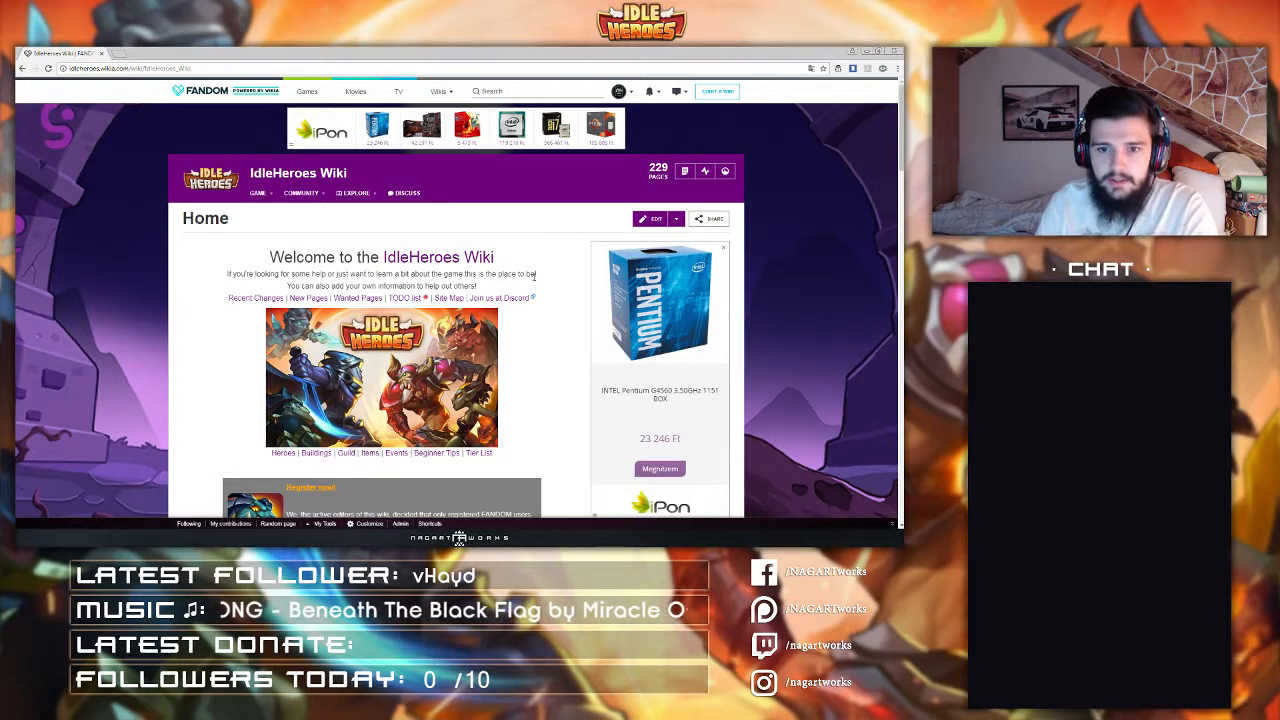
Step: Review the equipment icon files in the local equipment folder before returning to the wiki
scroll(554, 282, down, 1)
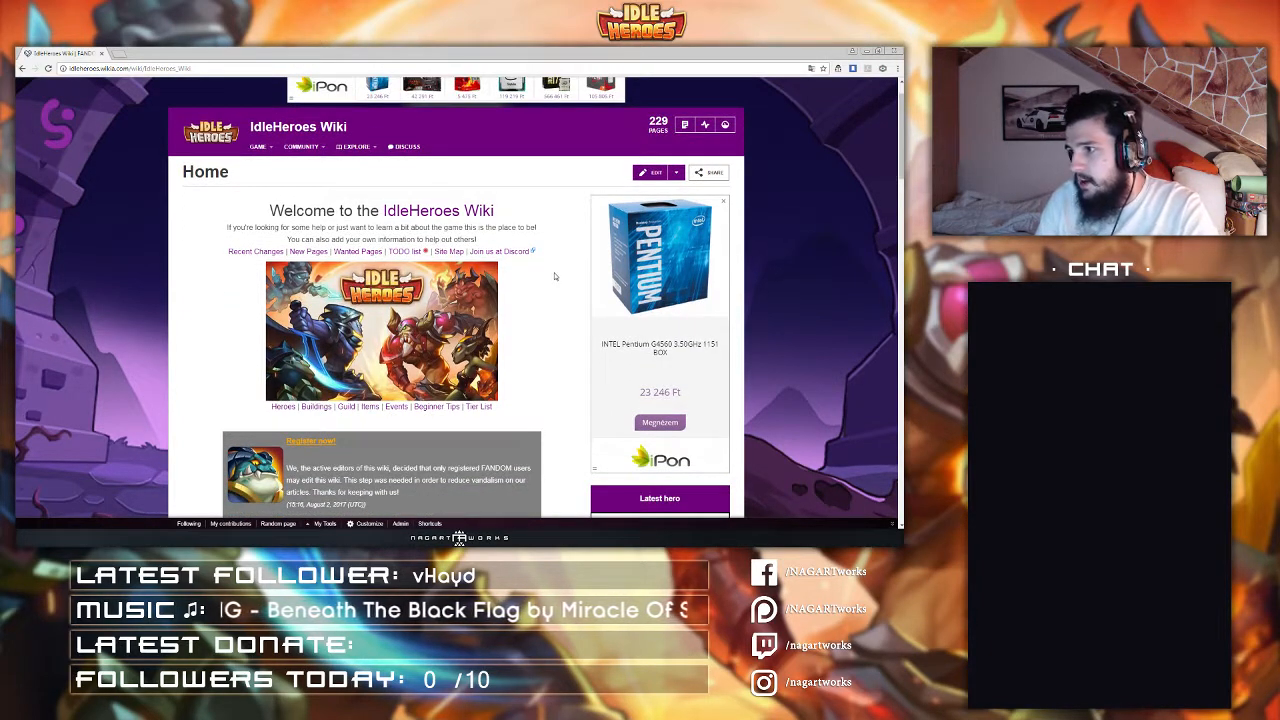
scroll(554, 276, up, 1)
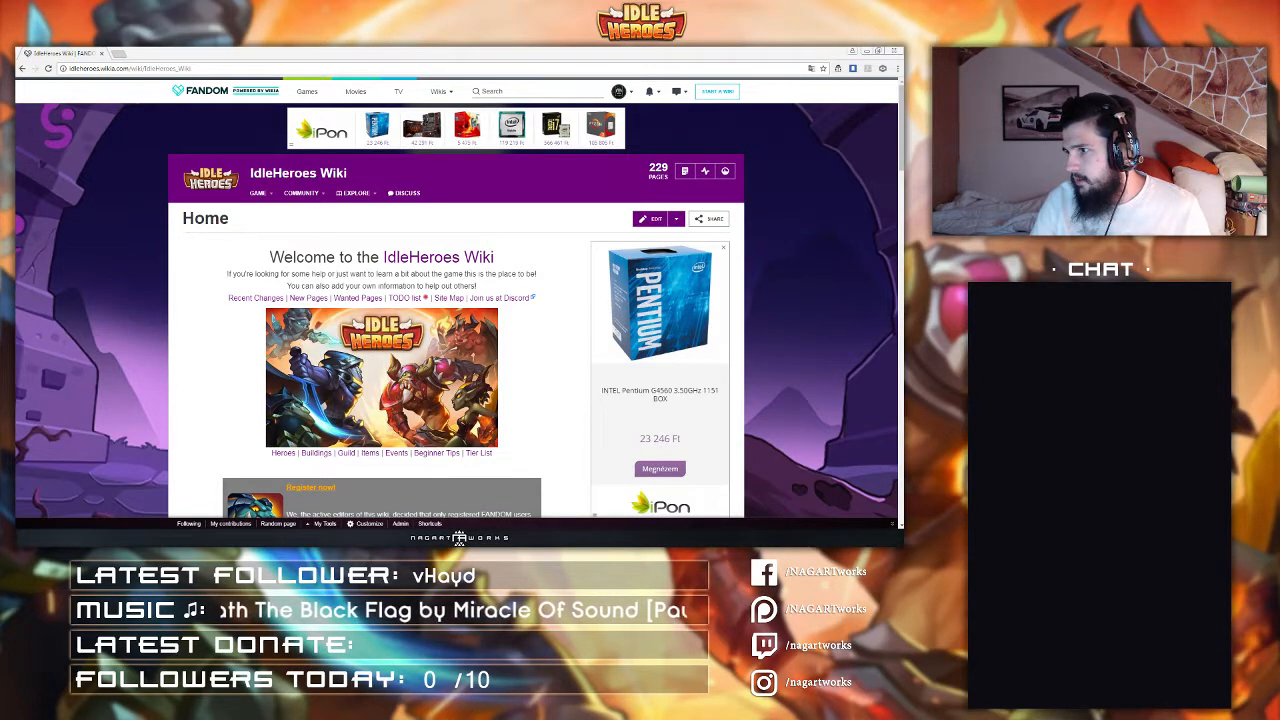
drag(1210, 290, 466, 50)
scroll(464, 246, down, 3)
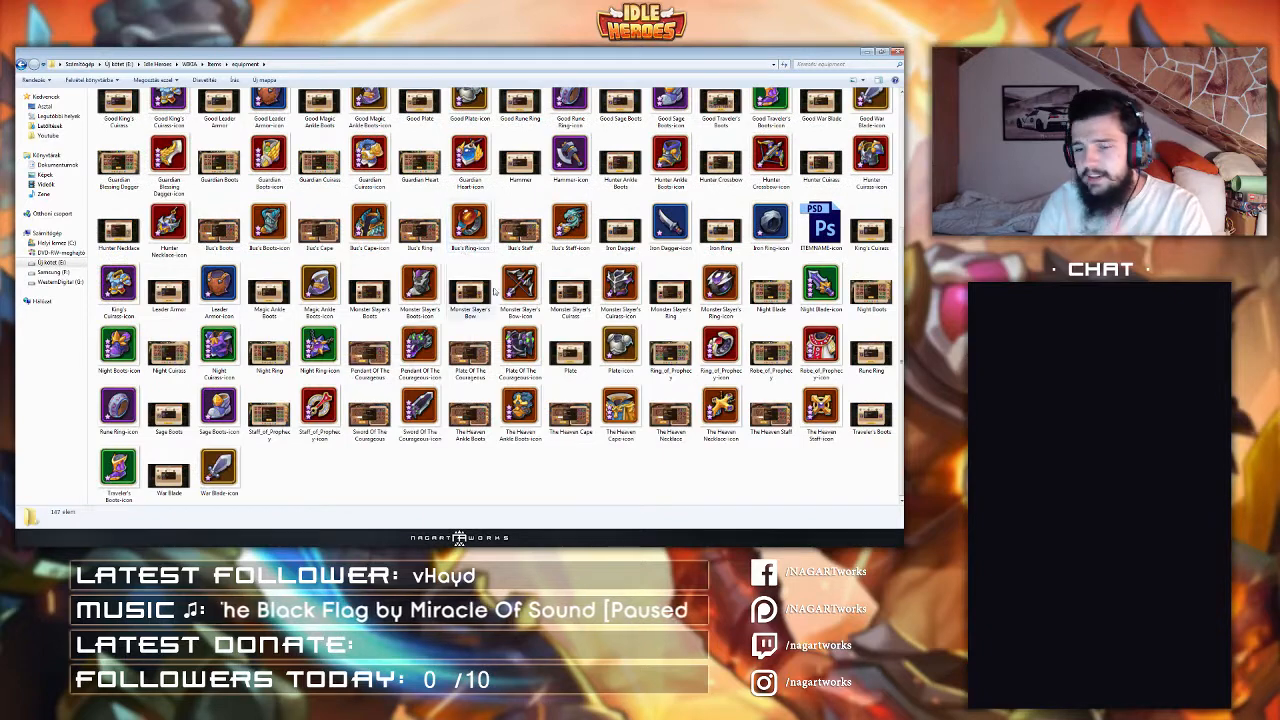
scroll(490, 317, up, 2)
scroll(489, 317, up, 1)
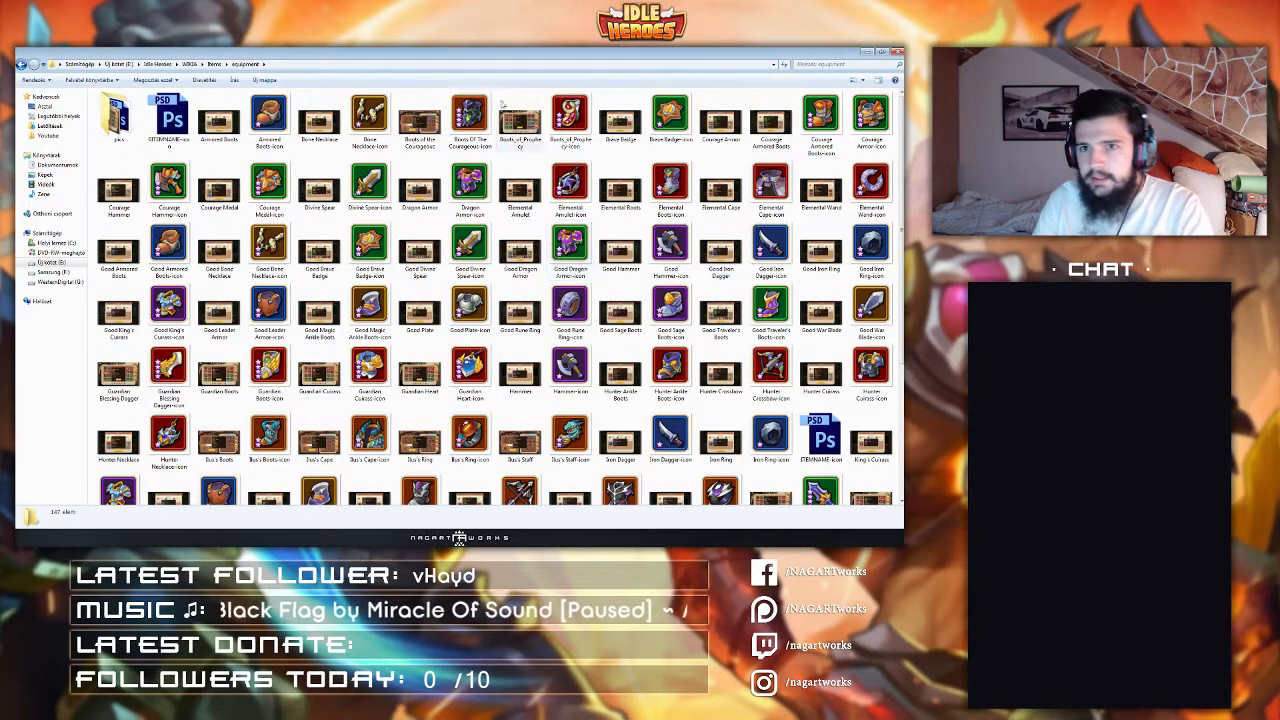
drag(493, 60, 1186, 282)
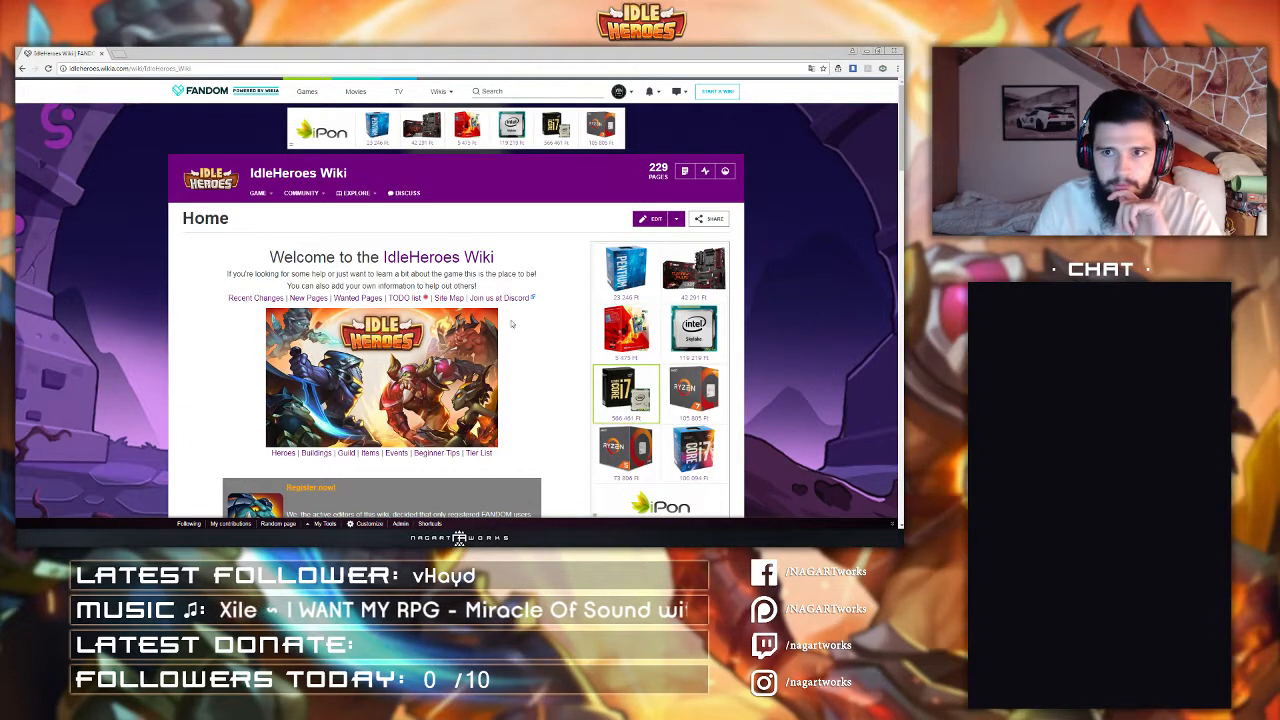
Step: Open the Recent Wiki Activity page and go to your own user profile page
mouse_move(357, 194)
click(356, 217)
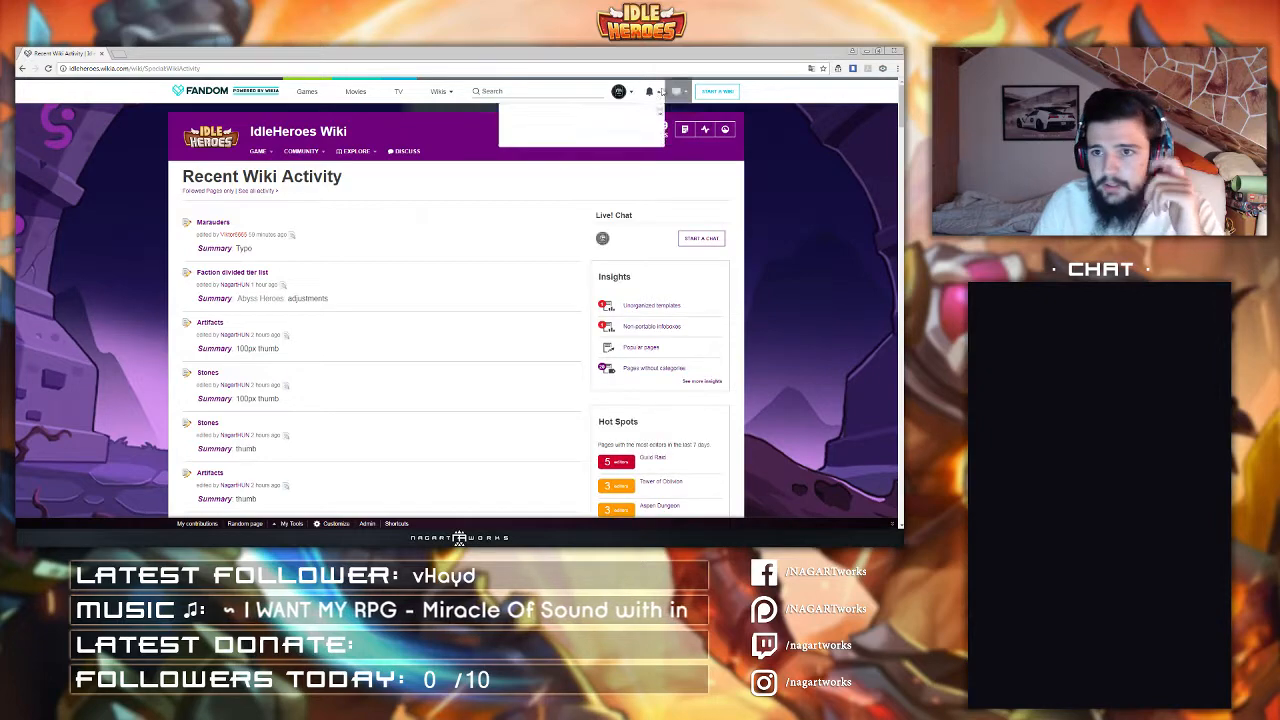
mouse_move(618, 91)
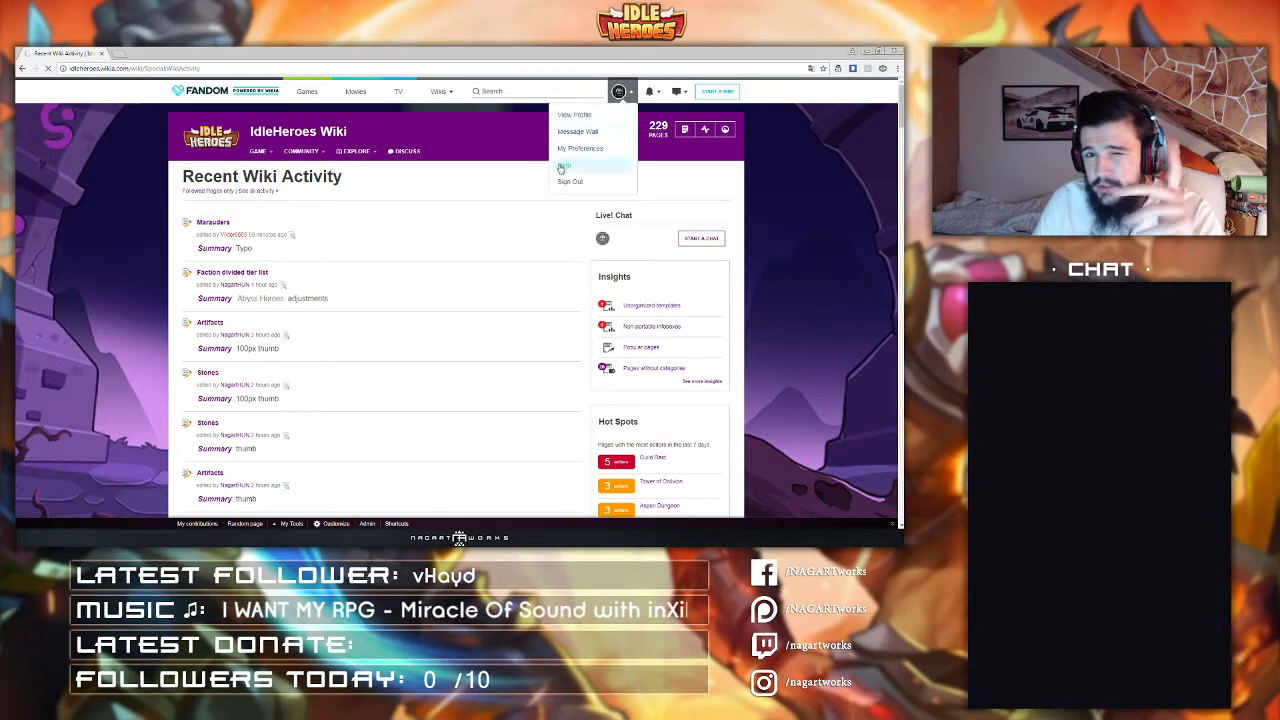
scroll(355, 332, down, 5)
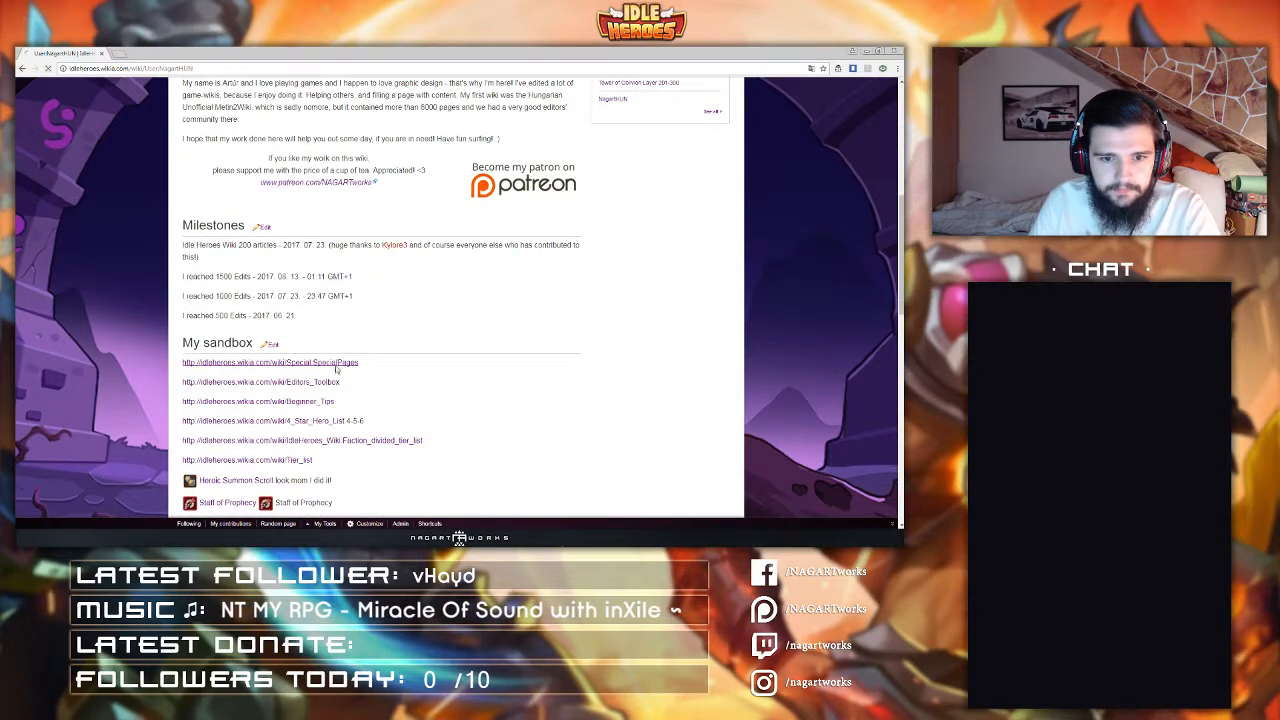
Step: Open the Special pages list and go to the Upload multiple photos page
click(345, 365)
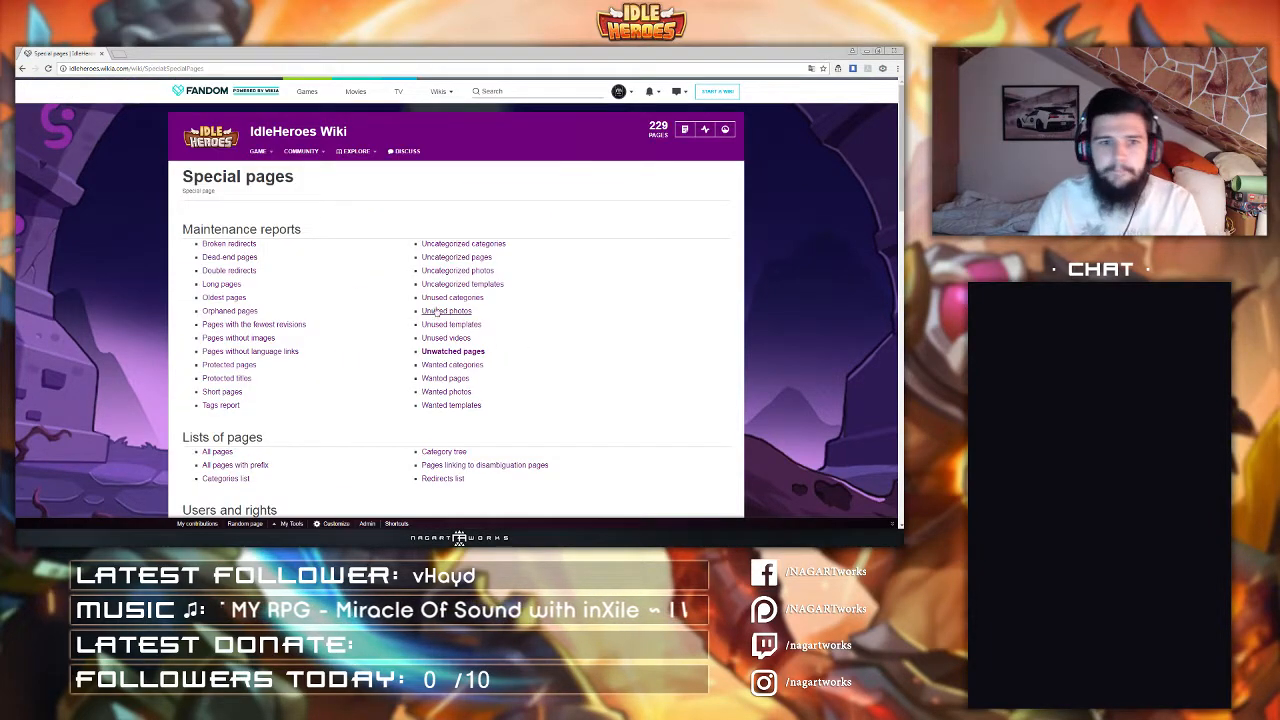
scroll(402, 295, down, 5)
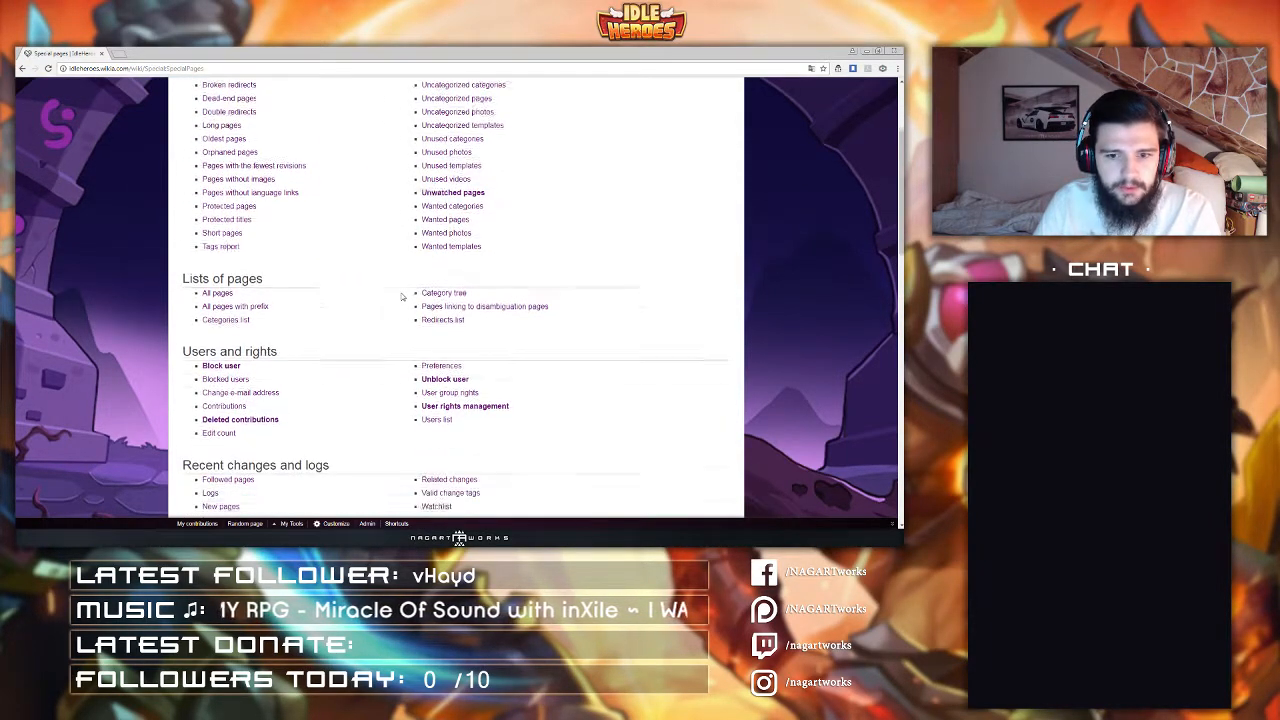
scroll(404, 296, down, 3)
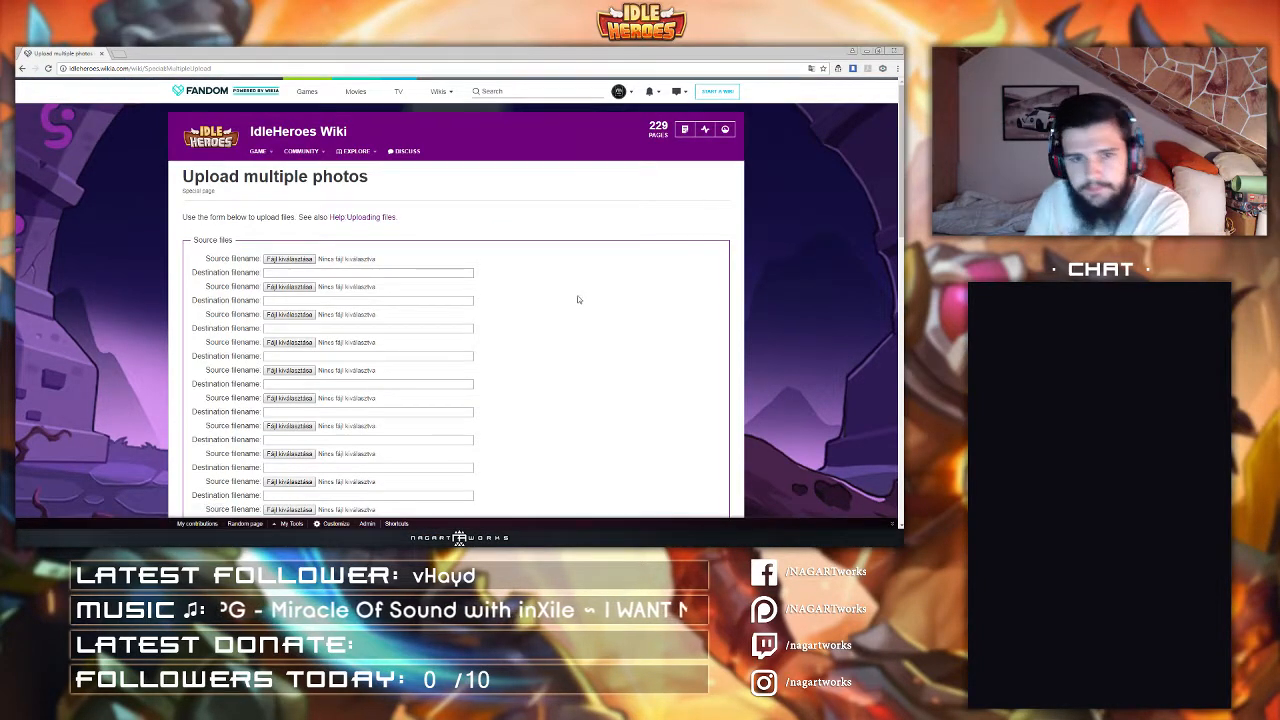
Step: Choose Armored Boots-icon from the Idle Heroes equipment folder as the first source file
click(289, 259)
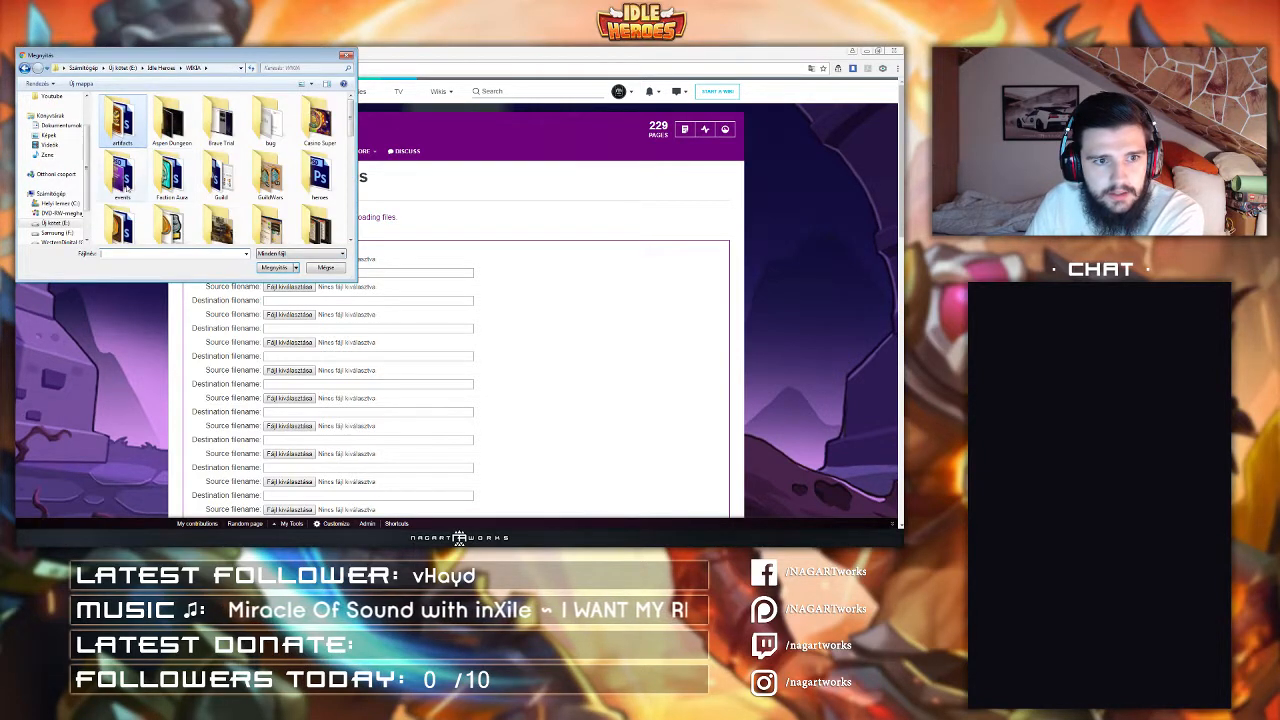
scroll(122, 210, down, 1)
double_click(121, 228)
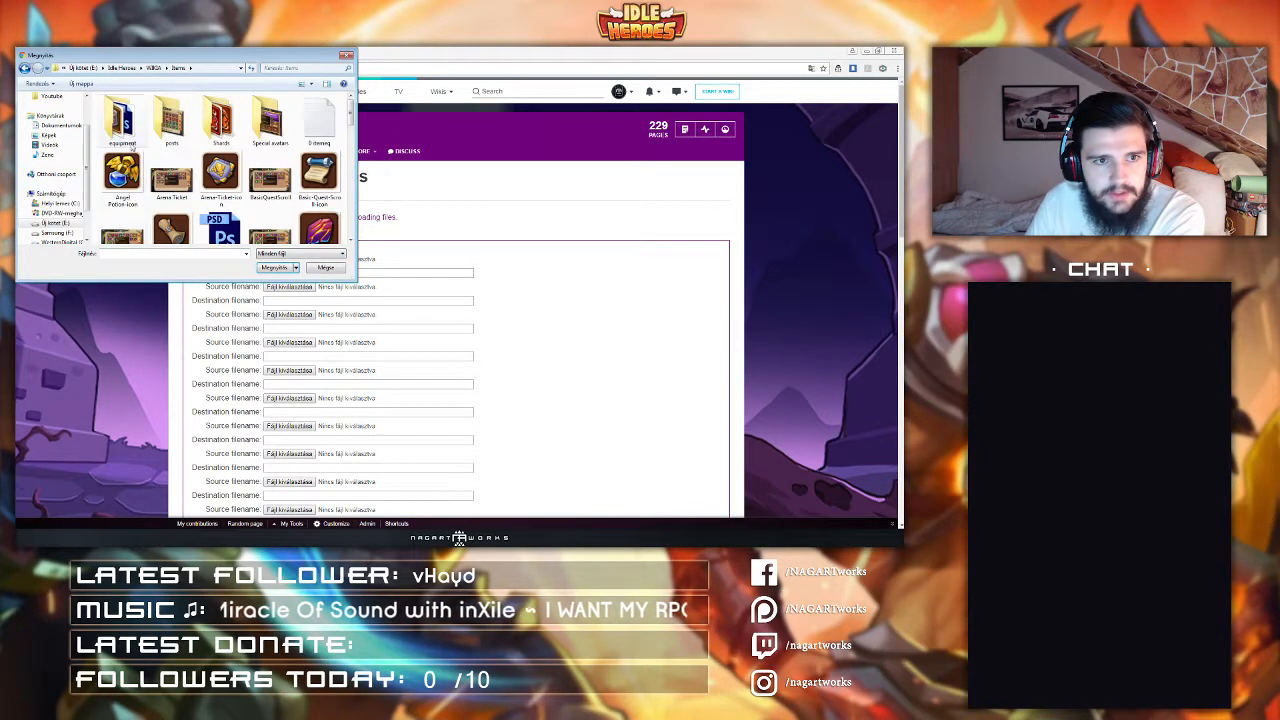
double_click(118, 127)
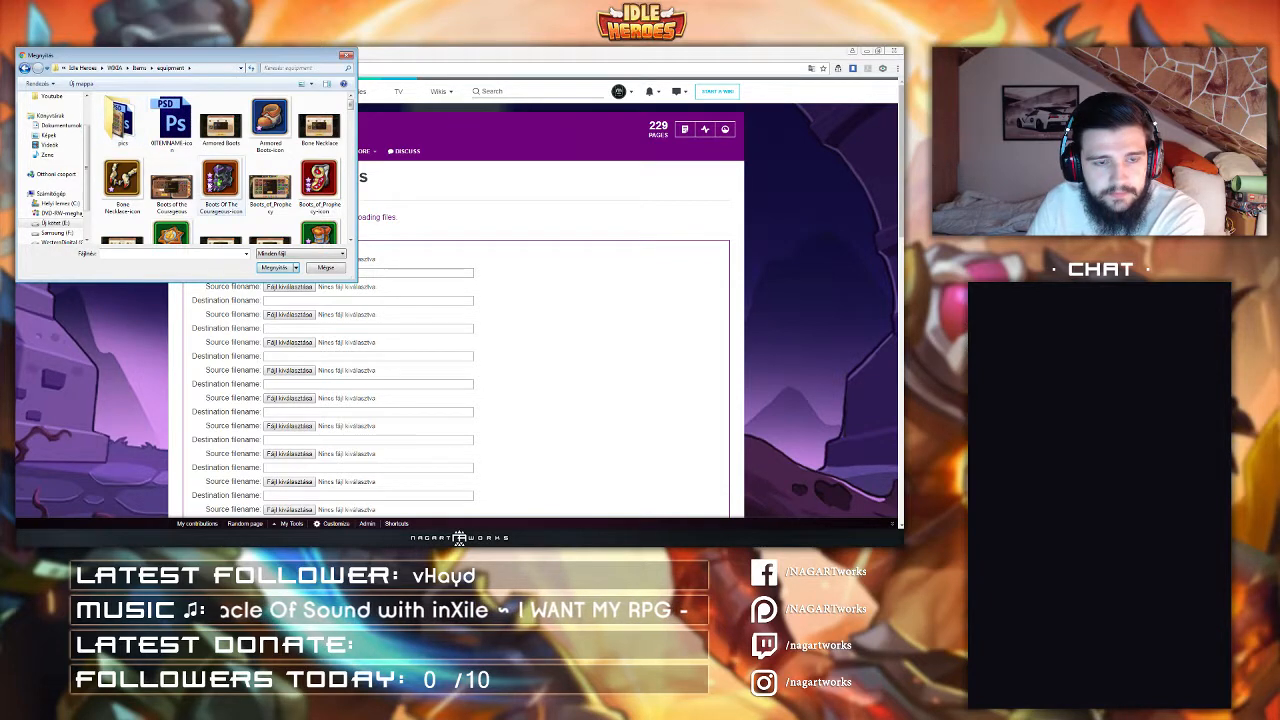
double_click(270, 138)
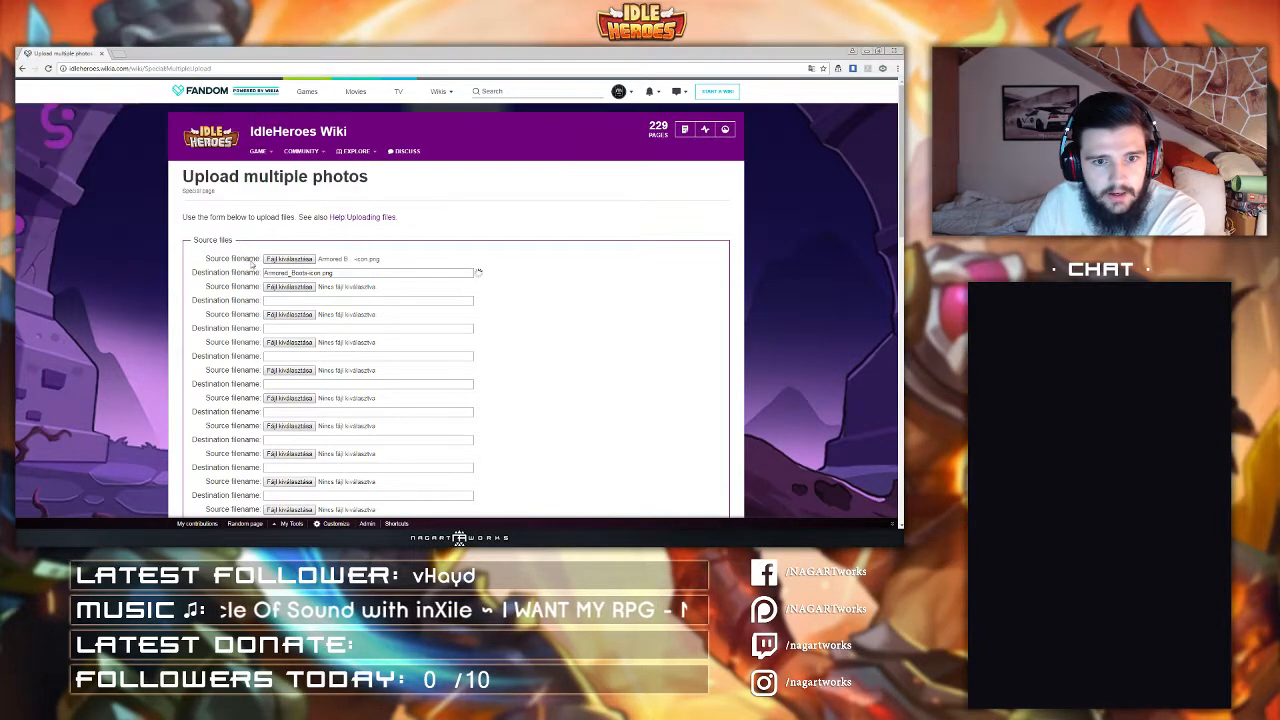
Step: Choose Bone Necklace-icon as the second source file, then reopen and cancel its file chooser
click(288, 299)
double_click(122, 188)
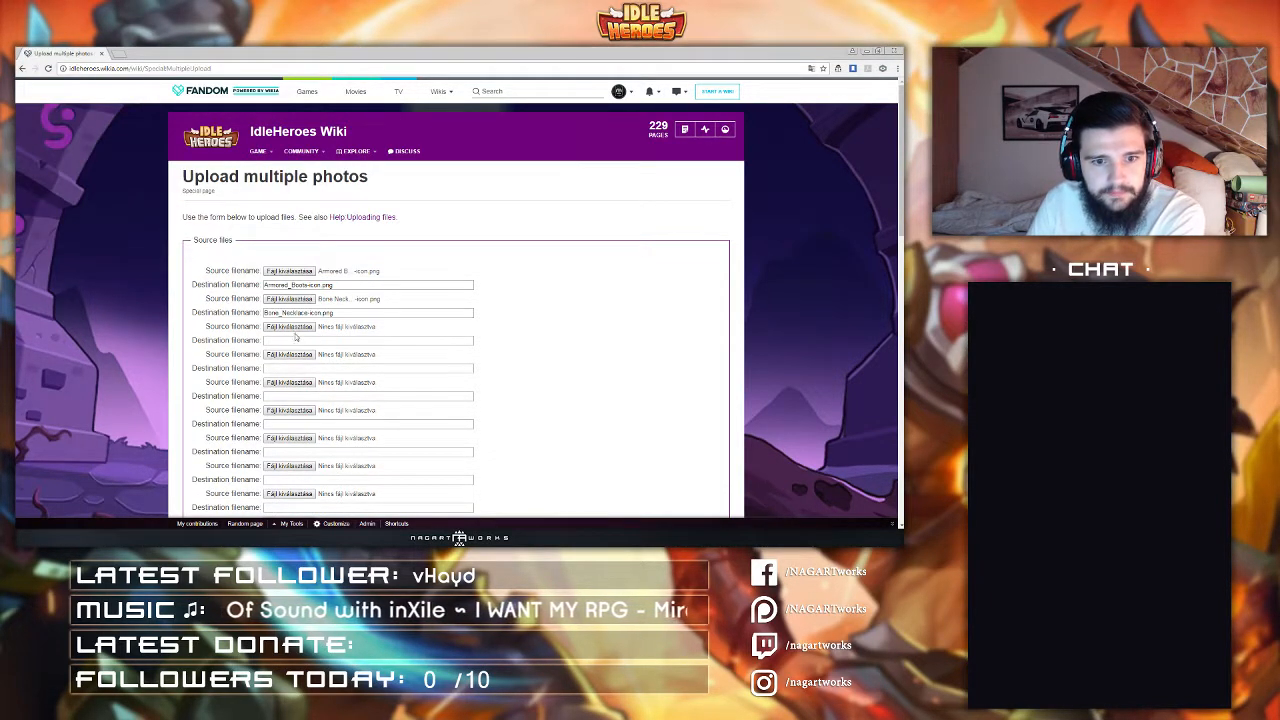
click(291, 301)
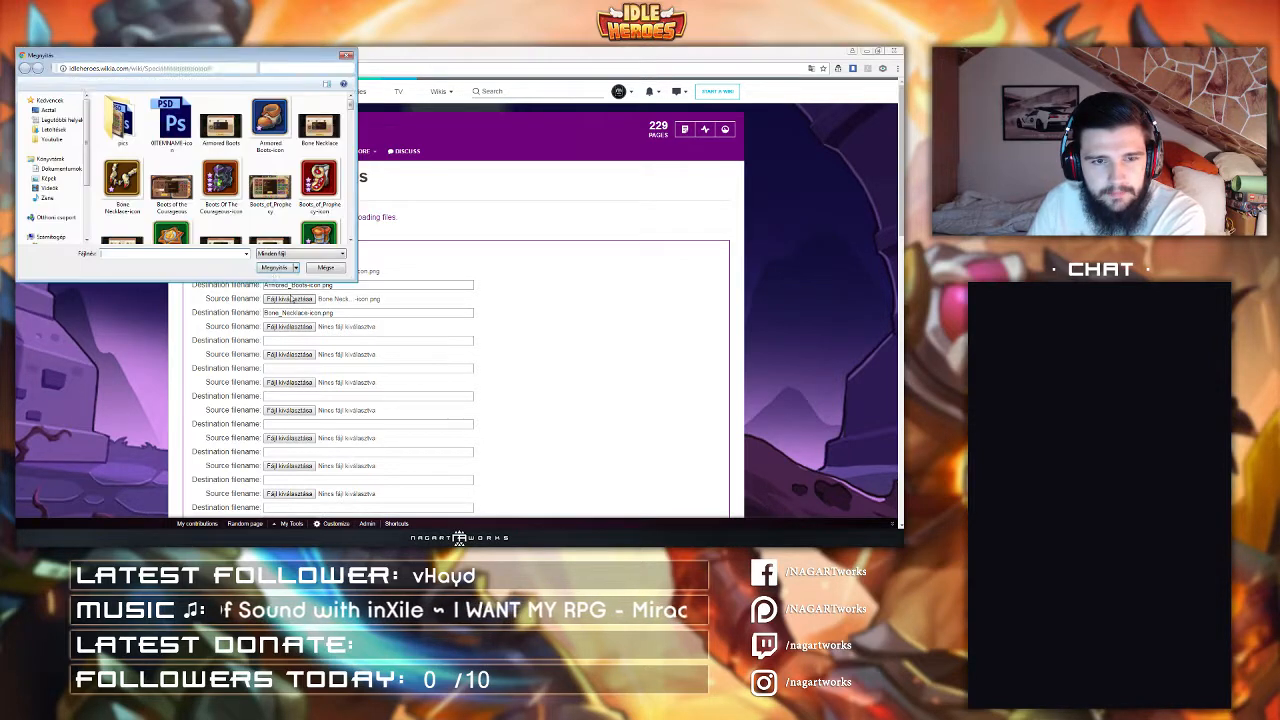
click(346, 56)
Step: Replace the first source file with Iron Dagger-icon.png
click(286, 272)
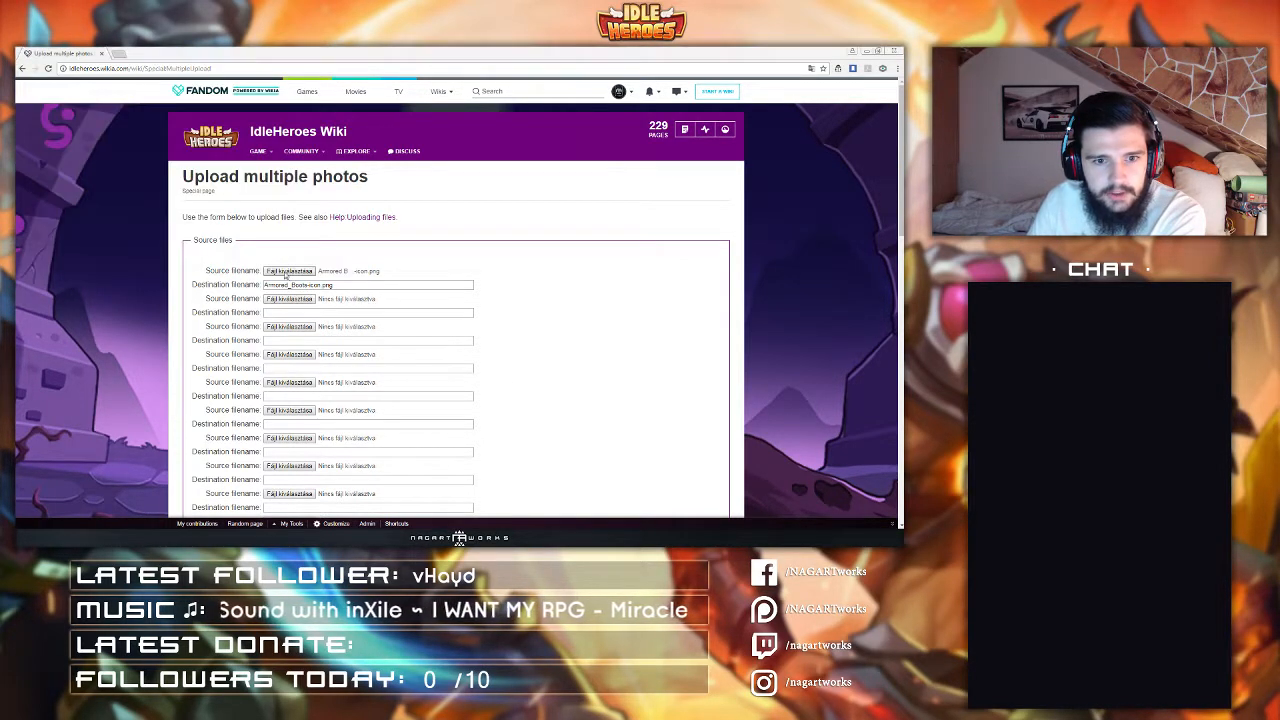
drag(350, 106, 360, 168)
click(269, 158)
scroll(266, 168, down, 5)
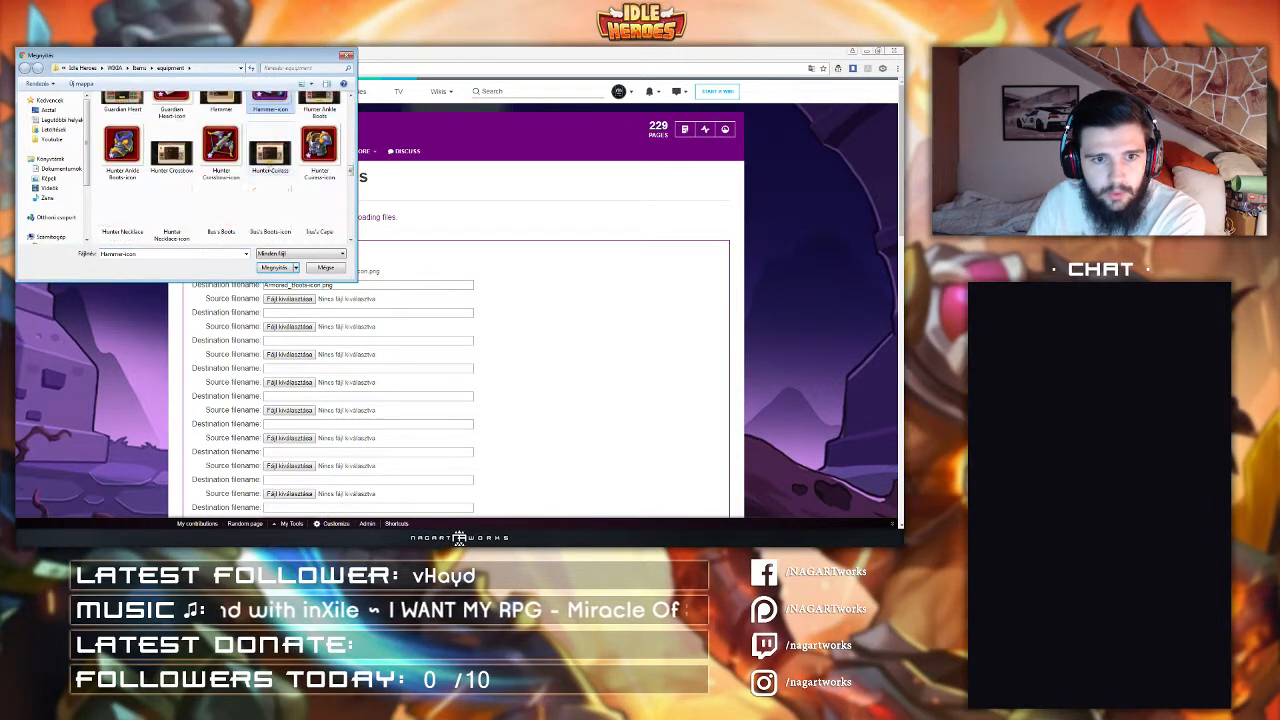
double_click(170, 155)
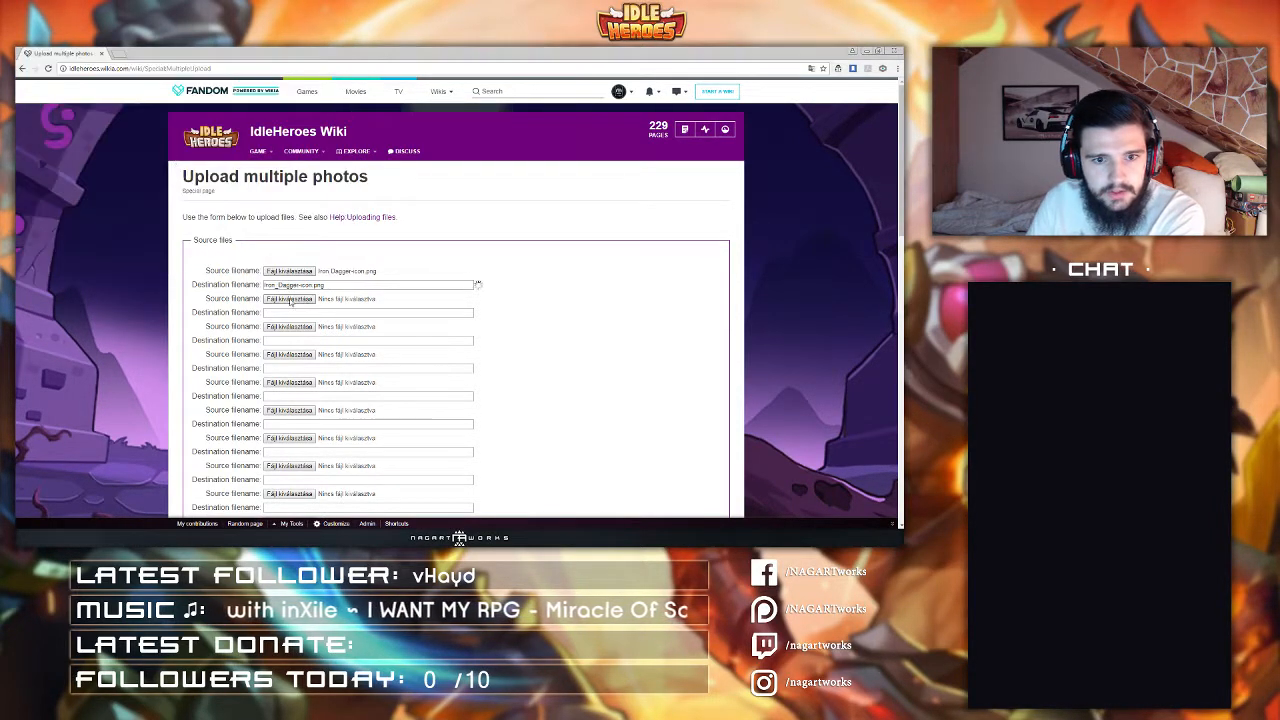
Step: Choose Armored Boots-icon as the second source file and browse for a third file without selecting one
click(297, 300)
double_click(248, 157)
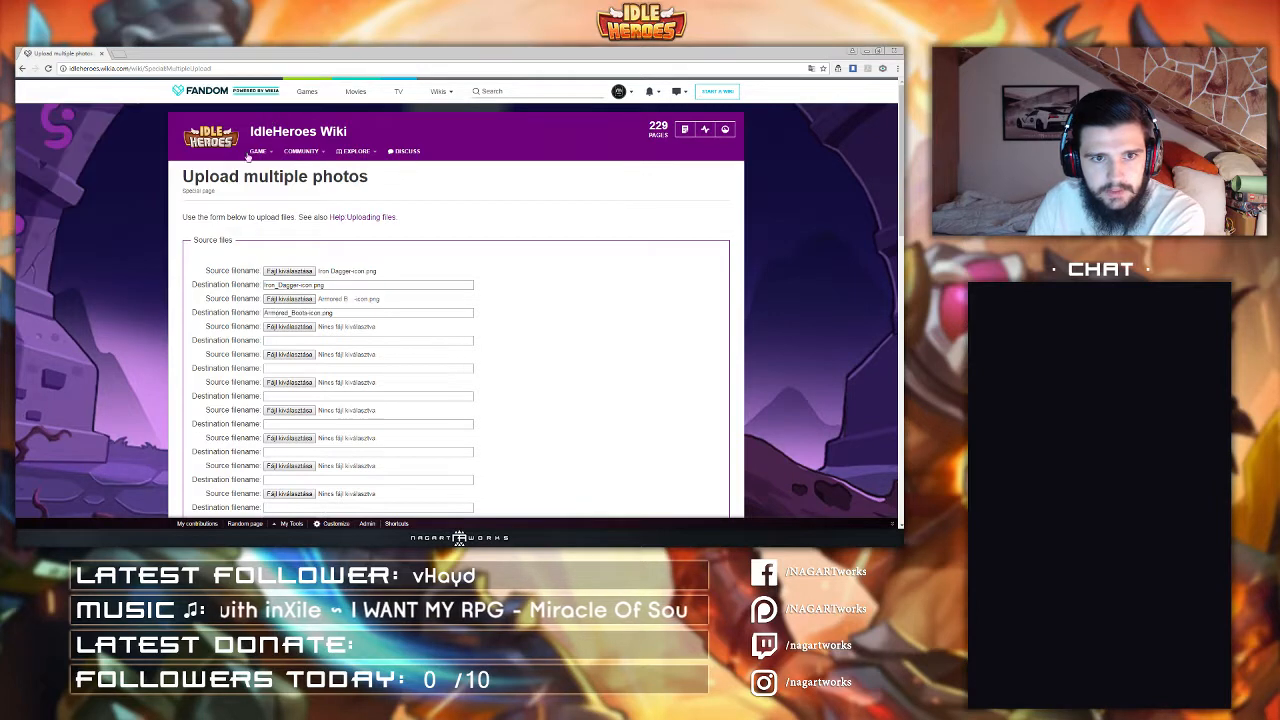
click(286, 327)
scroll(270, 210, down, 2)
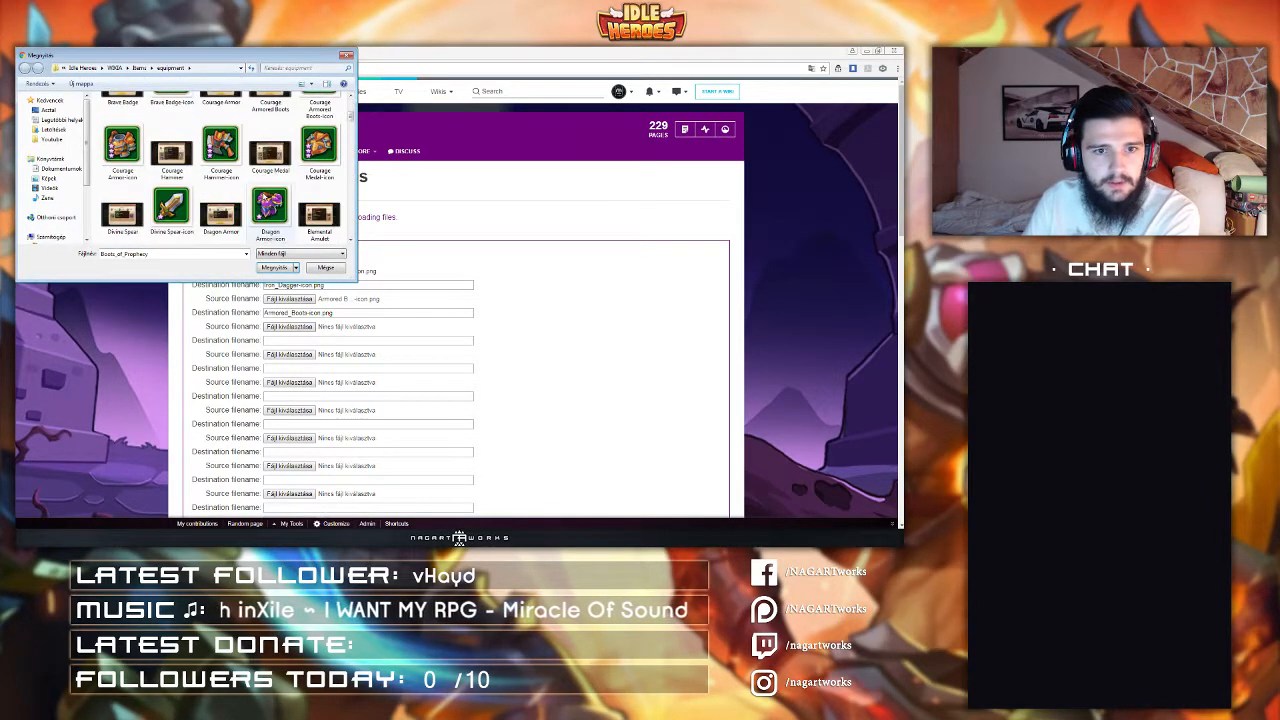
scroll(268, 205, down, 5)
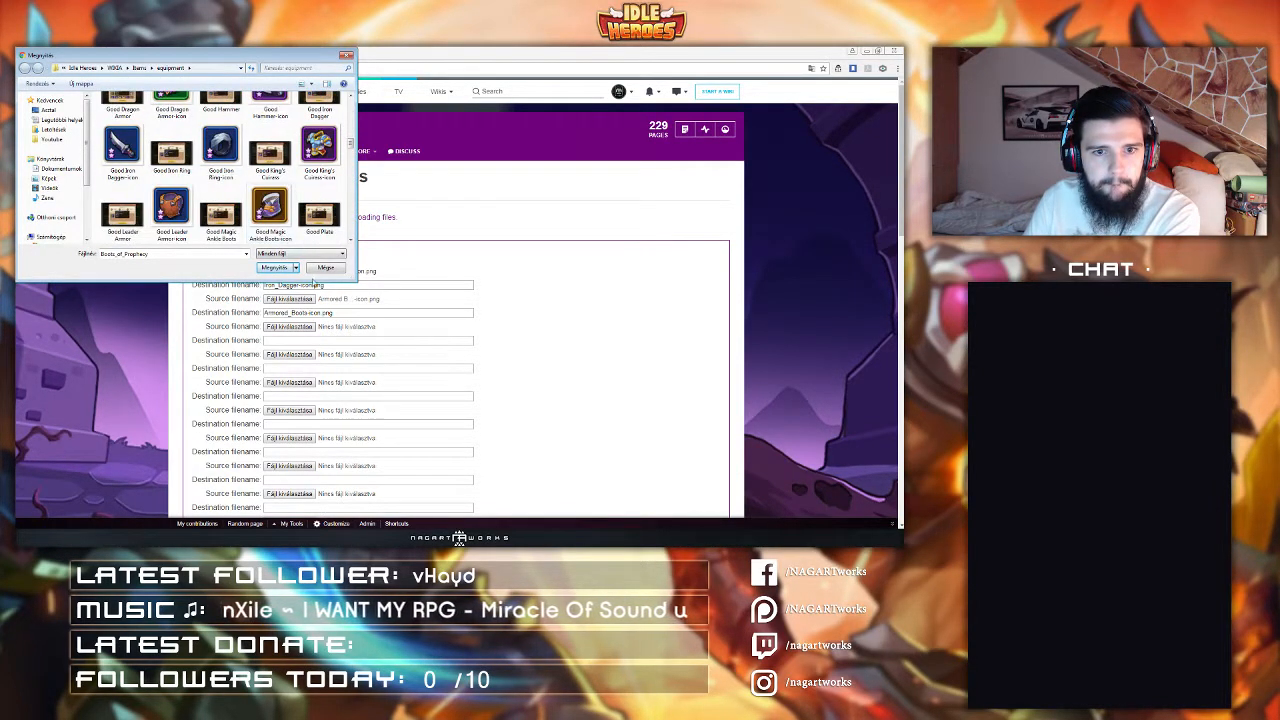
click(321, 269)
Step: Set the second source file to Leader Armor-icon.png
click(289, 326)
scroll(216, 180, down, 8)
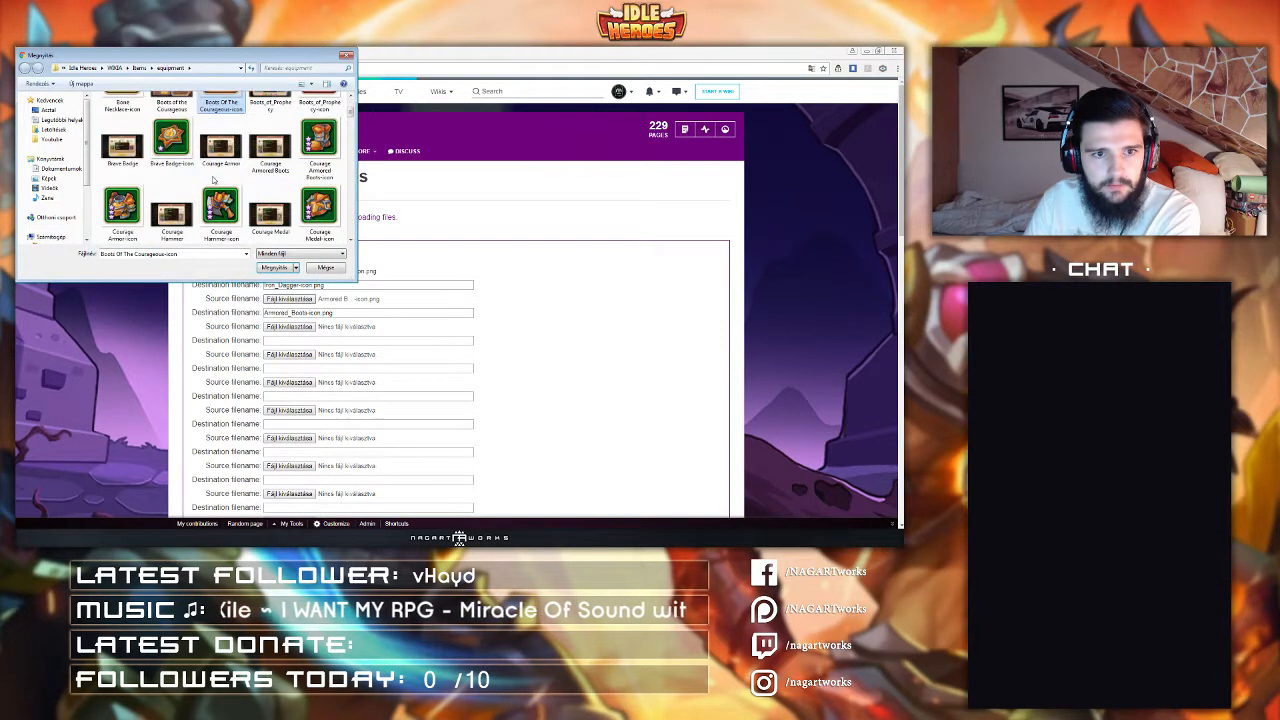
scroll(212, 181, down, 5)
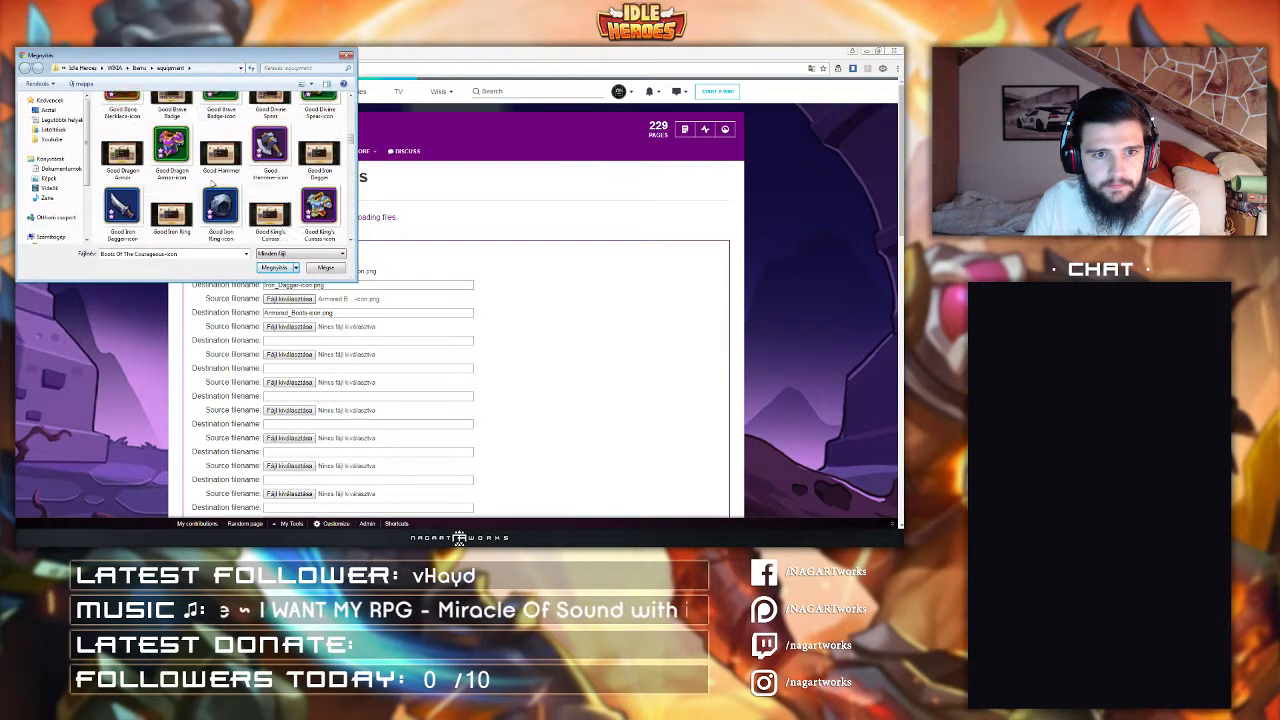
scroll(212, 183, down, 6)
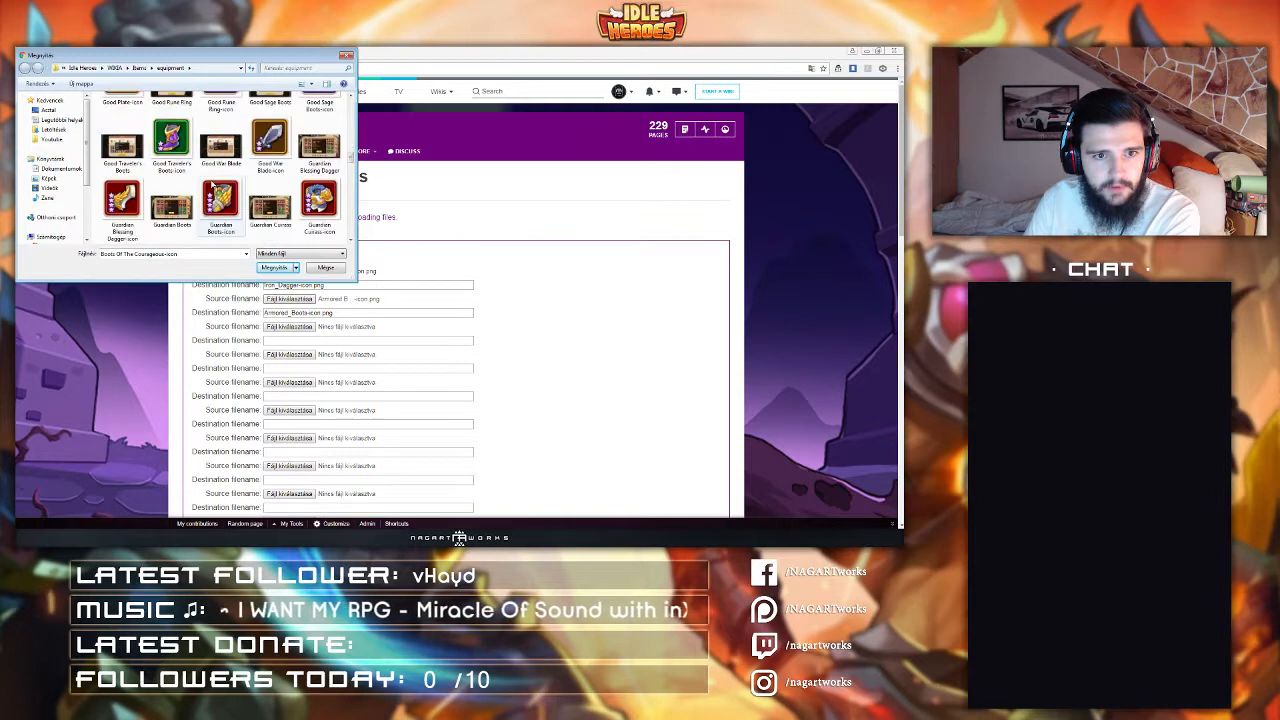
scroll(212, 184, down, 3)
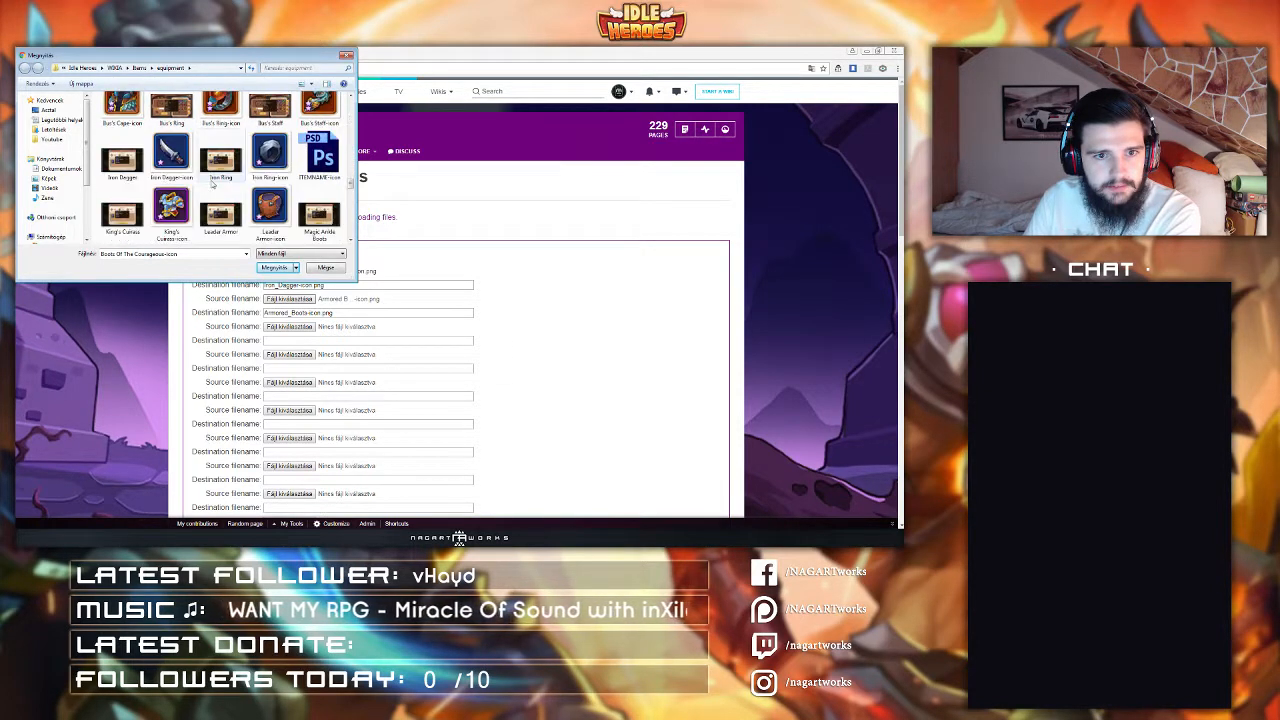
double_click(264, 161)
Step: Pick Armored Boots-icon as the third source file and Iron Ring-icon as the fourth
click(284, 327)
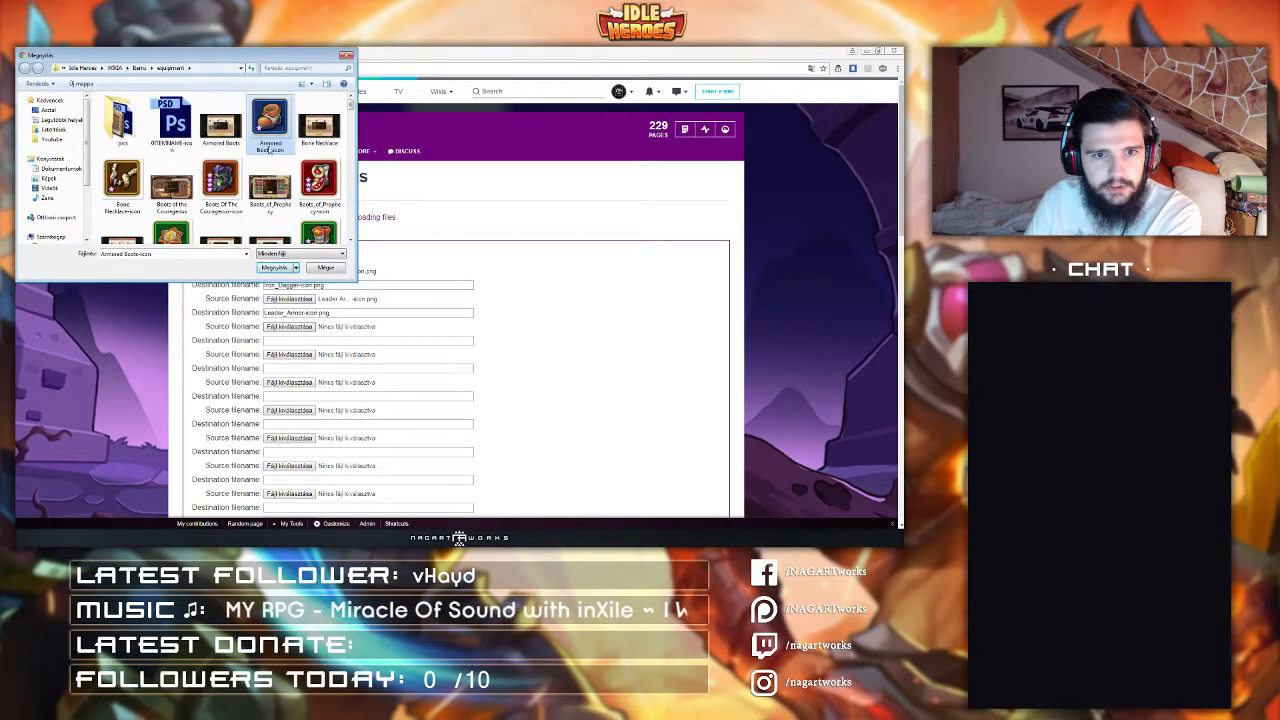
double_click(270, 127)
click(289, 356)
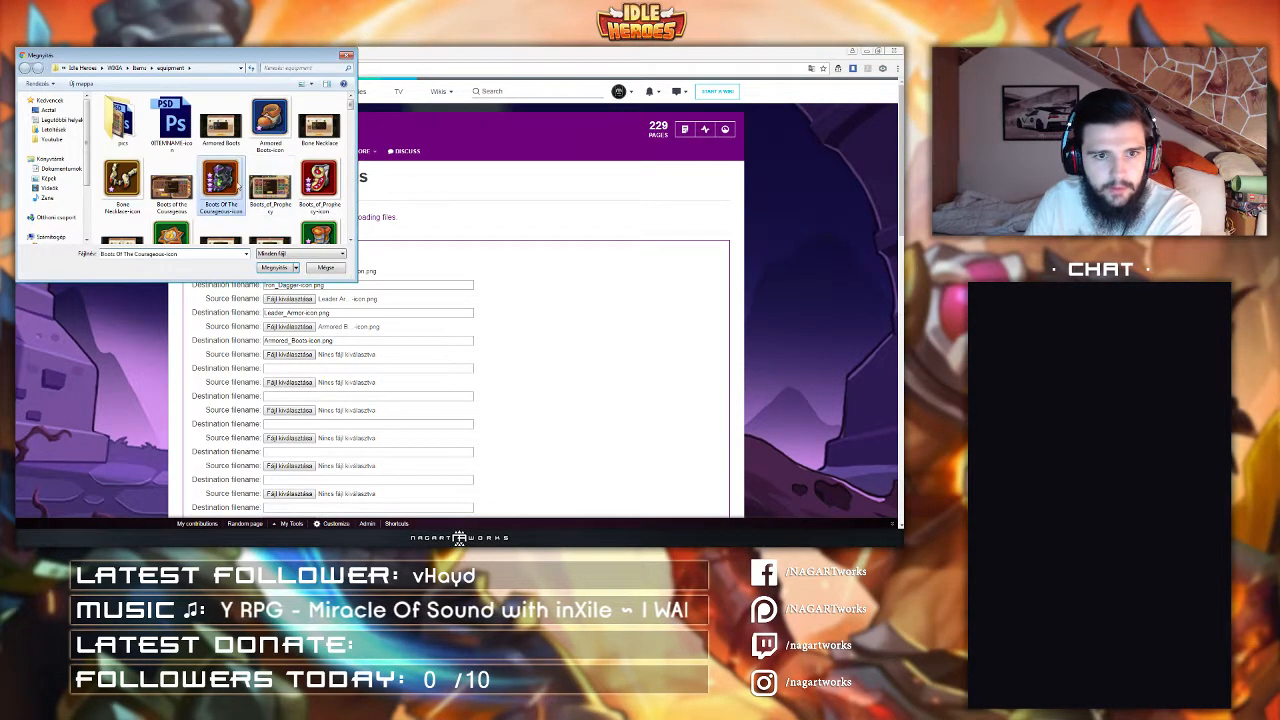
scroll(238, 185, down, 5)
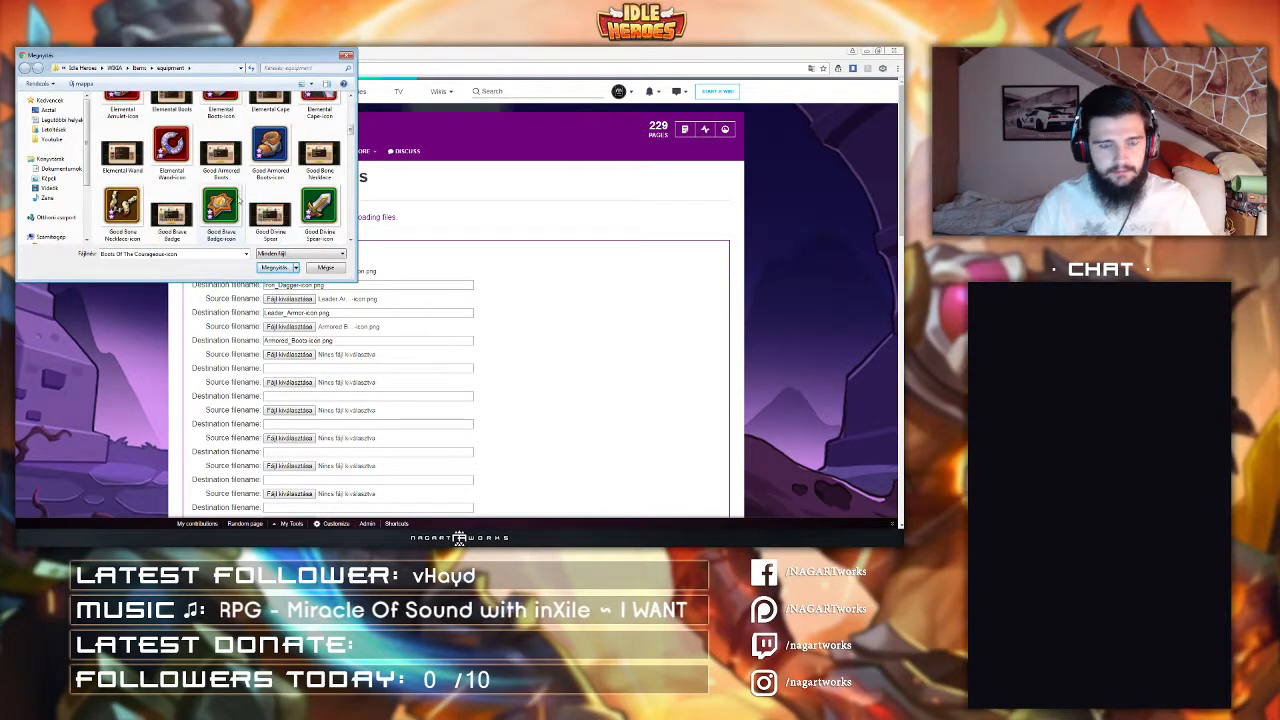
scroll(236, 192, down, 5)
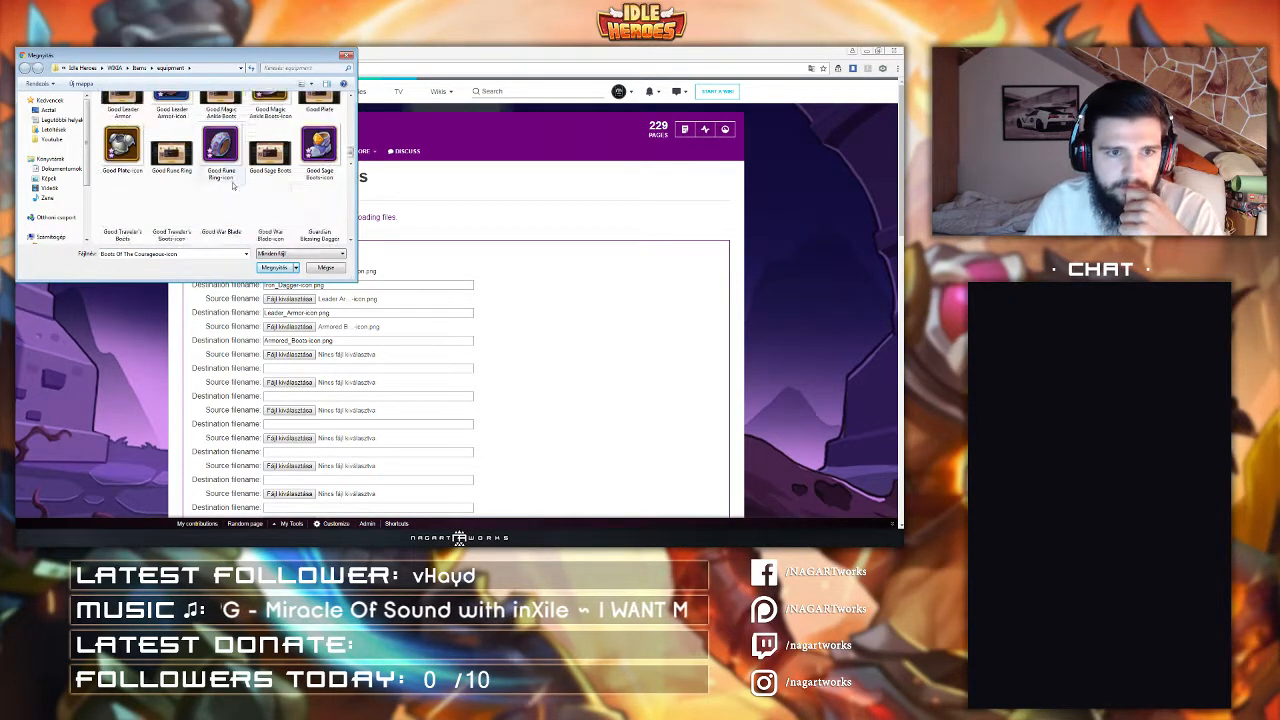
scroll(233, 185, down, 5)
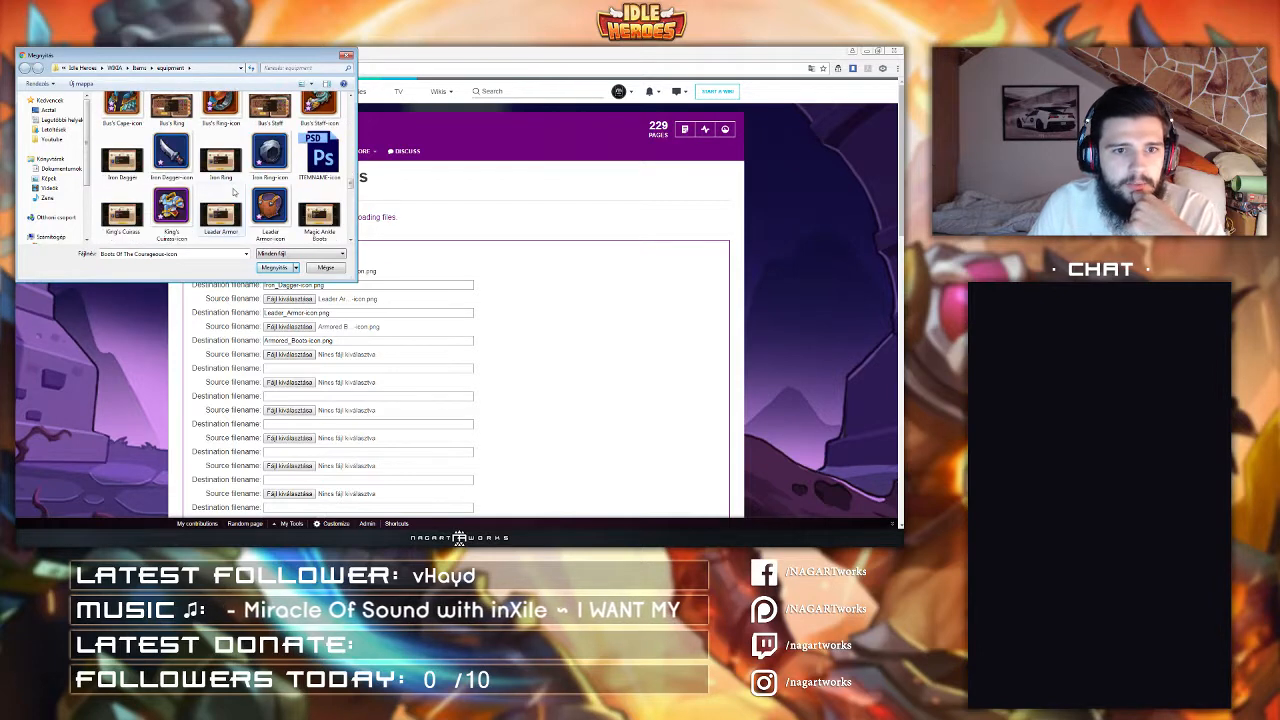
double_click(270, 155)
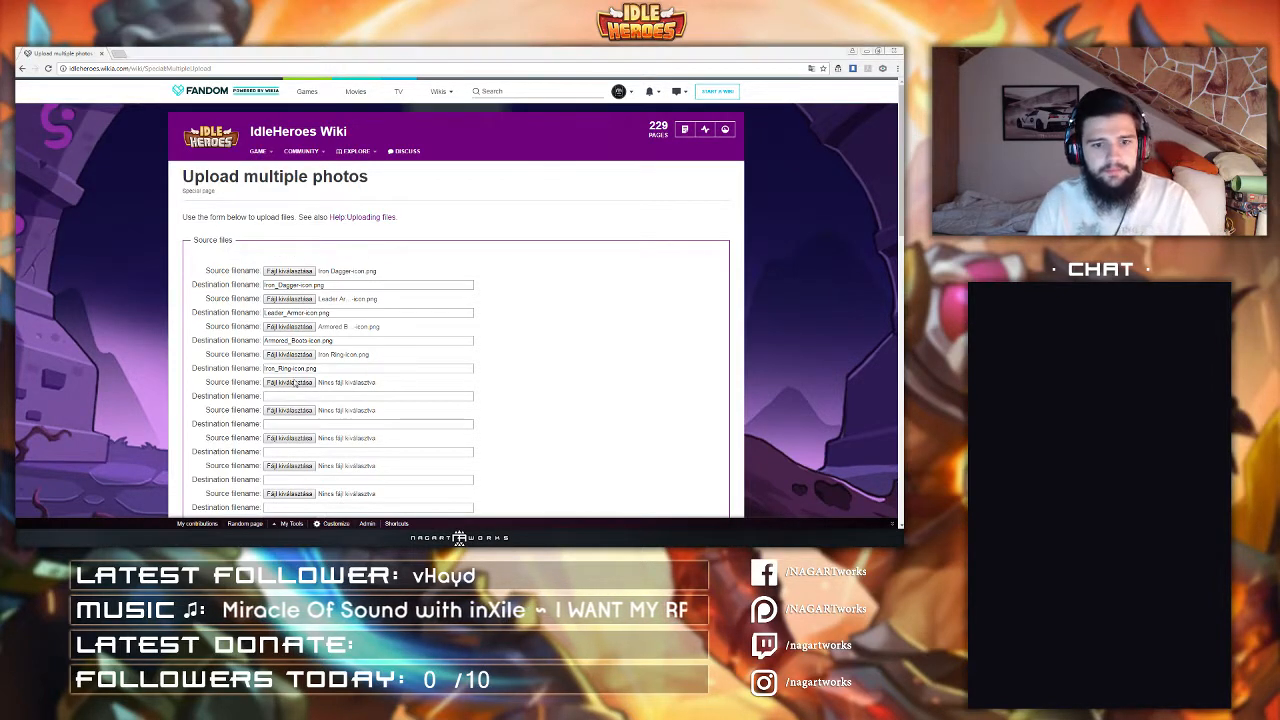
Step: Choose Good Iron Dagger-icon as the fifth source file
click(290, 382)
key(g)
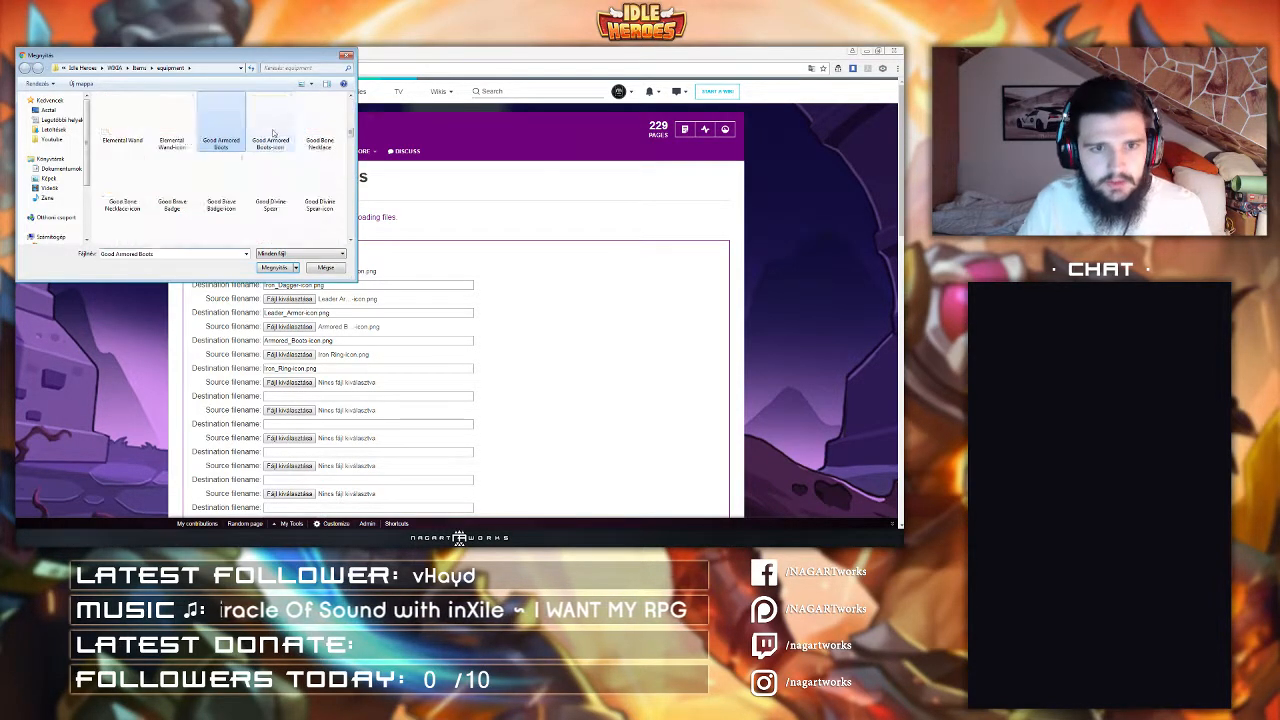
key(g)
scroll(271, 130, down, 3)
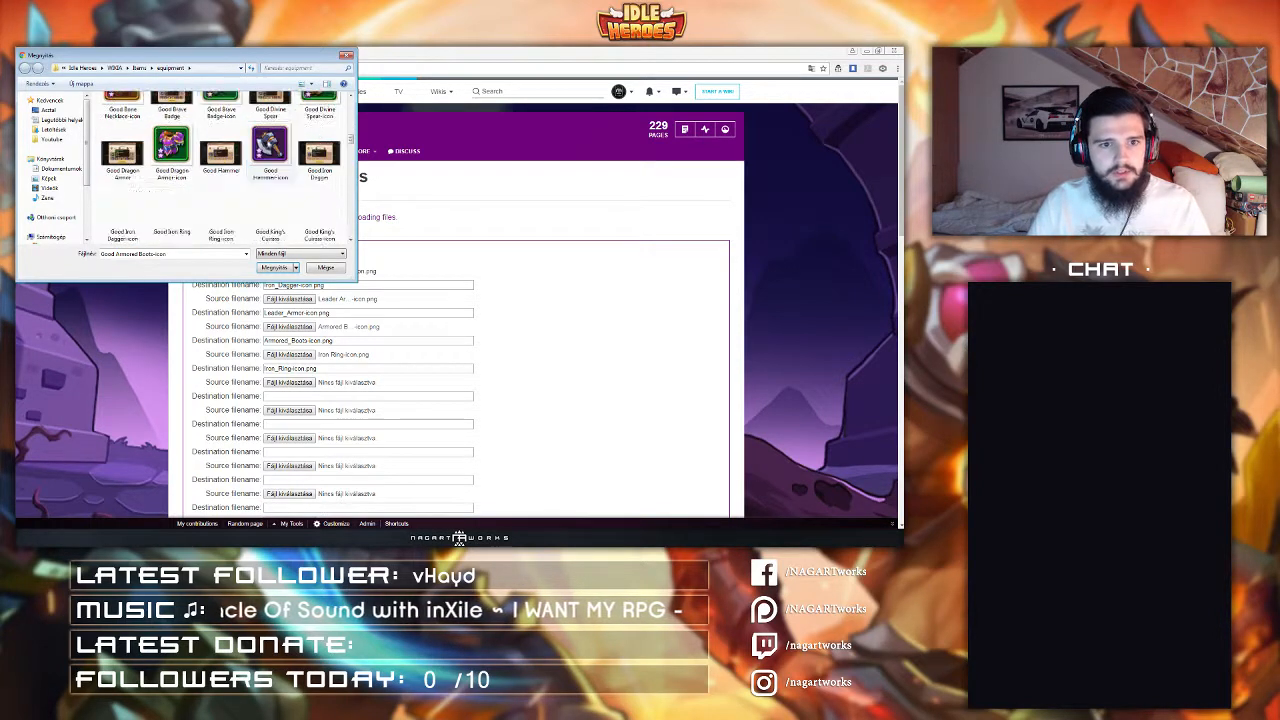
key(g)
scroll(267, 160, down, 3)
scroll(260, 162, down, 1)
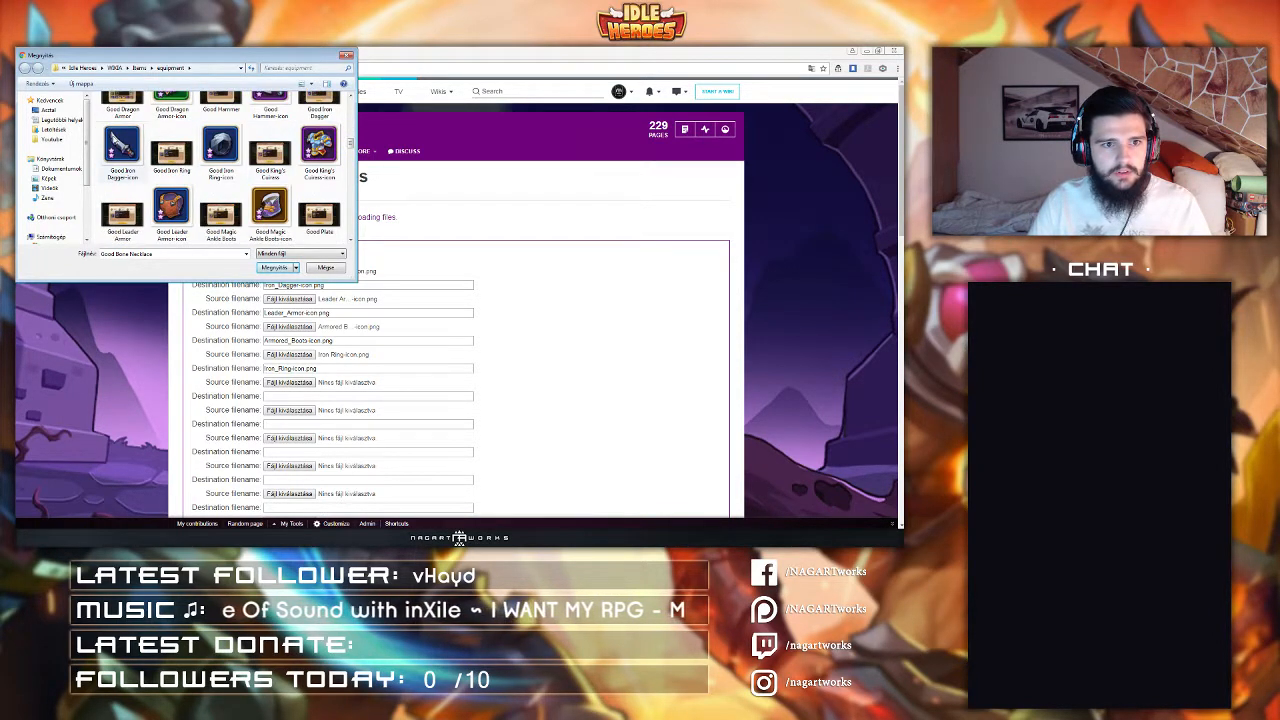
double_click(122, 147)
Step: Choose Good Leader Armor-icon as the sixth source file
click(289, 410)
key(g)
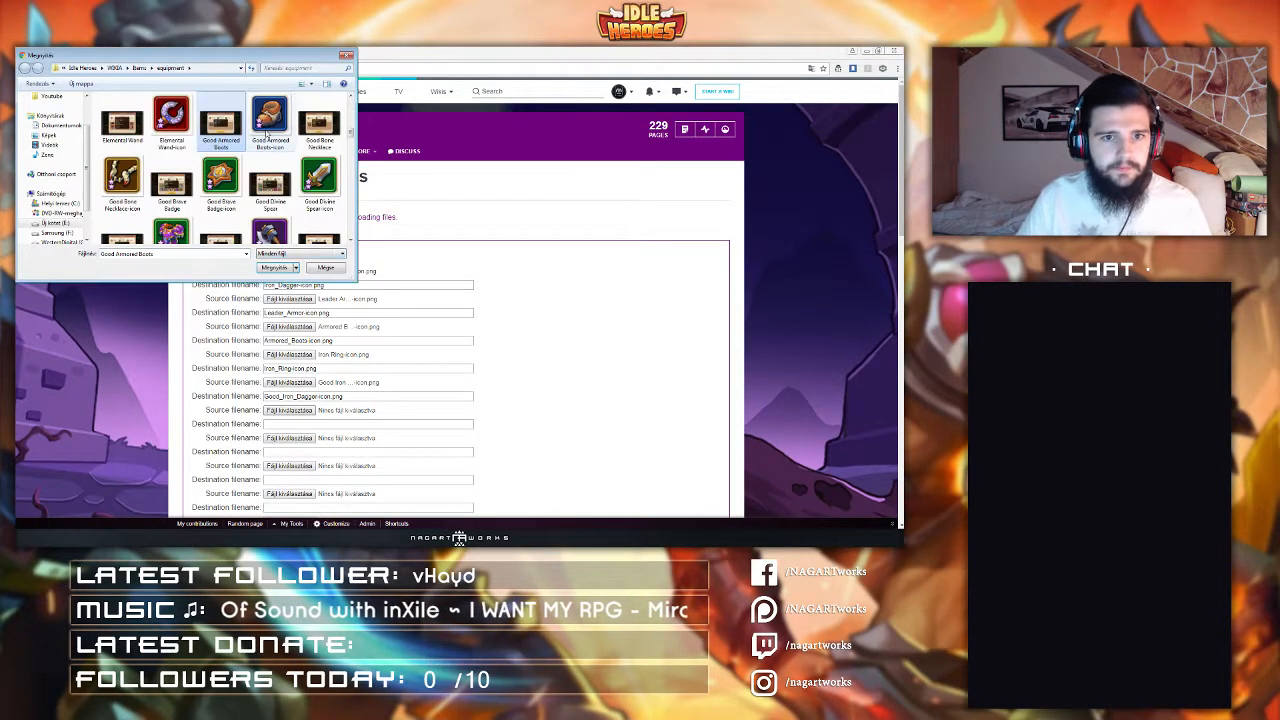
key(g)
scroll(227, 167, down, 2)
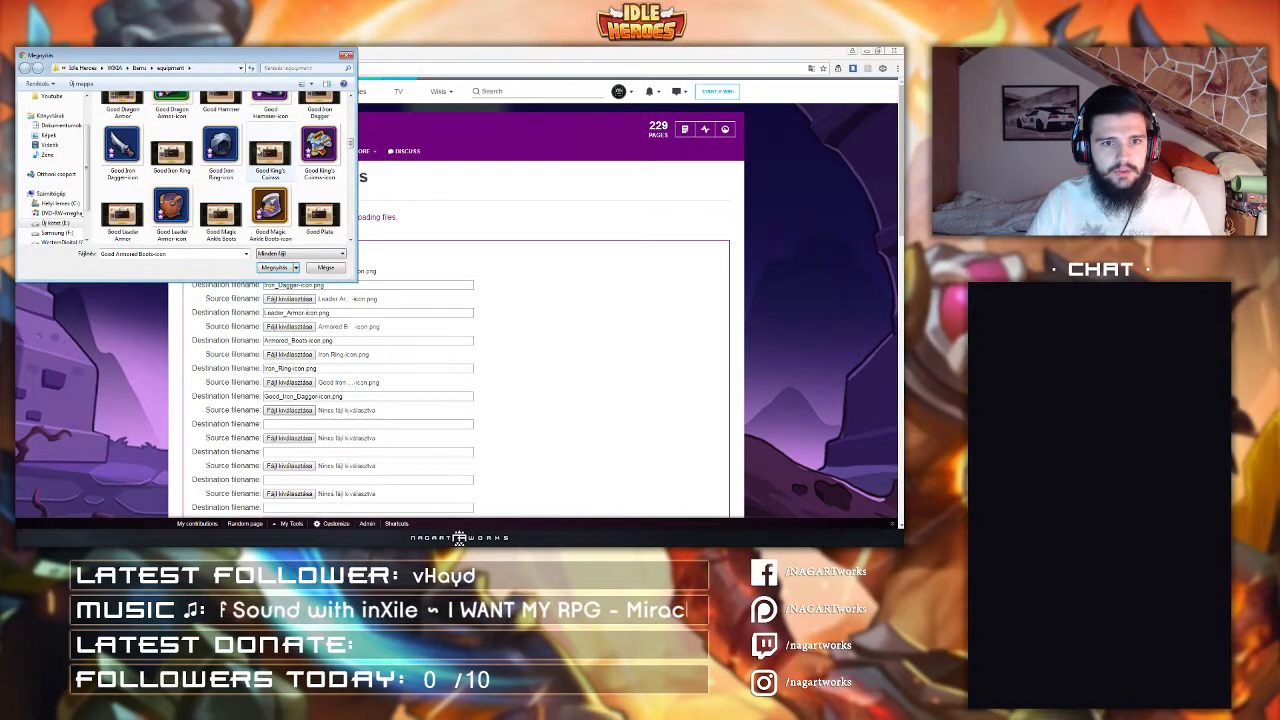
double_click(171, 210)
Step: Pick Good Armored Boots-icon as the seventh source file and Good Iron Ring-icon as the eighth
scroll(276, 374, down, 1)
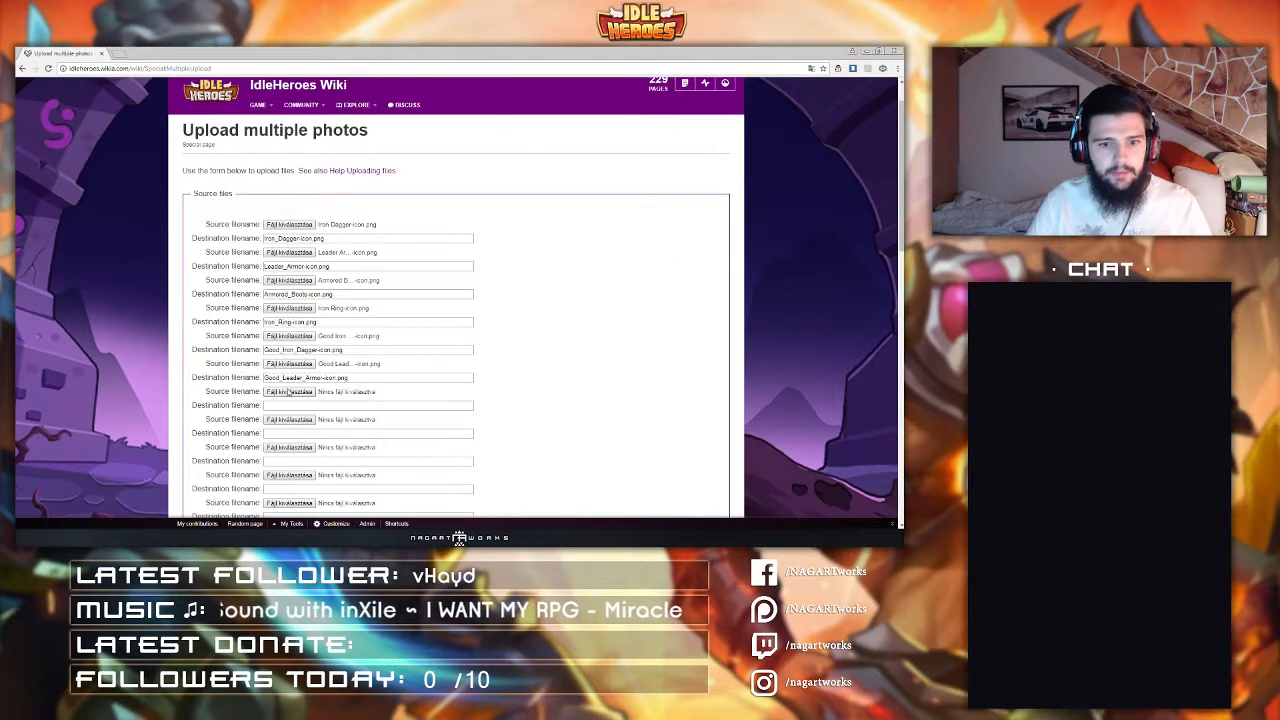
click(289, 391)
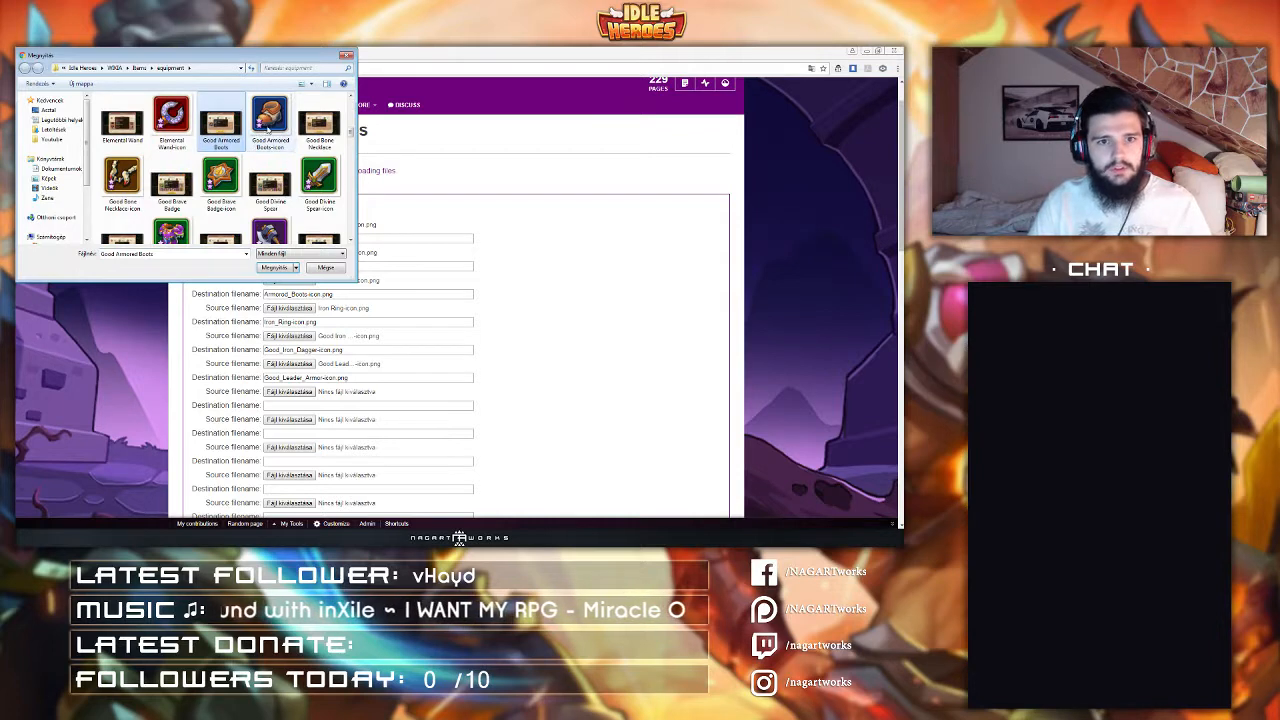
double_click(269, 128)
scroll(290, 370, down, 1)
click(289, 372)
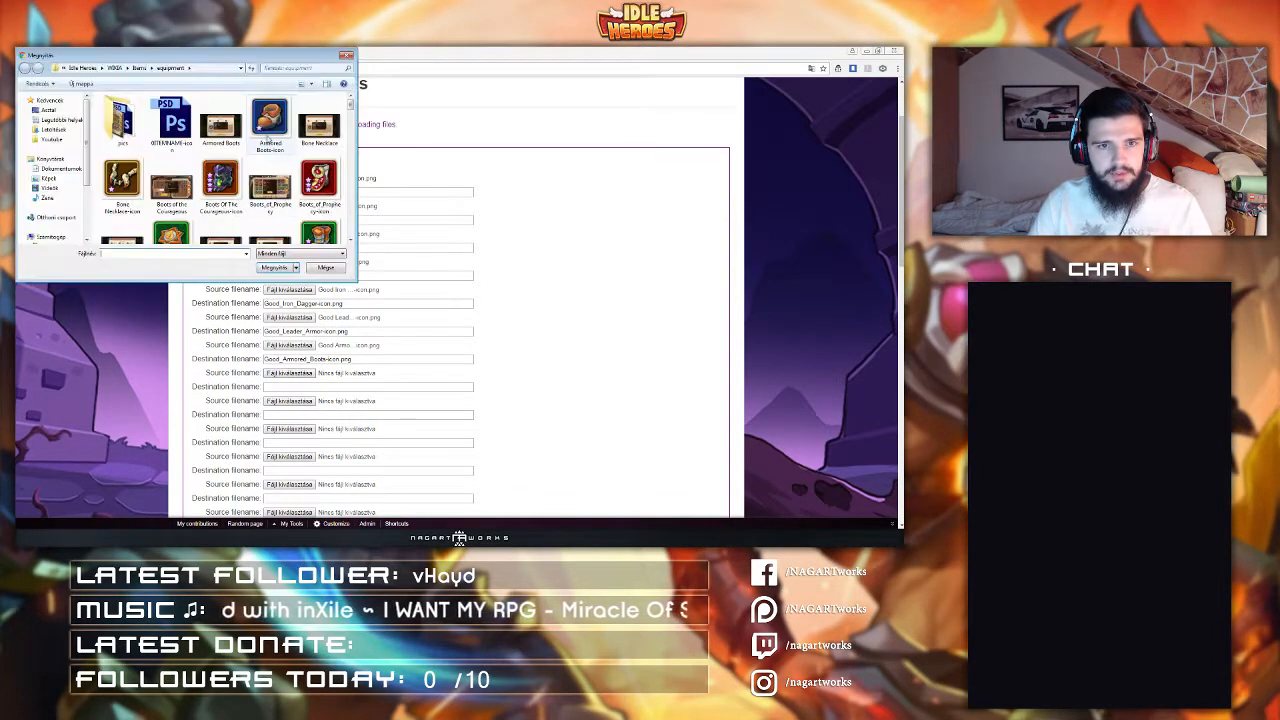
scroll(250, 178, down, 5)
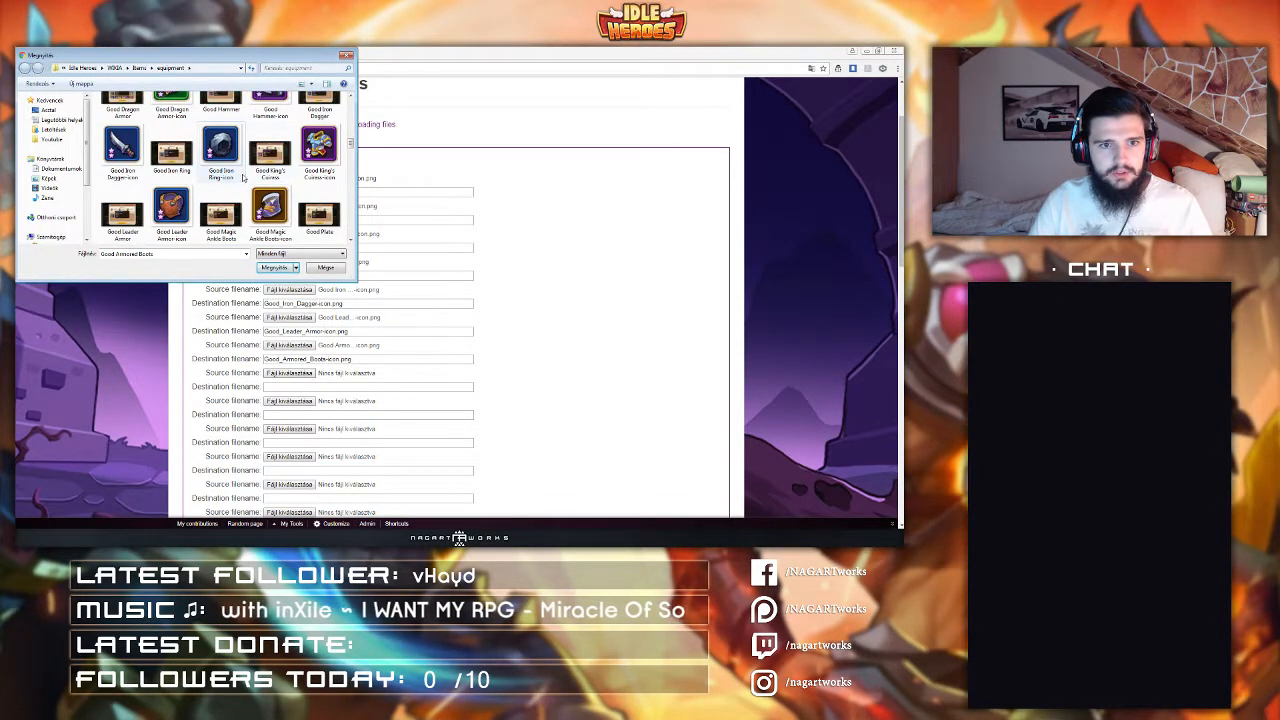
double_click(222, 152)
Step: Set the ninth source file to War Blade-icon
scroll(273, 233, down, 1)
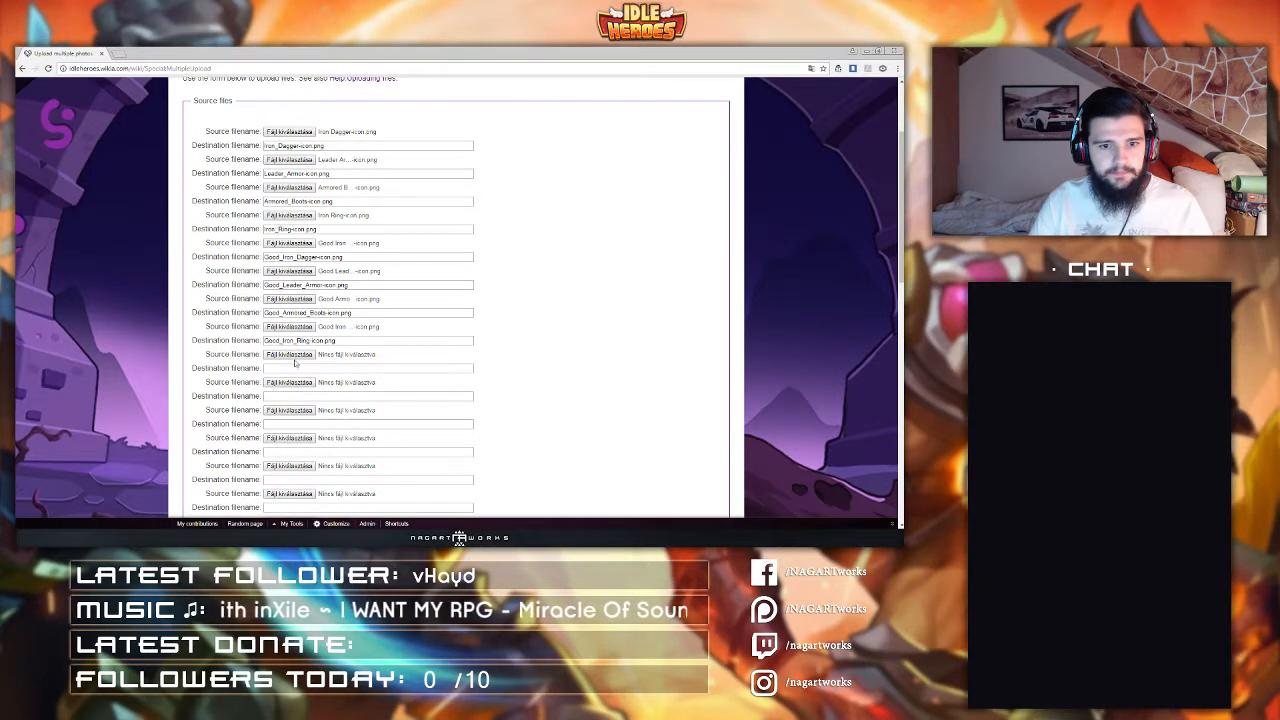
click(289, 355)
click(252, 153)
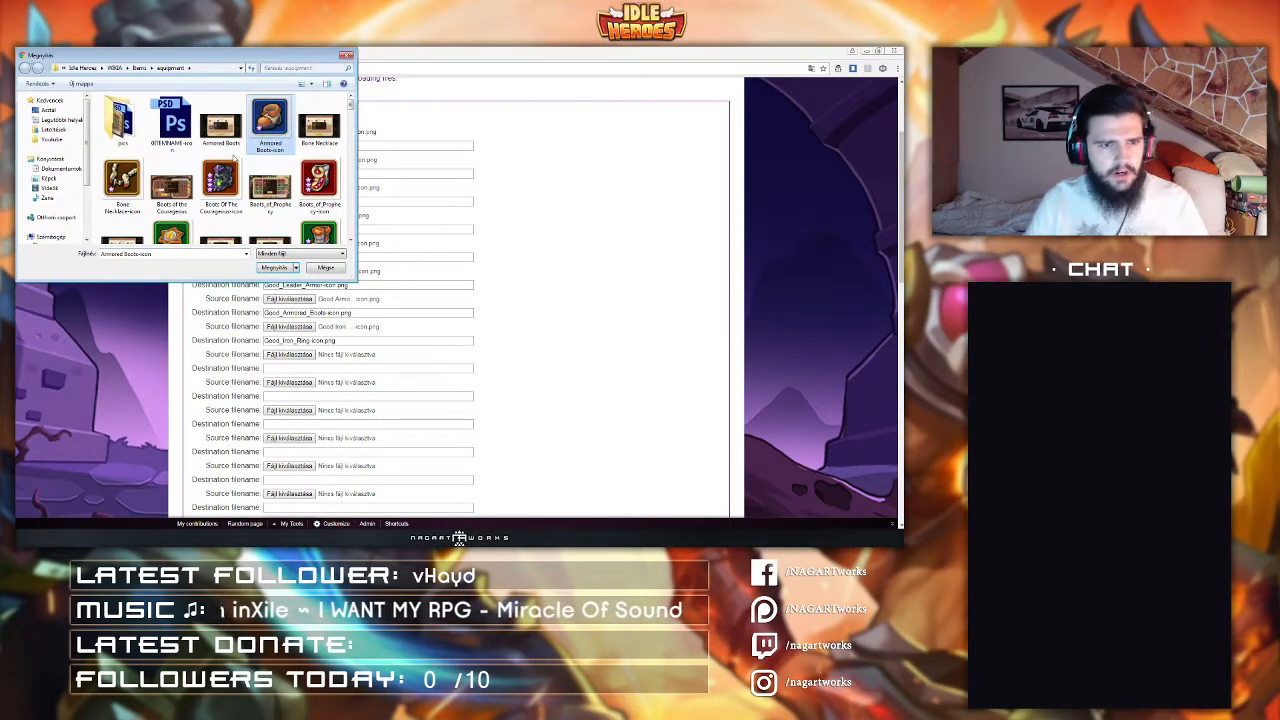
scroll(234, 158, down, 10)
key(w)
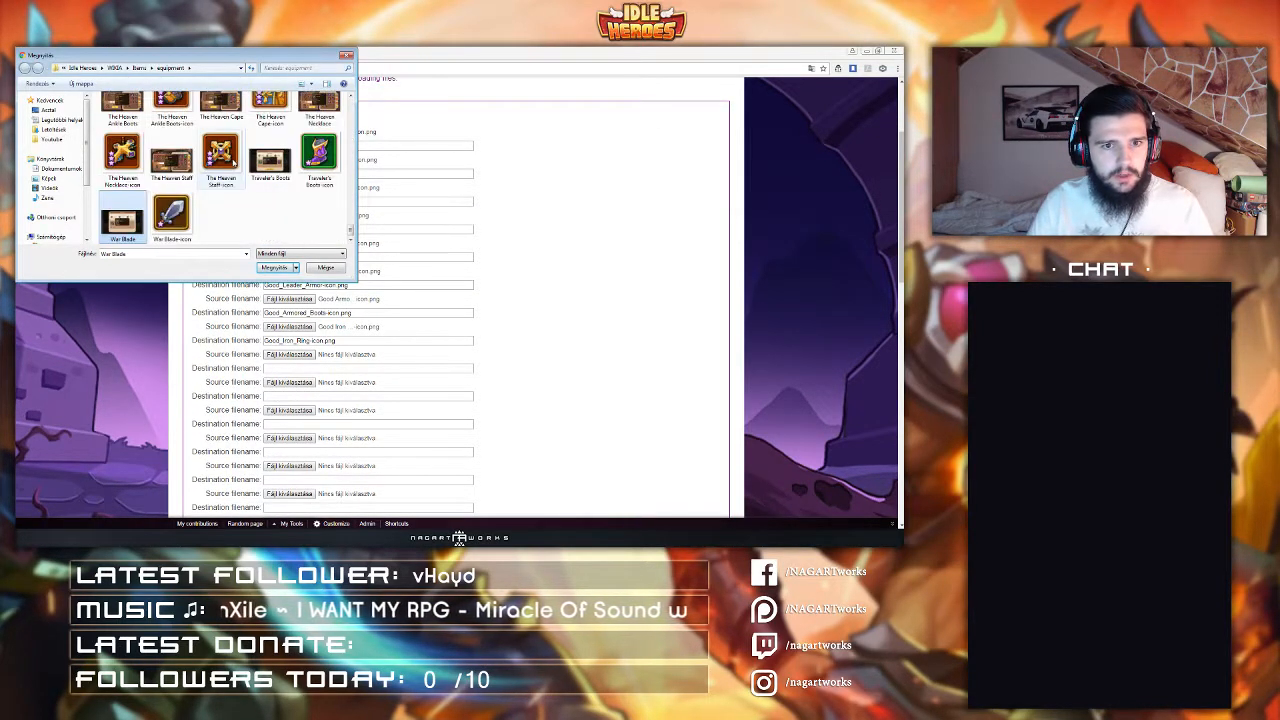
double_click(171, 215)
Step: Browse the equipment folder and choose Plate-icon as the tenth source file
click(289, 382)
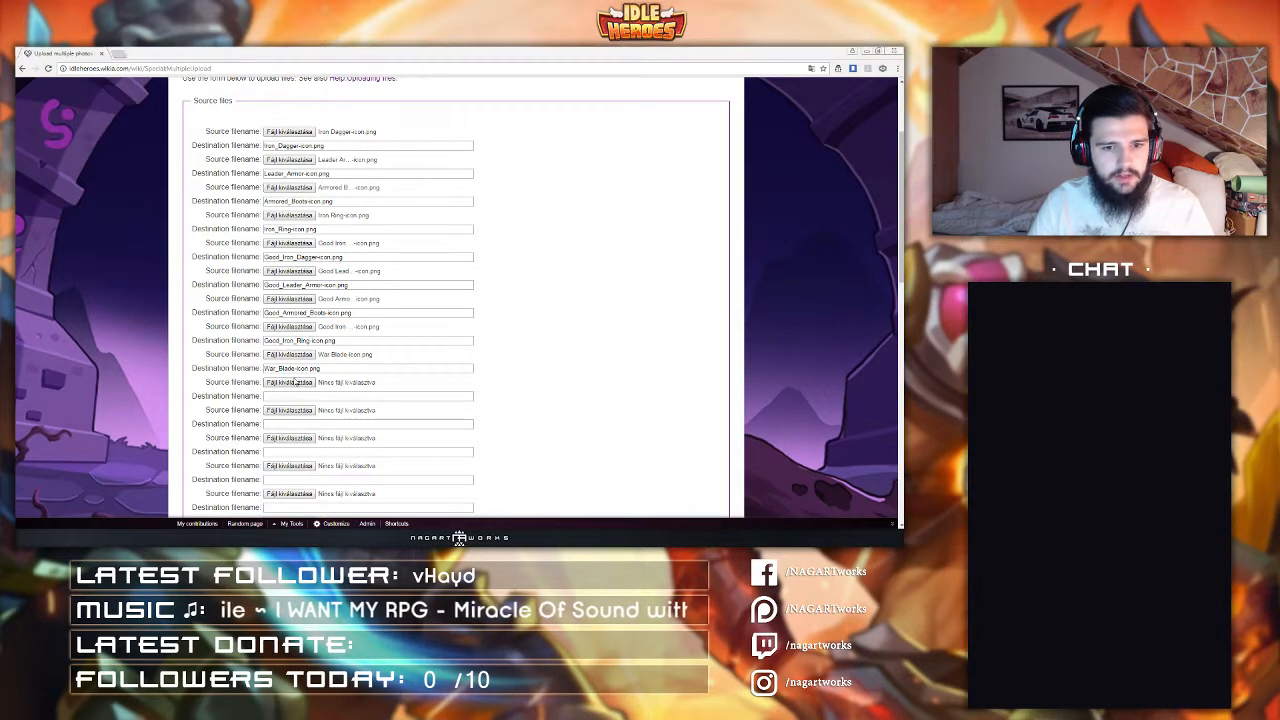
click(218, 140)
scroll(218, 140, down, 6)
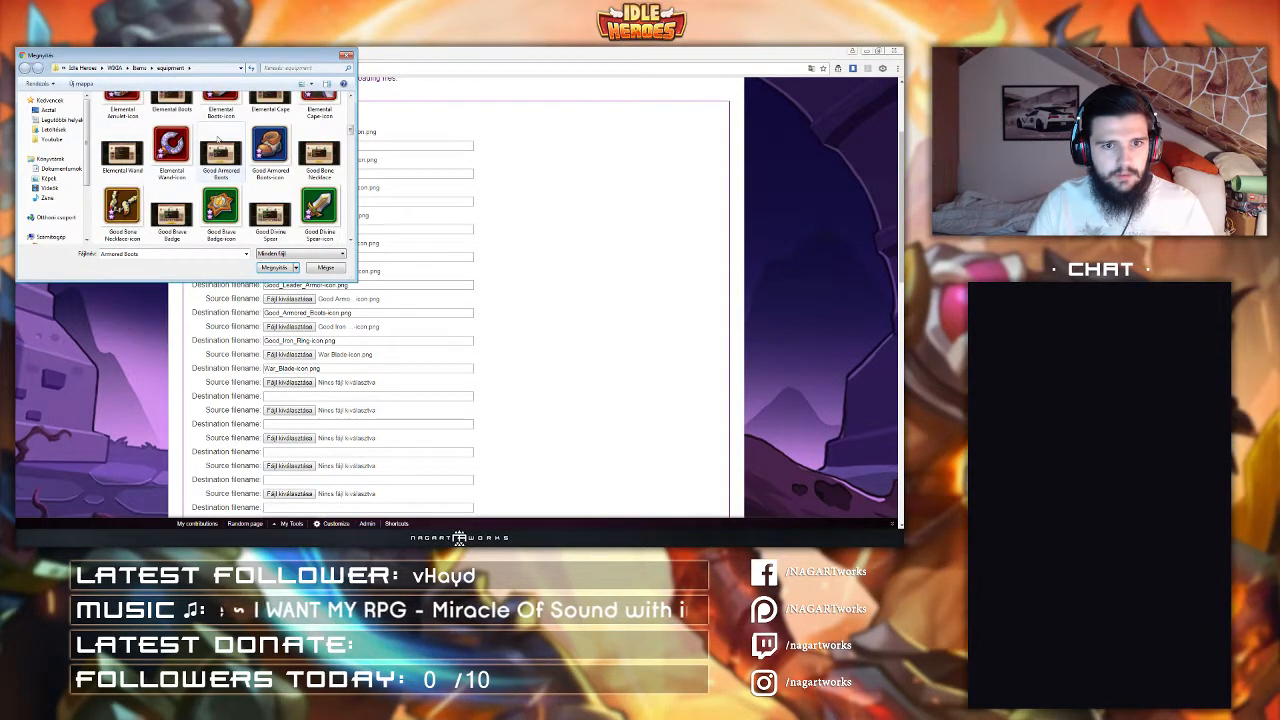
scroll(218, 140, down, 5)
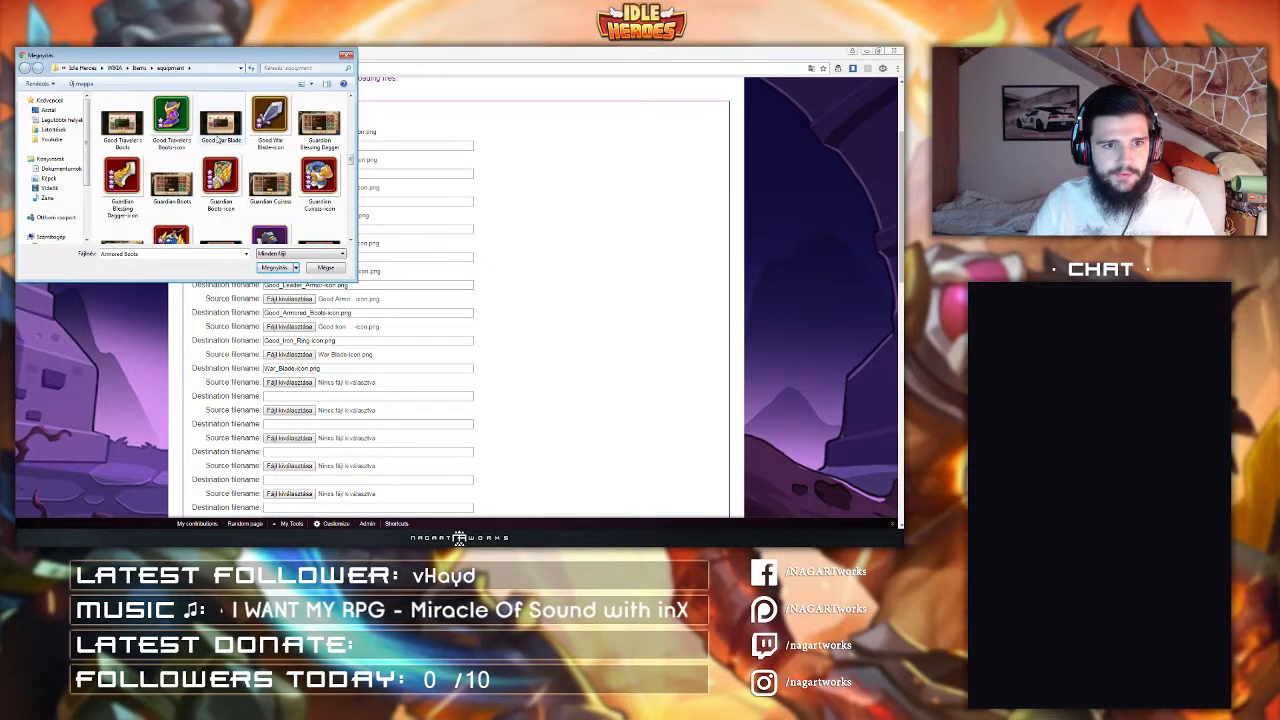
scroll(186, 153, down, 1)
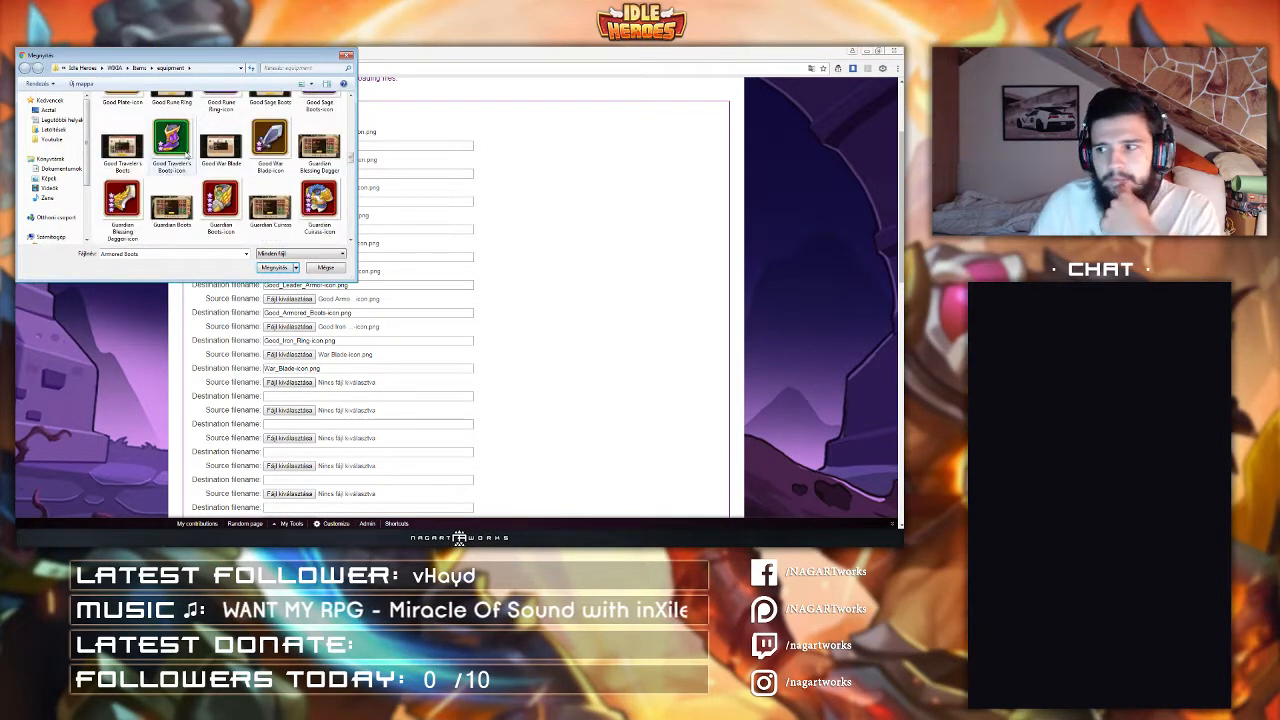
scroll(186, 153, down, 2)
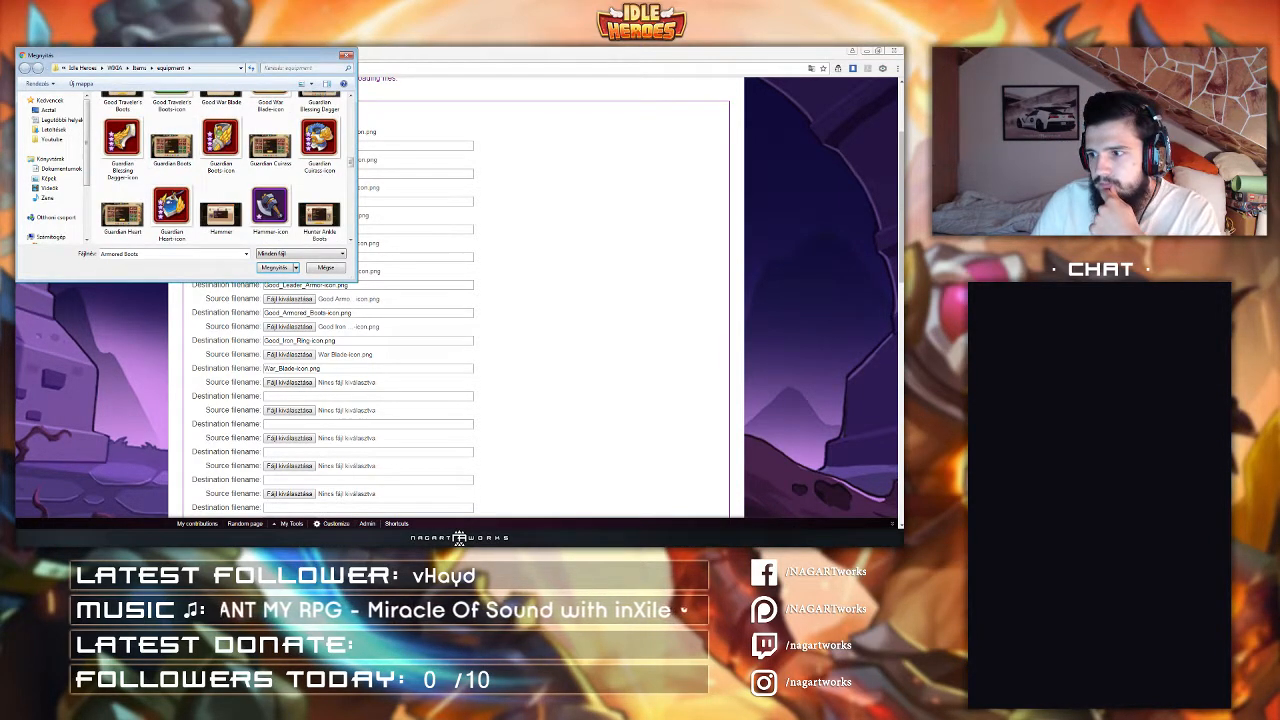
click(384, 538)
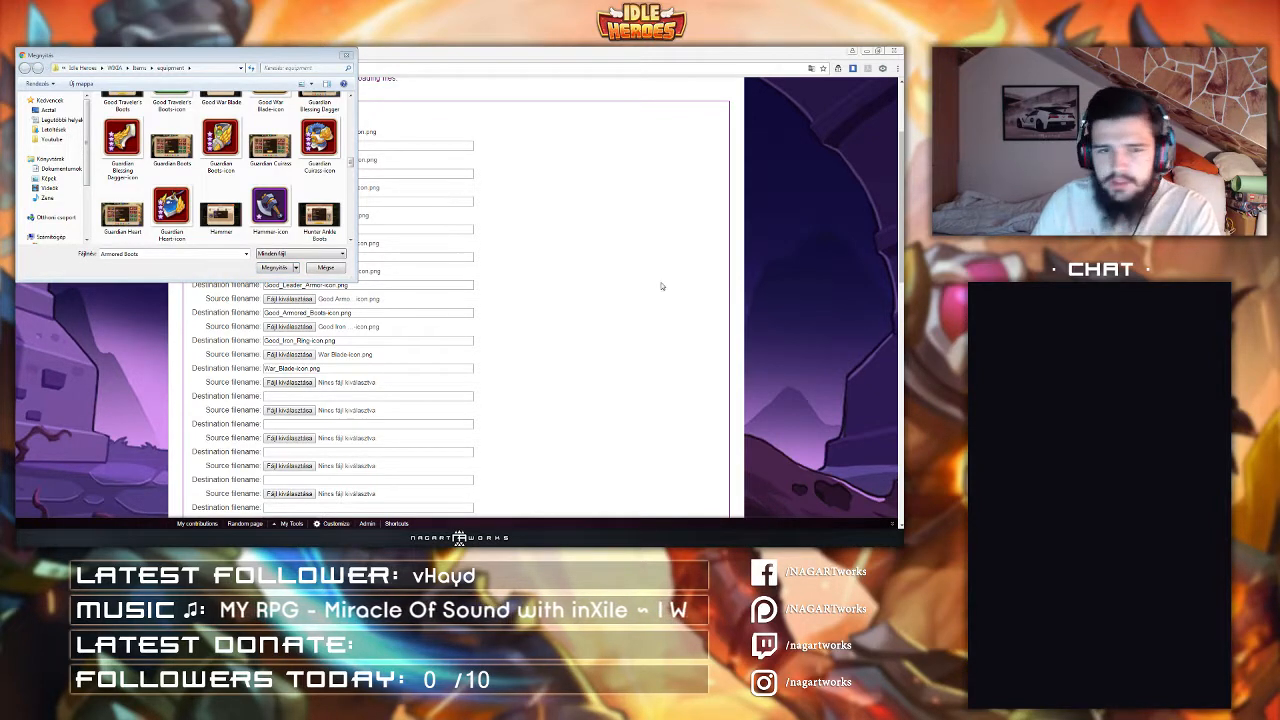
click(264, 207)
scroll(250, 202, down, 4)
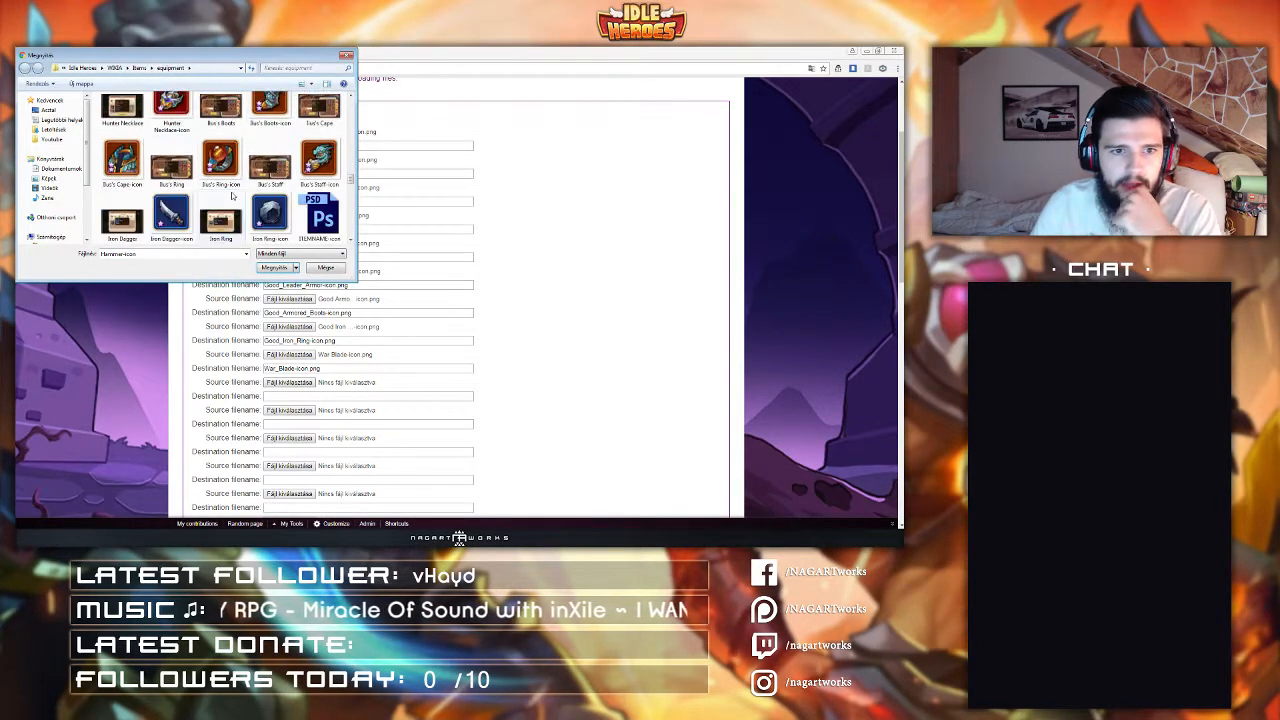
scroll(231, 196, down, 5)
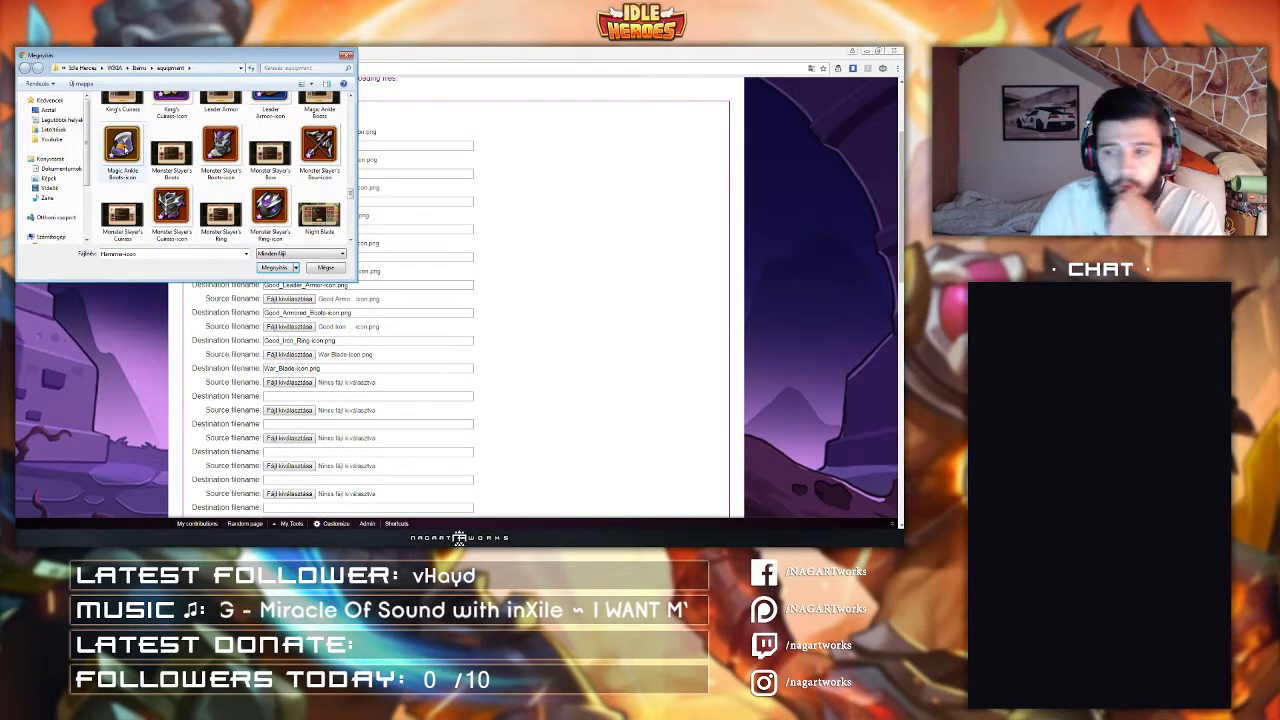
scroll(222, 165, down, 5)
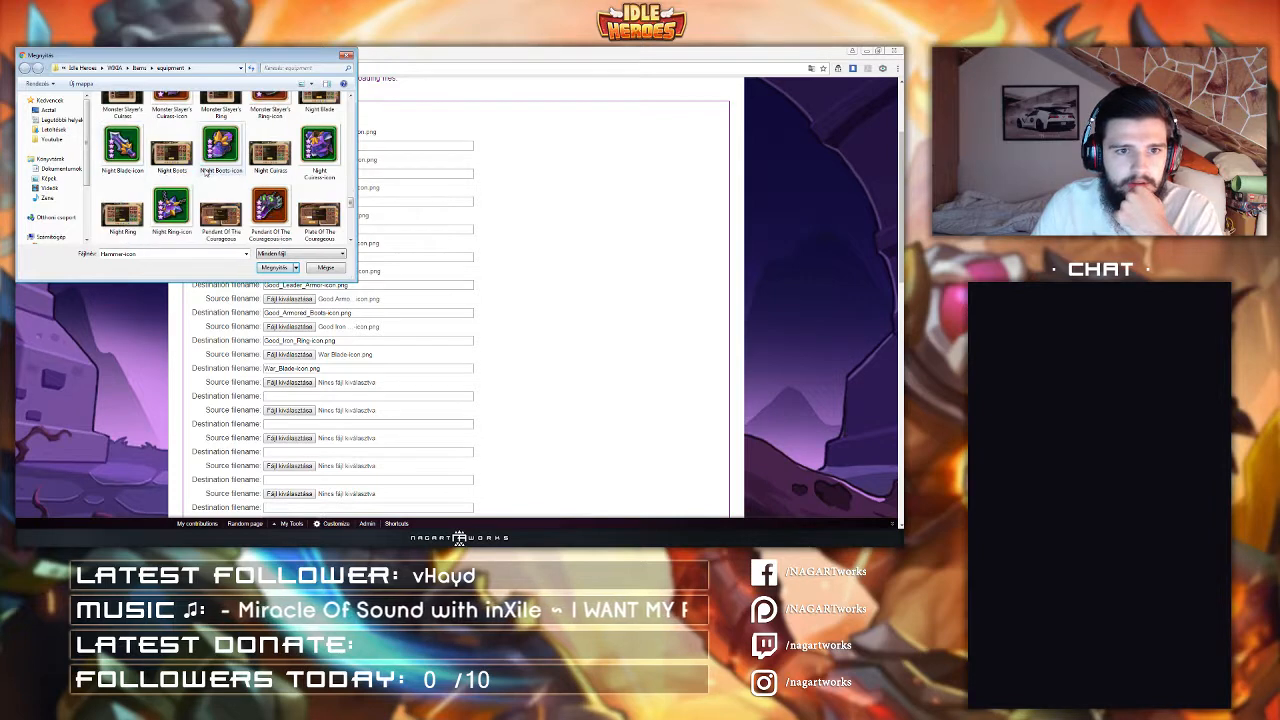
click(220, 120)
key(Return)
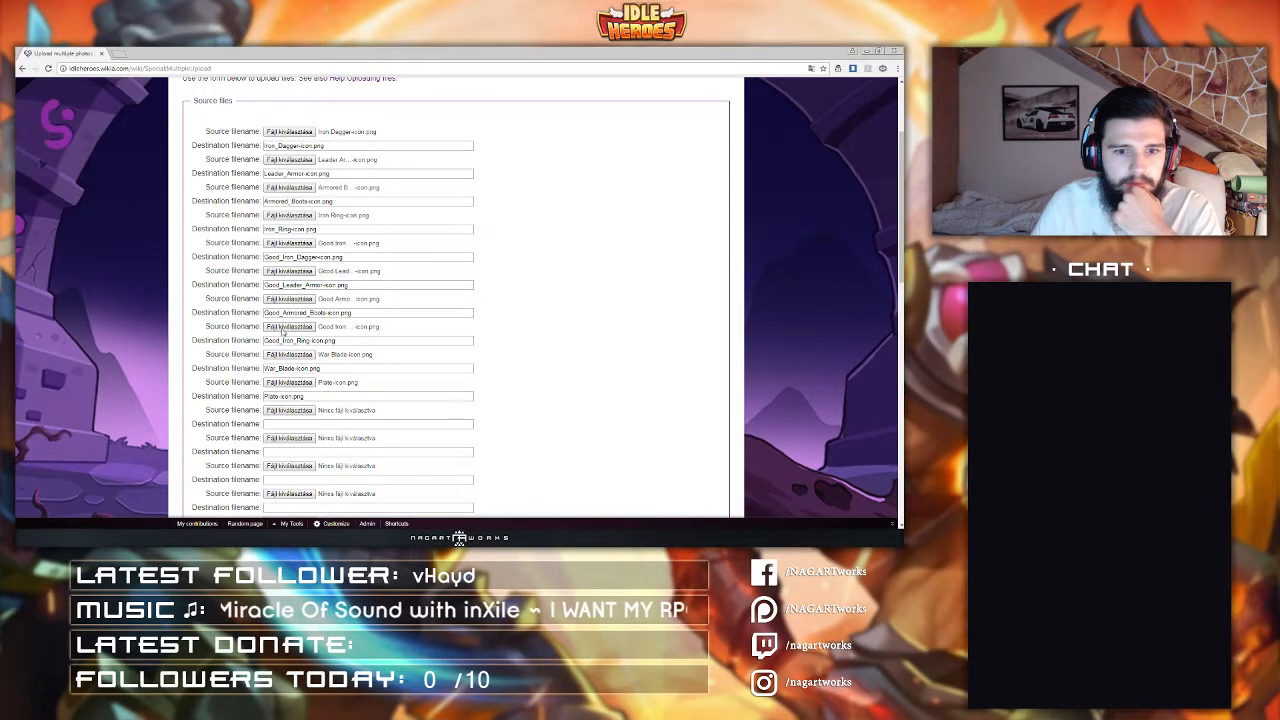
Step: Pick Magic Ankle Boots-icon as the eleventh source file and Bone Necklace-icon as the twelfth
scroll(288, 386, down, 2)
click(288, 318)
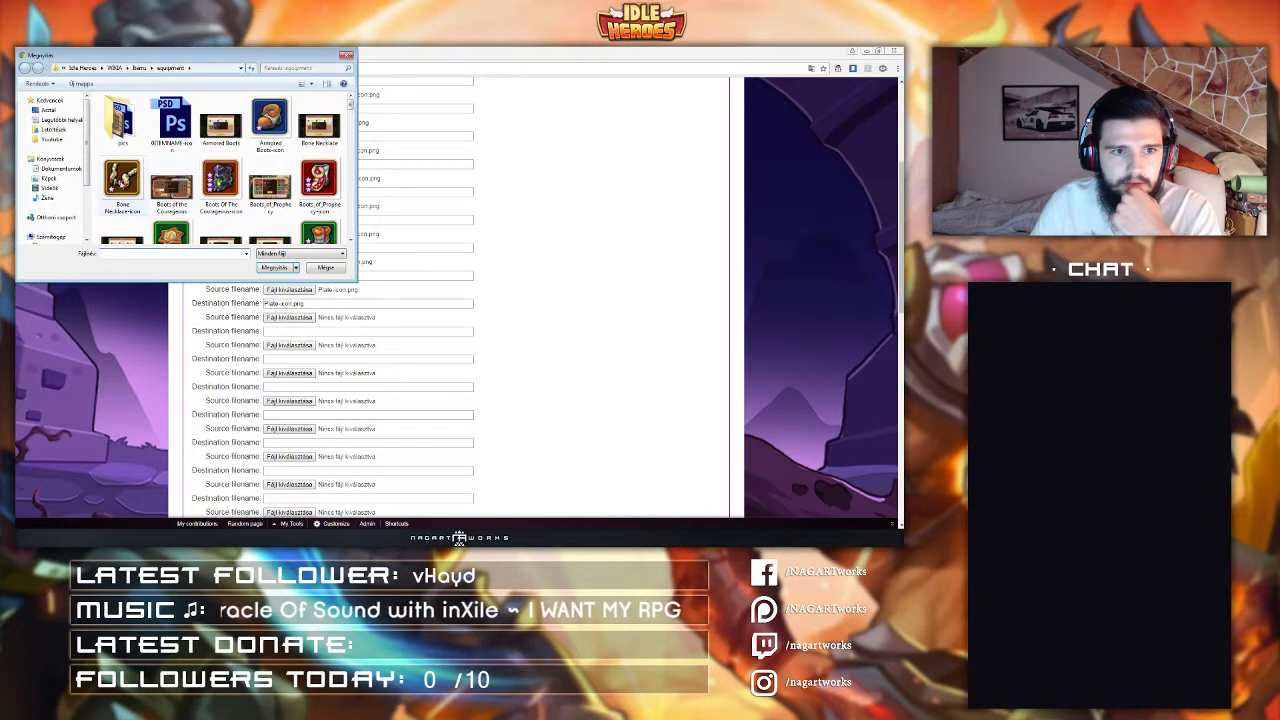
click(130, 180)
scroll(130, 180, down, 1)
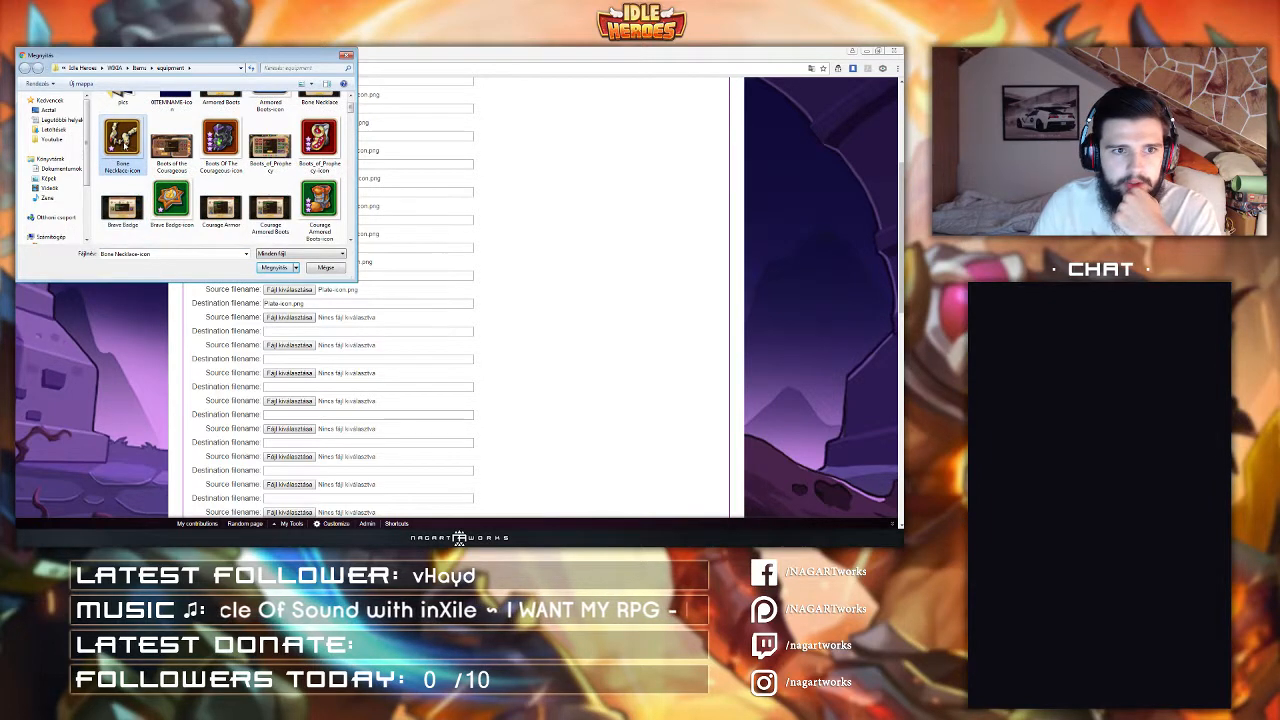
scroll(143, 163, down, 5)
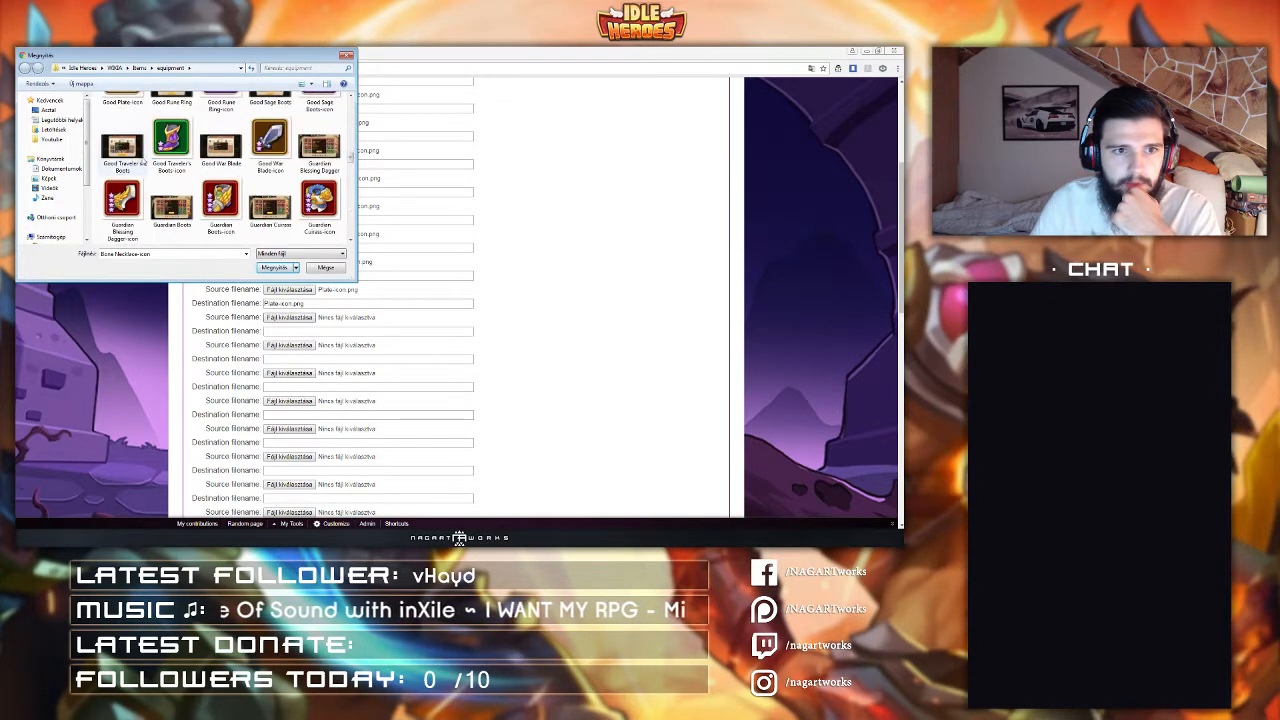
scroll(143, 163, down, 6)
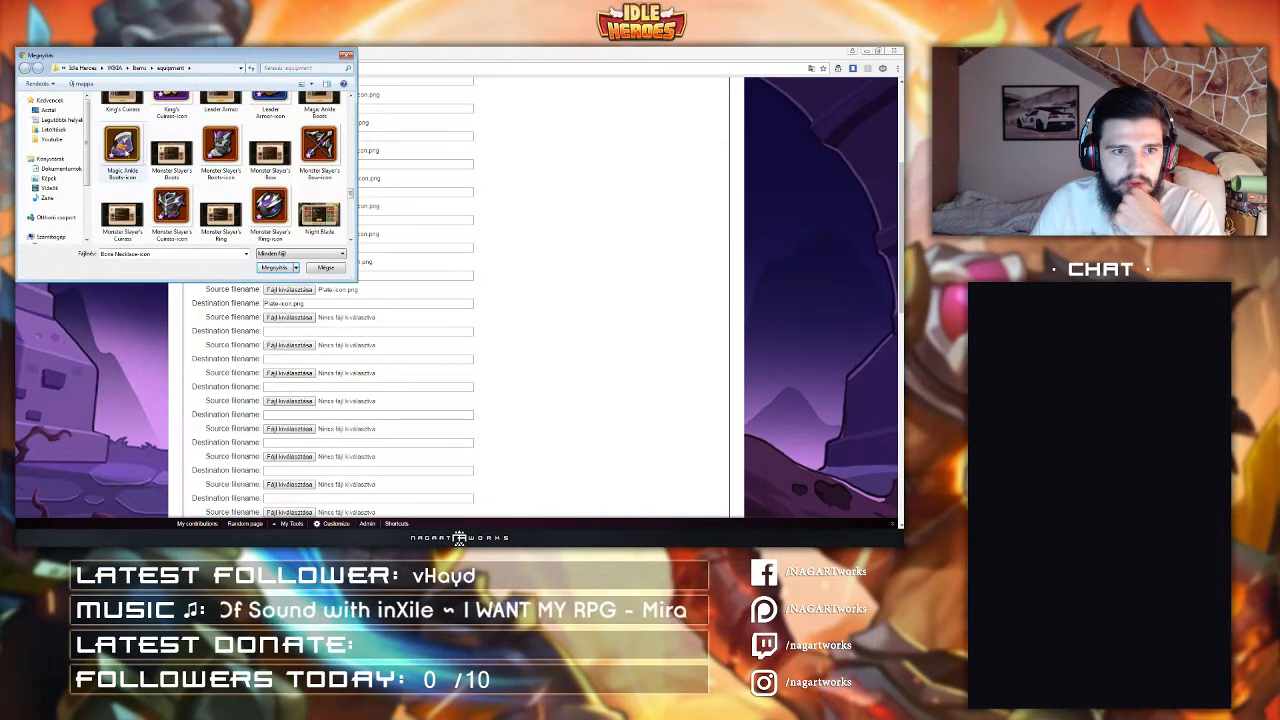
double_click(122, 148)
scroll(400, 400, down, 1)
click(289, 298)
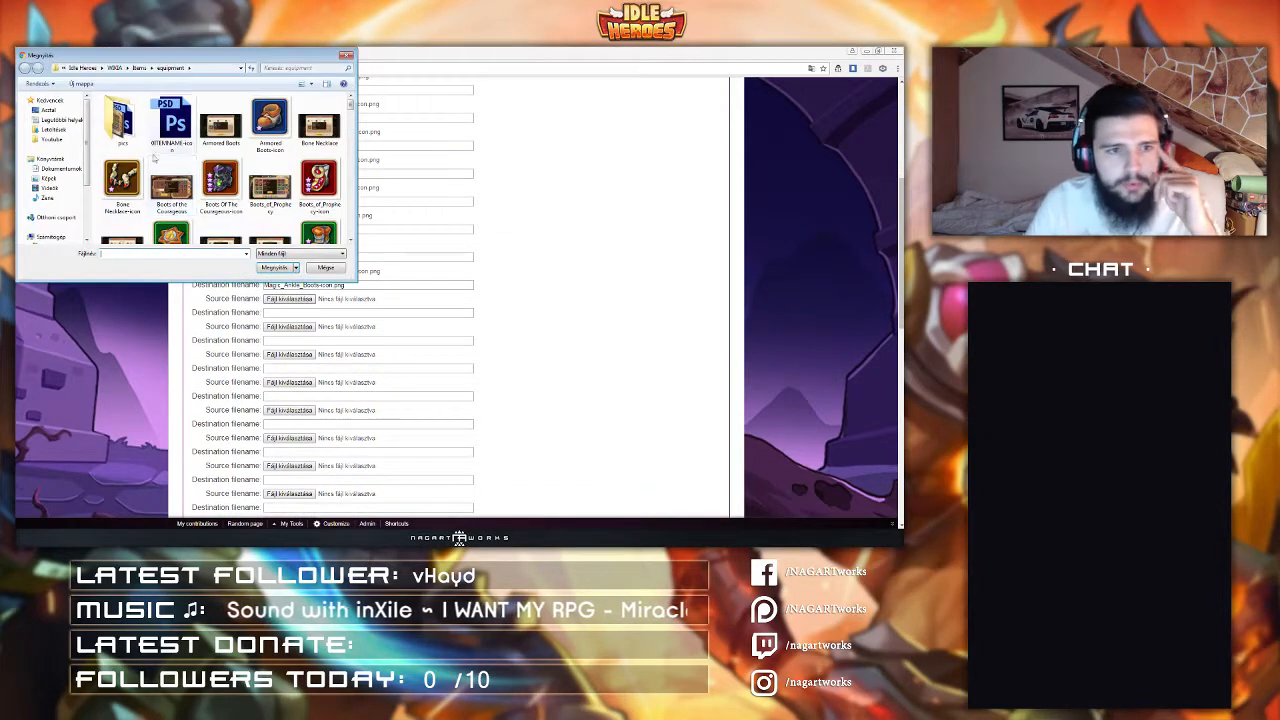
double_click(122, 180)
Step: Choose Good War Blade-icon as the thirteenth source file
scroll(293, 256, down, 2)
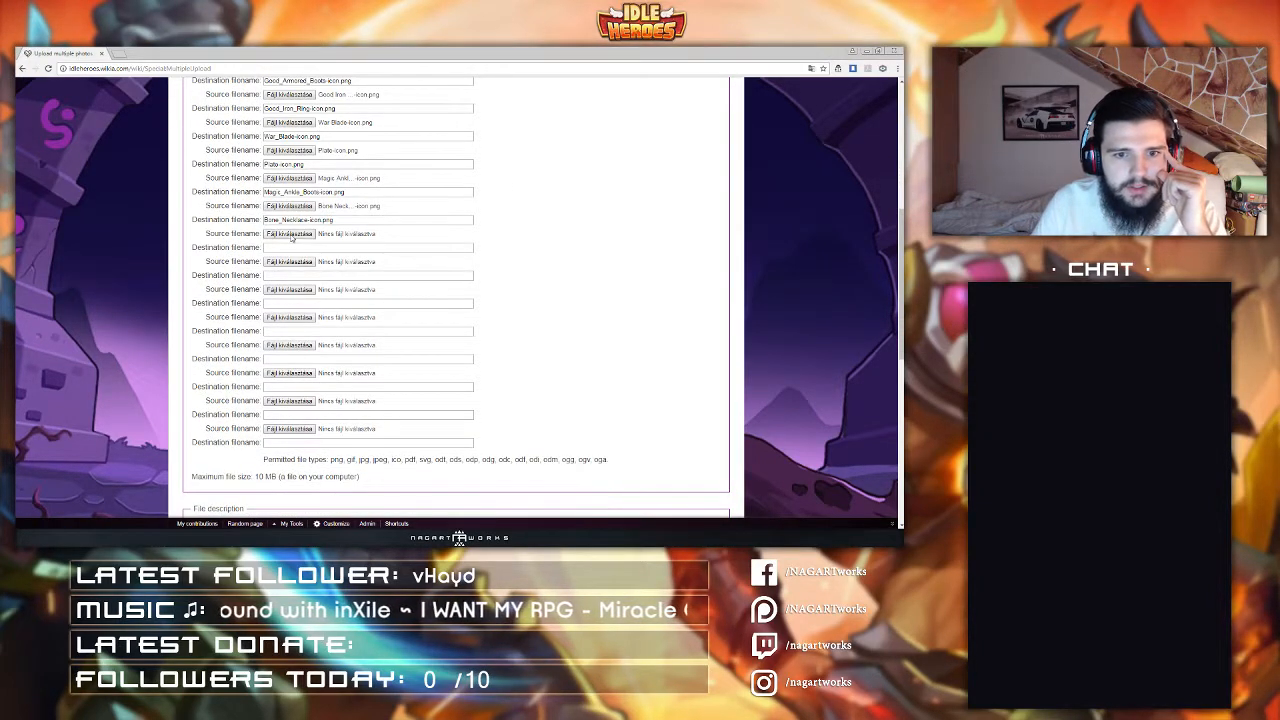
click(289, 234)
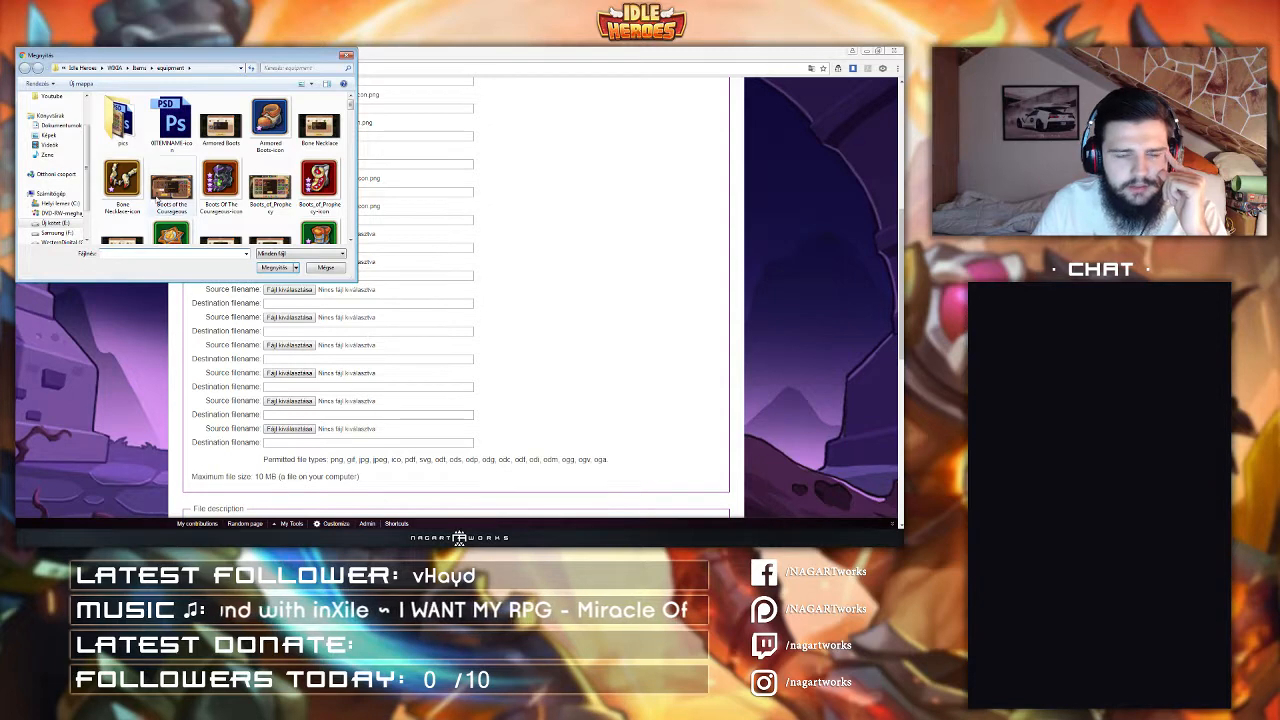
click(139, 174)
key(g)
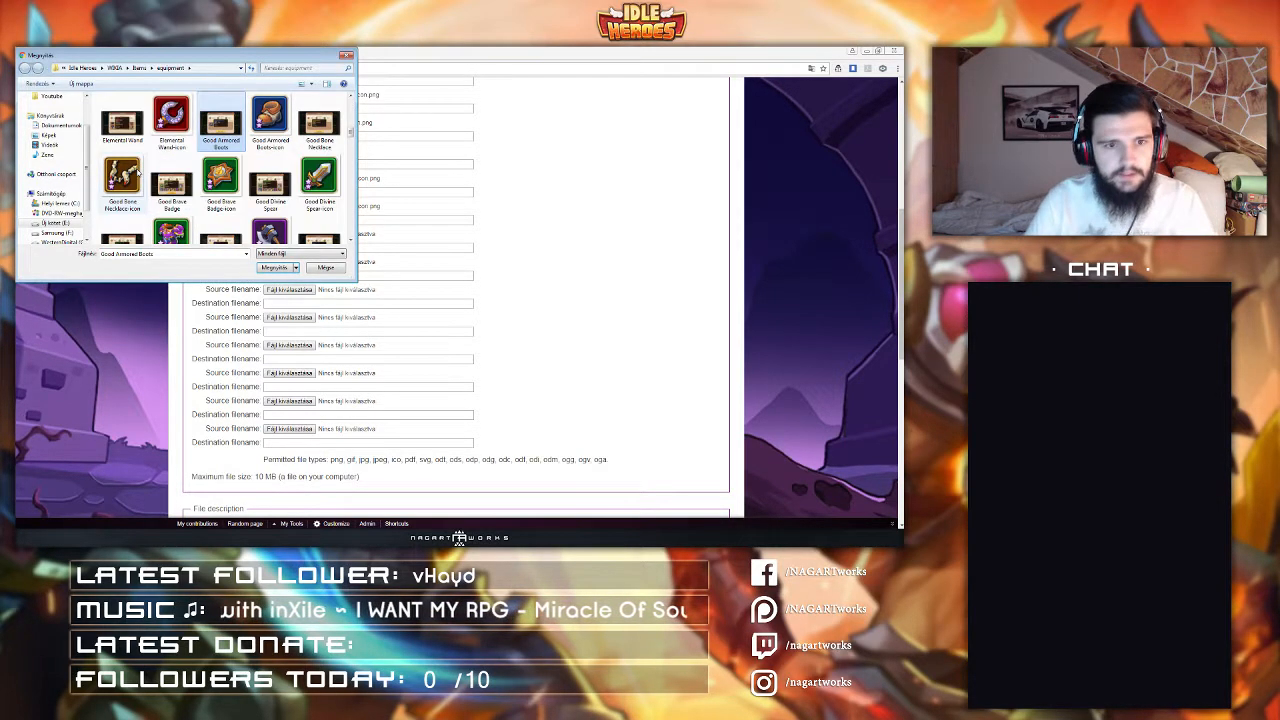
scroll(200, 175, down, 4)
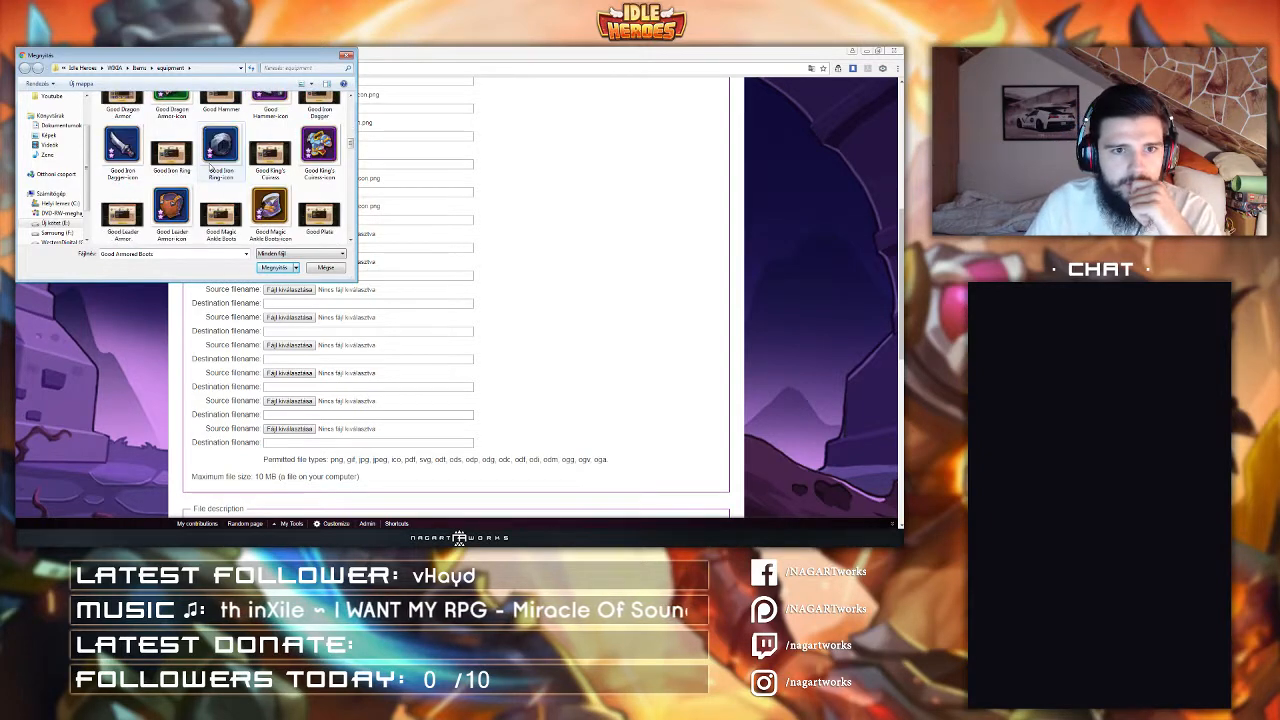
scroll(214, 180, down, 5)
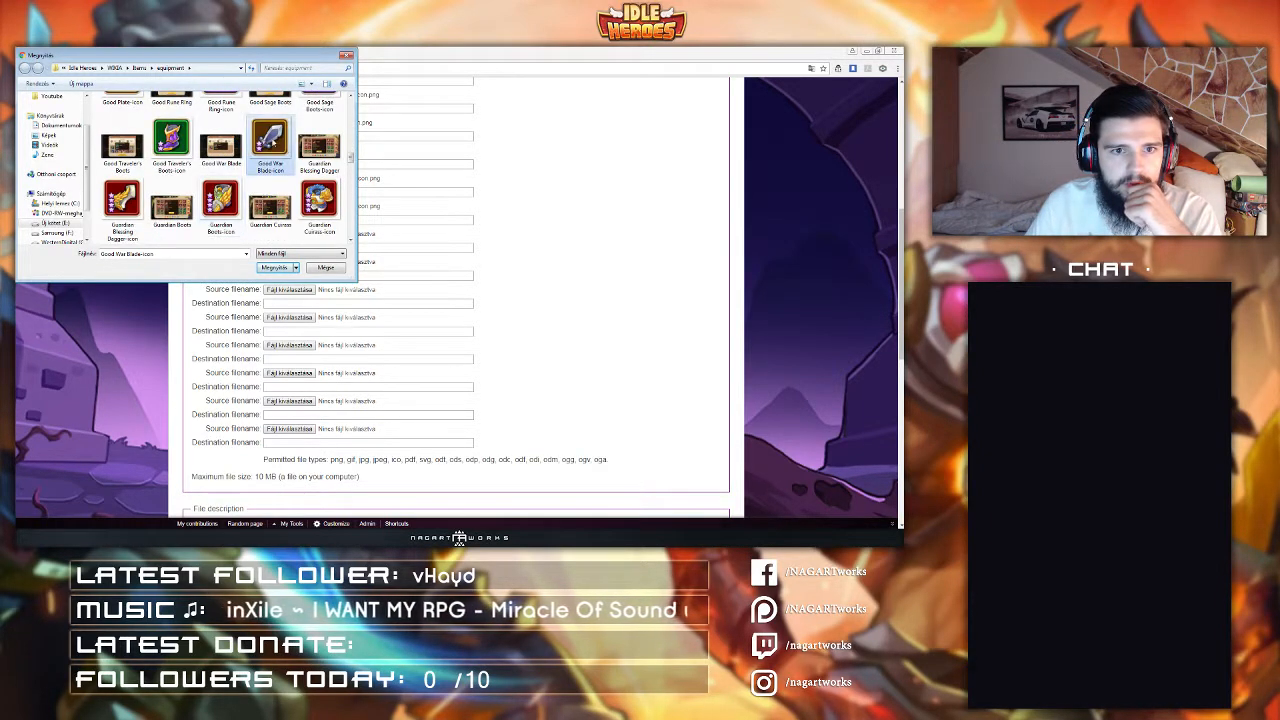
double_click(268, 158)
Step: Choose Good Plate-icon as the fourteenth source file
click(289, 262)
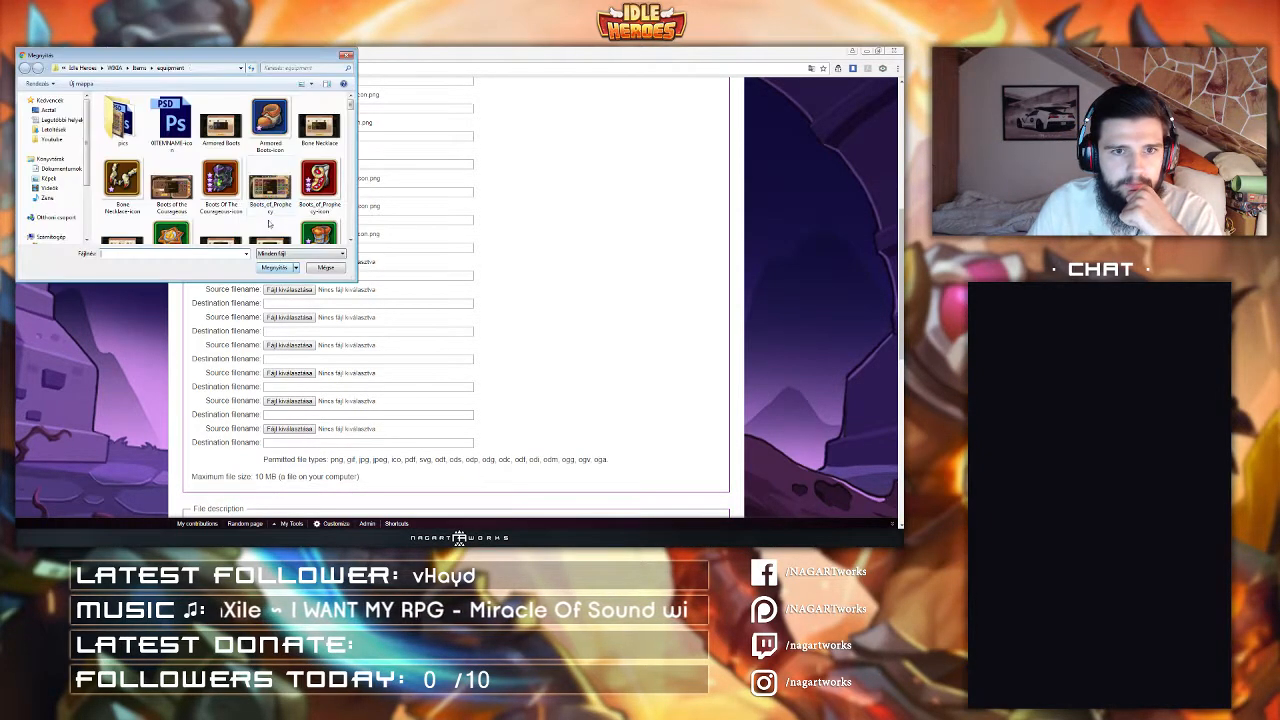
key(g)
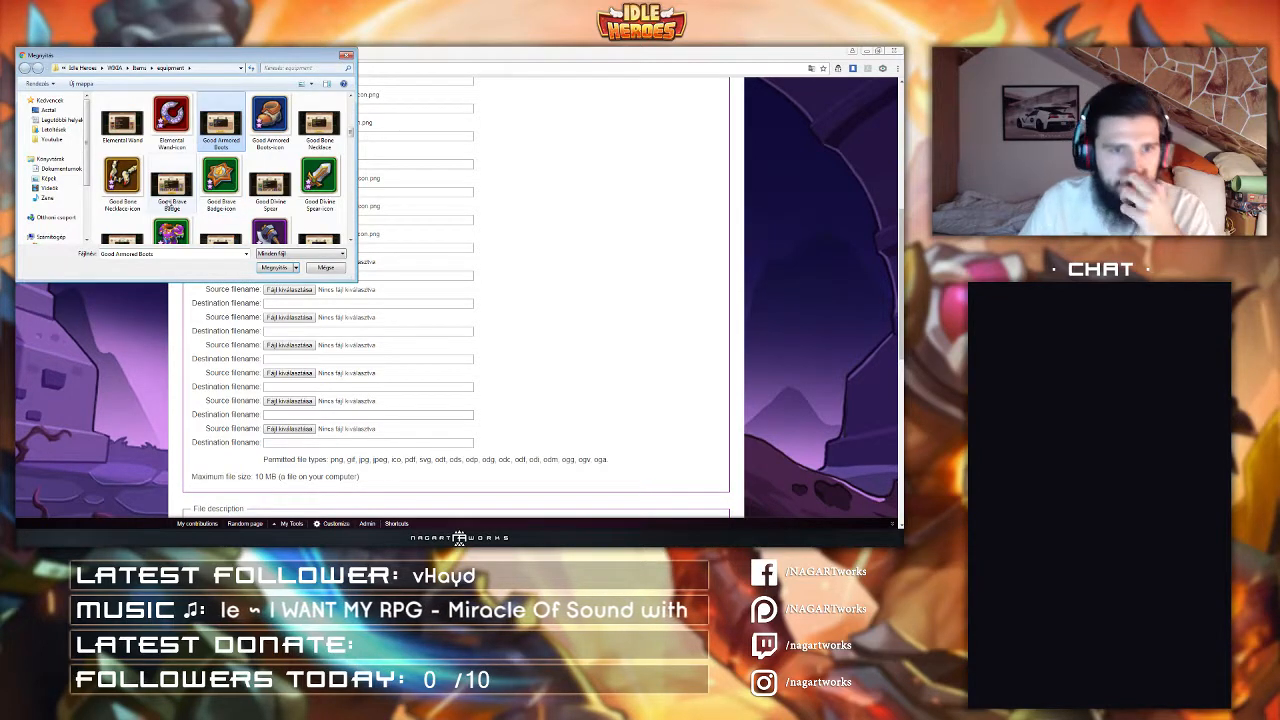
scroll(190, 205, down, 4)
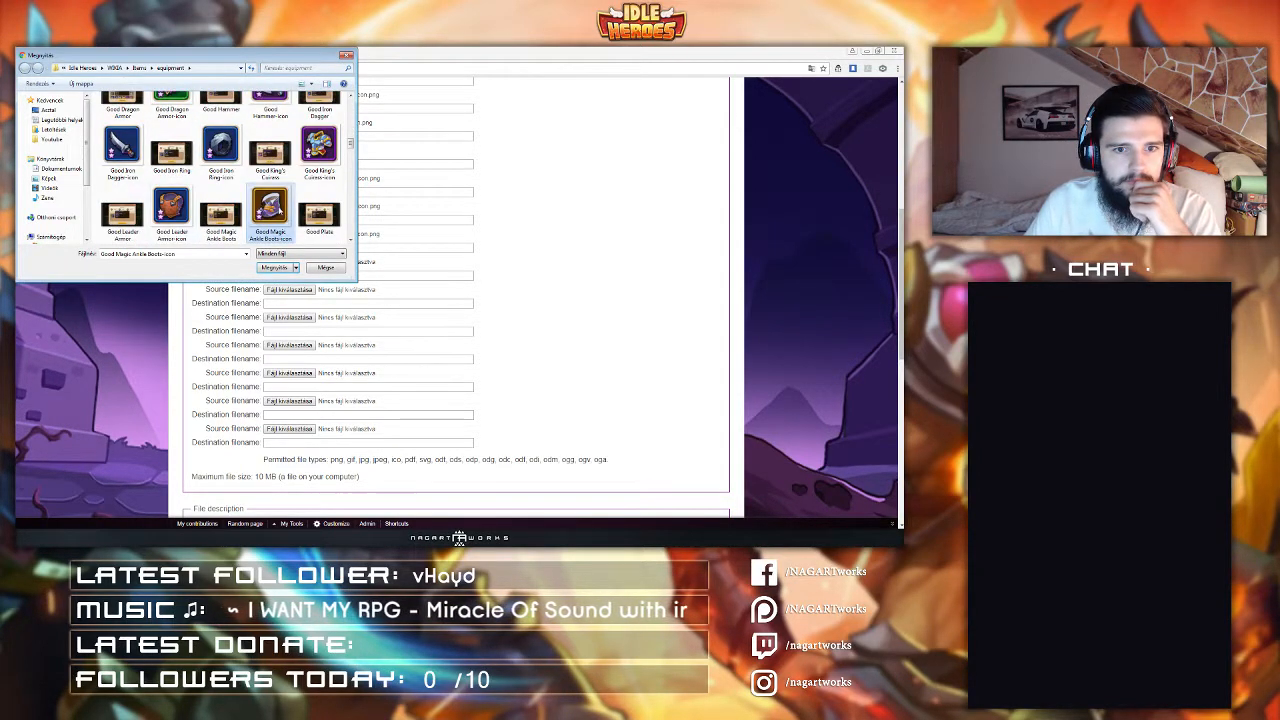
double_click(318, 213)
Step: Pick Good Magic Ankle Boots-icon as the fifteenth source file
click(289, 290)
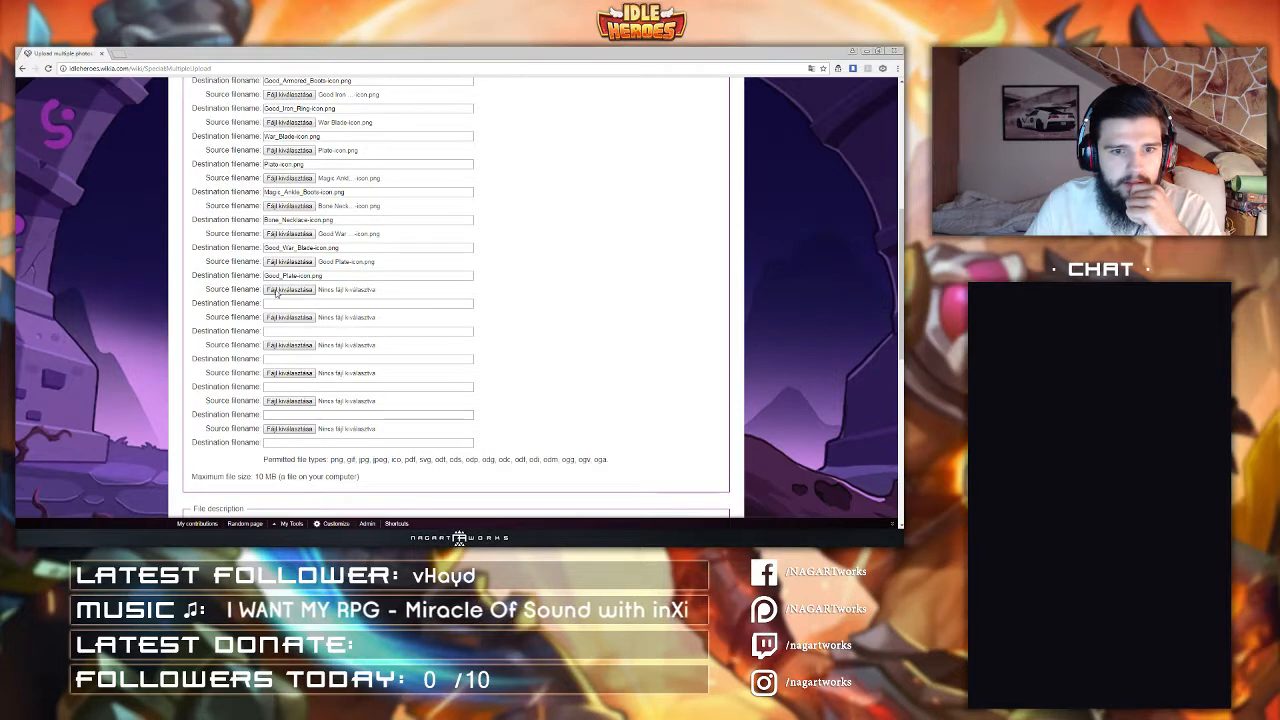
key(g)
scroll(248, 148, down, 5)
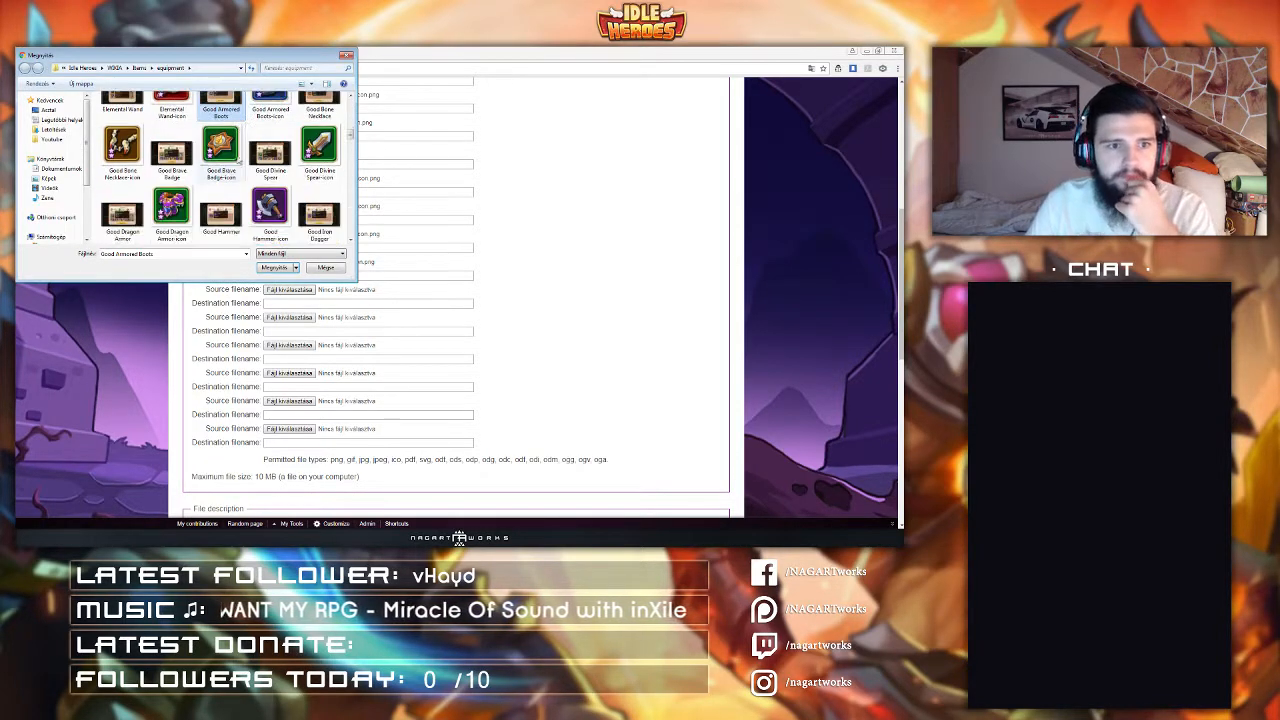
double_click(270, 155)
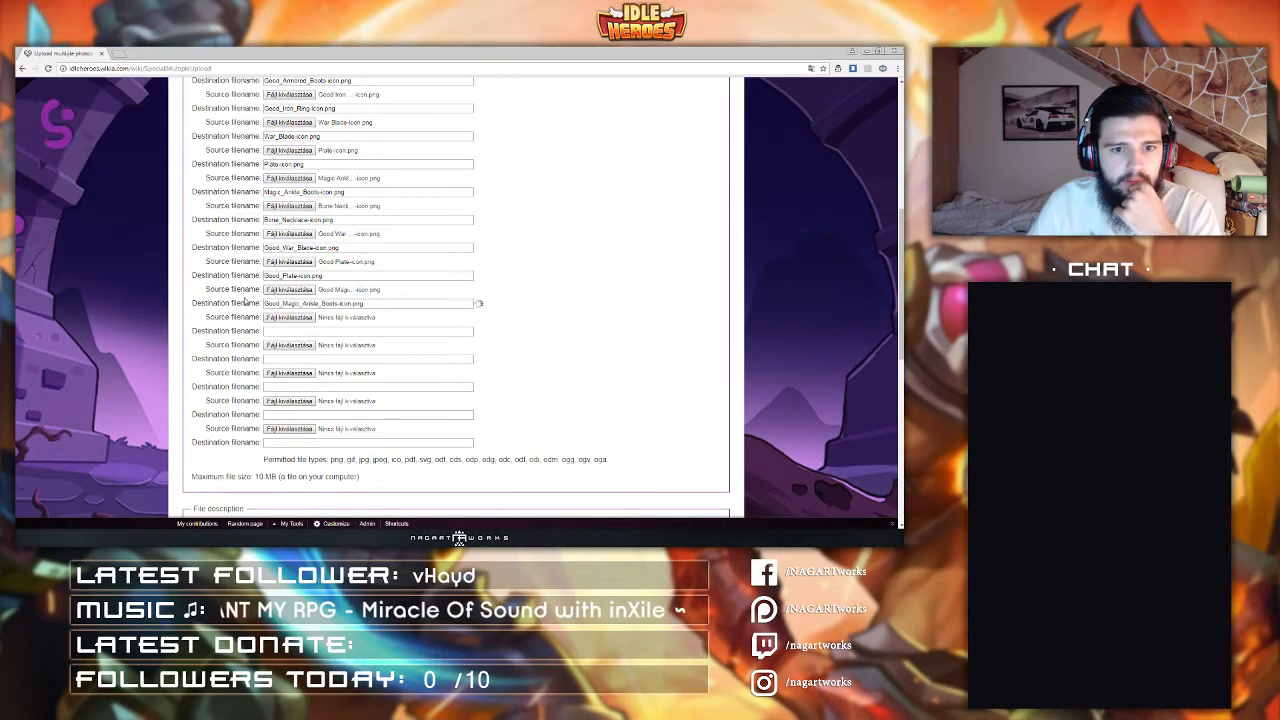
Step: Set the sixteenth source file to Good Bone Necklace-icon
click(289, 317)
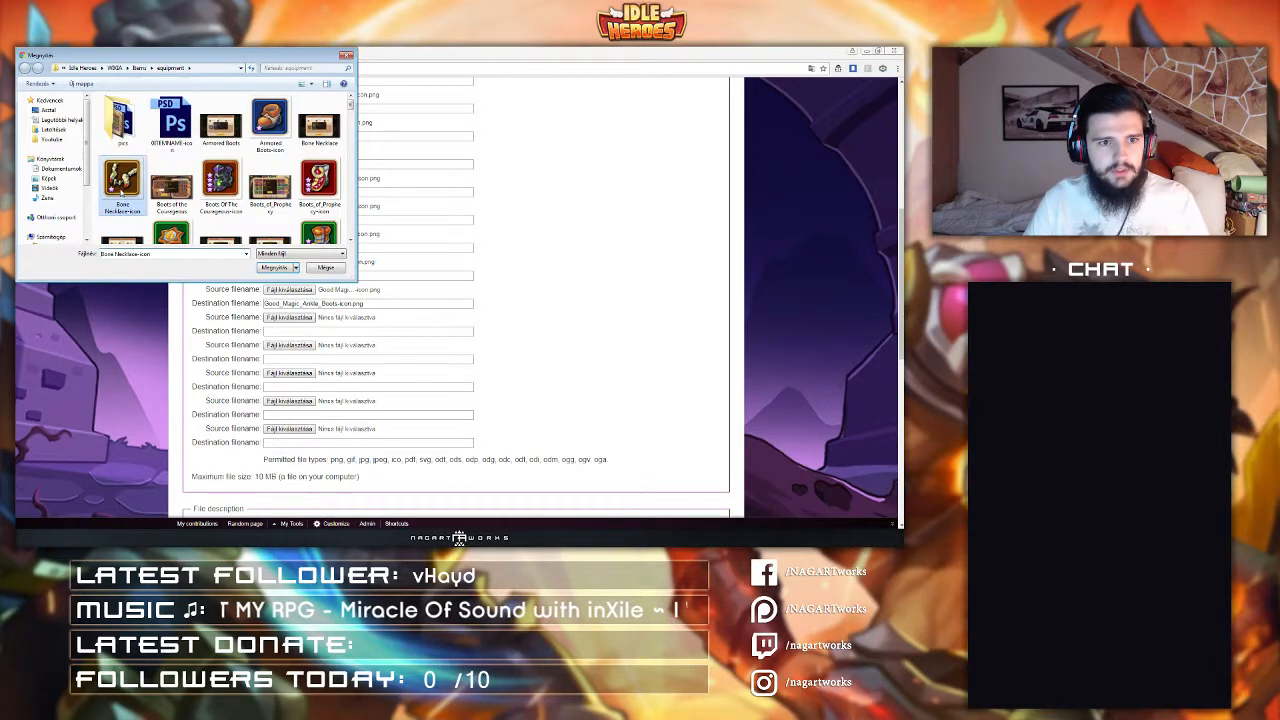
key(g)
double_click(118, 184)
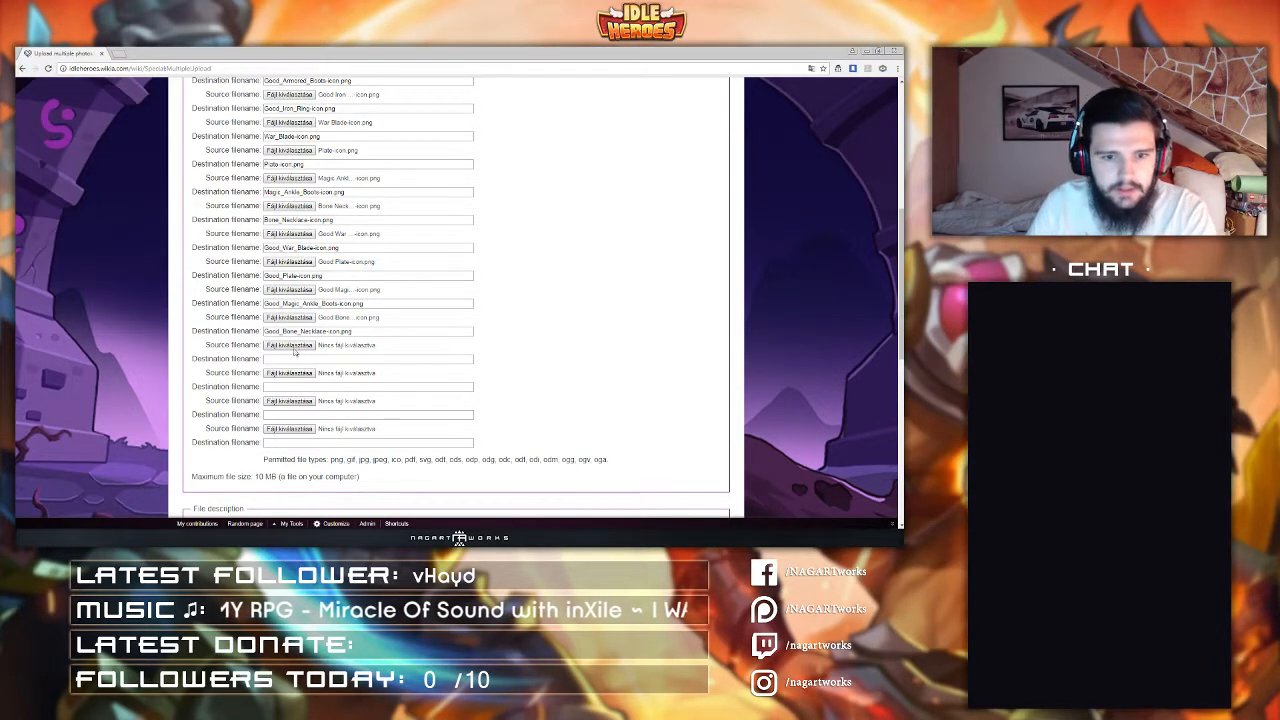
Step: Browse the equipment folder and choose Divine Spear-icon as the seventeenth source file
scroll(290, 346, up, 2)
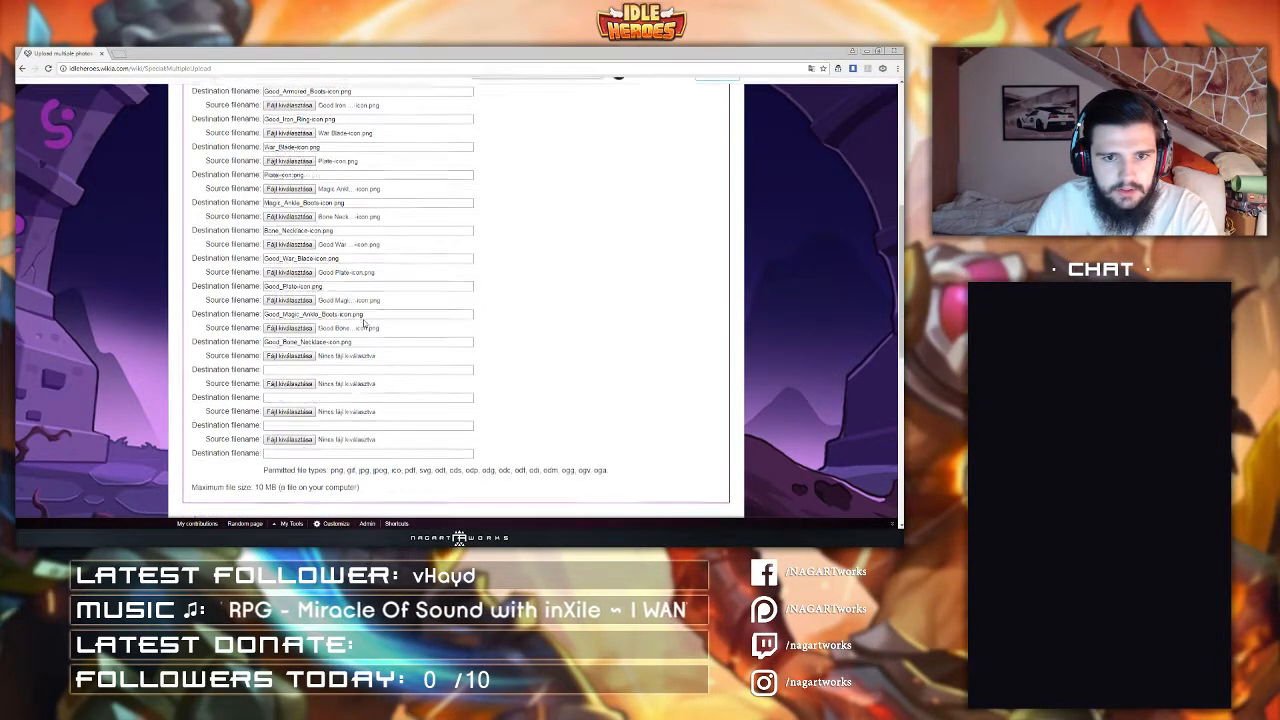
click(290, 392)
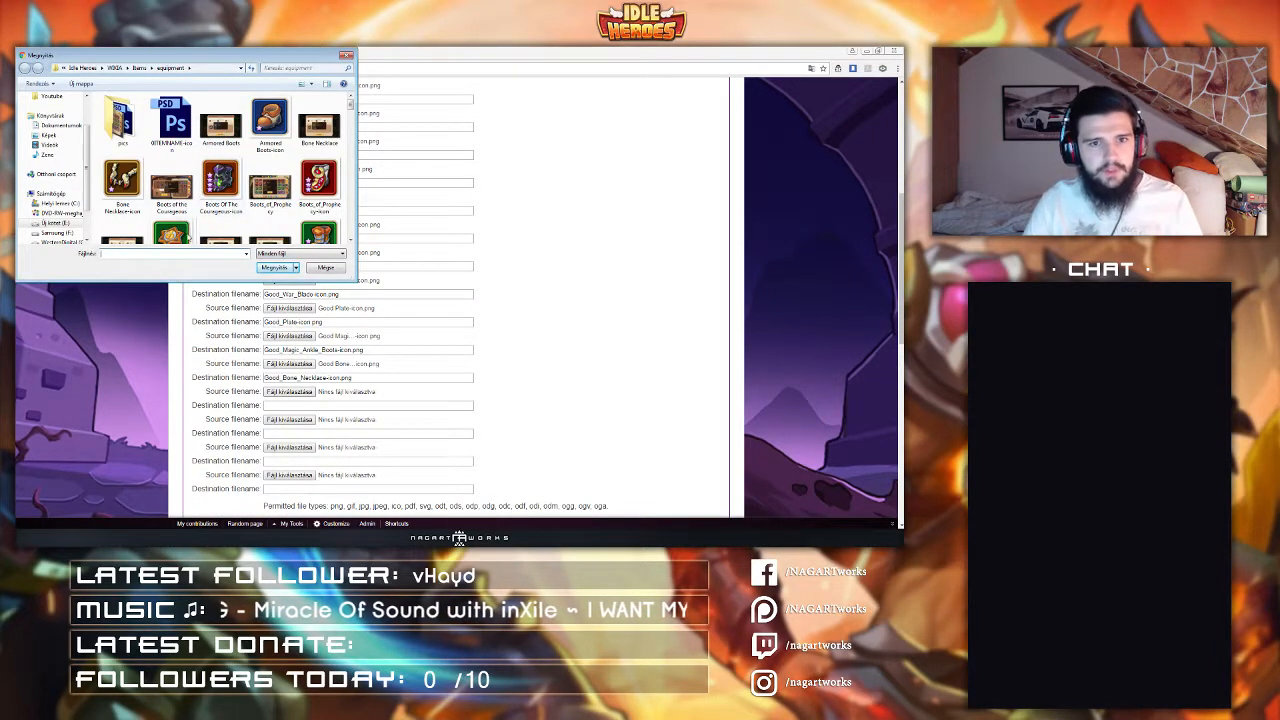
scroll(200, 150, down, 2)
click(166, 165)
scroll(161, 170, up, 1)
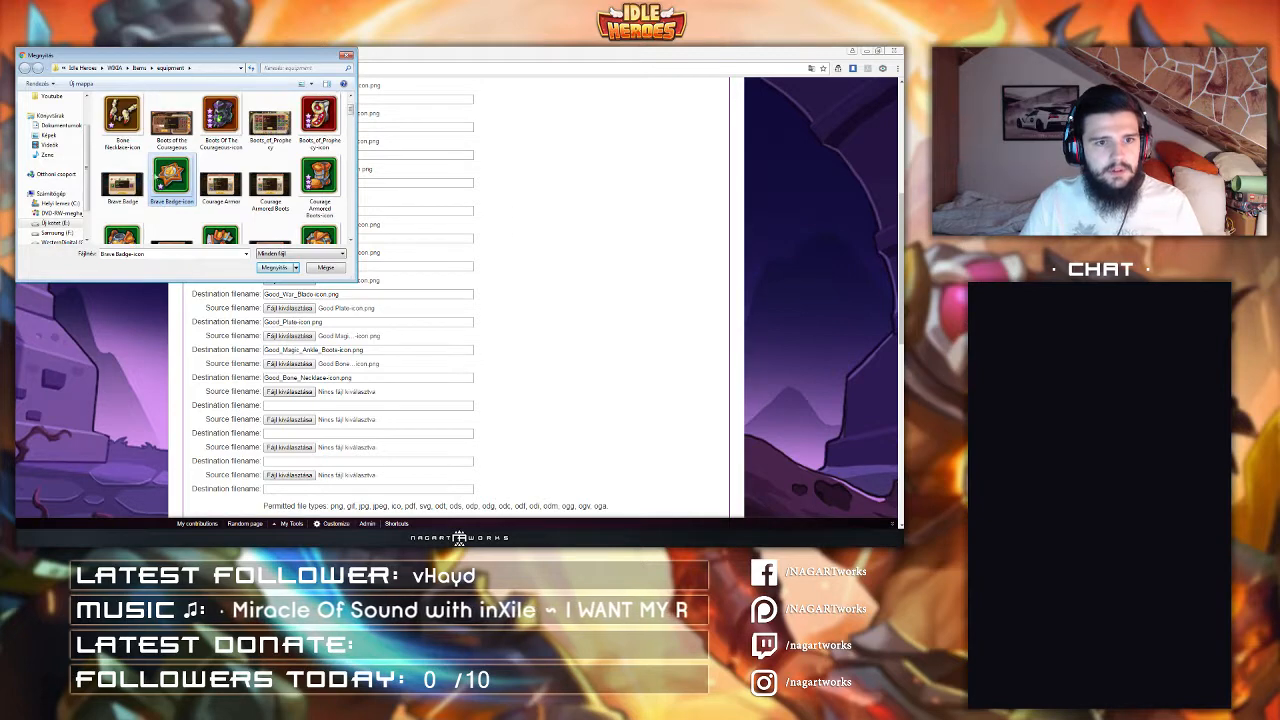
scroll(145, 190, down, 6)
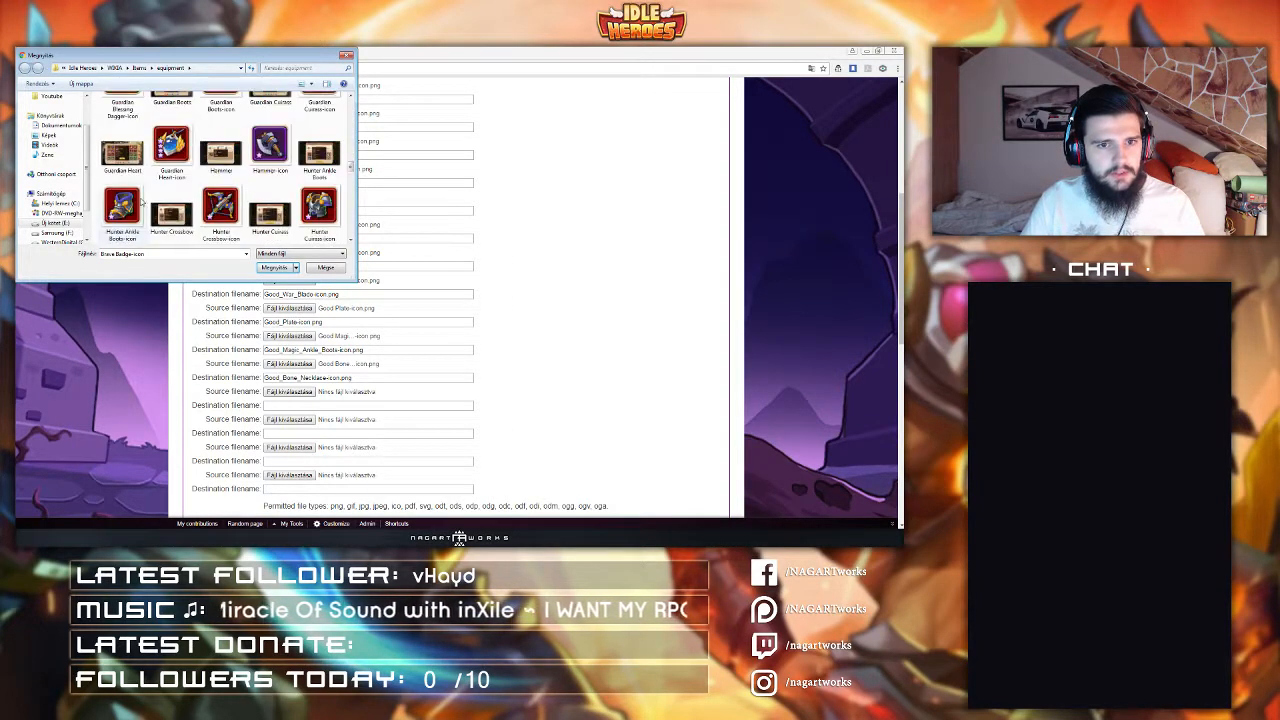
scroll(143, 203, up, 5)
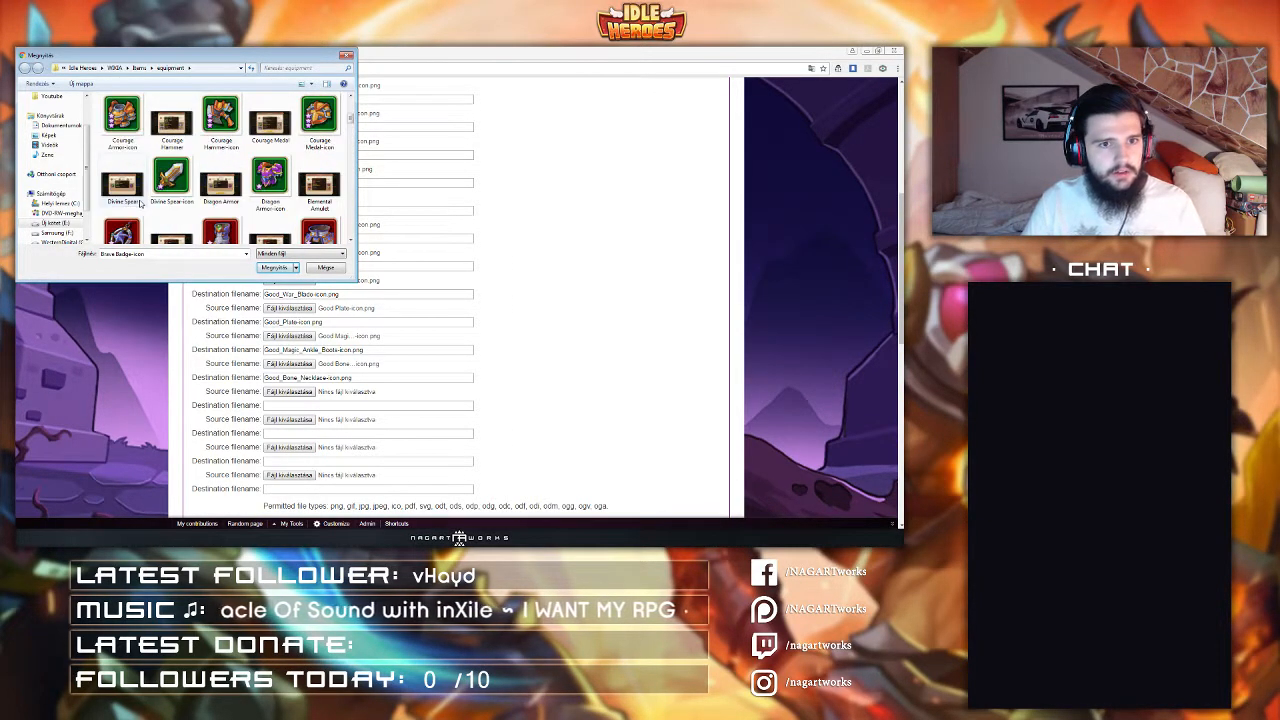
double_click(180, 177)
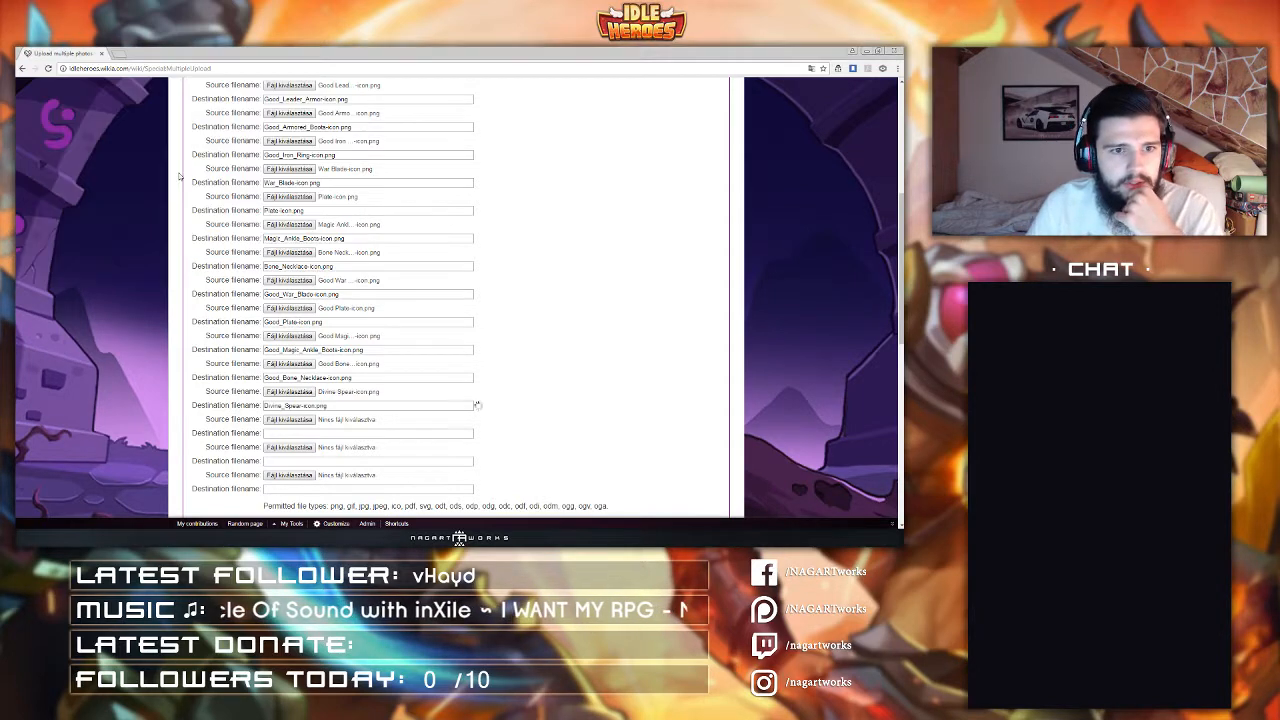
Step: Choose Dragon Armor-icon as the eighteenth source file
scroll(292, 337, down, 1)
click(289, 327)
click(221, 180)
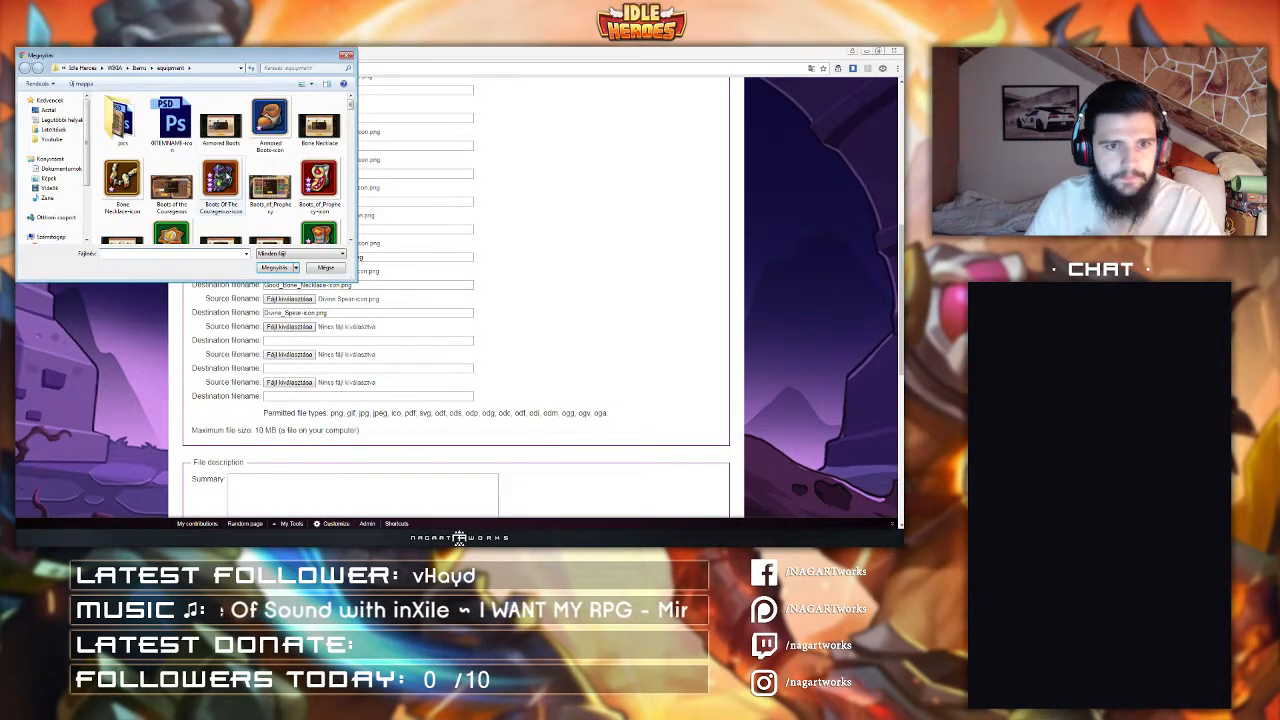
scroll(227, 176, down, 1)
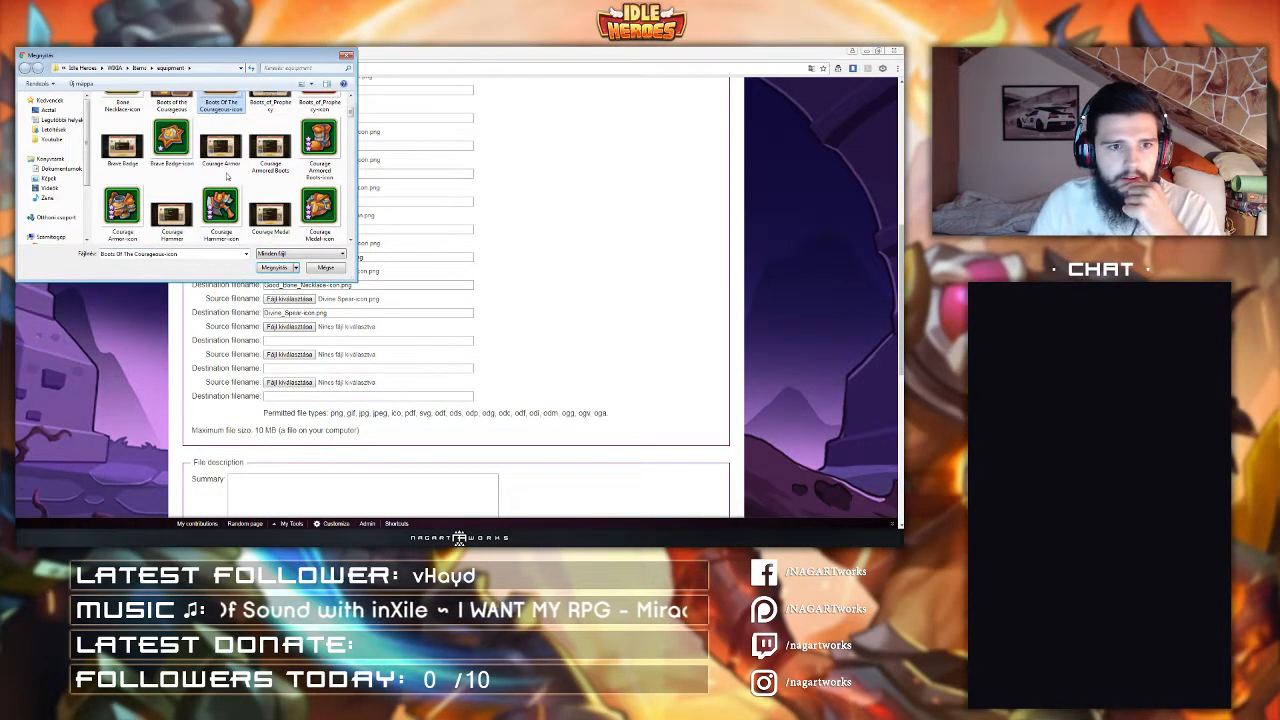
scroll(227, 176, down, 3)
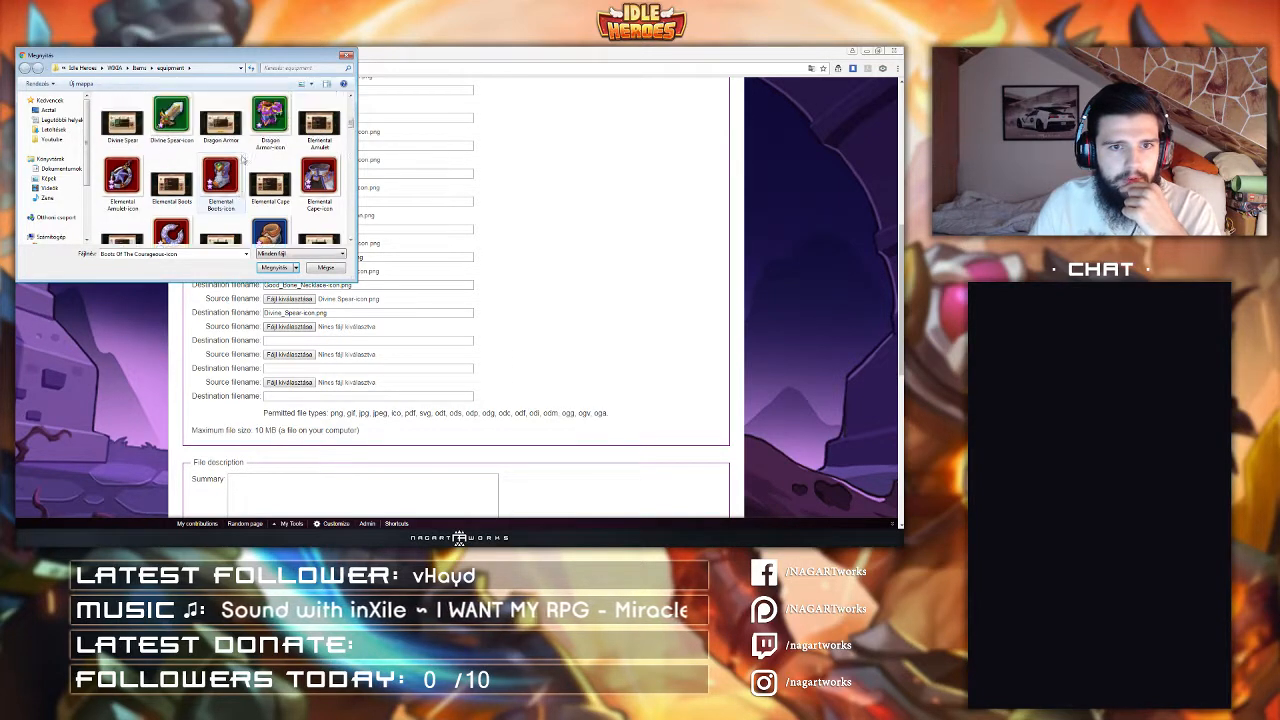
click(270, 120)
click(286, 267)
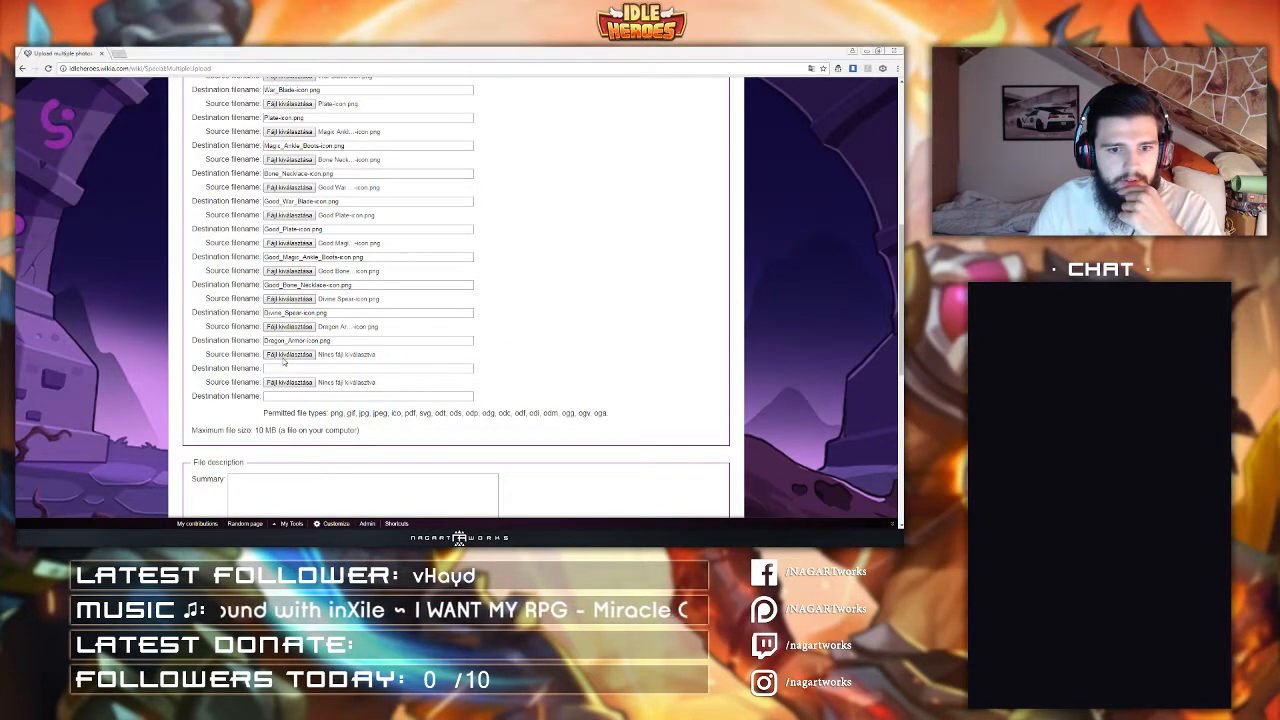
Step: Scroll through the folder and pick Traveler's Boots-icon as the nineteenth source file
click(289, 354)
click(211, 177)
scroll(211, 177, down, 1)
scroll(211, 177, down, 1)
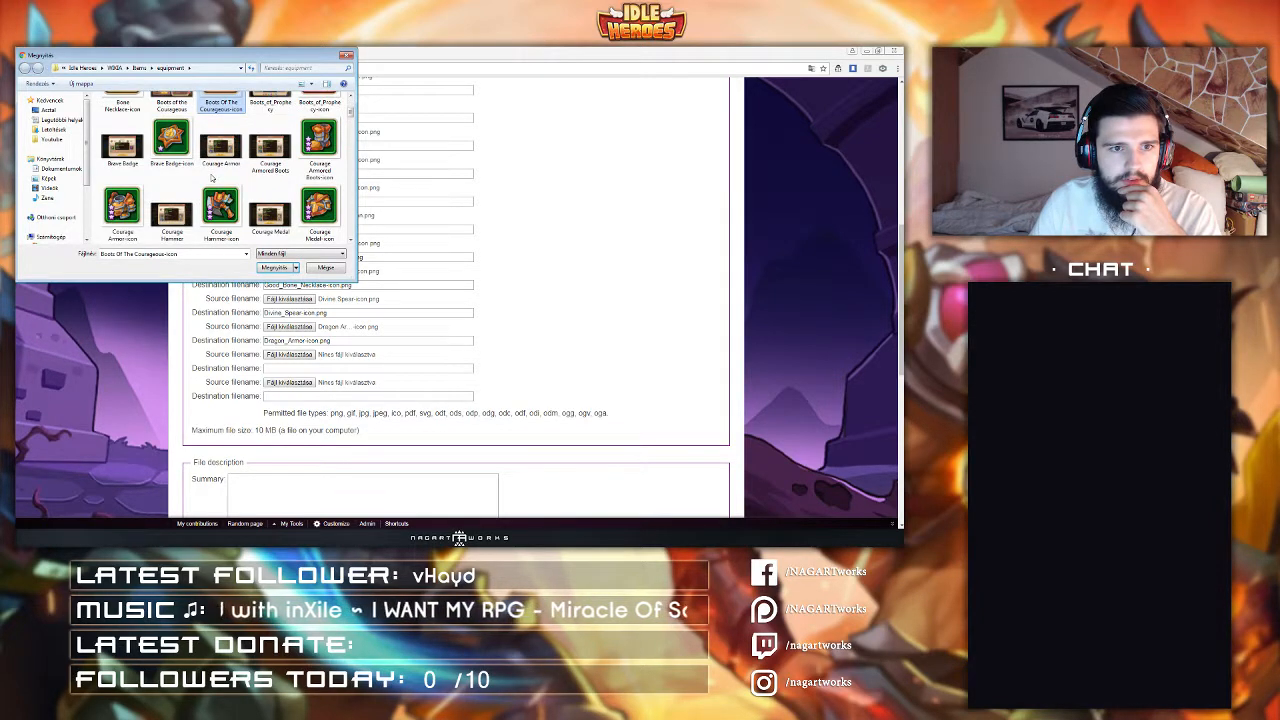
scroll(211, 177, down, 5)
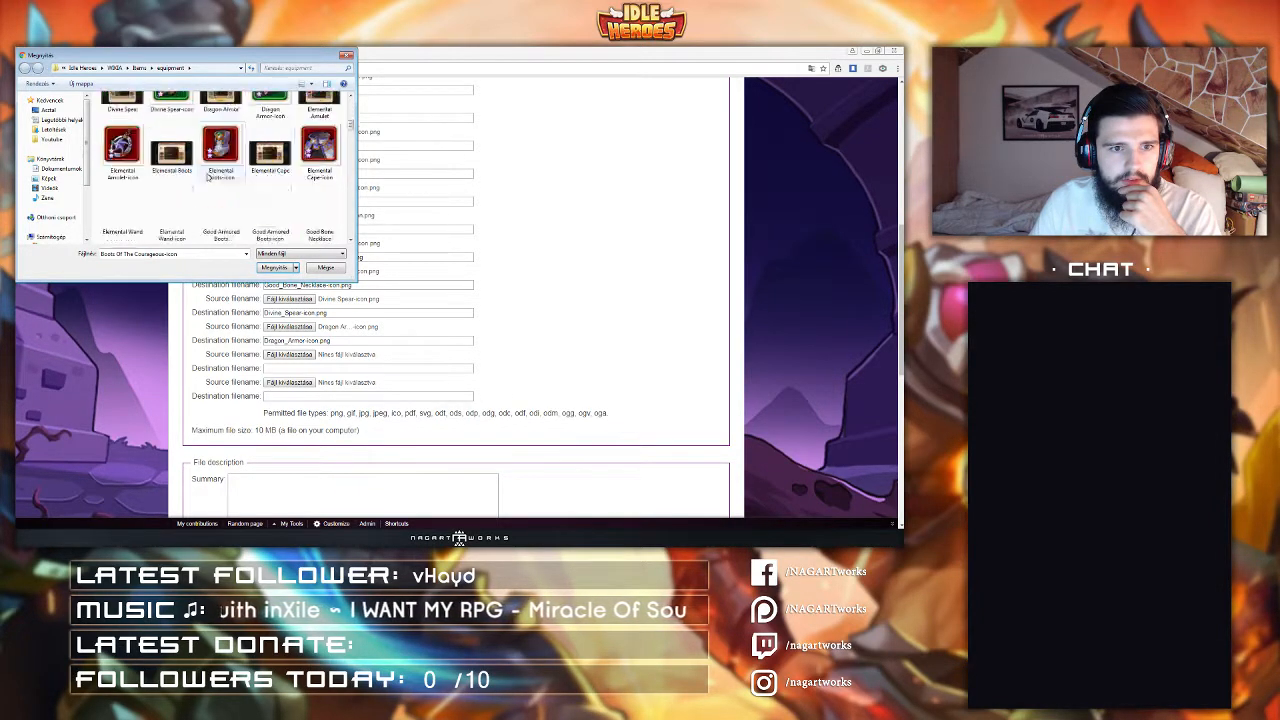
scroll(207, 176, down, 4)
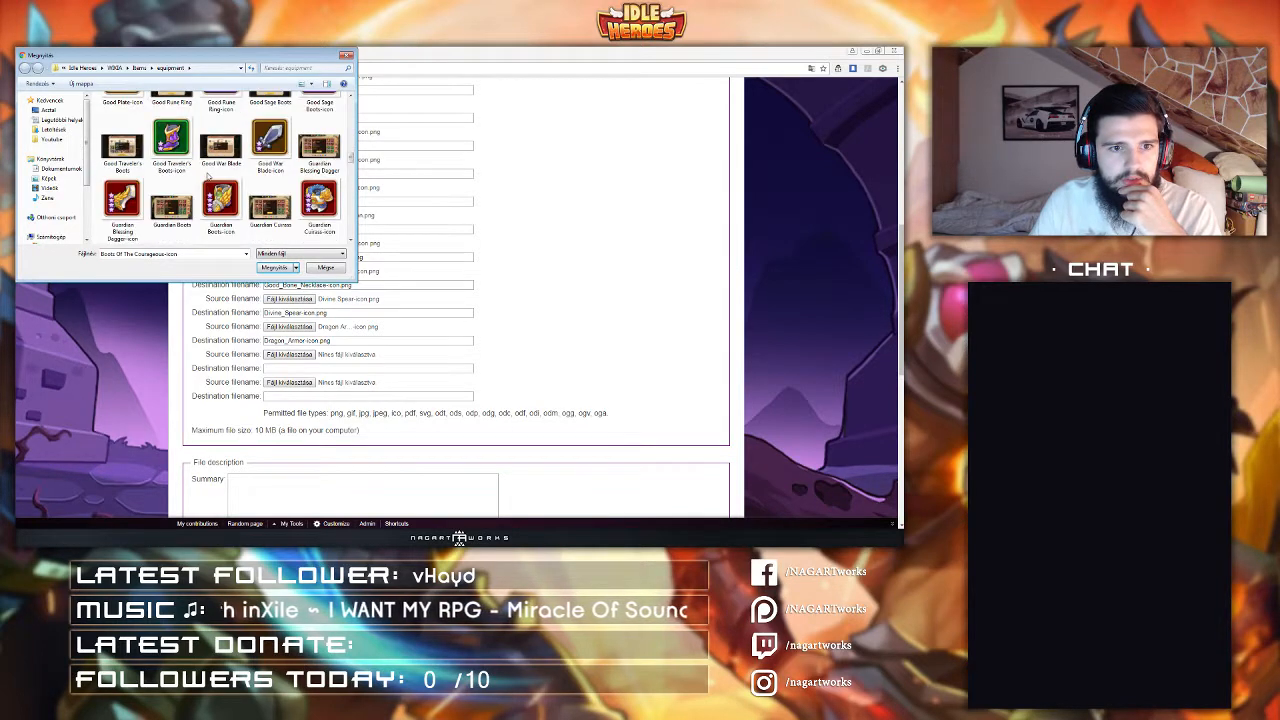
scroll(207, 176, down, 5)
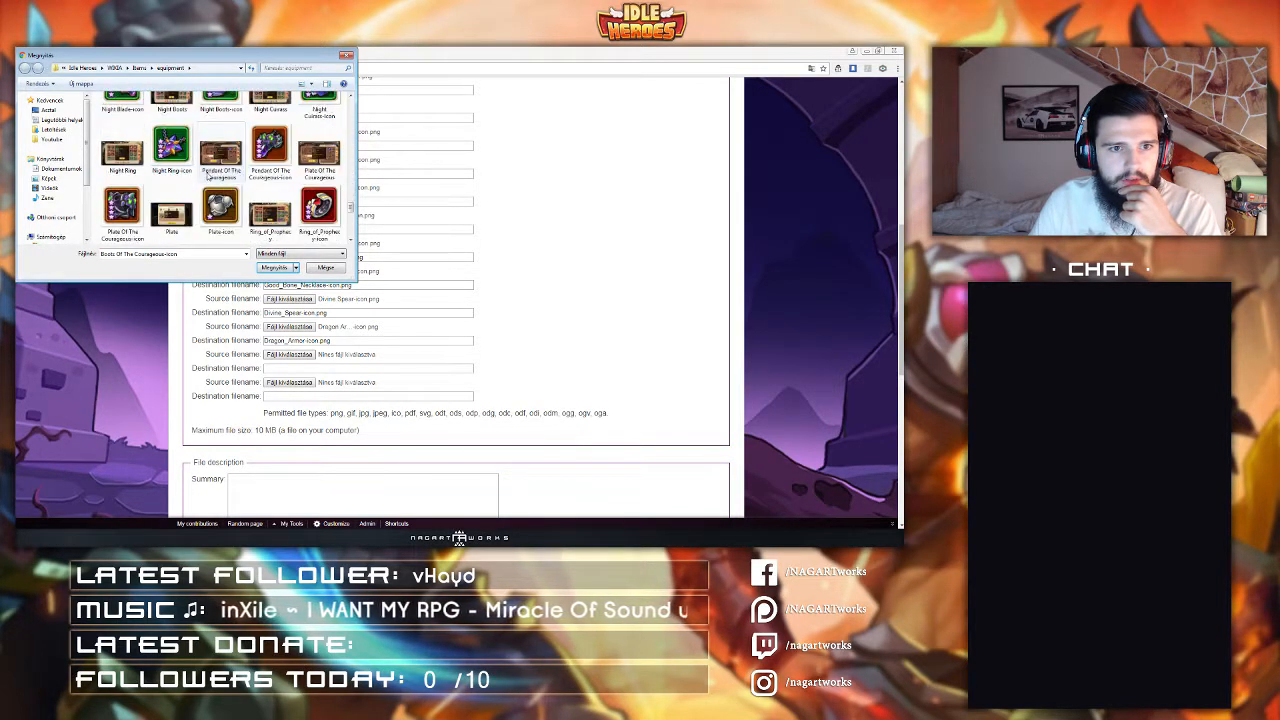
scroll(207, 176, down, 2)
click(313, 167)
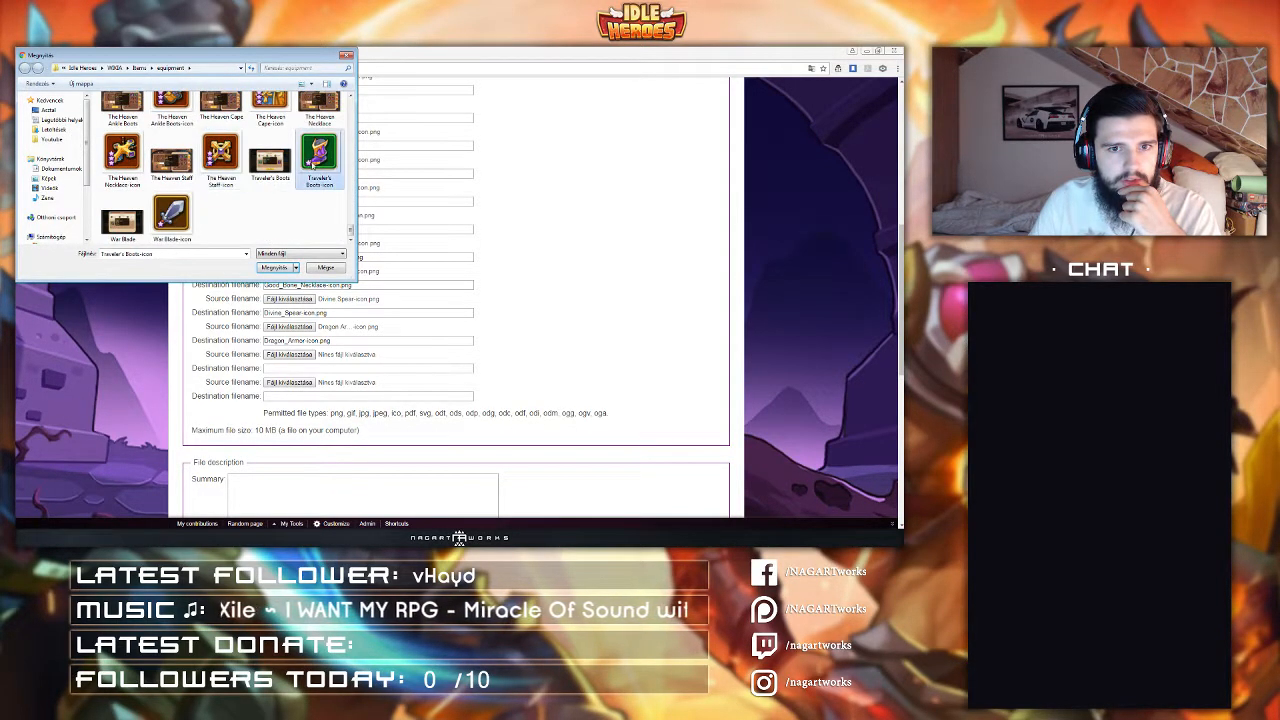
click(274, 270)
Step: Set the twentieth source file to Brave Badge-icon
click(289, 382)
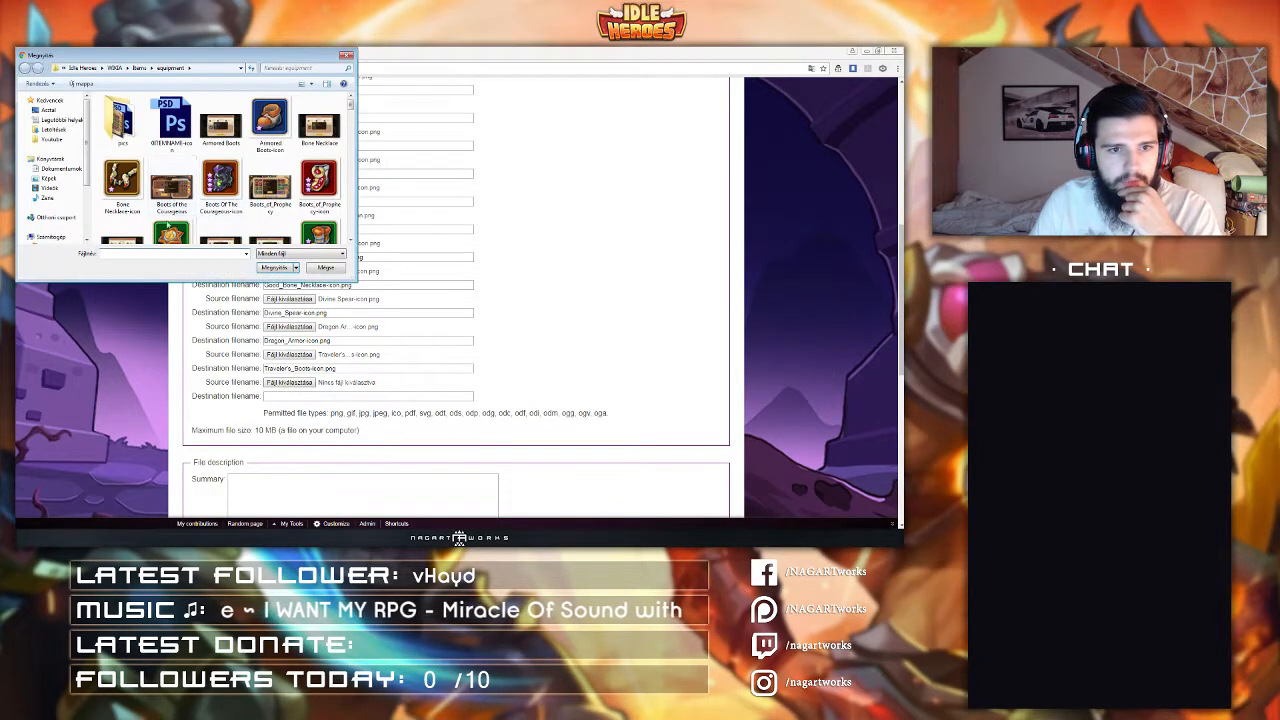
click(188, 204)
double_click(175, 204)
Step: Submit the multiple photo upload and review the list of uploaded files
scroll(216, 285, down, 3)
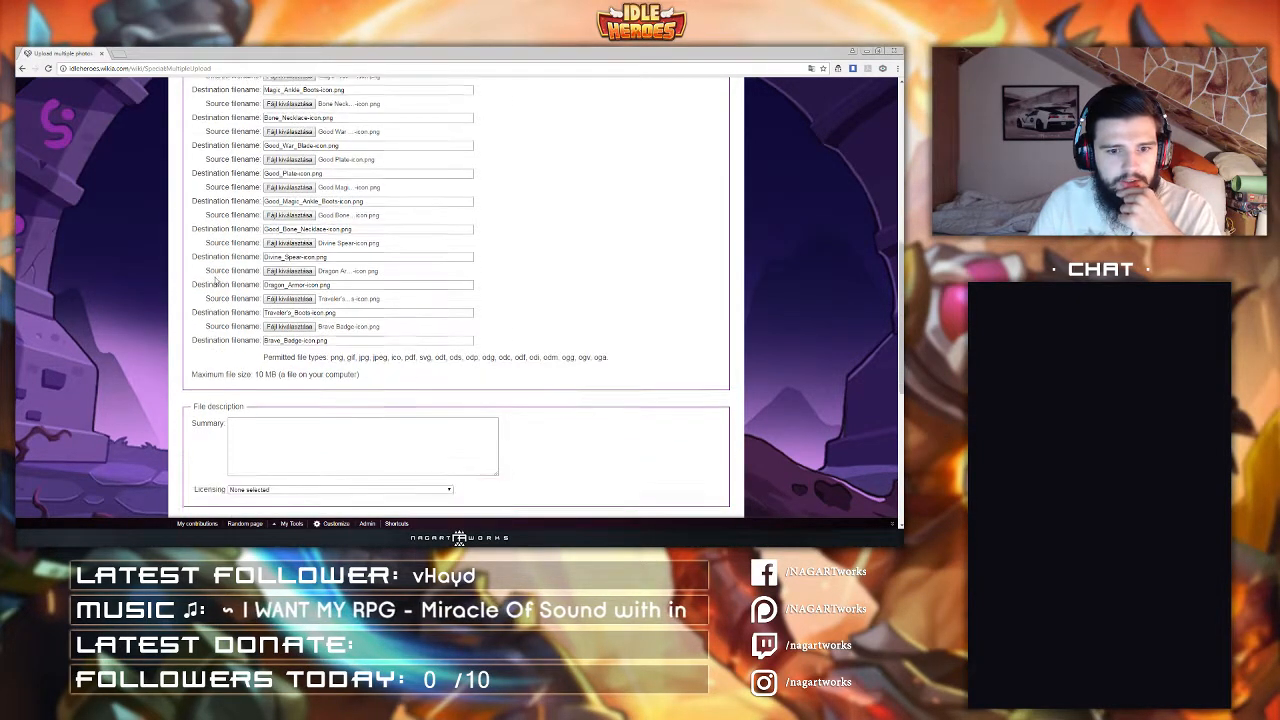
scroll(216, 285, down, 1)
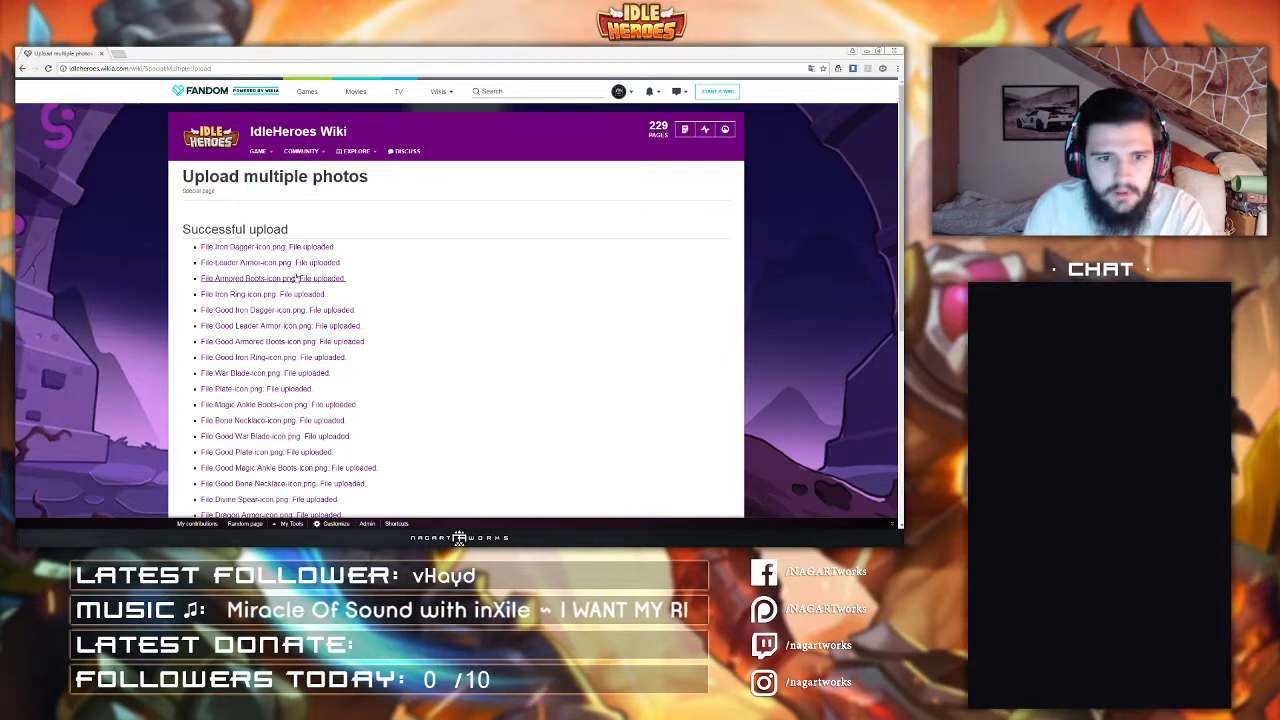
scroll(403, 263, down, 6)
scroll(186, 237, up, 5)
scroll(186, 237, up, 1)
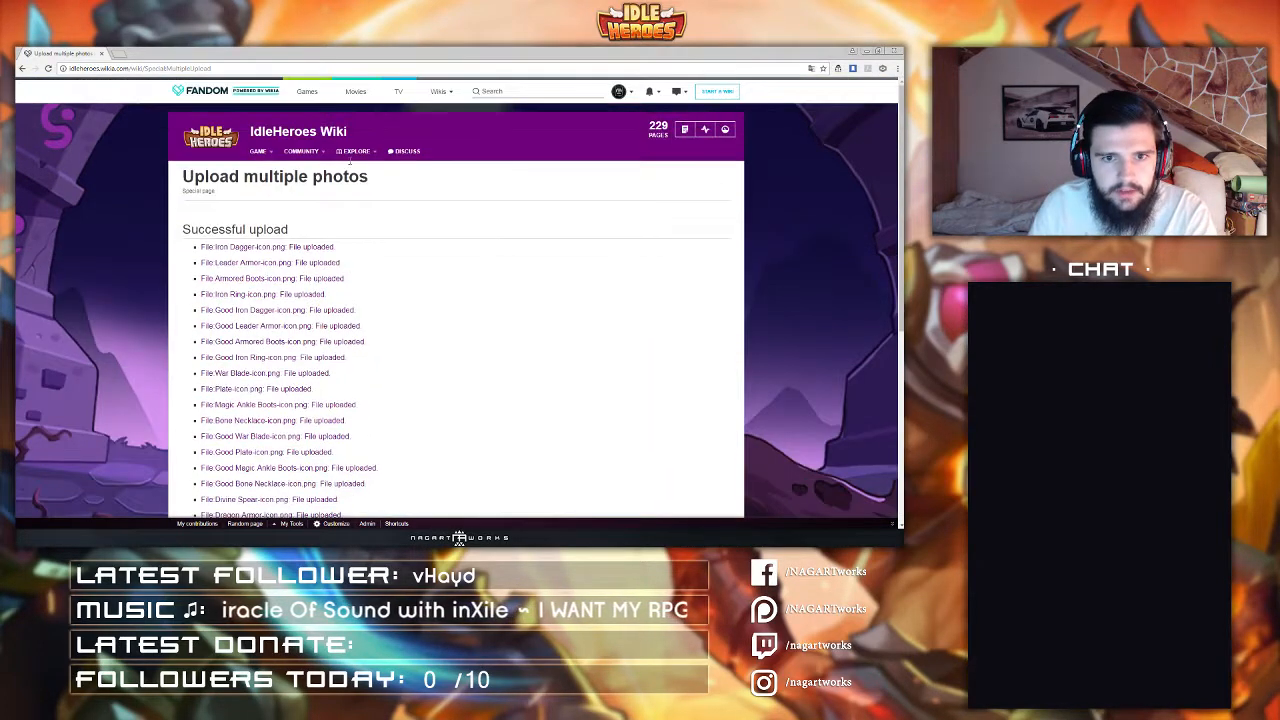
Step: Open the wiki's Images page and browse the newly uploaded equipment icons
mouse_move(356, 151)
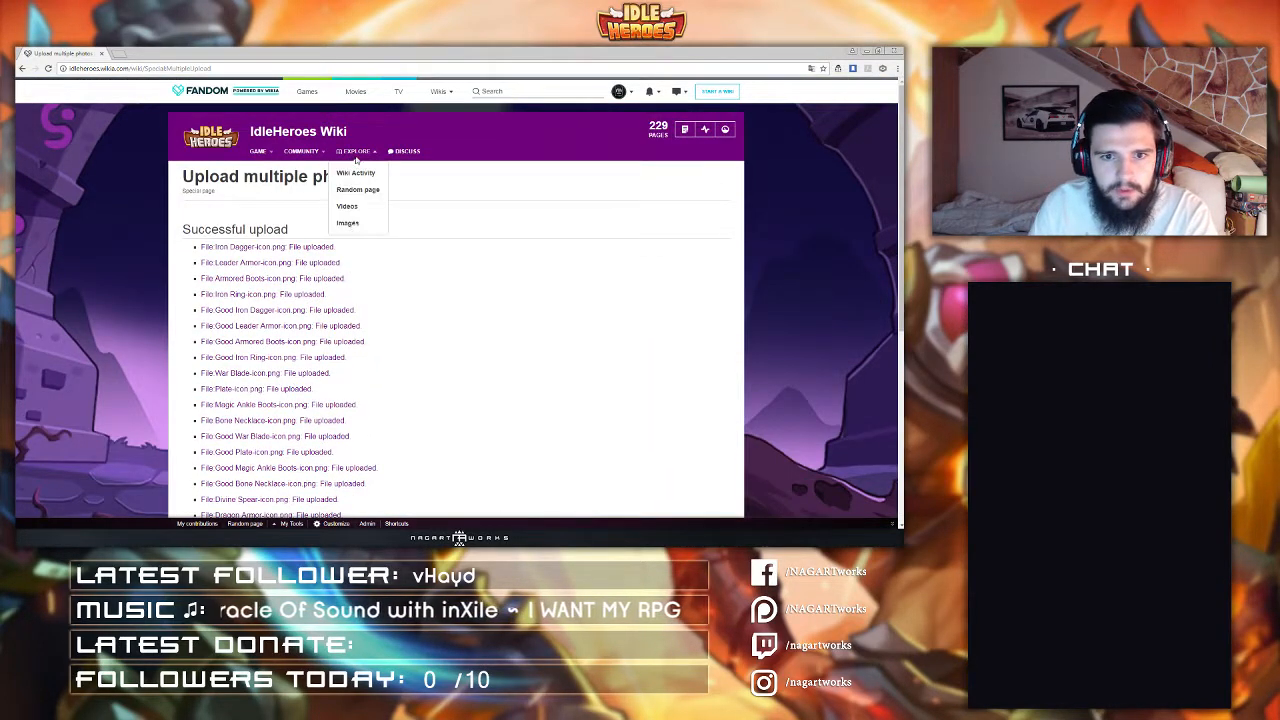
click(348, 223)
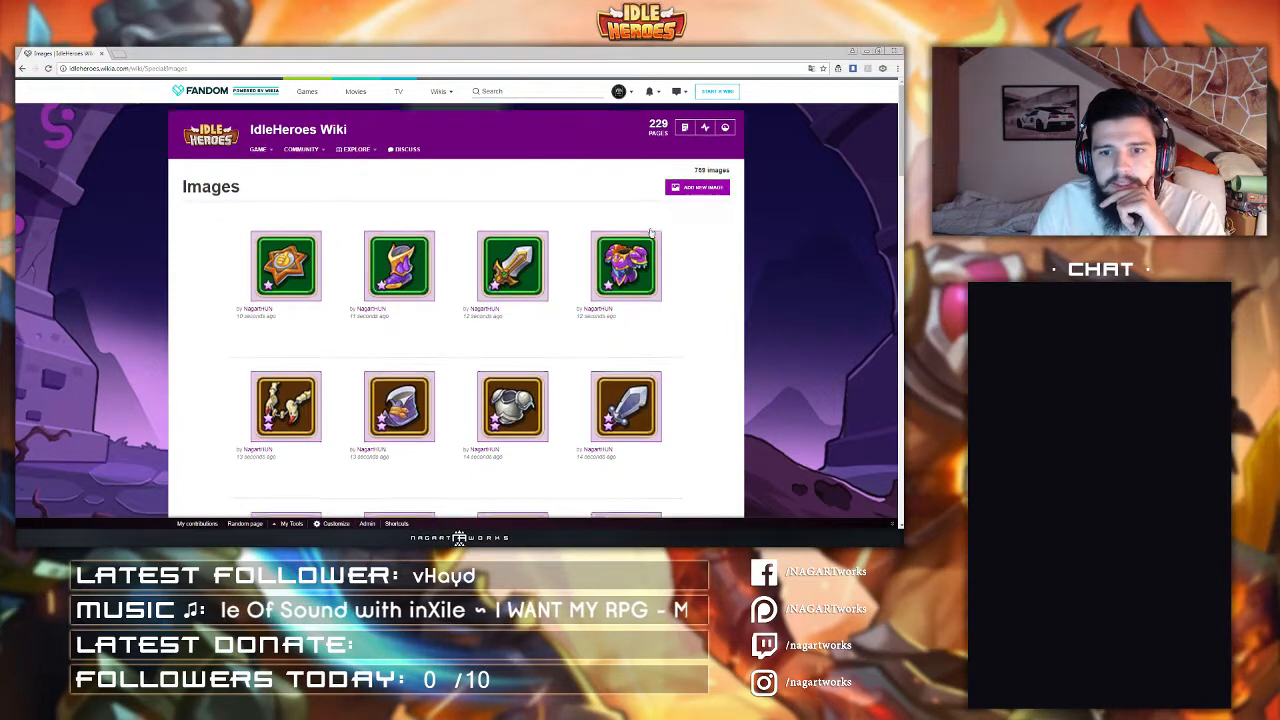
scroll(651, 232, down, 8)
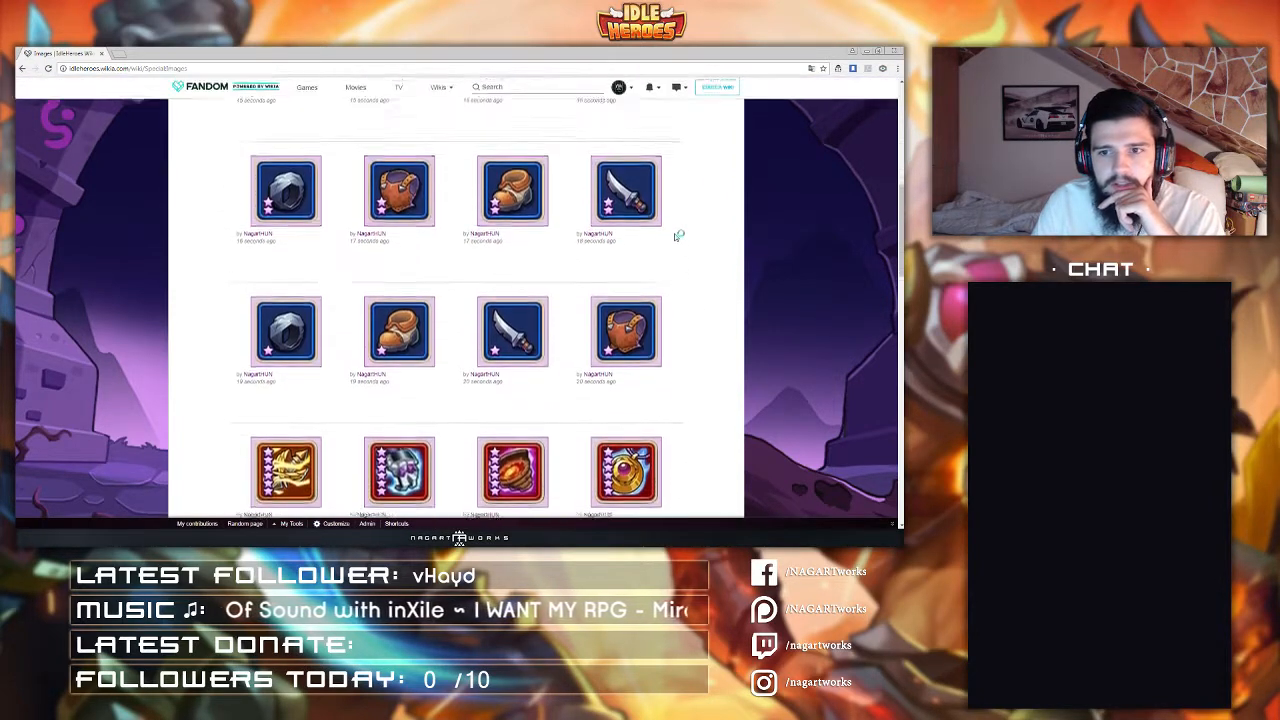
scroll(674, 233, up, 5)
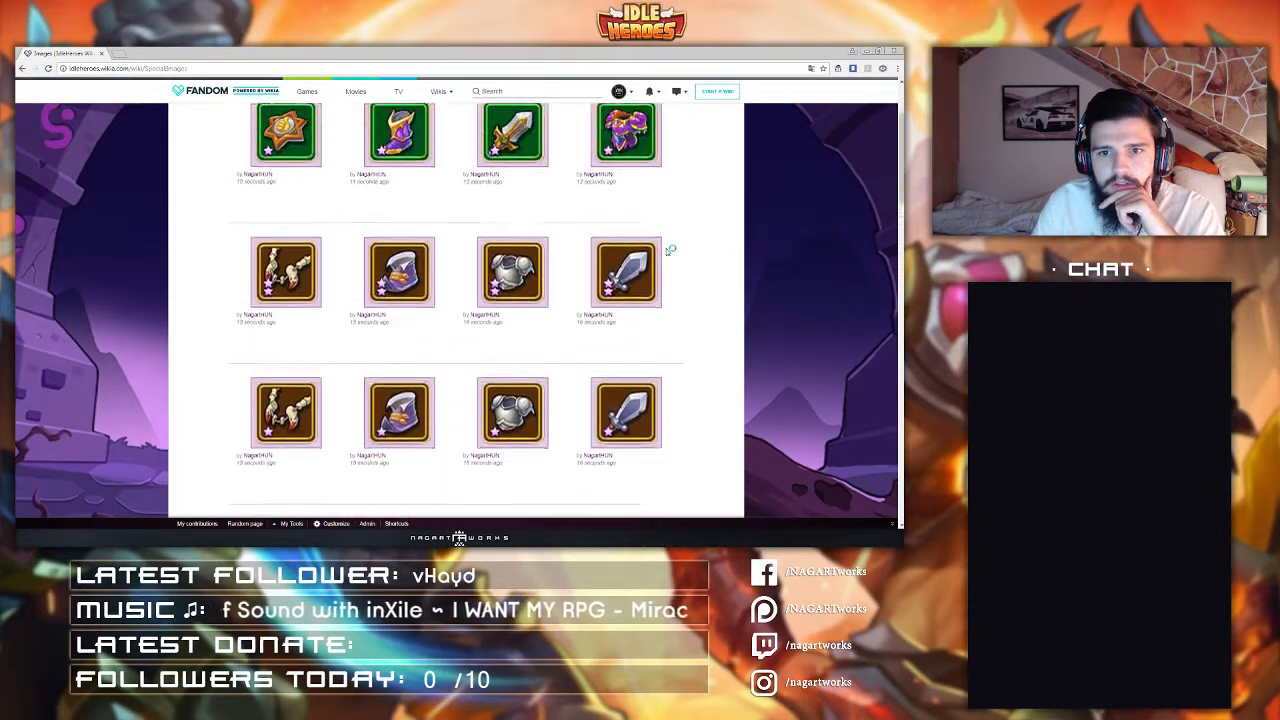
scroll(670, 250, up, 3)
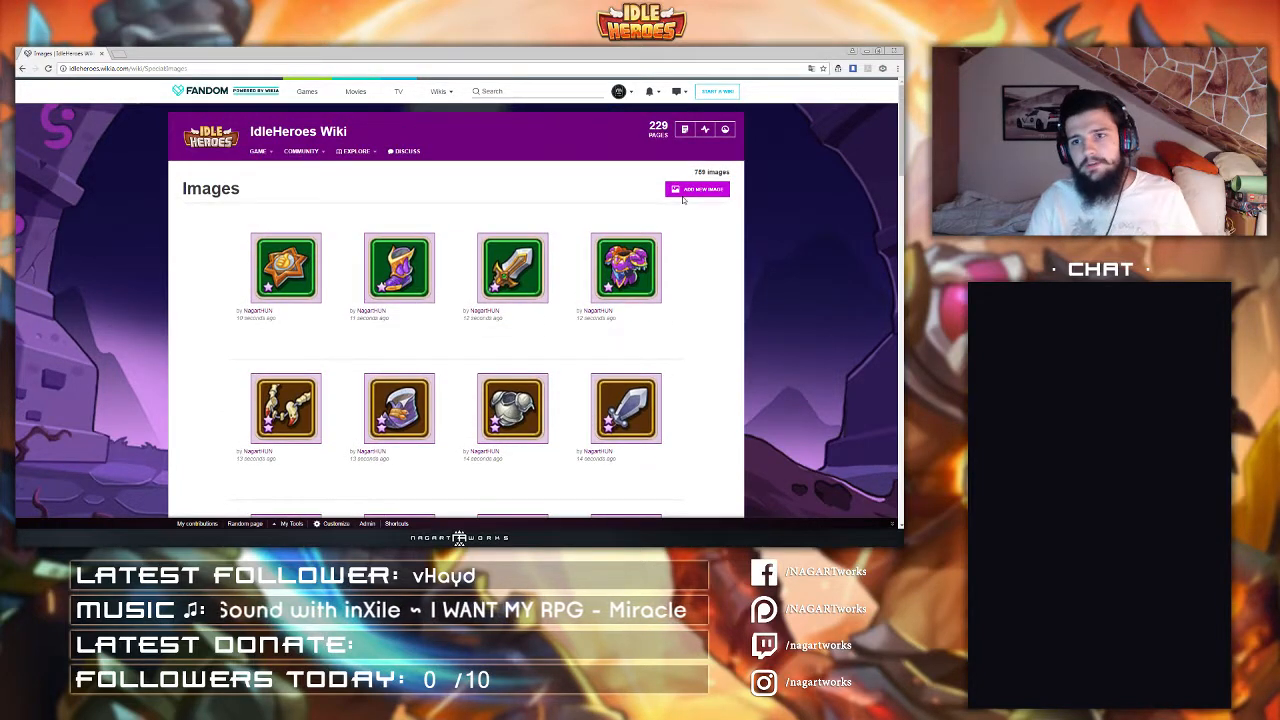
click(690, 190)
click(343, 138)
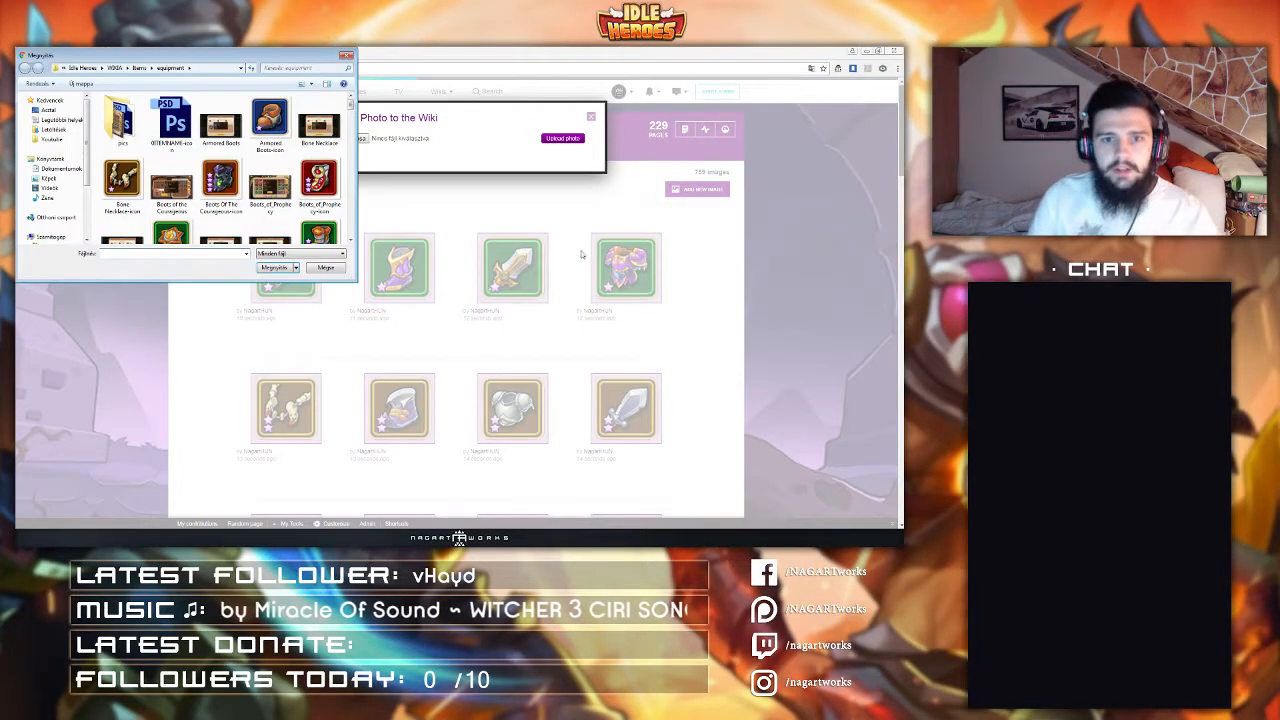
click(222, 160)
scroll(225, 185, down, 5)
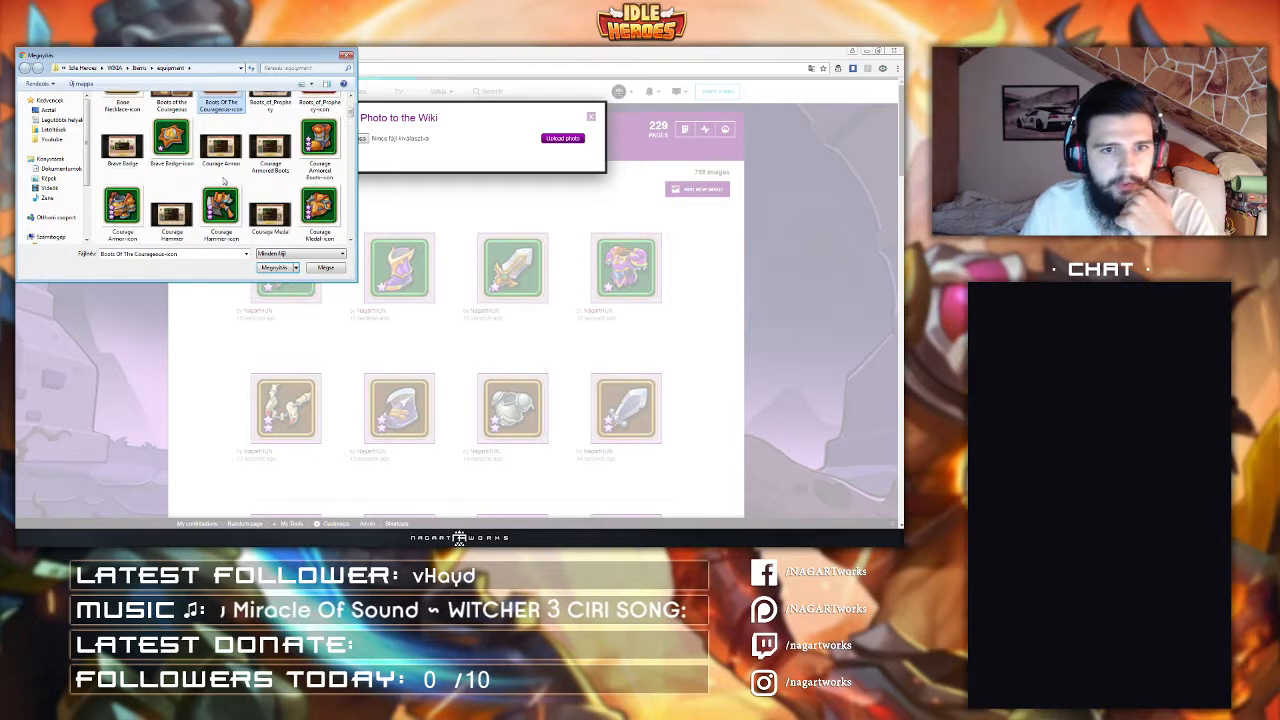
scroll(223, 191, down, 3)
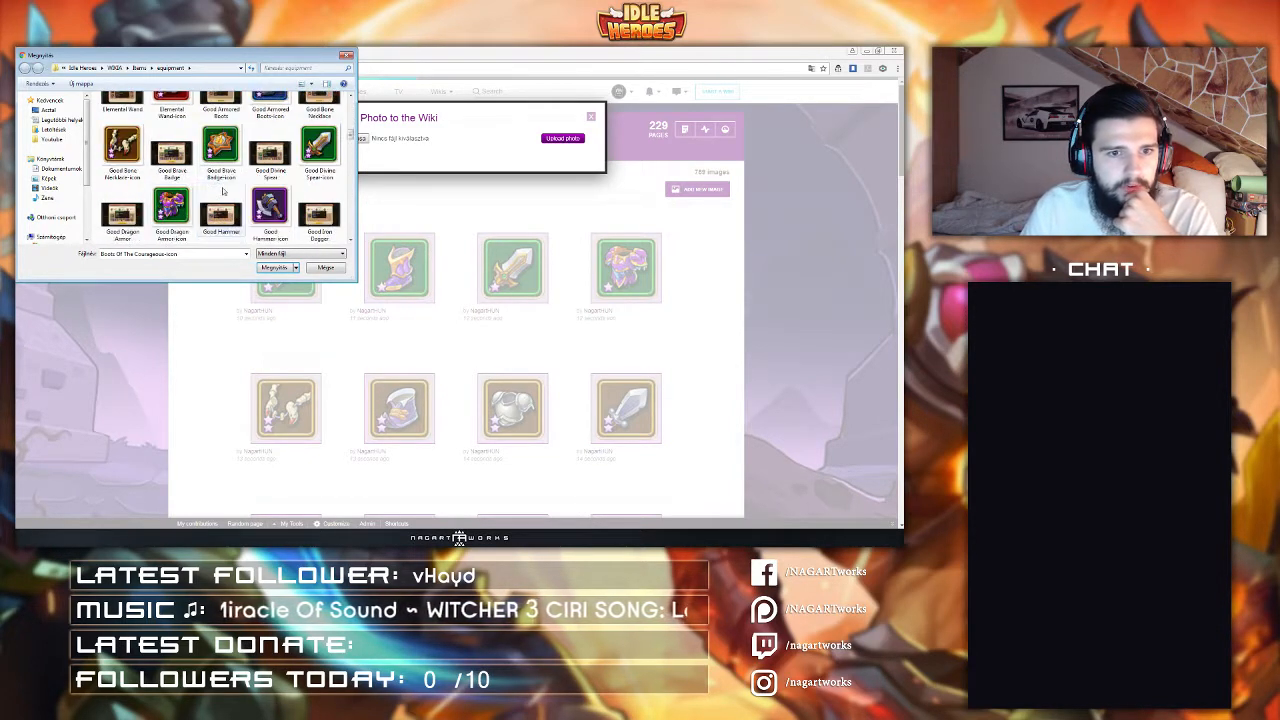
click(310, 160)
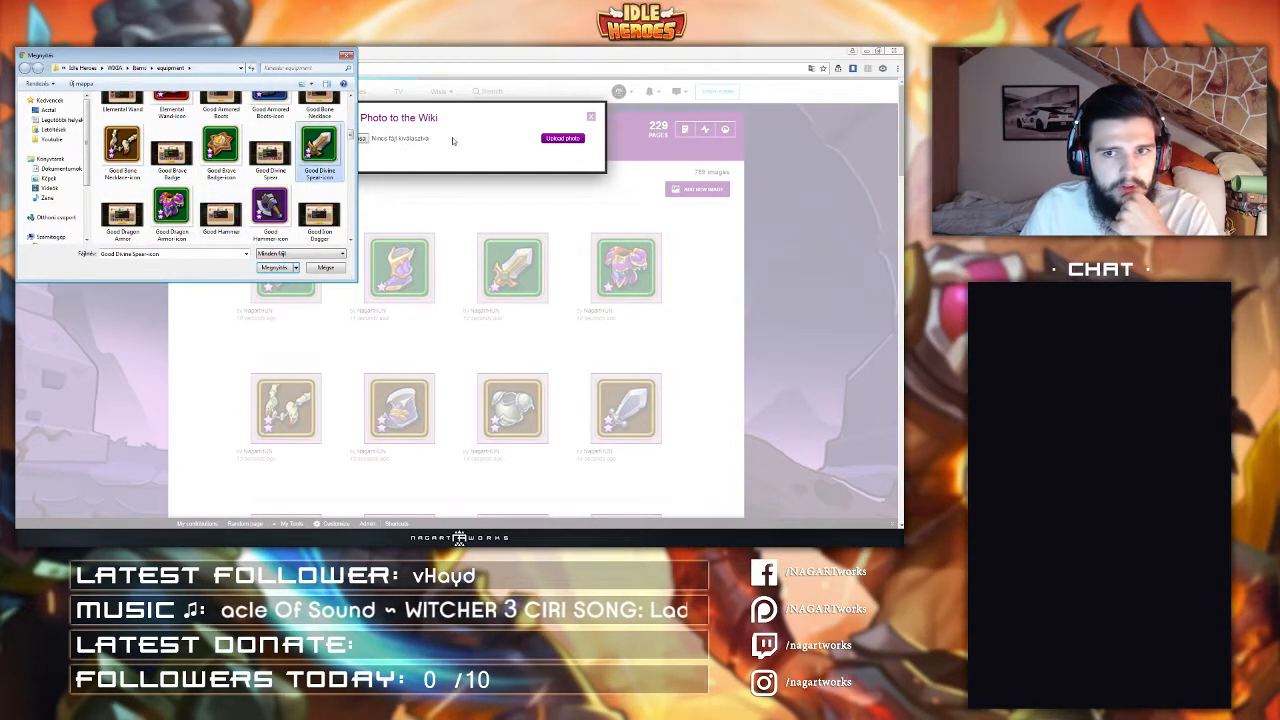
click(346, 60)
click(591, 117)
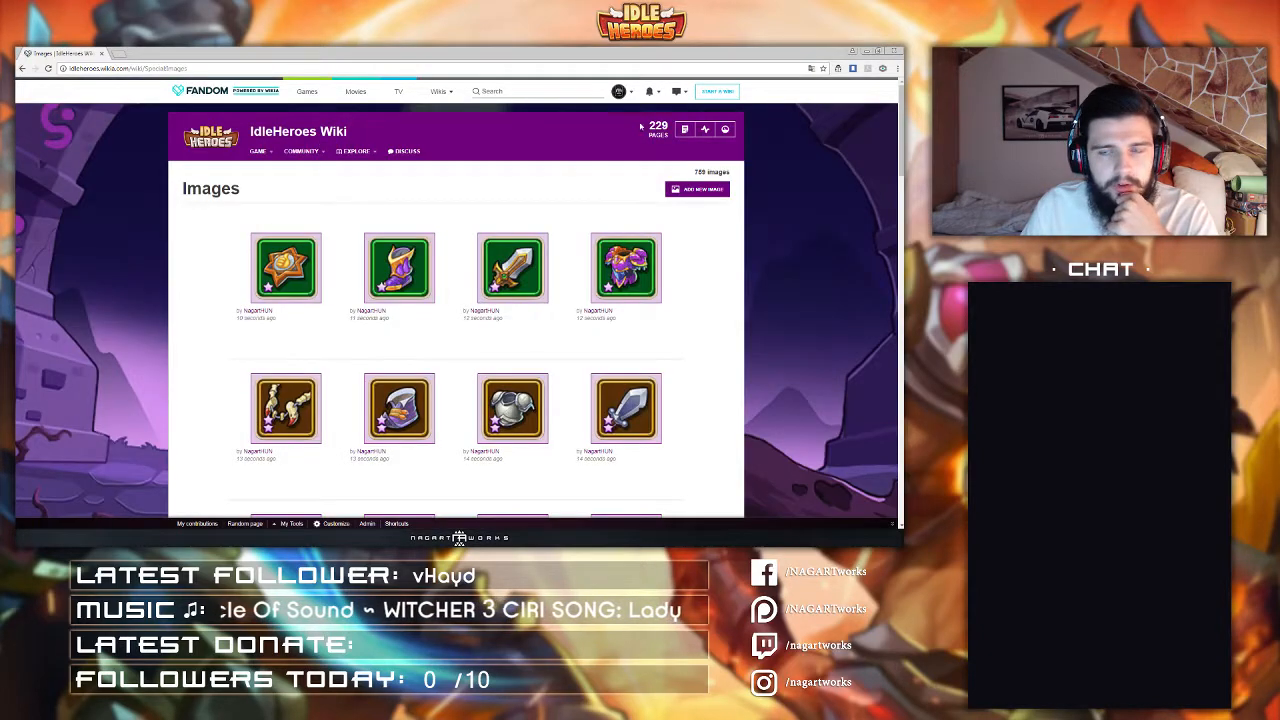
Step: Go from the user profile's sandbox links to the wiki's Special pages list to reach the multiple photo upload
mouse_move(618, 92)
click(598, 117)
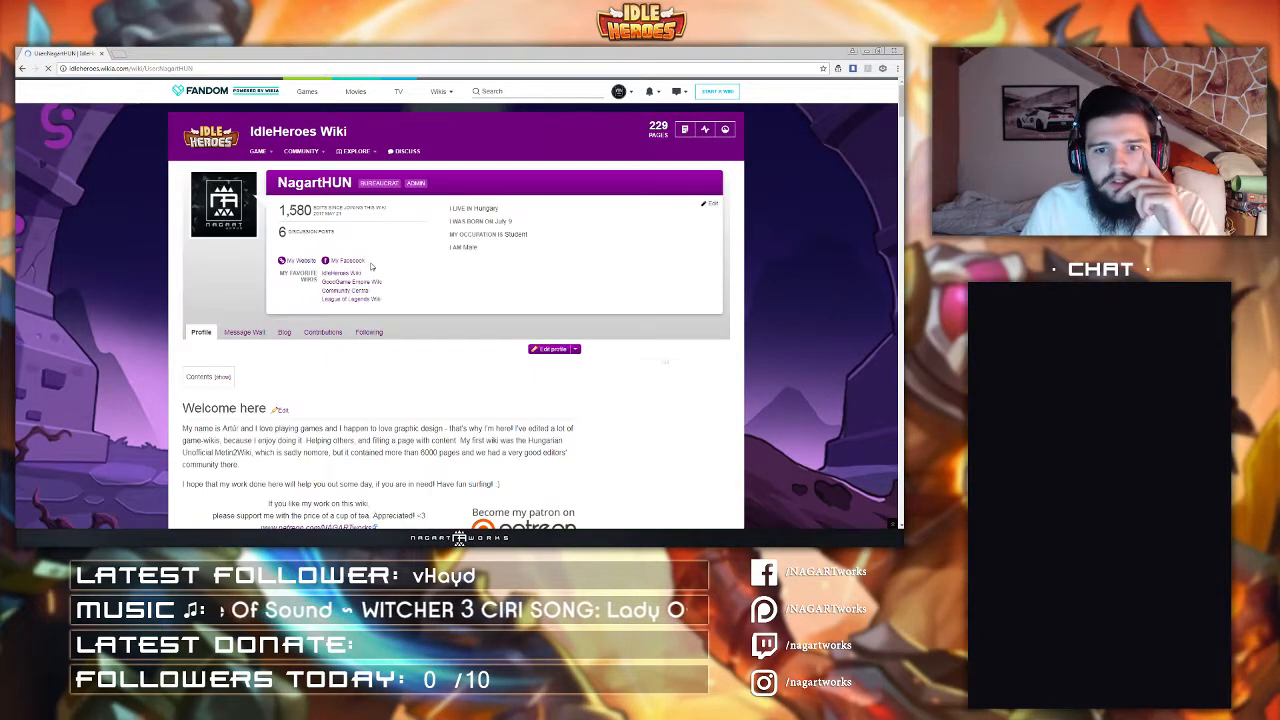
scroll(300, 321, down, 1)
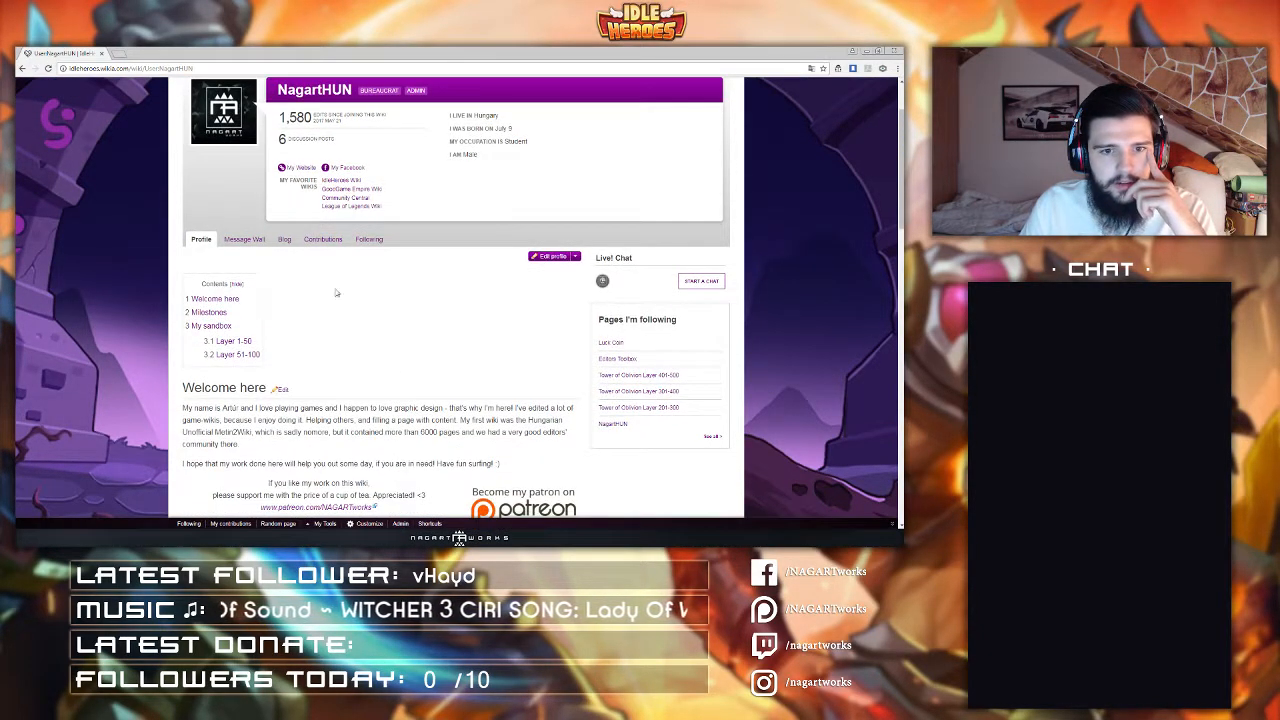
scroll(335, 300, down, 3)
click(322, 410)
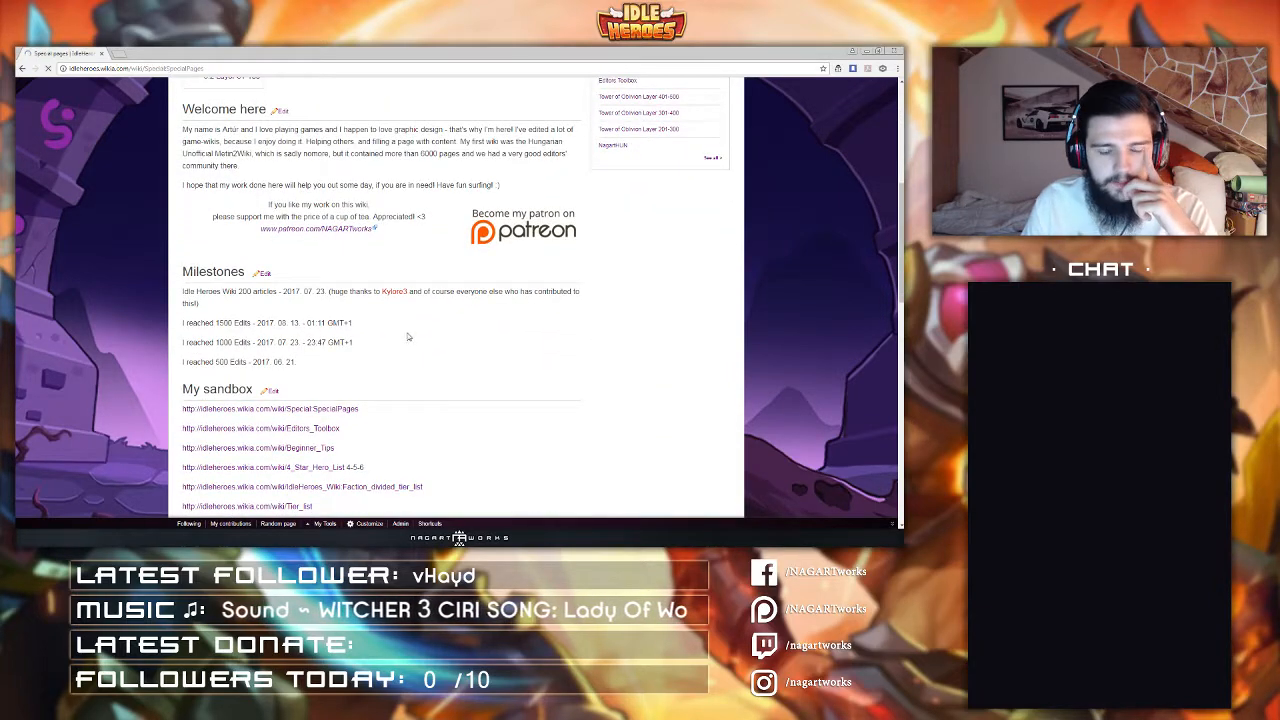
scroll(391, 327, down, 5)
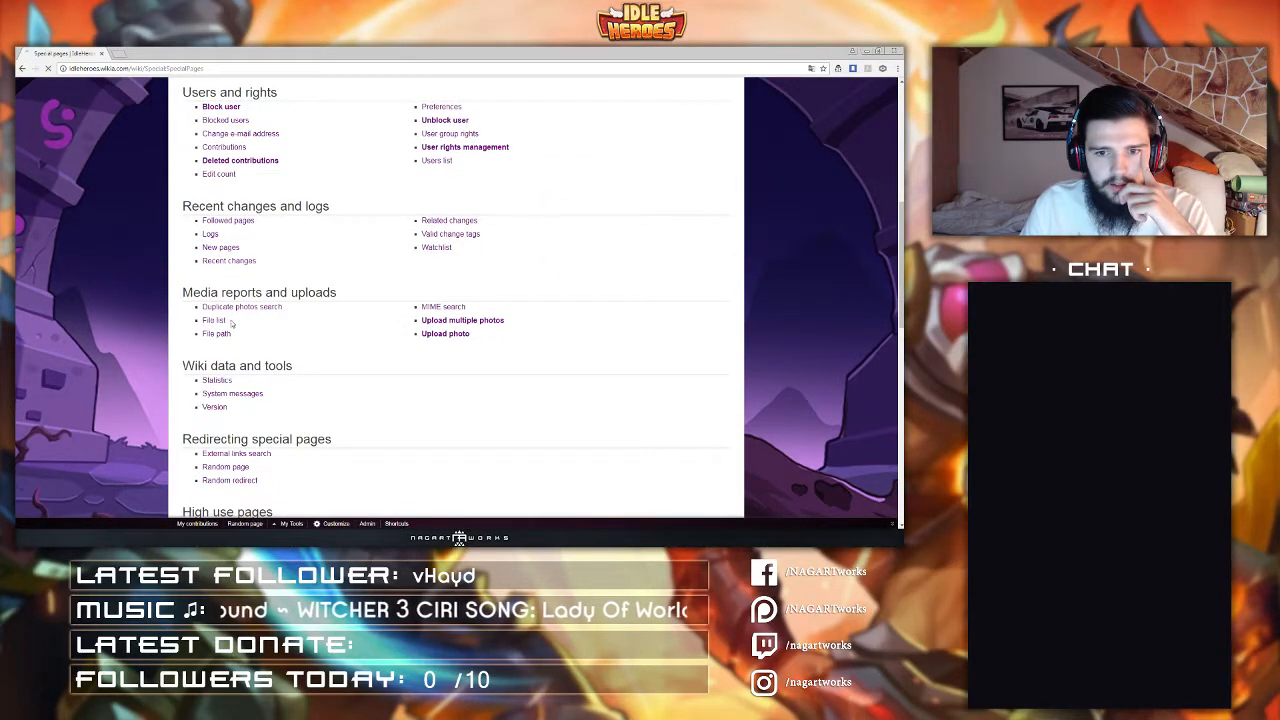
Step: Open Upload multiple photos and set the first source file to Good Divine Spear-icon
click(288, 258)
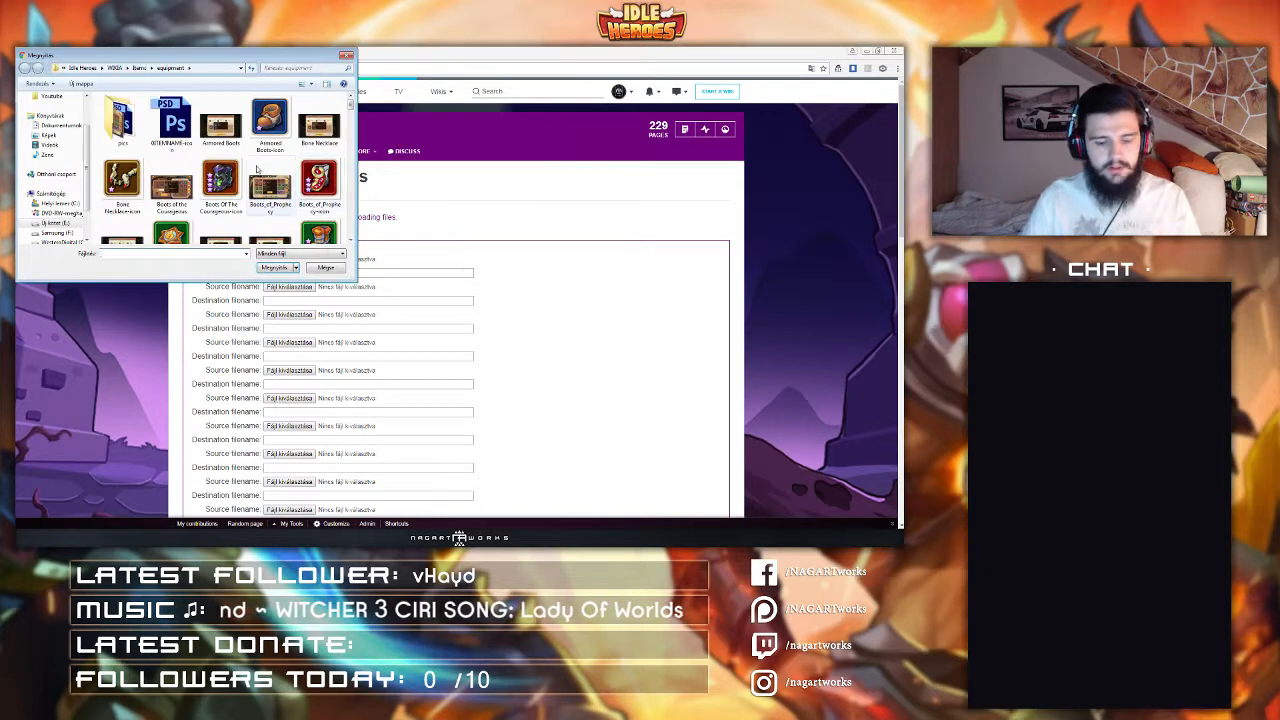
click(221, 122)
double_click(319, 185)
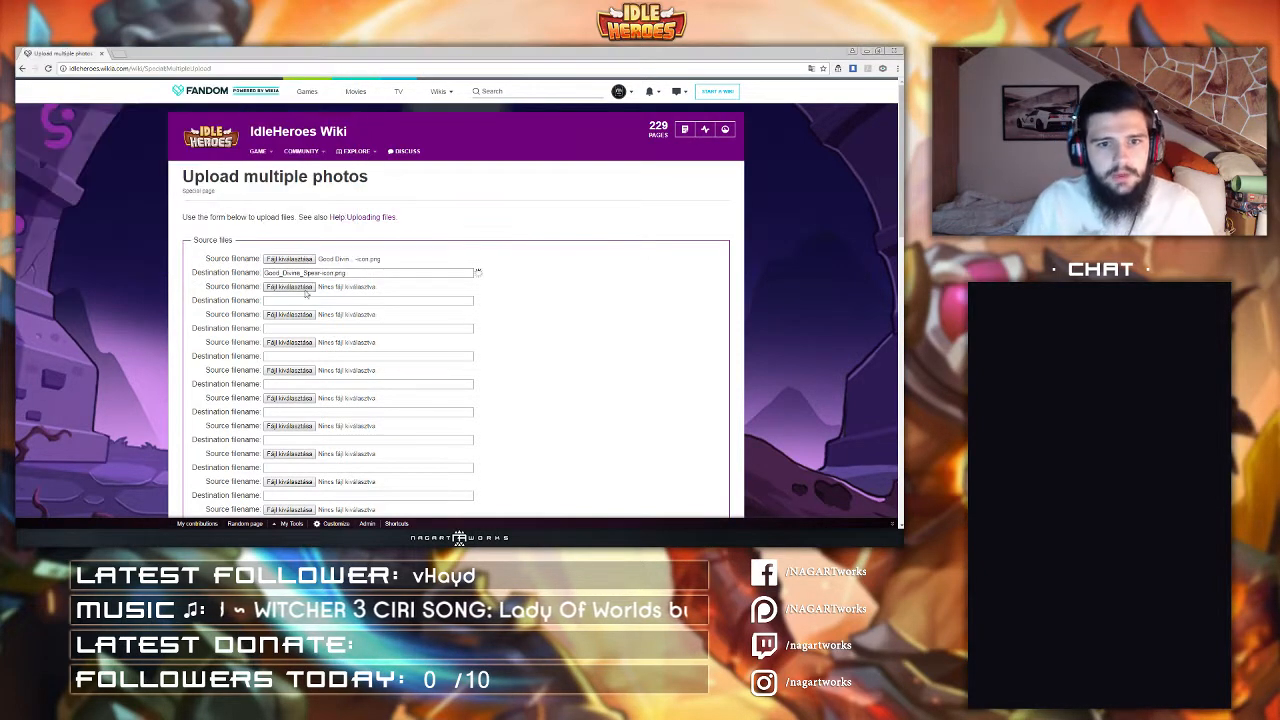
Step: Set the second source file to Good Dragon Armor-icon
click(286, 304)
scroll(200, 180, down, 1)
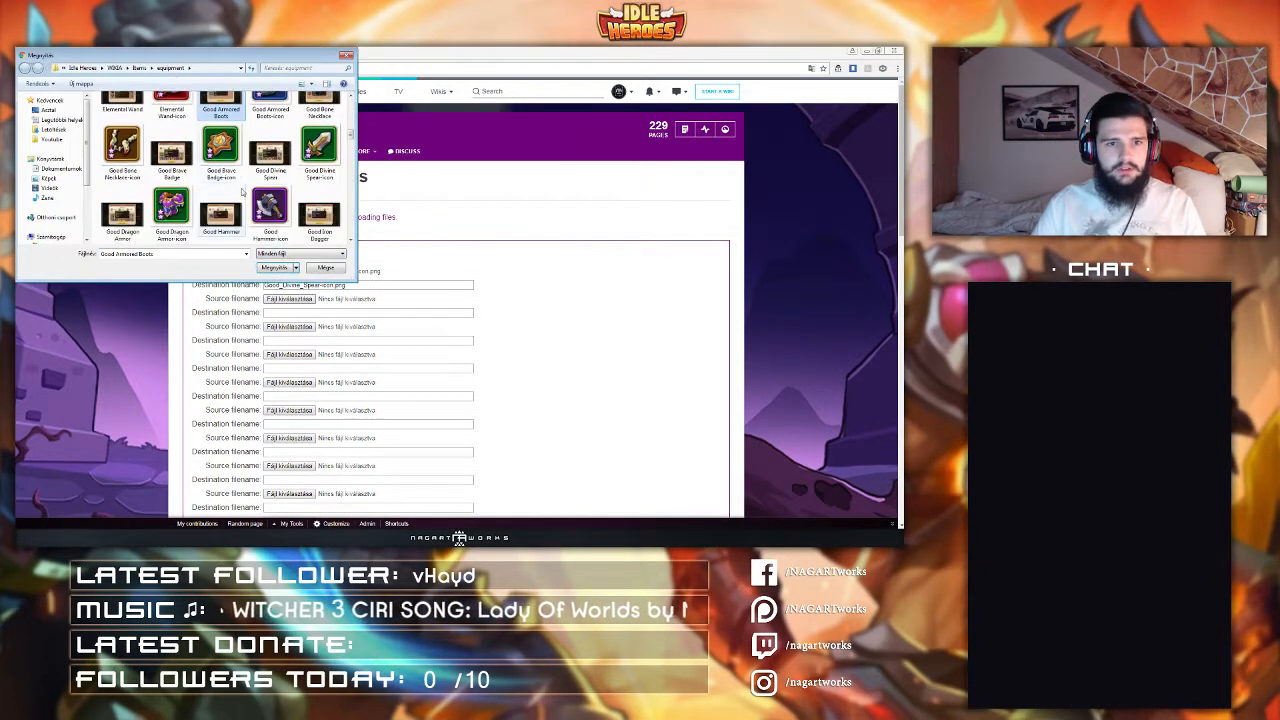
double_click(171, 207)
Step: Set the third and fourth source files to Good Brave Badge-icon
click(289, 327)
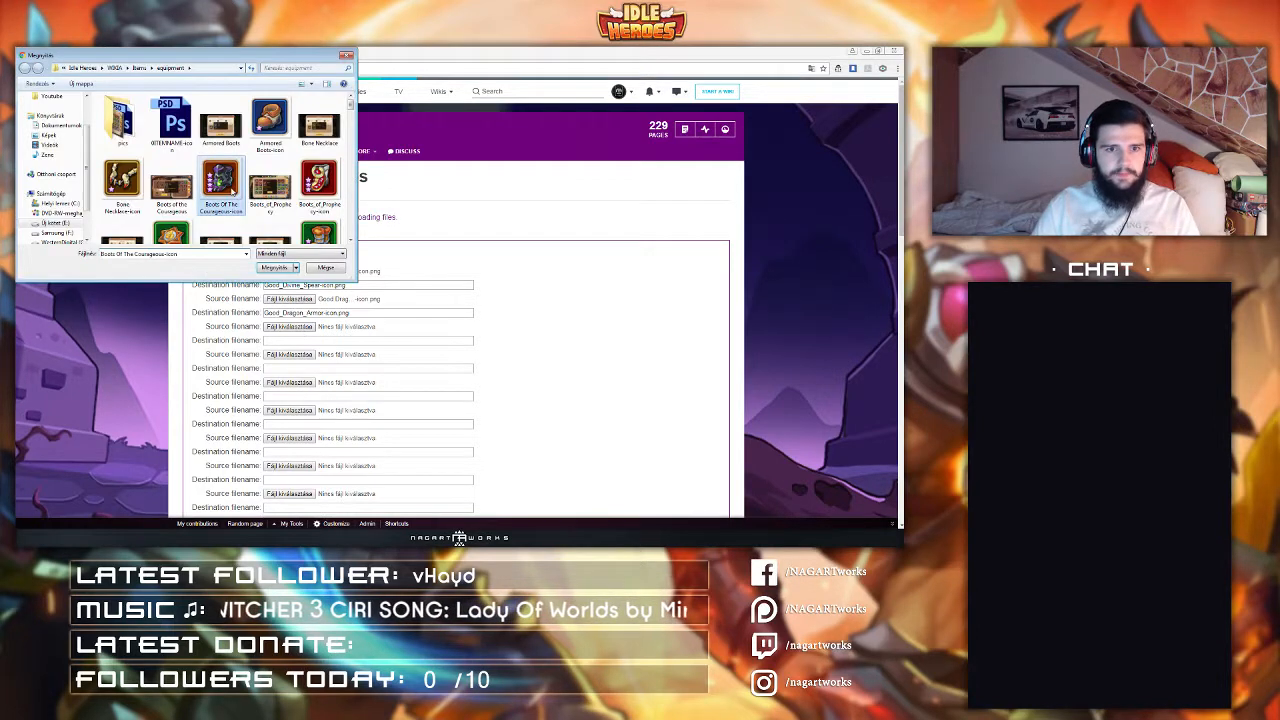
scroll(220, 180, down, 1)
double_click(232, 191)
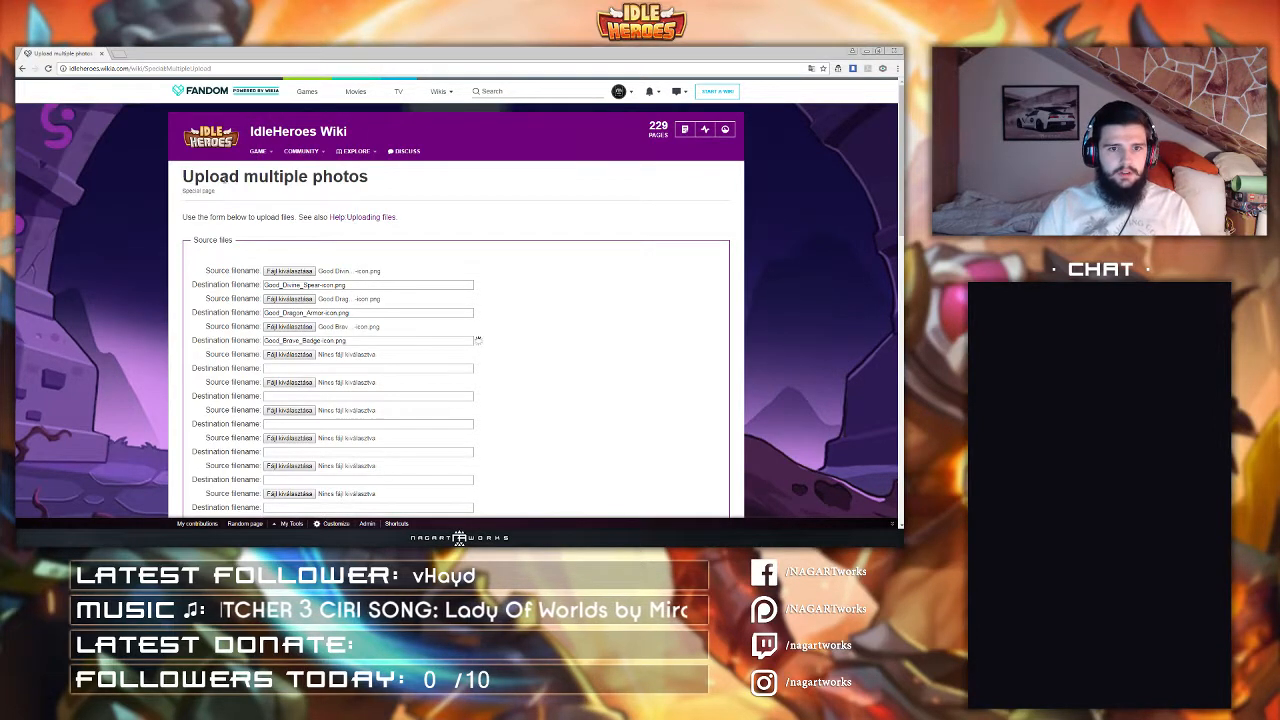
click(289, 355)
double_click(221, 178)
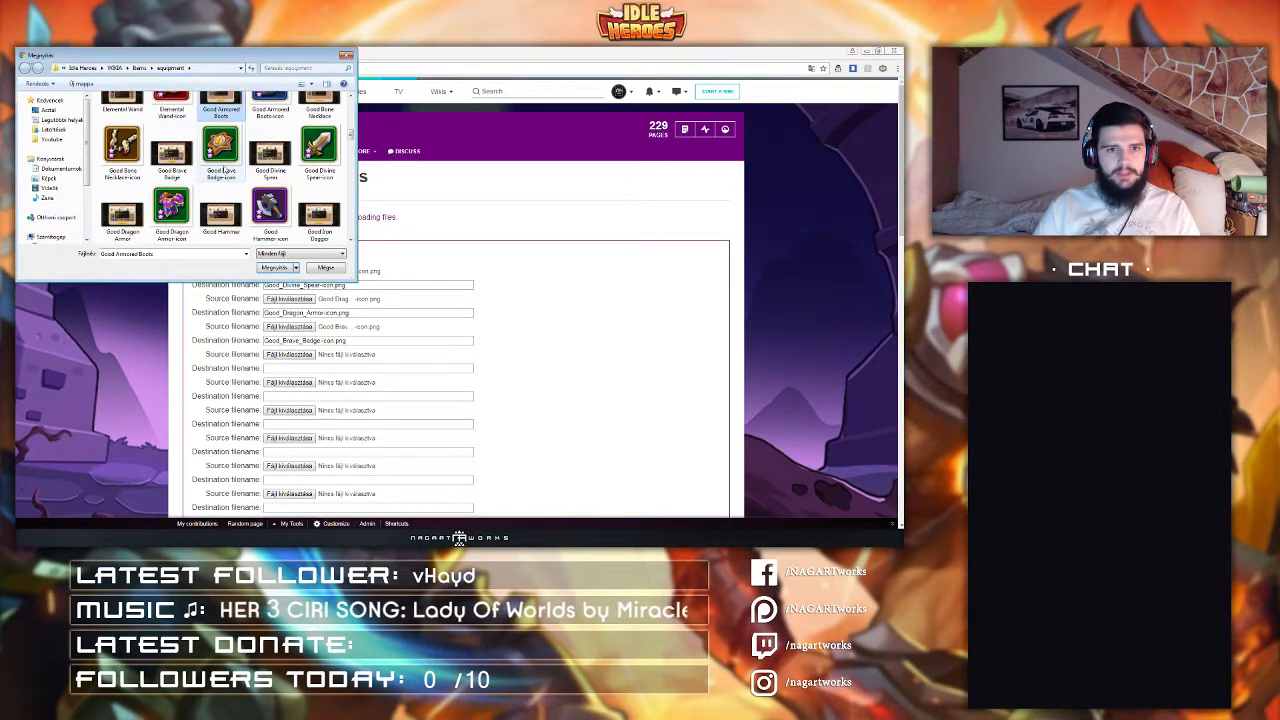
Step: Replace the third source file with Good Traveler's Boots-icon
click(289, 383)
key(g)
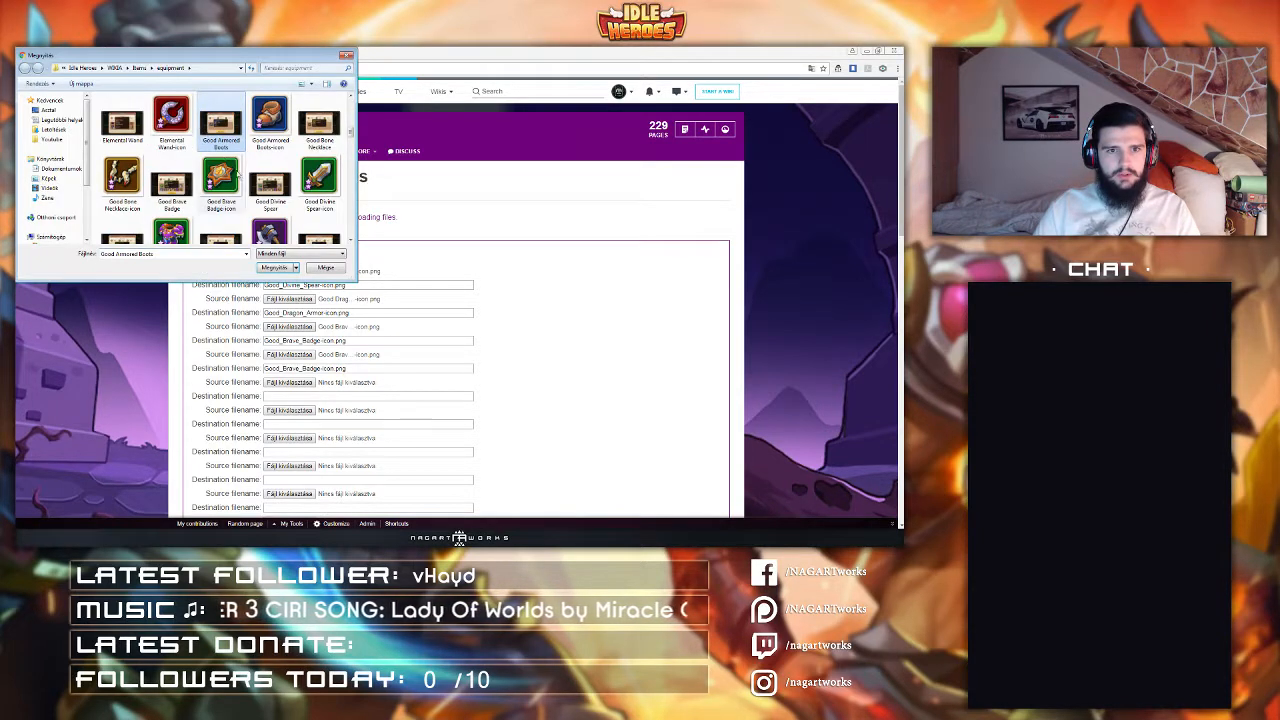
scroll(238, 174, down, 4)
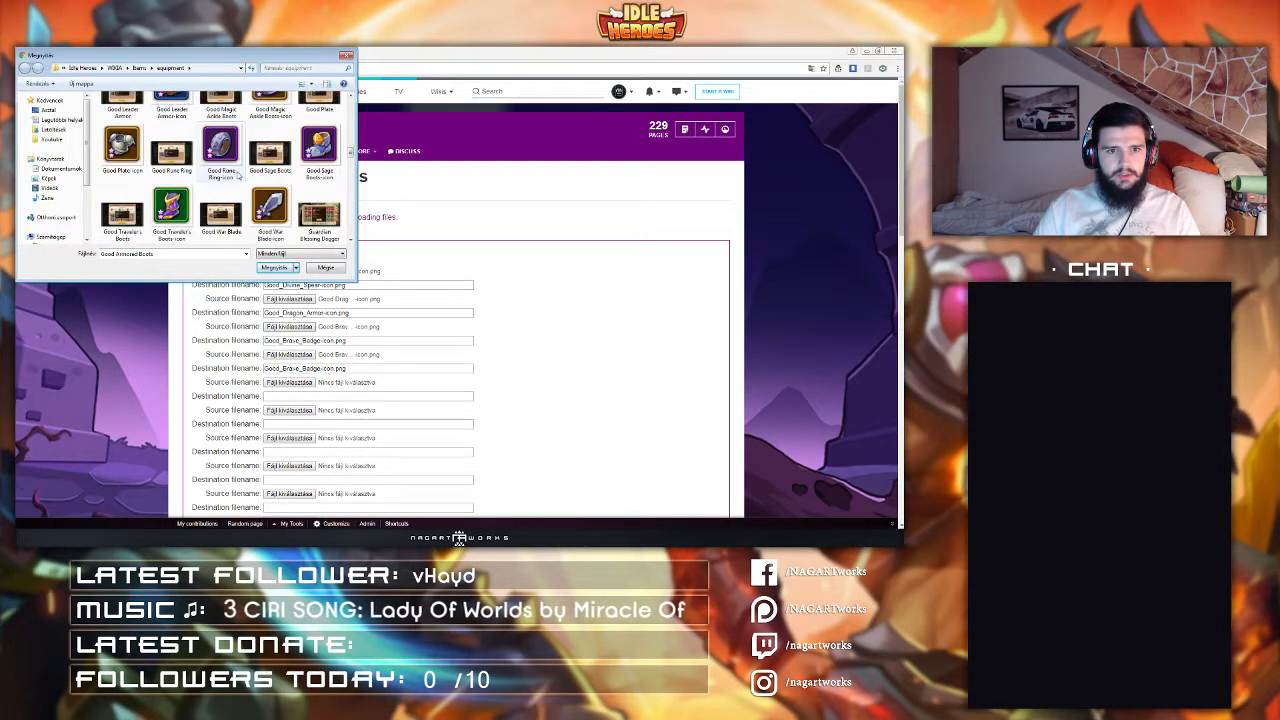
double_click(172, 210)
scroll(251, 274, down, 1)
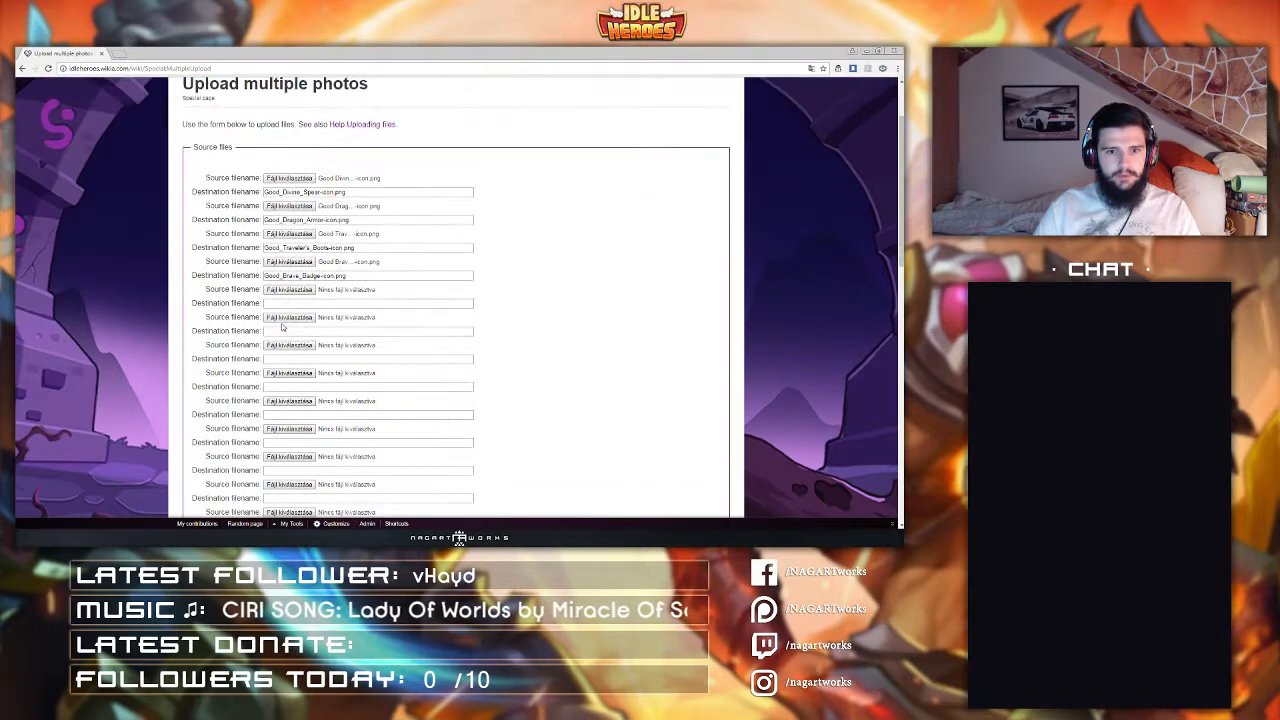
Step: Set the fifth source file to Courage Hammer-icon
click(289, 289)
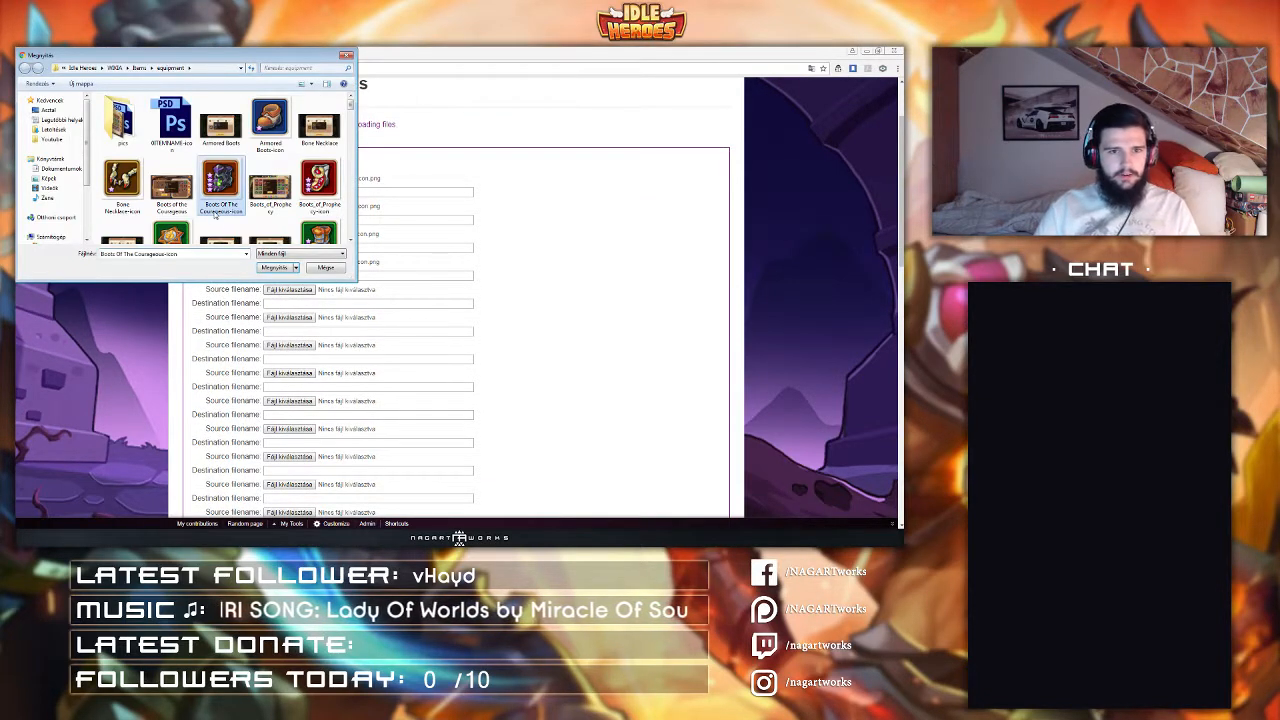
key(c)
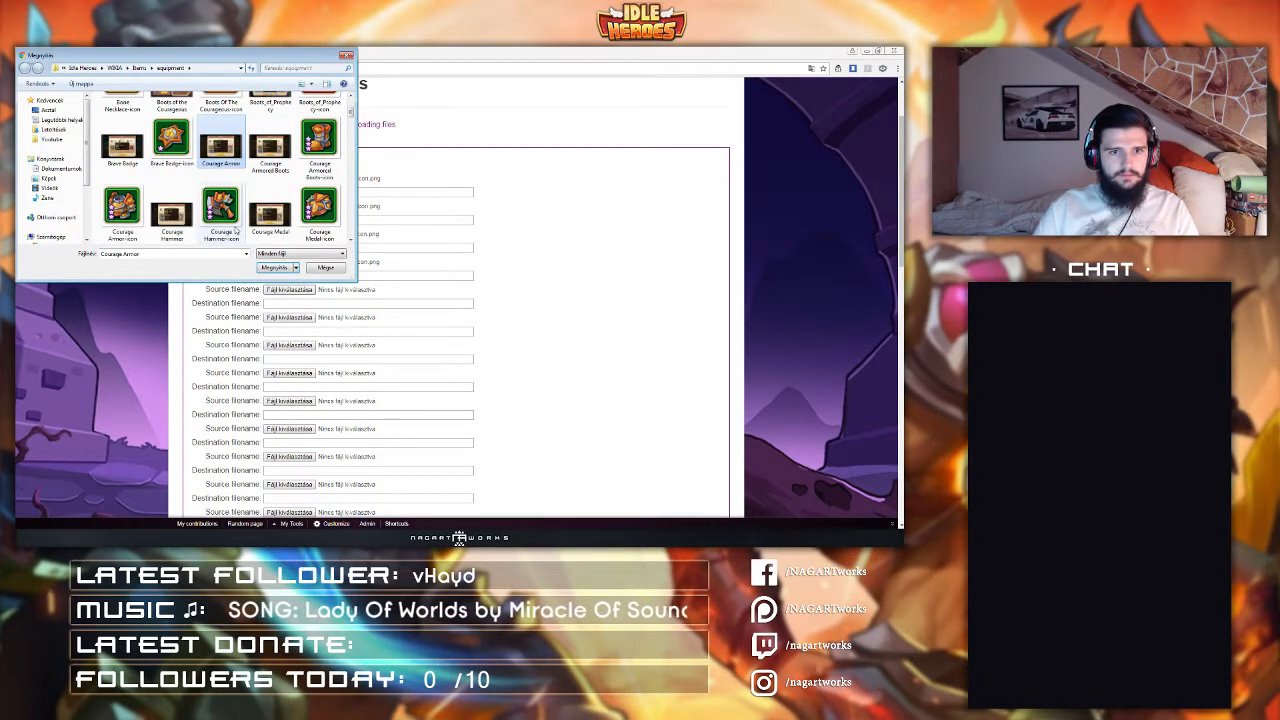
double_click(235, 230)
Step: Set the sixth source file to Courage Armor-icon
click(289, 317)
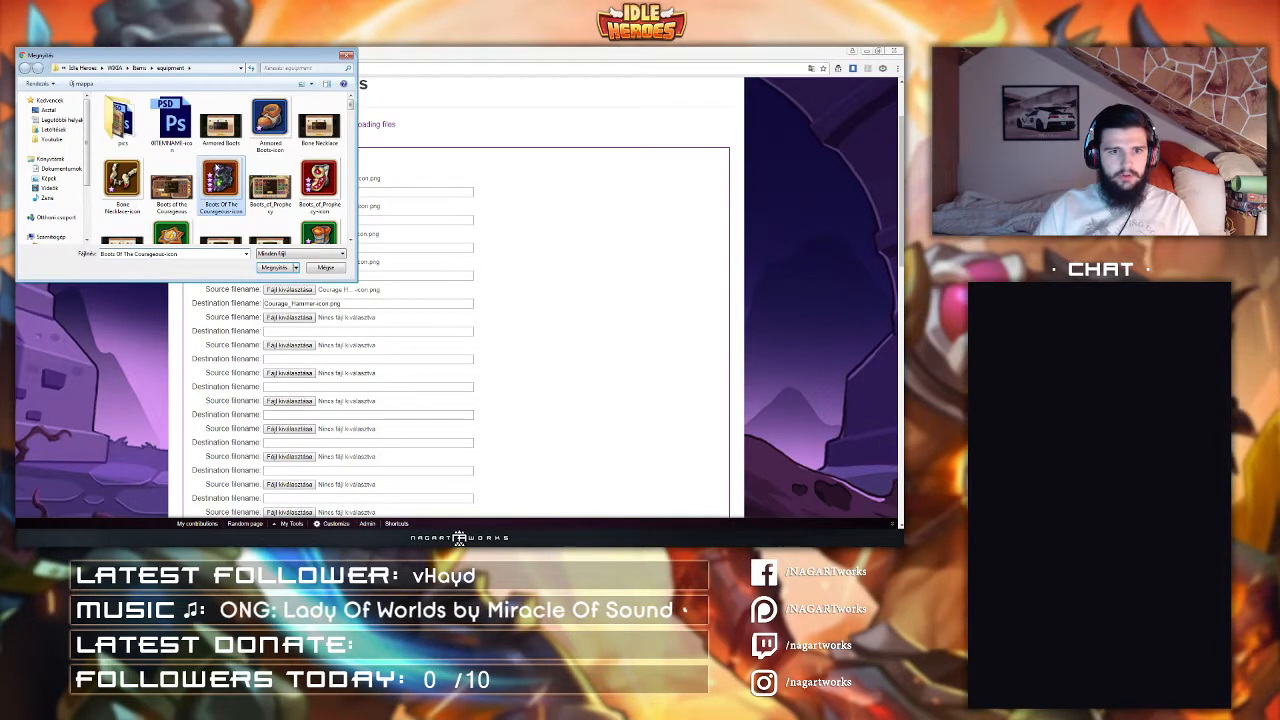
key(c)
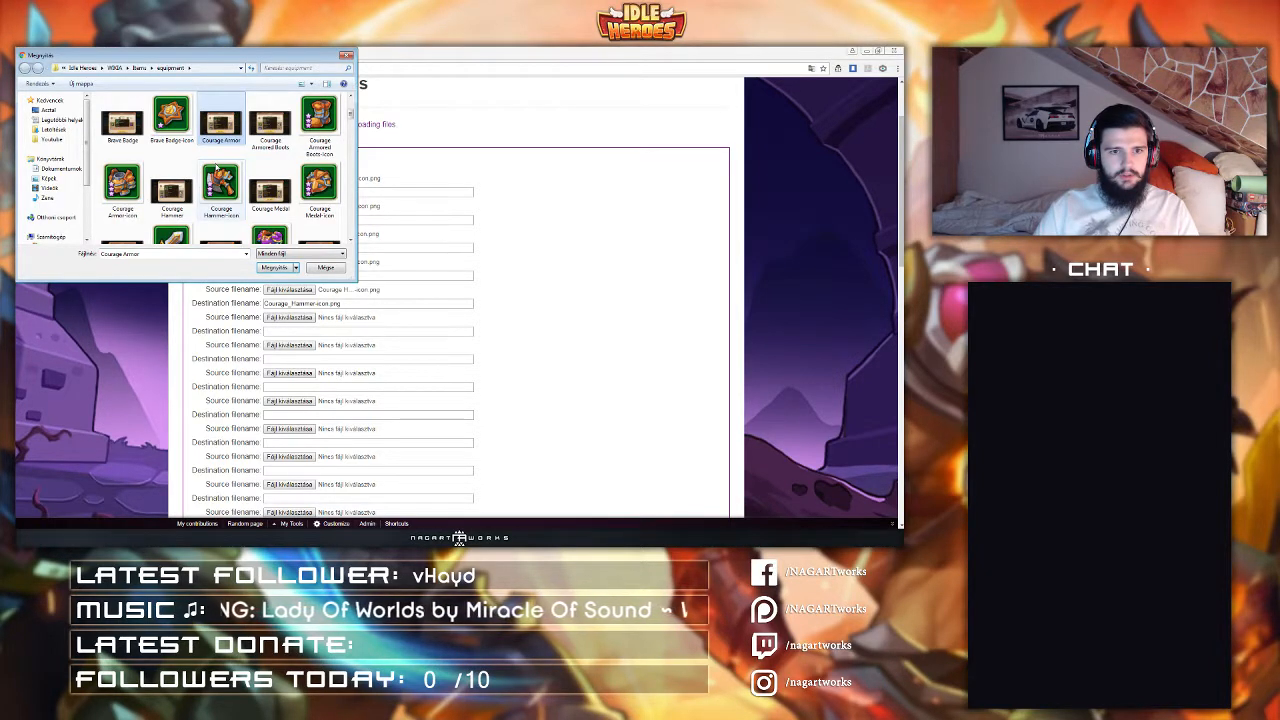
double_click(124, 182)
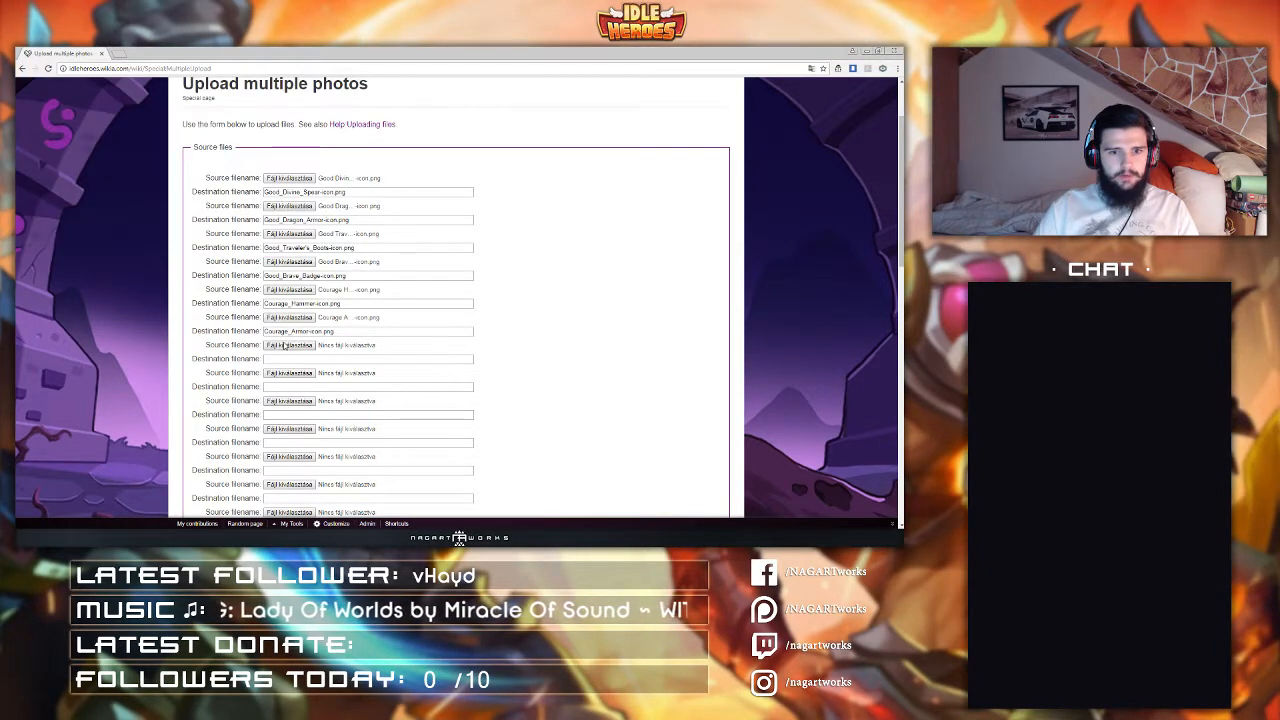
Step: Browse through the folder and set the seventh source file to Courage Armored Boots-icon
click(287, 345)
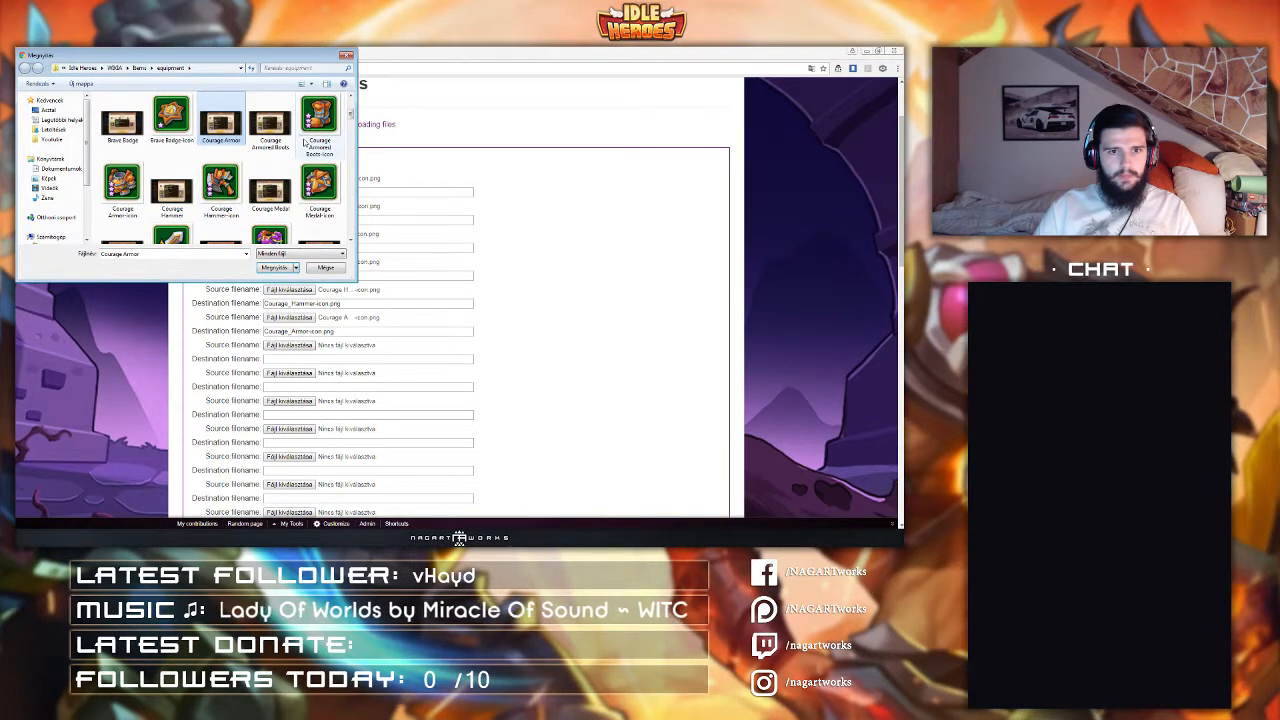
scroll(304, 143, down, 1)
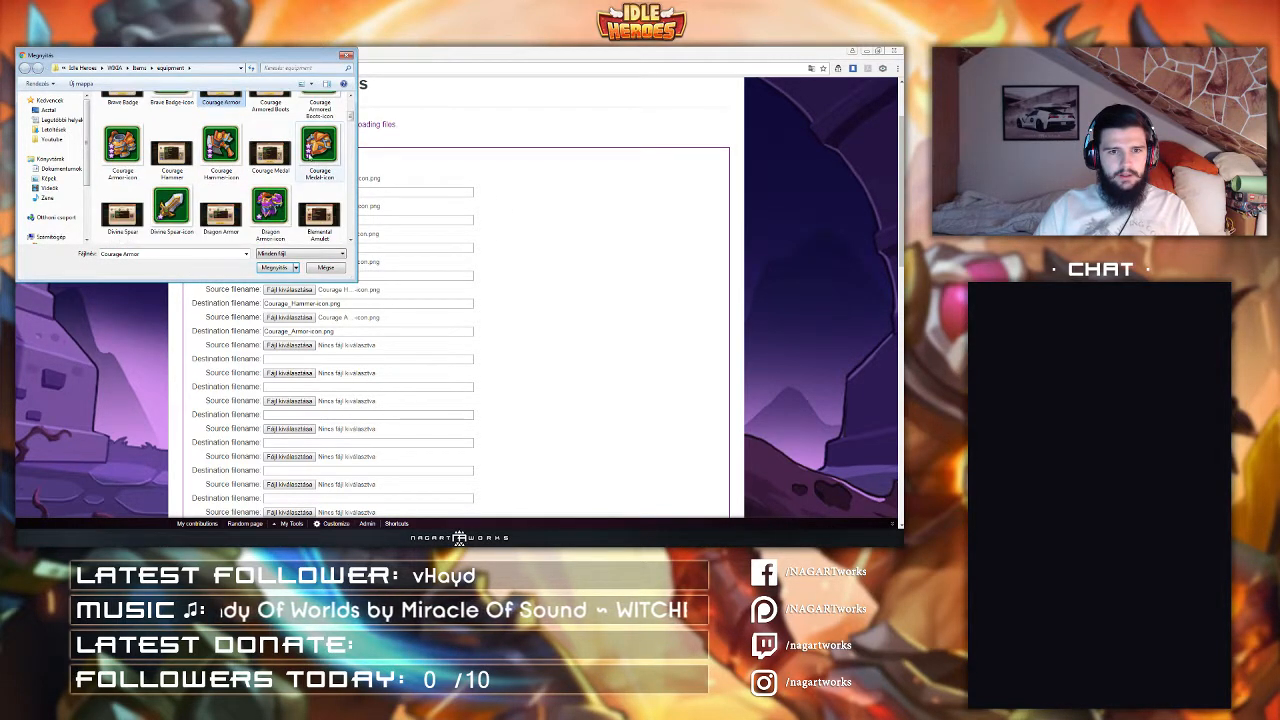
scroll(308, 153, down, 1)
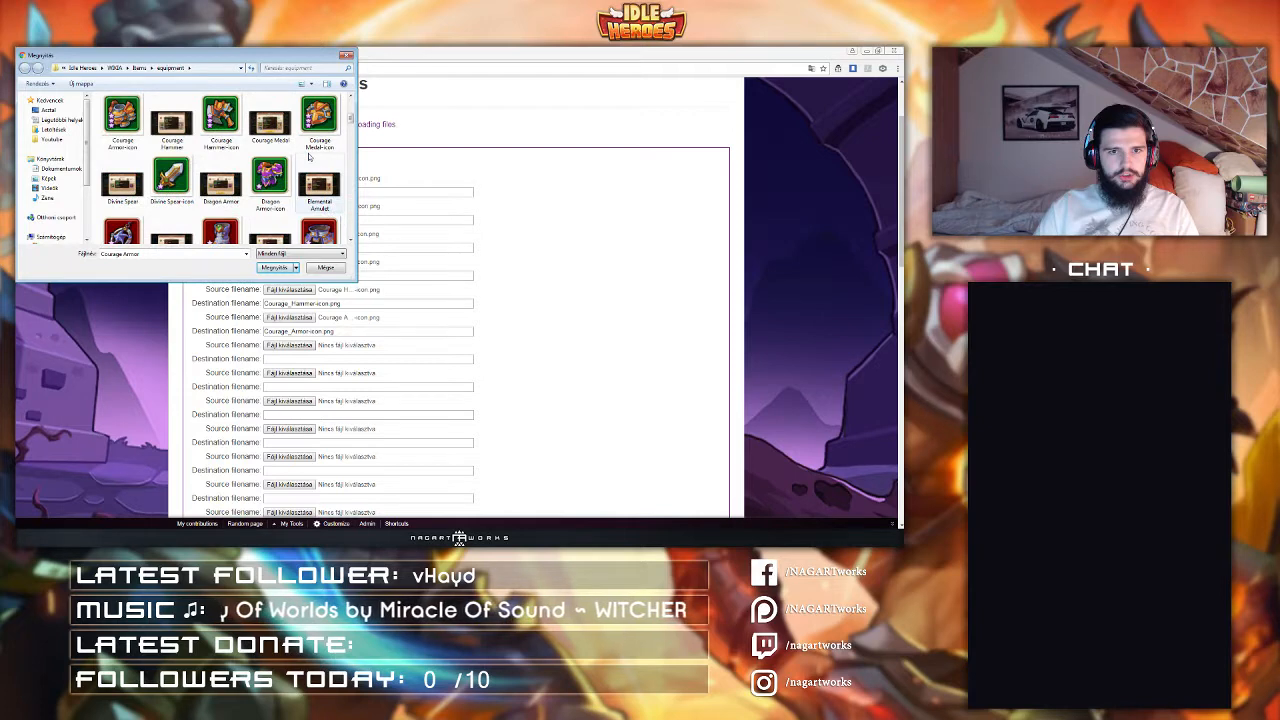
scroll(308, 155, down, 6)
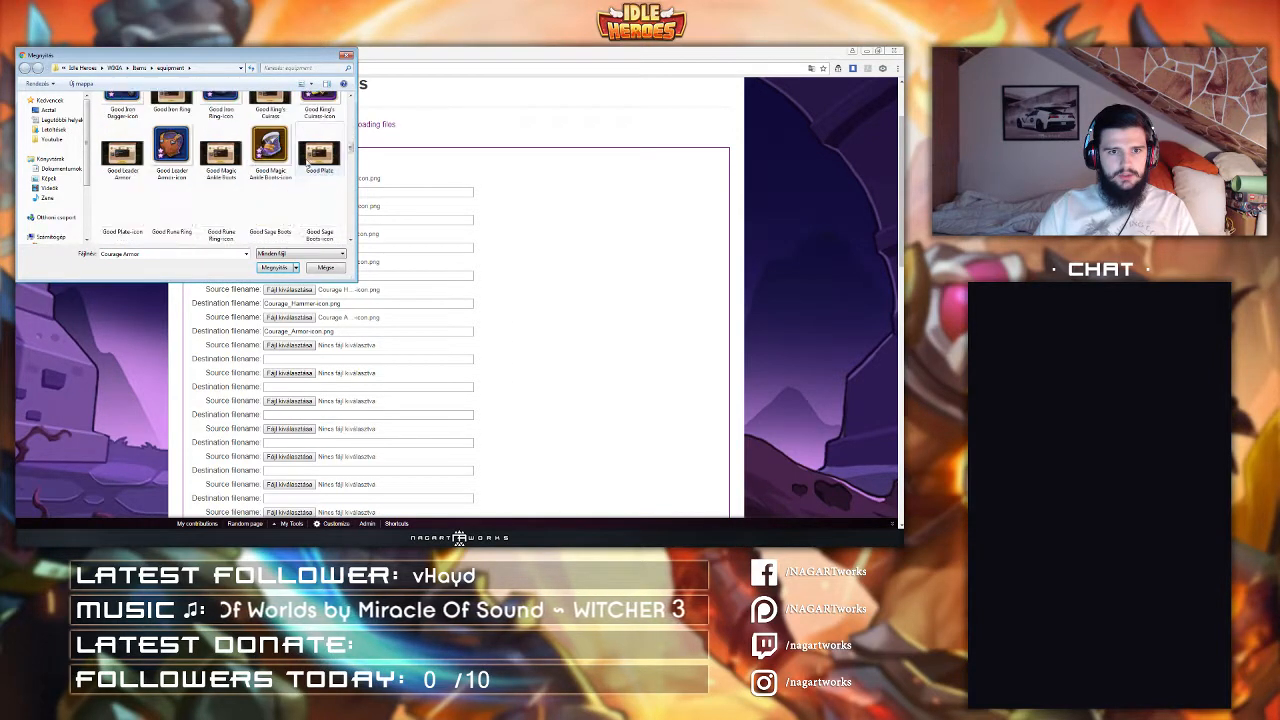
scroll(308, 160, down, 8)
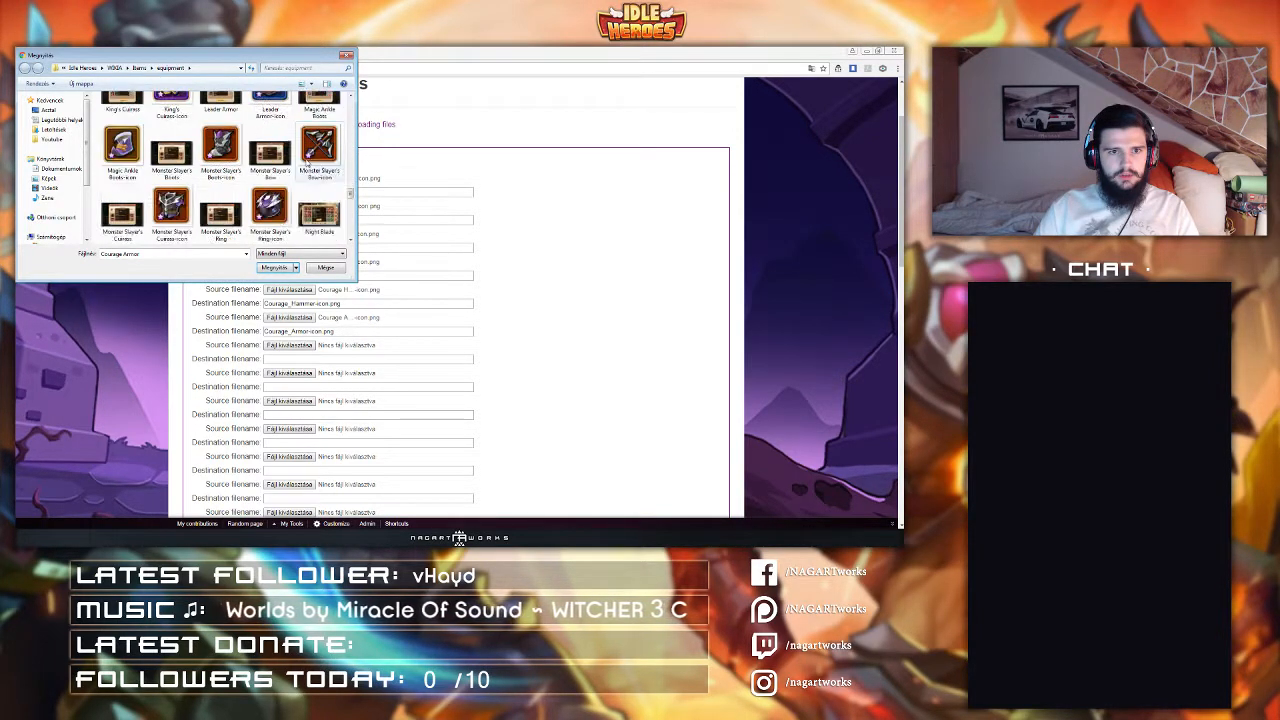
scroll(306, 160, down, 6)
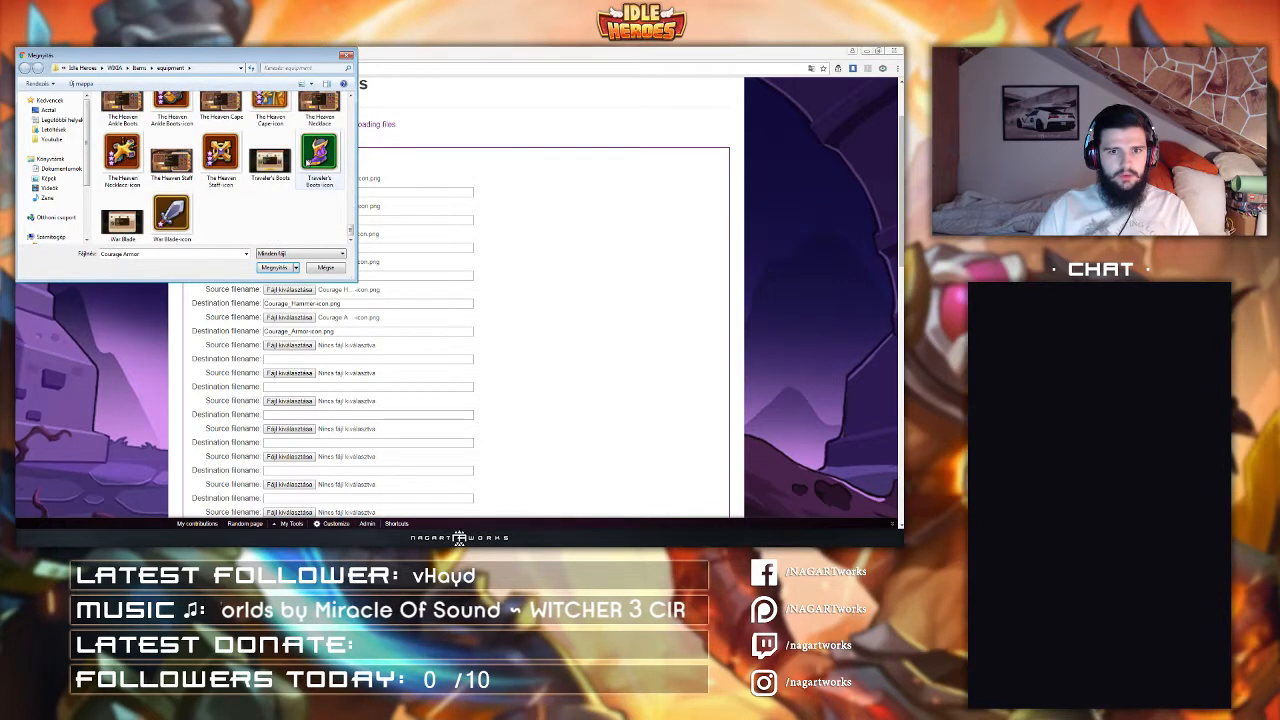
scroll(307, 161, up, 20)
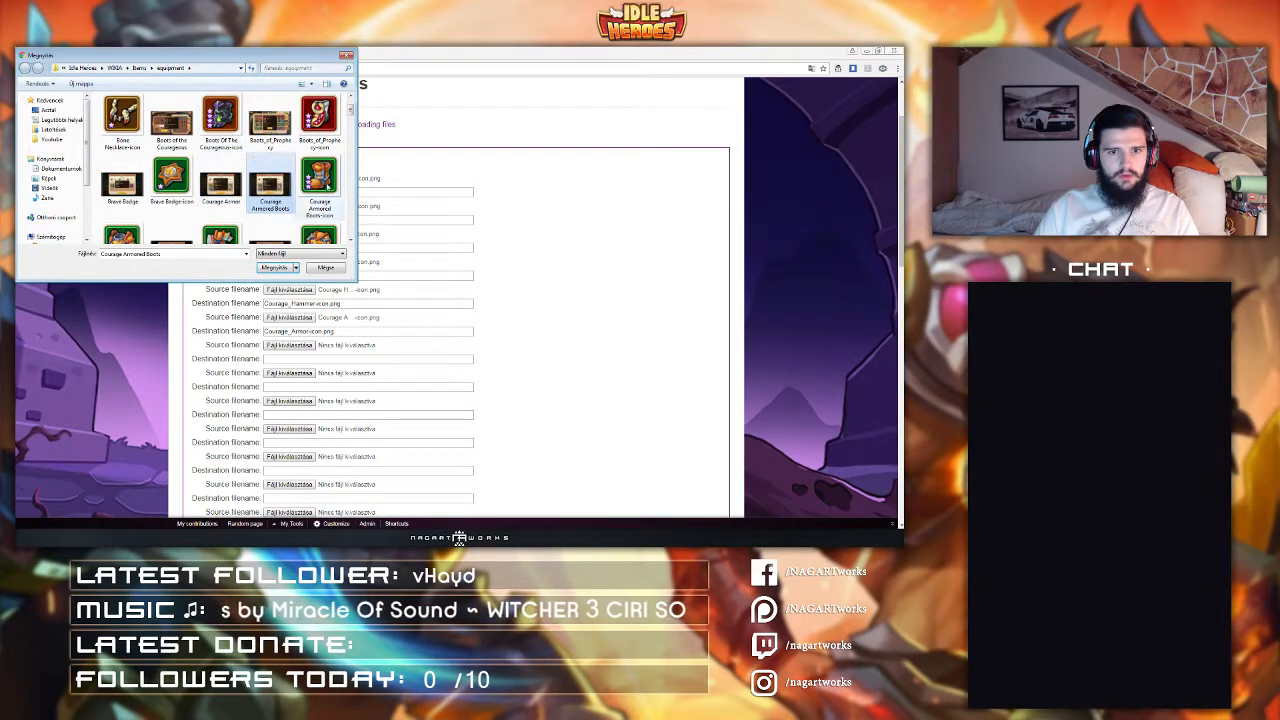
double_click(316, 182)
Step: Set the eighth source file to Courage Medal-icon
click(289, 373)
click(252, 176)
key(c)
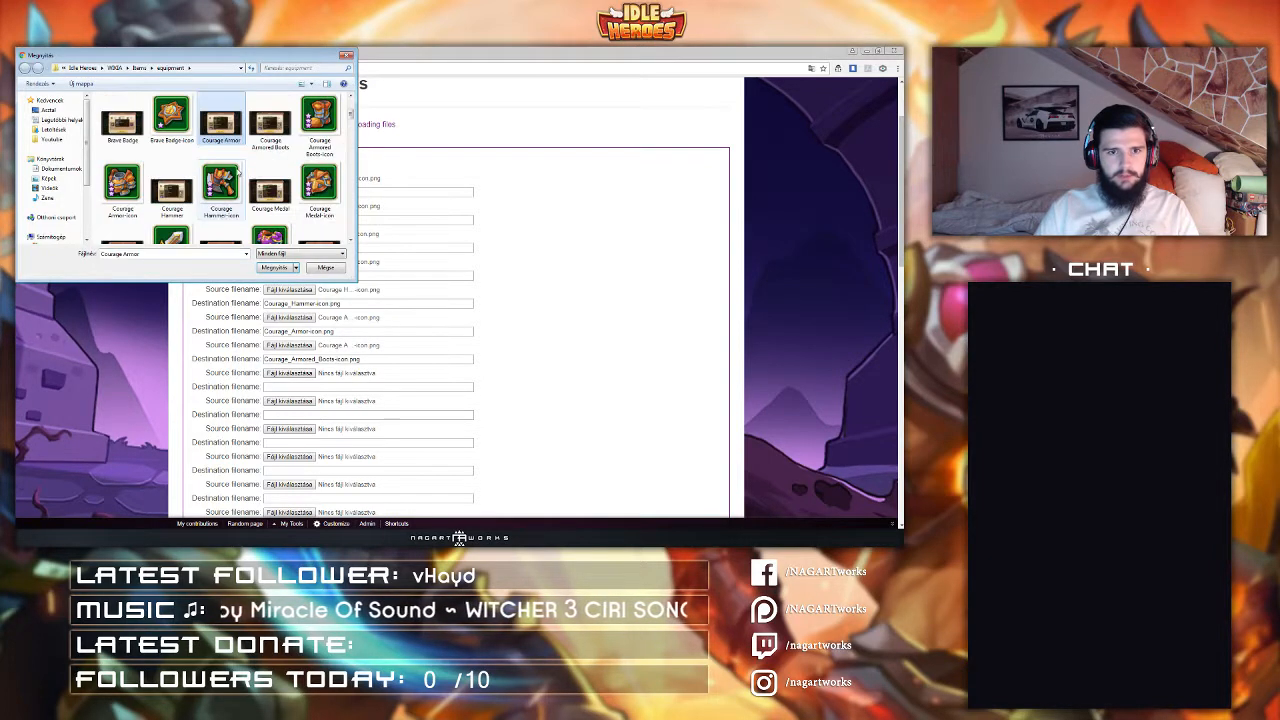
double_click(319, 182)
Step: Browse through the equipment folder and set the ninth source file to Hunter Crossbow-icon
scroll(247, 295, down, 1)
click(289, 355)
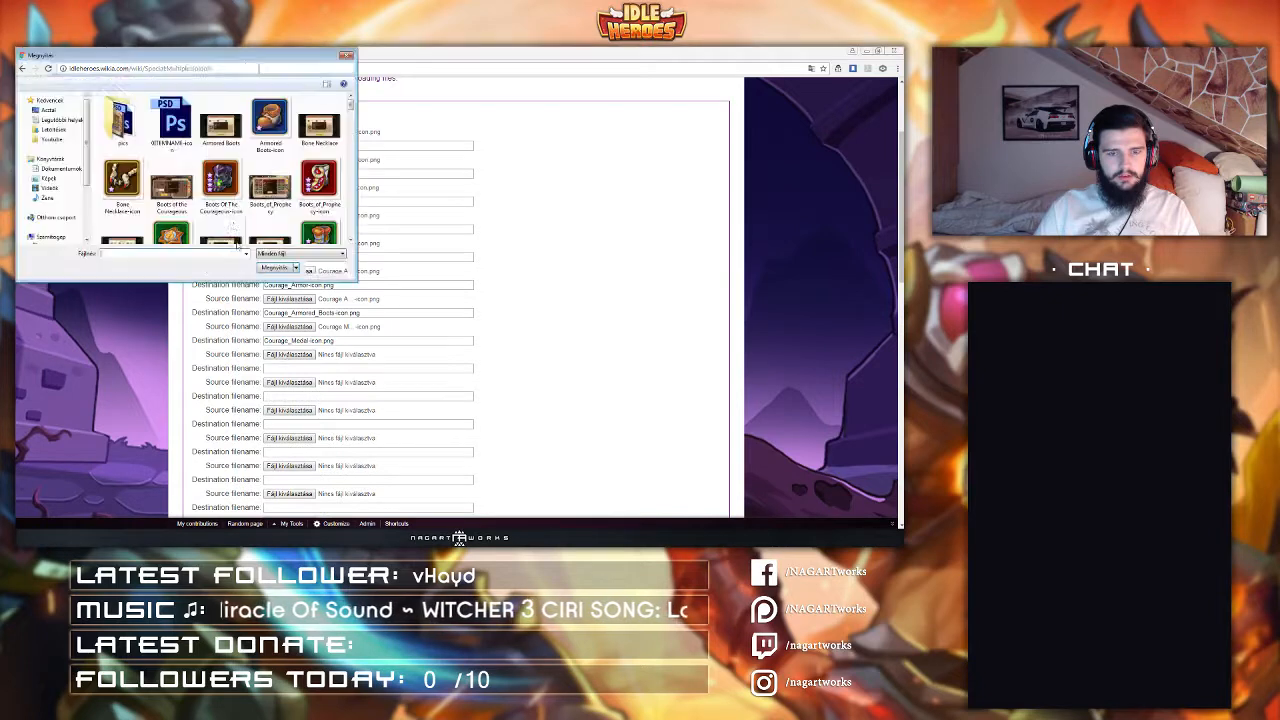
click(226, 205)
scroll(228, 204, down, 2)
scroll(228, 204, down, 5)
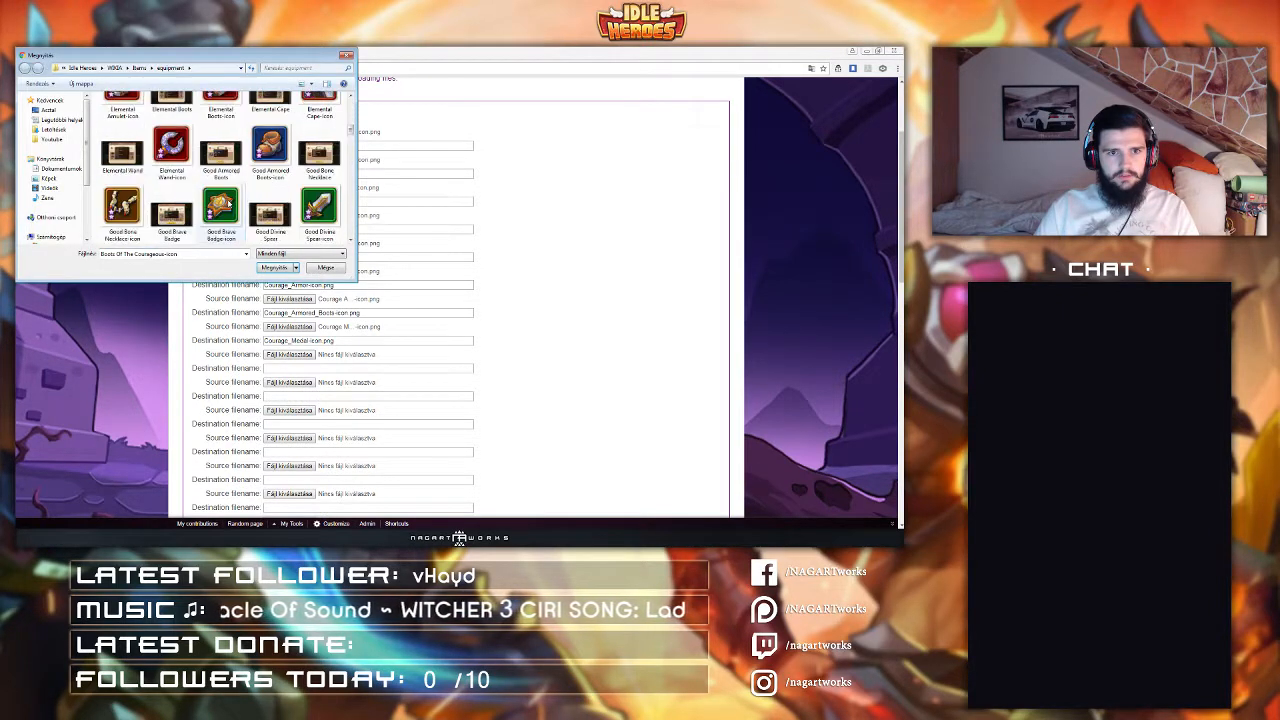
scroll(228, 204, up, 3)
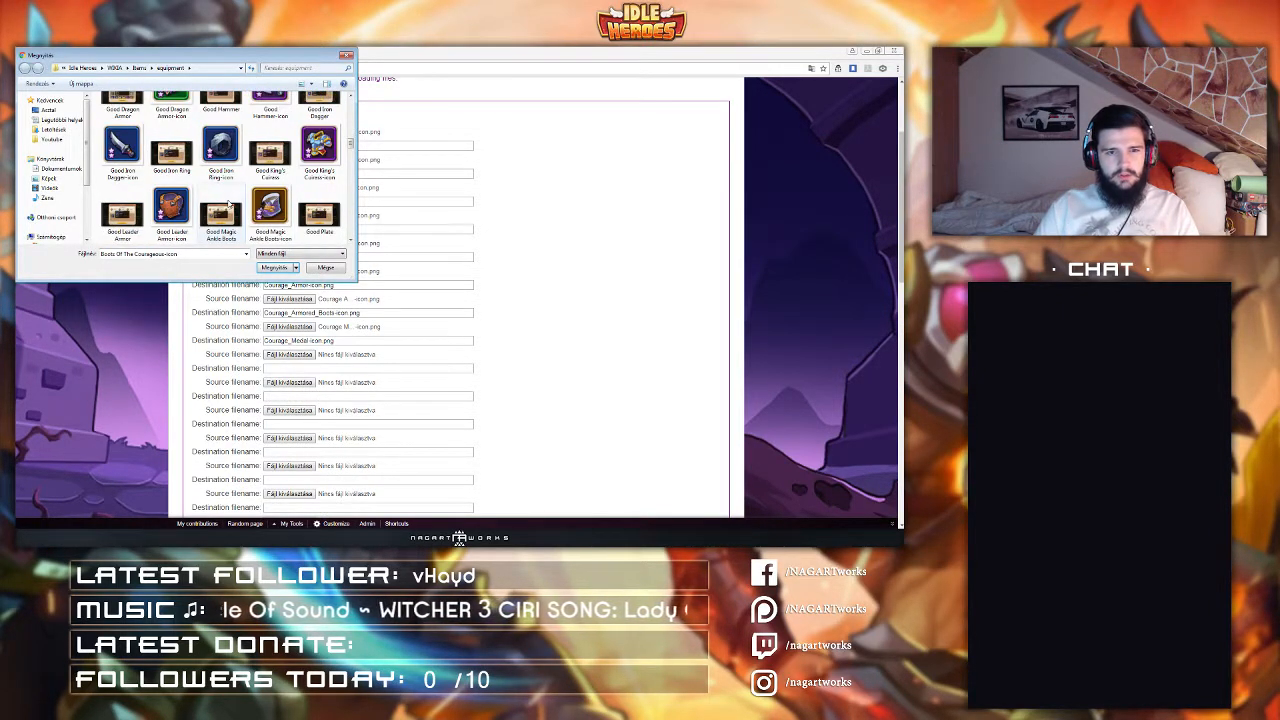
scroll(183, 204, up, 3)
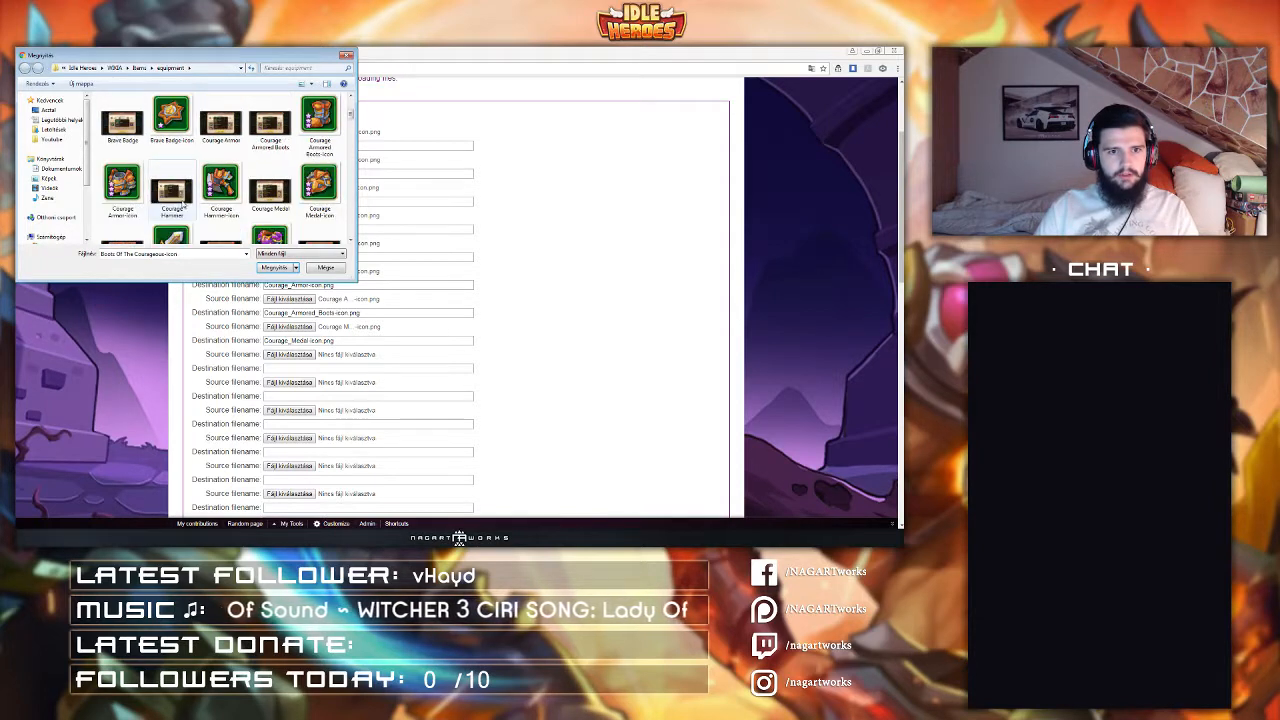
scroll(217, 198, down, 1)
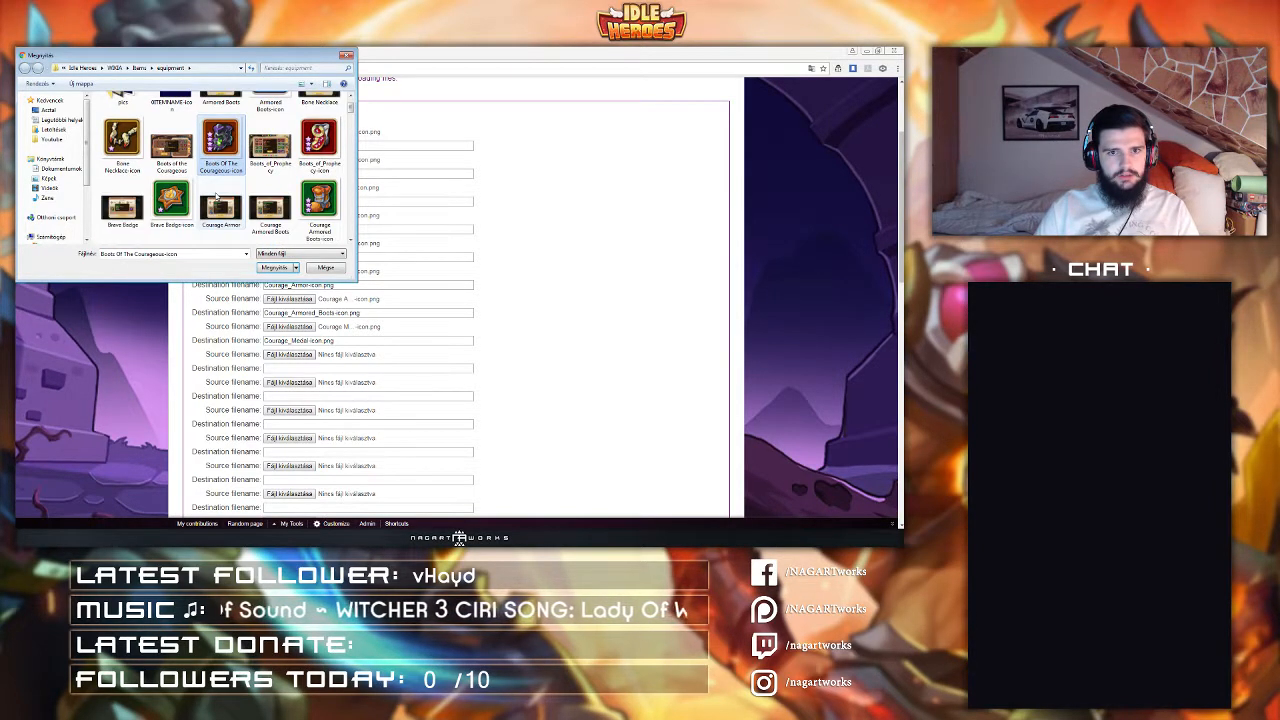
scroll(217, 197, down, 4)
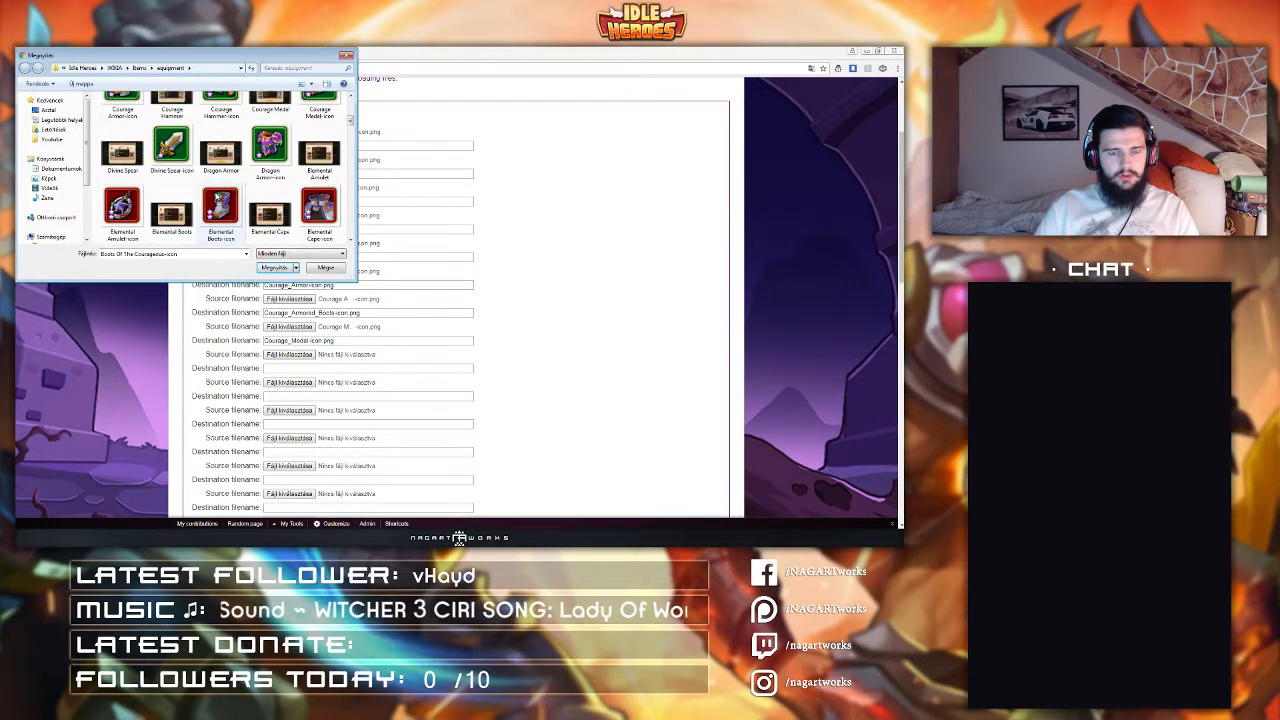
scroll(217, 197, down, 1)
scroll(217, 197, down, 1)
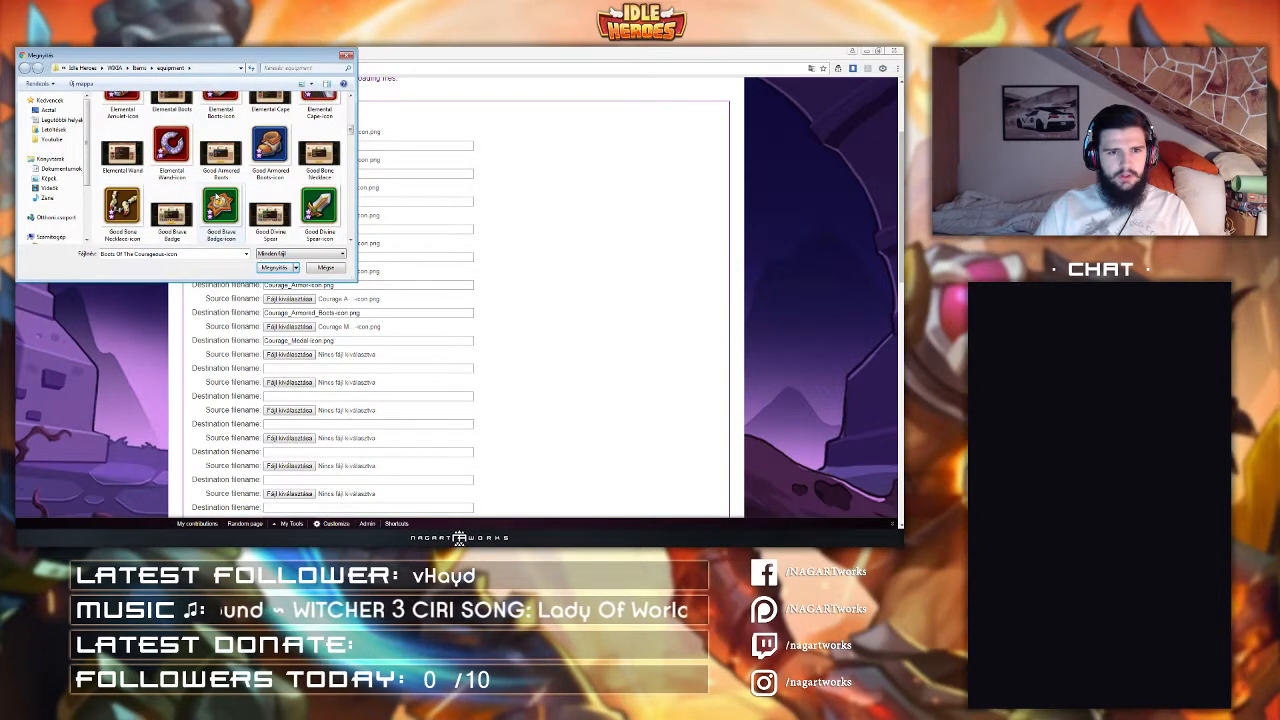
scroll(217, 197, up, 10)
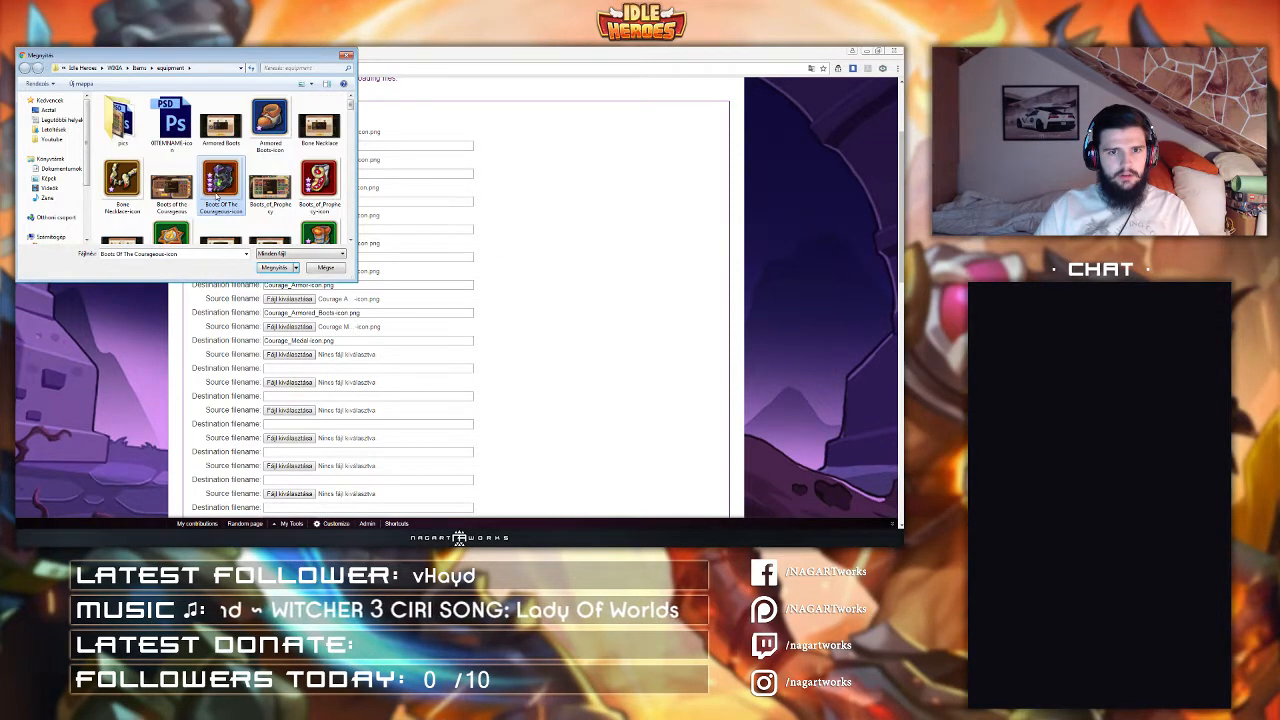
scroll(217, 197, down, 10)
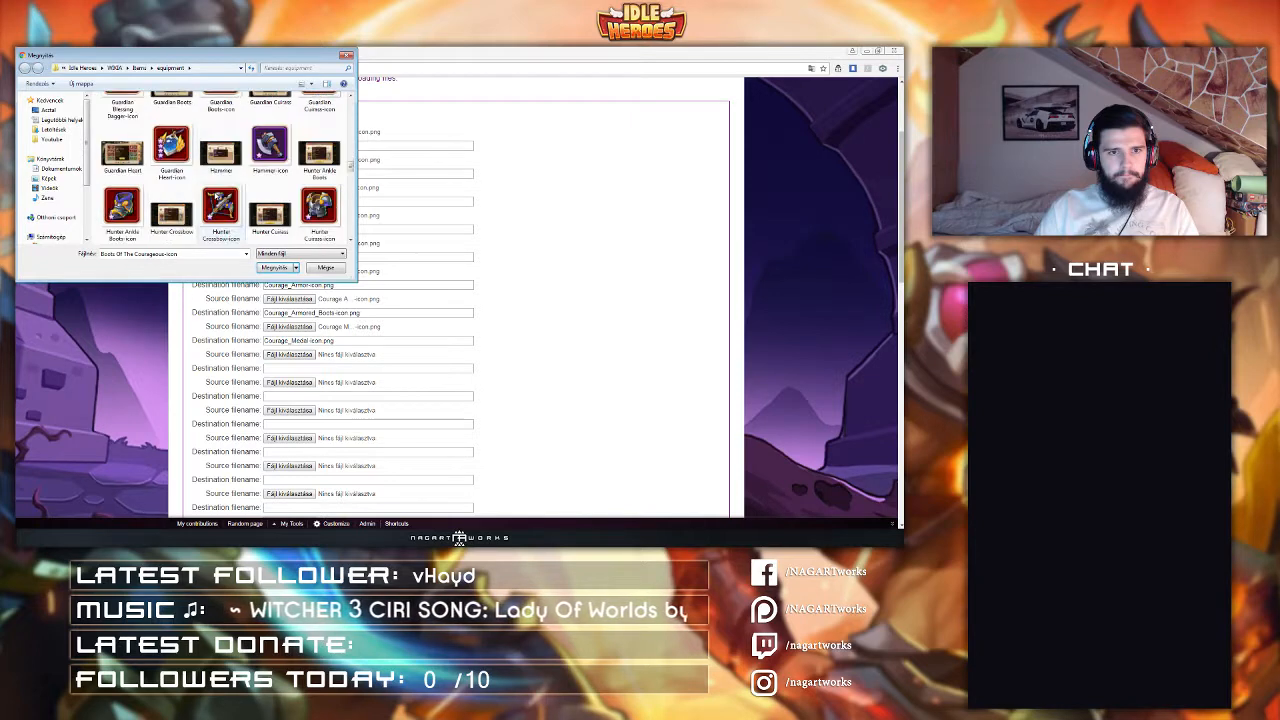
scroll(217, 197, down, 2)
click(220, 118)
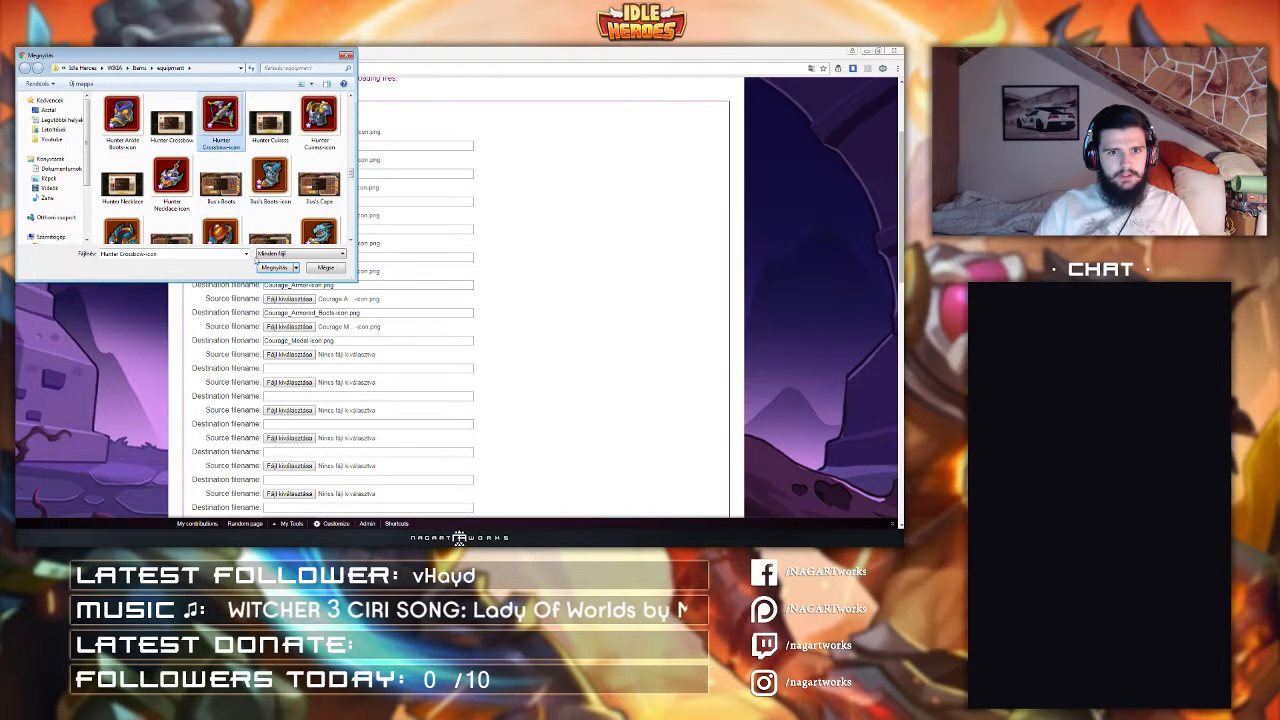
click(273, 267)
Step: Set the tenth source file to Hunter Cuirass-icon
click(285, 383)
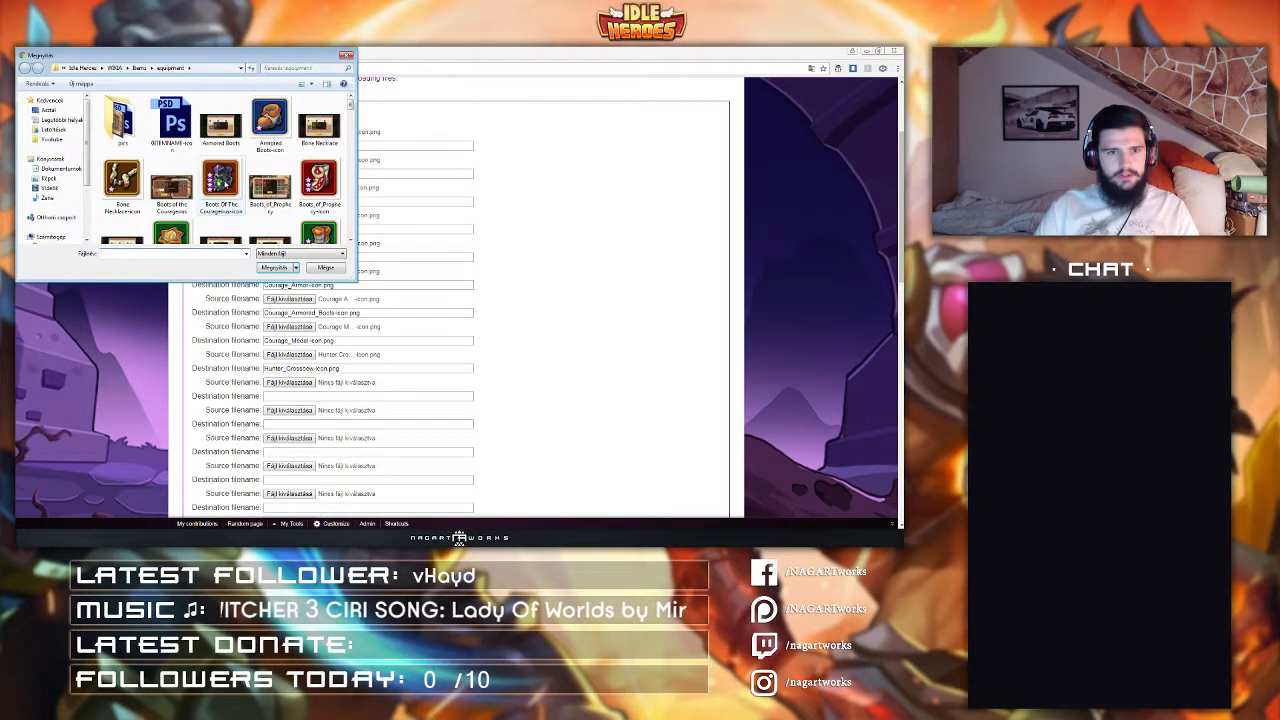
click(222, 182)
key(h)
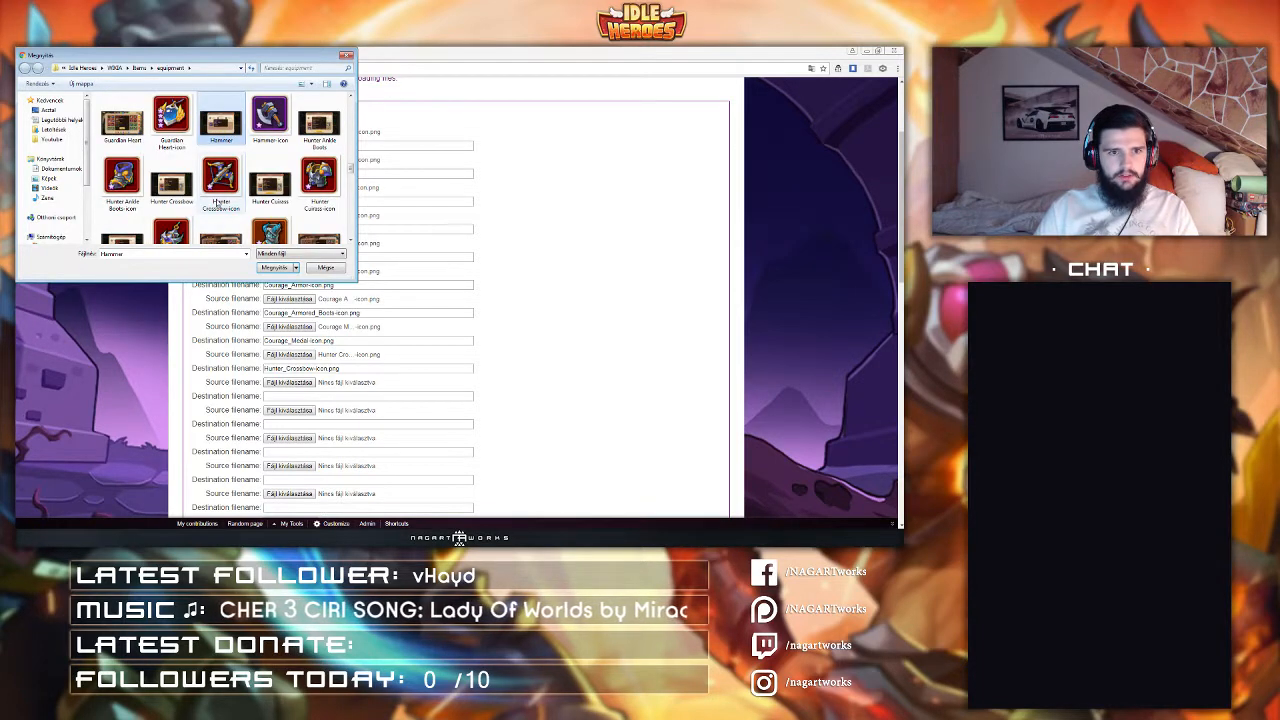
scroll(217, 202, down, 1)
double_click(328, 152)
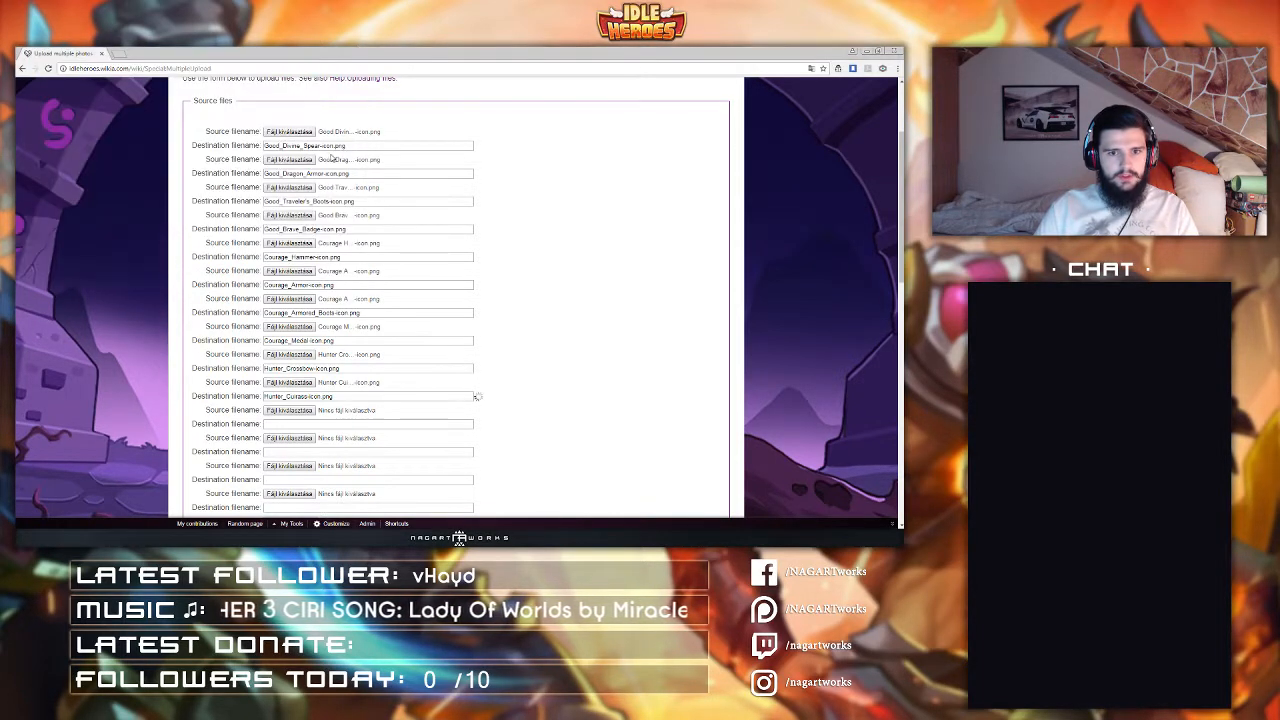
Step: Set the eleventh source file to Hunter Ankle Boots-icon
click(288, 414)
click(221, 184)
key(h)
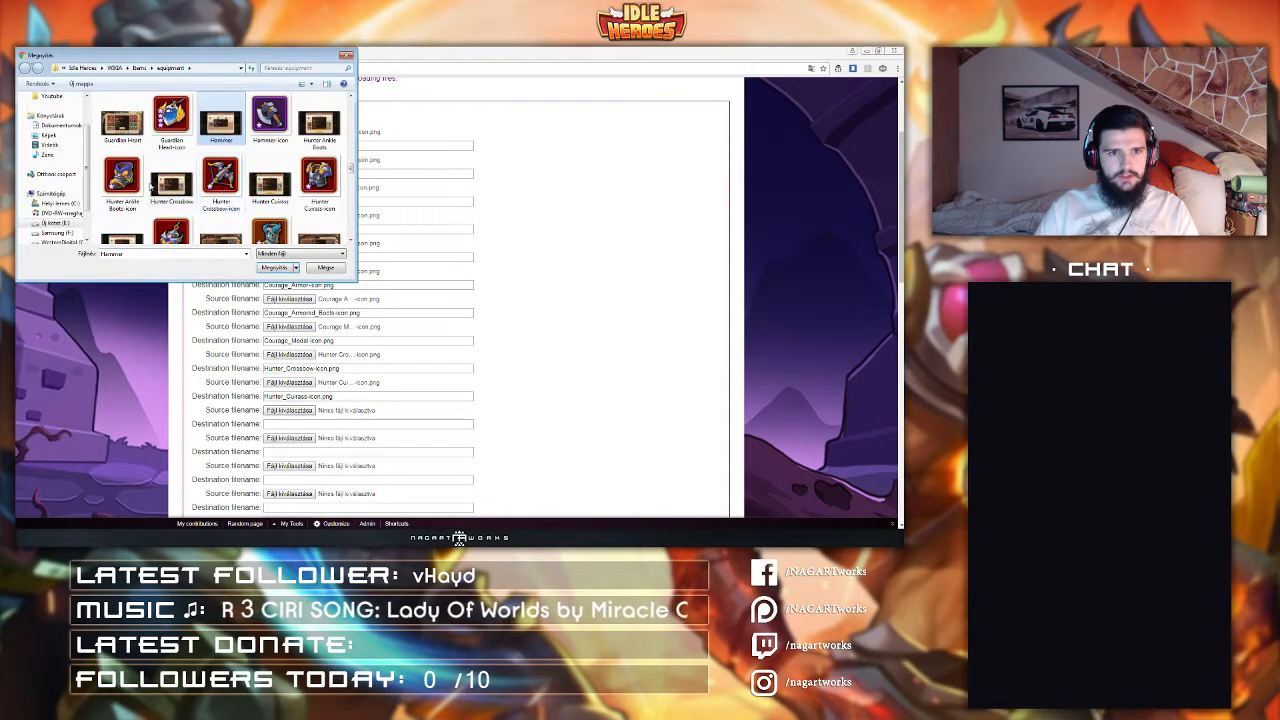
double_click(129, 184)
Step: Set the twelfth source file to Hunter Necklace-icon
click(293, 440)
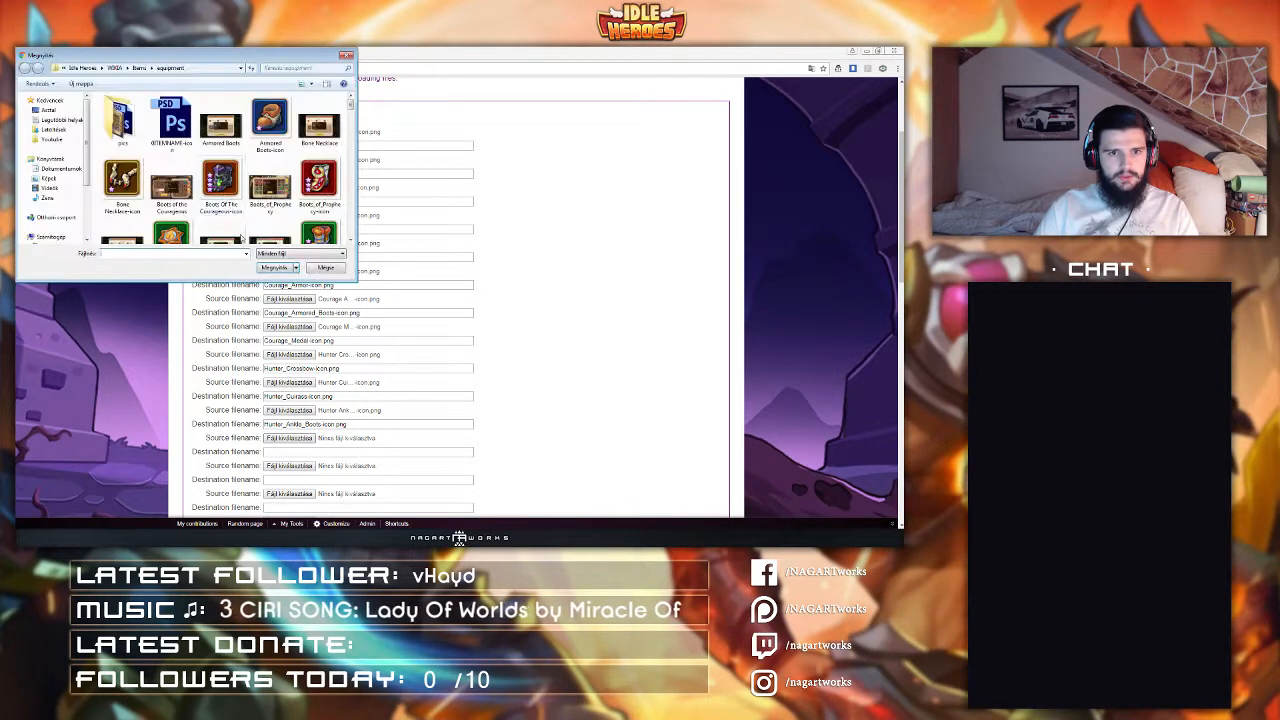
click(222, 194)
key(h)
scroll(222, 195, down, 1)
click(175, 206)
double_click(175, 208)
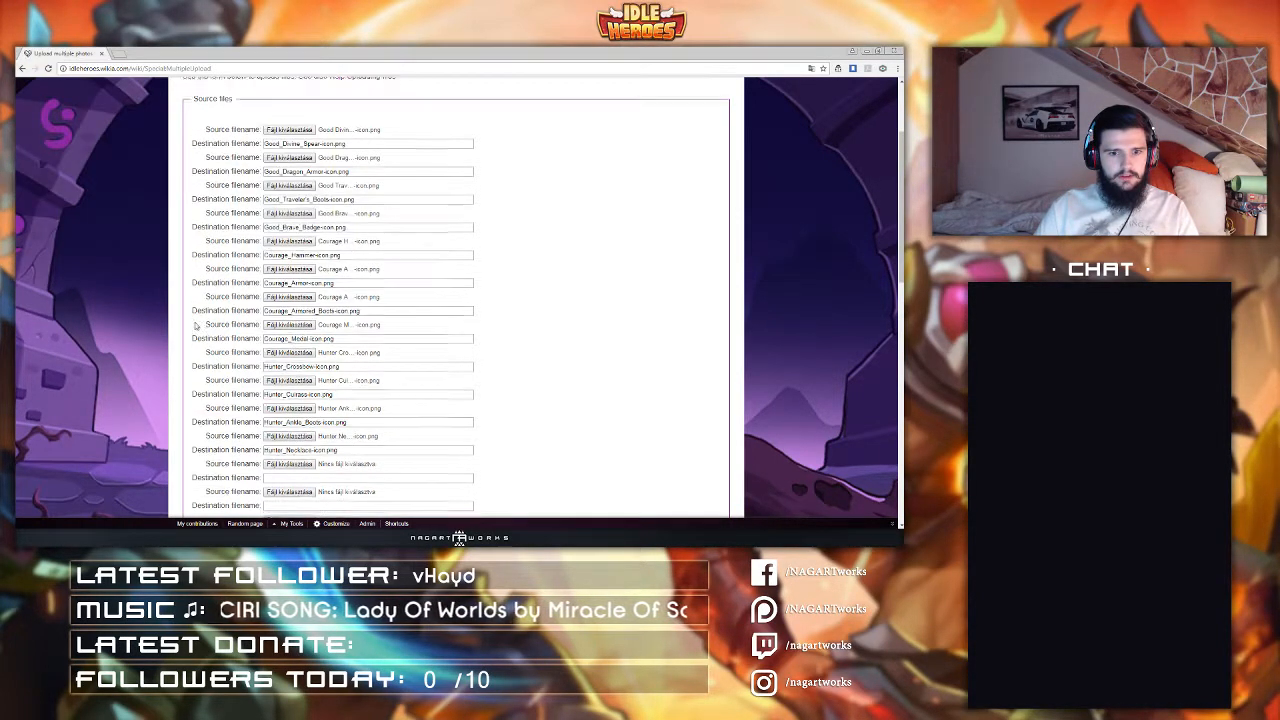
scroll(285, 390, down, 2)
click(289, 373)
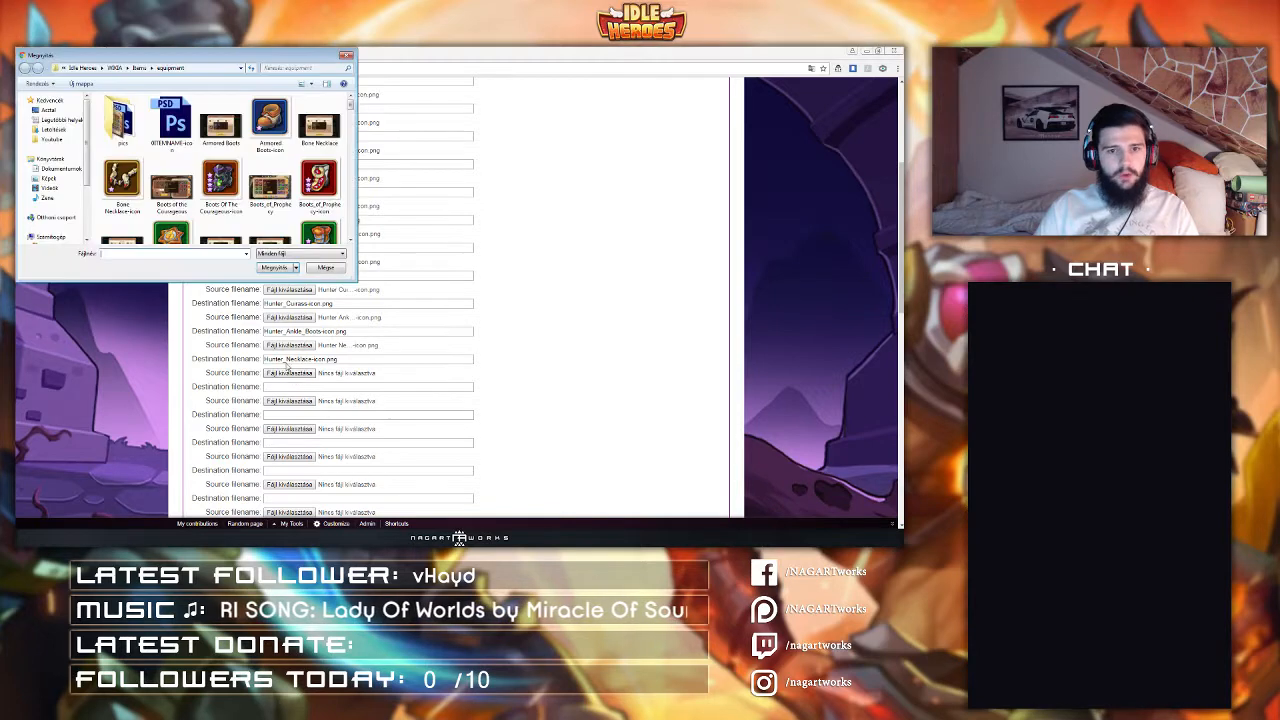
click(221, 185)
scroll(221, 185, down, 1)
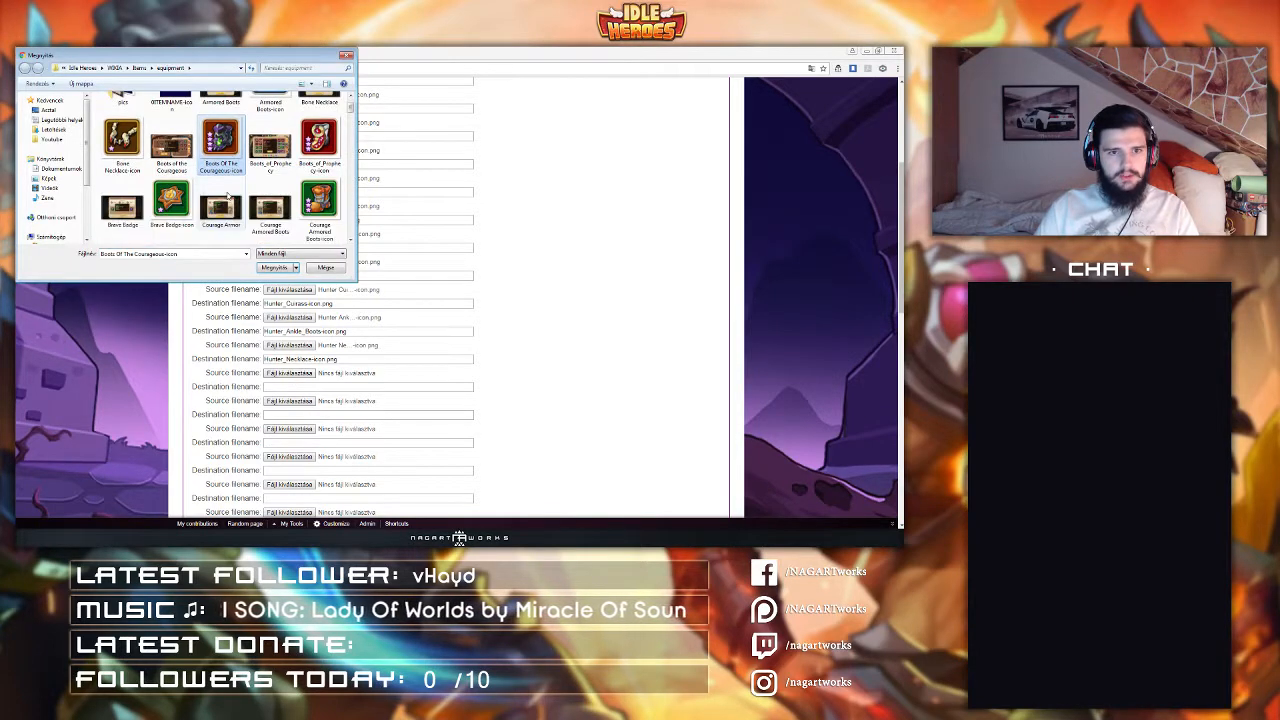
click(325, 268)
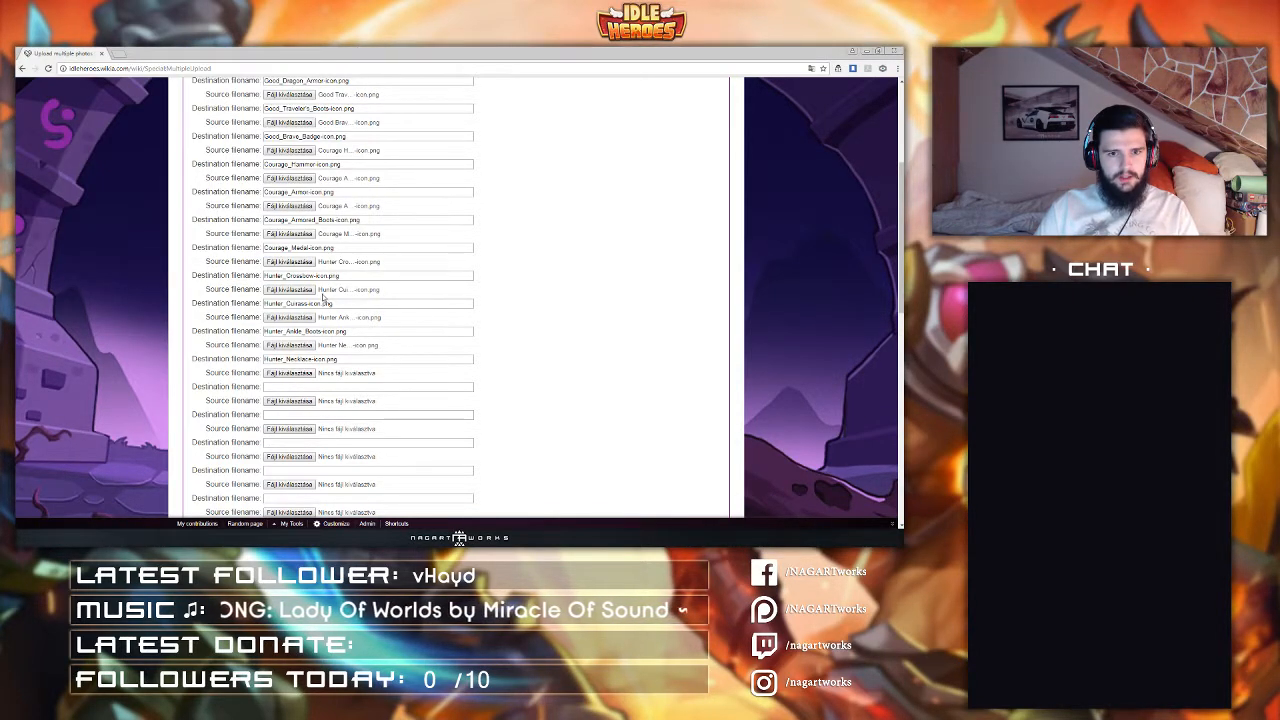
Step: Replace the ninth source file with Night Blade-icon
click(302, 263)
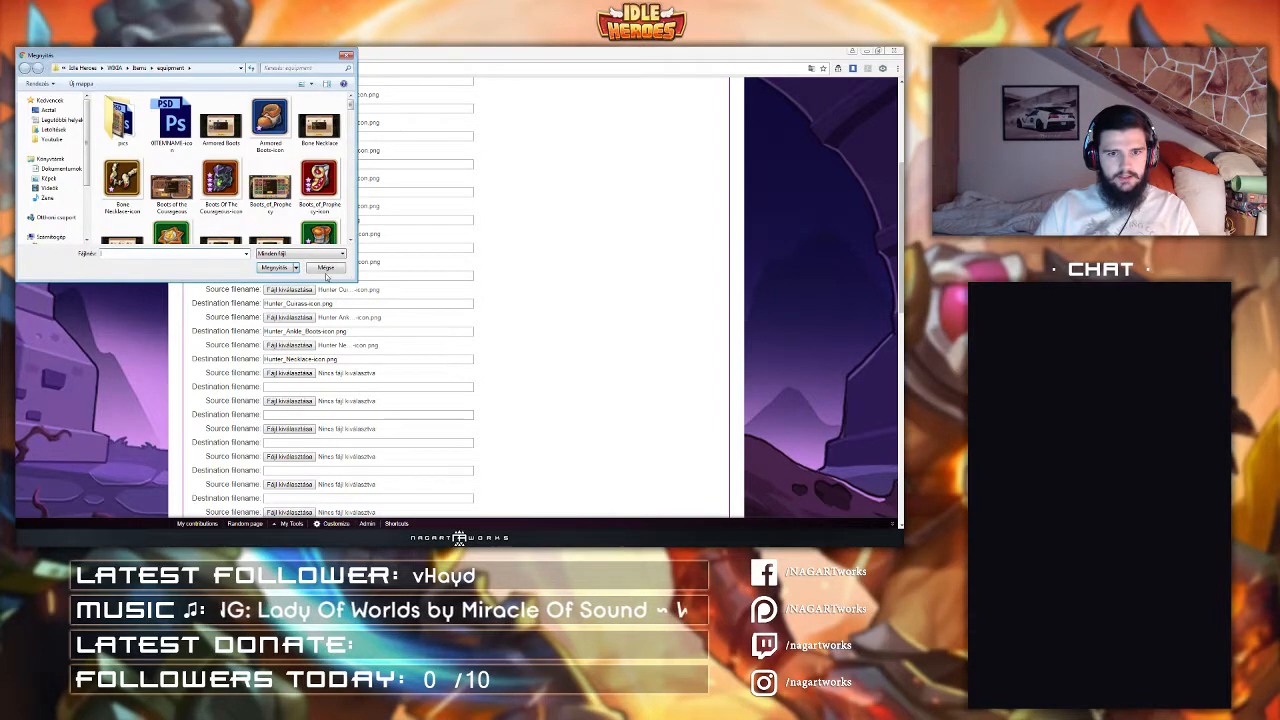
click(309, 271)
click(288, 262)
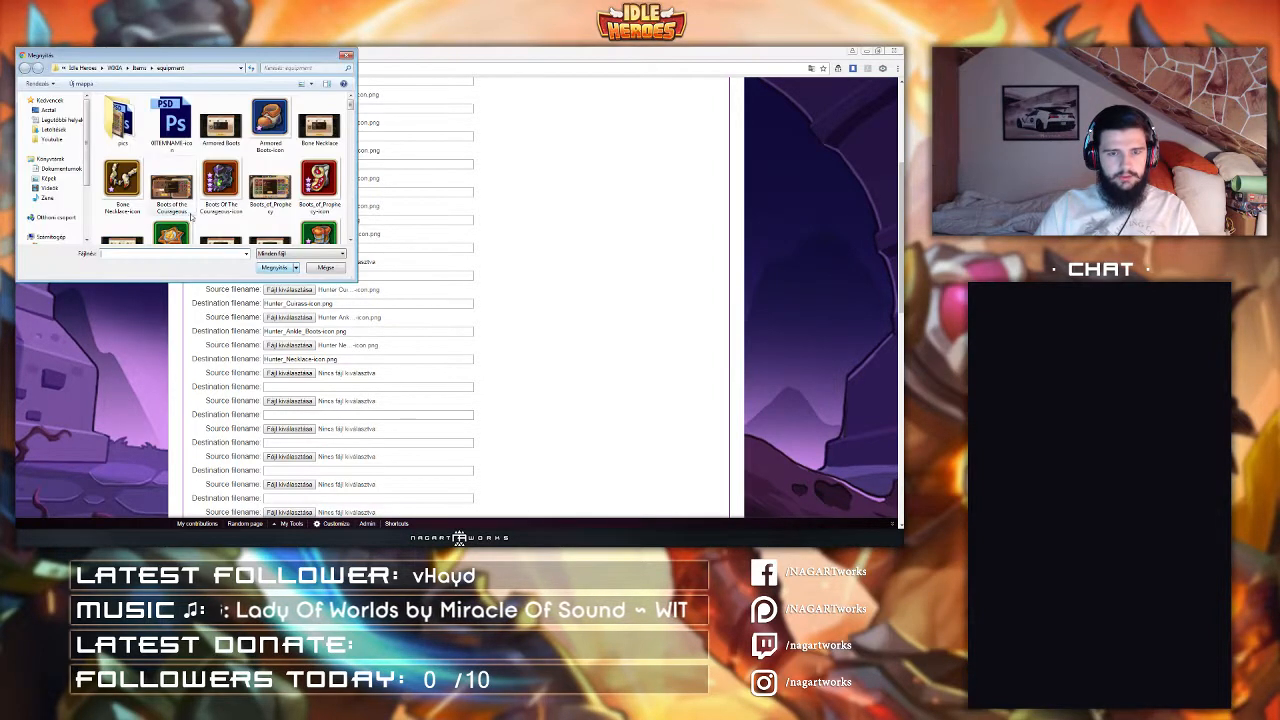
click(319, 122)
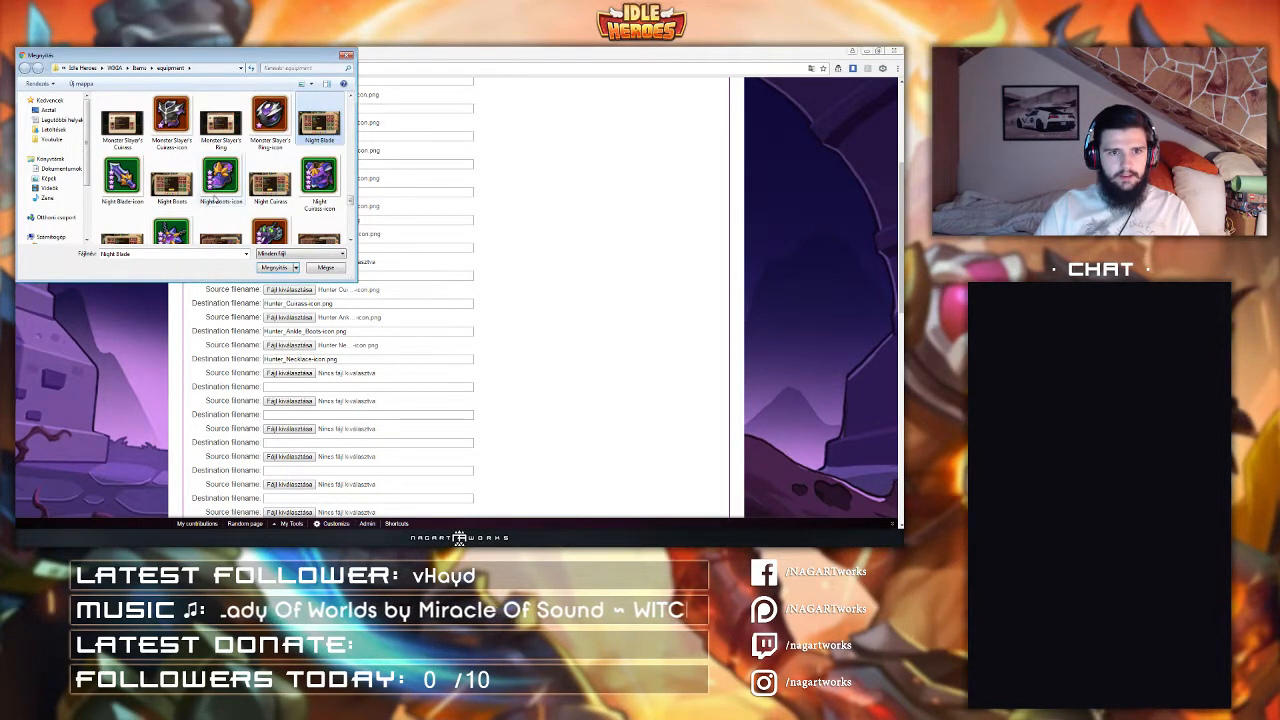
scroll(209, 203, down, 1)
double_click(124, 150)
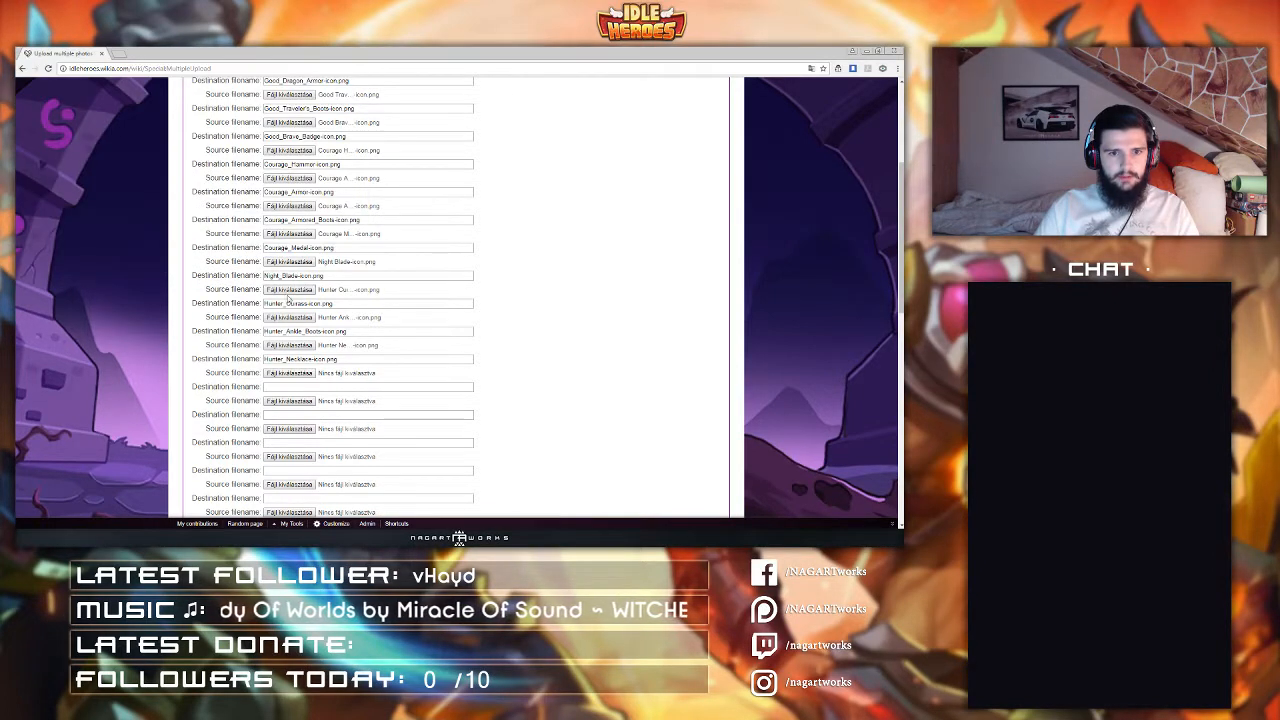
Step: Replace the tenth and eleventh source files with Night Cuirass-icon and Night Boots-icon
click(288, 290)
double_click(319, 178)
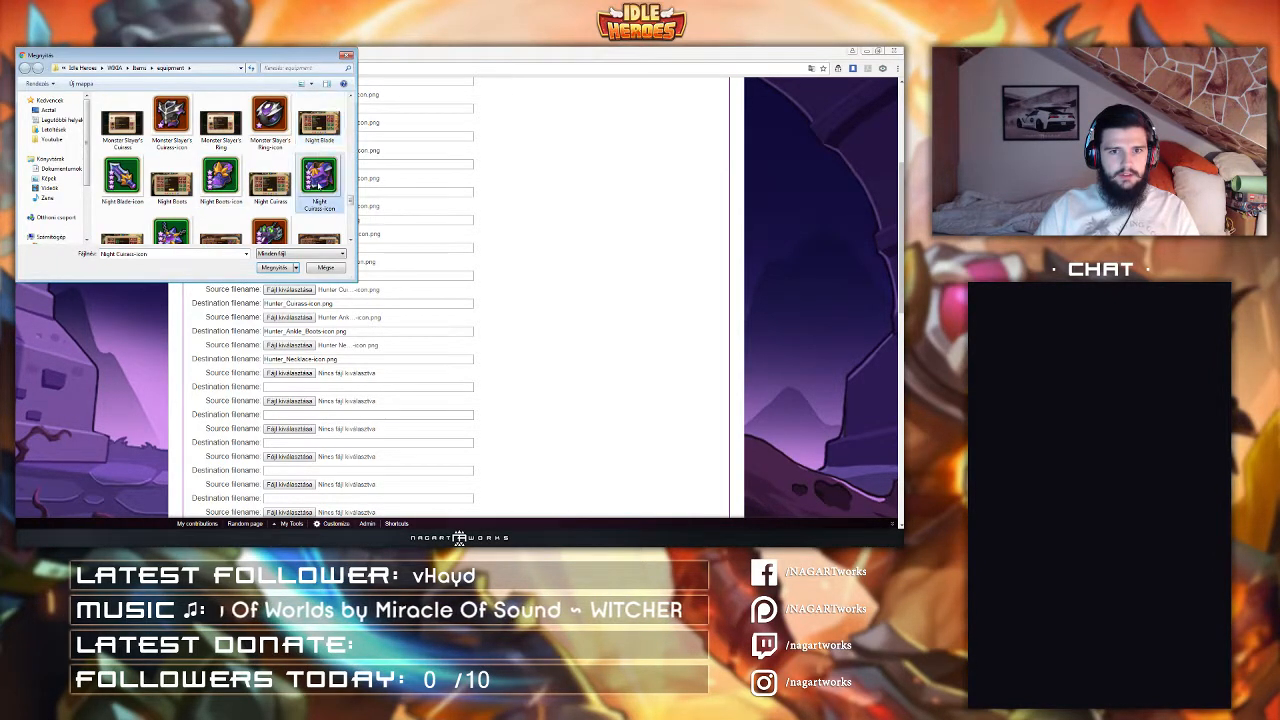
click(289, 317)
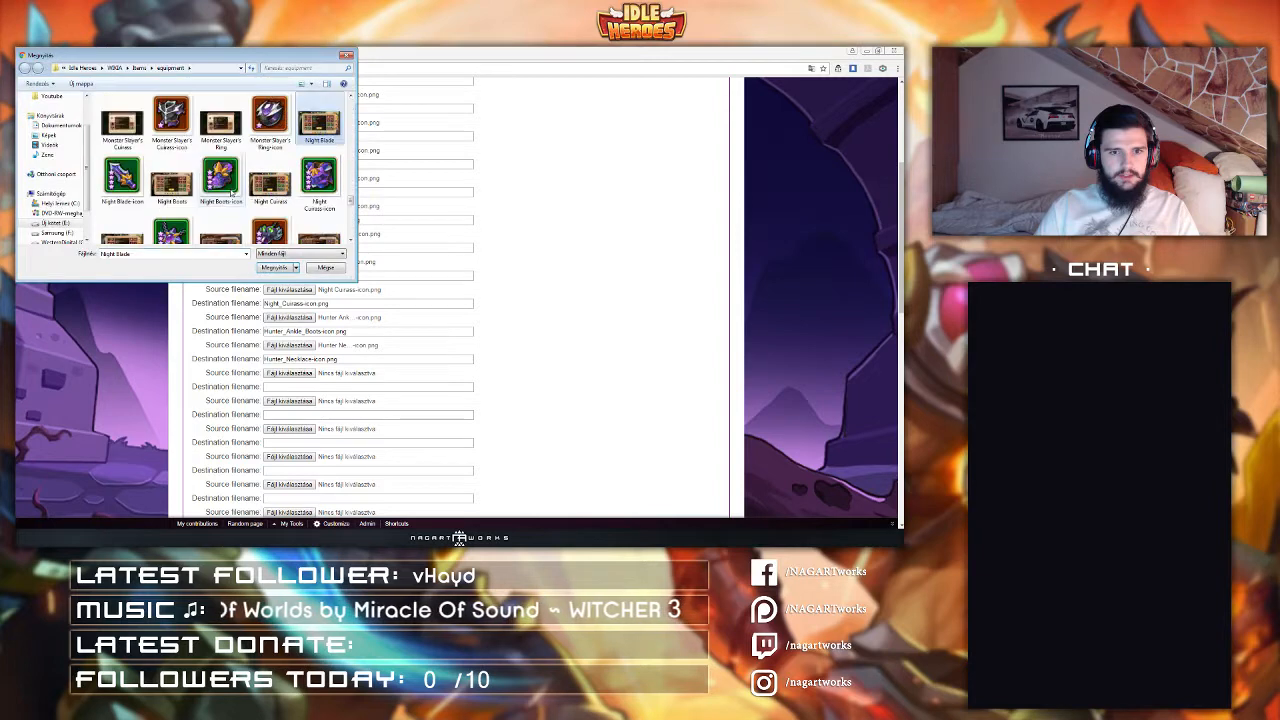
double_click(220, 178)
Step: Replace the twelfth source file with Night Ring-icon
click(289, 345)
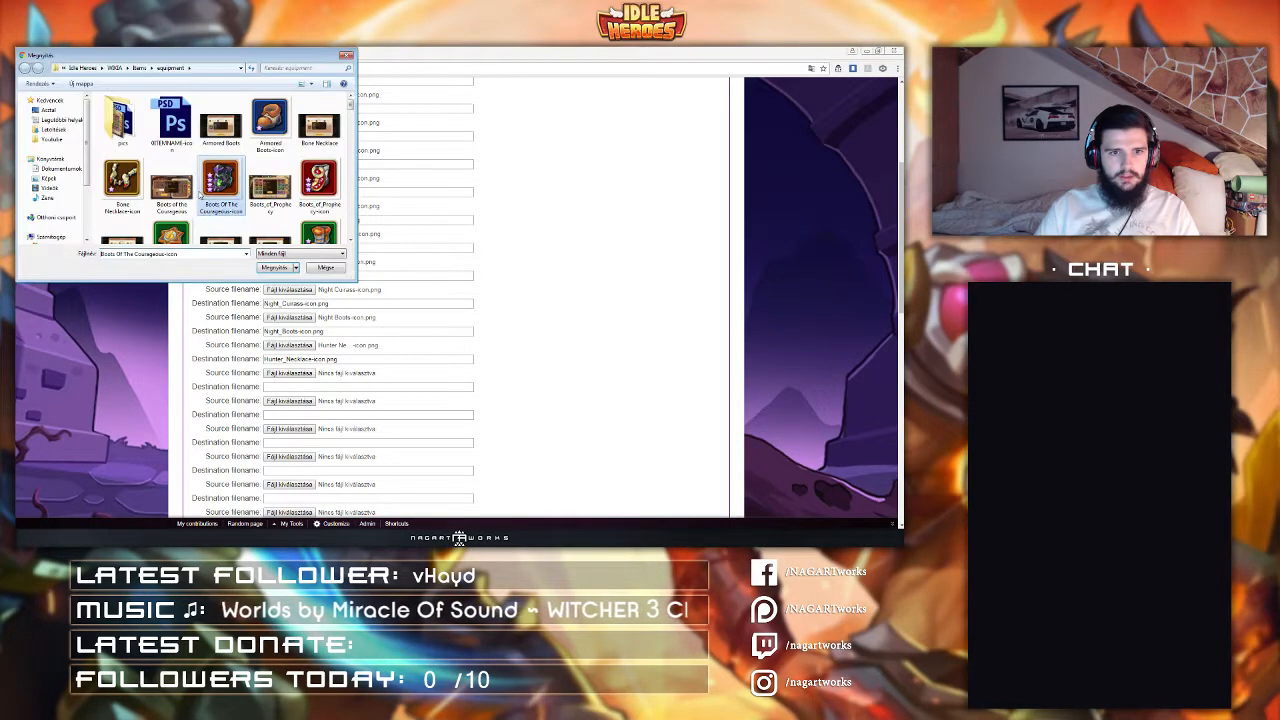
click(172, 232)
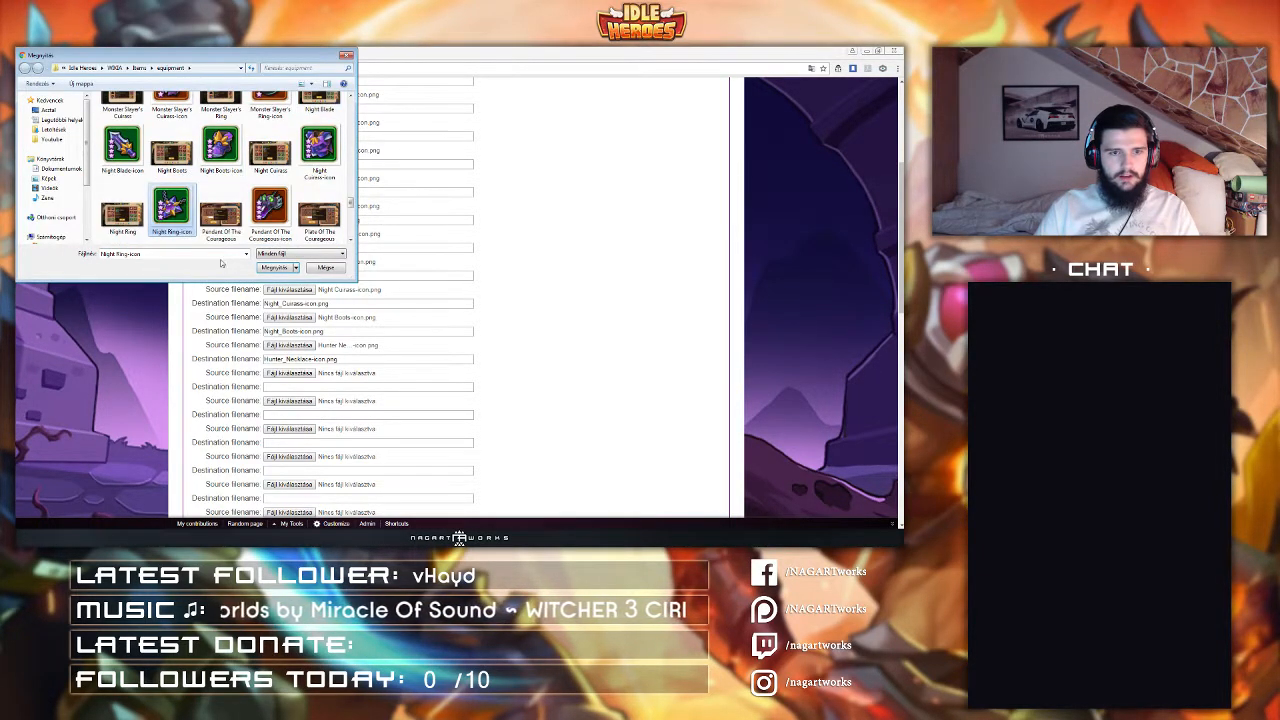
click(275, 268)
Step: Set the thirteenth source file to Hunter Crossbow-icon
scroll(281, 294, down, 1)
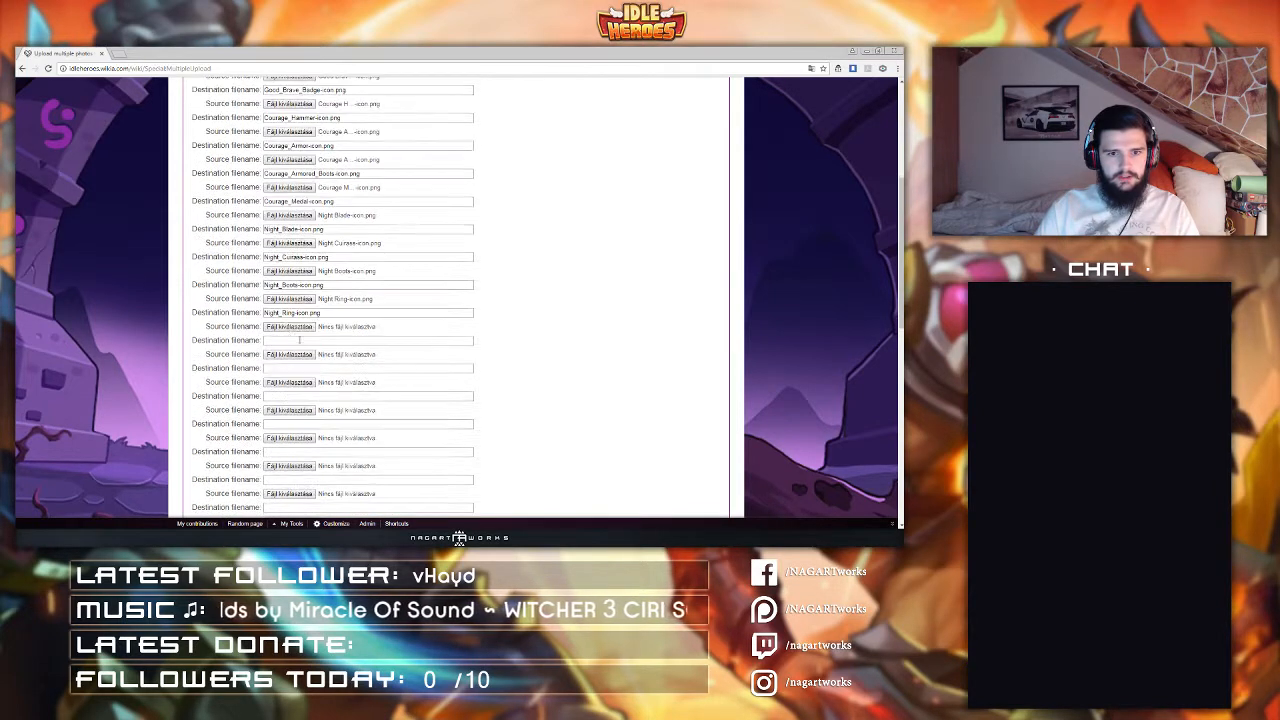
click(289, 327)
click(221, 181)
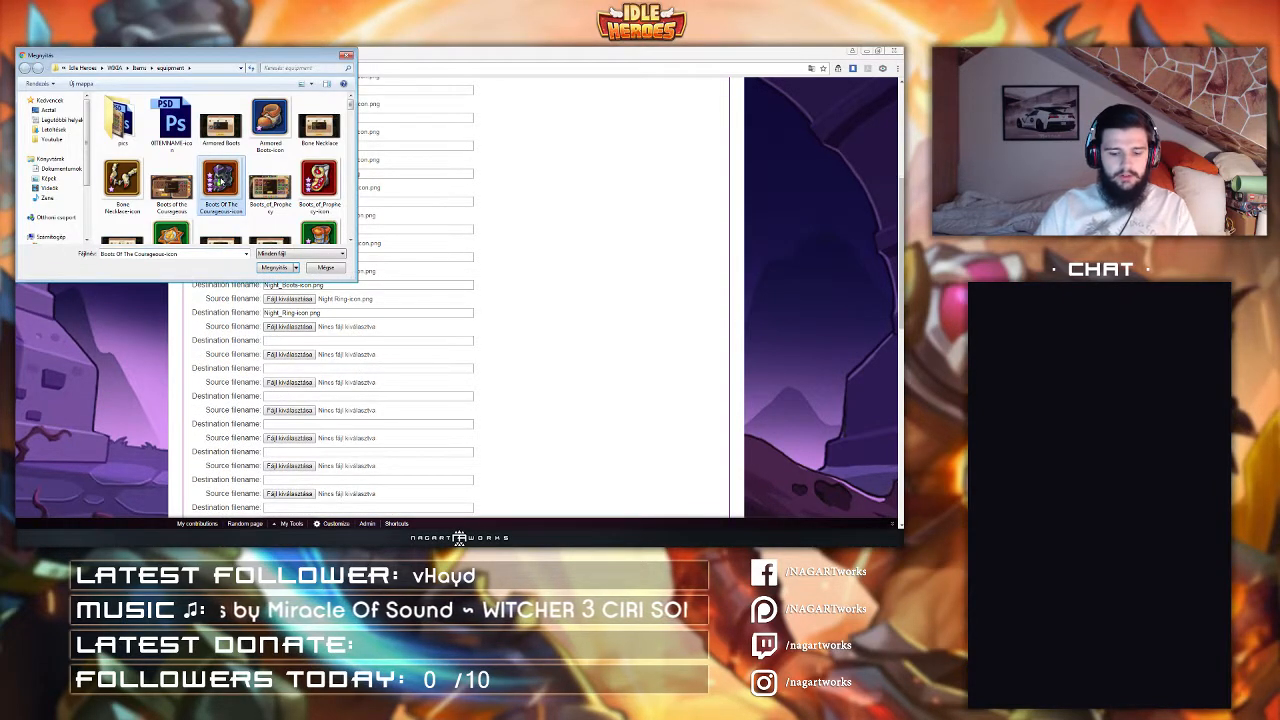
key(h)
double_click(221, 181)
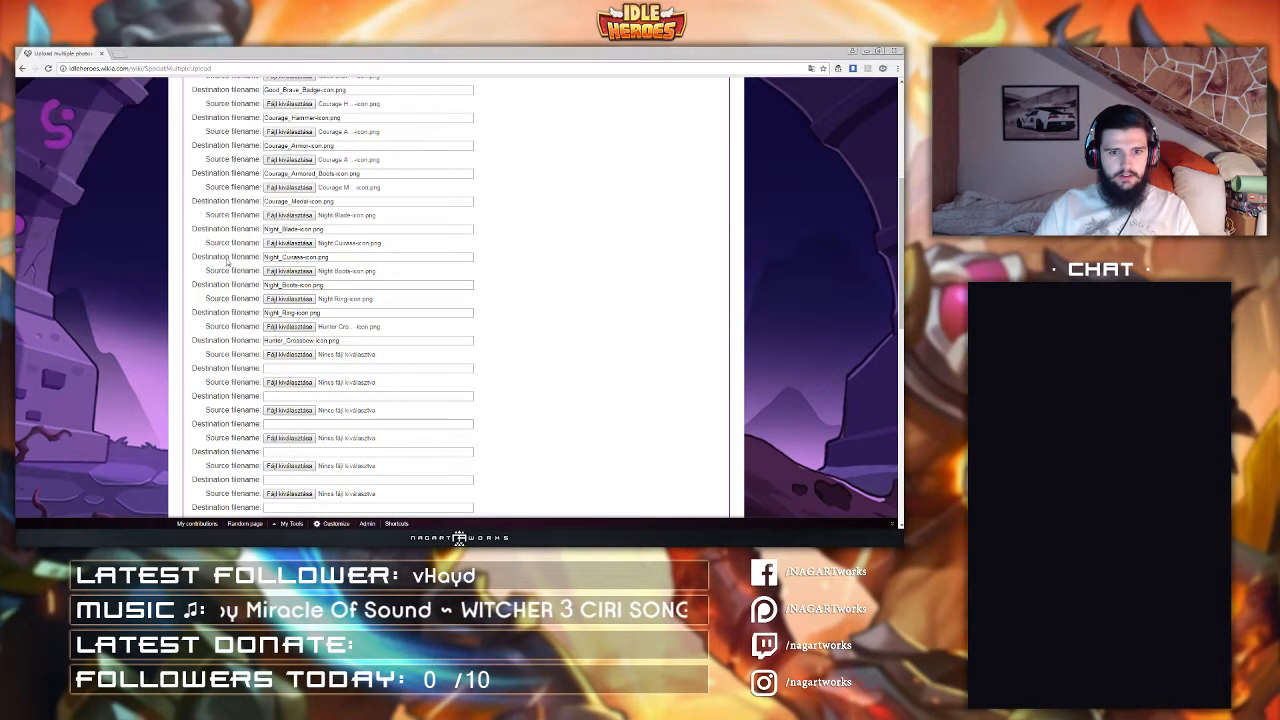
Step: Set the fourteenth source file to Hunter Cuirass-icon
scroll(282, 311, down, 1)
click(288, 309)
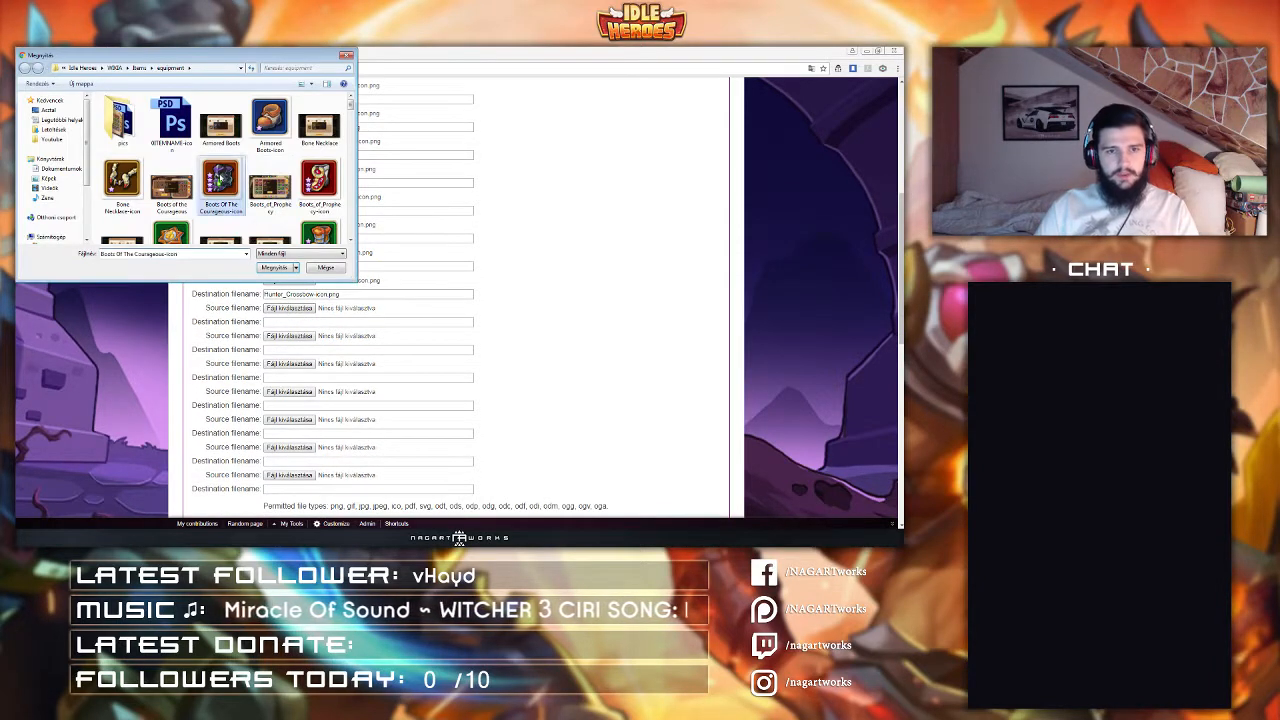
key(h)
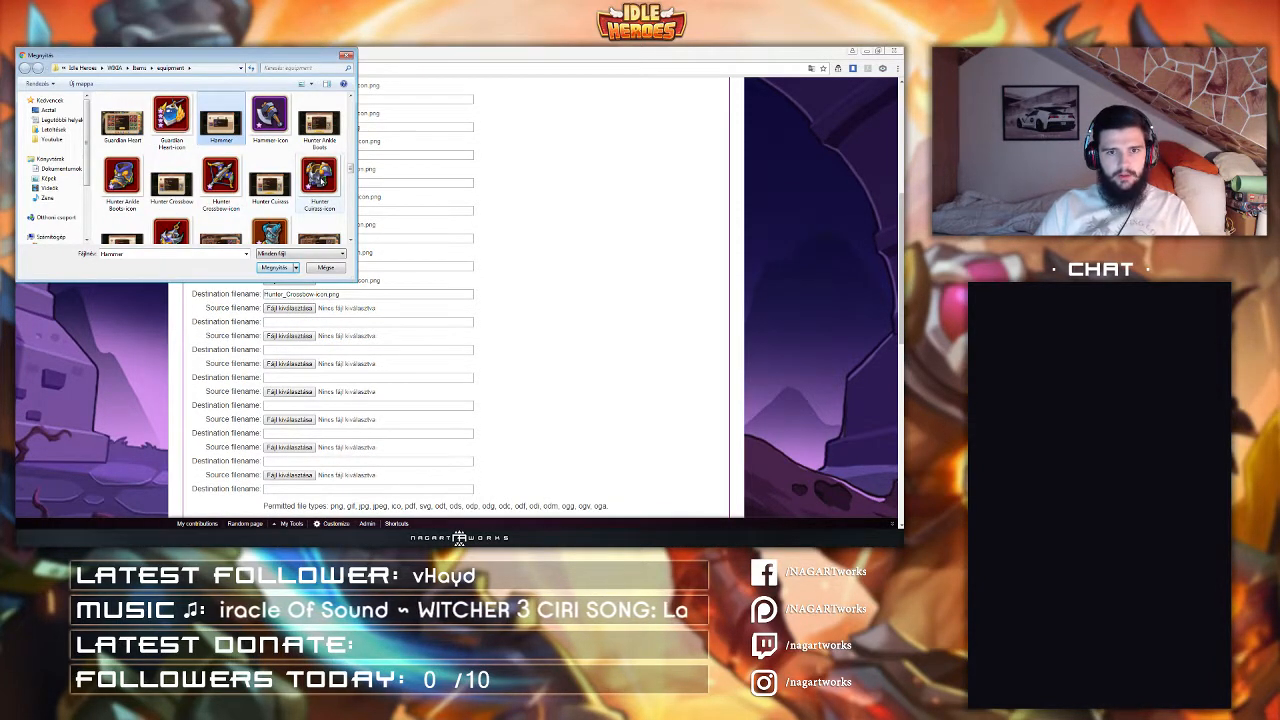
double_click(319, 178)
Step: Set the fifteenth source file to Hunter Ankle Boots-icon
click(218, 190)
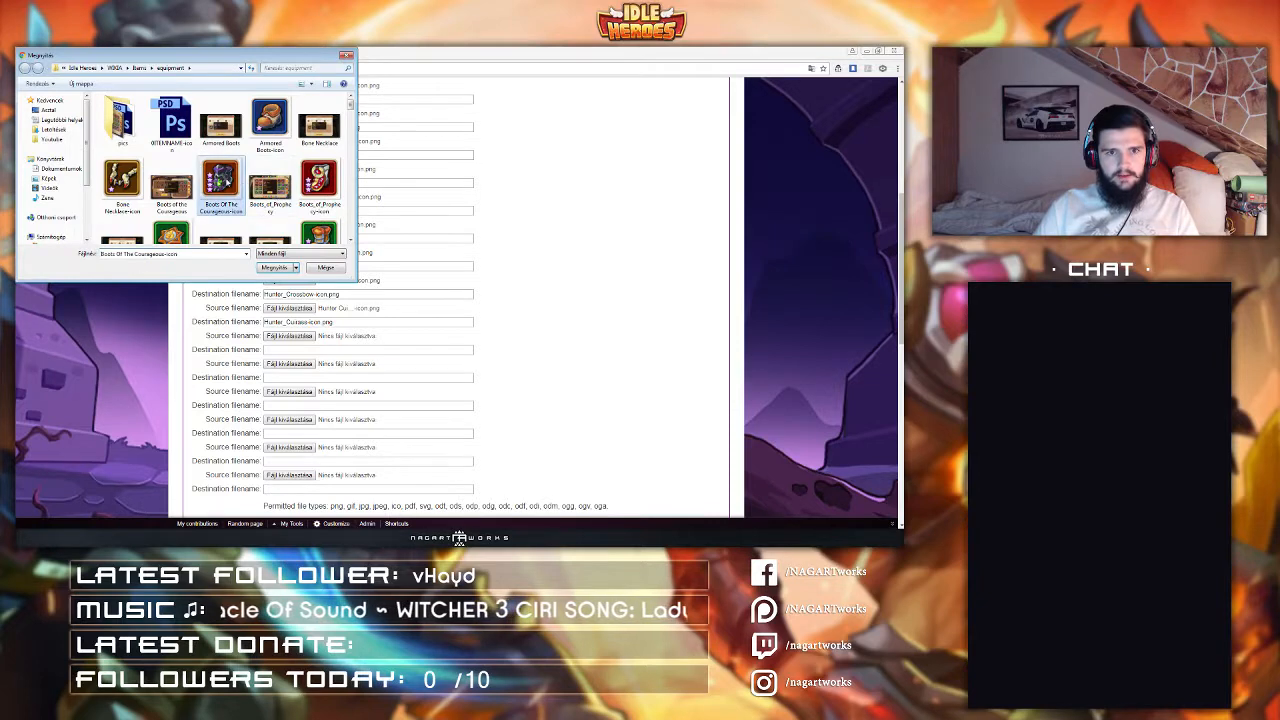
key(h)
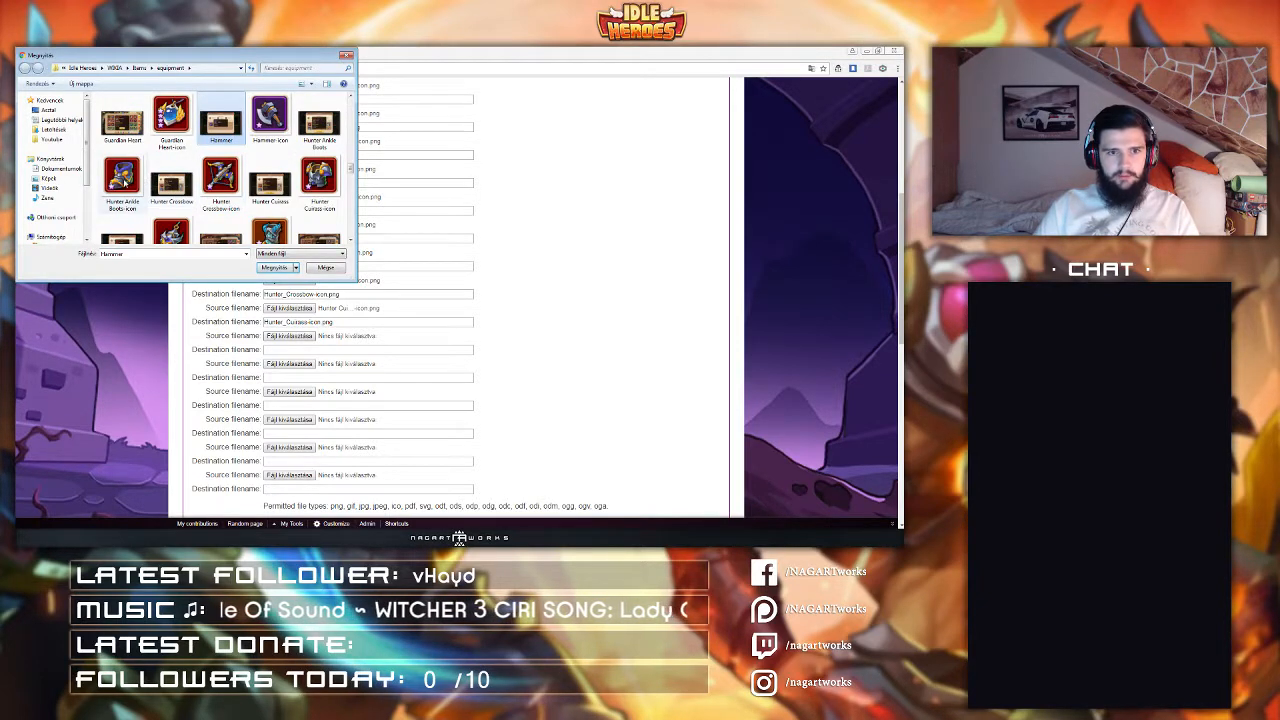
scroll(124, 183, down, 1)
double_click(129, 149)
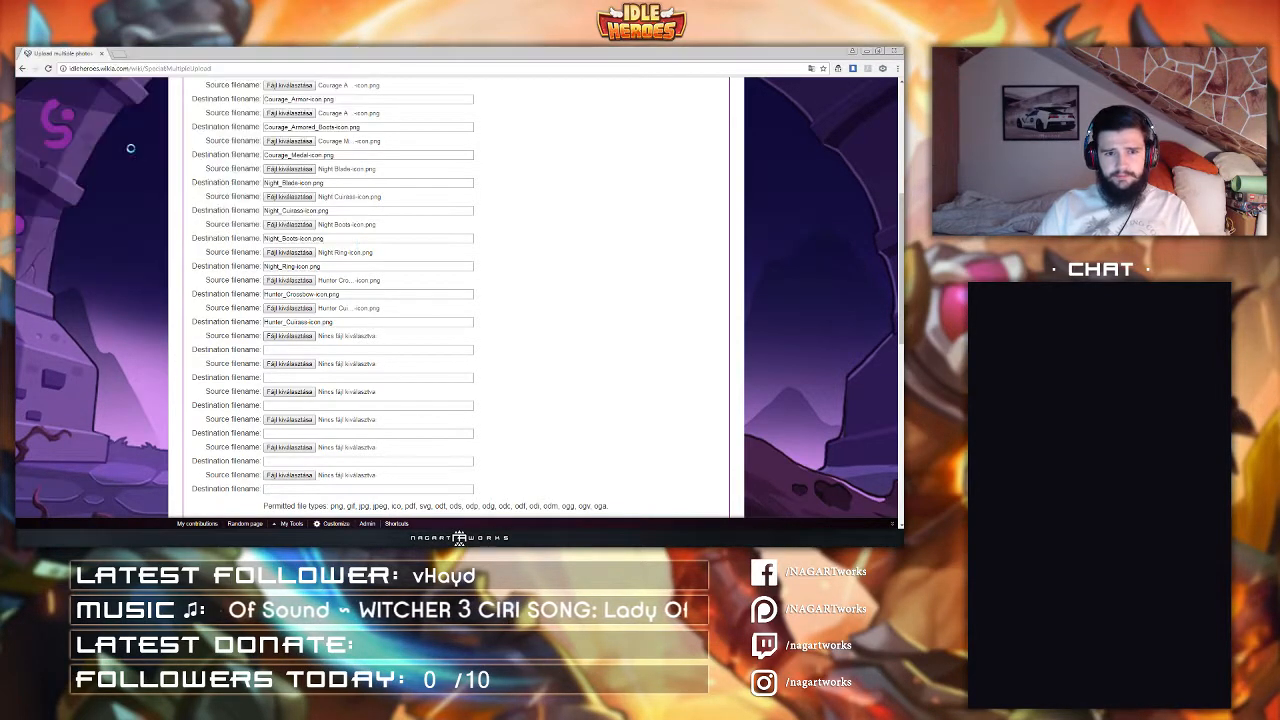
Step: Set the sixteenth source file to Hunter Necklace-icon
click(300, 366)
click(171, 180)
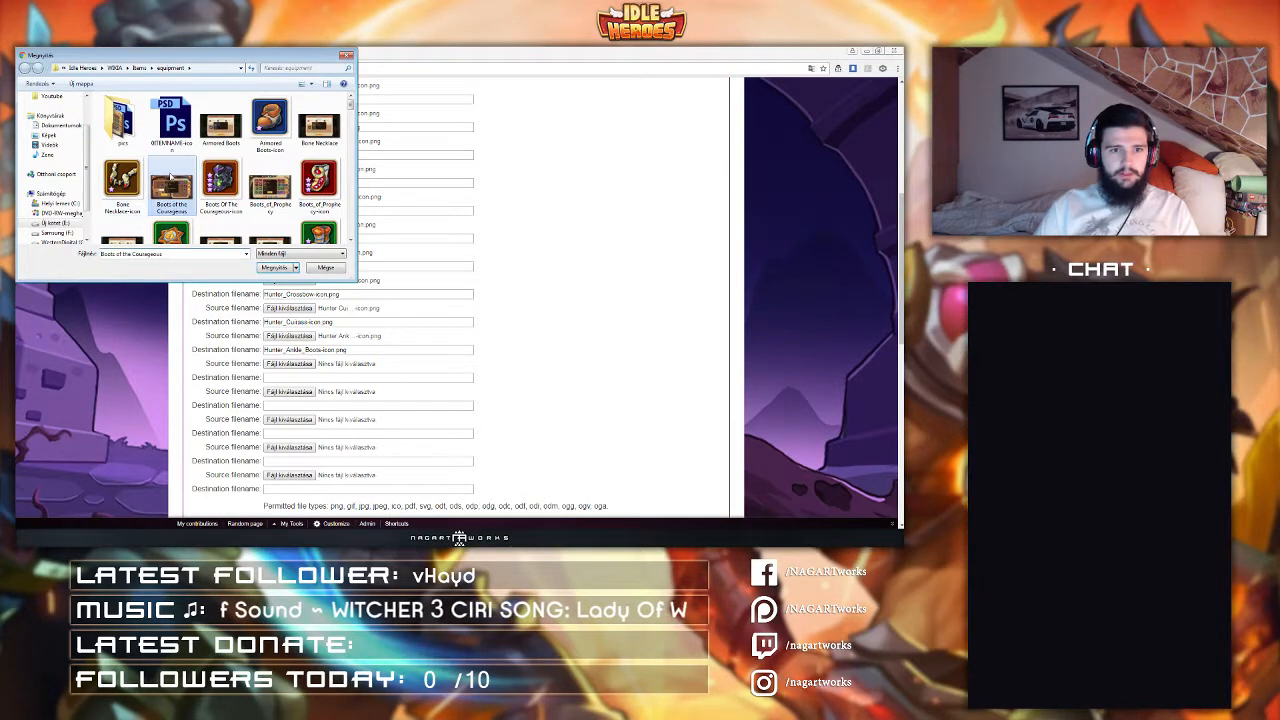
key(h)
click(173, 231)
click(276, 268)
Step: Set the seventeenth source file to Guardian Blessing Dagger-icon
scroll(267, 267, down, 1)
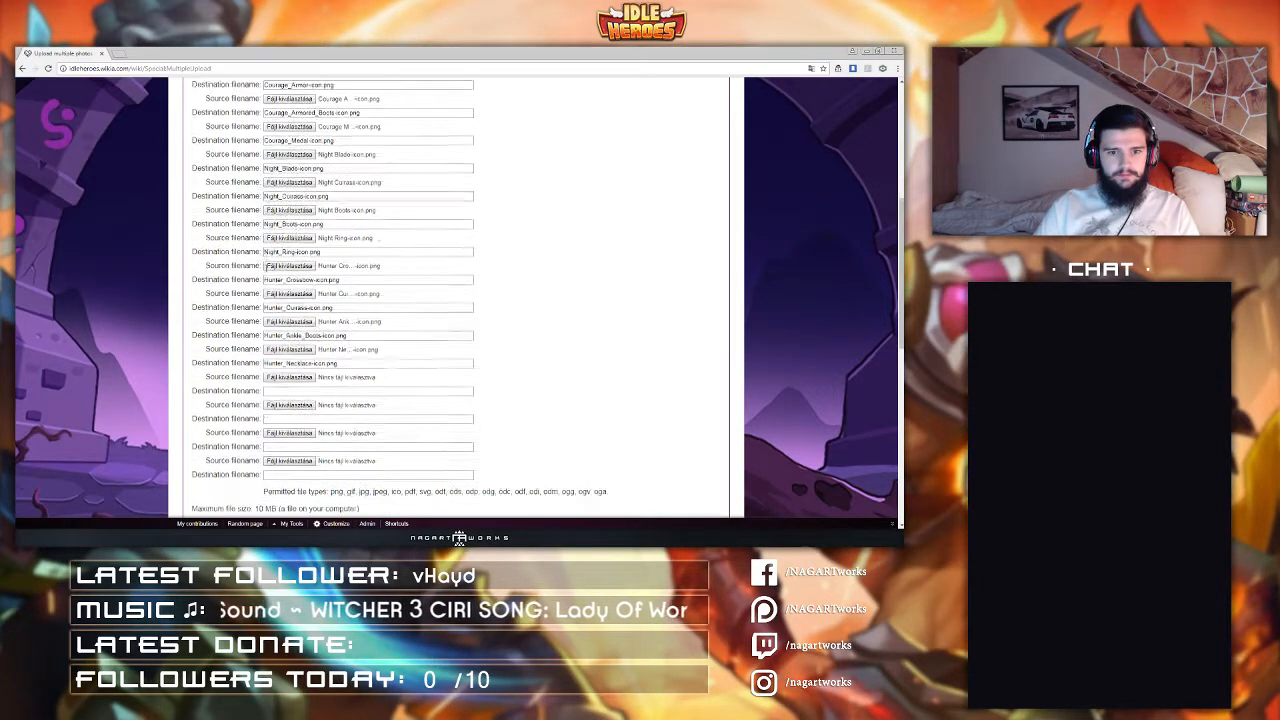
scroll(292, 346, down, 1)
click(290, 345)
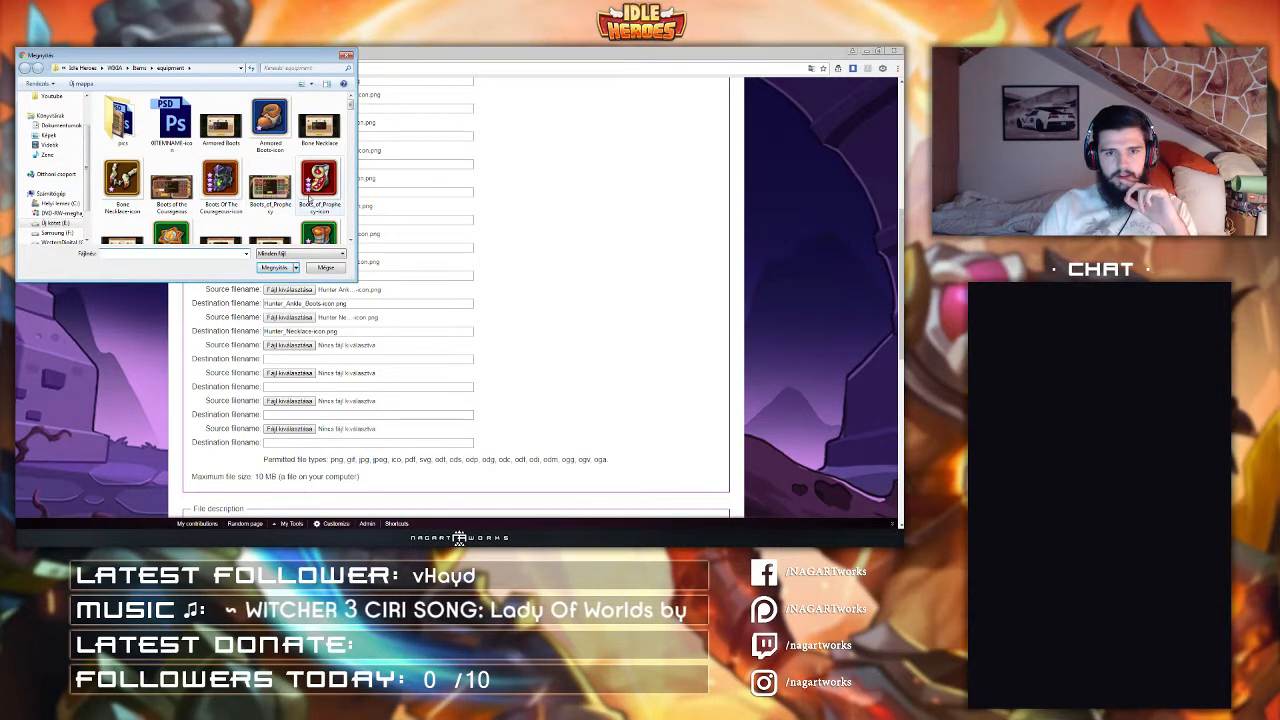
click(271, 186)
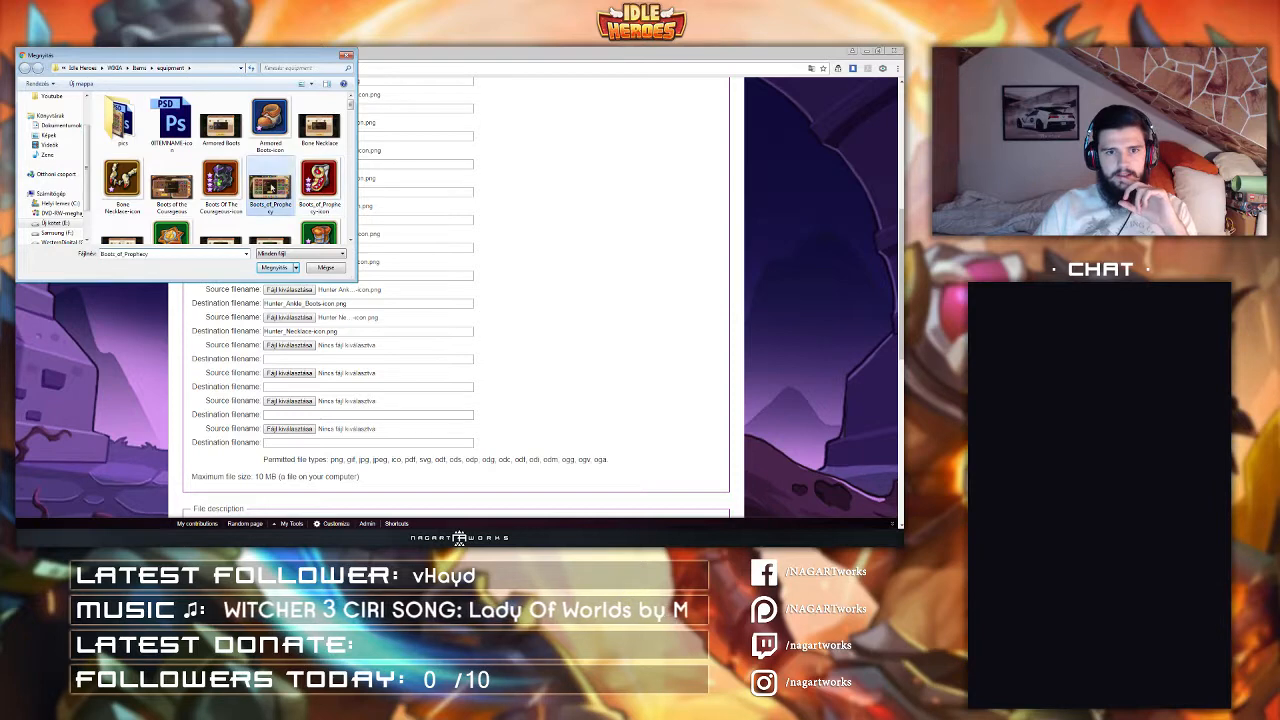
scroll(271, 187, down, 1)
scroll(303, 166, down, 3)
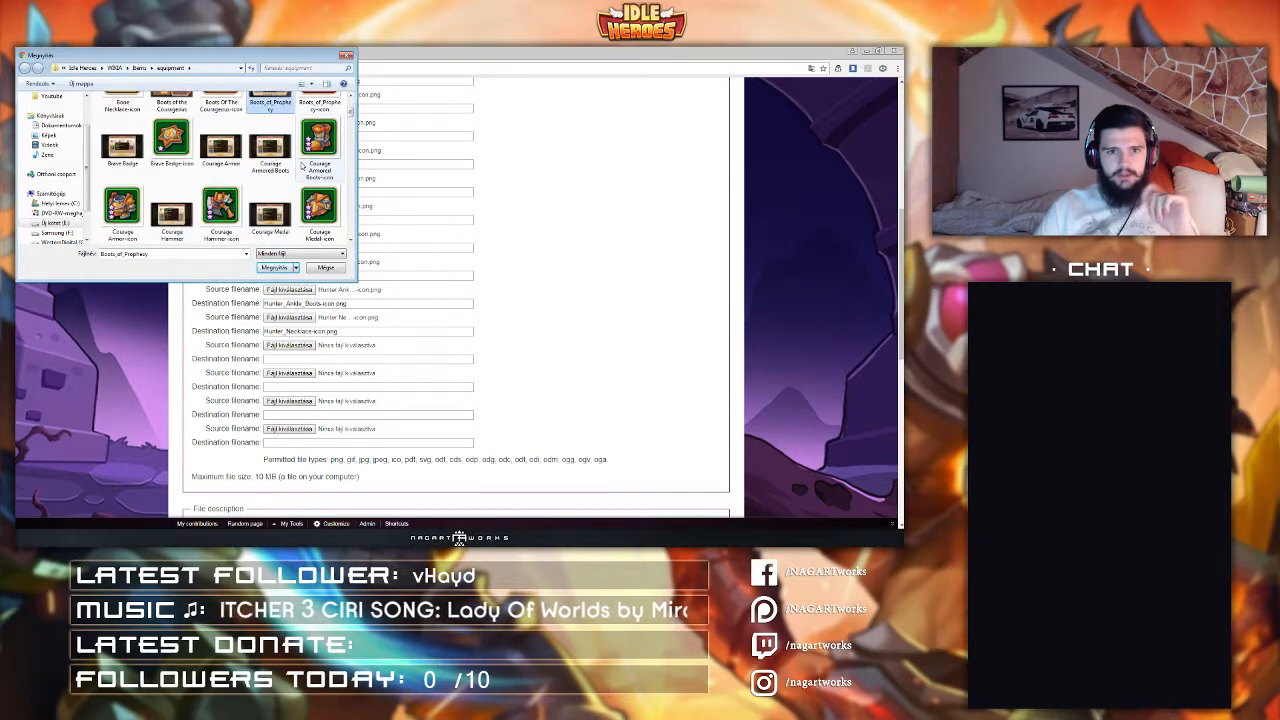
scroll(303, 166, down, 5)
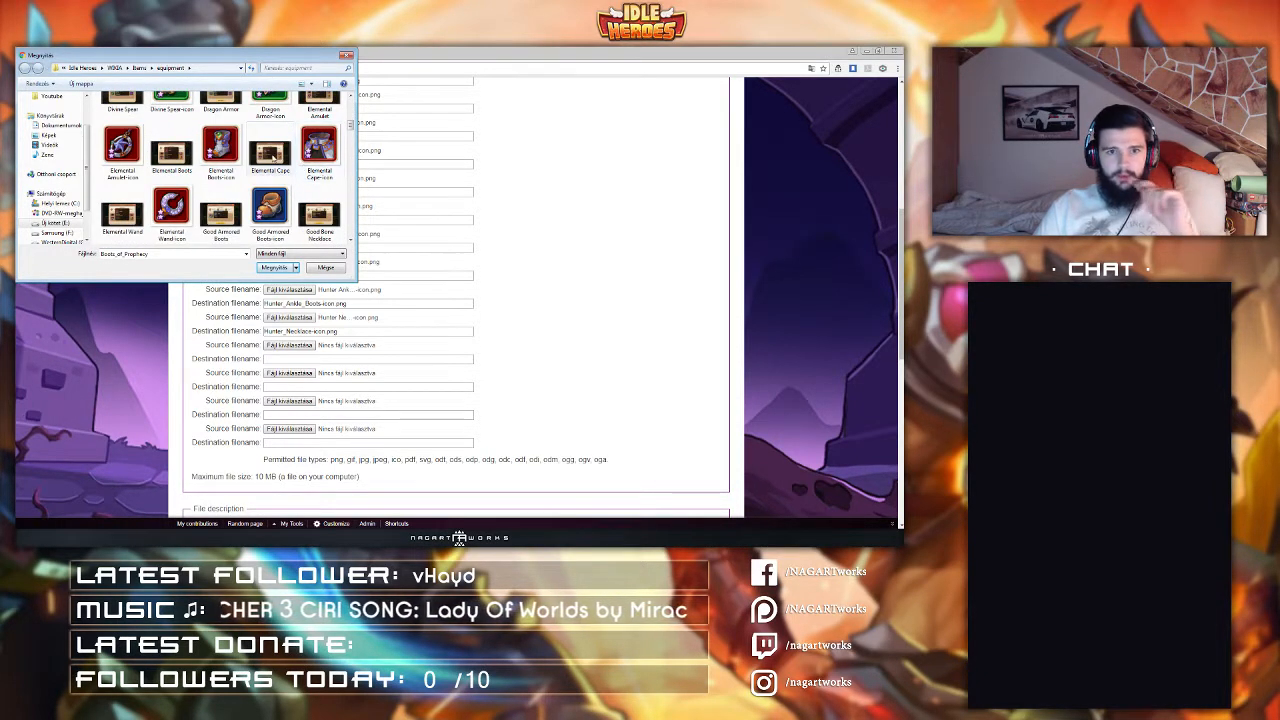
scroll(272, 150, down, 5)
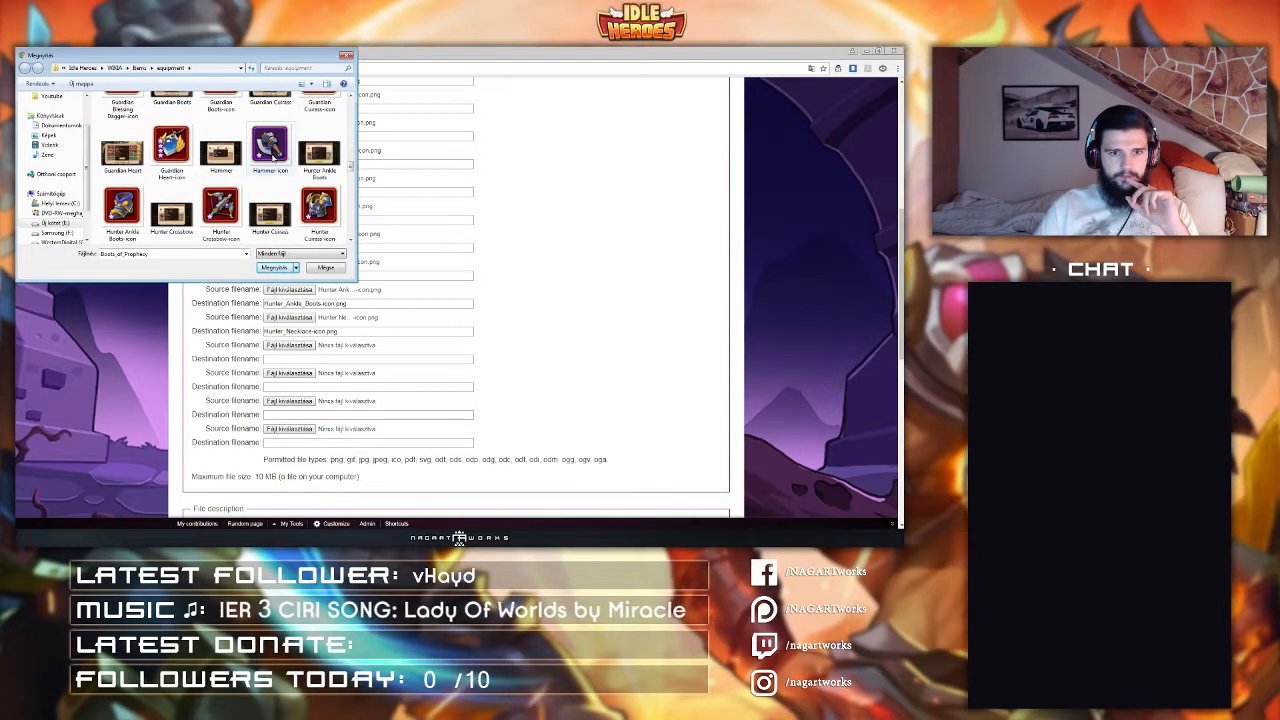
scroll(273, 158, up, 1)
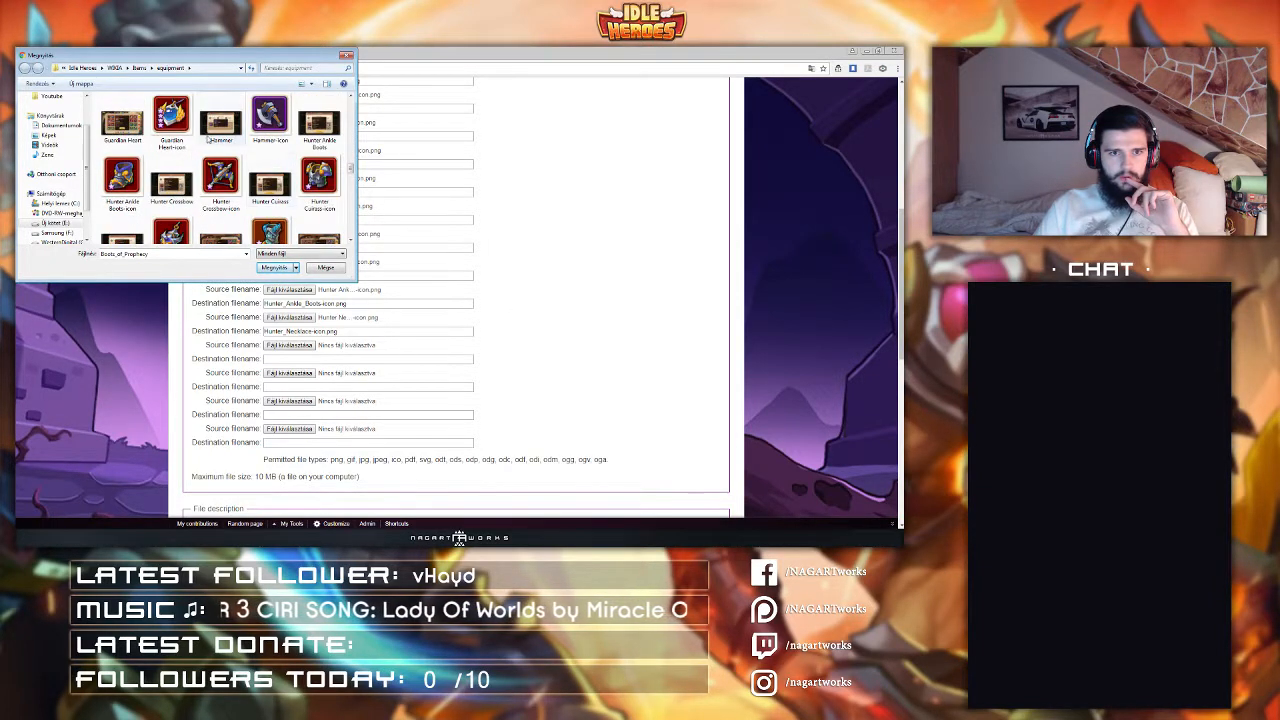
click(178, 120)
scroll(224, 176, up, 2)
double_click(121, 178)
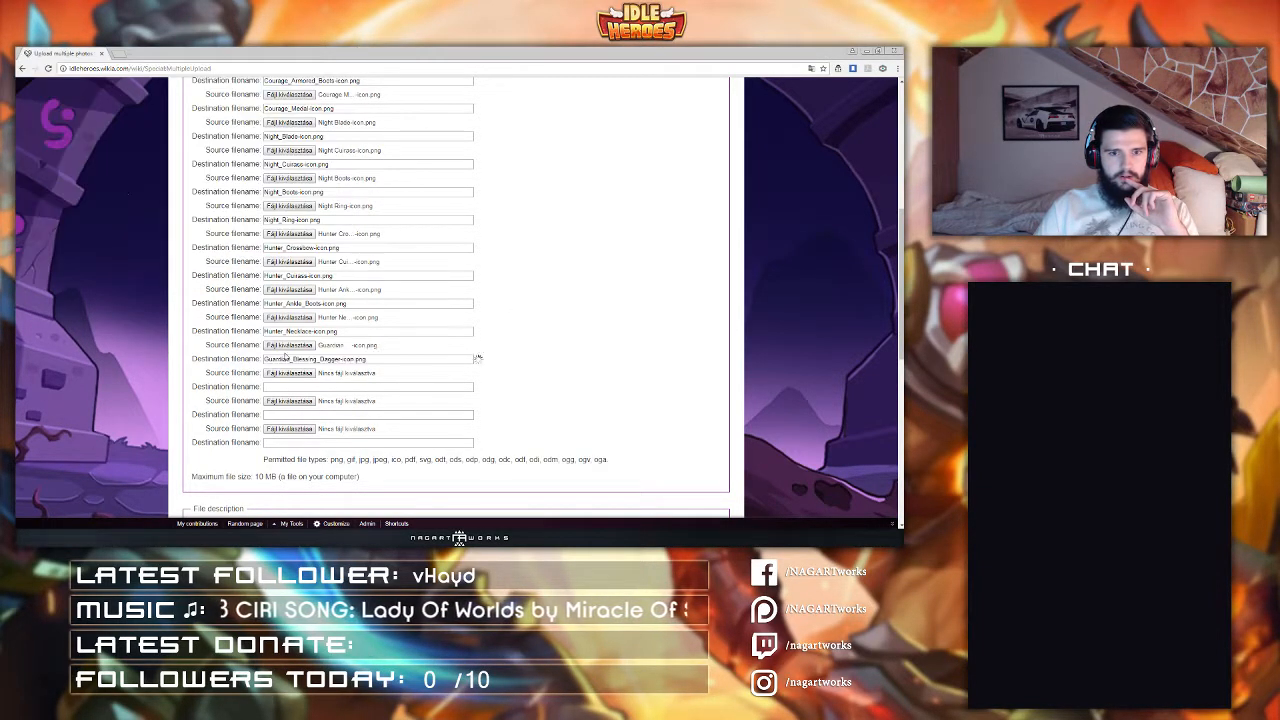
Step: Set the eighteenth source file to Guardian Cuirass-icon
click(289, 372)
click(220, 191)
key(g)
key(g)
key(g)
key(g)
key(g)
key(g)
key(g)
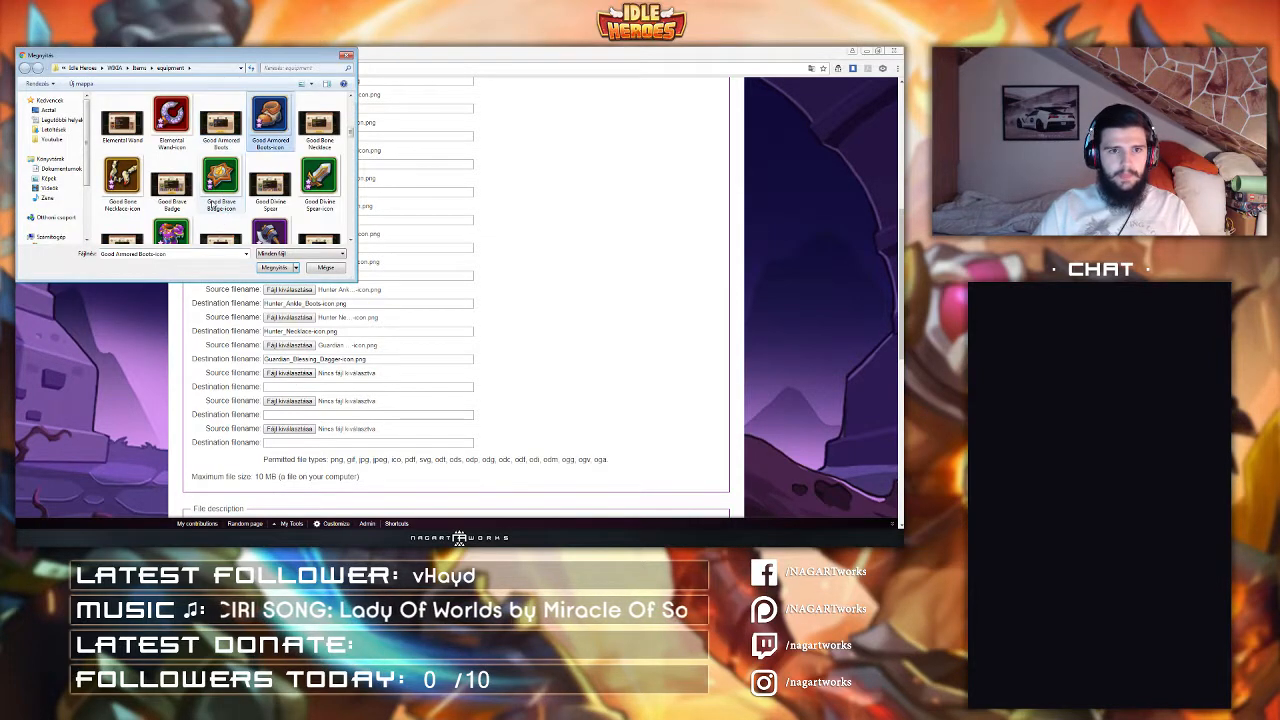
key(g)
key(g)
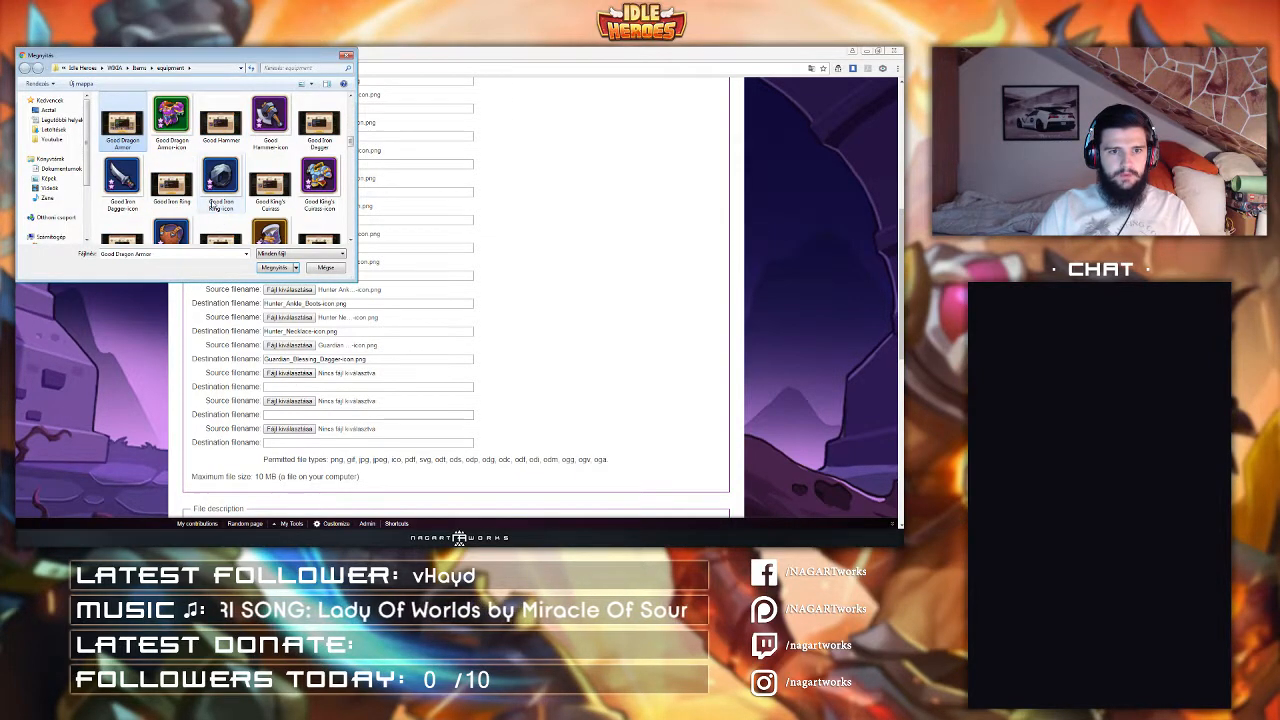
key(g)
key(u)
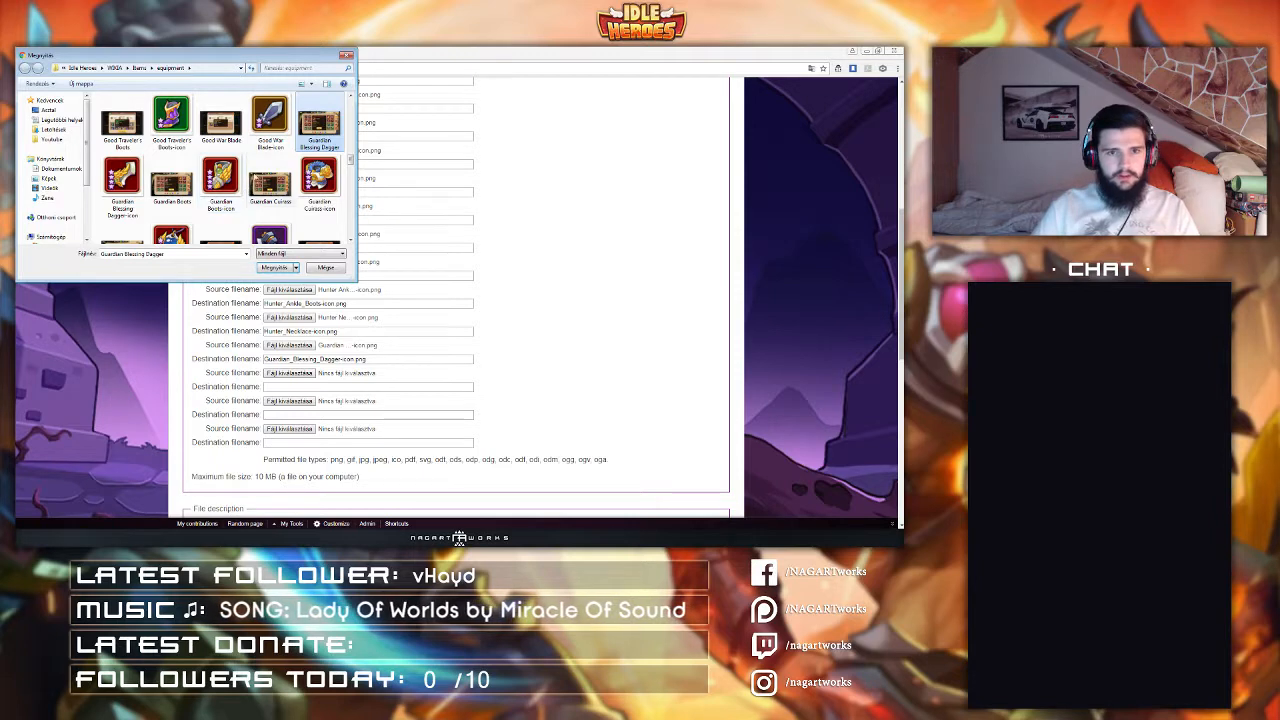
double_click(326, 192)
Step: Set the nineteenth source file to Guardian Boots-icon
click(297, 402)
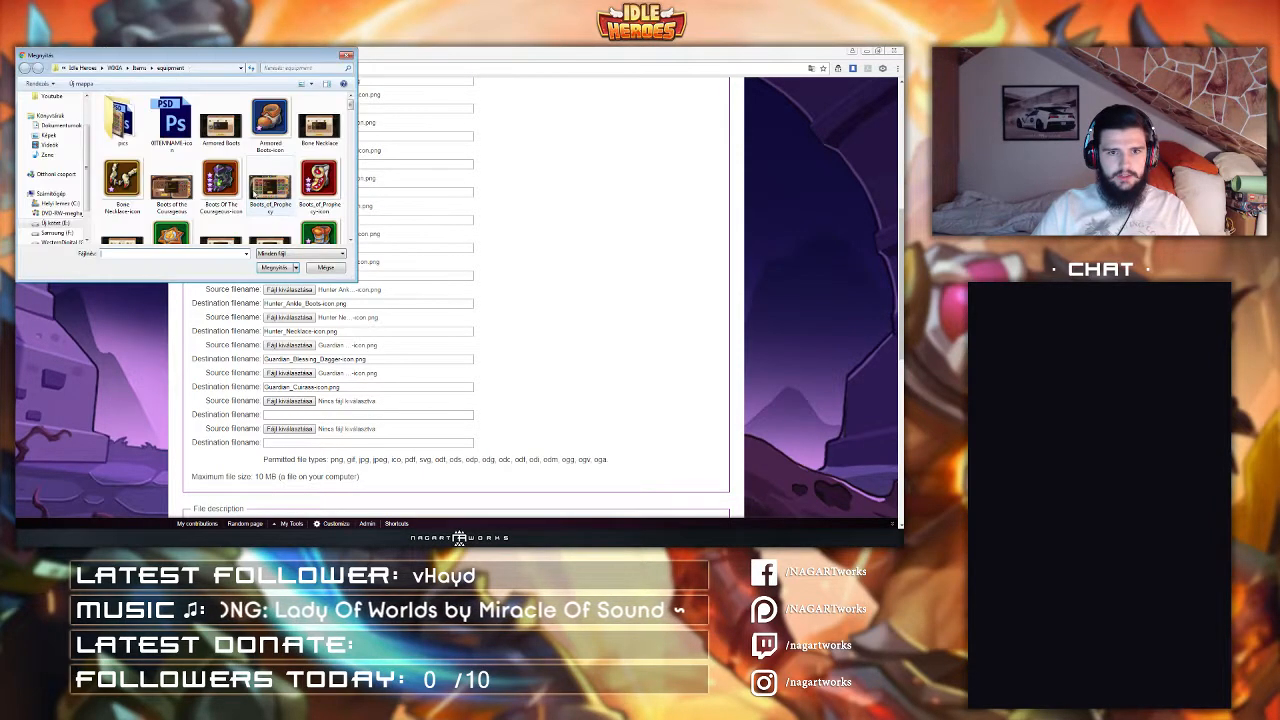
click(255, 194)
key(g)
key(u)
double_click(232, 191)
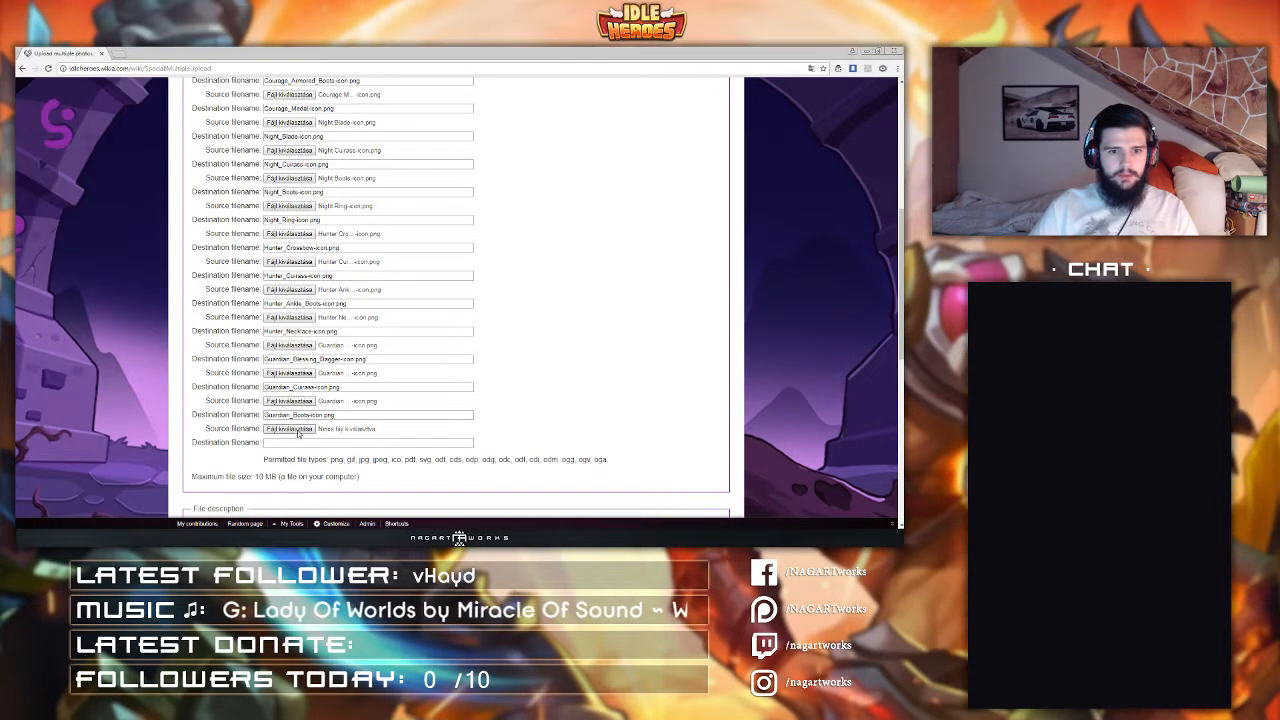
Step: Set the twentieth source file to Guardian Heart-icon and upload all the selected files
click(292, 429)
key(g)
key(u)
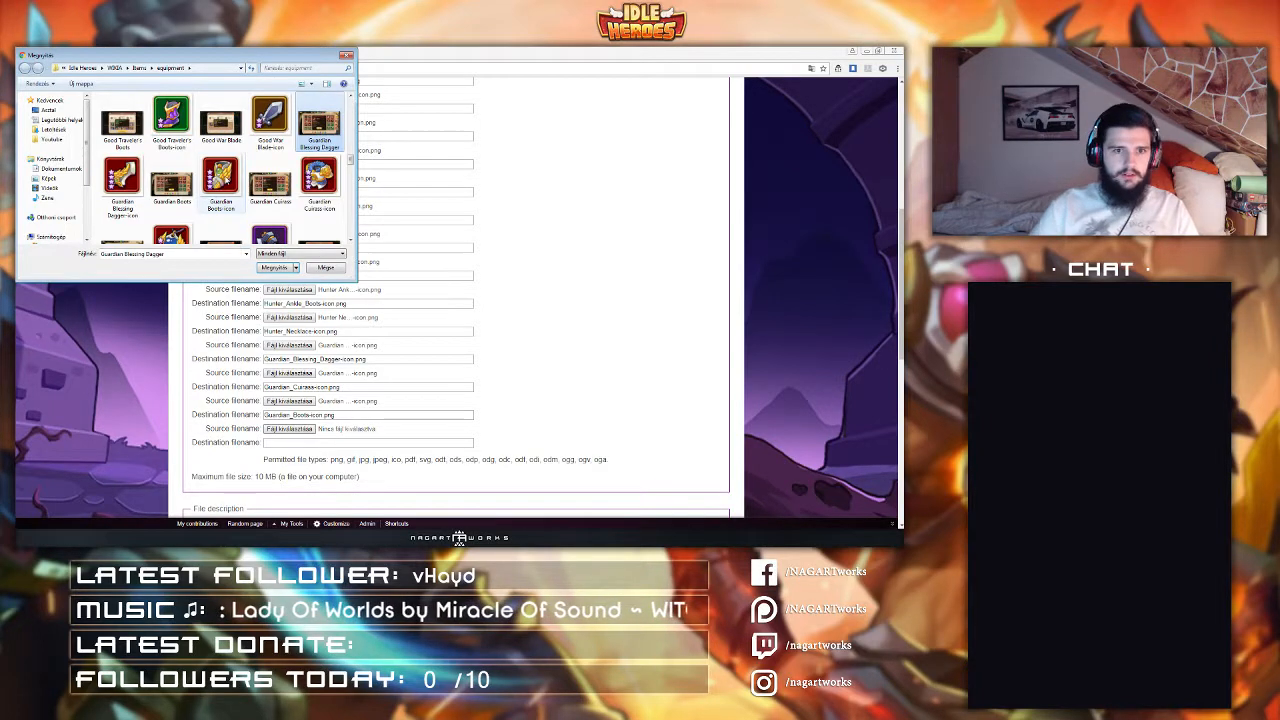
click(189, 221)
click(271, 269)
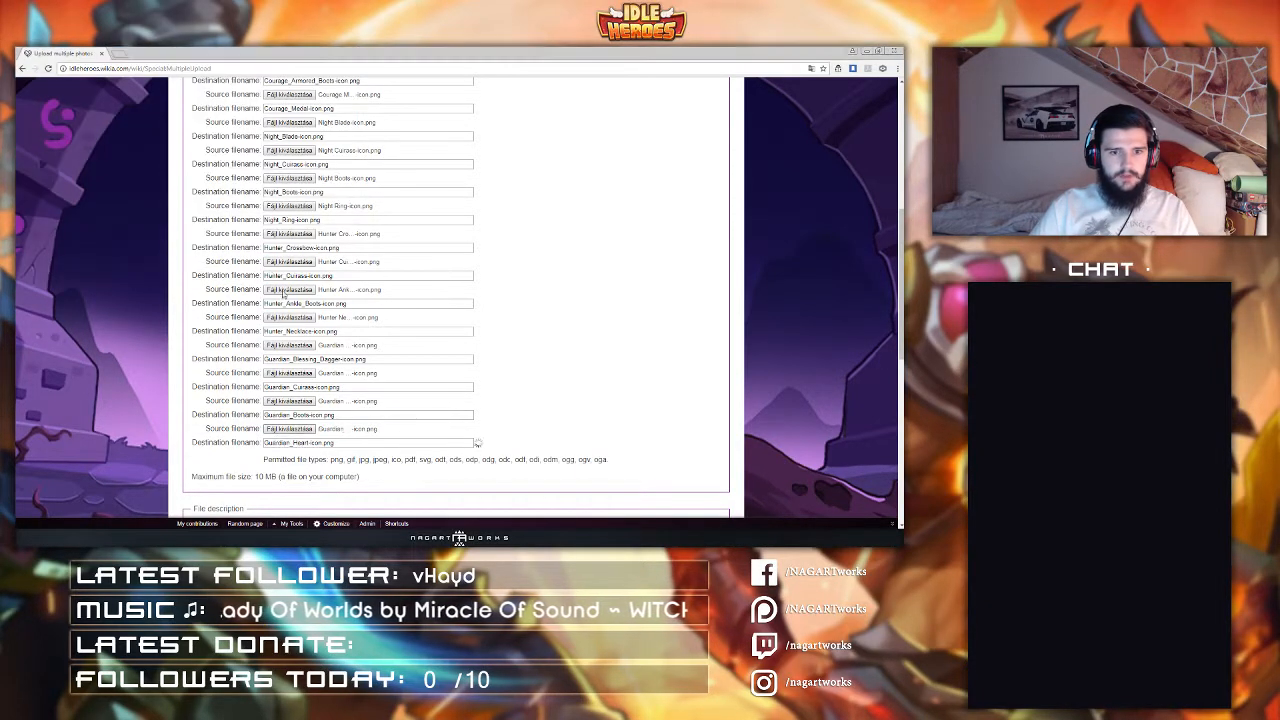
scroll(283, 293, down, 5)
click(201, 500)
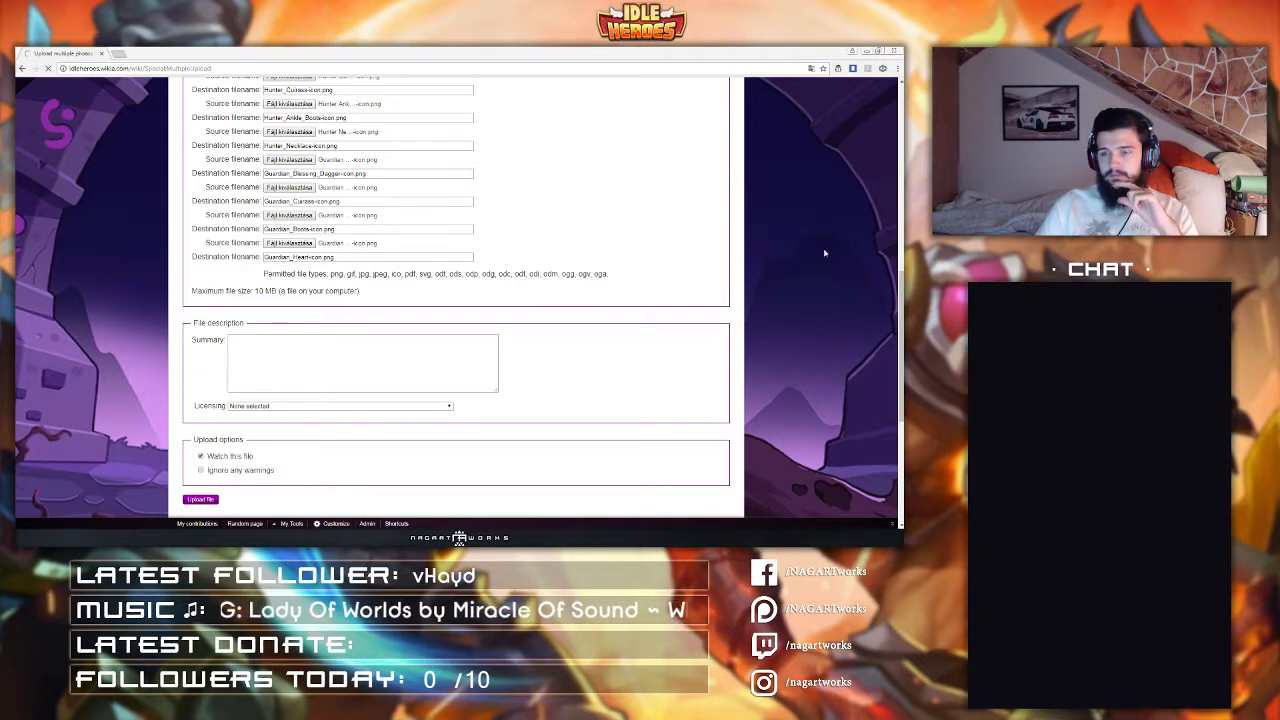
Step: Switch between the upload tab and the Images page tab while the upload runs
click(119, 53)
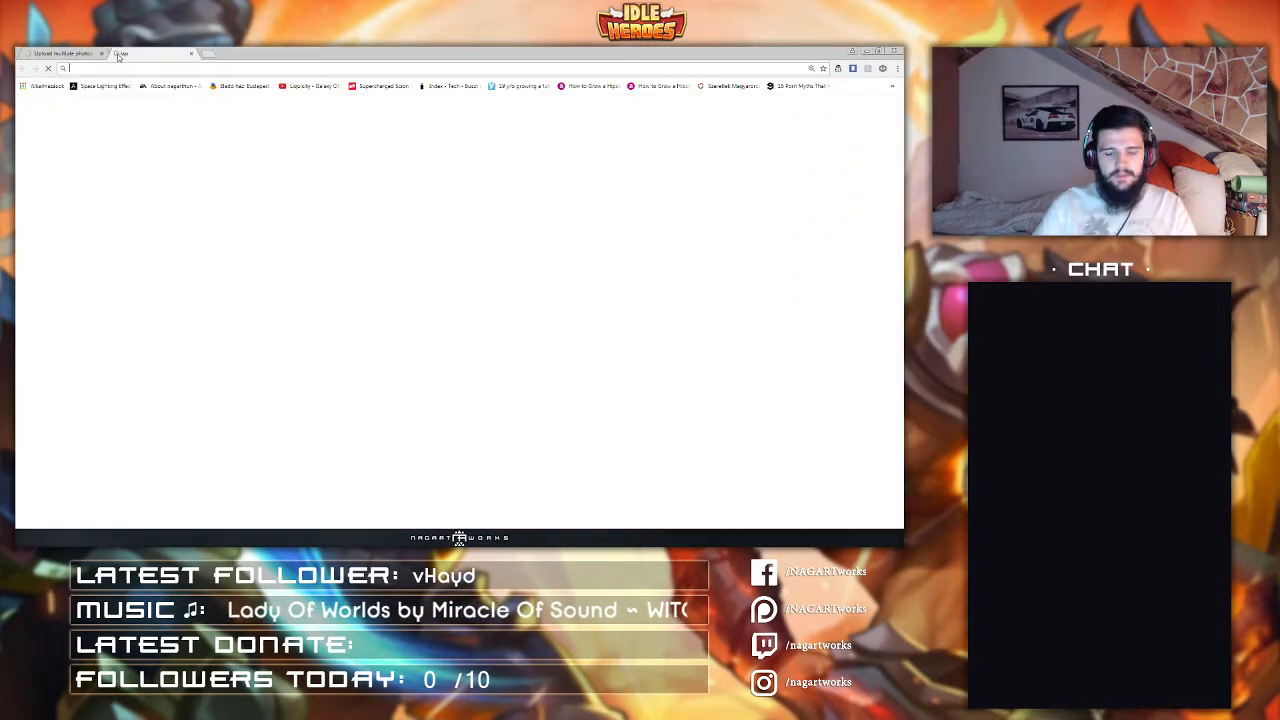
click(88, 55)
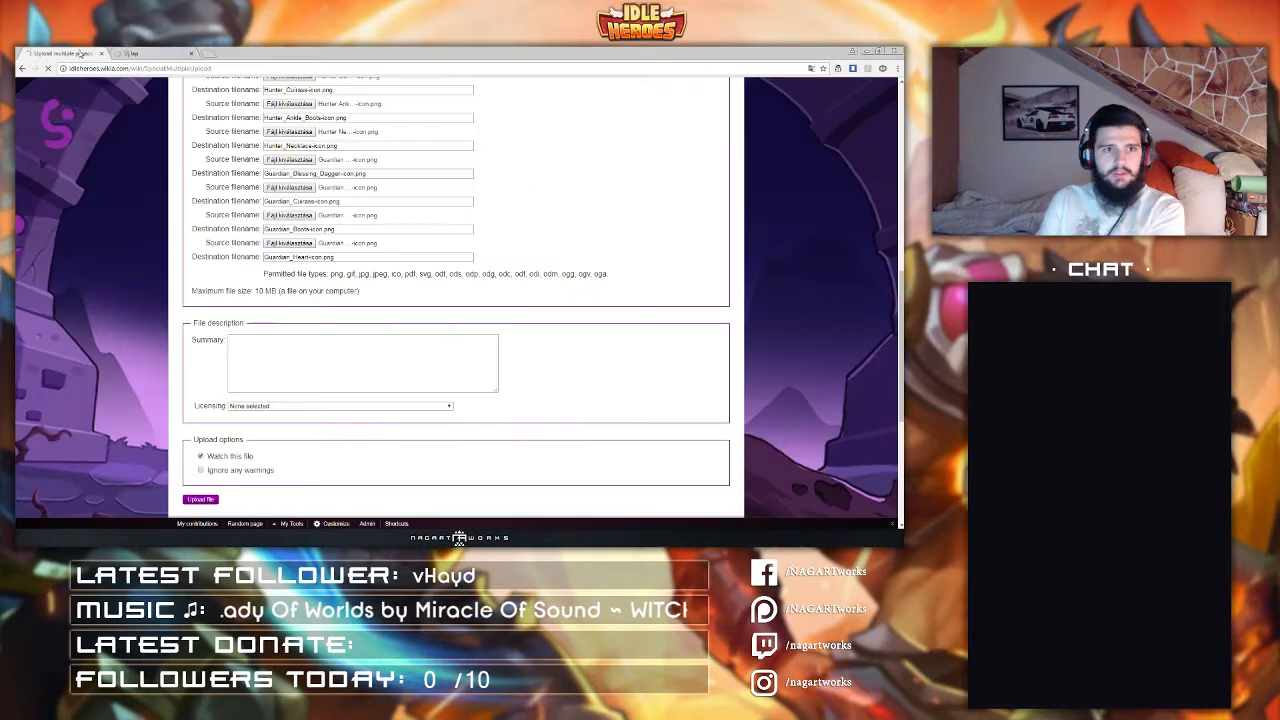
click(148, 55)
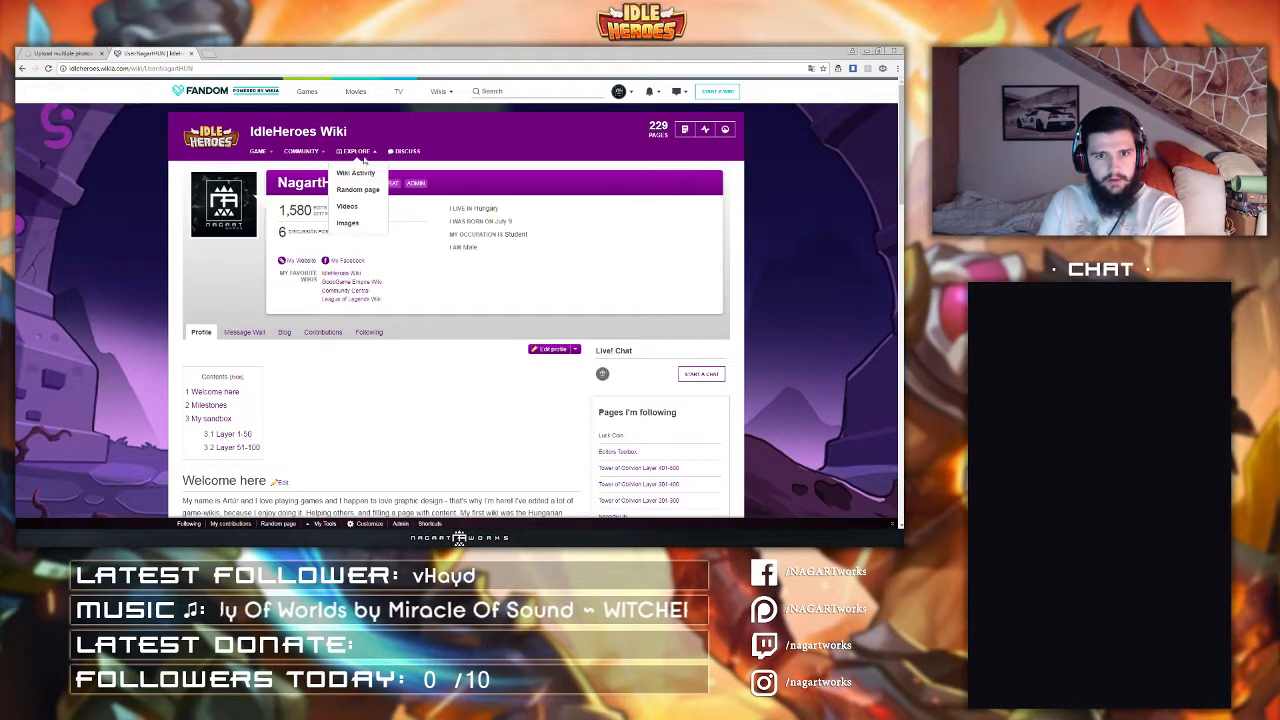
click(60, 49)
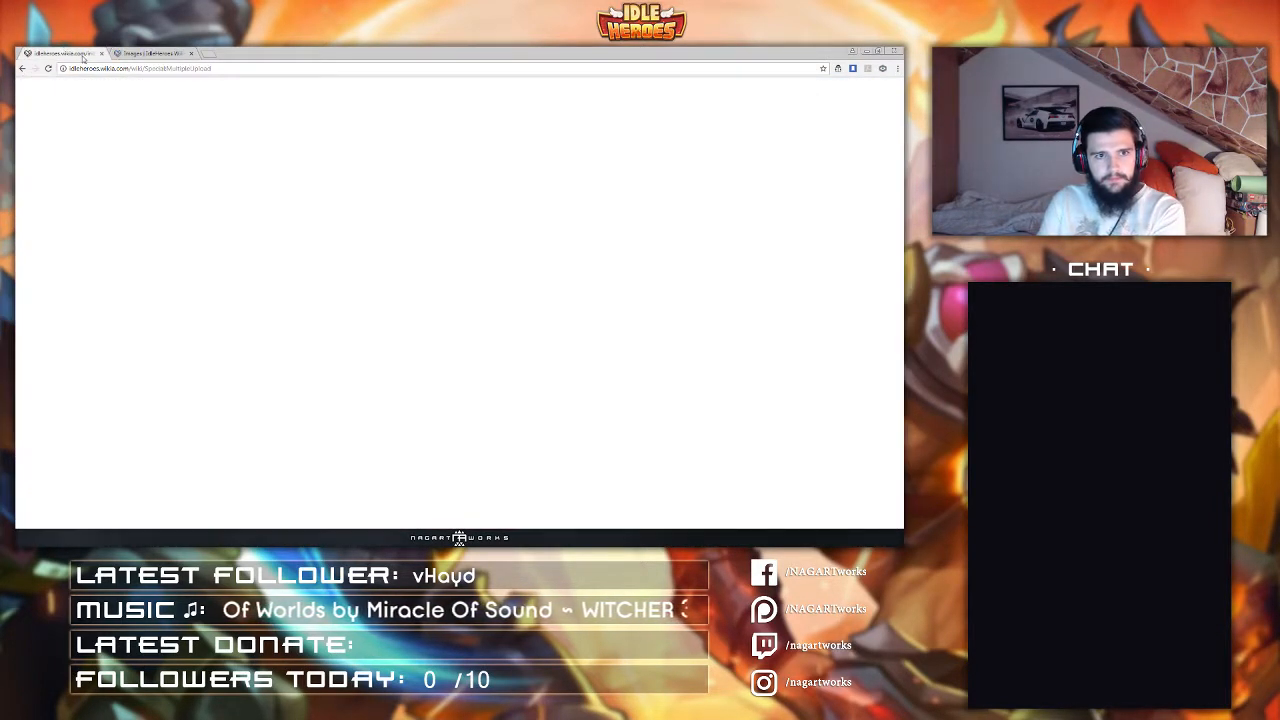
click(130, 55)
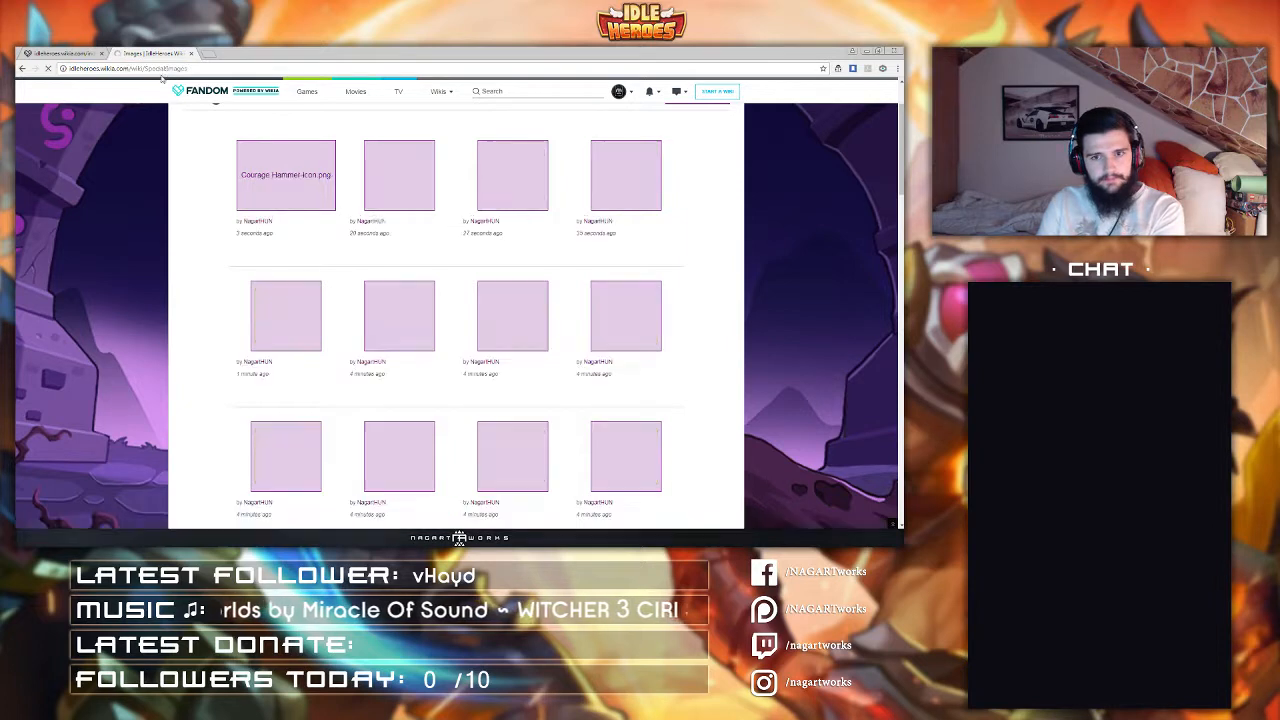
Step: Reload the Images page repeatedly and scroll through the newly uploaded equipment icons
click(217, 70)
key(Return)
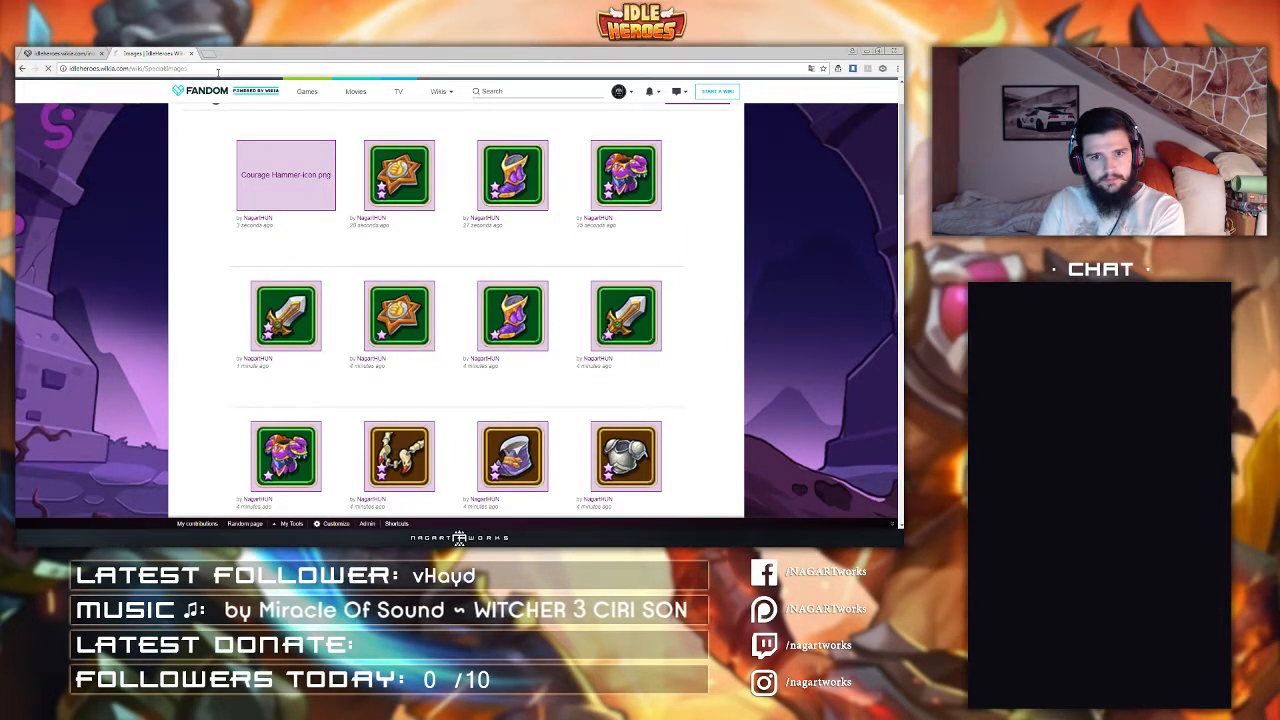
key(F5)
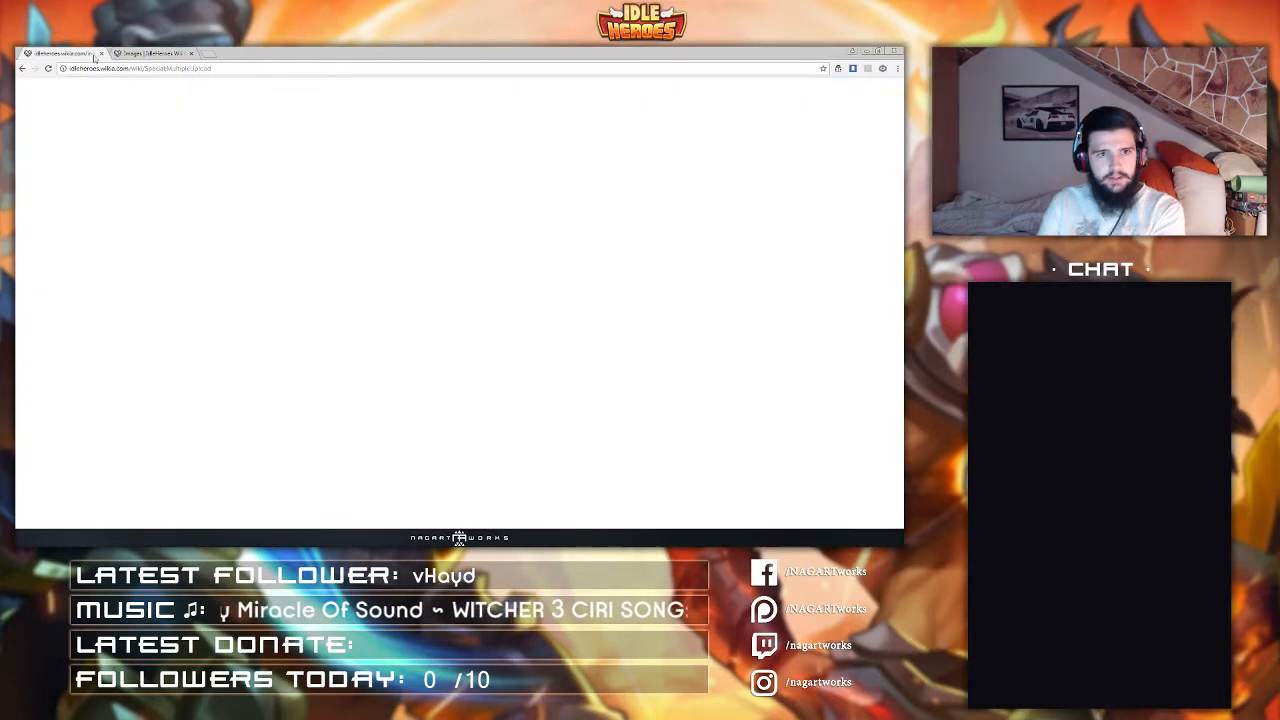
click(173, 68)
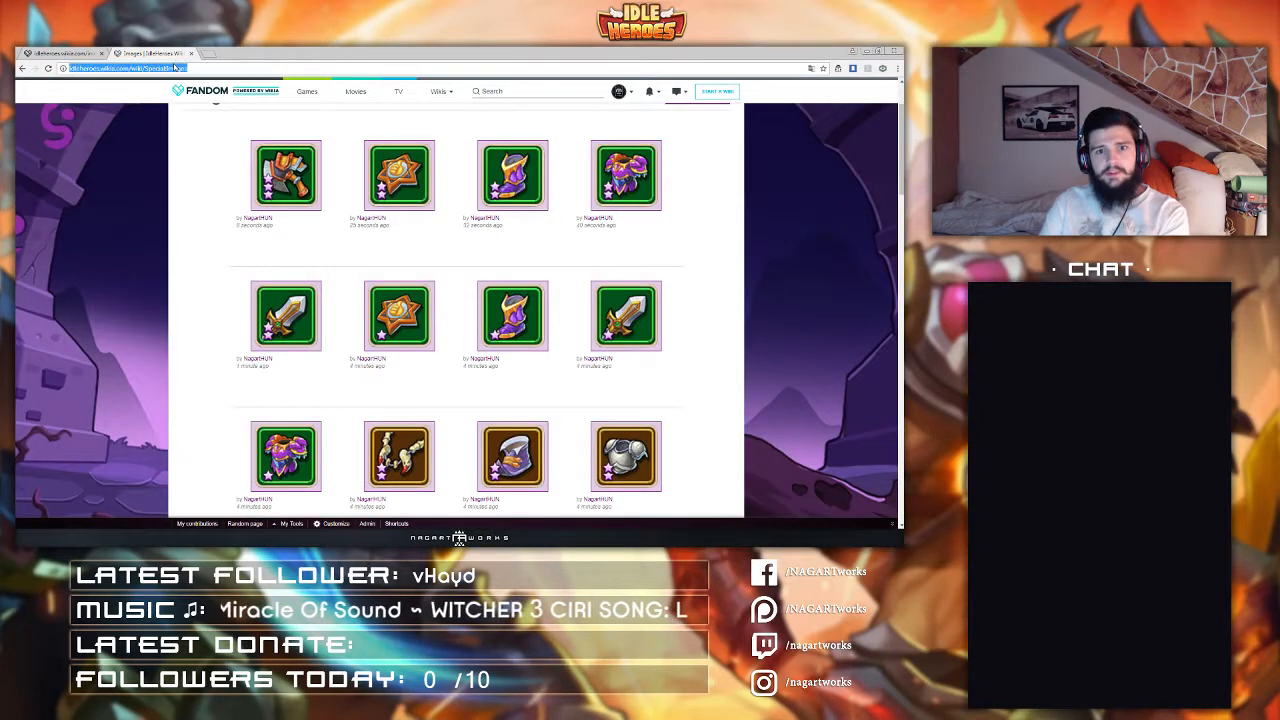
key(Return)
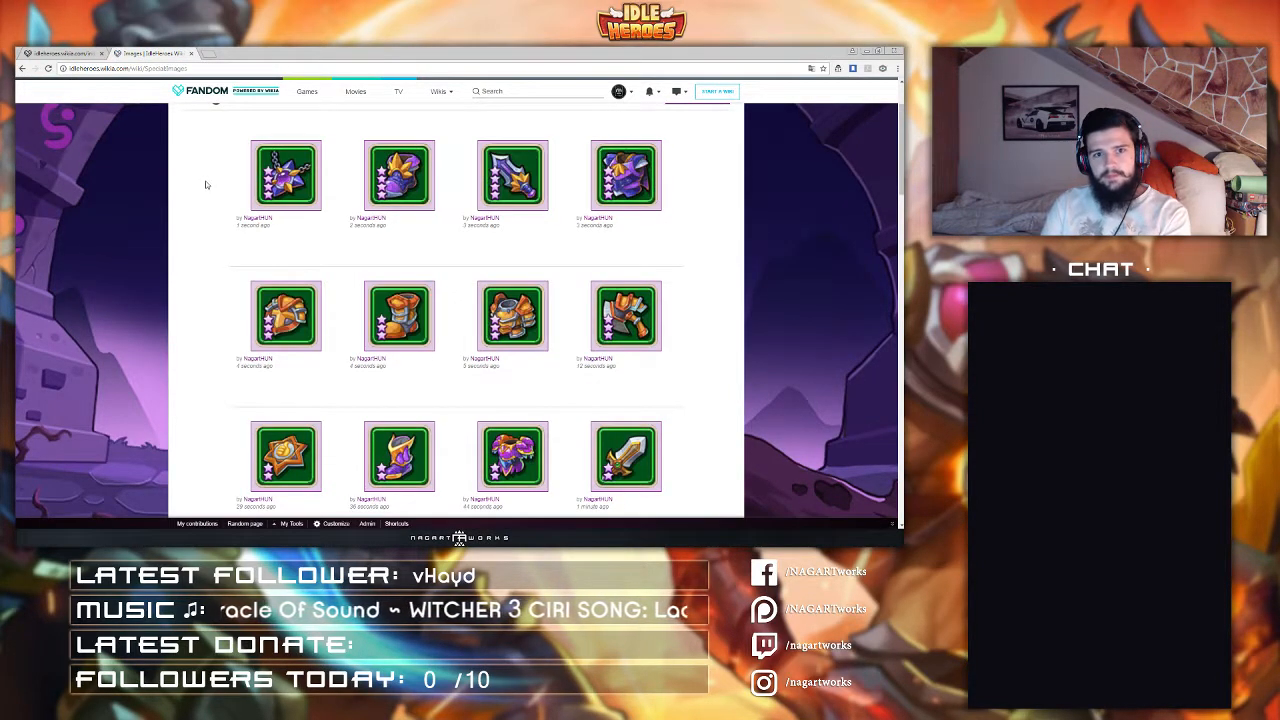
key(F5)
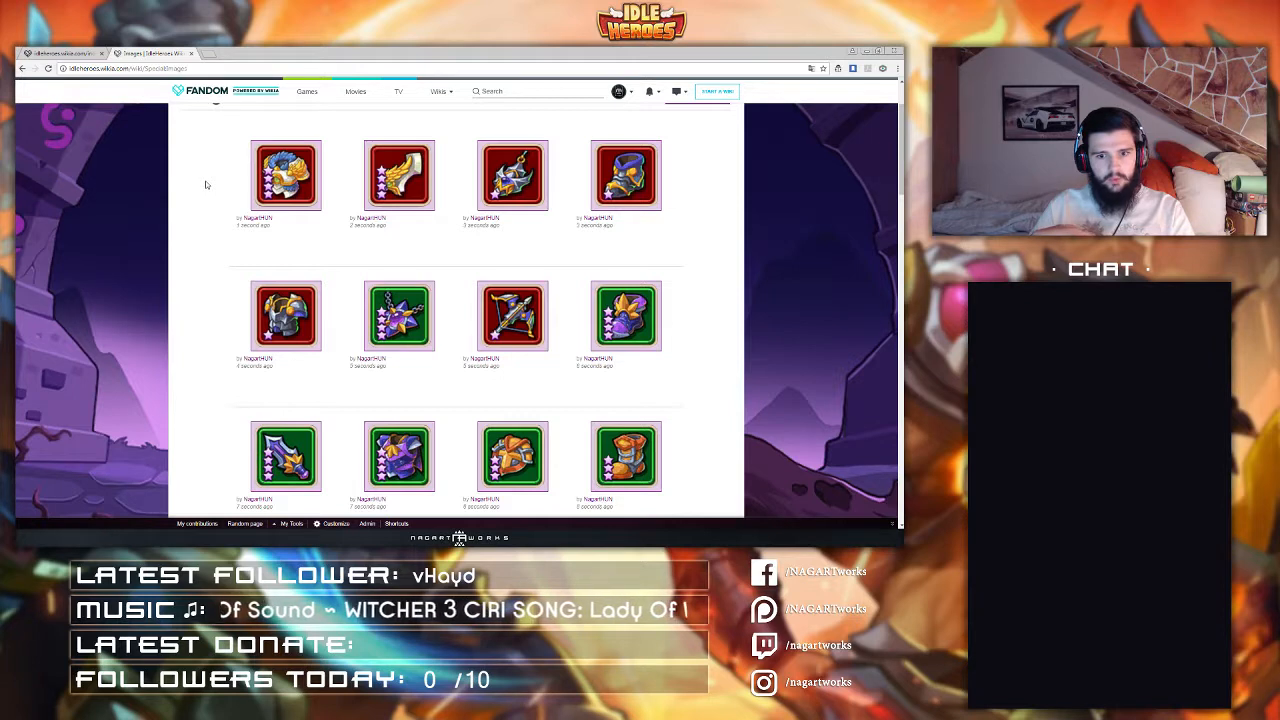
key(F5)
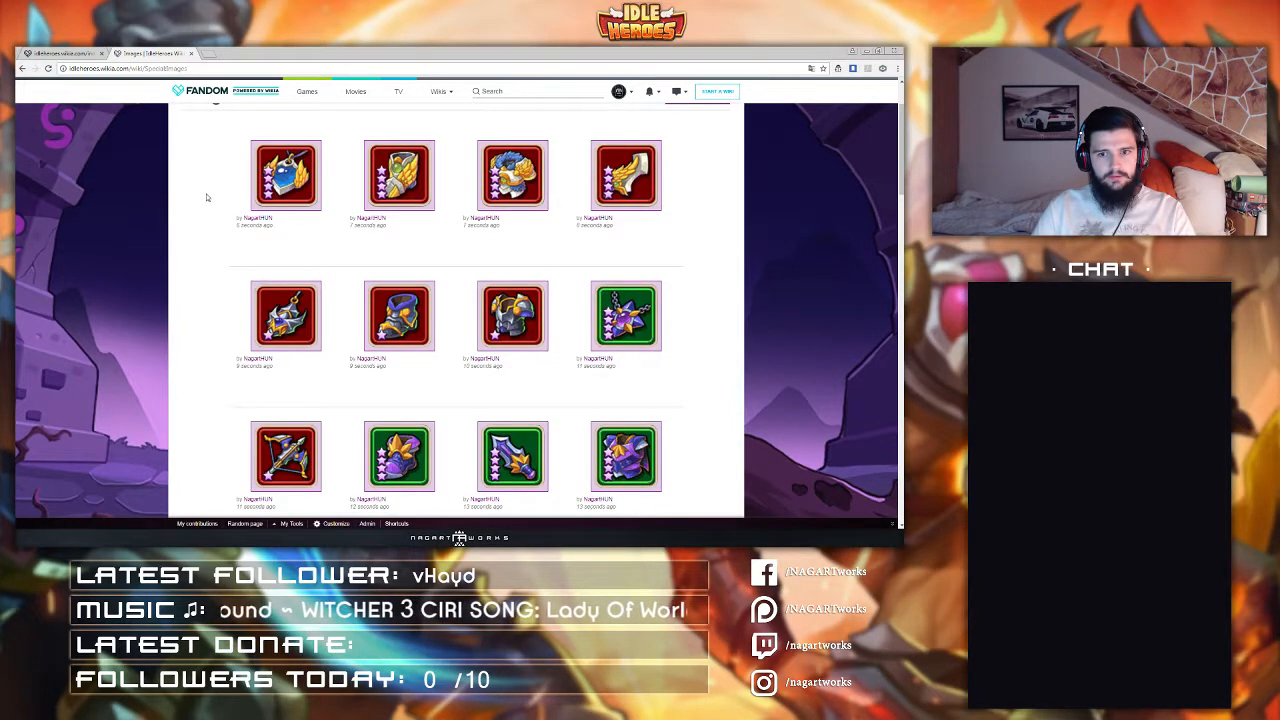
scroll(207, 197, down, 1)
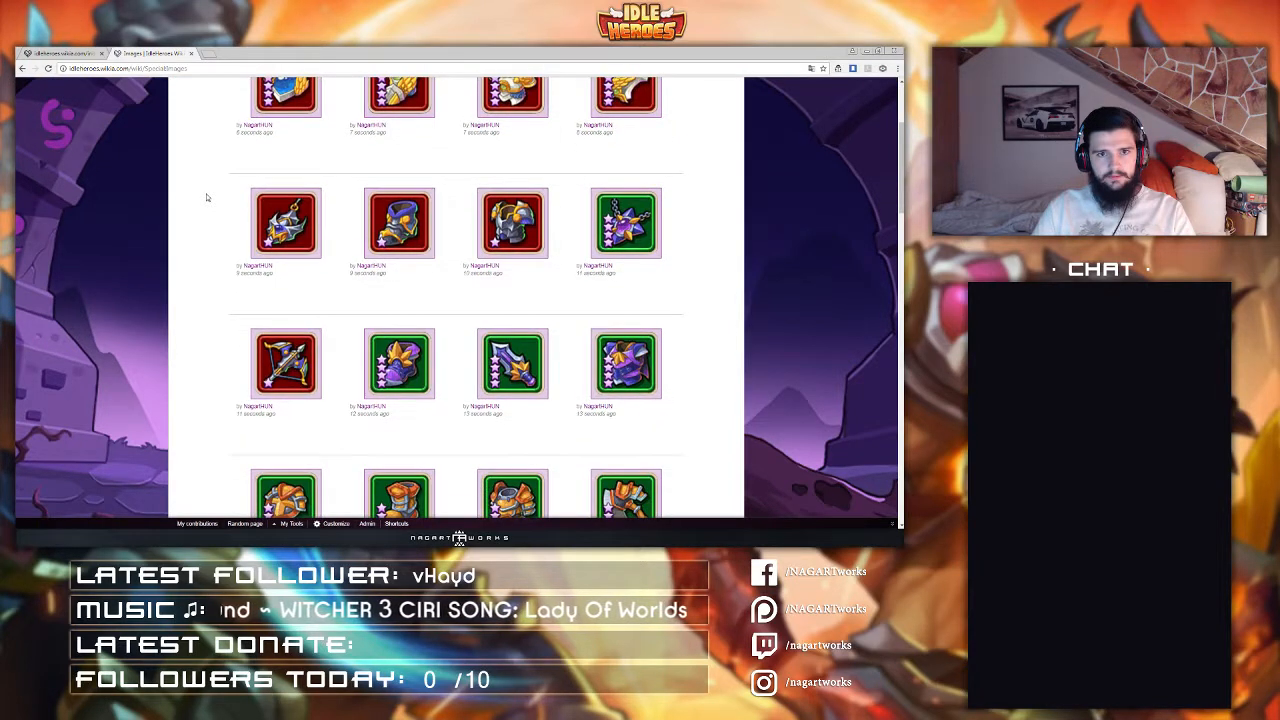
scroll(207, 197, down, 3)
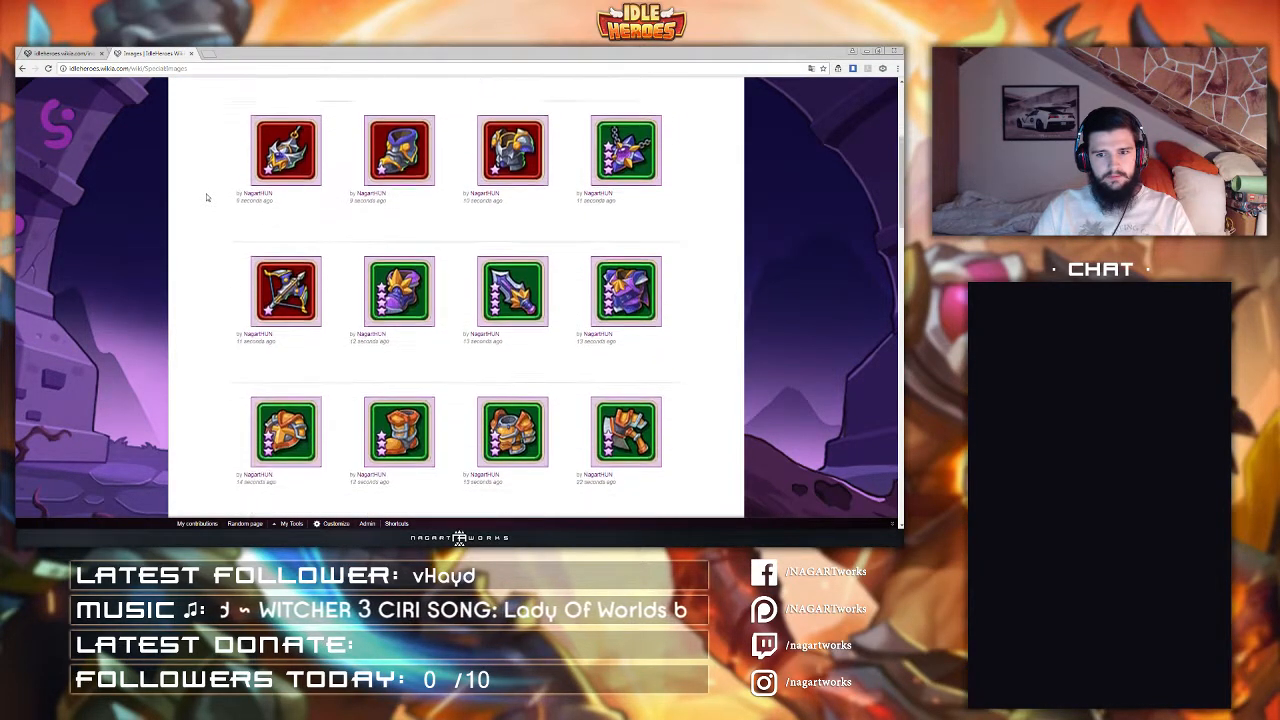
scroll(207, 197, down, 2)
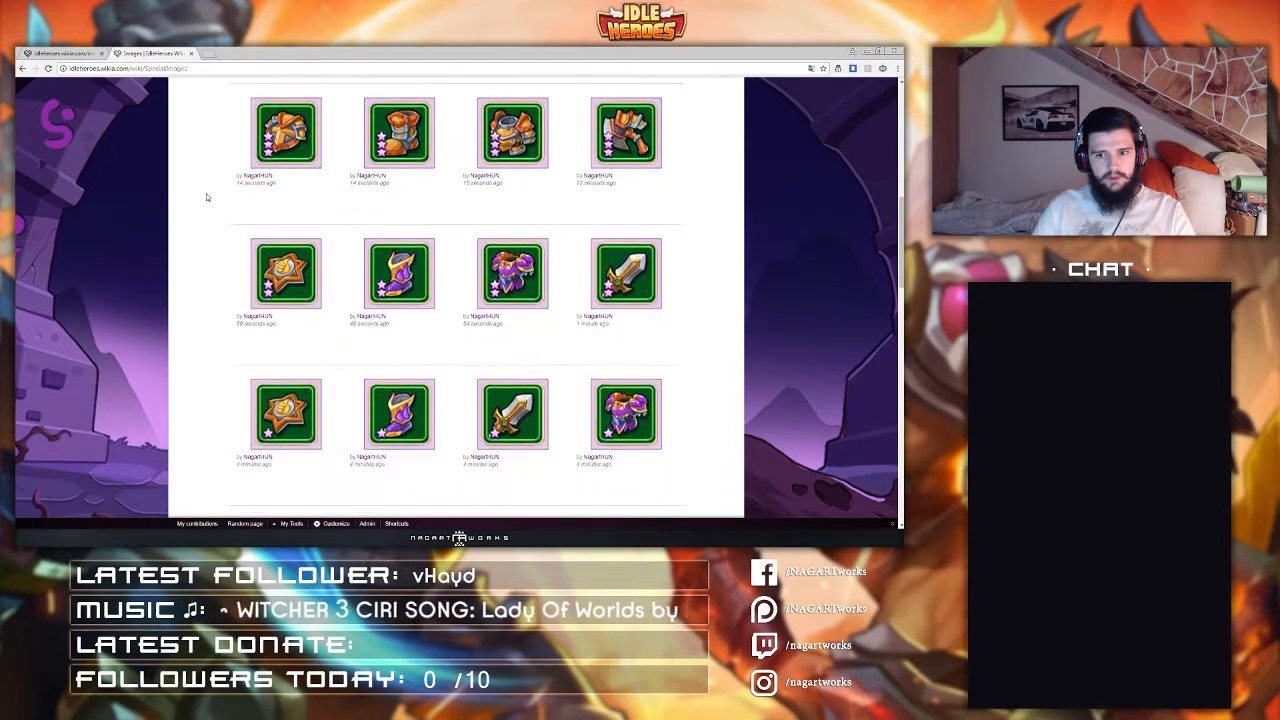
scroll(207, 200, up, 3)
scroll(207, 200, up, 3)
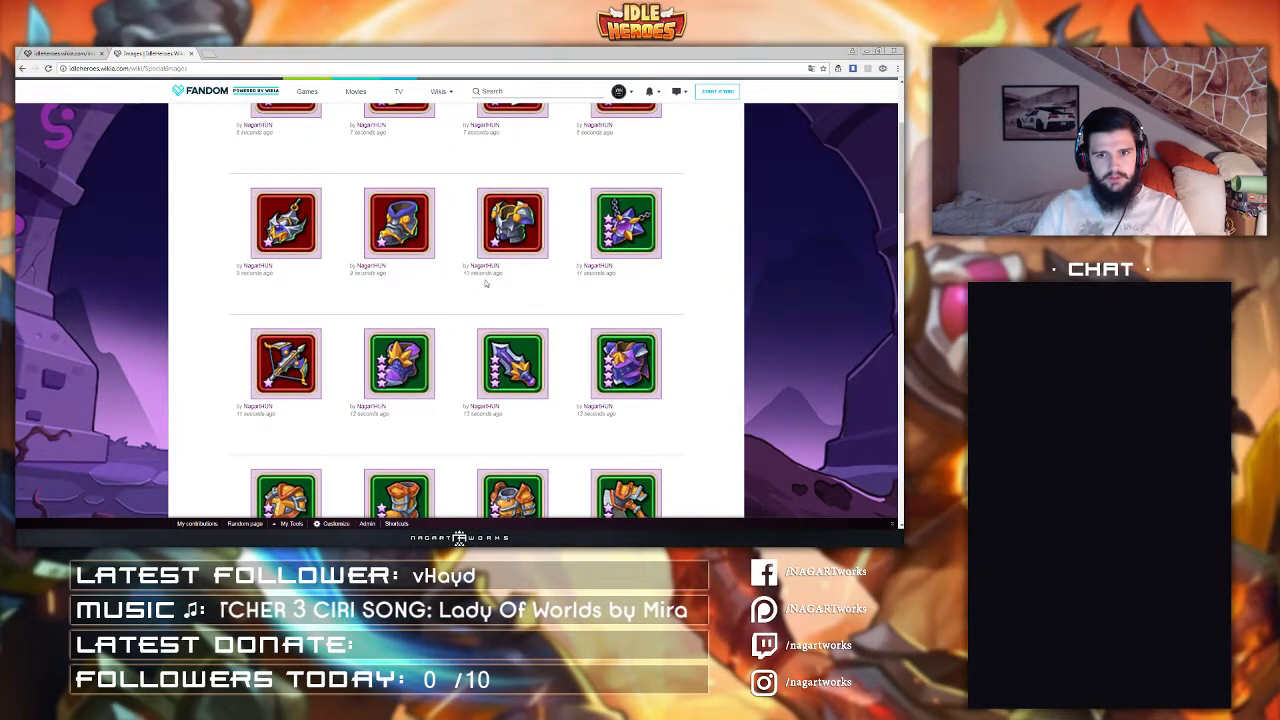
key(F5)
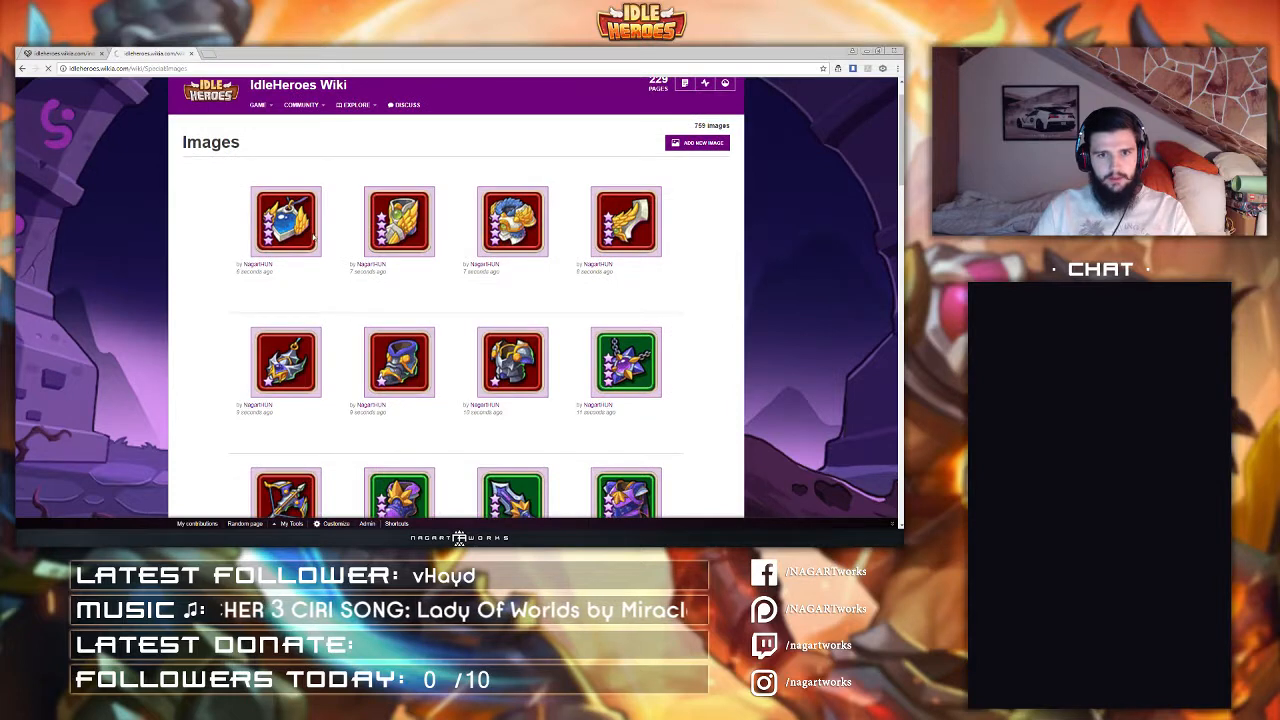
Step: Open the Items category page from the wiki's Game navigation menu
mouse_move(265, 155)
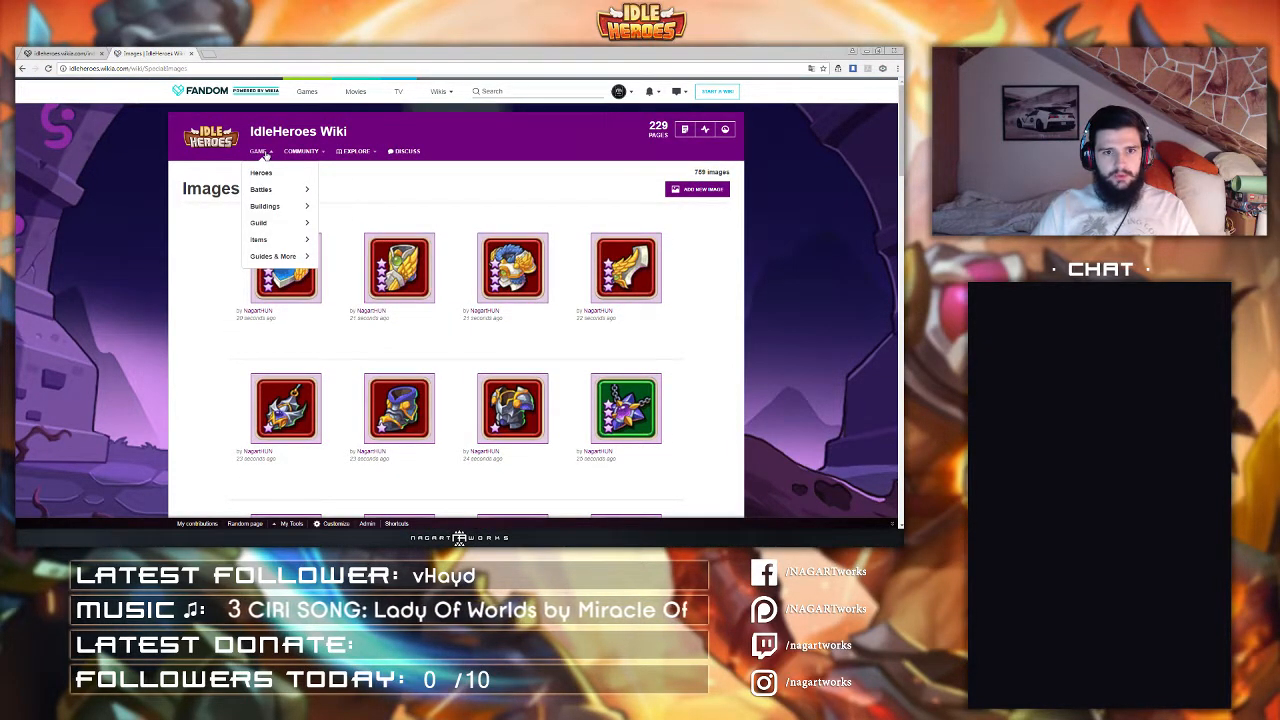
mouse_move(268, 247)
click(350, 241)
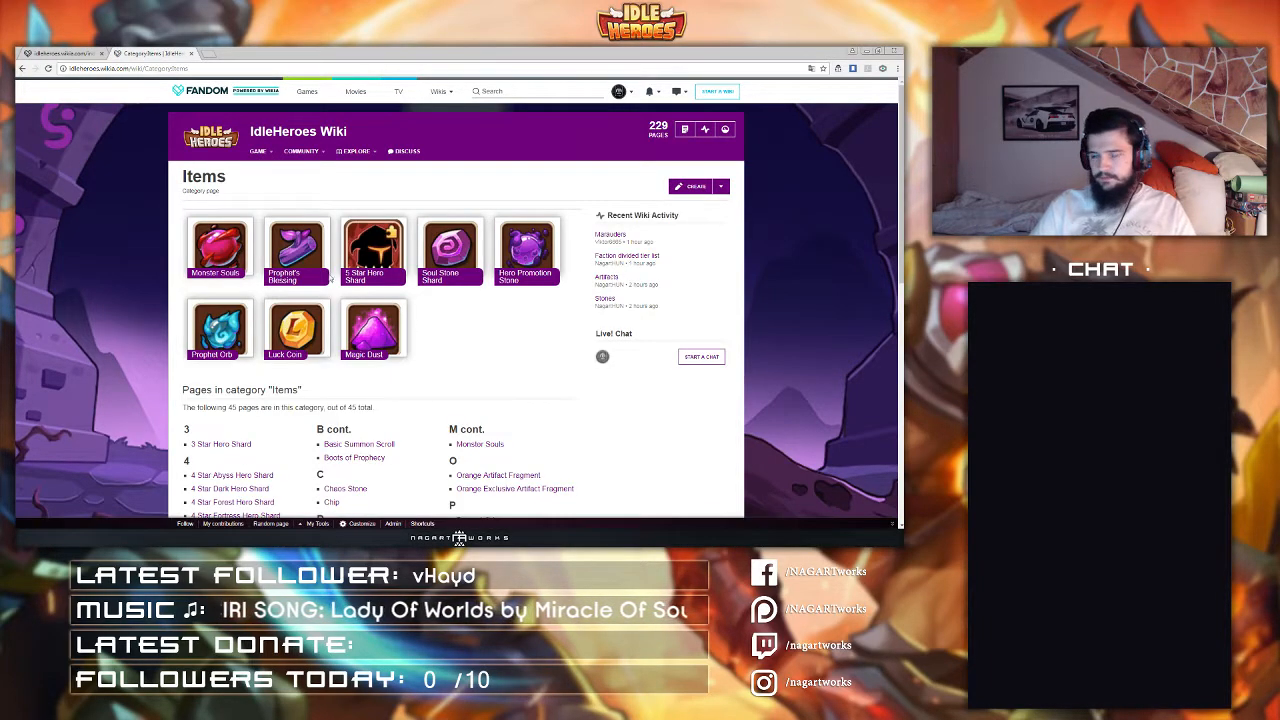
Step: Open the Equipment page from the wiki's Game Items navigation menu
scroll(519, 324, down, 2)
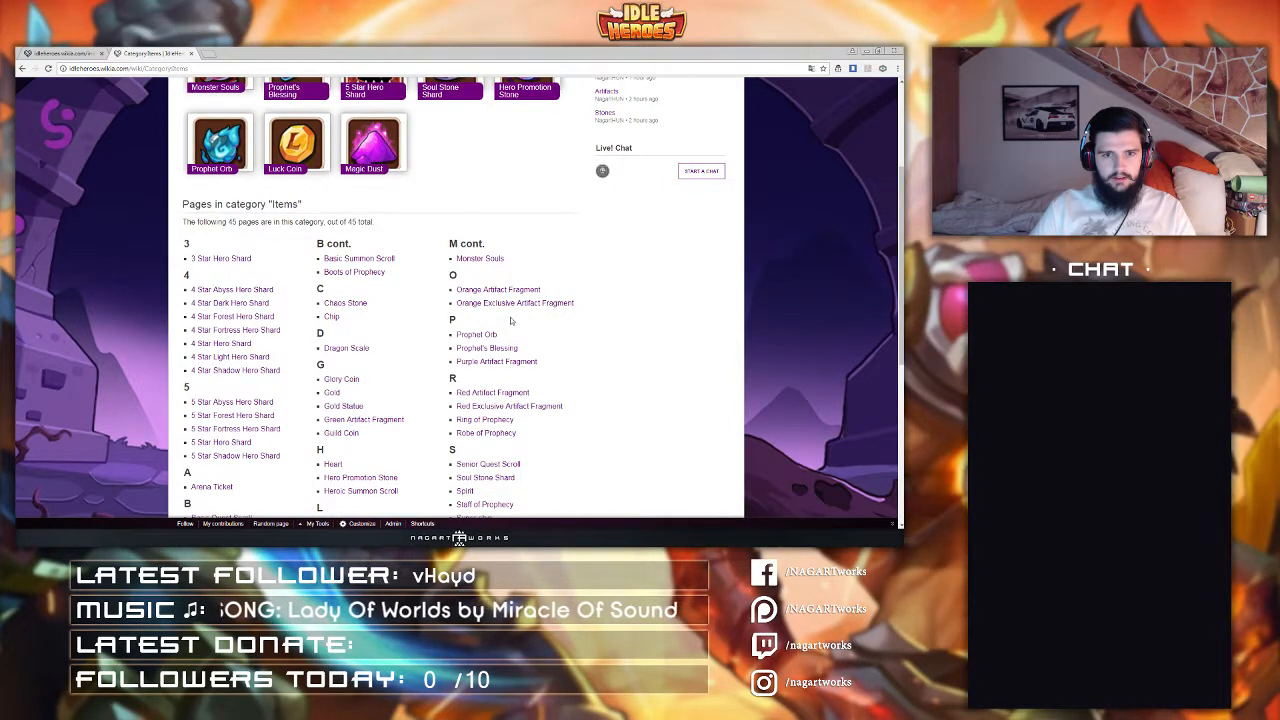
scroll(510, 321, up, 2)
mouse_move(258, 151)
mouse_move(278, 241)
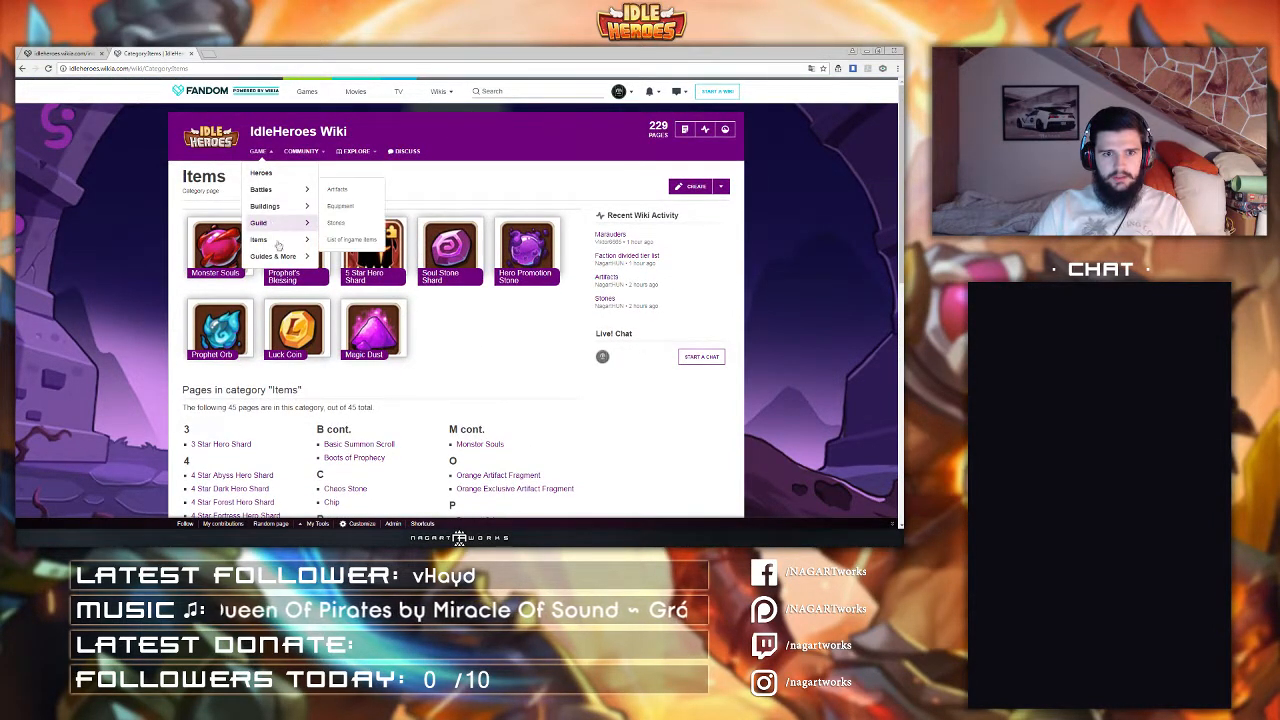
click(338, 206)
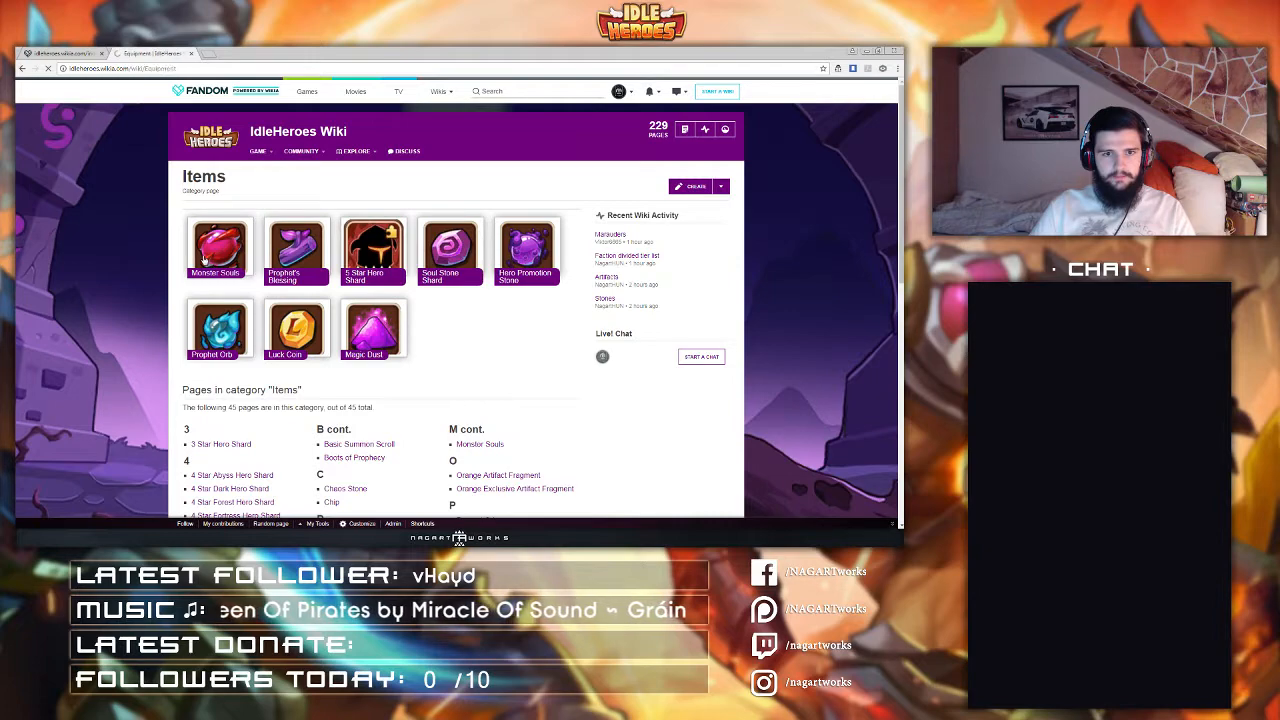
Step: Open the Casino page from the Game Buildings navigation menu and scroll to its goods table
scroll(297, 229, down, 2)
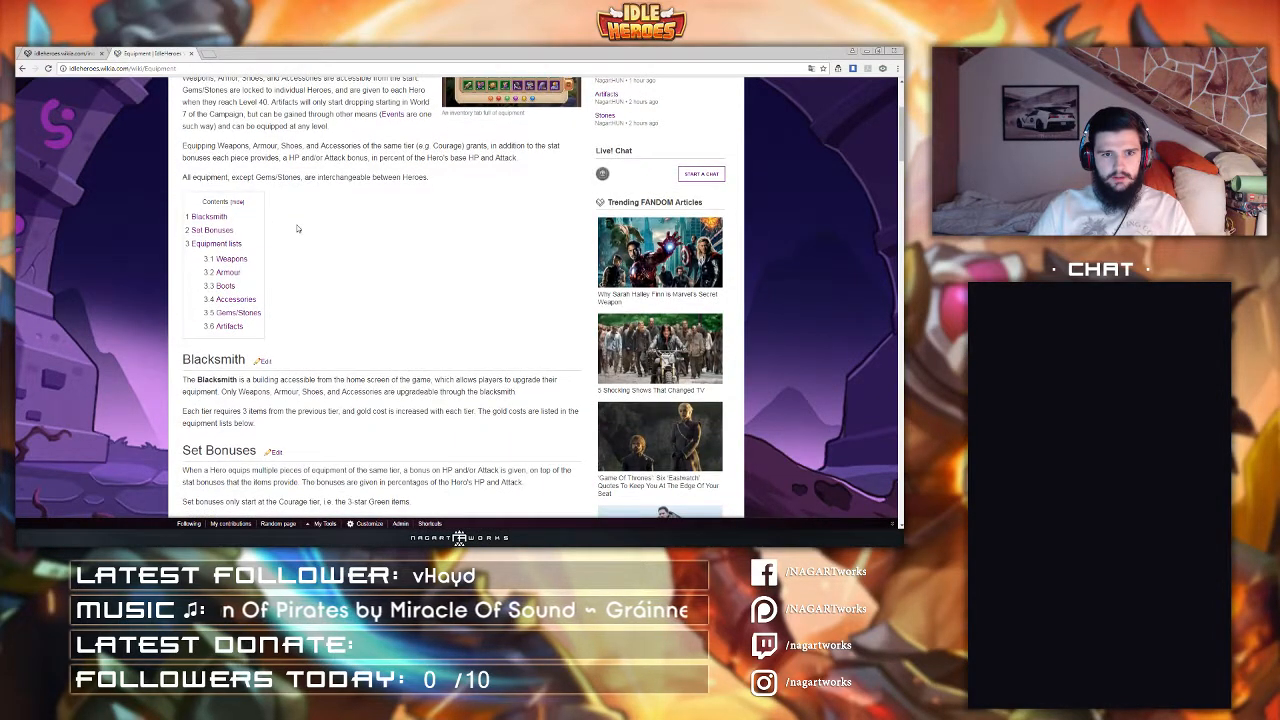
scroll(297, 229, up, 2)
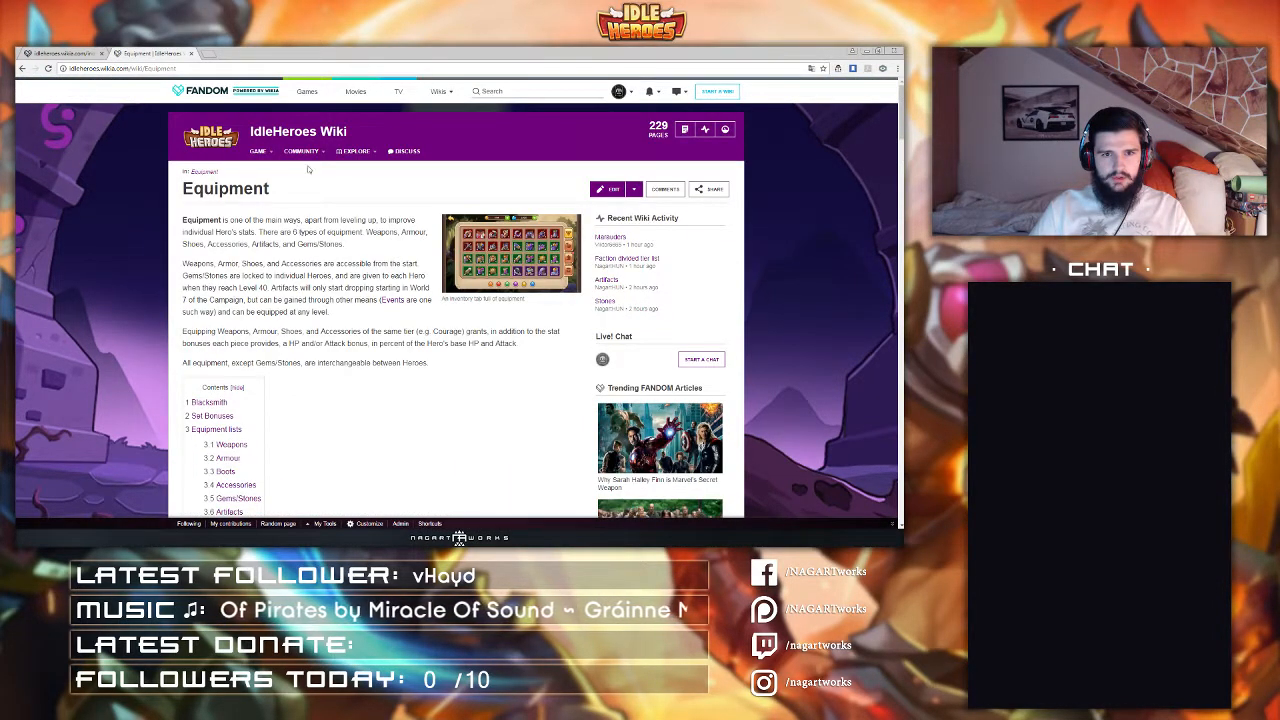
mouse_move(304, 159)
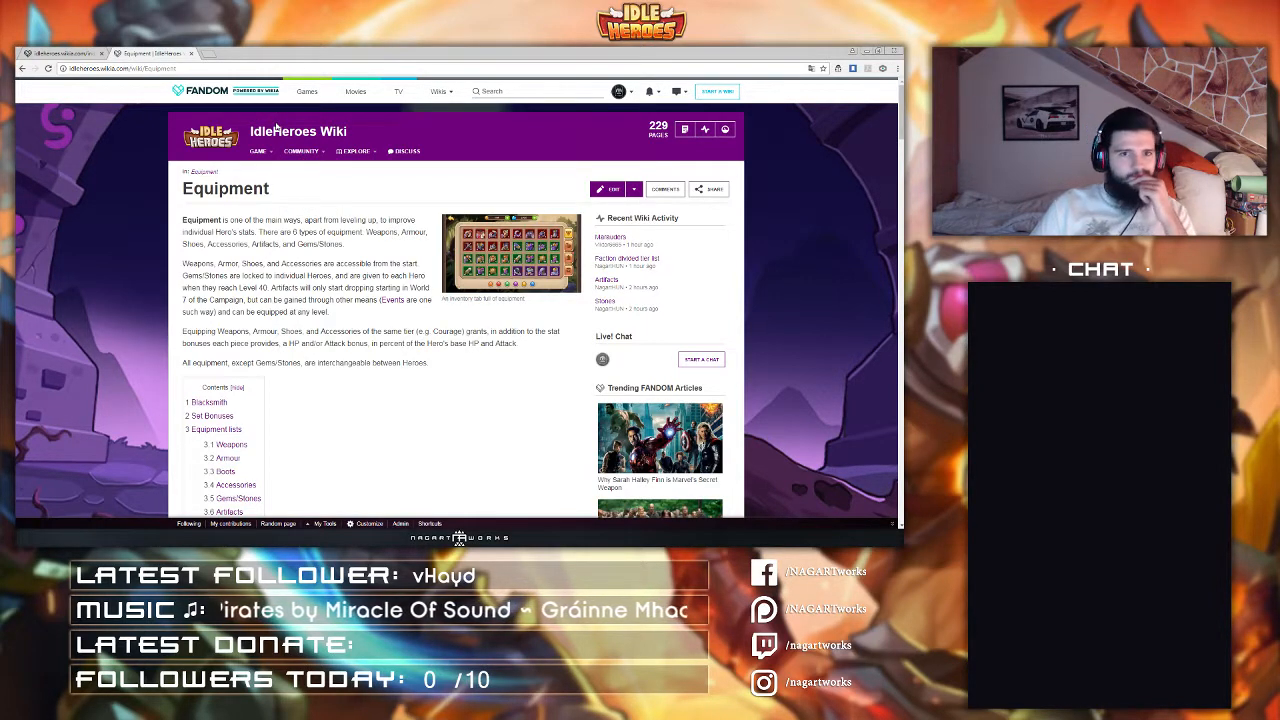
mouse_move(258, 151)
mouse_move(268, 206)
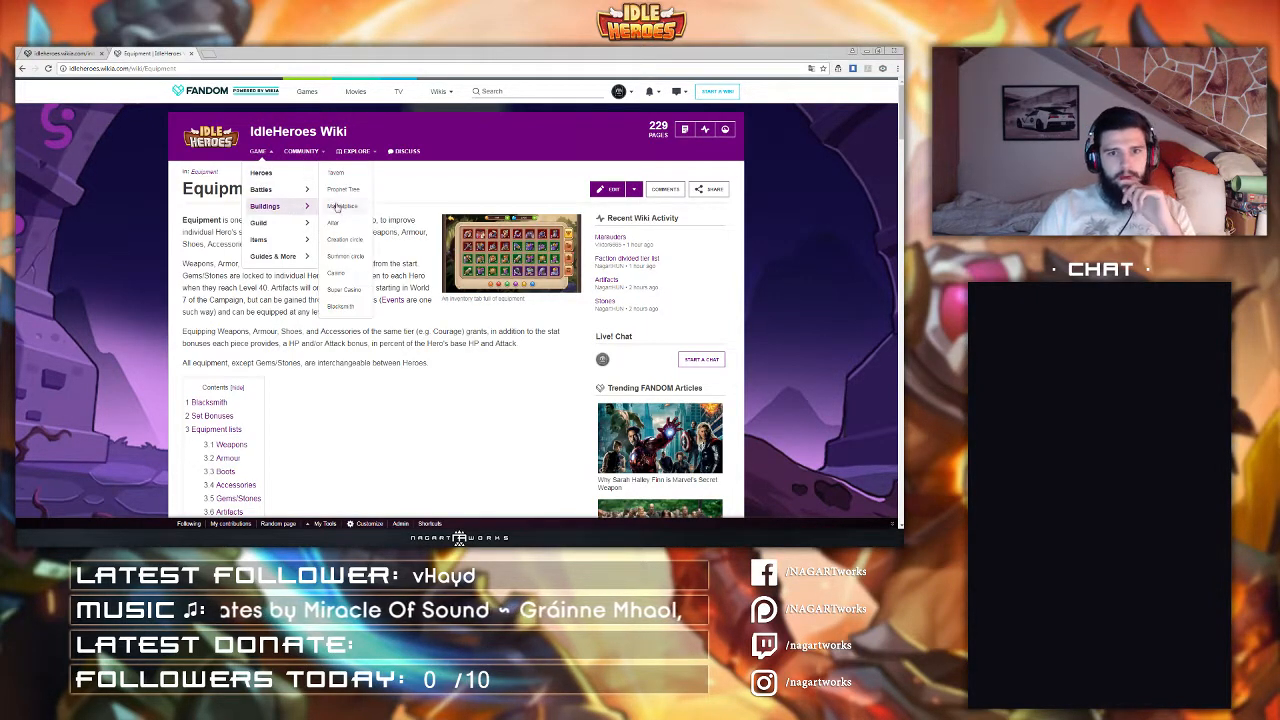
click(349, 279)
scroll(345, 272, down, 10)
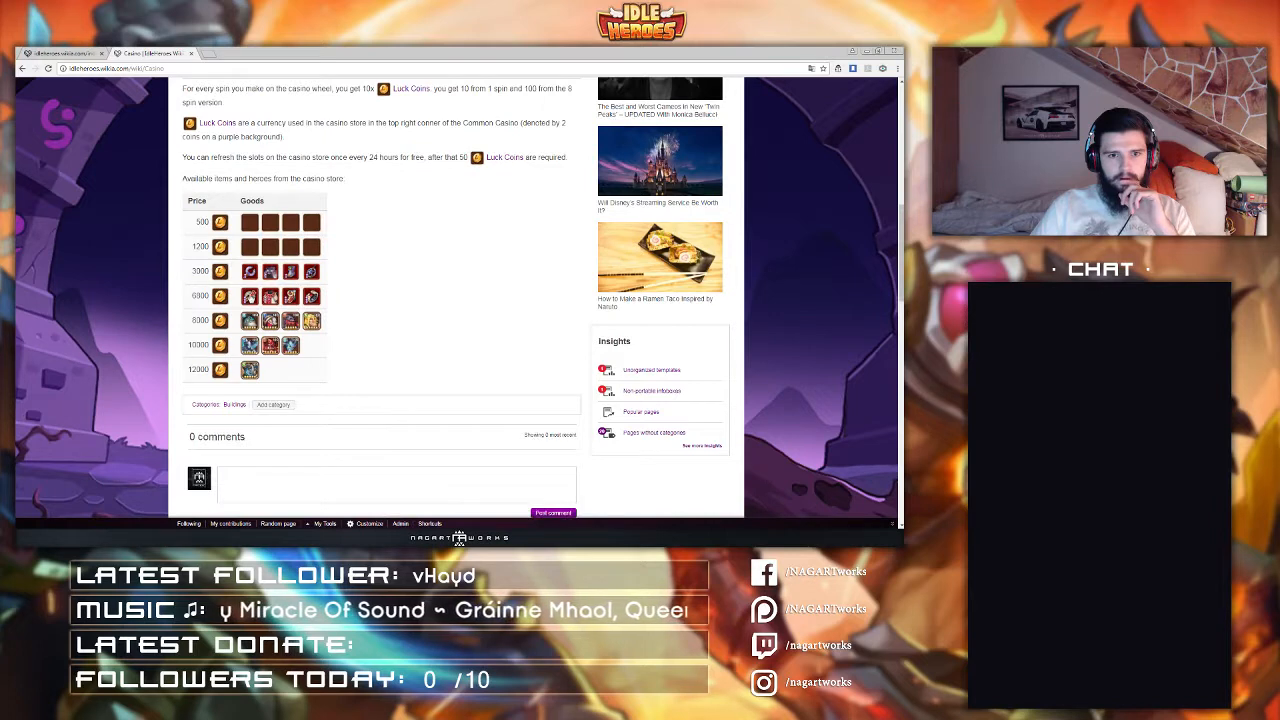
Step: Open the Staff, Robe, Boots and Ring of Prophecy pages in new tabs from the casino goods table
middle_click(251, 297)
middle_click(270, 299)
middle_click(290, 299)
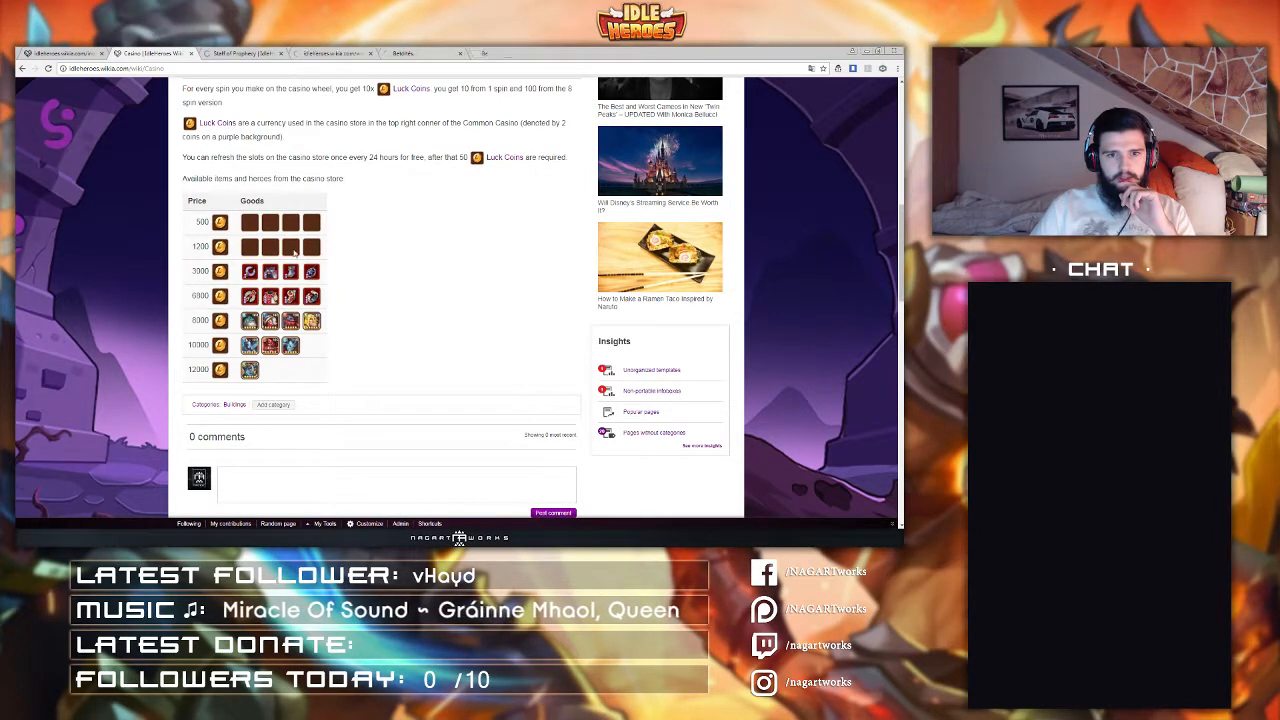
middle_click(311, 298)
click(191, 54)
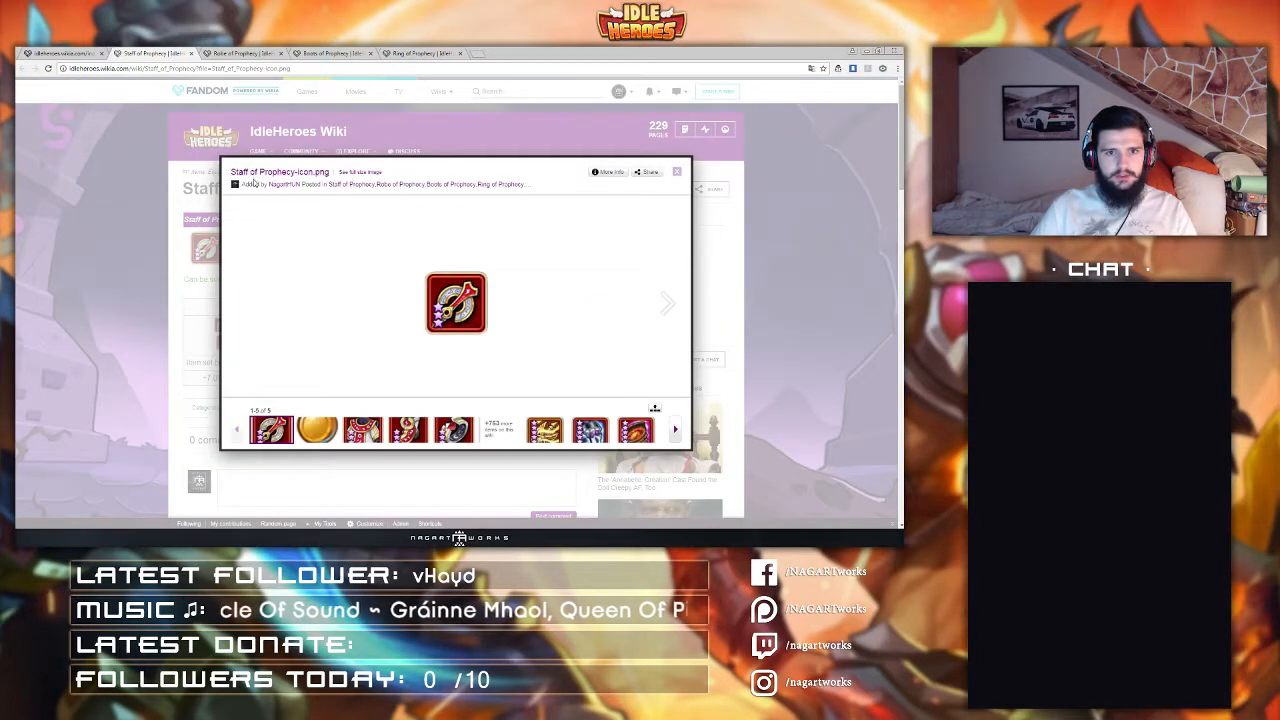
Step: Replace the Staff of Prophecy-icon.png file by uploading the new Staff_of_Prophecy-icon image
click(249, 174)
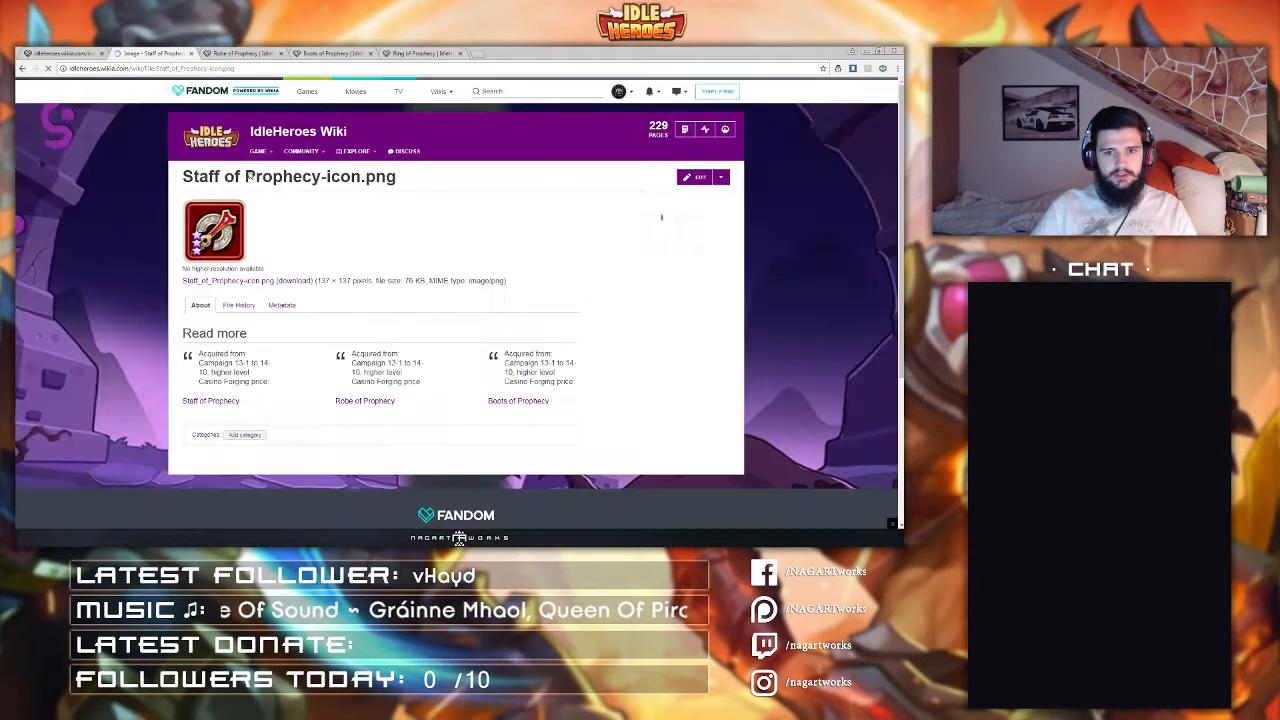
mouse_move(720, 178)
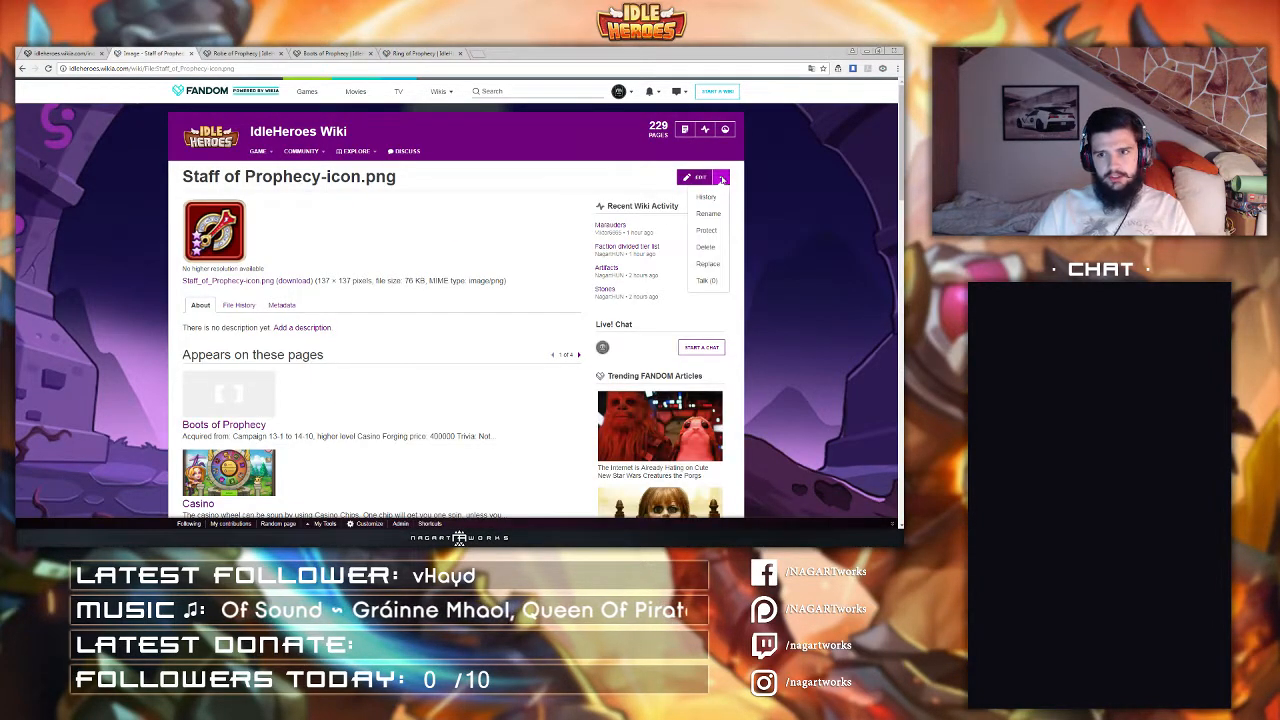
click(715, 271)
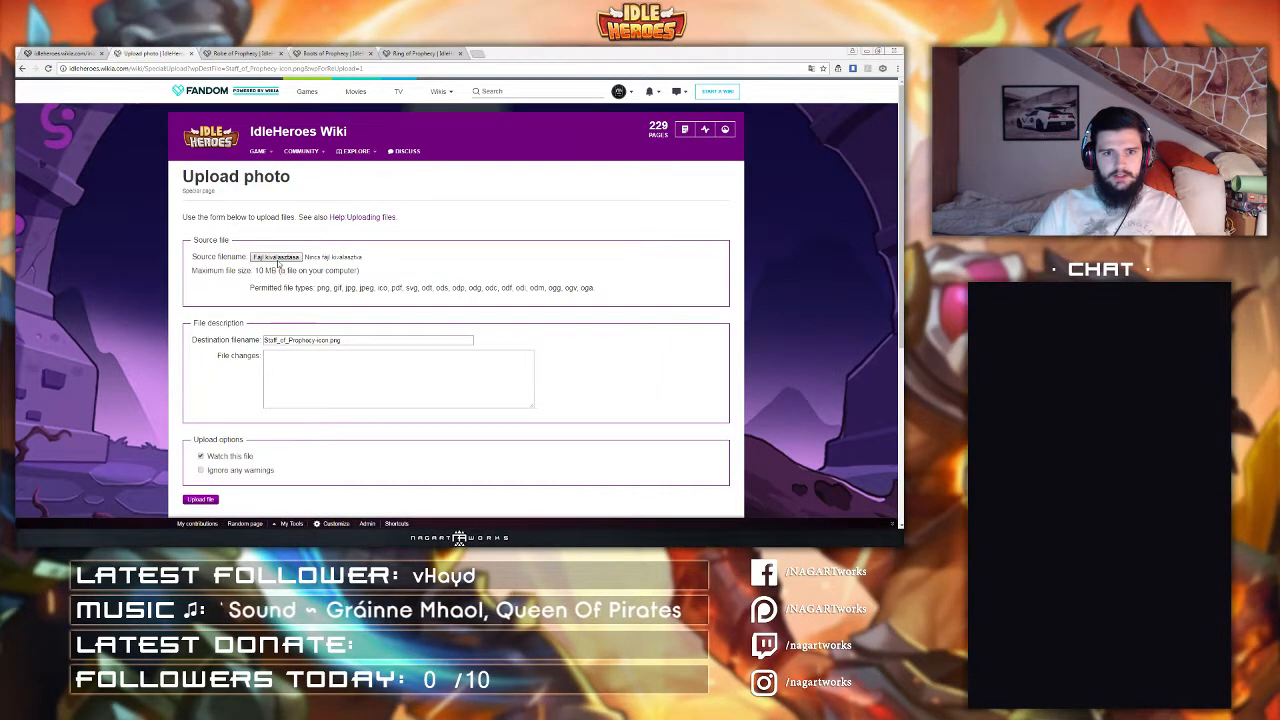
click(272, 254)
click(202, 127)
key(s)
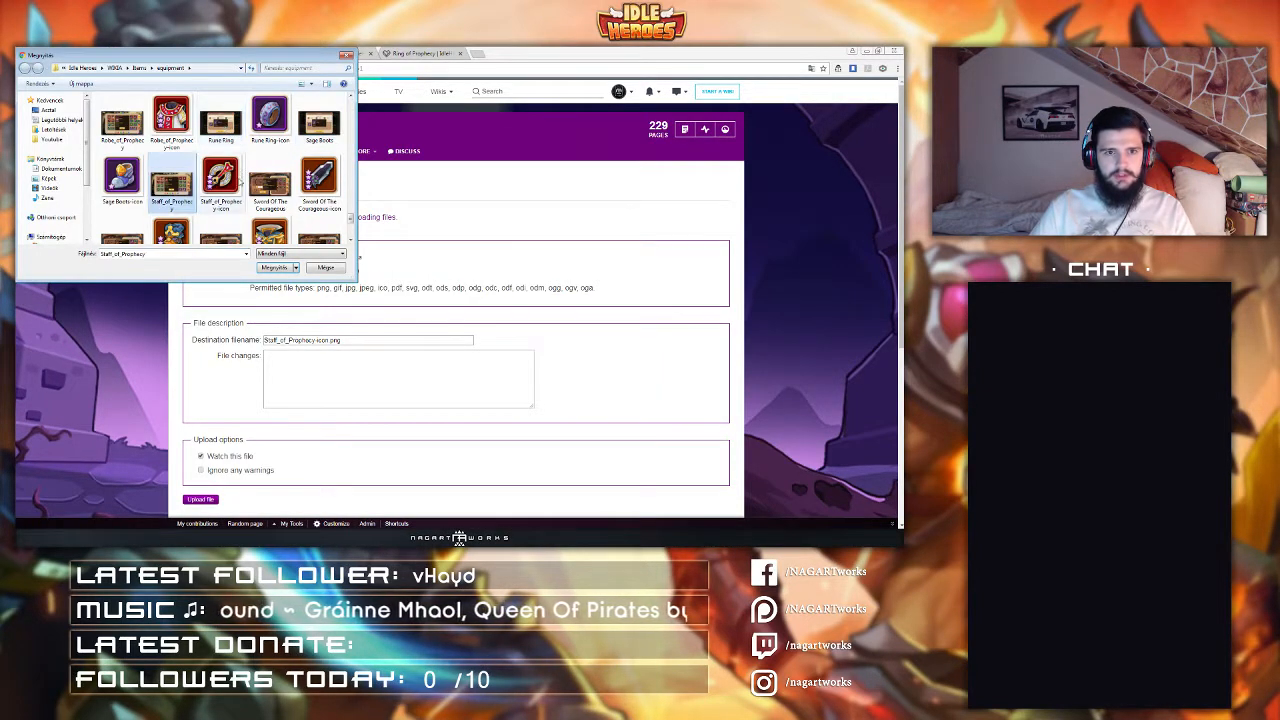
double_click(223, 190)
scroll(278, 298, down, 2)
scroll(278, 298, down, 5)
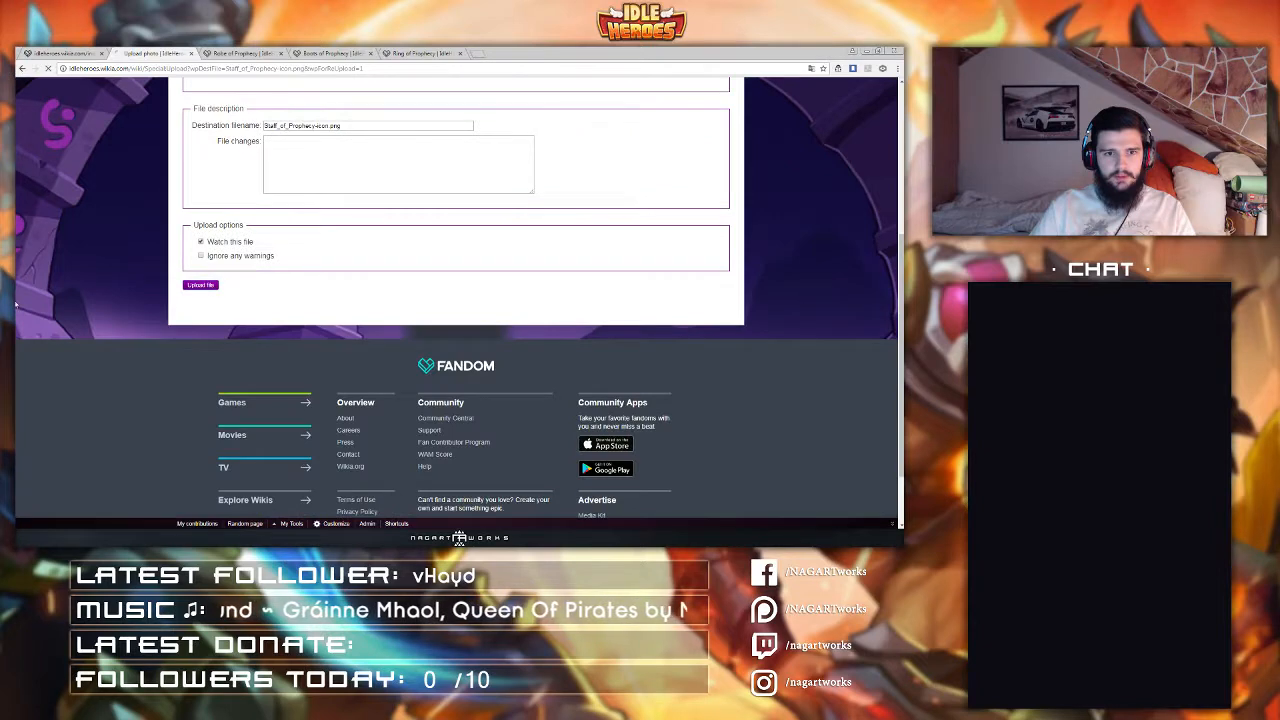
scroll(208, 296, up, 10)
Step: Replace the Robe of Prophecy-icon.png file by uploading the new Robe_of_Prophecy-icon image
click(262, 52)
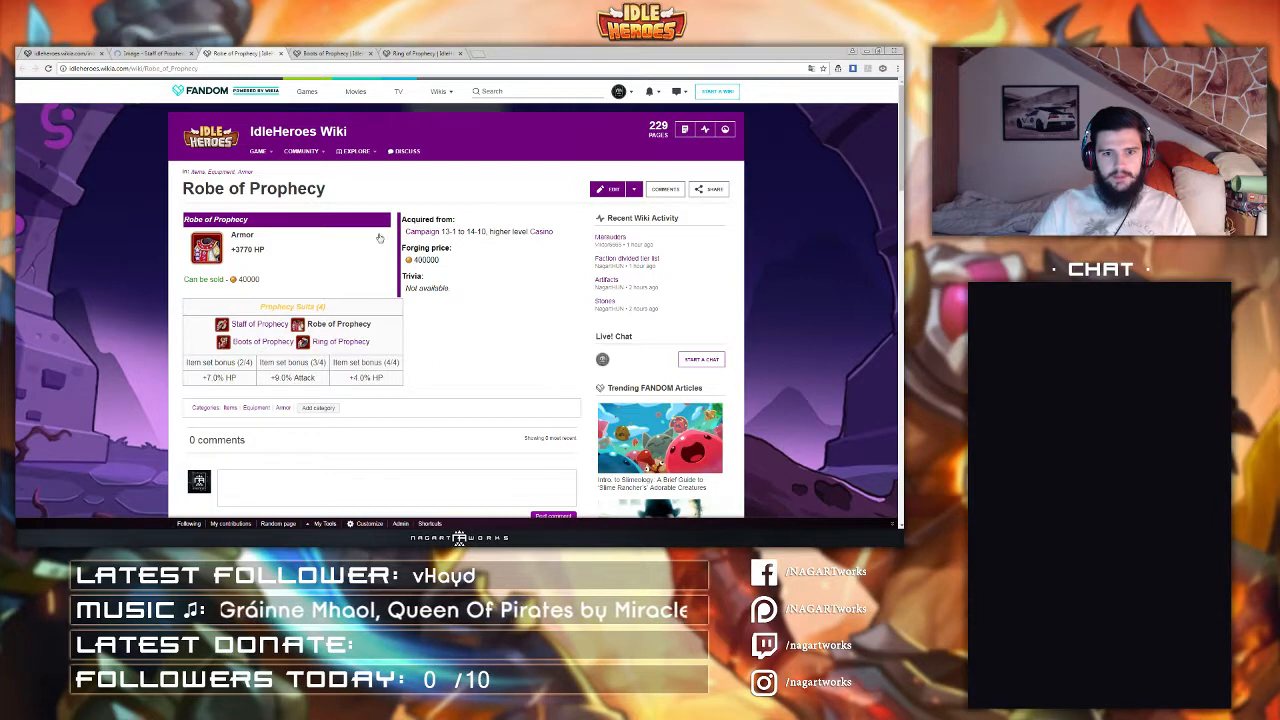
scroll(497, 300, down, 1)
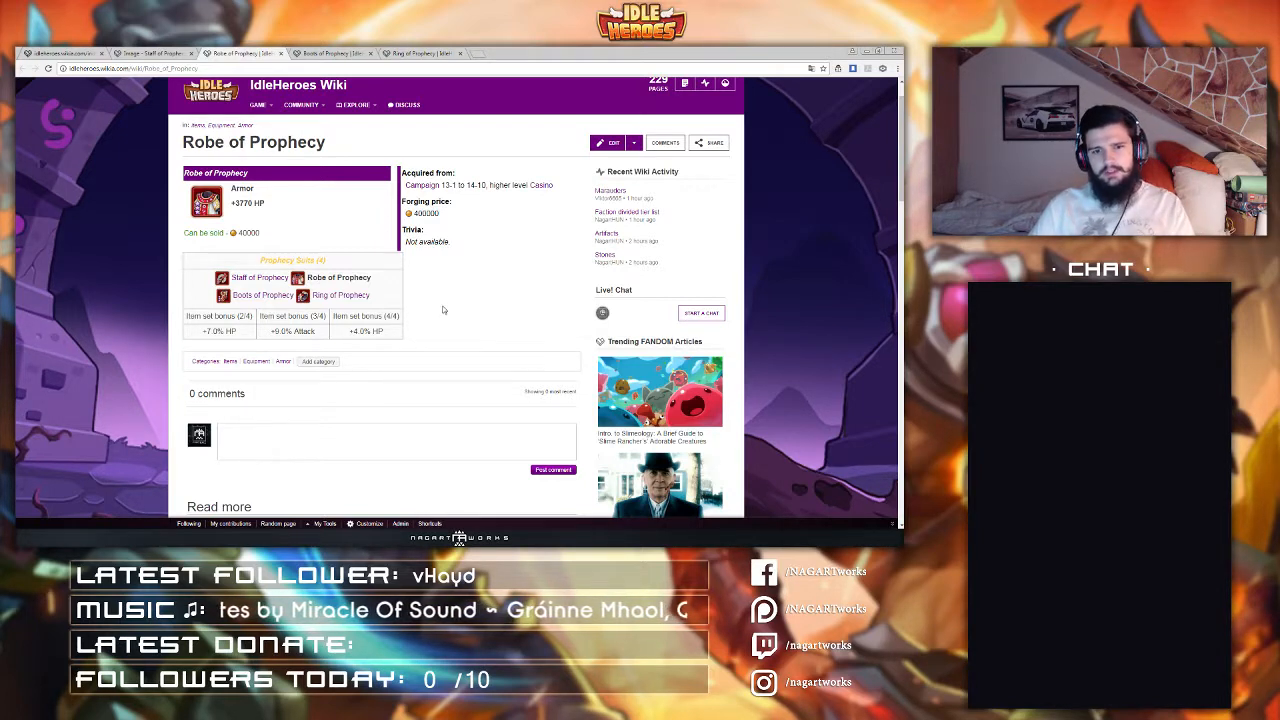
scroll(455, 318, up, 1)
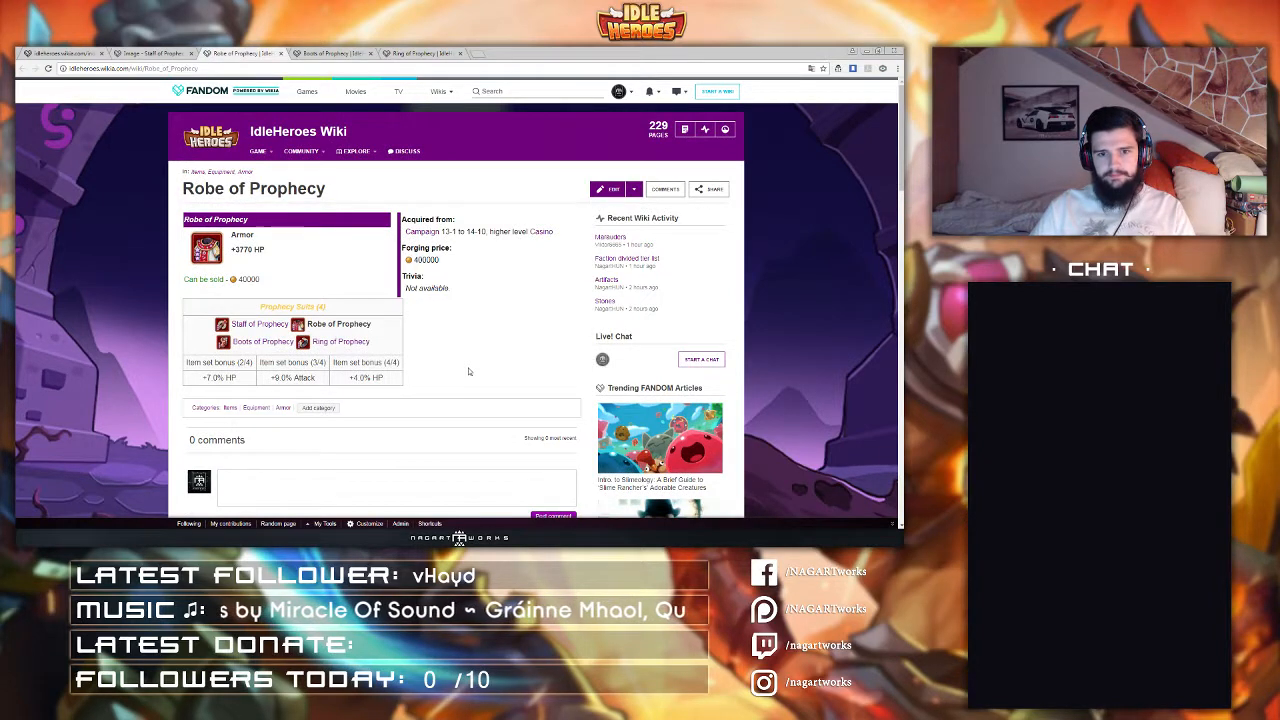
scroll(476, 340, down, 1)
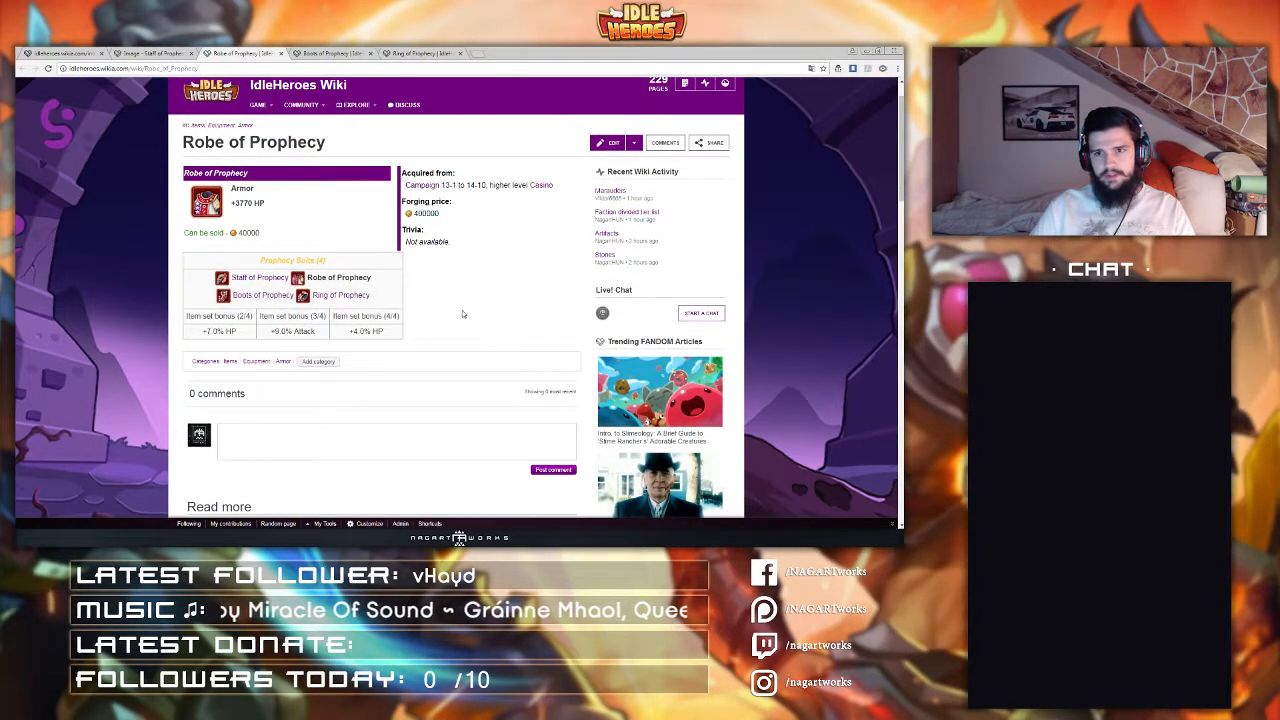
scroll(462, 314, up, 1)
click(198, 252)
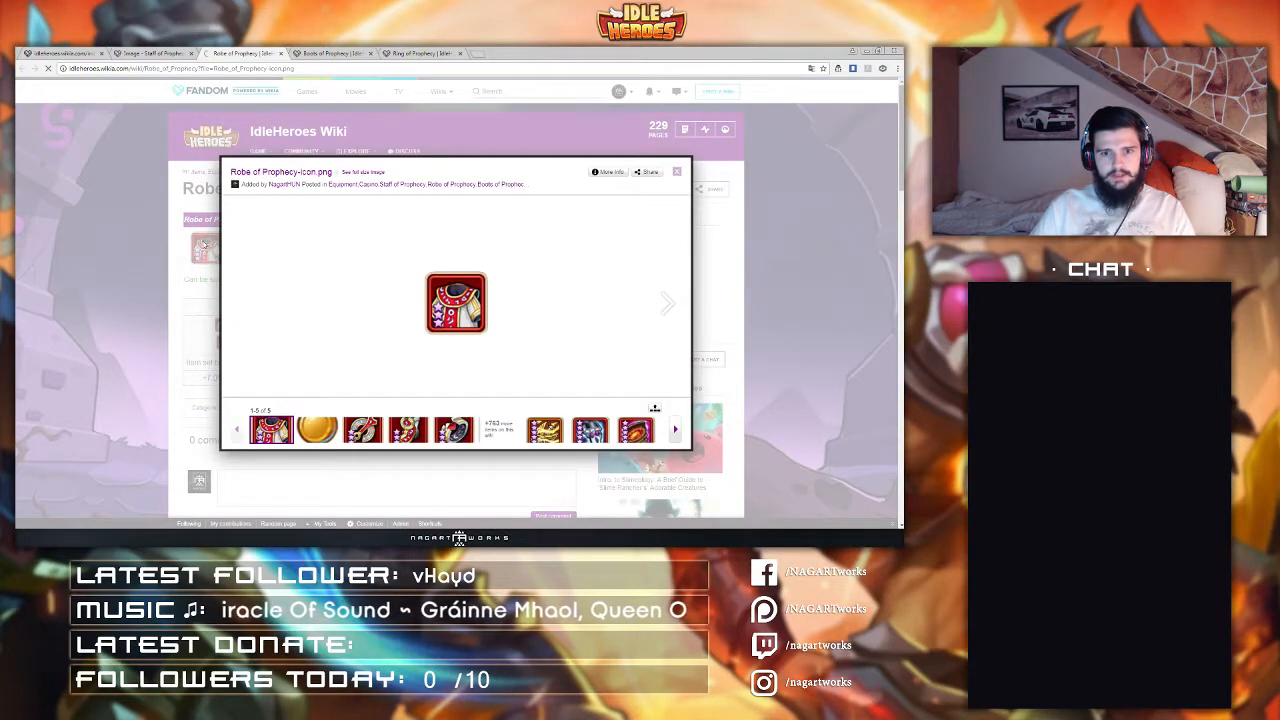
mouse_move(720, 177)
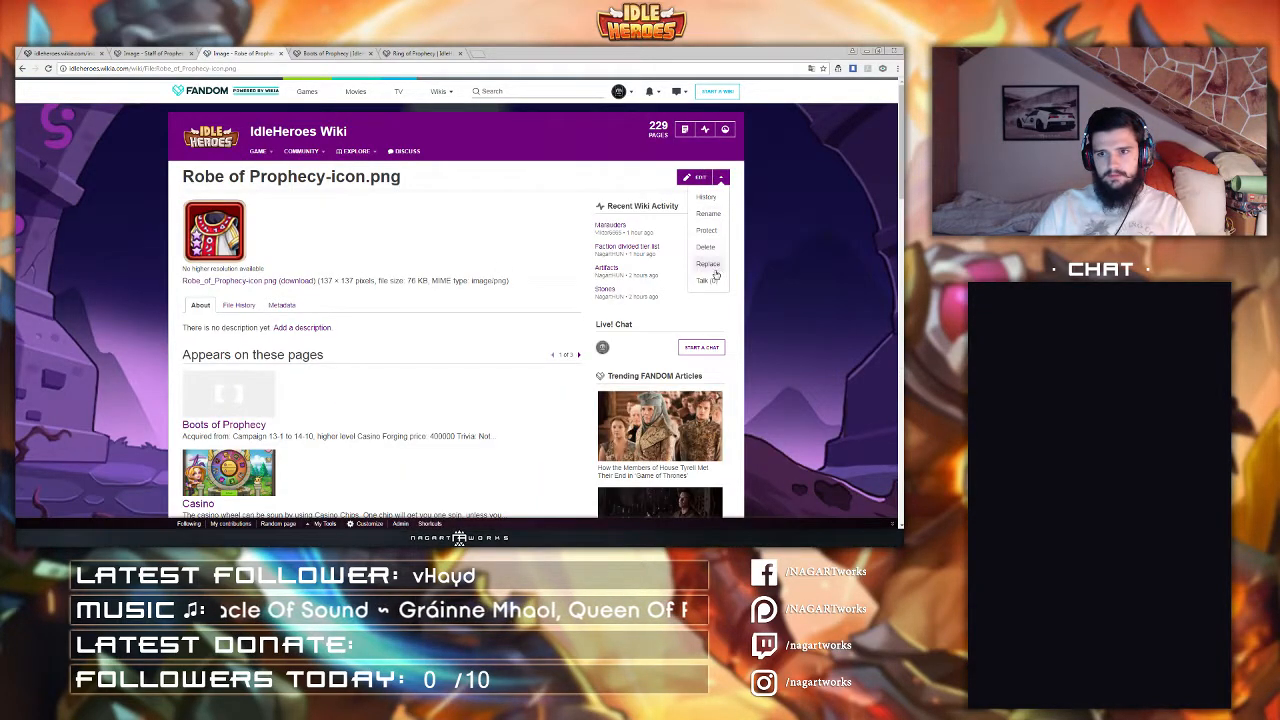
click(708, 263)
click(276, 257)
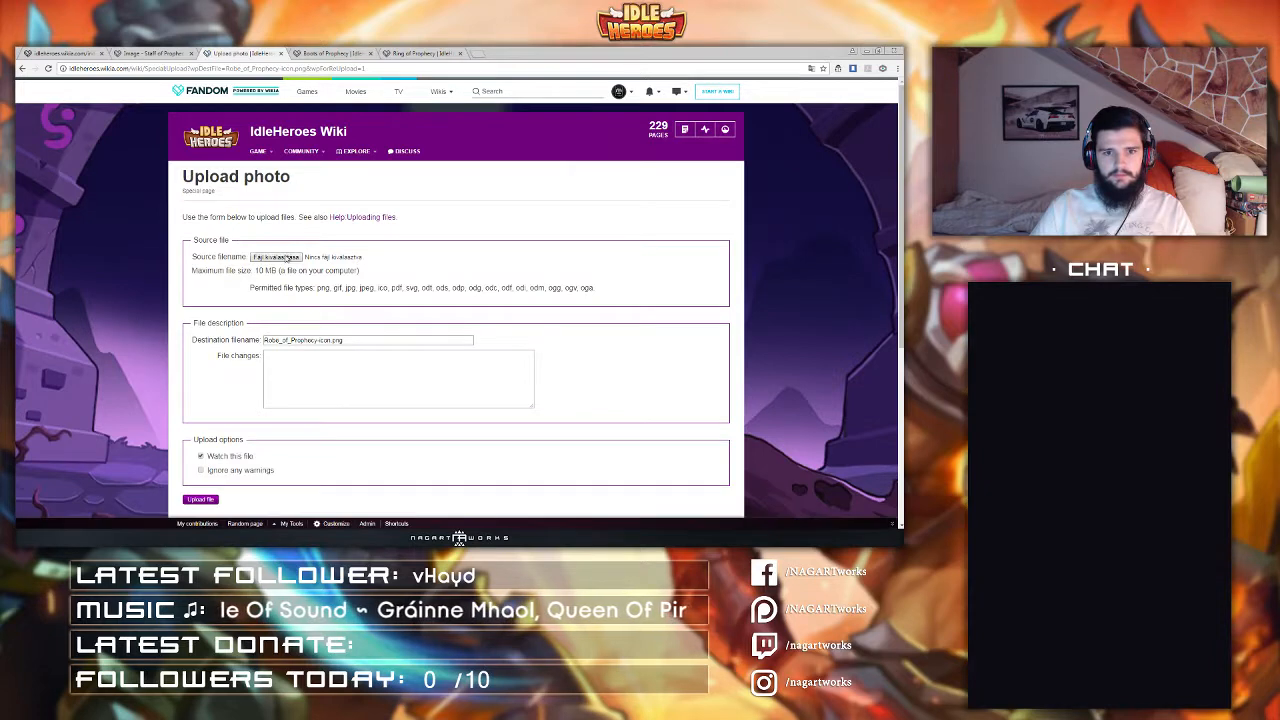
text(rophecy)
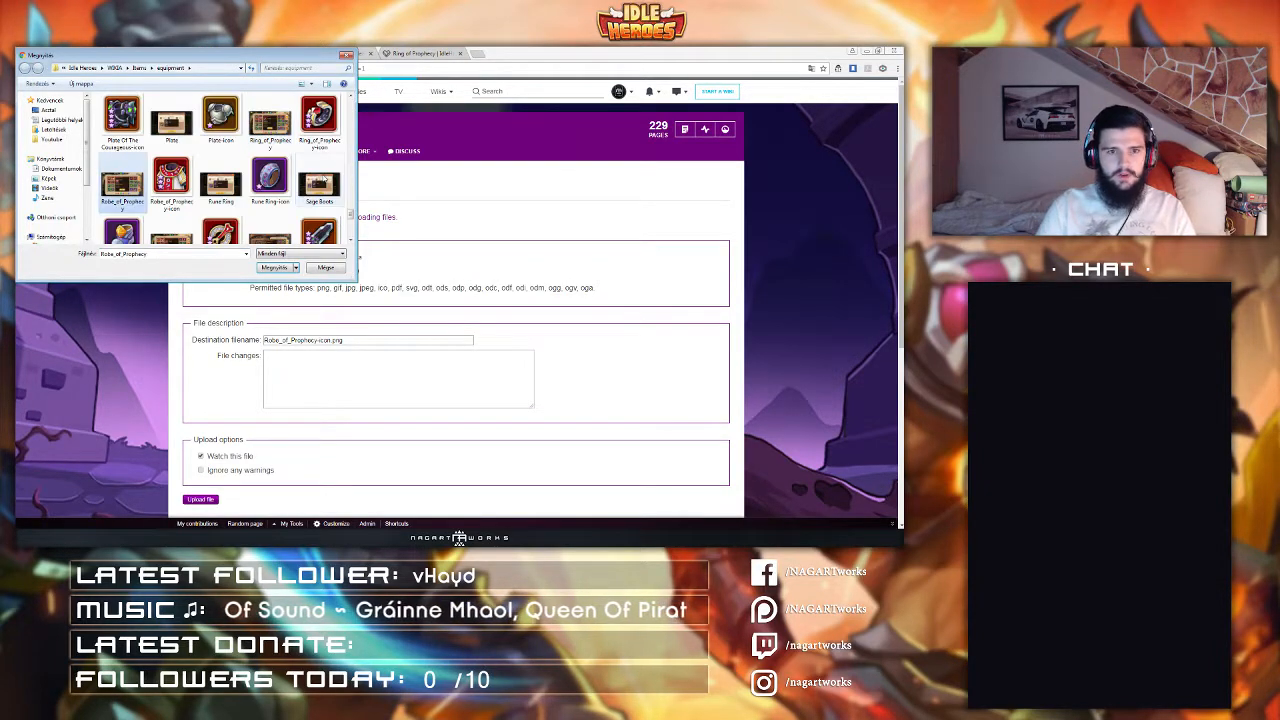
double_click(178, 188)
scroll(220, 282, down, 3)
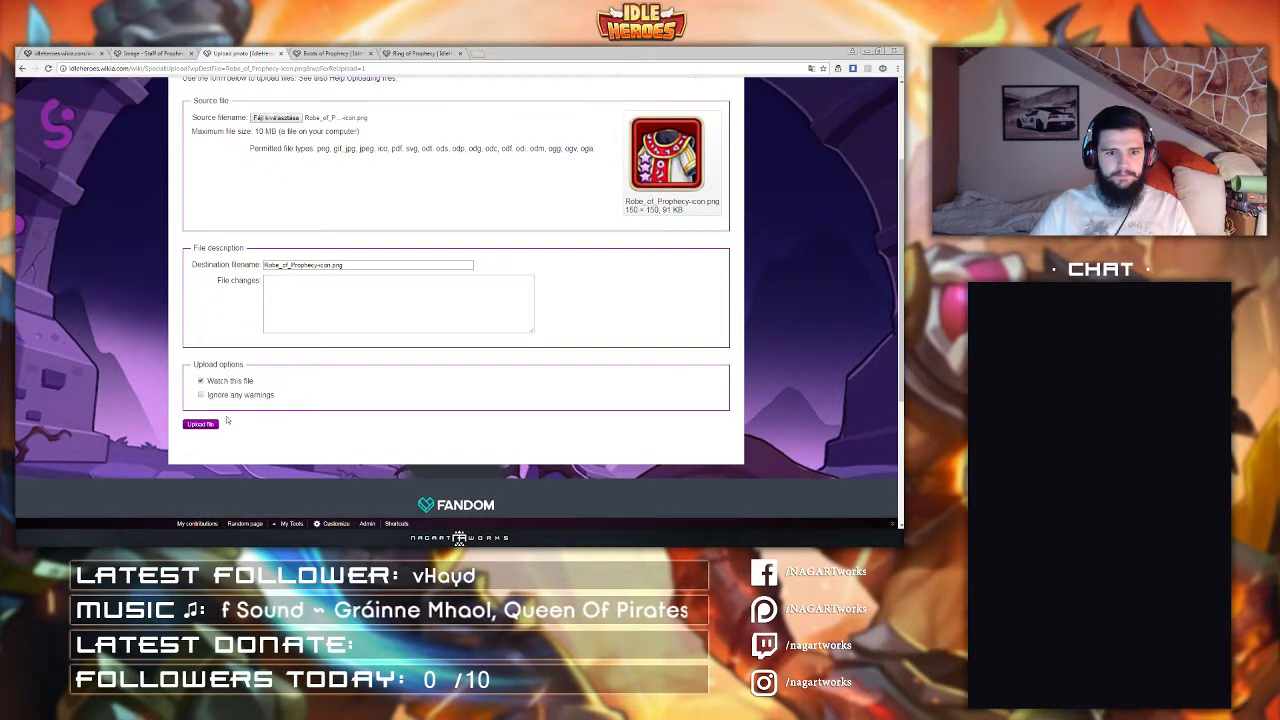
click(210, 428)
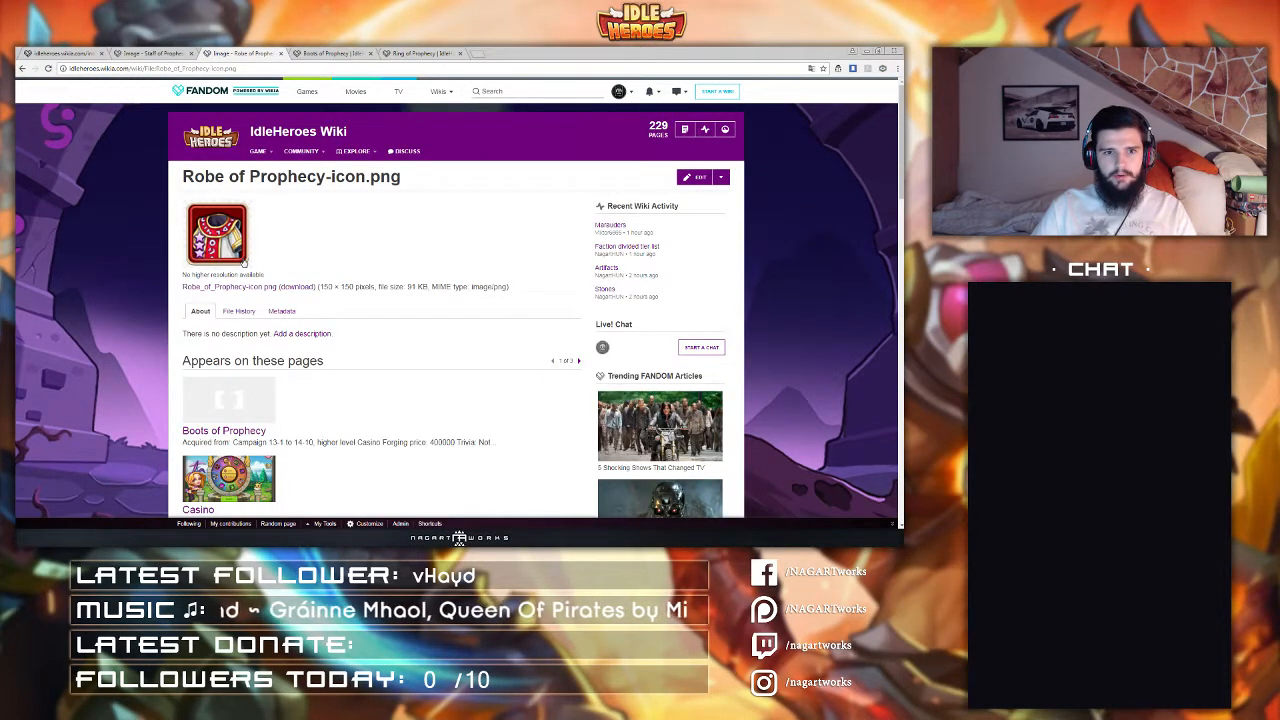
Step: Replace the Boots of Prophecy-icon.png file by uploading the new Boots_of_Prophecy-icon image
middle_click(240, 52)
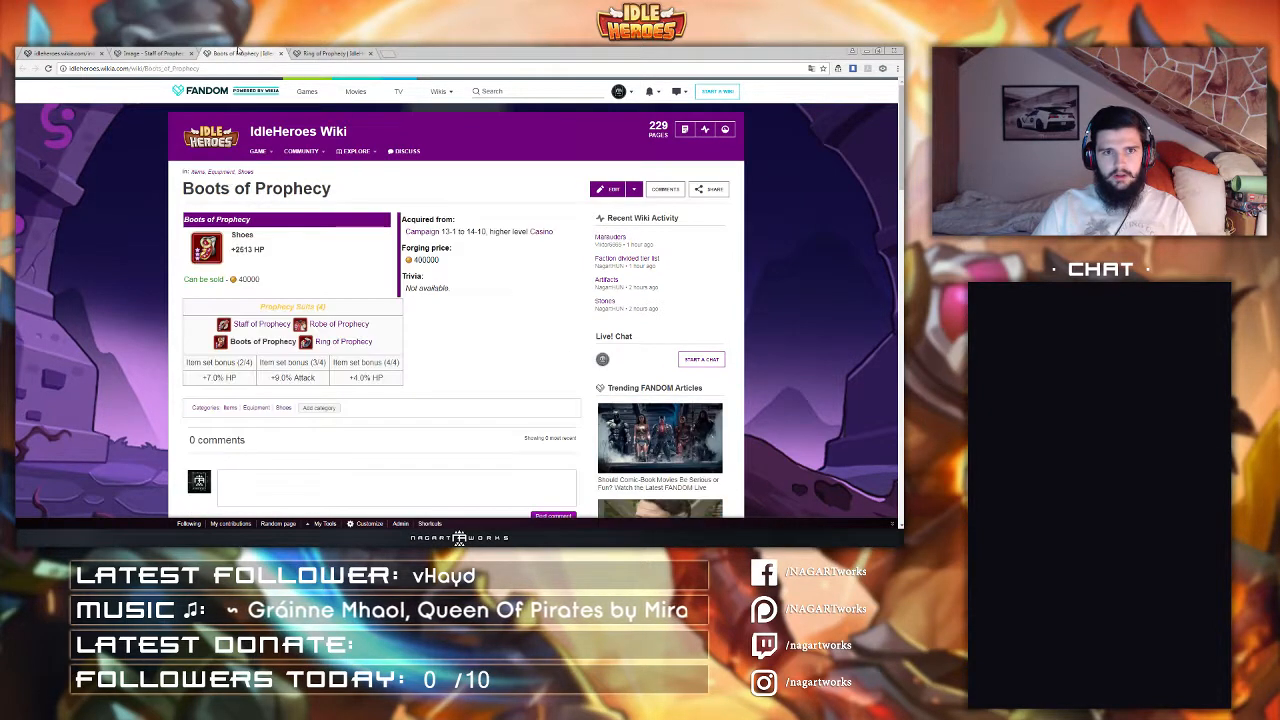
click(205, 250)
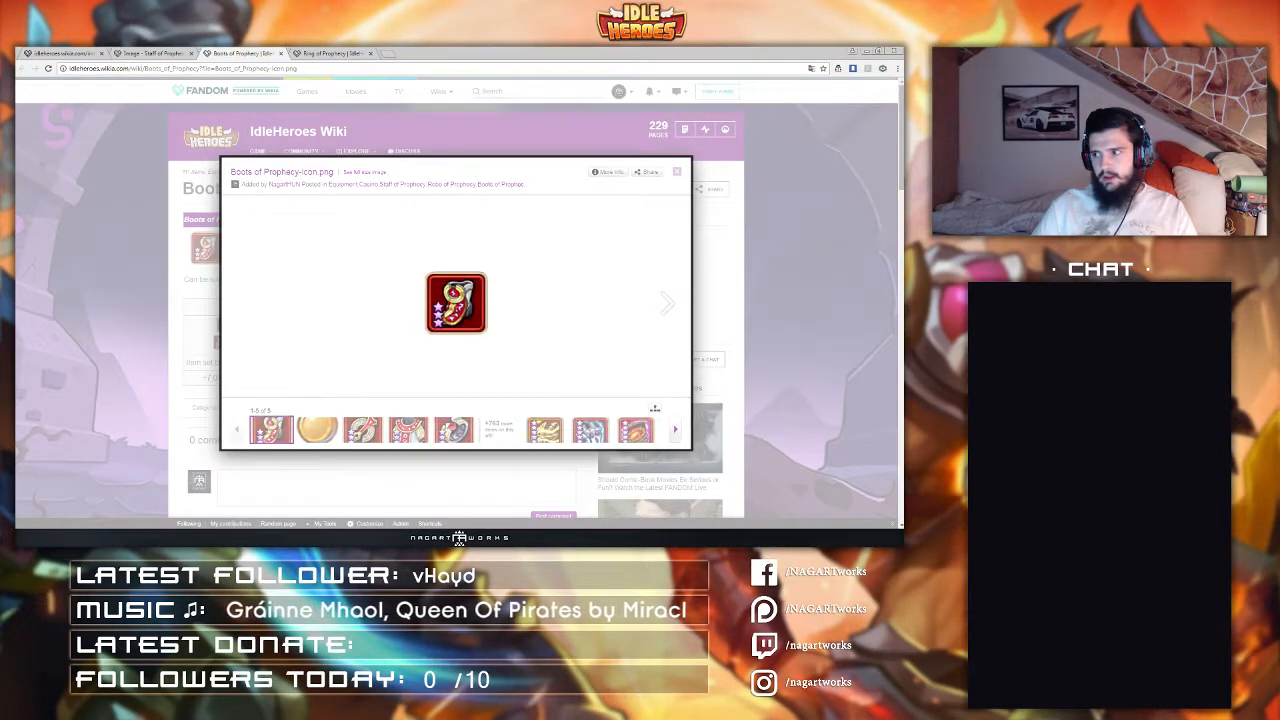
click(262, 178)
mouse_move(721, 180)
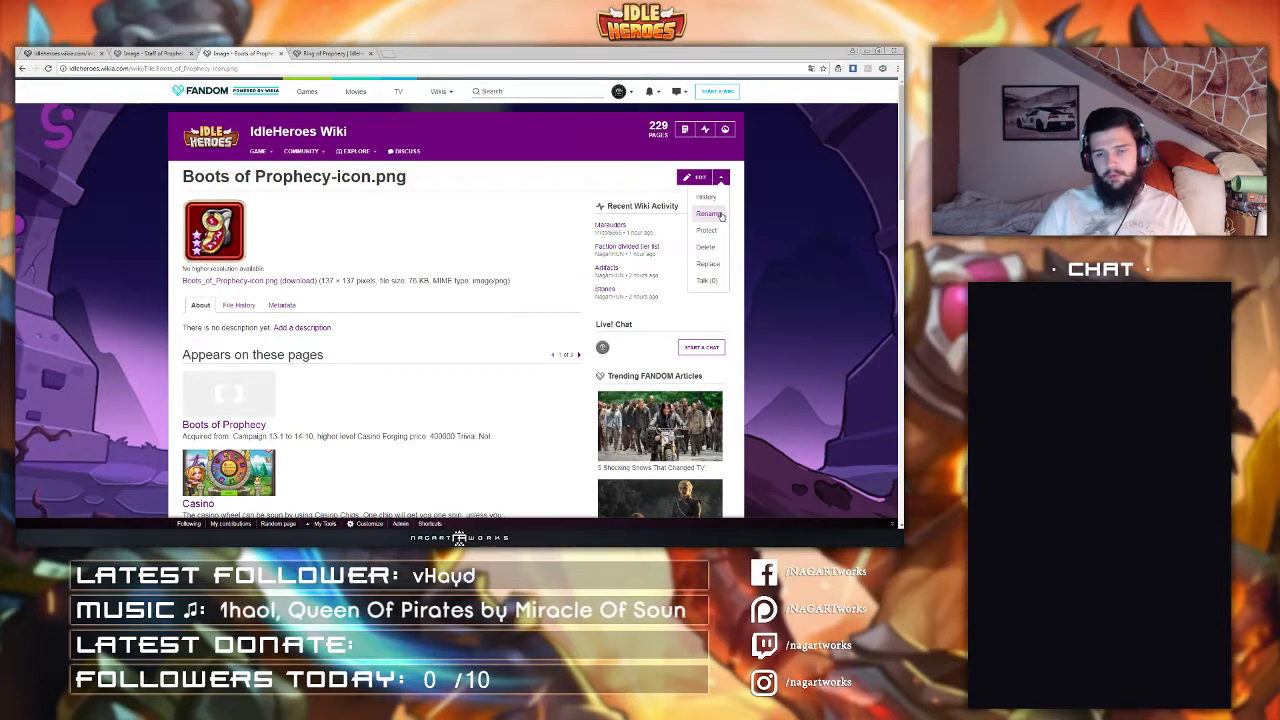
click(709, 265)
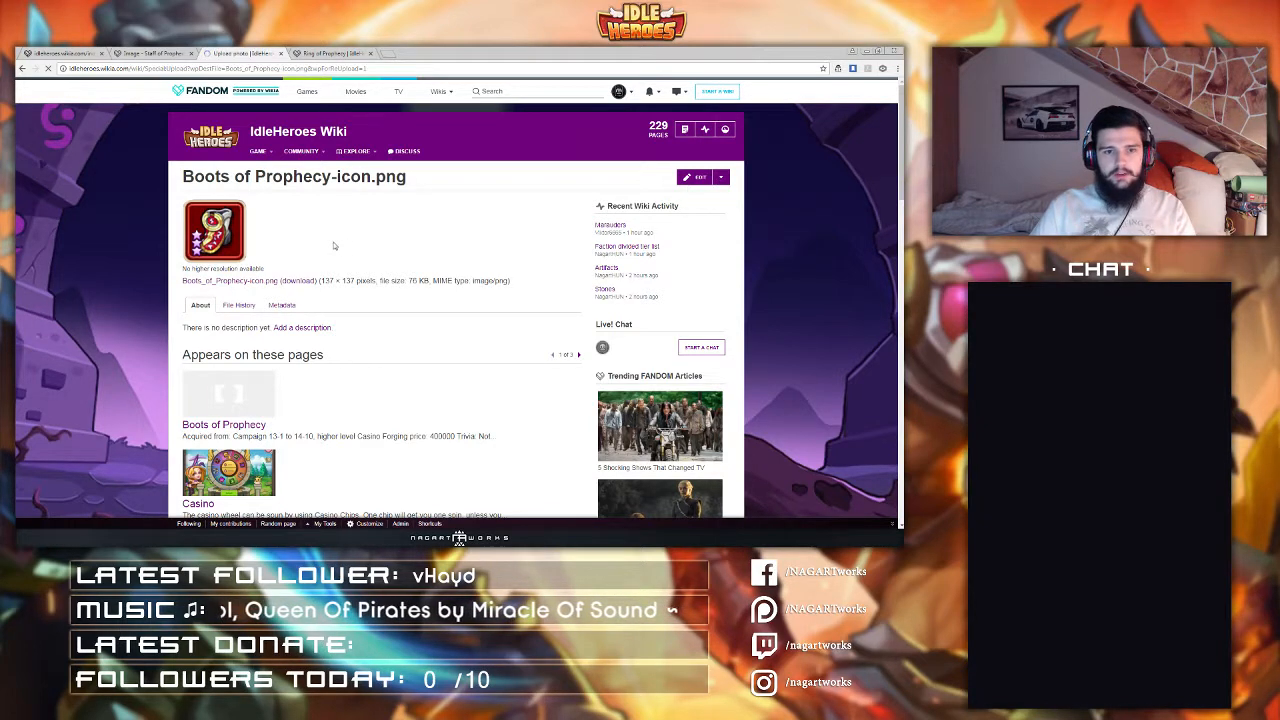
click(262, 258)
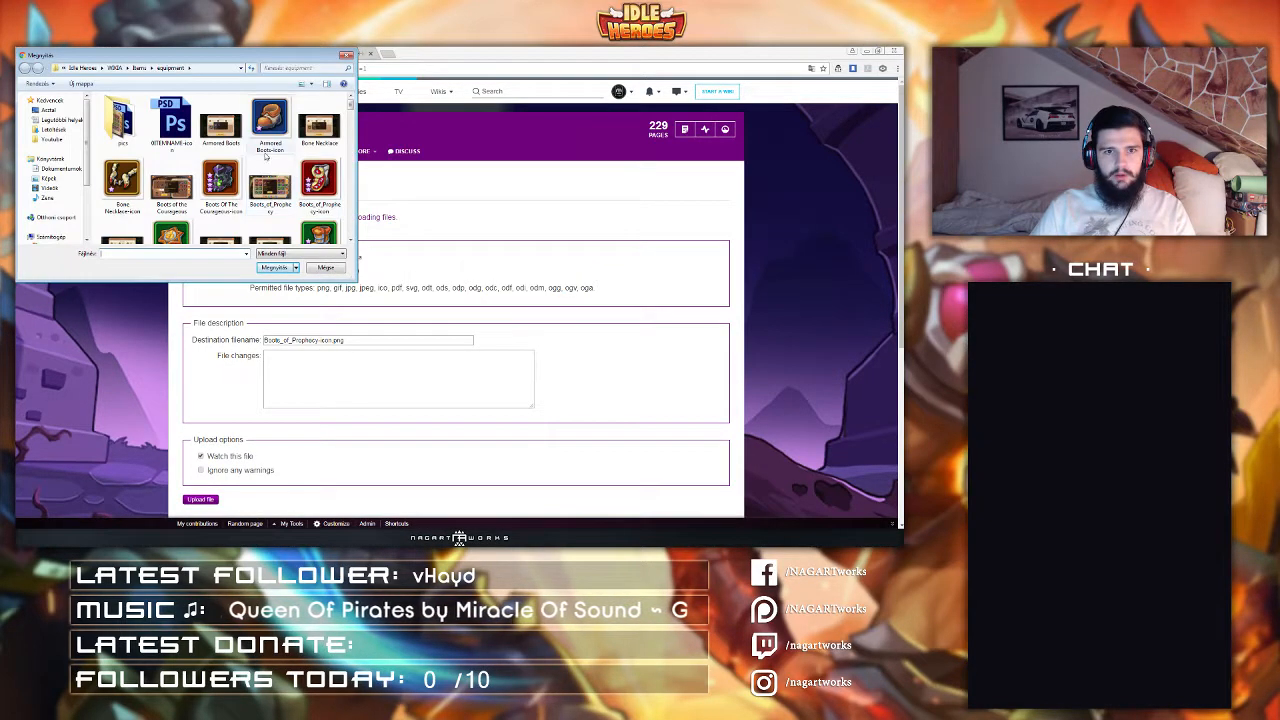
click(224, 185)
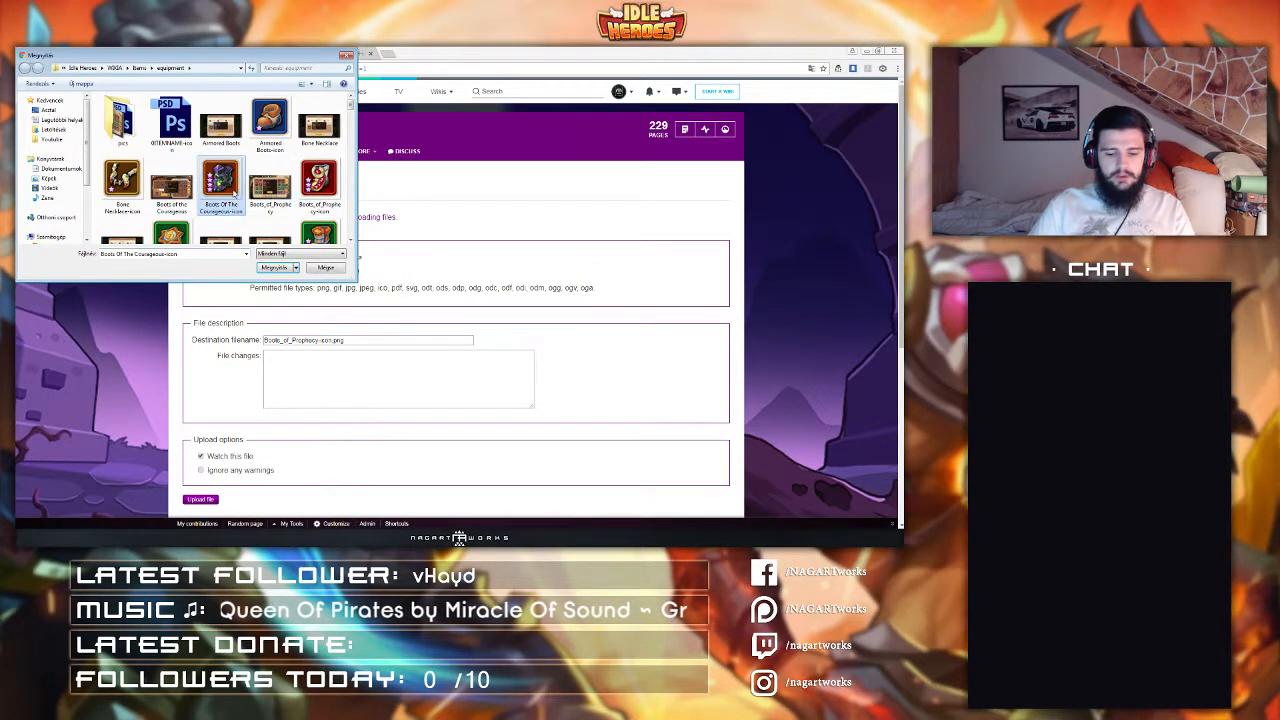
double_click(290, 185)
scroll(250, 350, down, 2)
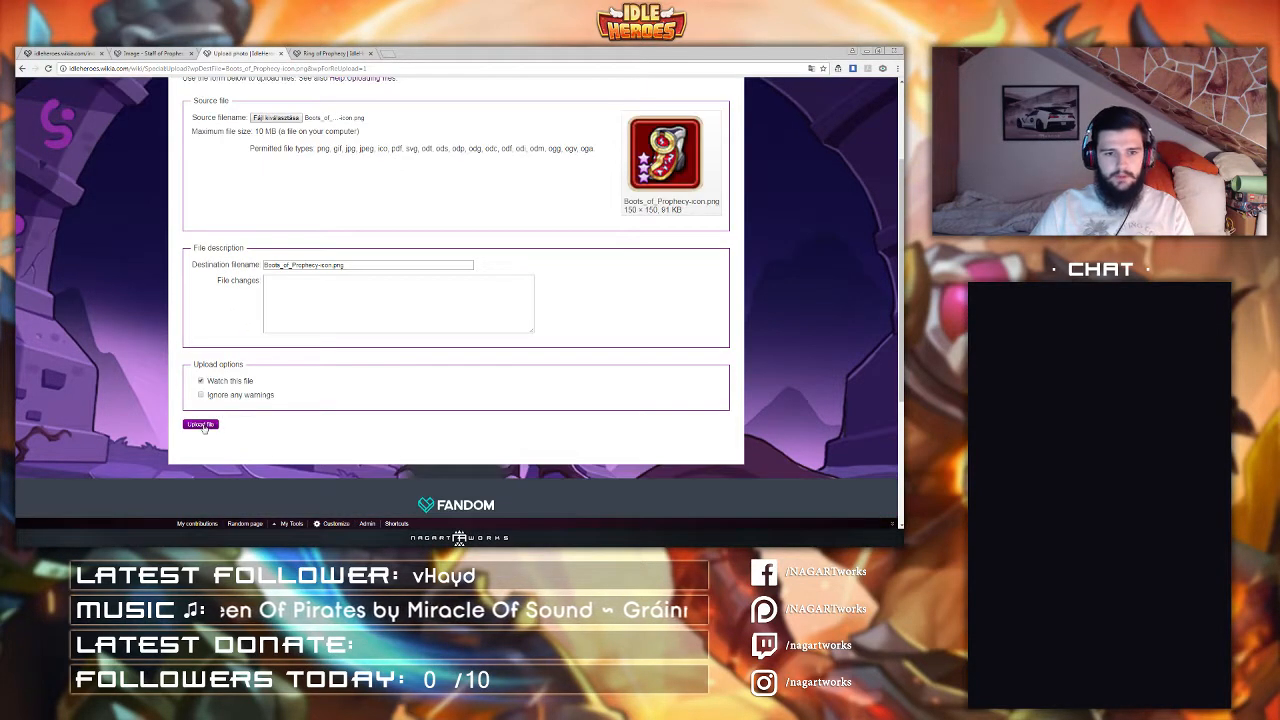
Step: Replace the Ring of Prophecy-icon.png file by uploading the new Ring_of_Prophecy-icon image
click(348, 52)
mouse_move(607, 201)
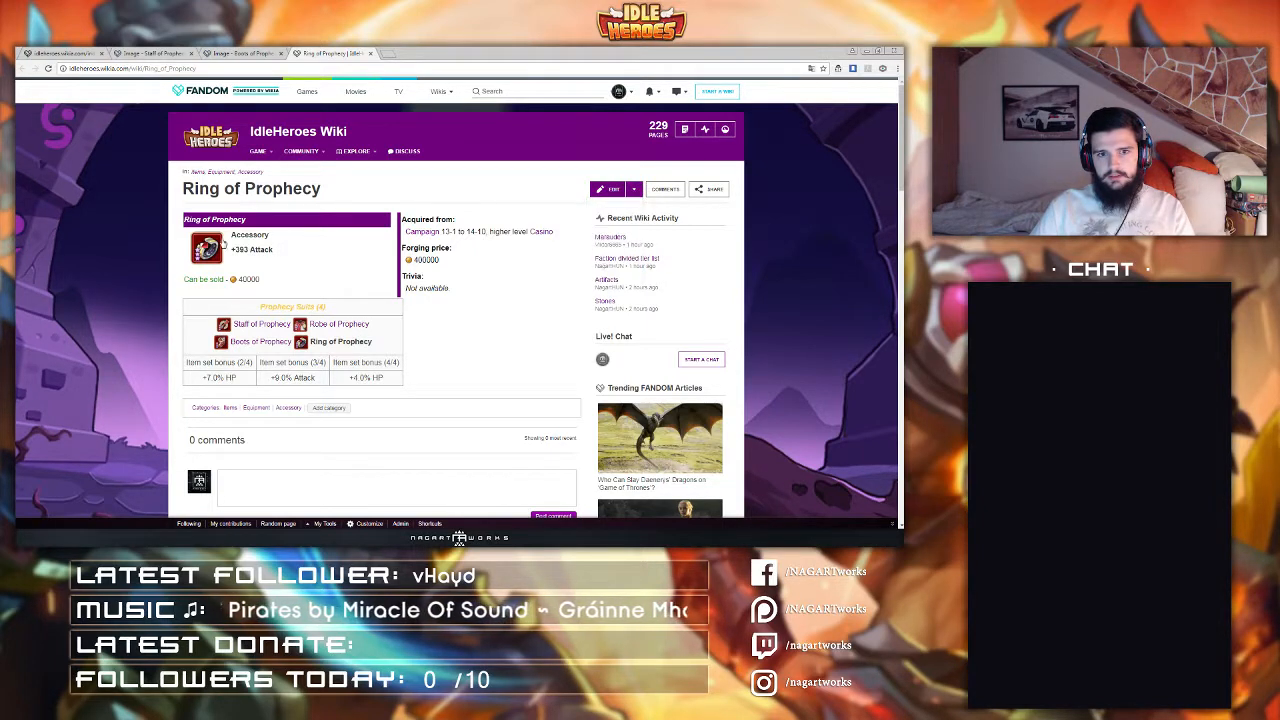
click(220, 244)
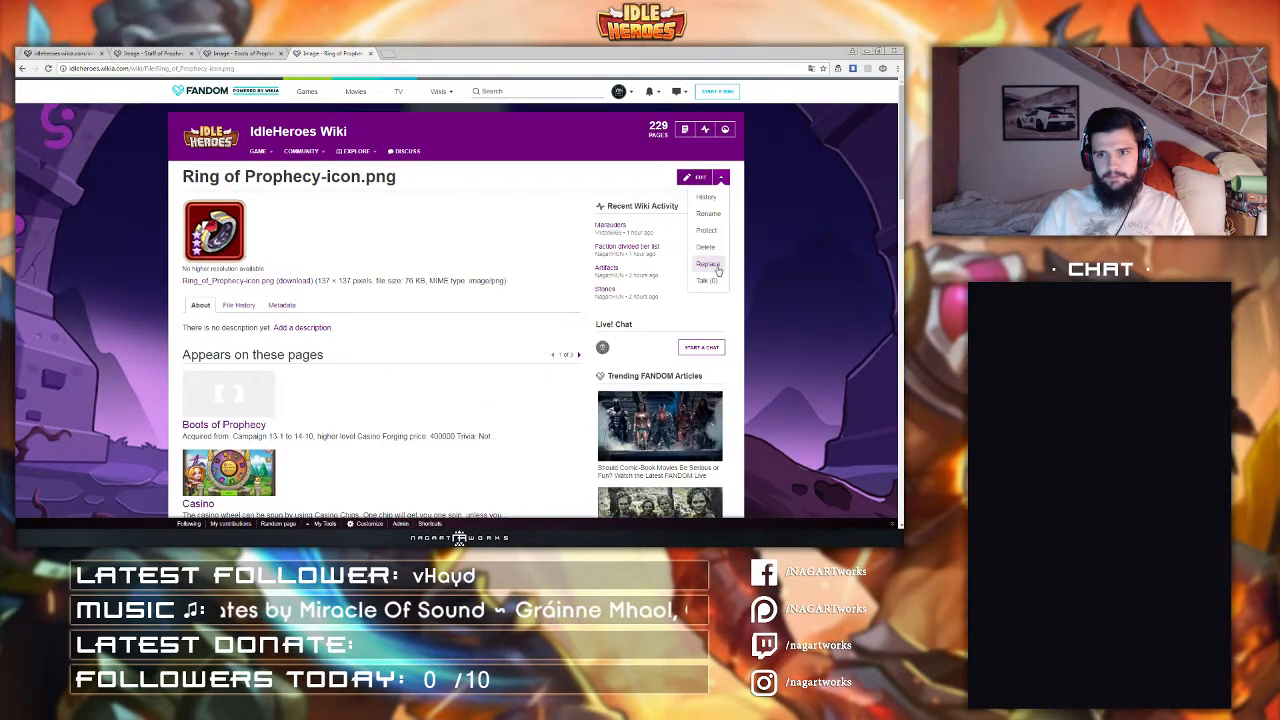
click(710, 264)
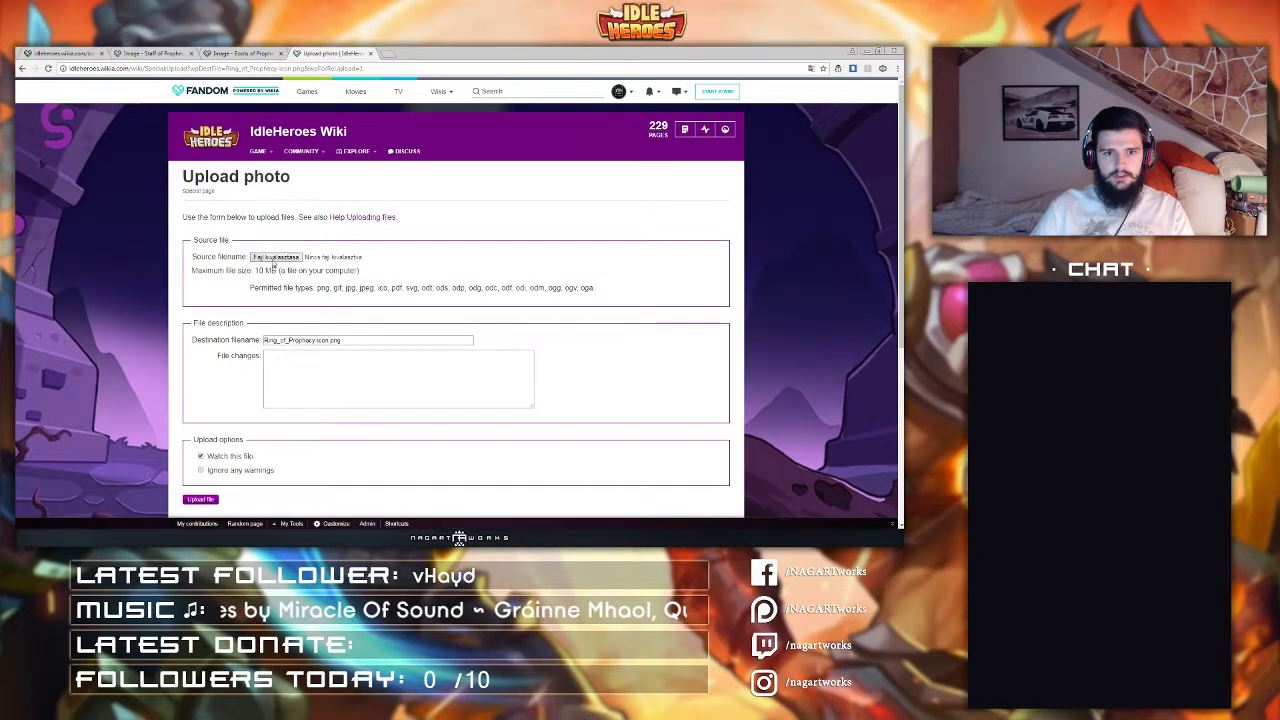
click(273, 257)
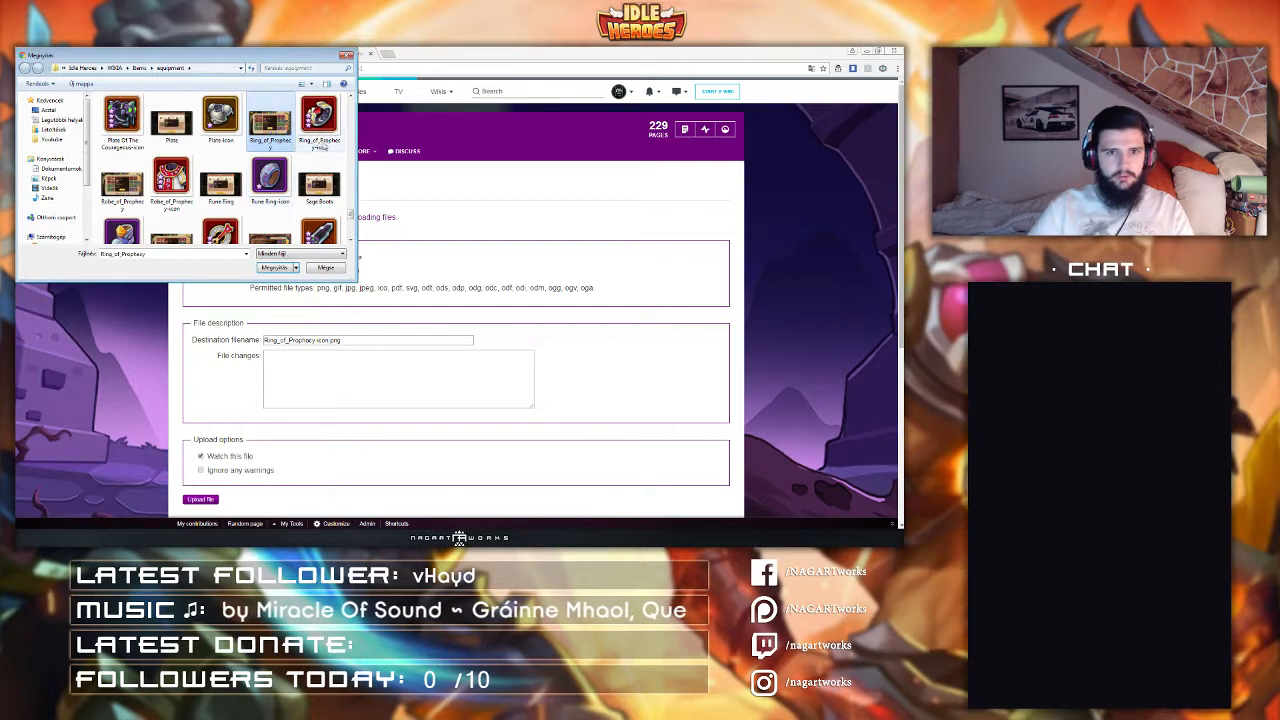
double_click(320, 120)
scroll(230, 247, down, 2)
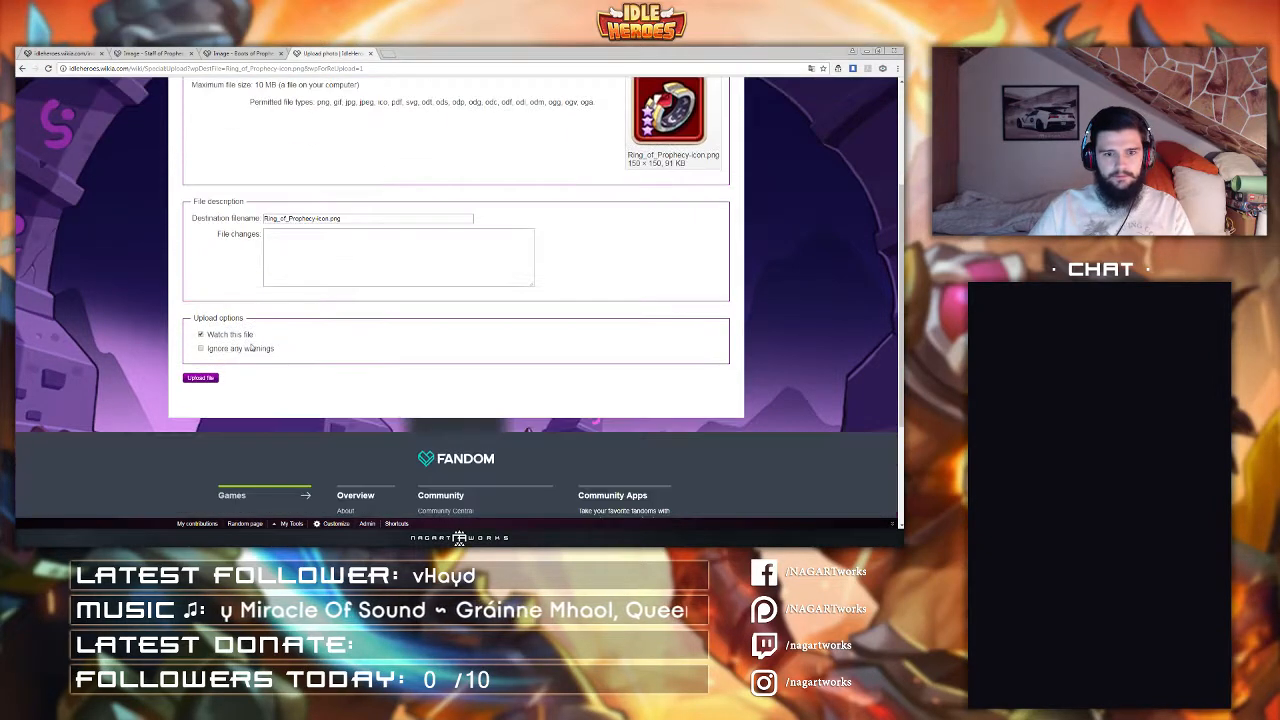
click(200, 378)
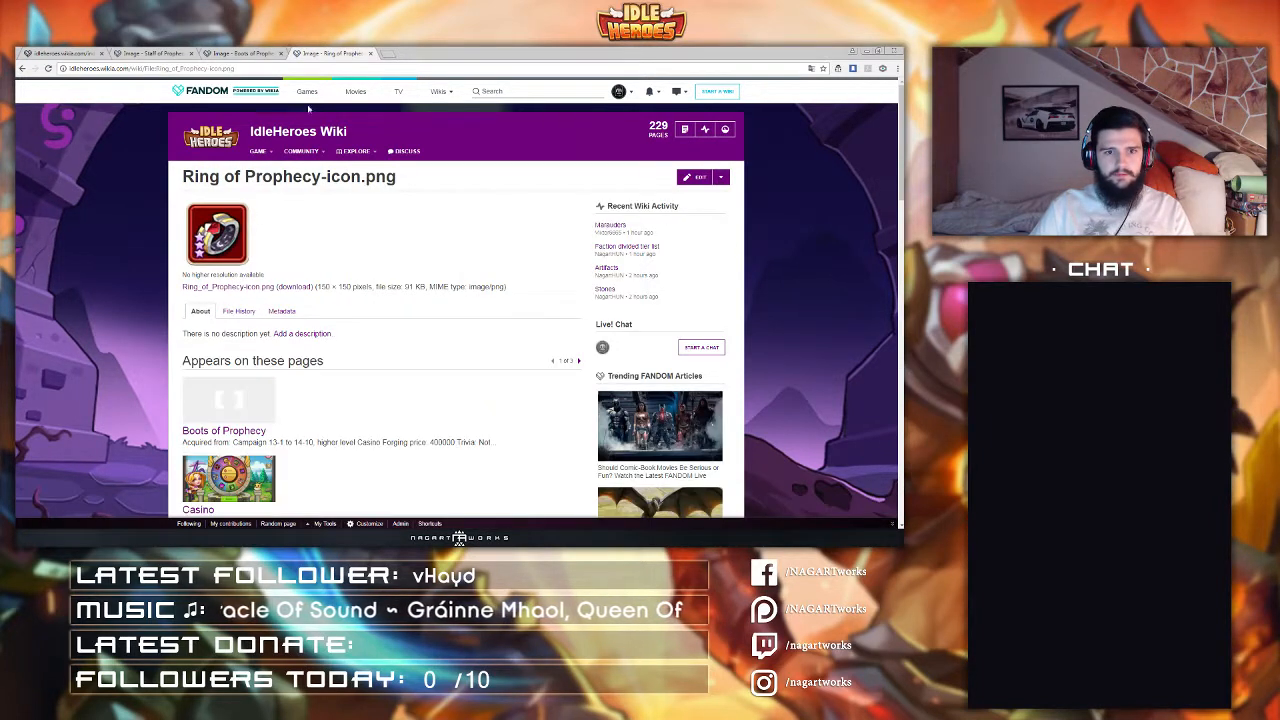
Step: Close the three Prophecy tabs and open the user profile page from a pasted address
middle_click(311, 52)
middle_click(251, 53)
middle_click(150, 53)
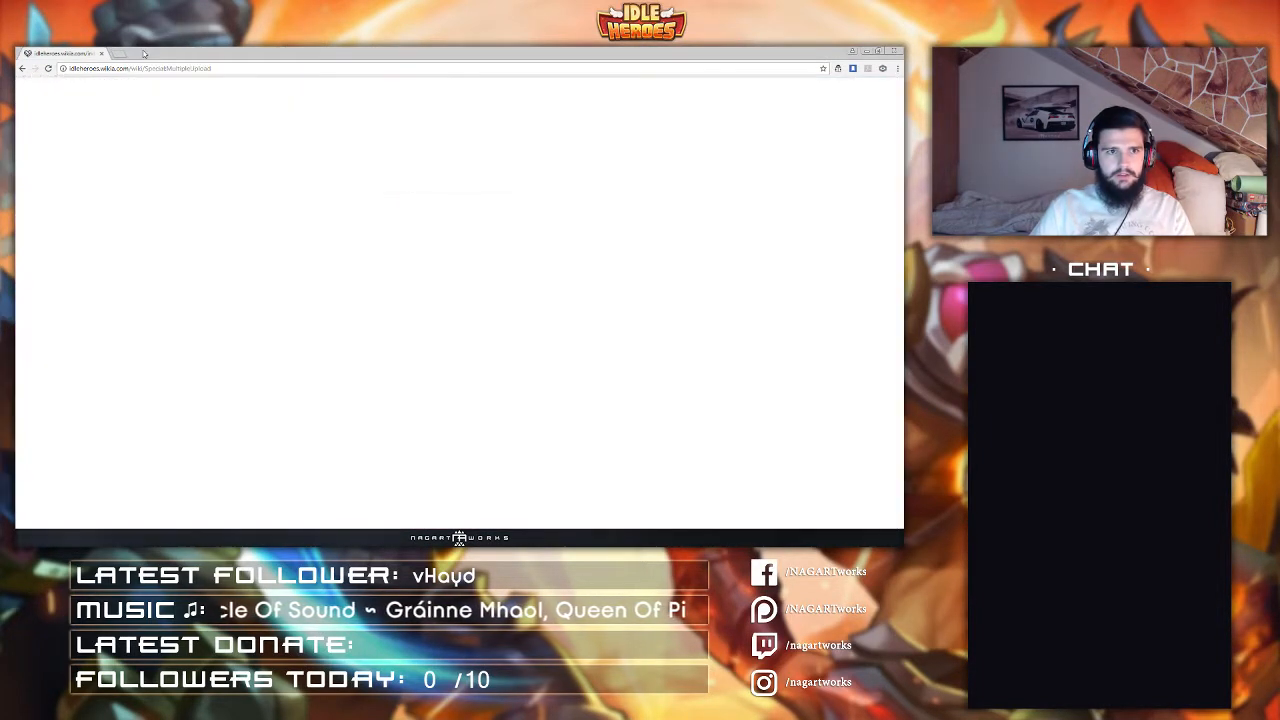
click(128, 69)
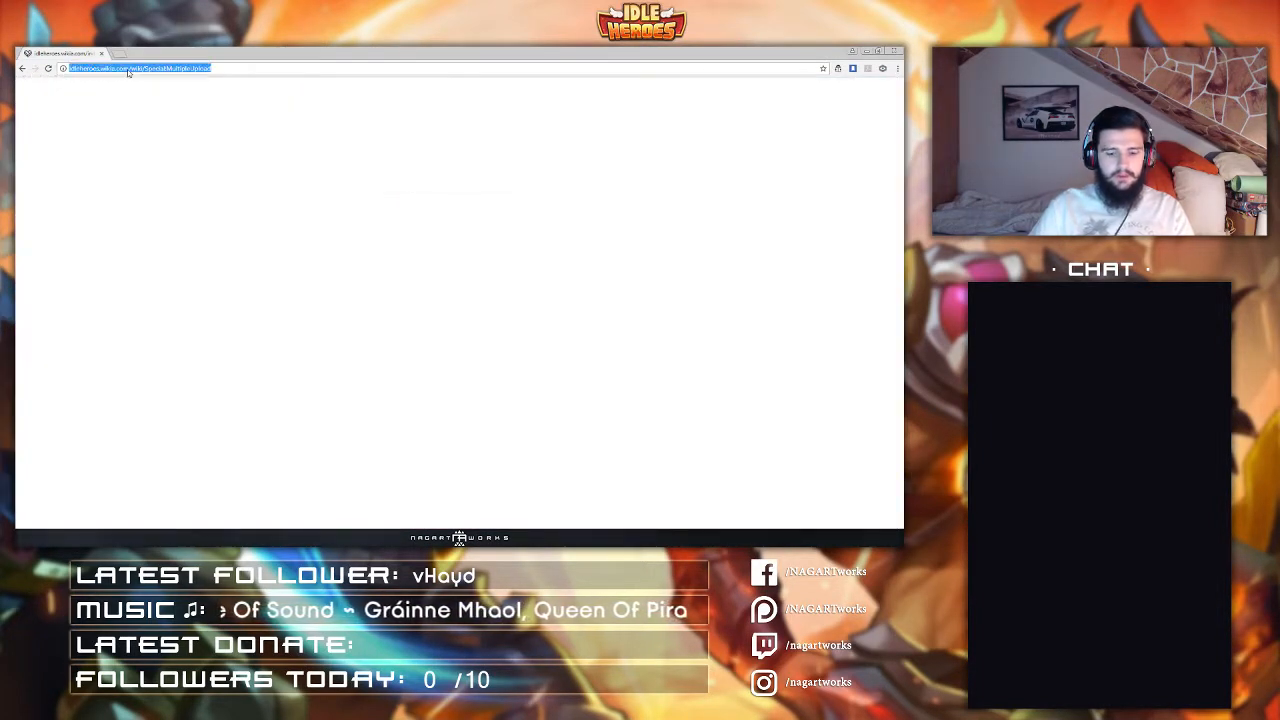
text(idleheroes.wikia.com/wiki/User:NagartHUN)
key(Return)
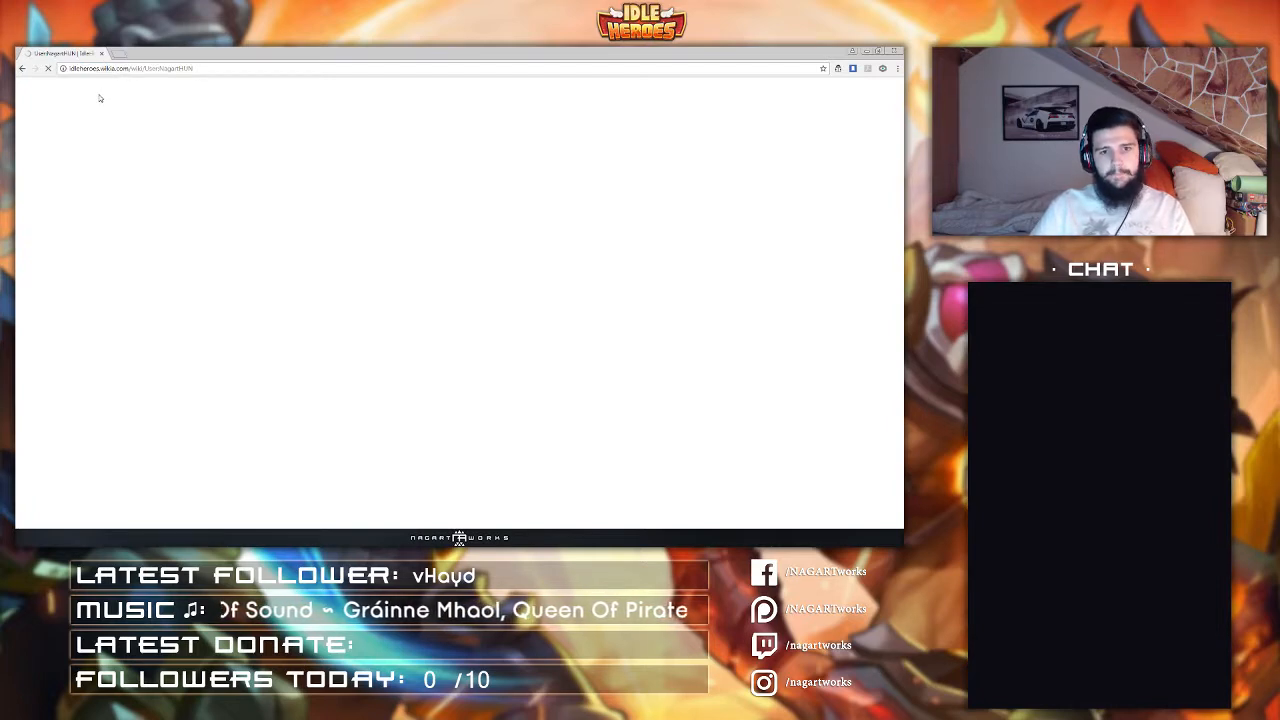
Step: Open the Casino page from the Buildings menu and examine the lucky store goods table
mouse_move(259, 152)
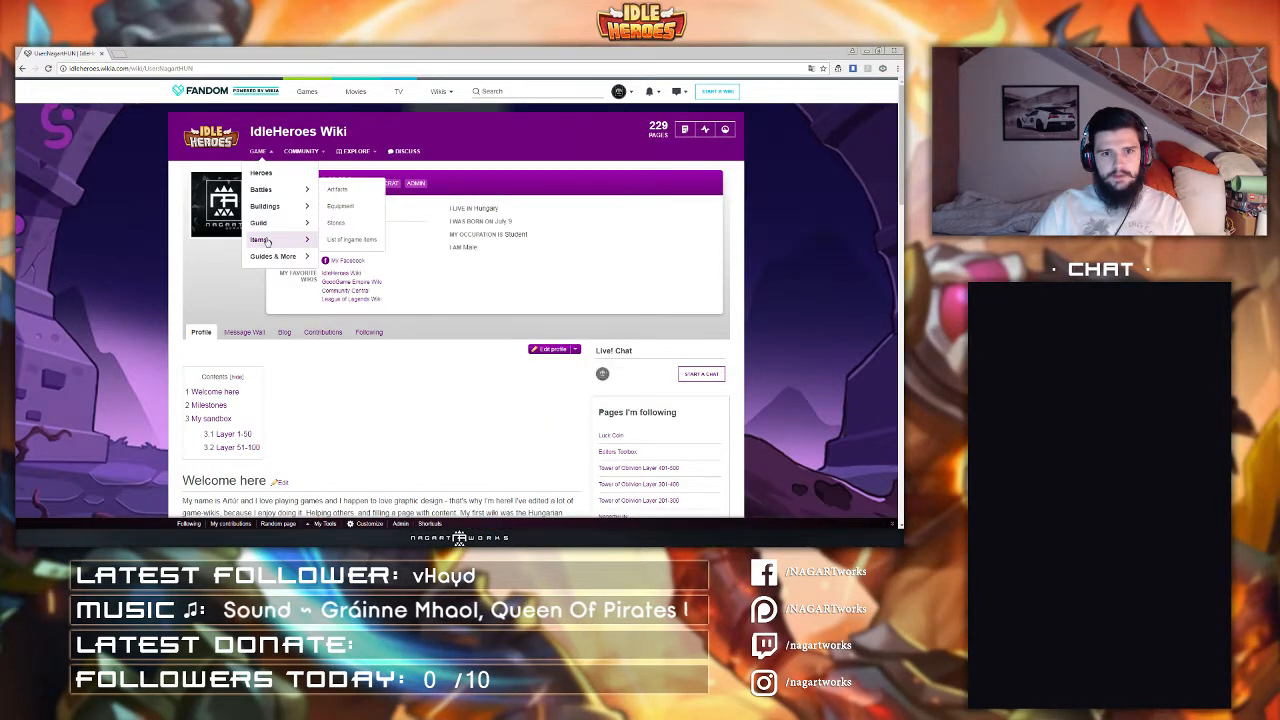
mouse_move(281, 206)
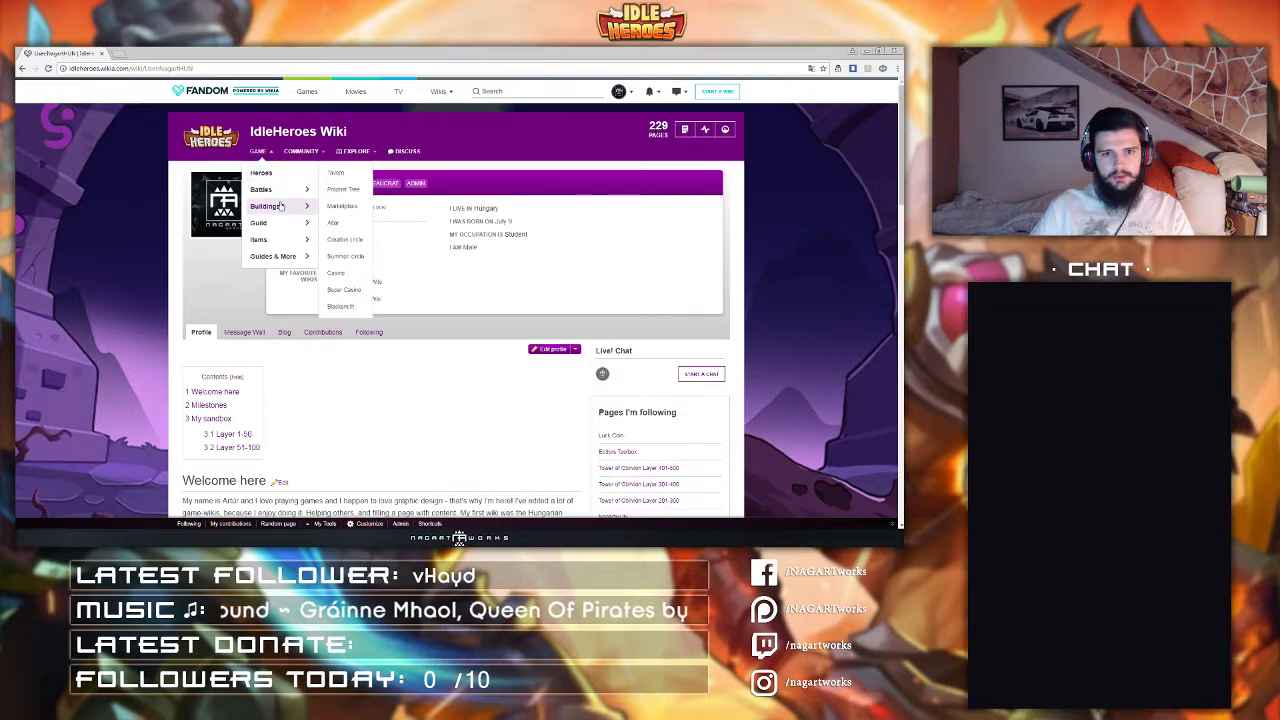
click(338, 277)
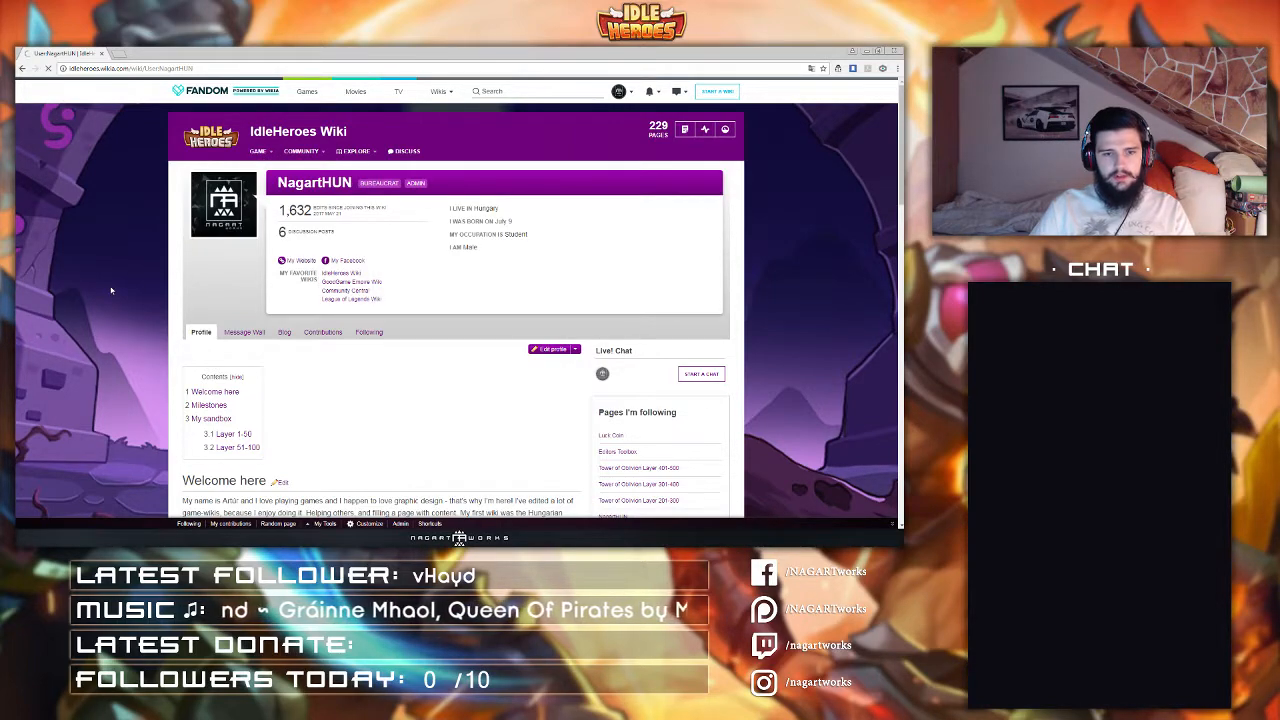
scroll(221, 268, down, 10)
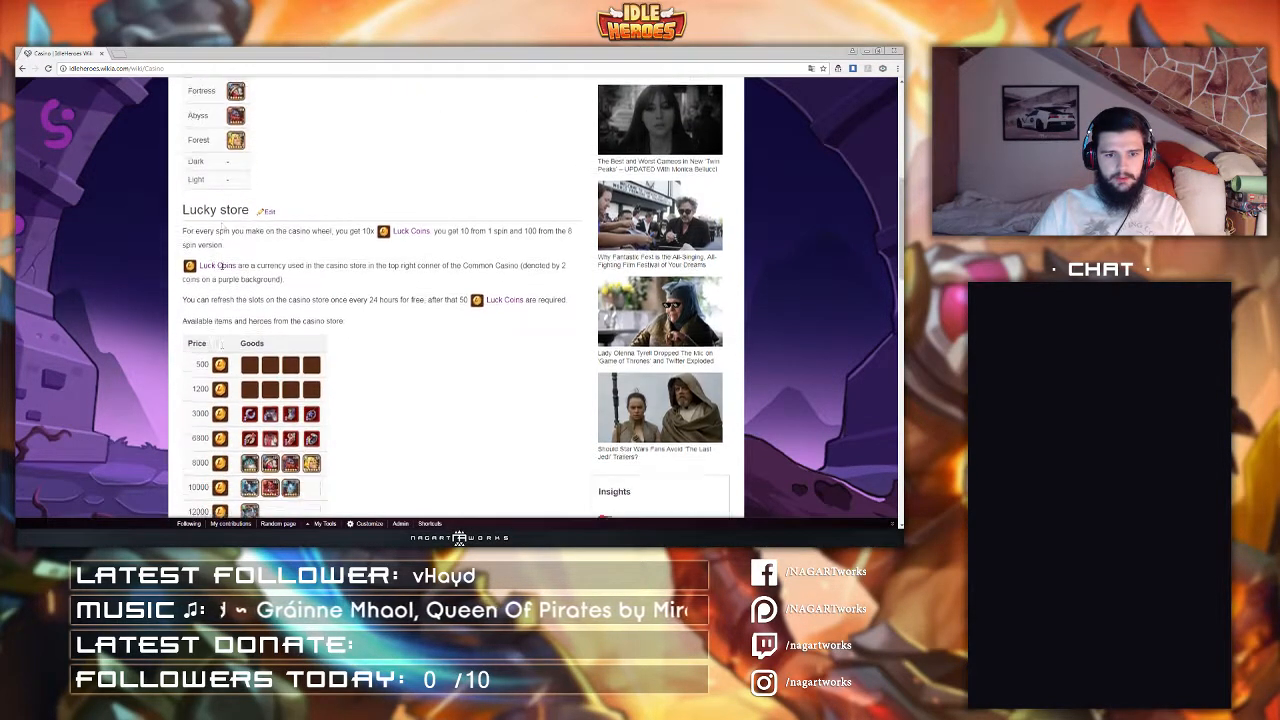
scroll(219, 266, down, 2)
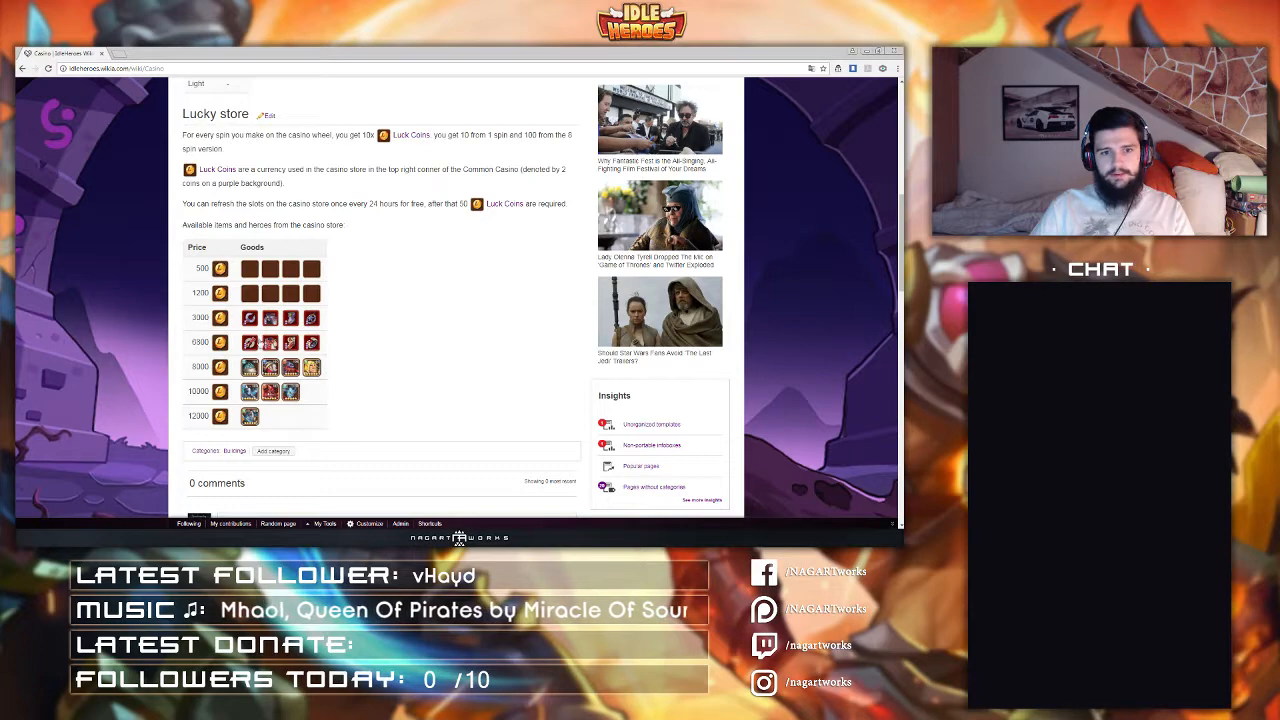
scroll(366, 330, up, 3)
scroll(367, 334, up, 2)
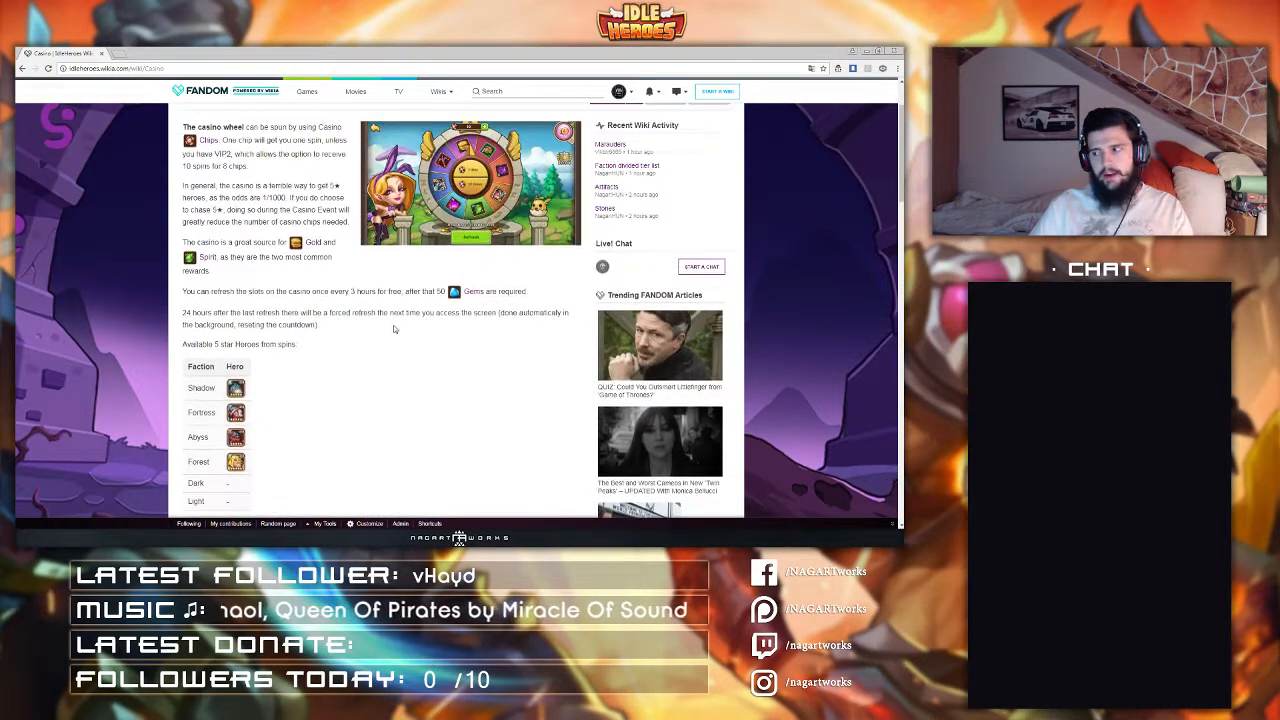
Step: Open your own profile page and look through the sandbox section
mouse_move(618, 91)
click(574, 116)
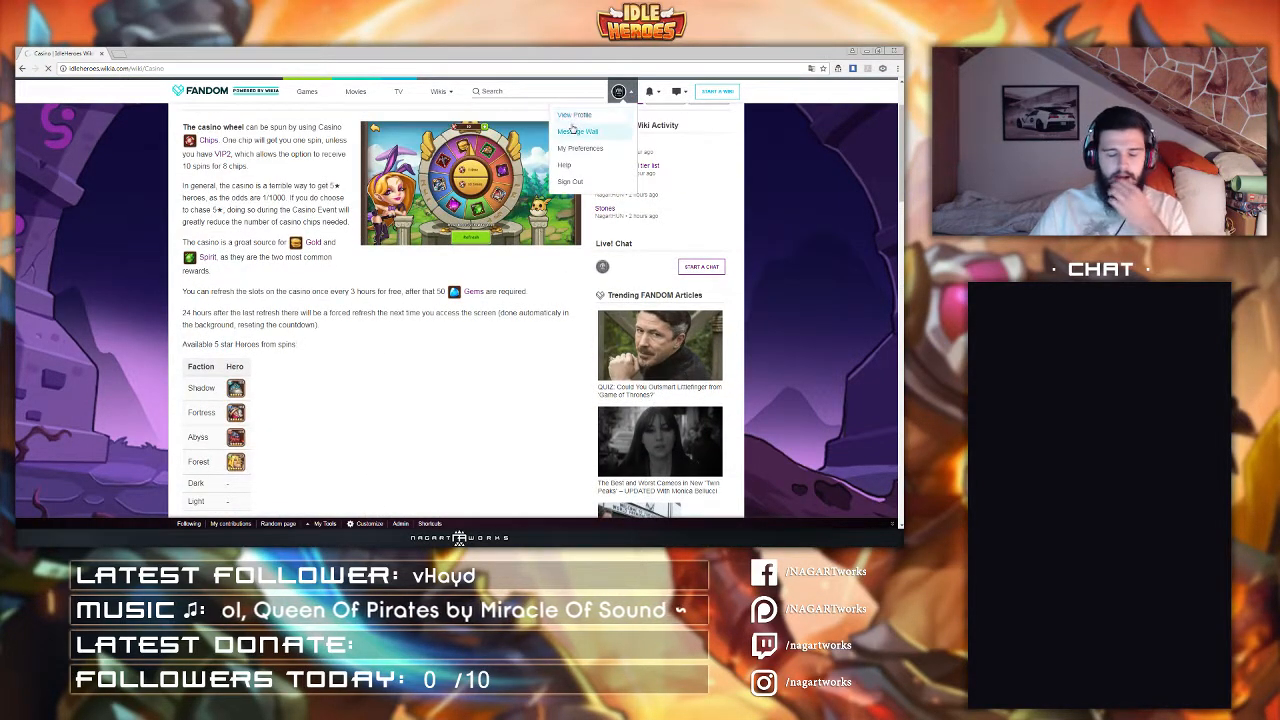
scroll(380, 300, down, 7)
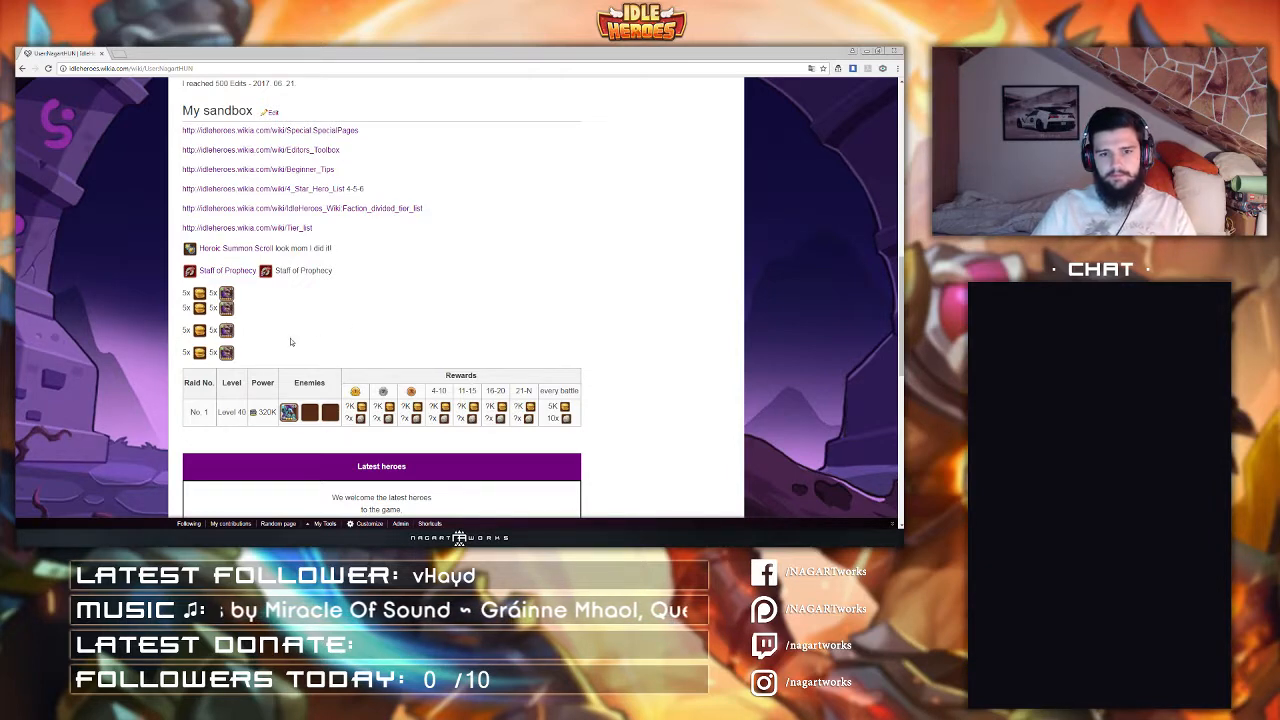
scroll(352, 298, down, 1)
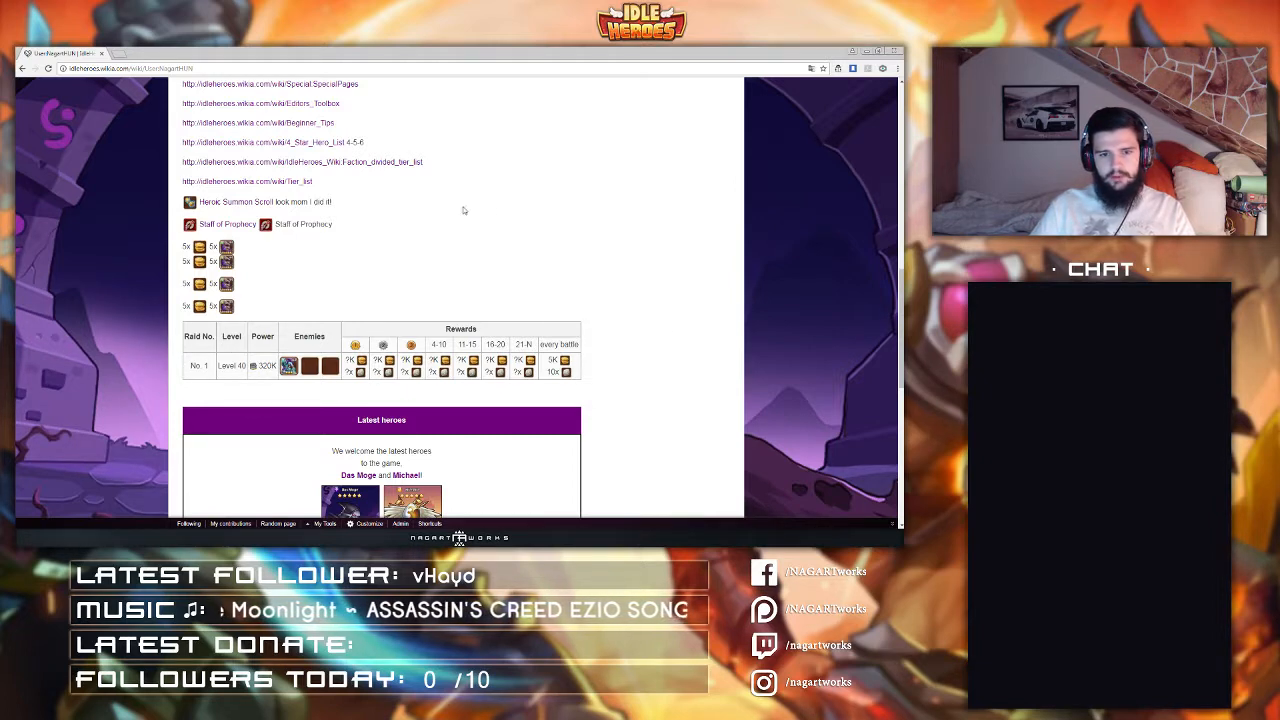
scroll(484, 318, up, 6)
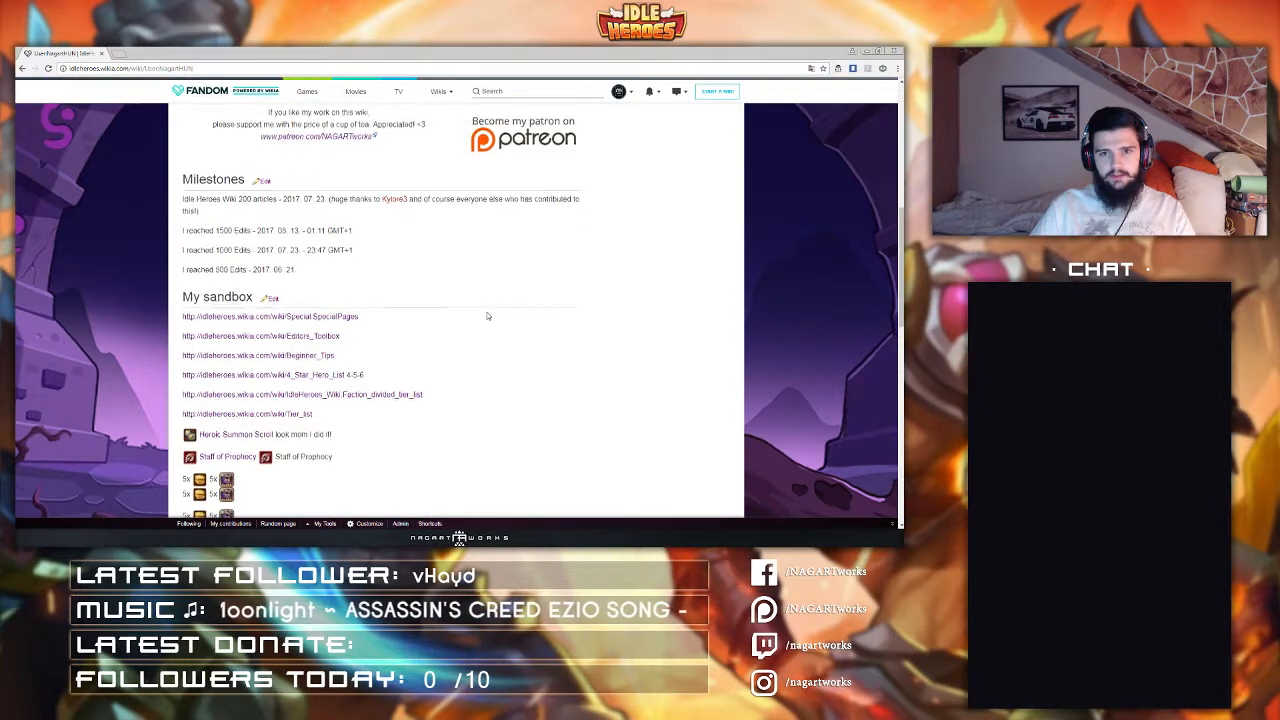
scroll(381, 289, up, 2)
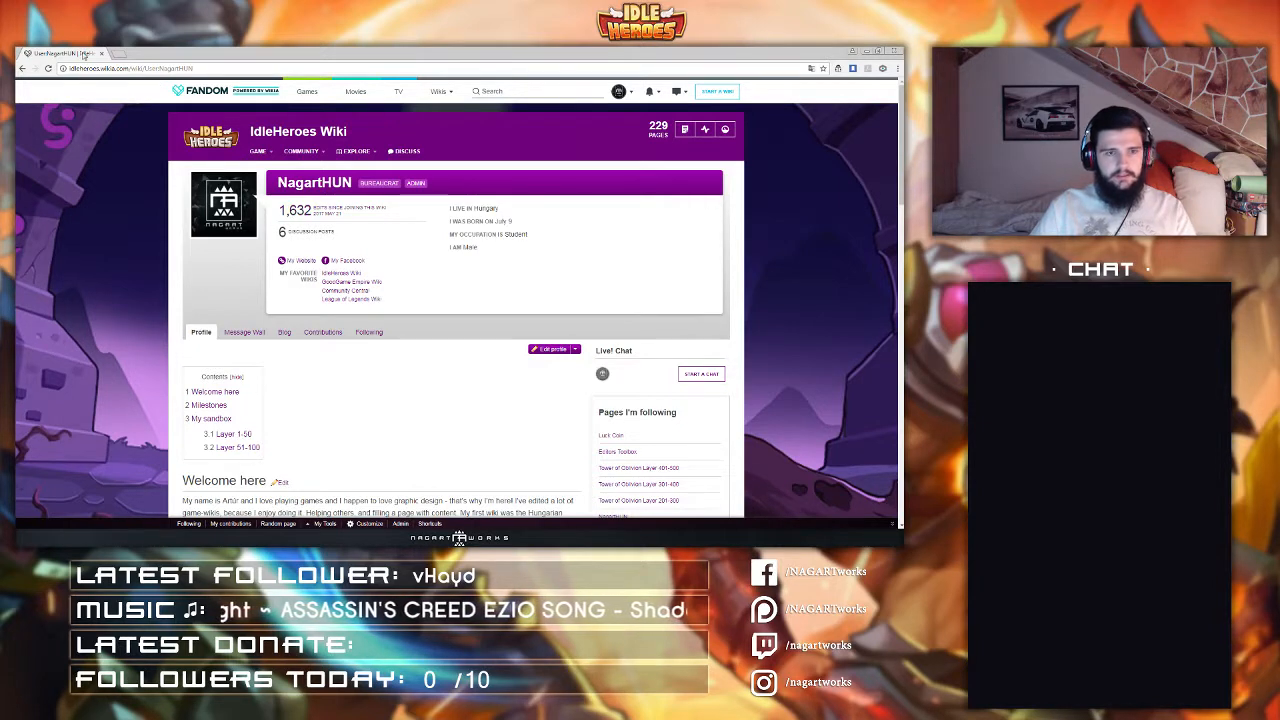
Step: Open Template:Iconlink for editing and insert a new line under the EQUIPMENT section
drag(132, 69, 350, 91)
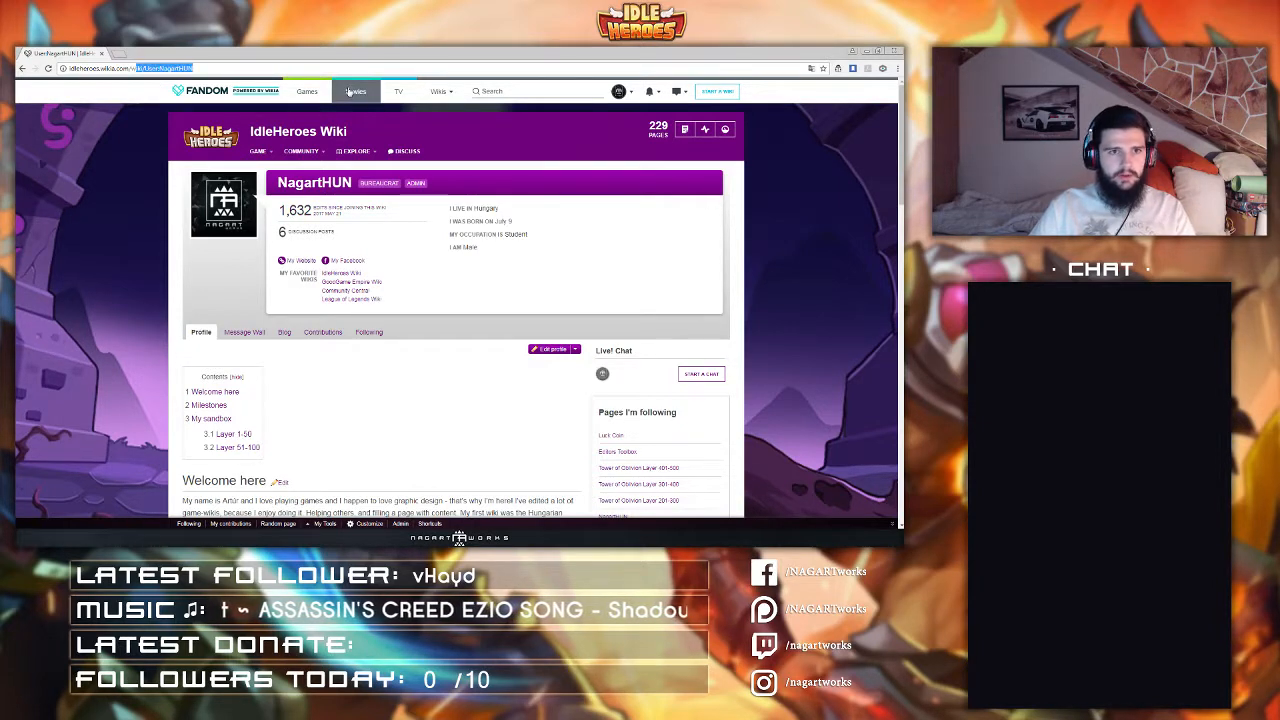
key(BackSpace)
text(wiki/)
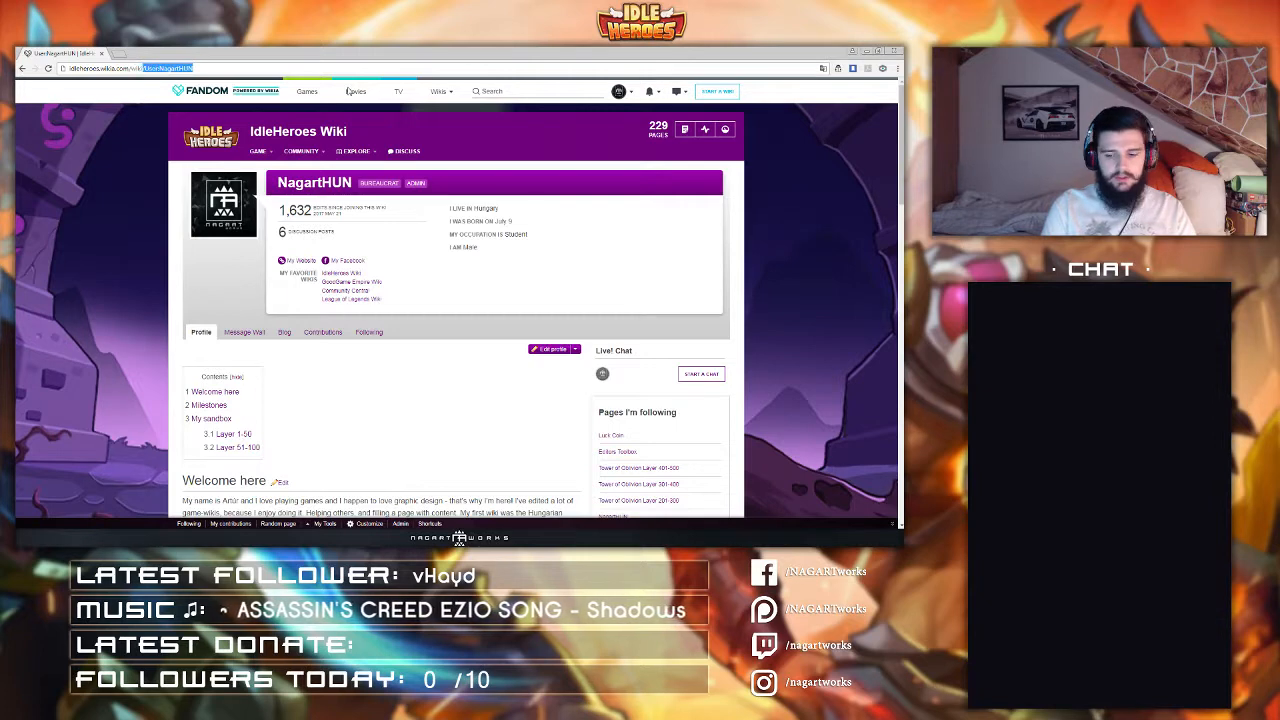
text(T)
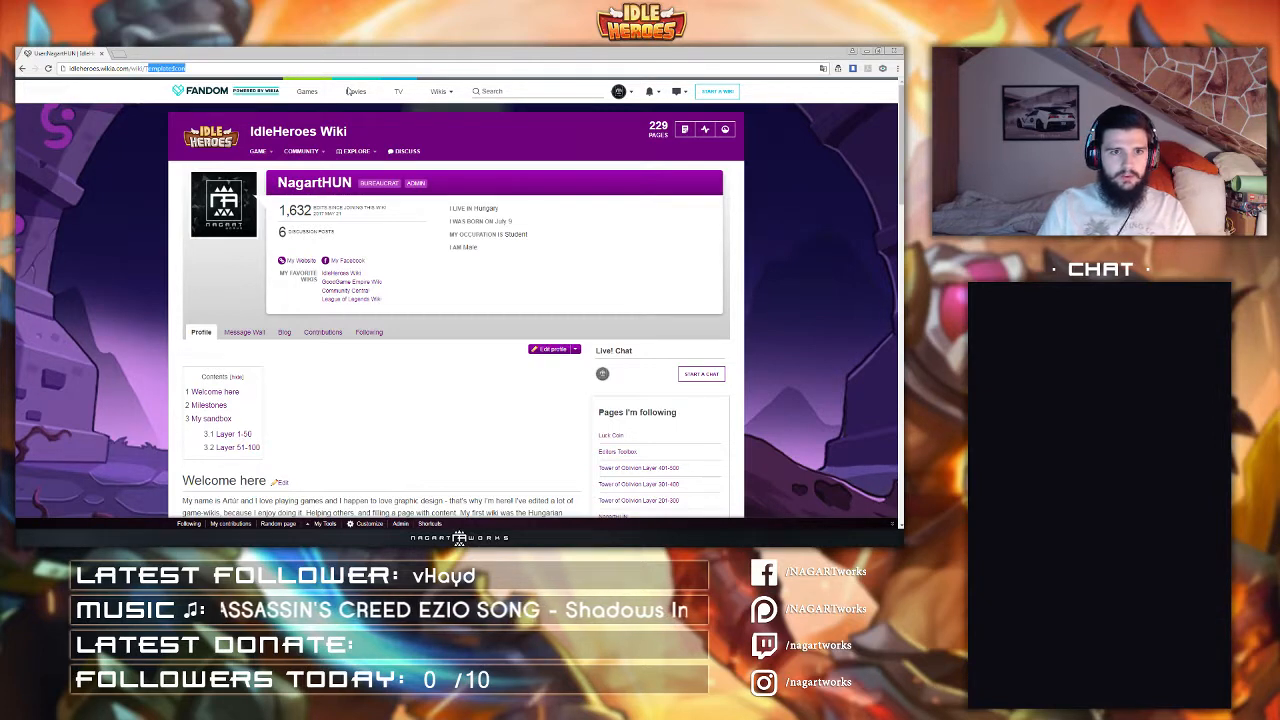
key(Down)
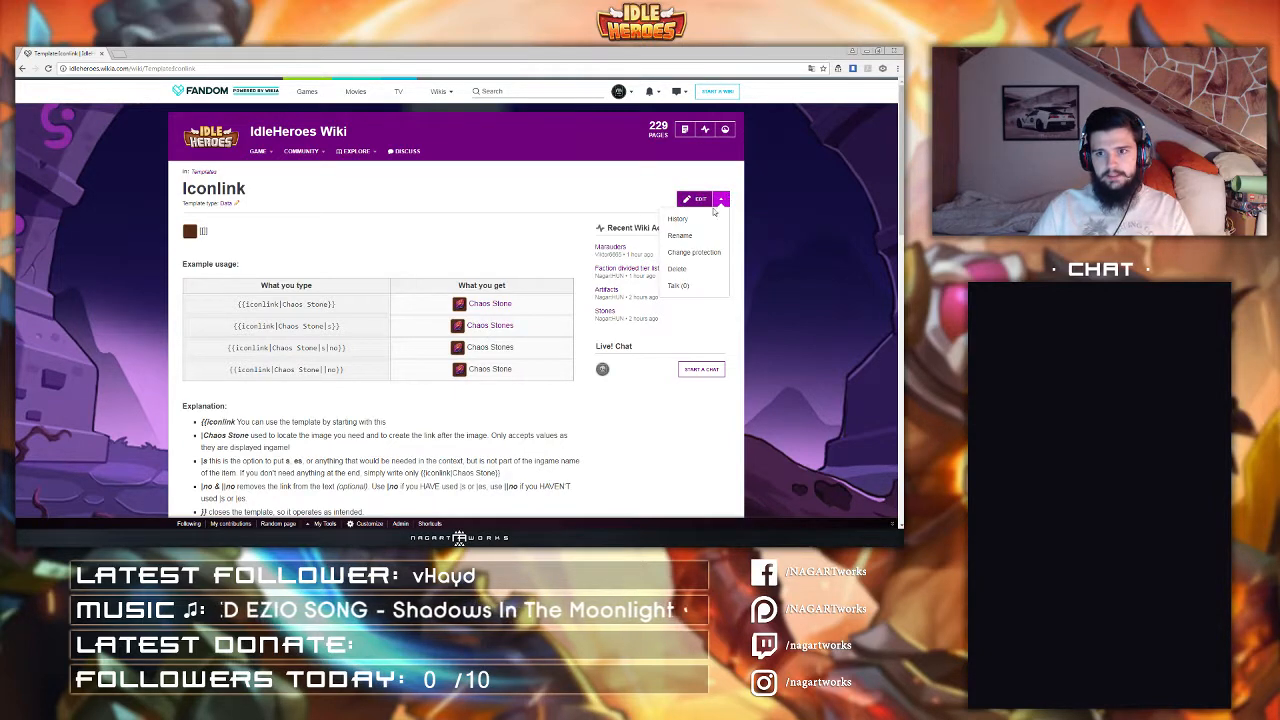
click(683, 200)
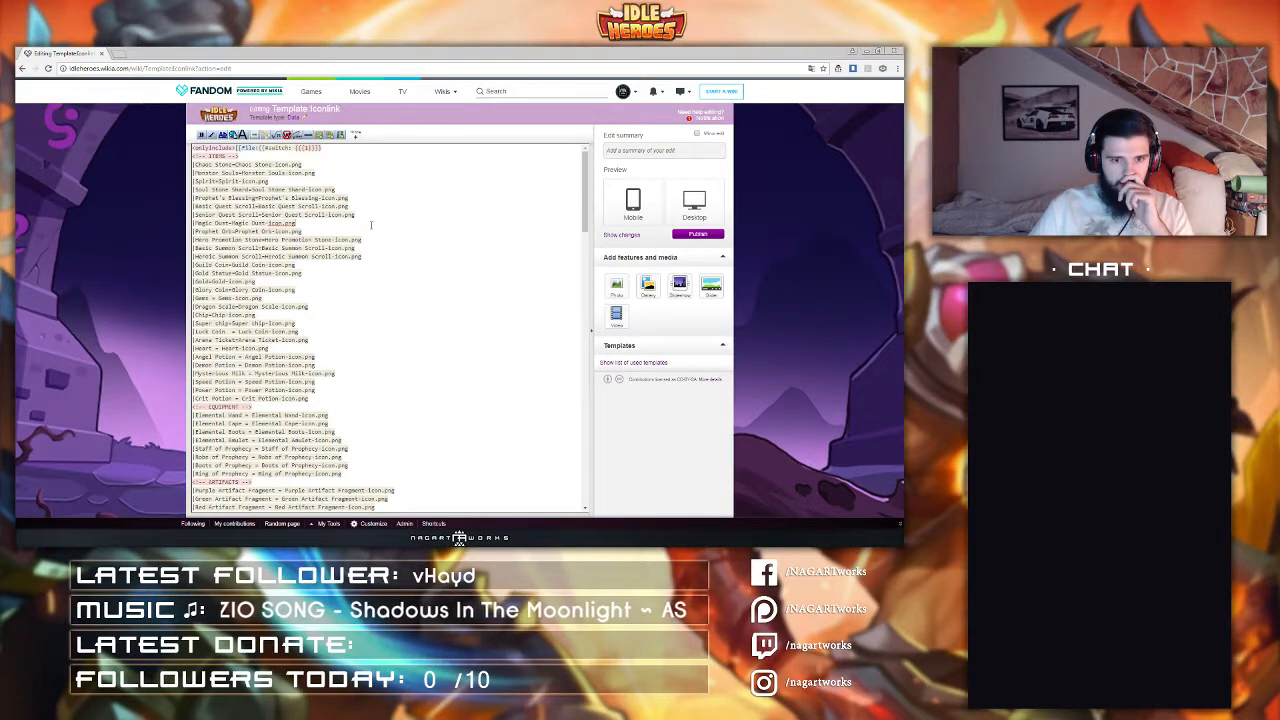
scroll(371, 225, down, 4)
key(Return)
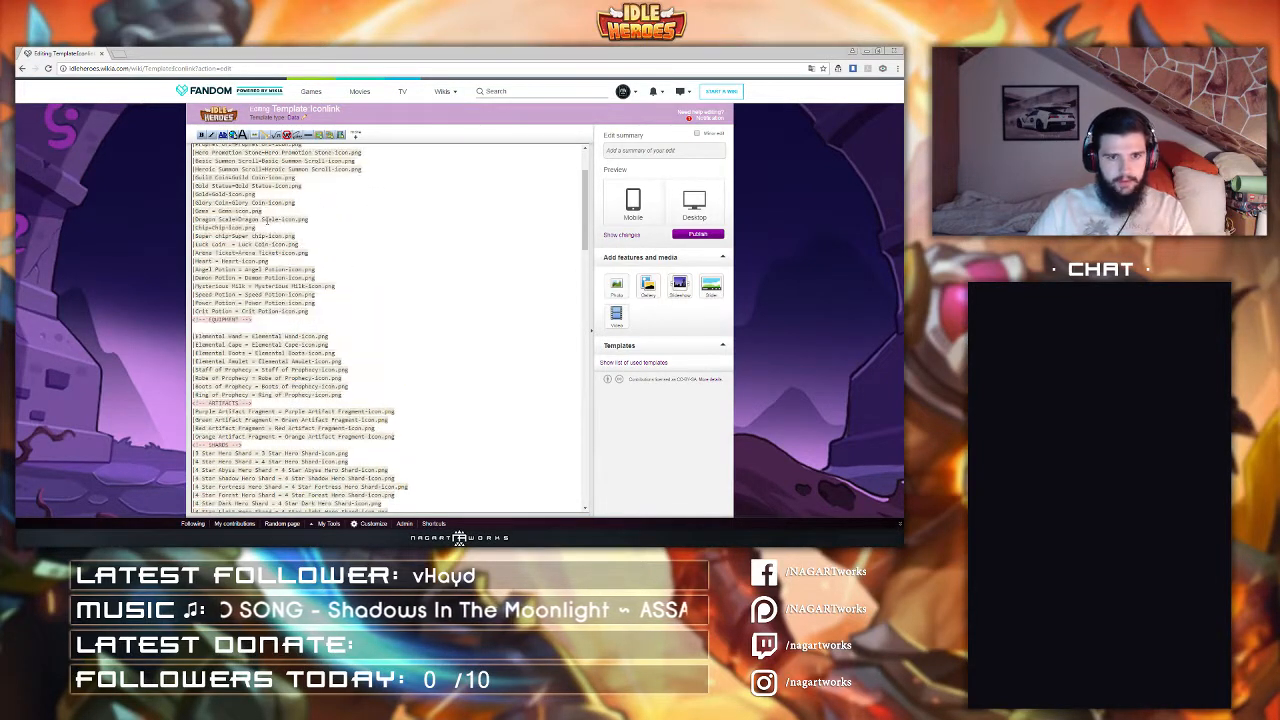
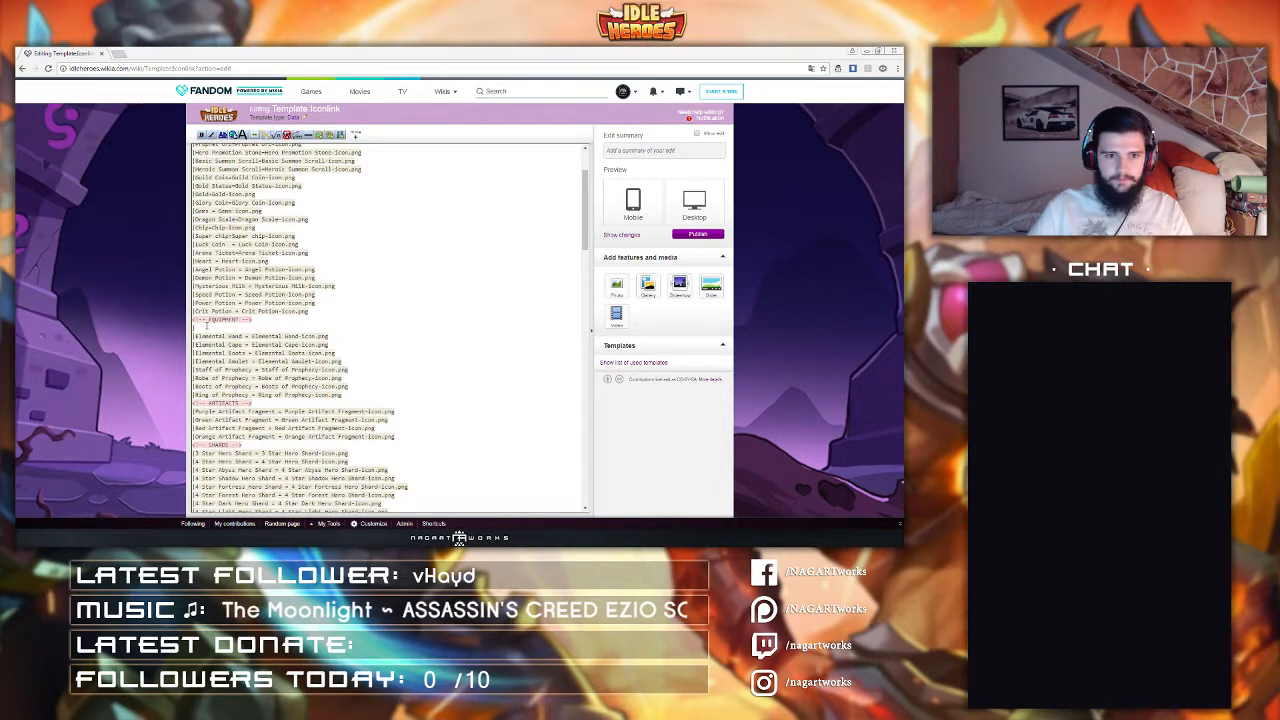
Step: Add the entry "Iron Dagger = Iron Dagger-Icon.png" under the EQUIPMENT comment
text(|Iron Dagger)
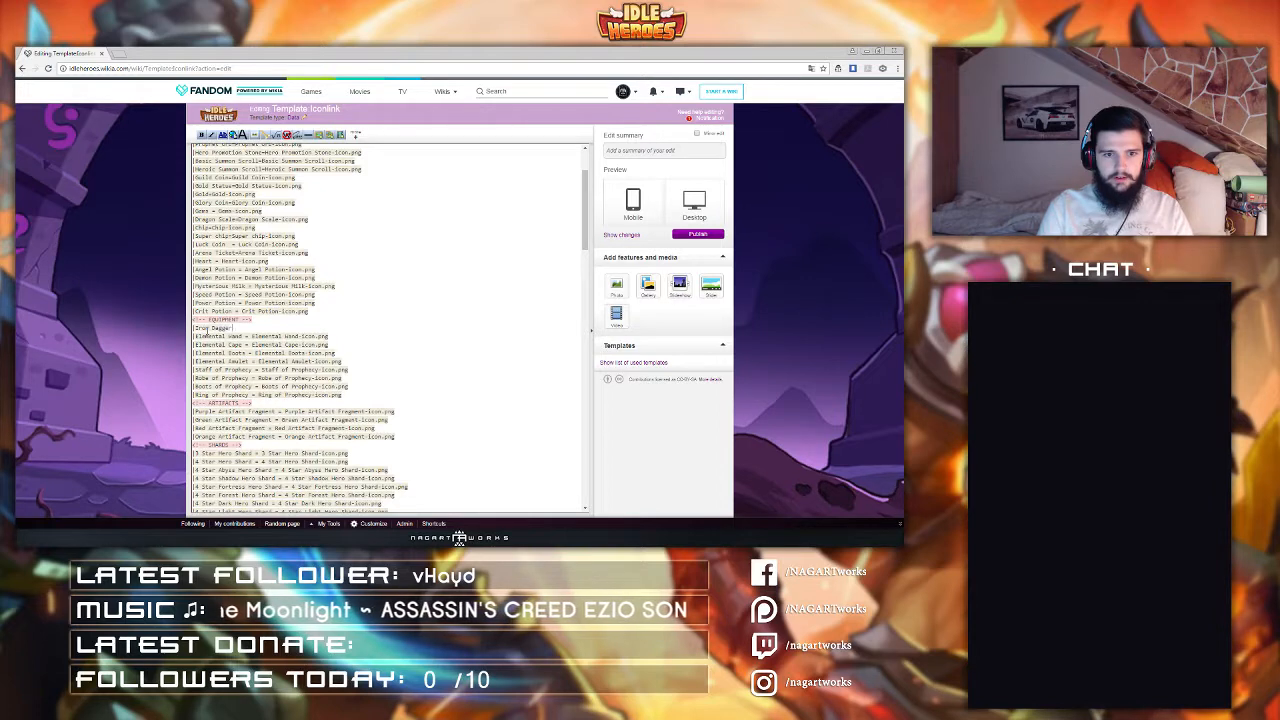
text( = Ir)
text(on Dagger)
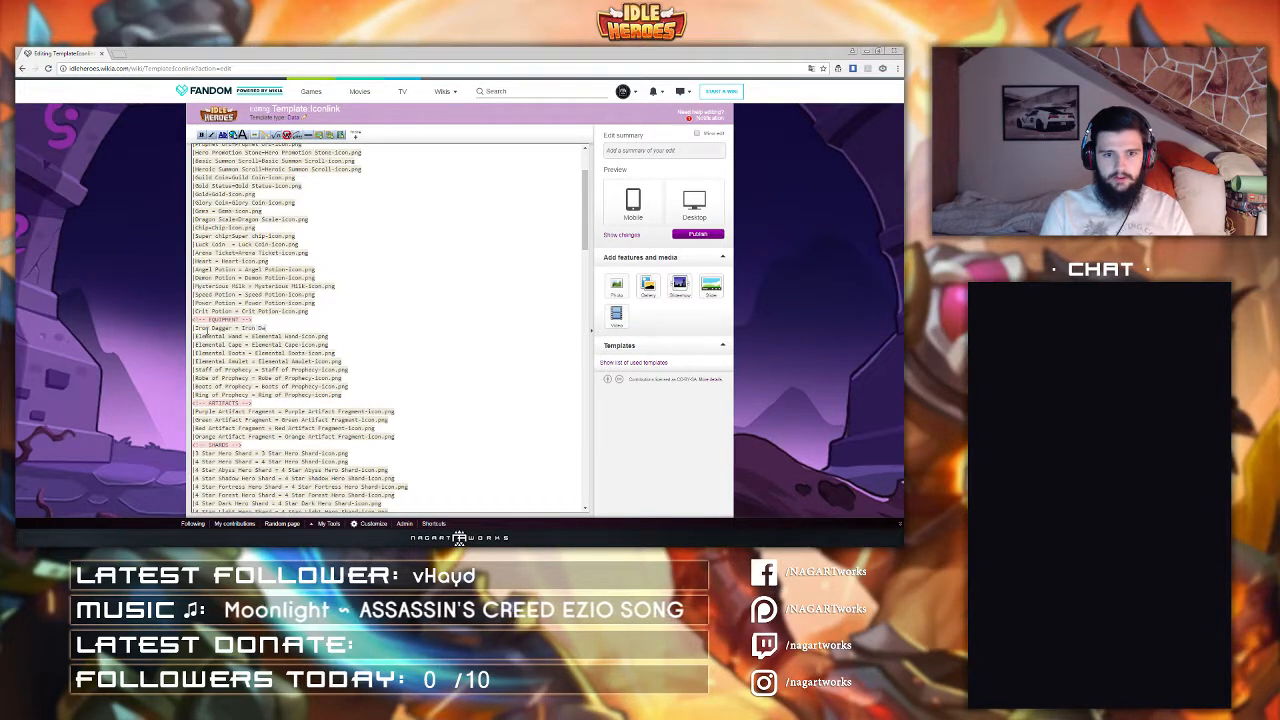
text(-Icon.png)
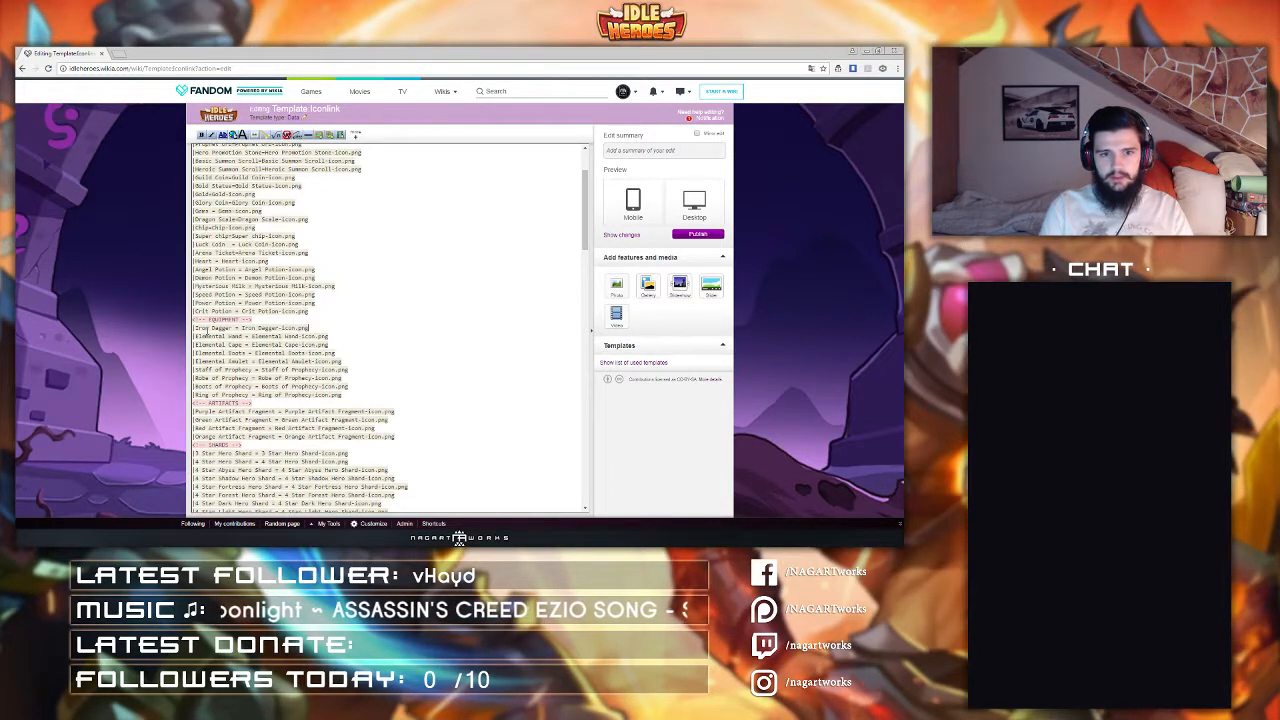
Step: Add a new line with the entry "Leader Armor = Leader Armor-Icon.png"
key(Return)
text(|)
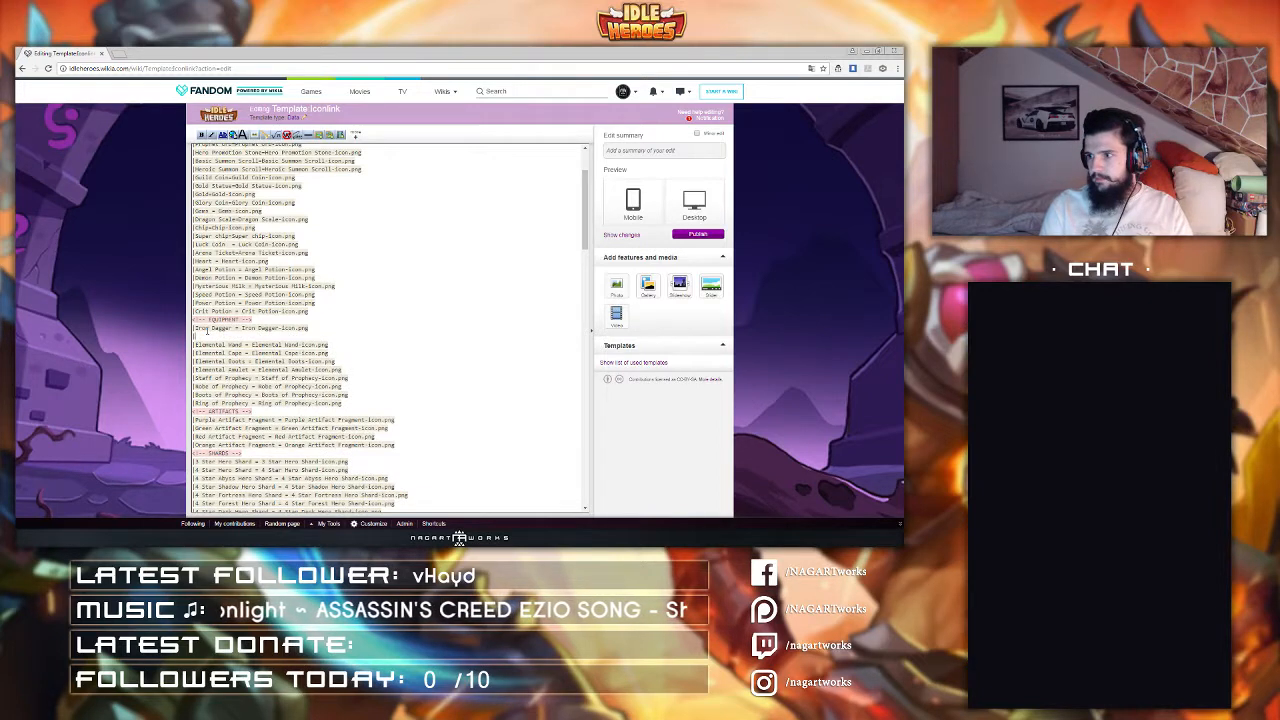
text(Leather Armor)
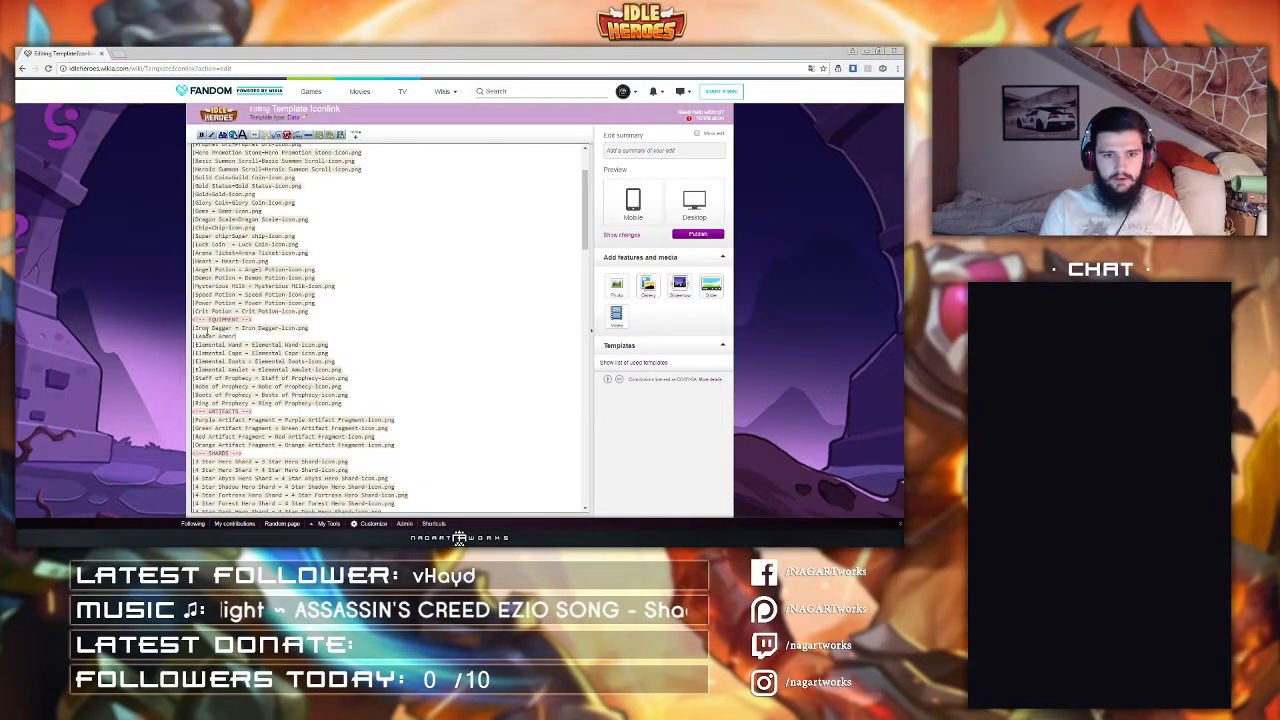
text( = )
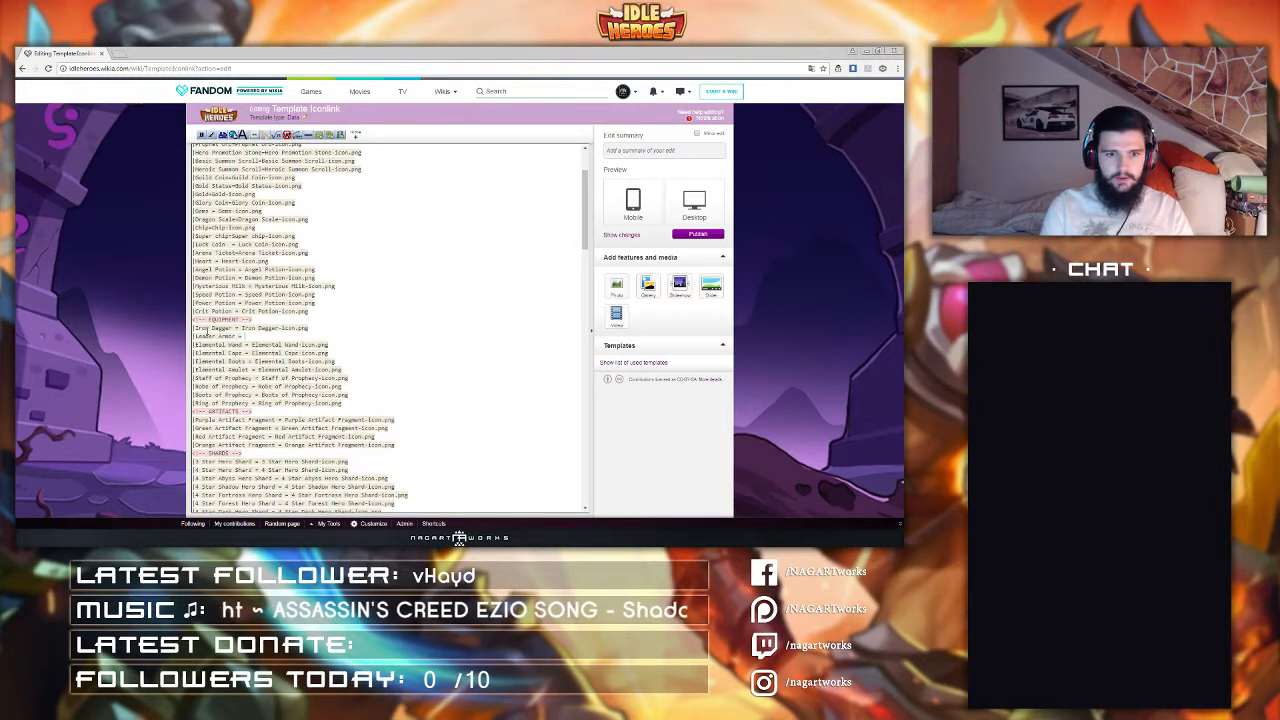
text(Leader Armor)
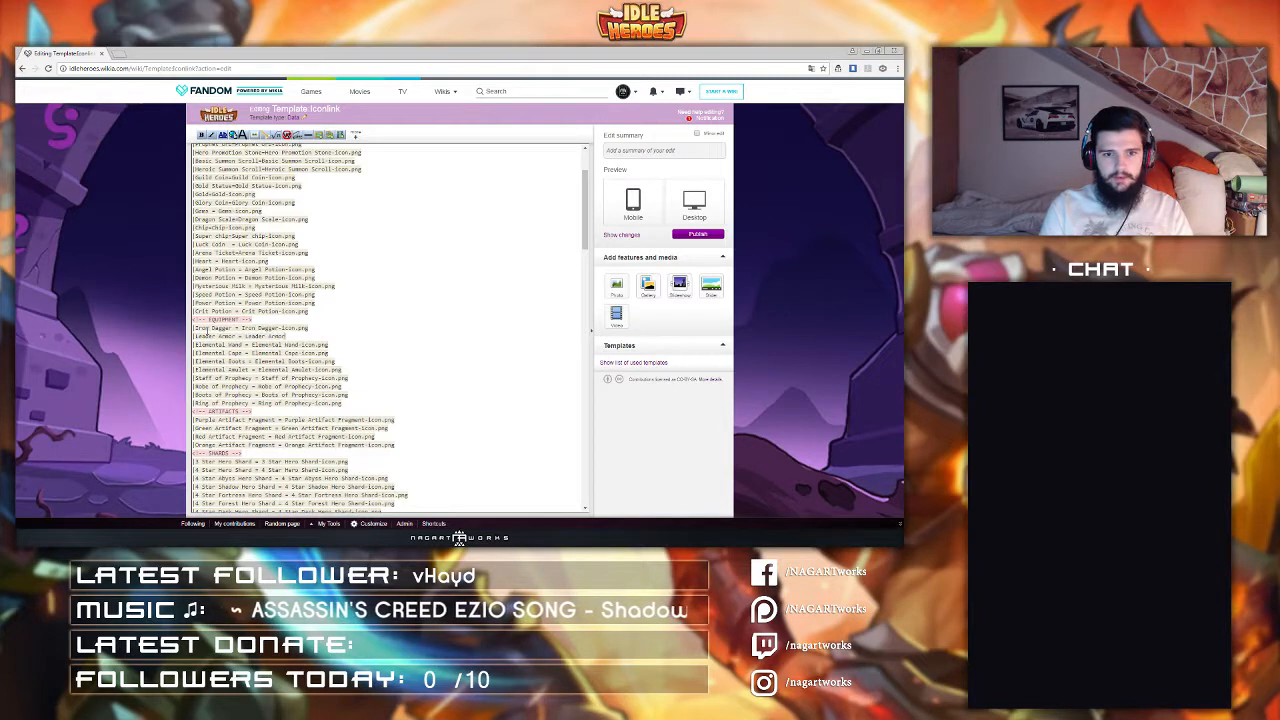
text(-Icon.png)
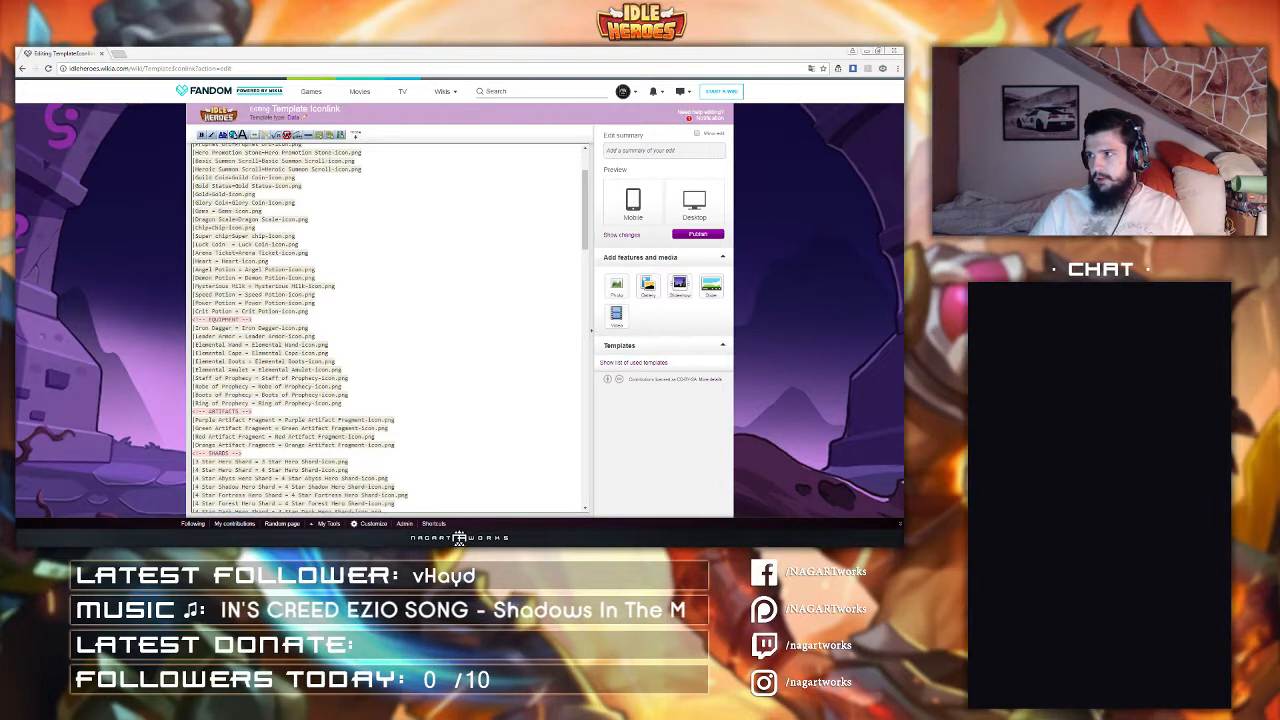
Step: Add a new line with the entry "Armored Boots = Armored Boots-Icon.png" below Leader Armor
click(365, 281)
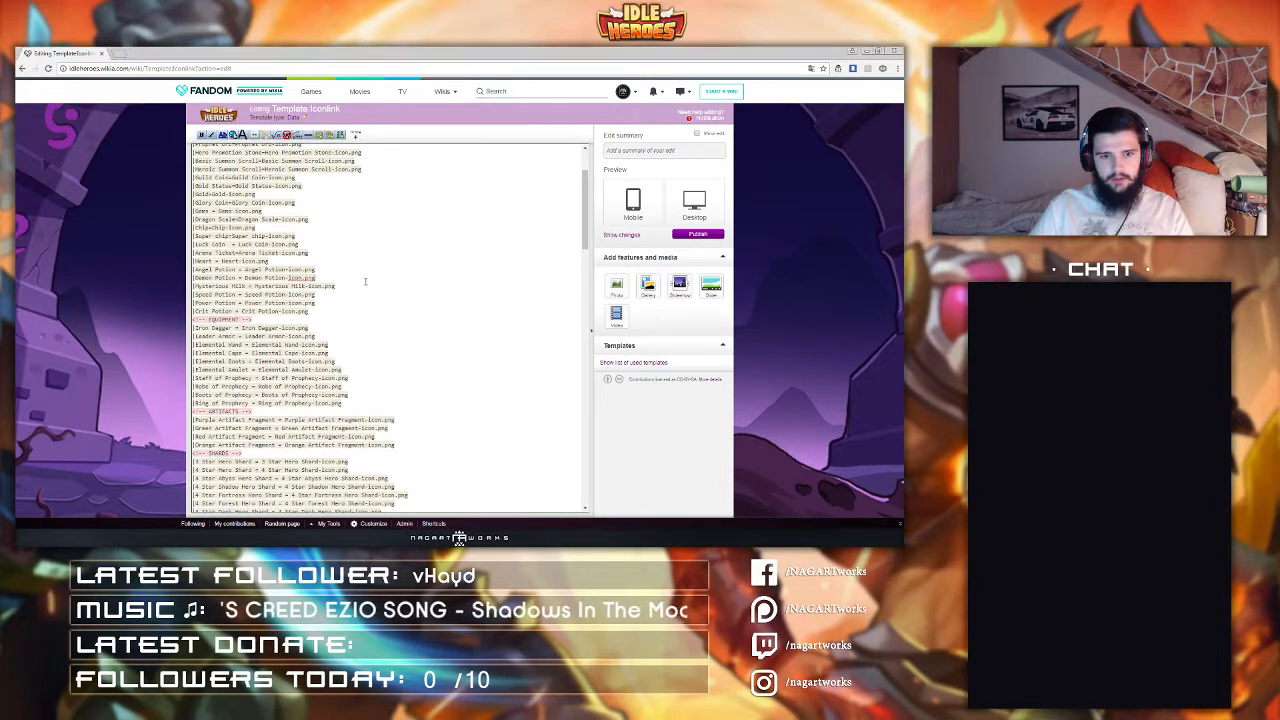
click(334, 336)
key(Return)
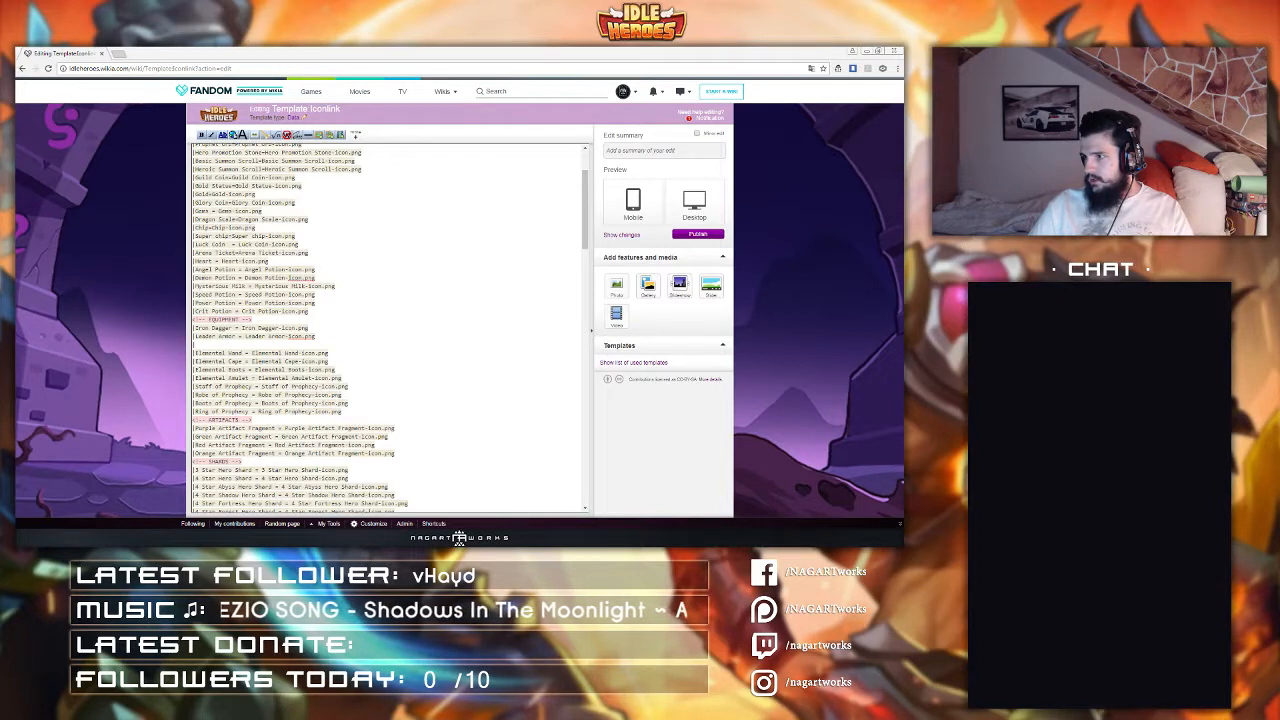
text(|)
click(215, 345)
text(Ar)
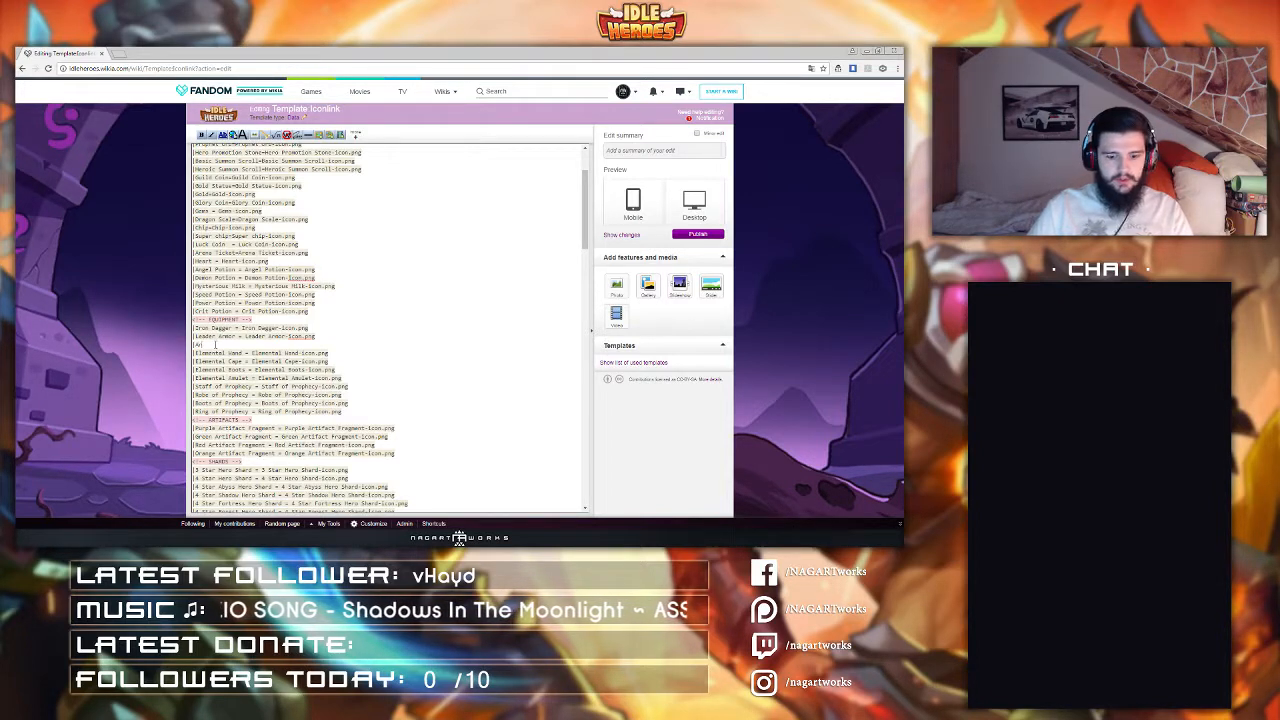
text(mored Boots = )
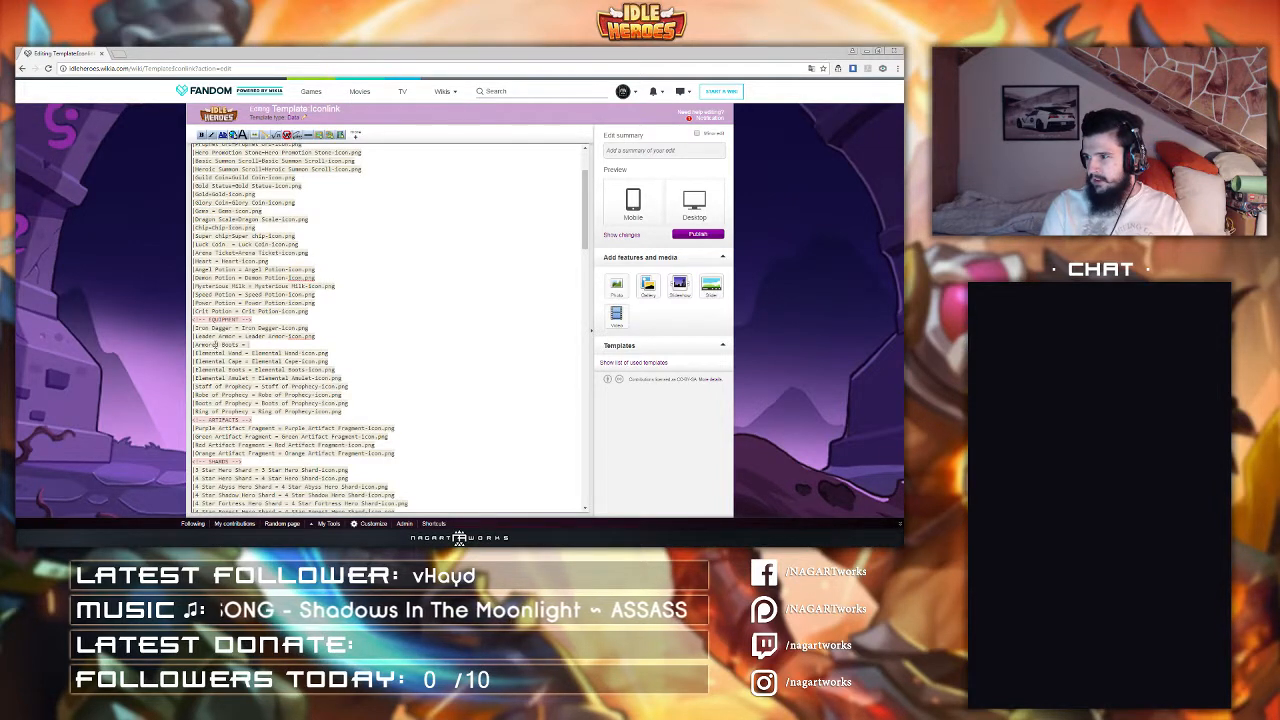
text(Ar)
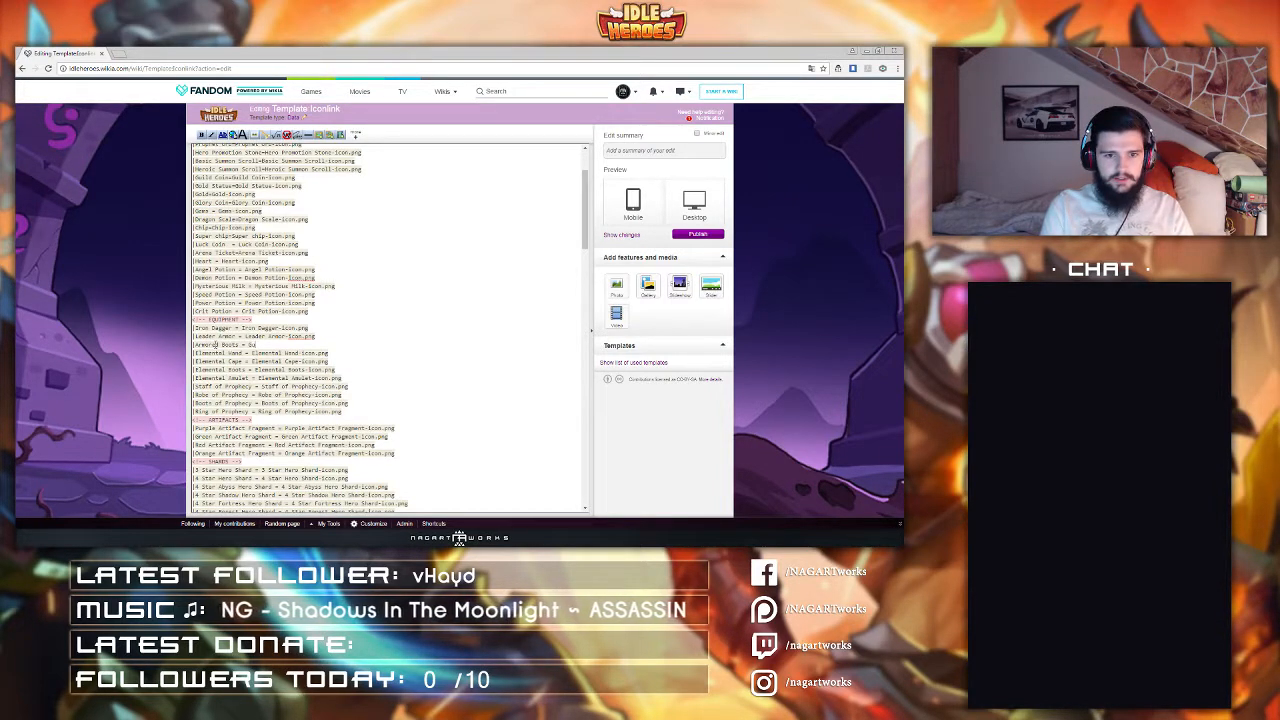
text(mored)
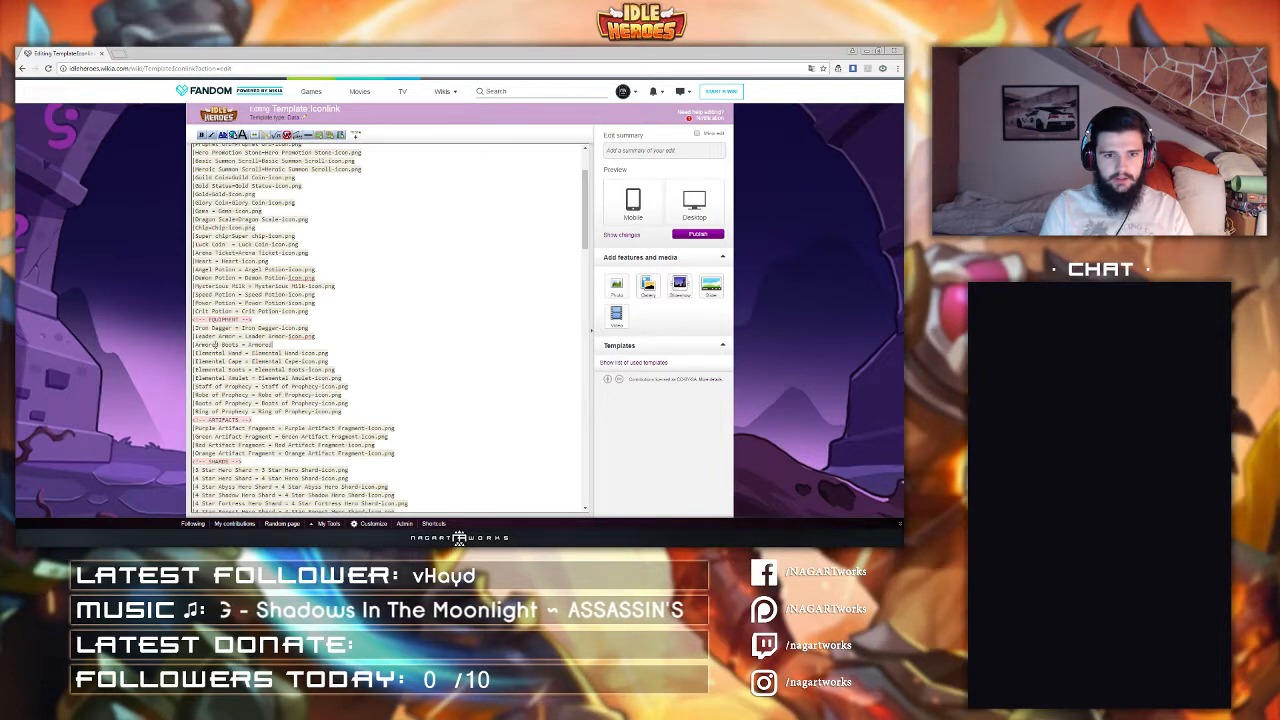
text( Boots-Icon)
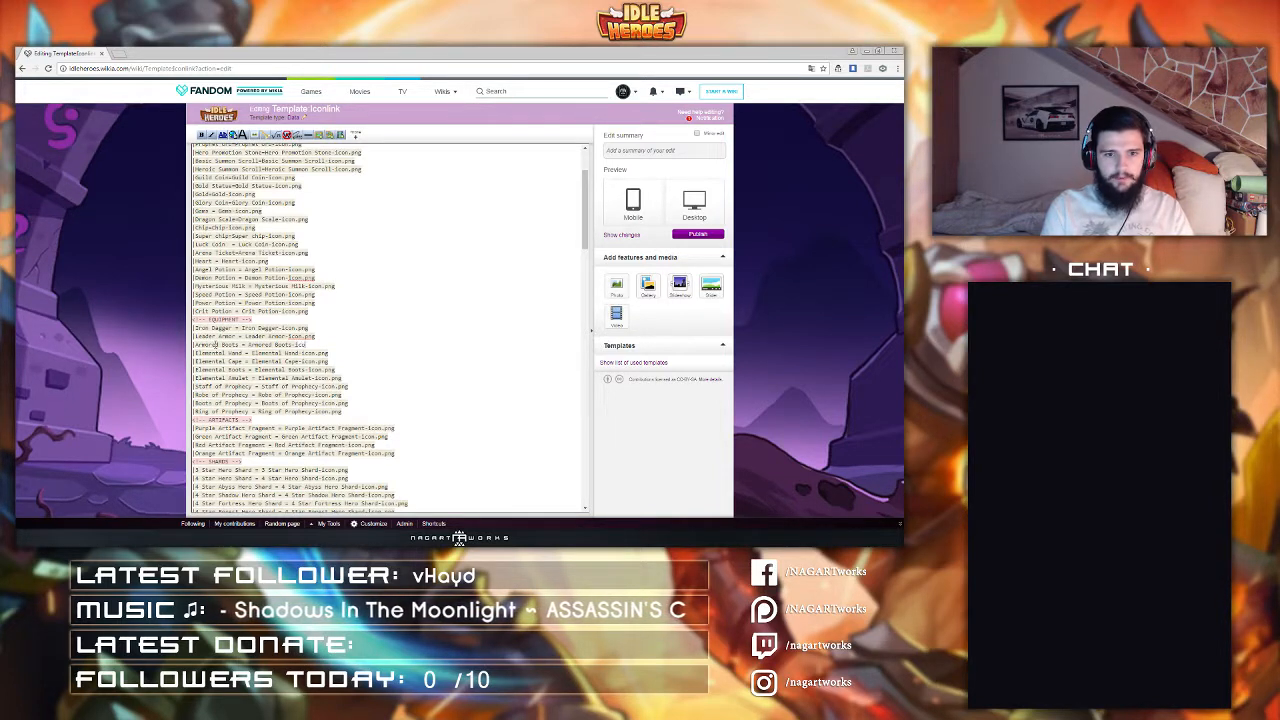
text(.png)
Step: Add a new line with the entry "Iron Ring = Iron Ring-Icon.png"
key(Return)
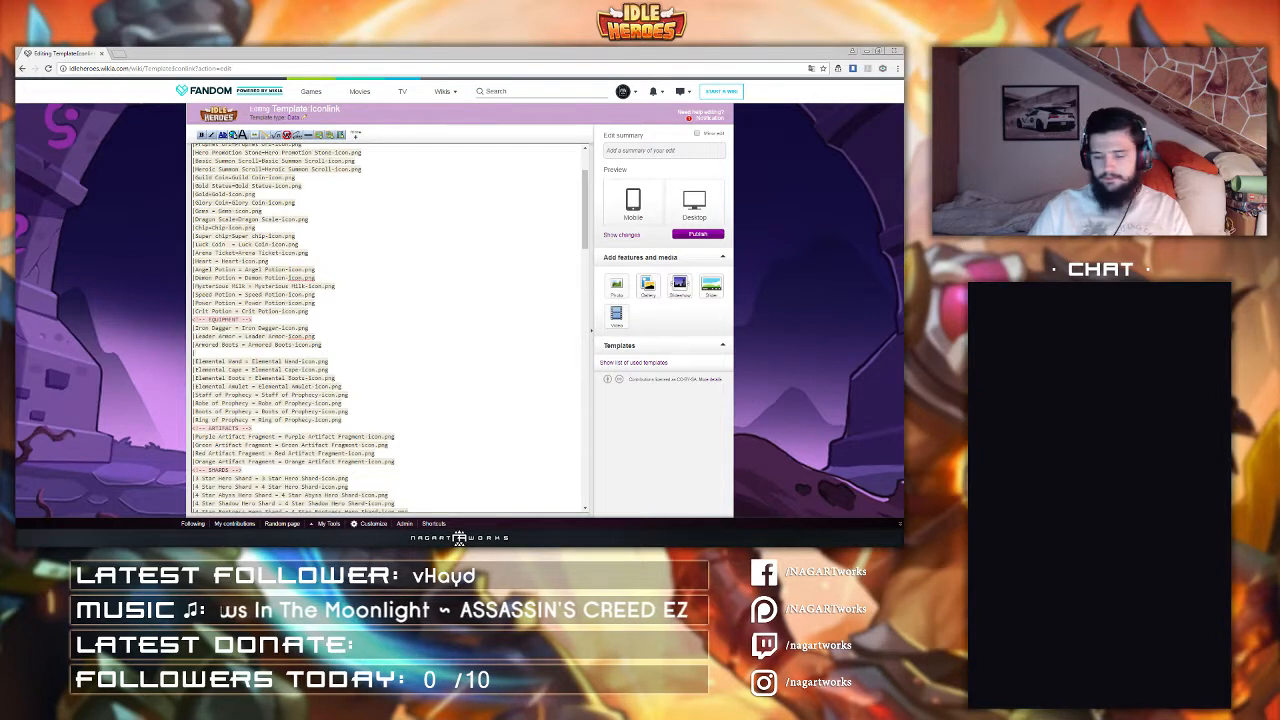
text(|Iron I)
text(i)
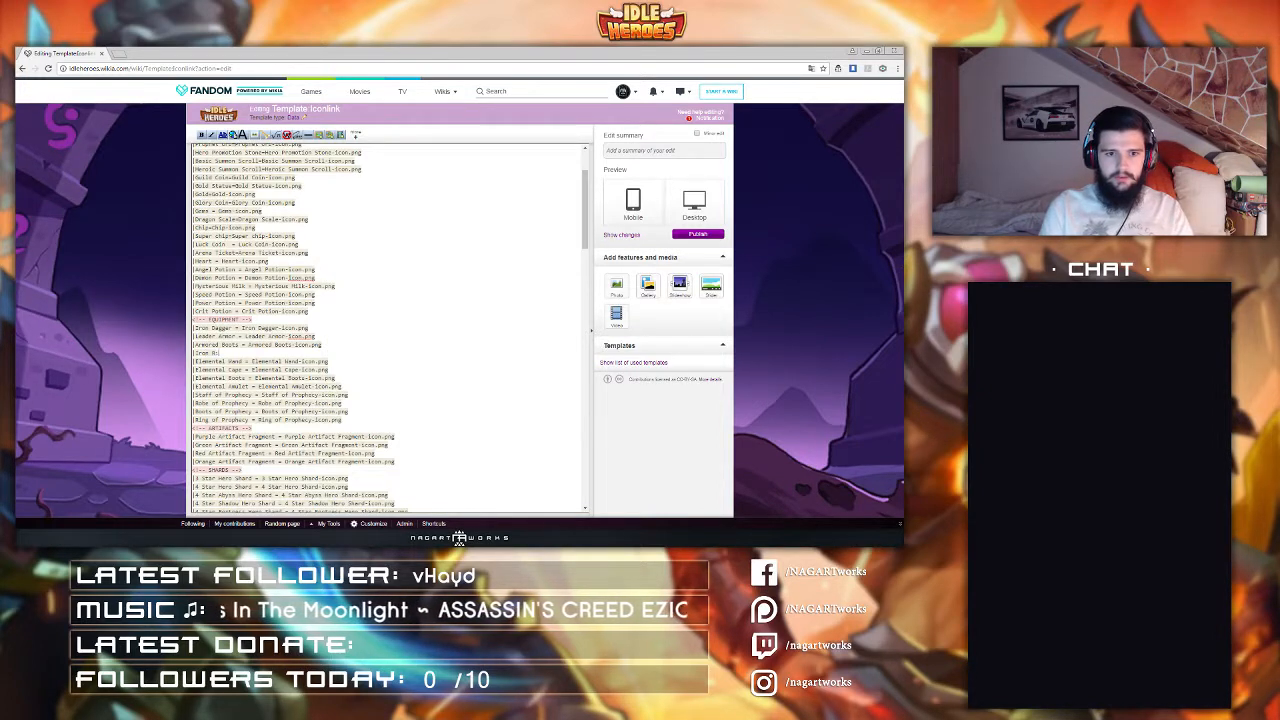
text(ng = Ir)
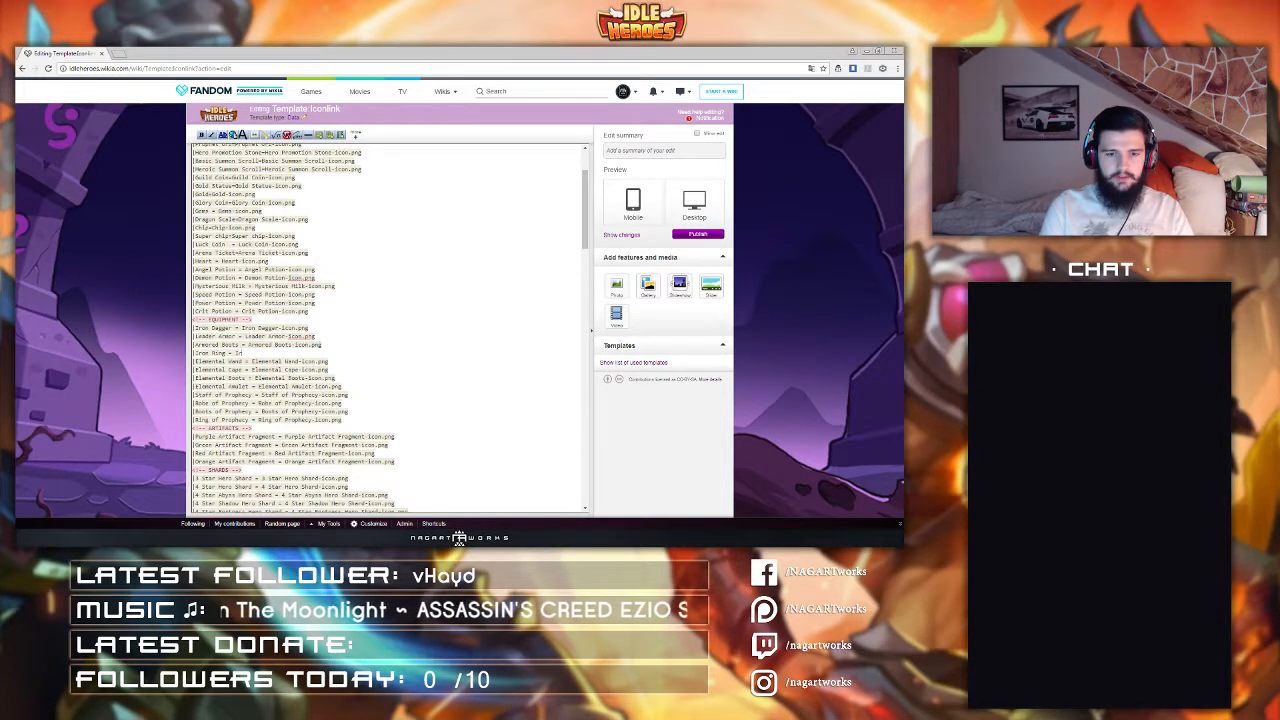
text(on Ring-Icon.png)
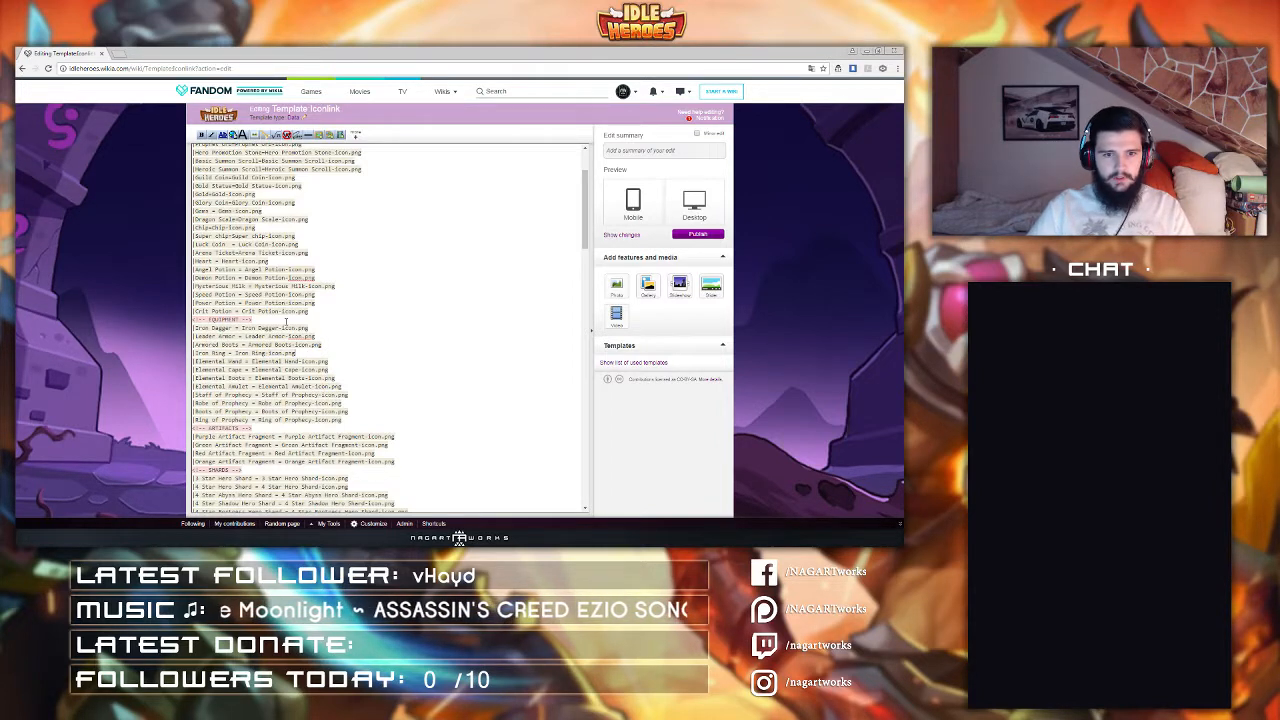
Step: Duplicate the four new equipment lines directly below themselves
drag(192, 327, 302, 353)
key(ctrl+c)
click(302, 353)
key(Return)
key(ctrl+v)
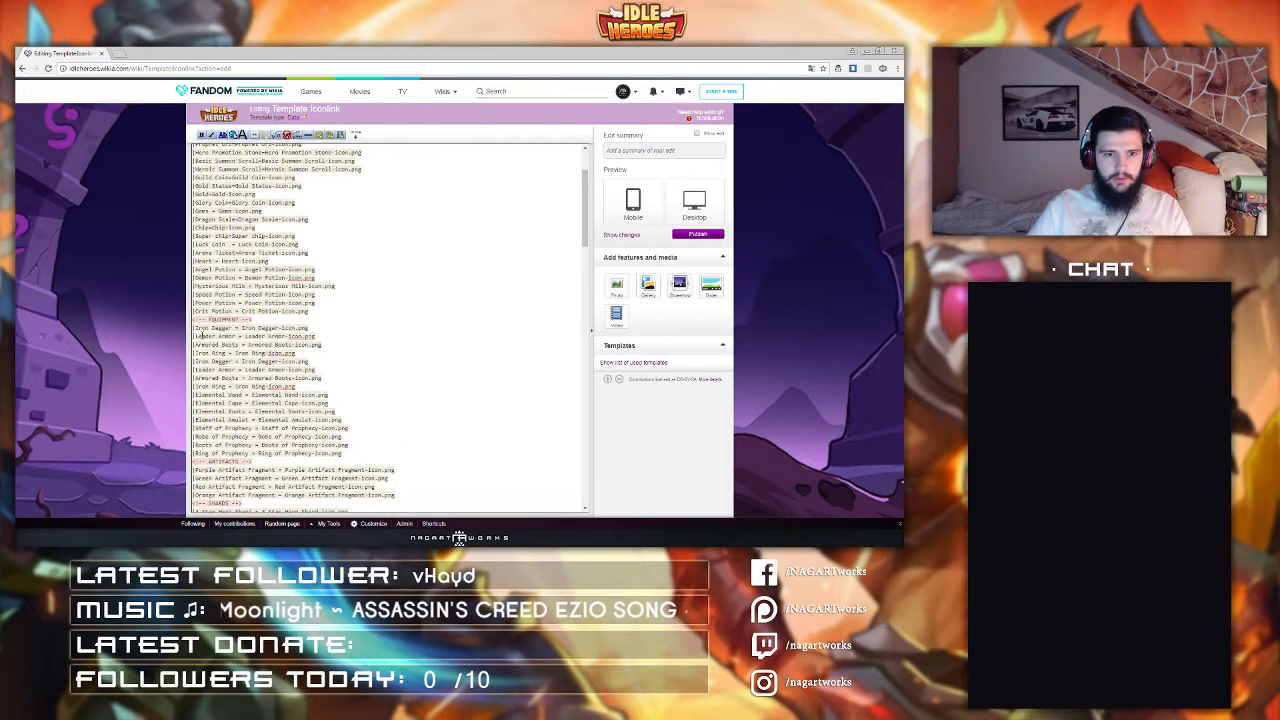
Step: Prefix "Good " to both the item names and icon file names of the four duplicated lines
click(196, 361)
text(Good)
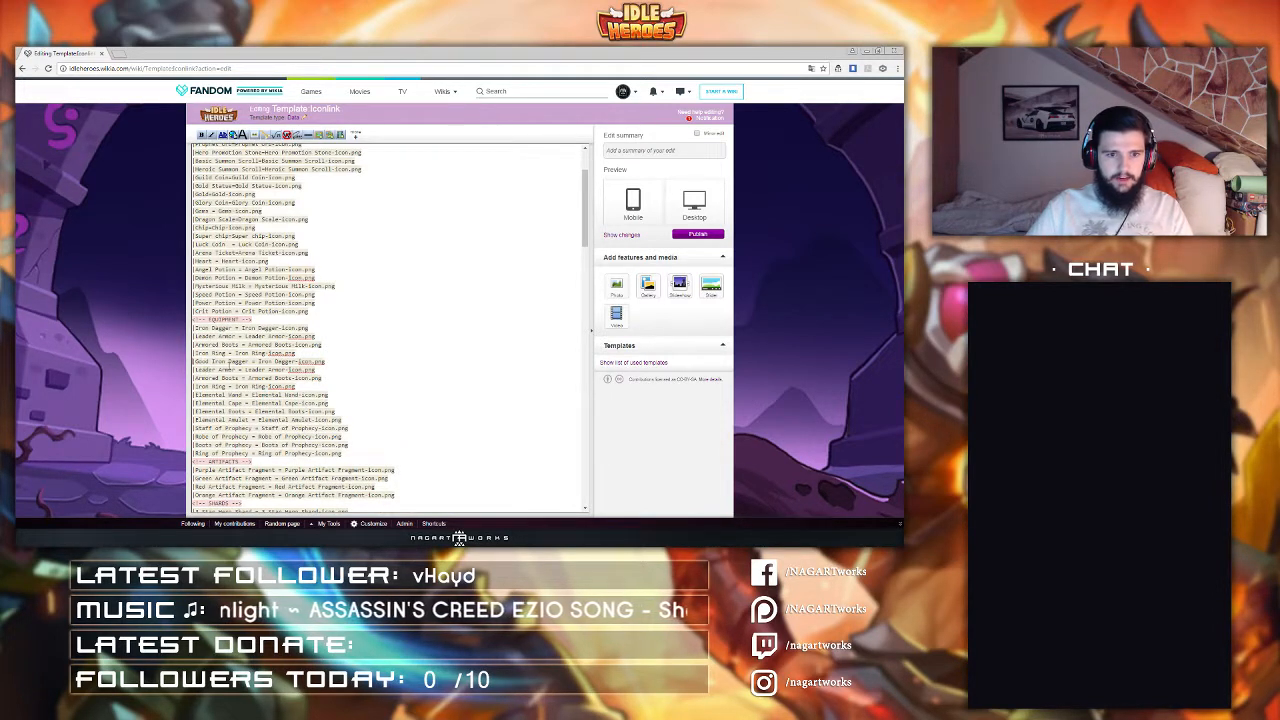
drag(195, 361, 212, 361)
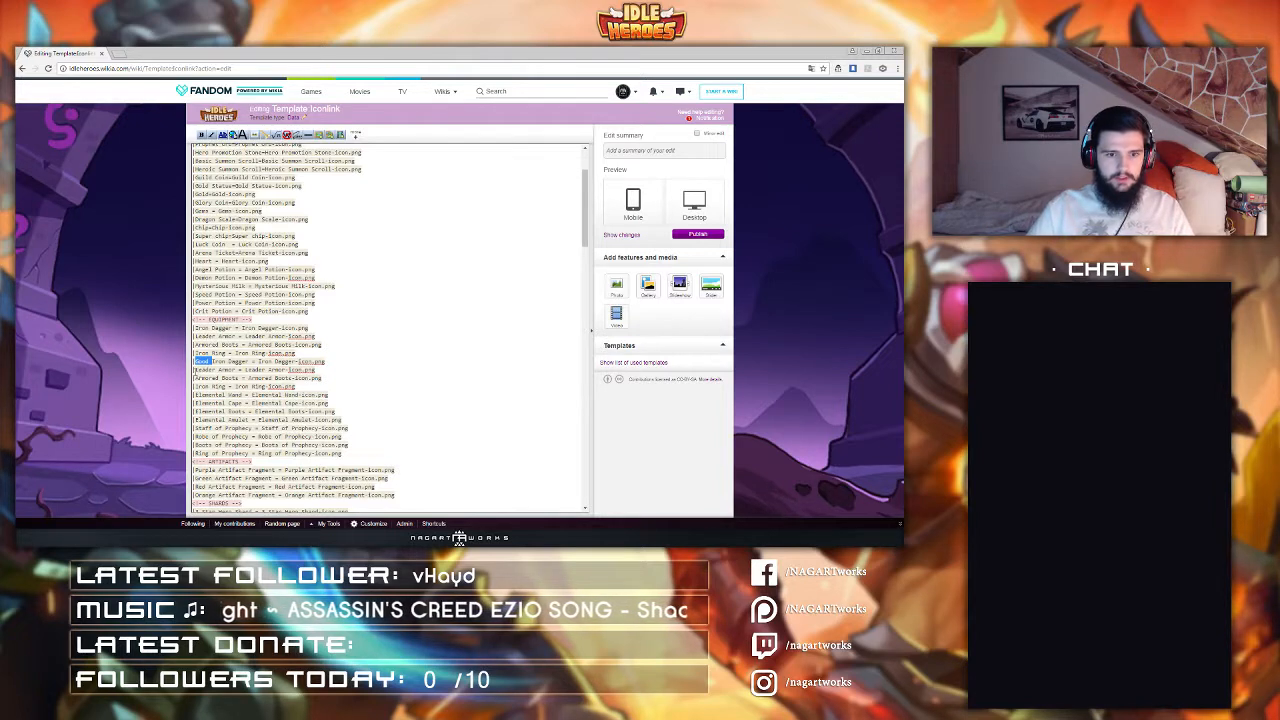
key(ctrl+c)
click(195, 369)
key(ctrl+v)
click(195, 378)
key(ctrl+v)
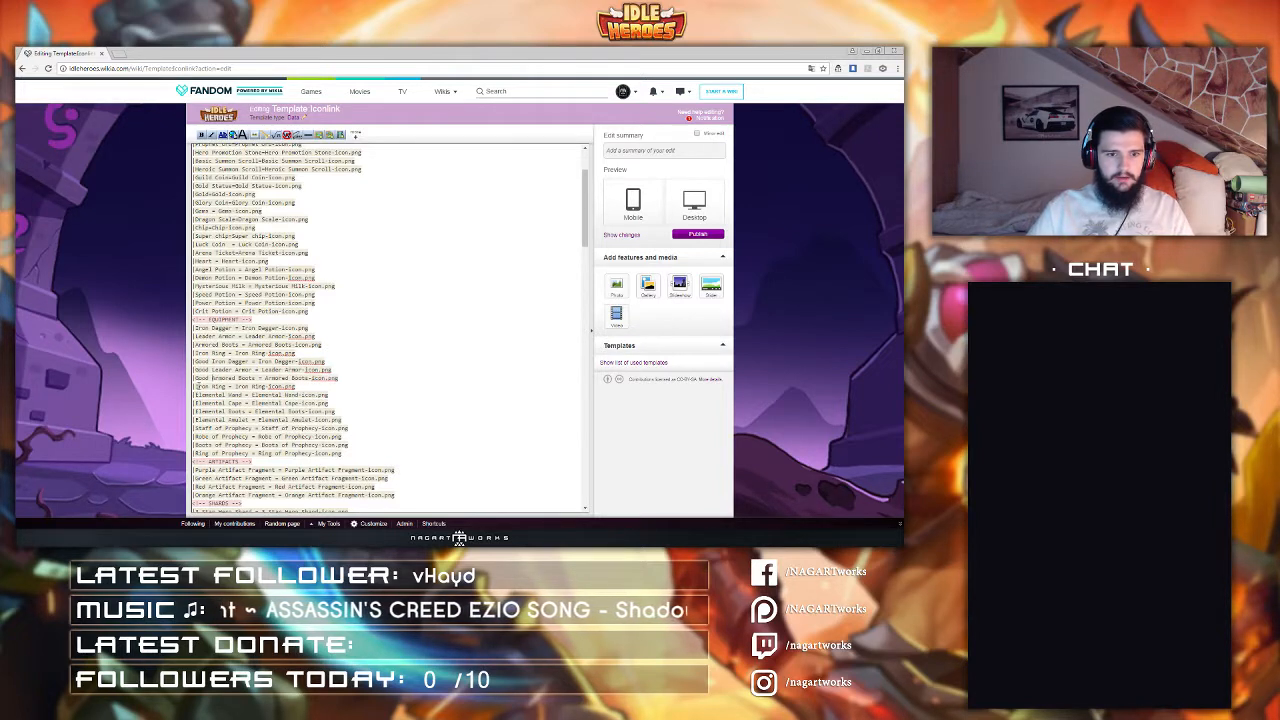
click(196, 386)
key(ctrl+v)
click(252, 386)
key(ctrl+v)
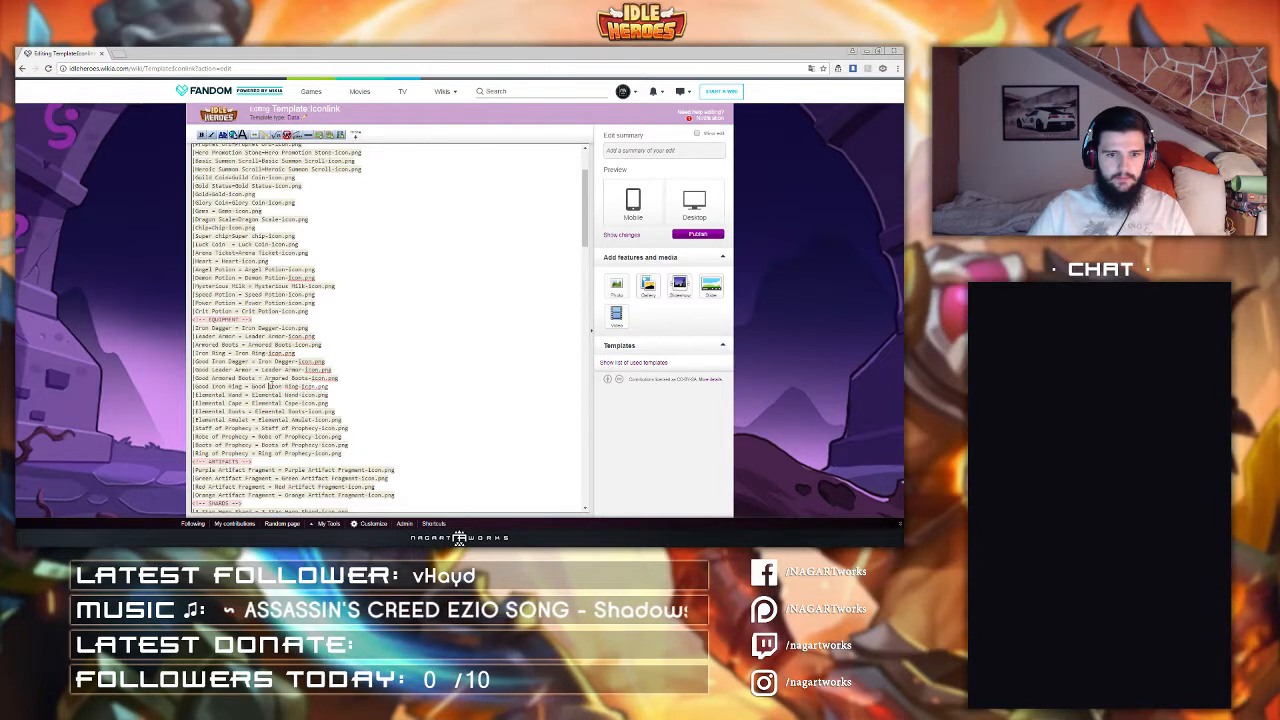
click(265, 378)
key(ctrl+v)
click(261, 369)
key(ctrl+v)
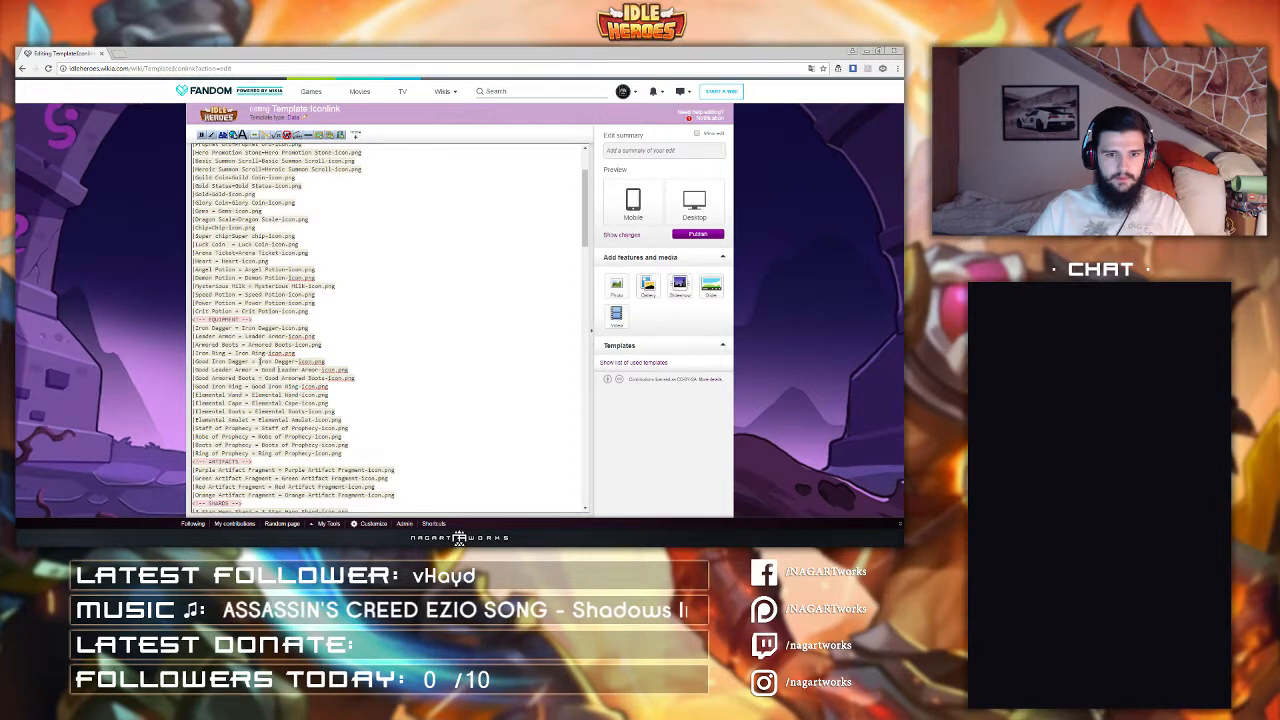
click(258, 361)
key(ctrl+v)
Step: Add a line "War Blade = War Blade-Icon.png" after the Good Iron Ring entry
scroll(258, 362, down, 1)
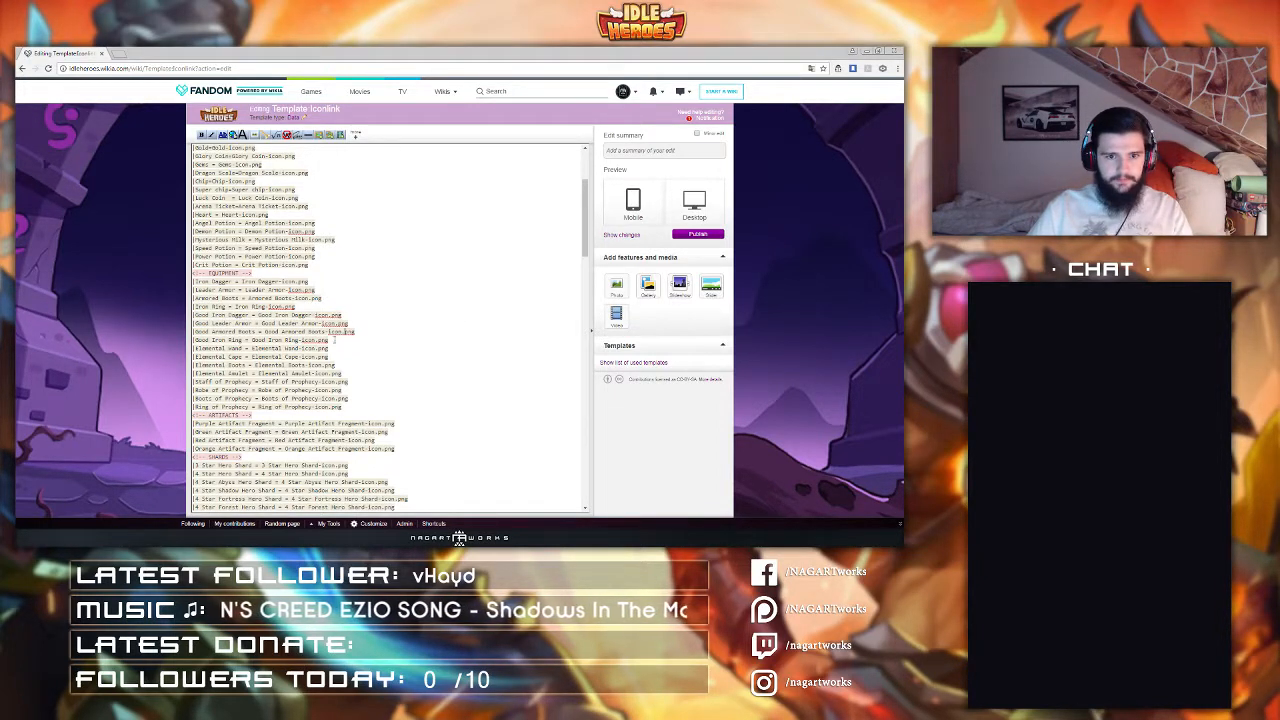
click(338, 340)
key(Return)
text(|G)
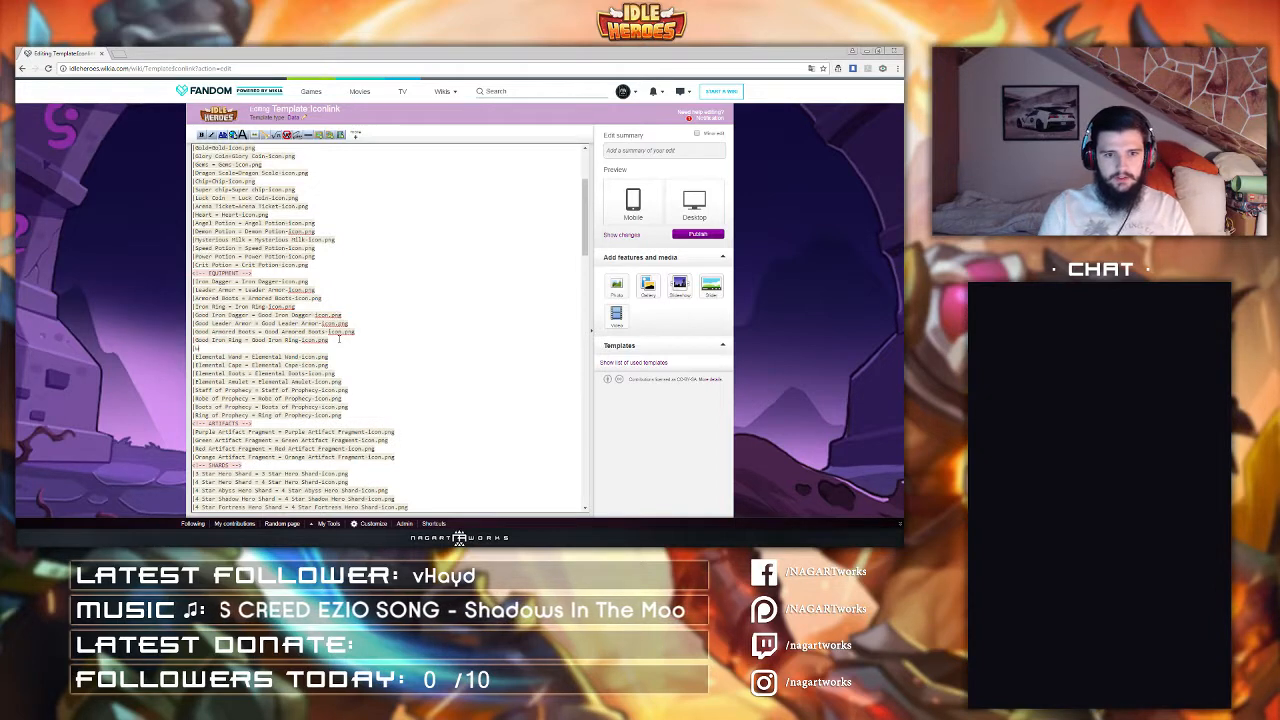
text(r Blade = W)
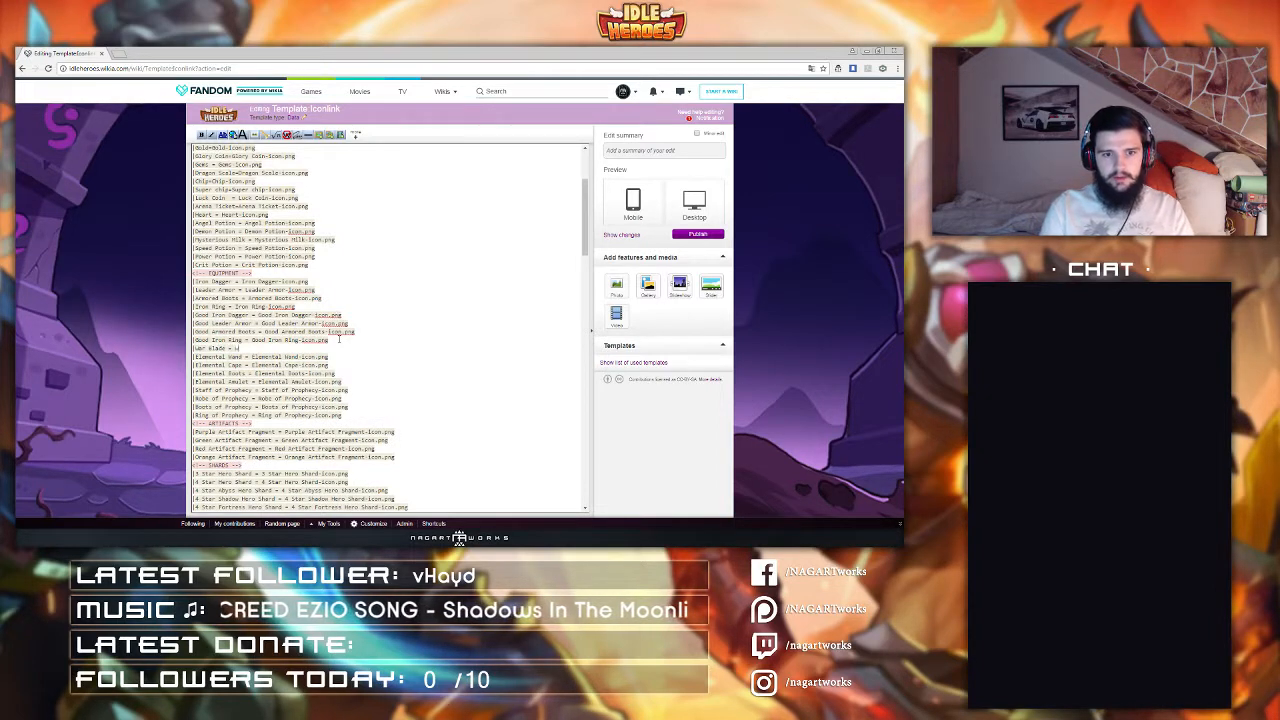
text(ar Blade)
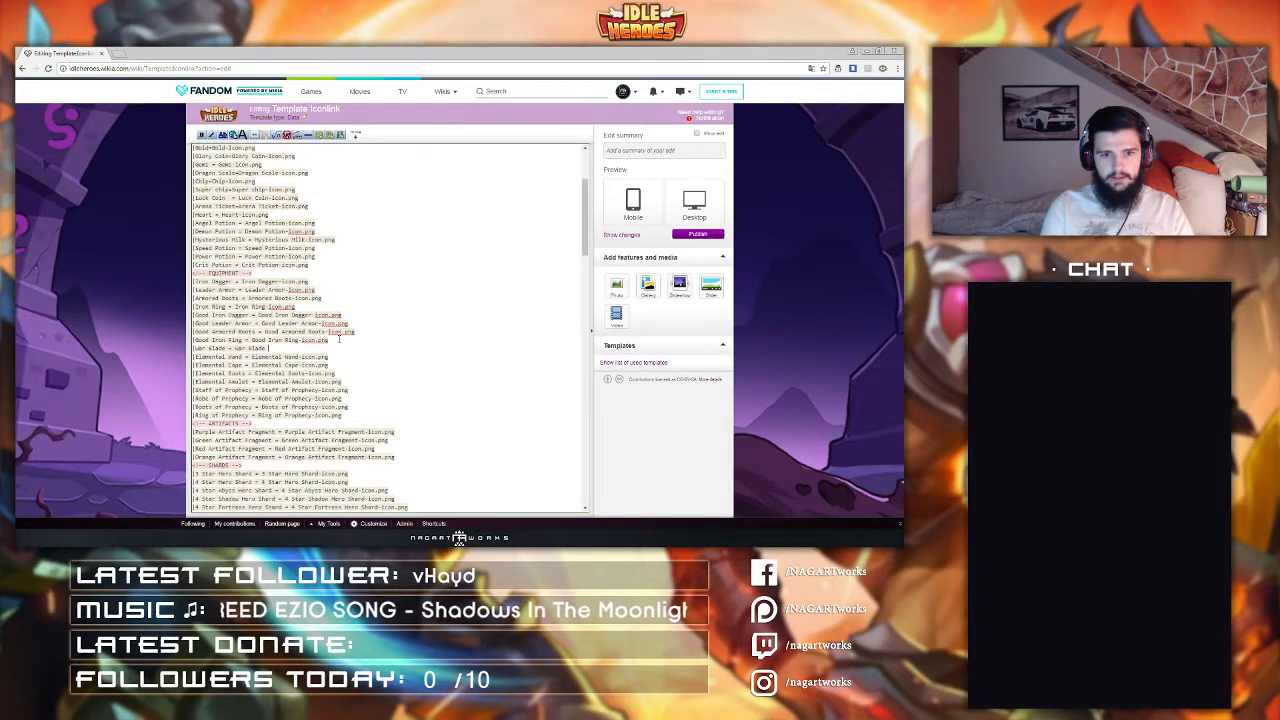
text(-Icon.png)
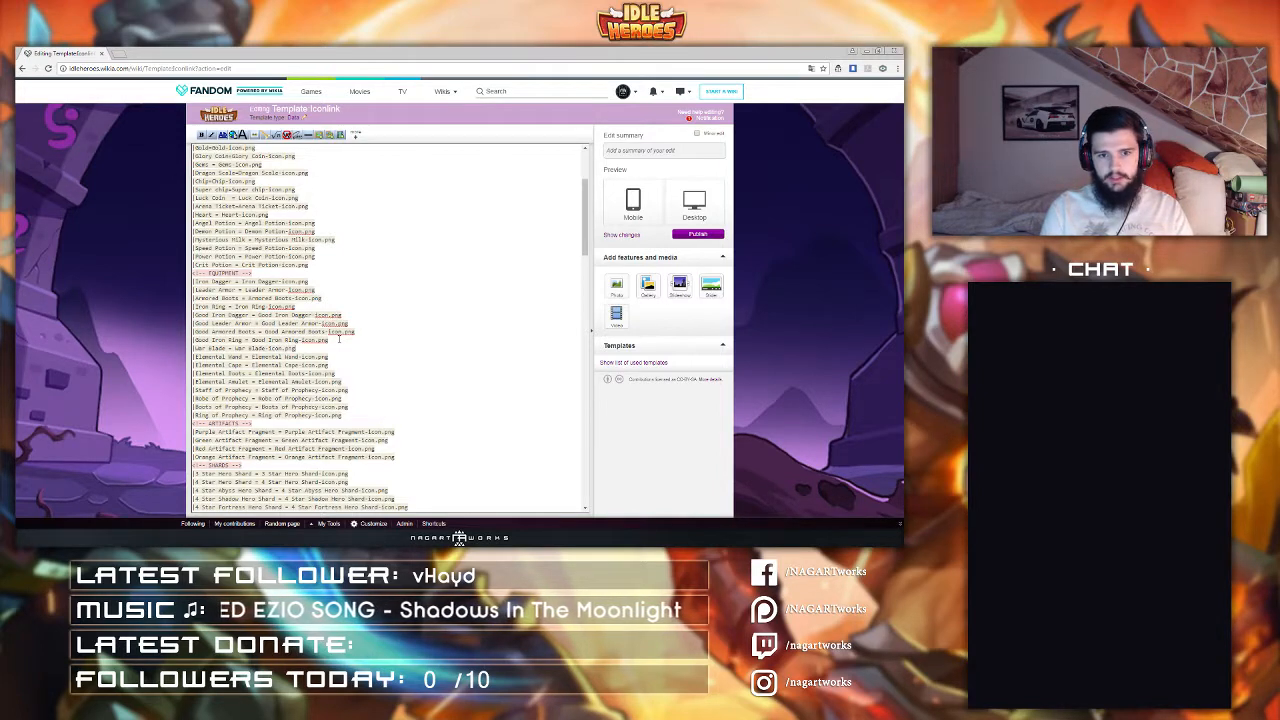
Step: Add a new line with the entry "Plate = Plate-Icon"
key(Return)
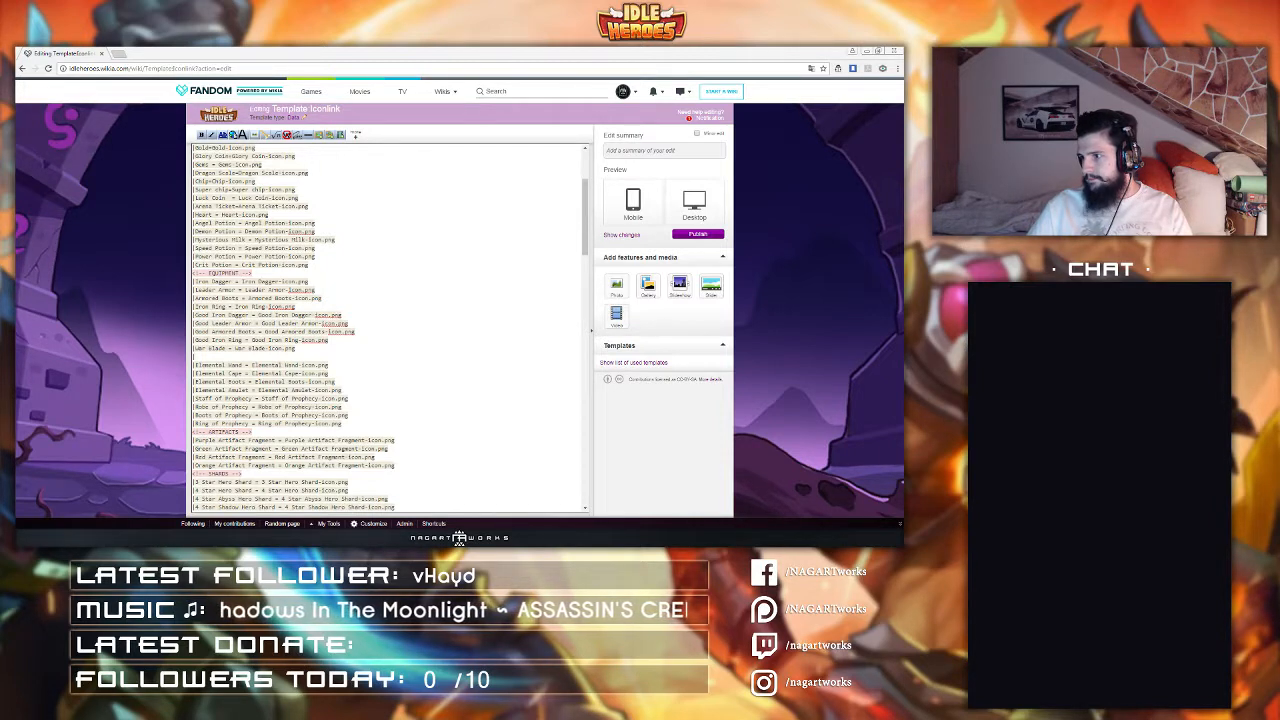
text(Plate)
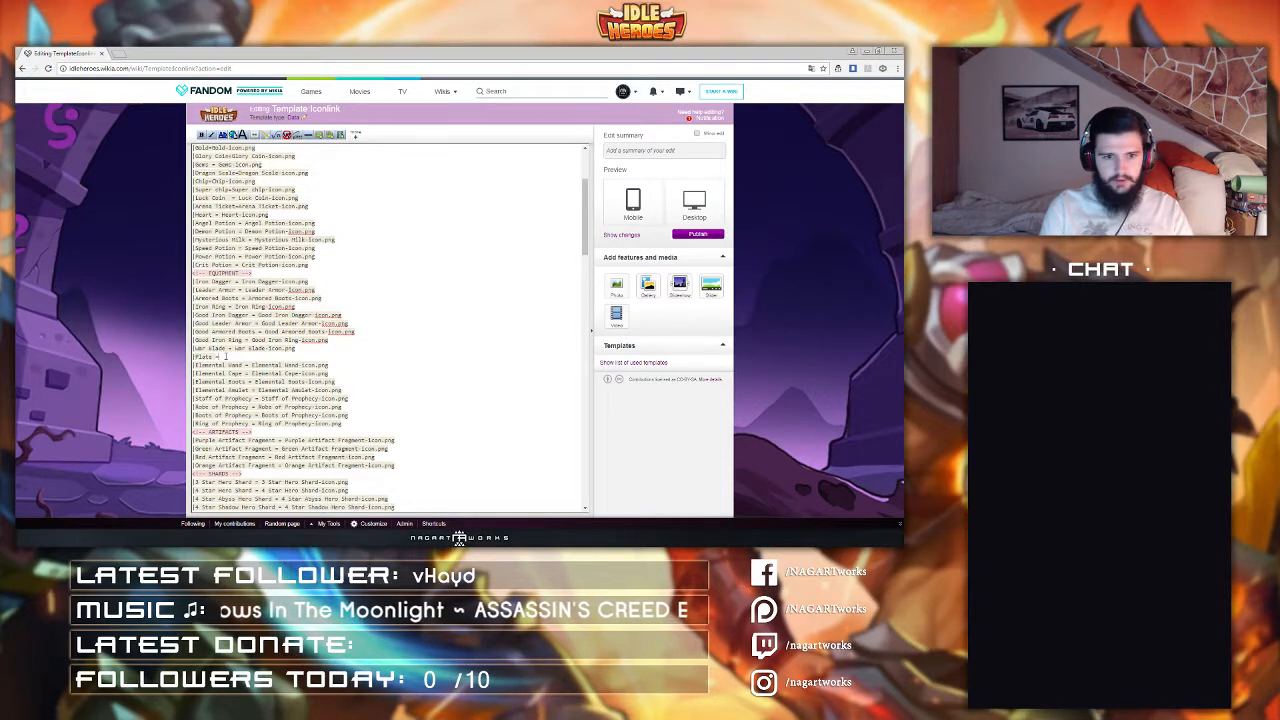
text( = Plate-icon)
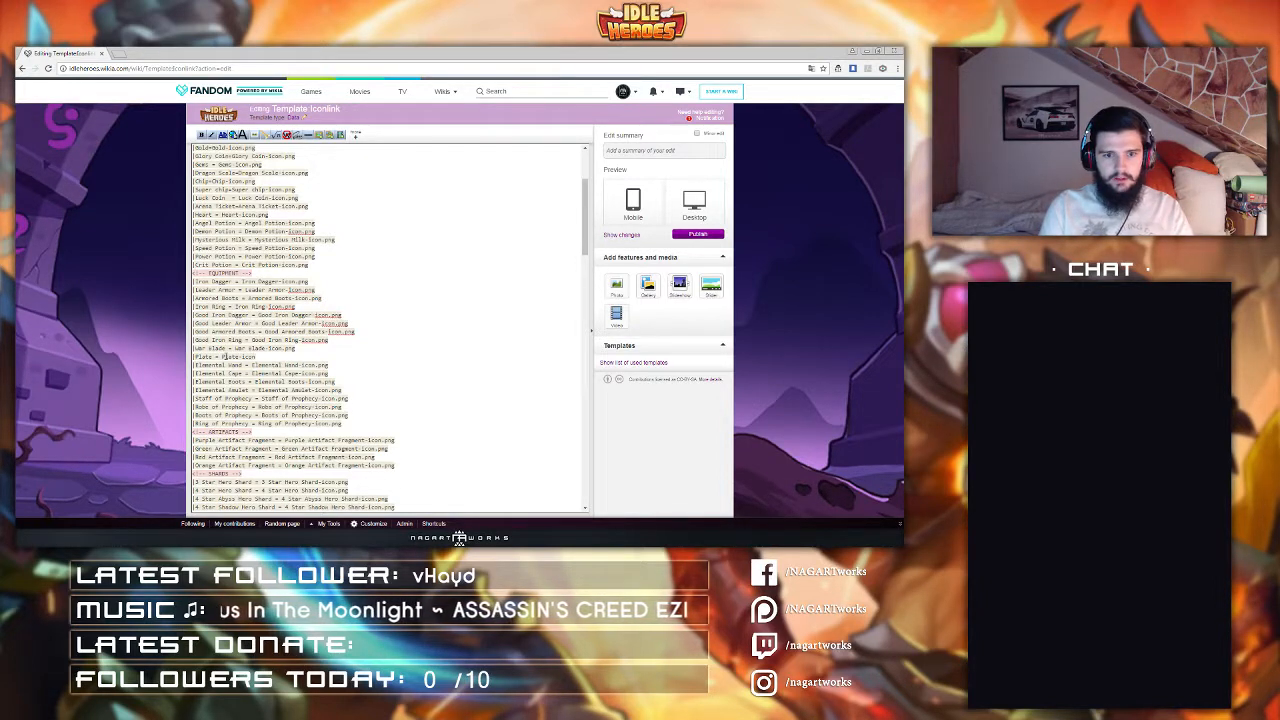
Step: Add a new line with the entry "Magic Ankle Boots = Magic Ankle Boots-Icon.png"
key(Return)
text(|)
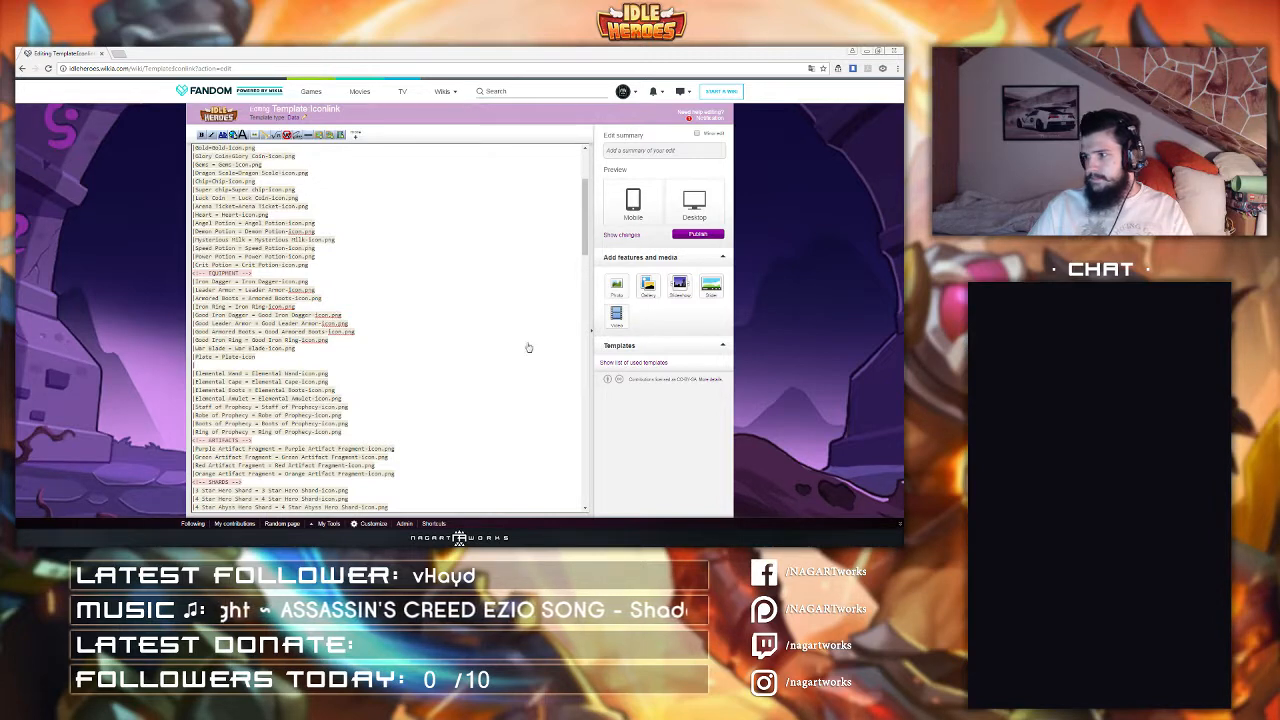
text(Magic Ar)
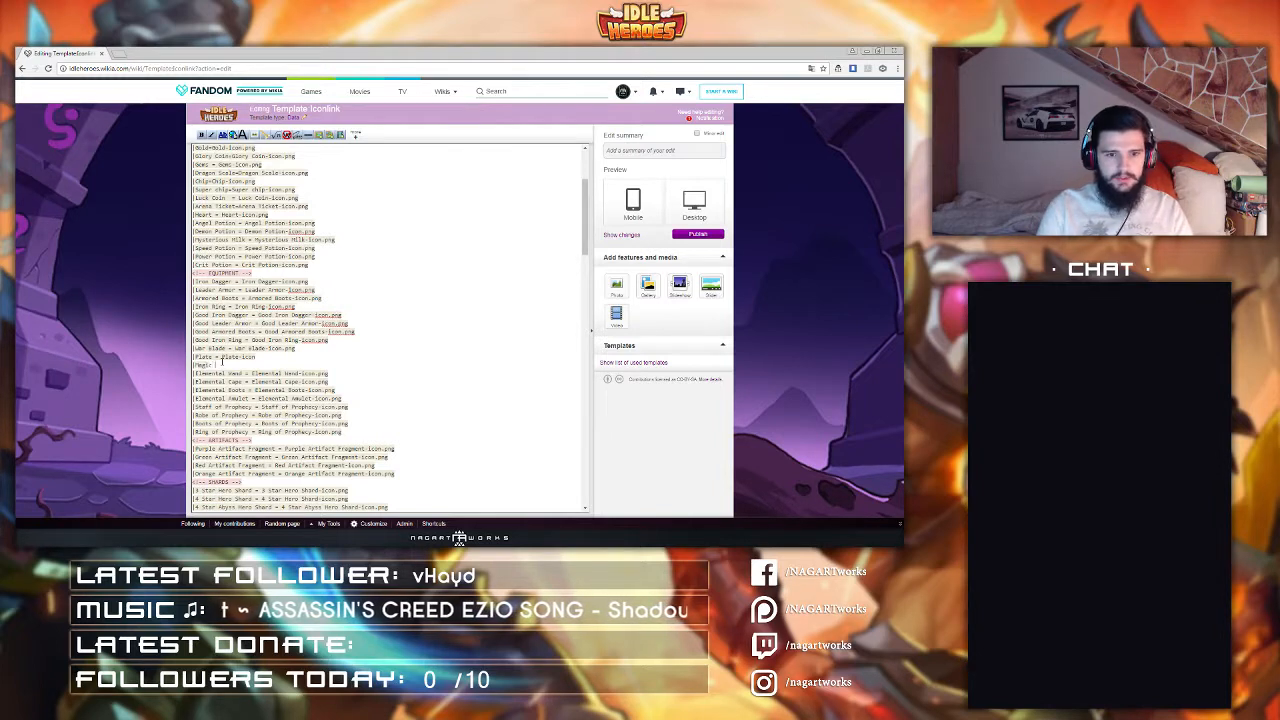
text(kle Boots =)
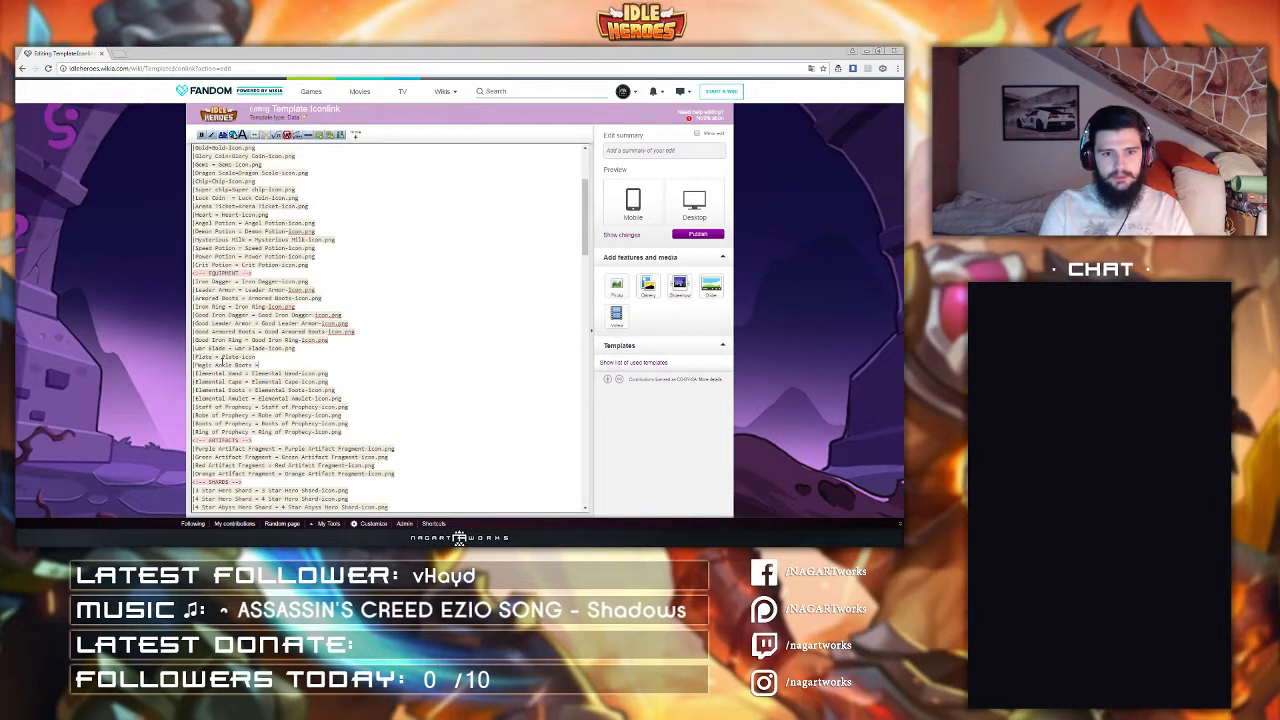
text( Magic Ankle Boots)
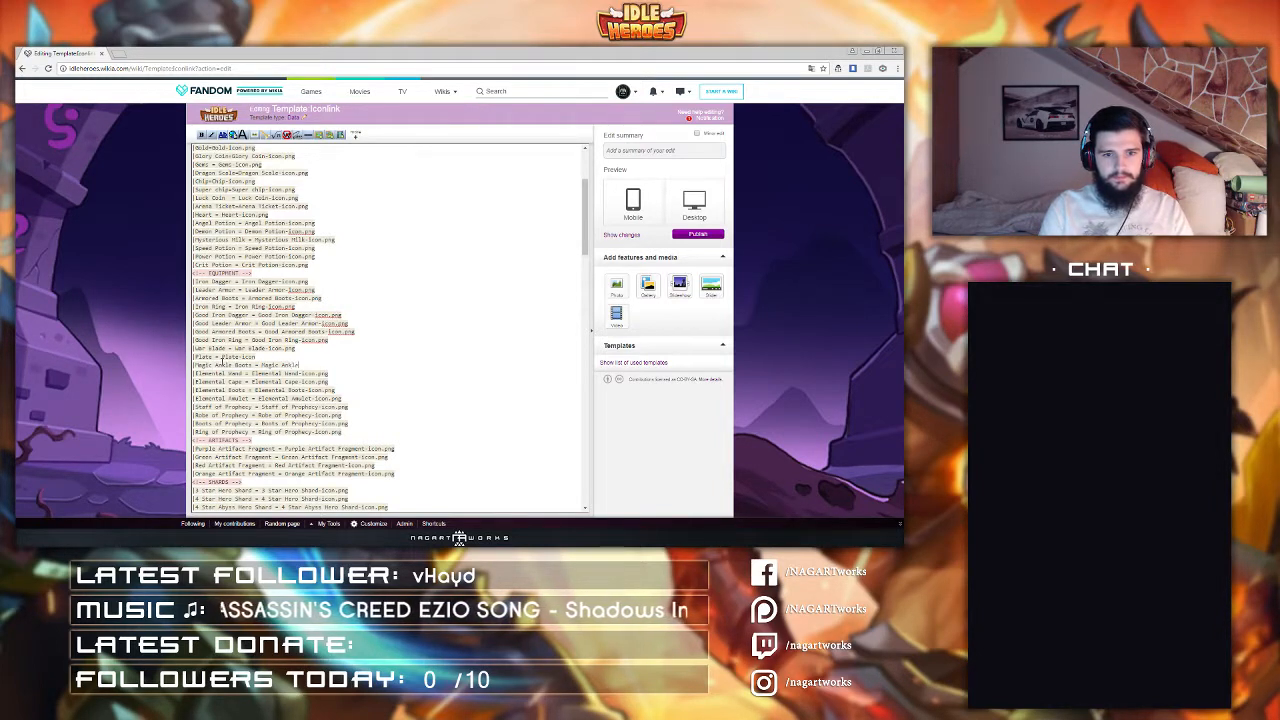
text(-icon.png)
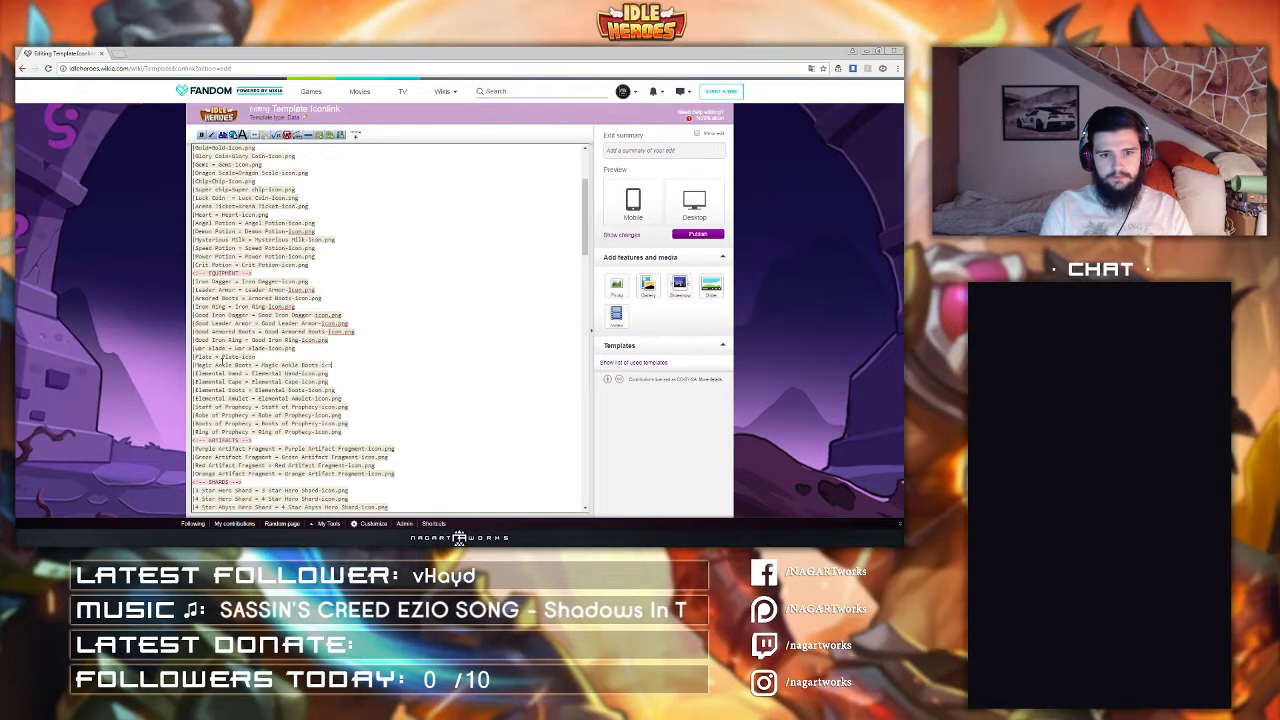
Step: Add a line "Bone Necklace = Bone Necklace-Icon.png" below the Magic Ankle Boots entry
key(Return)
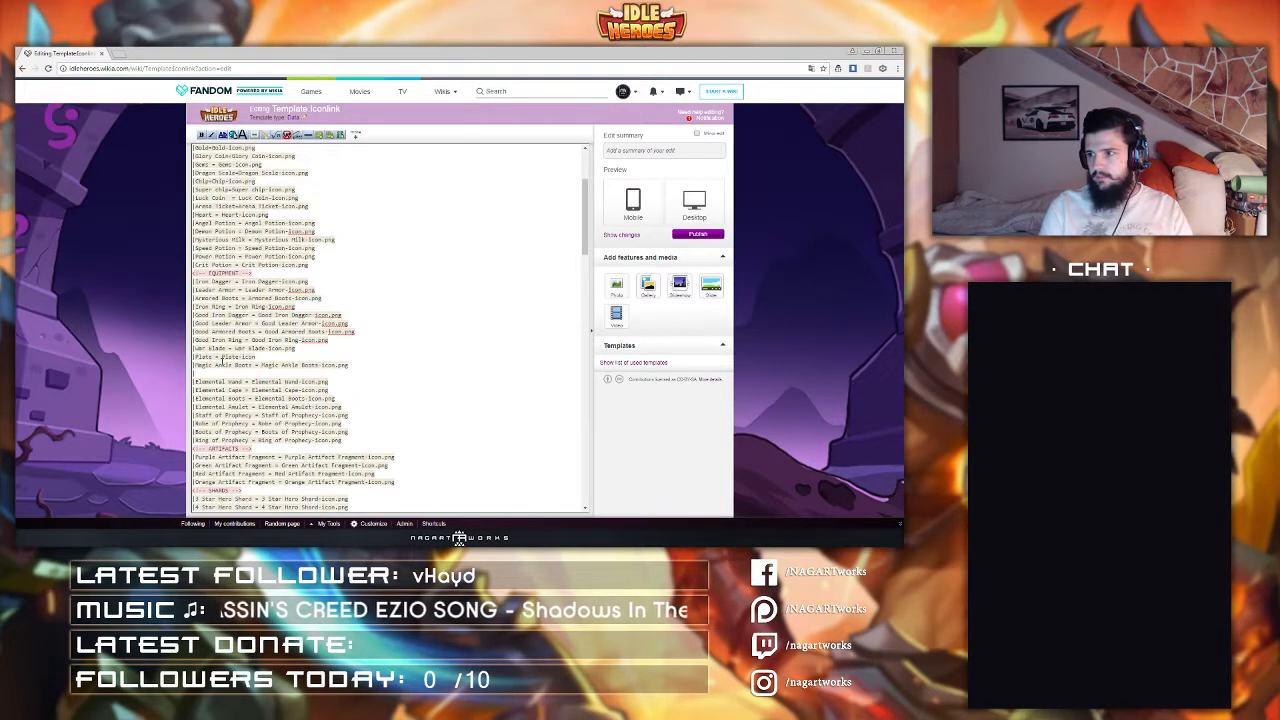
text(|Bone Neckla)
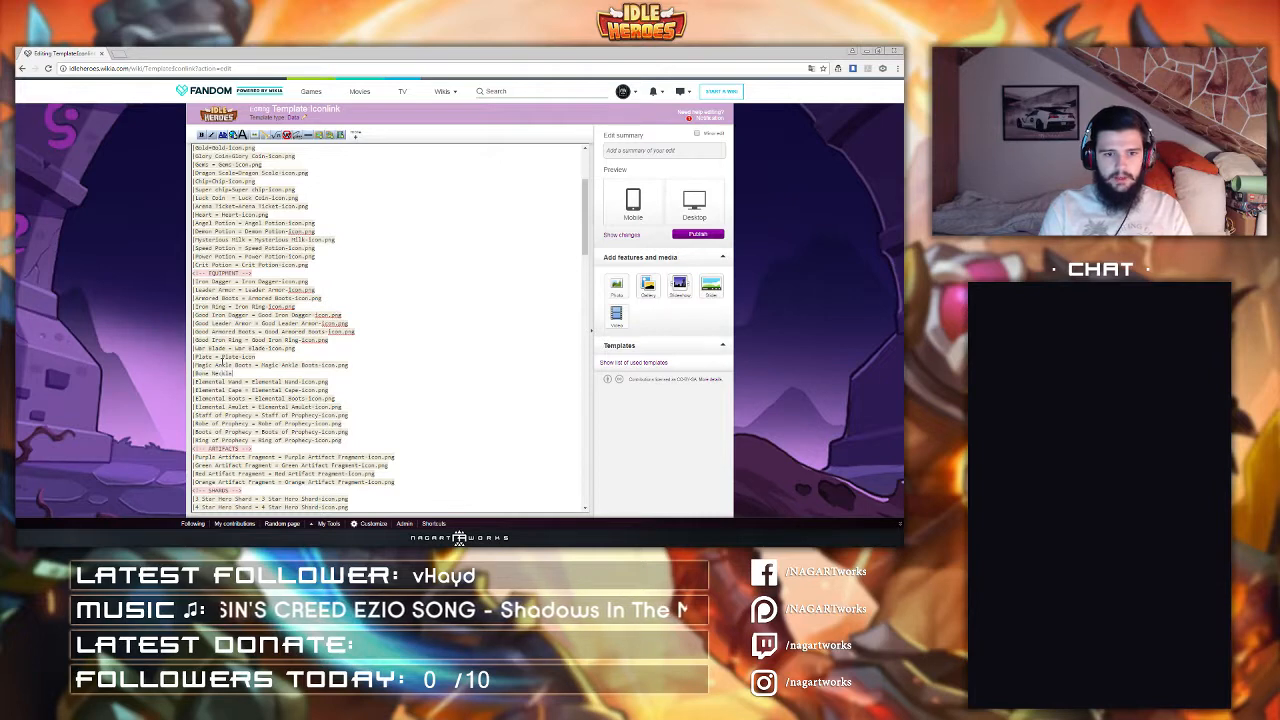
text(ce =)
key(BackSpace)
key(BackSpace)
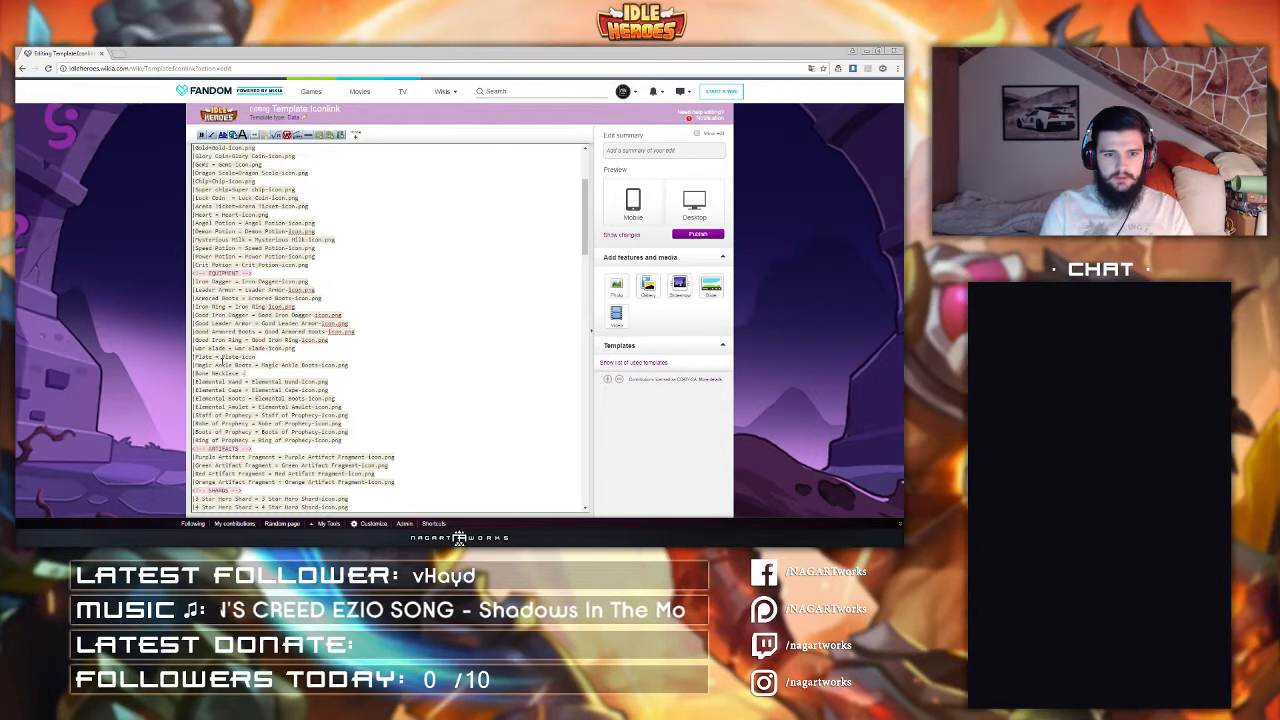
text(Bone Neckl)
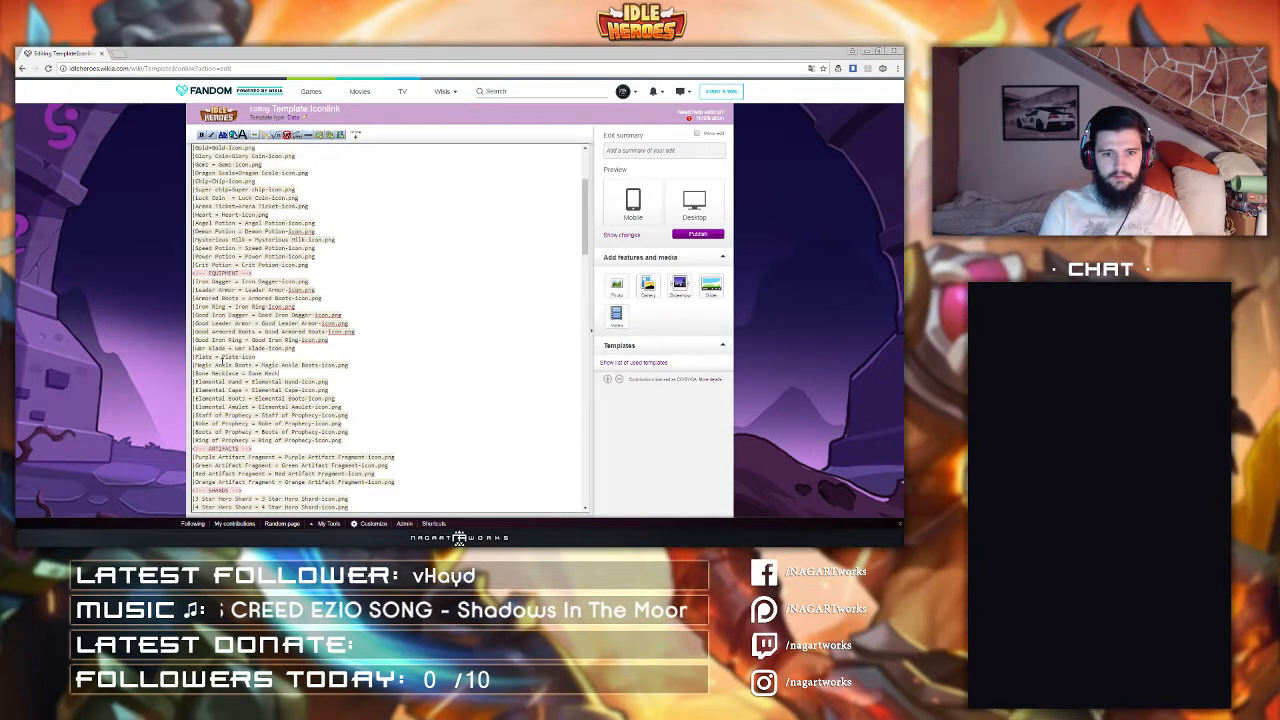
text(ace-Icon.png)
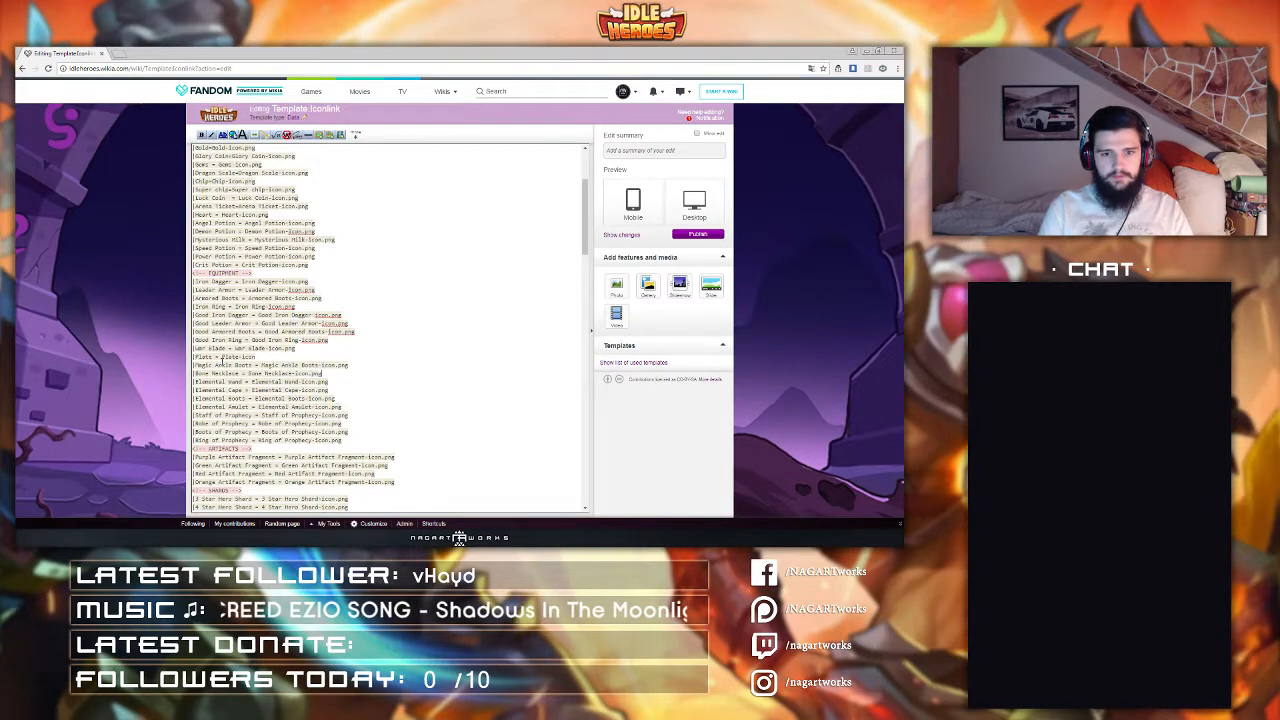
Step: Duplicate the War Blade, Plate, Magic Ankle Boots and Bone Necklace lines directly below themselves
shift+click(339, 341)
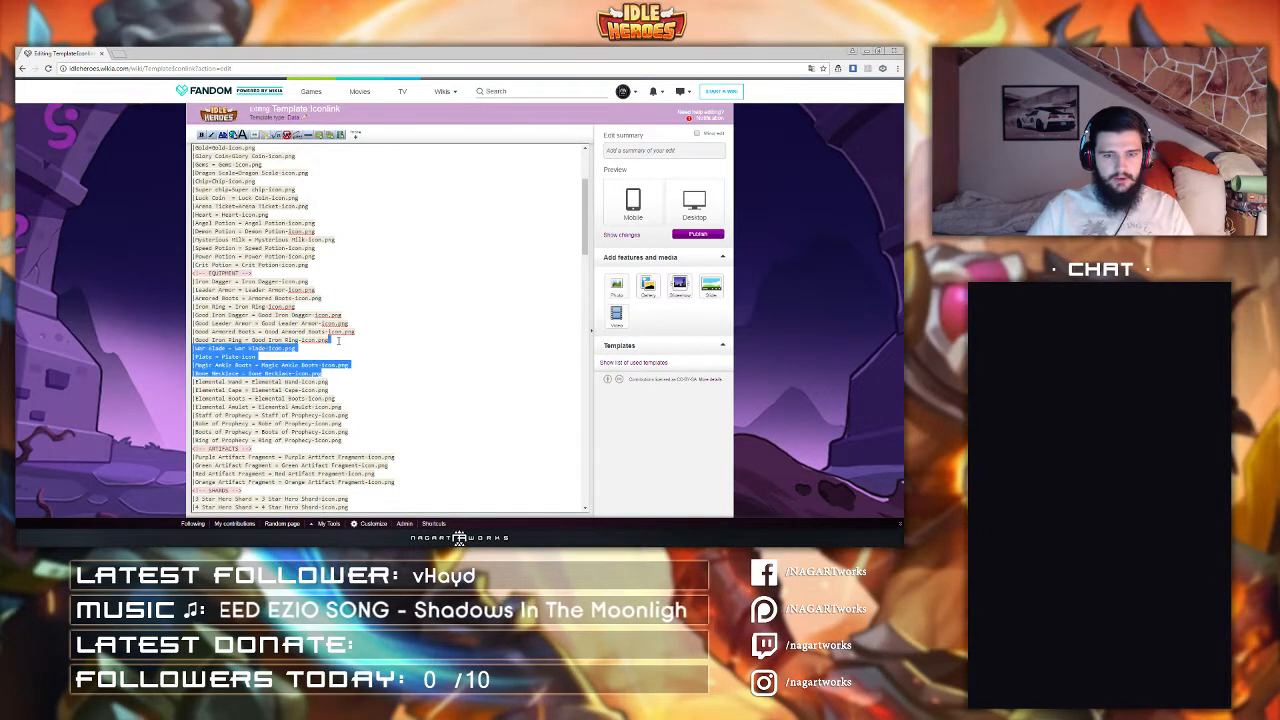
key(ctrl+c)
click(330, 374)
key(ctrl+v)
Step: Prefix "Good " to the item names and icon file names of the four newly duplicated lines
click(197, 382)
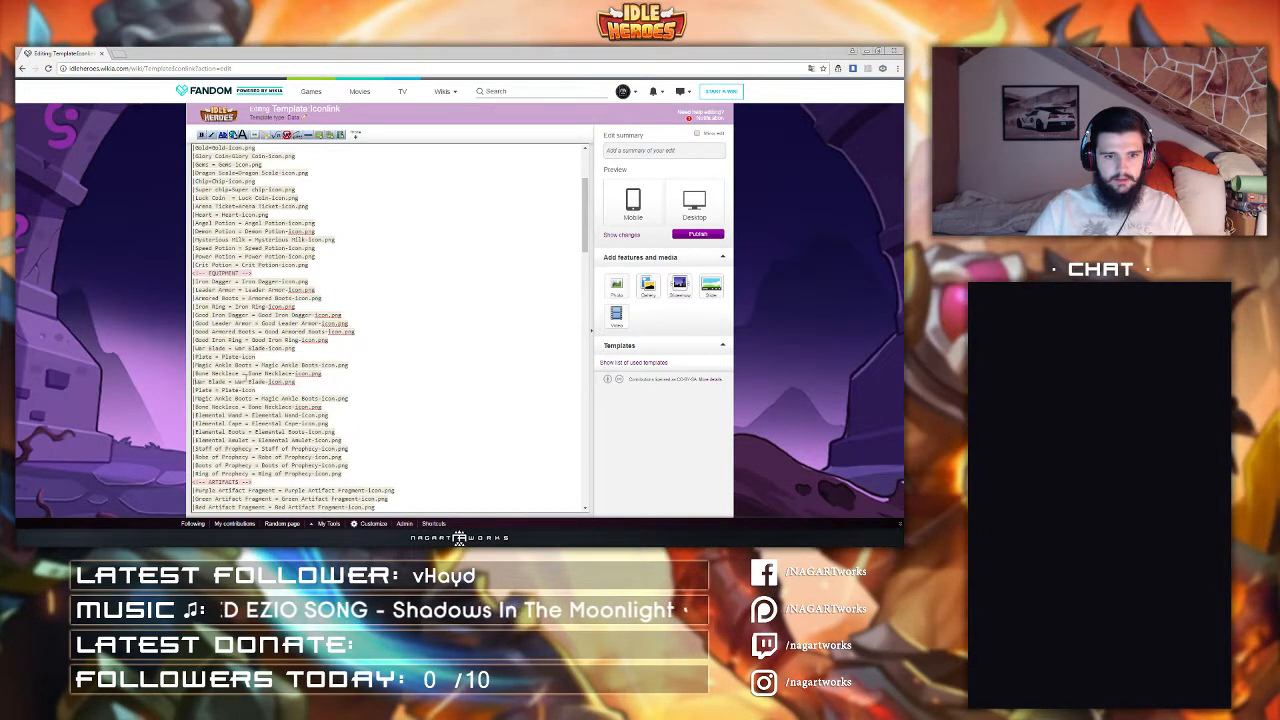
text(Good)
double_click(205, 381)
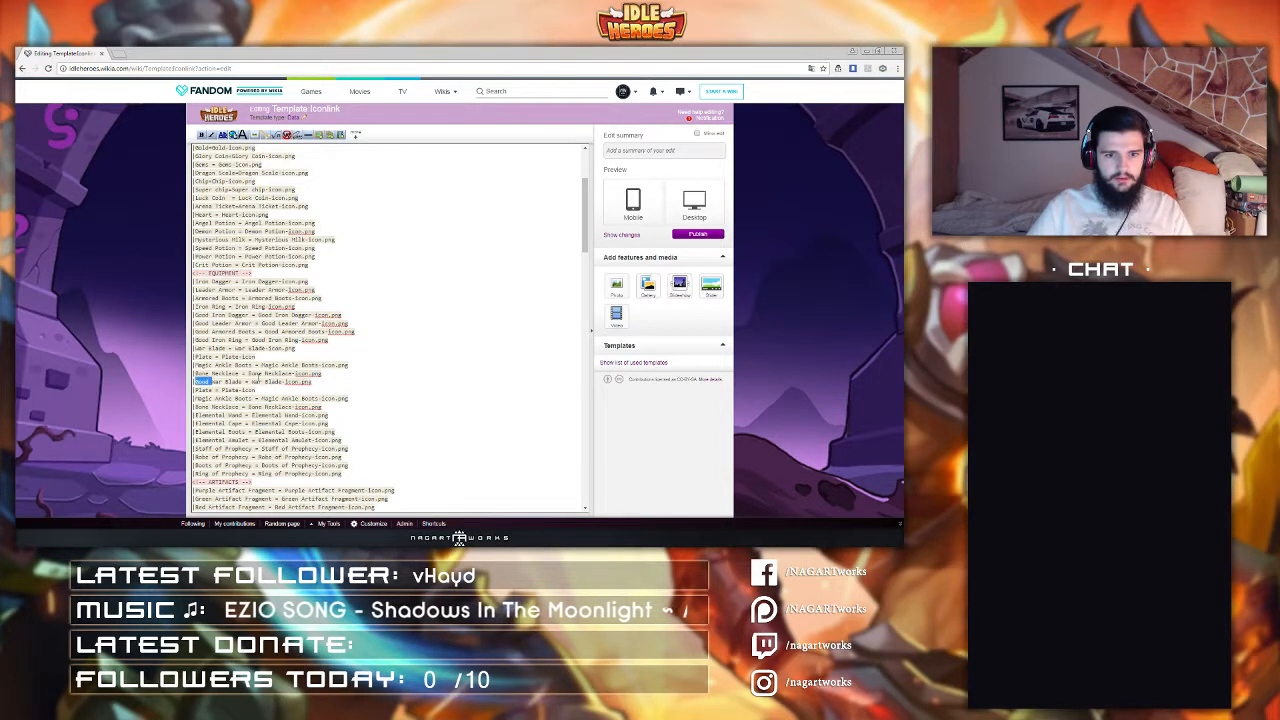
key(ctrl+c)
click(251, 382)
key(ctrl+v)
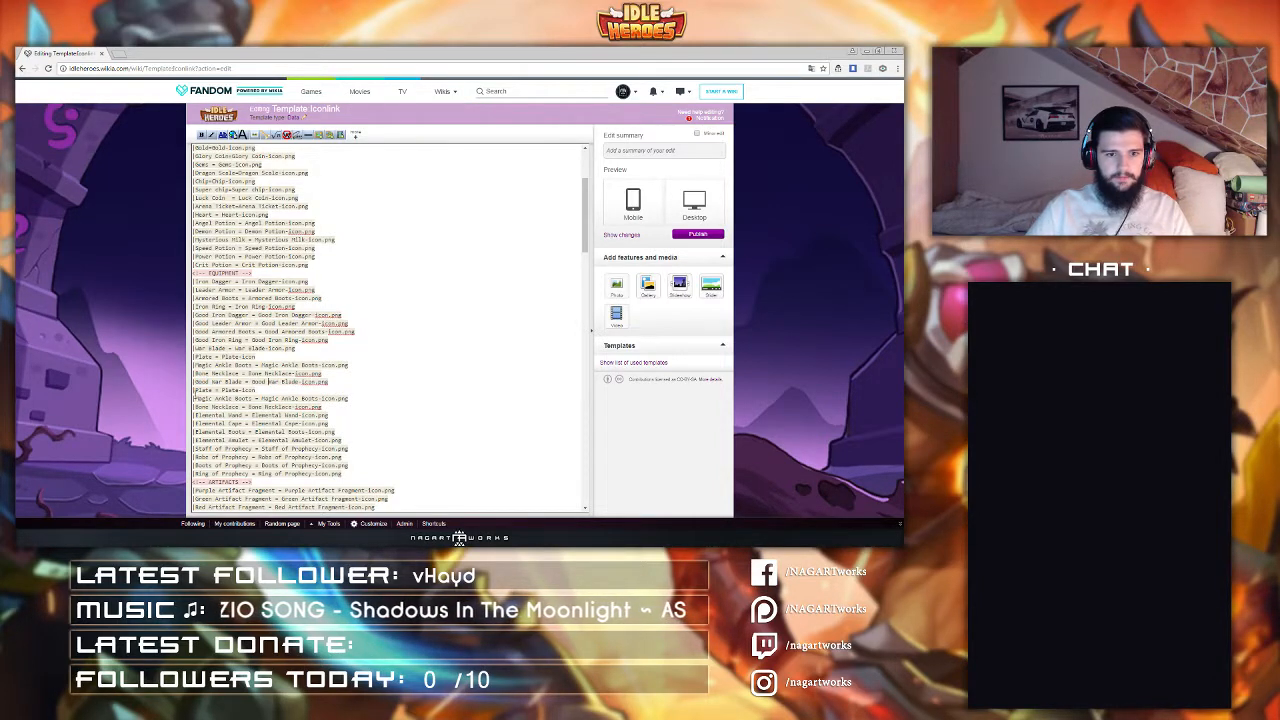
click(196, 390)
key(ctrl+v)
click(241, 390)
key(ctrl+v)
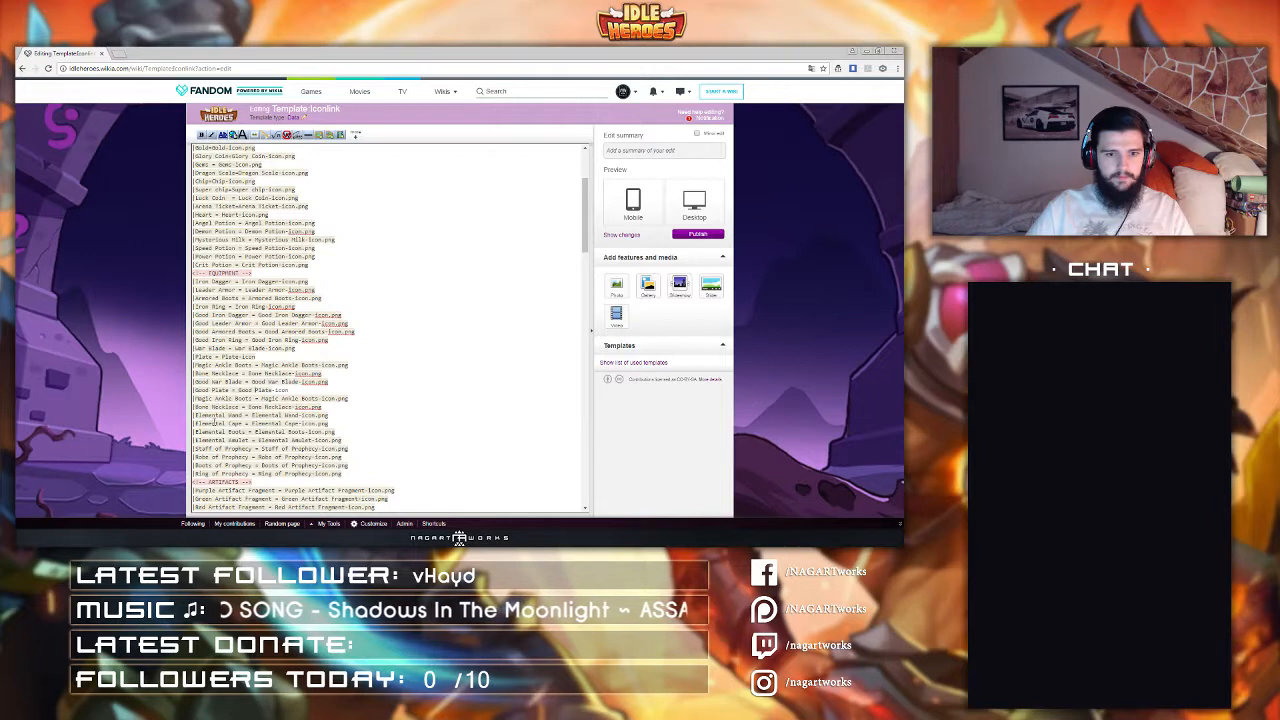
click(196, 398)
key(ctrl+v)
click(277, 398)
key(ctrl+v)
click(279, 398)
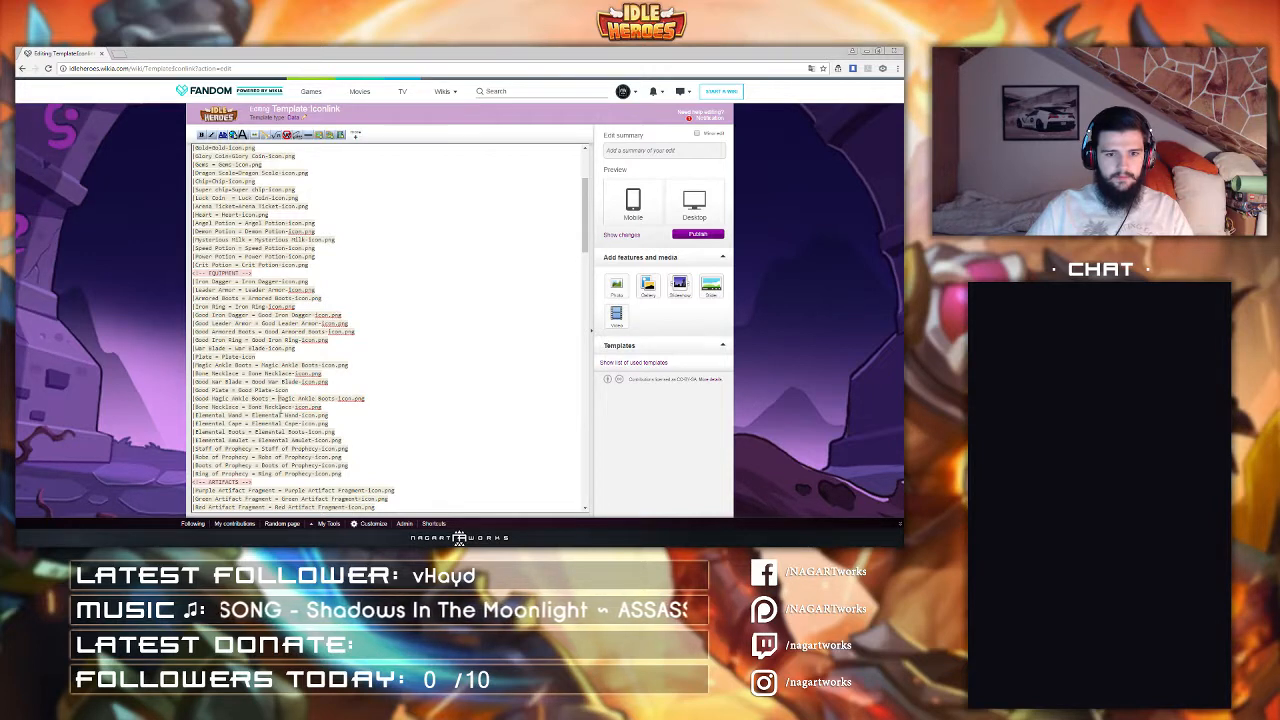
key(ctrl+v)
click(196, 407)
key(ctrl+v)
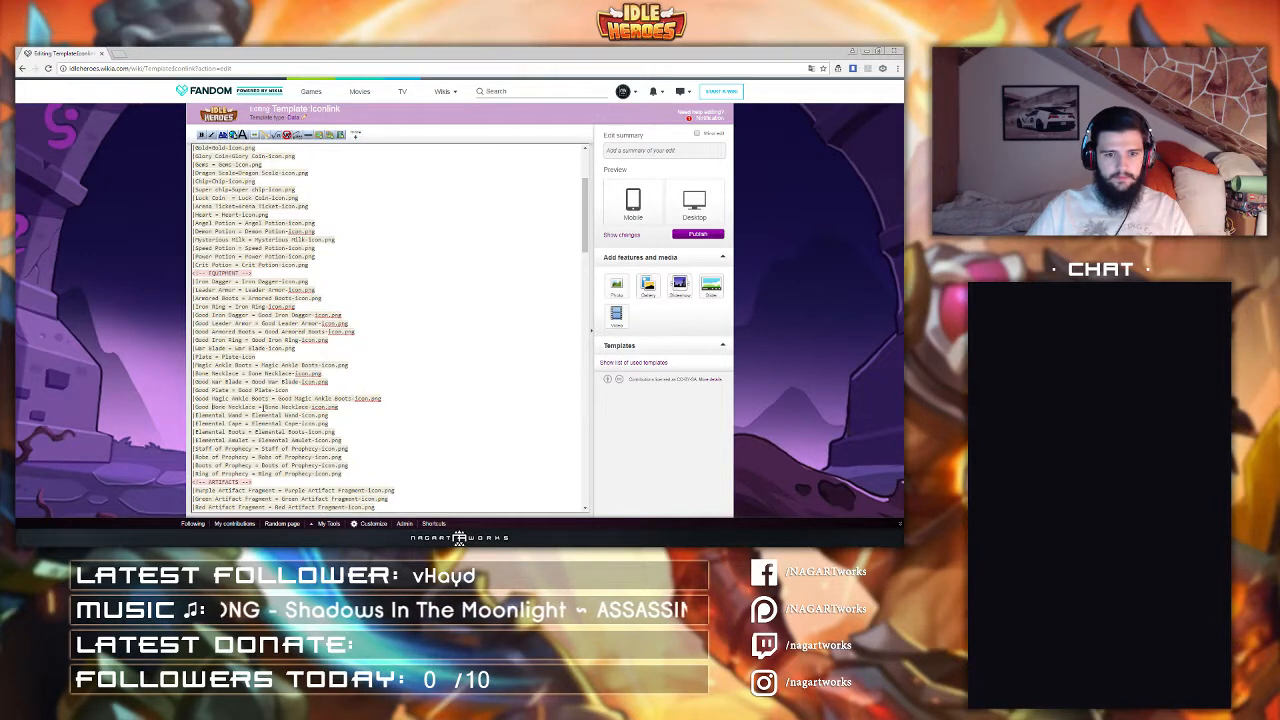
click(265, 407)
key(ctrl+v)
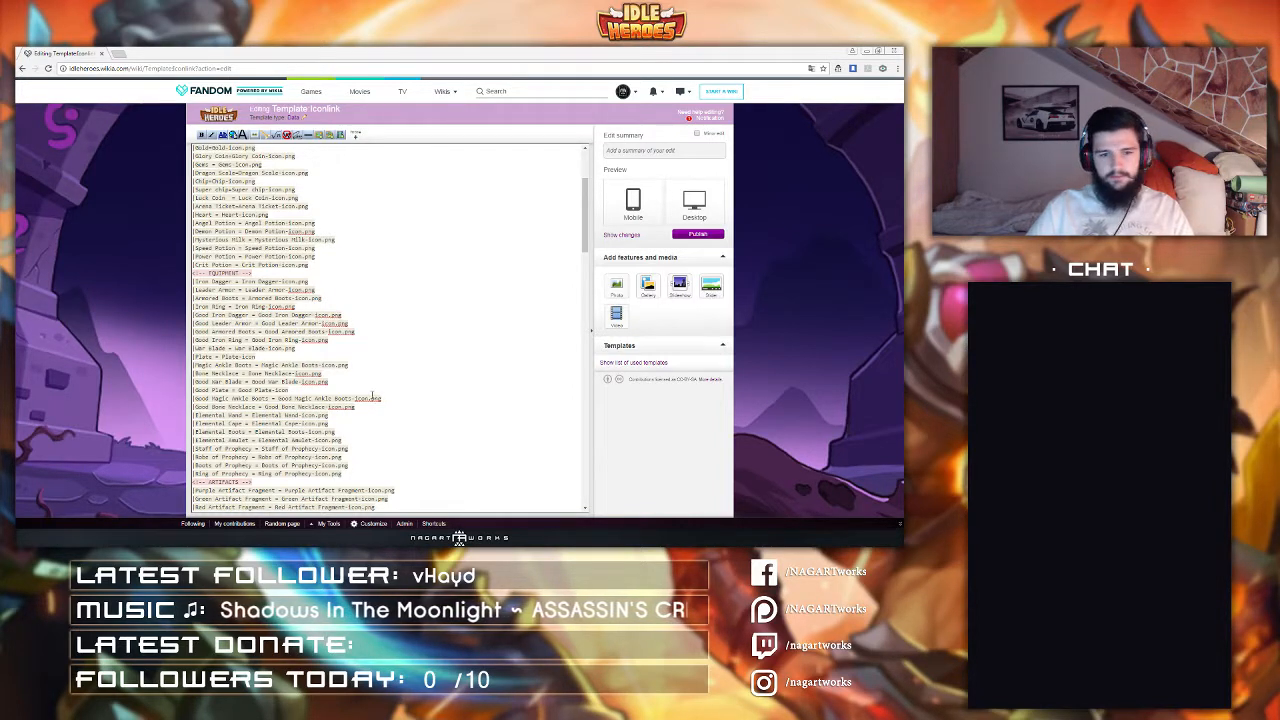
Step: Add a line "Divine Spear = Divine Spear-Icon.png" after the Good Bone Necklace entry
scroll(224, 411, down, 1)
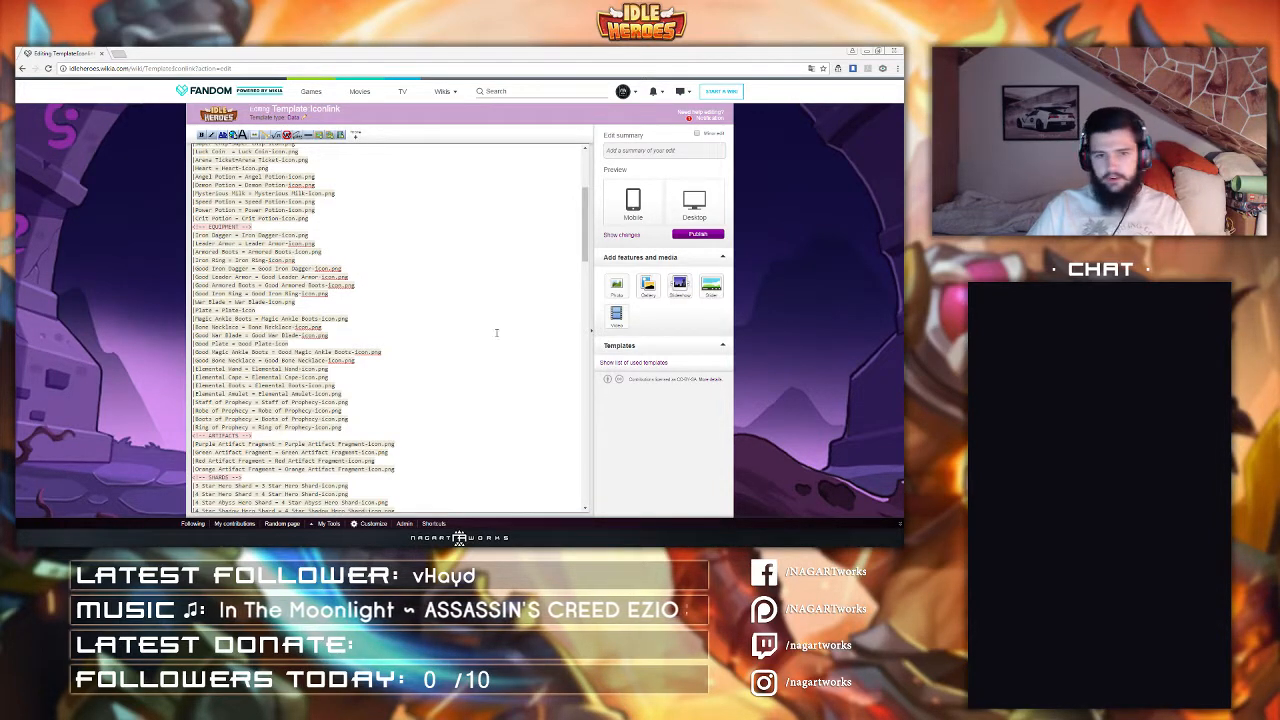
click(364, 359)
key(Return)
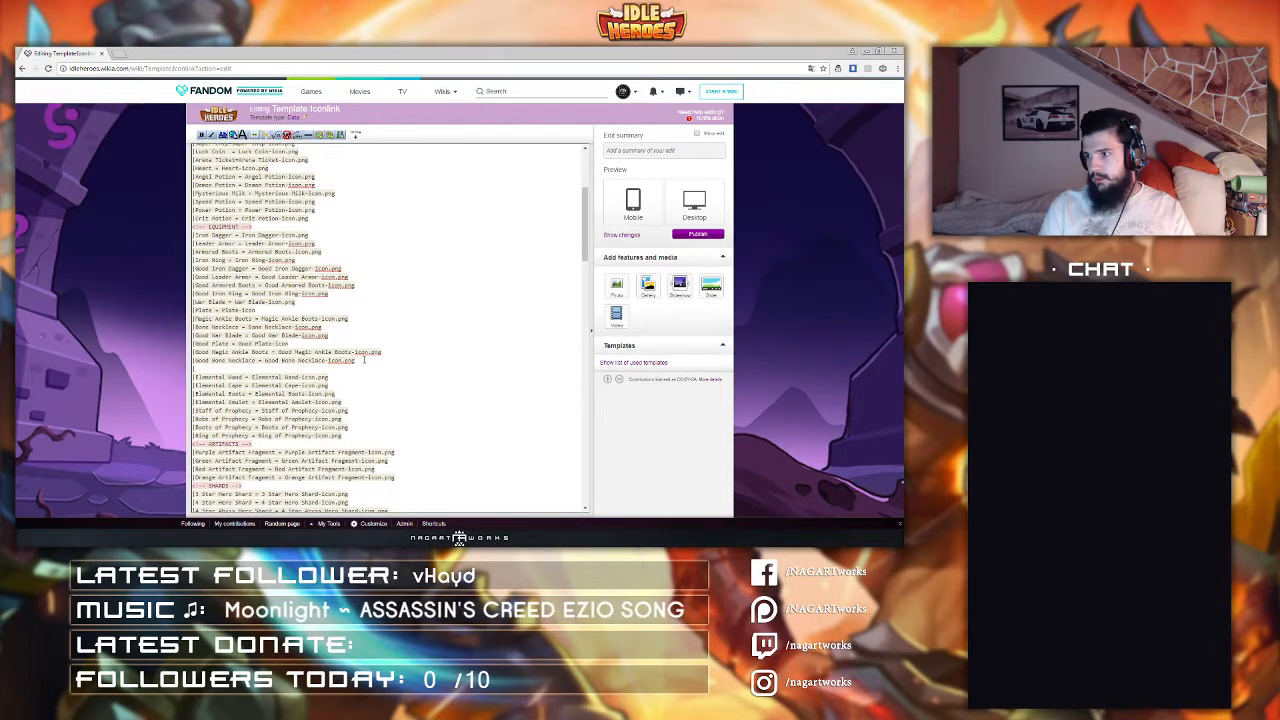
text(Divine Spear)
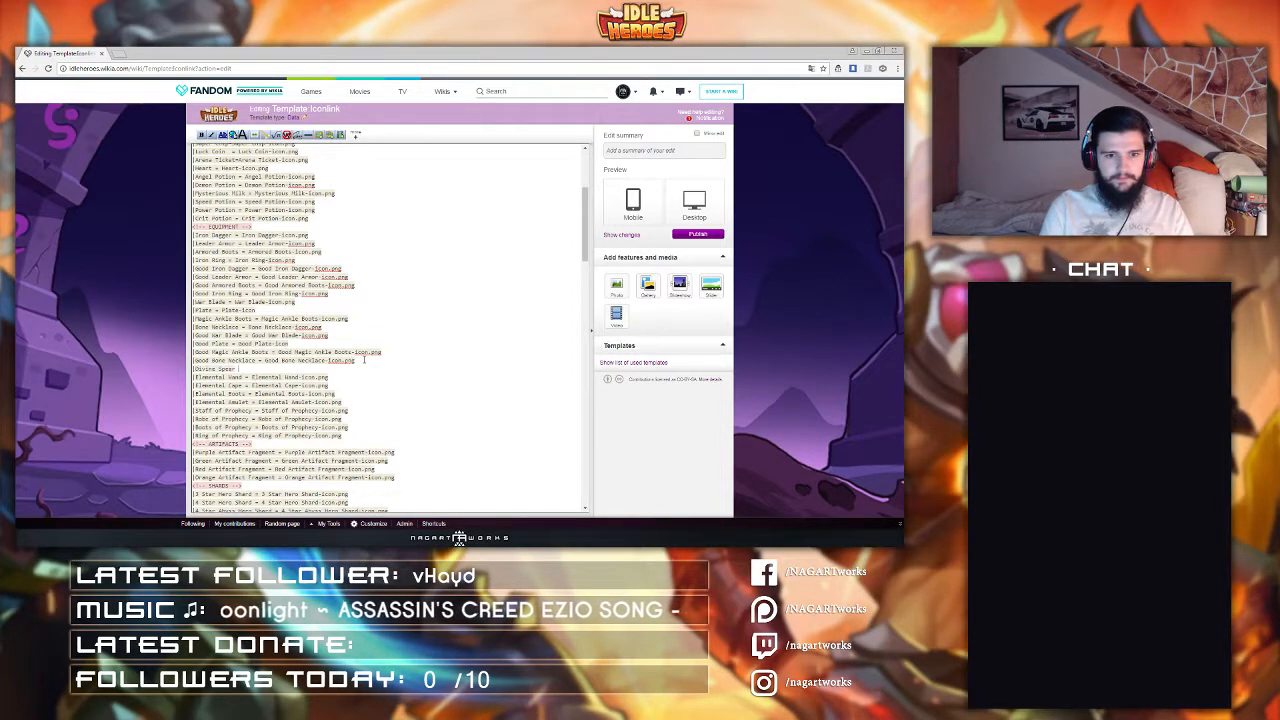
text( = Divine Spear )
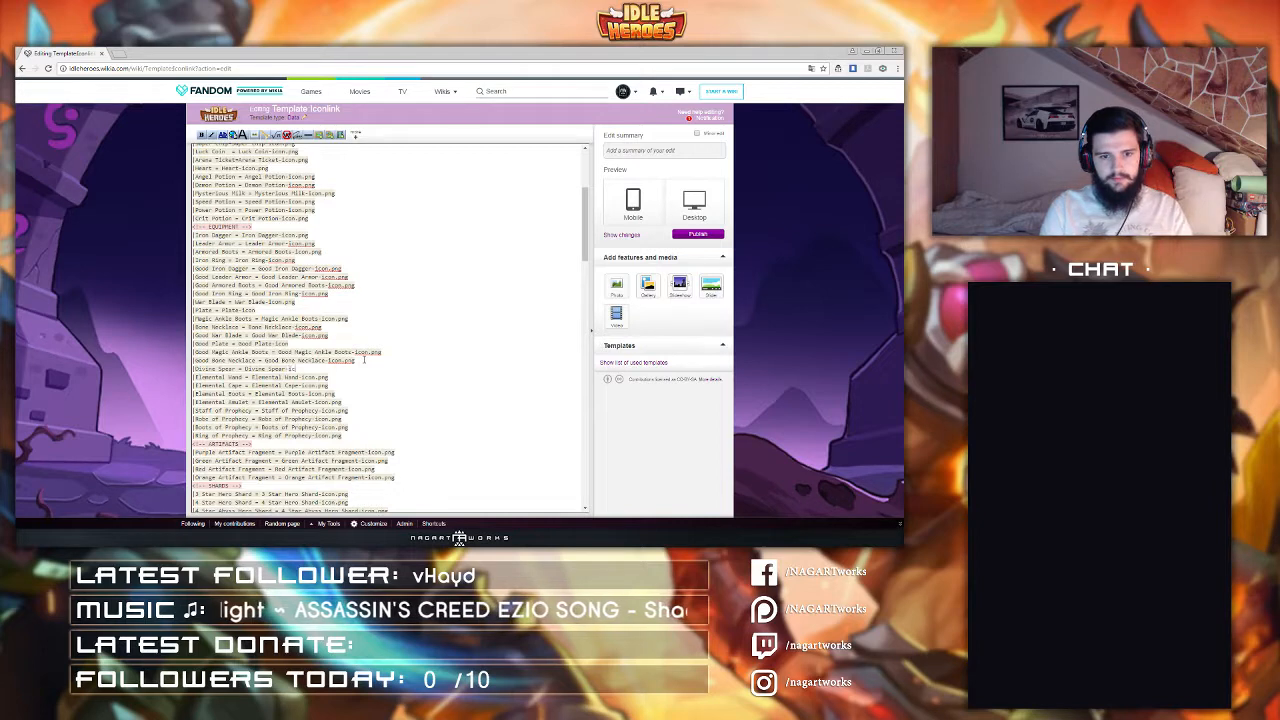
text(-Icon.png)
Step: Add a line "Dragon Armor = Dragon Armor-Icon.png" below the Divine Spear entry
key(Return)
text(|)
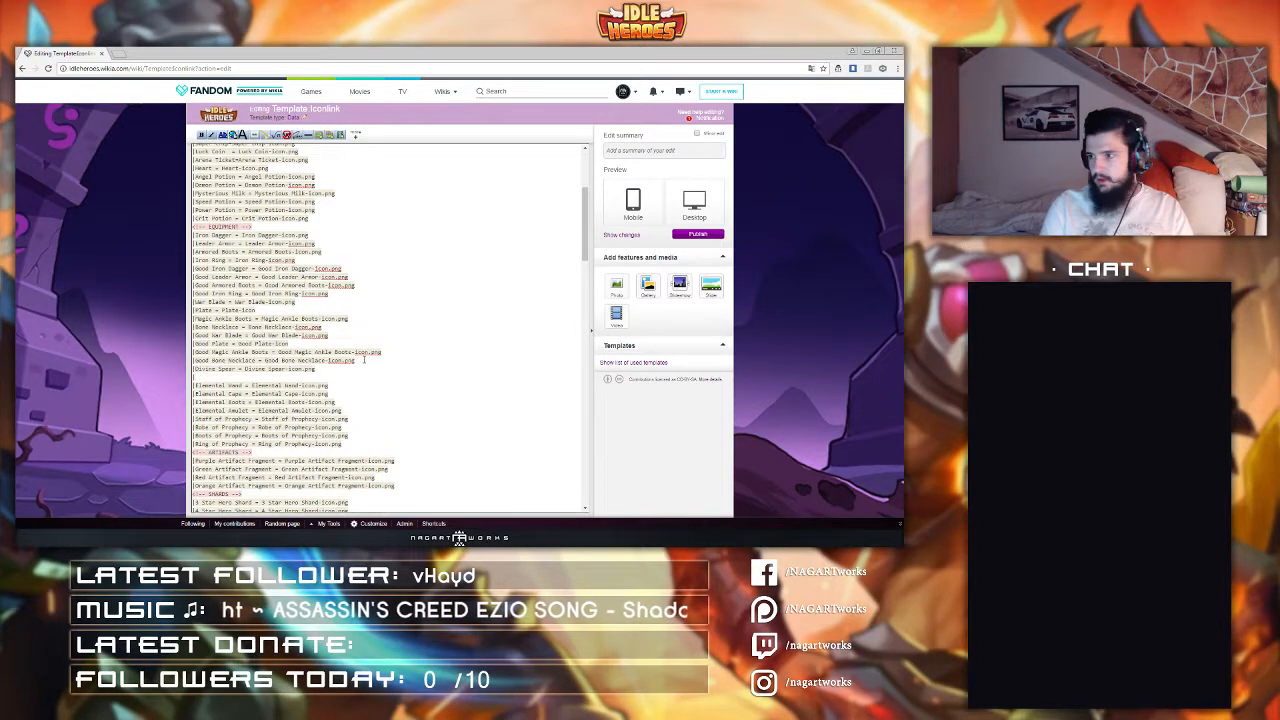
text(Dragon Armor )
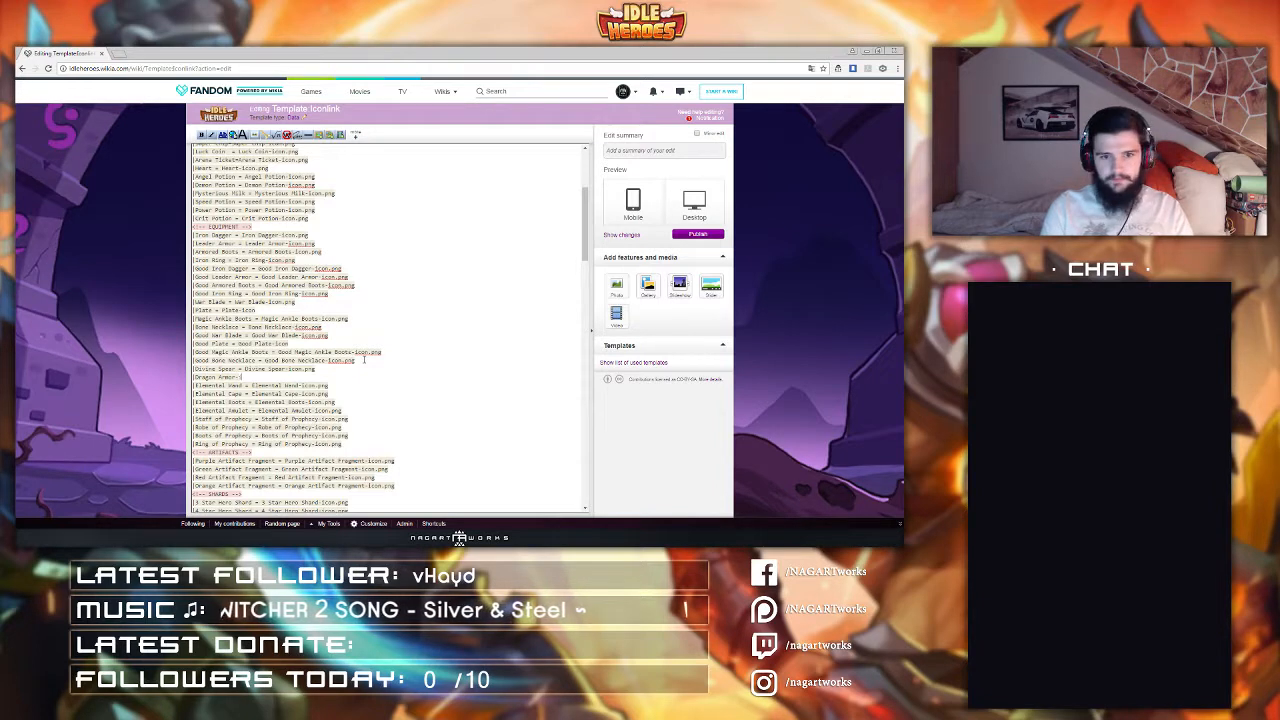
text(= Dragon)
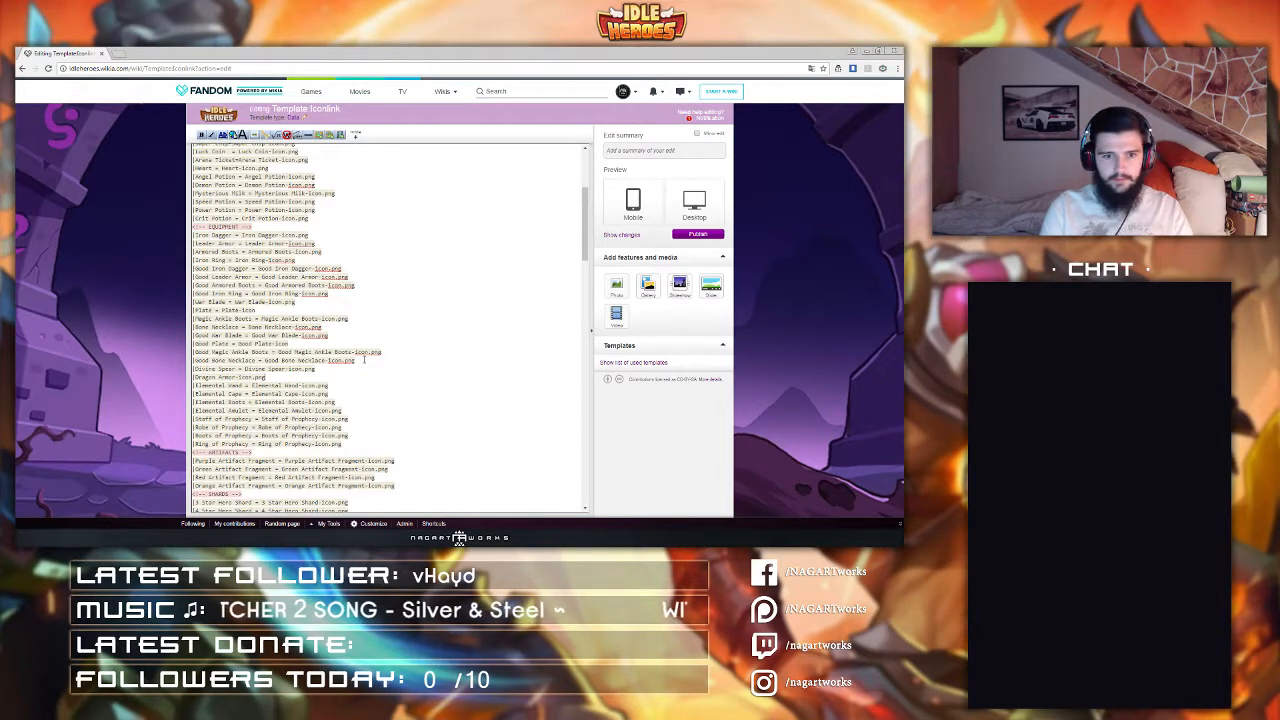
key(Return)
key(BackSpace)
key(BackSpace)
key(BackSpace)
key(BackSpace)
key(BackSpace)
key(BackSpace)
key(BackSpace)
key(BackSpace)
key(BackSpace)
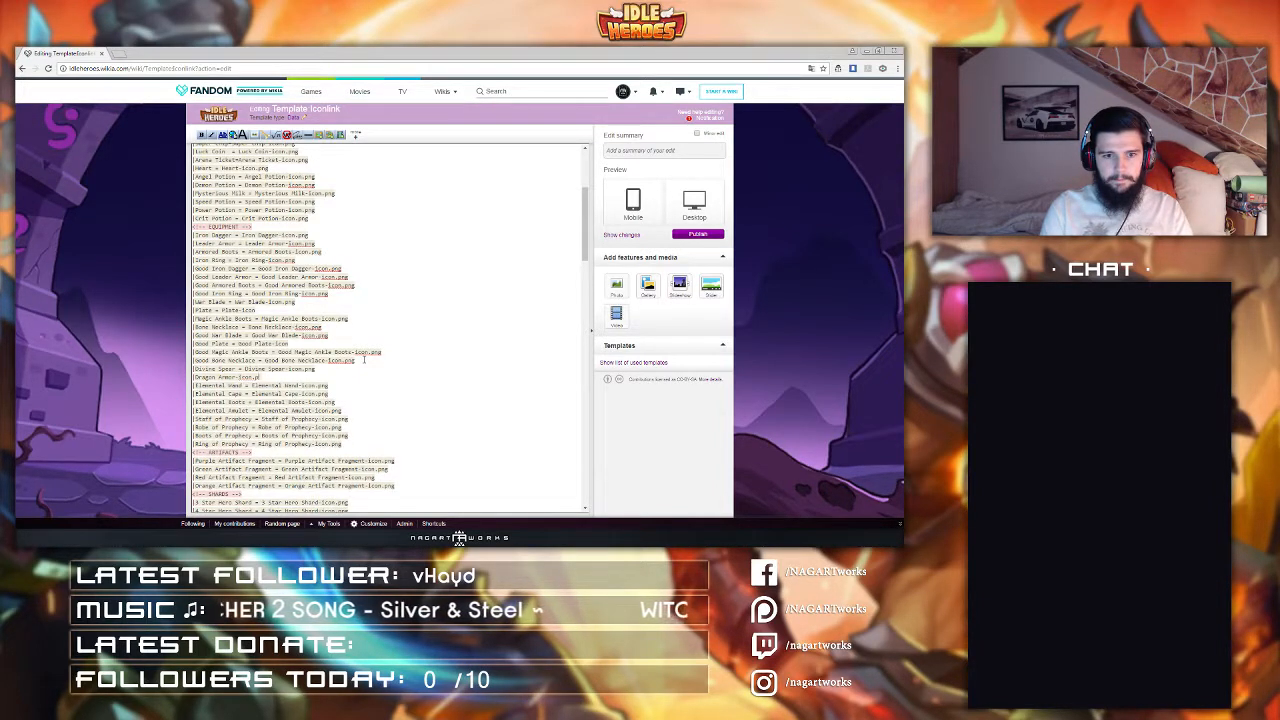
text(ragon)
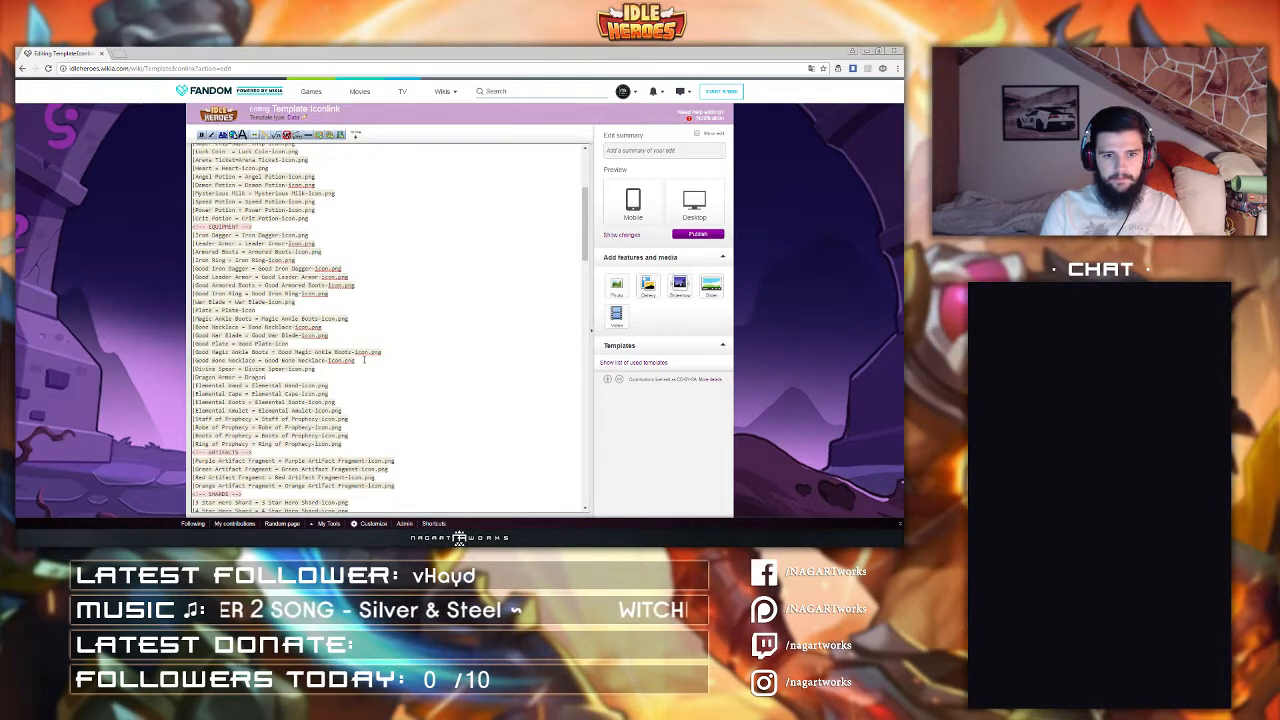
text( Armor-Icon.png)
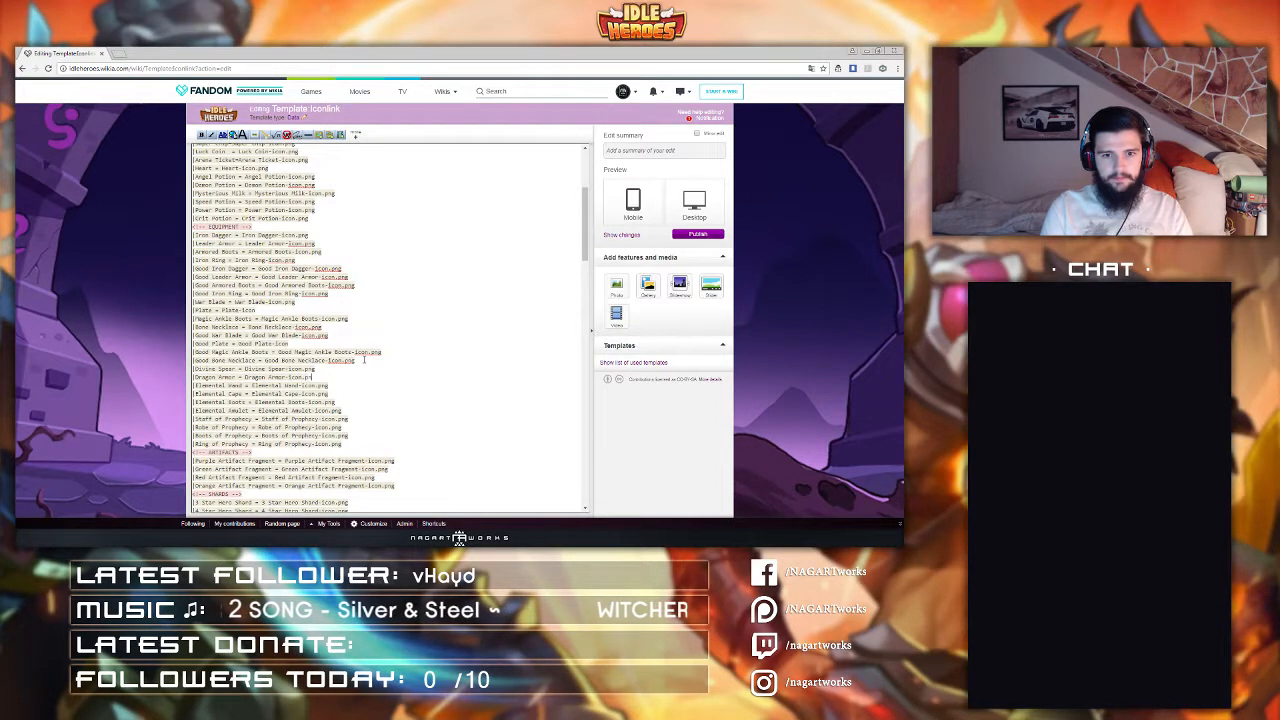
Step: Add a line "Traveler's Boots = Traveler's Boots-Icon.png" below the Dragon Armor entry
key(Return)
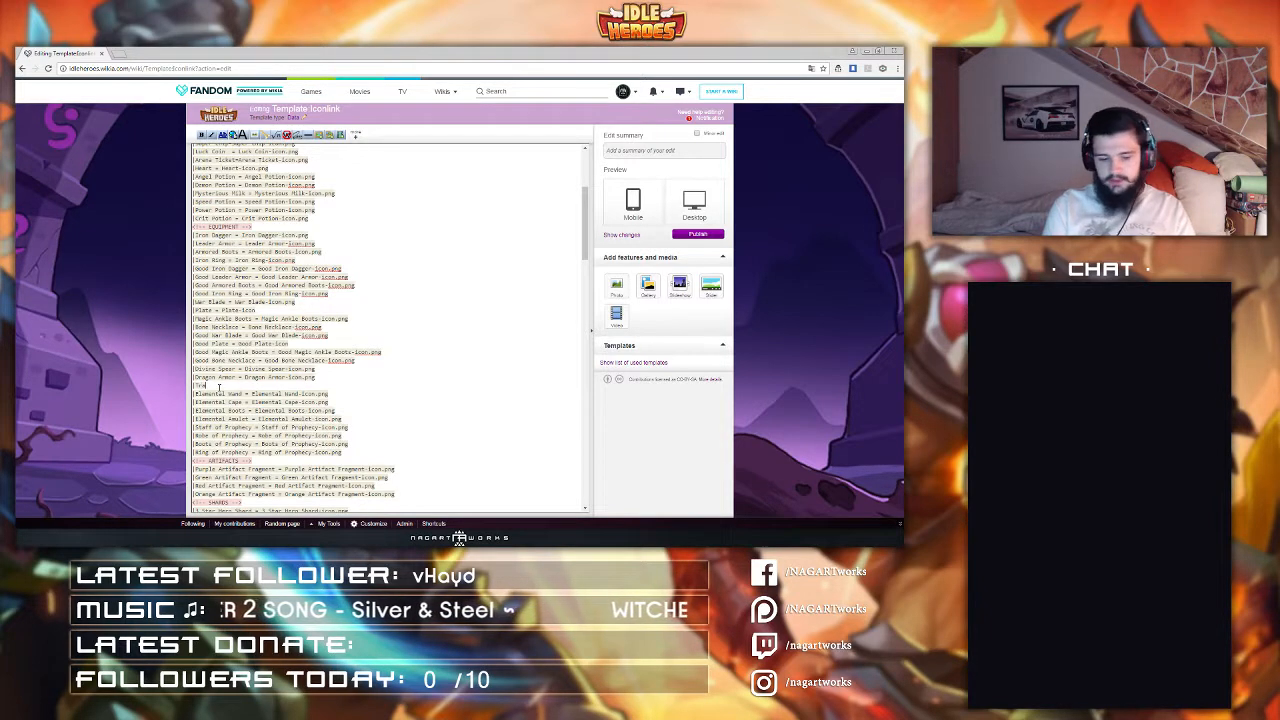
text(vel)
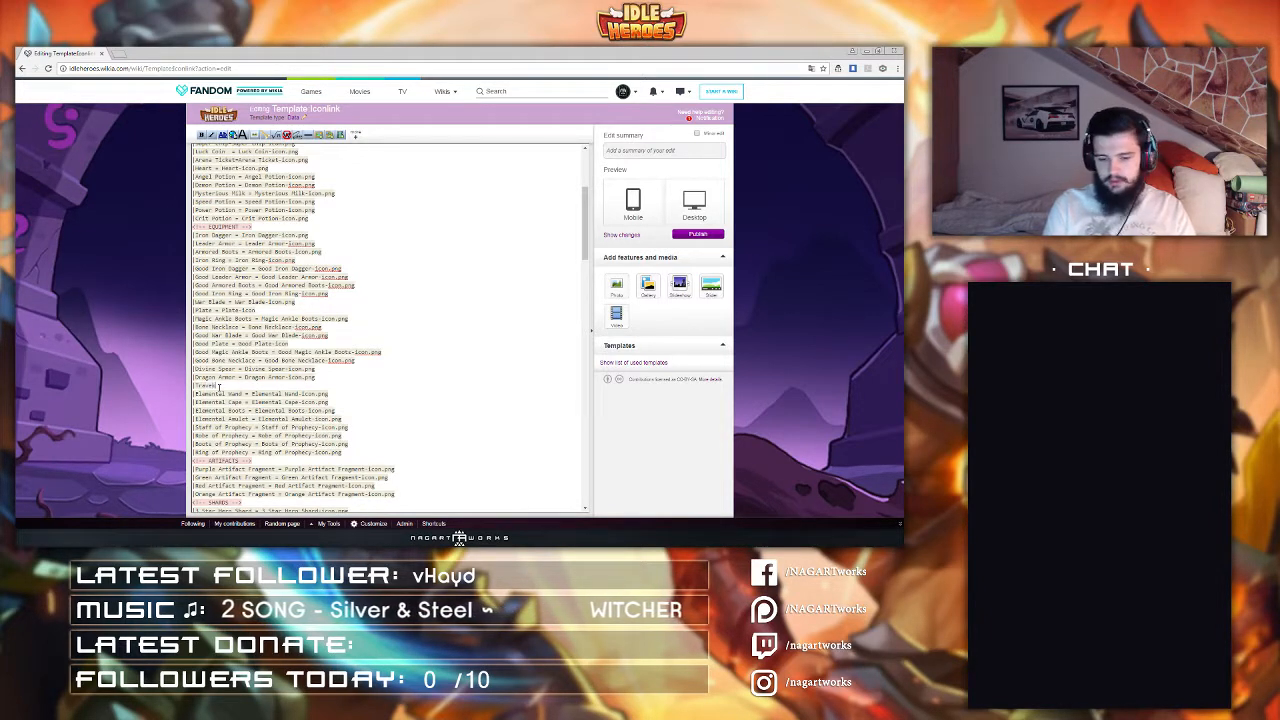
text(er's Boots = T)
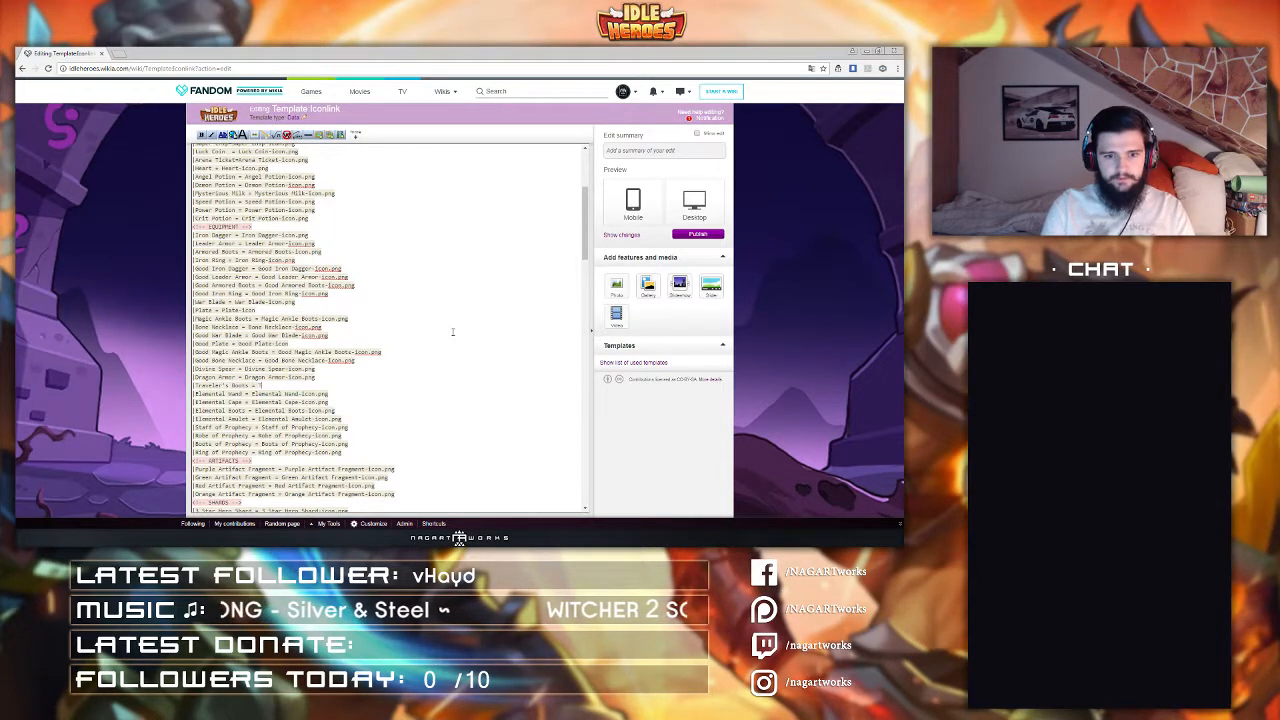
text(raveler)
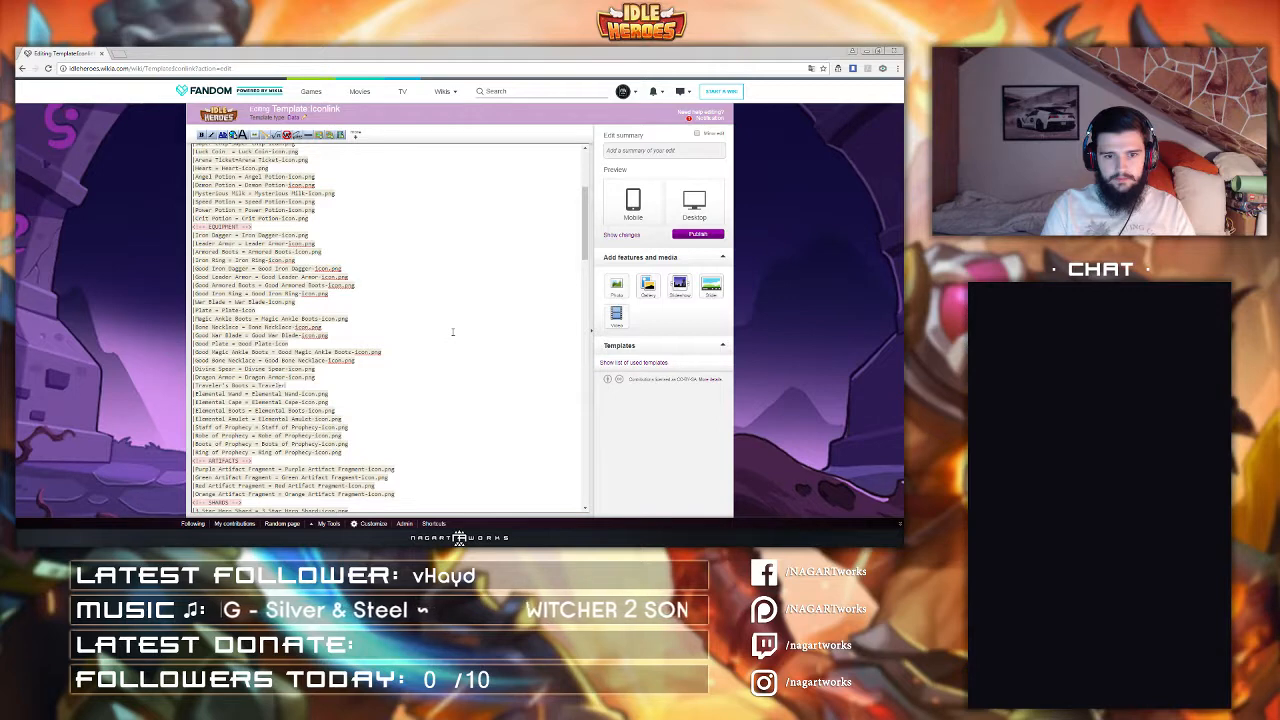
text('s Boots-)
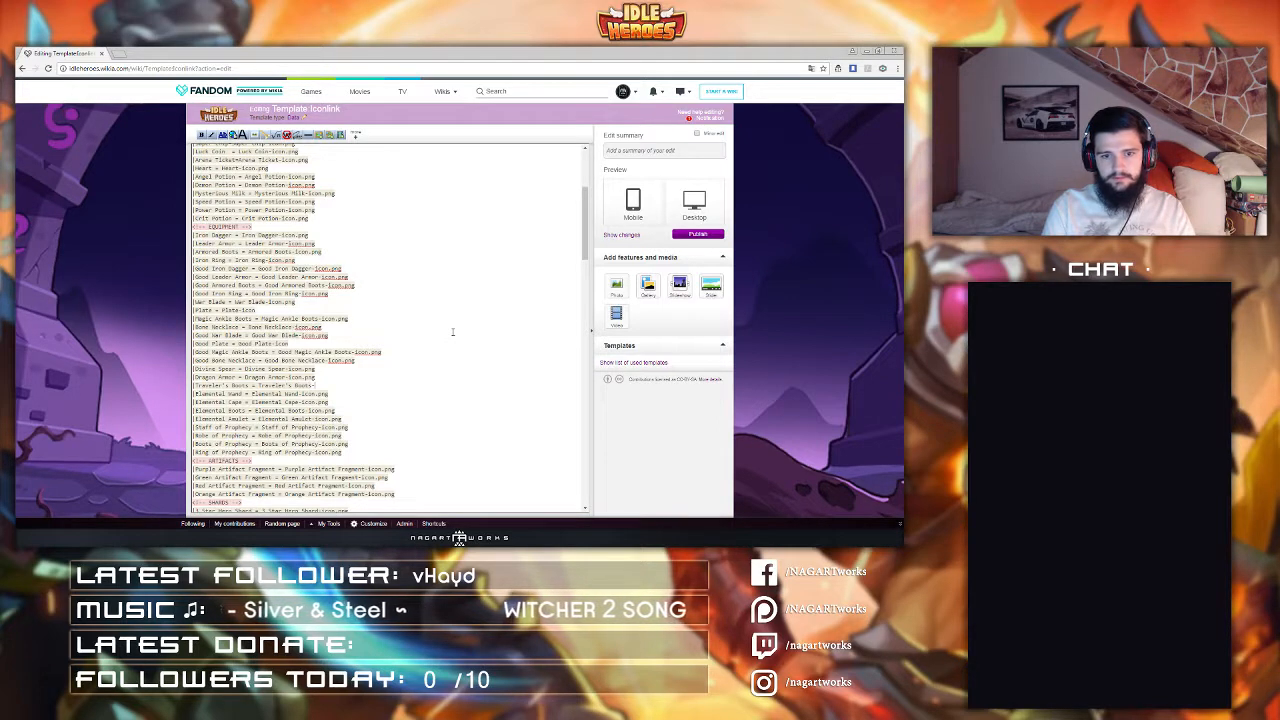
text(Icon.png)
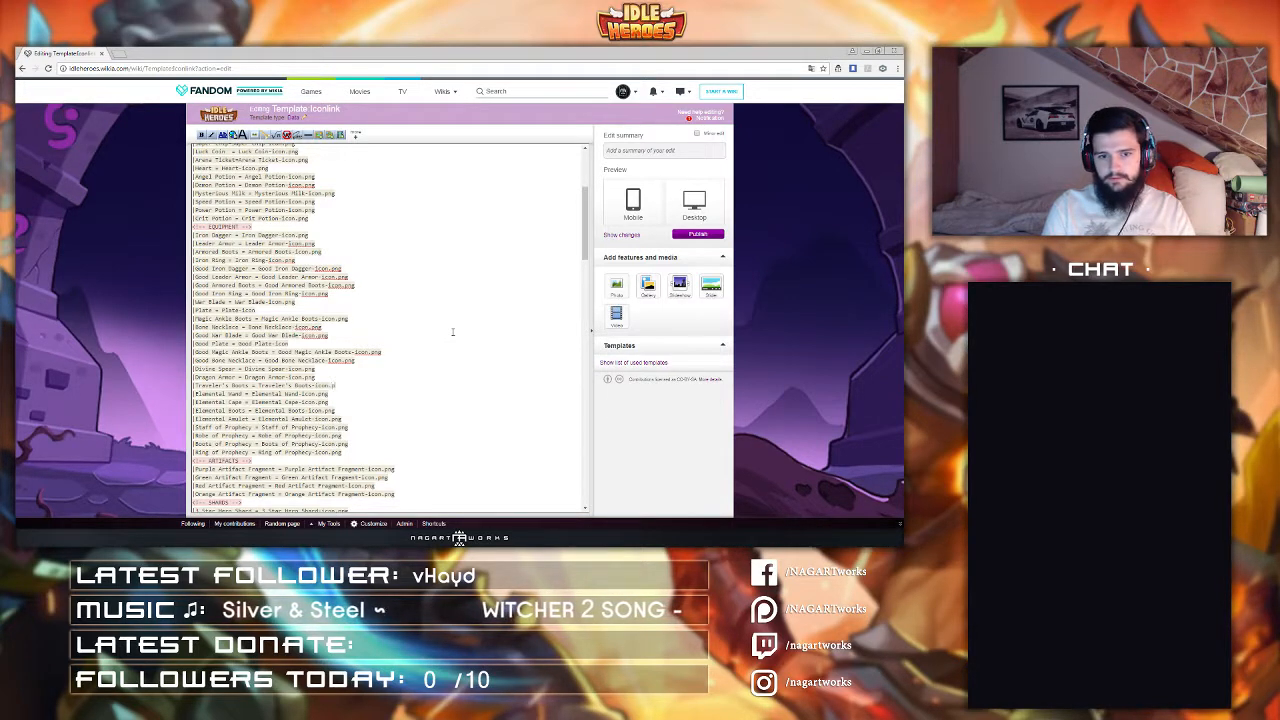
Step: Add a line "Brave Badge = Brave Badge-icon.png" below the Traveler's Boots entry
key(Return)
text(|)
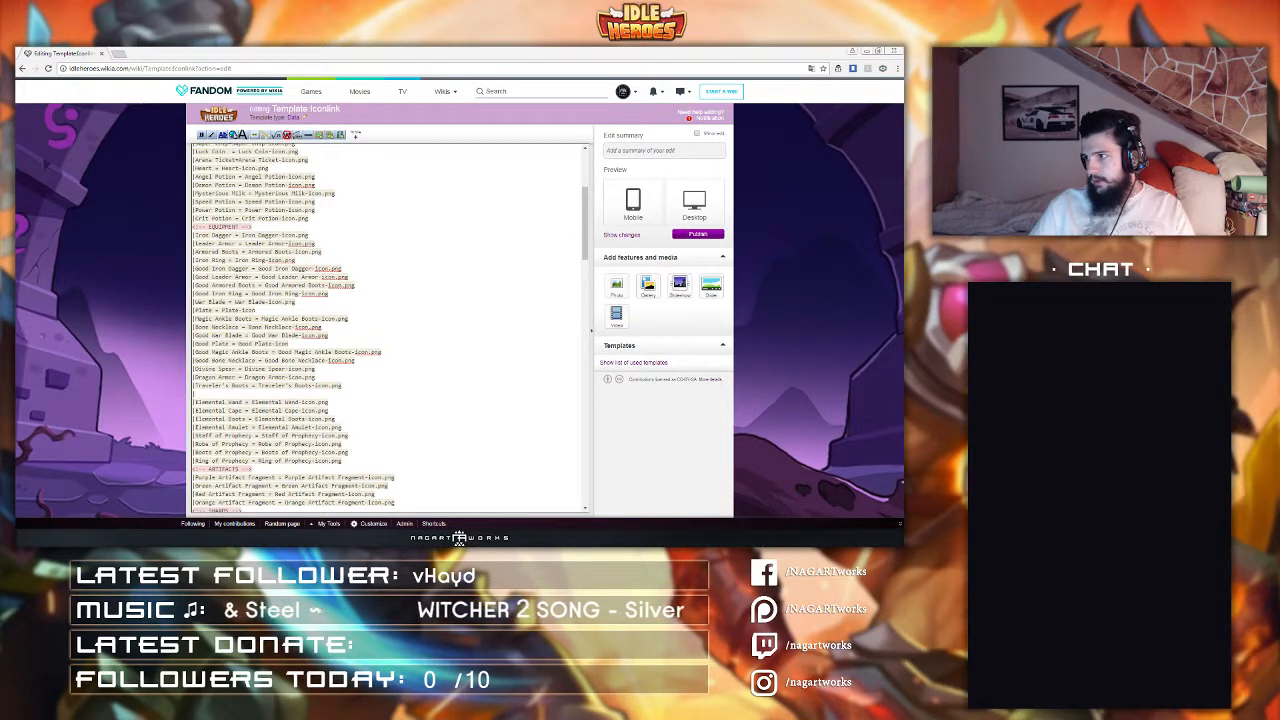
click(201, 392)
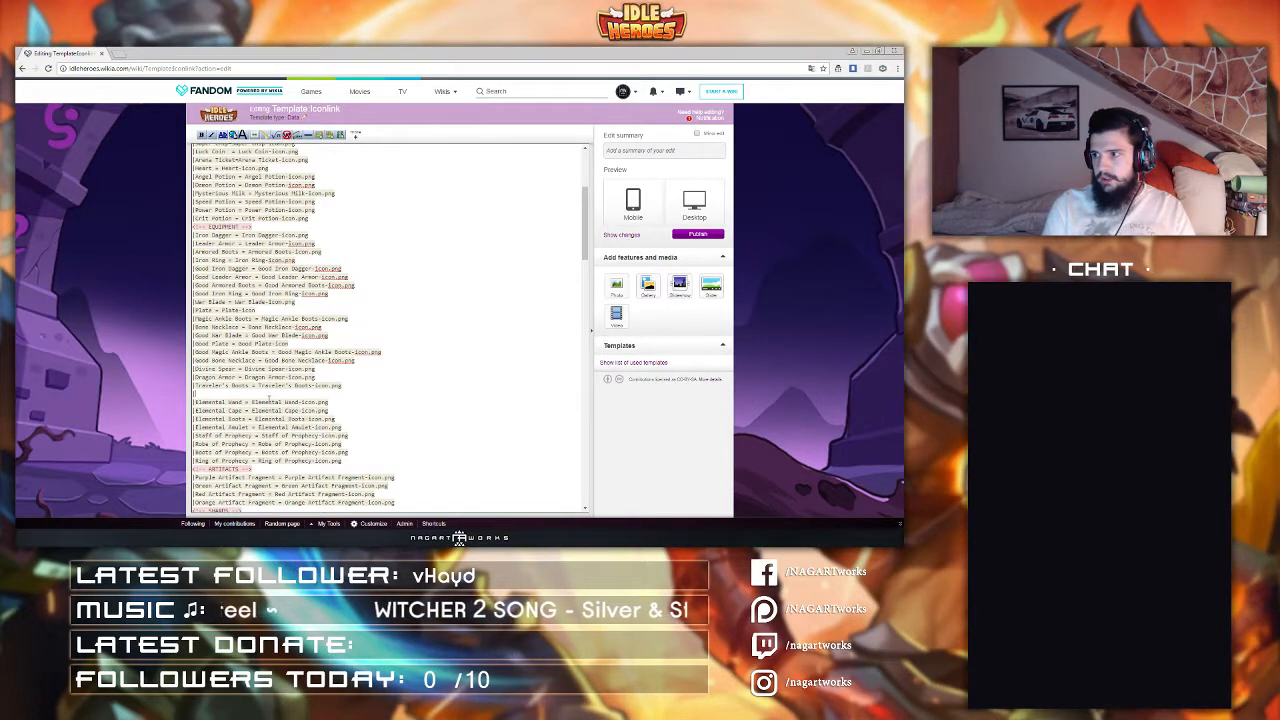
text(Brave Badge)
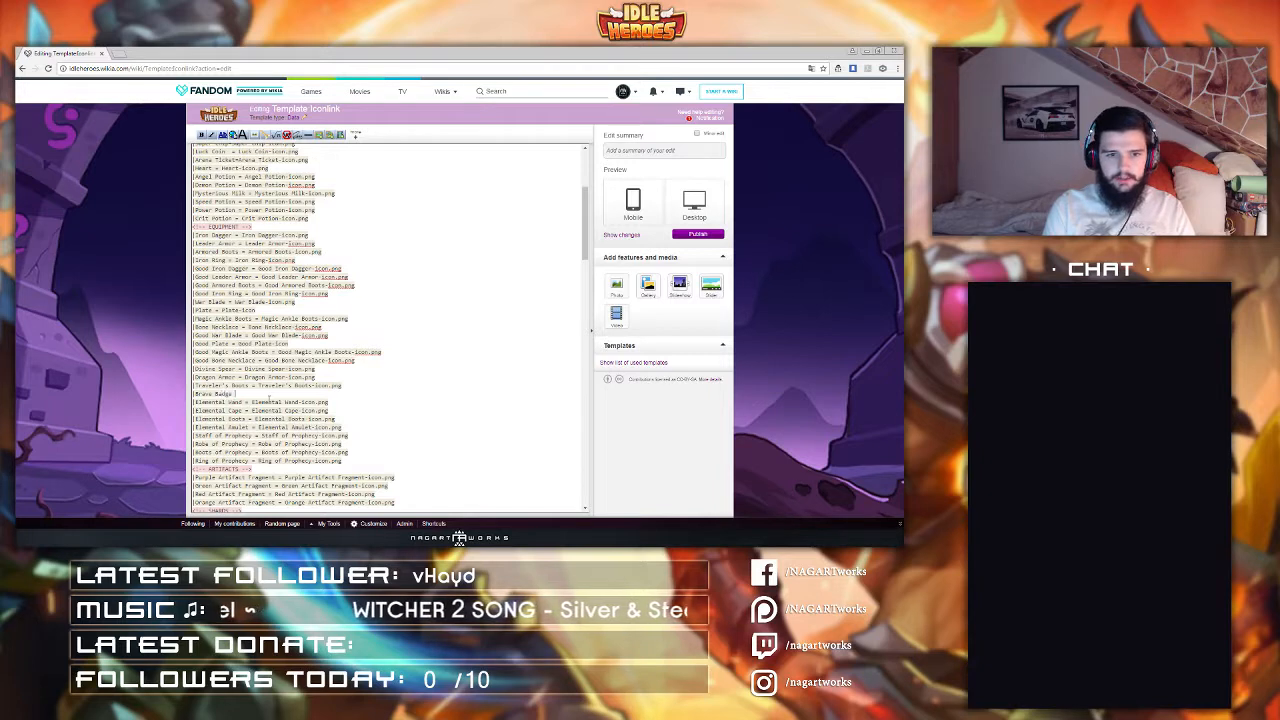
text( = B)
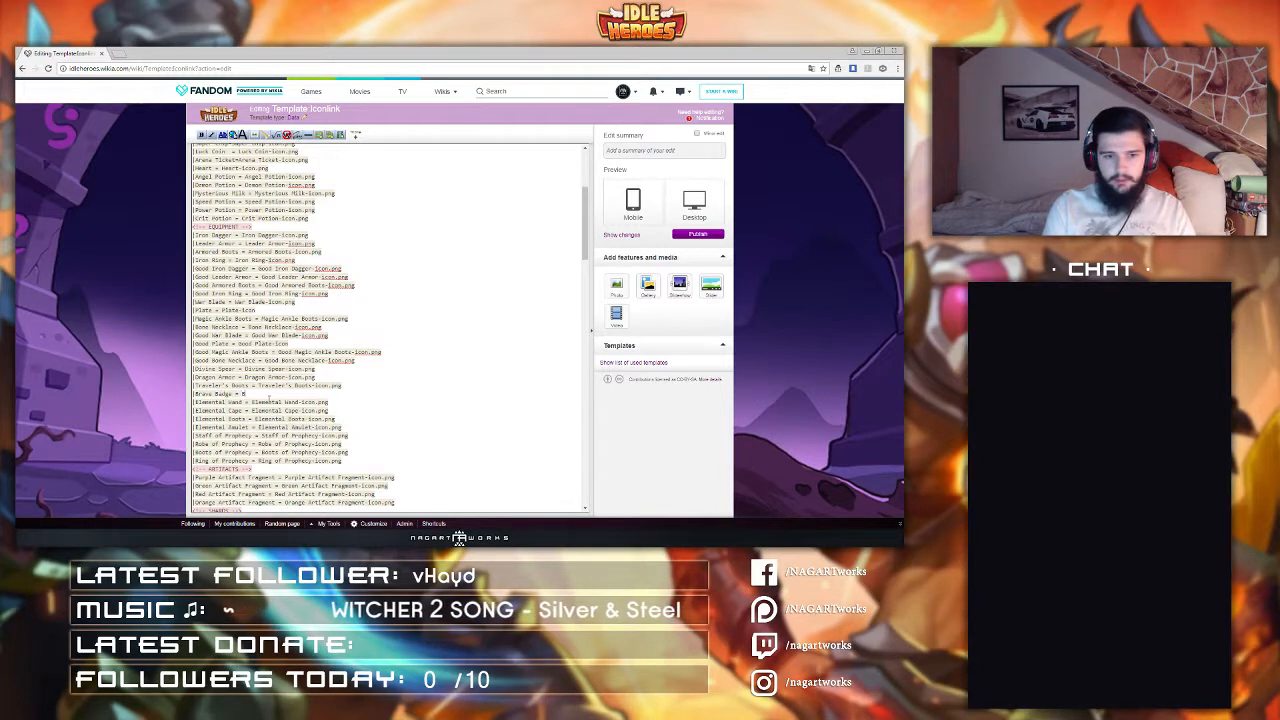
text(rave Ba)
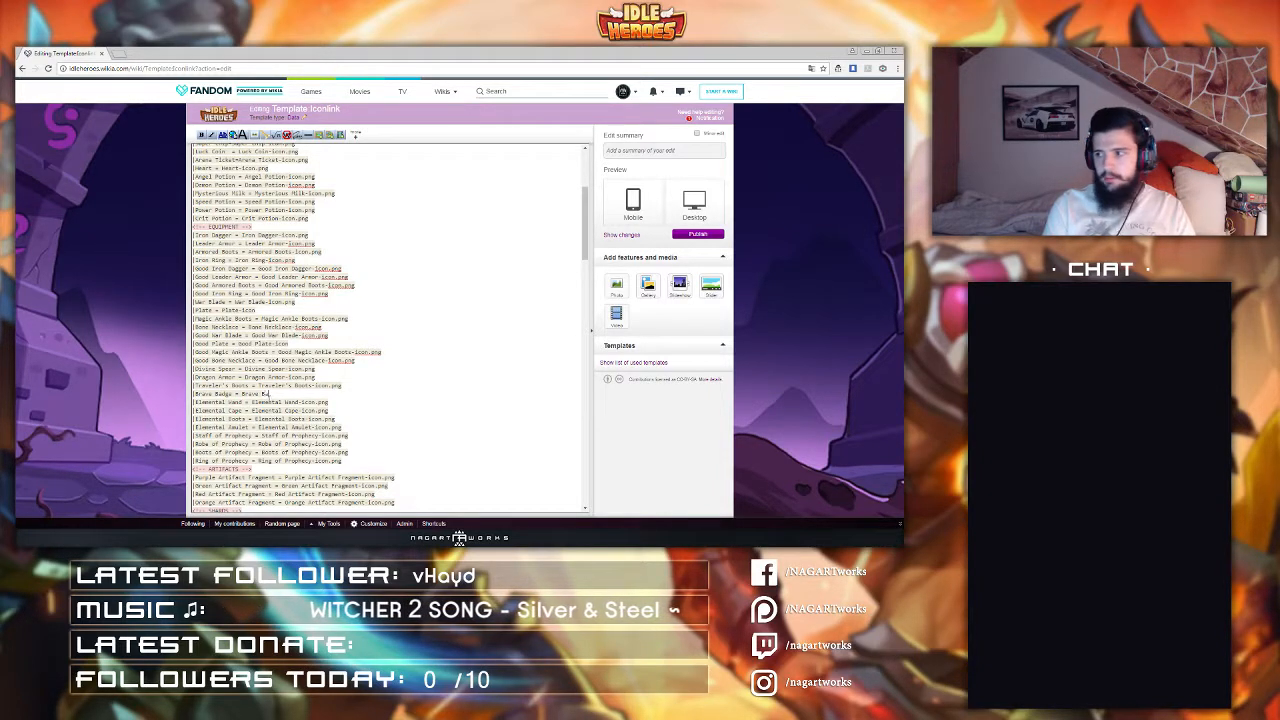
text(dg)
text(e-icon.png)
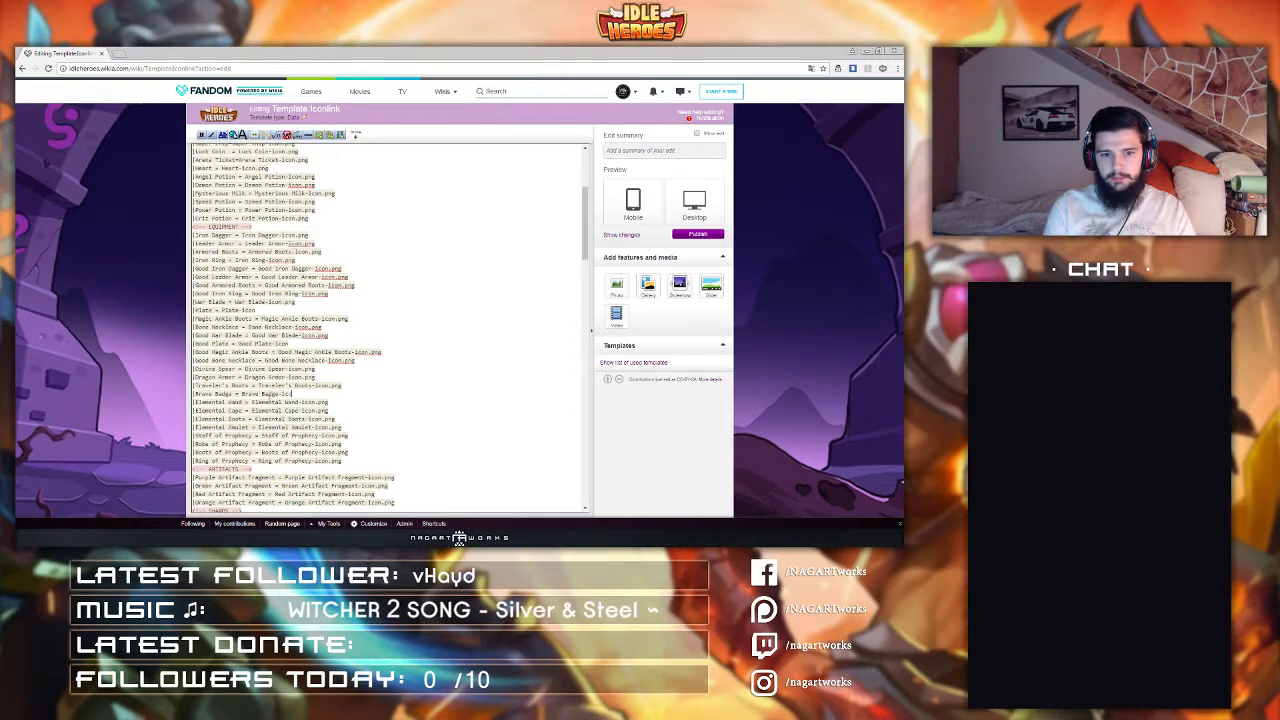
key(Return)
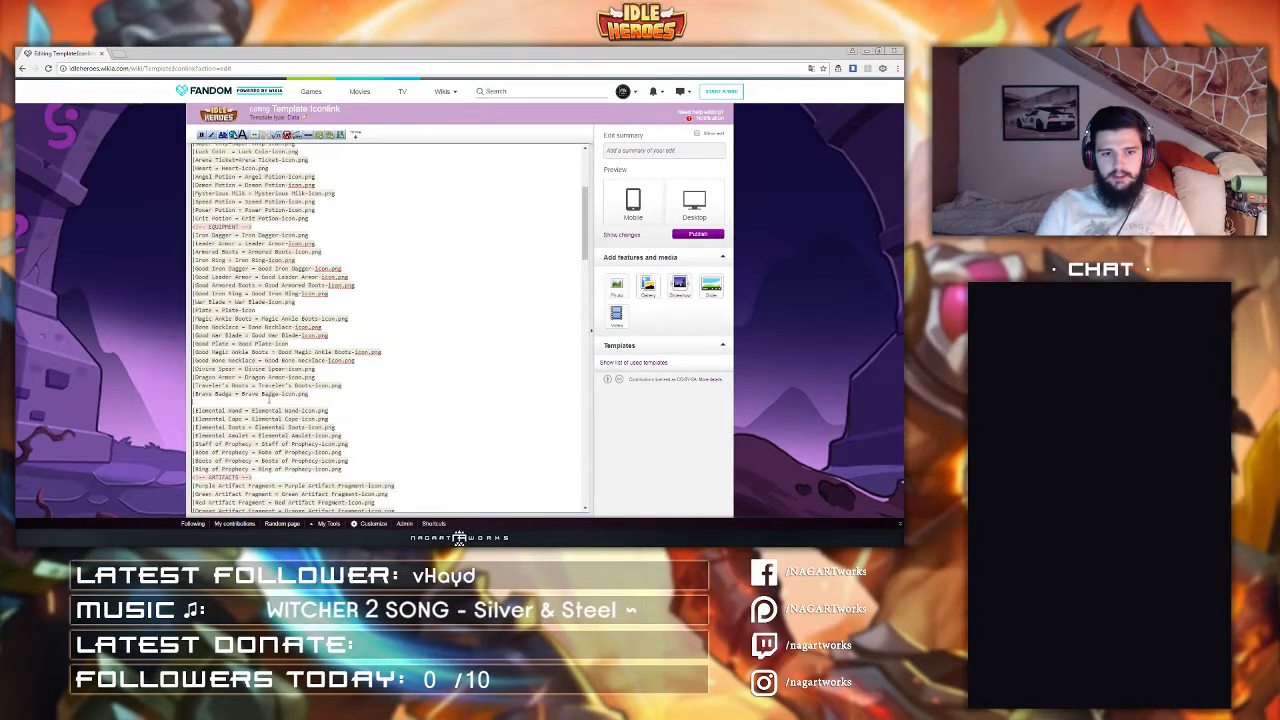
Step: Duplicate the Divine Spear, Dragon Armor, Traveler's Boots and Brave Badge lines directly below themselves
drag(310, 394, 355, 361)
scroll(340, 363, down, 3)
scroll(355, 221, down, 5)
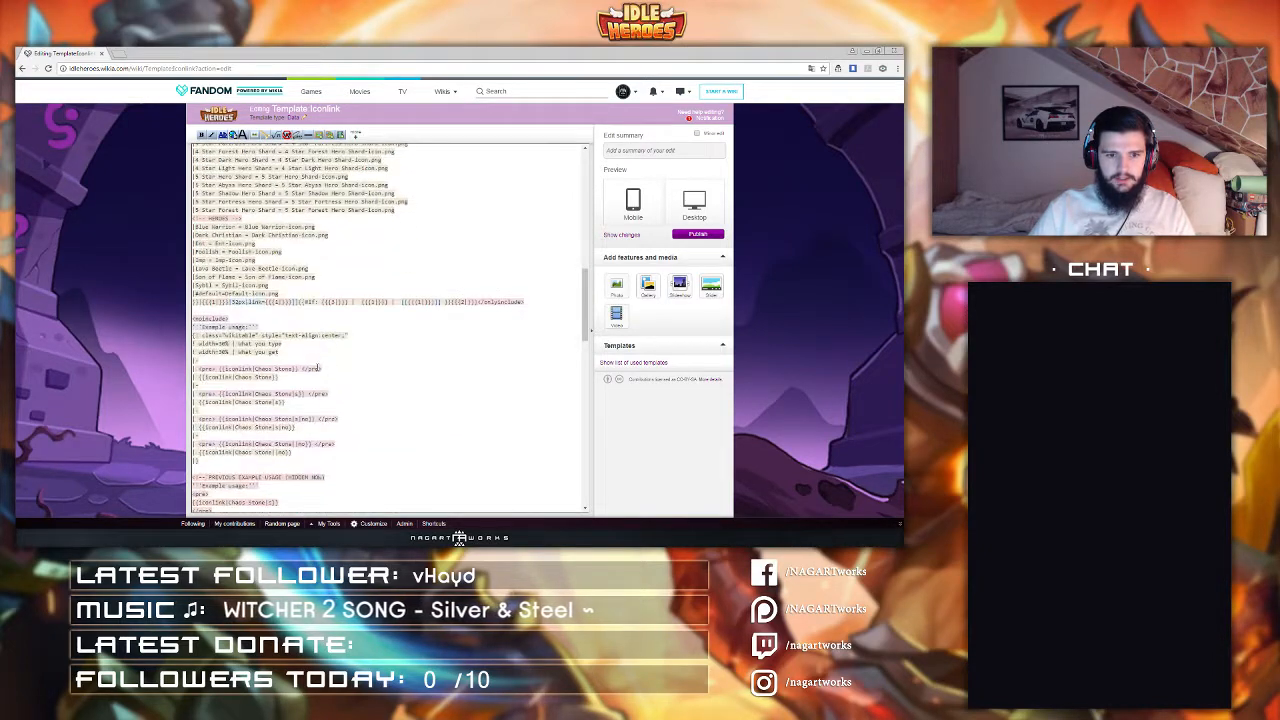
scroll(320, 363, up, 7)
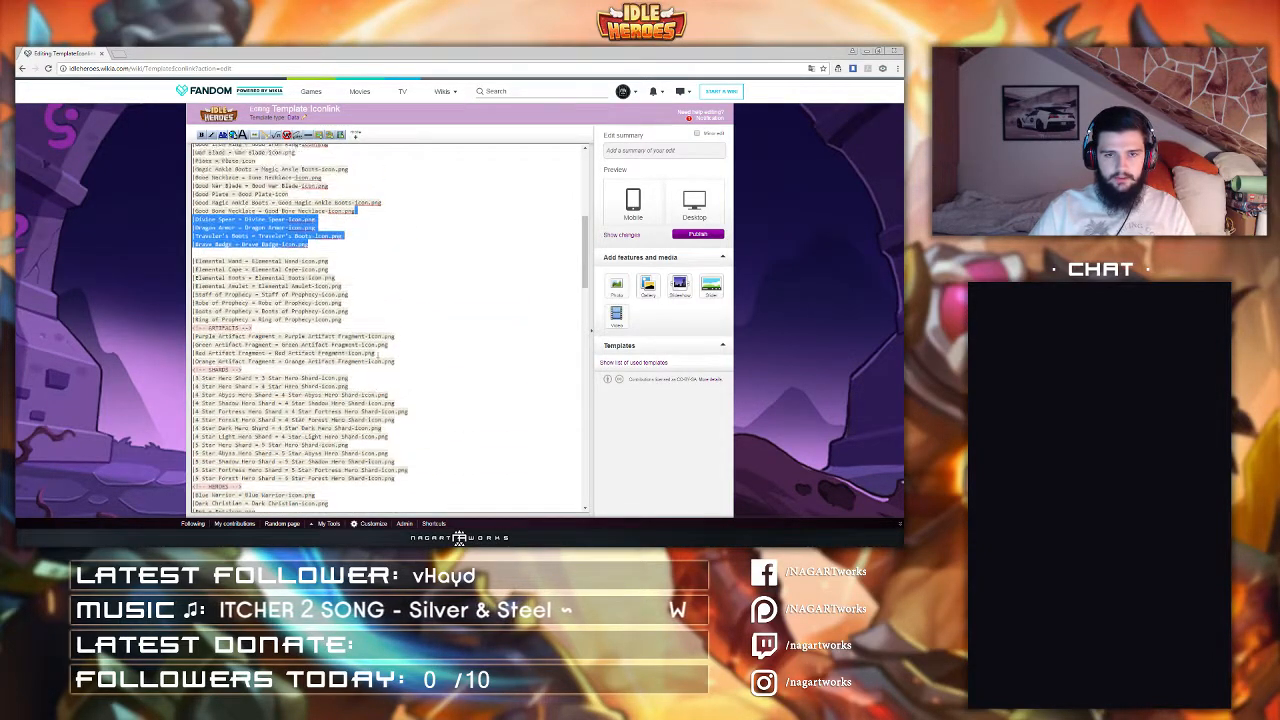
click(316, 348)
key(Return)
text(|Divine Spear = Divine Spear-Icon.png |Dragon Armor = Dragon Armor-Icon.png |Traveler's Boots = Traveler's Boots-Icon.png |Brave Badge = Brave Badge-Icon.png)
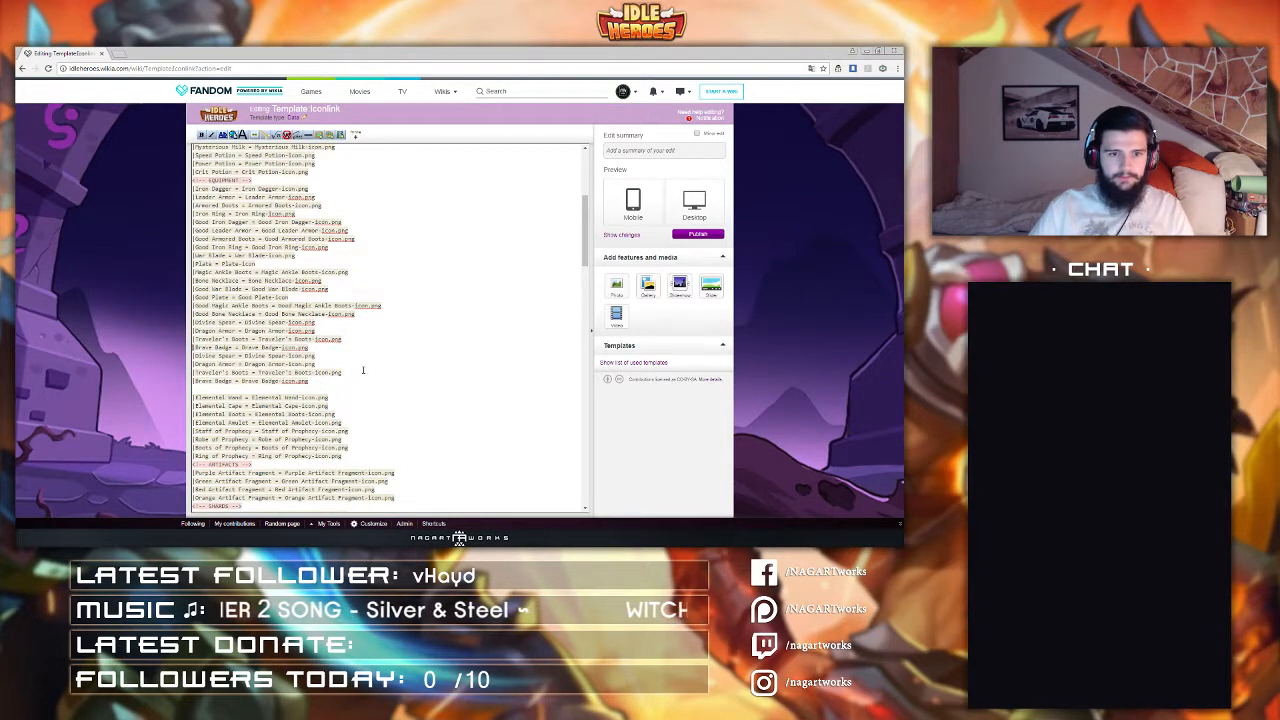
Step: Prefix "Good " to the item names and icon file names of the four newly duplicated lines
key(Home)
key(Right)
text(Good)
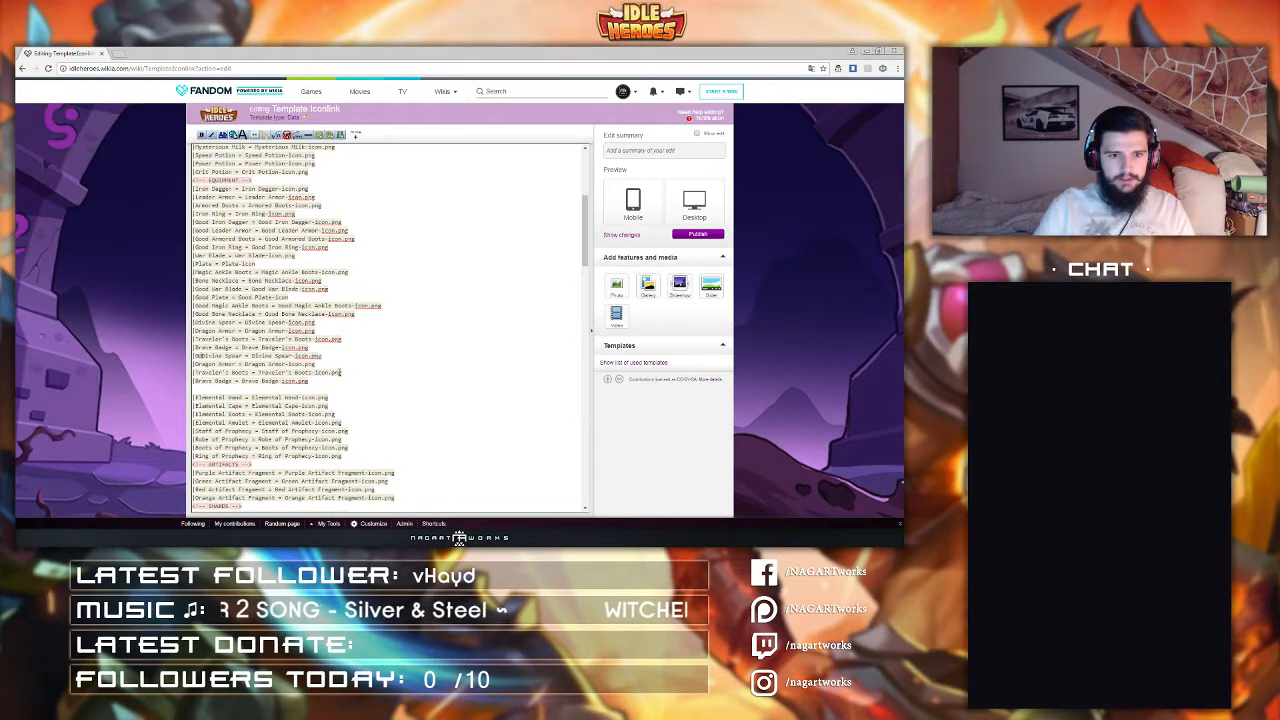
key(Left)
key(shift+Left)
key(shift+Left)
key(shift+Left)
key(shift+Left)
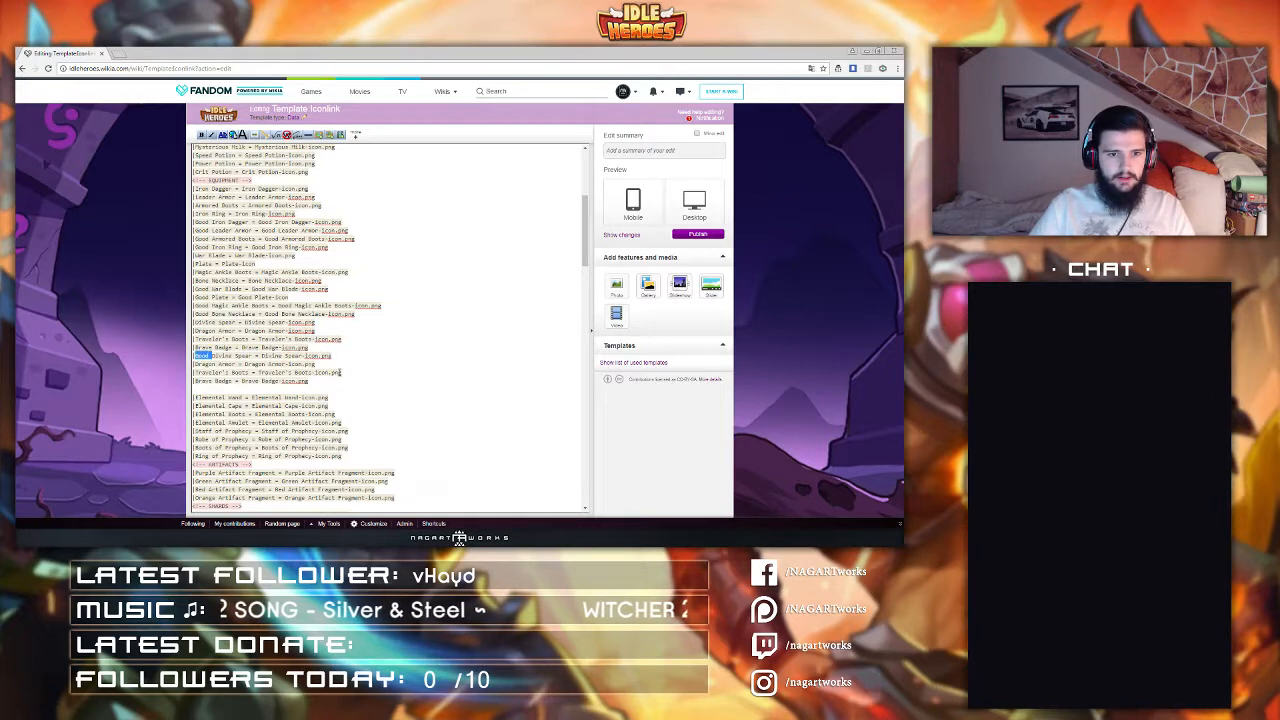
key(ctrl+c)
click(263, 357)
key(ctrl+v)
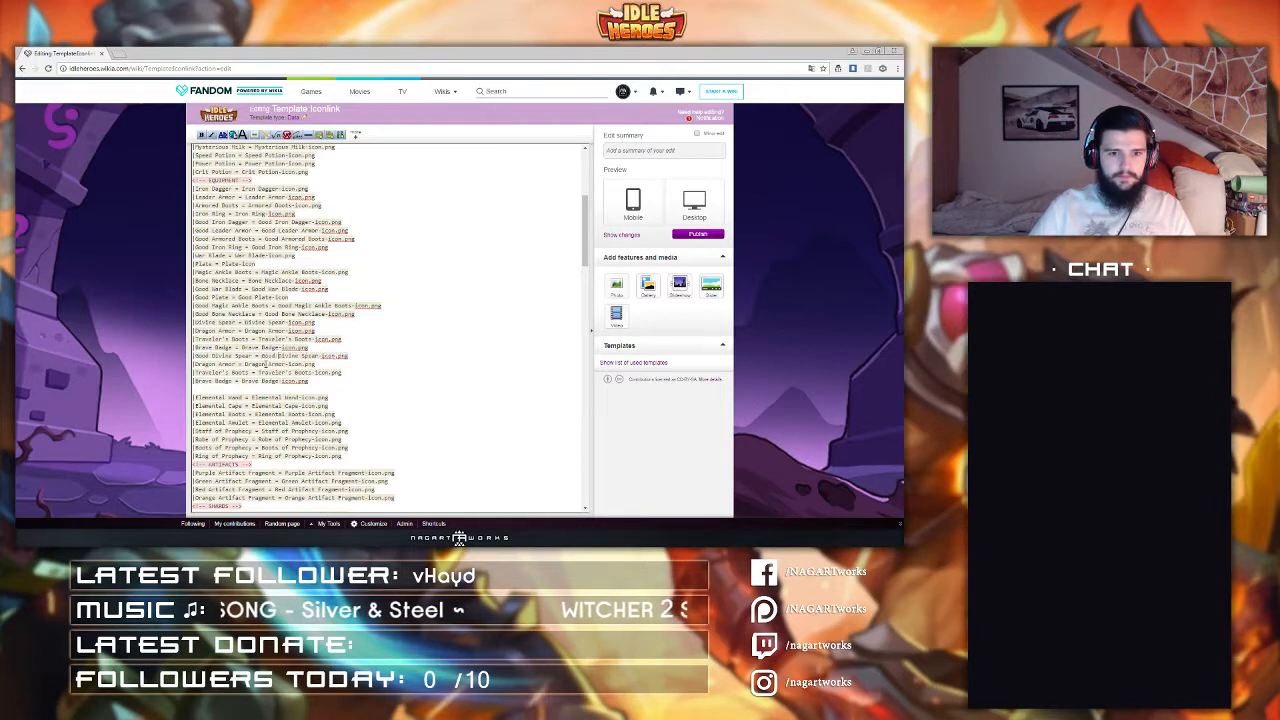
click(245, 365)
key(ctrl+v)
click(260, 373)
key(ctrl+v)
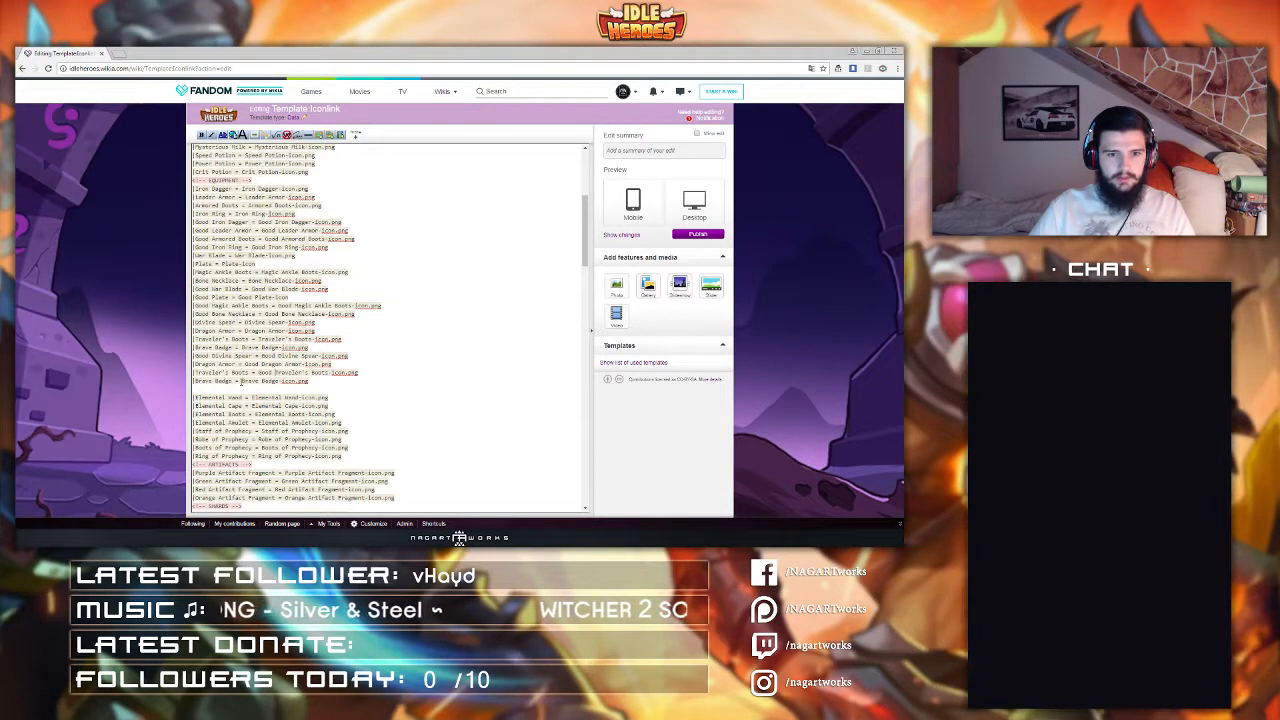
click(244, 381)
key(ctrl+v)
click(195, 382)
key(ctrl+v)
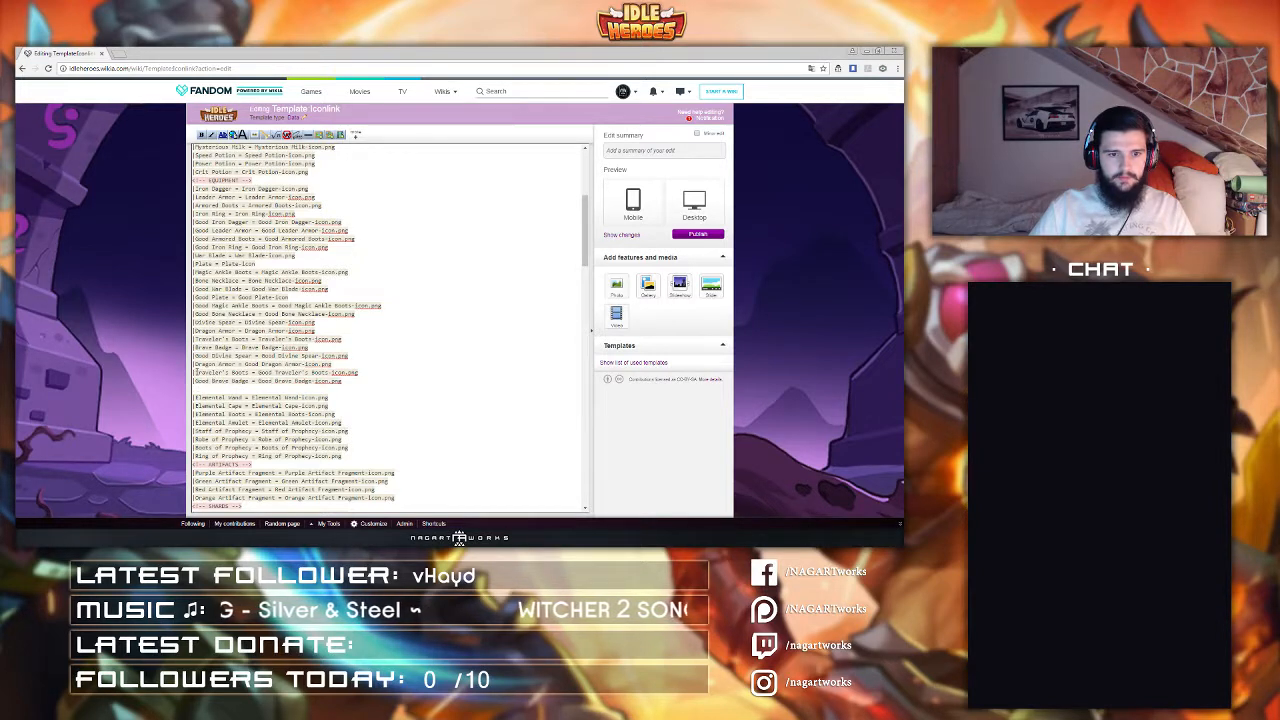
click(195, 372)
key(ctrl+v)
click(195, 364)
key(ctrl+v)
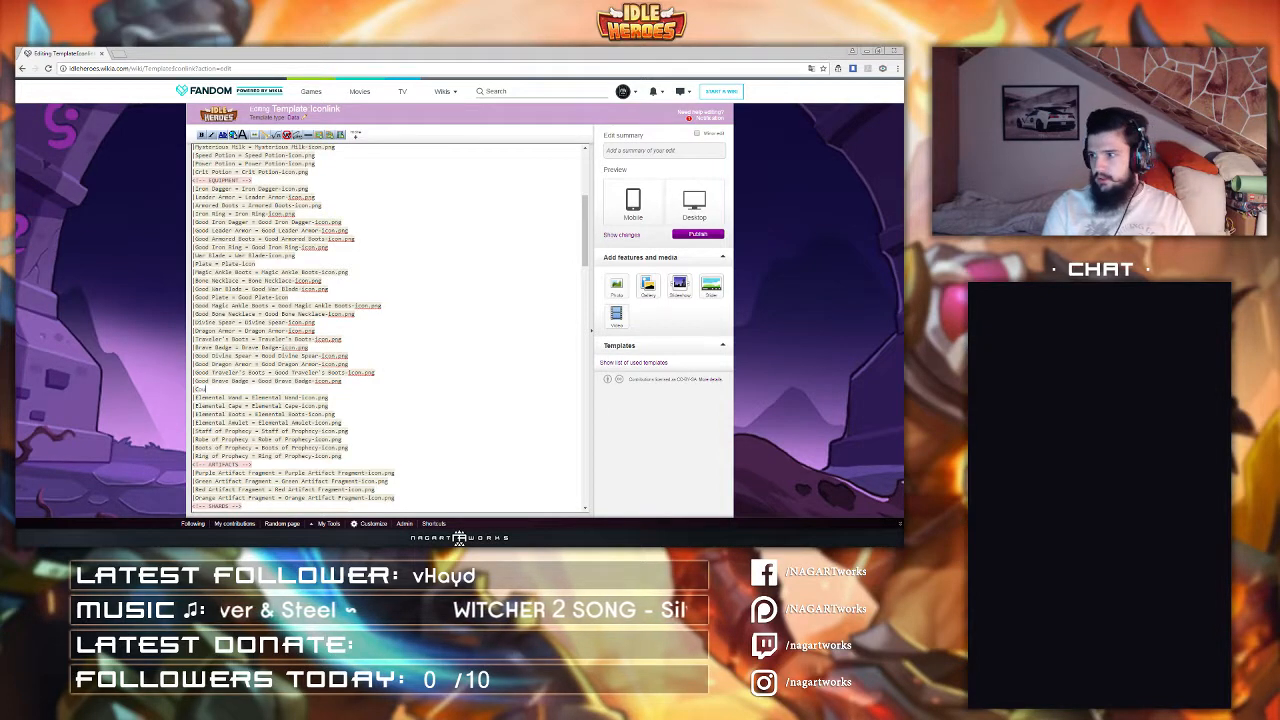
Step: Add a line "Courage Hammer = Courage Hammer-Icon.png" after the Good Brave Badge entry
text(urage Hammer = C)
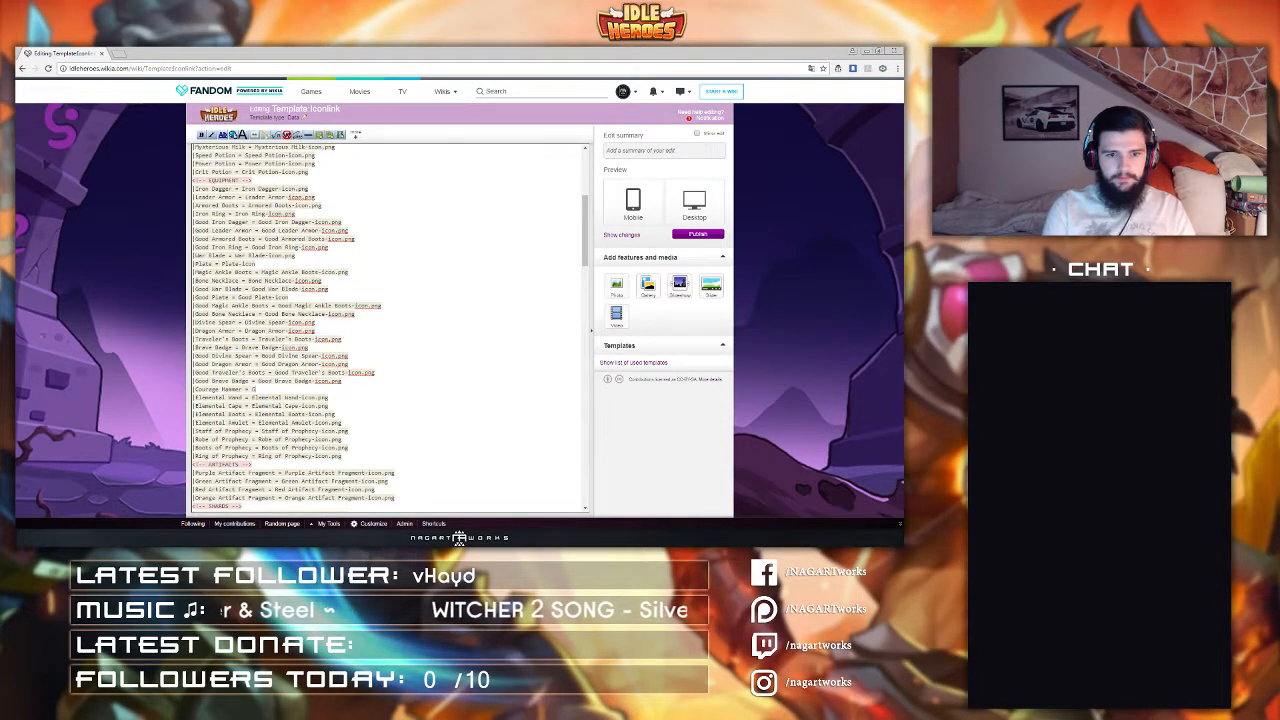
text(ourage Hammer)
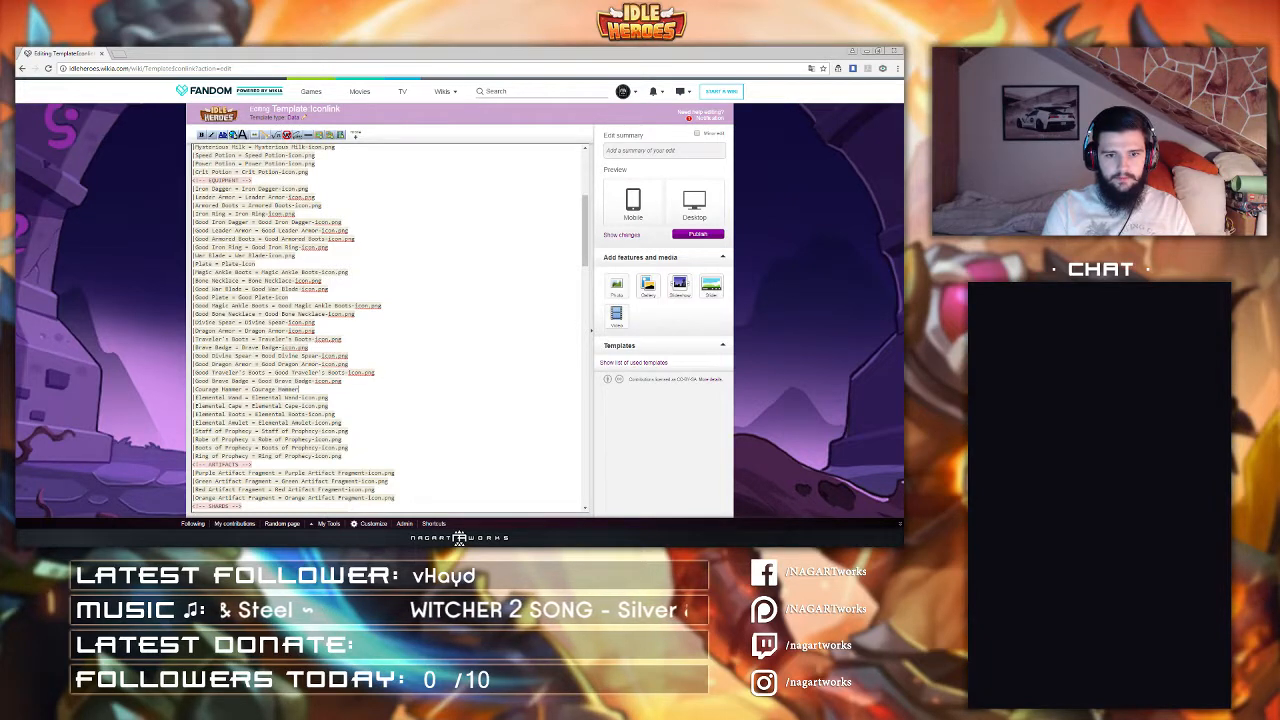
text(-Icon.png)
key(Return)
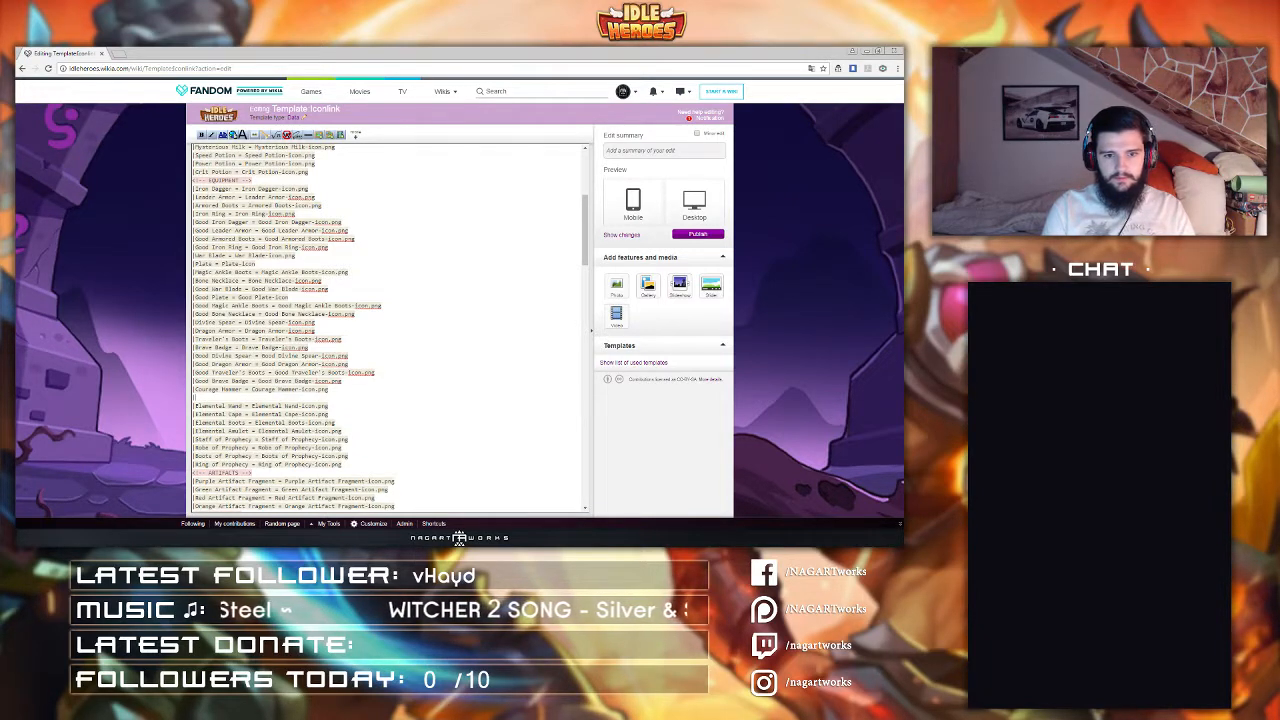
Step: Add a line "Courage Armor = Courage Armor-icon.png" below the Courage Hammer entry
text(|Courage)
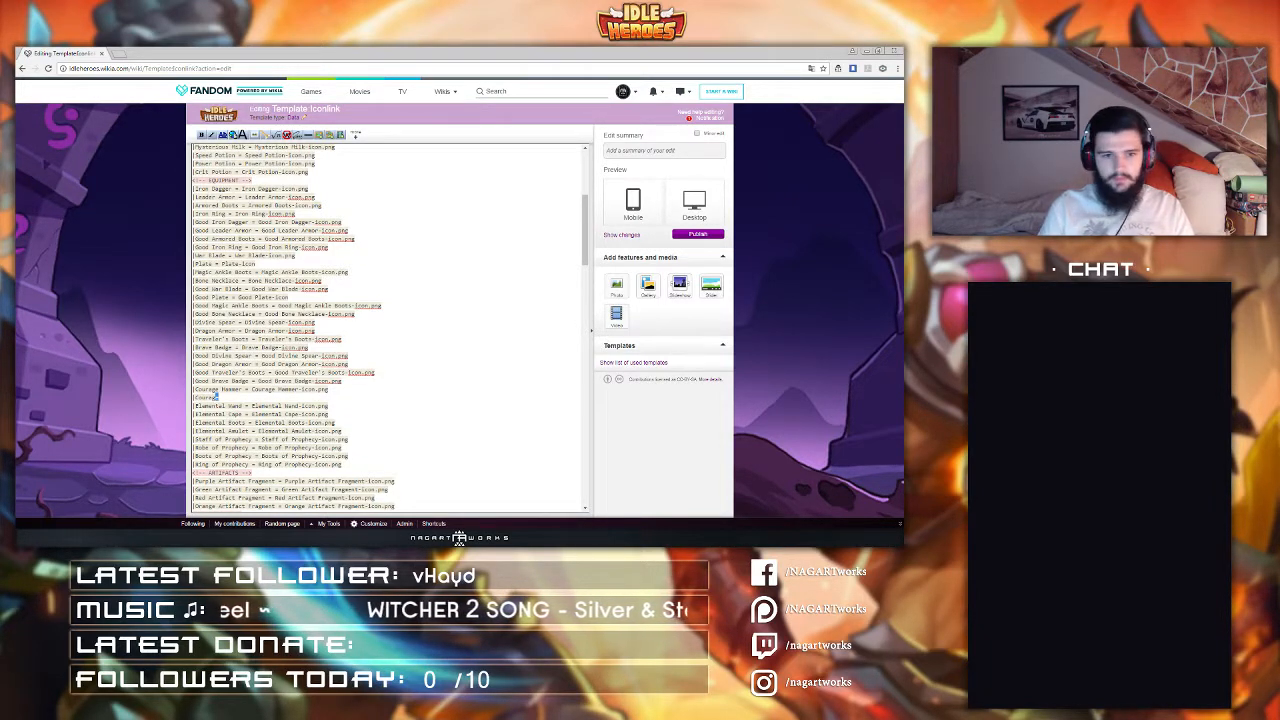
key(shift+Left)
key(shift+Left)
key(shift+Left)
key(shift+Left)
key(shift+Left)
key(shift+Left)
key(Right)
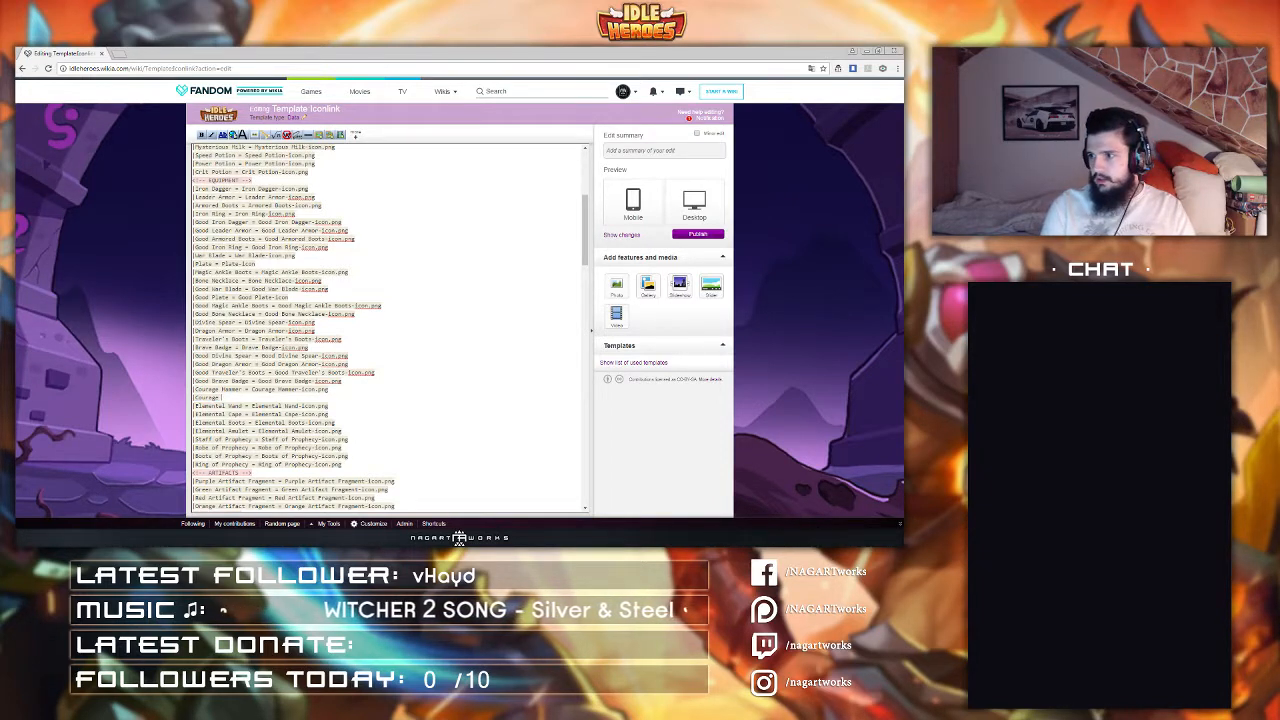
text(Armor)
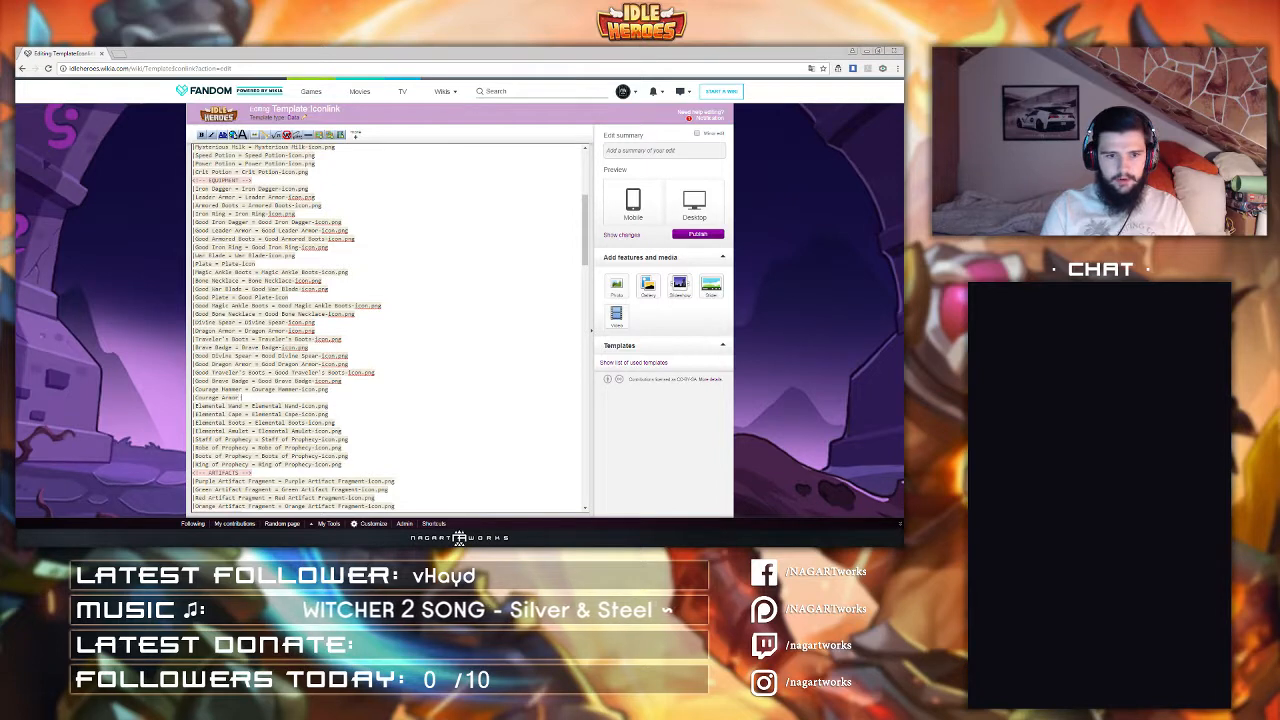
text( = Courage)
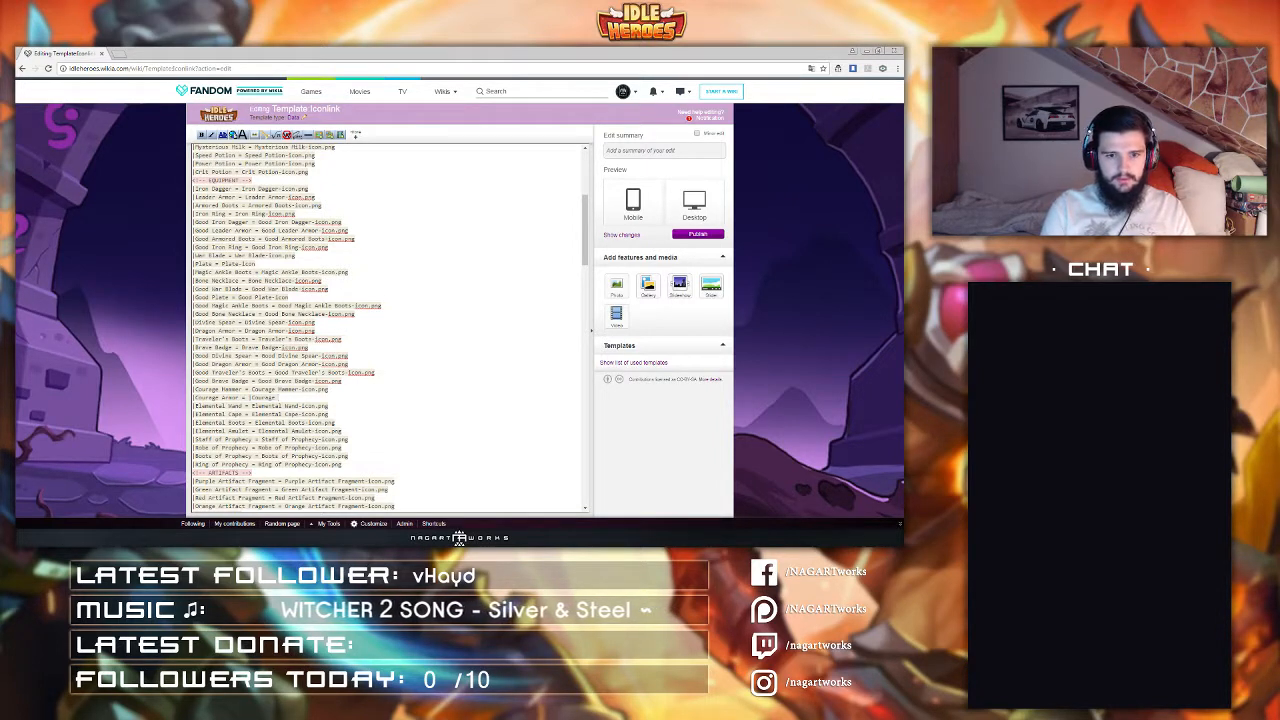
key(BackSpace)
key(BackSpace)
key(BackSpace)
key(BackSpace)
key(BackSpace)
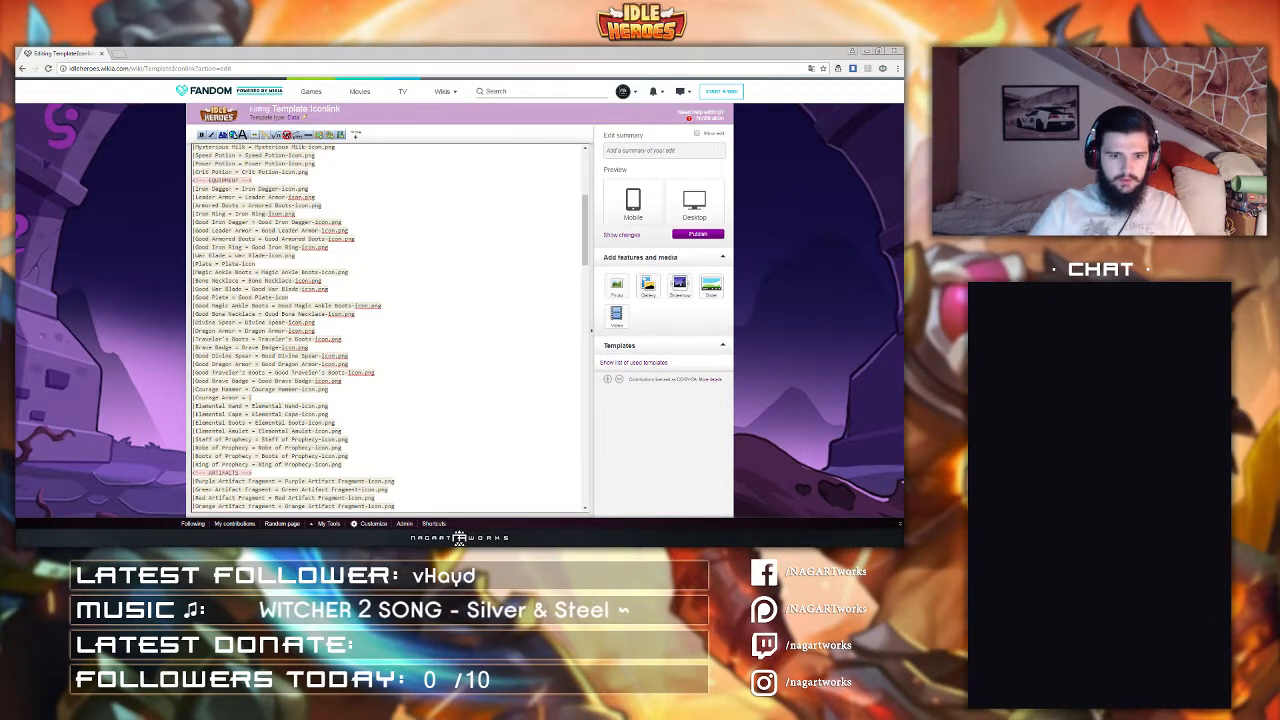
drag(224, 398, 194, 398)
click(284, 398)
key(ctrl+v)
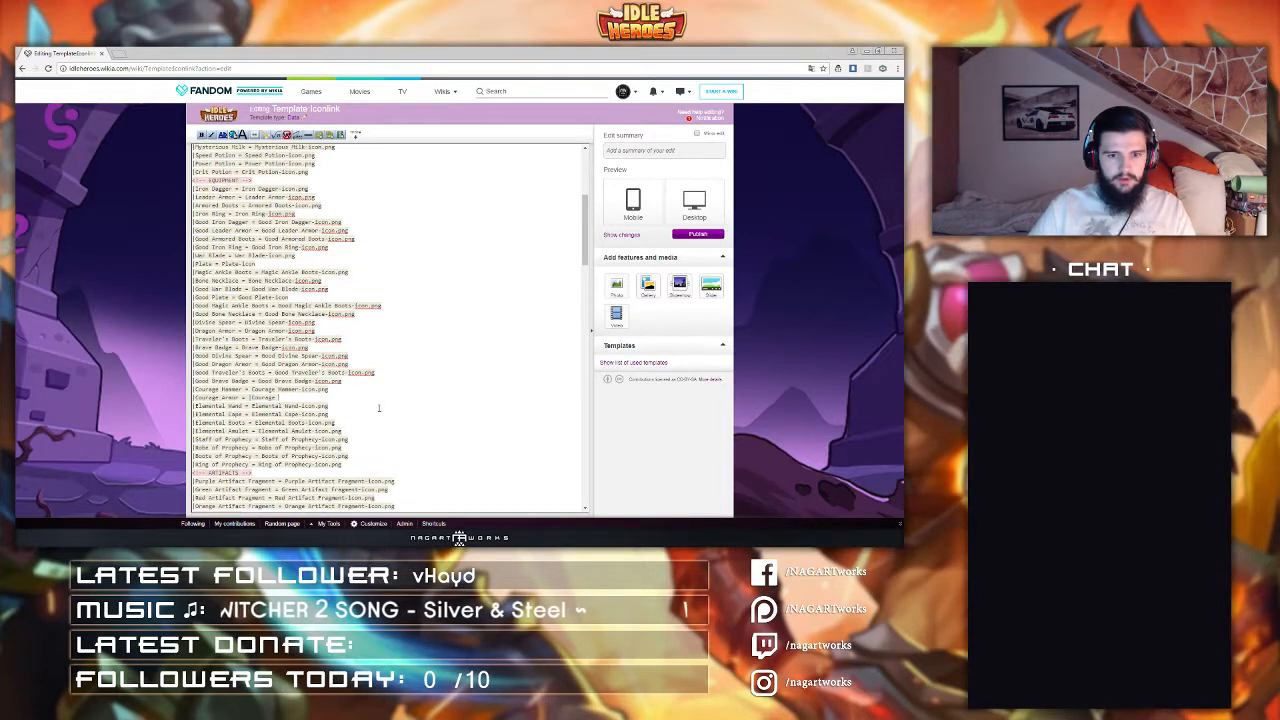
text(Armor )
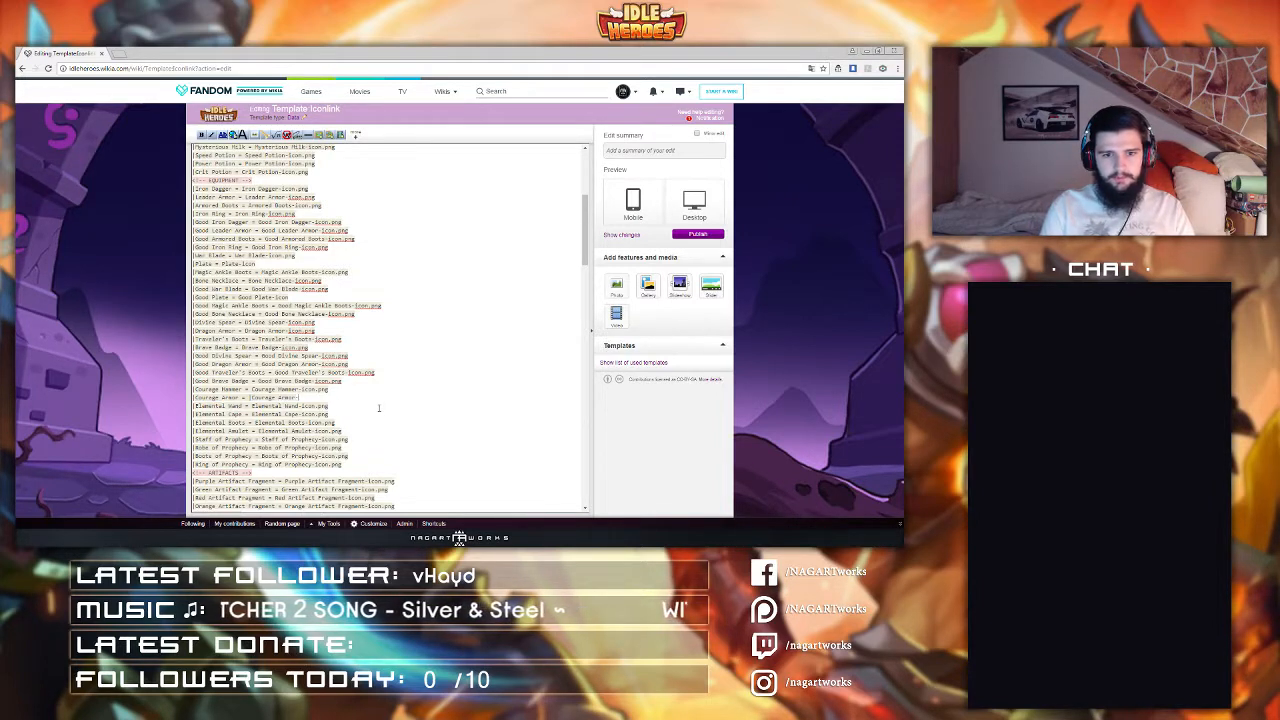
text(icon.png)
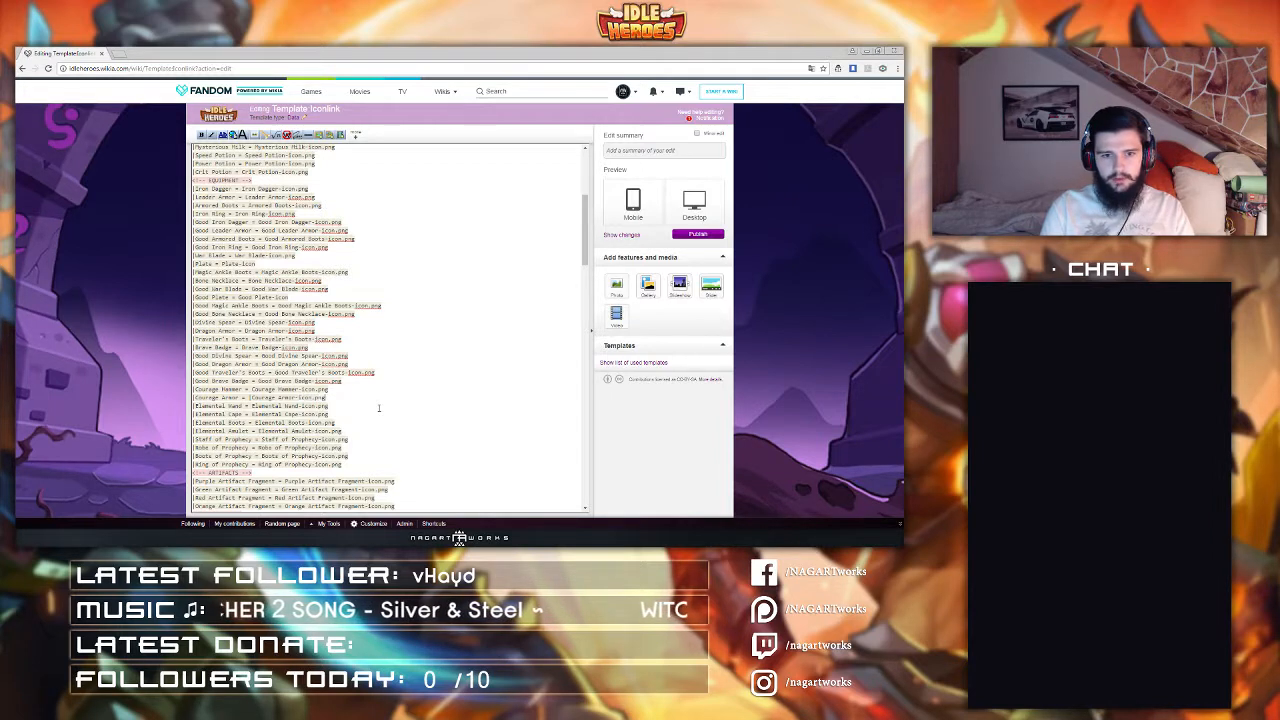
Step: Add a line "Courage Armored Boots = Courage Armored Boots-icon.png" below the Courage Armor entry
key(Return)
text(|Courage )
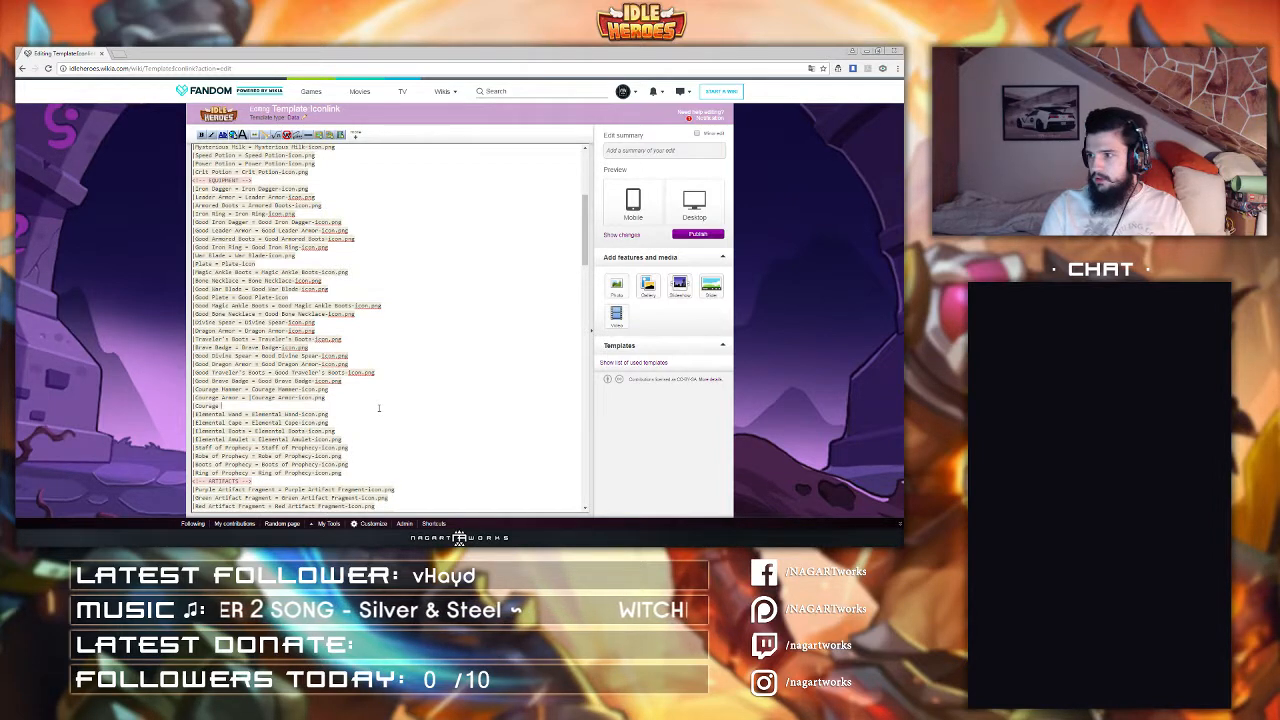
text(Armor)
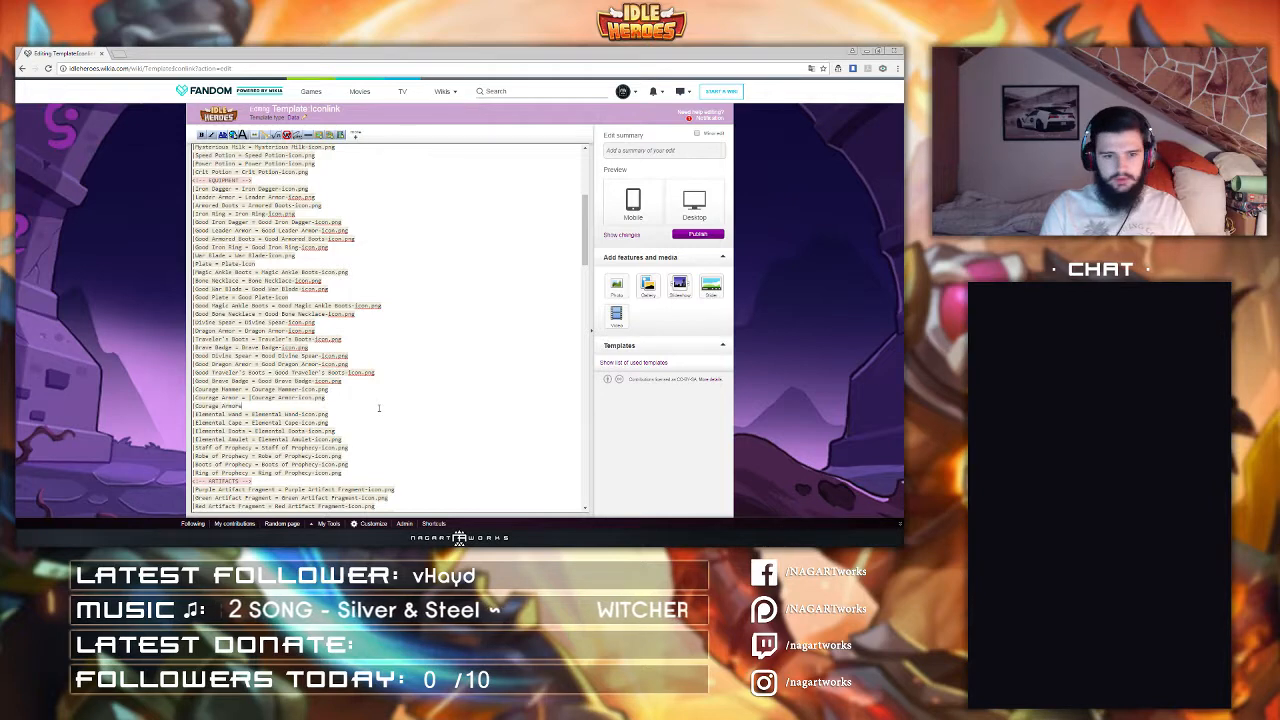
text(ed Boots = )
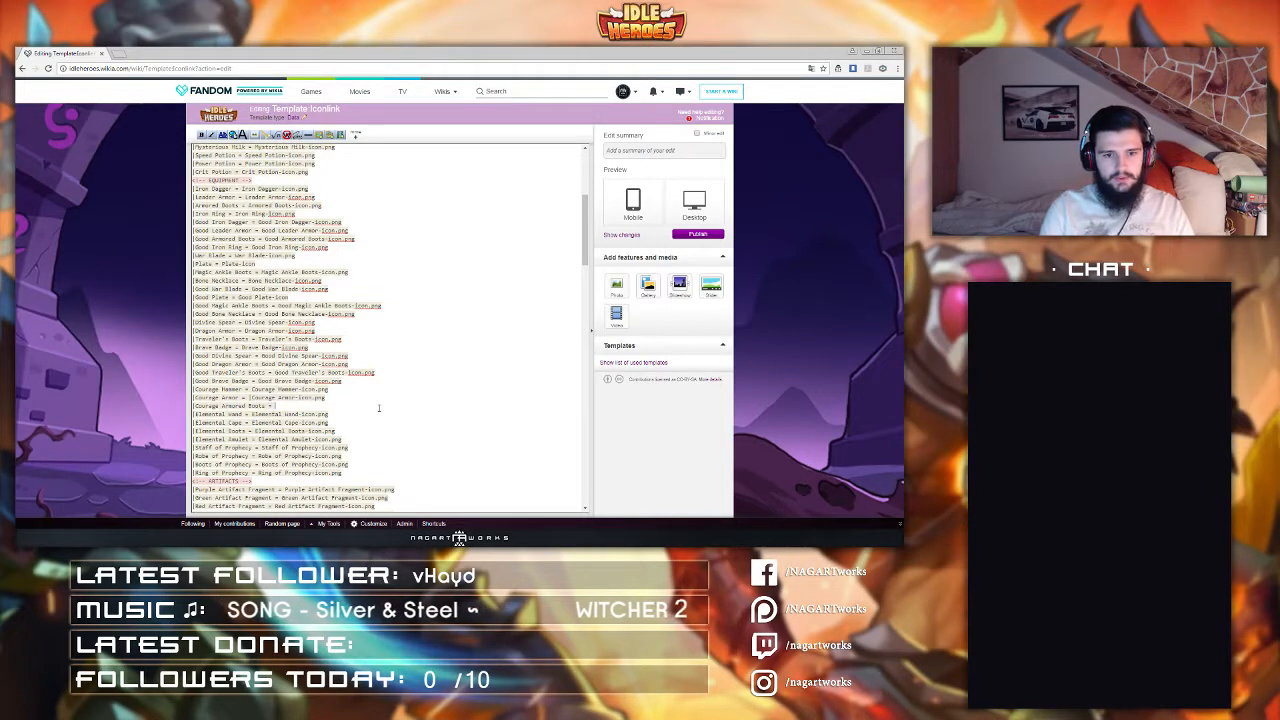
text(Courage Armored B)
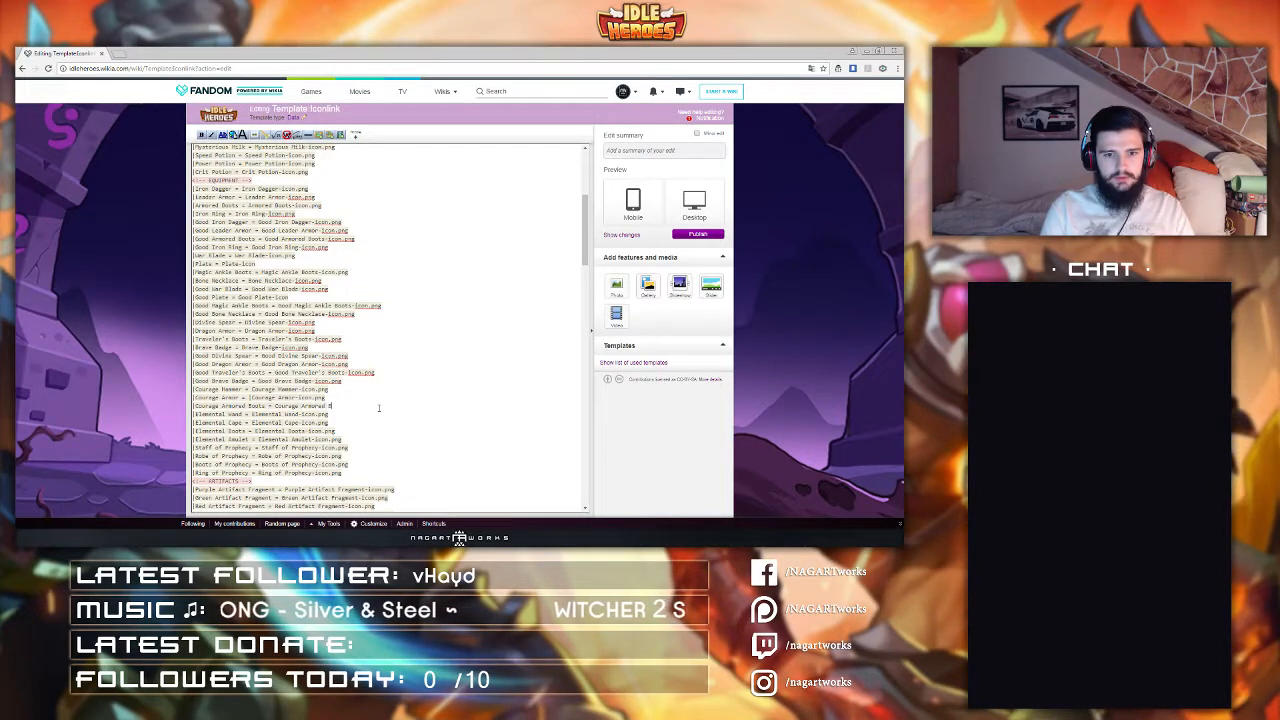
text(oots-icon.png)
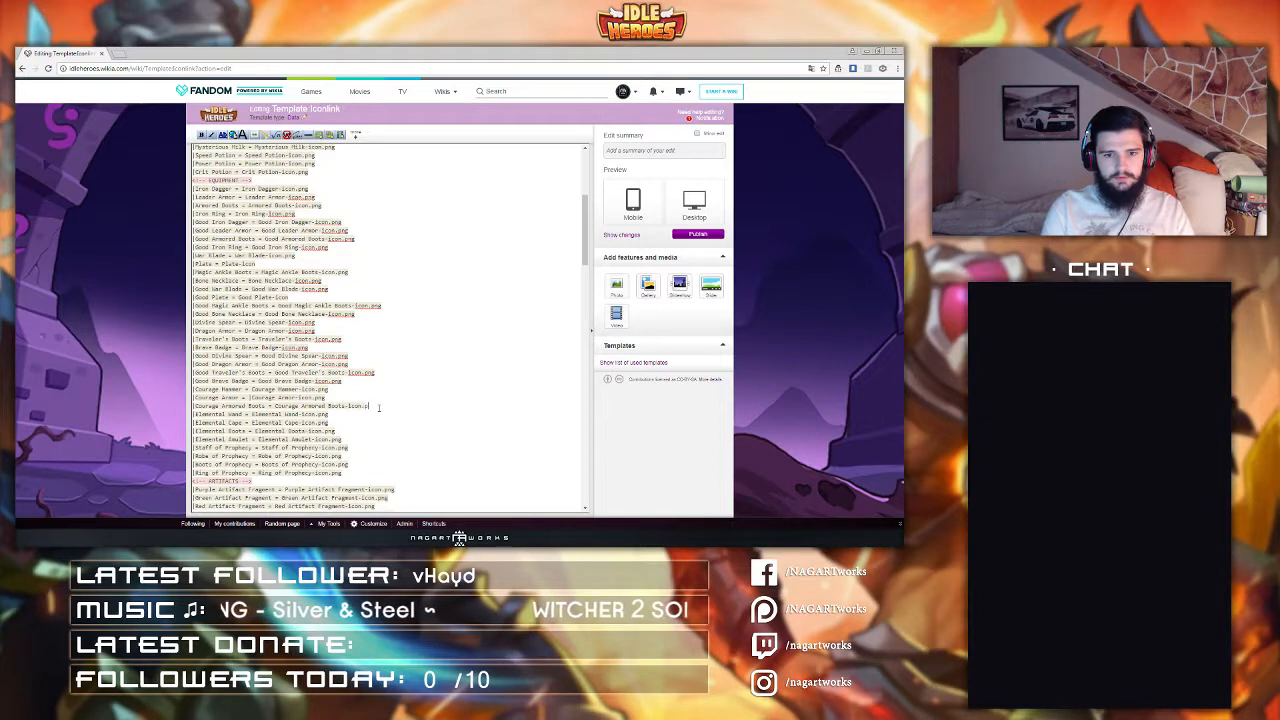
Step: Add a line "Courage Medal = Courage Medal-Icon.png" below the Courage Armored Boots entry
key(Return)
text(|Courage)
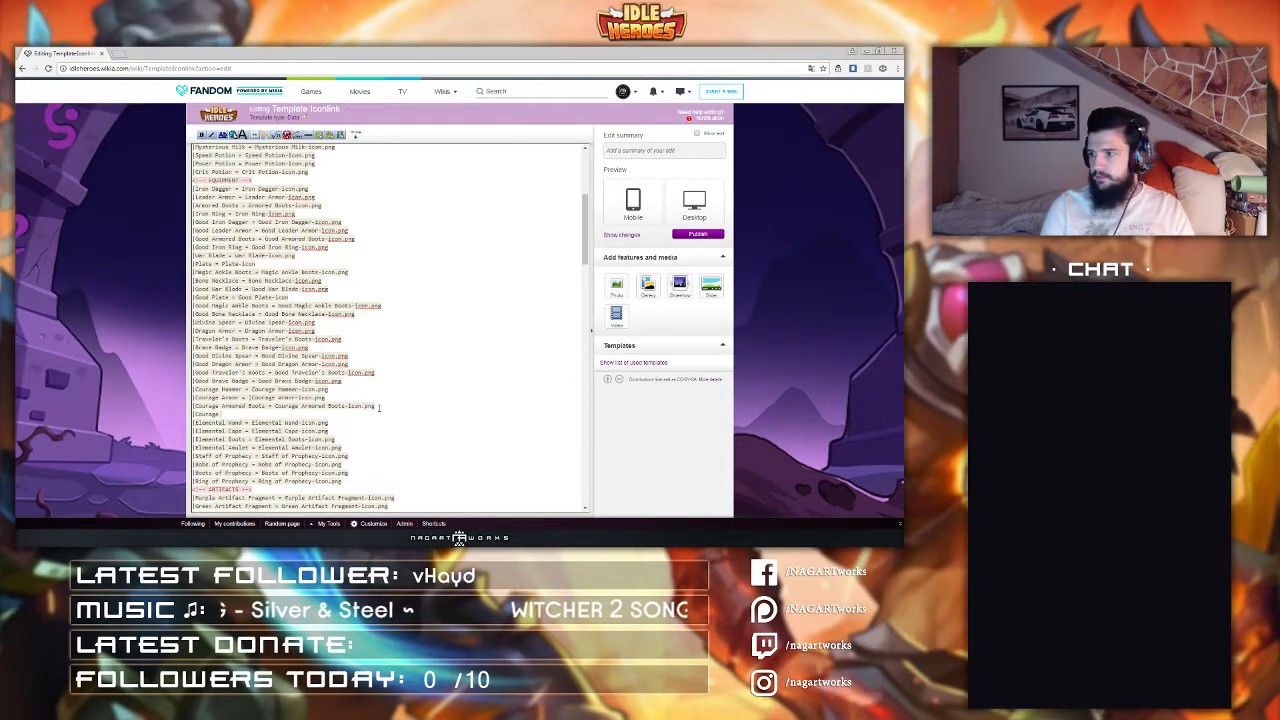
text( Neck)
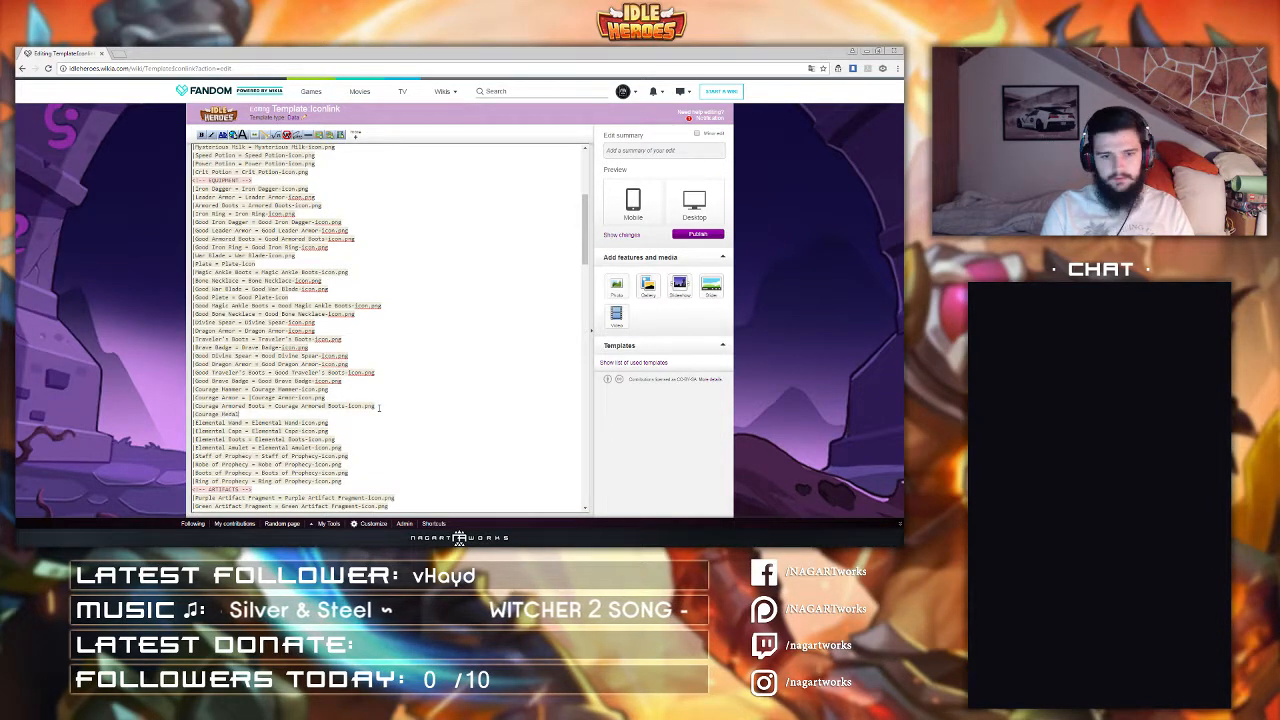
key(BackSpace)
key(BackSpace)
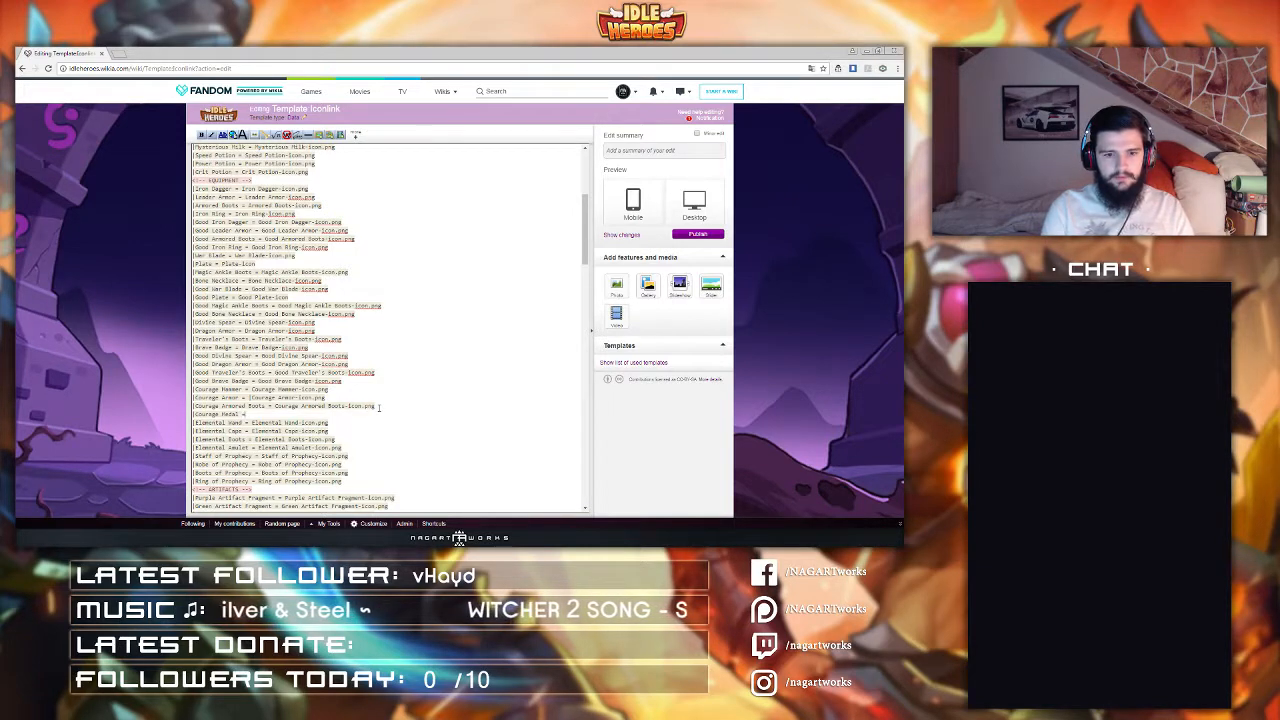
text(Courage)
text( Medal-Icon.png)
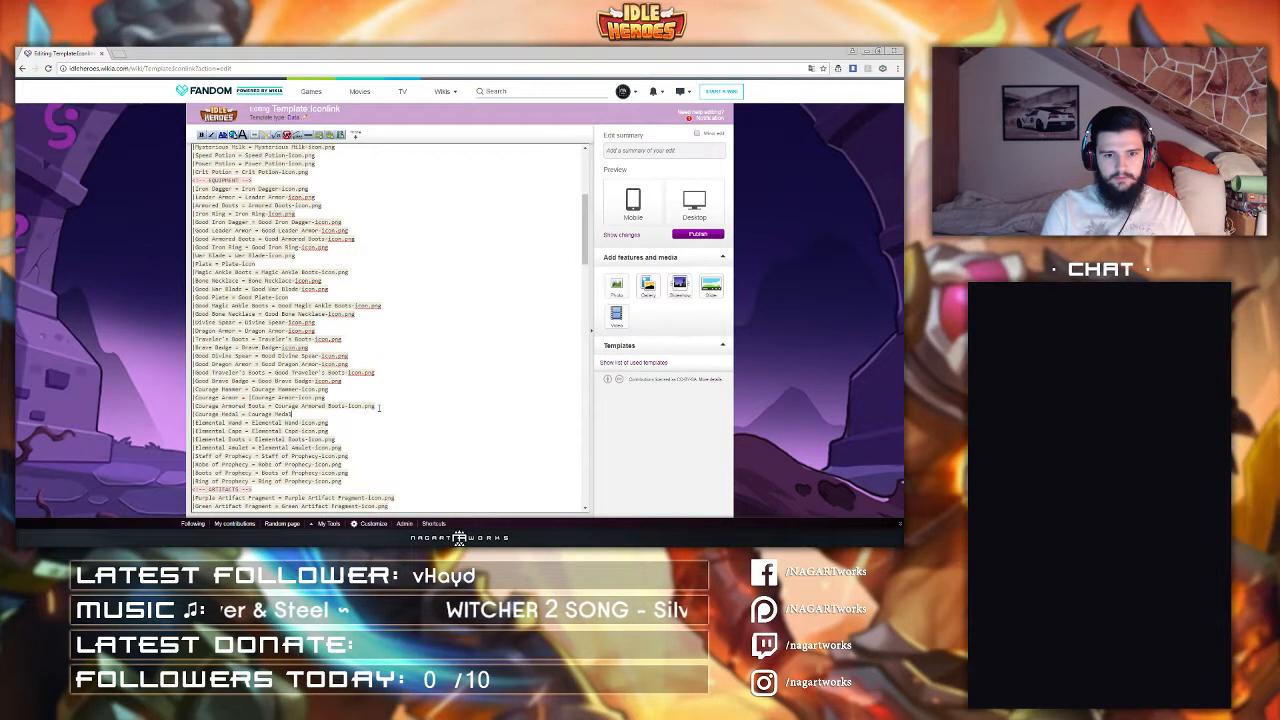
key(Return)
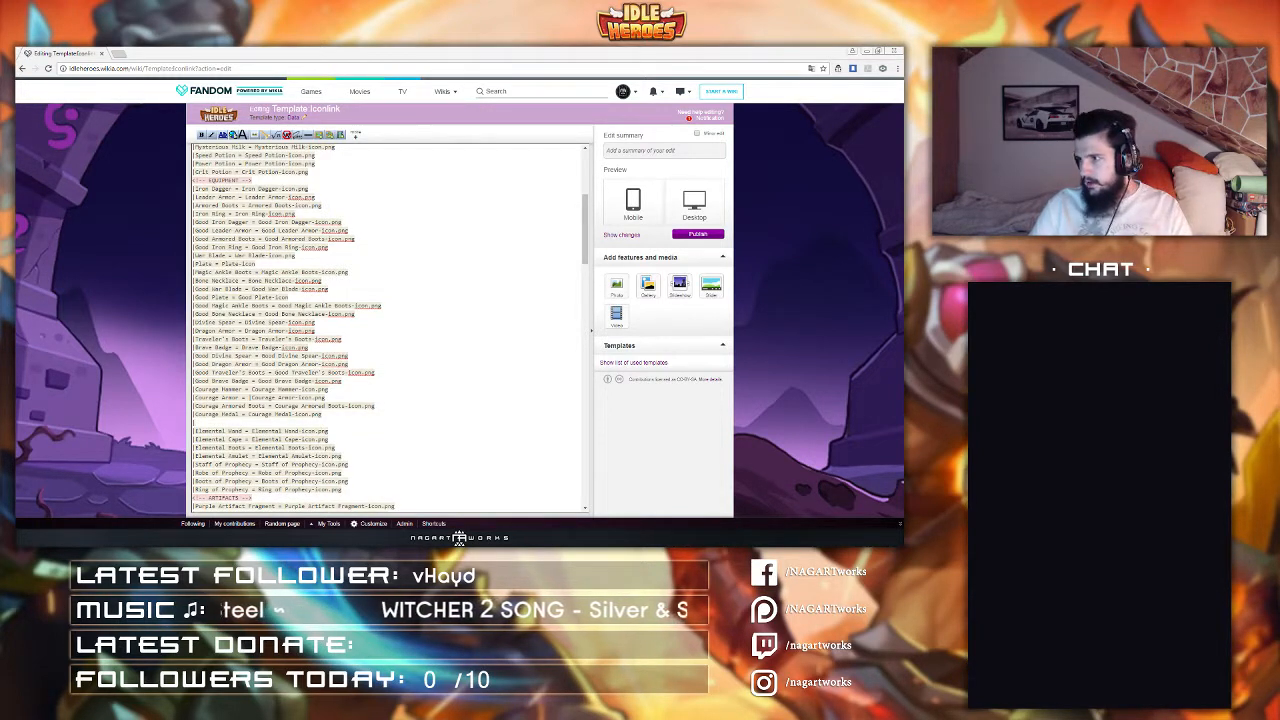
Step: Fill the empty line below Courage Medal with "Night Blade = Night Blade-Icon.png"
click(205, 424)
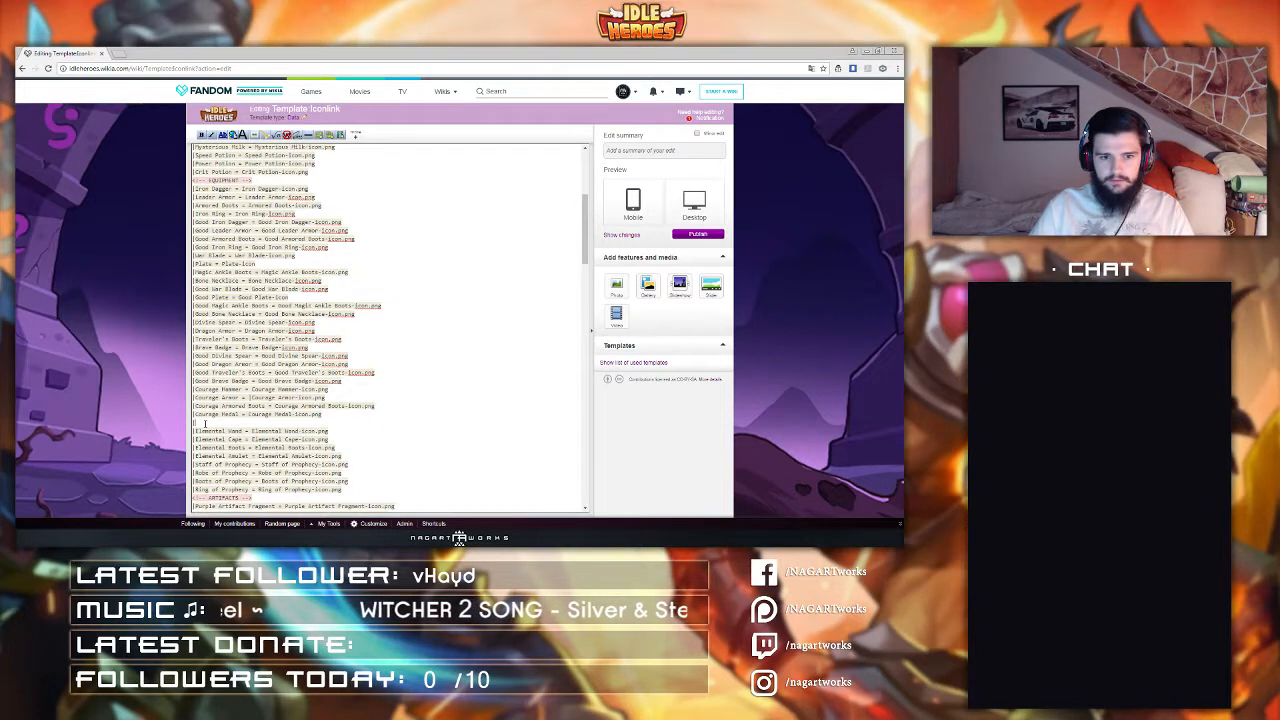
text(Night)
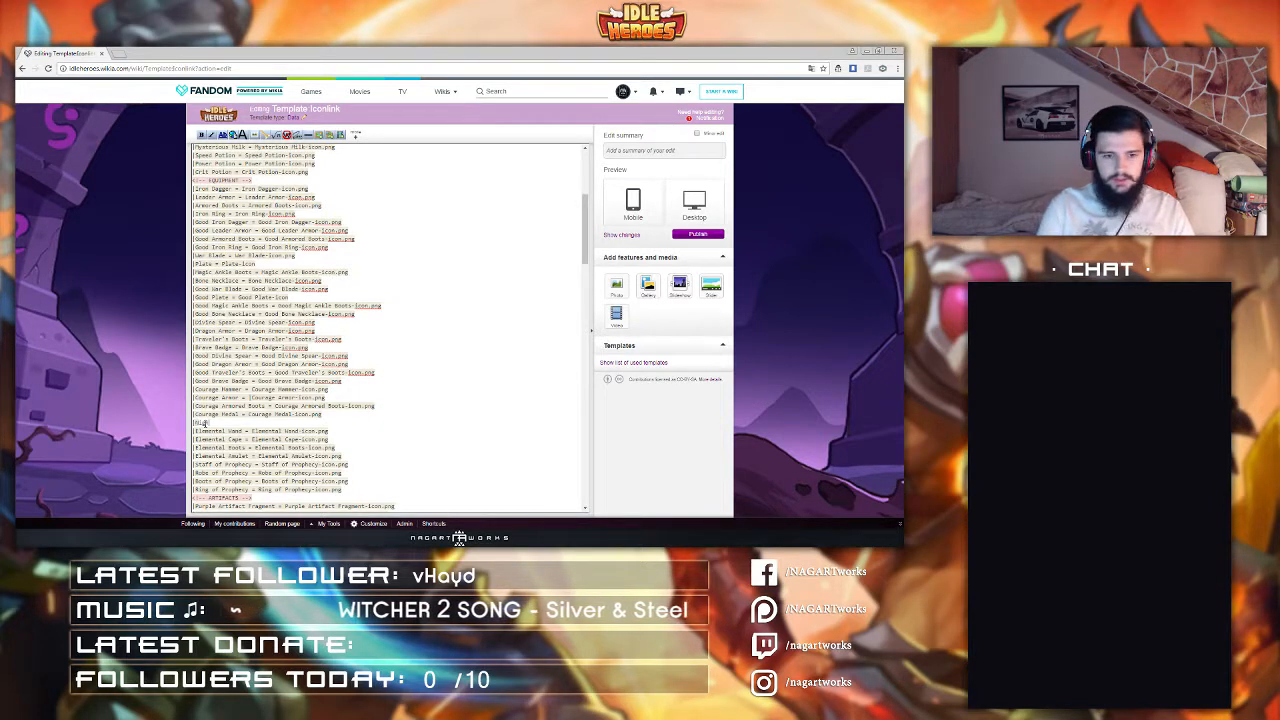
key(shift+Left)
key(shift+Left)
key(shift+Left)
key(shift+Left)
key(shift+Left)
key(shift+Left)
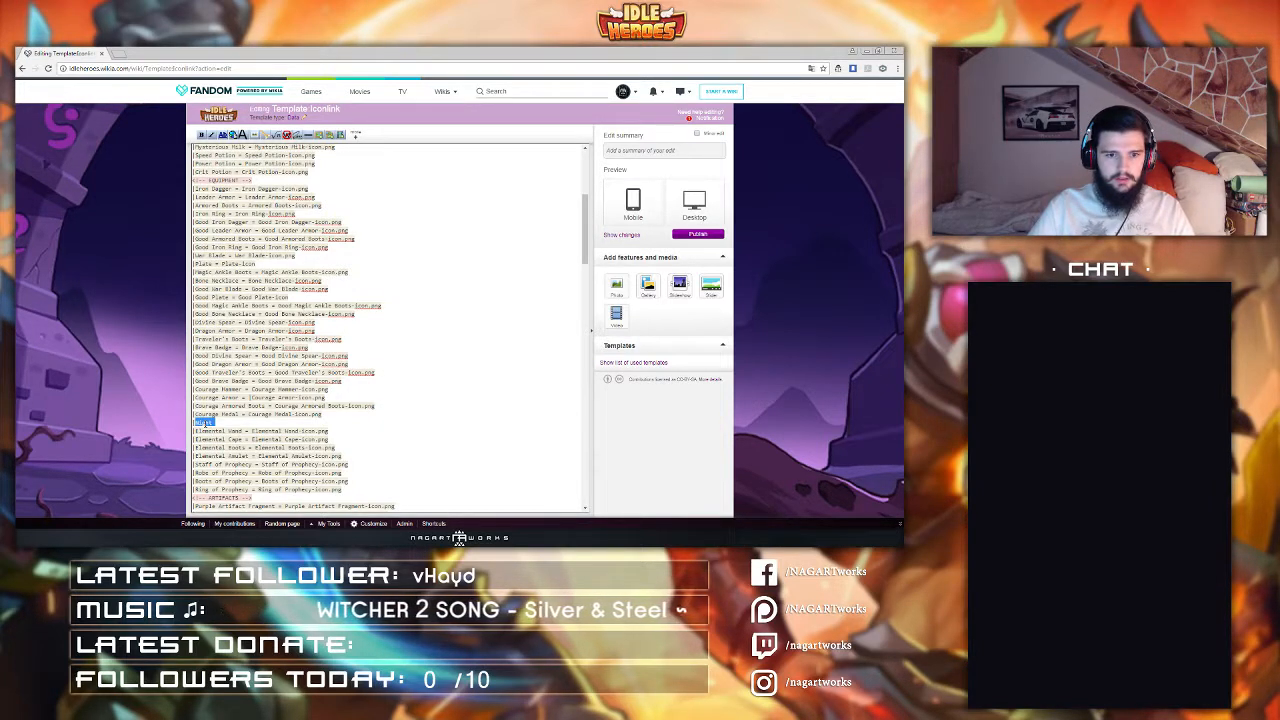
key(Right)
text(B)
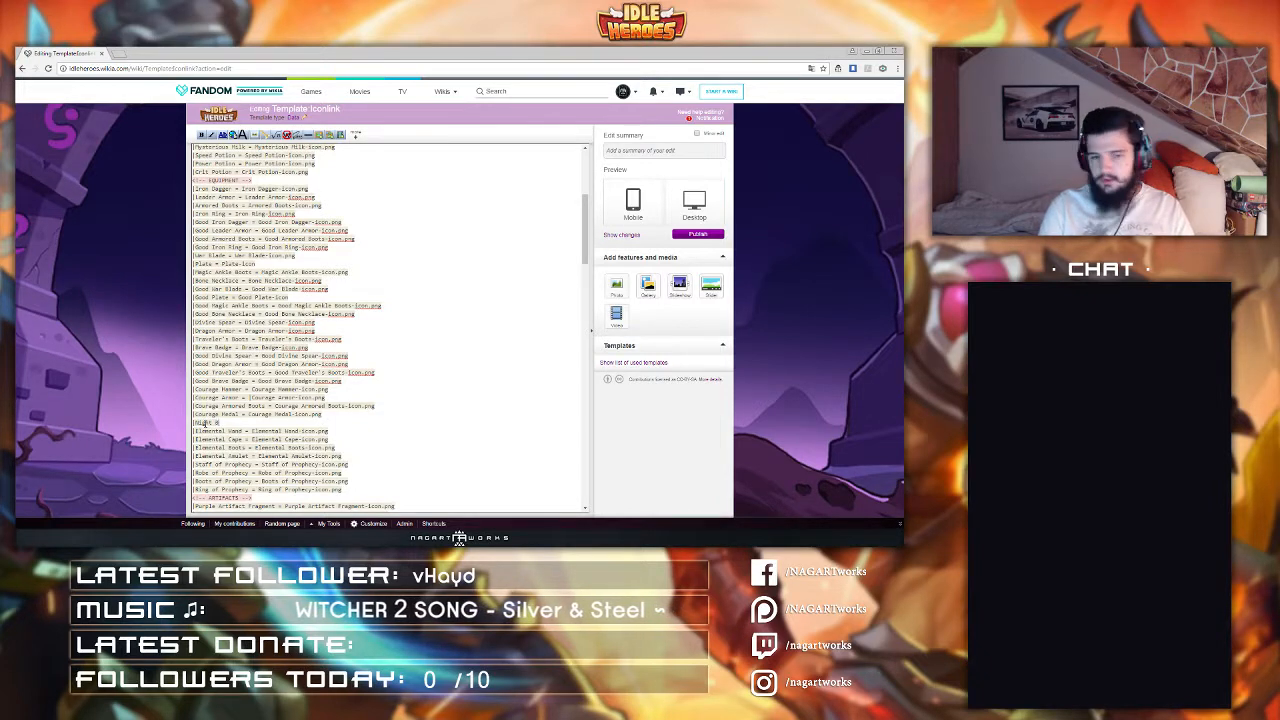
text(lade = Night Bl)
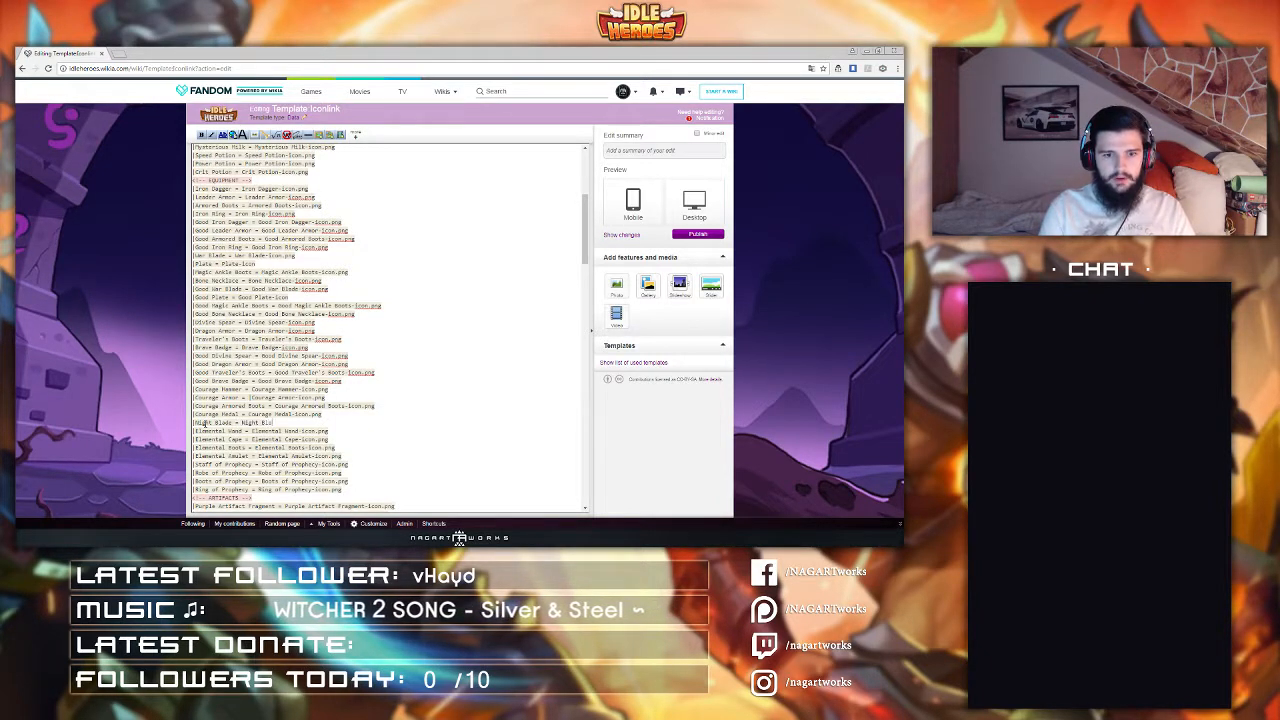
text(ade-Icon.png)
Step: Add a line "Night Cuirass = Night Cuirass-icon.png" below the Night Blade entry
key(Return)
text(|Night )
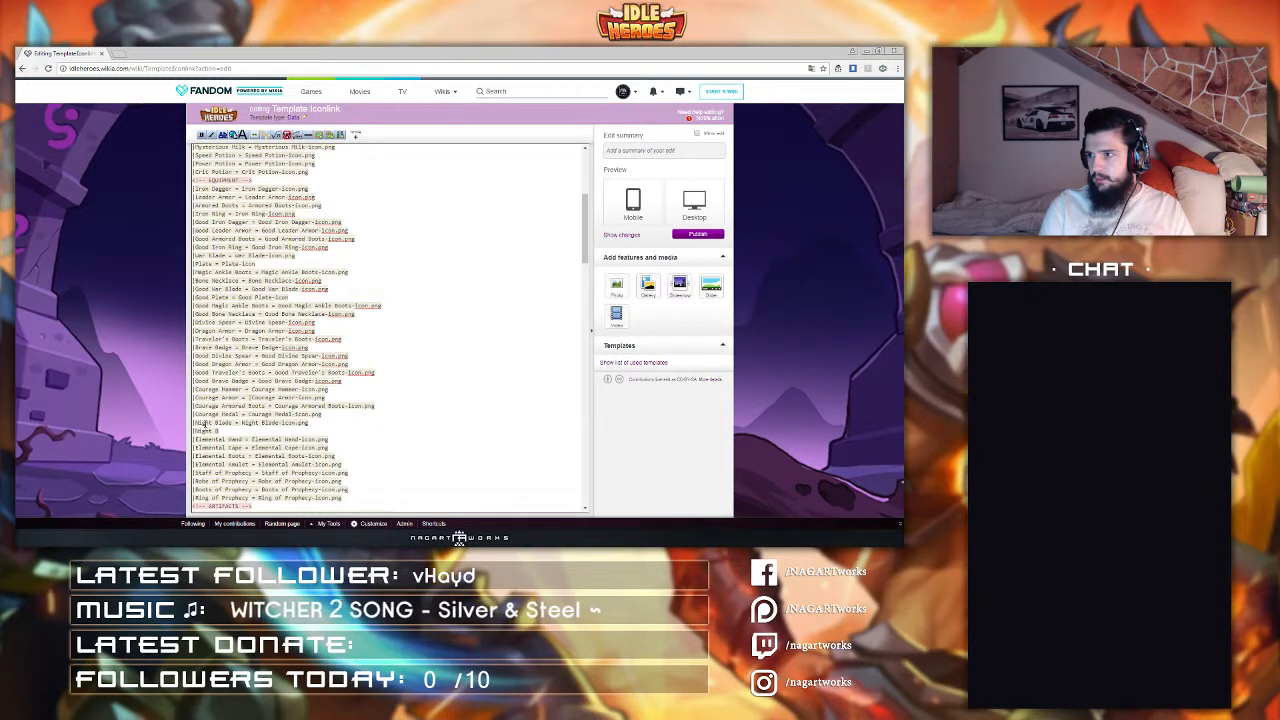
text(Cuirass)
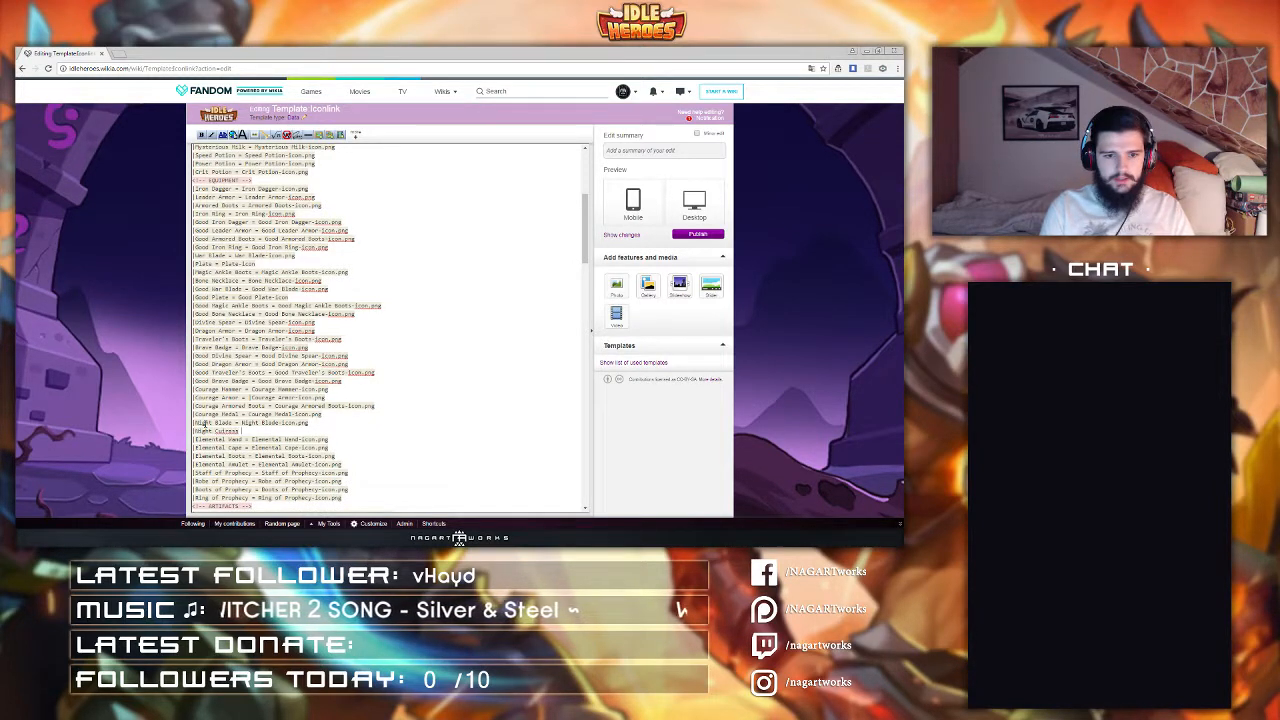
text( = Night )
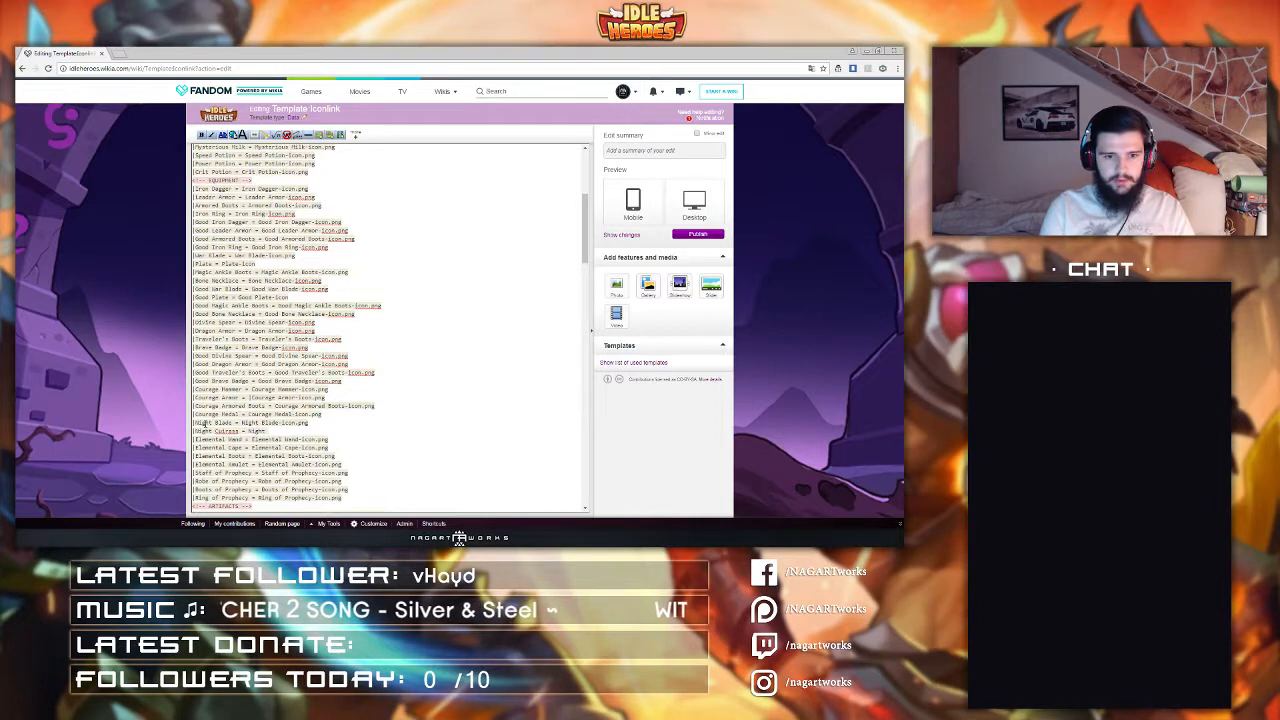
text(Cuirass)
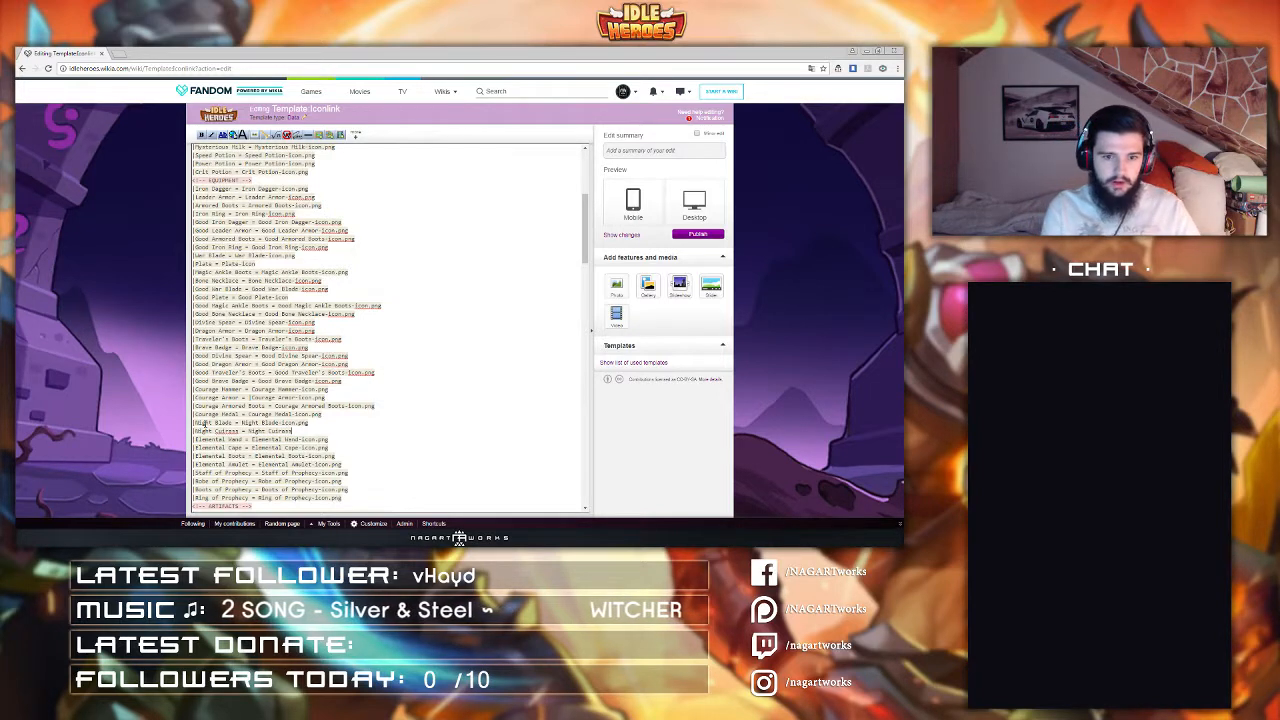
text(-icon.png)
Step: Add a line "Night Boots = Night Boots-Icon.png" below the Night Cuirass entry
key(Return)
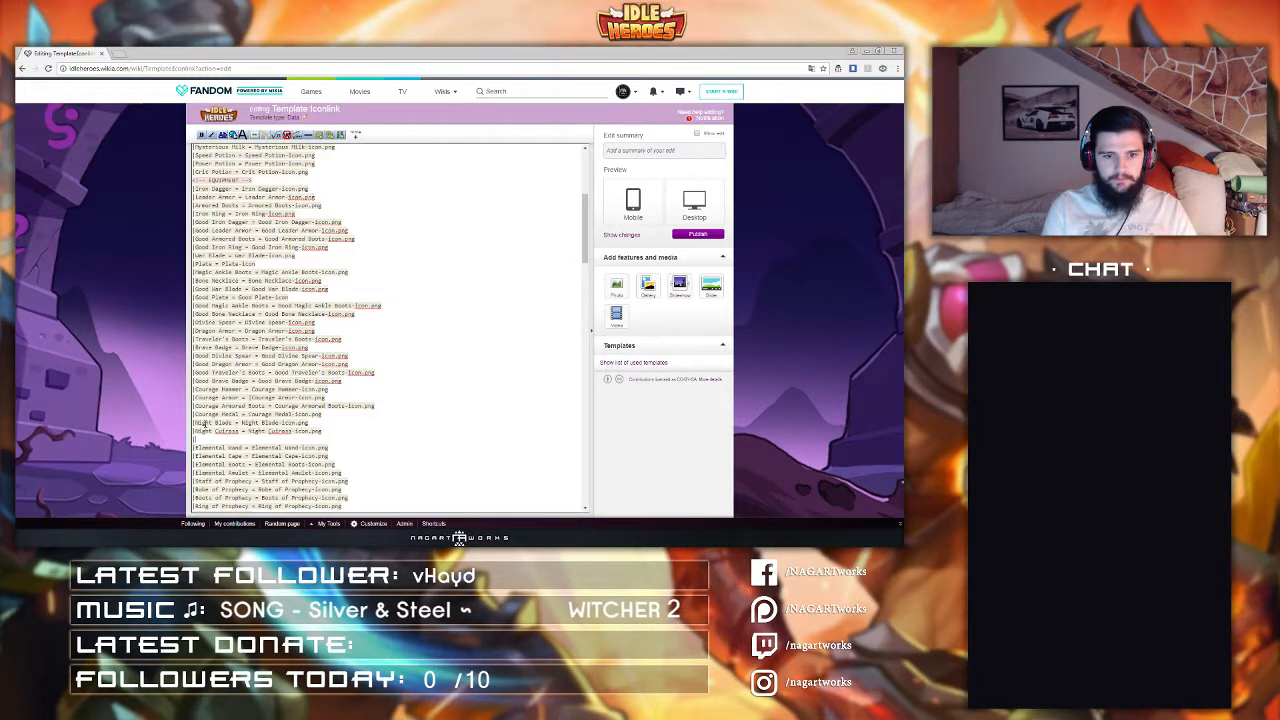
text(|Night)
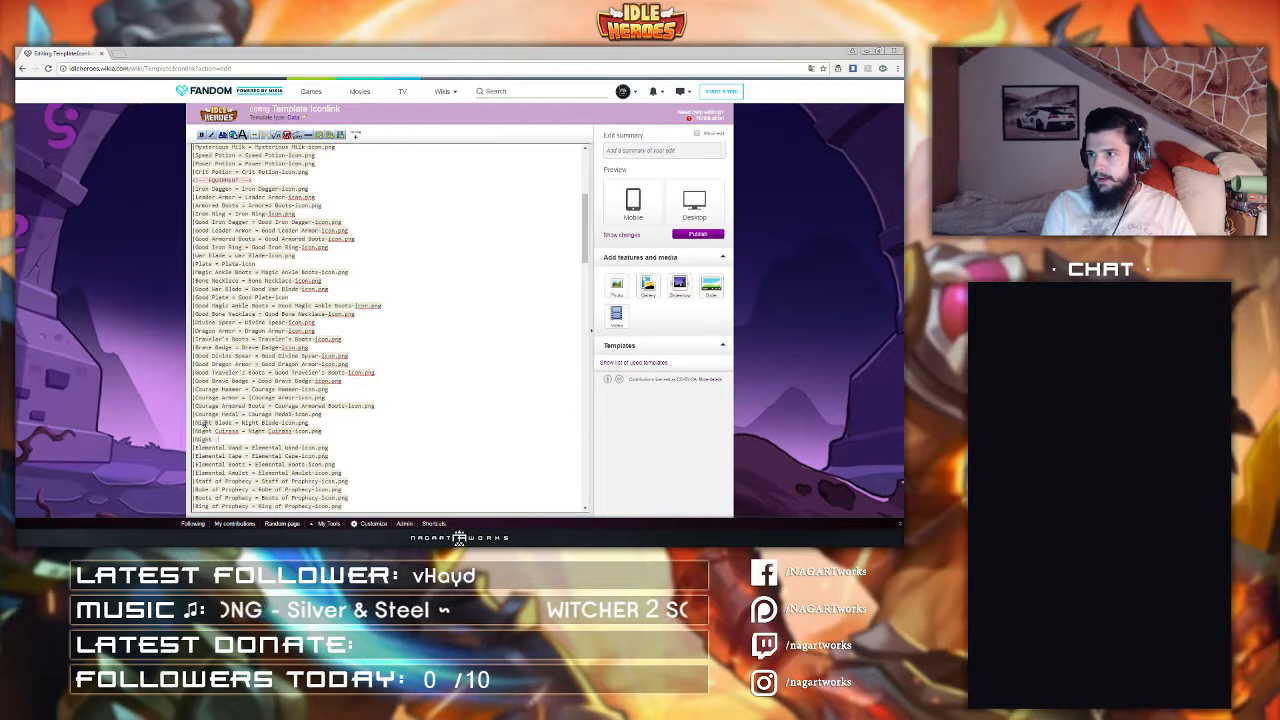
text(ng)
key(BackSpace)
key(BackSpace)
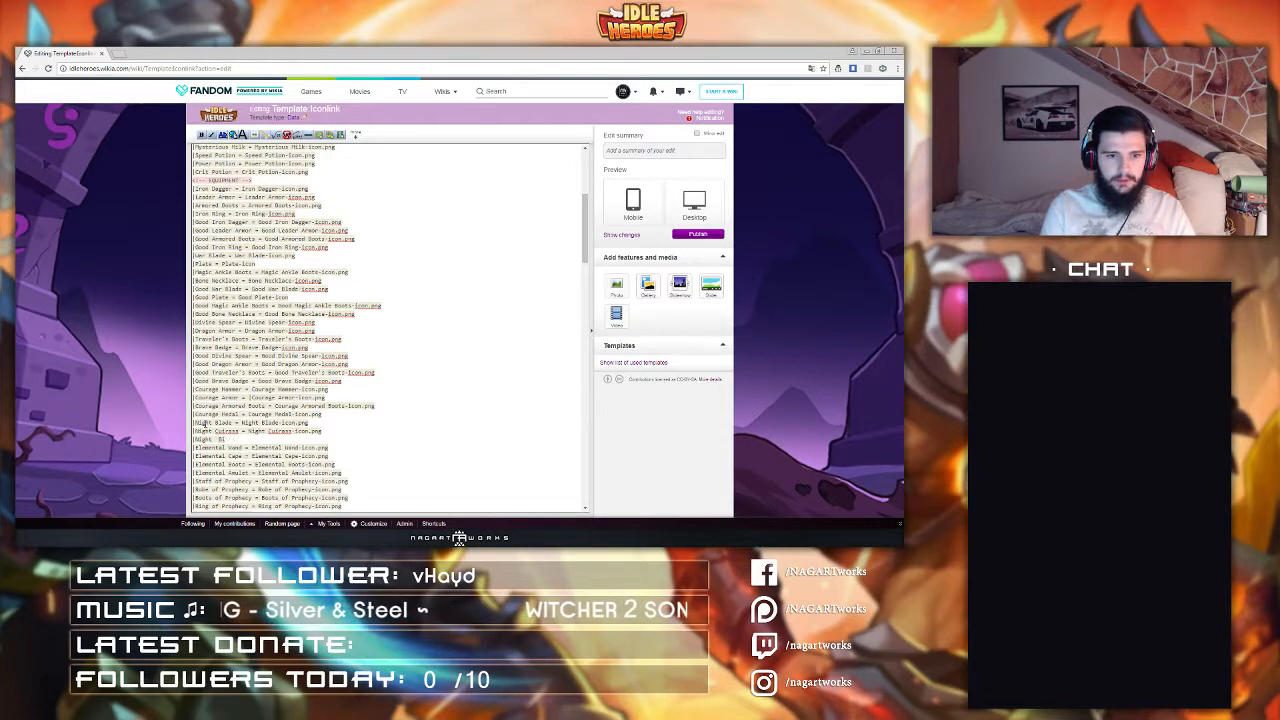
text(oots = Night )
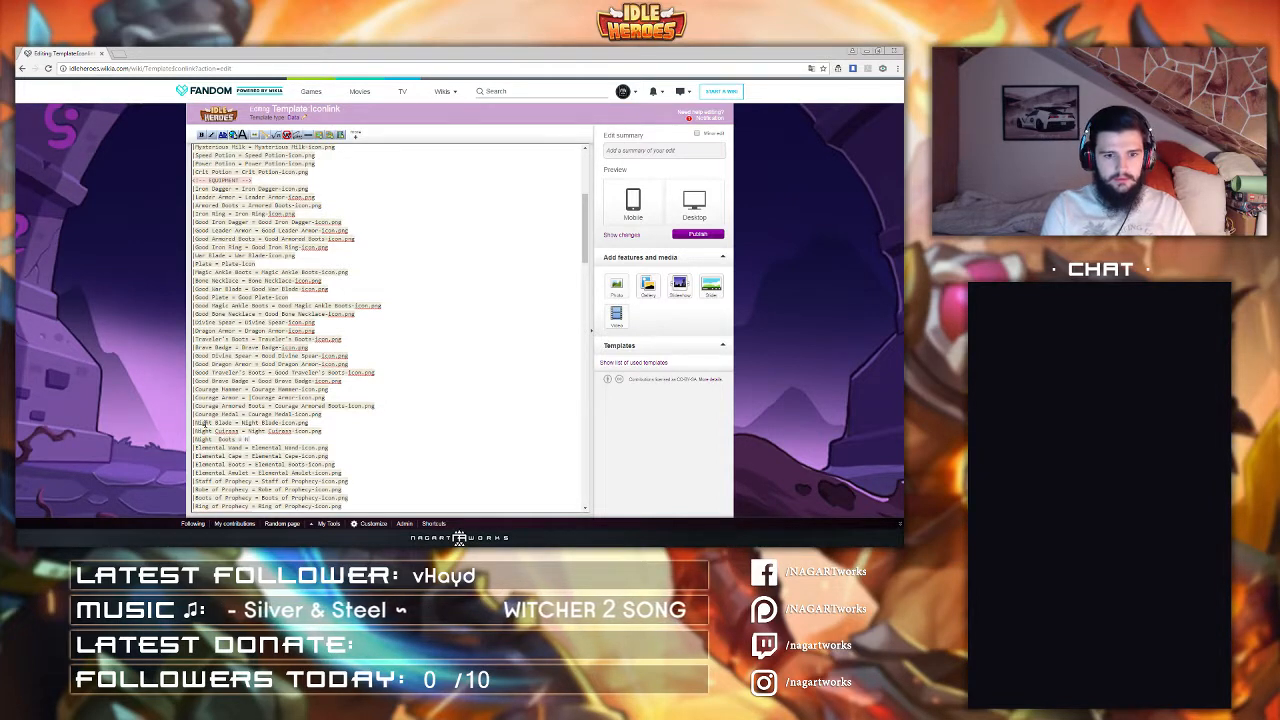
text(Boots-)
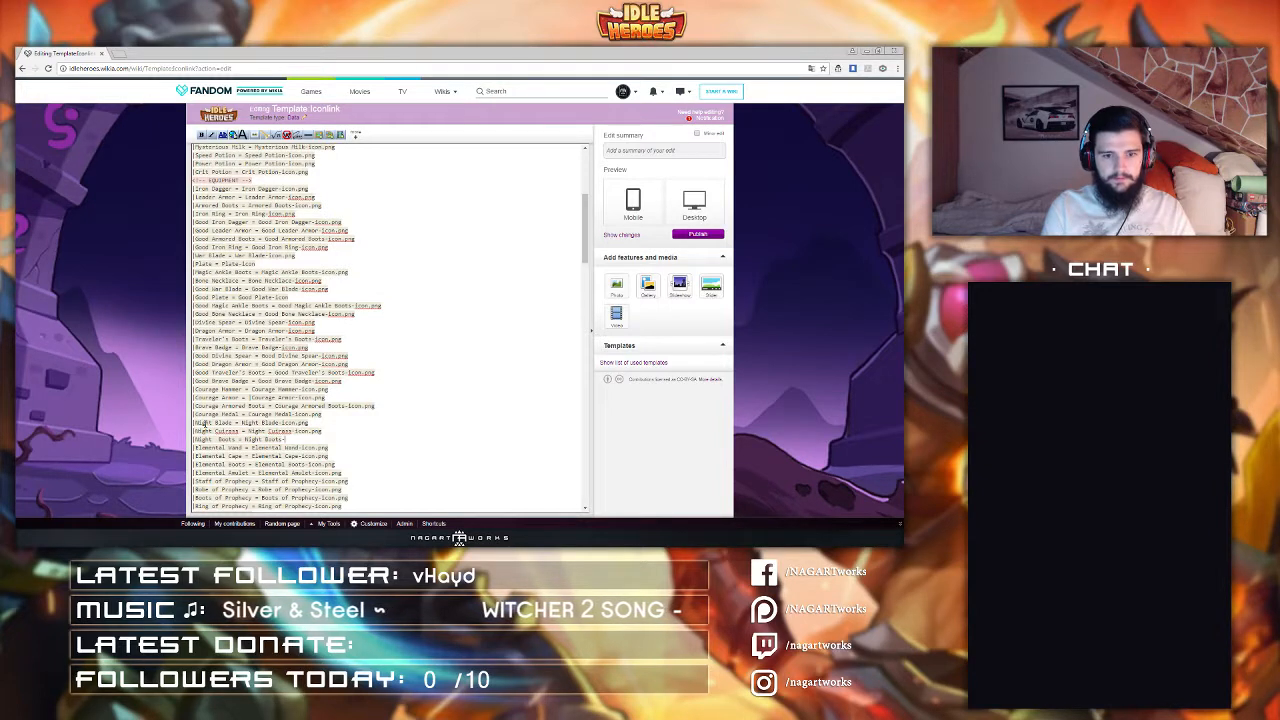
text(Icon.png)
Step: Add a line "Night Ring = Night Ring-Icon.png" below the Night Boots entry
key(Return)
text(|Night  )
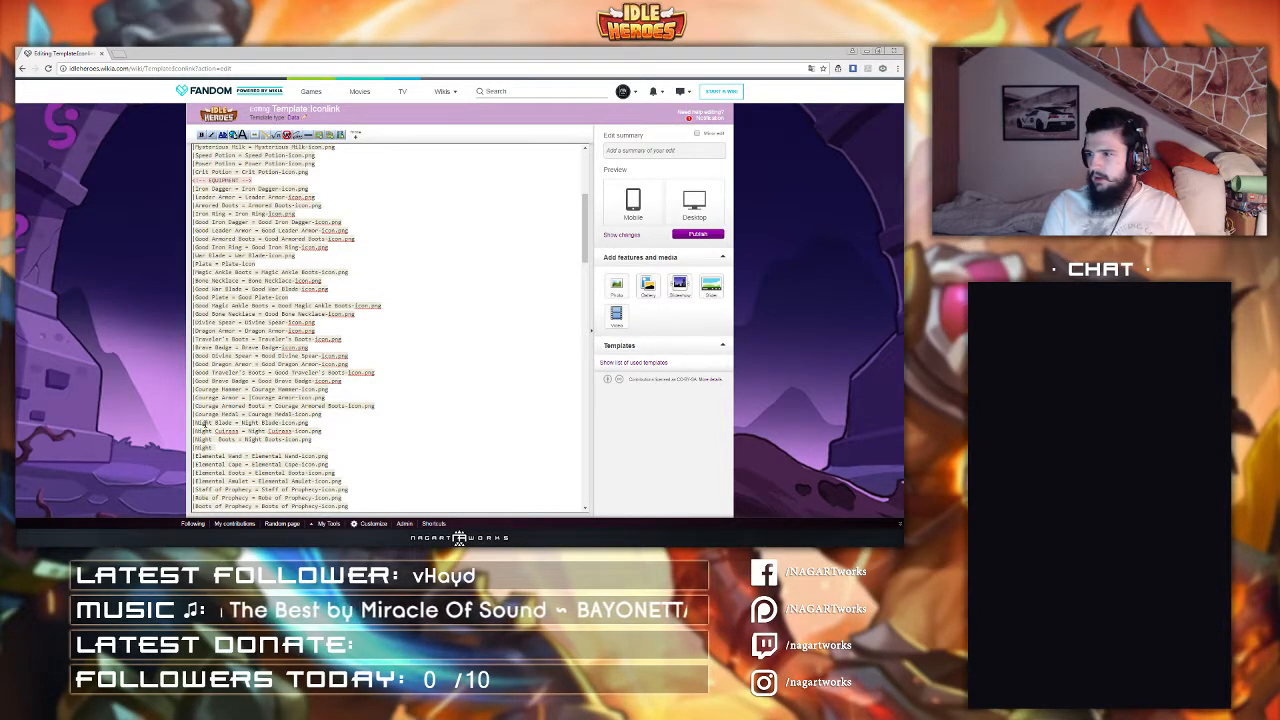
text(Ring = )
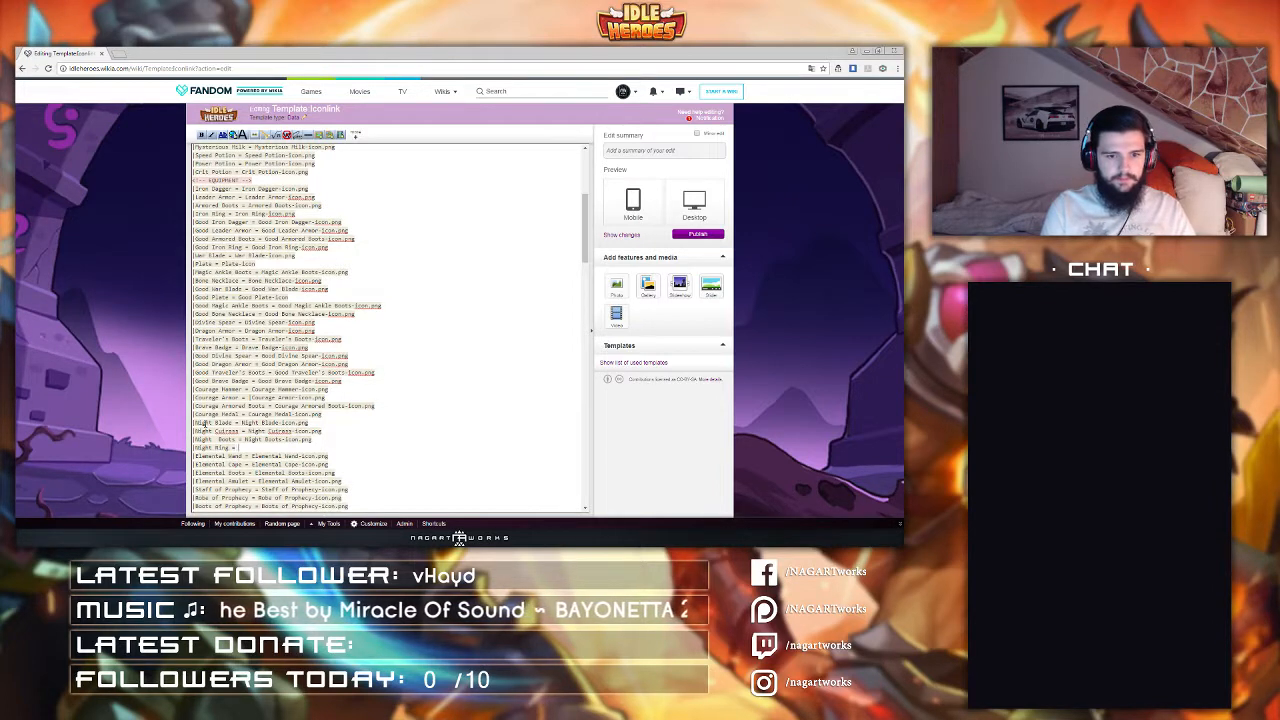
text(Night)
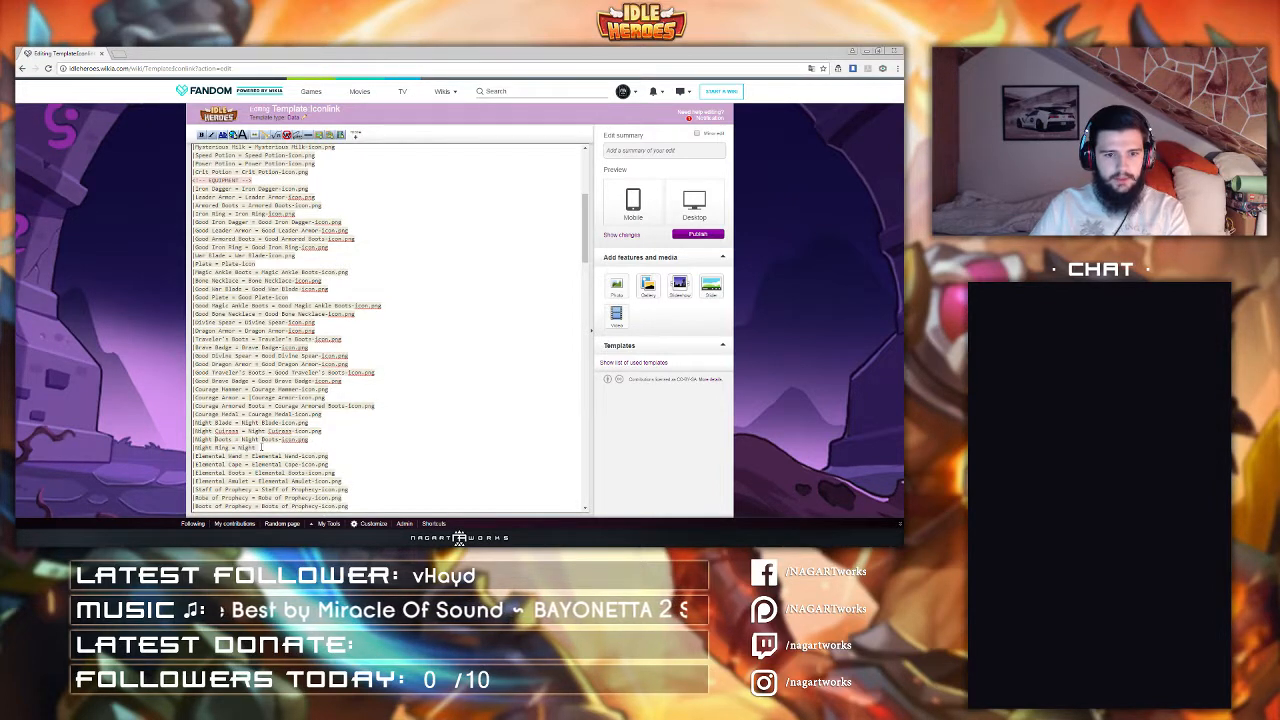
text(Rin)
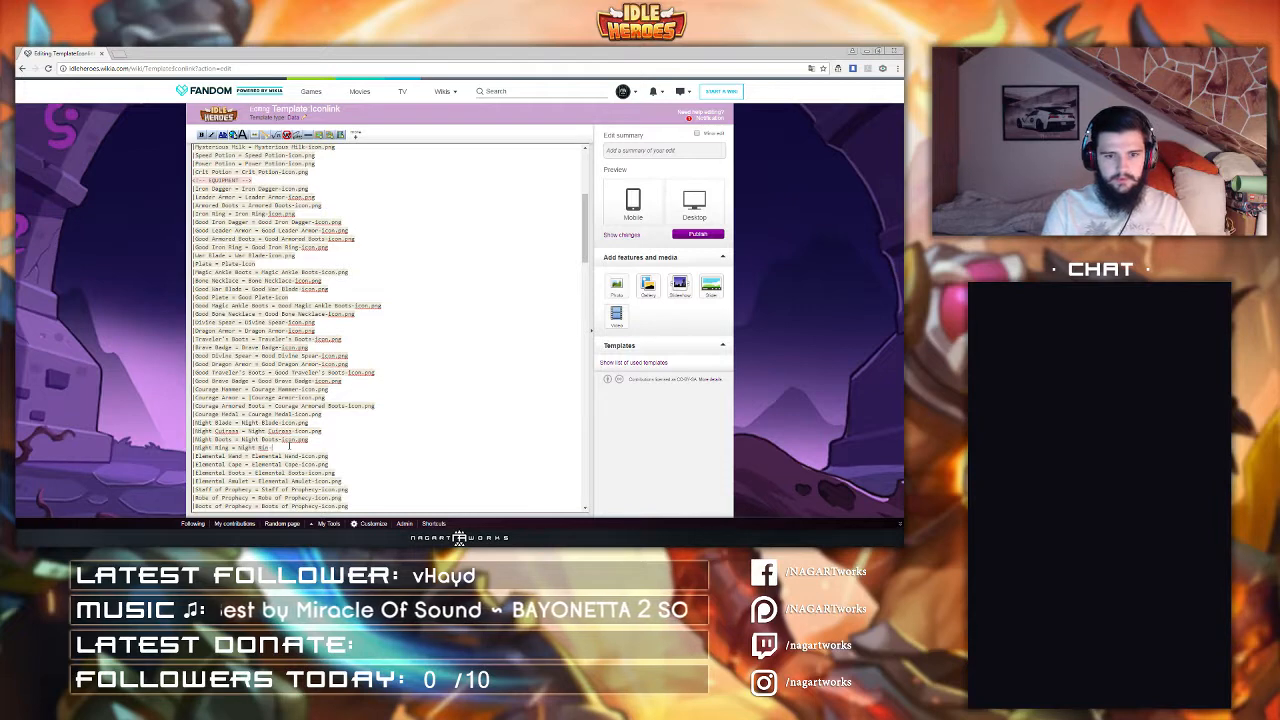
text(g-Icon.png)
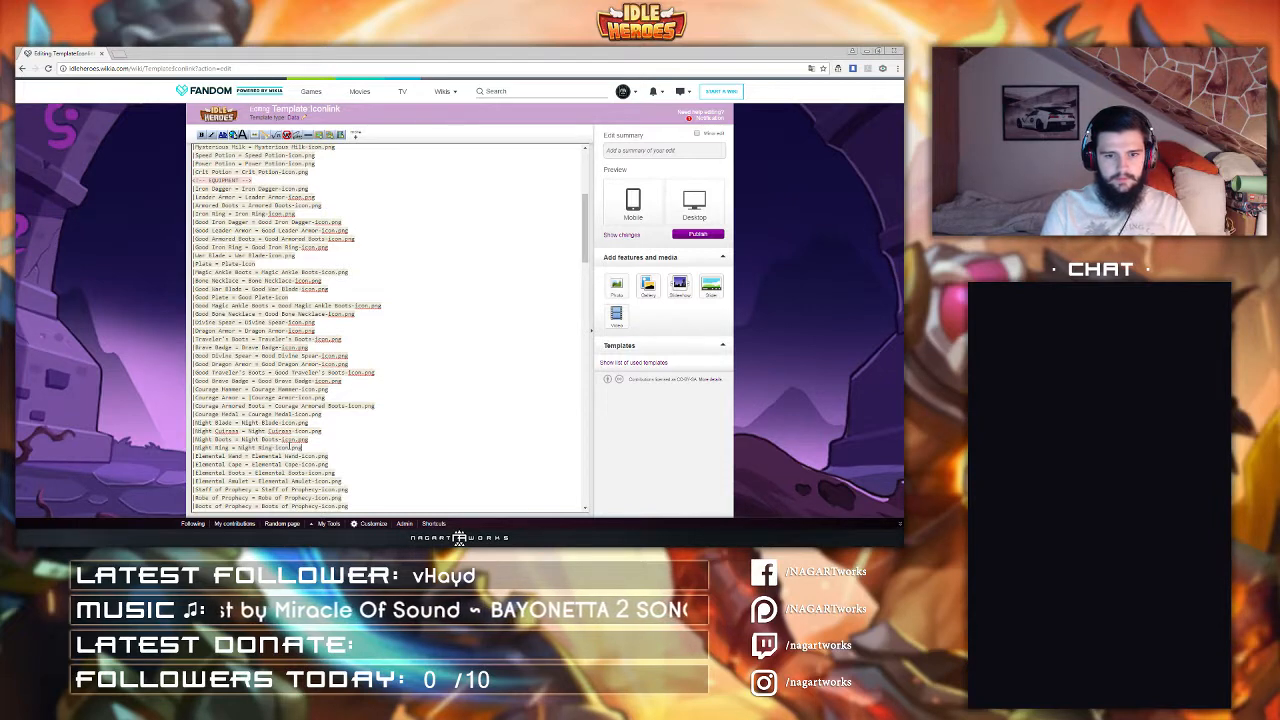
key(Return)
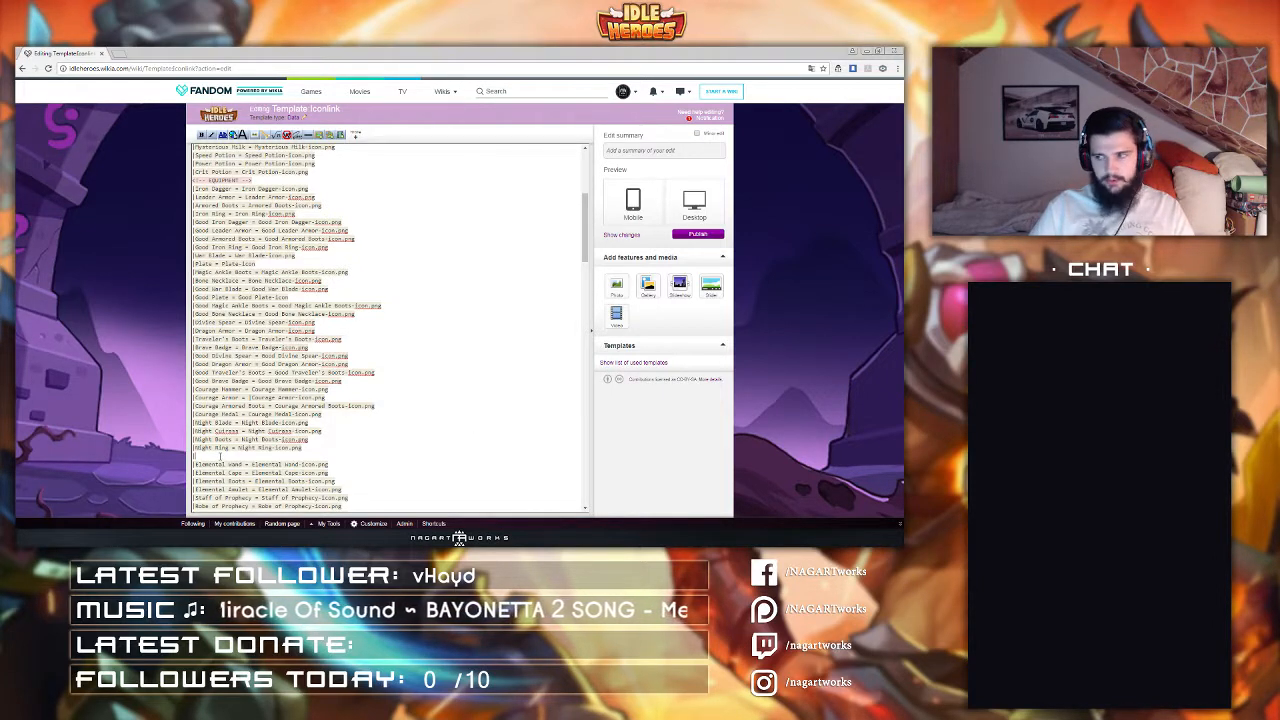
Step: Add a line "Hunter Crossbow = Hunter Crossbow-Icon.png" below the Night Ring entry
text(HUnter)
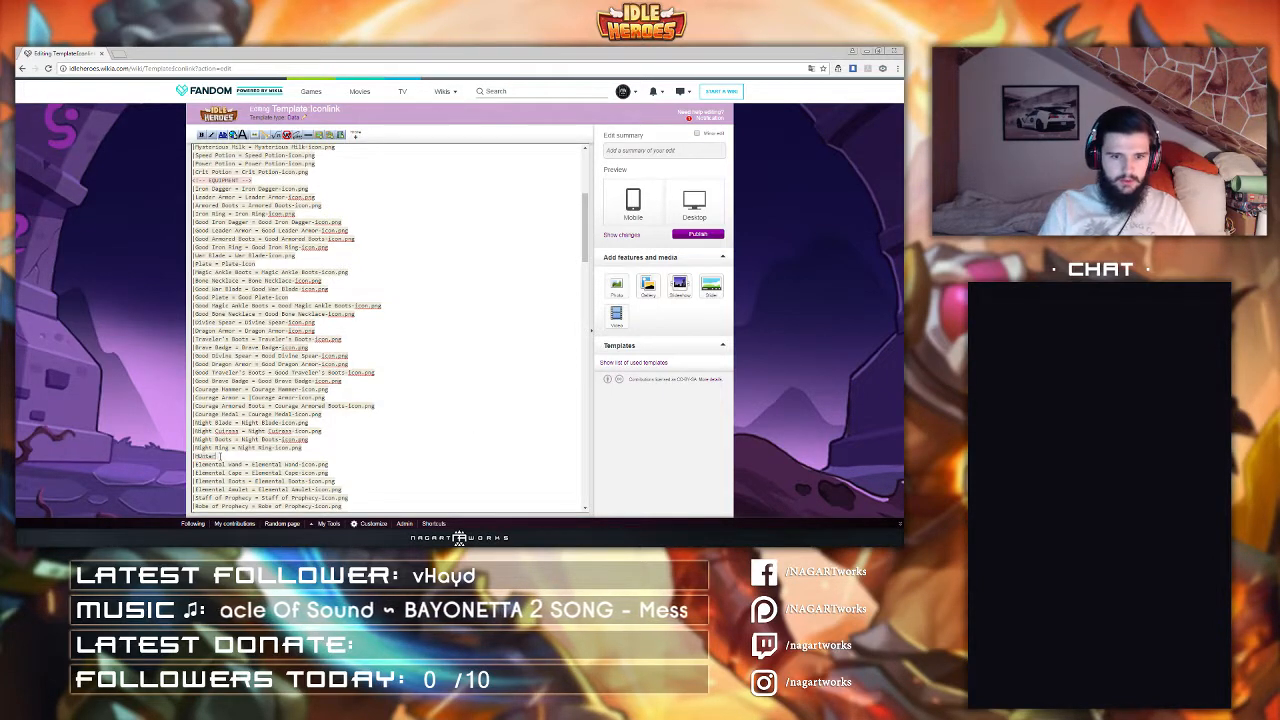
key(Left)
key(BackSpace)
text(u)
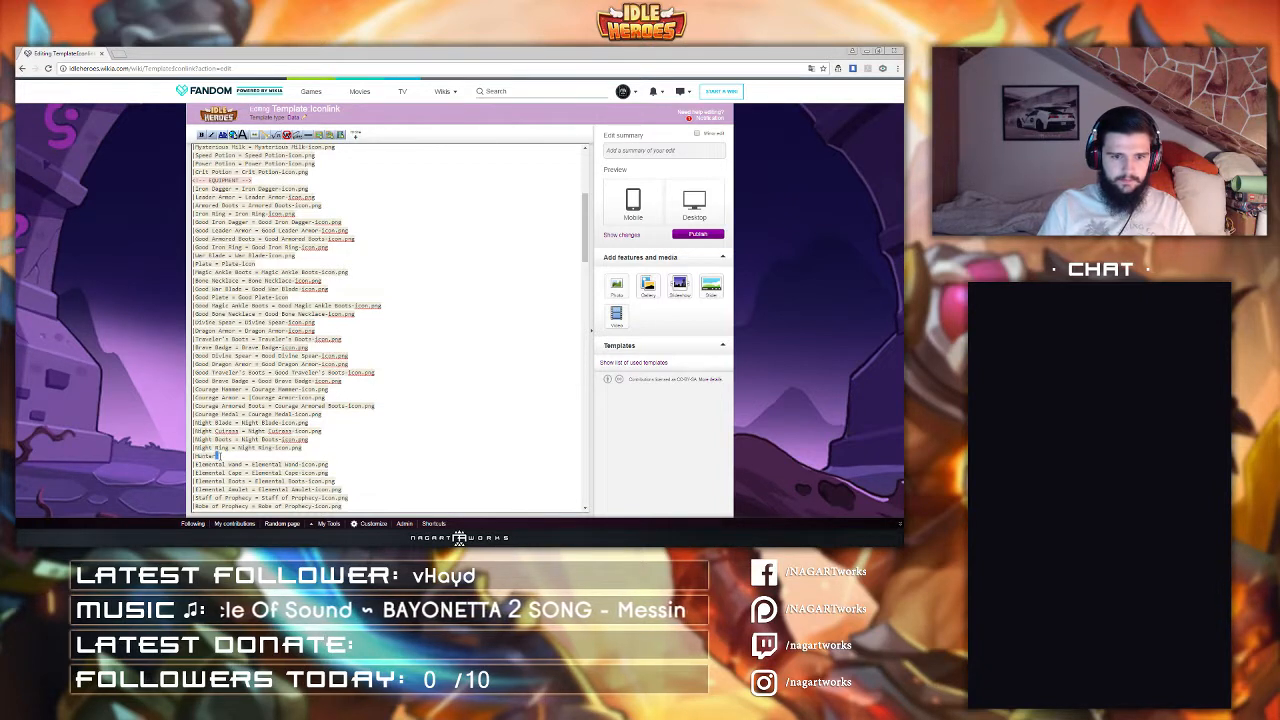
key(shift+Left)
key(shift+Left)
key(shift+Left)
key(shift+Left)
key(shift+Left)
key(shift+Left)
key(Right)
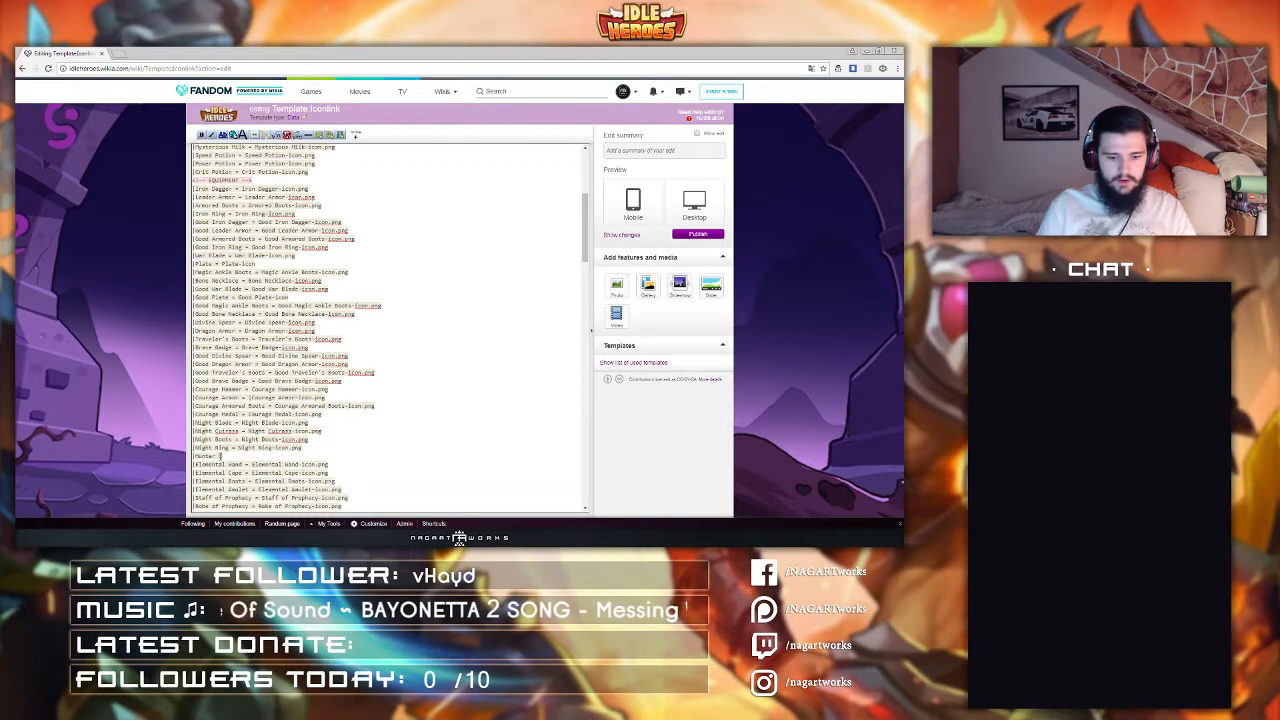
text(Crossbow = )
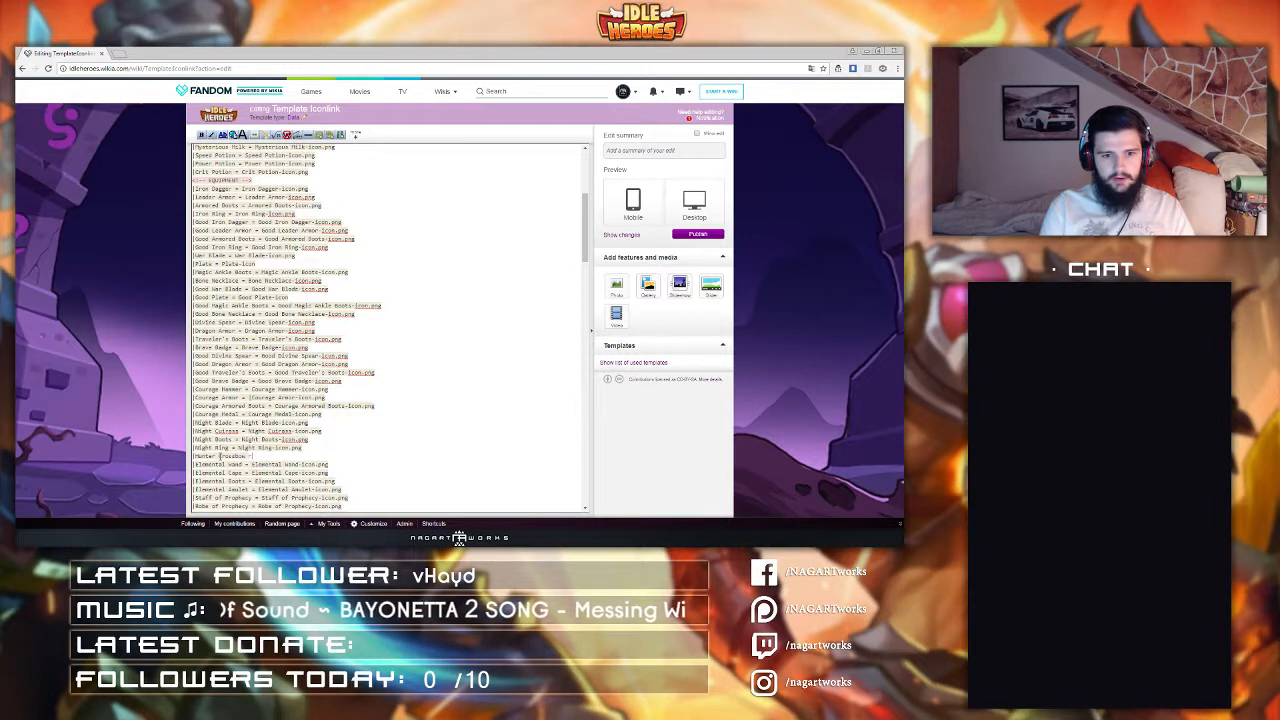
text(Hunter C)
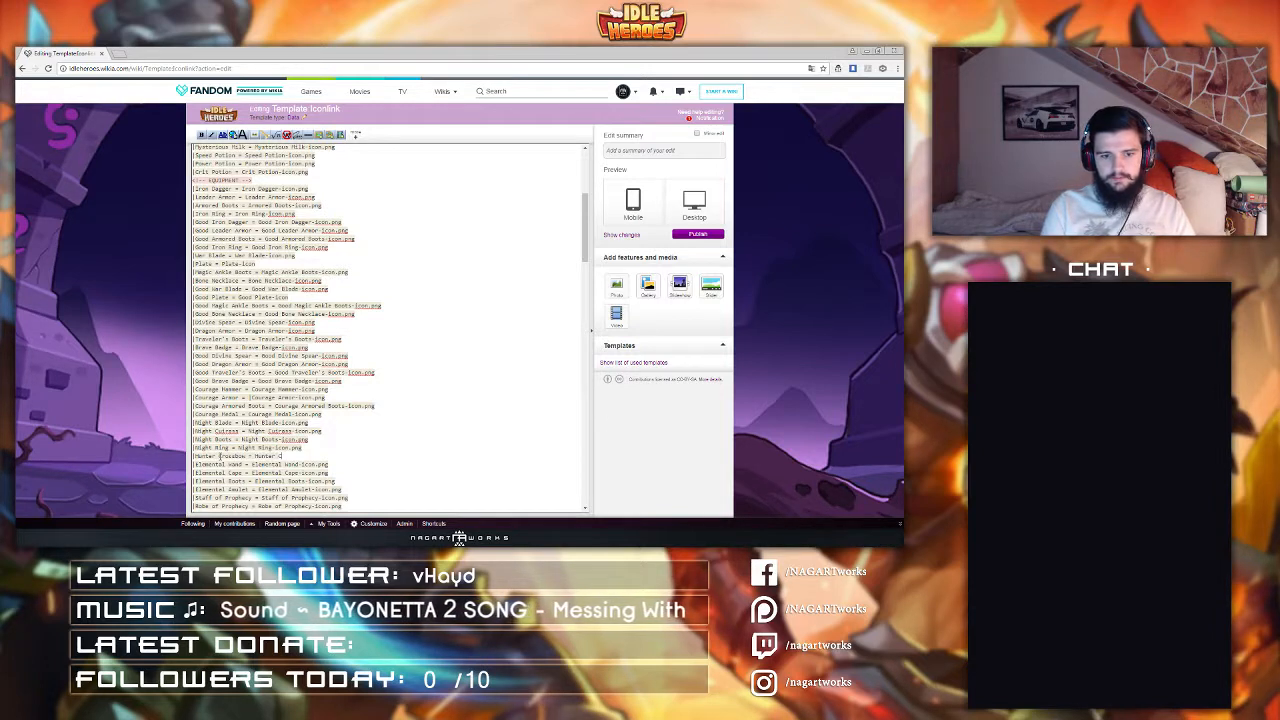
text(rossbow-I)
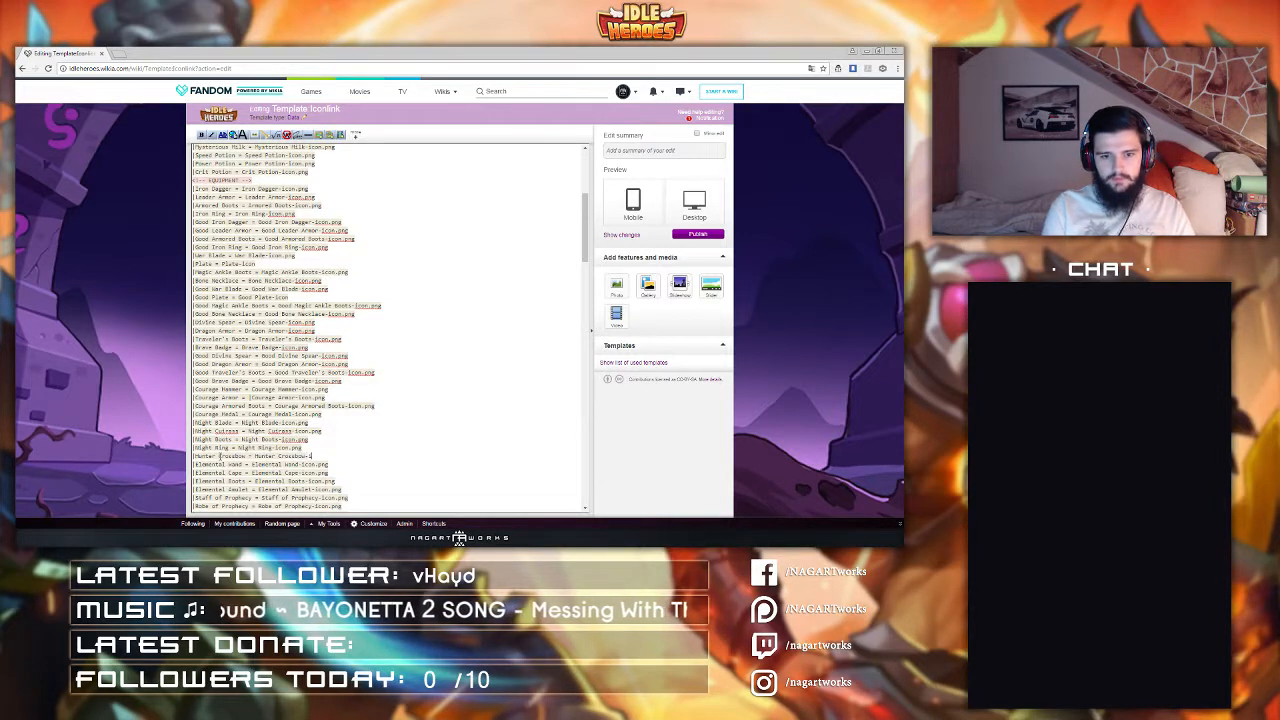
text(con.png)
key(Return)
Step: Add a line "Hunter Cuirass = Hunter Cuirass-Icon.png" below the Hunter Crossbow entry
text(|Hunter)
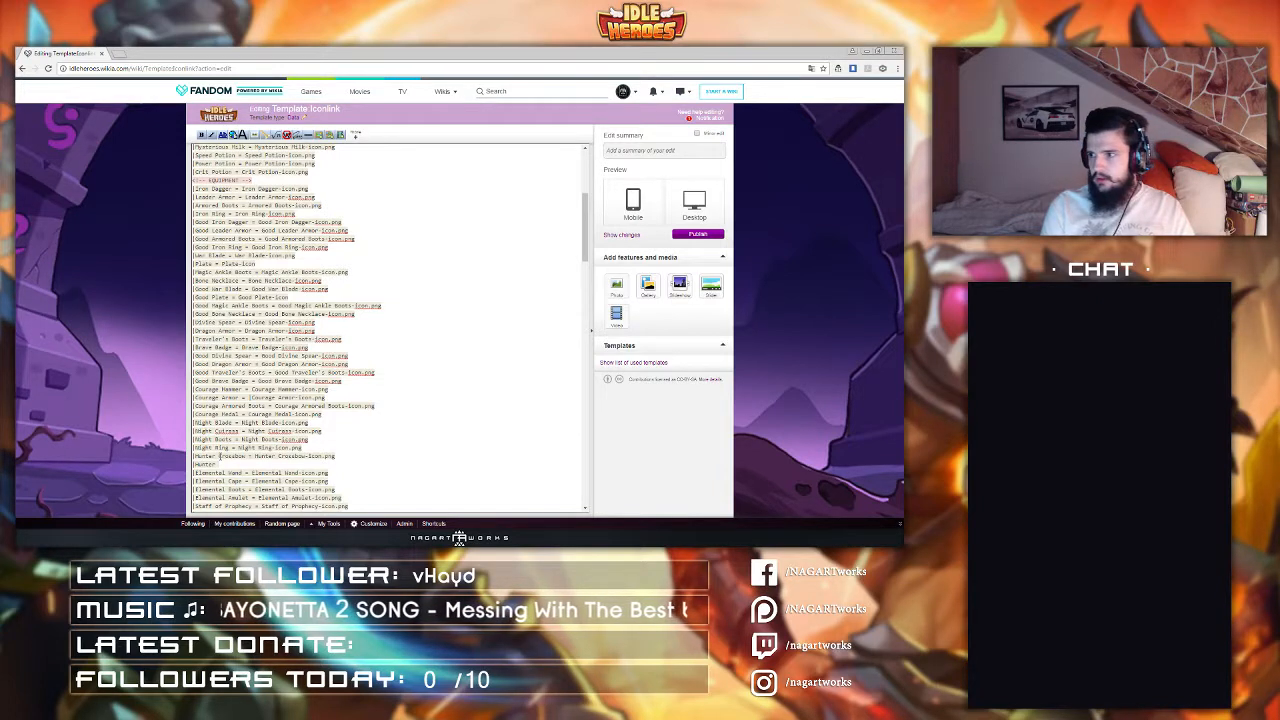
text(Cuirass)
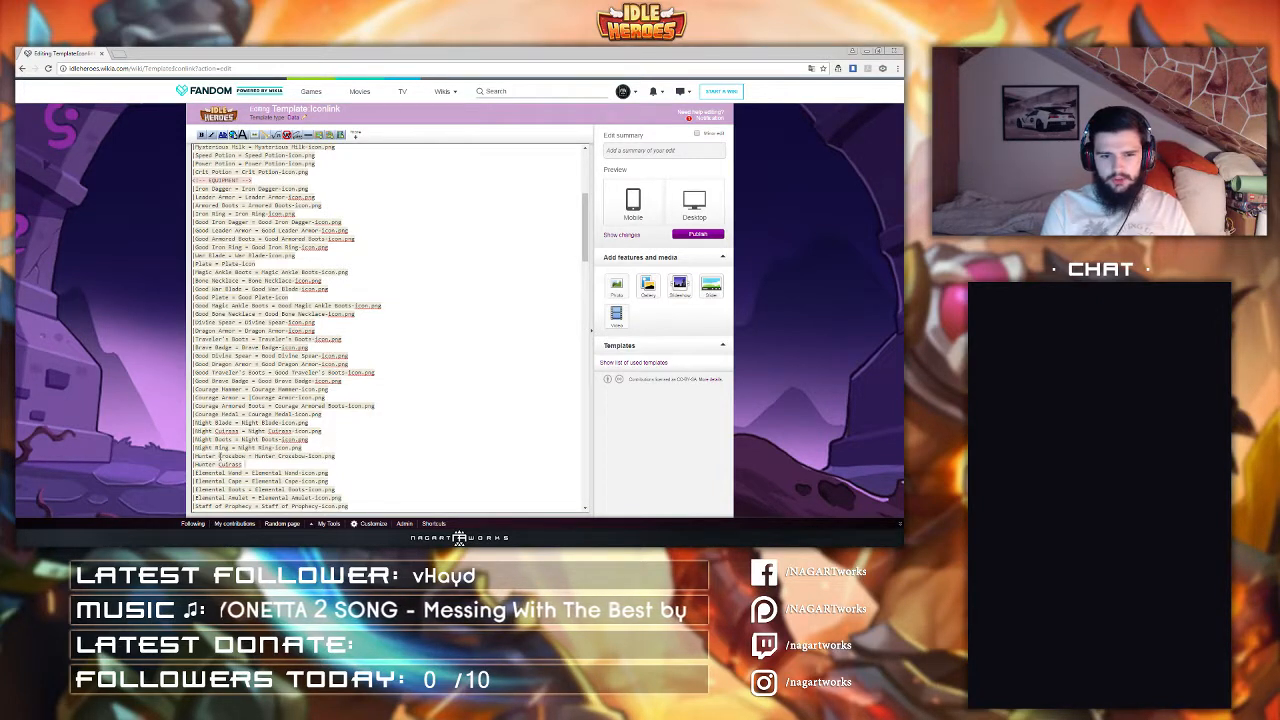
text( = Hunter)
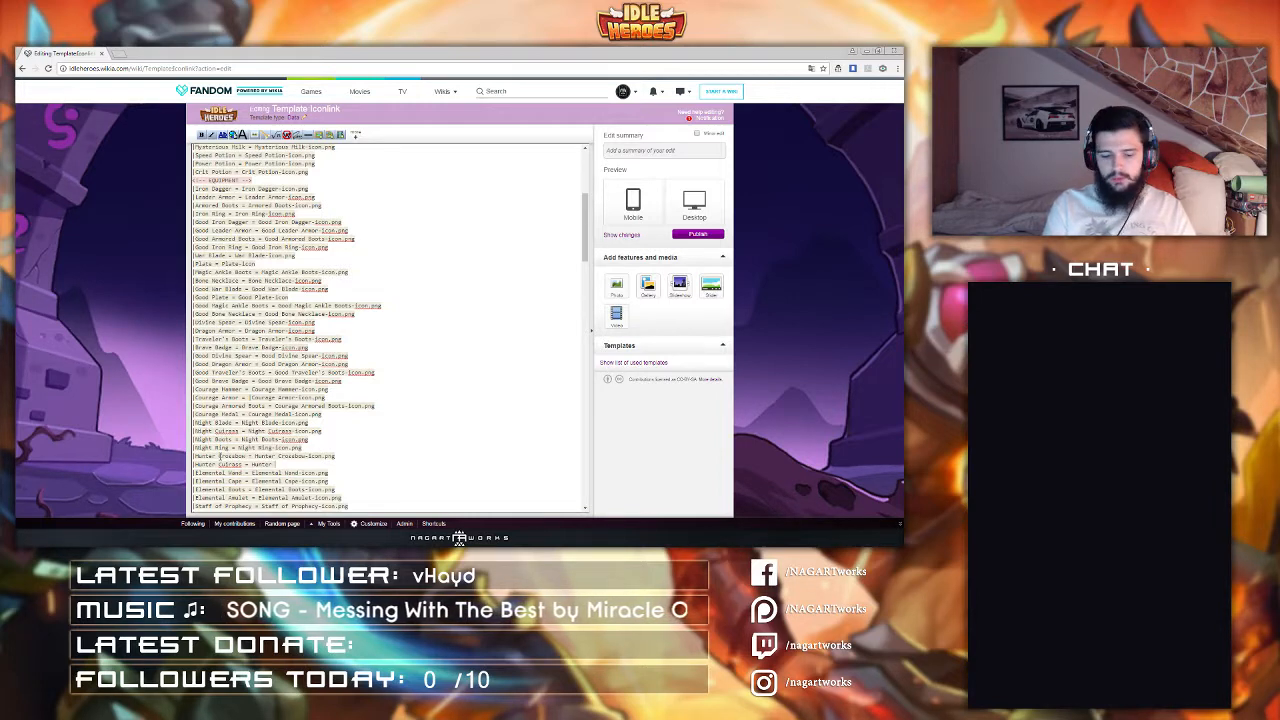
text(Cuirass)
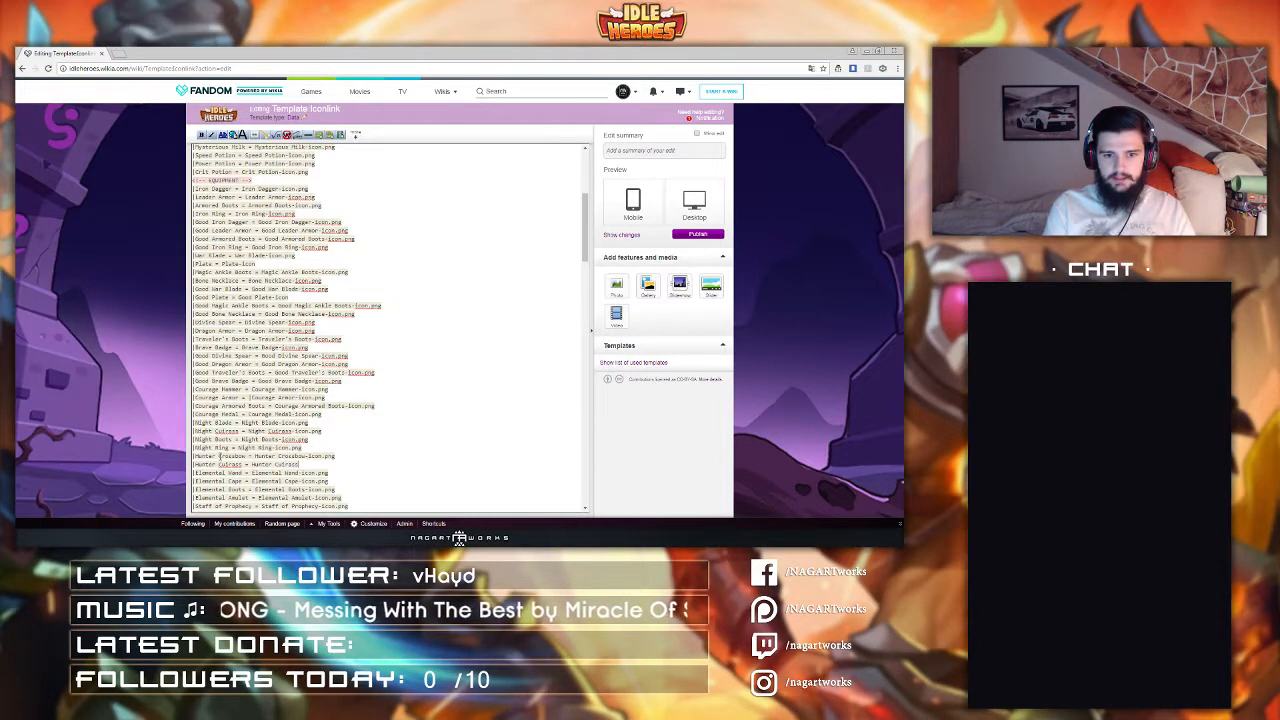
text(-Icon.png)
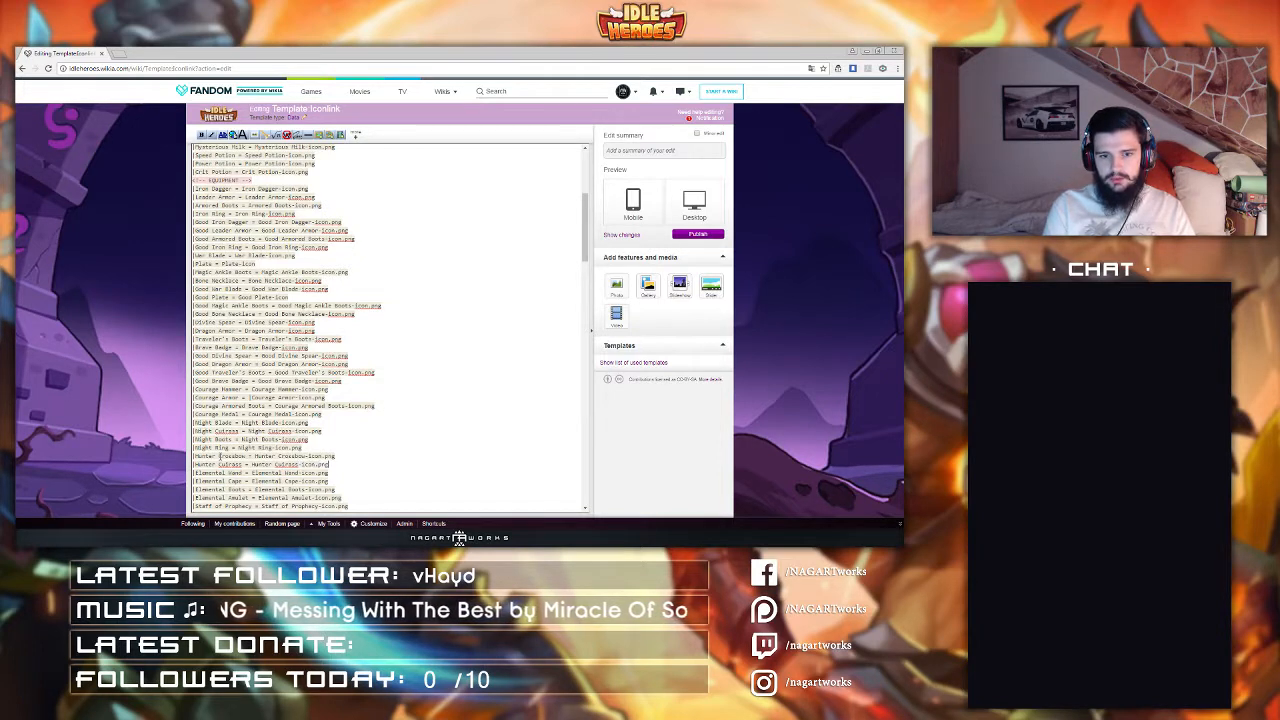
key(Return)
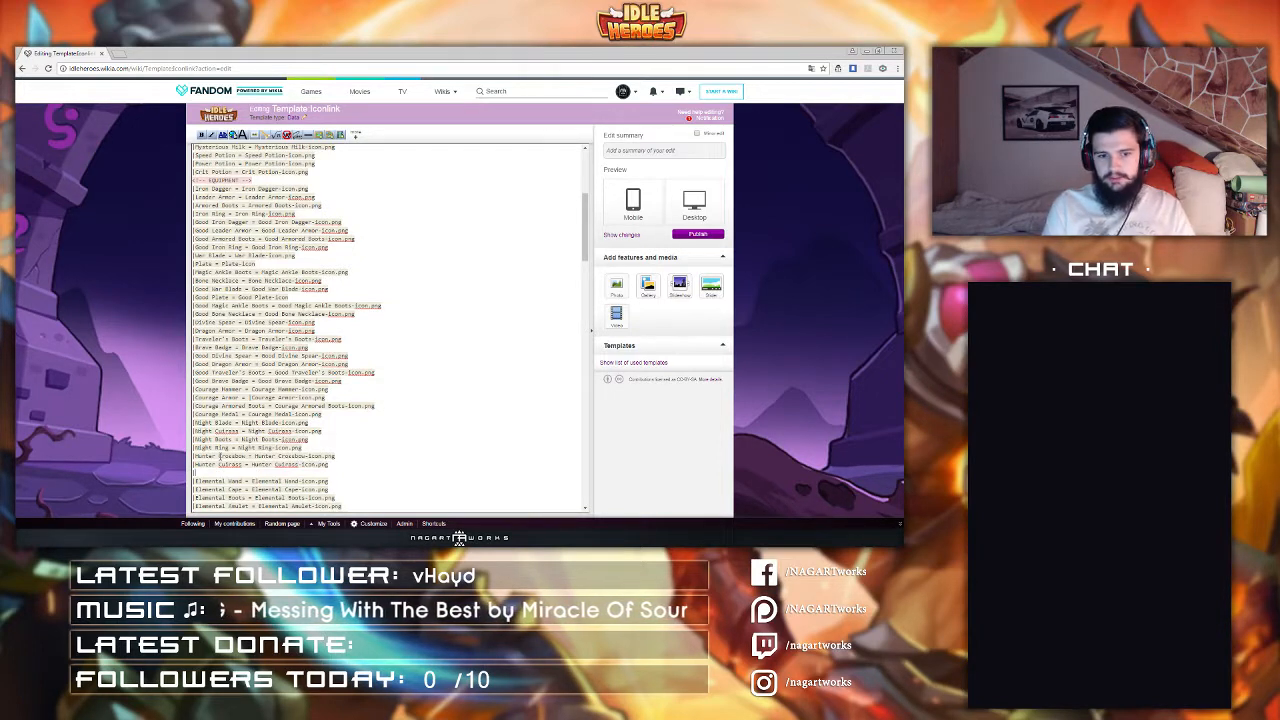
Step: Add a line "Hunter Ankle Boots = Hunter Ankle Boots-Icon.png" below the Hunter Cuirass entry
text(|Hunter)
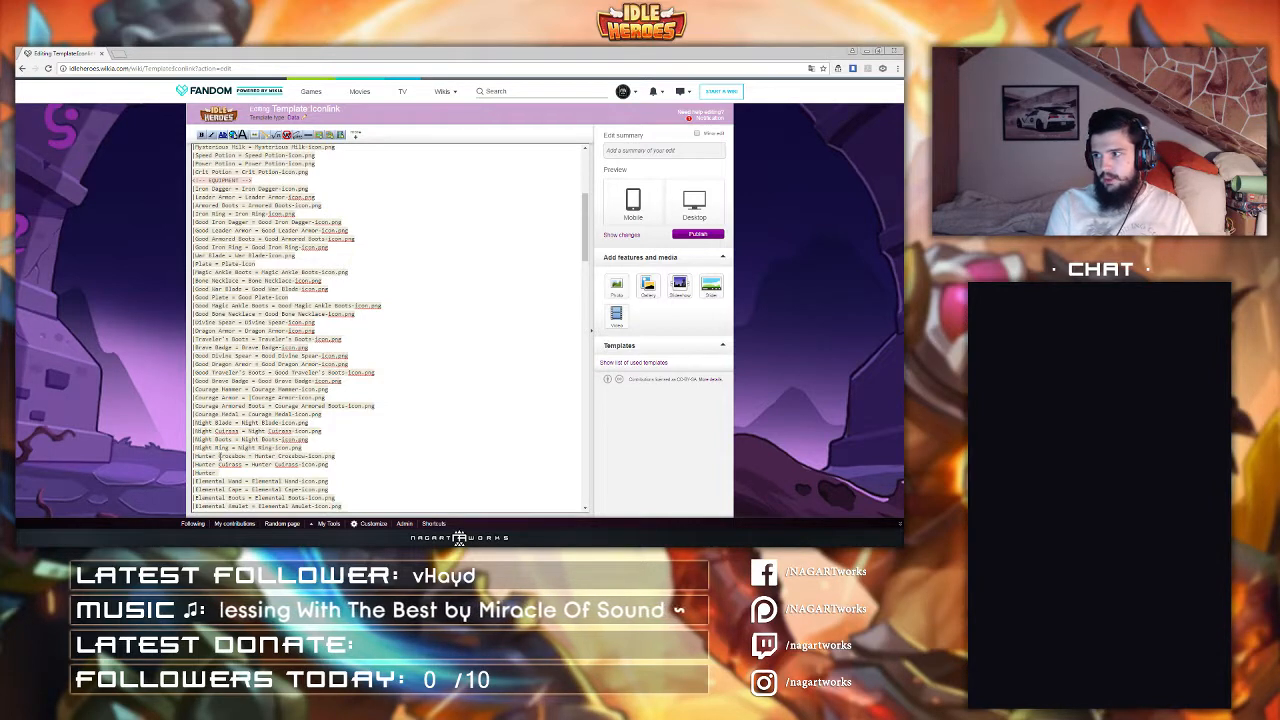
text( Ankle)
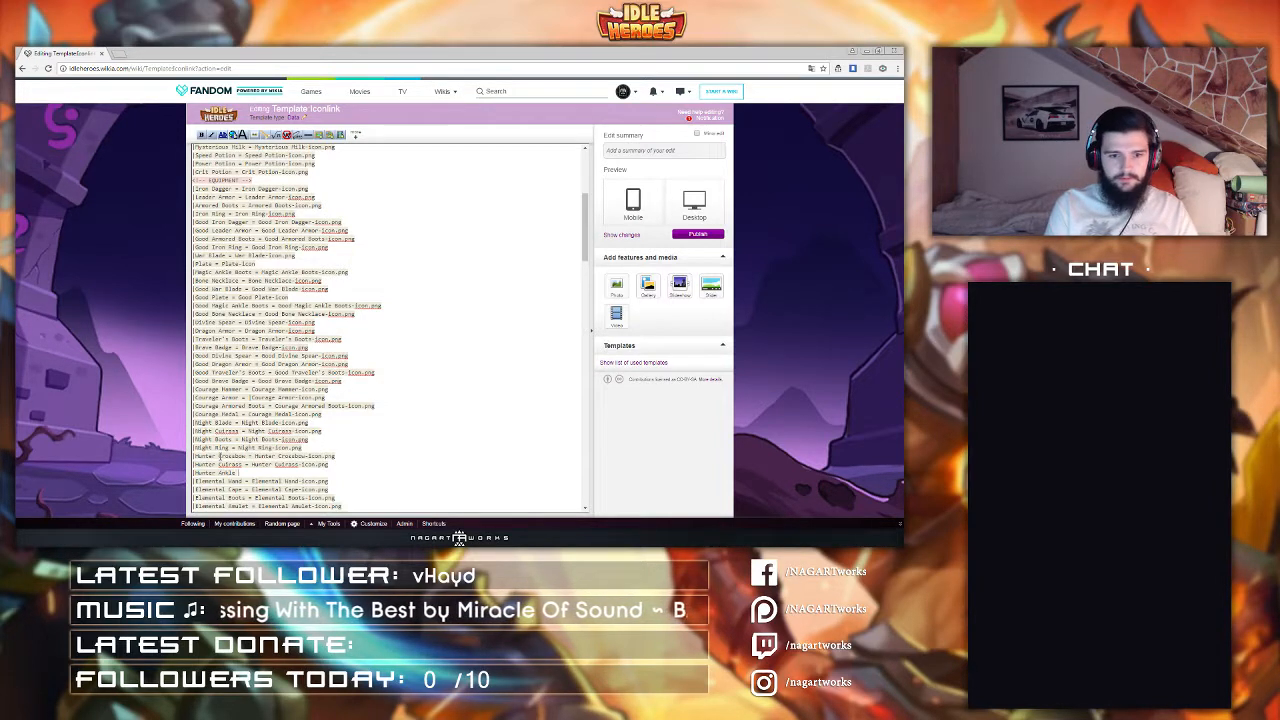
text( Boots = Hunter )
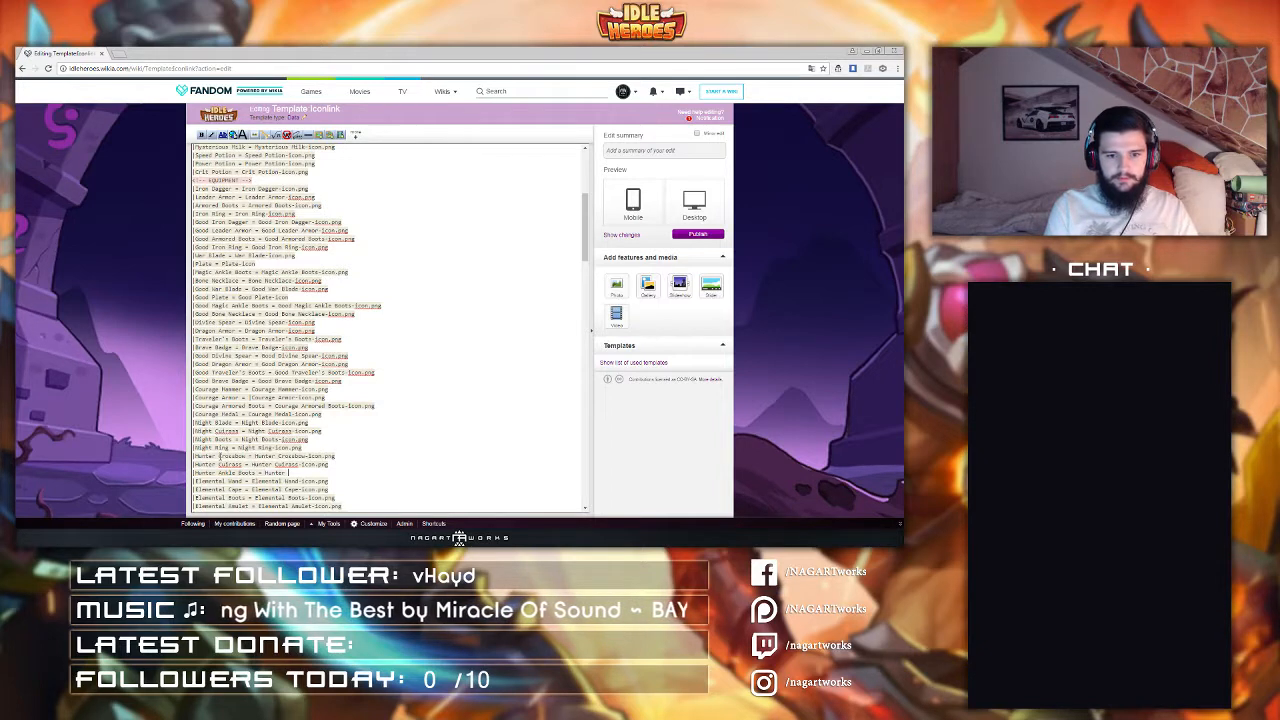
text(Ankle Boots-Icon.p)
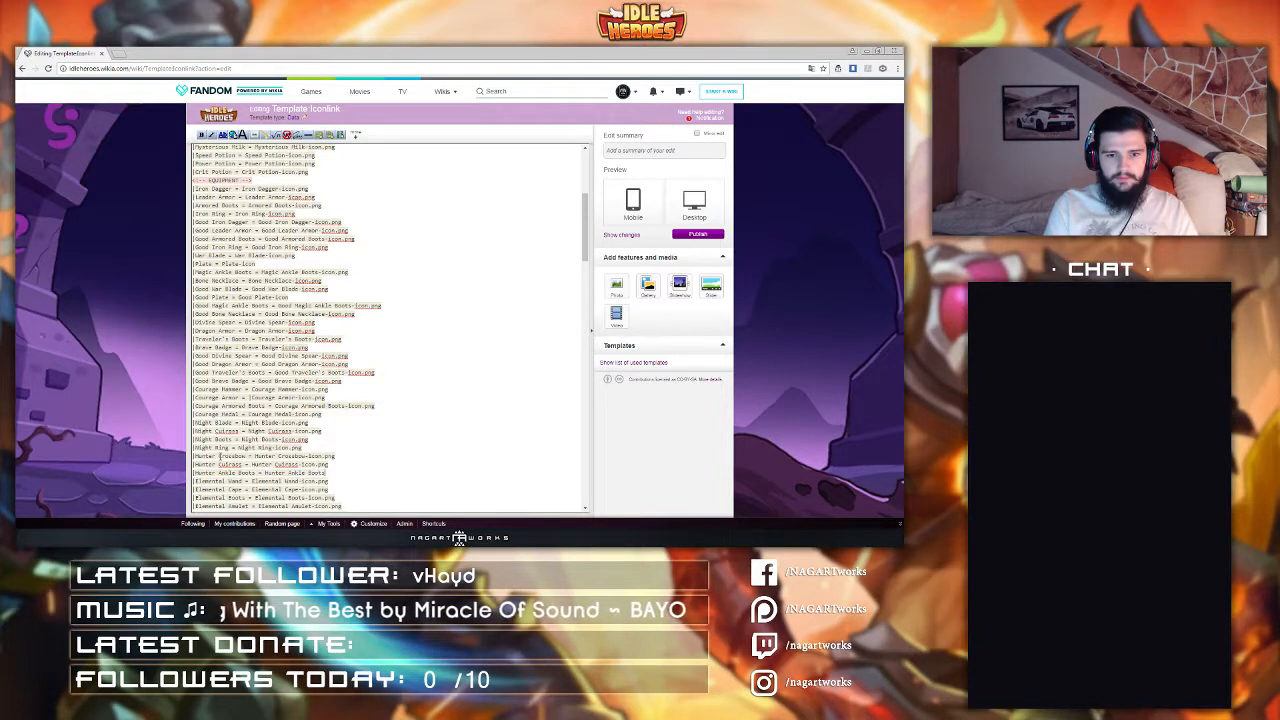
text(ng)
key(Return)
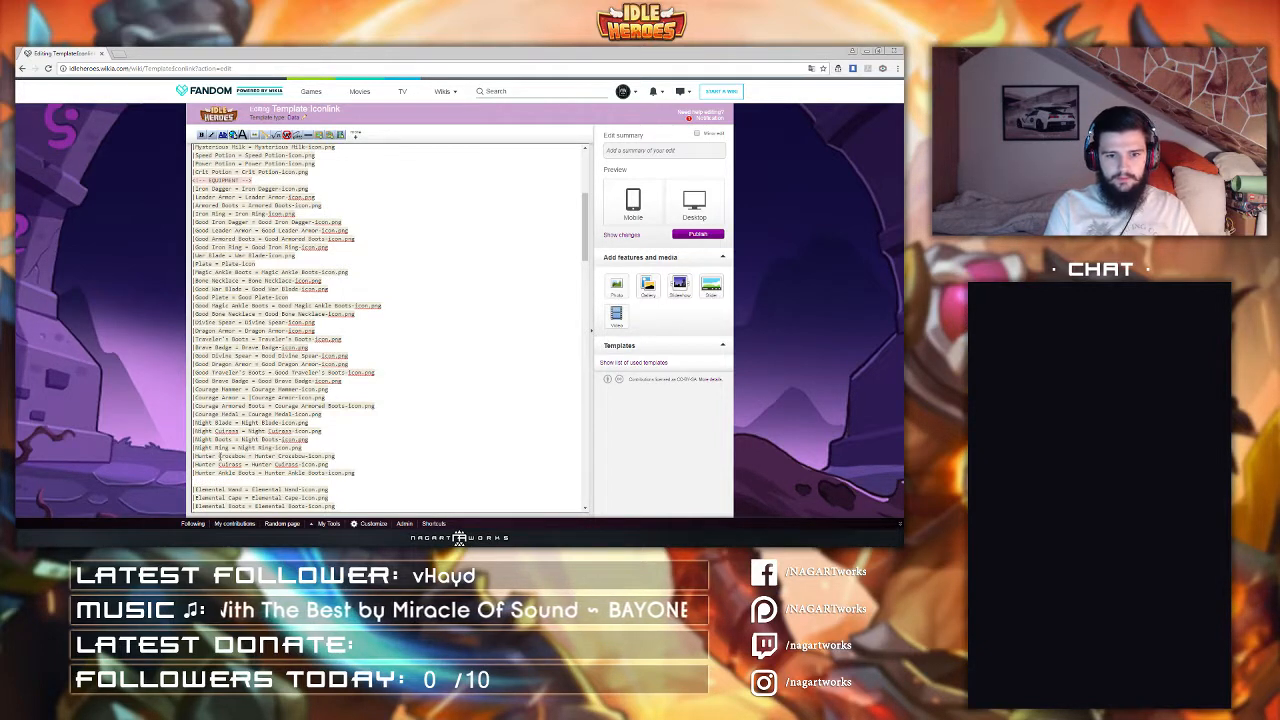
Step: Add a line "Hunter Necklace = Hunter Necklace-Icon.png" below the Hunter Ankle Boots entry, removing the extra blank line
text(|Hunter )
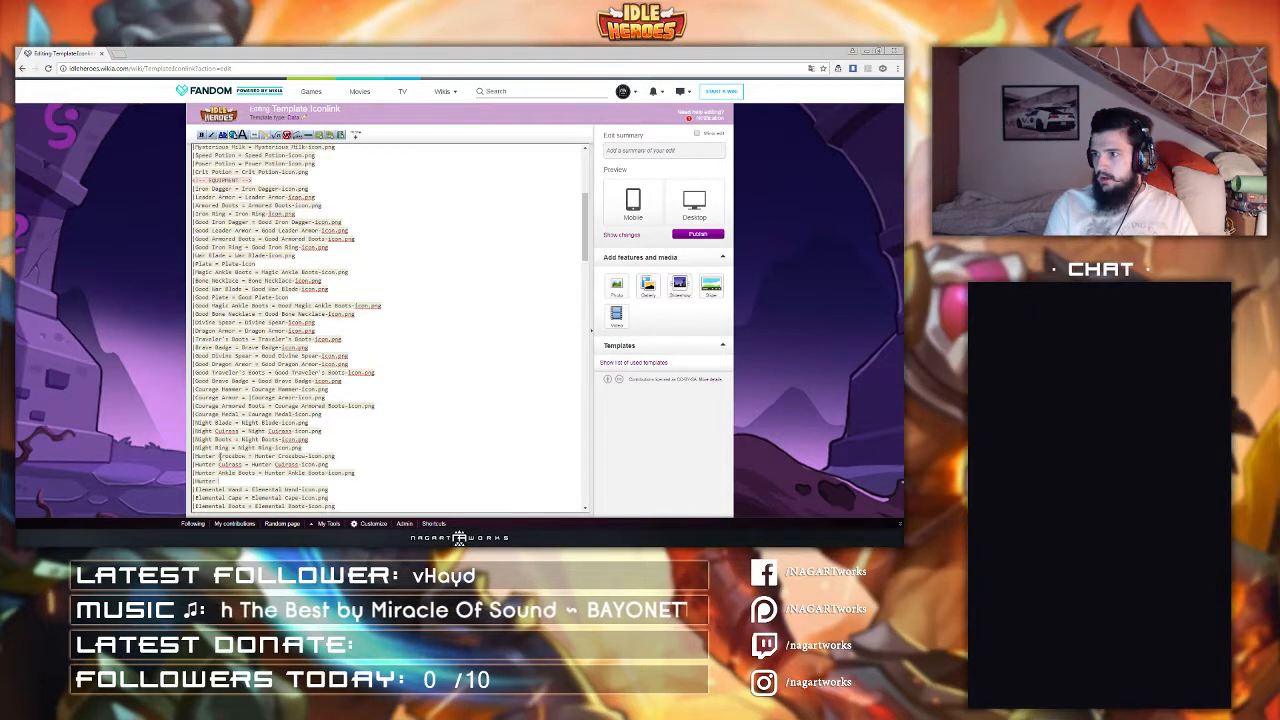
text(Necklace )
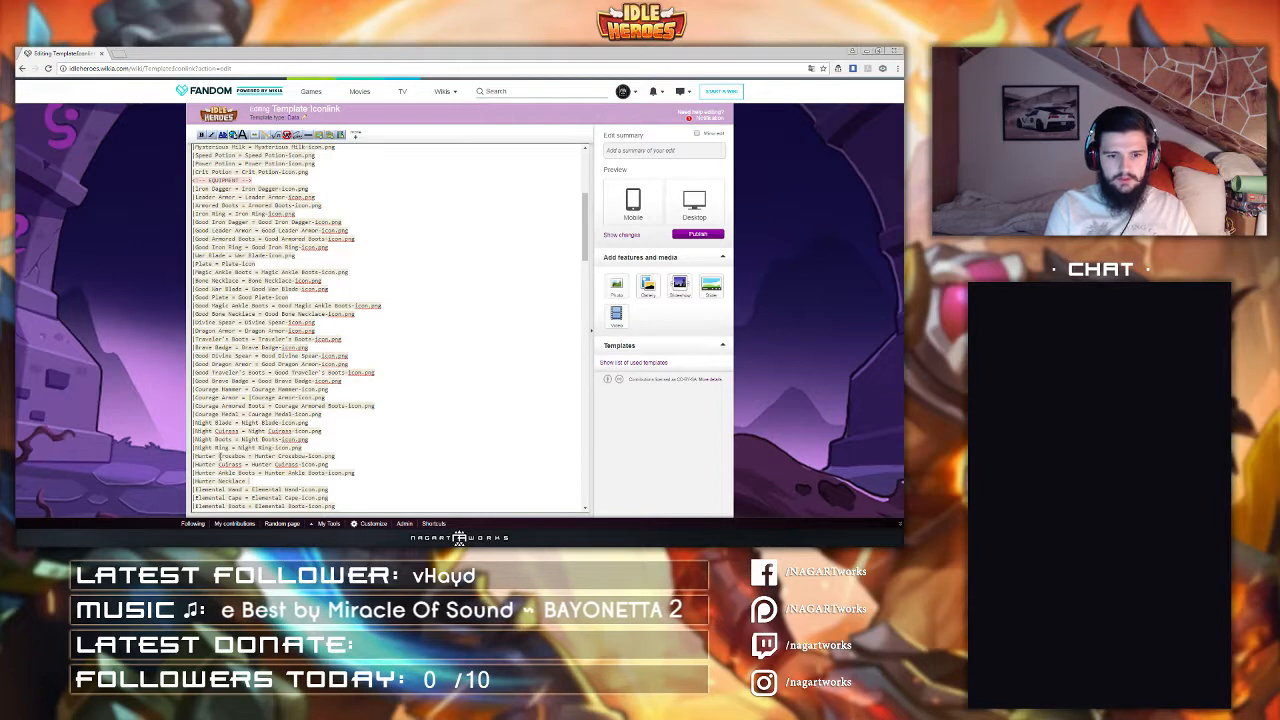
text(= Hunter )
text(Necklace)
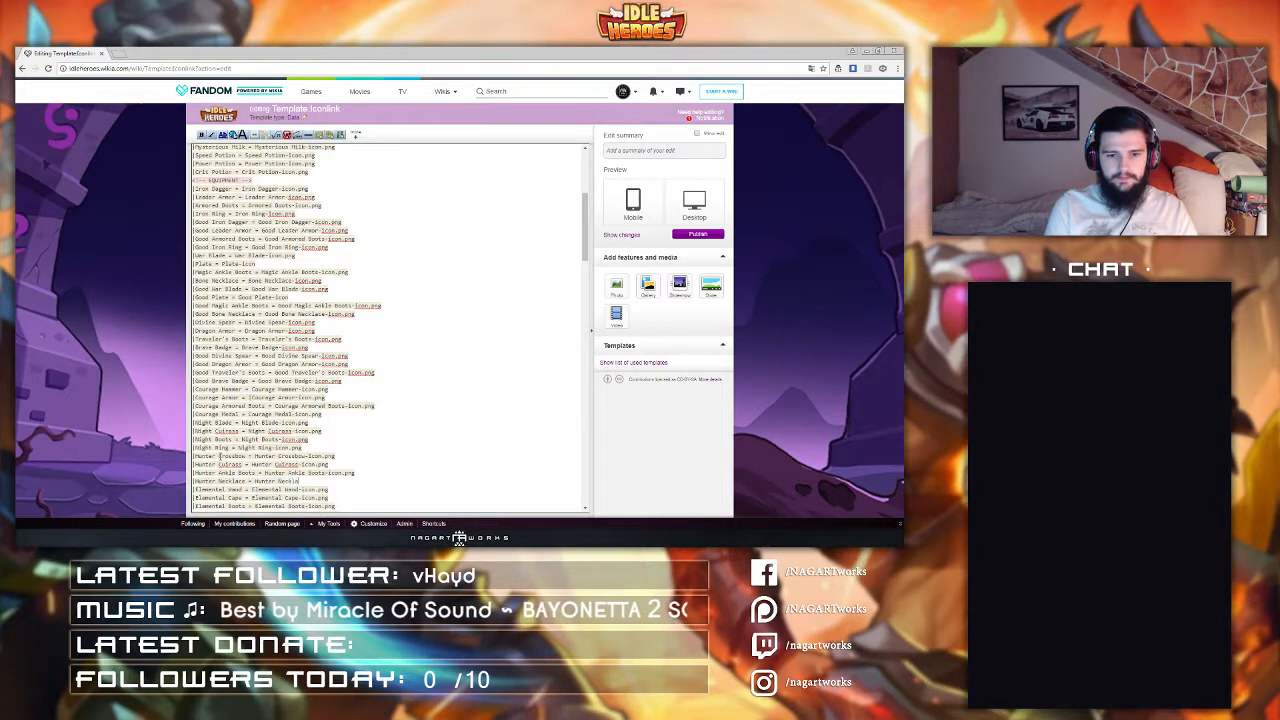
text(-Icon.png)
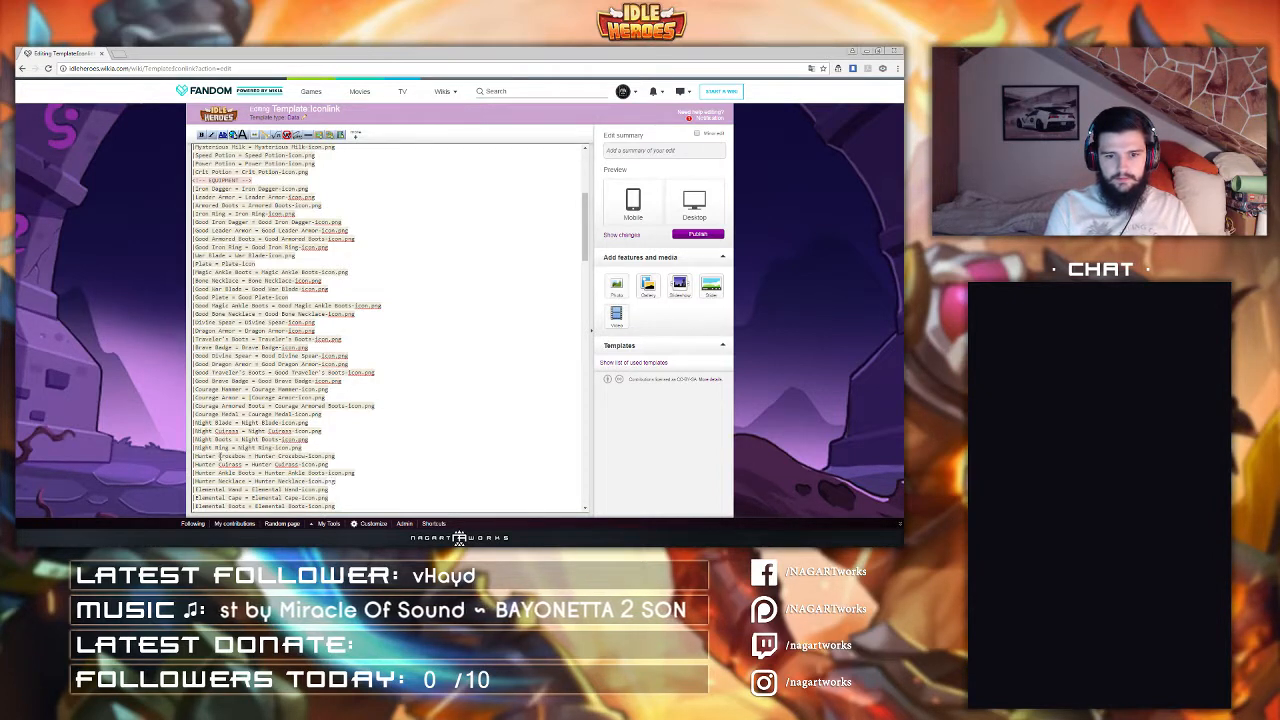
key(Return)
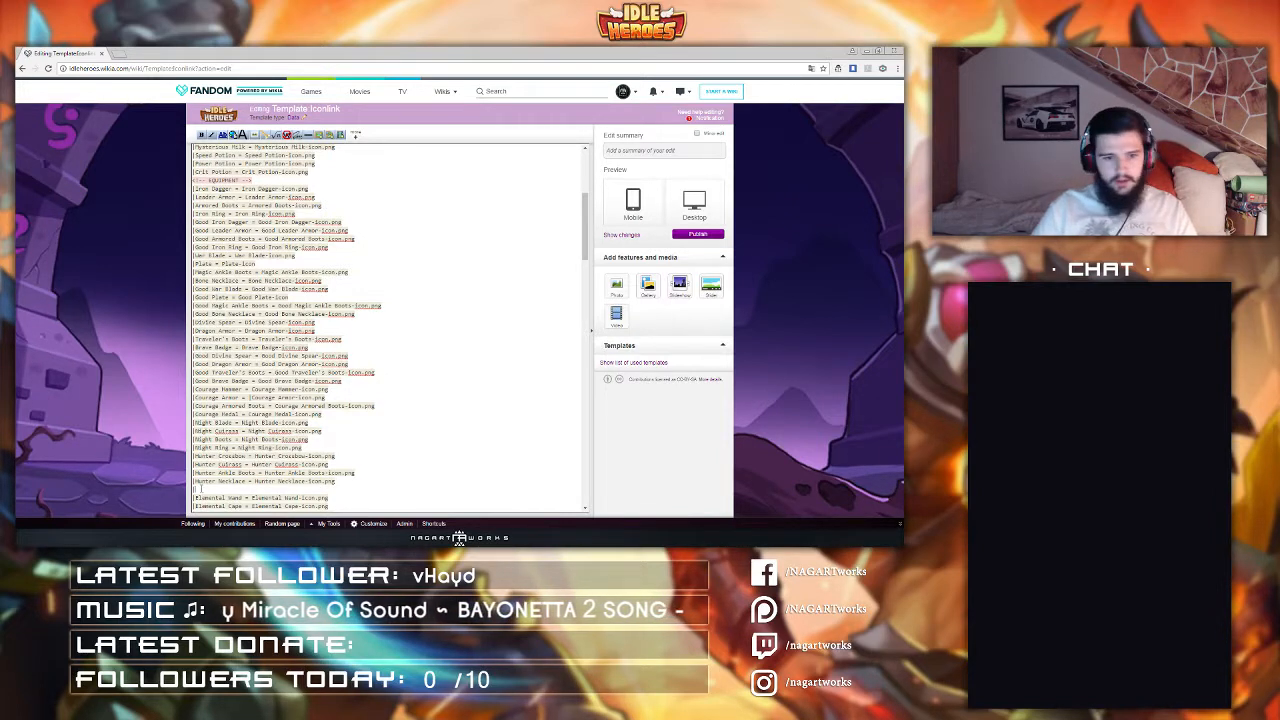
key(BackSpace)
Step: Insert a line "Guardian Blessing Dagger = Guardian Blessing Dagger-Icon.png" after the Ring of Prophecy entry, above the ARTIFACTS section
scroll(235, 312, down, 5)
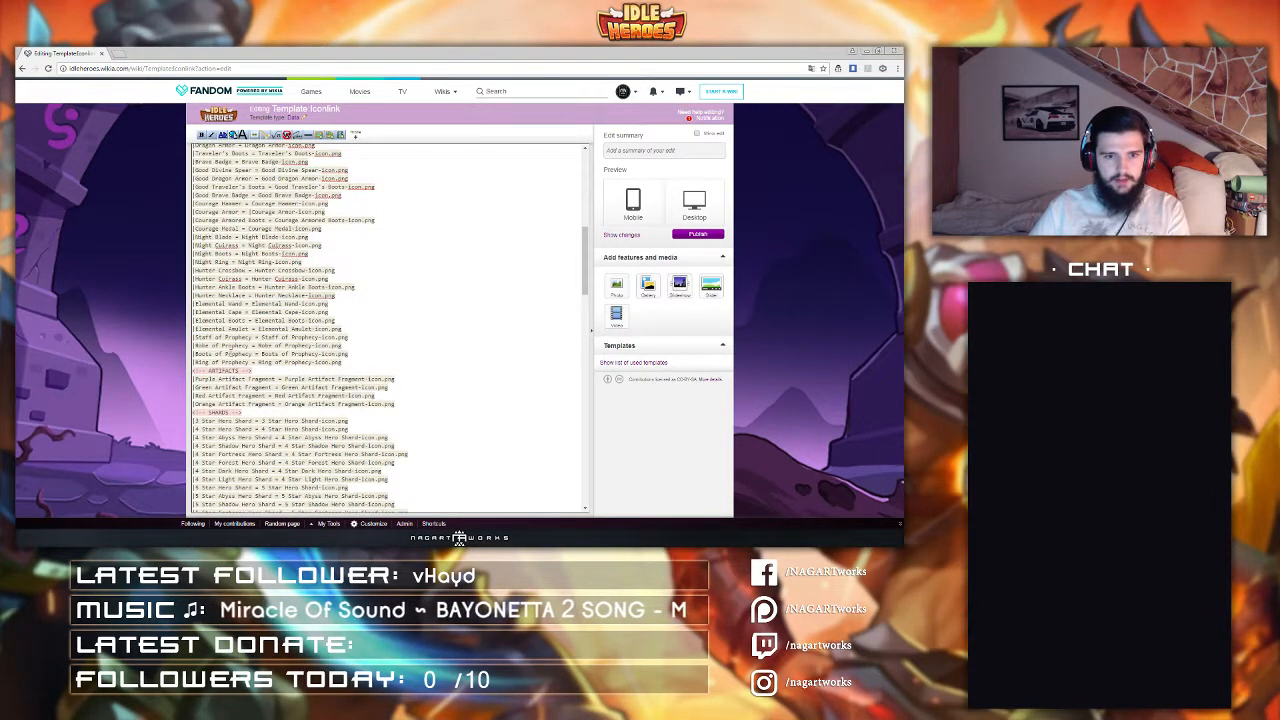
click(342, 361)
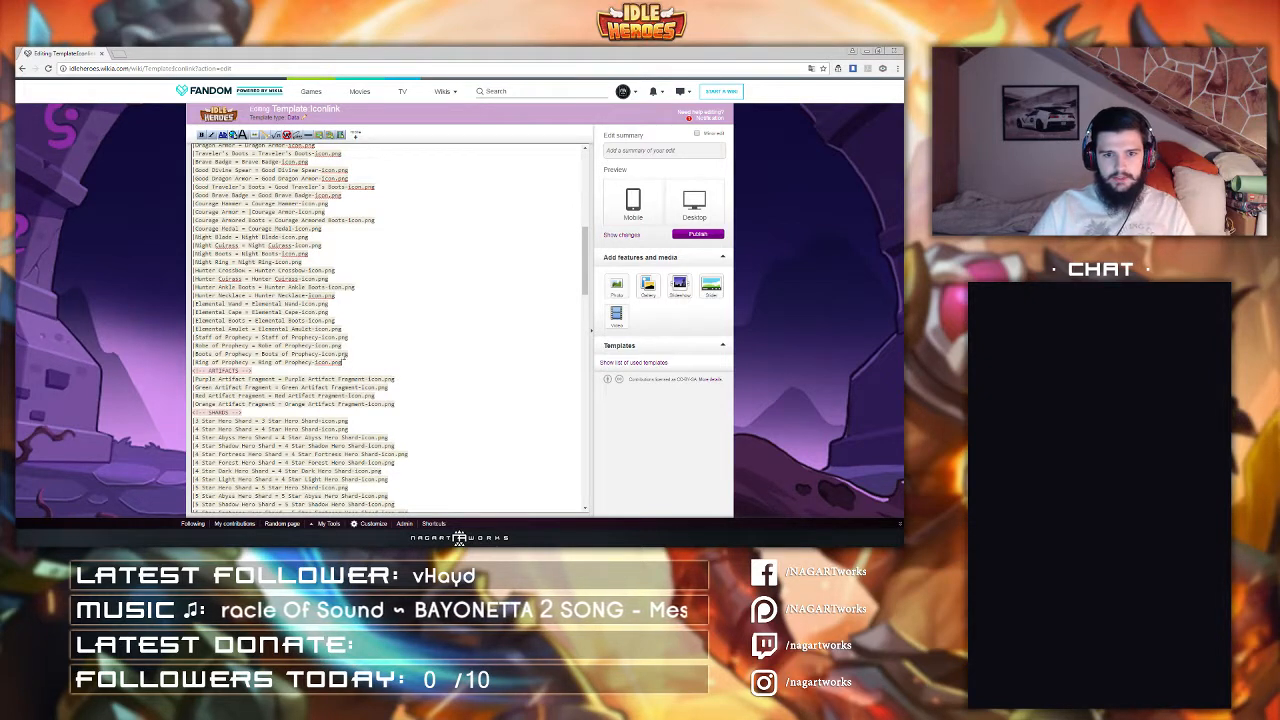
key(Return)
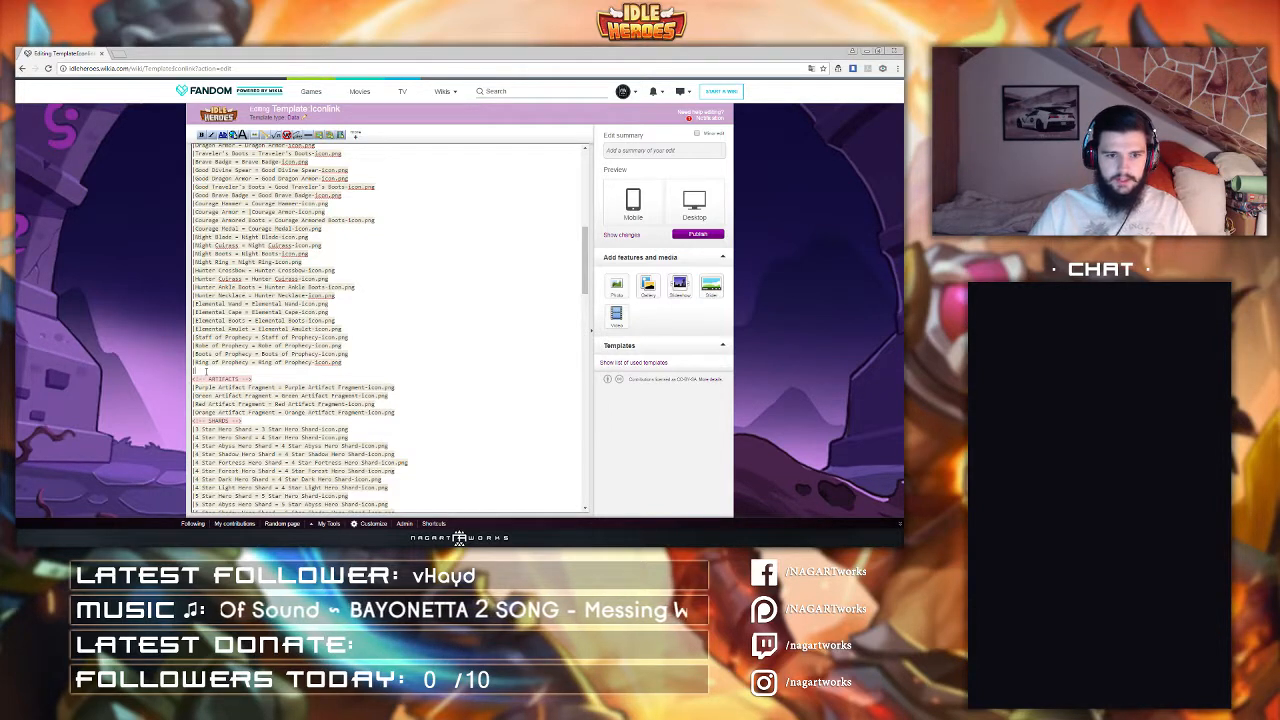
text(|Good Gla)
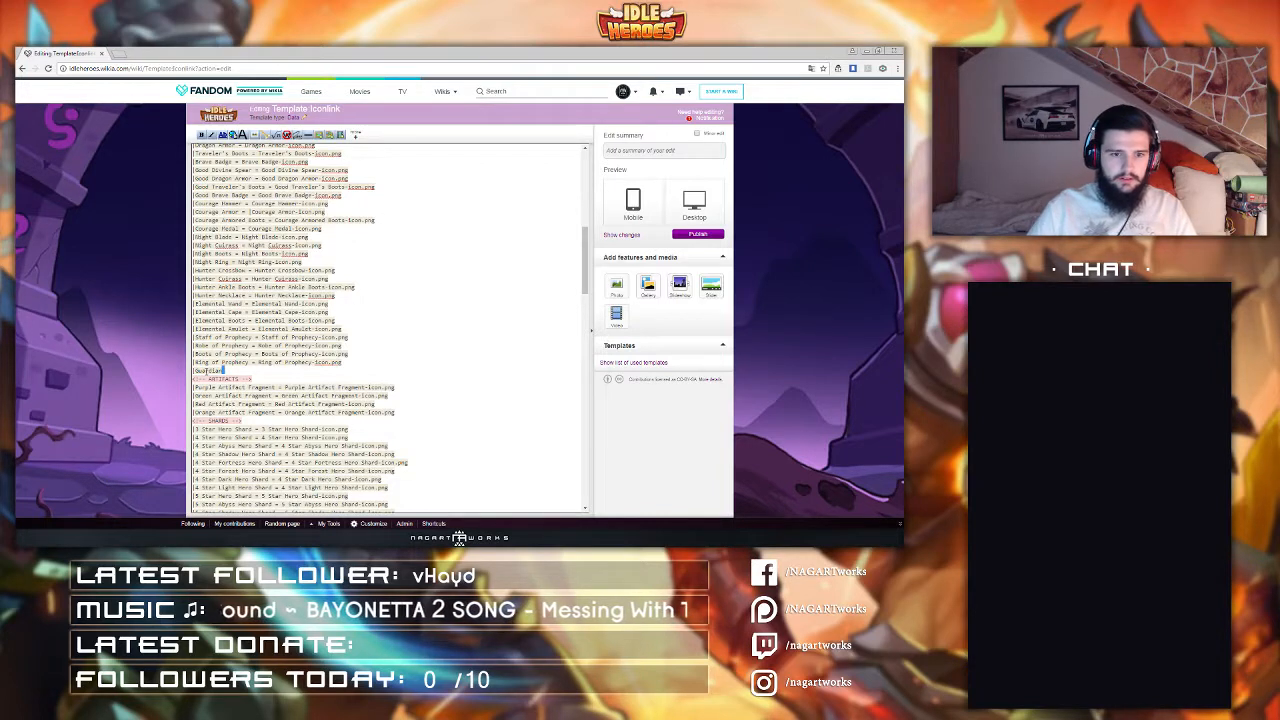
double_click(205, 370)
key(ctrl+c)
click(205, 371)
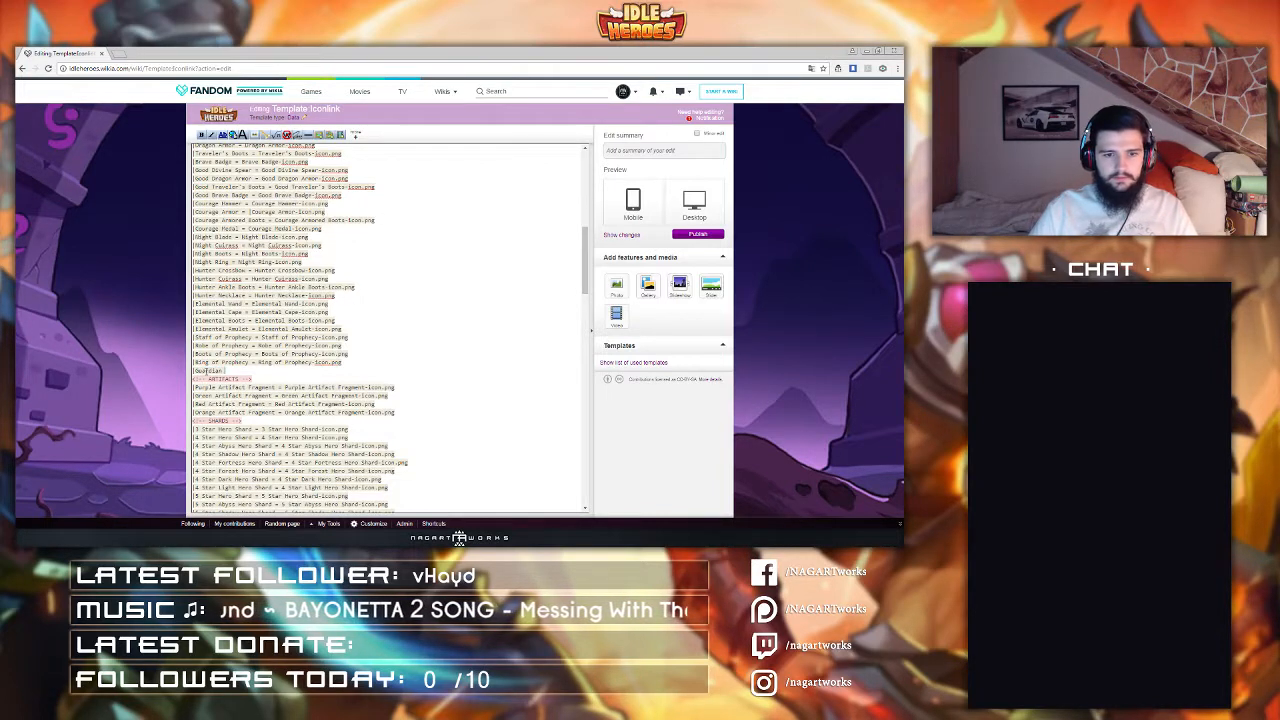
text(ss)
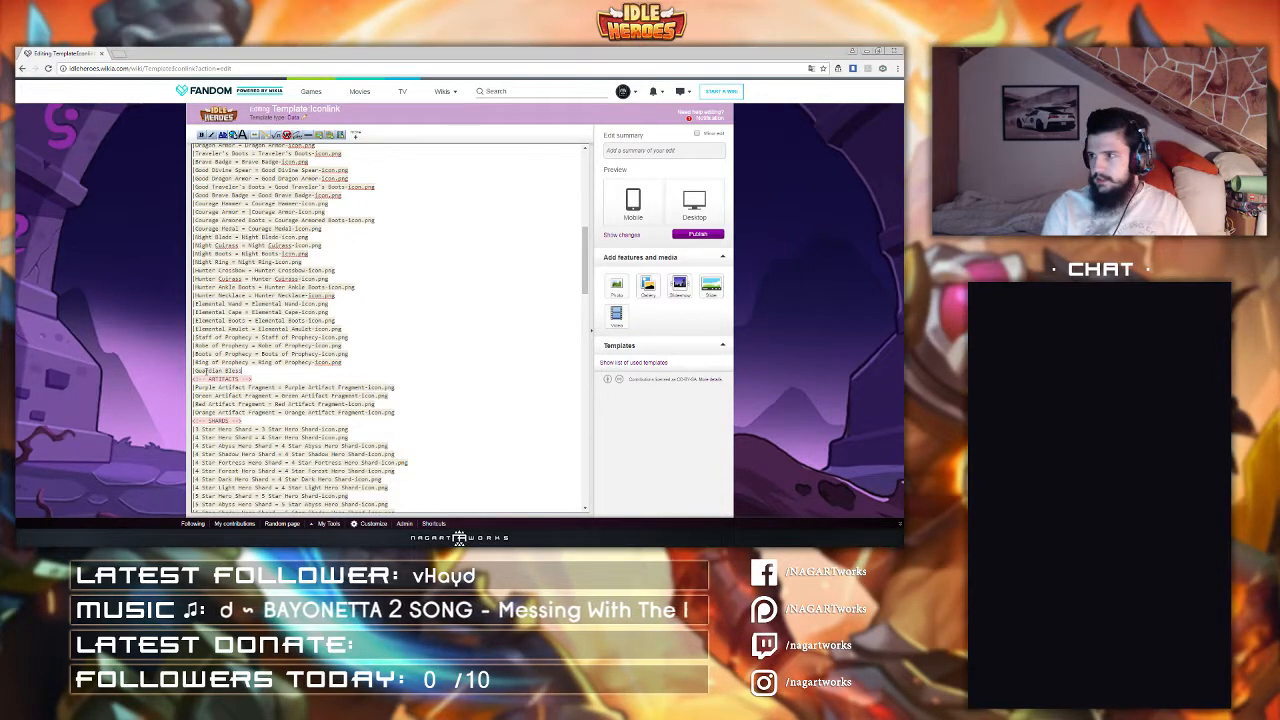
text(ing Dagger)
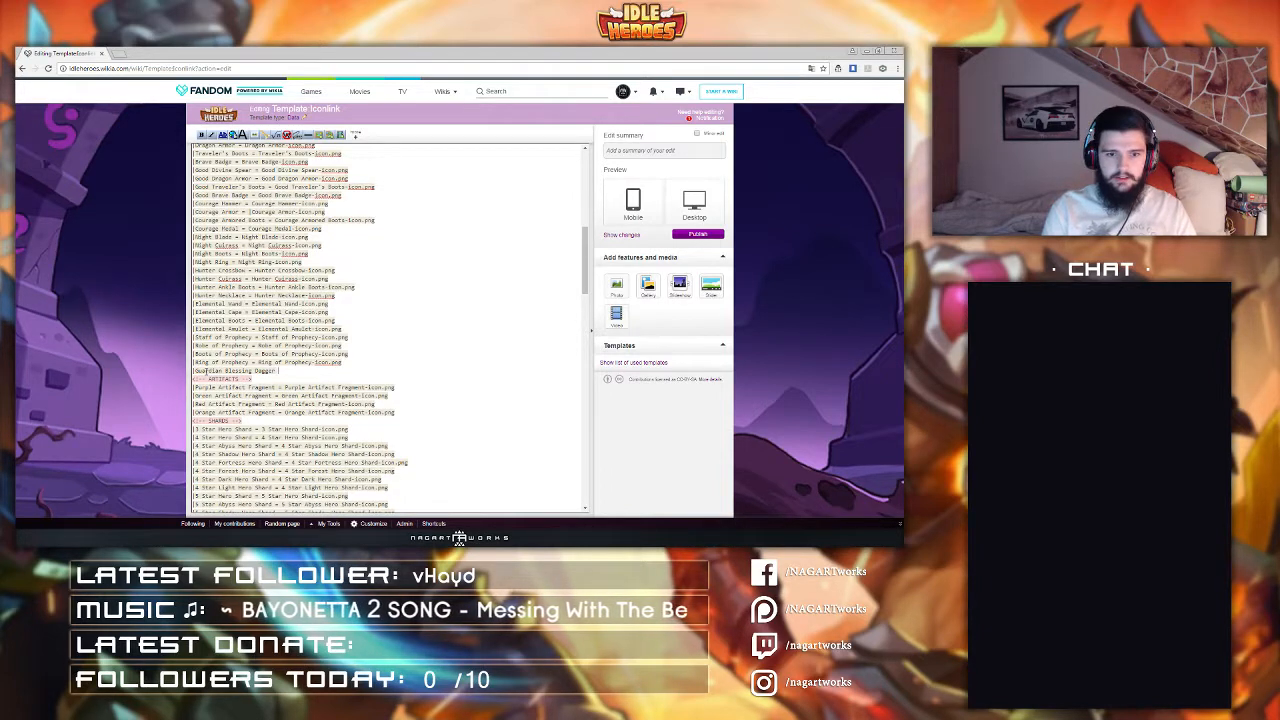
text( = Guardian Blessi)
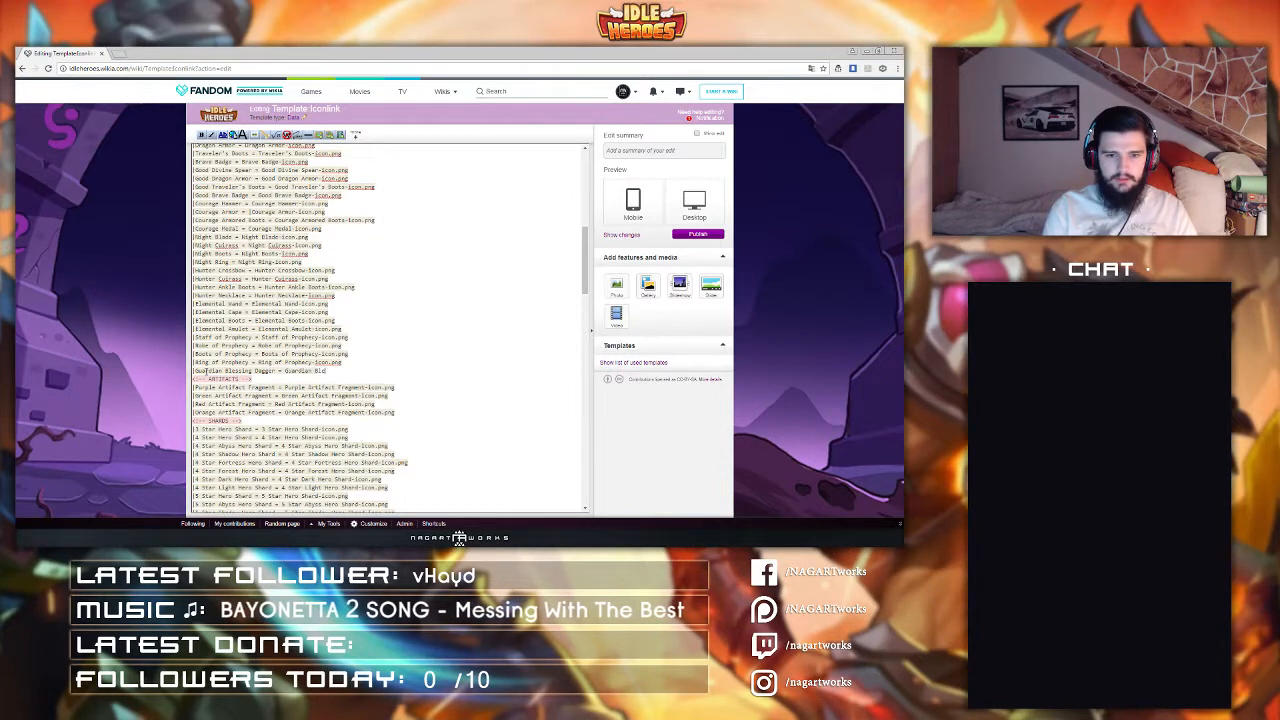
text(ng Dagger-)
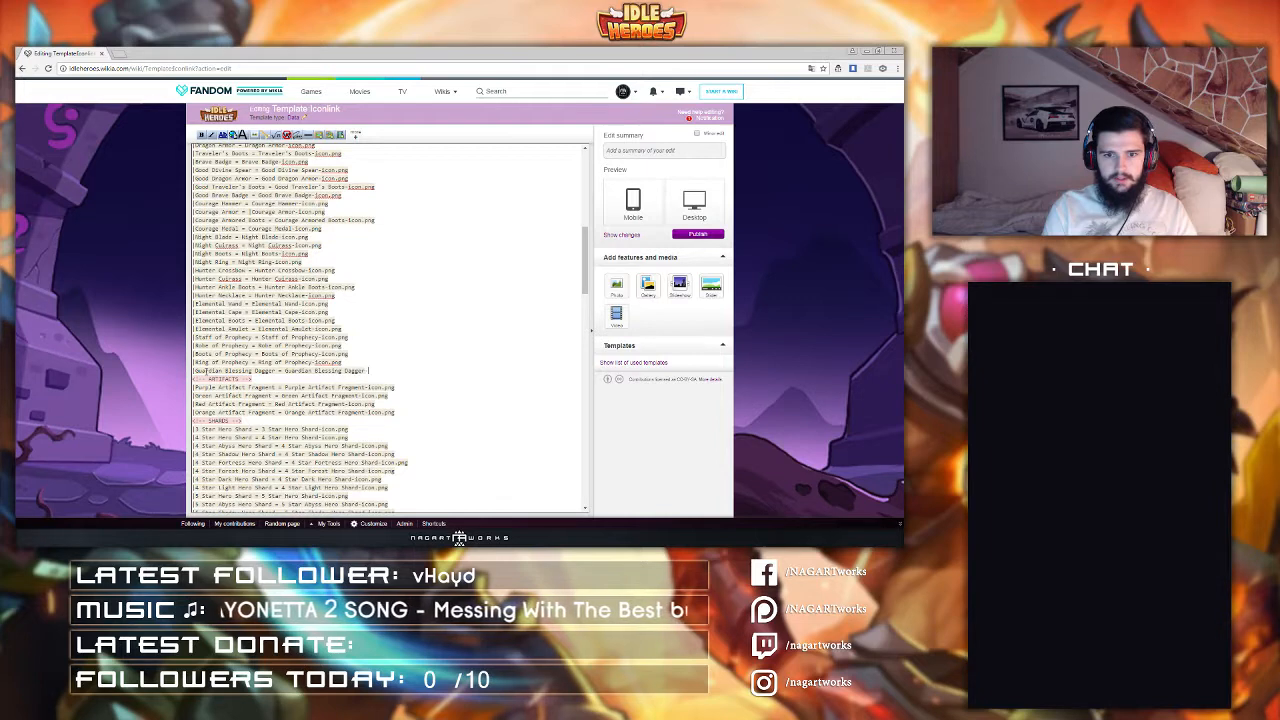
text(Icon.png)
key(Return)
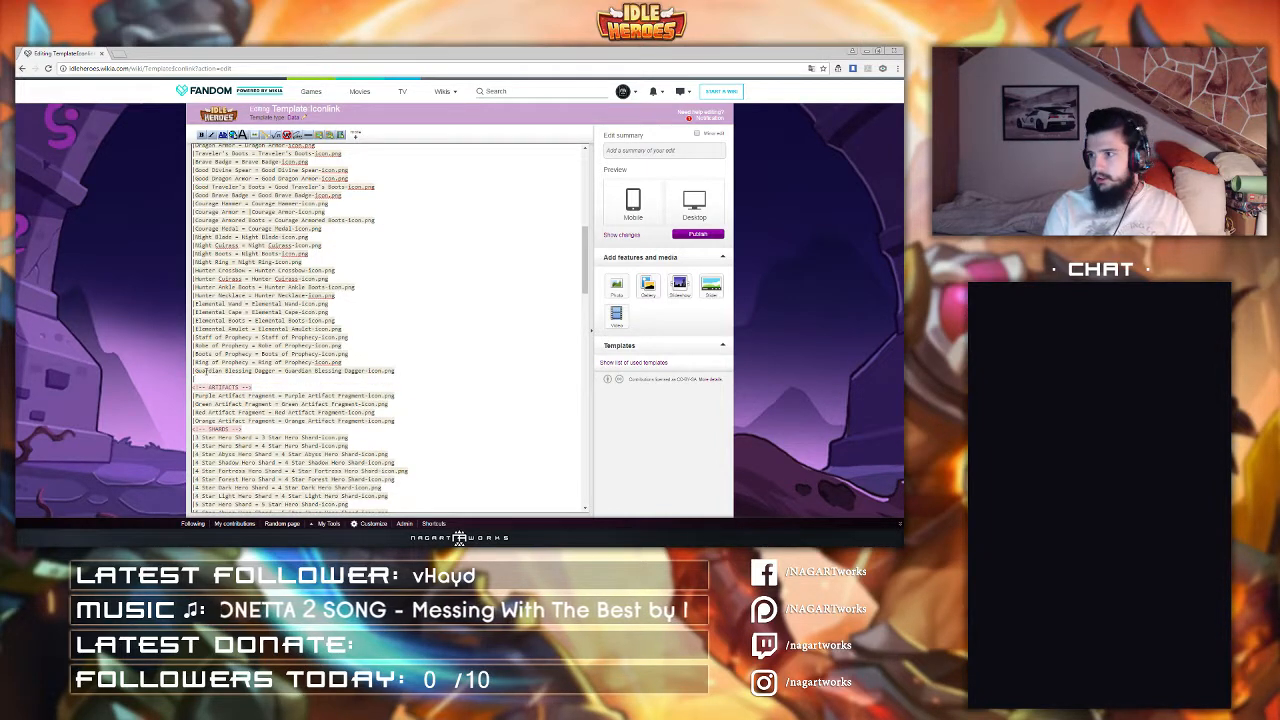
Step: Add a line "Guardian Cuirass = Guardian Cuirass-Icon.png" below the Guardian Blessing Dagger entry
text(|Guardian)
text(C)
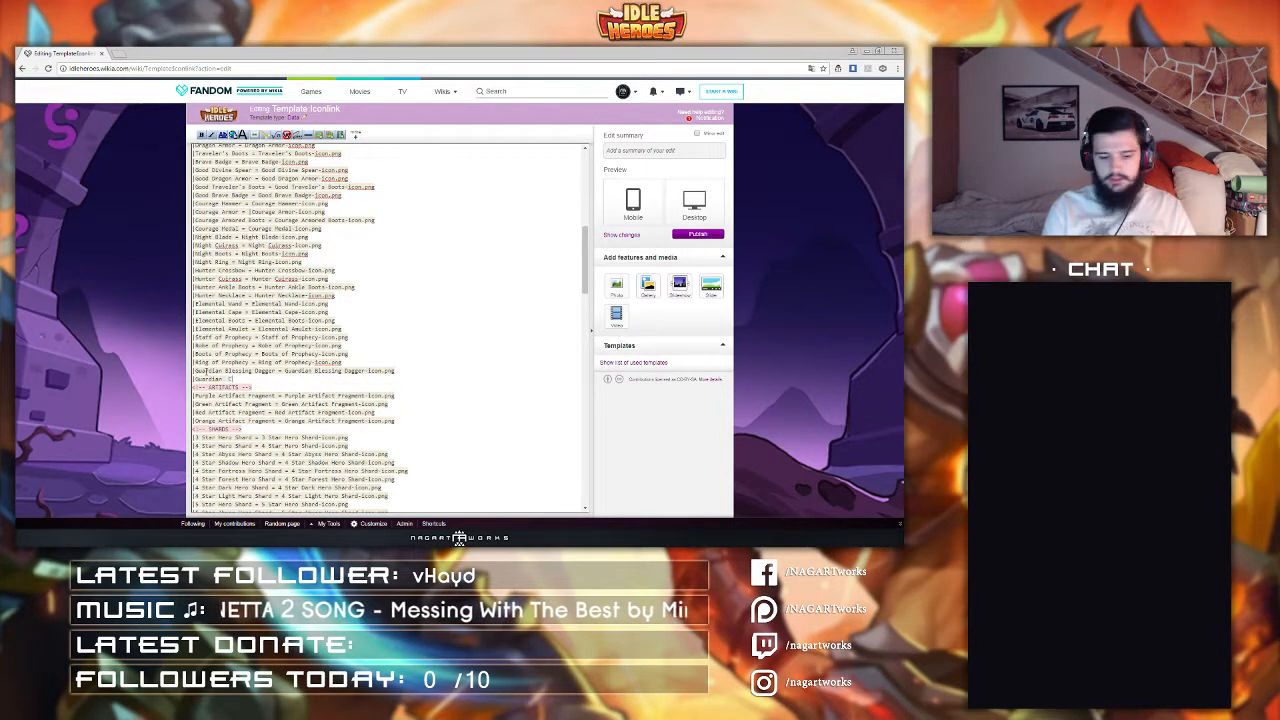
text(uirass =)
key(ctrl+v)
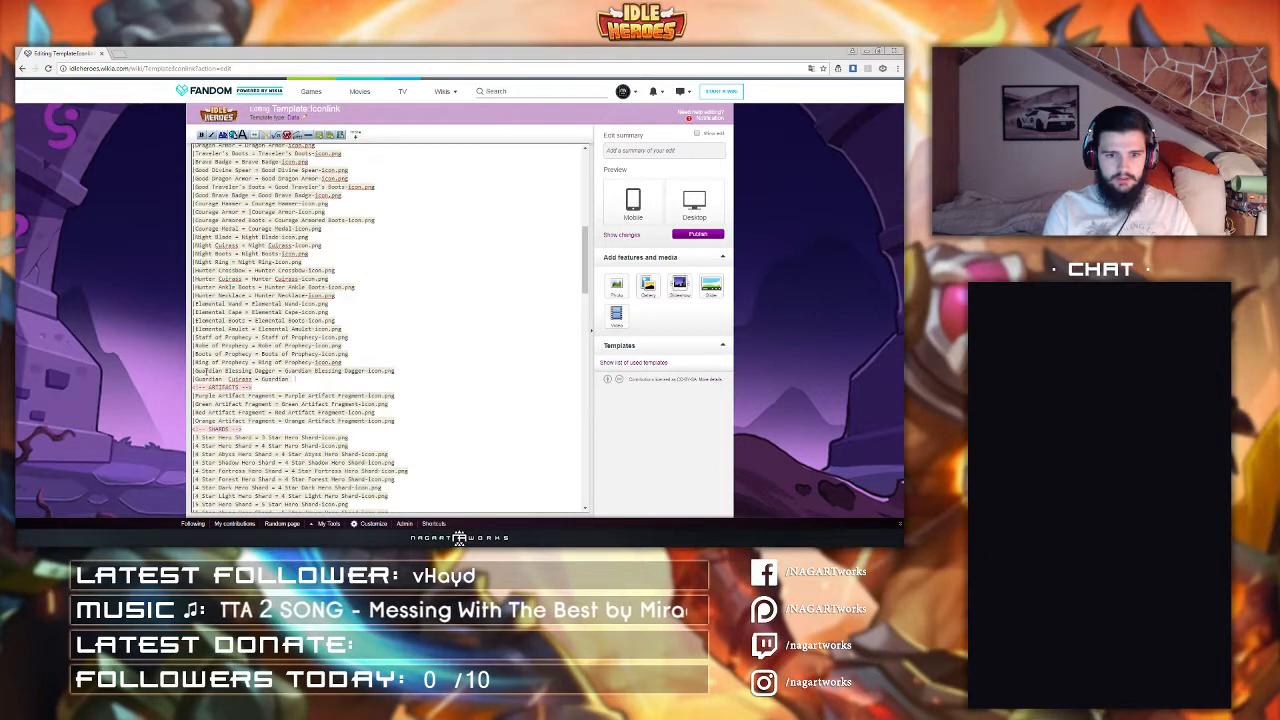
text(Cuirass)
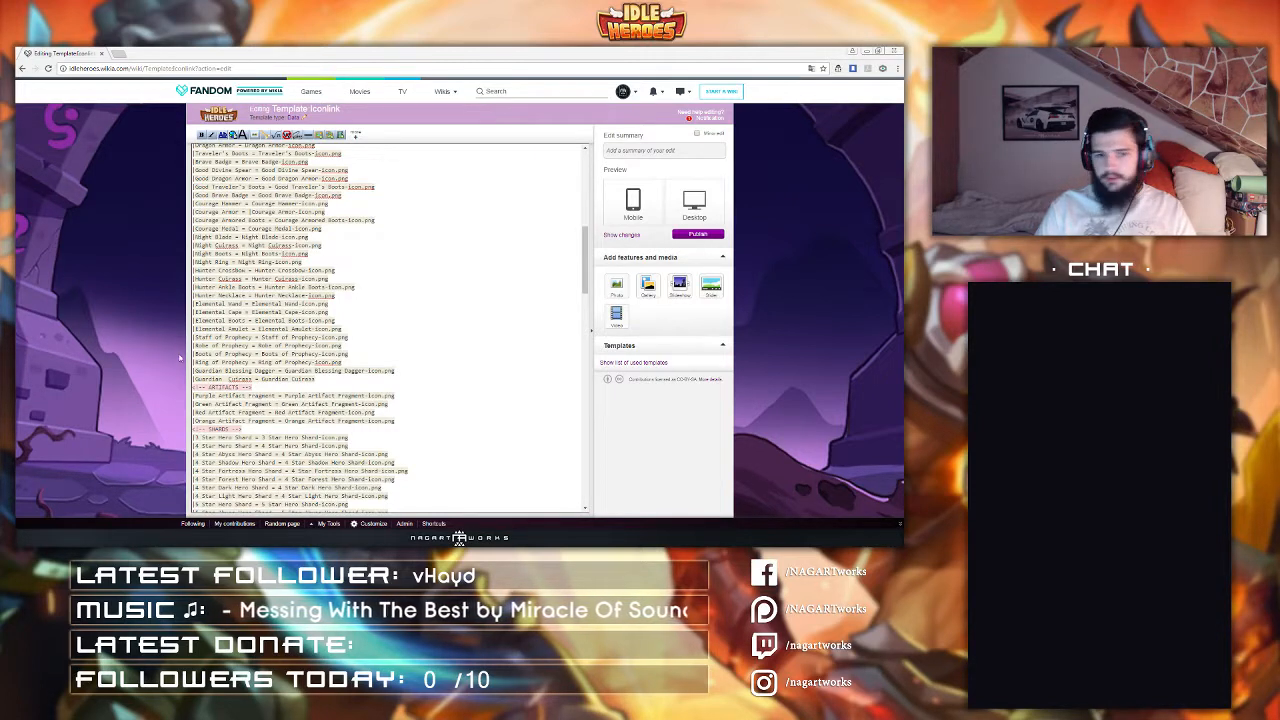
click(341, 384)
text(-I)
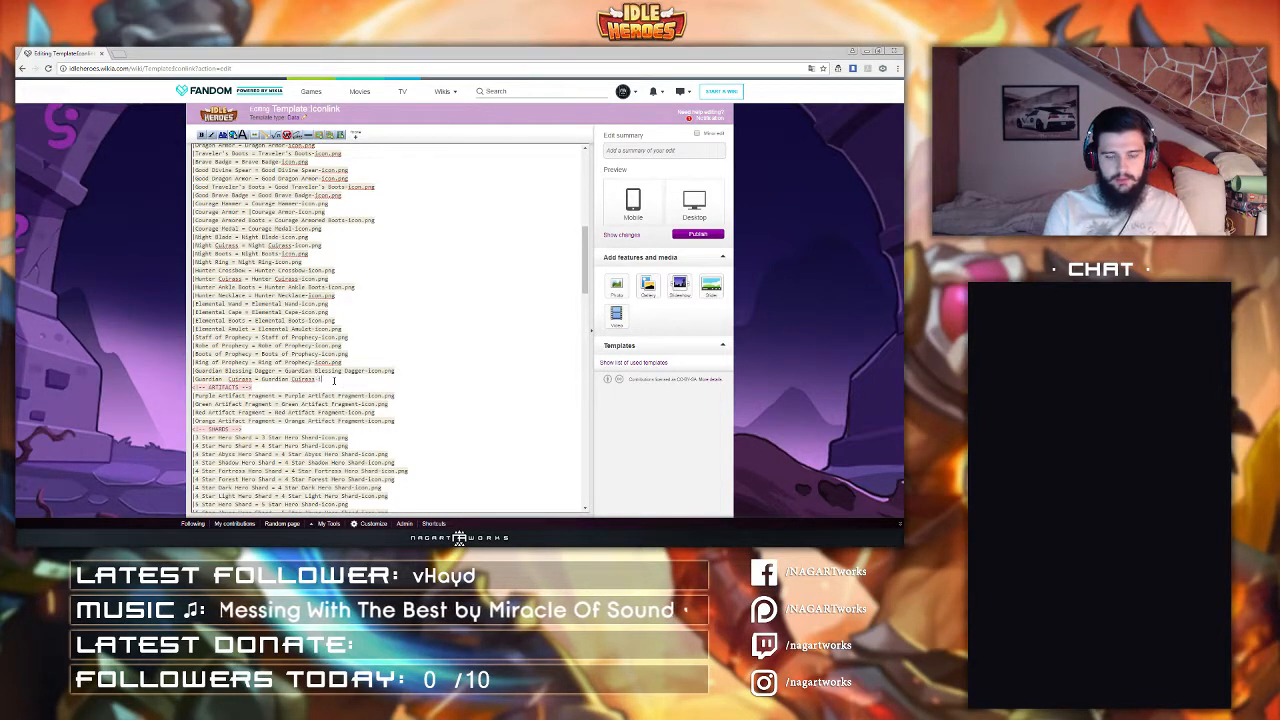
text(con.png)
Step: Add a line "Guardian Boots = Guardian Boots-Icon.png" below the Guardian Cuirass entry
key(Return)
text(|Guardian)
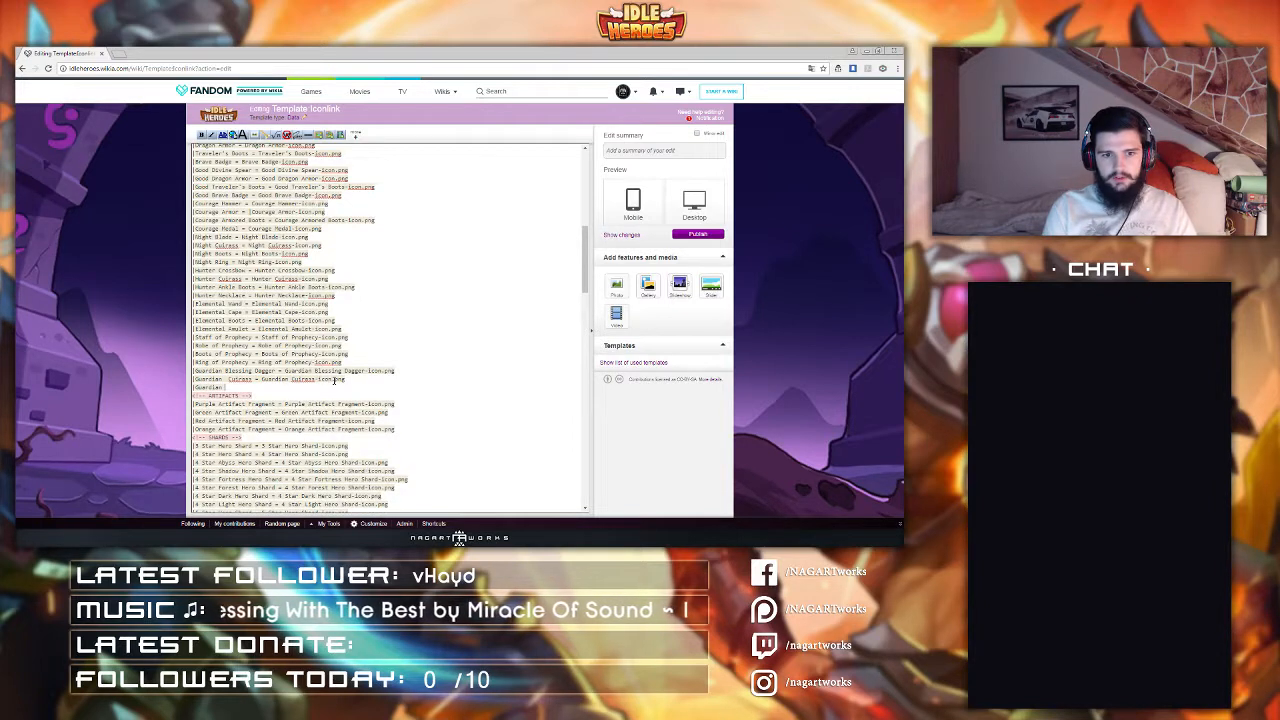
text( Boo)
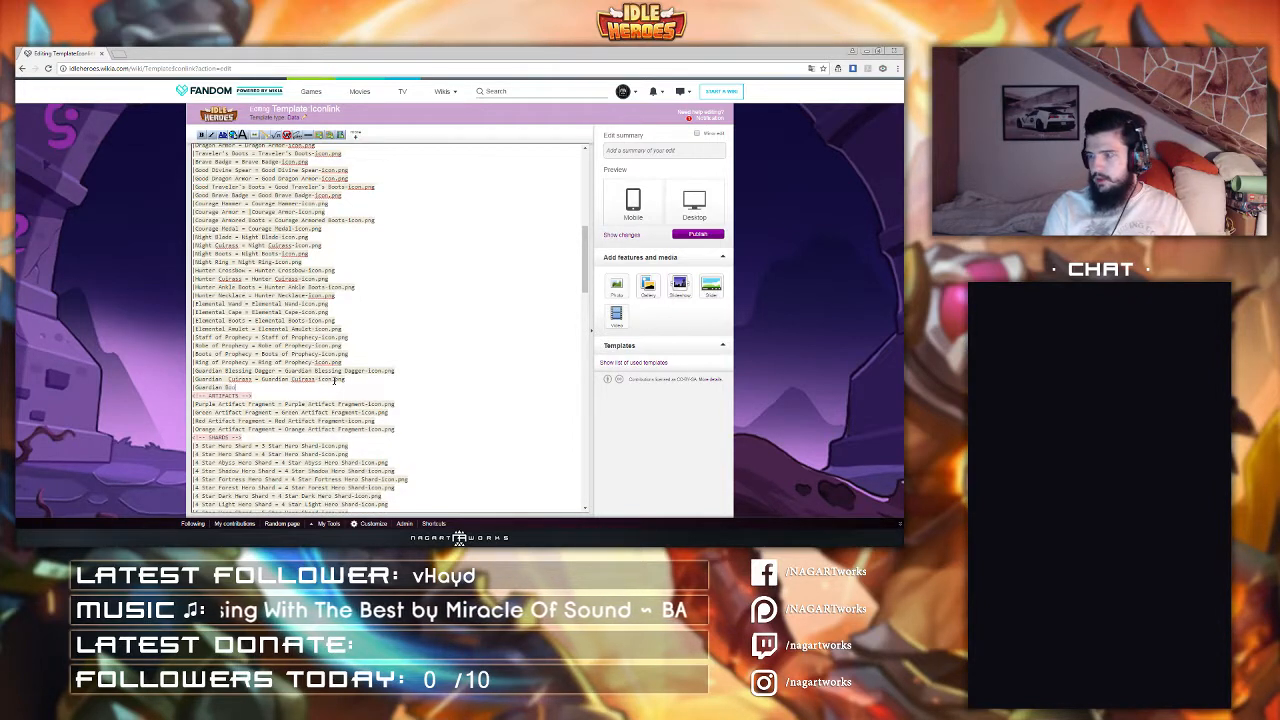
text(ts = Guardian)
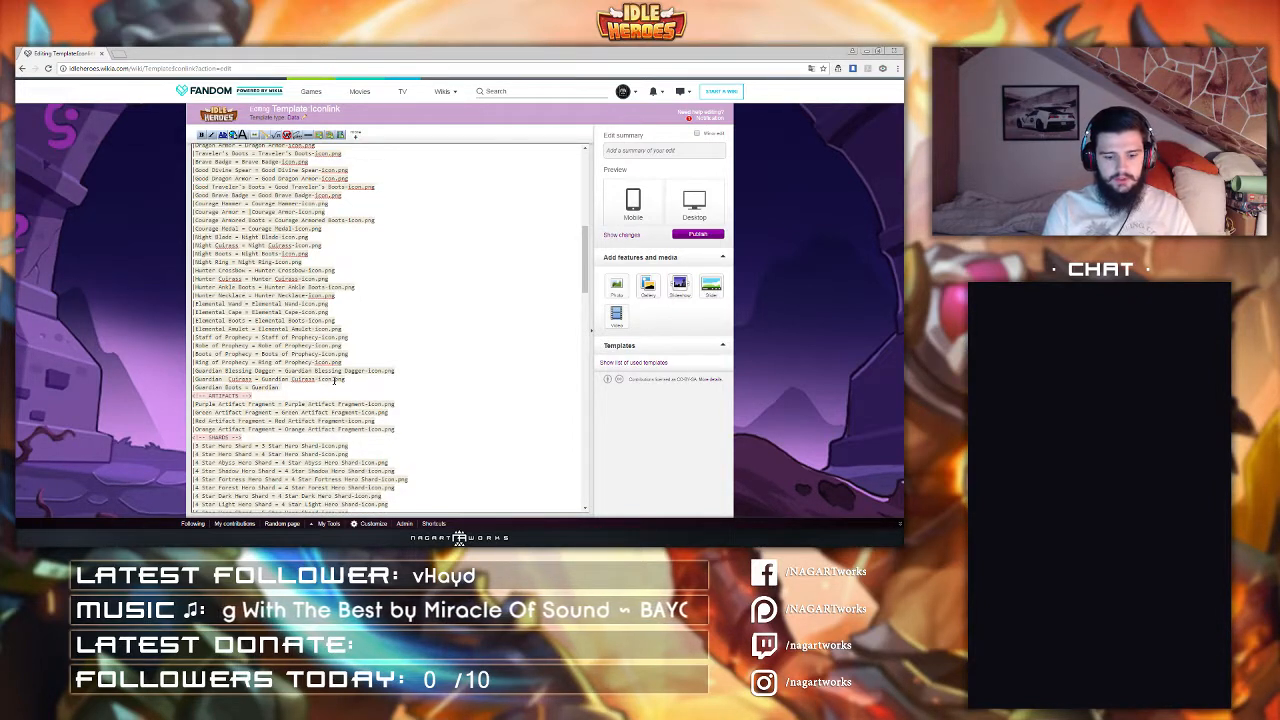
text( Boots-Icon.png)
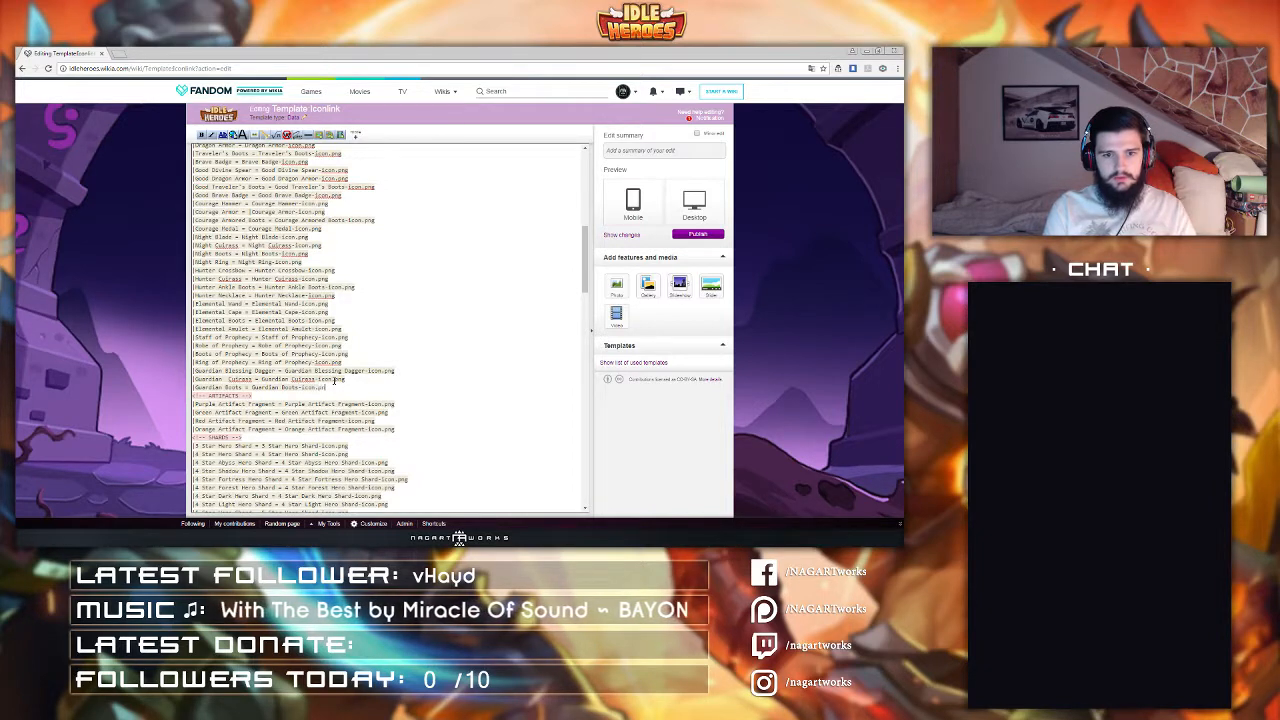
Step: Add a line "Guardian Heart = Guardian Heart-Icon.png" below the Guardian Boots entry
key(Return)
text(|Guardian)
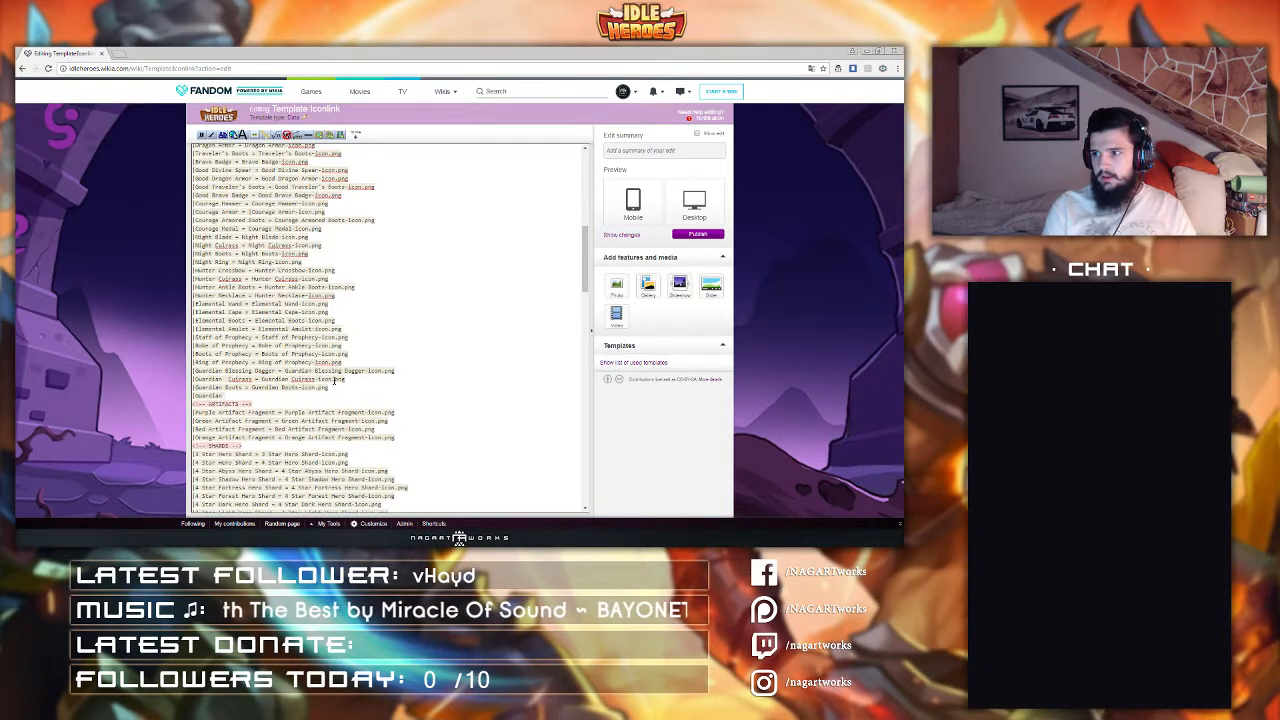
text( Heart)
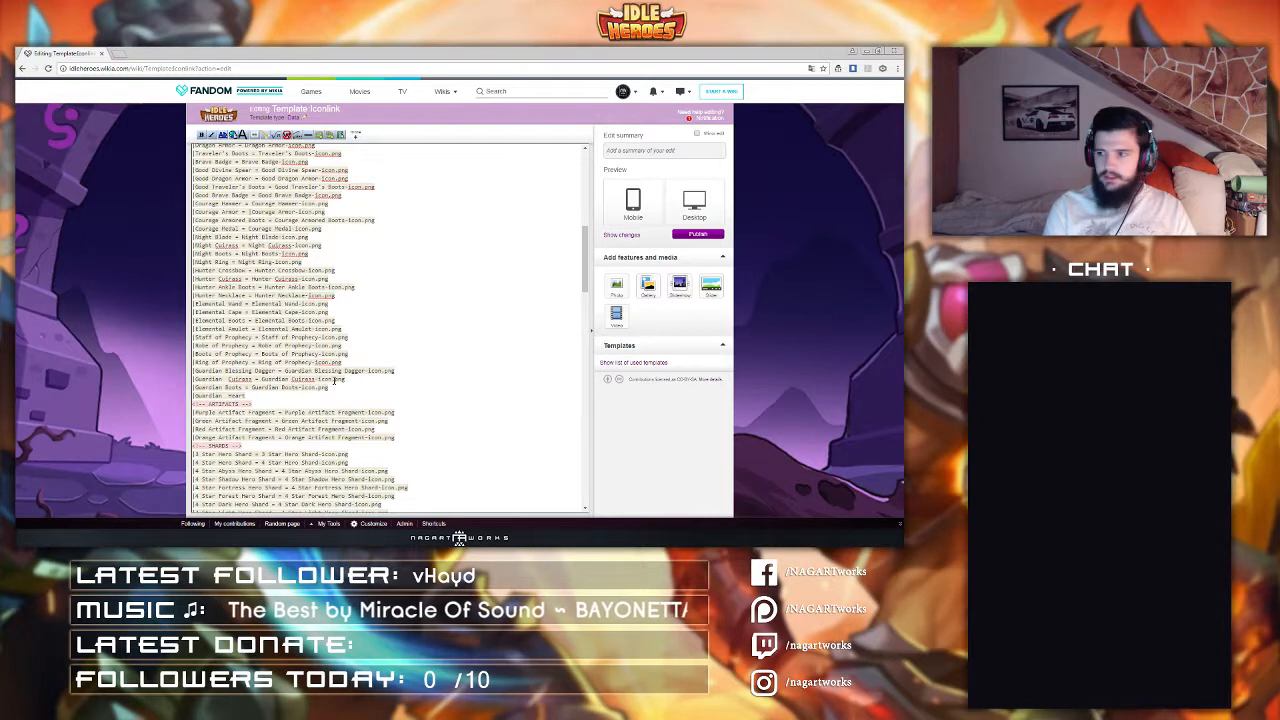
text( = Guardian )
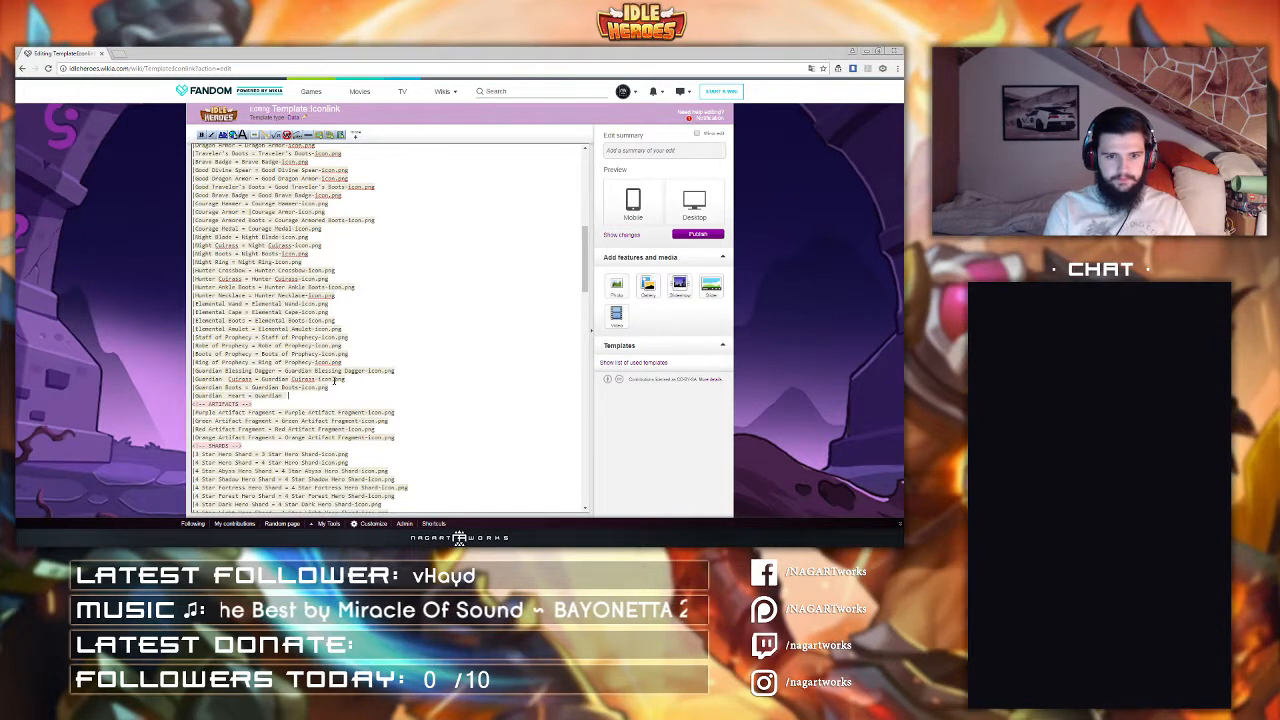
text(Heart-Icon)
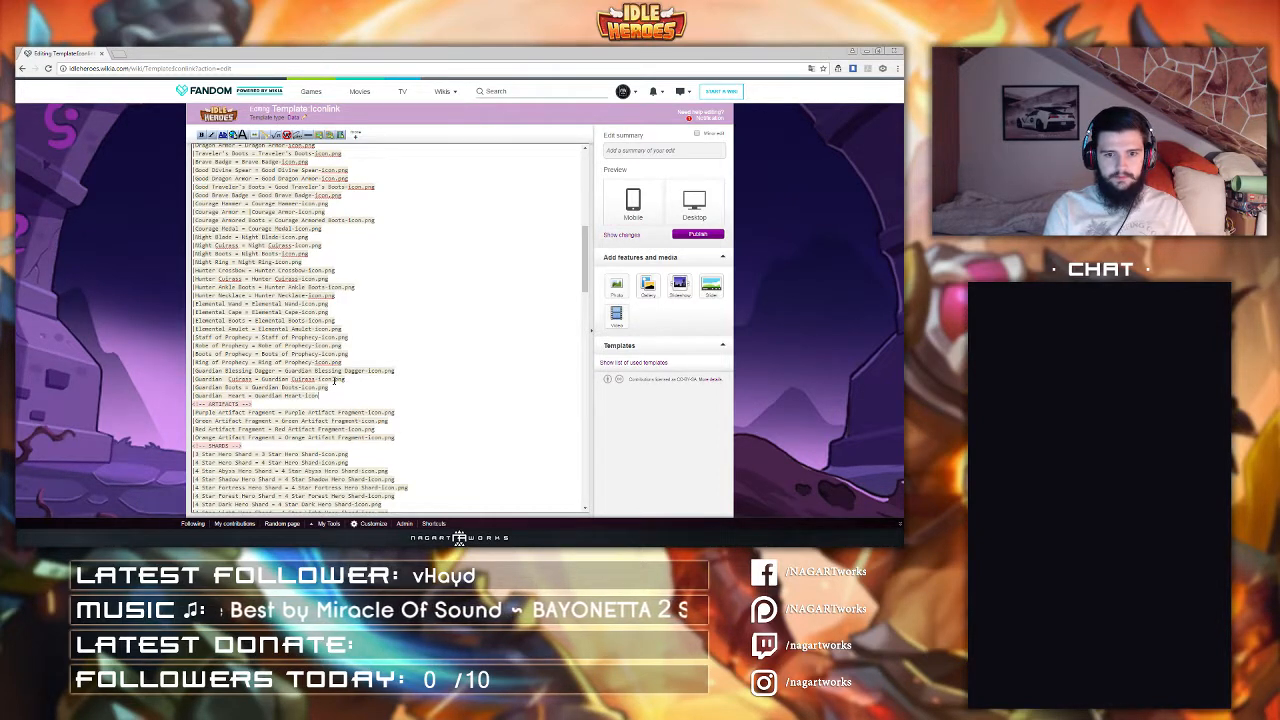
text(.png)
Step: Add a line "Monster Slayer's Bow = Monster Slayer's Bow-Icon.png" below the Guardian Heart entry
key(Return)
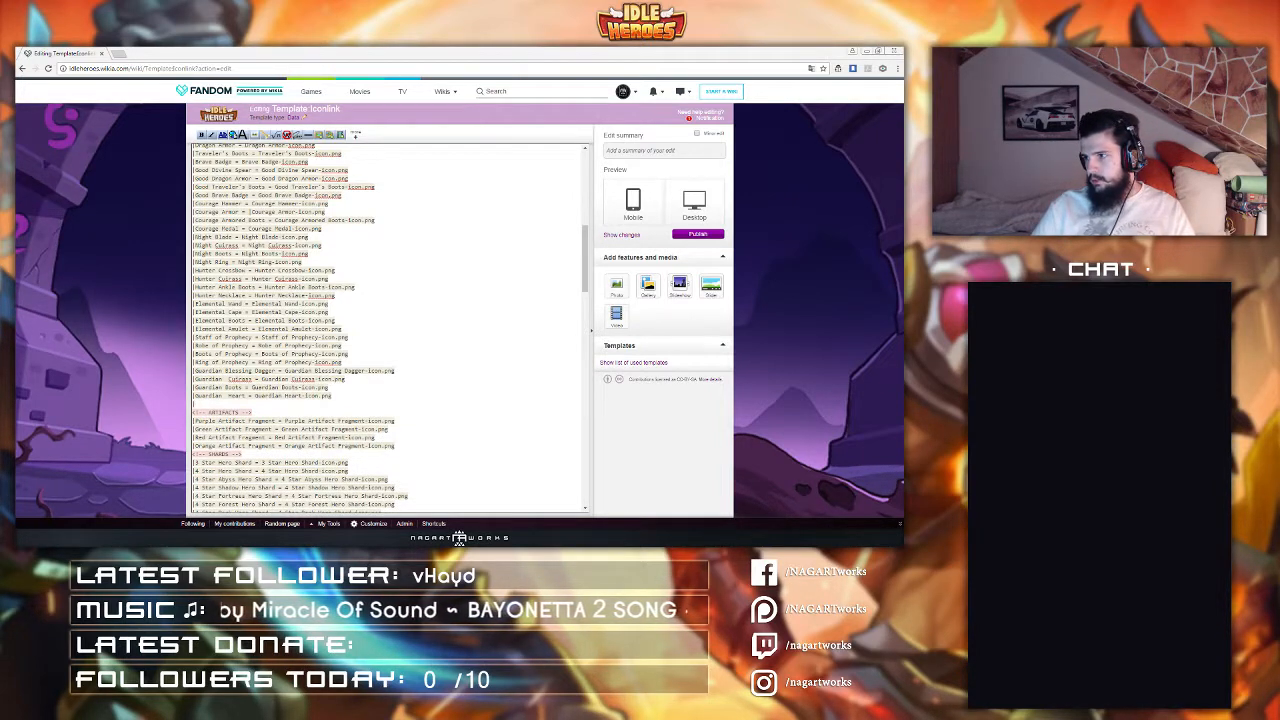
text(|)
click(225, 406)
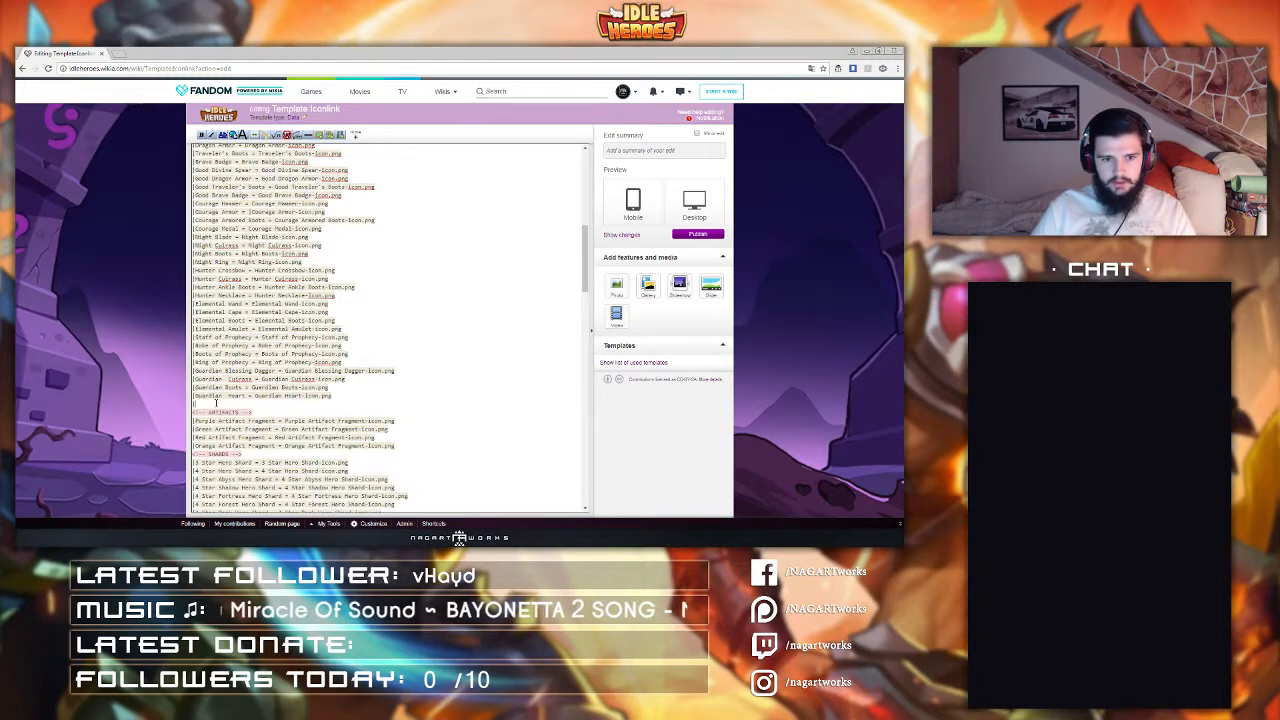
text(Monster Slayers)
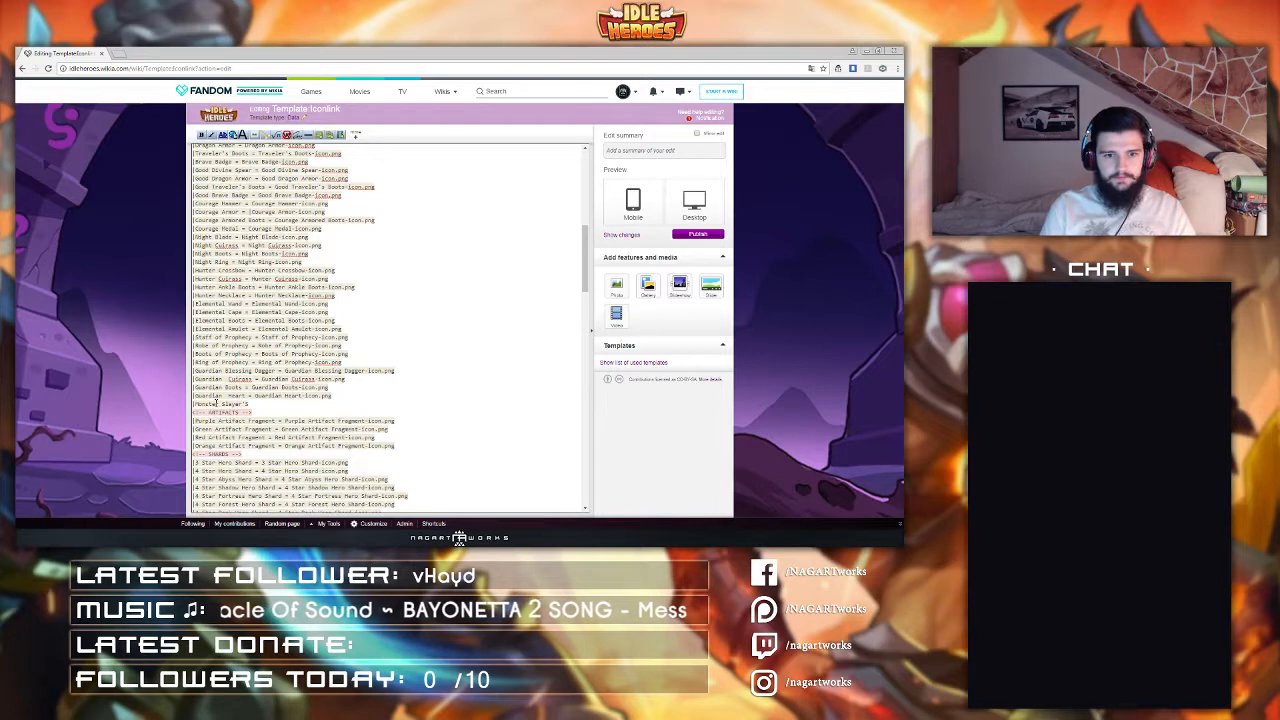
key(shift+Left)
key(shift+Left)
key(shift+Left)
key(shift+Left)
key(shift+Left)
key(shift+Left)
key(shift+Left)
key(shift+Left)
key(shift+Left)
key(shift+Left)
key(shift+Left)
key(shift+Left)
key(shift+Left)
key(shift+Left)
key(shift+Left)
key(shift+Left)
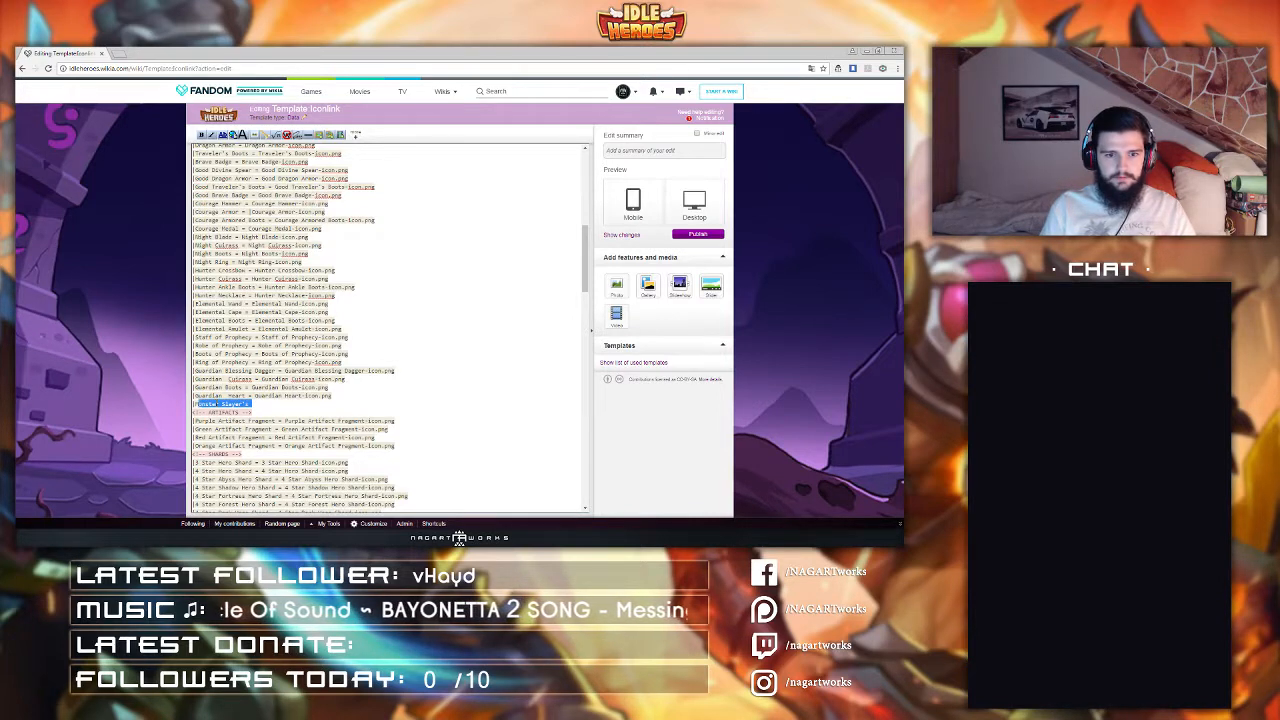
key(shift+Left)
key(ctrl+c)
key(Right)
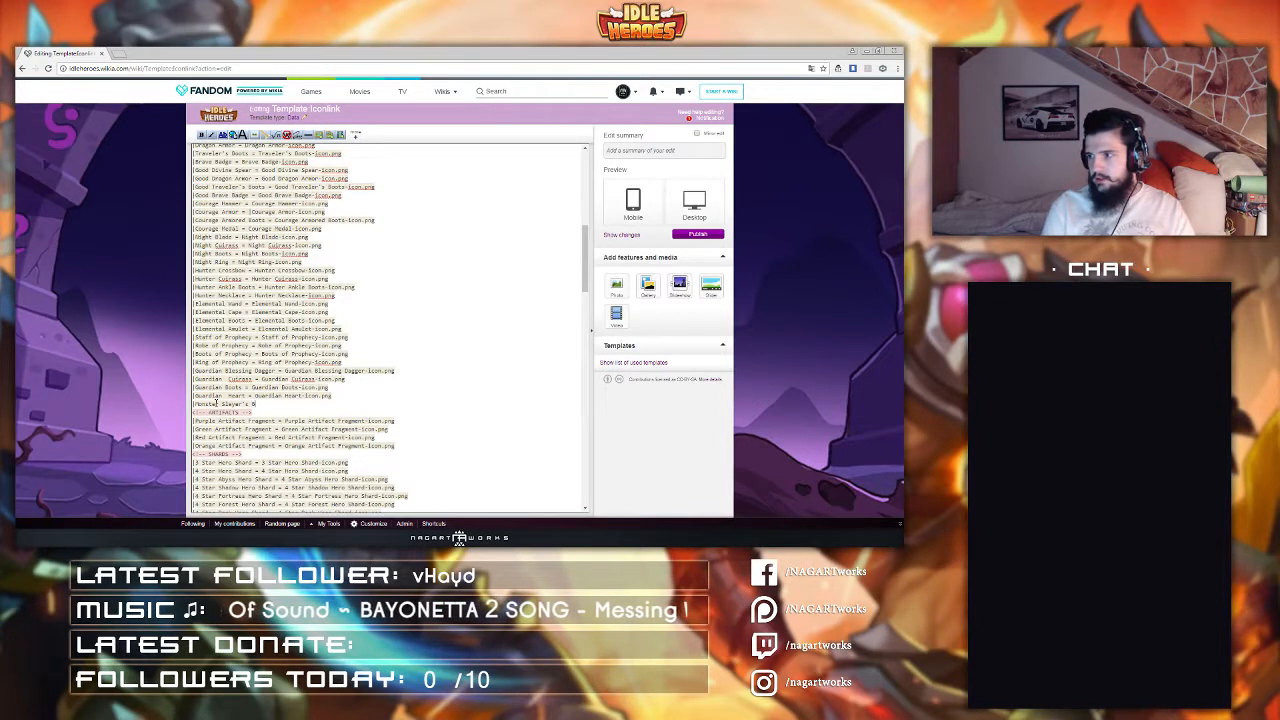
text(Bow = Monster Slayer's Bow)
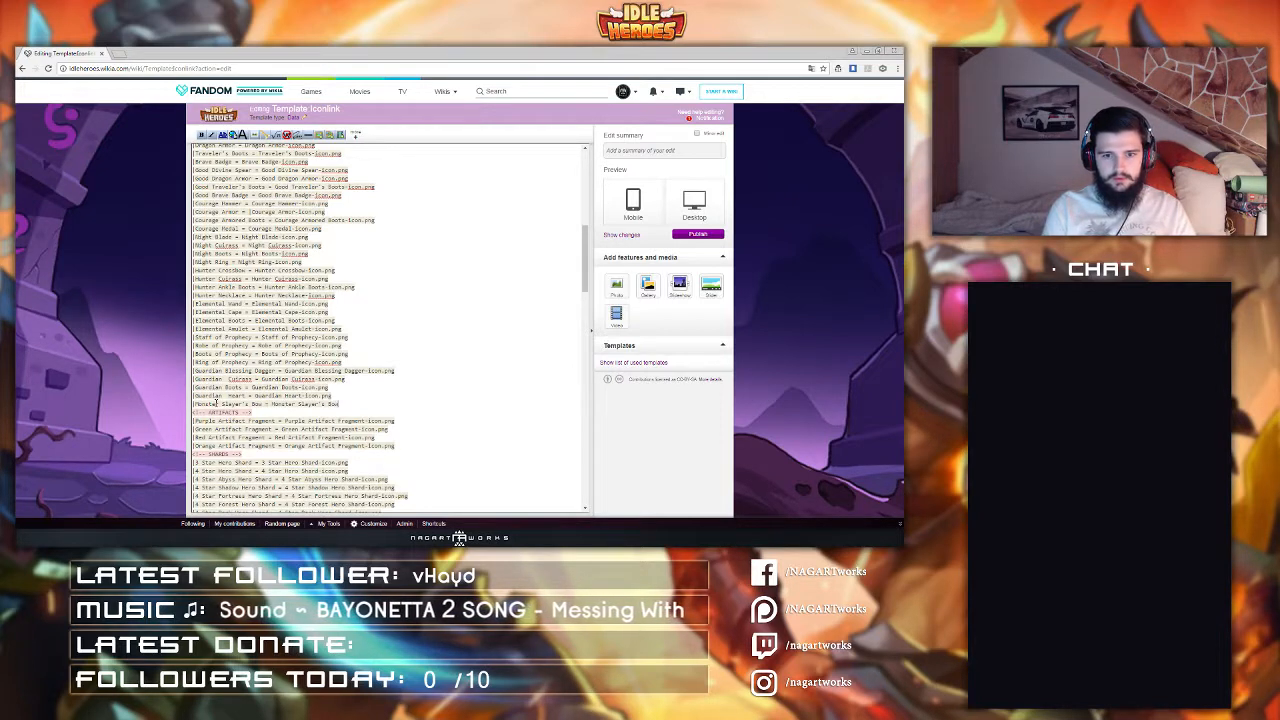
text(-Icon.png)
Step: Add a line "Monster Slayer's Boots = Monster Slayer's Boots-Icon.png" below the Monster Slayer's Bow entry
key(Return)
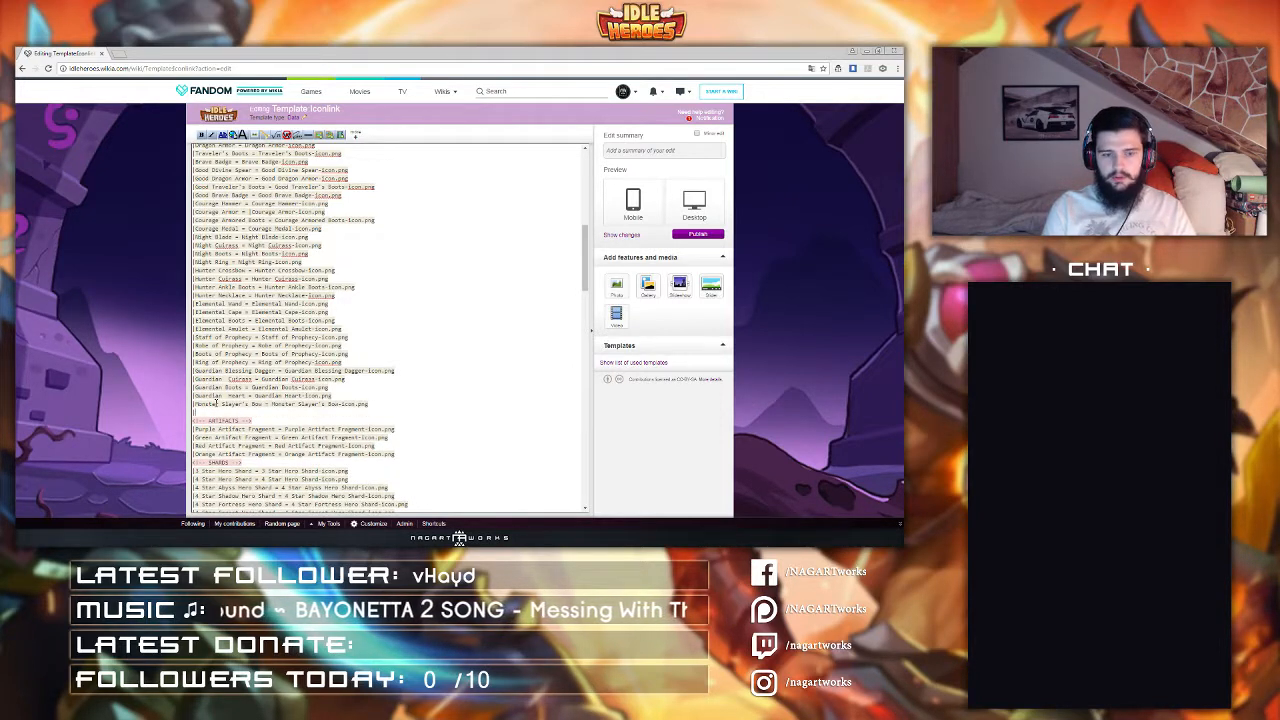
text(|Monster Slayer's B)
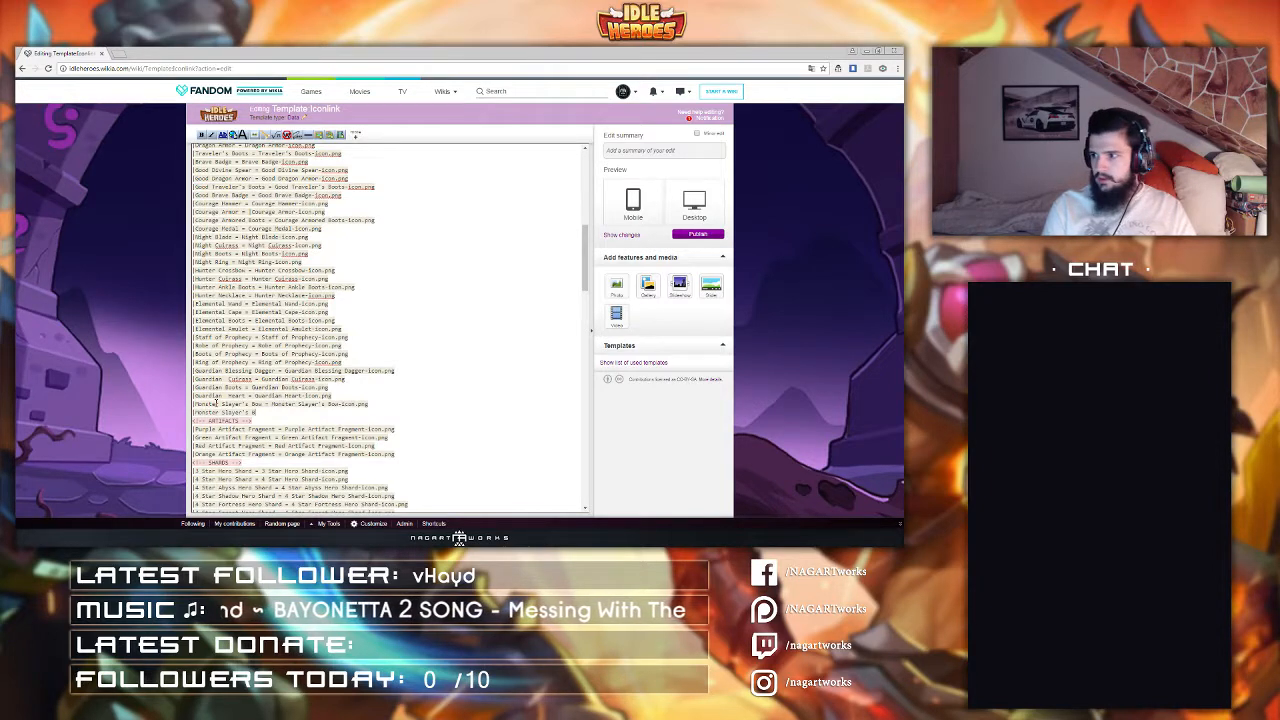
text(oots)
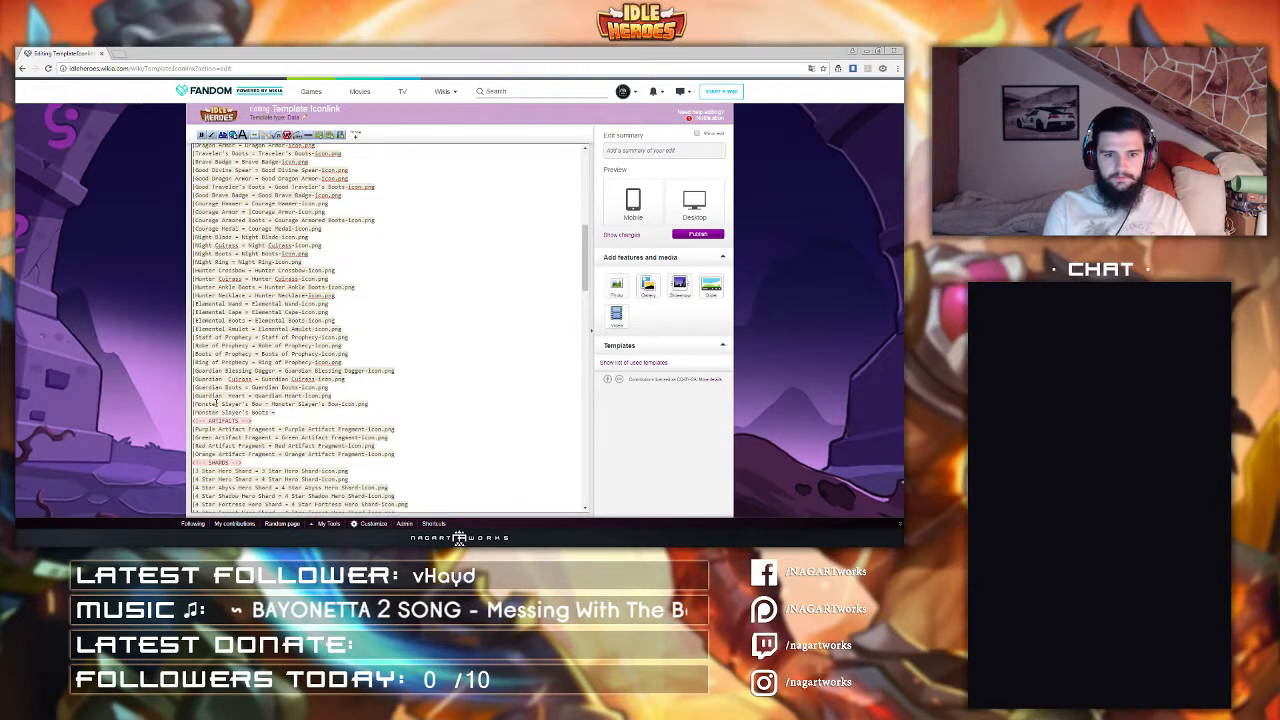
text( = Monster Slayer's Boots)
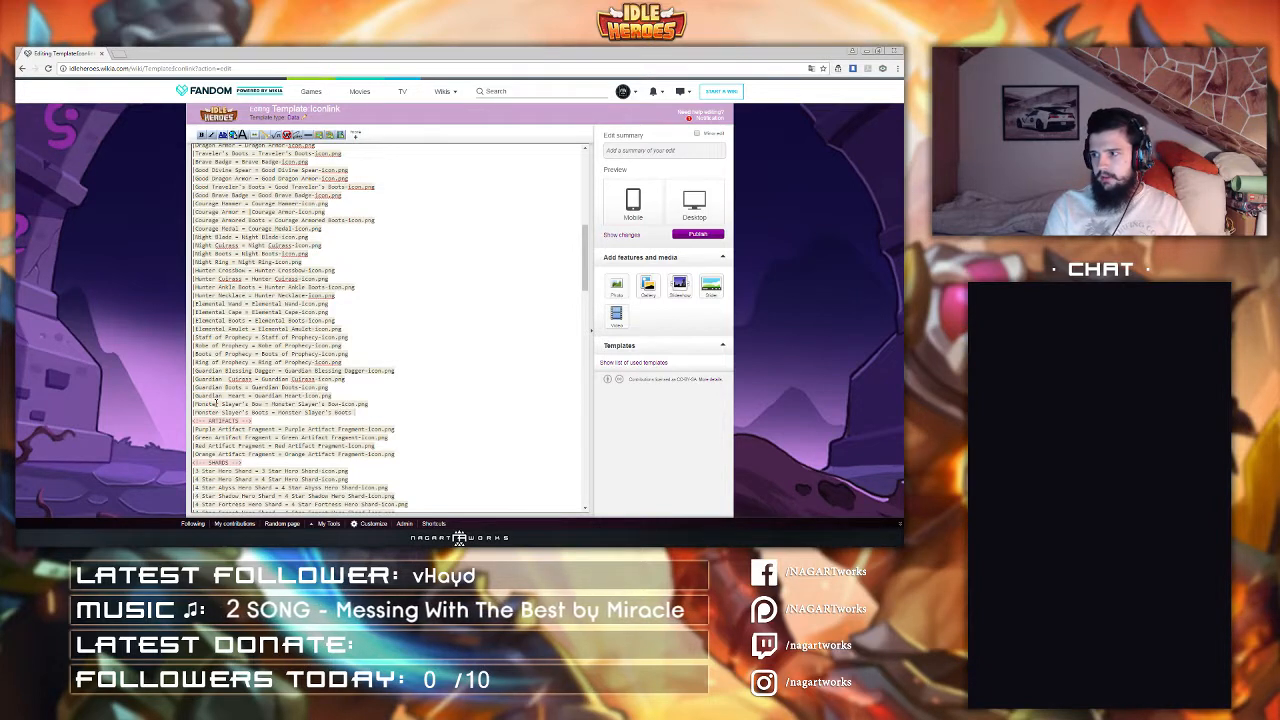
text(-Icon.png)
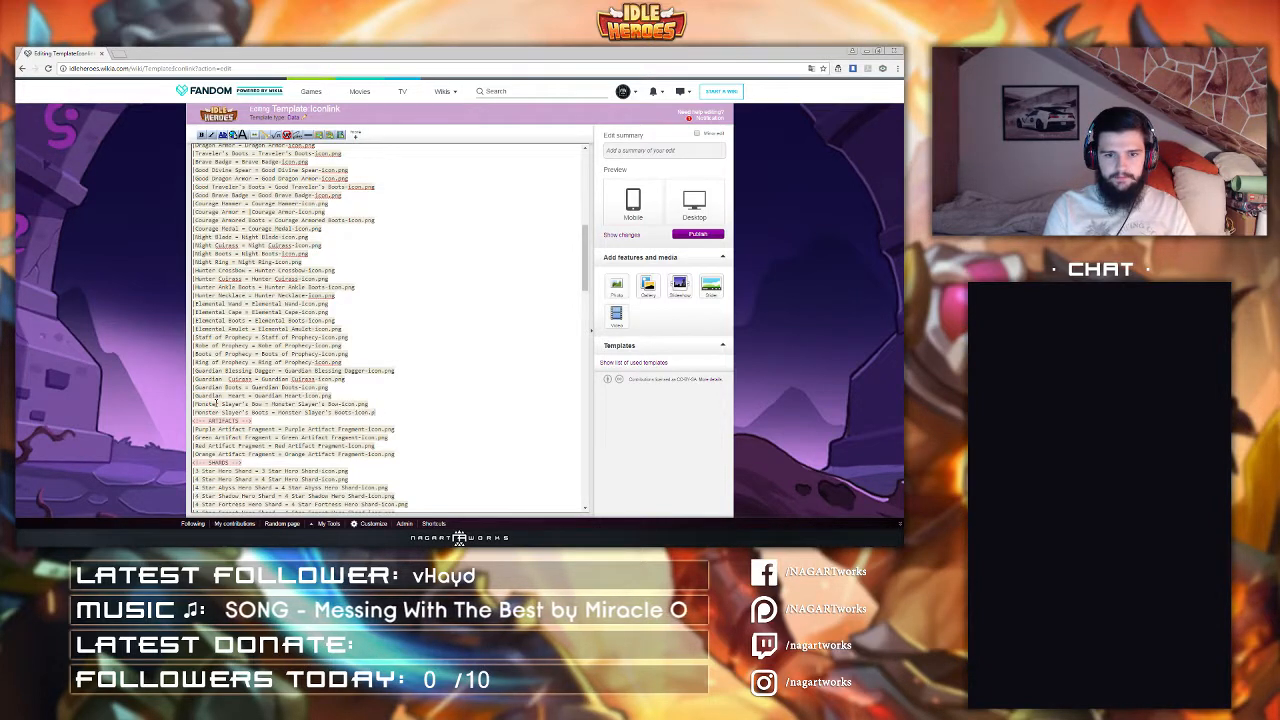
Step: Insert a line "Monster Slayer's Cuirass = Monster Slayer's Cuirass-Icon.png" between the Monster Slayer's Bow and Boots entries
key(Return)
key(ctrl+v)
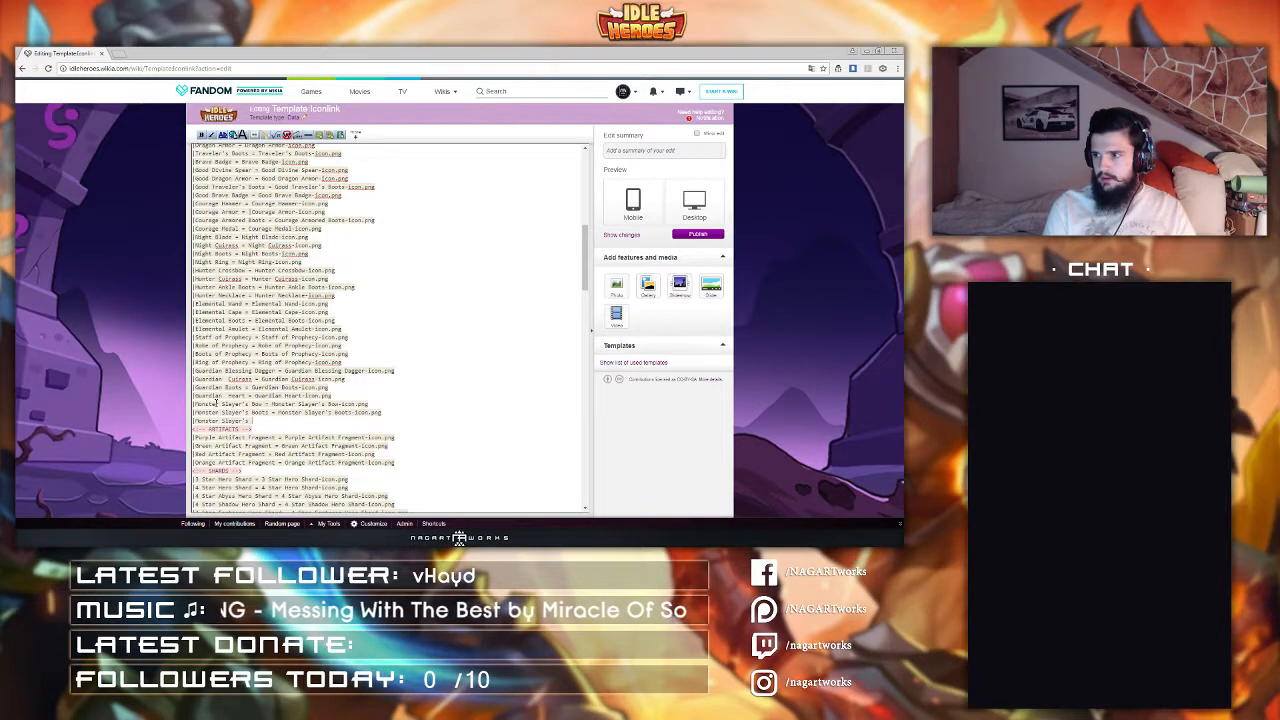
click(385, 403)
key(Return)
key(ctrl+v)
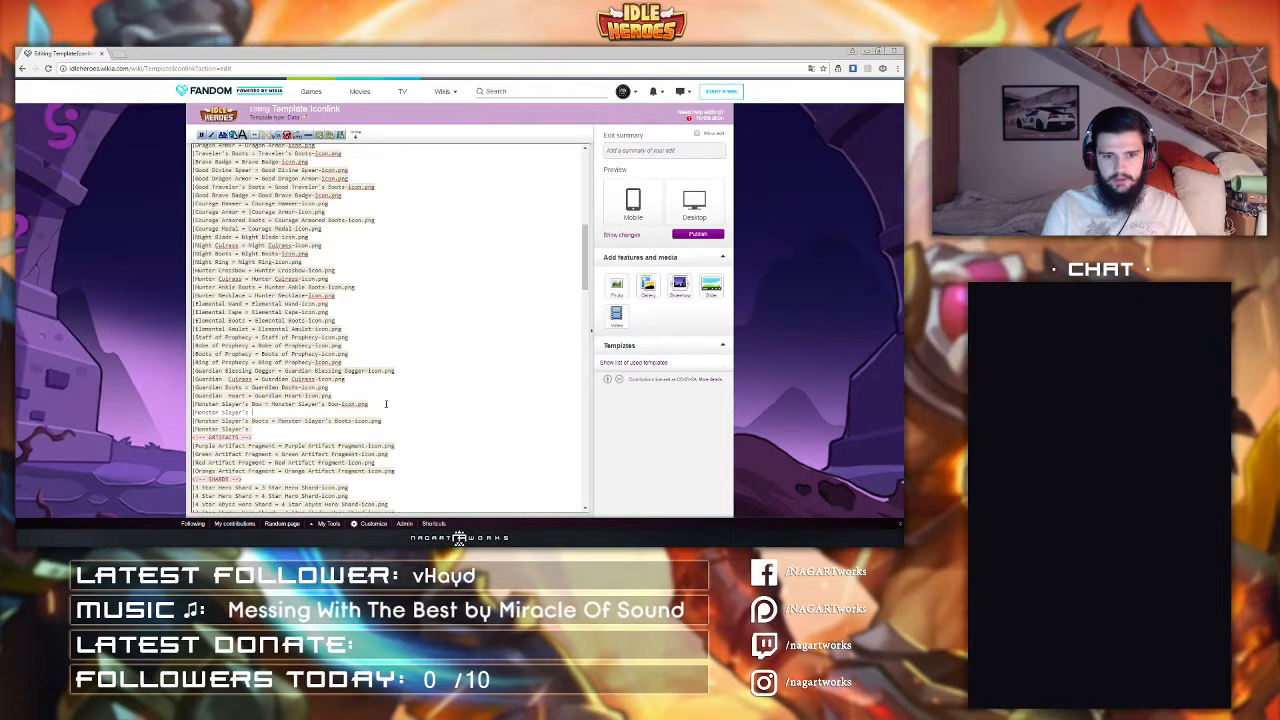
text(ss)
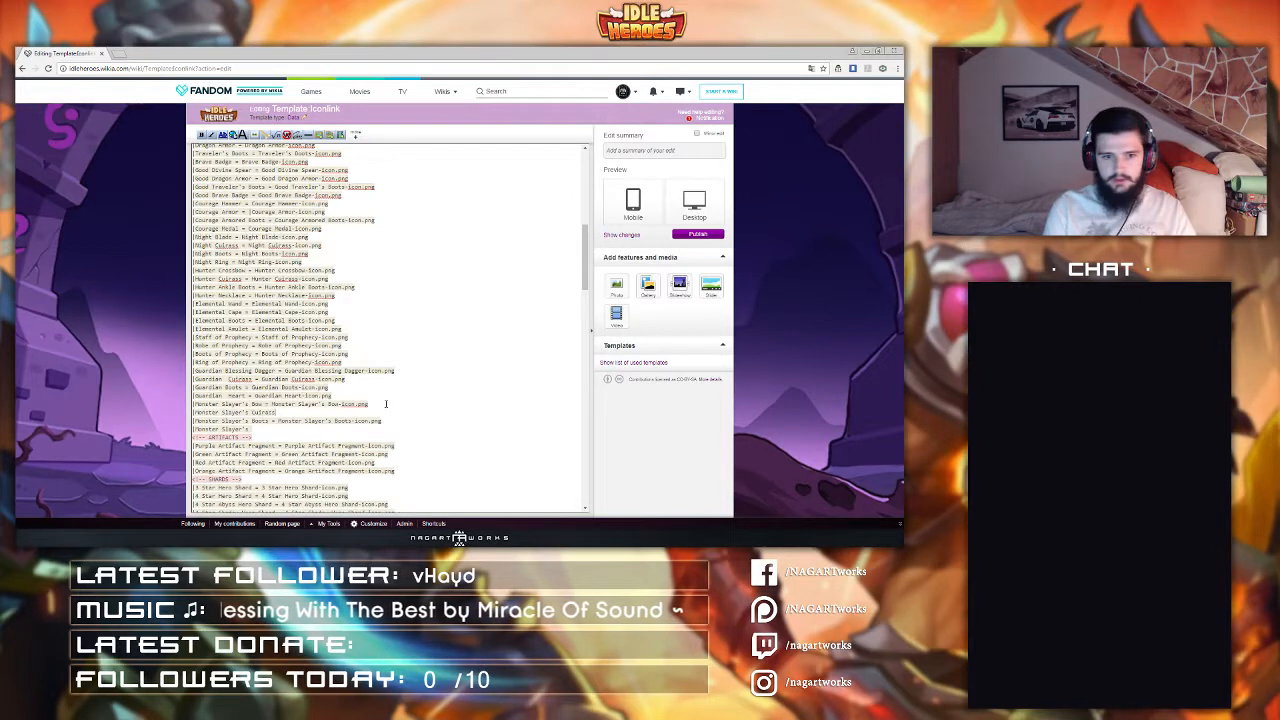
text( = Monster Slayer's Cu)
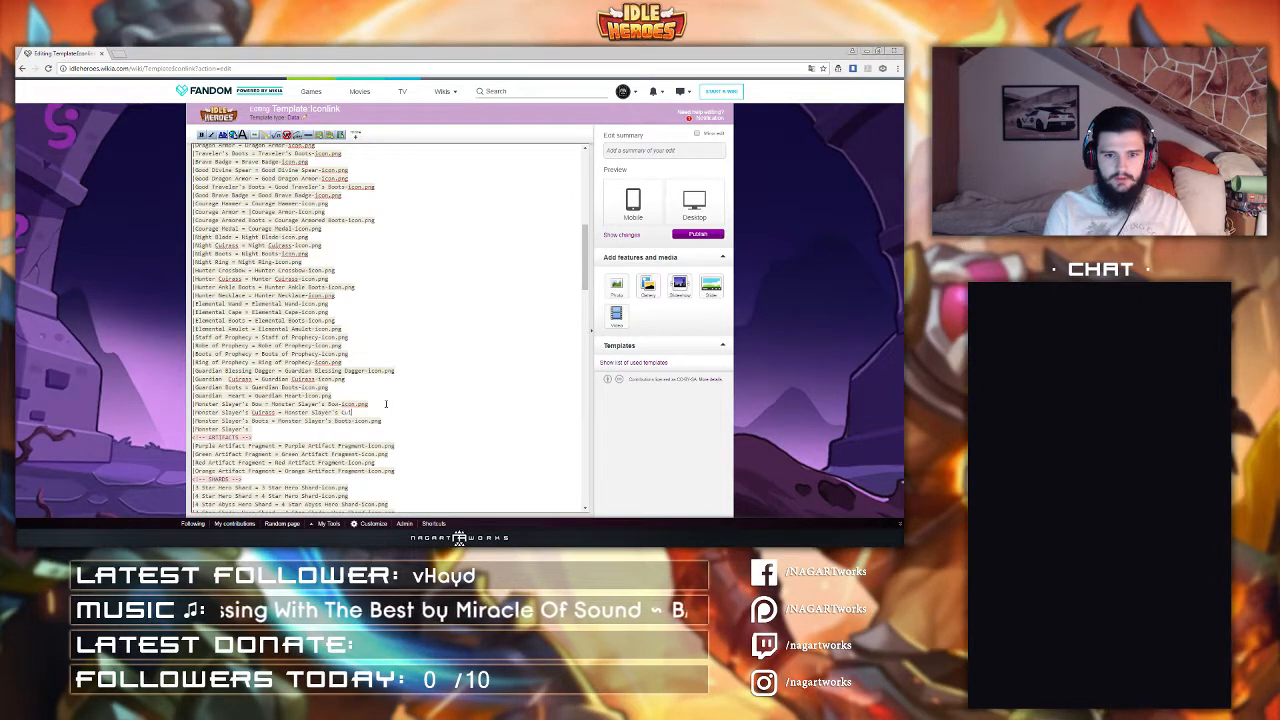
text(irass-Icon.png)
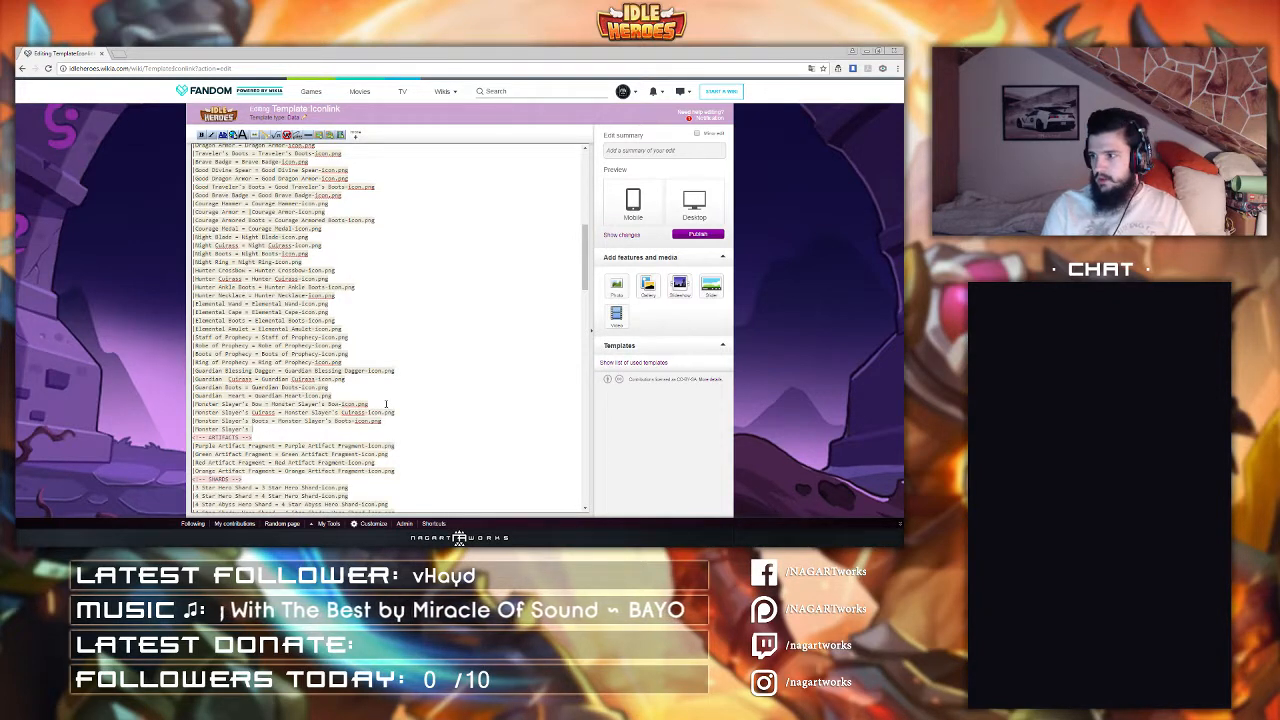
text(Ring = Monster Slayer's Rin)
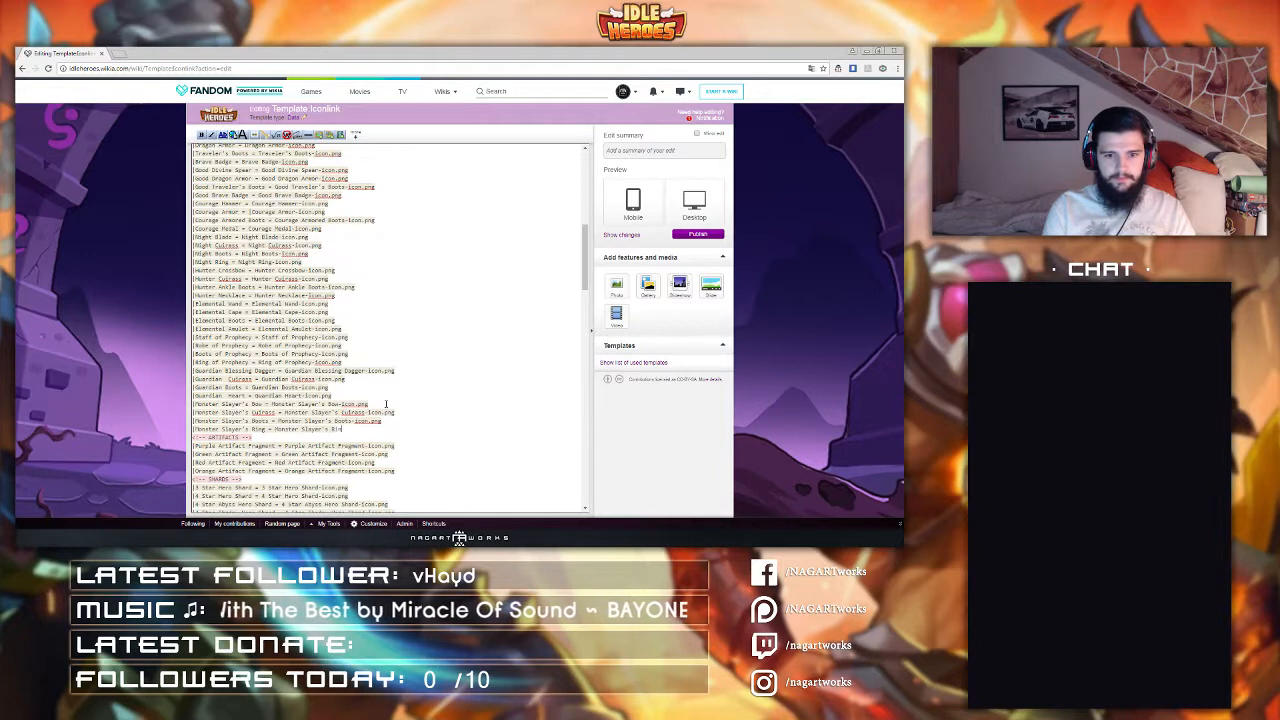
text(g-Icon.png)
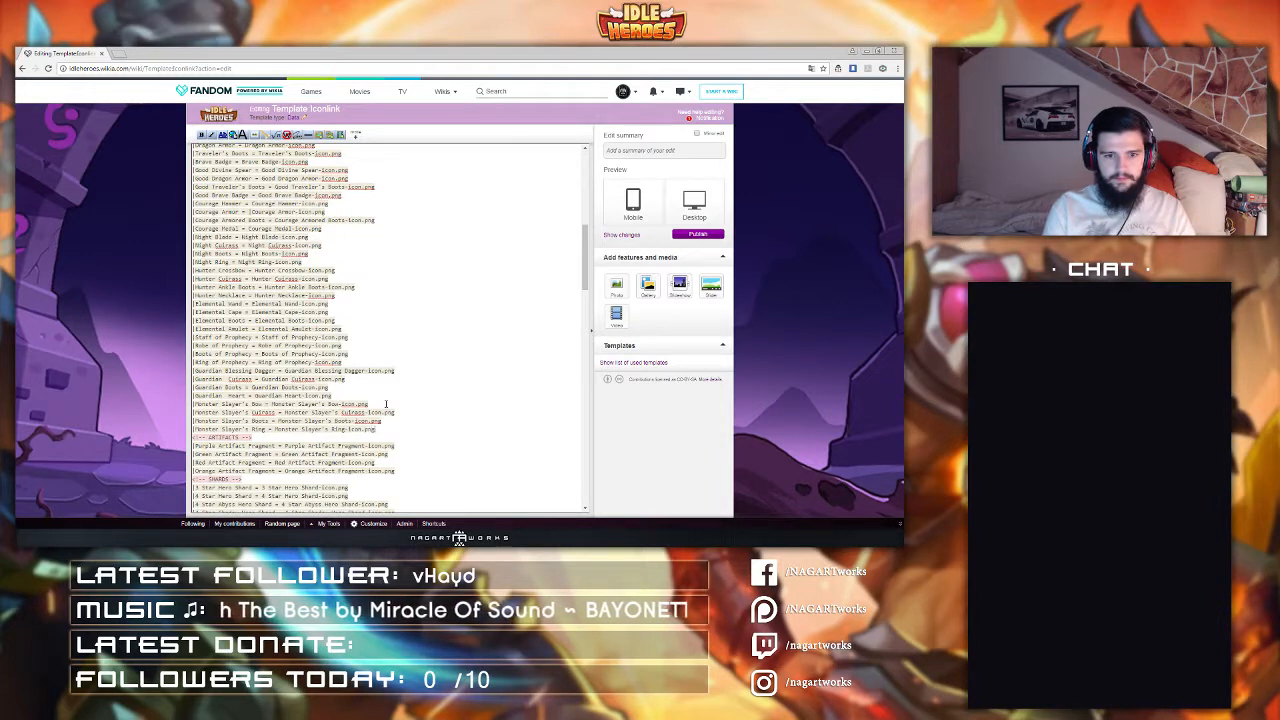
Step: Add a line "Iluk's Staff = Iluk's Staff-Icon.png" below the Monster Slayer's Ring entry
key(Return)
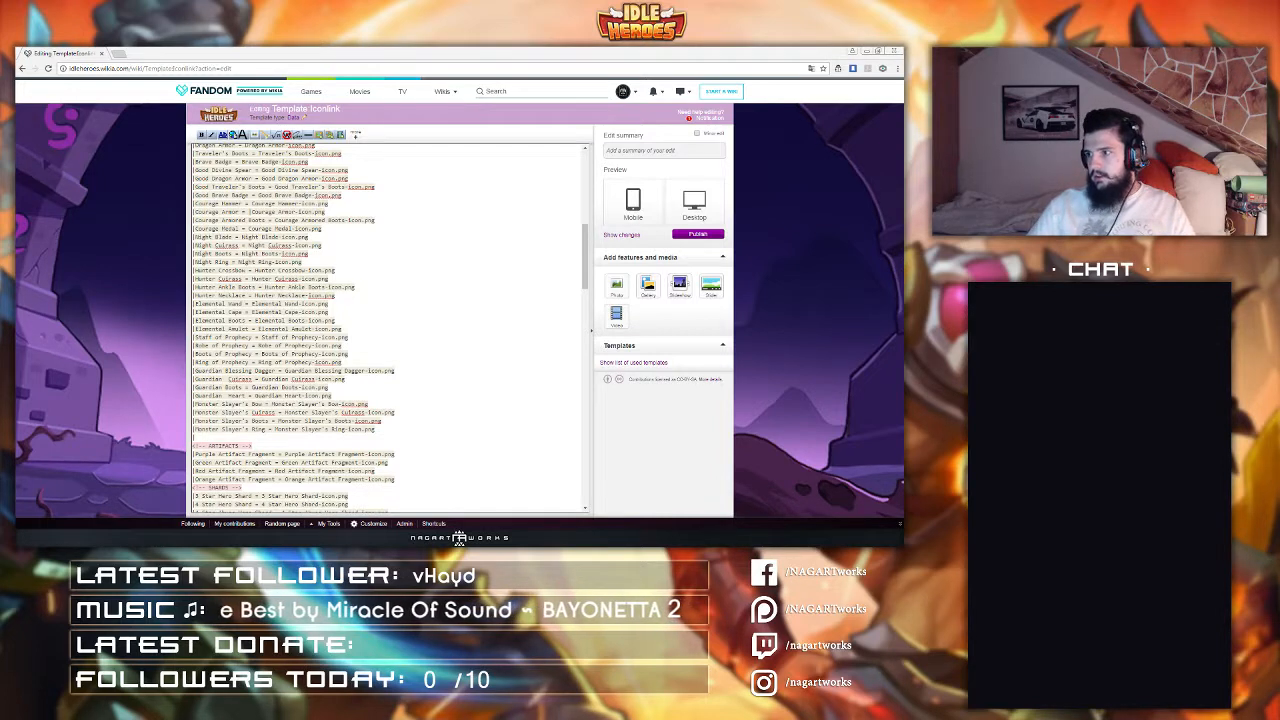
click(207, 437)
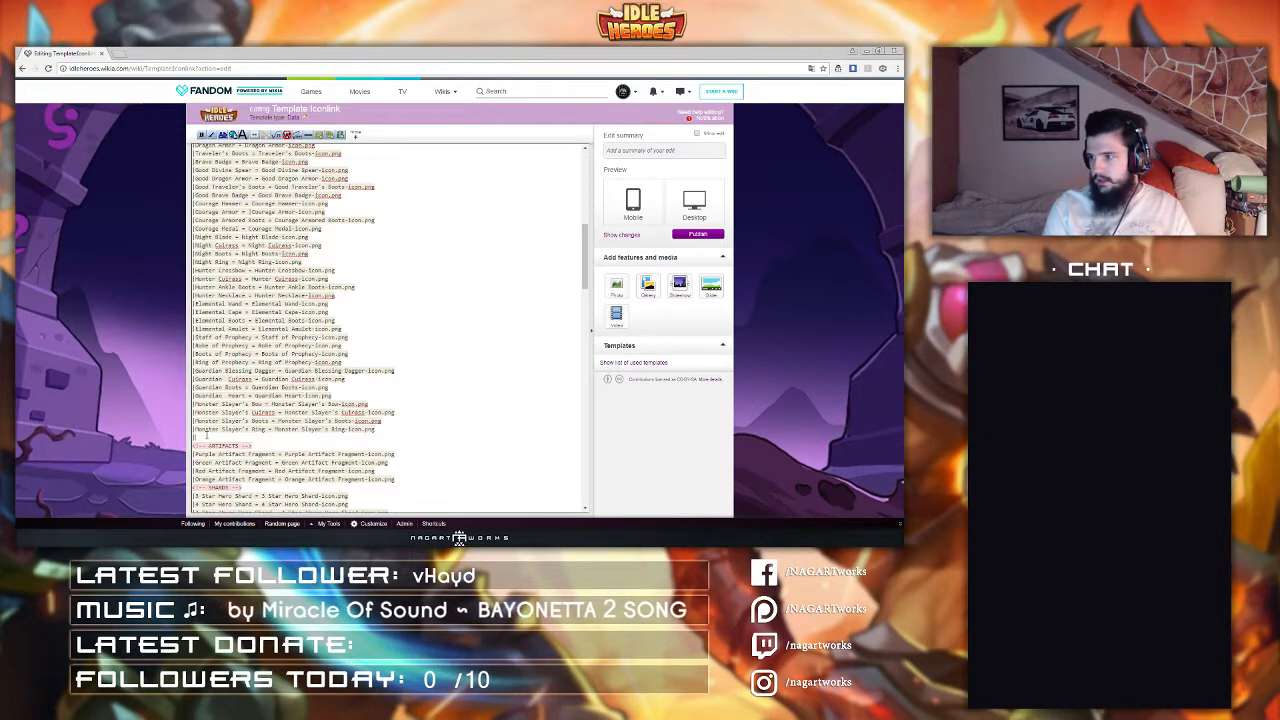
text(Illus)
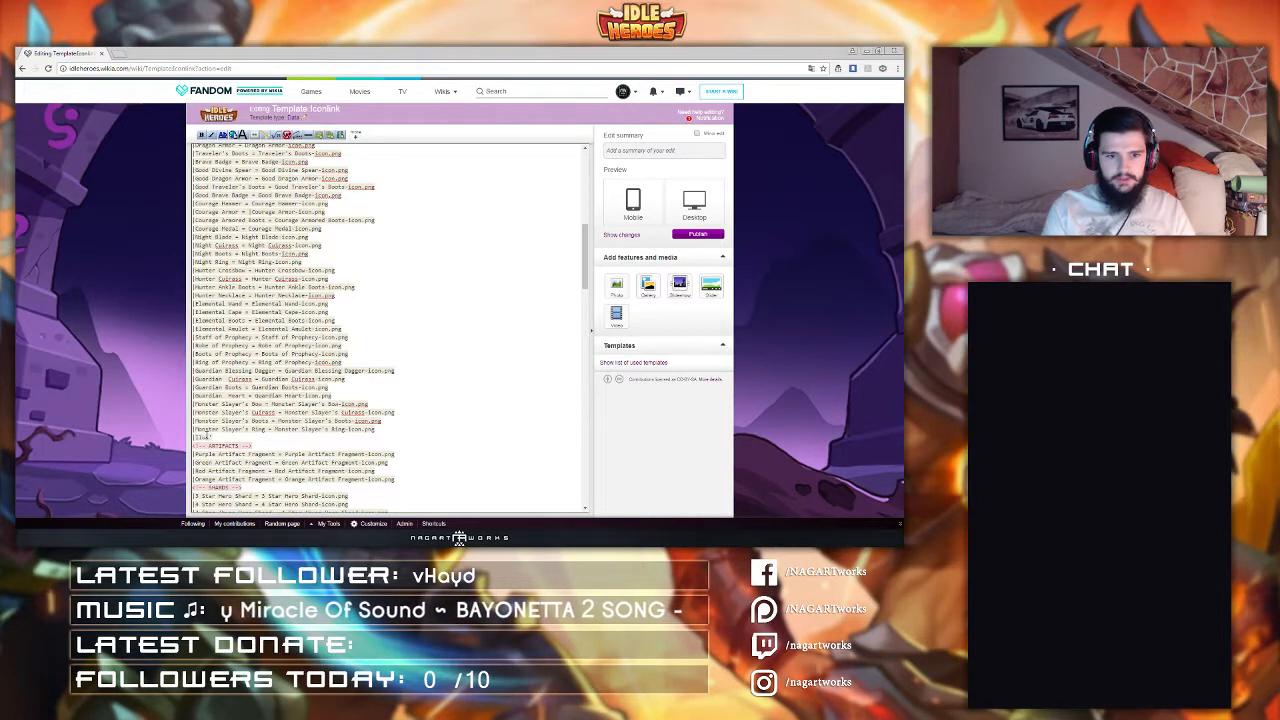
text(tr)
key(shift+Left)
key(shift+Left)
key(shift+Left)
key(shift+Left)
key(shift+Left)
key(shift+Left)
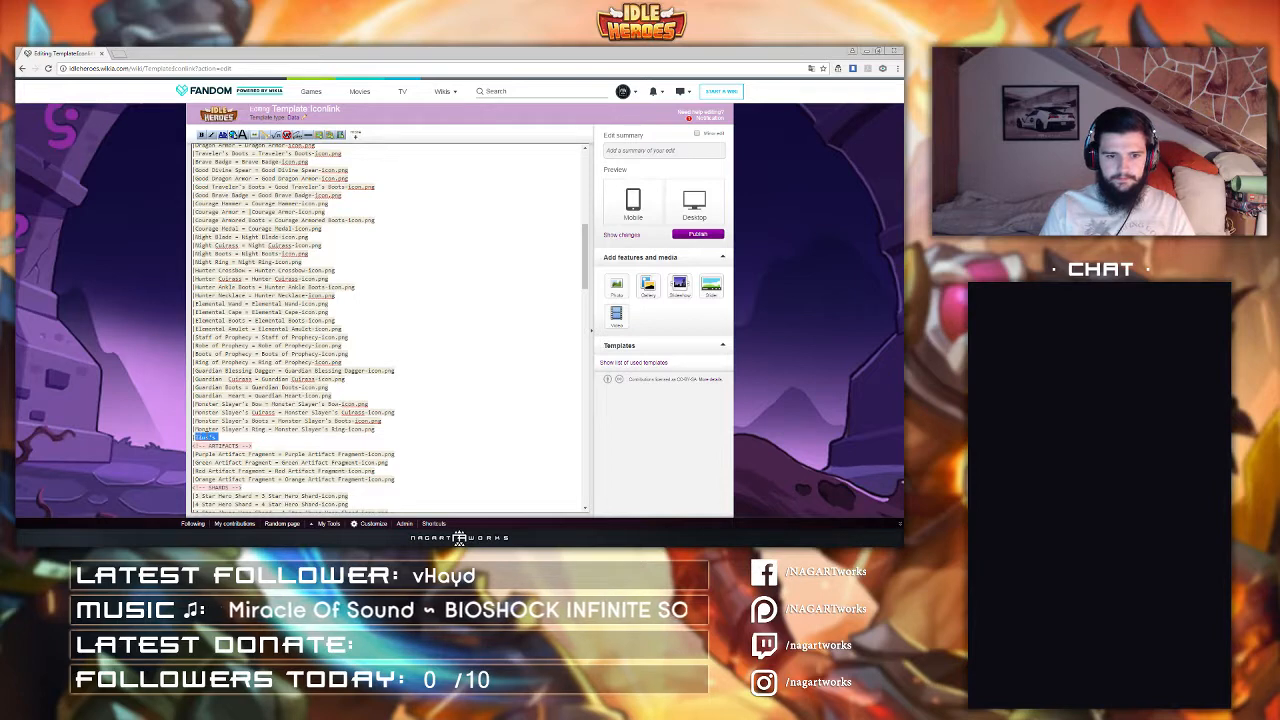
key(Right)
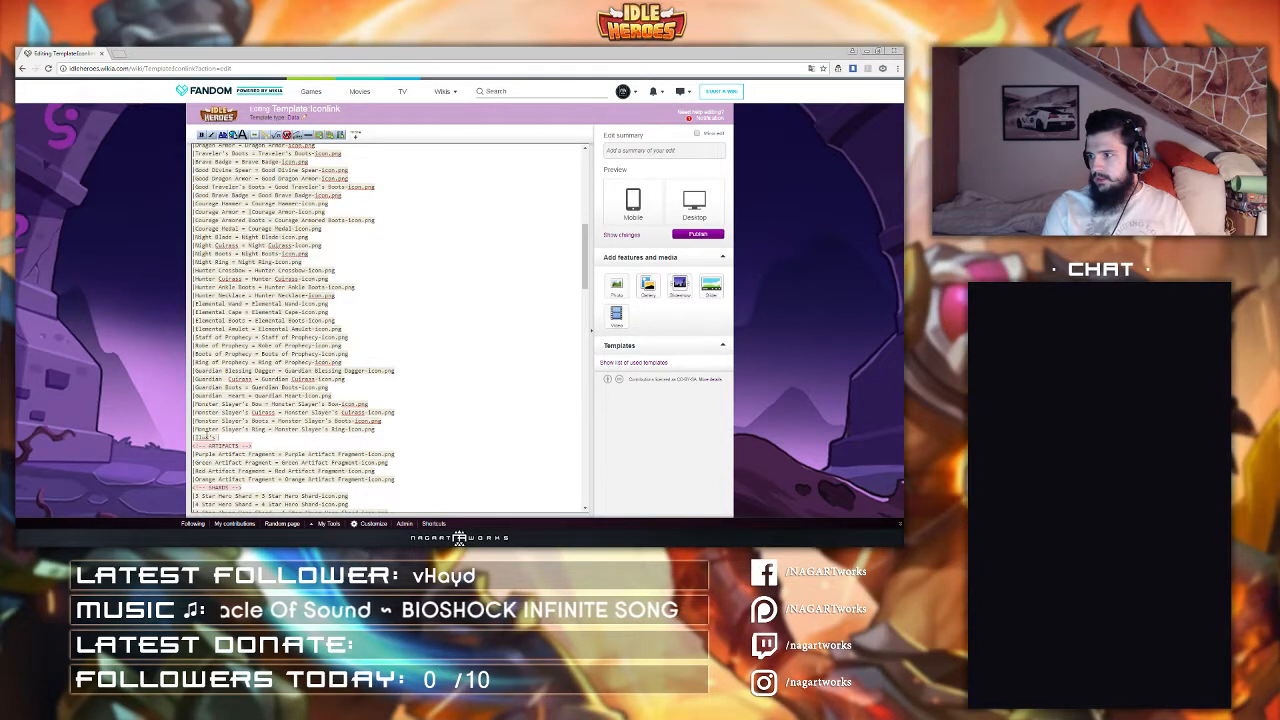
text(Giaff = Iluk's St)
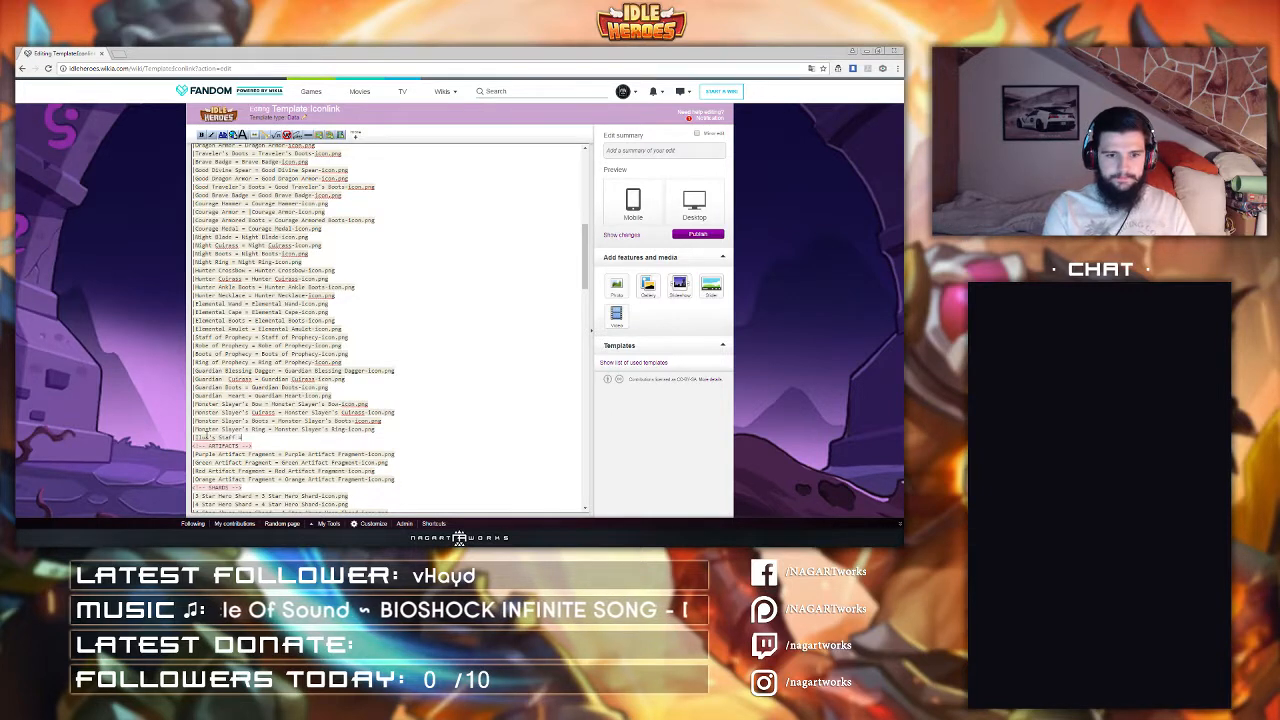
text(aff)
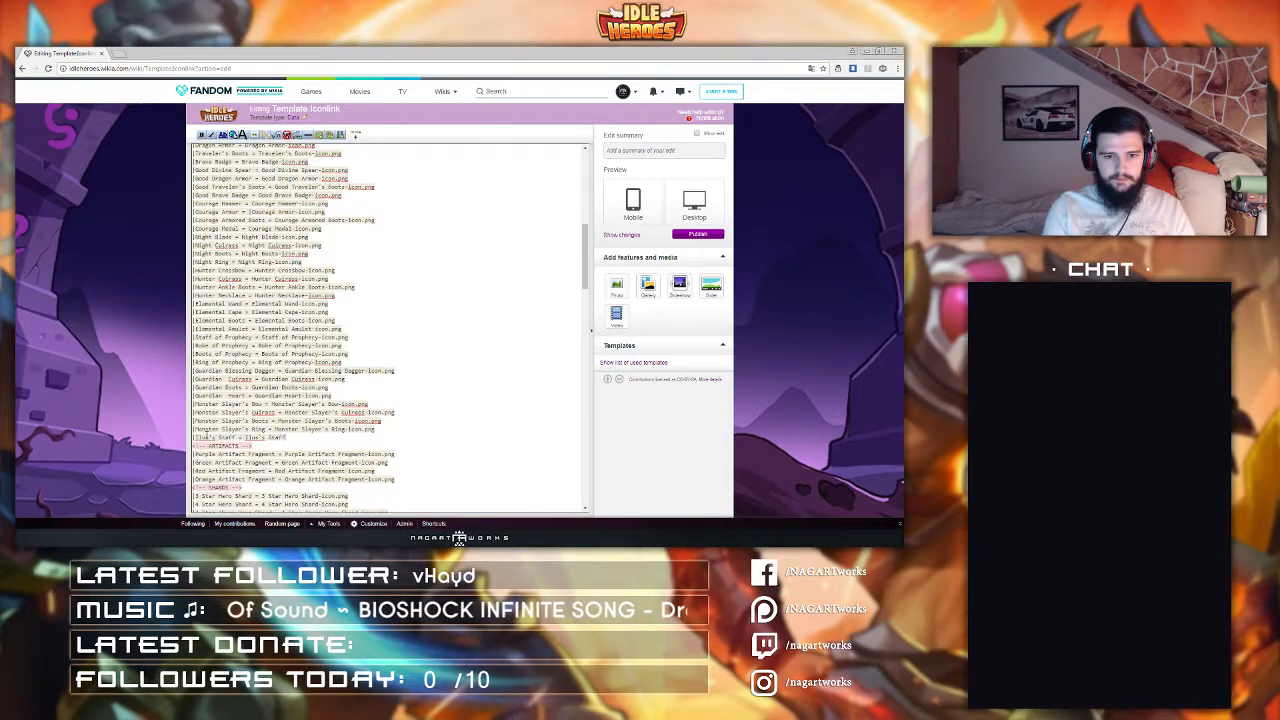
text(-Icon.png)
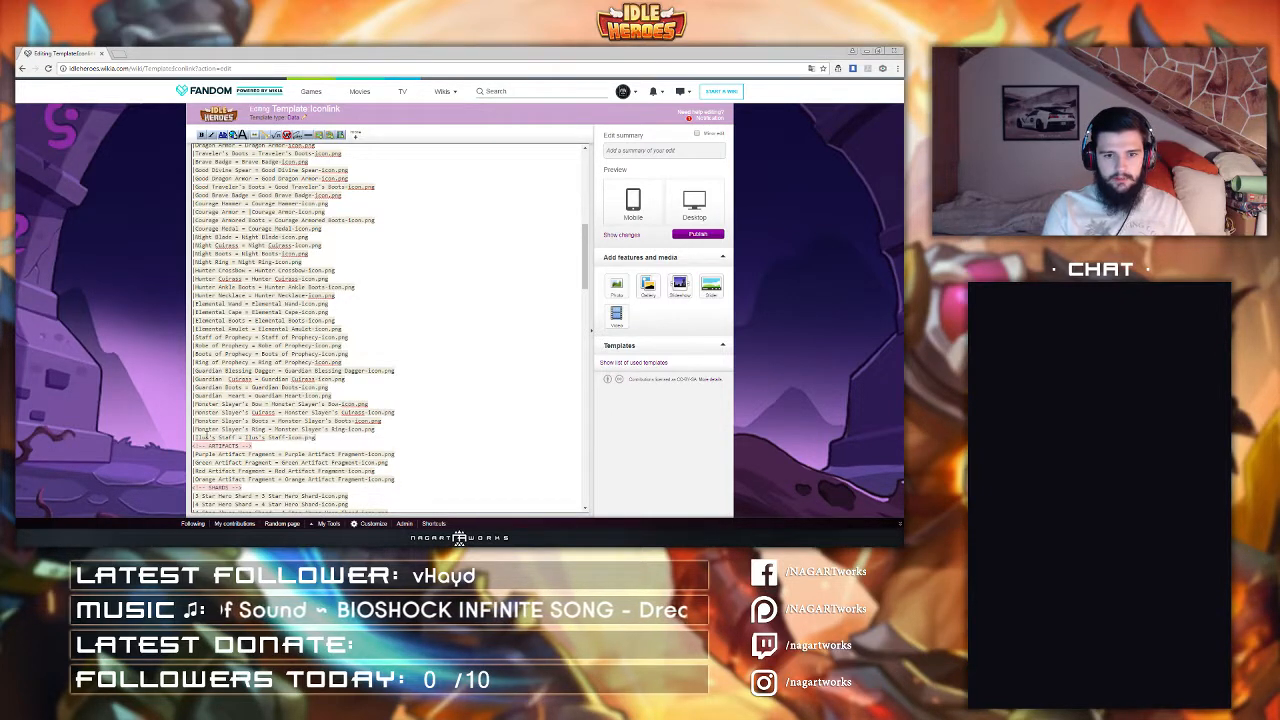
Step: Add a line "Iluk's Cape = Iluk's Cape-Icon.png" below the Iluk's Staff entry
key(Return)
text(|Iluk's)
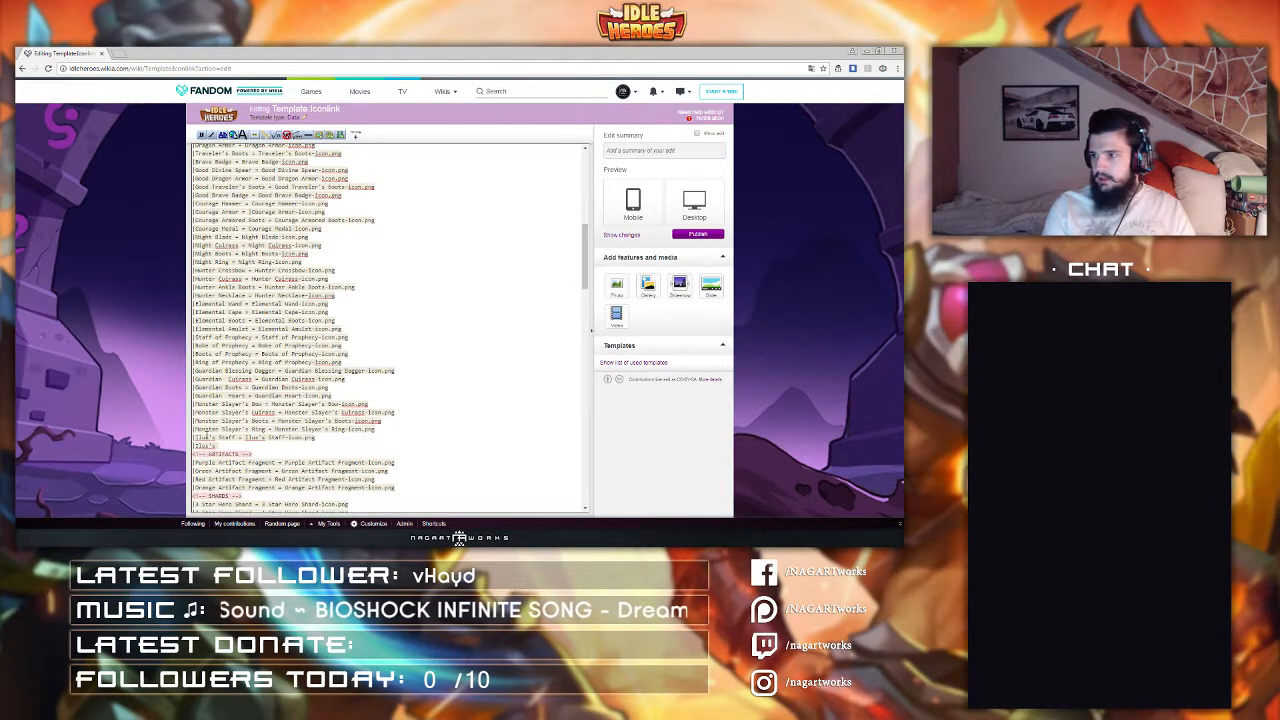
text( Cape = Iluk's C)
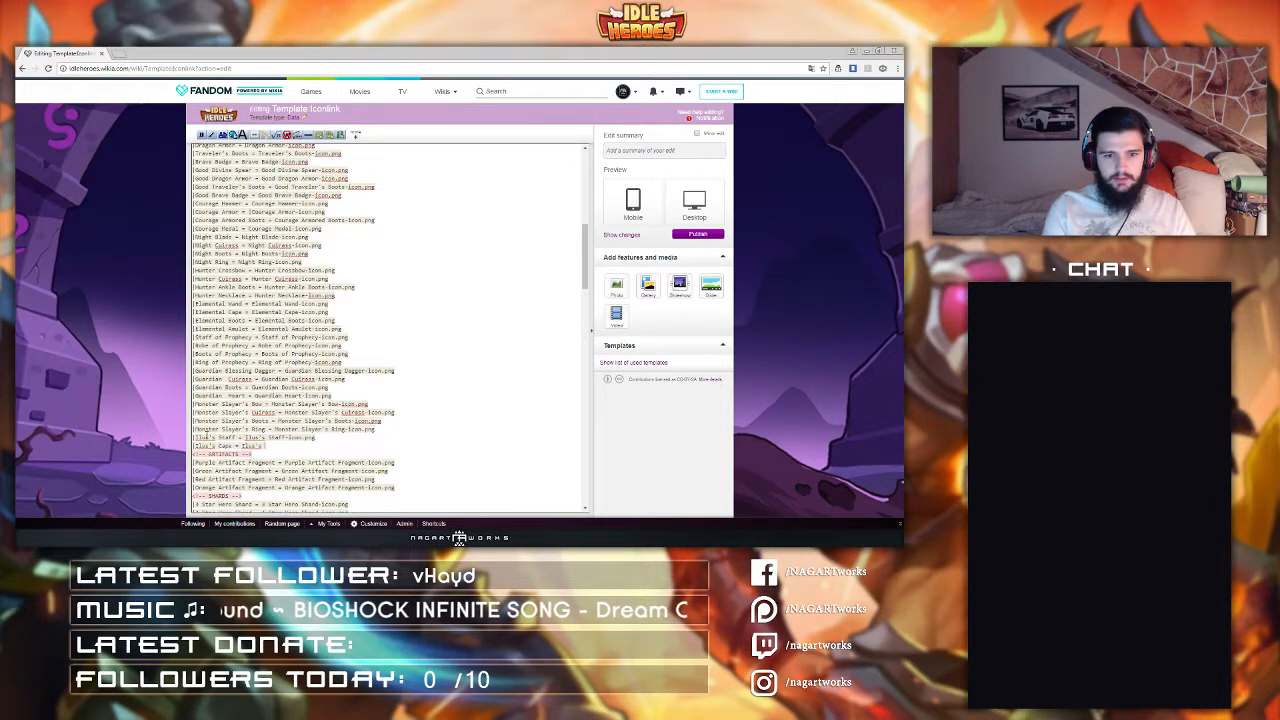
text(ape-icon.png)
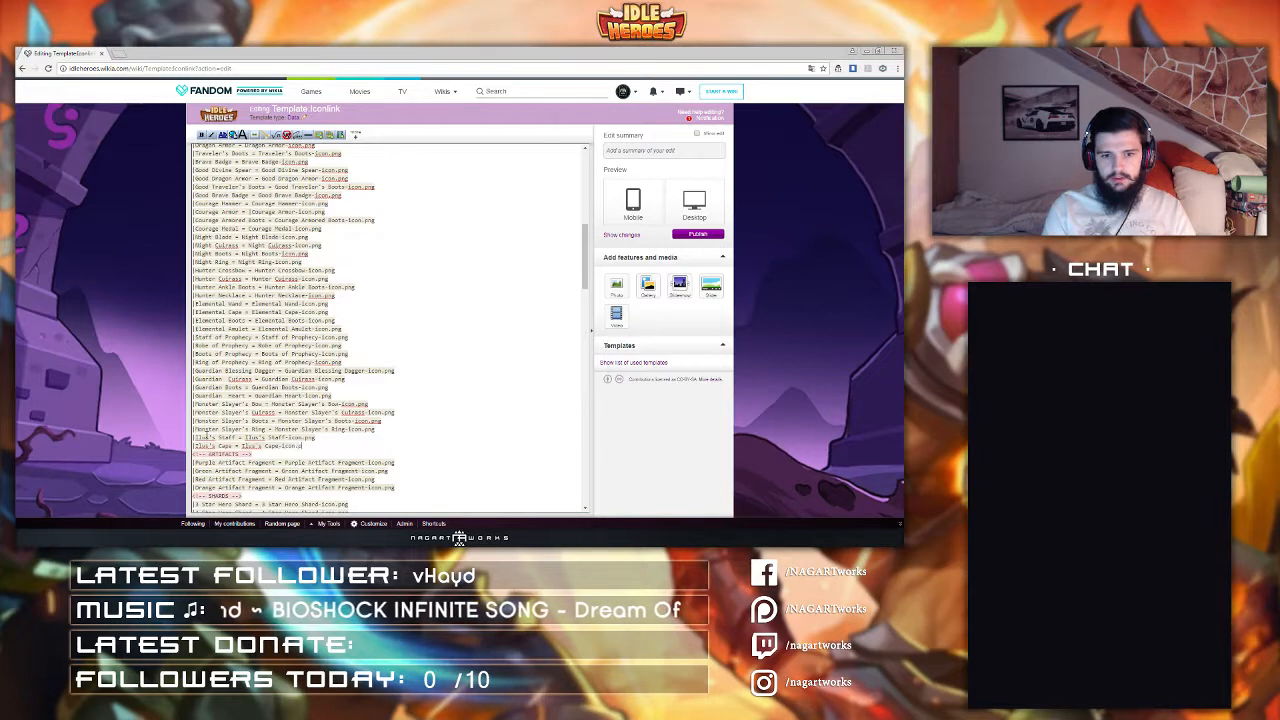
Step: Add a line "Iluk's Boots = Iluk's Boots-Icon.png" below the Iluk's Cape entry
key(Return)
text(|Iluk's)
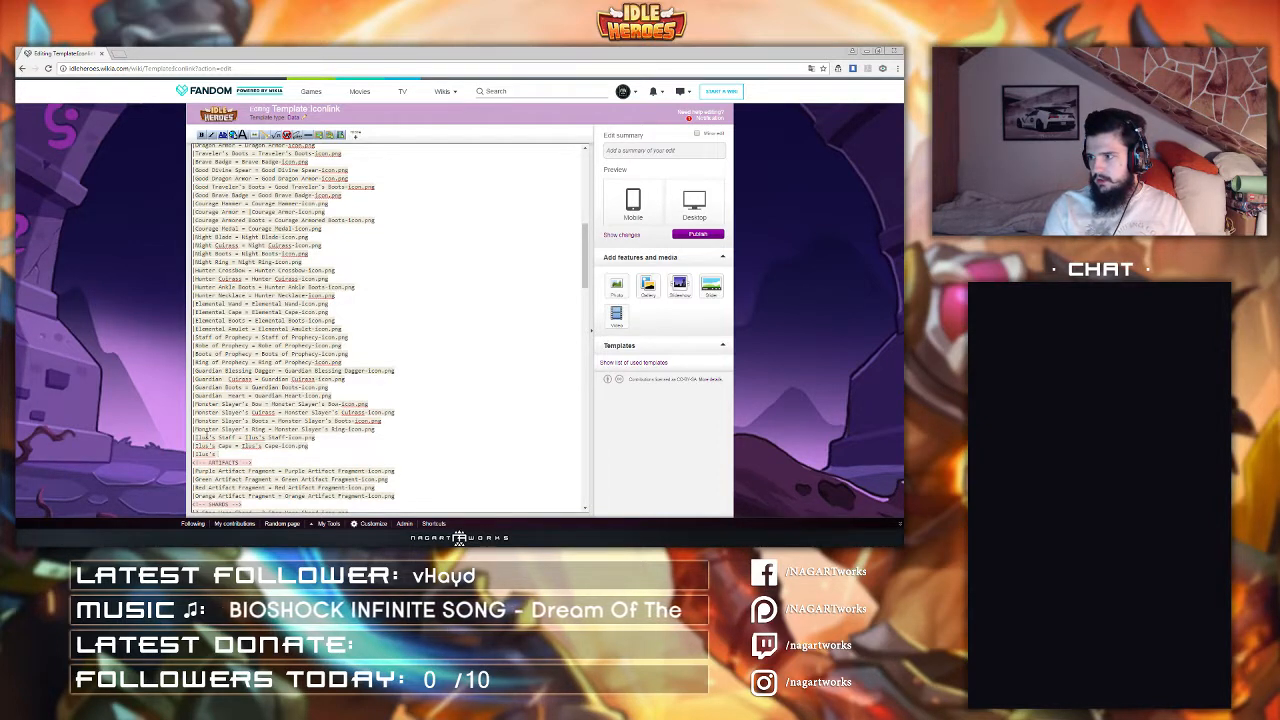
text( Boots = )
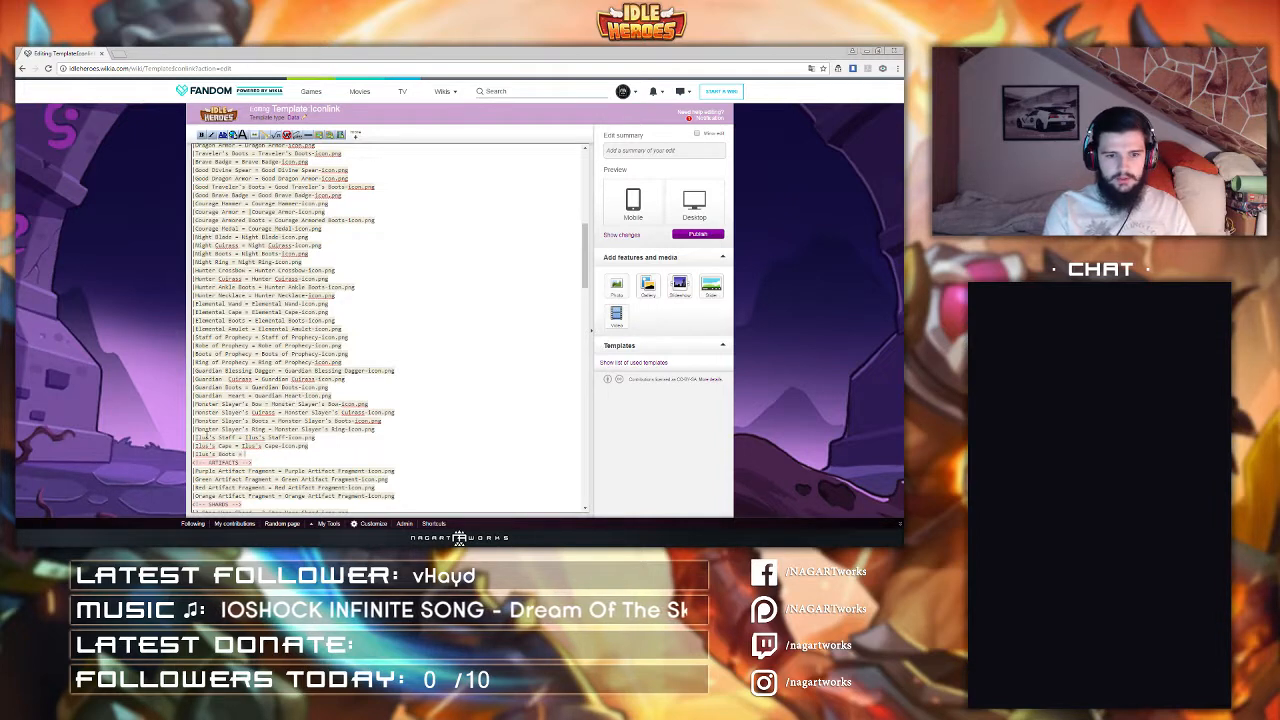
text(Iluk's Boots)
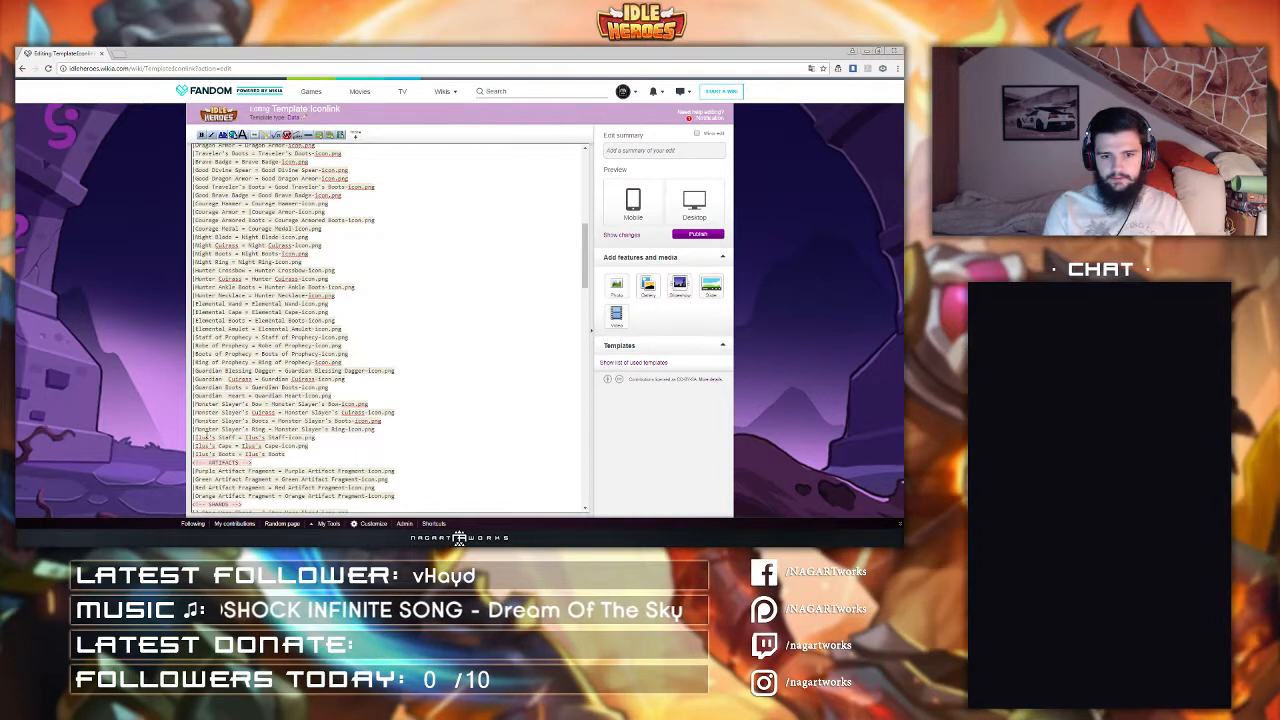
text(-Icon.png)
Step: Add a line "Iluk's Ring = Iluk's Ring-Icon.png" below the Iluk's Boots entry
key(Return)
text(|)
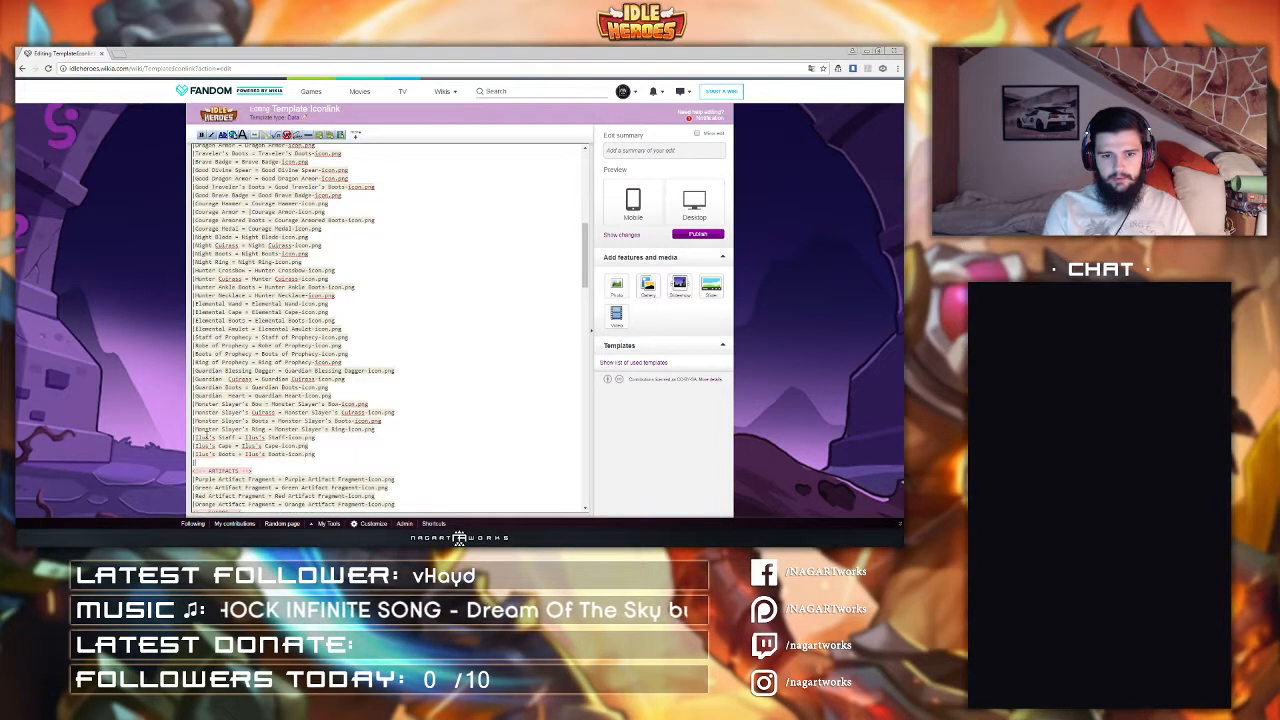
text(Iluk's )
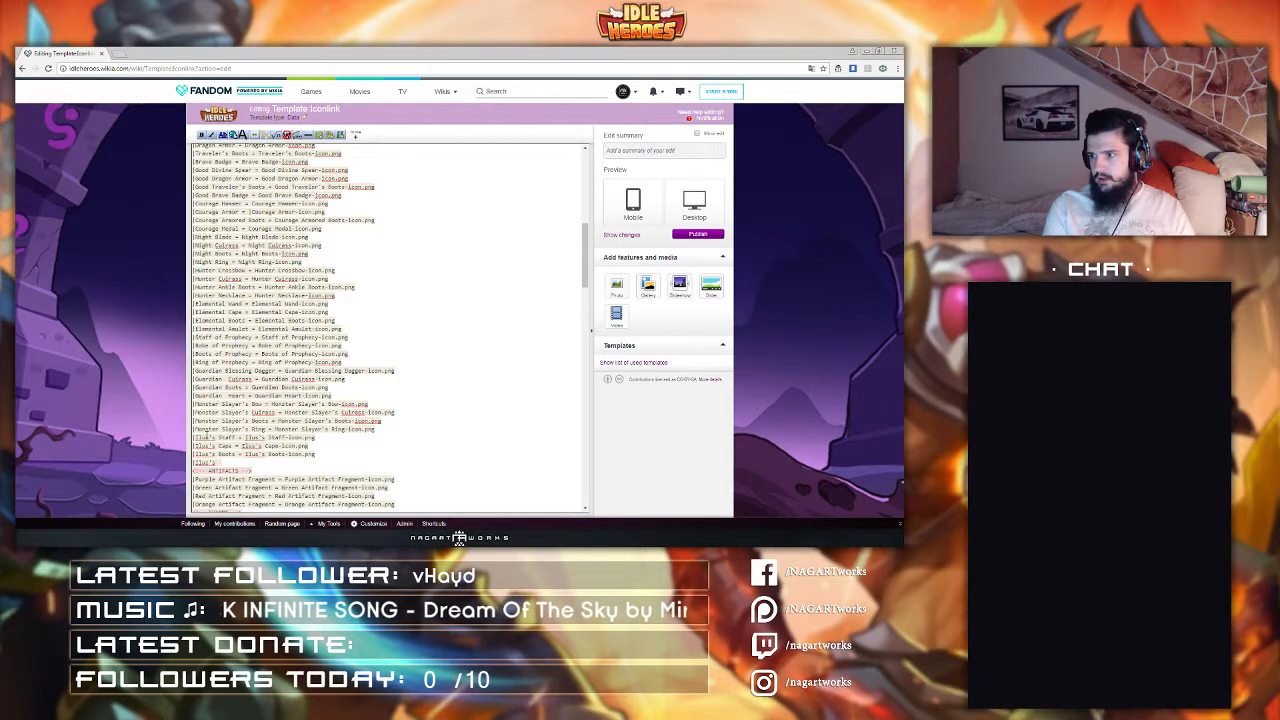
text(Ring)
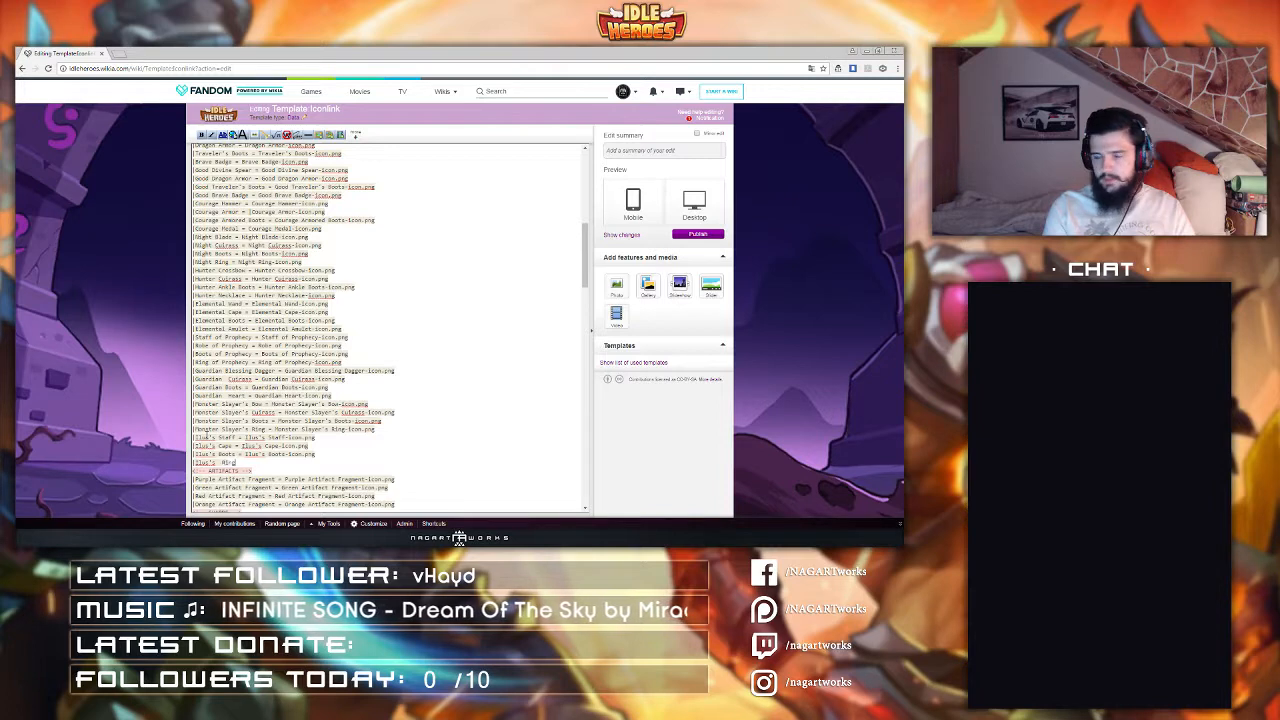
text( = Iluk's )
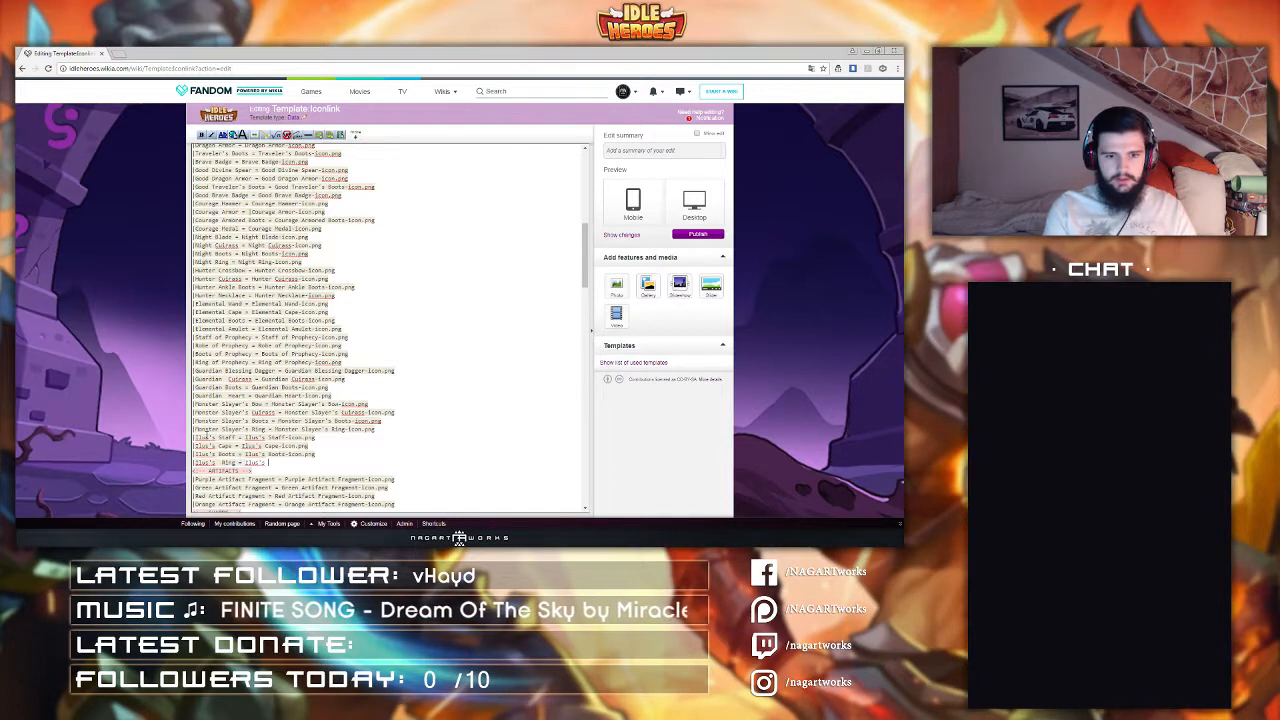
text(Ring-Icon)
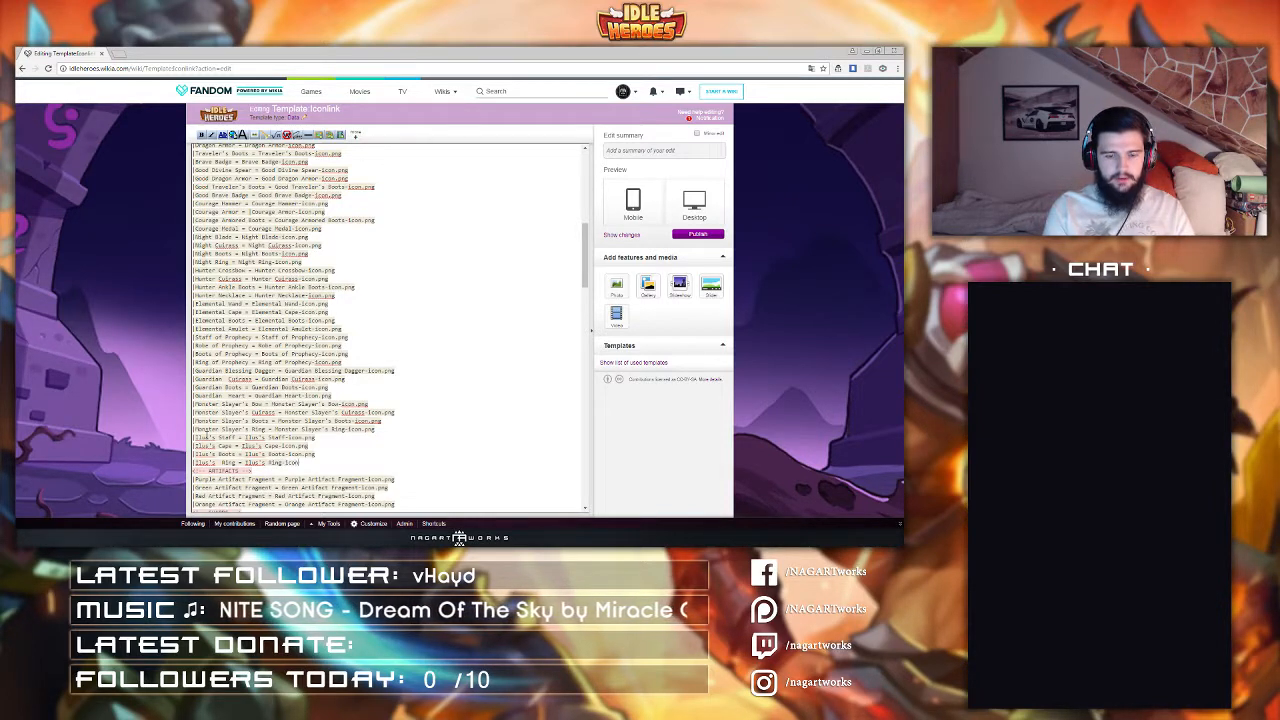
text(.png)
Step: Add a line "The Heaven Staff = The Heaven Staff-Icon.png" below the Iluk's Ring entry
key(Return)
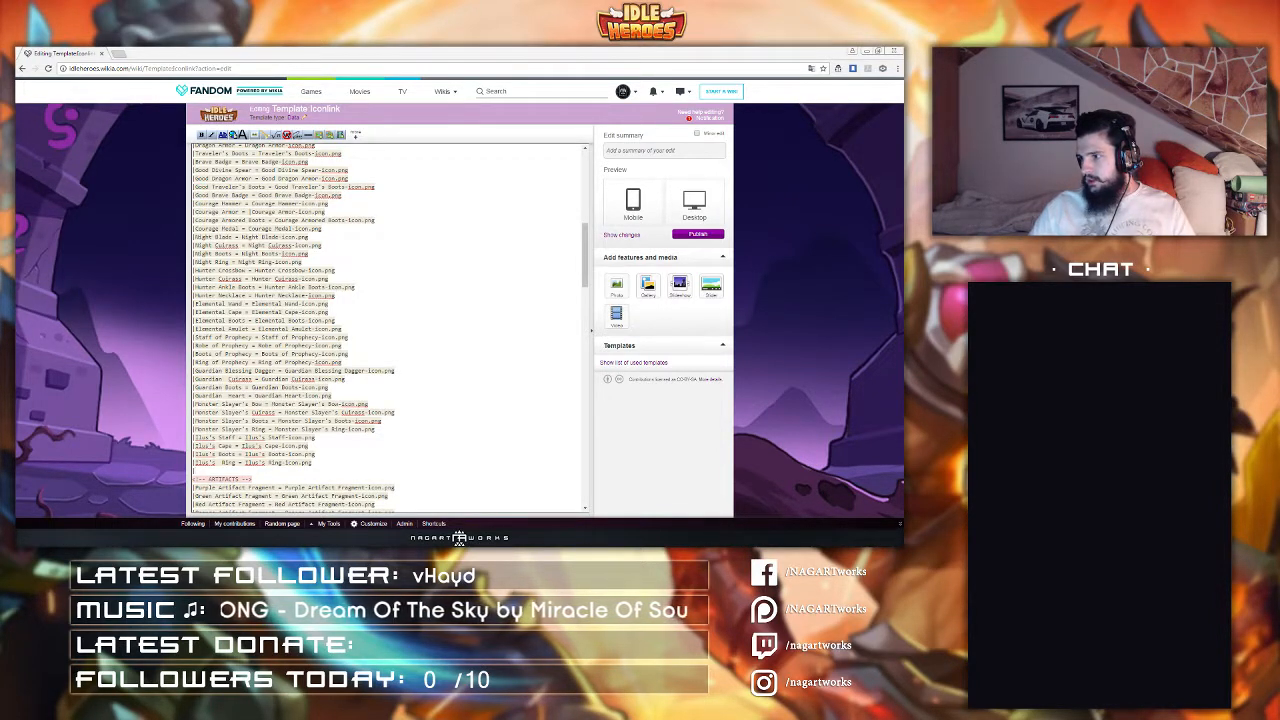
text(|Th)
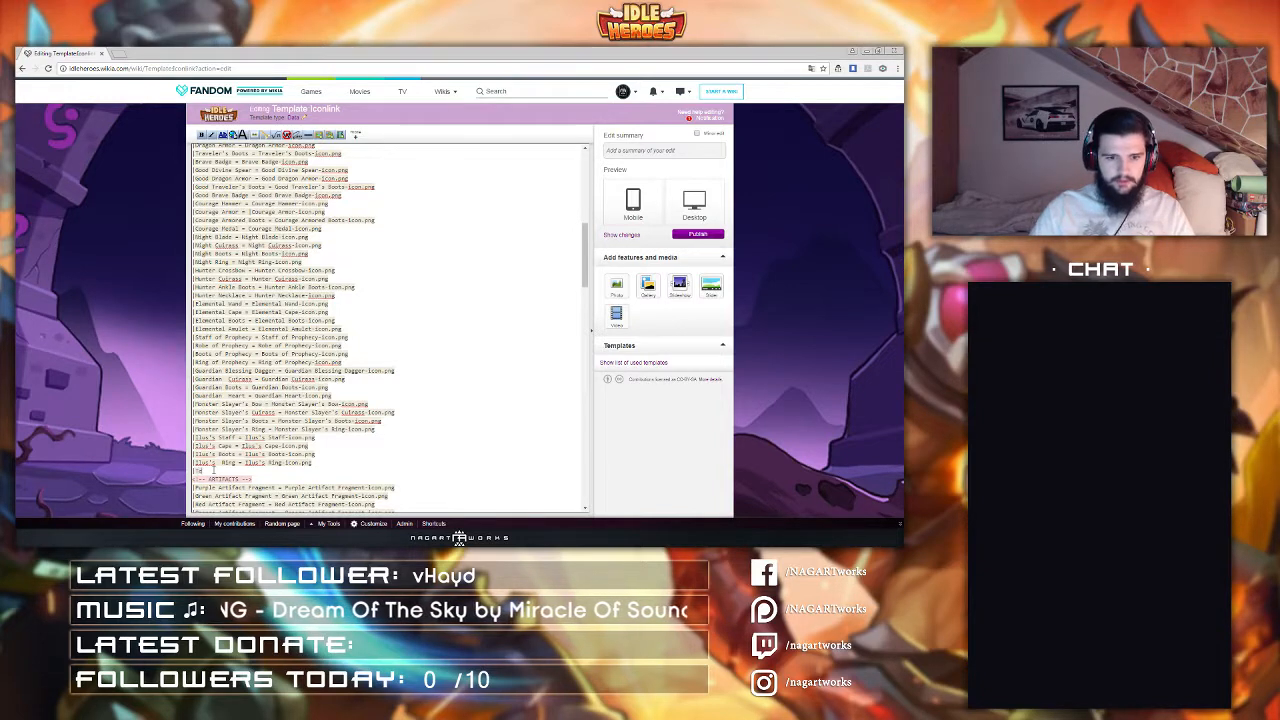
text(e Wind)
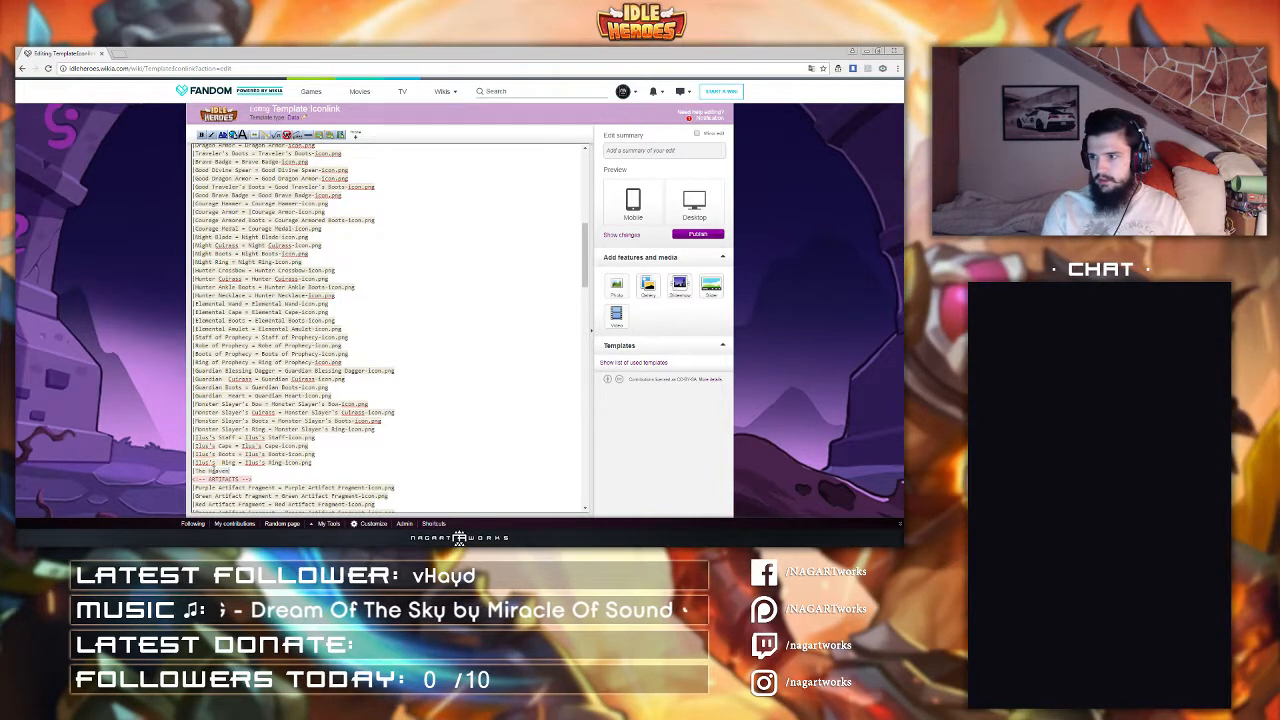
key(shift+Left)
key(shift+Left)
key(shift+Left)
key(shift+Left)
key(shift+Left)
key(shift+Left)
key(shift+Left)
key(shift+Left)
key(shift+Left)
key(shift+Left)
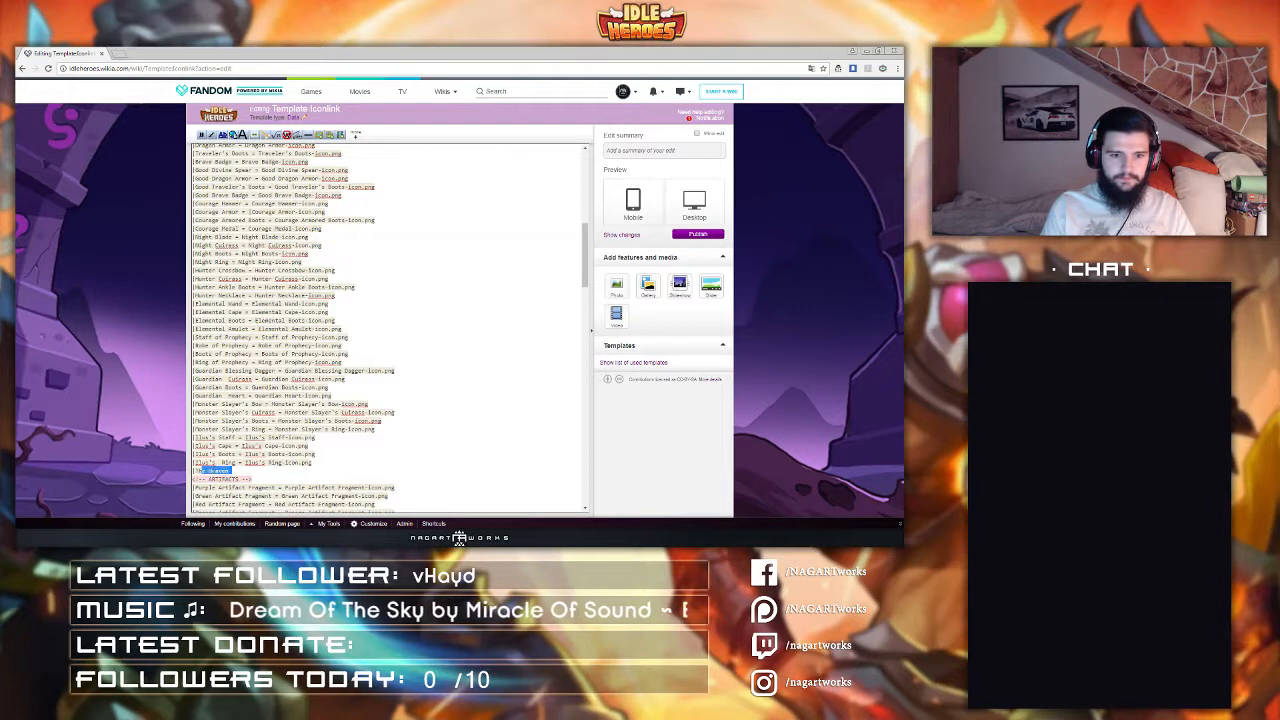
key(Right)
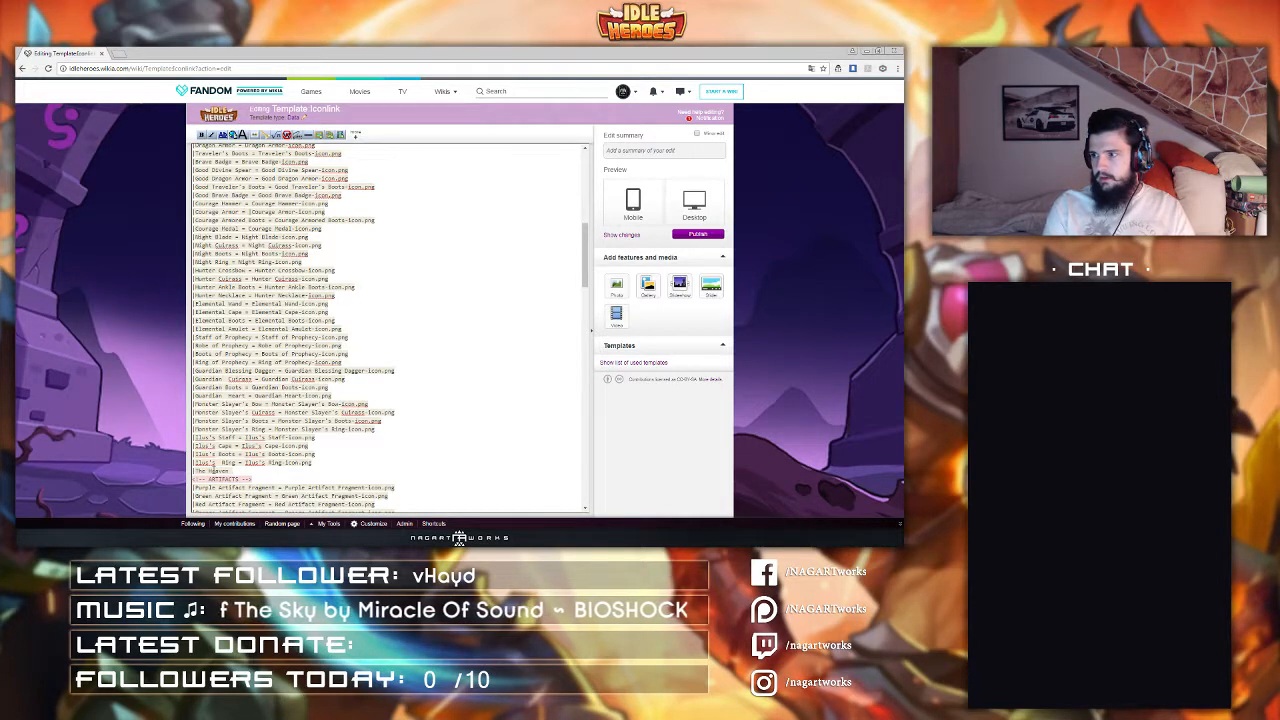
text(taff =)
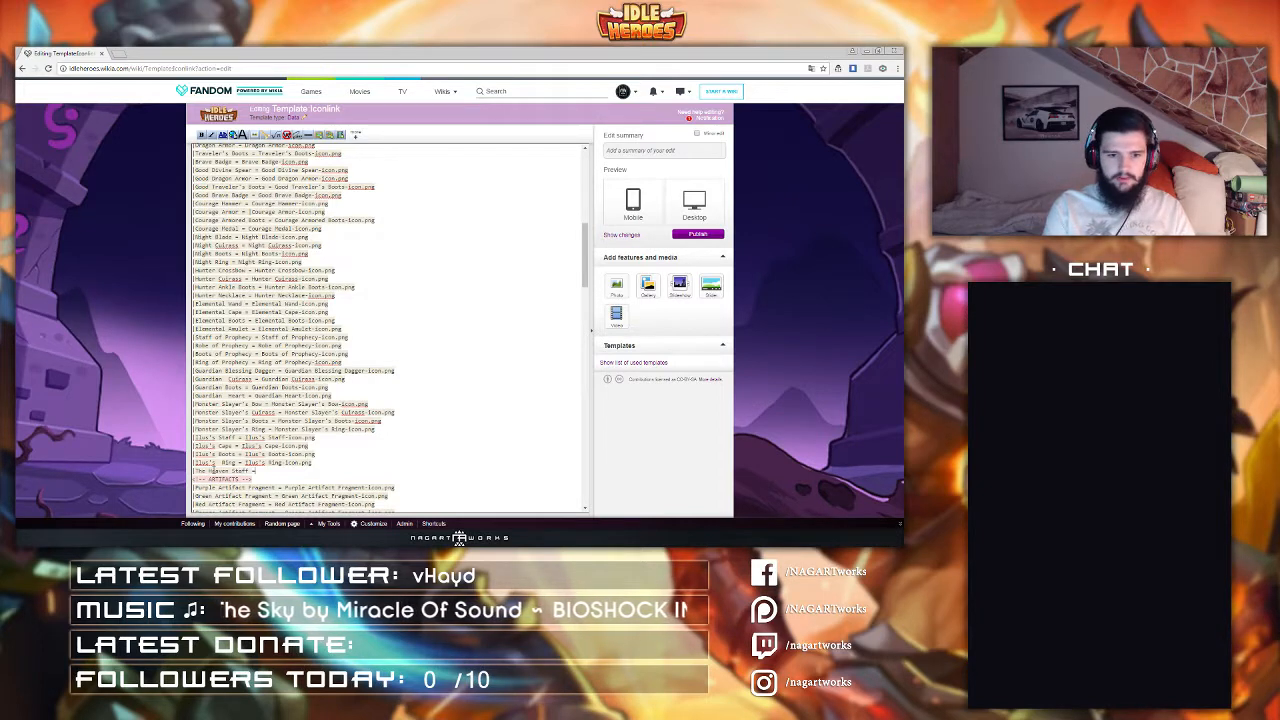
text( The Heaven Staff)
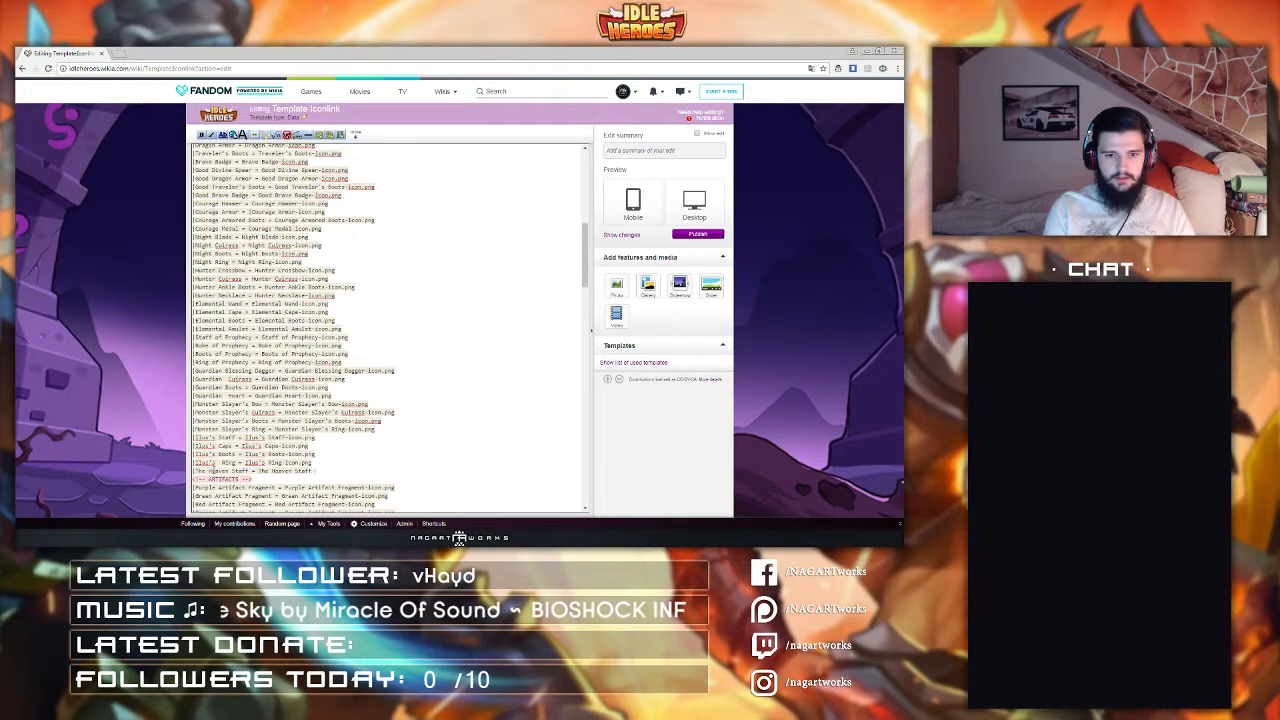
text(-Icon.png)
Step: Add a line "The Heaven Cape = The Heaven Cape-Icon.png" below The Heaven Staff entry
key(Return)
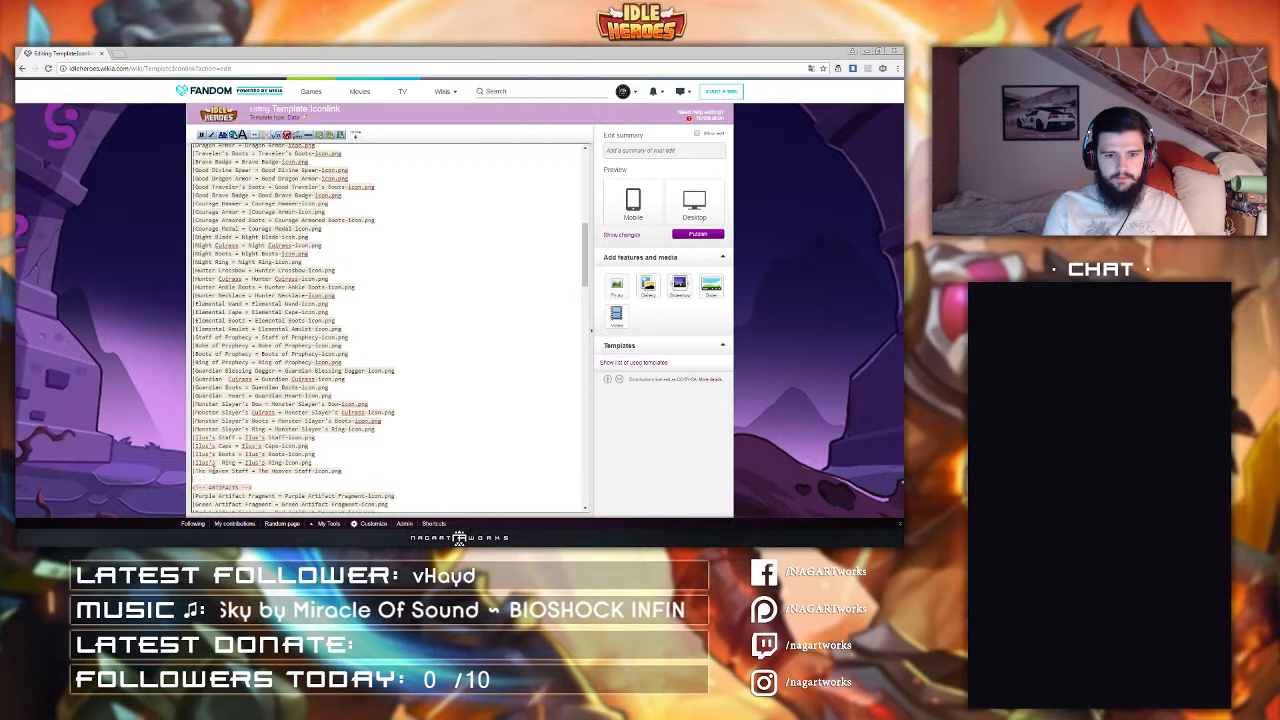
text(|The Heaven)
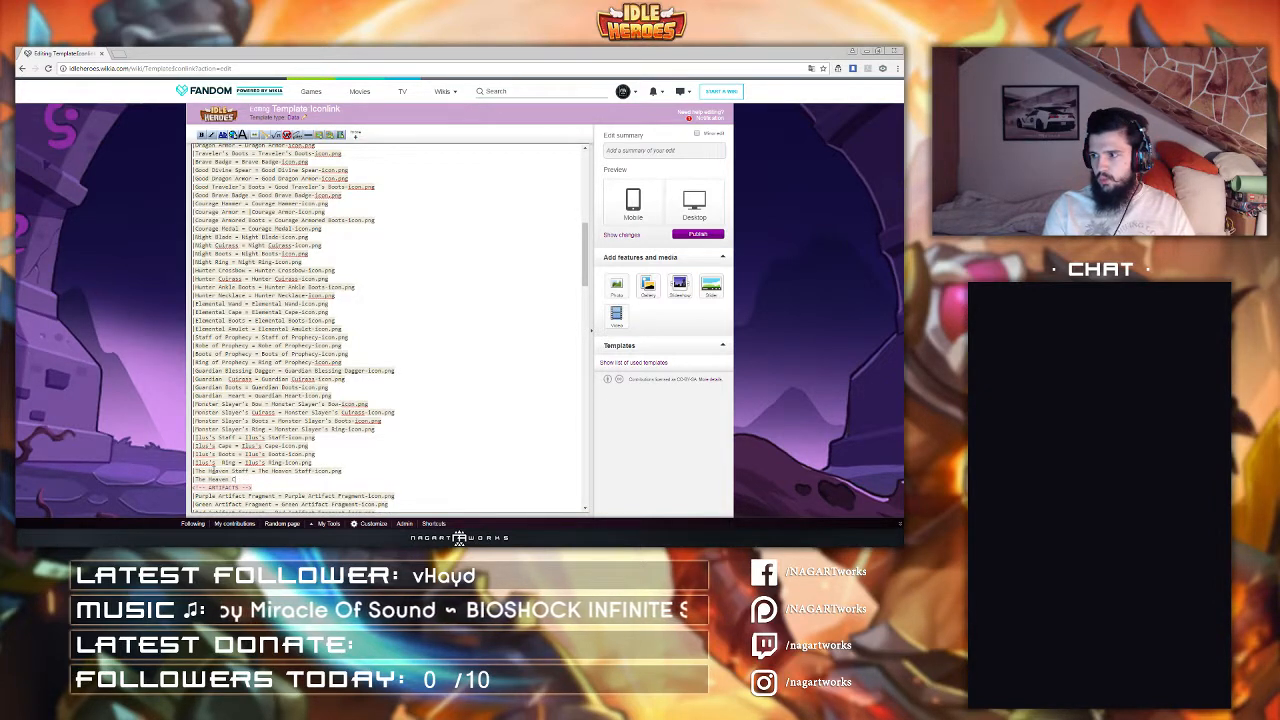
text( Cape = The Heaven )
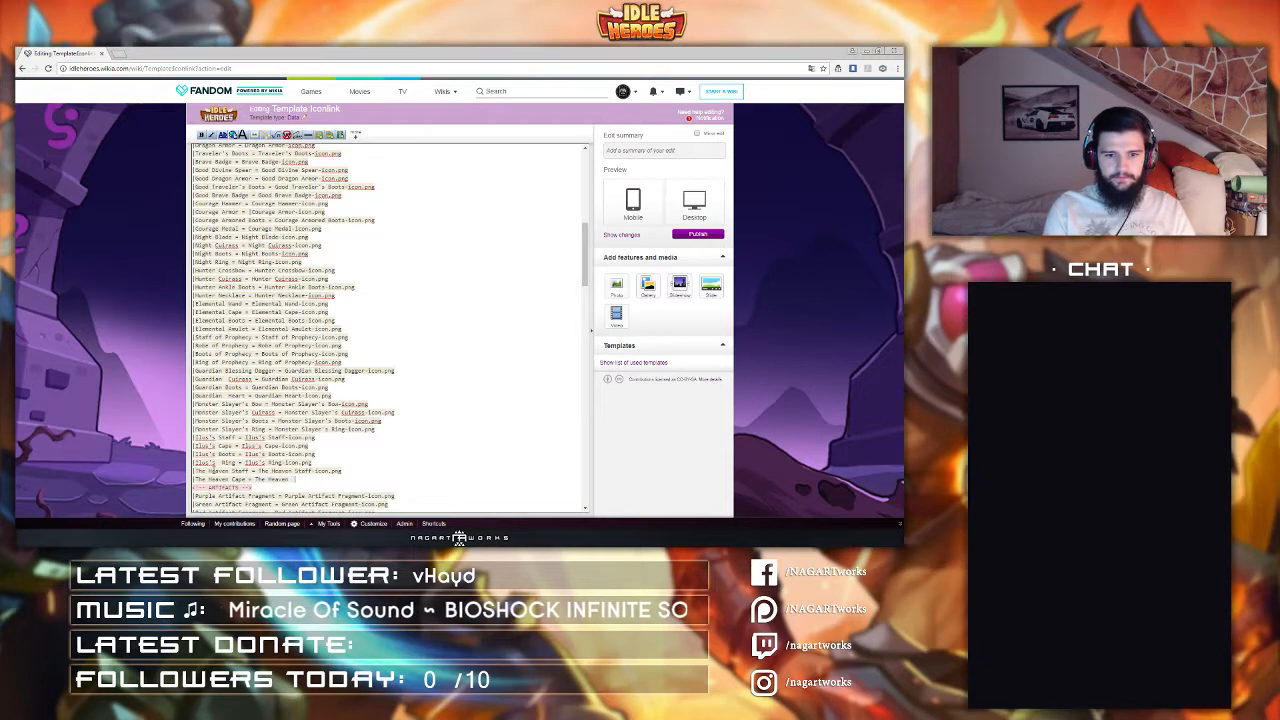
text(Cape-Icon.p)
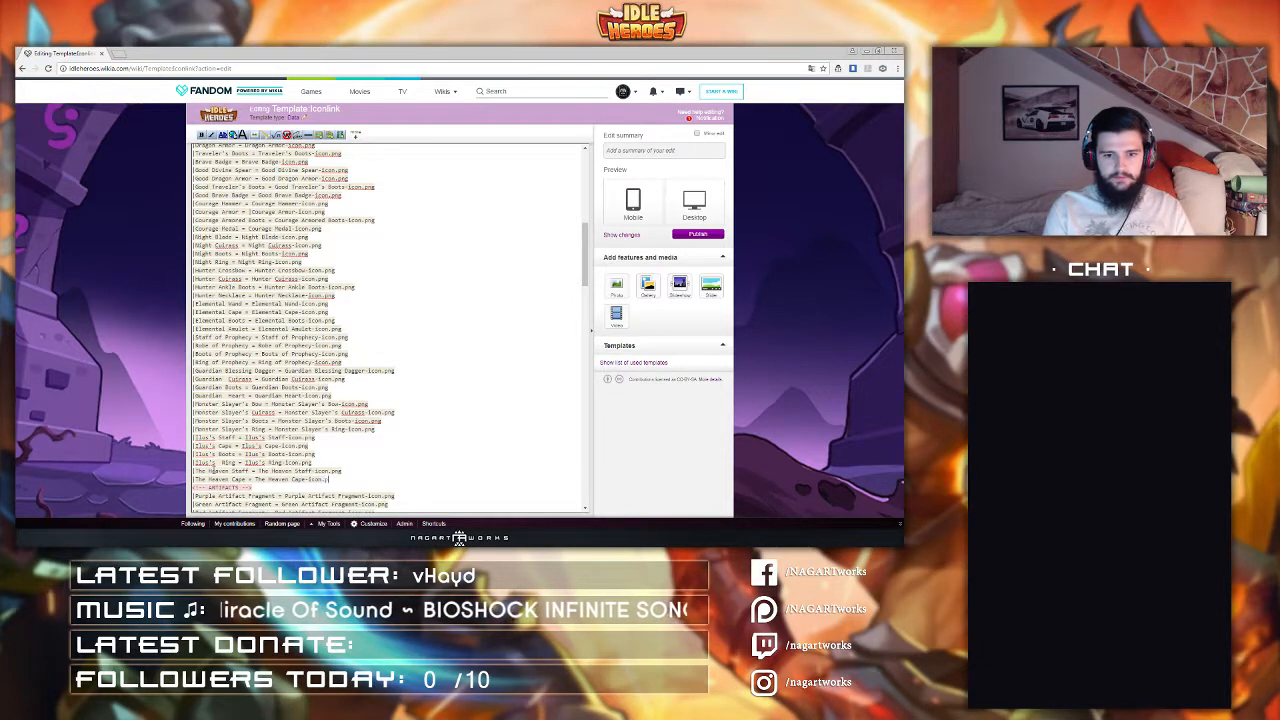
text(ng)
Step: Add a line "The Heaven Ankle Boots = The Heaven Ankle Boots-Icon.png" below The Heaven Cape entry
key(Return)
text(|The Heaven)
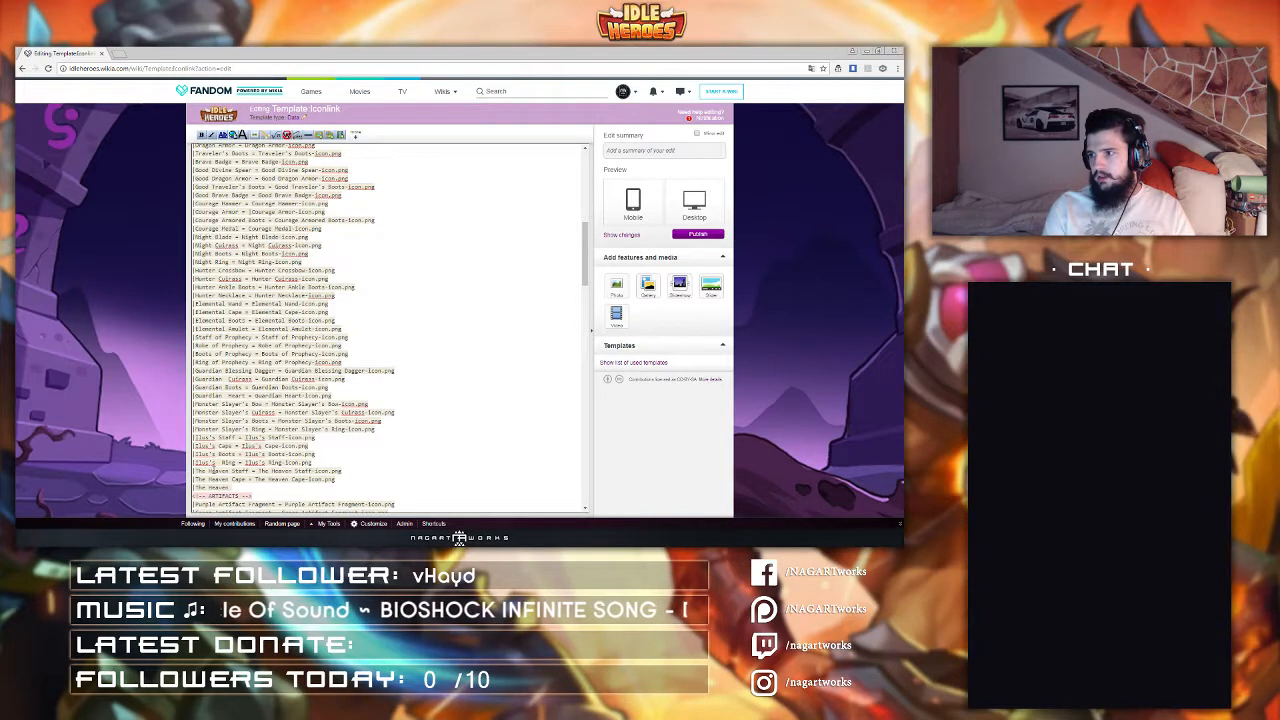
text( Amulet)
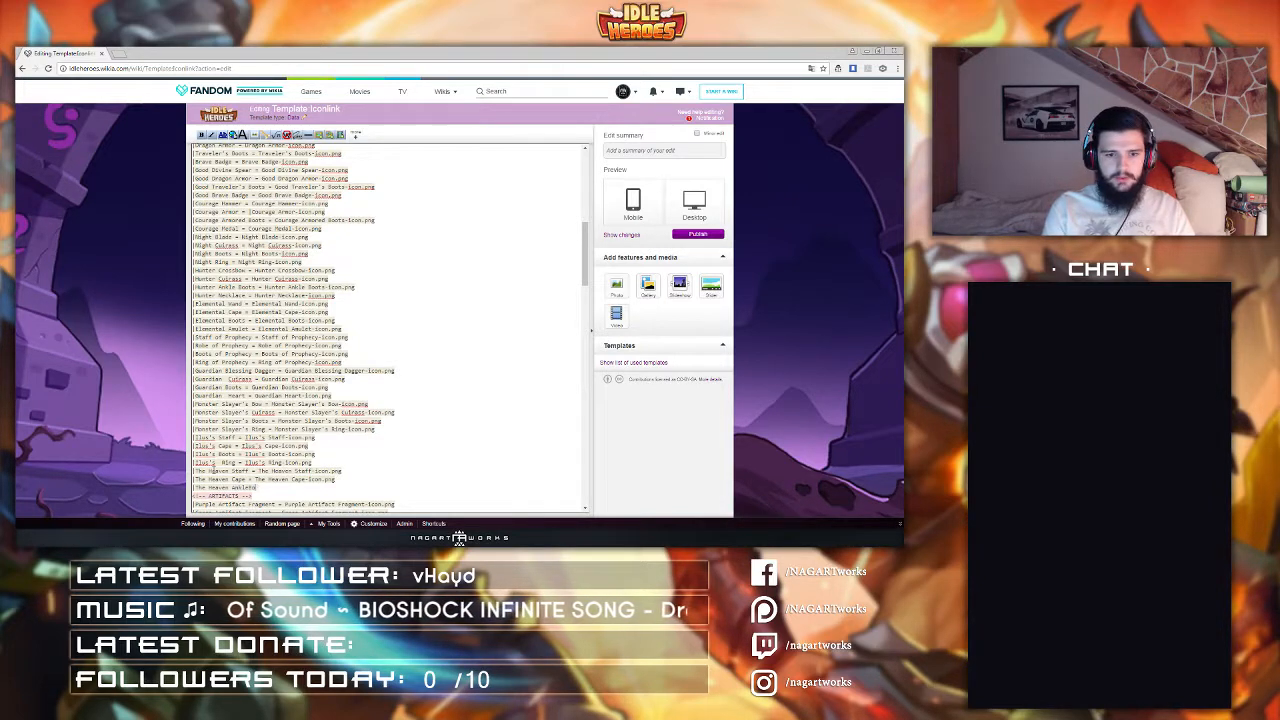
text( Boots = )
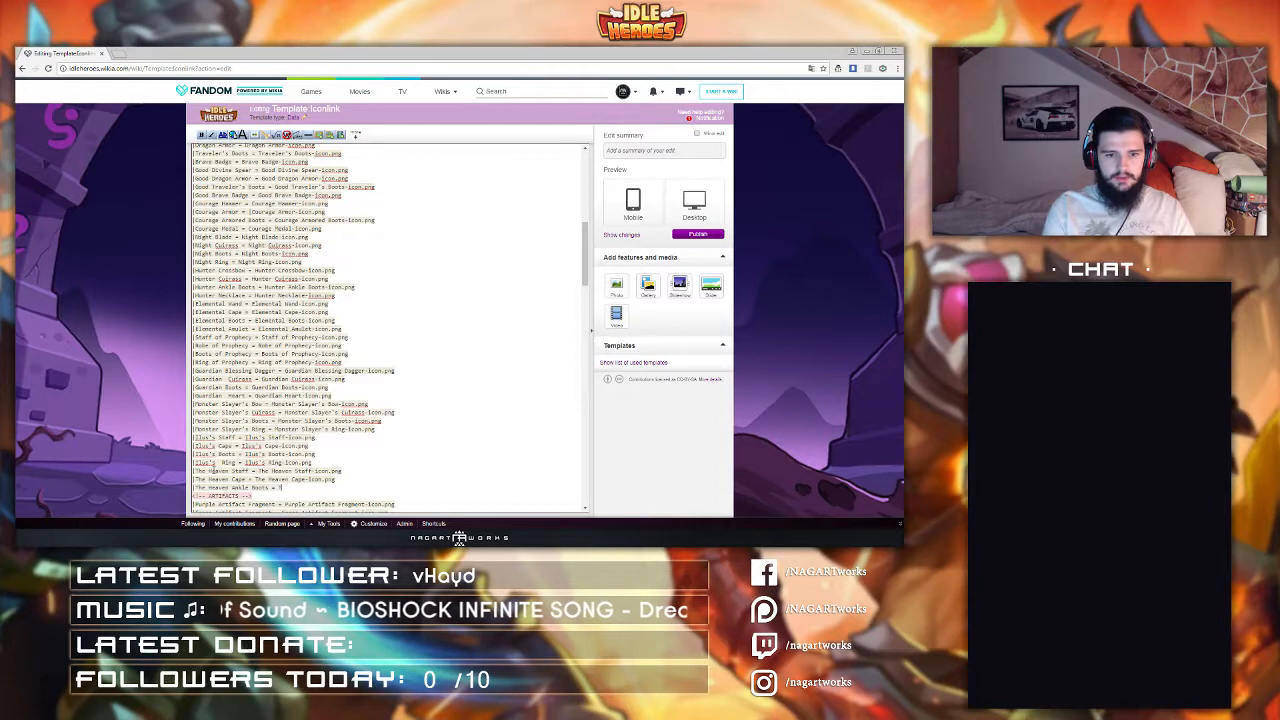
text(The Heaven An)
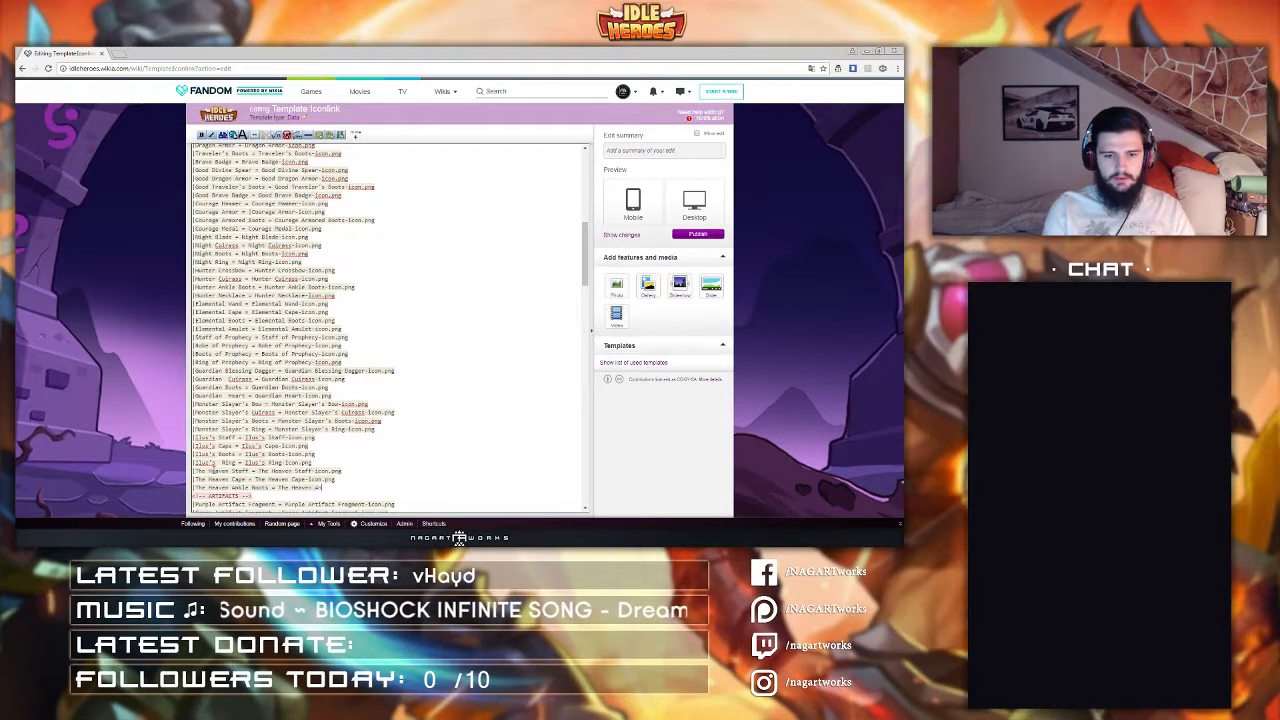
text(kle Boots-Icon.png)
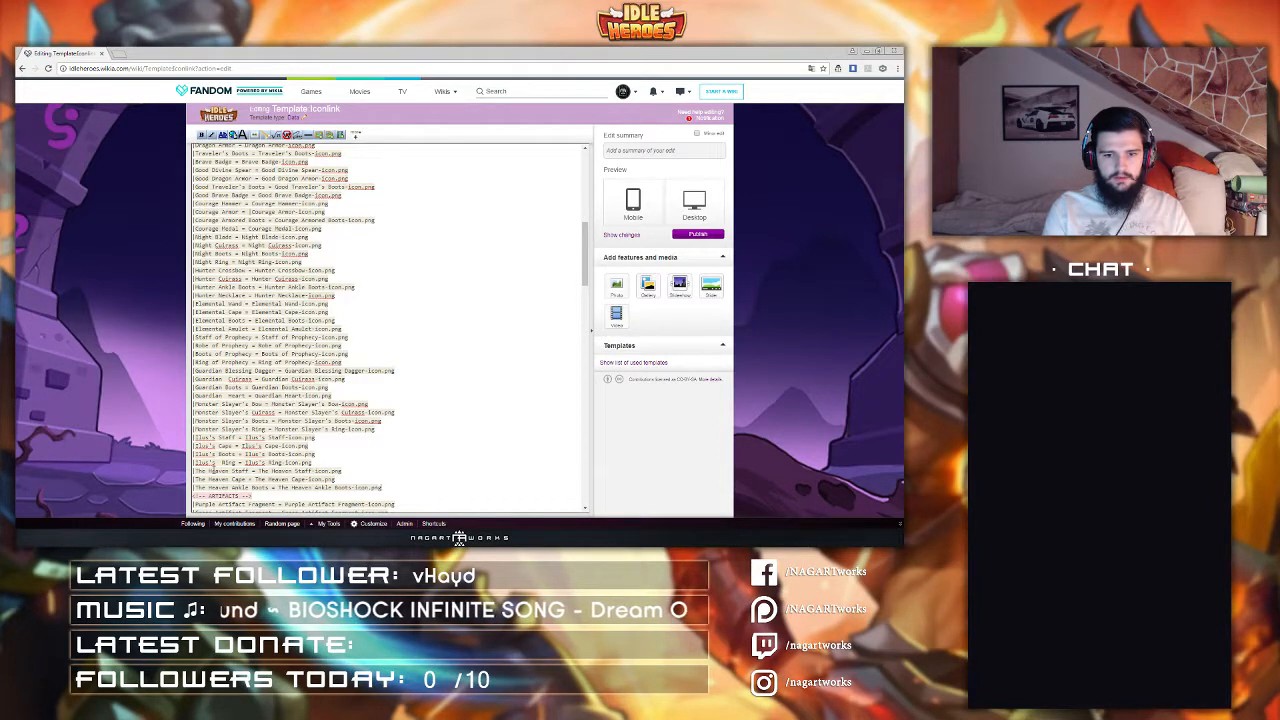
Step: Add a line "The Heaven Necklace = The Heaven Necklace-Icon.png" below The Heaven Ankle Boots entry
key(Return)
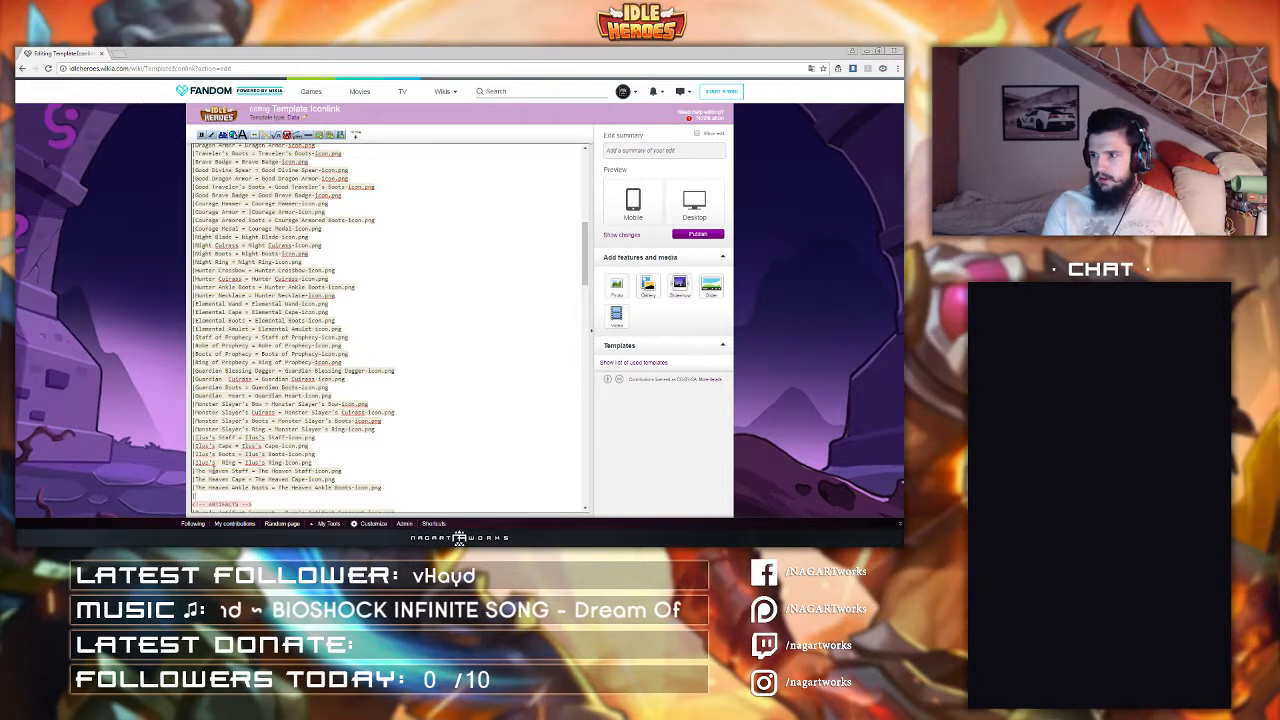
text(|The Heaven )
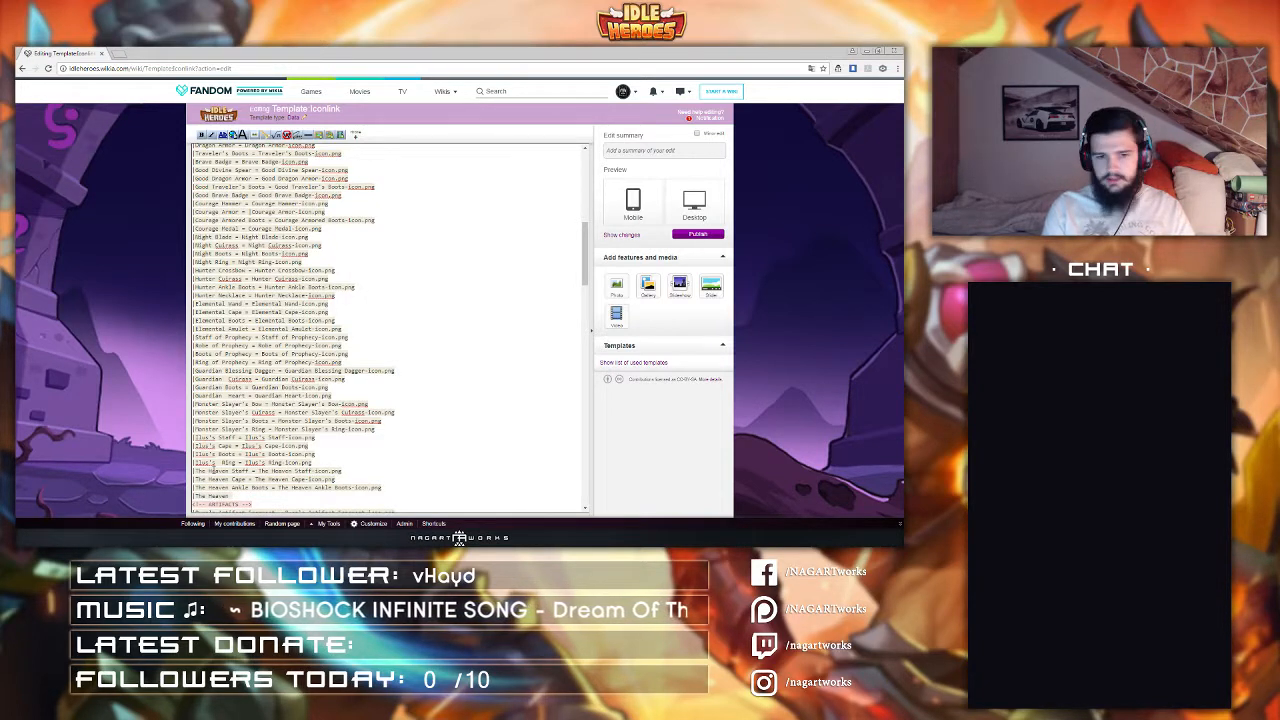
text(Neck)
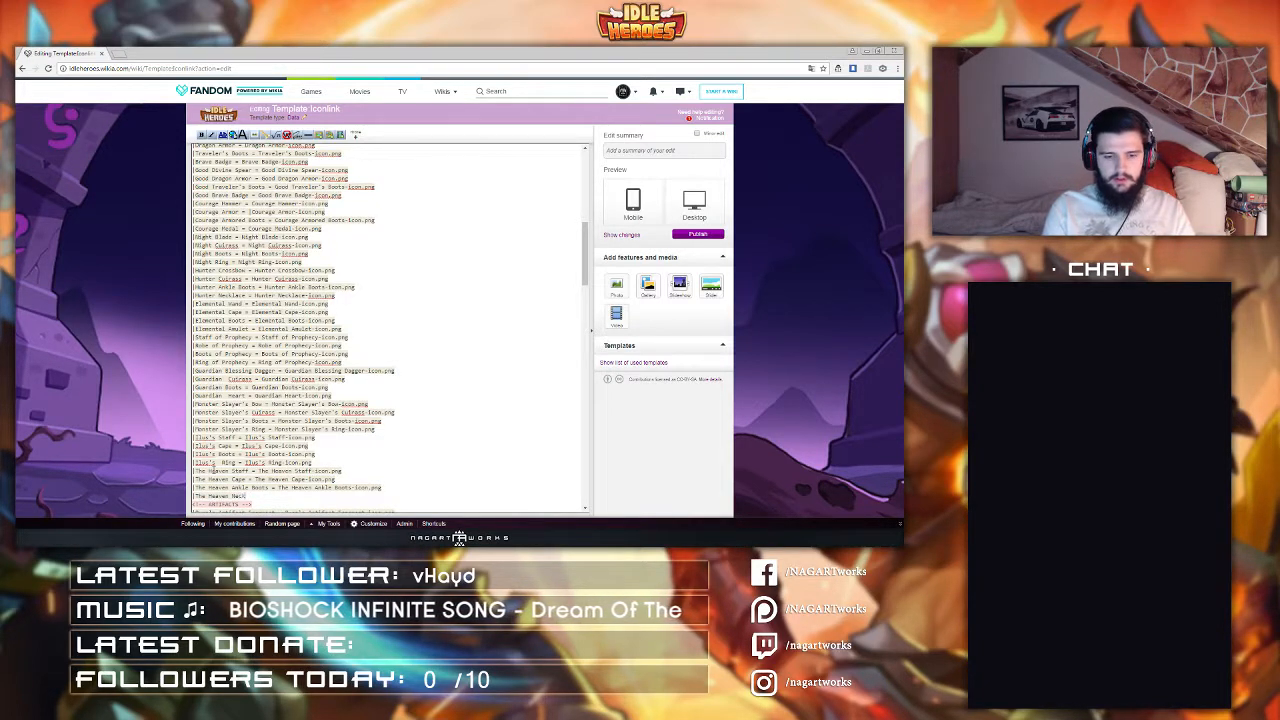
text(lace = )
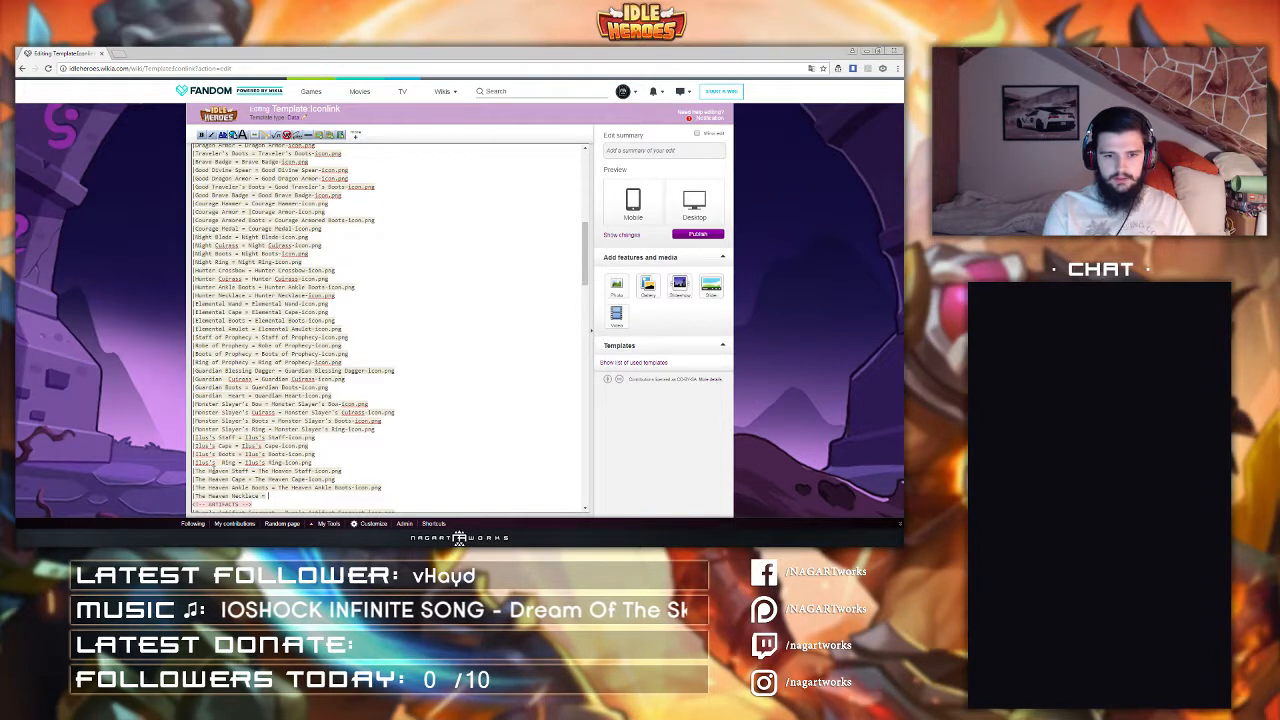
text(The Heaven Necklac)
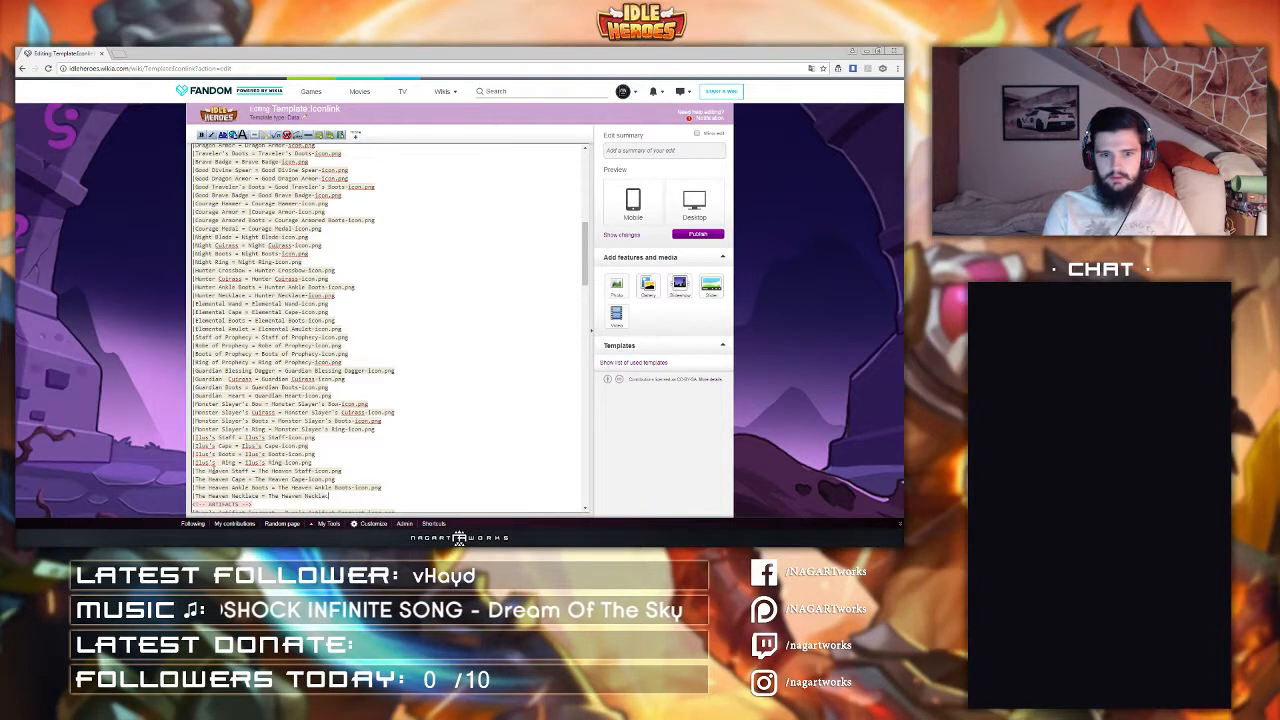
text(e-Icon.png)
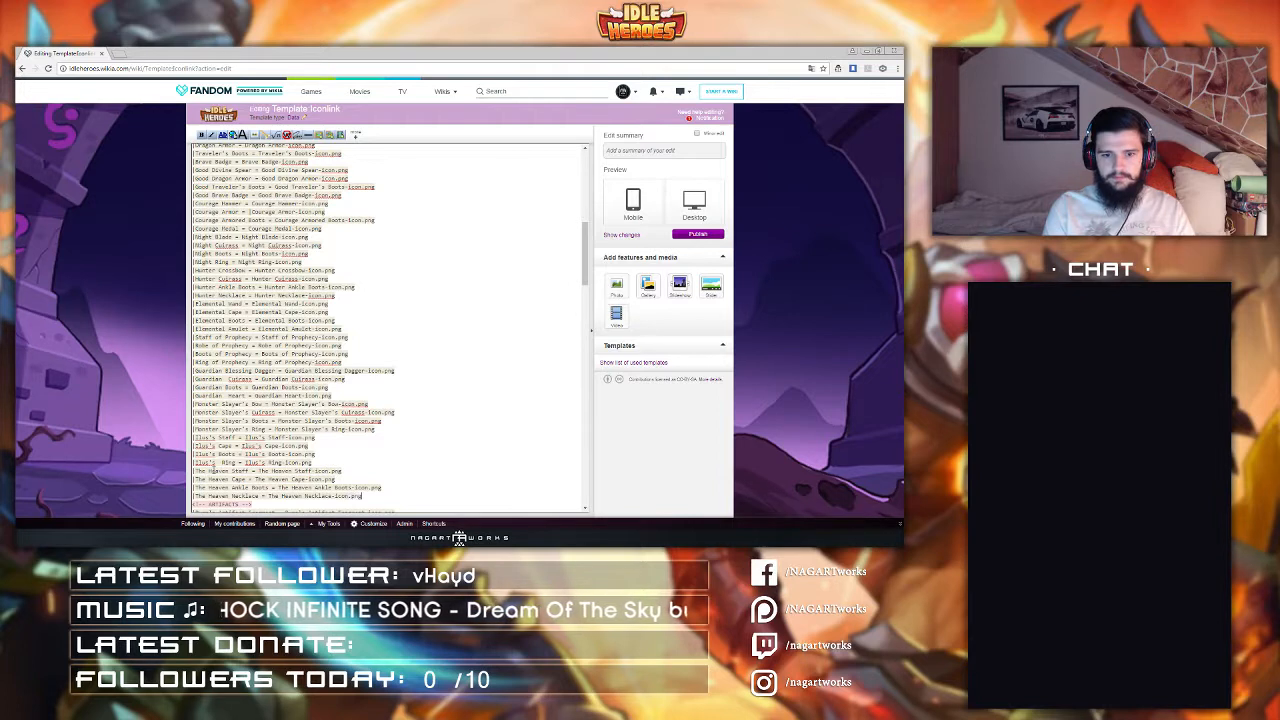
Step: Add a line "Sword Of The Courageous = Sword Of The Courageous-Icon.png" below The Heaven Necklace entry
key(Return)
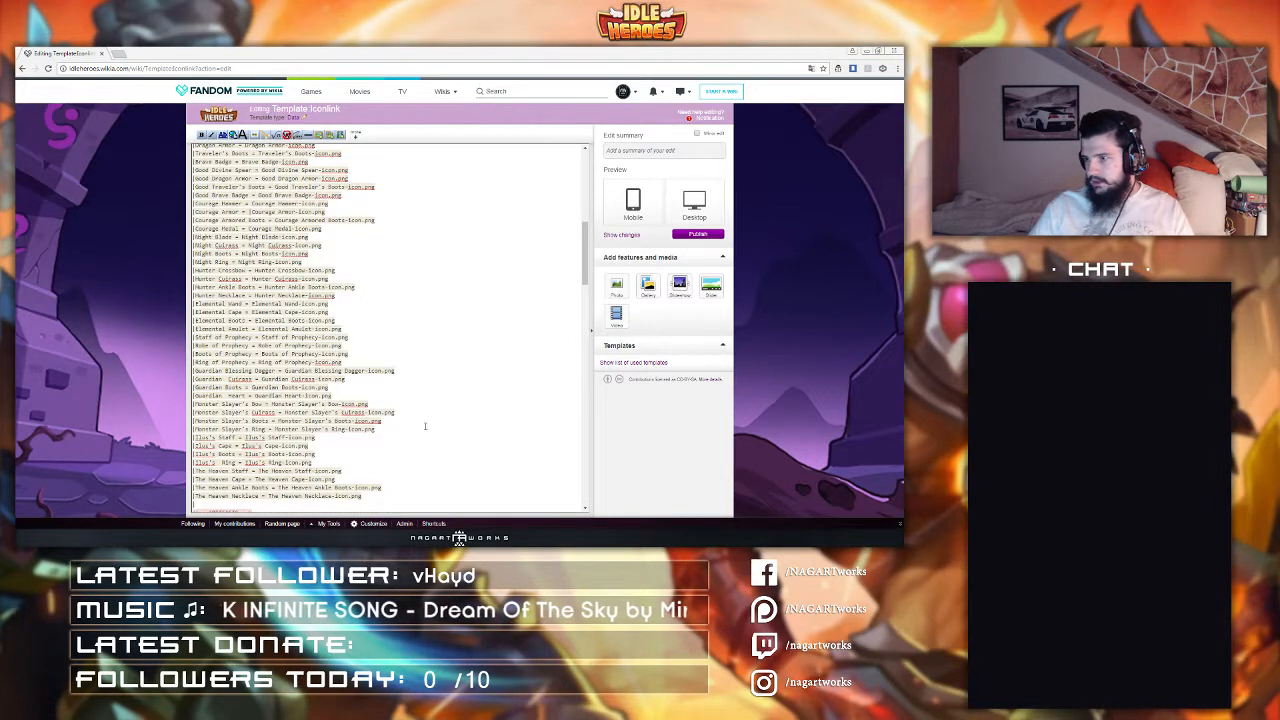
text(|Swor)
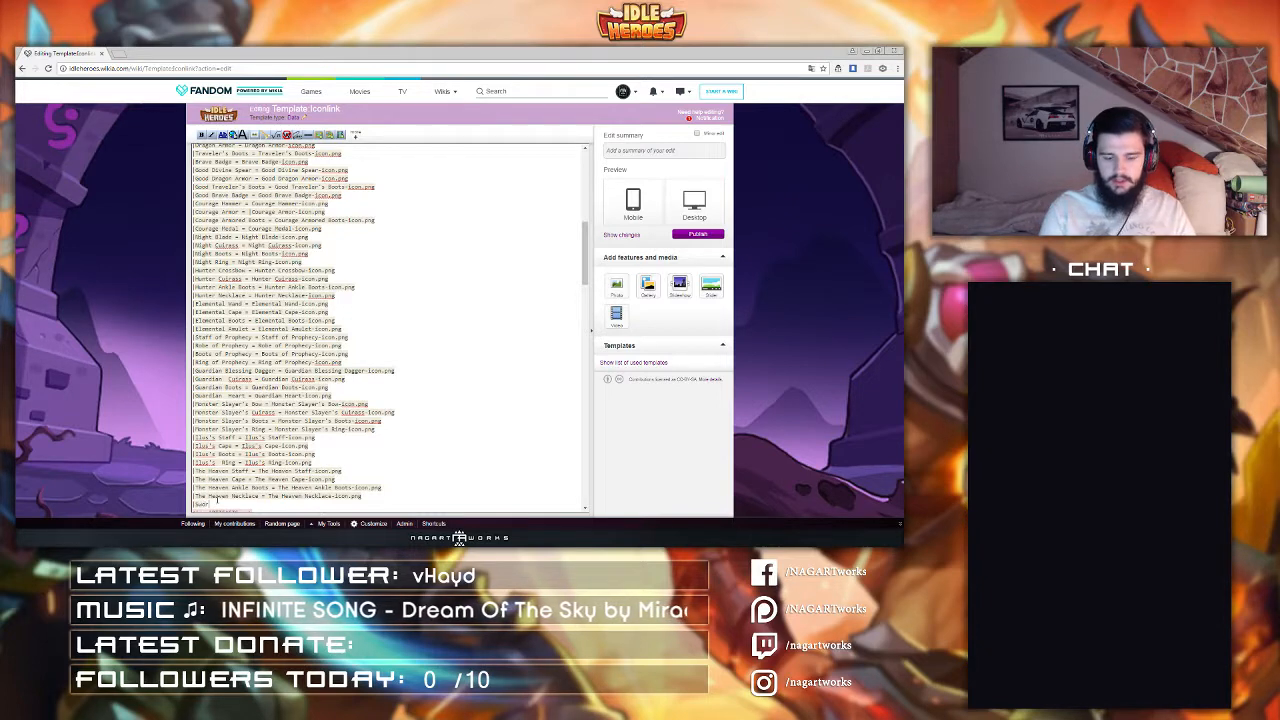
text(d of )
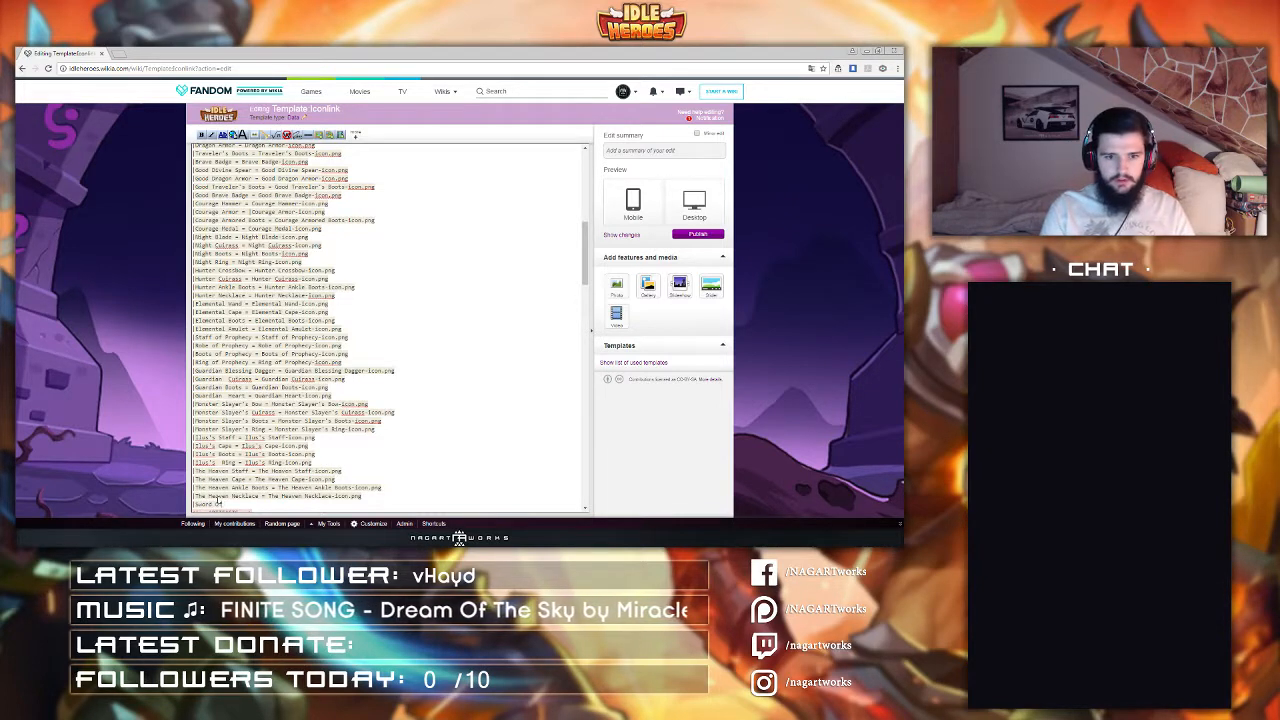
text(The Courage)
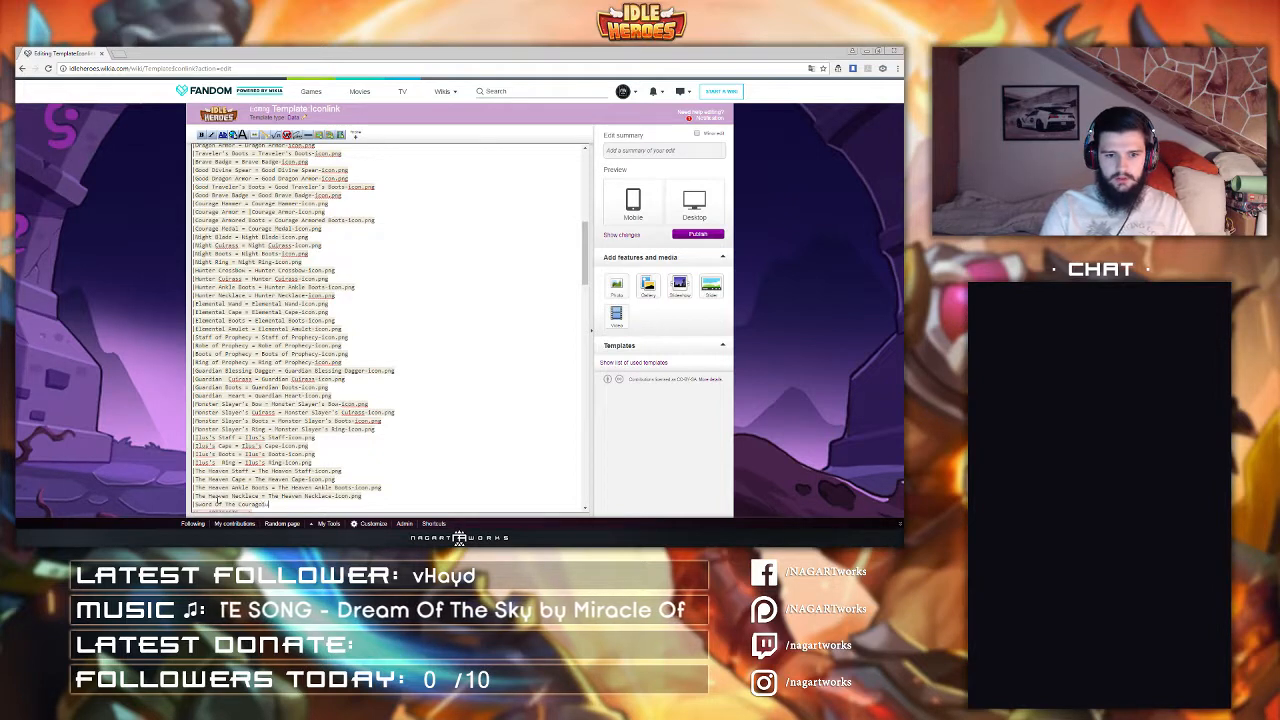
text(ous)
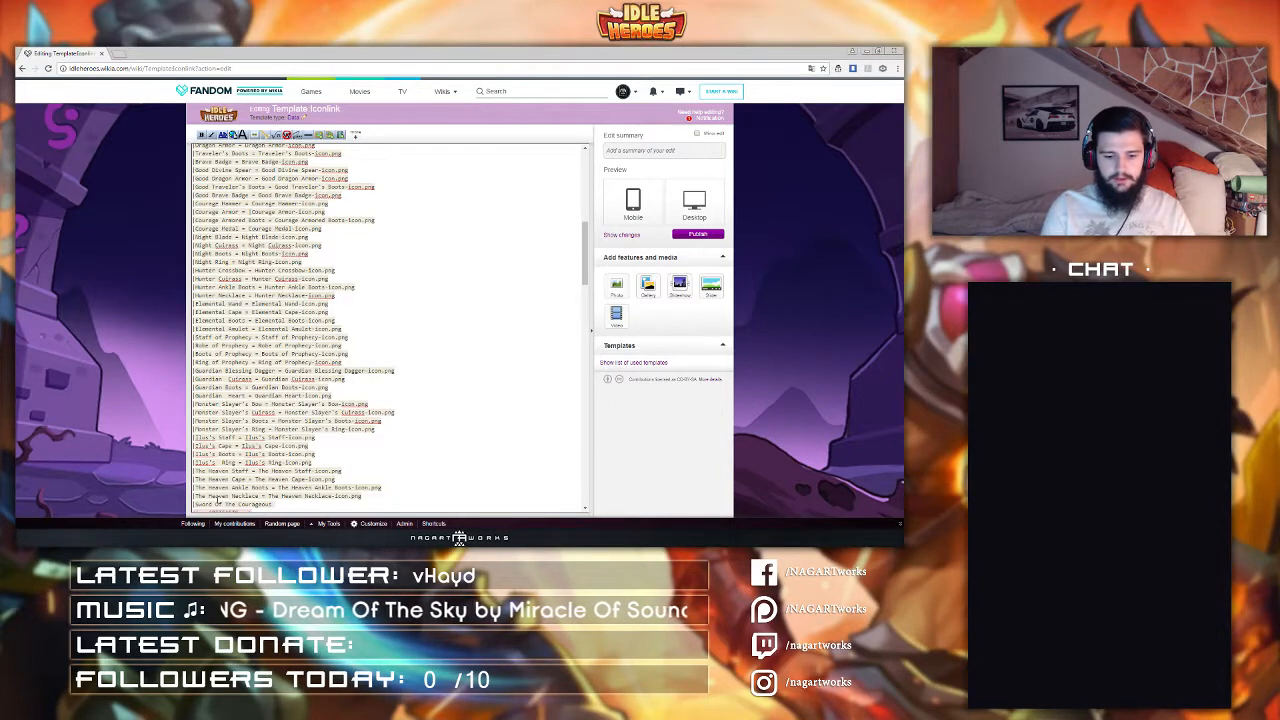
text( =)
key(Left)
key(Left)
key(Left)
key(shift+Left)
key(shift+Left)
key(shift+Left)
key(shift+Left)
key(shift+Left)
key(shift+Left)
key(shift+Left)
key(shift+Left)
key(shift+Left)
key(shift+Left)
key(shift+Left)
key(shift+Left)
key(shift+Left)
key(shift+Left)
key(shift+Left)
key(shift+Left)
key(shift+Left)
key(ctrl+c)
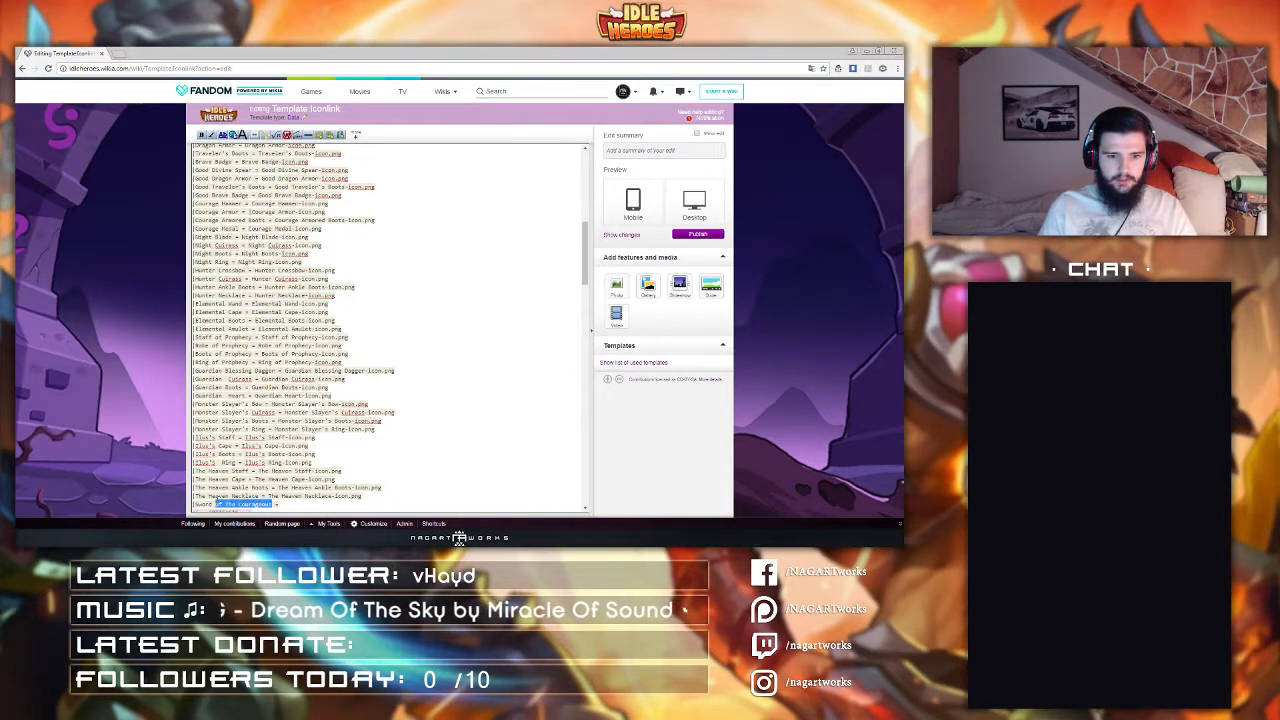
click(296, 505)
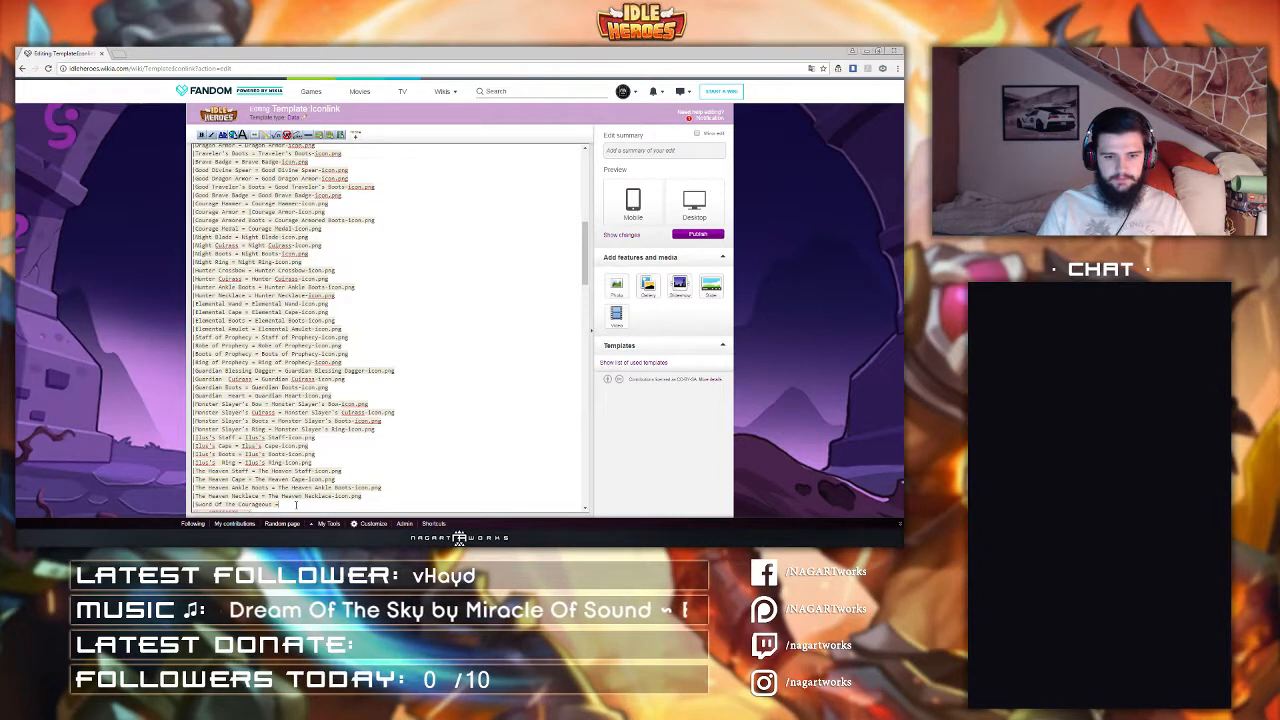
text(Sword)
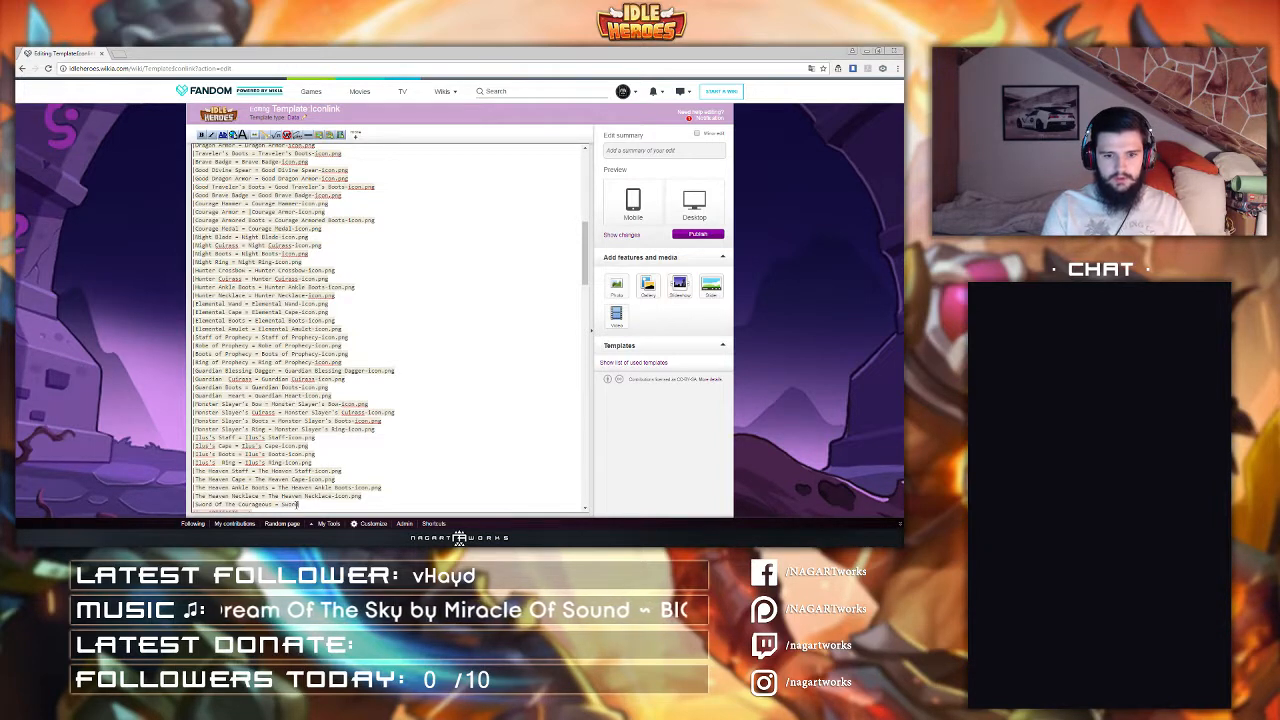
key(ctrl+v)
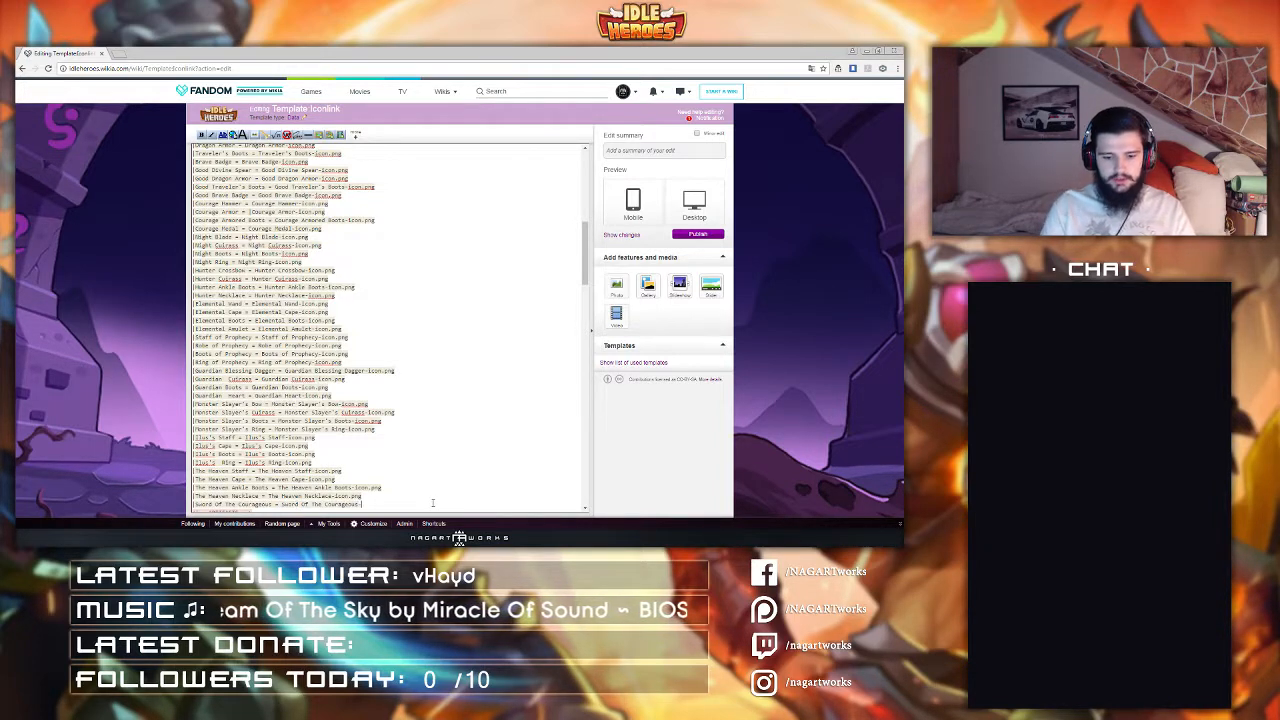
text(-Icon.png)
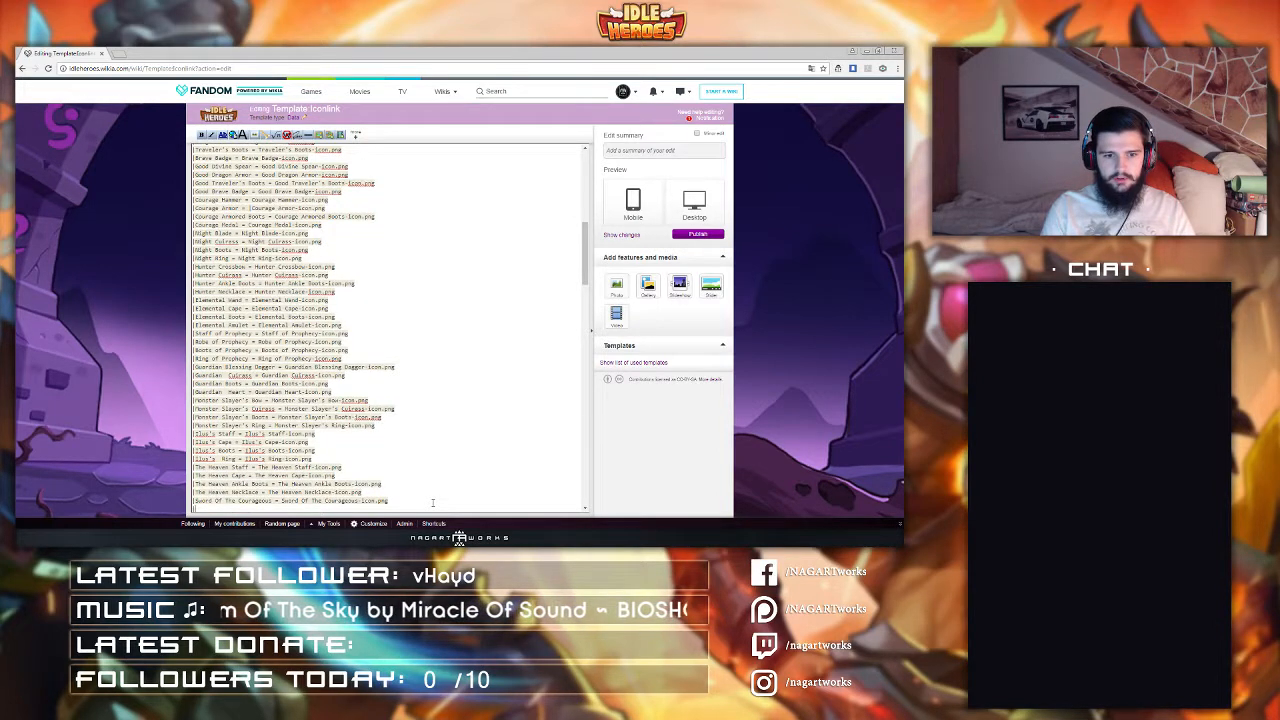
Step: Add a line "Plate Of The Courageous = Plate Of The Courageous-Icon.png" below the Sword Of The Courageous entry
scroll(492, 411, down, 5)
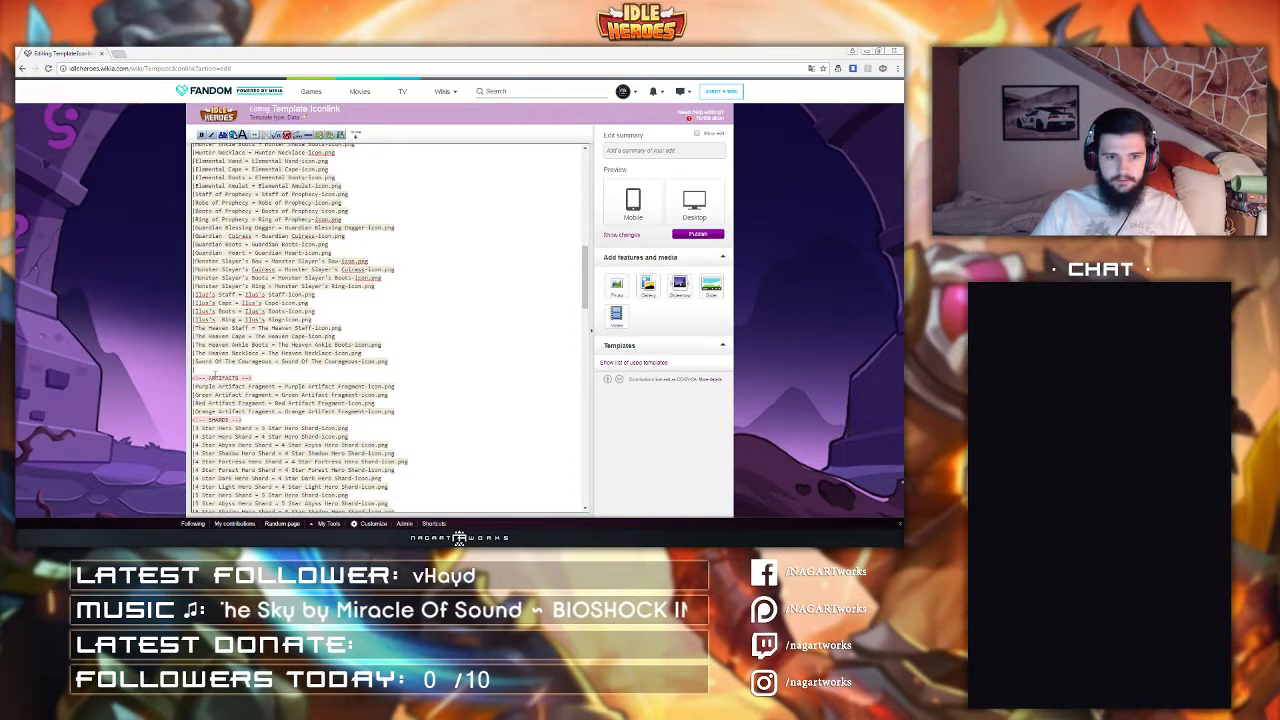
text(Plate)
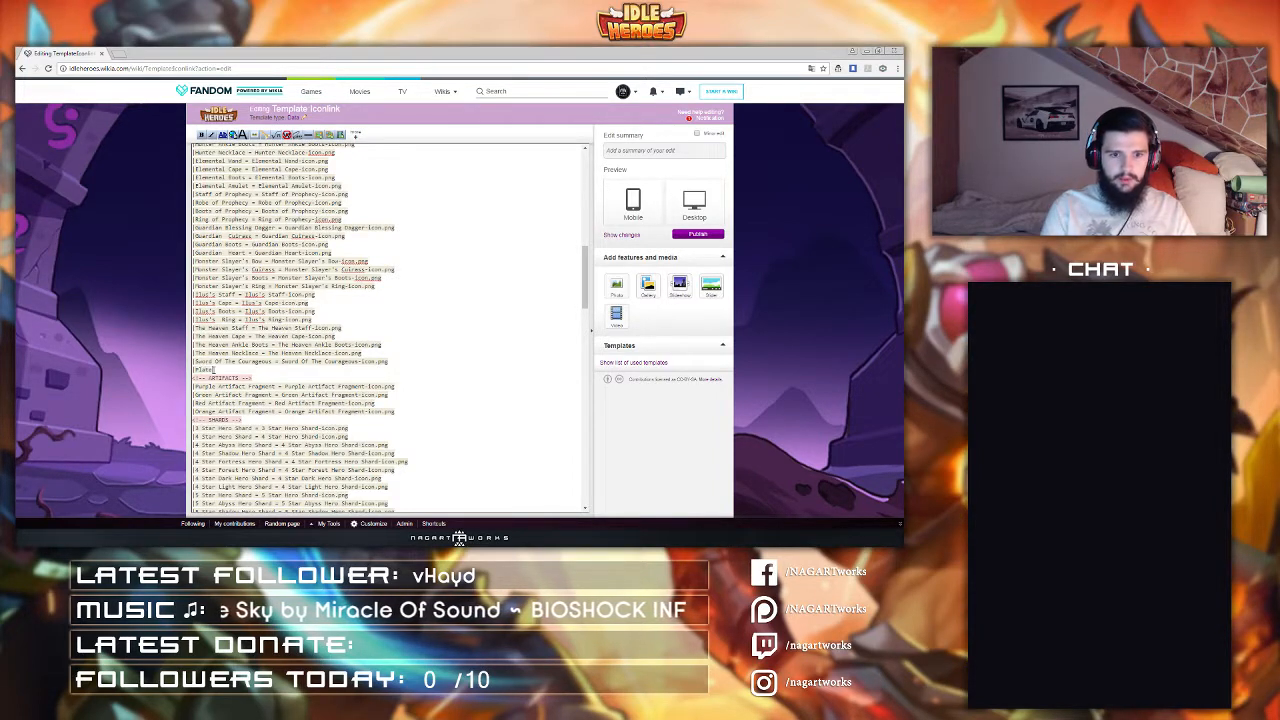
key(ctrl+v)
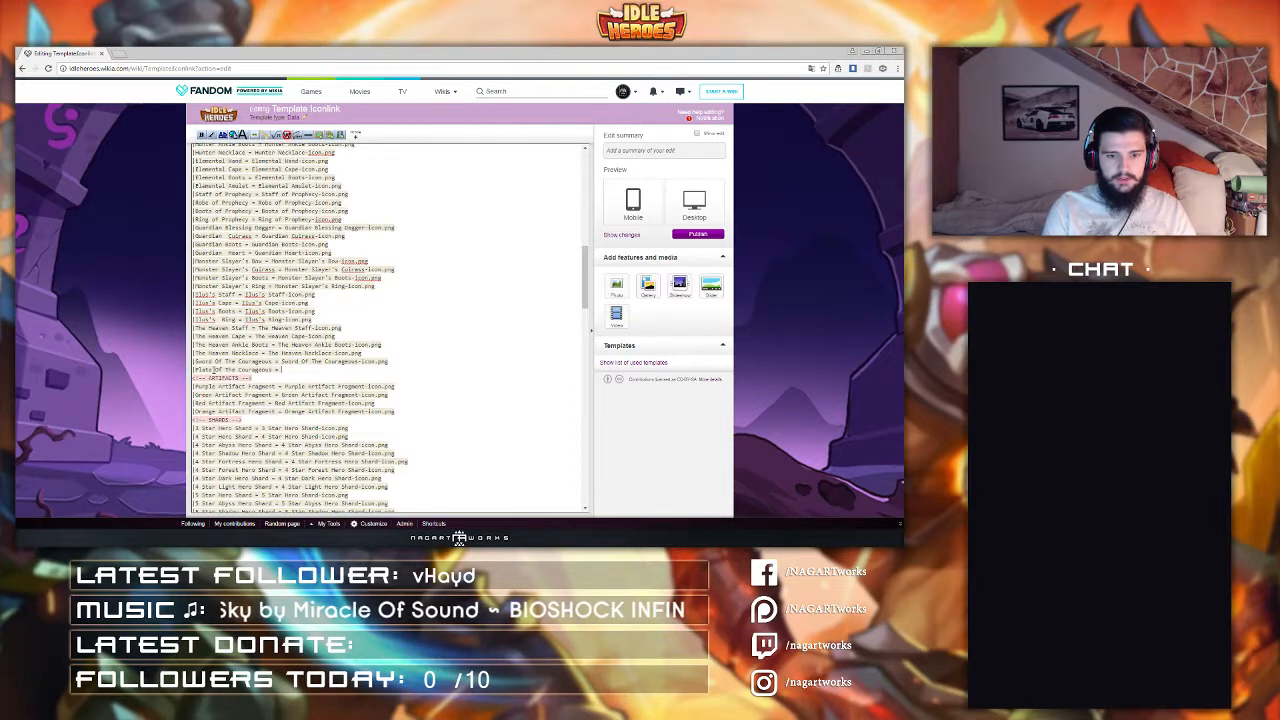
text(= Plate)
key(ctrl+v)
text(-ic)
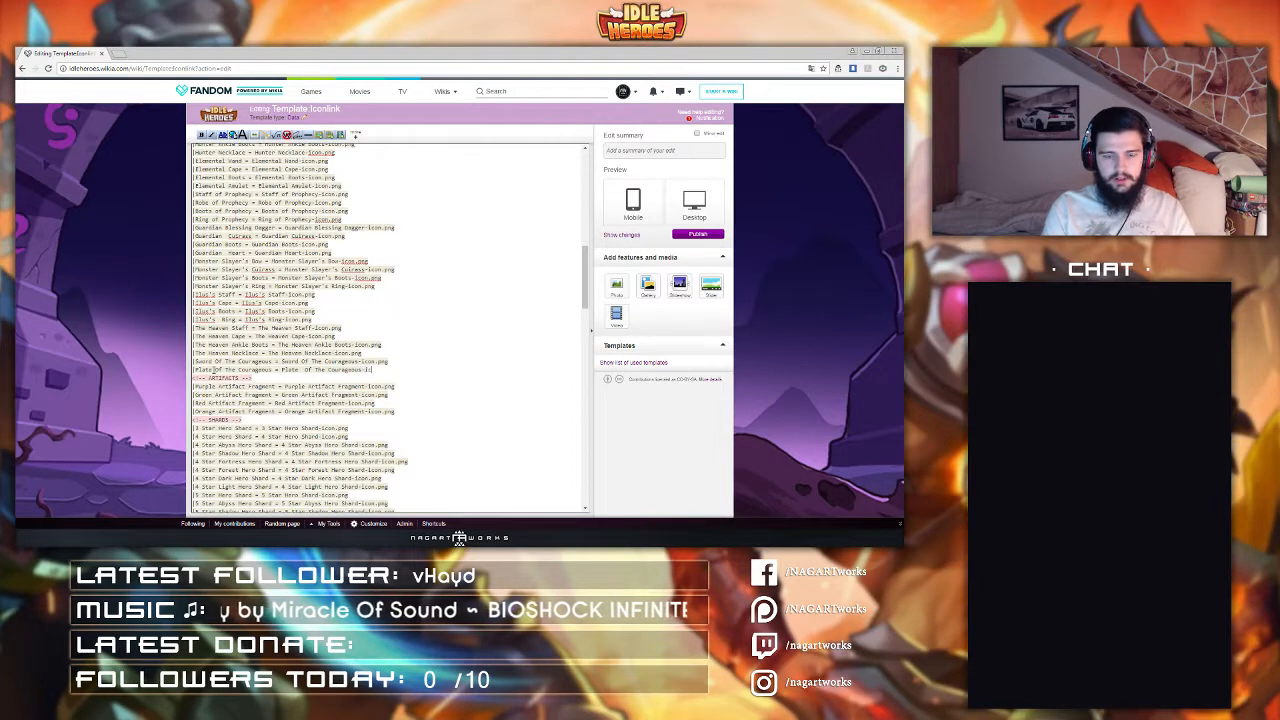
text(on.png)
key(Return)
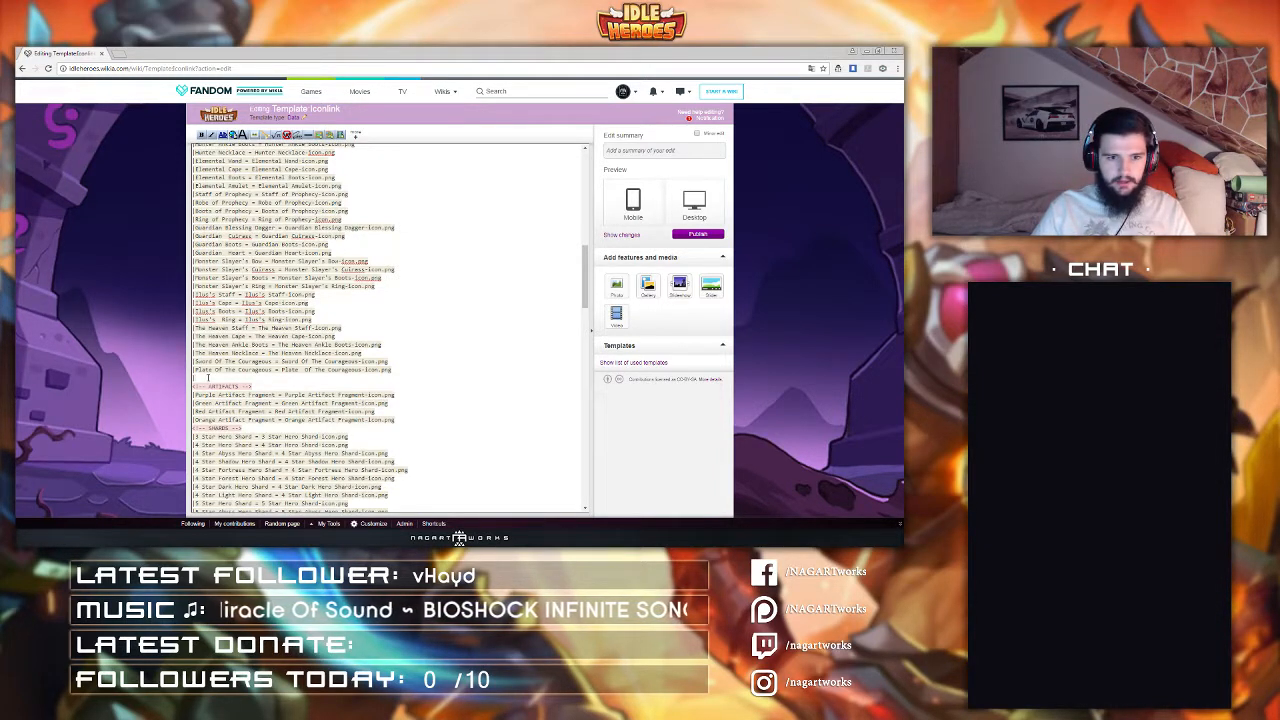
Step: Add a line "Pendant Of The Courageous = Pendant Of The Courageous-icon.png" below the Plate entry
text(|Pendant)
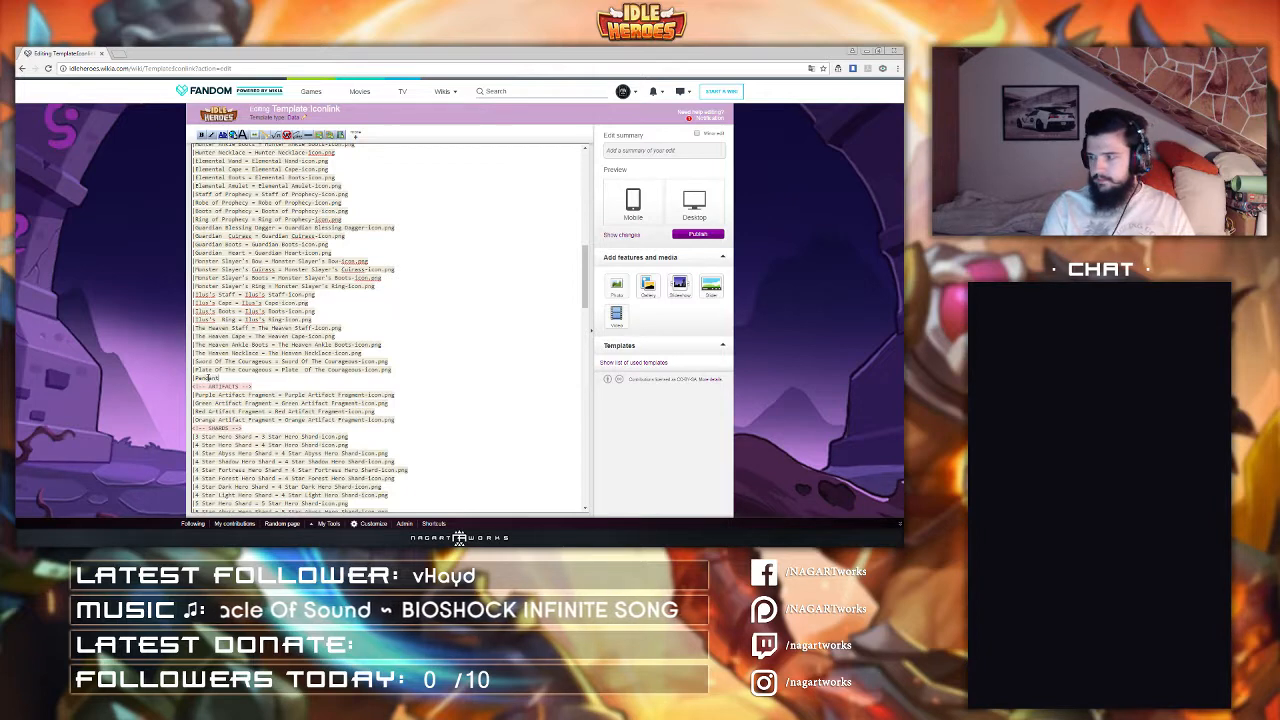
key(ctrl+v)
text(= Penda)
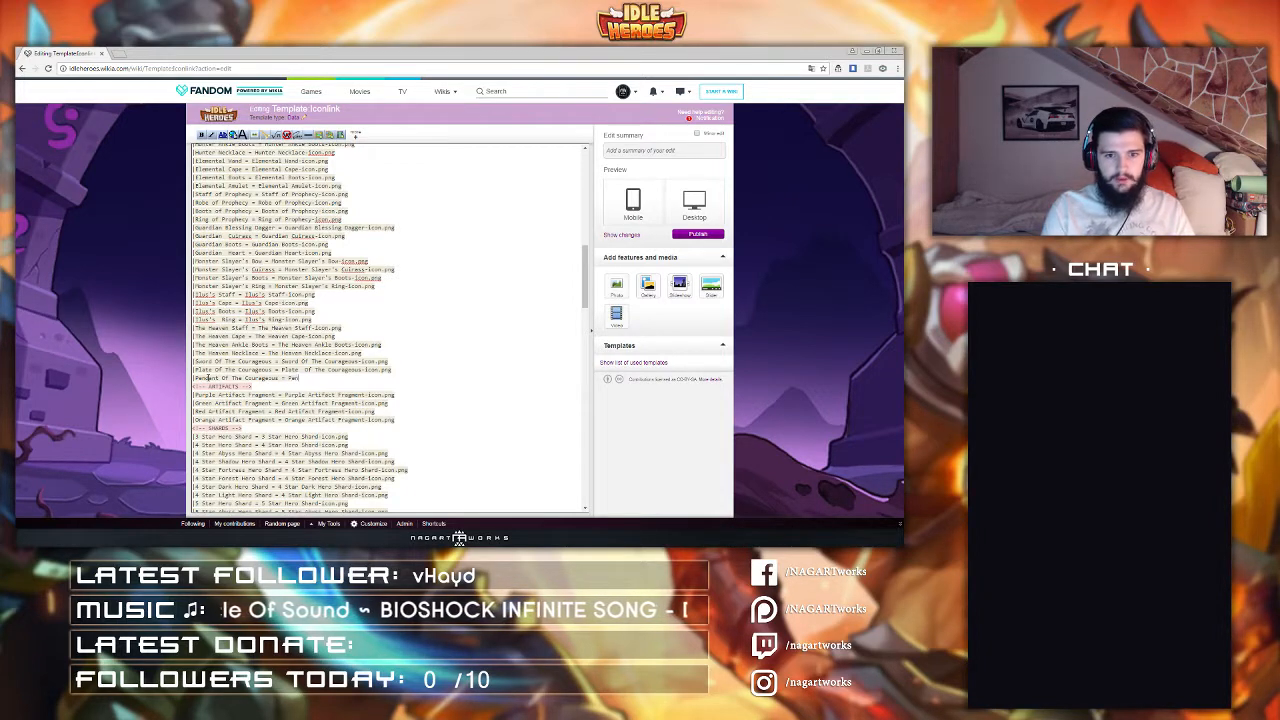
text(nt)
key(ctrl+v)
text(-)
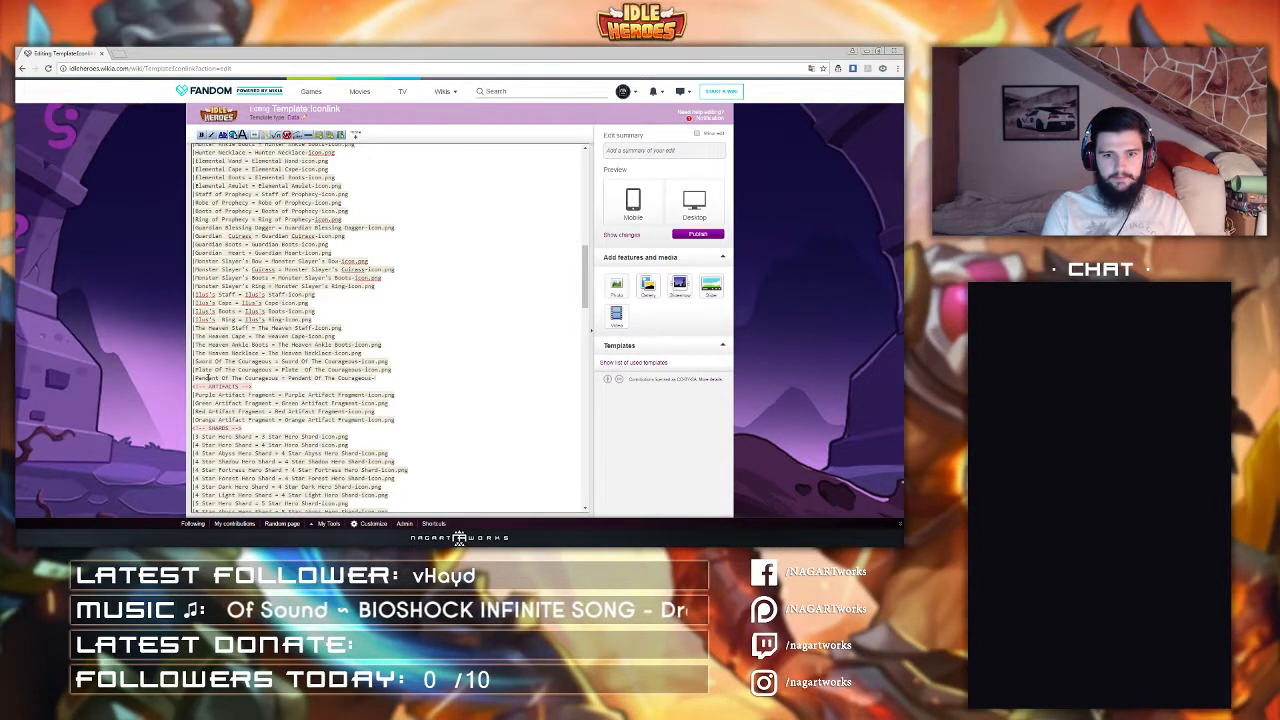
text(icon.png)
Step: Insert a line "Boots Of The Courageous = Boots Of The Courageous-Icon.png" above the Pendant Of The Courageous entry
key(Up)
key(Return)
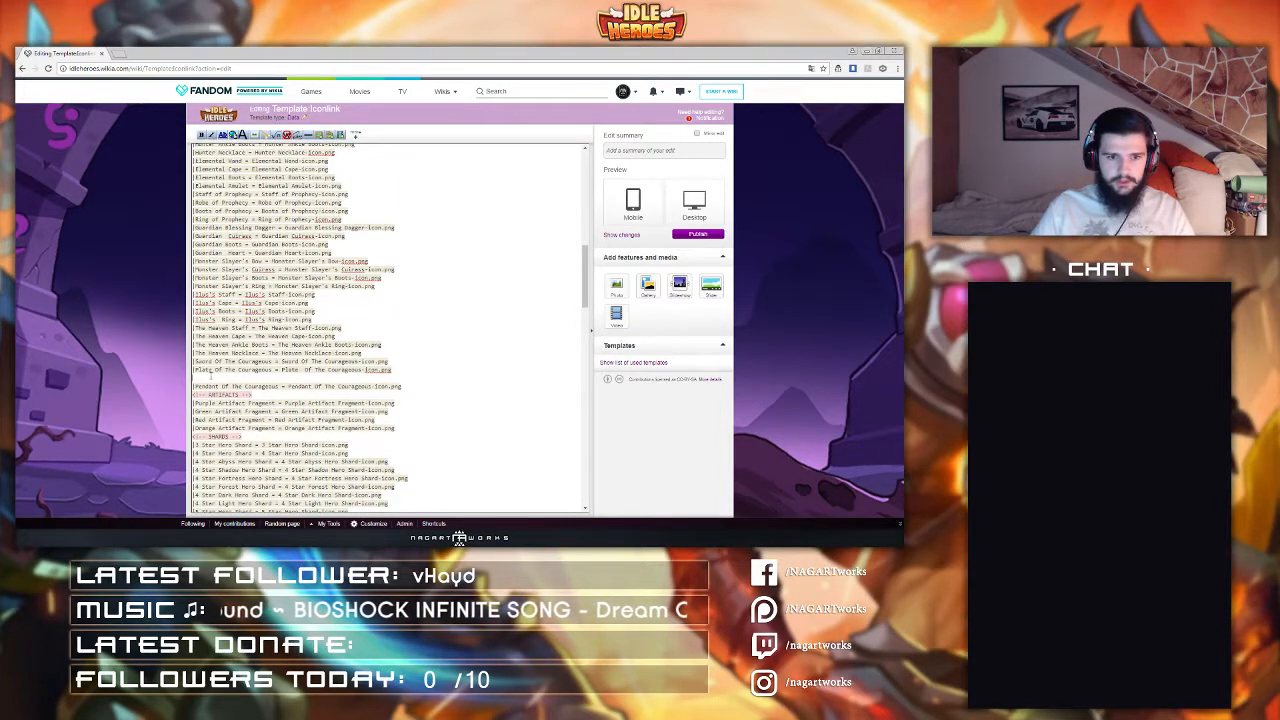
text(|Boots Of The Courageous = )
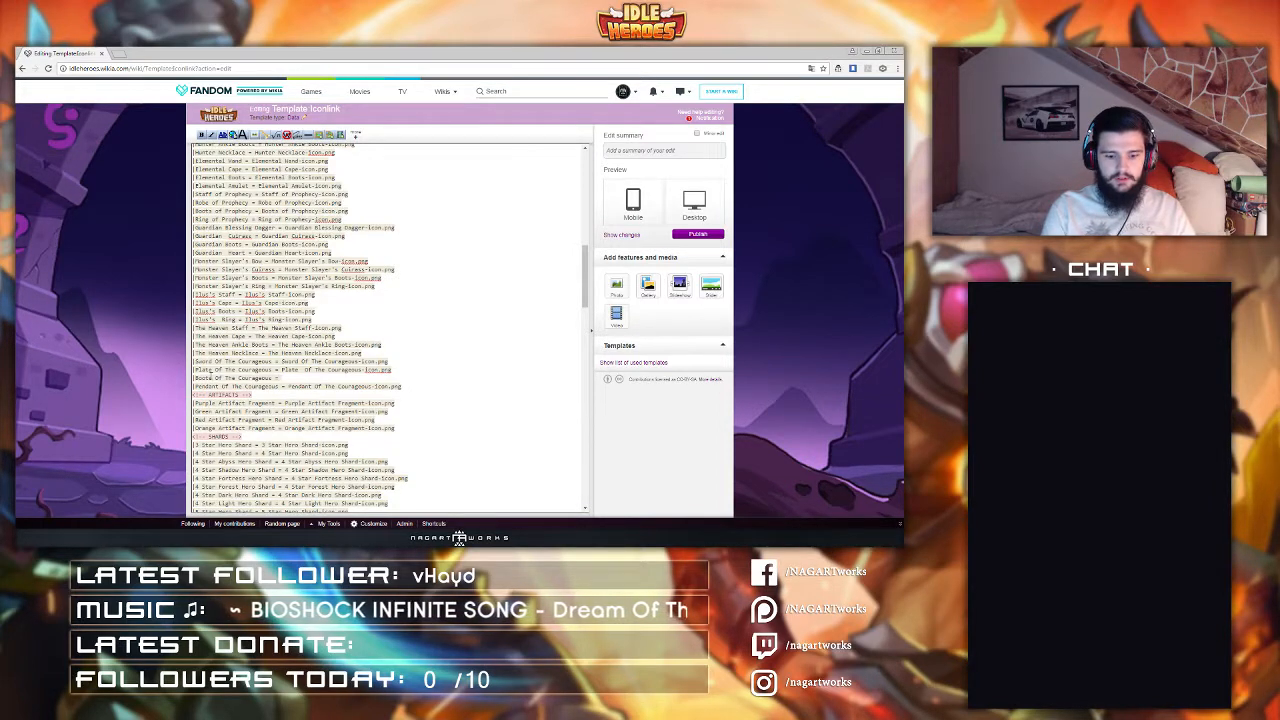
text(Boots Of The Courageous)
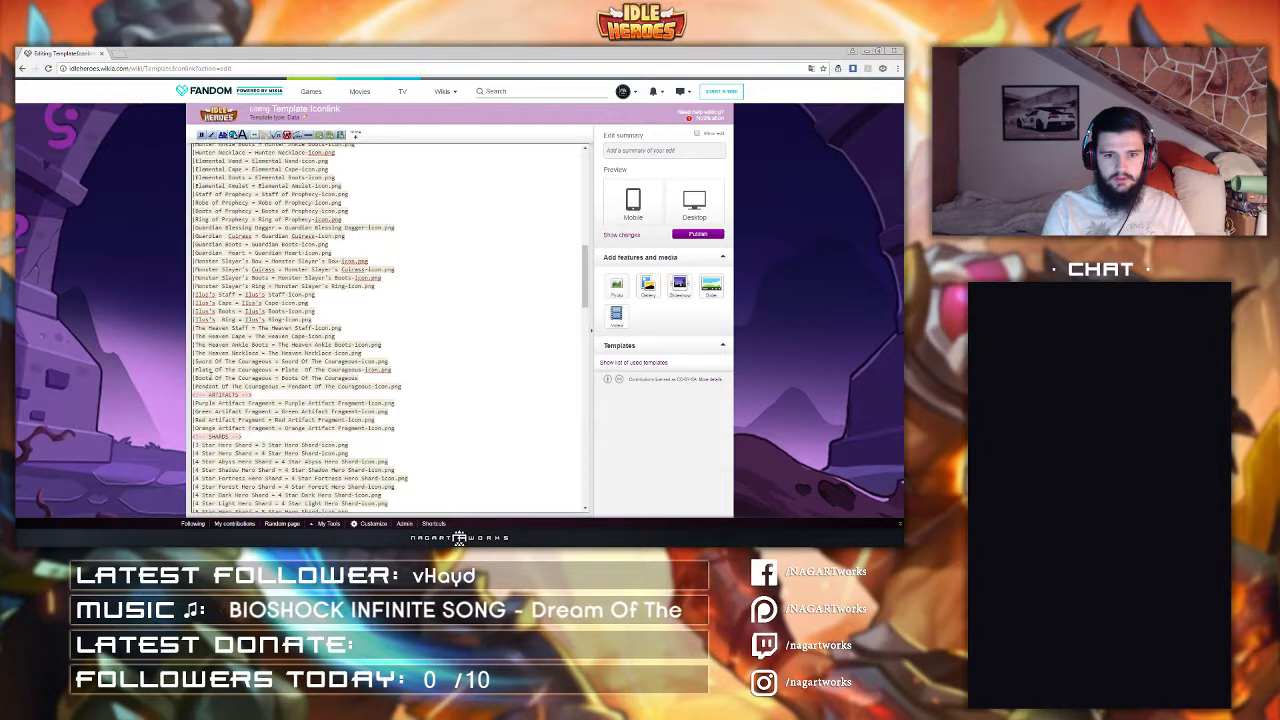
text(-Icon.png)
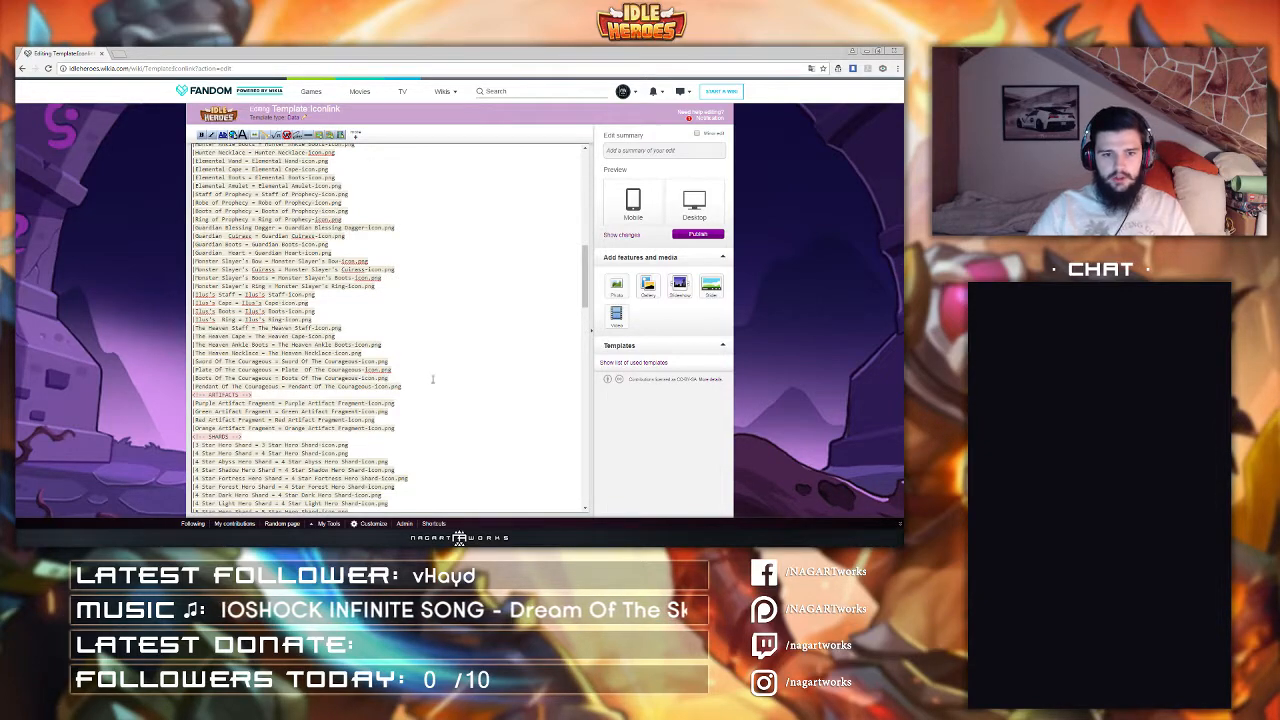
Step: Copy the whole equipment section of entries and publish the Iconlink edit with the summary "added items"
drag(403, 387, 264, 361)
scroll(328, 334, up, 10)
scroll(319, 333, up, 2)
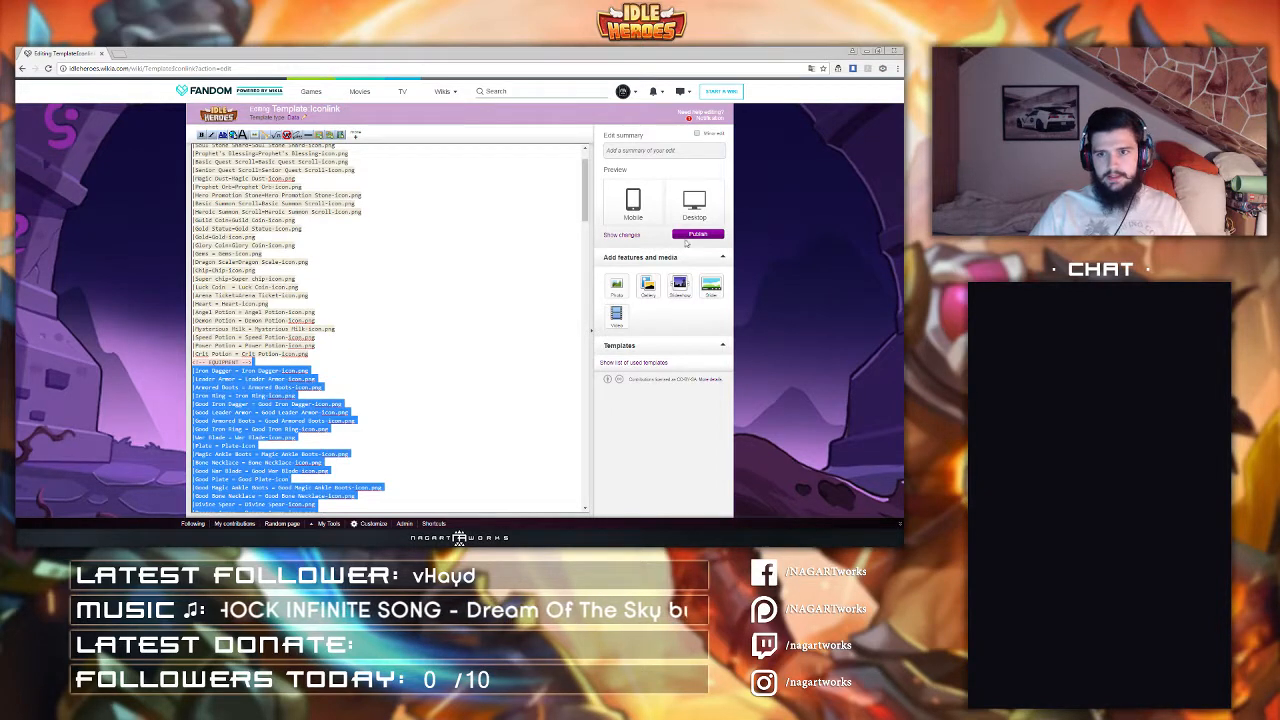
click(648, 153)
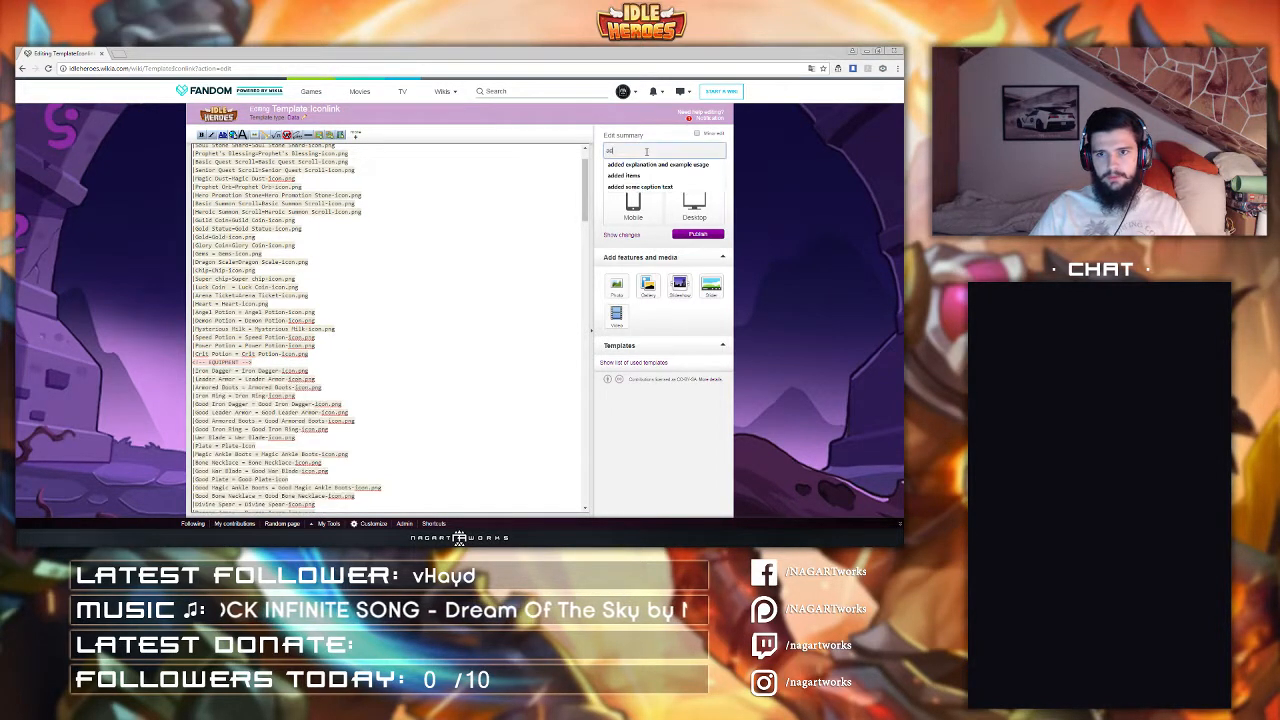
text(added items)
click(691, 234)
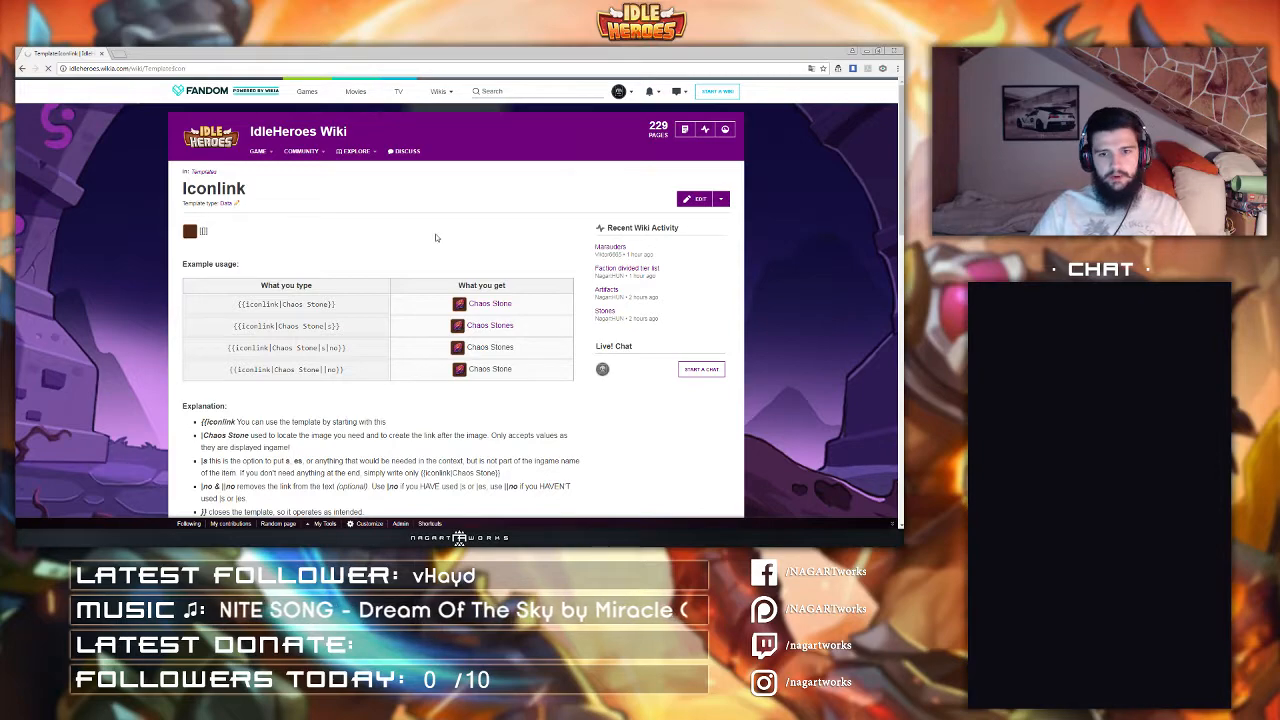
Step: In the Icon template's source editor, replace the equipment section's entries with the copied equipment list
click(696, 199)
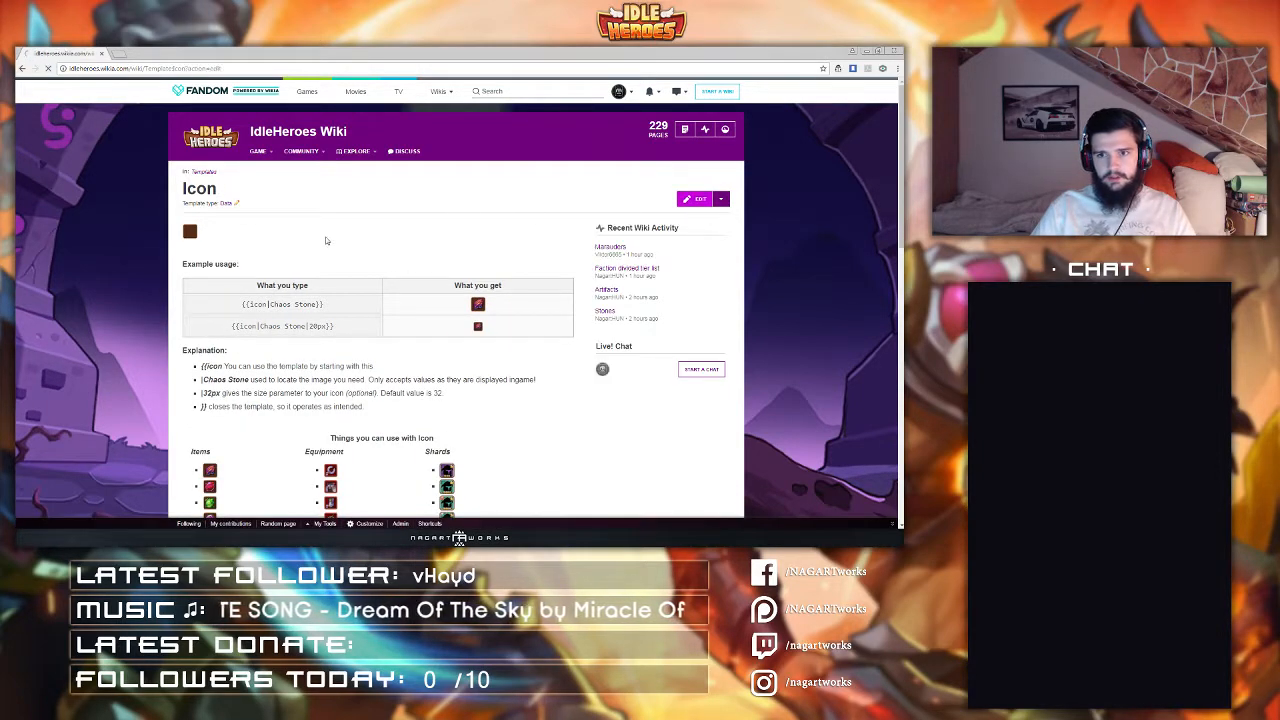
scroll(291, 240, down, 2)
scroll(289, 240, down, 3)
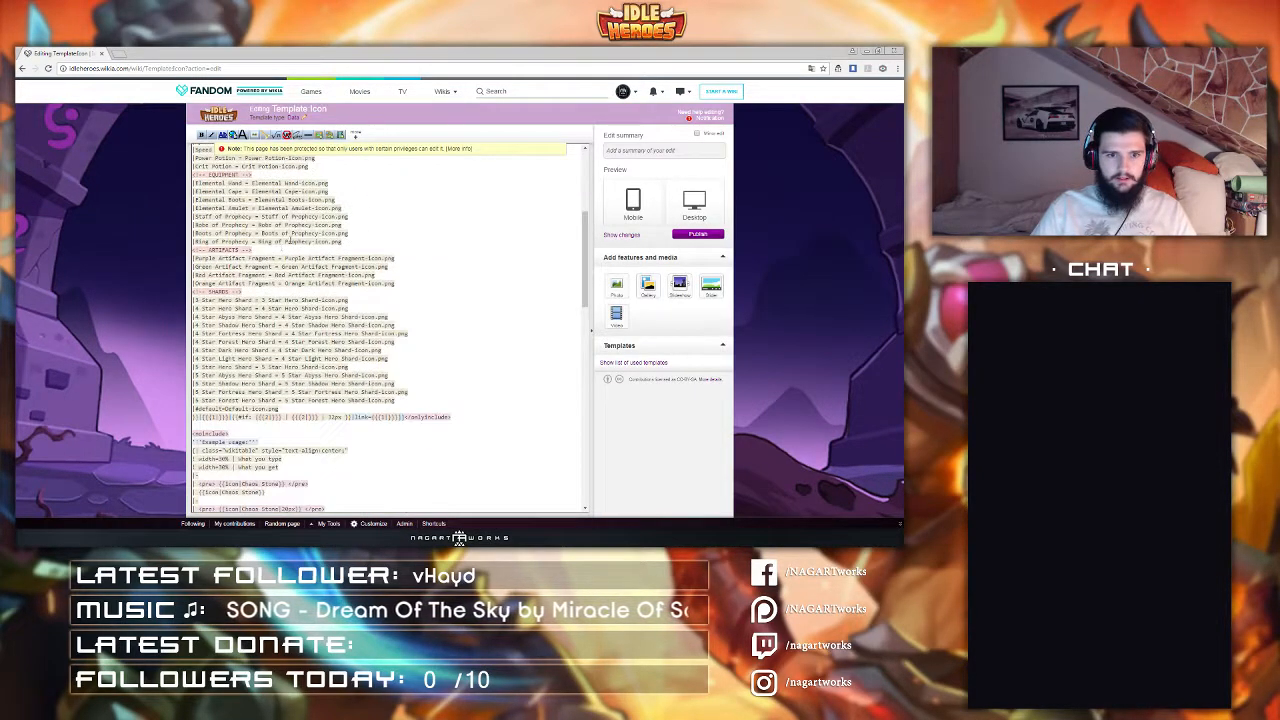
drag(342, 287, 193, 221)
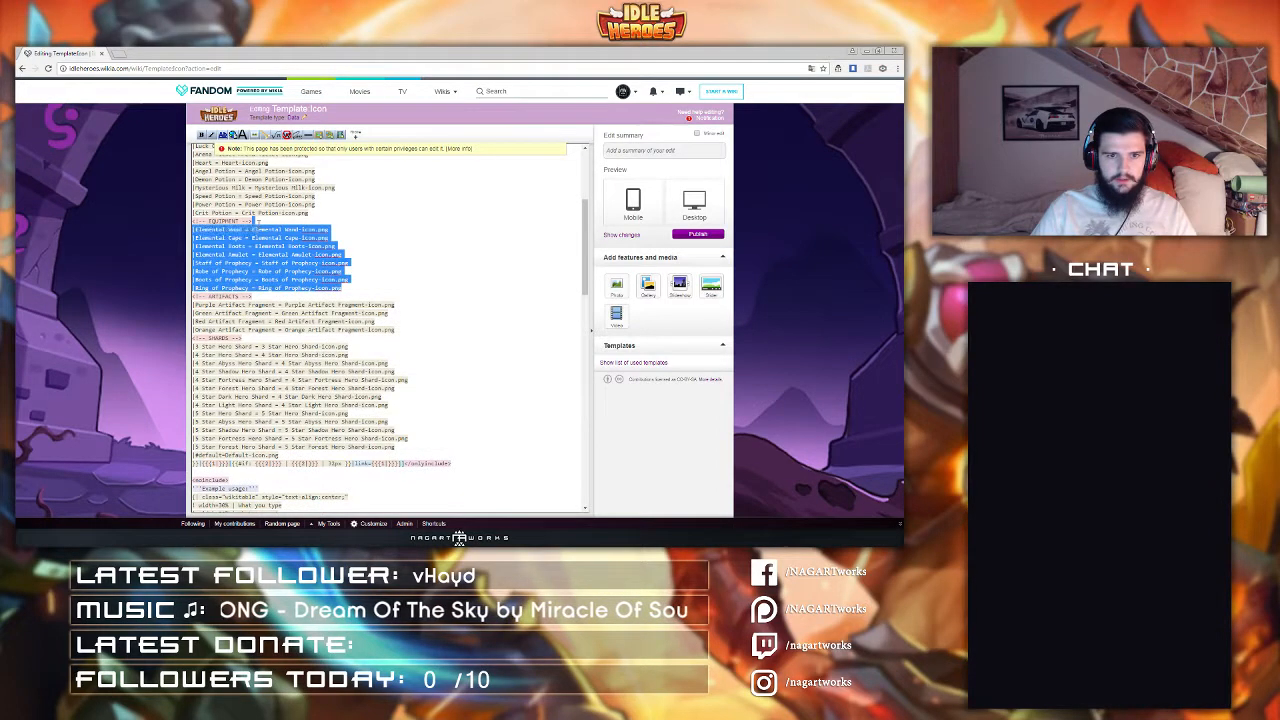
key(ctrl+v)
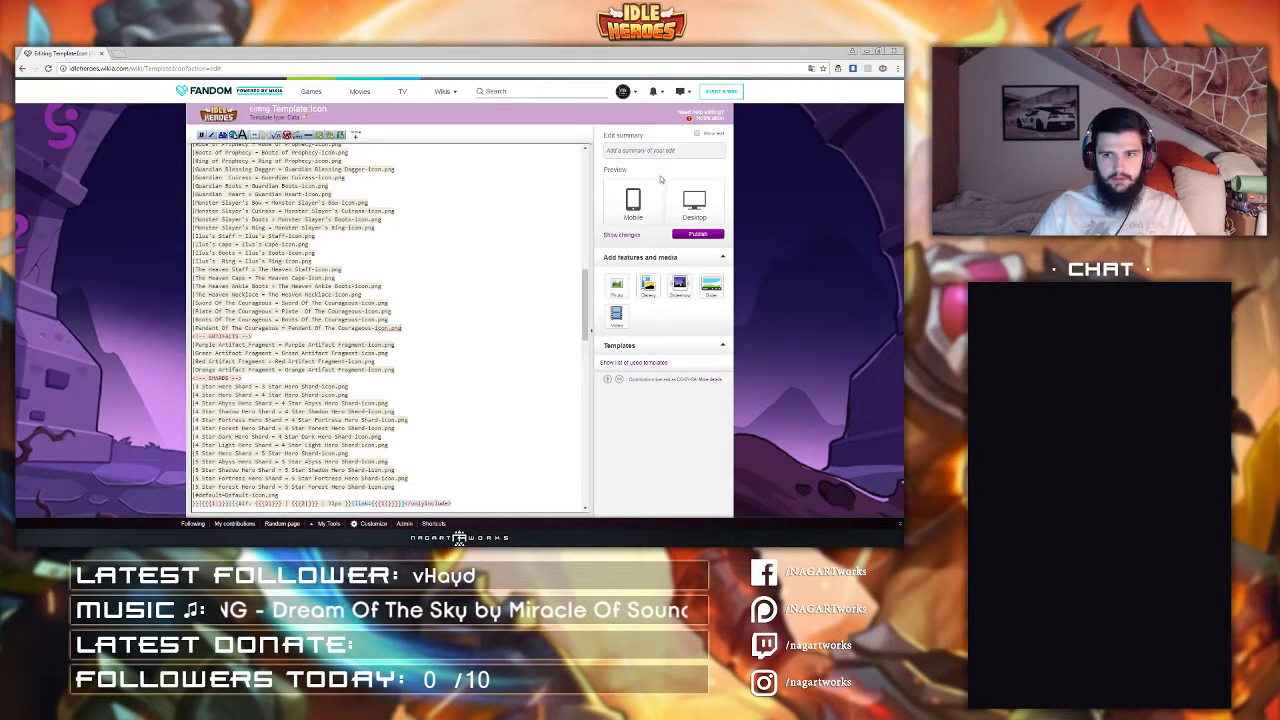
Step: Publish the Icon template edit with the summary "added items"
click(663, 150)
text(added item)
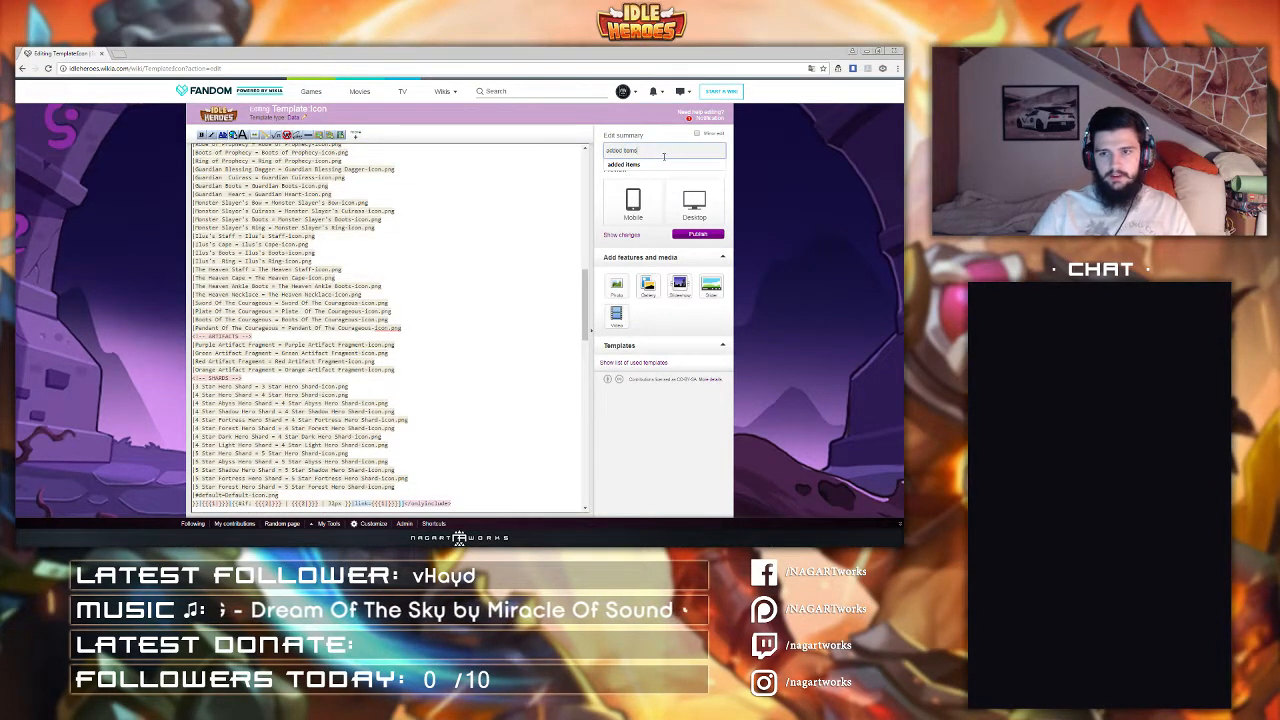
text(s)
click(698, 234)
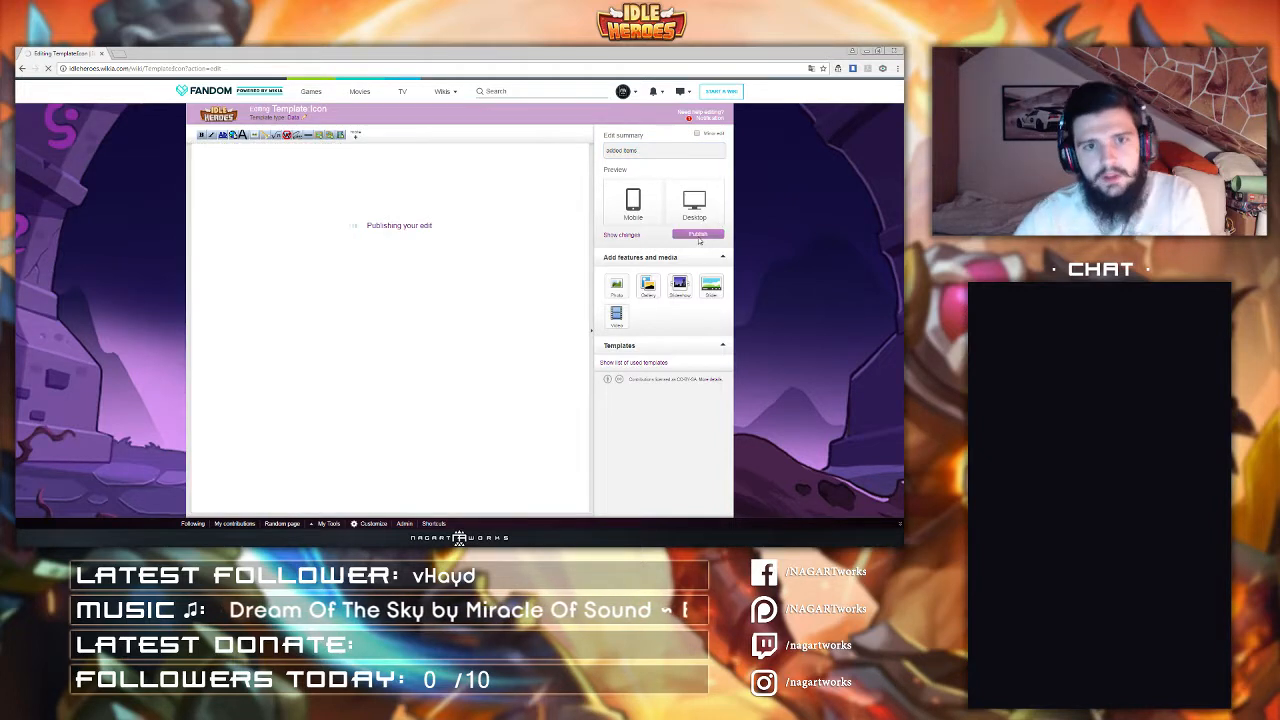
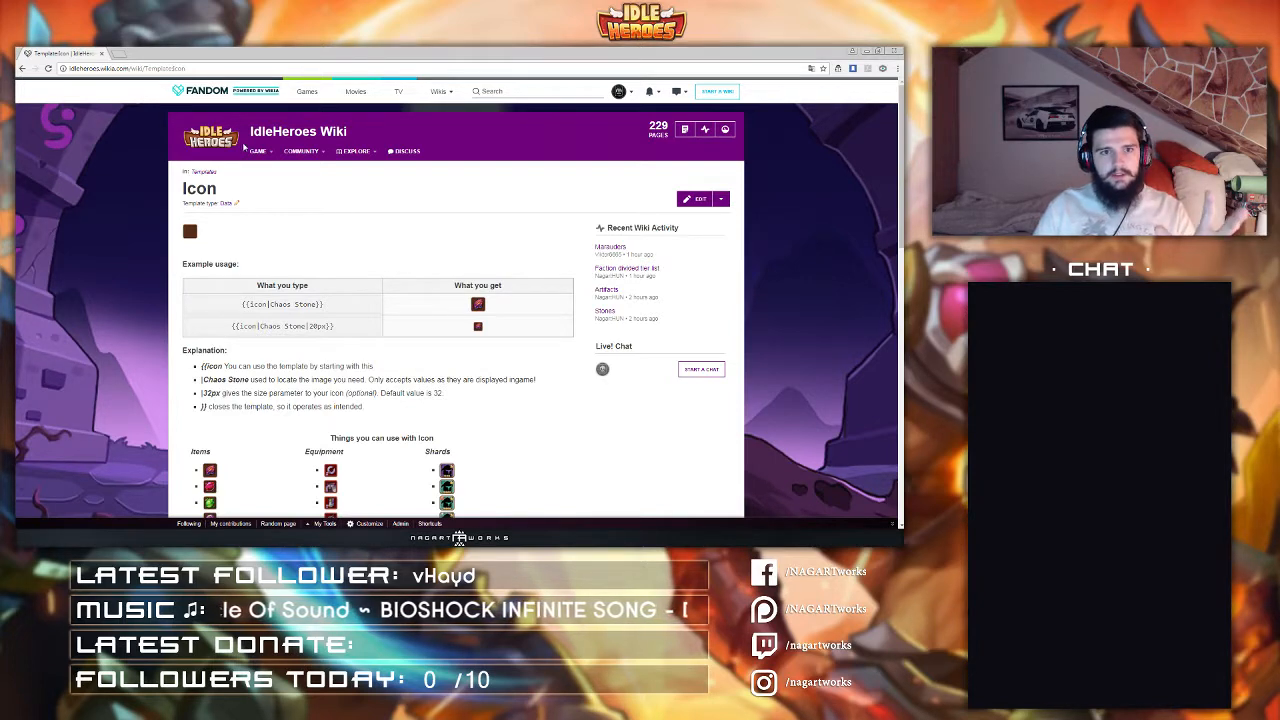
Step: Open the Upload multiple photos special page through the Special pages link on the user profile
mouse_move(258, 151)
mouse_move(277, 242)
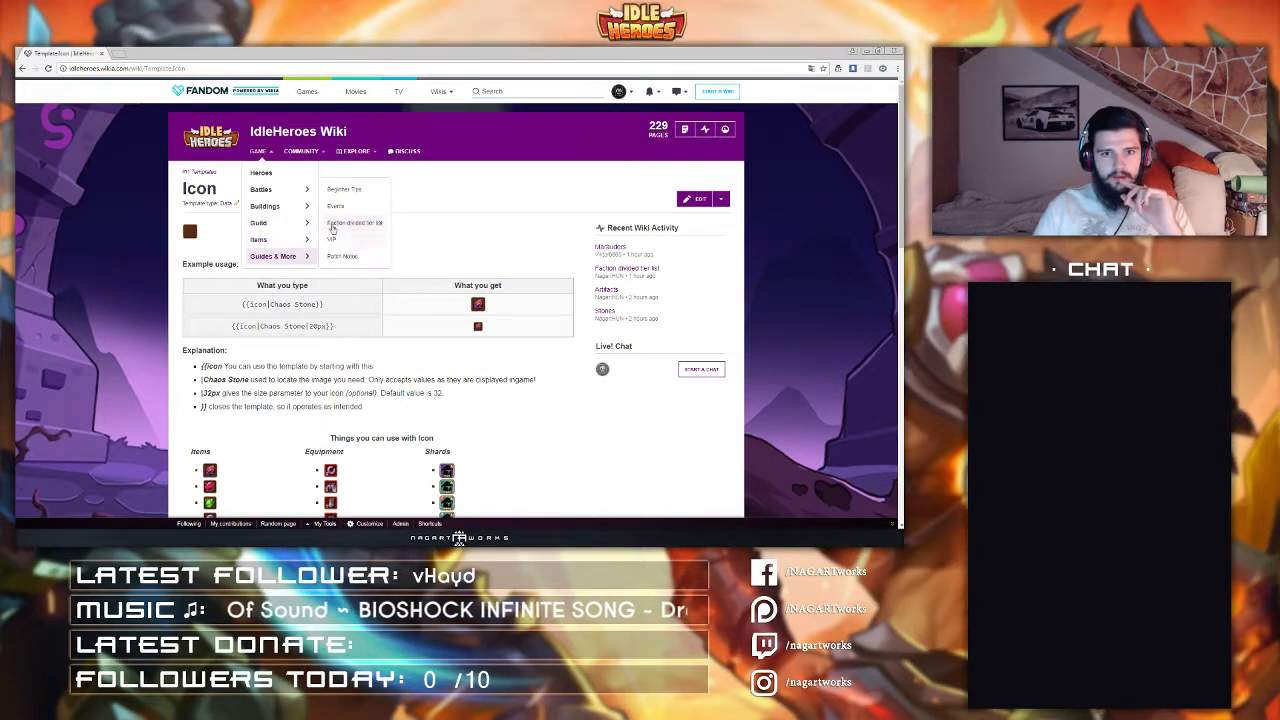
click(352, 209)
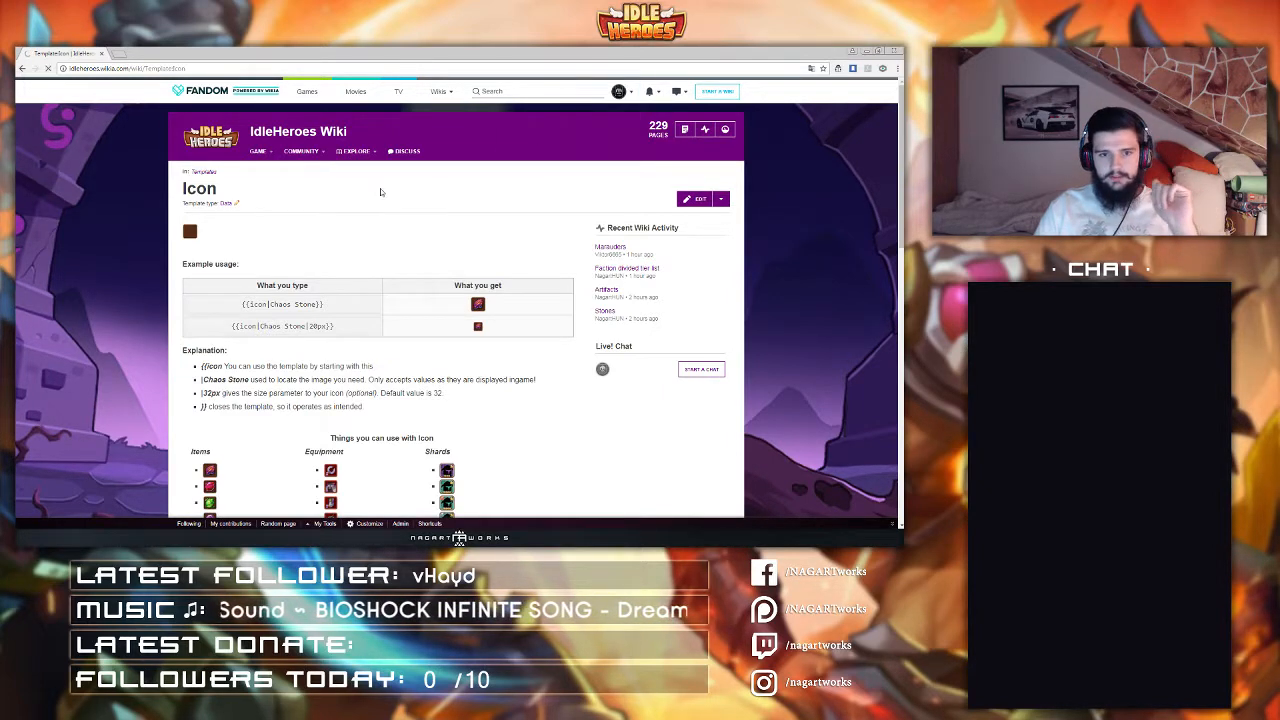
scroll(325, 278, down, 2)
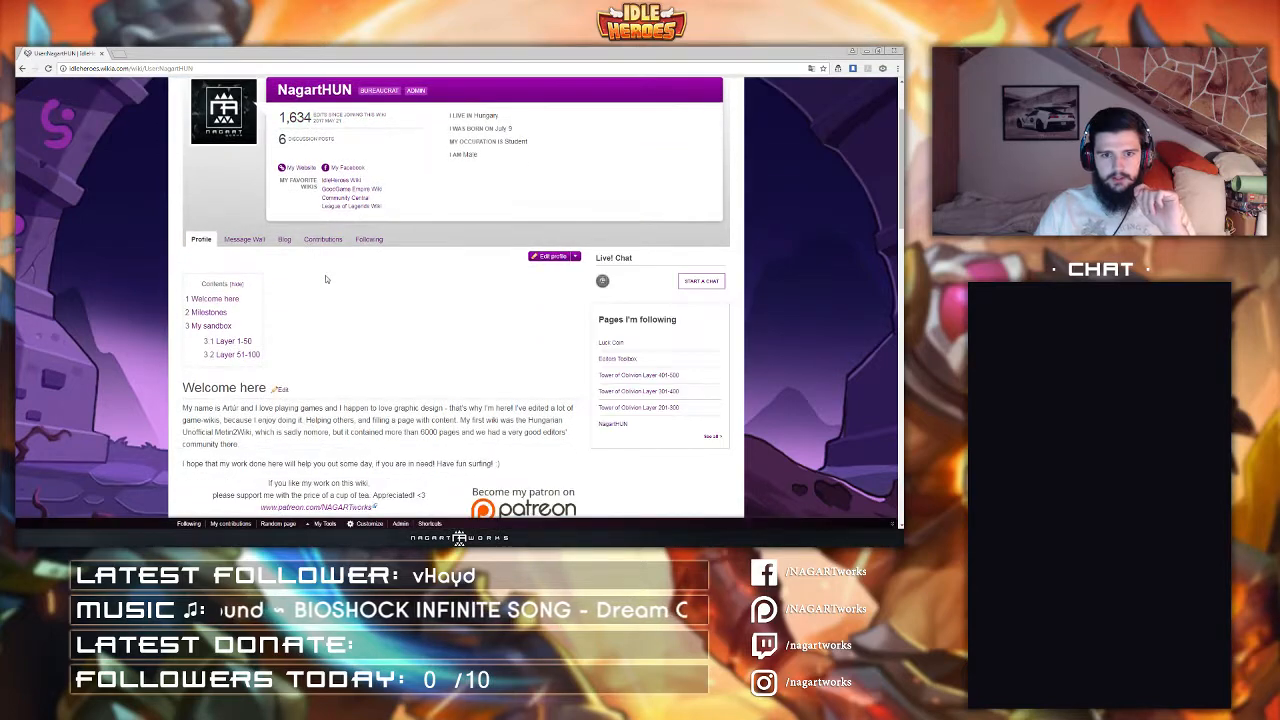
scroll(325, 278, down, 3)
click(298, 411)
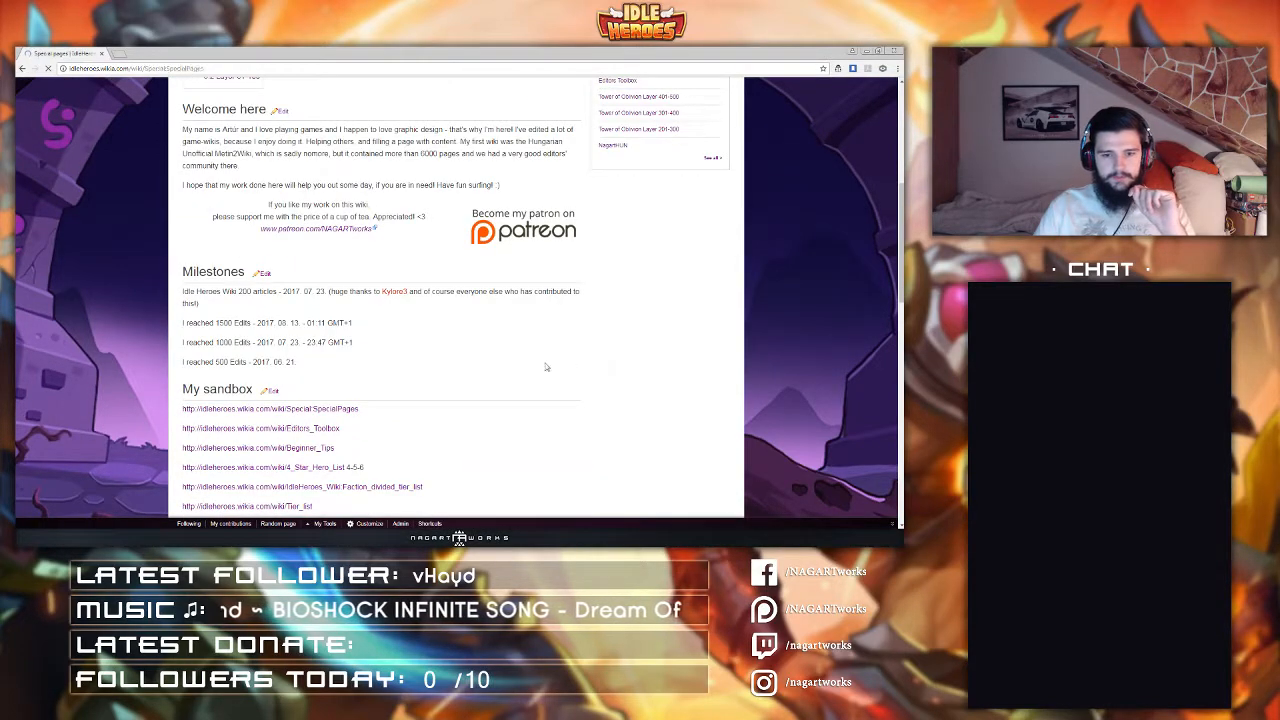
scroll(499, 359, down, 5)
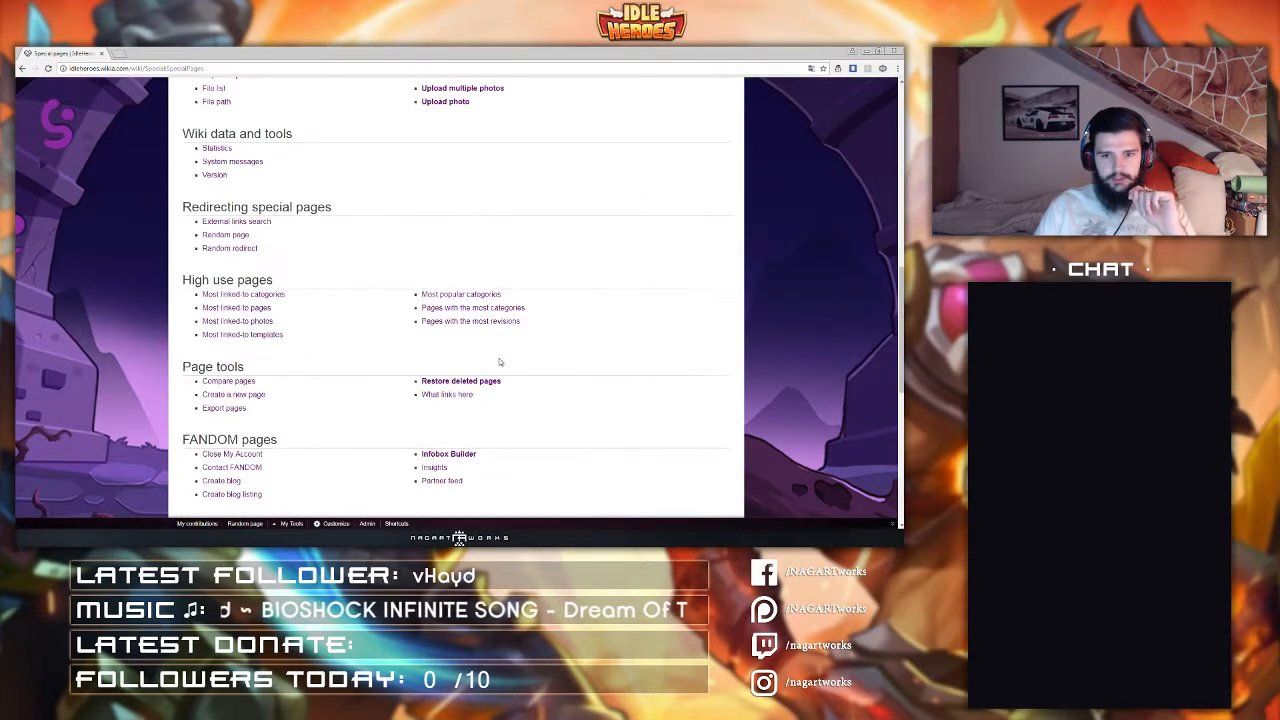
click(483, 91)
click(289, 259)
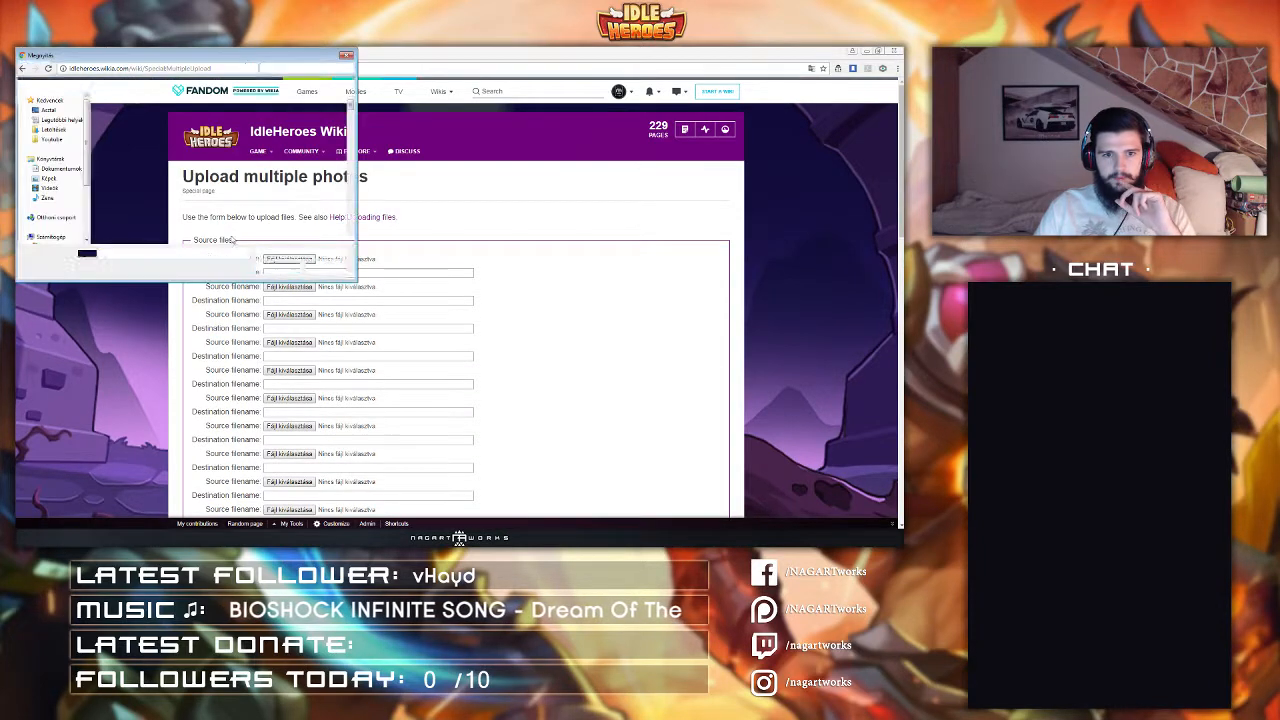
click(235, 190)
scroll(230, 190, down, 2)
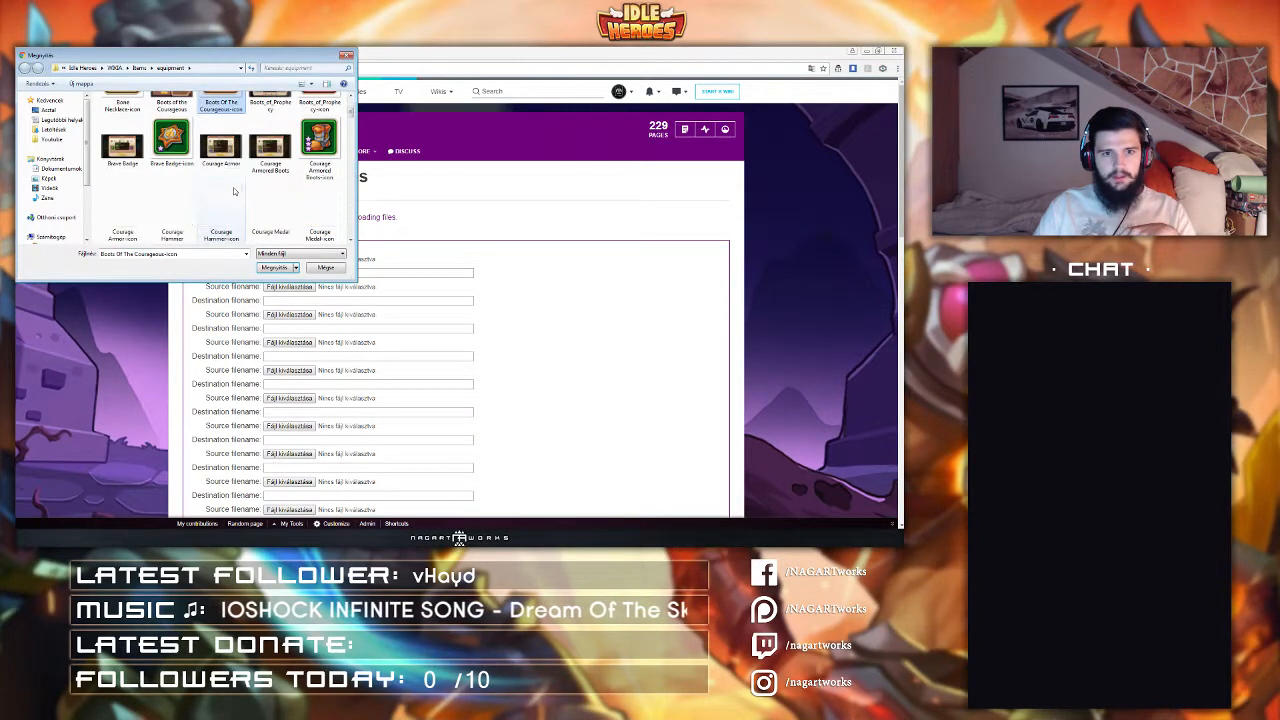
click(333, 268)
Step: Review the wiki's recently uploaded images on the Images page in a new tab
mouse_move(355, 151)
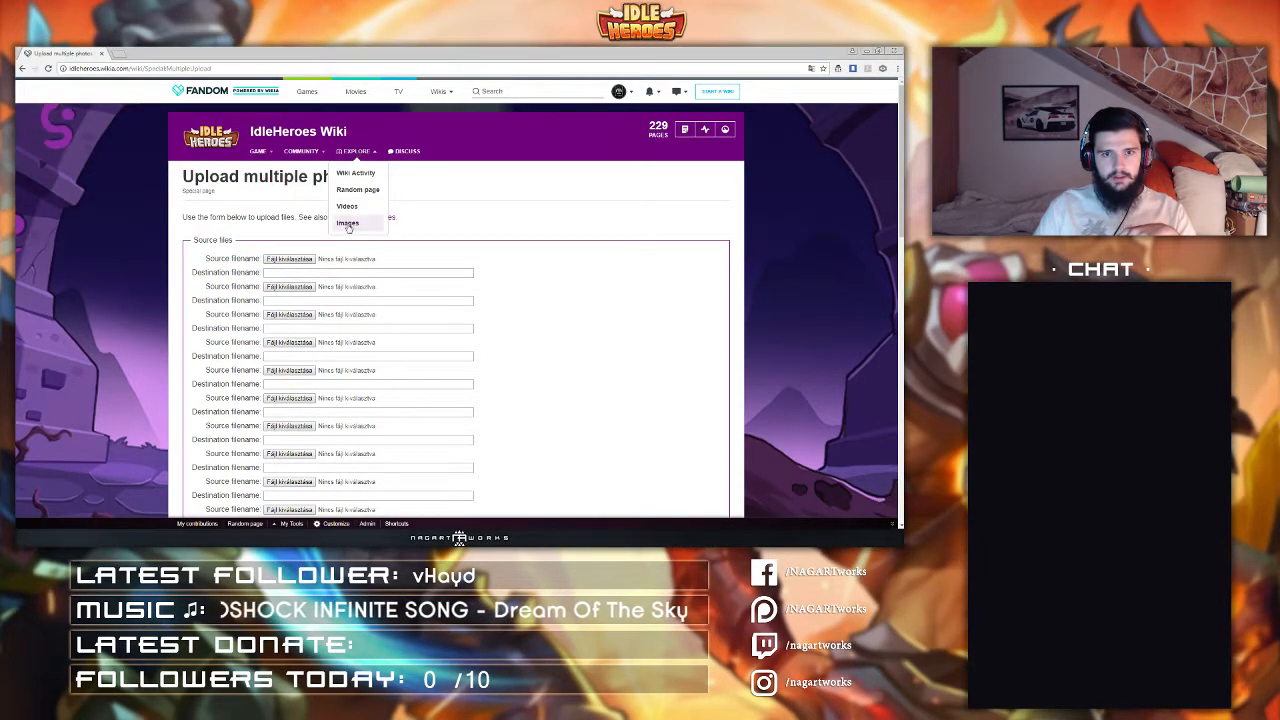
click(138, 53)
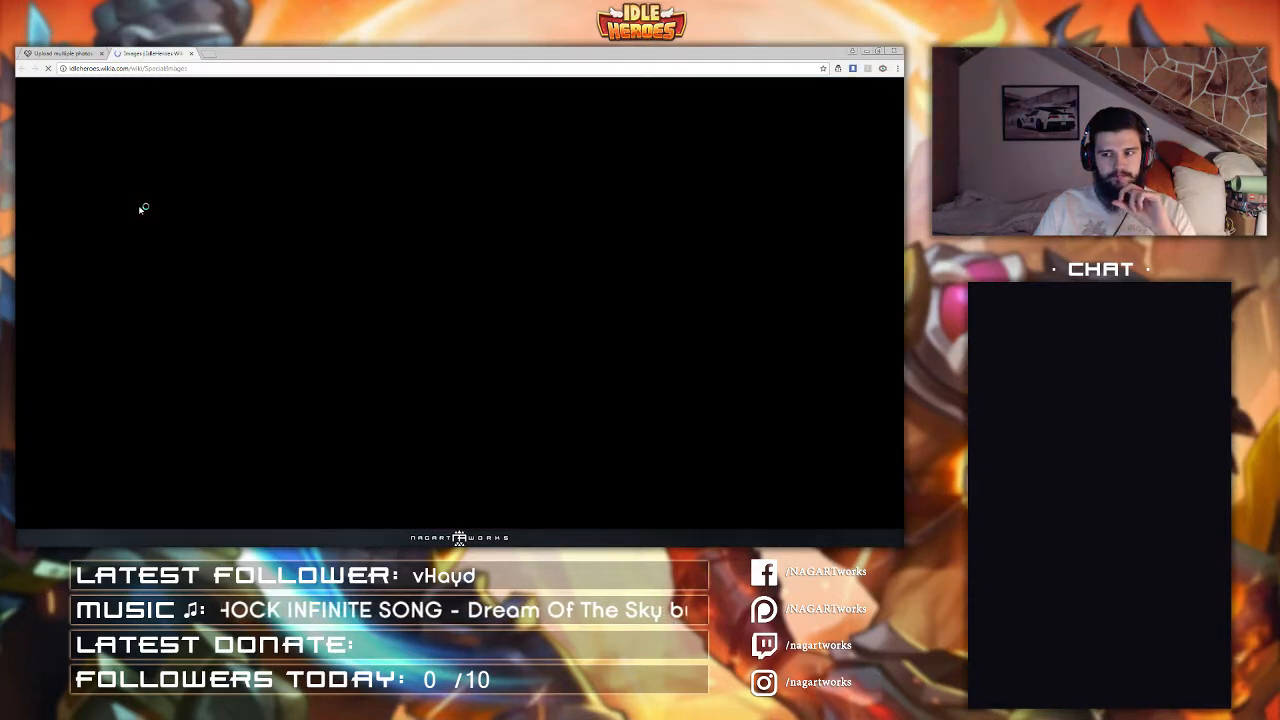
scroll(143, 208, down, 5)
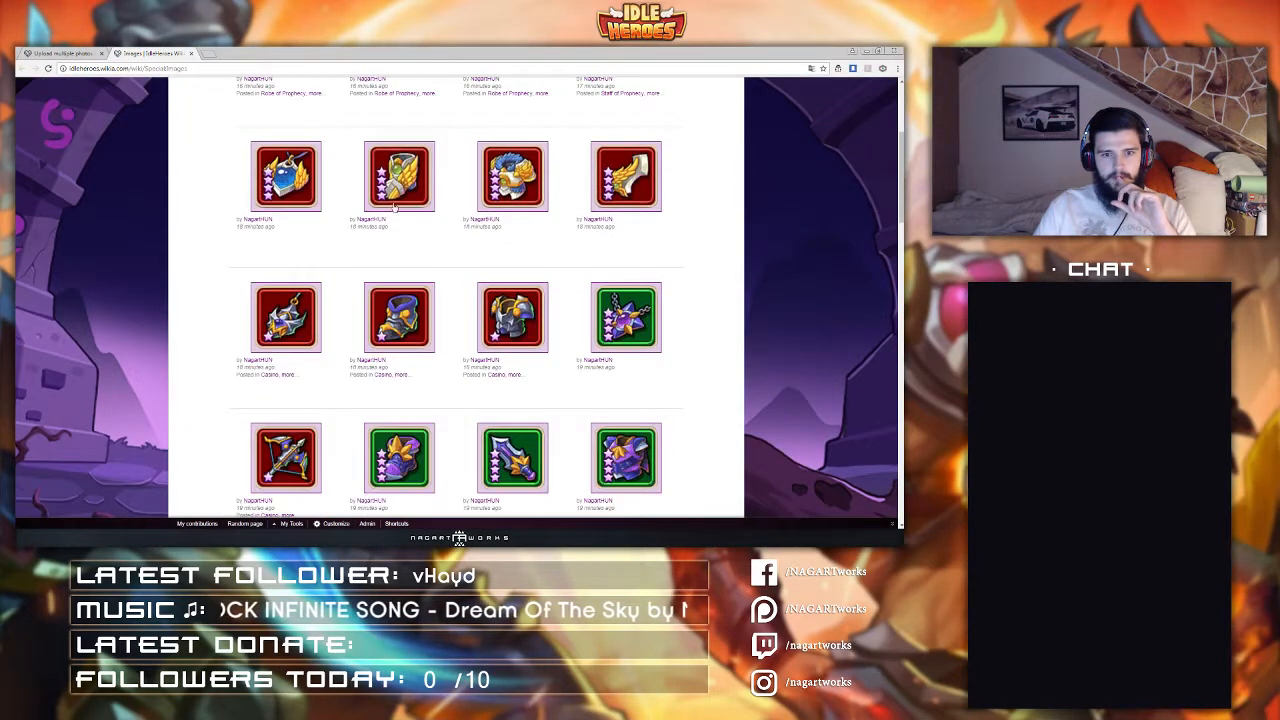
scroll(396, 205, up, 3)
click(191, 53)
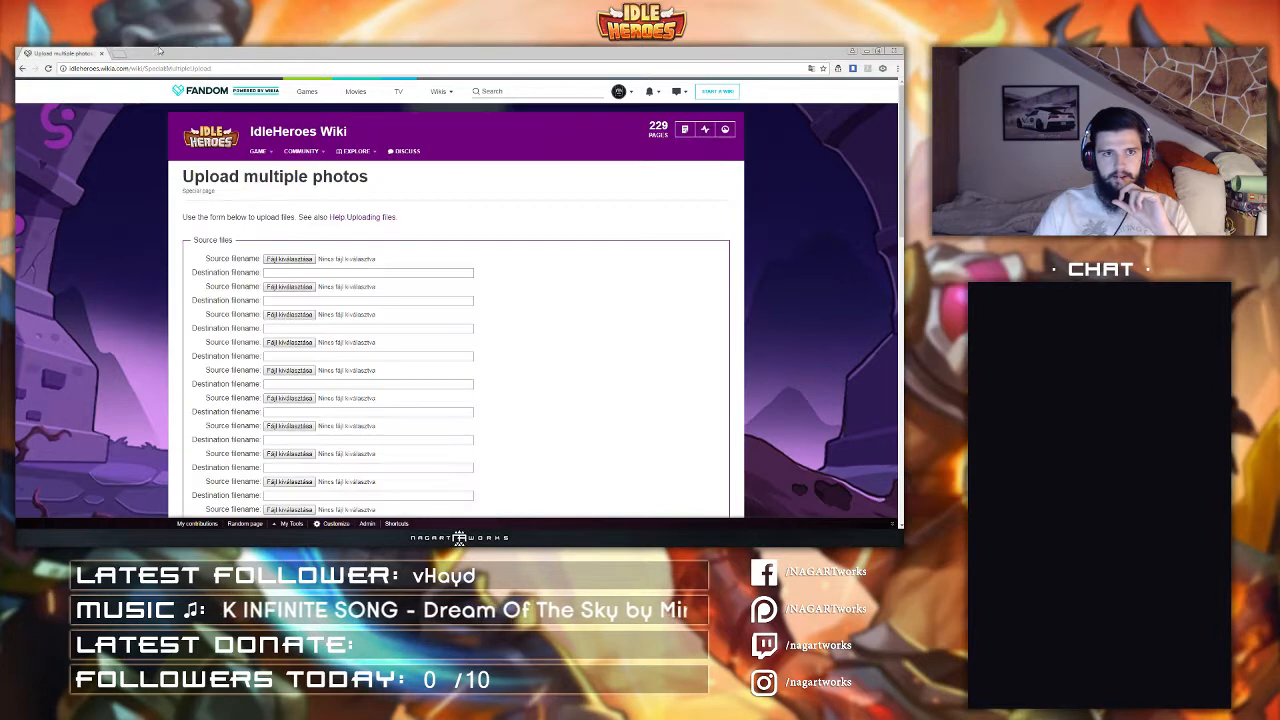
Step: Choose the Monster Slayer's Bow and Cuirass icon files for the first two upload slots
click(300, 258)
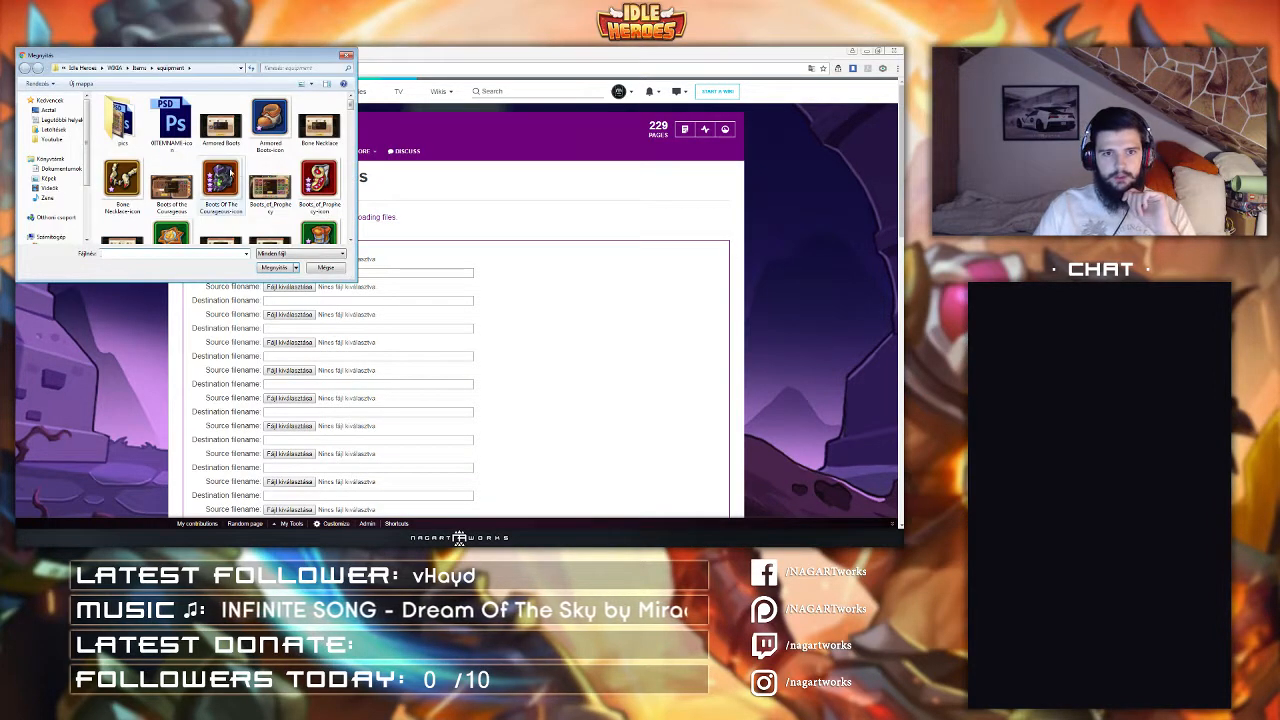
click(171, 183)
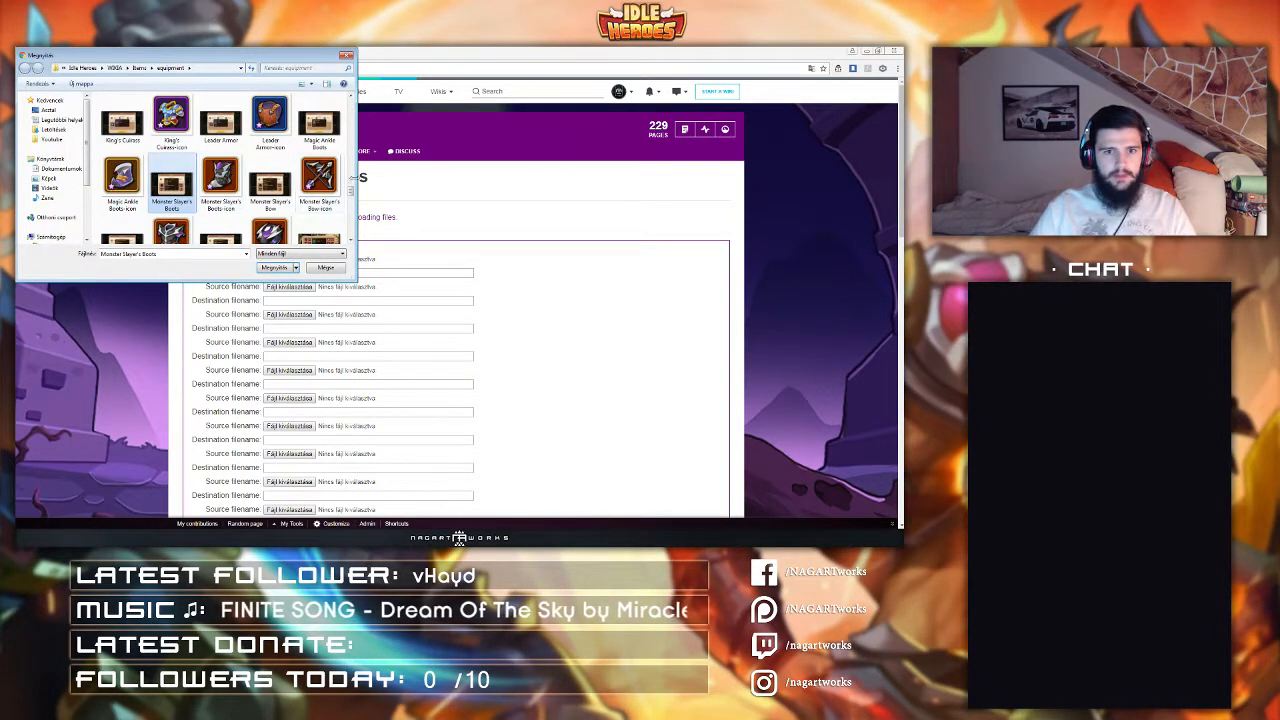
click(319, 178)
click(275, 272)
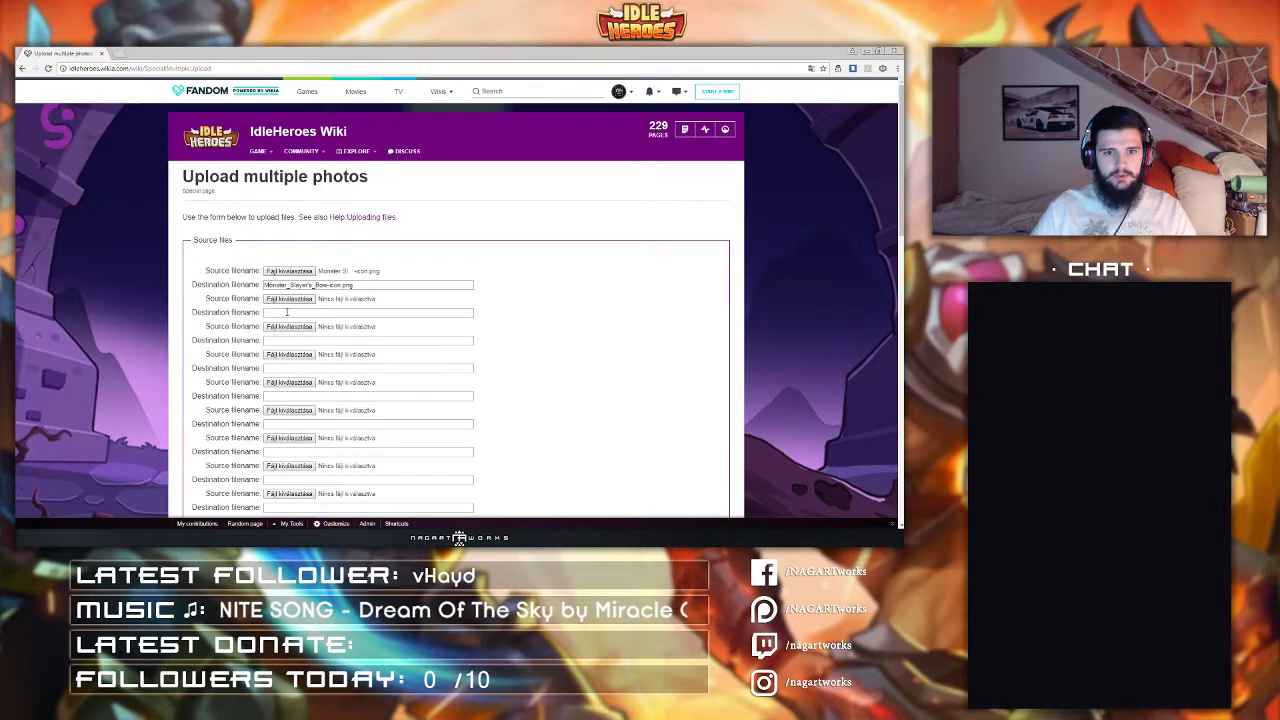
click(289, 298)
click(319, 122)
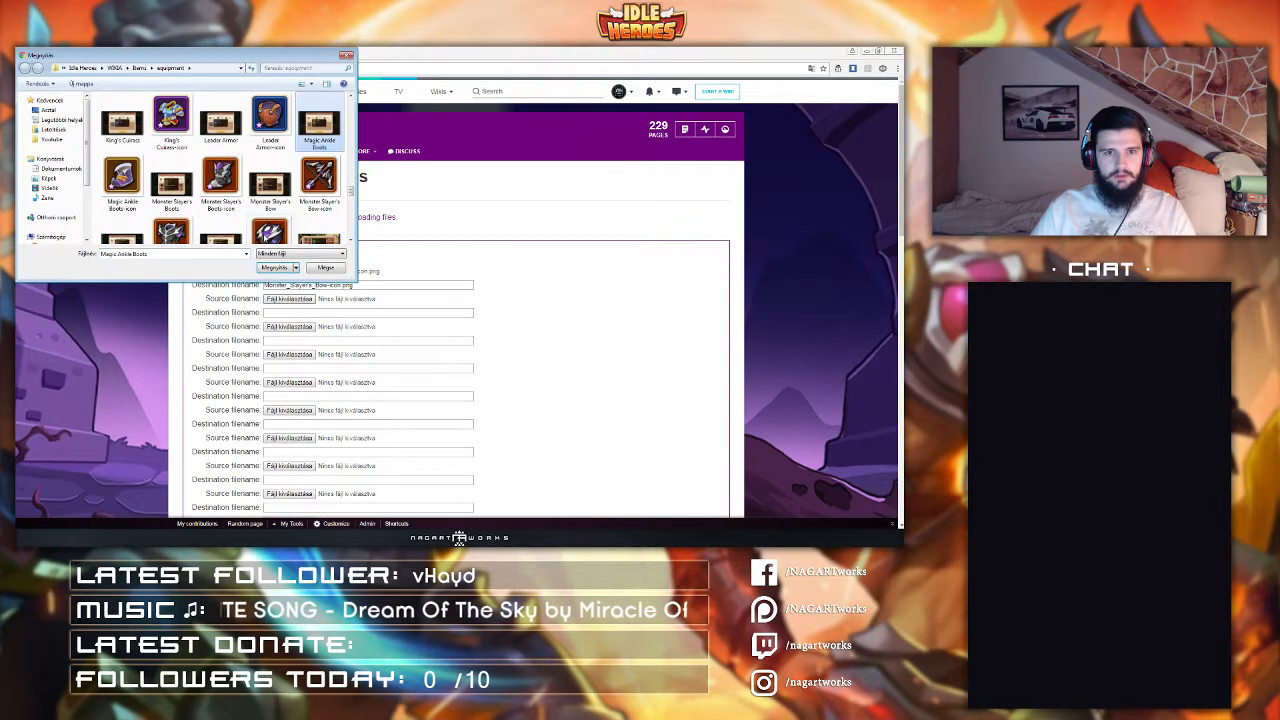
click(206, 210)
scroll(185, 235, down, 1)
double_click(178, 236)
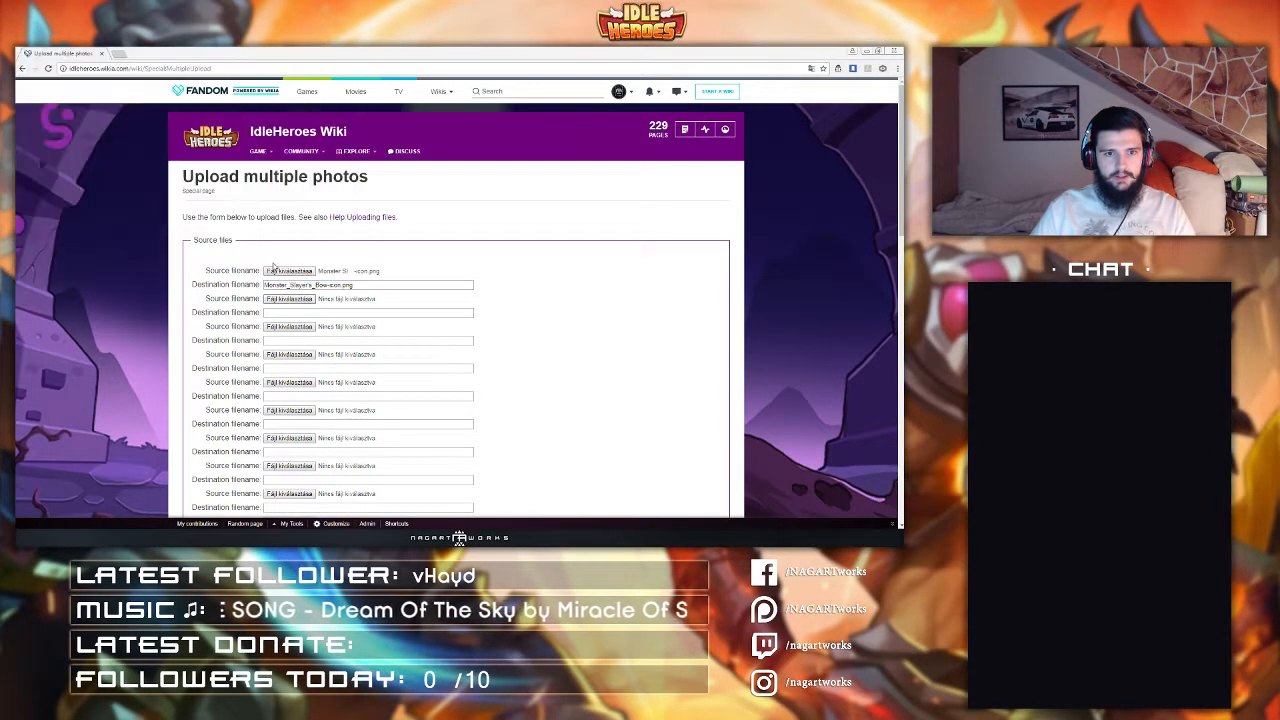
Step: Choose the Monster Slayer's Boots and Ring icon files for the third and fourth upload slots
click(289, 327)
double_click(220, 180)
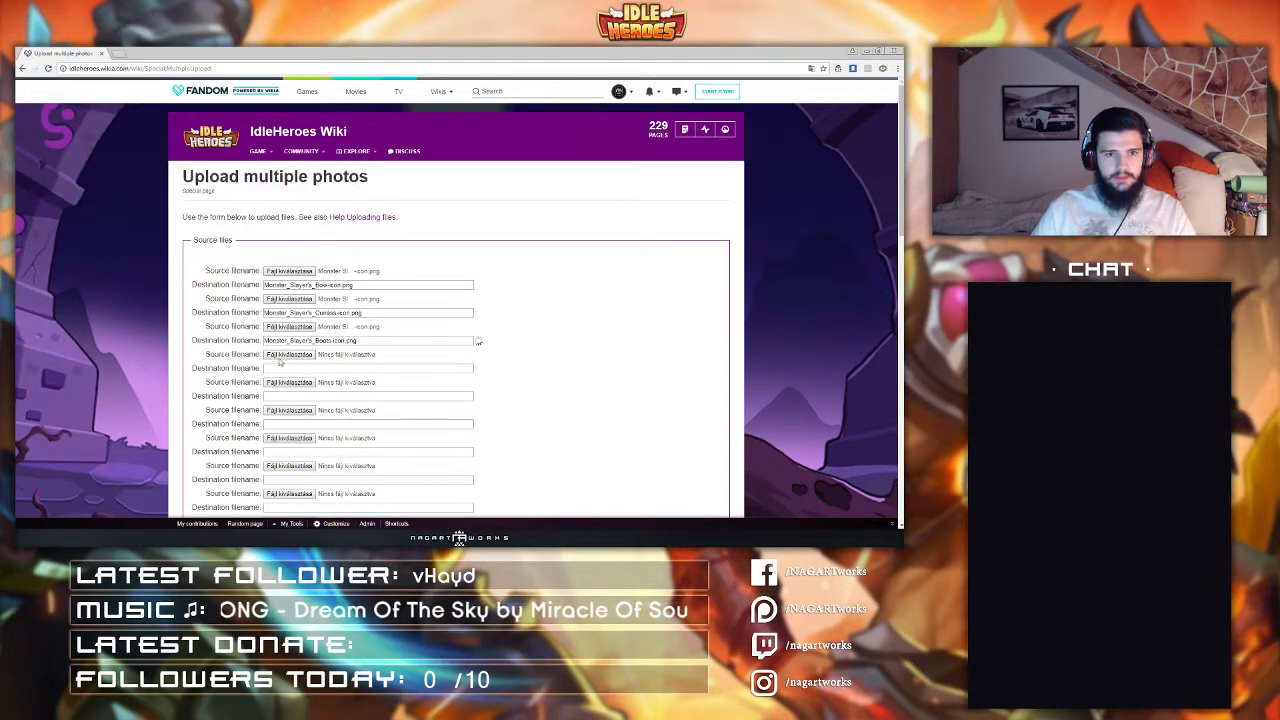
click(289, 355)
double_click(267, 228)
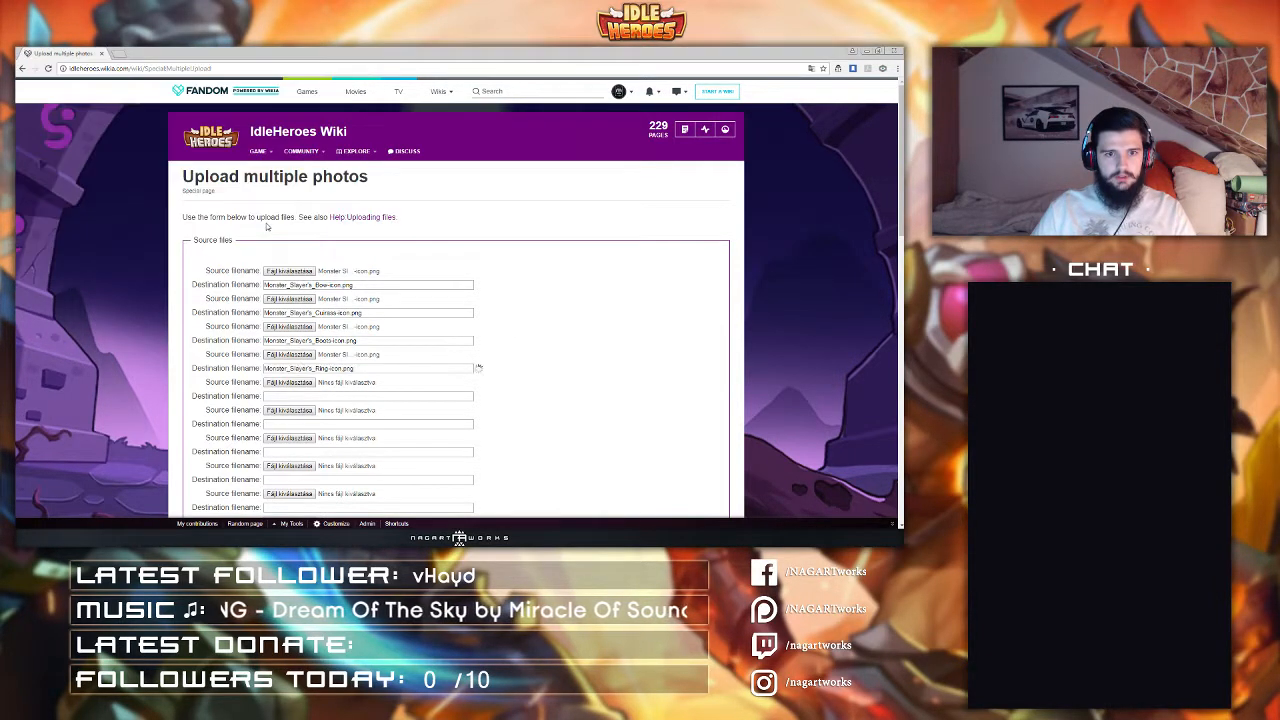
Step: Choose the Ilua's Staff and Ilua's Cape icon files for the fifth and sixth upload slots
click(299, 384)
click(234, 188)
key(i)
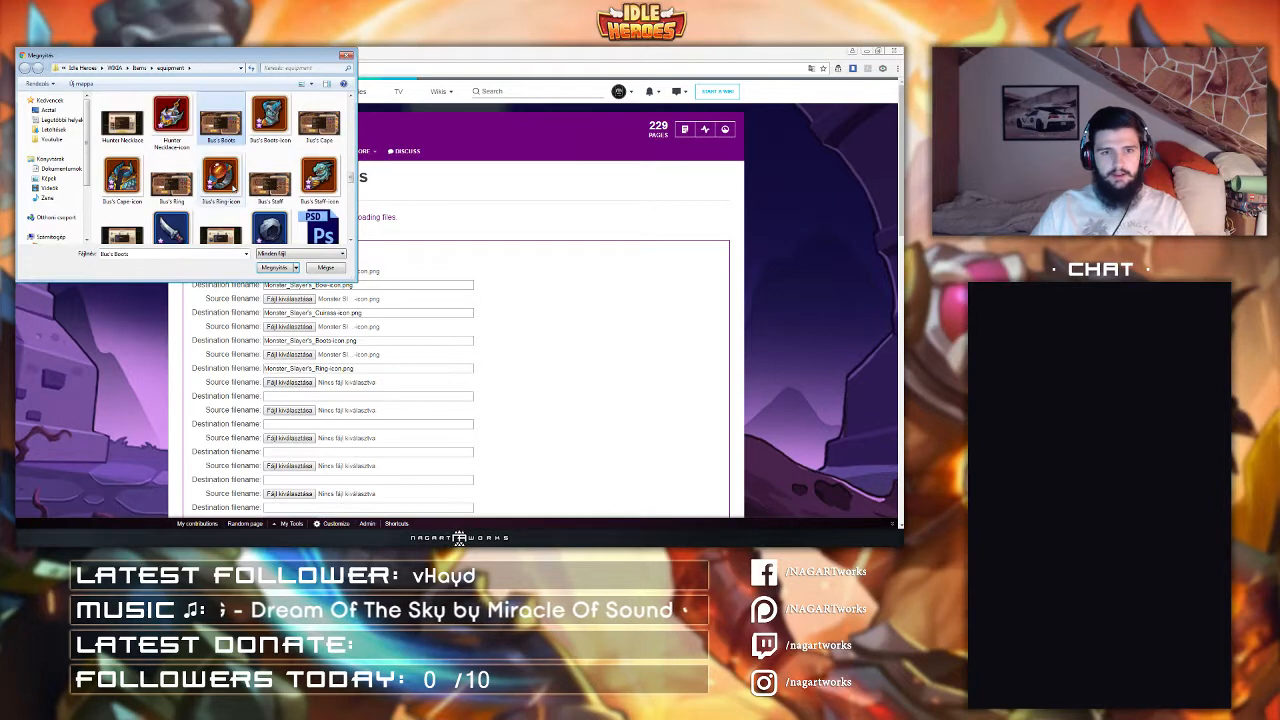
double_click(319, 178)
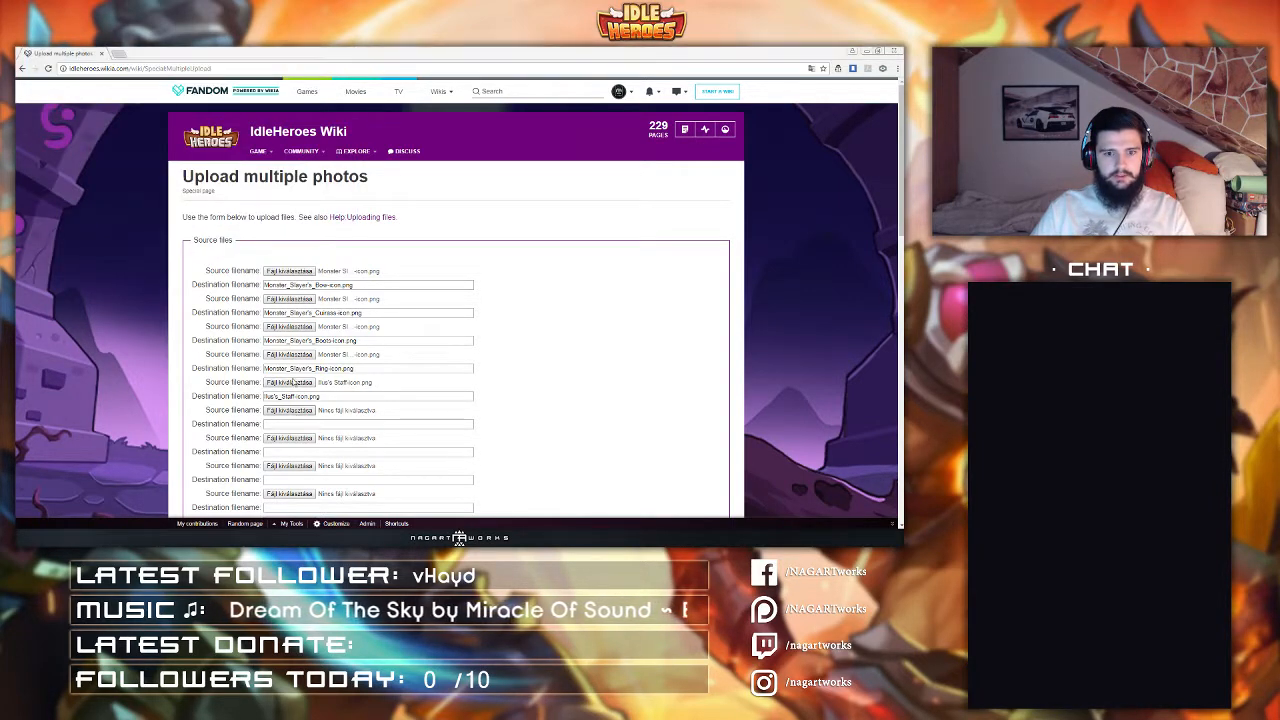
click(289, 410)
key(i)
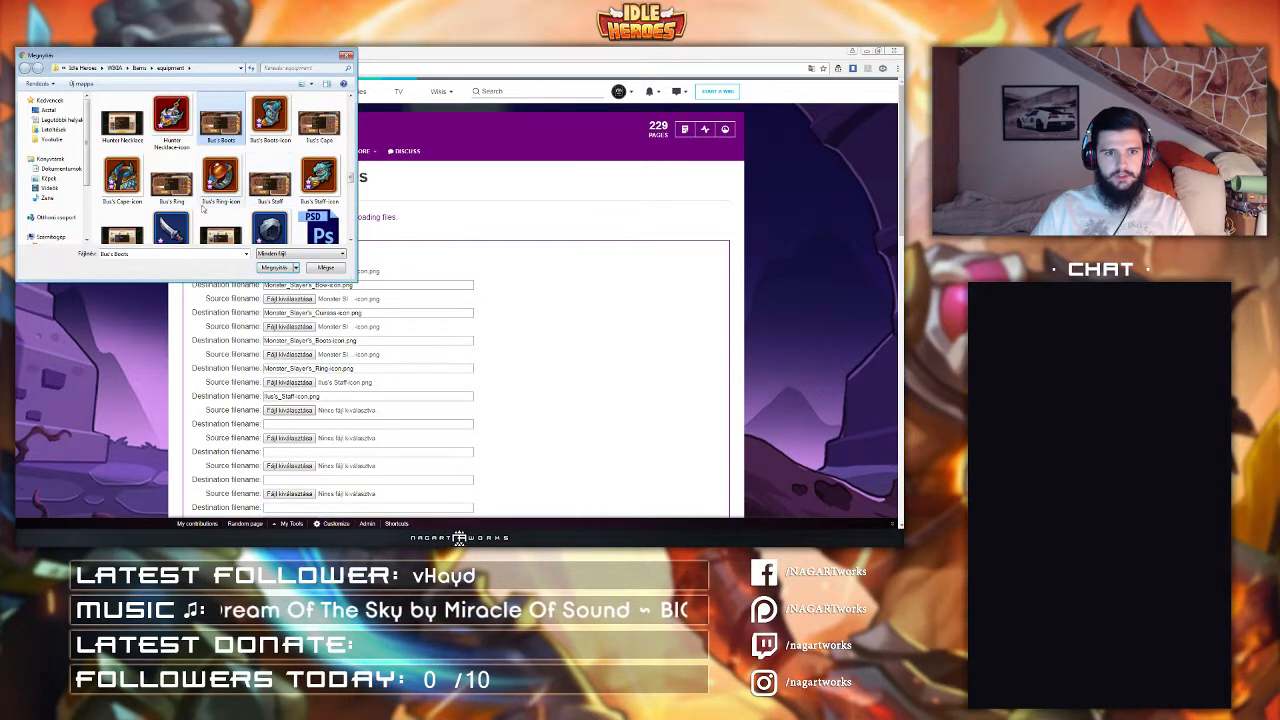
double_click(122, 178)
Step: Choose the Ilua's Boots and Ilua's Ring icon files for the seventh and eighth upload slots
click(289, 438)
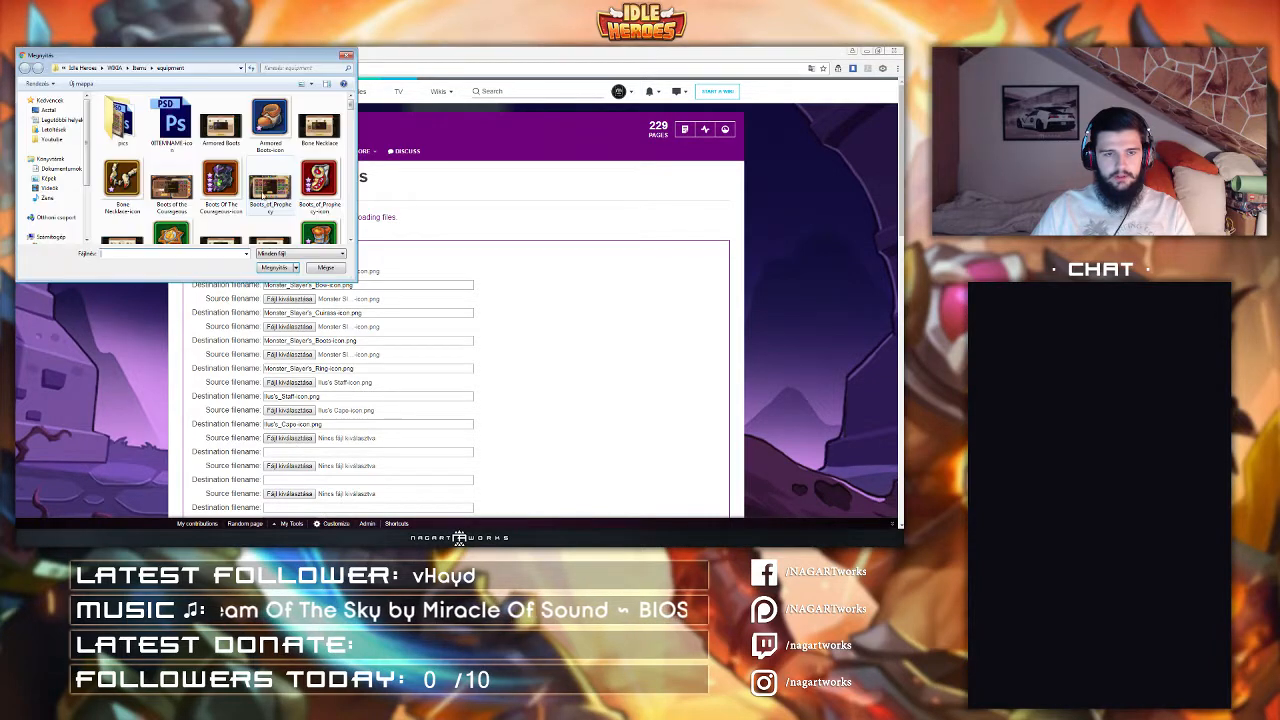
click(268, 118)
double_click(262, 120)
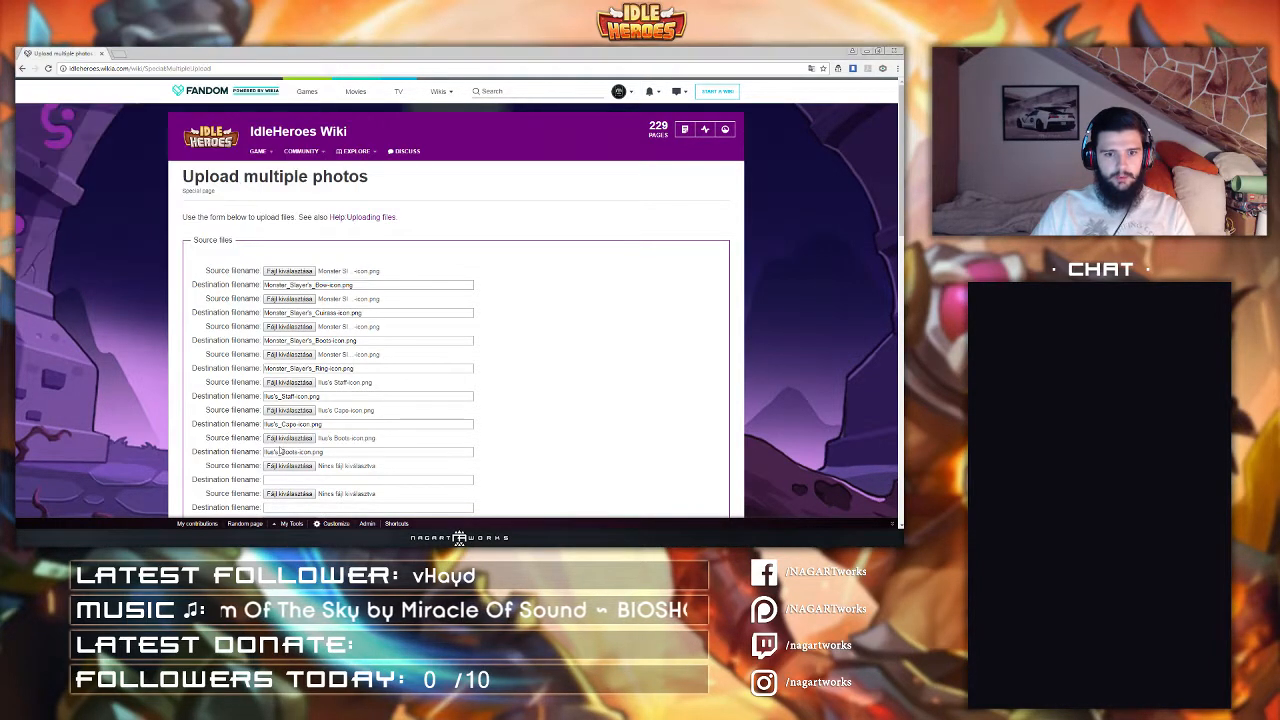
click(289, 466)
key(i)
double_click(220, 178)
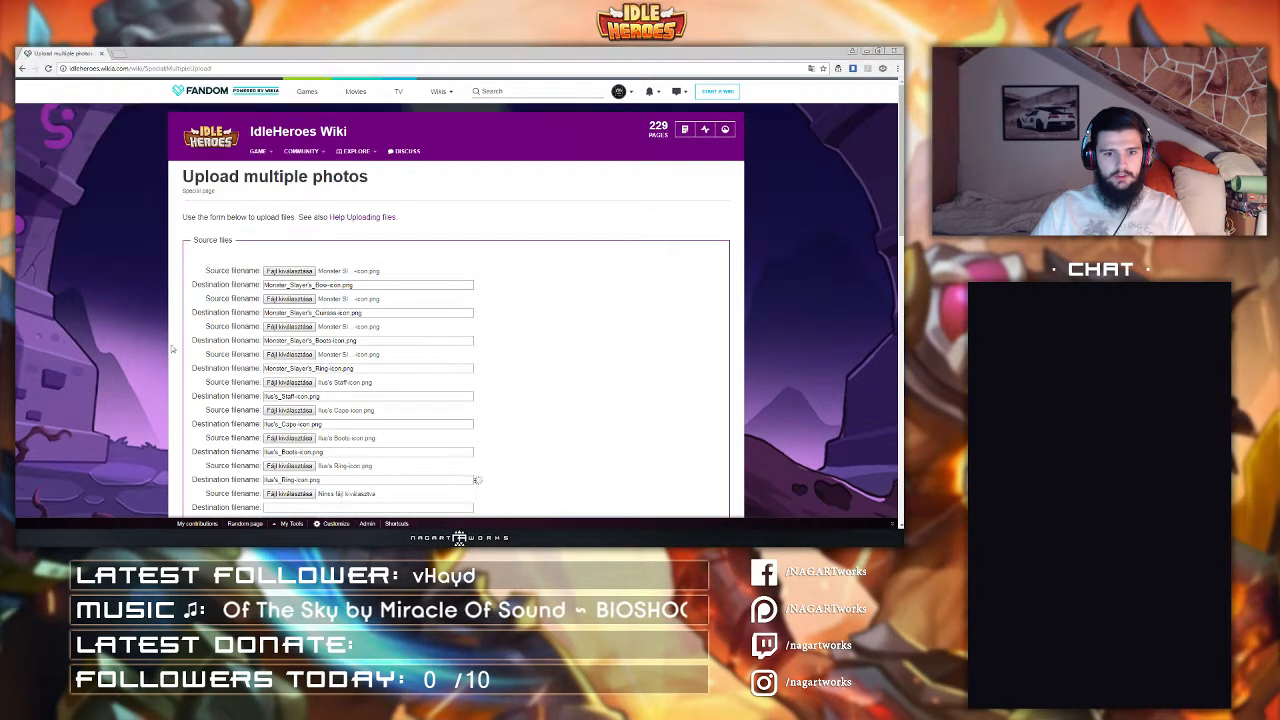
Step: Choose The Heaven Staff and The Heaven Cape icon files for the ninth and tenth upload slots
scroll(320, 380, down, 3)
click(289, 354)
click(219, 168)
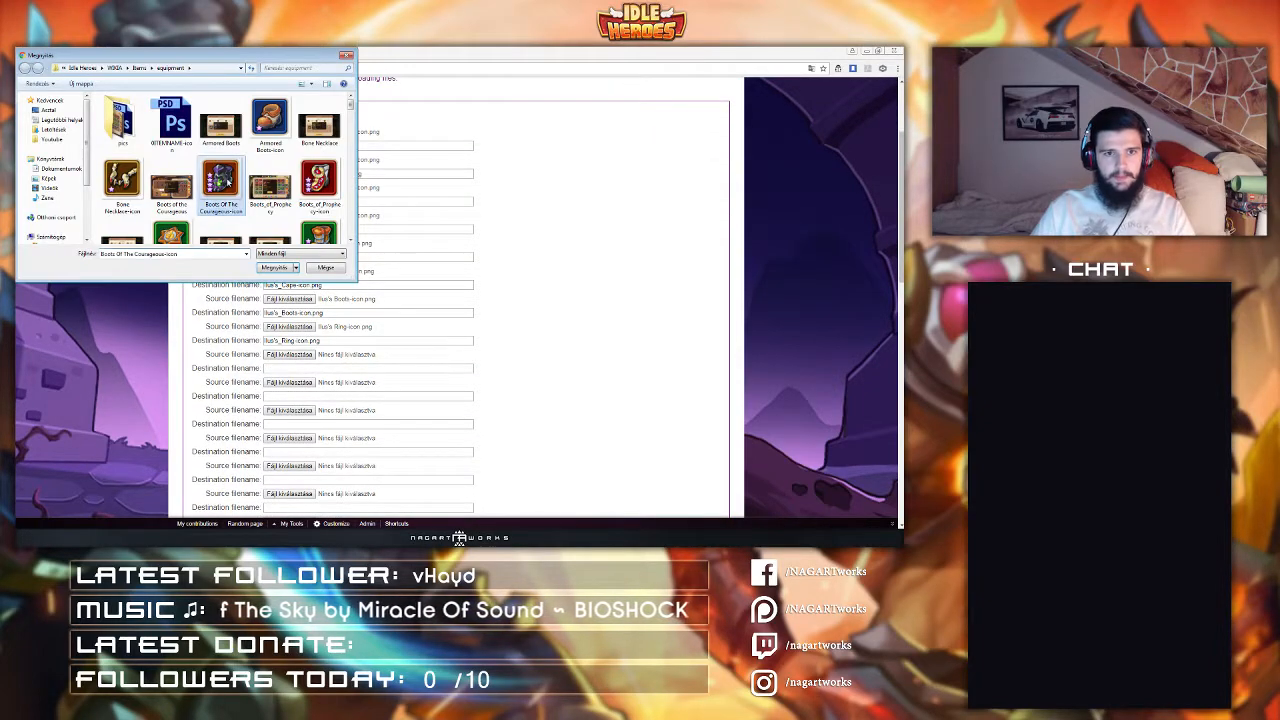
scroll(220, 180, down, 5)
key(w)
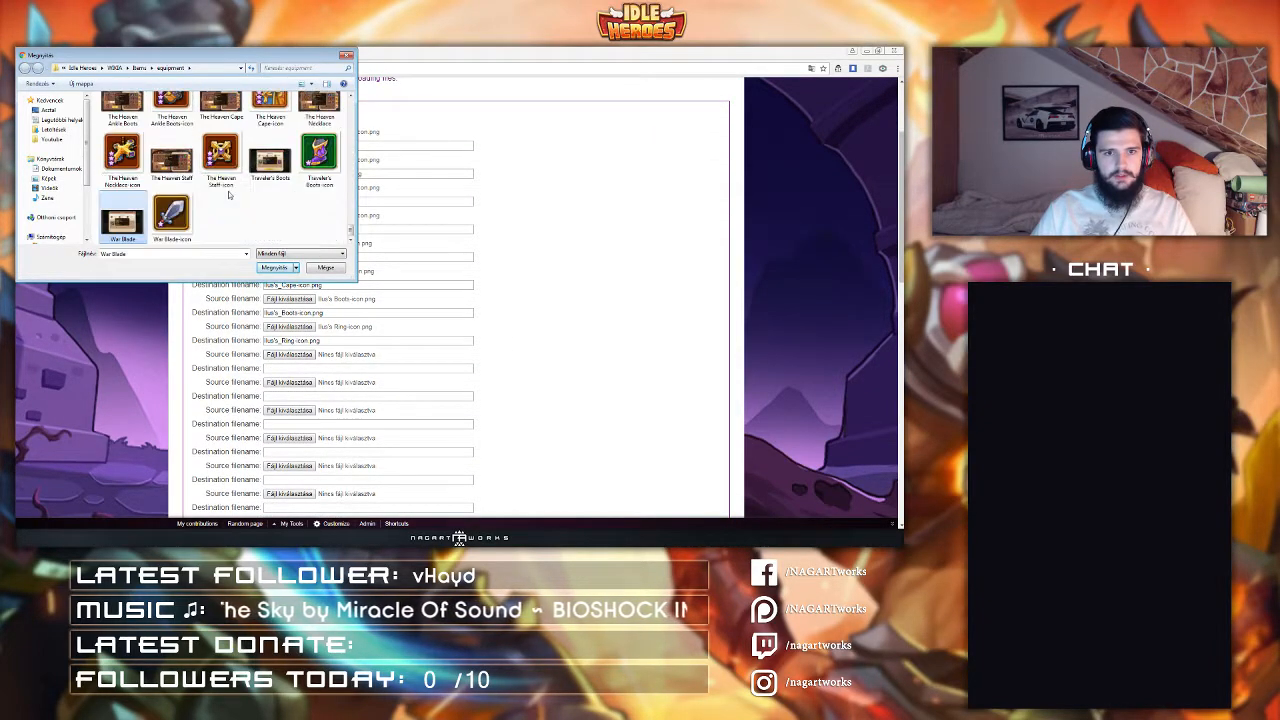
scroll(228, 195, up, 2)
click(328, 133)
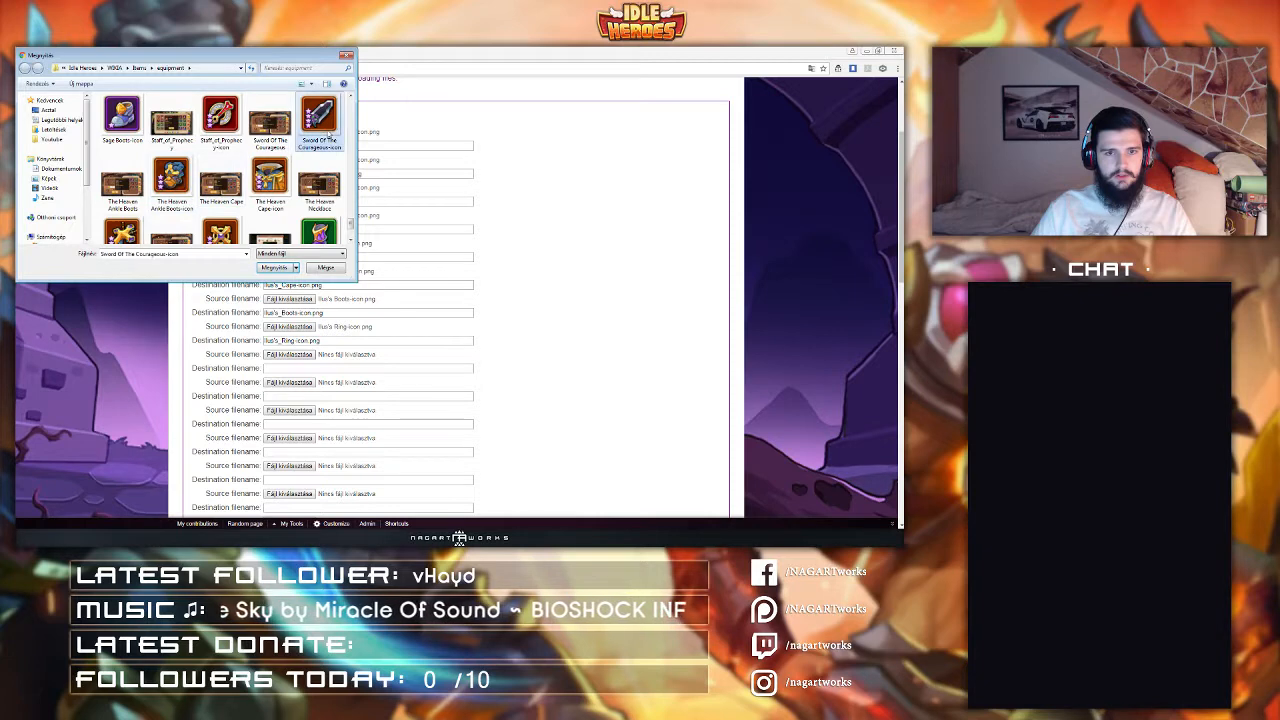
scroll(328, 133, down, 1)
click(122, 208)
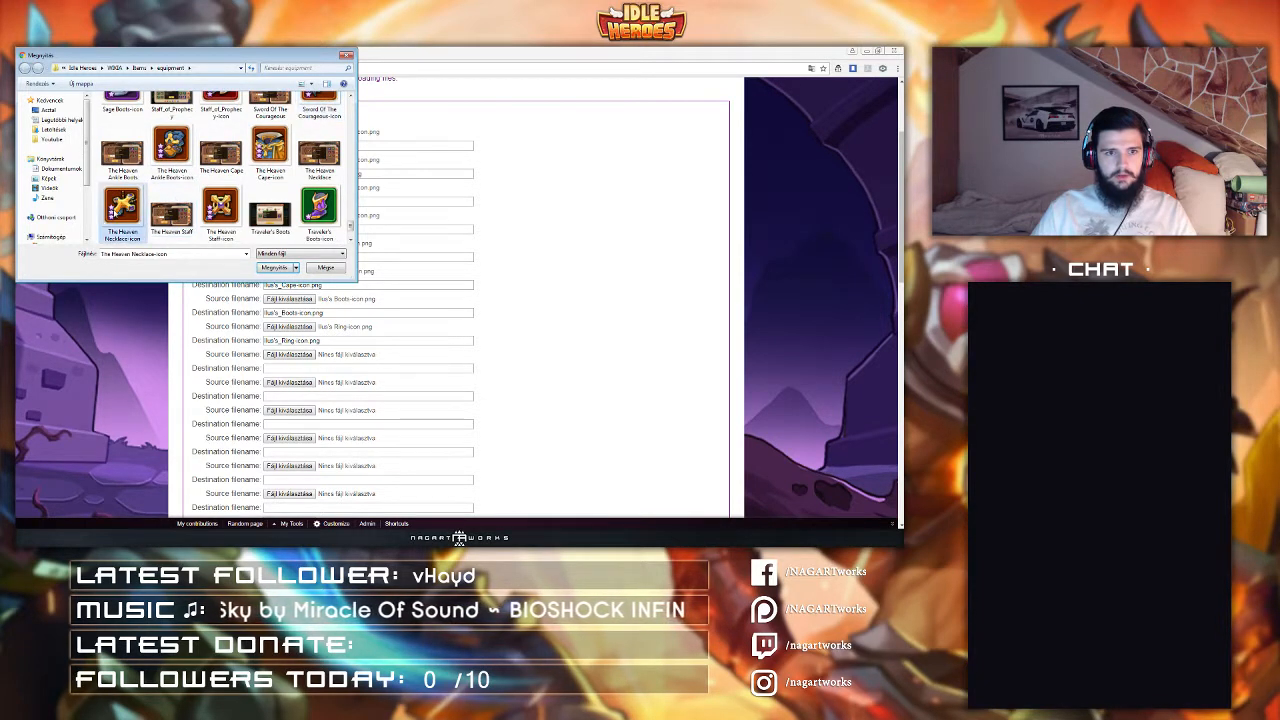
double_click(220, 208)
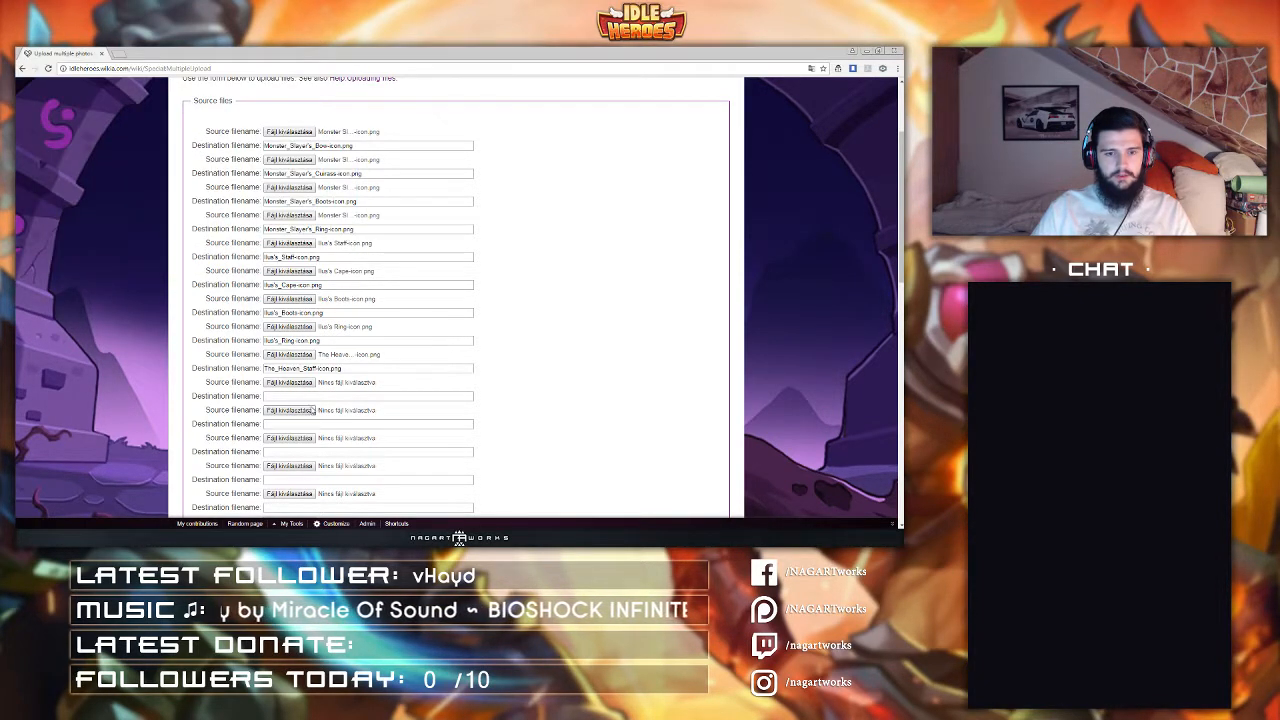
click(292, 384)
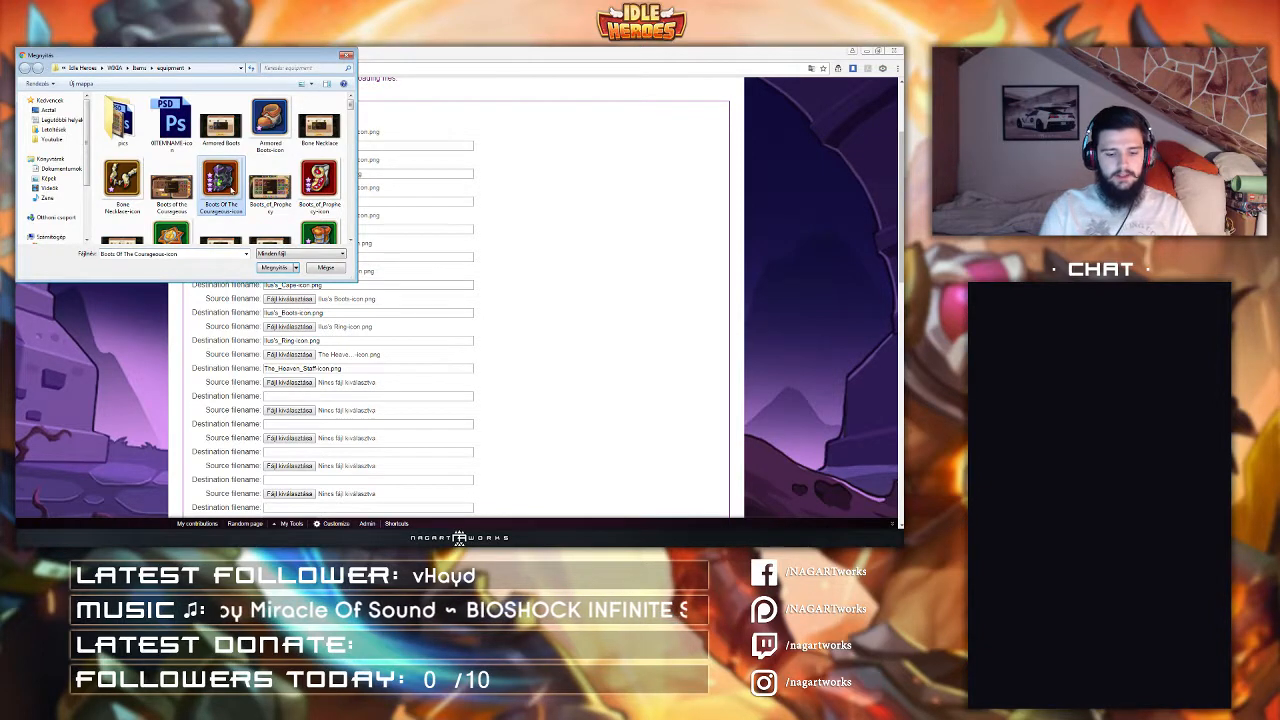
double_click(269, 122)
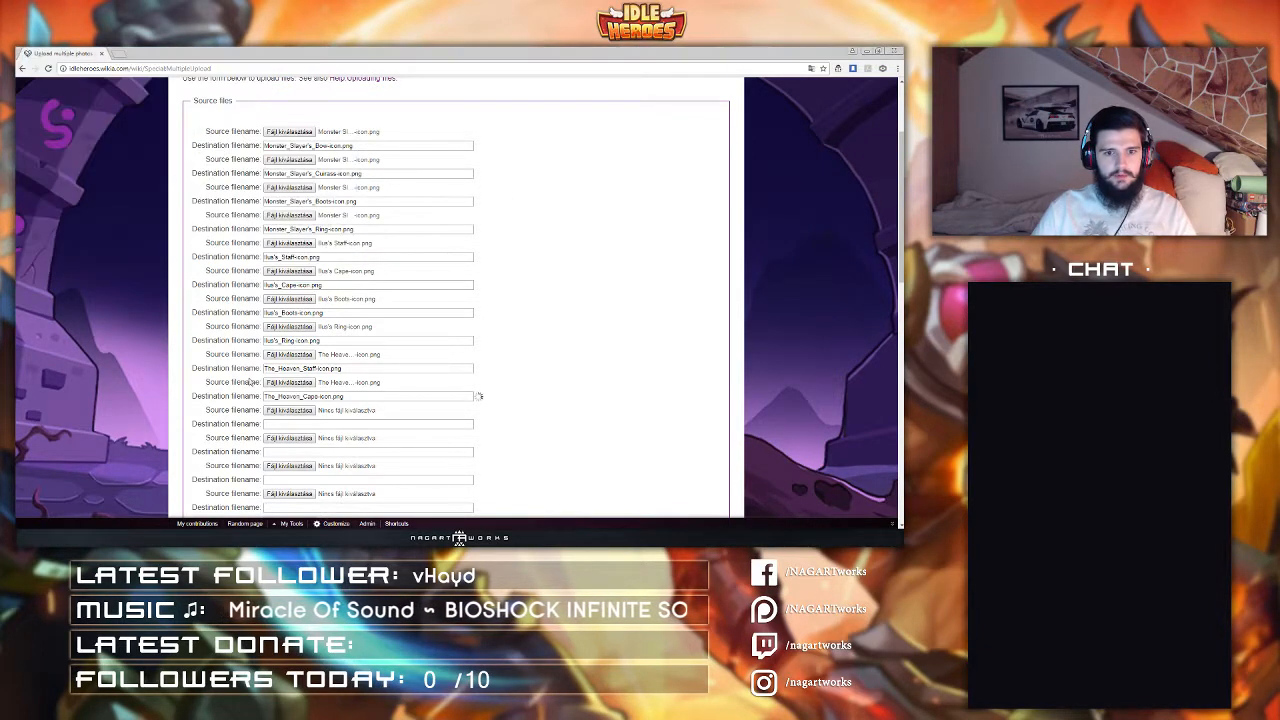
Step: Choose The Heaven Ankle Boots and The Heaven Necklace icon files for the eleventh and twelfth slots
click(295, 413)
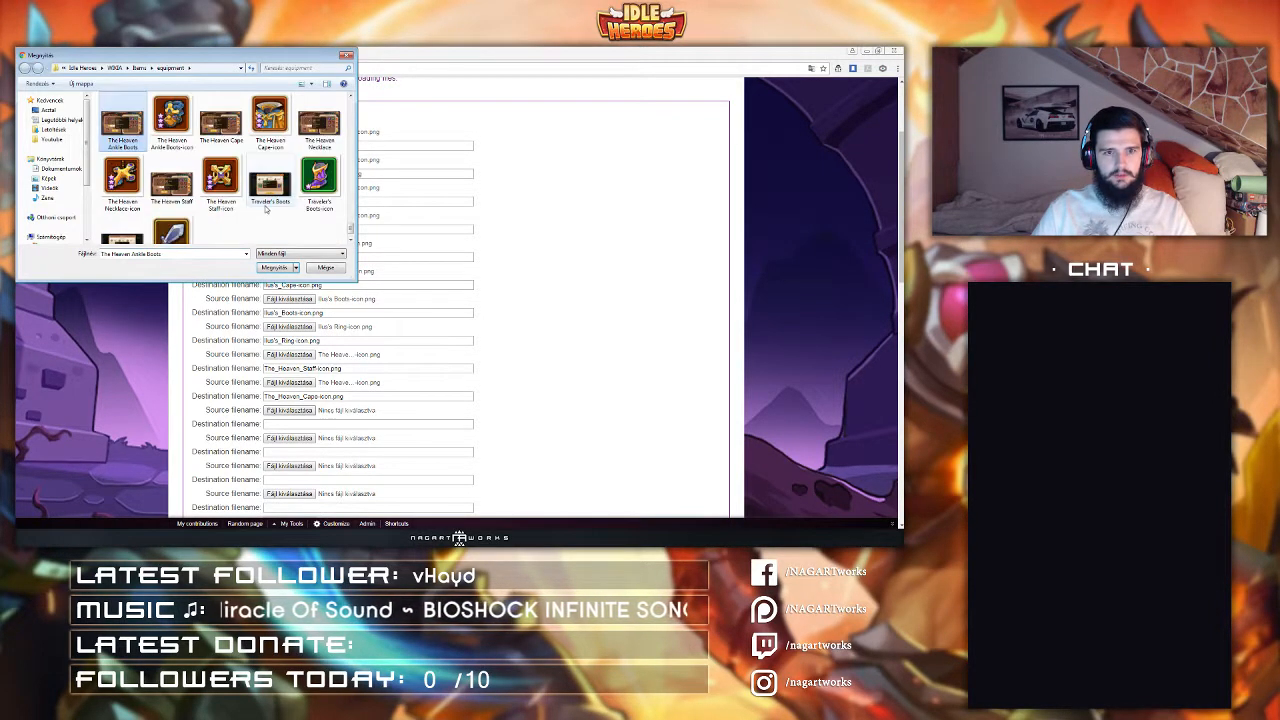
double_click(122, 122)
click(289, 438)
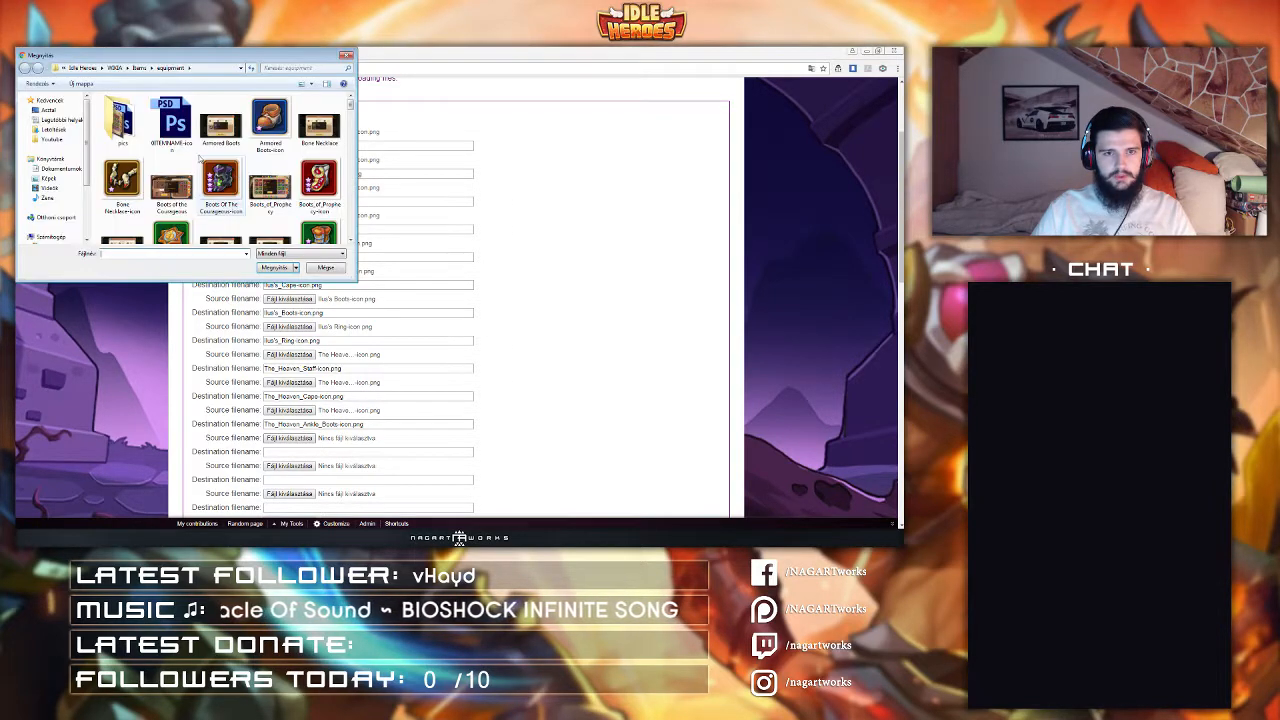
scroll(200, 176, down, 3)
double_click(220, 180)
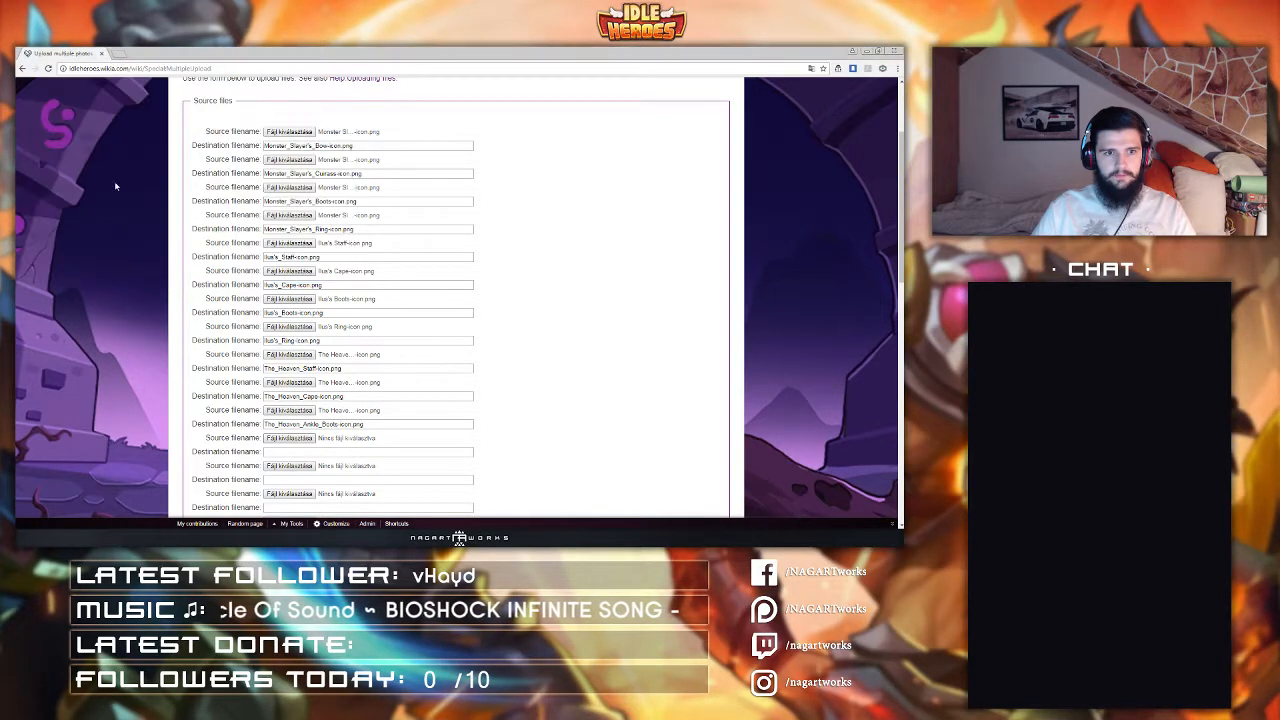
Step: Choose the Sword Of The Courageous and Plate Of The Courageous icon files for the thirteenth and fourteenth upload slots
click(289, 466)
click(221, 182)
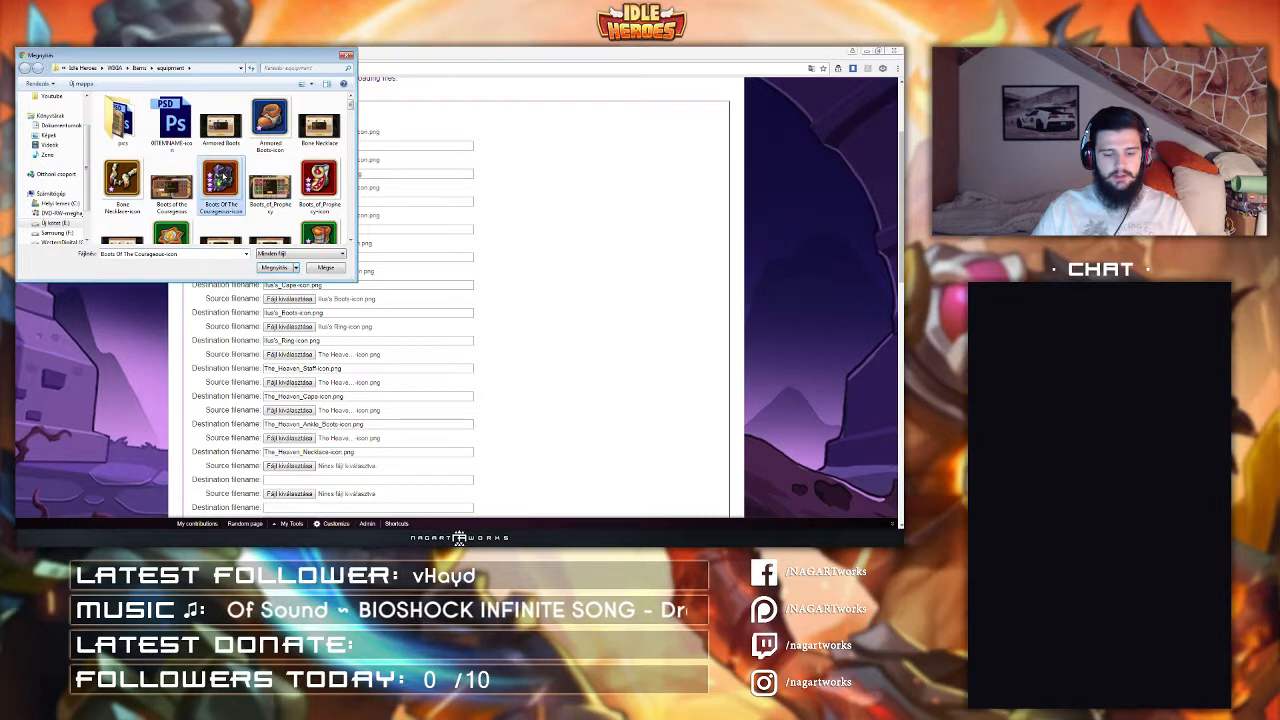
scroll(224, 177, down, 10)
double_click(312, 178)
scroll(250, 338, down, 3)
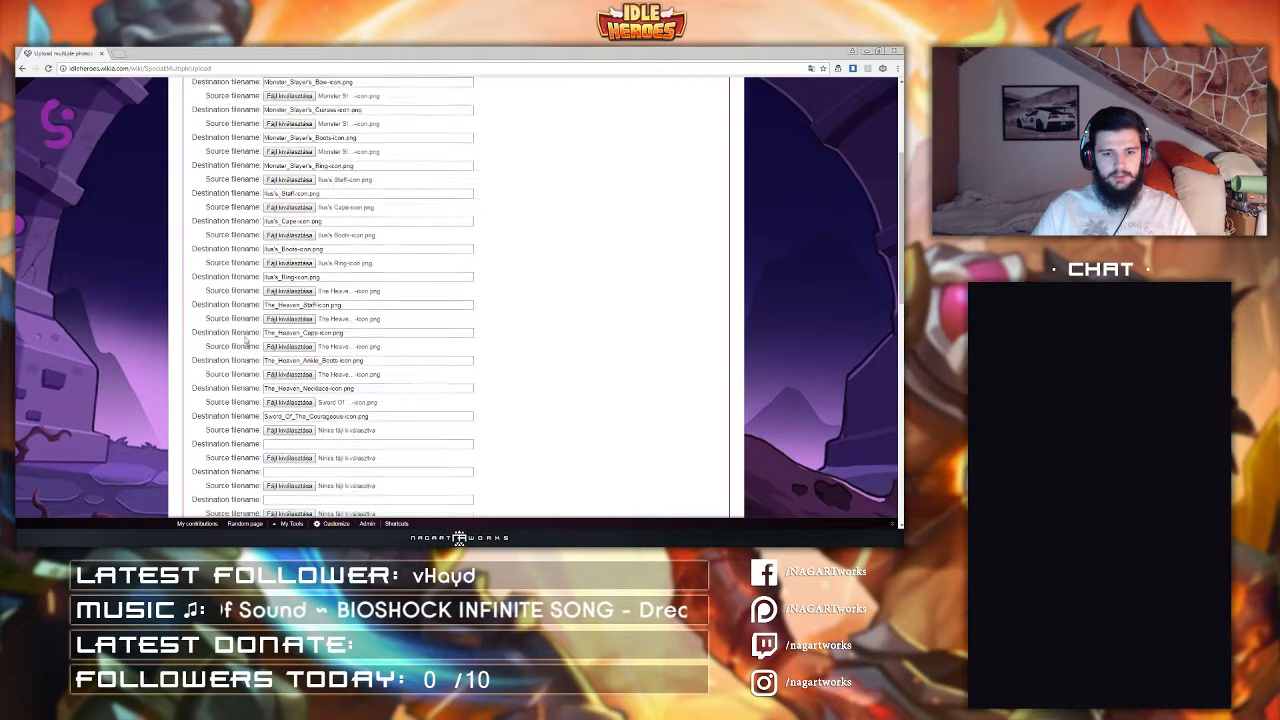
click(289, 354)
click(221, 185)
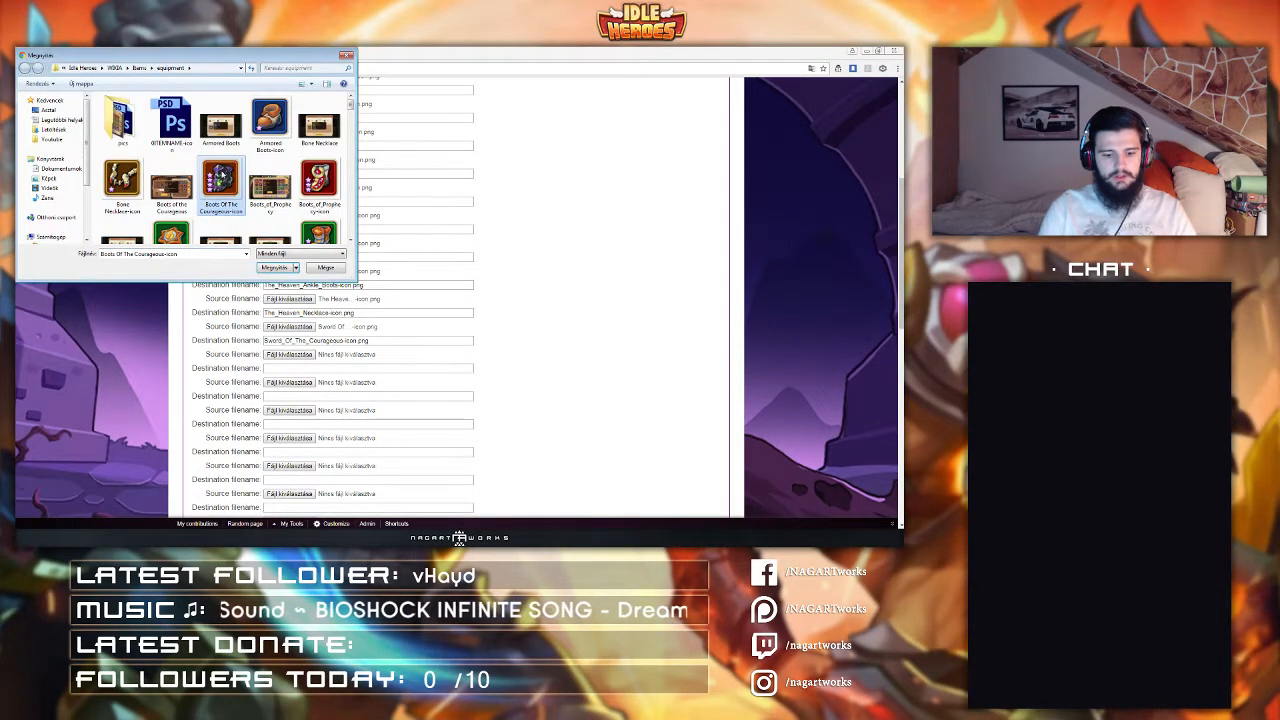
click(221, 122)
click(196, 206)
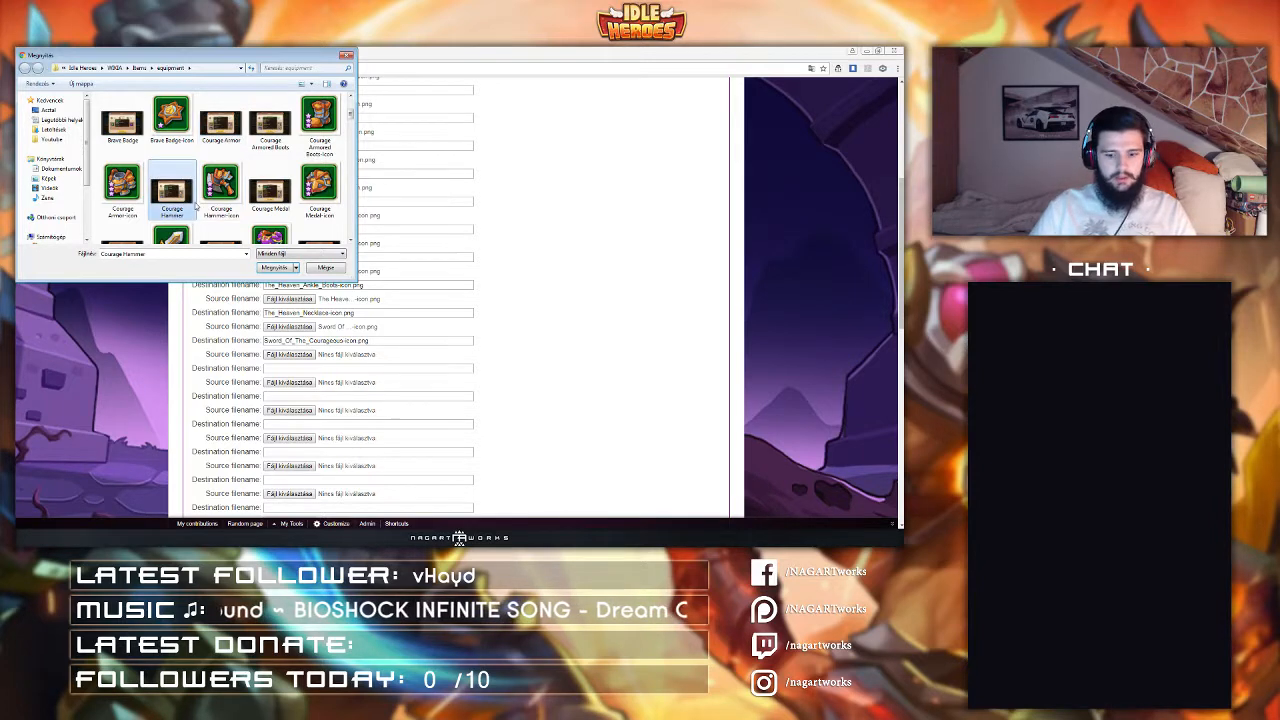
text(pl)
double_click(122, 180)
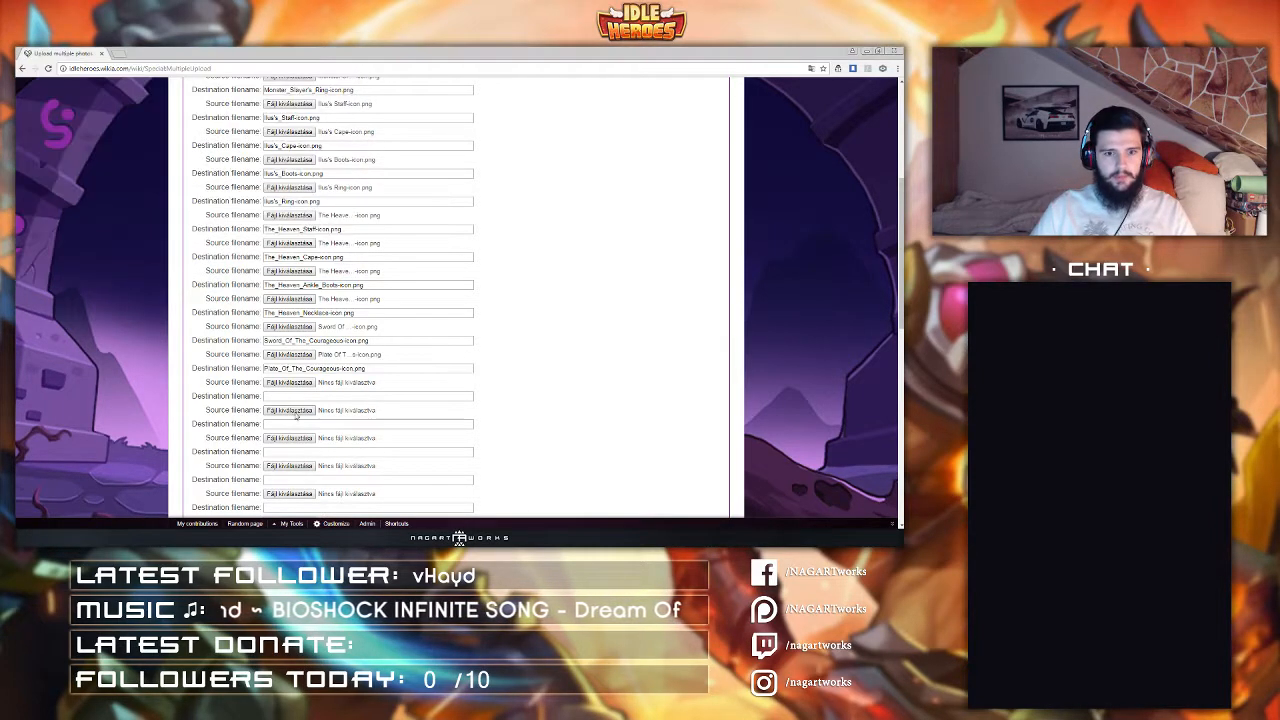
Step: Choose the Boots Of The Courageous and Pendant Of The Courageous icon files for the fifteenth and sixteenth upload slots
click(228, 241)
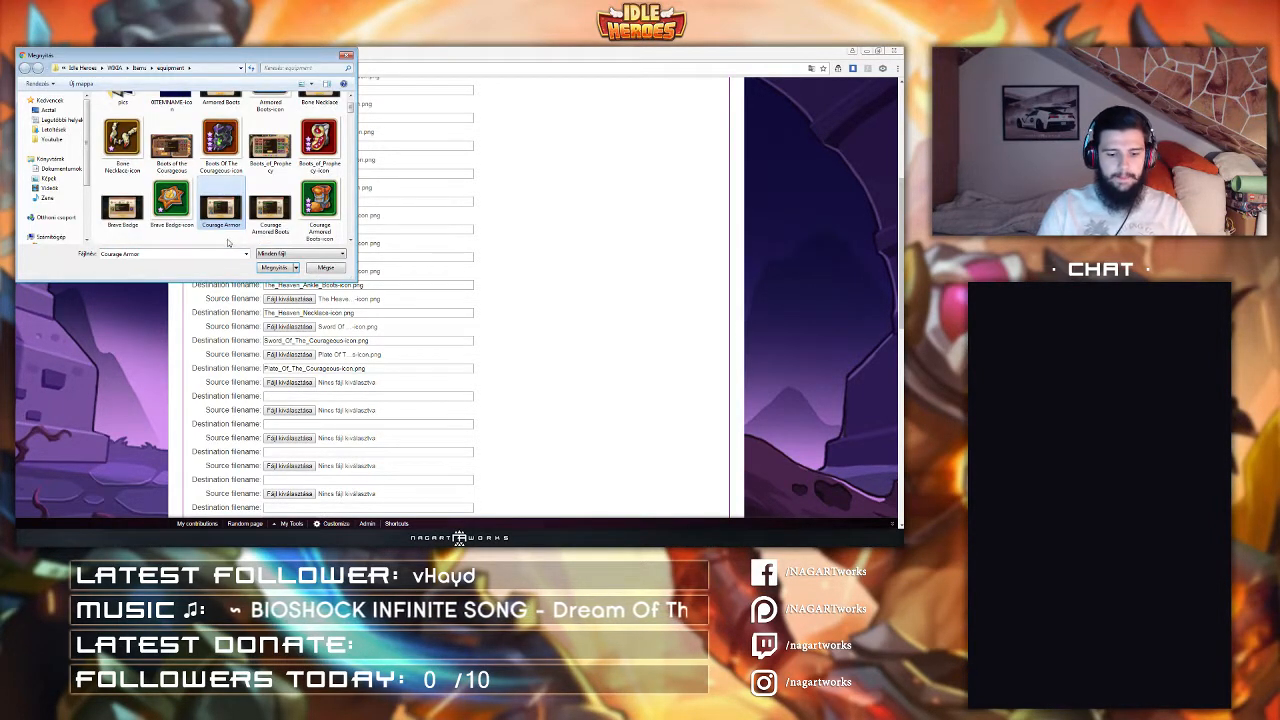
scroll(228, 242, up, 1)
double_click(221, 180)
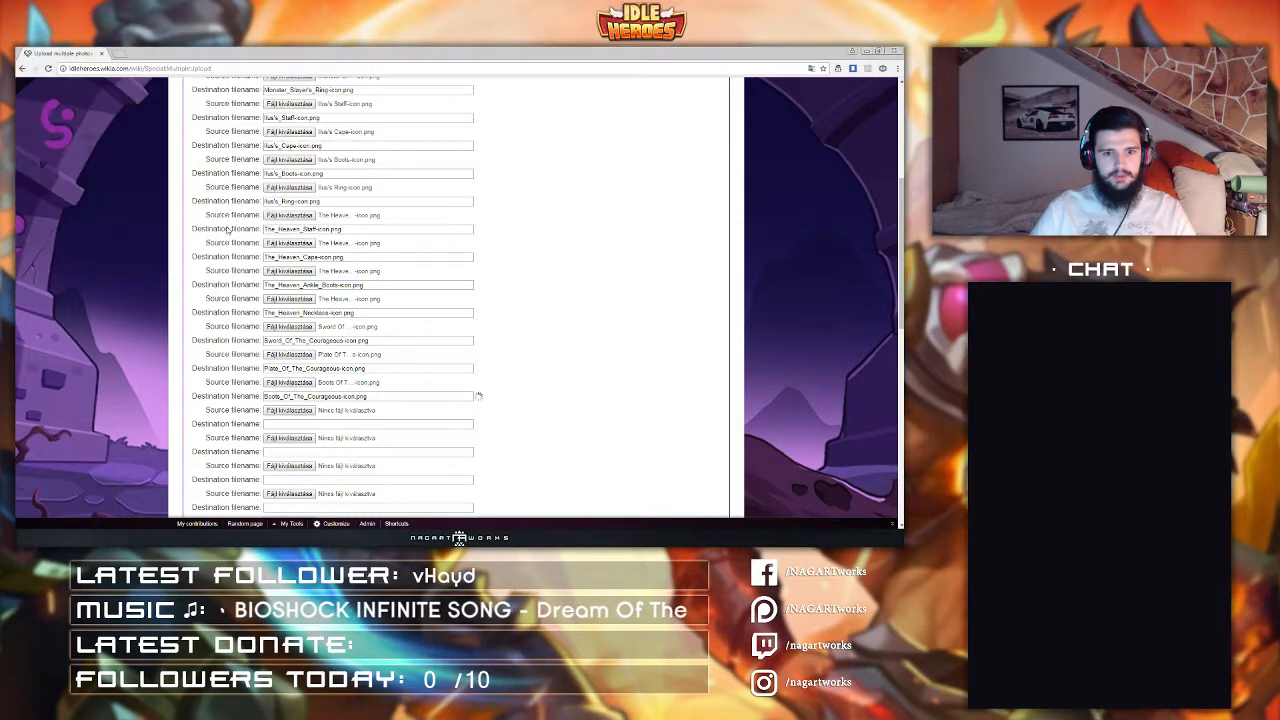
click(289, 410)
click(221, 120)
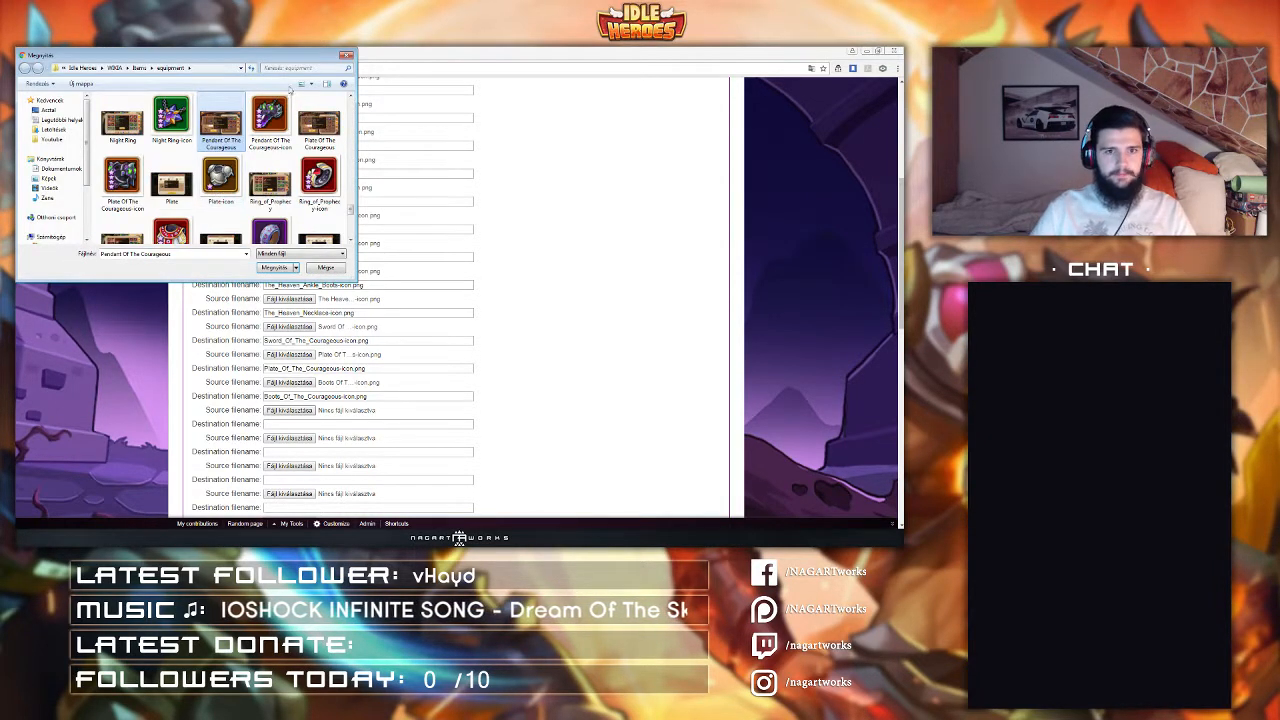
double_click(270, 120)
Step: Submit the multiple upload form and open the wiki in a second browser tab
scroll(214, 322, down, 5)
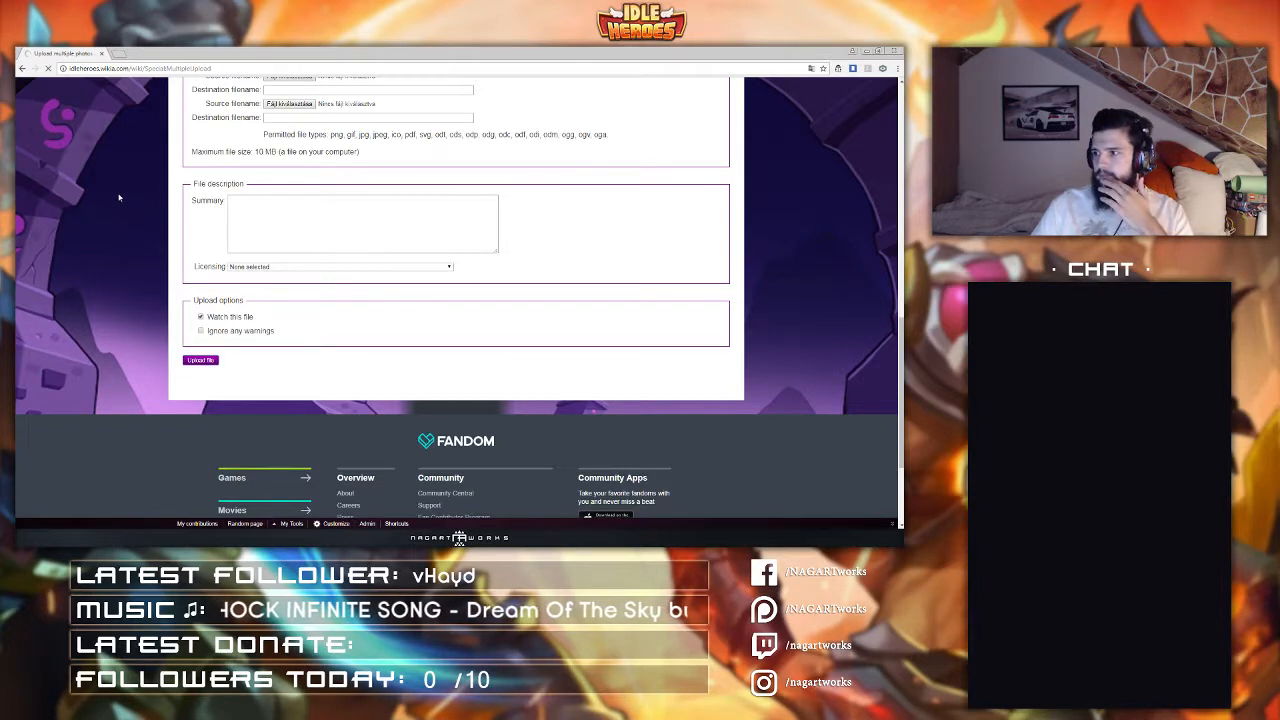
click(118, 55)
click(58, 54)
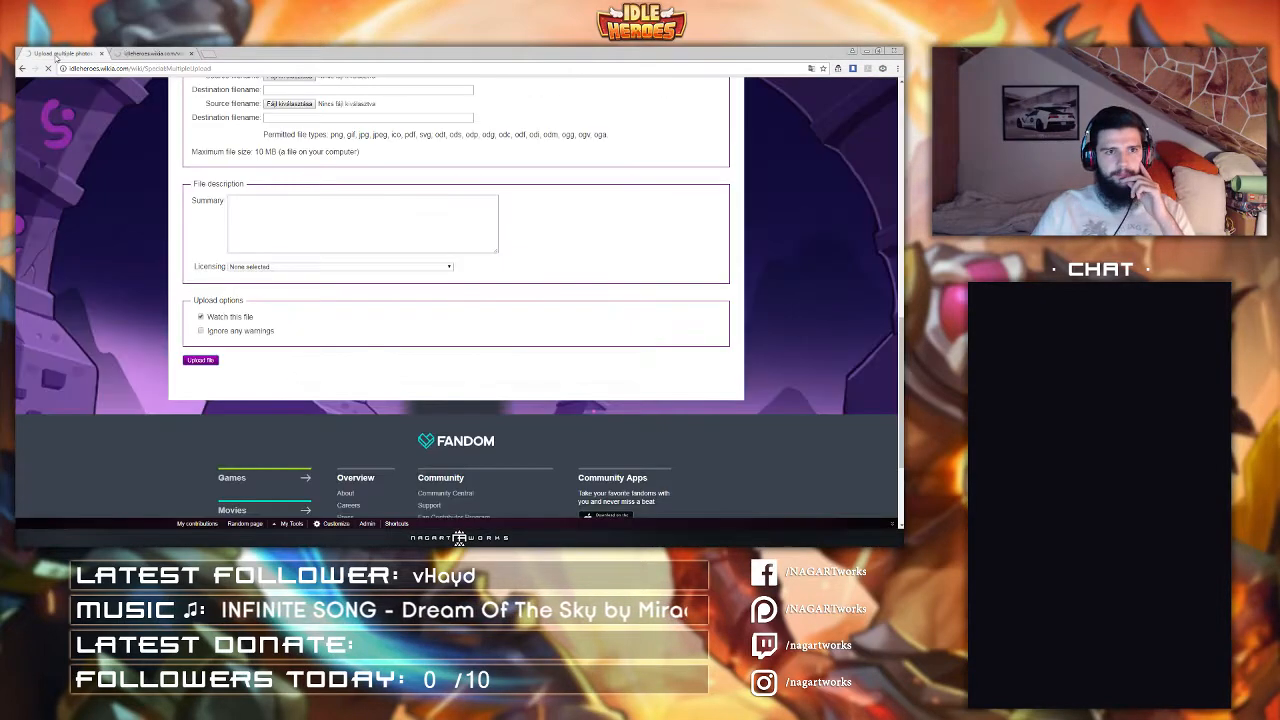
click(118, 54)
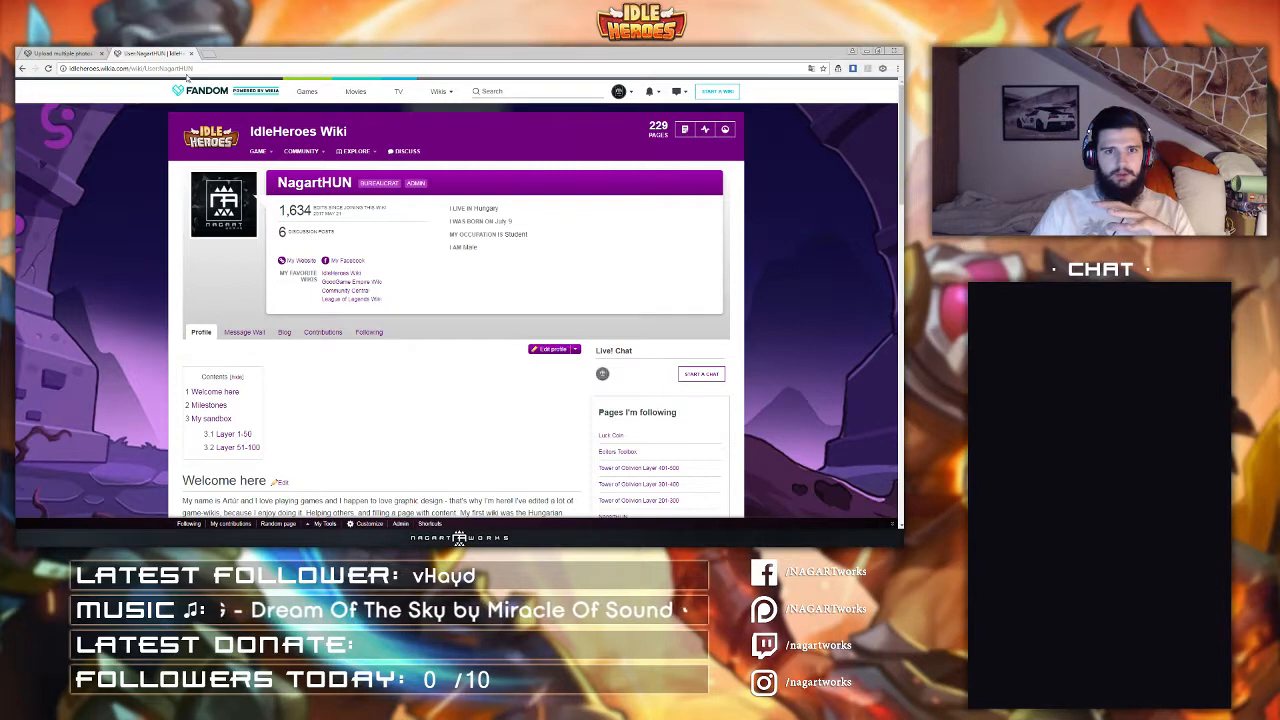
Step: Open the wiki's Images page and review the newly uploaded equipment icons
scroll(450, 300, down, 3)
scroll(450, 300, up, 3)
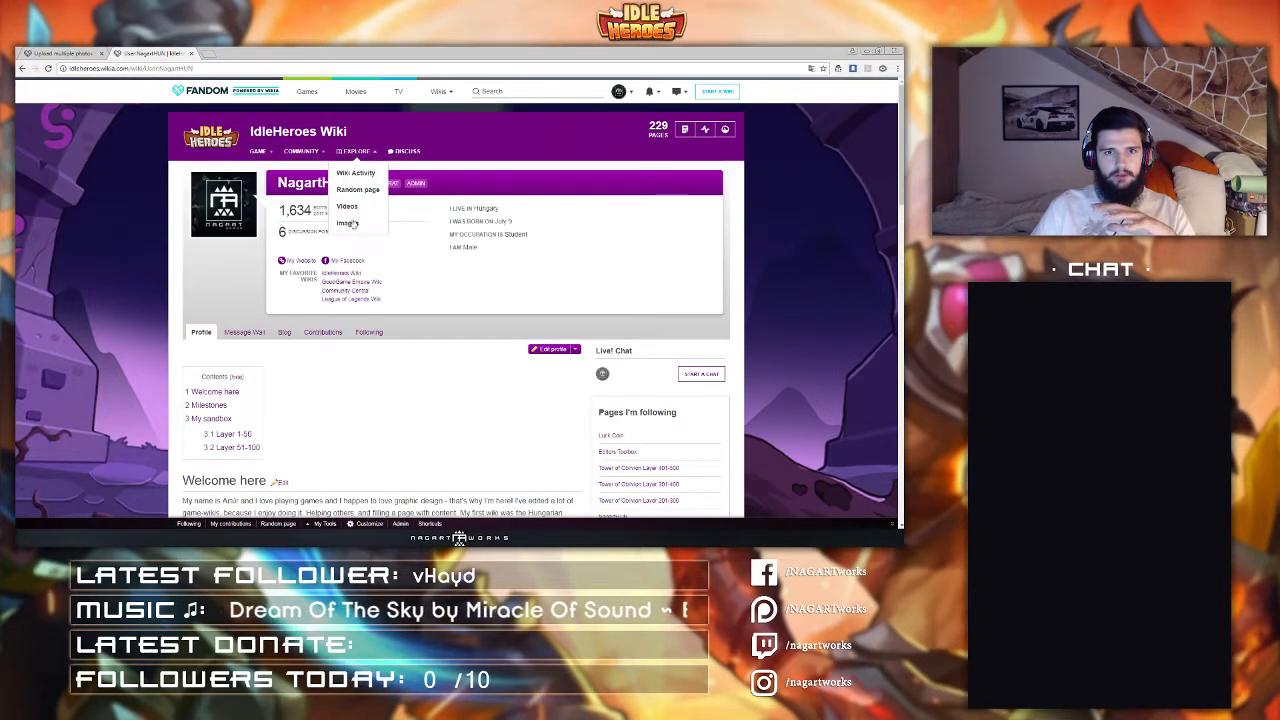
click(348, 223)
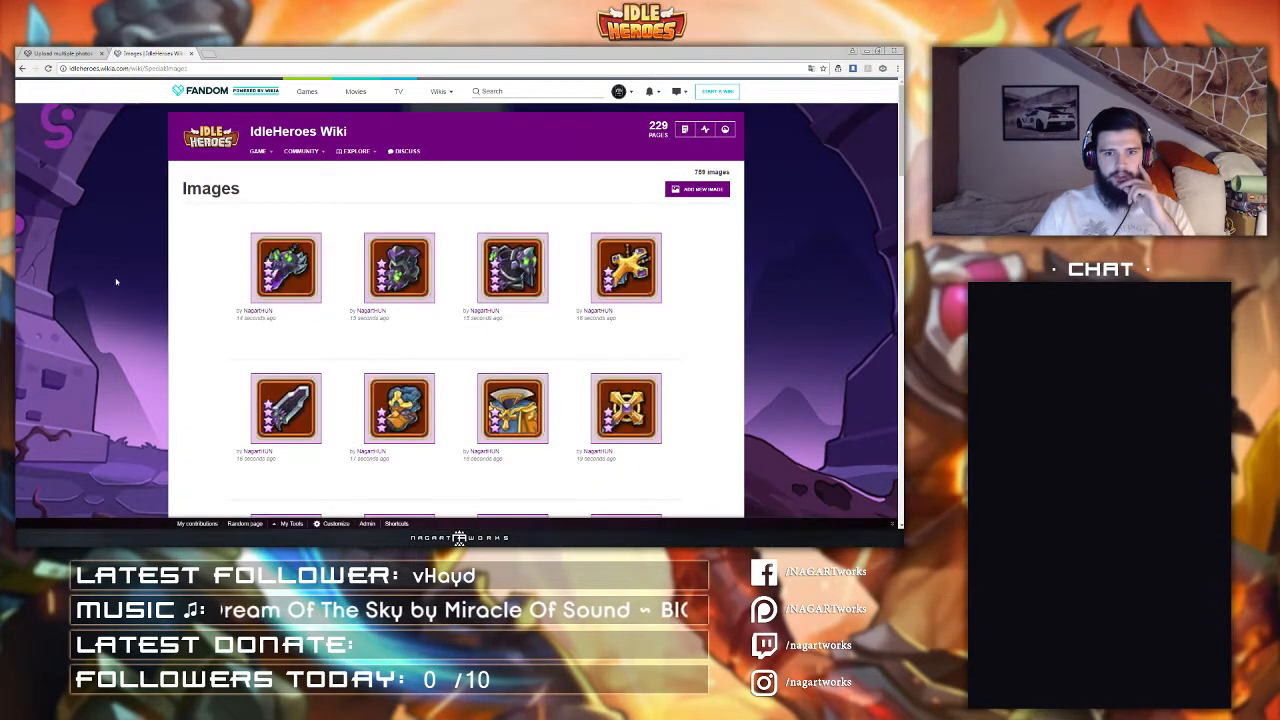
scroll(116, 282, down, 5)
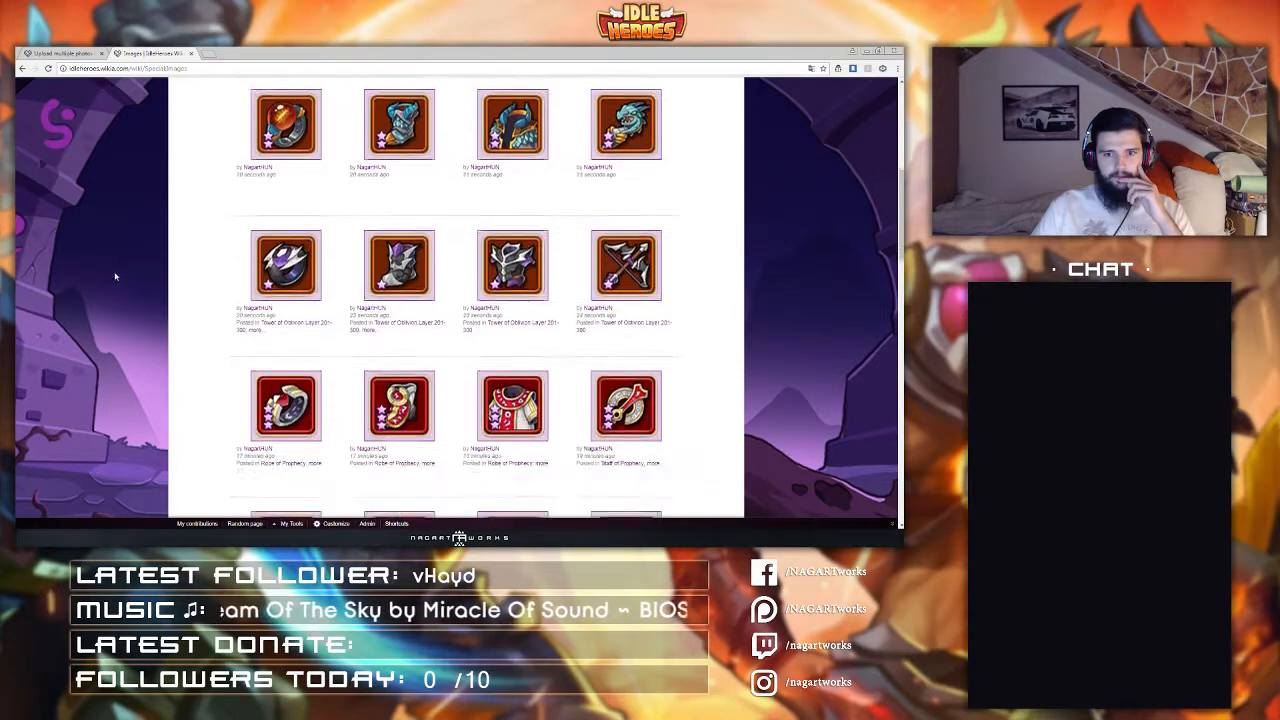
scroll(116, 277, up, 5)
mouse_move(256, 163)
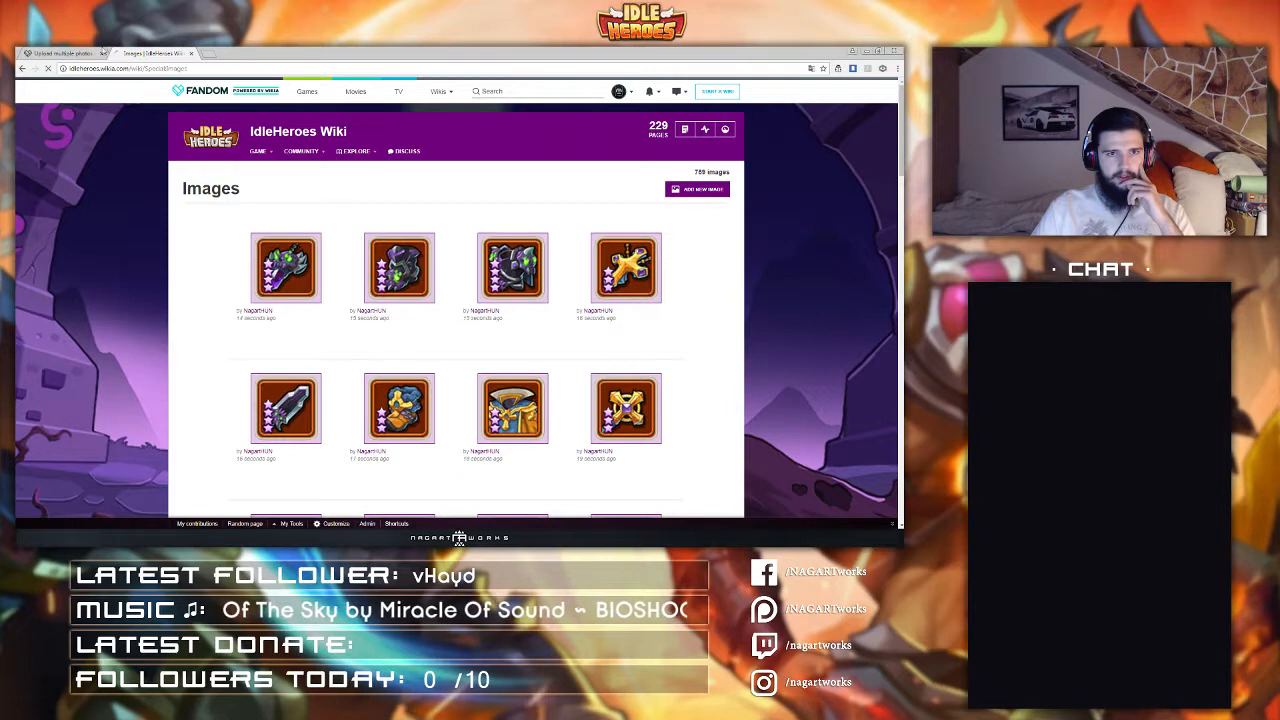
Step: Close the upload results tab and open the Equipment page through the Items page
click(68, 53)
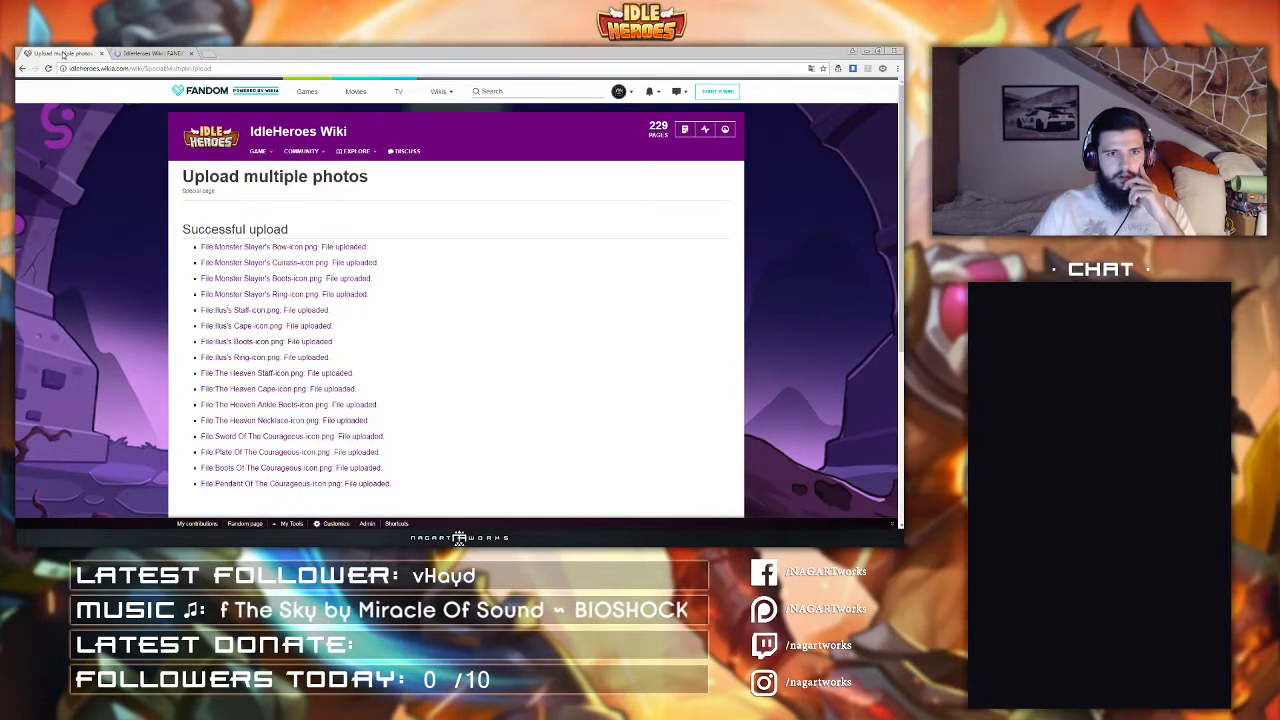
key(ctrl+w)
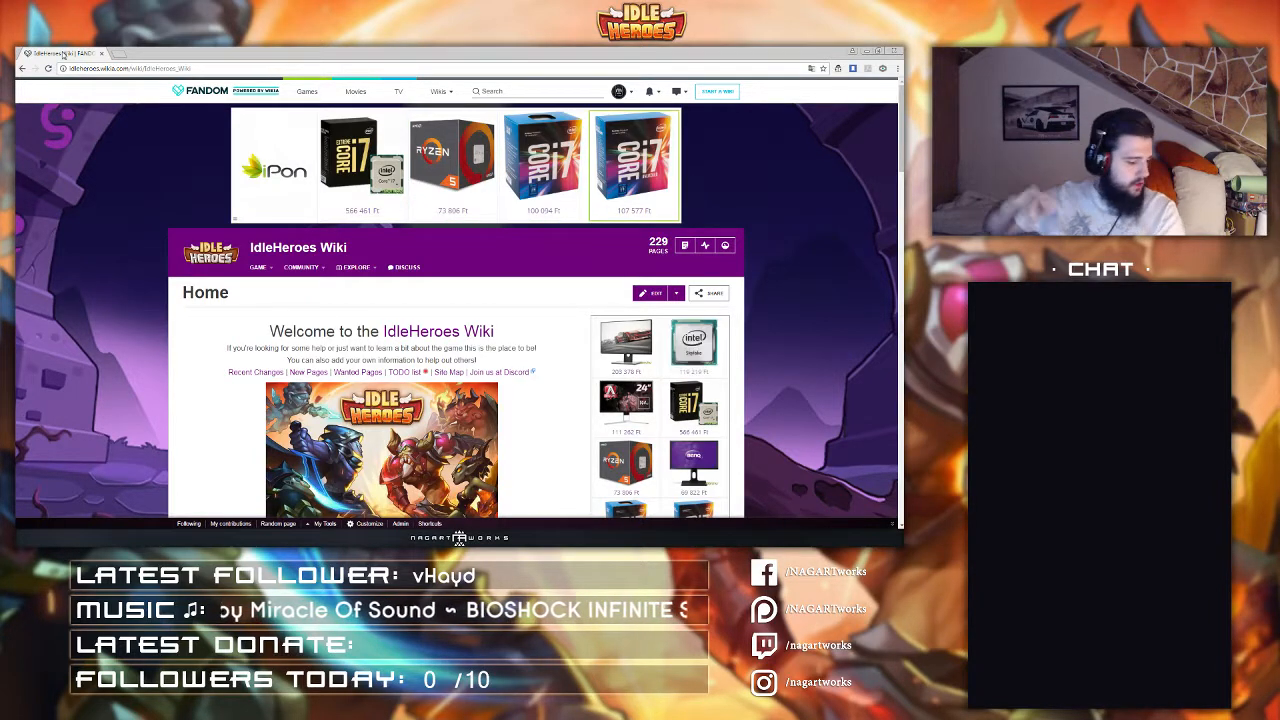
scroll(116, 203, down, 5)
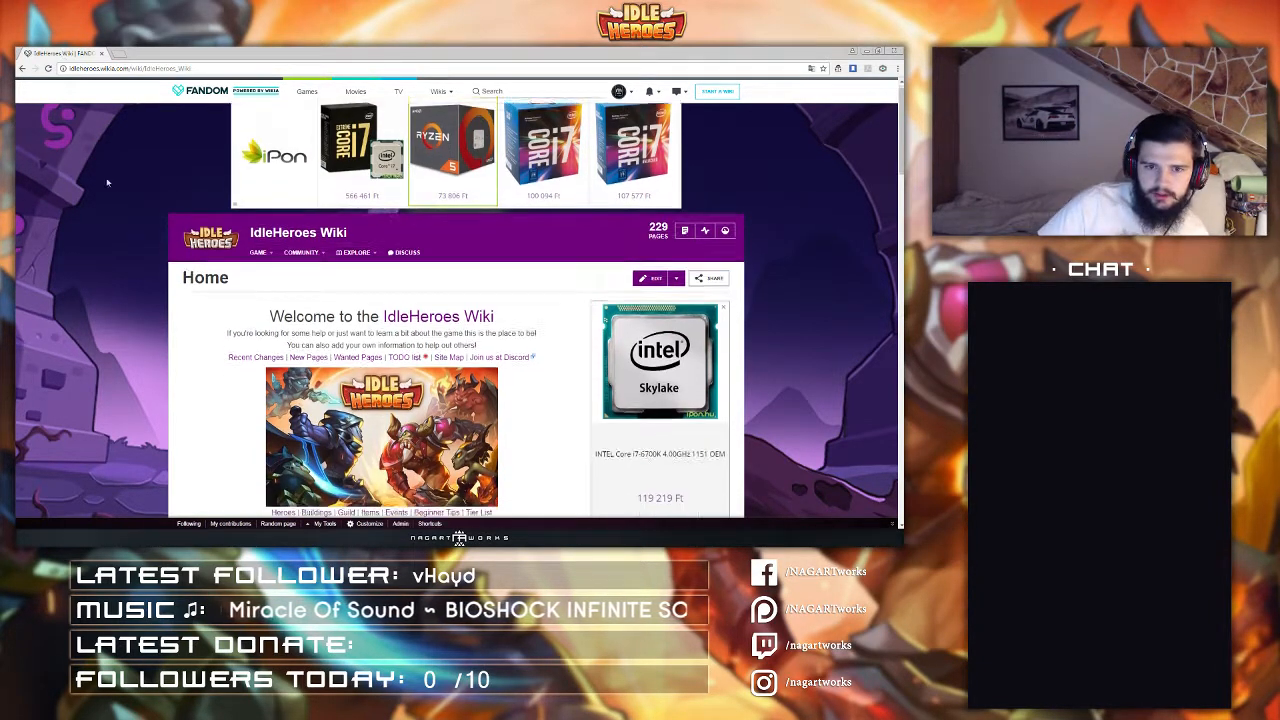
click(370, 295)
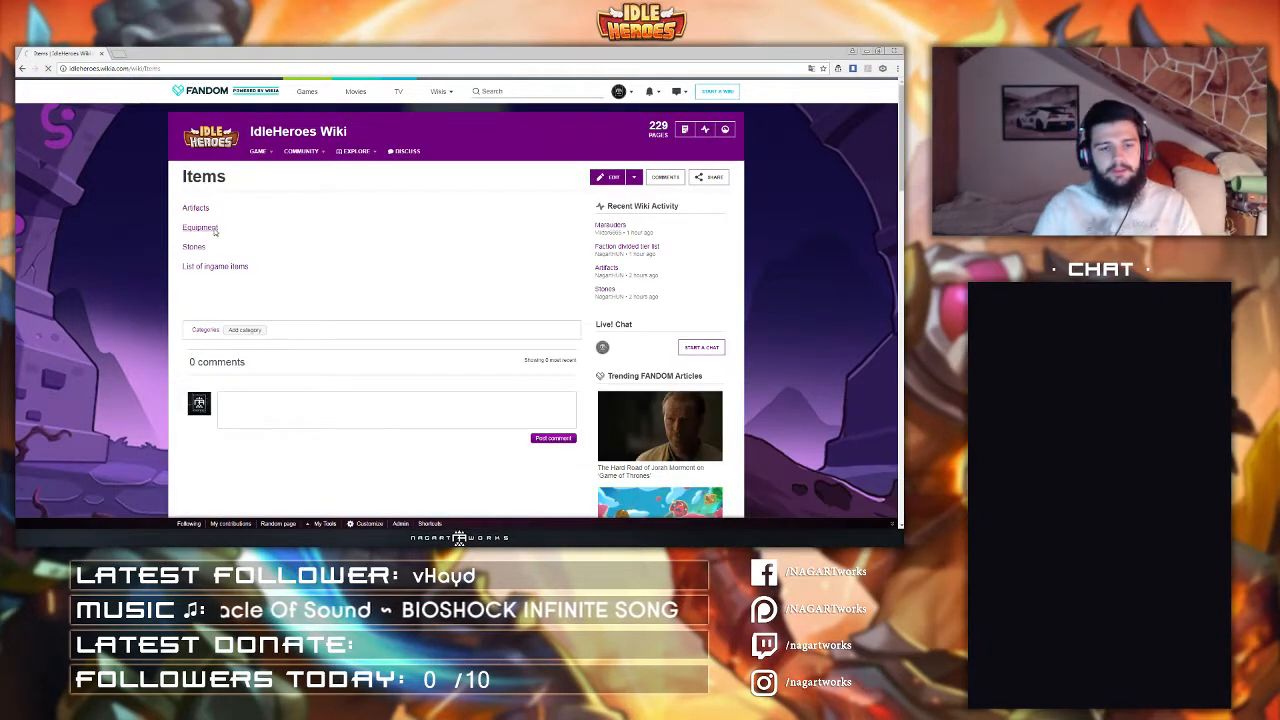
click(214, 229)
Step: Scroll through the Equipment page's set bonuses and weapon, armour, boots and accessory lists
scroll(311, 310, down, 3)
scroll(311, 310, down, 10)
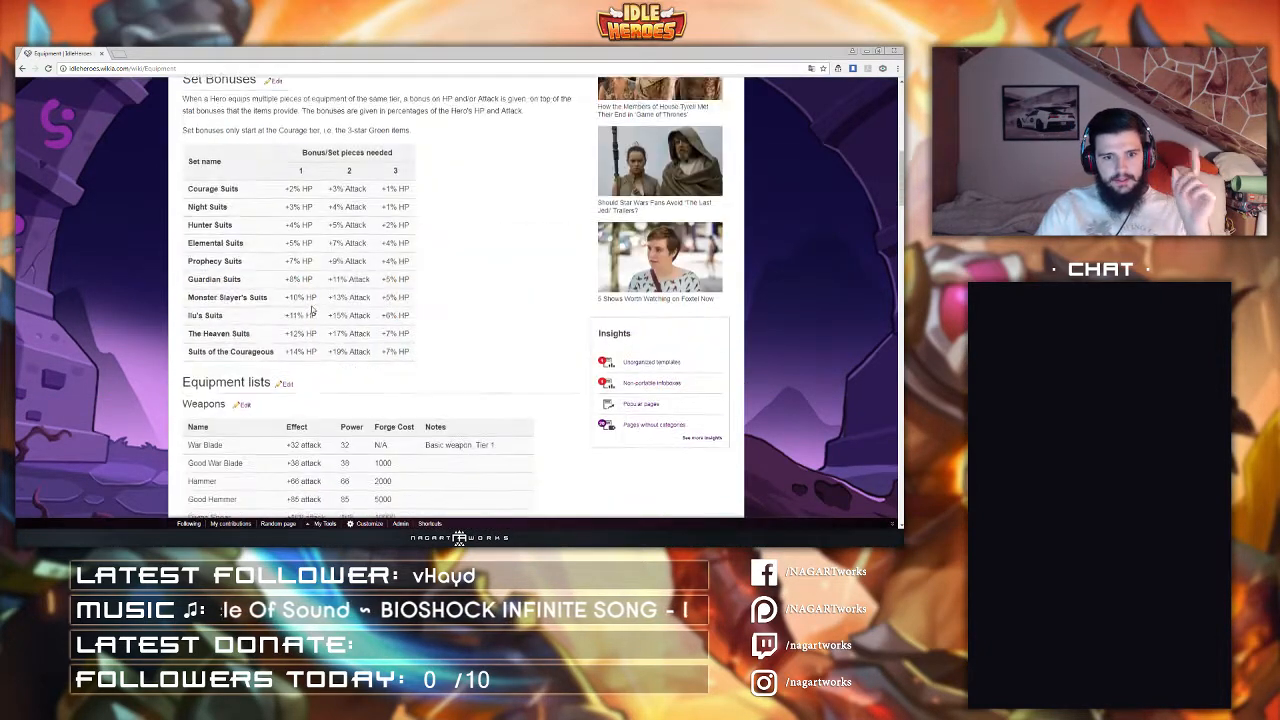
scroll(297, 160, down, 12)
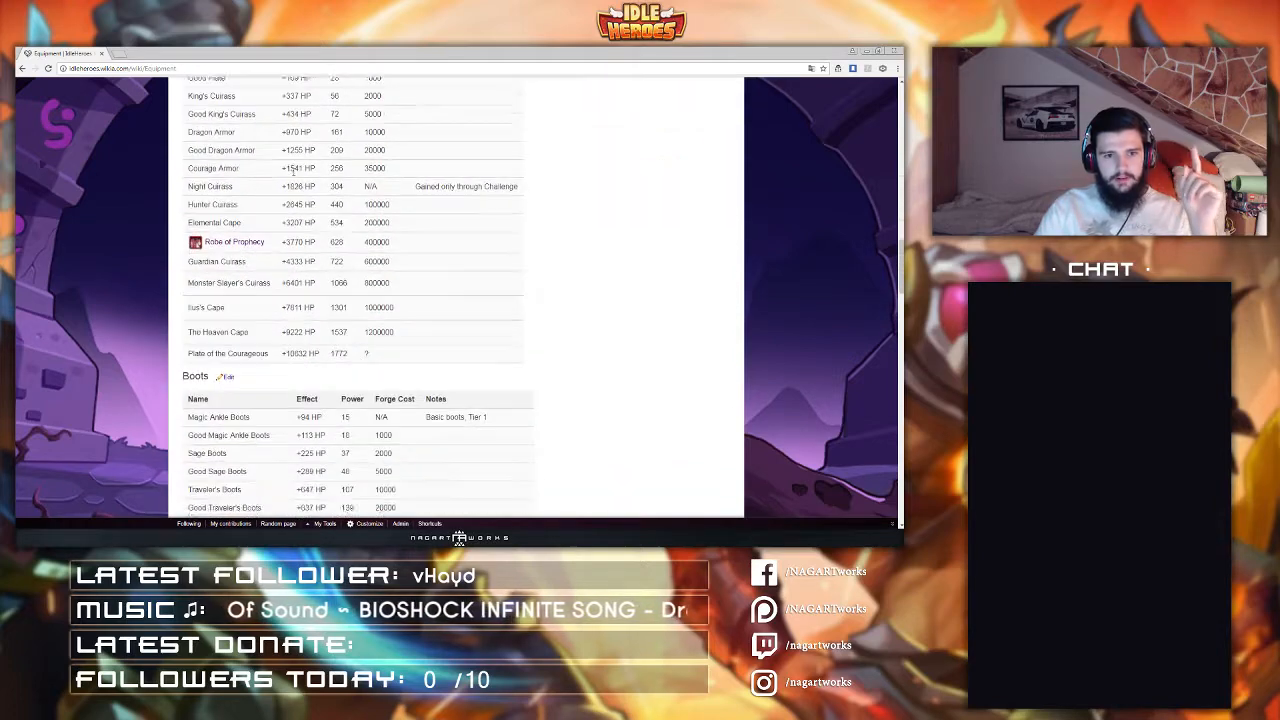
scroll(293, 178, down, 4)
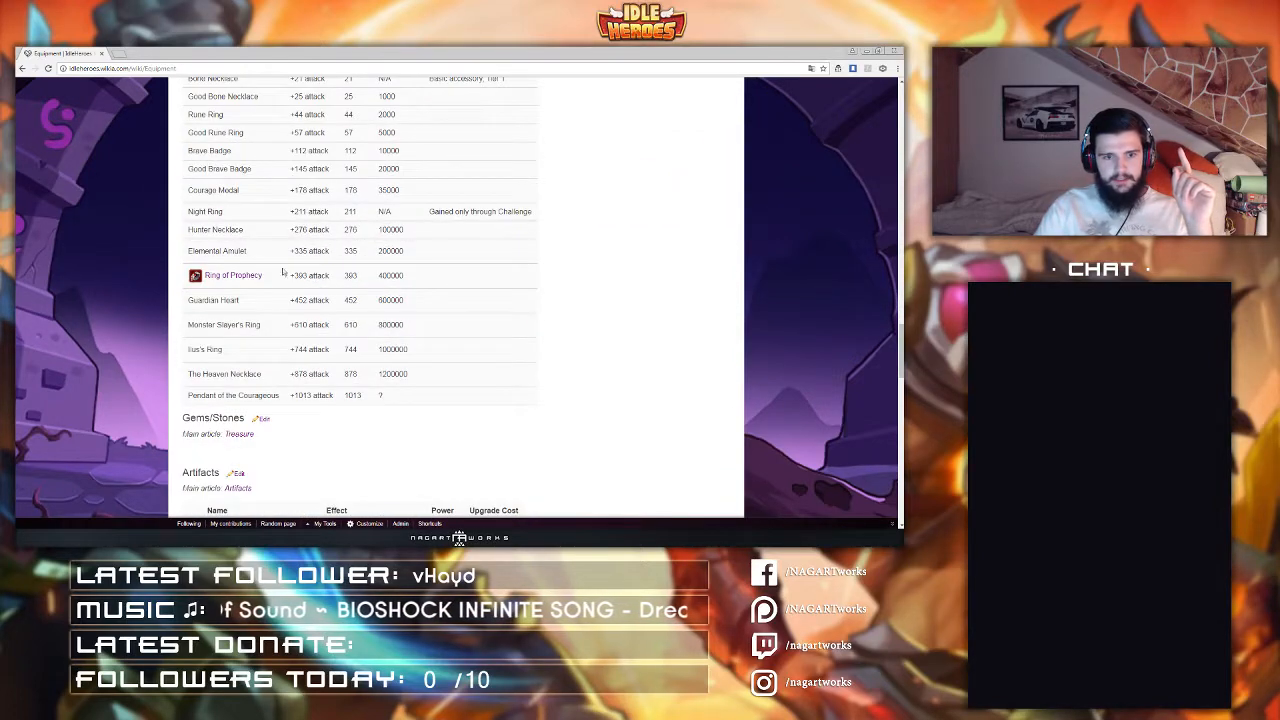
scroll(255, 320, up, 5)
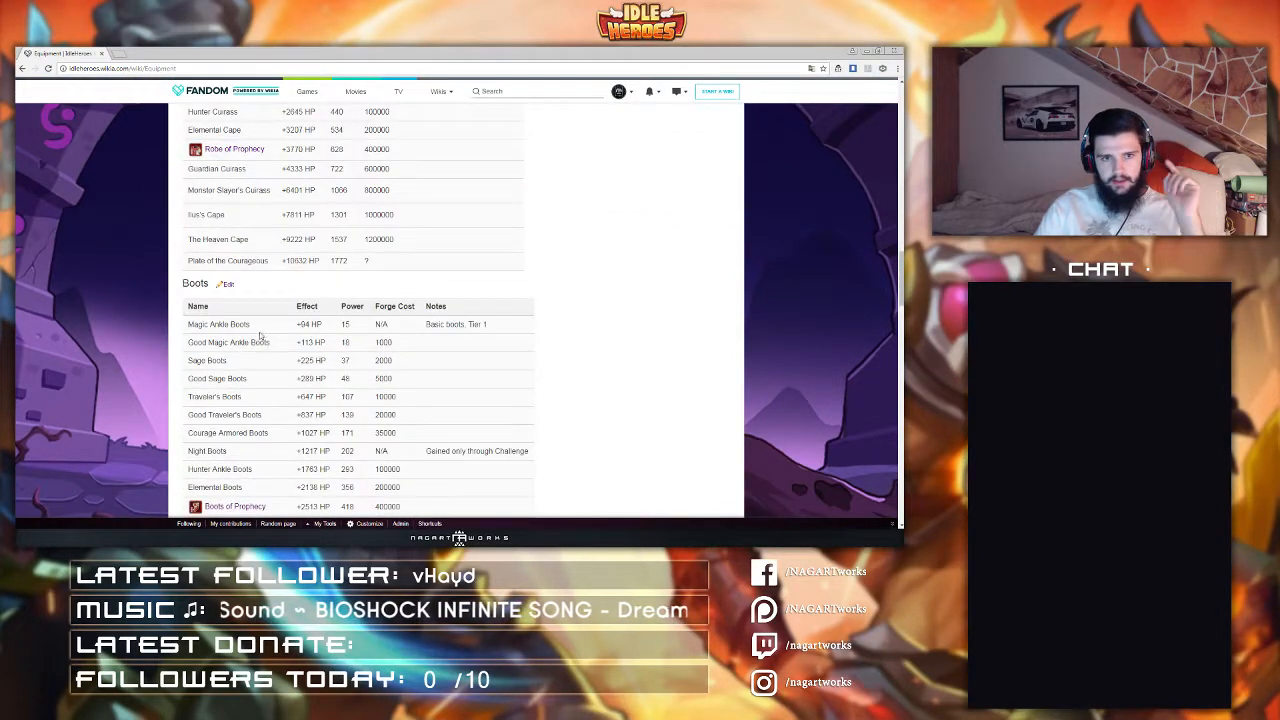
scroll(312, 305, up, 3)
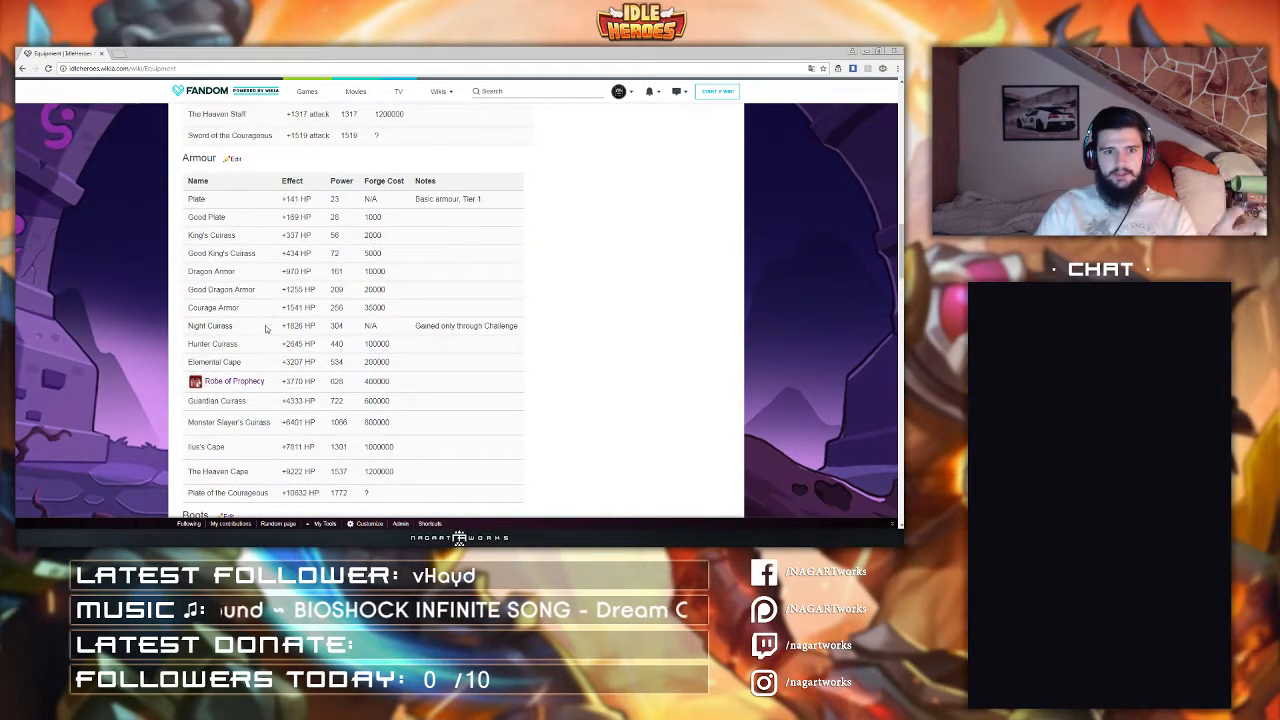
scroll(253, 388, up, 5)
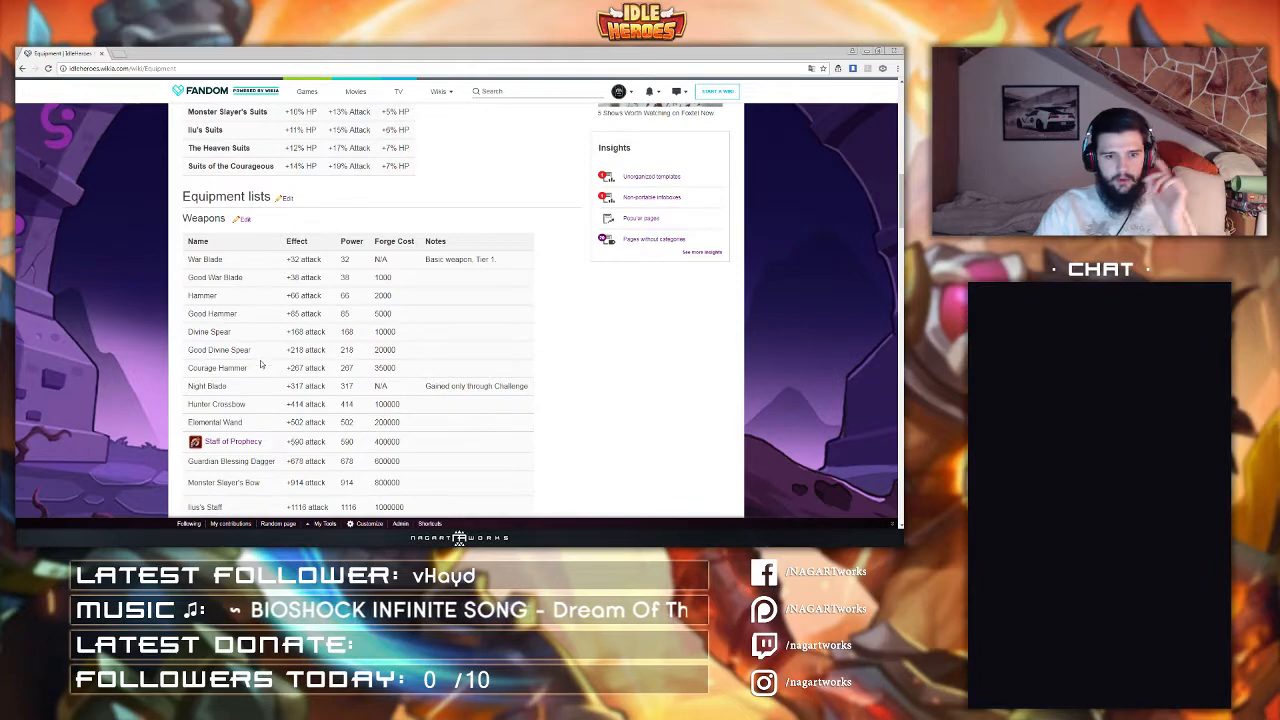
scroll(305, 394, down, 8)
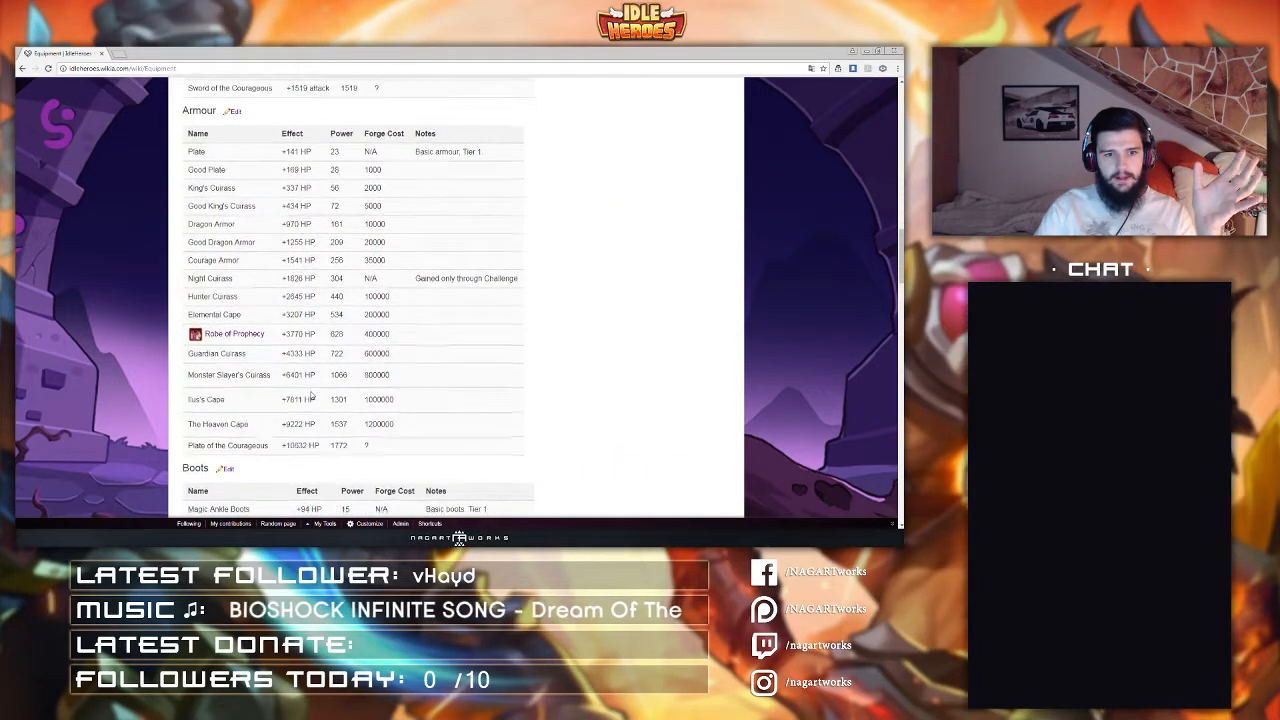
scroll(305, 394, down, 2)
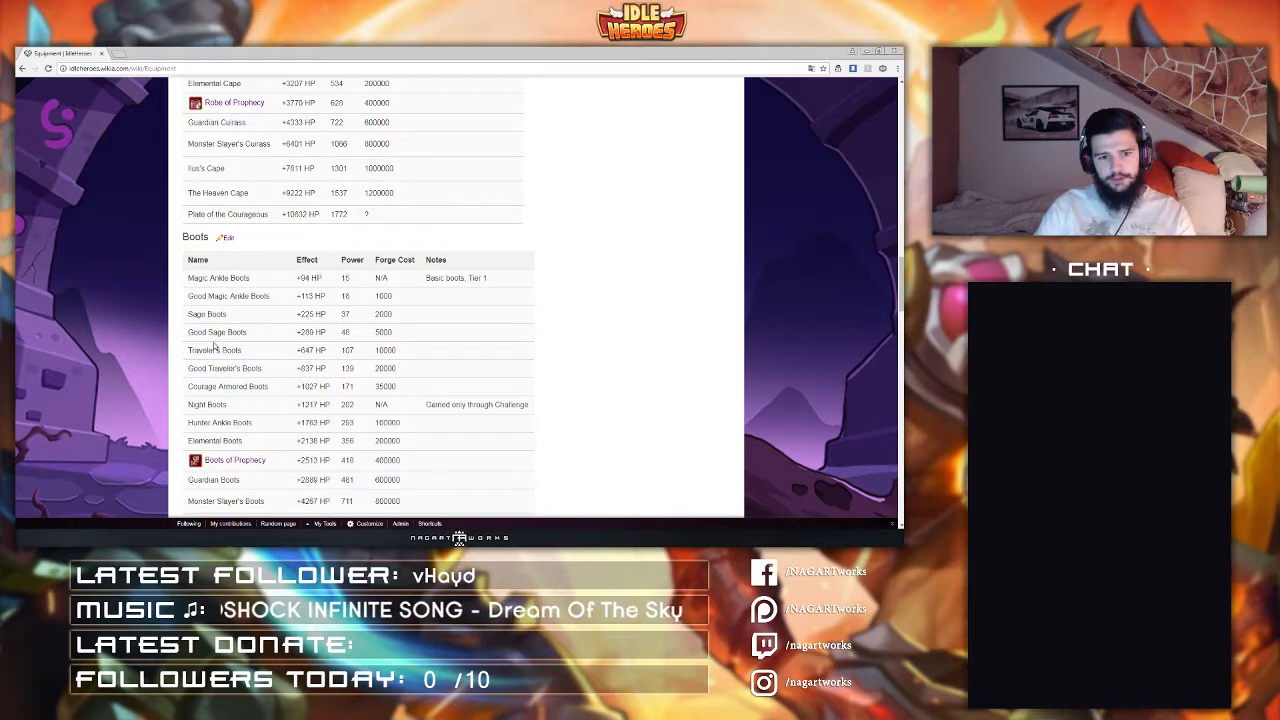
scroll(213, 345, down, 1)
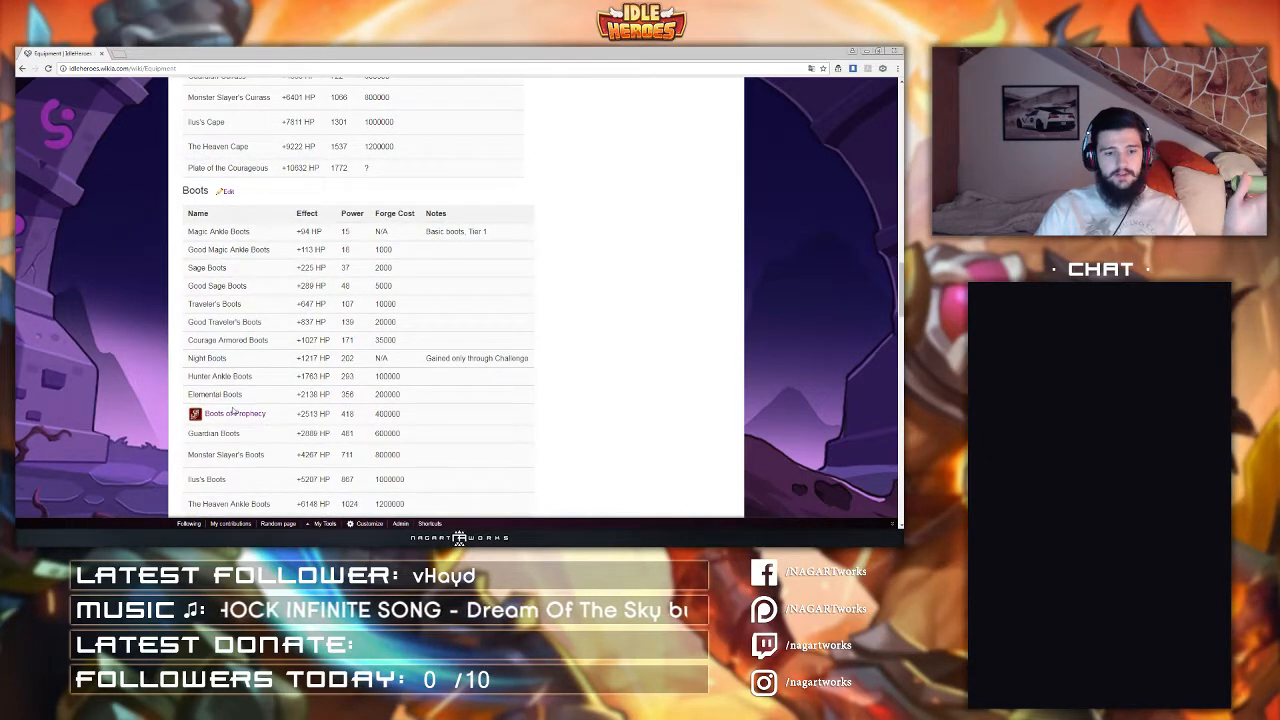
scroll(240, 421, up, 1)
scroll(240, 421, up, 8)
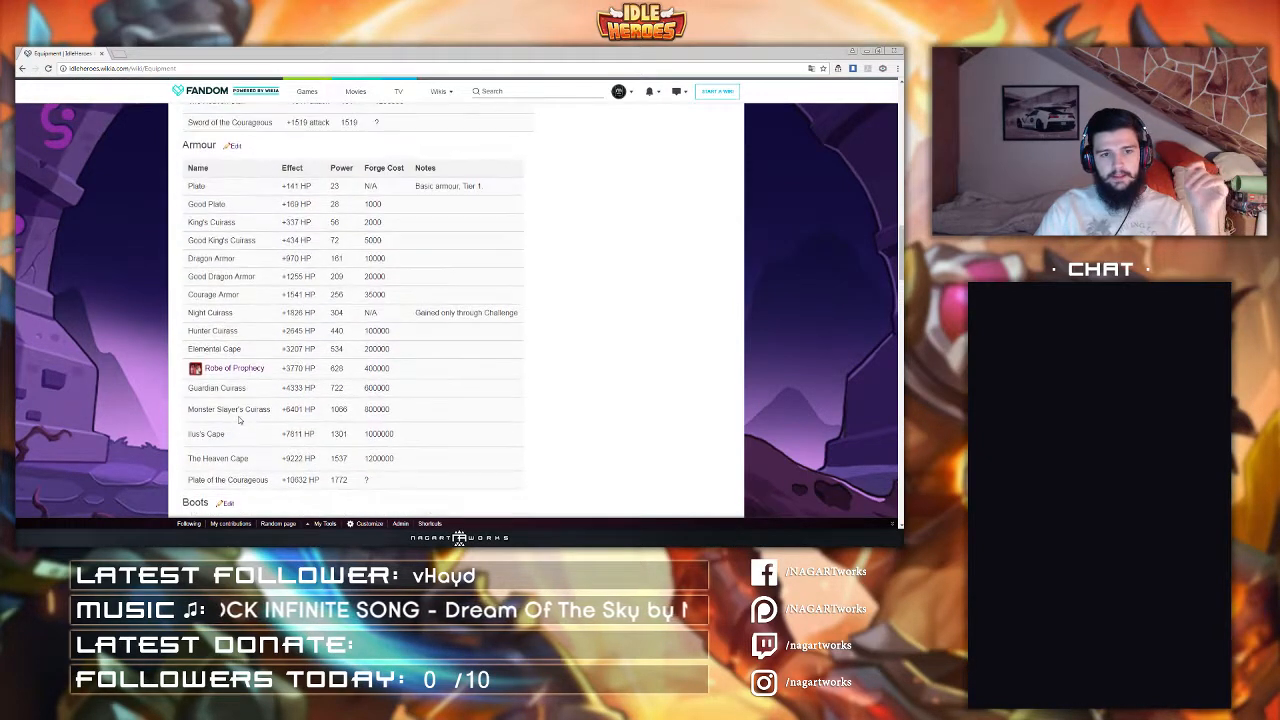
scroll(232, 350, up, 8)
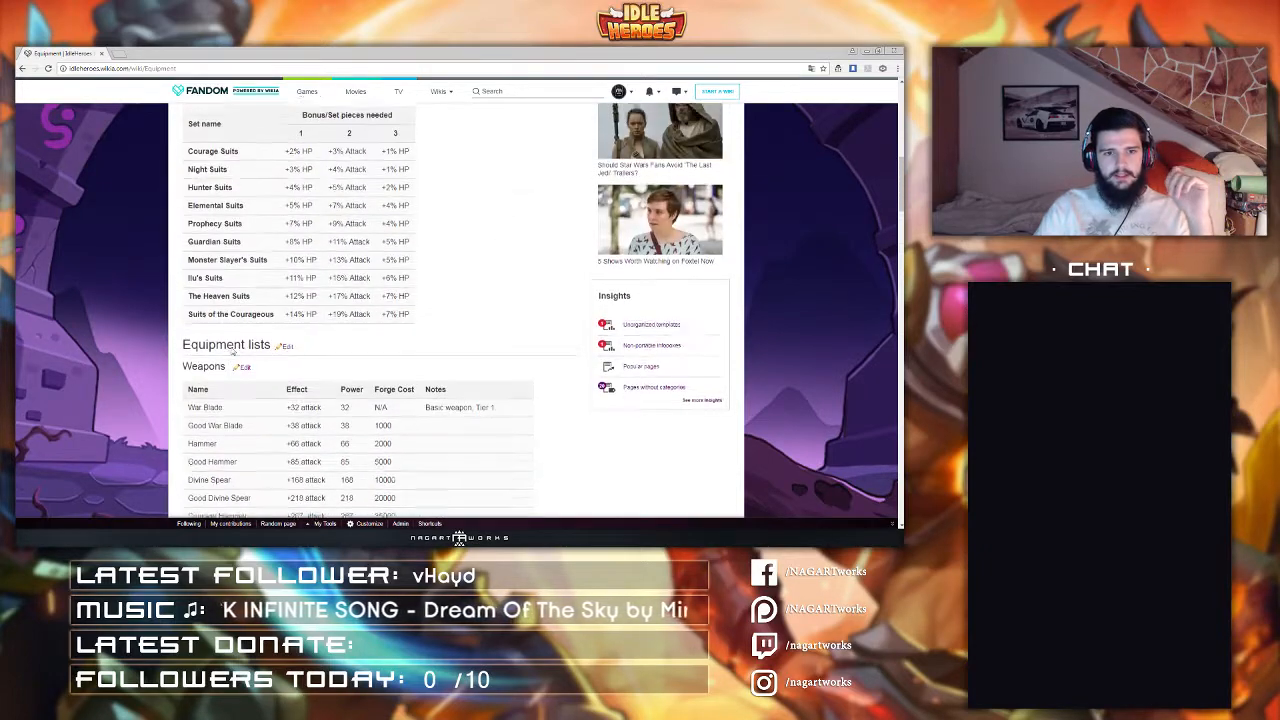
scroll(233, 354, up, 5)
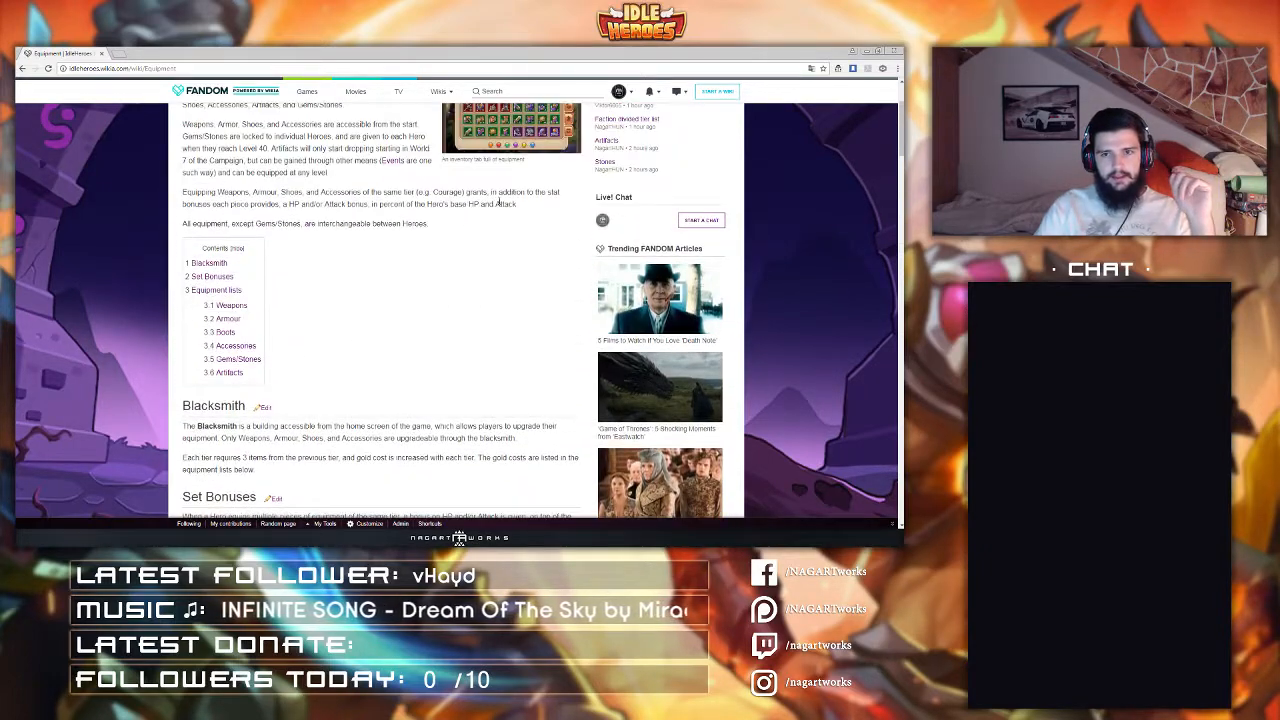
Step: Open the Equipment page in the source editor and scan the set bonus and weapon table code
click(607, 189)
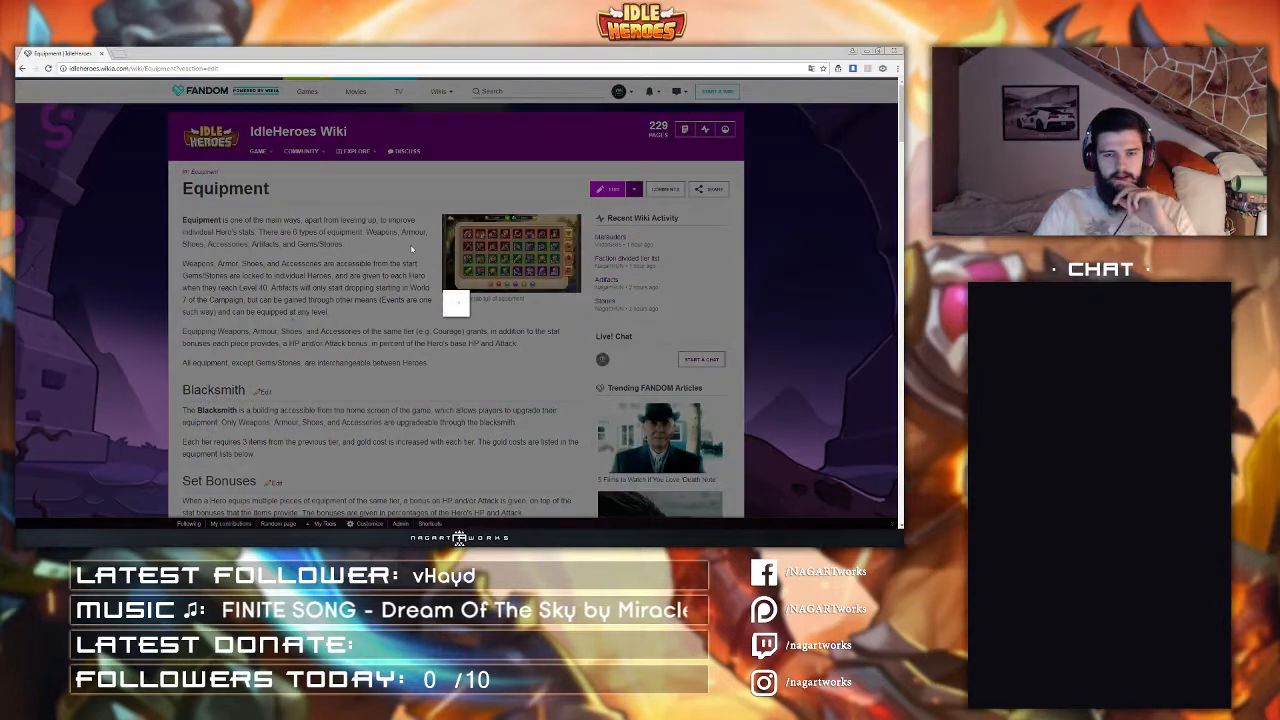
click(489, 222)
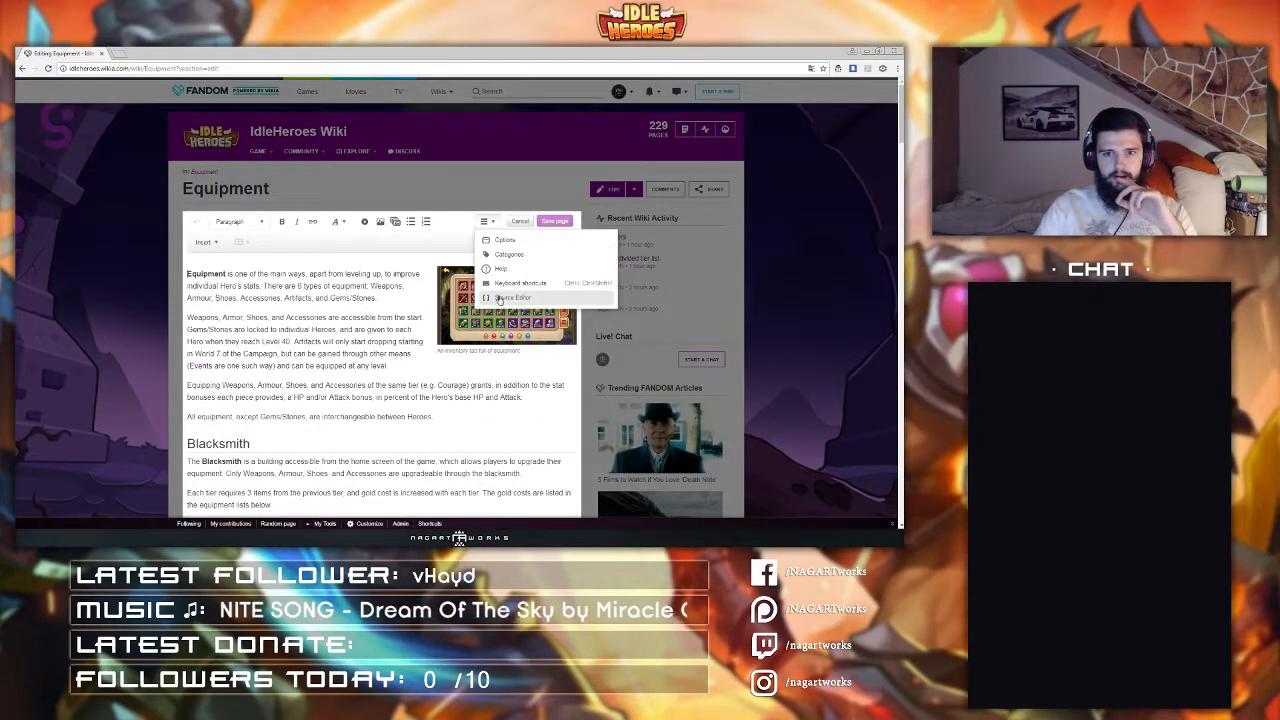
click(500, 297)
scroll(396, 291, down, 5)
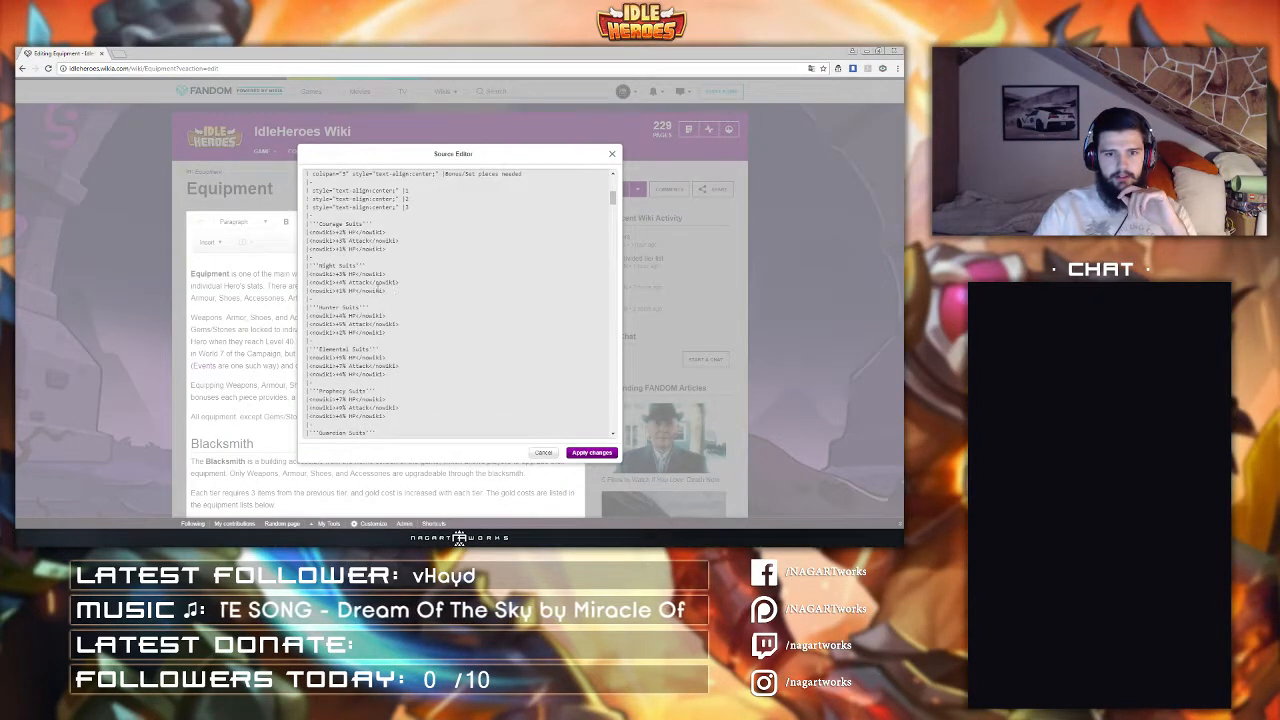
scroll(357, 284, down, 5)
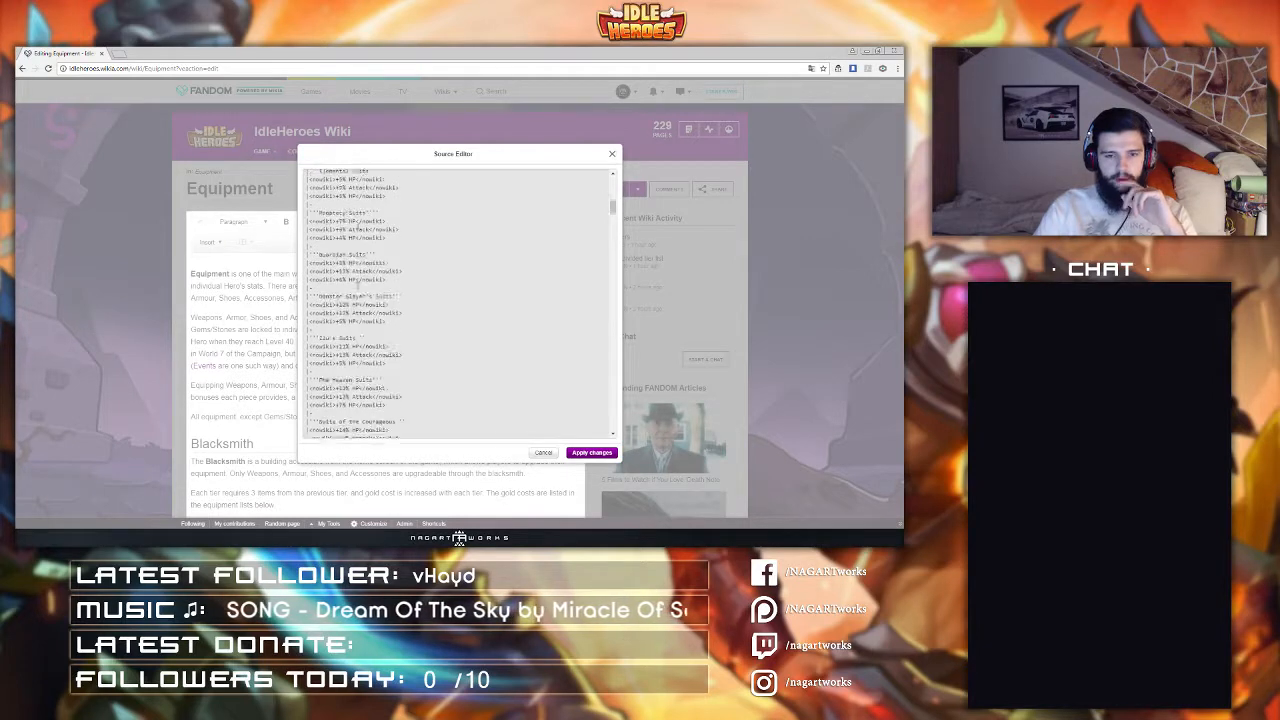
scroll(357, 284, down, 8)
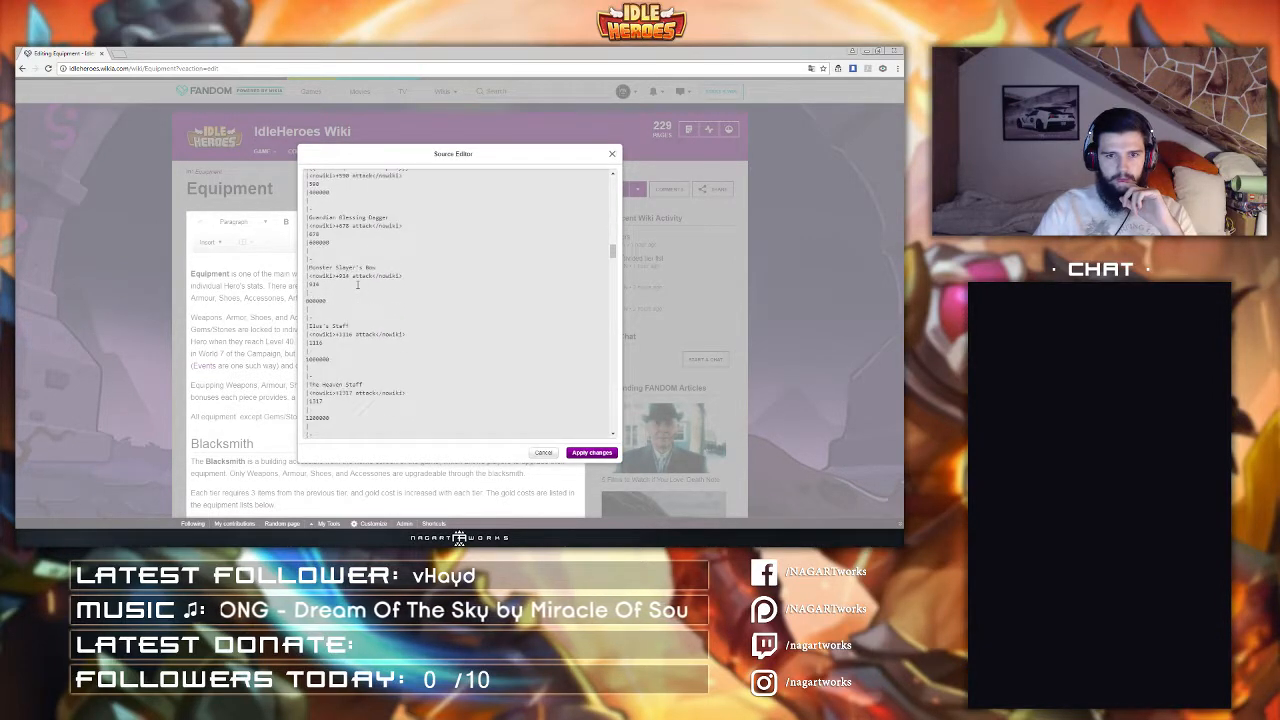
scroll(357, 284, up, 18)
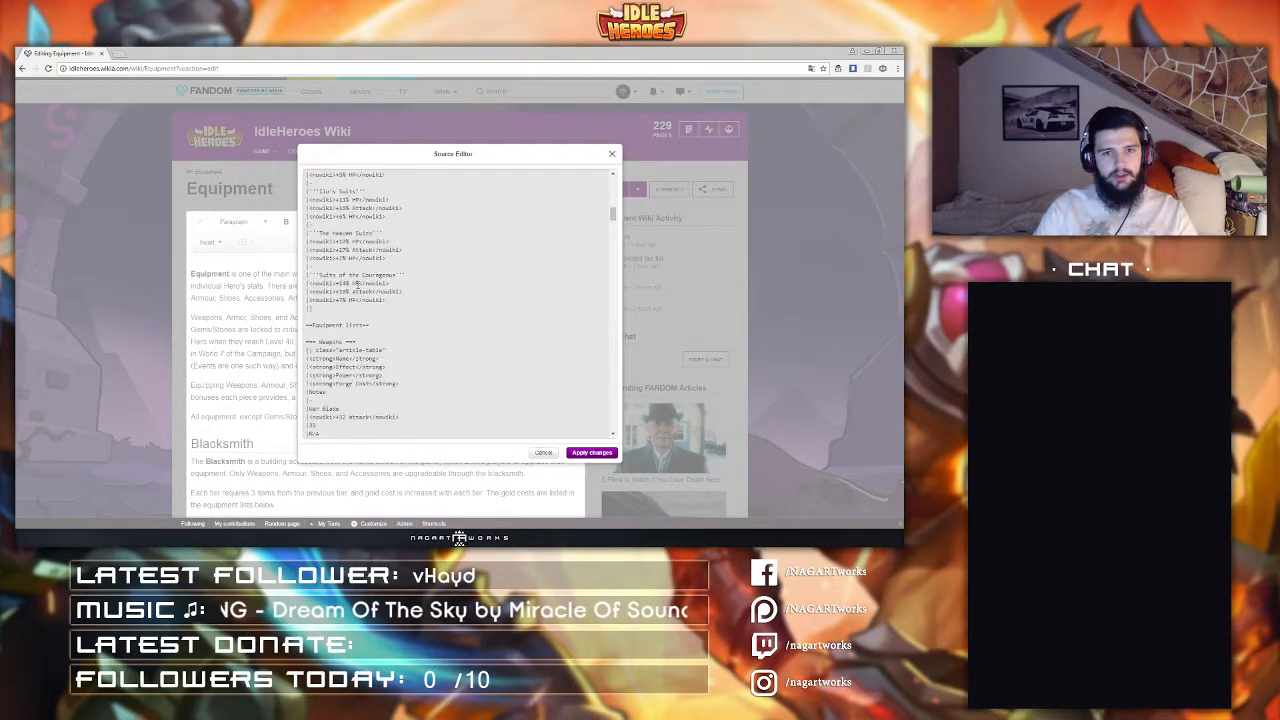
scroll(370, 284, down, 5)
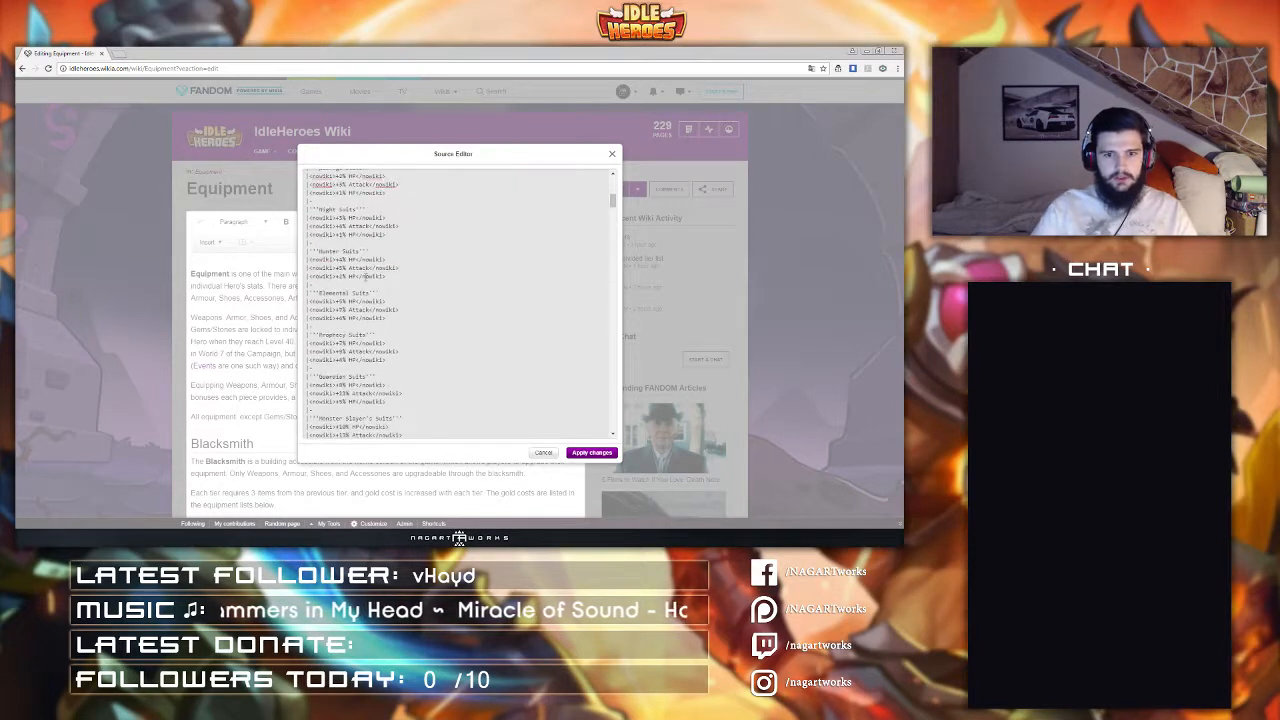
scroll(368, 260, down, 8)
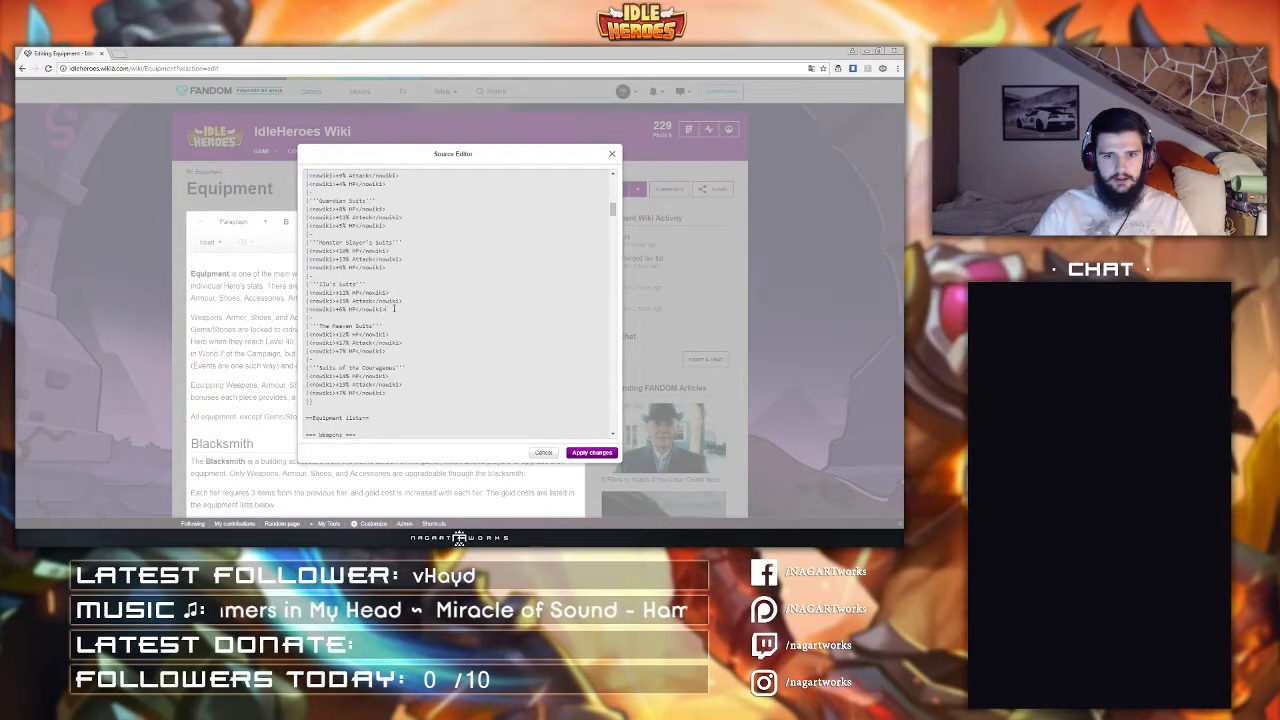
Step: Strip the nowiki tags from the Elo's Suits bonus rows in the set bonus table
key(shift+Left)
key(shift+Left)
key(shift+Left)
key(shift+Left)
key(shift+Left)
key(shift+Left)
key(shift+Left)
key(shift+Left)
key(shift+Left)
key(Left)
key(BackSpace)
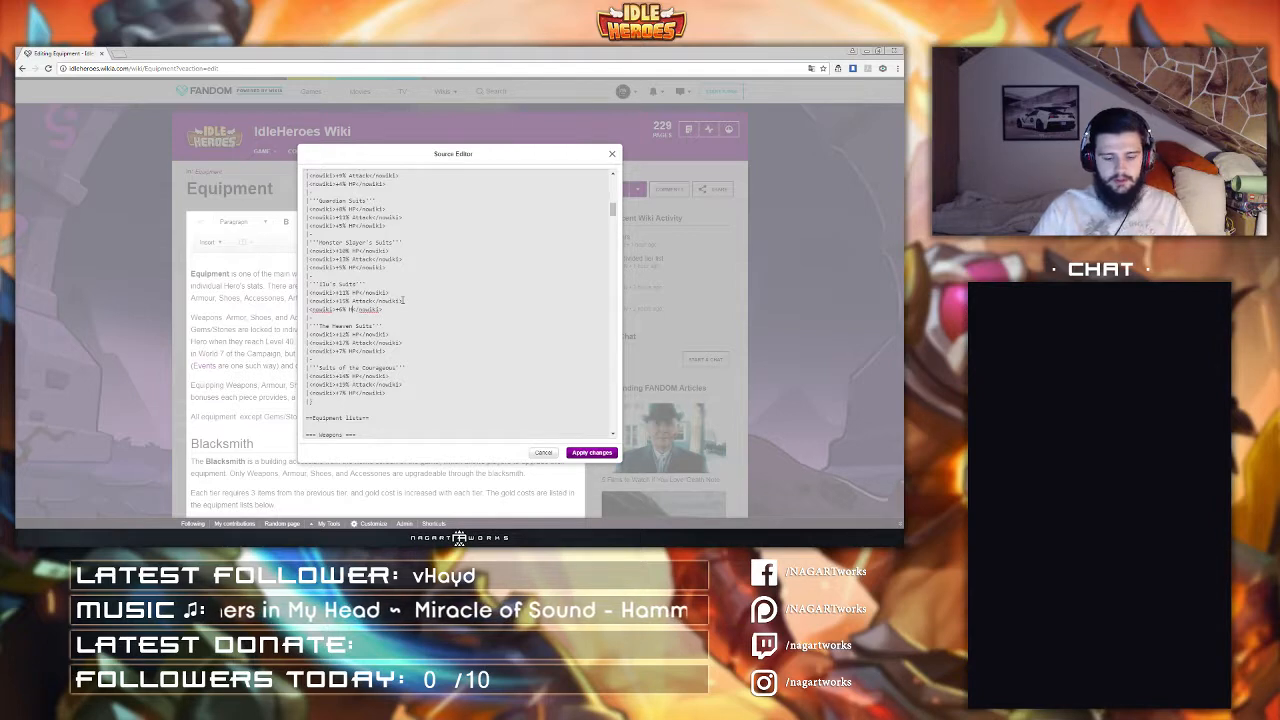
key(shift+End)
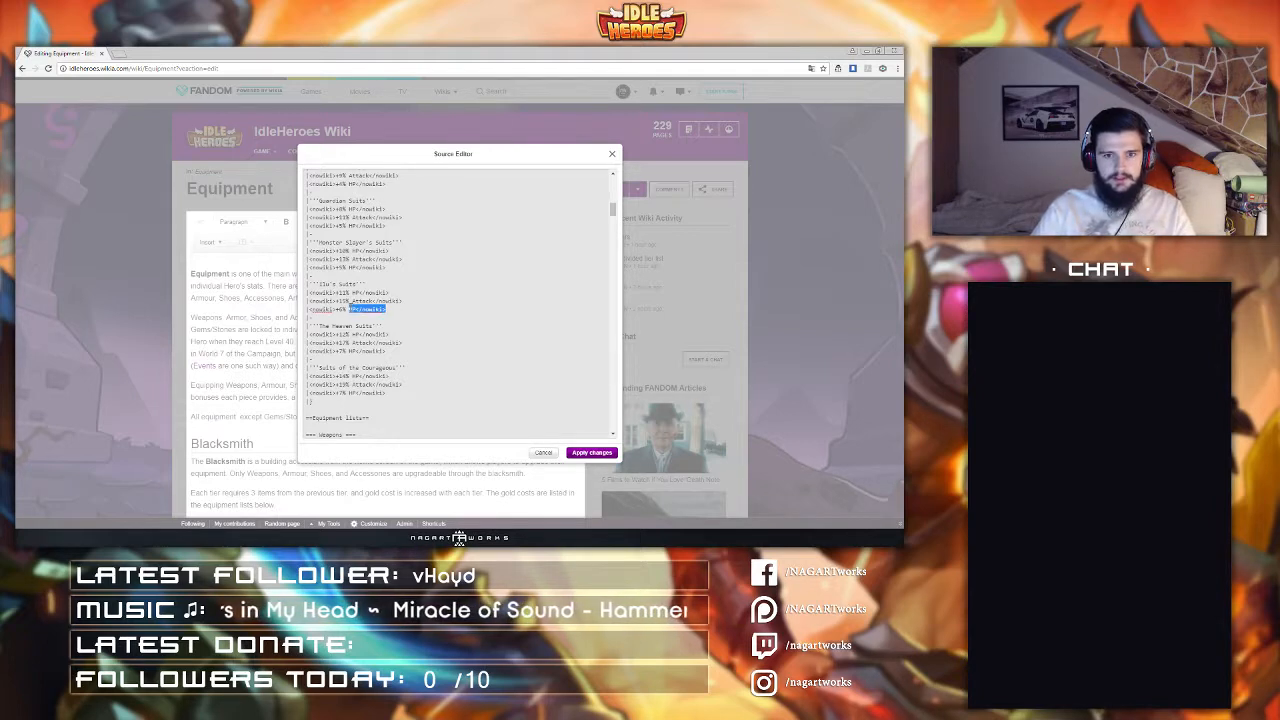
key(Delete)
drag(403, 300, 372, 301)
key(BackSpace)
drag(390, 293, 308, 309)
click(359, 293)
key(BackSpace)
key(BackSpace)
key(BackSpace)
Step: Strip the nowiki tags from the Monster Slayer's Suits bonus rows
key(BackSpace)
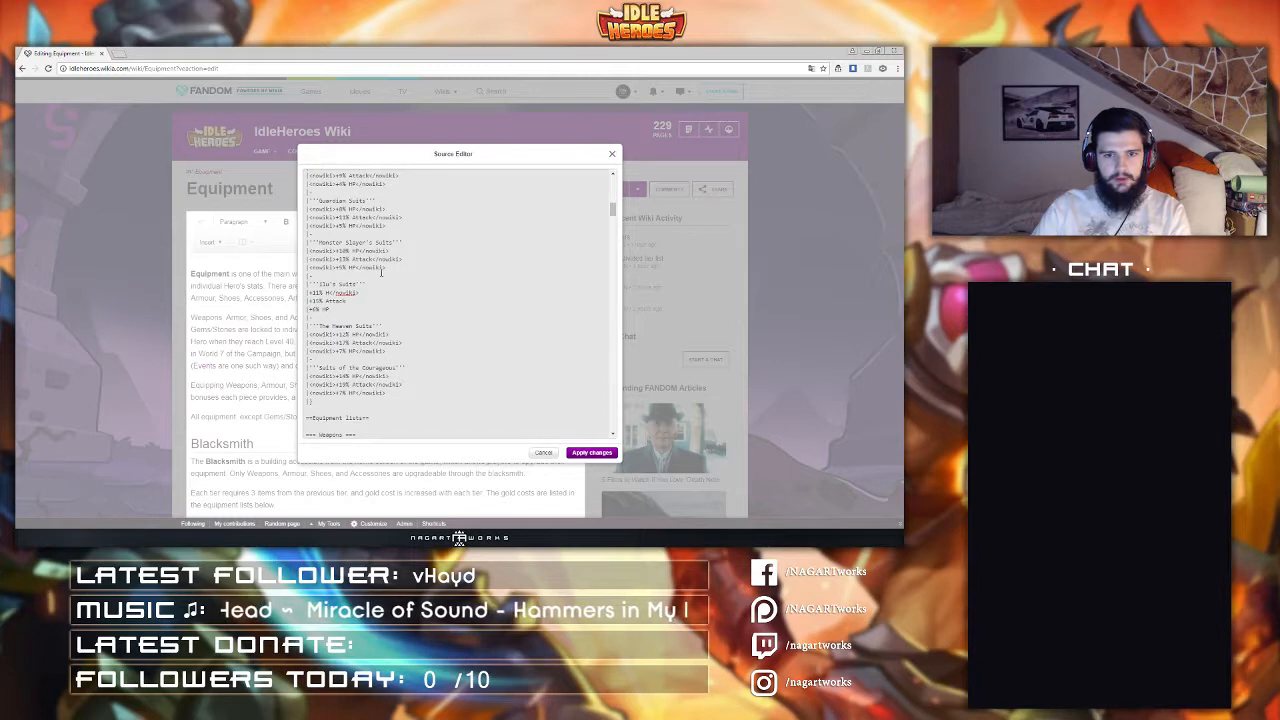
drag(386, 267, 316, 268)
key(BackSpace)
key(BackSpace)
key(BackSpace)
key(BackSpace)
key(BackSpace)
Step: Strip the nowiki tags from the Guardian Suits and Prophecy Suits bonus rows
key(BackSpace)
scroll(376, 287, up, 3)
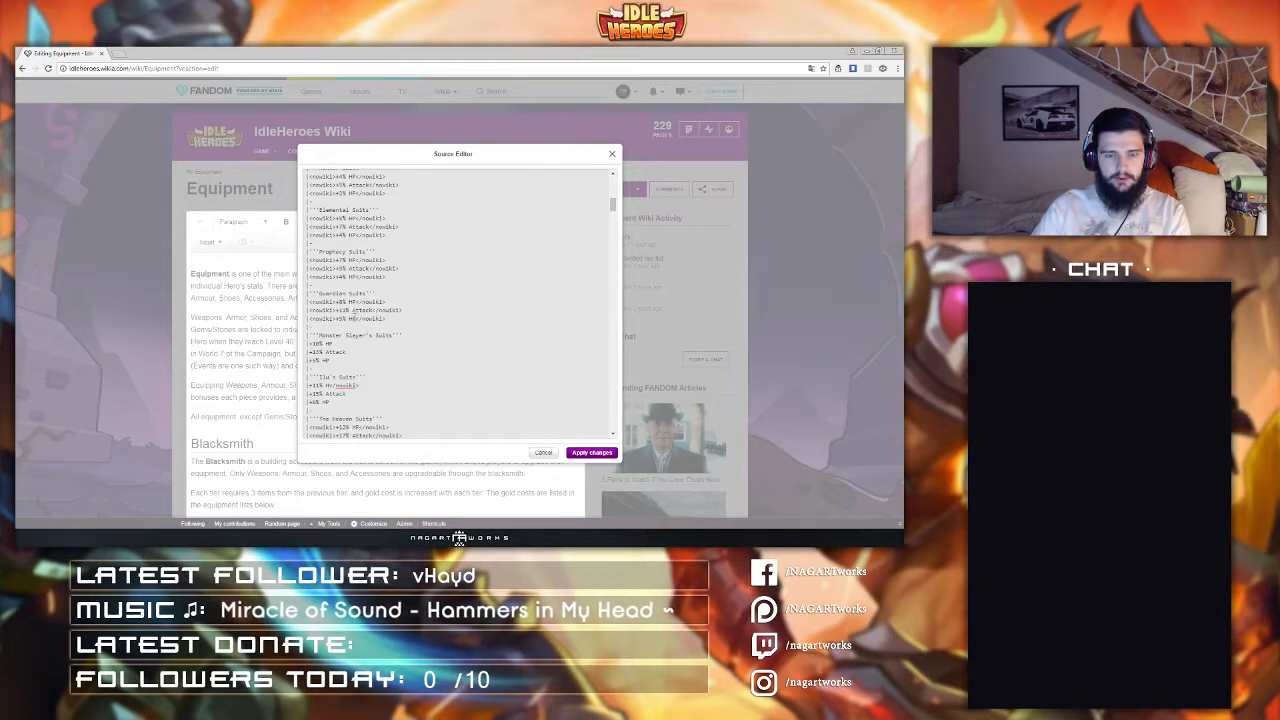
drag(386, 319, 340, 311)
key(BackSpace)
key(BackSpace)
key(BackSpace)
click(310, 302)
key(BackSpace)
key(BackSpace)
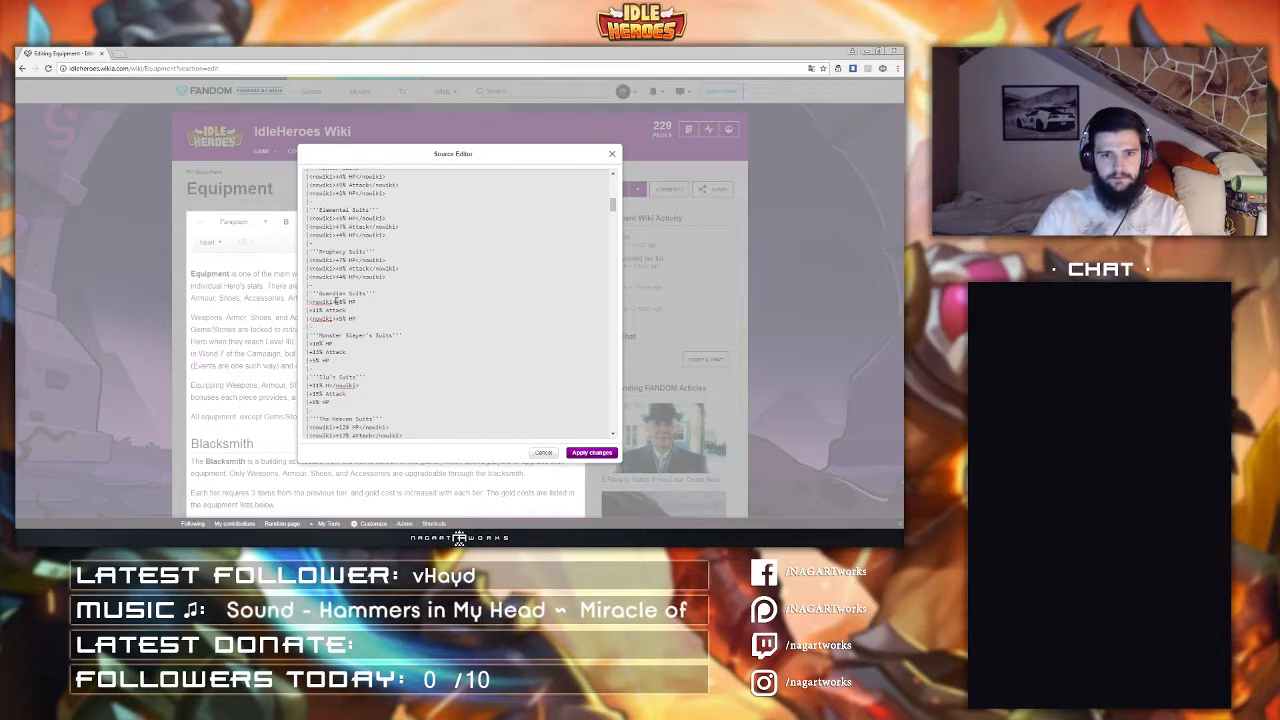
drag(335, 301, 308, 318)
key(BackSpace)
key(BackSpace)
drag(386, 277, 332, 277)
key(BackSpace)
key(BackSpace)
key(BackSpace)
key(BackSpace)
click(310, 268)
click(310, 268)
key(BackSpace)
Step: Strip the nowiki tags from the Elemental Suits bonus rows
key(BackSpace)
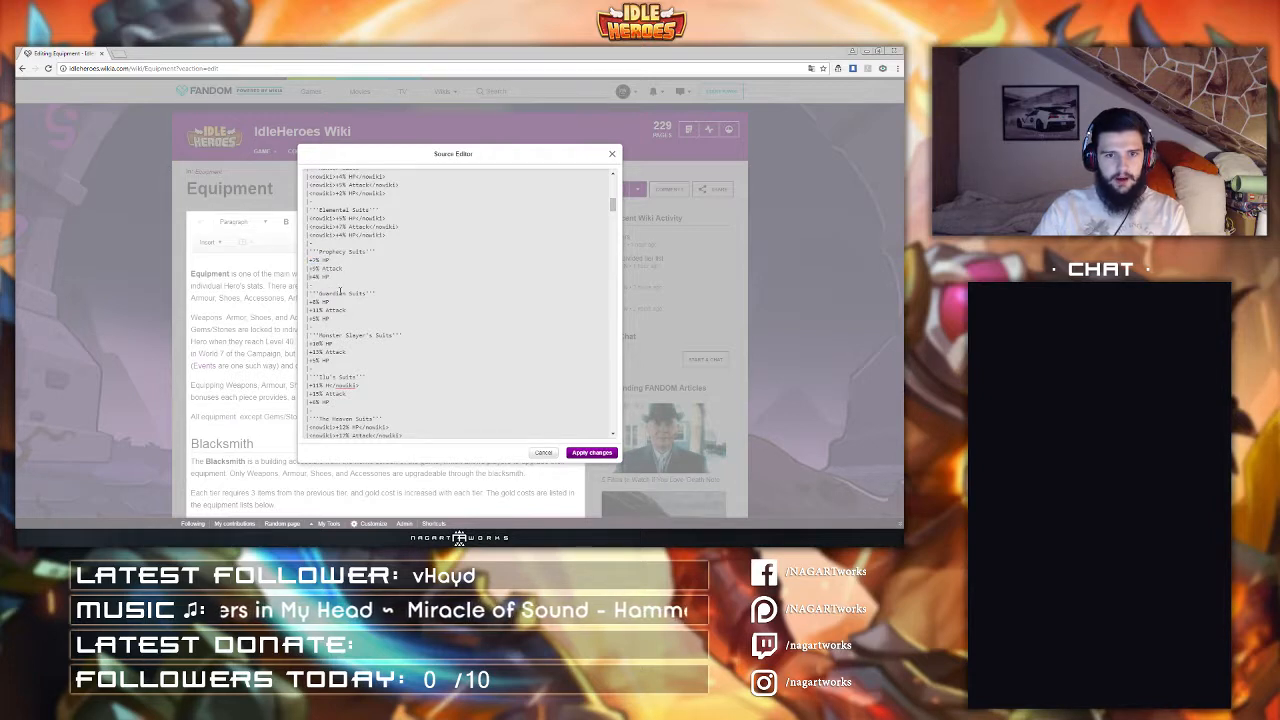
scroll(460, 300, up, 2)
drag(358, 327, 332, 328)
key(BackSpace)
key(BackSpace)
key(BackSpace)
key(BackSpace)
key(BackSpace)
Step: Strip the nowiki tags from the Hunter Suits and Night Suits bonus rows
key(BackSpace)
scroll(372, 354, up, 2)
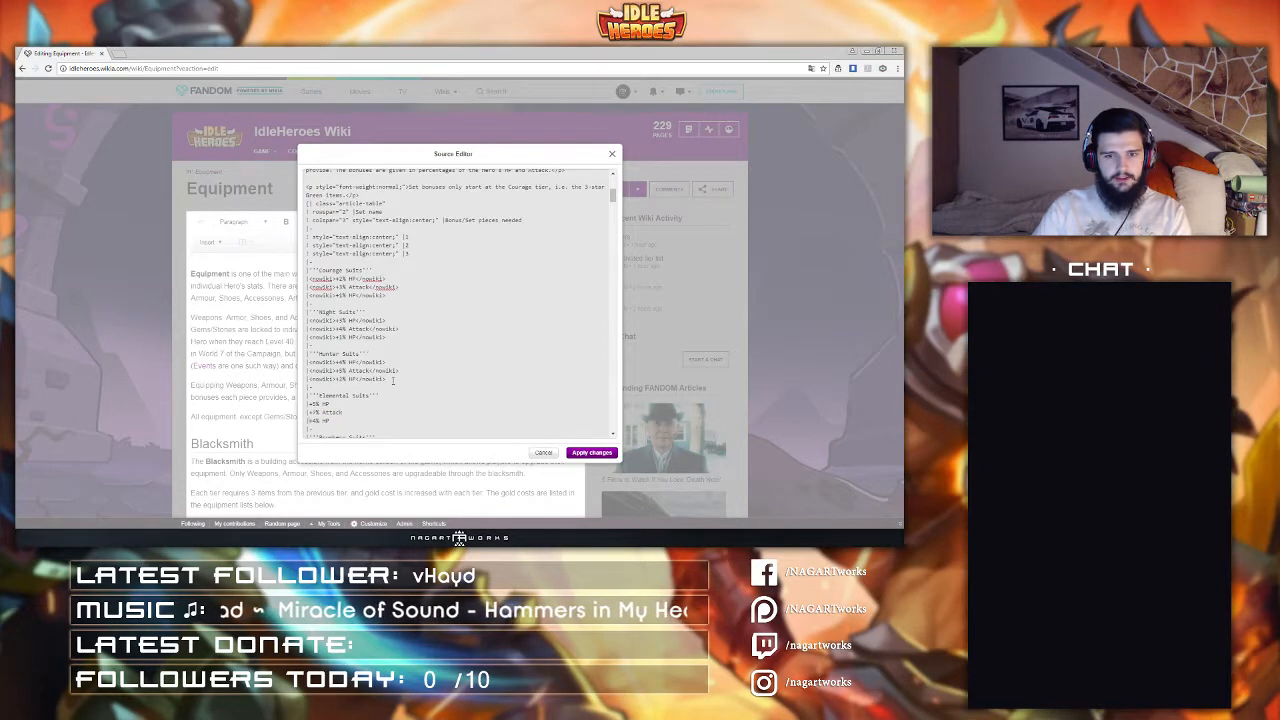
drag(393, 380, 337, 378)
key(BackSpace)
key(BackSpace)
key(BackSpace)
key(BackSpace)
click(337, 366)
key(BackSpace)
key(BackSpace)
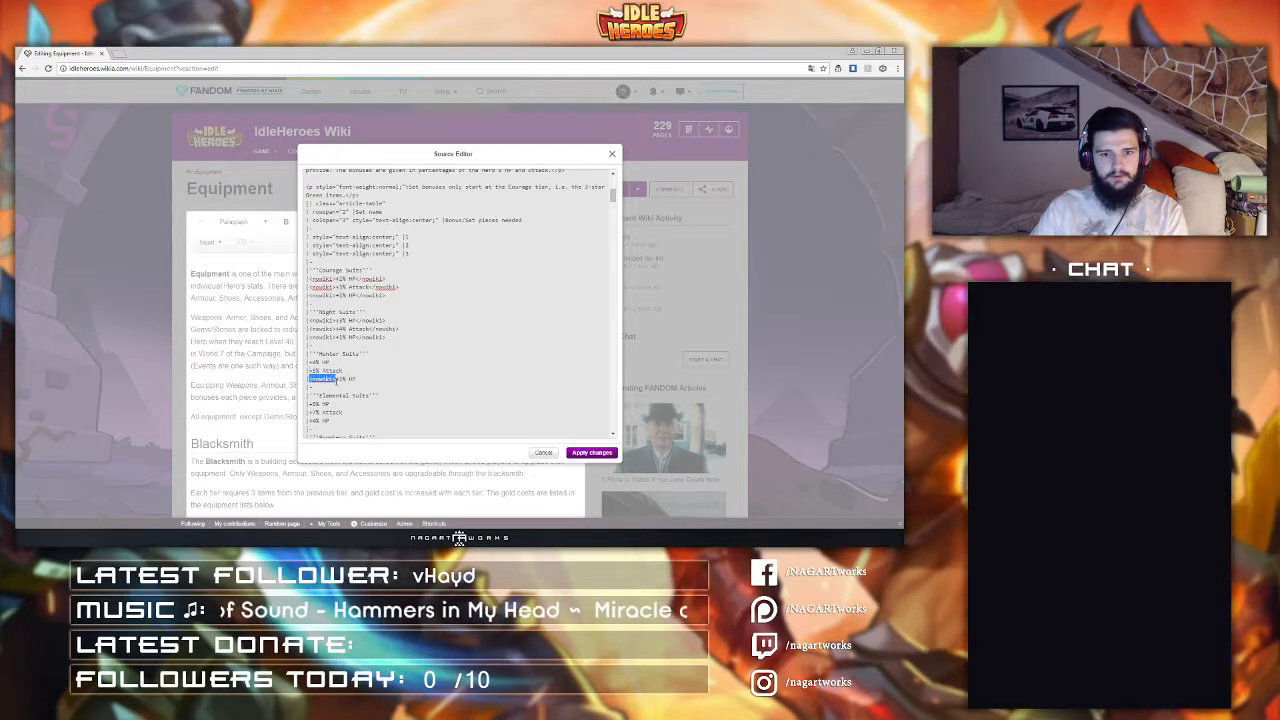
key(BackSpace)
drag(388, 337, 334, 329)
key(BackSpace)
key(BackSpace)
key(BackSpace)
click(365, 328)
key(BackSpace)
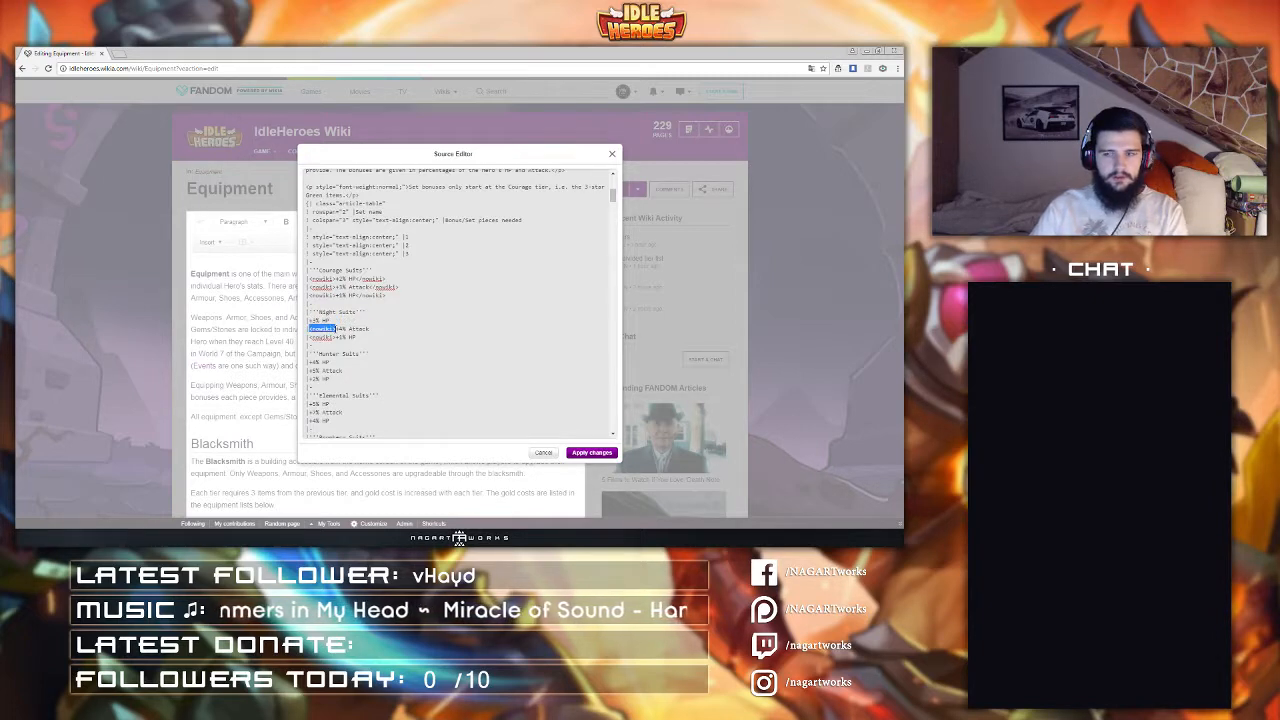
key(BackSpace)
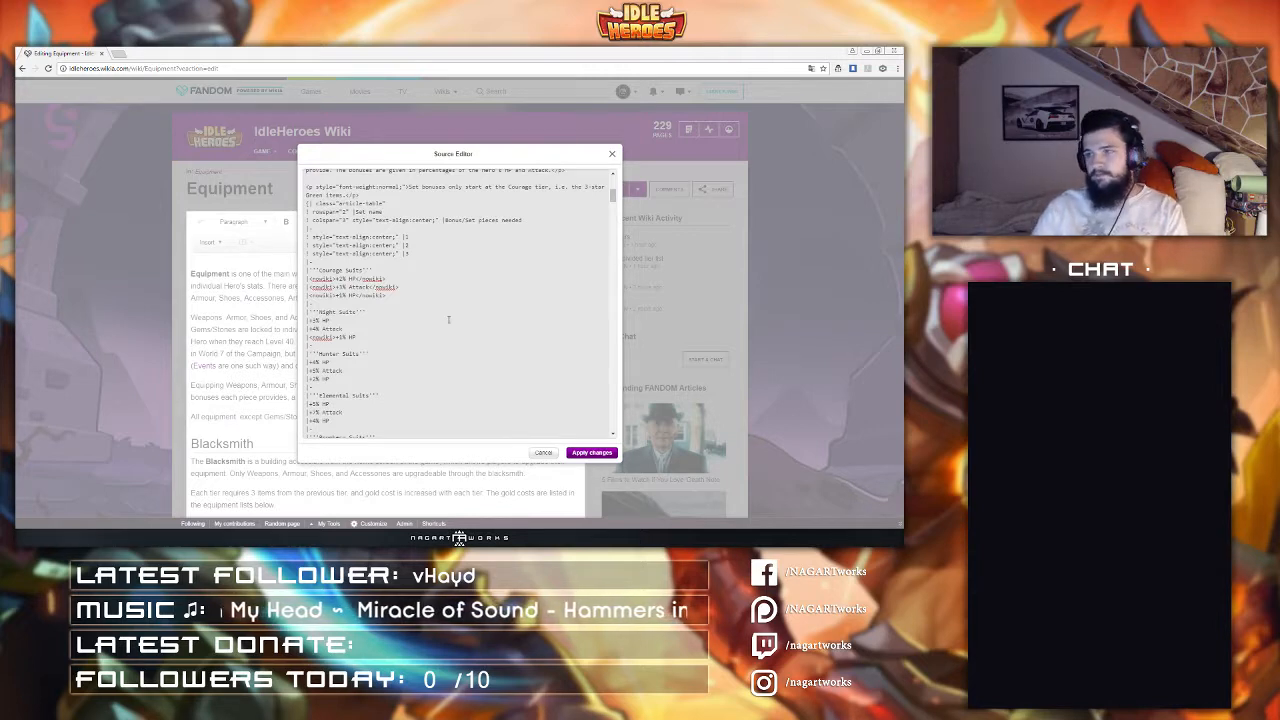
Step: Strip the nowiki tags from the Courage Suits bonus rows
click(356, 311)
drag(394, 296, 356, 279)
key(BackSpace)
key(BackSpace)
click(355, 279)
key(BackSpace)
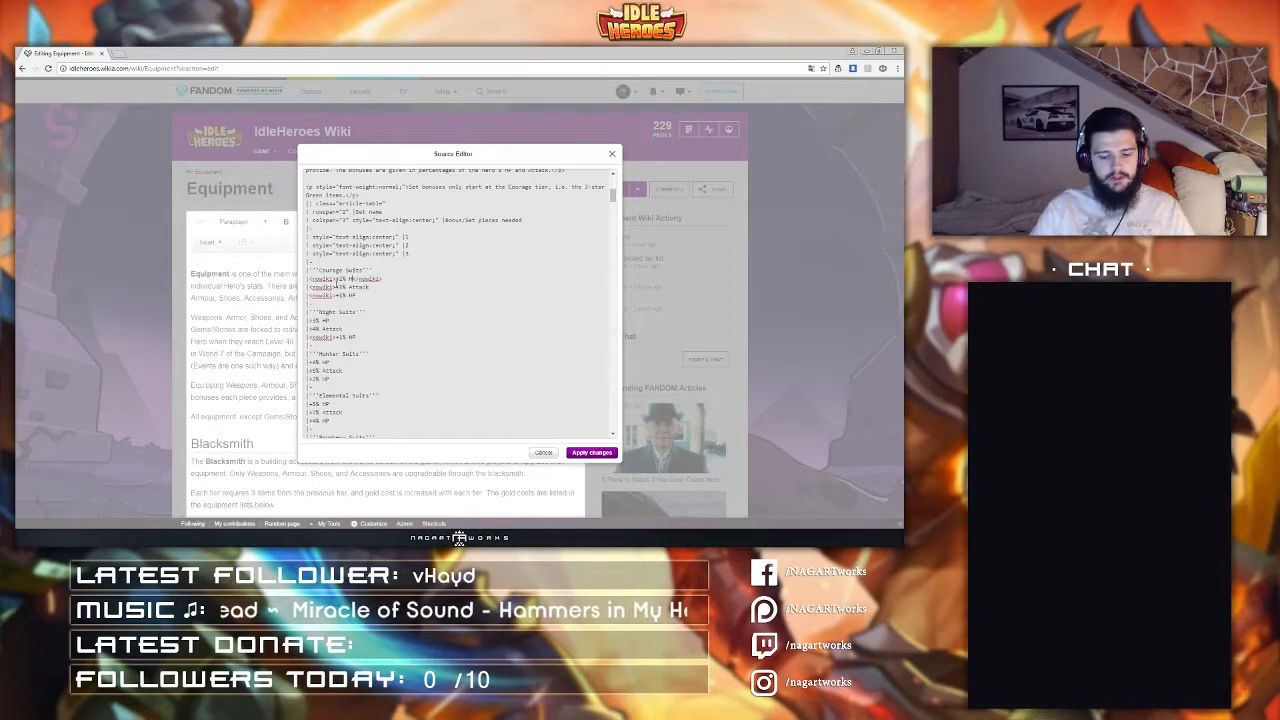
text(P)
drag(387, 278, 335, 295)
key(BackSpace)
key(BackSpace)
key(BackSpace)
key(BackSpace)
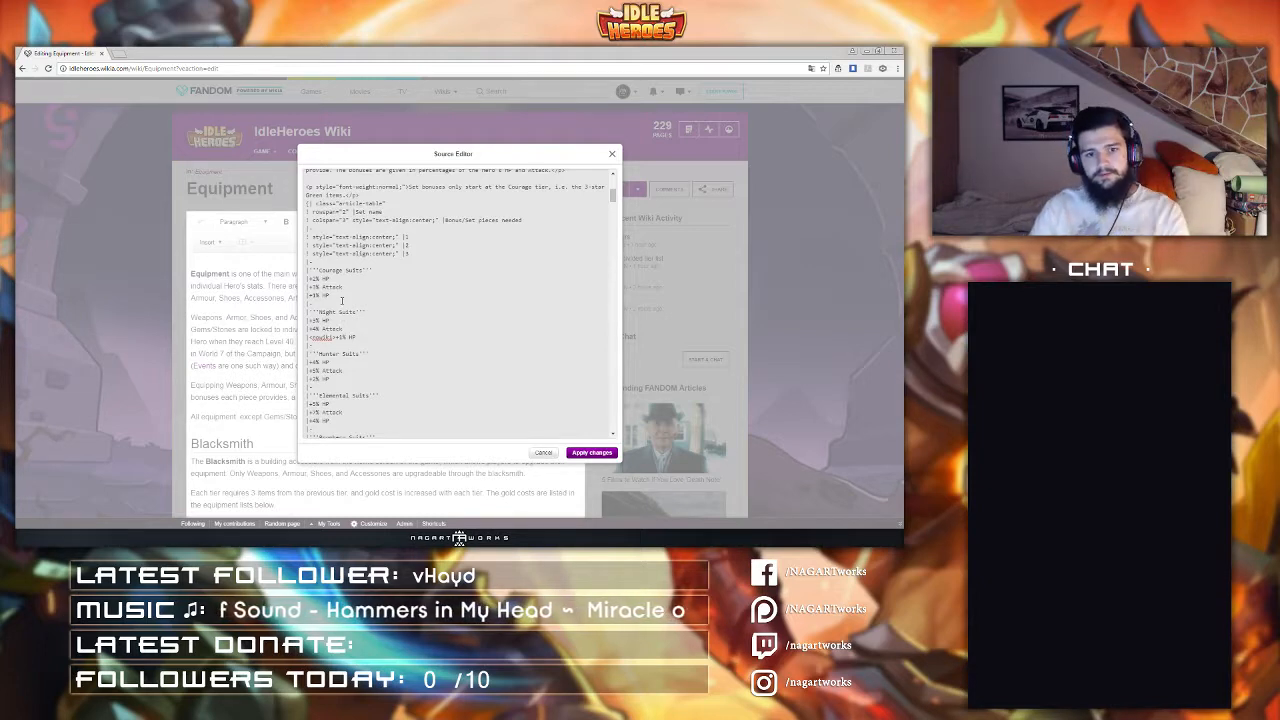
Step: Remove the leftover nowiki tags from the Night Suits and Elo's Suits HP rows
drag(334, 337, 306, 336)
text(|)
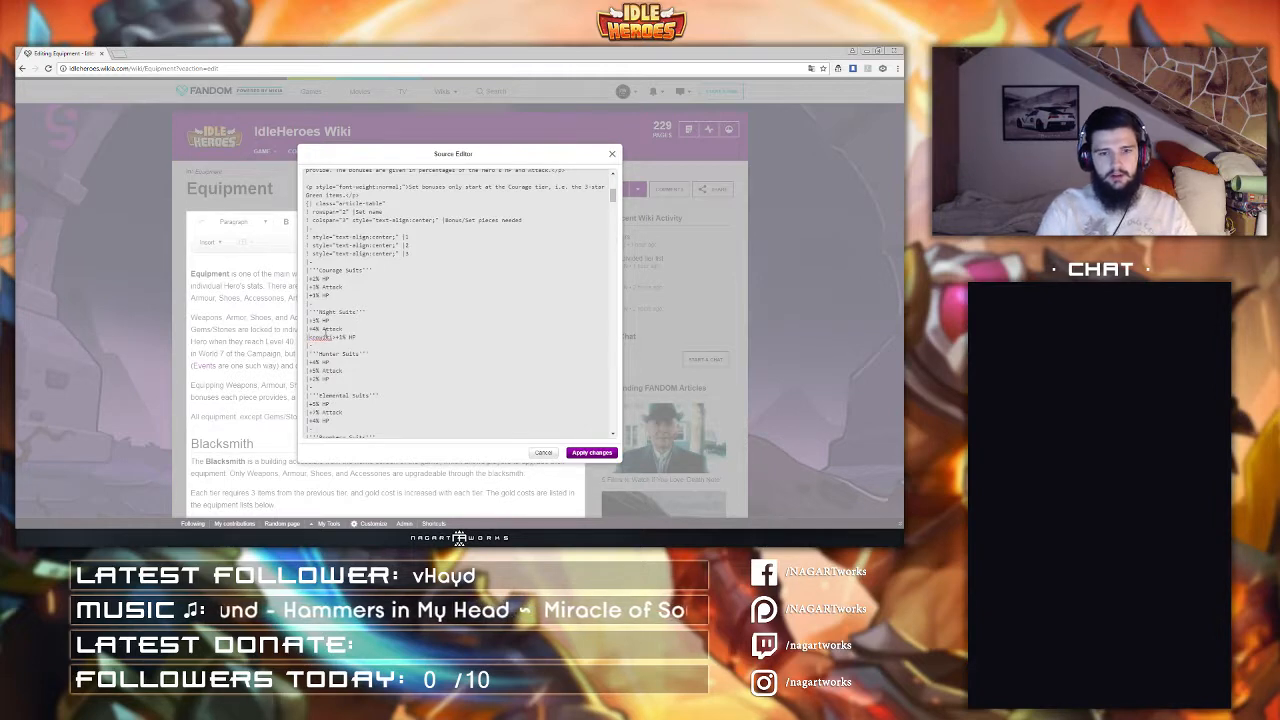
drag(312, 337, 336, 337)
key(BackSpace)
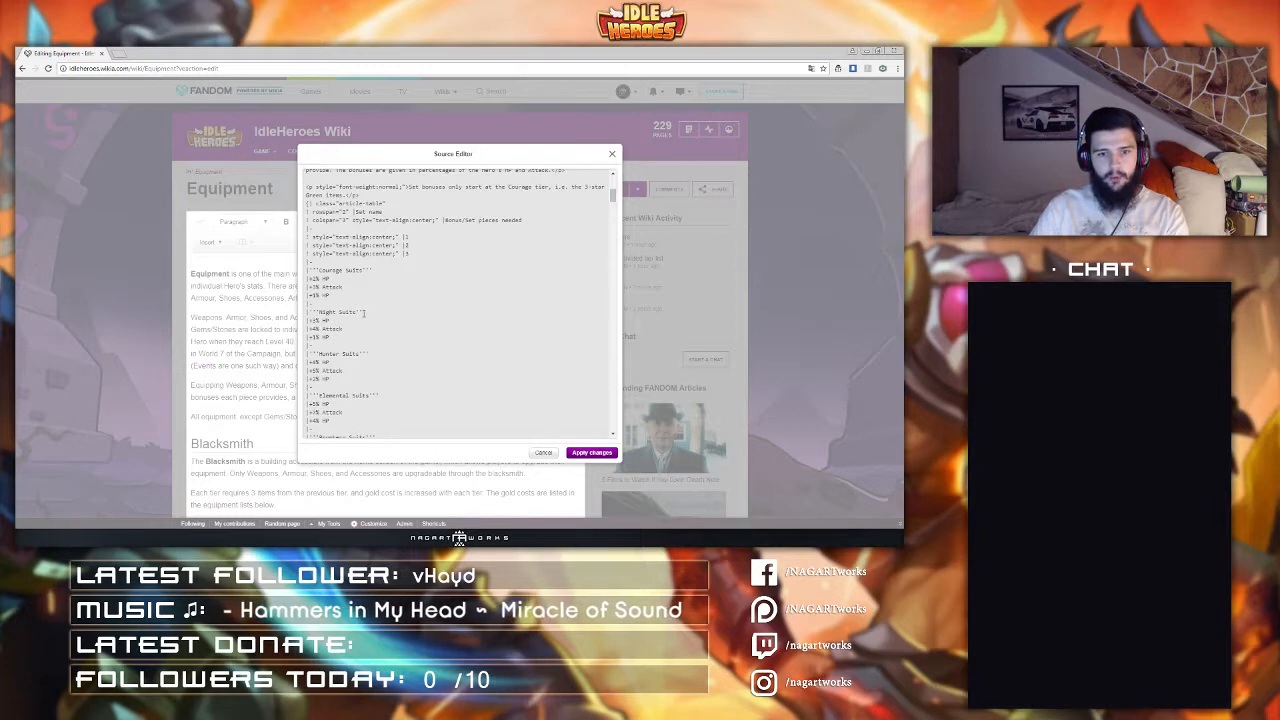
scroll(386, 296, up, 2)
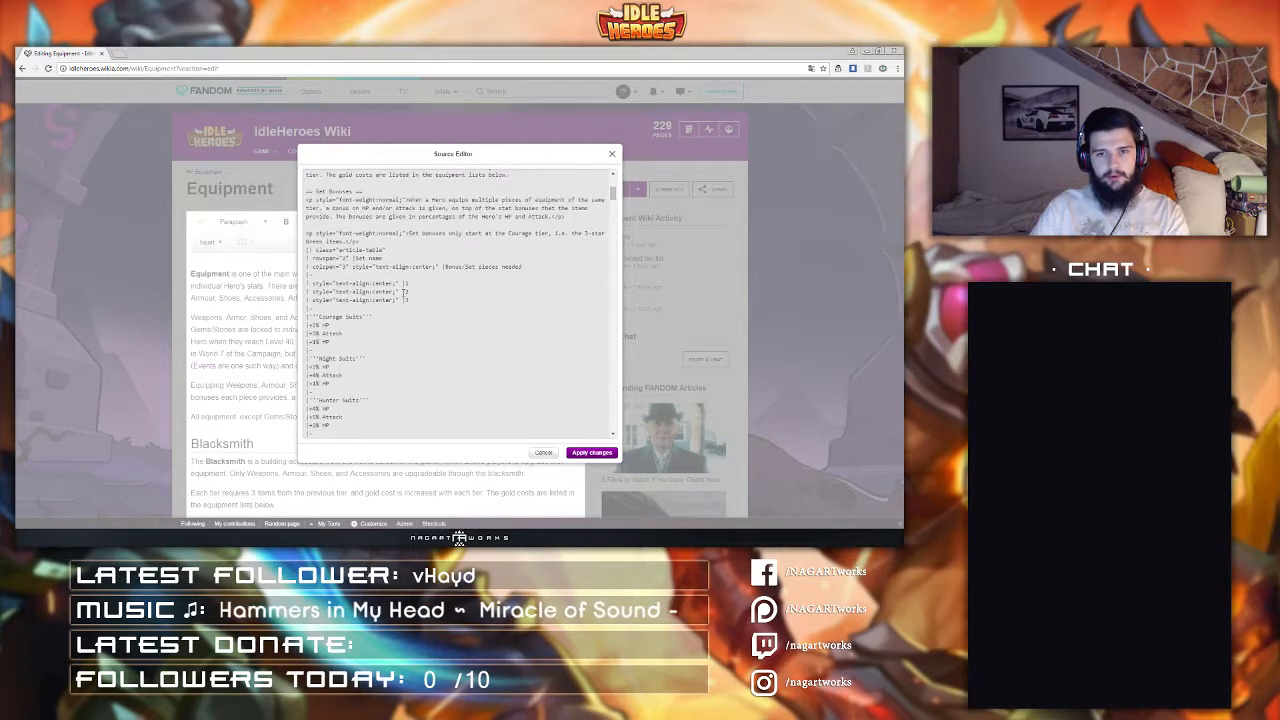
scroll(427, 288, down, 5)
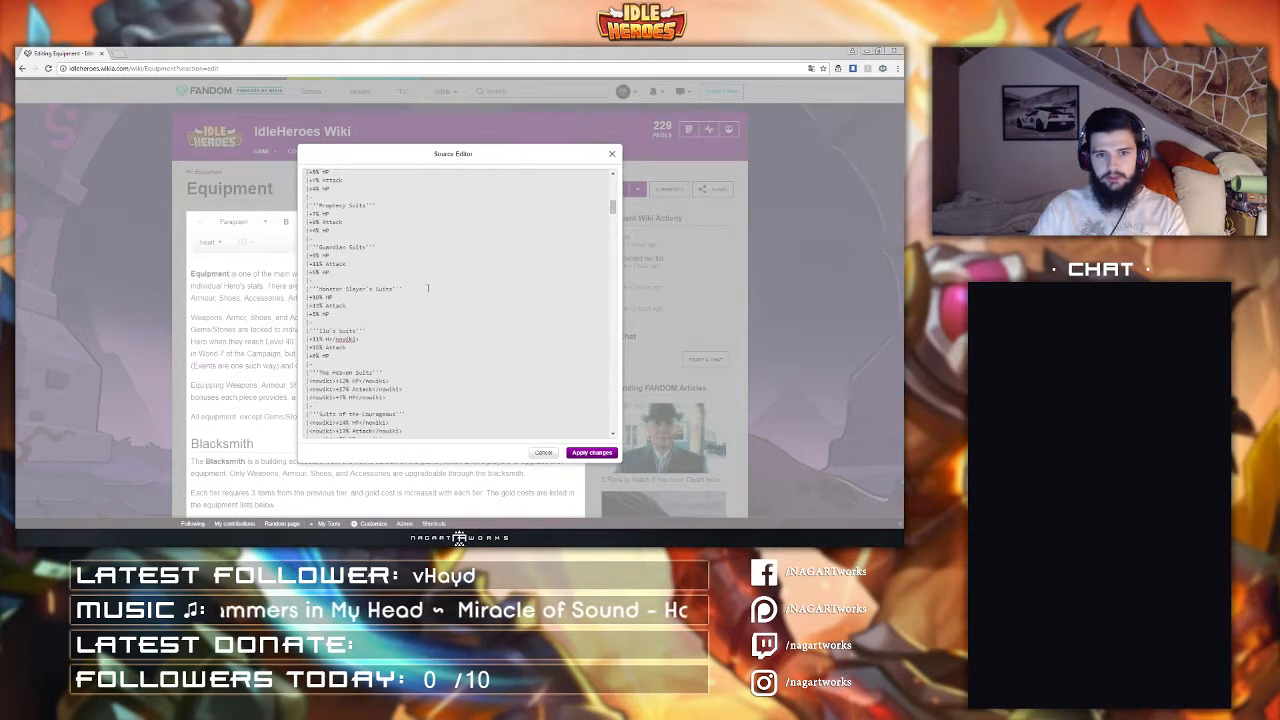
drag(376, 338, 332, 339)
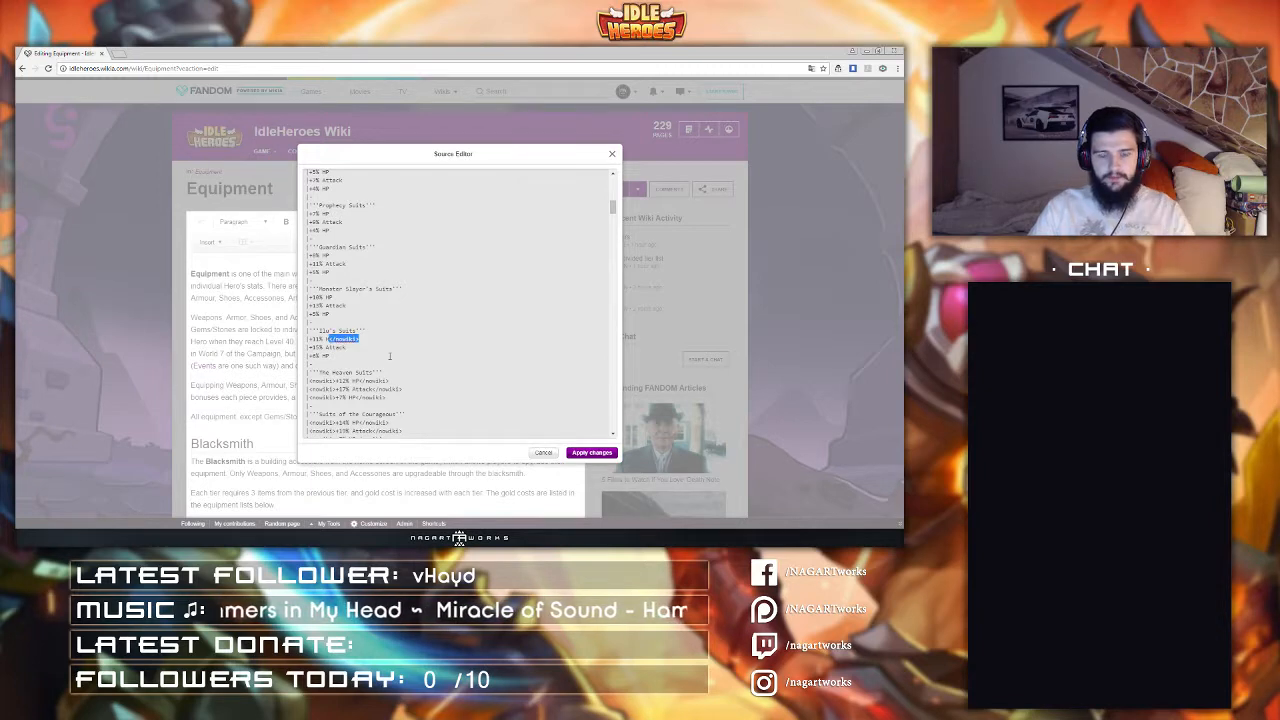
key(BackSpace)
Step: Strip the nowiki tags from The Heaven Suits bonus rows
scroll(390, 356, down, 2)
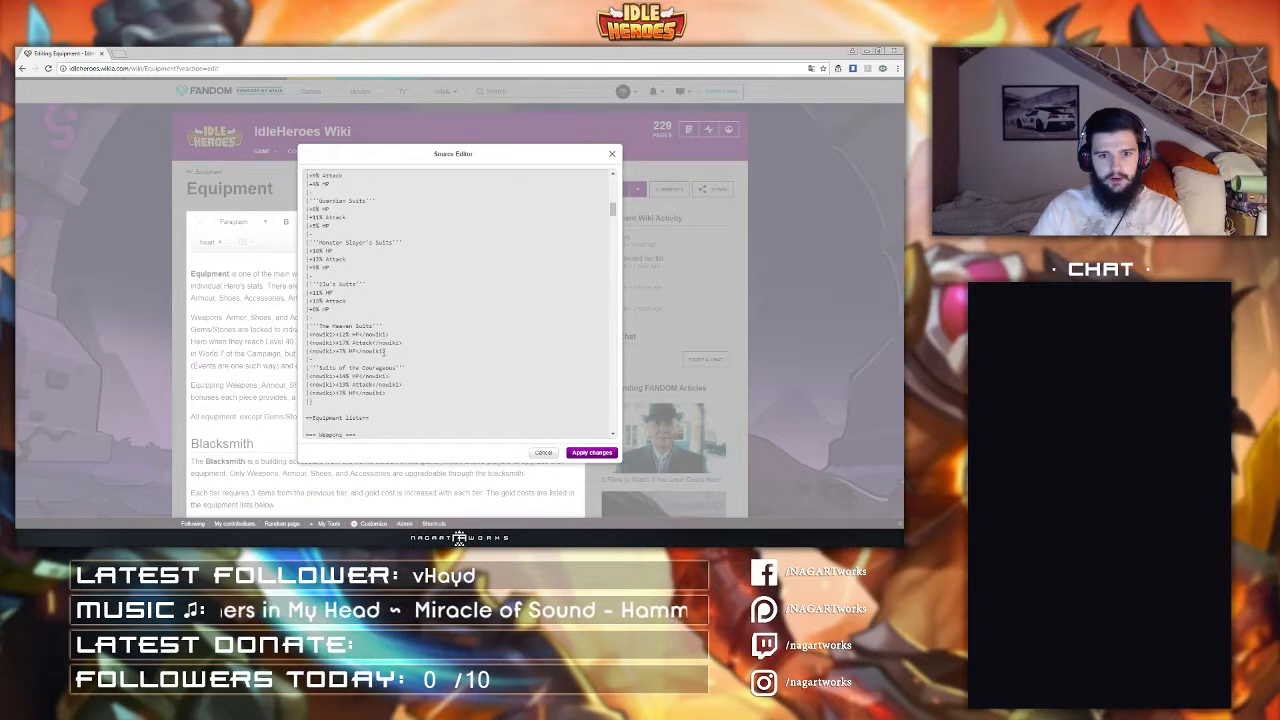
drag(390, 335, 309, 334)
key(BackSpace)
key(BackSpace)
key(BackSpace)
key(BackSpace)
key(BackSpace)
Step: Strip the nowiki tags from the Suits of the Courageous bonus rows
key(BackSpace)
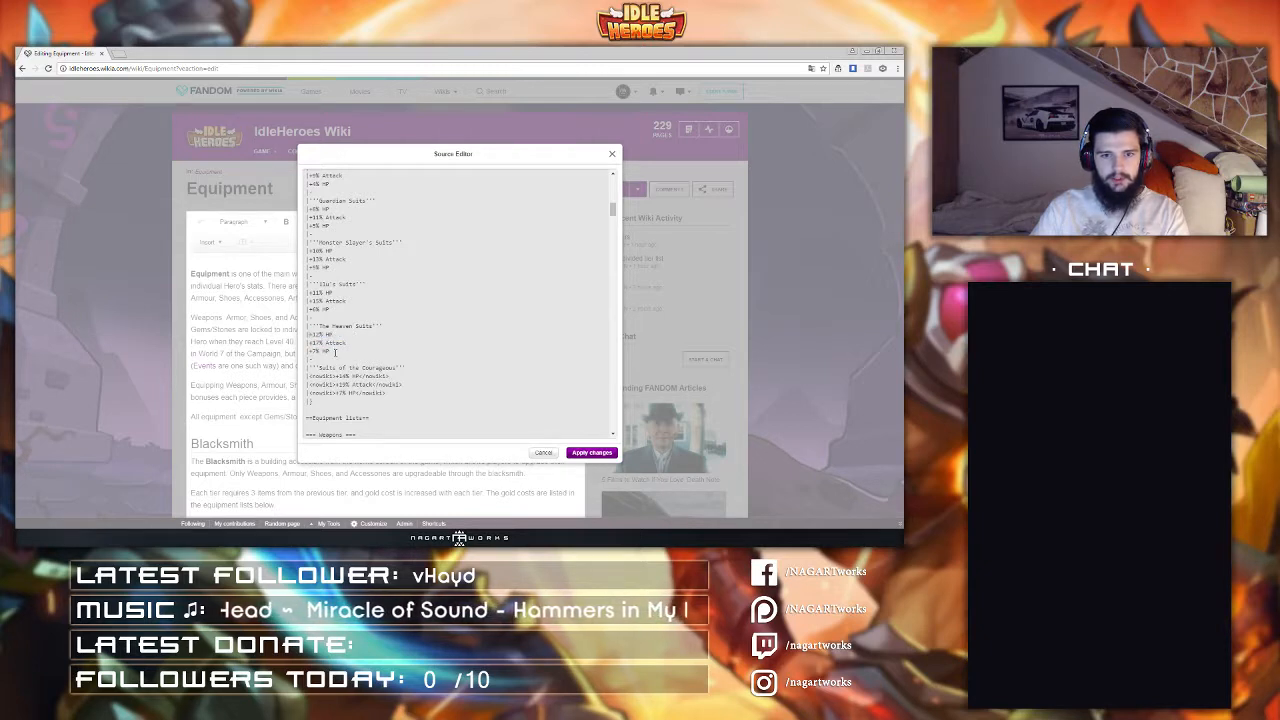
scroll(336, 354, down, 2)
drag(389, 329, 314, 329)
key(BackSpace)
key(BackSpace)
key(BackSpace)
key(BackSpace)
key(BackSpace)
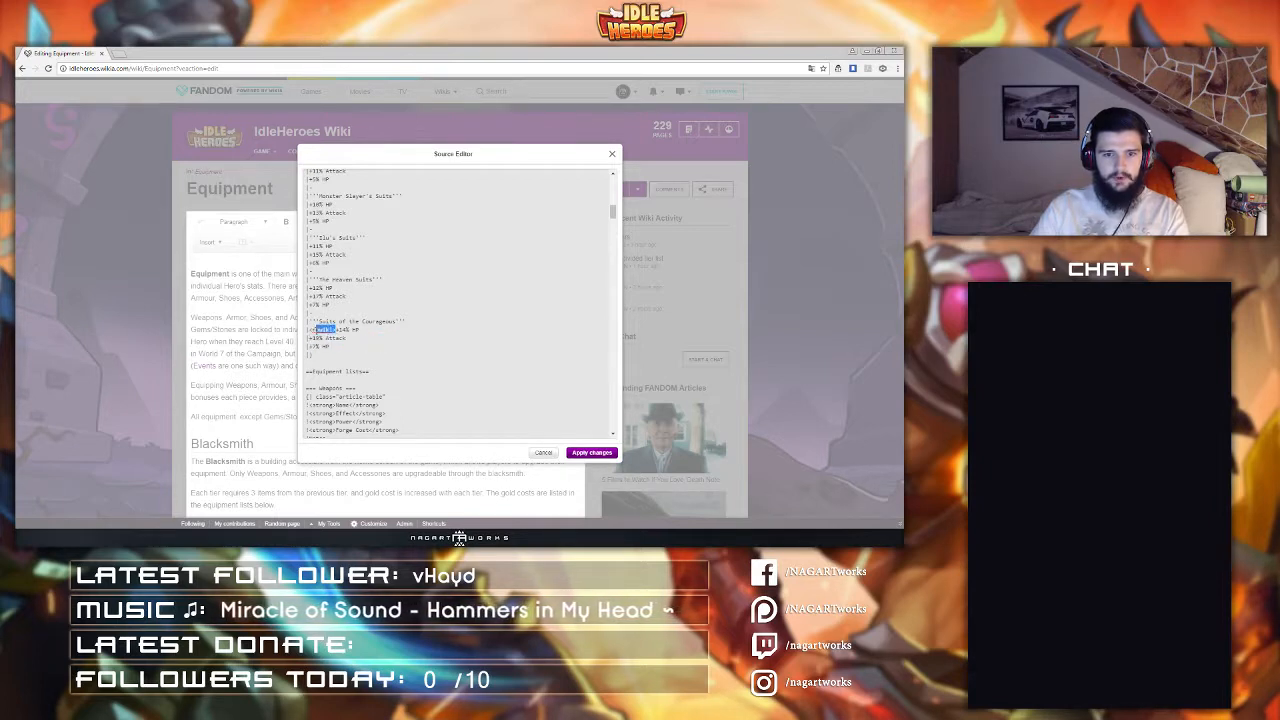
key(BackSpace)
Step: Wrap the War Blade entry in the weapons table in an iconlink template
scroll(369, 349, down, 2)
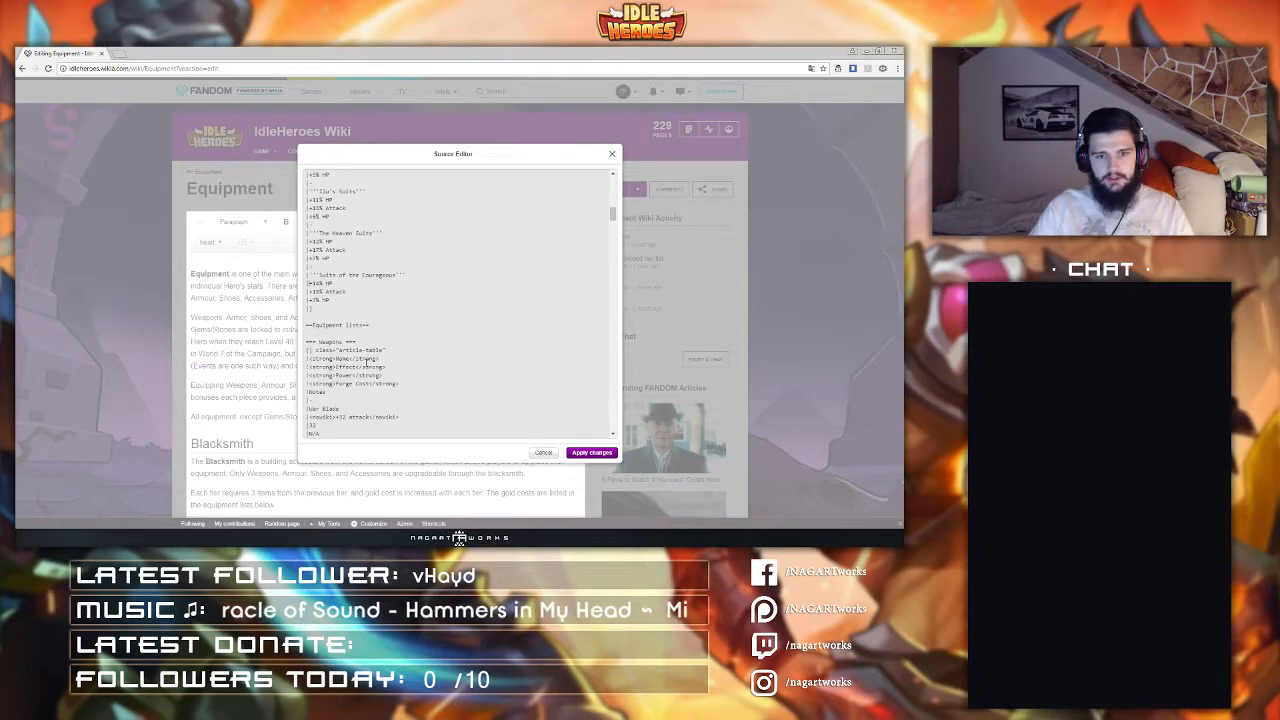
scroll(369, 349, down, 2)
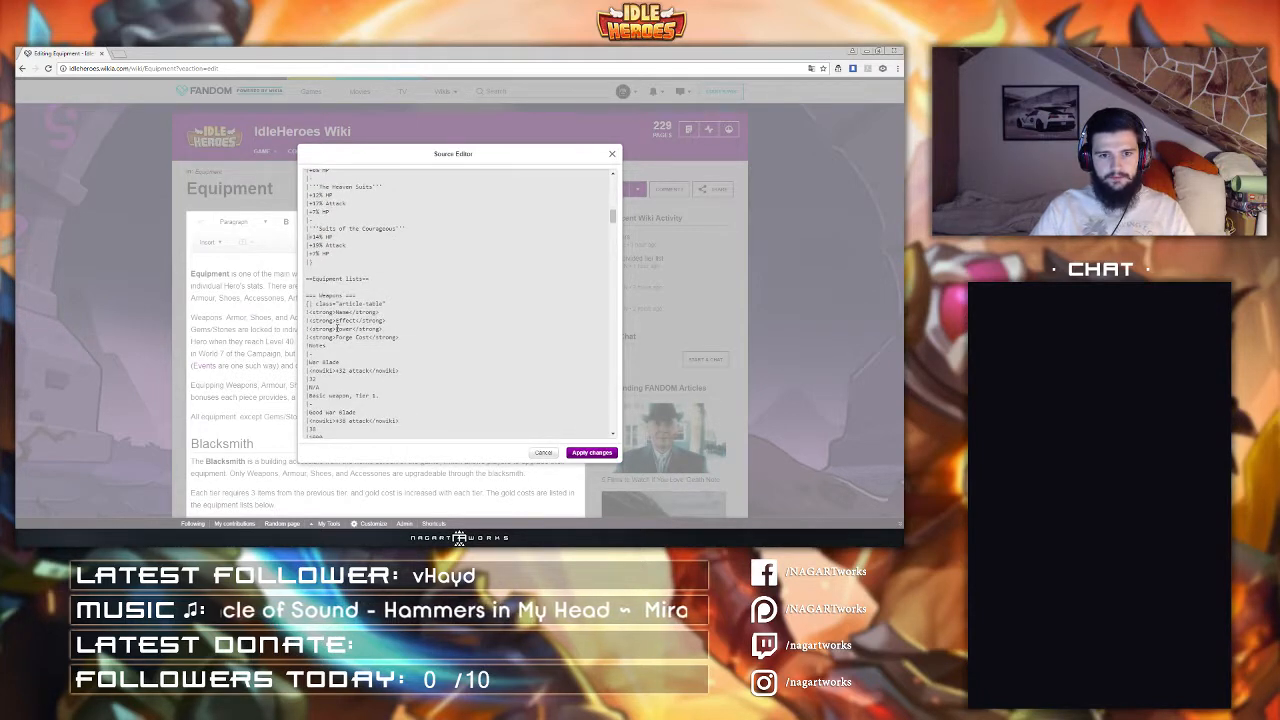
scroll(336, 328, down, 2)
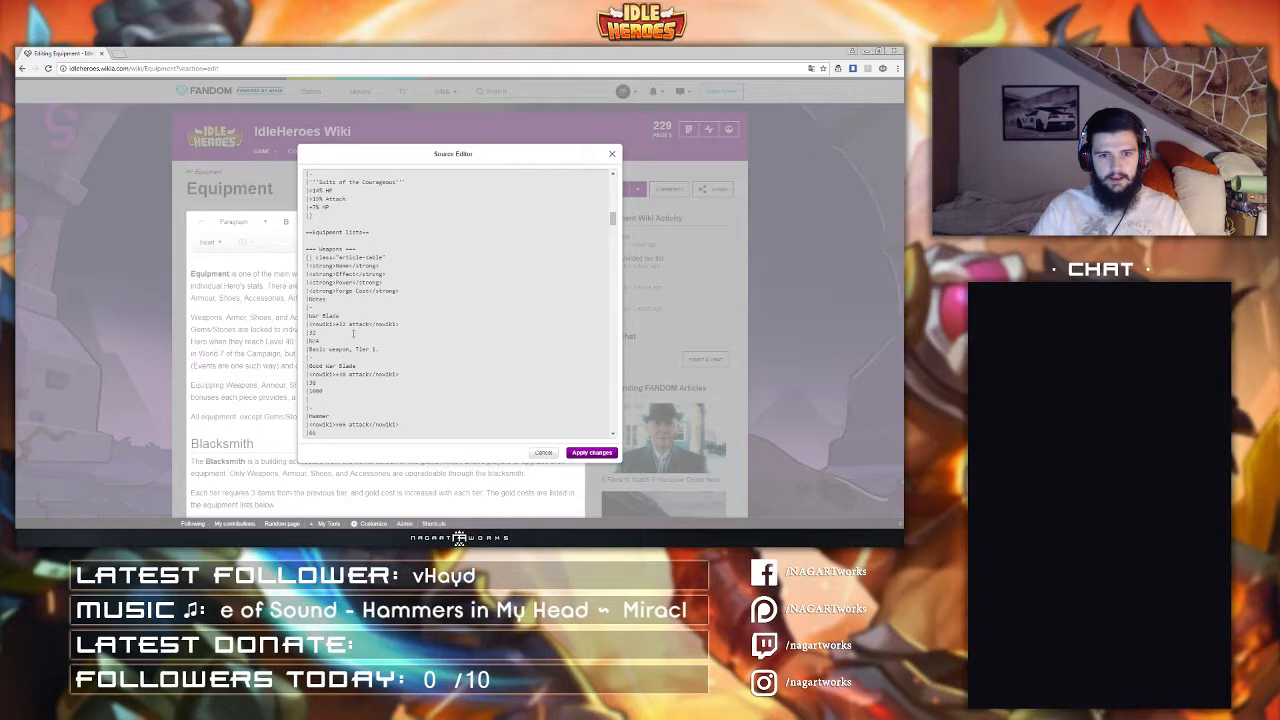
scroll(385, 324, down, 8)
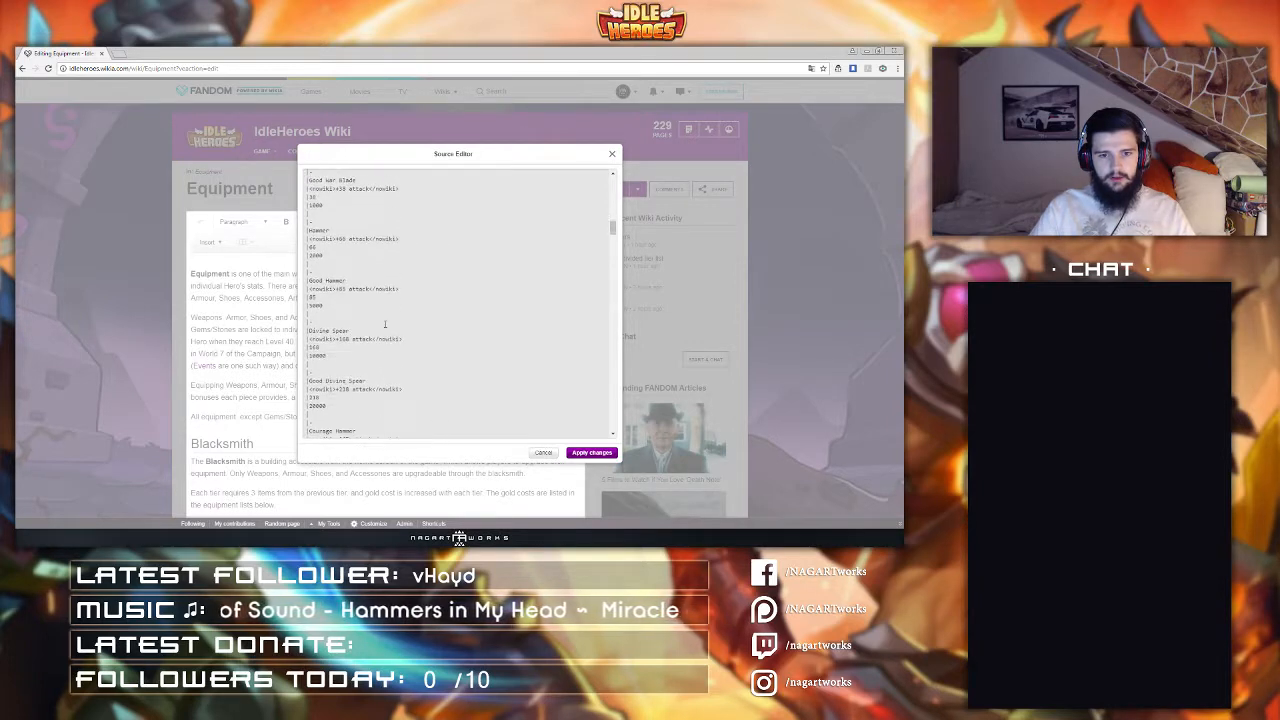
scroll(385, 324, up, 8)
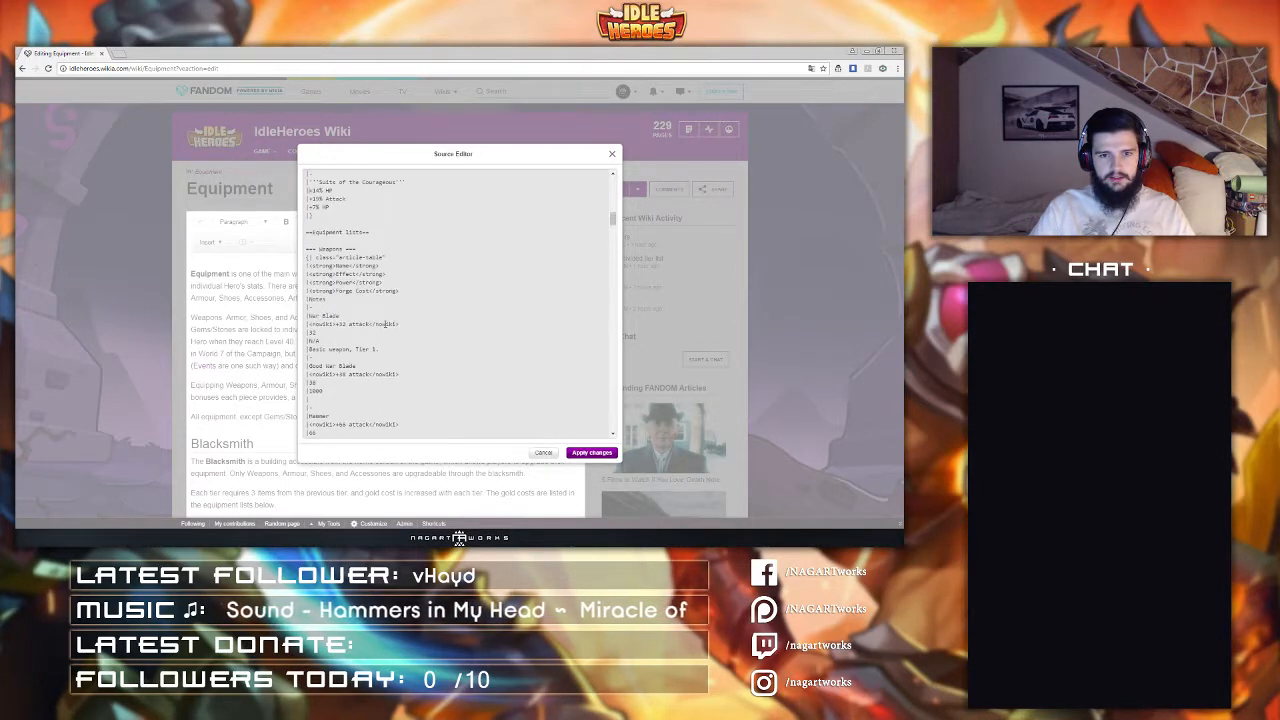
text([[)
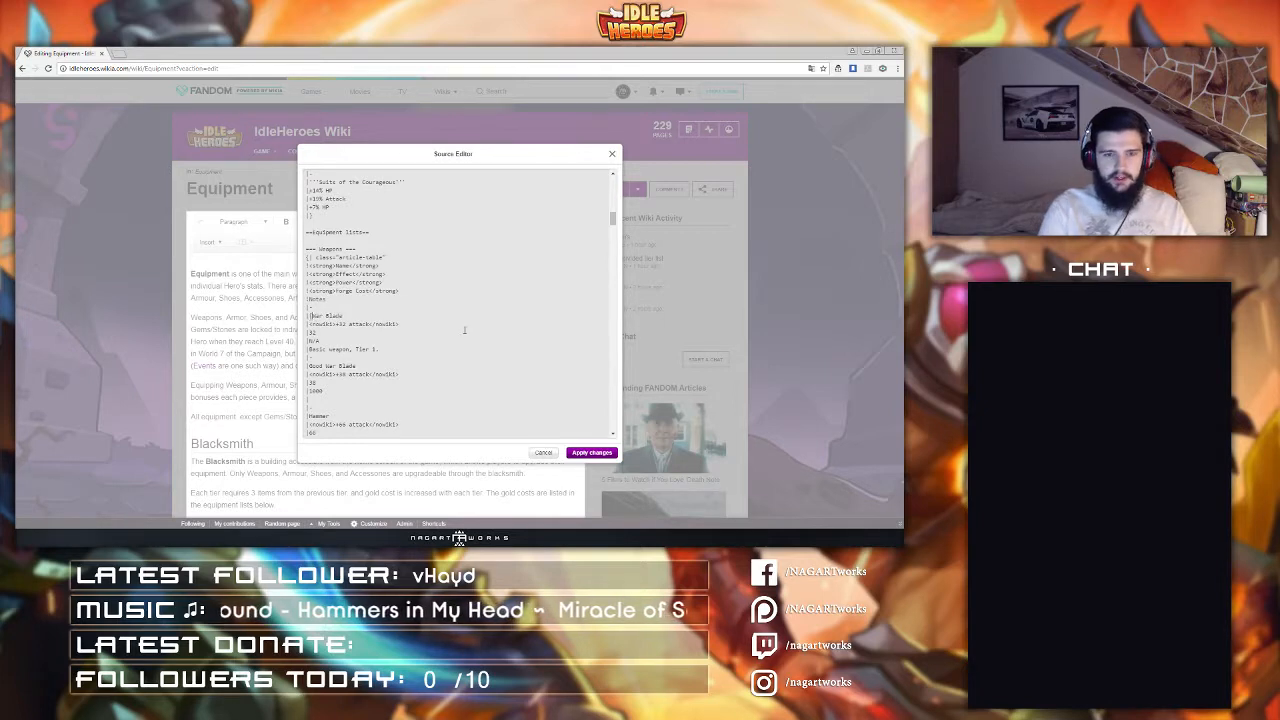
text(iconlink|)
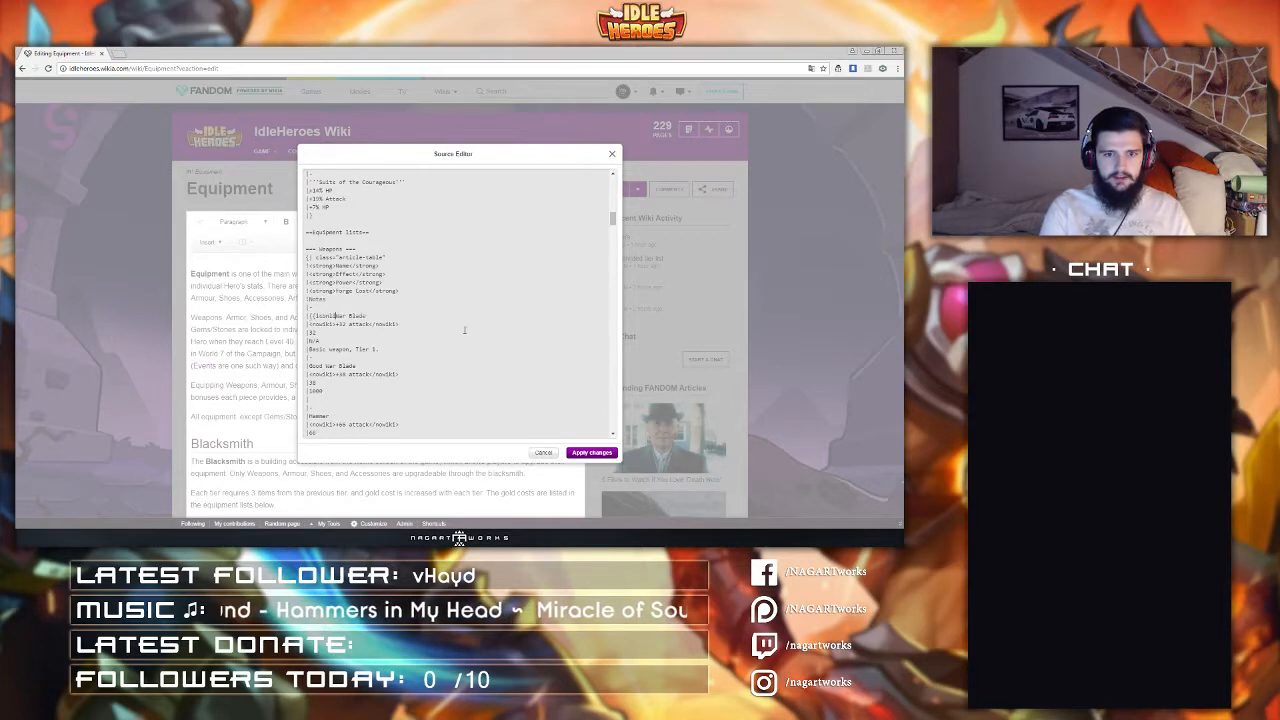
key(shift+Left)
key(shift+Left)
key(shift+Left)
key(shift+Left)
key(shift+Left)
key(shift+Left)
key(shift+Left)
key(shift+Left)
key(shift+Left)
key(shift+Left)
key(shift+Left)
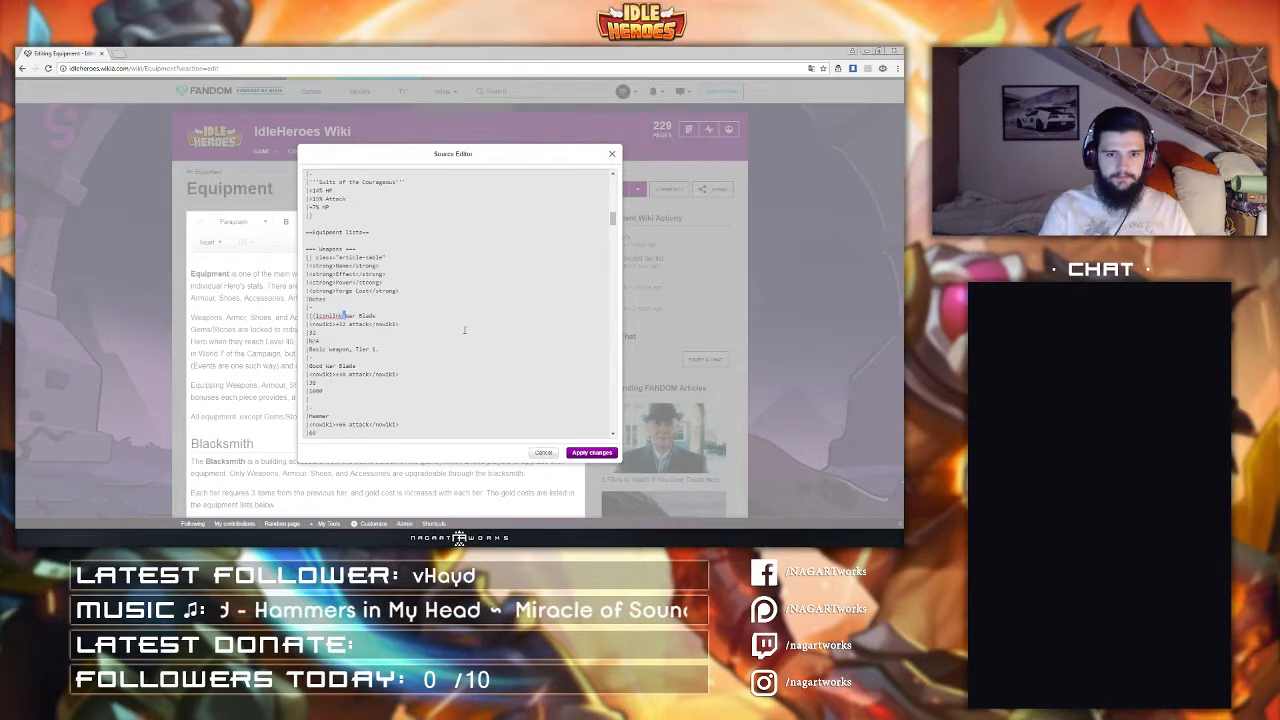
key(End)
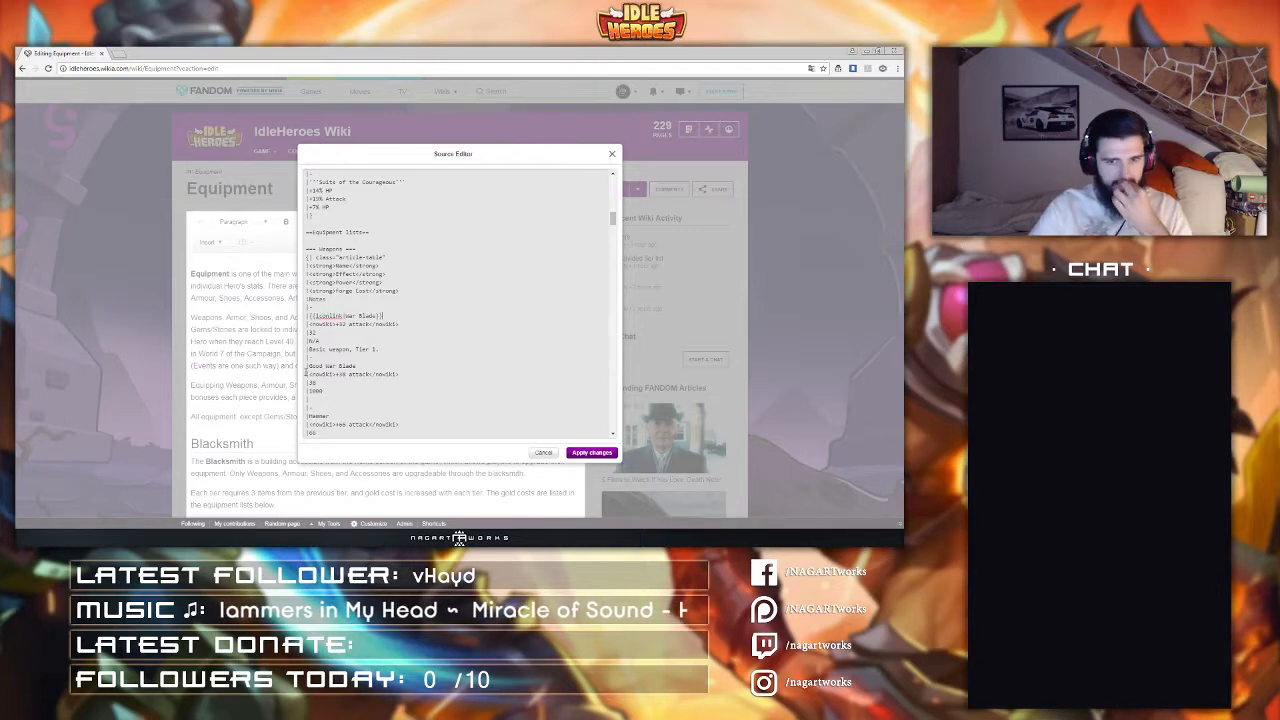
Step: Wrap the Good War Blade and Hammer entries in iconlink templates
click(310, 365)
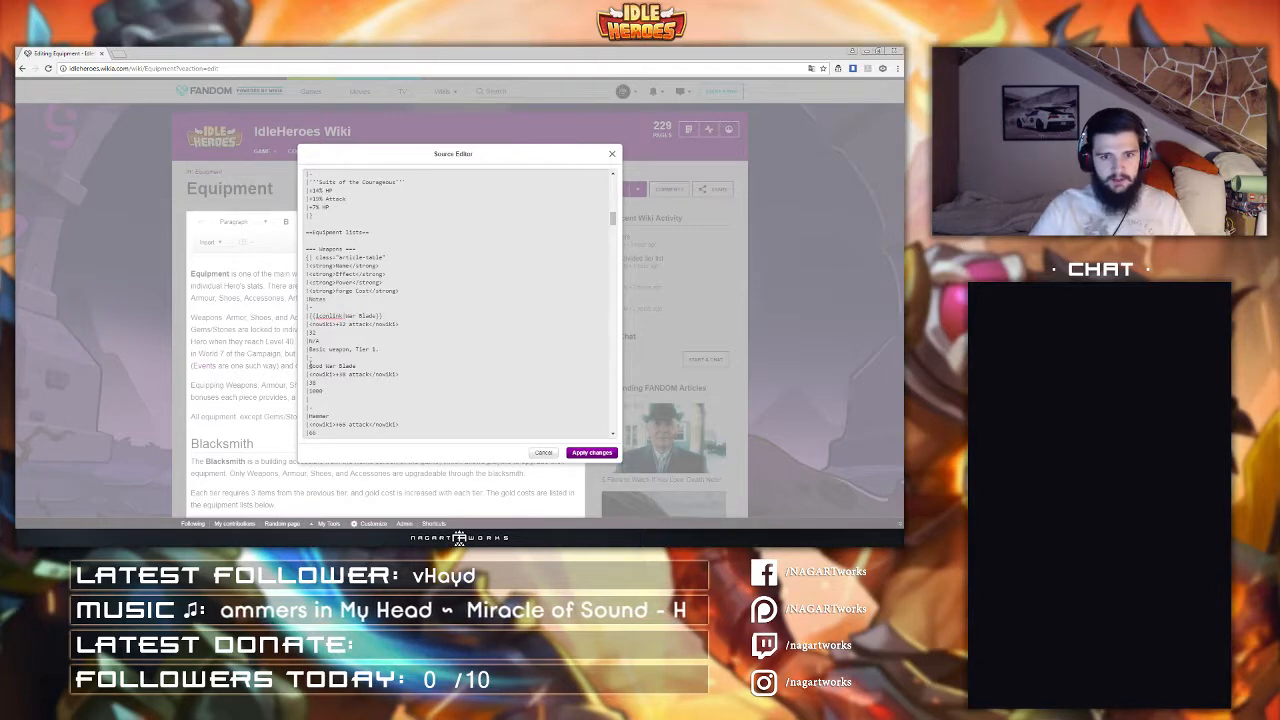
text({{Iconlink|)
click(406, 366)
text(}})
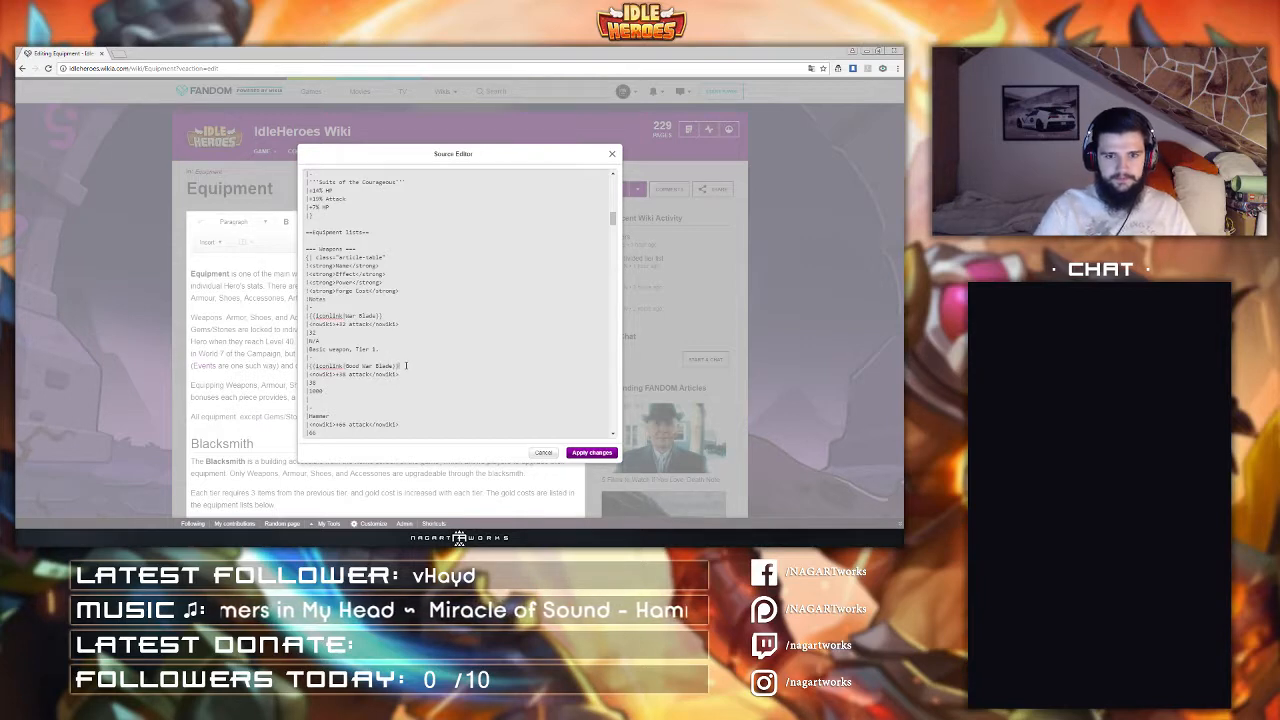
scroll(406, 366, down, 1)
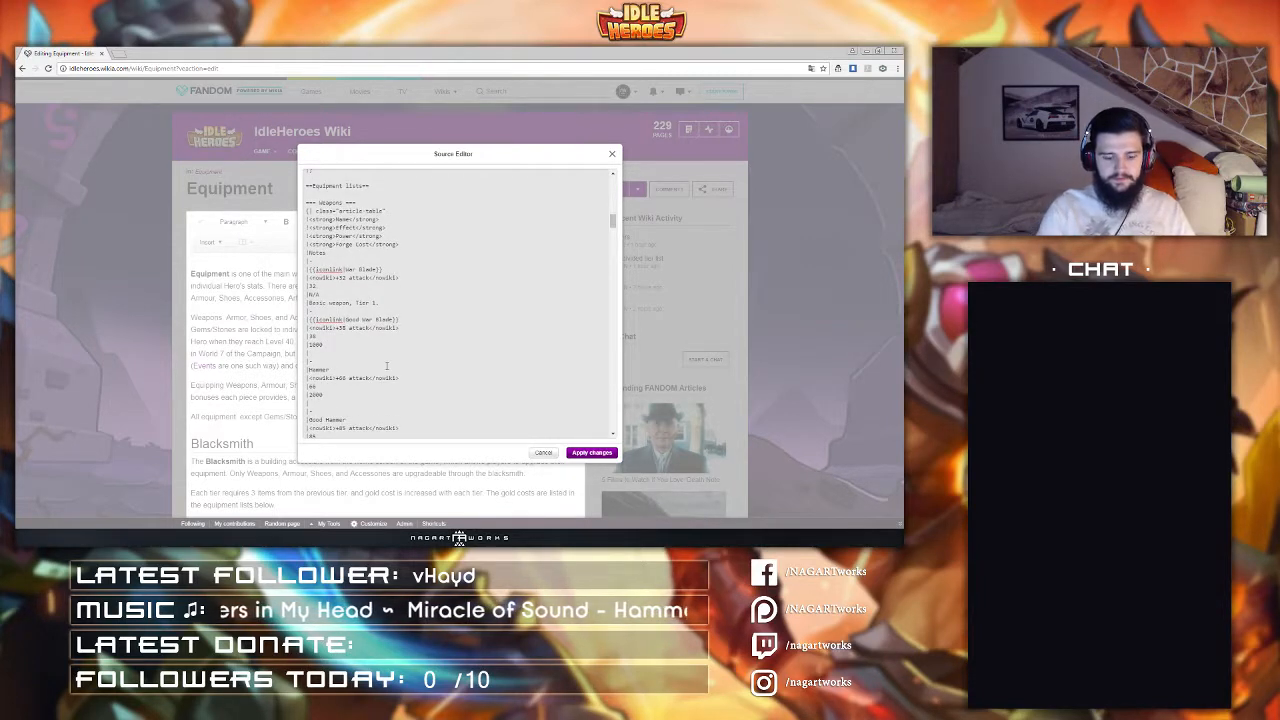
text({{)
text(Iconlink|)
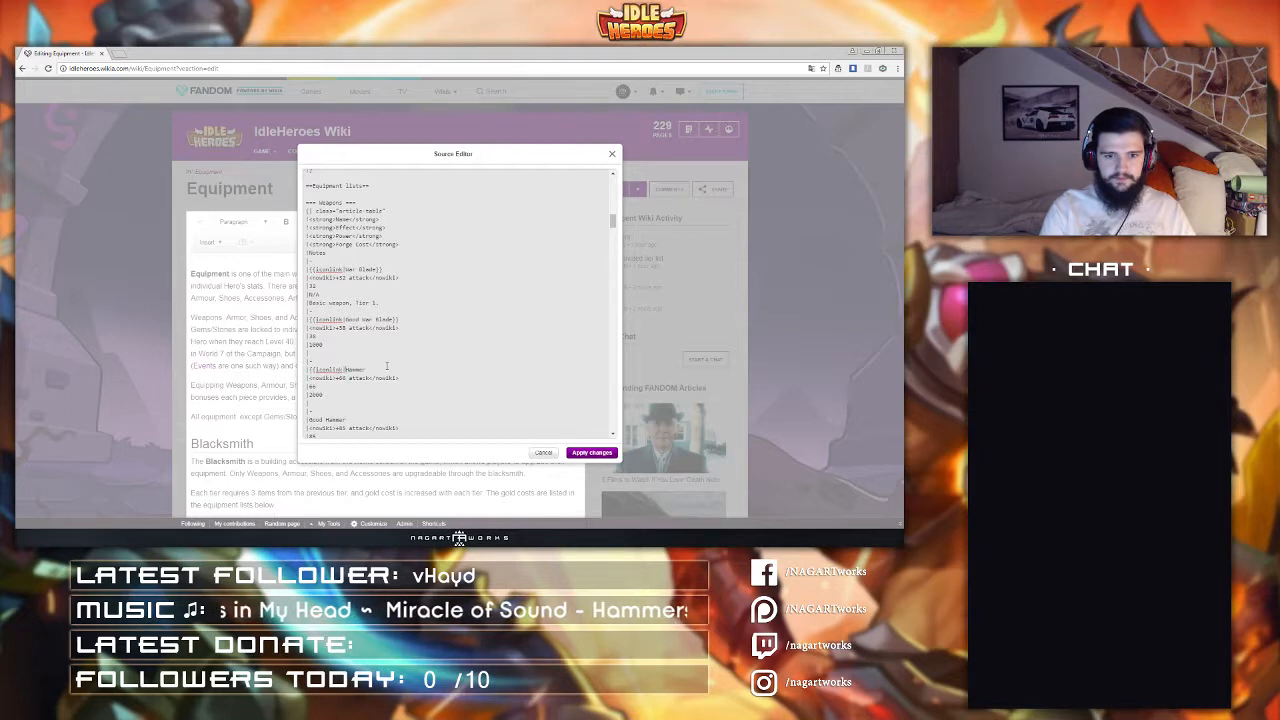
Step: Wrap the Good Hammer entry in an iconlink template
click(309, 421)
scroll(505, 351, down, 2)
text({{)
text(Iconlink|)
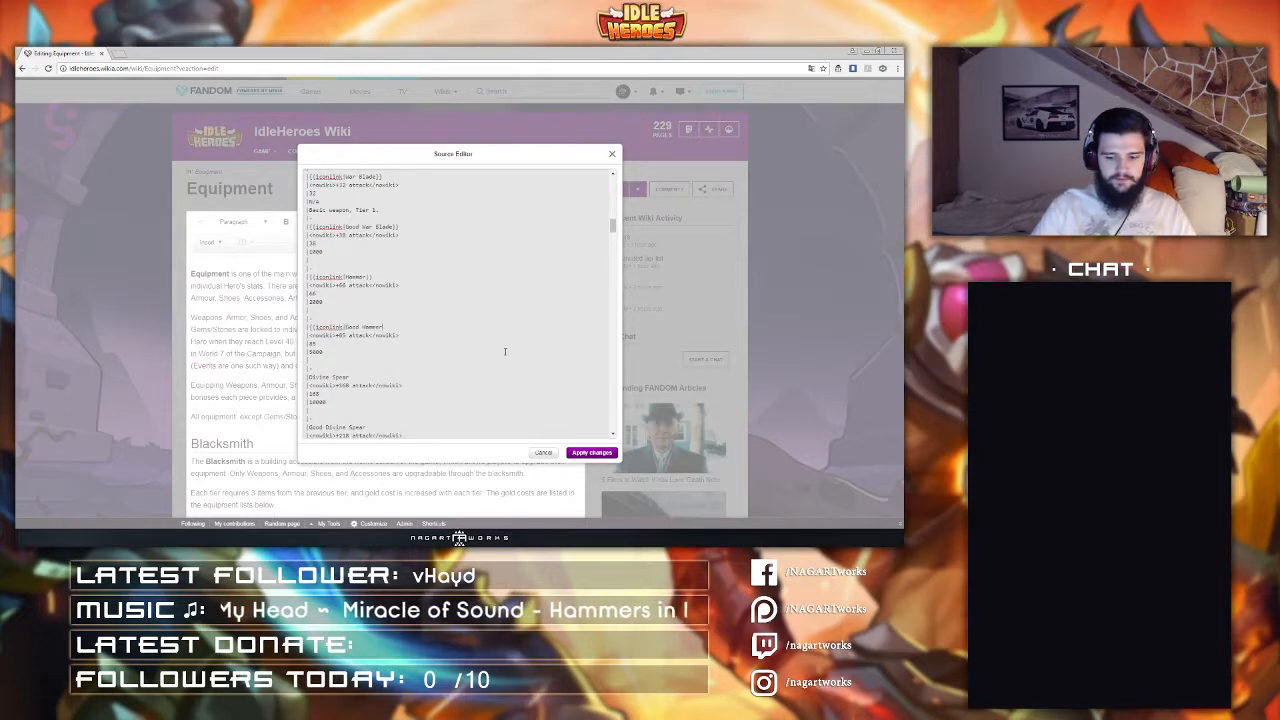
key(ctrl+n)
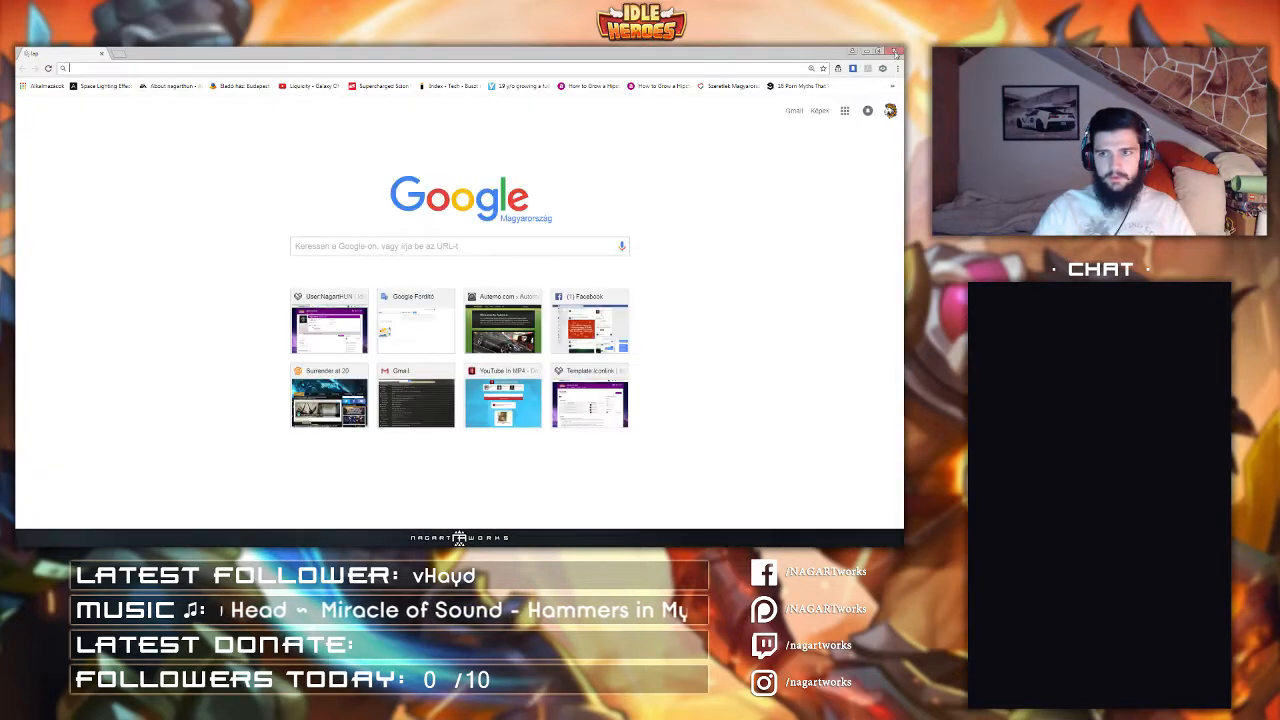
click(896, 51)
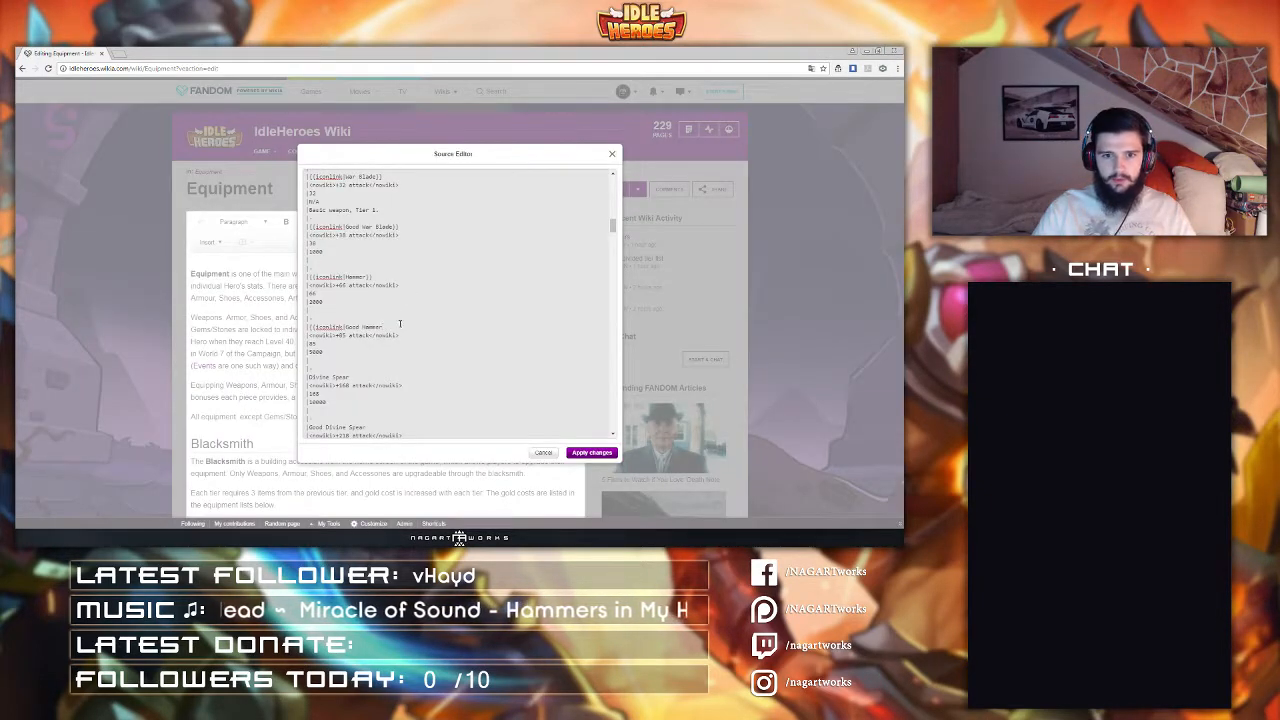
click(399, 326)
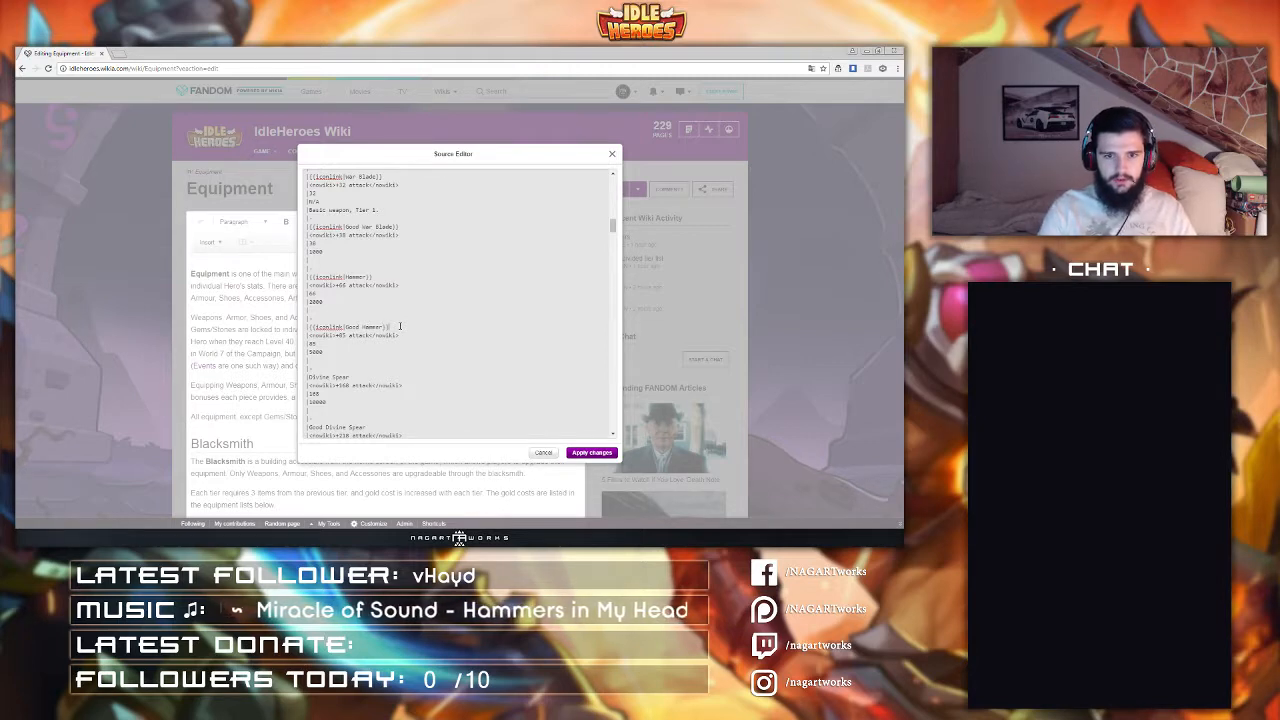
Step: Wrap the Divine Spear and Good Divine Spear entries in iconlink templates
click(309, 377)
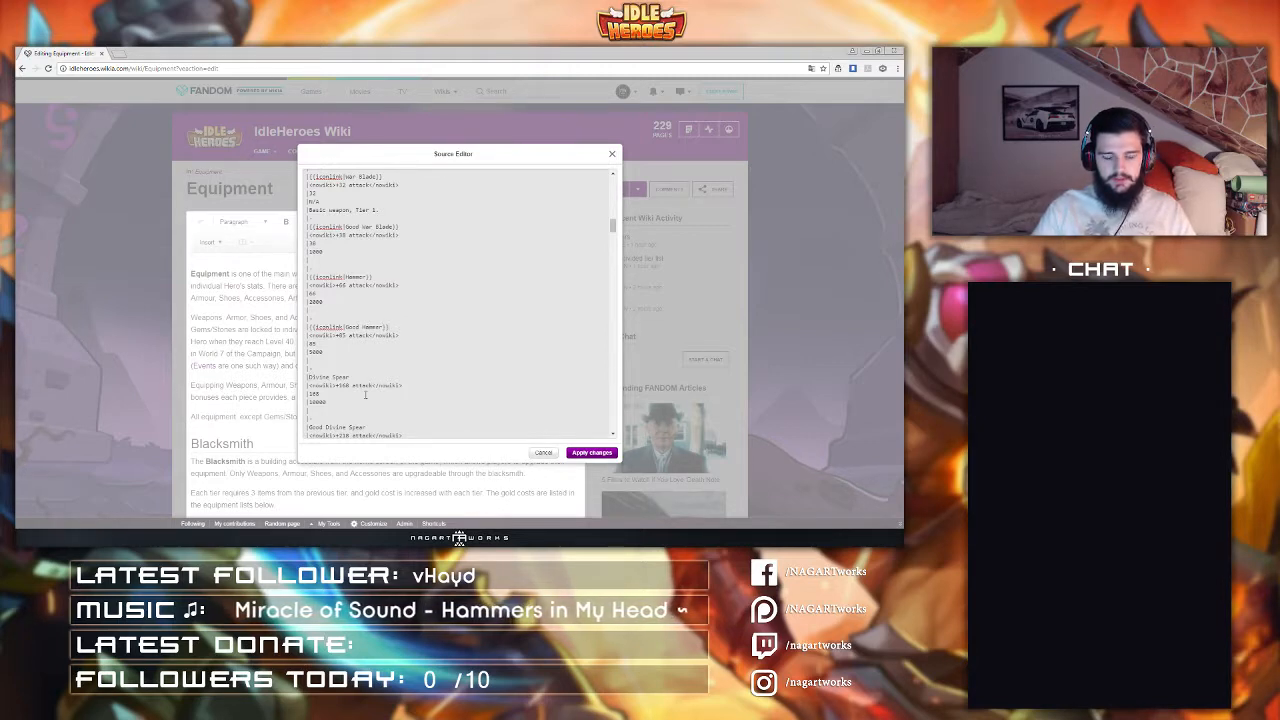
text({{iconlink|)
click(402, 374)
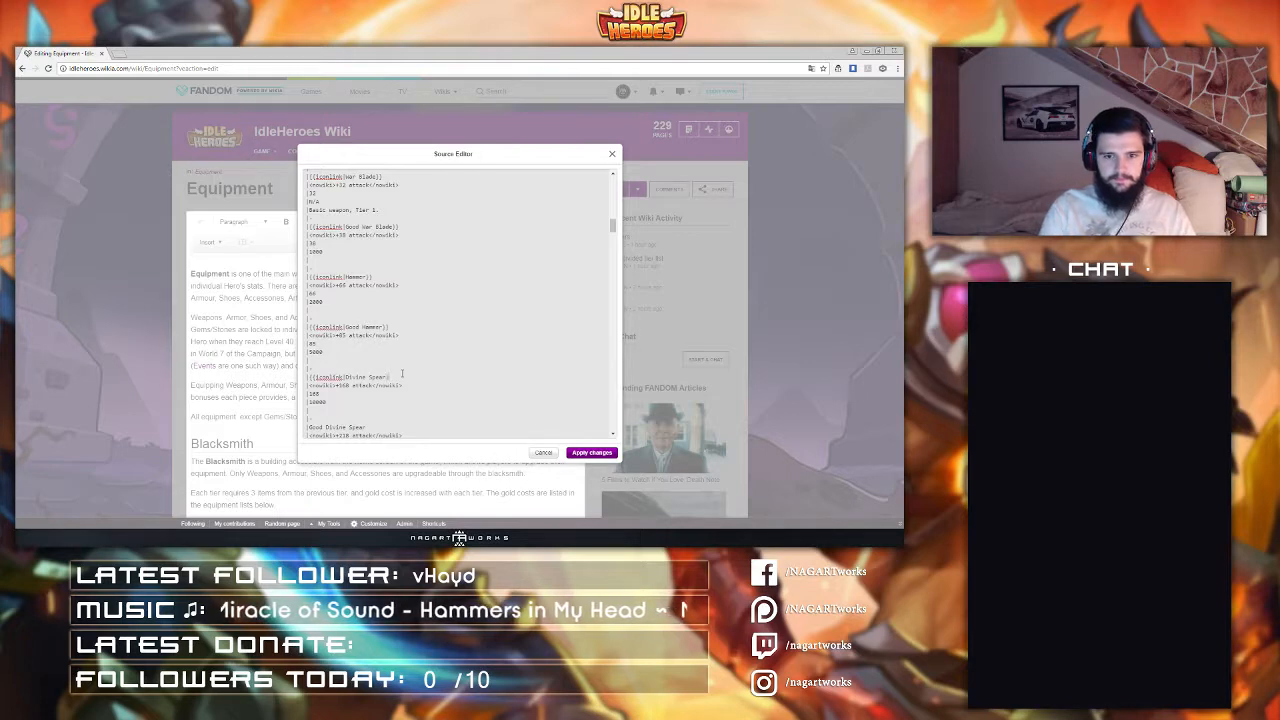
scroll(402, 374, down, 2)
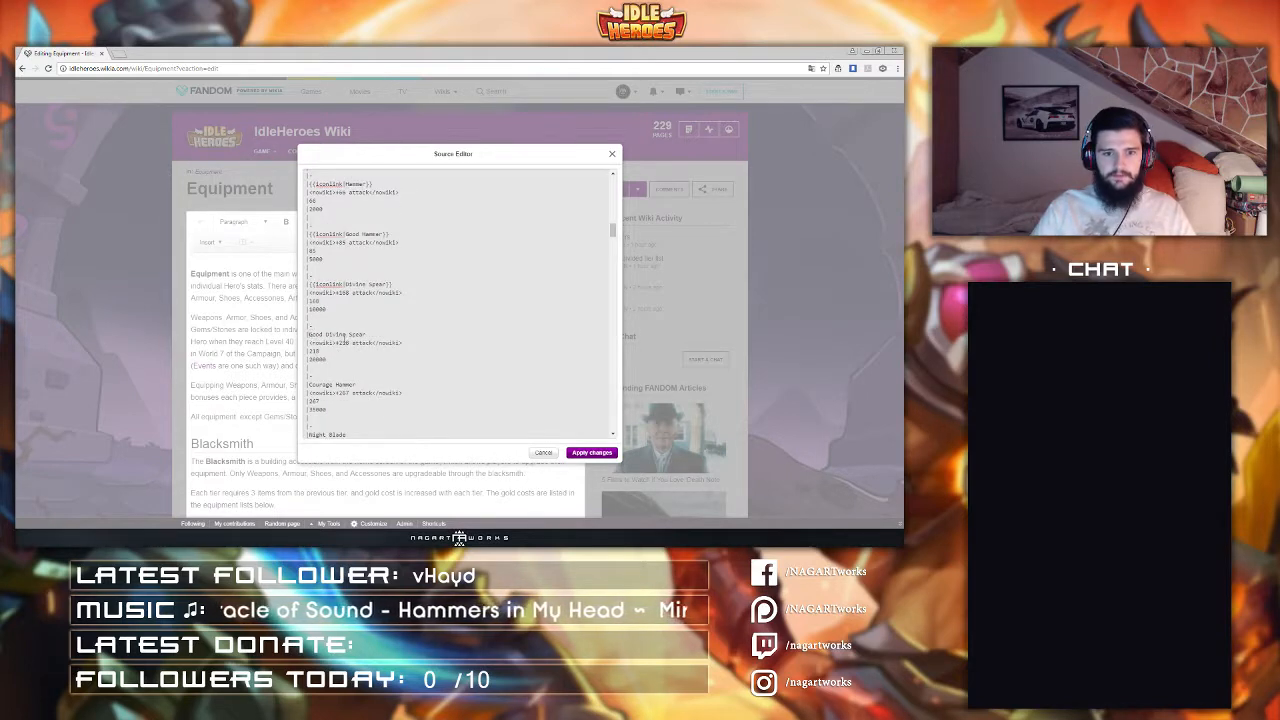
text({{iconlink|)
key(End)
text(})
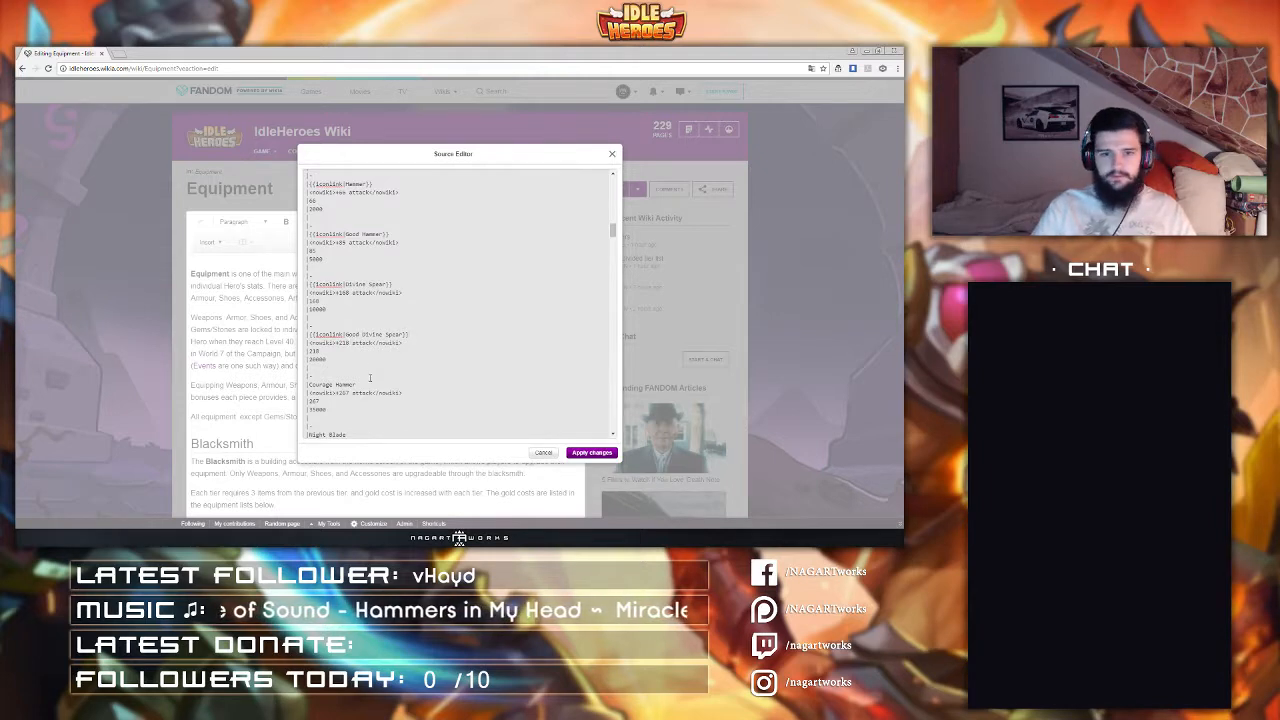
Step: Wrap the Courage Hammer and Night Blade entries in iconlink templates
click(310, 385)
text({{iconlink|)
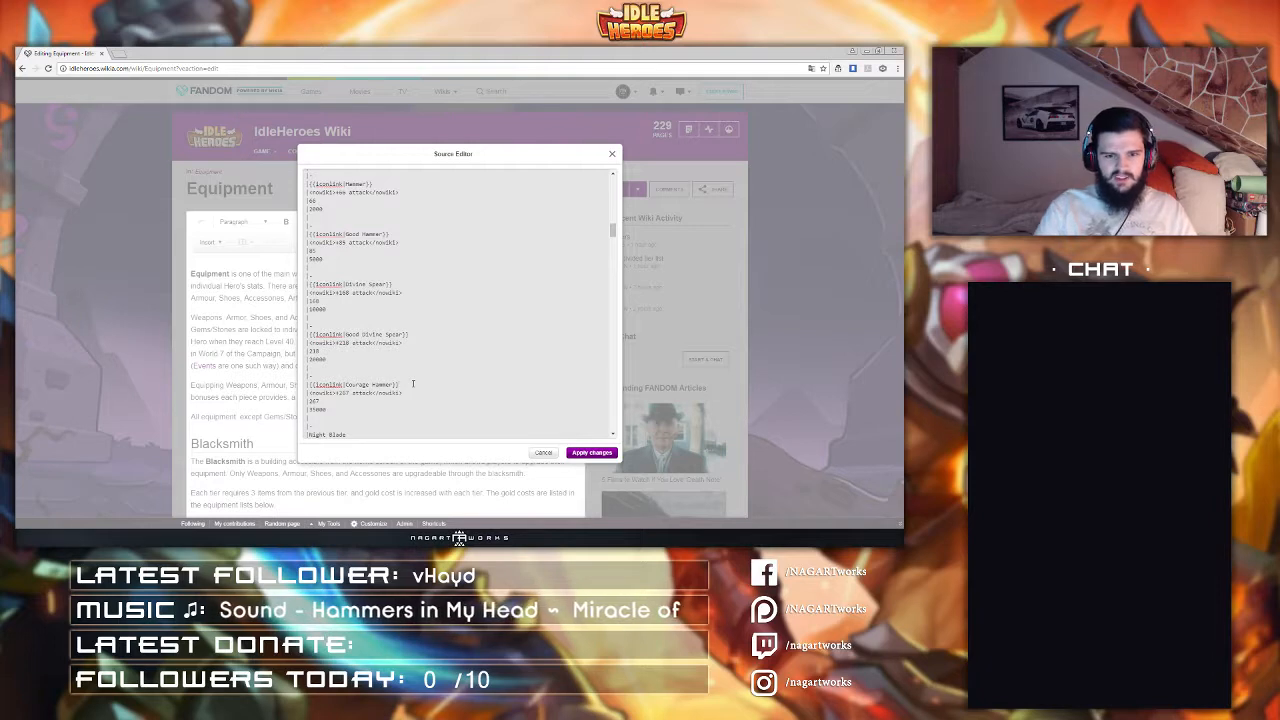
scroll(412, 384, down, 2)
click(307, 342)
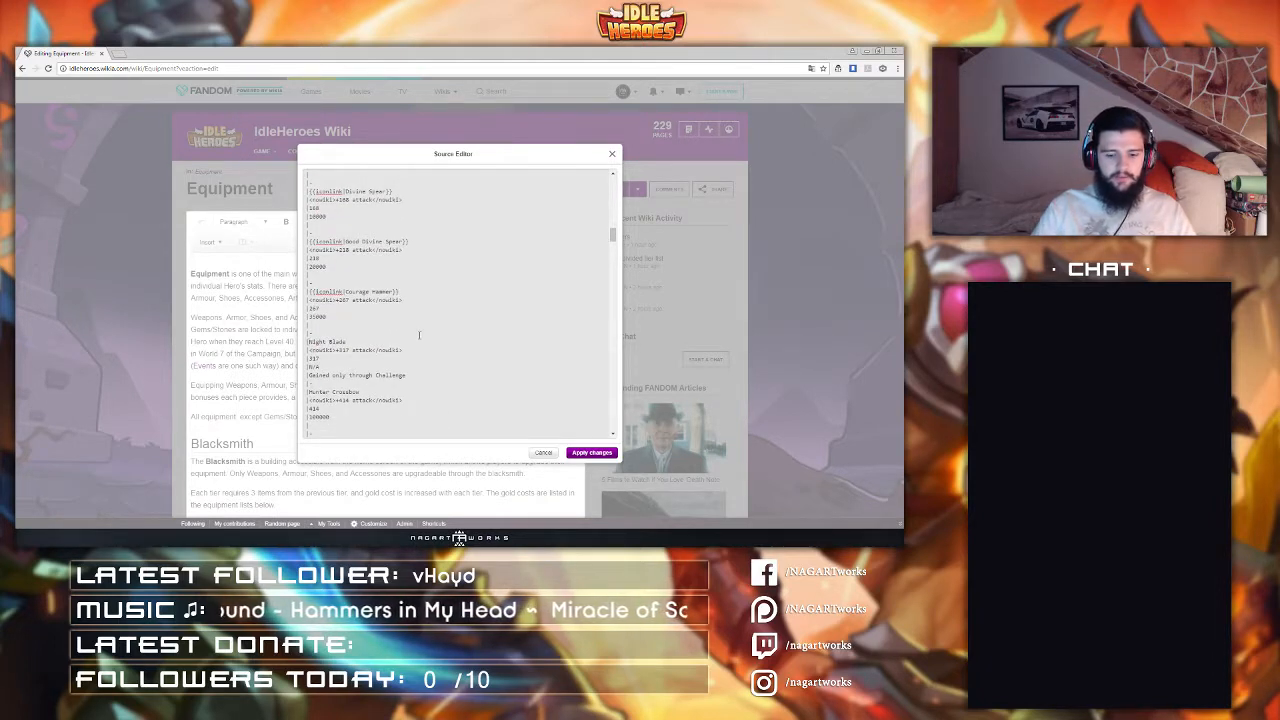
text({{iconlink|)
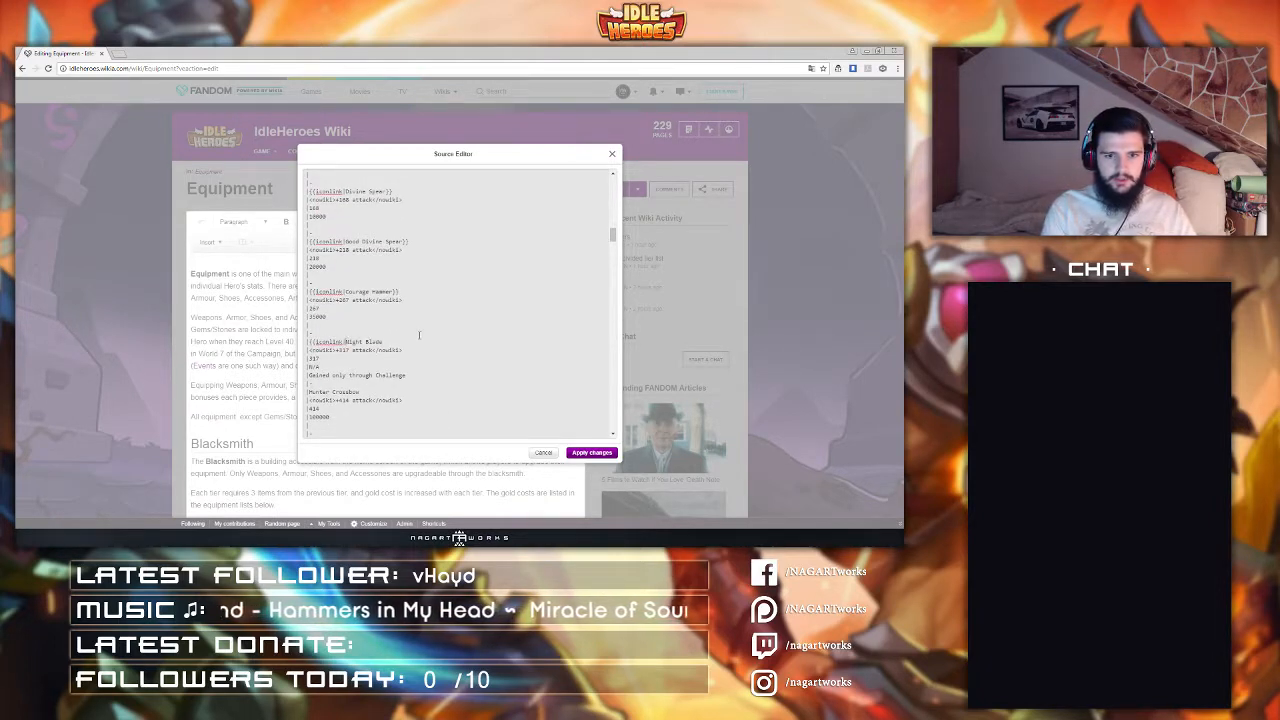
text(})
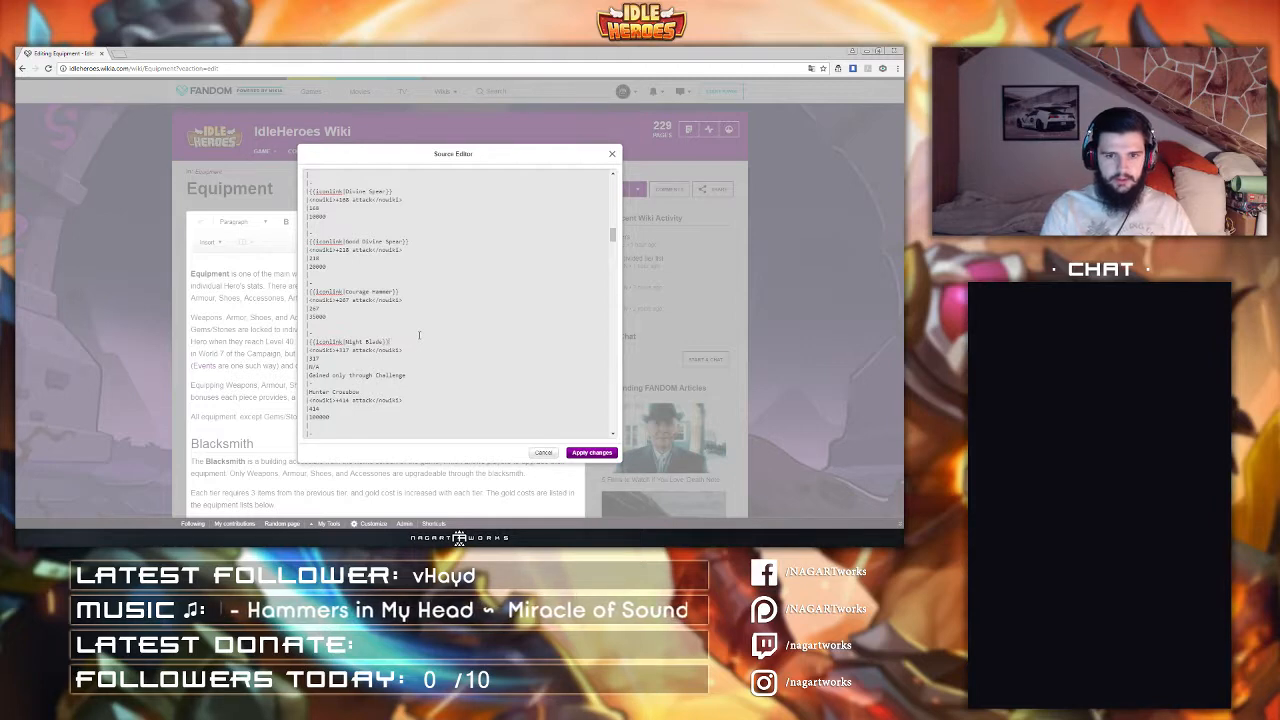
Step: Wrap the Hunter Crossbow and Elemental Wand entries in iconlink templates
click(308, 391)
text({{iconlink|)
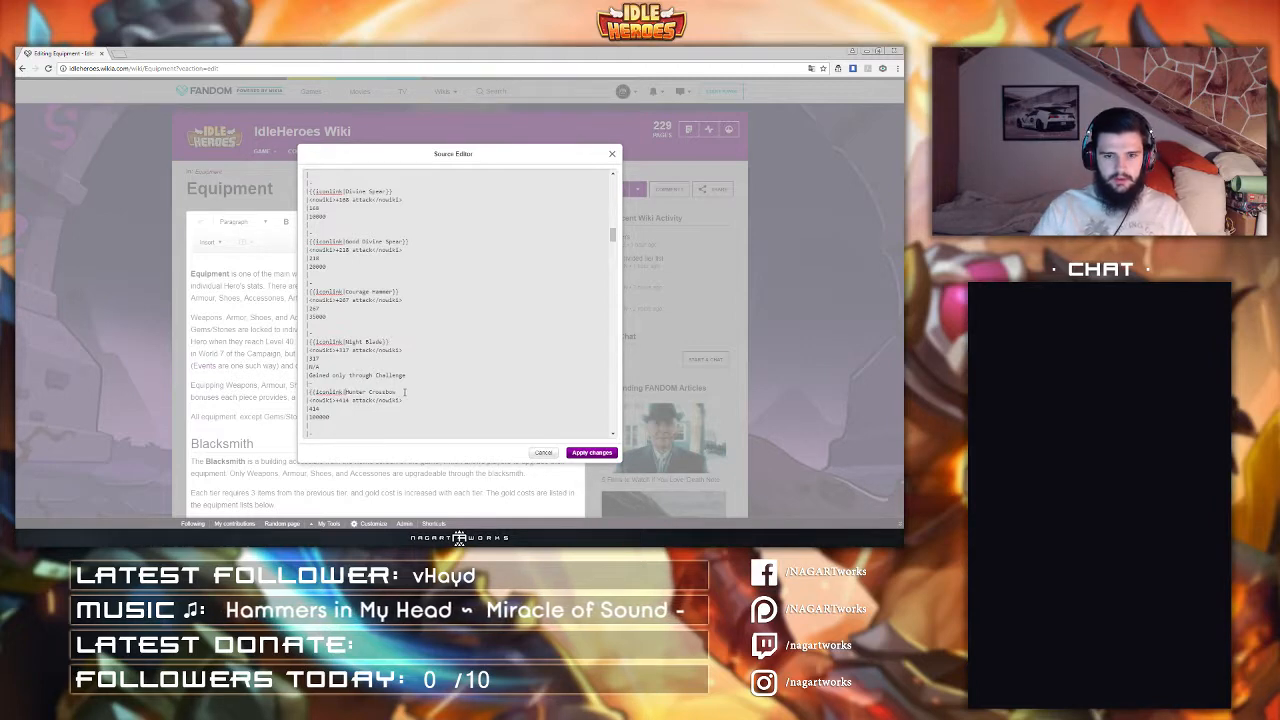
text(}})
scroll(380, 370, down, 1)
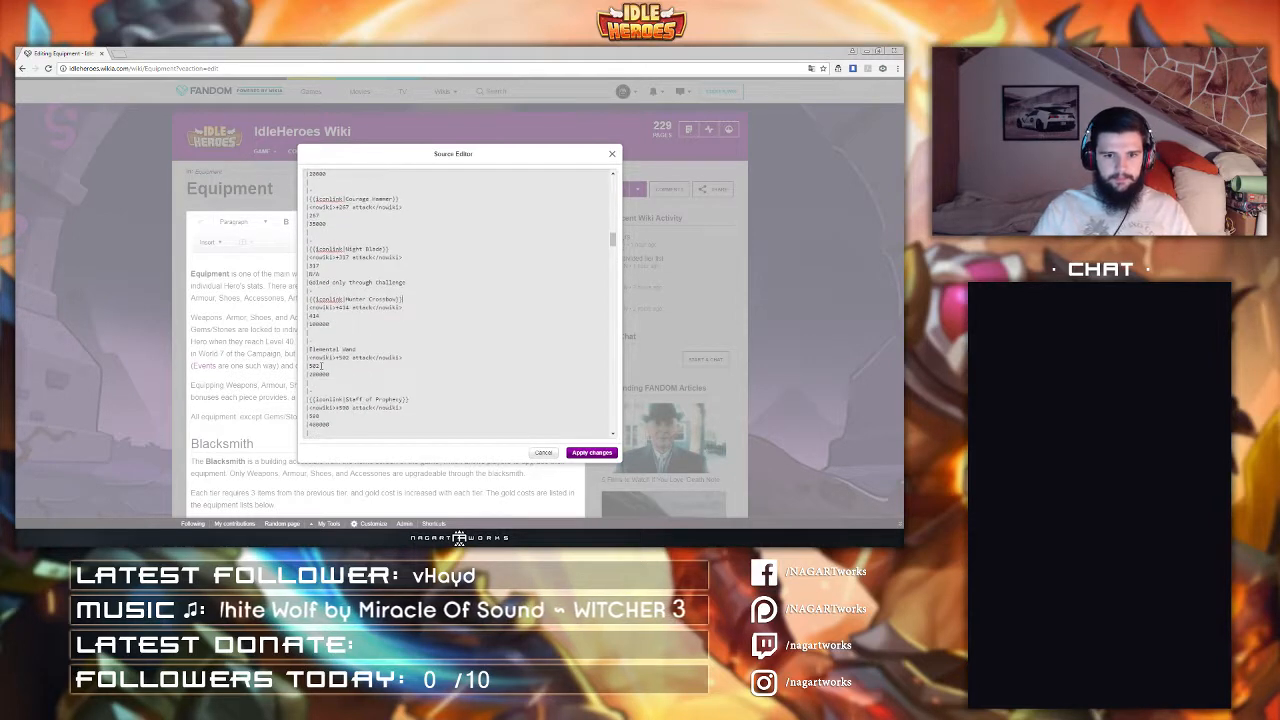
click(310, 349)
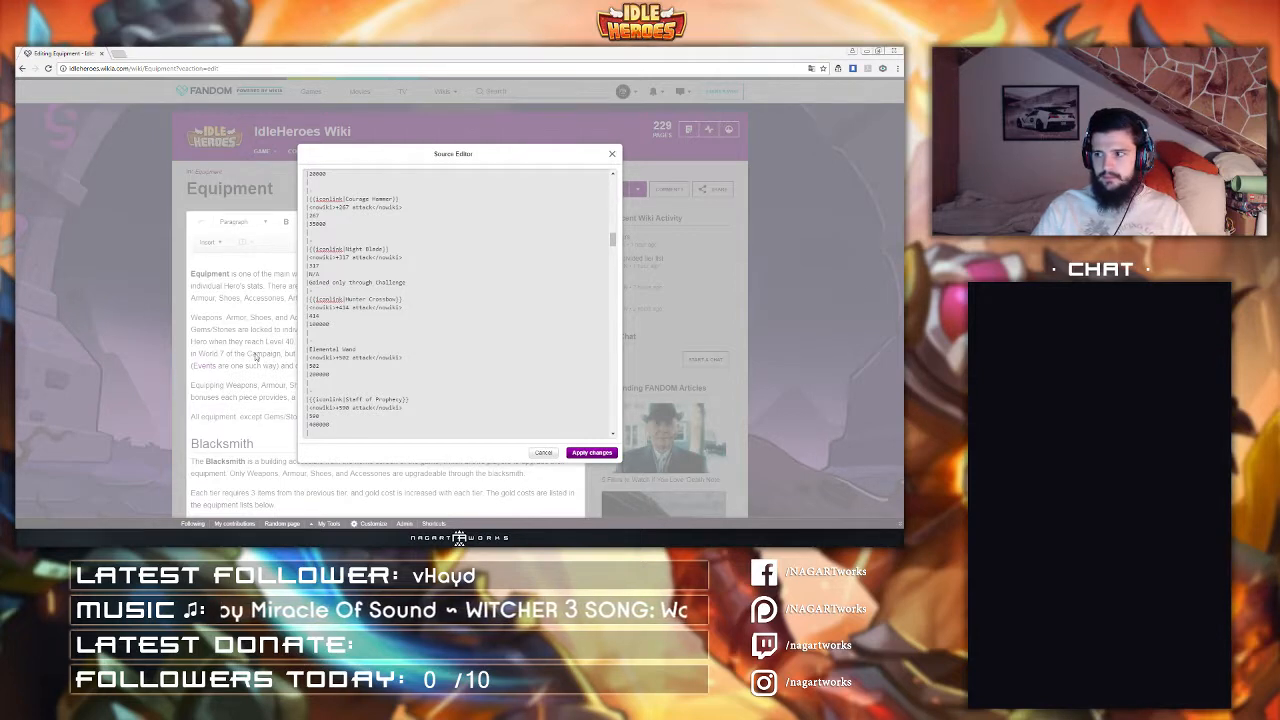
text({{iconlink|)
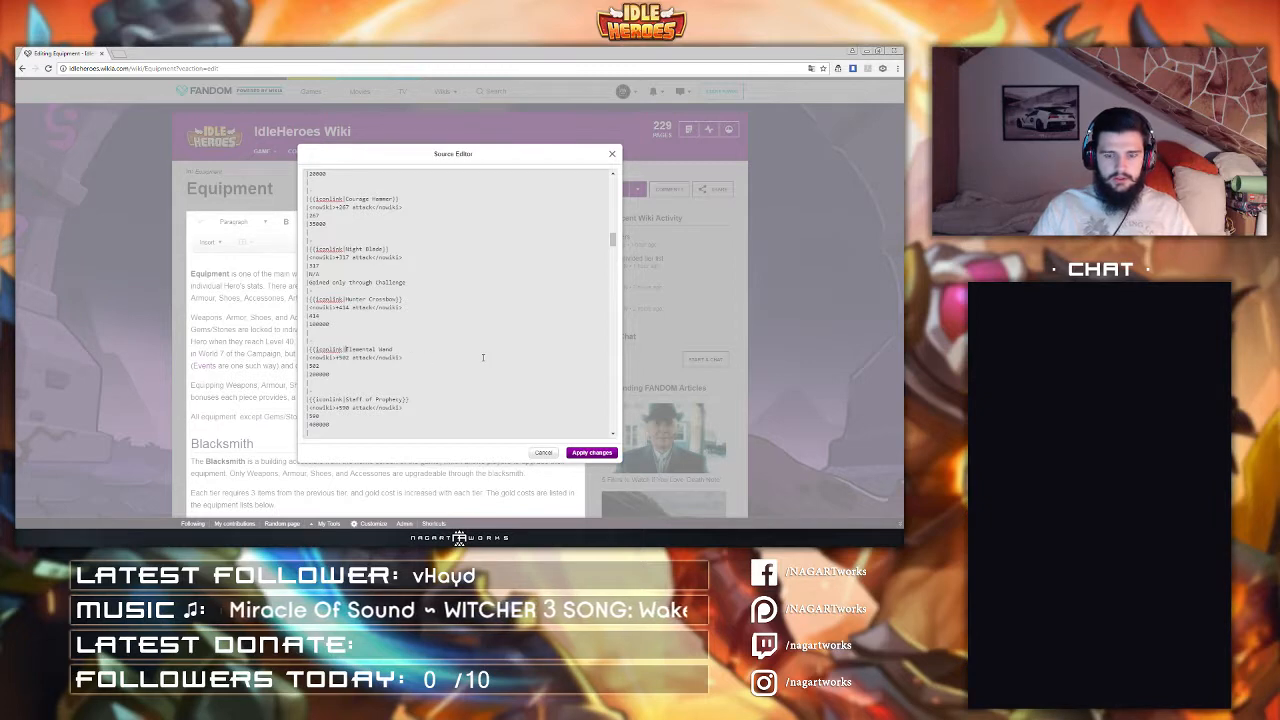
text(}})
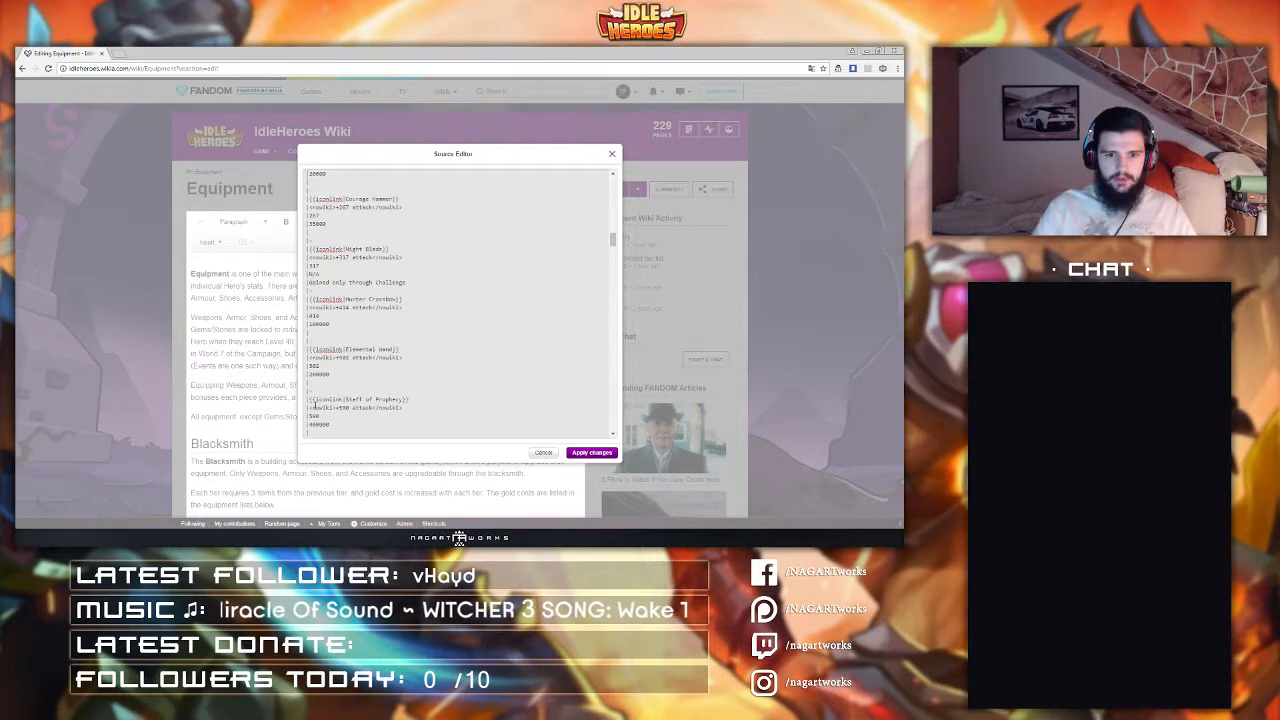
Step: Wrap the Guardian Blessing Dagger and Monster Slayer's Bow entries in iconlink templates
scroll(352, 285, down, 3)
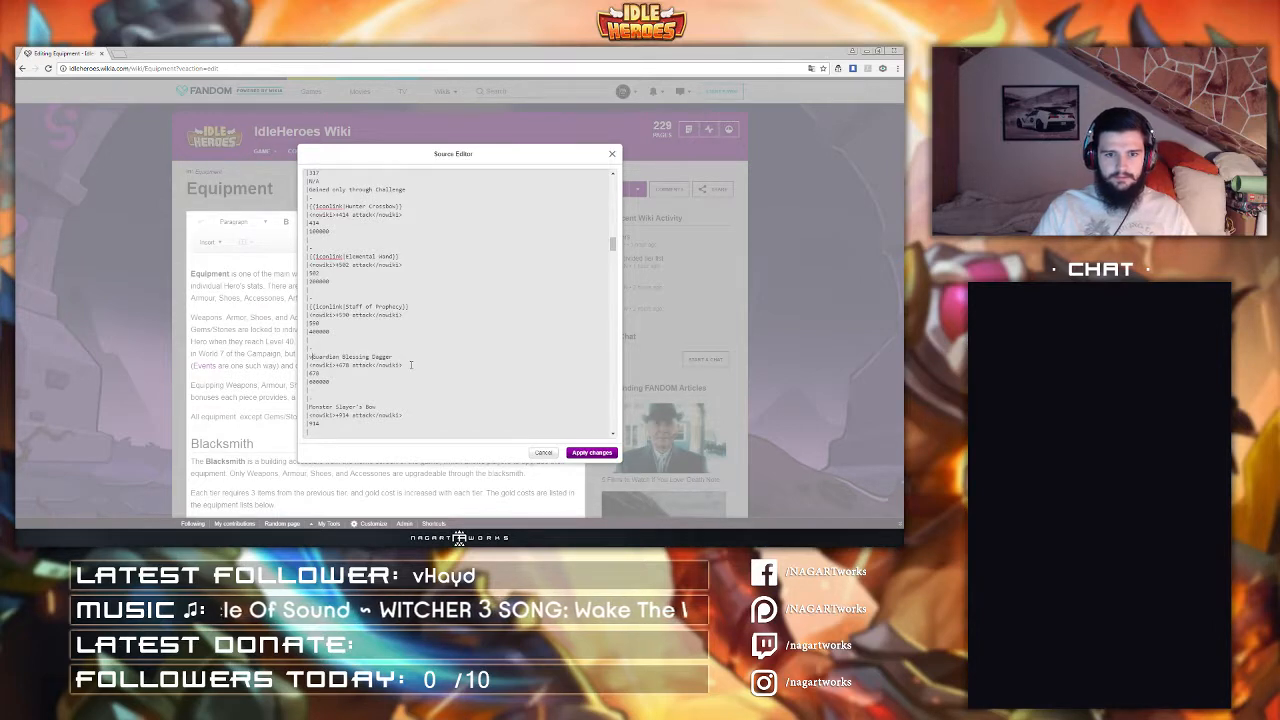
text({{iconlink|)
key(End)
text(}})
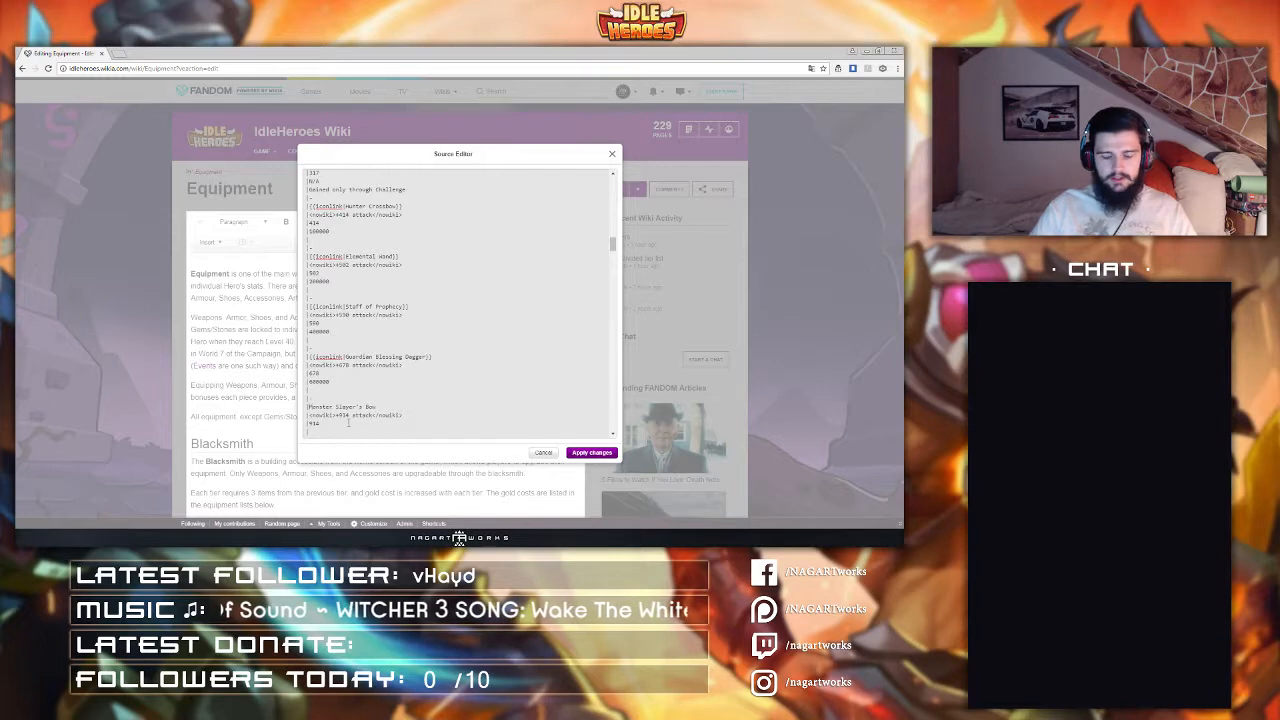
text([[iconlink|)
key(End)
text(]])
Step: Wrap the Elo's Staff entry in an iconlink template
scroll(348, 423, down, 2)
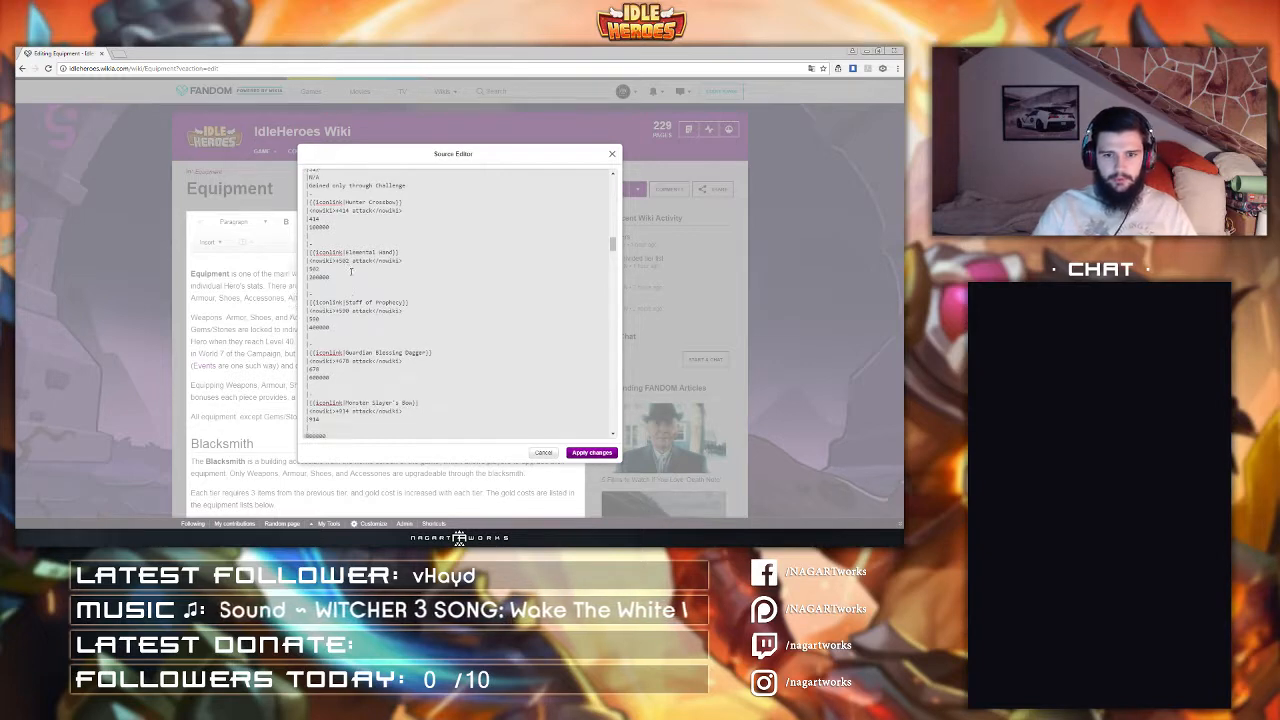
click(311, 372)
text([[iconlink|)
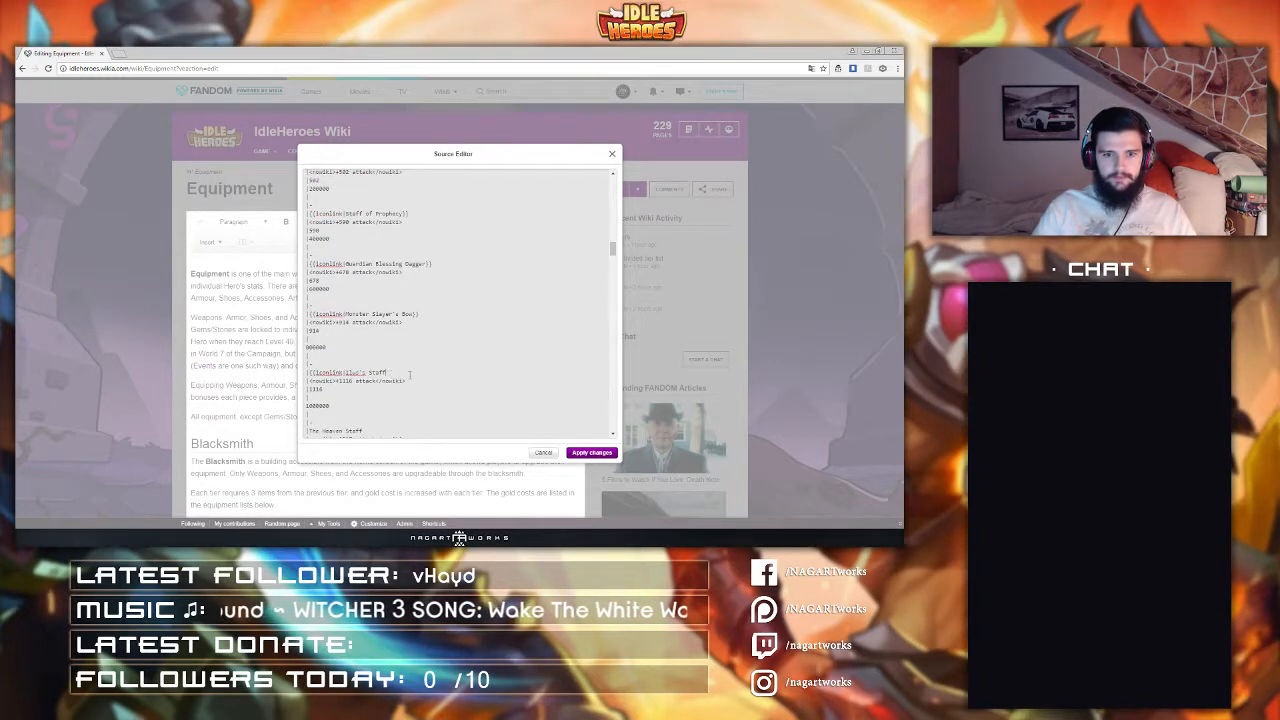
key(End)
text(]])
scroll(409, 376, down, 3)
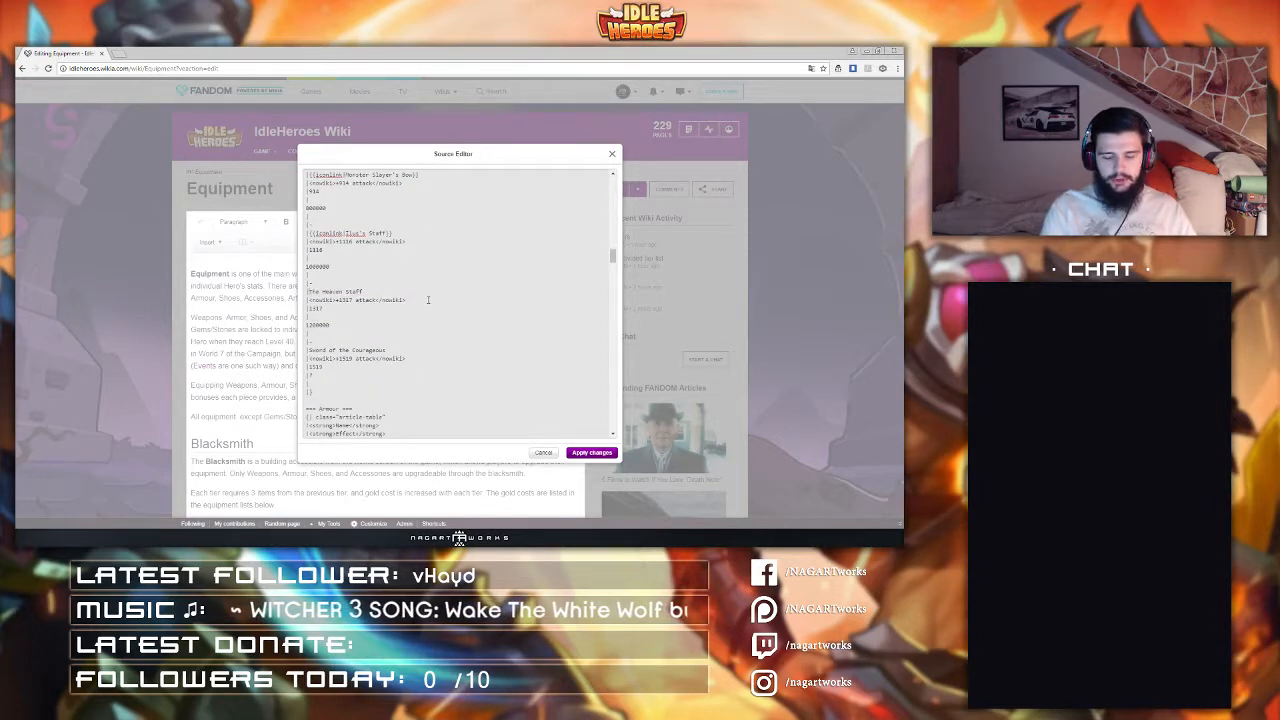
Step: Wrap The Heaven Staff and Sword of the Courageous entries in iconlink templates
text([[iconlink|)
key(End)
text(]])
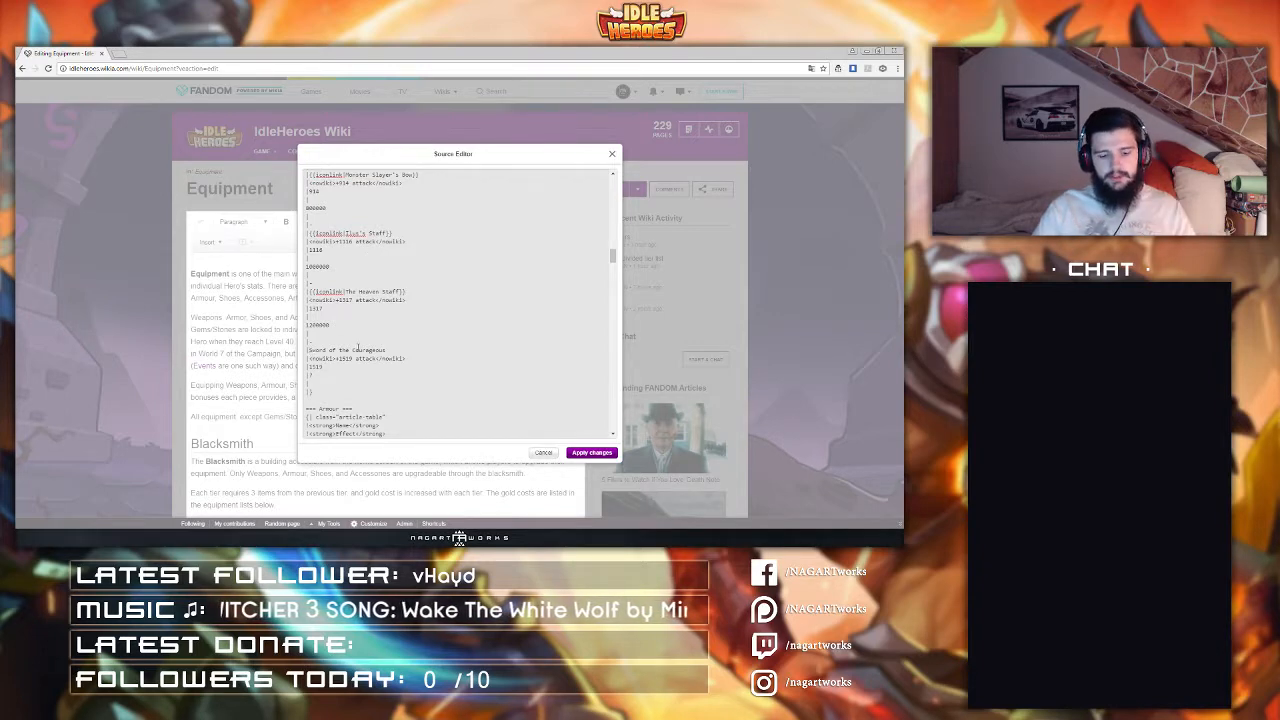
text([[iconlink|)
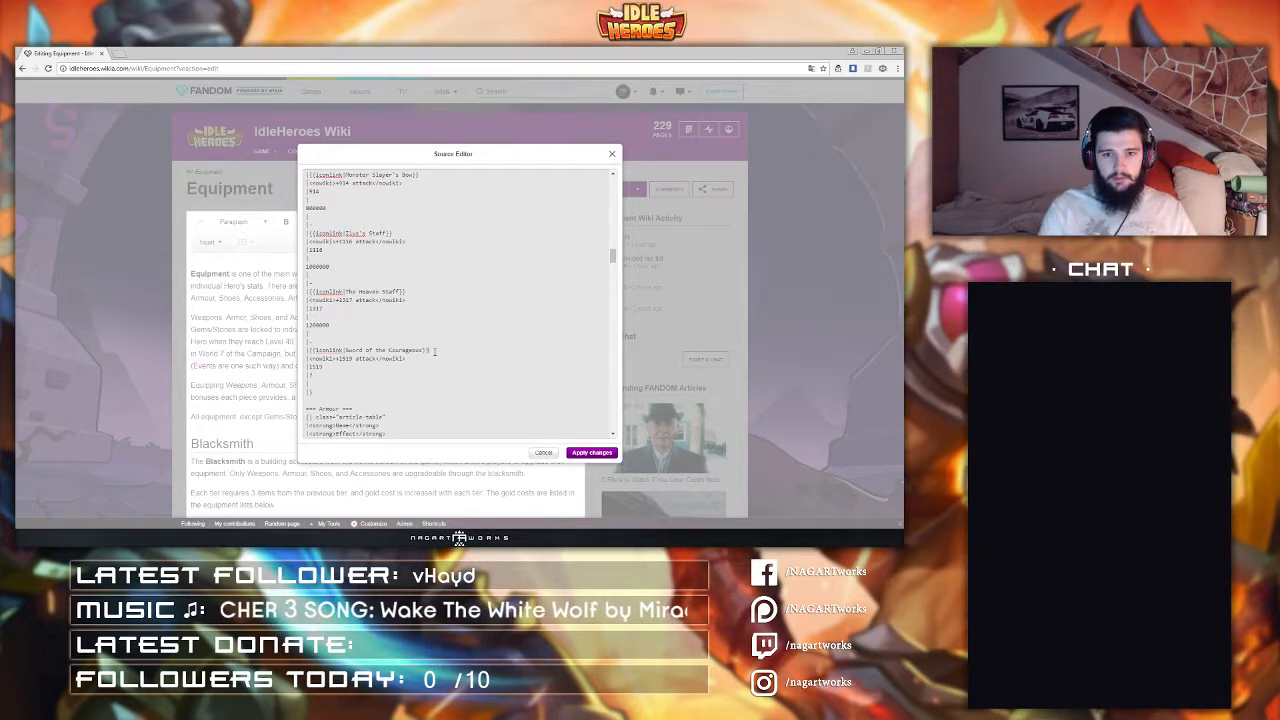
text(]])
scroll(390, 323, down, 1)
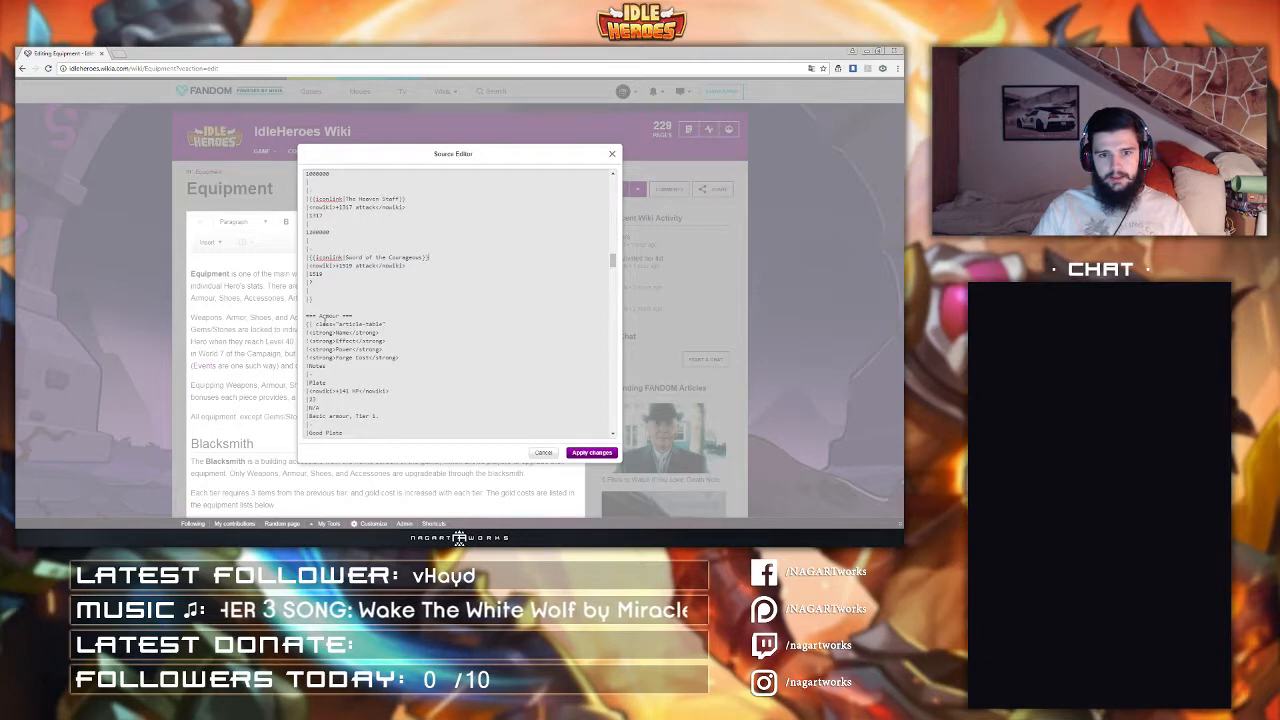
Step: Wrap the Plate and Good Plate armour entries in iconlink templates
scroll(314, 331, down, 1)
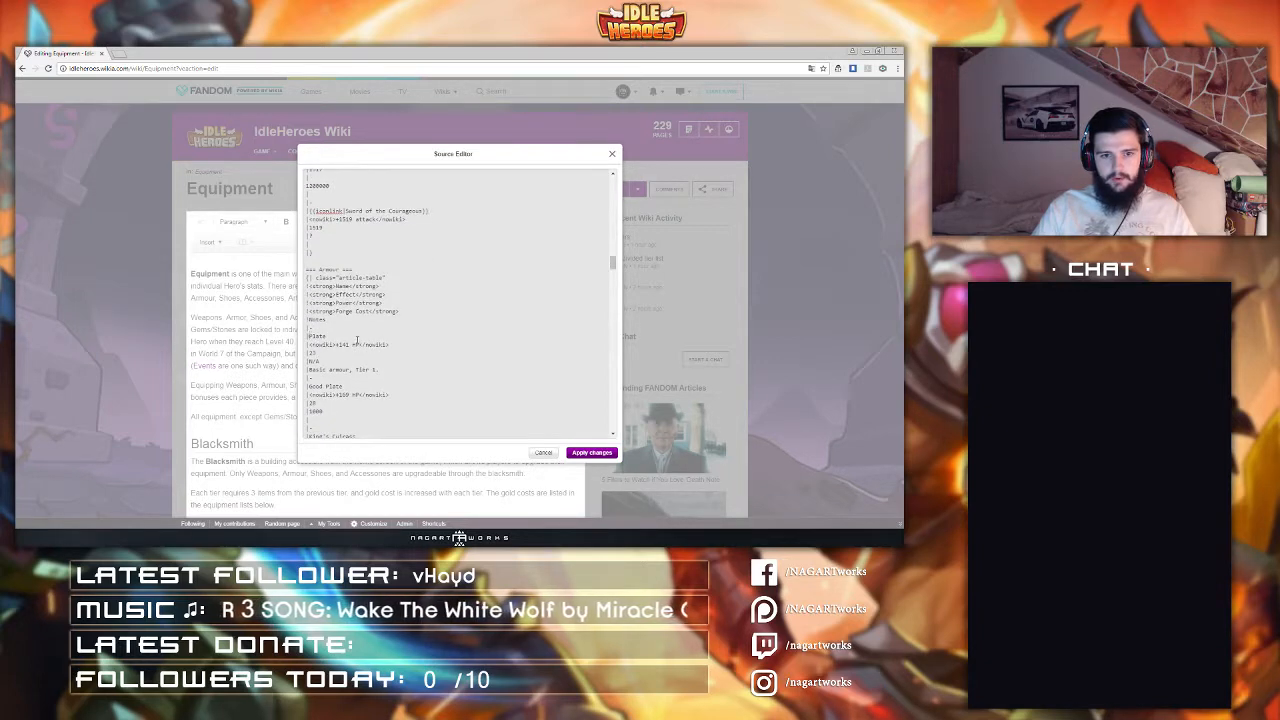
text([[iconlink|)
text(]])
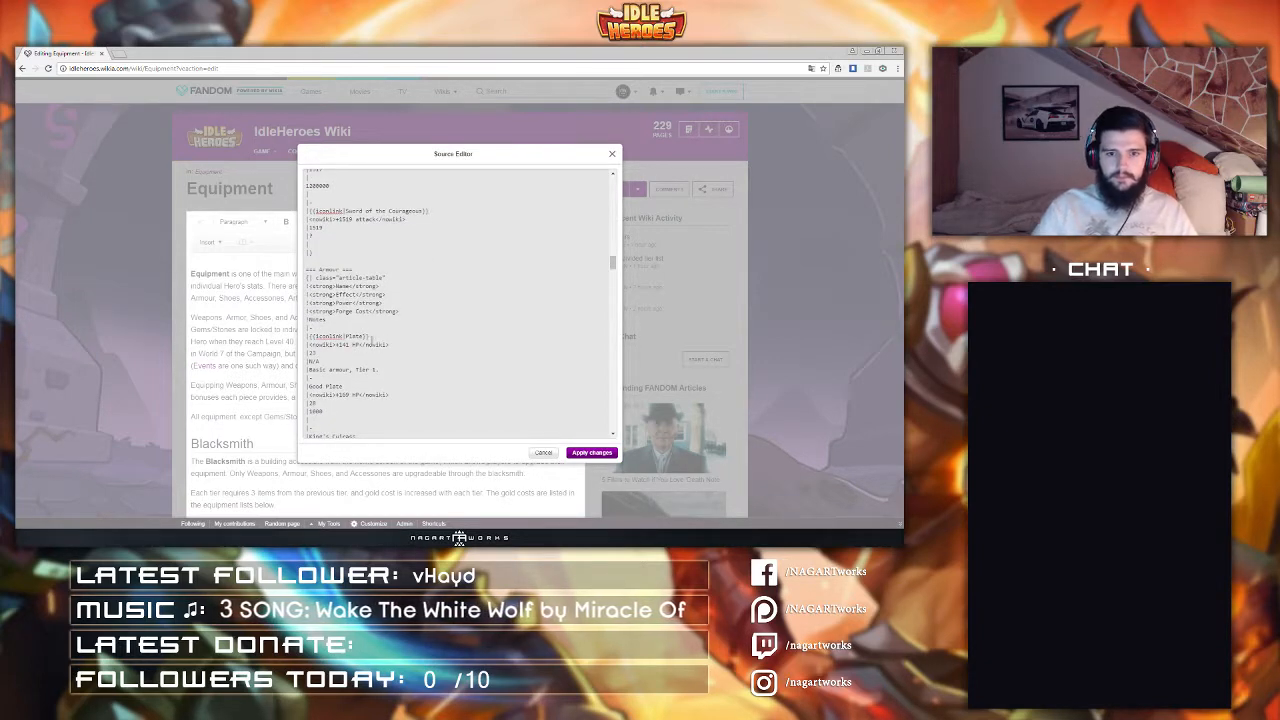
click(309, 385)
text([[iconlink|)
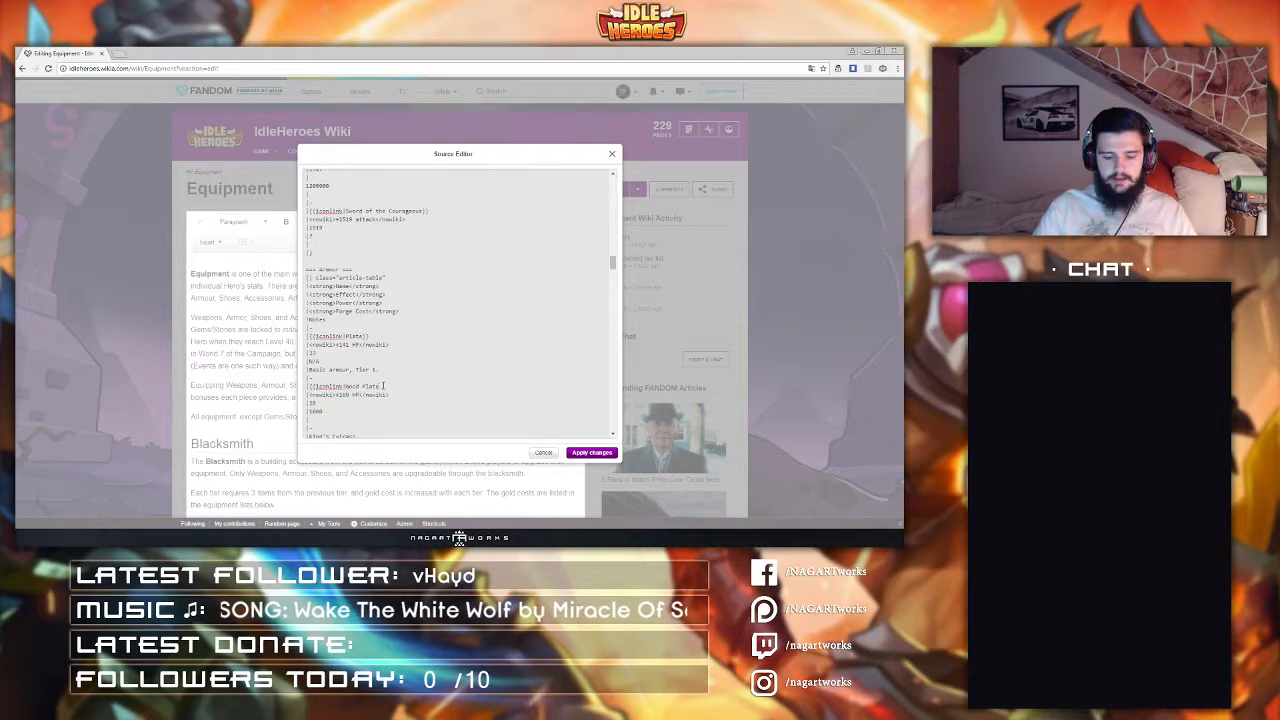
scroll(383, 385, down, 2)
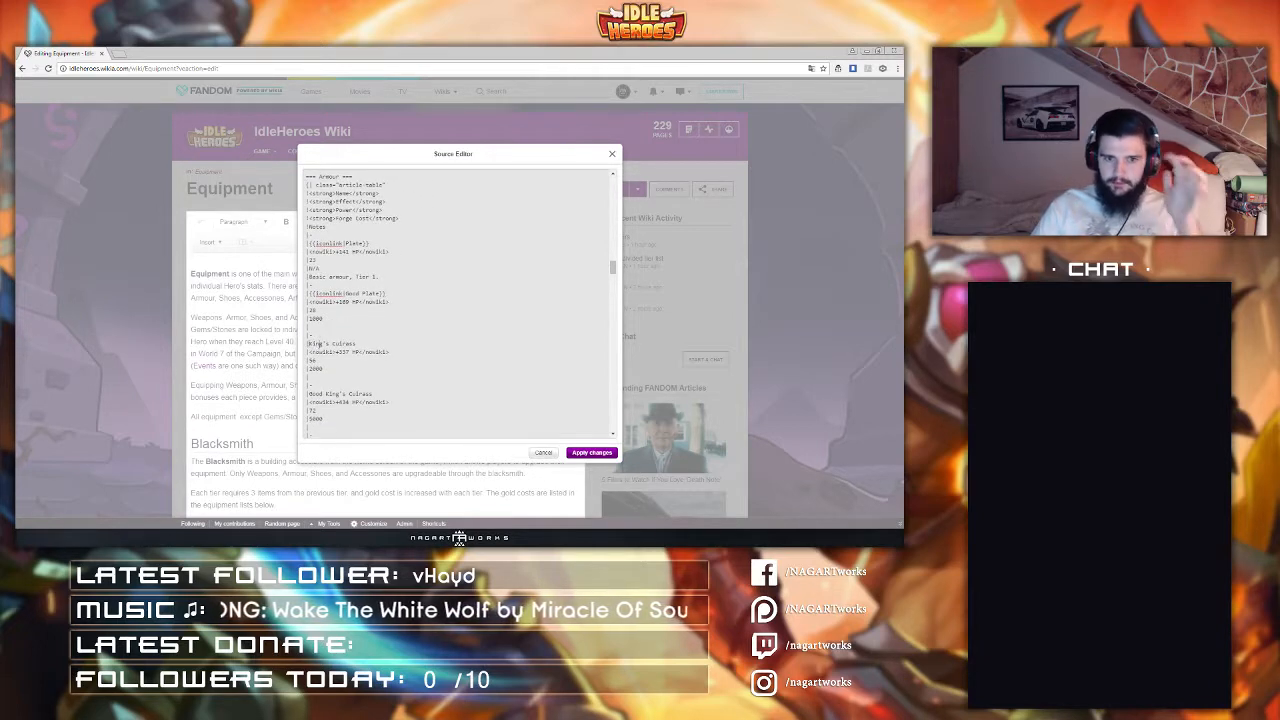
Step: Wrap the King's Cuirass and Good King's Cuirass entries in iconlink templates
click(310, 344)
text([[iconlink|)
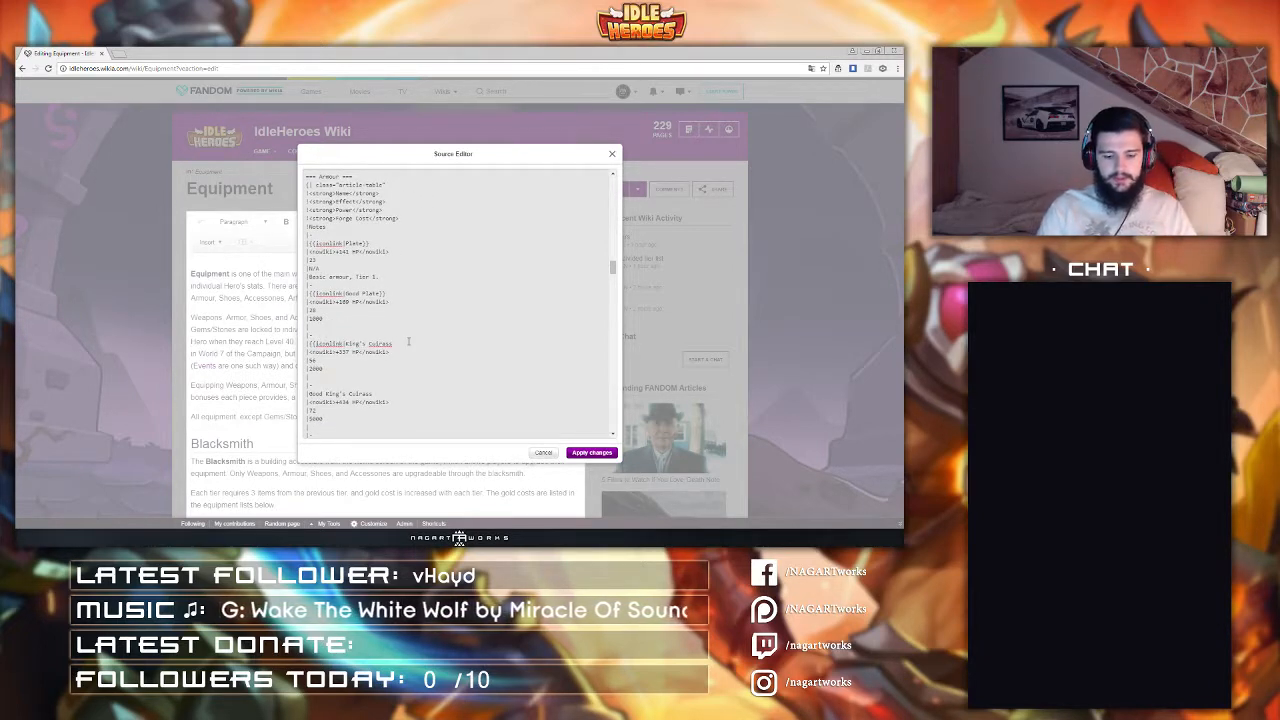
text(]])
click(309, 393)
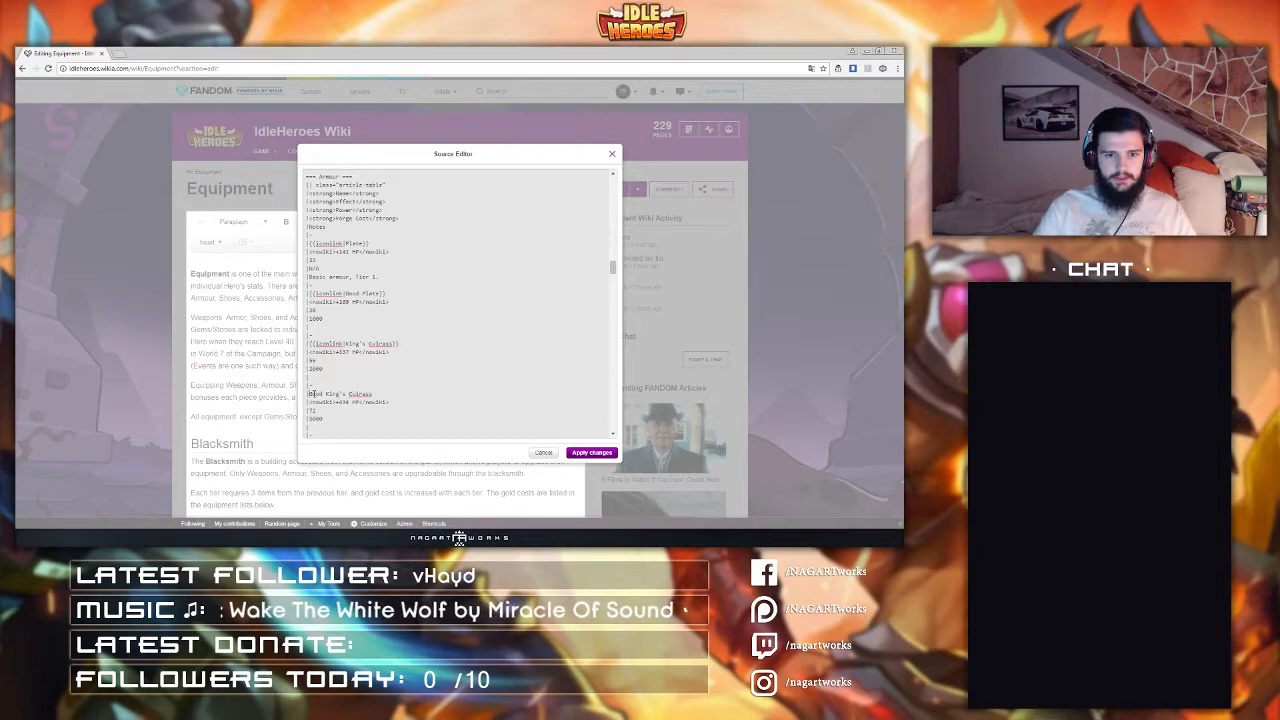
text([[iconlink|)
text(]])
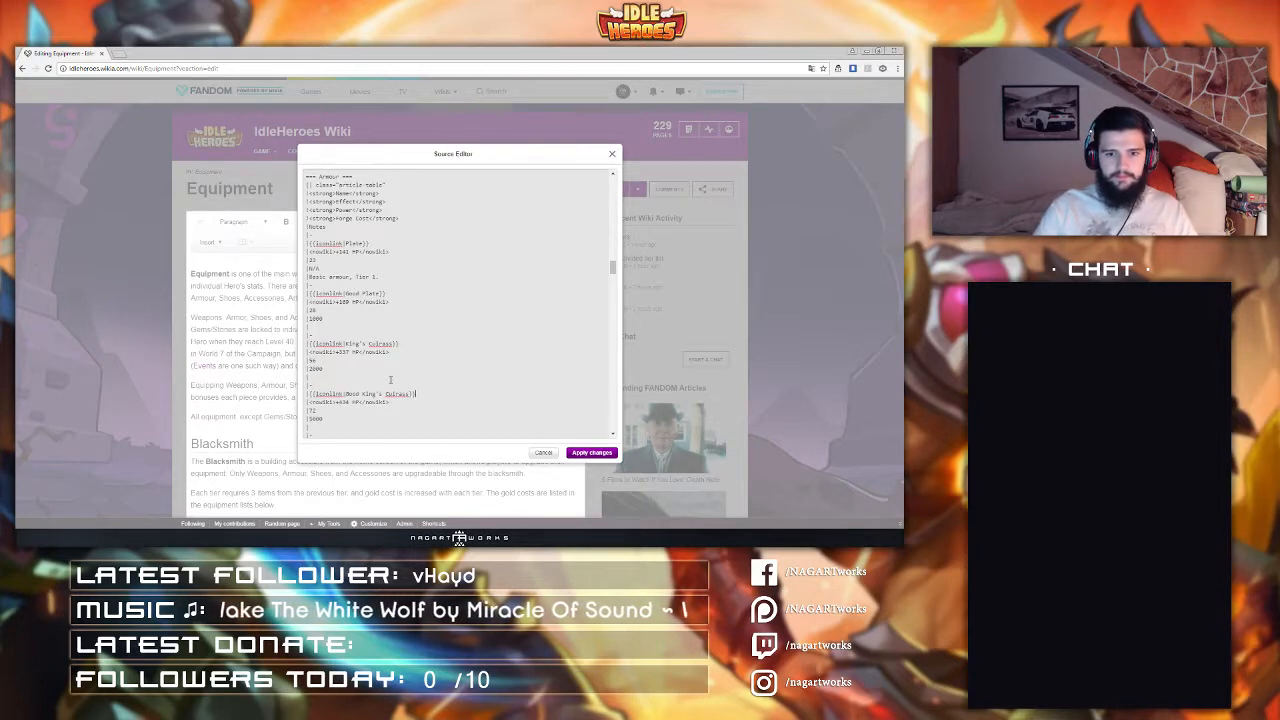
scroll(327, 337, down, 3)
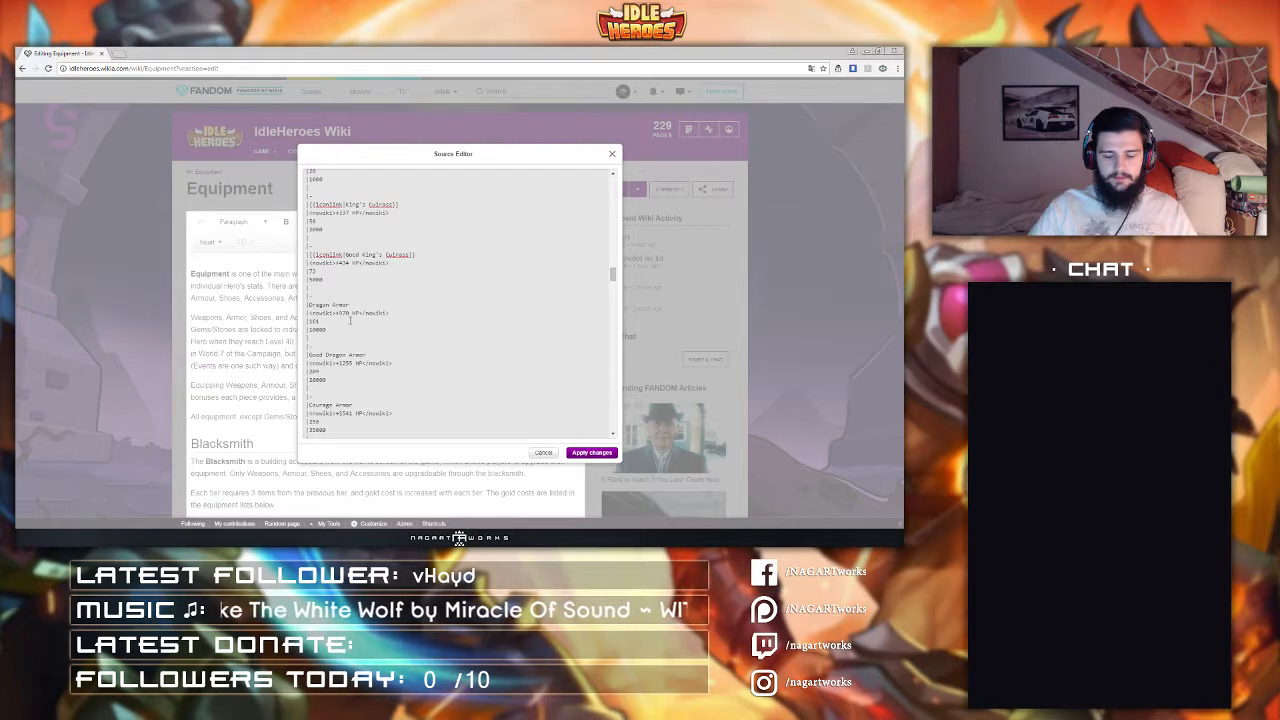
Step: Wrap the Dragon Armor and Good Dragon Armor entries in iconlink templates
click(309, 305)
text([[iconlink|)
text(]])
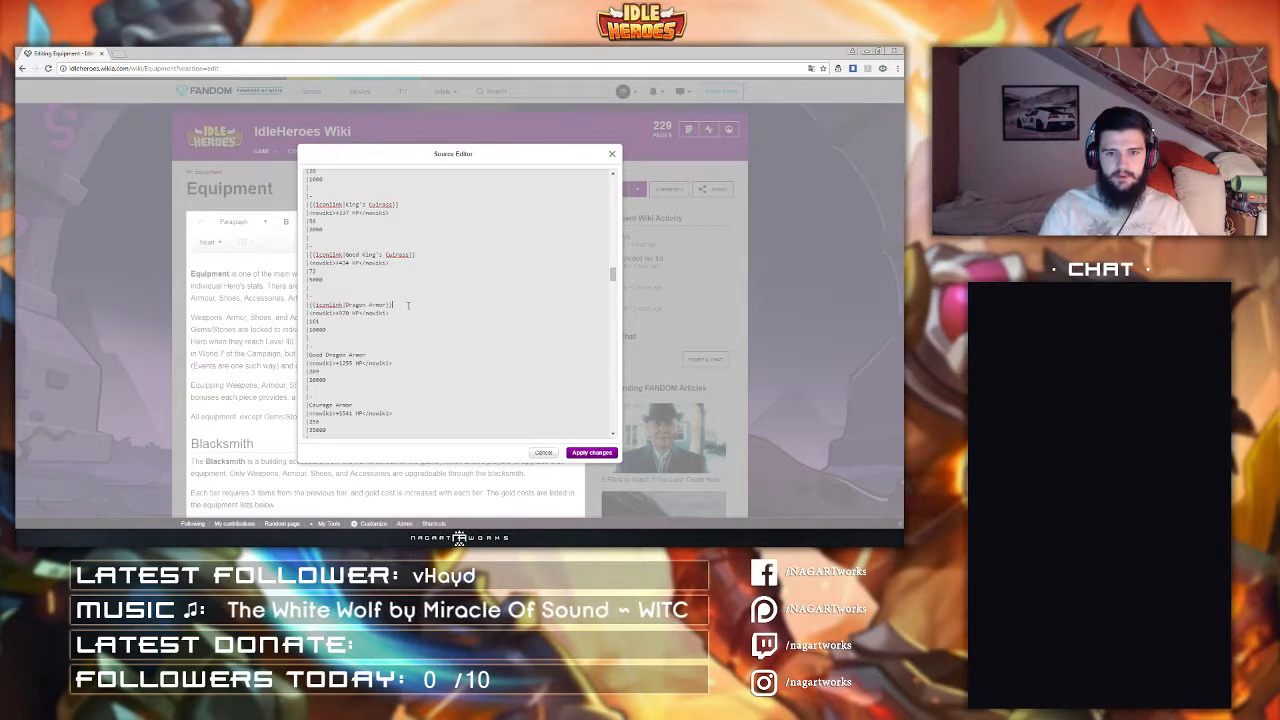
click(309, 355)
text([[iconlink|)
text(]])
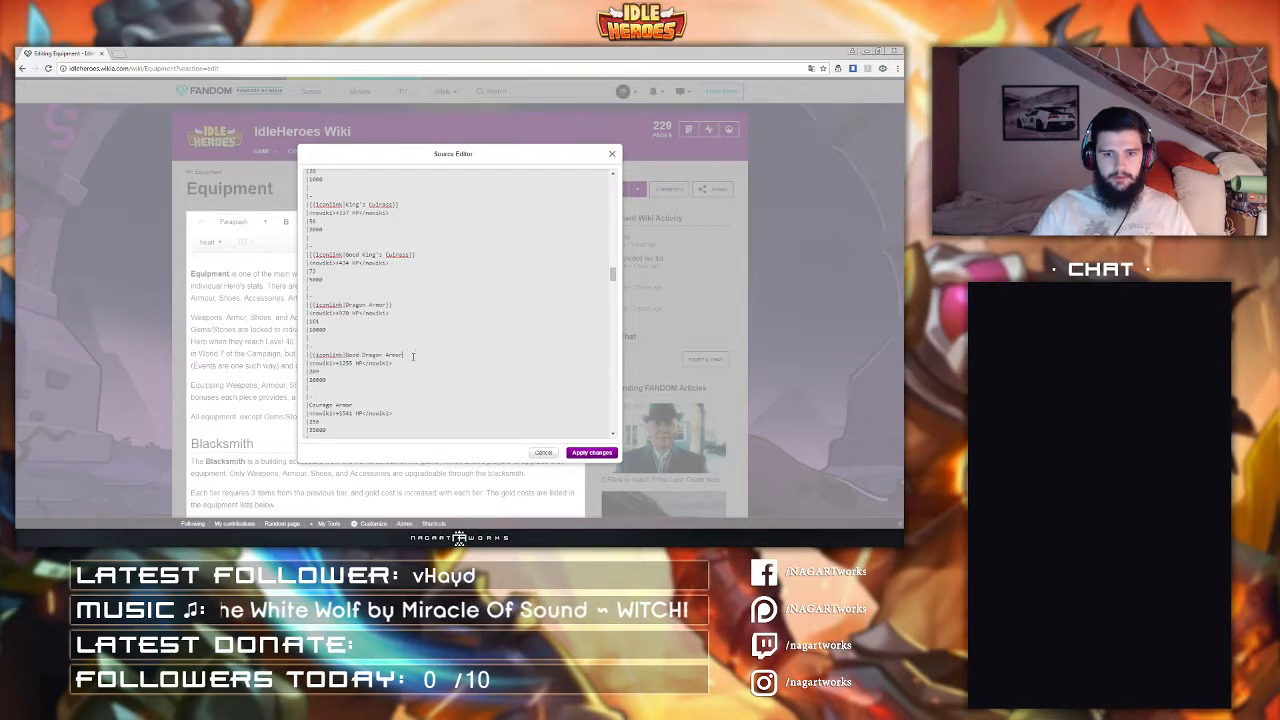
scroll(360, 357, down, 1)
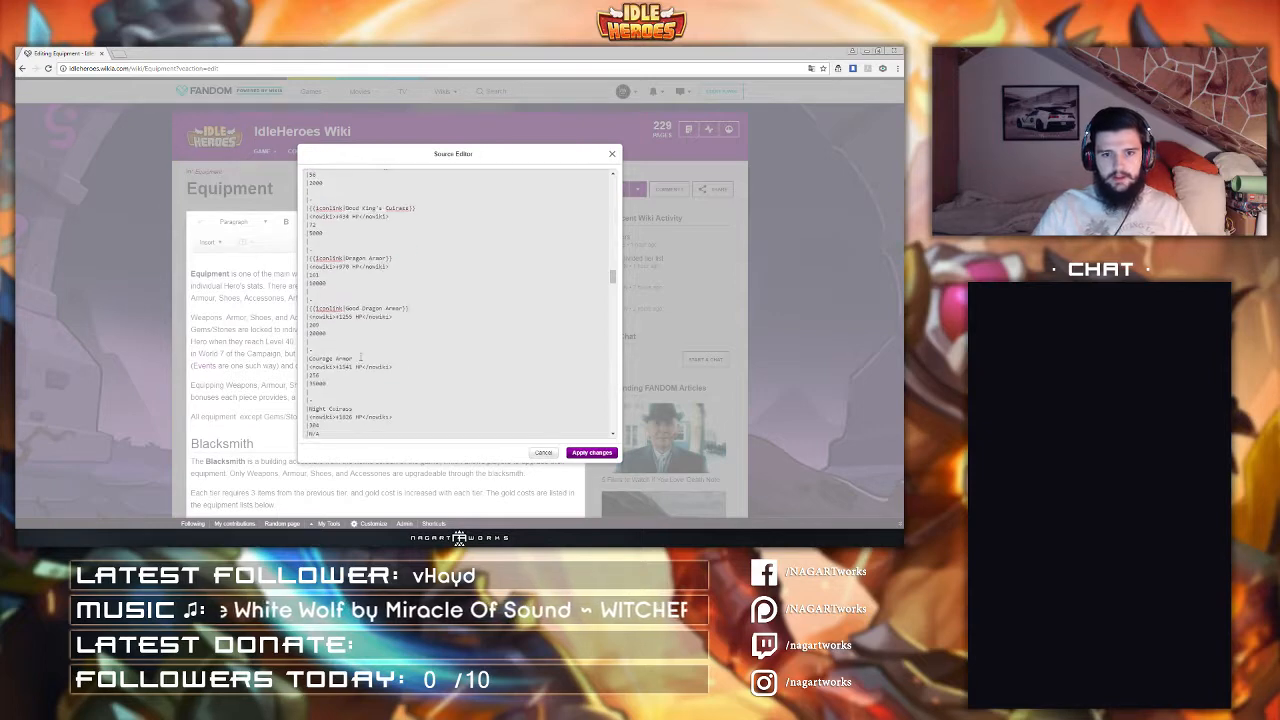
Step: Wrap the Courage Armor and Night Cuirass entries in iconlink templates
click(310, 358)
text([[iconlink|)
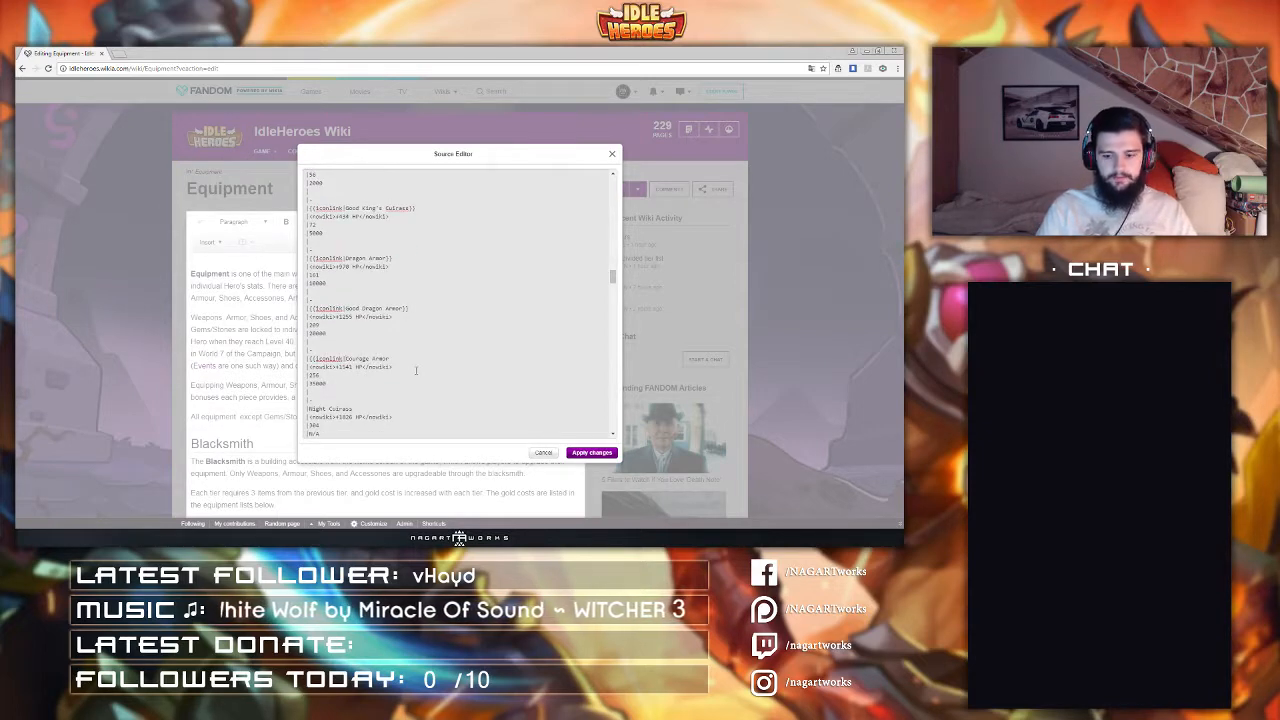
scroll(416, 371, down, 1)
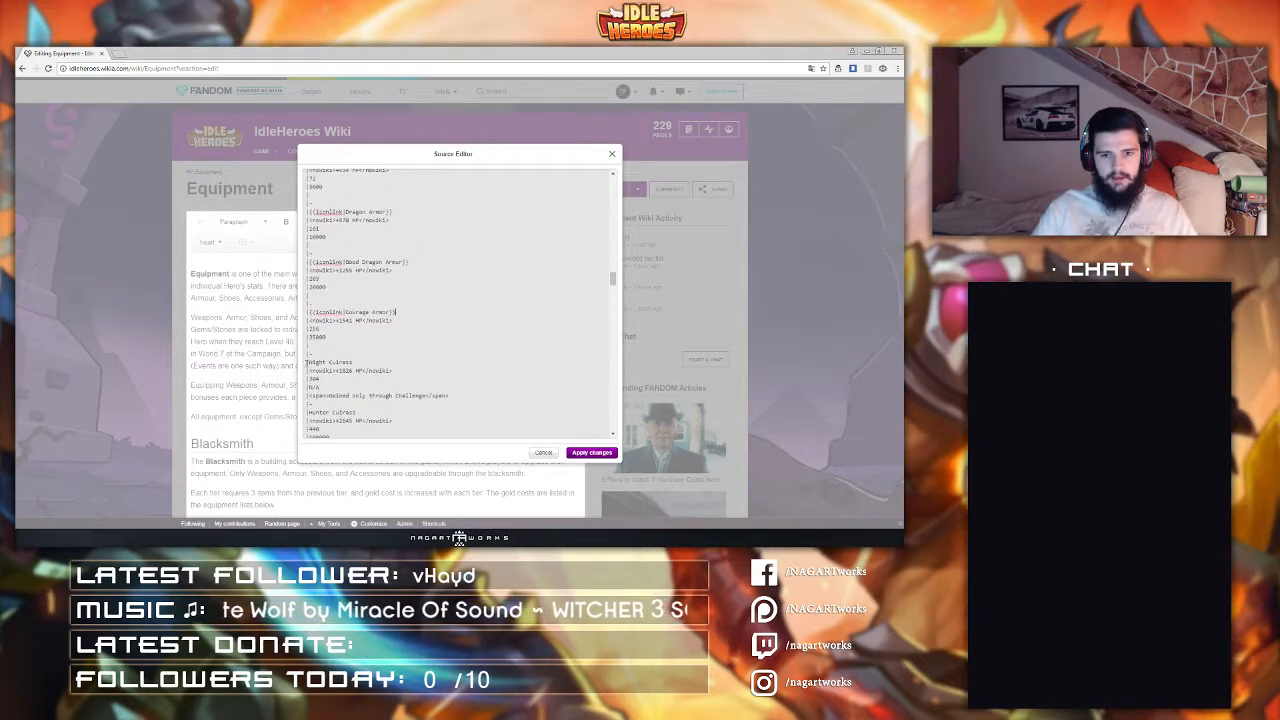
click(309, 362)
text([[iconlink|)
click(392, 368)
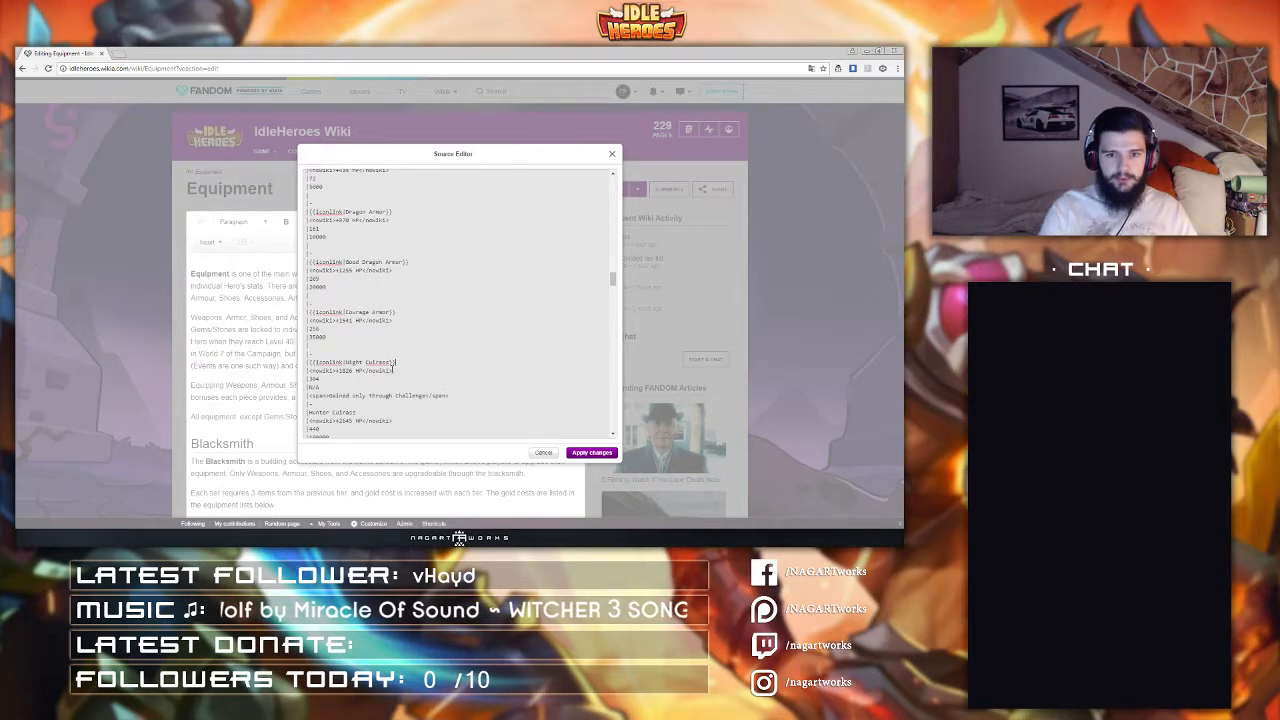
text(]])
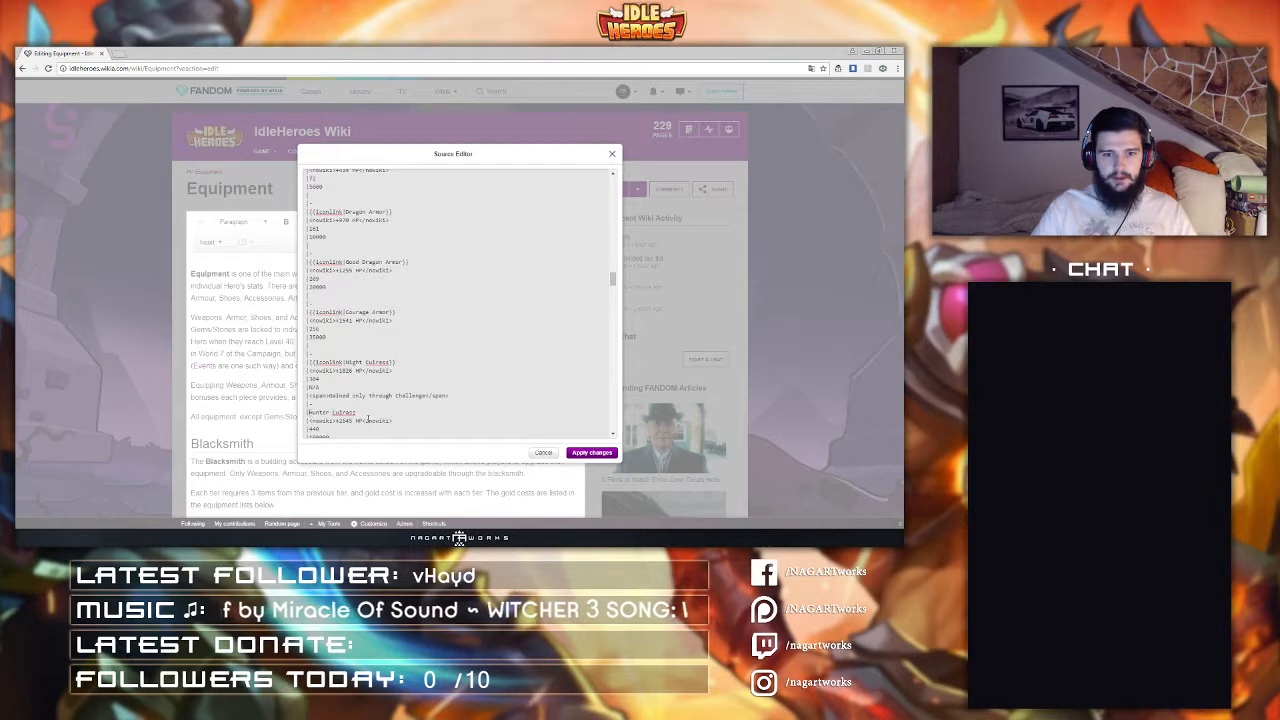
Step: Wrap the Hunter Cuirass and Elemental Cape entries in iconlink templates
text([[iconlink|)
click(395, 413)
text(]])
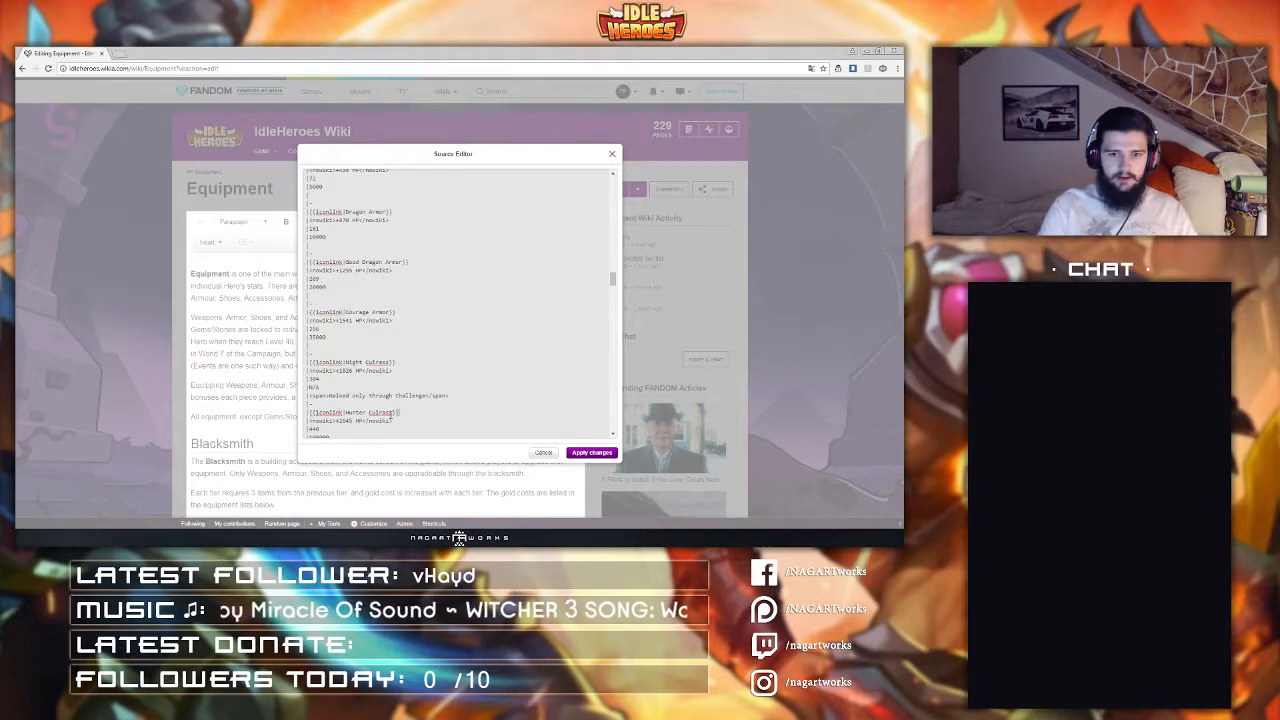
scroll(395, 413, down, 3)
click(309, 323)
text([[iconlink|)
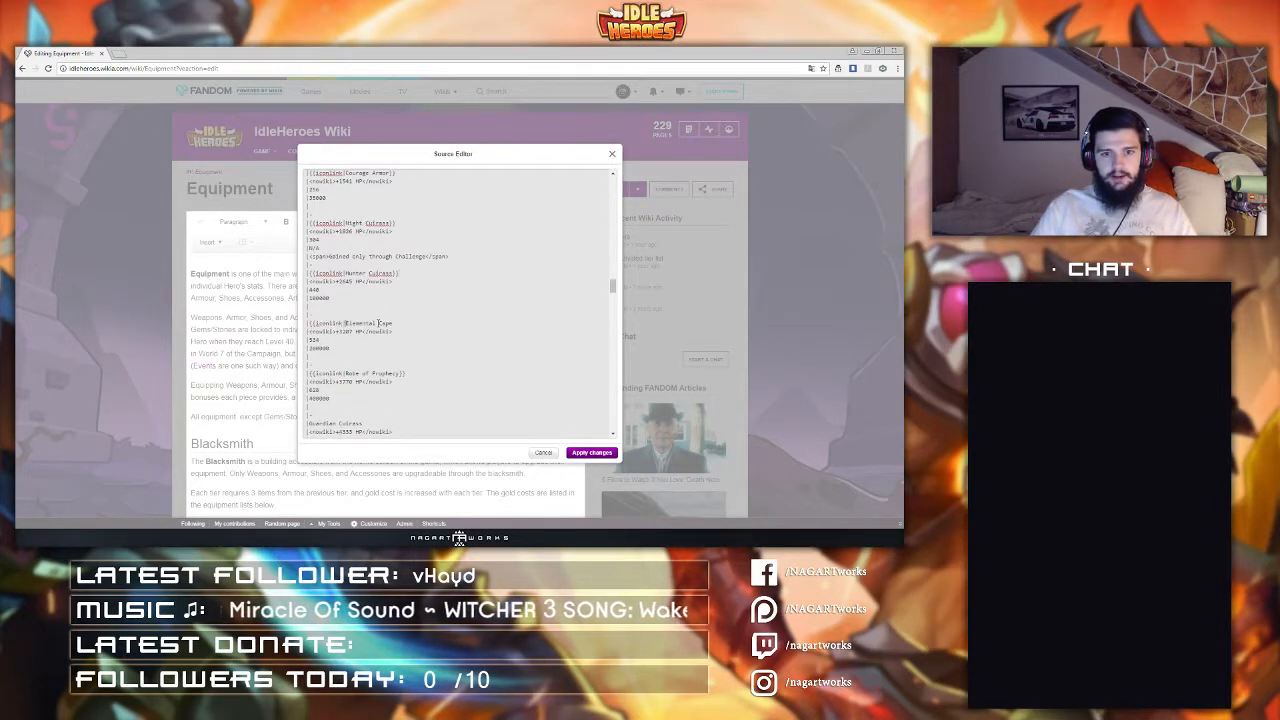
click(398, 323)
text(]])
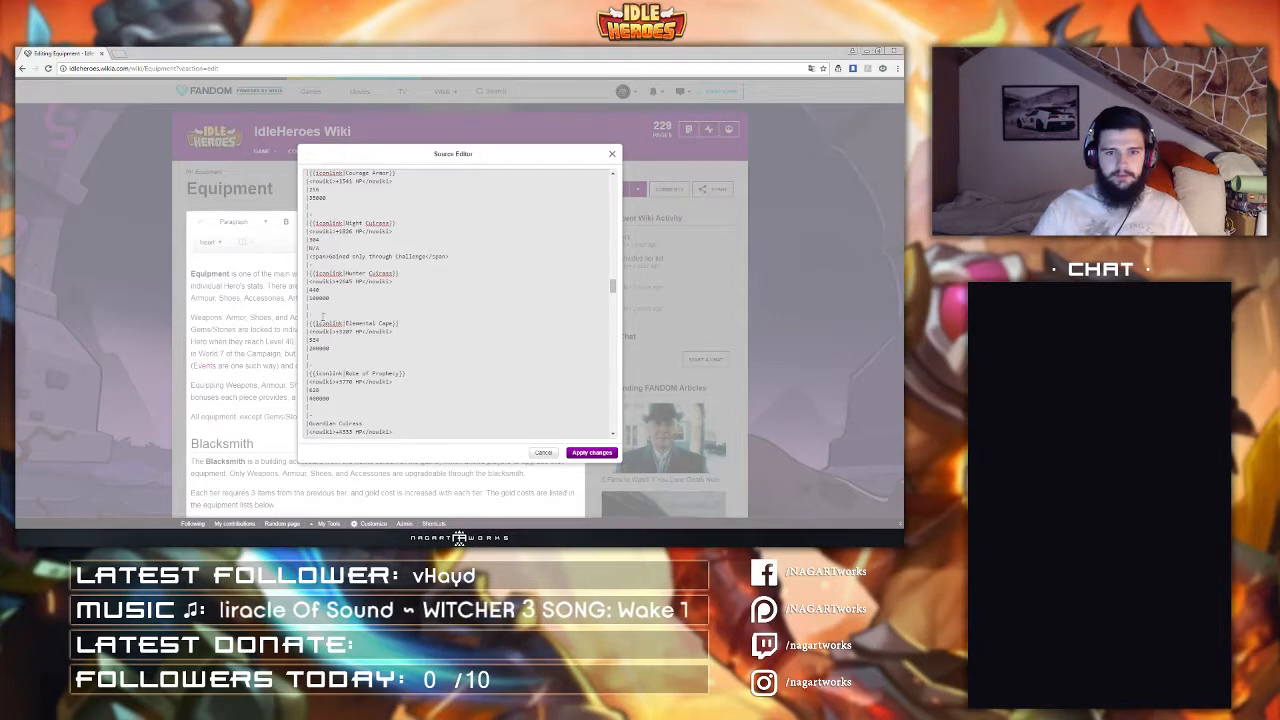
Step: Wrap the Guardian Cuirass entry in an iconlink template
scroll(398, 323, down, 1)
click(310, 377)
text([[iconlink|)
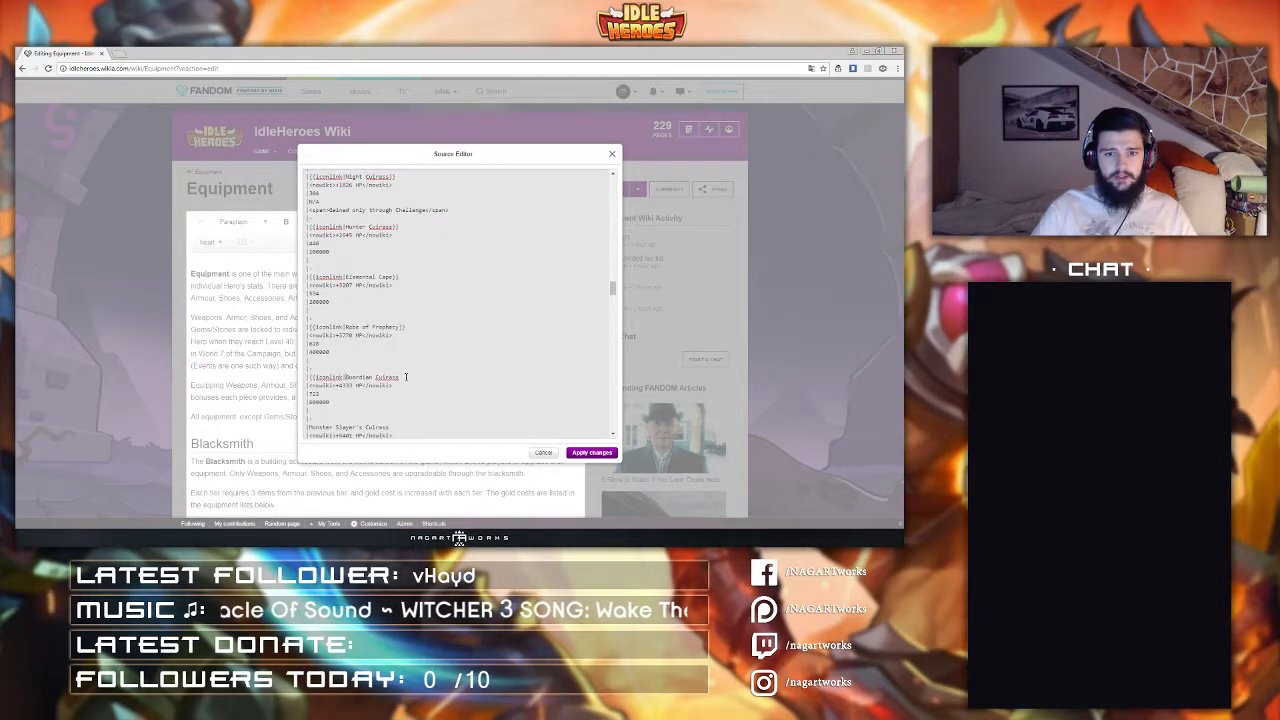
click(400, 378)
text(]])
Step: Wrap the Monster Slayer's Cuirass and Elo's Cape entries in iconlink templates
scroll(352, 373, down, 2)
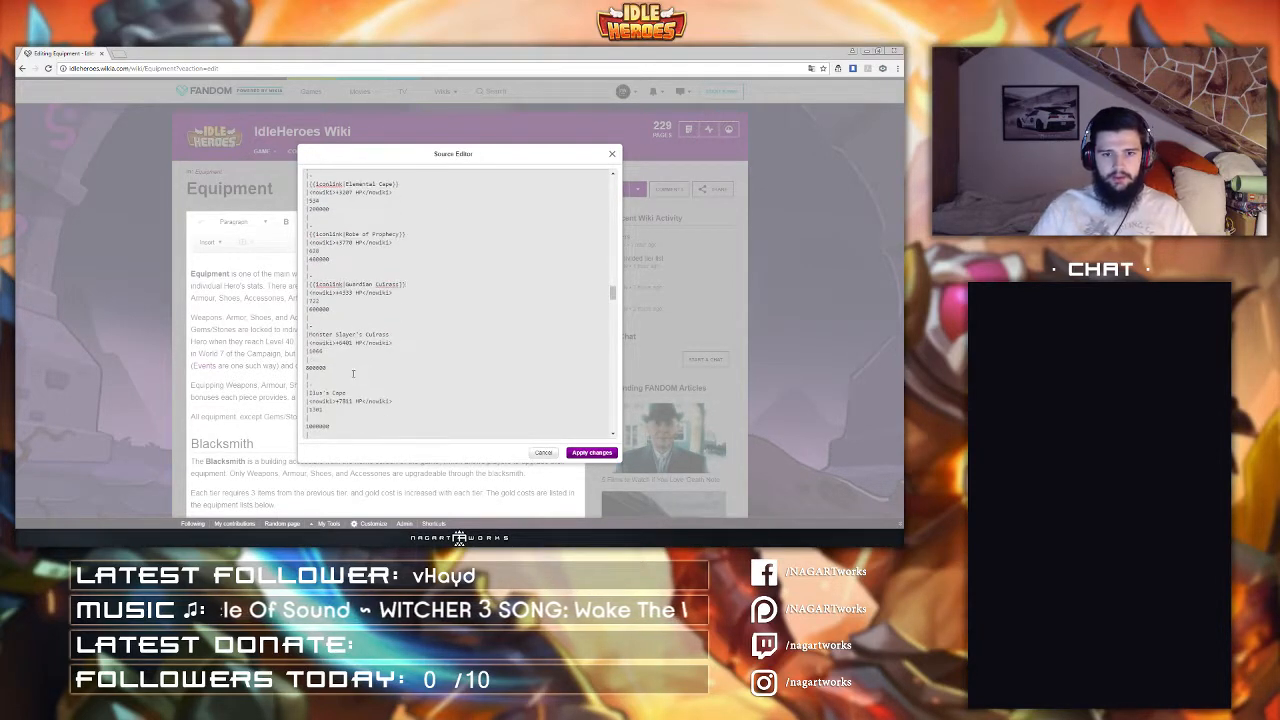
click(309, 335)
text([[iconlink|)
click(426, 337)
text(]])
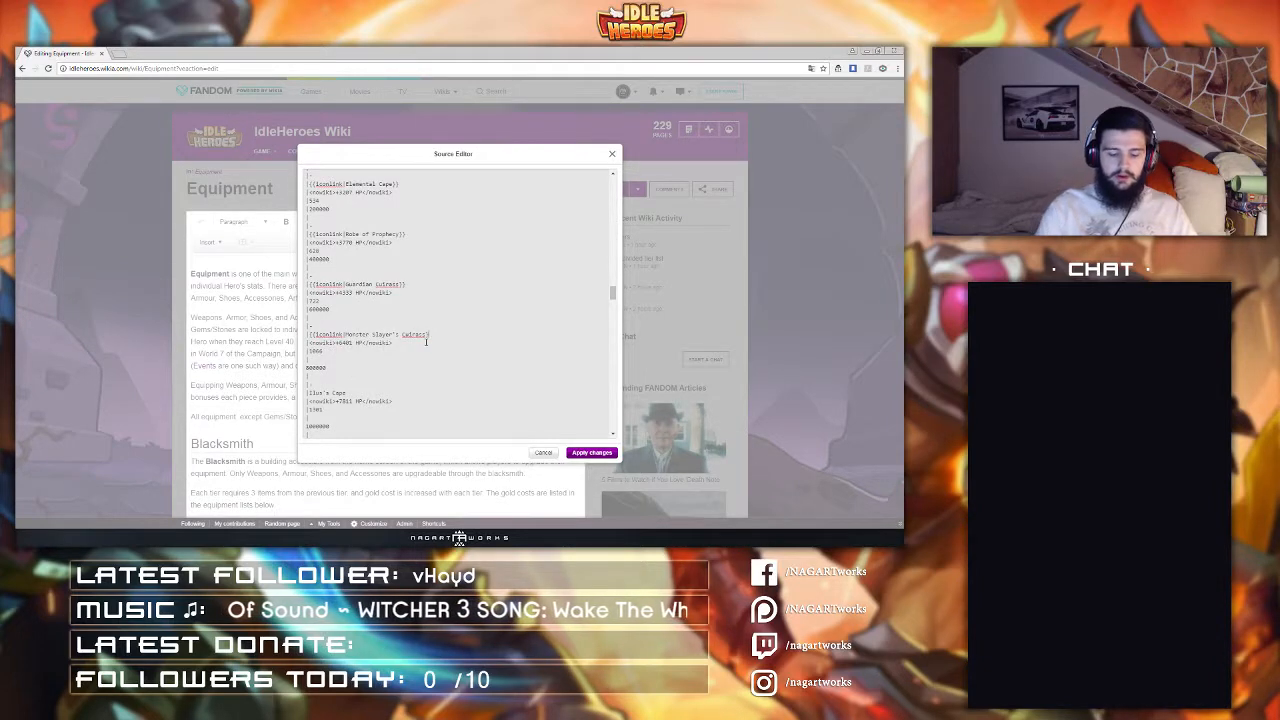
click(309, 393)
text([[iconlink|)
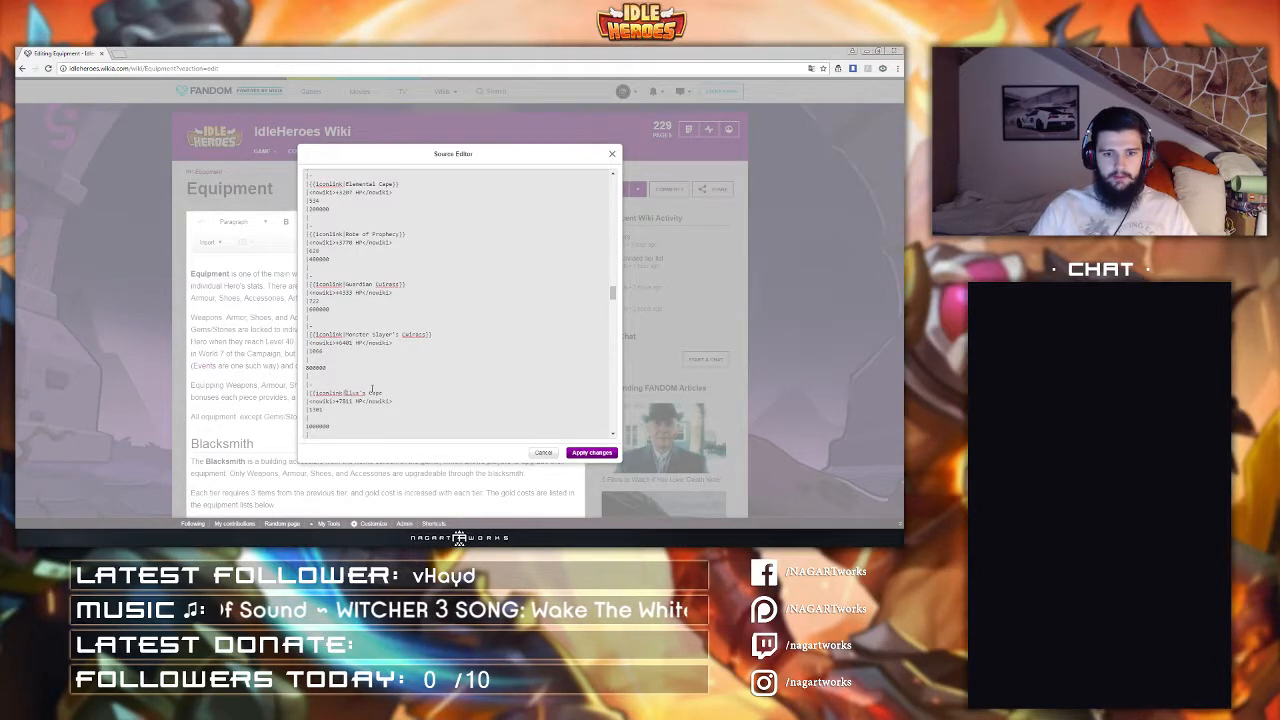
text(]])
Step: Wrap The Heaven Cape and Plate of the Courageous entries in iconlink templates
scroll(346, 337, down, 3)
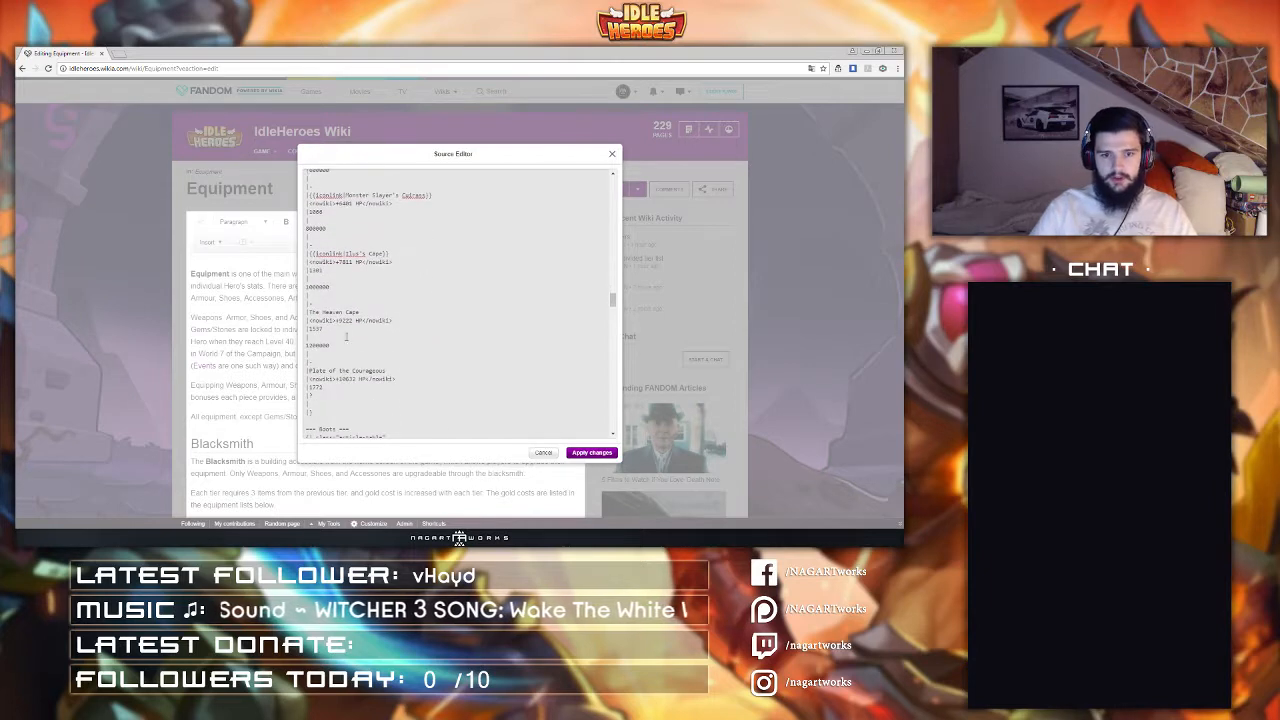
click(309, 312)
text([[iconlink|)
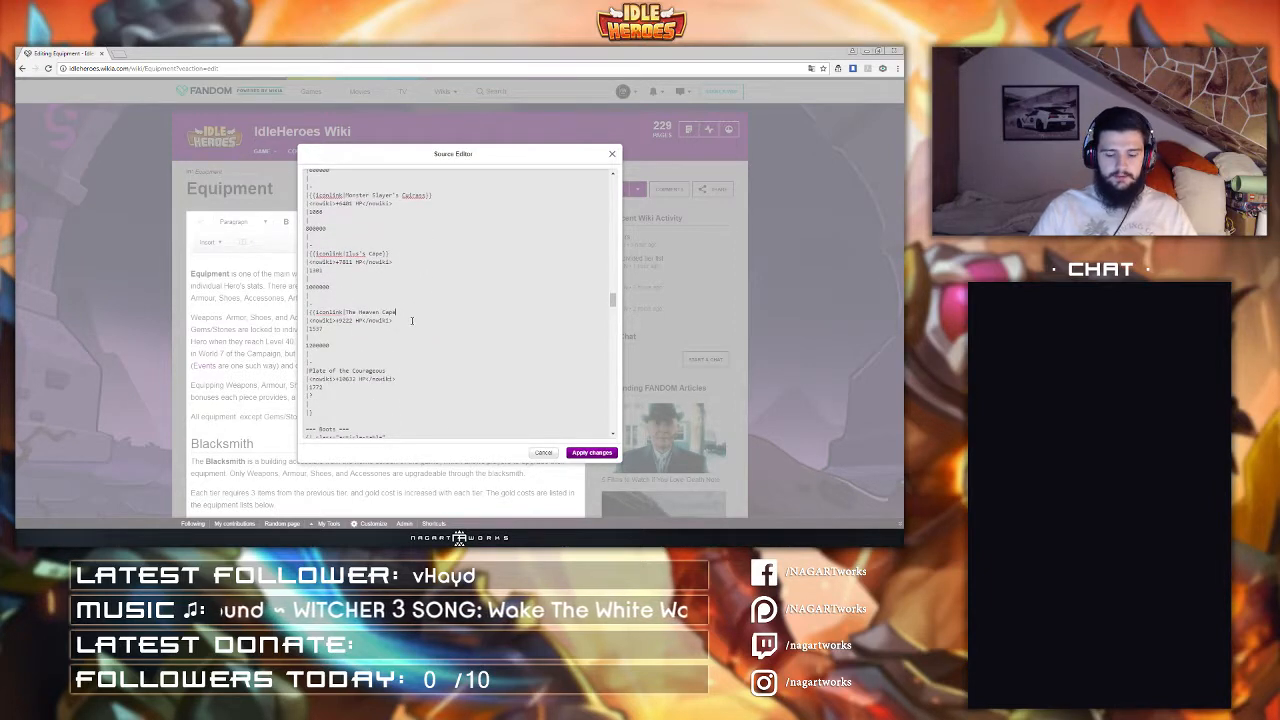
text(]])
click(309, 371)
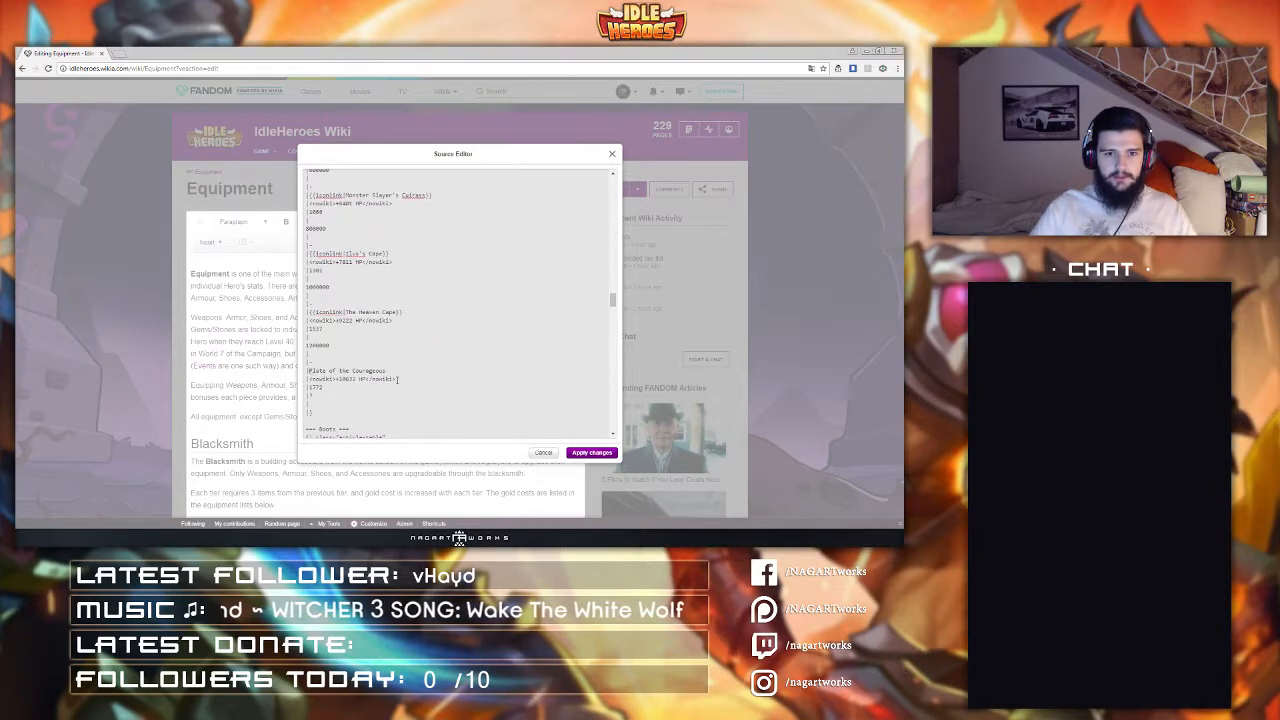
text([[iconlink|)
click(446, 369)
text(]])
Step: Wrap the Magic Ankle Boots and Good Magic Ankle Boots entries in iconlink templates
scroll(446, 367, down, 5)
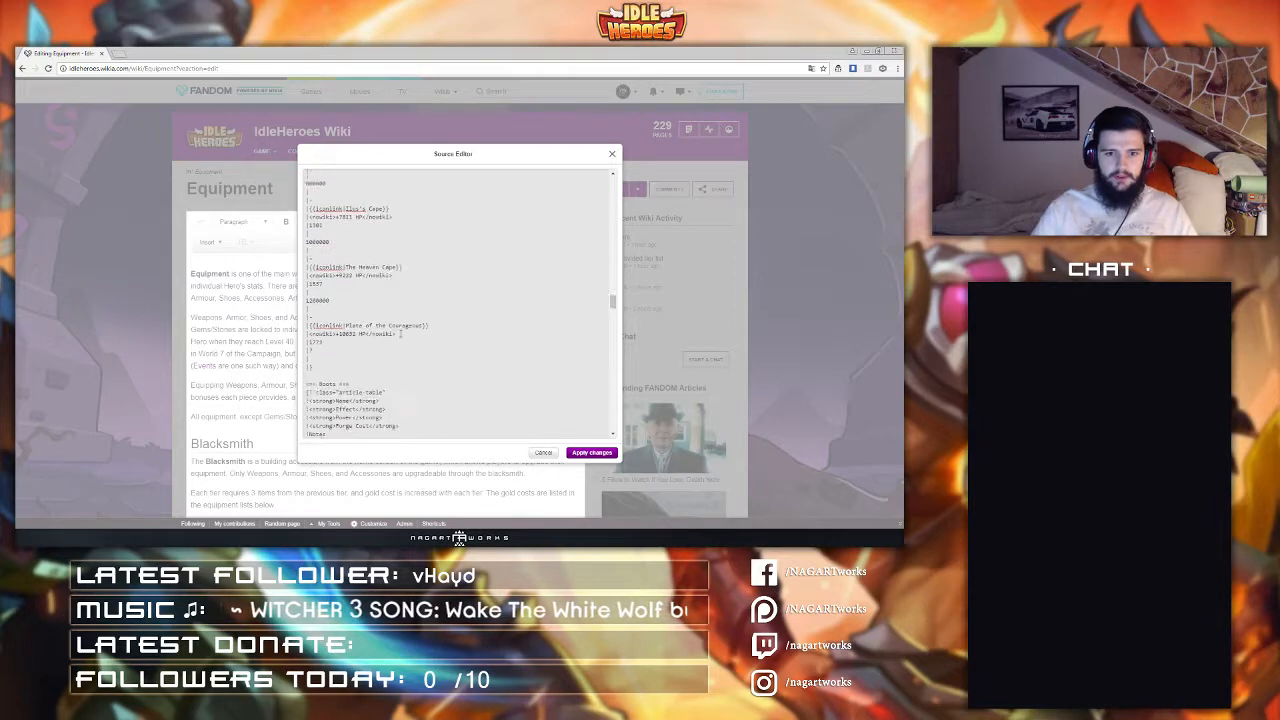
text({{iconlink|)
click(415, 313)
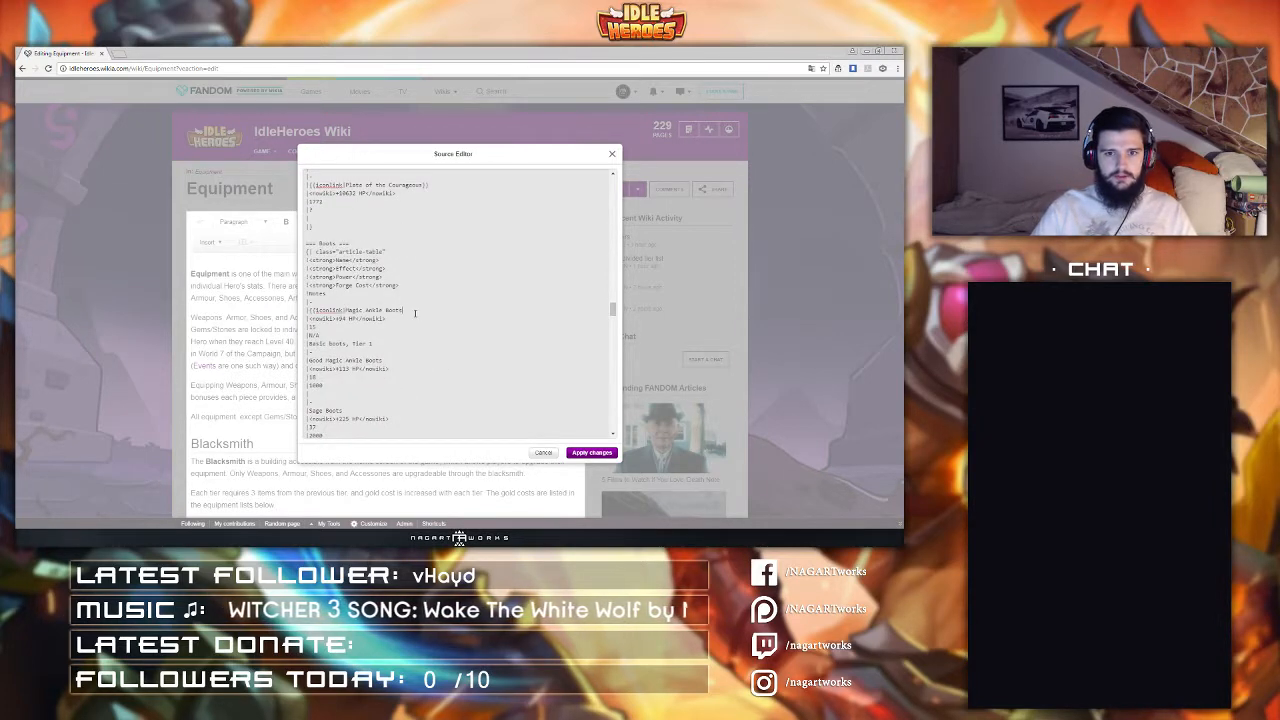
text(]])
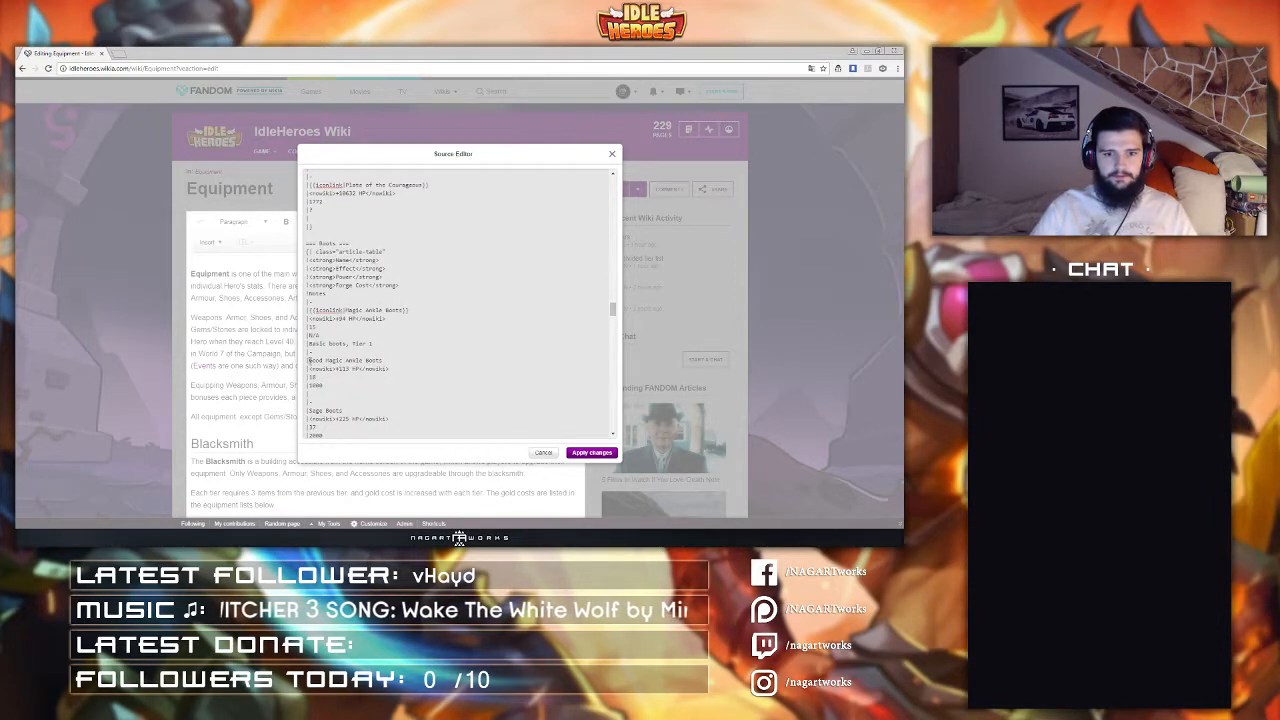
click(309, 360)
text({{iconlink|)
text(]])
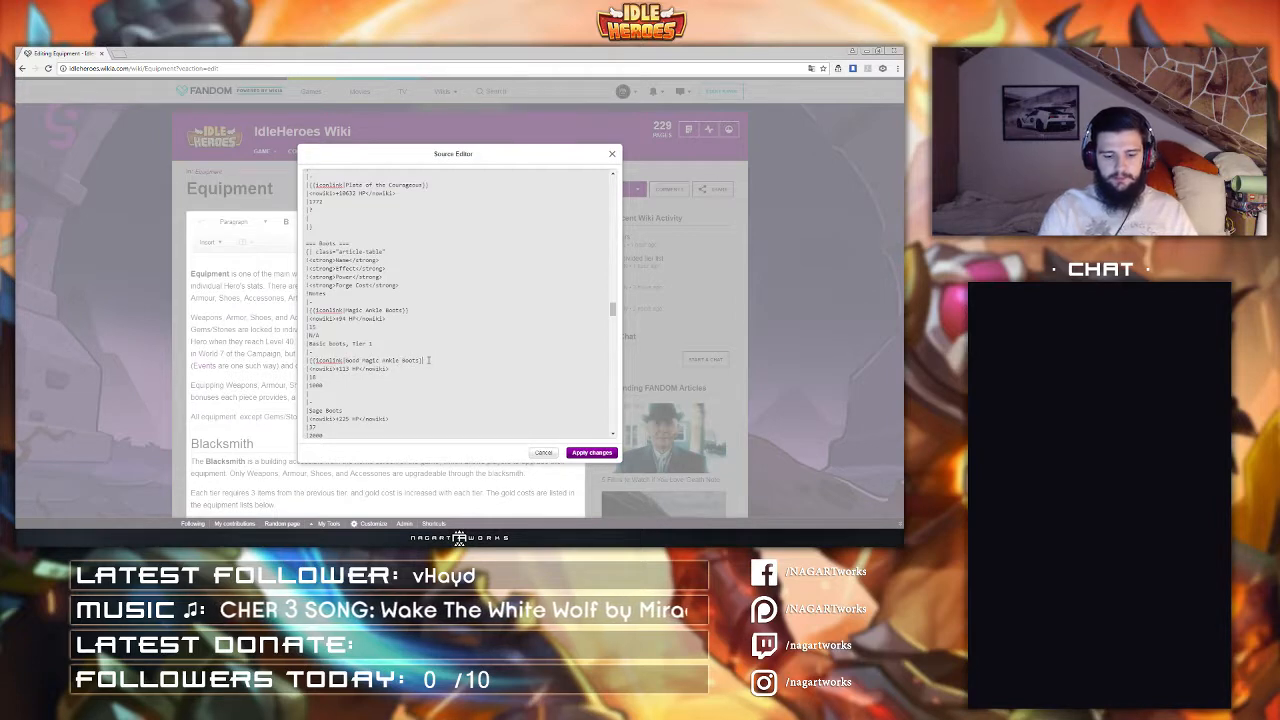
Step: Wrap the Sage Boots and Good Sage Boots entries in iconlink templates
click(309, 410)
text([[iconlink|)
click(401, 411)
text(]])
scroll(401, 380, down, 2)
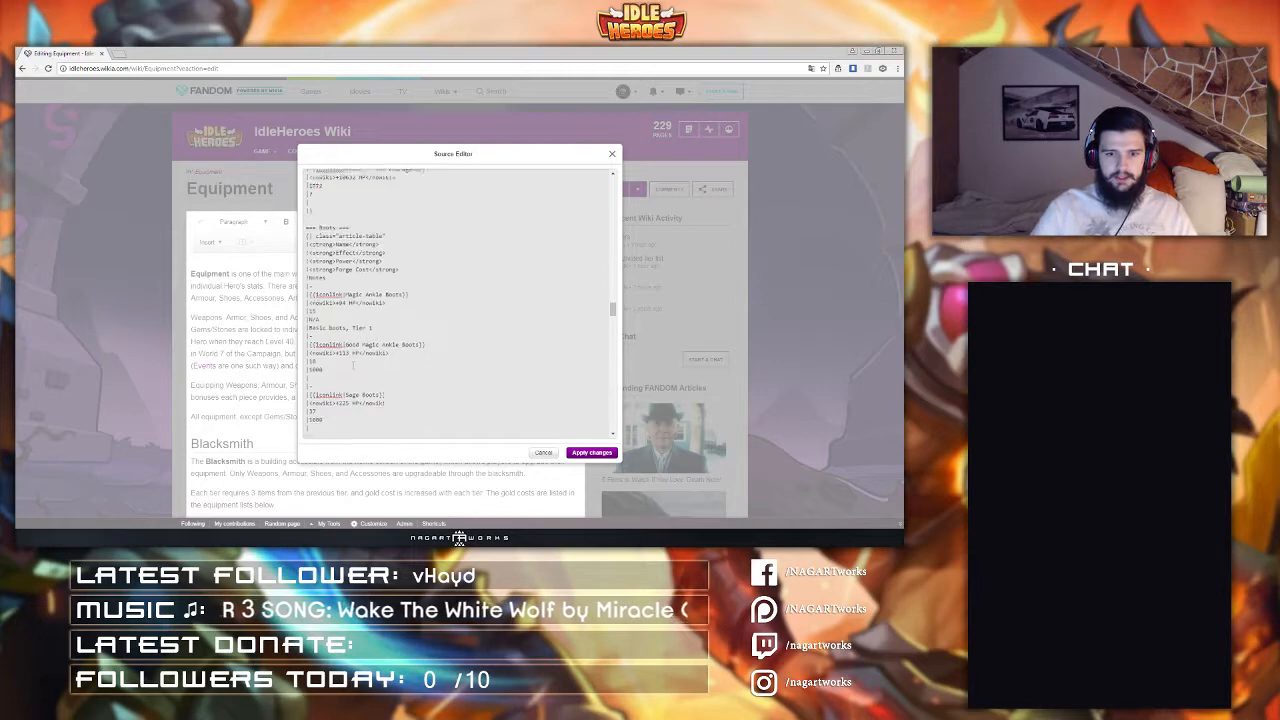
click(309, 367)
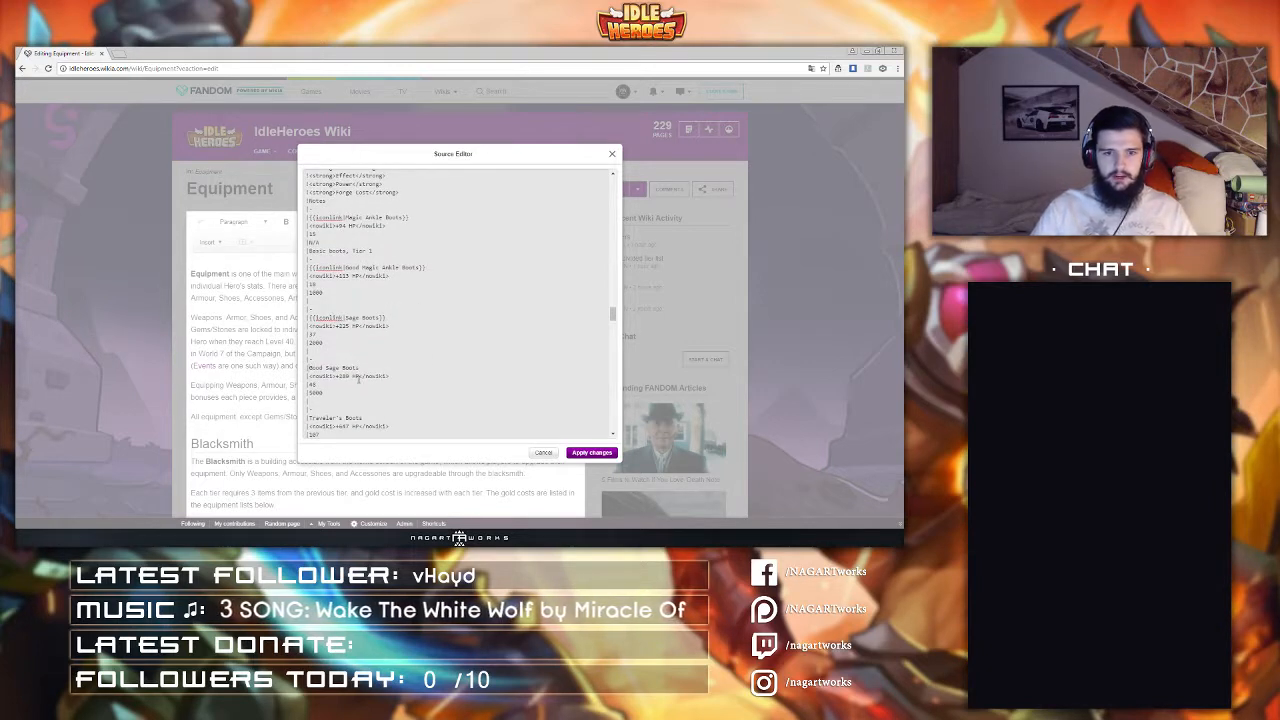
text([[iconlink|)
key(End)
text(]])
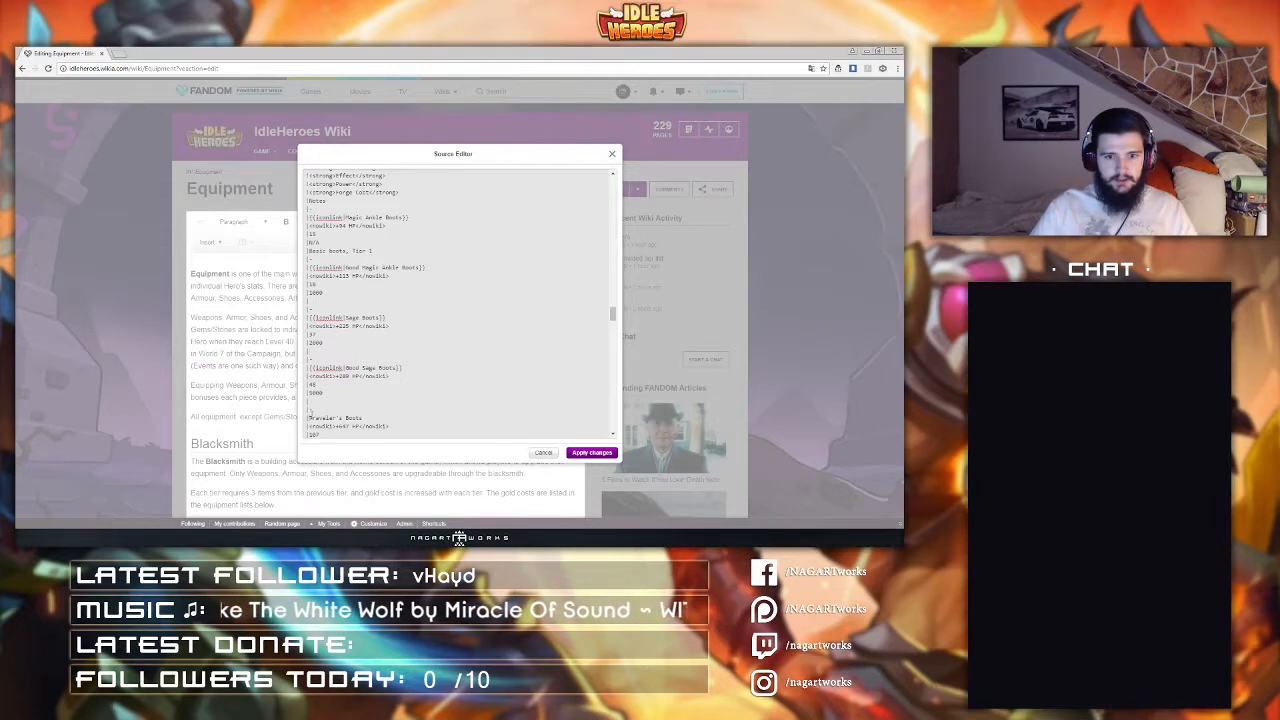
Step: Wrap the Traveler's Boots and Good Traveler's Boots entries in iconlink templates
scroll(422, 293, down, 3)
text({{Iconlink|)
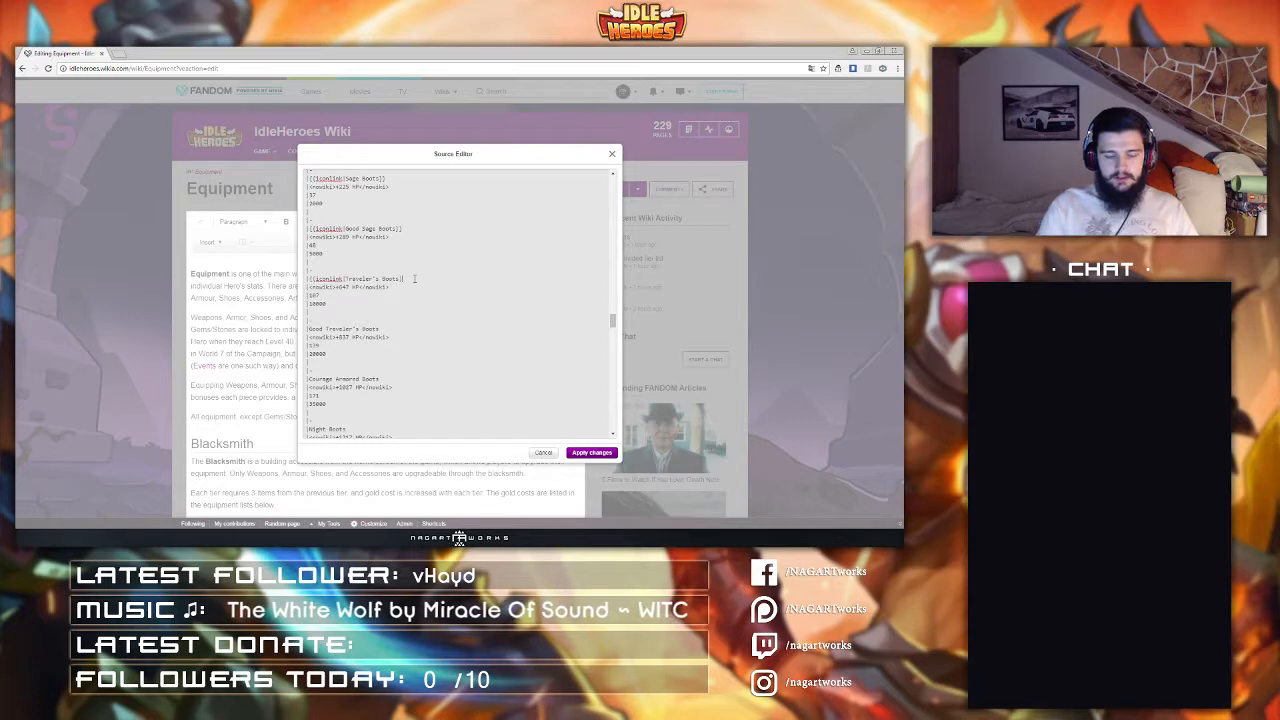
click(310, 329)
text({{Iconlink|)
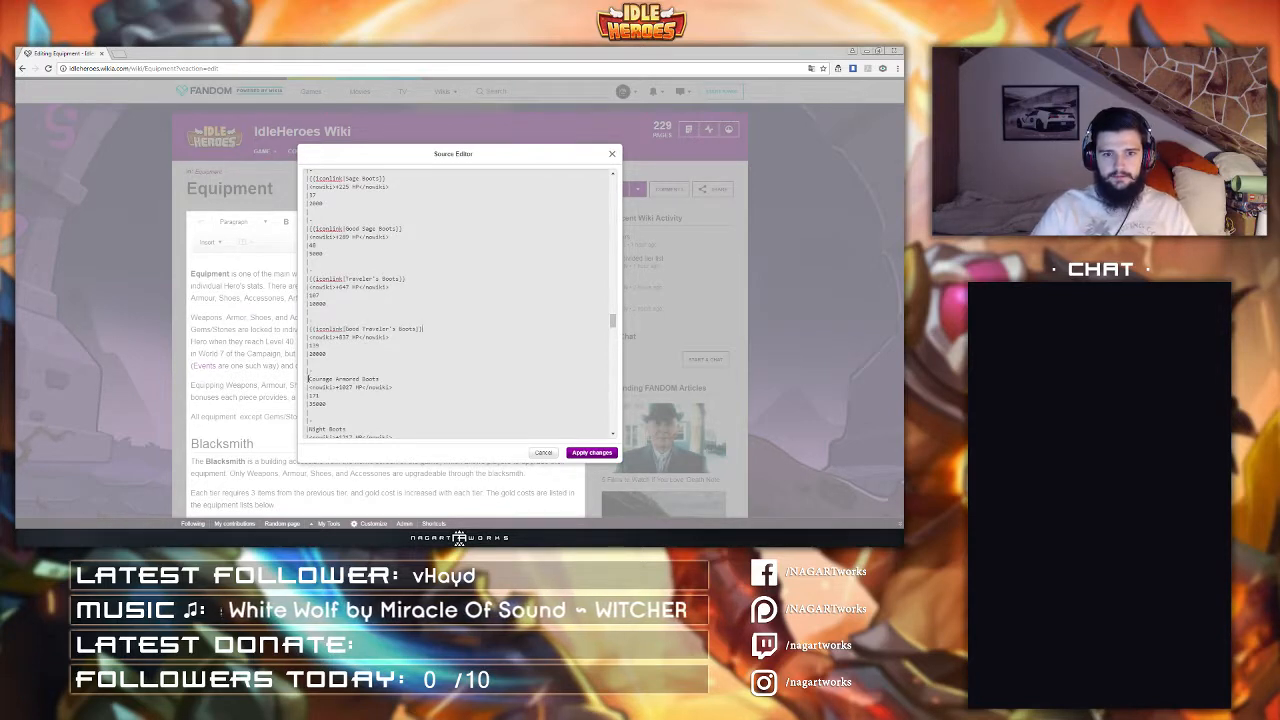
Step: Wrap the Courage Armored Boots and Night Boots entries in iconlink templates
click(310, 379)
text({{Iconlink|)
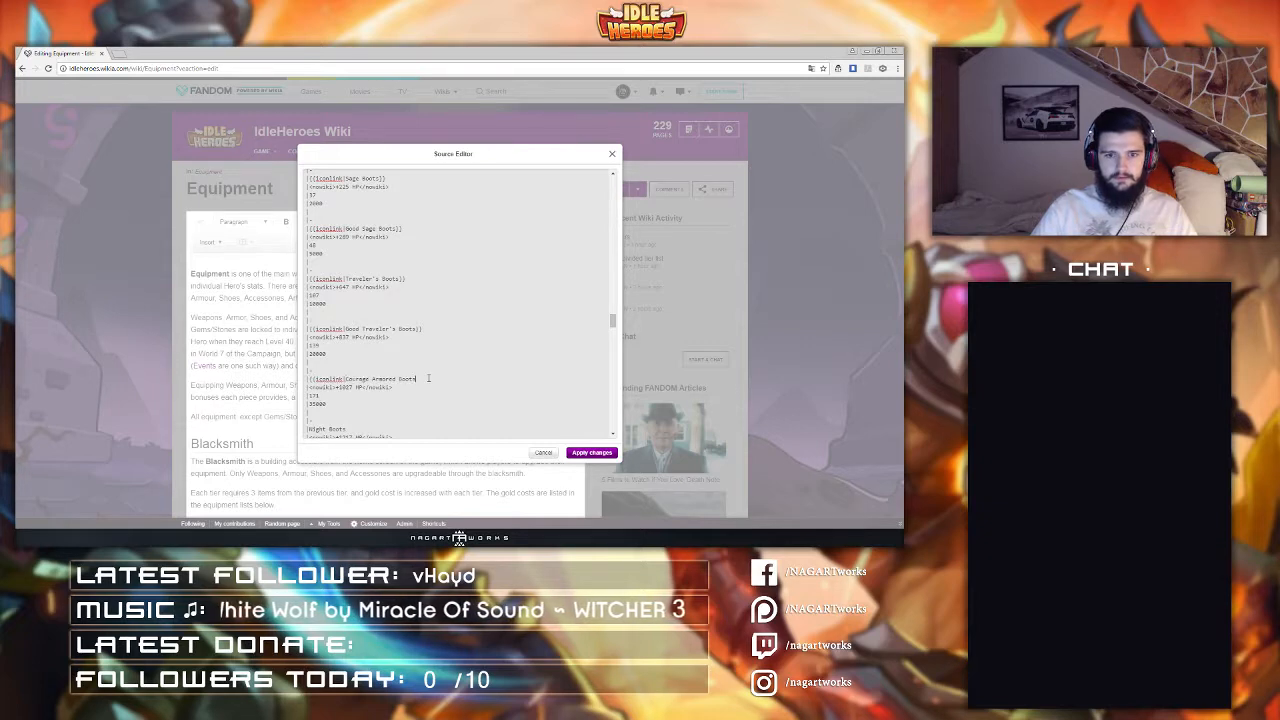
text(}})
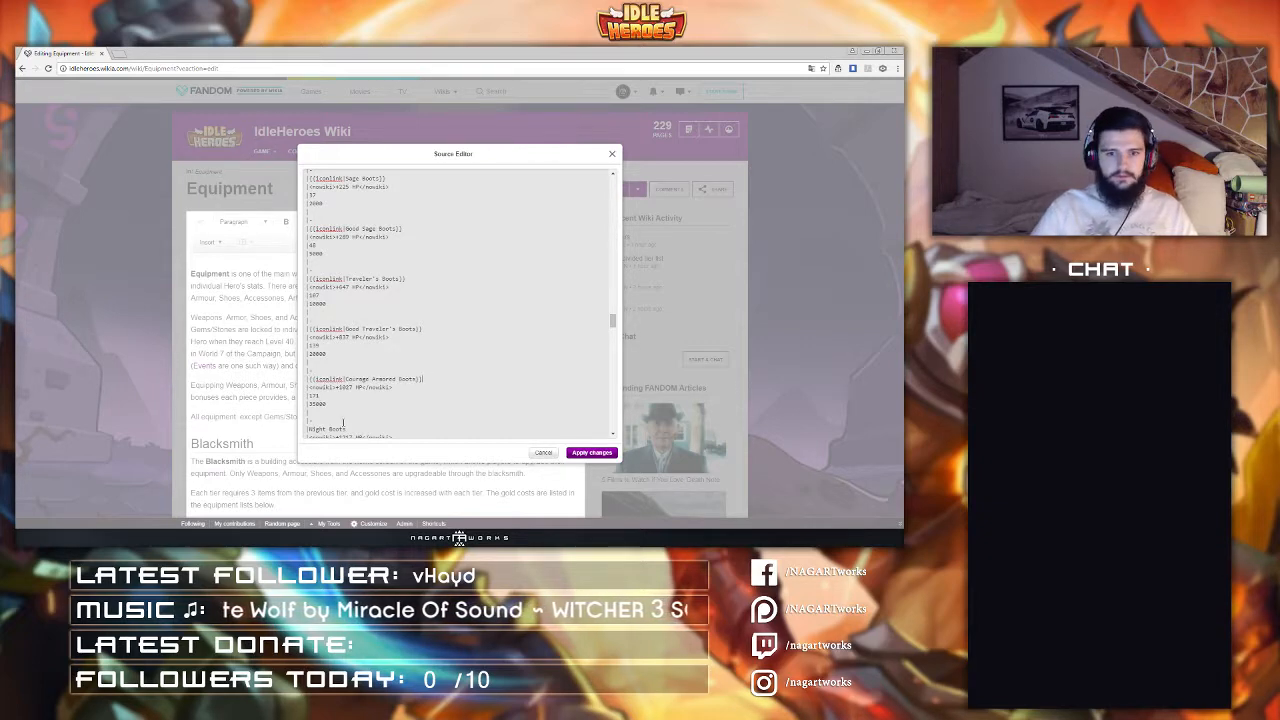
text({{iconlink|)
scroll(320, 408, down, 3)
click(403, 293)
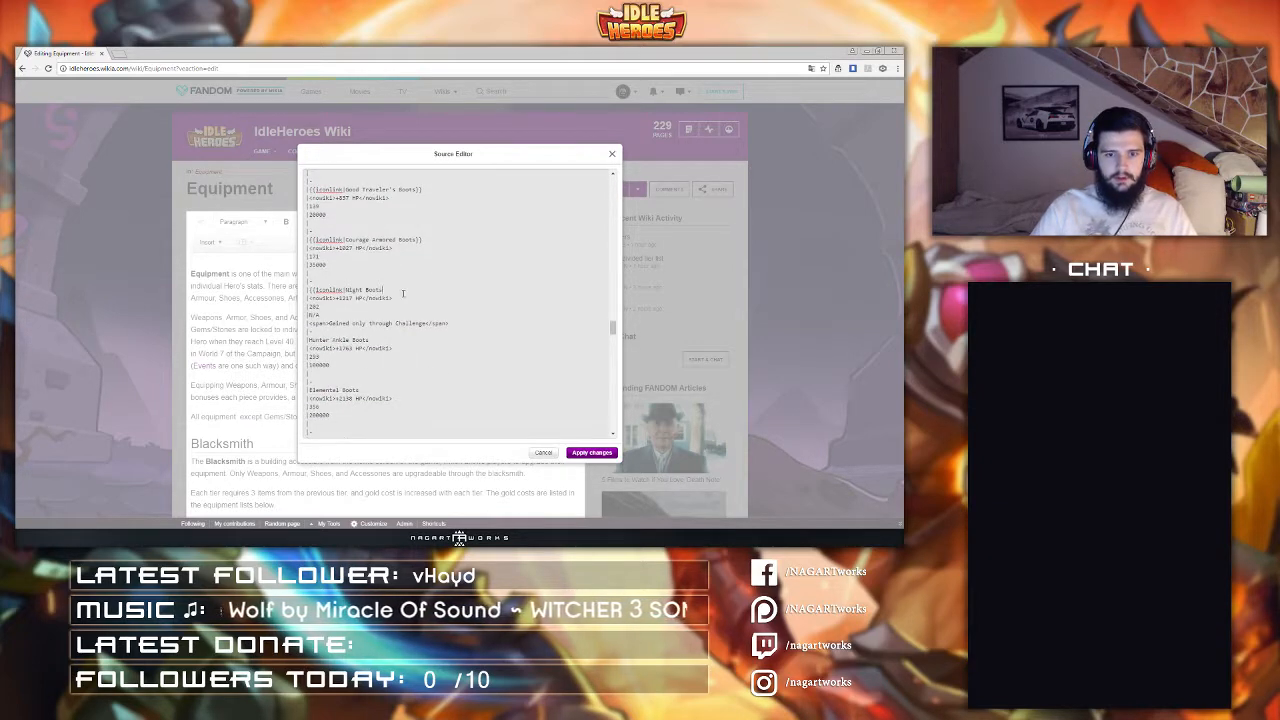
text(}})
Step: Wrap the Hunter Ankle Boots and Elemental Boots entries in iconlink templates
click(310, 340)
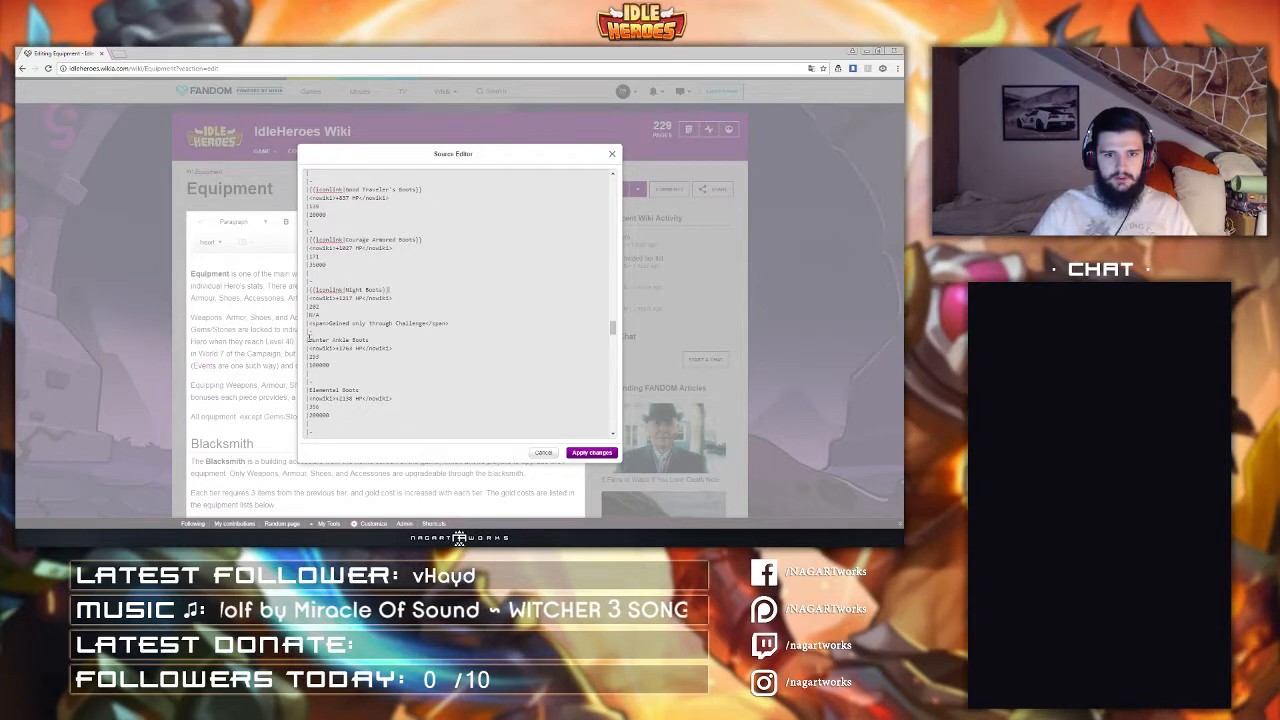
text({{iconlink|)
click(404, 341)
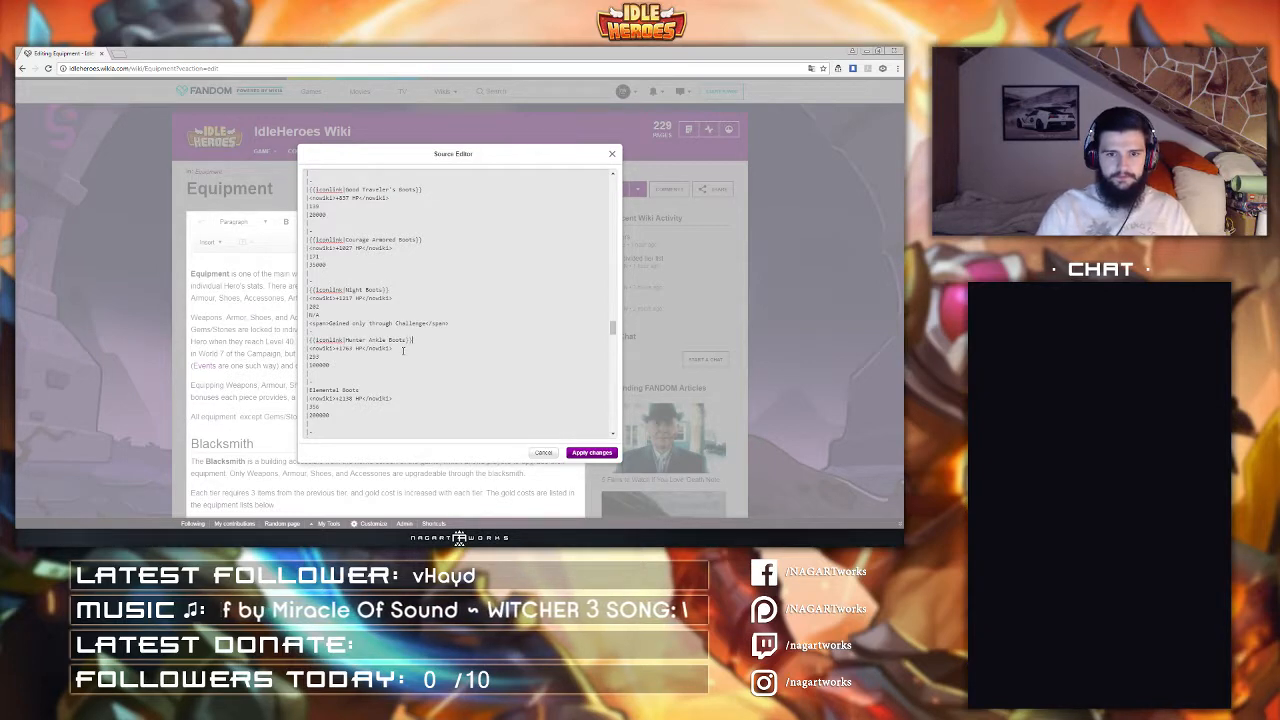
click(310, 390)
text({{iconlink|)
click(399, 390)
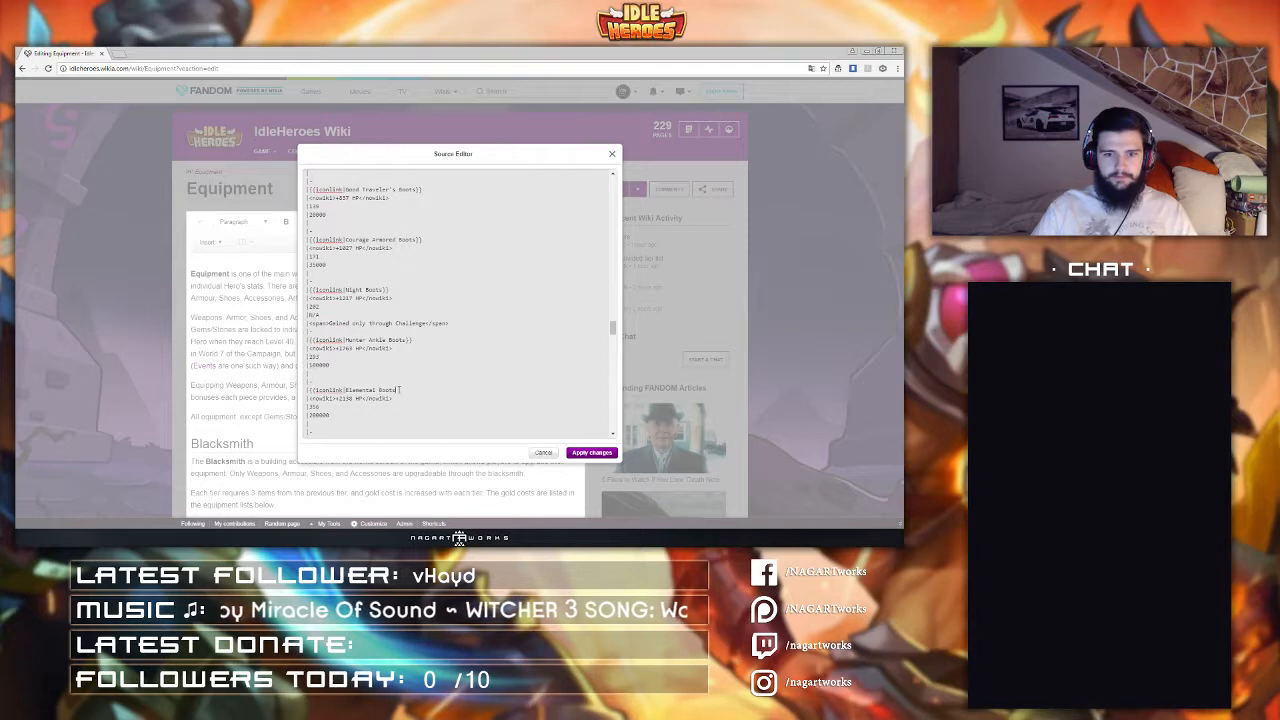
text(}})
Step: Wrap the Guardian Boots and Monster Slayer's Boots entries in iconlink templates
scroll(330, 320, down, 3)
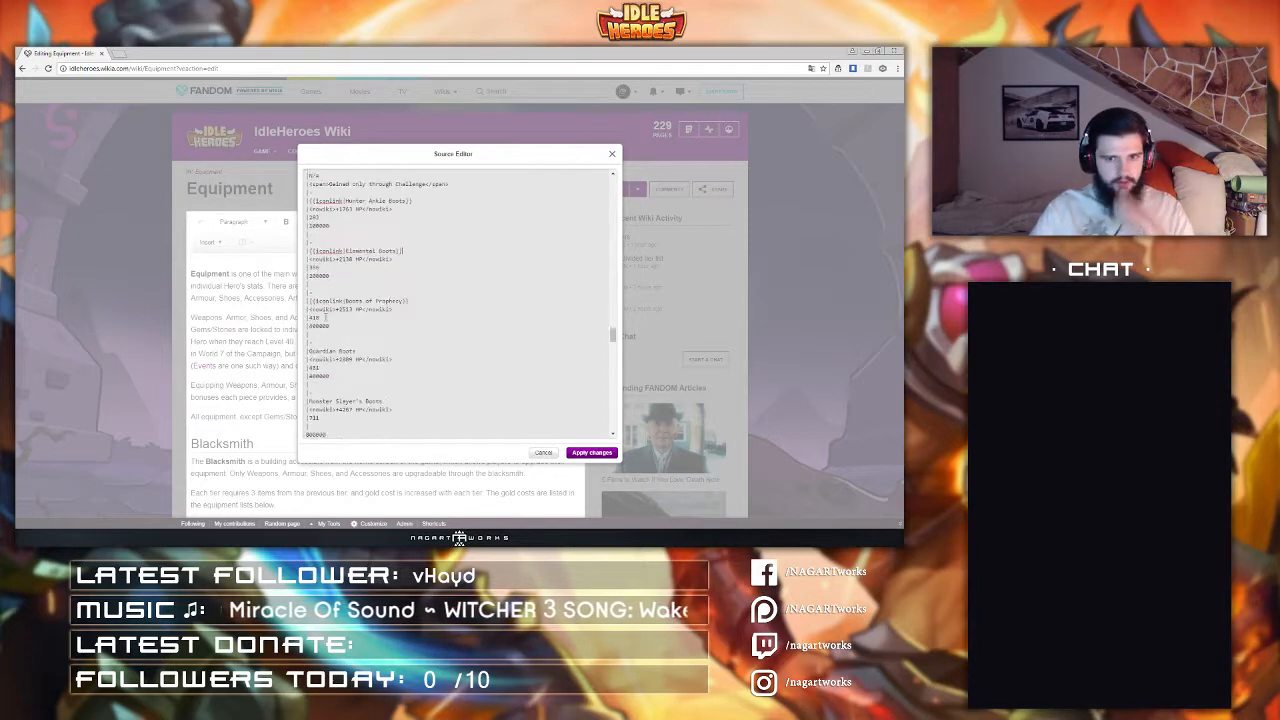
click(309, 351)
text({{iconlink|)
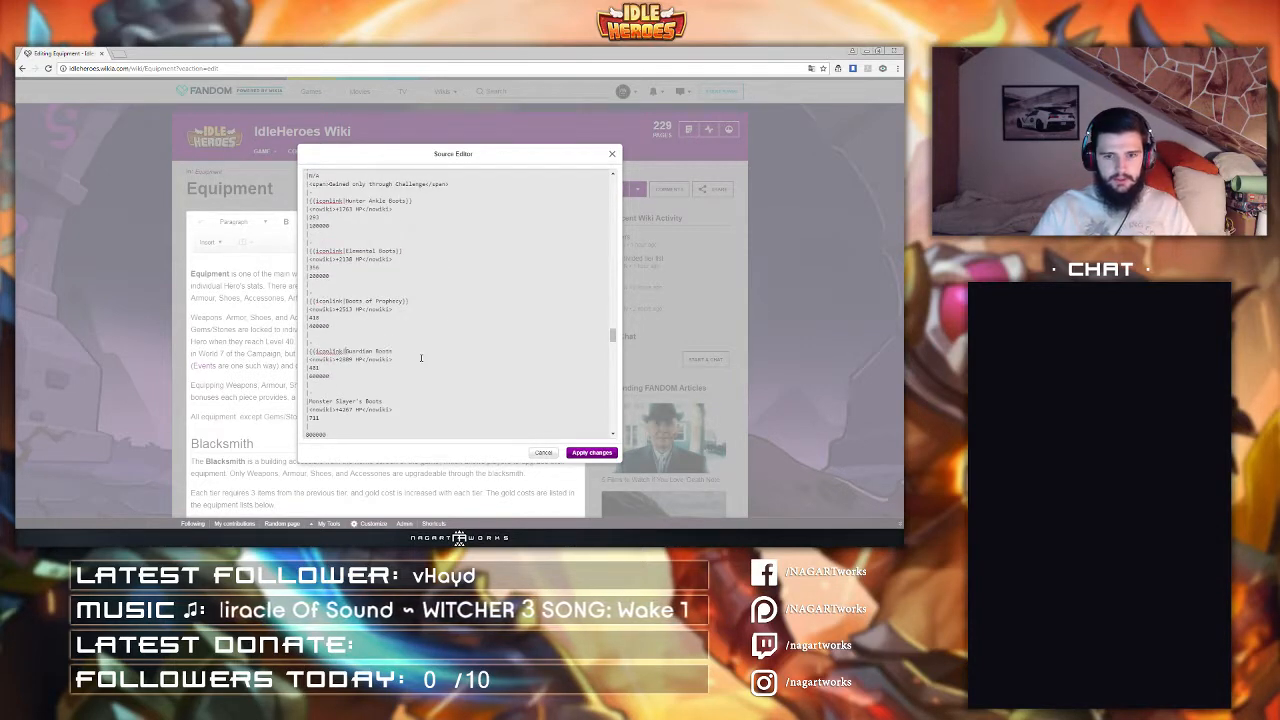
text(}})
scroll(416, 349, down, 1)
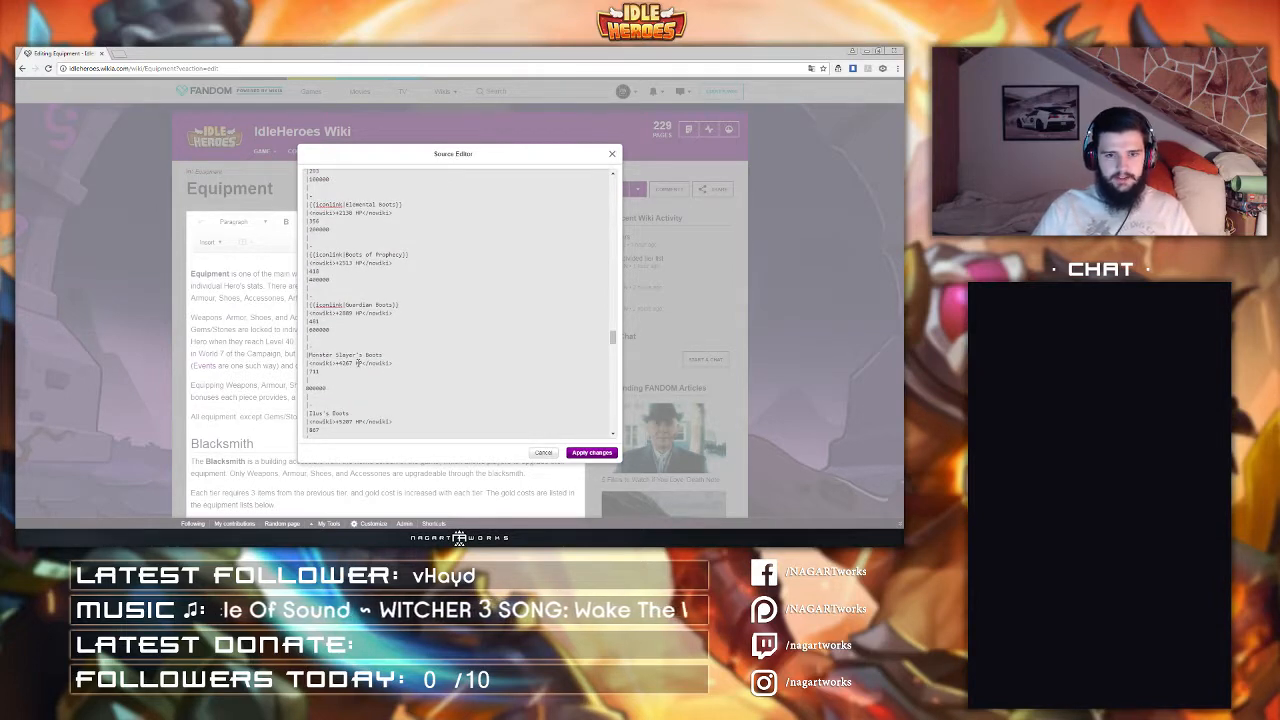
text({{iconlink|)
Step: Wrap the Elo's Boots and The Heaven Ankle Boots entries in iconlink templates
scroll(357, 363, down, 2)
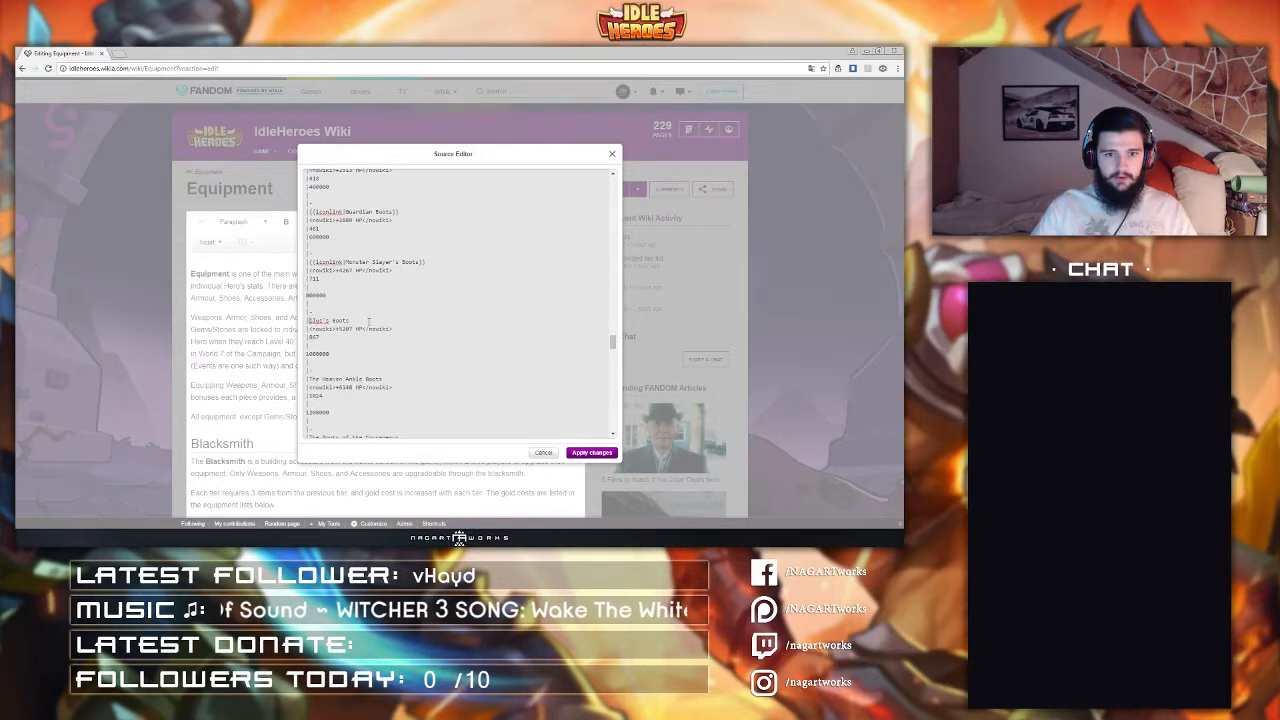
text({{iconlink|)
click(404, 319)
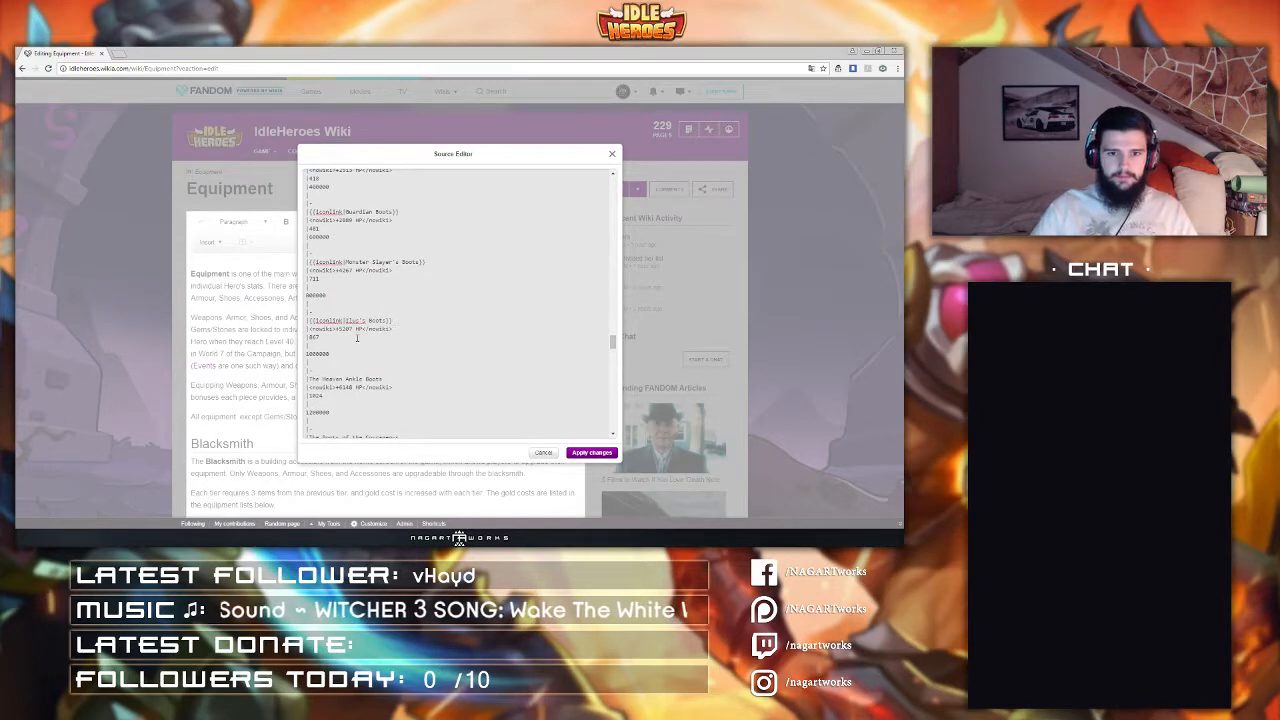
text(}})
scroll(404, 323, down, 1)
click(309, 332)
text({{iconlink|)
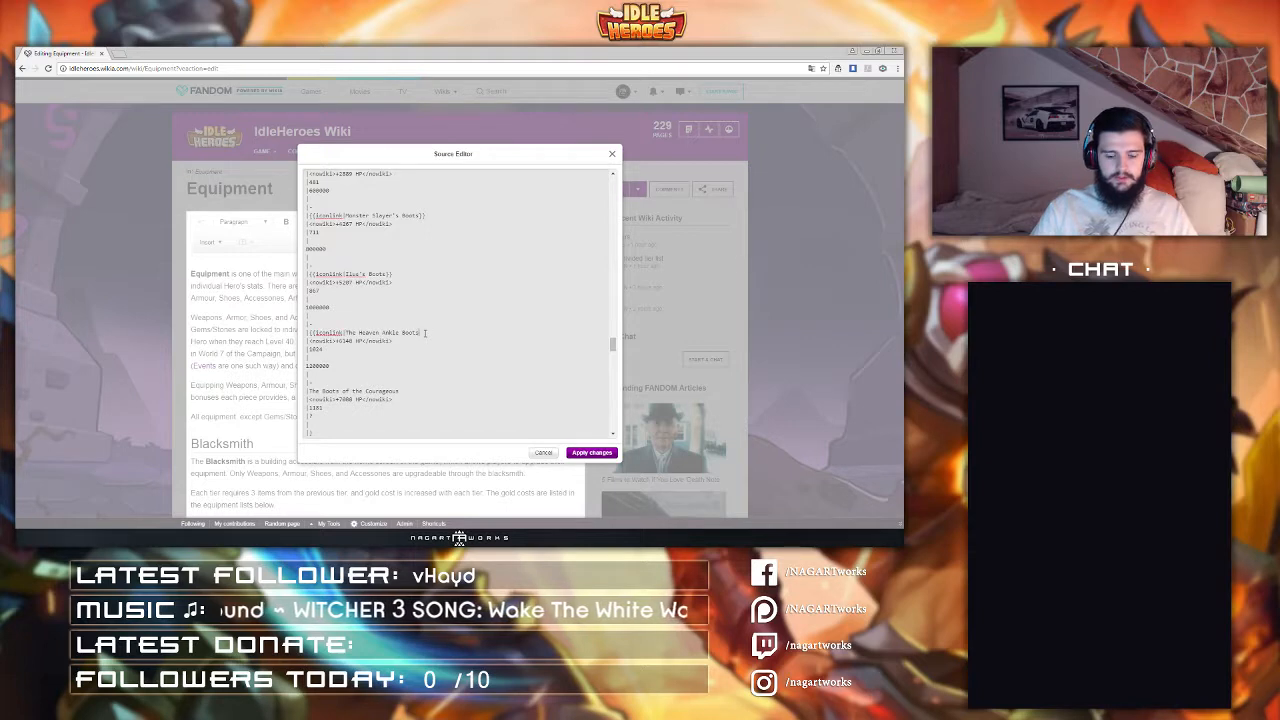
click(425, 332)
text(}})
Step: Wrap The Boots of the Courageous entry in an iconlink template
scroll(425, 332, down, 2)
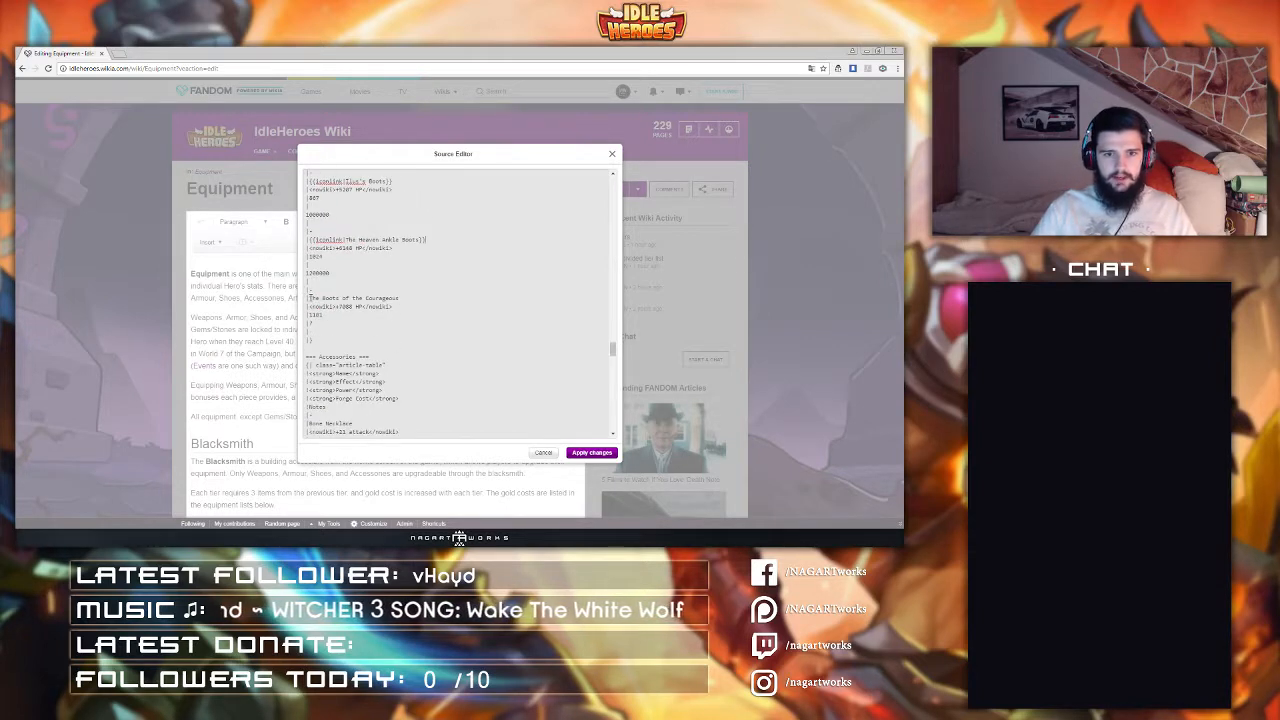
click(310, 298)
text({{iconlink|)
click(441, 297)
text(}})
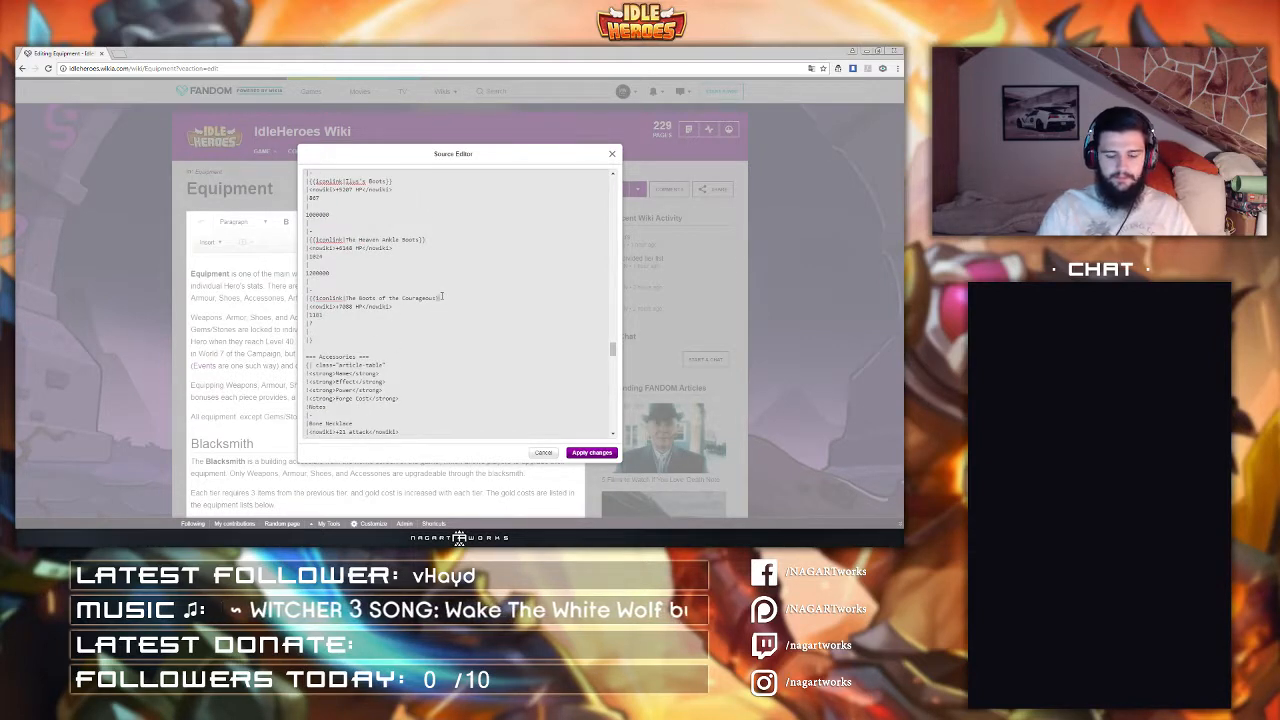
Step: Wrap the Bone Necklace and Good Bone Necklace accessory entries in iconlink templates
scroll(441, 297, down, 4)
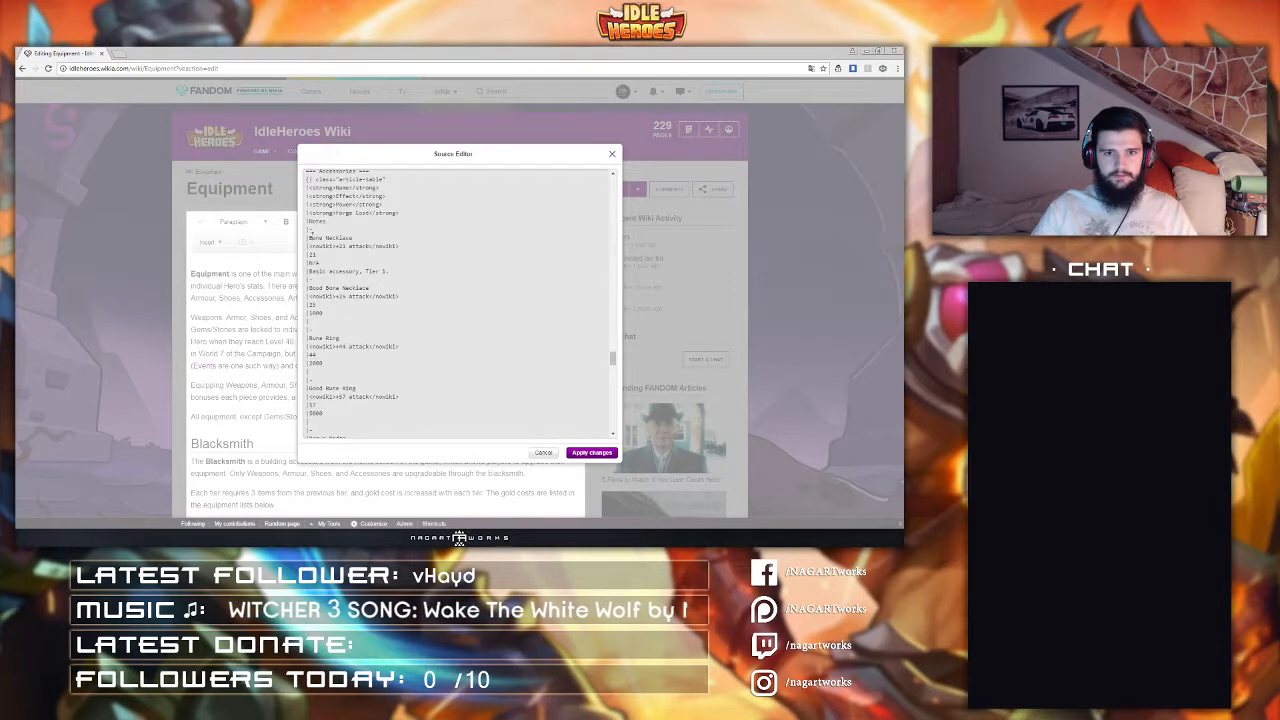
text({{iconlink|)
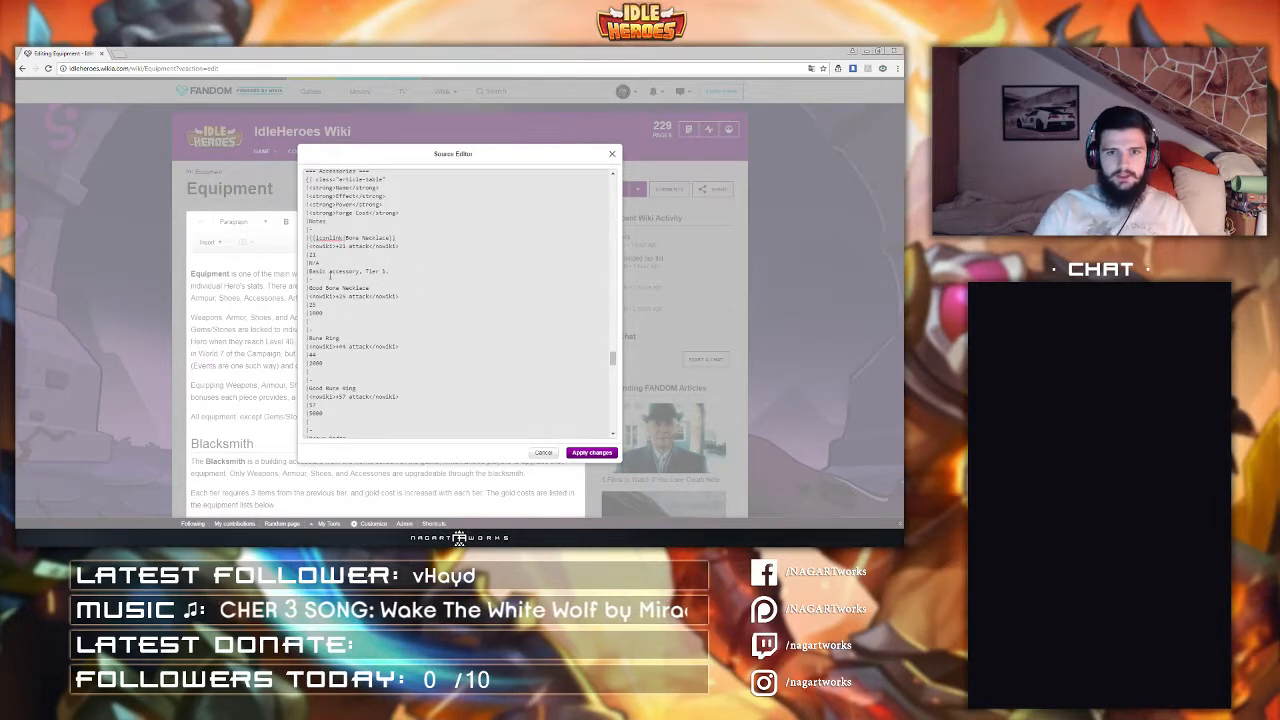
click(309, 289)
text({{iconlink|)
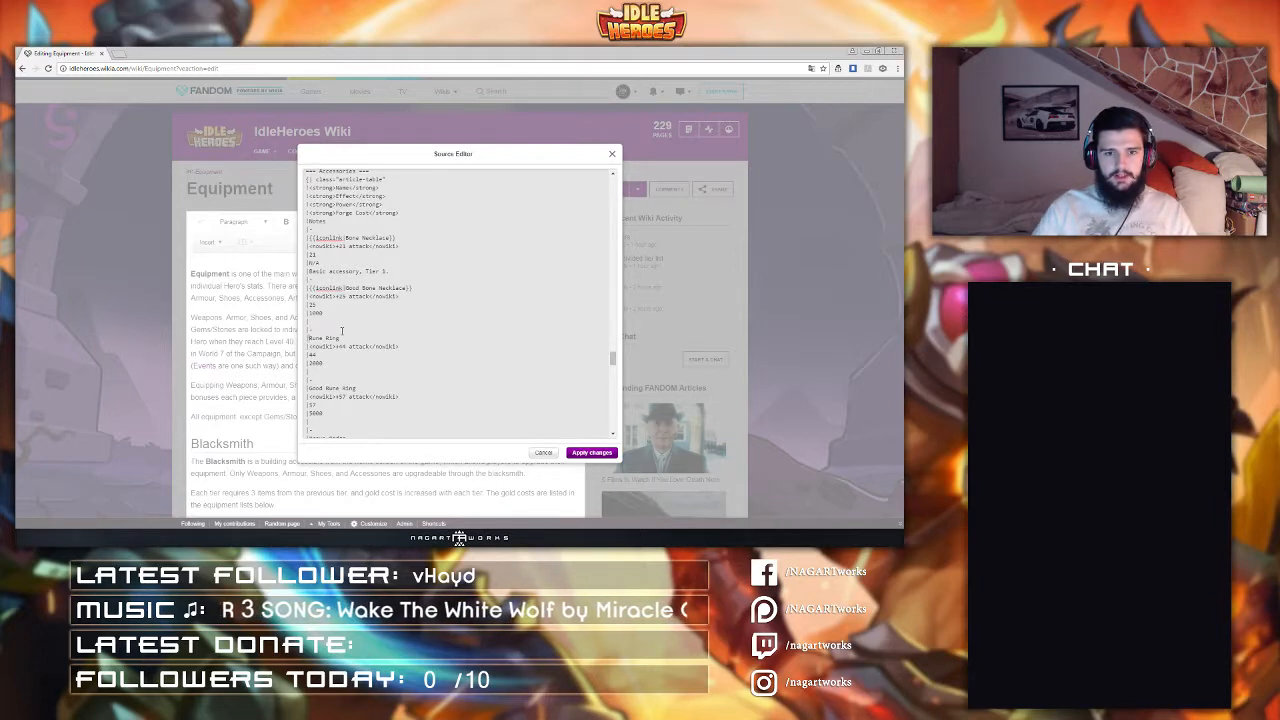
Step: Wrap the Bone Ring and Good Bone Ring entries in iconlink templates
click(309, 339)
text({{iconlink|)
click(393, 341)
text(}})
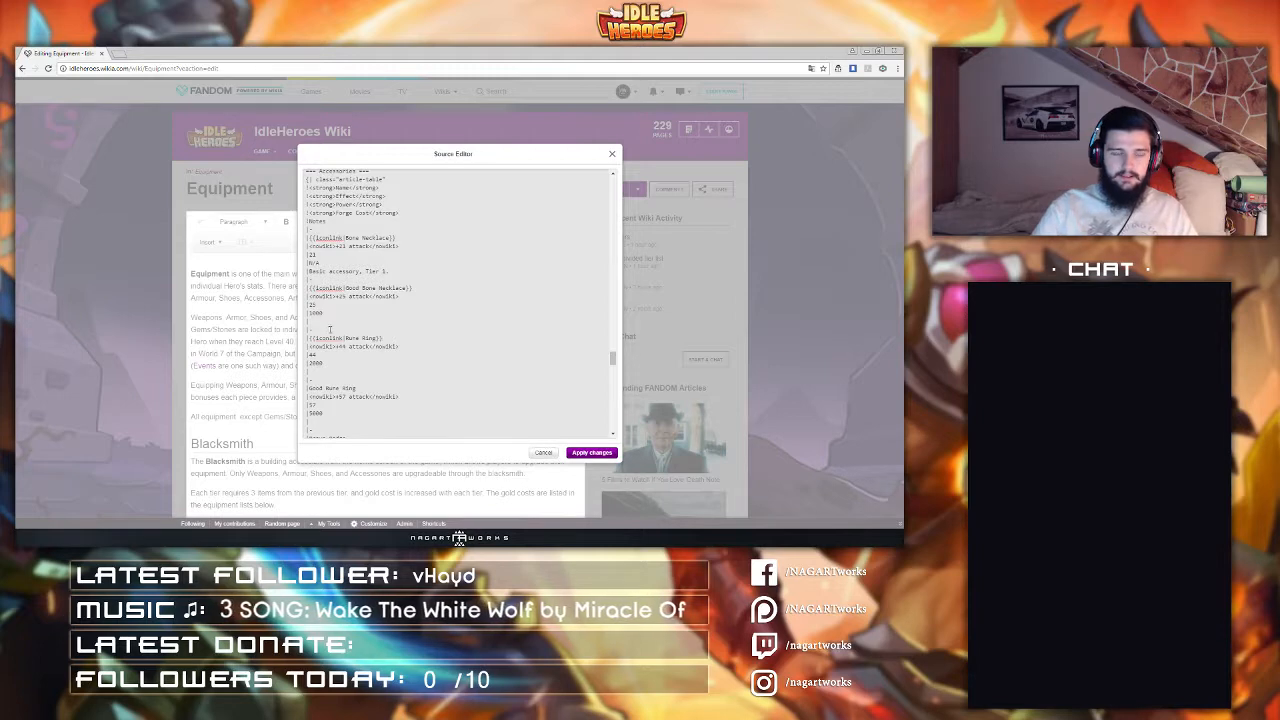
text({{iconlink|)
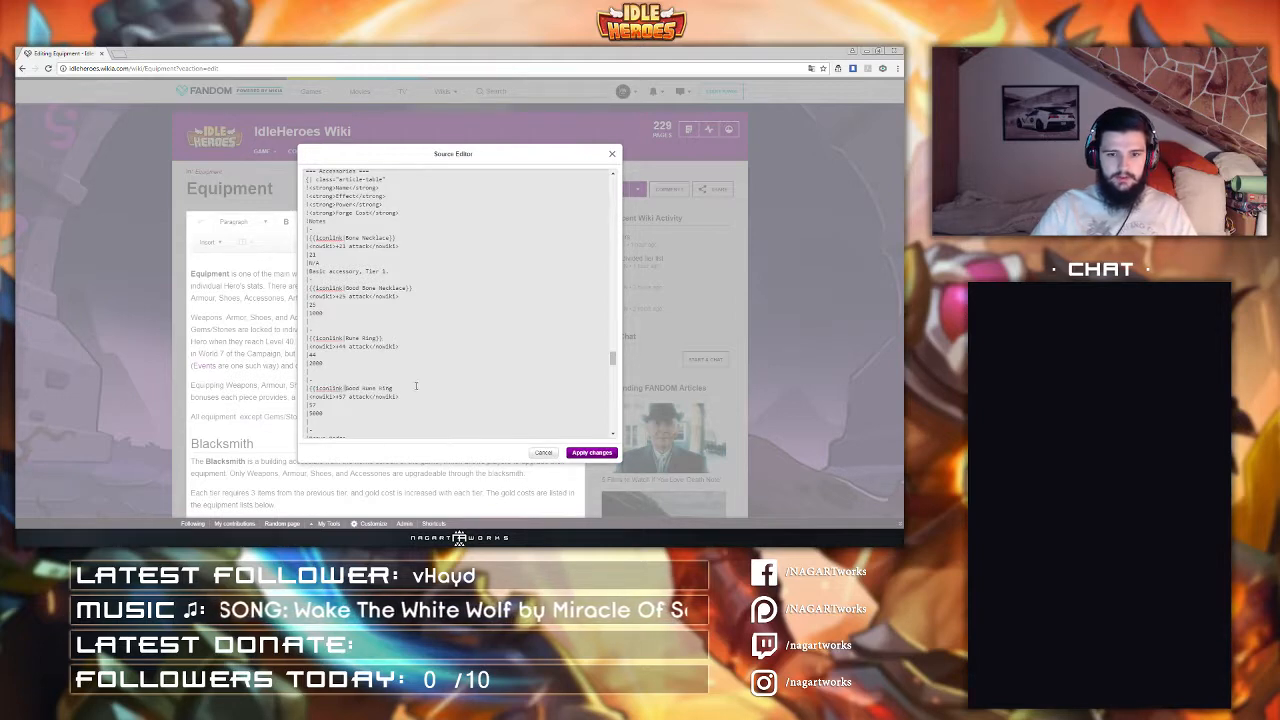
text(}})
Step: Wrap the Brave Badge and Good Brave Badge entries in iconlink templates
scroll(419, 392, down, 3)
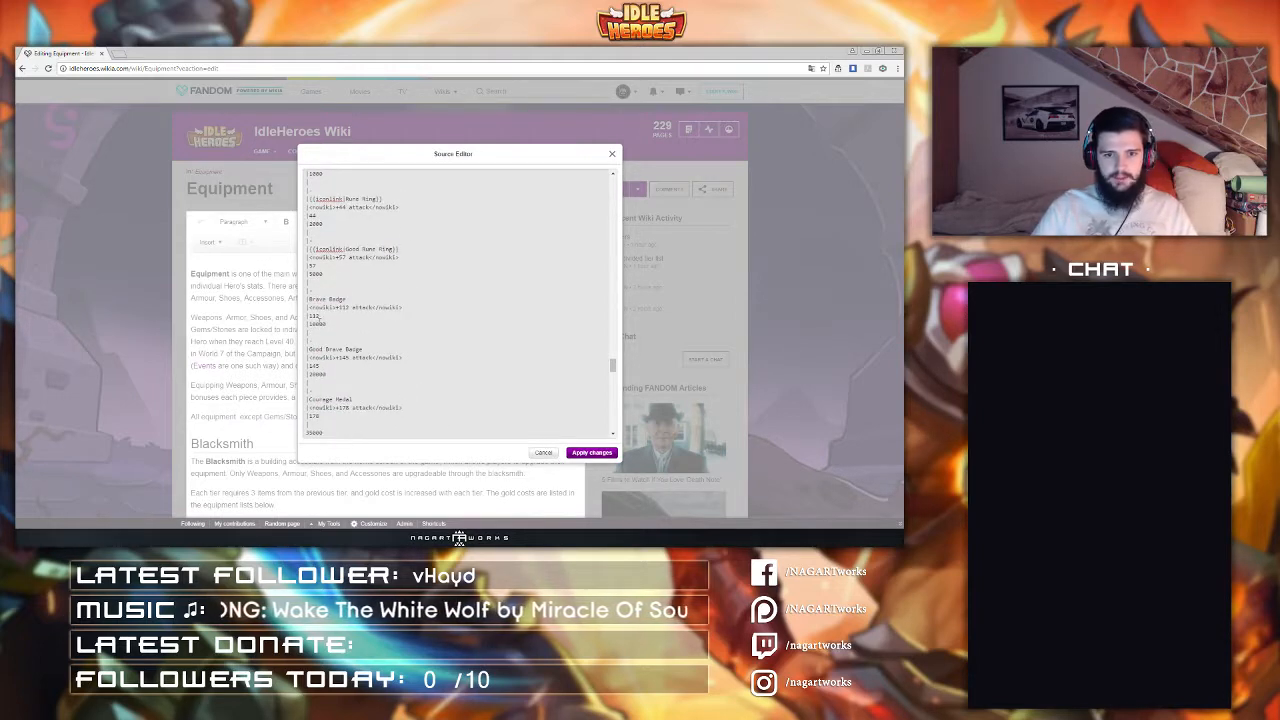
click(309, 299)
text({{iconlink|)
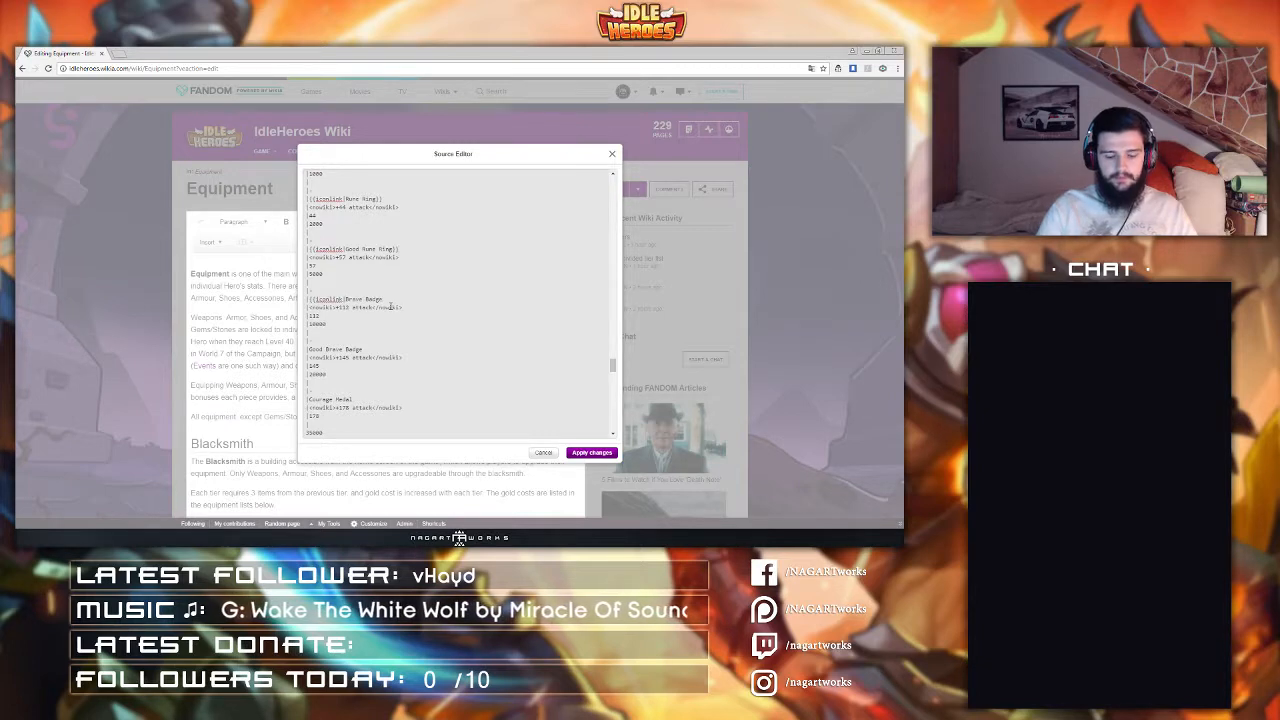
text(}})
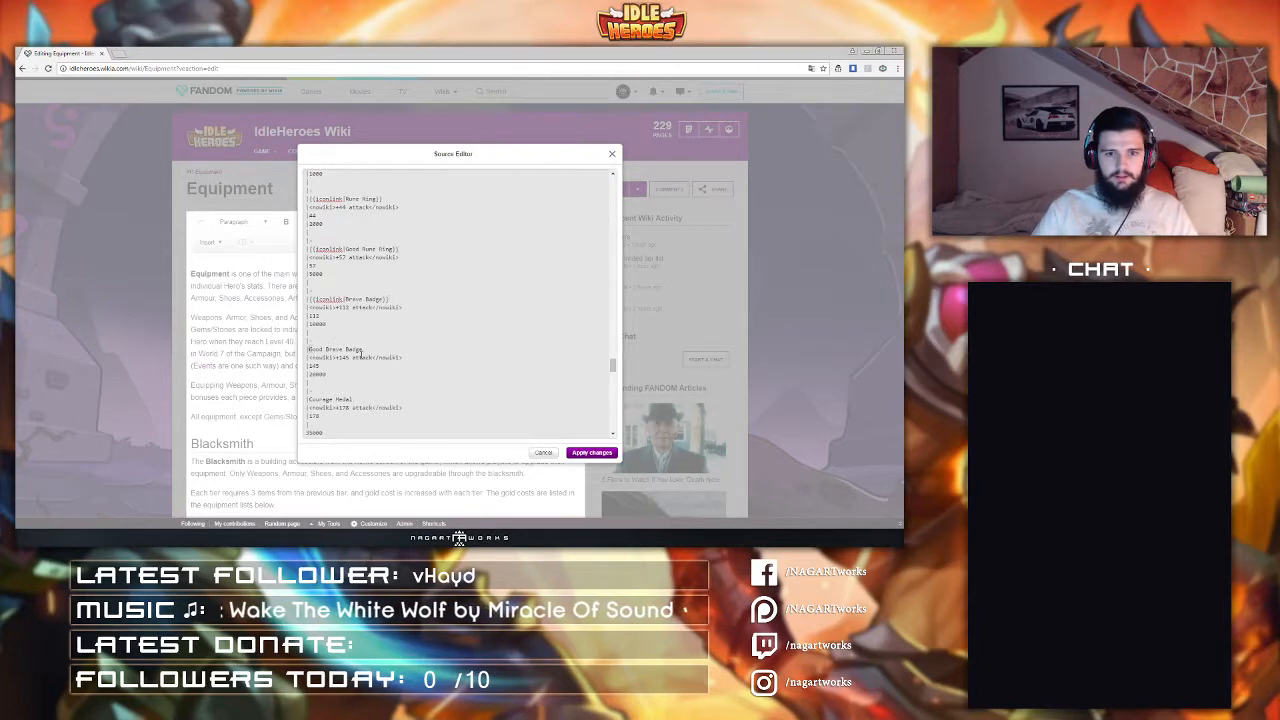
text({{iconlink|)
text(}})
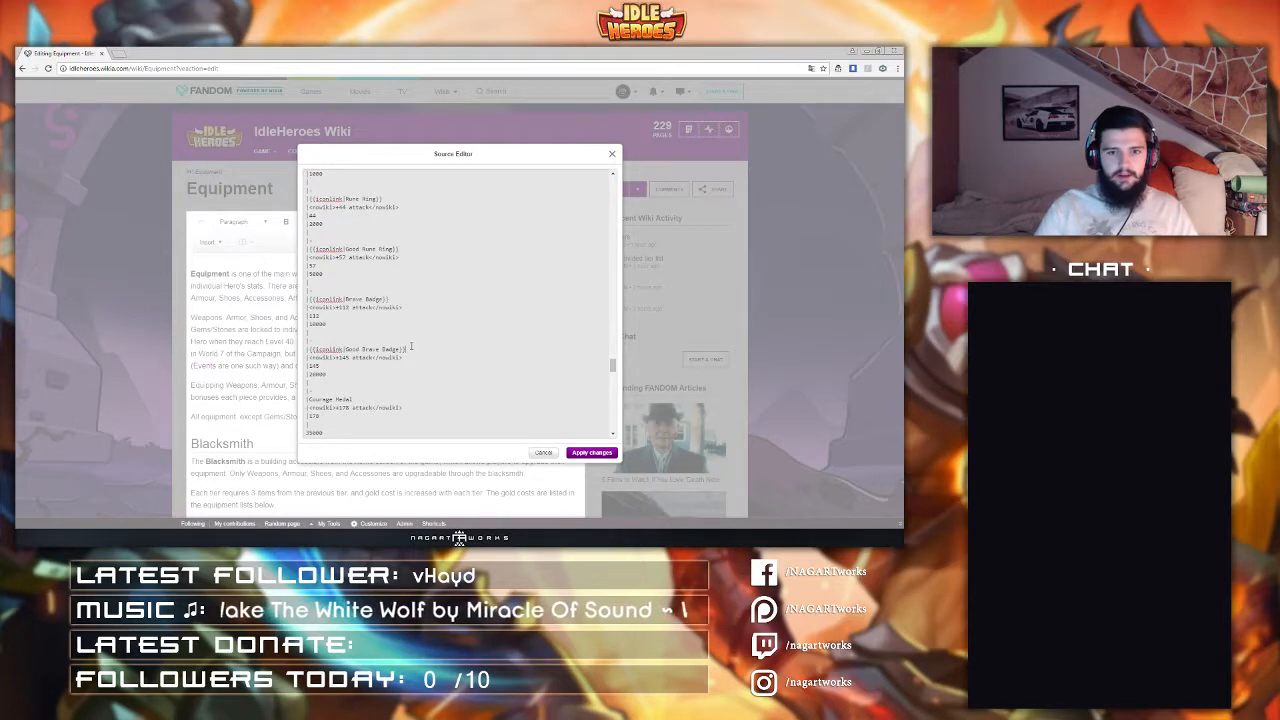
Step: Wrap the Courage Medal and Night Ring entries in iconlink templates
text({{iconlink|)
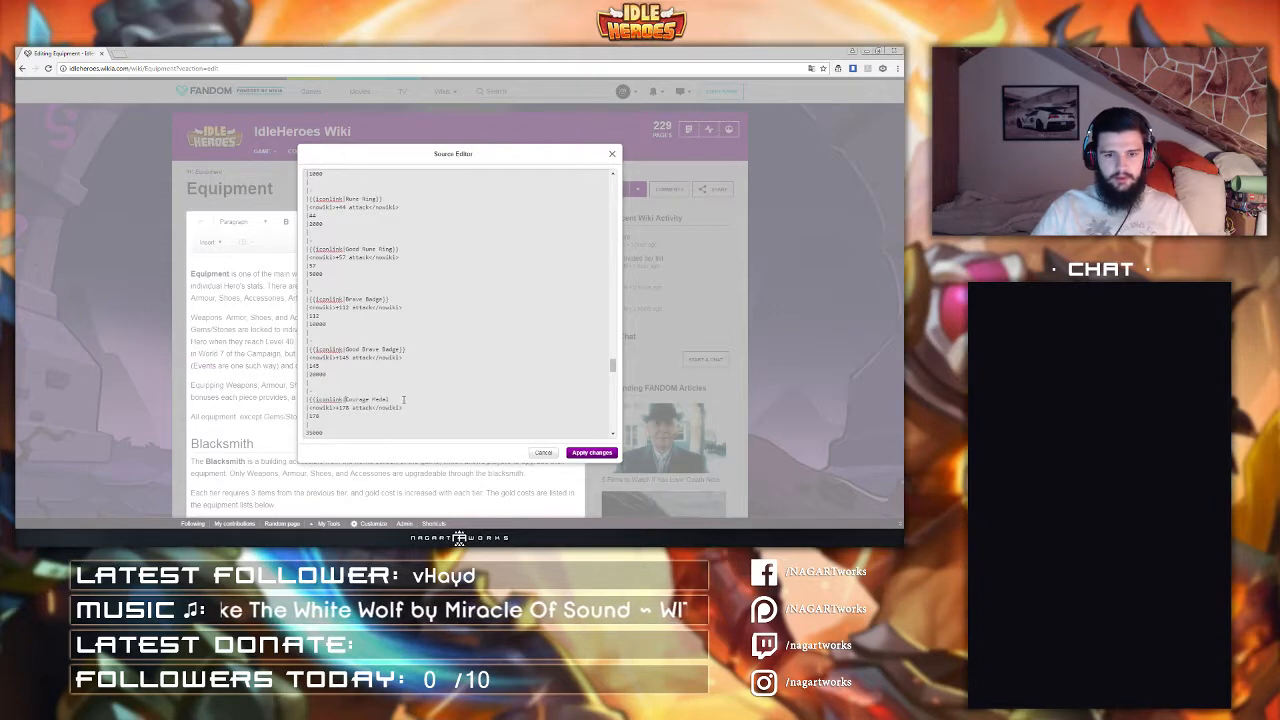
scroll(402, 402, down, 3)
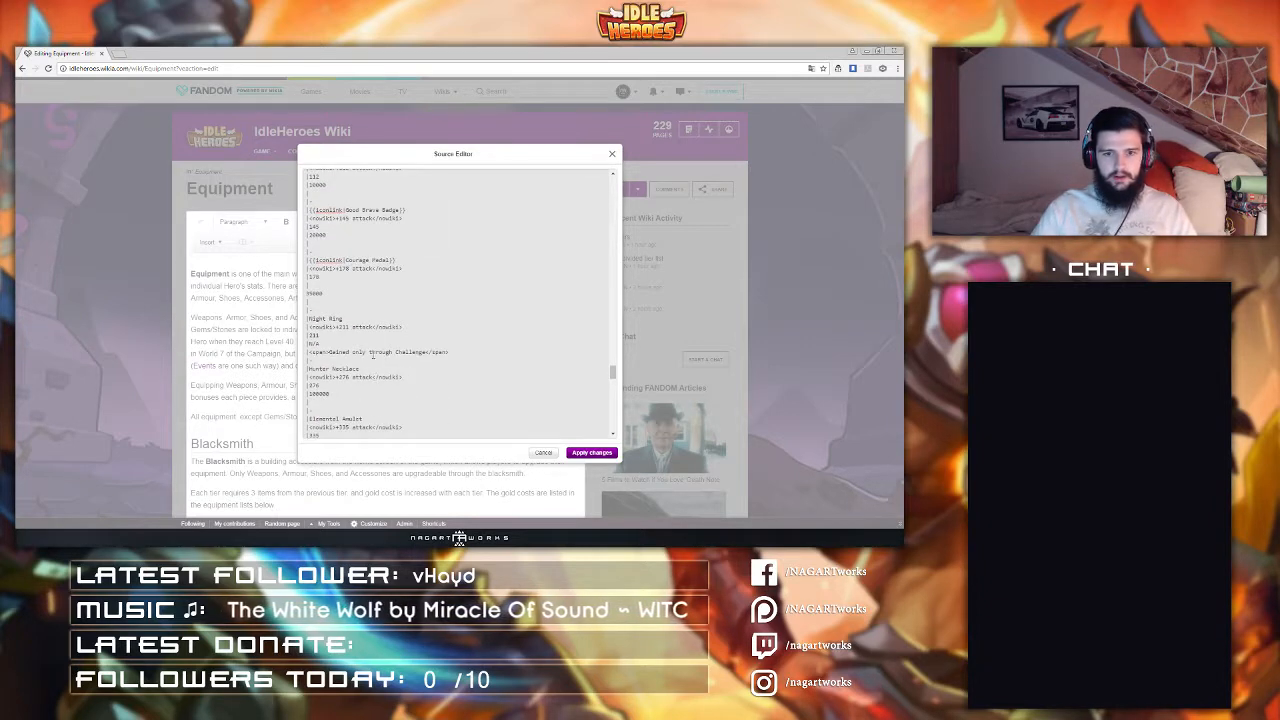
click(308, 318)
text({{iconlink|)
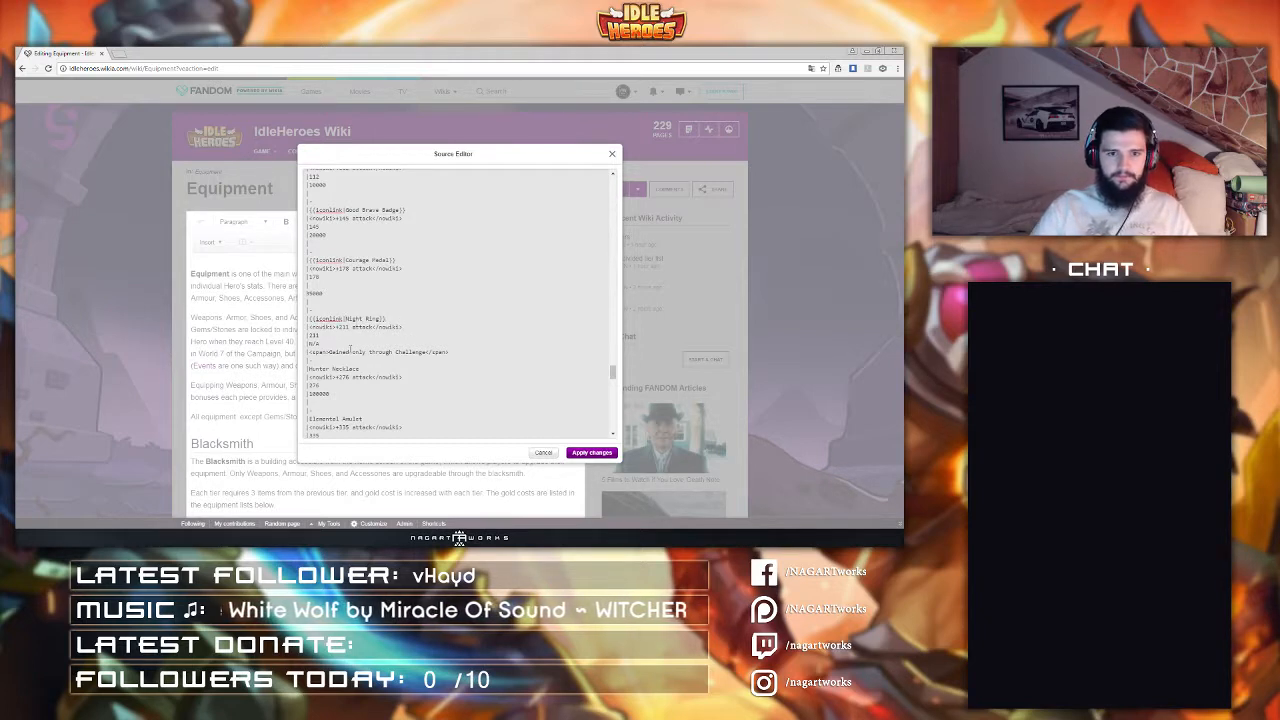
Step: Wrap the Hunter Necklace and Elemental Amulet entries in iconlink templates
click(310, 368)
text({{iconlink|)
click(408, 369)
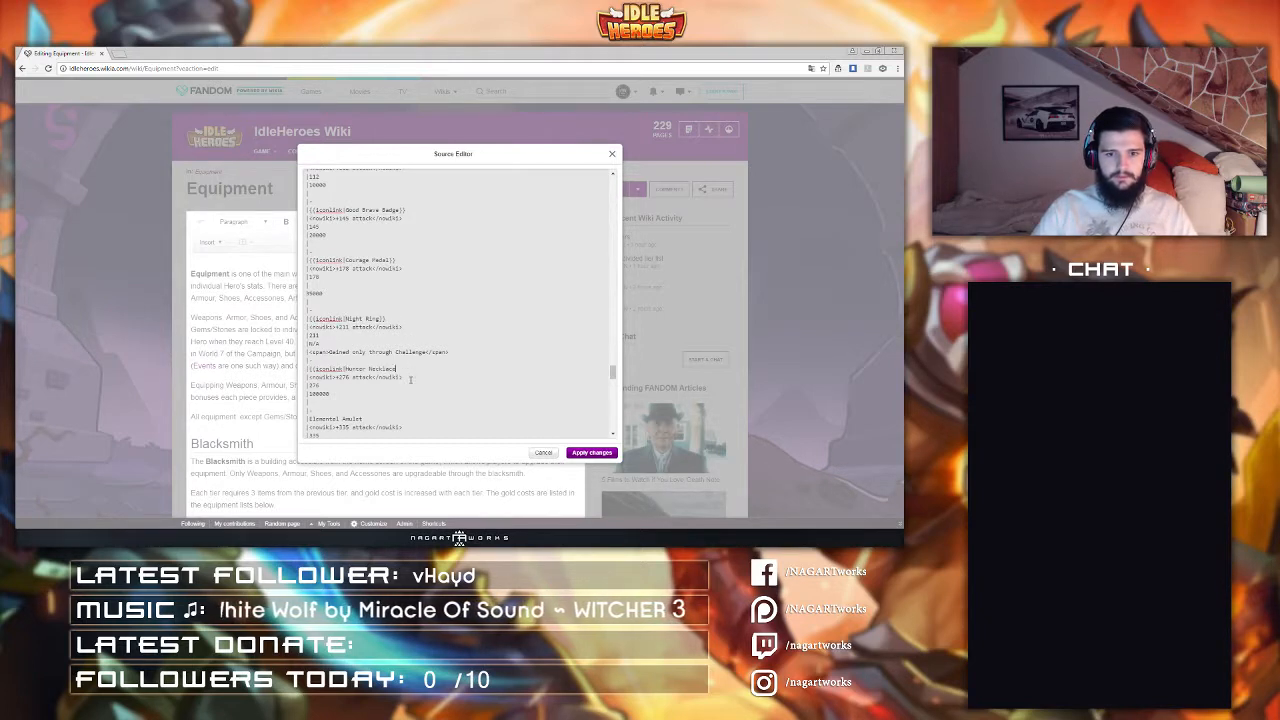
scroll(349, 368, down, 1)
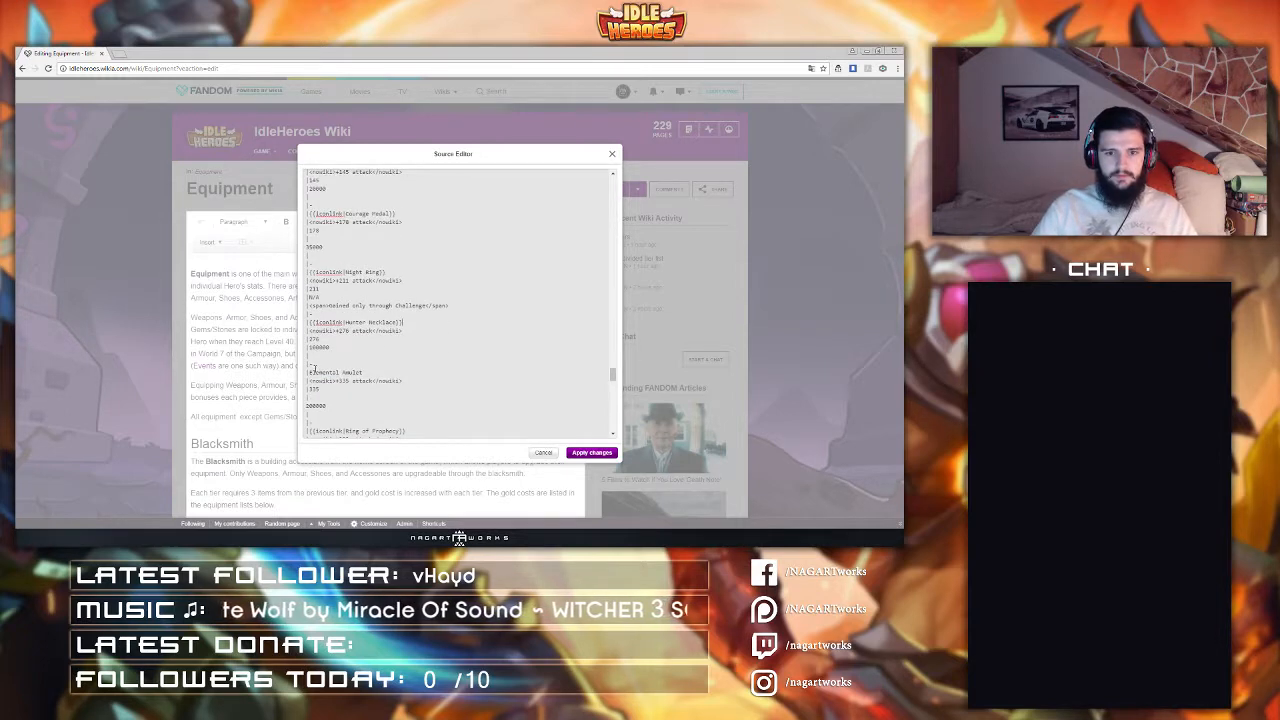
click(309, 372)
text({{iconlink|)
click(409, 372)
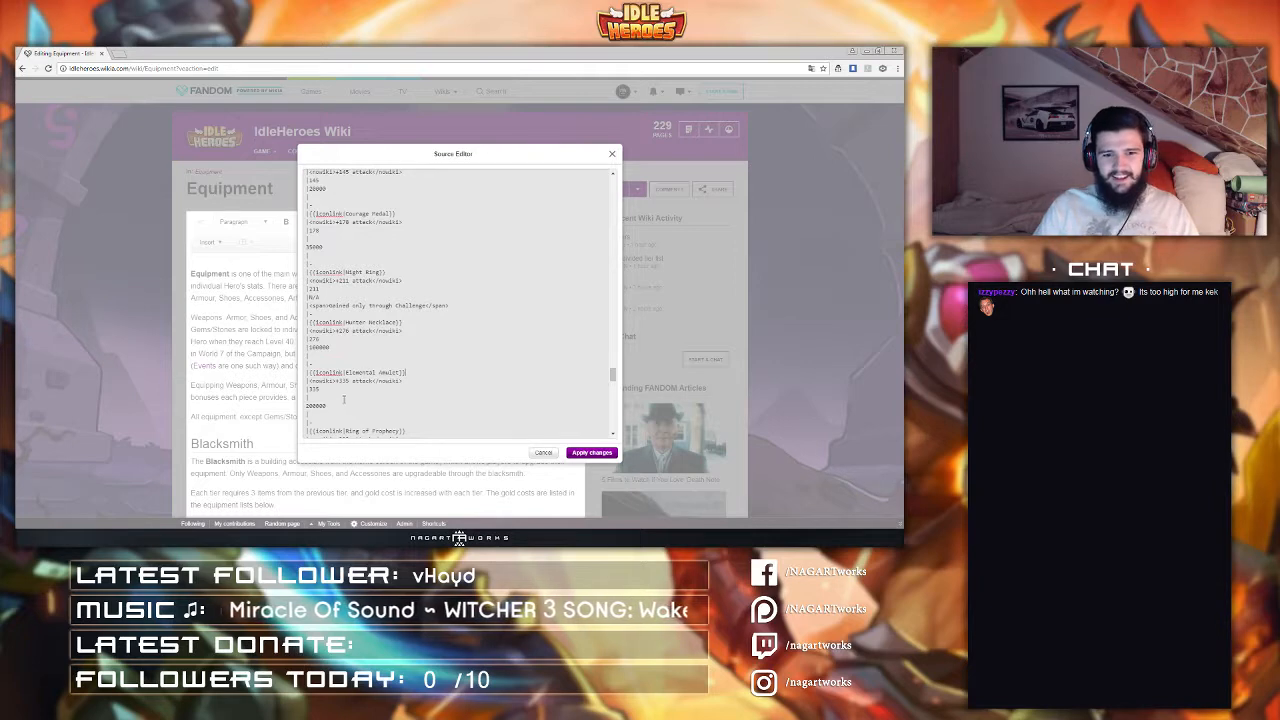
Step: Wrap the Guardian Heart and Monster Slayer's Ring entries in iconlink templates
scroll(354, 362, down, 3)
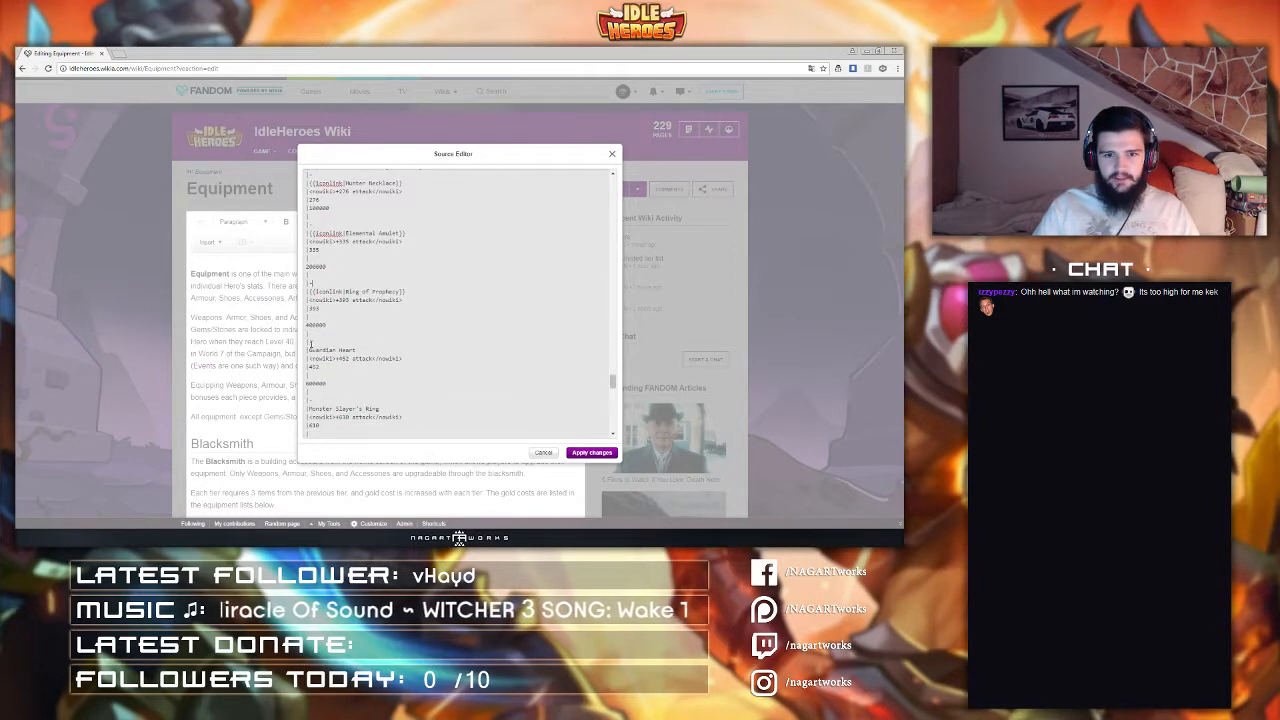
text({{Iconlink|)
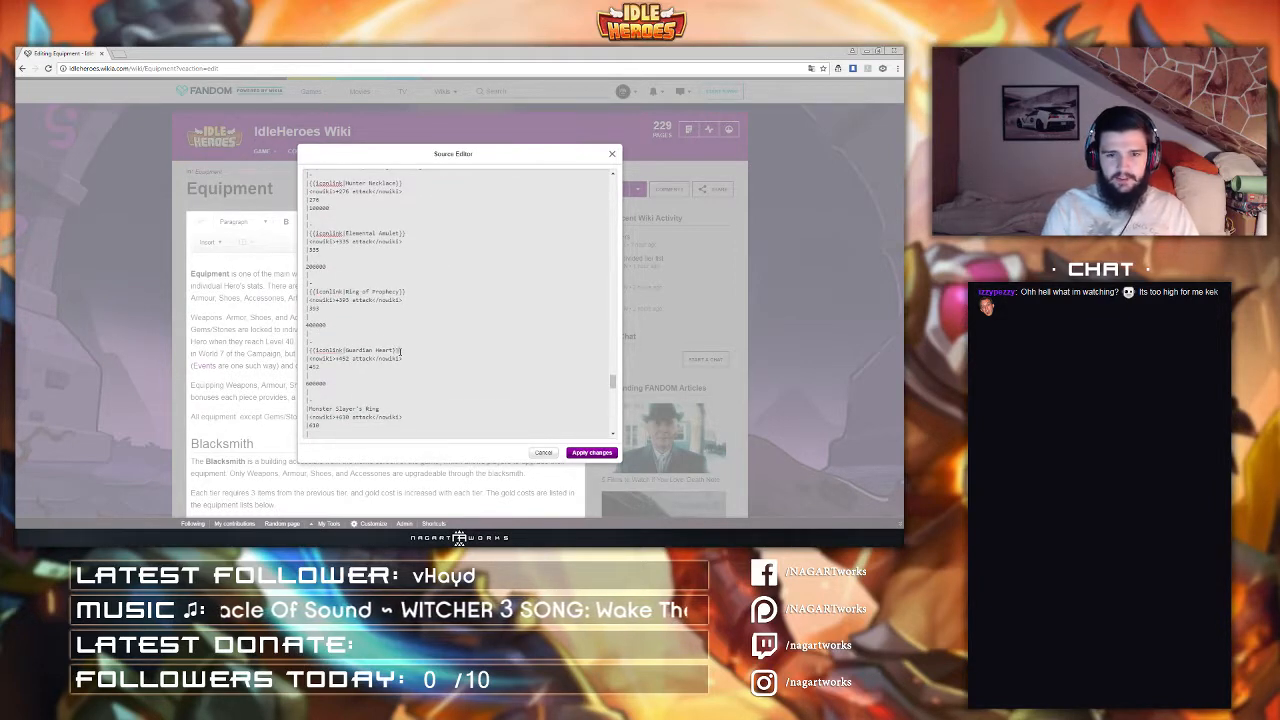
scroll(364, 349, down, 3)
click(310, 269)
text({{Iconlink|)
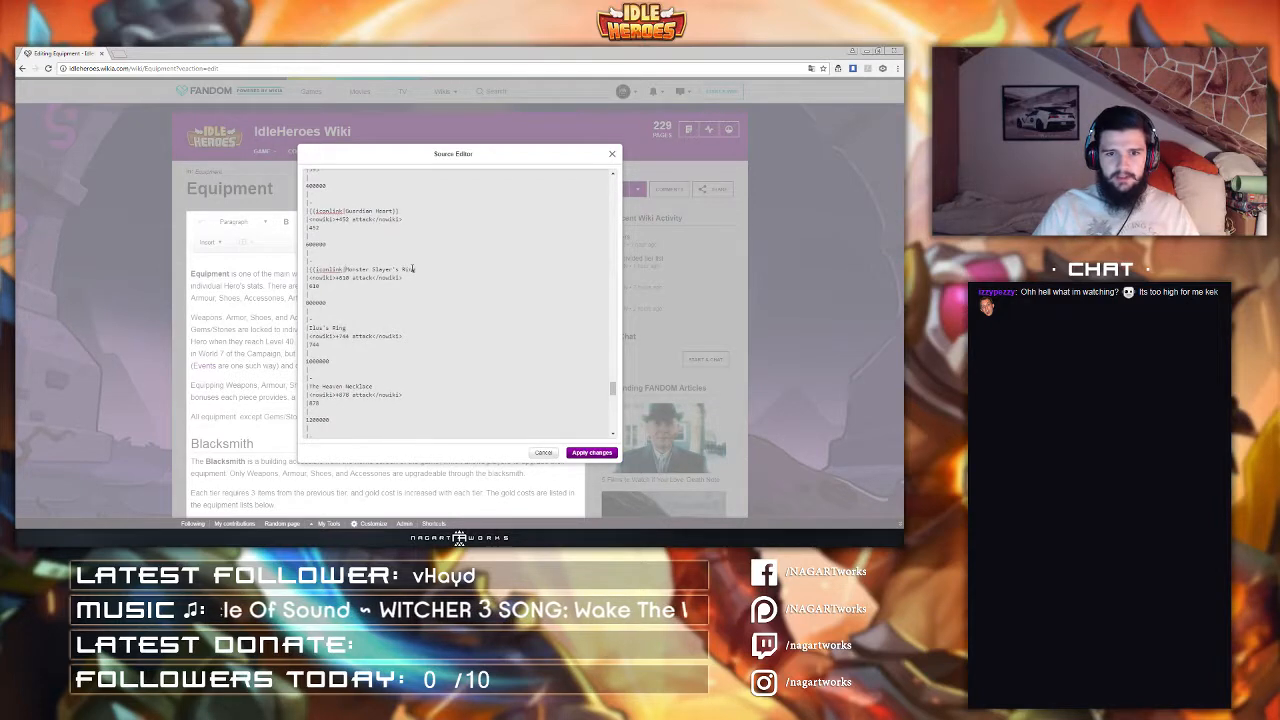
click(425, 271)
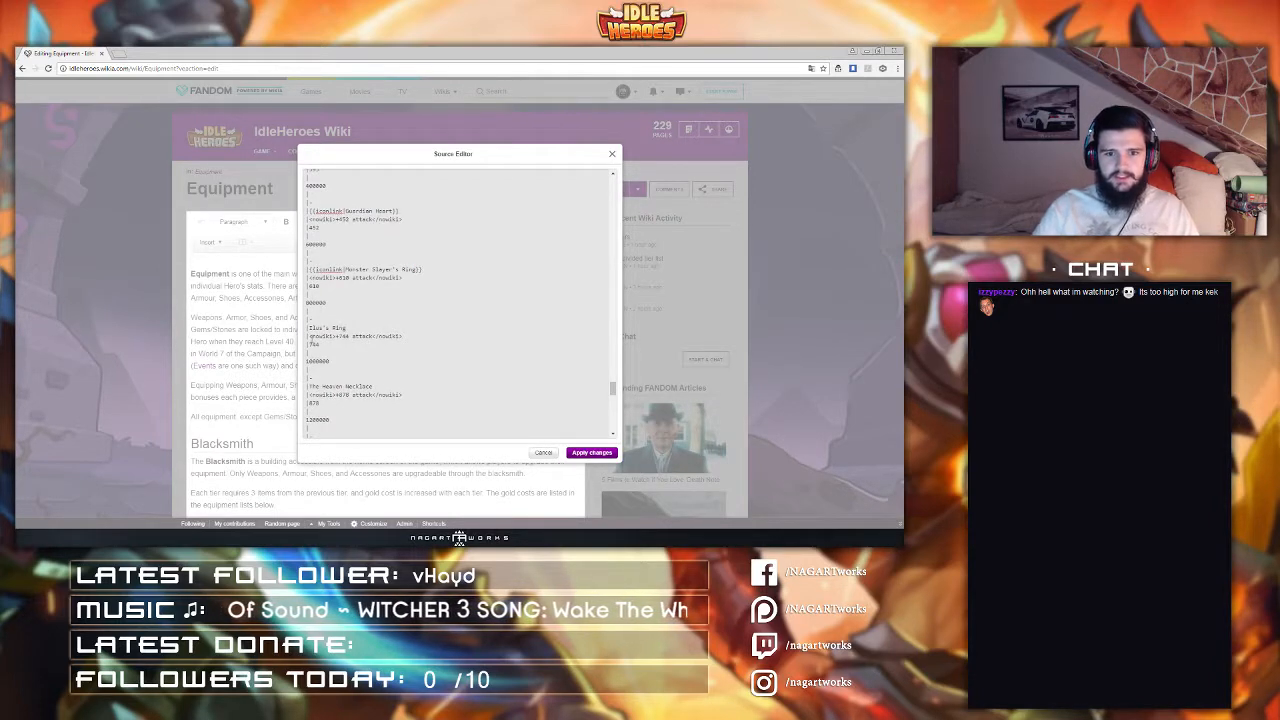
Step: Wrap the Ilu's Ring and The Heaven Necklace entries in iconlink templates
click(310, 327)
text({{Iconlink|)
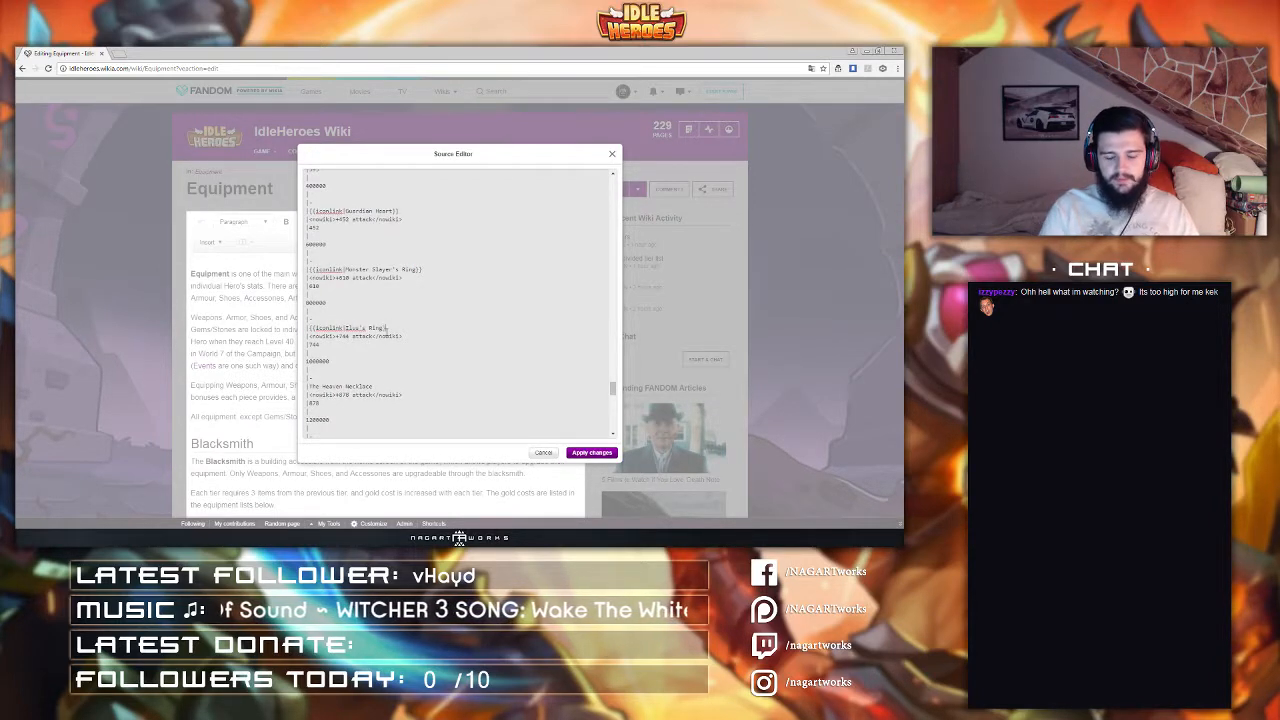
text(}})
scroll(311, 340, down, 1)
click(310, 340)
text({{Iconlink|)
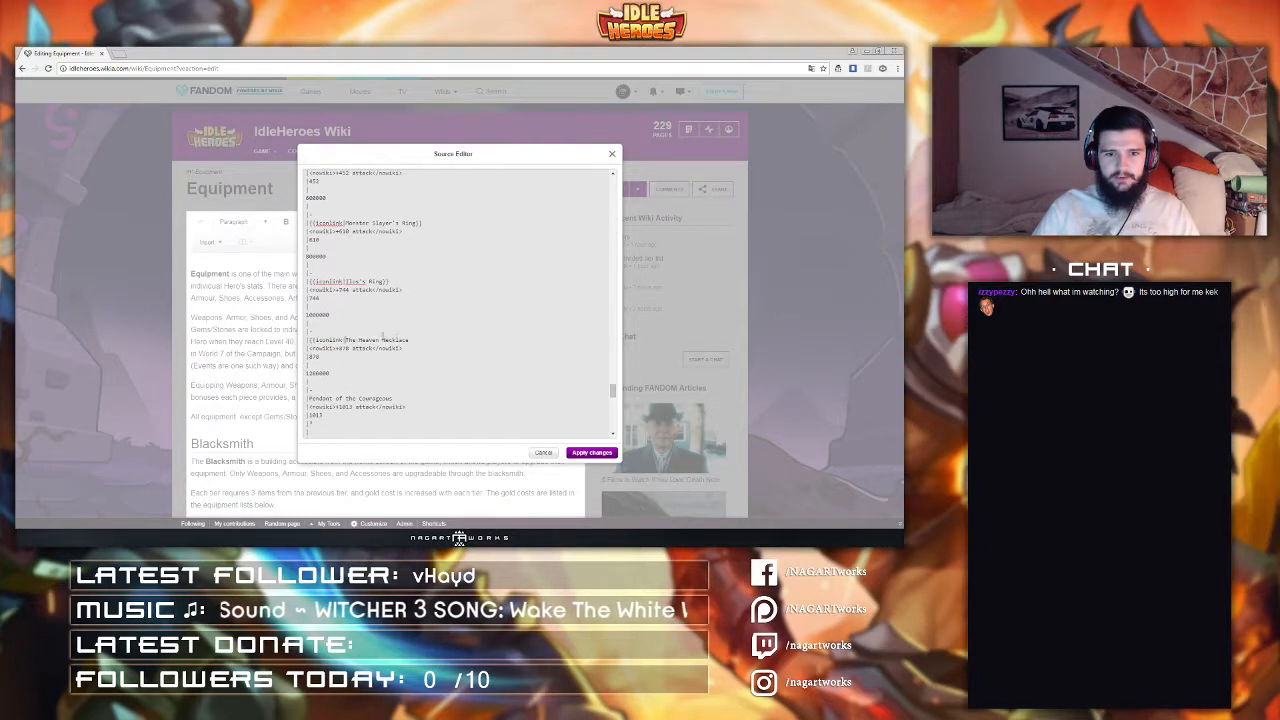
text(}})
Step: Wrap the Pendant of the Courageous entry in an iconlink template
scroll(310, 350, down, 1)
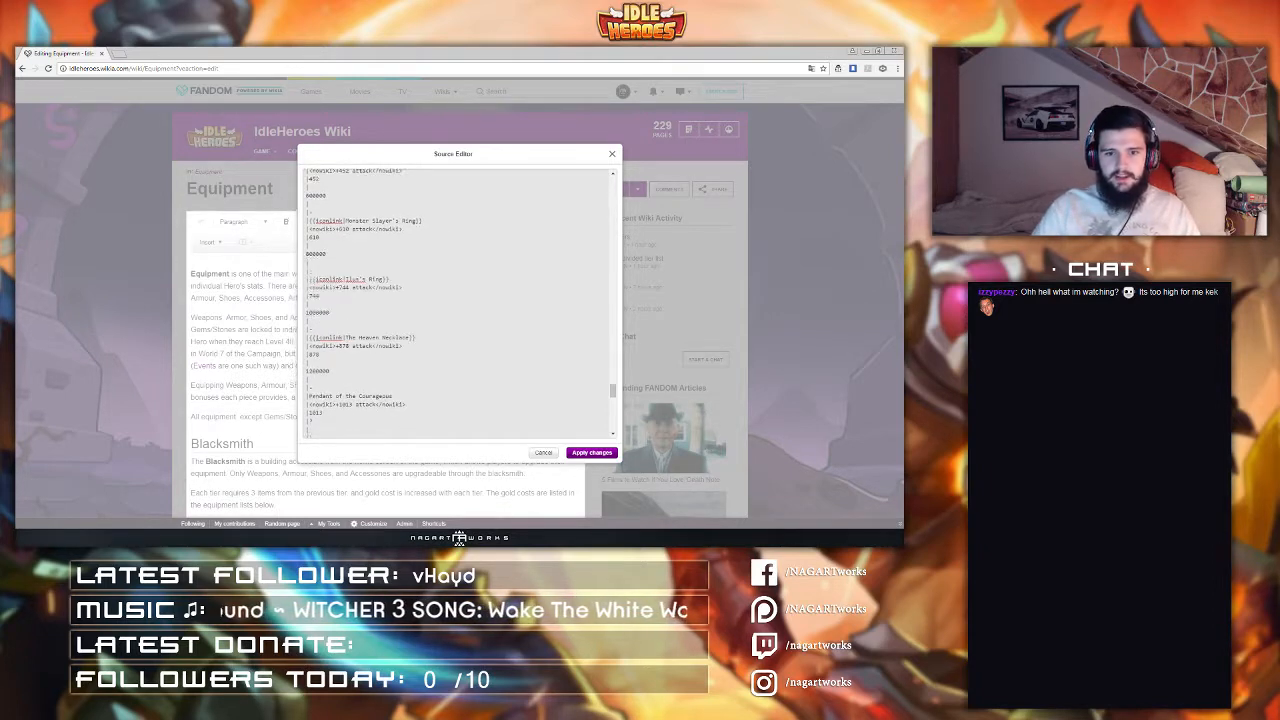
click(310, 352)
text({{Iconlink|)
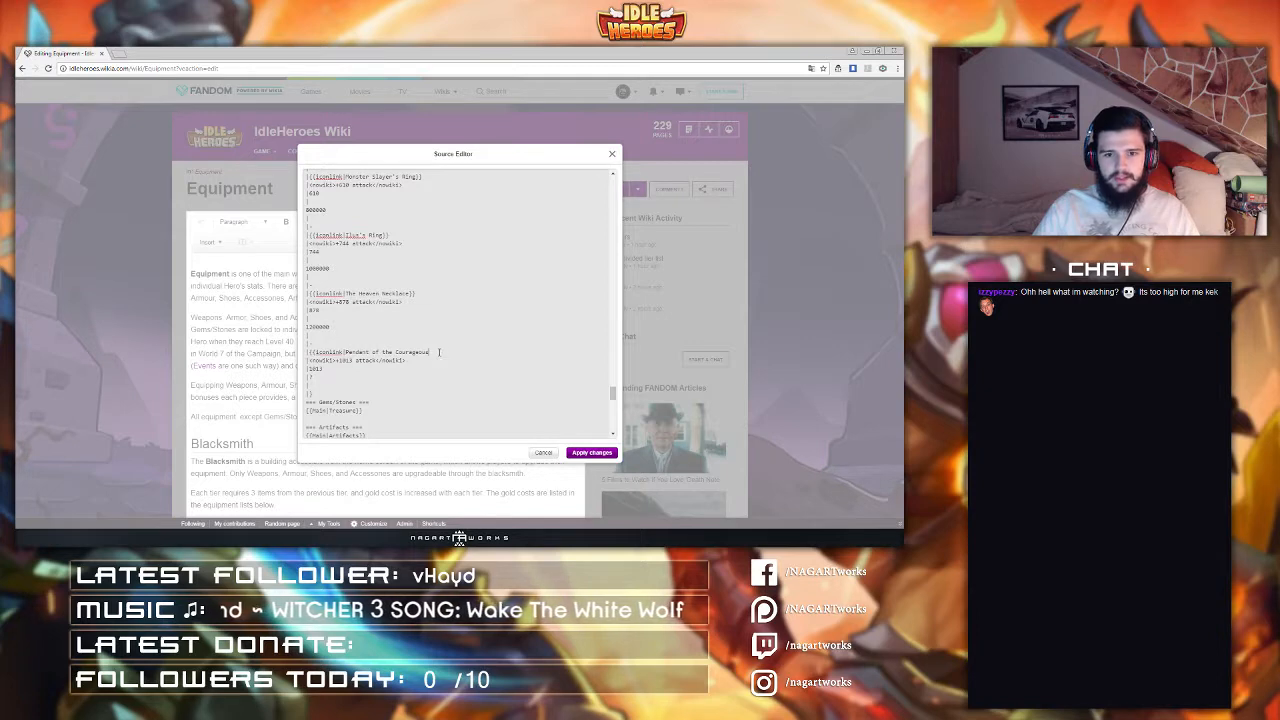
click(438, 352)
text(}})
Step: Wrap the Shadow jade and Shadow strike artifact entries in iconlink templates
scroll(400, 340, down, 1)
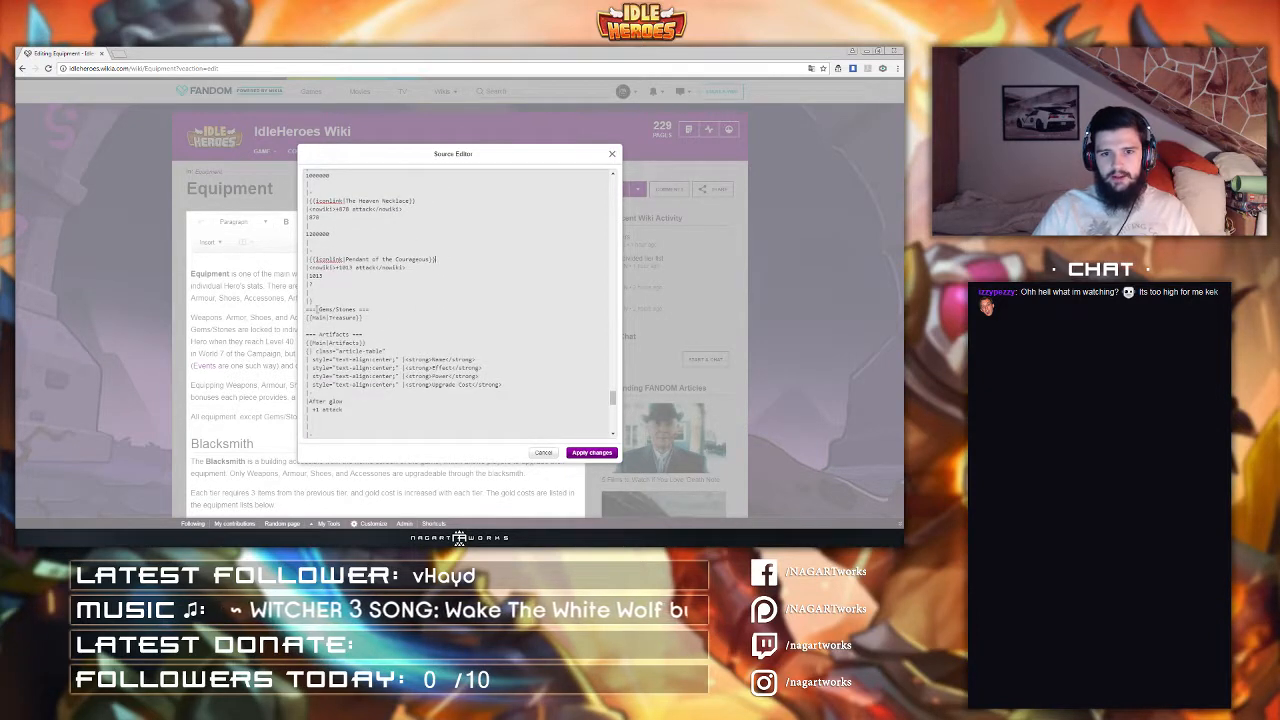
scroll(313, 309, down, 3)
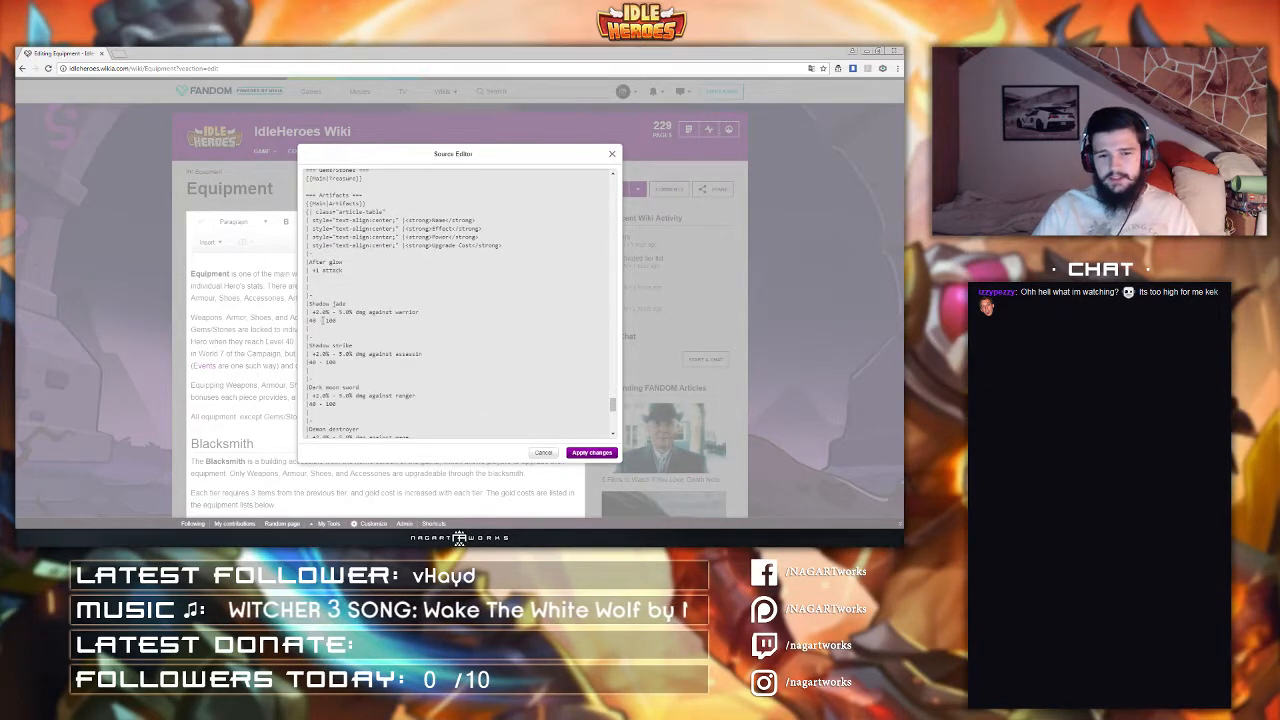
click(310, 303)
text({{Iconlink|)
click(397, 303)
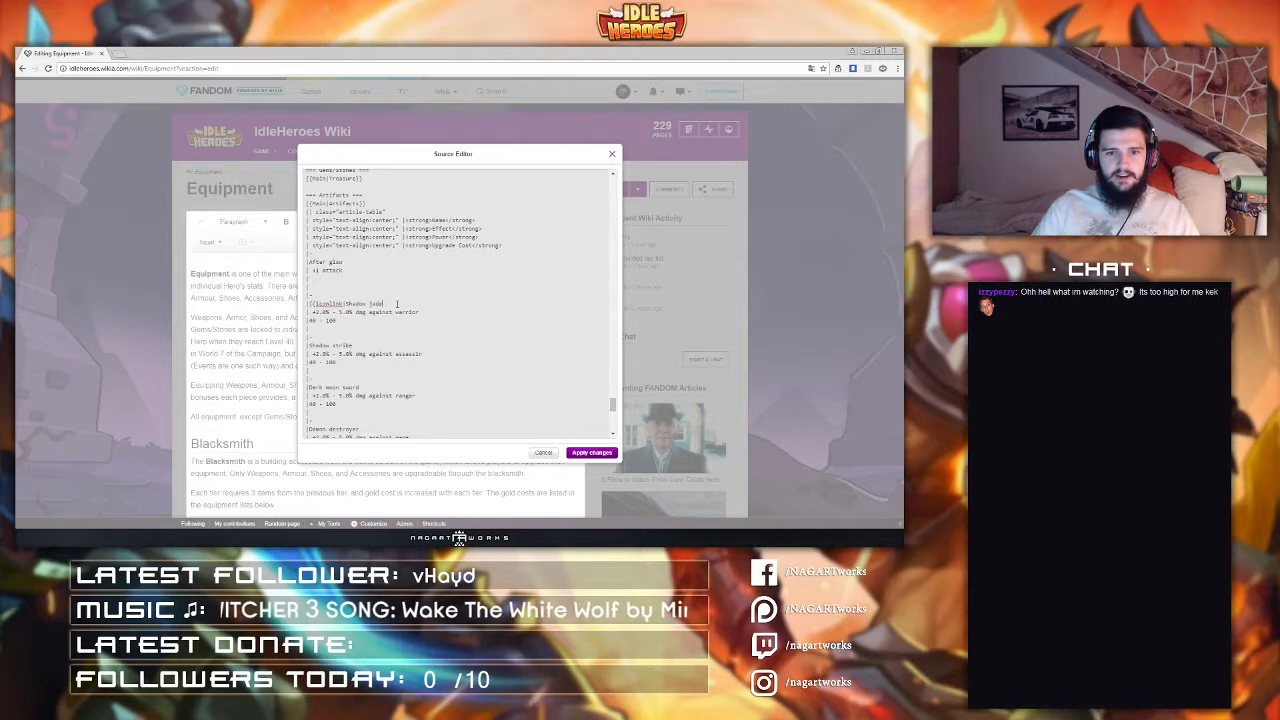
text(}})
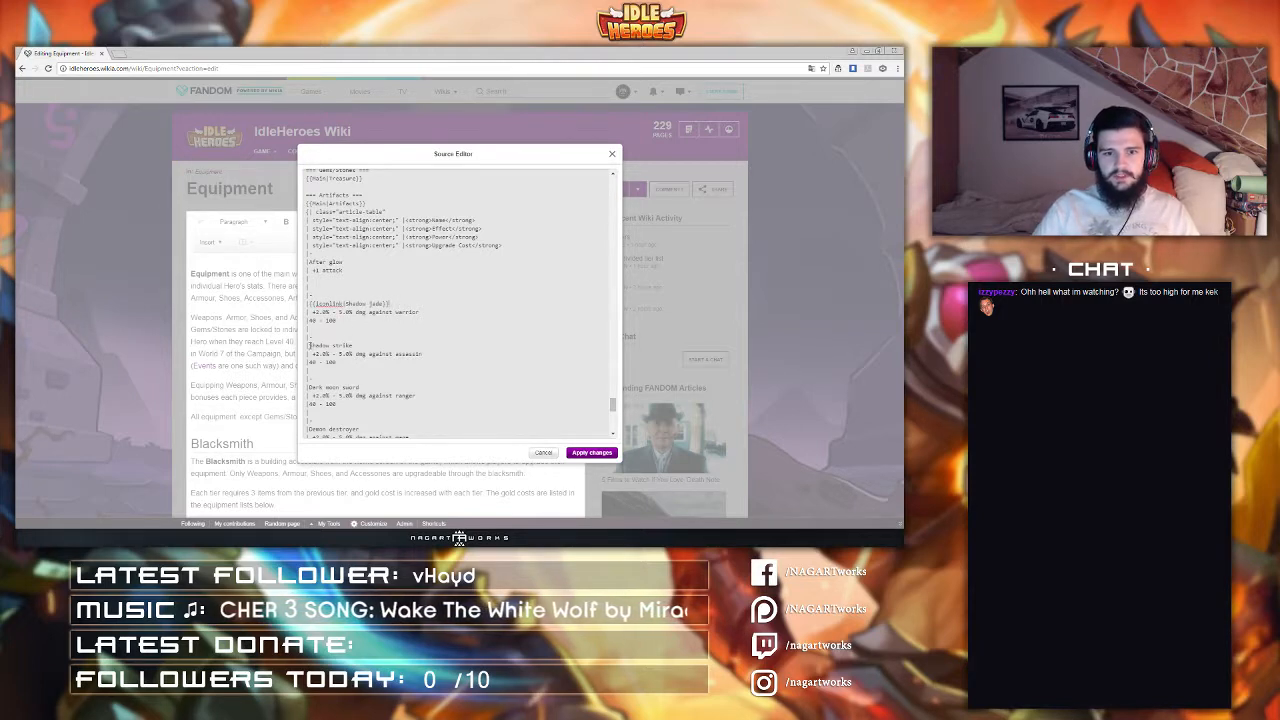
text({{Iconlink|)
click(409, 342)
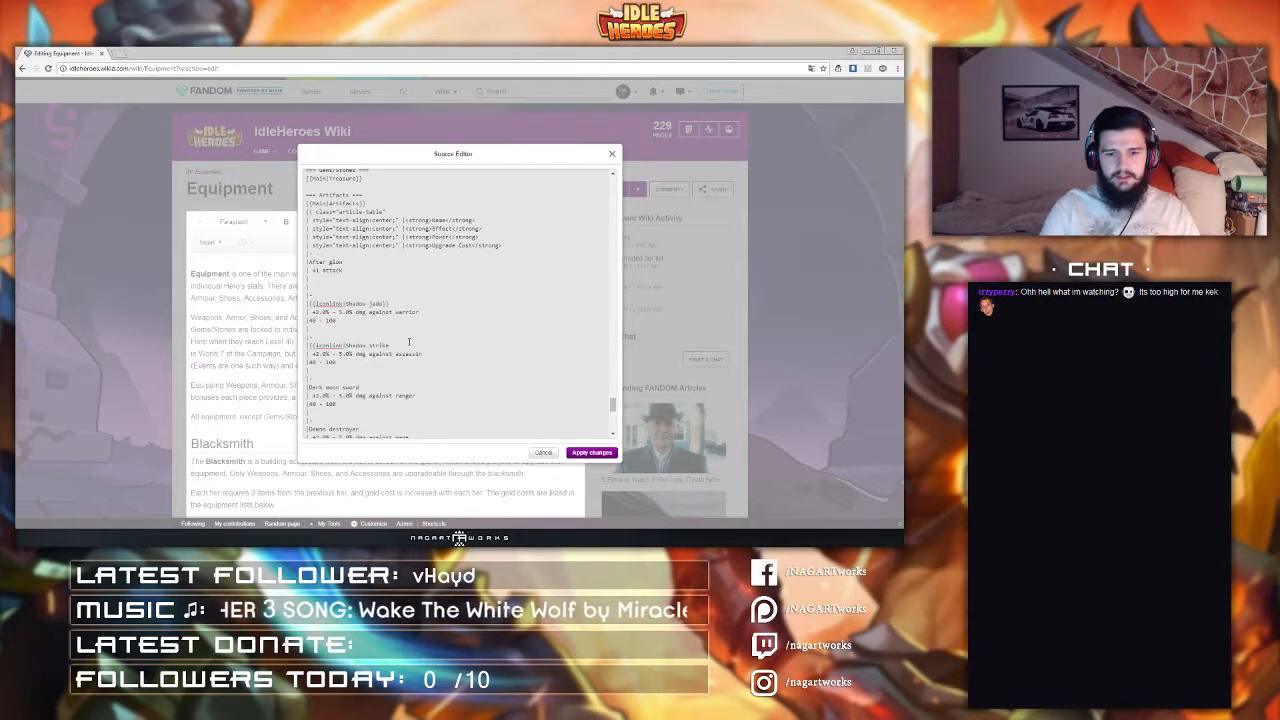
text(}})
Step: Open the wiki's Equipment page in a new tab via Items and examine the weapons table
key(ctrl+t)
text(i)
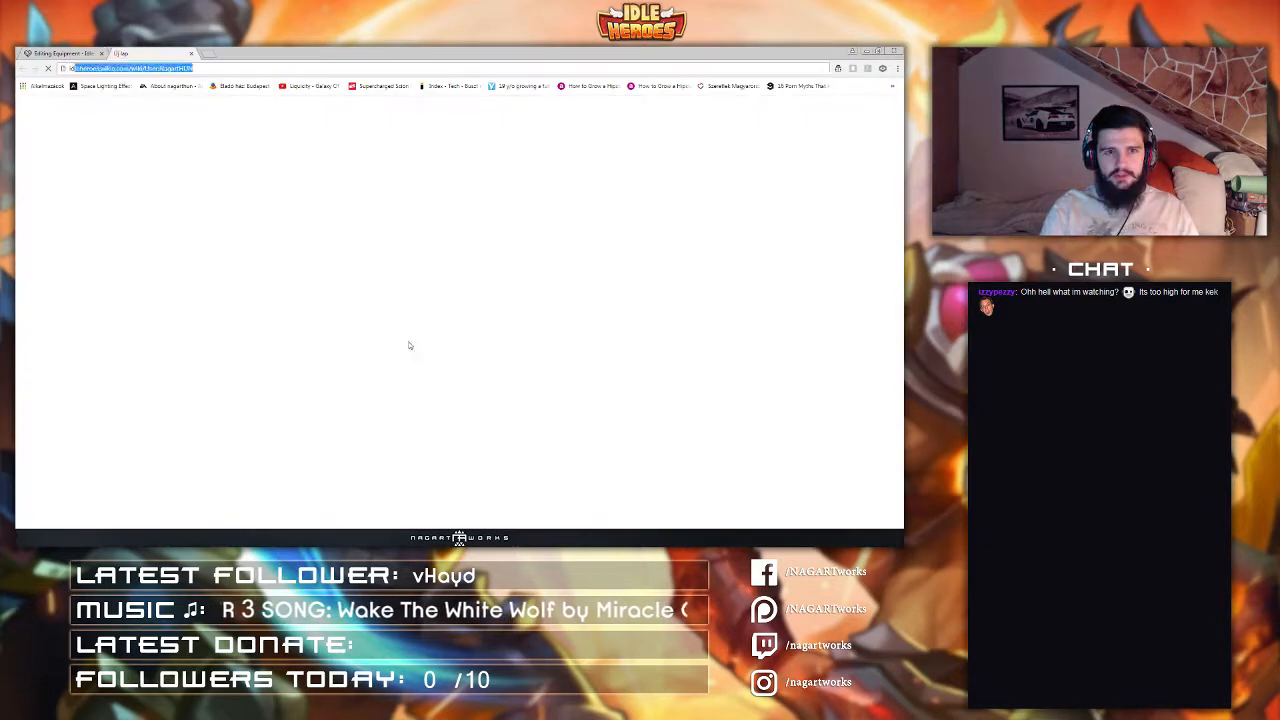
key(Return)
click(211, 136)
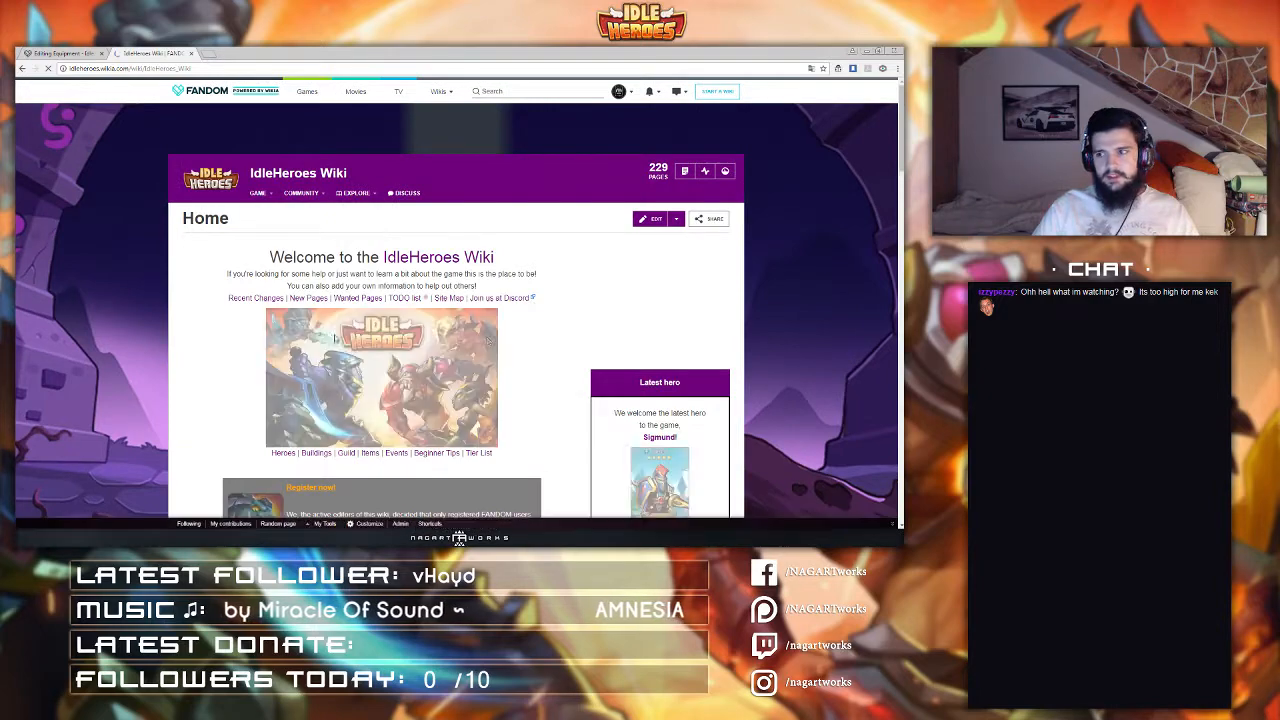
scroll(400, 265, down, 8)
scroll(249, 297, up, 3)
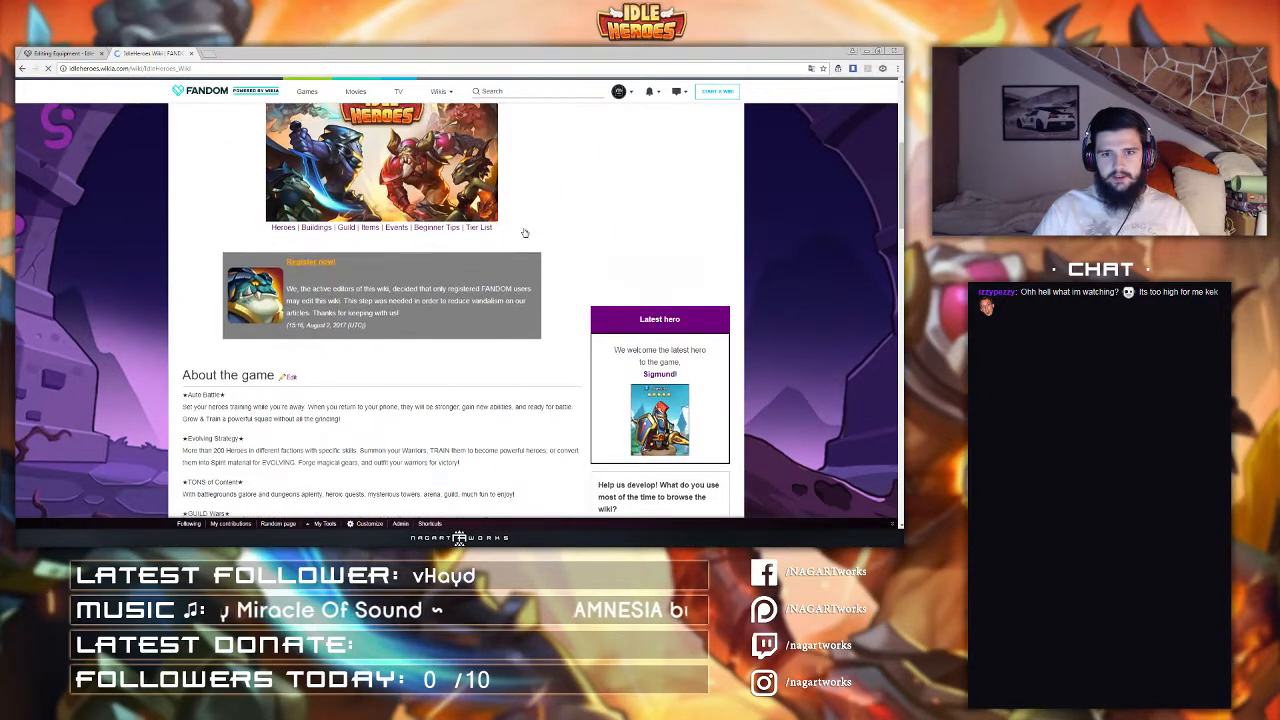
scroll(300, 280, up, 3)
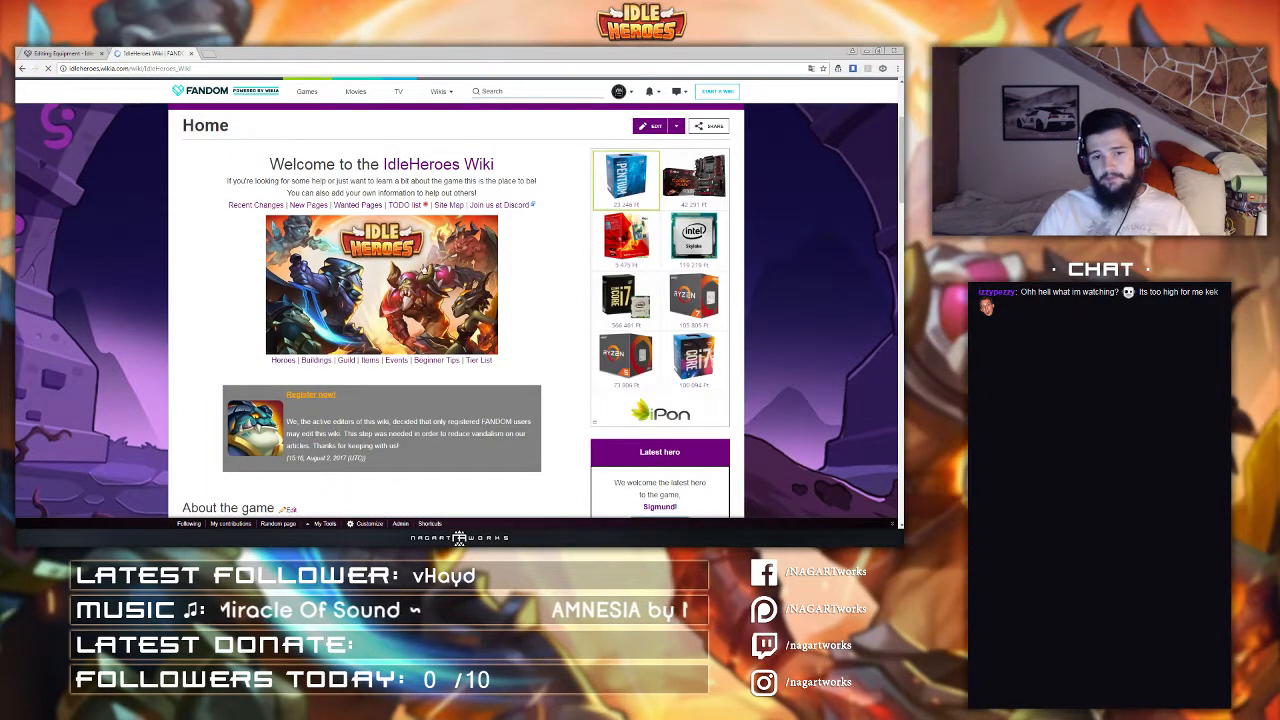
click(325, 362)
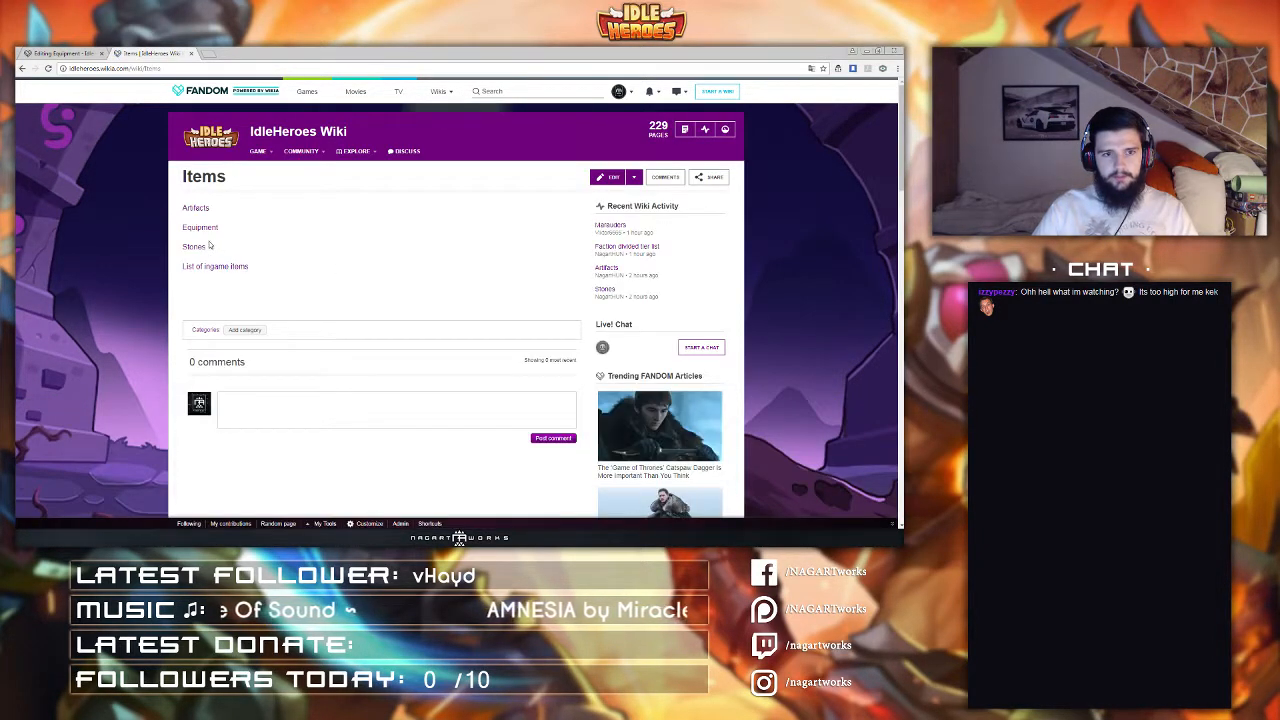
click(205, 229)
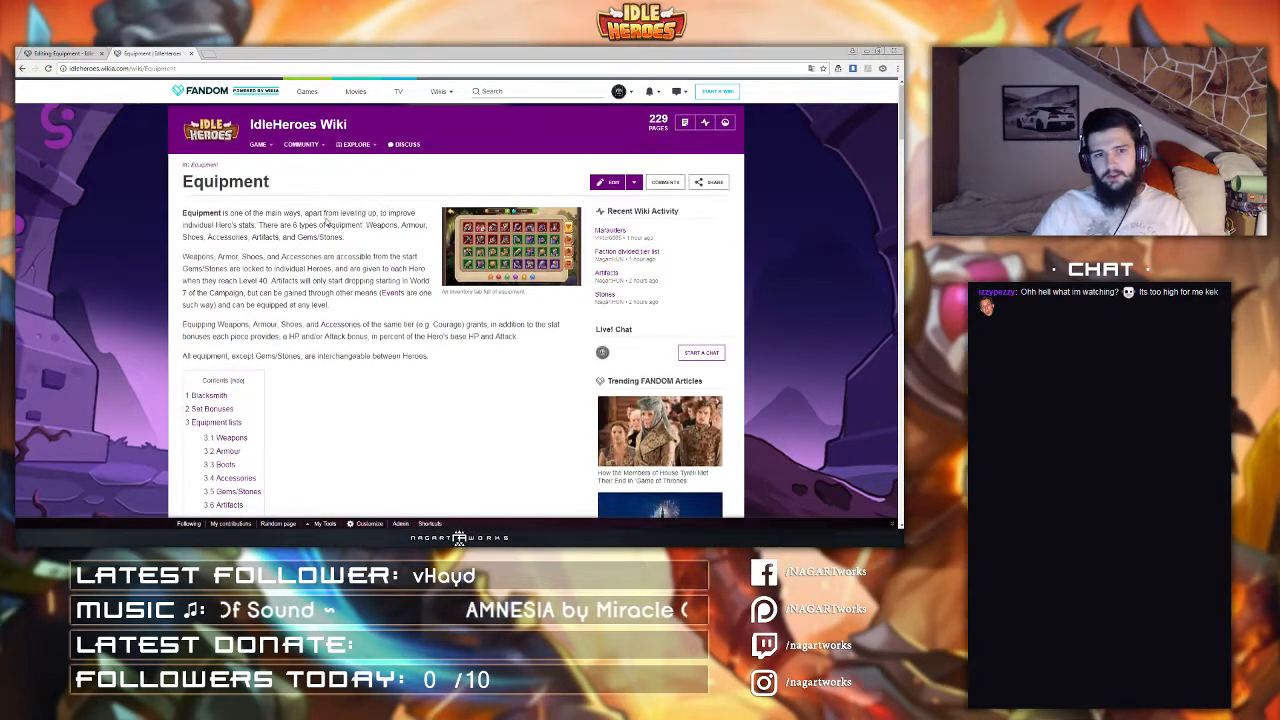
scroll(320, 224, down, 10)
scroll(326, 226, down, 3)
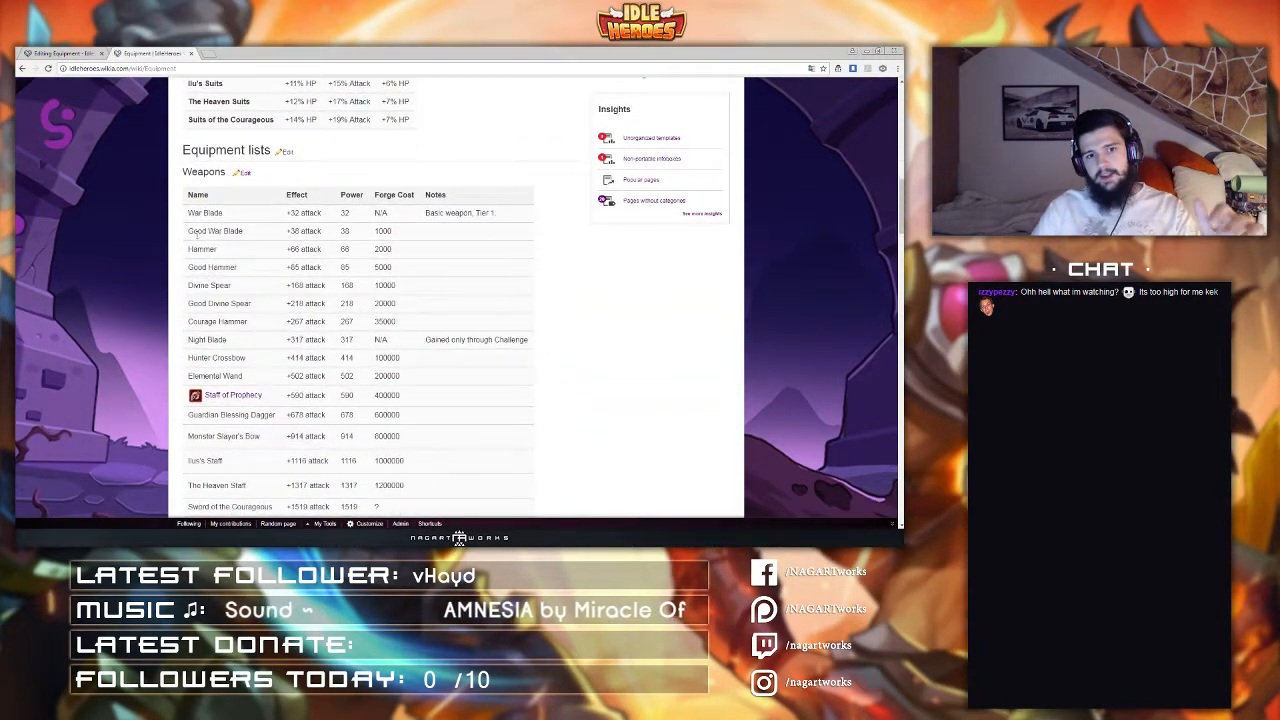
drag(198, 231, 256, 237)
click(257, 238)
drag(277, 397, 204, 398)
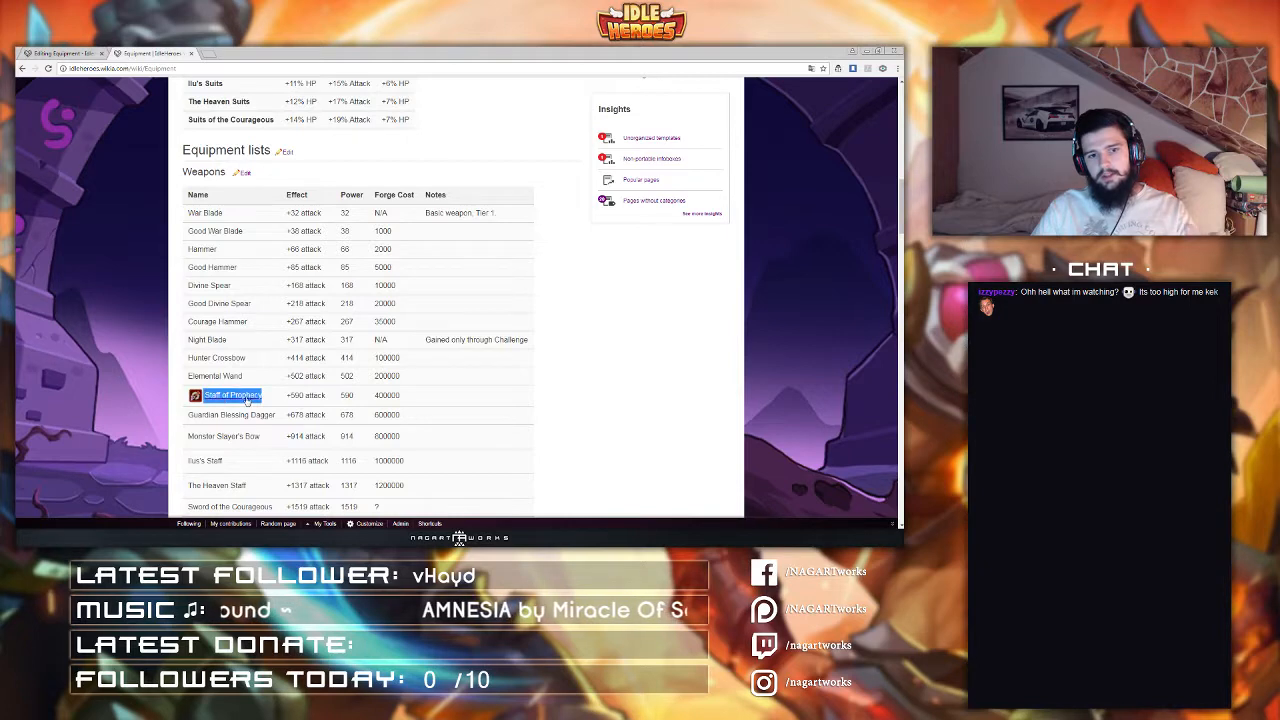
click(260, 375)
scroll(260, 315, down, 2)
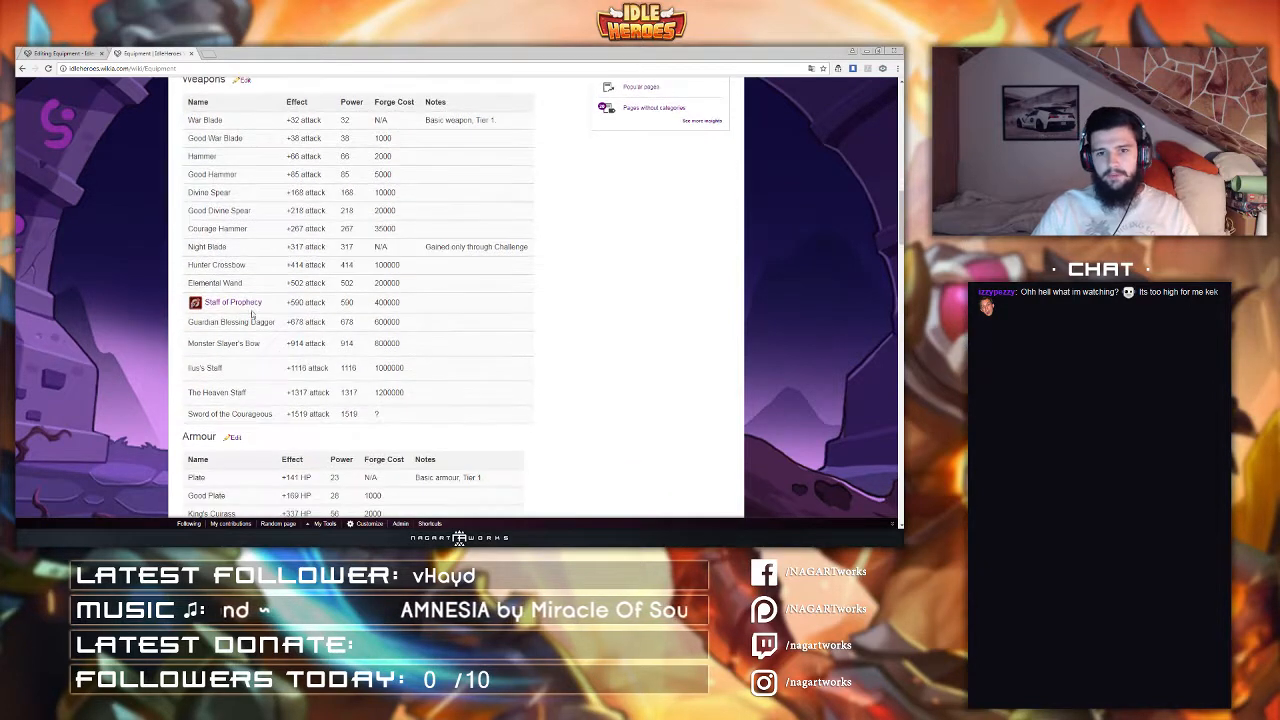
Step: Close the extra tab and wrap the Dark moon sword artifact entry in an iconlink template
key(ctrl+Tab)
middle_click(158, 53)
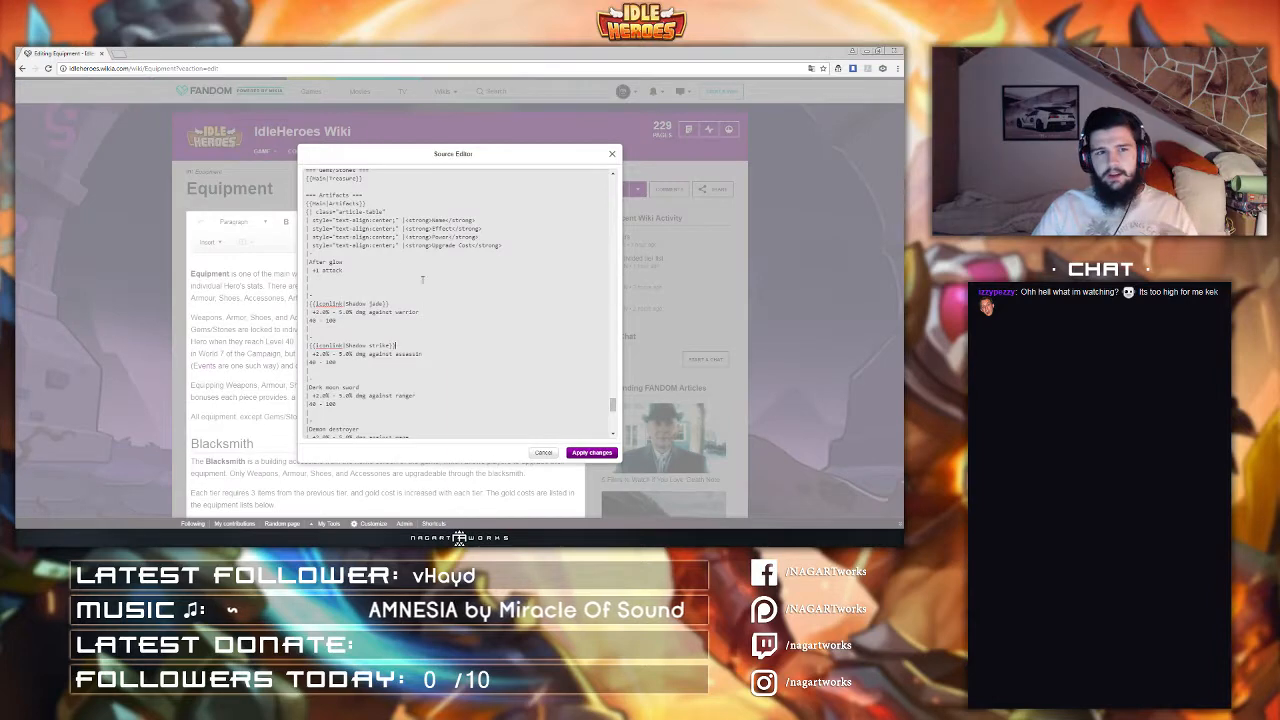
click(311, 387)
text({{Iconlink|)
click(397, 387)
text(}})
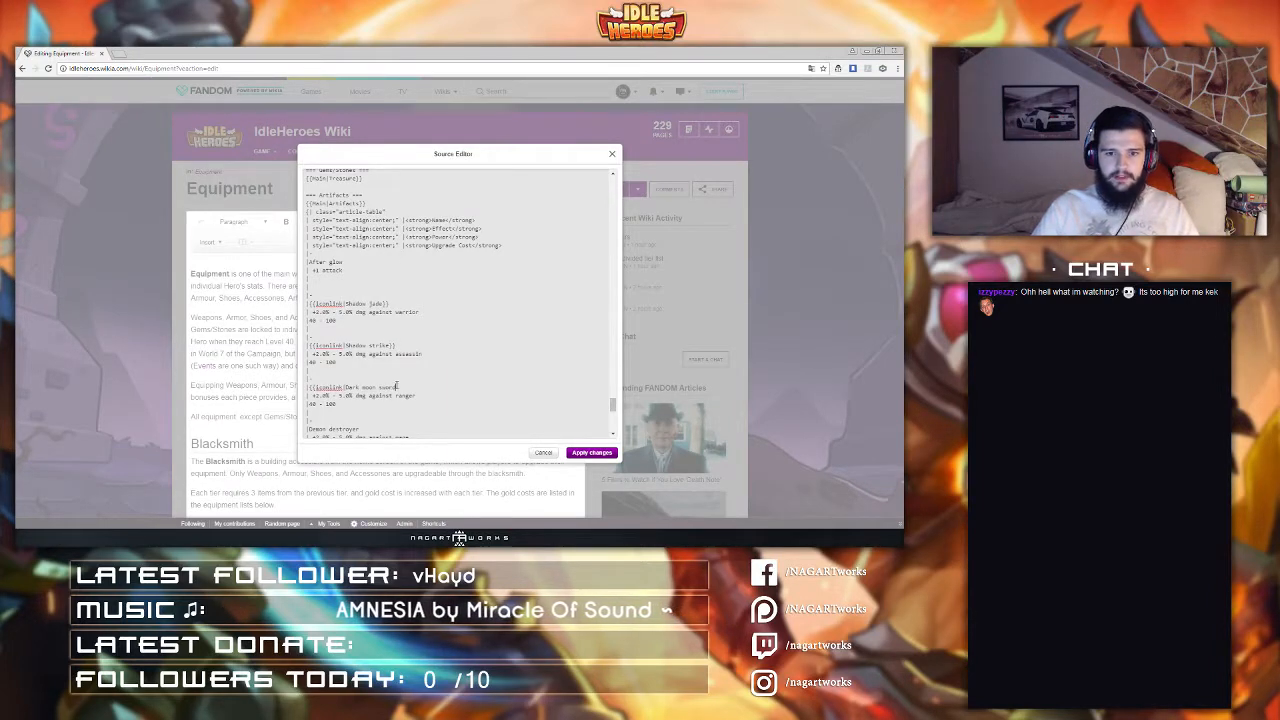
Step: Open the wiki's Artifacts page in a new tab and examine its artifact tables
scroll(353, 386, down, 2)
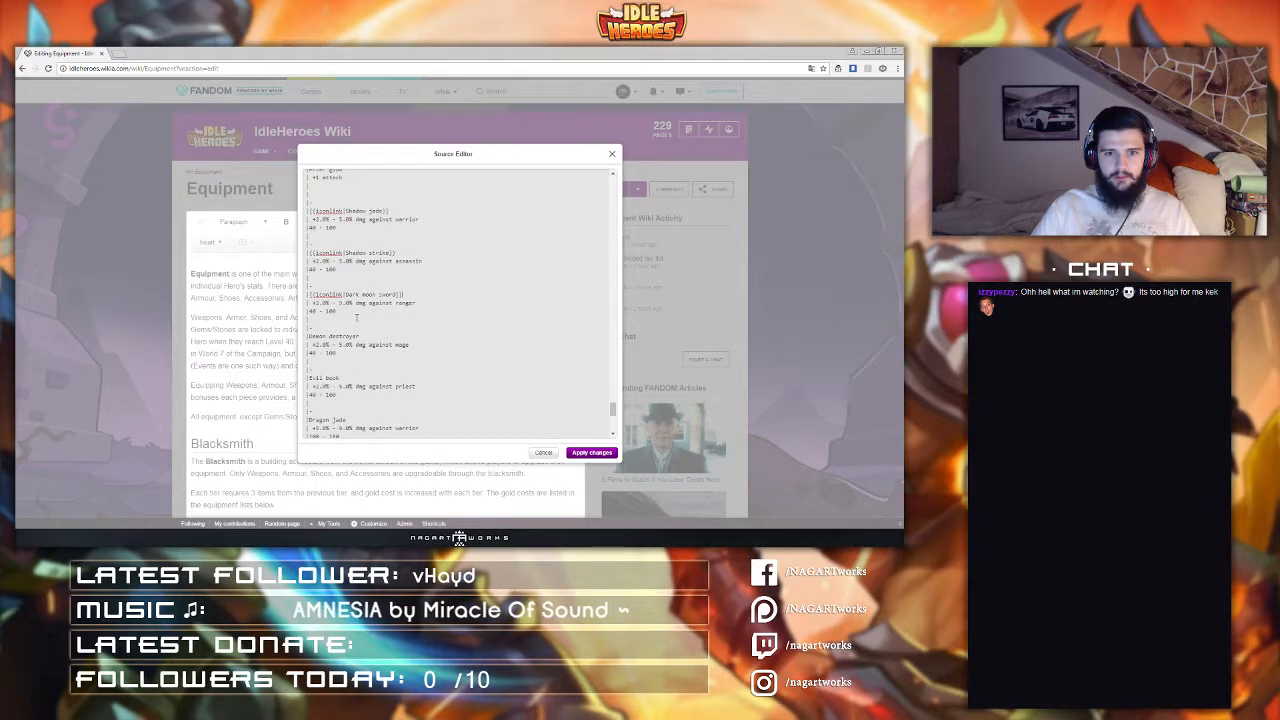
scroll(309, 336, down, 2)
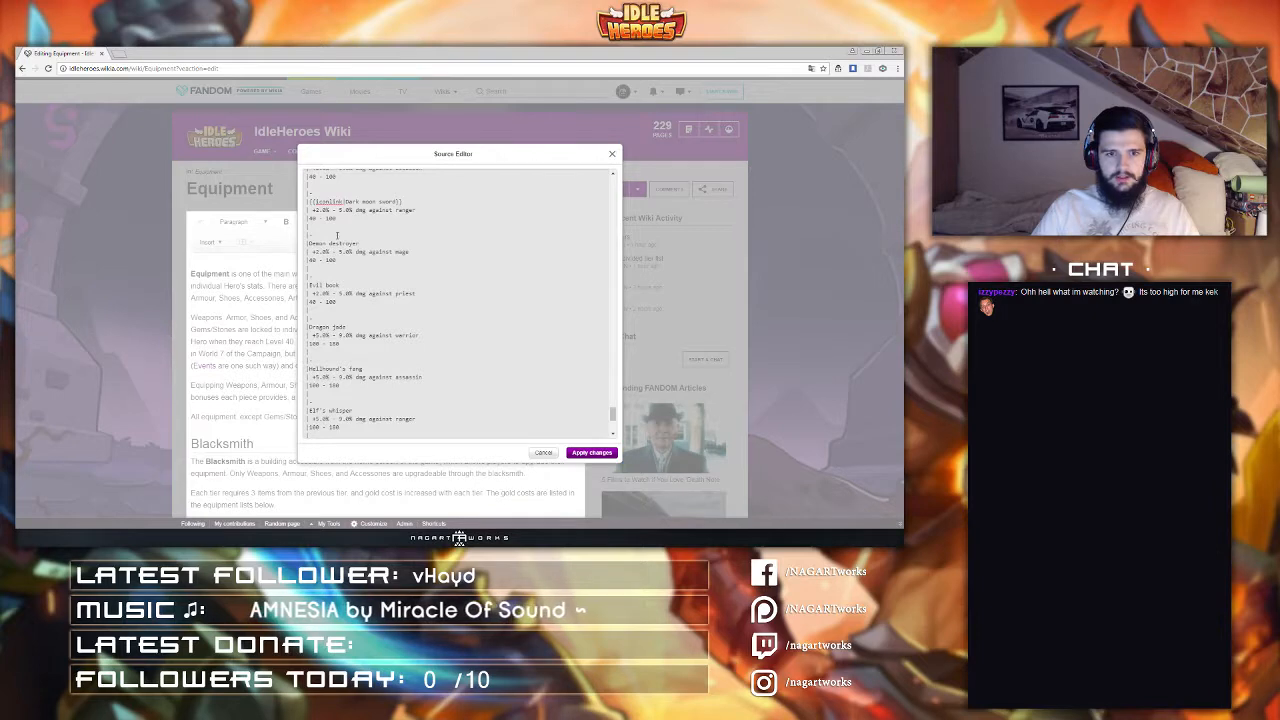
click(118, 53)
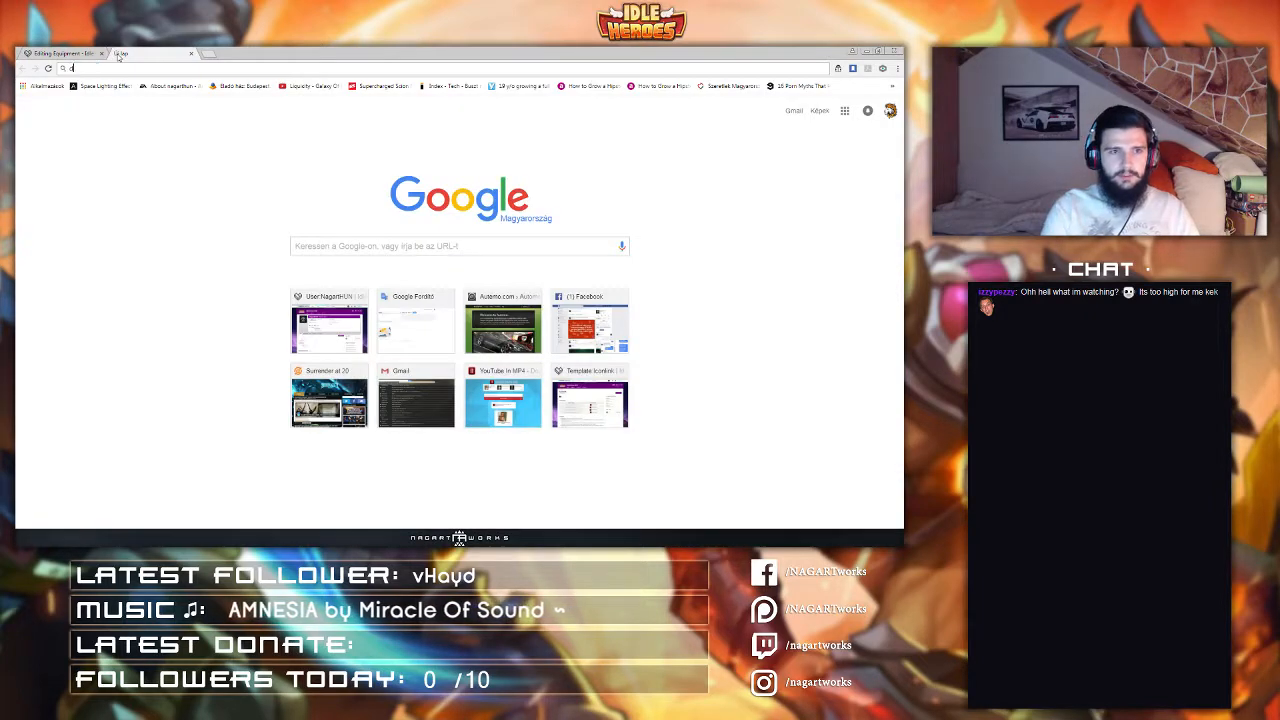
text(id)
key(Right)
key(shift+Left)
key(shift+Left)
key(shift+Left)
key(shift+Left)
key(shift+Left)
key(shift+Left)
key(shift+Left)
key(shift+Left)
key(shift+Left)
key(shift+Left)
key(shift+Left)
key(shift+Left)
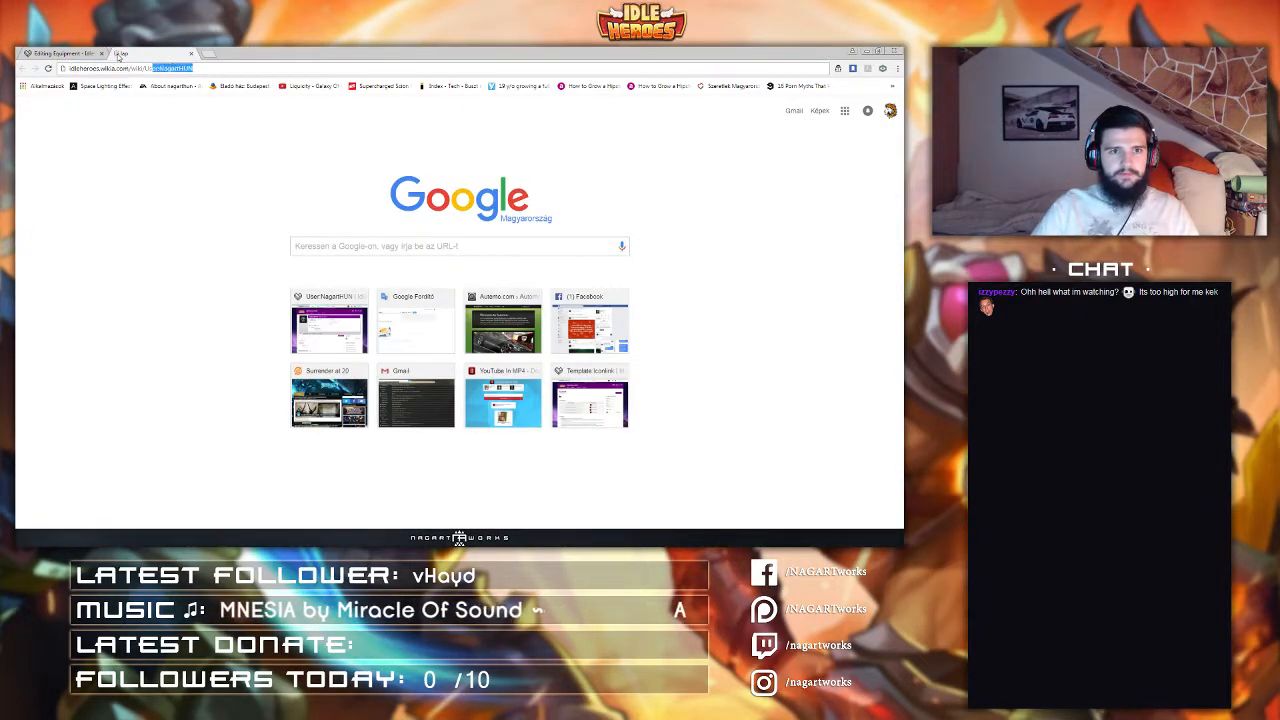
key(shift+Left)
key(shift+Left)
text(A)
key(Return)
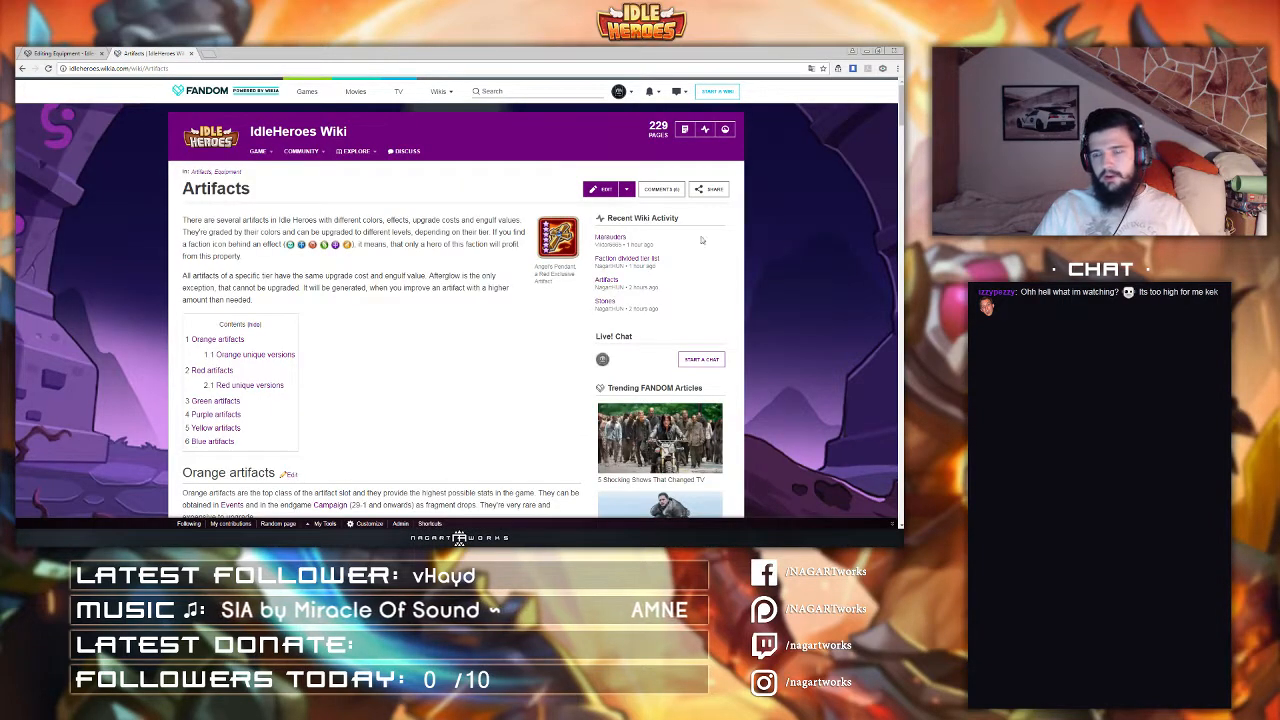
scroll(378, 288, down, 10)
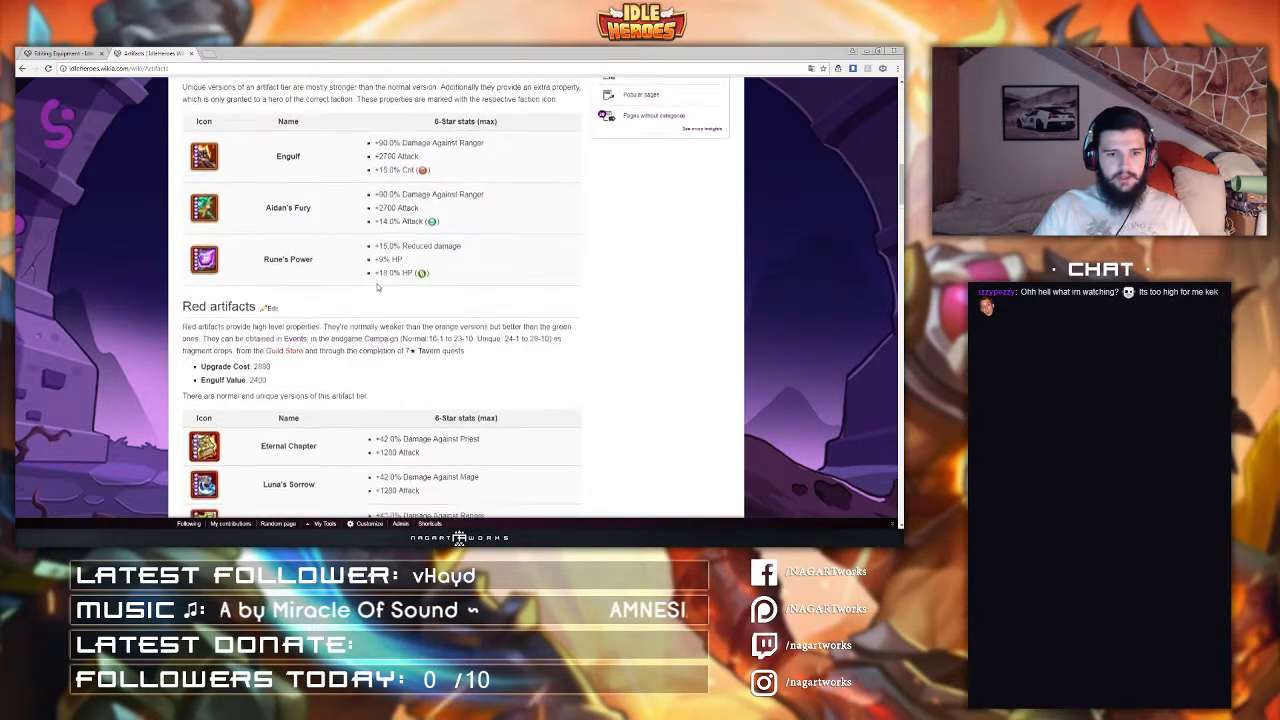
scroll(378, 288, down, 3)
Step: Open the Equipment page in that tab and review the accessories and artifacts tables
double_click(152, 68)
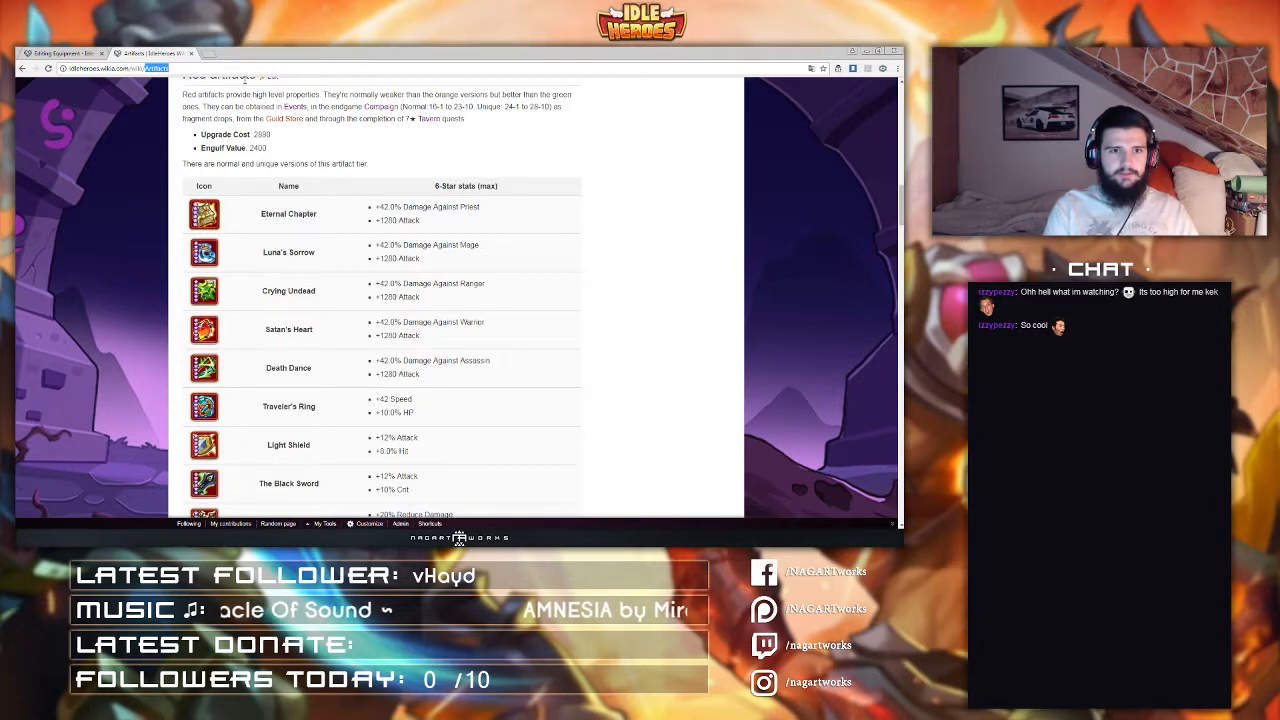
text(Eq)
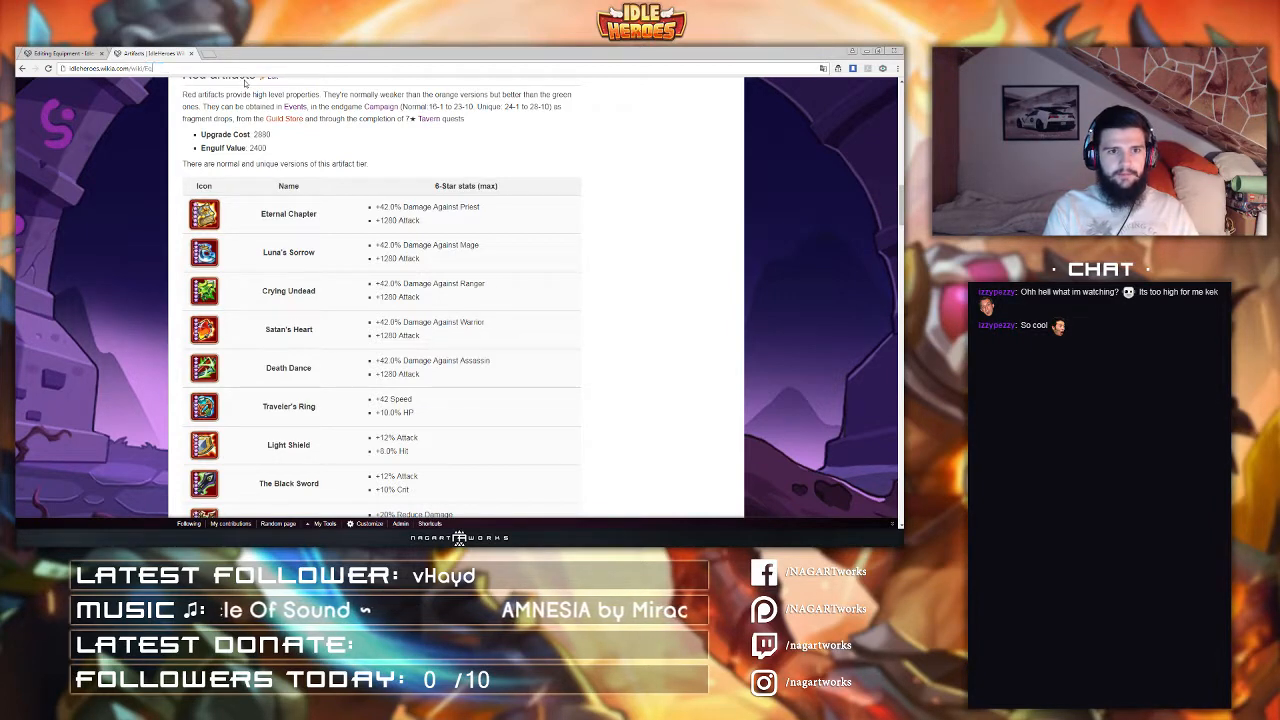
text(uipment)
key(Return)
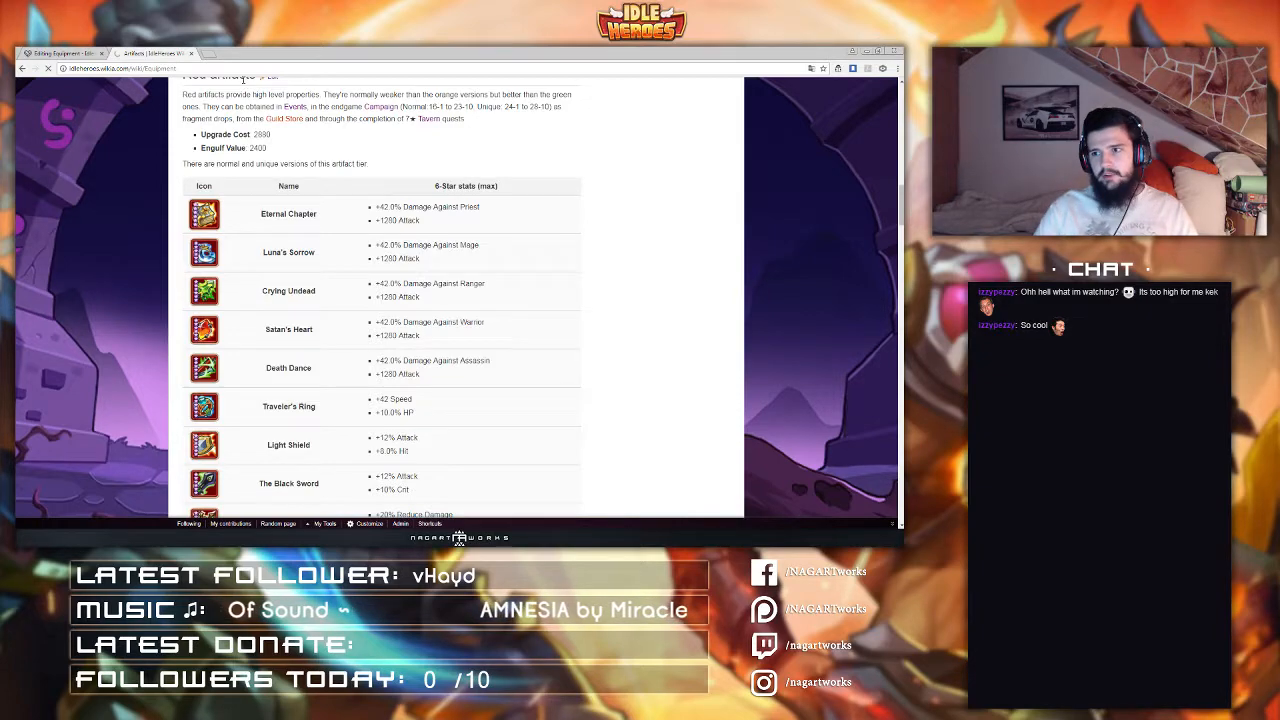
scroll(393, 197, down, 10)
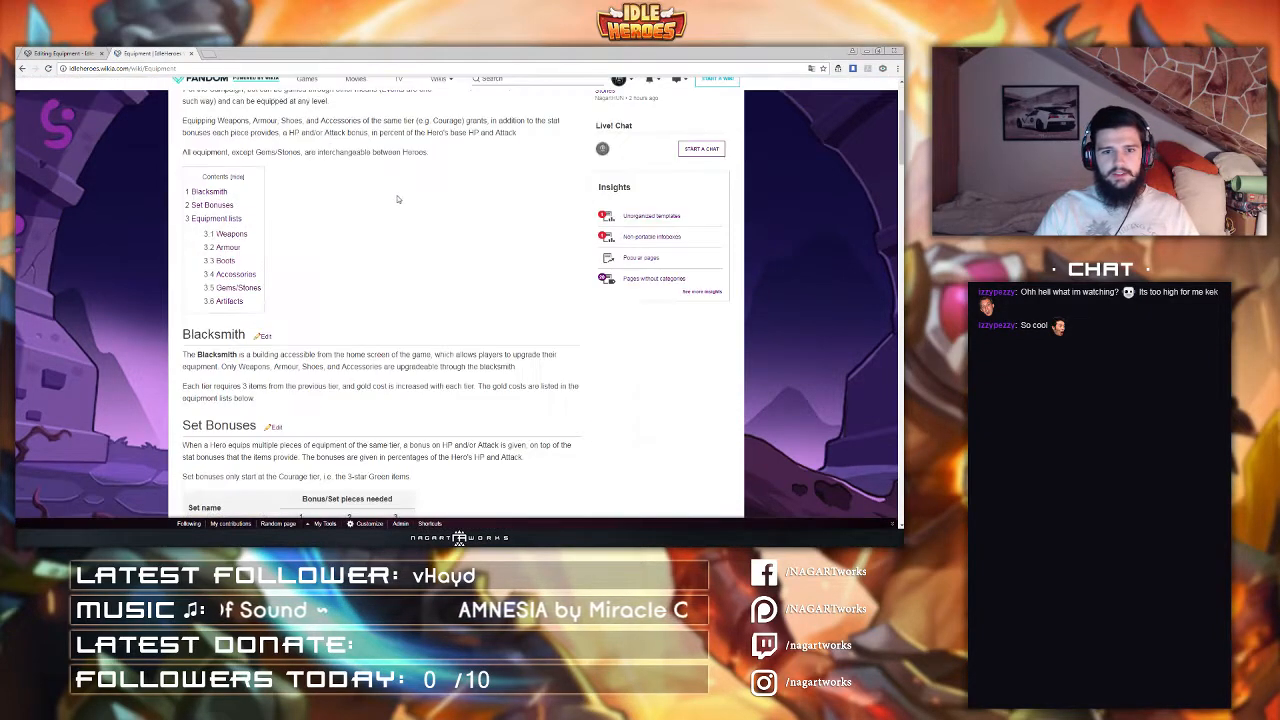
scroll(393, 197, down, 10)
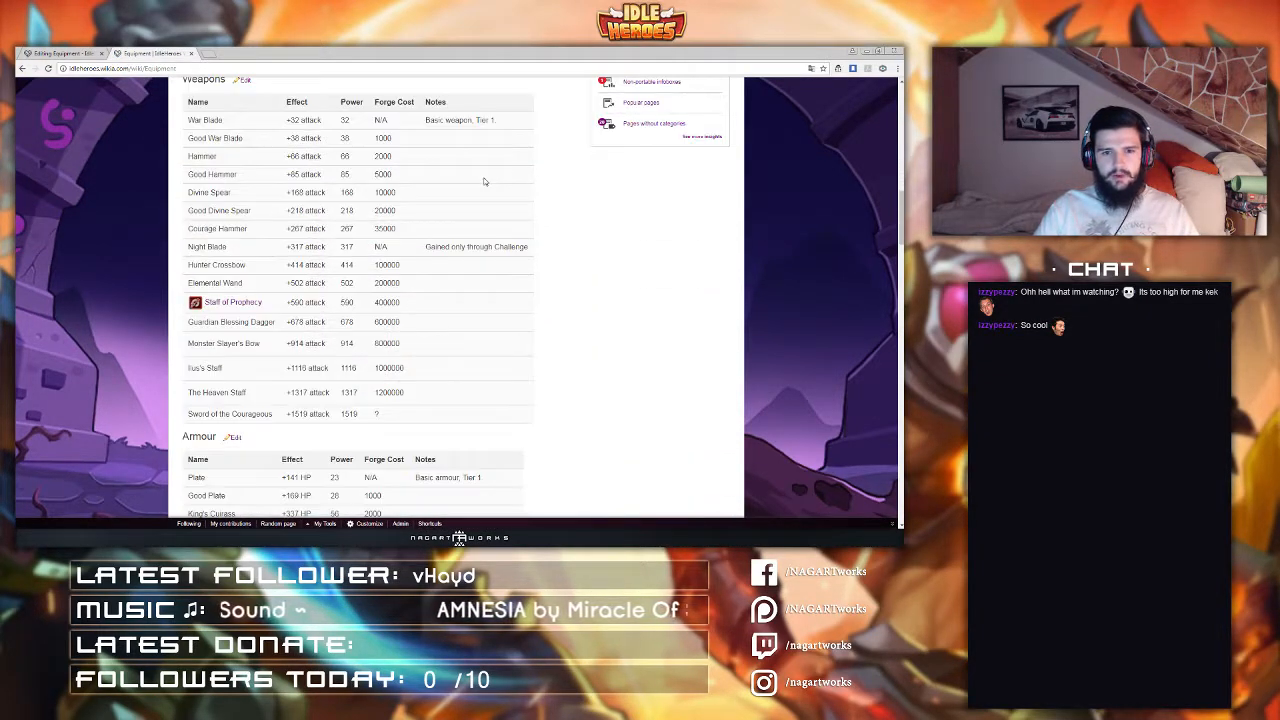
scroll(484, 181, down, 8)
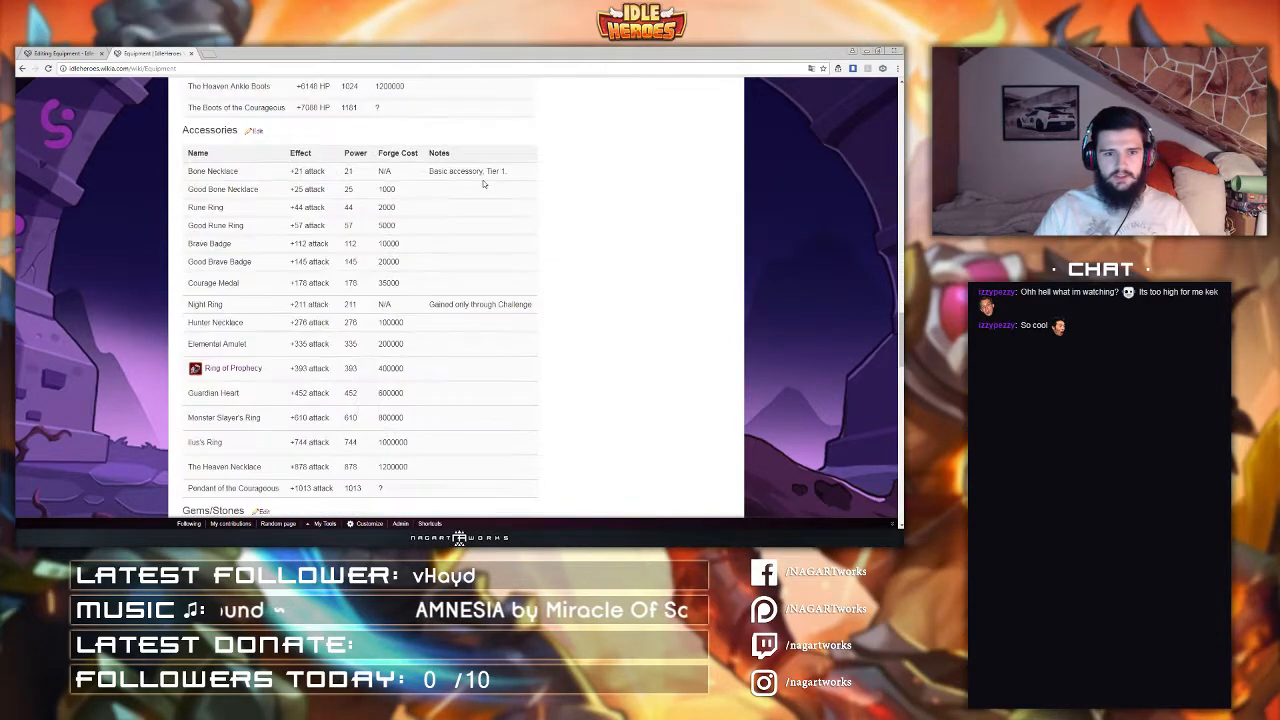
scroll(483, 183, down, 5)
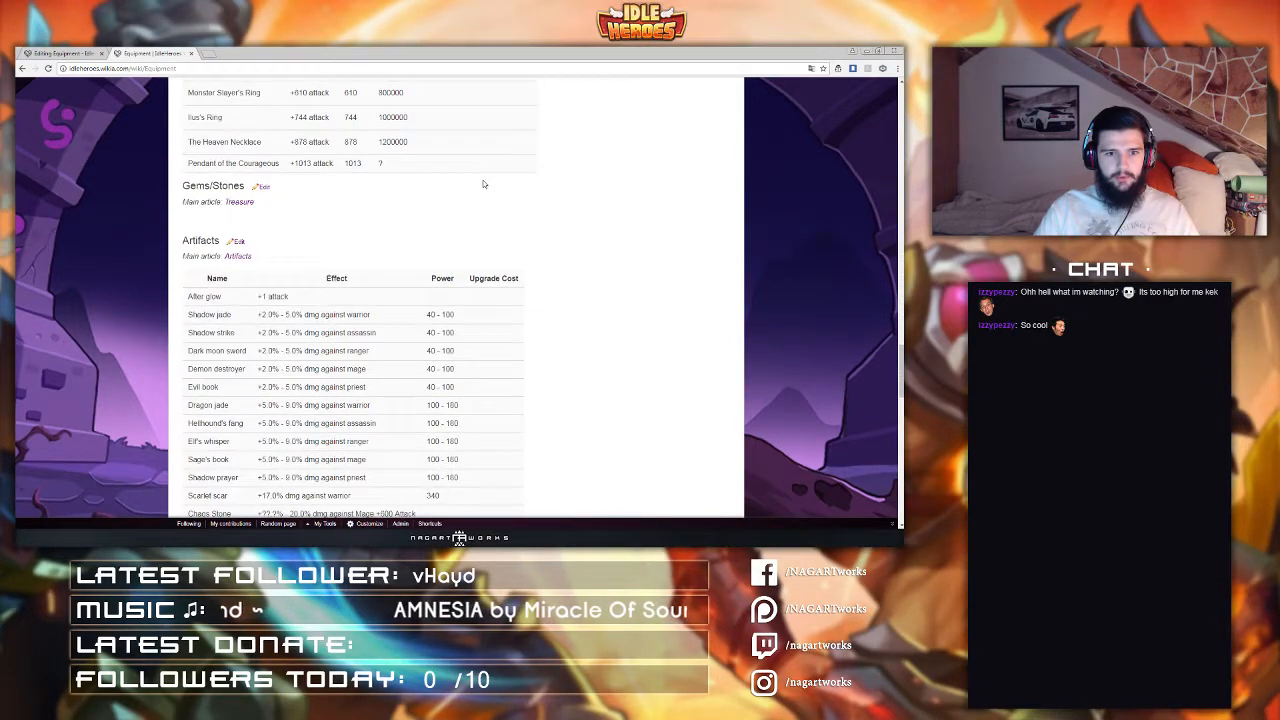
scroll(484, 184, down, 1)
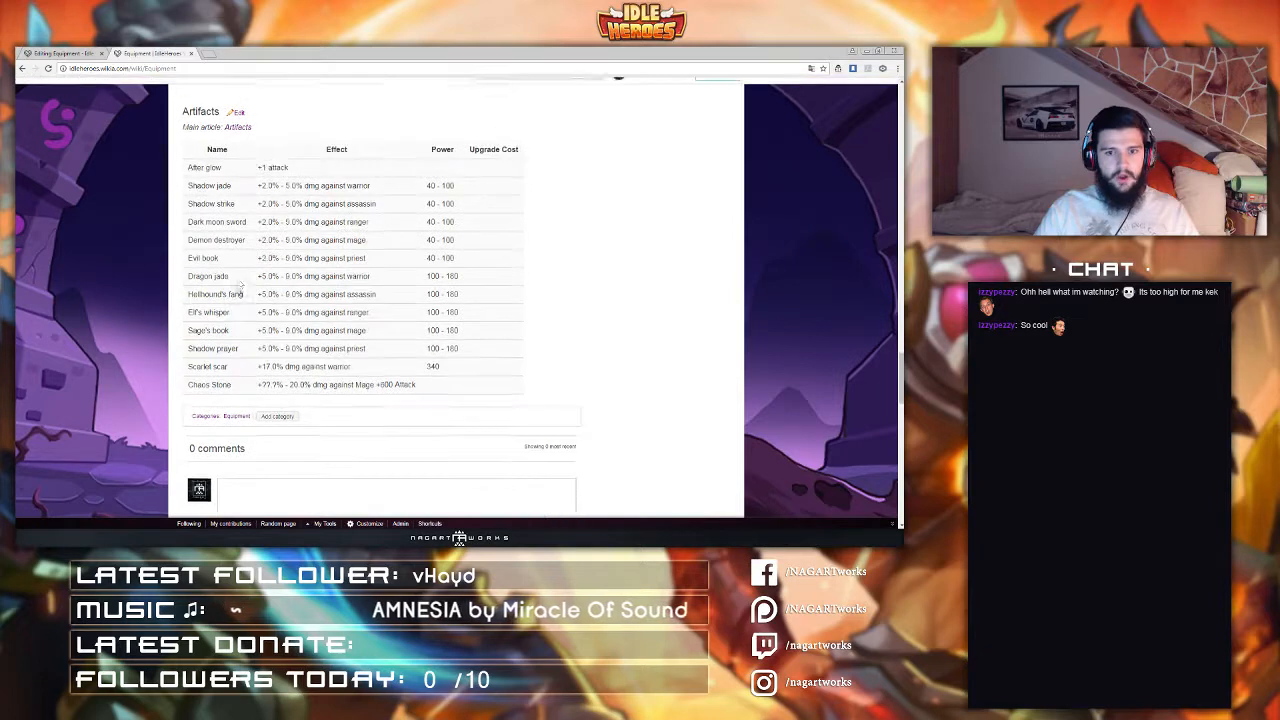
scroll(247, 333, up, 2)
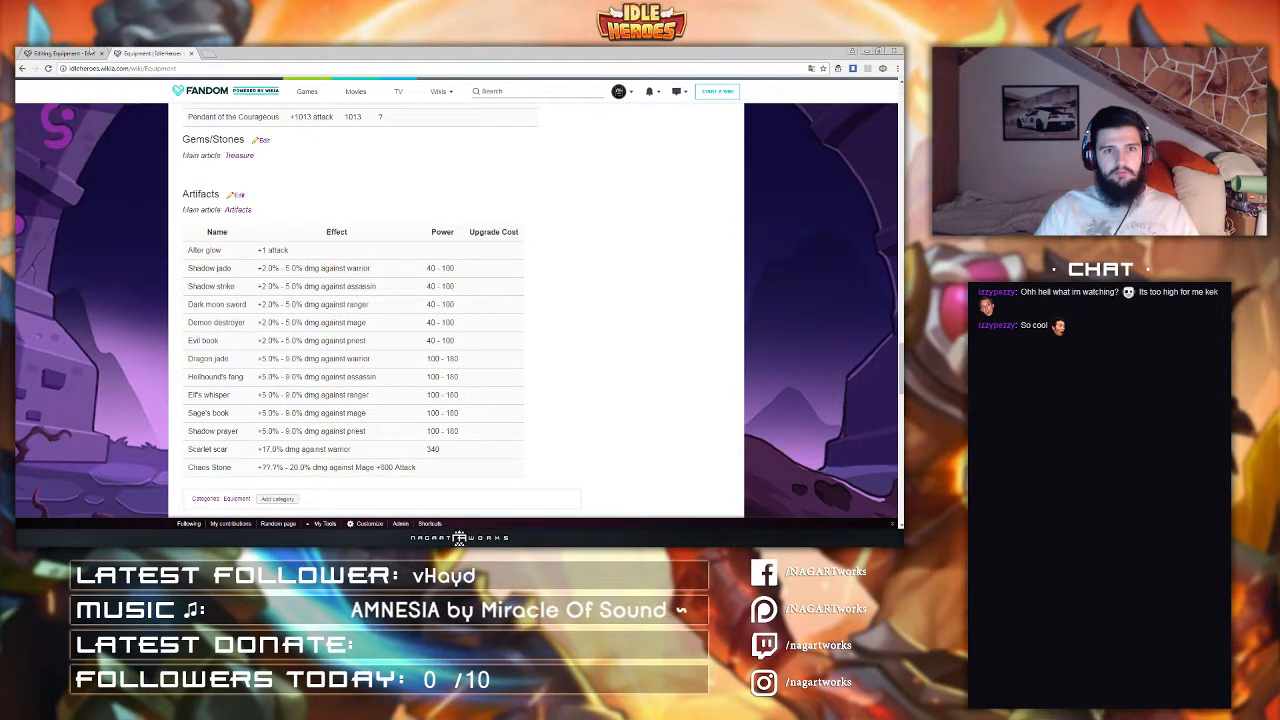
Step: Remove the iconlink templates from the Shadow jade, Shadow strike and Dark moon sword artifact entries and apply the source changes
click(90, 51)
scroll(363, 284, up, 2)
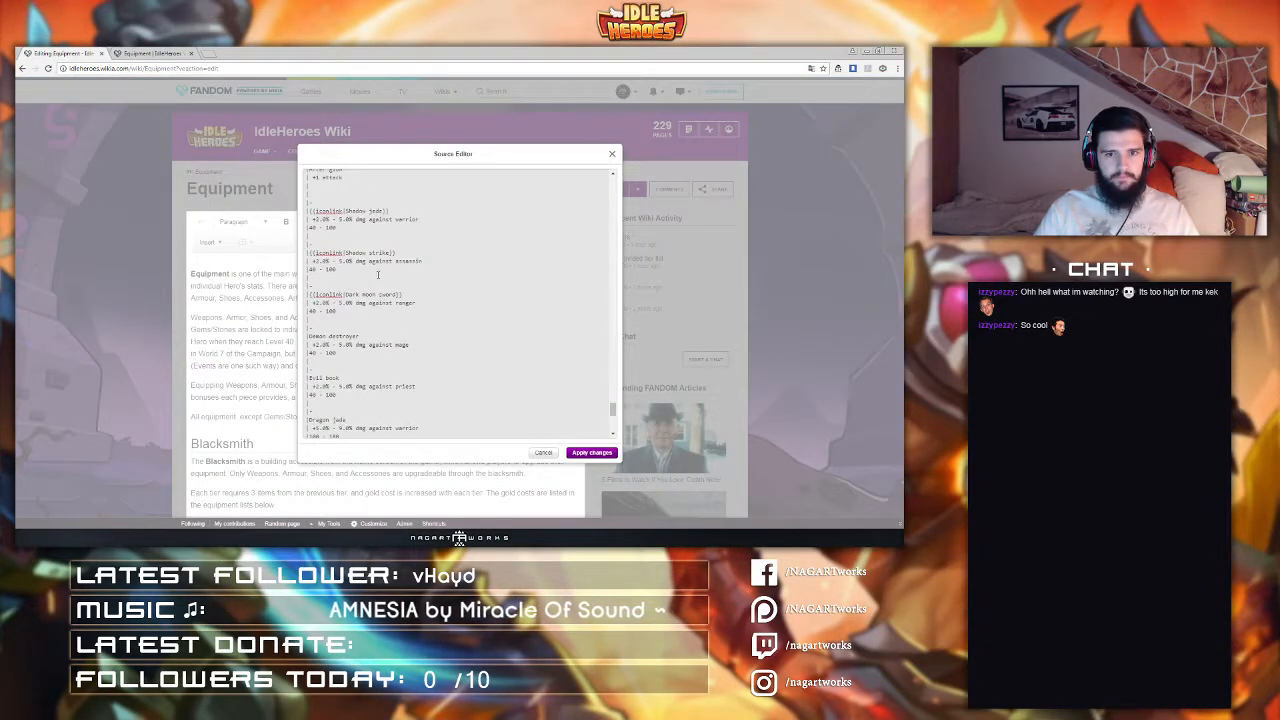
drag(404, 295, 308, 295)
key(BackSpace)
key(BackSpace)
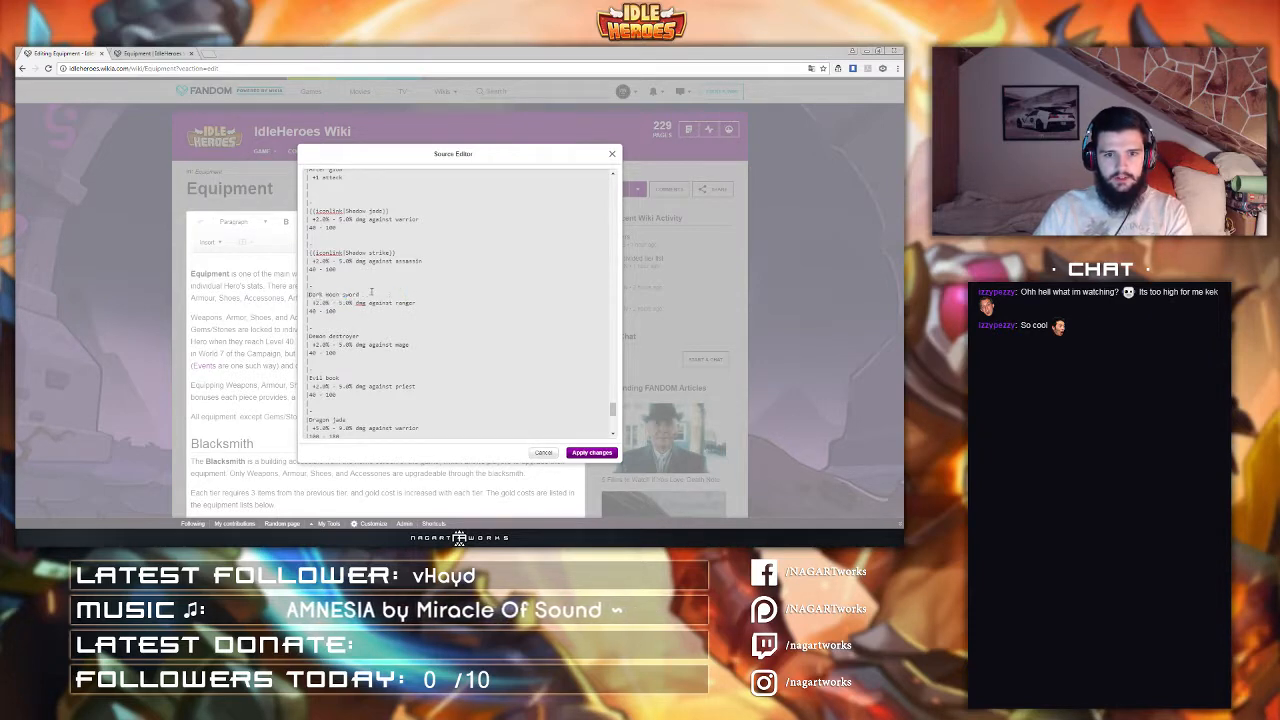
scroll(386, 308, up, 2)
drag(397, 346, 307, 346)
key(BackSpace)
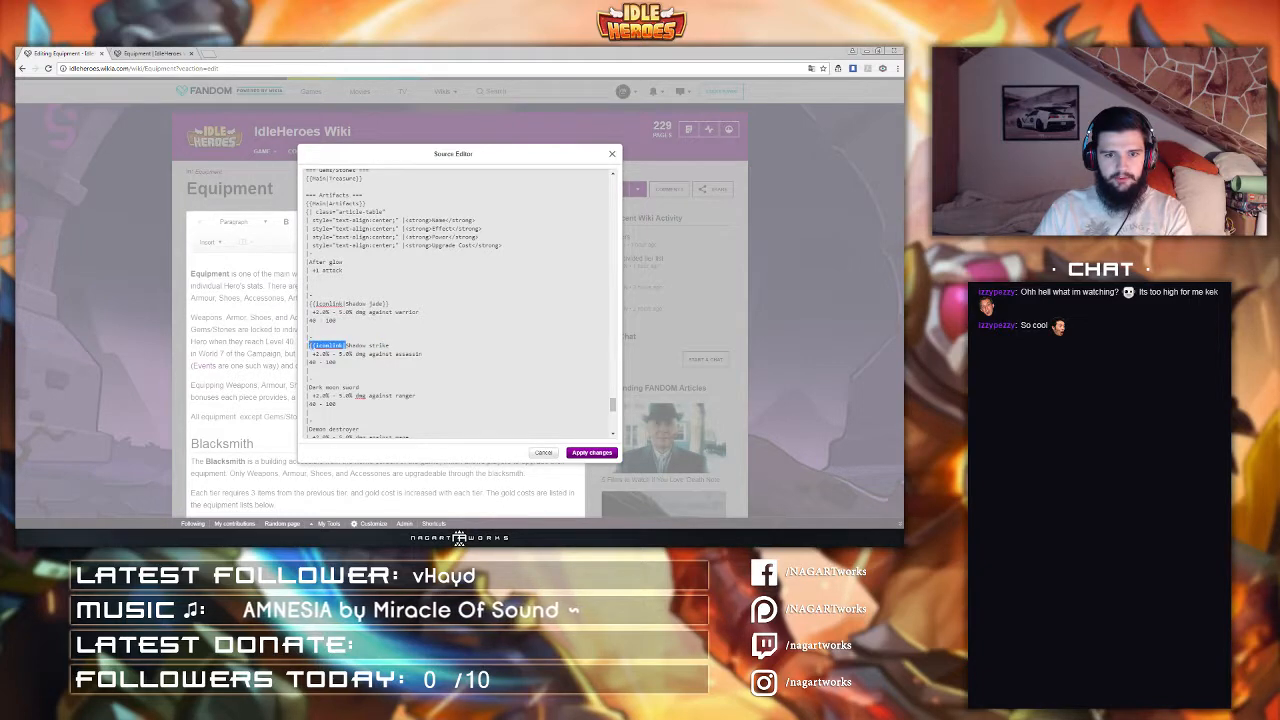
key(BackSpace)
drag(392, 303, 311, 303)
click(315, 303)
key(BackSpace)
key(BackSpace)
key(BackSpace)
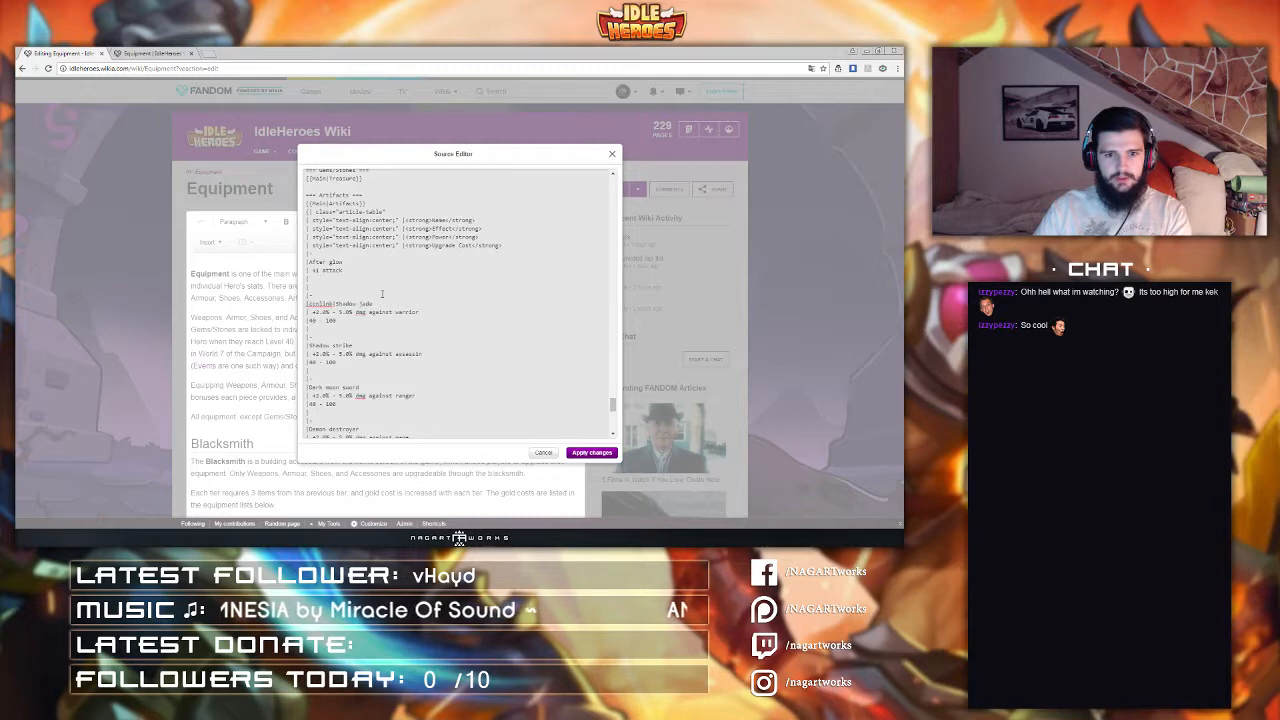
scroll(362, 349, up, 2)
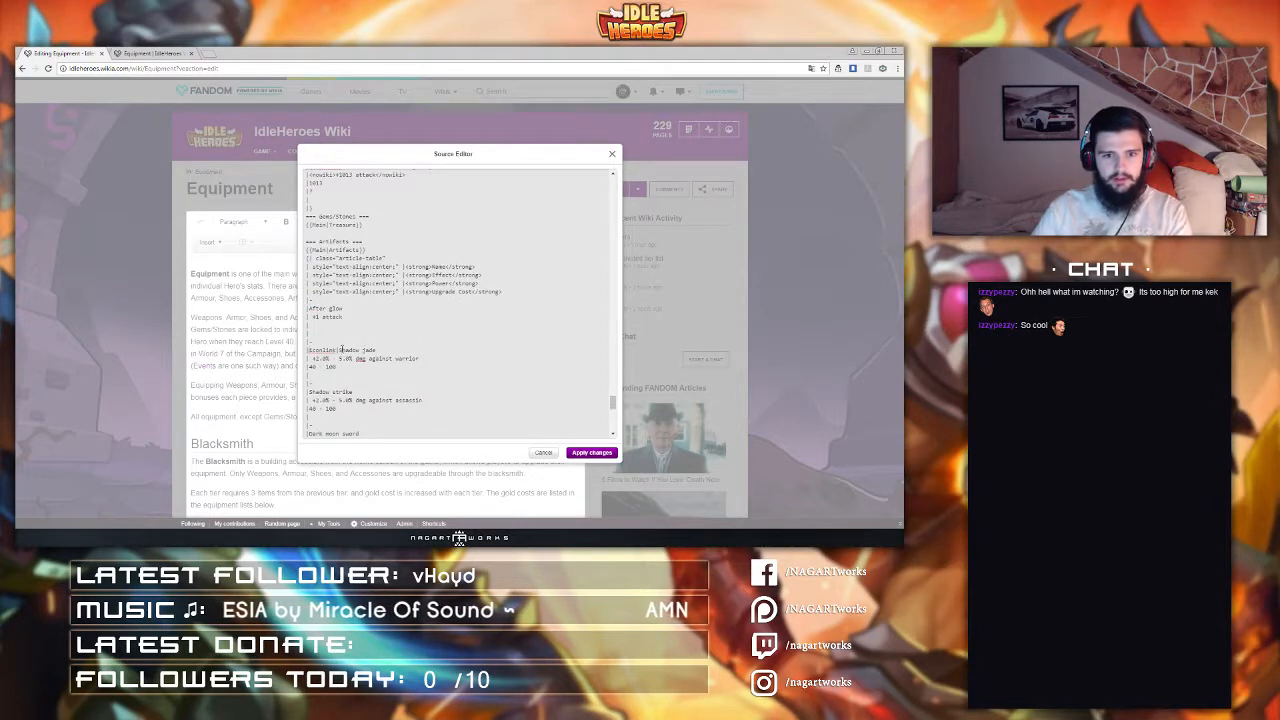
drag(342, 349, 308, 349)
key(BackSpace)
scroll(378, 342, up, 4)
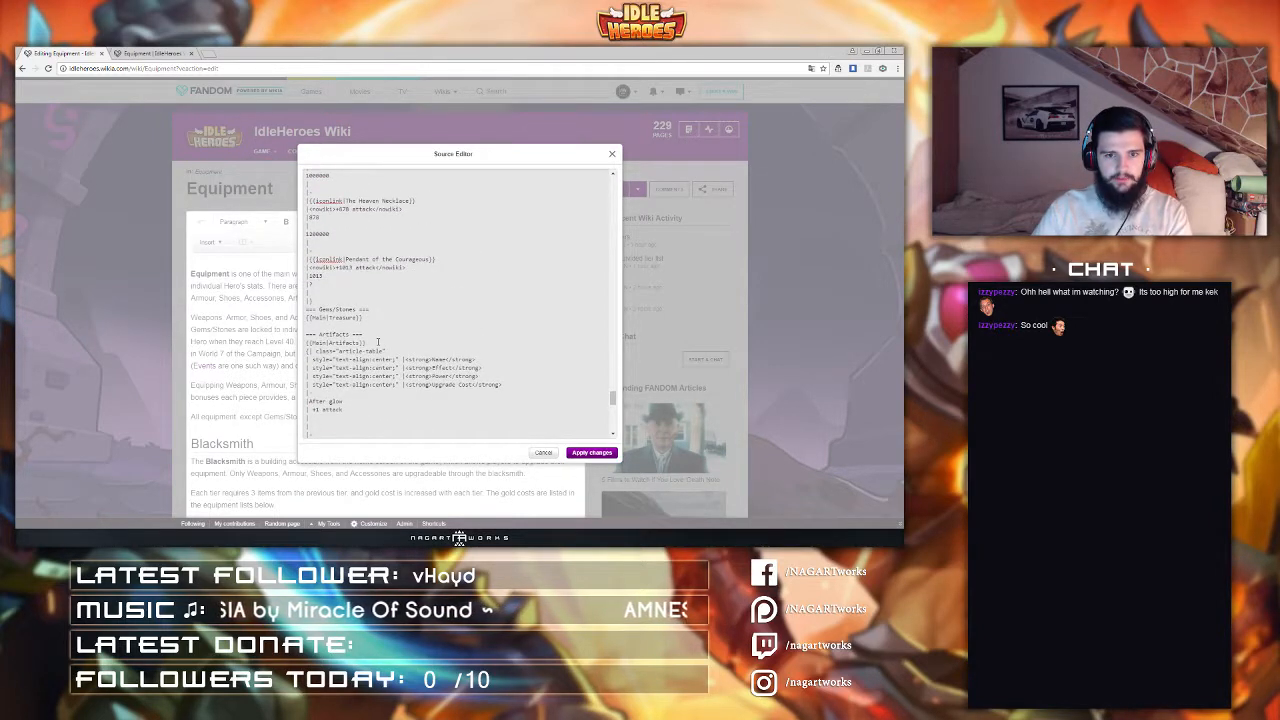
scroll(377, 342, down, 2)
click(591, 452)
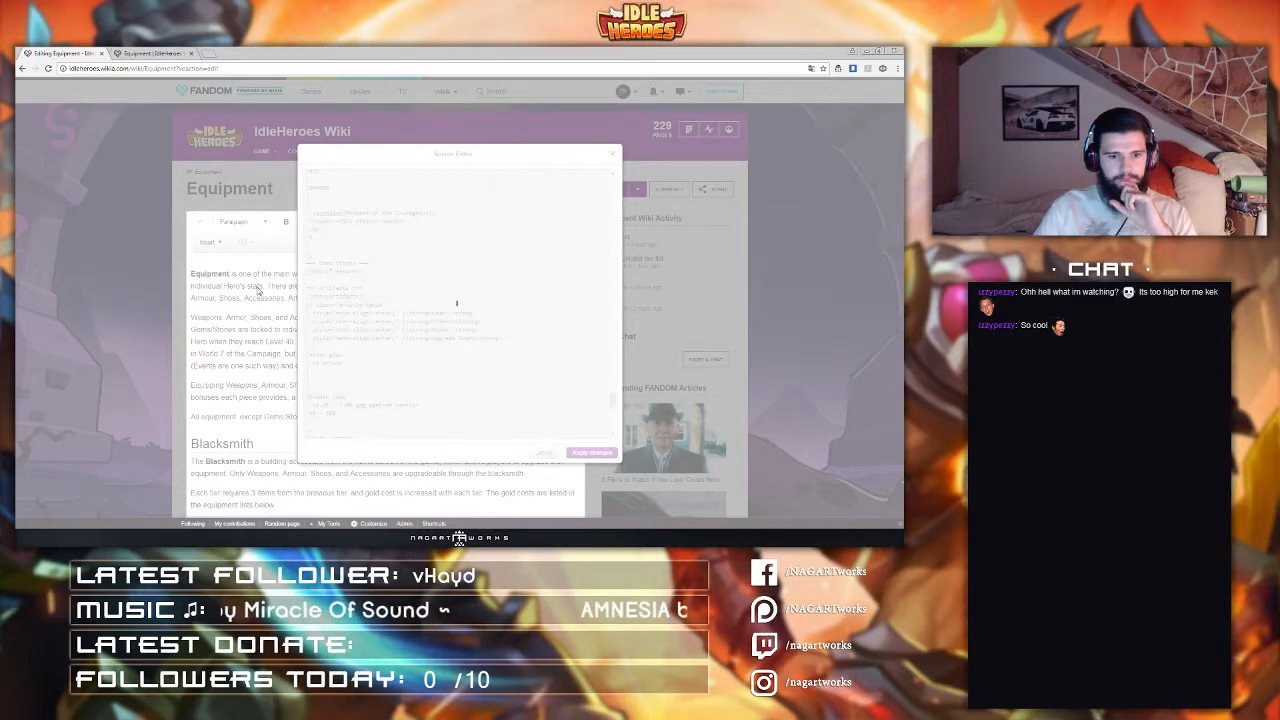
Step: Examine the Set Bonuses table's wiki source in the source editor, then close it
scroll(257, 288, down, 5)
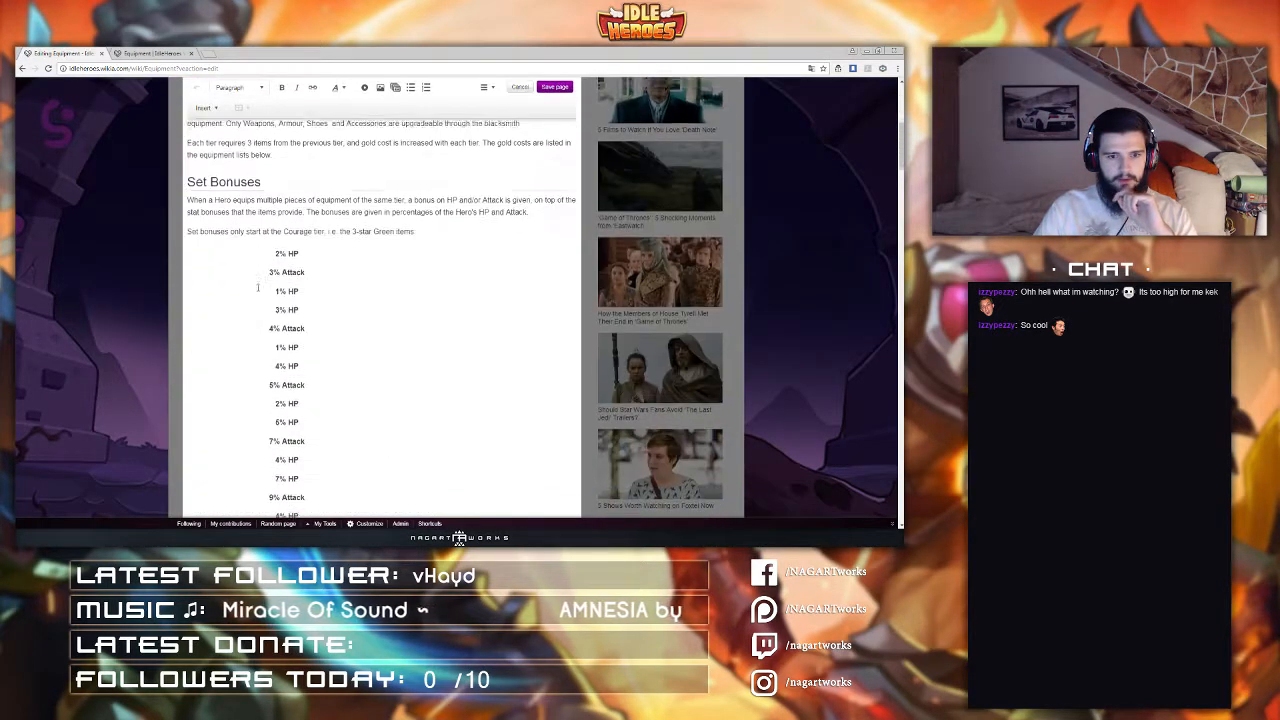
scroll(257, 288, down, 4)
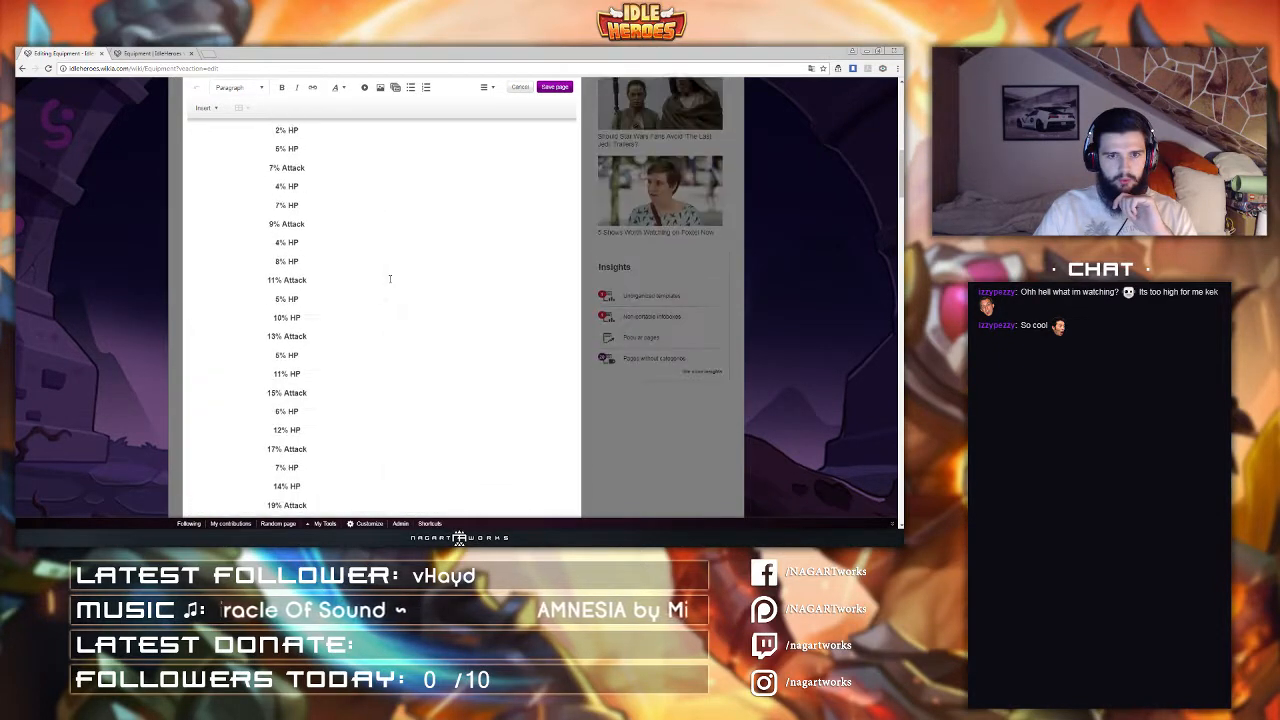
scroll(390, 279, up, 3)
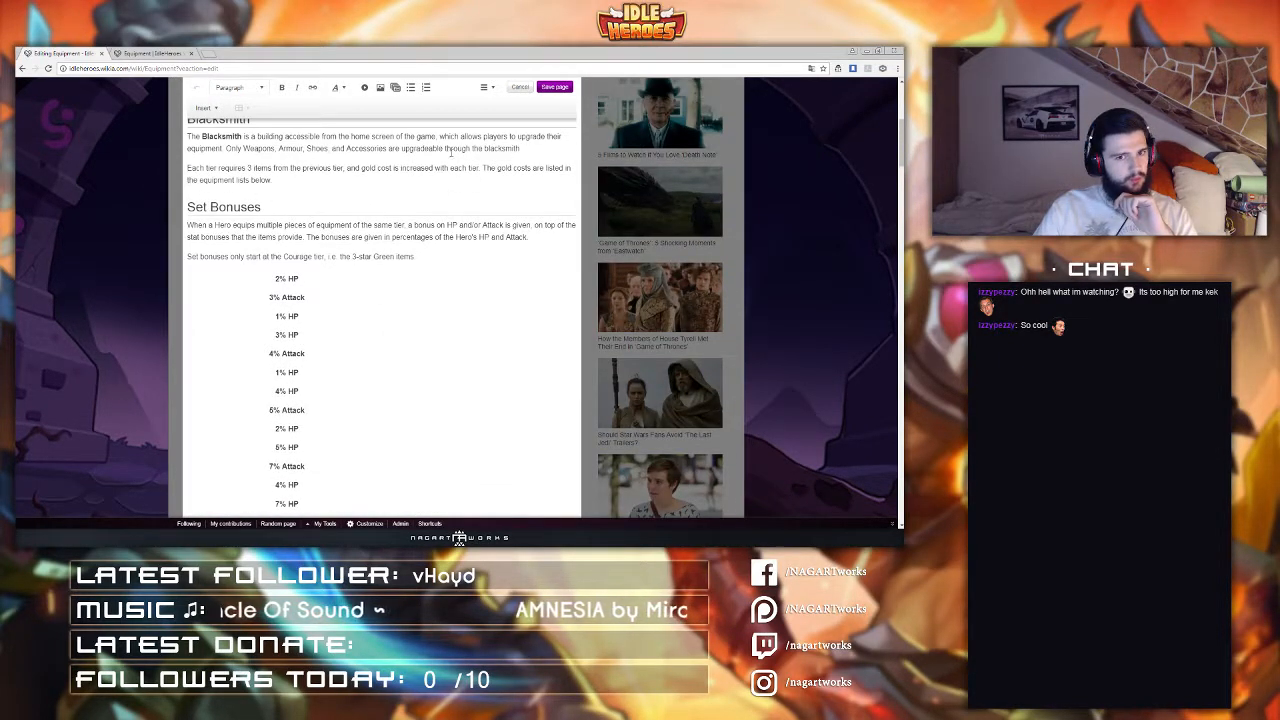
click(488, 88)
click(508, 166)
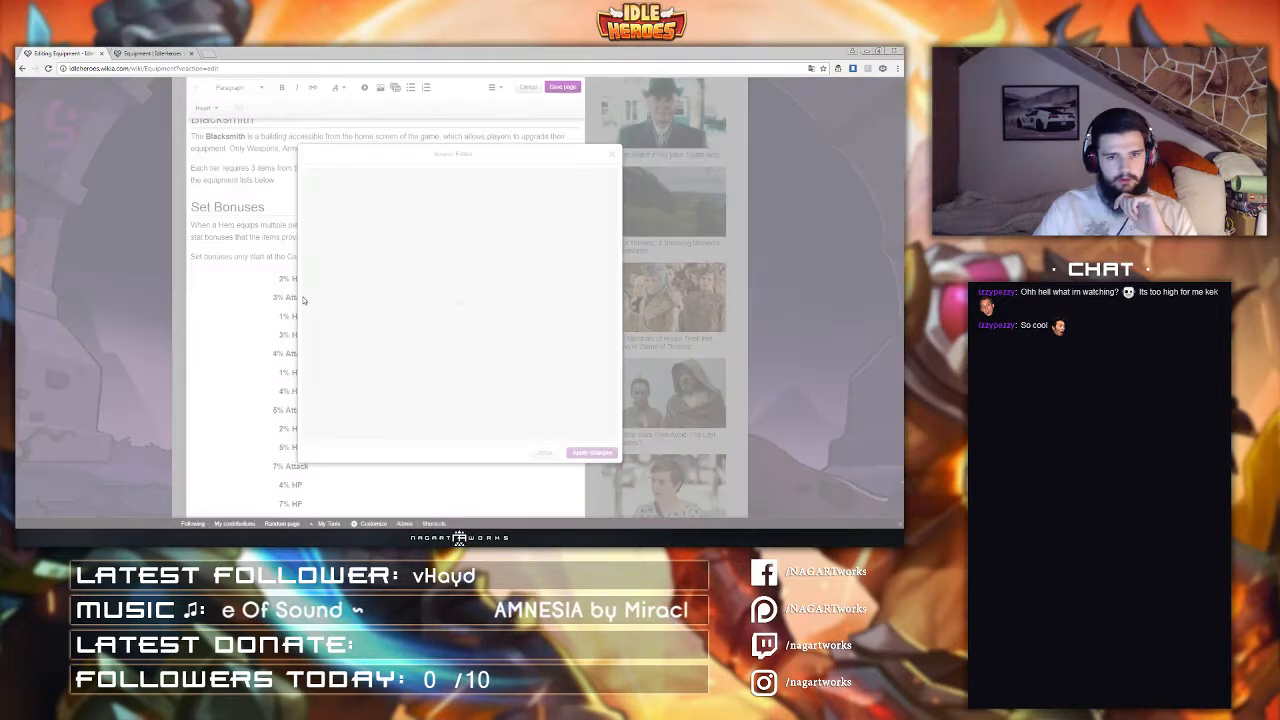
scroll(352, 294, down, 5)
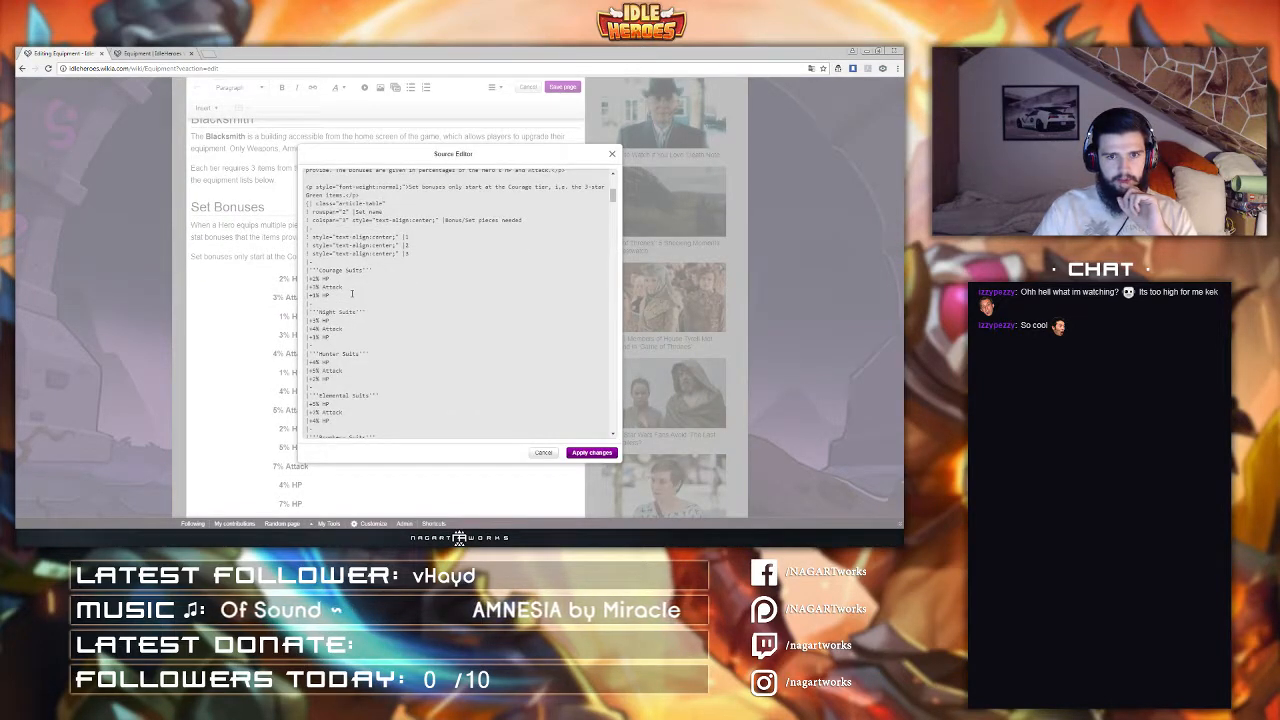
scroll(352, 293, up, 2)
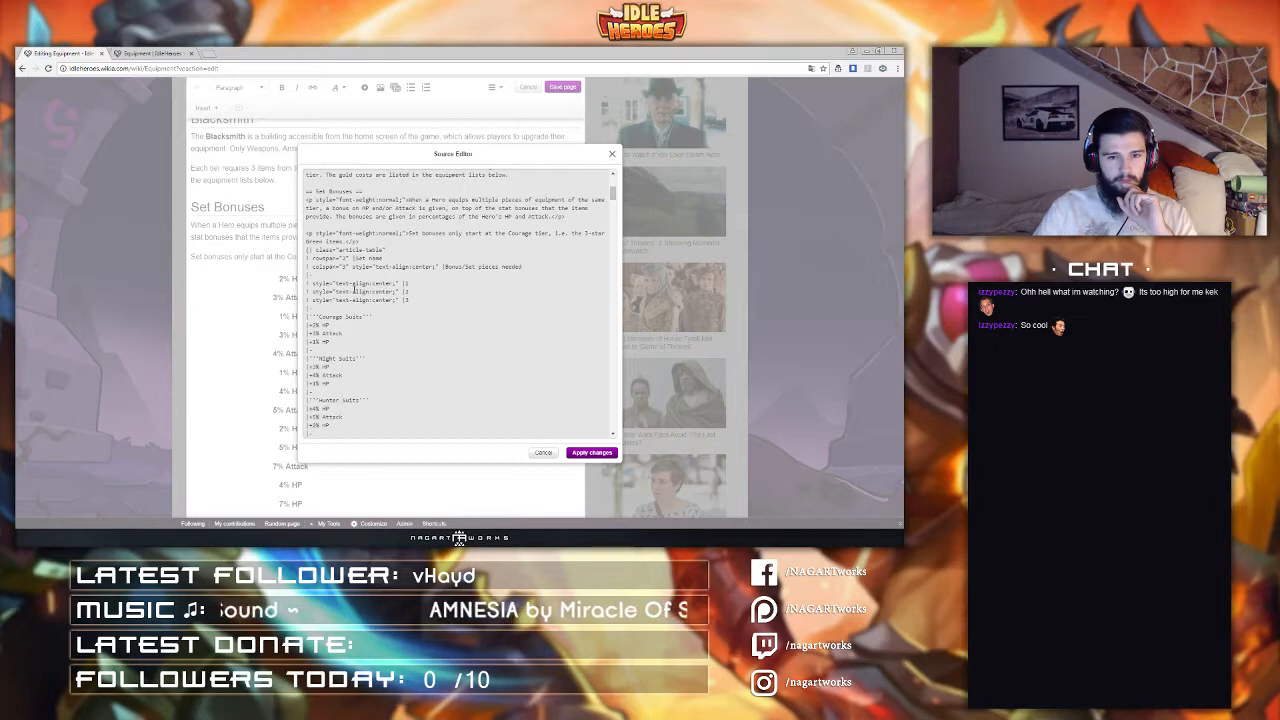
scroll(354, 289, down, 2)
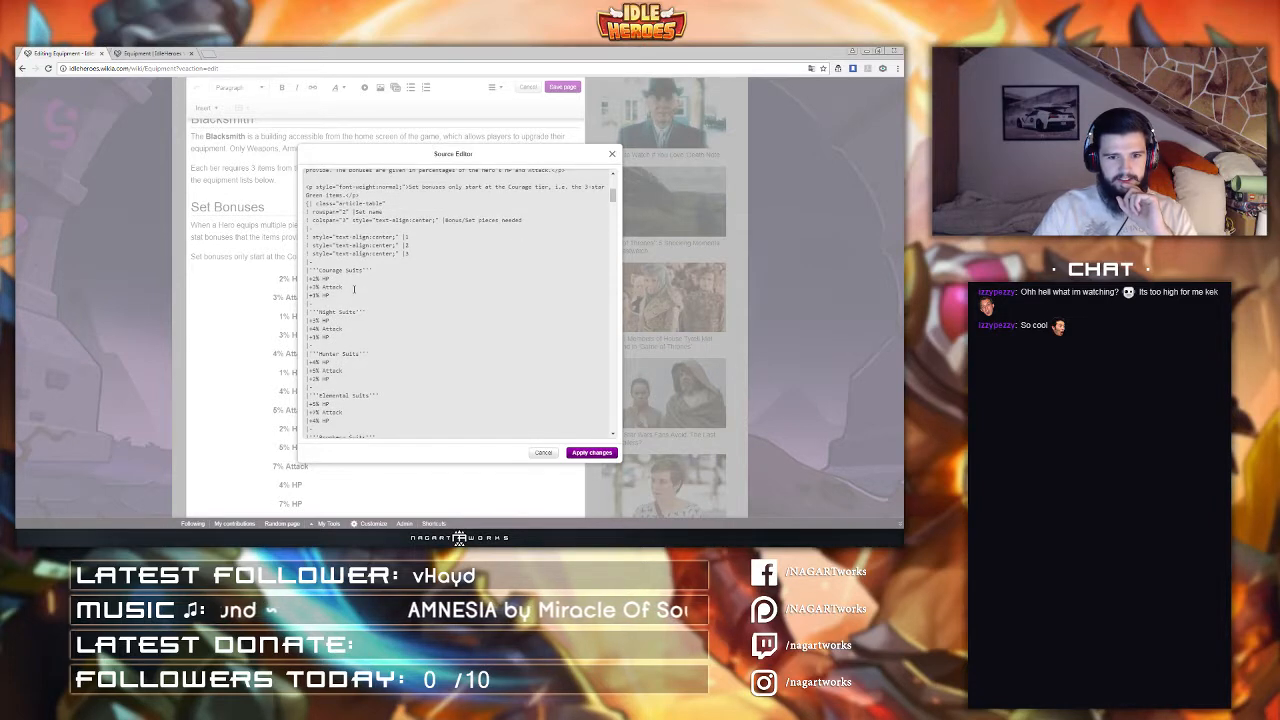
scroll(380, 280, up, 4)
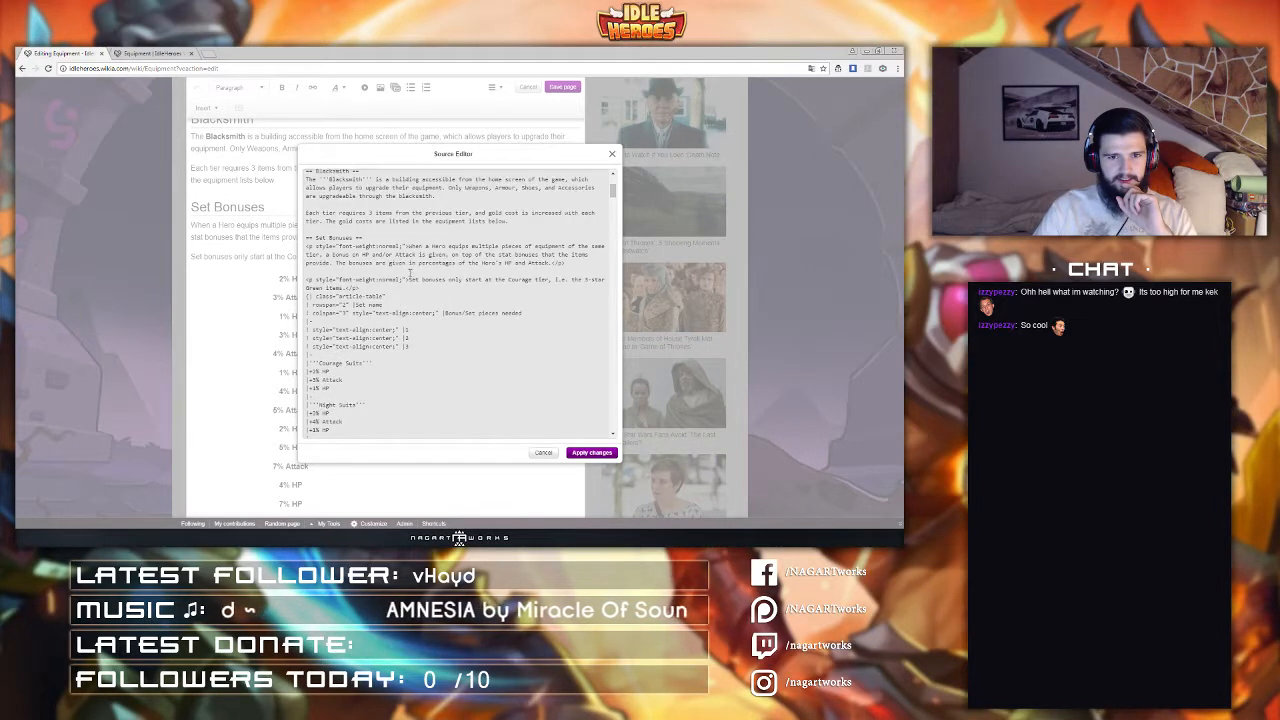
scroll(409, 272, down, 15)
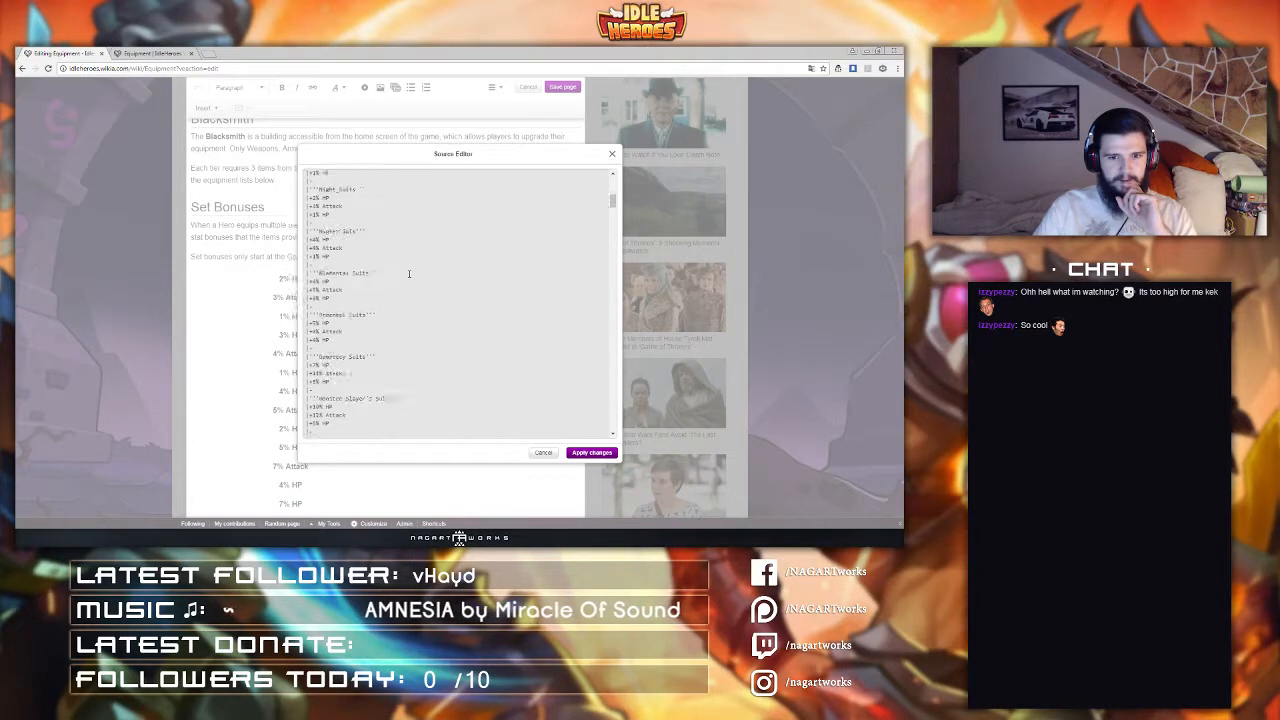
scroll(400, 280, up, 2)
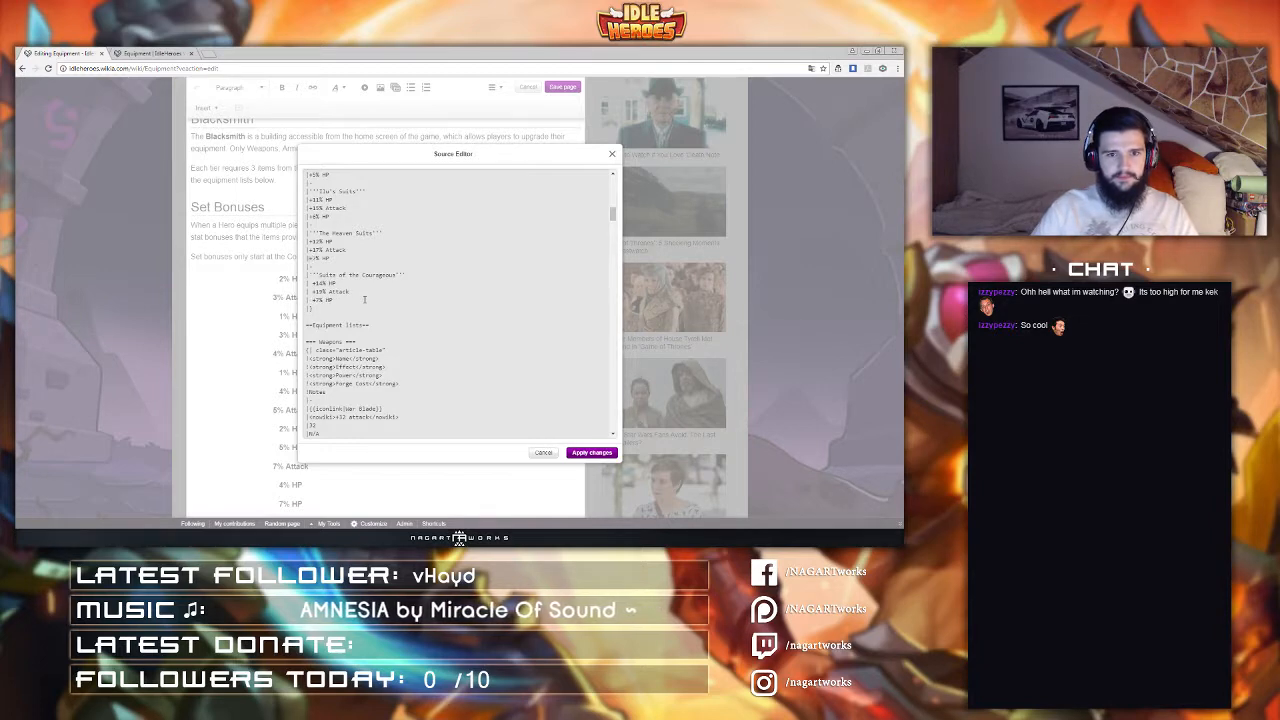
key(Left)
key(Up)
key(Left)
key(Up)
key(Left)
key(Up)
key(Left)
key(Up)
key(Left)
key(Up)
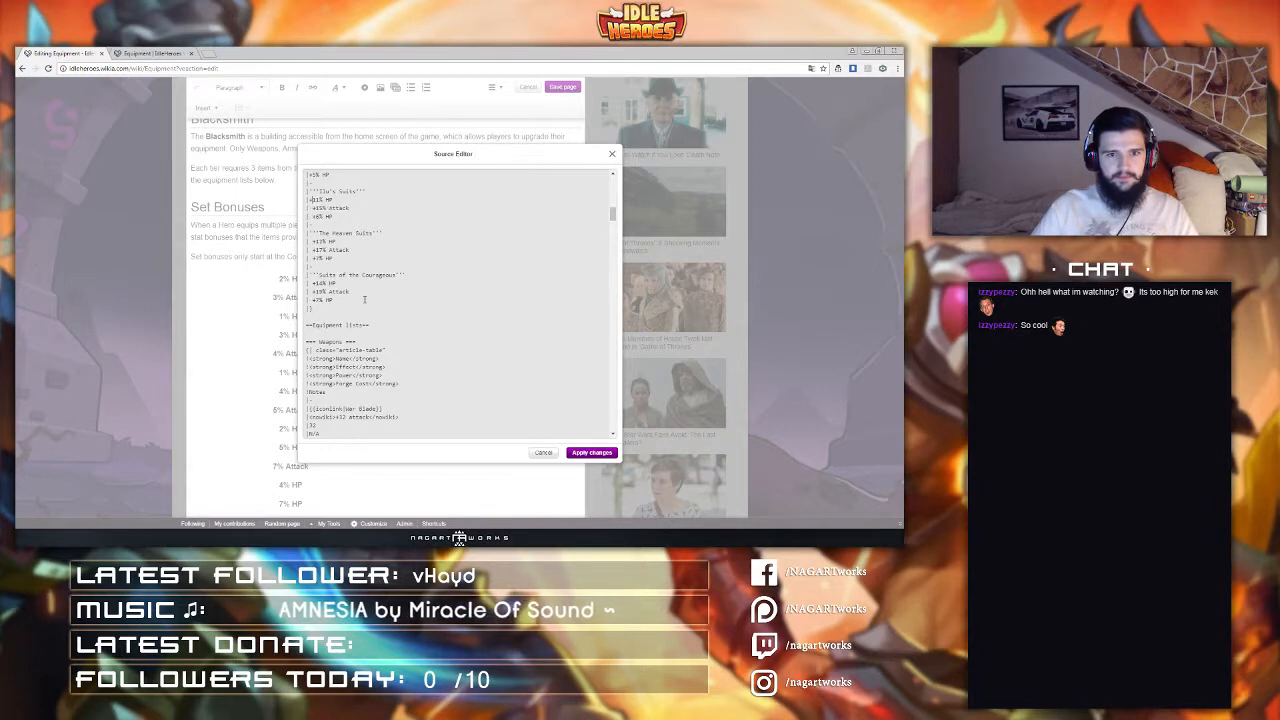
key(Left)
key(Up)
key(Left)
key(Up)
key(Up)
key(Up)
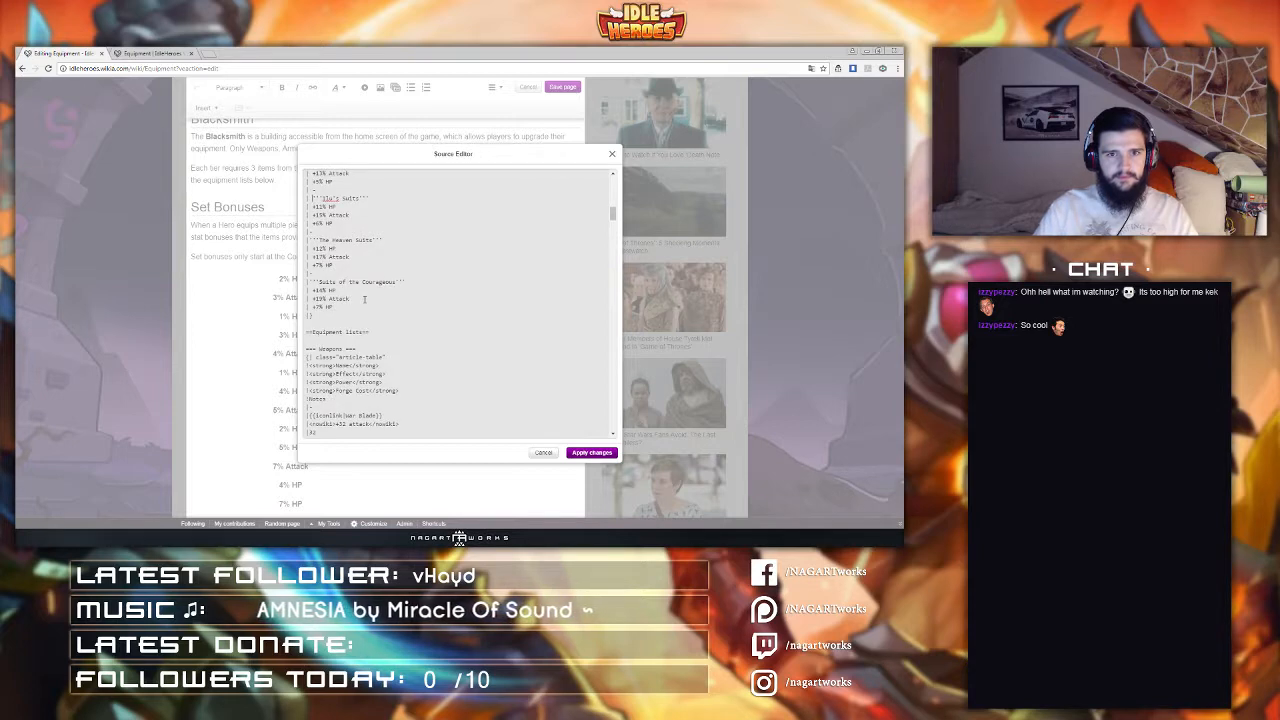
scroll(364, 299, up, 3)
scroll(353, 321, down, 1)
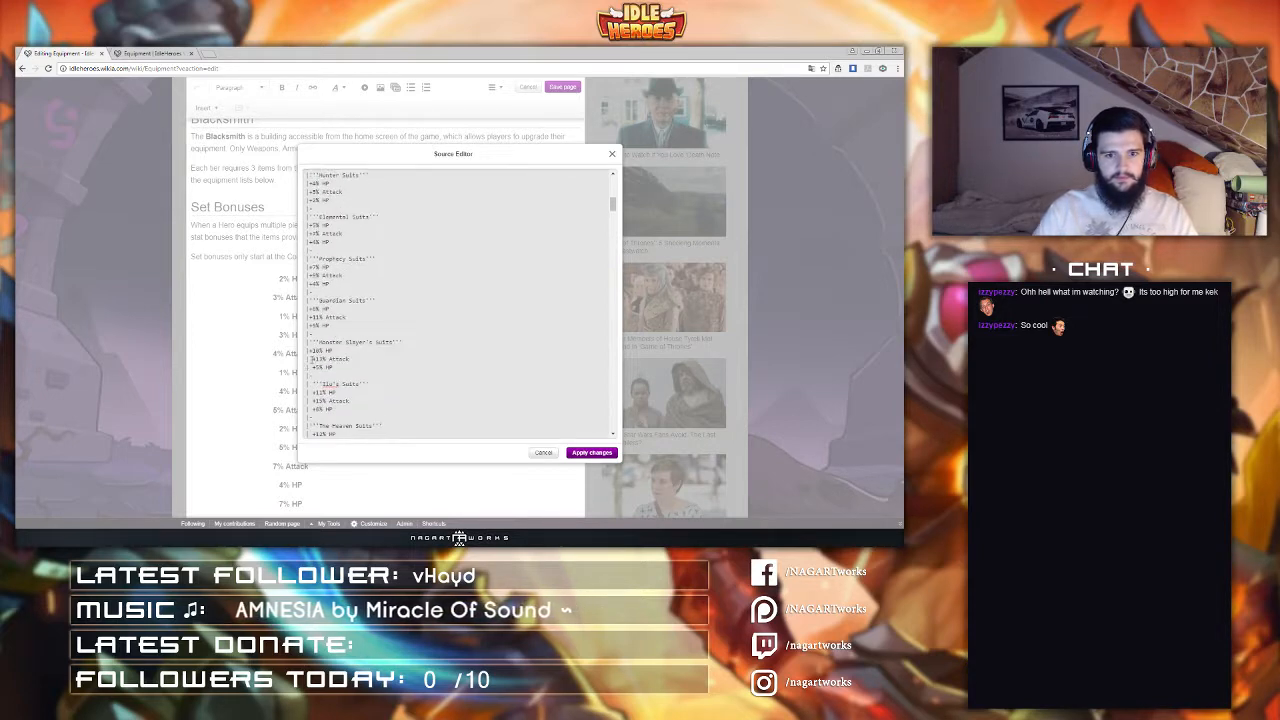
click(310, 351)
click(310, 342)
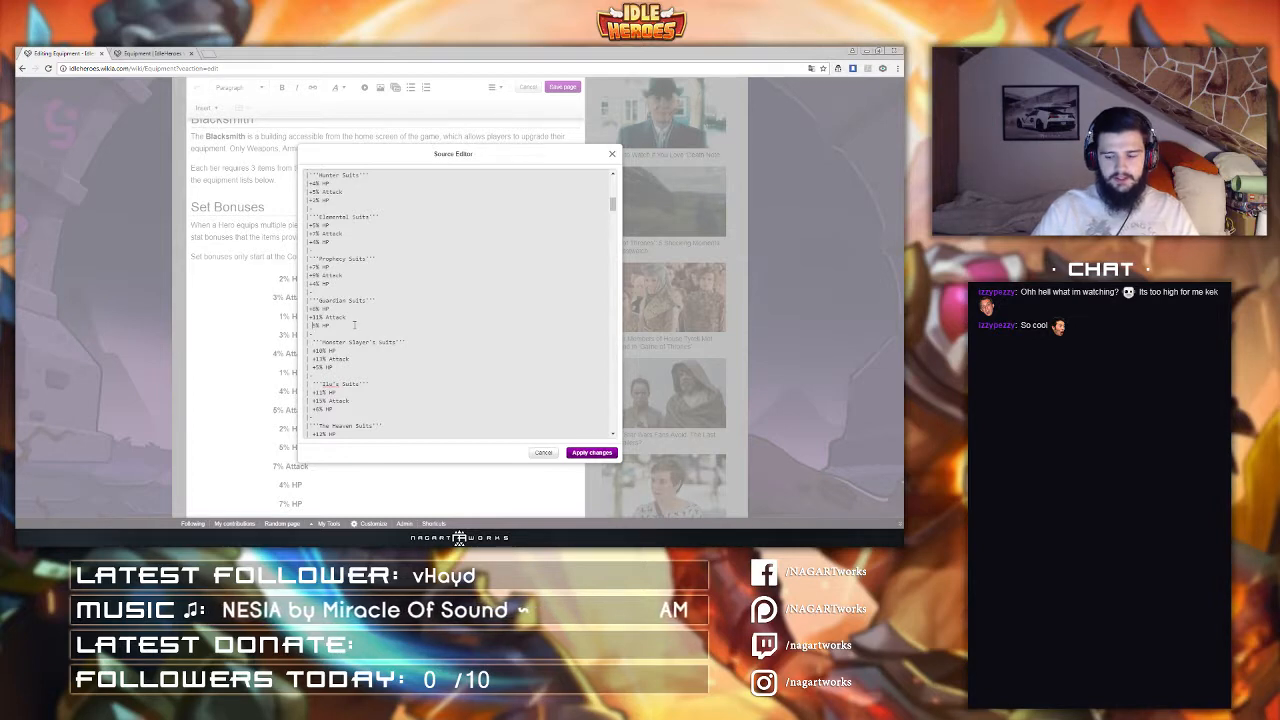
key(Up)
key(Up)
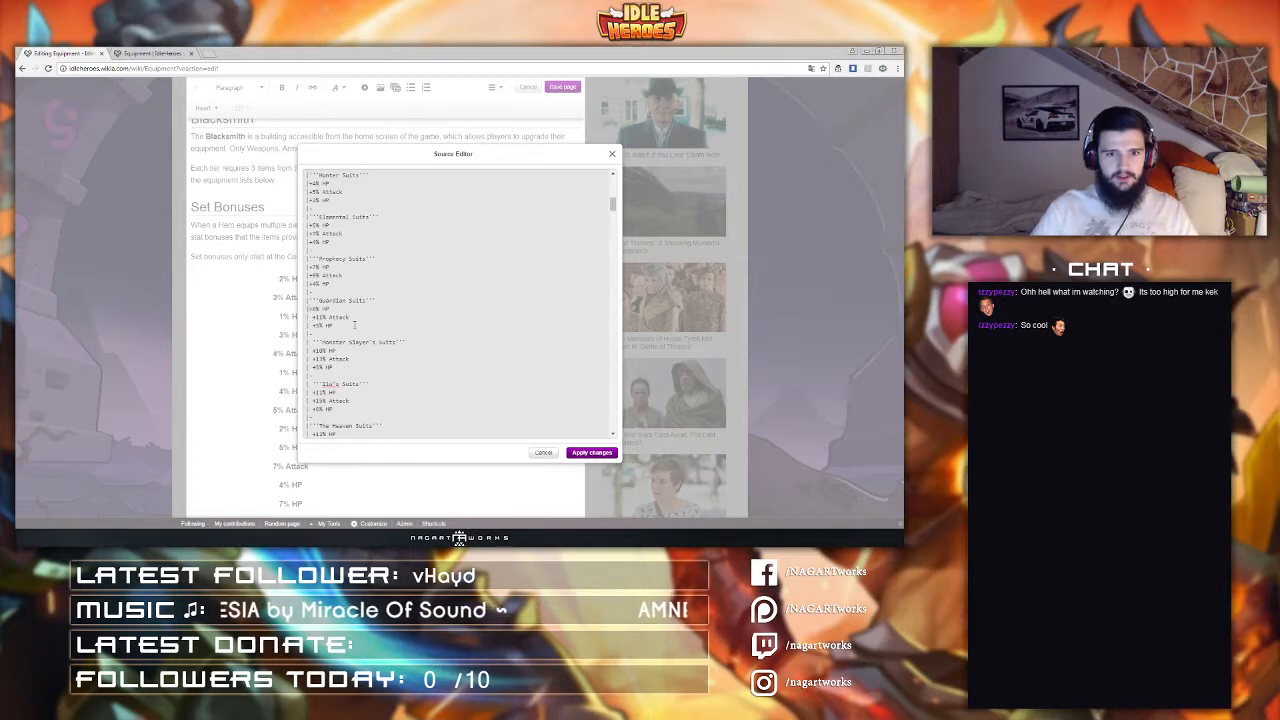
key(Up)
key(Up)
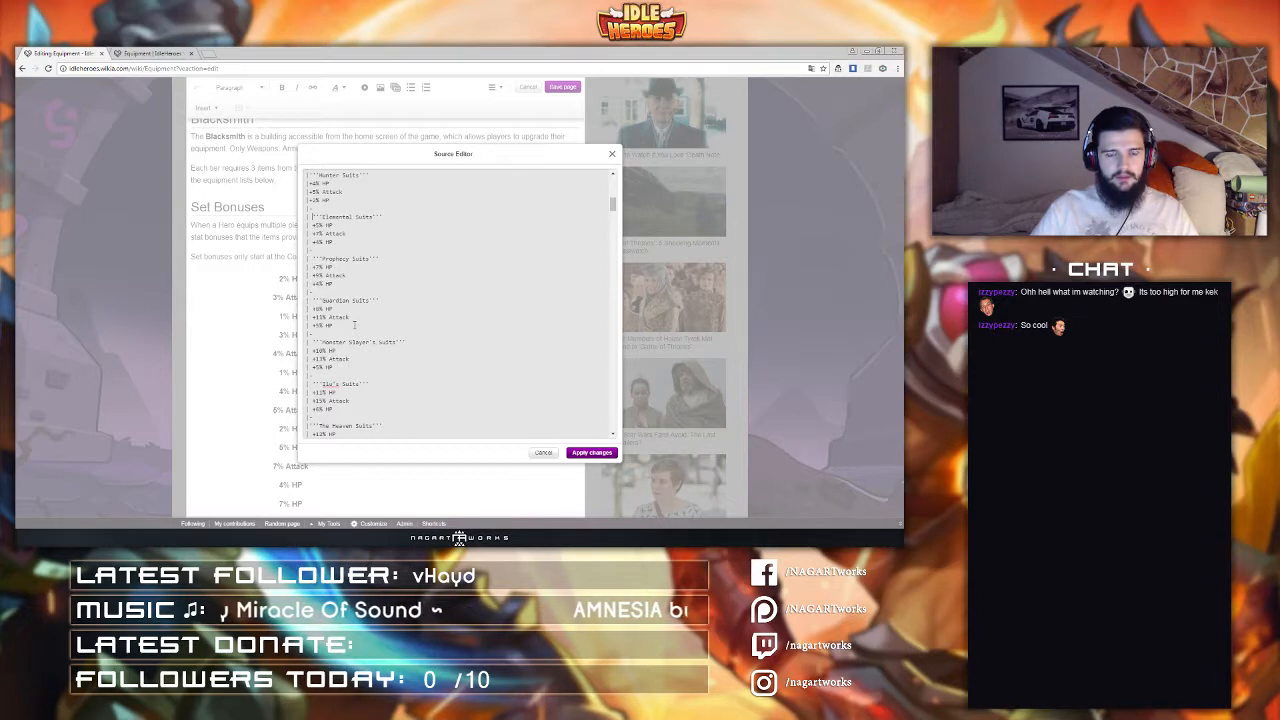
scroll(354, 325, up, 4)
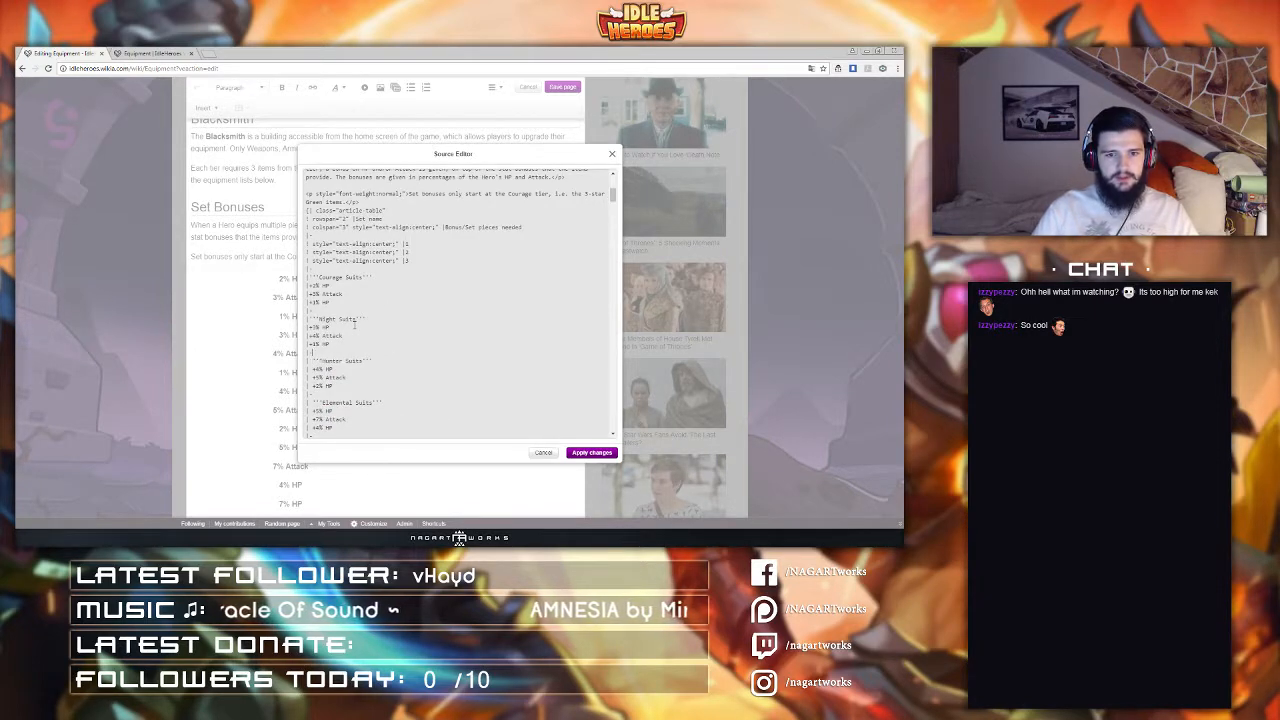
key(Up)
key(Left)
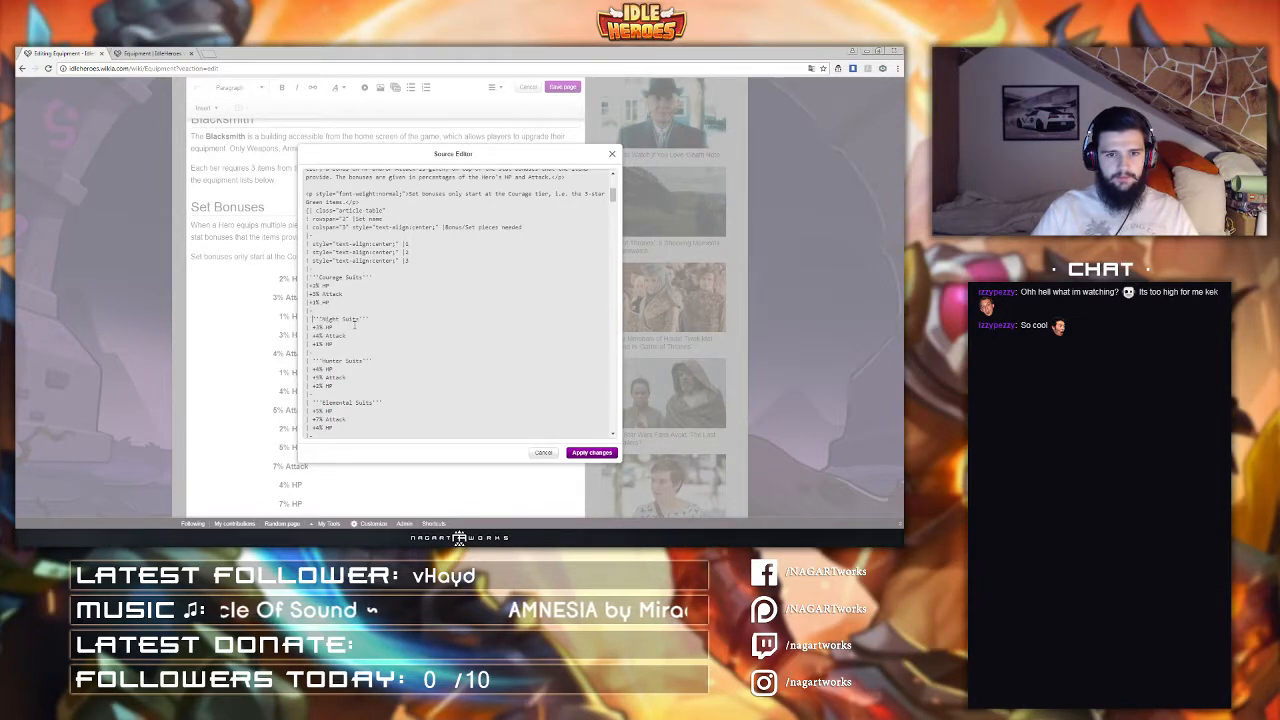
key(Up)
key(Left)
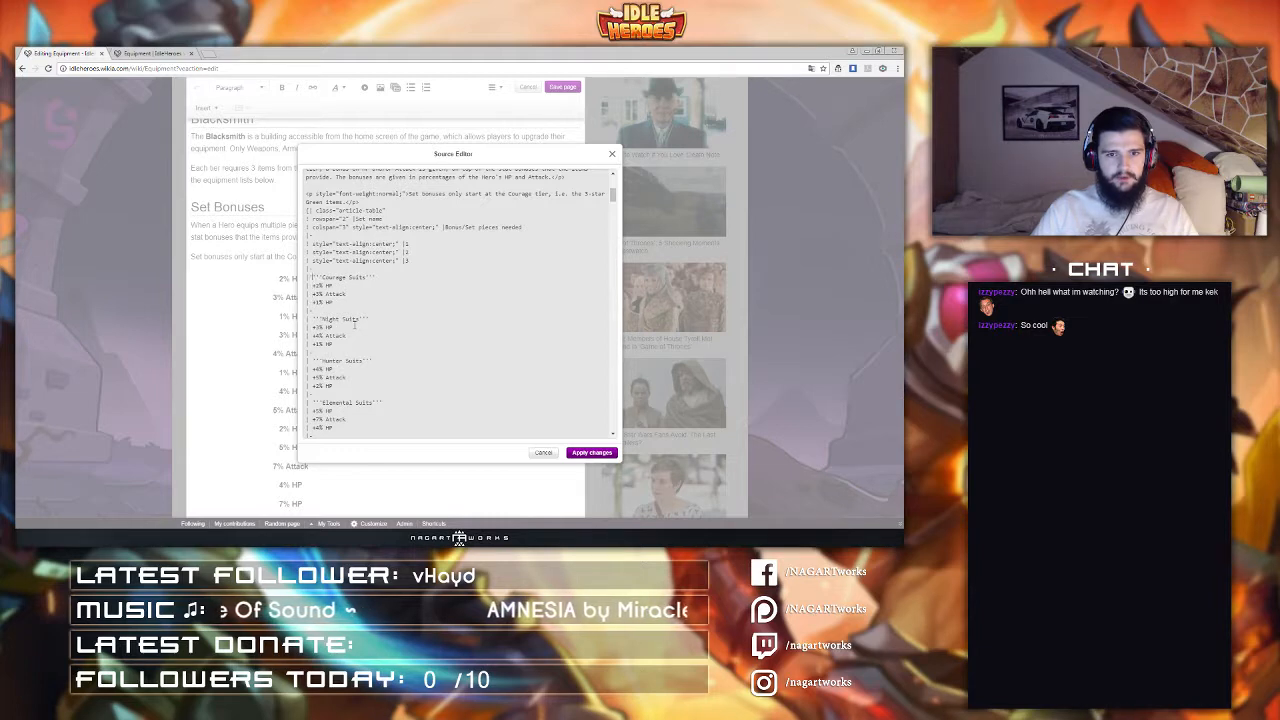
click(592, 455)
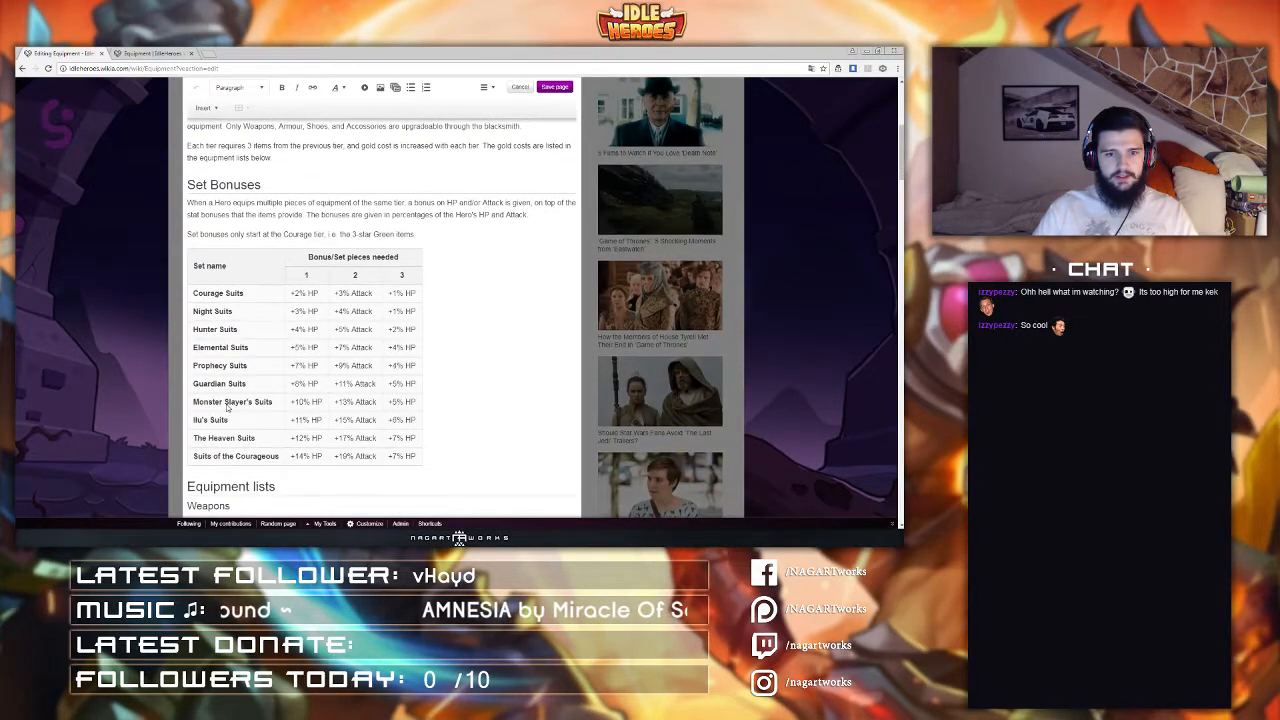
Step: Scroll through the weapons, armour, boots and accessories tables in the page editor
scroll(410, 190, down, 1)
click(485, 88)
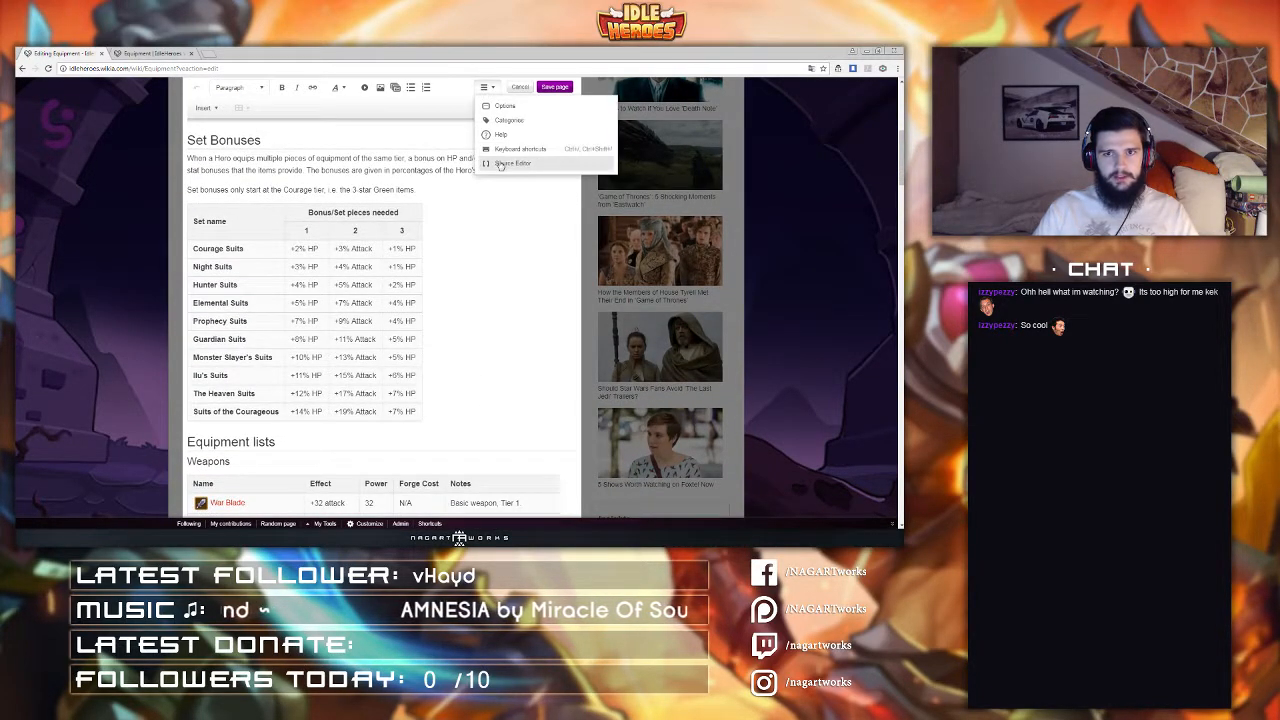
scroll(292, 286, down, 3)
scroll(291, 286, down, 12)
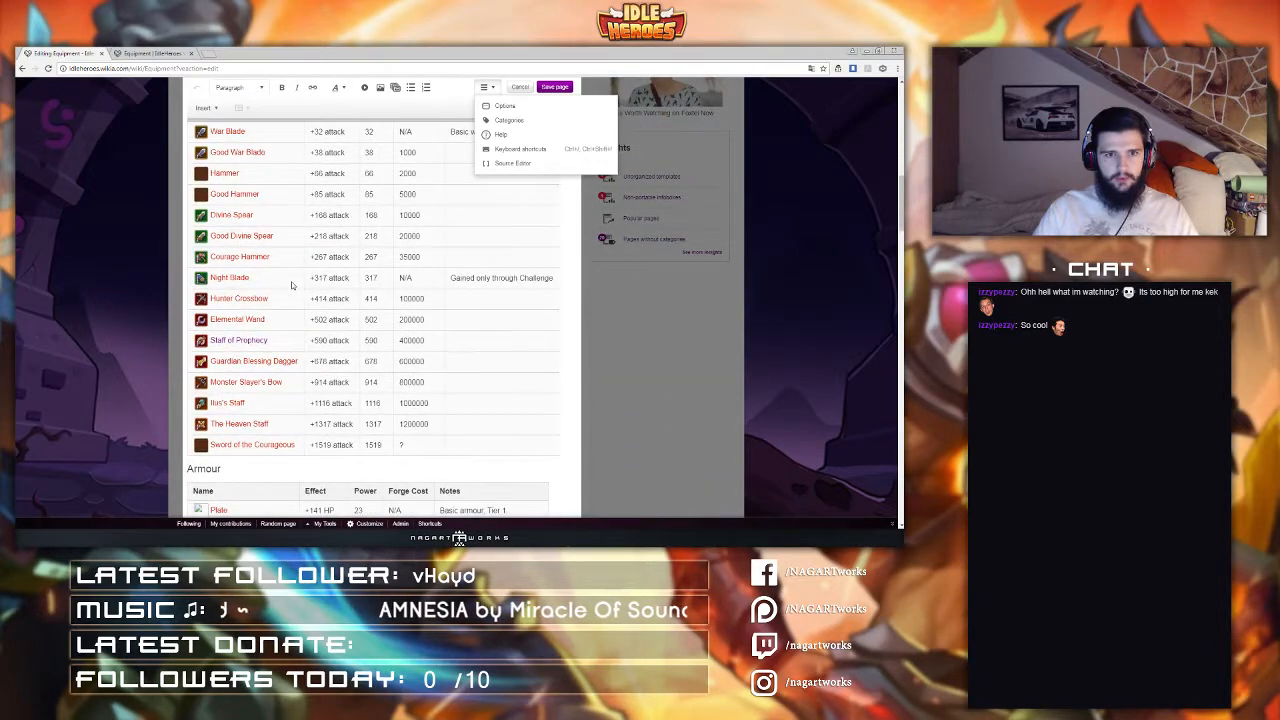
scroll(292, 286, down, 7)
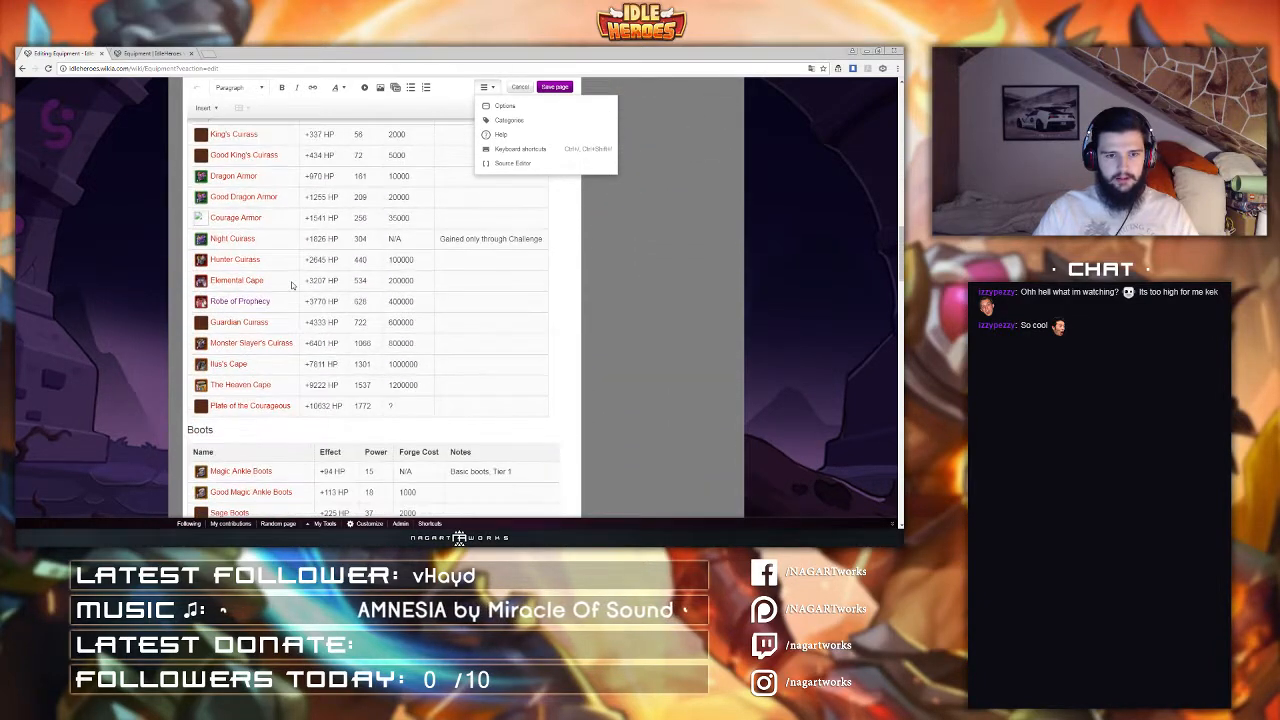
scroll(292, 286, down, 10)
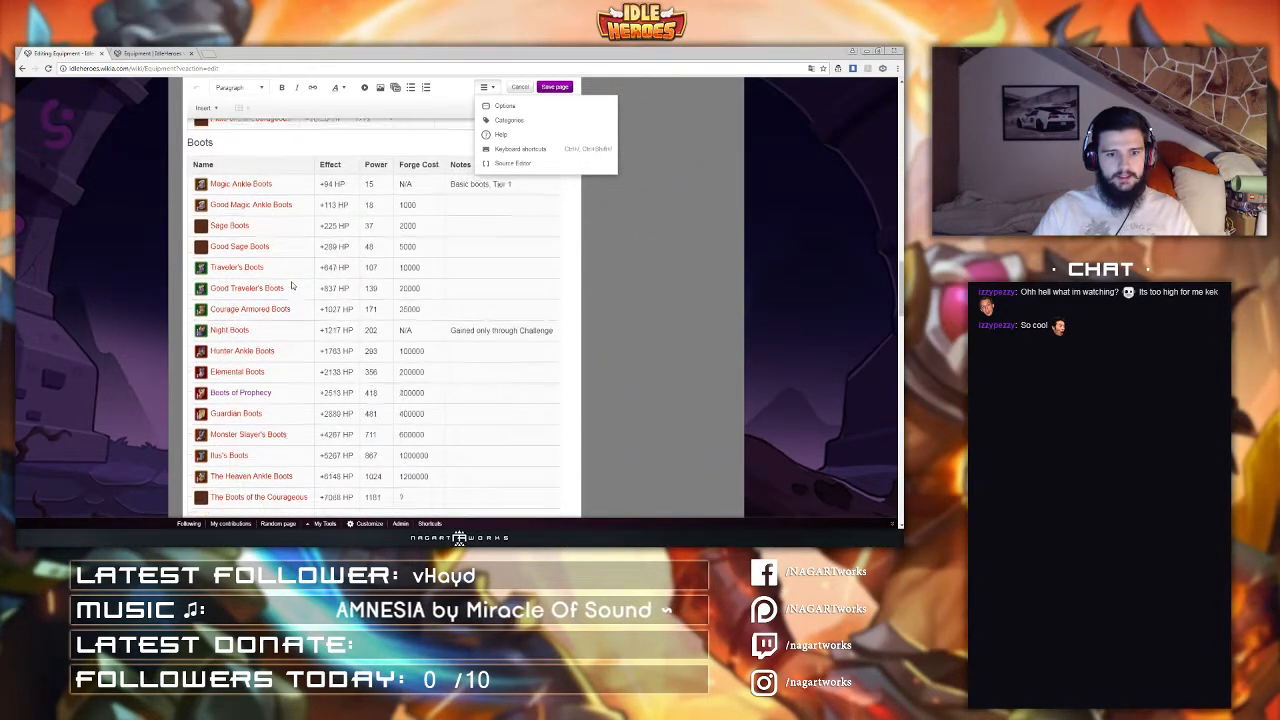
scroll(292, 286, down, 3)
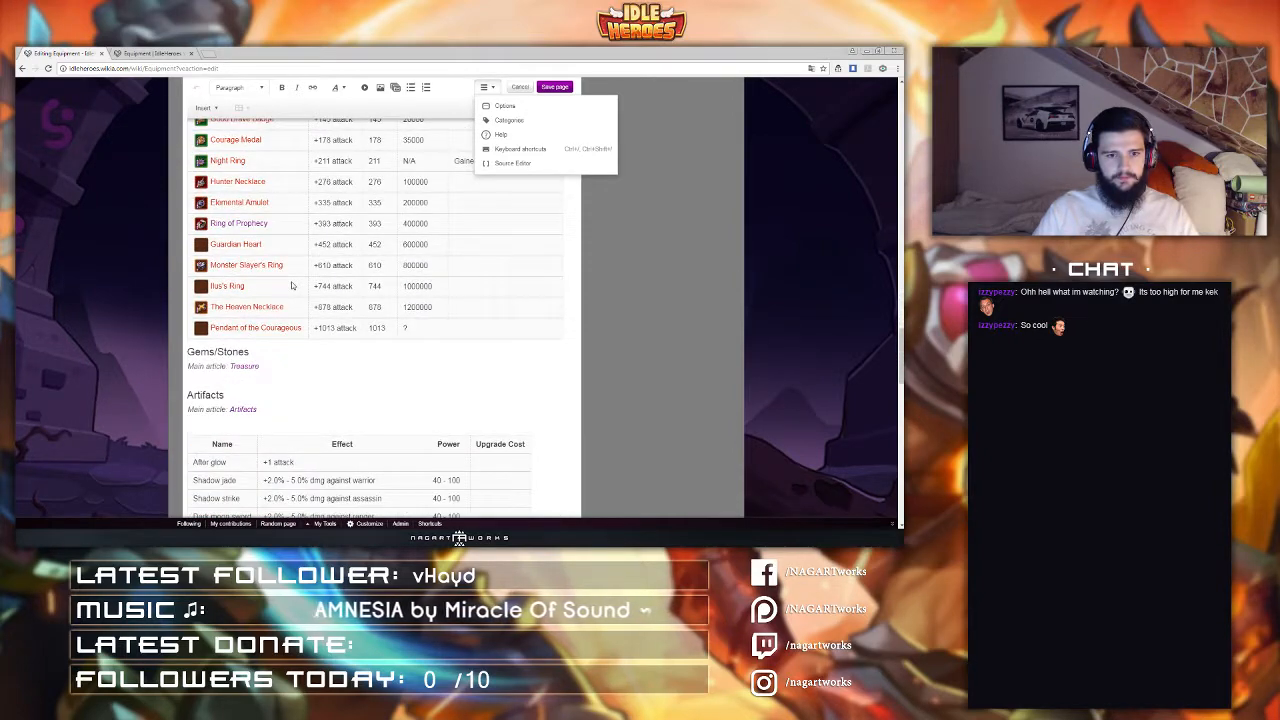
scroll(292, 286, up, 1)
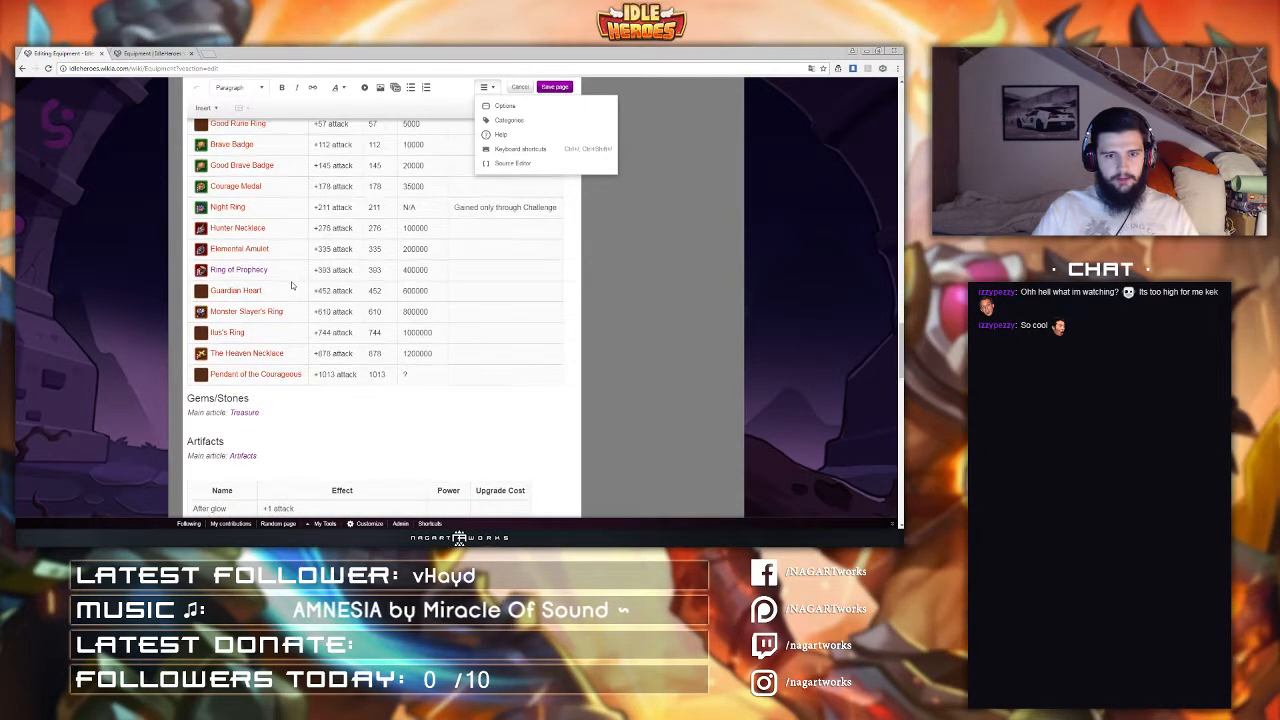
scroll(292, 286, up, 3)
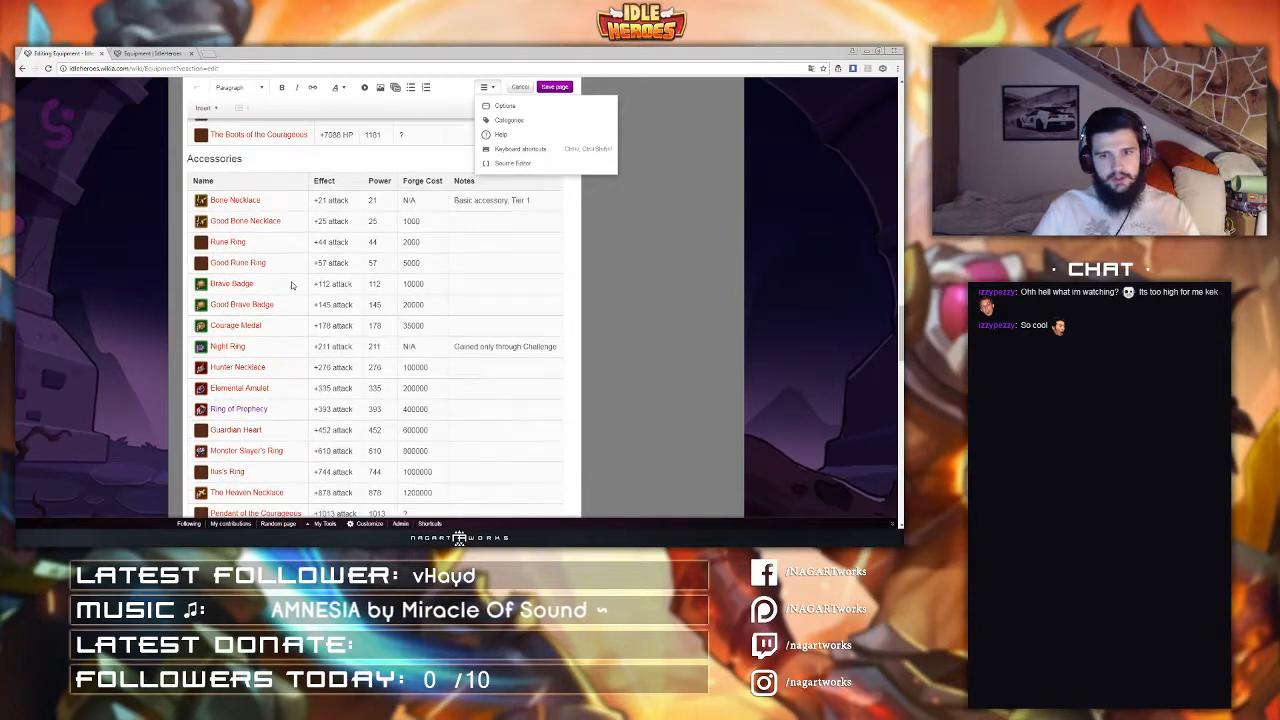
scroll(293, 281, up, 2)
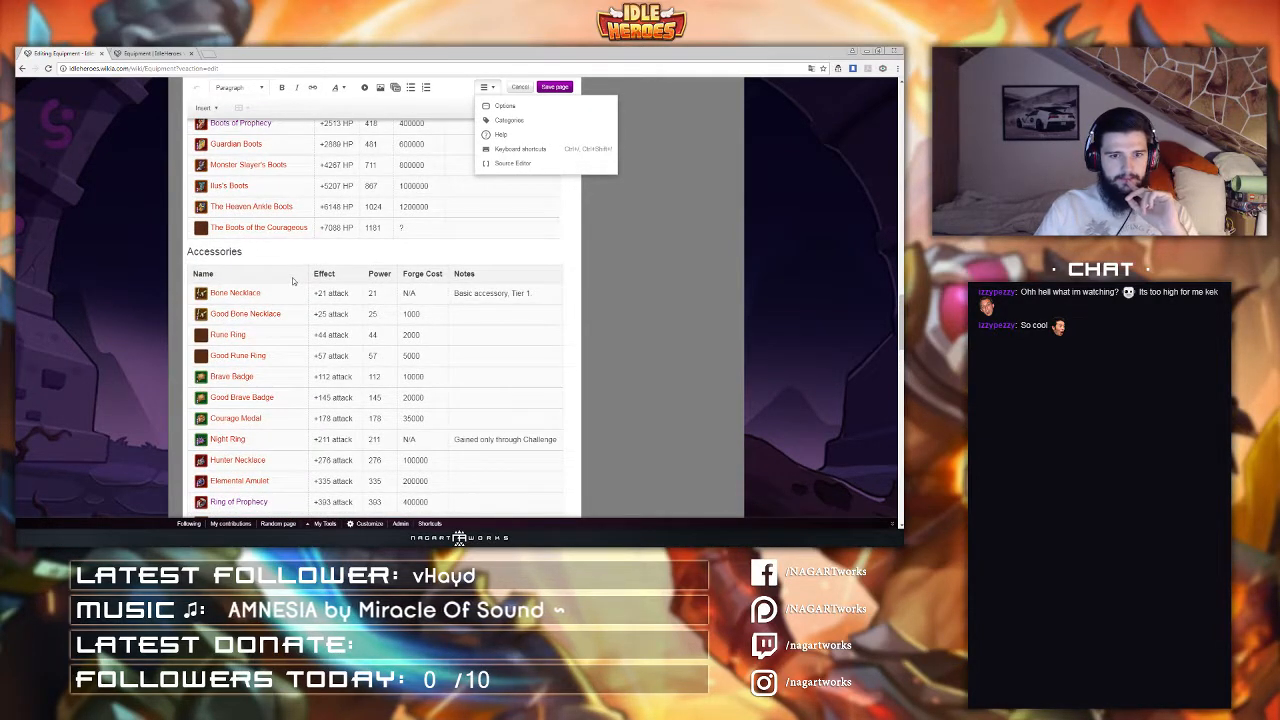
scroll(293, 281, up, 3)
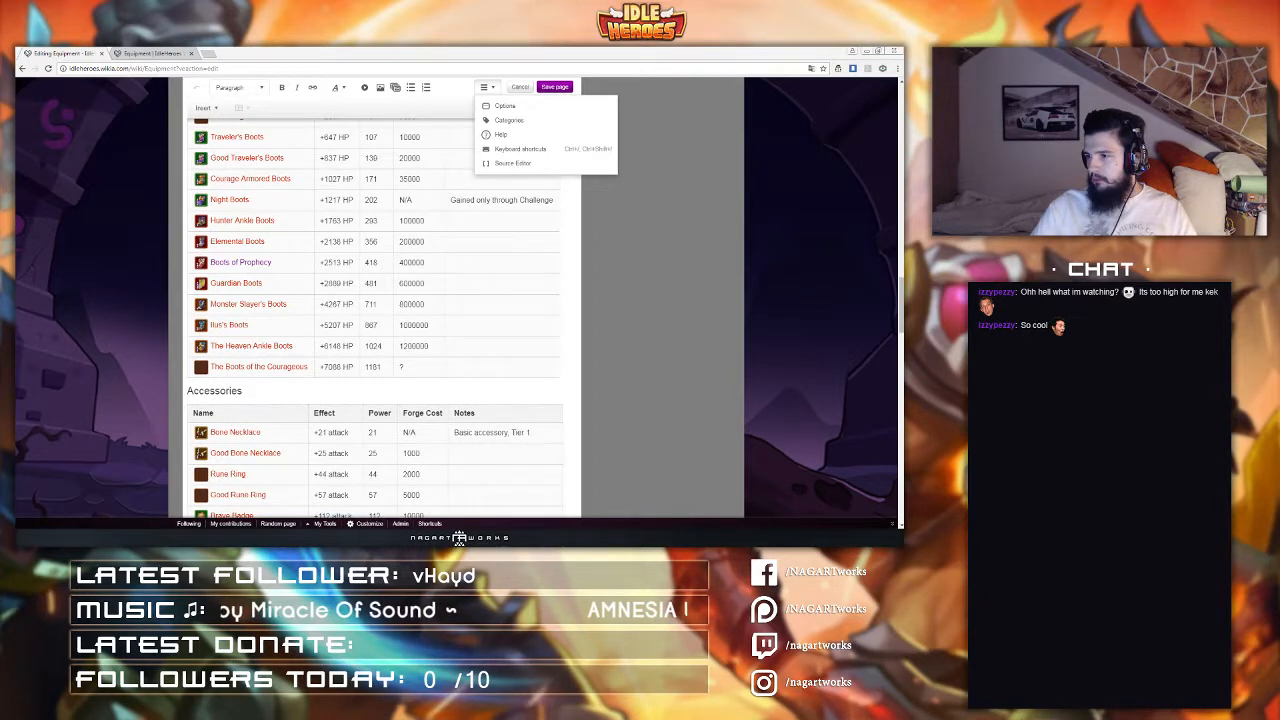
Step: Open the wiki's Images page in a new tab from the Equipment page and return to the editing tab
click(149, 53)
scroll(330, 157, up, 9)
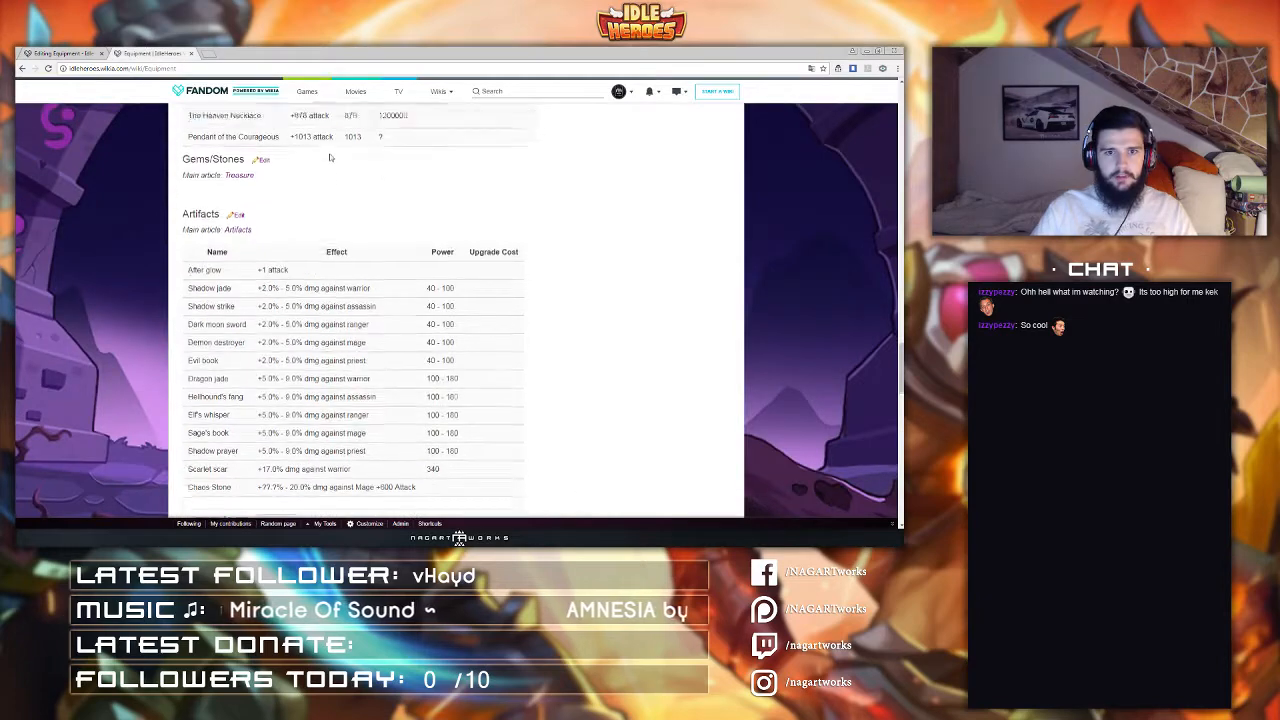
scroll(394, 169, up, 15)
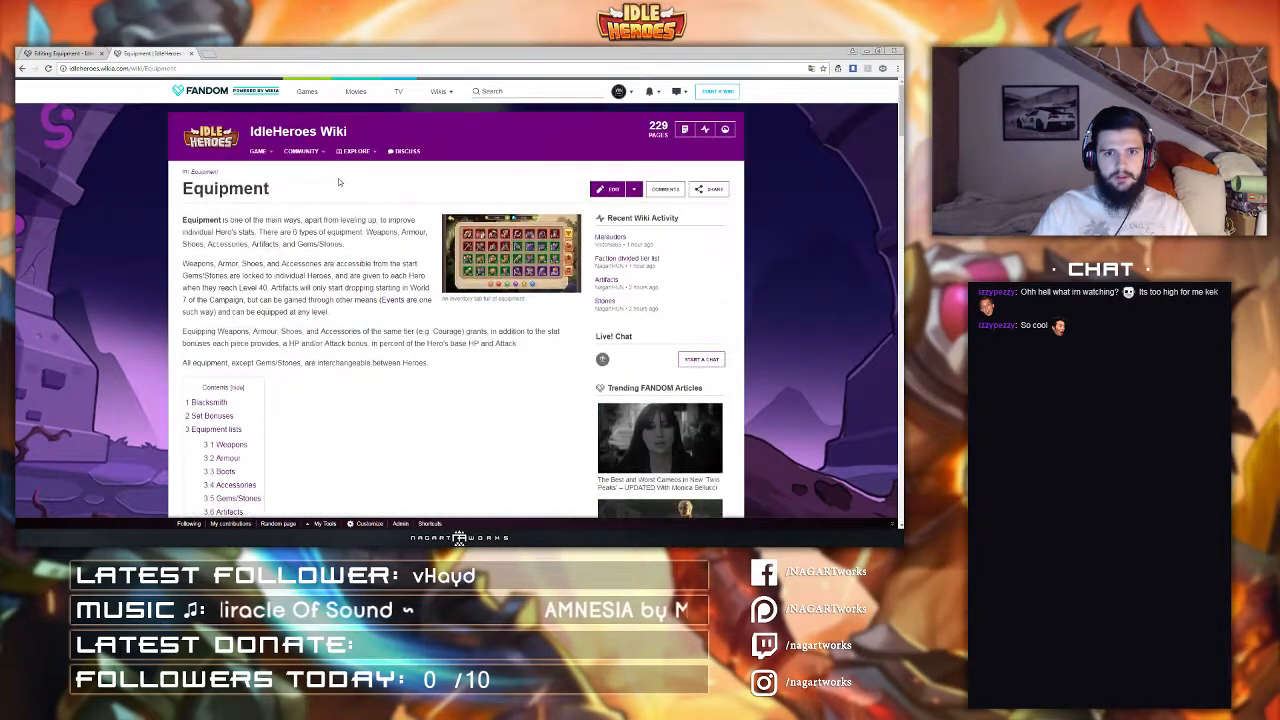
middle_click(349, 225)
key(ctrl+Tab)
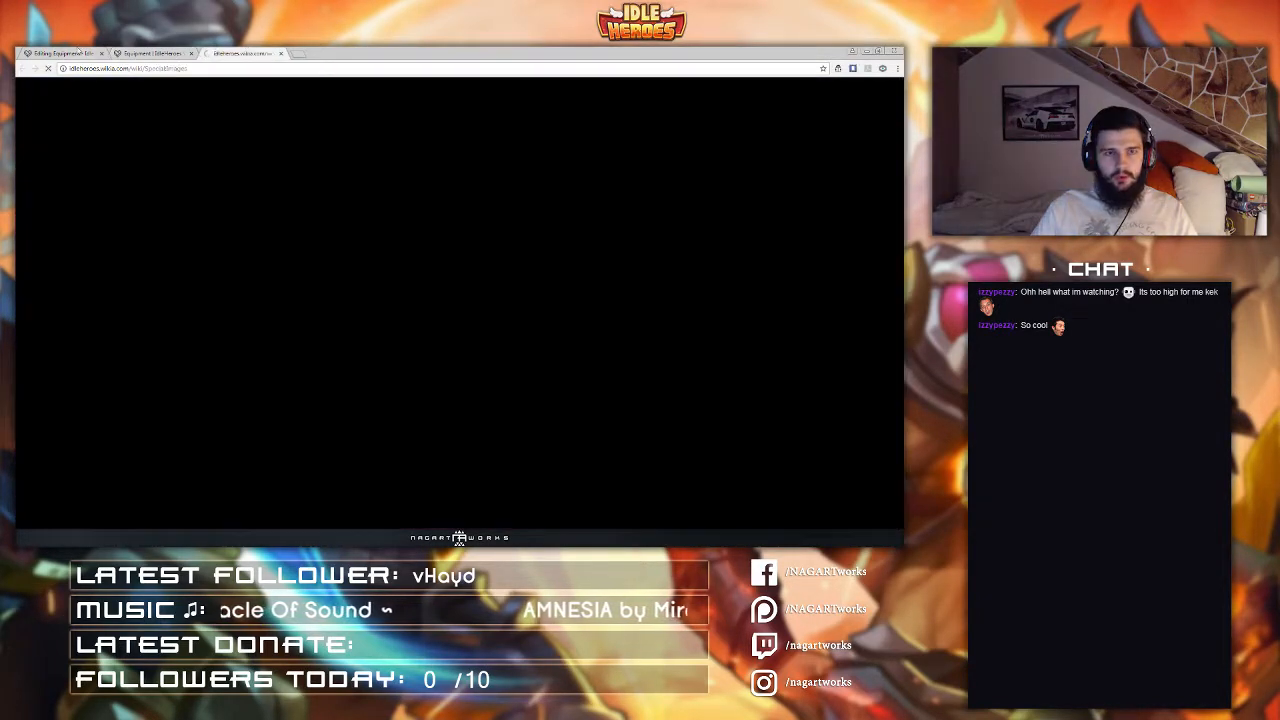
key(ctrl+Tab)
scroll(331, 311, down, 2)
scroll(310, 295, up, 2)
scroll(290, 279, down, 3)
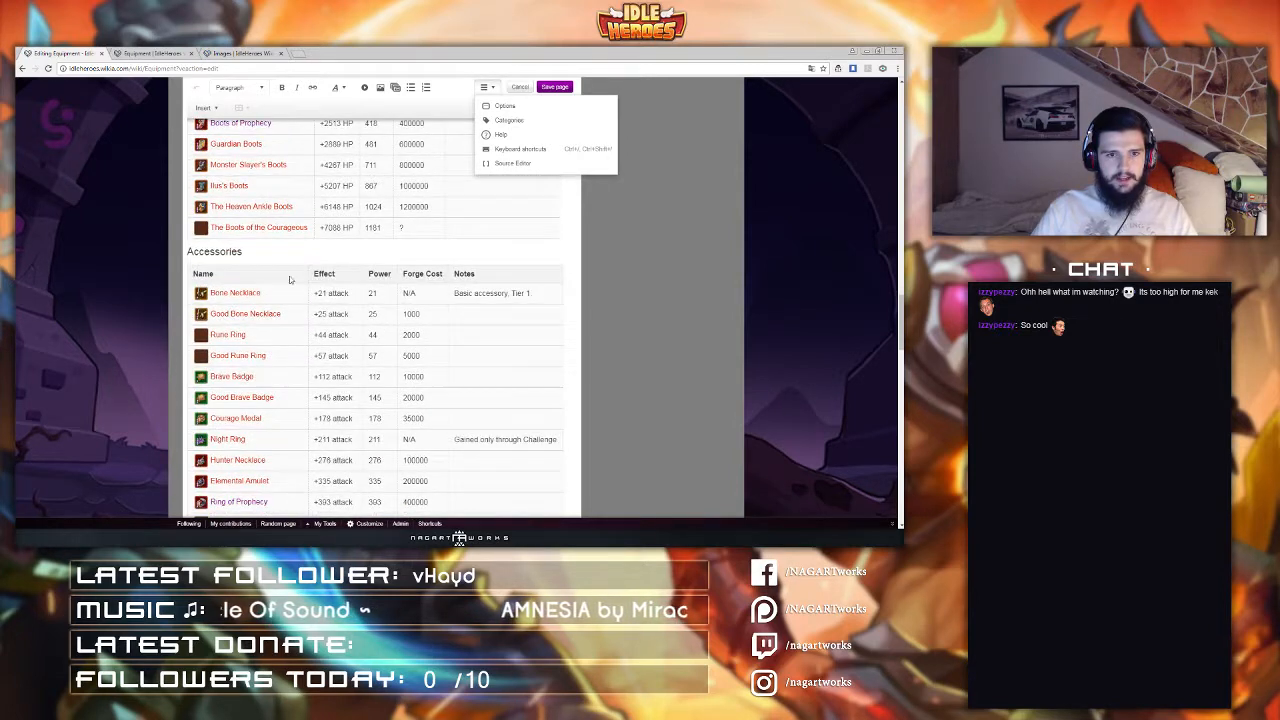
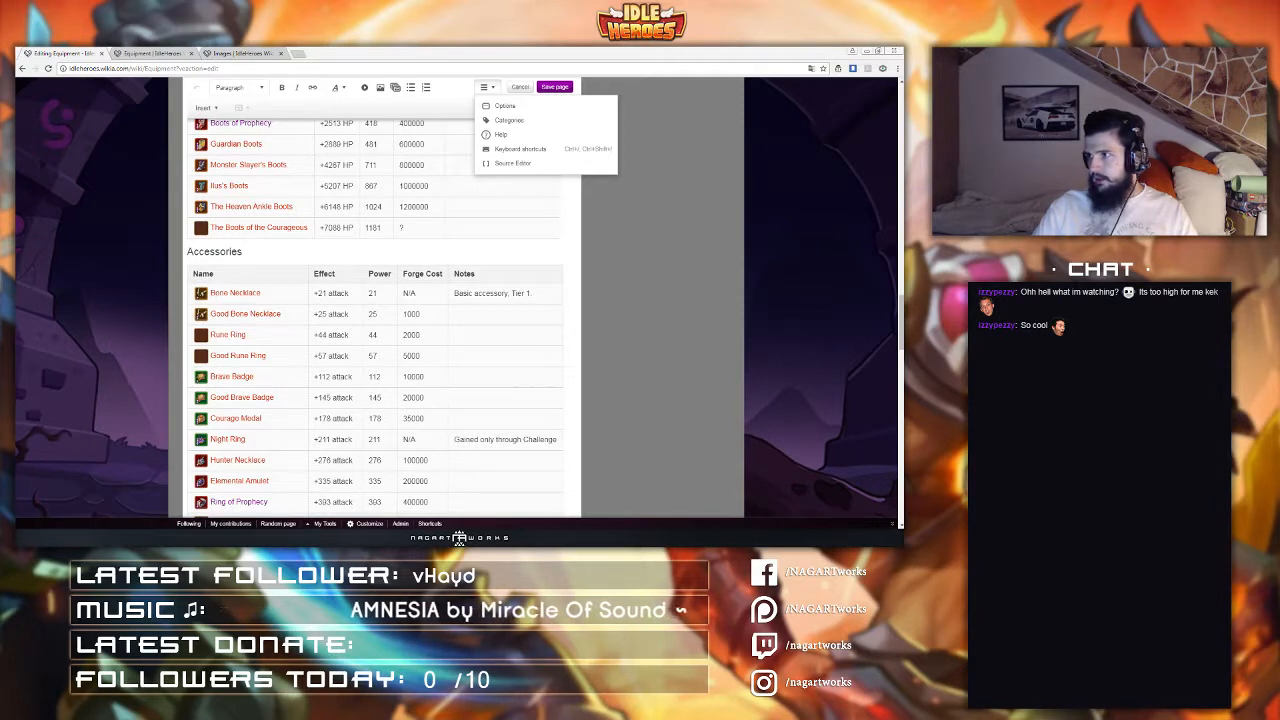
Step: Switch to the Images tab and browse the first two pages of the wiki's uploaded images
click(510, 163)
click(226, 54)
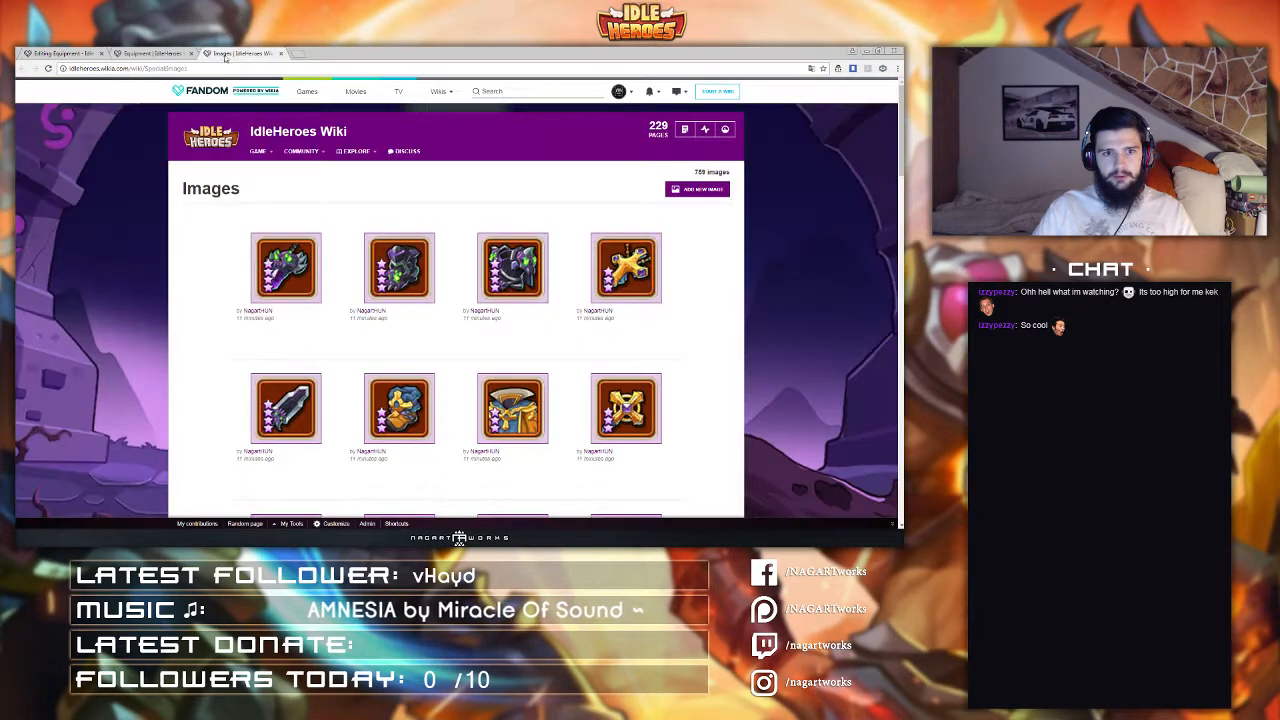
scroll(461, 228, down, 15)
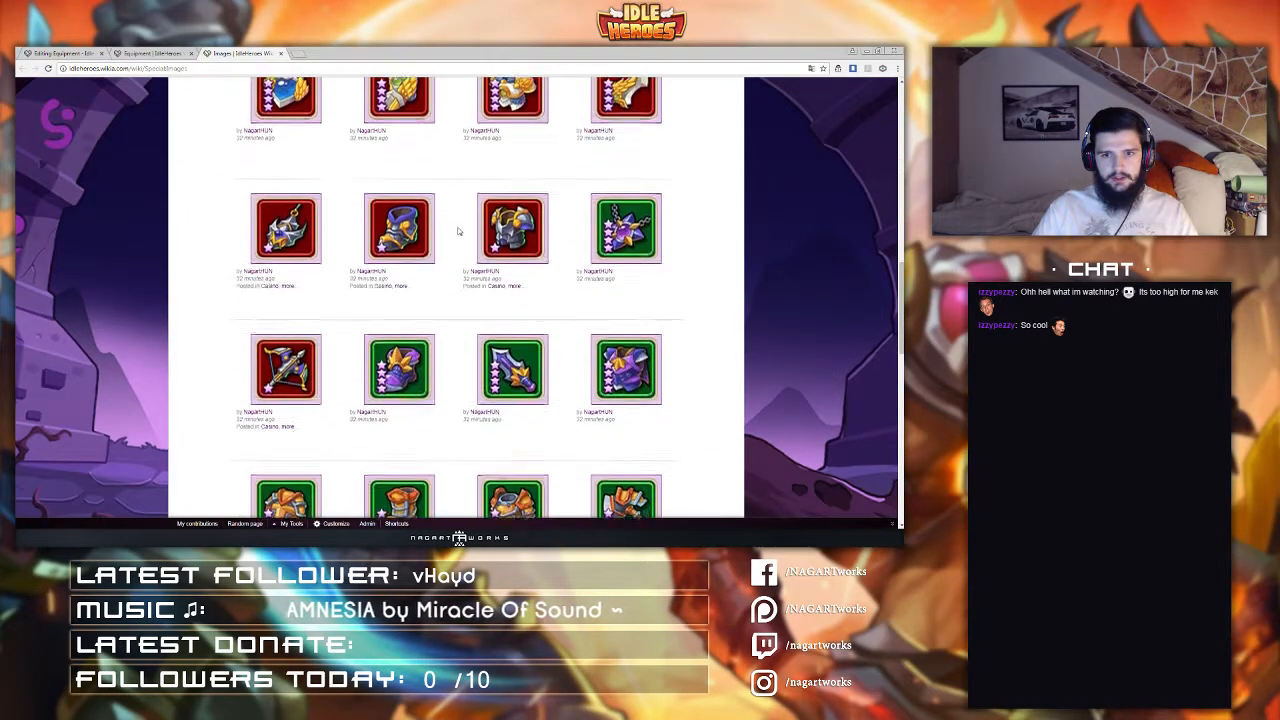
scroll(459, 231, down, 9)
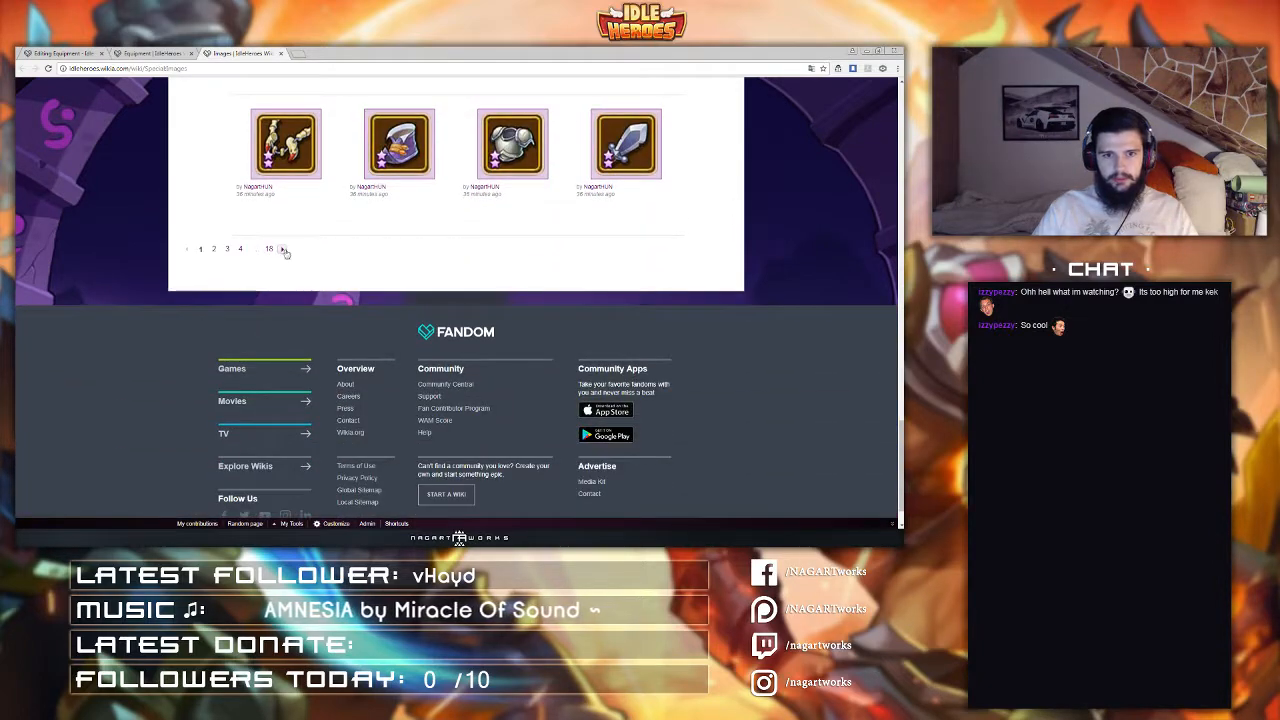
click(283, 250)
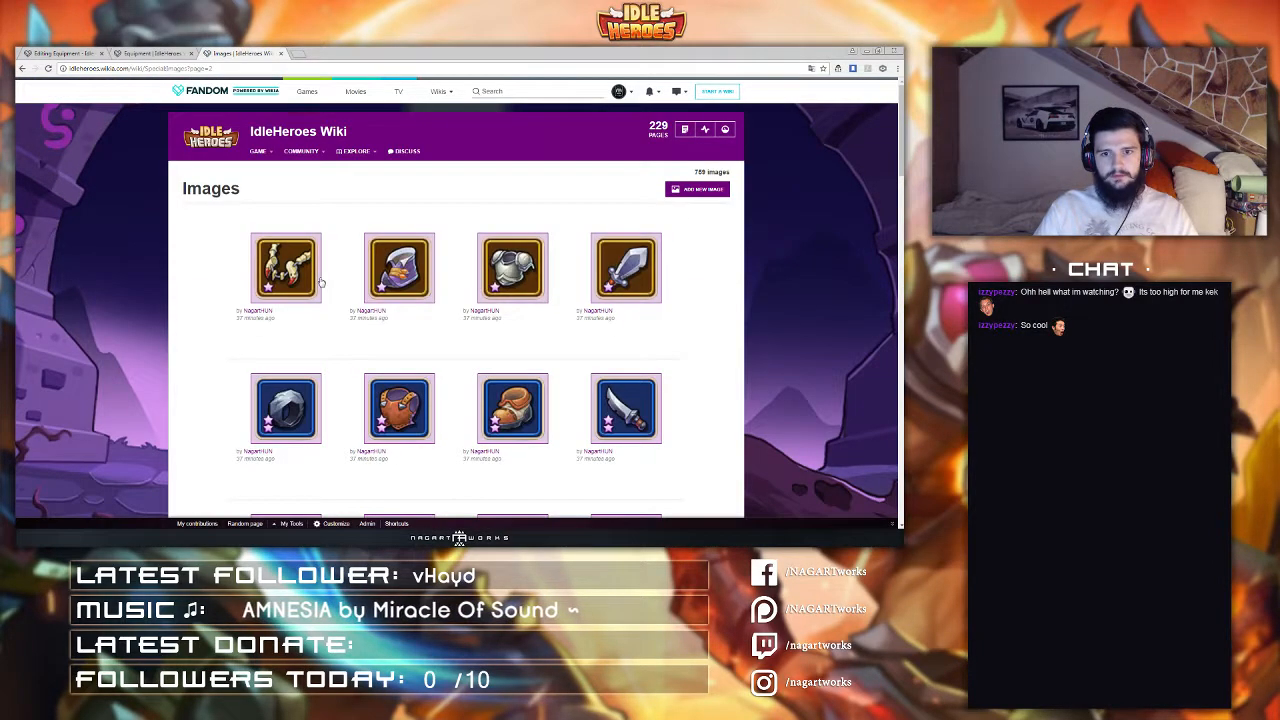
scroll(319, 282, down, 2)
scroll(319, 282, down, 4)
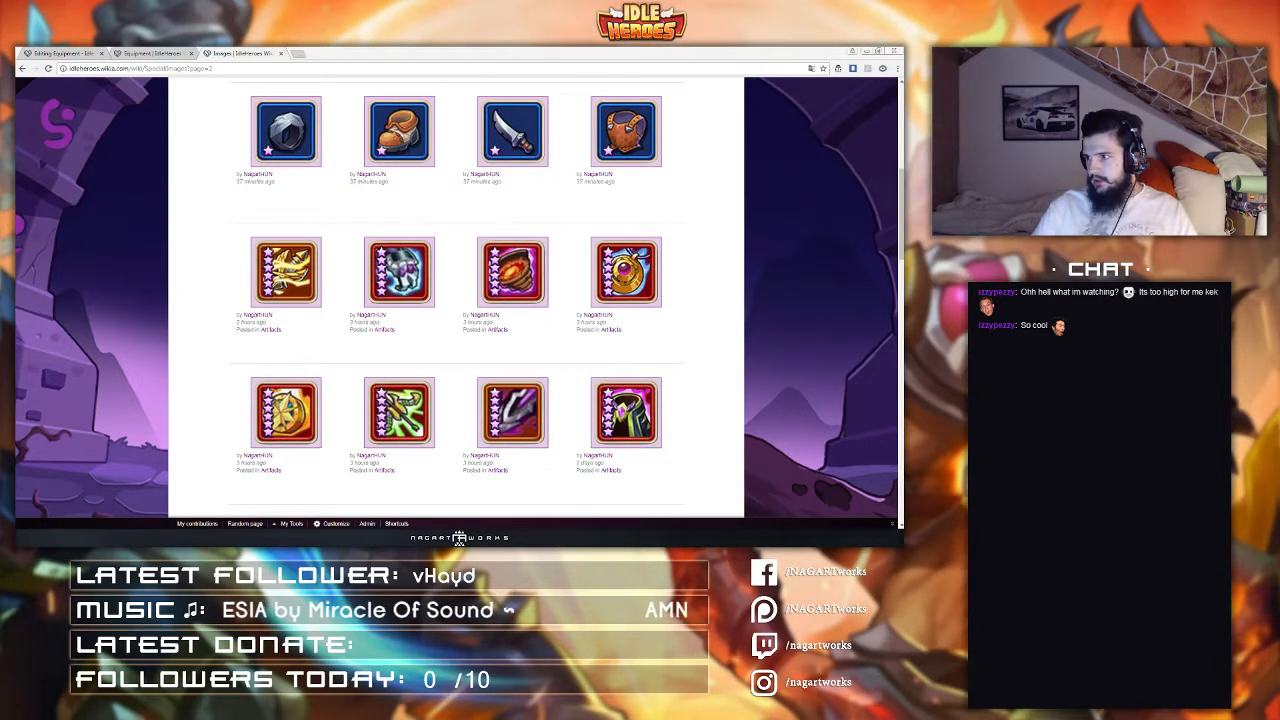
scroll(467, 205, up, 4)
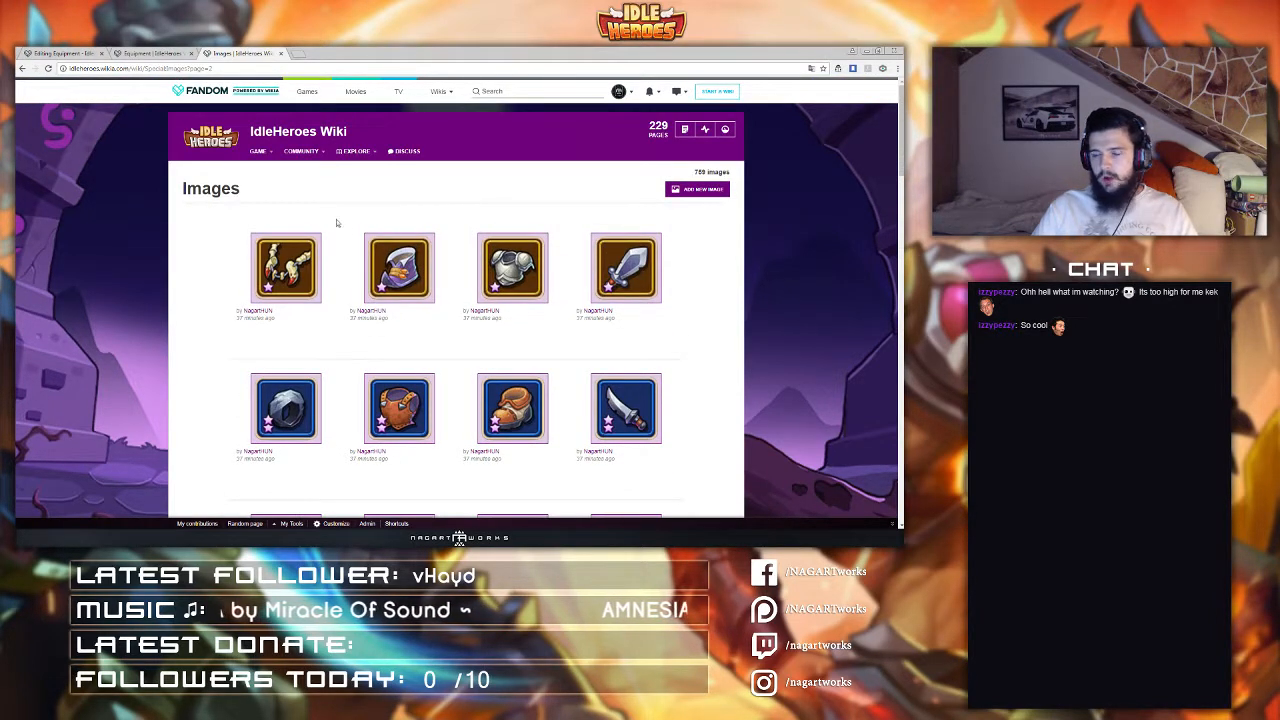
Step: Open the wiki's Special pages list and go to the Upload multiple photos page
mouse_move(355, 151)
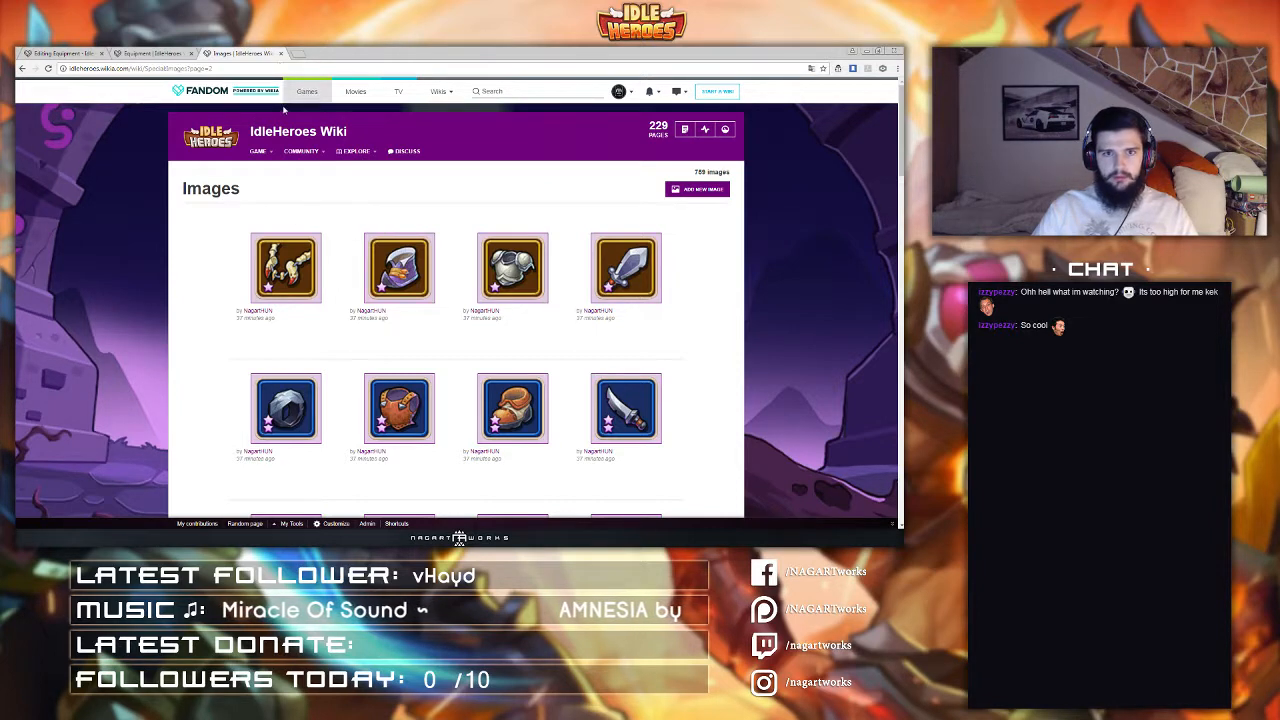
mouse_move(618, 91)
click(604, 116)
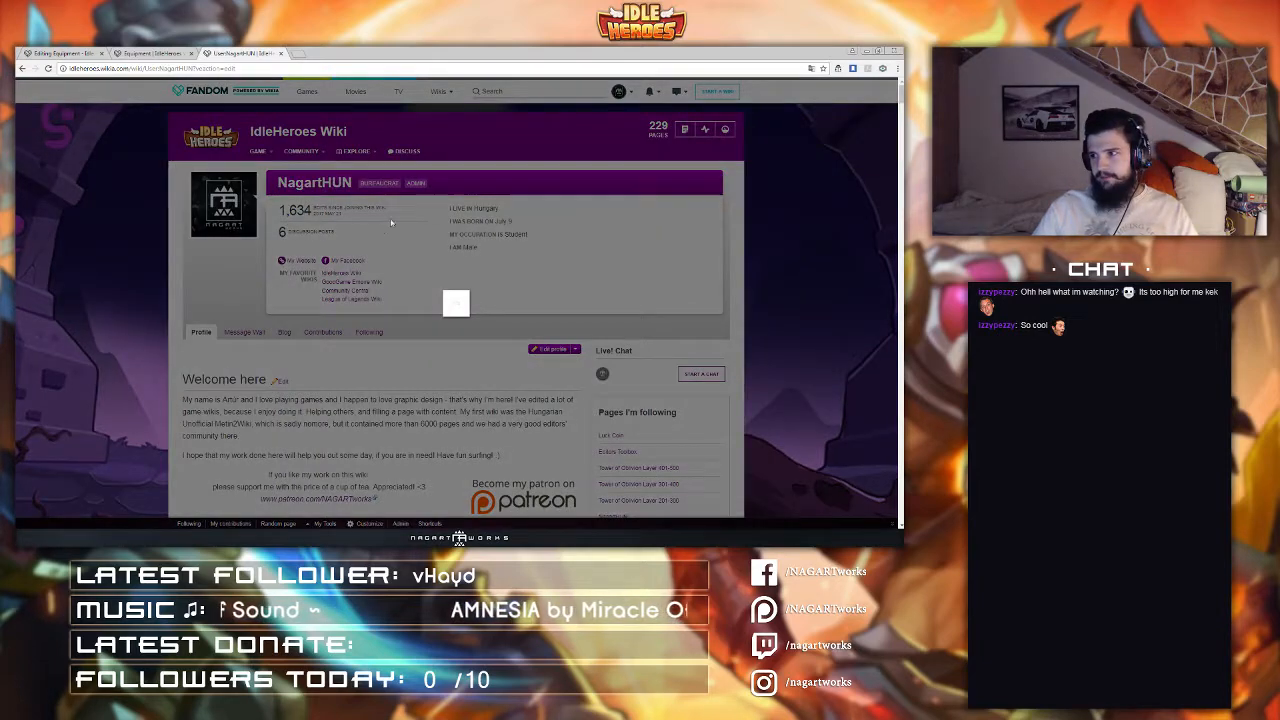
click(519, 369)
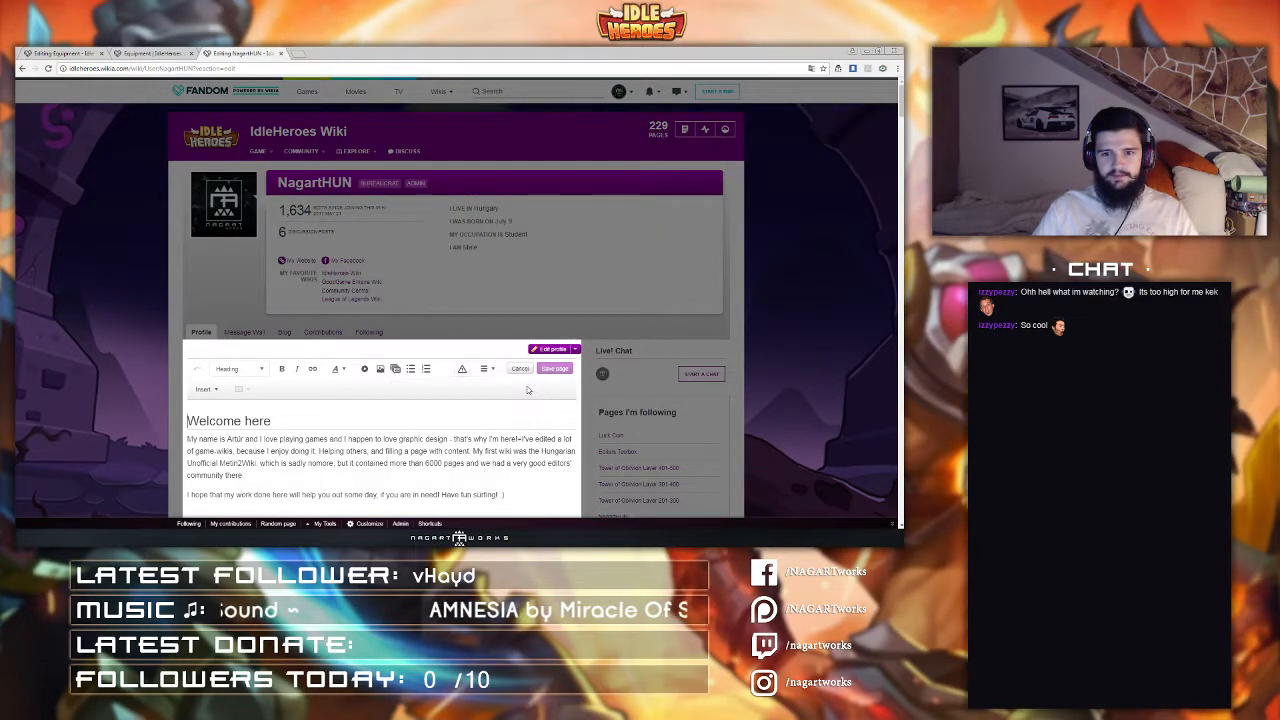
scroll(380, 312, down, 5)
scroll(380, 312, down, 3)
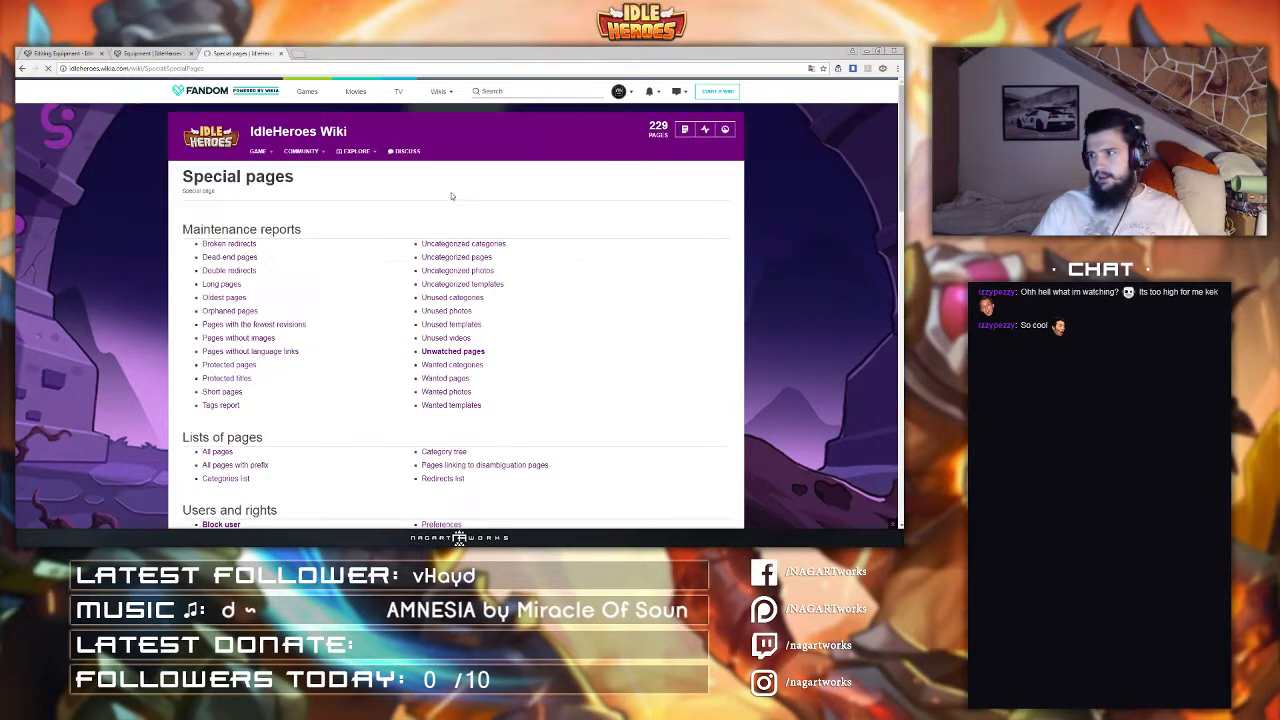
scroll(458, 224, down, 3)
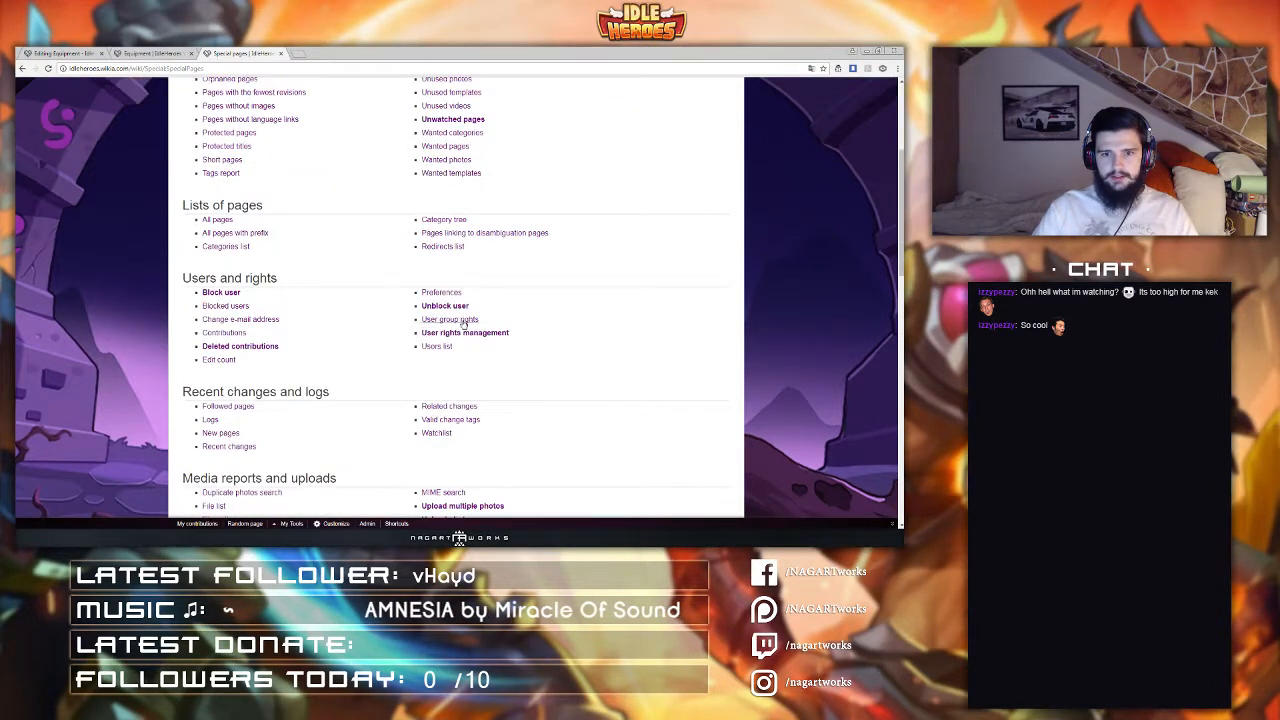
scroll(458, 343, down, 3)
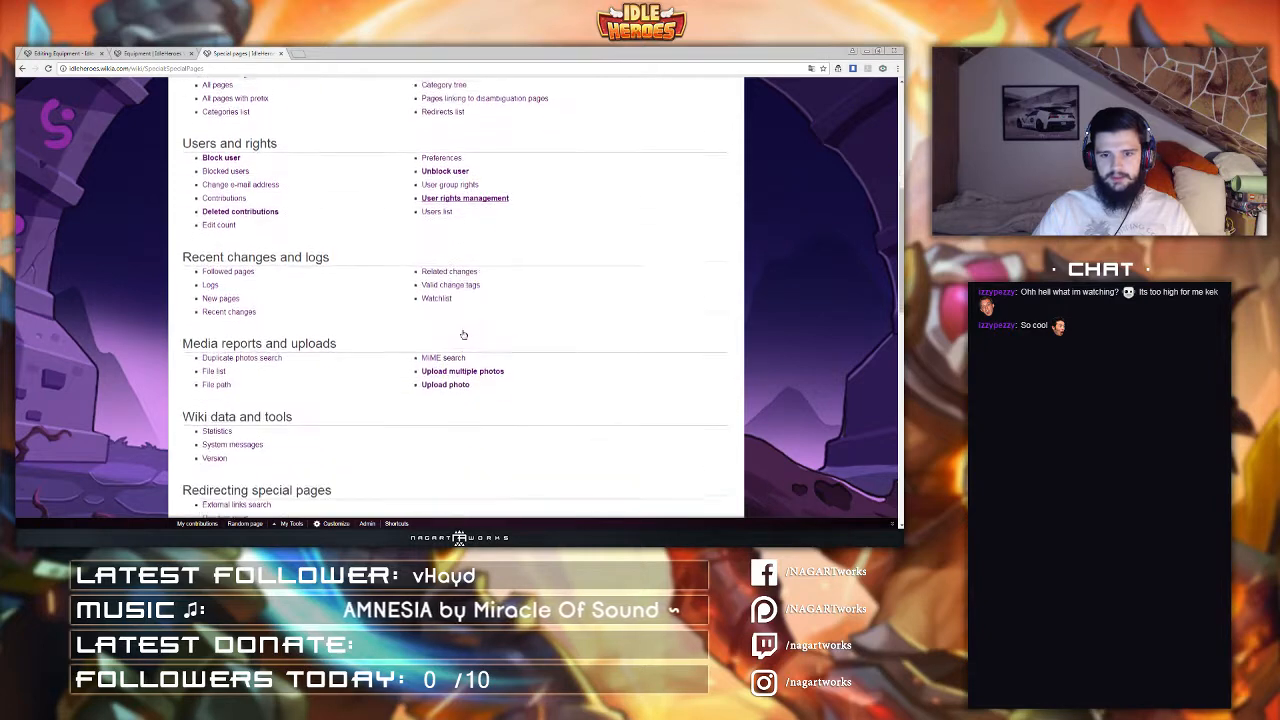
click(462, 366)
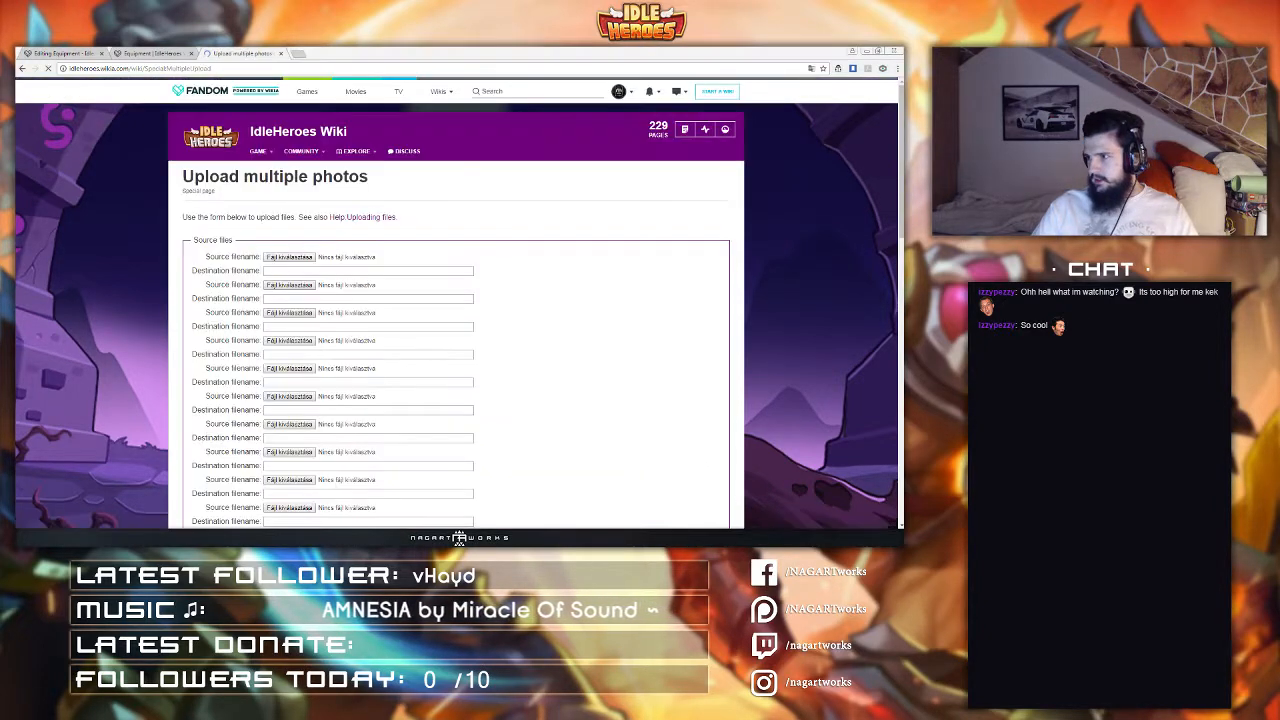
Step: Choose Hammer-icon.png from the equipment folder as the first source file to upload
click(300, 259)
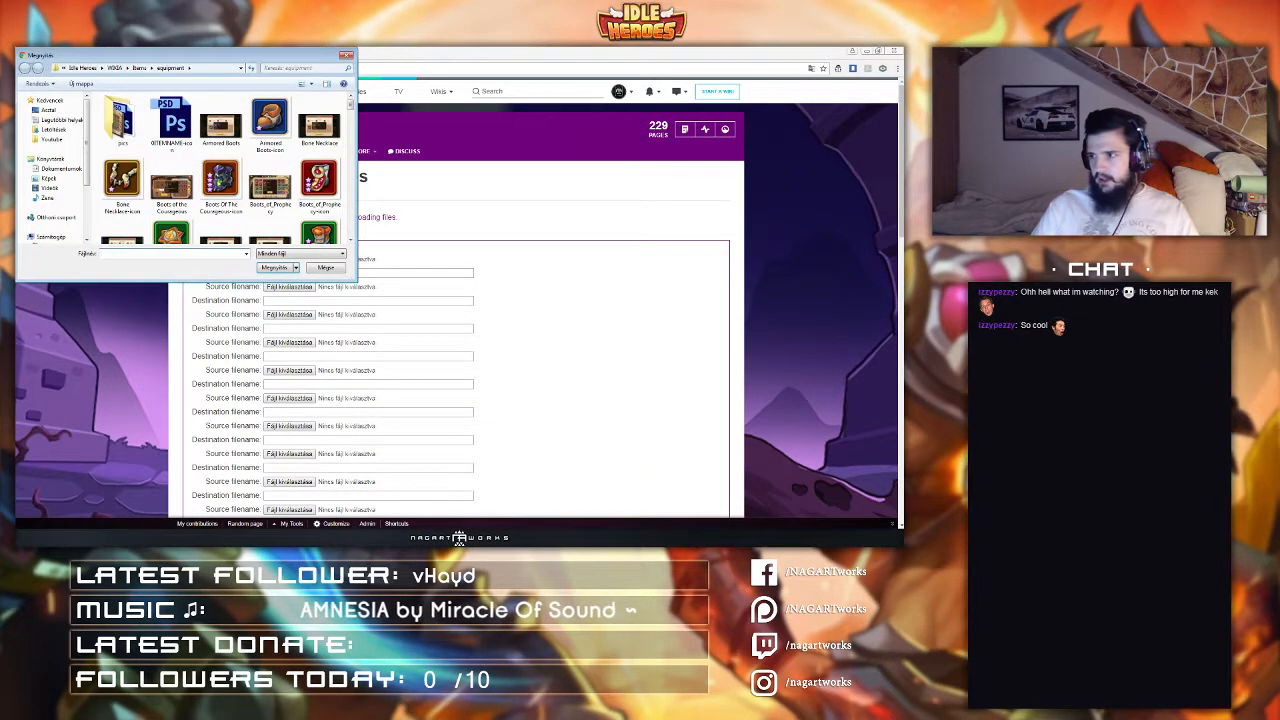
click(264, 138)
scroll(268, 150, down, 5)
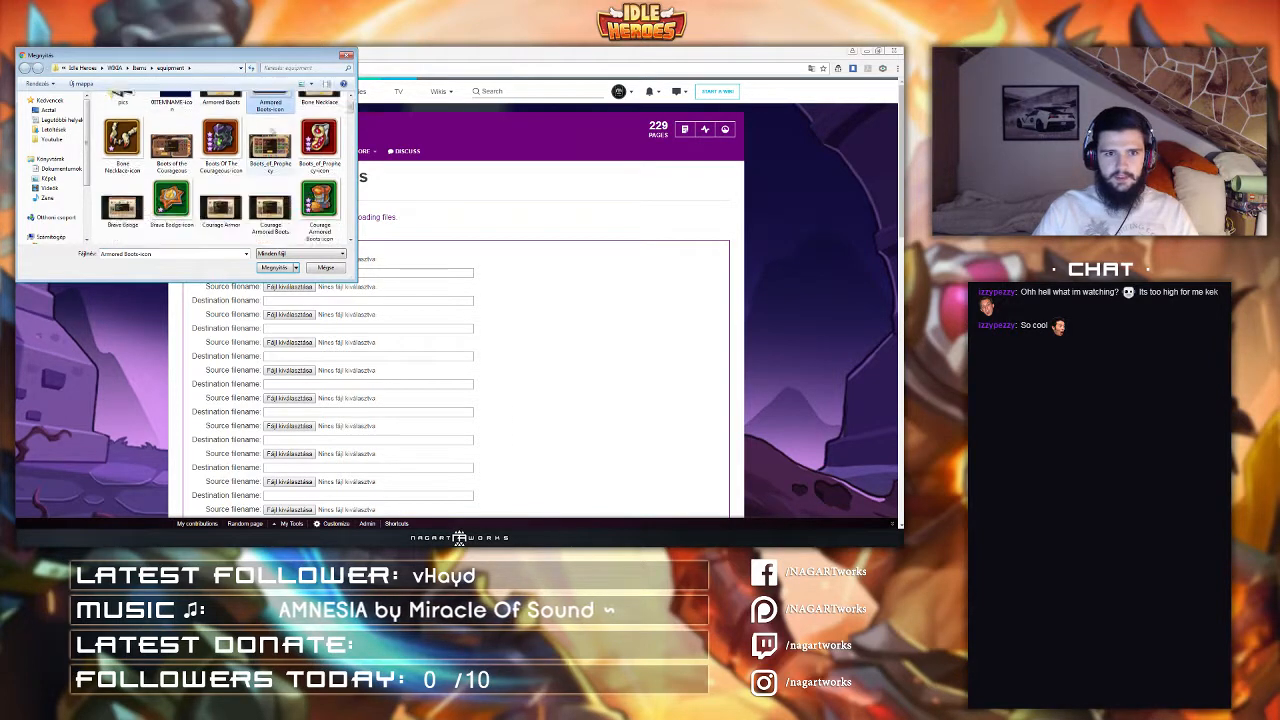
scroll(272, 155, down, 5)
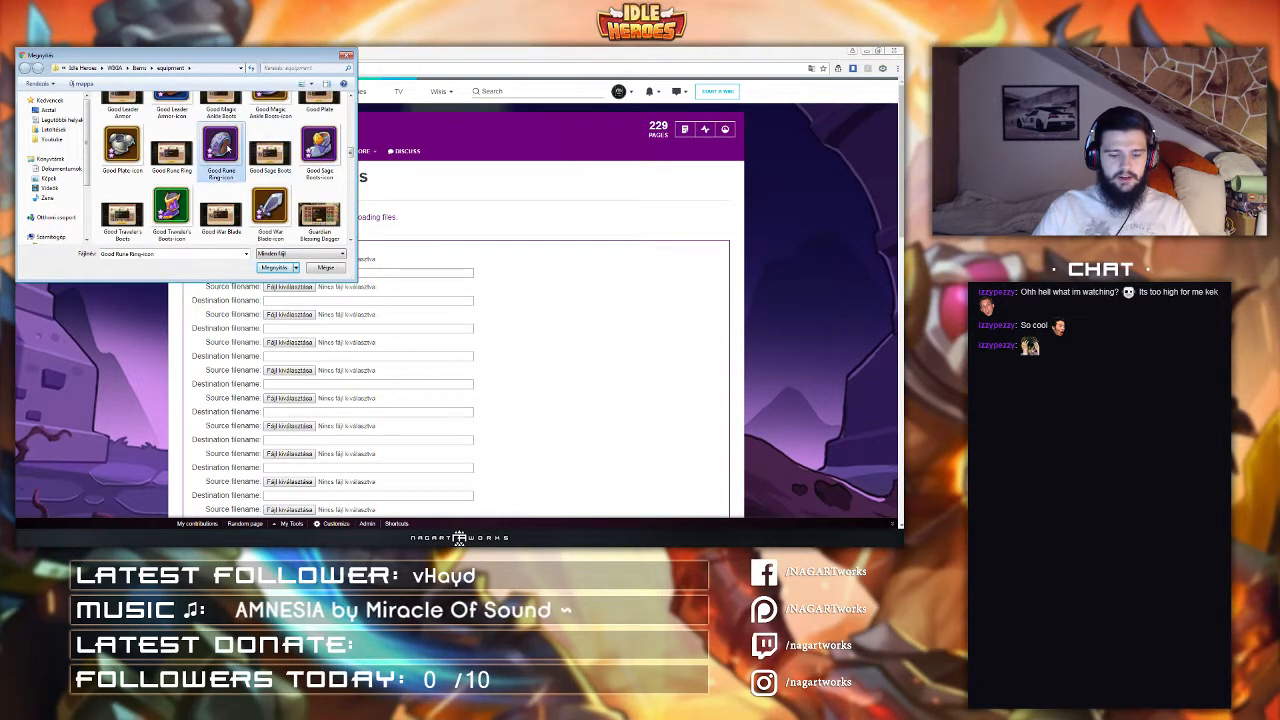
scroll(240, 150, down, 3)
click(222, 128)
double_click(270, 118)
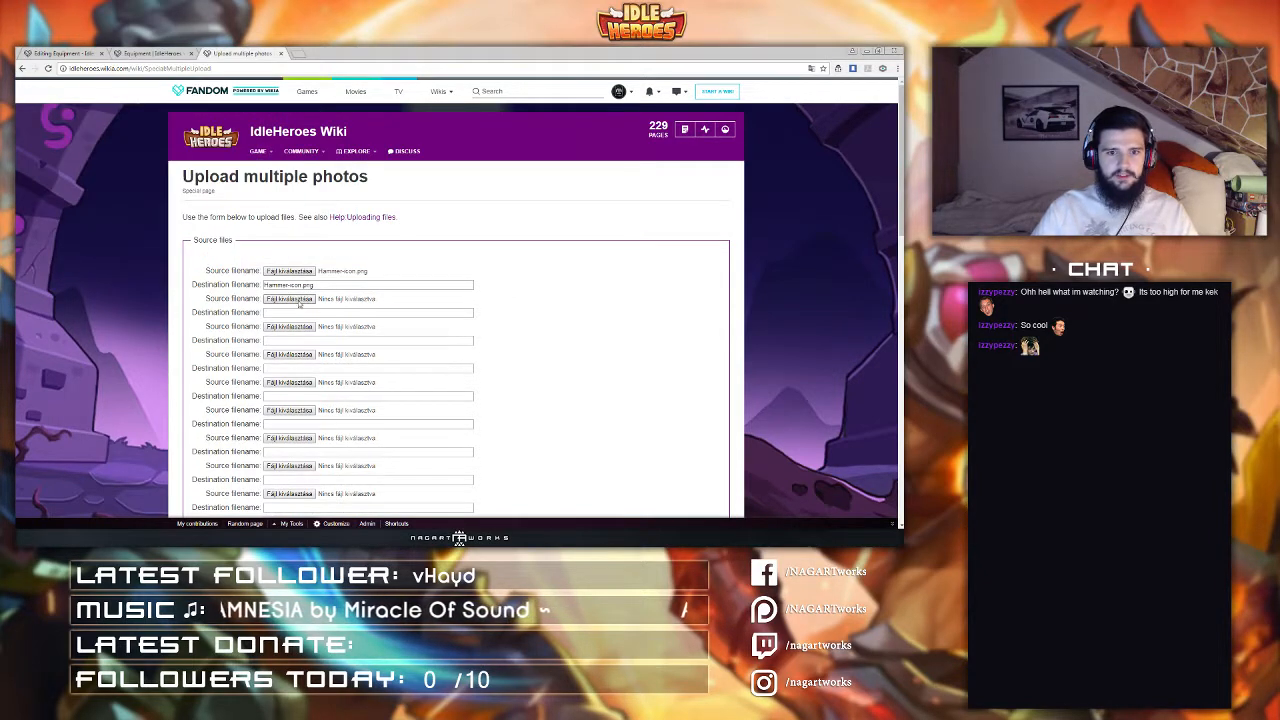
Step: Choose King's_Cuirass-icon.png as the second source file to upload
click(292, 299)
click(264, 125)
scroll(258, 127, down, 10)
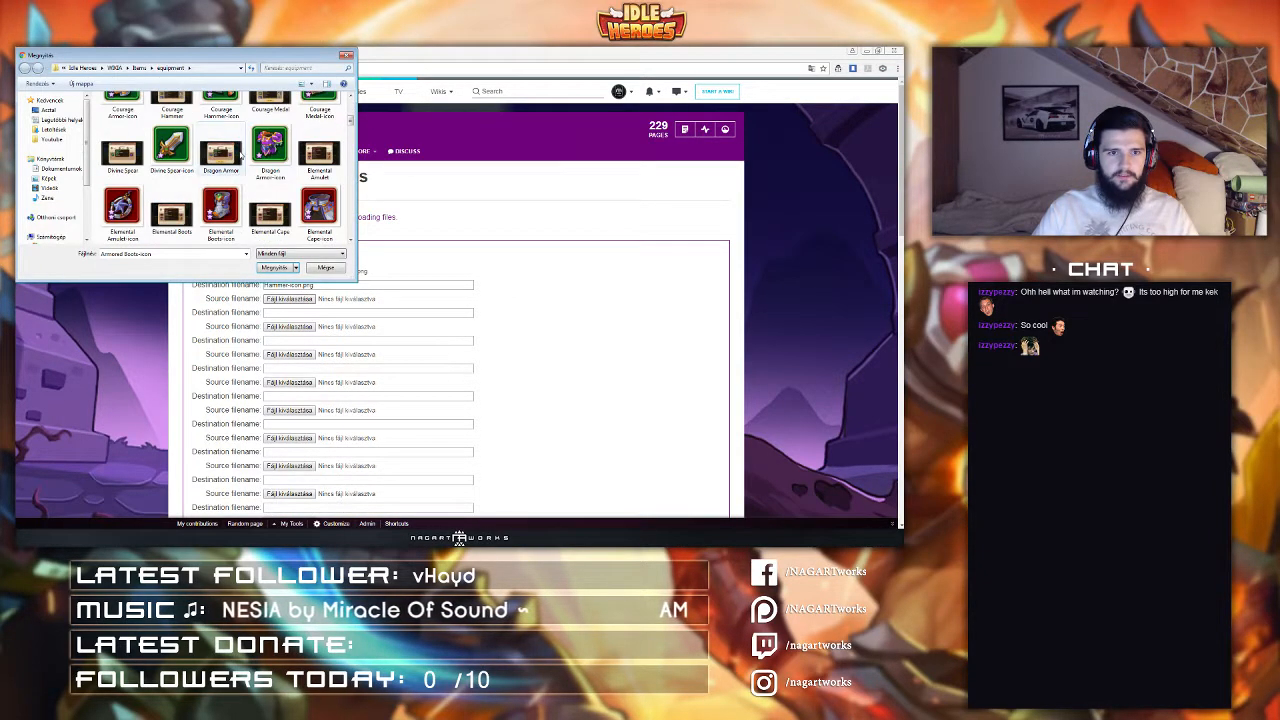
scroll(242, 165, down, 3)
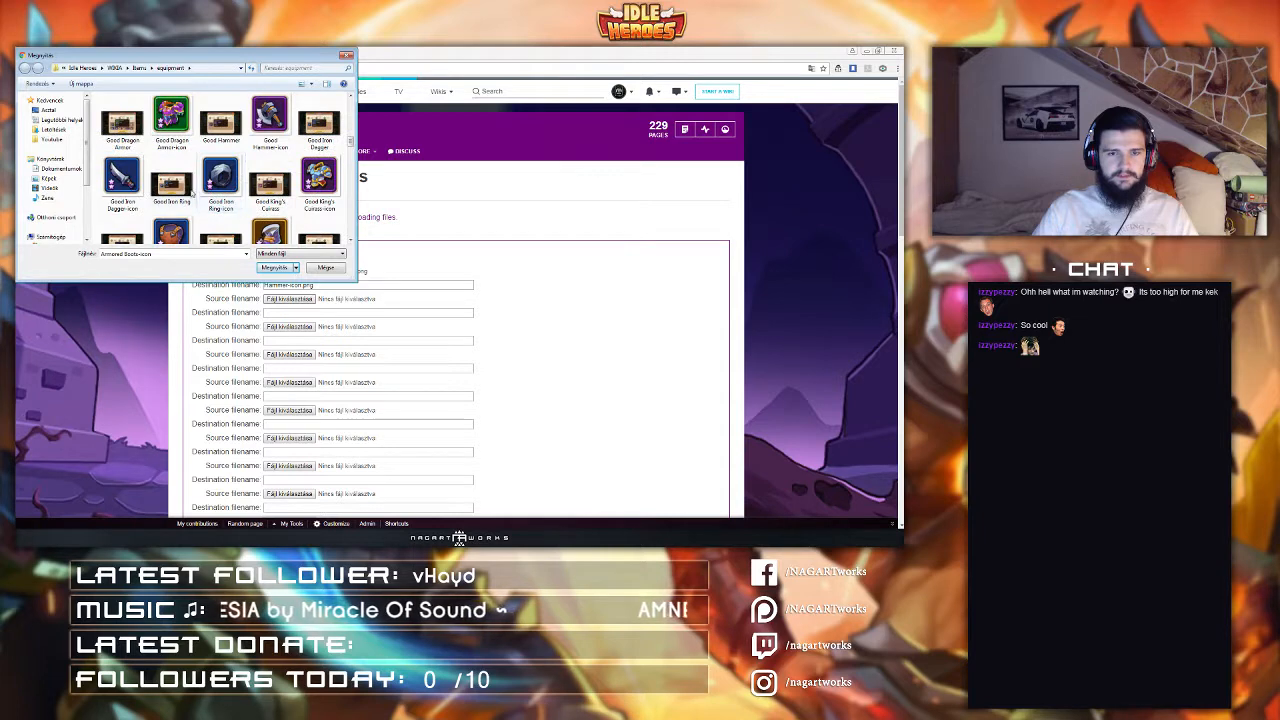
scroll(148, 188, down, 5)
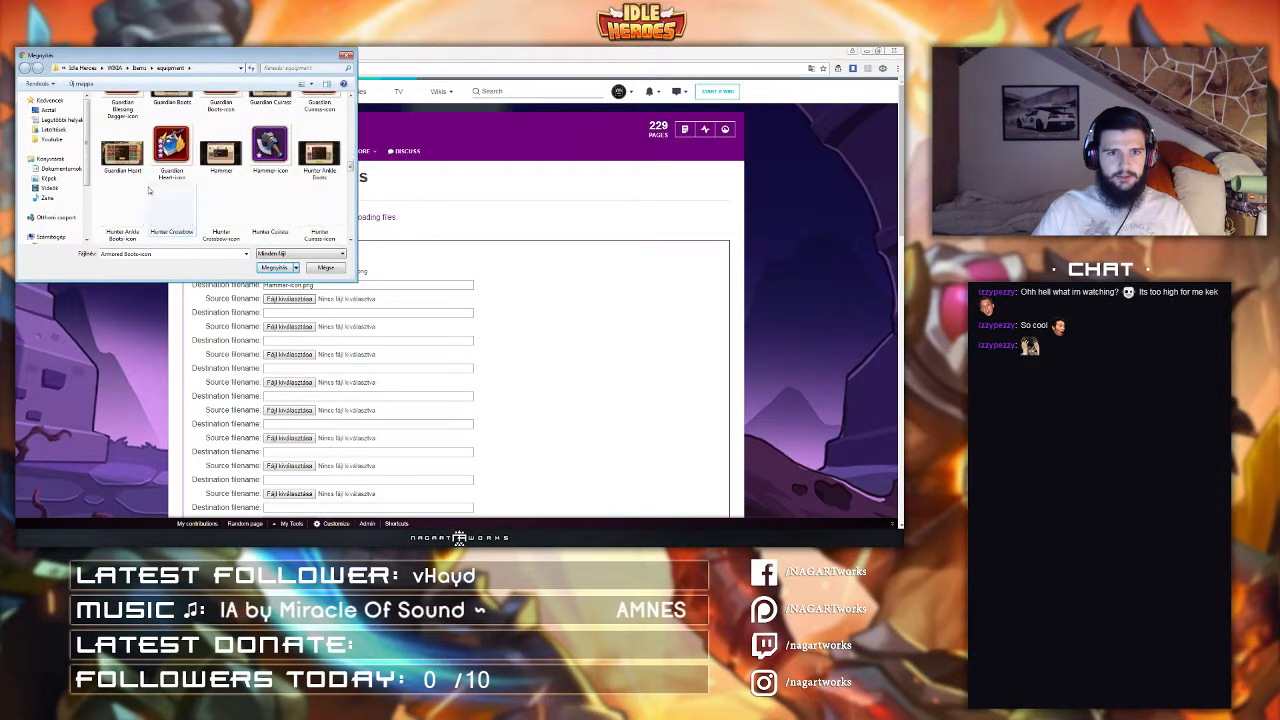
scroll(148, 188, down, 4)
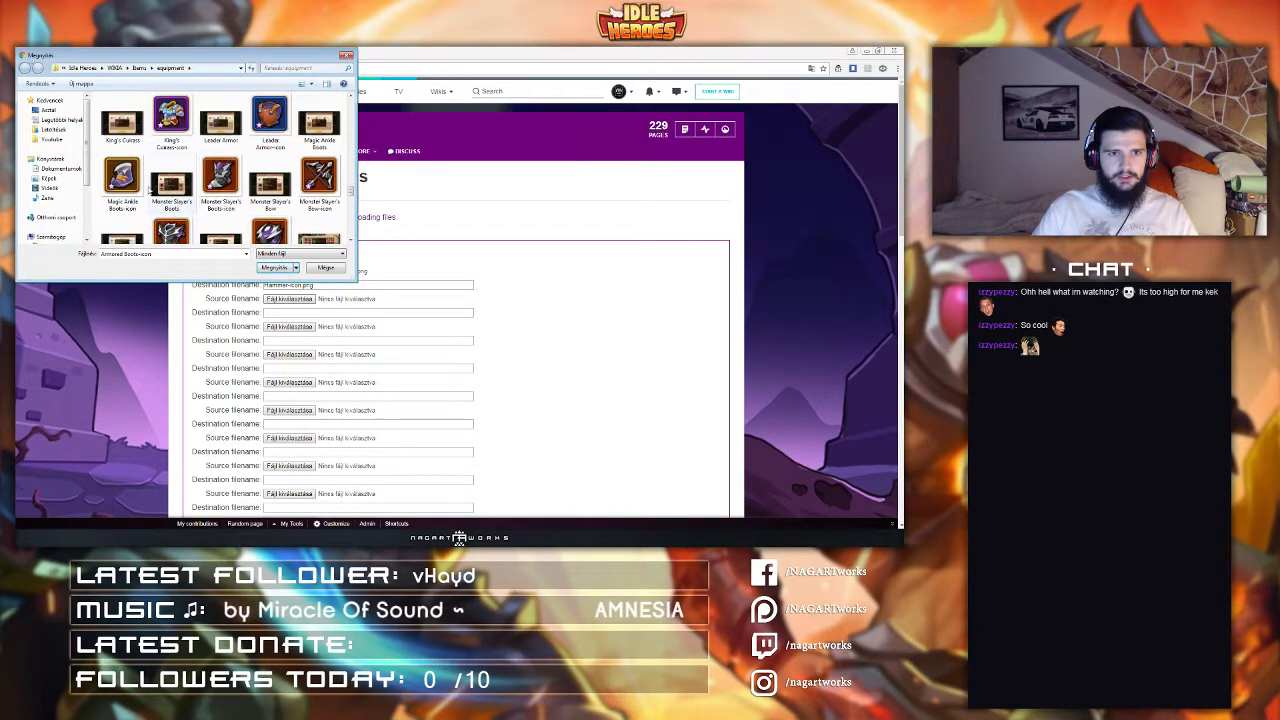
click(170, 122)
click(274, 268)
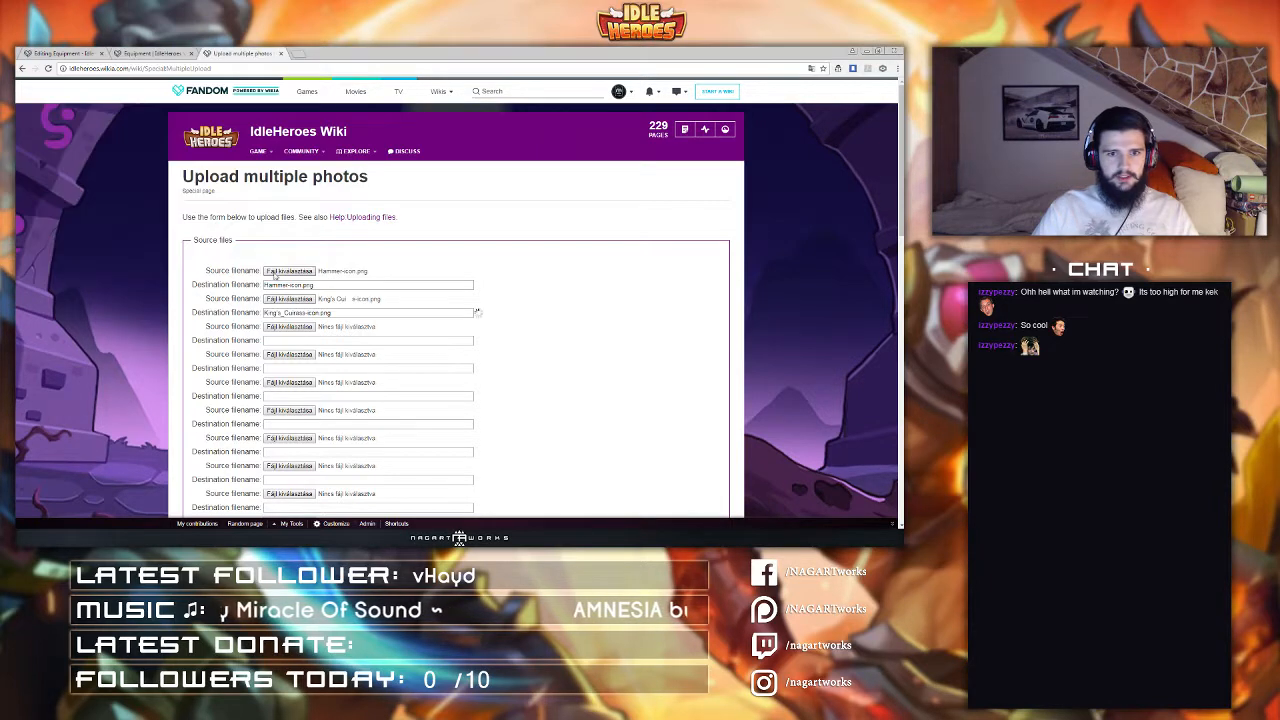
Step: Choose Sage Boots-icon.png as the third source file to upload
click(289, 326)
click(256, 153)
scroll(256, 153, down, 1)
key(r)
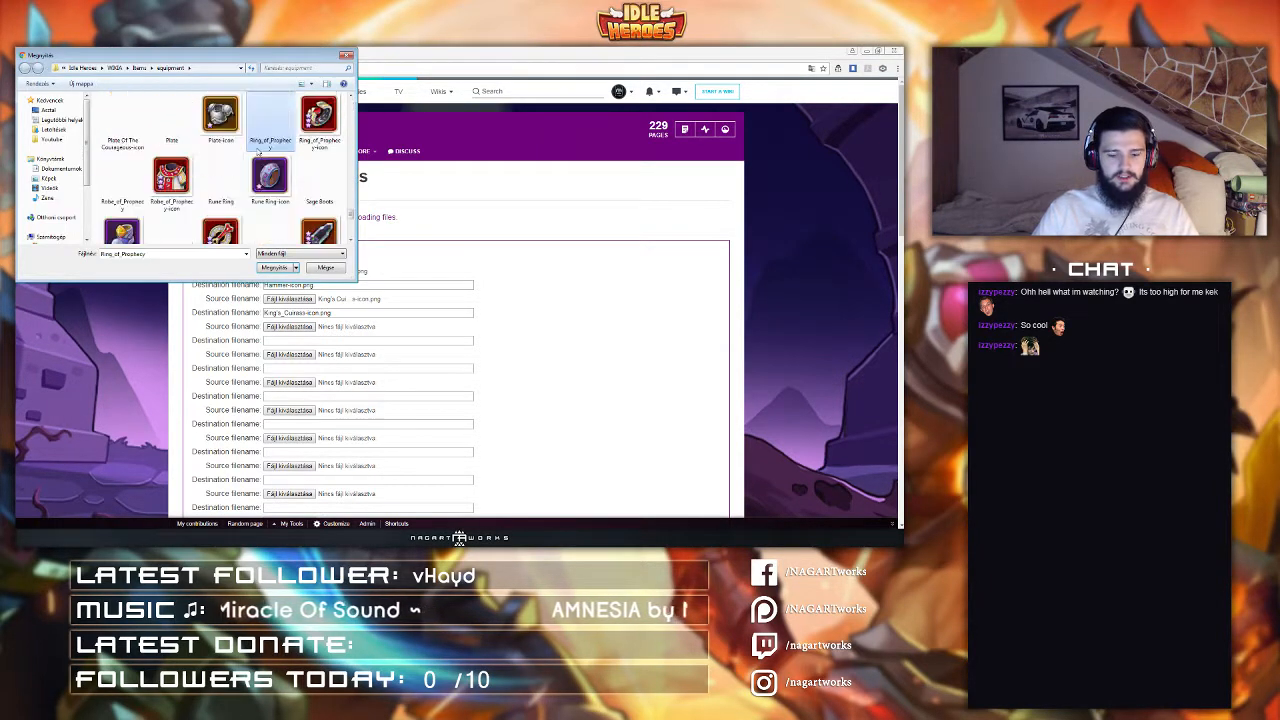
key(u)
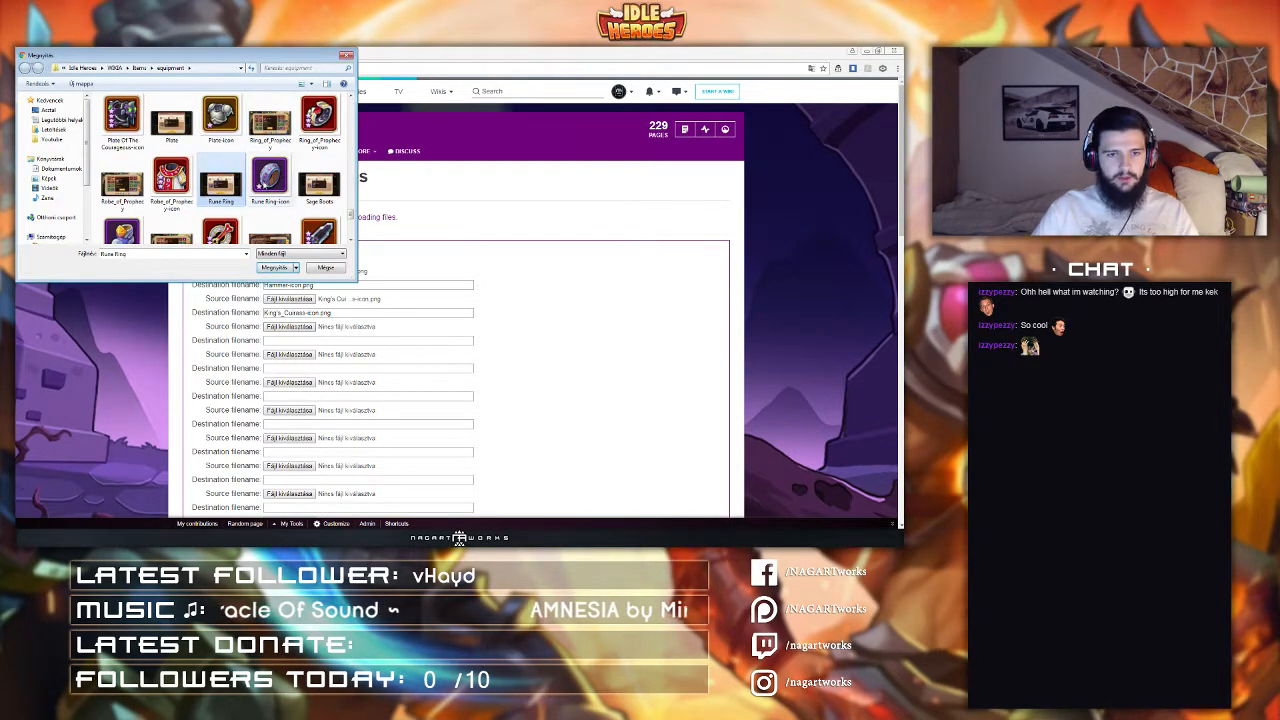
scroll(200, 190, down, 1)
click(126, 222)
double_click(126, 222)
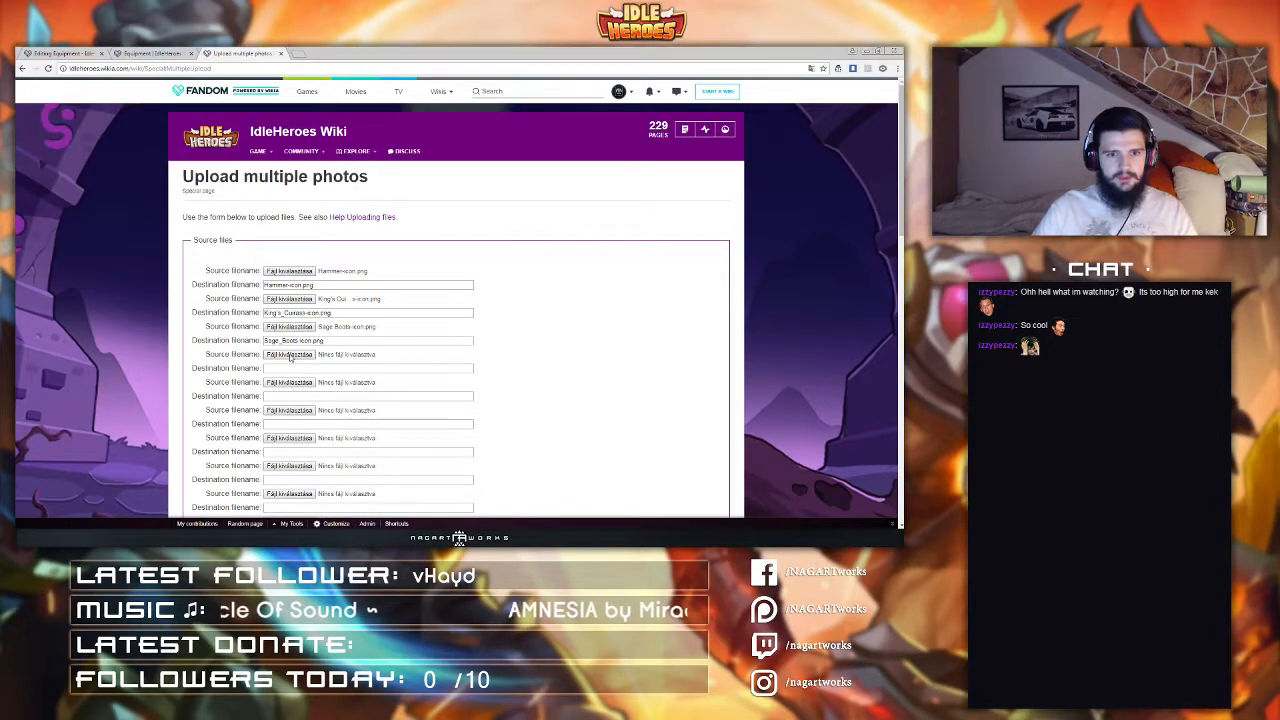
Step: Choose Rune Ring-icon.png and Good Hammer-icon.png as the fourth and fifth source files
click(289, 354)
click(221, 183)
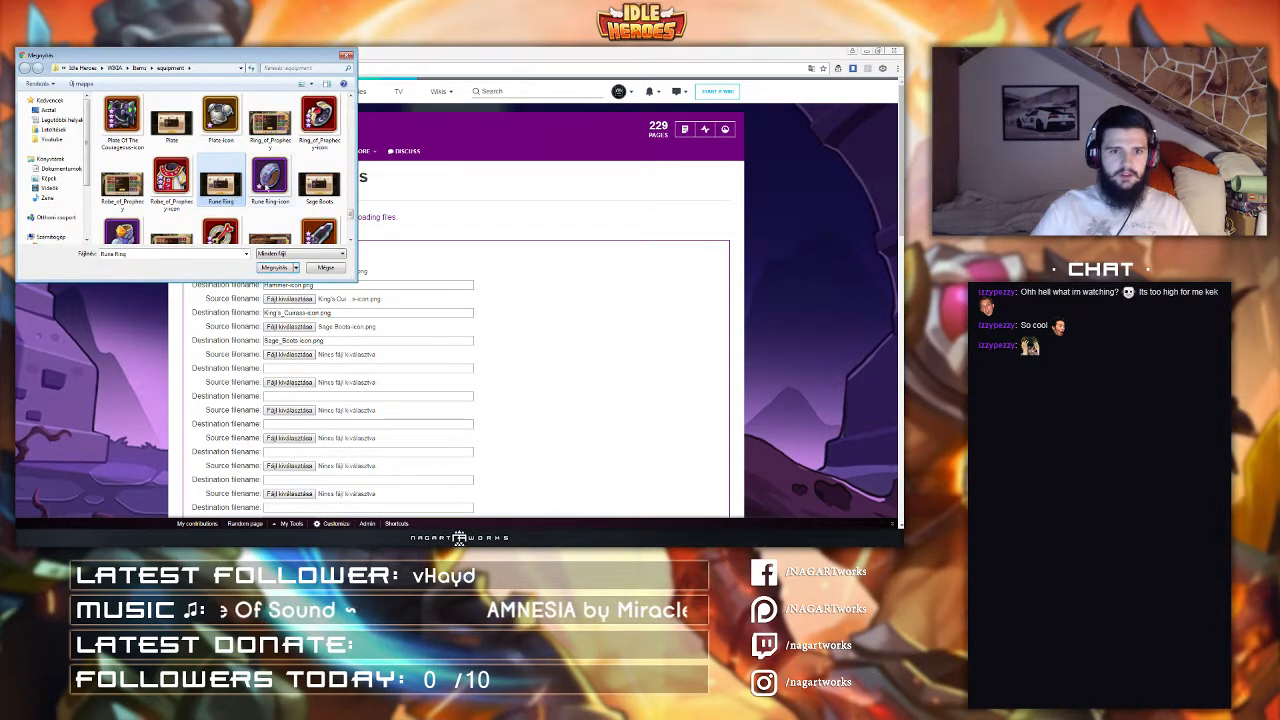
double_click(222, 185)
click(289, 382)
click(221, 128)
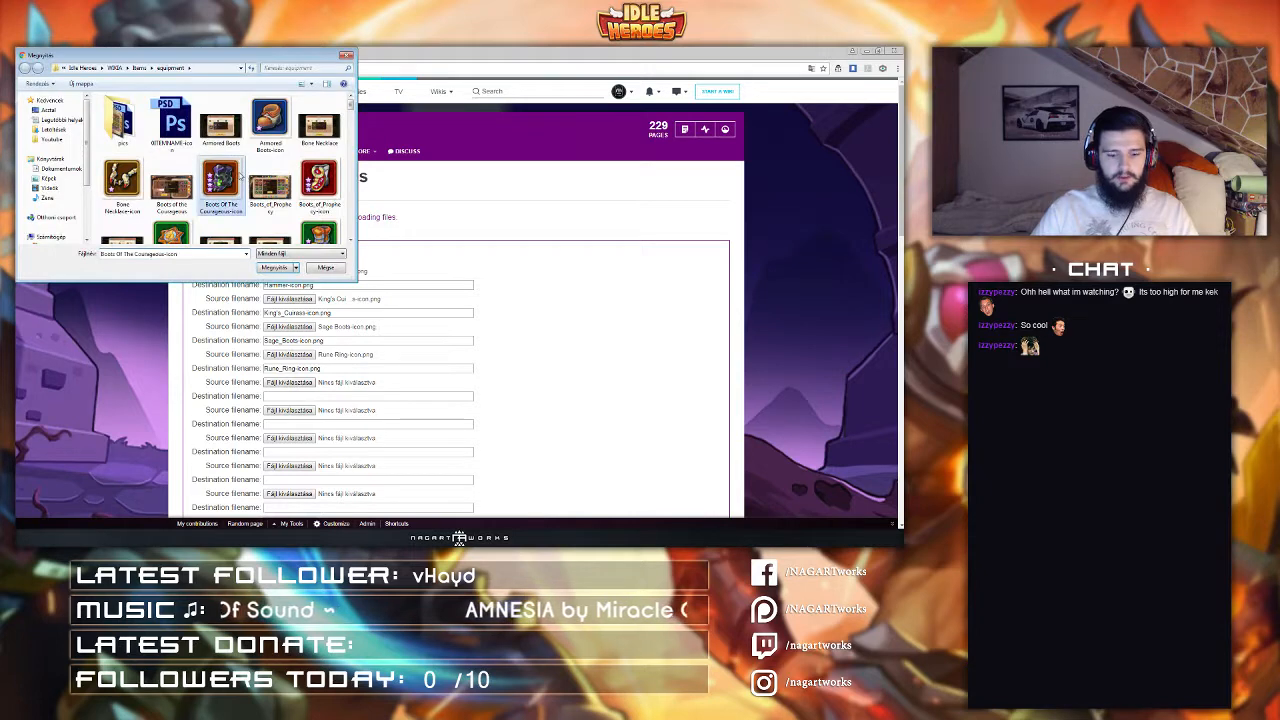
scroll(240, 175, down, 1)
double_click(270, 210)
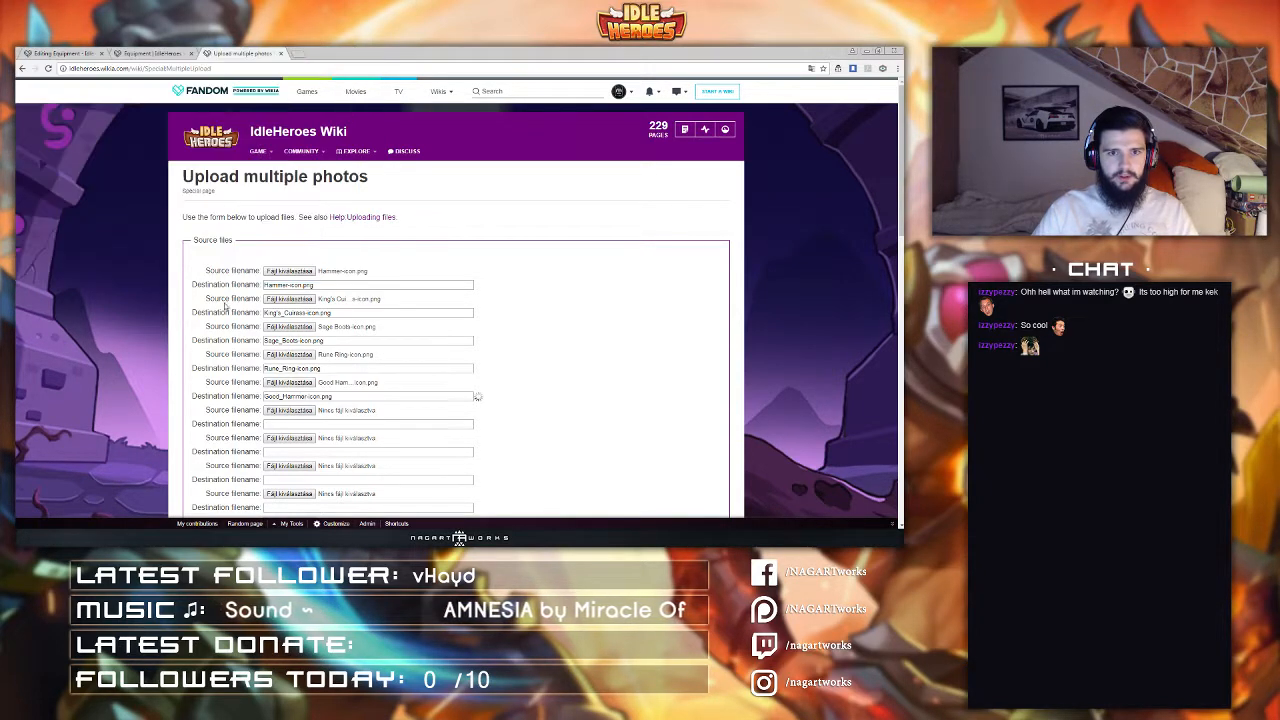
Step: Choose Good King's Cuirass-icon.png as the sixth source file to upload
click(289, 412)
scroll(255, 170, down, 2)
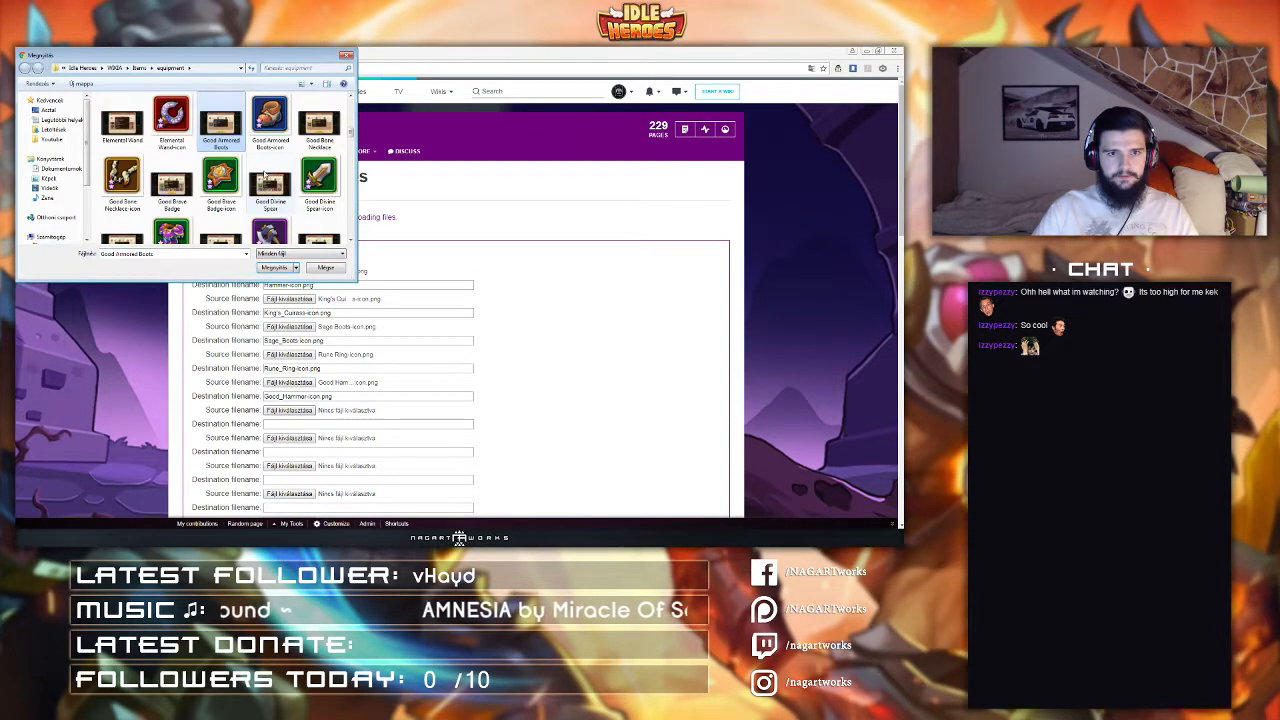
scroll(268, 172, down, 2)
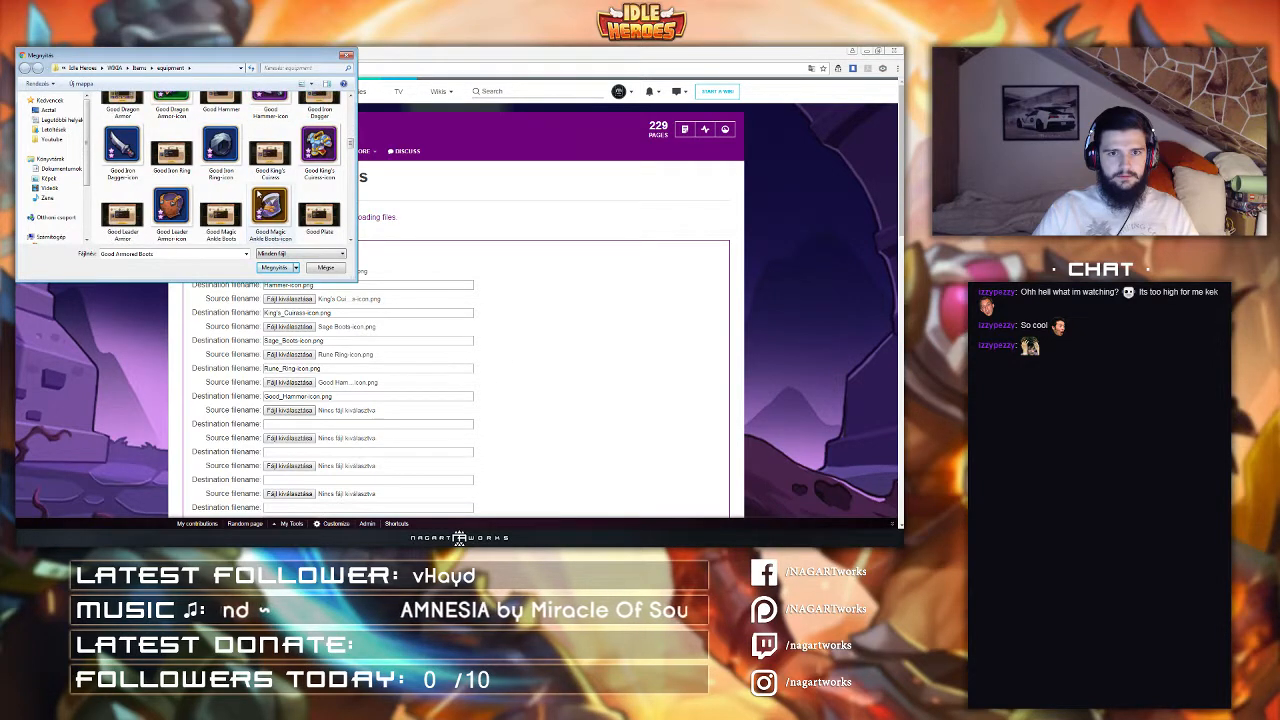
click(319, 148)
double_click(320, 149)
Step: Choose Good Sage Boots-icon.png as the seventh source file to upload
click(279, 439)
click(268, 196)
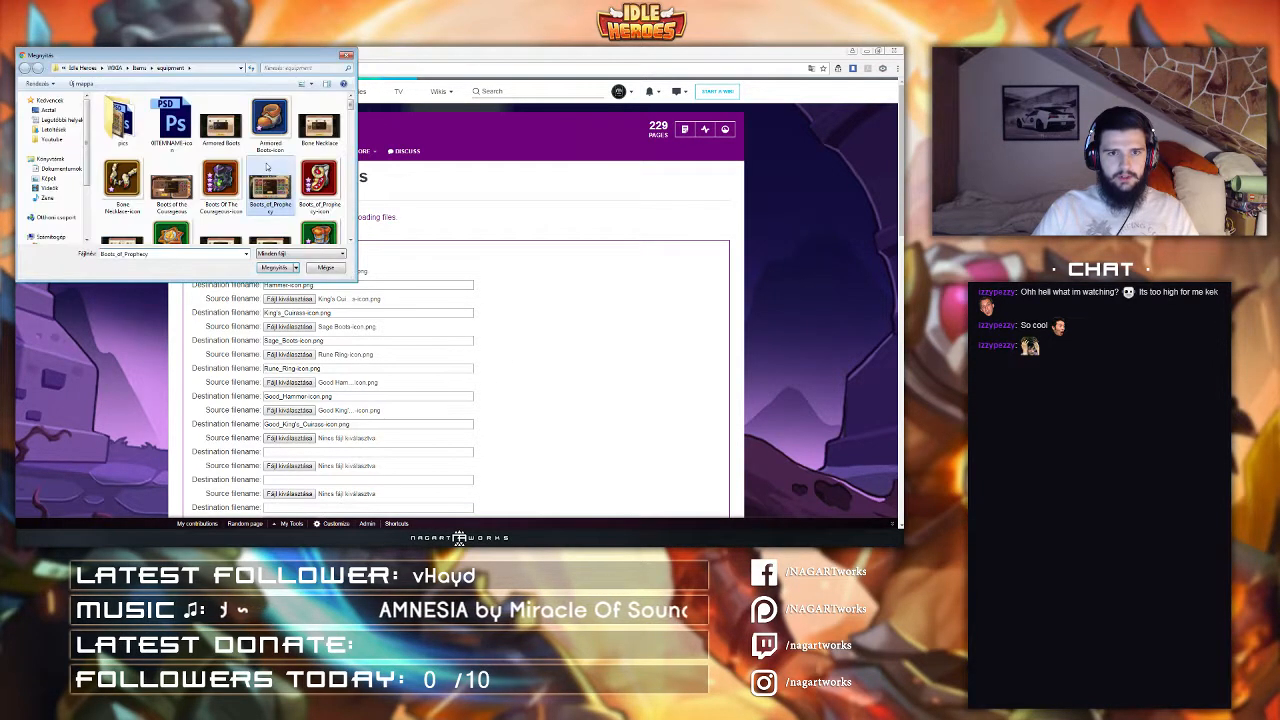
key(g)
scroll(215, 208, down, 3)
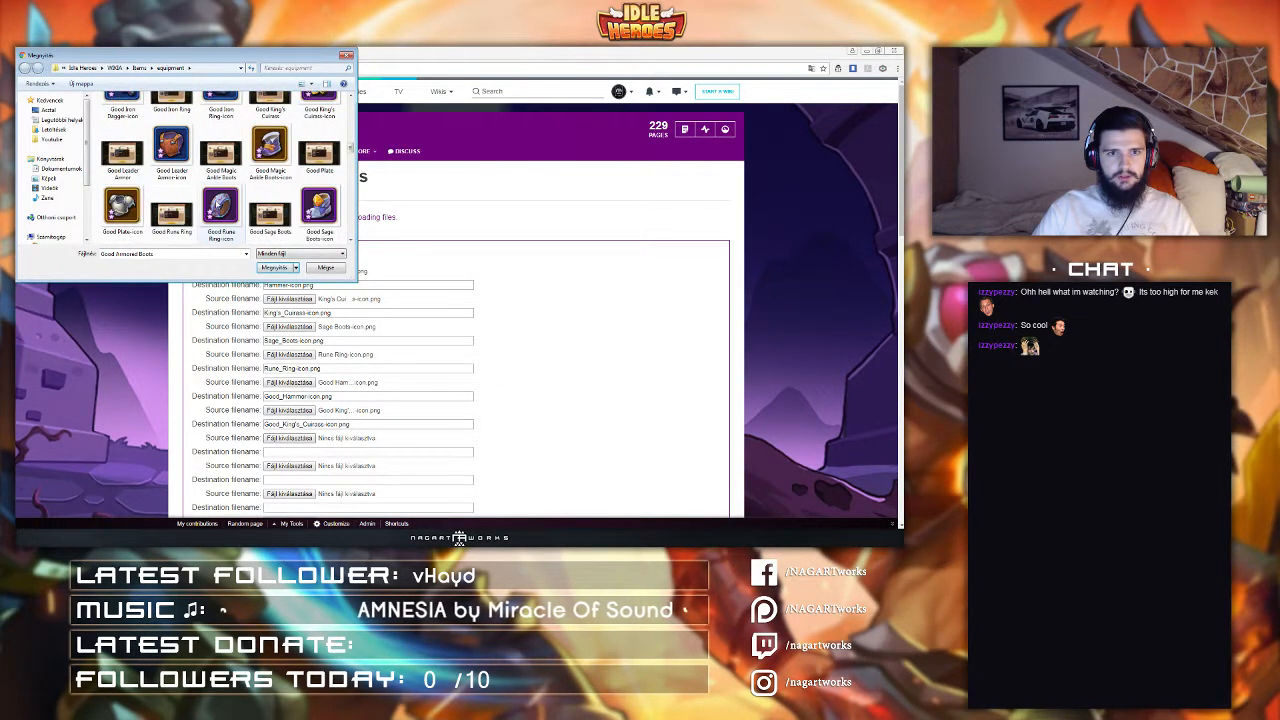
double_click(319, 205)
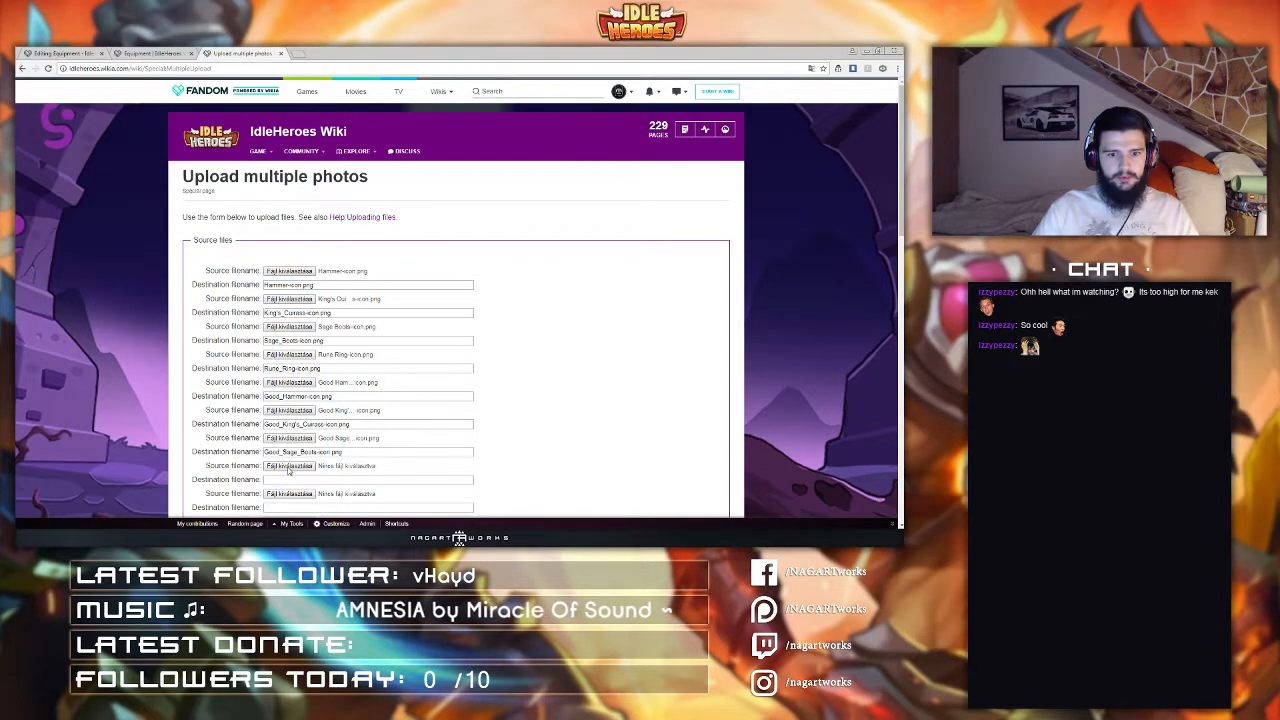
Step: Choose Good Rune Ring-icon.png as the eighth source file to upload
click(289, 466)
key(g)
scroll(275, 172, down, 2)
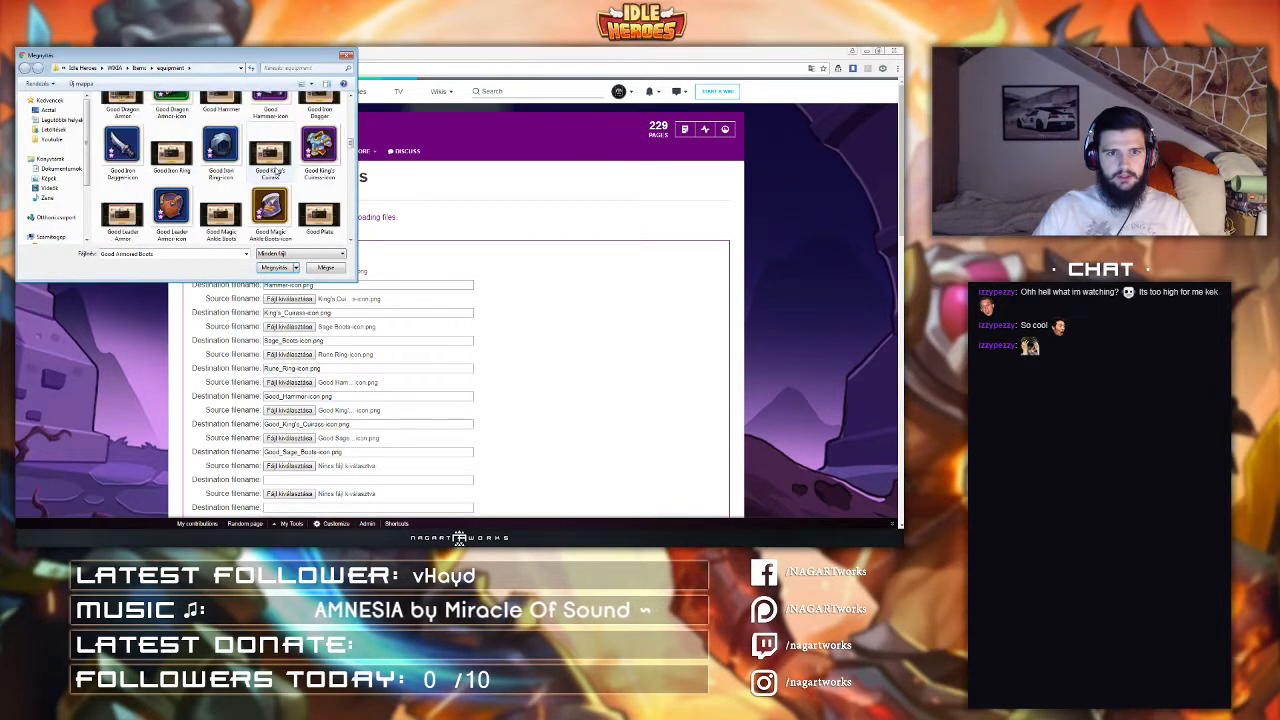
scroll(276, 172, down, 2)
click(175, 152)
double_click(221, 150)
scroll(184, 325, down, 1)
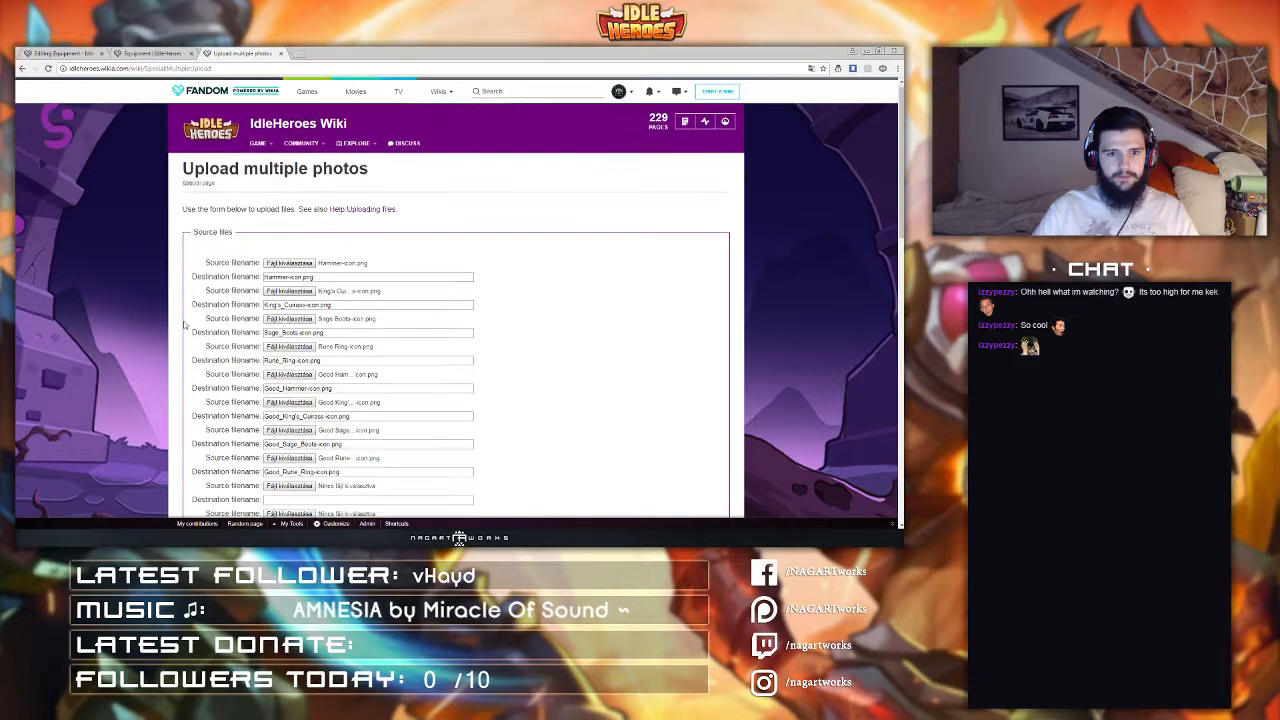
Step: Upload the eight selected equipment icon files
scroll(184, 325, down, 8)
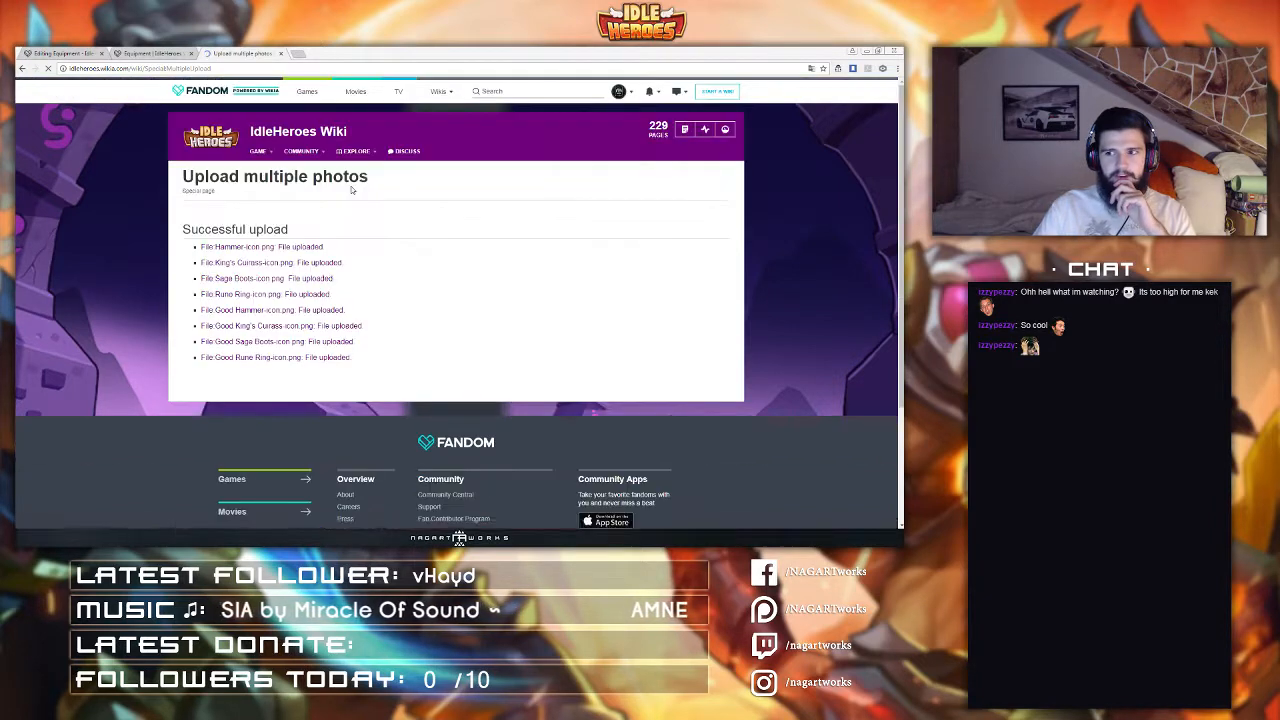
mouse_move(355, 151)
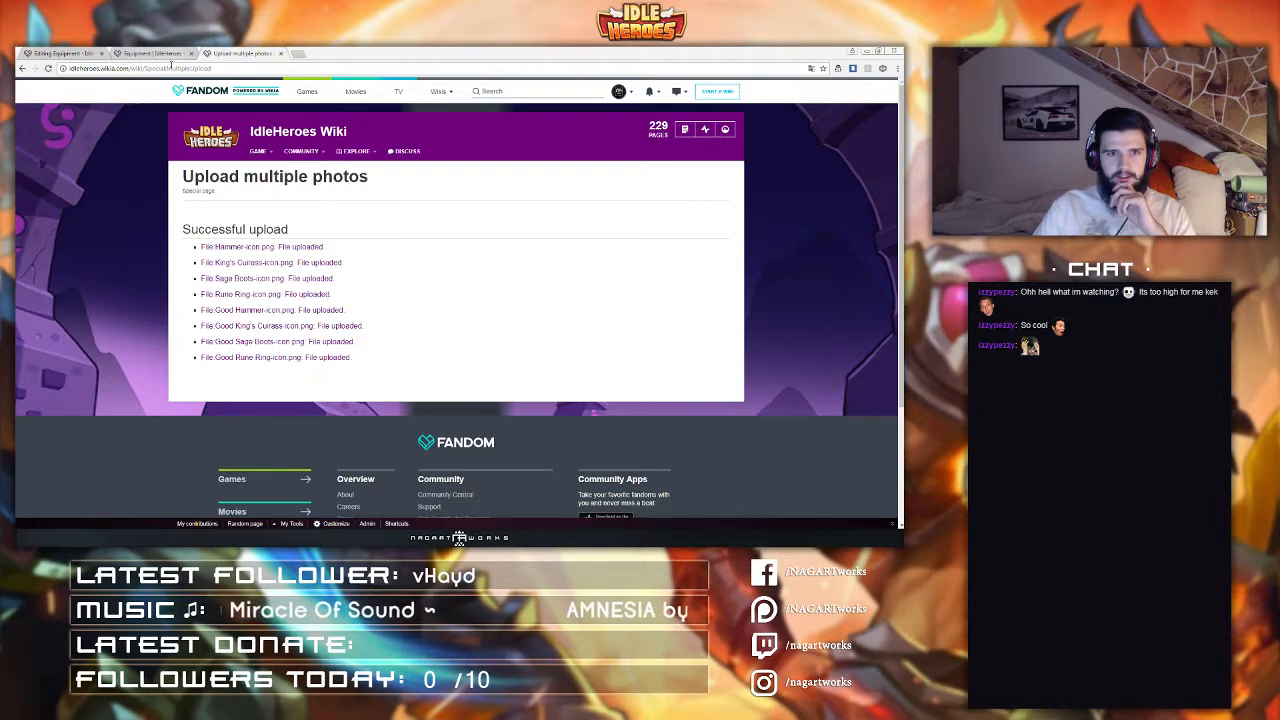
Step: Go to the Template:Iconlink page and open it for editing
drag(146, 69, 440, 82)
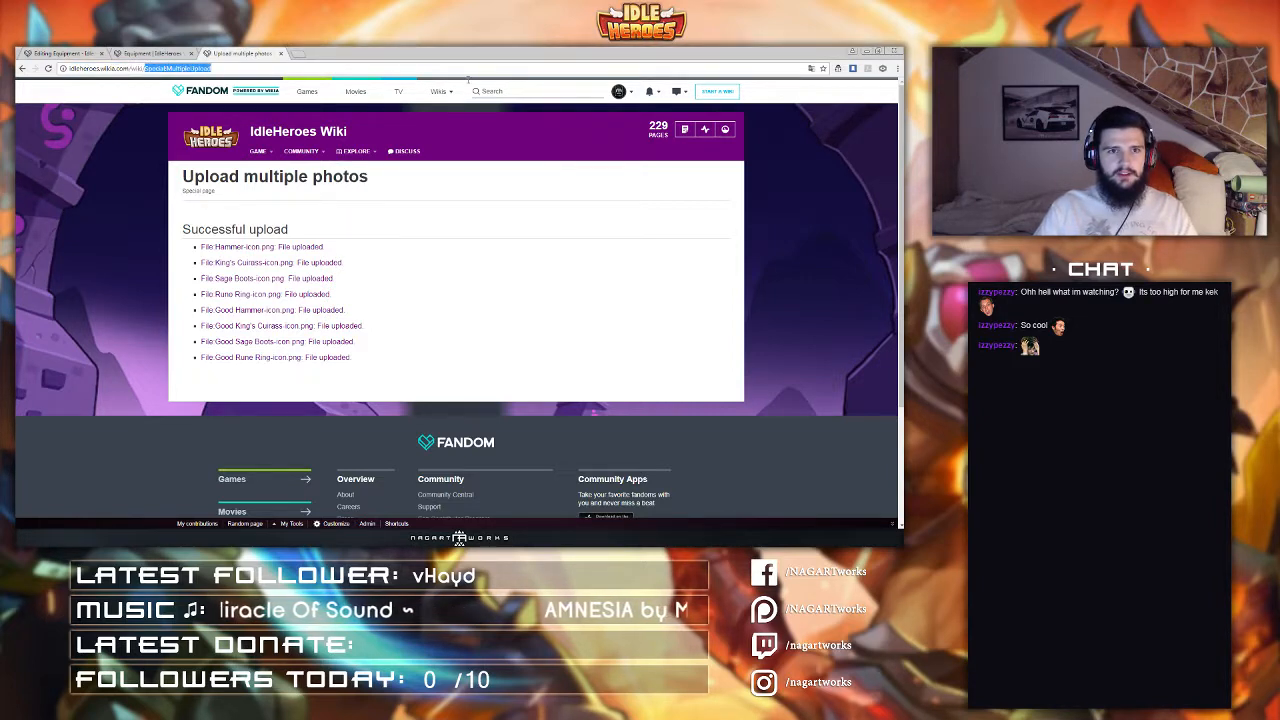
text(Template:Iconlink)
key(Down)
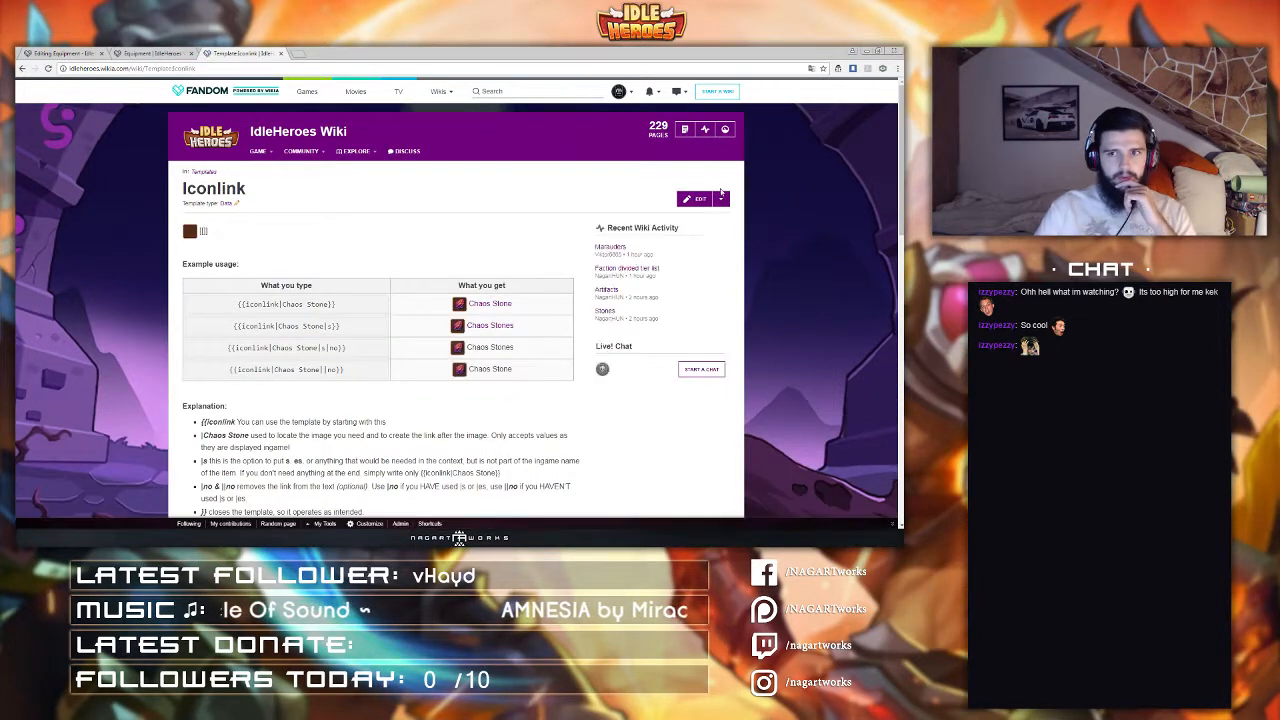
click(695, 199)
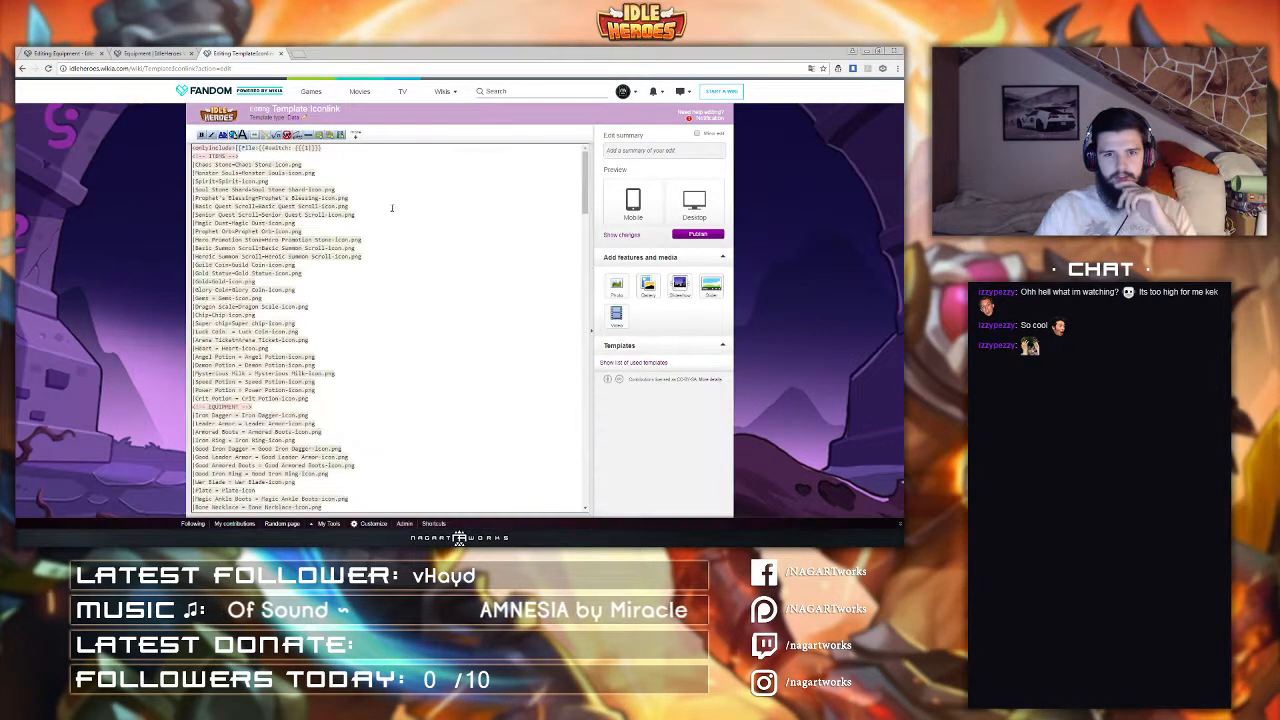
Step: Scroll through the equipment entries in the template source to find where the new items belong
scroll(311, 255, down, 5)
scroll(311, 255, down, 5)
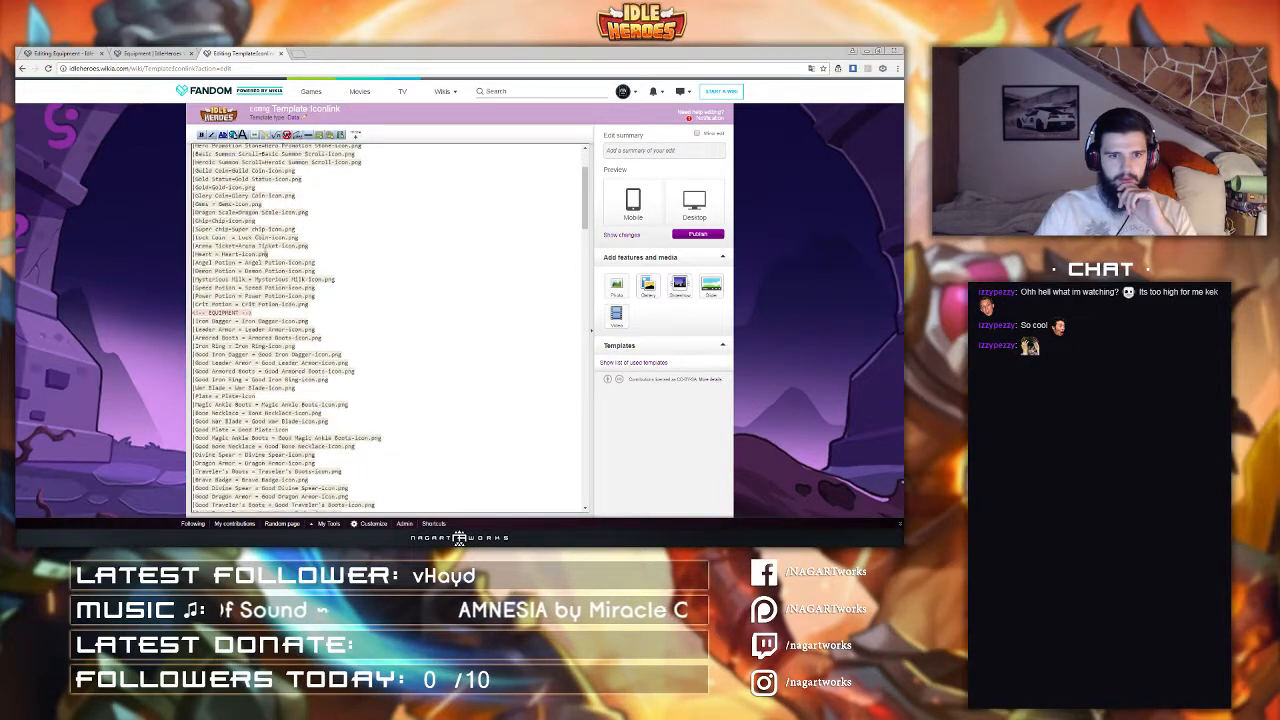
scroll(256, 253, down, 5)
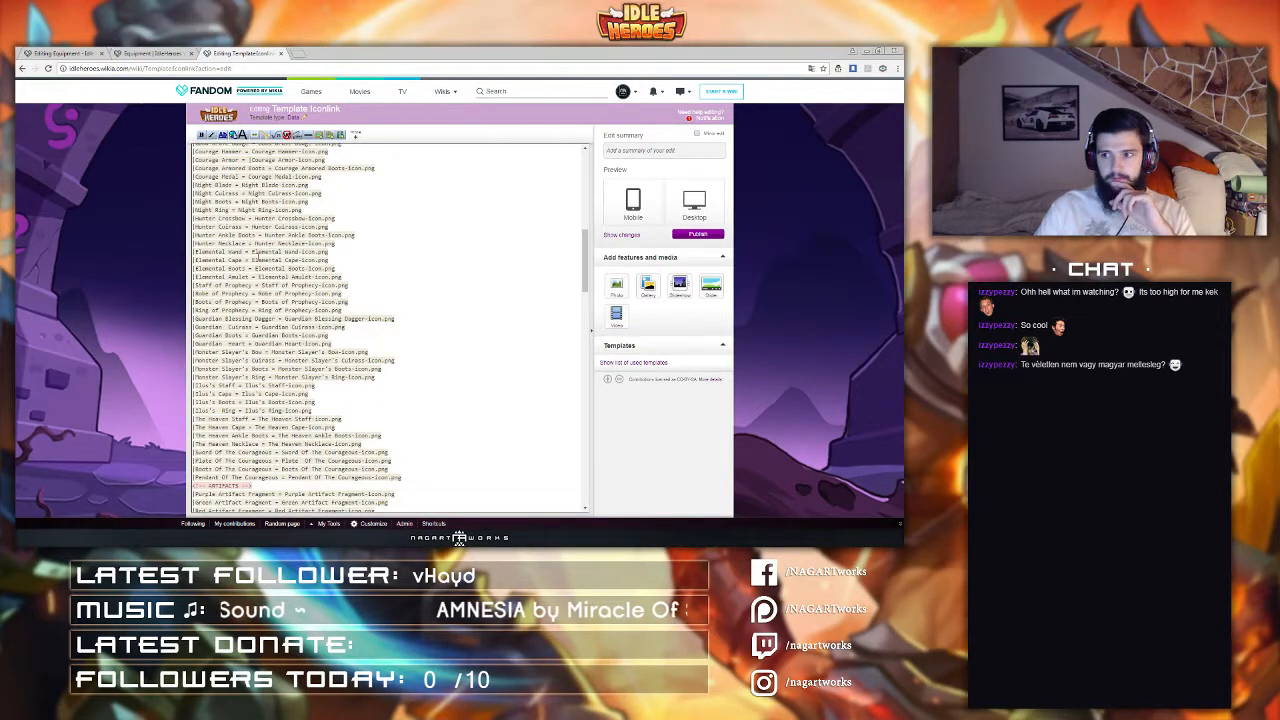
scroll(258, 253, up, 3)
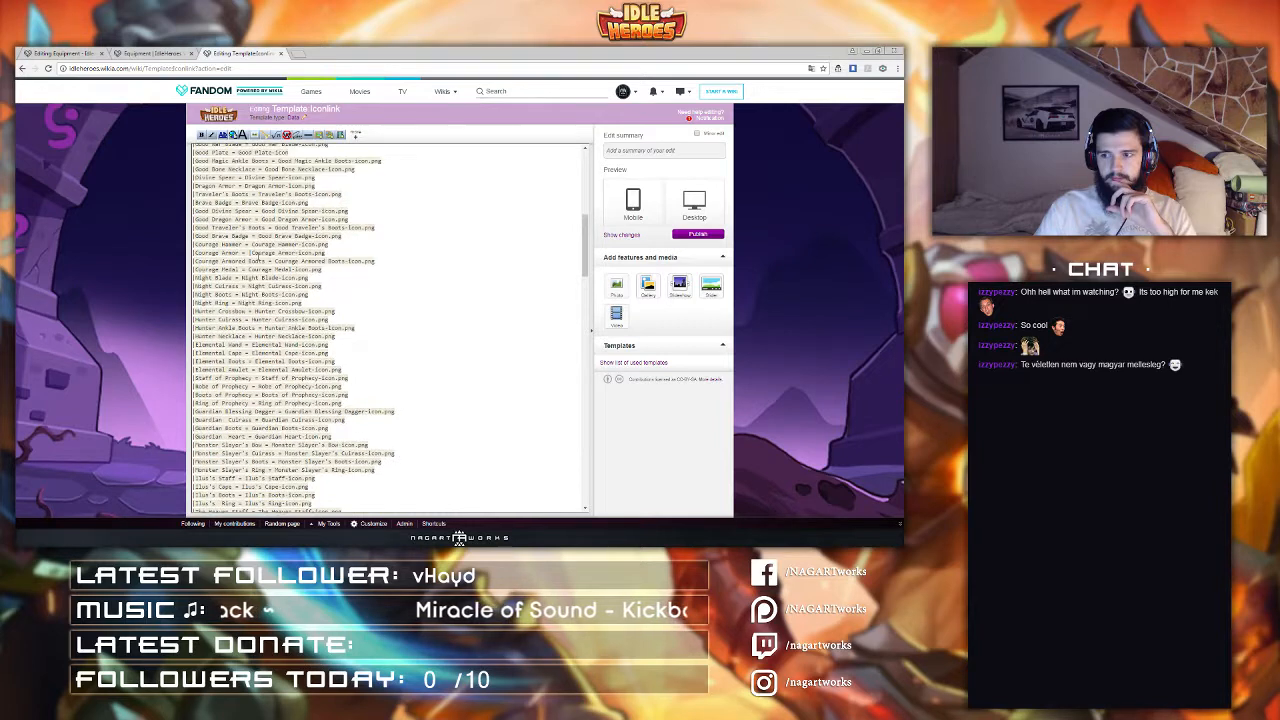
scroll(258, 257, up, 1)
scroll(258, 257, down, 1)
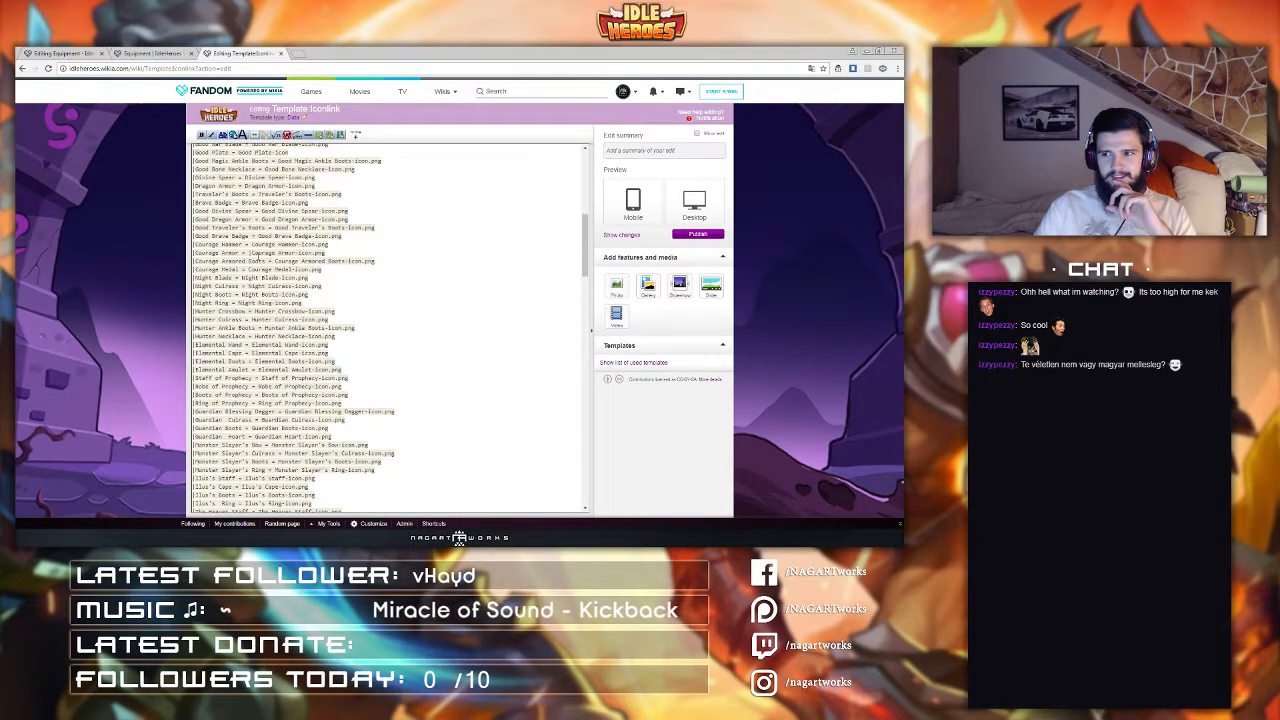
scroll(260, 256, down, 4)
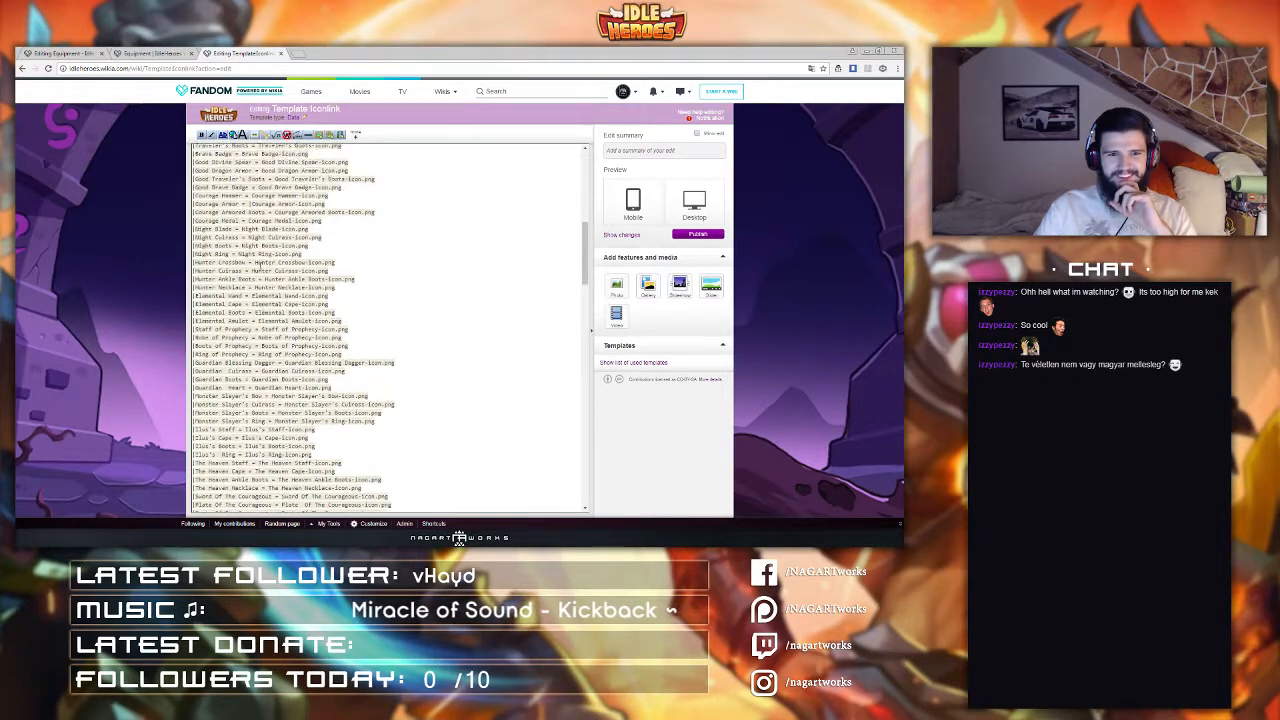
scroll(244, 243, up, 3)
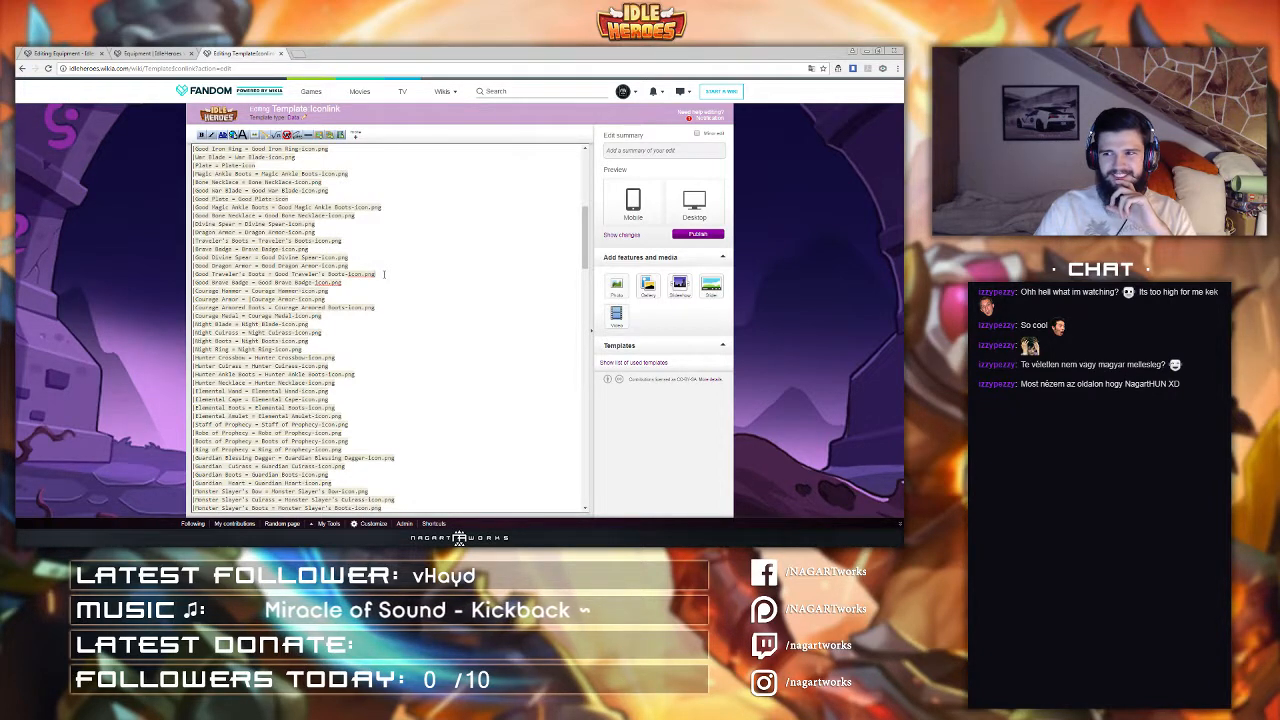
drag(383, 274, 352, 245)
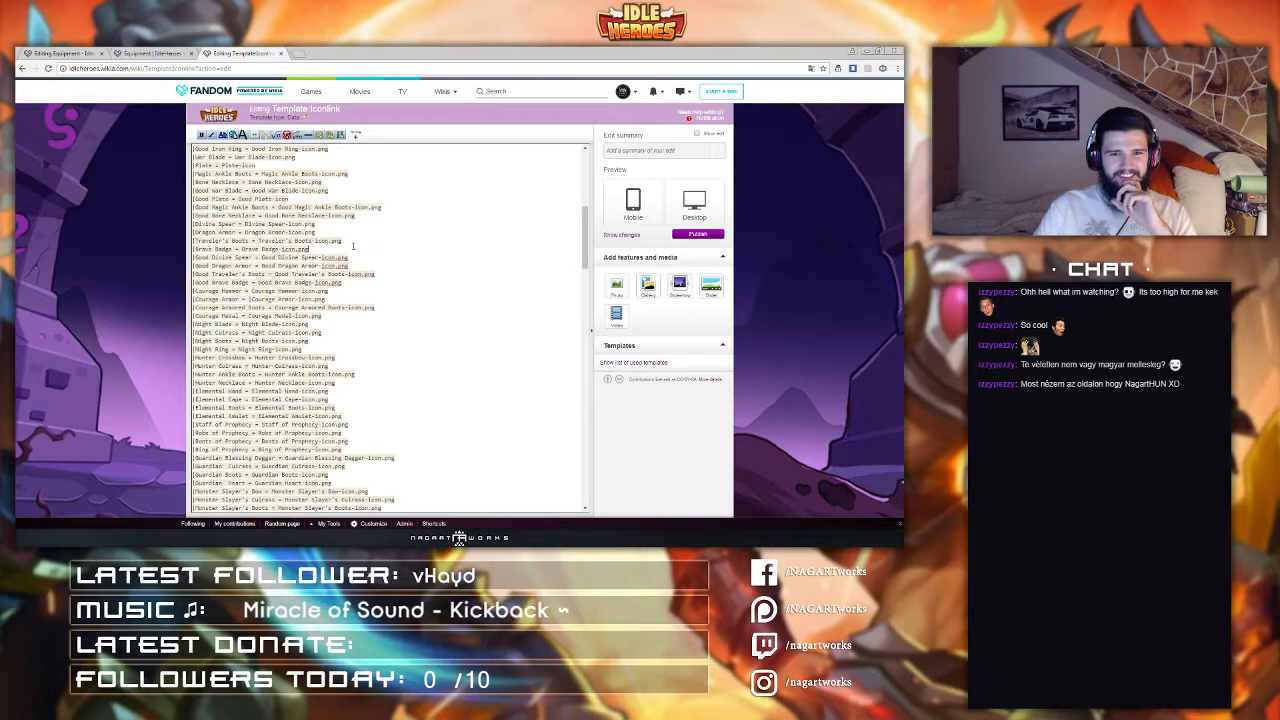
click(353, 243)
scroll(353, 246, up, 1)
click(353, 272)
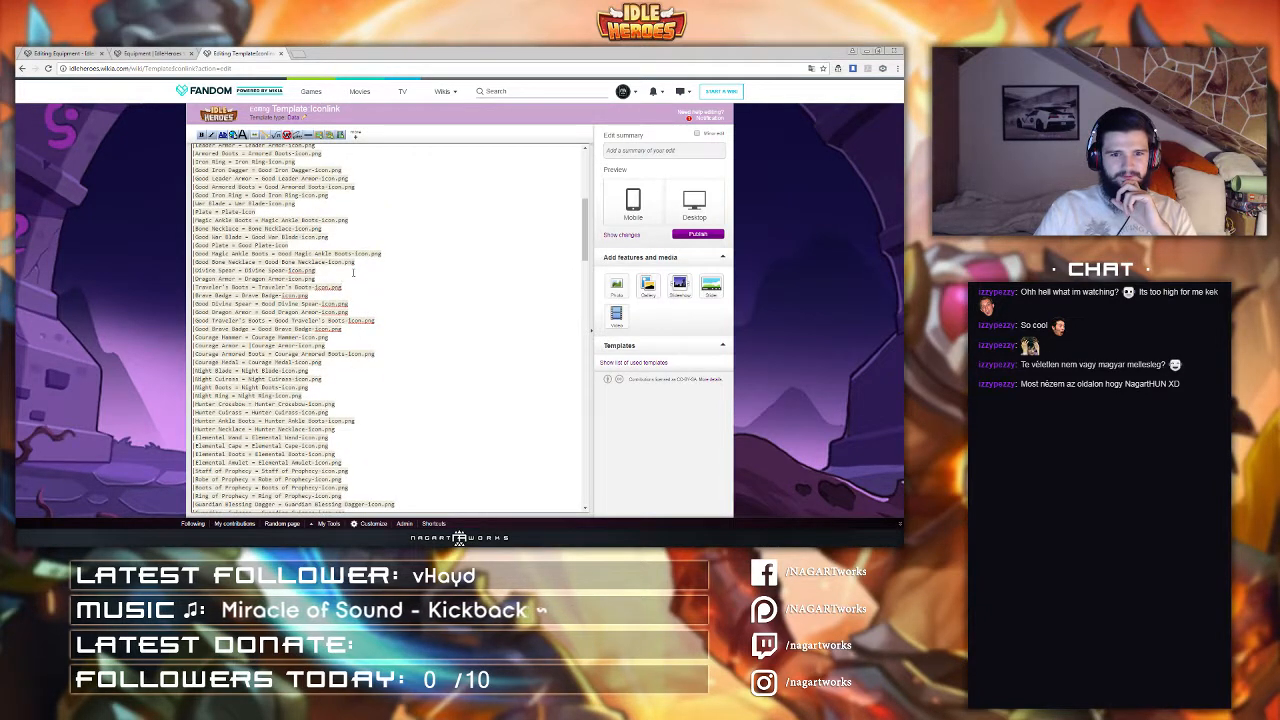
click(353, 263)
click(297, 245)
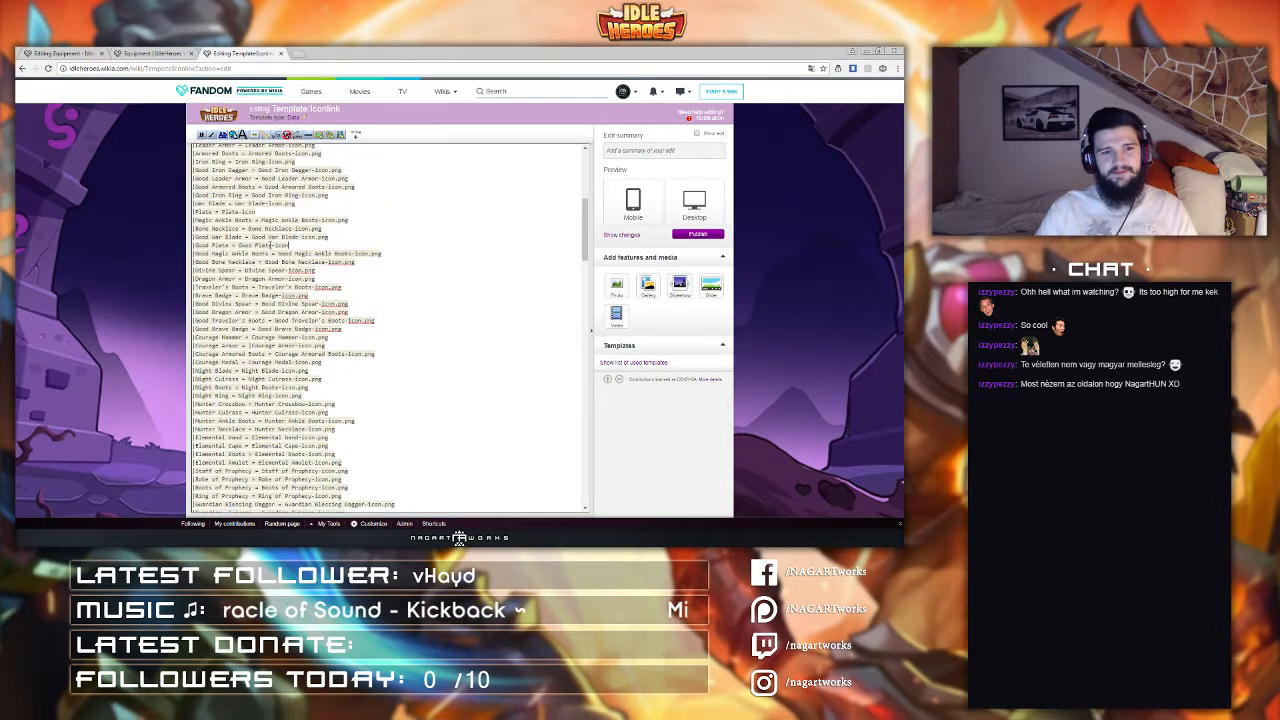
scroll(271, 245, up, 1)
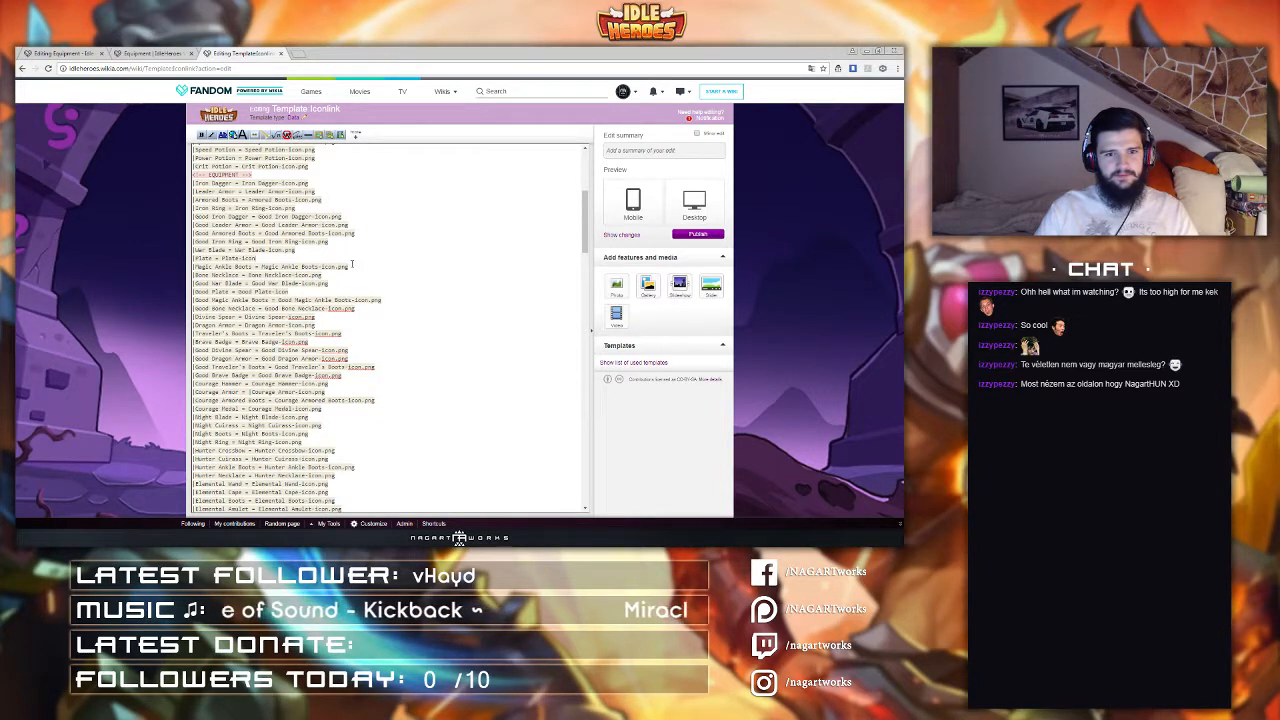
scroll(350, 261, up, 1)
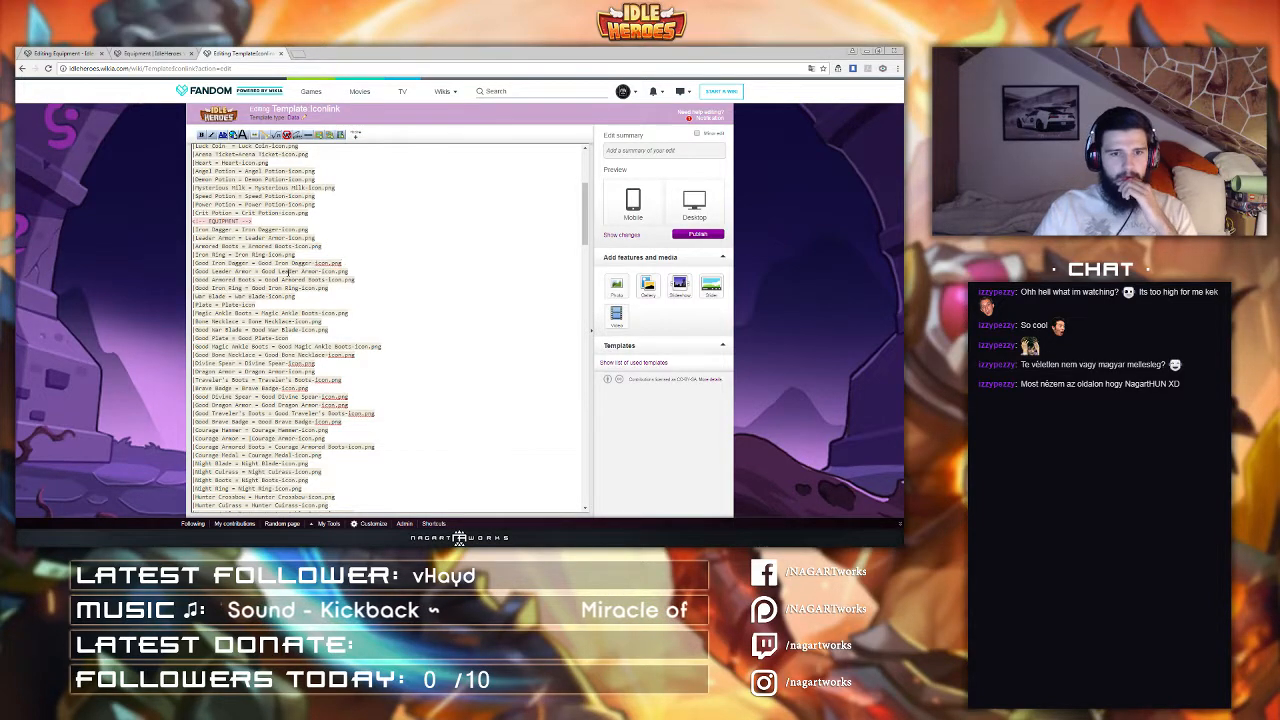
scroll(345, 261, down, 2)
scroll(263, 278, down, 1)
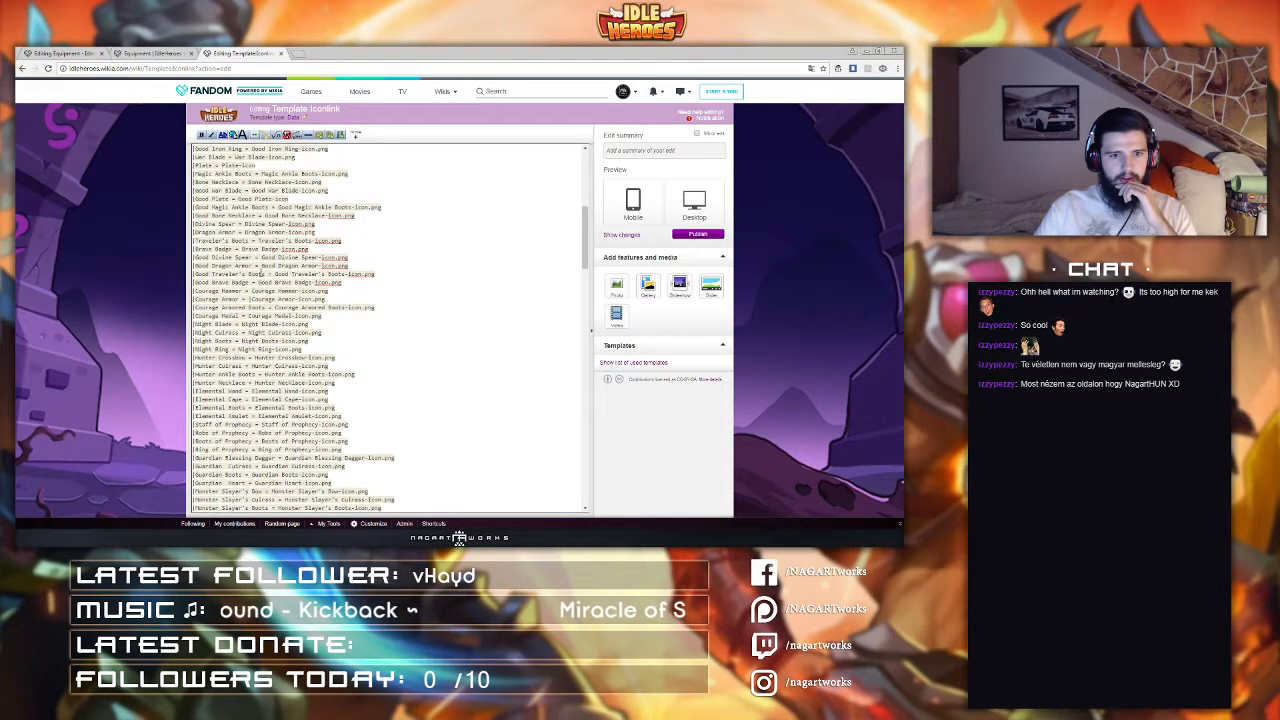
scroll(260, 274, down, 1)
scroll(241, 372, down, 1)
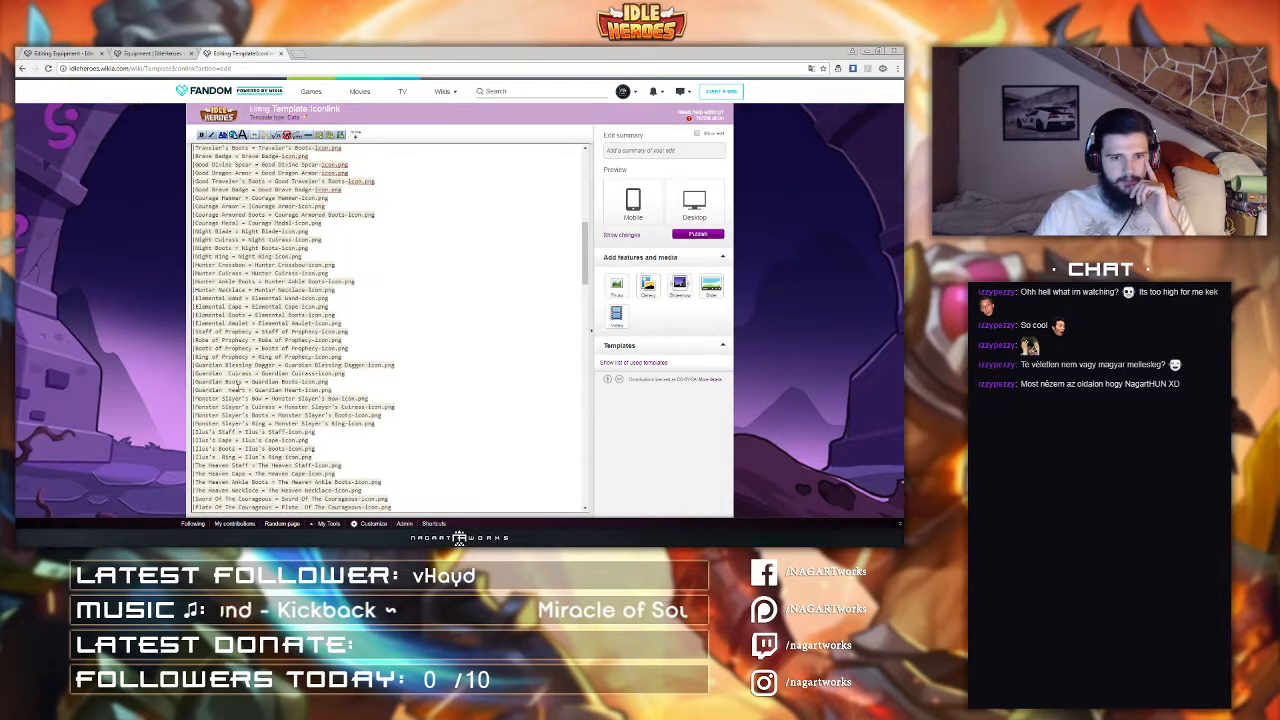
scroll(258, 358, up, 4)
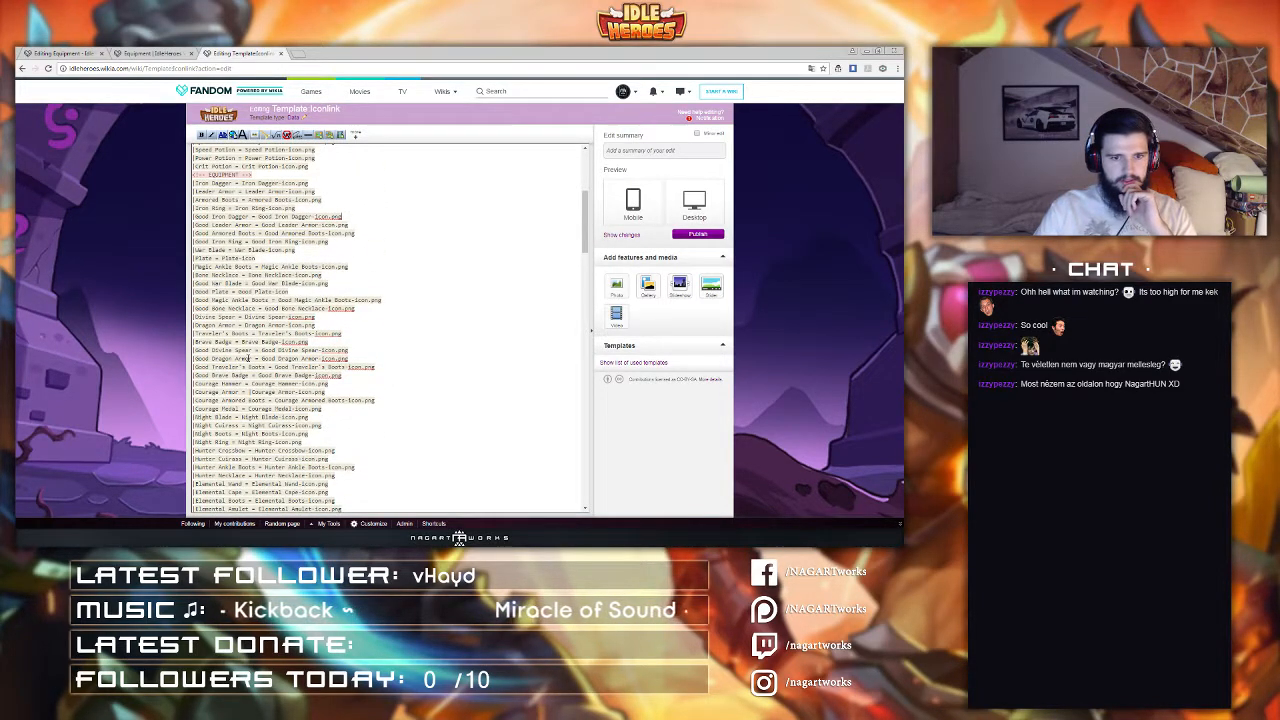
scroll(241, 355, up, 1)
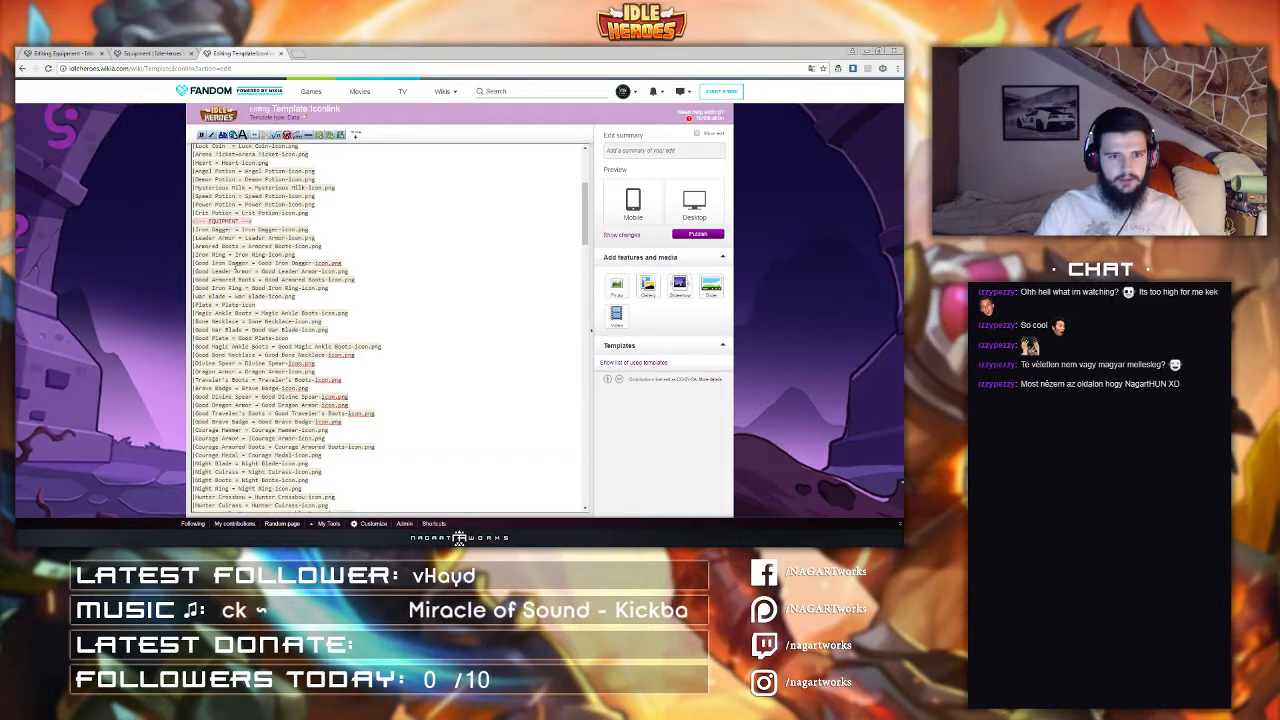
scroll(229, 295, down, 1)
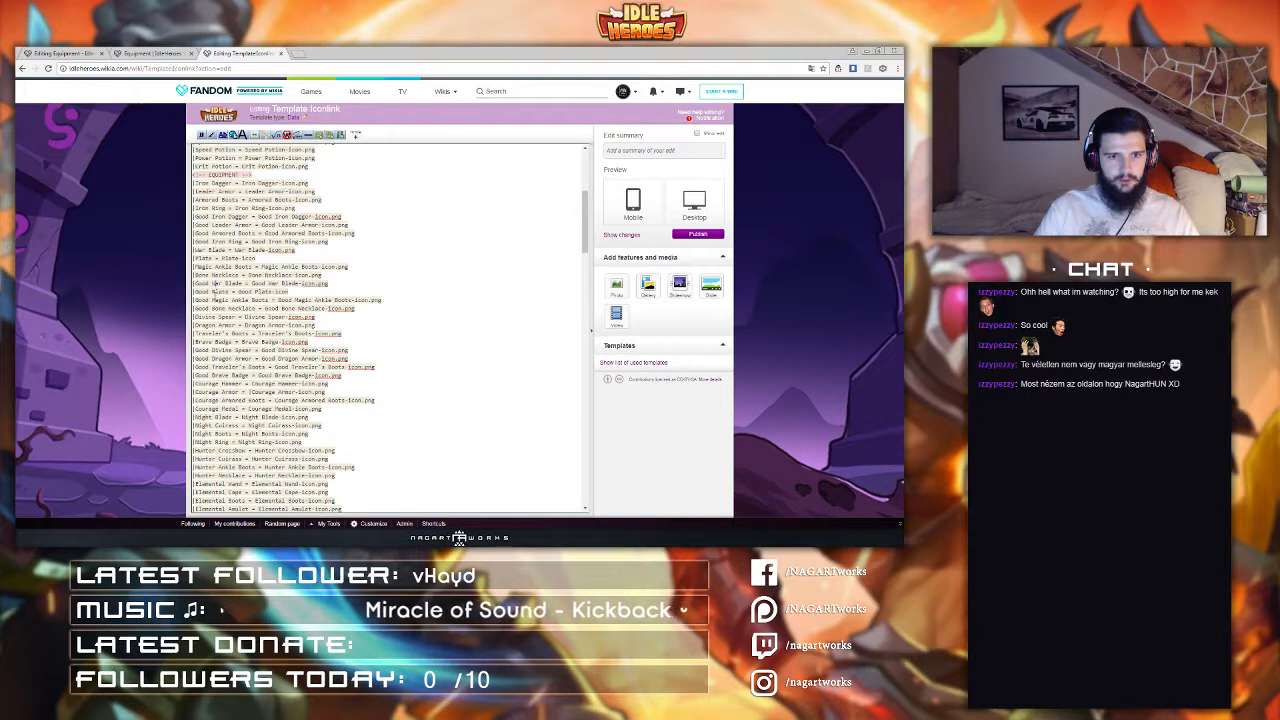
Step: Add the line |Hammer = Hammer-Icon.png after the Good Bone Necklace entry, separated by a blank line
click(366, 310)
key(Return)
key(Return)
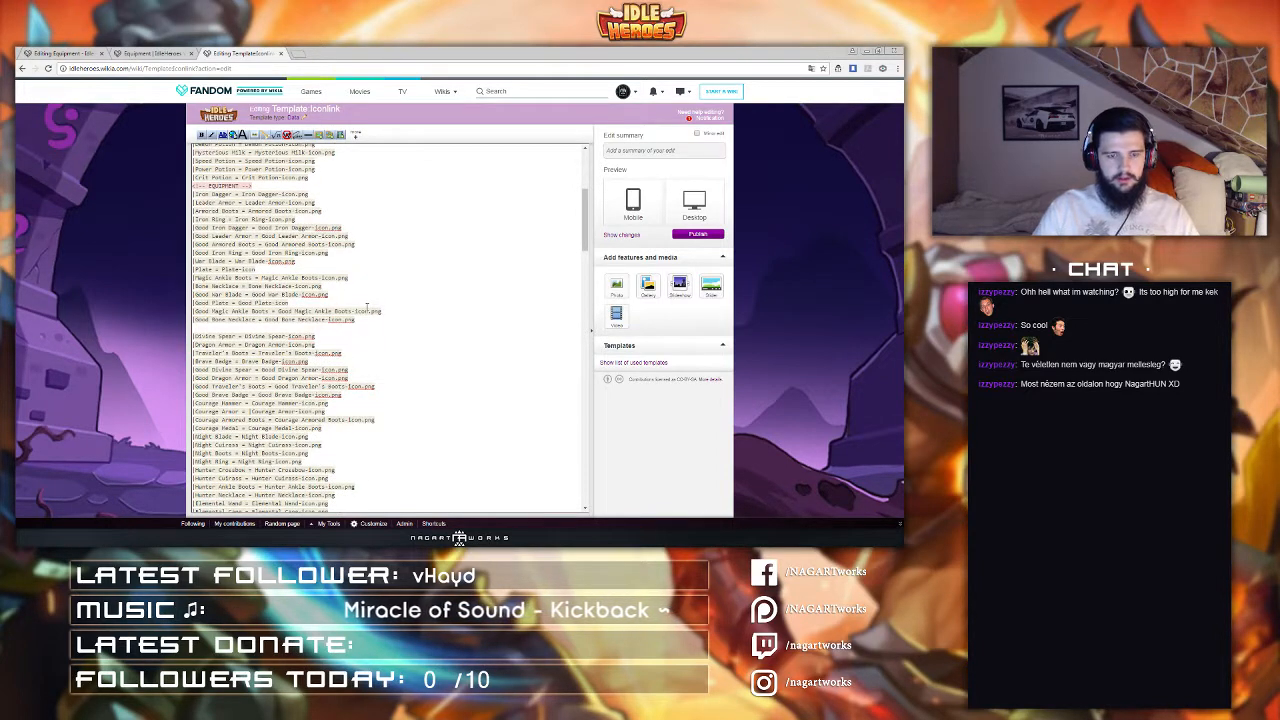
text(|)
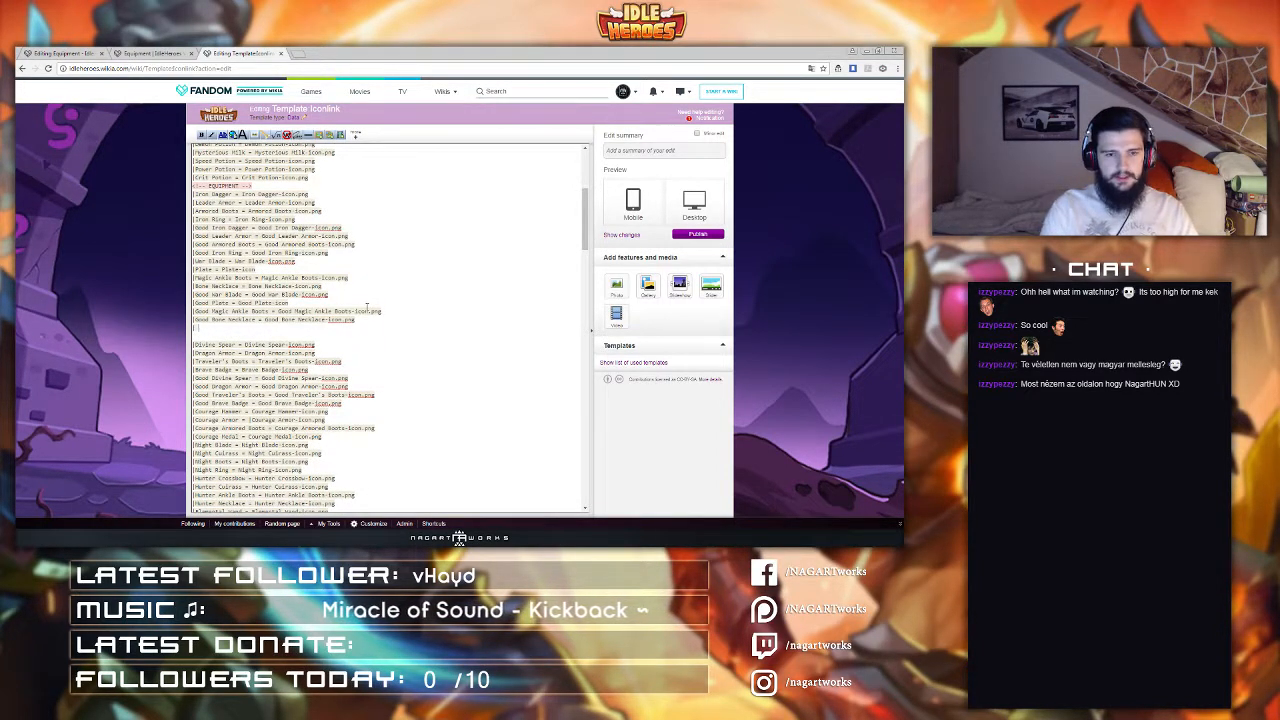
text(Hammer = Ha)
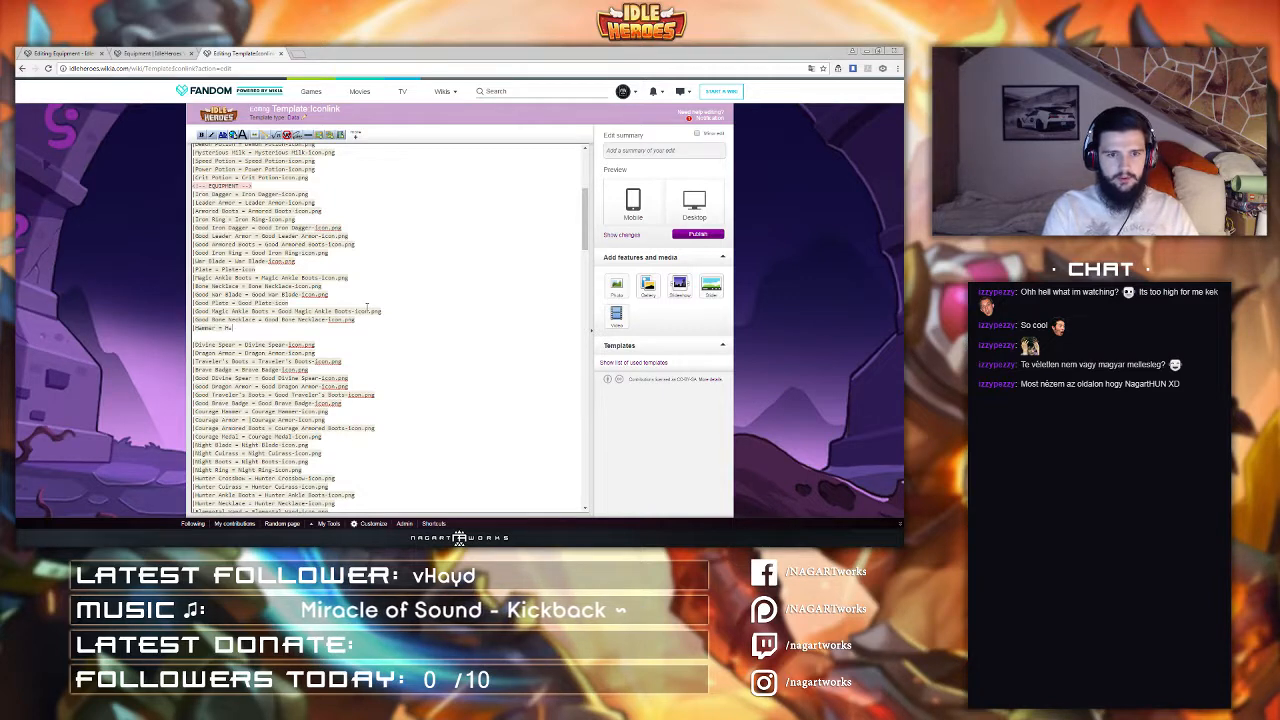
text(mmer-Icon.png)
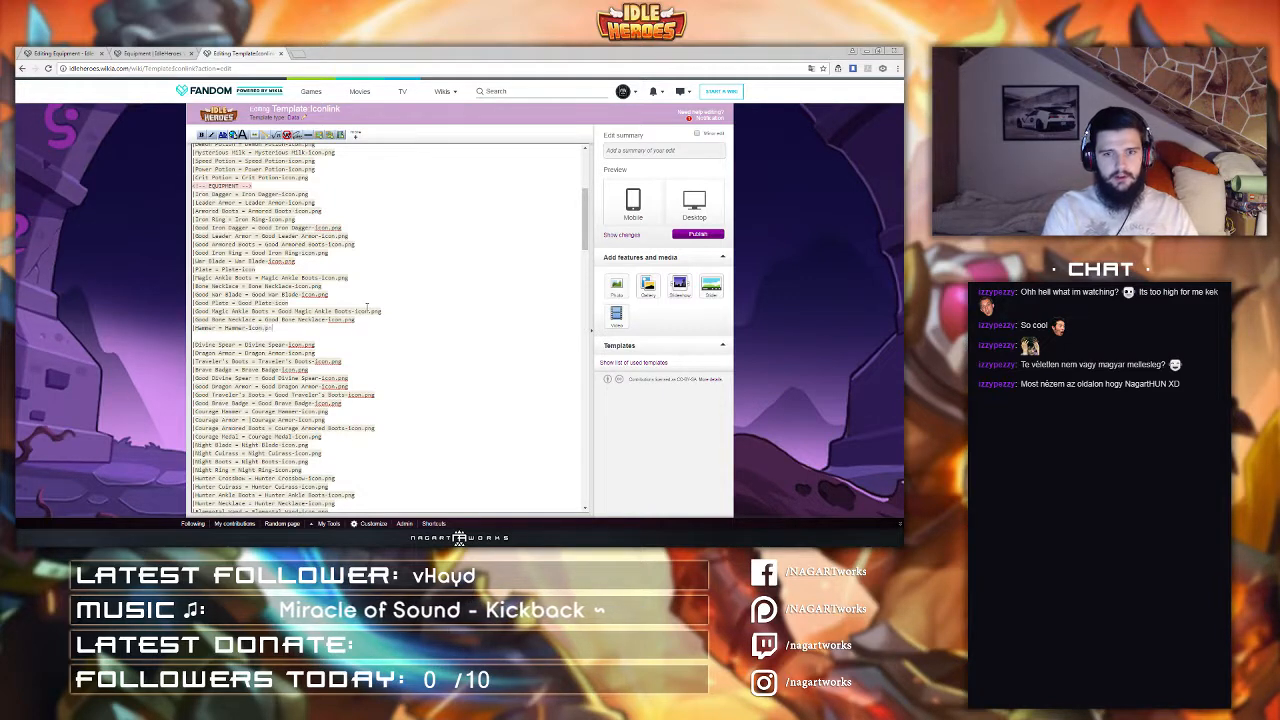
key(Return)
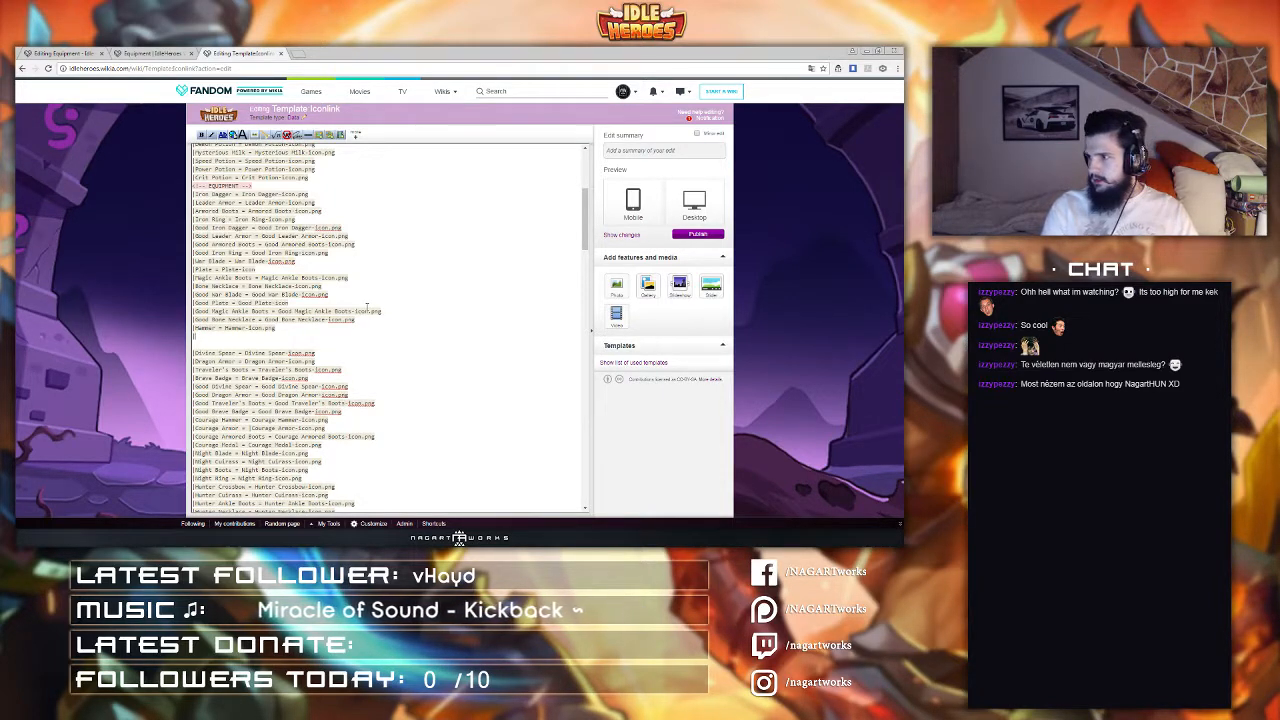
Step: Add the line |King's Cuirass = King's Cuirass-Icon.png below the Hammer entry
text(|King)
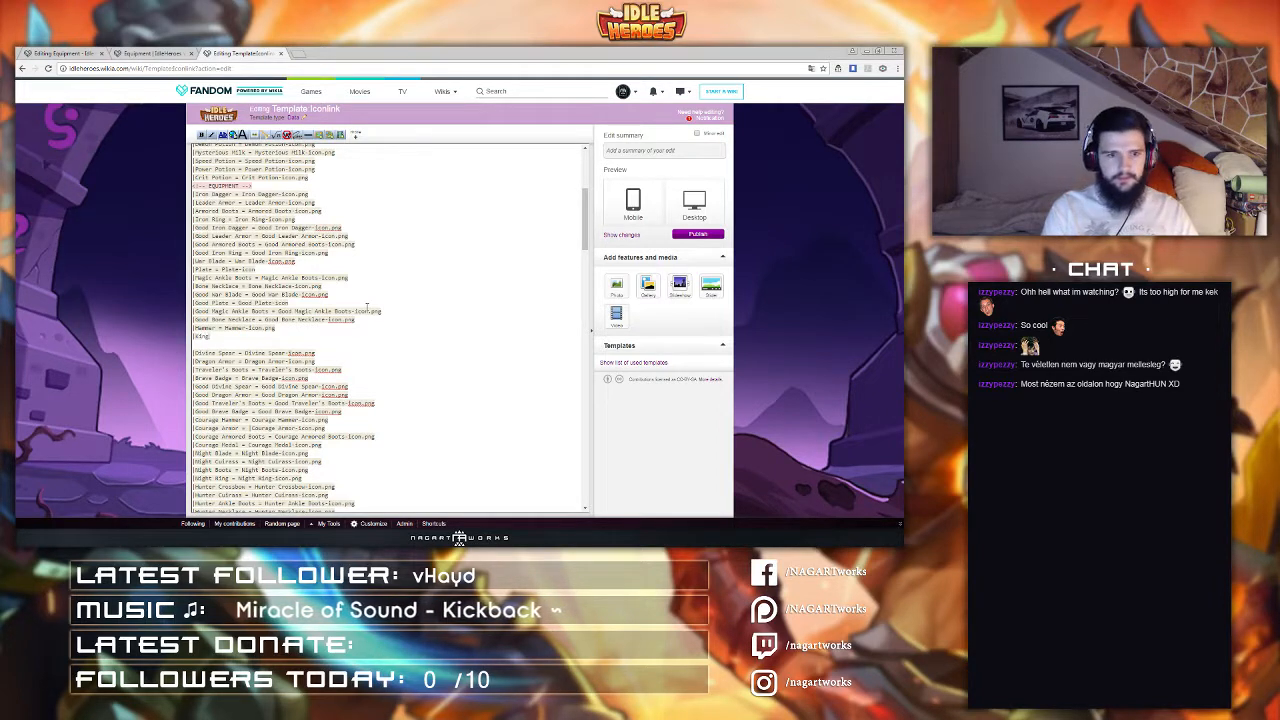
text('s Cuirass)
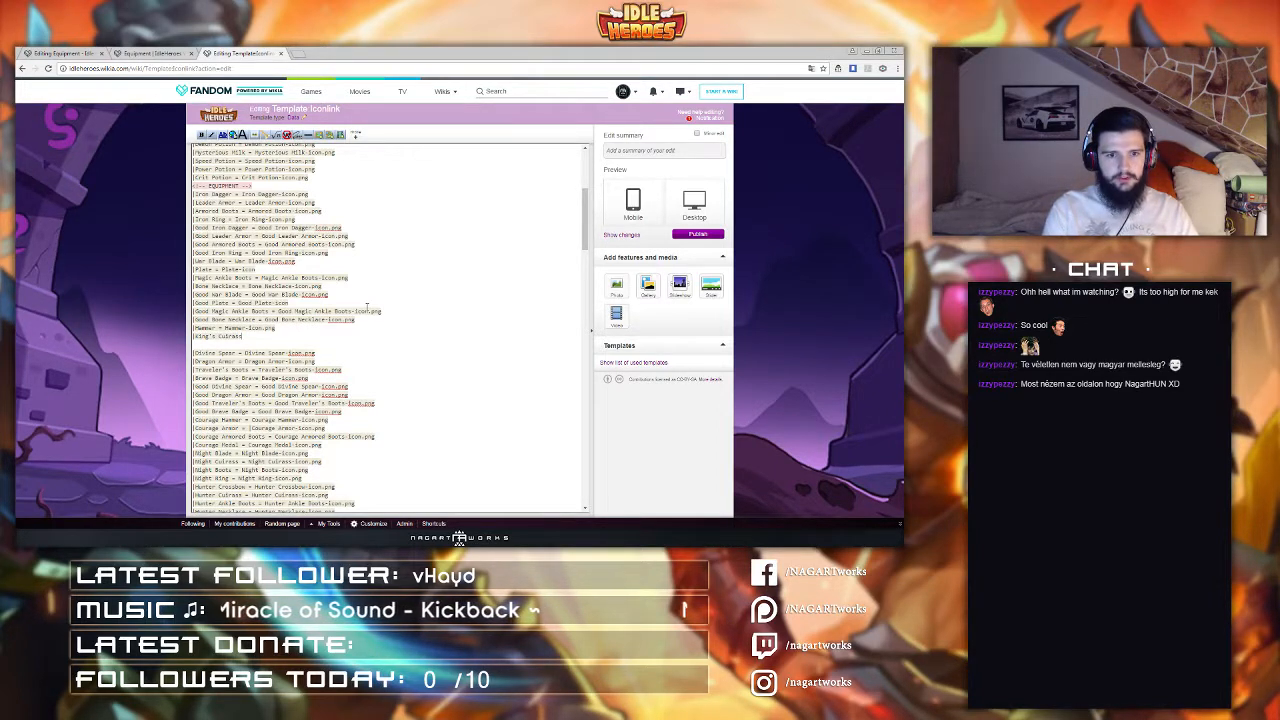
text( = K)
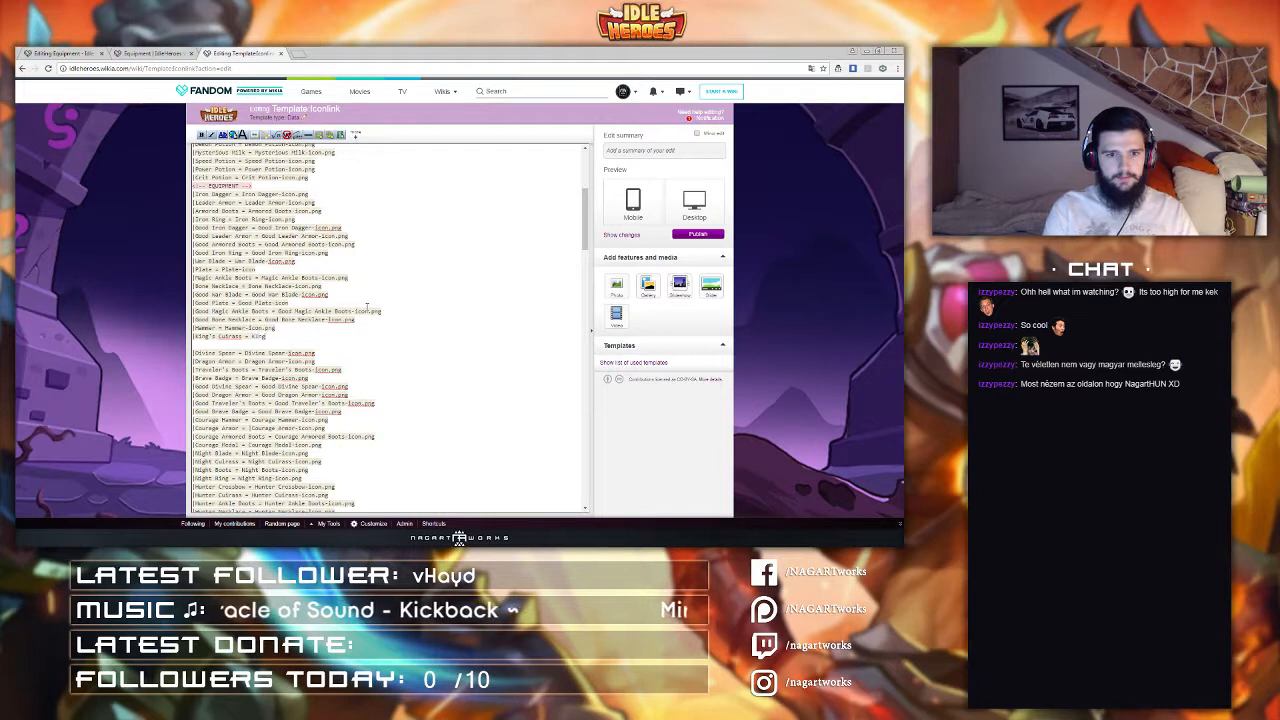
text(ing)
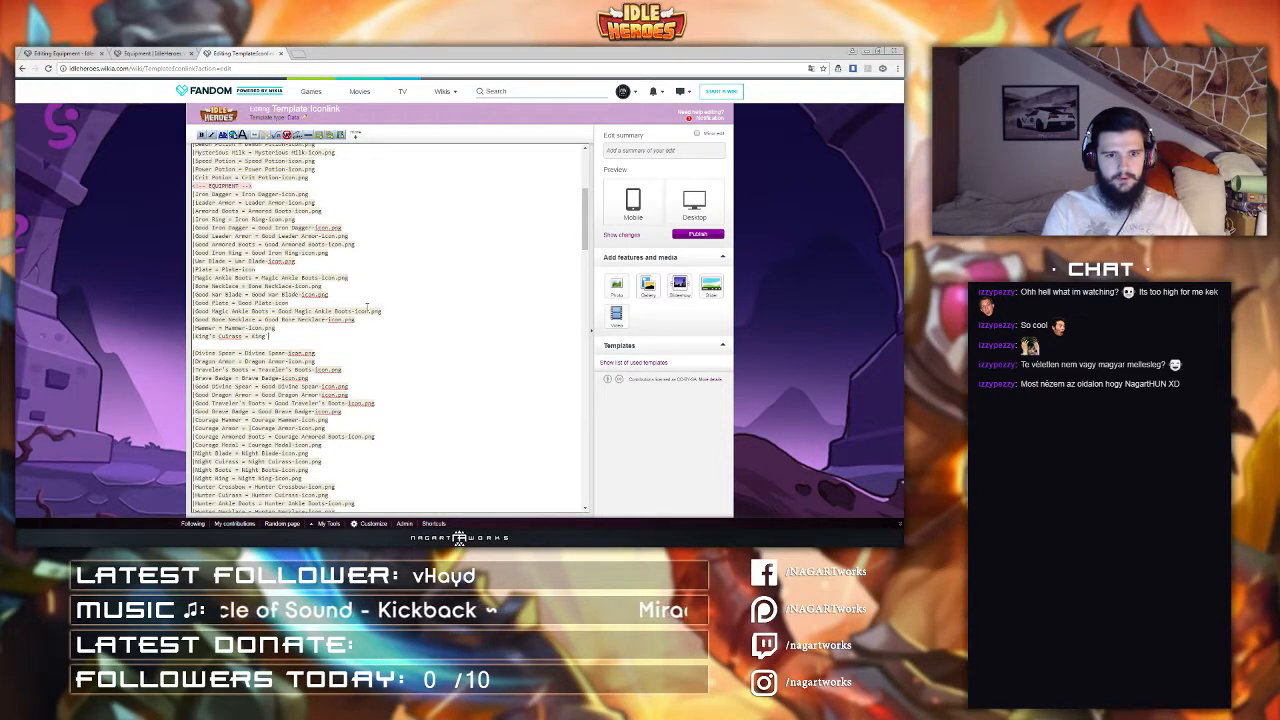
text('s Cui)
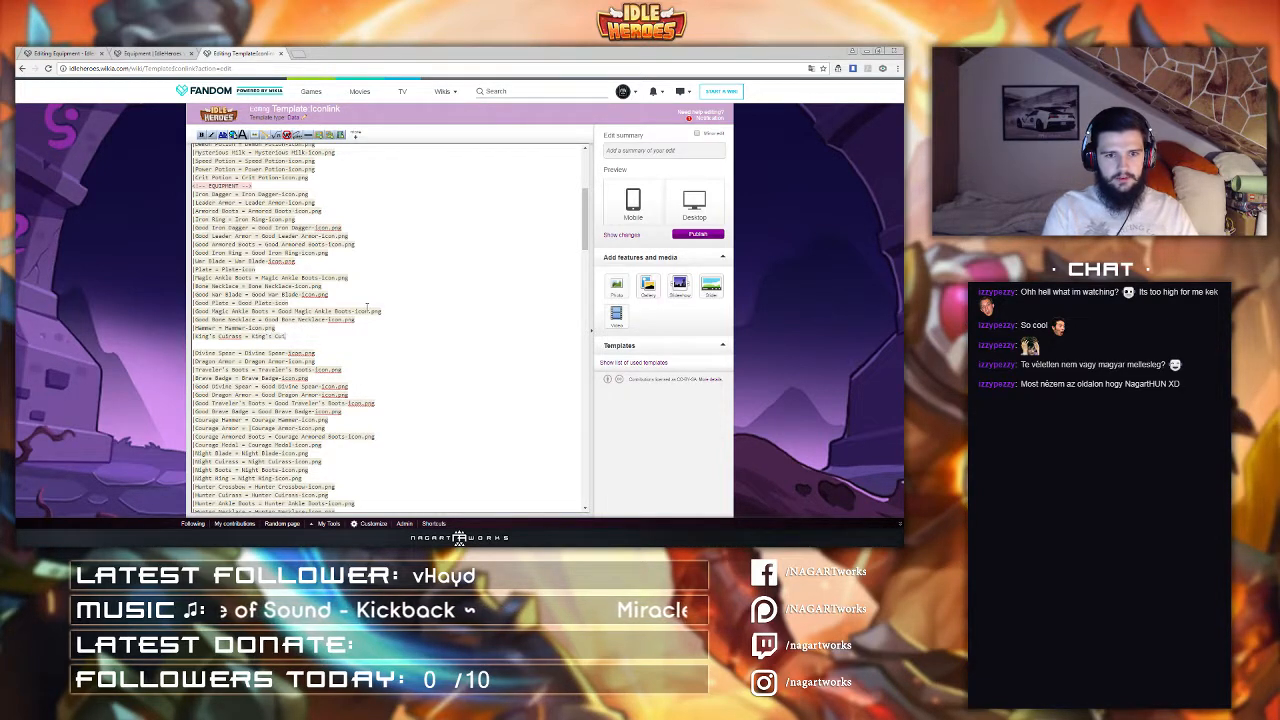
text(rass-Icon.png)
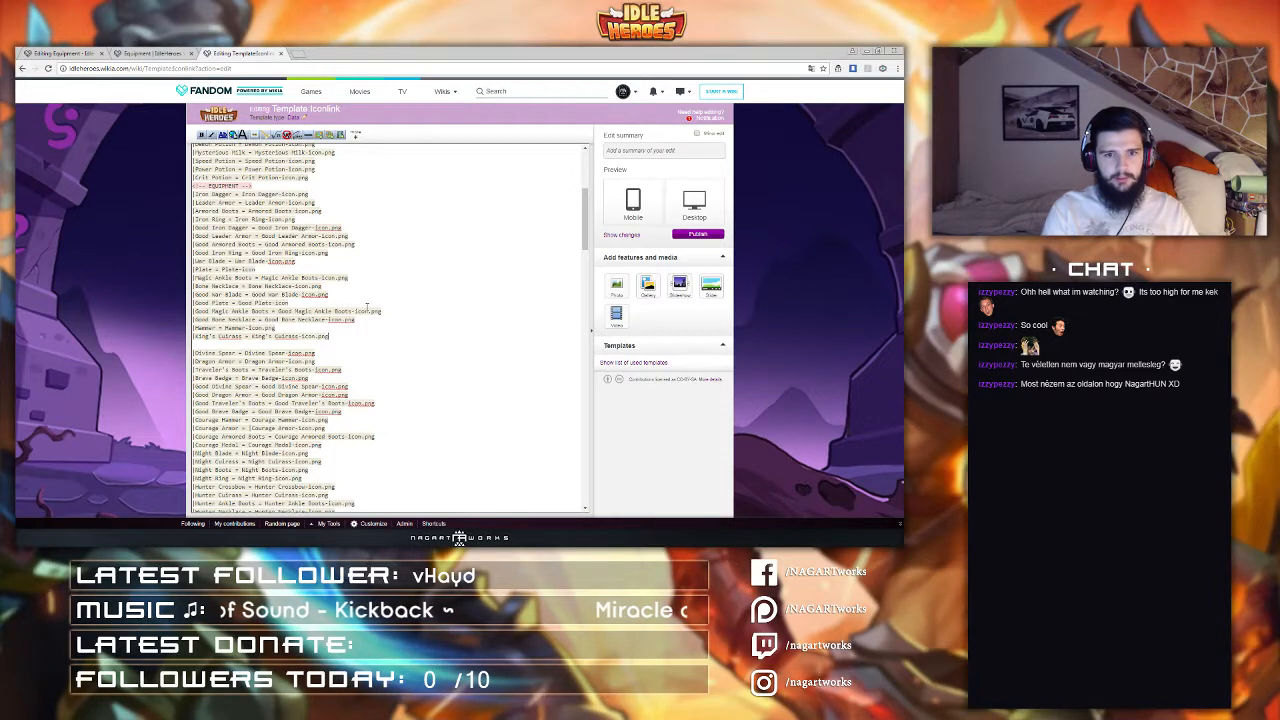
key(Return)
Step: Add the line |Sage Boots = Sage Boots-Icon.png below the King's Cuirass entry and start a new line
text(Sage)
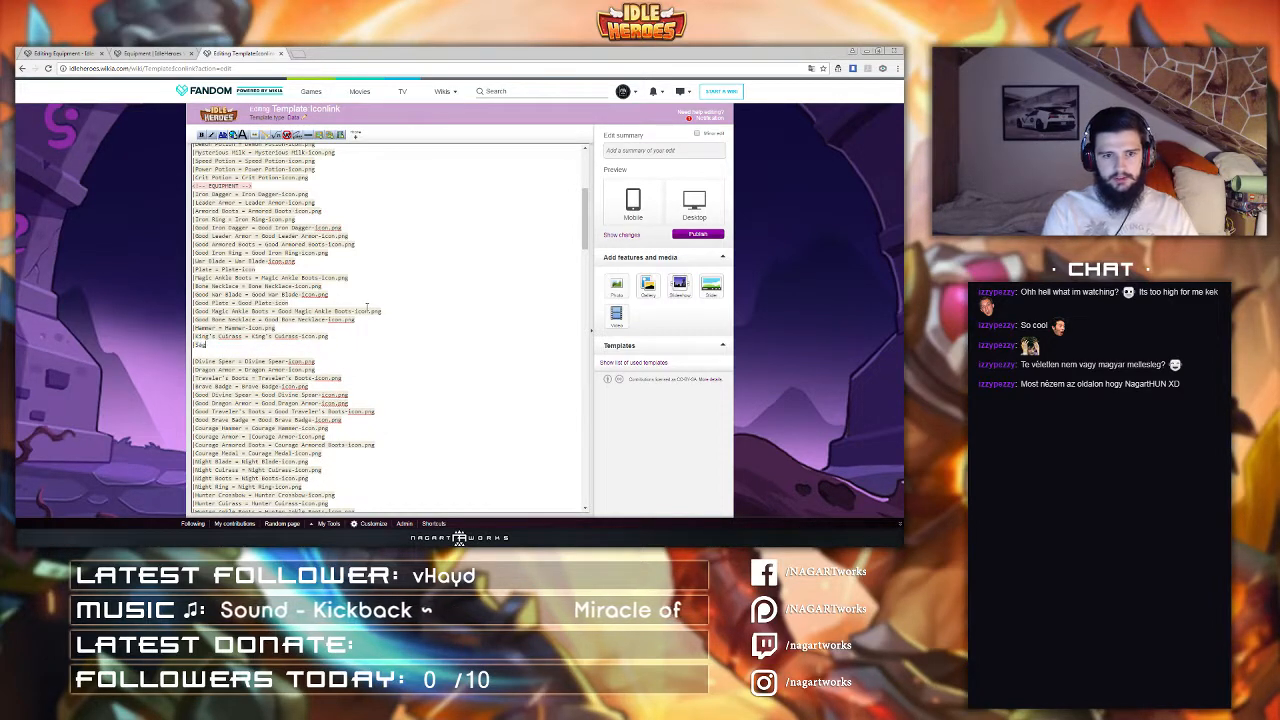
text( B)
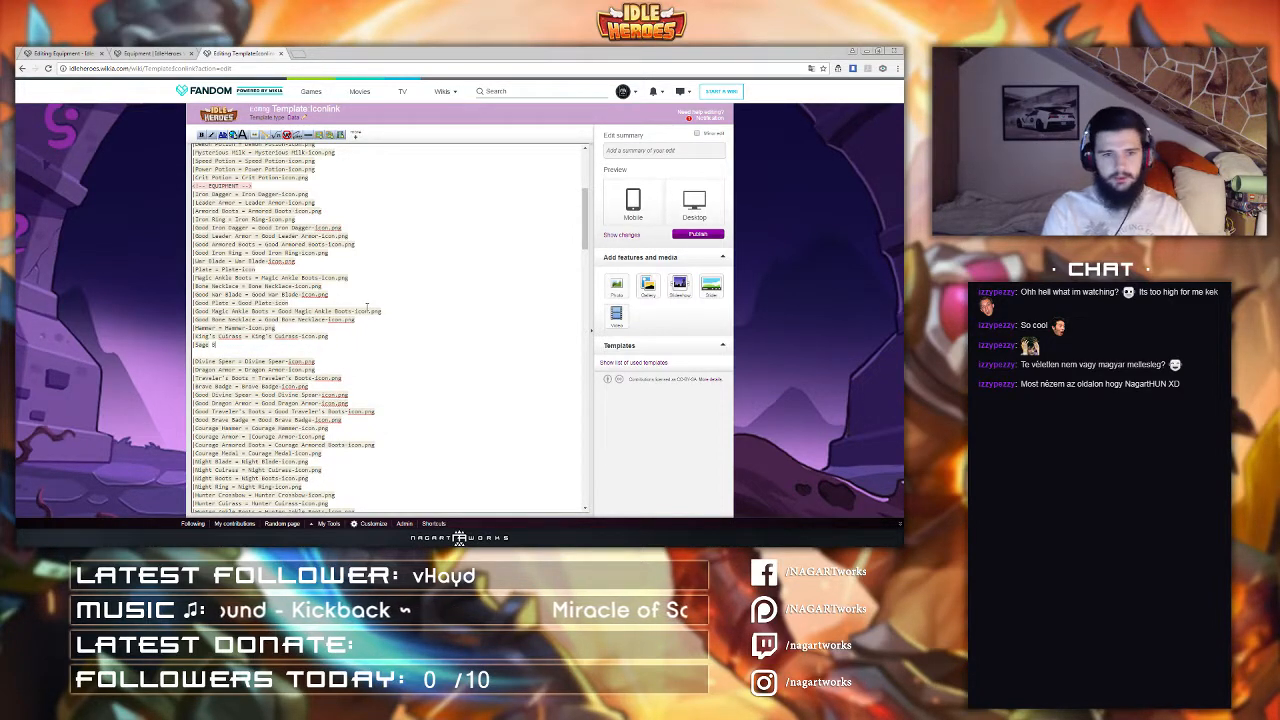
text(oots )
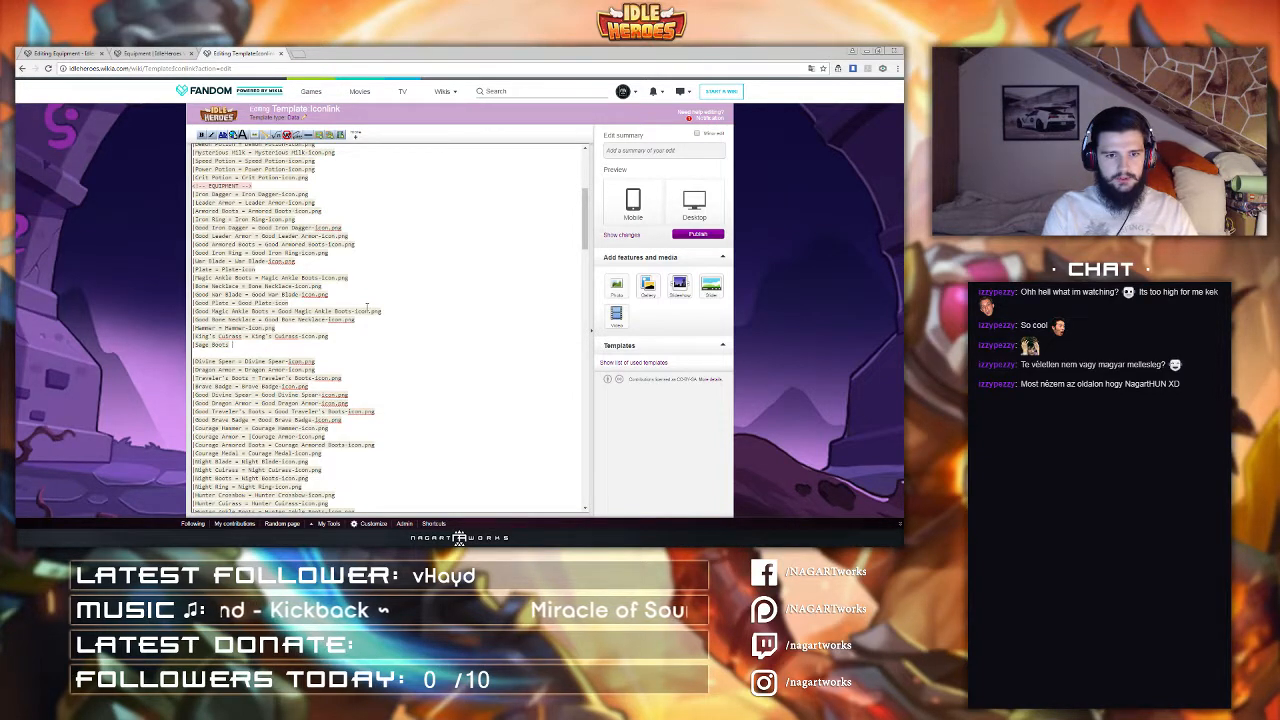
text(= Sage Boots)
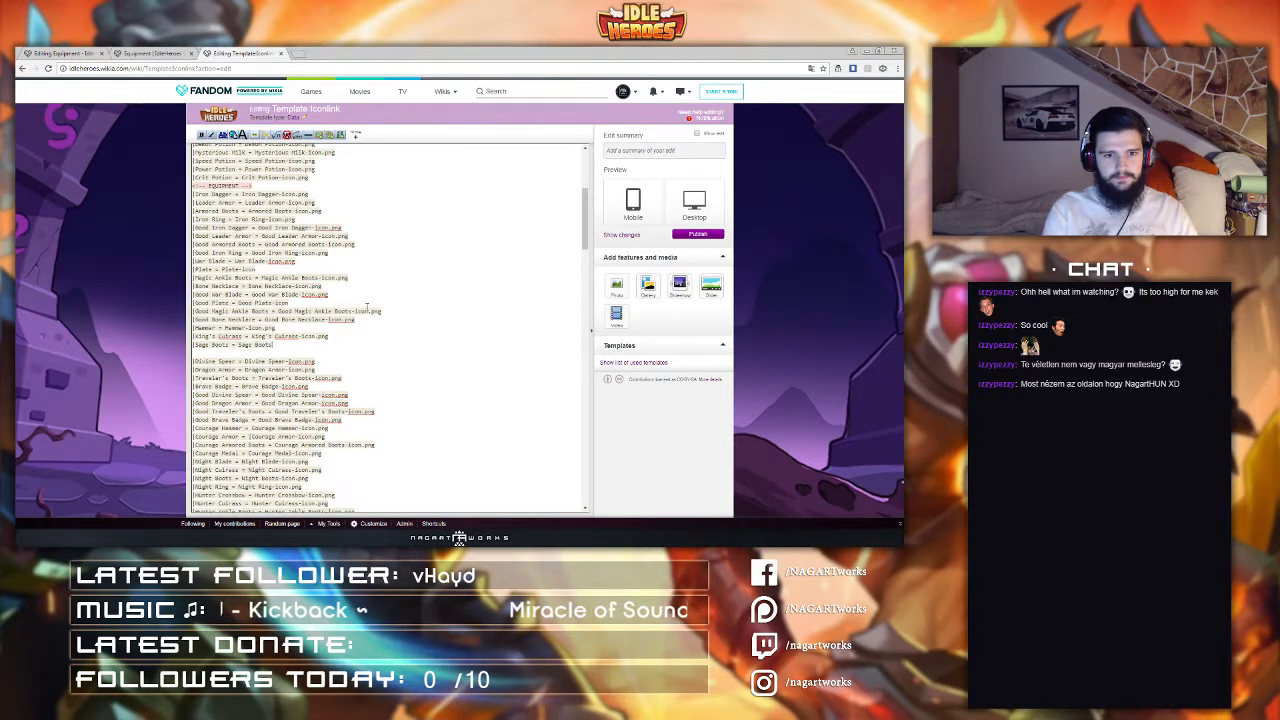
text(-Icon.png)
key(Return)
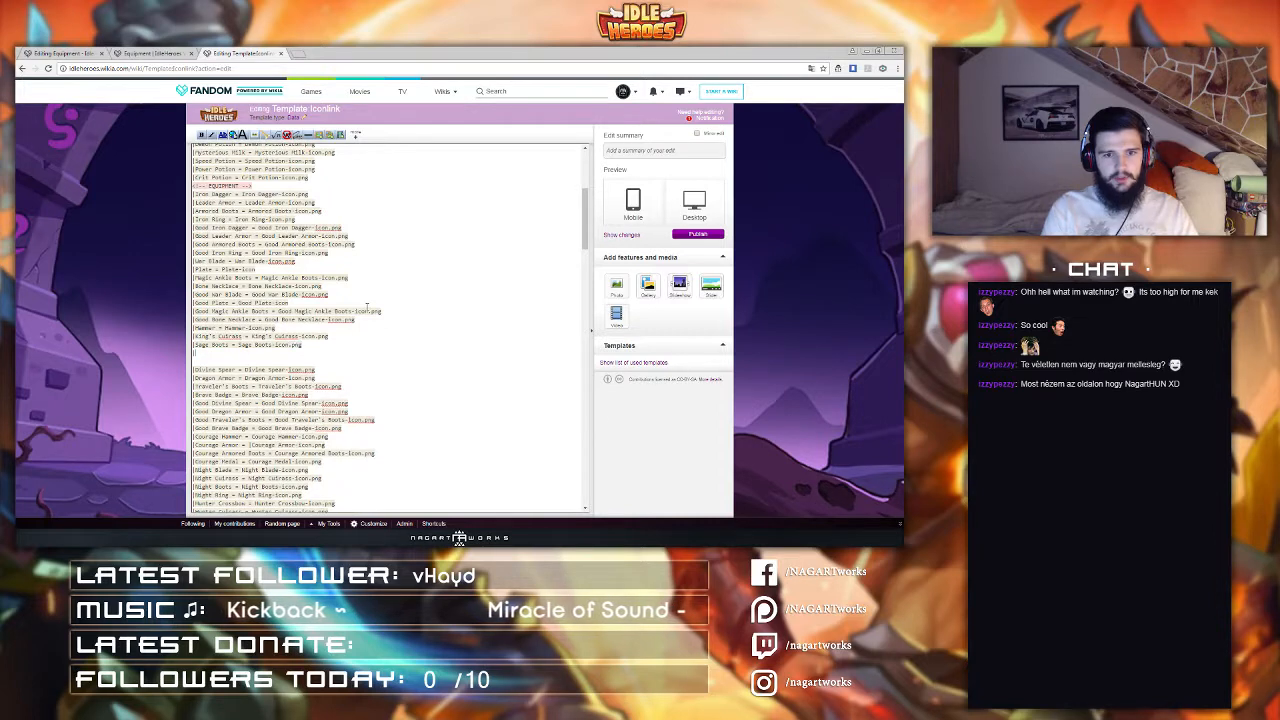
Step: Add the line |Rune Ring = Rune Ring-Icon.png below the Sage Boots entry
text(|Rune )
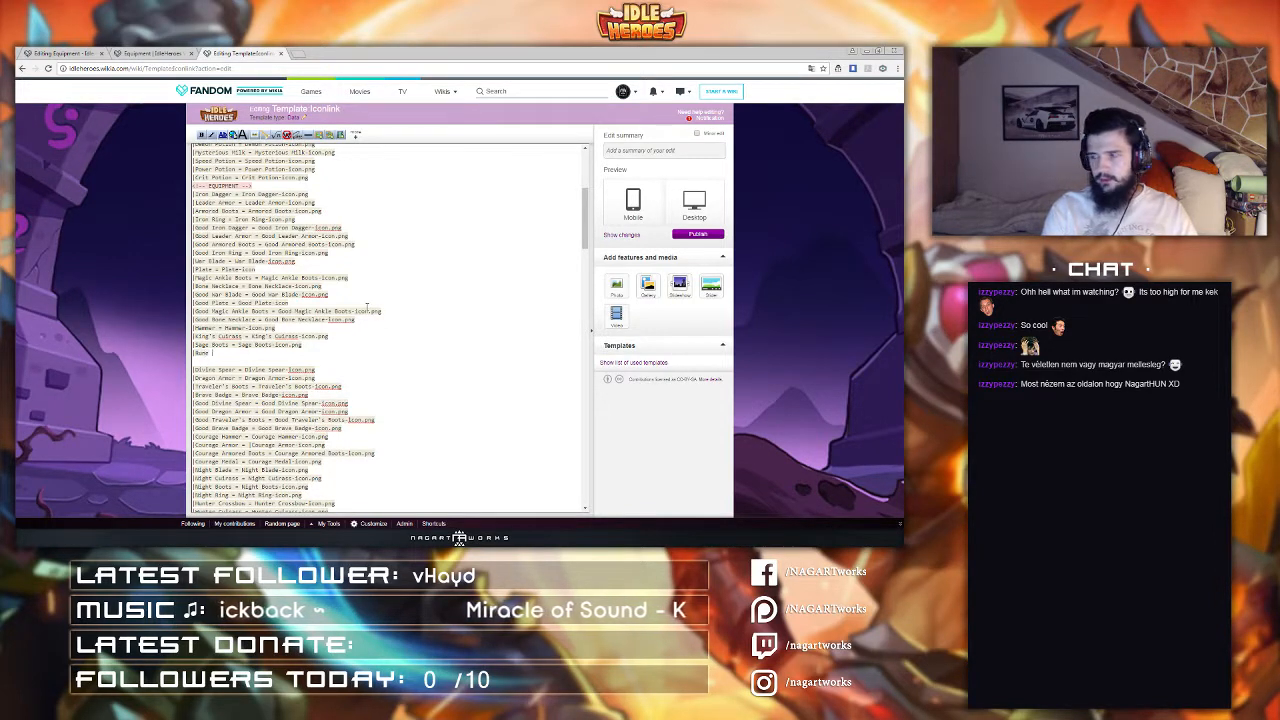
text(Ring = )
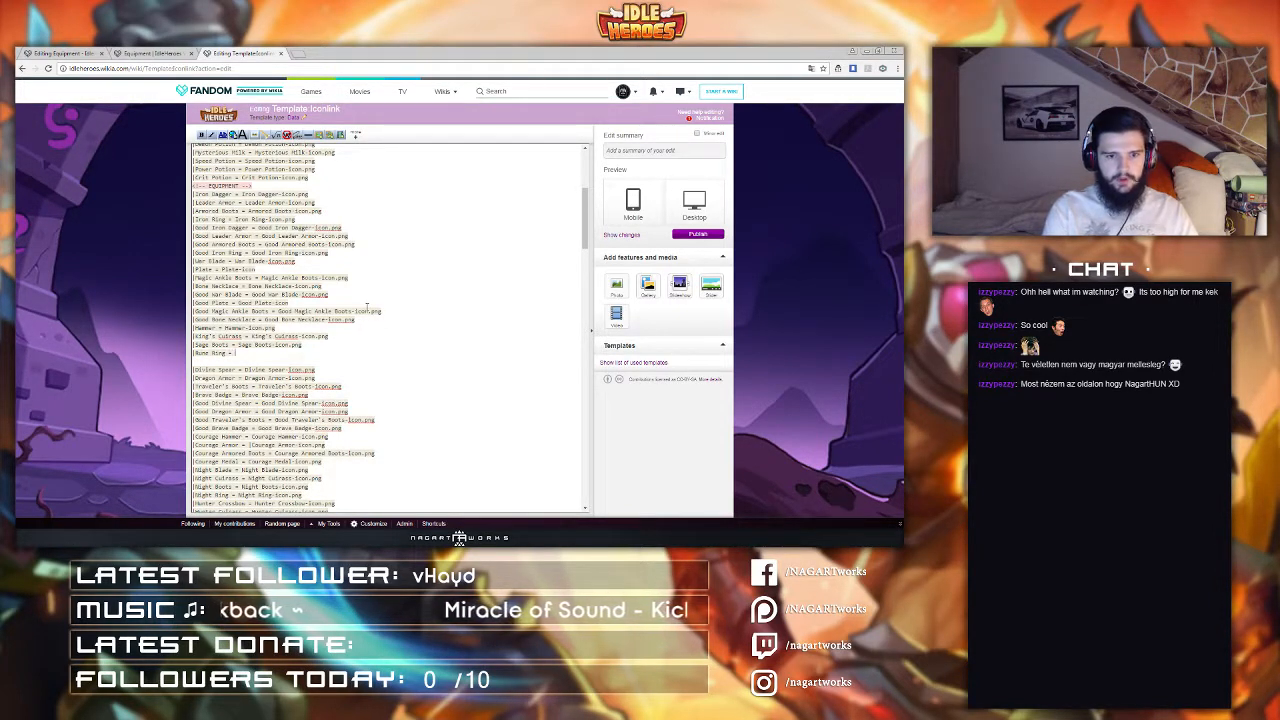
text(Run)
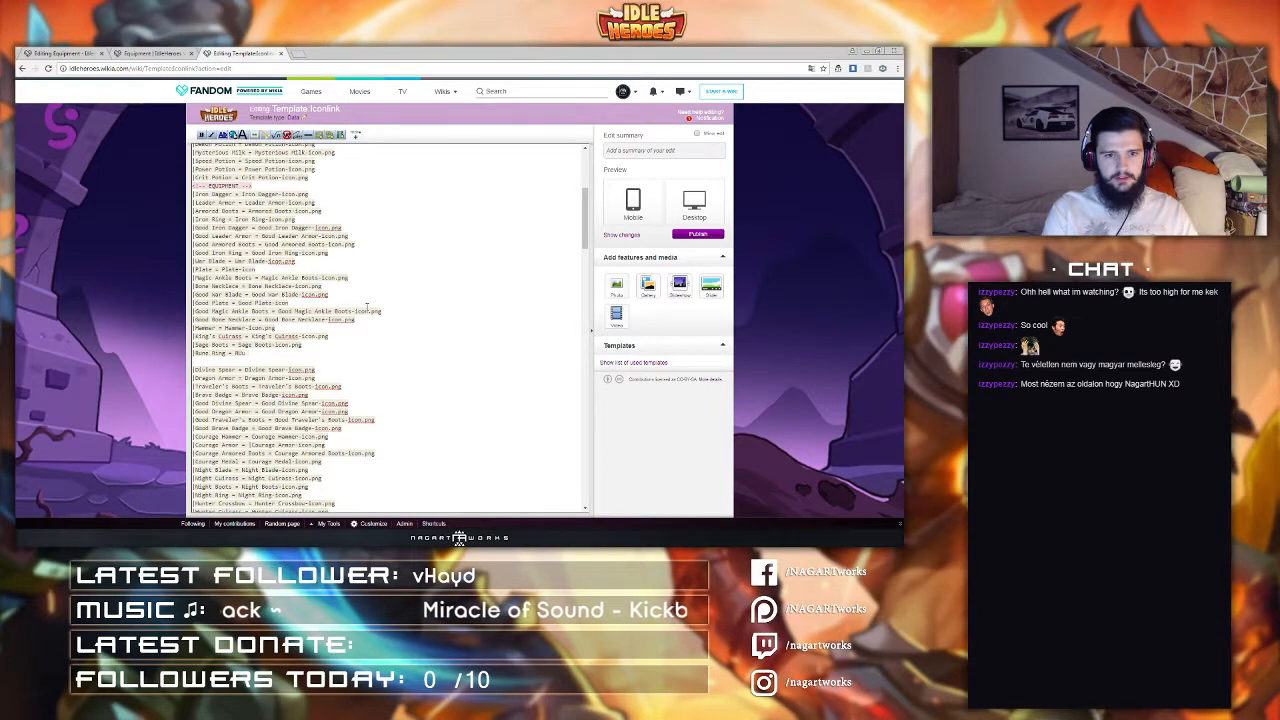
text(e Ring)
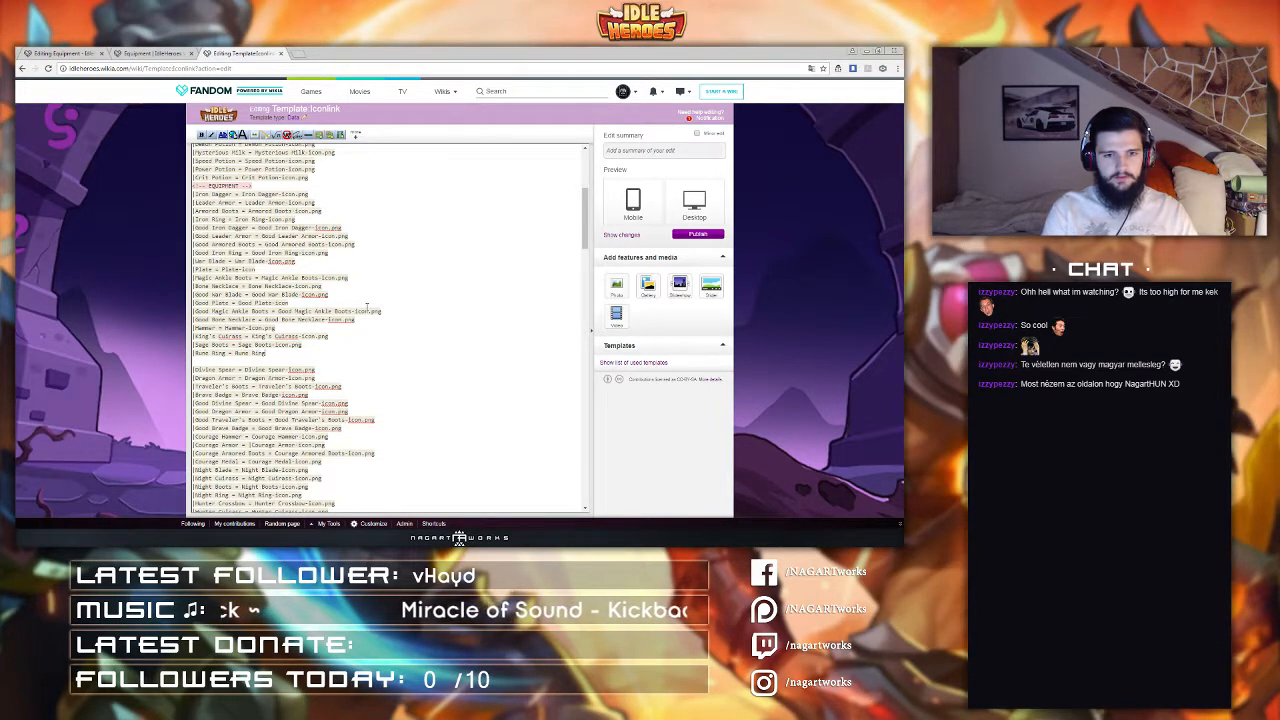
text(-Icon.png)
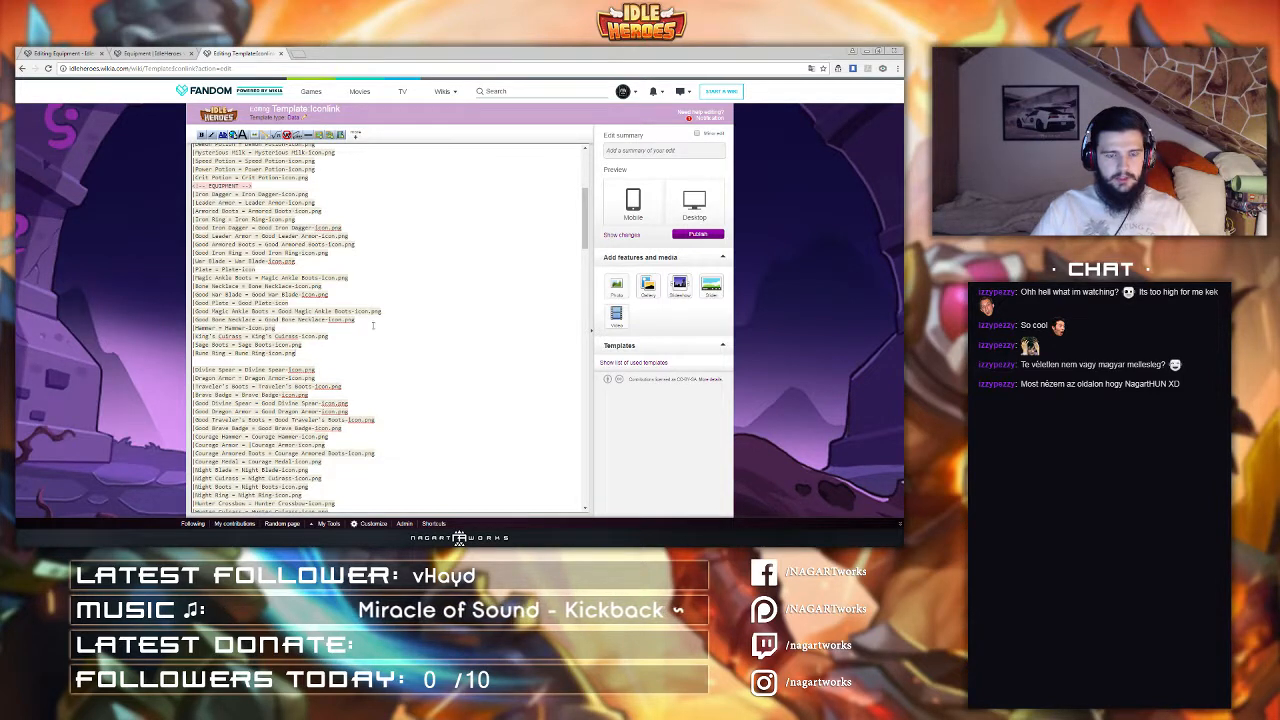
Step: Duplicate the four new entries below themselves and prefix each duplicated name with Good
shift+click(362, 318)
key(ctrl+c)
click(300, 352)
key(ctrl+v)
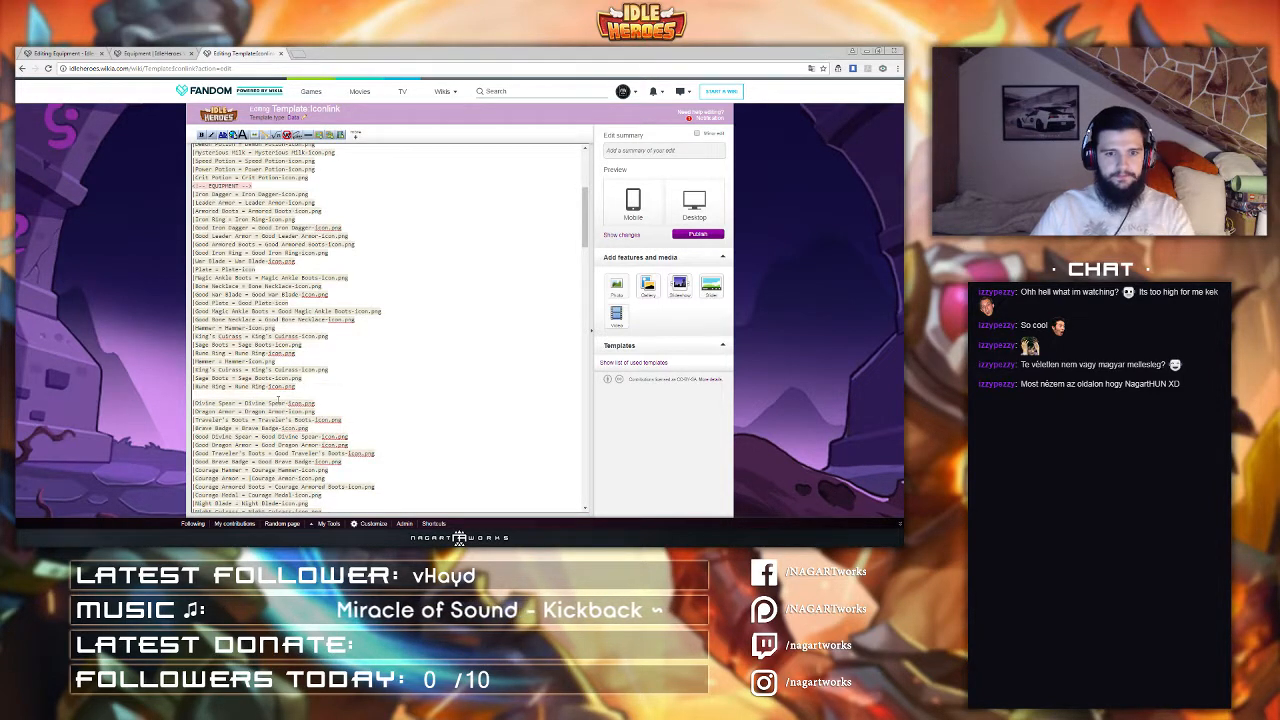
key(Delete)
click(197, 361)
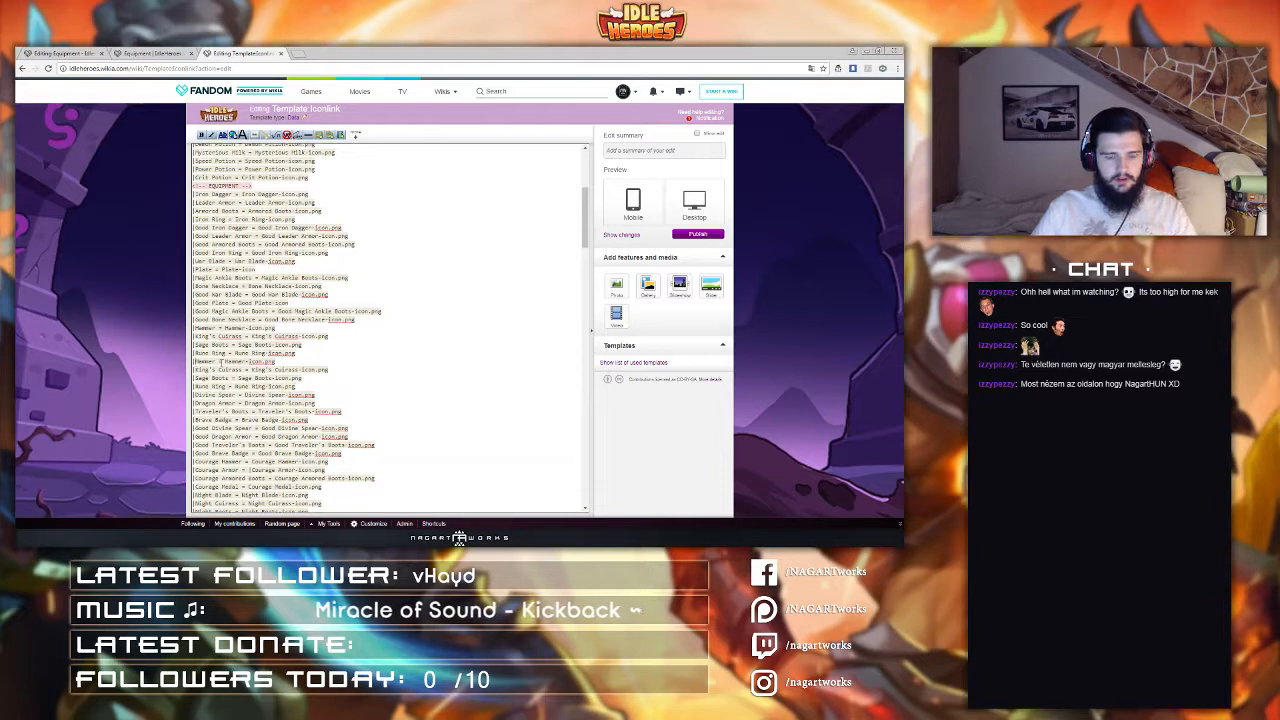
text(Good)
key(shift+Left)
key(shift+Left)
key(shift+Left)
key(shift+Left)
key(shift+Left)
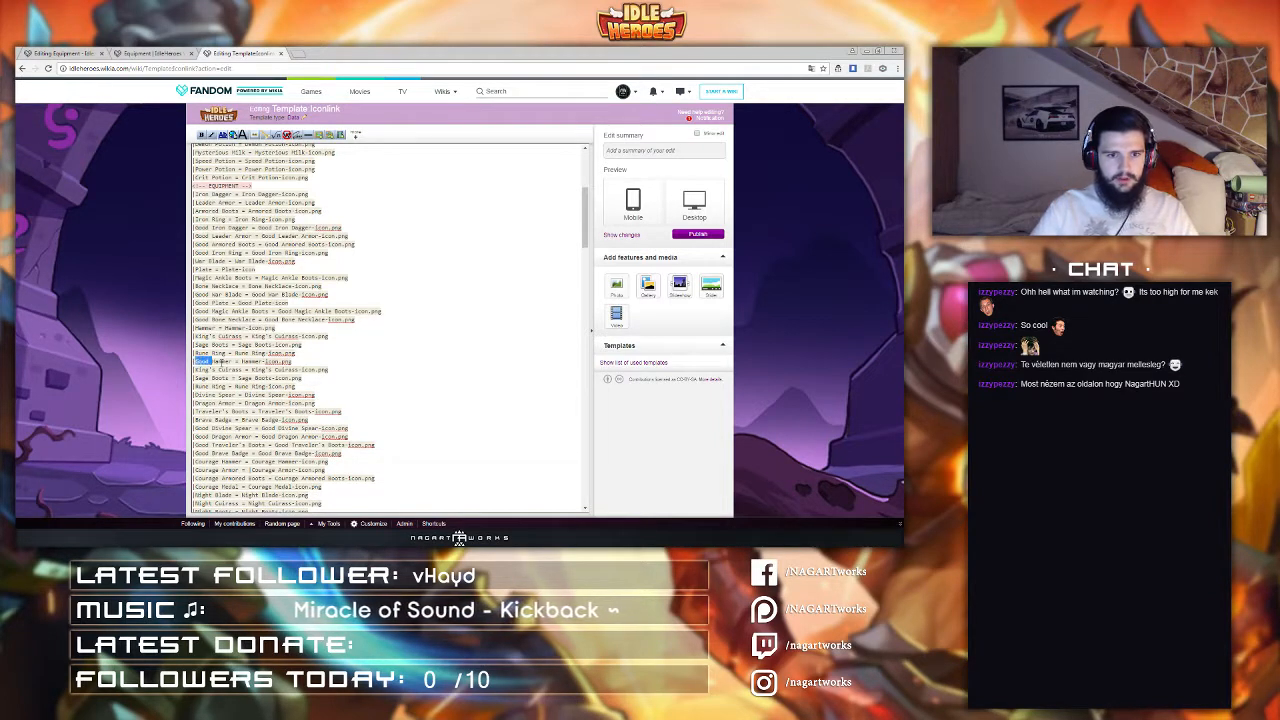
key(ctrl+c)
click(195, 369)
key(ctrl+v)
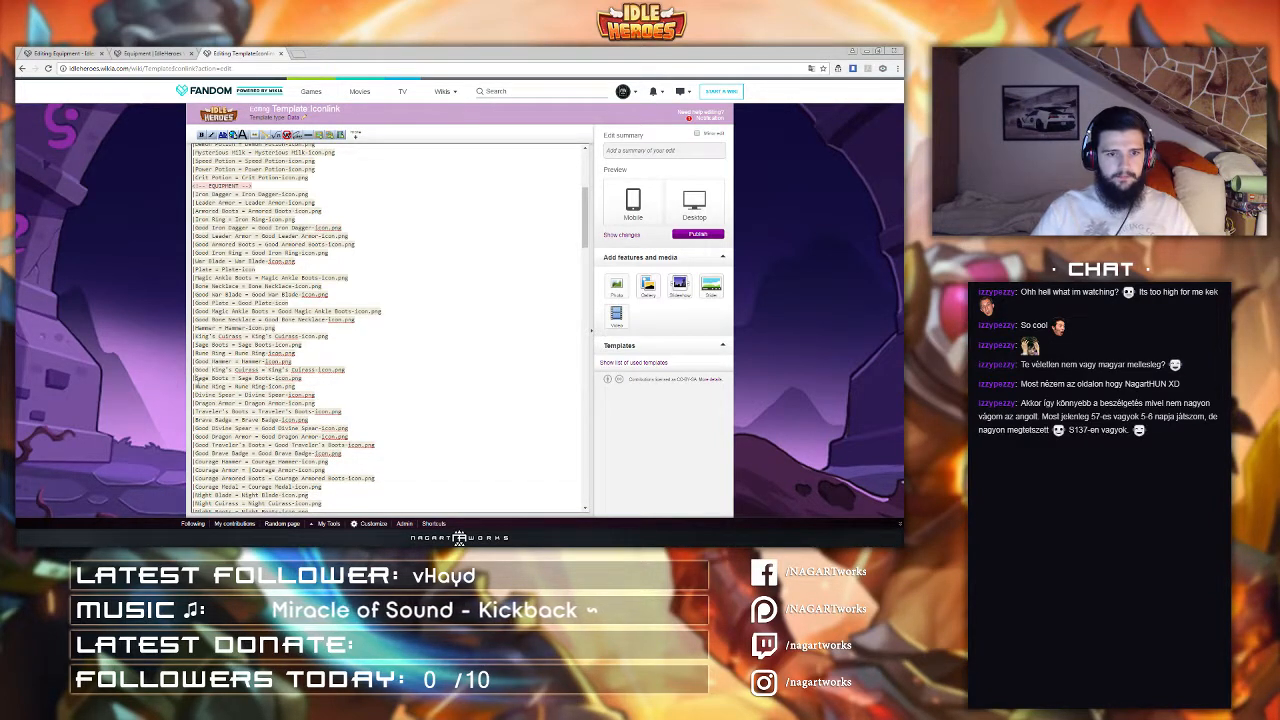
click(195, 378)
key(ctrl+v)
click(195, 386)
key(ctrl+v)
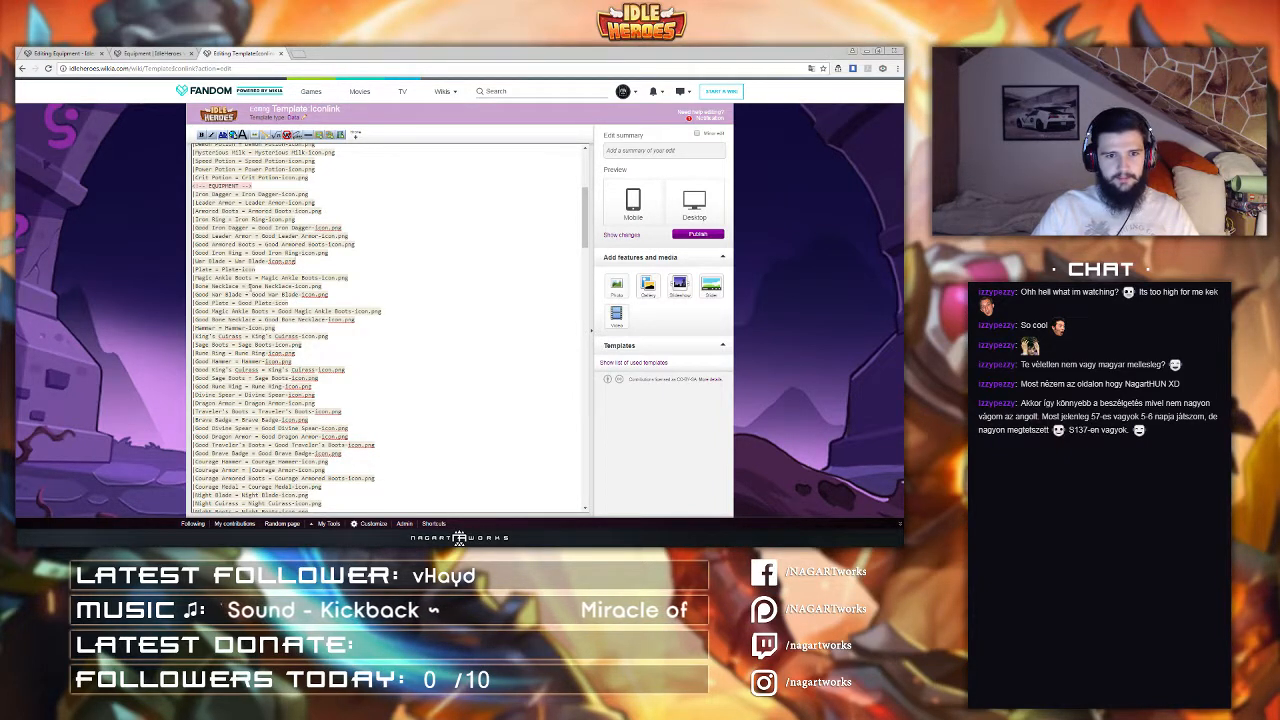
click(282, 326)
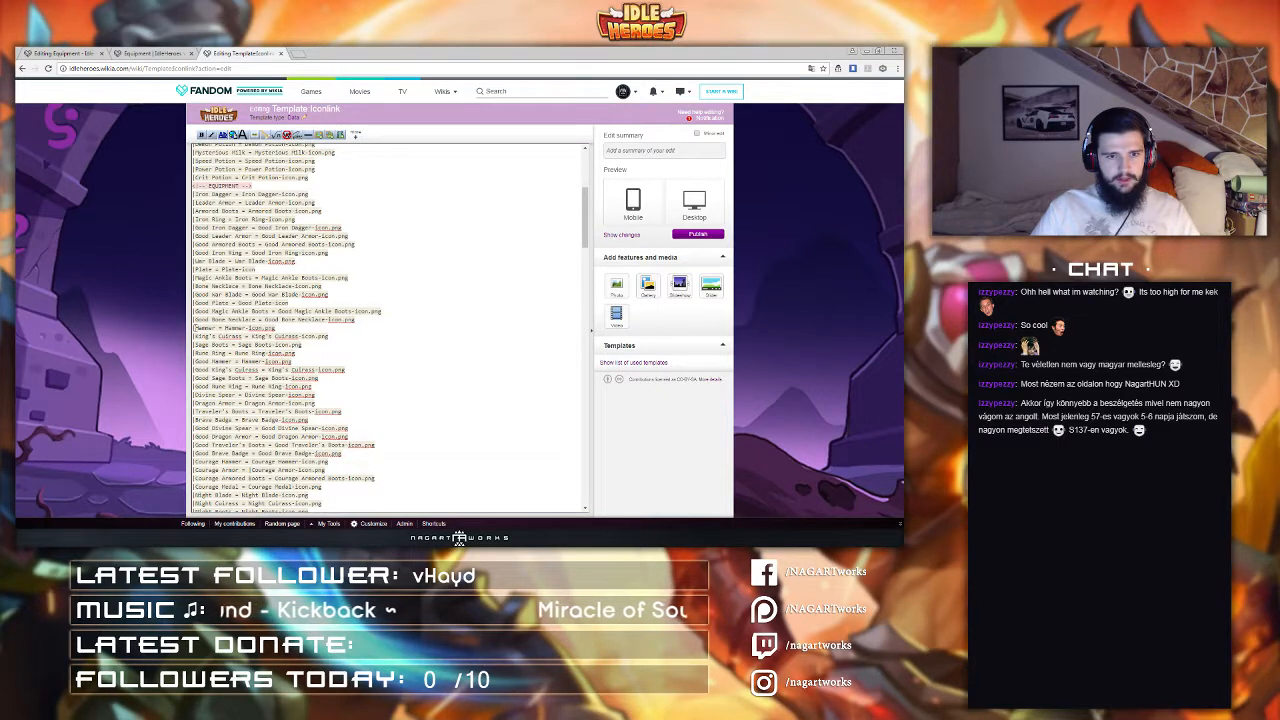
text(Good)
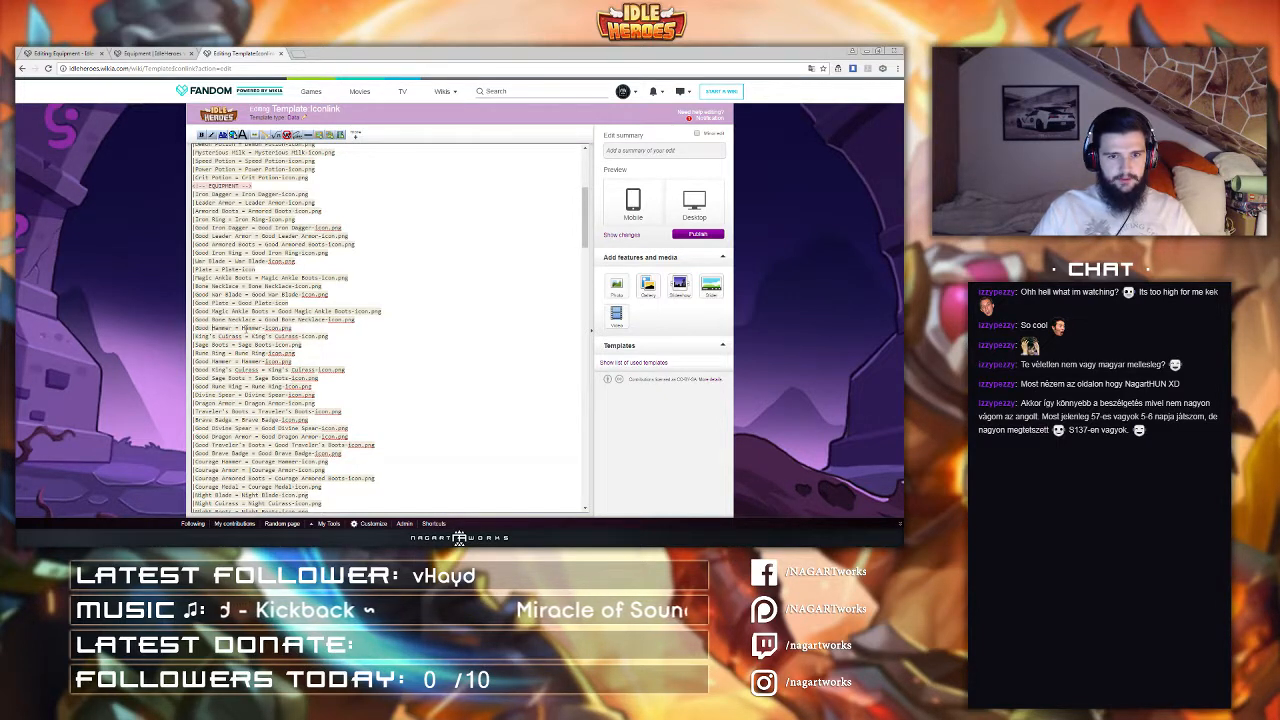
click(243, 328)
text(Good)
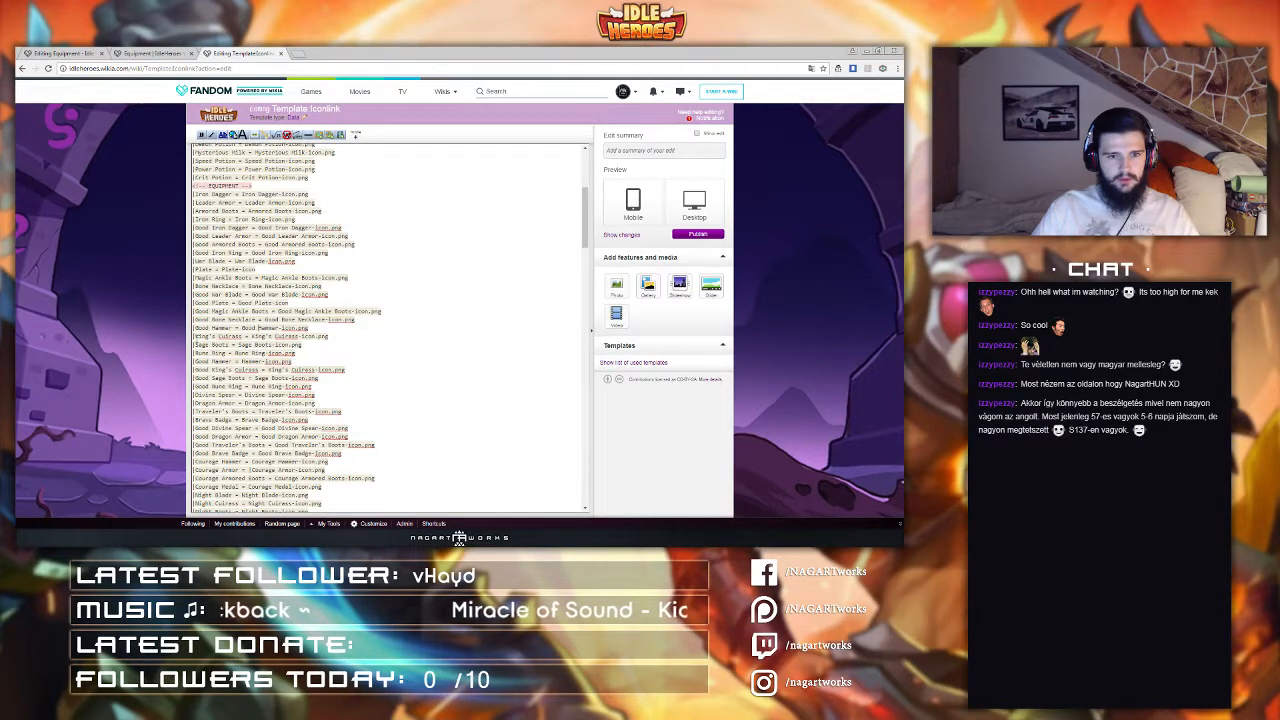
click(196, 338)
key(ctrl+v)
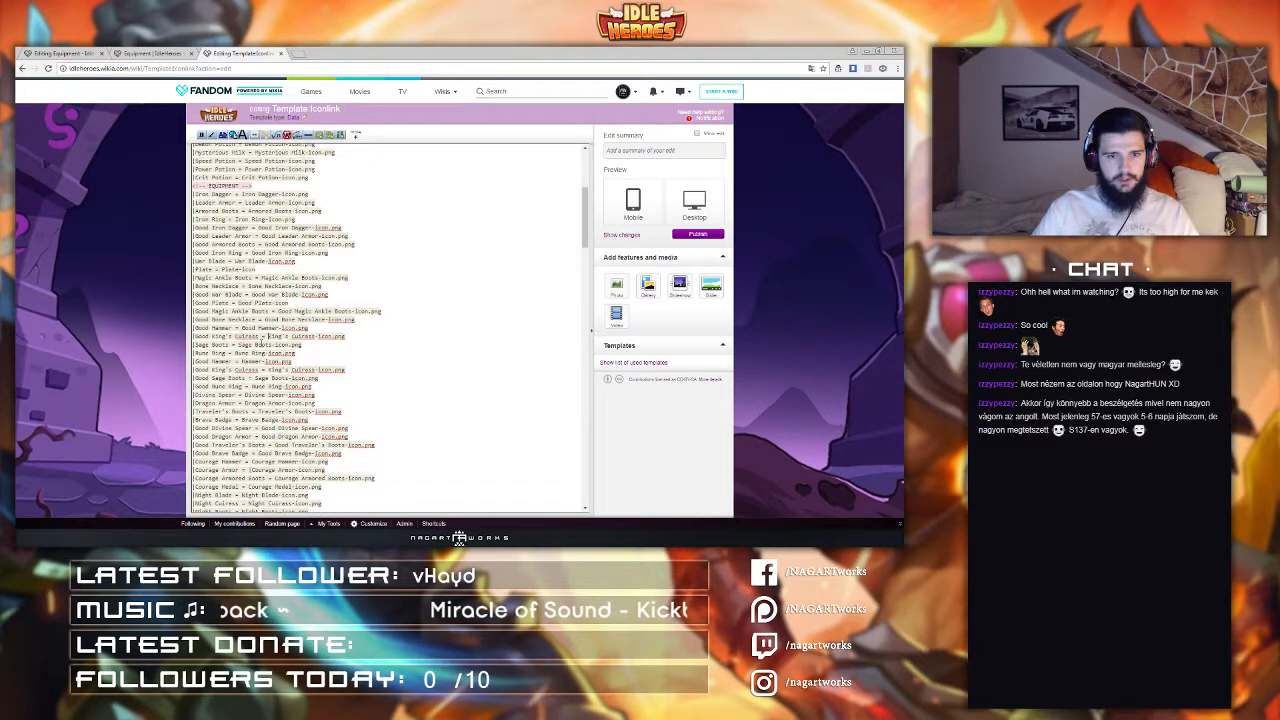
click(267, 337)
key(ctrl+v)
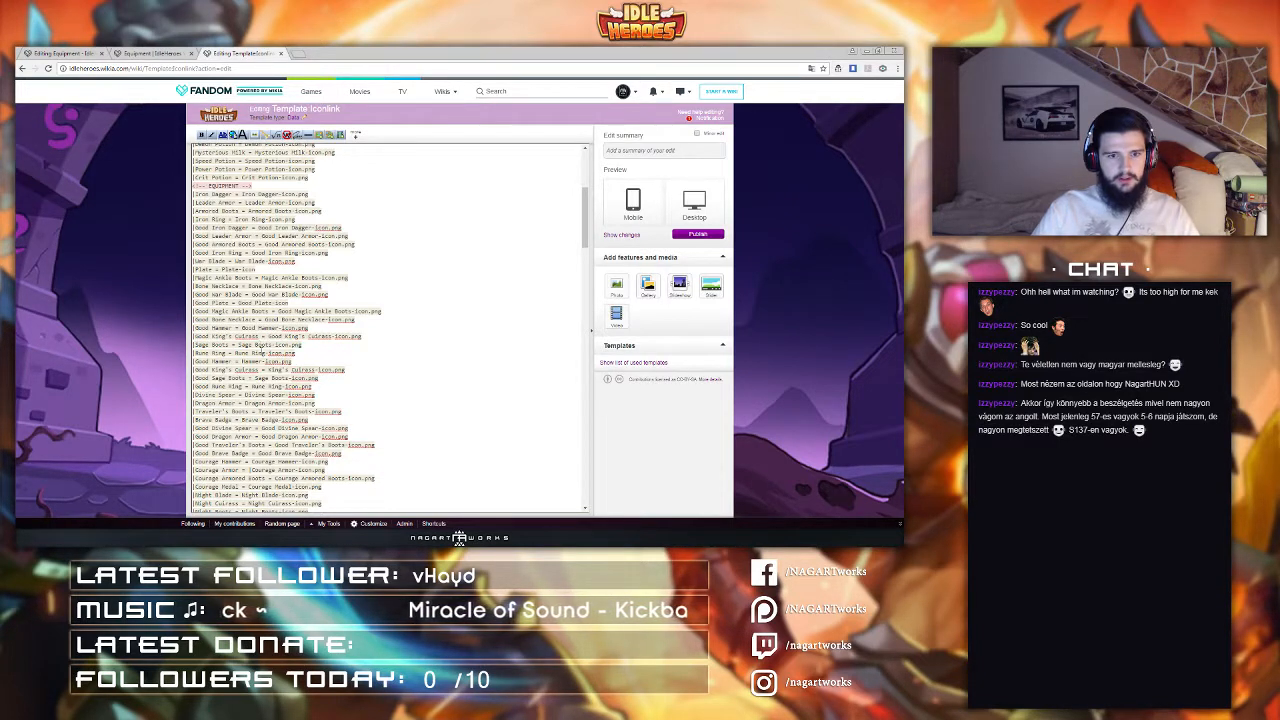
key(BackSpace)
key(BackSpace)
key(BackSpace)
key(BackSpace)
key(BackSpace)
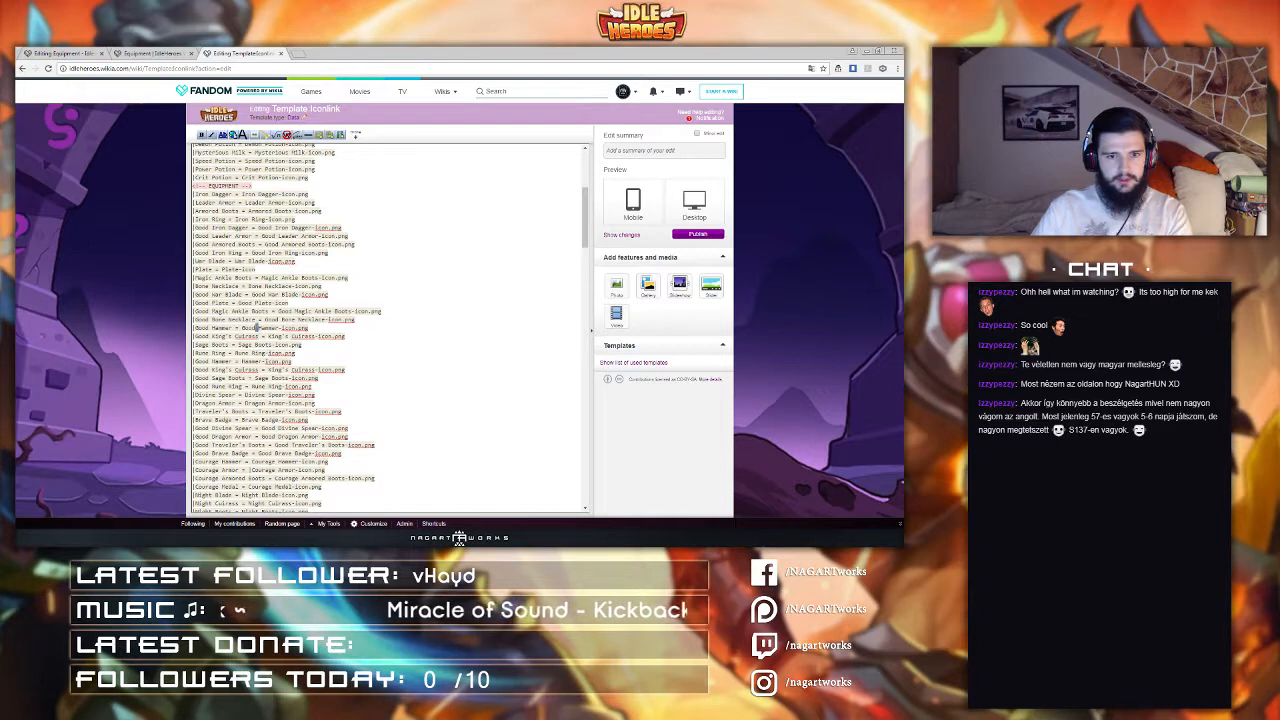
click(260, 328)
key(BackSpace)
key(BackSpace)
key(BackSpace)
key(BackSpace)
key(BackSpace)
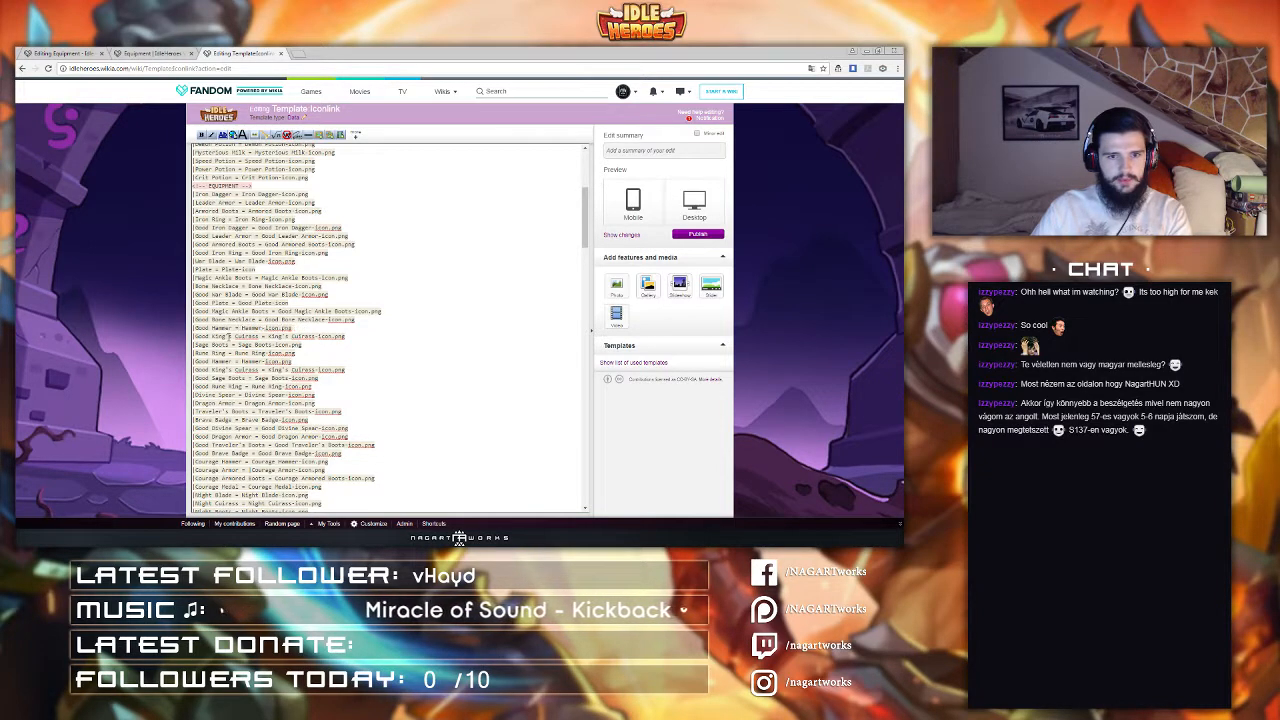
double_click(203, 328)
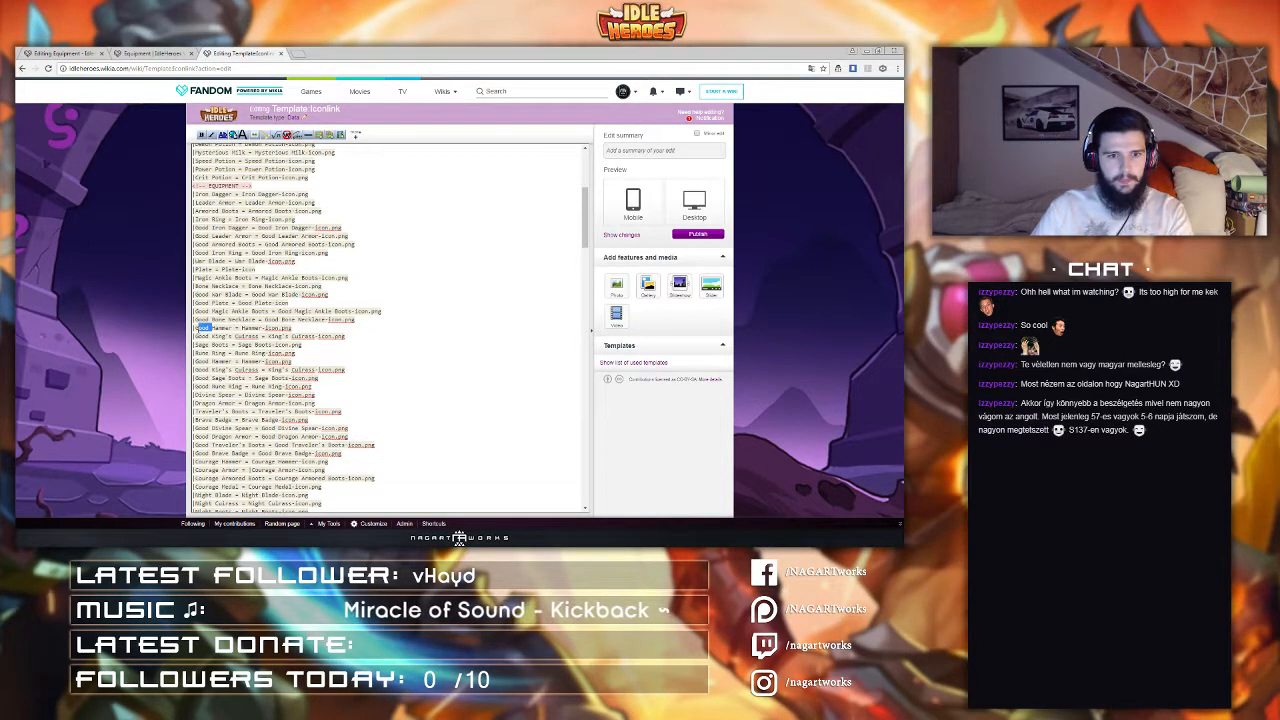
key(BackSpace)
double_click(203, 336)
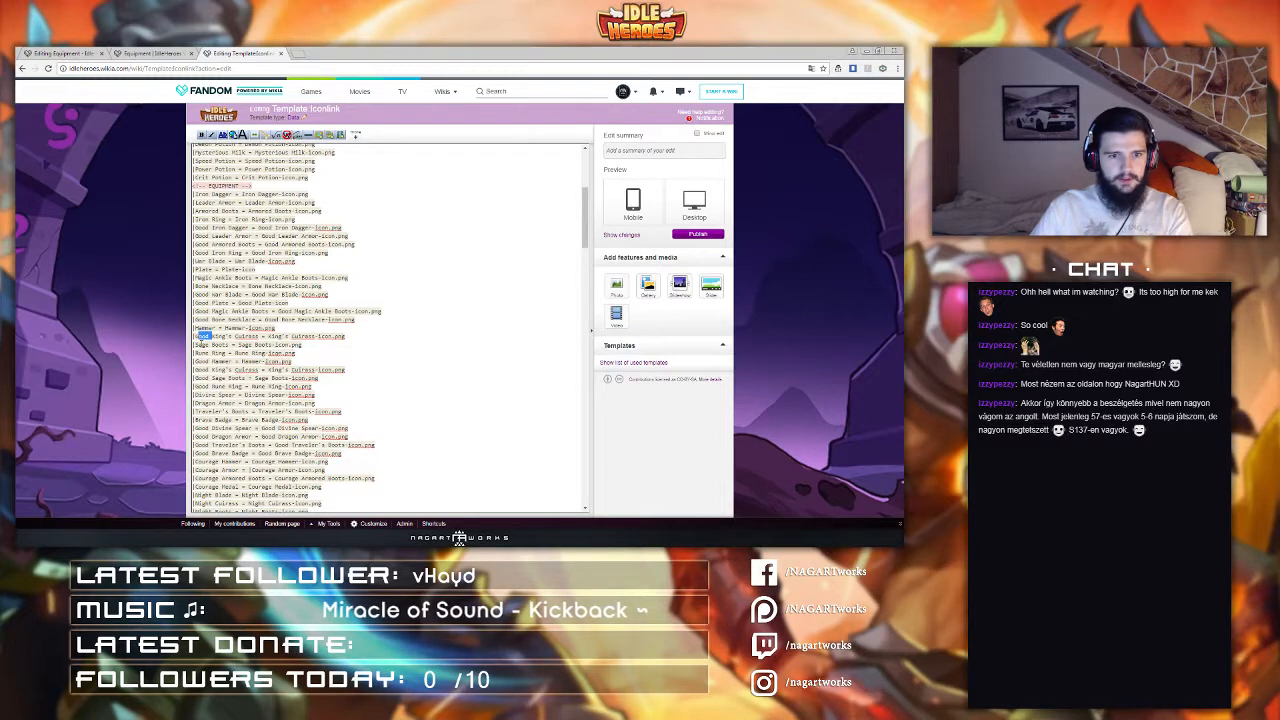
key(BackSpace)
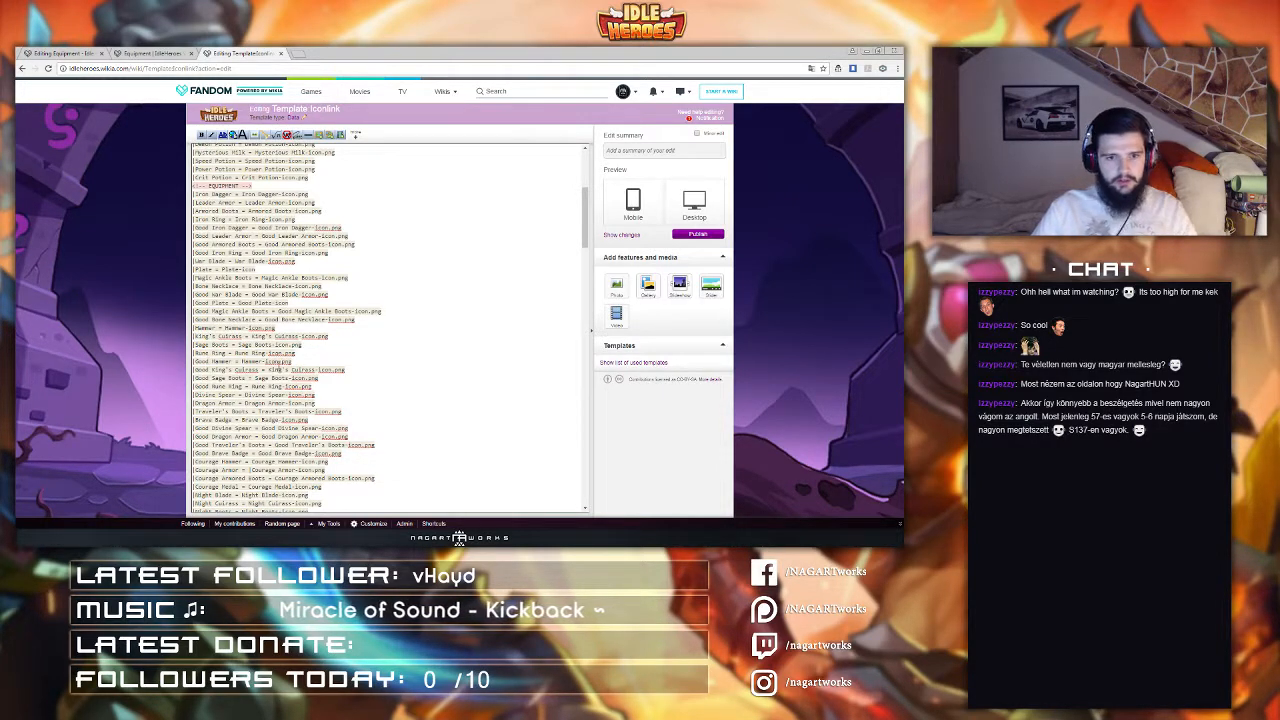
Step: Publish the Iconlink template with the edit summary 'added purple ring'
scroll(390, 330, down, 12)
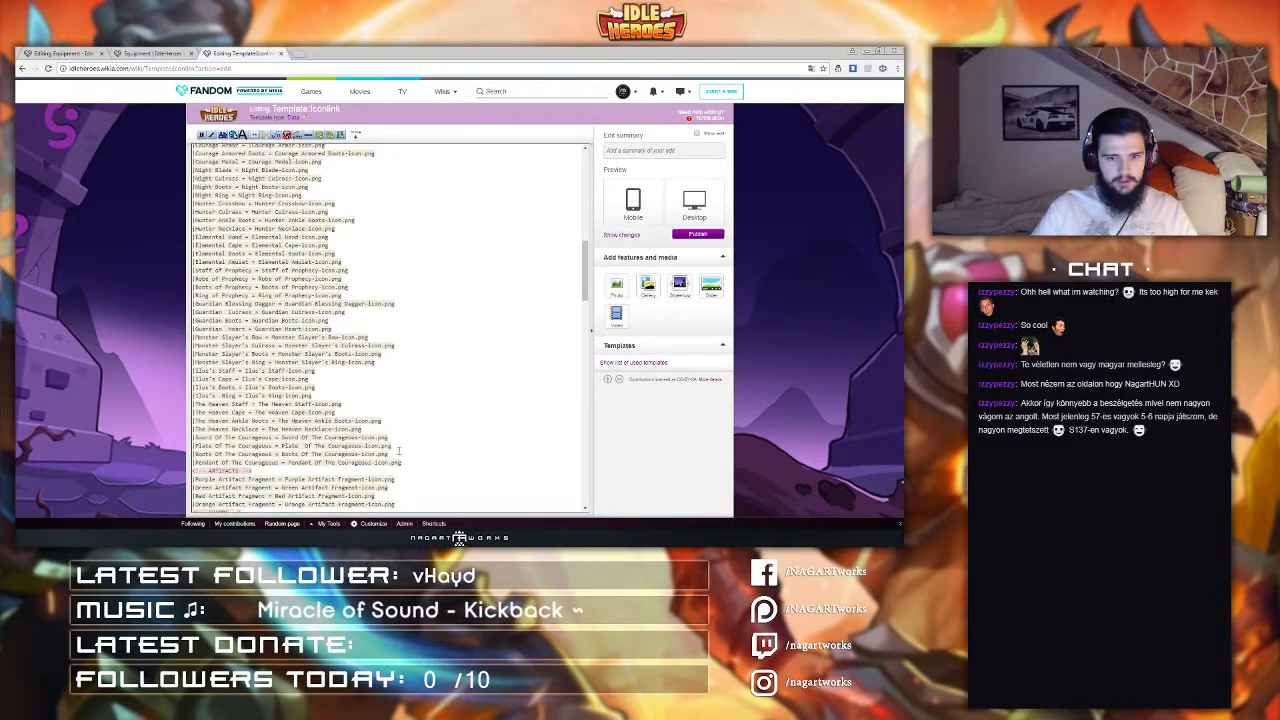
drag(398, 451, 262, 370)
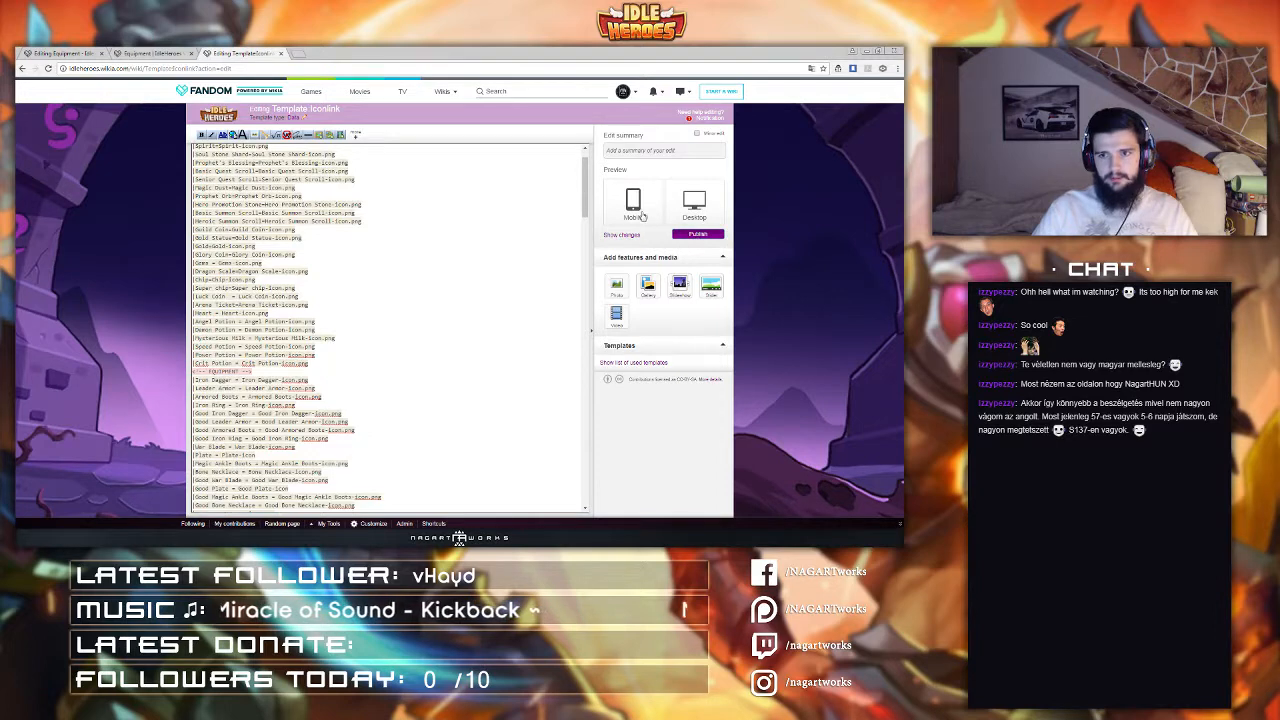
click(645, 149)
text(added purple rings)
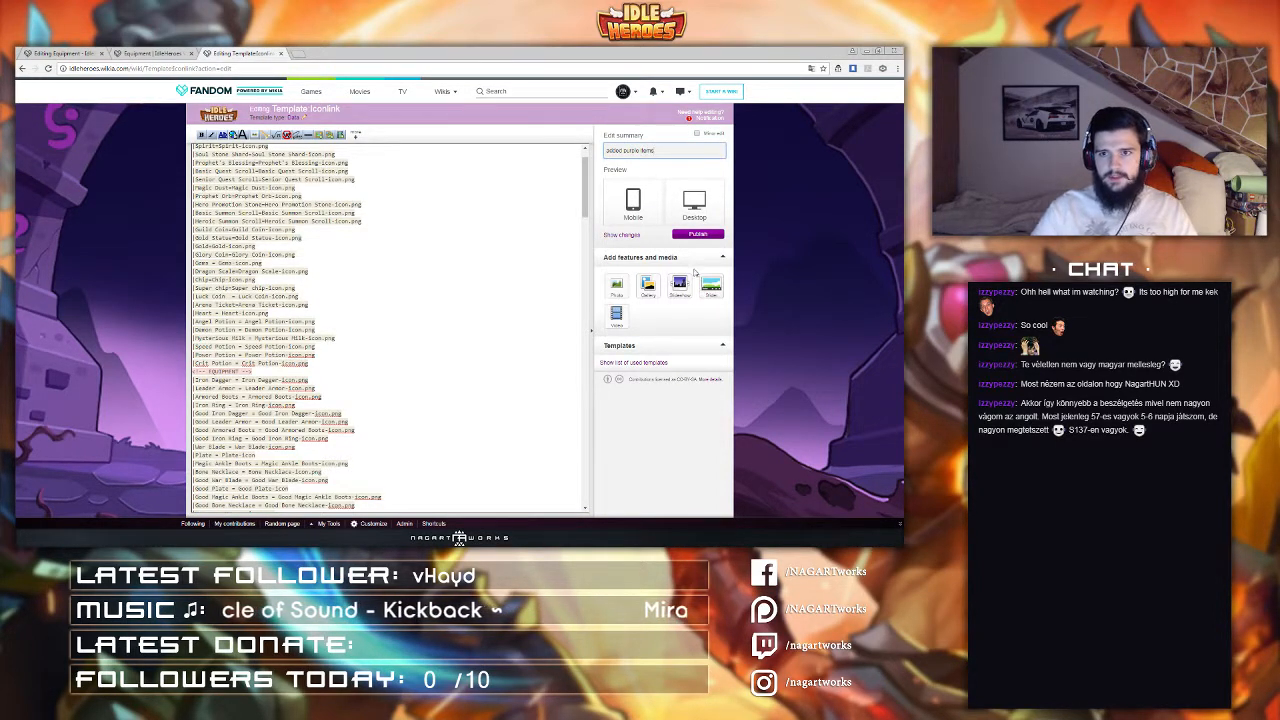
click(698, 235)
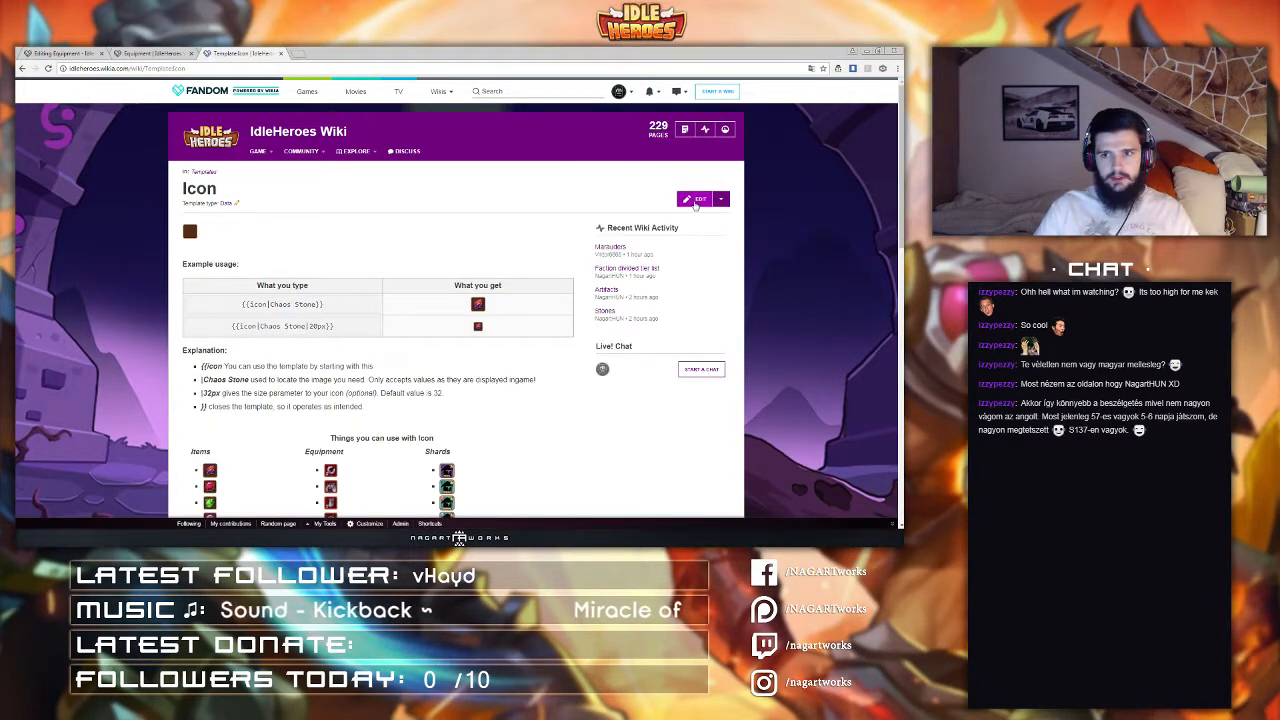
Step: Open Template:Icon for editing and paste the new equipment entries into its equipment section
click(695, 198)
scroll(324, 380, down, 15)
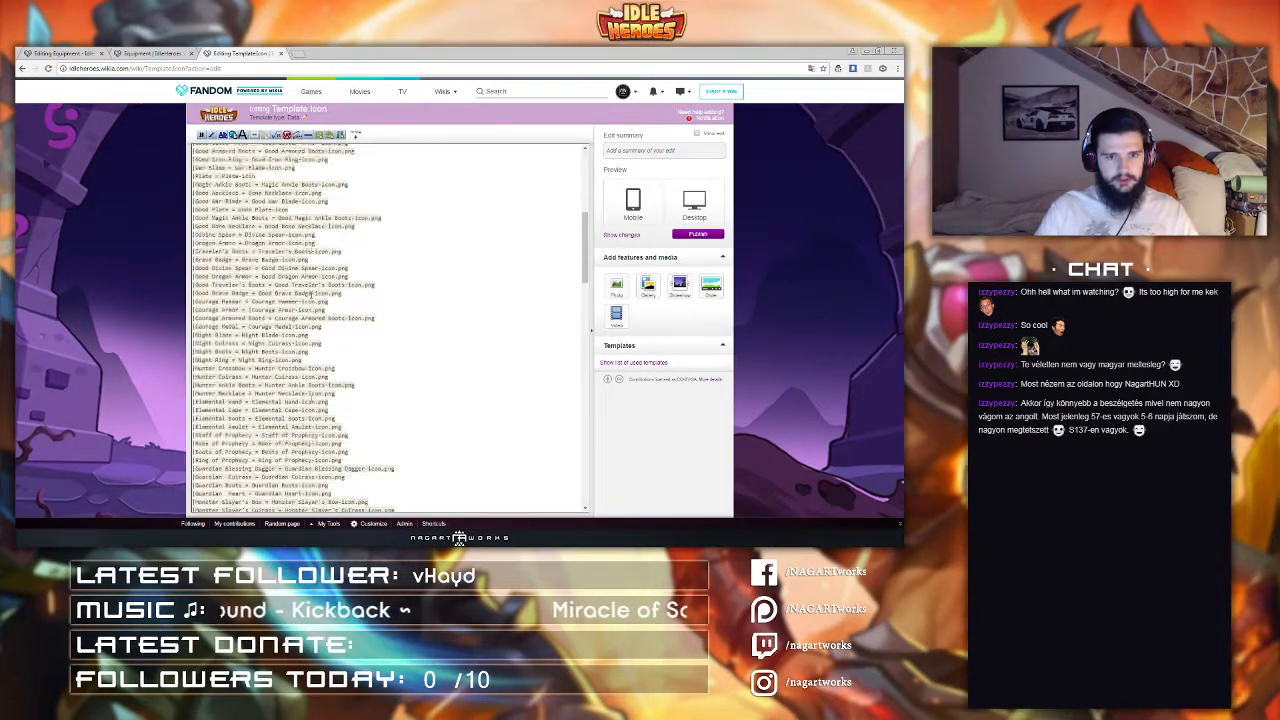
drag(404, 339, 338, 265)
scroll(338, 265, up, 5)
scroll(312, 283, up, 3)
drag(312, 283, 256, 310)
key(ctrl+v)
Step: Publish the Icon template with the edit summary 'added purple items'
click(660, 151)
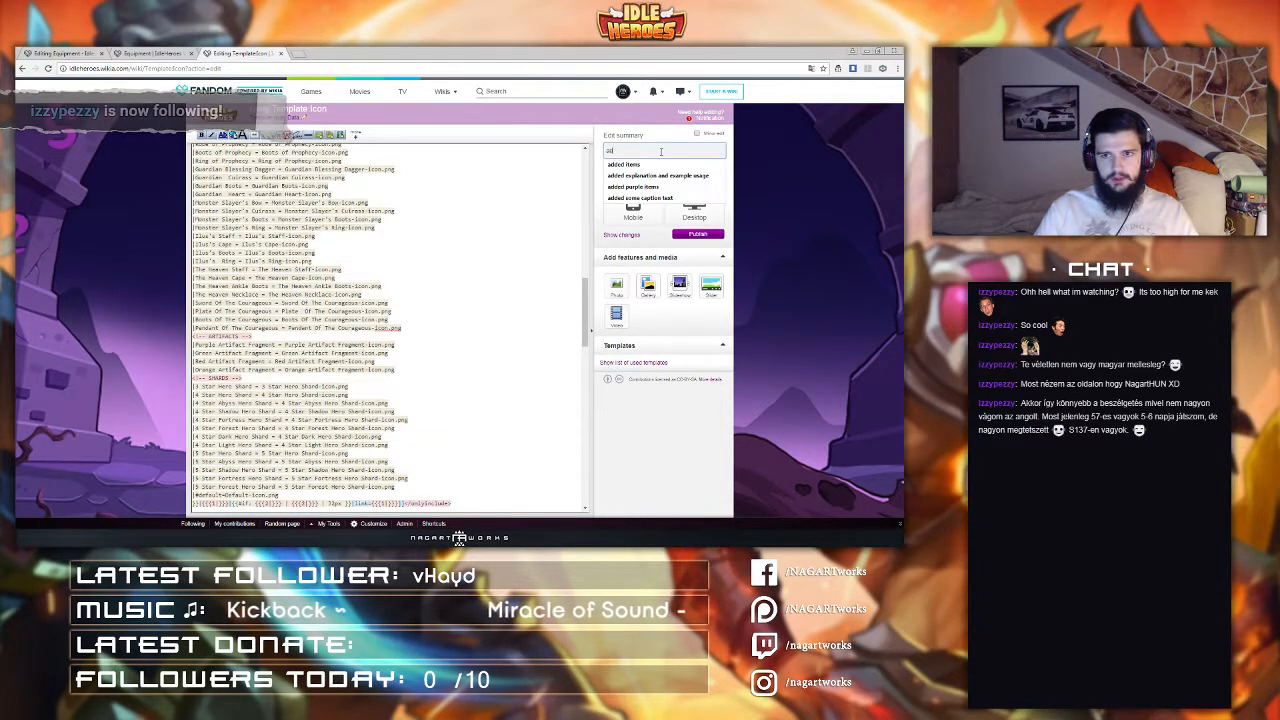
text(added purple items)
key(Return)
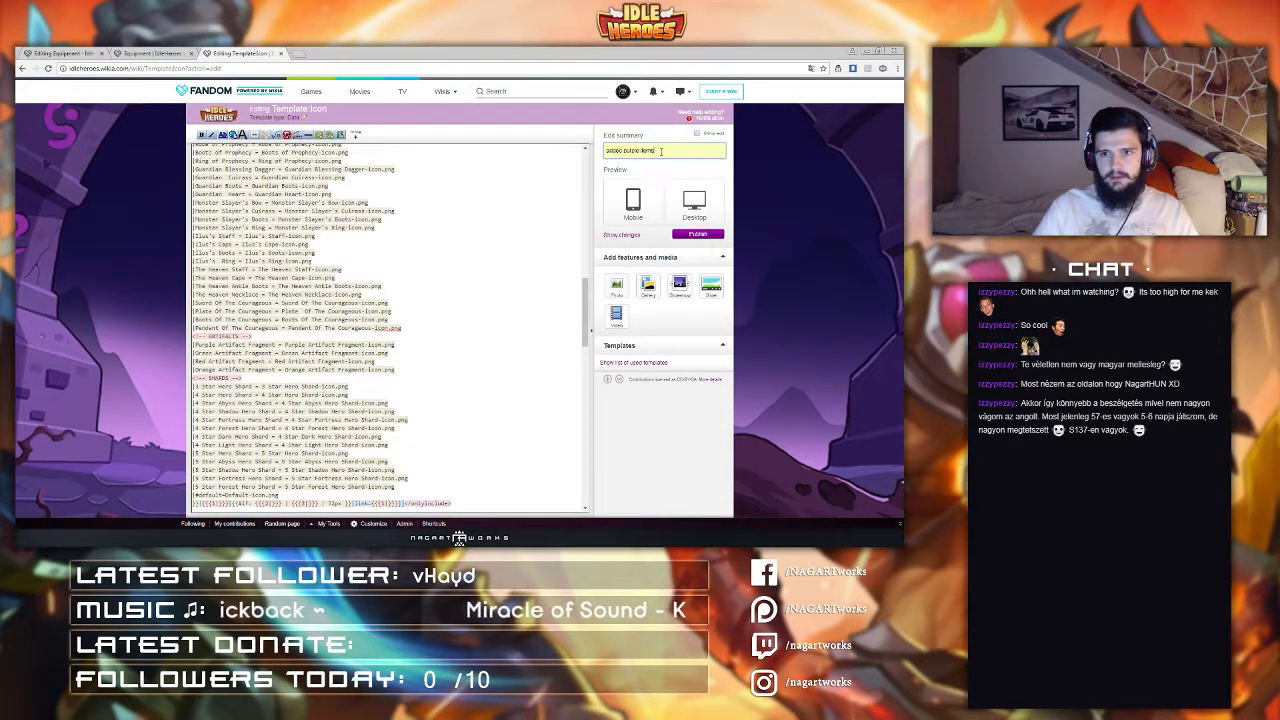
click(710, 236)
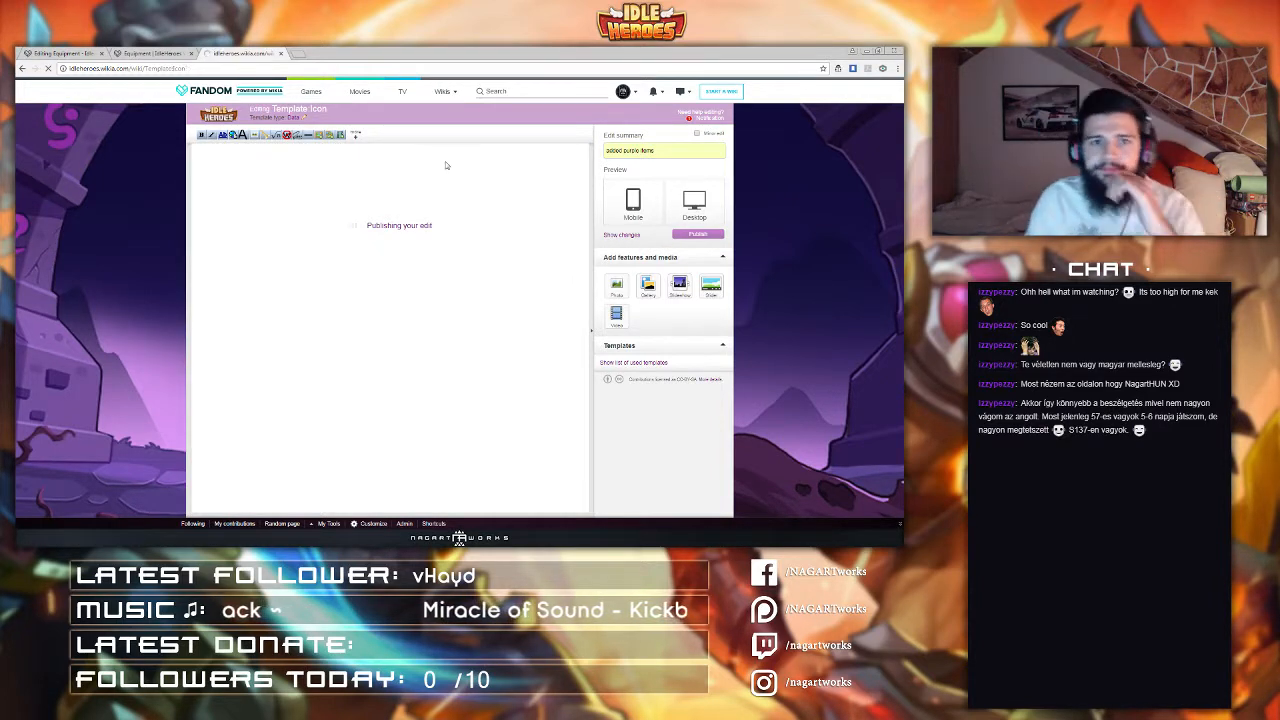
Step: Close the template tab and return to the Equipment page editor
middle_click(245, 55)
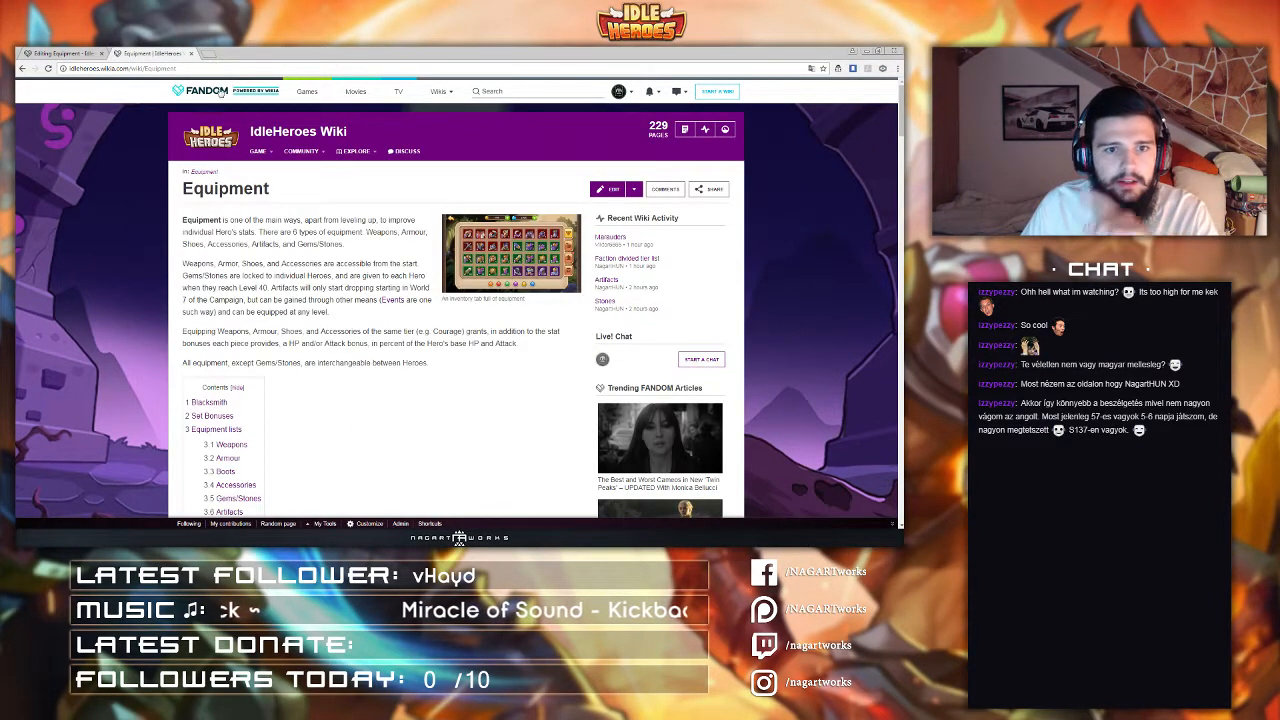
scroll(274, 146, down, 10)
click(58, 52)
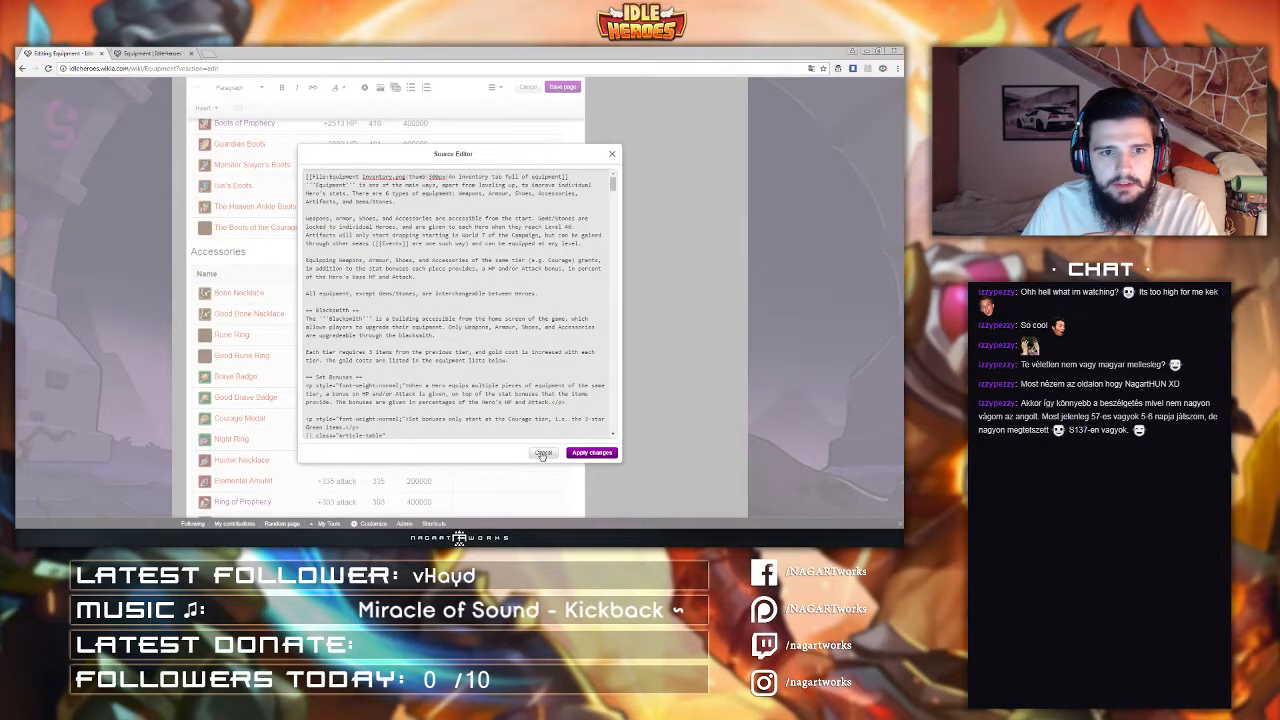
Step: Close the source editor and save the Equipment page with a short edit summary
click(542, 453)
click(555, 87)
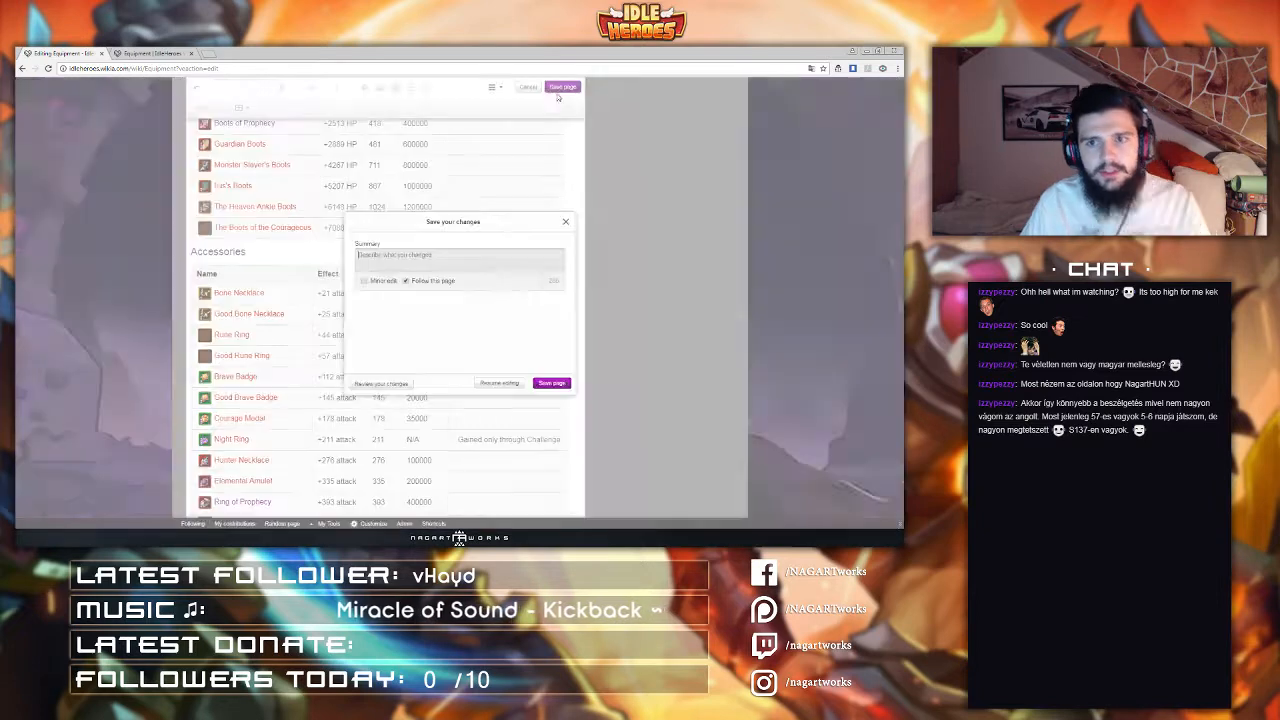
text(added iconlinks)
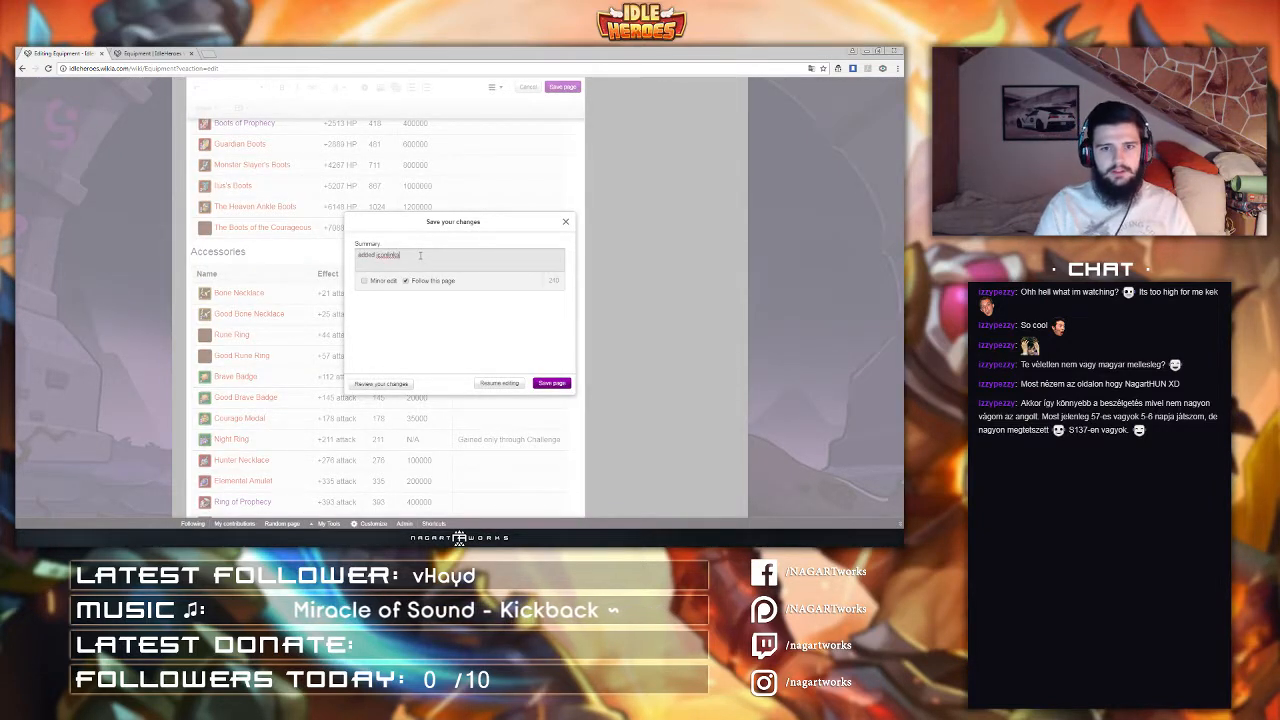
key(Return)
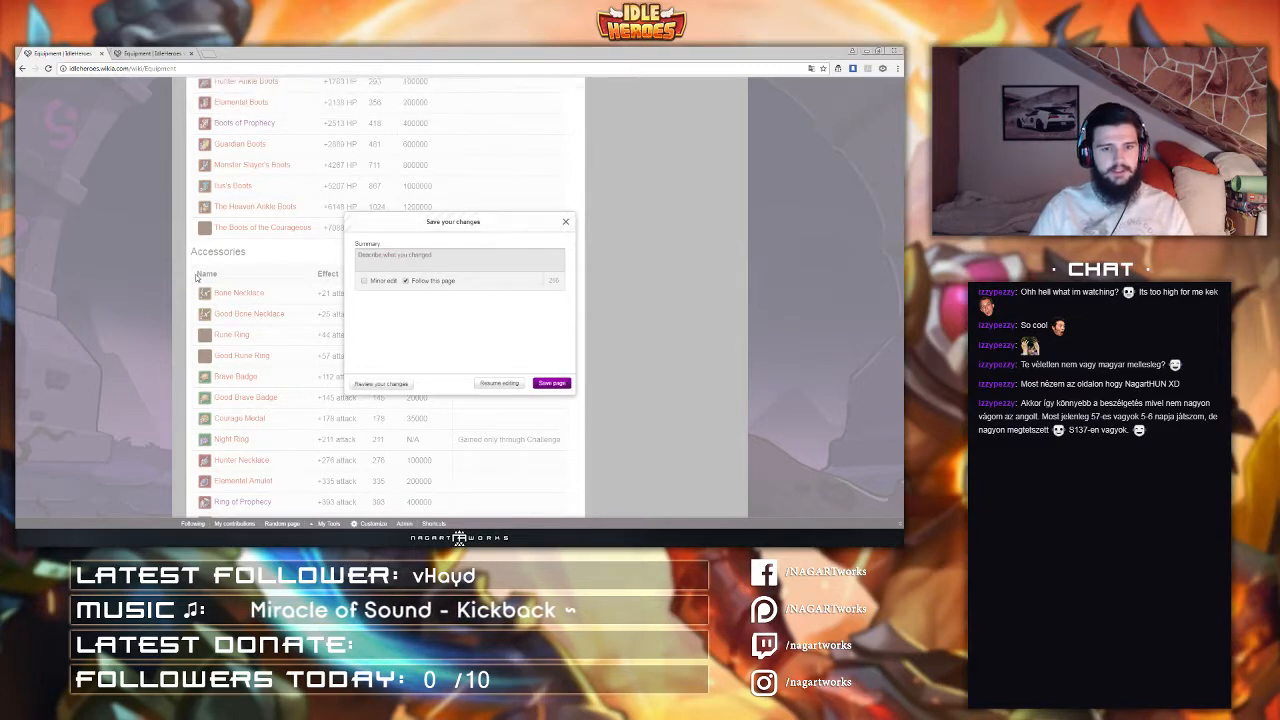
Step: Scroll through the saved Equipment page's Accessories, Armour and Weapons tables to inspect the item entries
scroll(197, 278, down, 5)
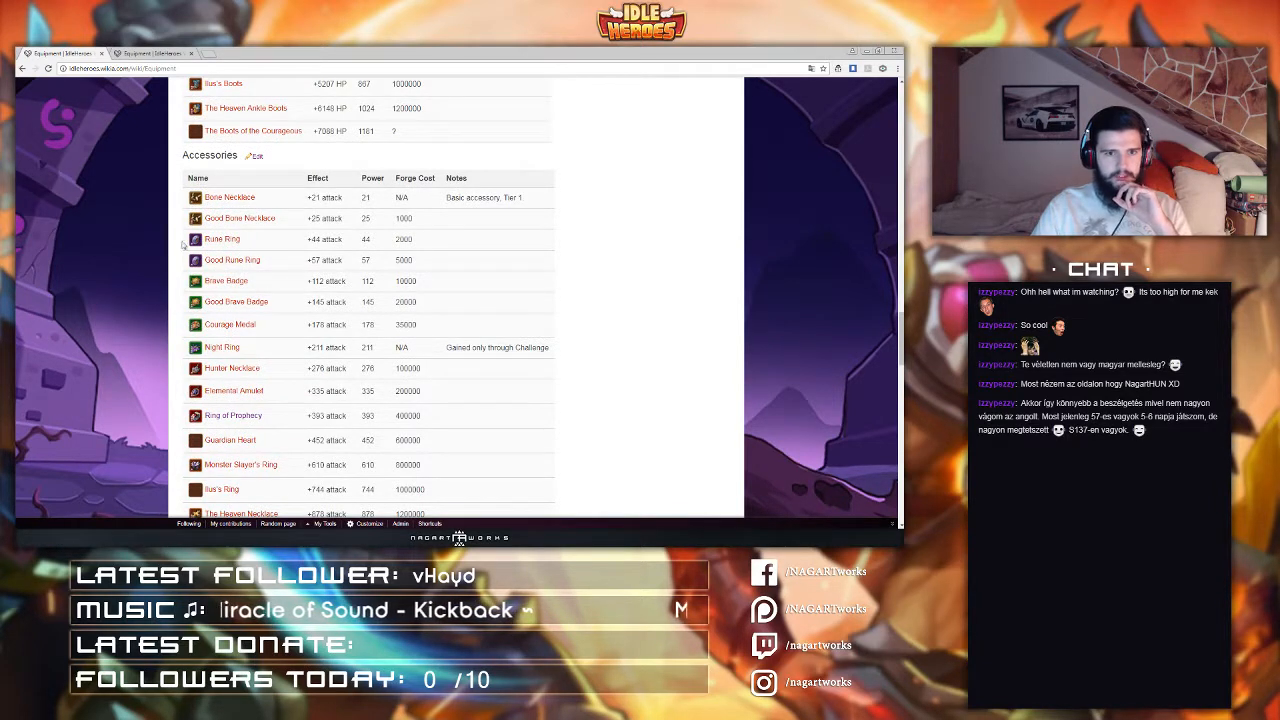
scroll(259, 255, down, 2)
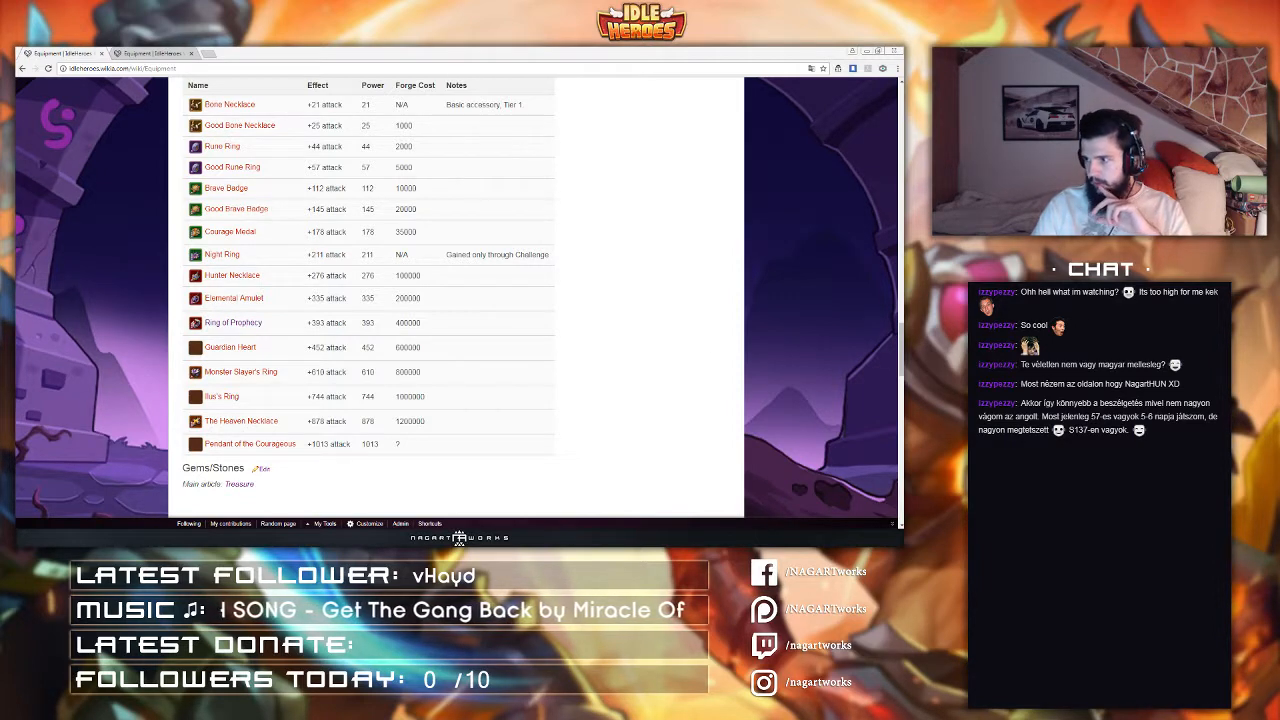
scroll(600, 280, down, 4)
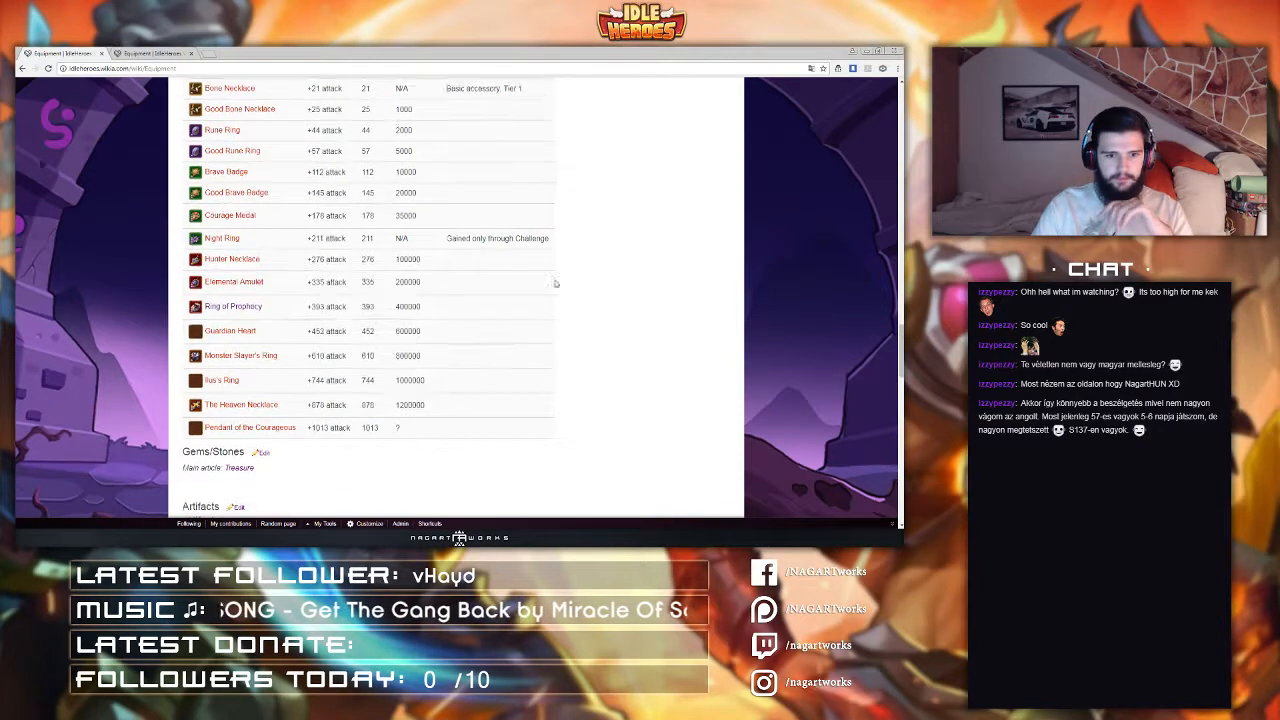
scroll(471, 285, up, 8)
scroll(471, 285, up, 8)
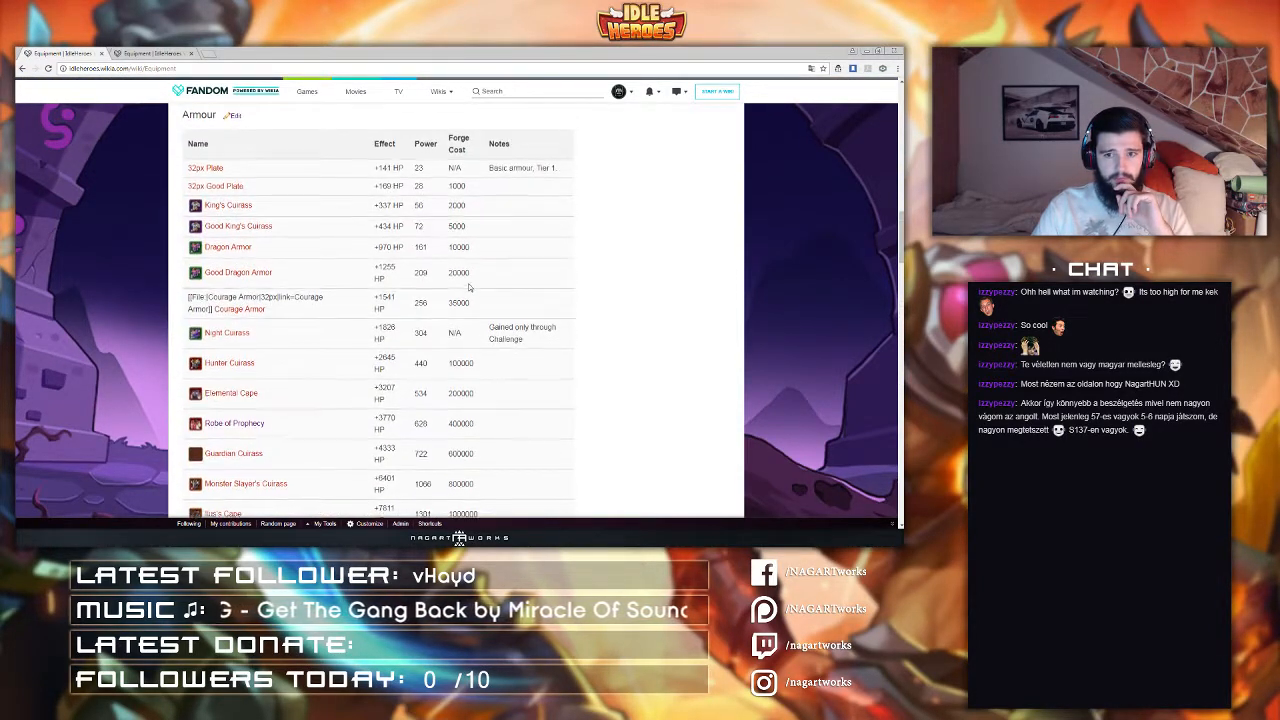
scroll(471, 285, up, 3)
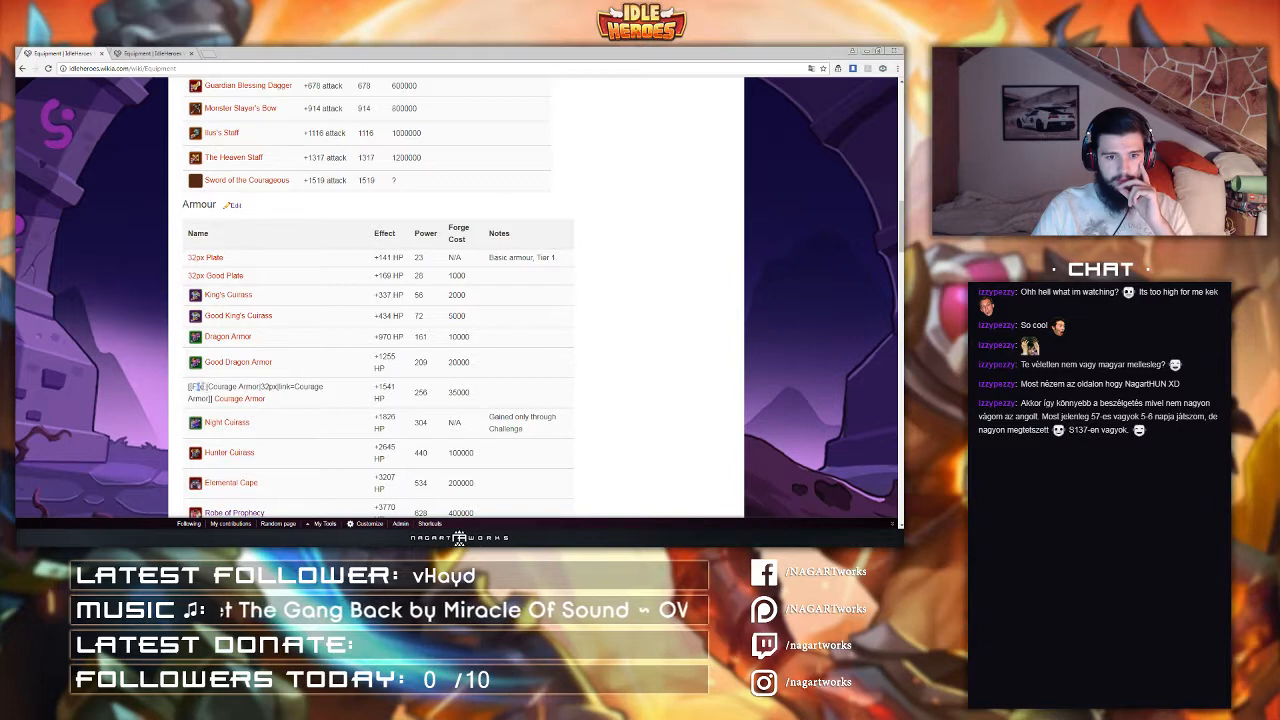
drag(204, 387, 296, 388)
click(315, 391)
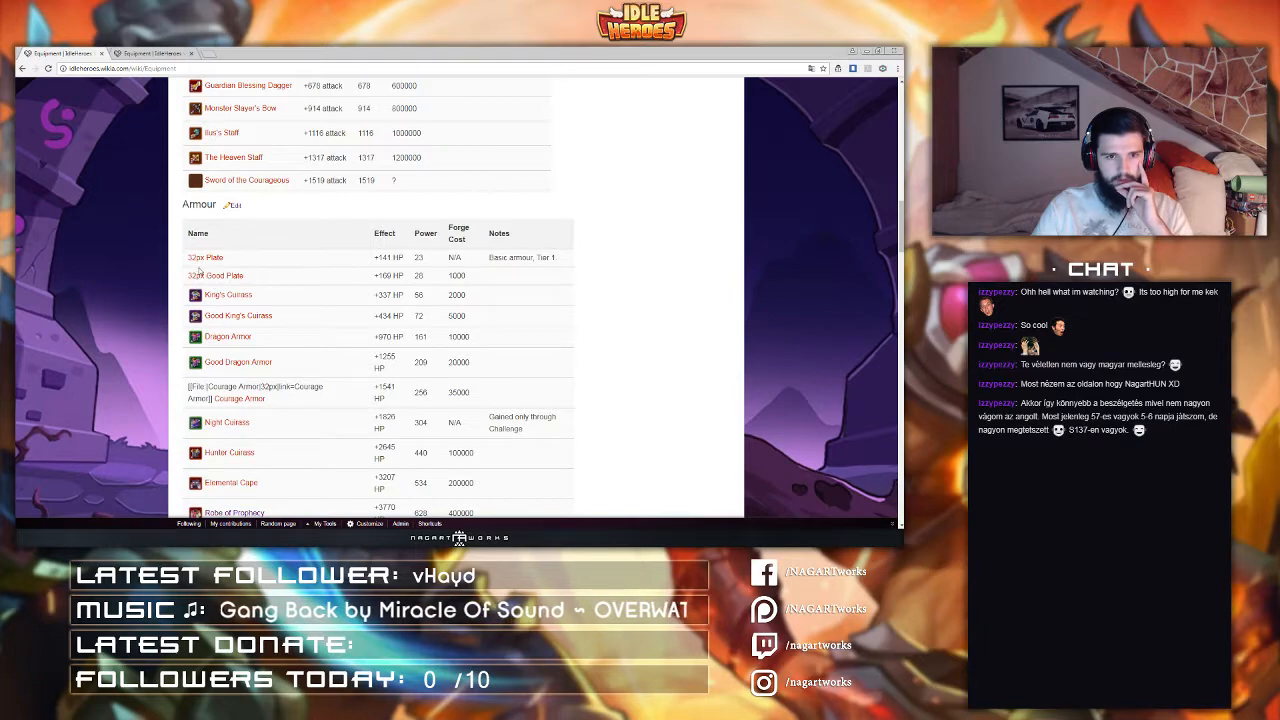
scroll(250, 293, up, 1)
scroll(252, 300, up, 2)
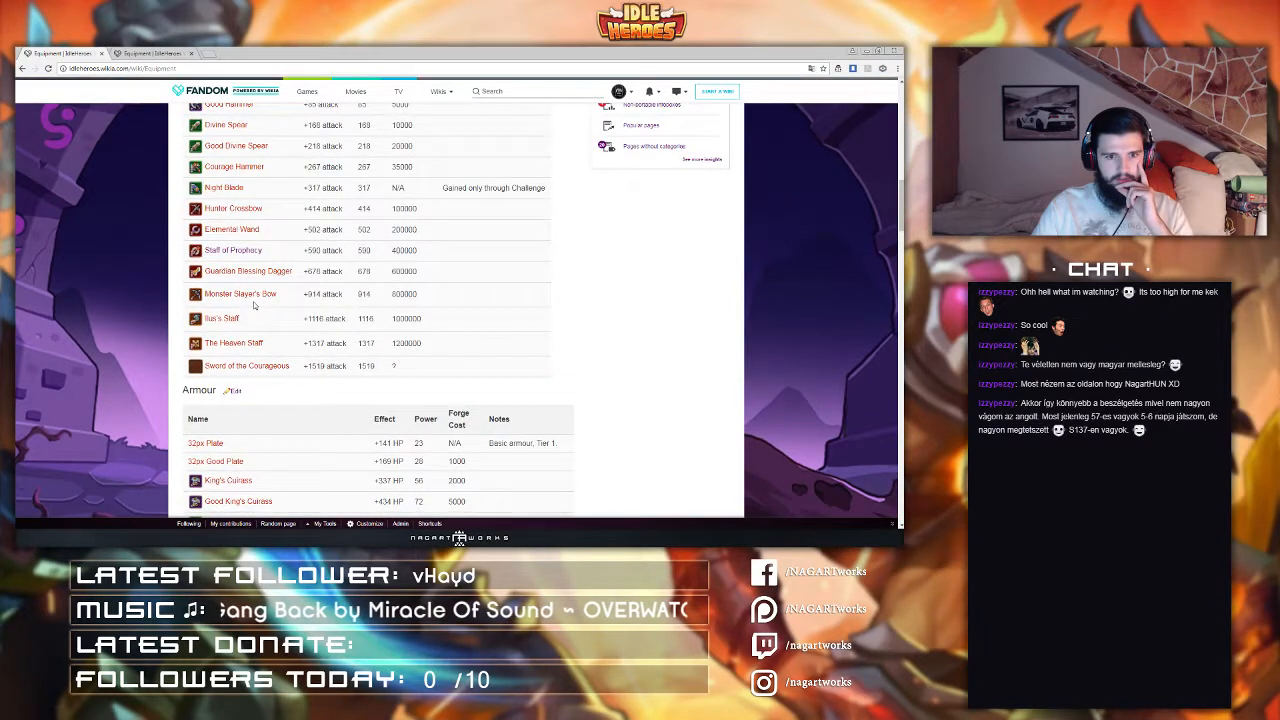
Step: Open Template:Iconlink for editing in the second tab and search its source for 'plate'
click(145, 53)
scroll(370, 217, up, 18)
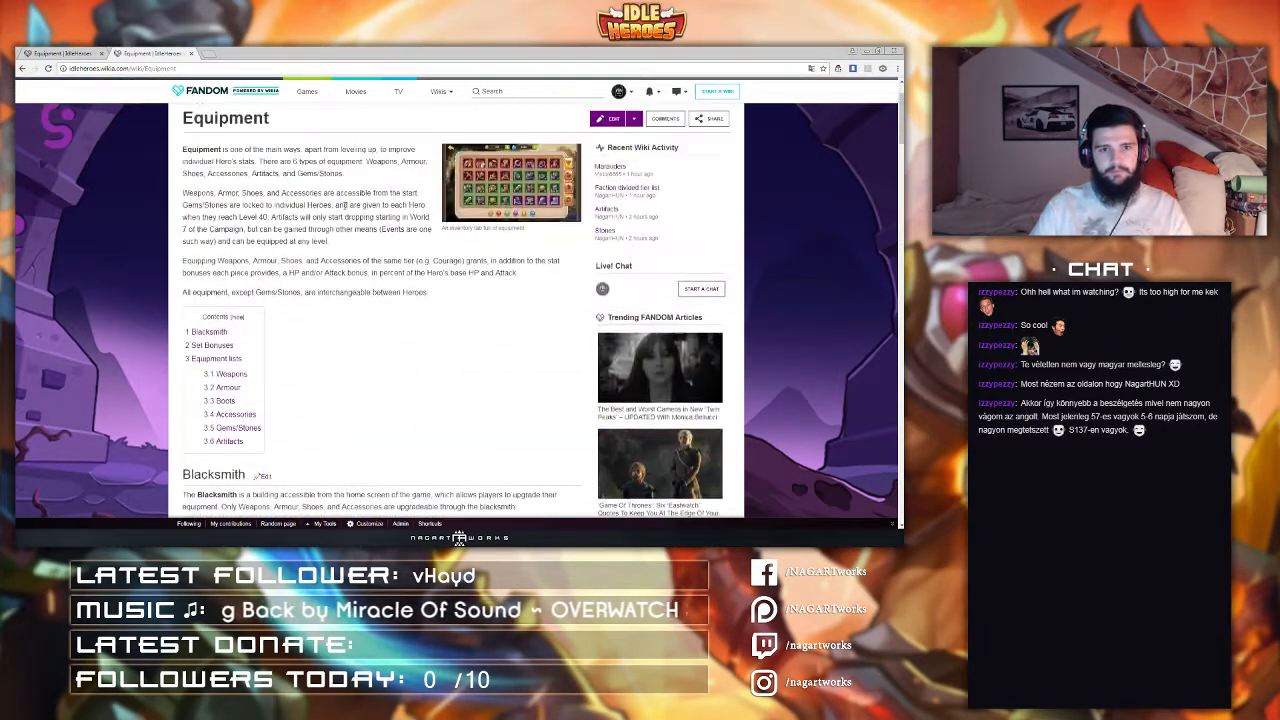
scroll(344, 205, up, 1)
drag(146, 70, 315, 88)
text(te)
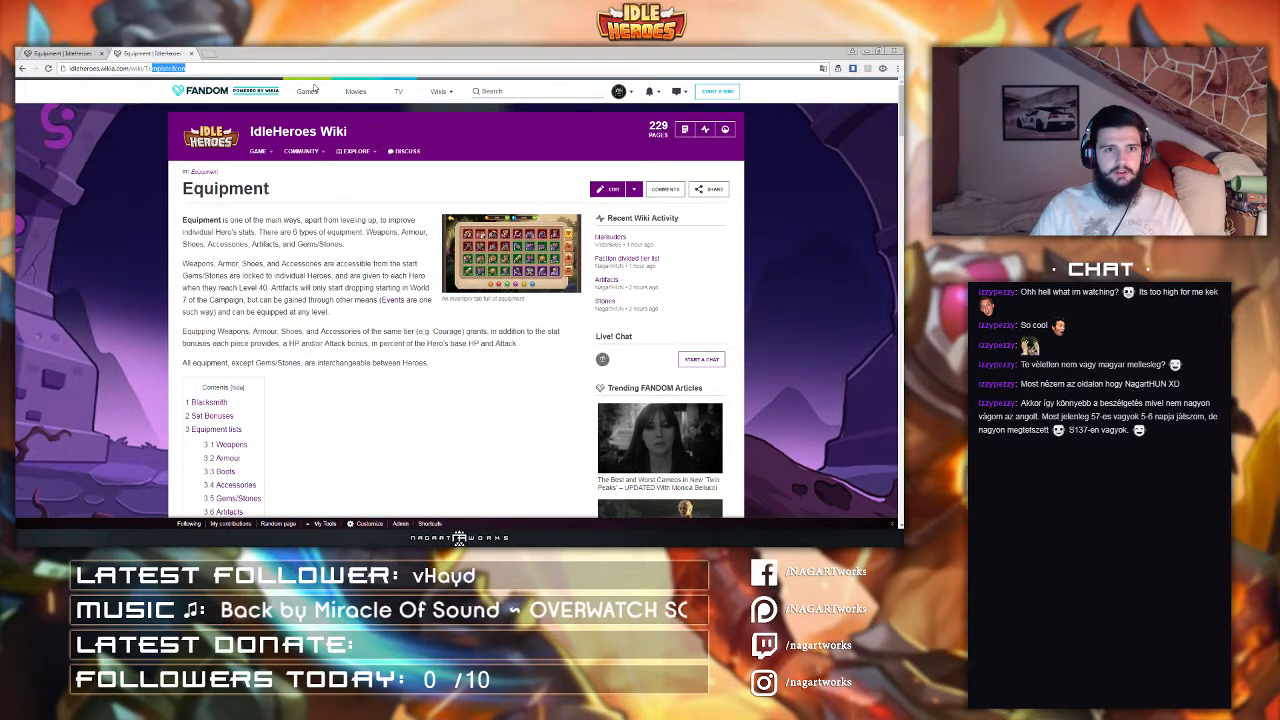
key(Down)
key(Return)
click(40, 52)
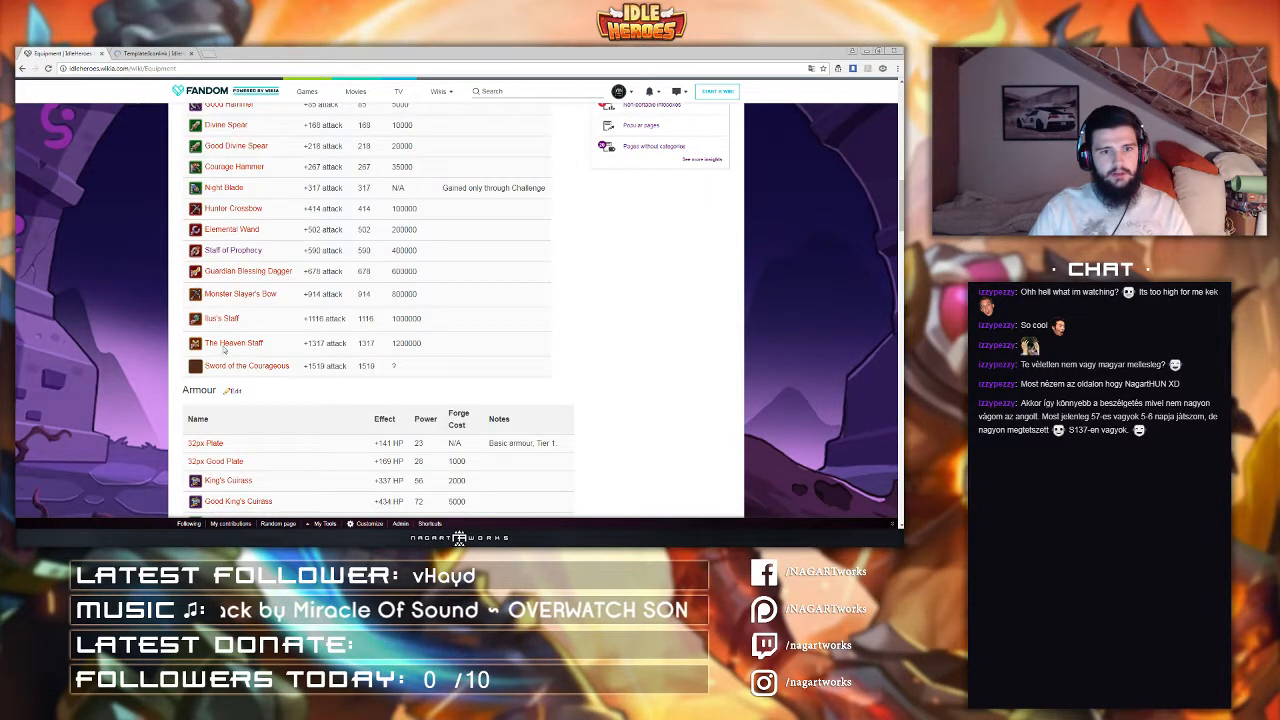
scroll(263, 348, down, 1)
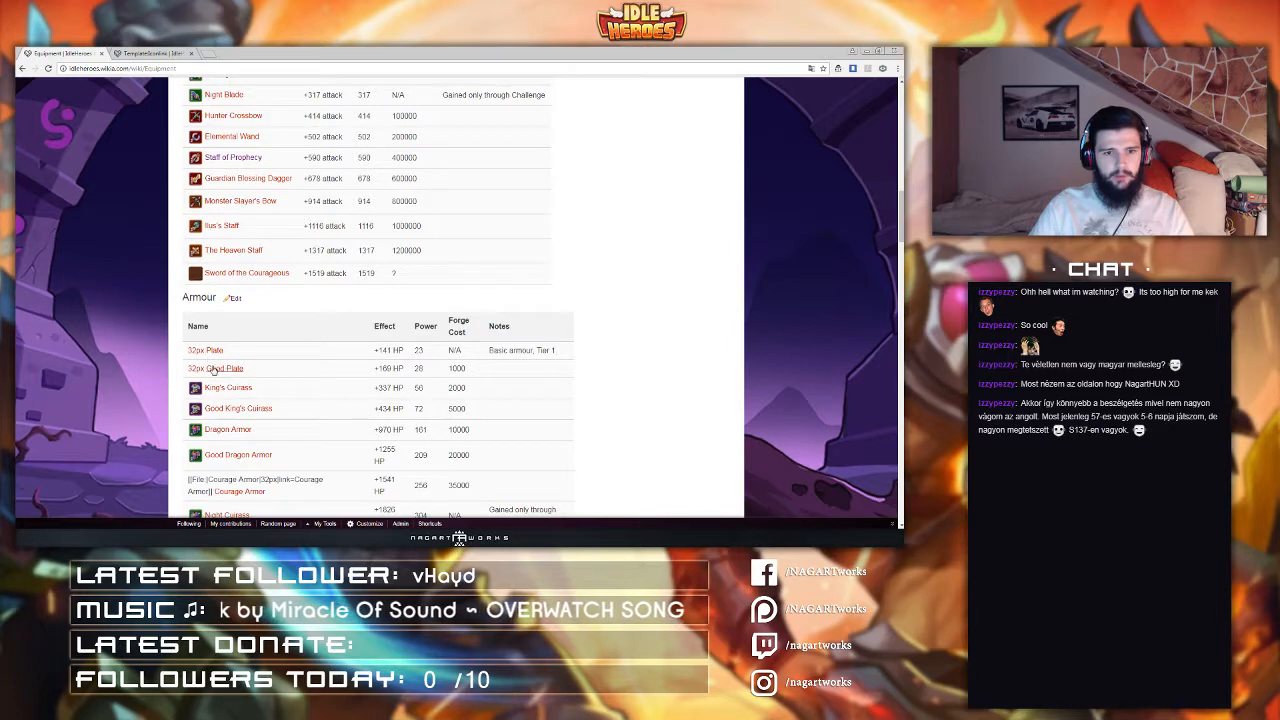
click(140, 52)
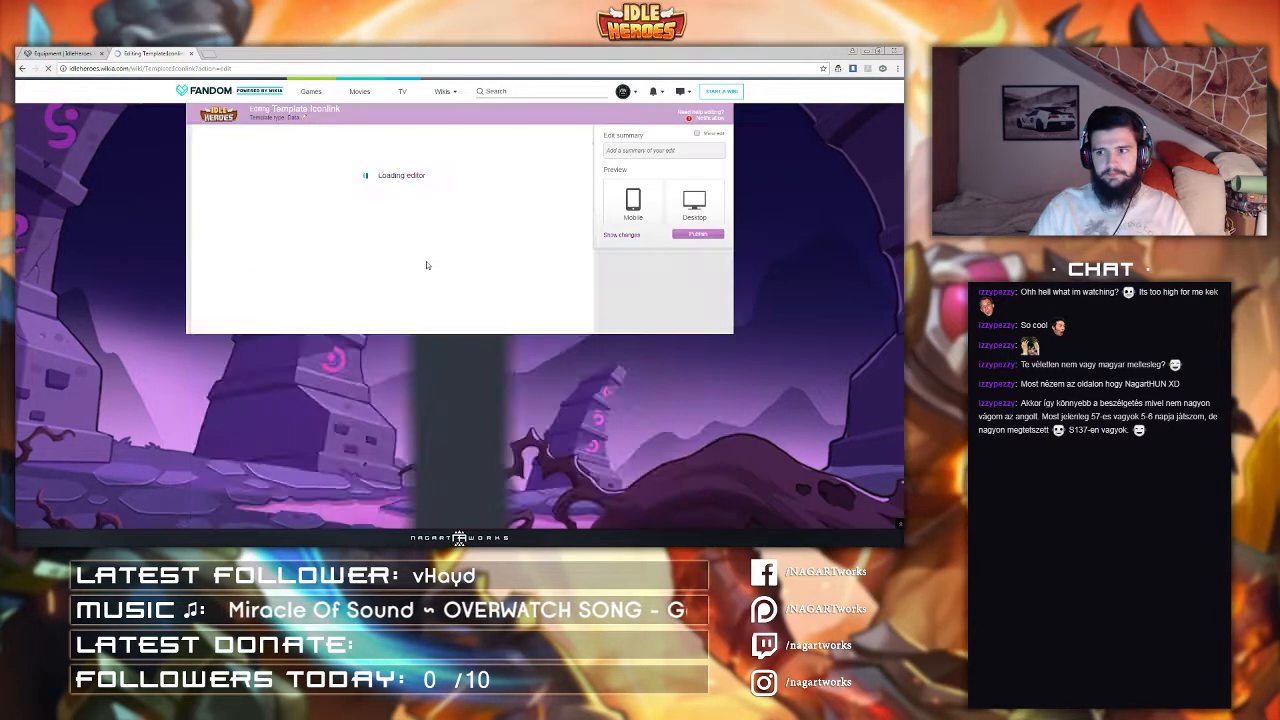
key(ctrl+f)
text(plate)
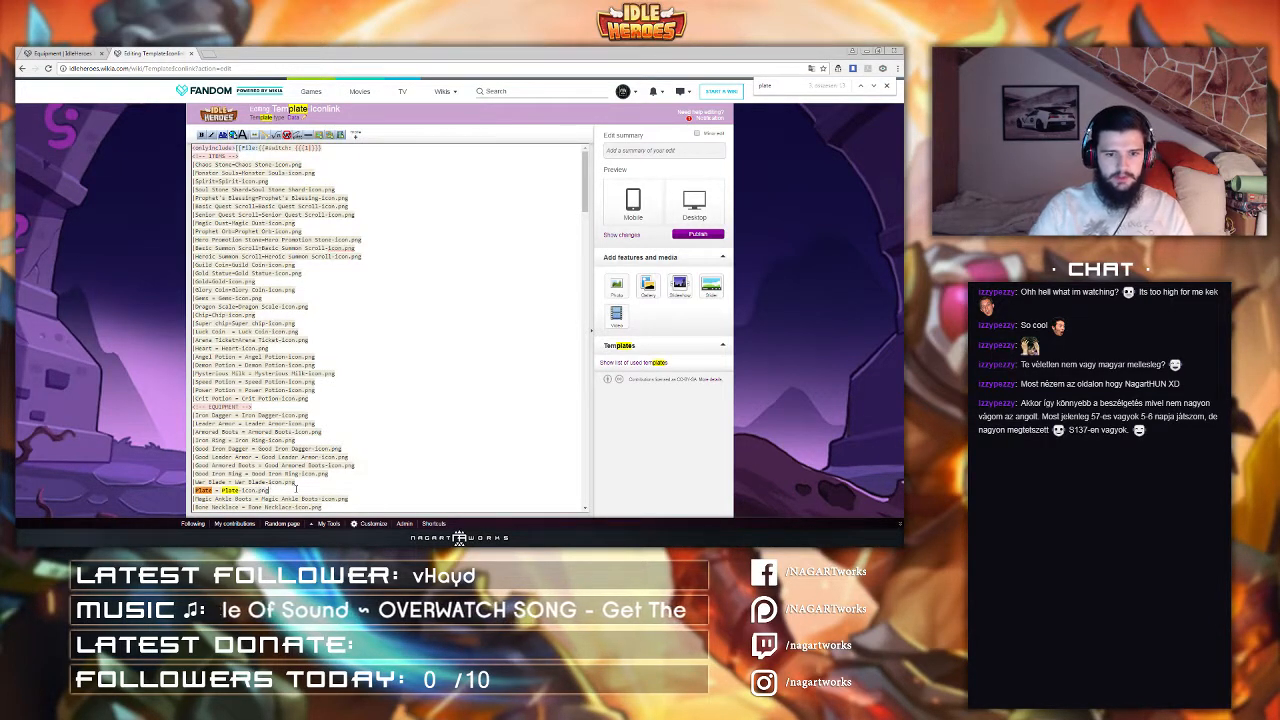
scroll(322, 467, down, 3)
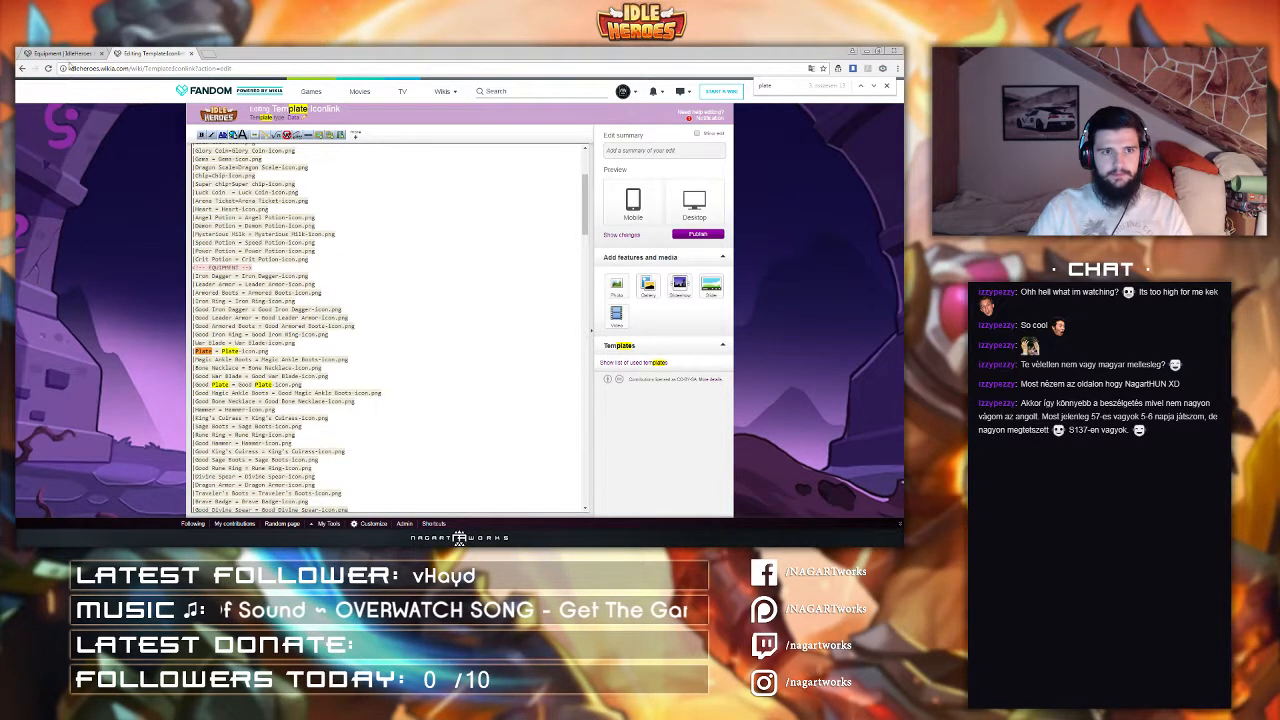
Step: Compare the Equipment page's Armour and Boots rows with the template source, searching the template for 'cour'
click(72, 52)
scroll(260, 333, down, 5)
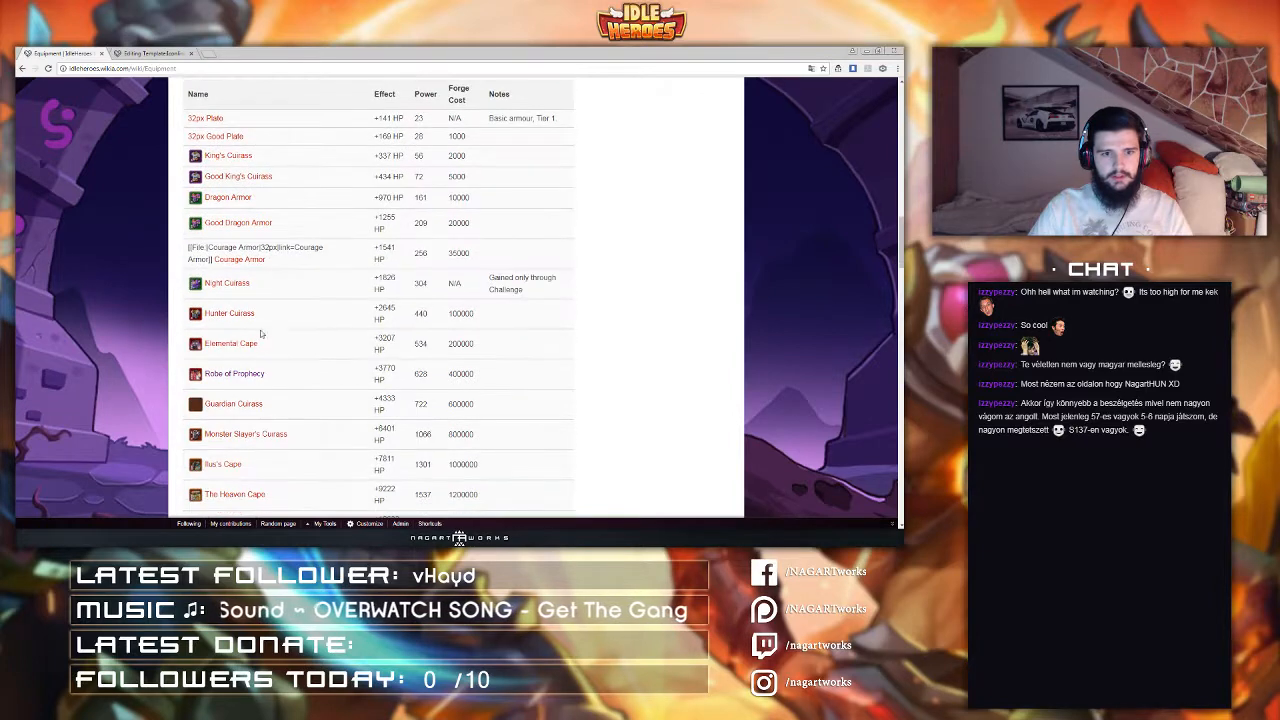
click(175, 53)
key(ctrl+f)
text(cour)
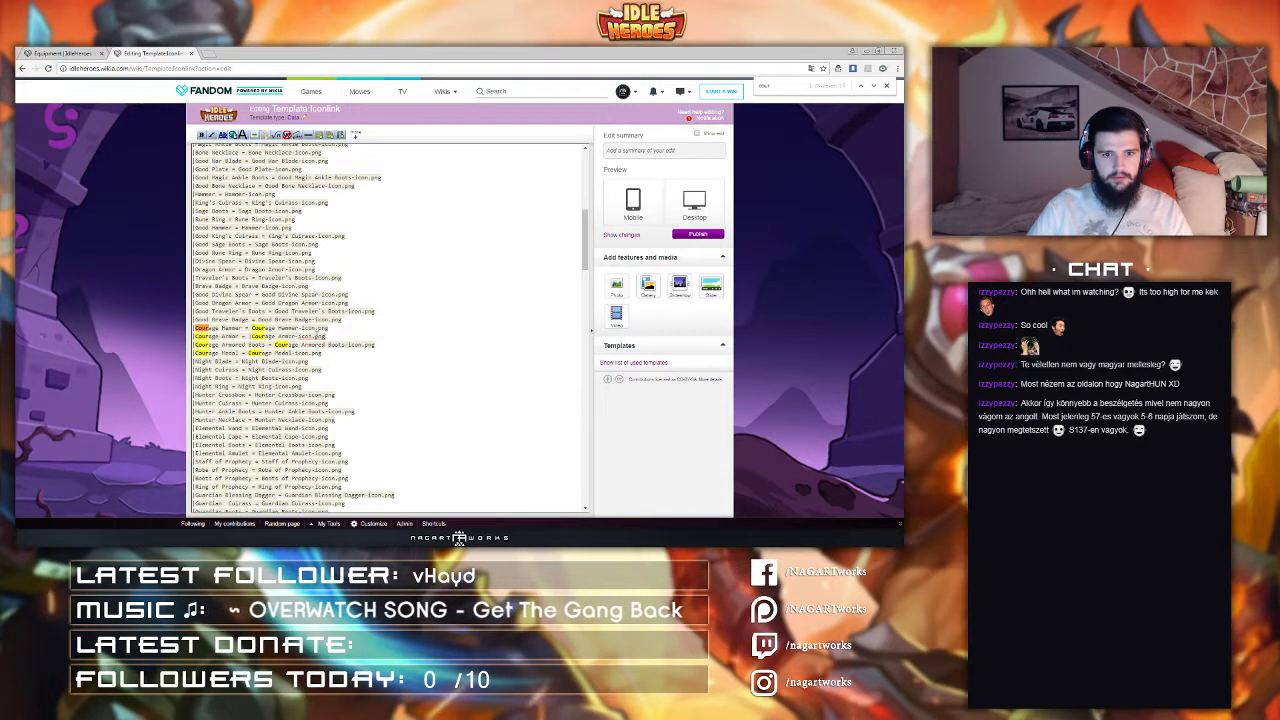
click(44, 52)
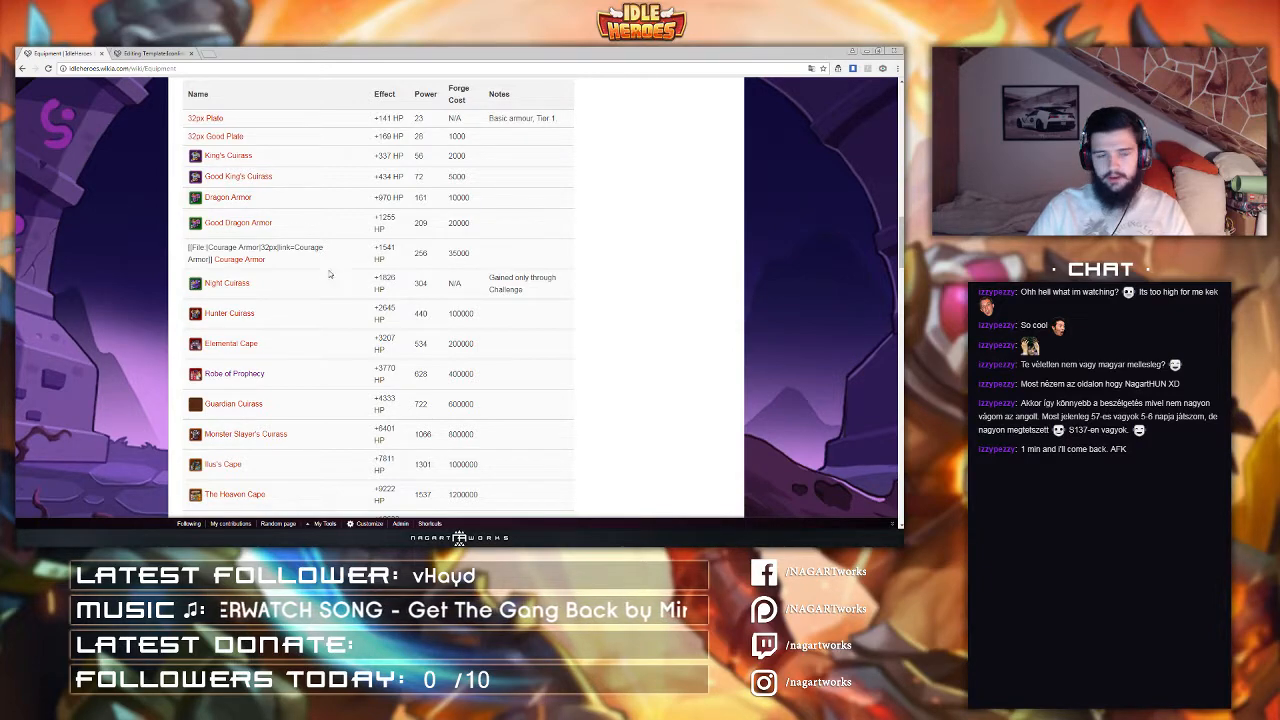
scroll(311, 283, down, 10)
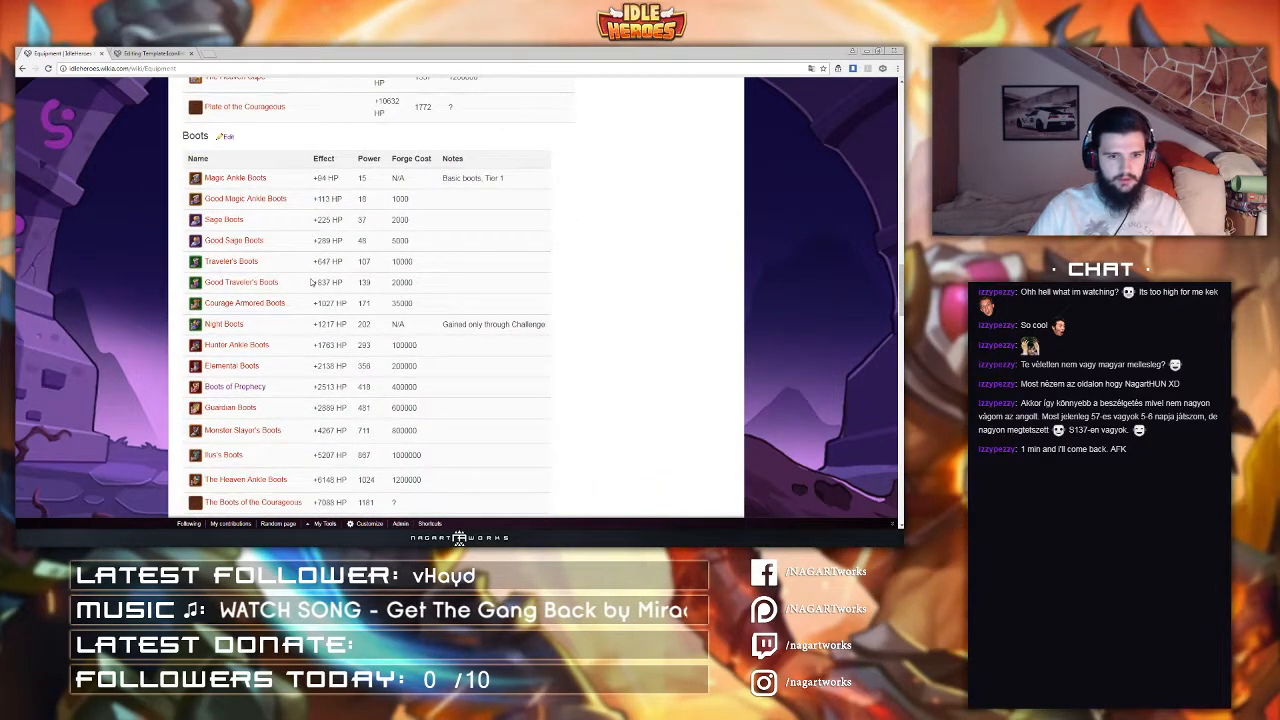
scroll(310, 283, down, 3)
scroll(310, 283, up, 10)
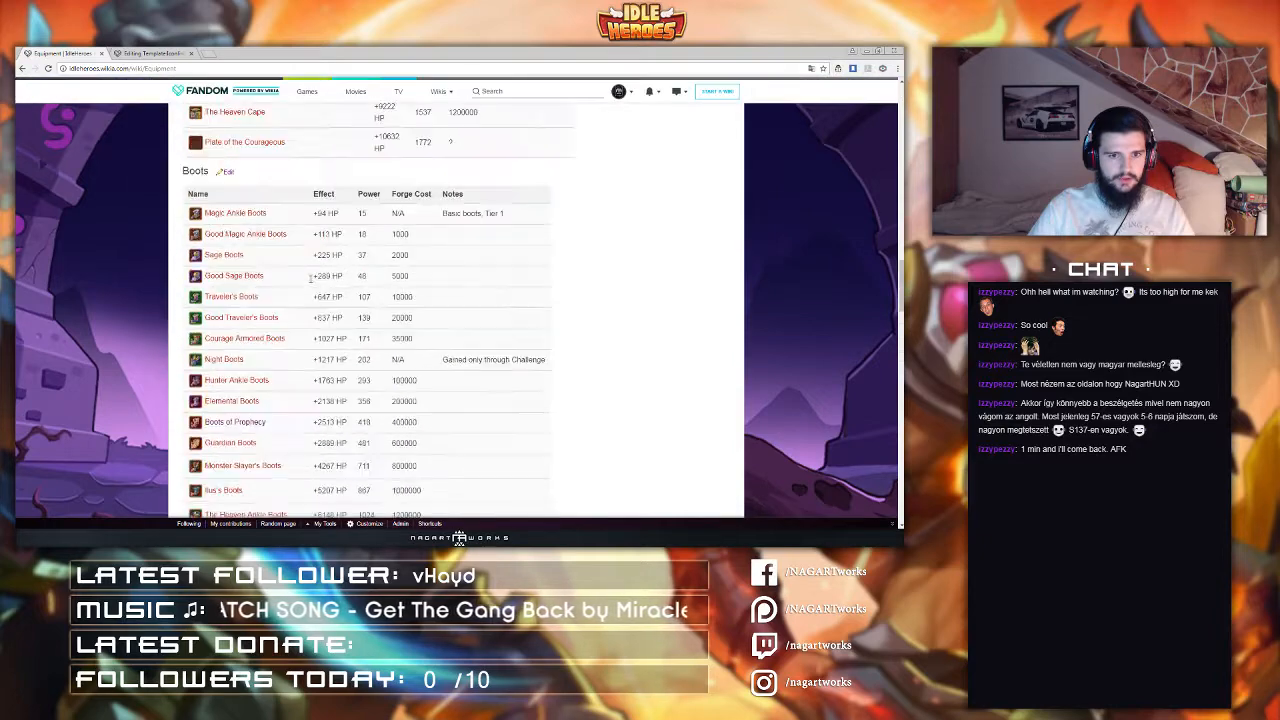
scroll(310, 282, up, 3)
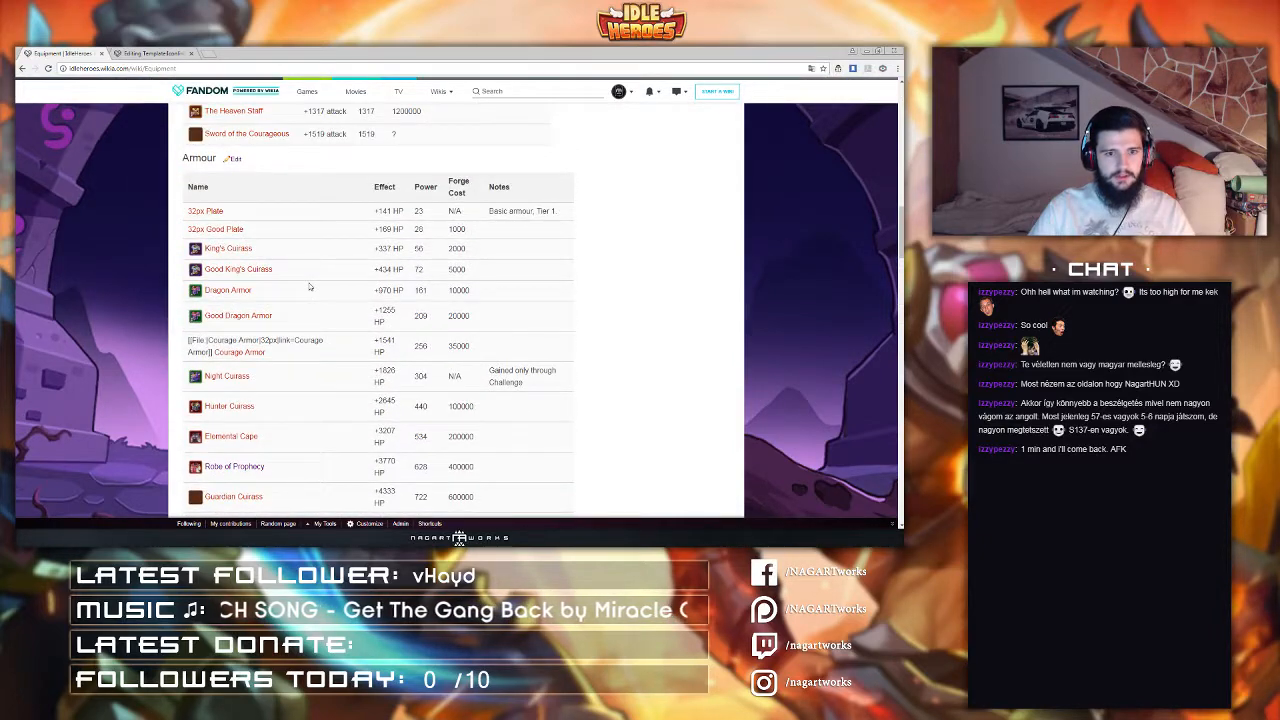
scroll(310, 287, up, 7)
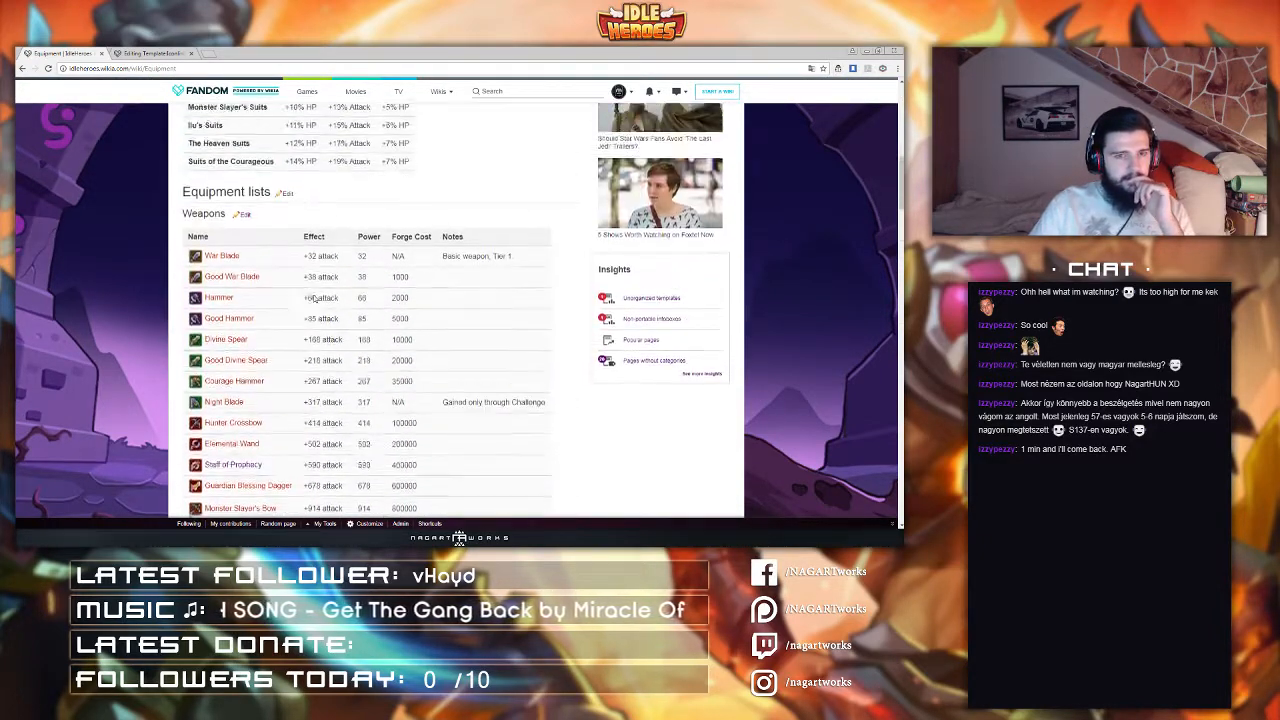
scroll(312, 297, up, 10)
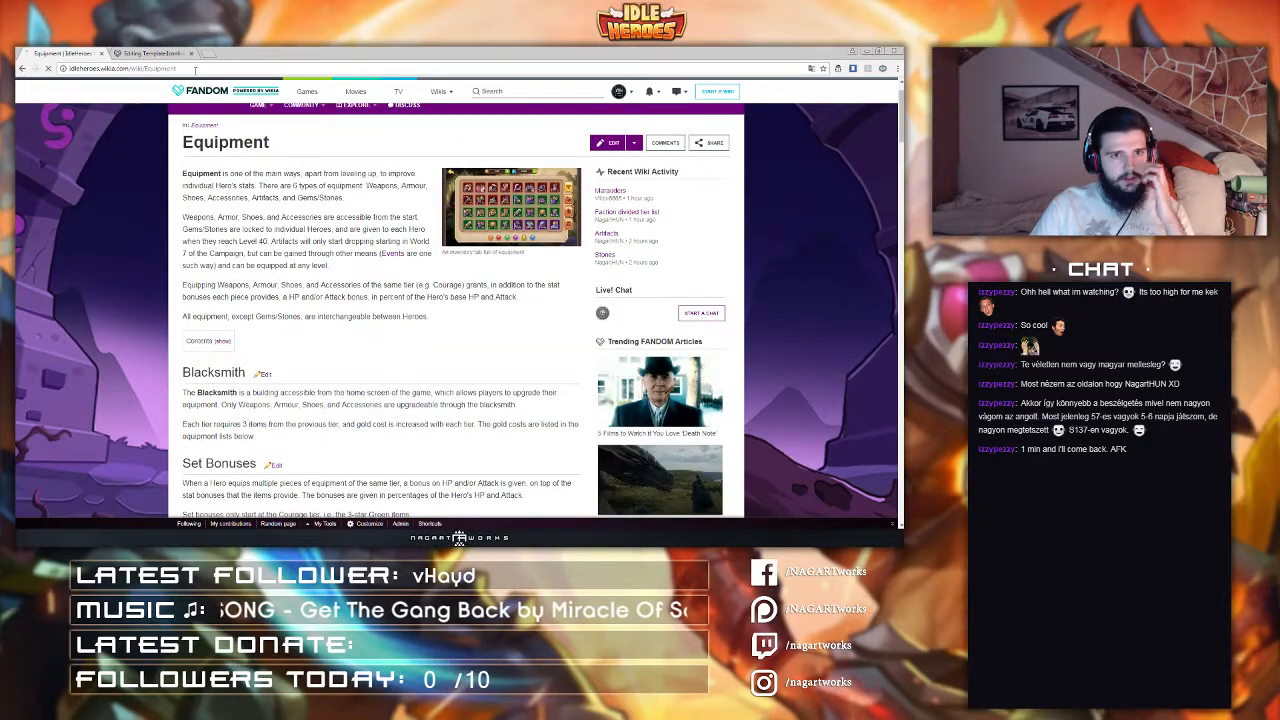
scroll(204, 369, down, 10)
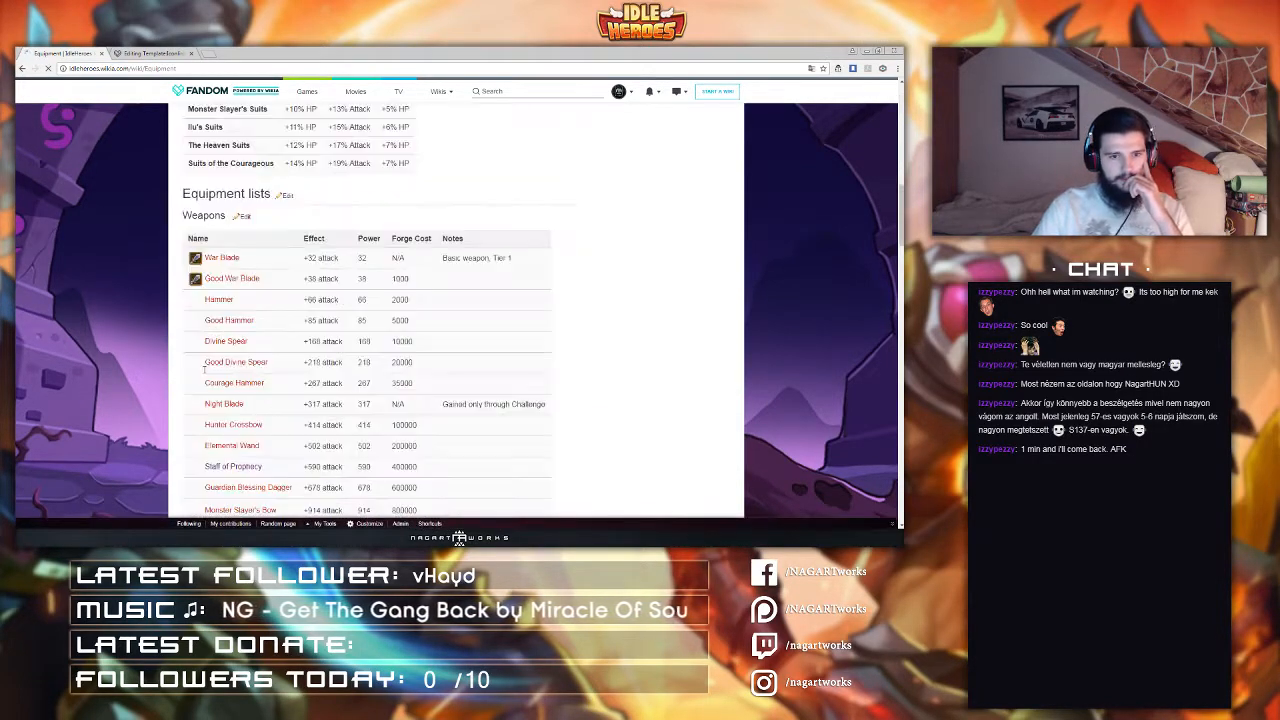
scroll(204, 369, down, 4)
scroll(218, 371, down, 1)
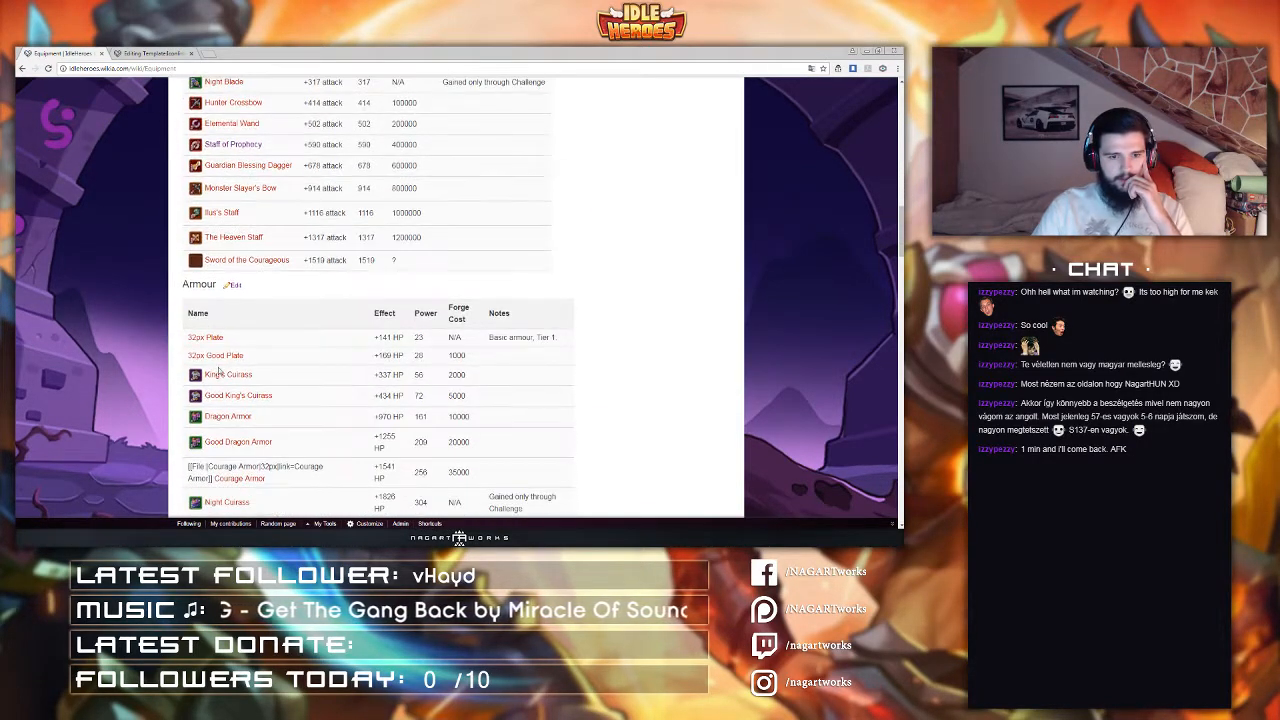
scroll(224, 371, up, 15)
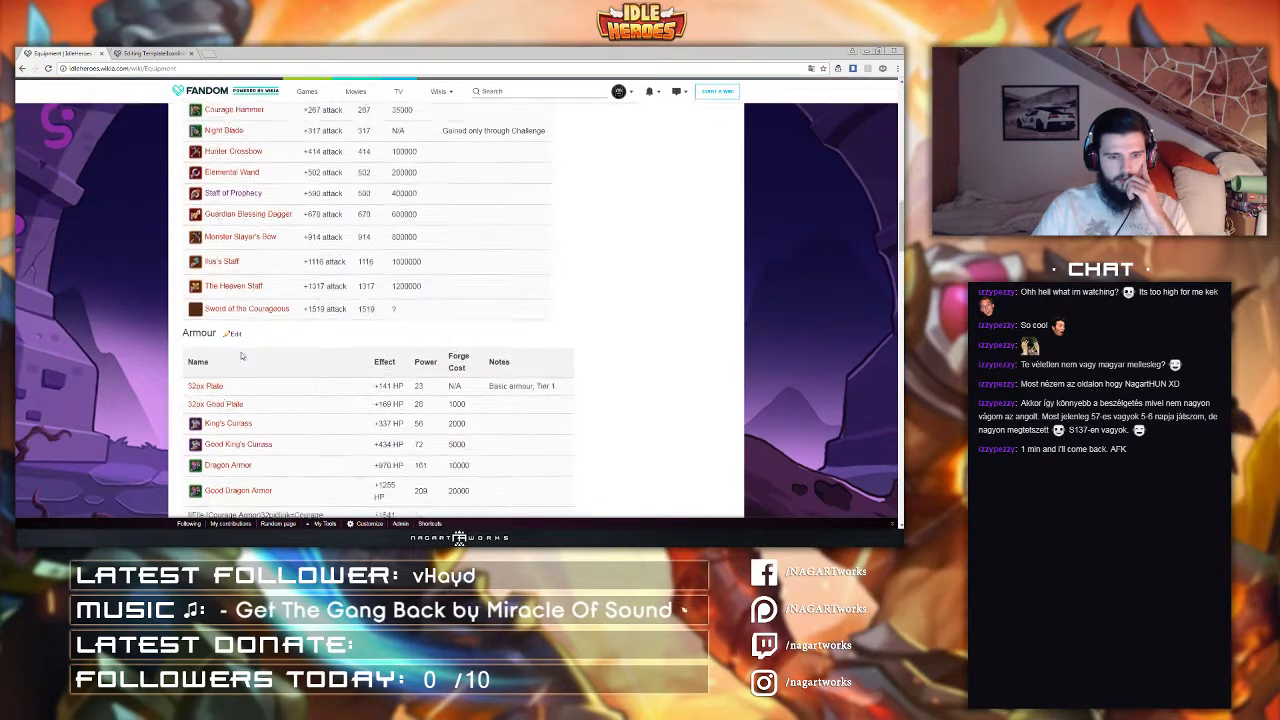
Step: Publish the corrected Iconlink template with a brief edit summary
click(175, 52)
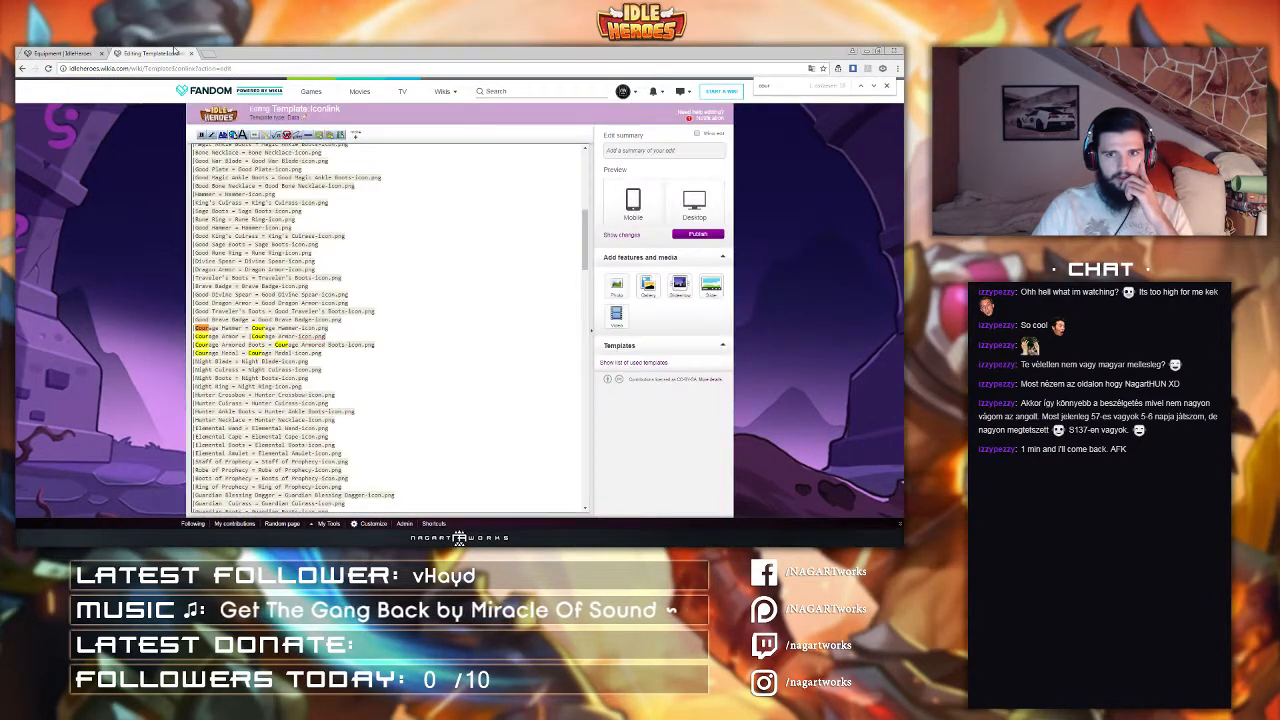
click(656, 152)
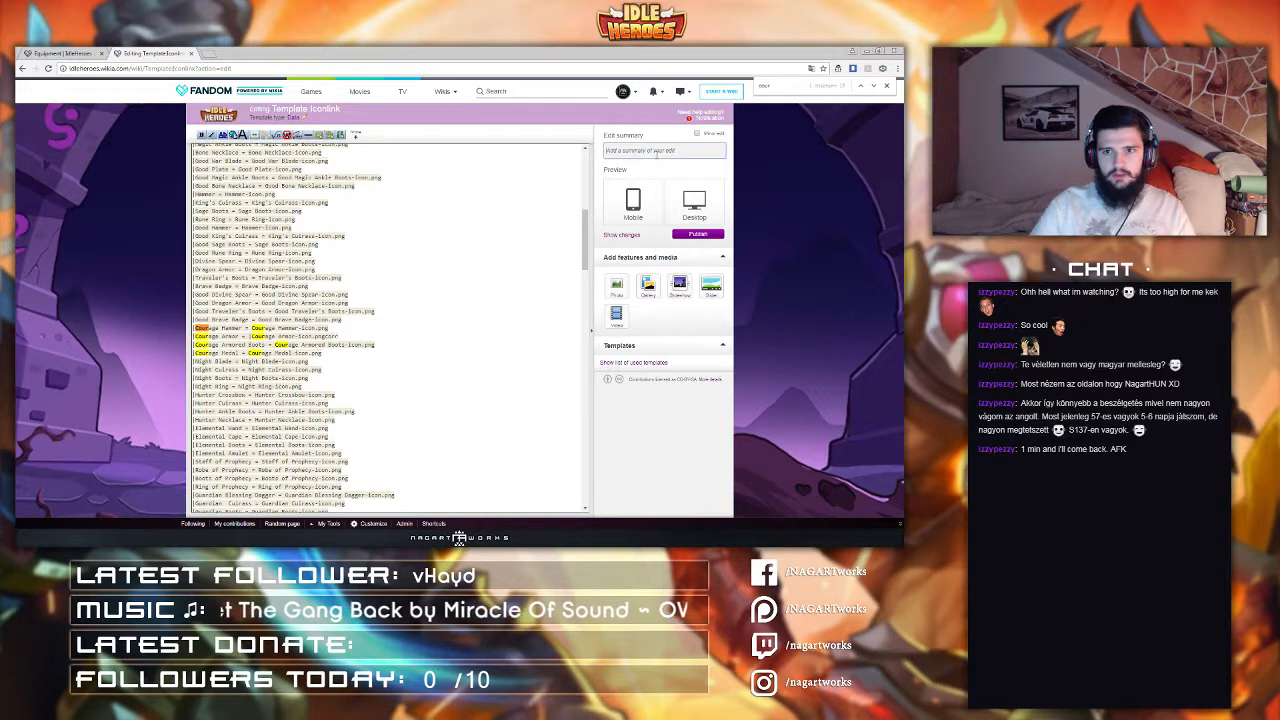
text(some correction)
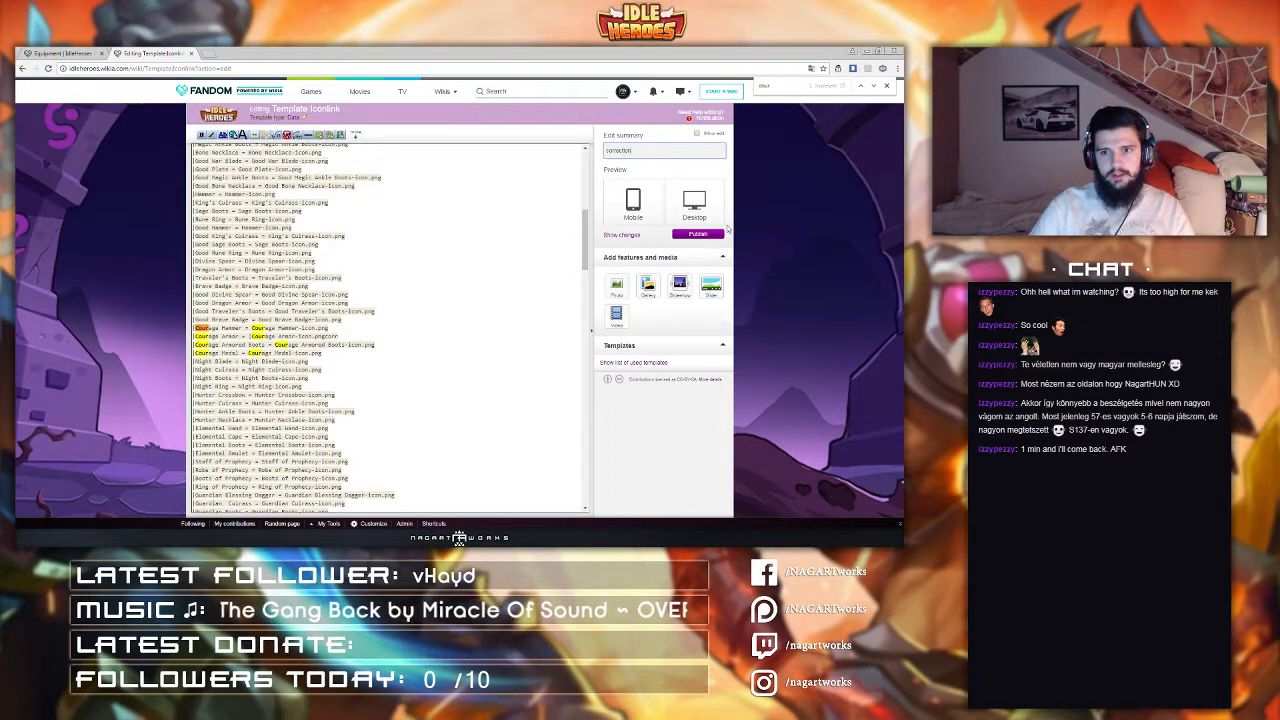
click(698, 234)
Step: Reload the Equipment page and scroll down to its Weapons and Armour tables
click(60, 52)
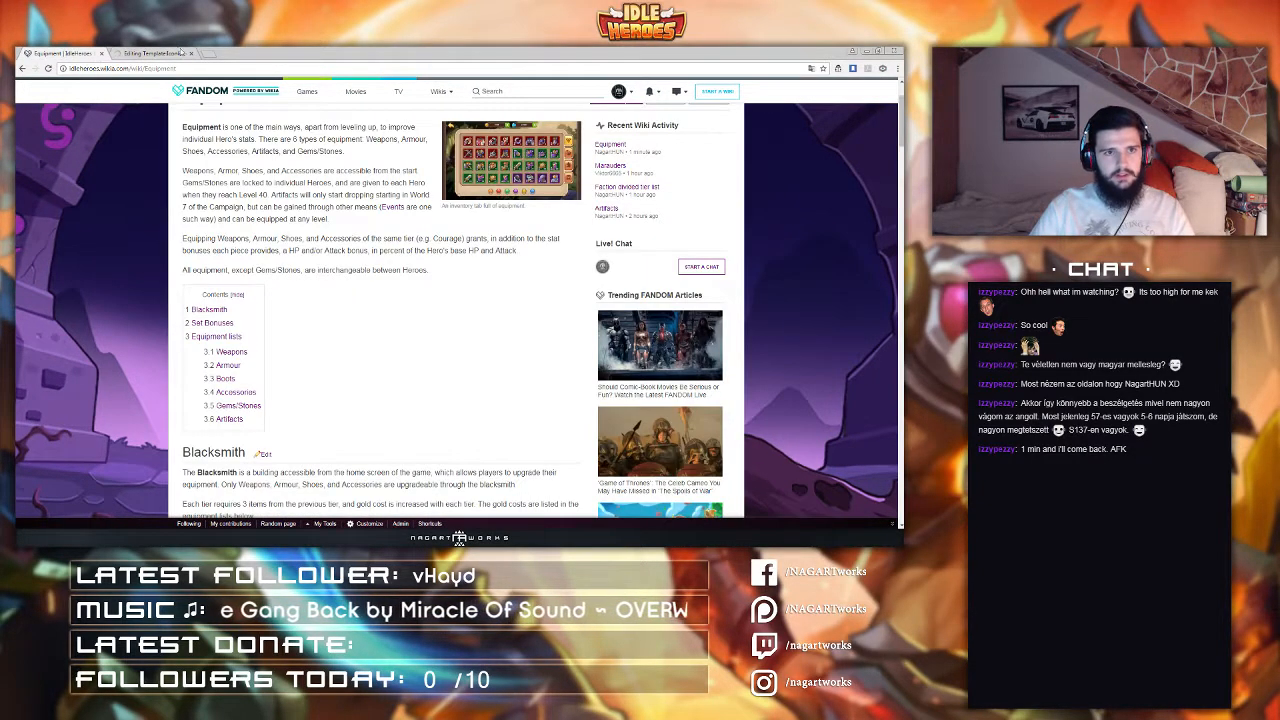
click(160, 52)
click(60, 52)
click(116, 68)
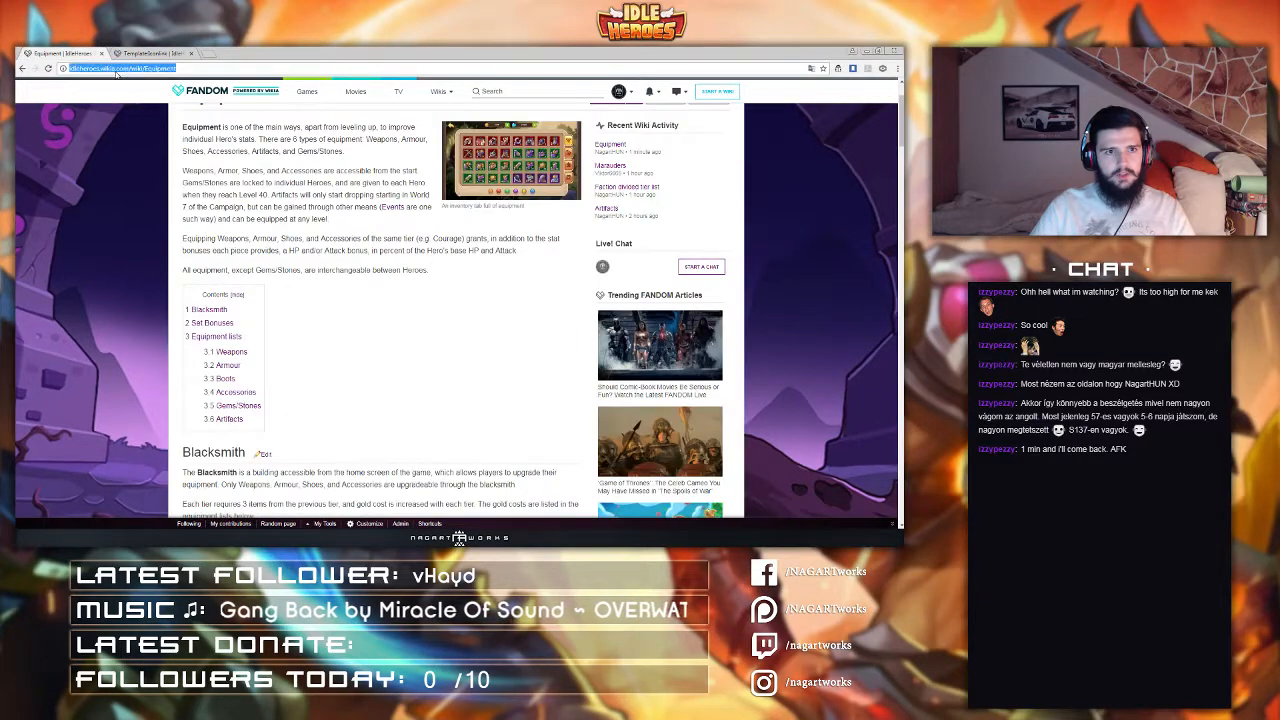
key(Return)
scroll(243, 206, down, 10)
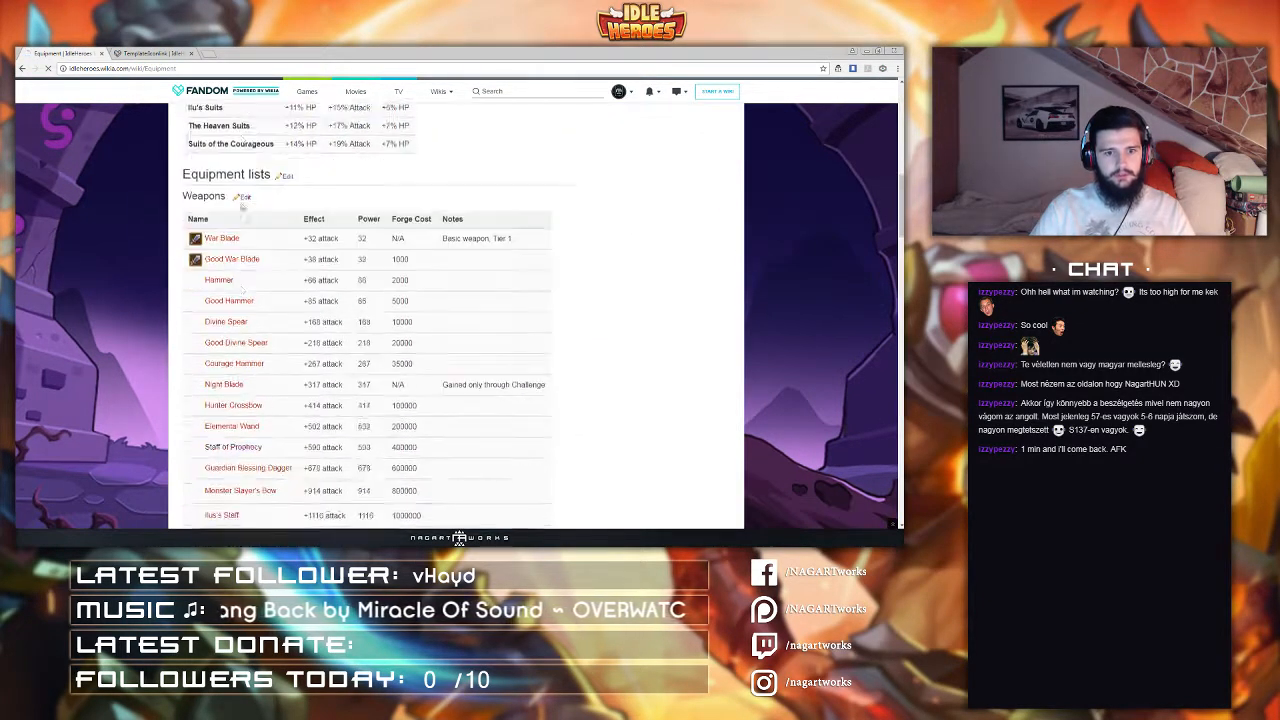
scroll(243, 206, down, 5)
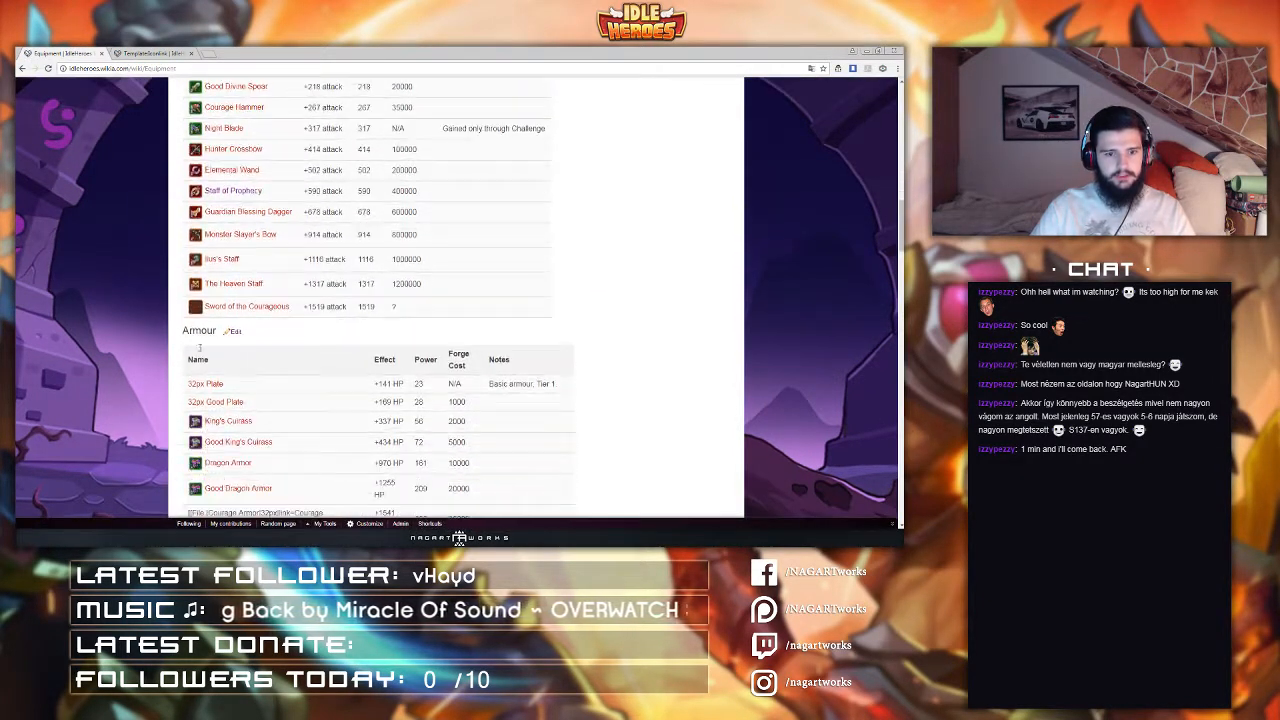
Step: Open the Equipment page in the source editor
scroll(199, 347, down, 1)
scroll(205, 352, up, 3)
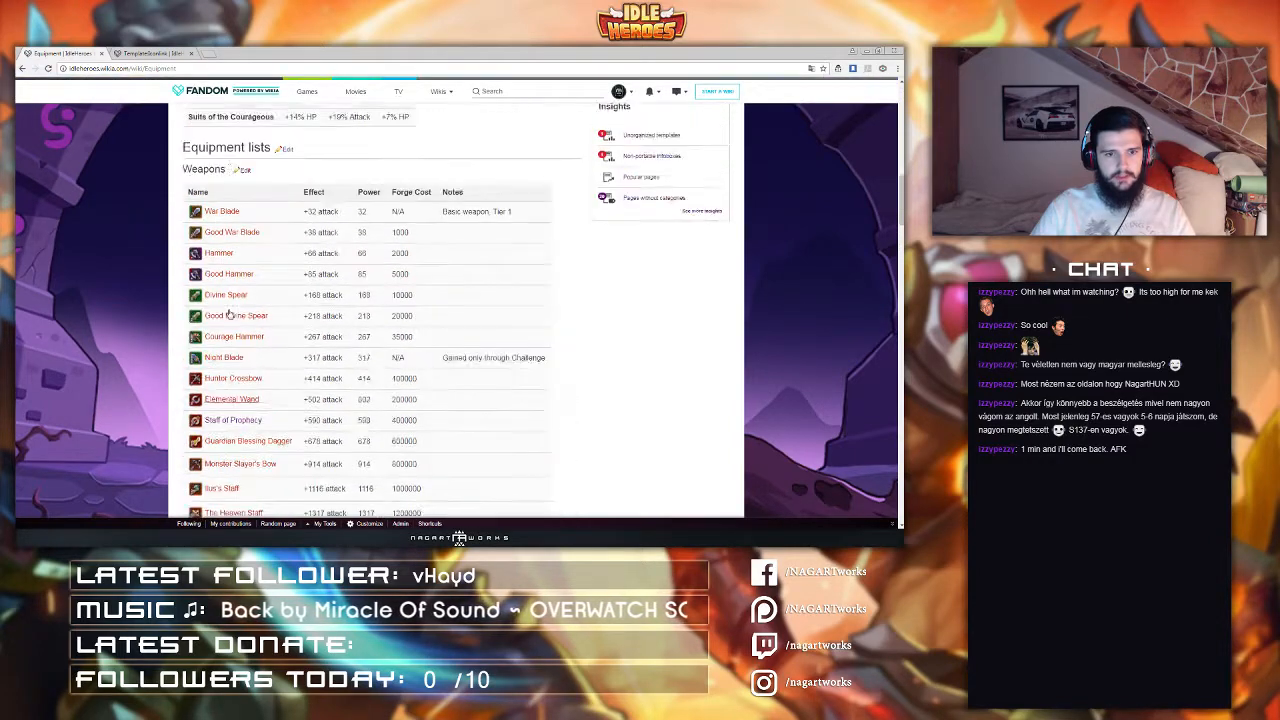
scroll(229, 313, up, 4)
scroll(339, 260, down, 5)
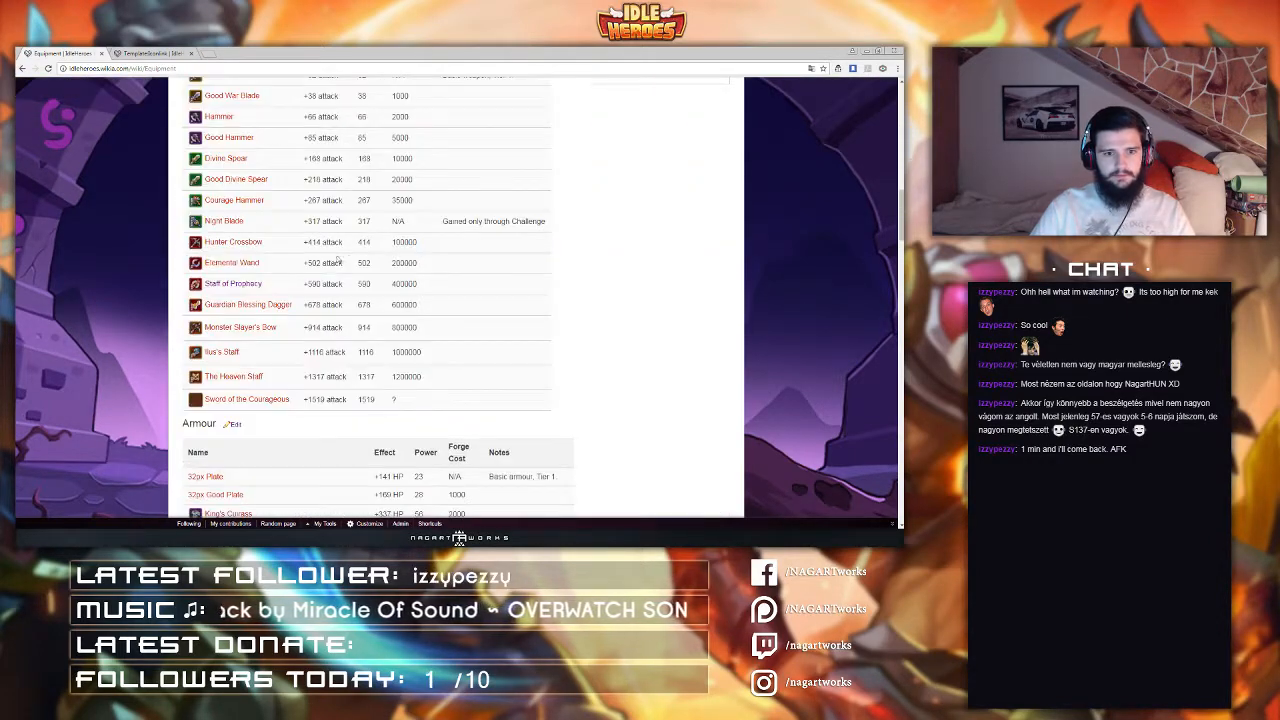
scroll(242, 407, up, 1)
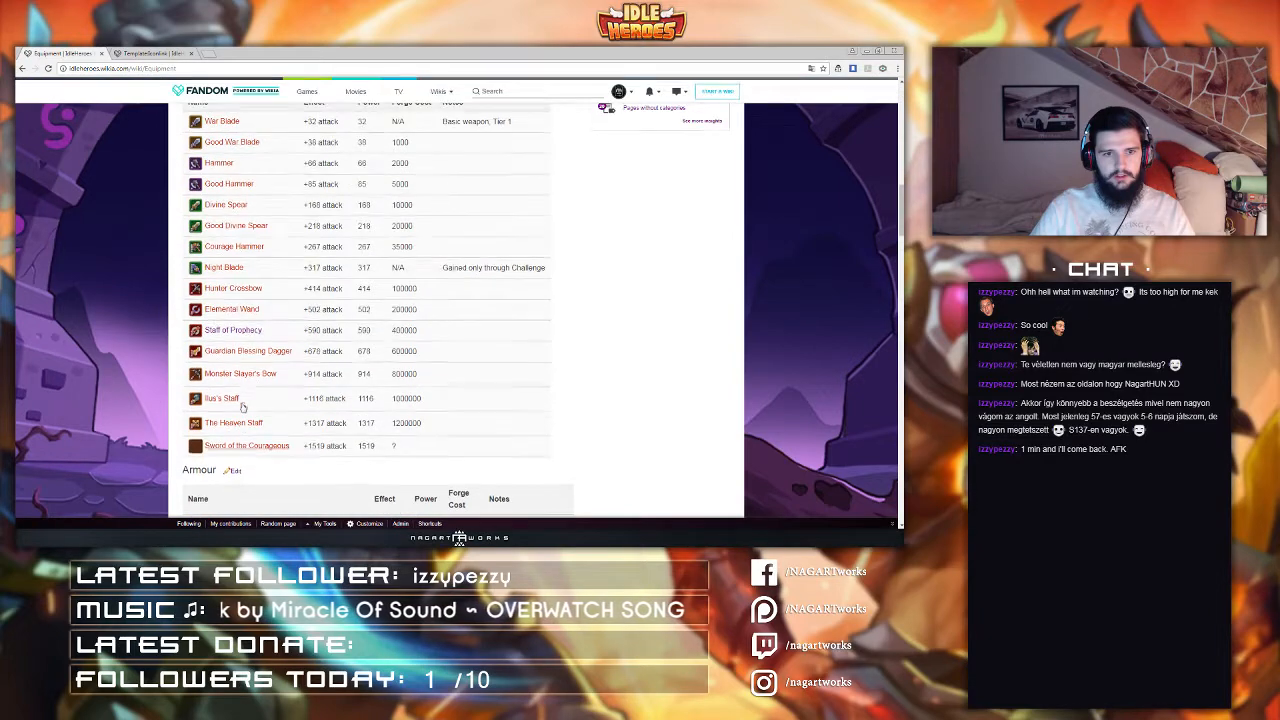
scroll(562, 200, up, 8)
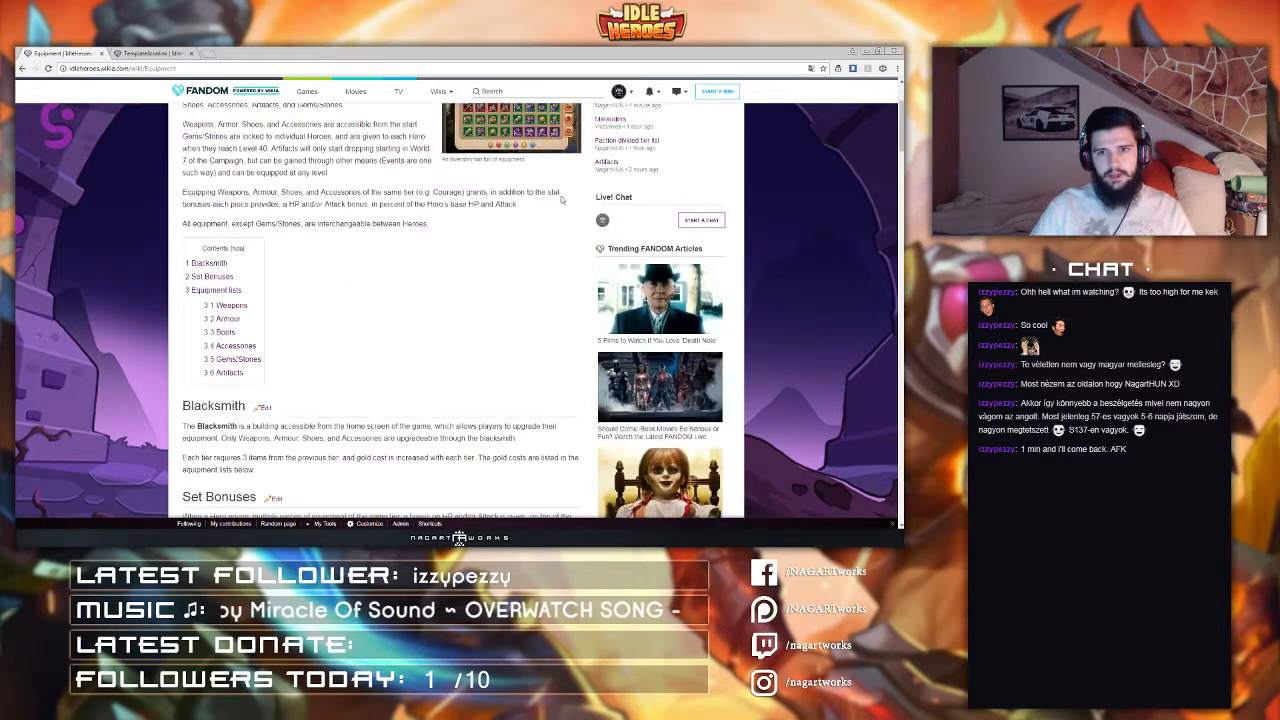
scroll(562, 200, up, 2)
click(607, 189)
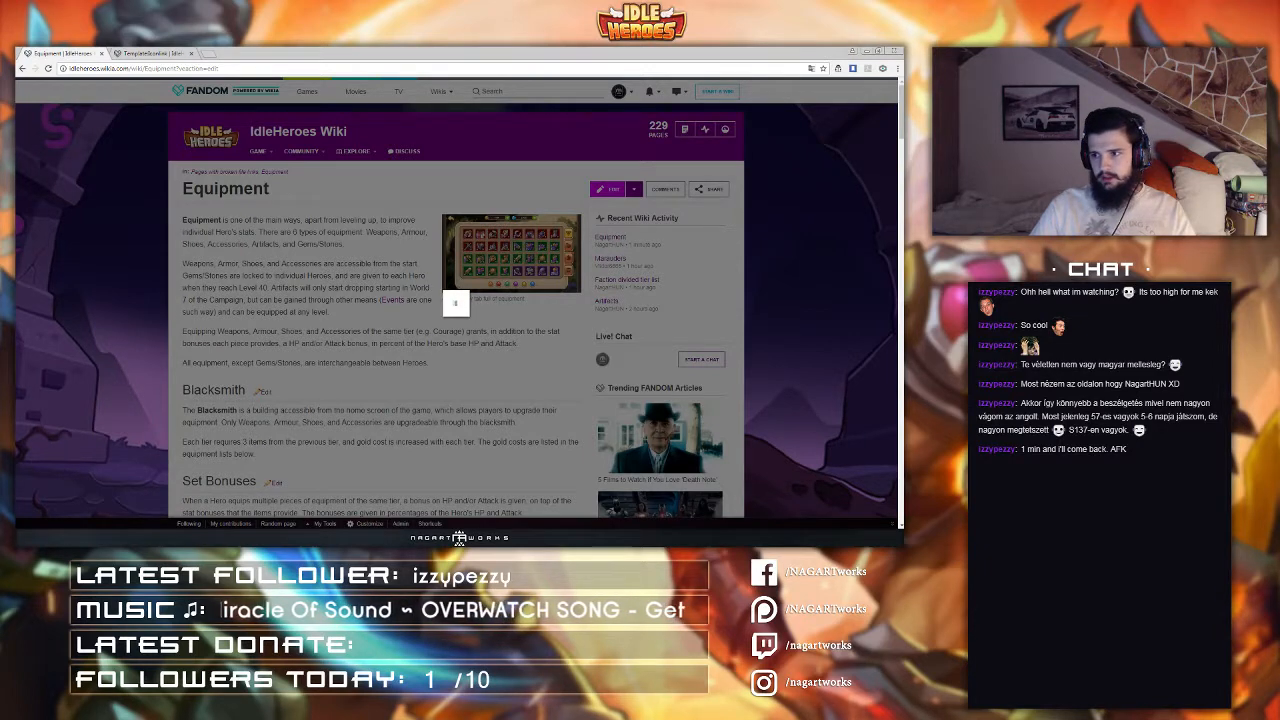
click(487, 221)
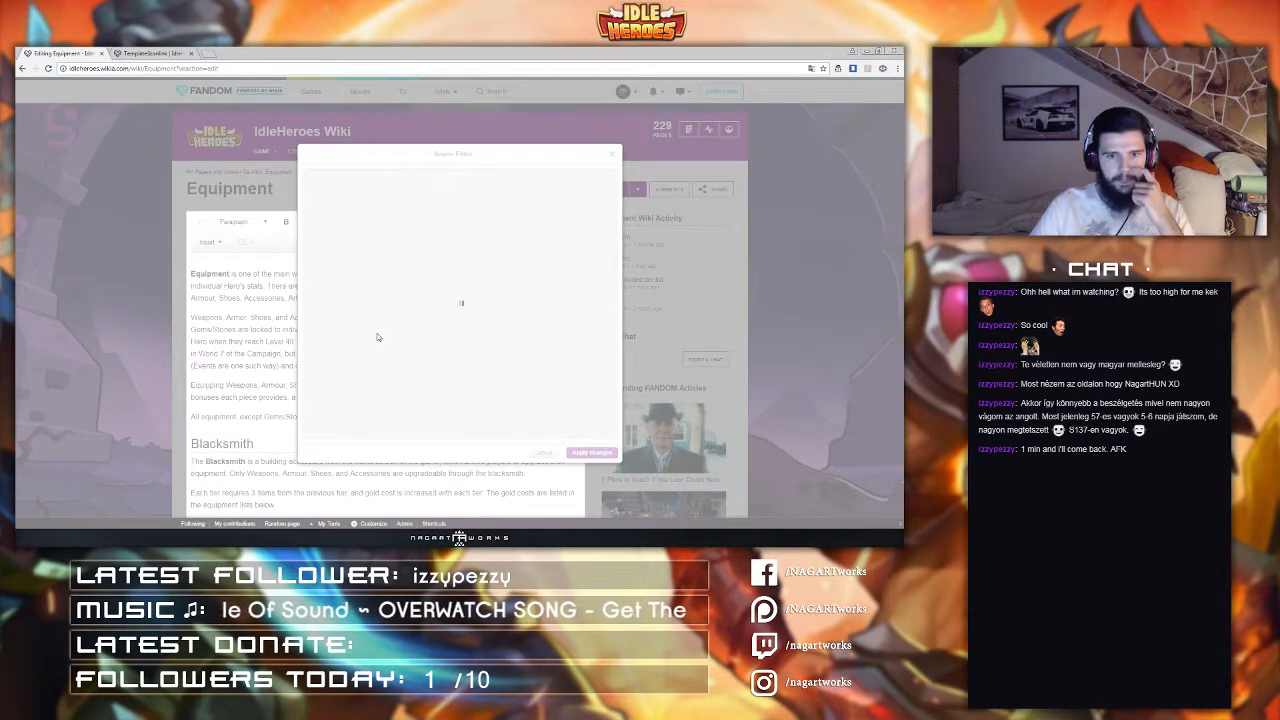
scroll(377, 335, down, 5)
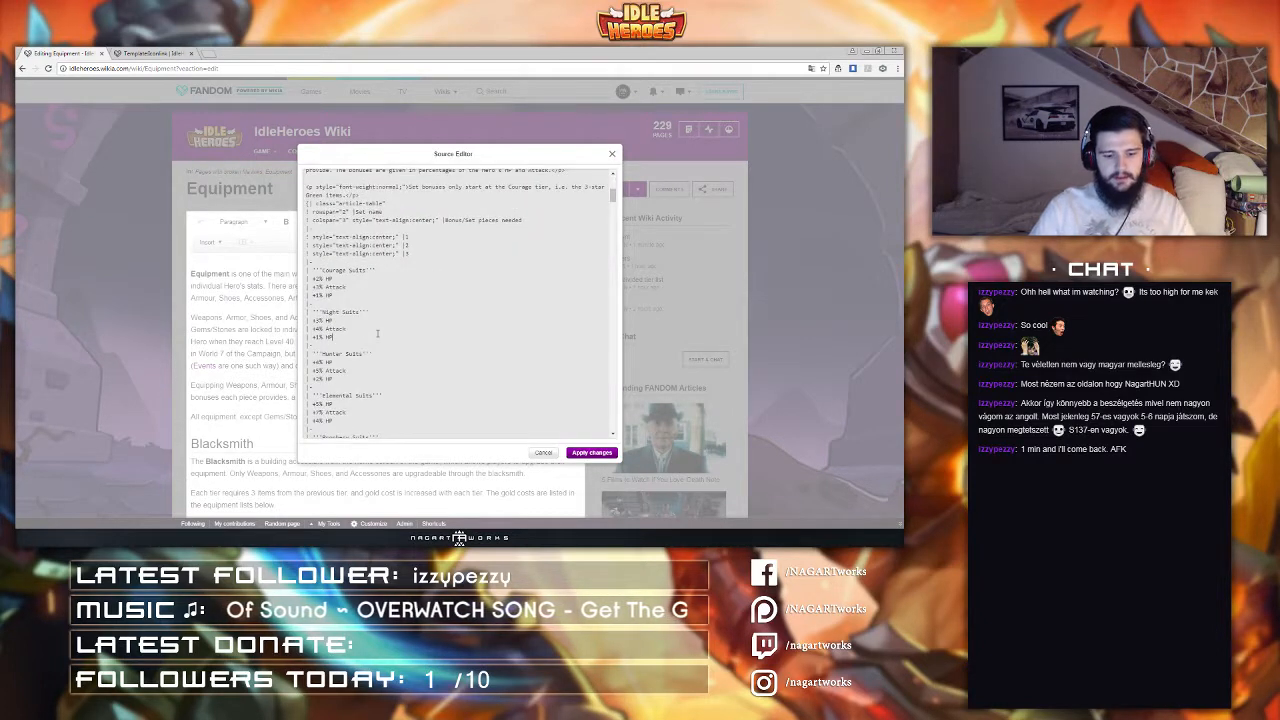
Step: Search the Equipment source for 'courage' and review each Courageous item entry
key(ctrl+f)
text(courage)
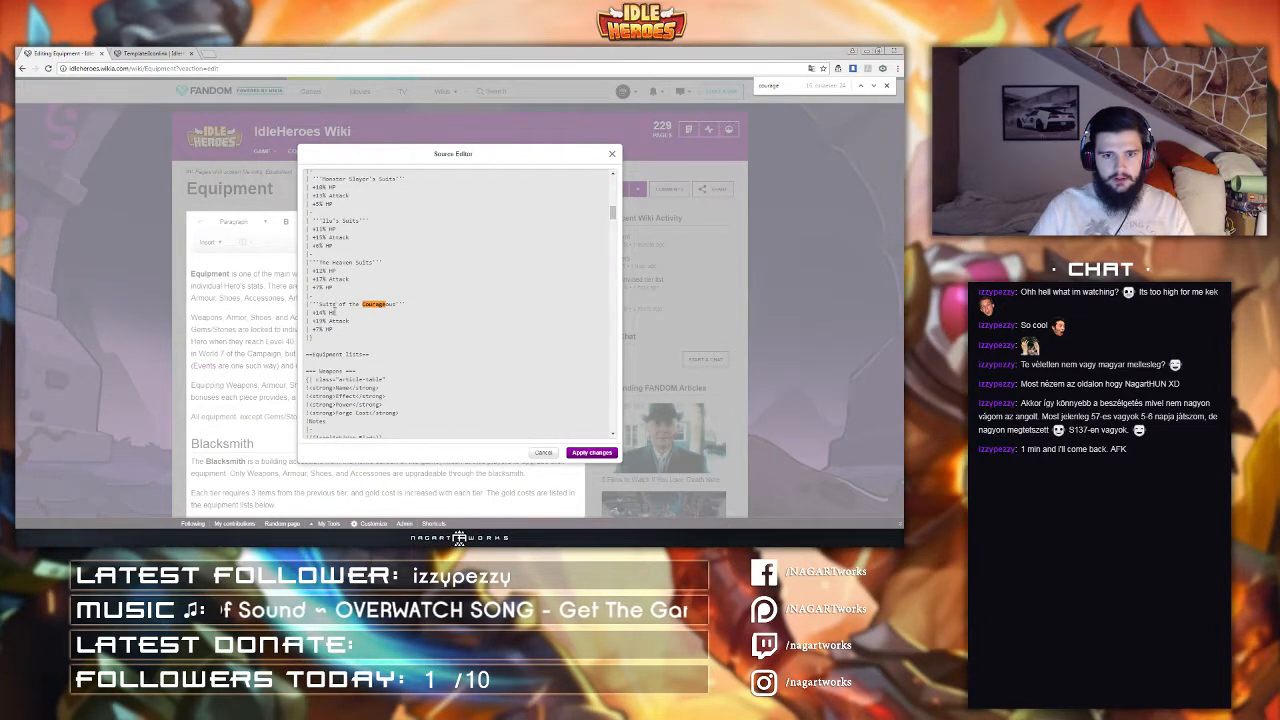
scroll(344, 314, up, 5)
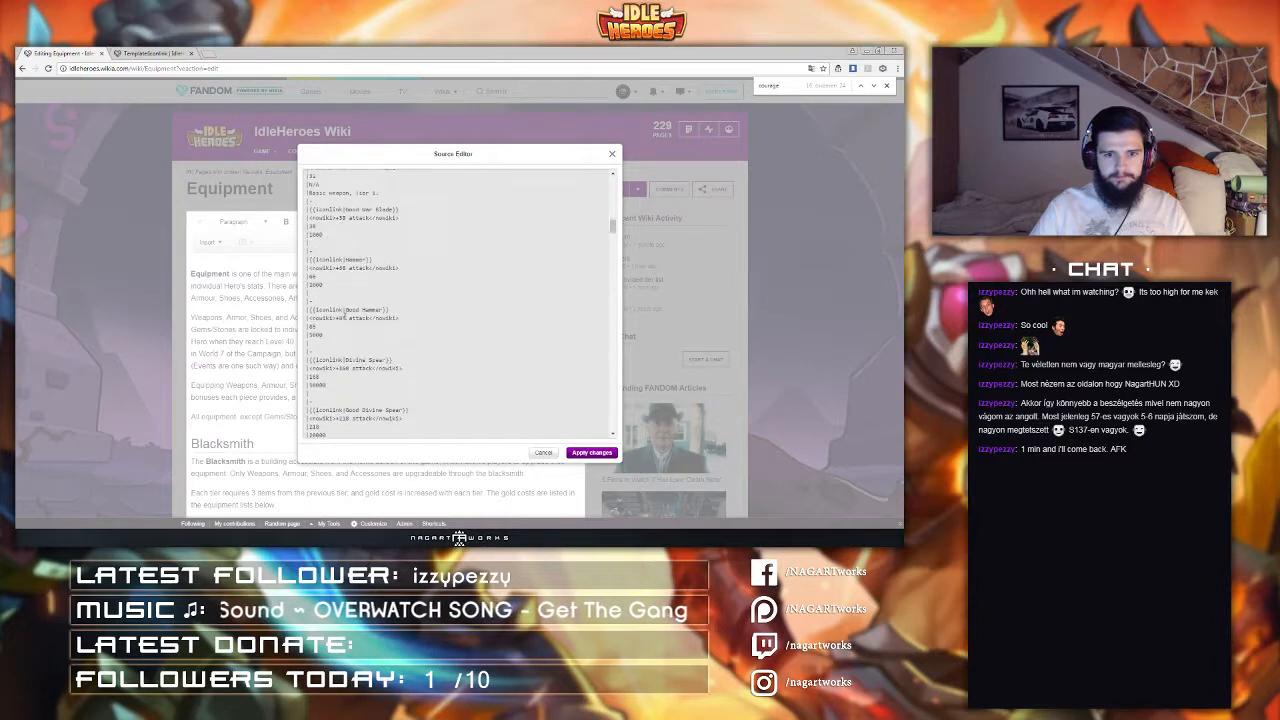
scroll(344, 314, down, 5)
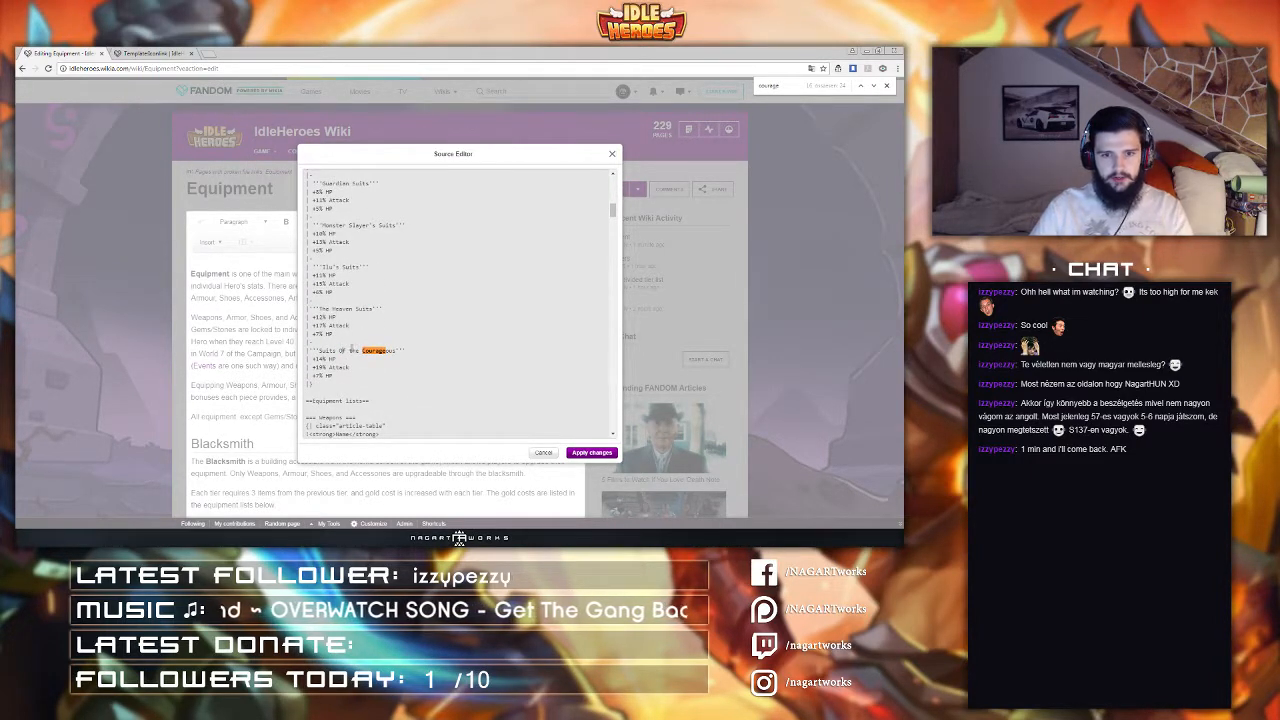
scroll(339, 392, down, 10)
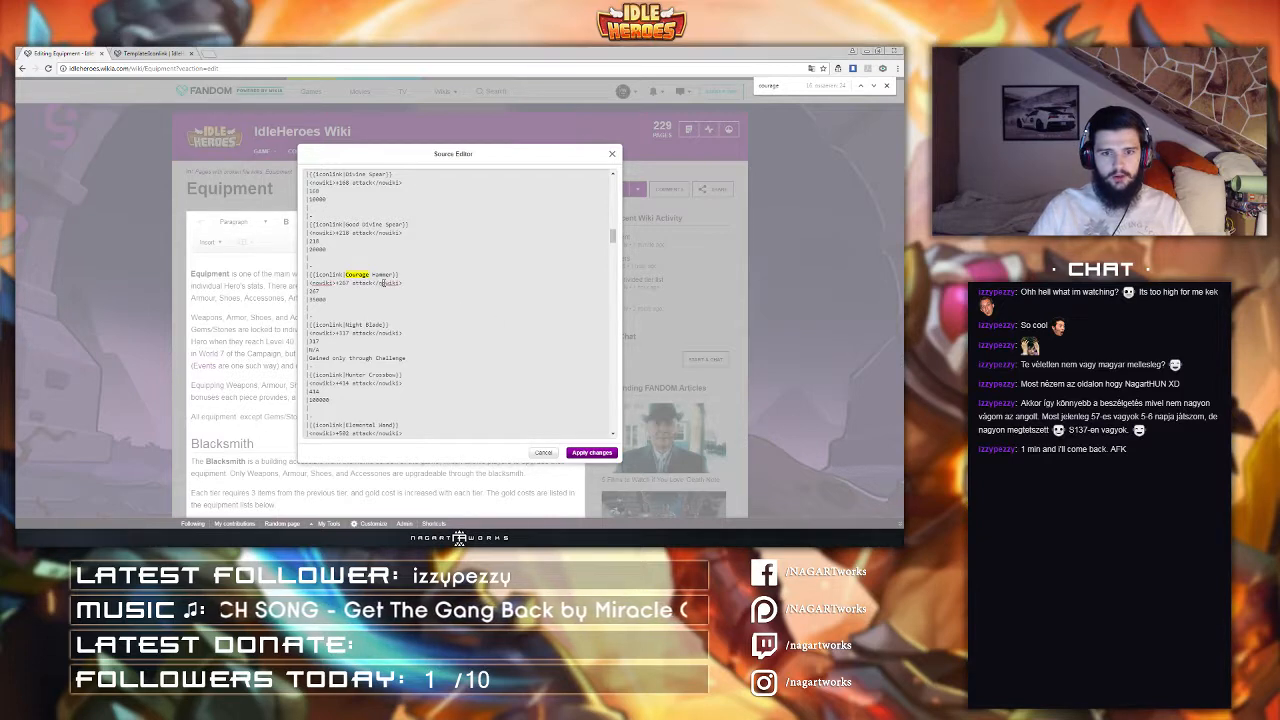
scroll(385, 285, down, 5)
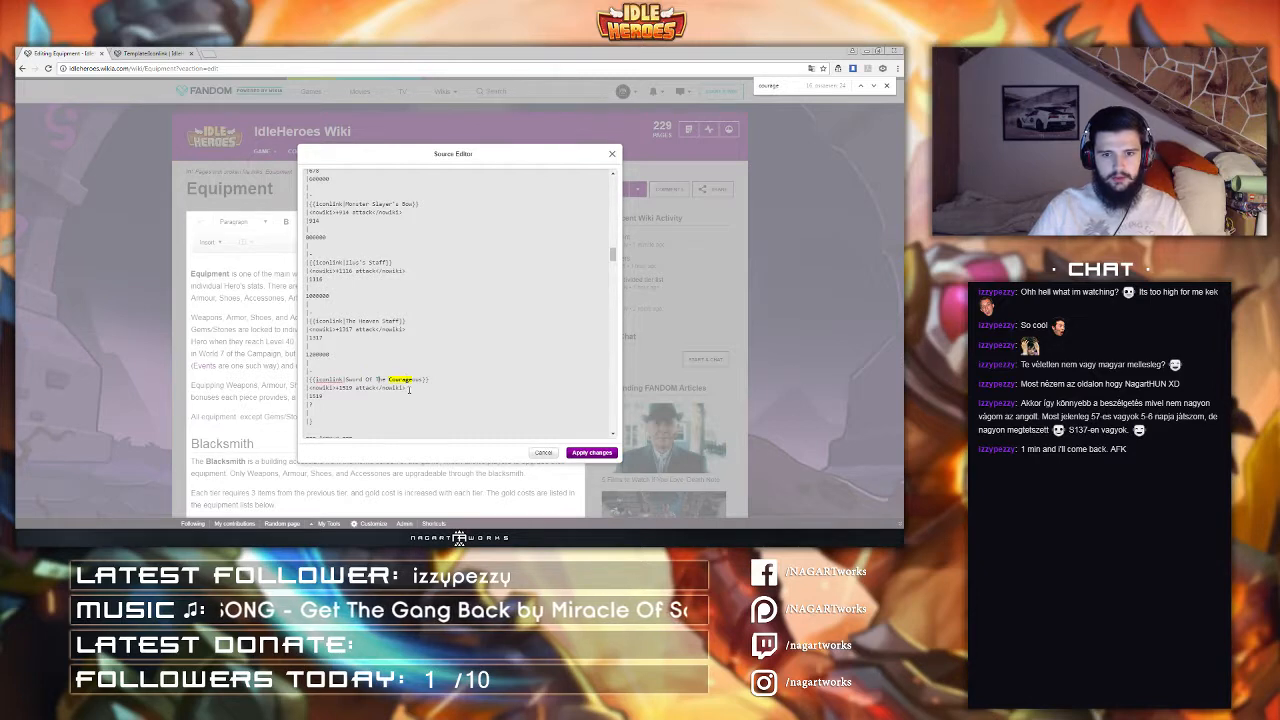
scroll(405, 389, down, 10)
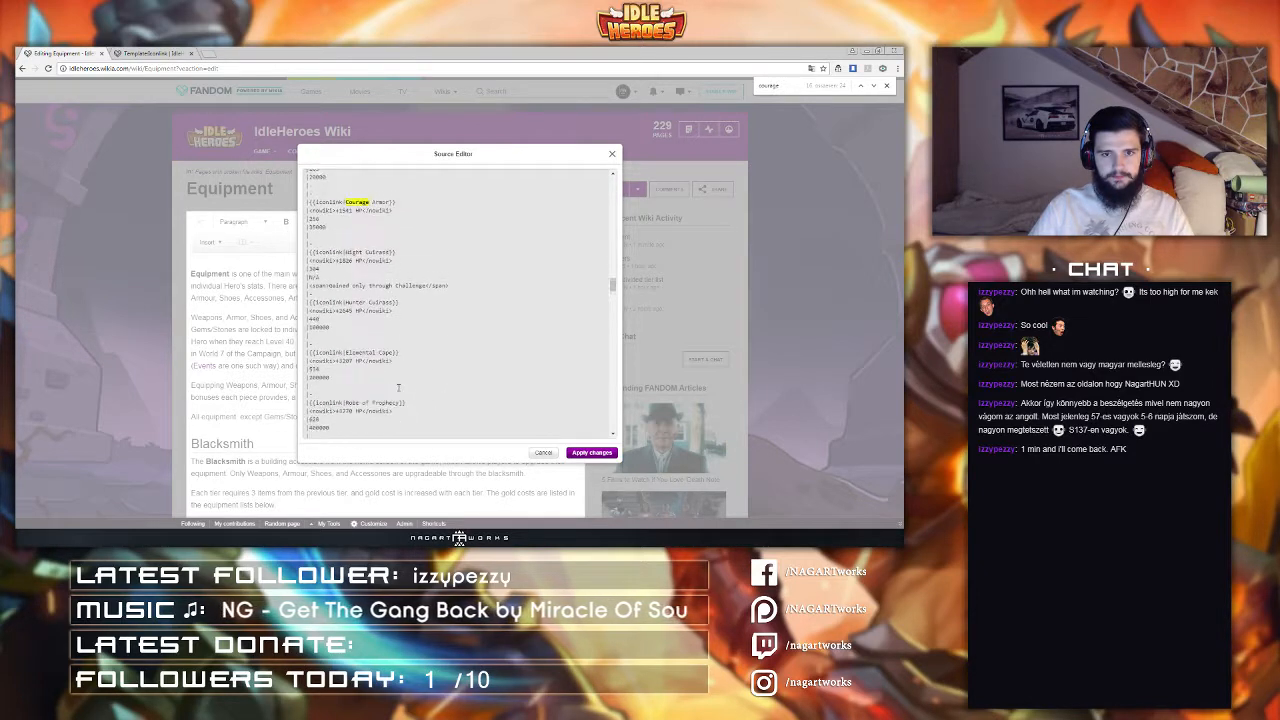
scroll(398, 388, down, 10)
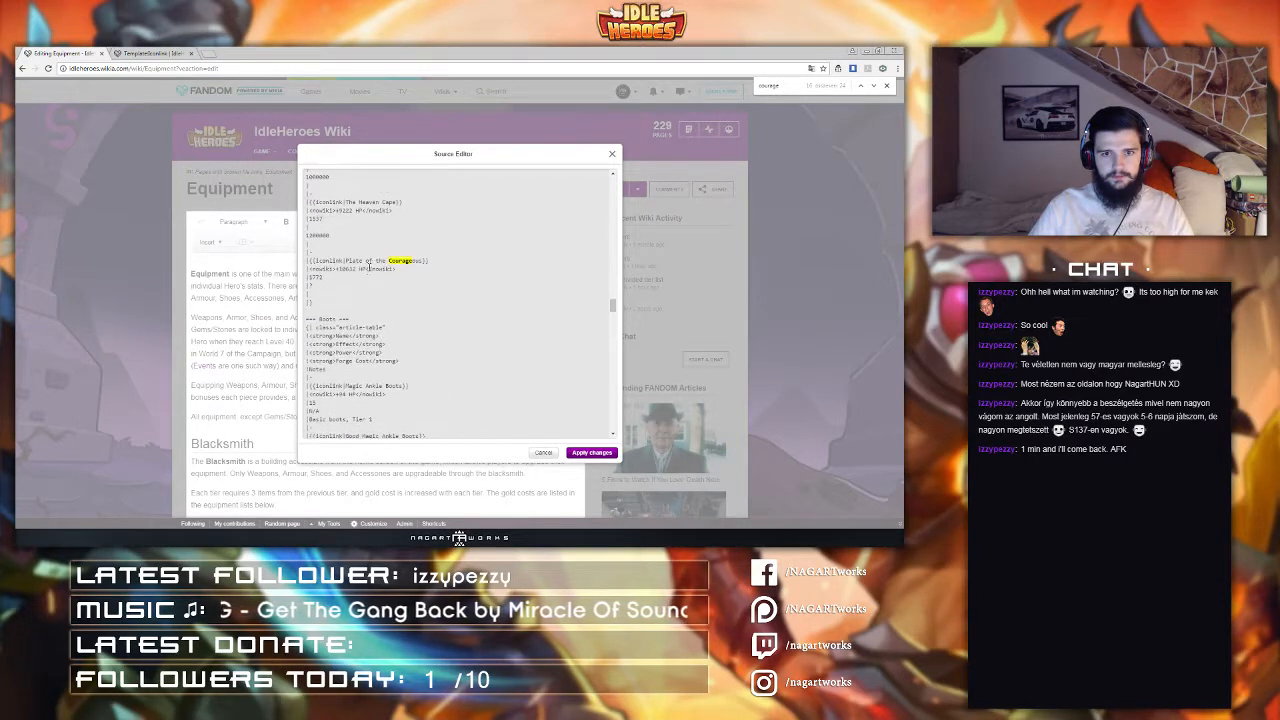
Step: Capitalize 'Of' in the Courageous item names in the source and apply the changes
double_click(368, 261)
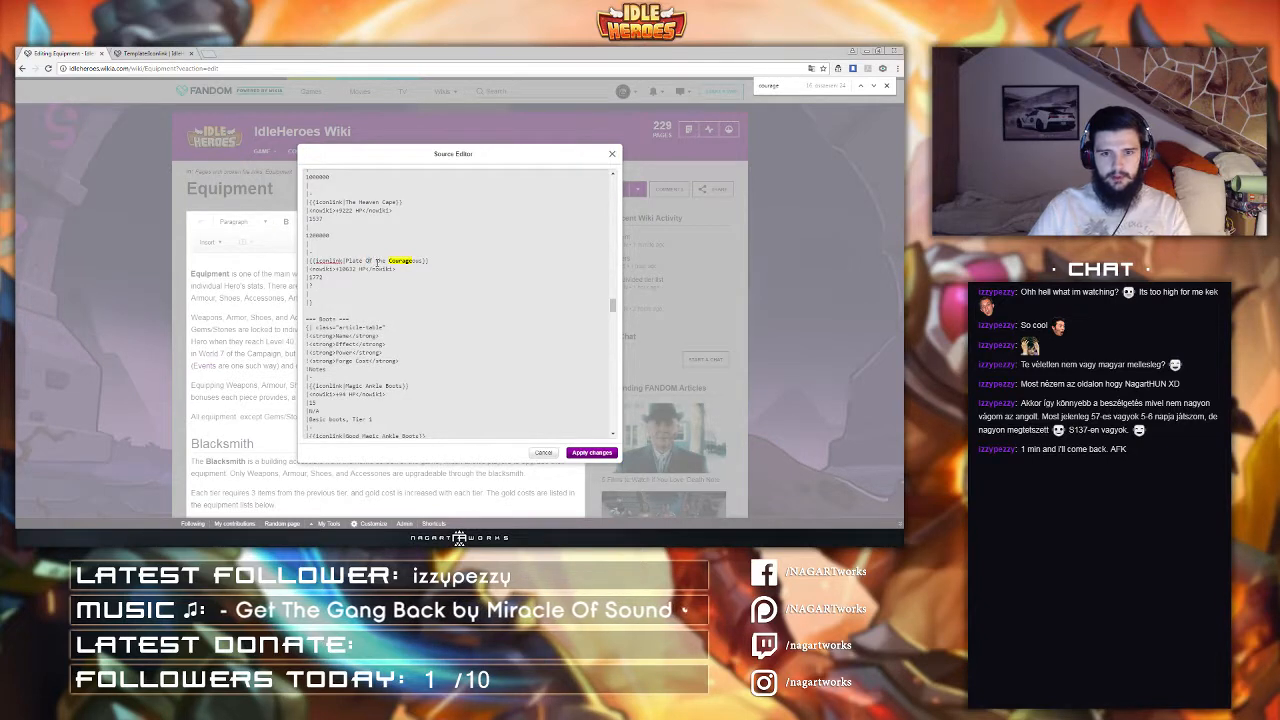
scroll(380, 290, down, 5)
scroll(382, 295, down, 5)
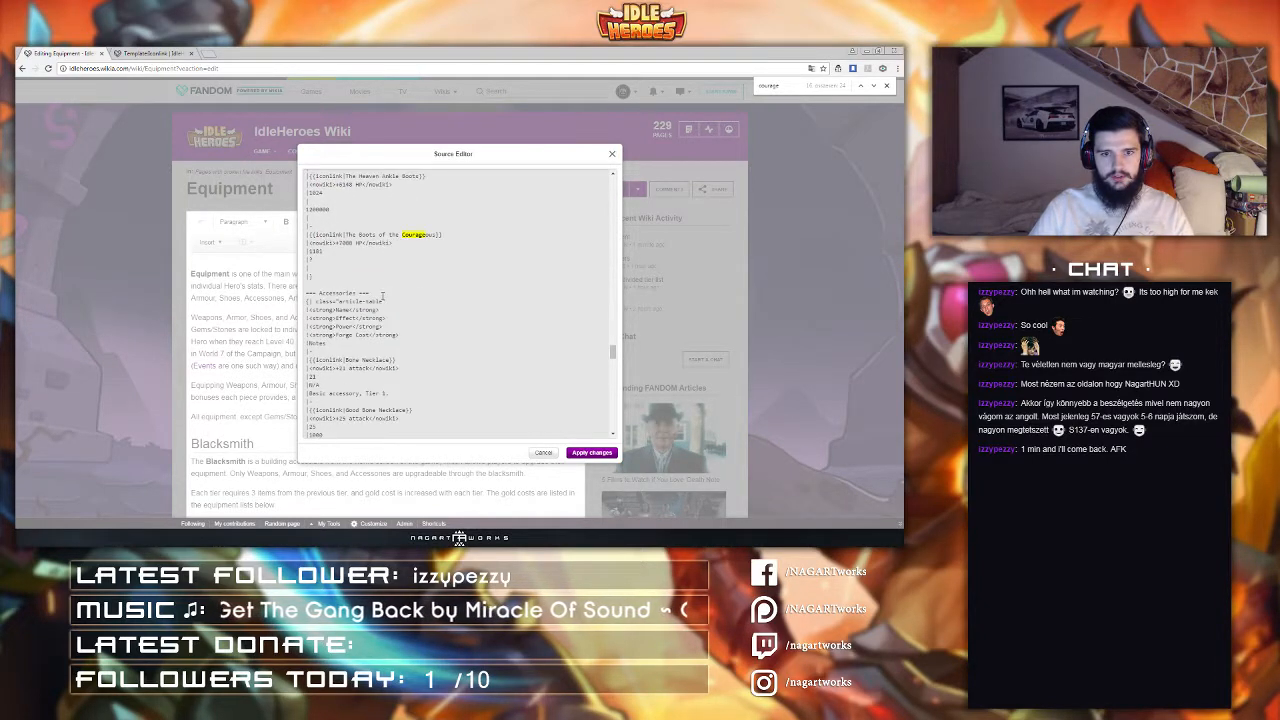
text(Of)
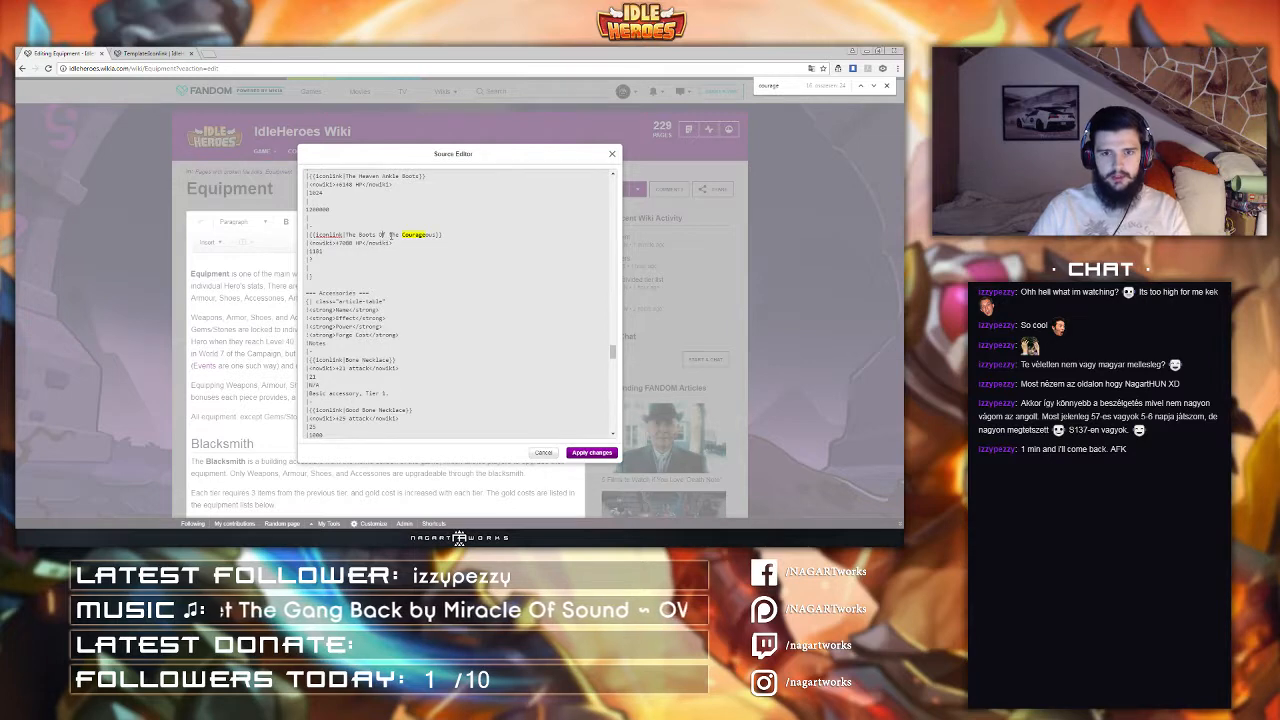
scroll(393, 240, down, 10)
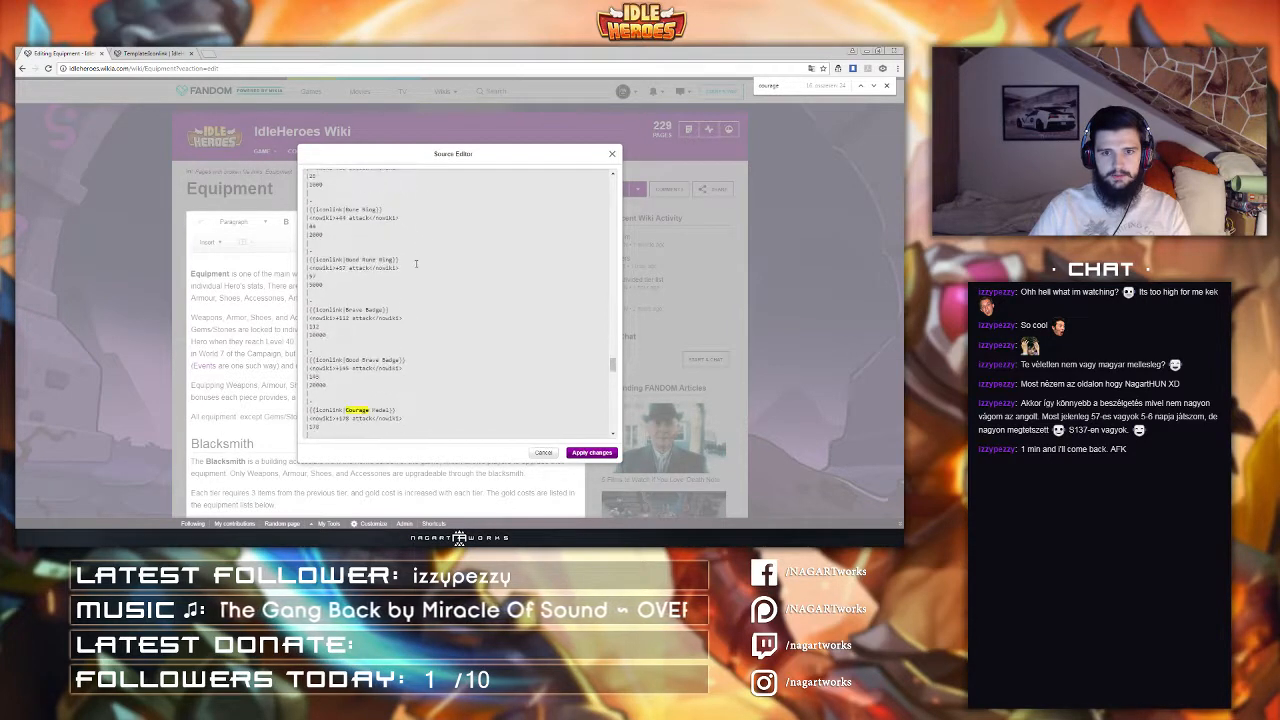
scroll(372, 290, down, 5)
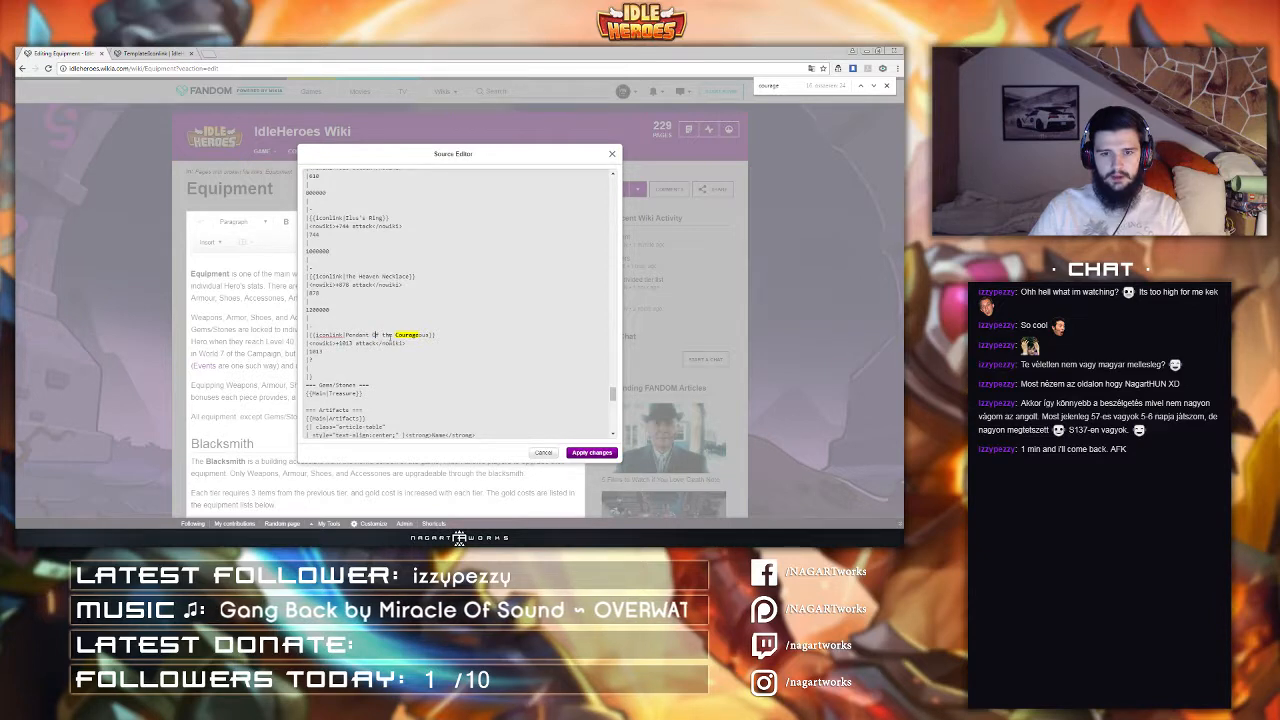
click(591, 453)
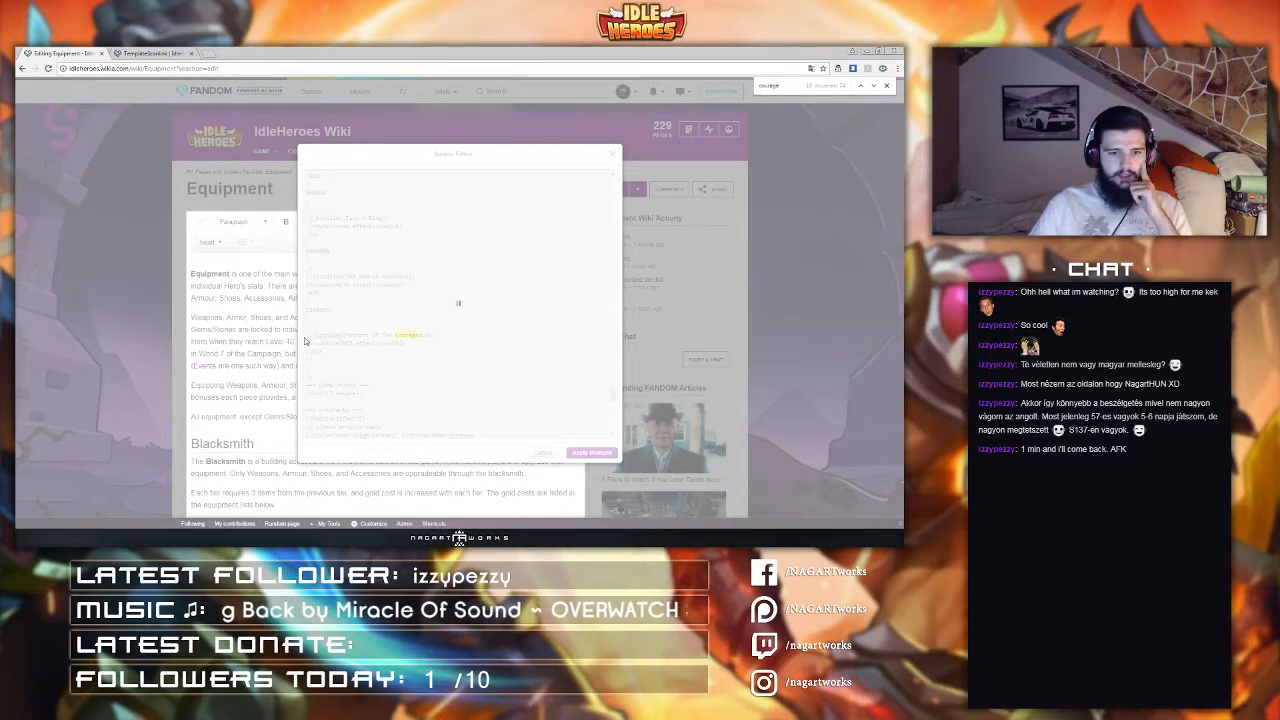
Step: Review the updated Weapons table in the page editor
scroll(303, 336, down, 10)
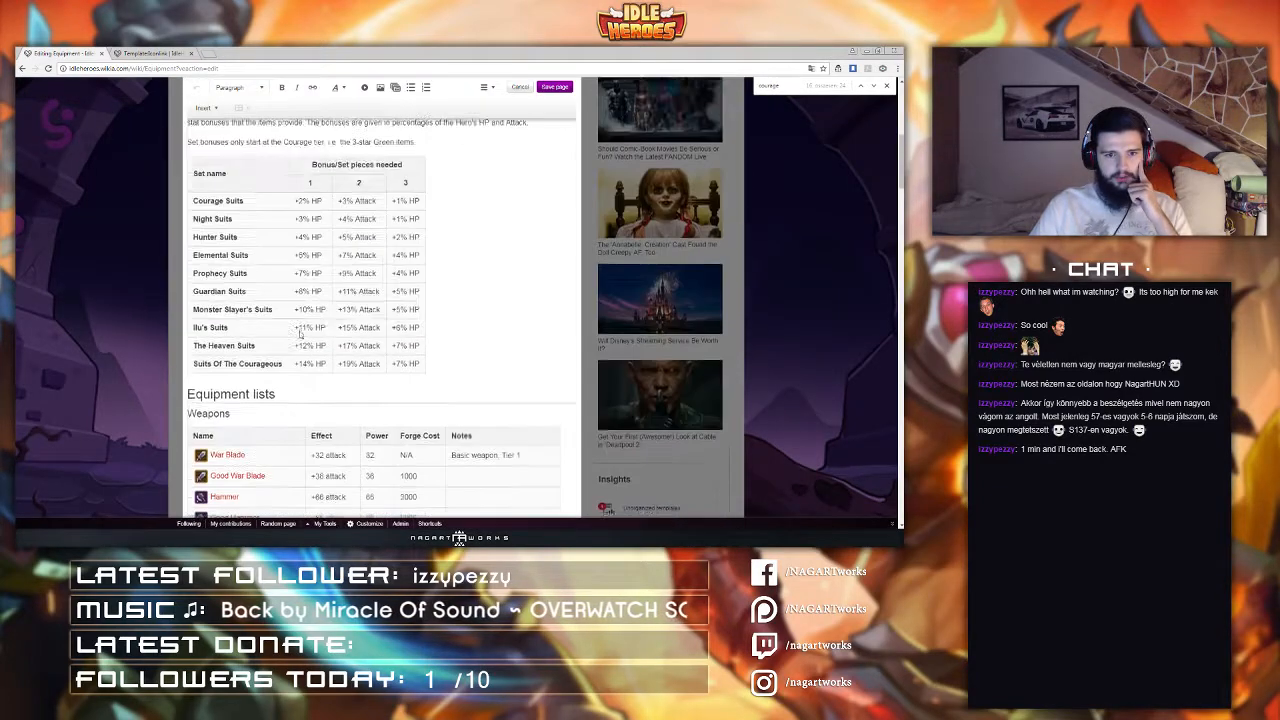
scroll(299, 335, down, 2)
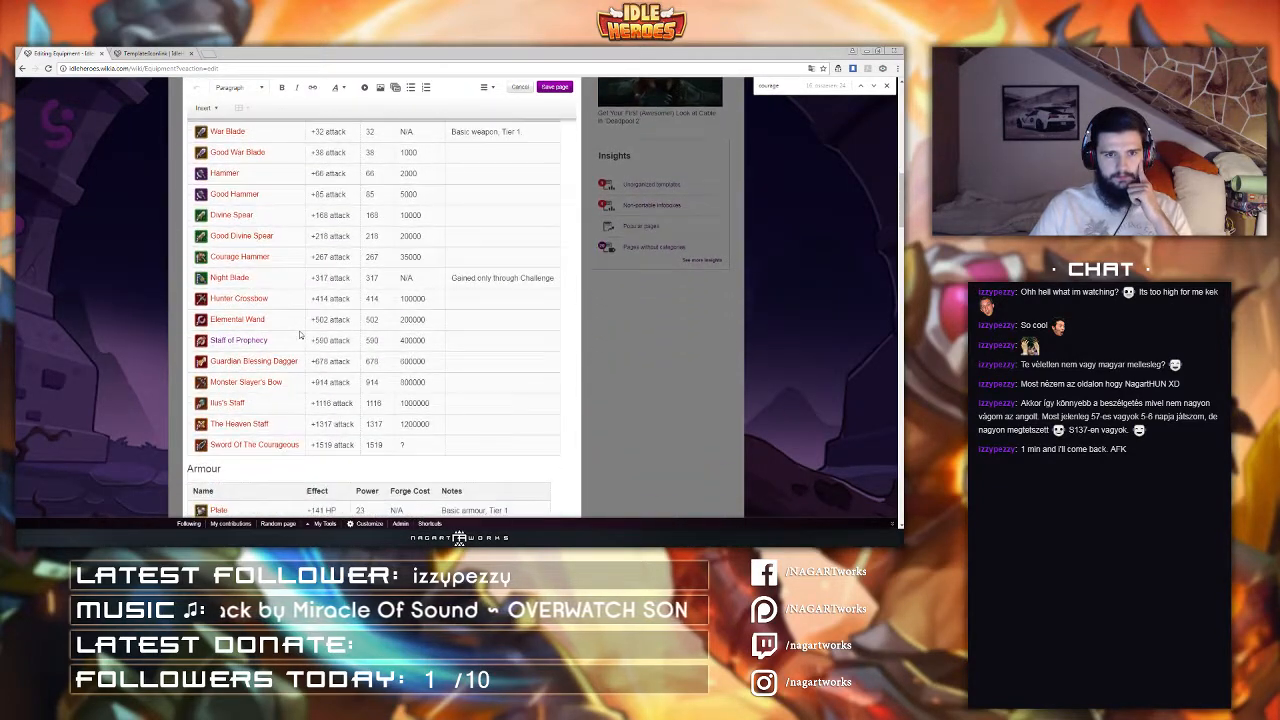
scroll(299, 335, down, 1)
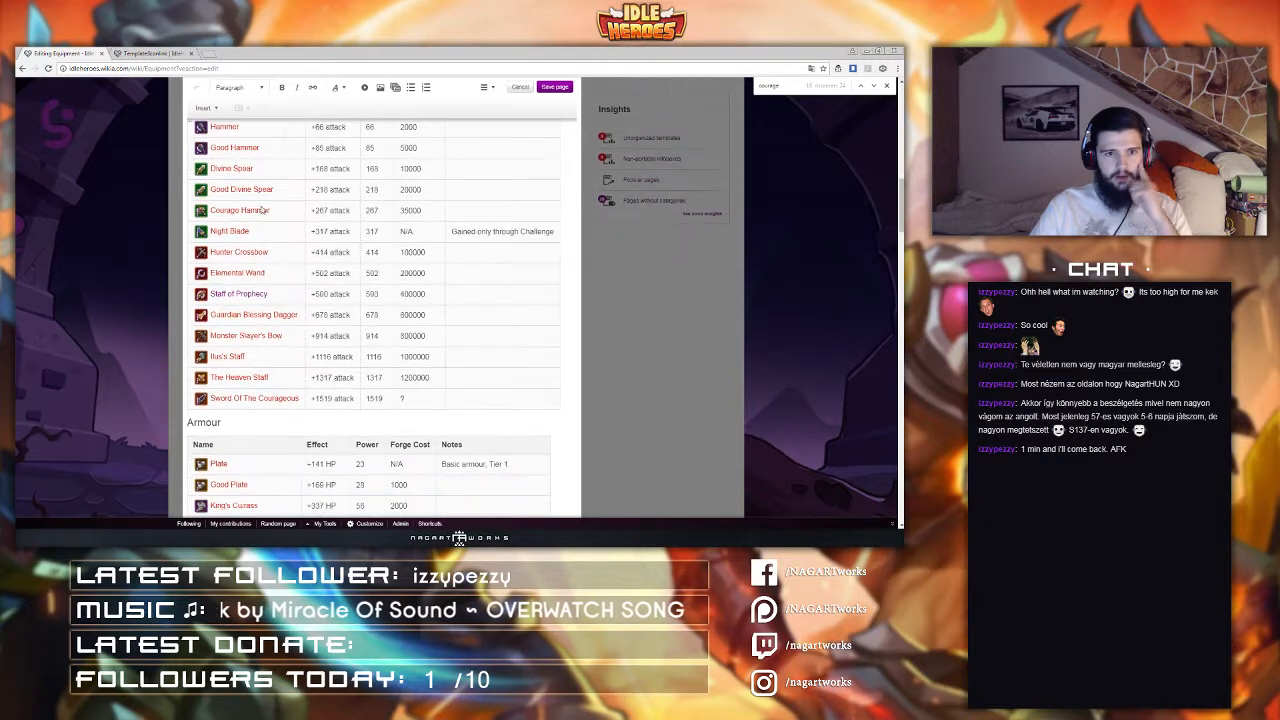
scroll(265, 240, up, 2)
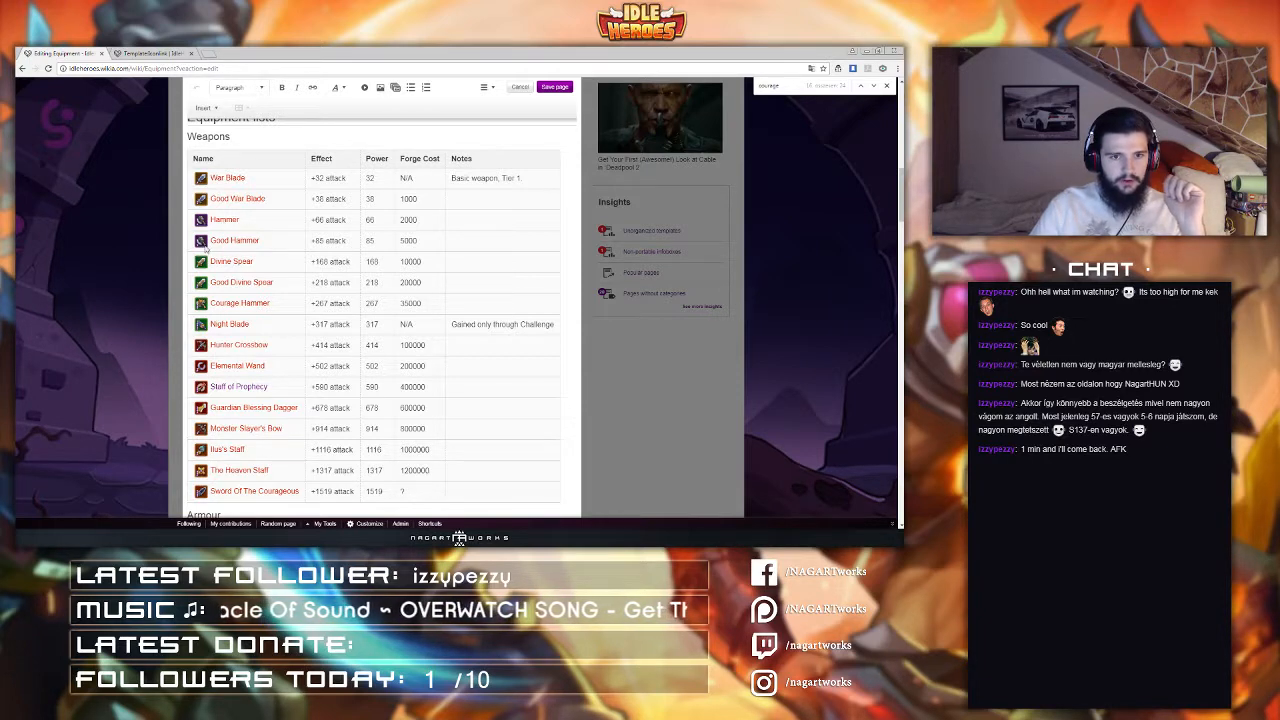
Step: Open Template:Iconlink for editing in the other tab and search its source for 'good'
click(150, 53)
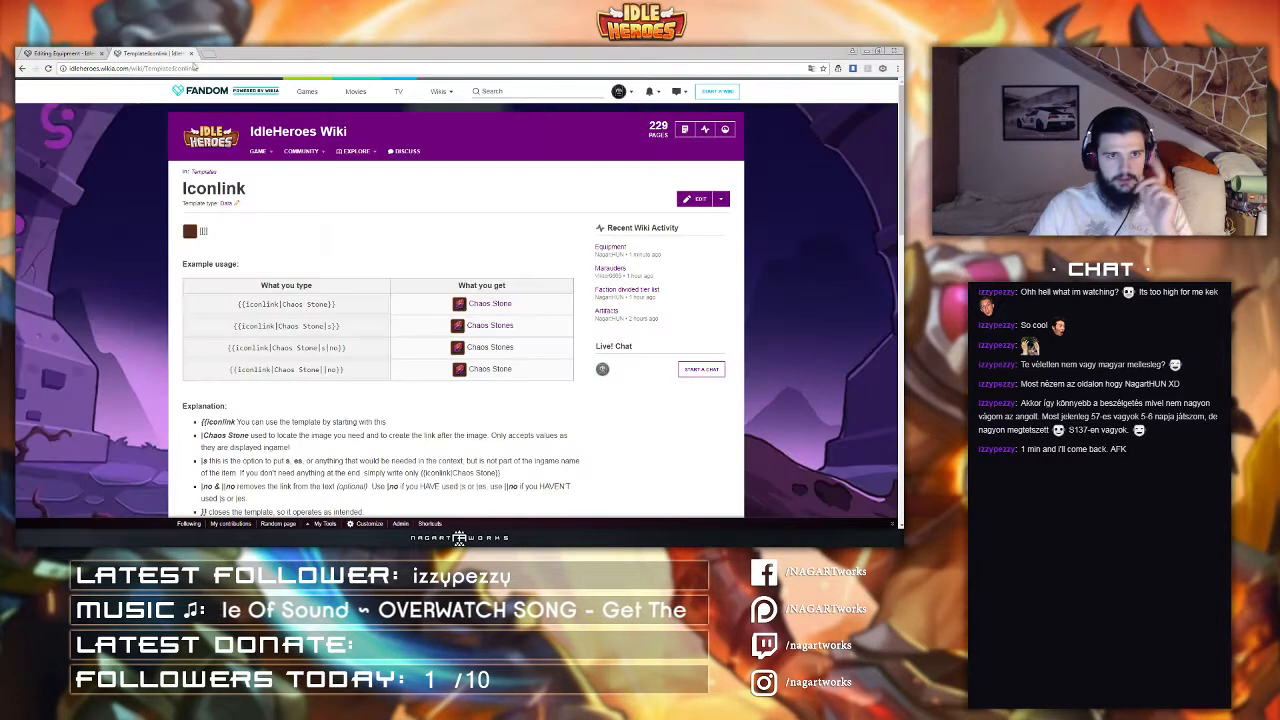
click(695, 198)
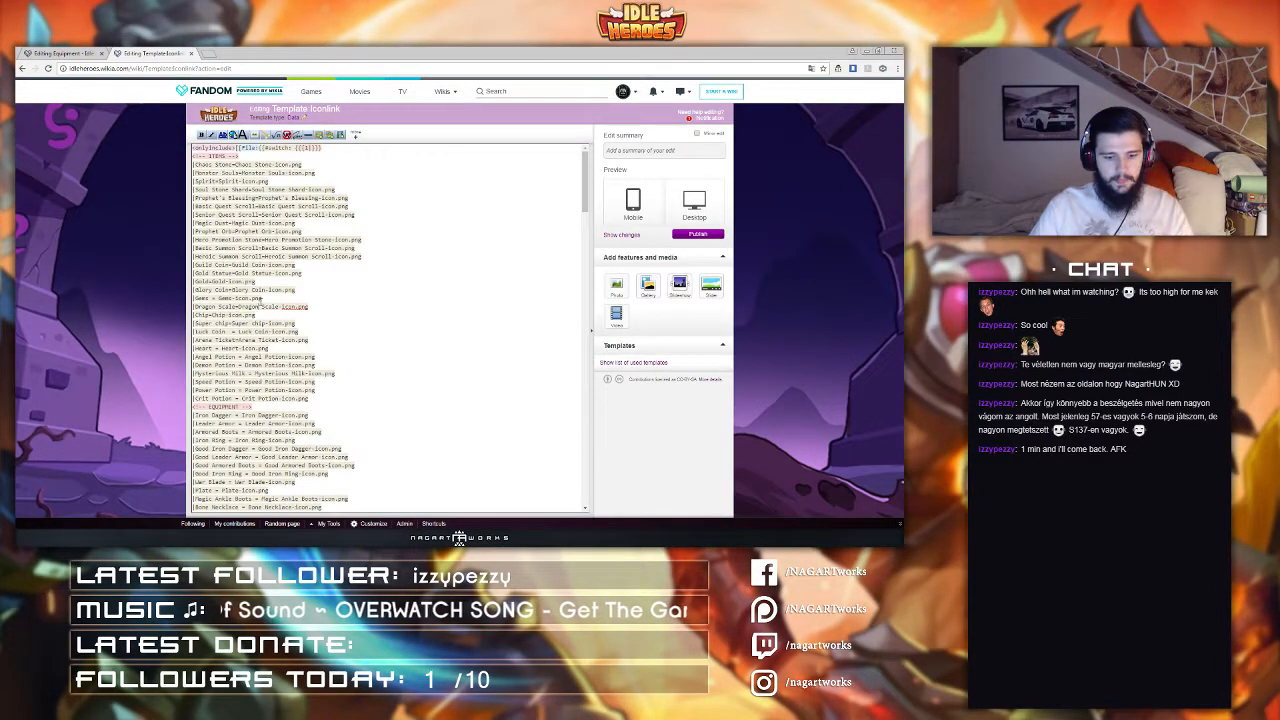
key(ctrl+f)
text(good)
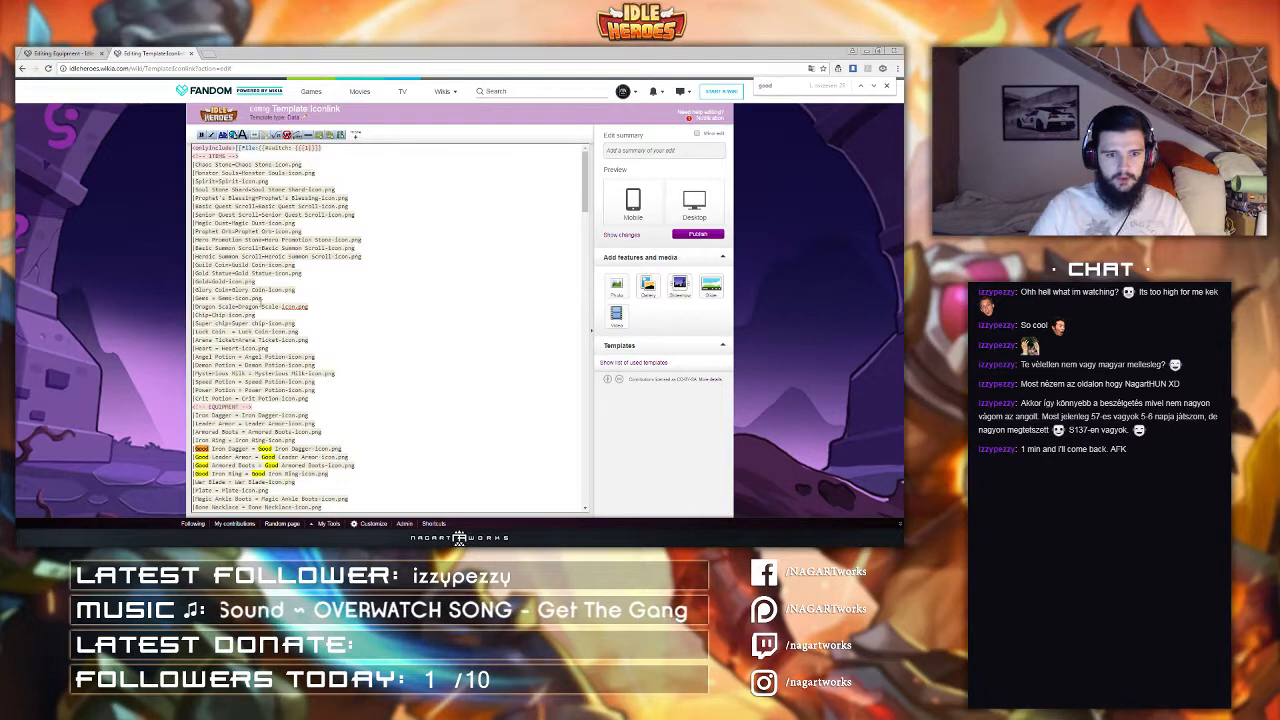
scroll(200, 270, down, 6)
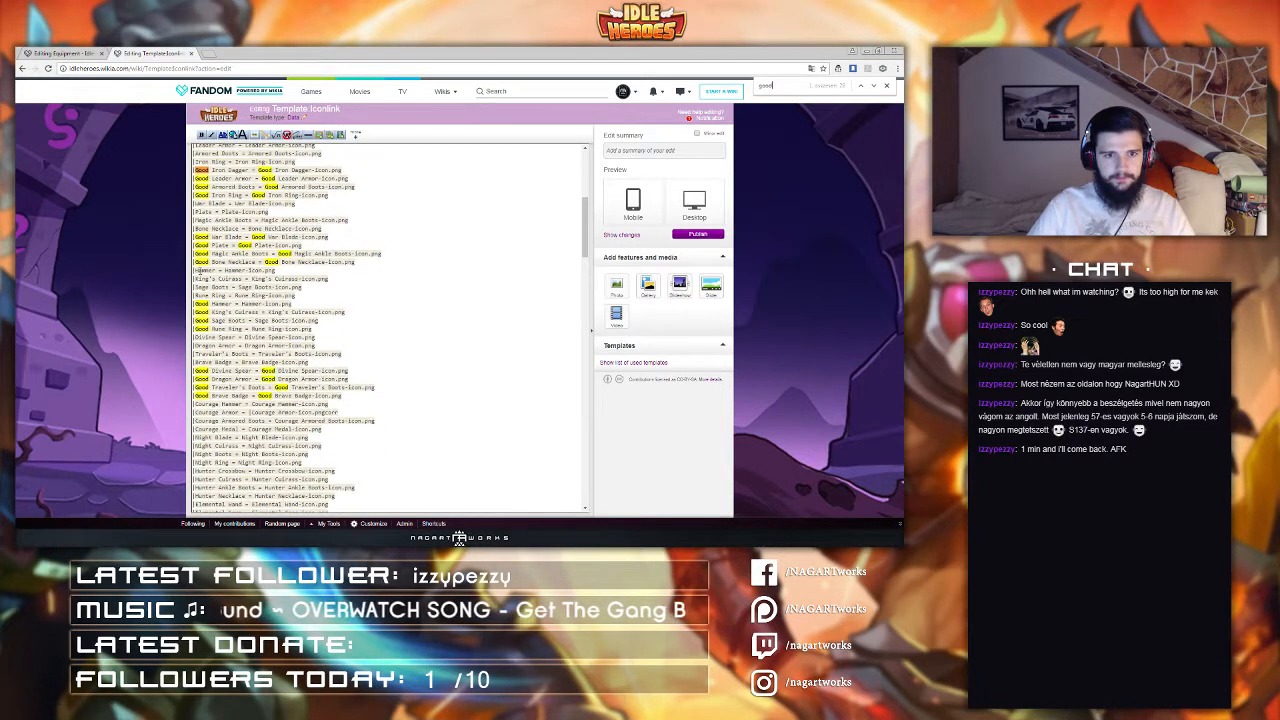
Step: Prefix 'Good ' to the icon file names of Good Hammer, Good King's Cuirass, Good Sage Boots and Good Rune Ring, then publish
drag(212, 303, 196, 303)
key(ctrl+c)
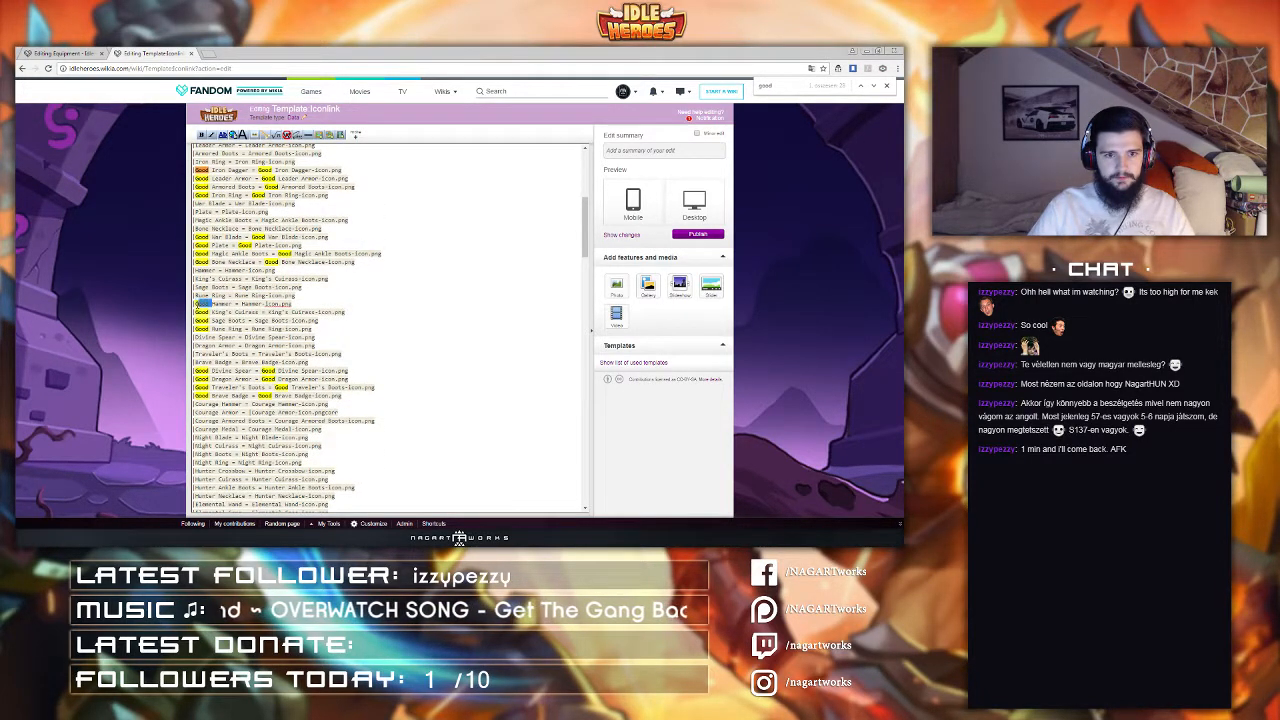
click(241, 303)
key(ctrl+v)
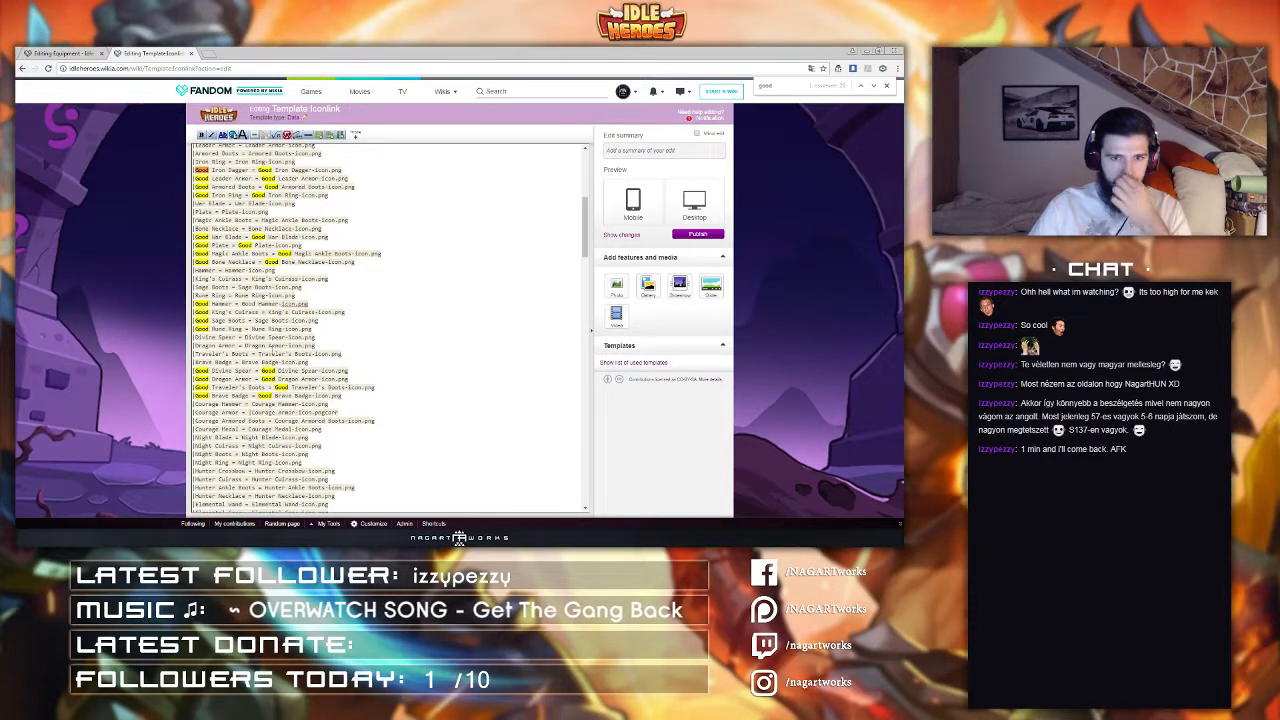
click(268, 312)
key(ctrl+v)
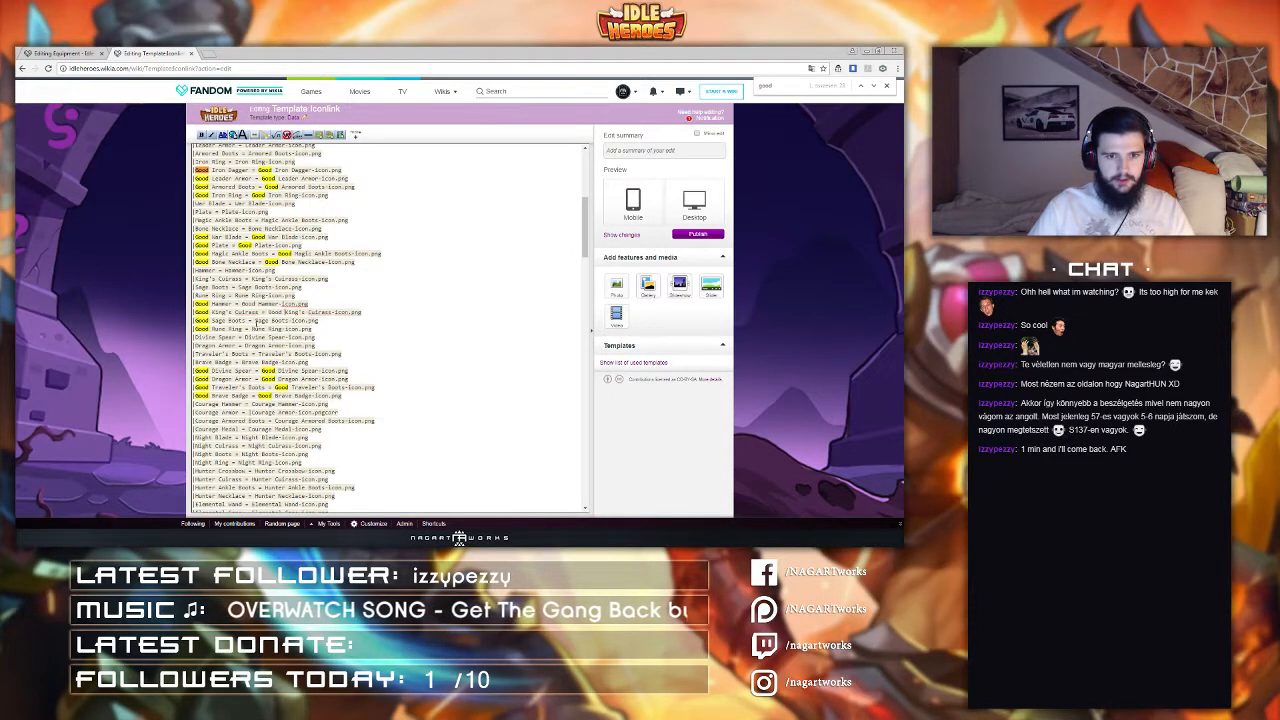
click(260, 320)
key(ctrl+v)
click(252, 328)
key(ctrl+v)
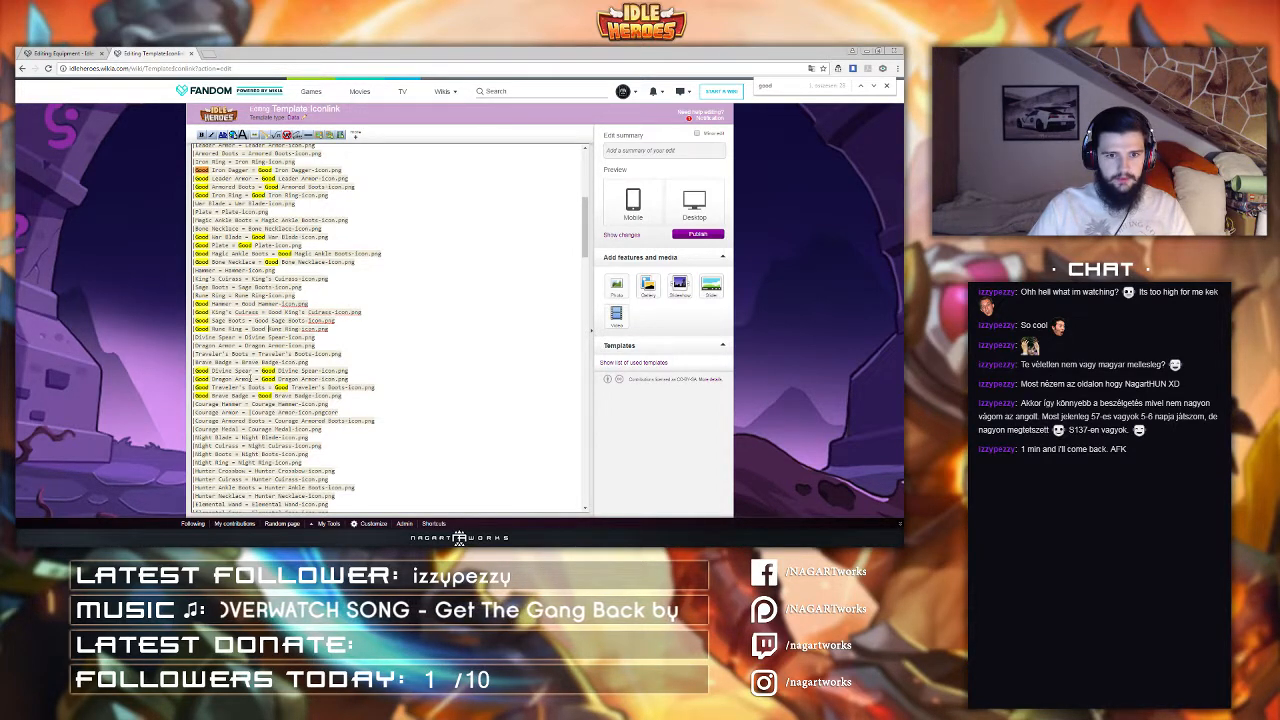
click(698, 234)
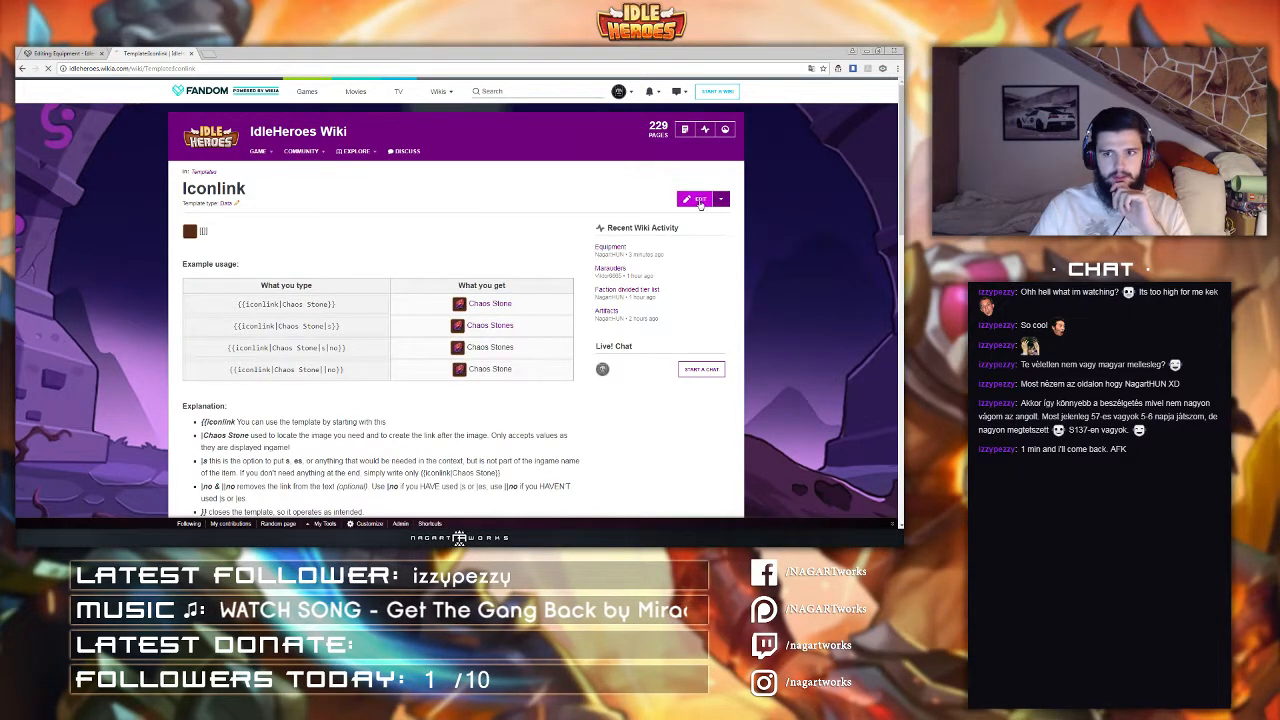
Step: Open Template:Iconlink for editing and copy its equipment entries from Iron Dagger through Pendant Of The Courageous
click(700, 202)
scroll(313, 354, down, 1)
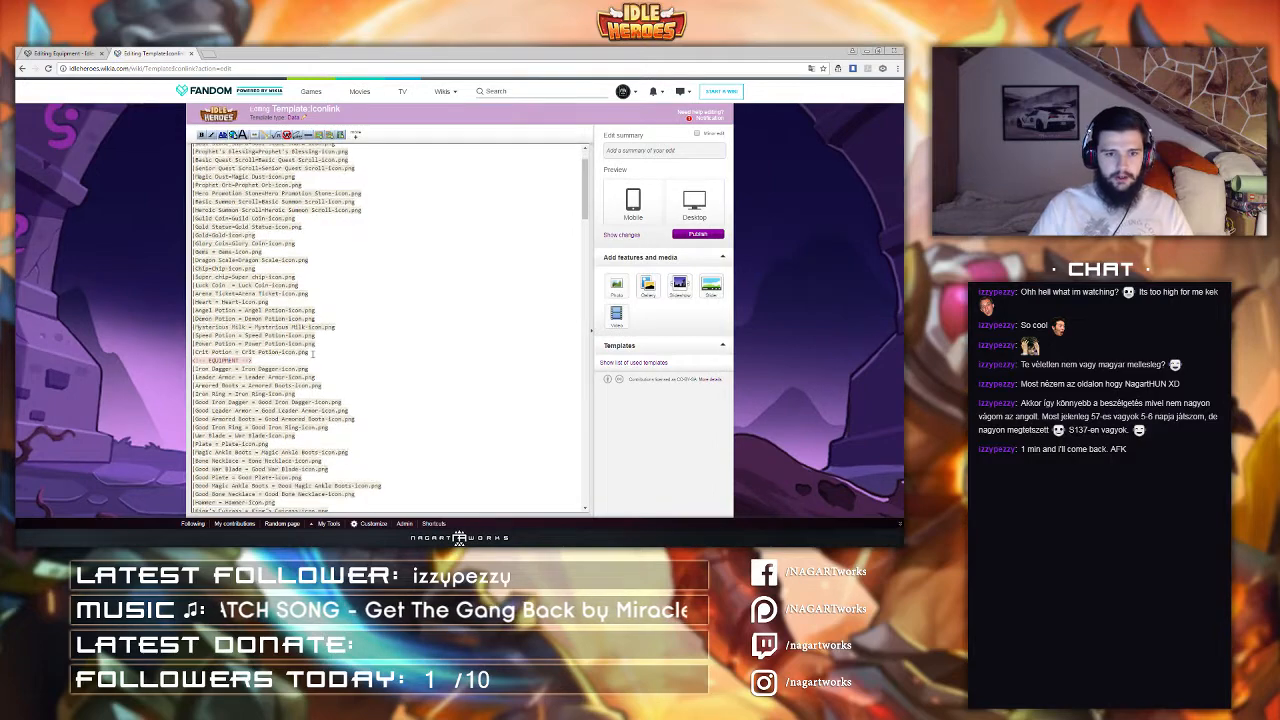
drag(255, 359, 414, 405)
scroll(310, 345, down, 10)
scroll(315, 349, down, 2)
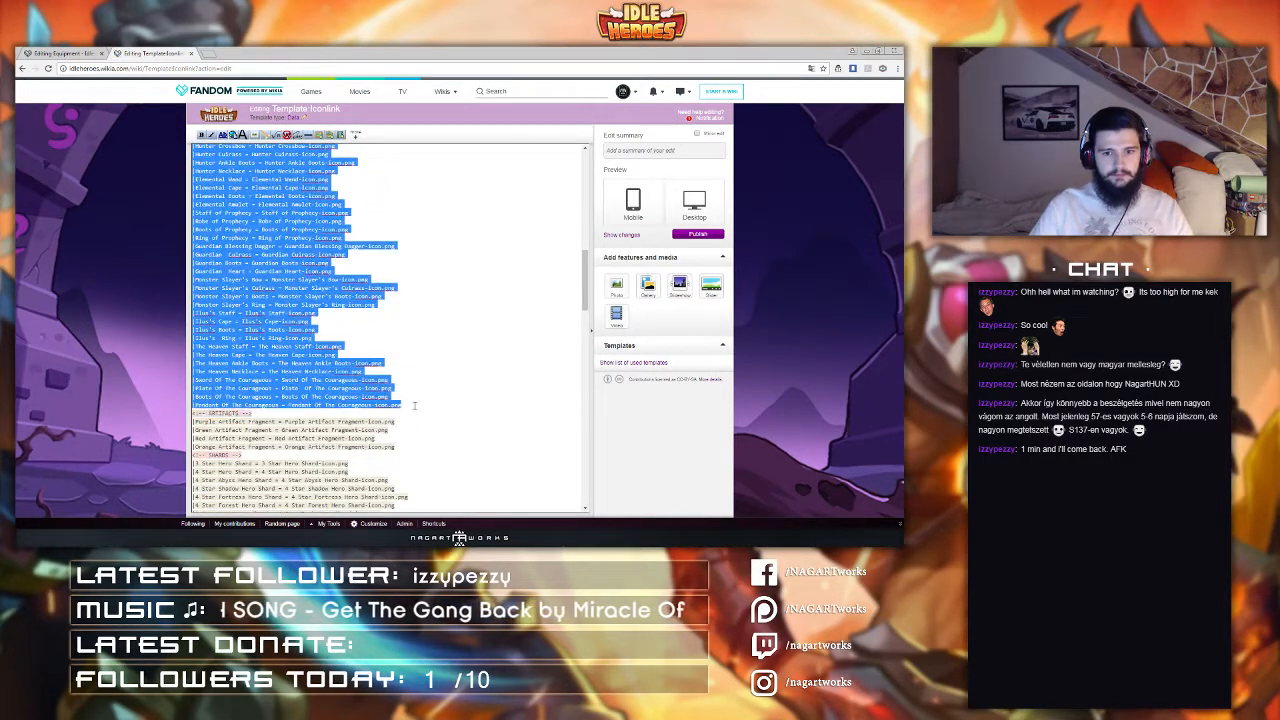
Step: Go to Template:Icon by shortening the page address
click(215, 70)
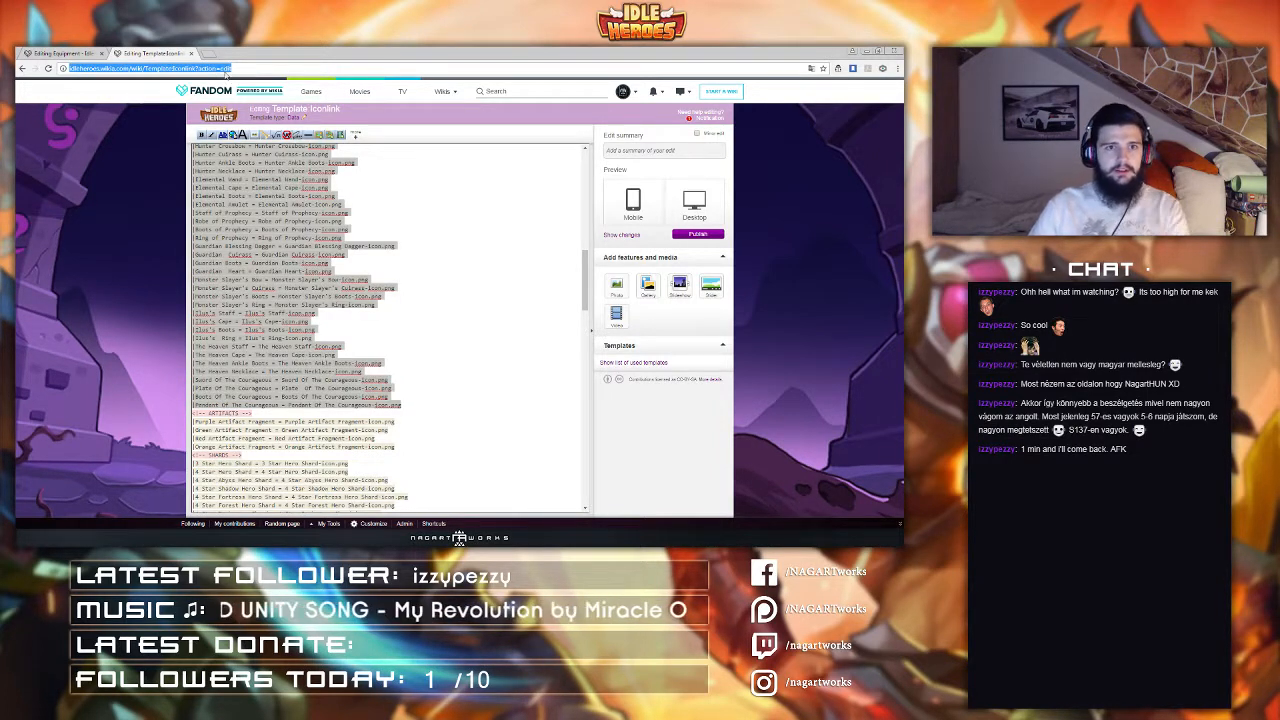
click(197, 68)
key(shift+End)
key(Delete)
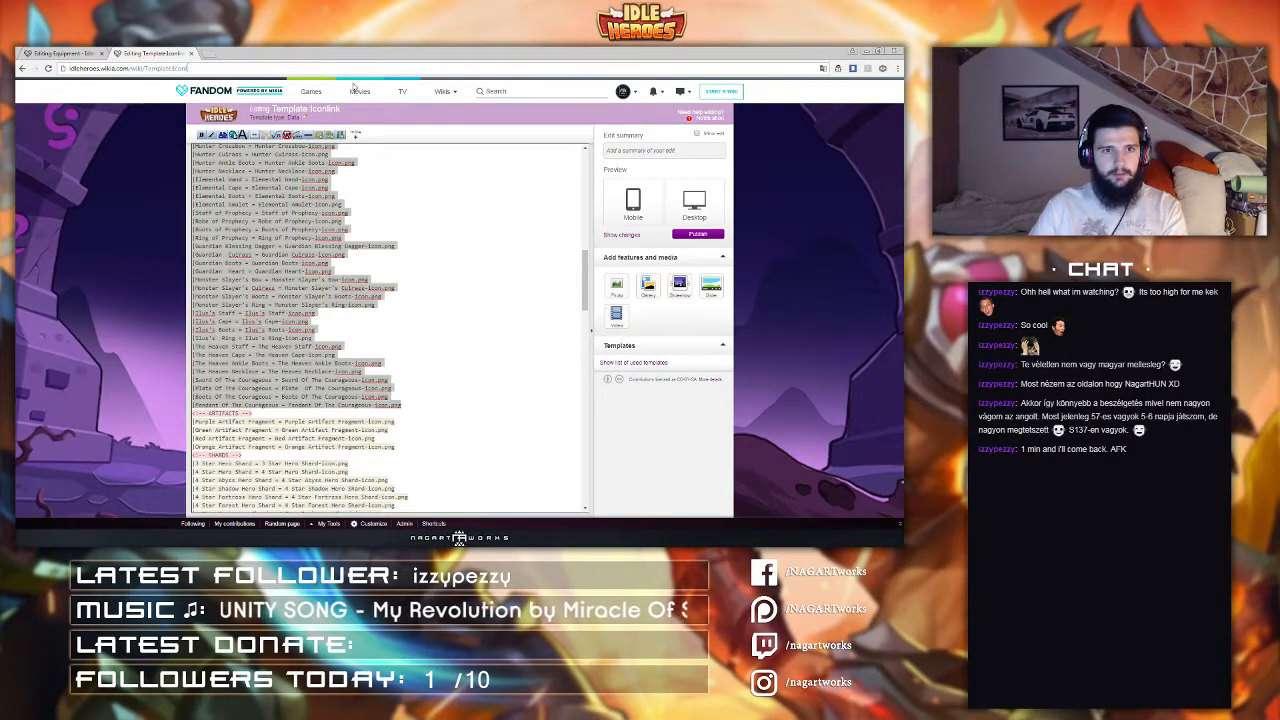
key(Return)
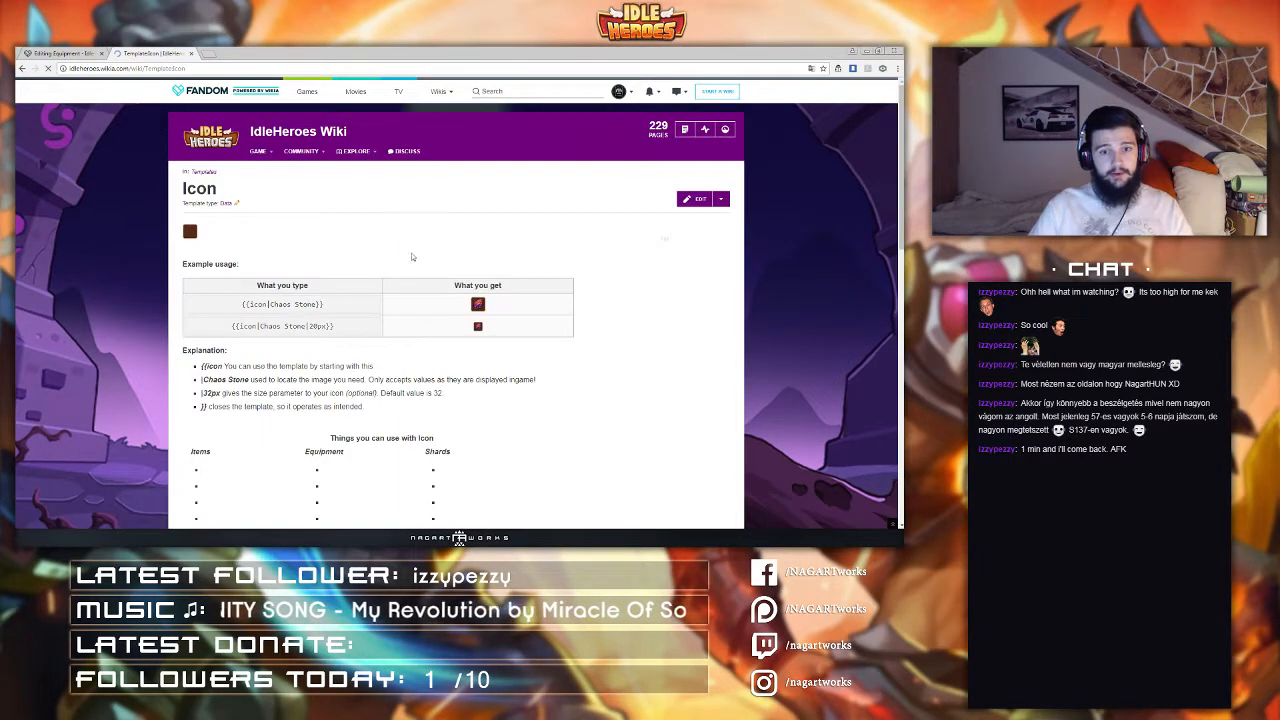
Step: Edit Template:Icon, replace its equipment list with the copied entries, and publish with the summary 'fix'
click(693, 204)
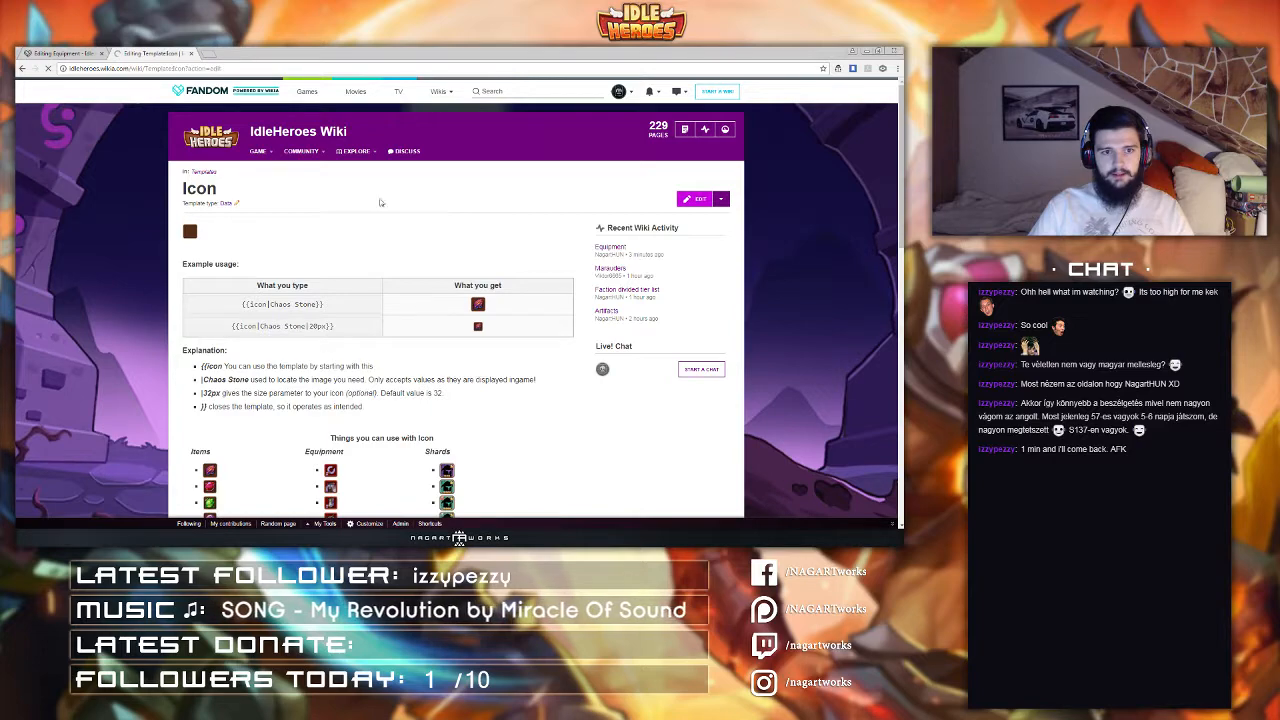
scroll(255, 276, down, 3)
click(259, 260)
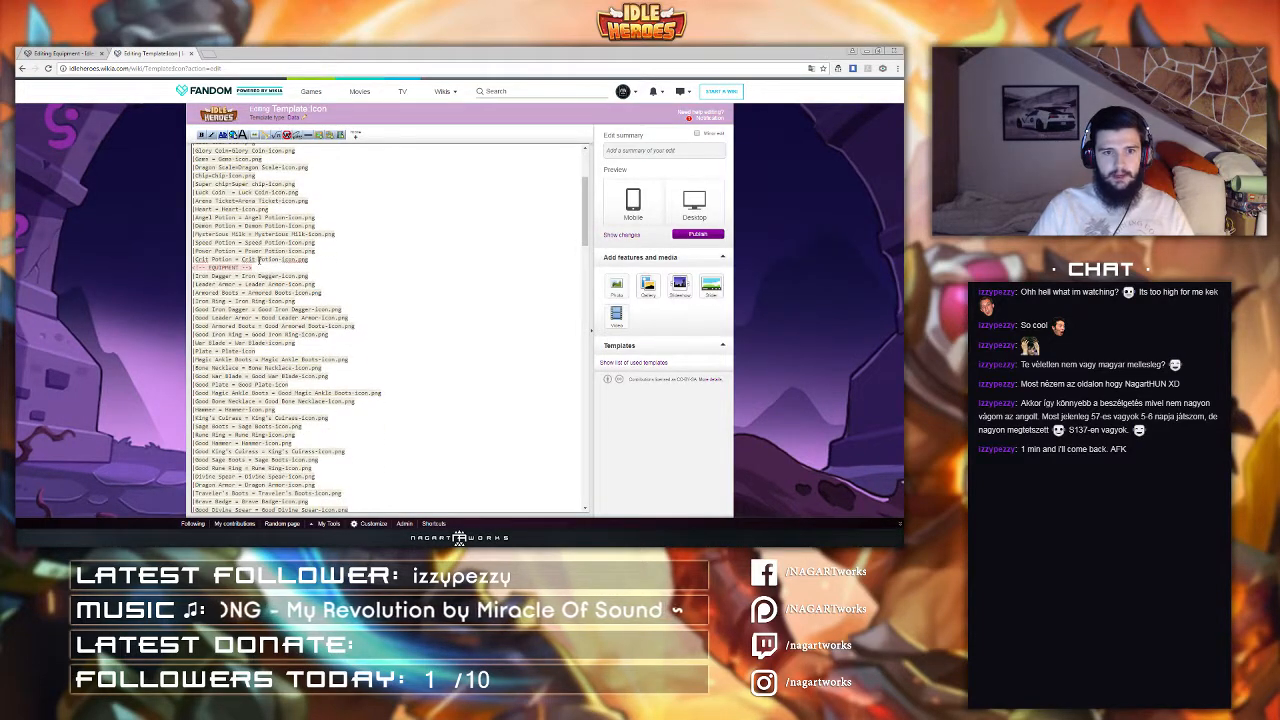
drag(258, 267, 411, 404)
click(411, 404)
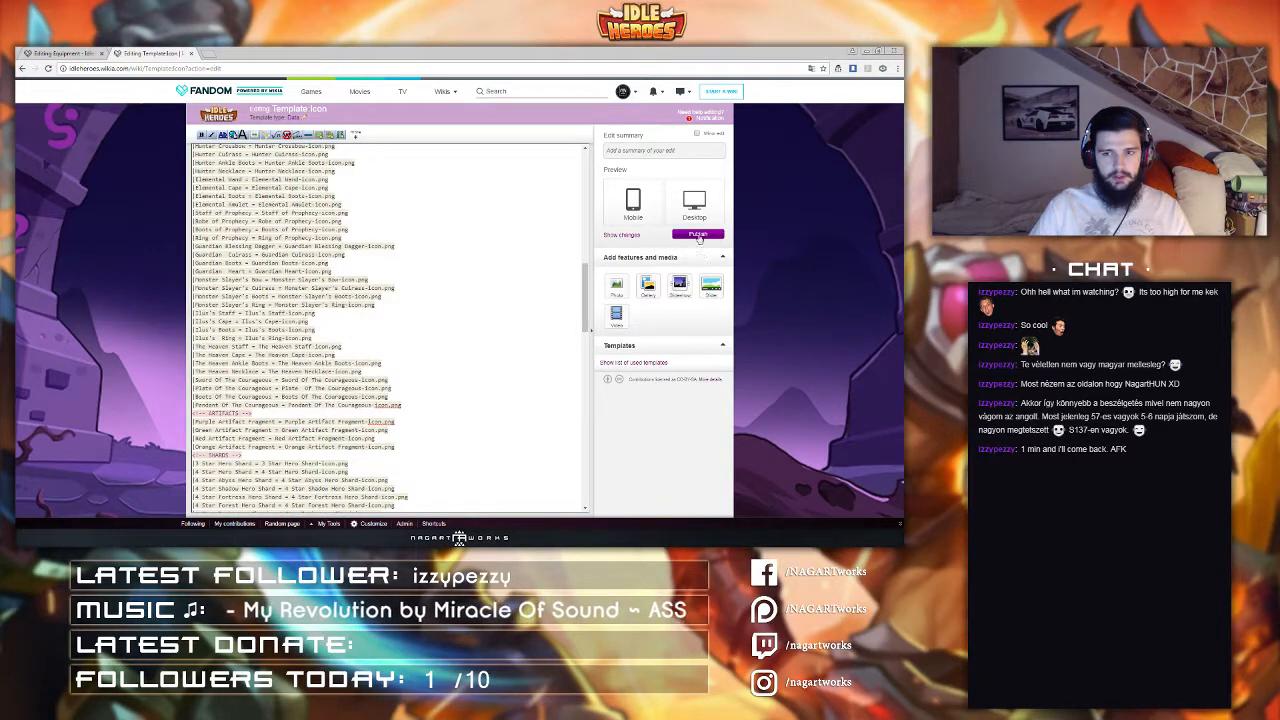
click(643, 153)
text(fix)
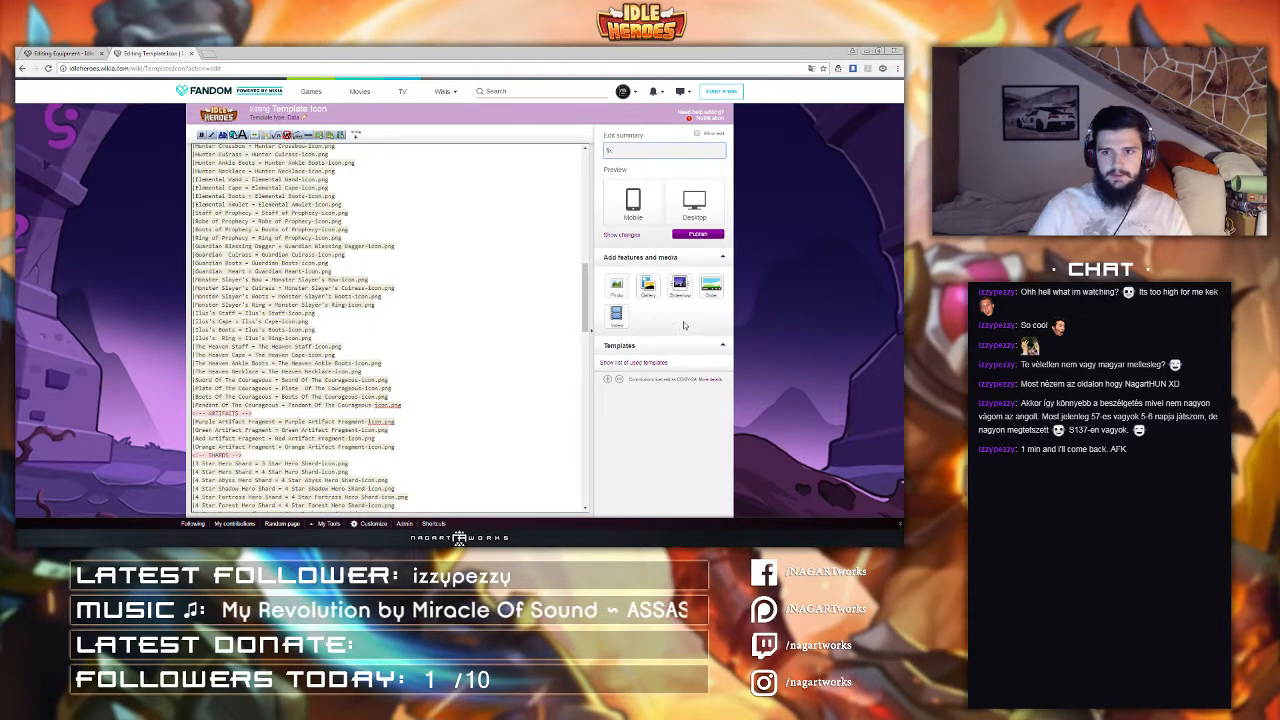
click(685, 239)
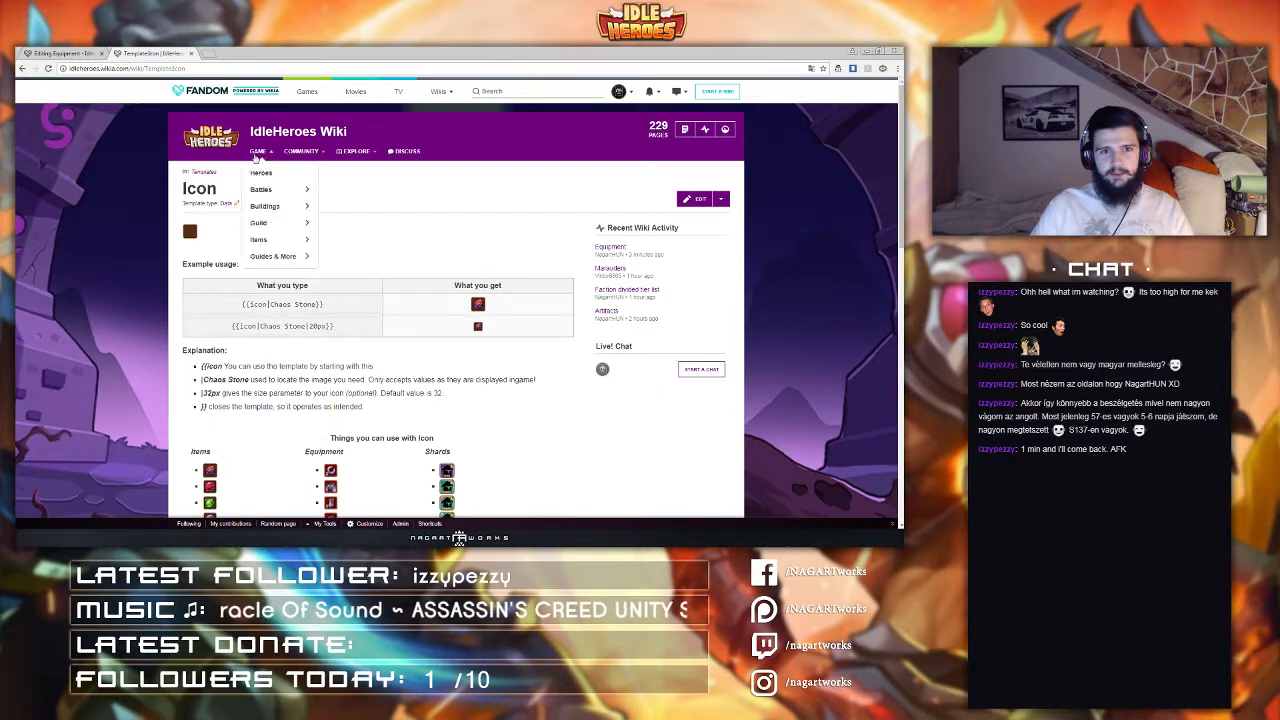
Step: Scroll through the Weapons, Armour, Boots and Accessories tables in the Equipment page editor to check the new entries
click(72, 56)
scroll(288, 228, down, 5)
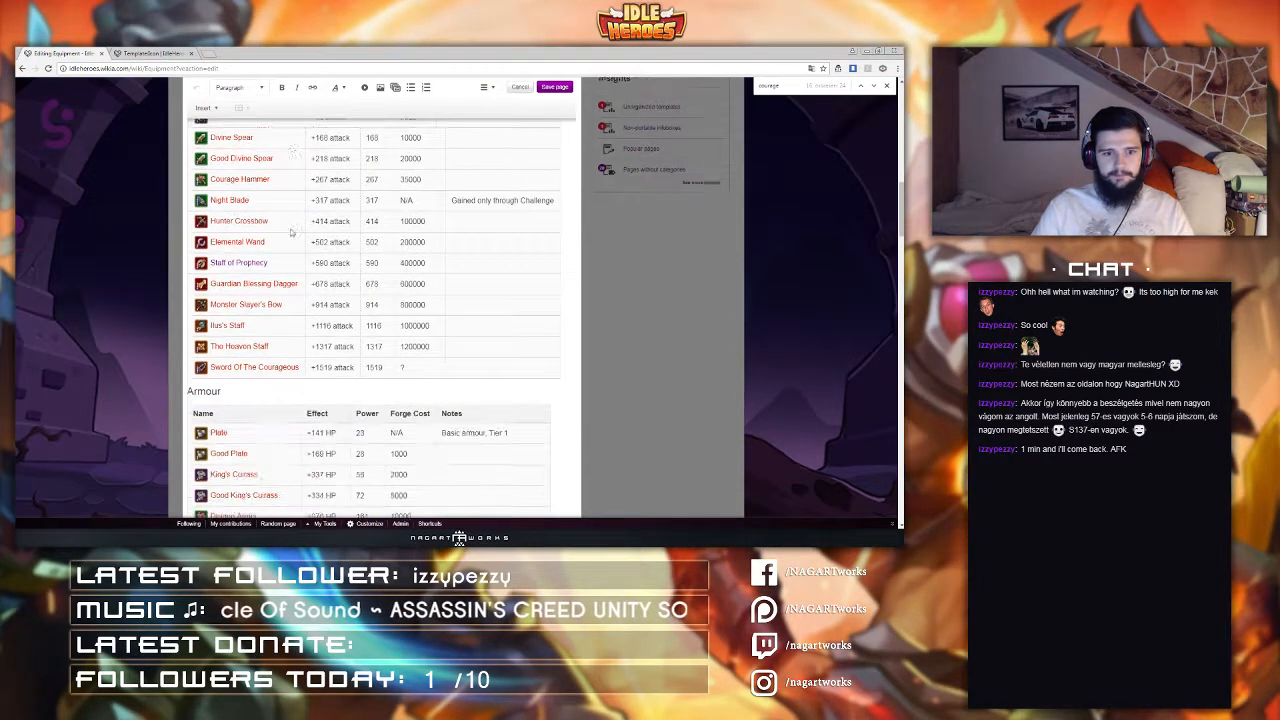
scroll(291, 233, down, 2)
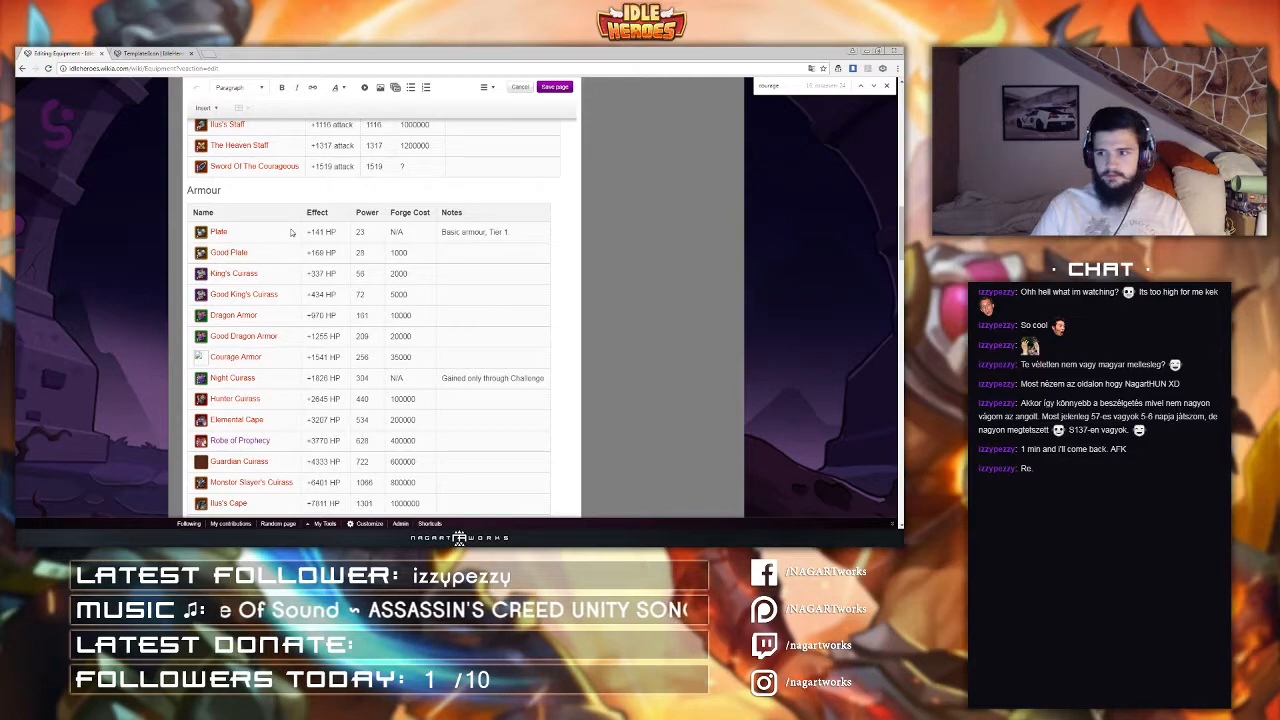
scroll(291, 233, up, 2)
scroll(291, 233, down, 1)
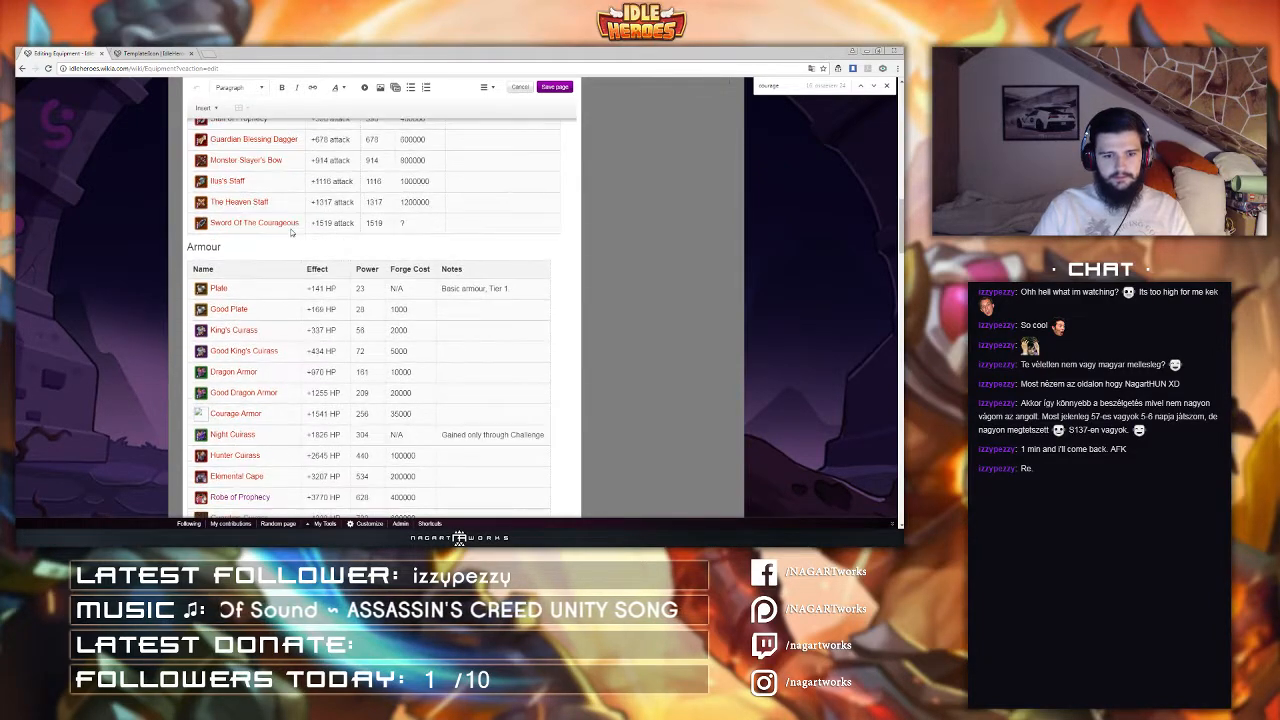
scroll(291, 230, down, 11)
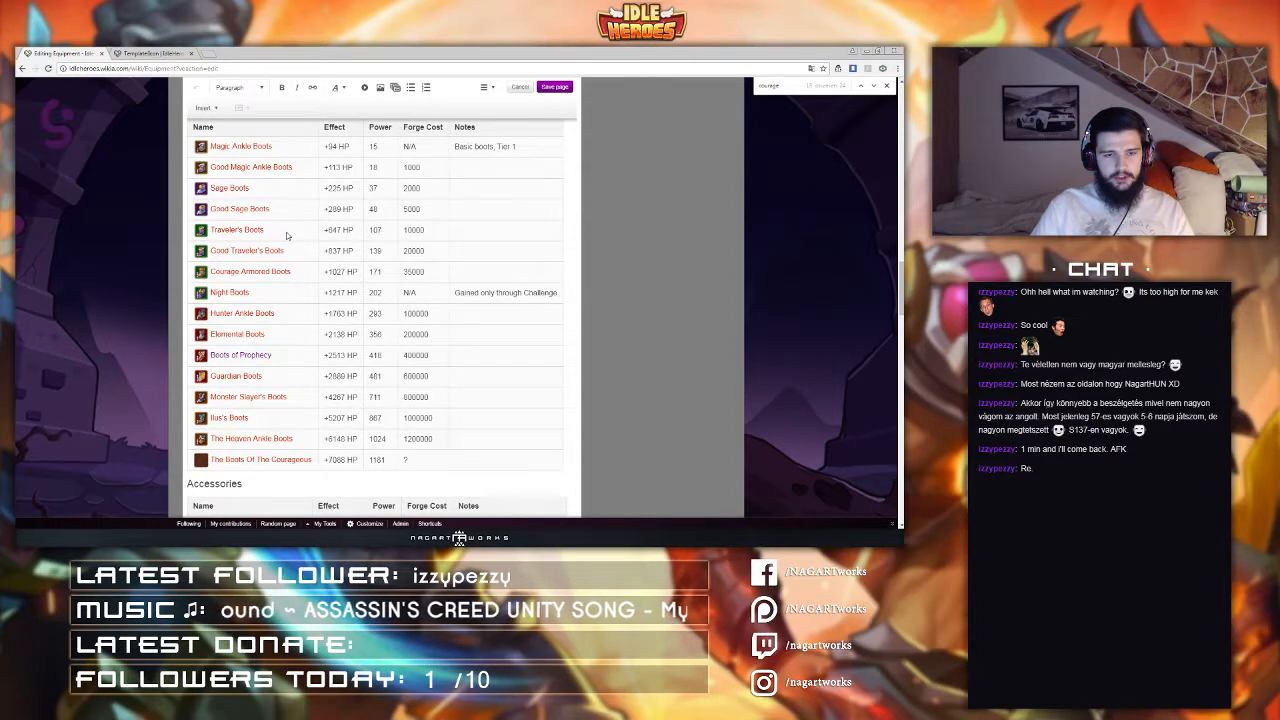
scroll(254, 268, down, 6)
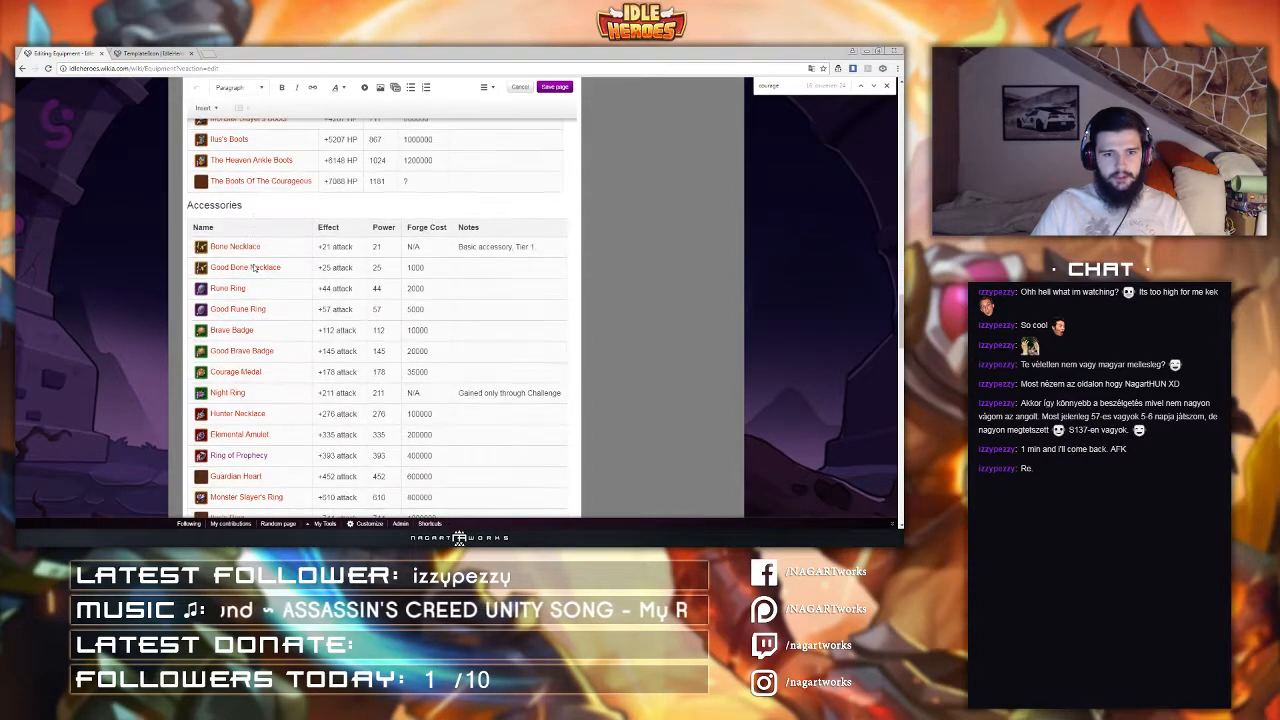
scroll(254, 268, down, 3)
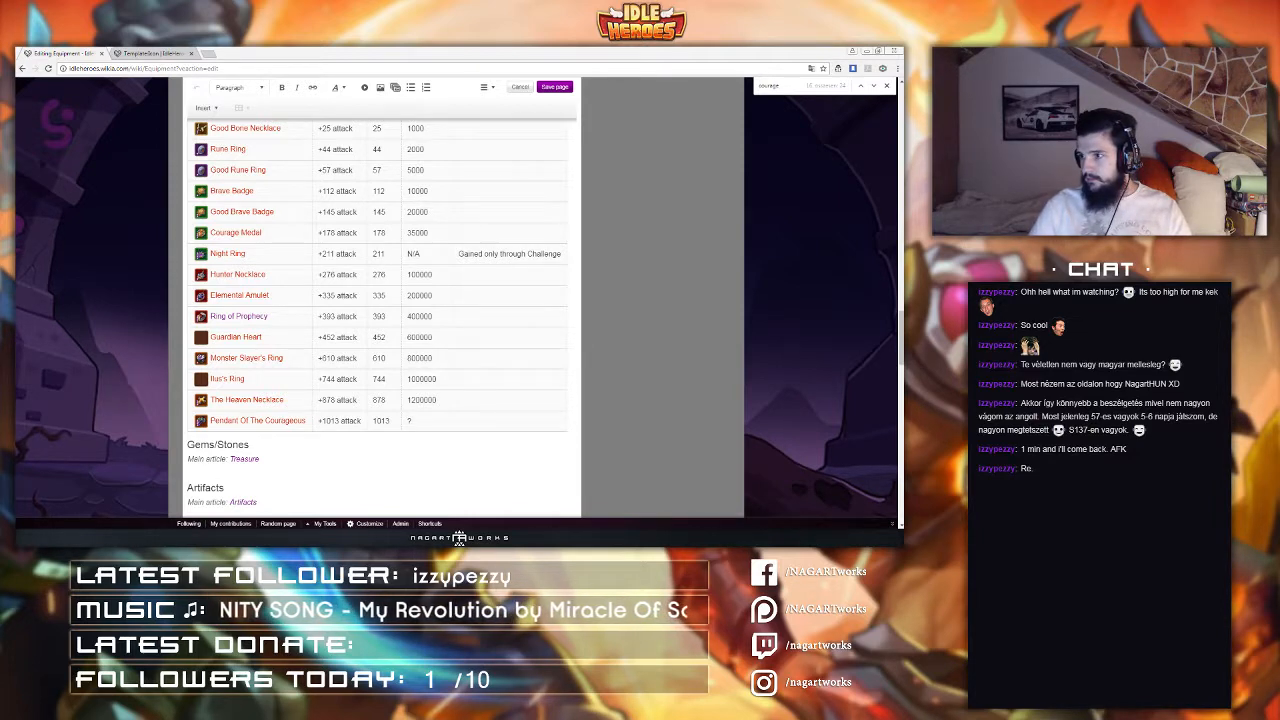
Step: Return to Template:Iconlink, open it for editing, and search its source for 'ilus'
click(177, 52)
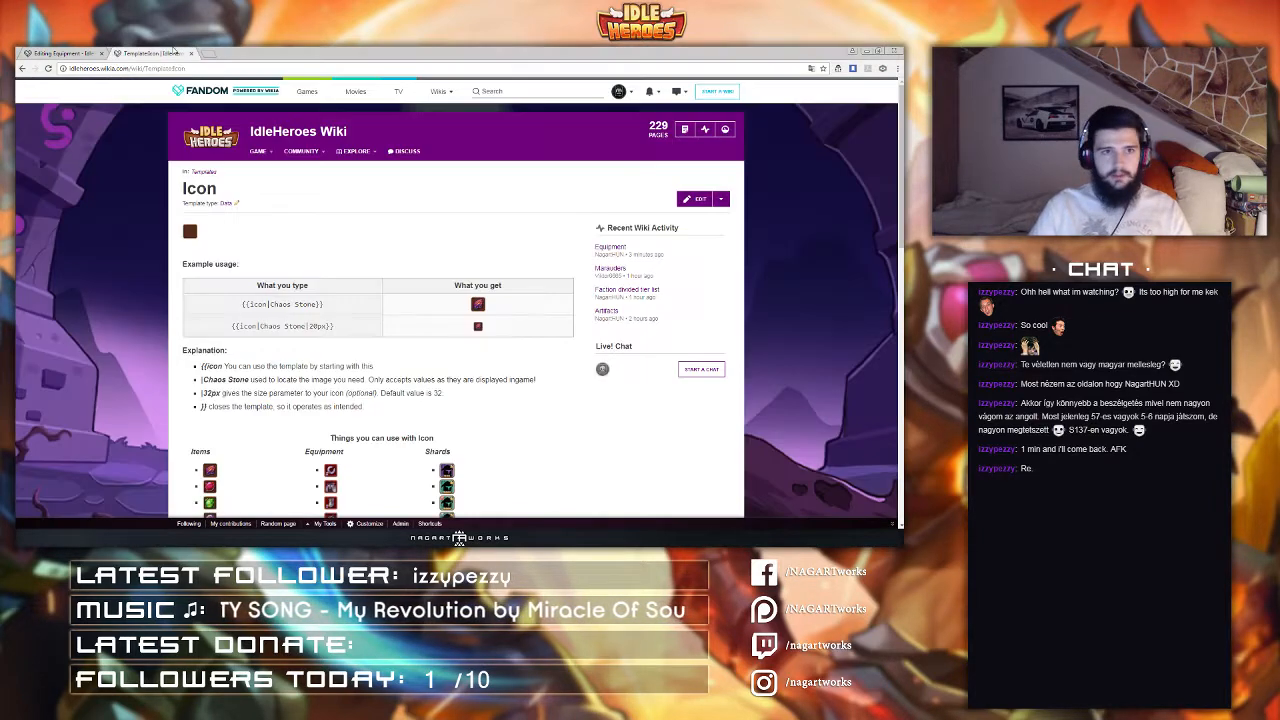
click(203, 70)
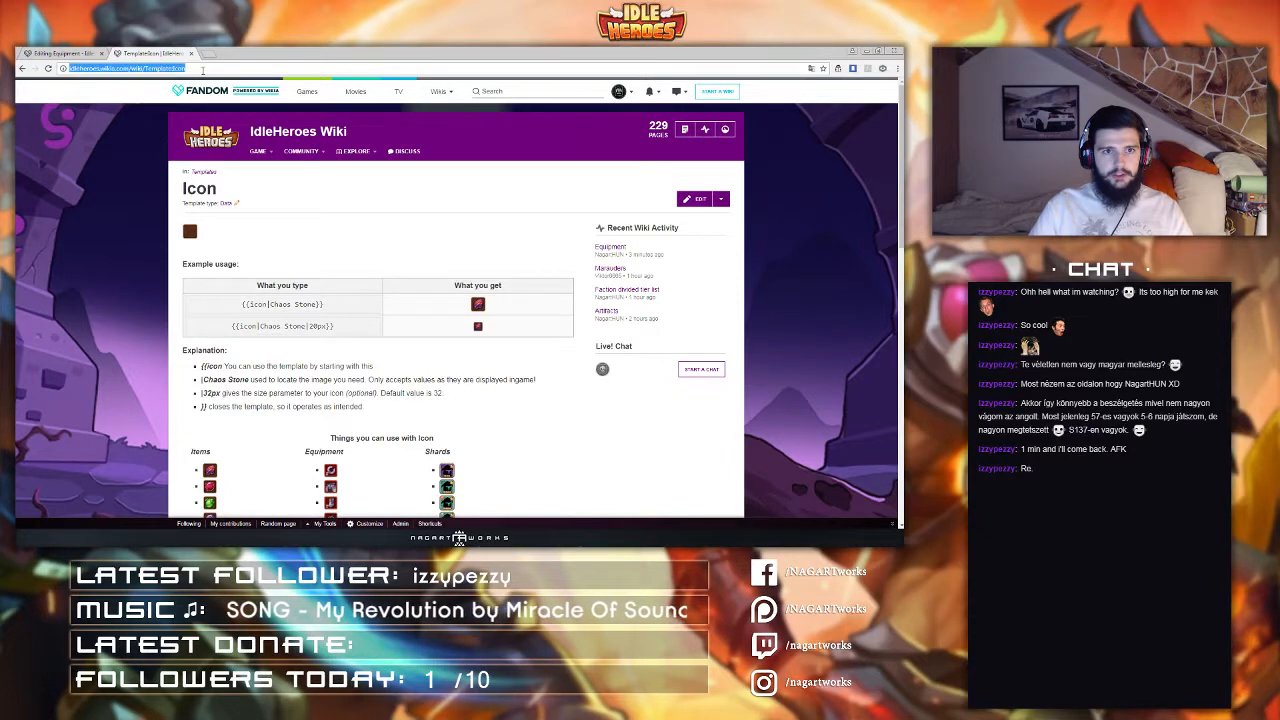
click(203, 70)
text(link)
key(Return)
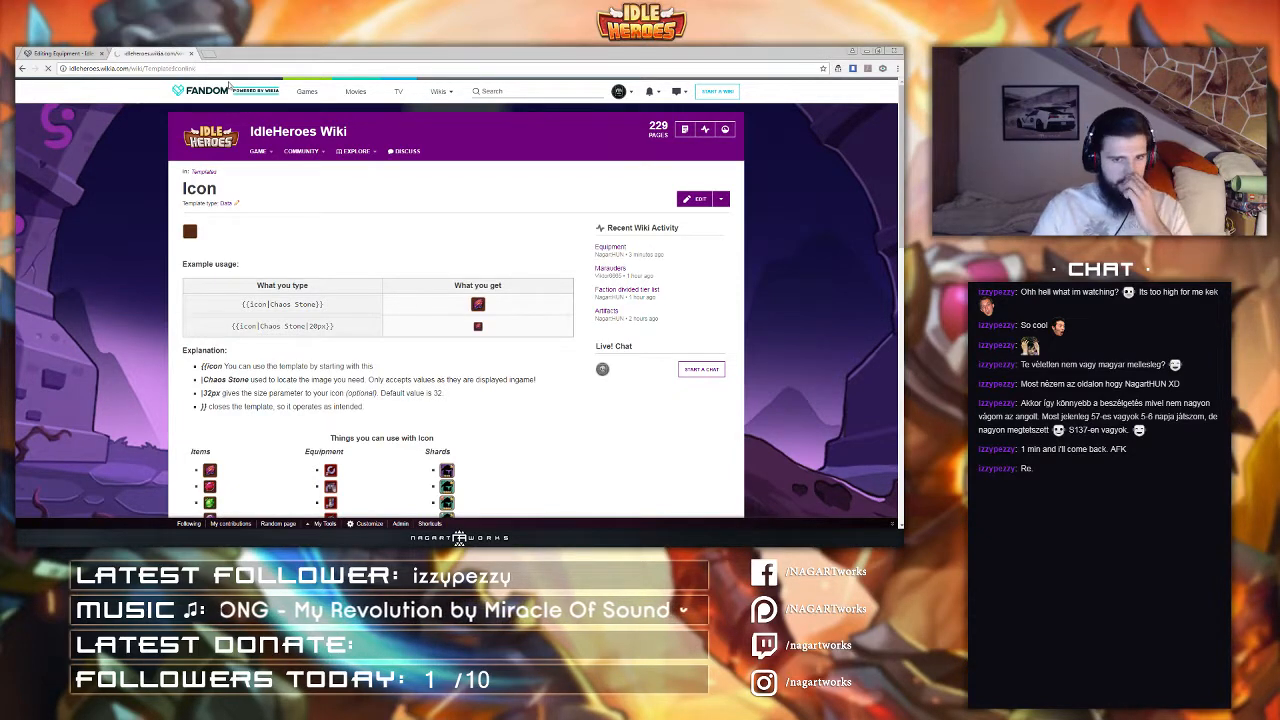
click(699, 200)
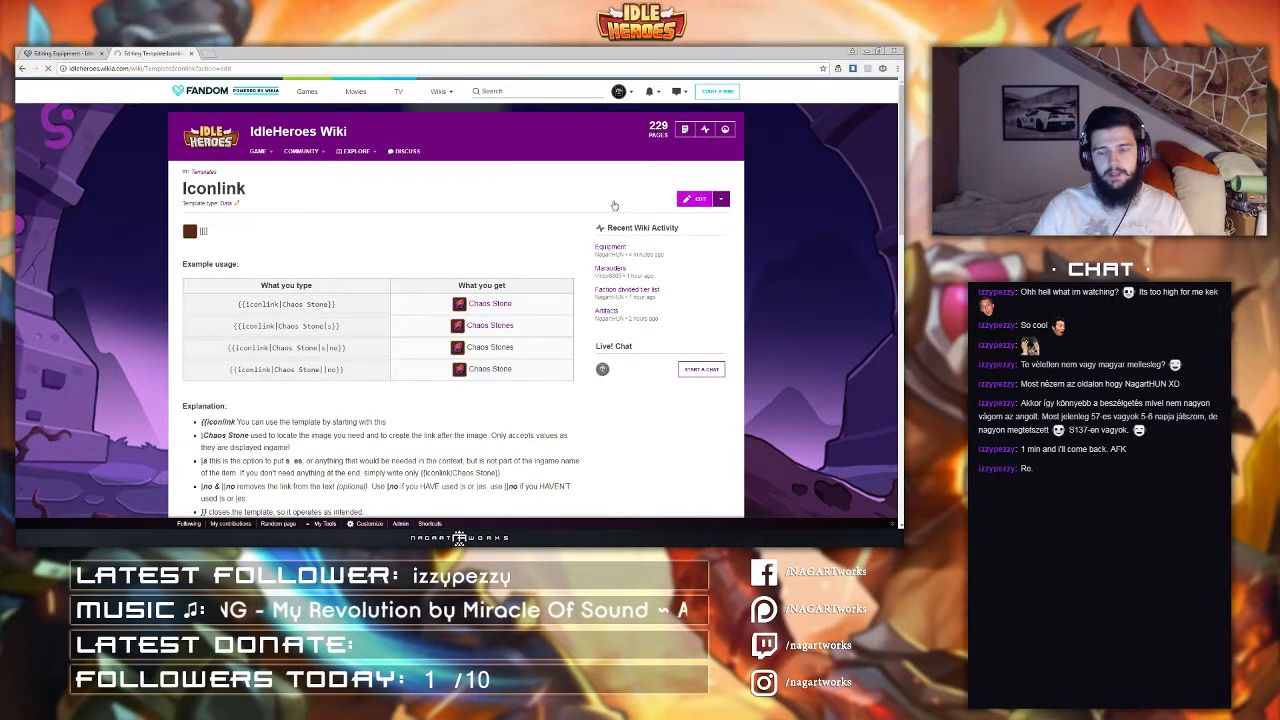
key(ctrl+f)
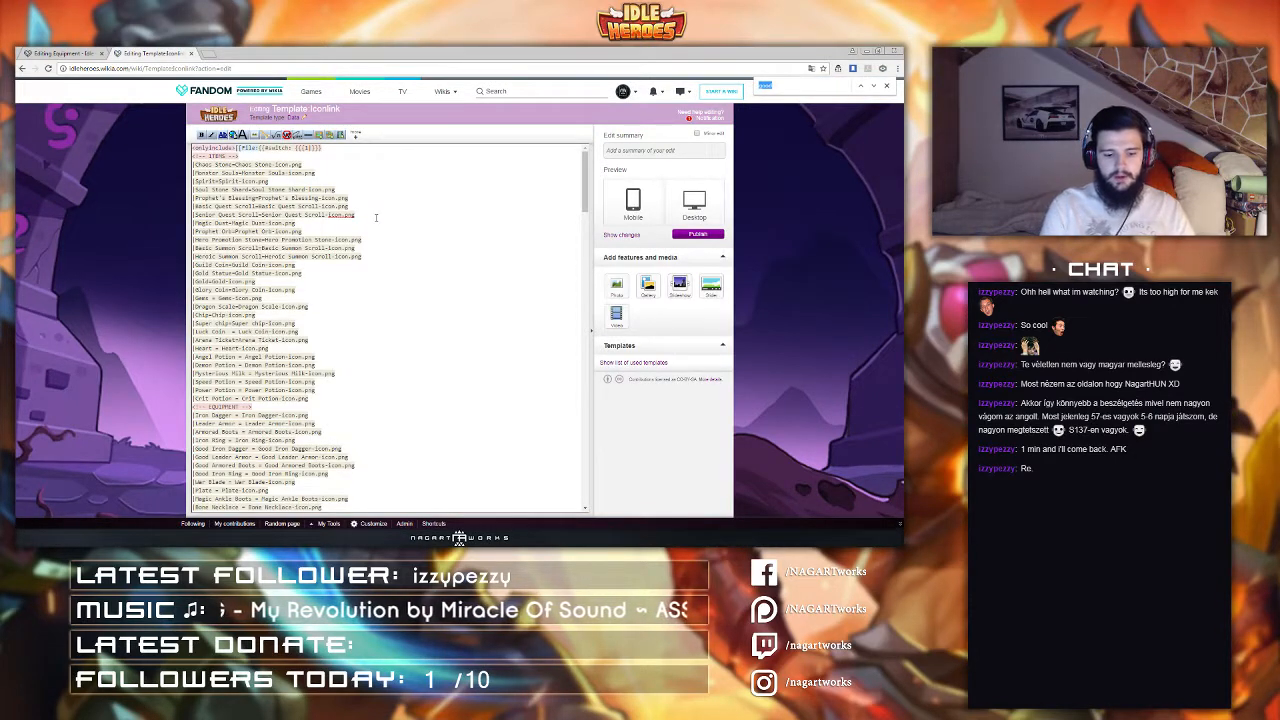
text(ilus)
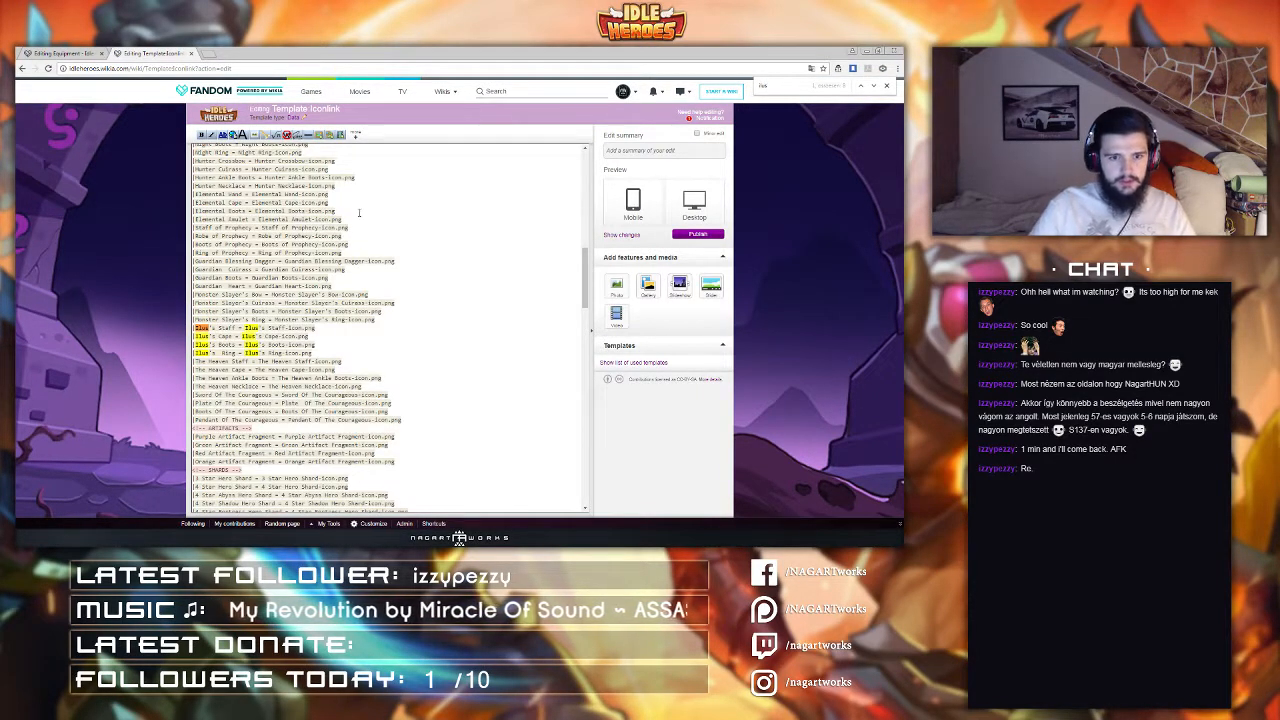
click(221, 352)
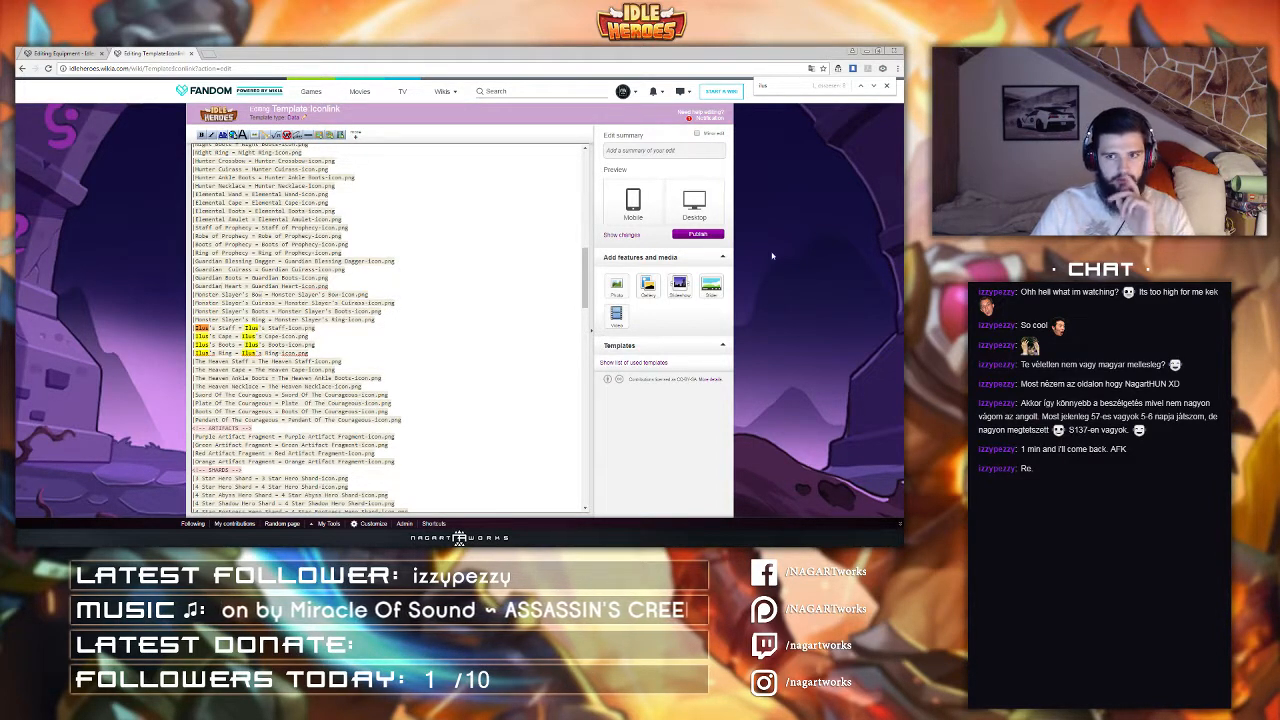
Step: Review the Accessories, Boots, Armour and Weapons tables in the Equipment page editor
click(77, 52)
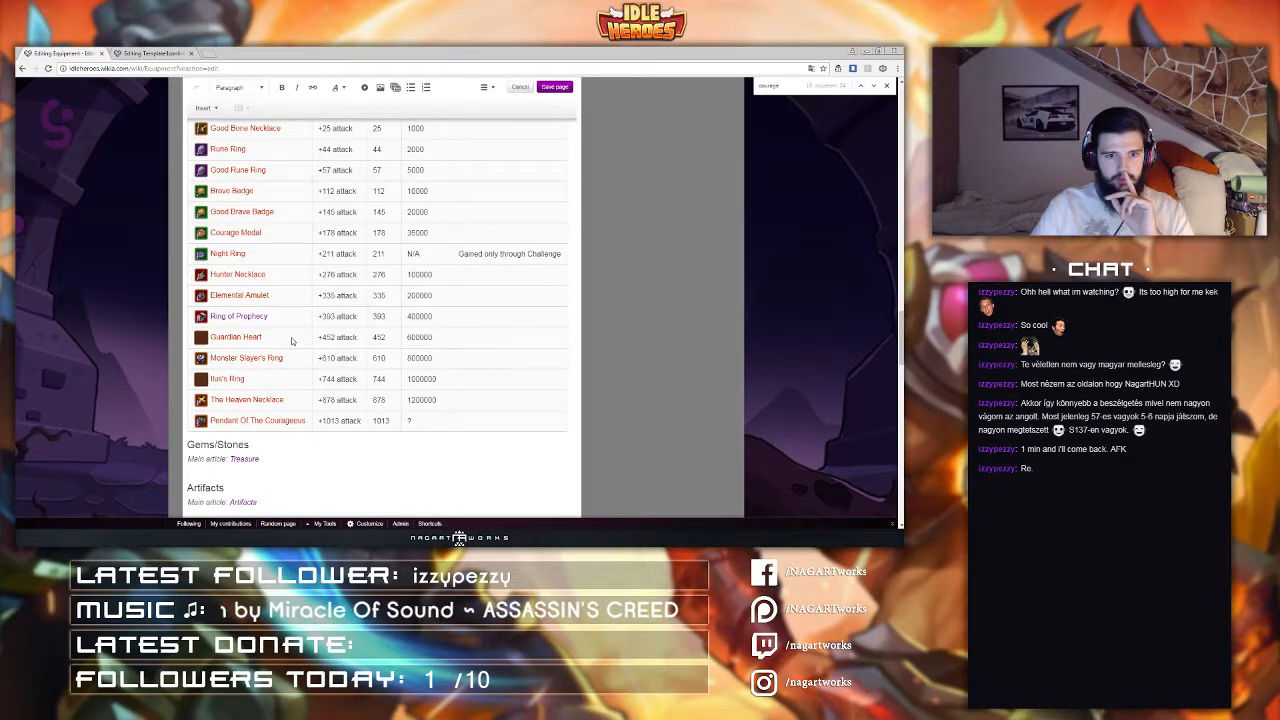
scroll(291, 341, down, 1)
scroll(291, 338, down, 1)
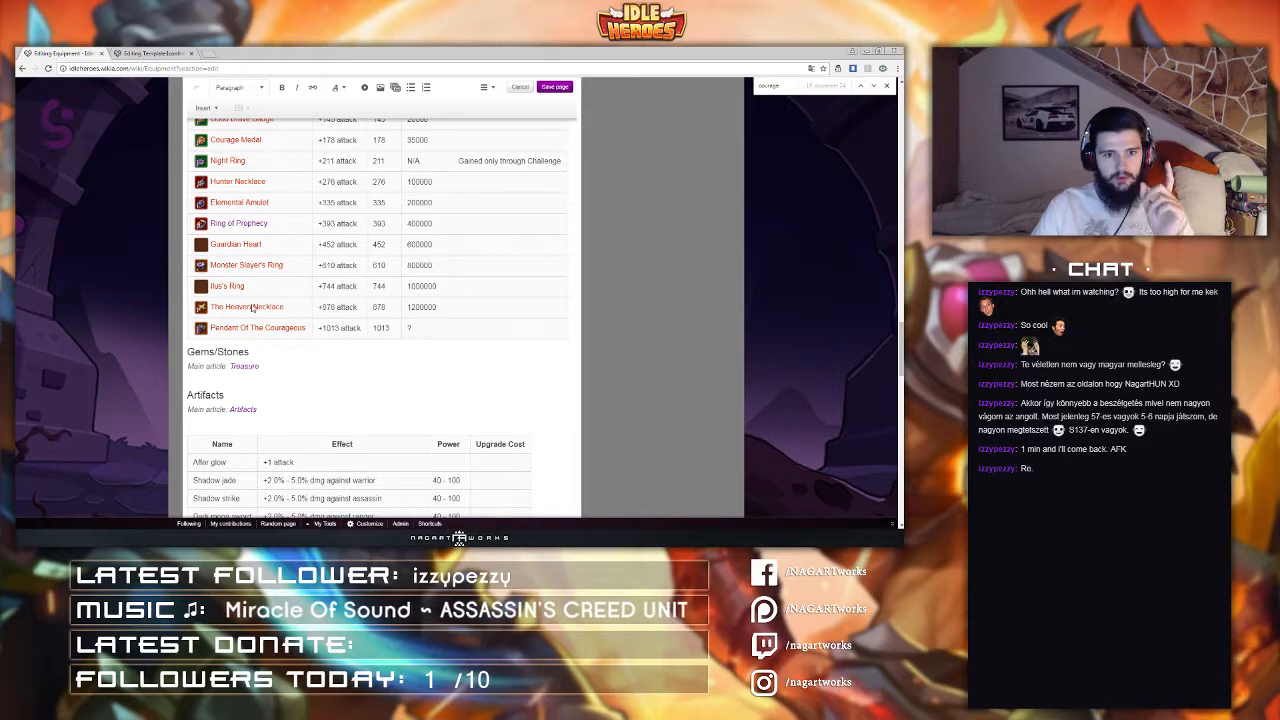
scroll(253, 335, up, 1)
scroll(253, 341, up, 8)
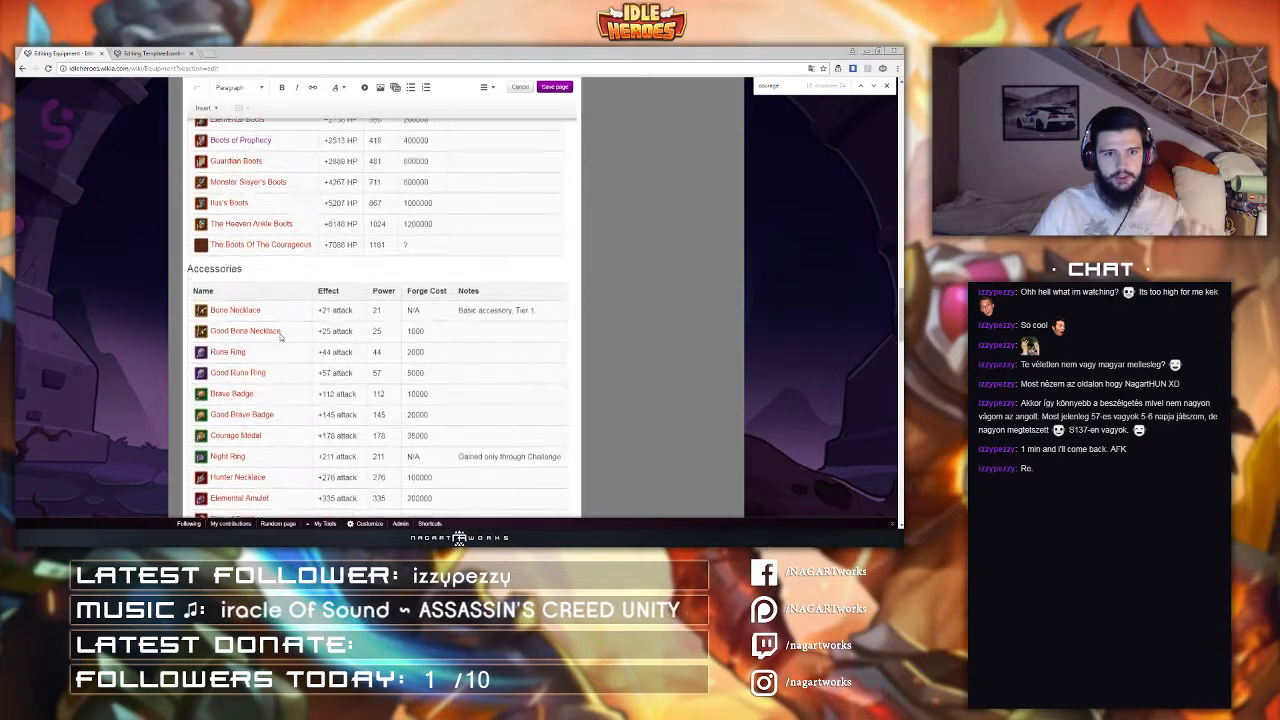
scroll(279, 344, up, 1)
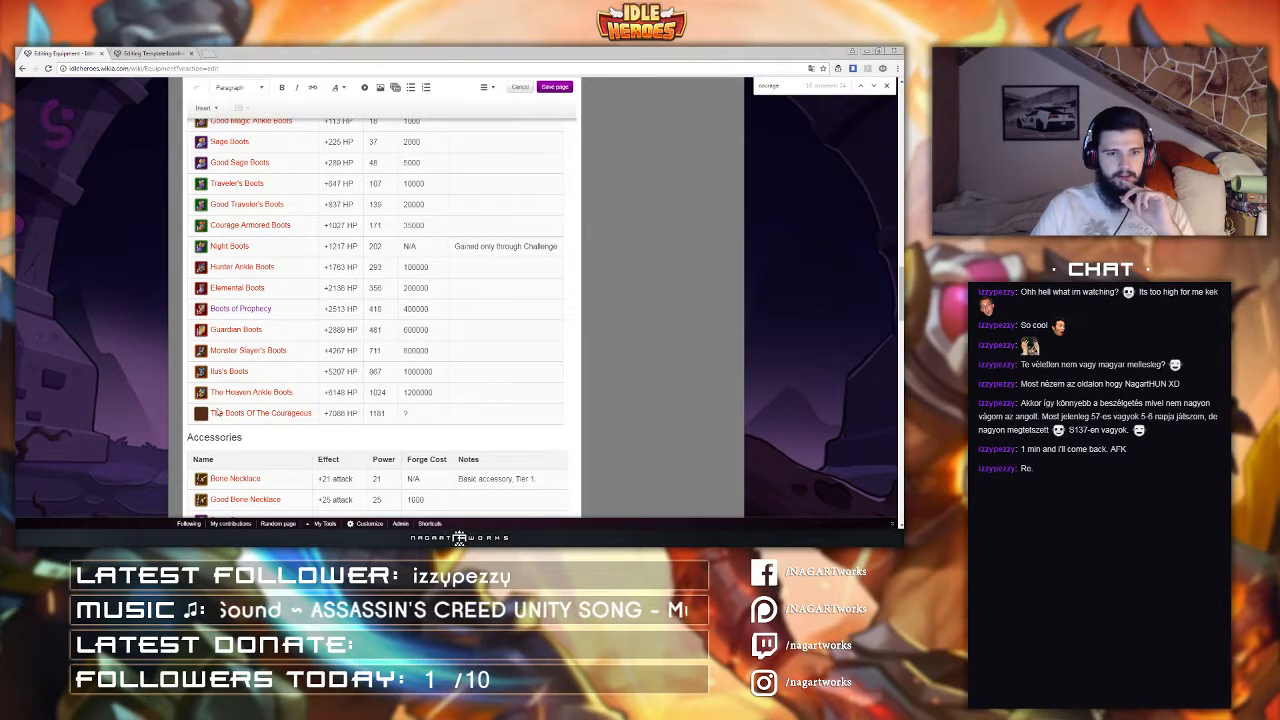
scroll(216, 413, up, 10)
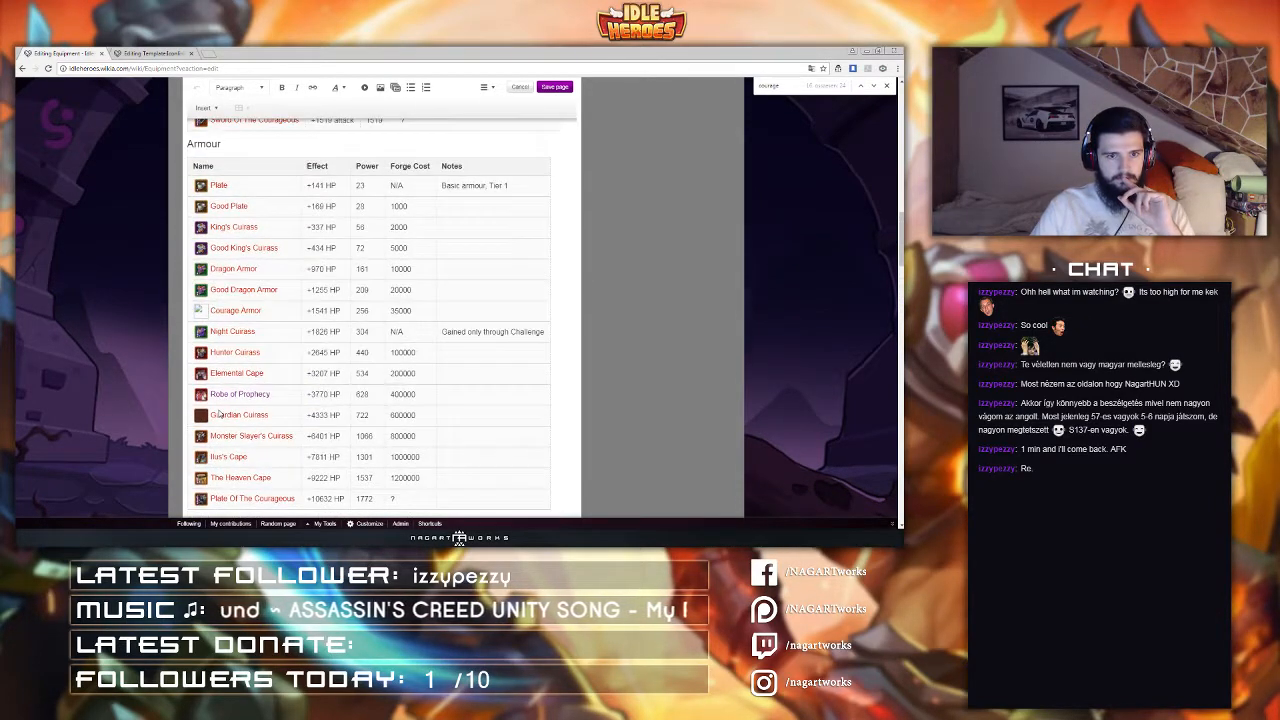
scroll(220, 392, up, 8)
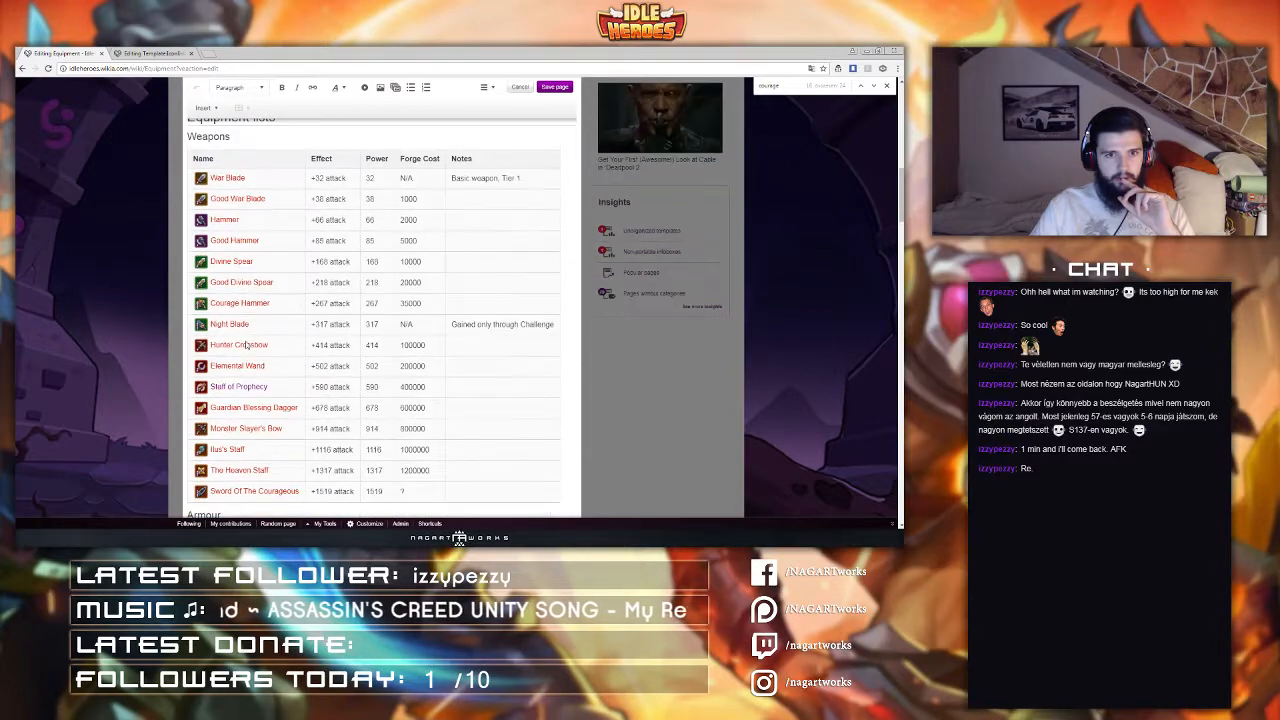
scroll(245, 345, down, 10)
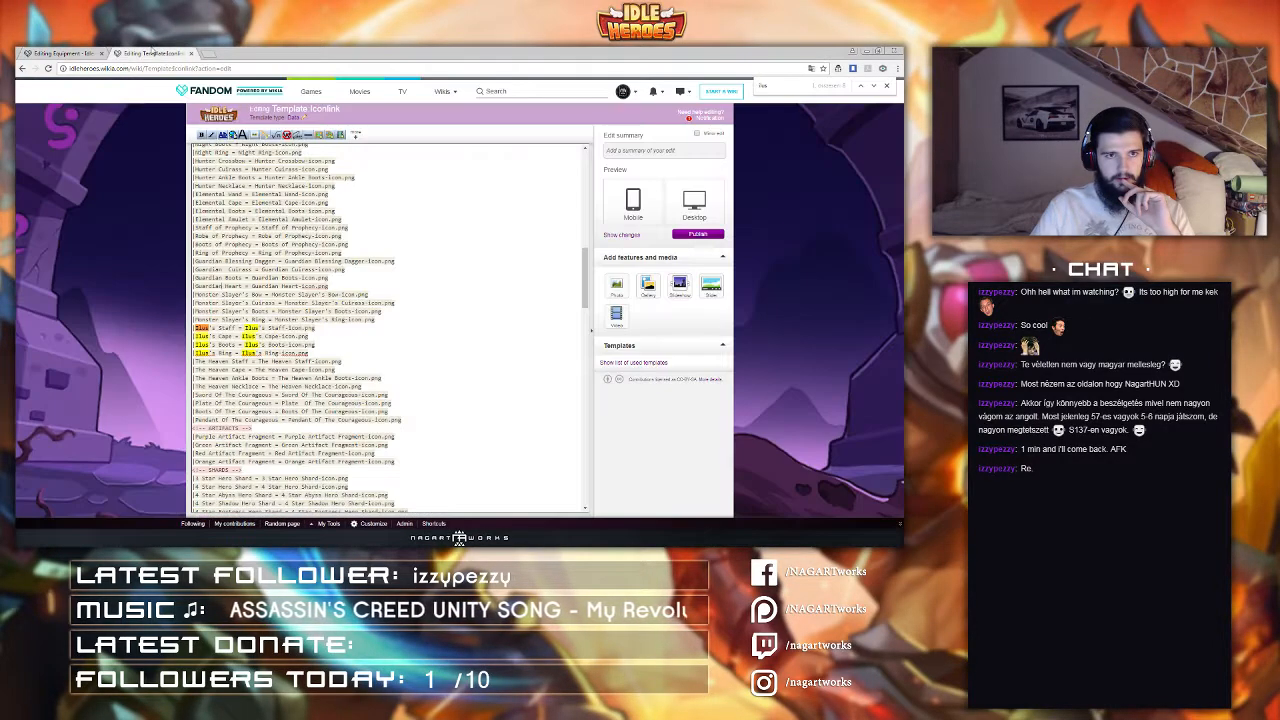
Step: Compare the Ilus entries in the Iconlink source with the Boots table on the Equipment page
click(175, 53)
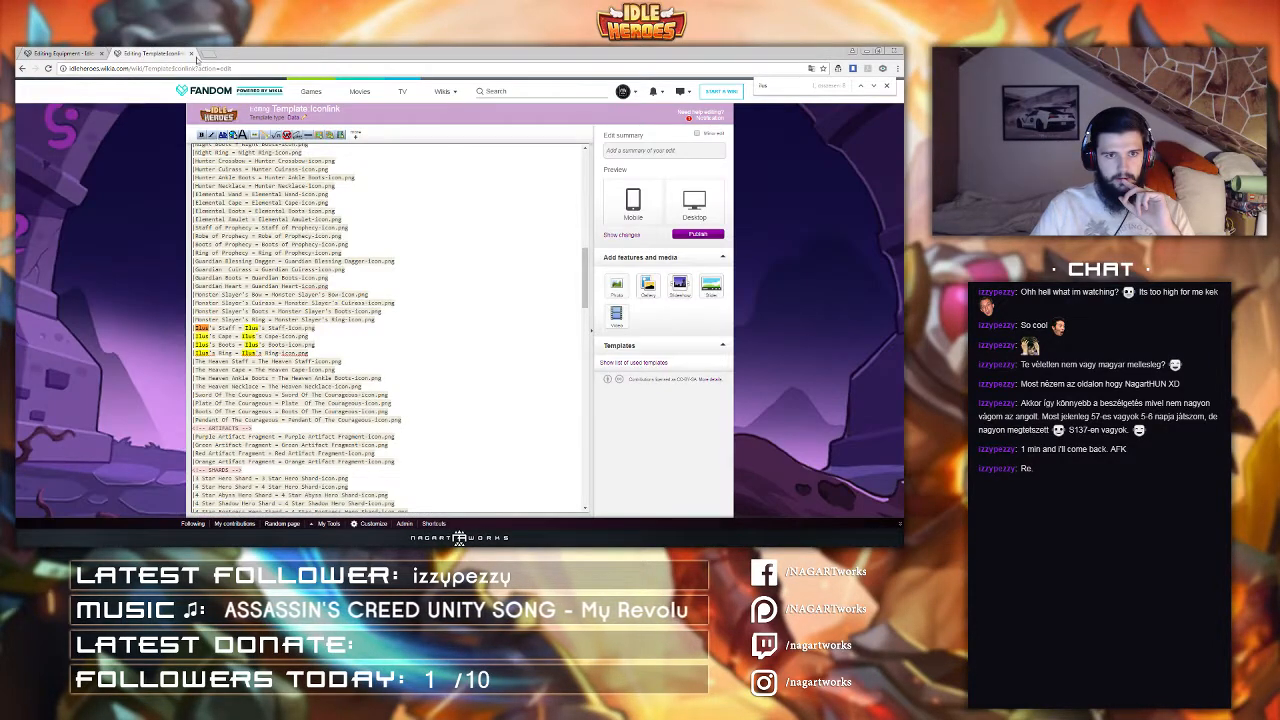
scroll(237, 270, up, 3)
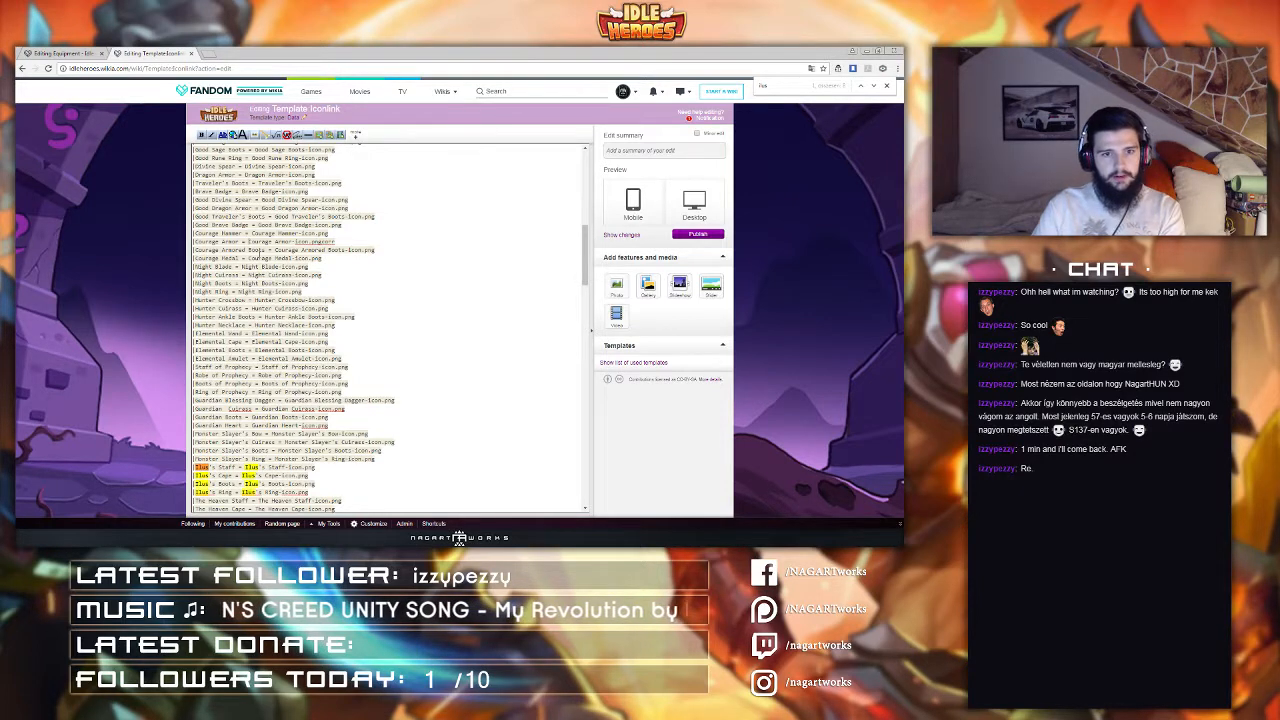
scroll(228, 267, down, 5)
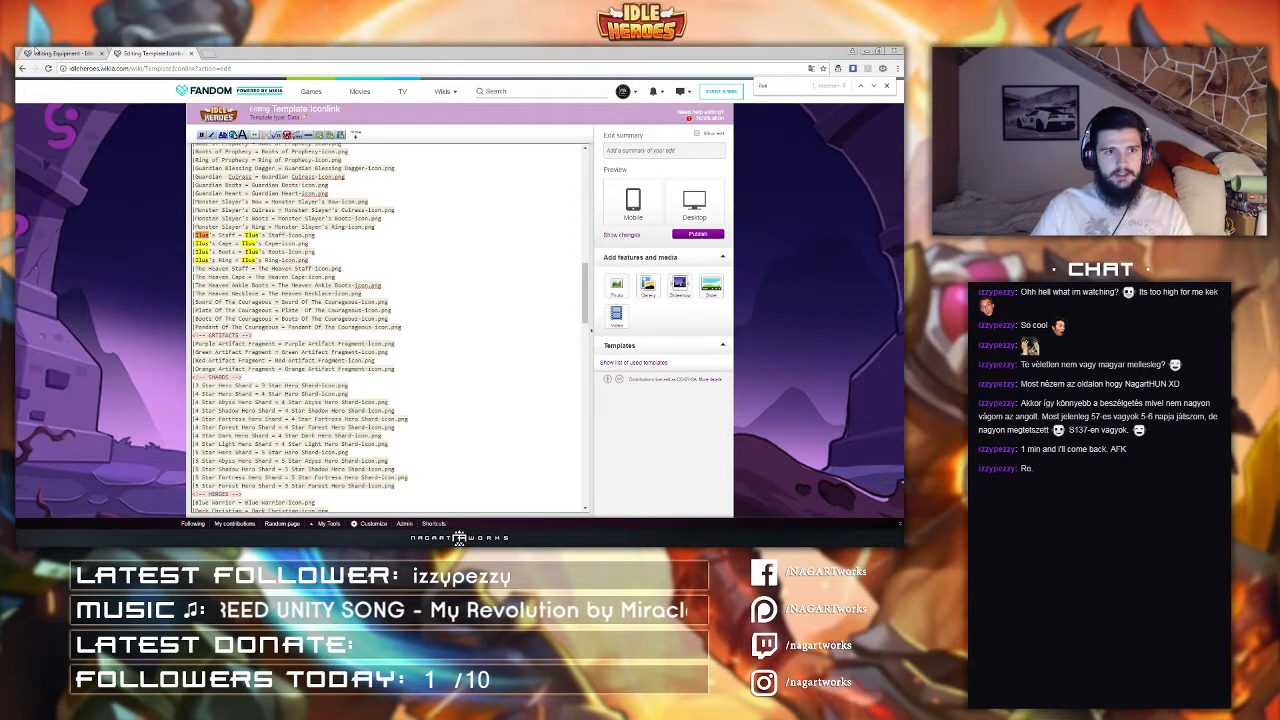
click(42, 52)
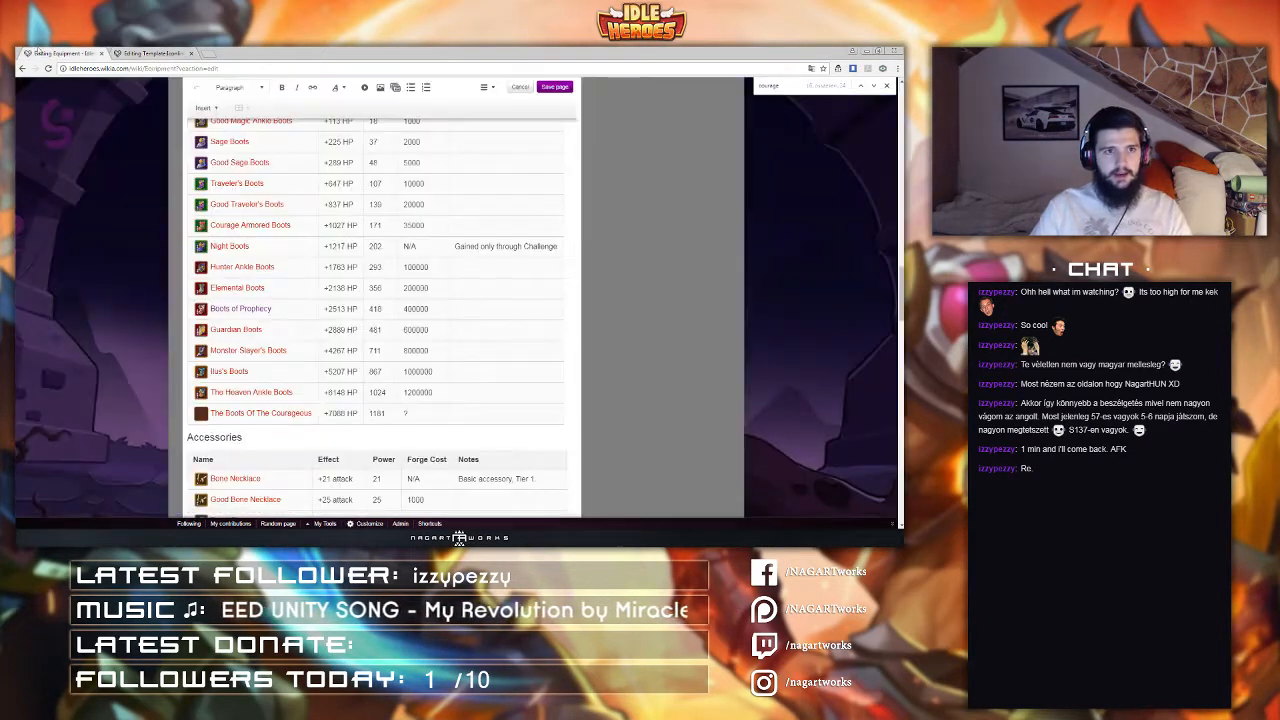
scroll(255, 277, down, 3)
click(152, 52)
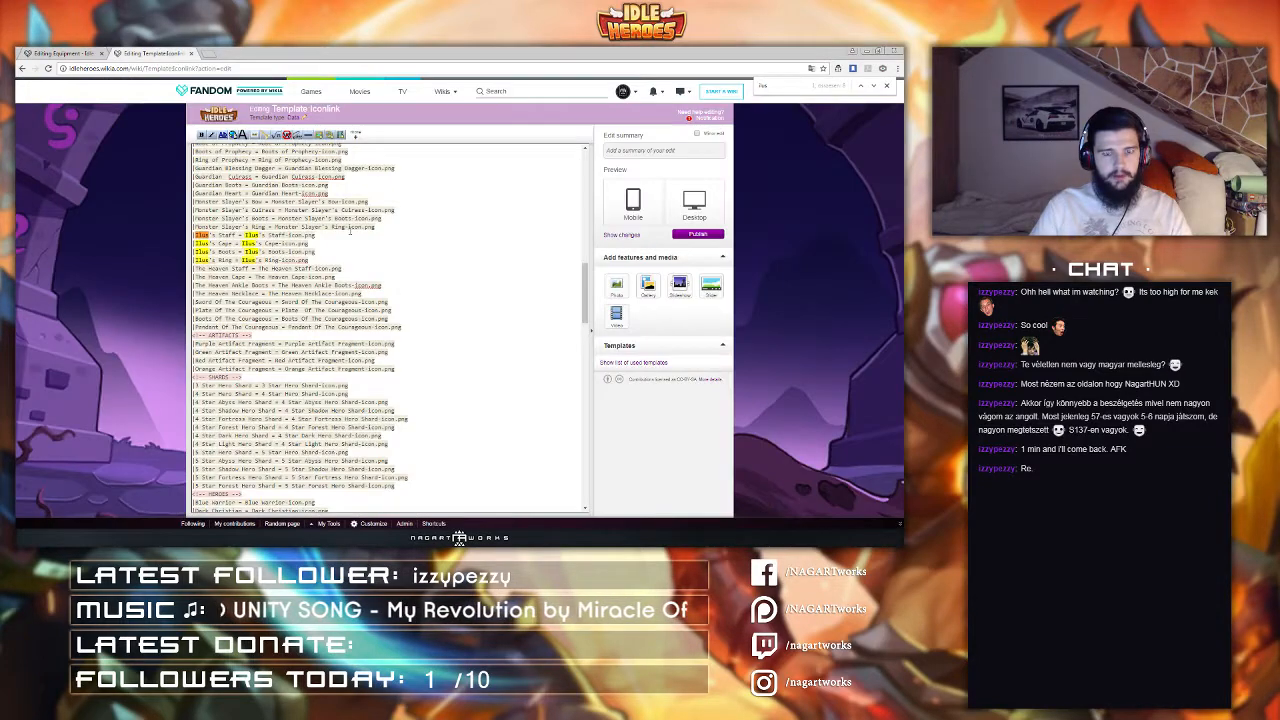
Step: Copy the equipment section of the Iconlink source and publish the template with summary 'fix'
drag(409, 323, 258, 283)
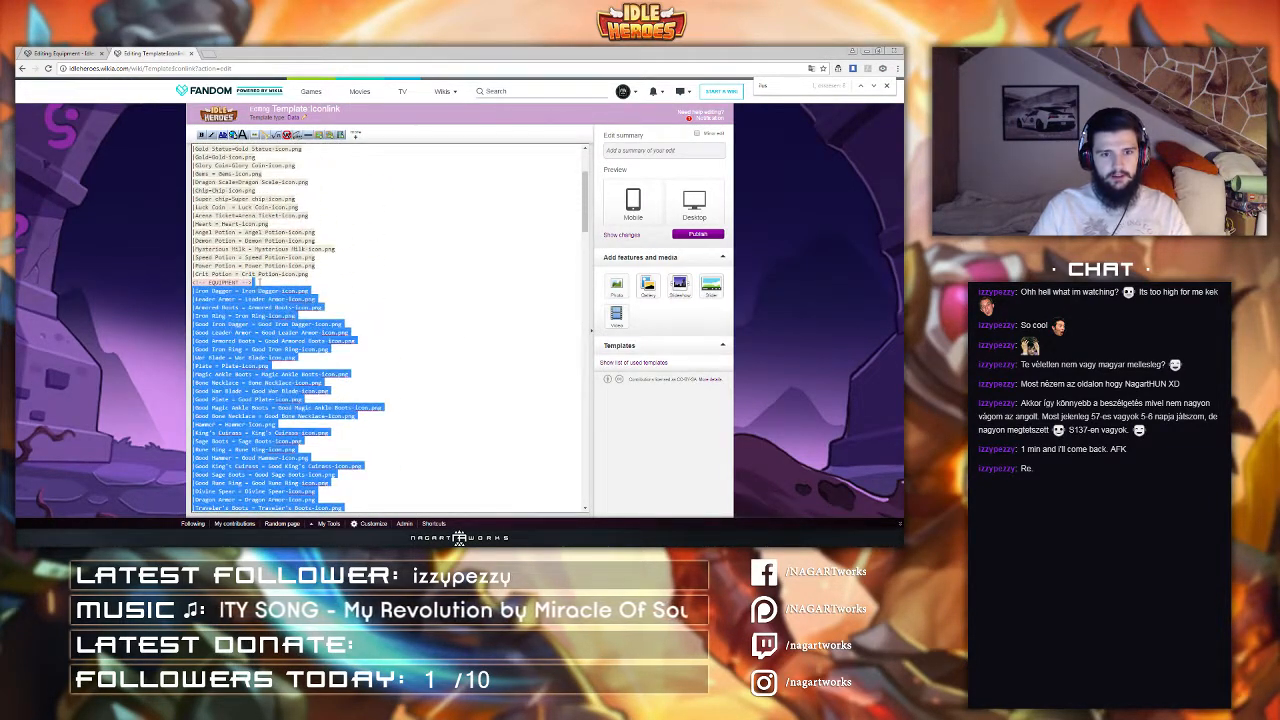
click(651, 150)
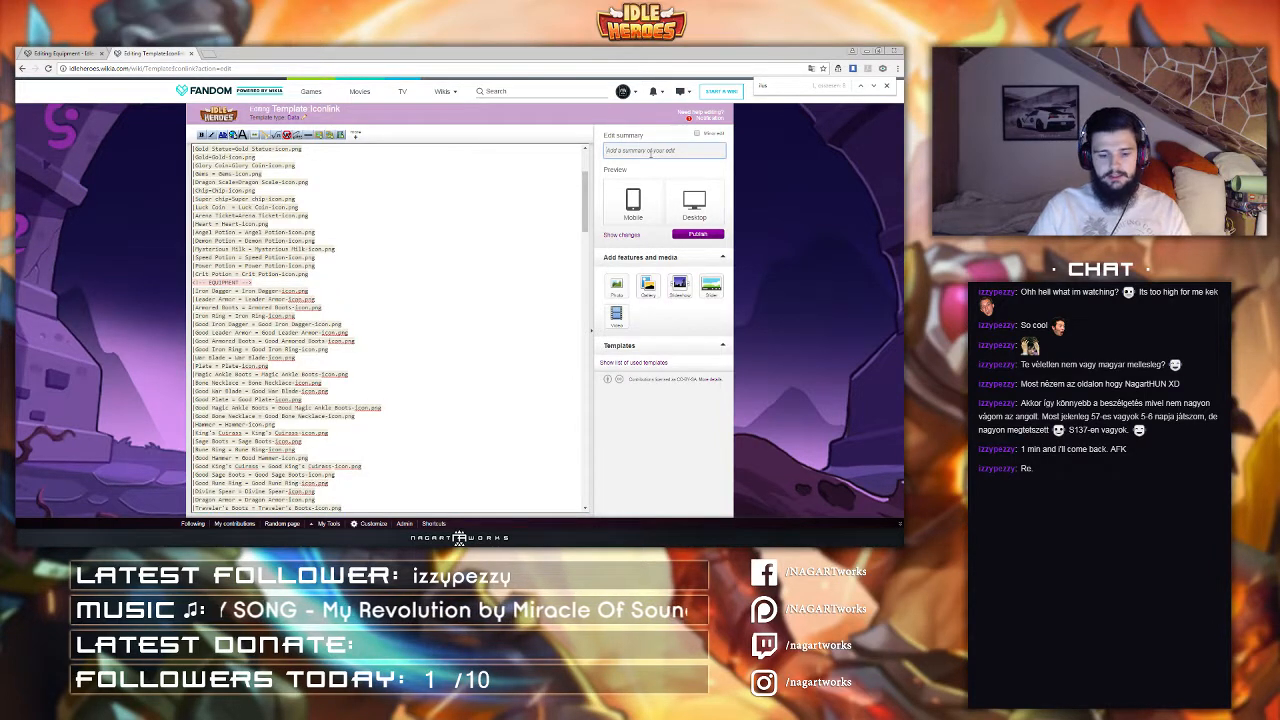
text(fix)
click(688, 235)
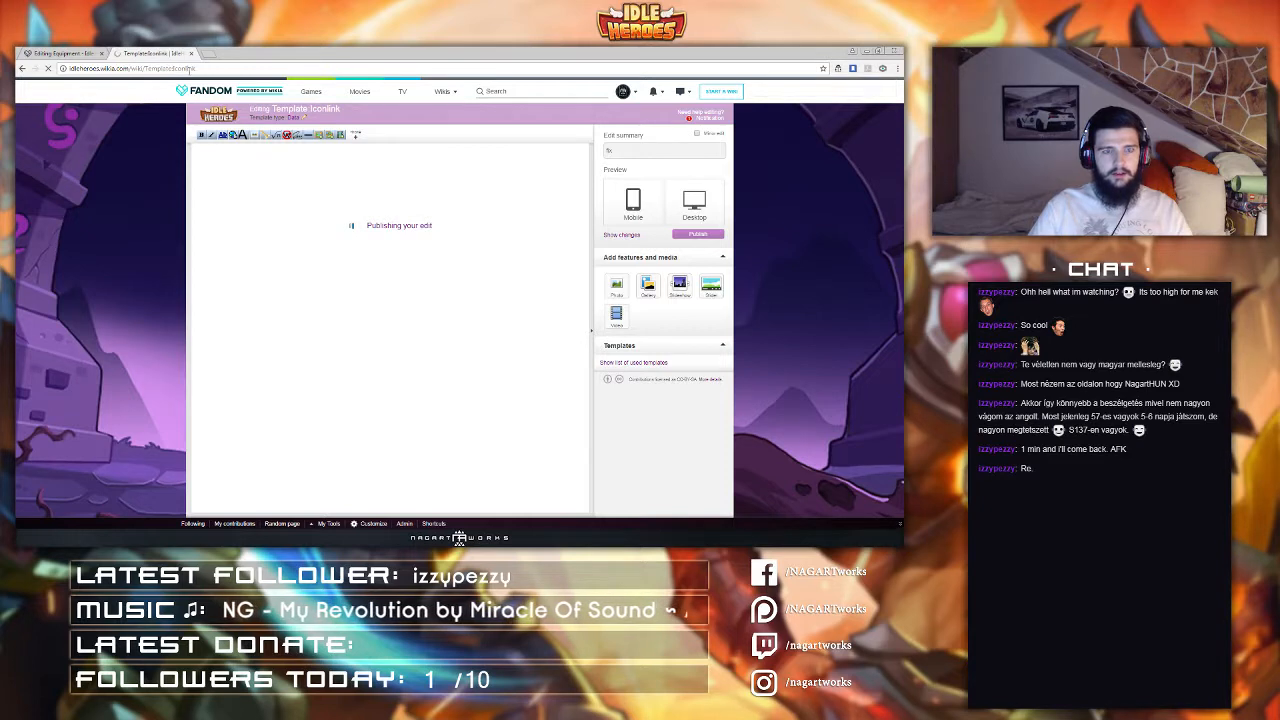
Step: Open Template:Icon for editing and paste the copied equipment entries over its equipment section
key(Return)
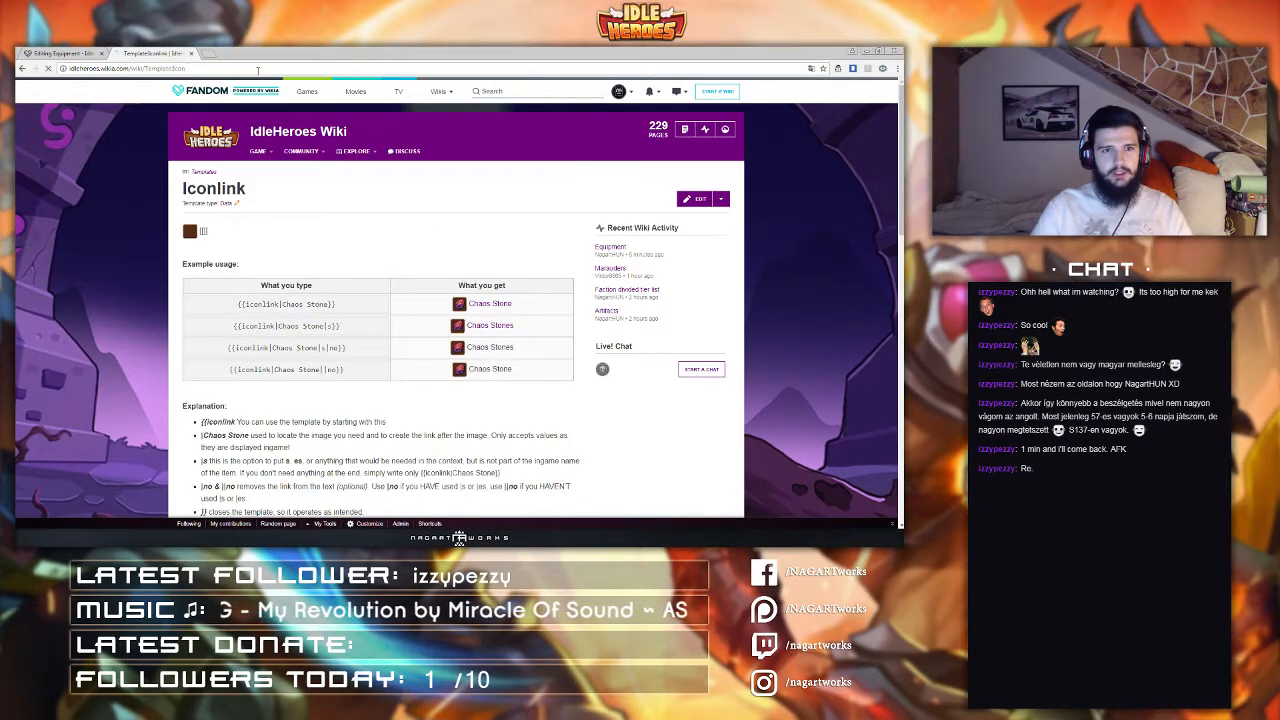
click(686, 200)
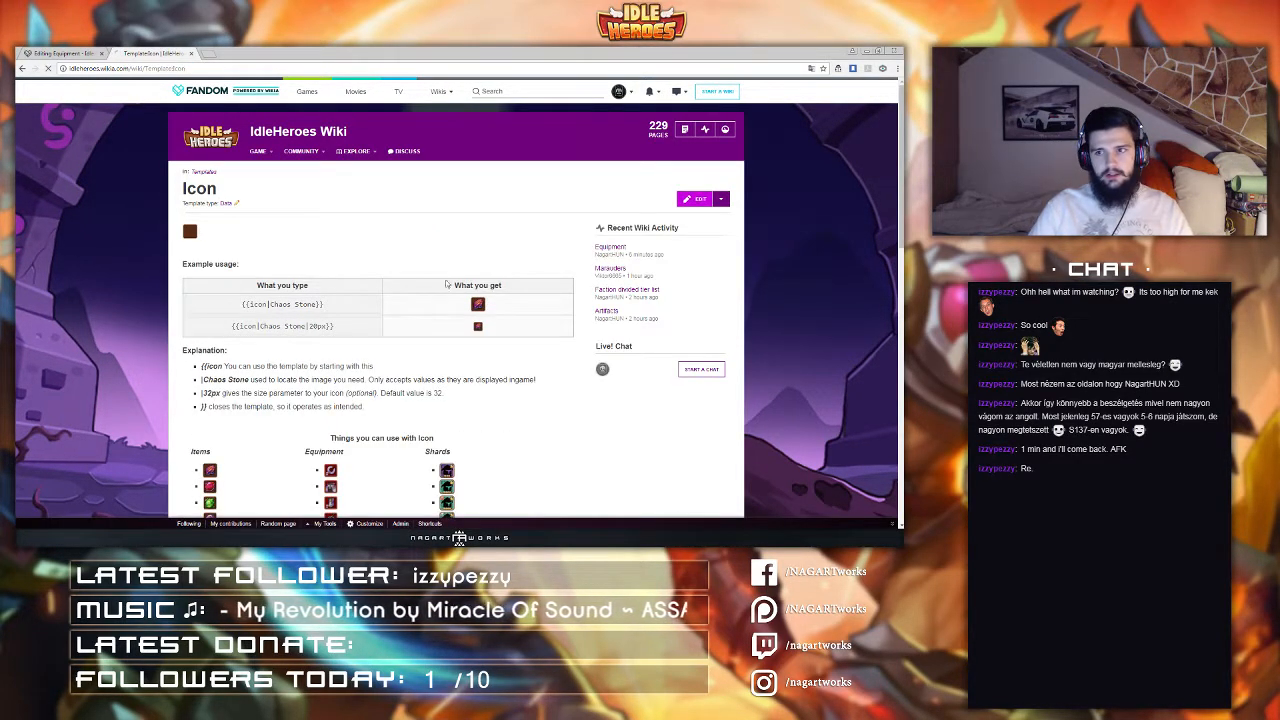
scroll(591, 329, down, 2)
scroll(289, 227, down, 2)
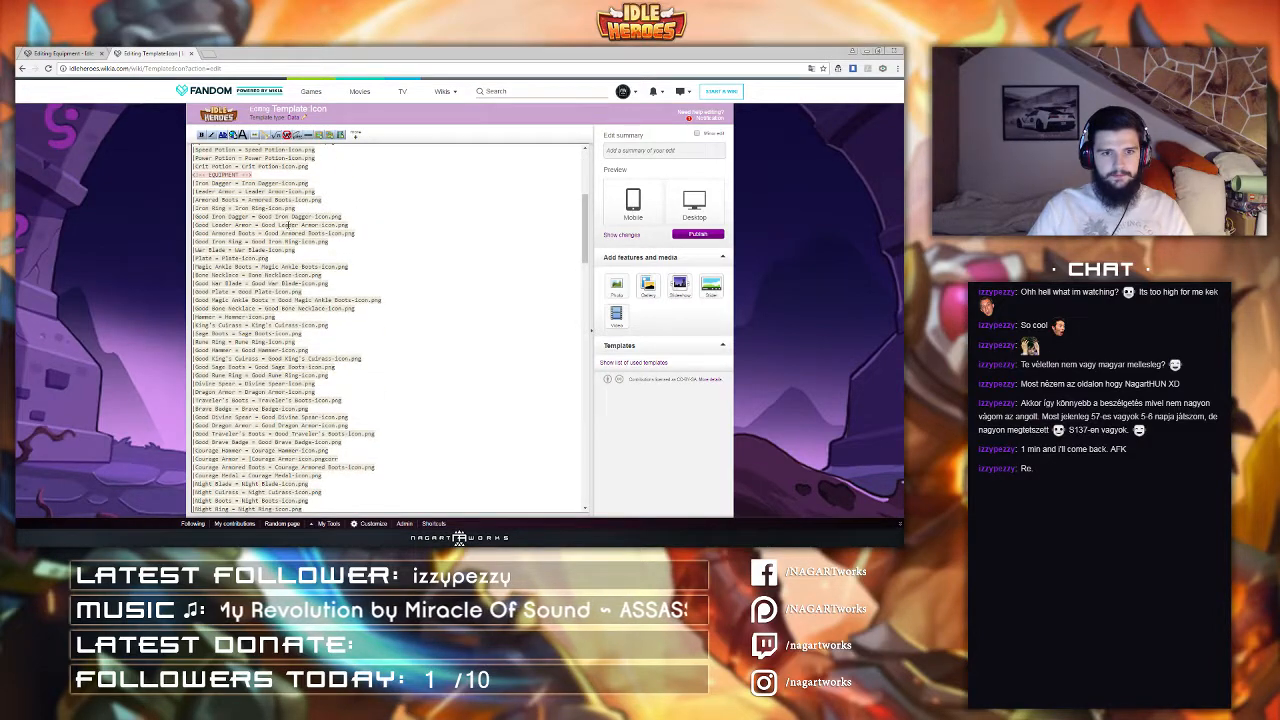
drag(264, 174, 425, 406)
key(ctrl+v)
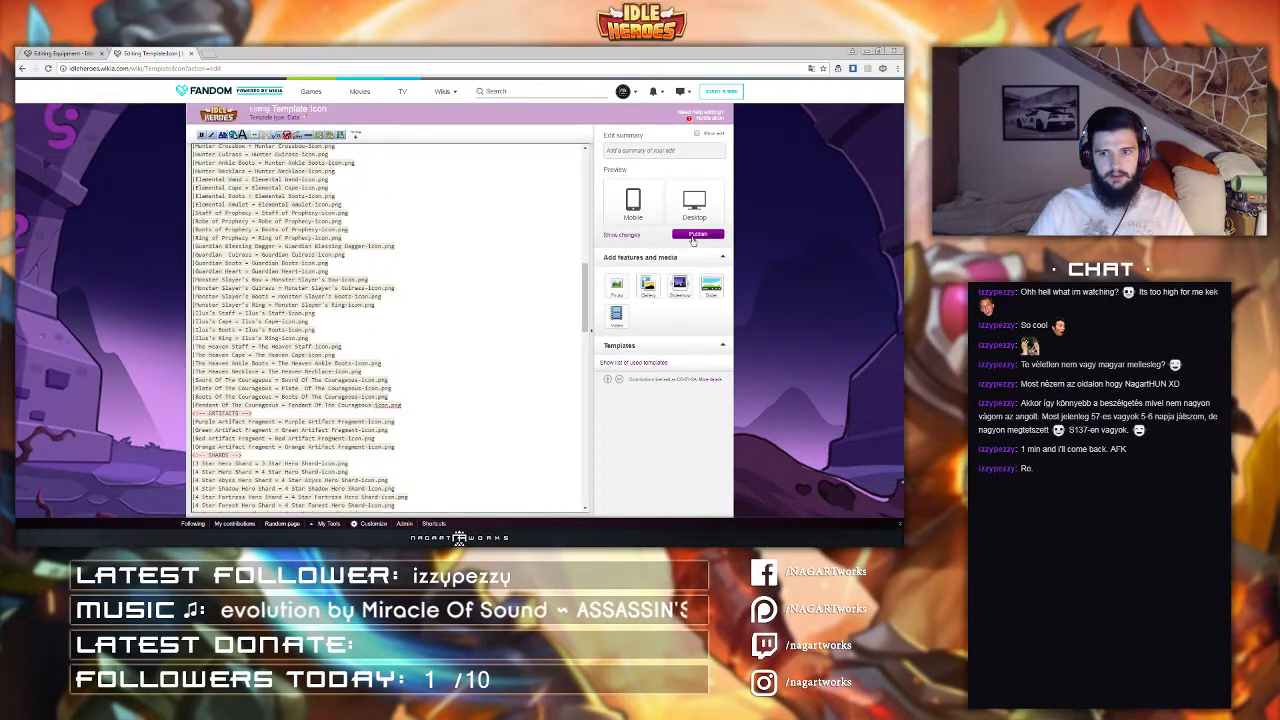
Step: Publish the Template:Icon edit with summary 'fix'
click(655, 150)
text(fix)
click(697, 234)
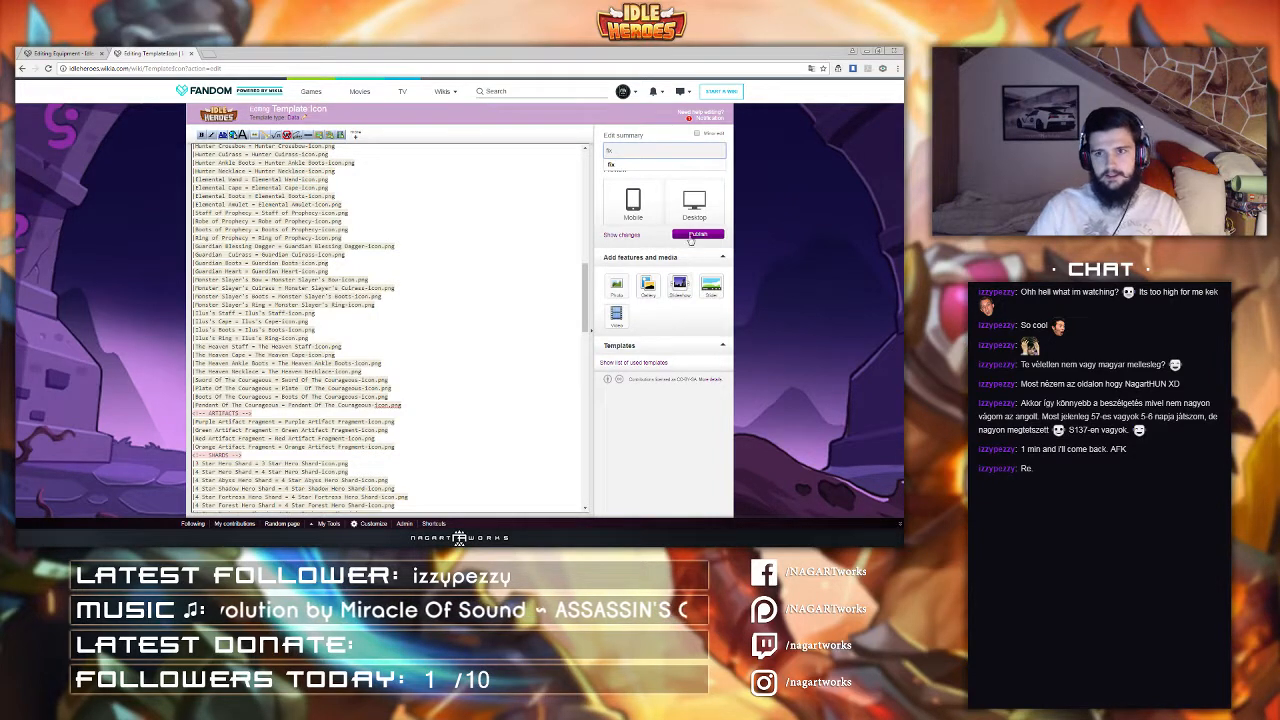
Step: In the Equipment page's source editor, rename the 'The Boots Of The Courageous' link to 'Boots Of The Courageous' and apply changes
click(75, 52)
click(484, 87)
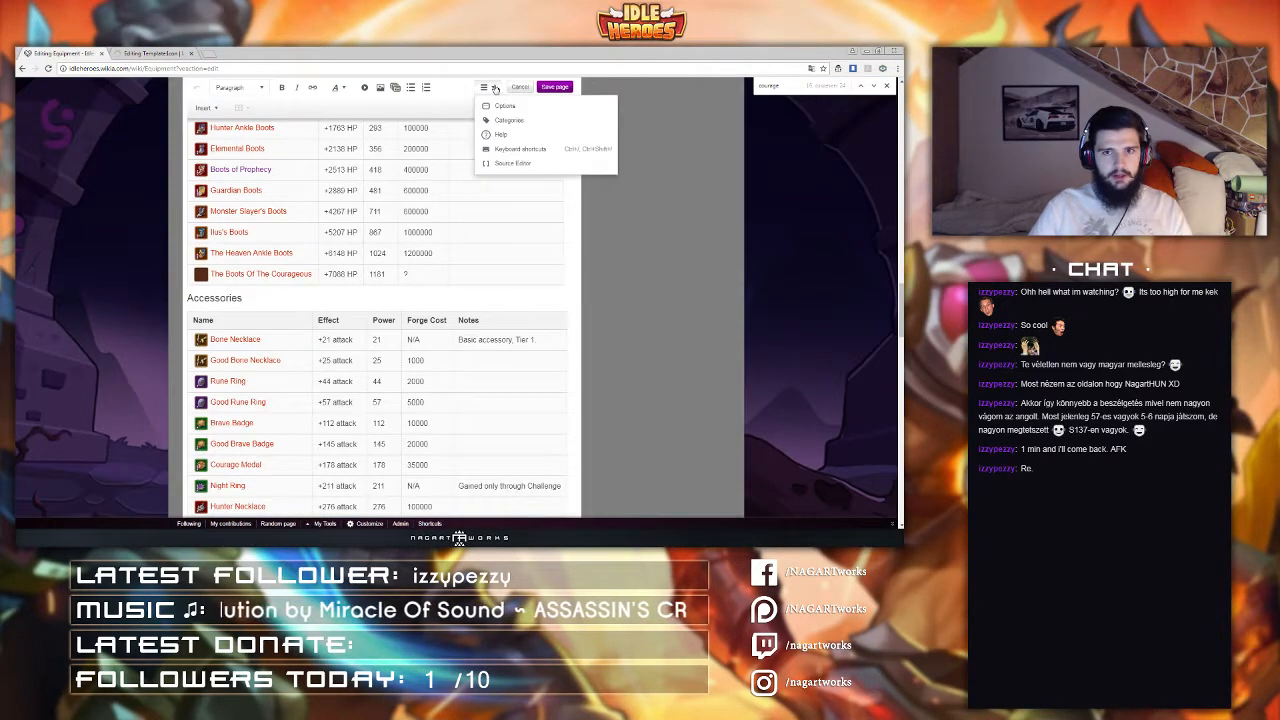
click(499, 164)
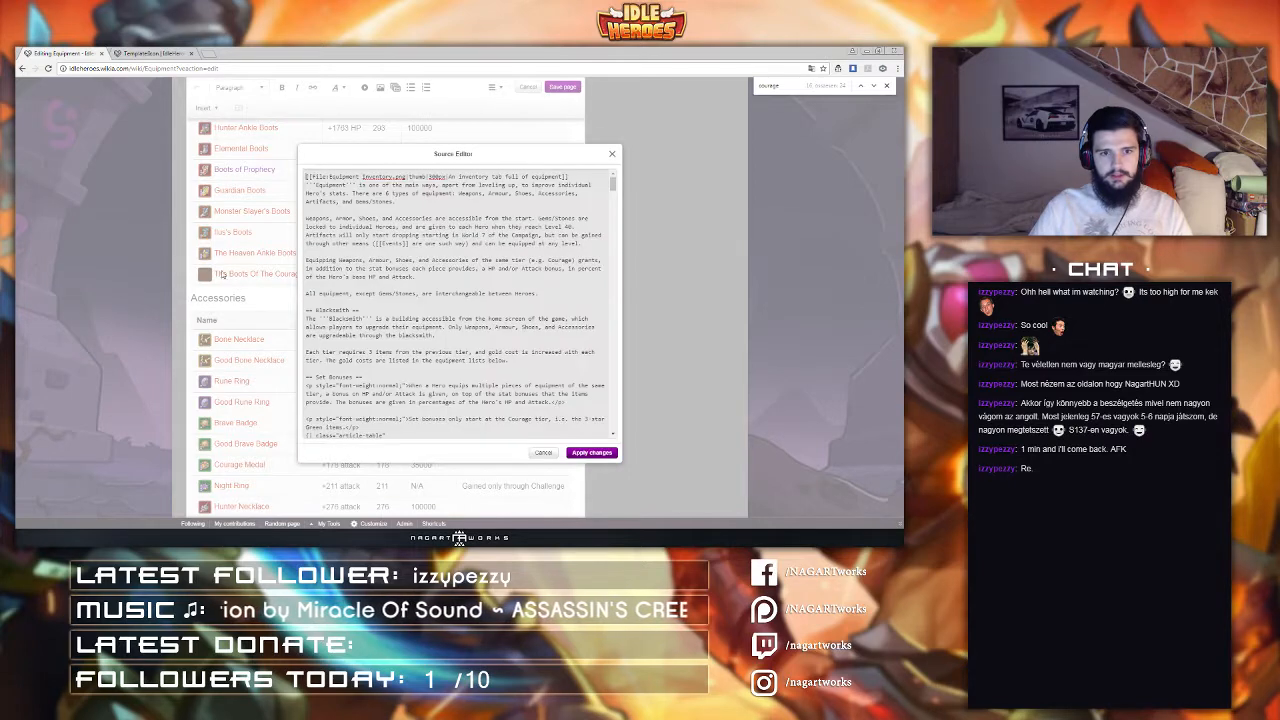
key(ctrl+f)
text(the boots)
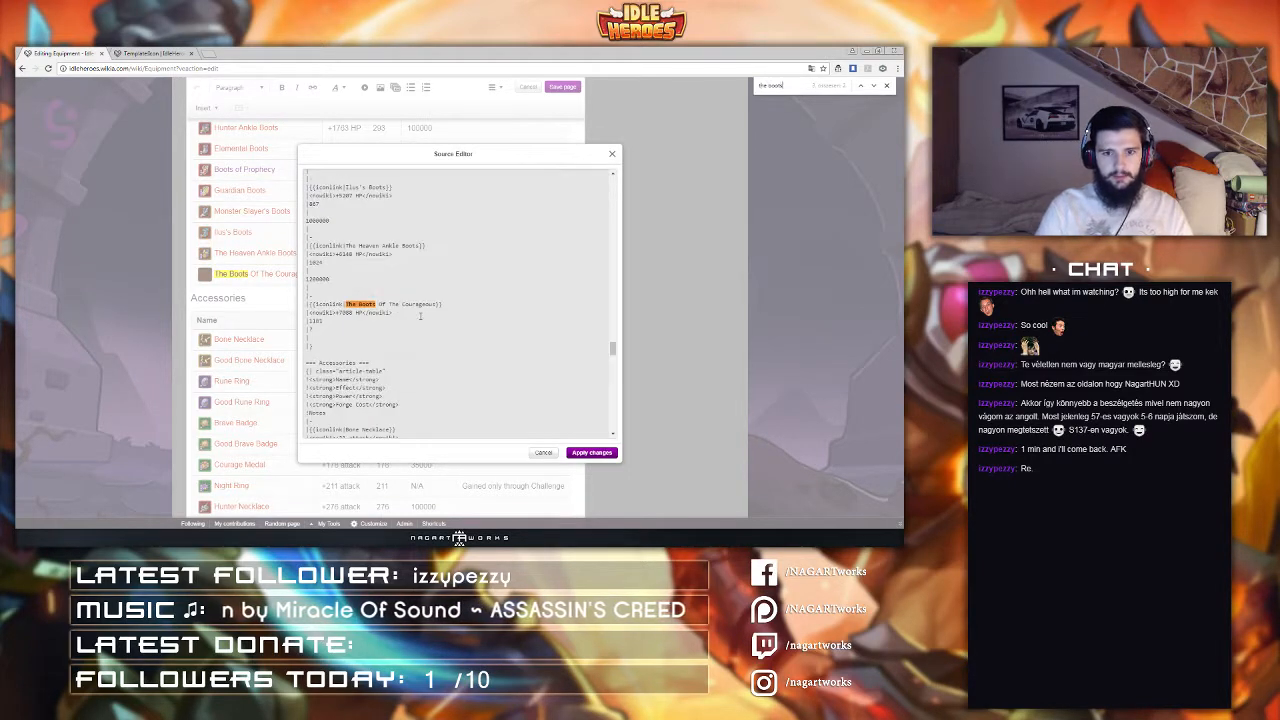
click(360, 305)
key(BackSpace)
key(BackSpace)
key(BackSpace)
key(BackSpace)
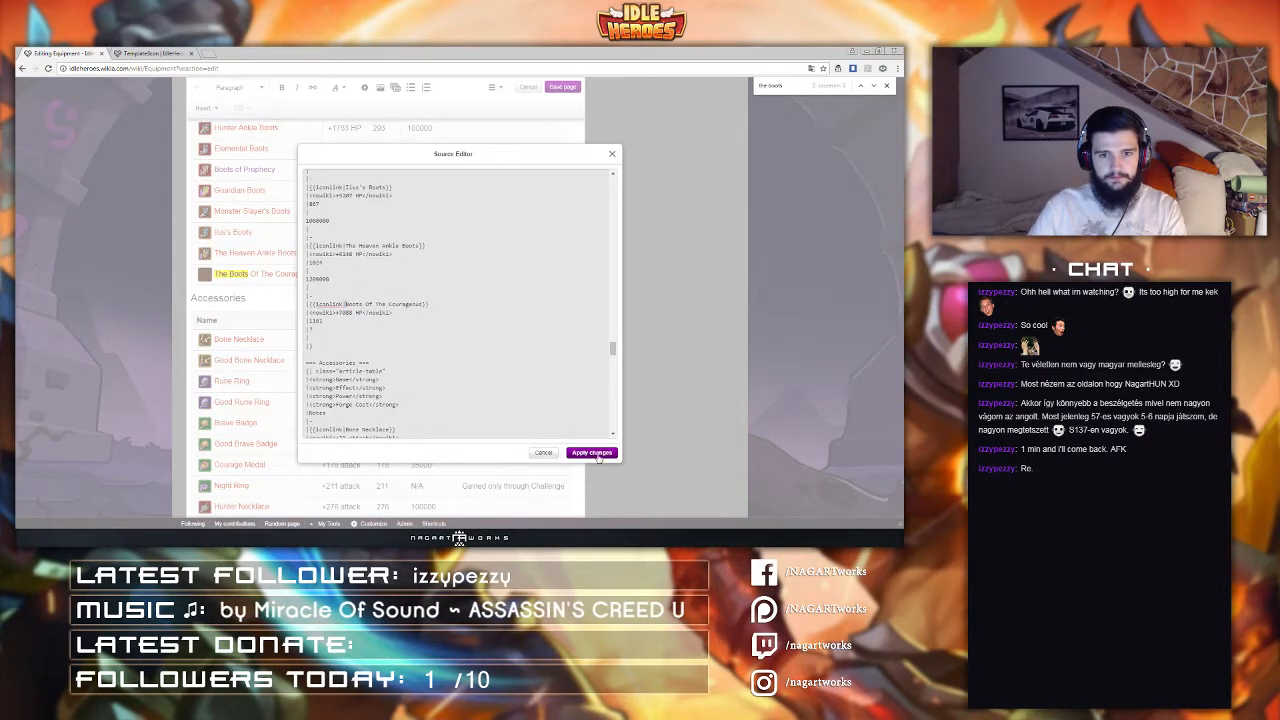
click(592, 452)
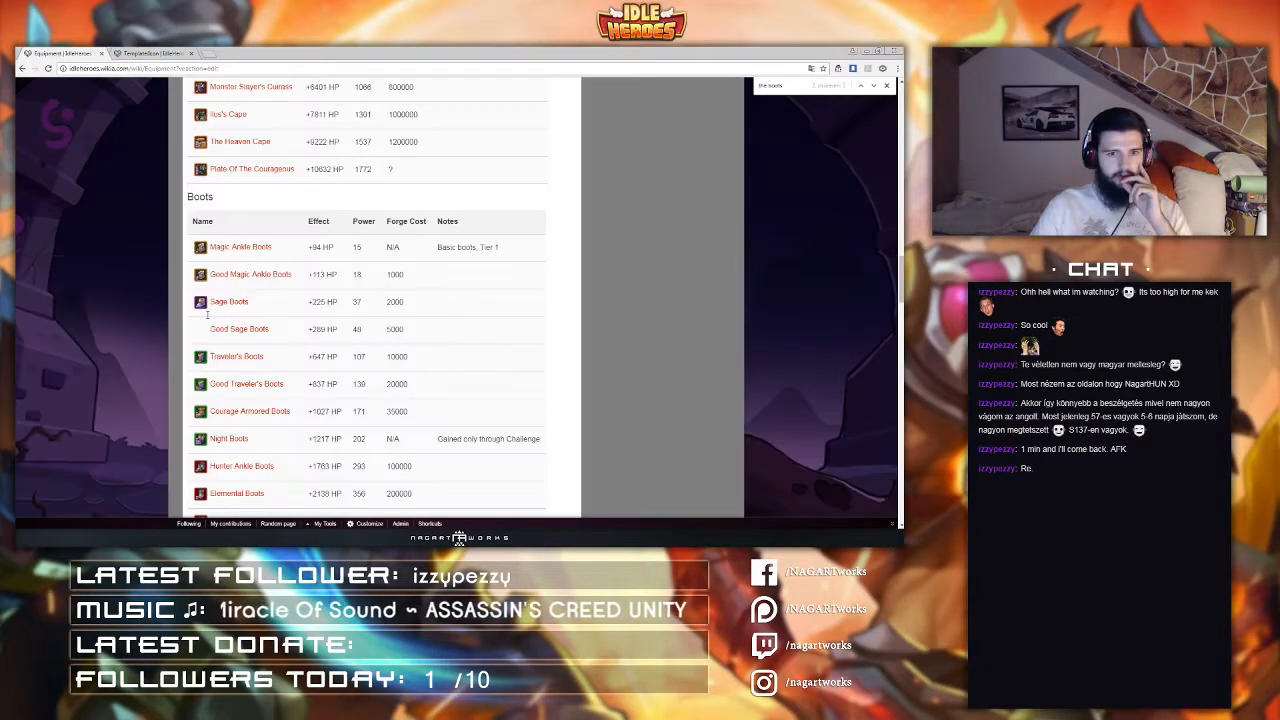
Step: Open Template:Iconlink for editing again
scroll(335, 321, up, 5)
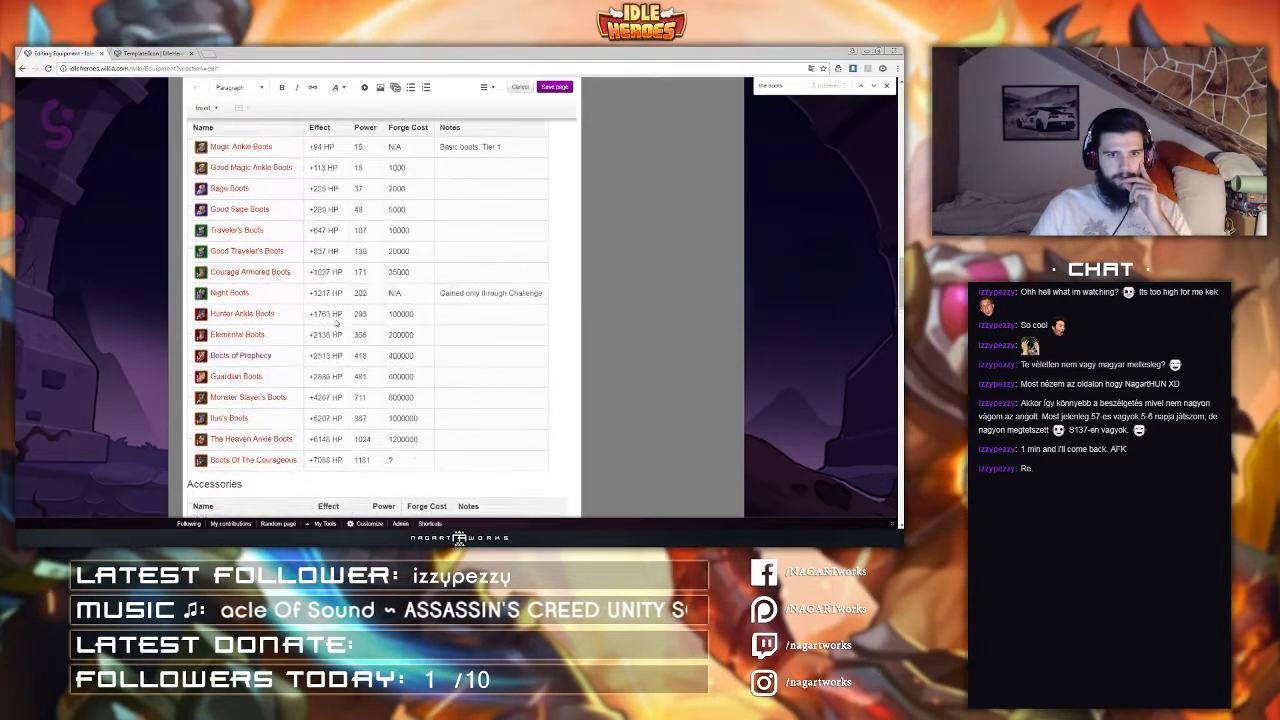
scroll(335, 321, up, 3)
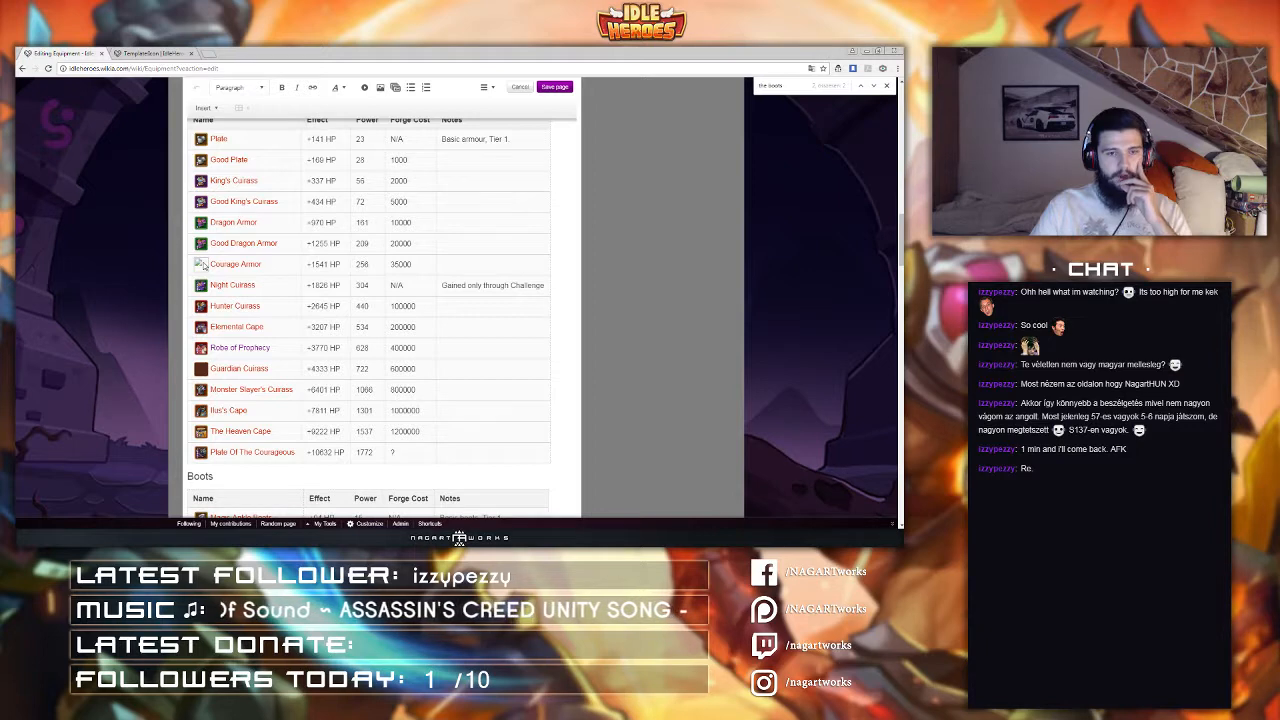
click(150, 53)
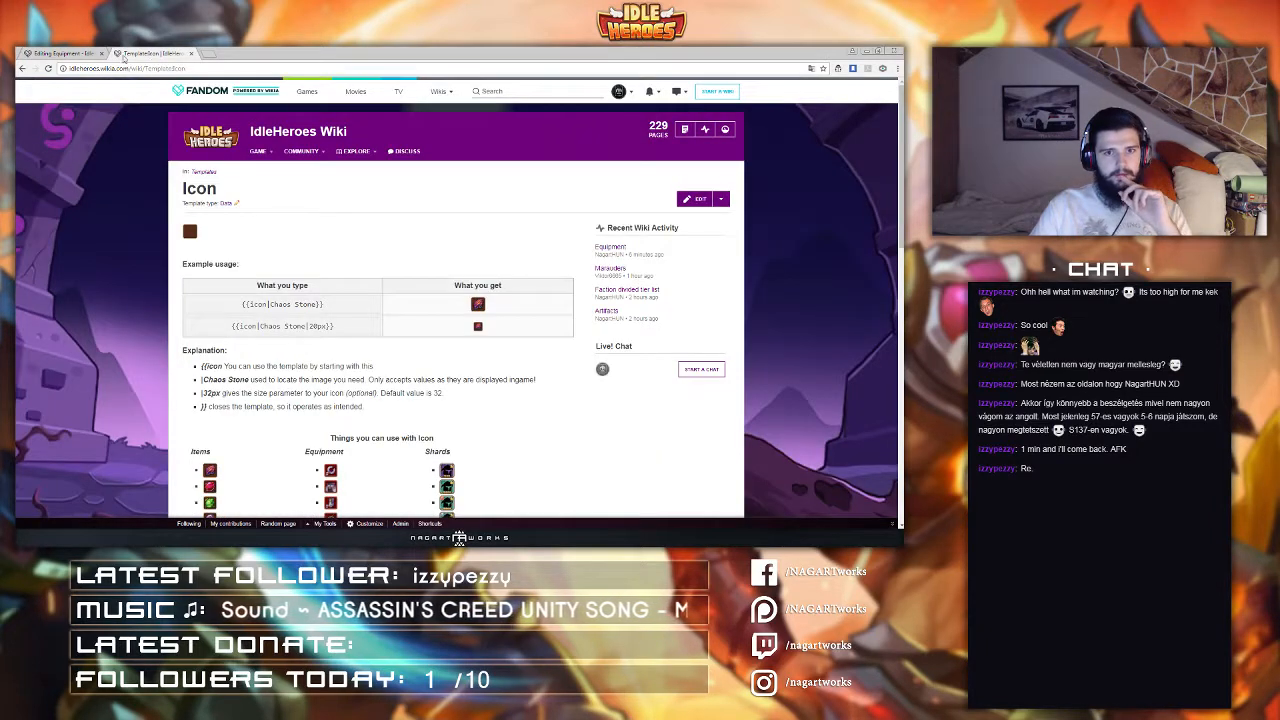
click(60, 53)
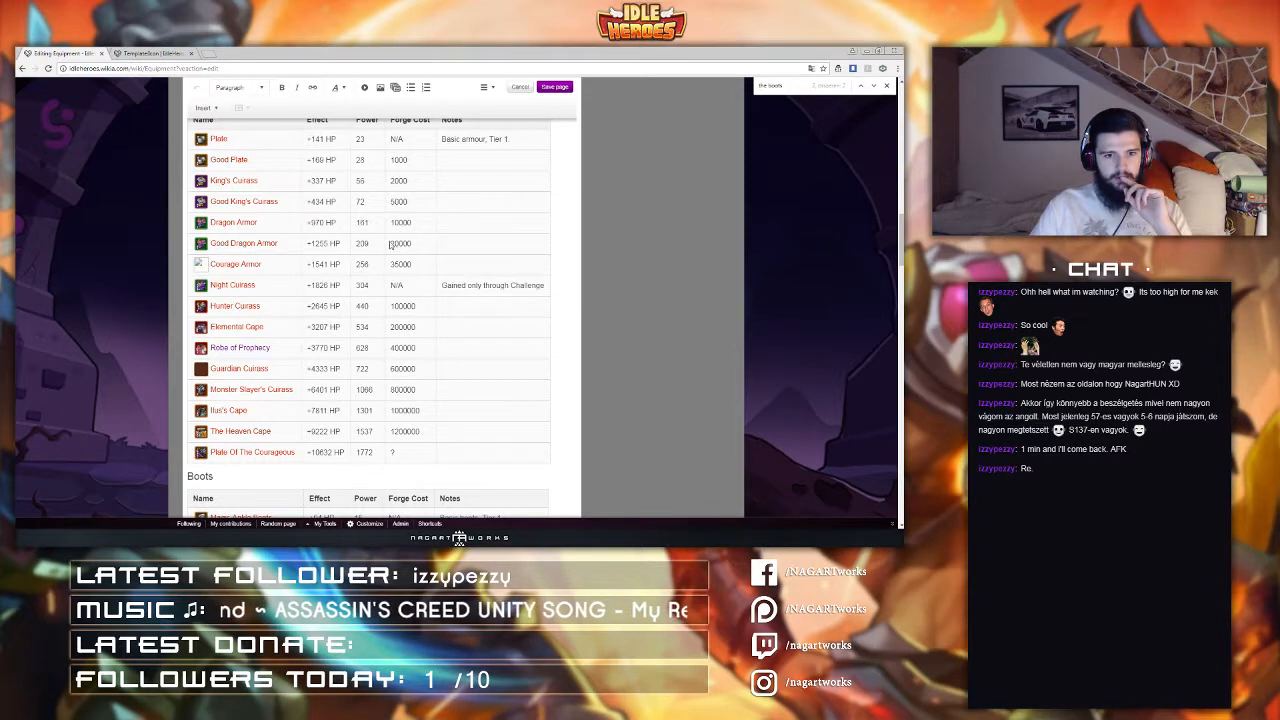
click(160, 53)
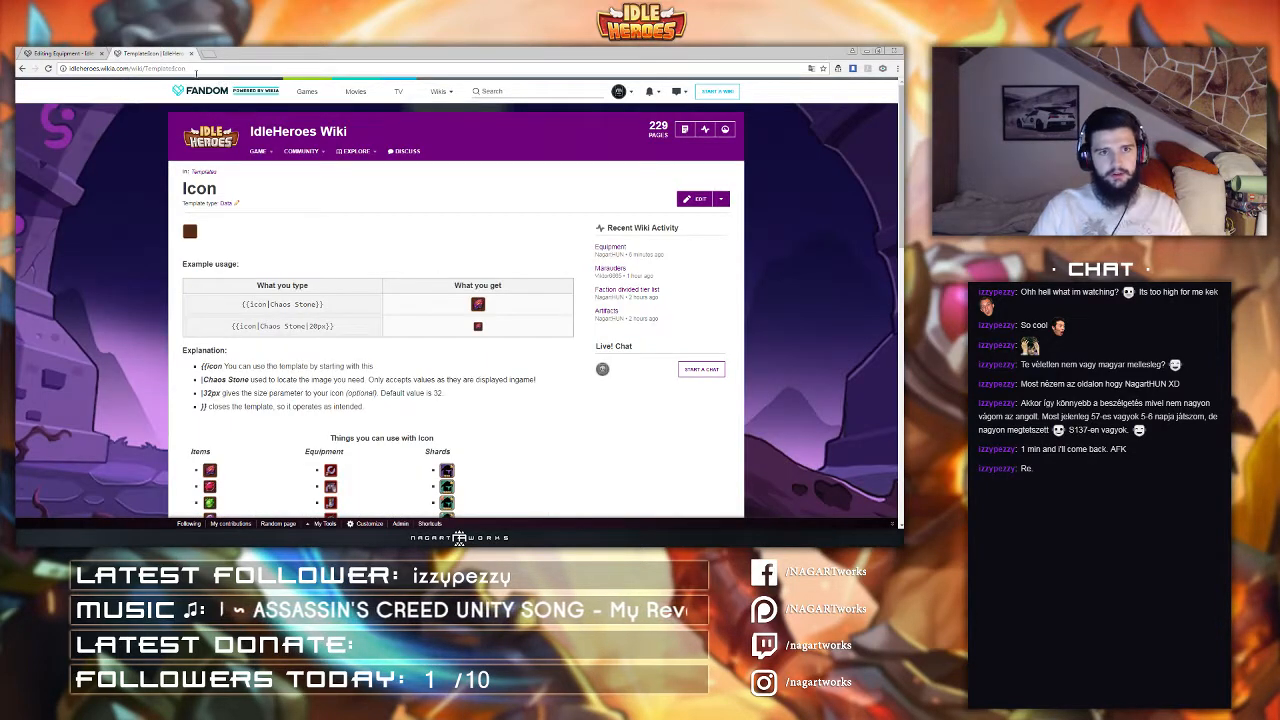
click(207, 69)
click(207, 69)
text(/)
key(Return)
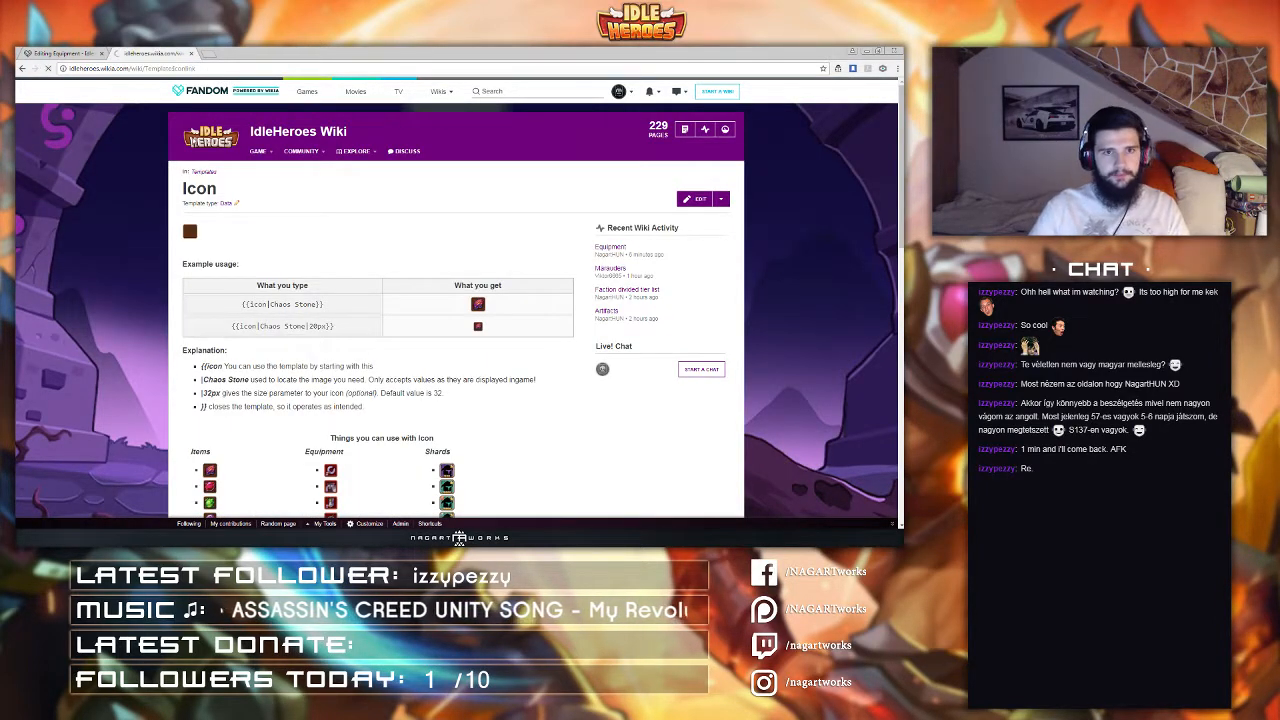
click(695, 198)
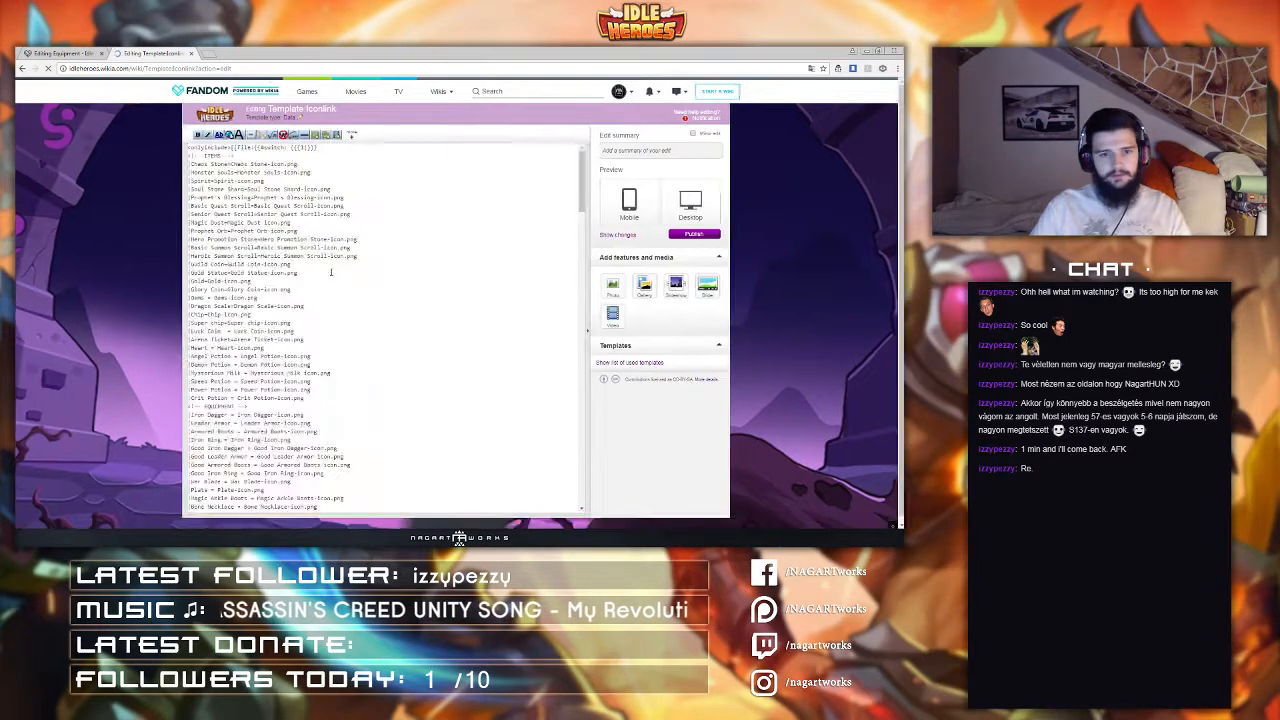
Step: Search the Iconlink source for 'guar' and remove the extra space in the Guardian Cuirass entry
text(gui)
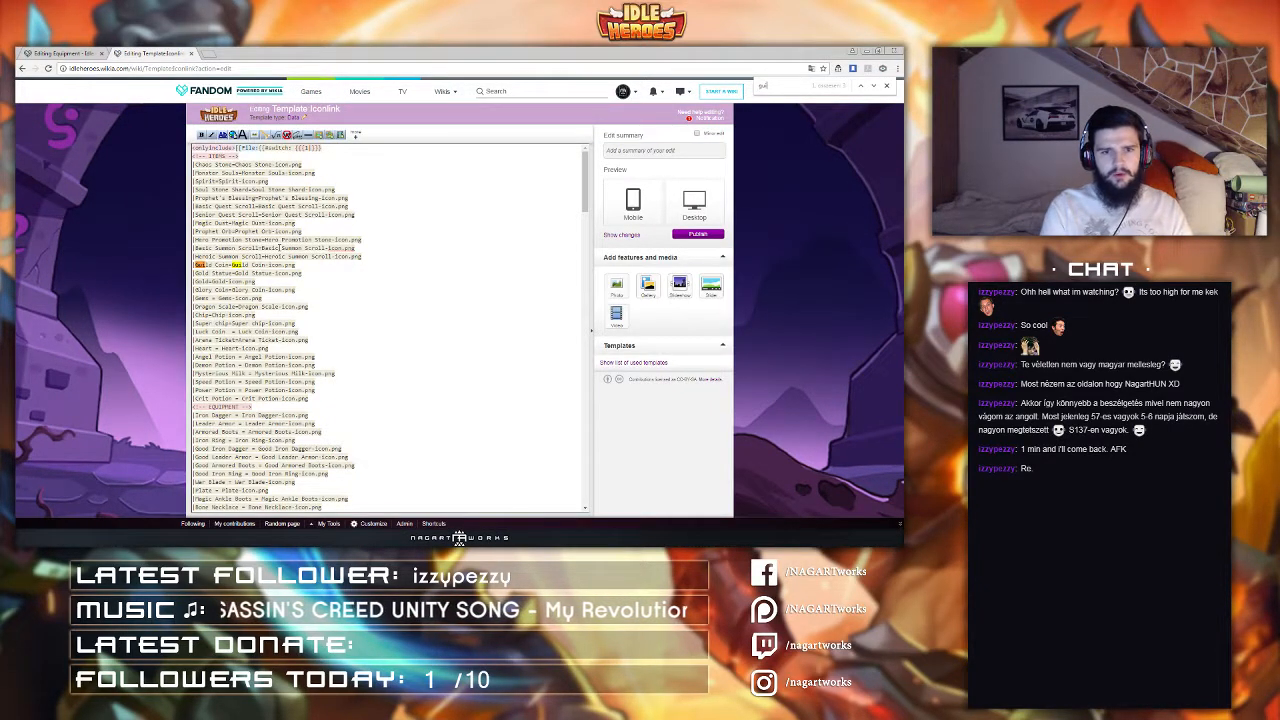
key(BackSpace)
key(BackSpace)
key(BackSpace)
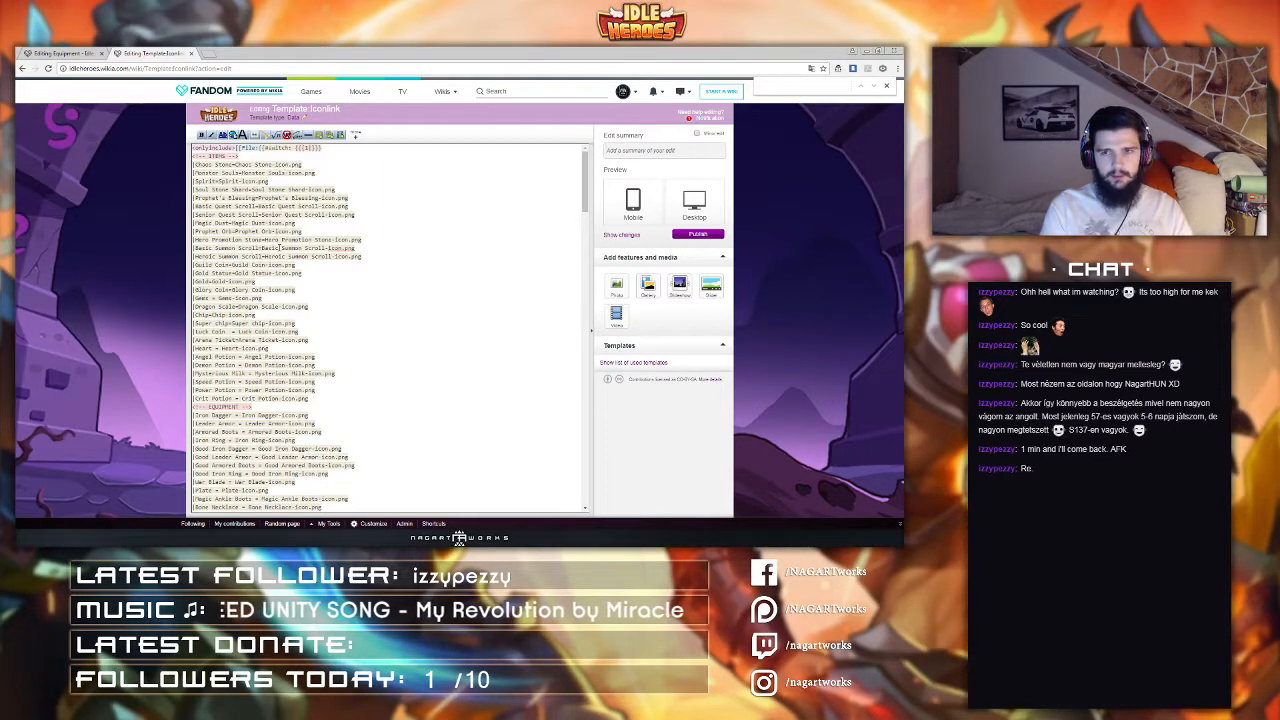
text(guardi)
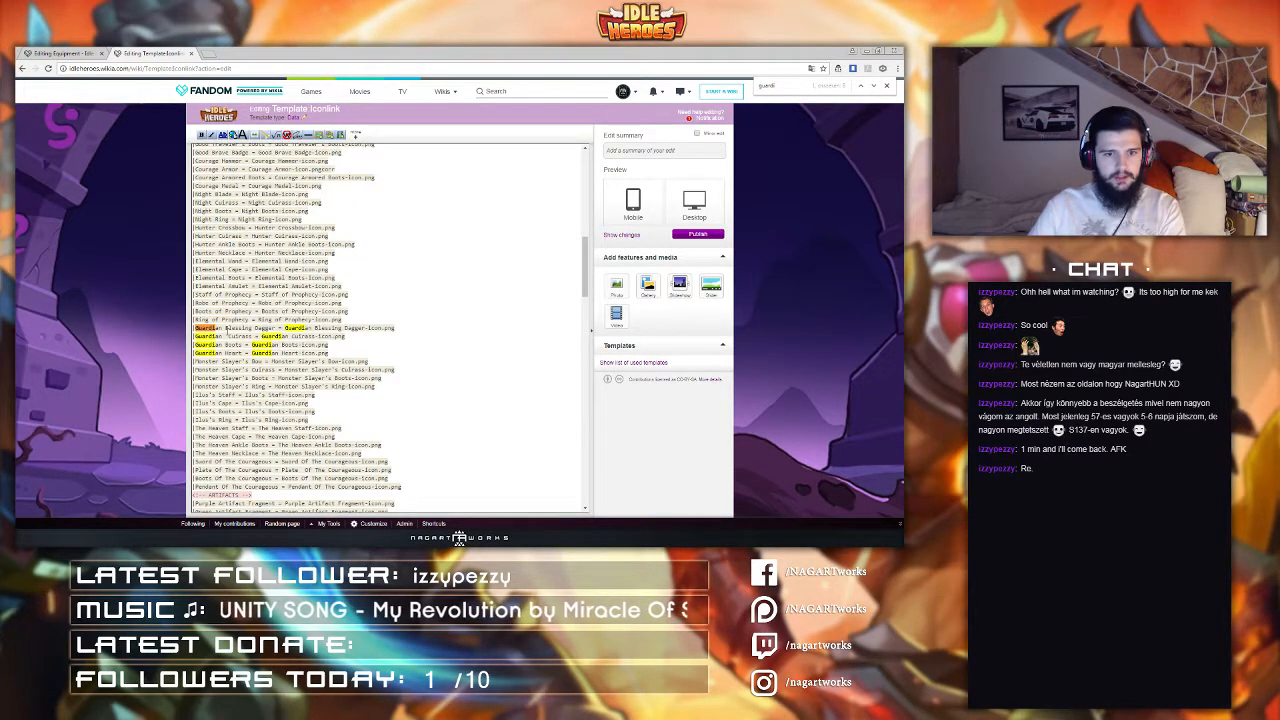
click(227, 336)
key(BackSpace)
scroll(296, 365, down, 1)
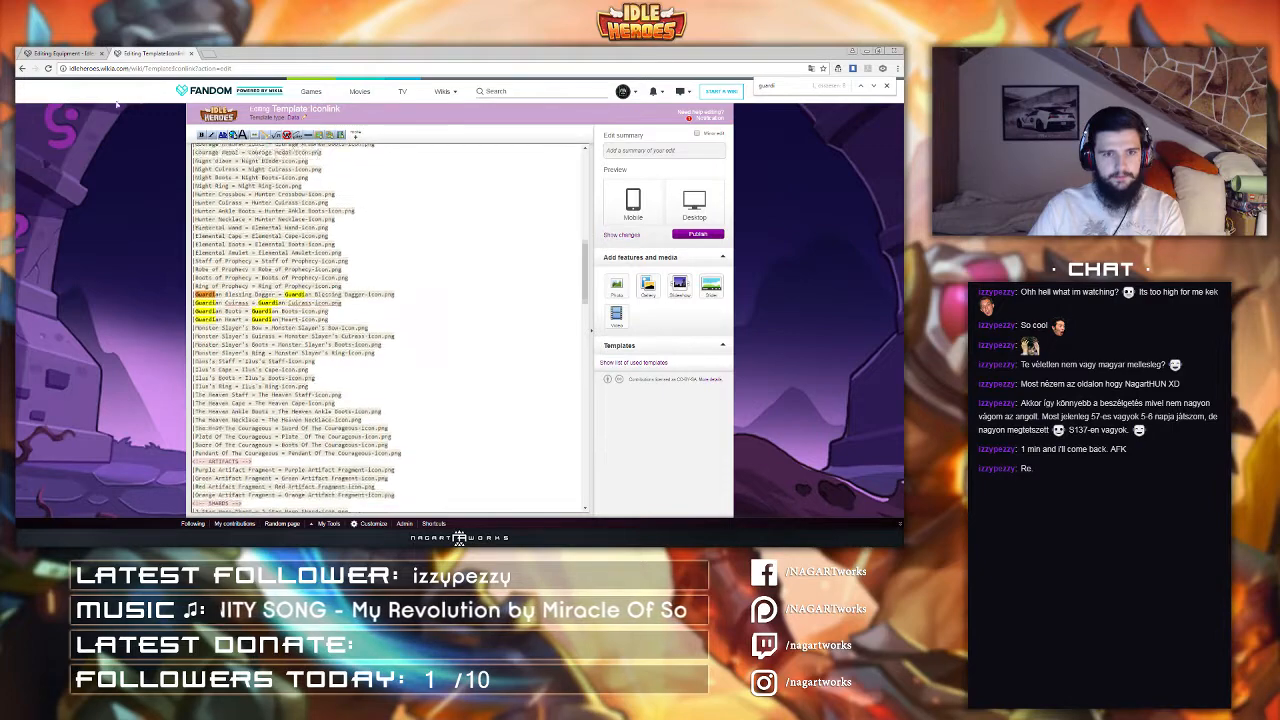
Step: Review the Weapons, Armour and Boots tables on the Equipment page
key(ctrl+shift+Tab)
scroll(285, 302, up, 3)
scroll(285, 302, up, 3)
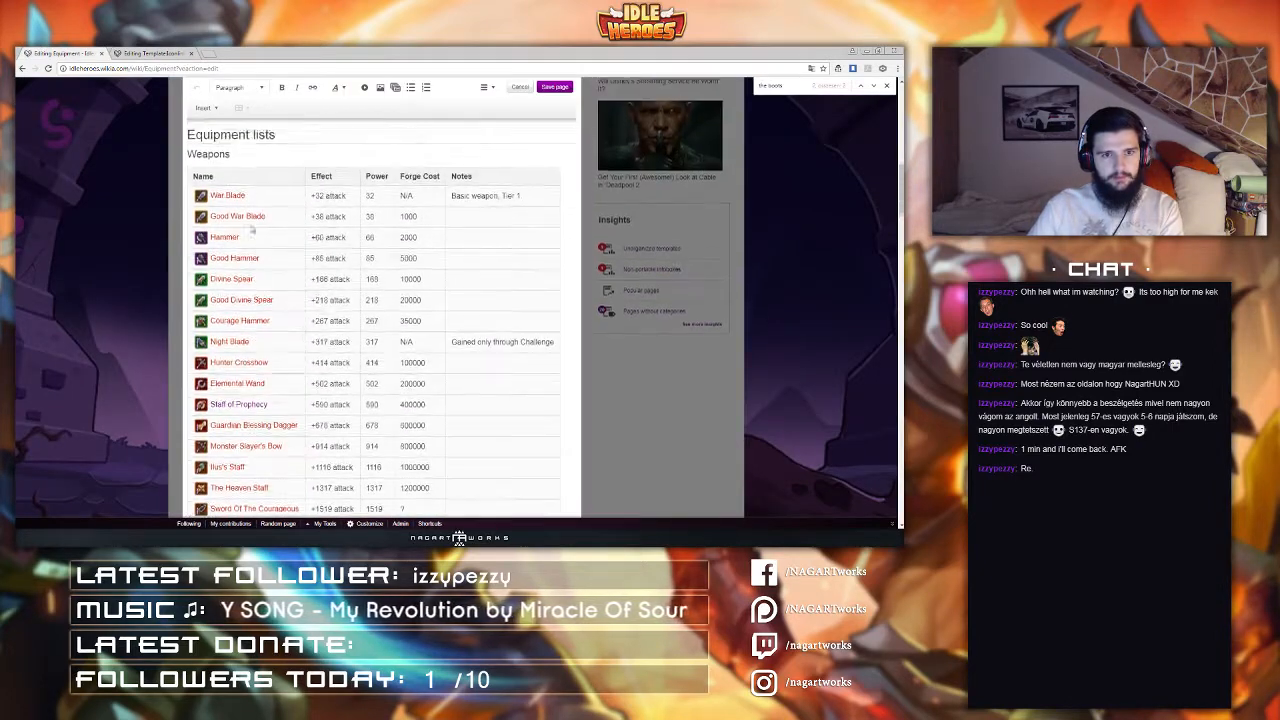
scroll(260, 298, down, 6)
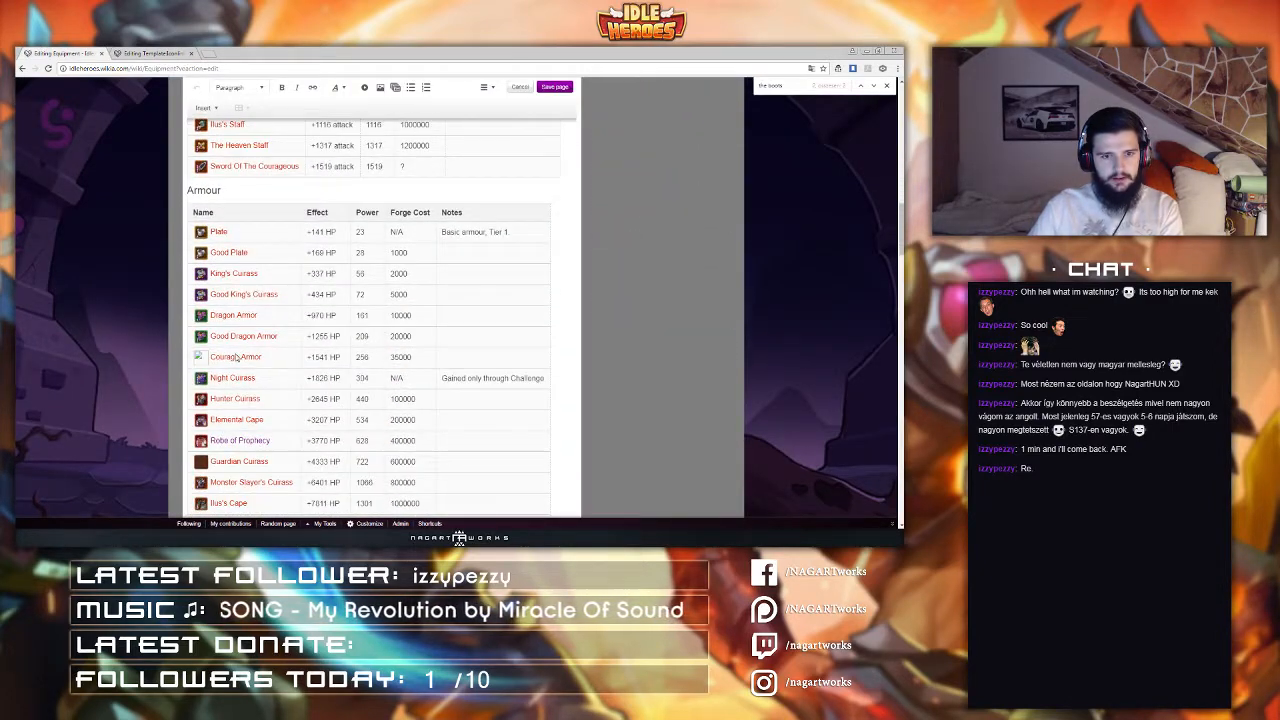
scroll(237, 356, down, 10)
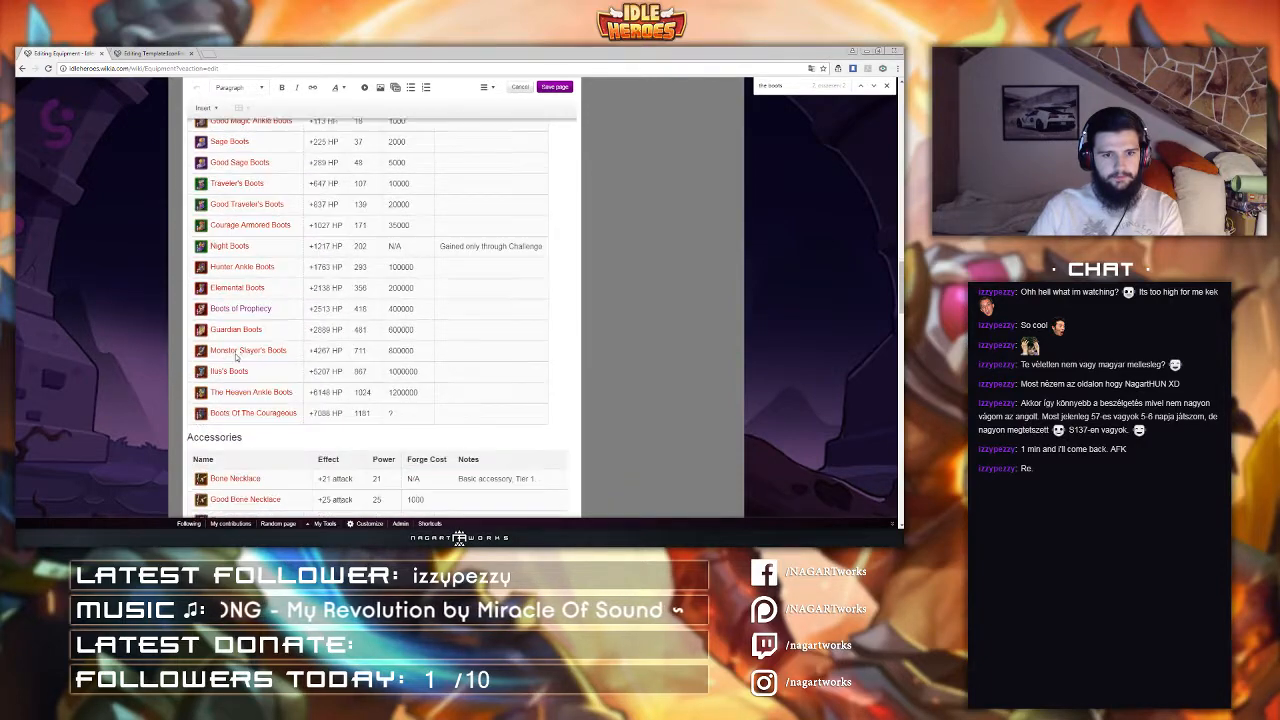
scroll(237, 356, down, 8)
Step: Search the Iconlink source for 'courage armo'
click(133, 52)
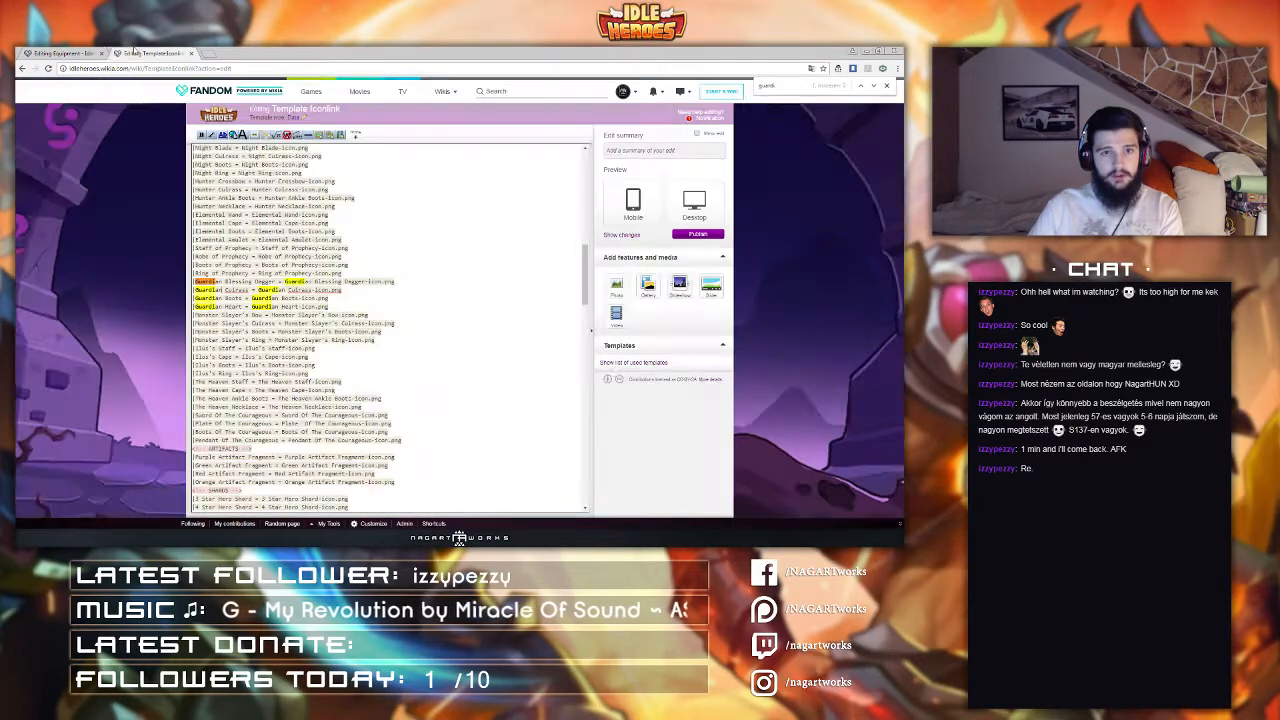
key(ctrl+f)
text(coura)
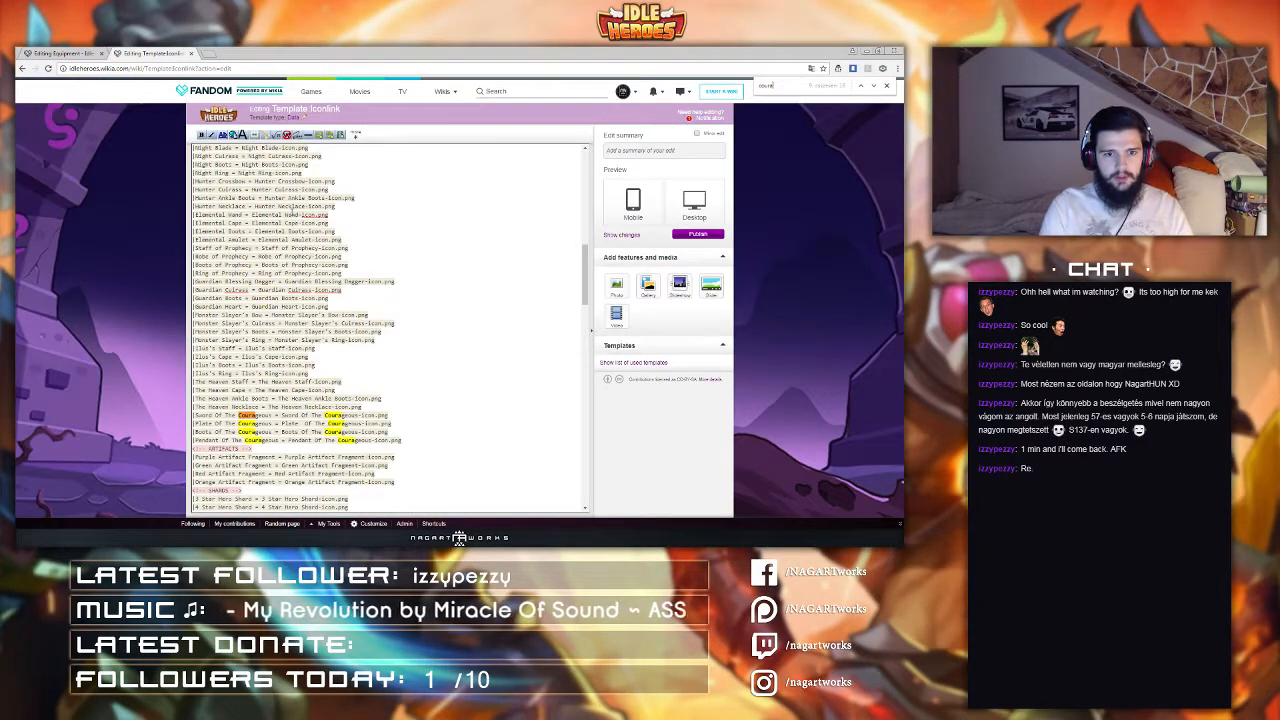
text(ge armo)
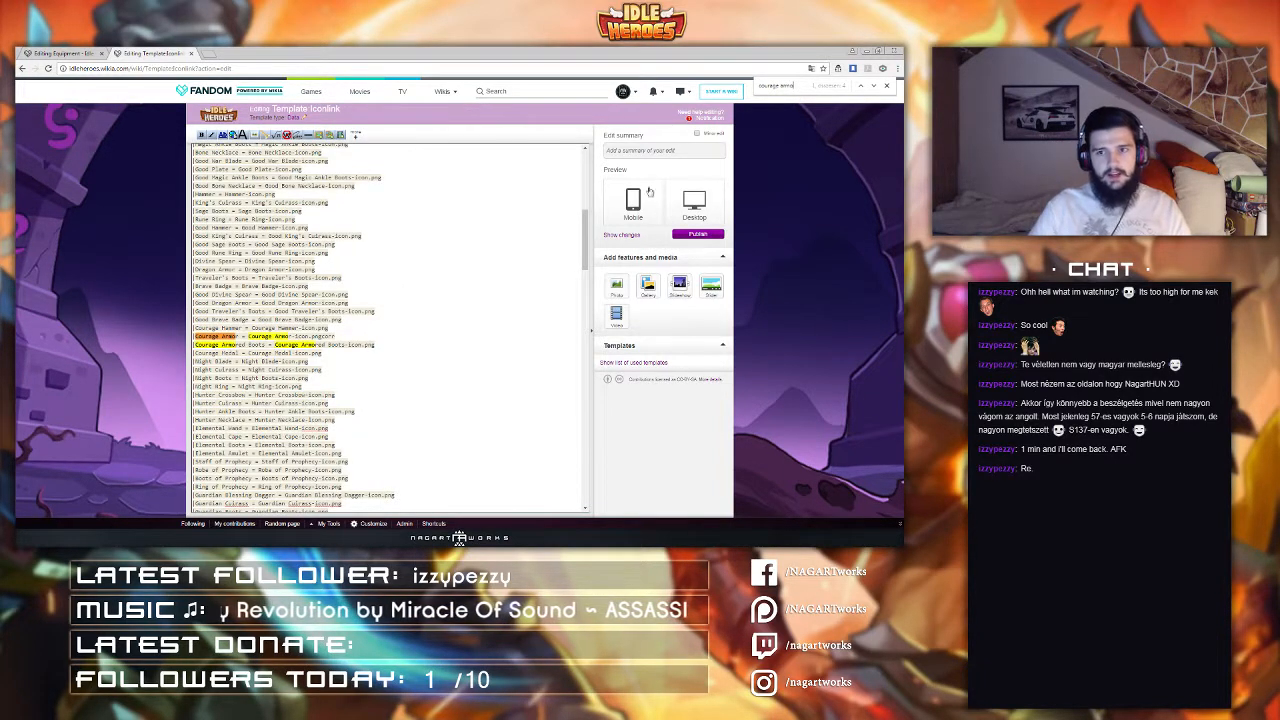
Step: Copy the equipment entries from the Iconlink source and publish it with summary 'fix'
click(640, 150)
text(ok)
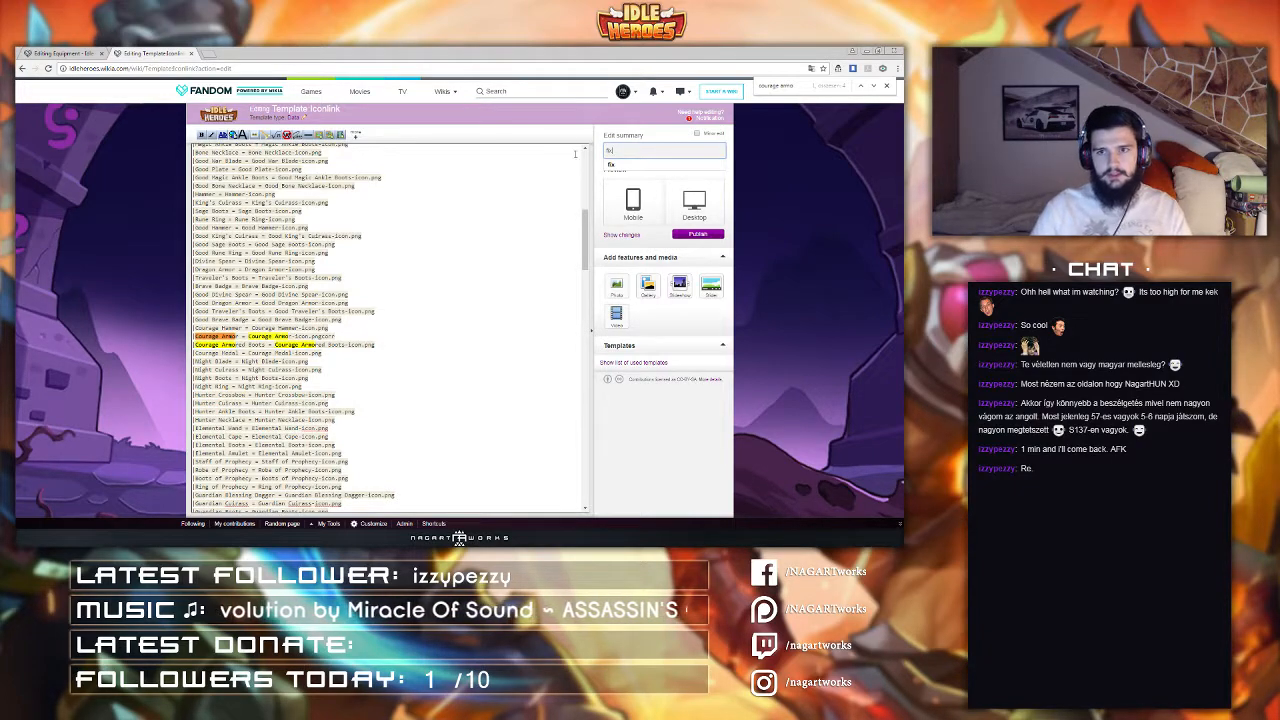
scroll(372, 344, down, 5)
drag(402, 330, 266, 193)
scroll(323, 280, up, 10)
click(700, 235)
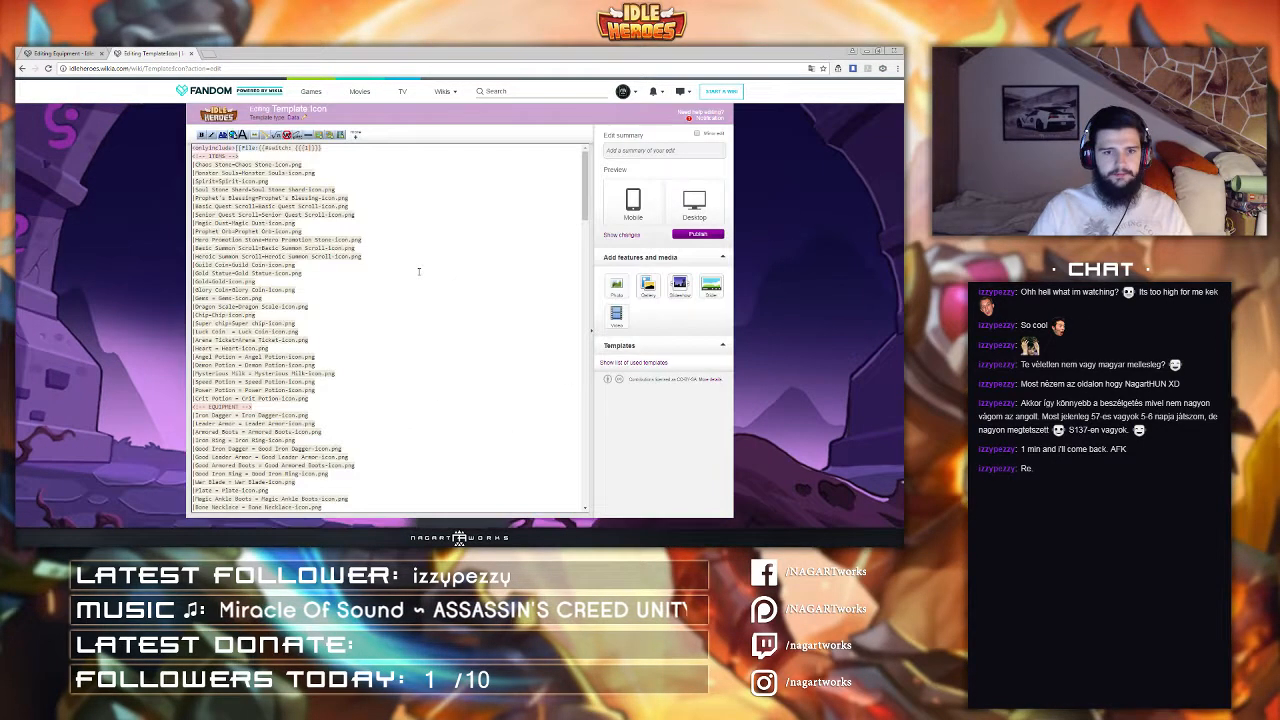
Step: Replace the equipment entries in Template:Icon with the copied list and publish with summary 'fix'
drag(282, 358, 407, 450)
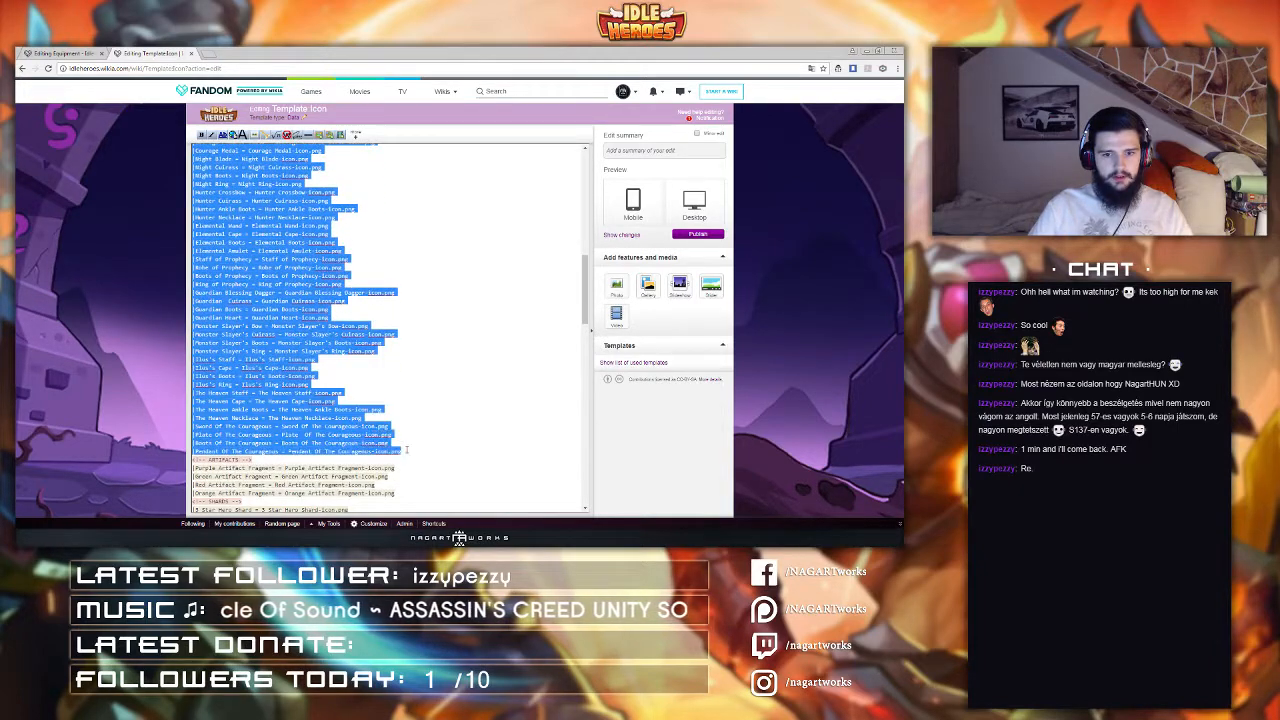
key(ctrl+v)
click(664, 150)
text(fix)
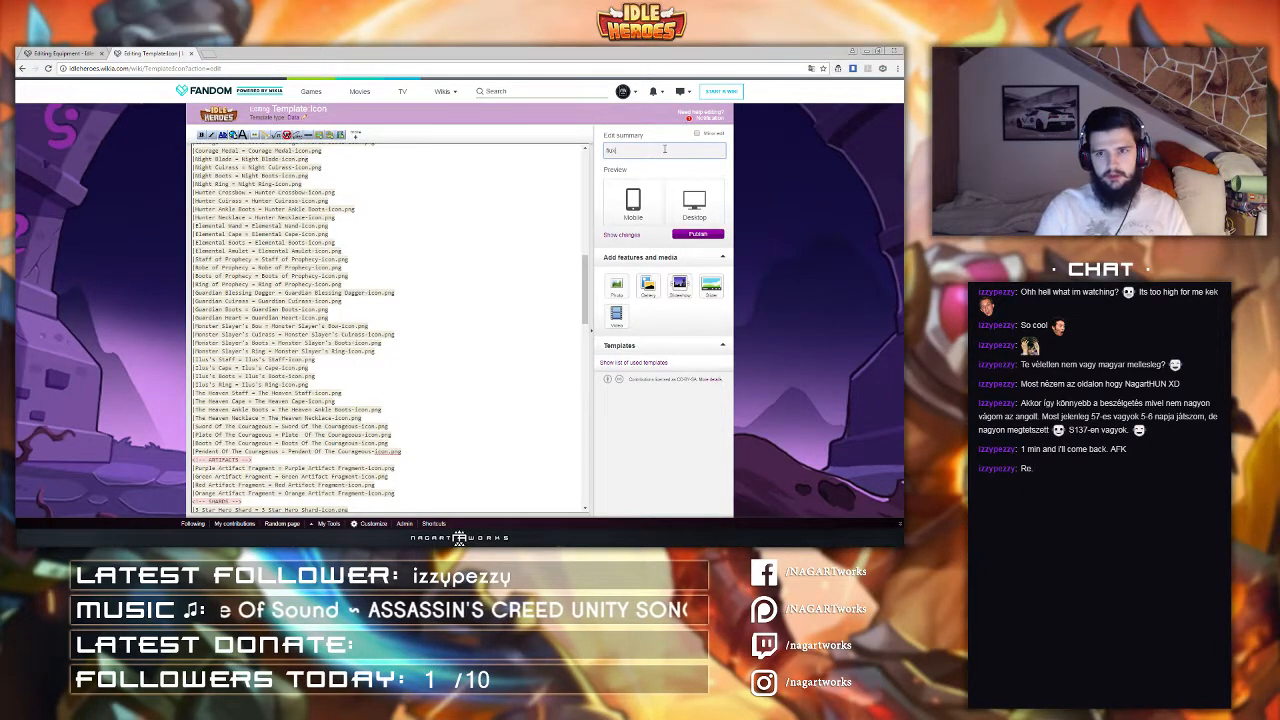
key(Return)
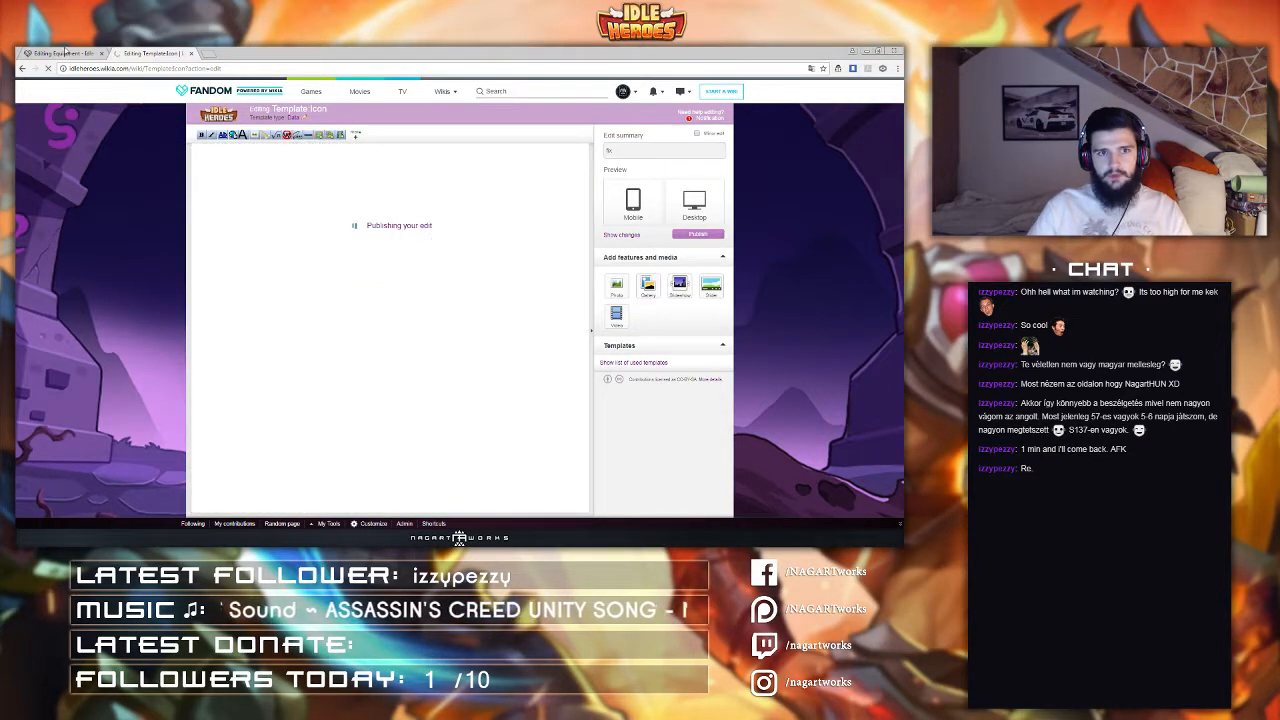
Step: Save the edited Equipment page with the summary 'added icons + corrections.'
click(65, 52)
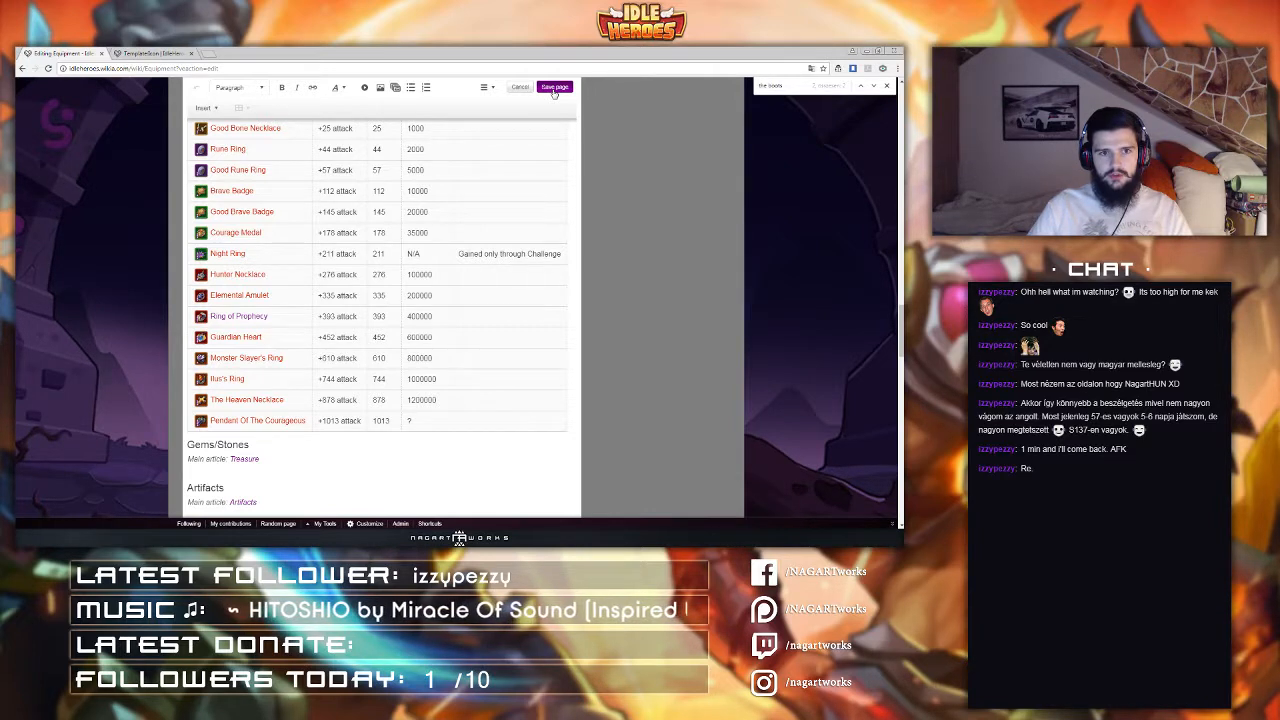
click(553, 88)
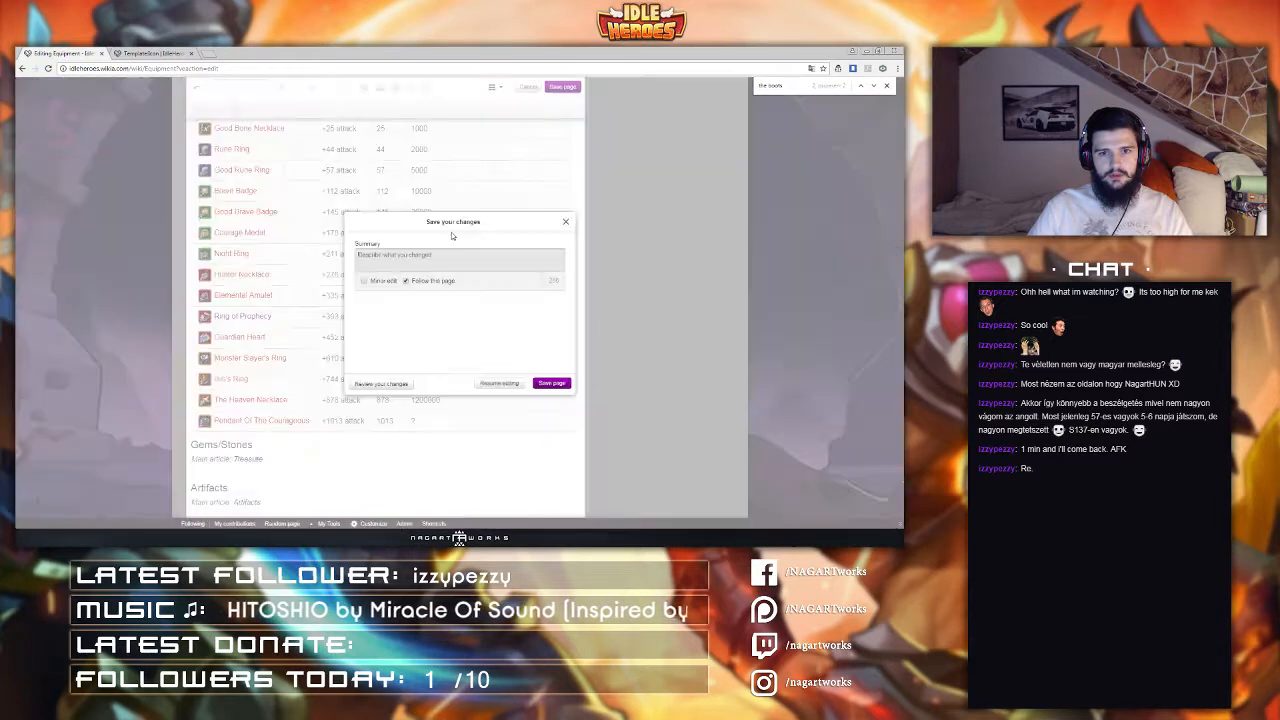
text(added ncon)
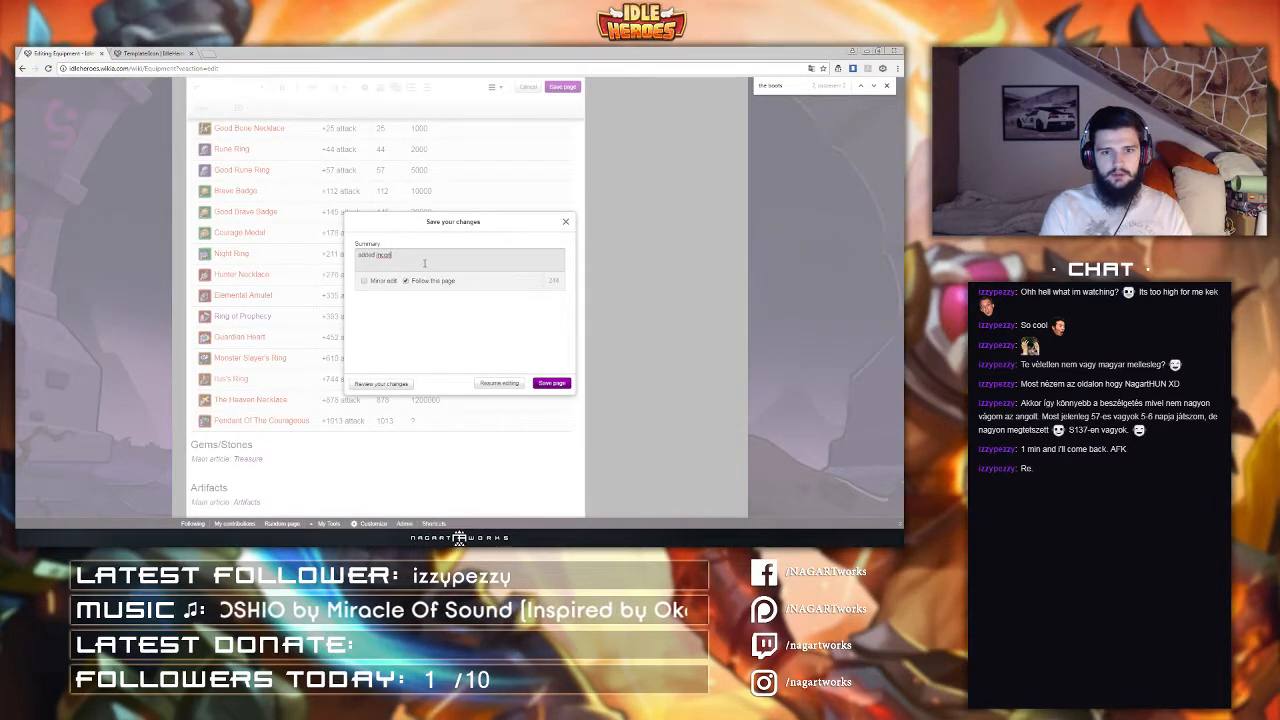
key(BackSpace)
key(BackSpace)
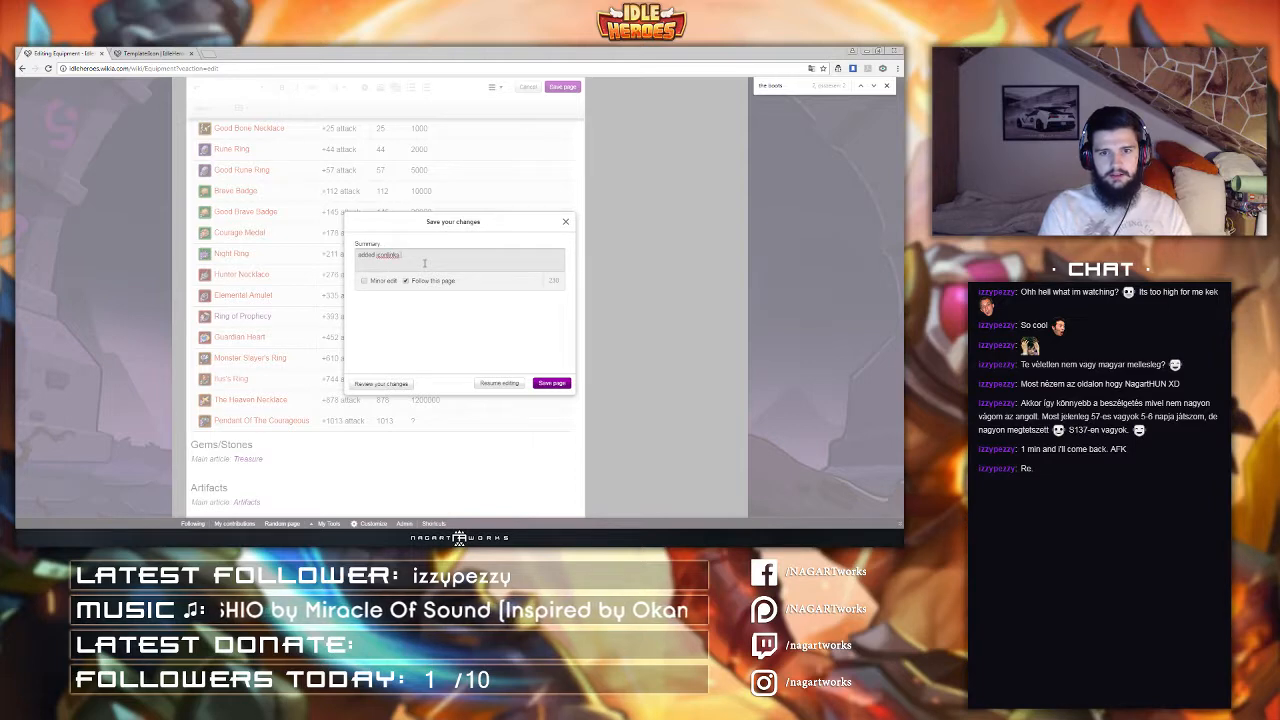
text(+ corrections.)
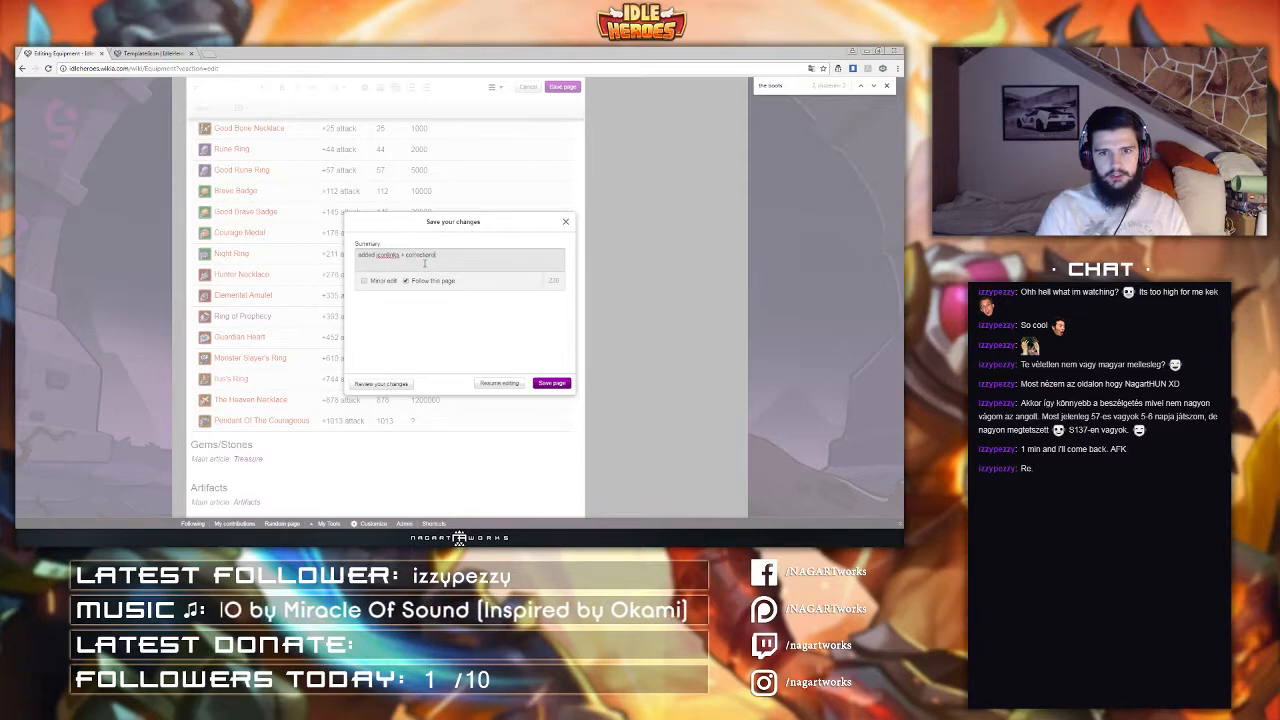
key(Return)
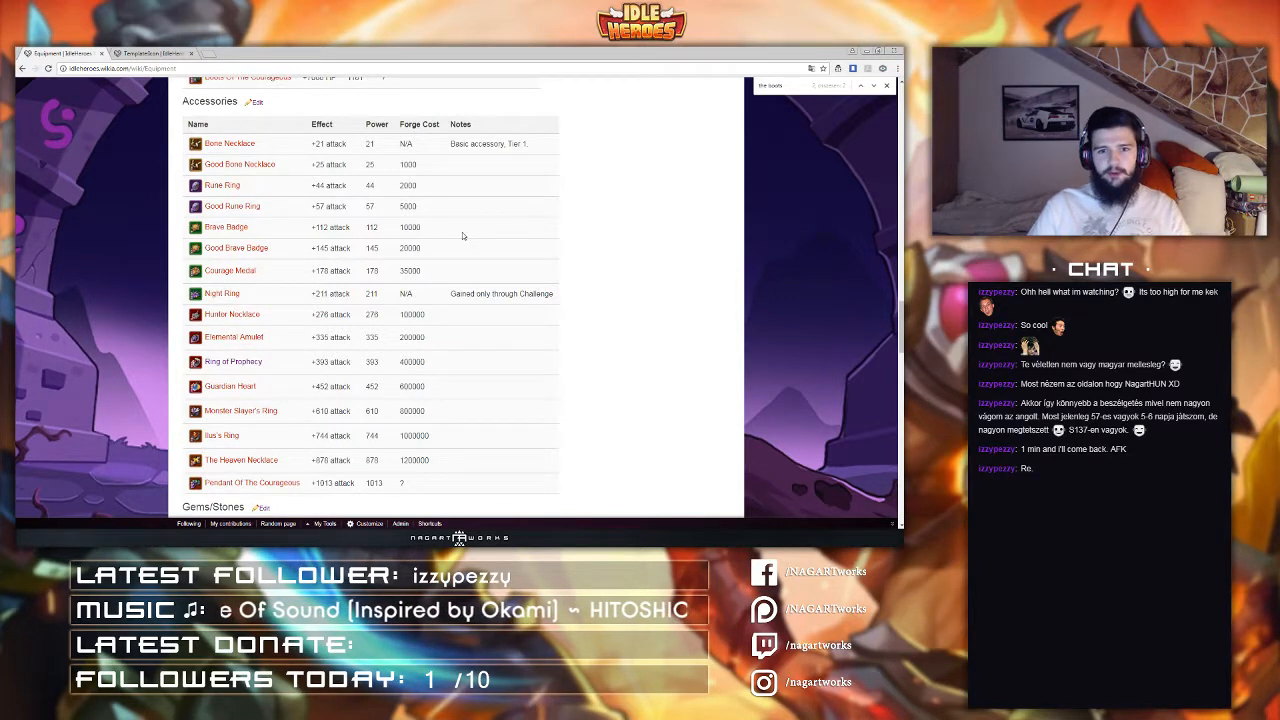
Step: Review the Accessories, Boots, Armour and Weapons tables on the saved Equipment page
scroll(463, 235, down, 1)
scroll(463, 235, down, 3)
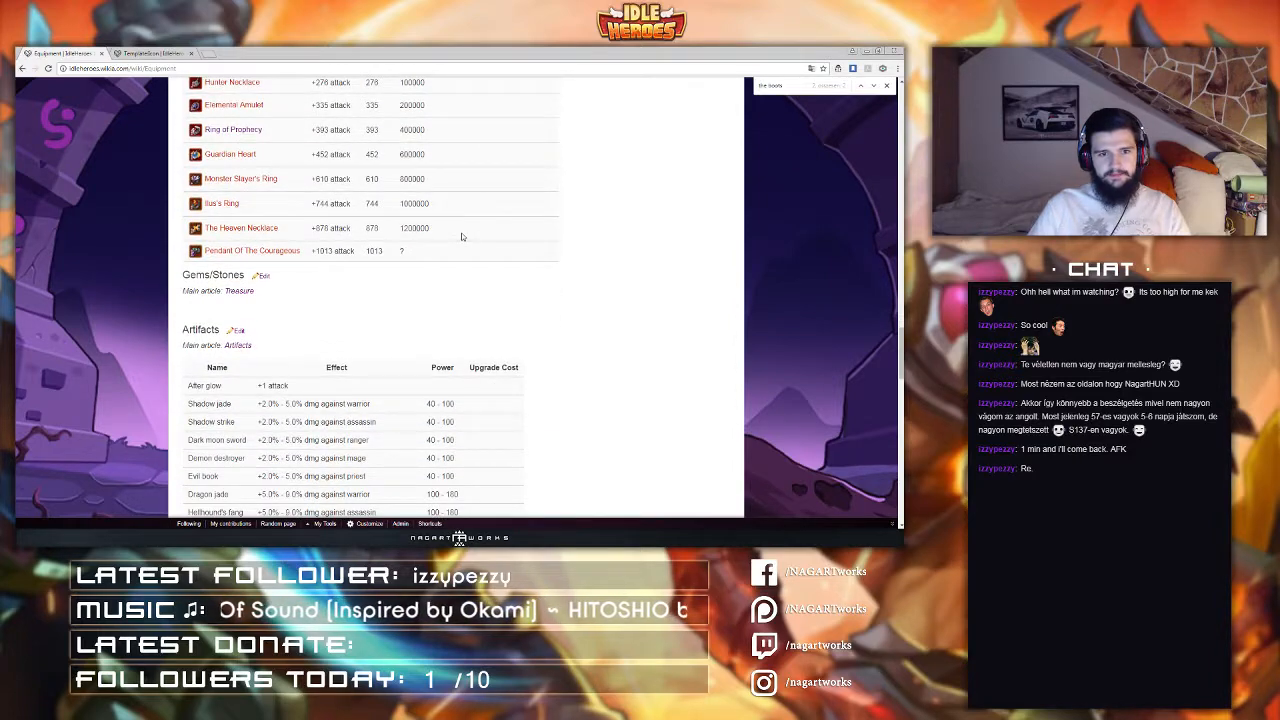
scroll(461, 236, up, 3)
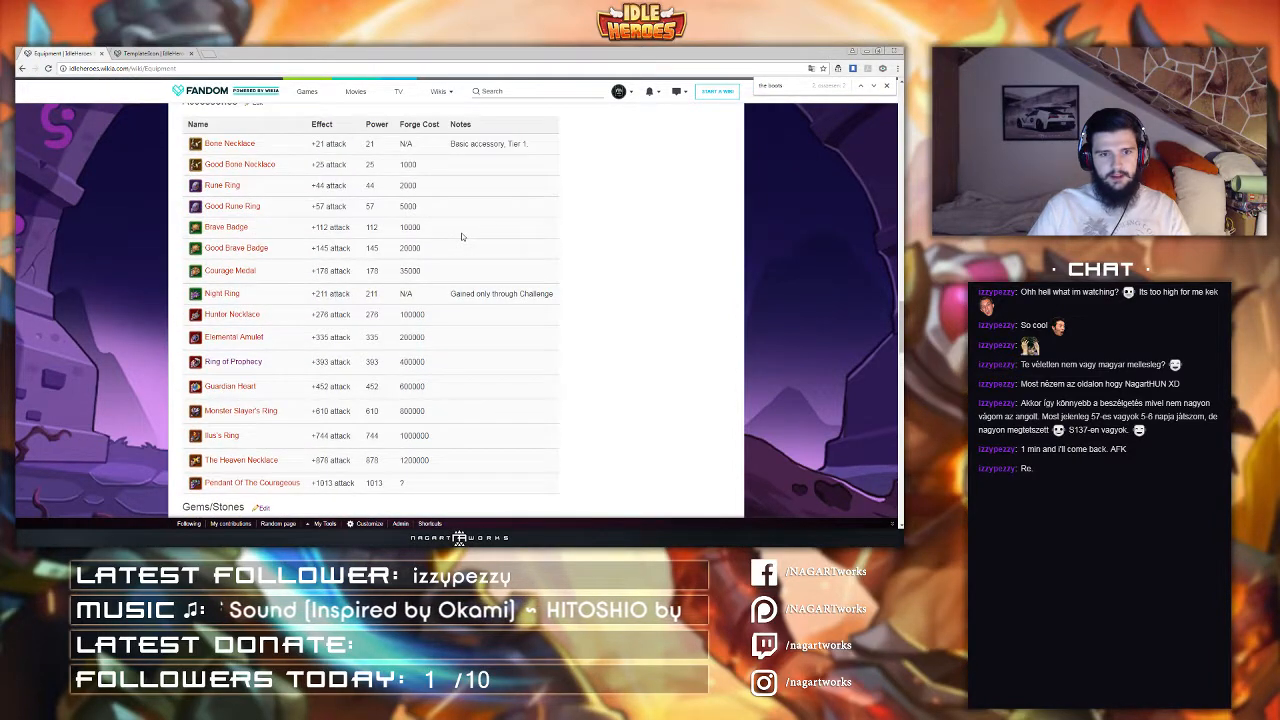
scroll(461, 232, down, 6)
scroll(235, 232, up, 4)
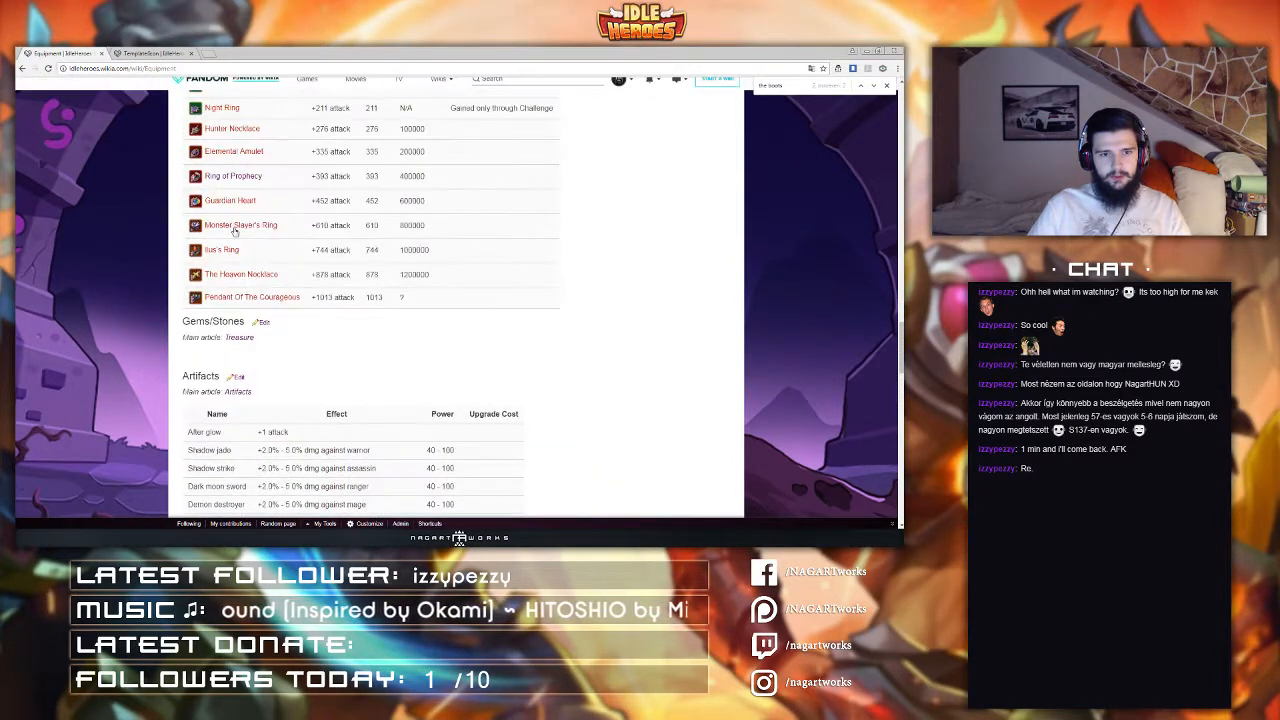
scroll(235, 232, up, 3)
scroll(312, 350, down, 1)
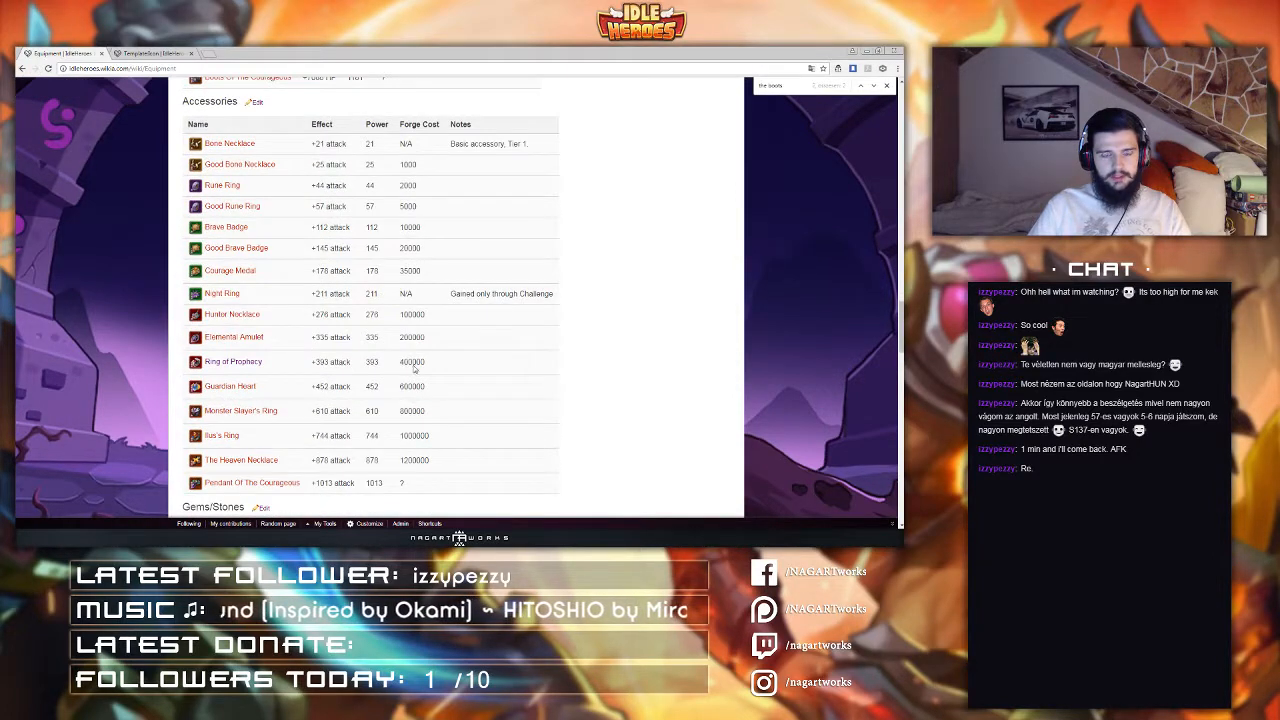
scroll(413, 368, up, 5)
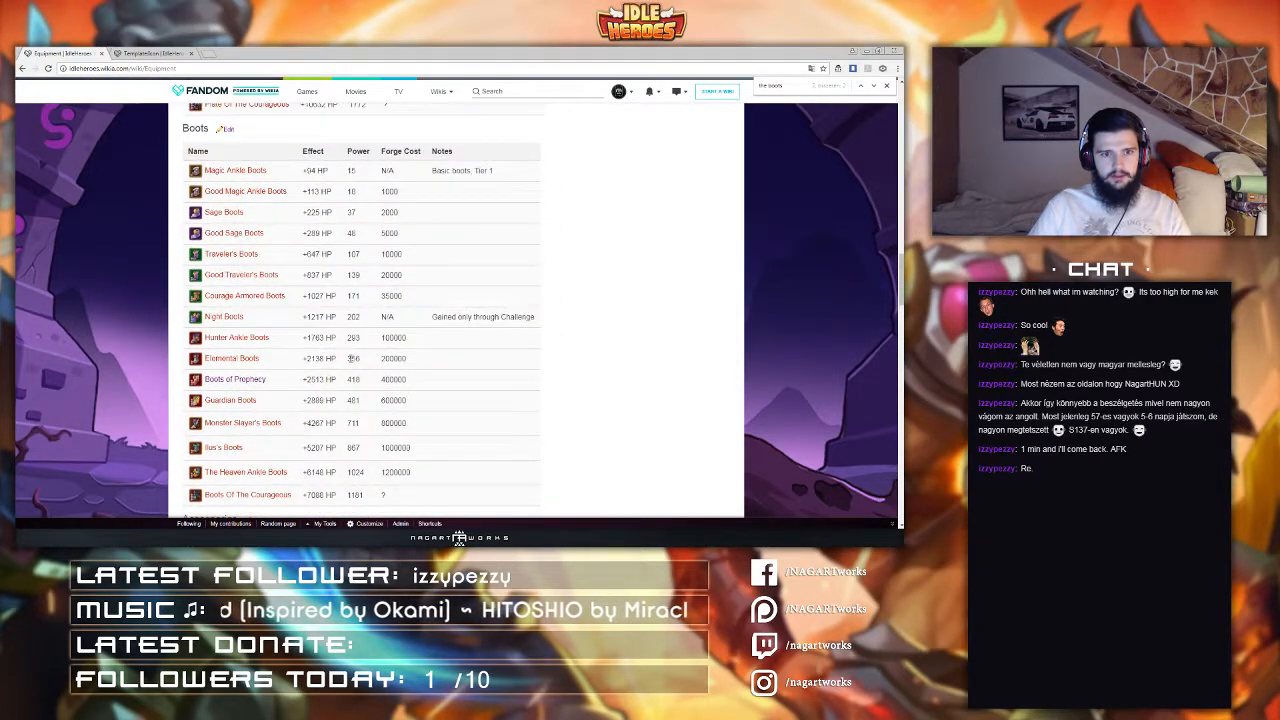
scroll(432, 362, up, 4)
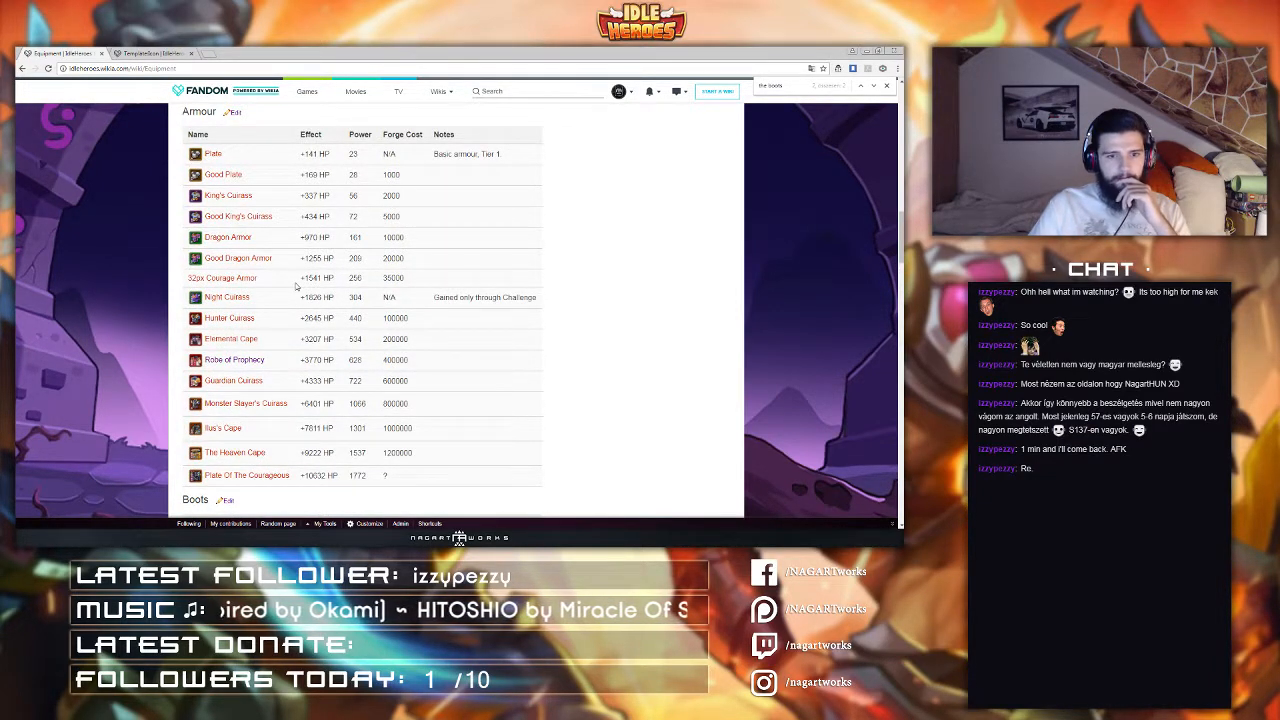
scroll(296, 287, up, 4)
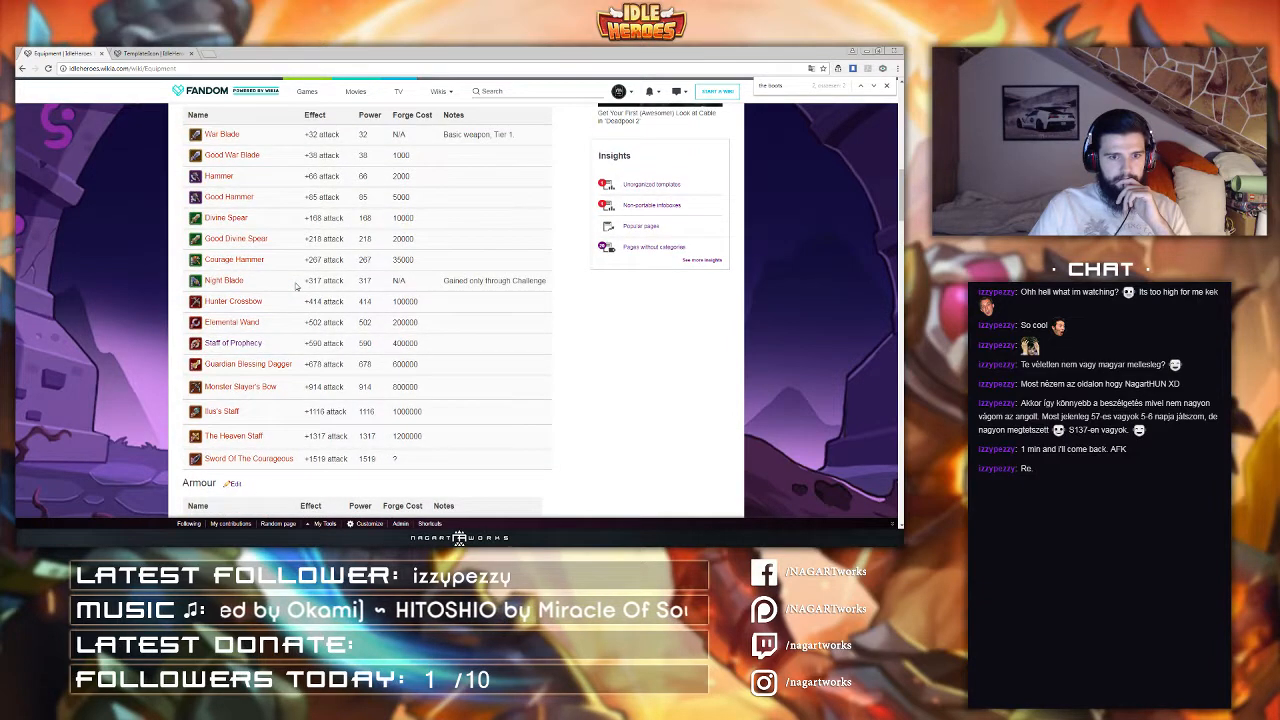
scroll(258, 253, down, 3)
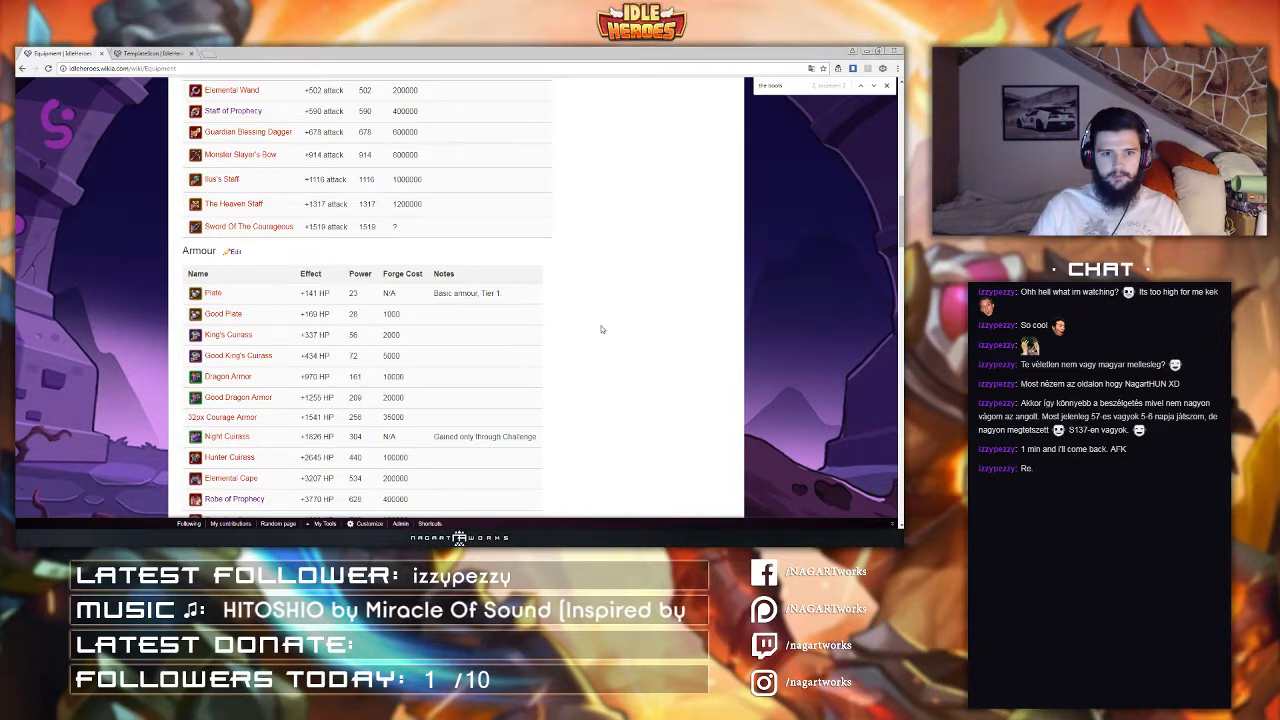
Step: Open the Template:Iconlink source for editing and search it for 'courage armor'
click(160, 53)
click(195, 69)
click(195, 69)
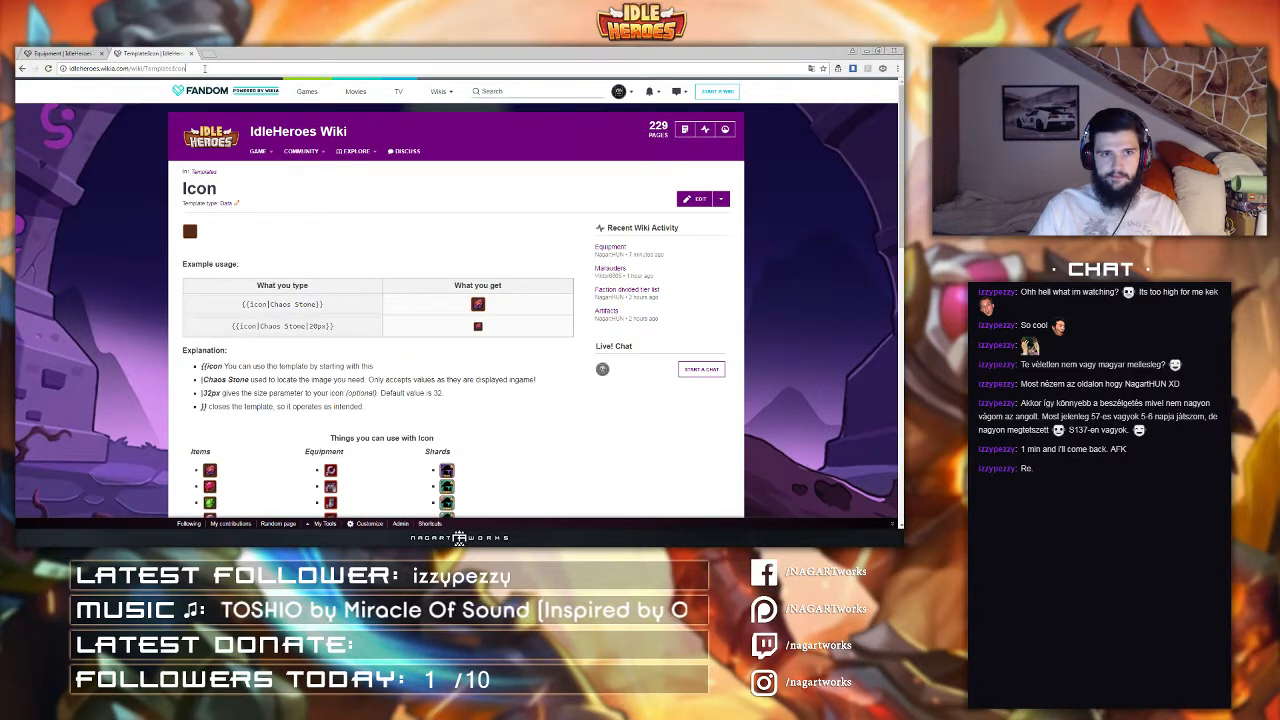
text(link)
key(Return)
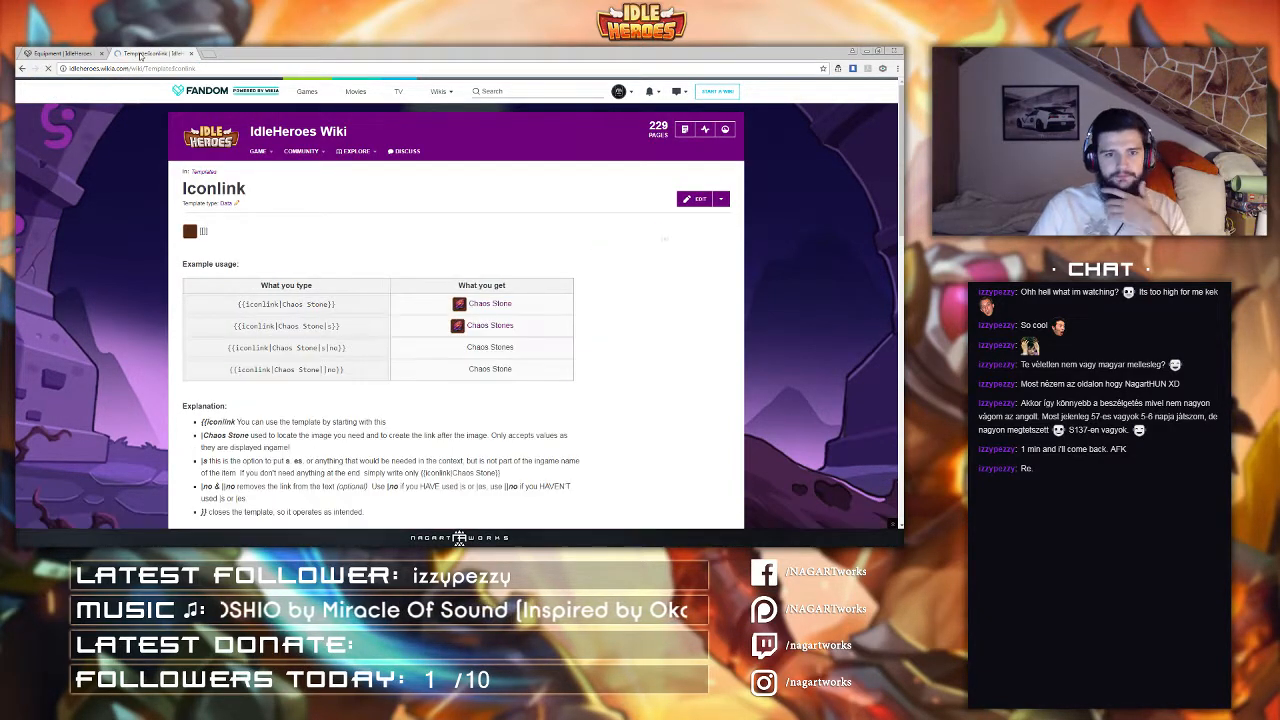
click(687, 203)
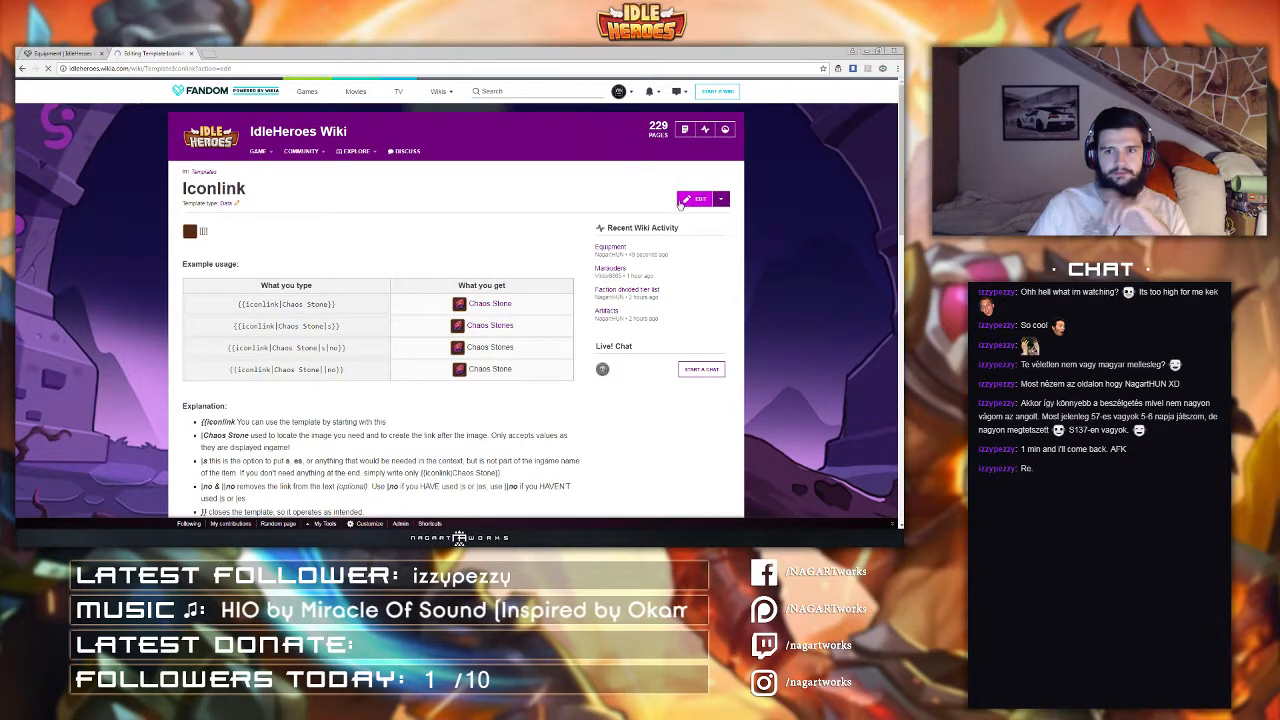
key(ctrl+f)
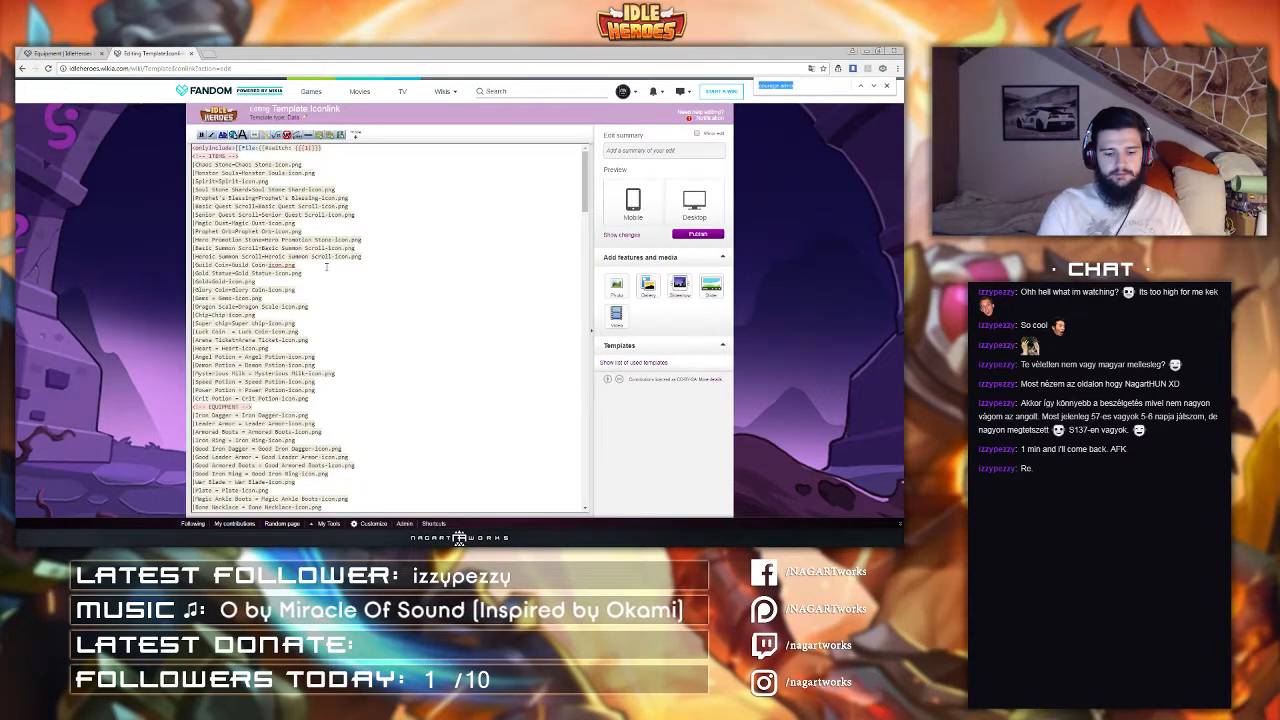
text(armor)
scroll(326, 267, down, 1)
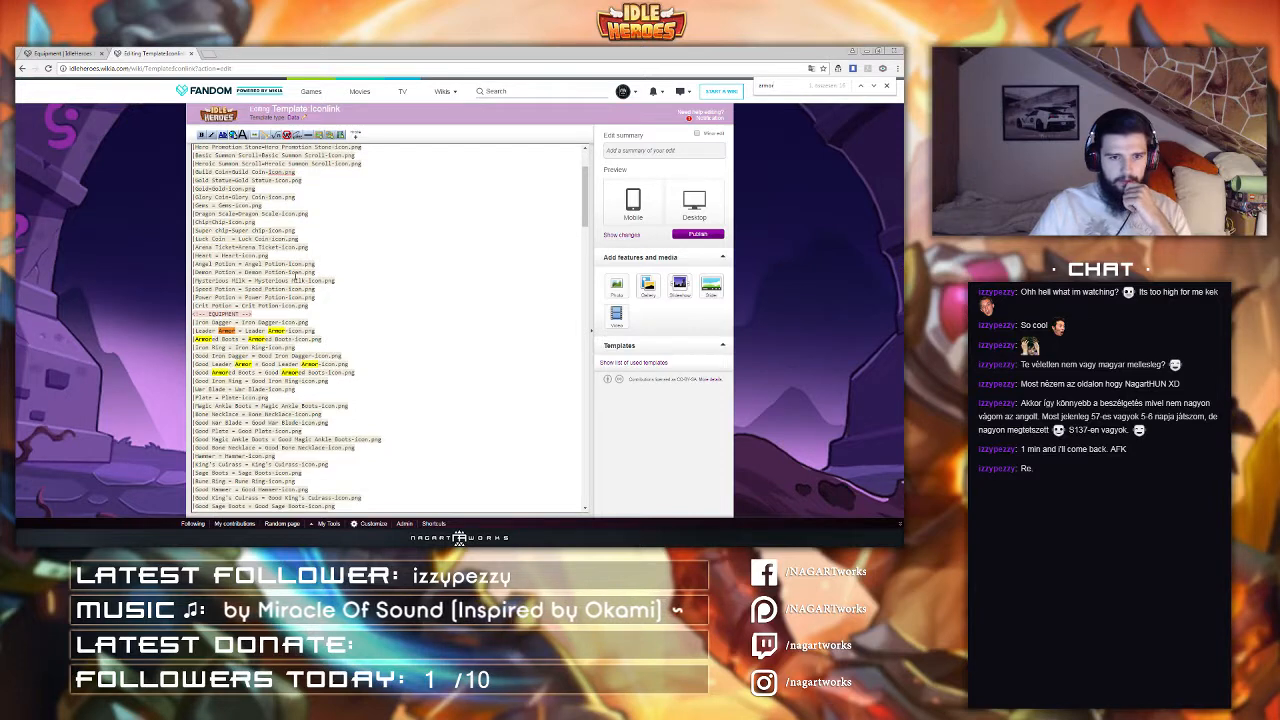
key(ctrl+f)
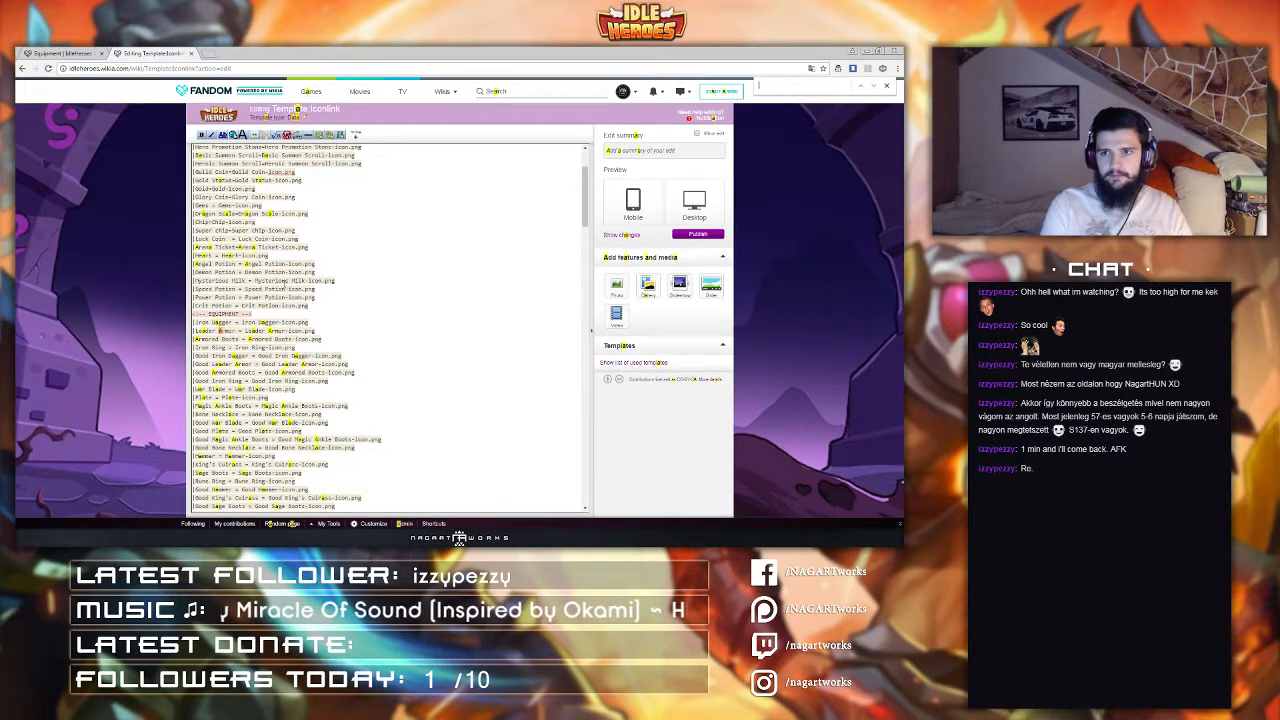
text(courage armor)
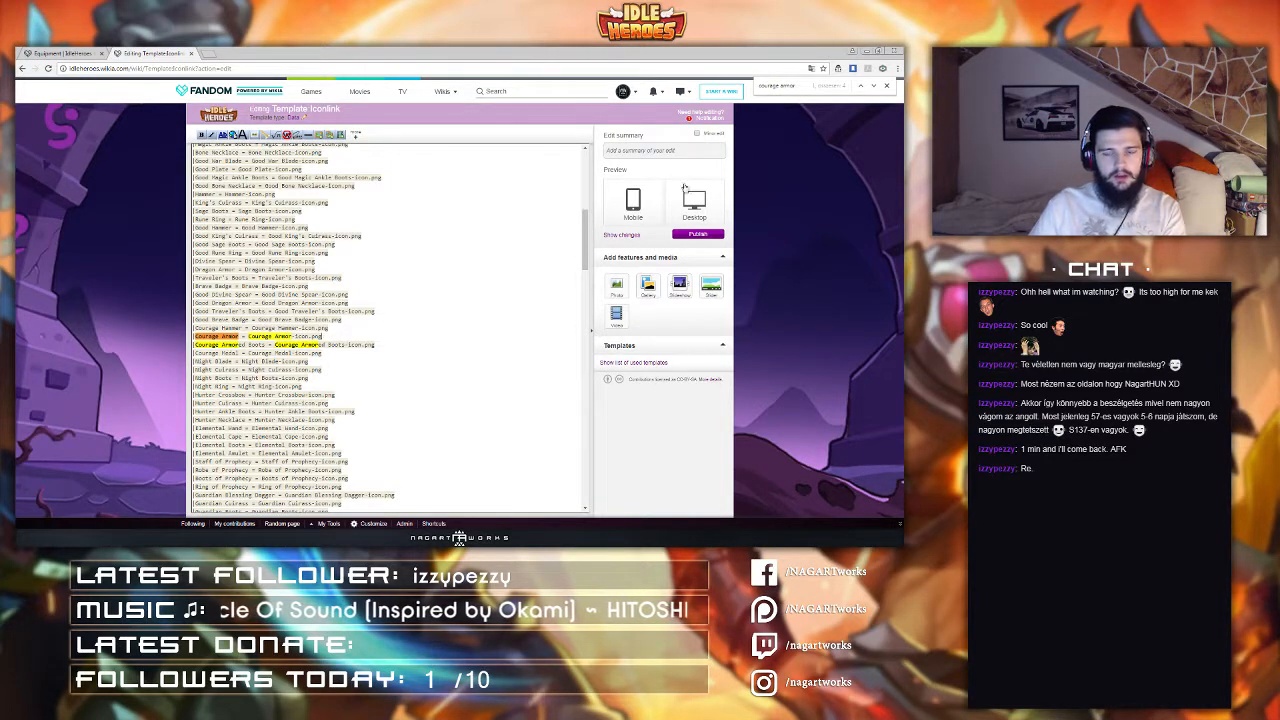
Step: Publish Template:Iconlink with the edit summary 'correction'
click(658, 149)
text(corre)
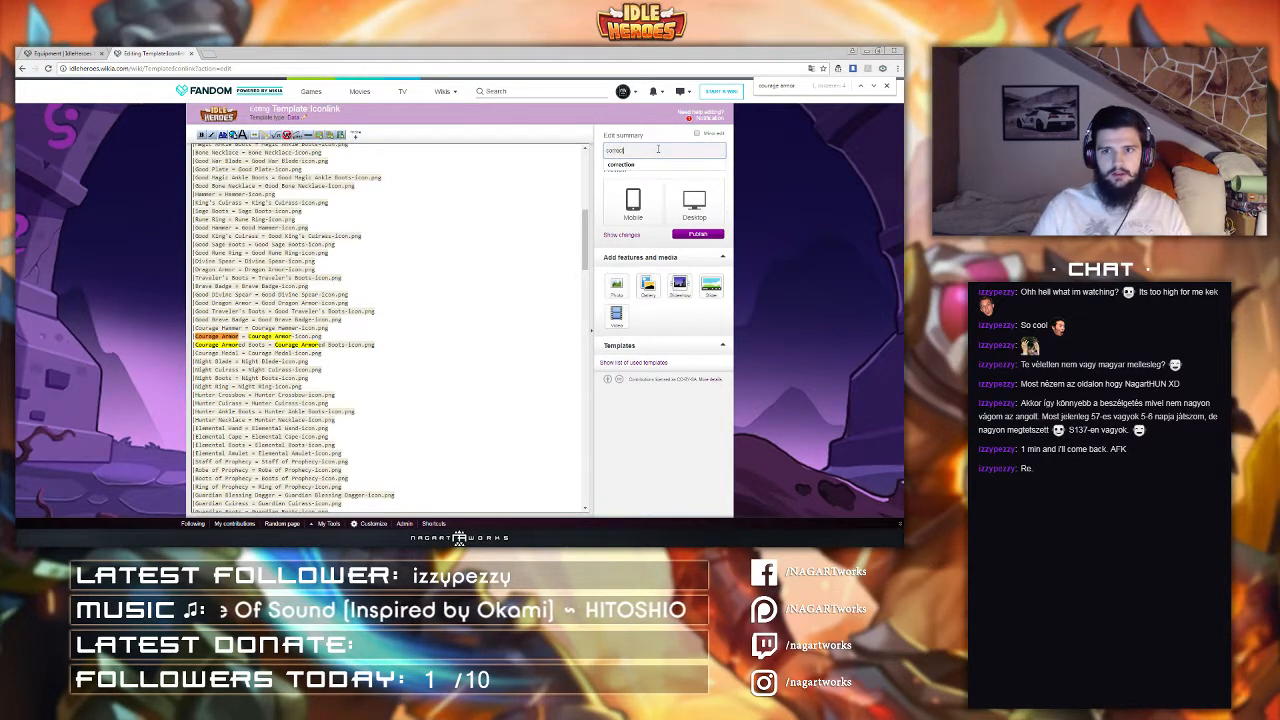
text(ction)
click(664, 164)
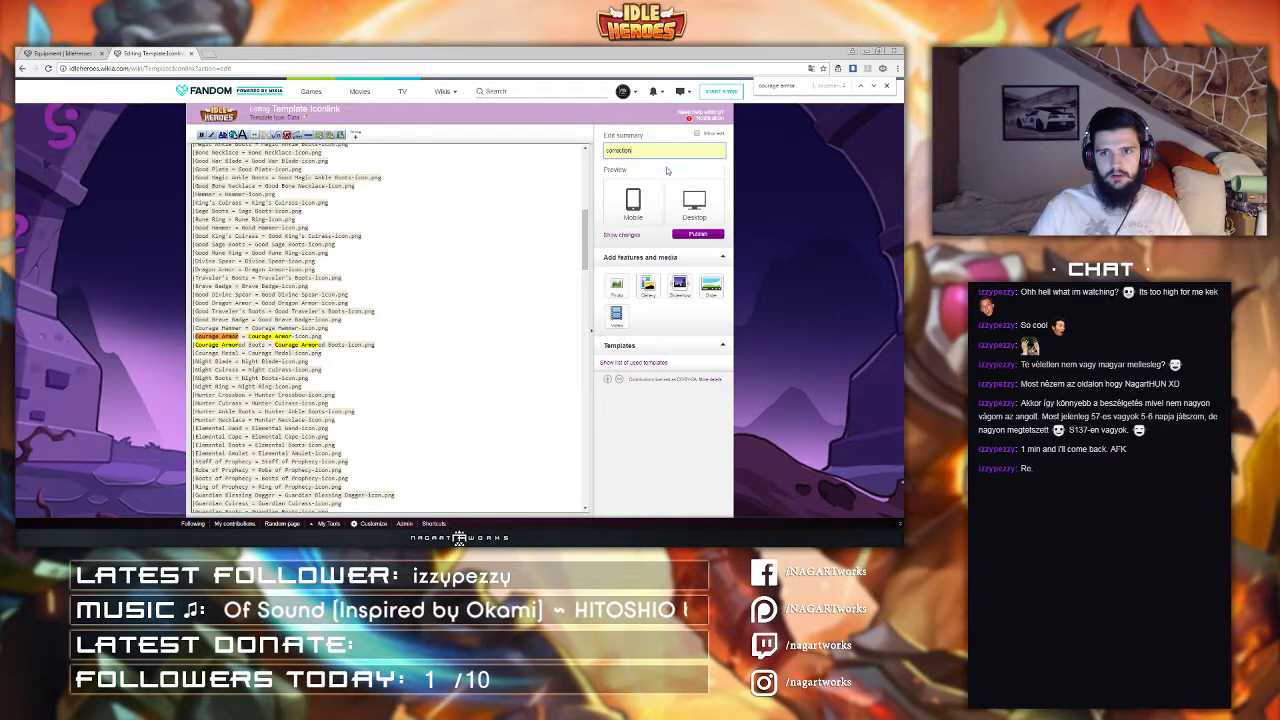
click(696, 235)
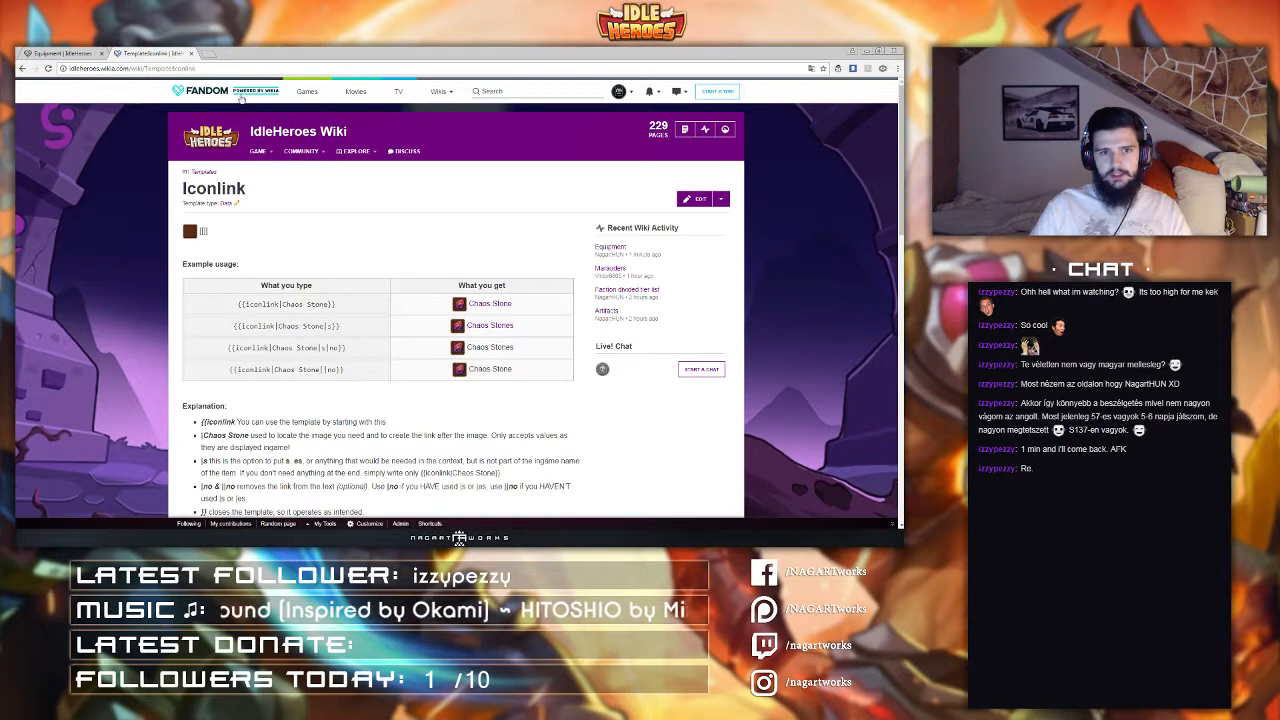
Step: Open the Template:Icon source for editing and search it for 'armor' entries
key(Return)
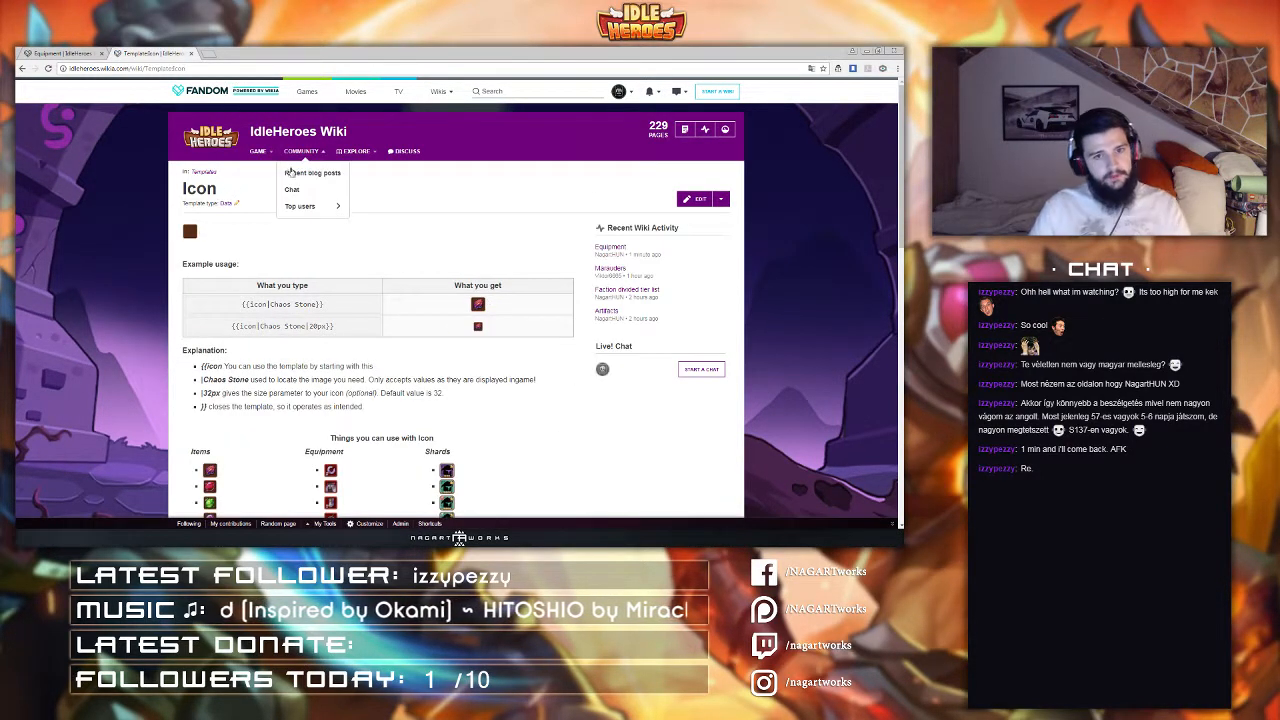
click(686, 199)
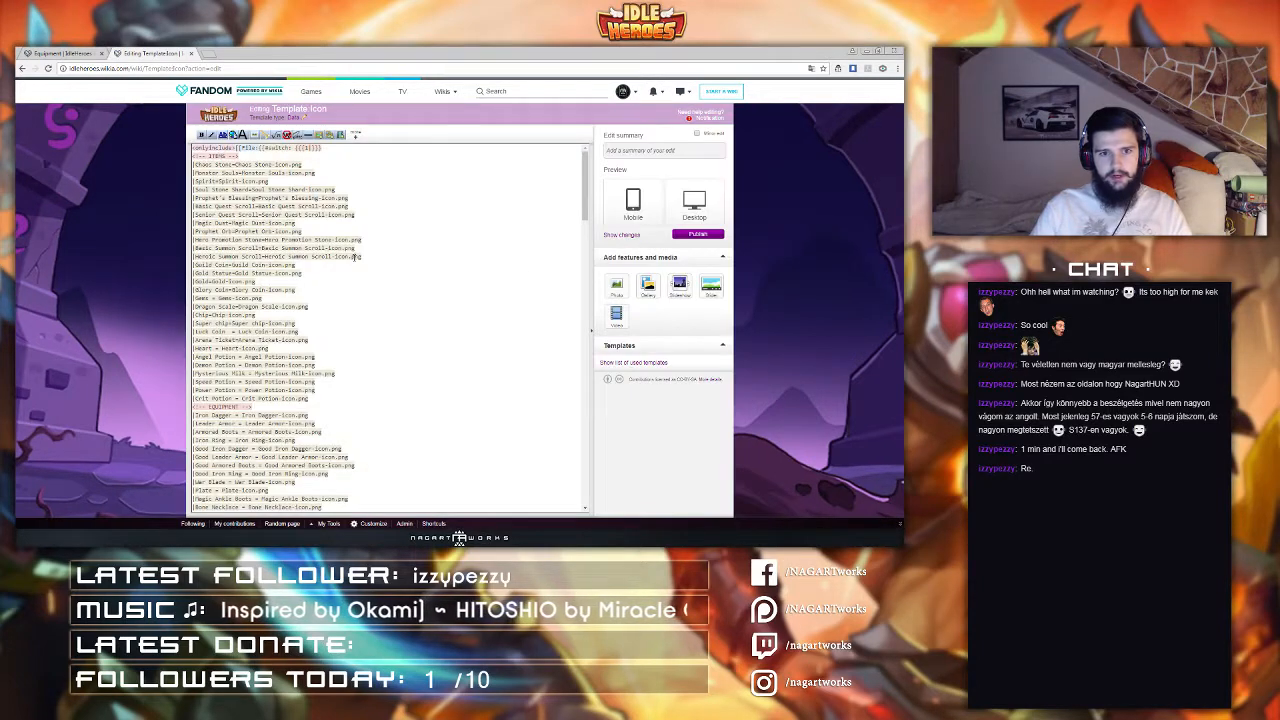
scroll(335, 262, down, 3)
key(ctrl+f)
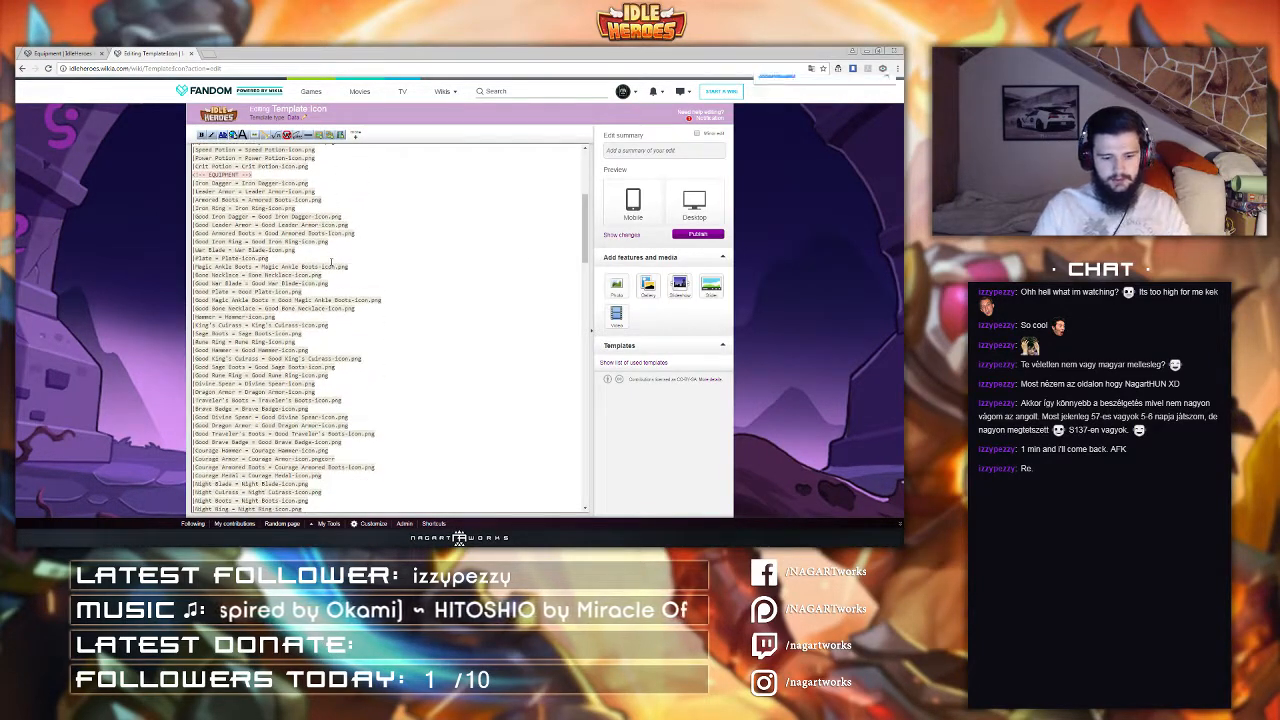
text(armor)
scroll(331, 262, down, 3)
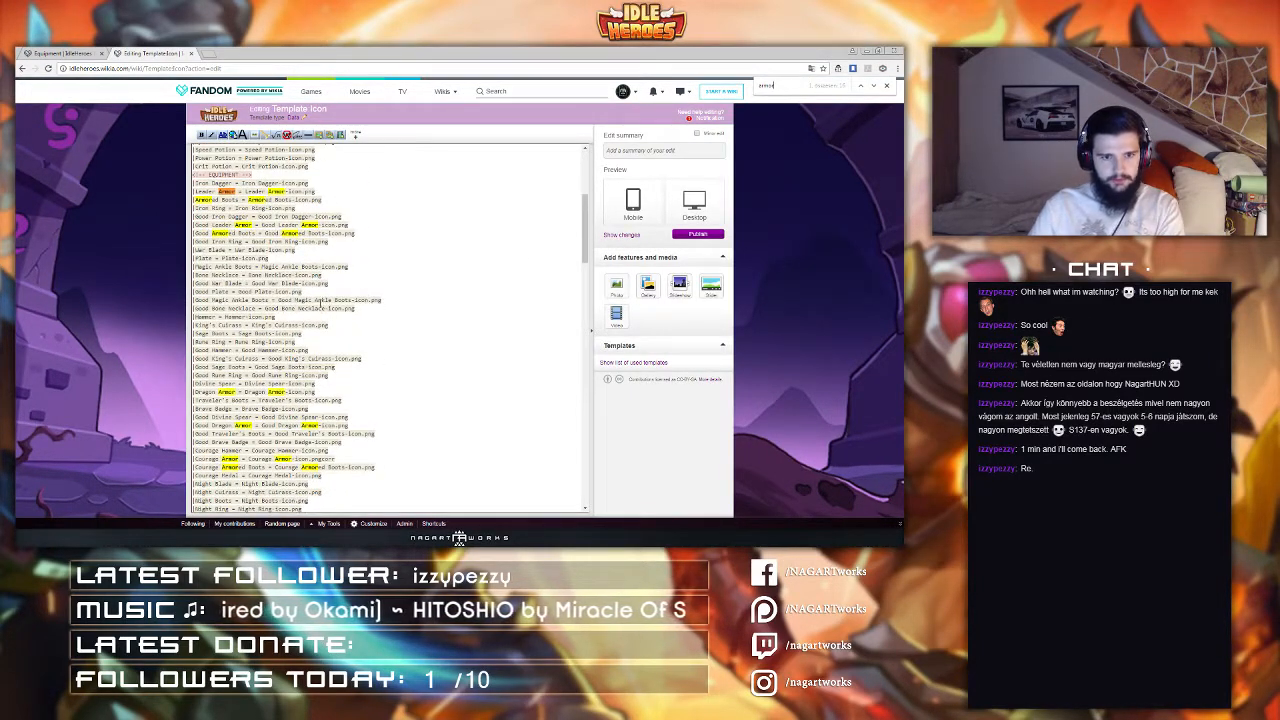
scroll(320, 303, down, 1)
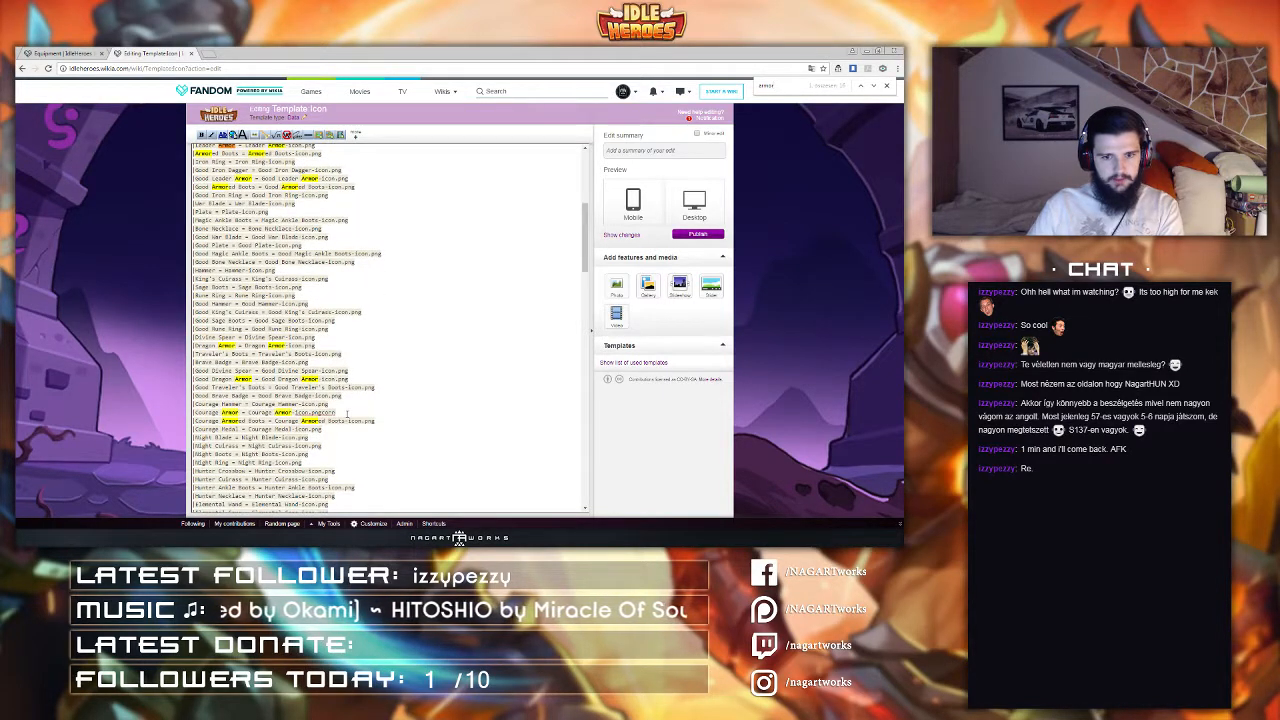
Step: Publish Template:Icon with the edit summary 'correction'
click(638, 150)
text(correction)
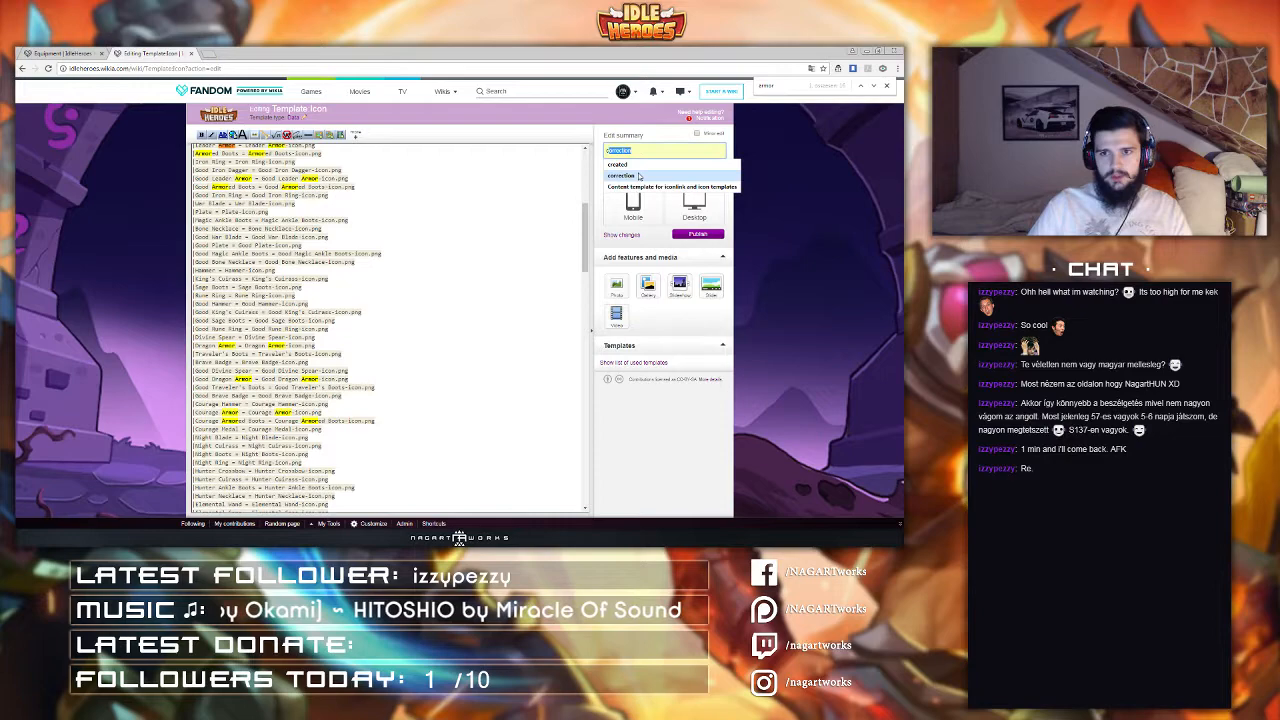
click(621, 175)
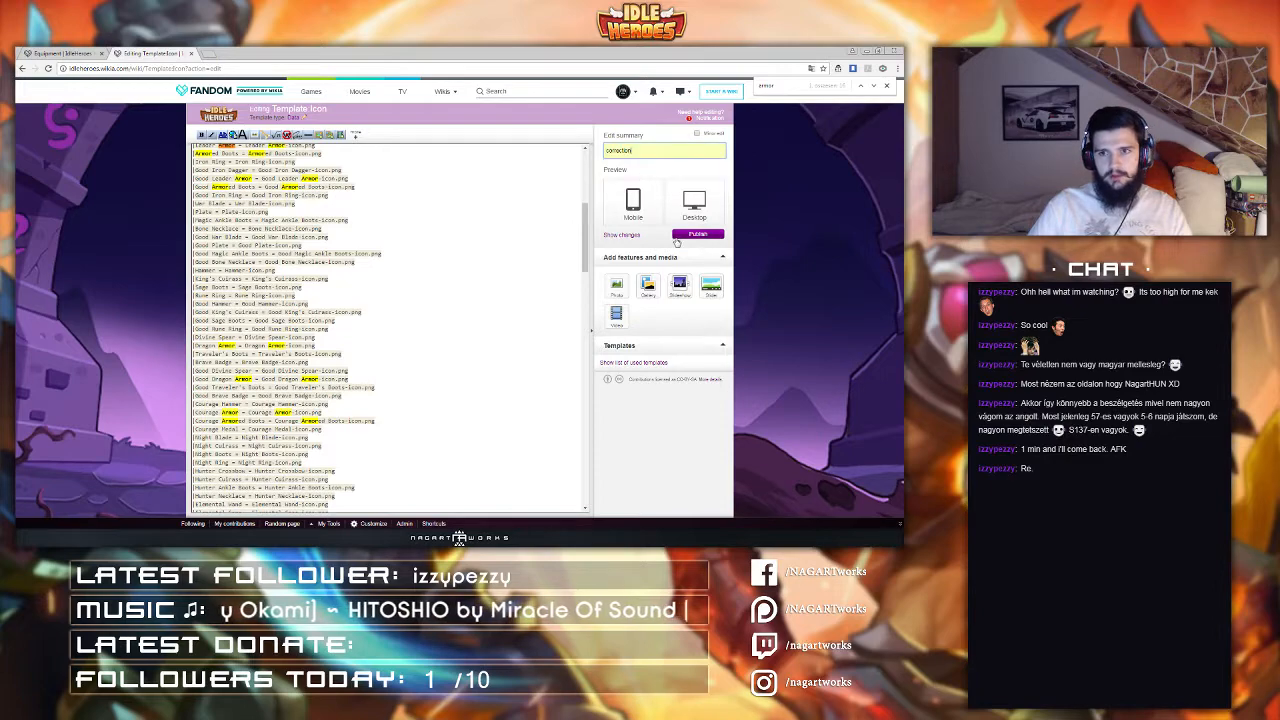
click(680, 238)
Step: Return to the Equipment page and review the Boots and Armour tables
key(ctrl+Tab)
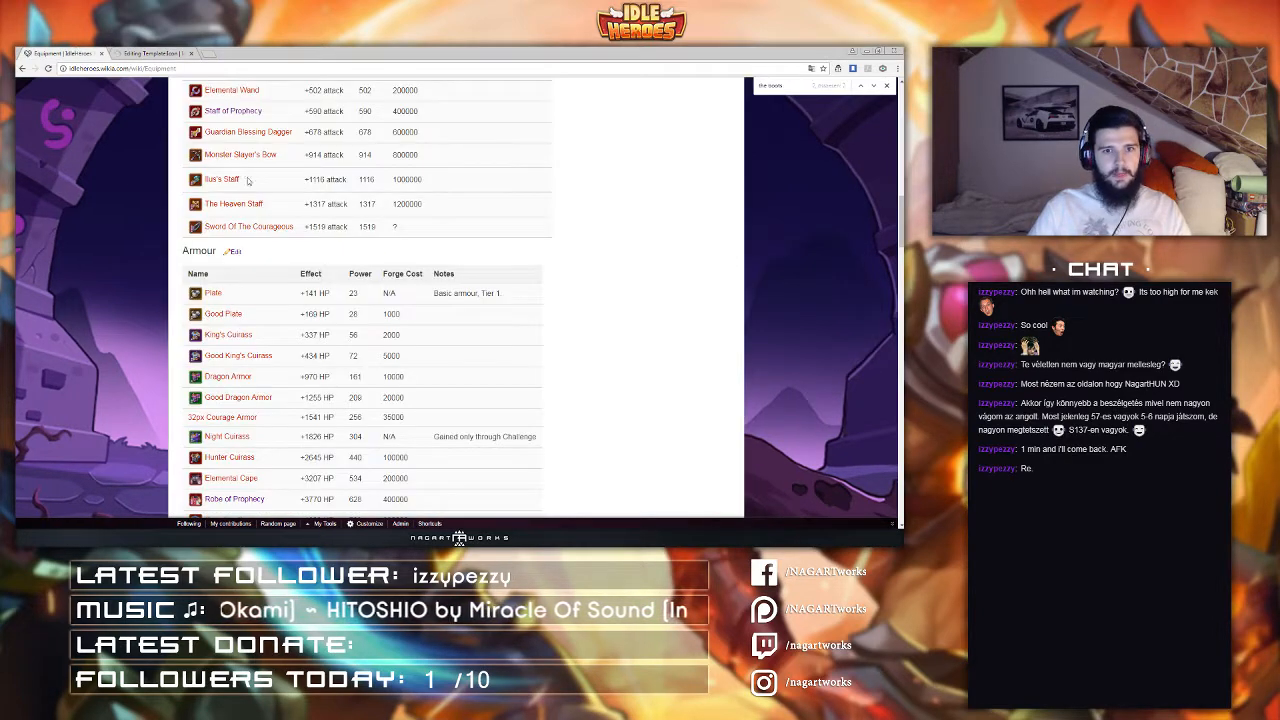
scroll(337, 239, down, 7)
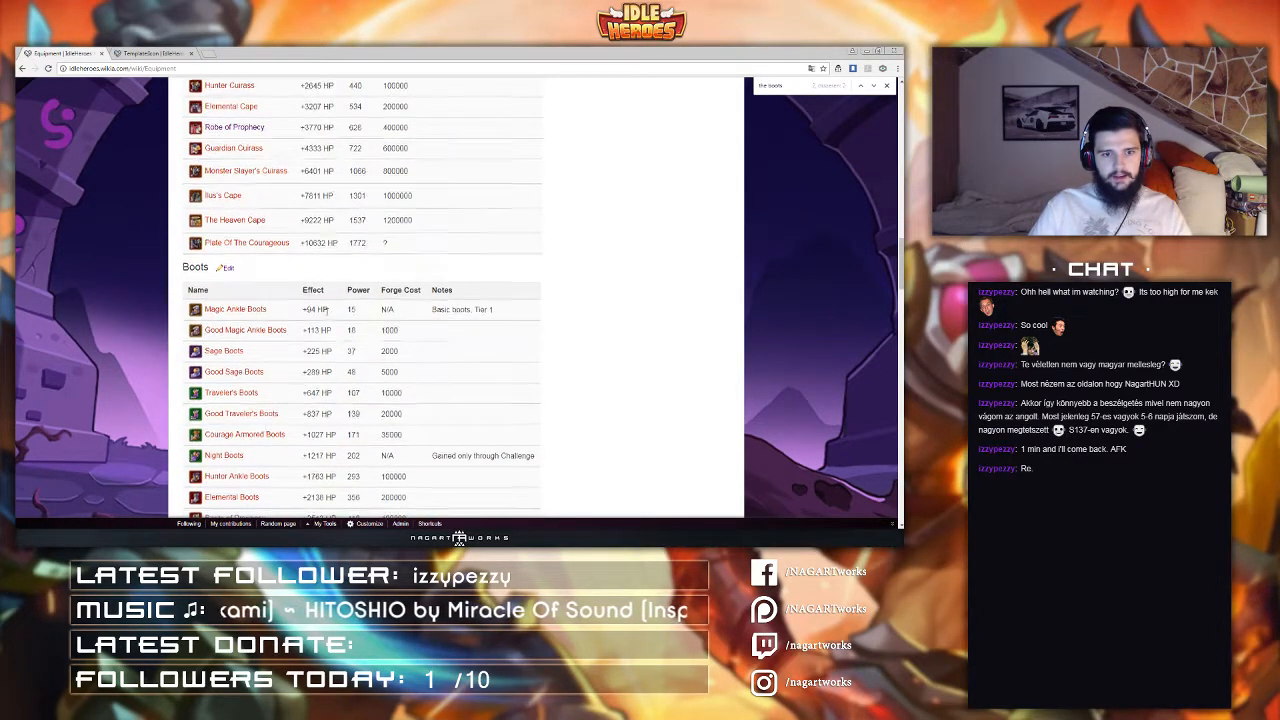
scroll(326, 326, up, 3)
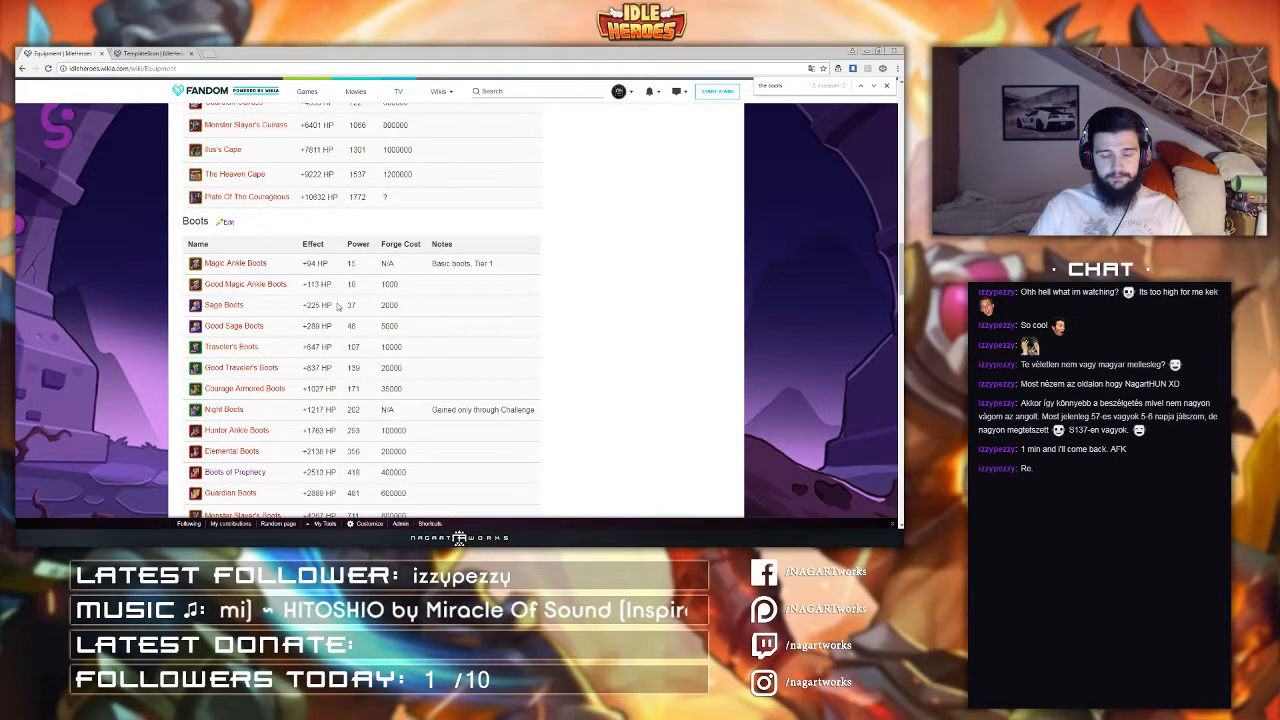
scroll(231, 314, up, 1)
scroll(229, 315, up, 3)
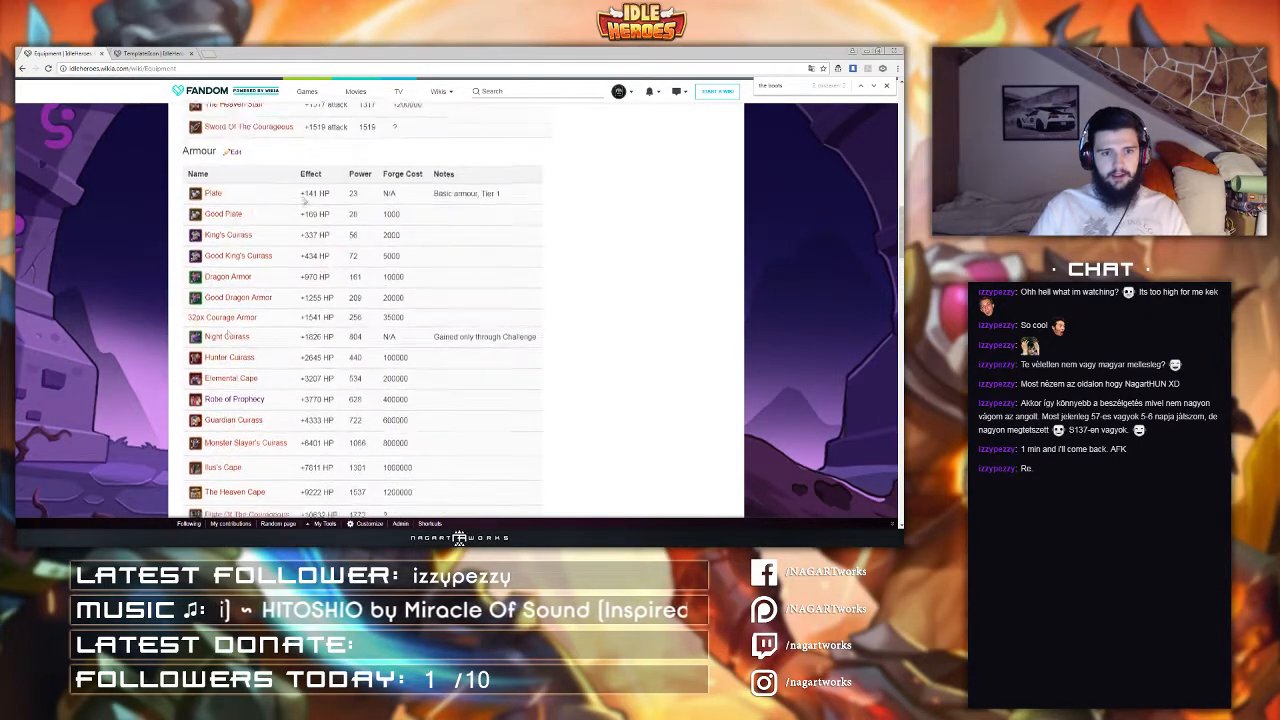
Step: Check the Robe of Prophecy page and review the Armour, Boots and Accessories tables on the Equipment page
click(228, 408)
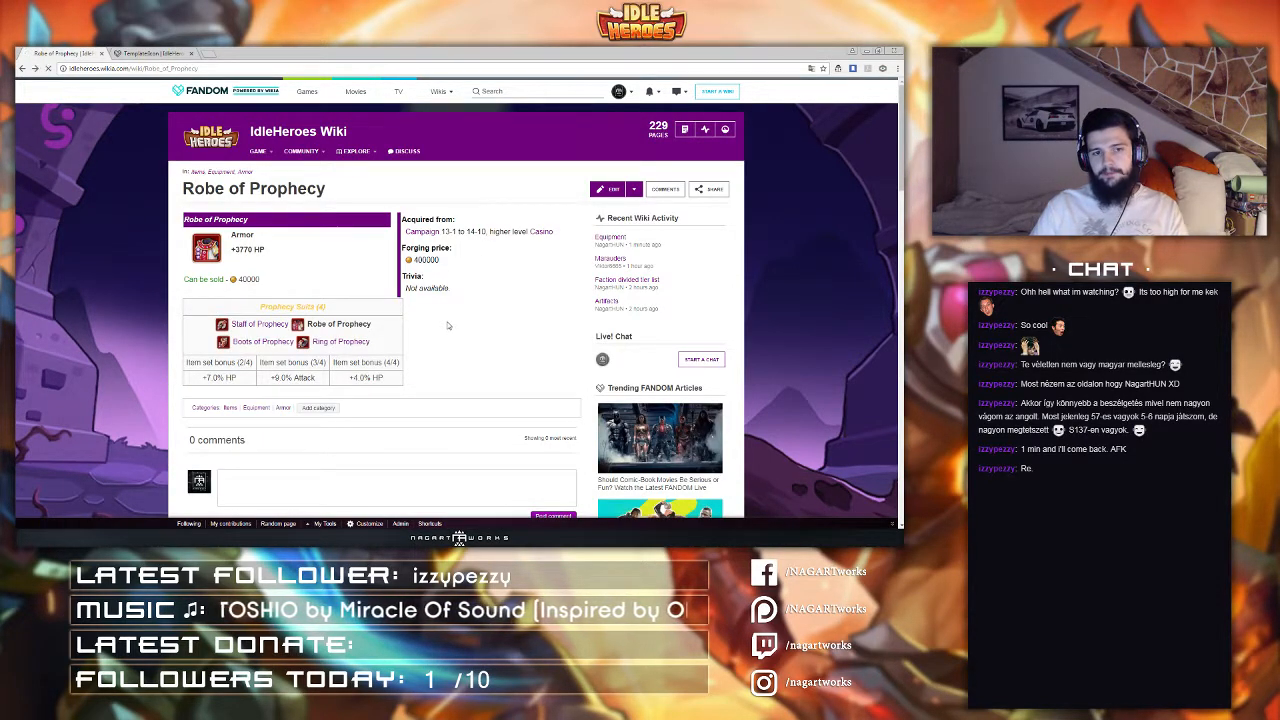
key(alt+Left)
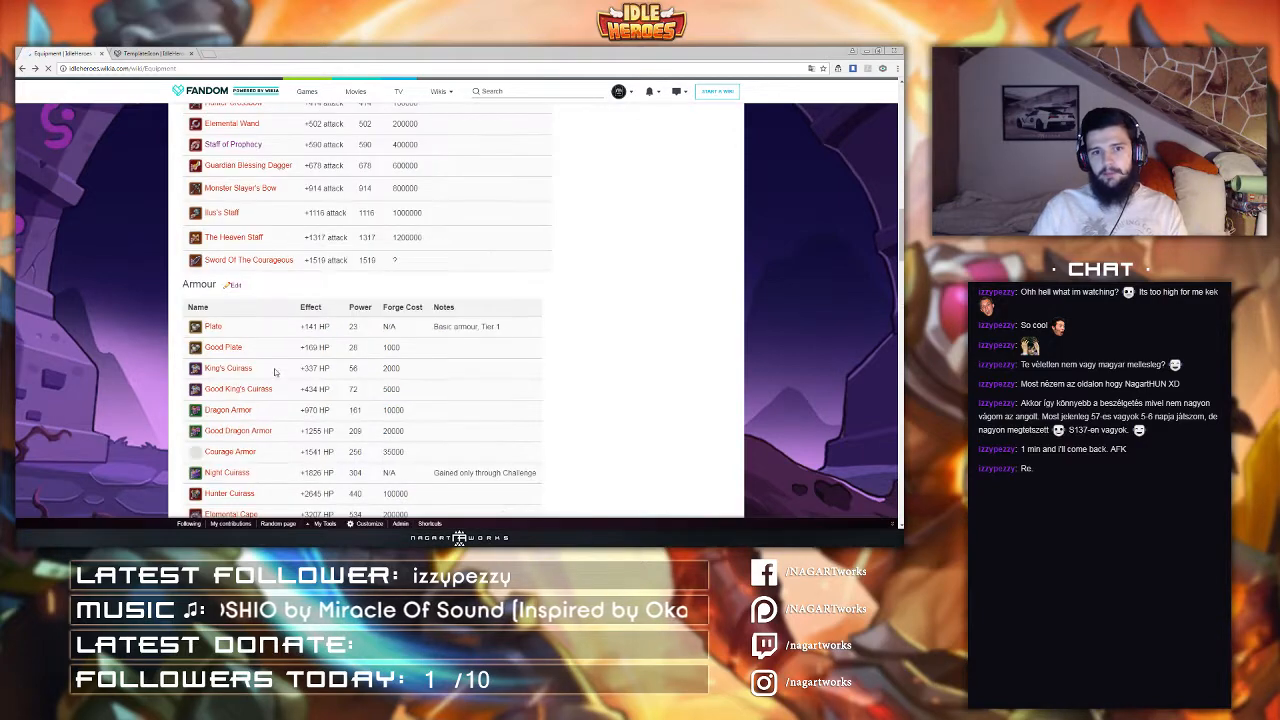
scroll(328, 293, down, 4)
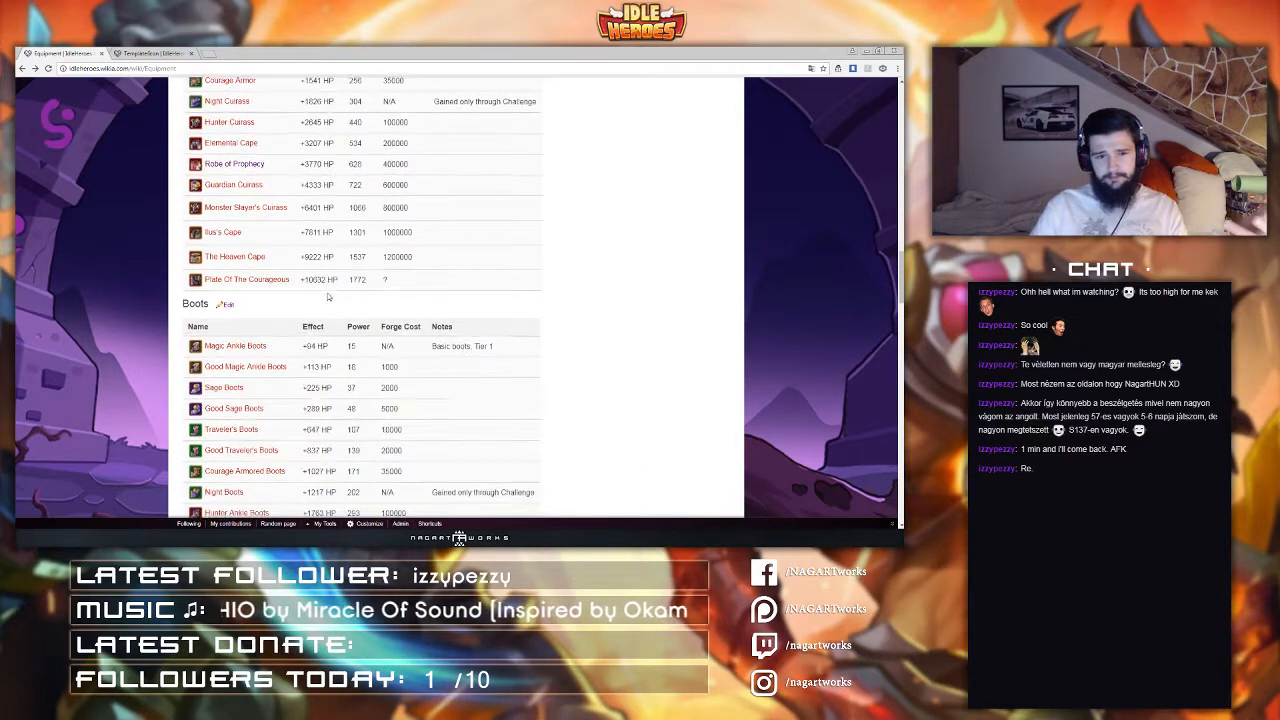
click(155, 52)
middle_click(160, 51)
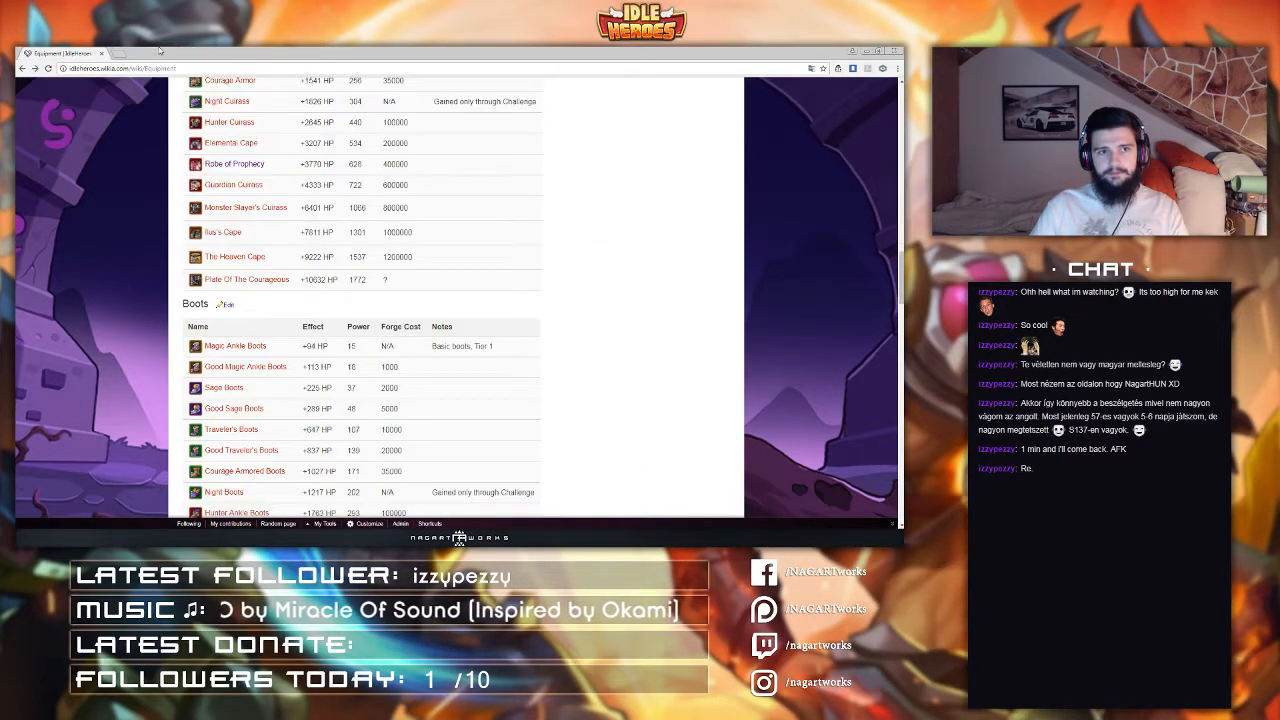
scroll(325, 377, down, 3)
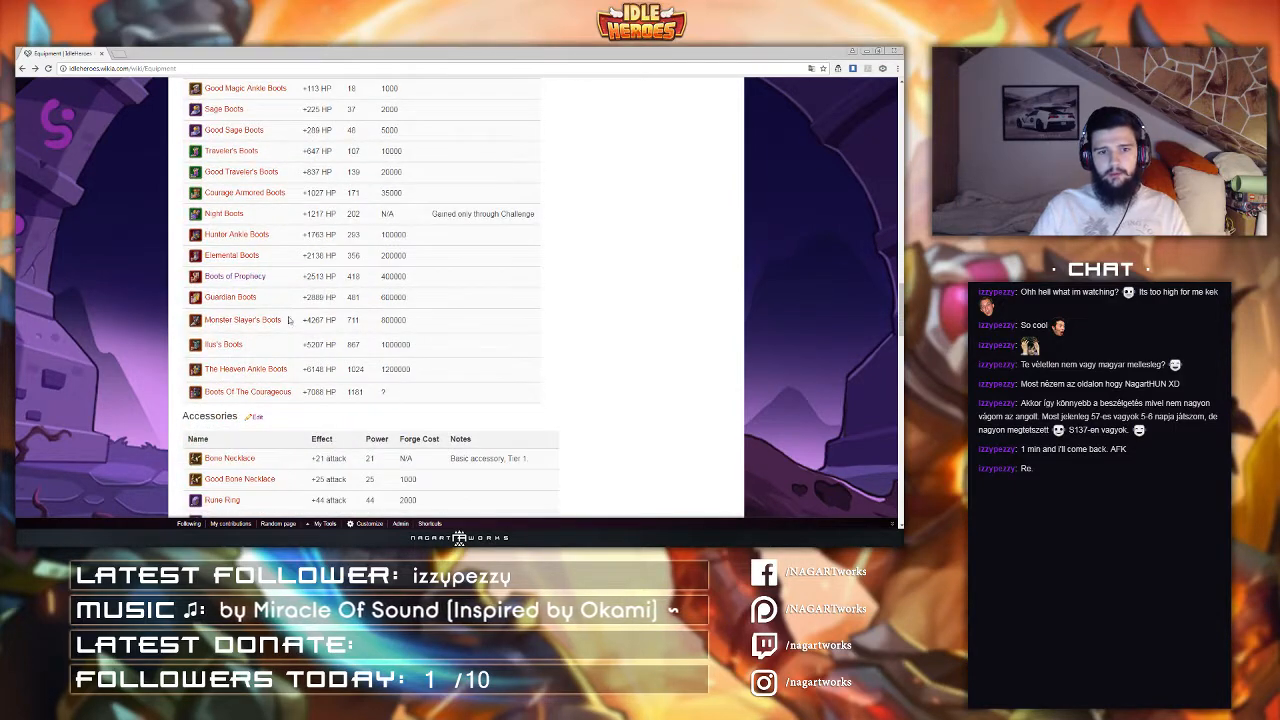
scroll(285, 300, down, 6)
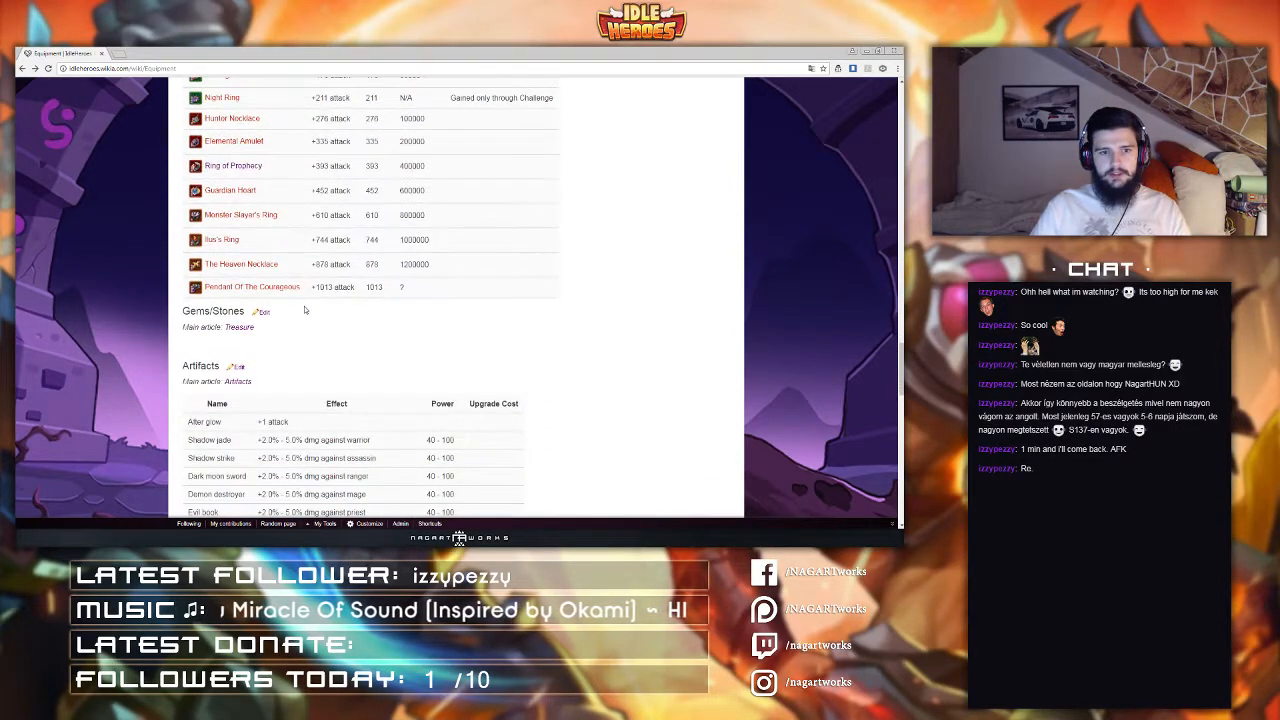
scroll(304, 313, up, 4)
scroll(304, 313, up, 3)
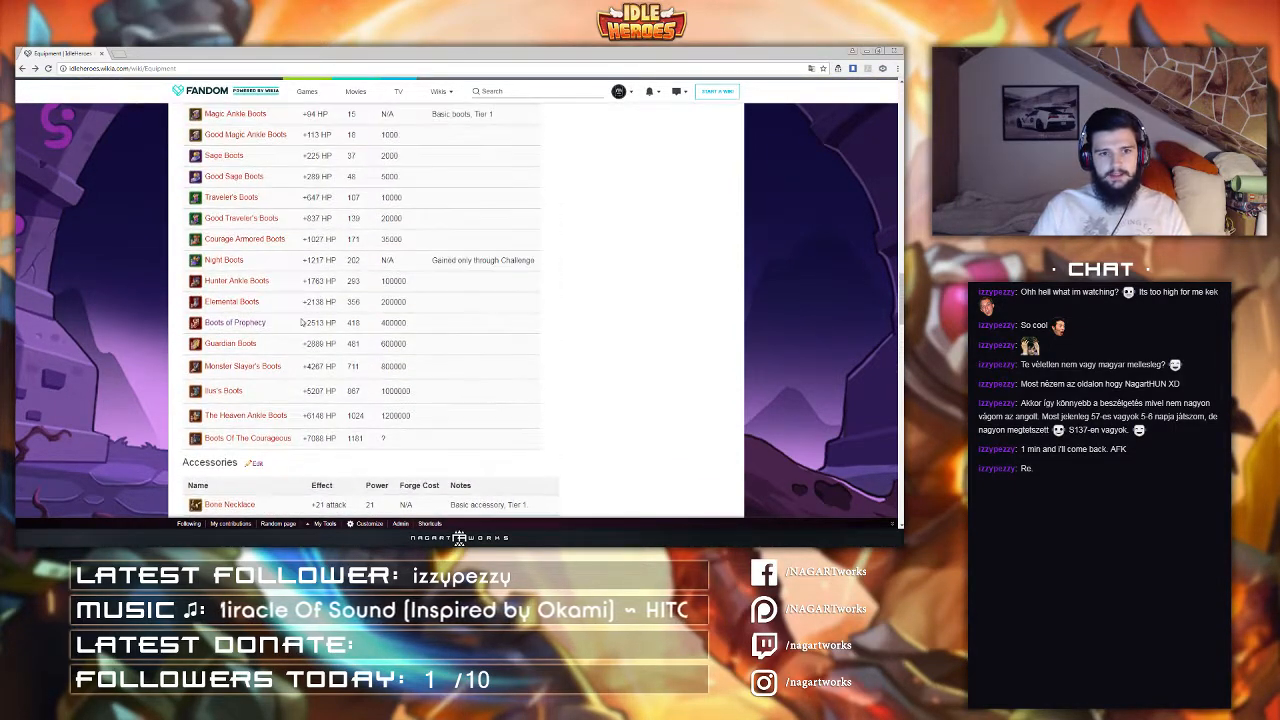
Step: Open the Boots of Prophecy page and browse its Prophecy Suits links to Staff of Prophecy and Robe of Prophecy
click(225, 325)
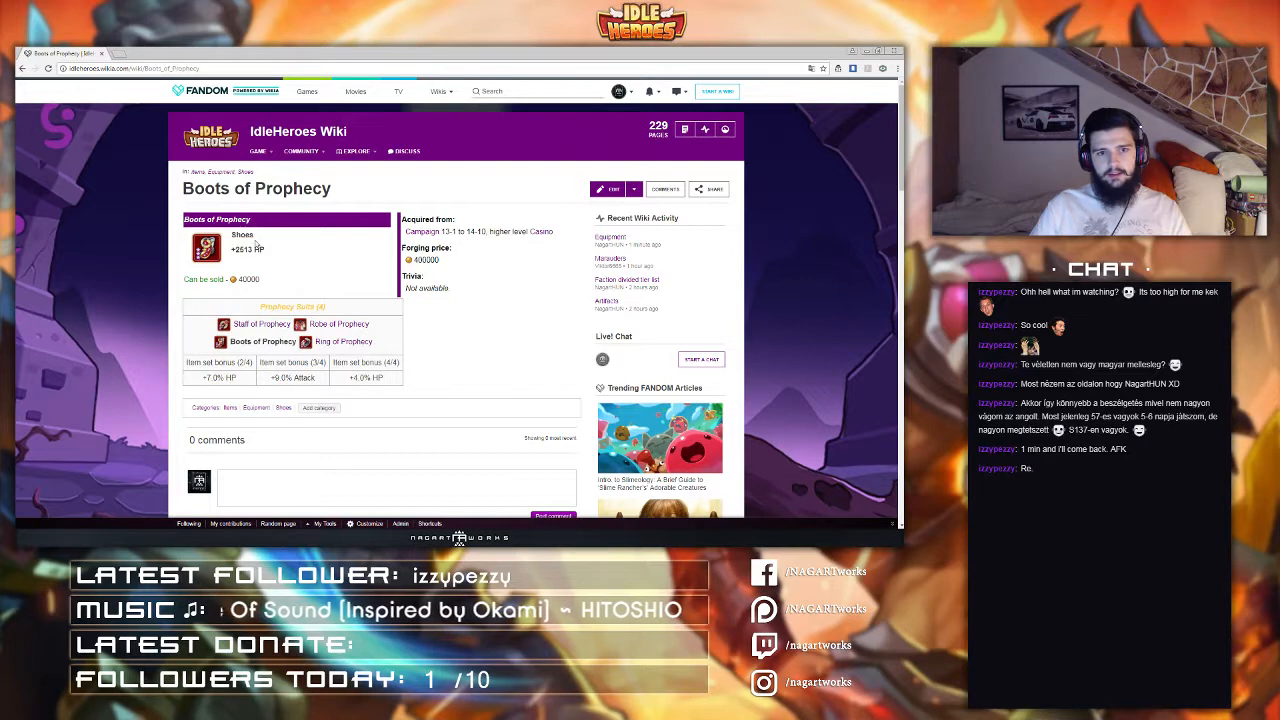
drag(234, 251, 268, 253)
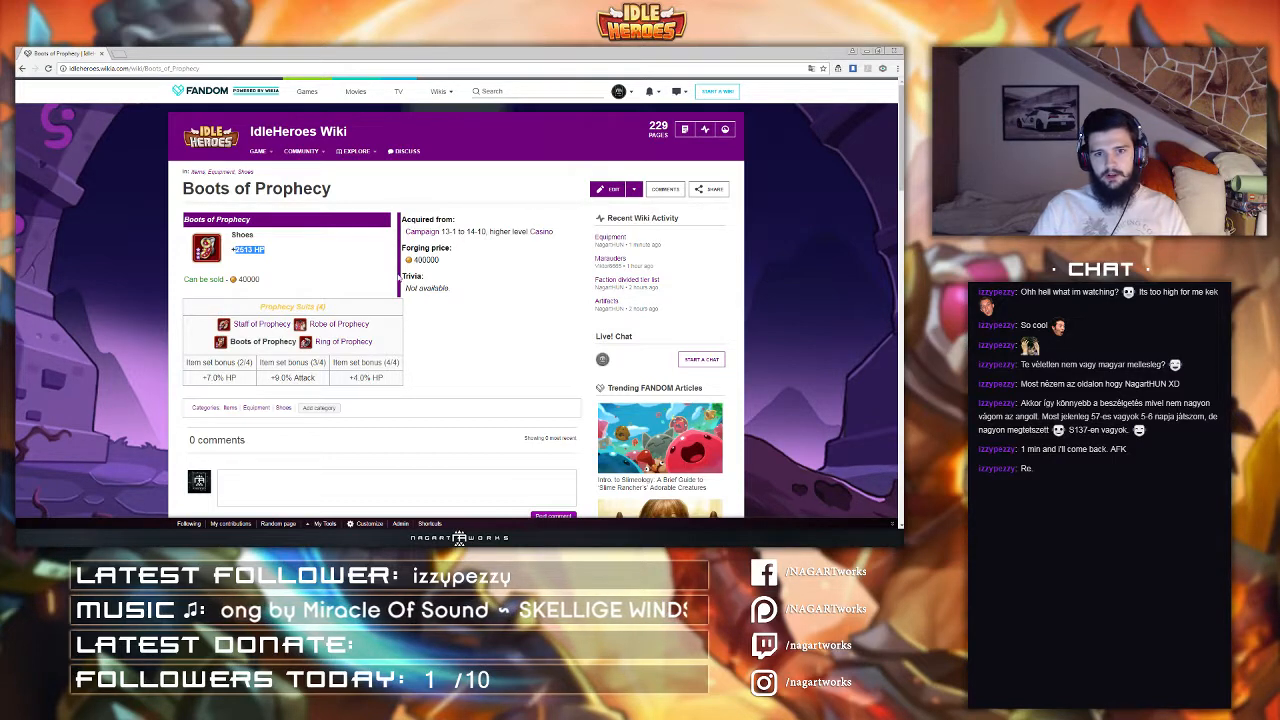
drag(446, 297, 407, 288)
click(466, 292)
click(429, 284)
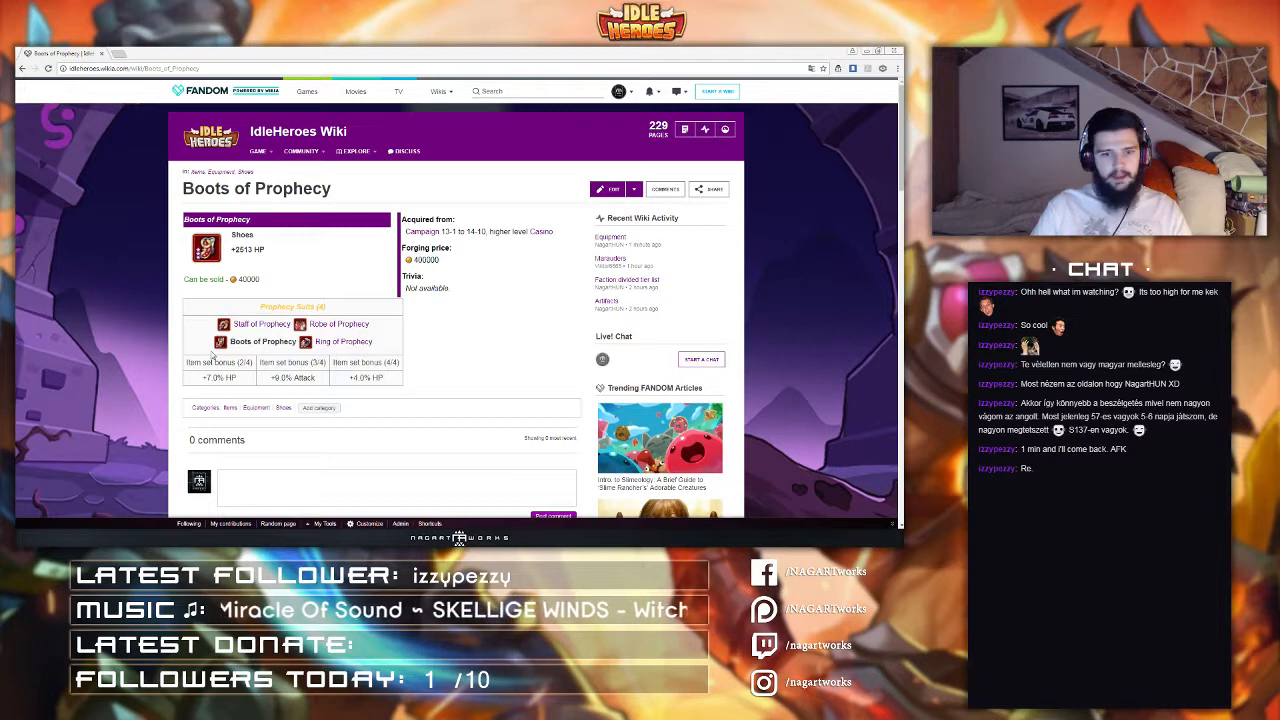
click(257, 326)
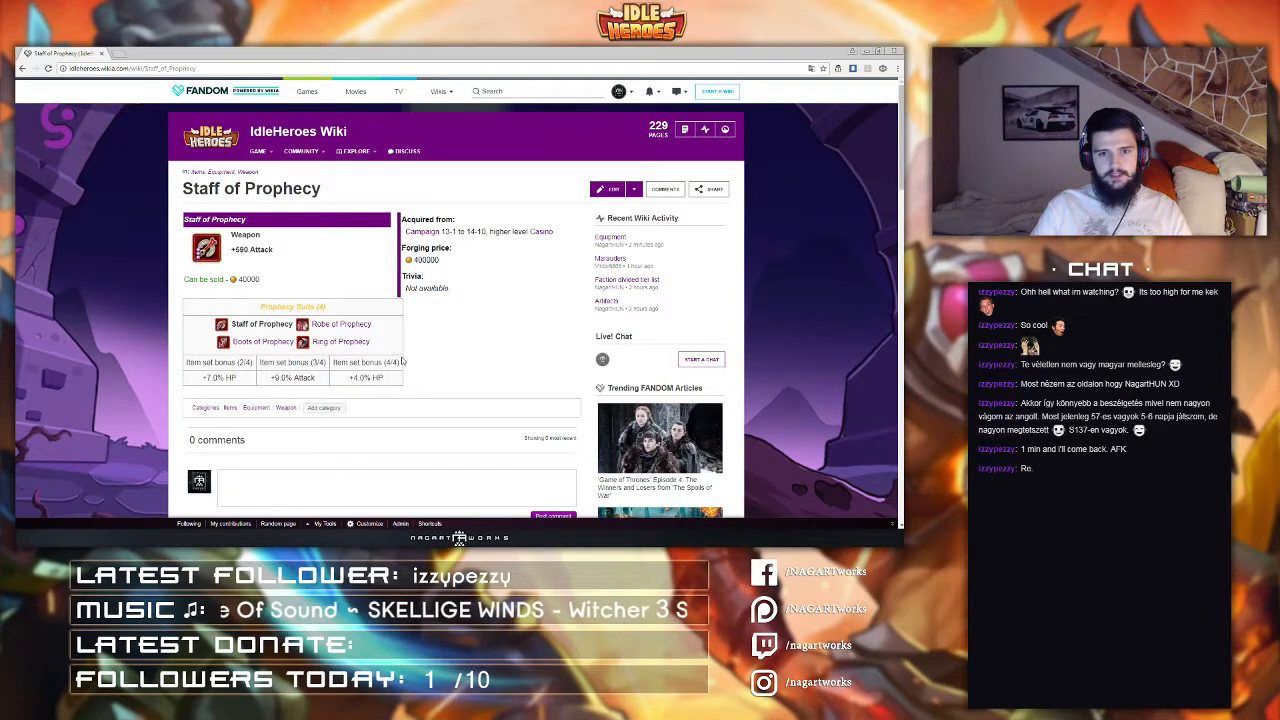
click(340, 324)
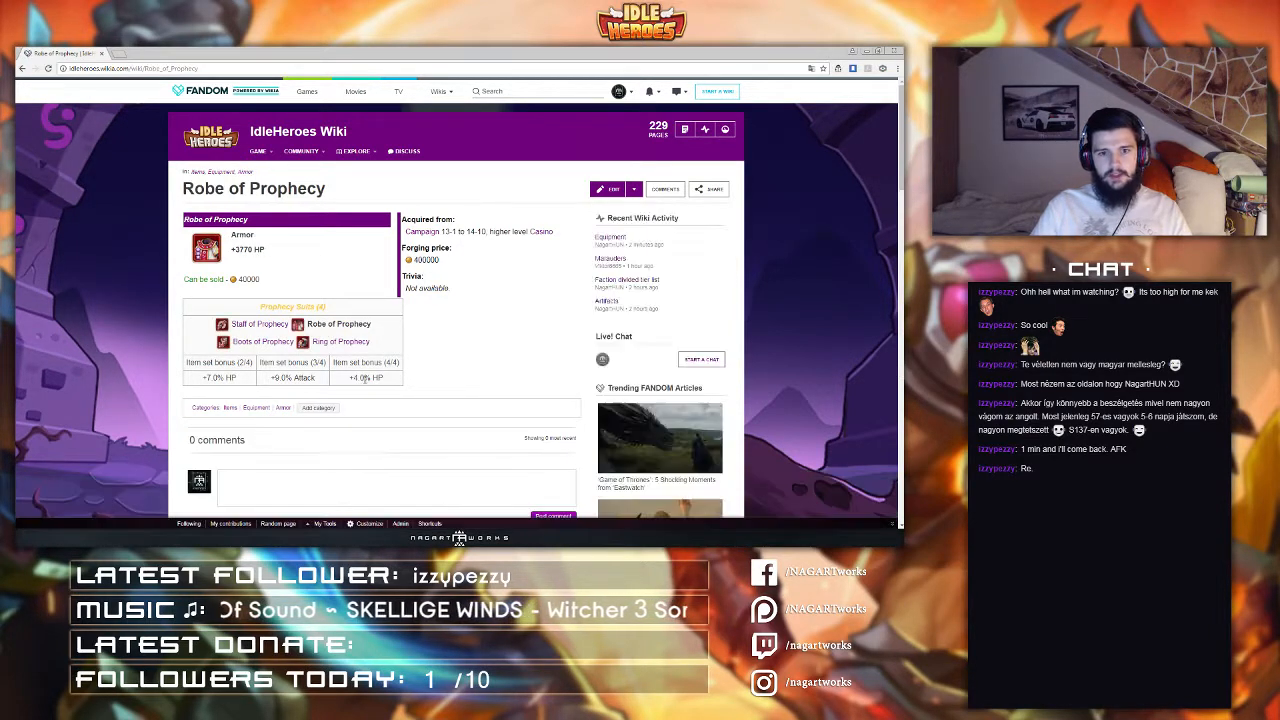
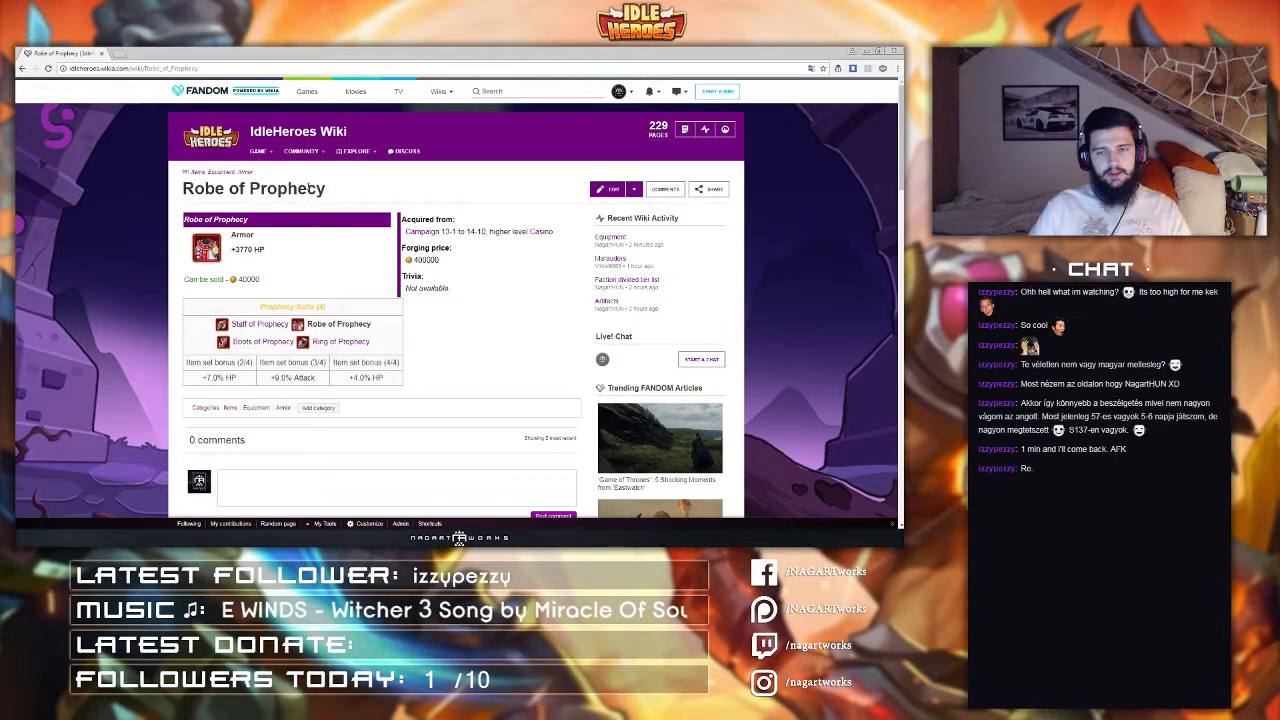
Step: Open your wiki user profile and start editing it with the source editor
mouse_move(620, 92)
click(591, 114)
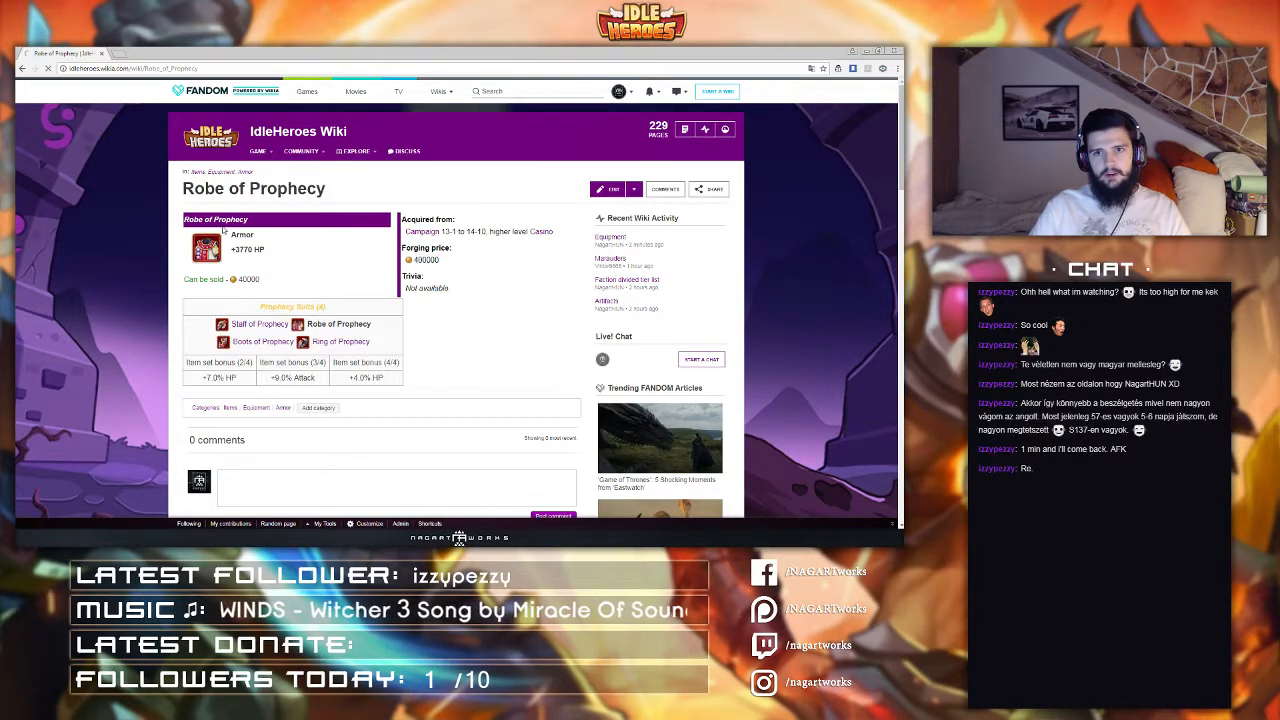
scroll(223, 229, down, 3)
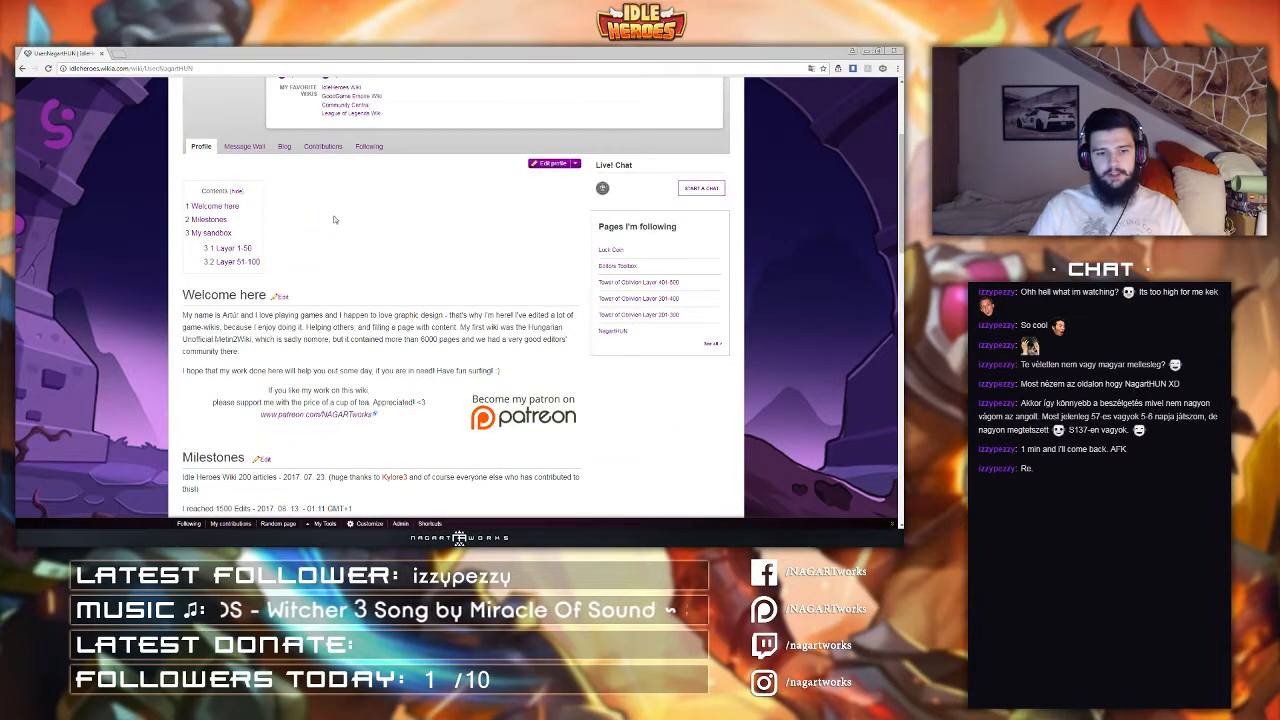
scroll(450, 220, up, 1)
click(533, 212)
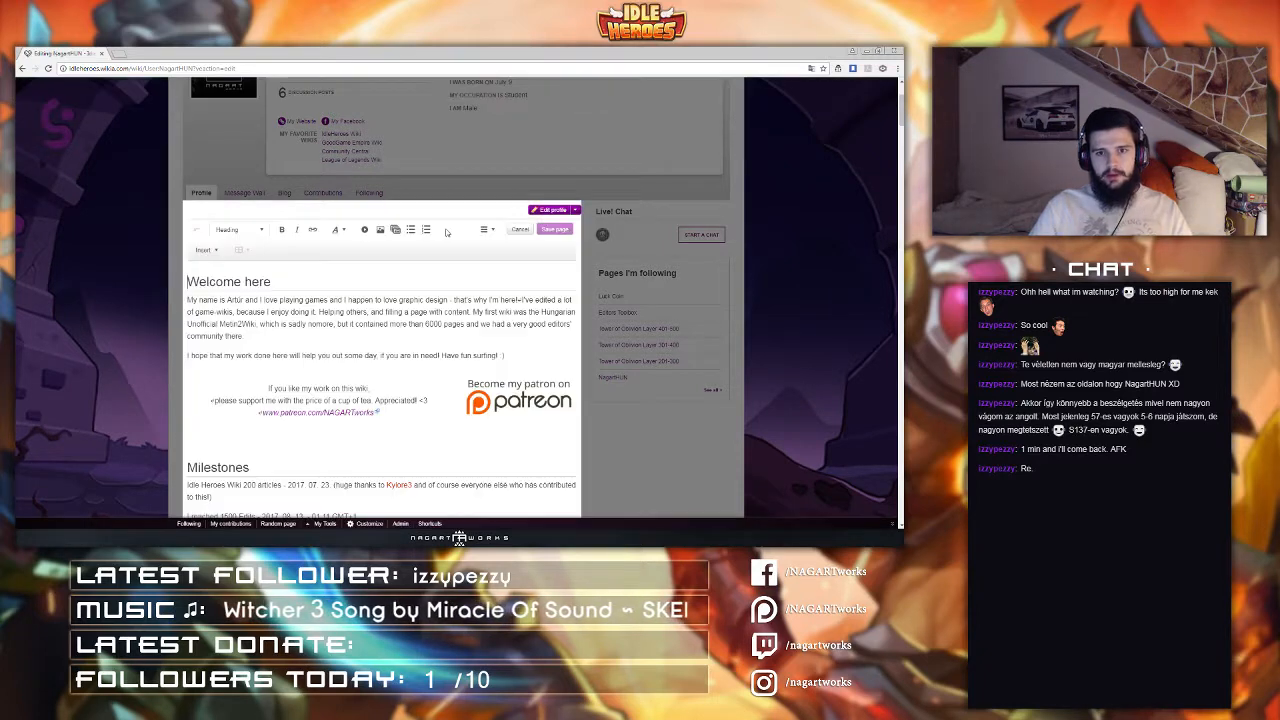
click(484, 231)
click(495, 305)
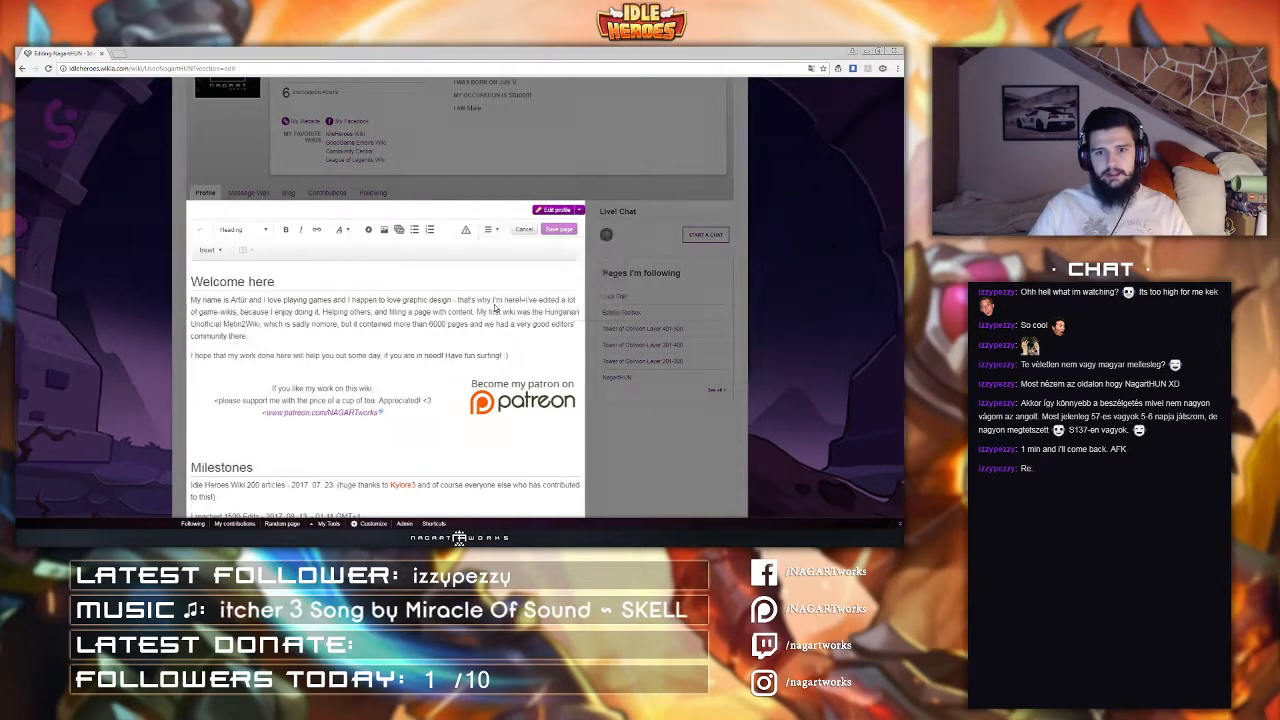
Step: Examine the sandbox's raid table markup in the source editor, select it, and cancel the edit
scroll(371, 357, down, 6)
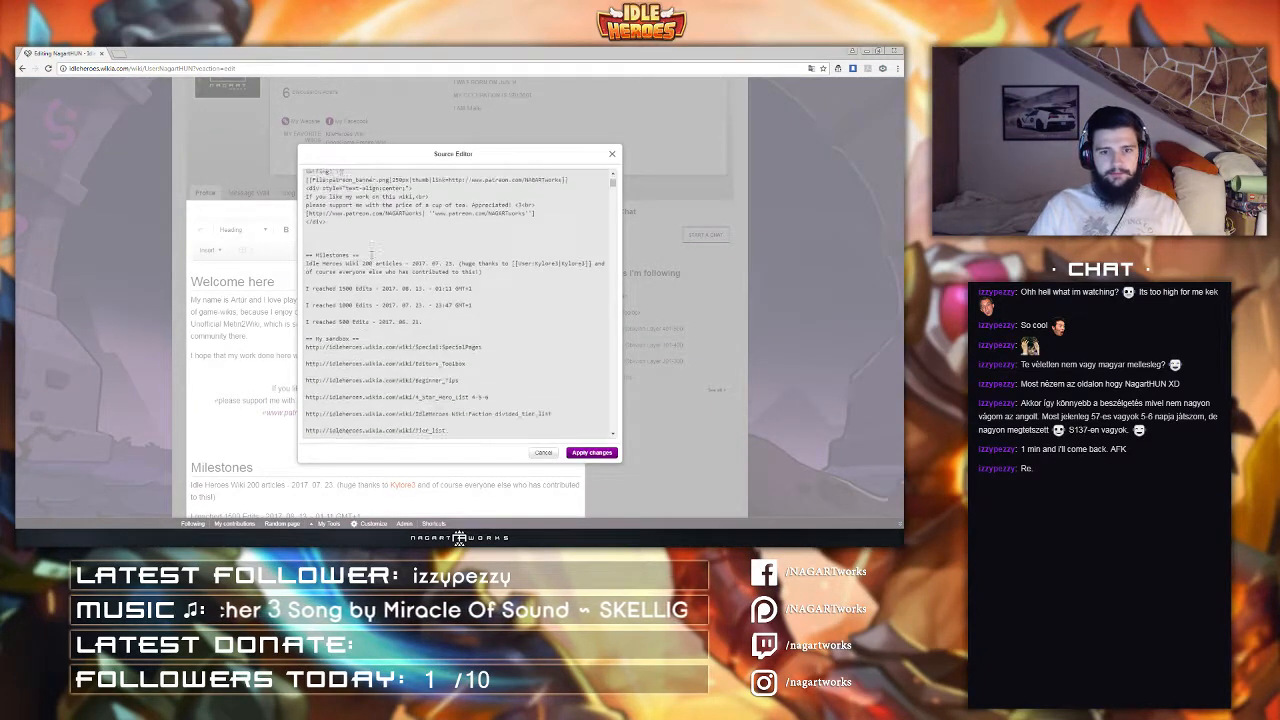
scroll(371, 357, down, 10)
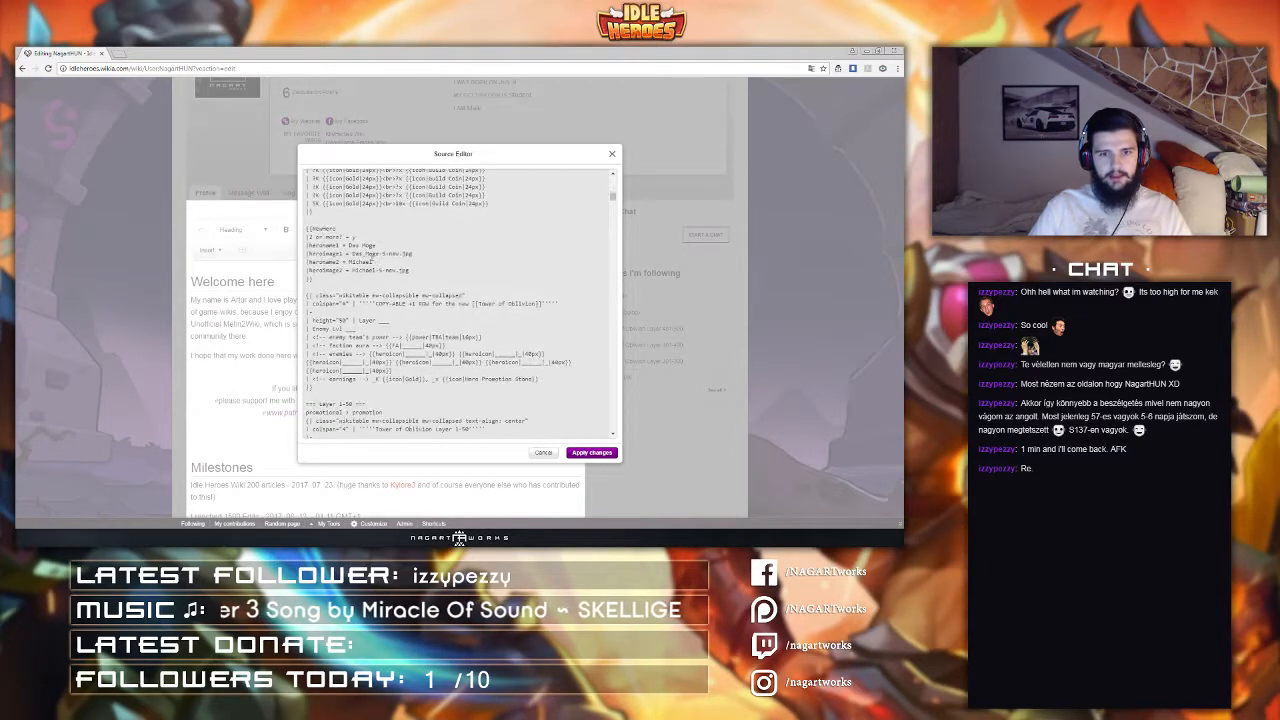
scroll(371, 257, down, 10)
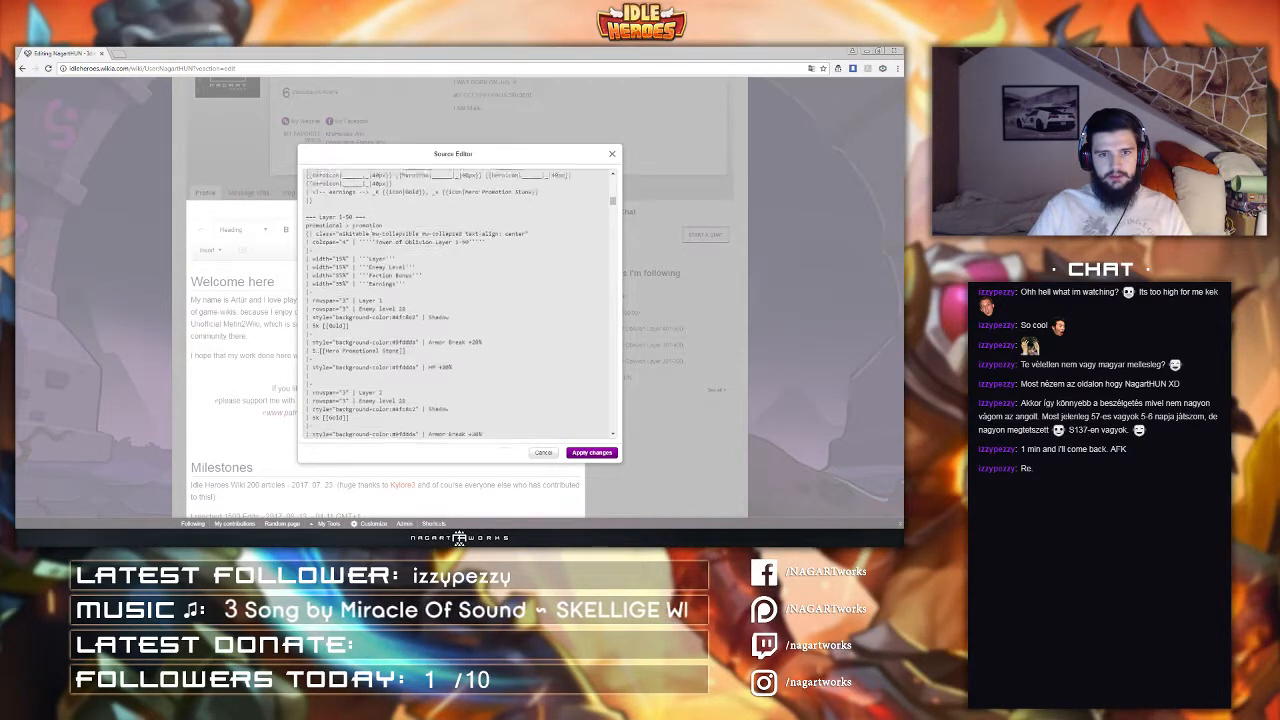
scroll(372, 256, up, 8)
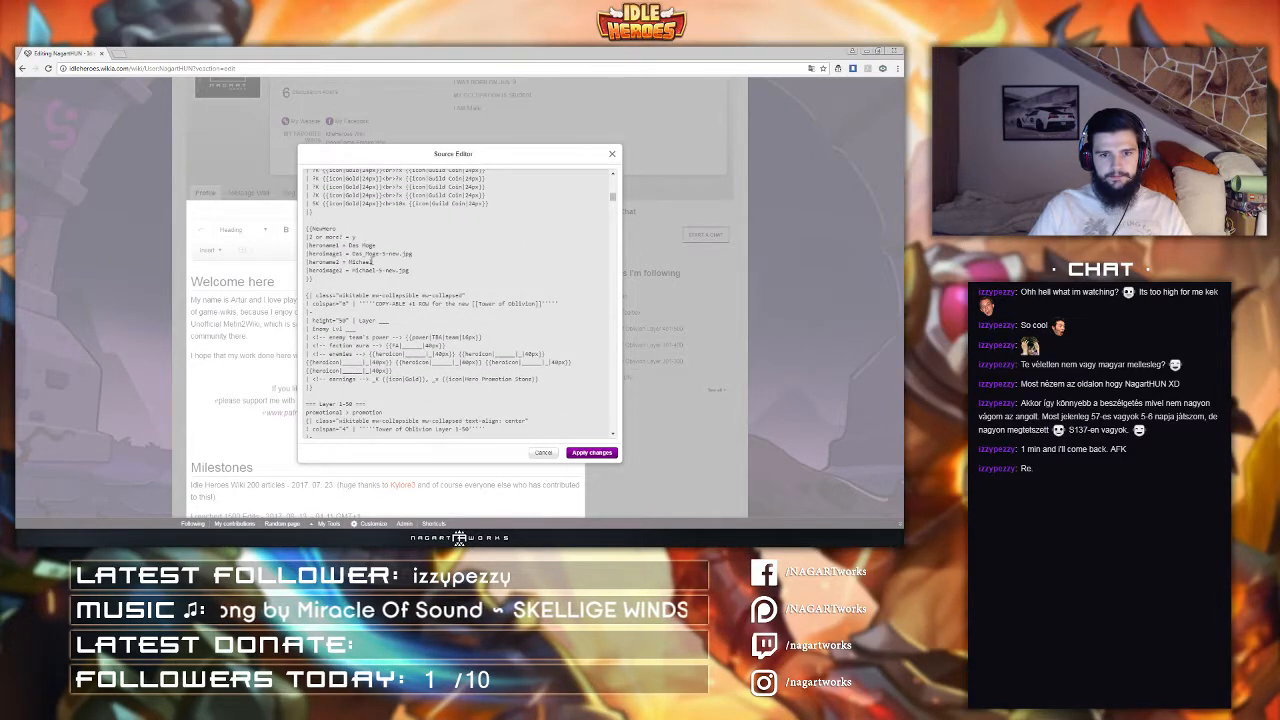
scroll(372, 261, up, 3)
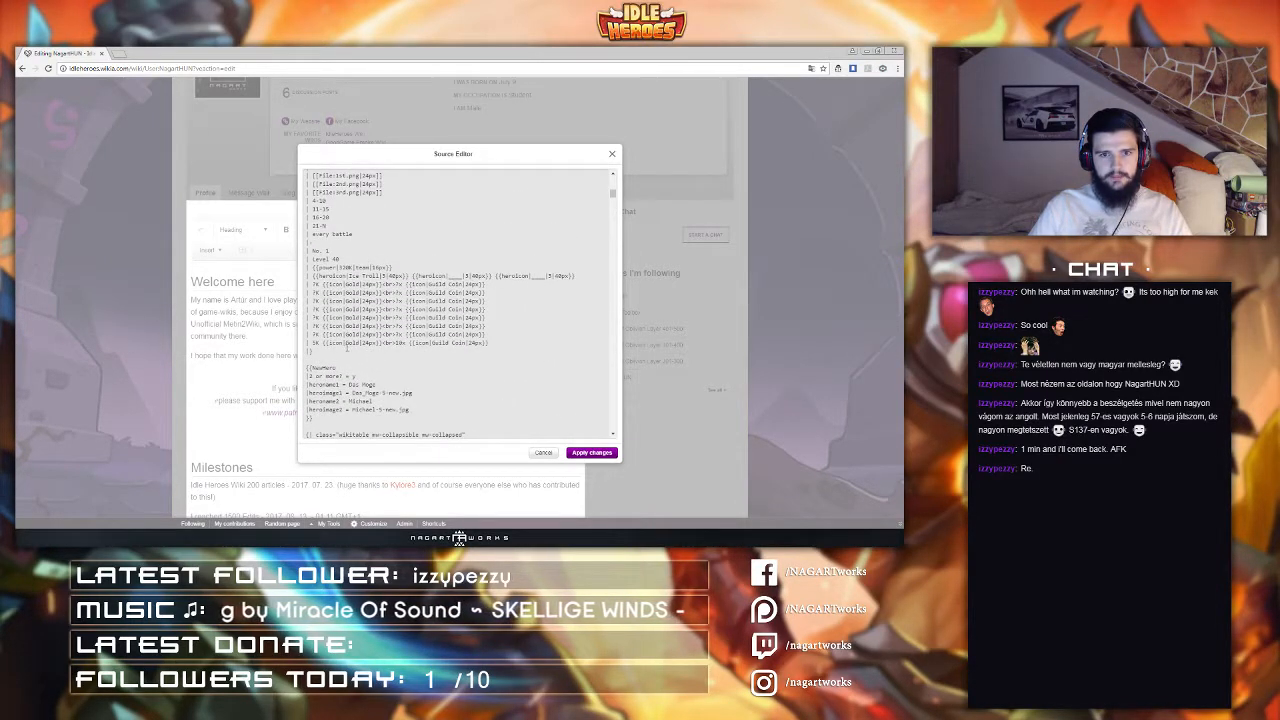
drag(318, 352, 306, 257)
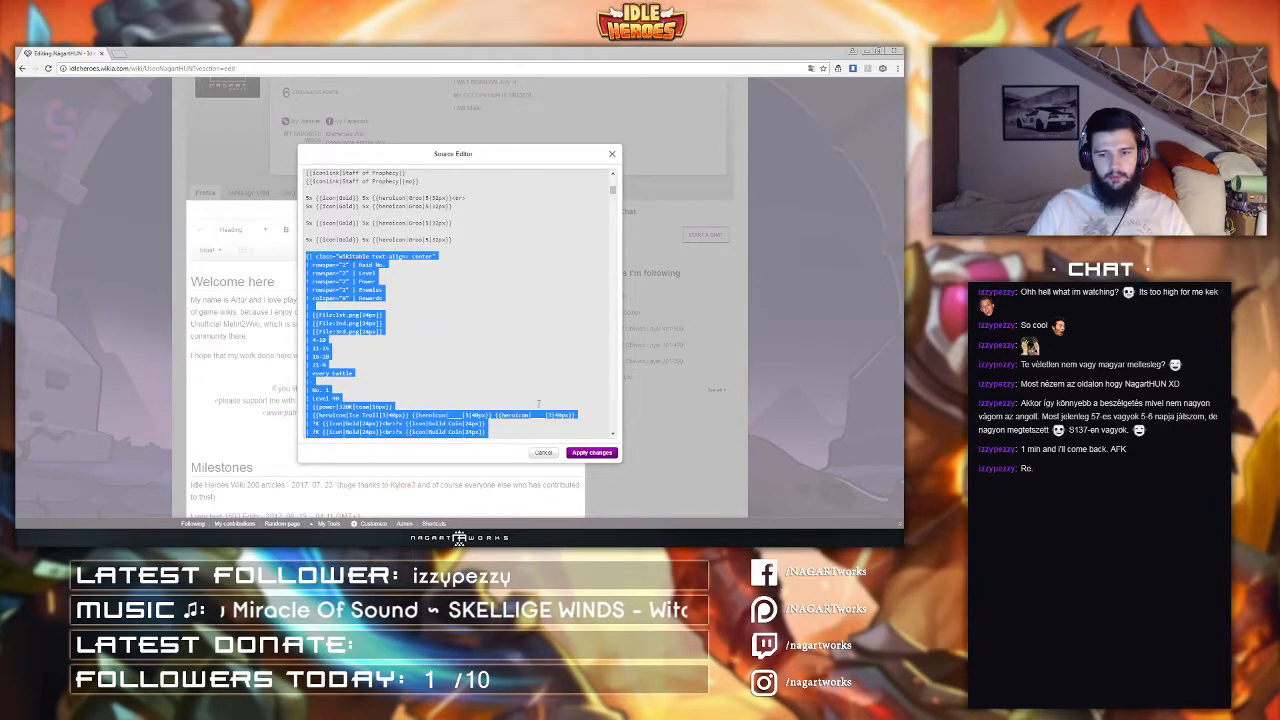
click(554, 455)
click(521, 232)
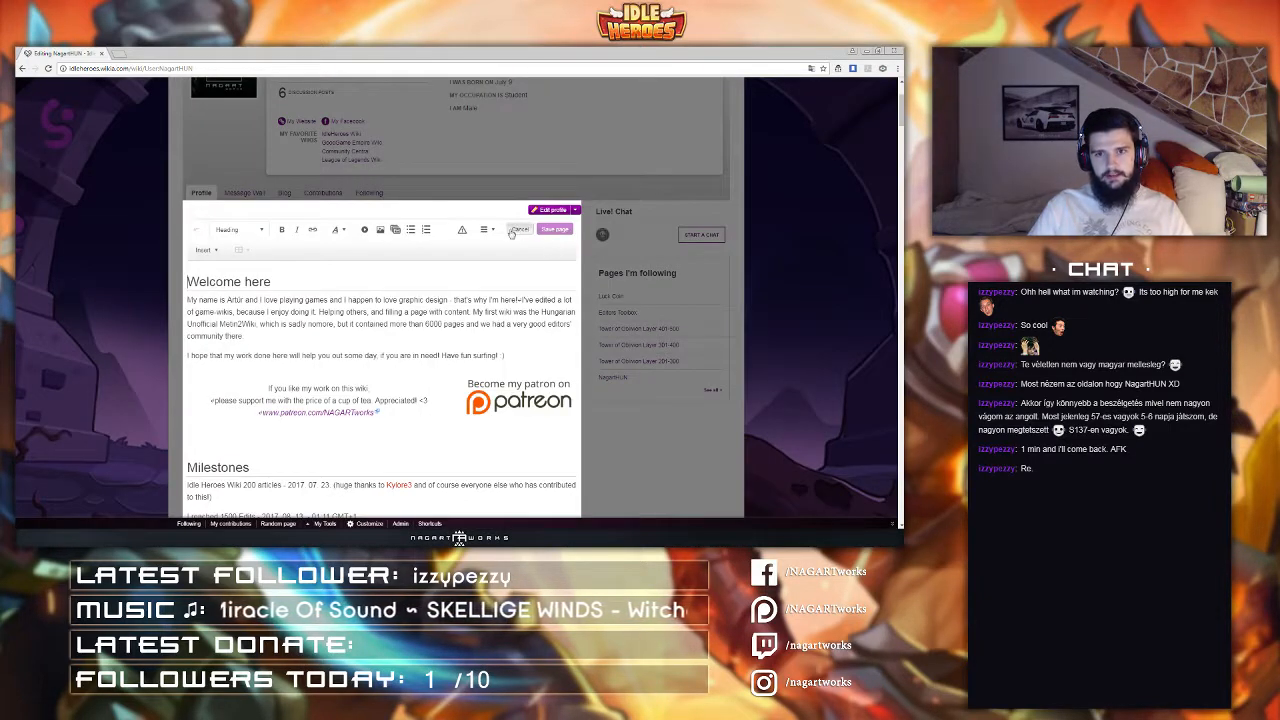
Step: Go to the wiki's Guild_Raid page through the address bar
scroll(86, 305, down, 15)
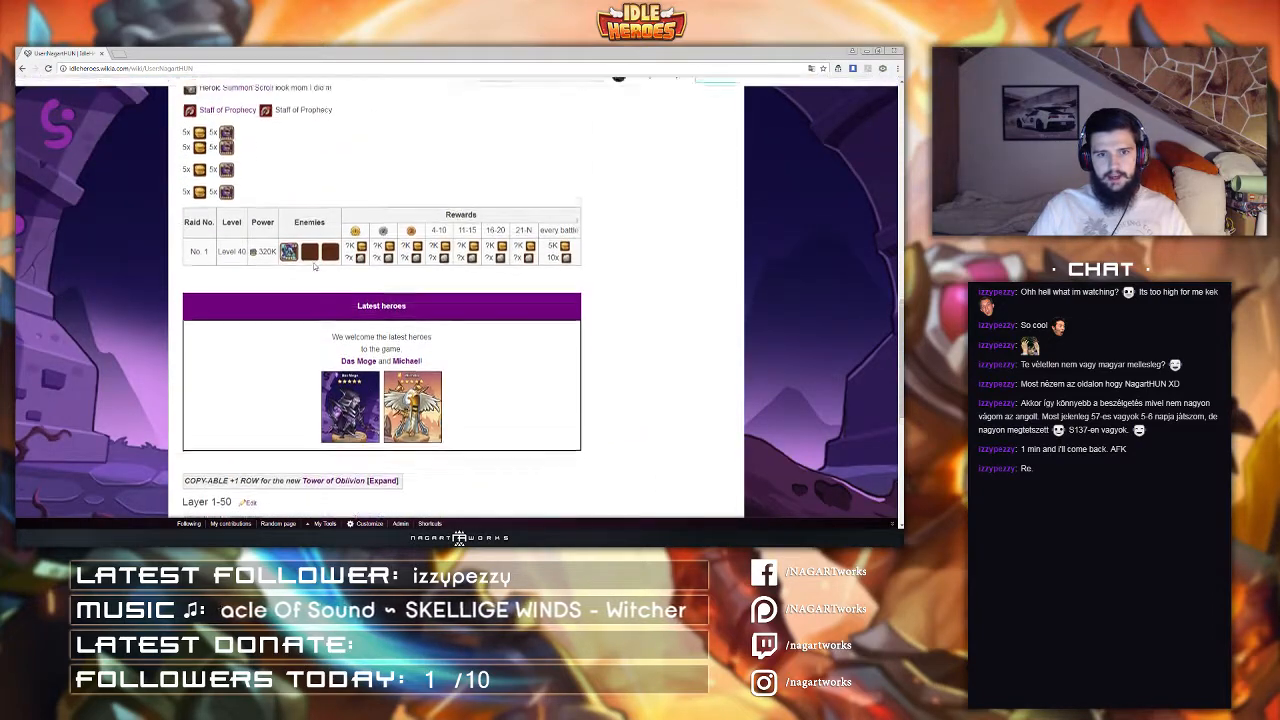
scroll(344, 403, up, 1)
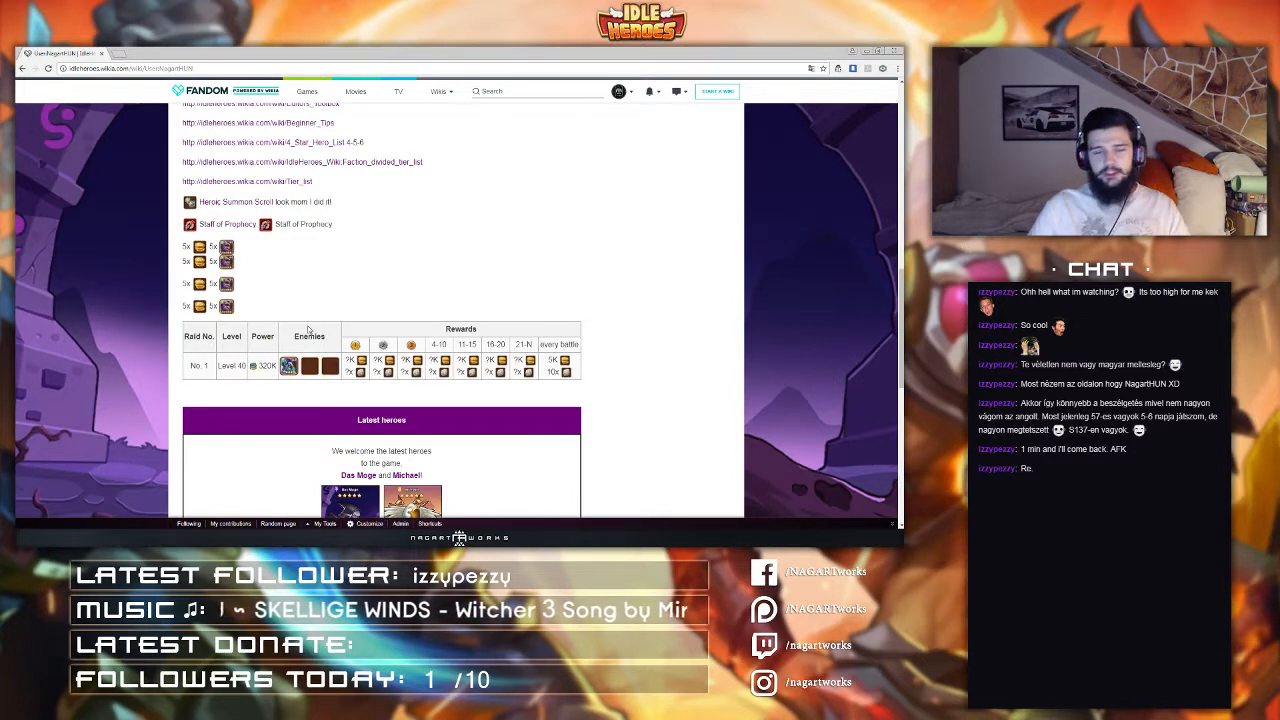
scroll(369, 350, up, 1)
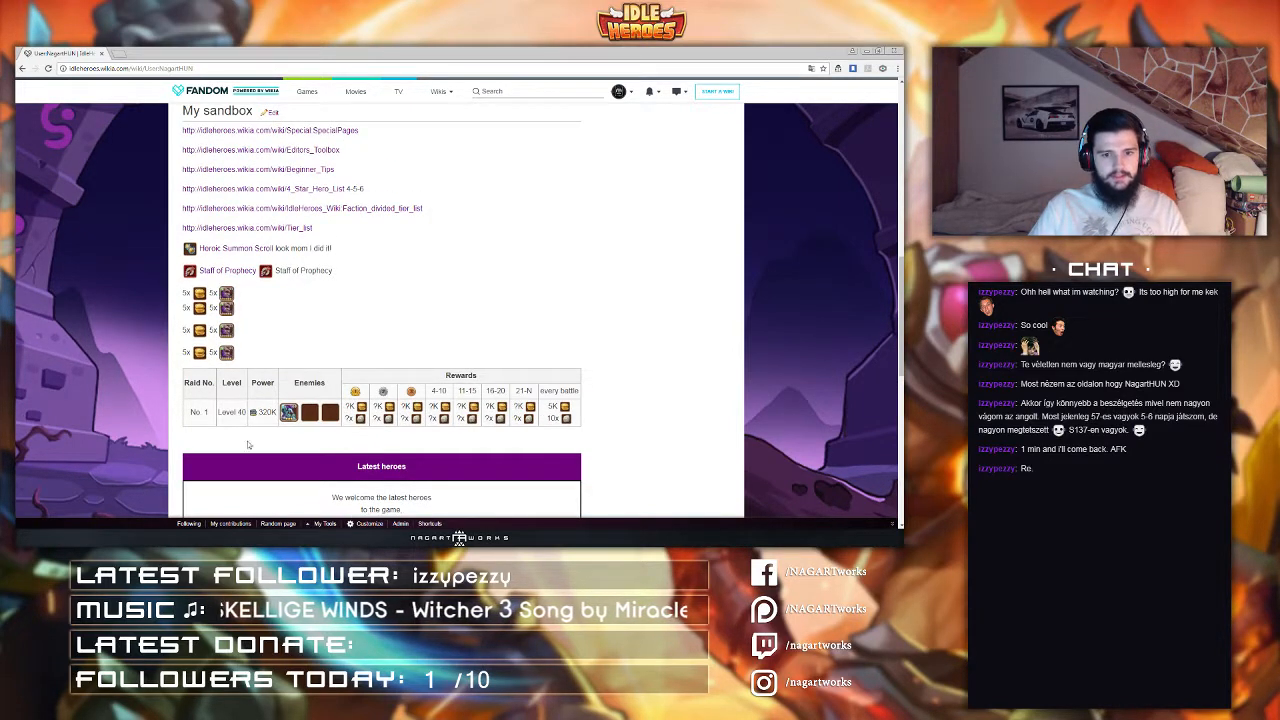
drag(146, 69, 309, 72)
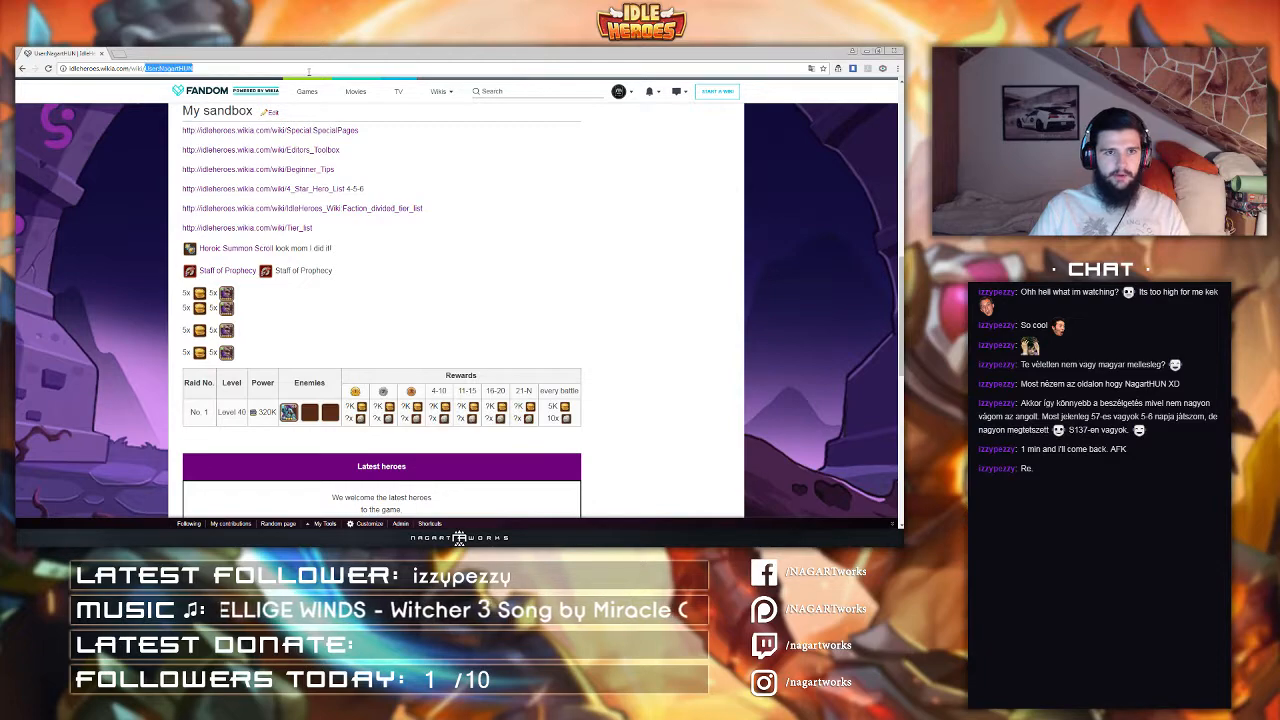
text(Guild)
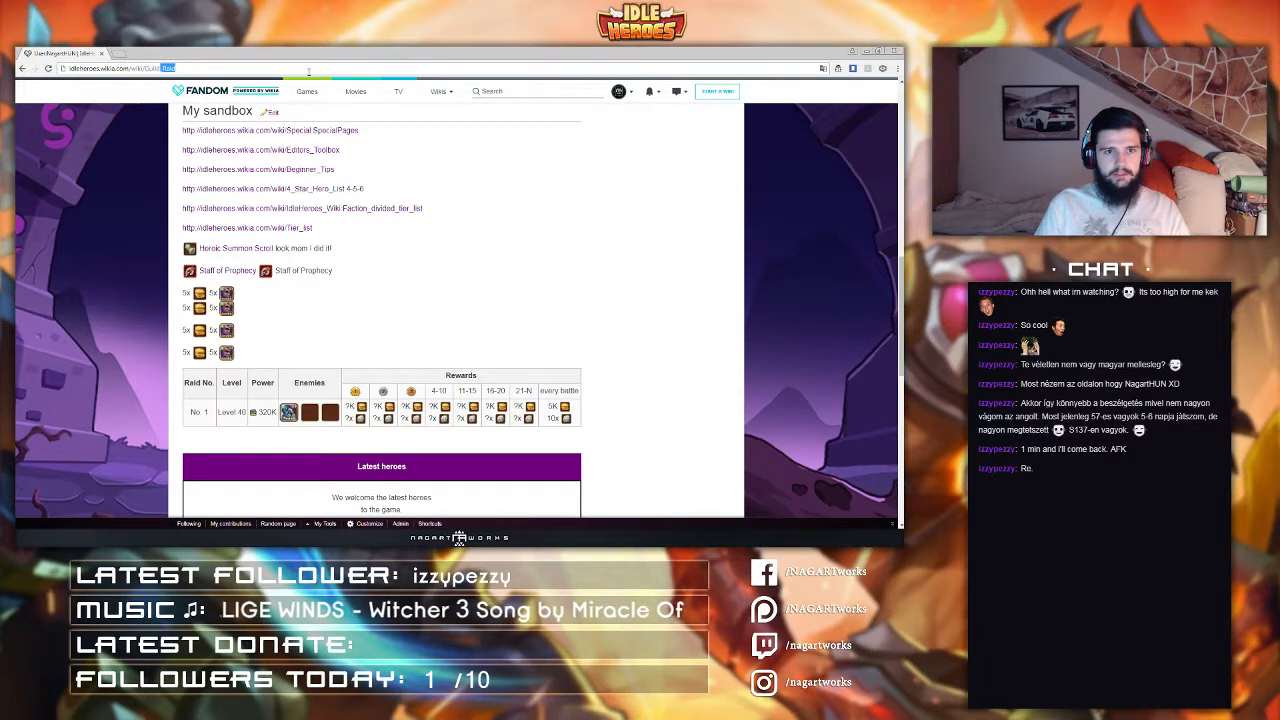
key(Return)
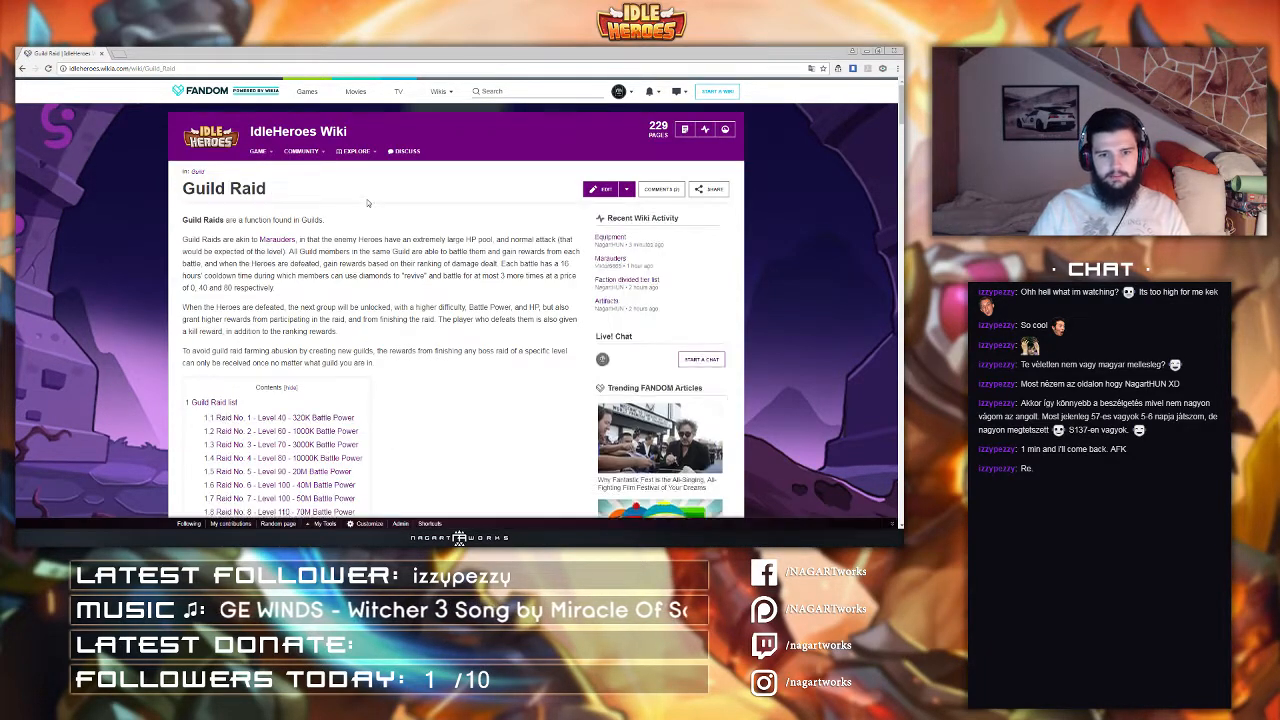
Step: Browse the Guild Raid page's list of raid numbers, levels and battle power
scroll(367, 203, down, 2)
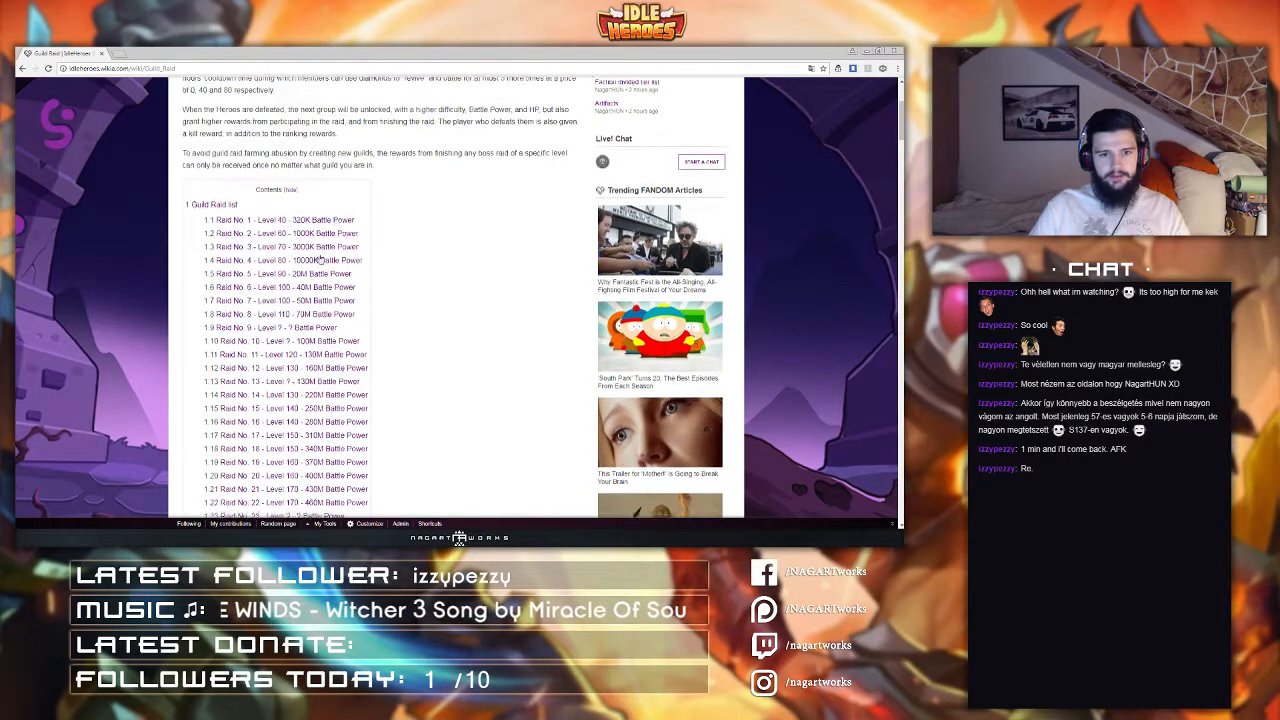
scroll(383, 294, down, 4)
scroll(271, 263, up, 1)
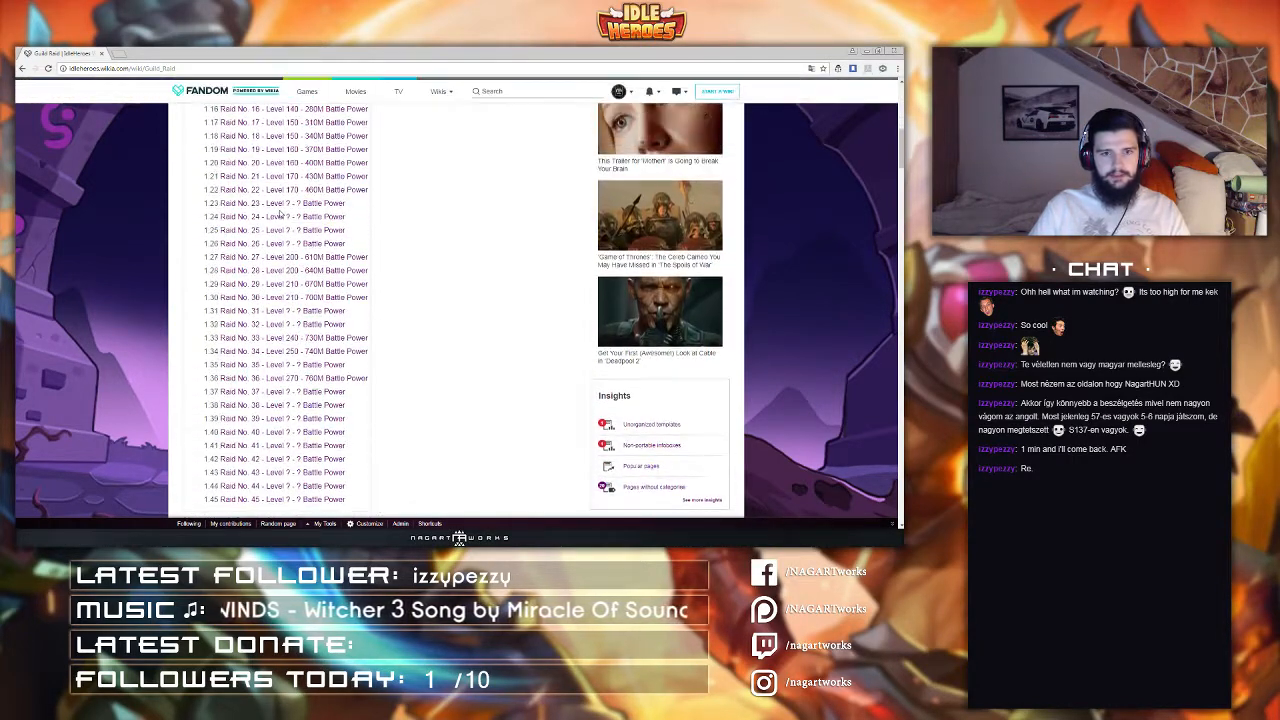
scroll(300, 215, down, 4)
scroll(300, 230, up, 3)
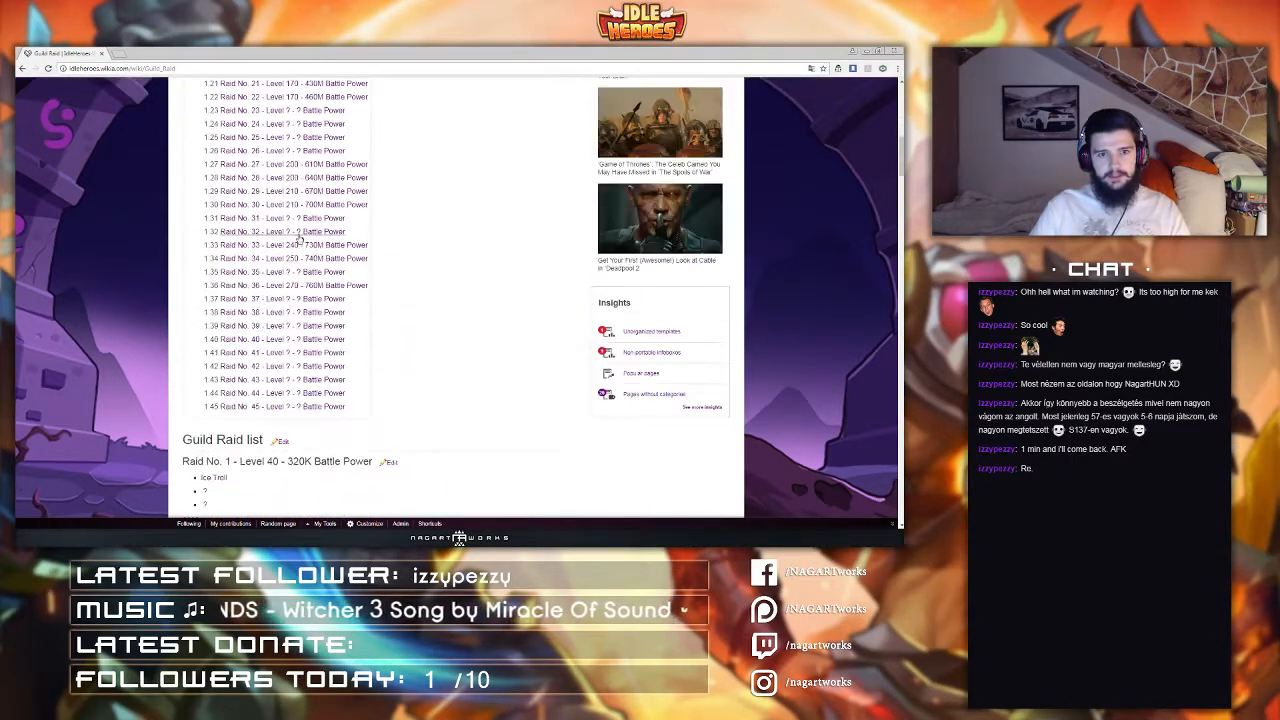
scroll(300, 178, up, 1)
scroll(300, 180, up, 1)
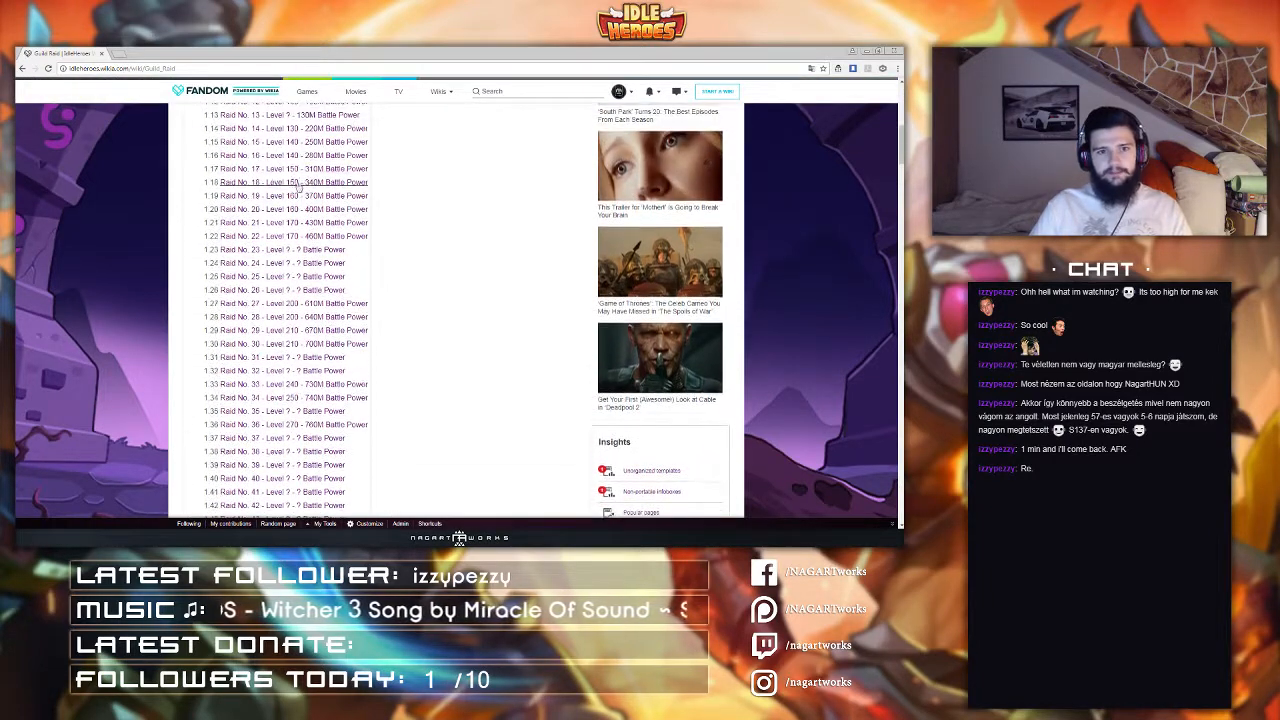
scroll(301, 236, down, 3)
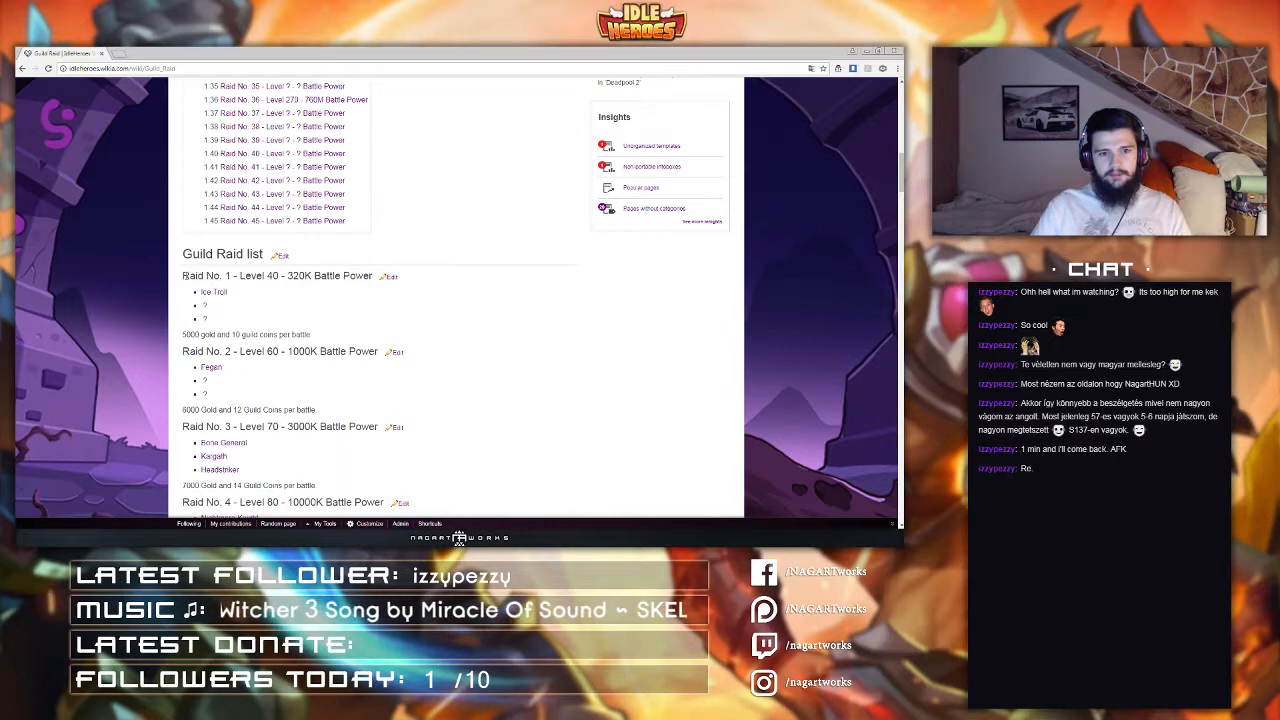
Step: Review the Guild Raid list entries, checking each raid's enemies and gold and guild coin rewards
drag(346, 287, 296, 311)
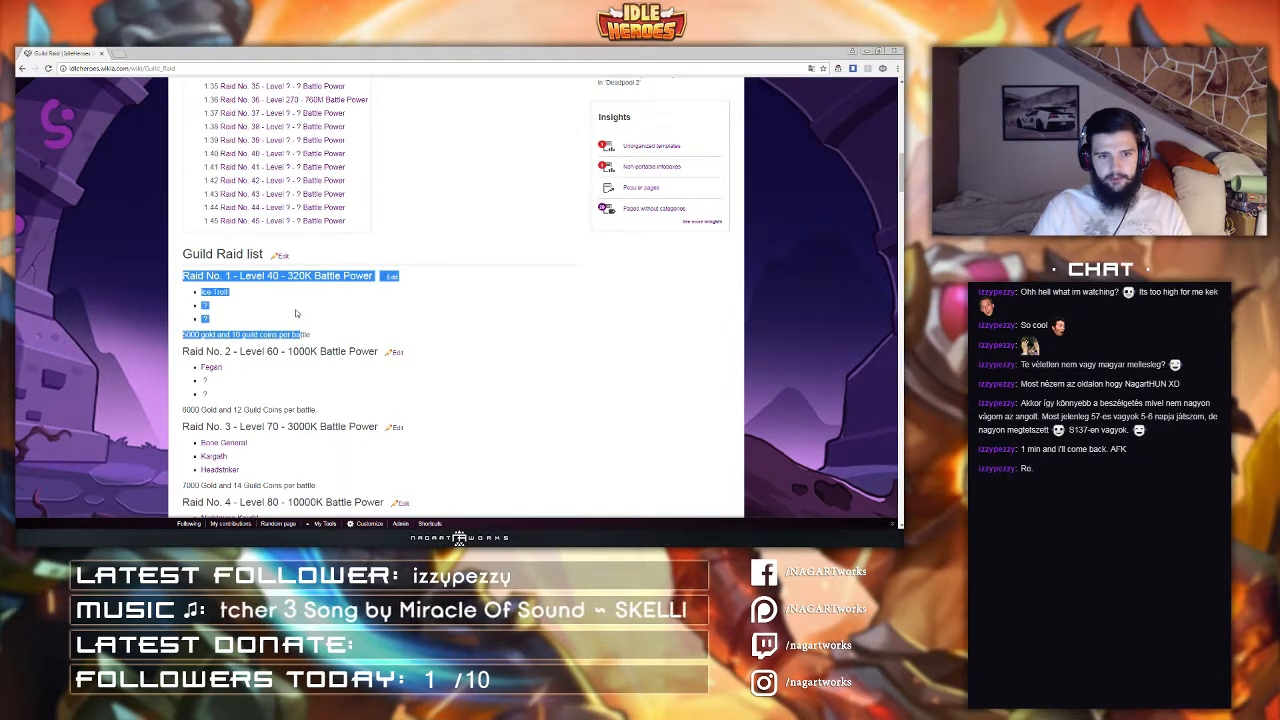
scroll(296, 313, down, 11)
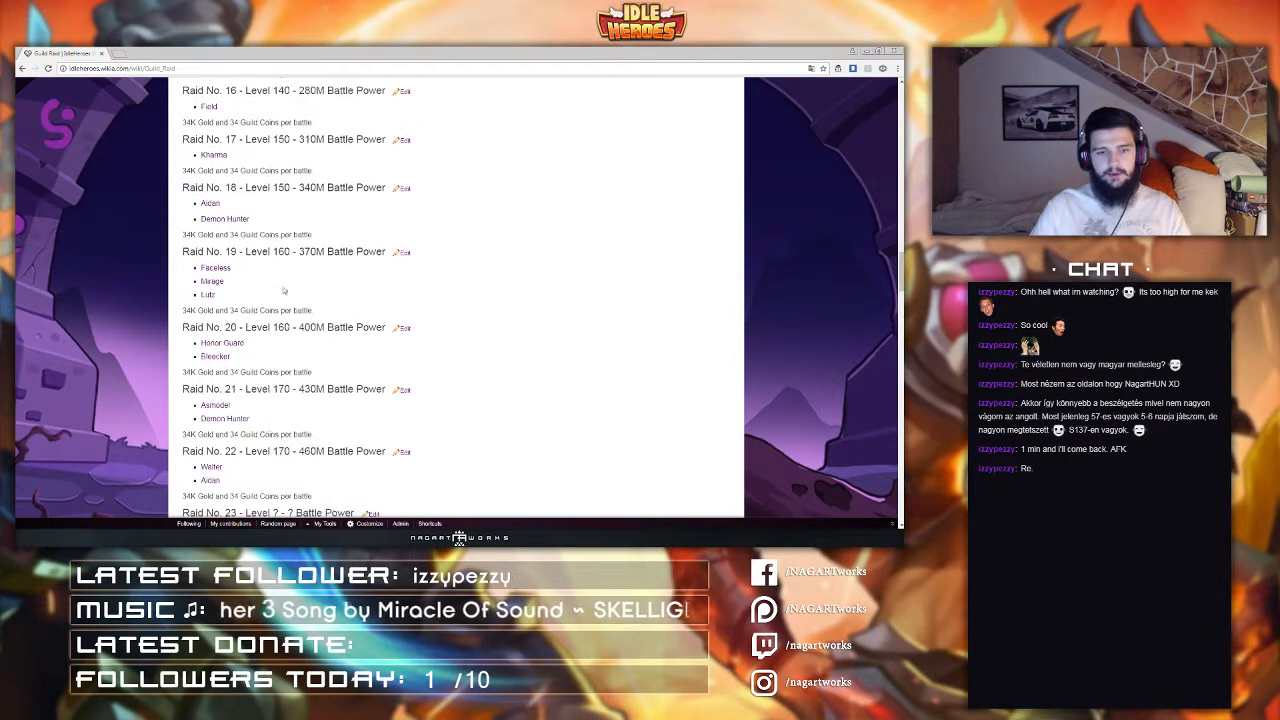
scroll(285, 265, up, 3)
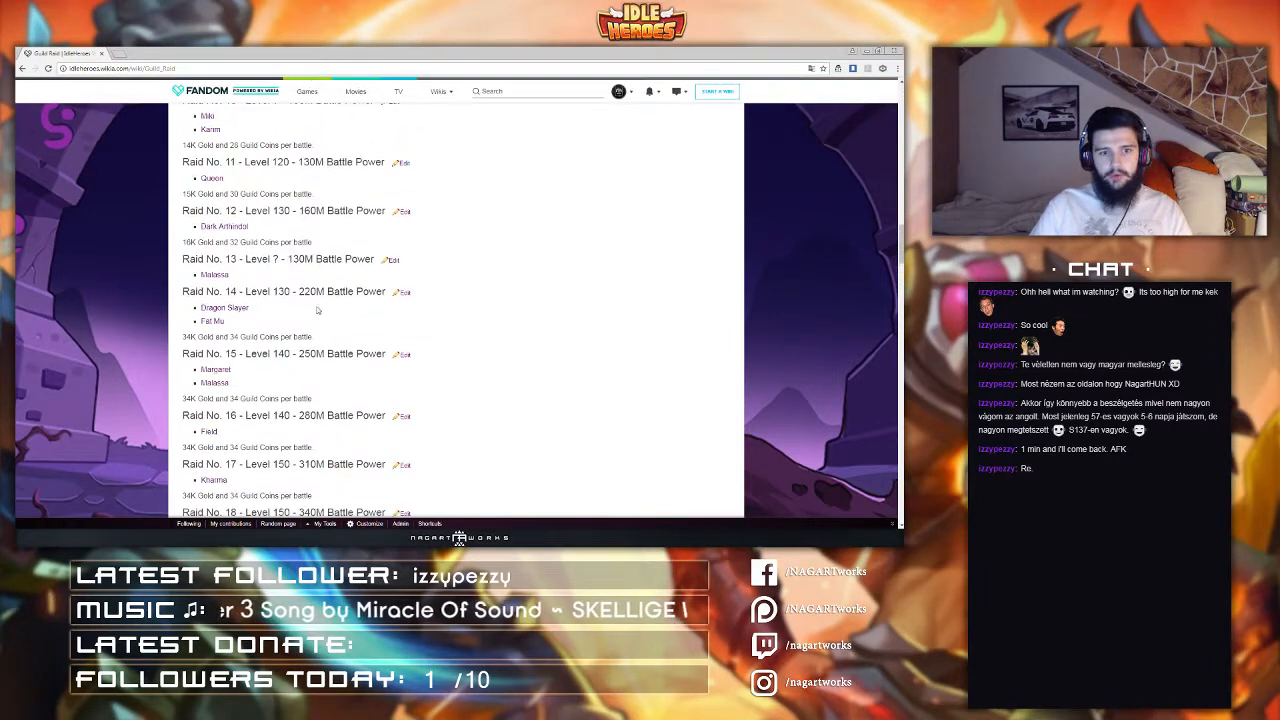
scroll(315, 243, down, 1)
scroll(330, 300, down, 6)
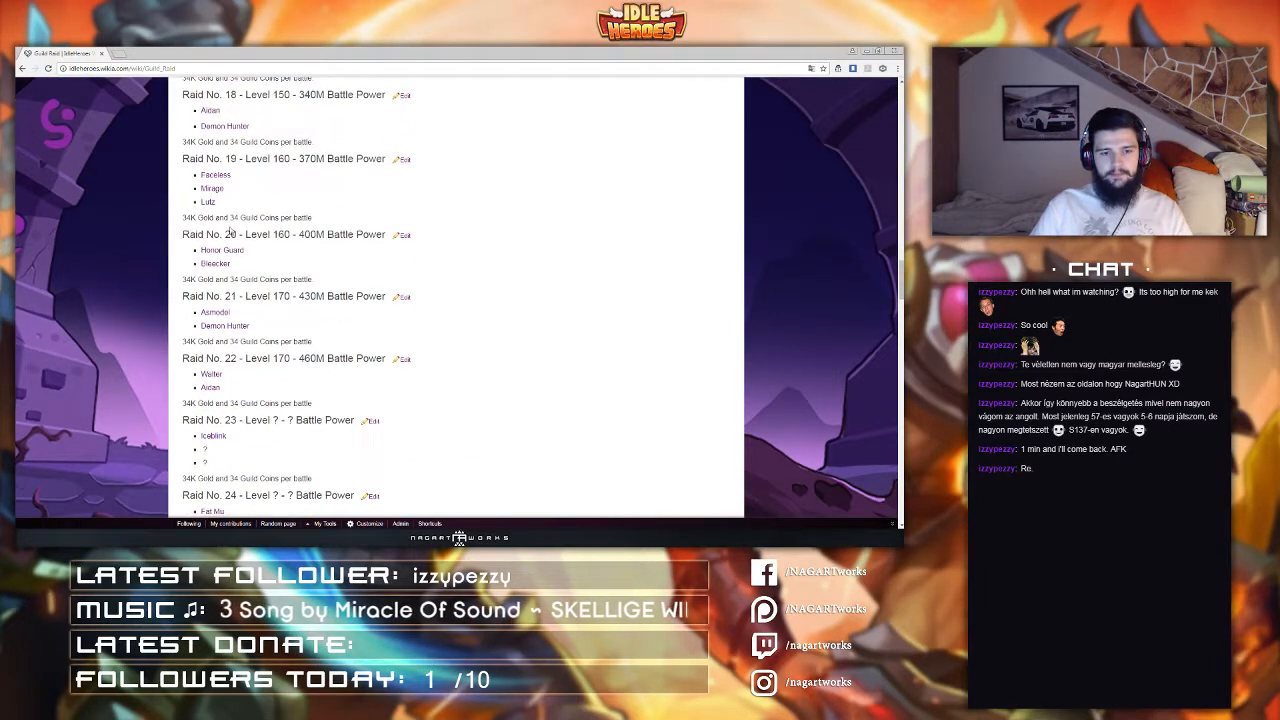
scroll(395, 380, down, 3)
scroll(300, 330, up, 12)
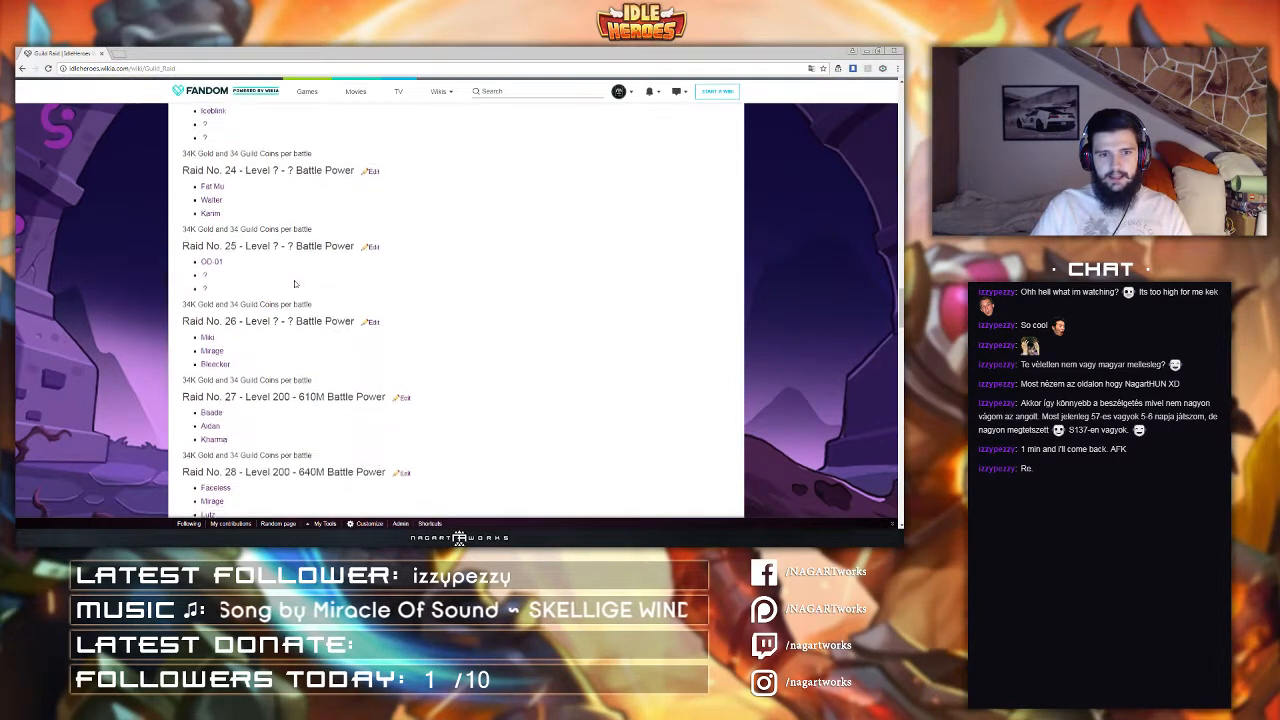
scroll(258, 295, up, 8)
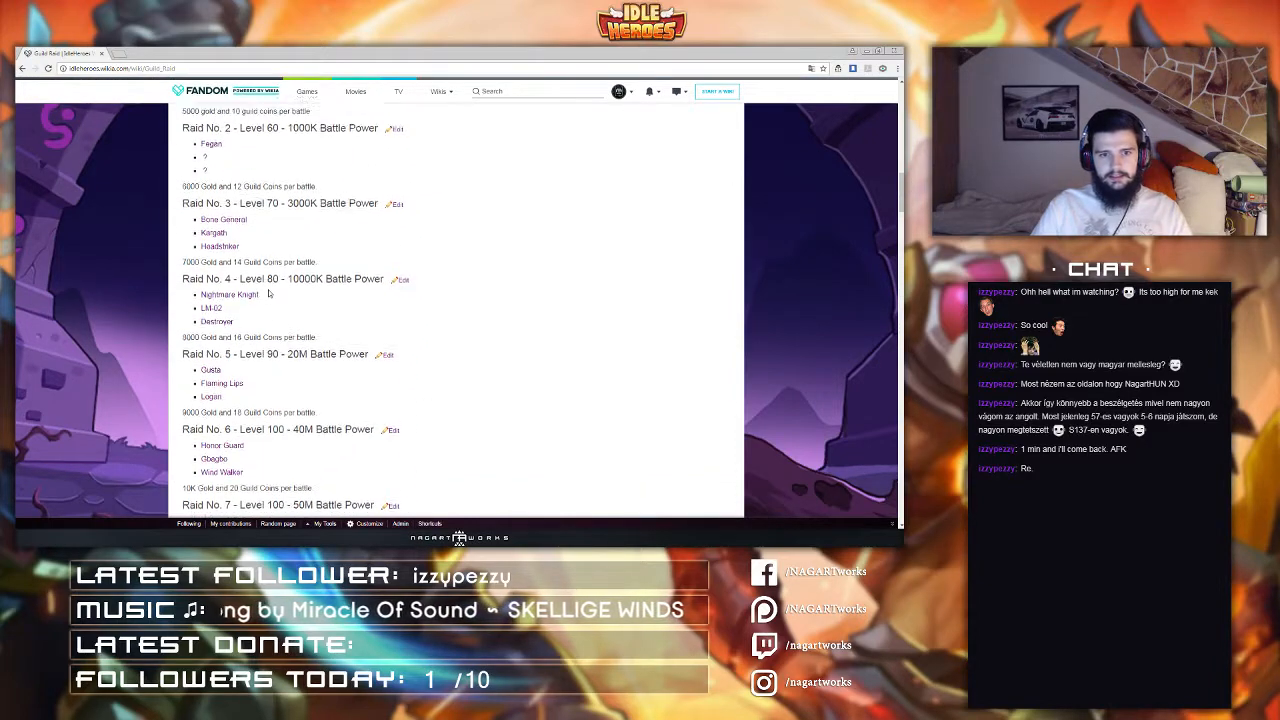
scroll(296, 385, up, 3)
scroll(383, 325, down, 7)
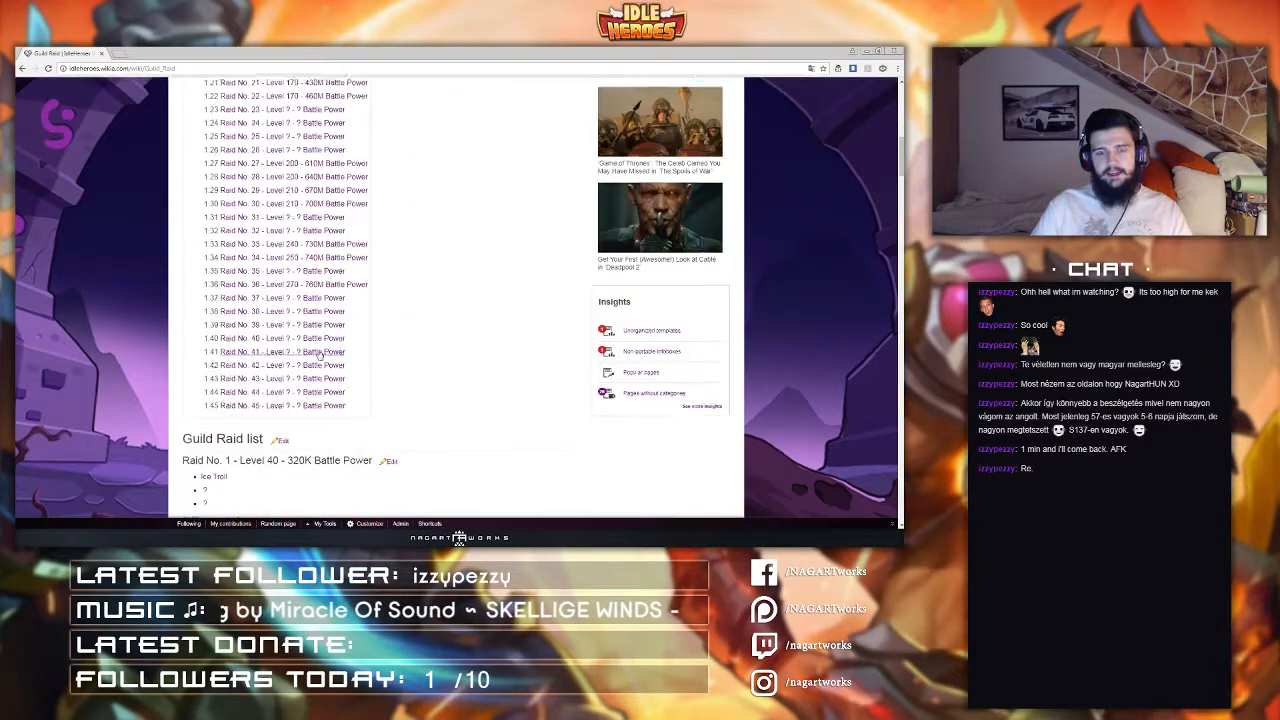
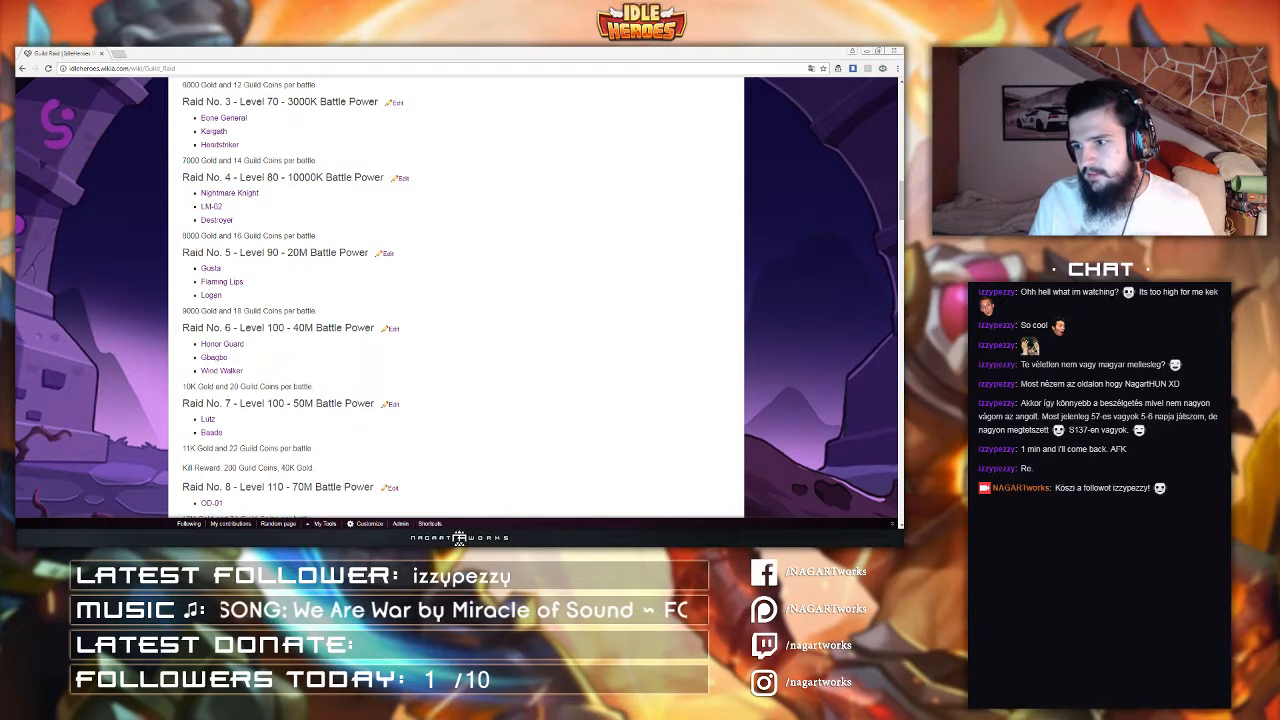
Step: Open the Guild Raid page's source editor and paste the raid table markup beneath the Guild Raid list heading
click(512, 276)
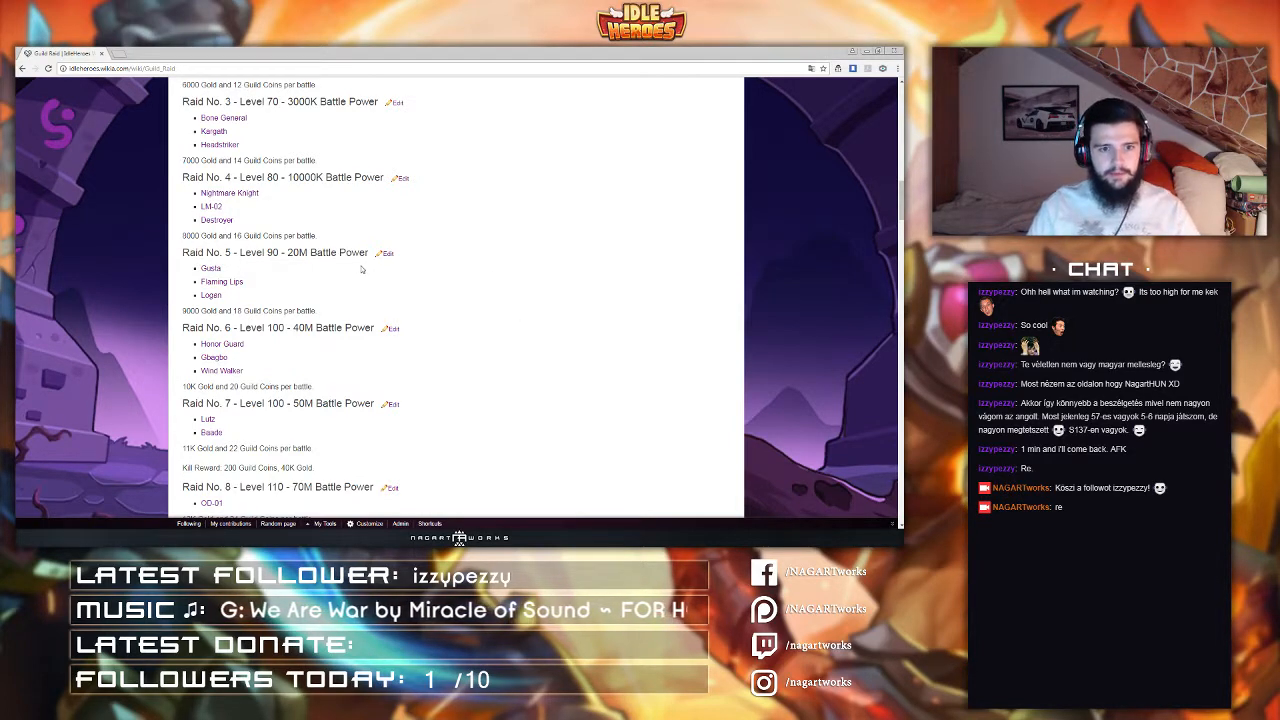
scroll(362, 269, up, 6)
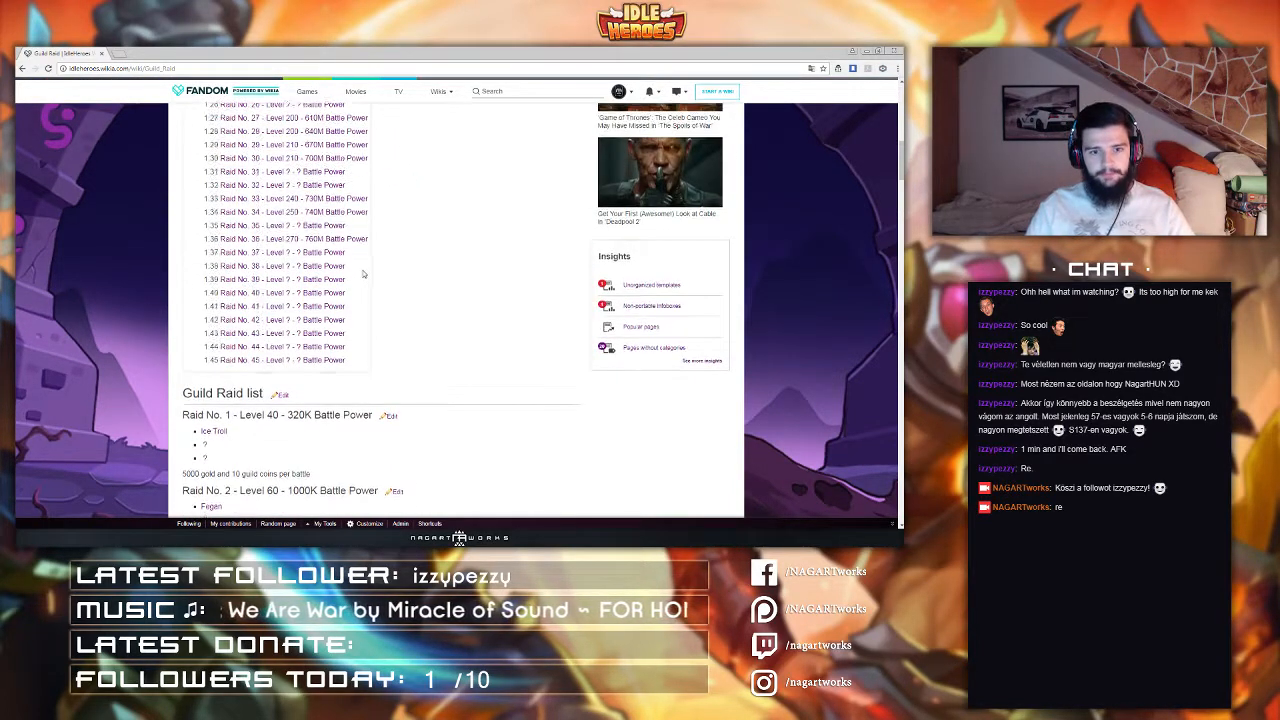
scroll(362, 285, up, 10)
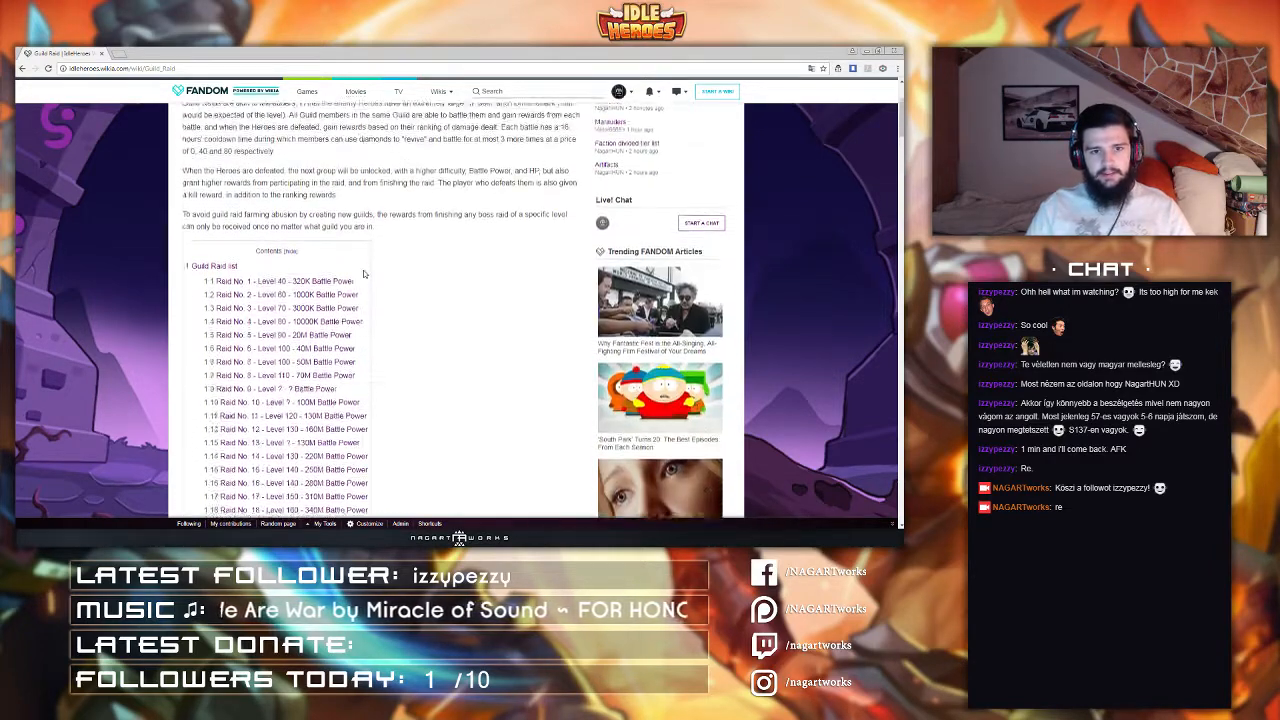
click(591, 192)
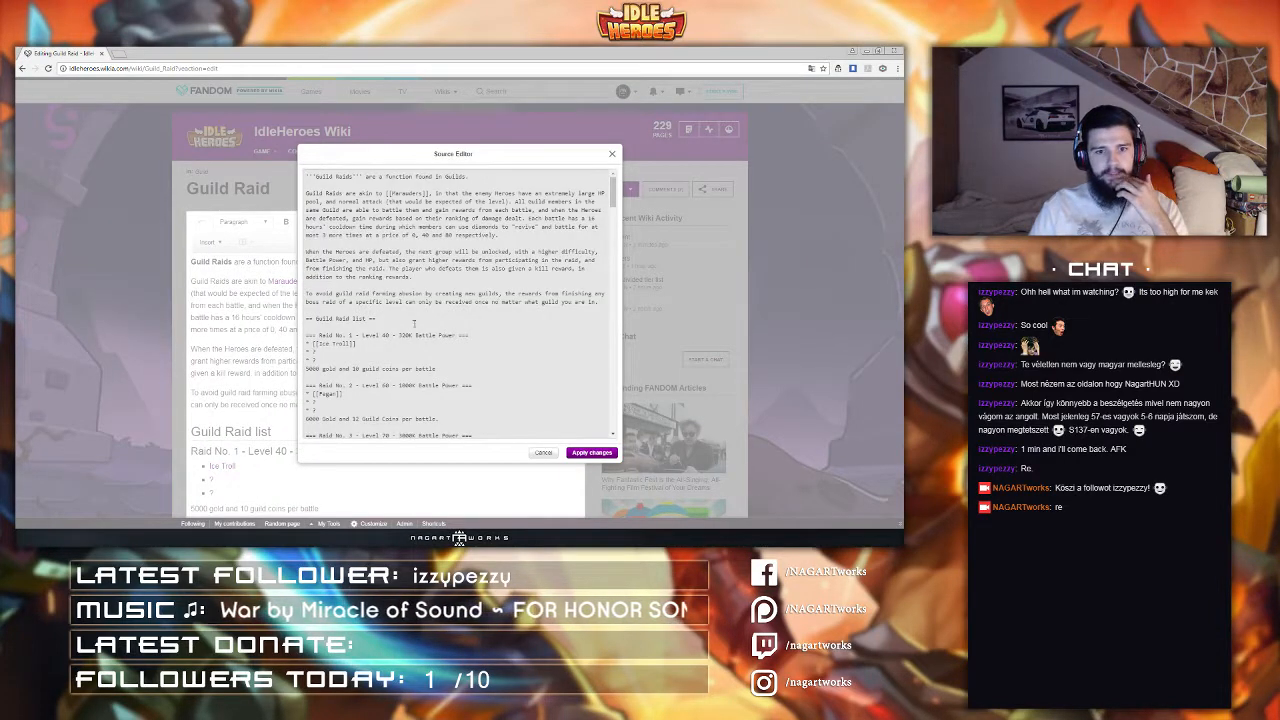
click(376, 327)
key(Return)
key(Return)
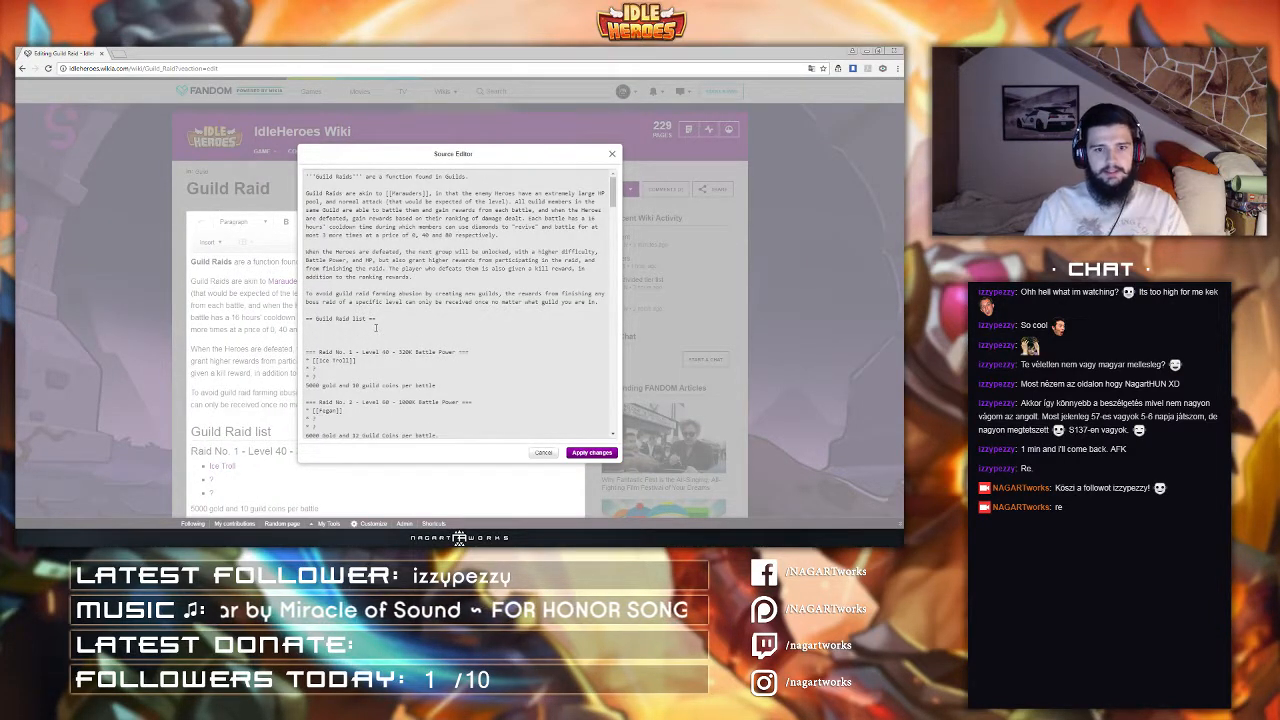
key(ctrl+v)
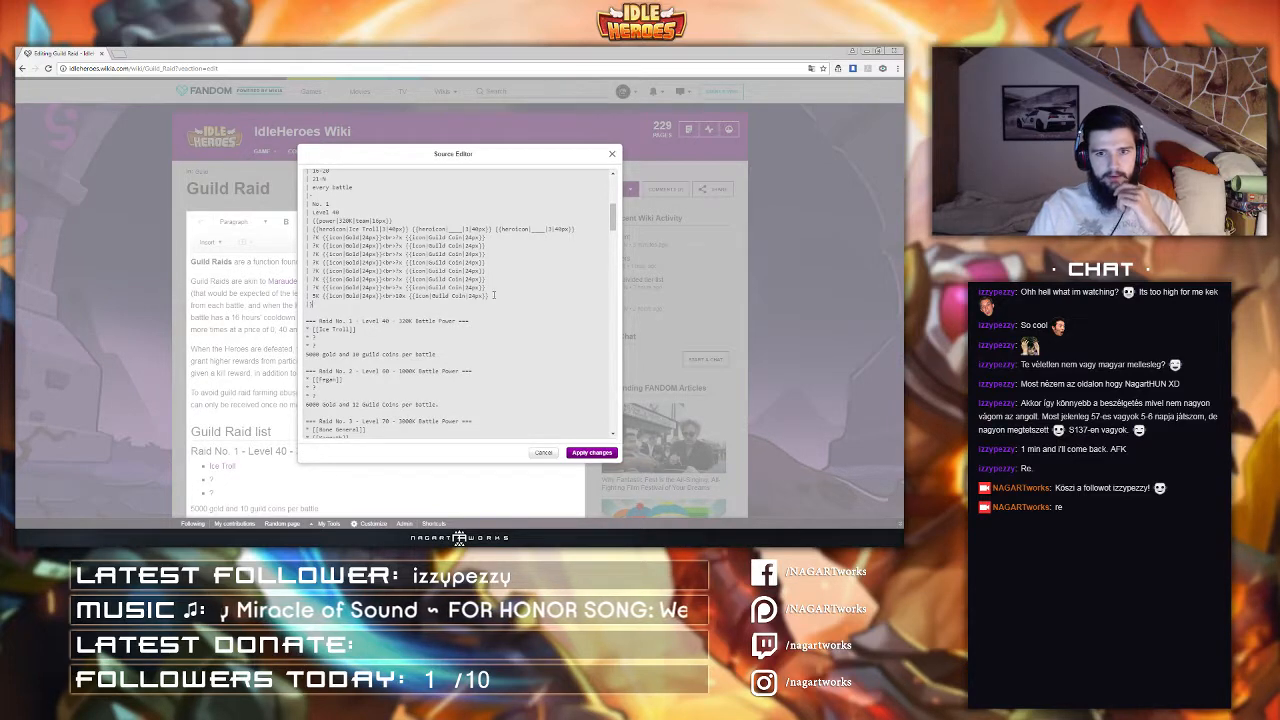
Step: Add a row separator, duplicate the first raid row of the table markup, and apply the changes
key(Return)
text(|-)
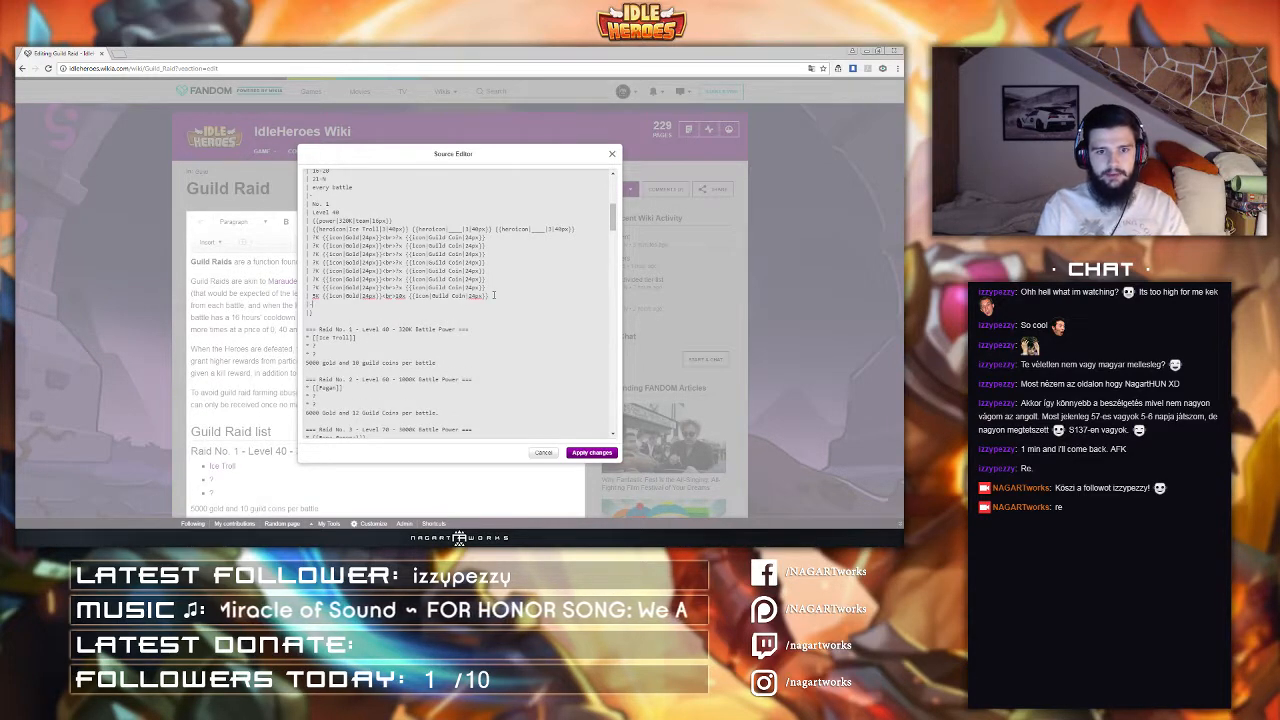
key(Return)
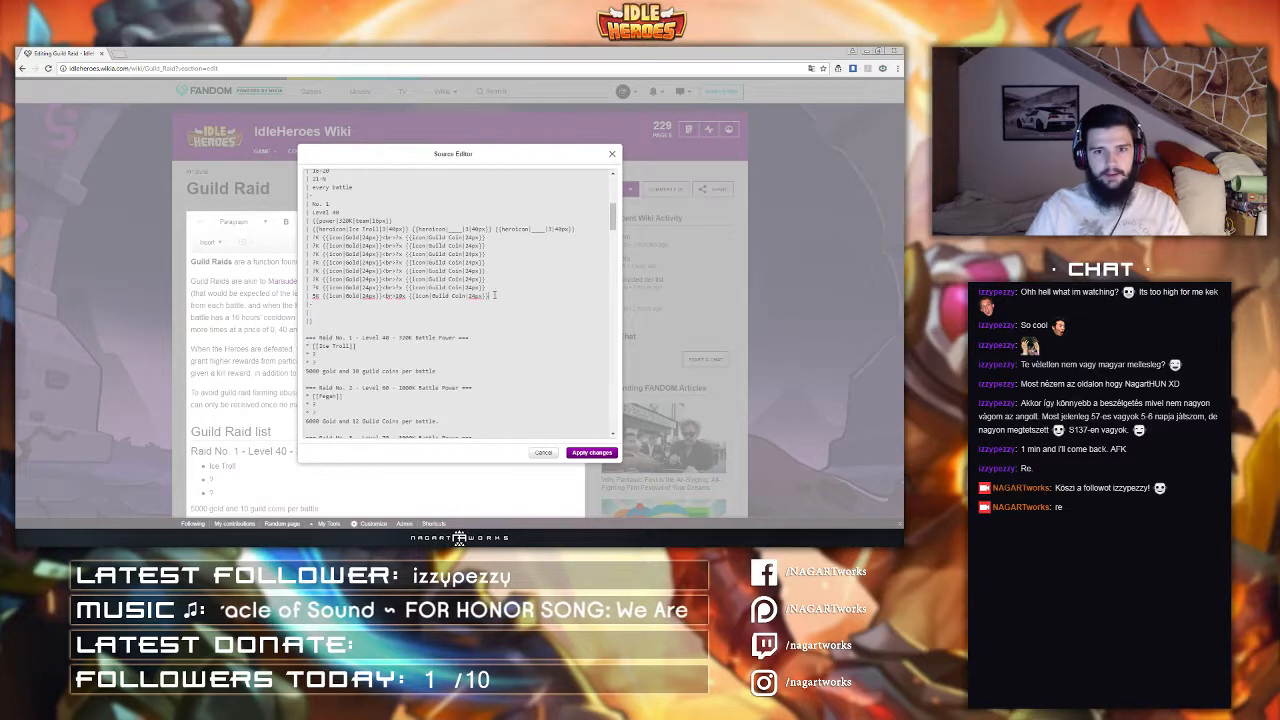
drag(491, 296, 355, 187)
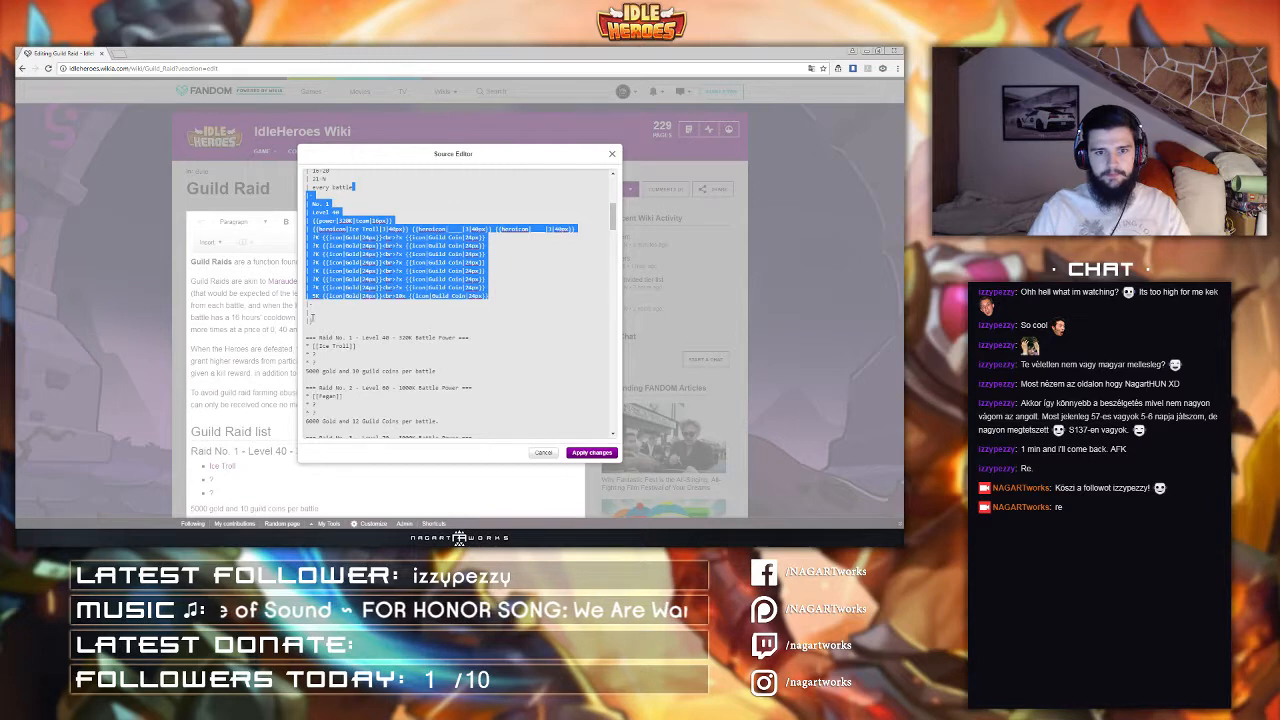
click(311, 314)
key(ctrl+v)
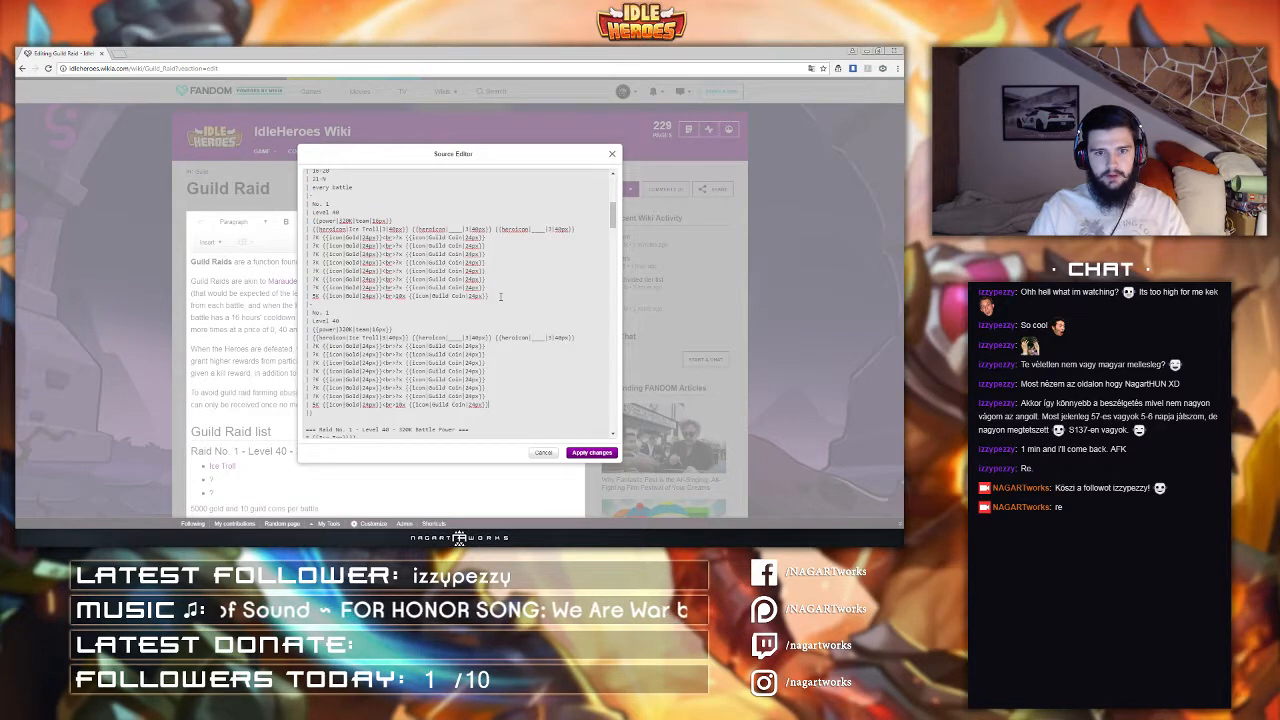
scroll(500, 300, down, 1)
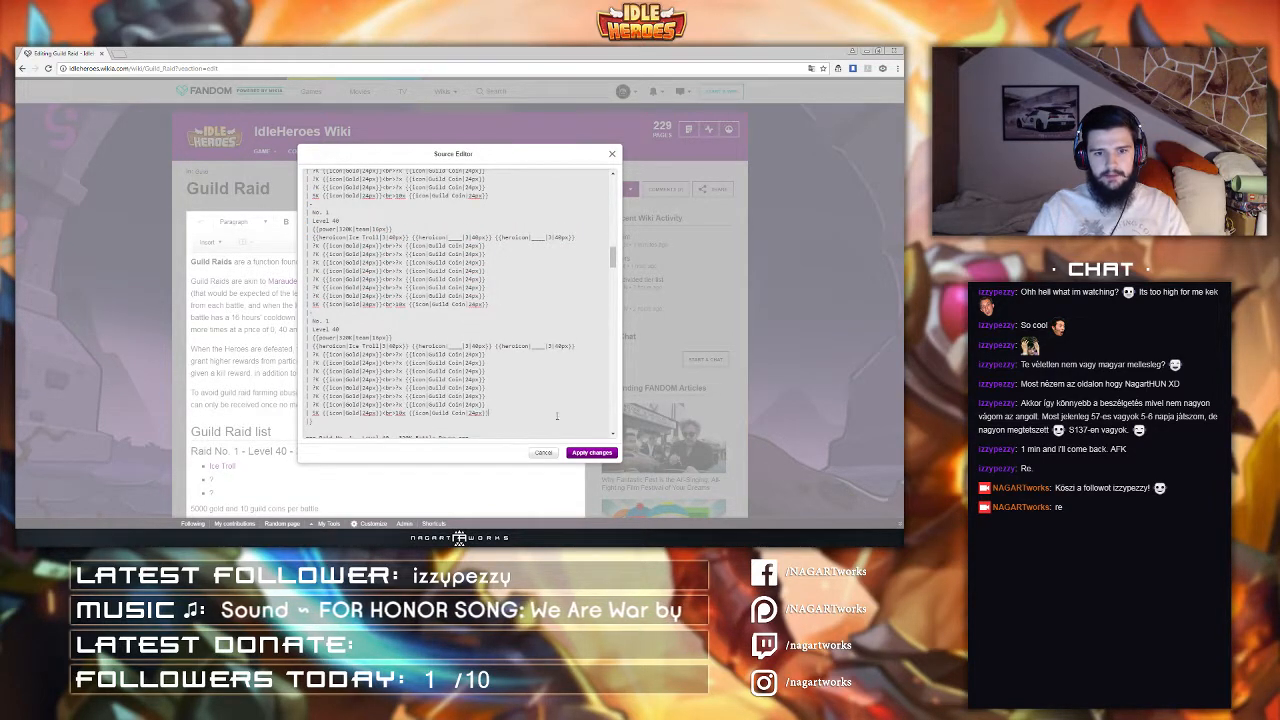
click(588, 453)
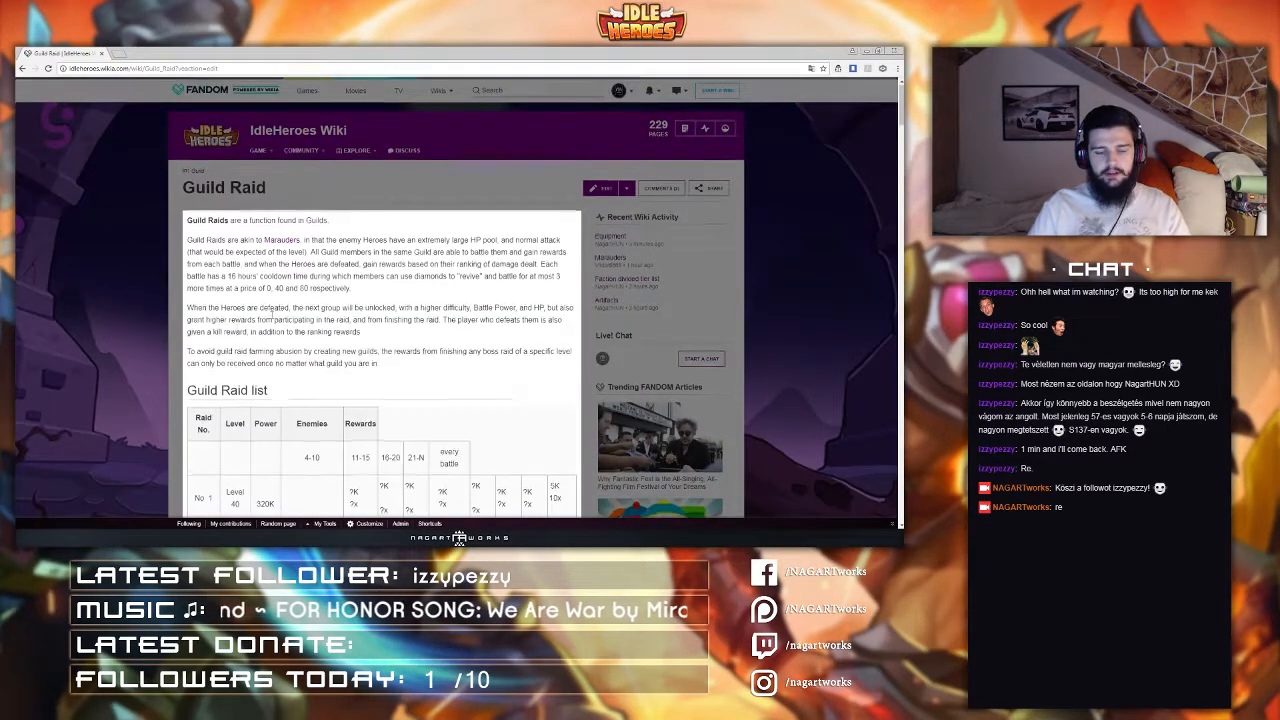
Step: Renumber the table's raid number cells as No. 2 through No. 8 in the rows below the first
scroll(323, 310, down, 2)
scroll(323, 311, down, 4)
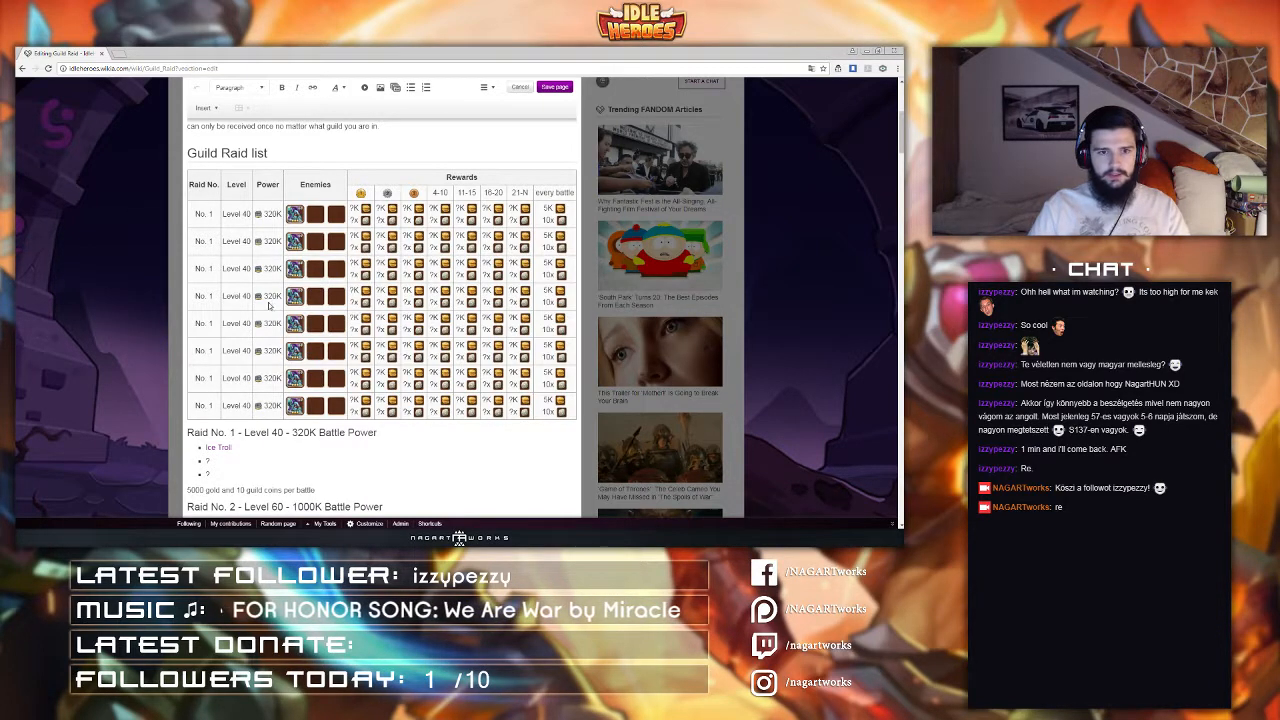
scroll(321, 280, down, 1)
scroll(322, 280, down, 1)
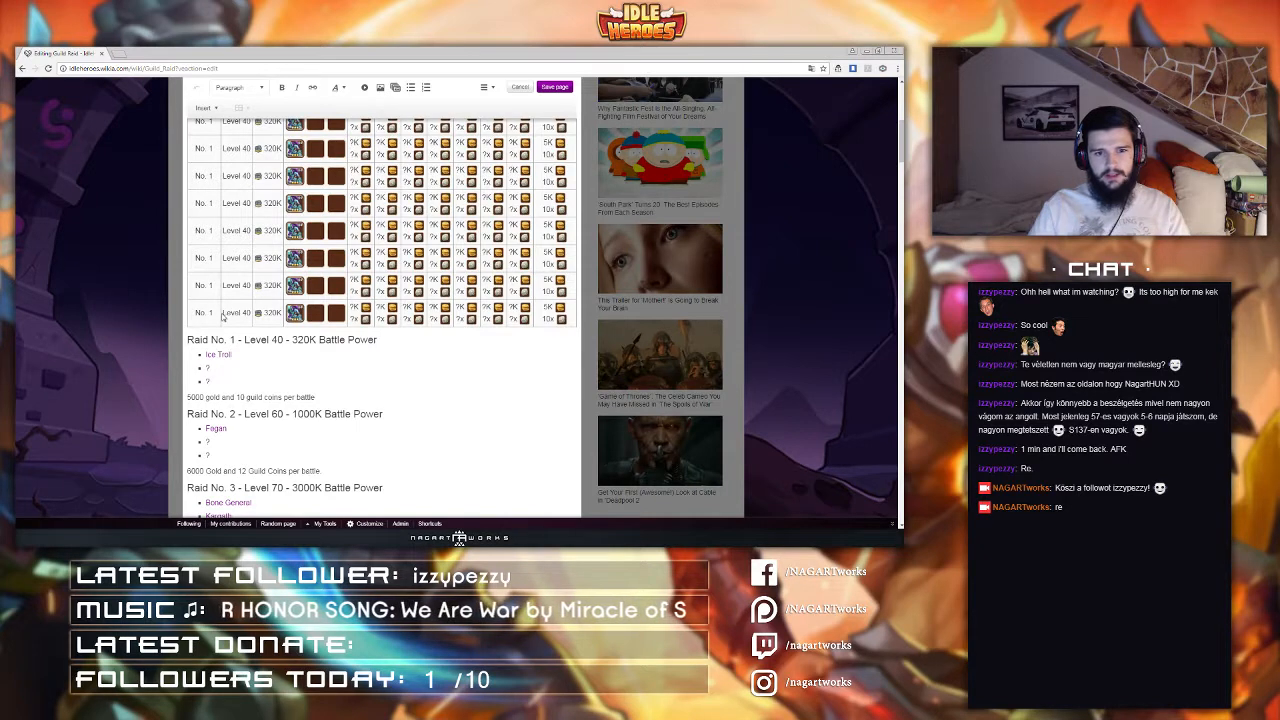
scroll(265, 327, up, 1)
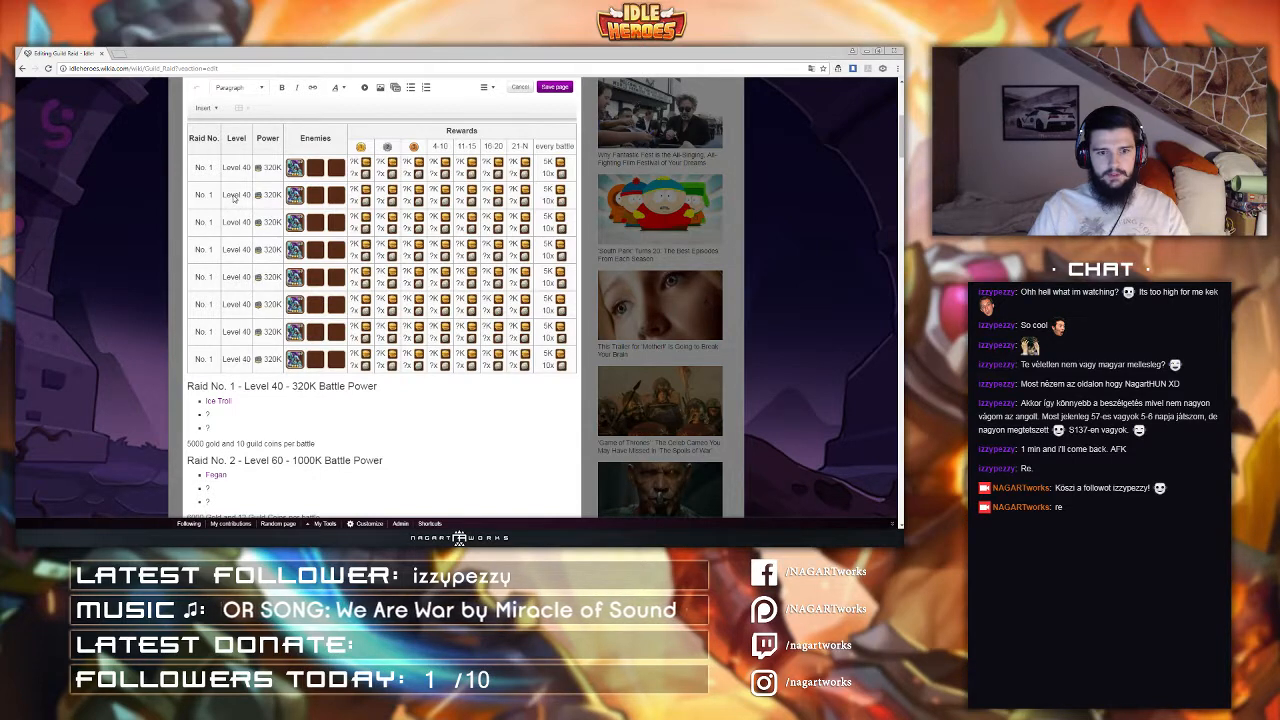
click(200, 195)
double_click(201, 195)
drag(207, 195, 213, 359)
text(2)
double_click(213, 220)
text(3)
double_click(213, 249)
text(4)
double_click(213, 276)
text(5)
double_click(213, 304)
text(6)
double_click(213, 331)
text(7)
double_click(213, 358)
text(8)
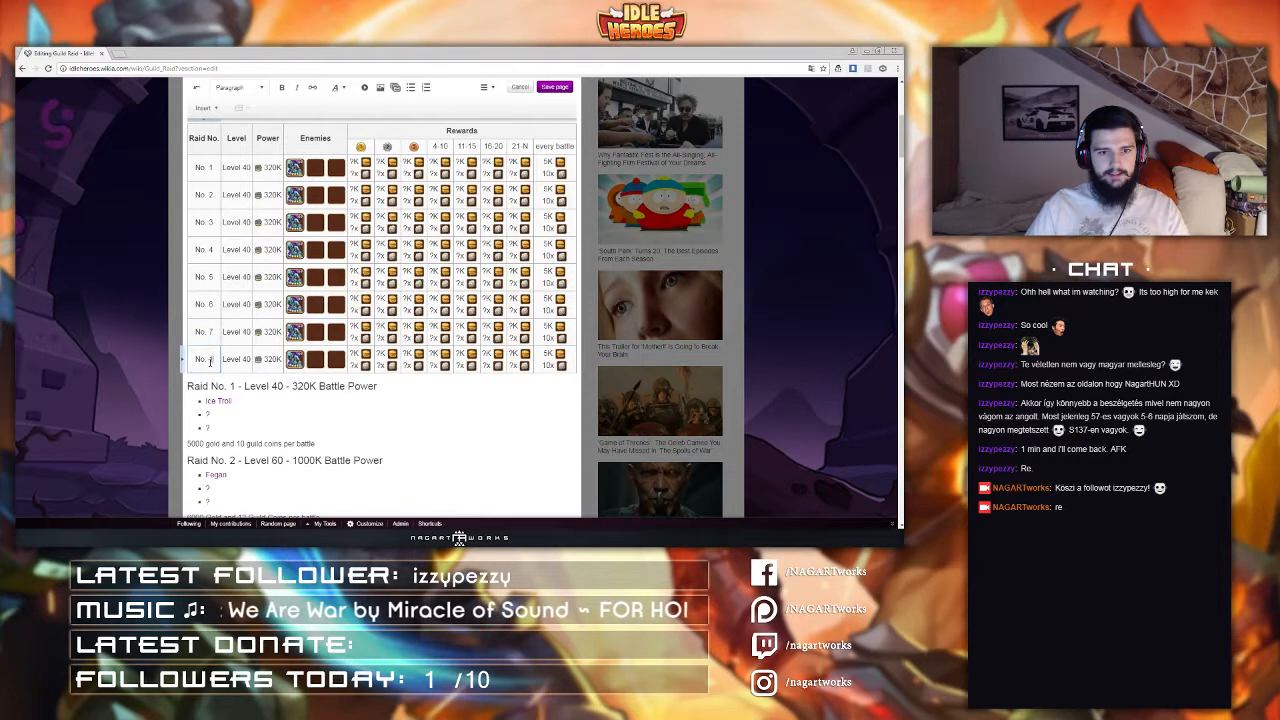
Step: Set the levels of the second and third raid rows to Level 60 and Level 70
double_click(244, 198)
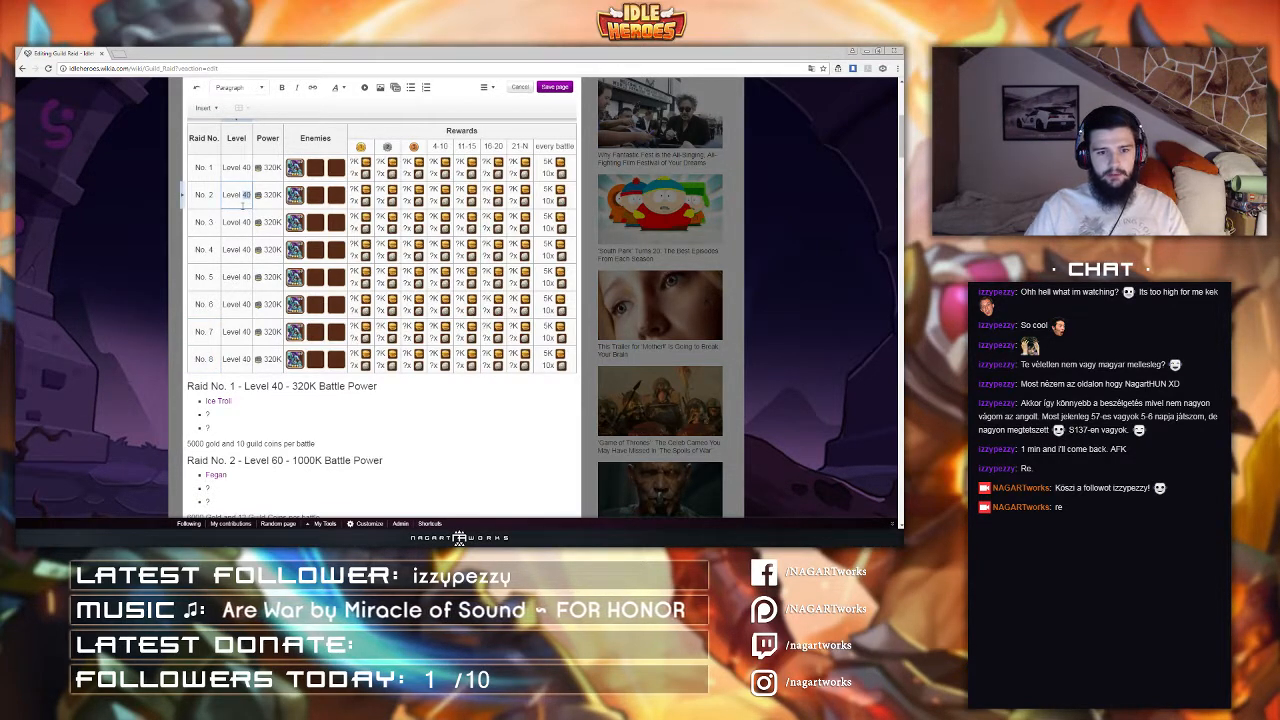
text(60)
scroll(222, 230, down, 2)
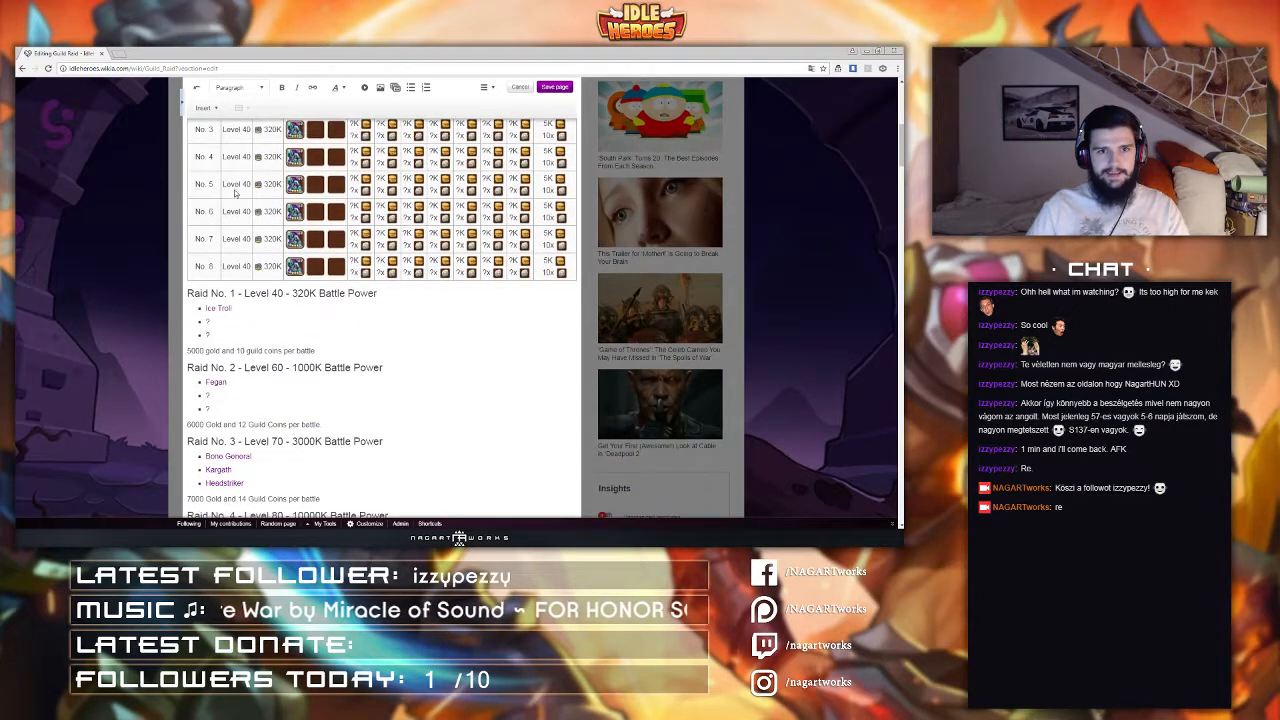
scroll(222, 232, up, 1)
double_click(246, 176)
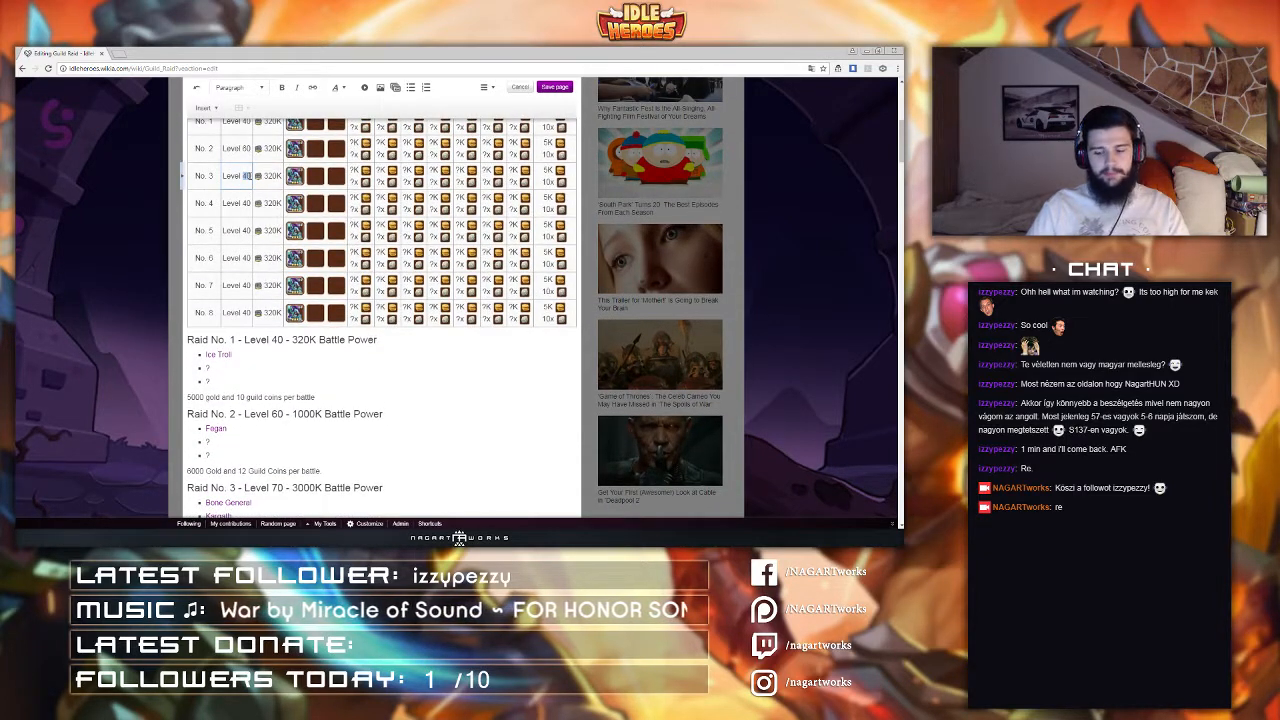
text(70)
click(233, 205)
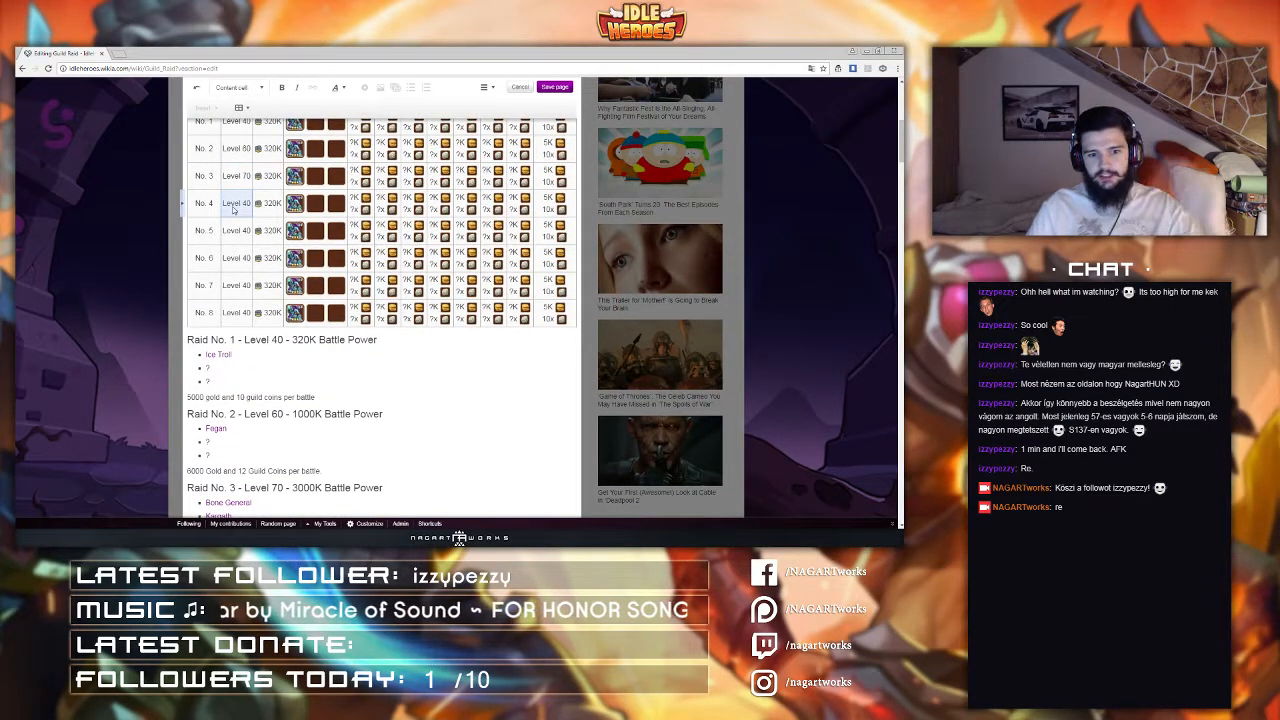
scroll(272, 188, up, 1)
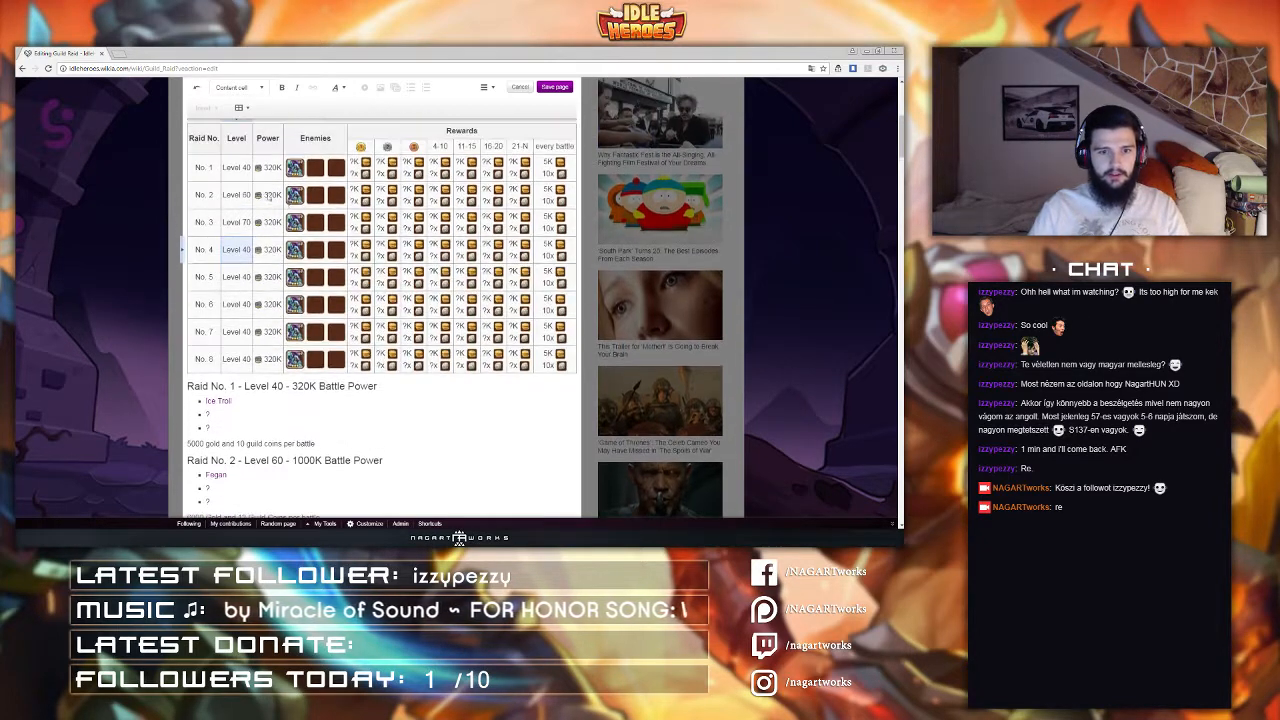
scroll(296, 200, up, 5)
scroll(296, 200, down, 1)
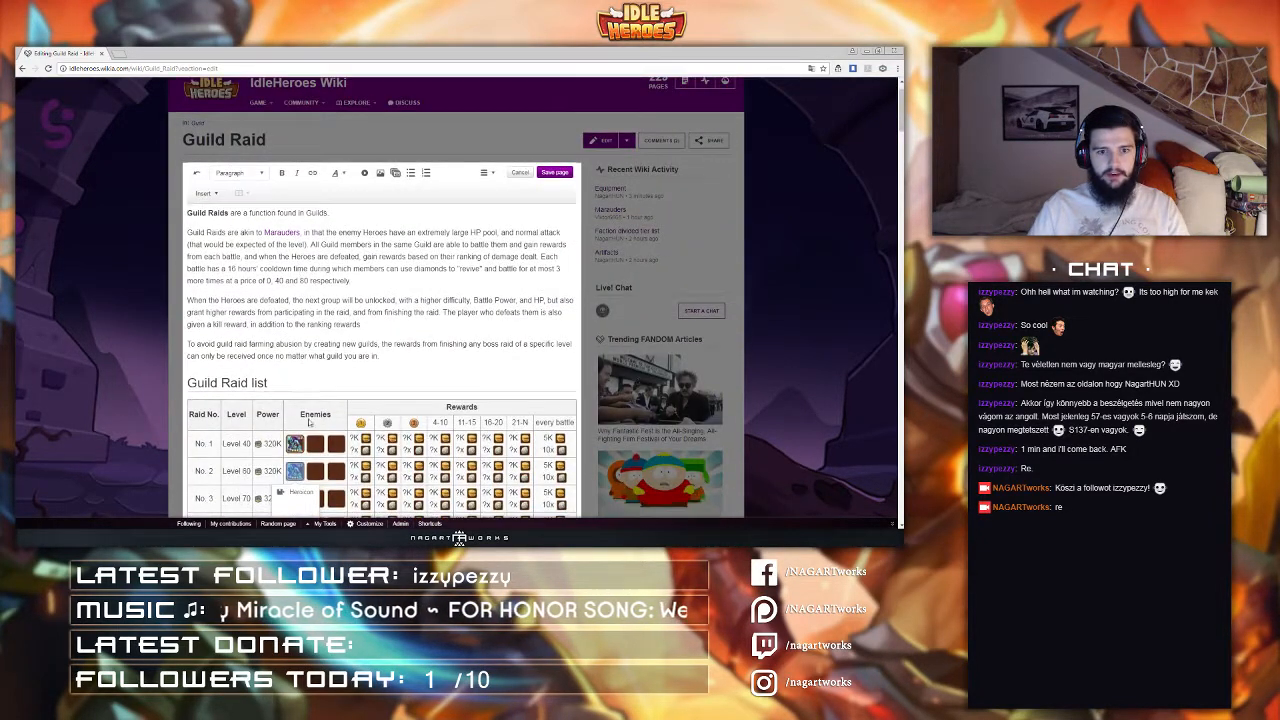
Step: Edit the second row's first enemy icon to show Fegan with the second parameter set to 4
double_click(290, 494)
drag(404, 268, 361, 277)
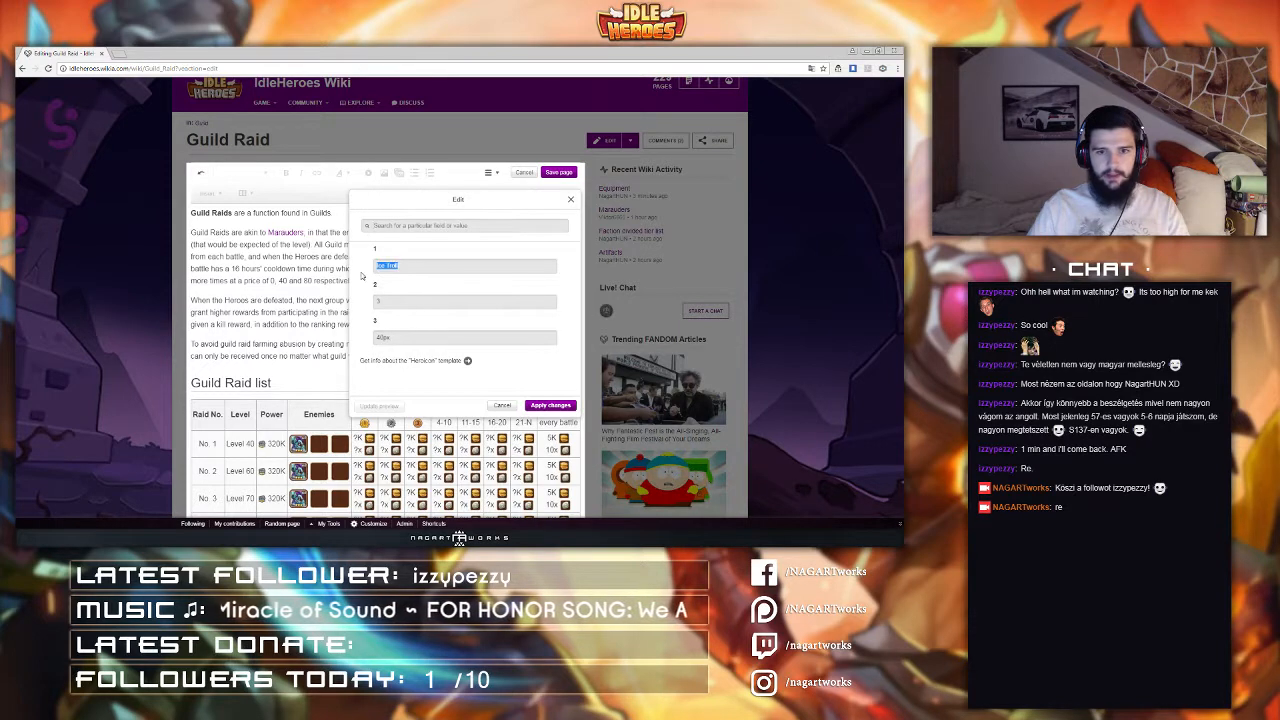
text(Fegan)
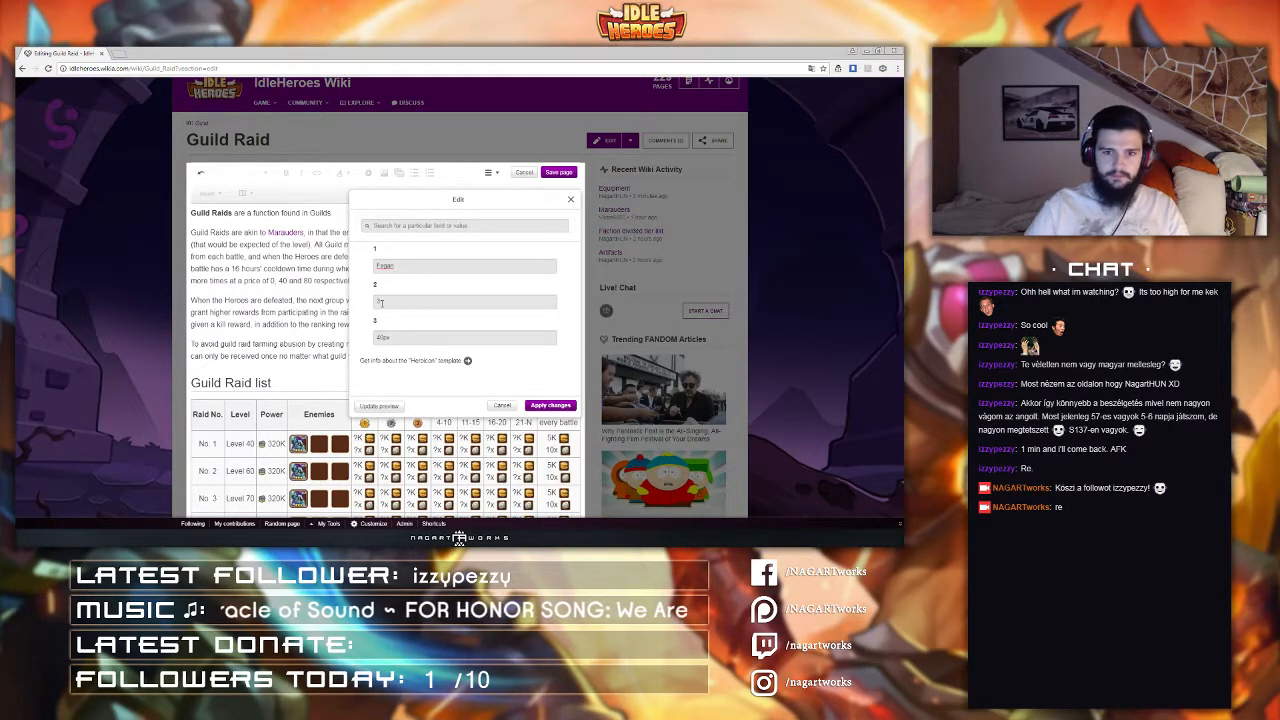
drag(397, 300, 375, 304)
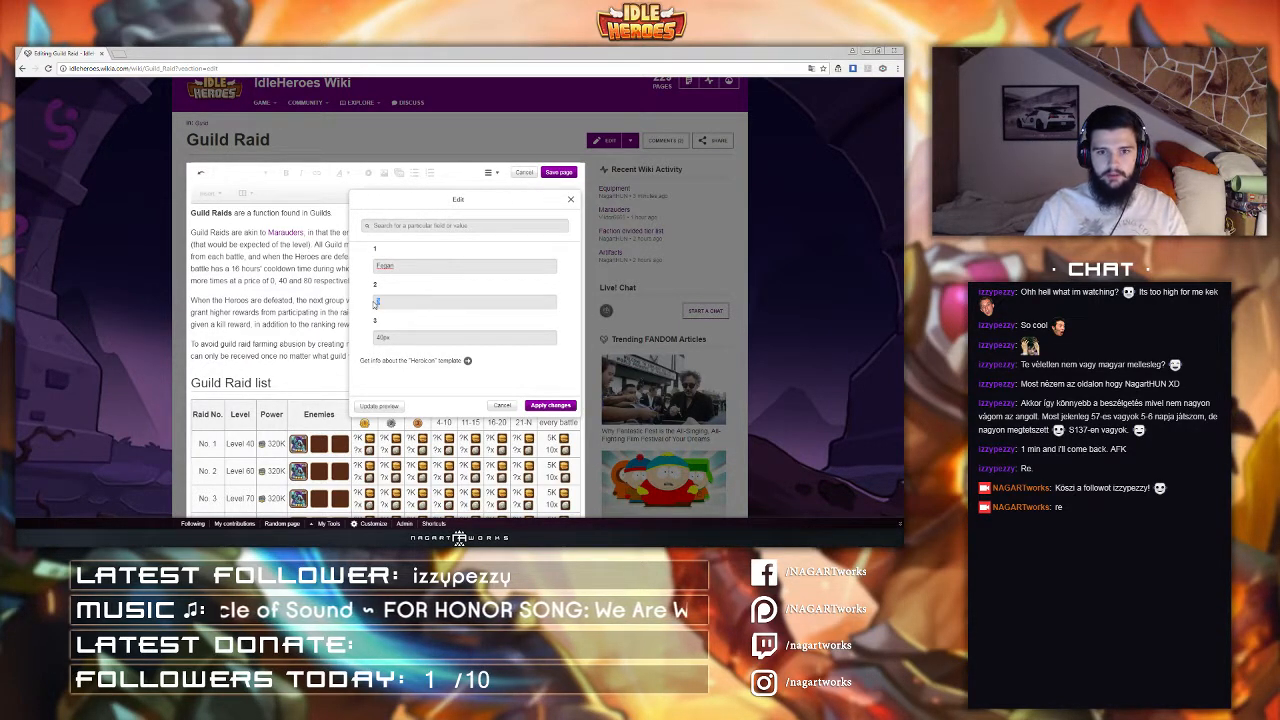
text(4)
click(540, 405)
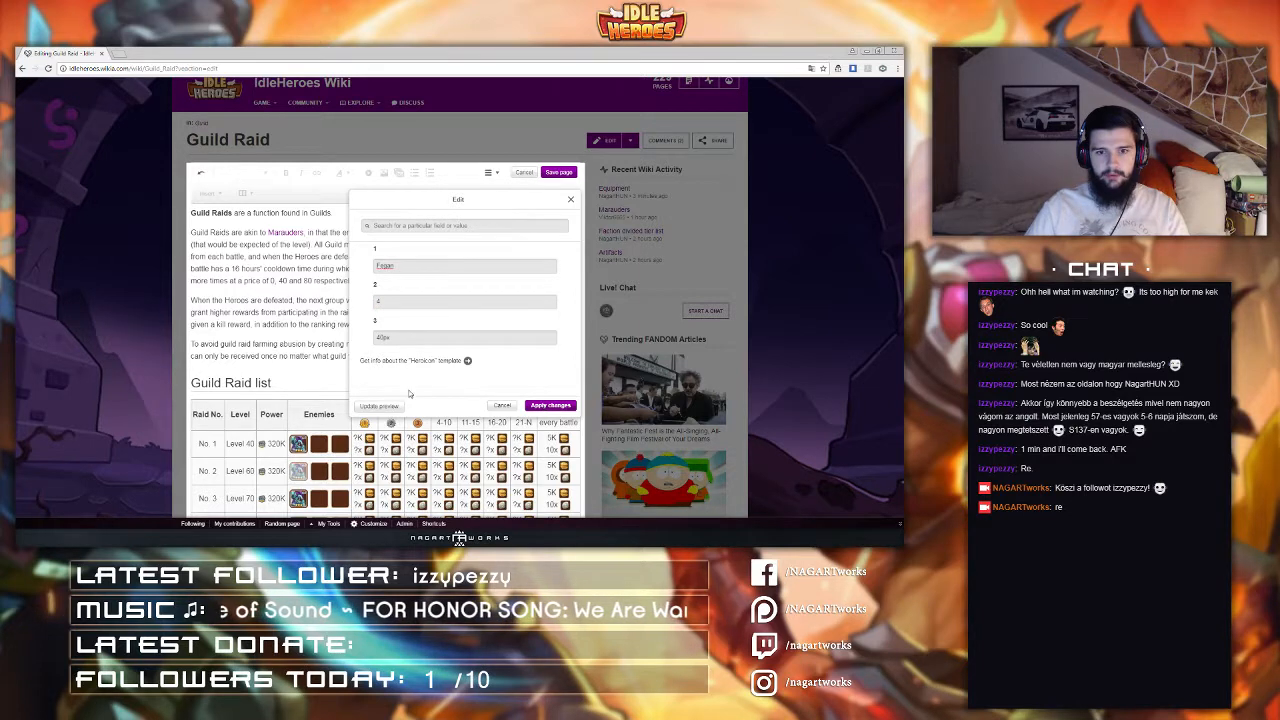
Step: Set the second raid row's power value to 1000K
scroll(317, 382, down, 3)
click(259, 336)
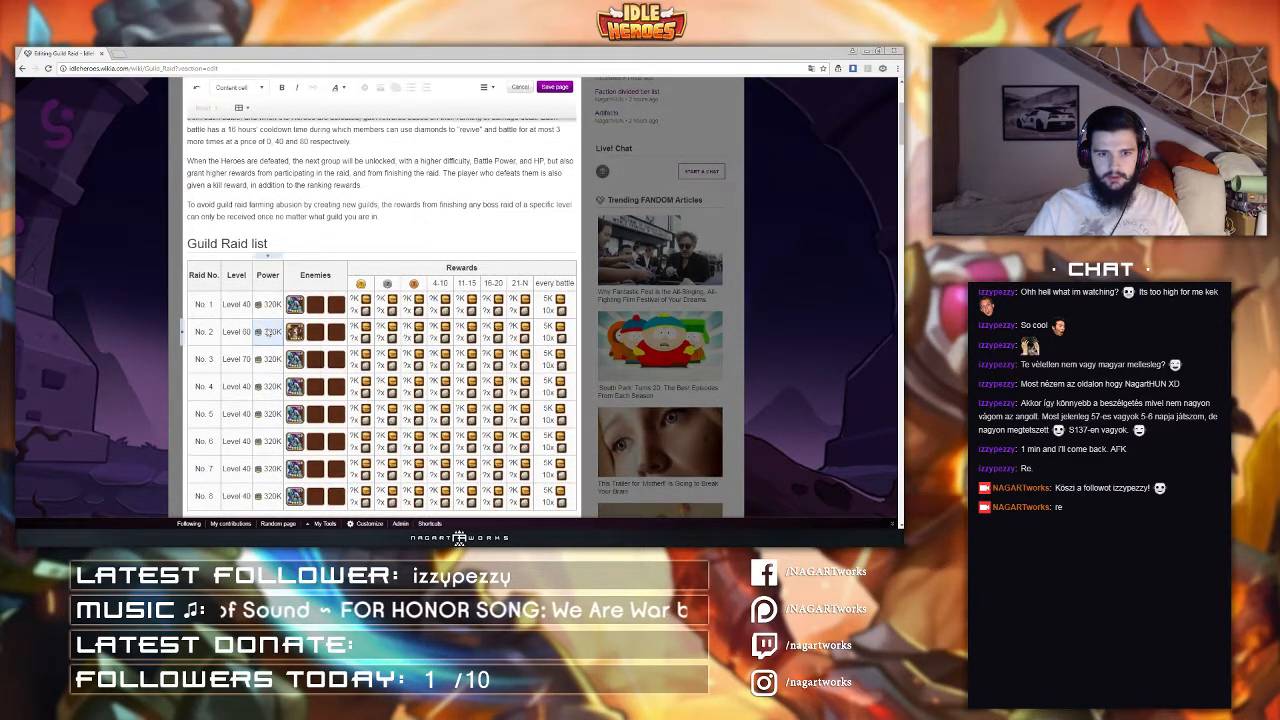
click(259, 336)
click(259, 336)
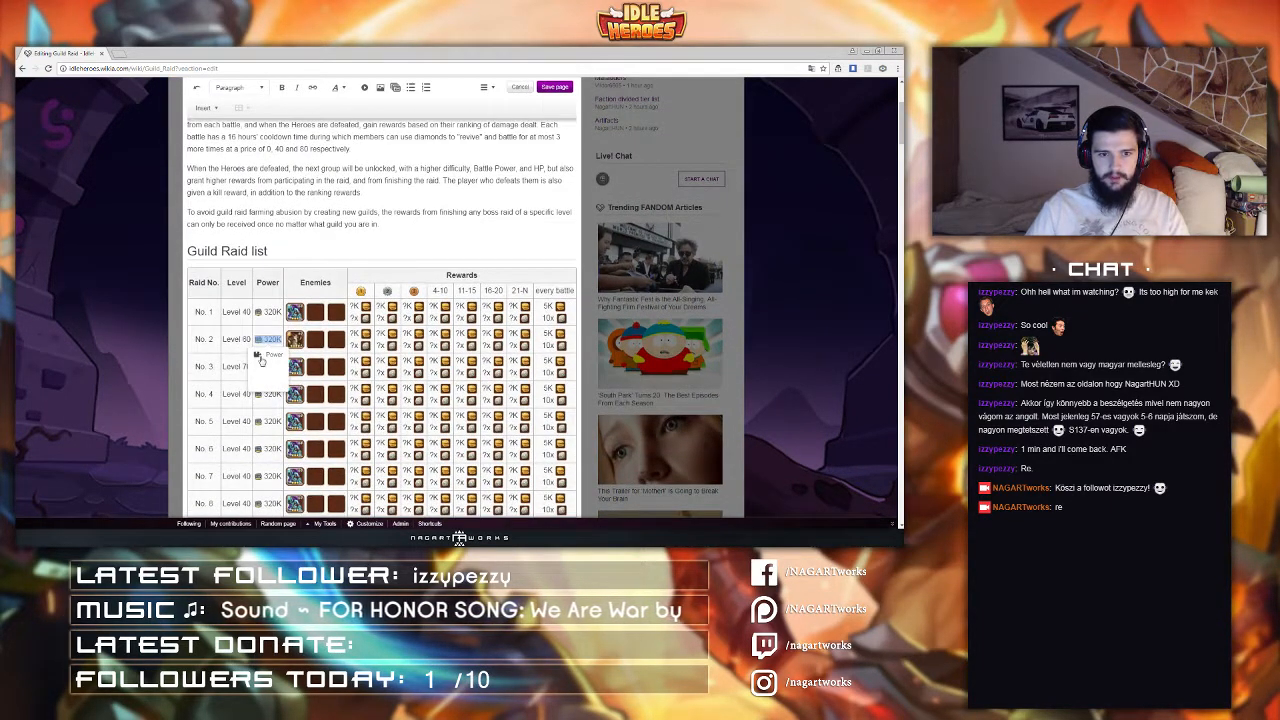
click(260, 359)
drag(402, 268, 326, 275)
text(1000K)
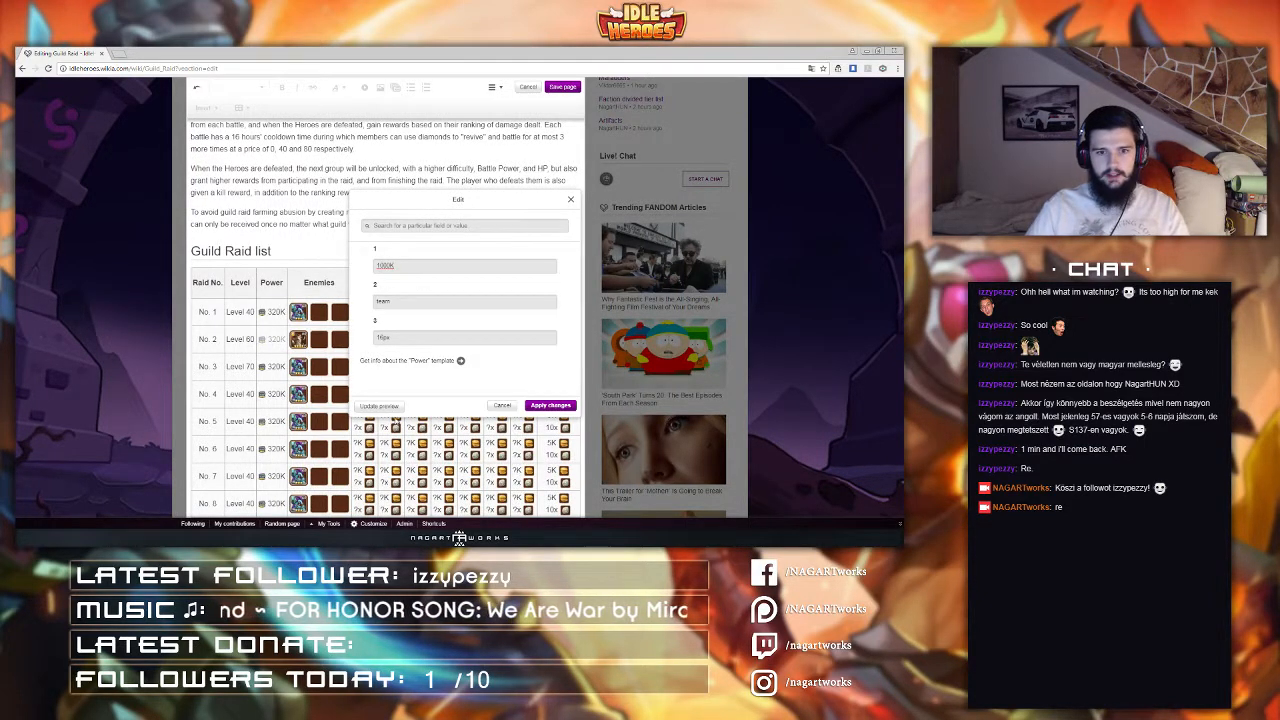
click(550, 405)
scroll(225, 365, down, 2)
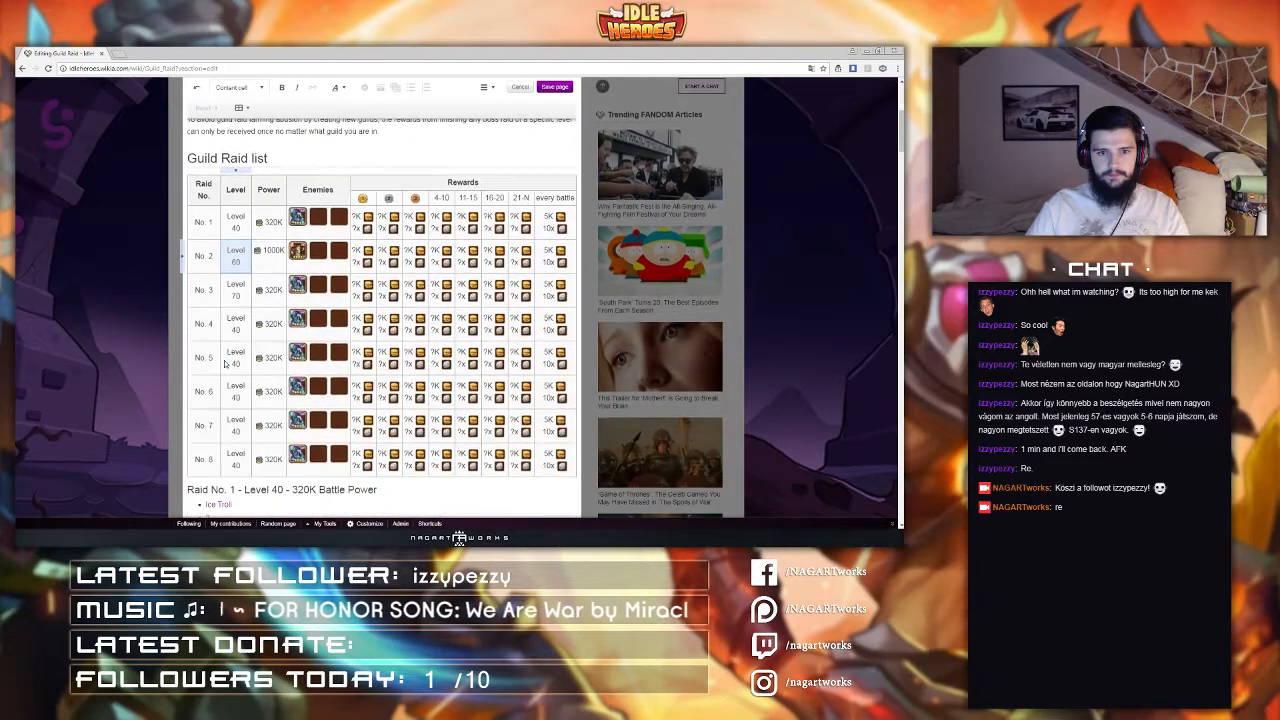
scroll(225, 365, down, 3)
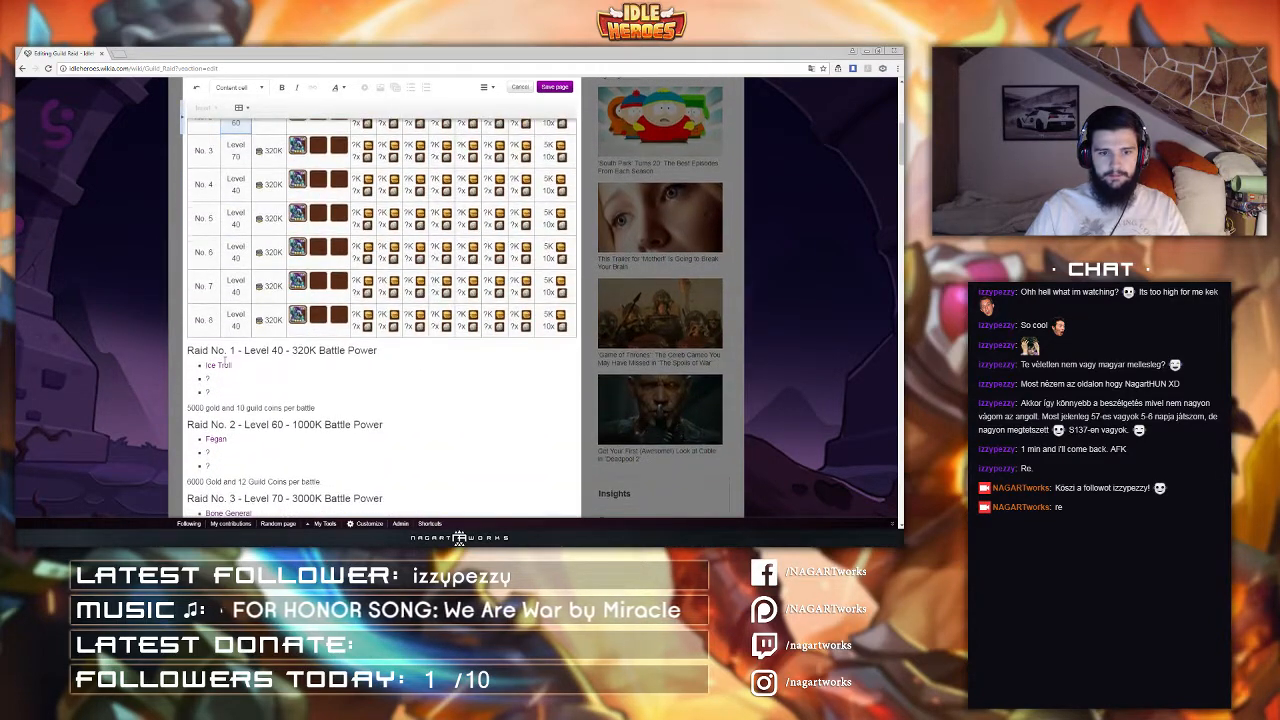
scroll(263, 368, up, 3)
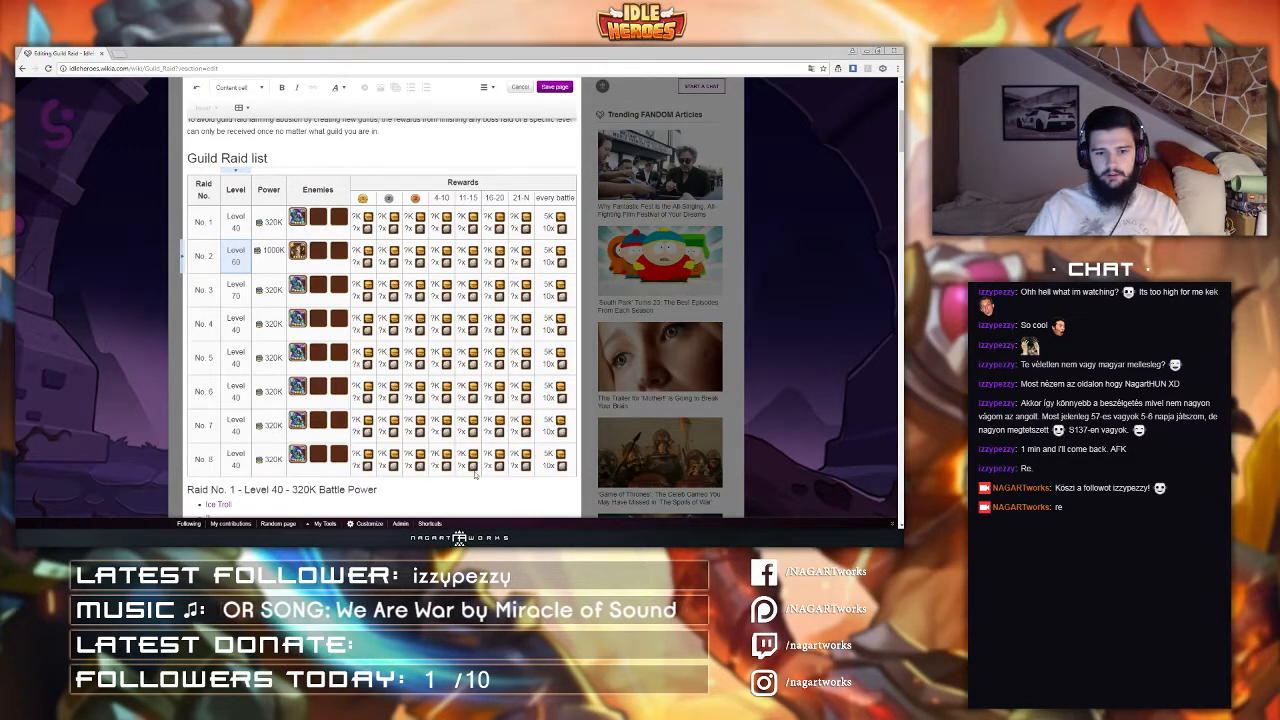
key(ctrl+n)
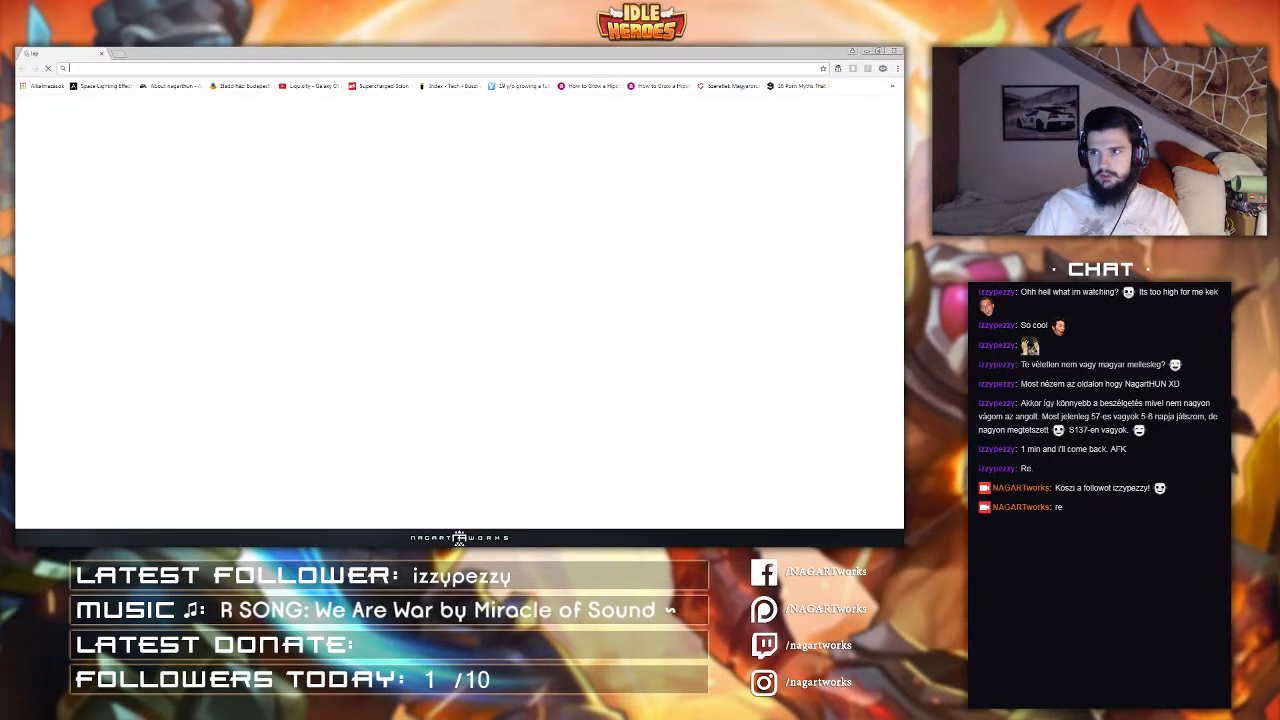
drag(728, 50, 902, 54)
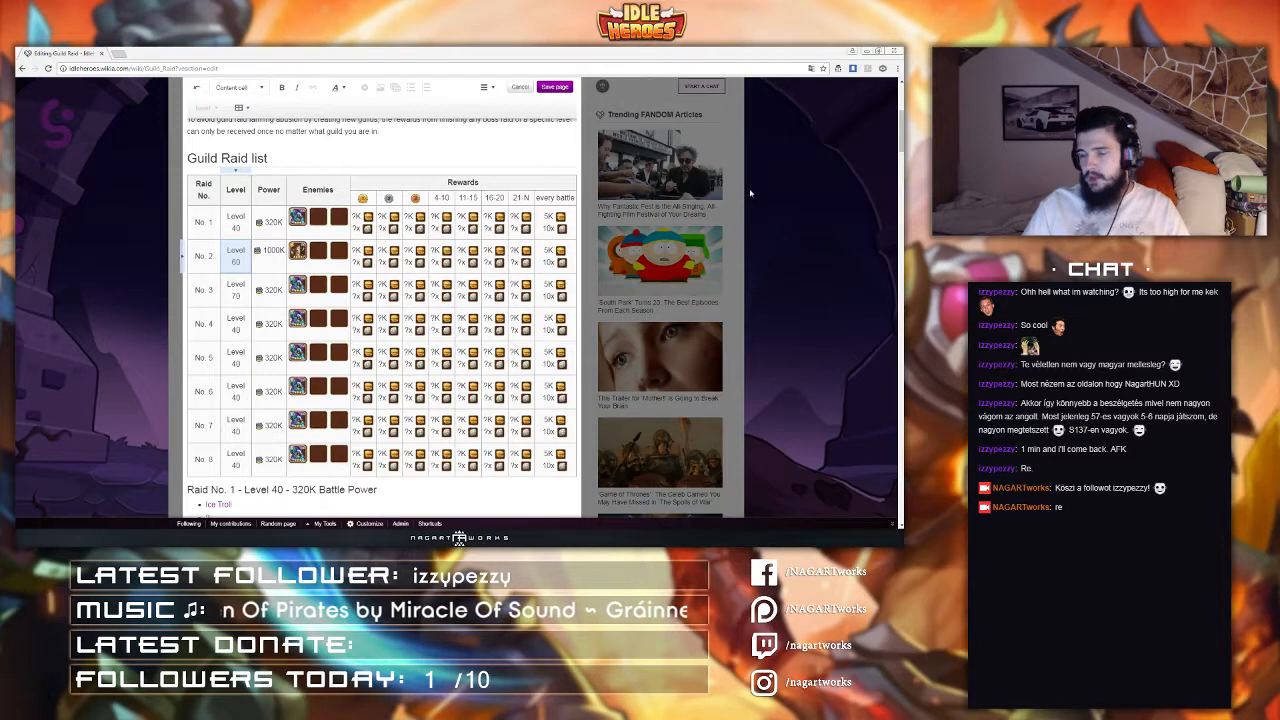
Step: Open the source editor and add a valign="center" attribute to the first raid row of the table
click(484, 87)
click(530, 168)
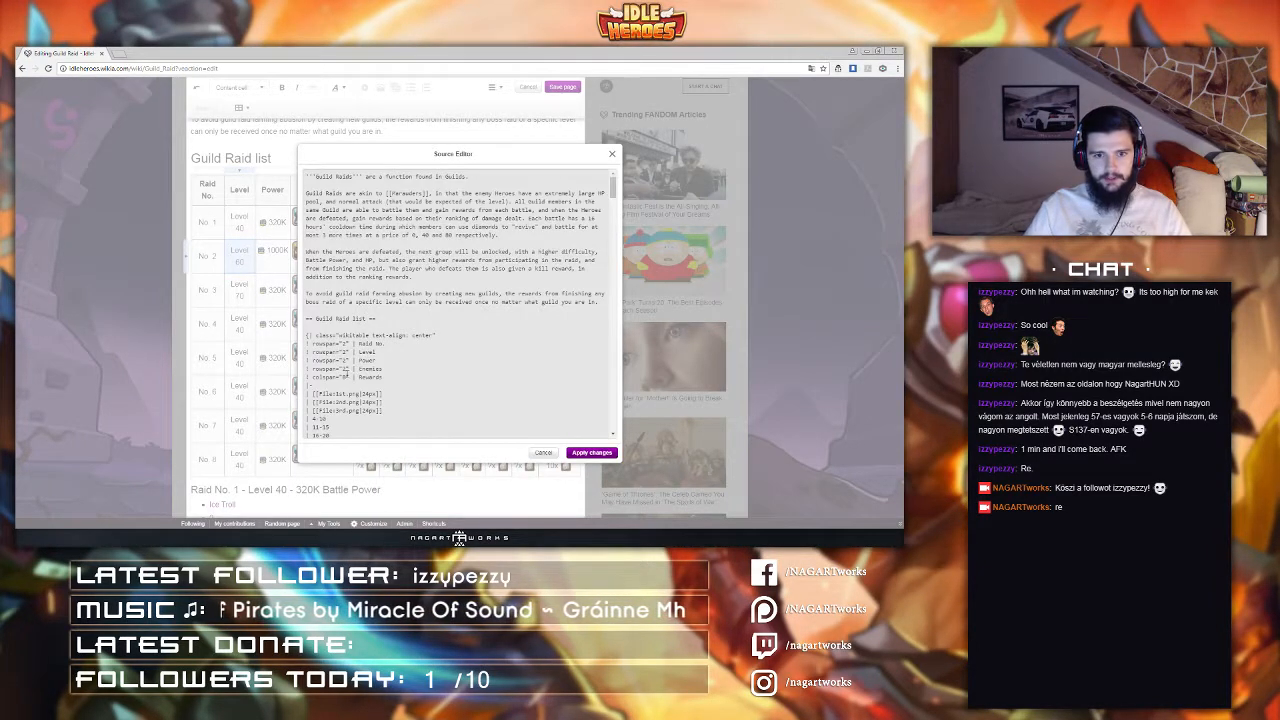
scroll(363, 362, down, 2)
scroll(344, 338, down, 2)
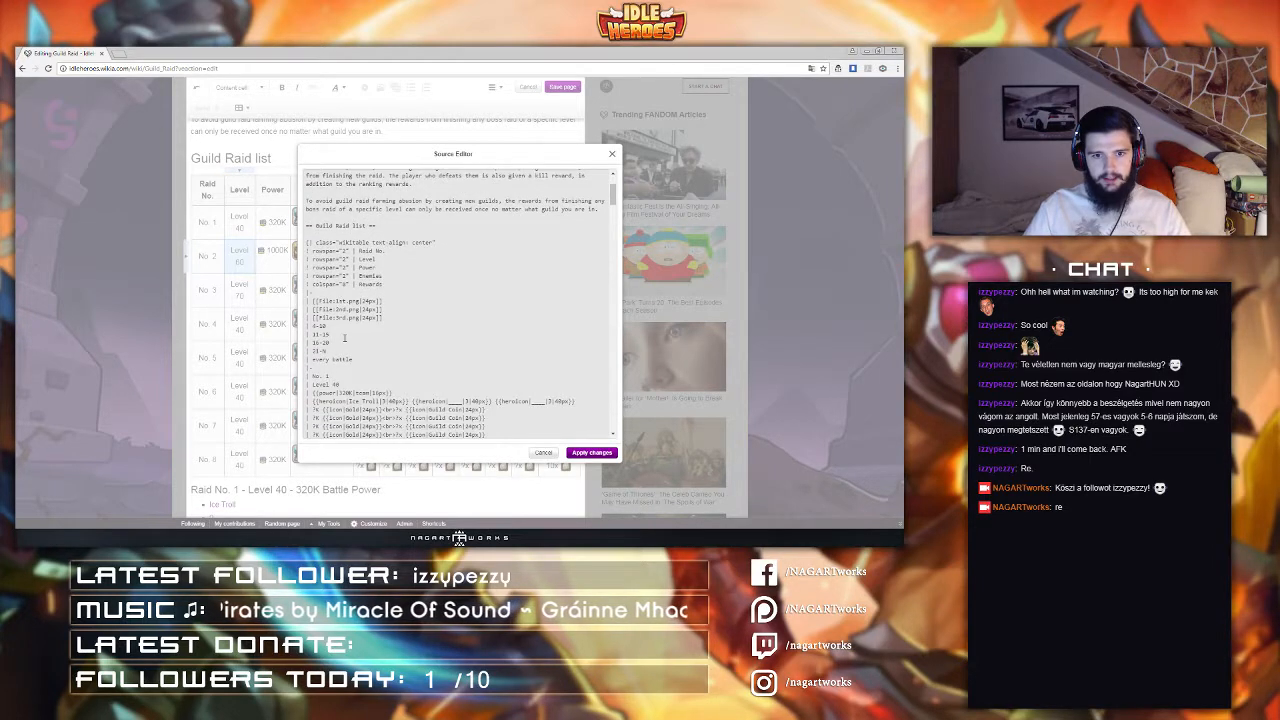
scroll(344, 338, down, 2)
text(valign="top")
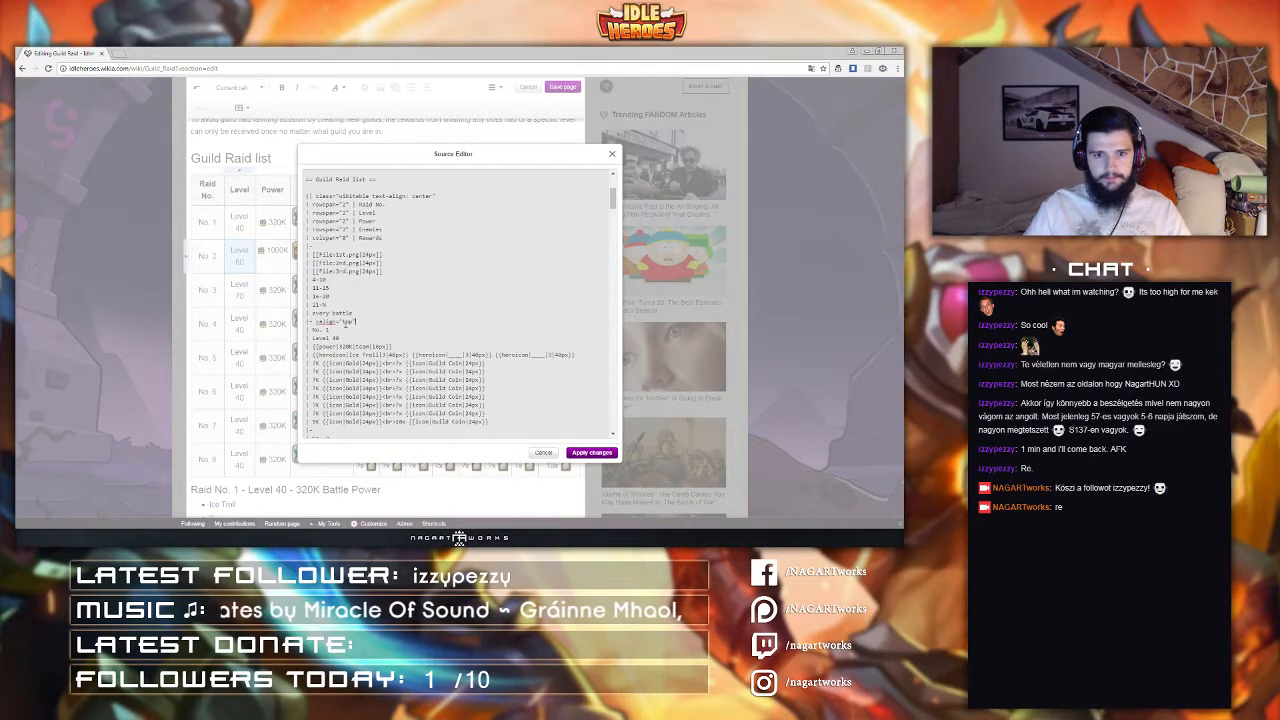
double_click(348, 322)
text(center)
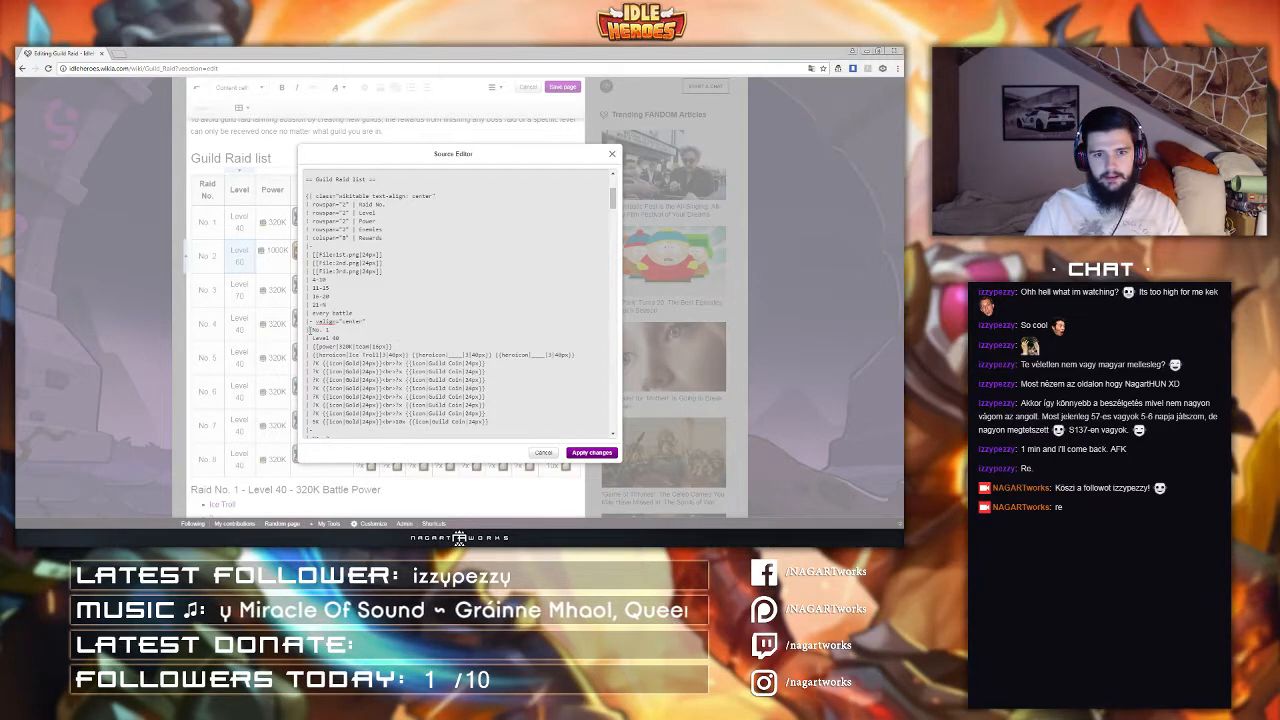
text(valign="top"|)
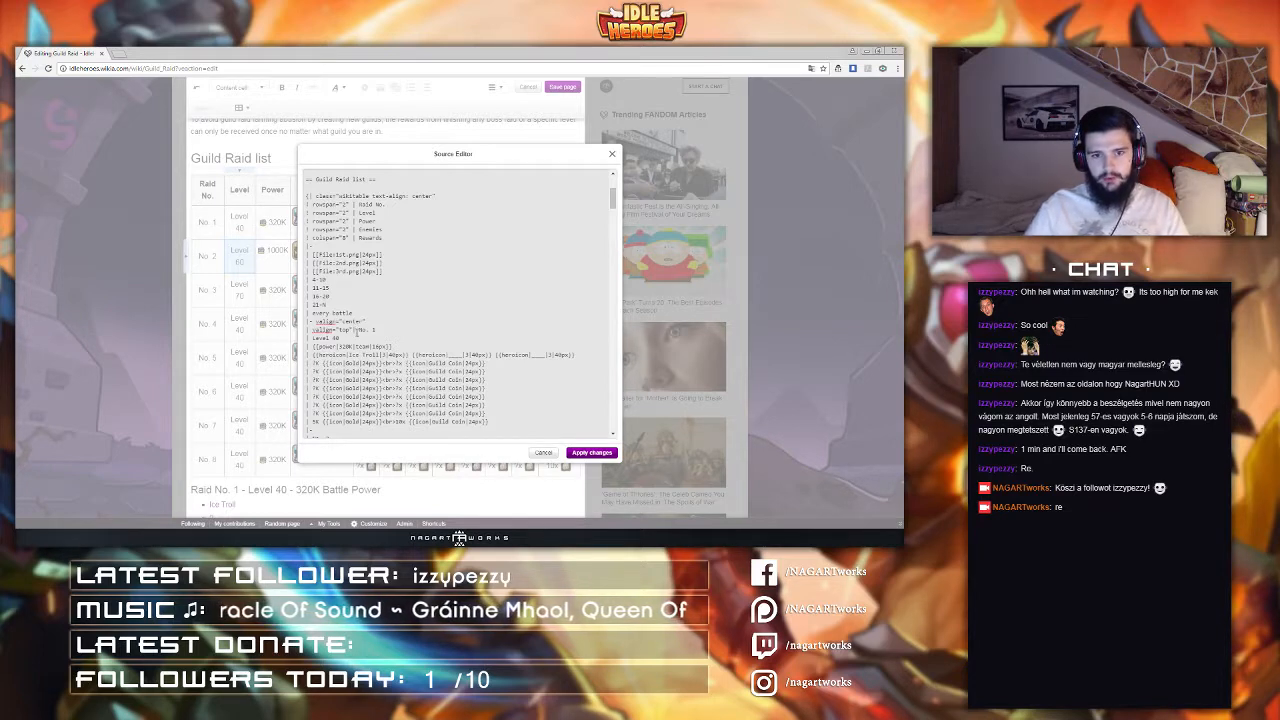
click(313, 330)
drag(313, 330, 383, 320)
click(352, 330)
key(BackSpace)
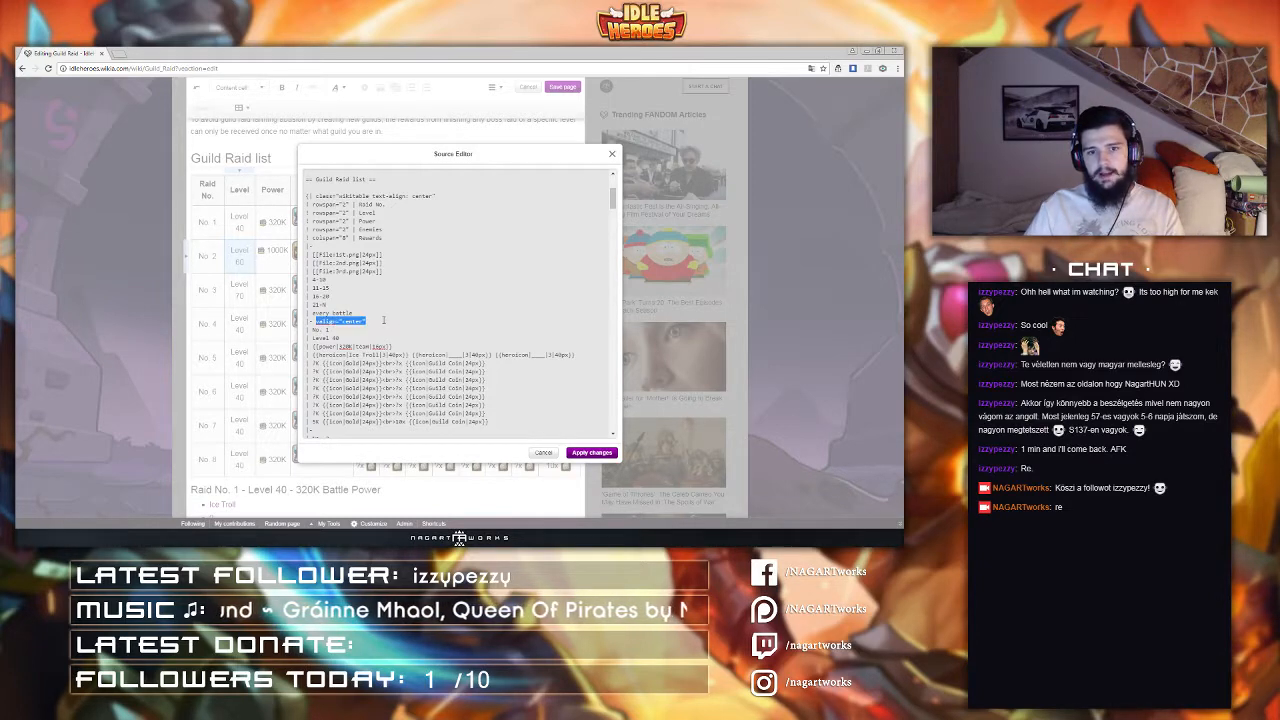
Step: Add the valign attribute to the next raid rows' separators, setting the second row's to center
scroll(350, 200, down, 3)
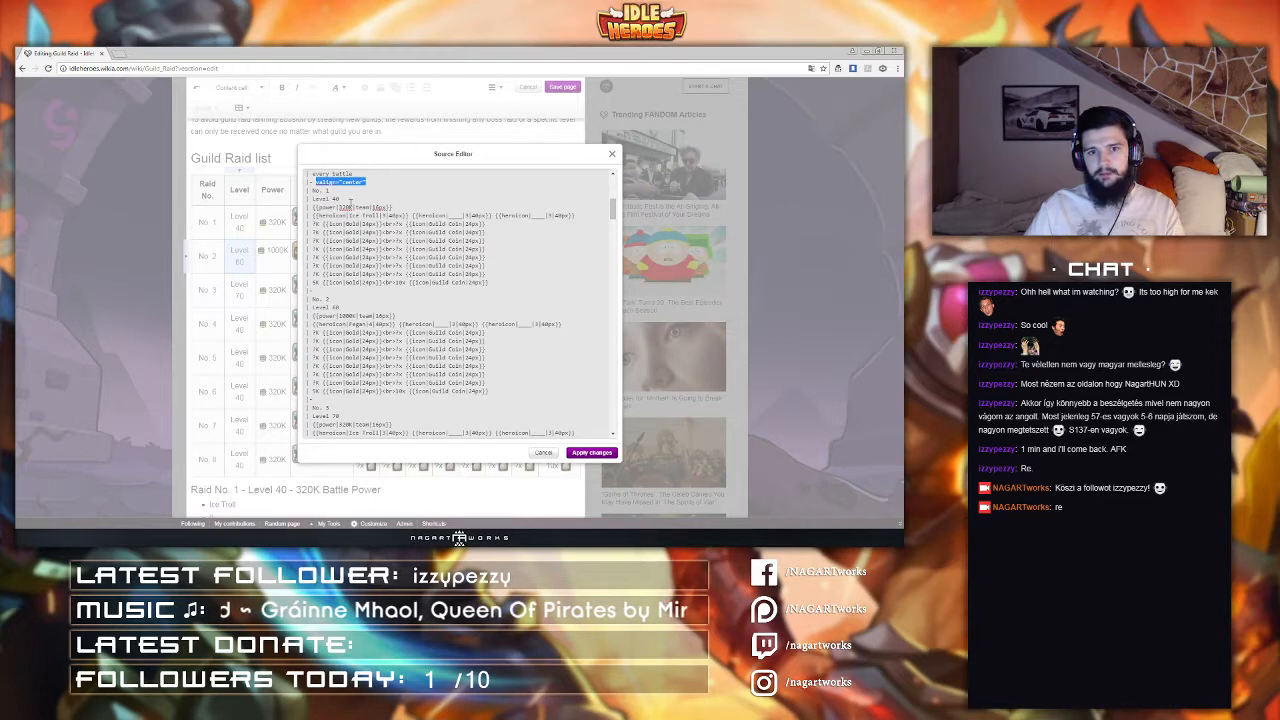
click(338, 290)
text(valign="top")
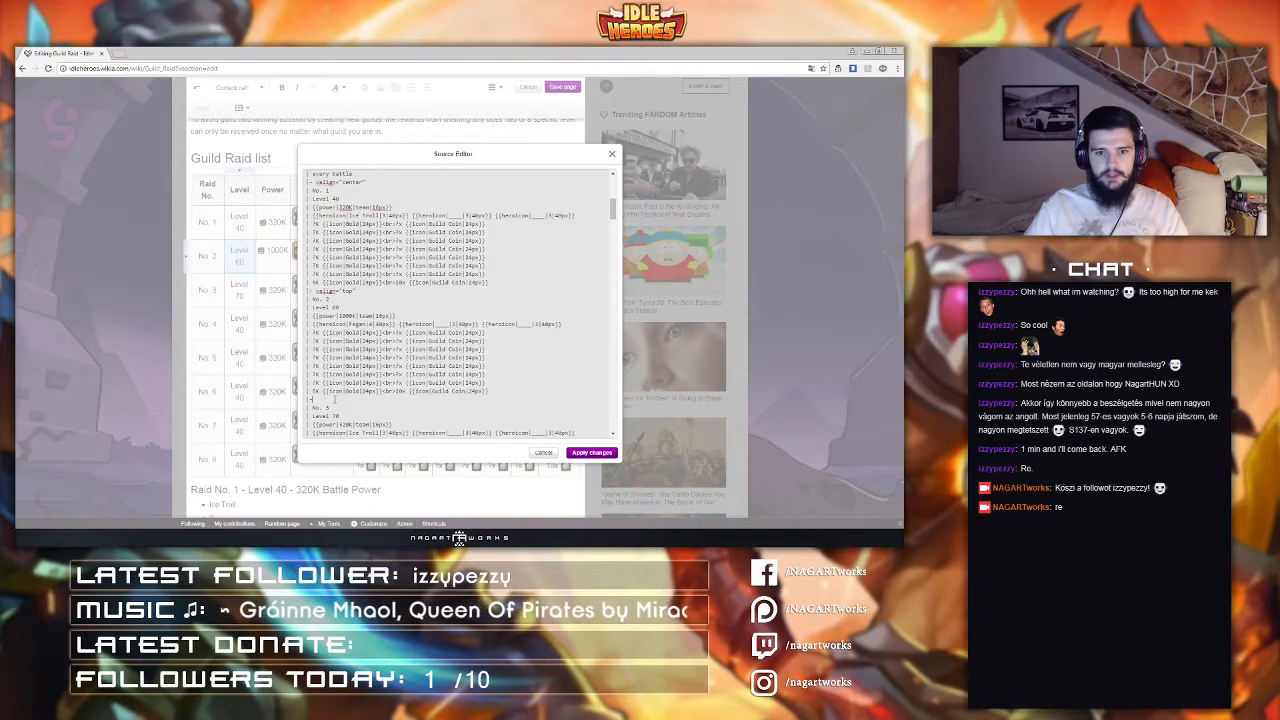
text(valign="top")
scroll(345, 340, down, 2)
scroll(345, 340, up, 2)
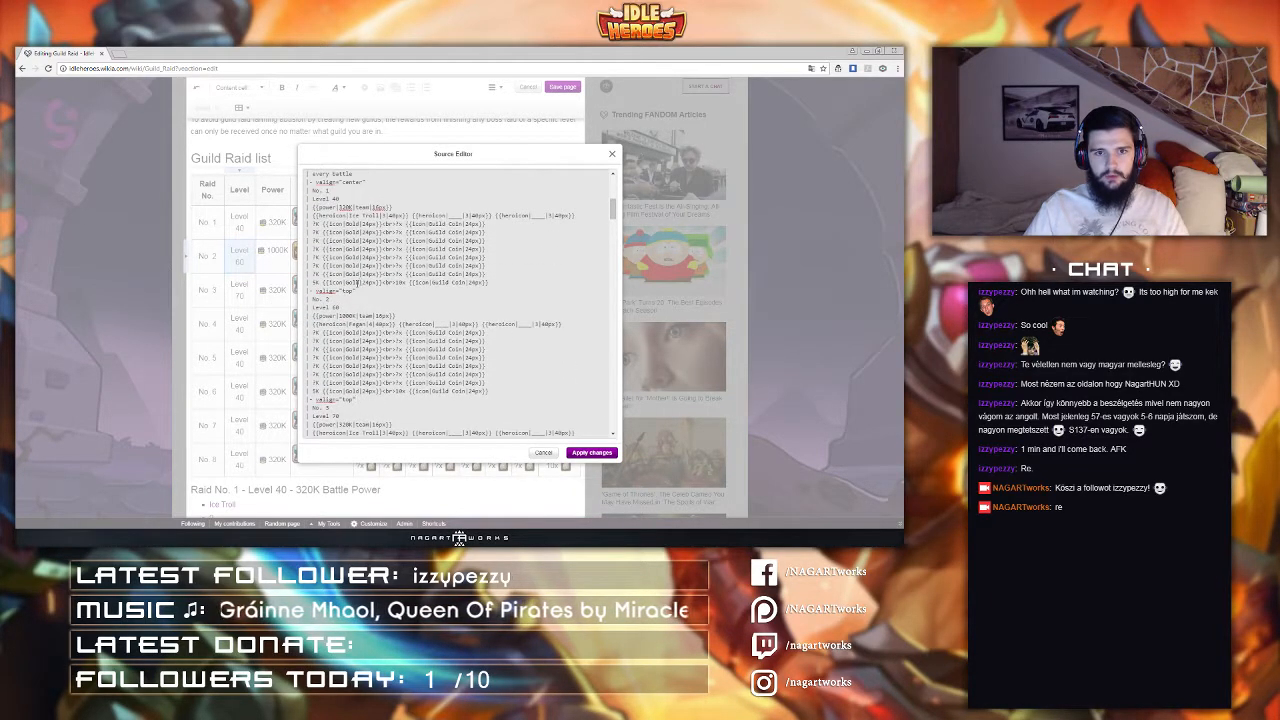
double_click(345, 290)
text(center)
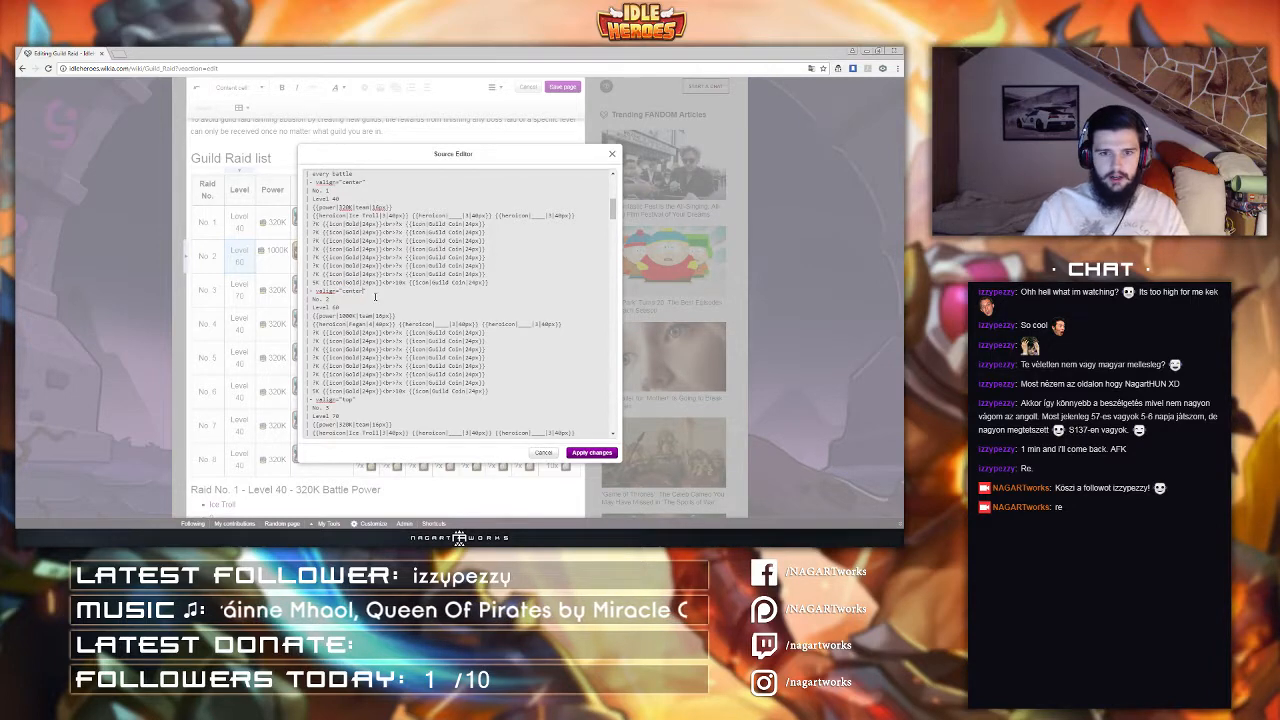
Step: Copy the valign="center" attribute and paste it over the third row's attribute and into the following rows
drag(367, 291, 318, 291)
key(ctrl+c)
drag(357, 399, 315, 399)
key(ctrl+v)
scroll(345, 413, down, 2)
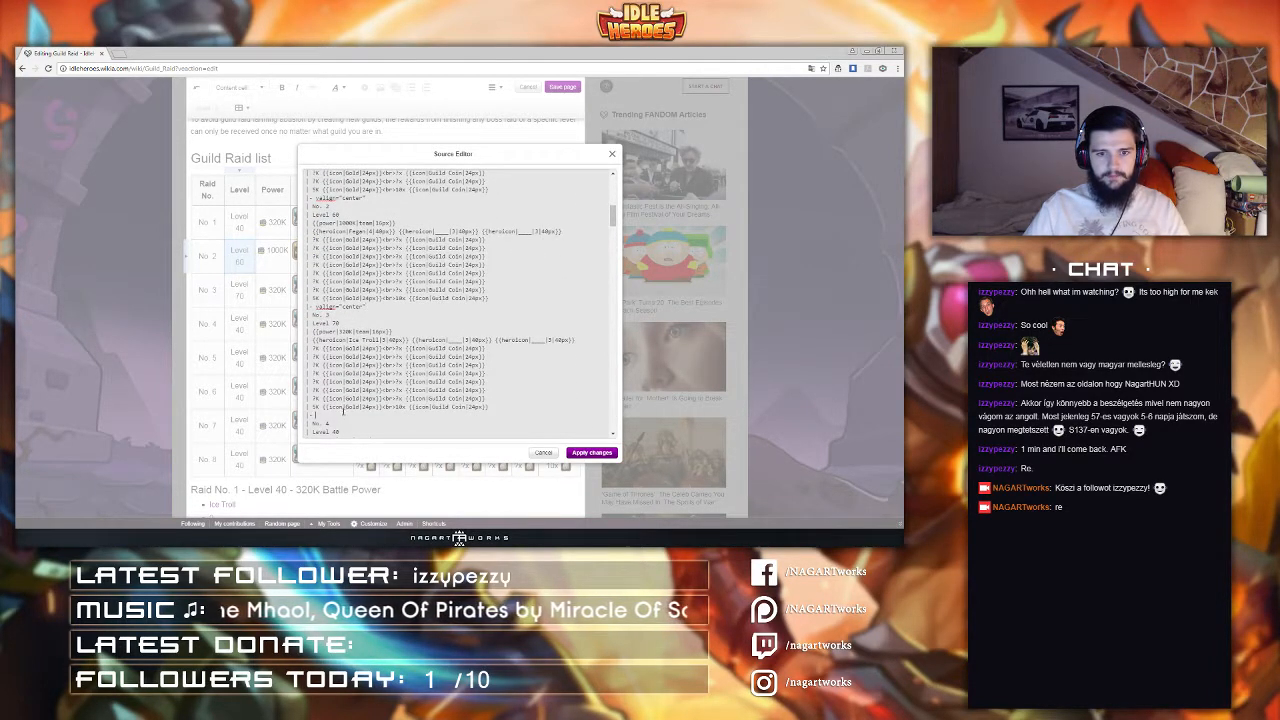
key(ctrl+v)
scroll(342, 412, down, 4)
click(337, 342)
key(ctrl+v)
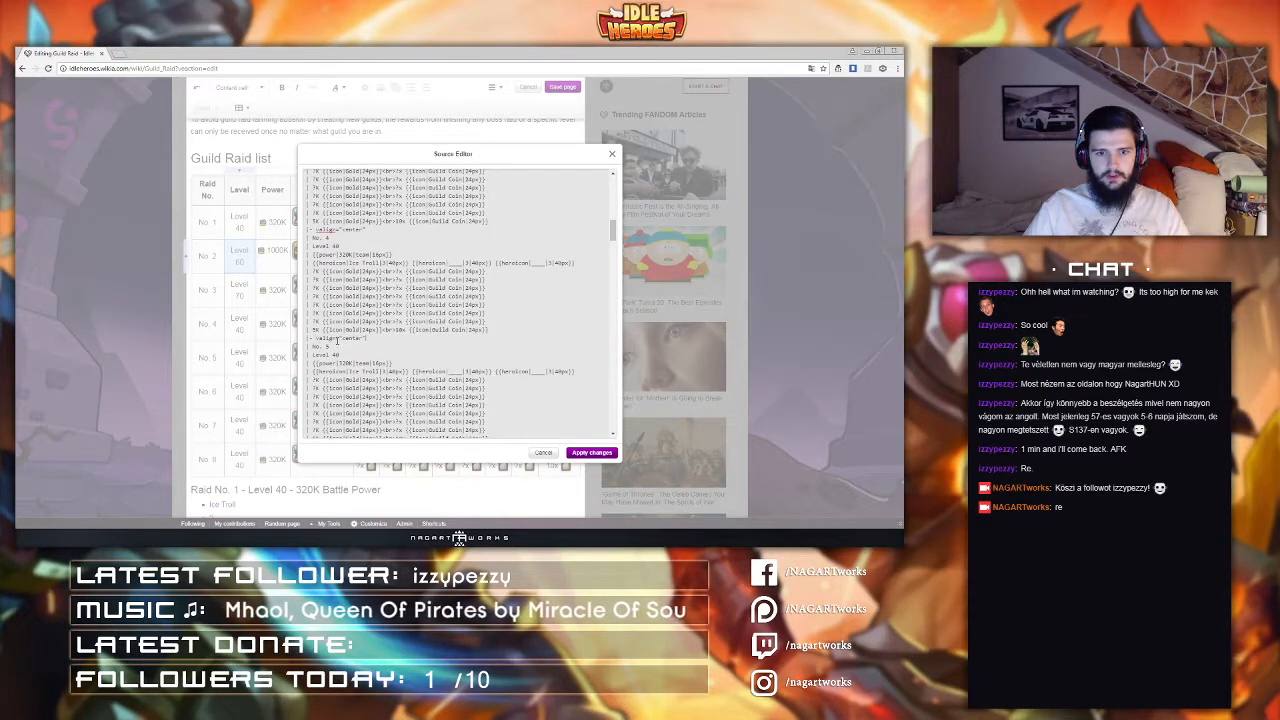
Step: Paste valign="center" into the remaining raid rows' separators and apply the source changes
scroll(337, 345, down, 3)
click(337, 356)
key(ctrl+v)
scroll(338, 356, down, 4)
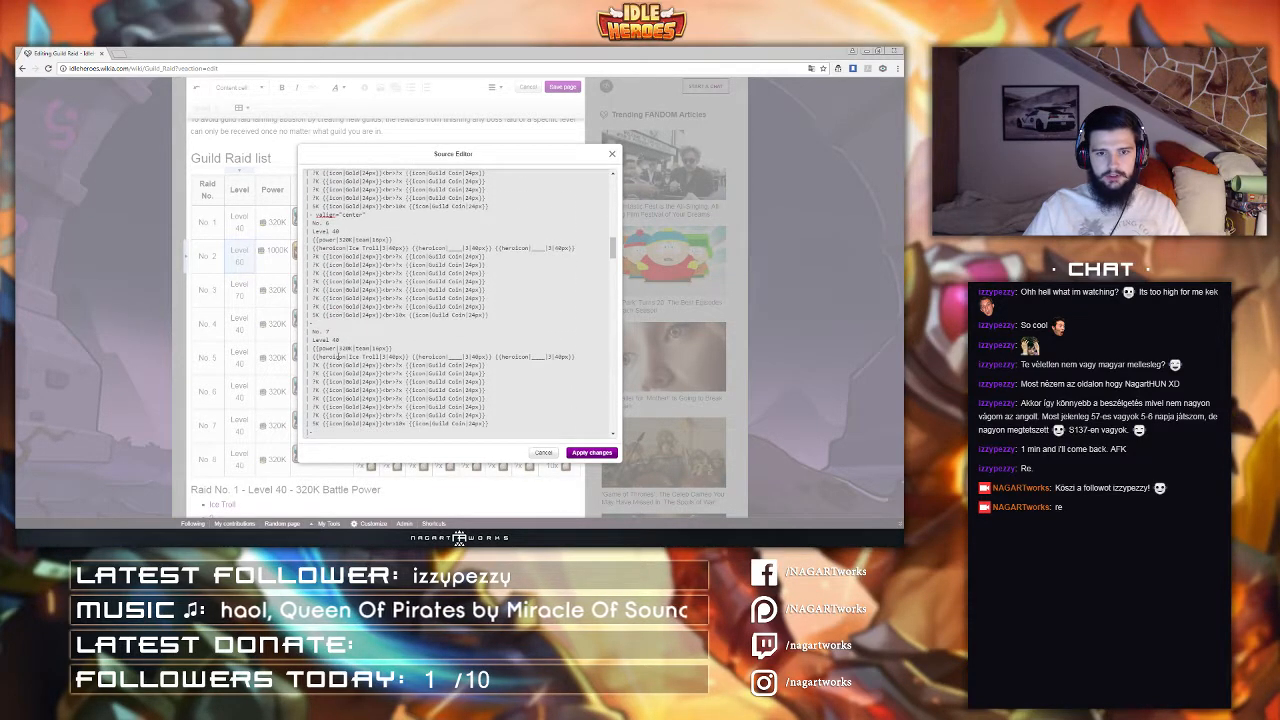
click(341, 322)
key(ctrl+v)
scroll(338, 335, down, 3)
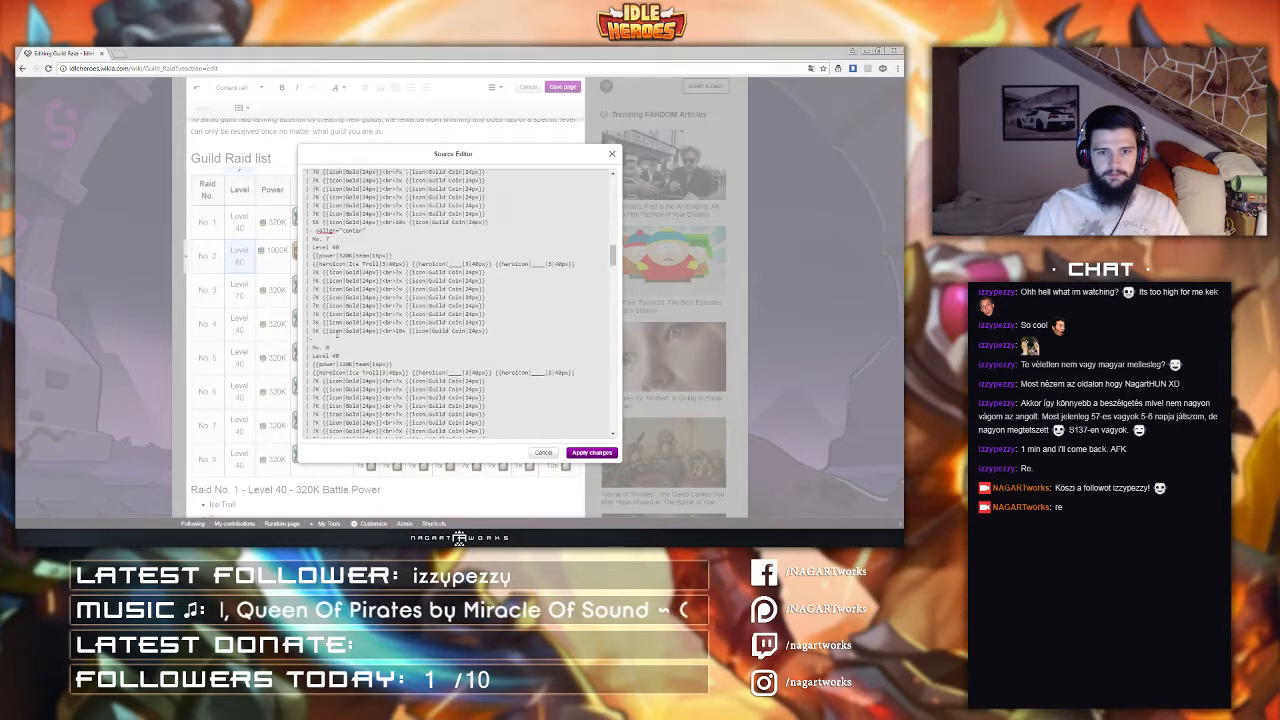
scroll(337, 340, down, 3)
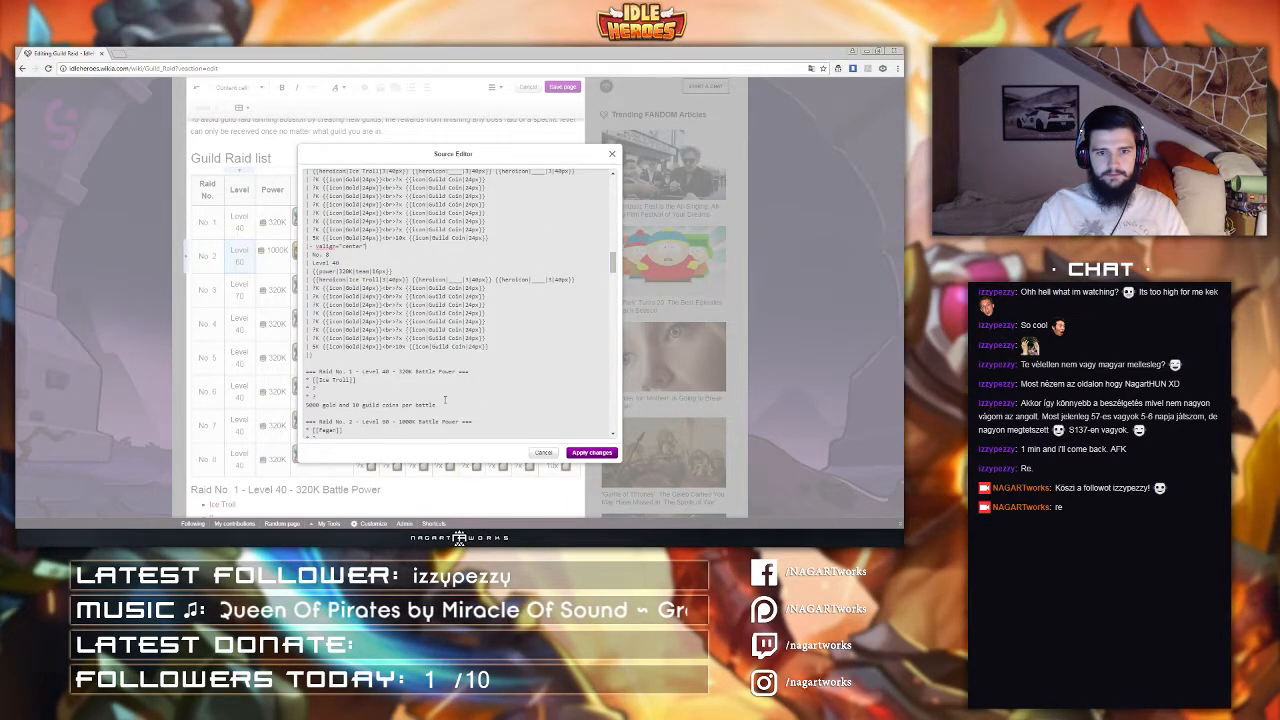
click(590, 455)
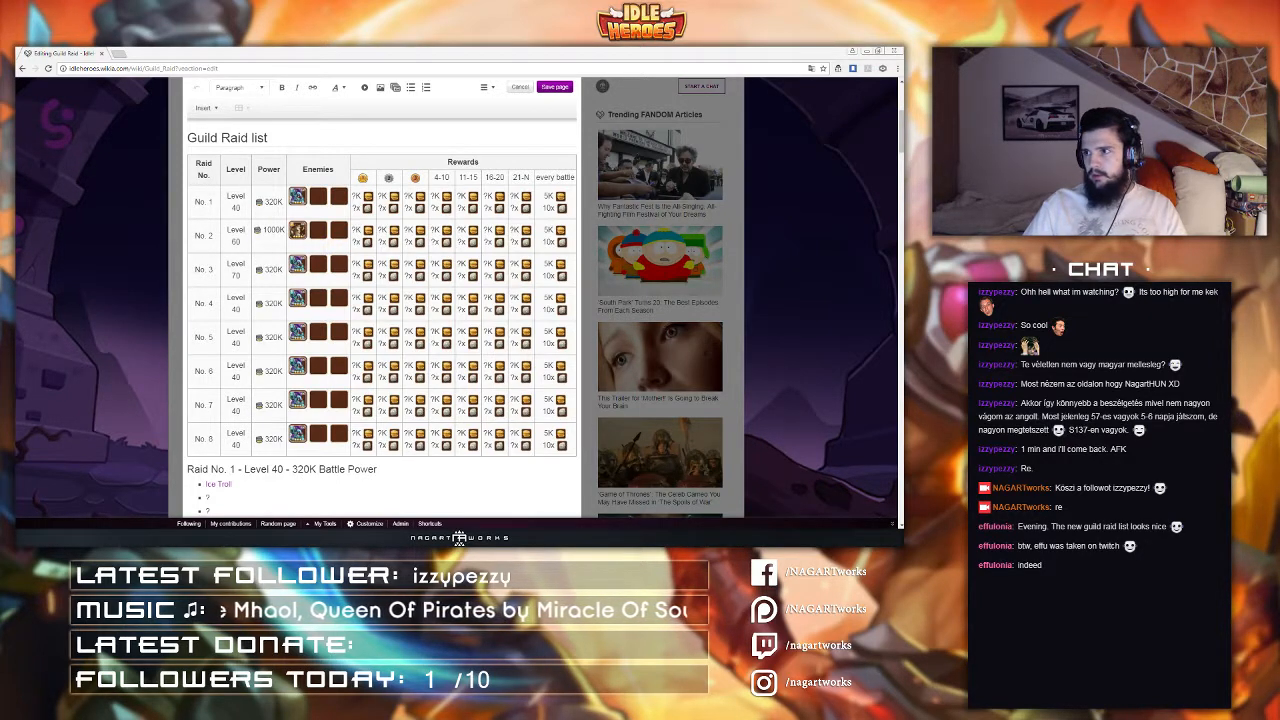
click(262, 70)
key(alt+Tab)
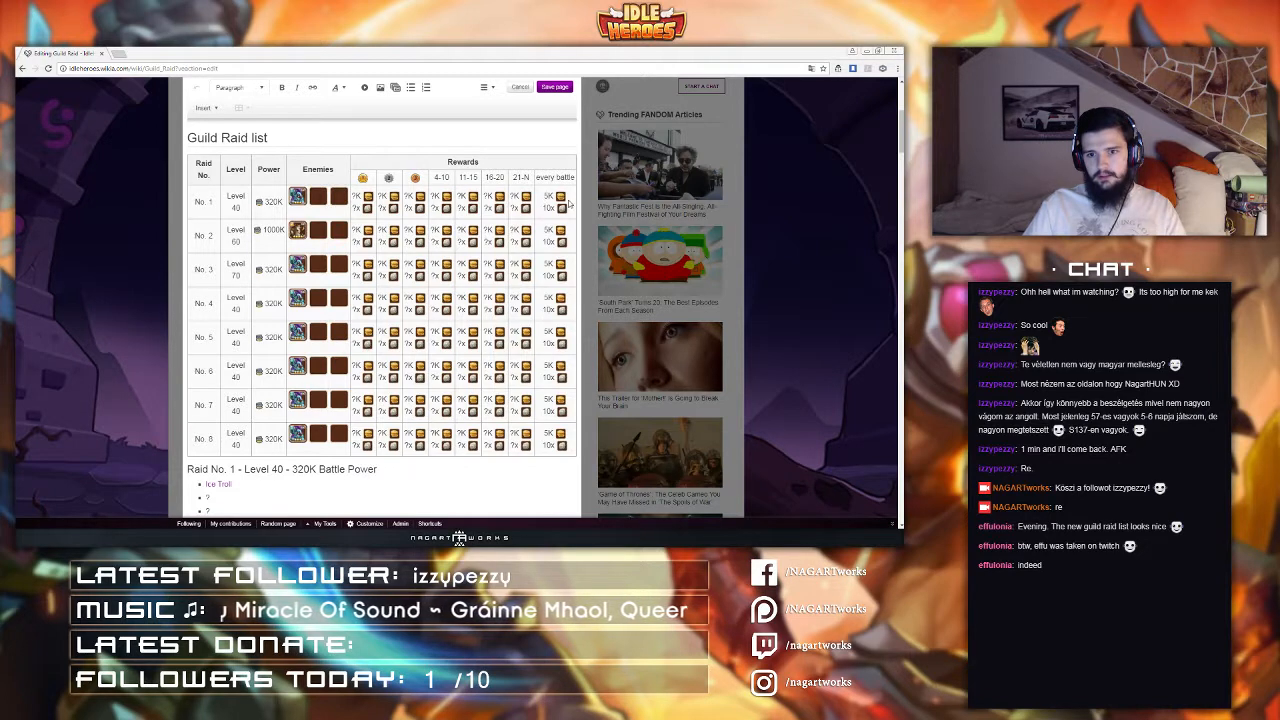
Step: Set the every-battle guild coin counts of raids No. 3 and No. 4 to 14x and 16x
click(547, 231)
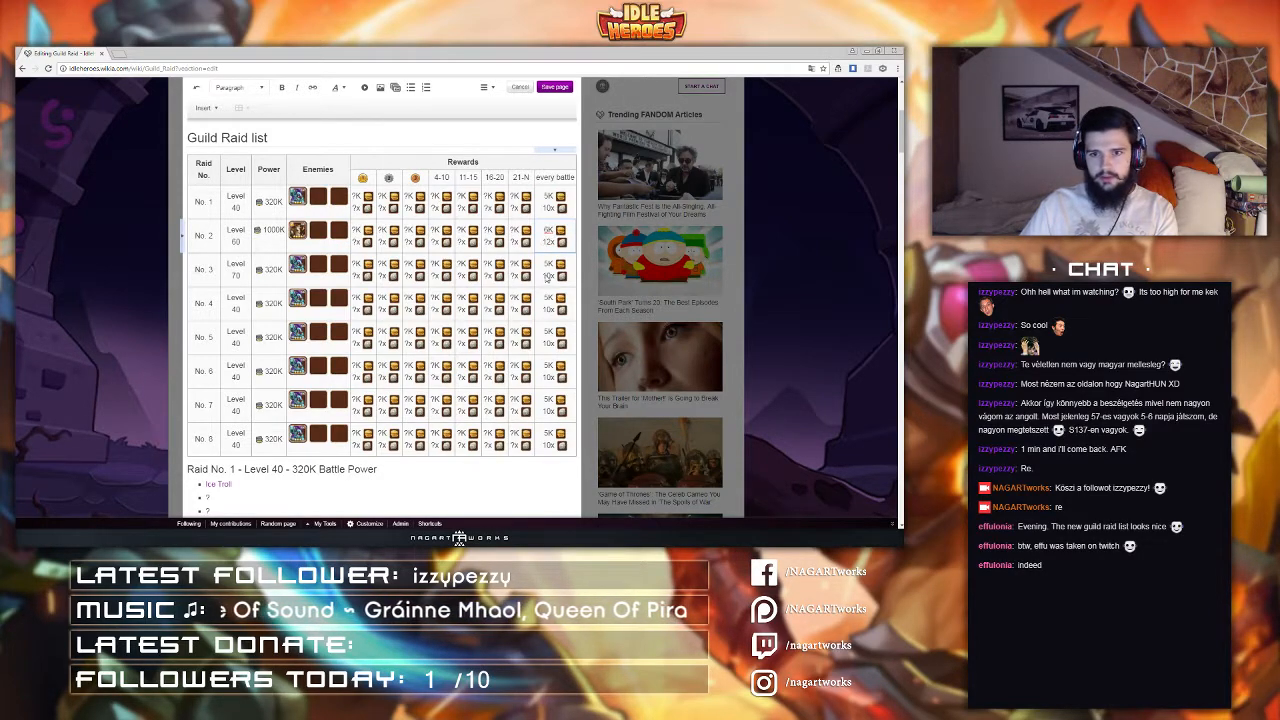
scroll(546, 282, up, 3)
scroll(545, 282, down, 3)
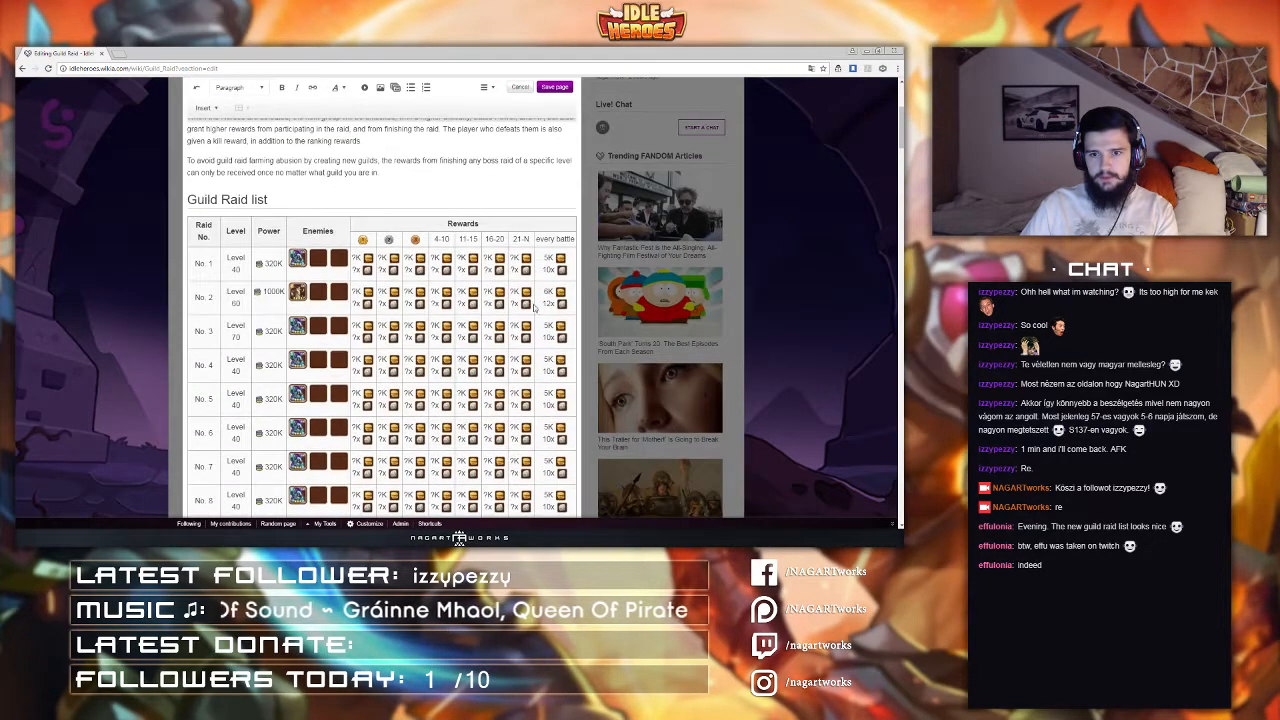
click(548, 290)
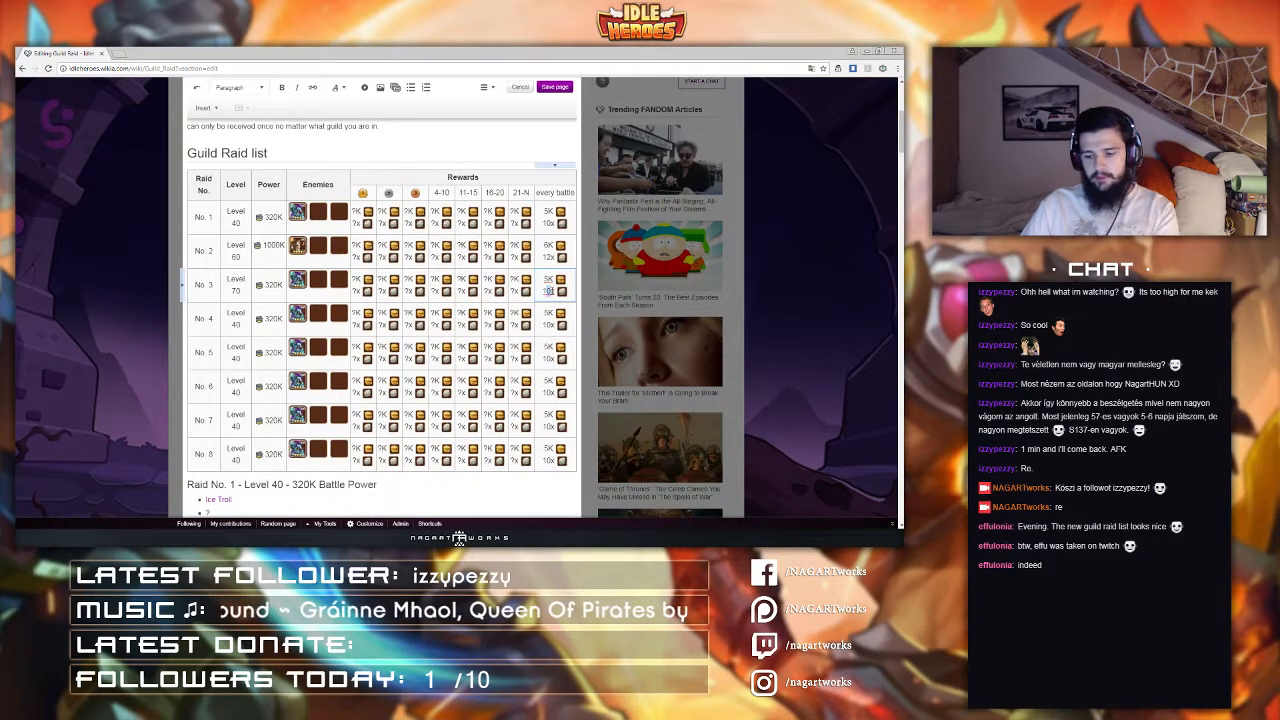
text(4)
click(548, 325)
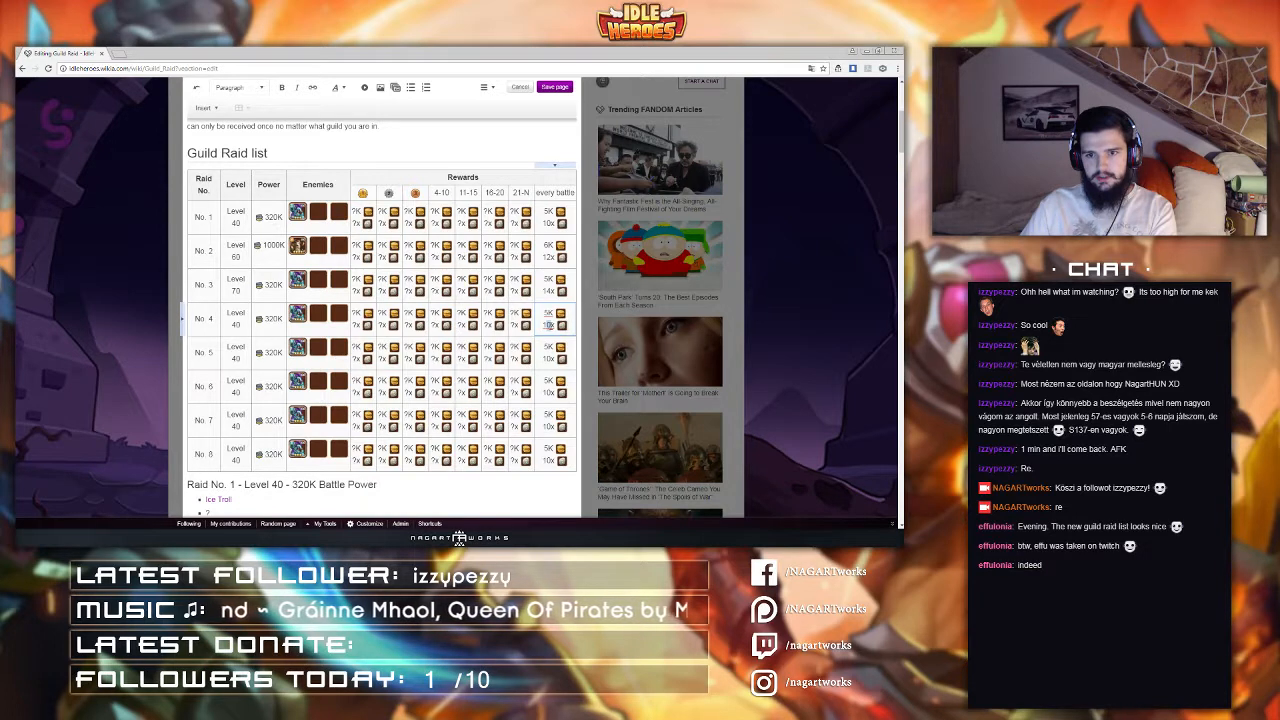
text(6)
Step: Set the every-battle guild coin counts of raids No. 5 through No. 8 to 18x, 20x, 22x and 24x
click(548, 358)
text(8)
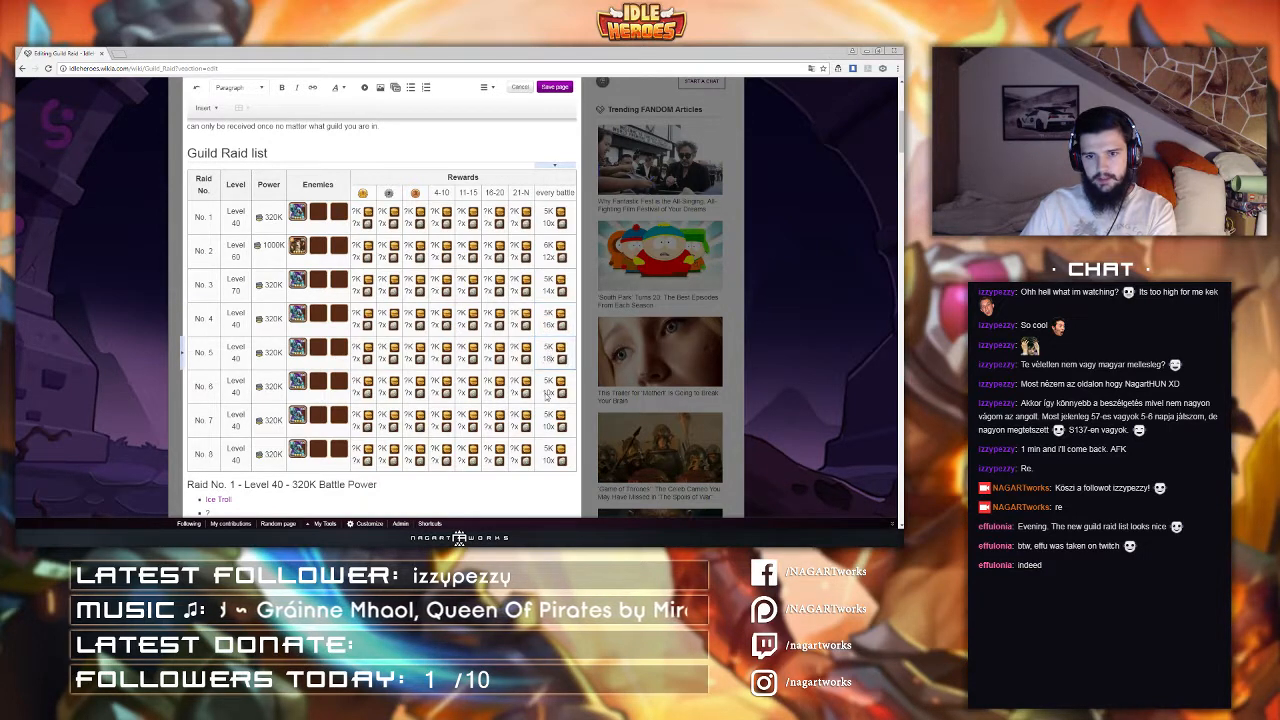
click(547, 392)
text(2)
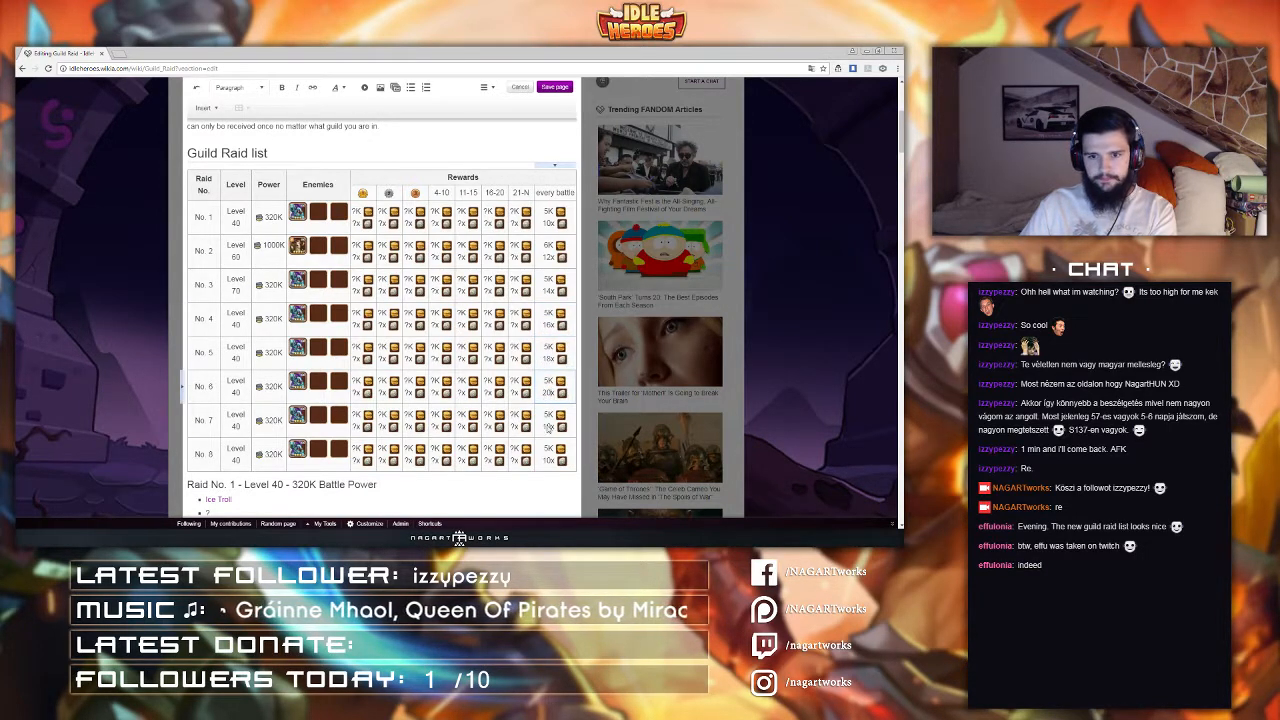
click(548, 426)
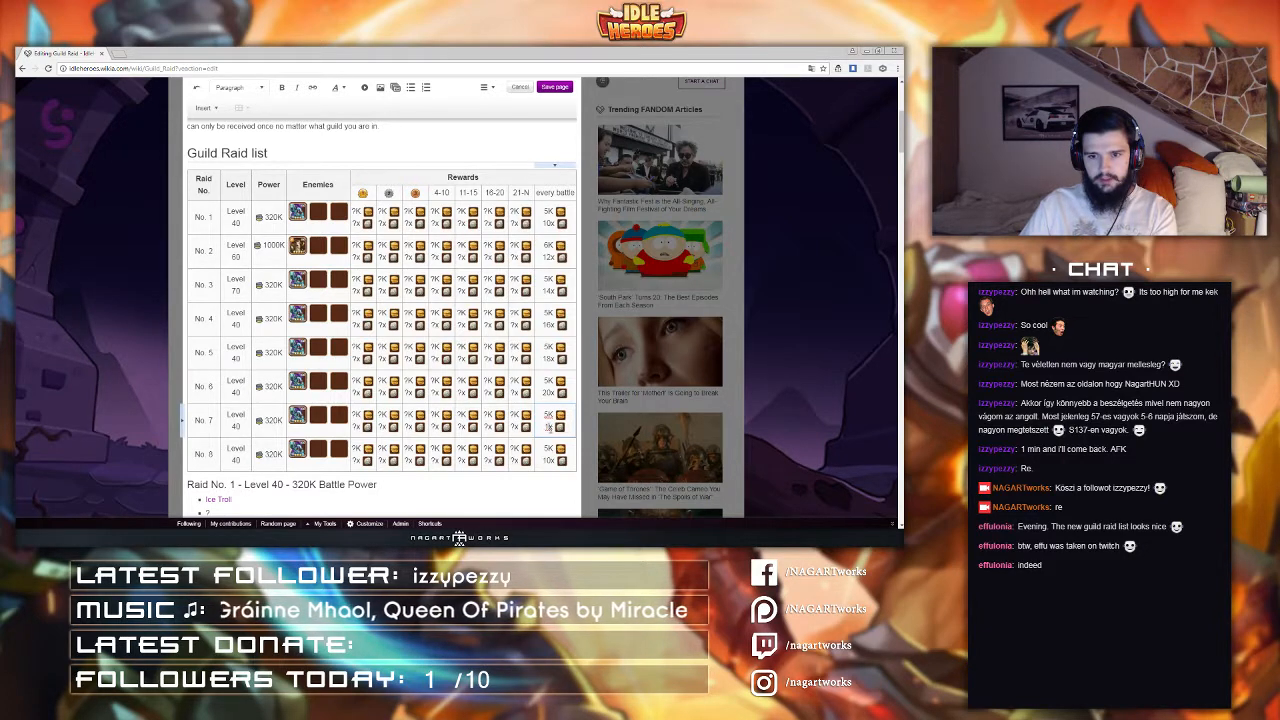
text(22x)
click(548, 460)
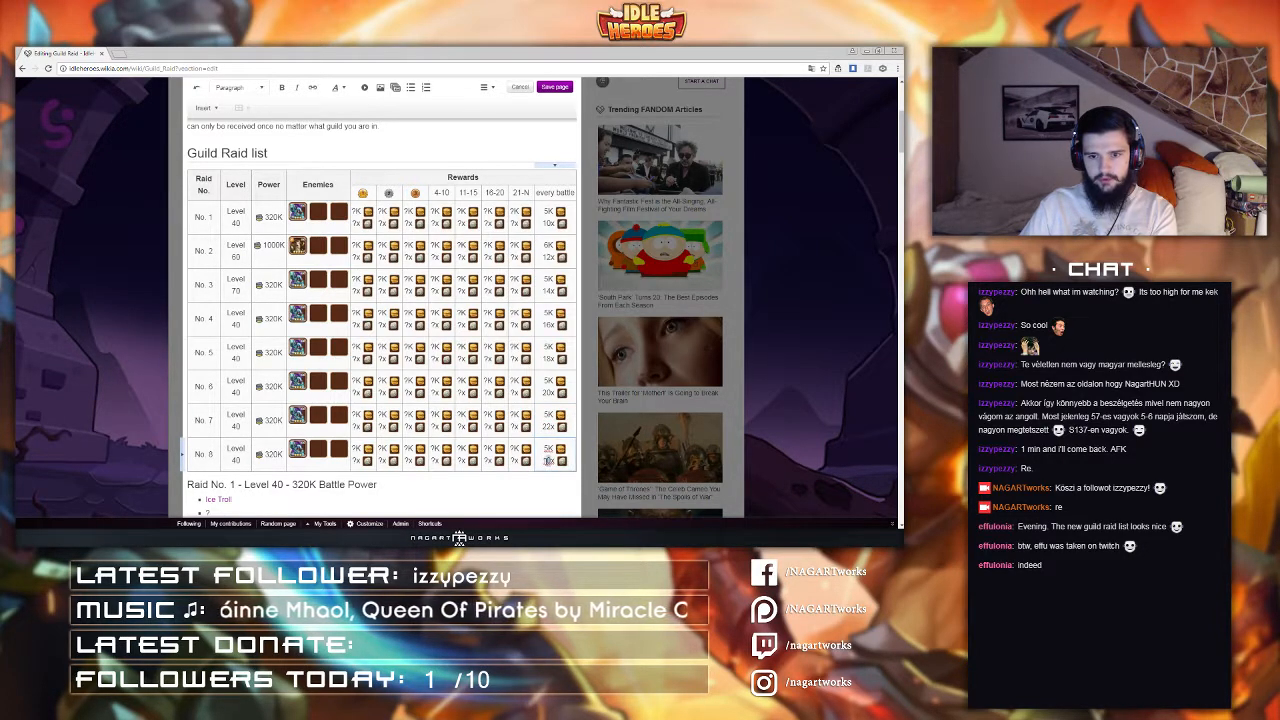
text(24)
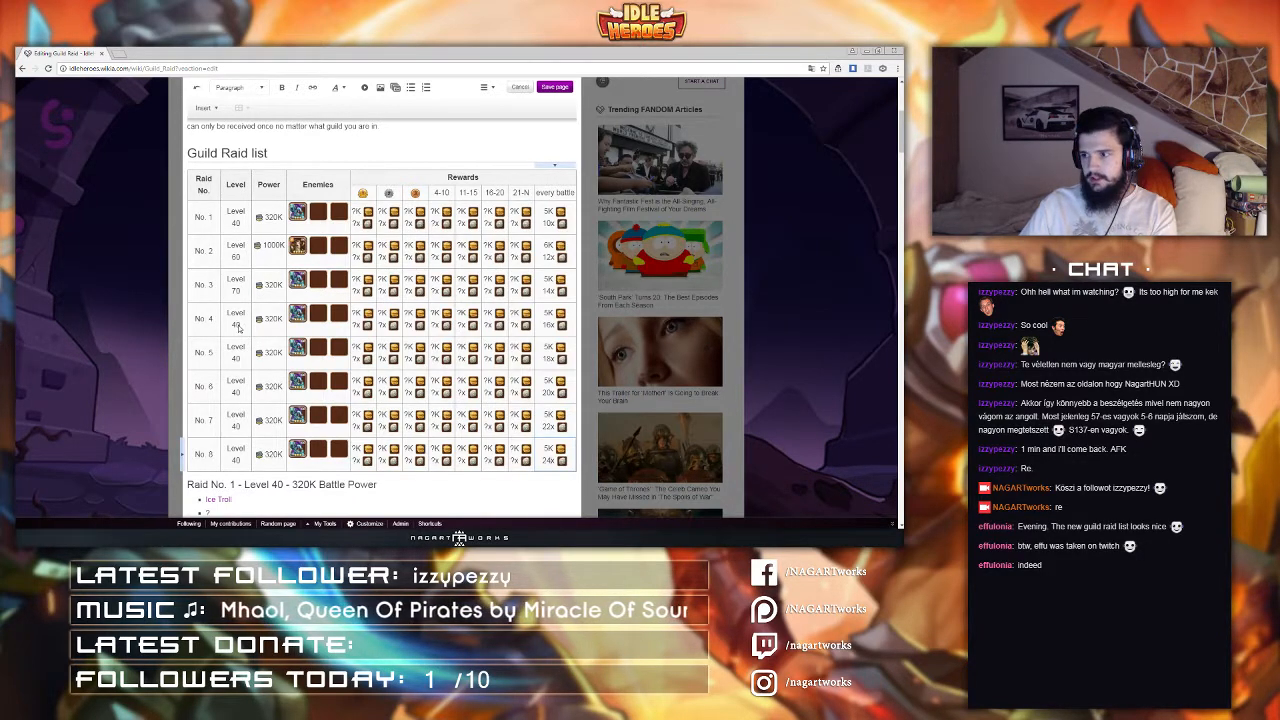
Step: Set the levels of the fourth and fifth raid rows to Level 80 and Level 90
drag(242, 325, 229, 325)
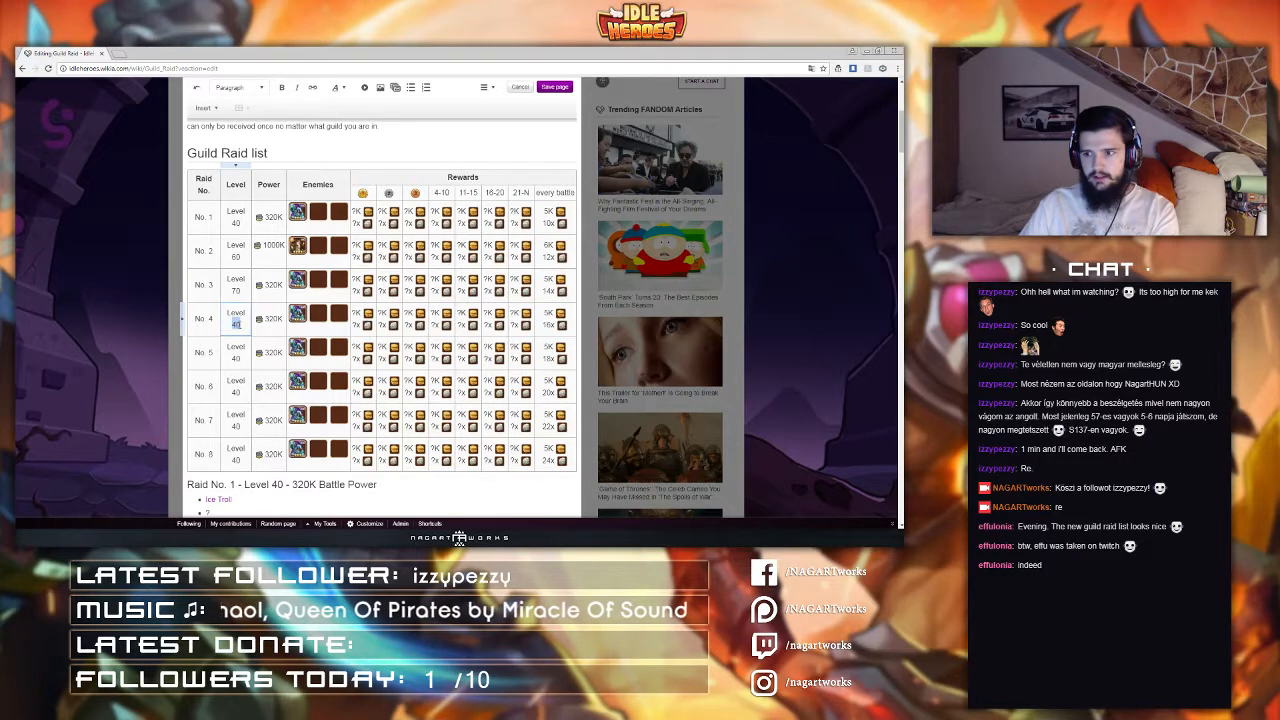
key(BackSpace)
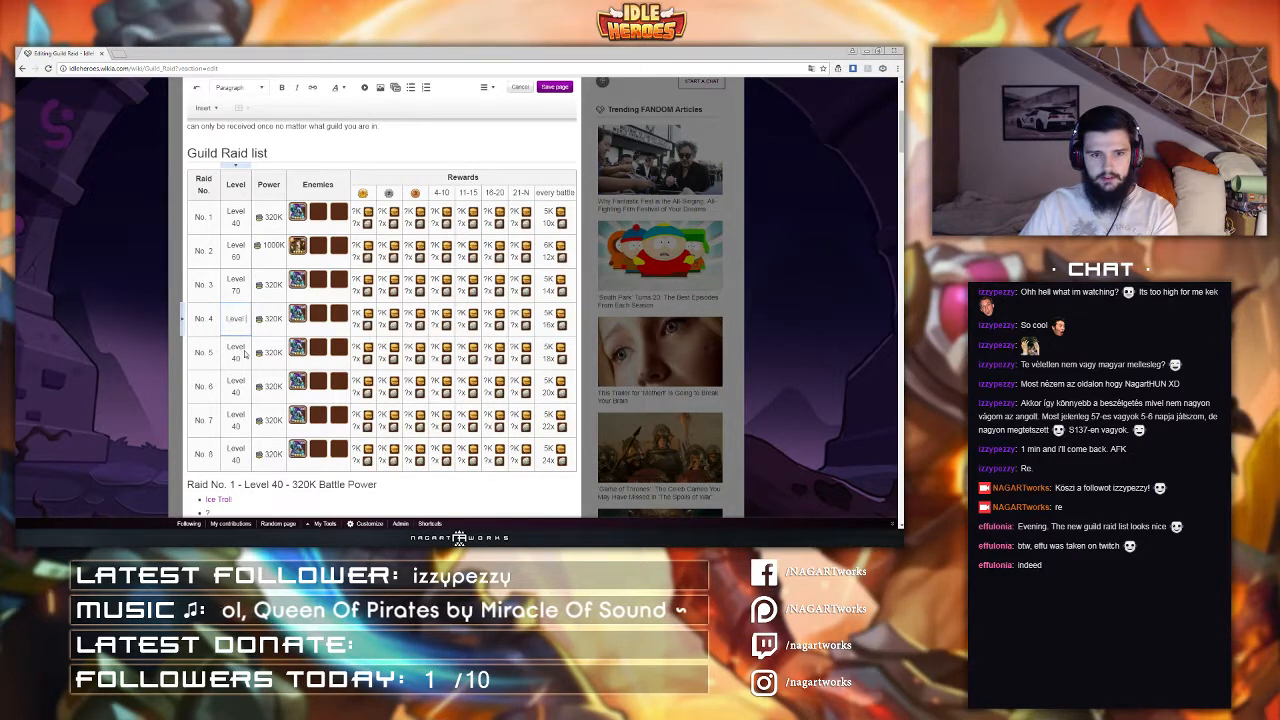
text(80)
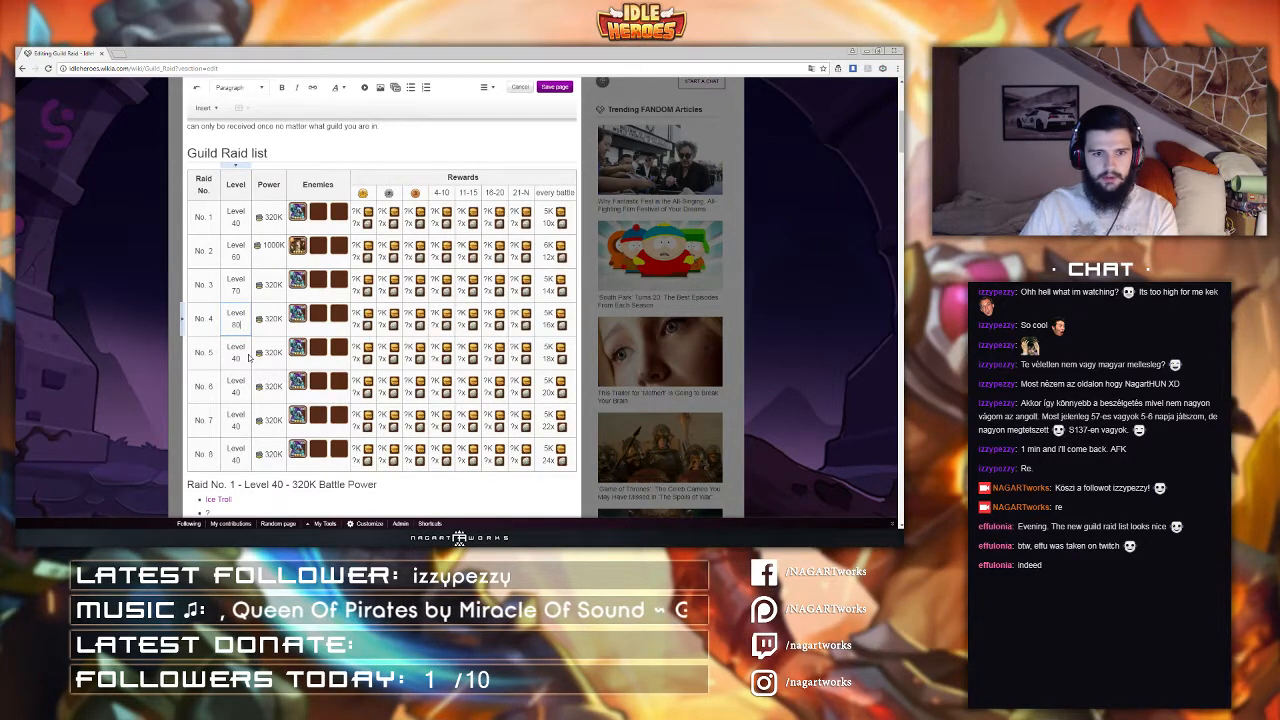
double_click(241, 358)
drag(231, 359, 241, 360)
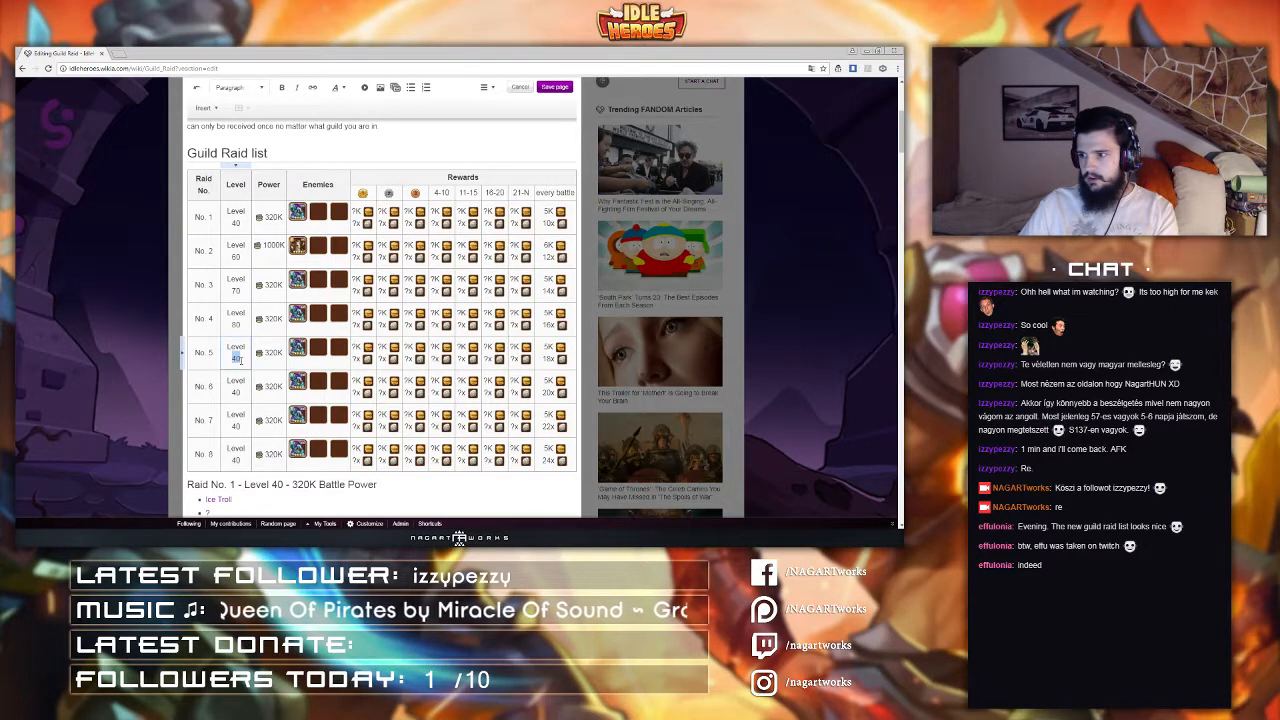
text(90)
Step: Set the sixth raid row's level to Level 100
click(235, 393)
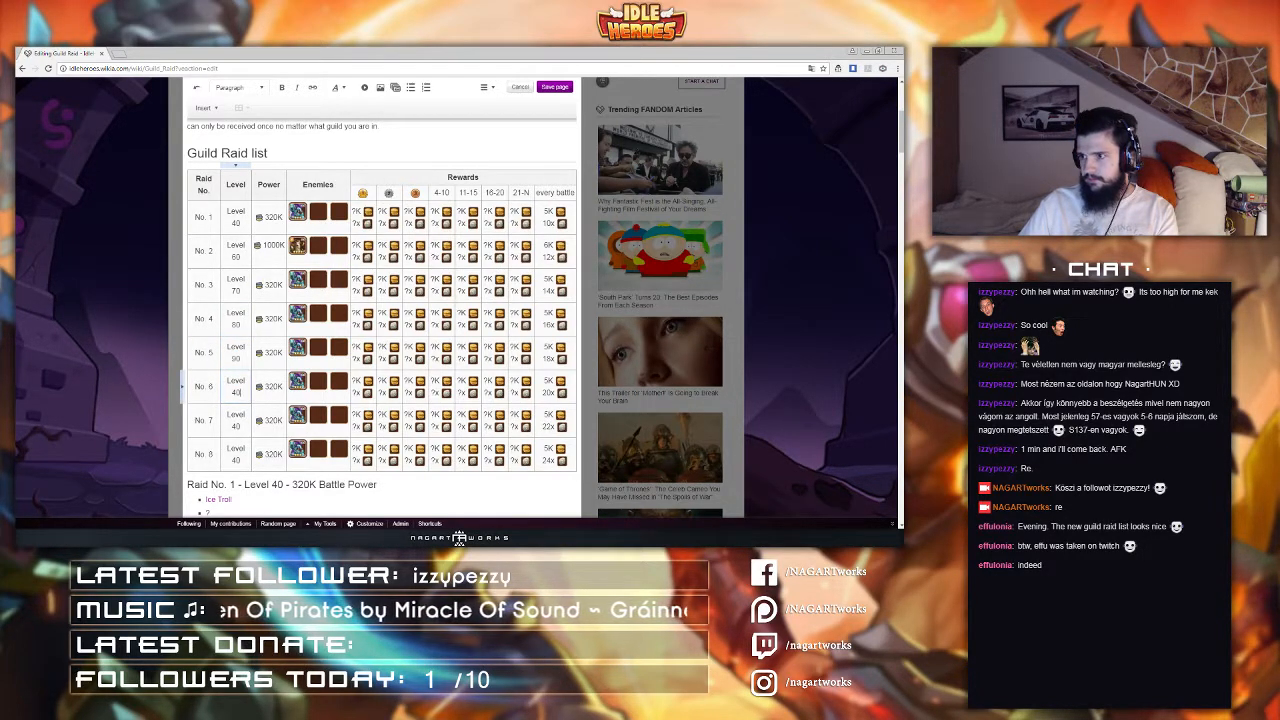
double_click(236, 392)
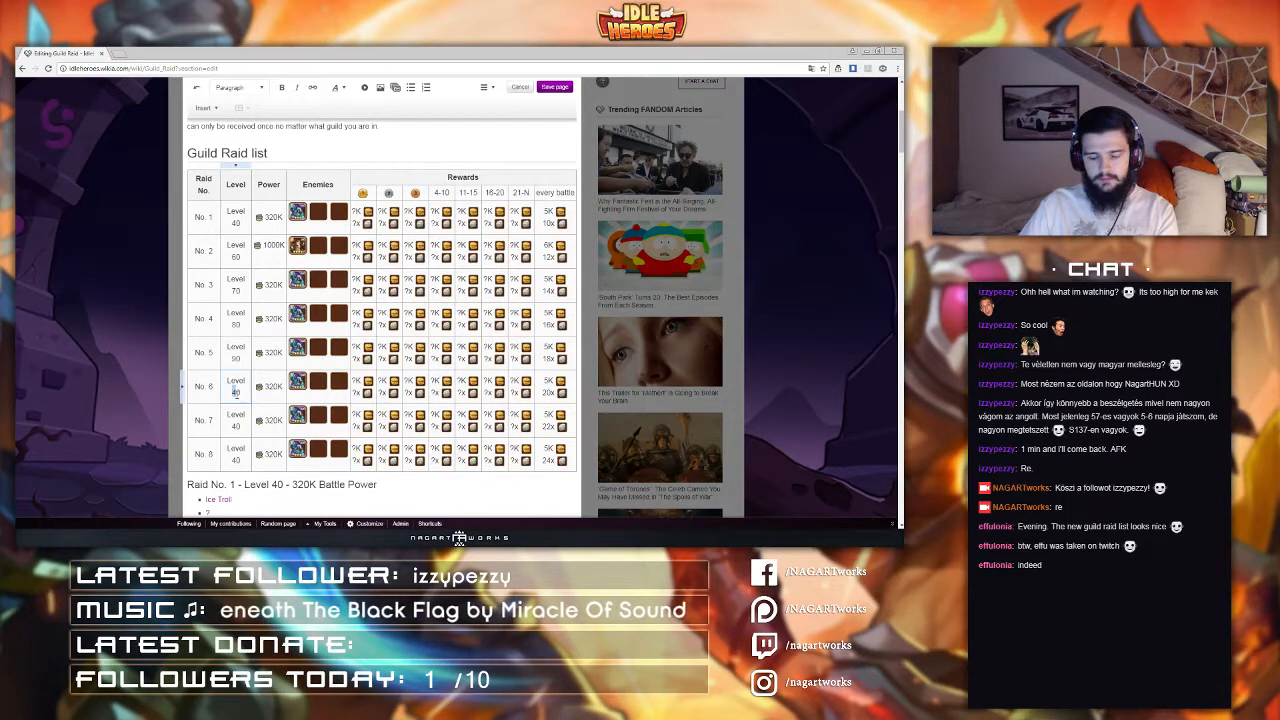
text(100)
scroll(248, 420, down, 1)
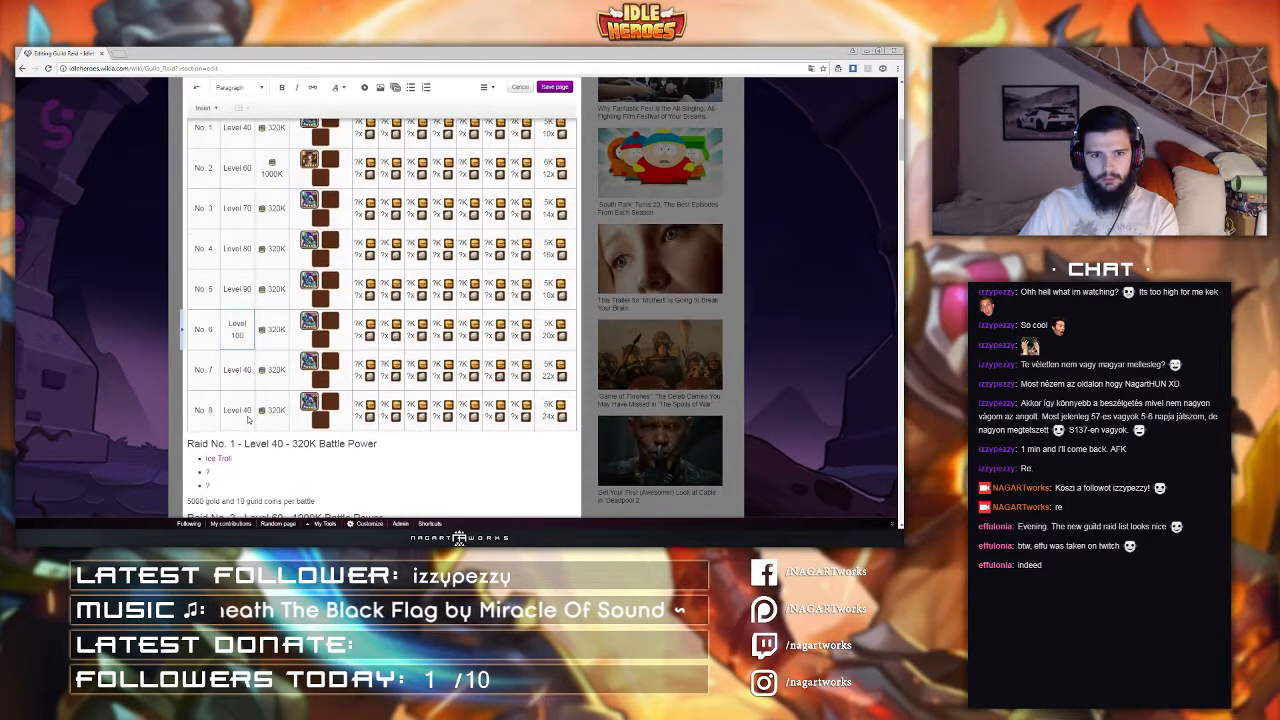
scroll(248, 420, up, 1)
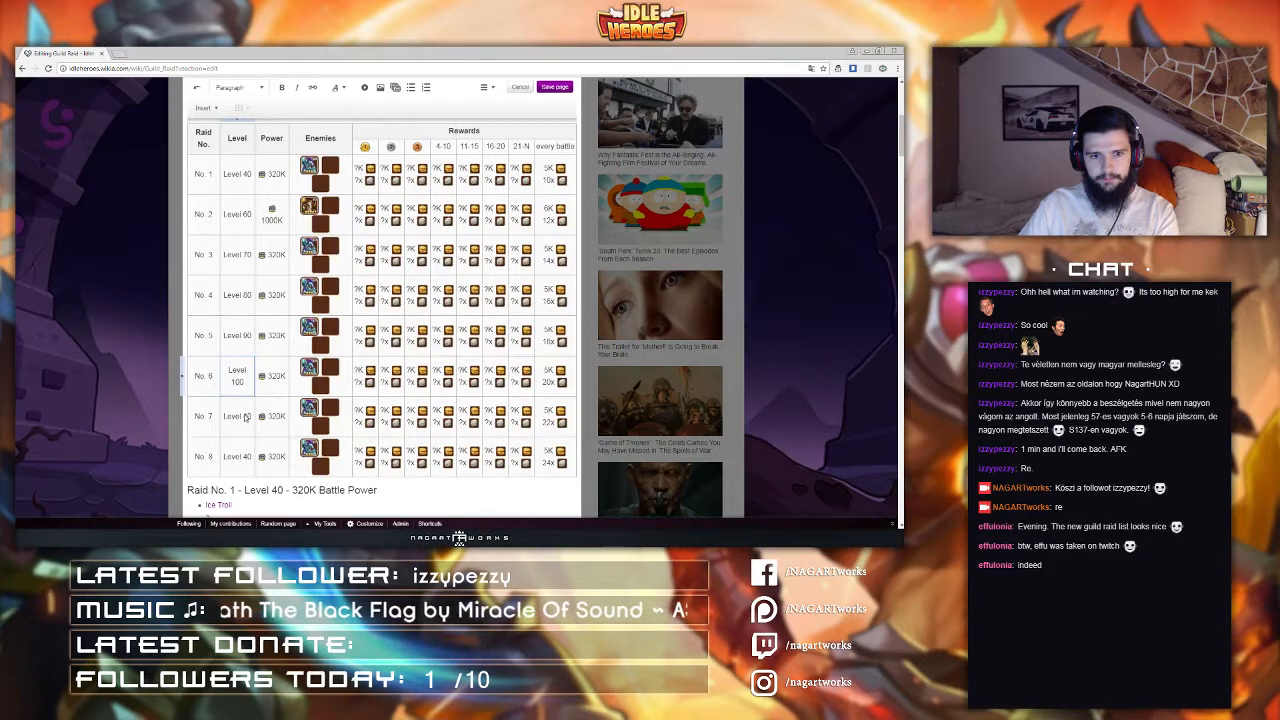
scroll(246, 417, down, 1)
scroll(256, 331, up, 2)
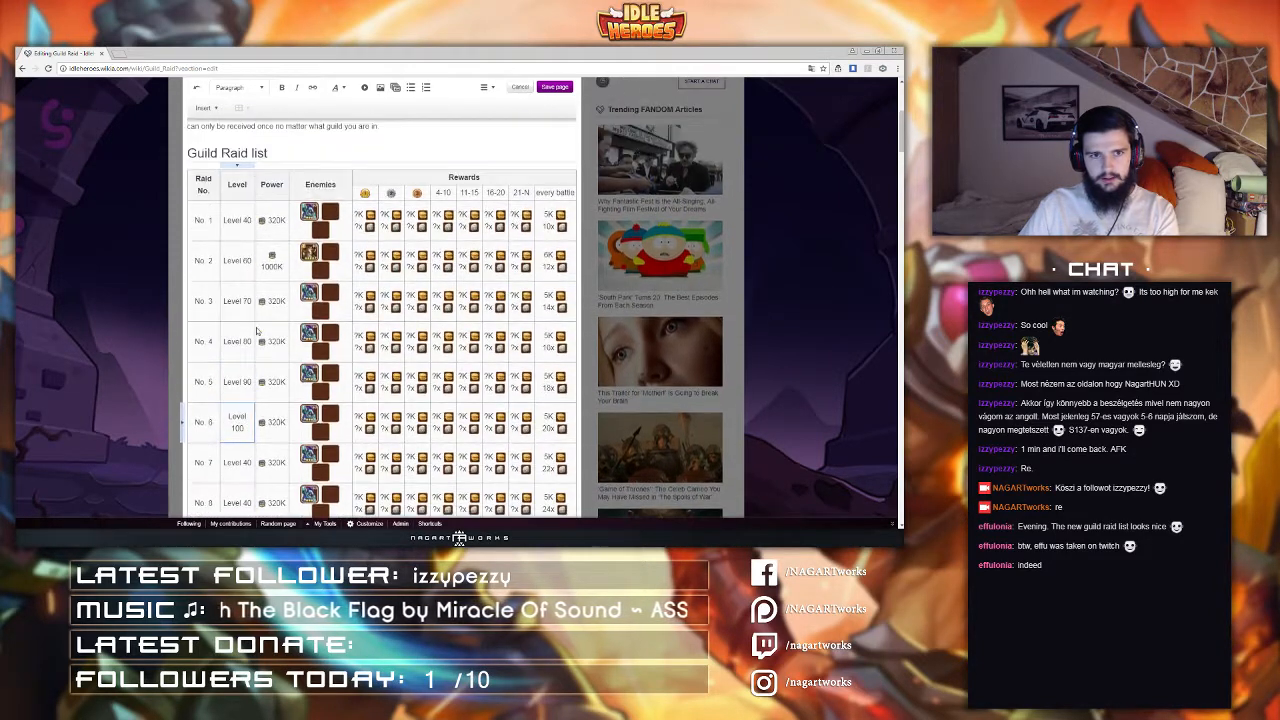
Step: Set the seventh and eighth raid rows' levels to Level 100 and Level 110
scroll(256, 331, down, 2)
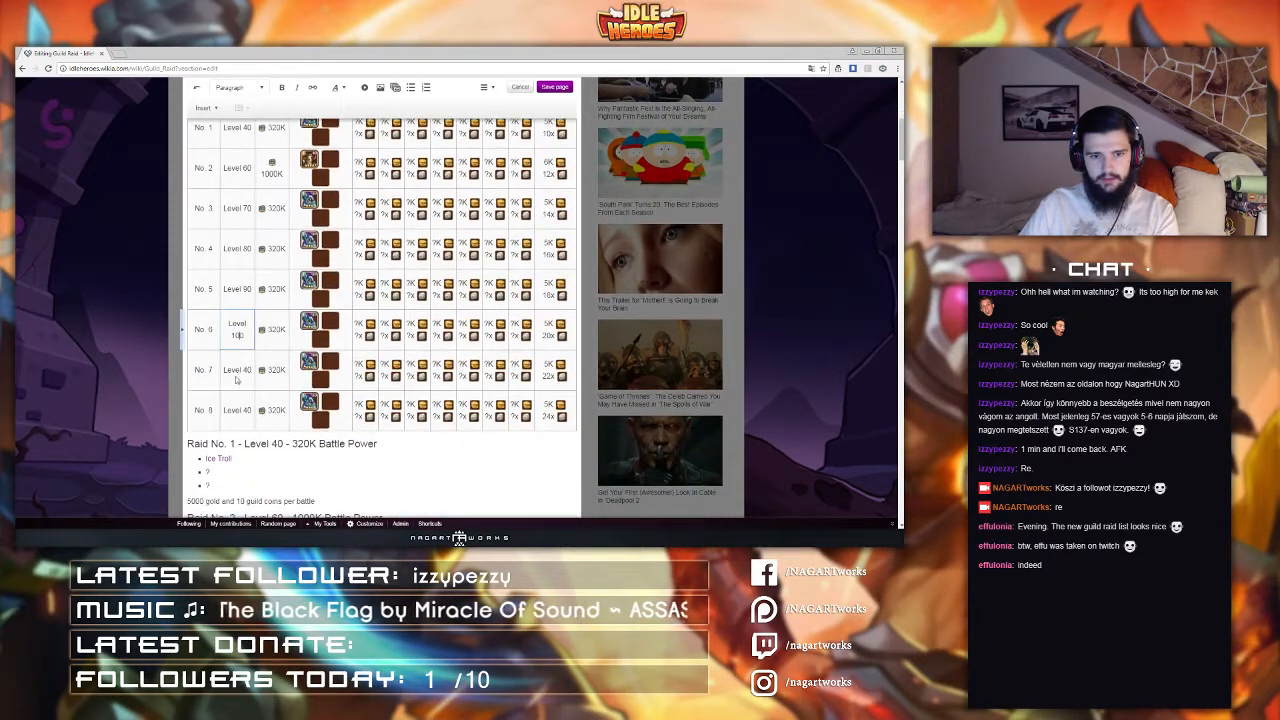
click(241, 372)
double_click(241, 372)
drag(243, 371, 253, 371)
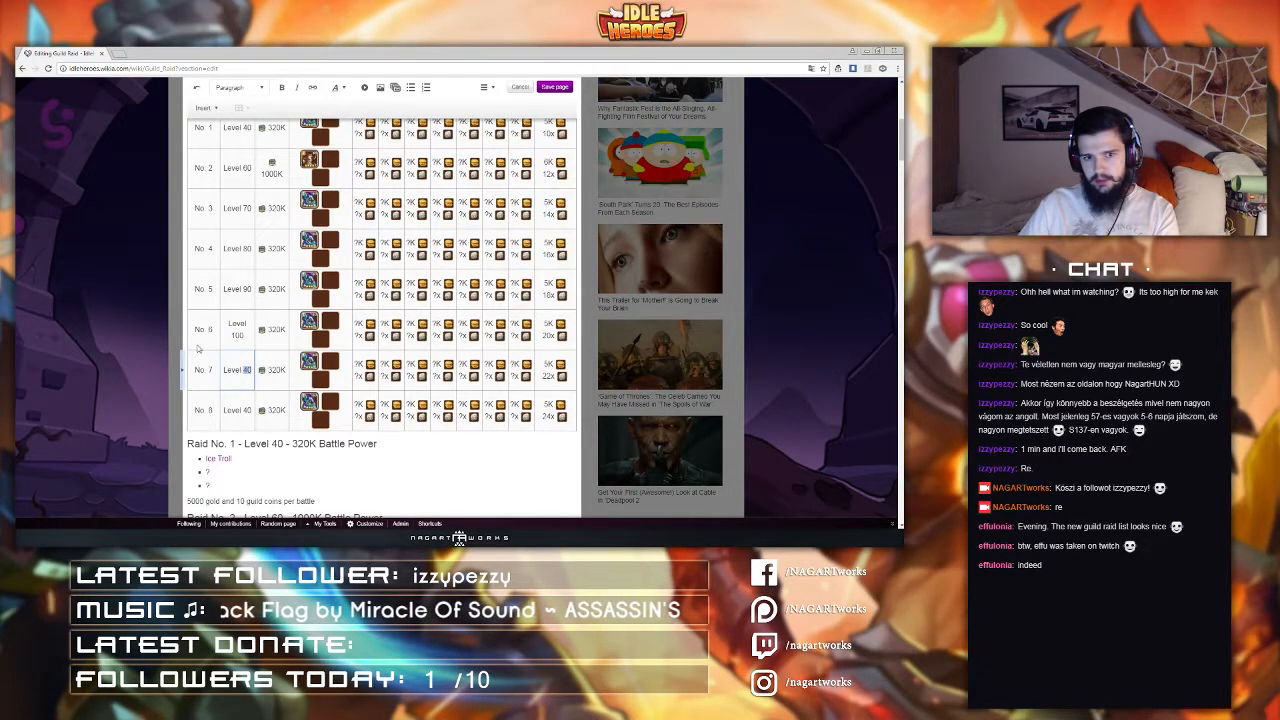
text(110)
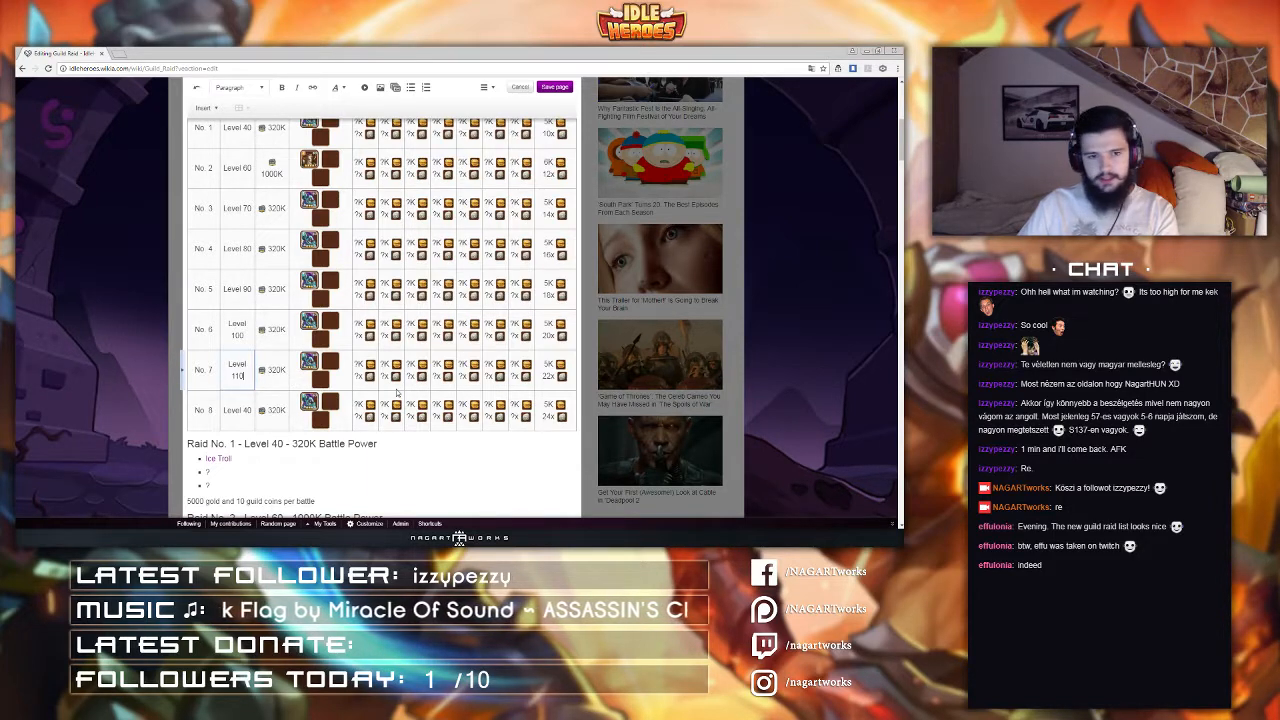
click(242, 410)
drag(242, 410, 250, 411)
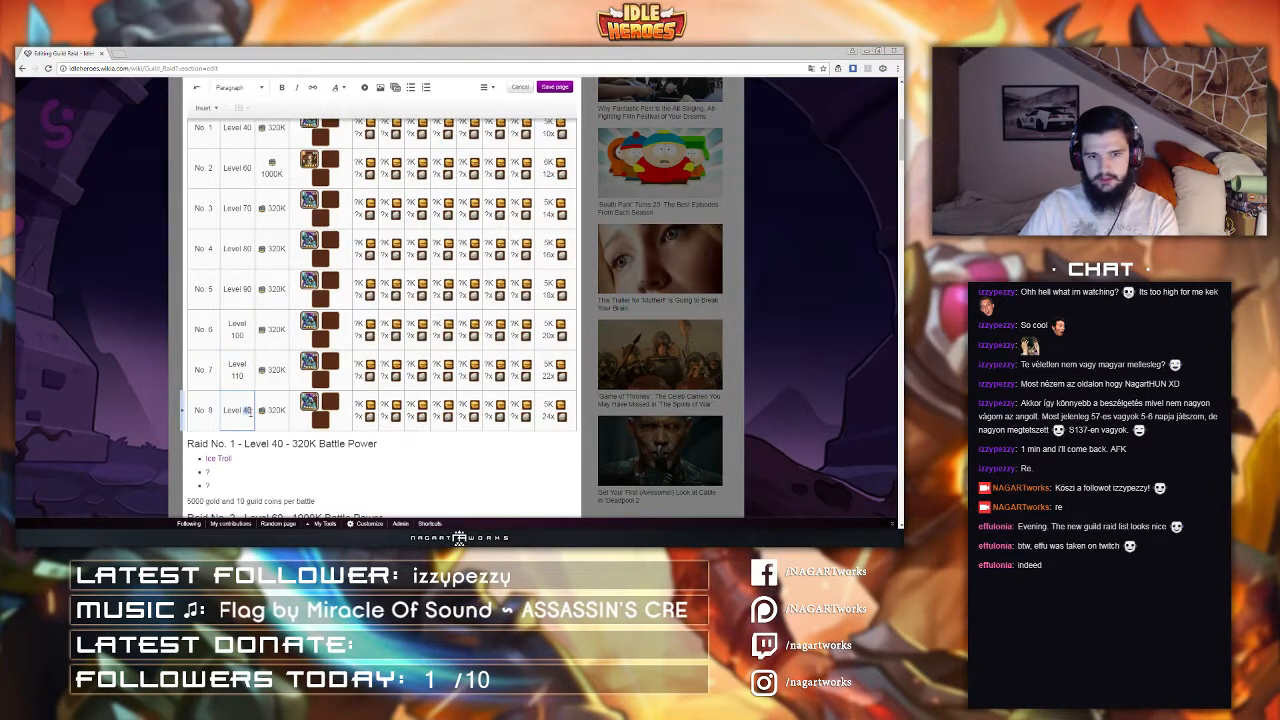
text(110)
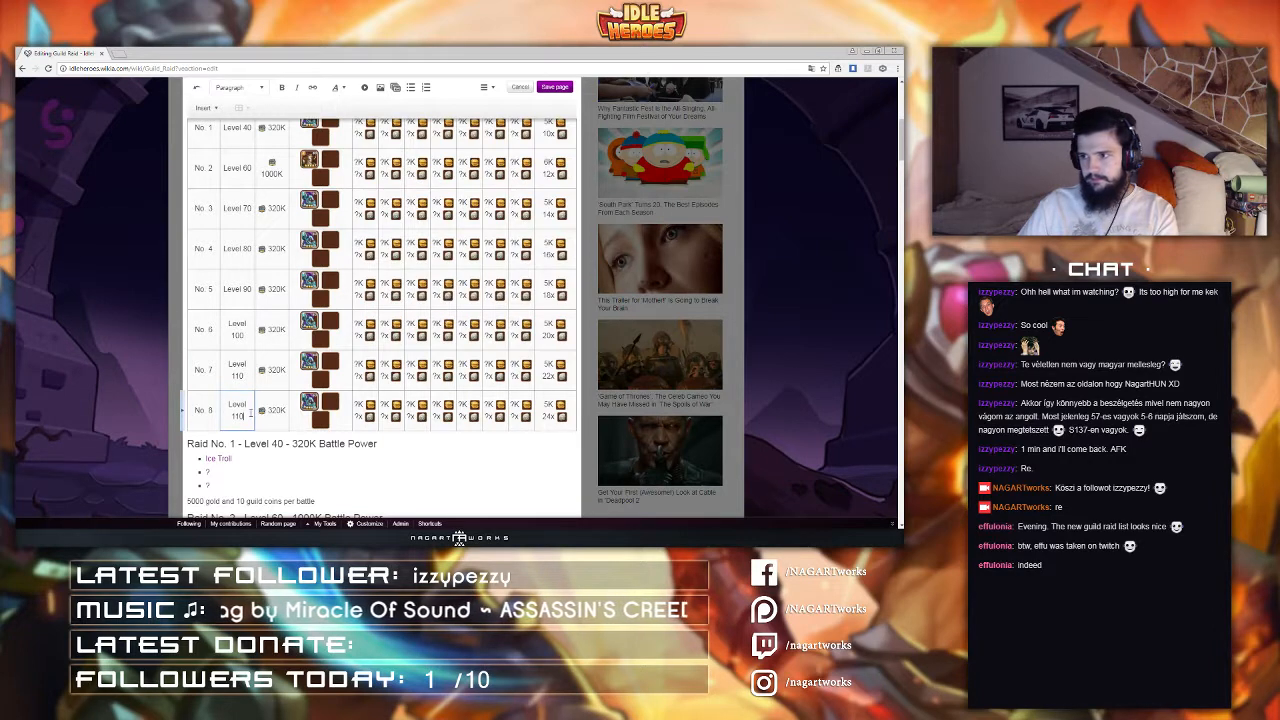
click(238, 375)
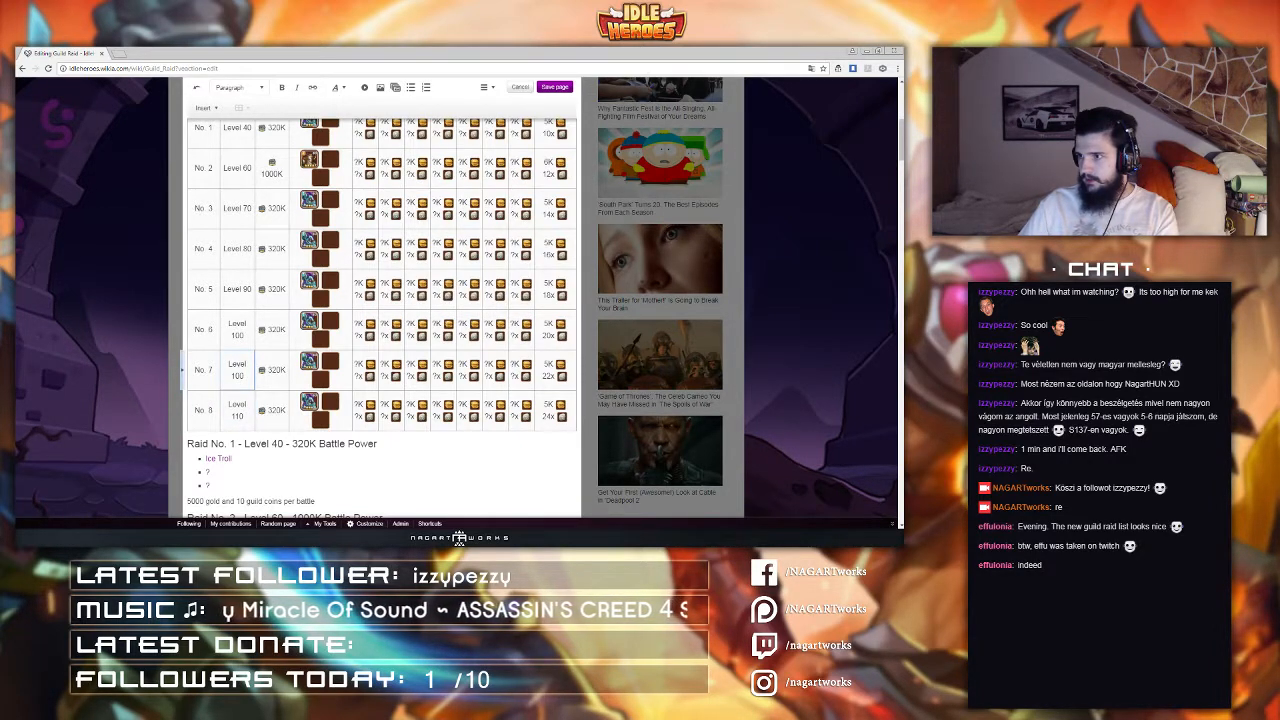
scroll(282, 340, up, 3)
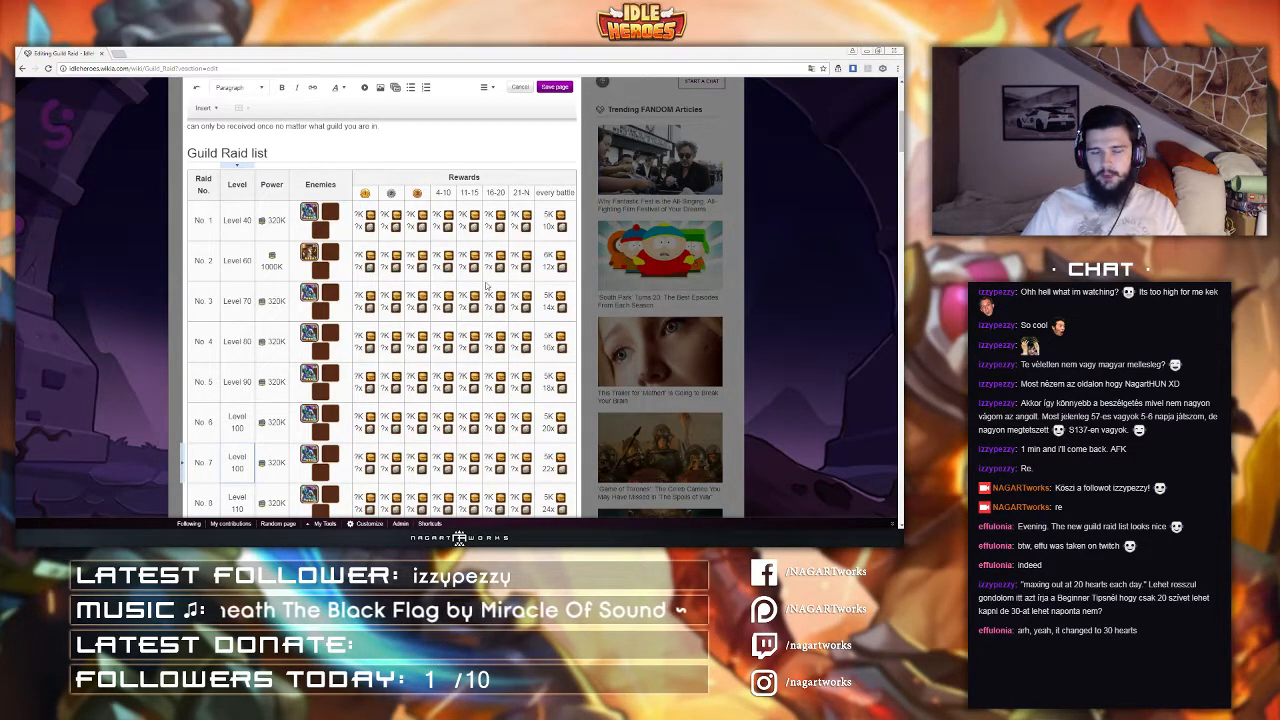
click(486, 88)
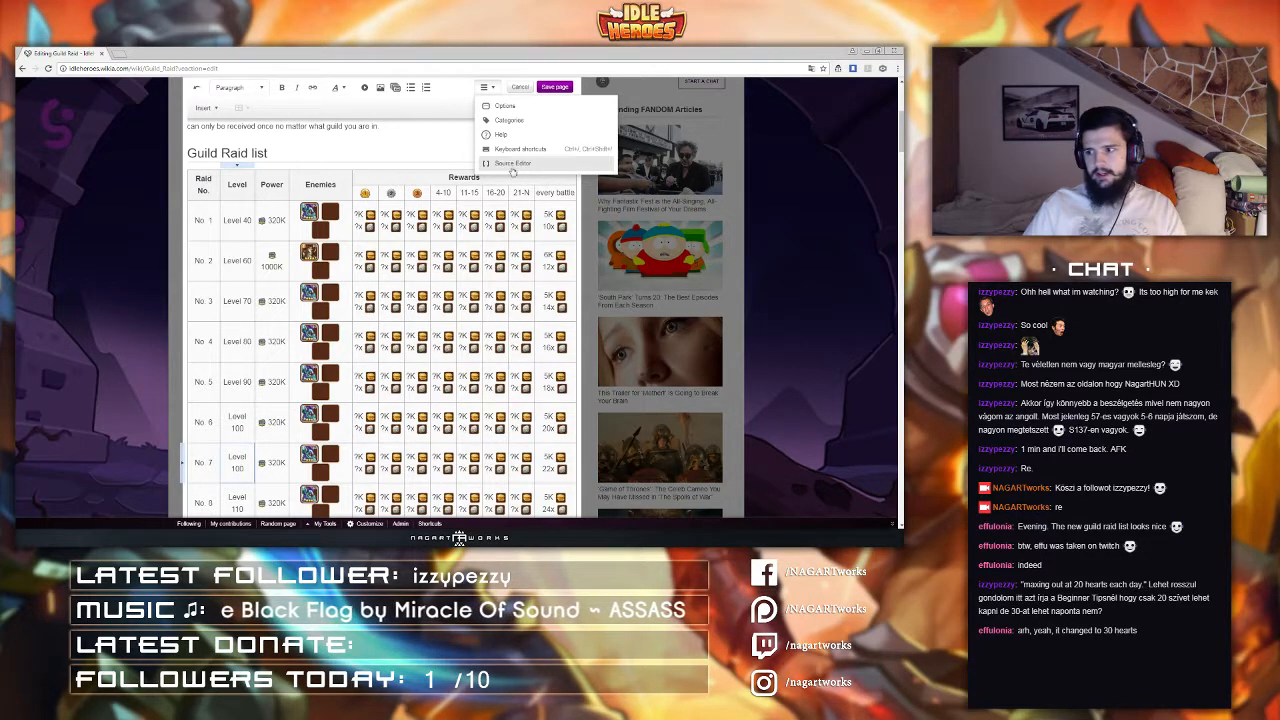
click(441, 270)
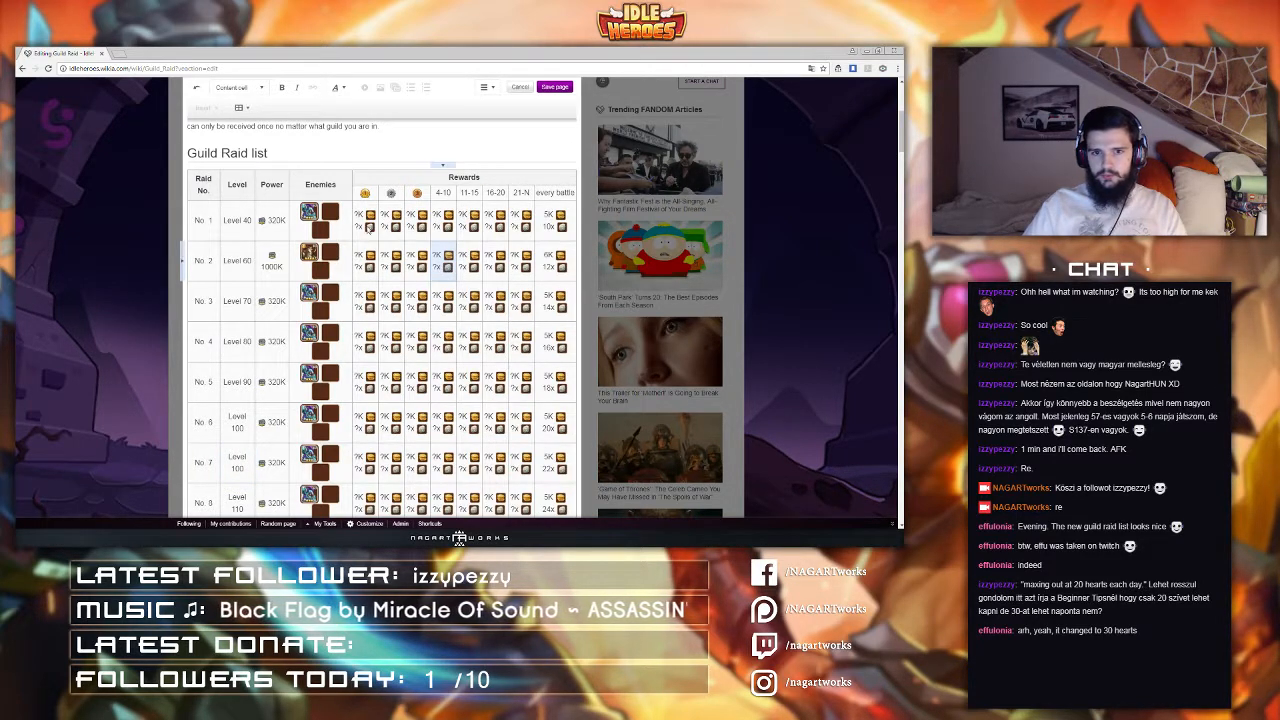
click(366, 230)
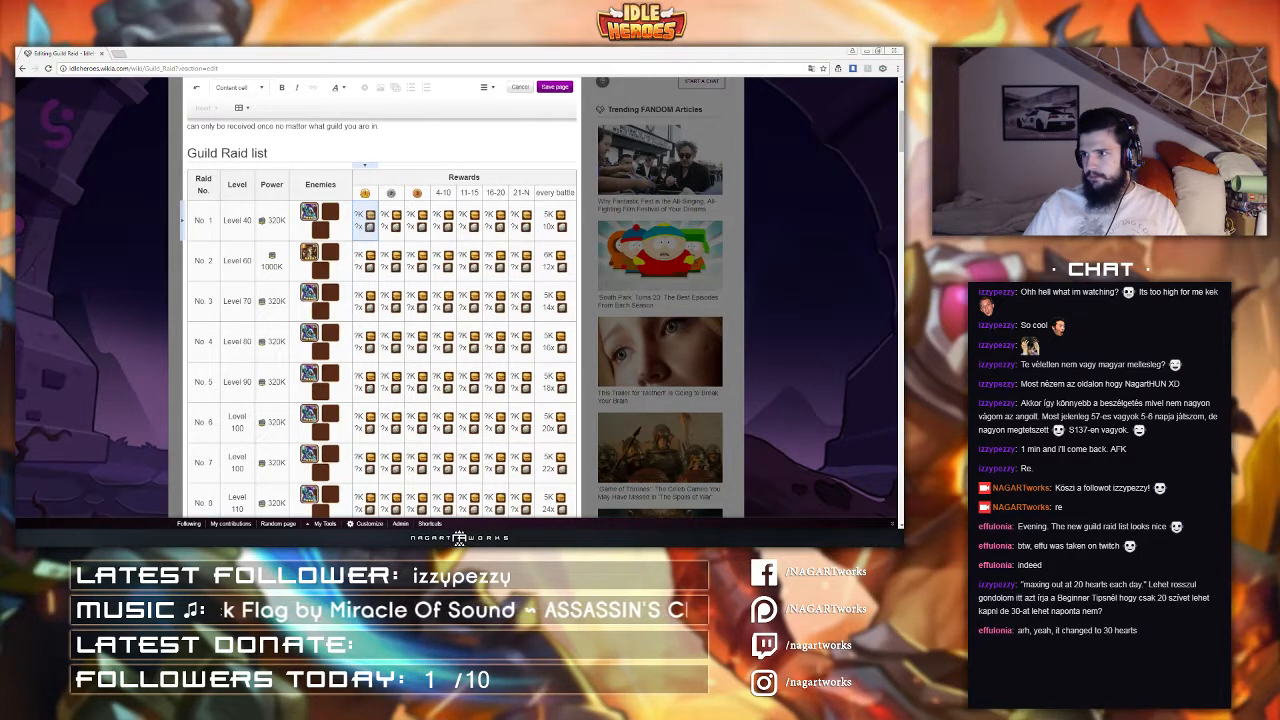
scroll(415, 335, down, 3)
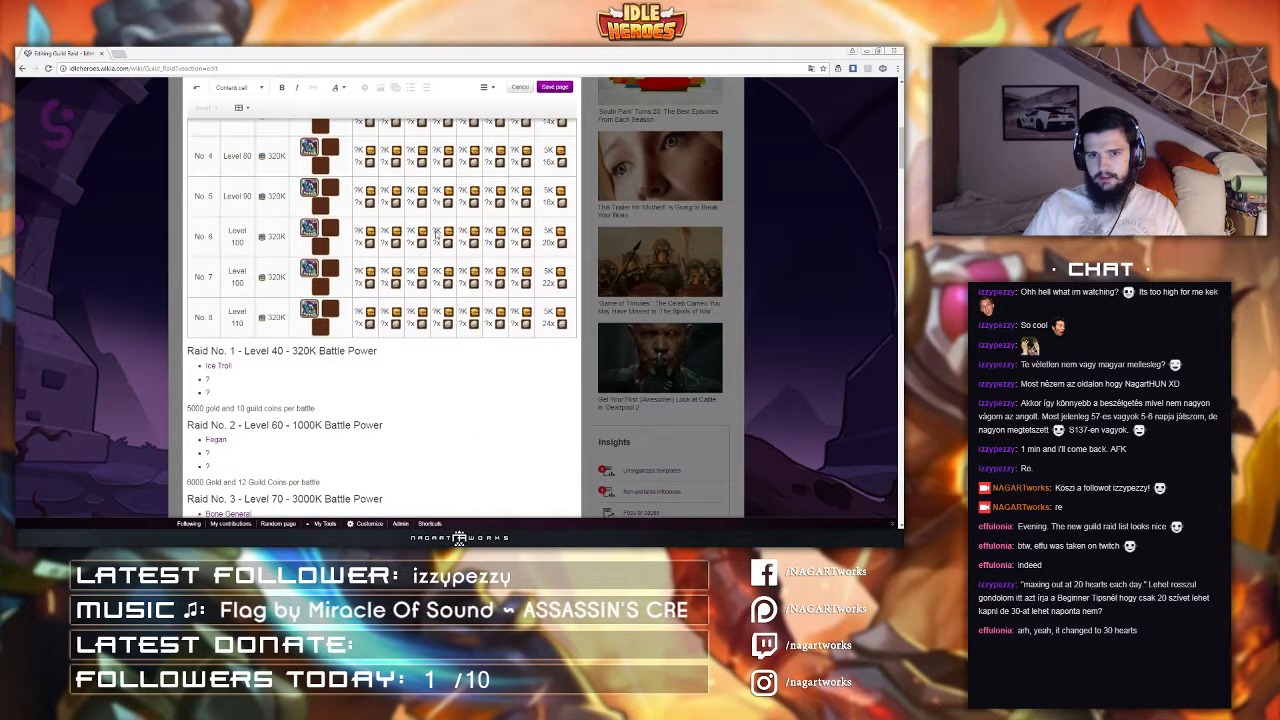
scroll(432, 258, up, 2)
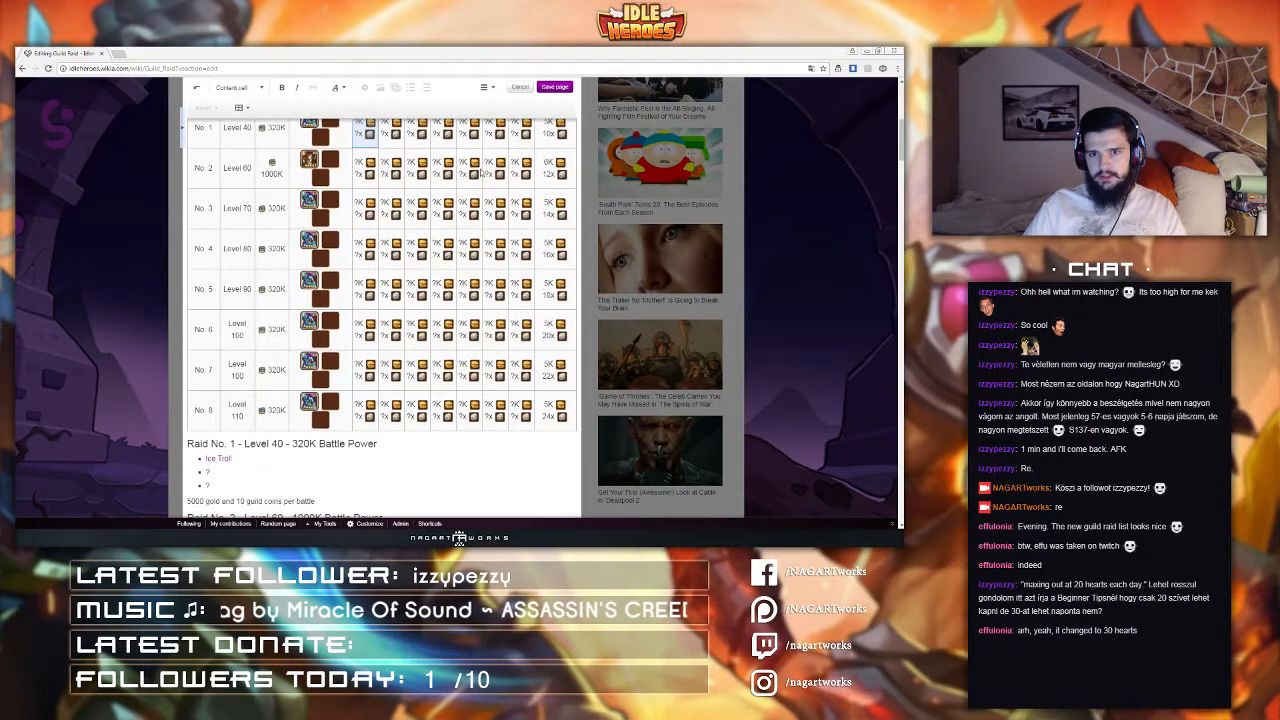
click(546, 338)
scroll(540, 337, up, 2)
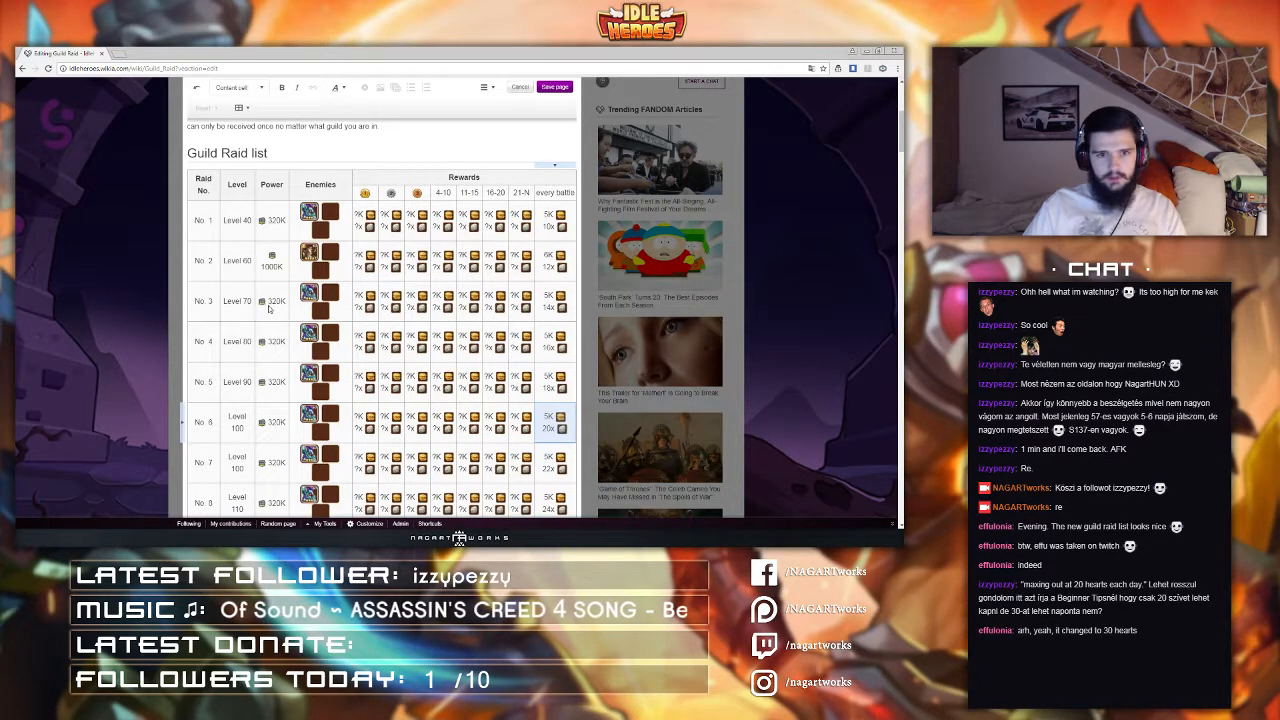
scroll(262, 300, up, 3)
Step: Set raid No. 3's power to 3000K
scroll(262, 302, down, 1)
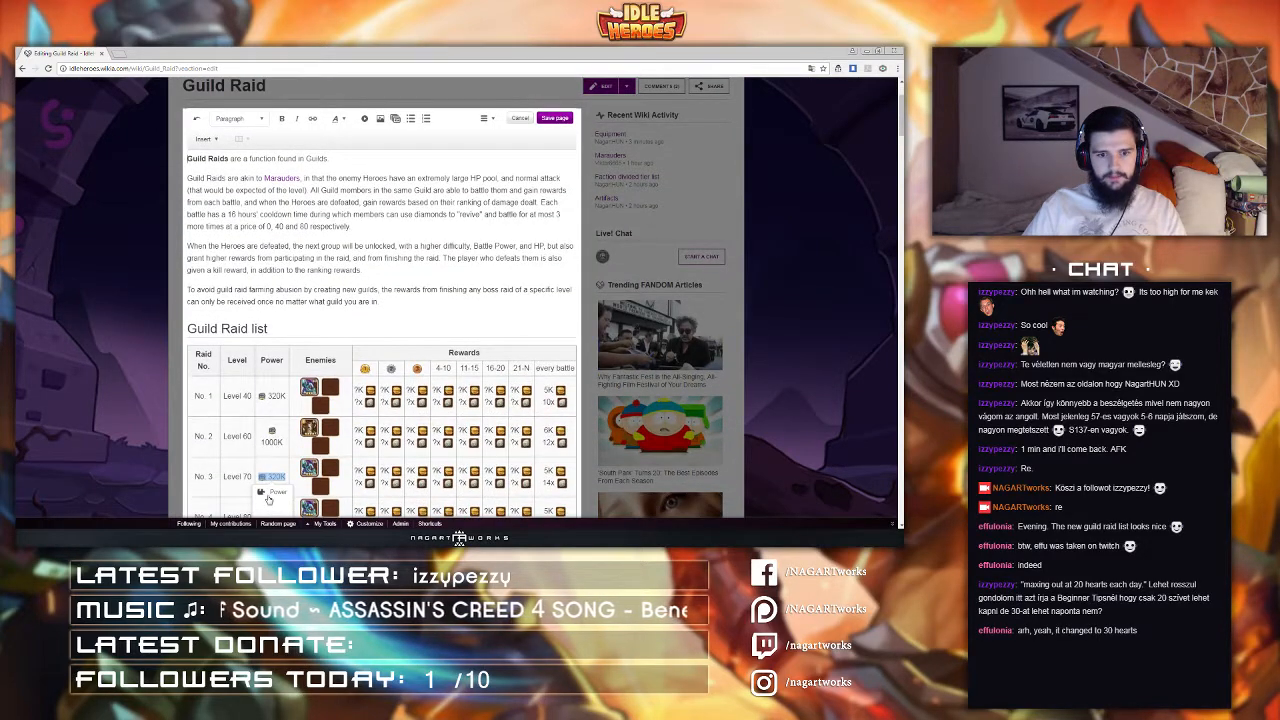
double_click(271, 480)
double_click(416, 270)
drag(416, 270, 326, 268)
text(3000K)
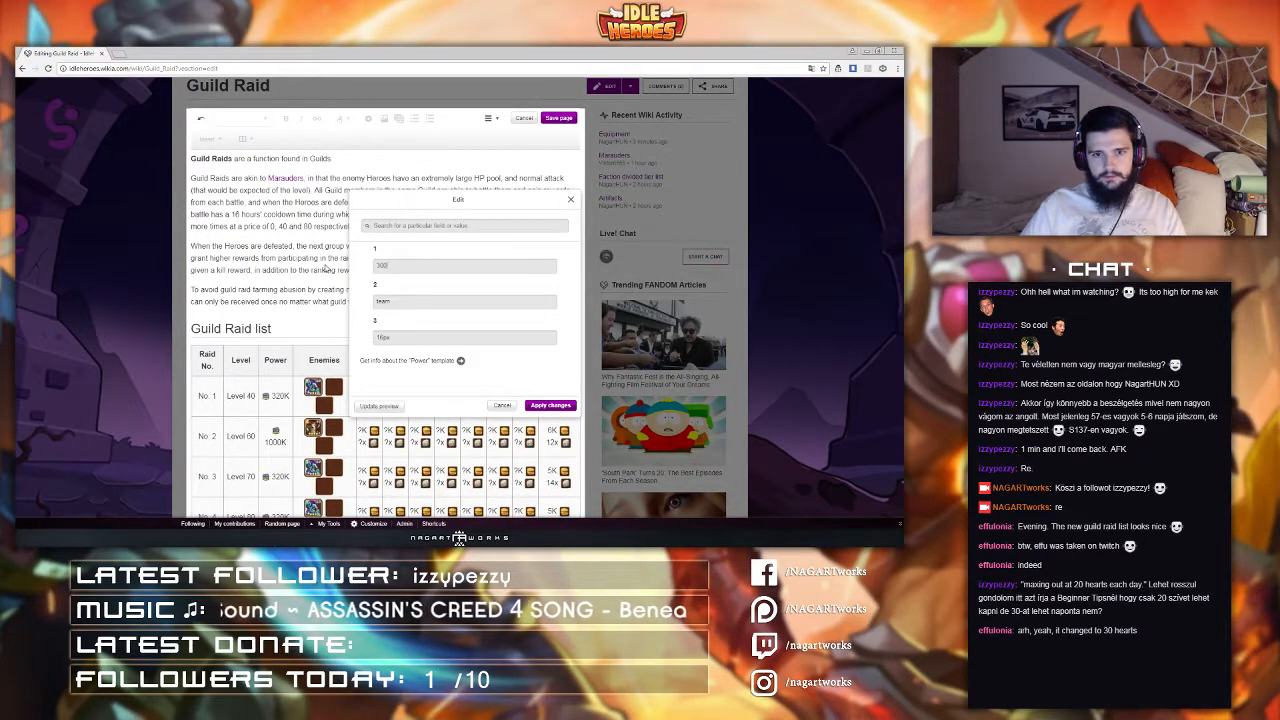
click(560, 405)
Step: Set one of raid No. 3's enemy icons to Nightmare Knight
scroll(312, 350, down, 2)
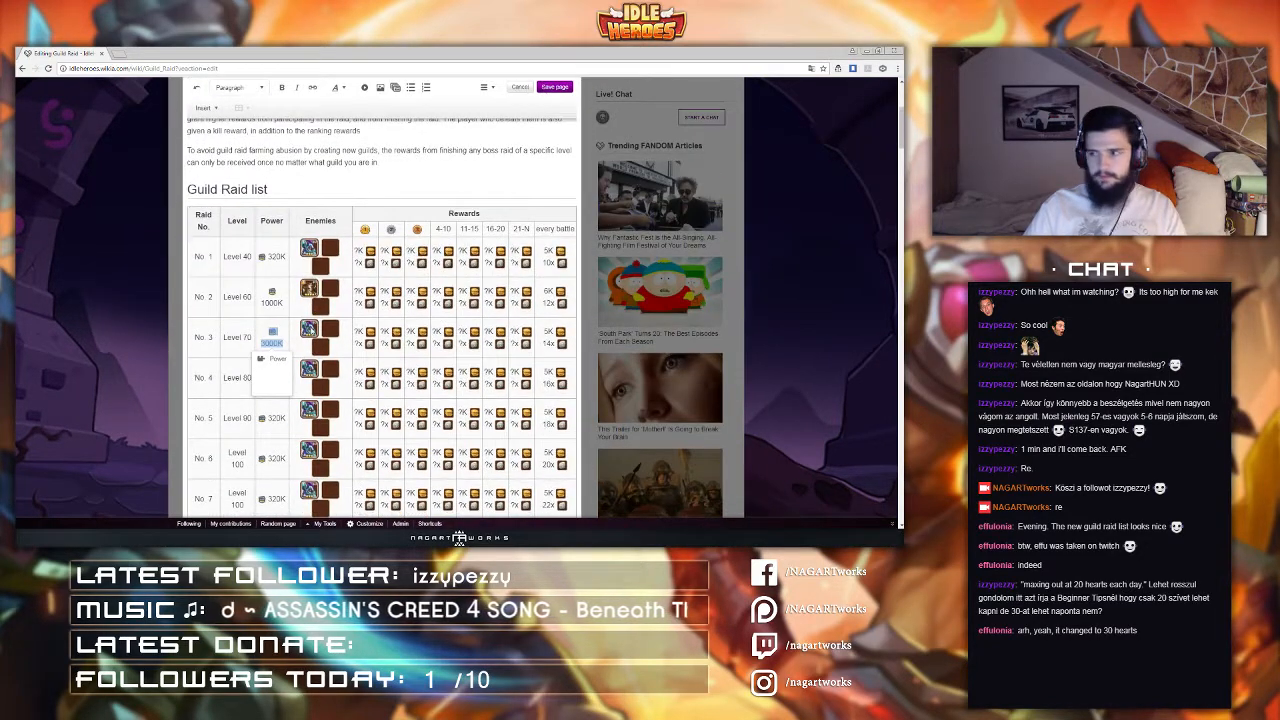
click(310, 332)
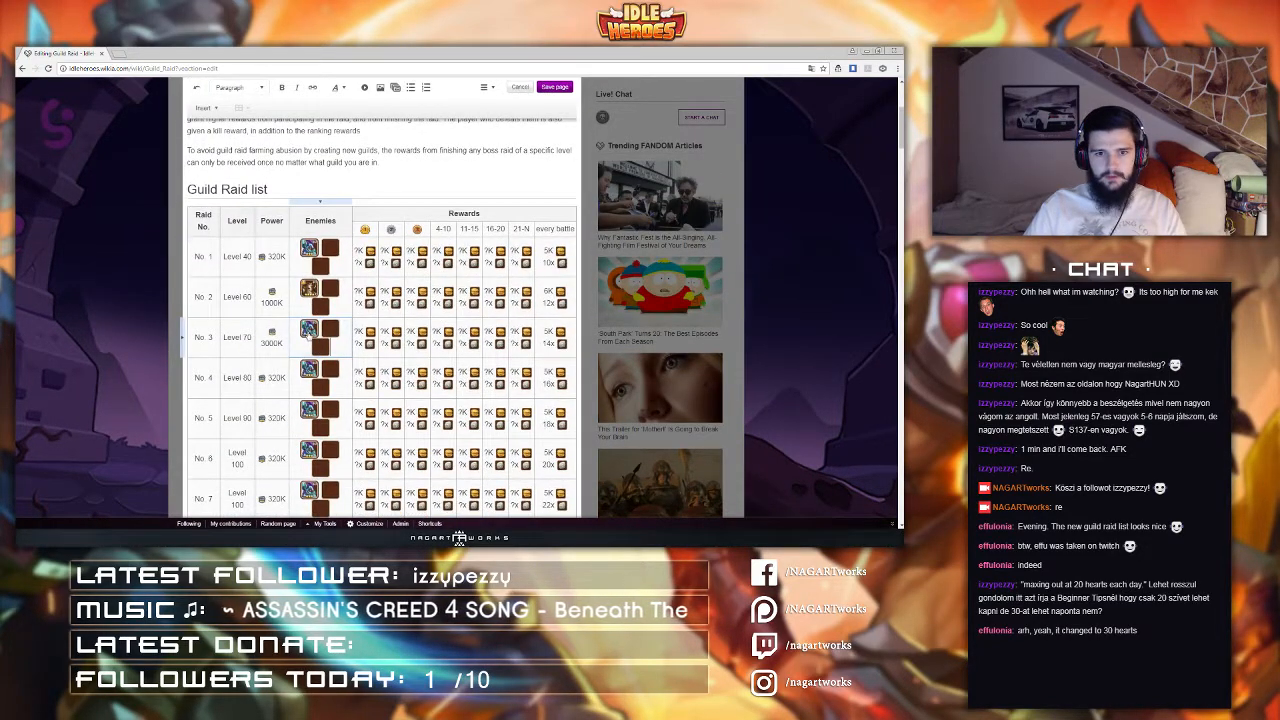
click(309, 333)
scroll(309, 338, down, 2)
click(308, 496)
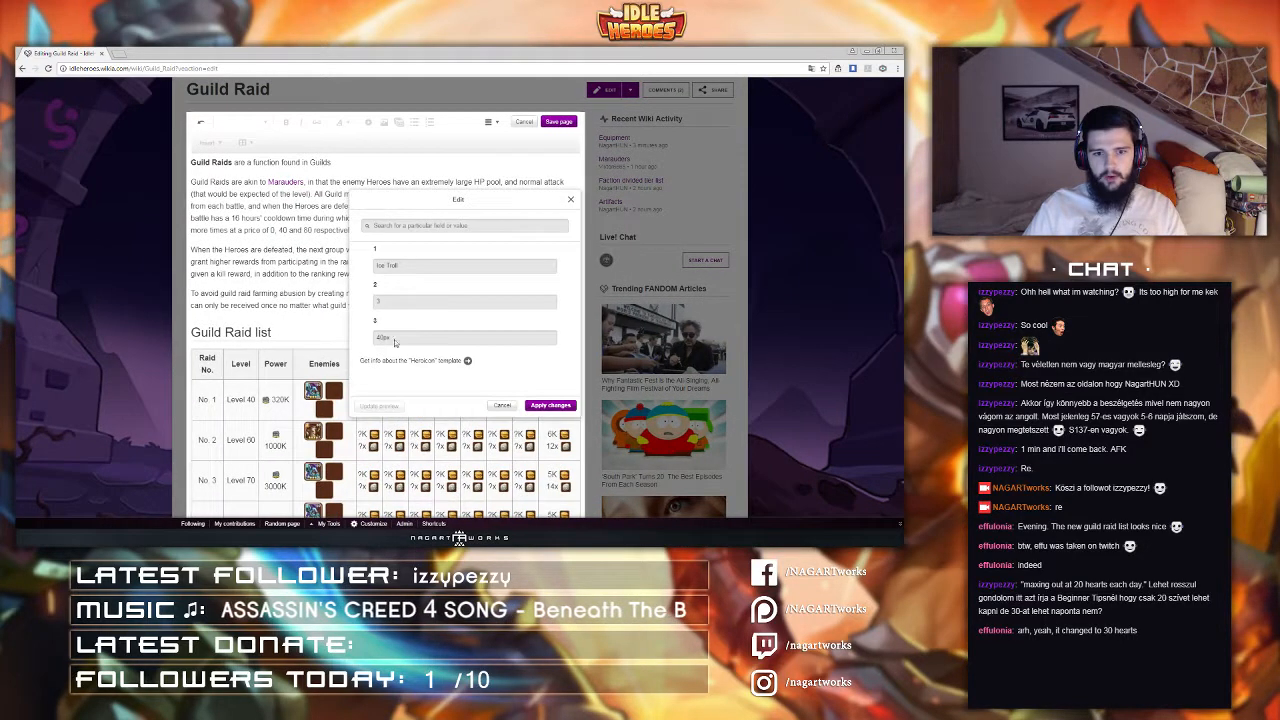
drag(410, 265, 352, 273)
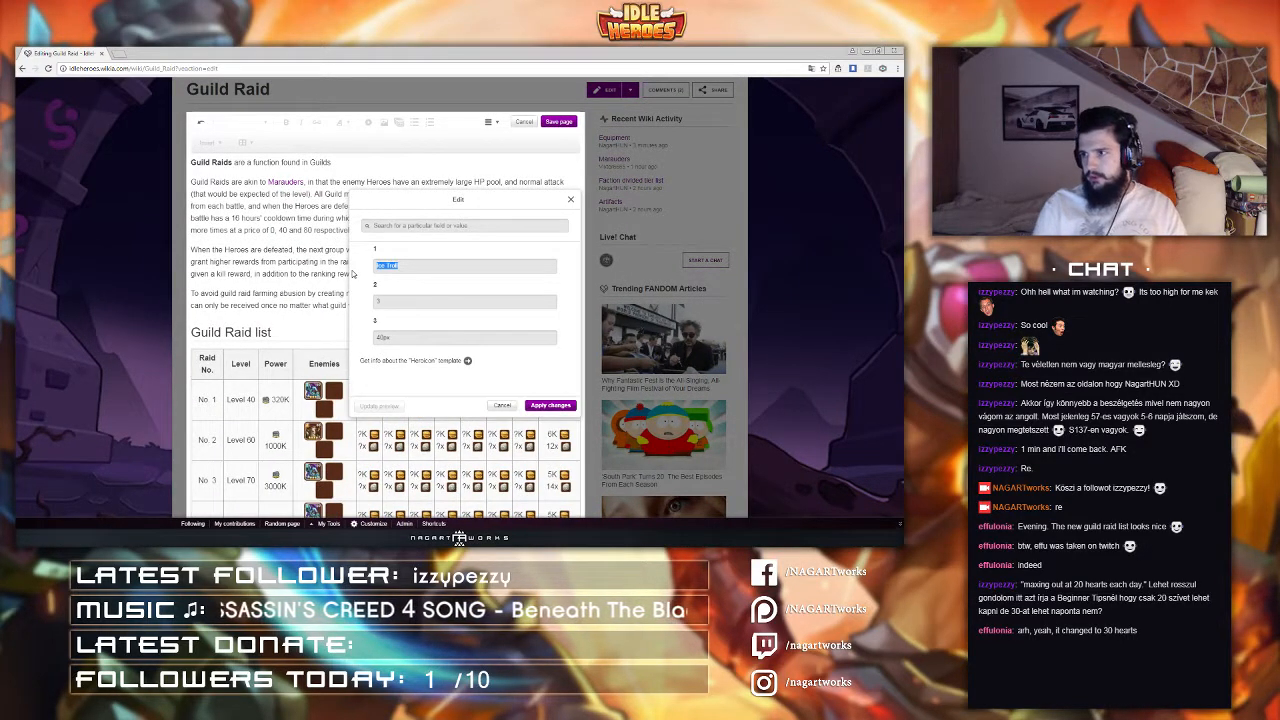
text(Nigh)
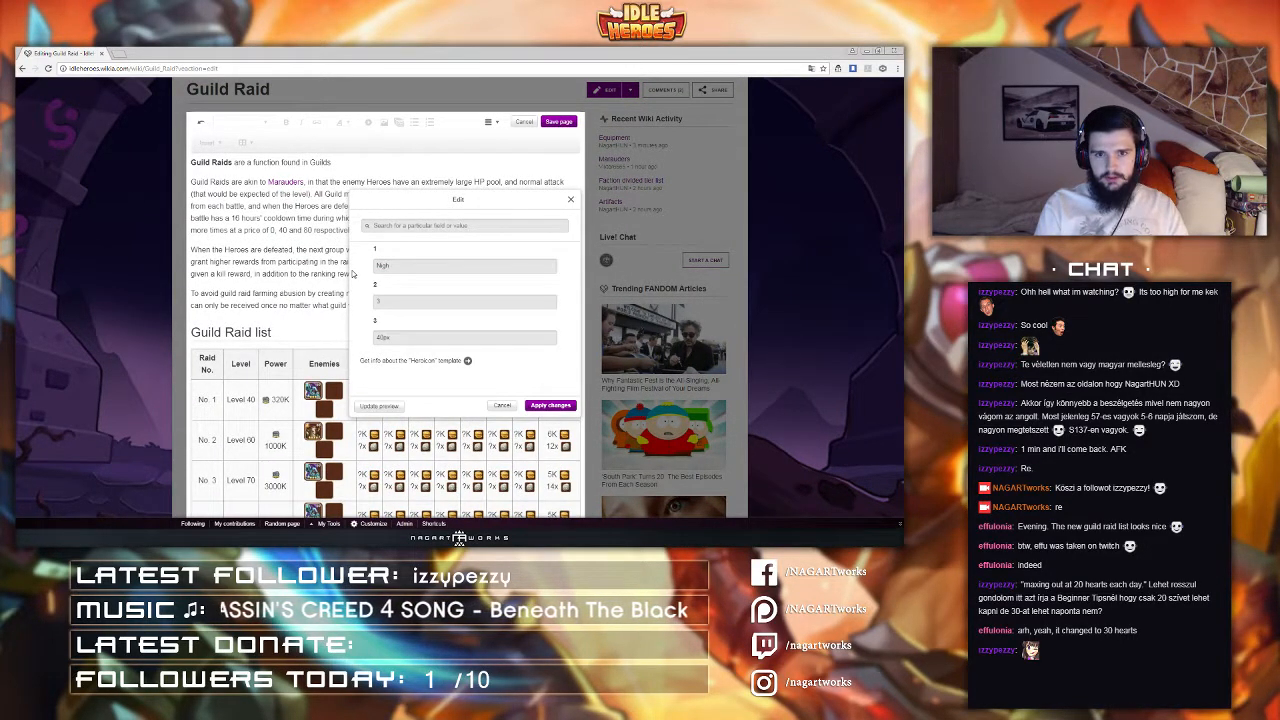
text(tmare Knight)
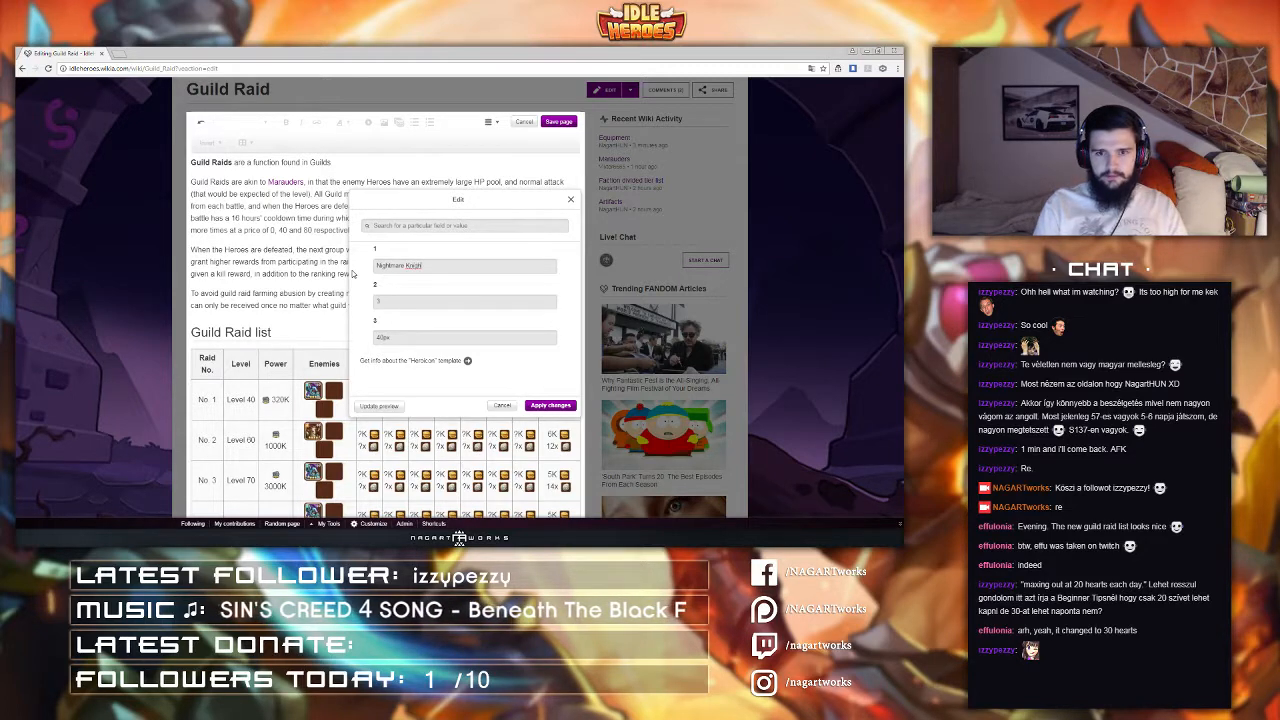
click(561, 407)
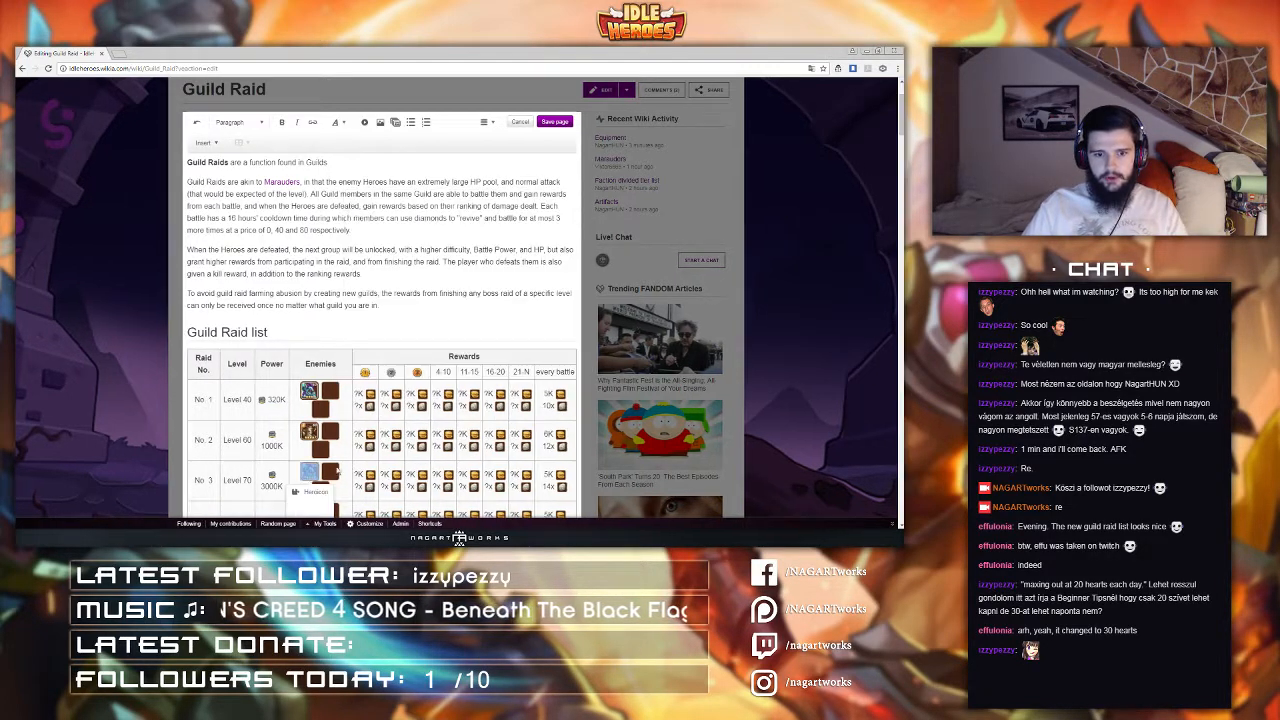
Step: Set raid No. 3's second enemy icon to Lvl with its second parameter as 4
double_click(332, 472)
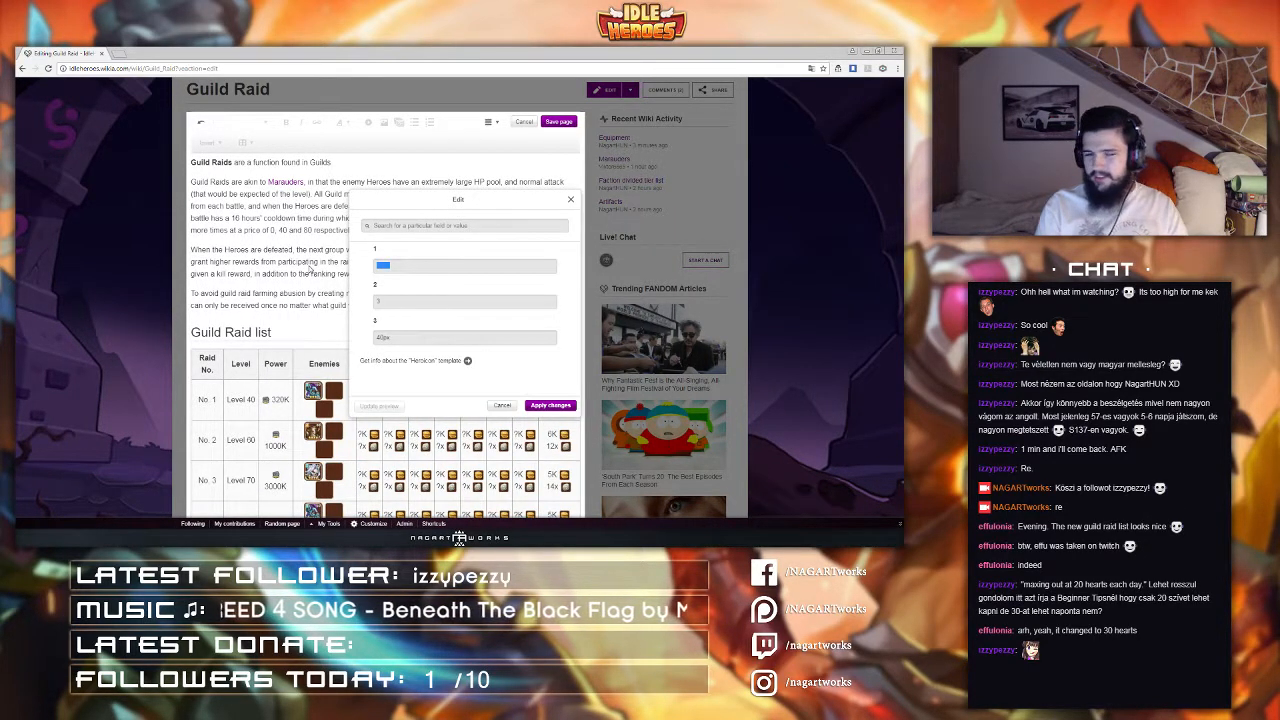
text(Lvl 60)
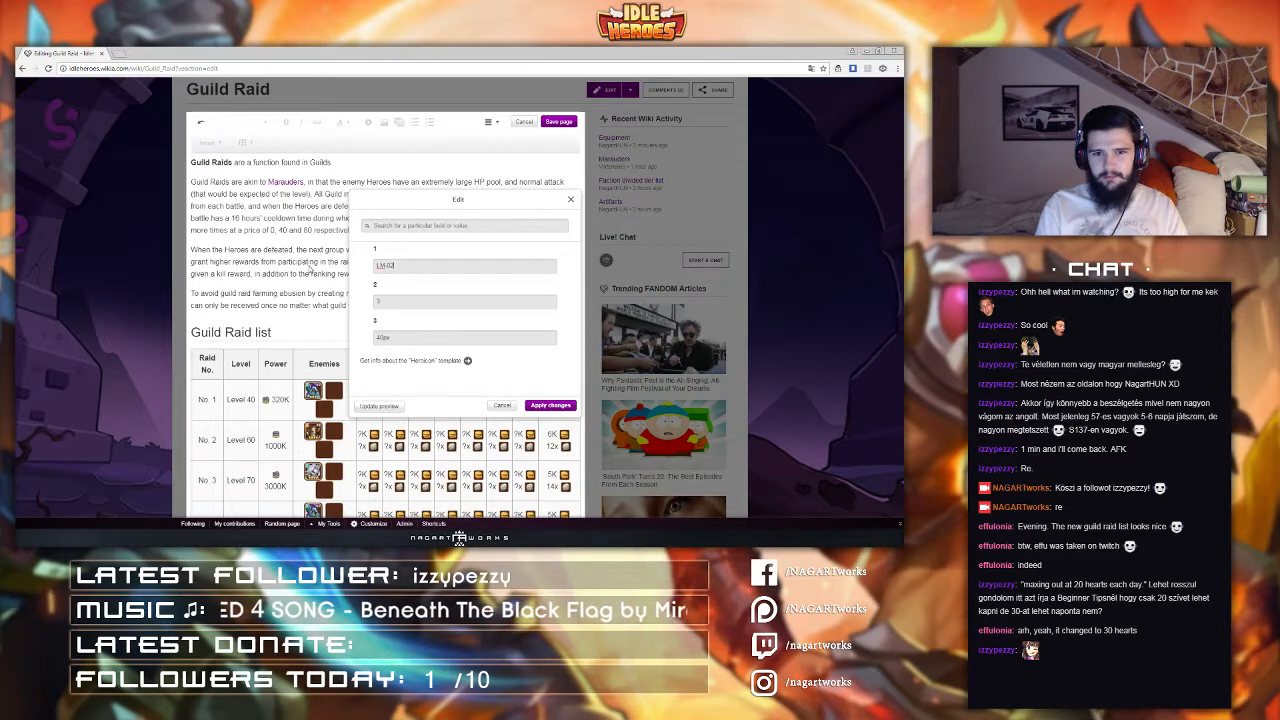
key(Tab)
text(4)
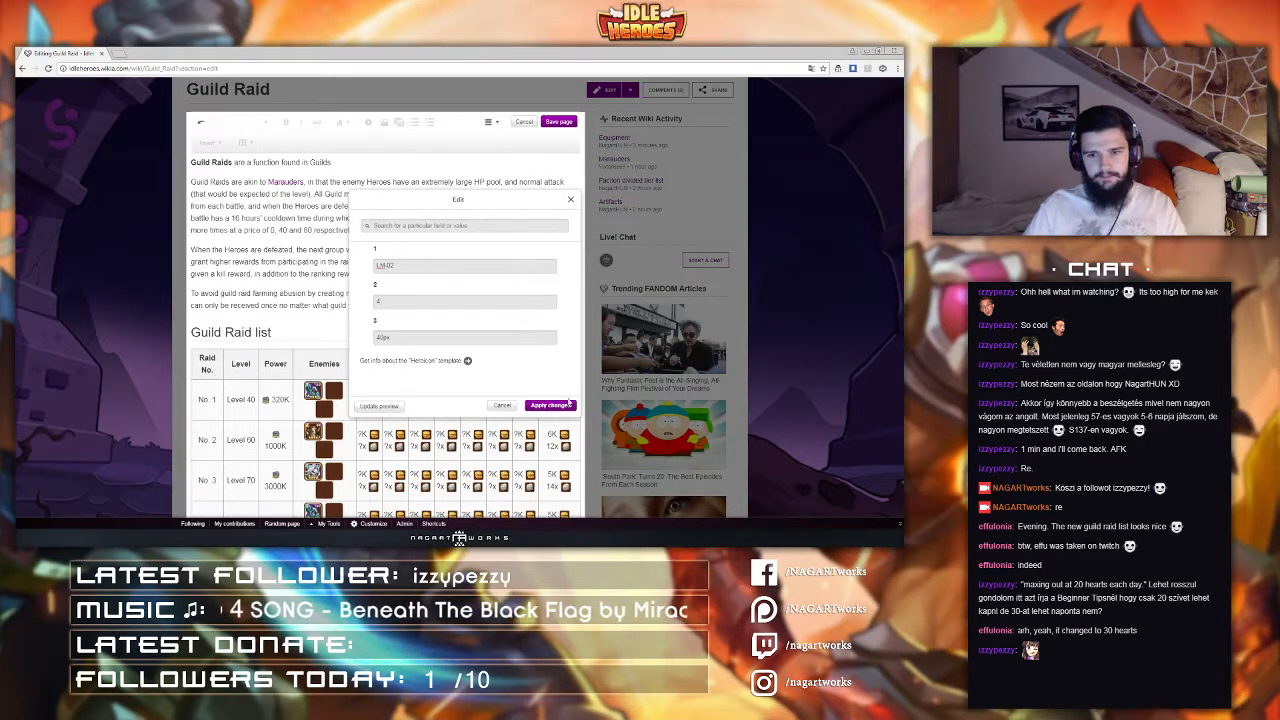
click(550, 405)
Step: Set raid No. 3's third enemy icon to Destroyer
scroll(234, 345, down, 3)
click(234, 345)
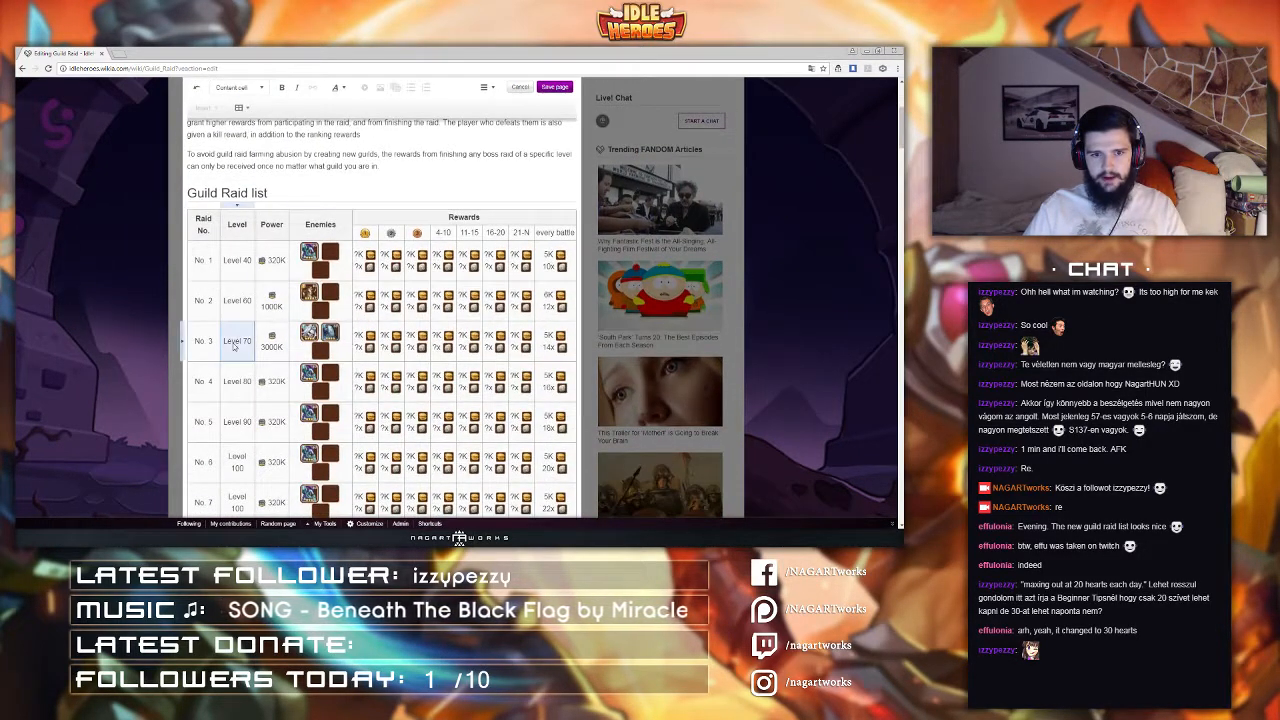
double_click(319, 352)
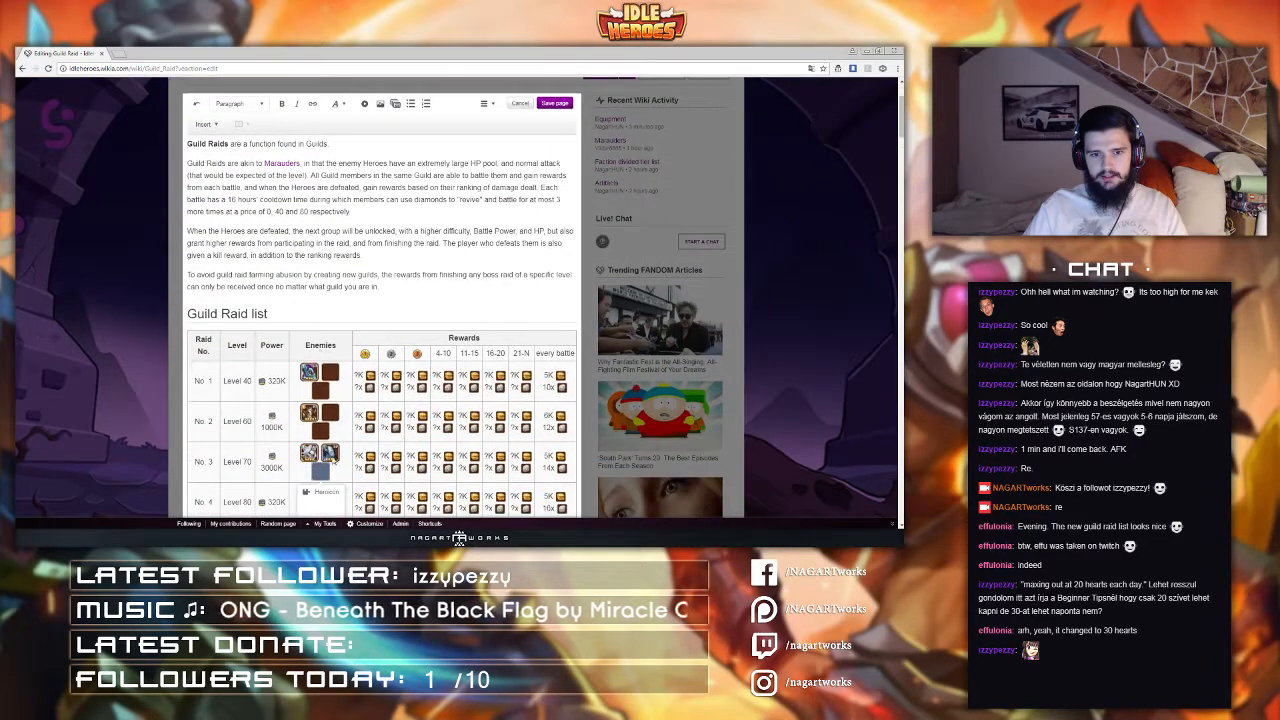
click(317, 495)
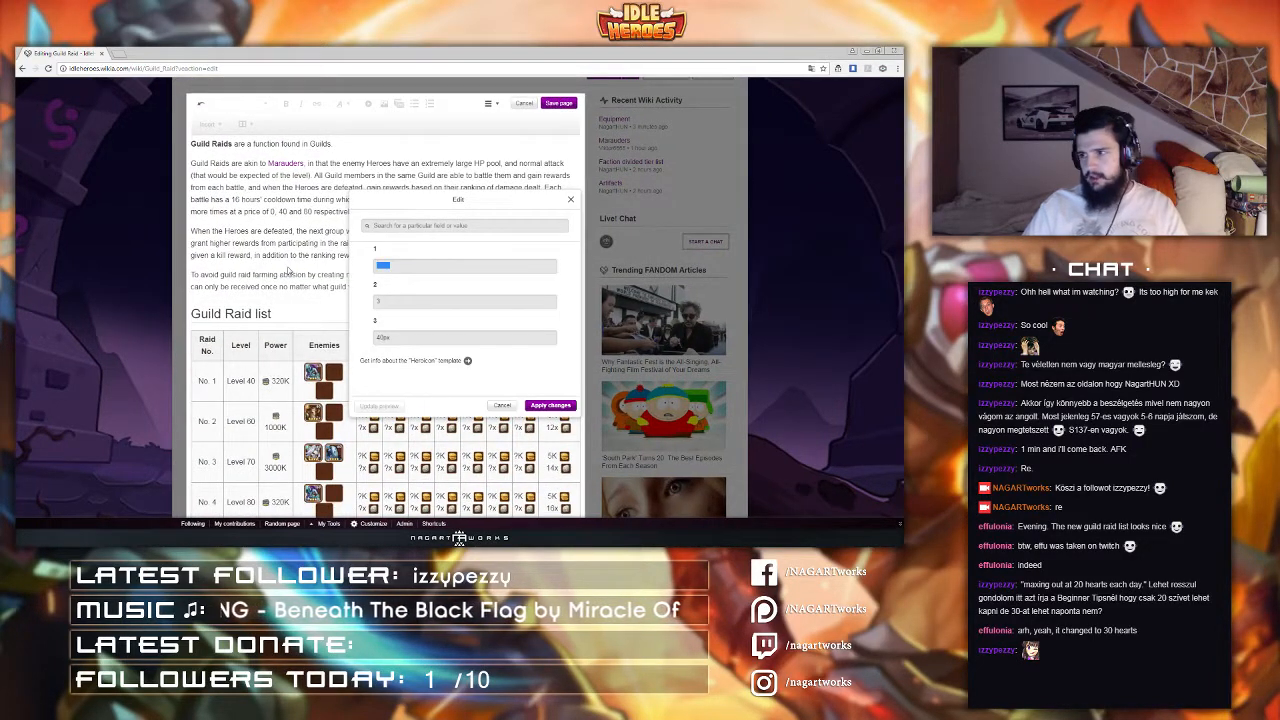
text(Dedd)
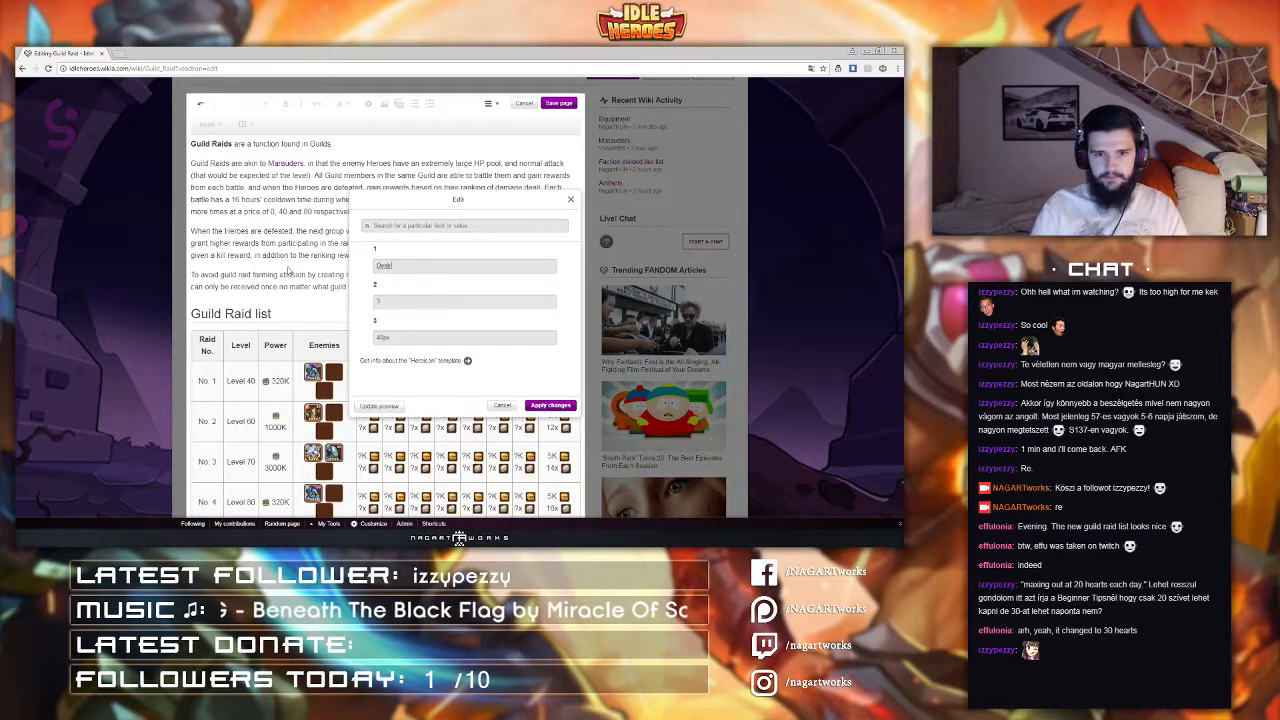
text(royer)
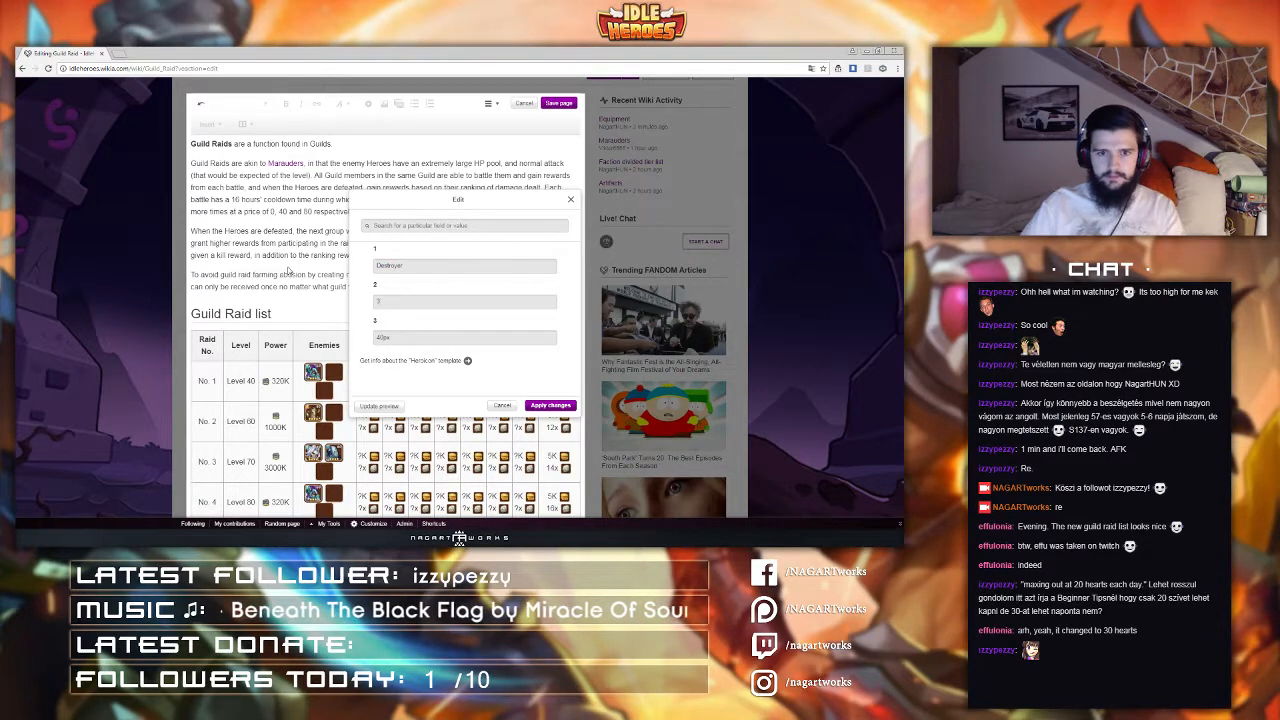
click(550, 405)
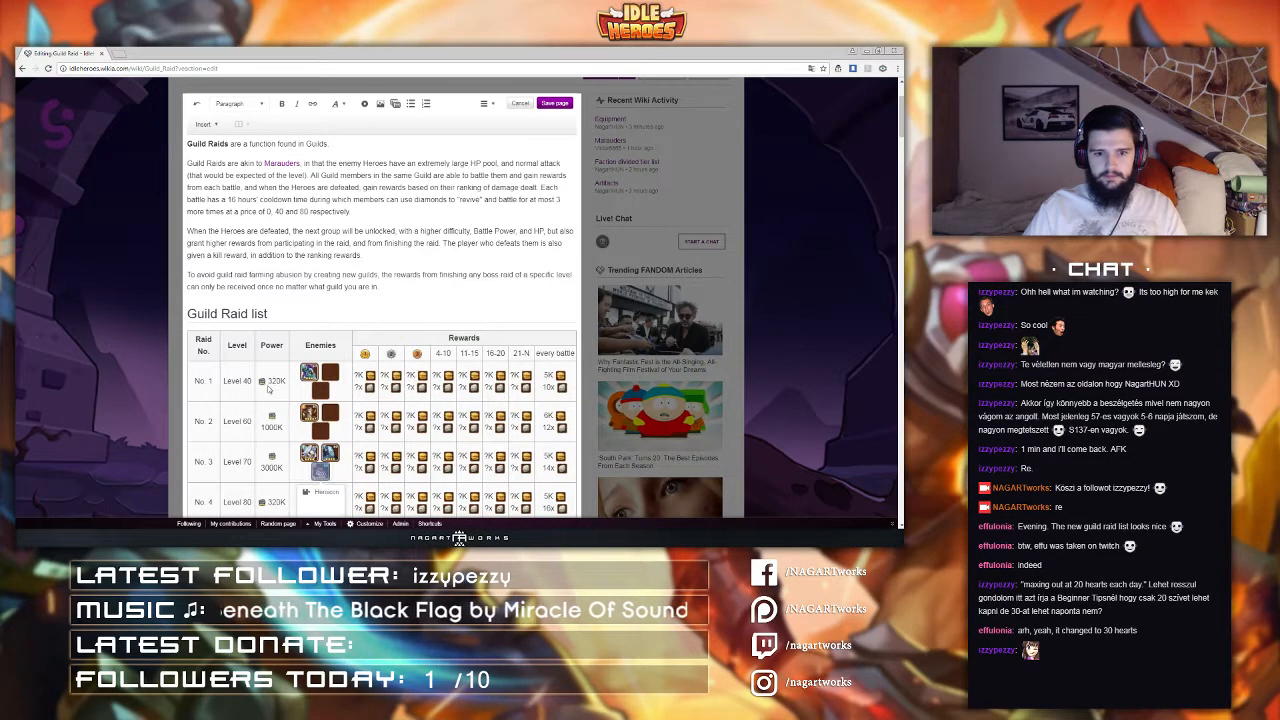
Step: Set raid No. 4's power to 10000K
scroll(268, 390, down, 3)
click(268, 318)
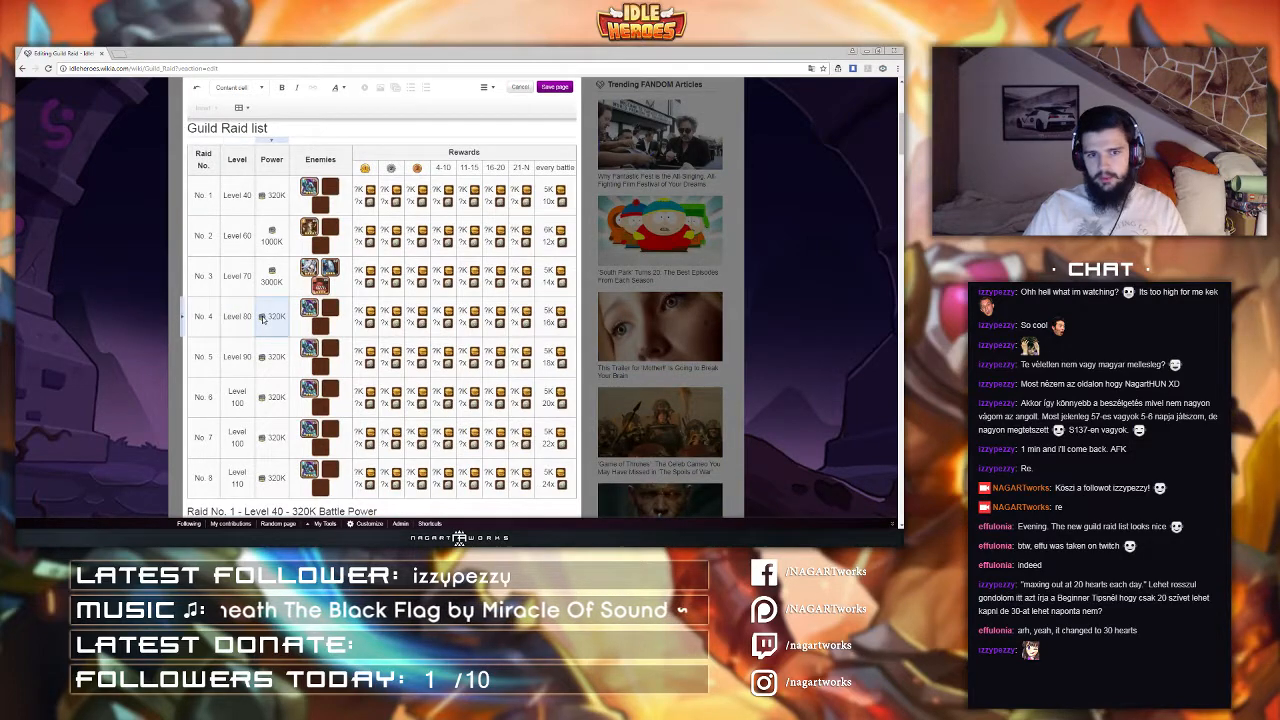
scroll(278, 400, up, 3)
click(268, 495)
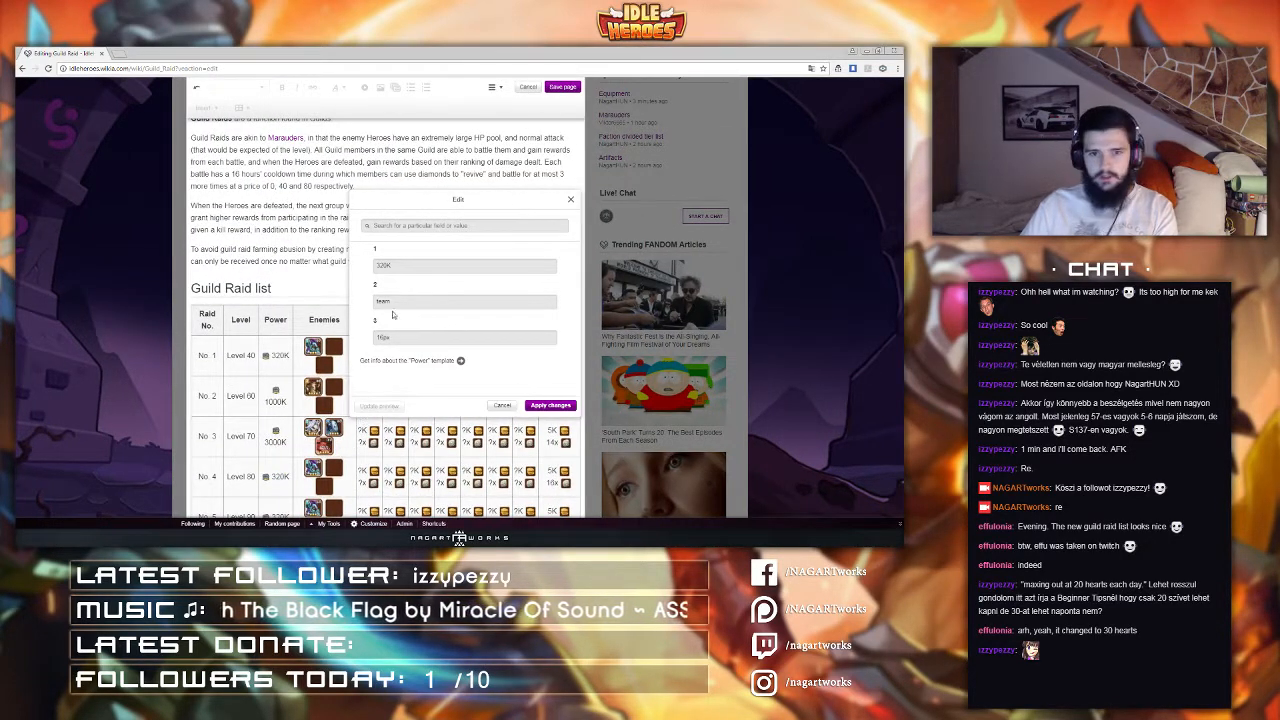
drag(398, 267, 352, 276)
text(10000)
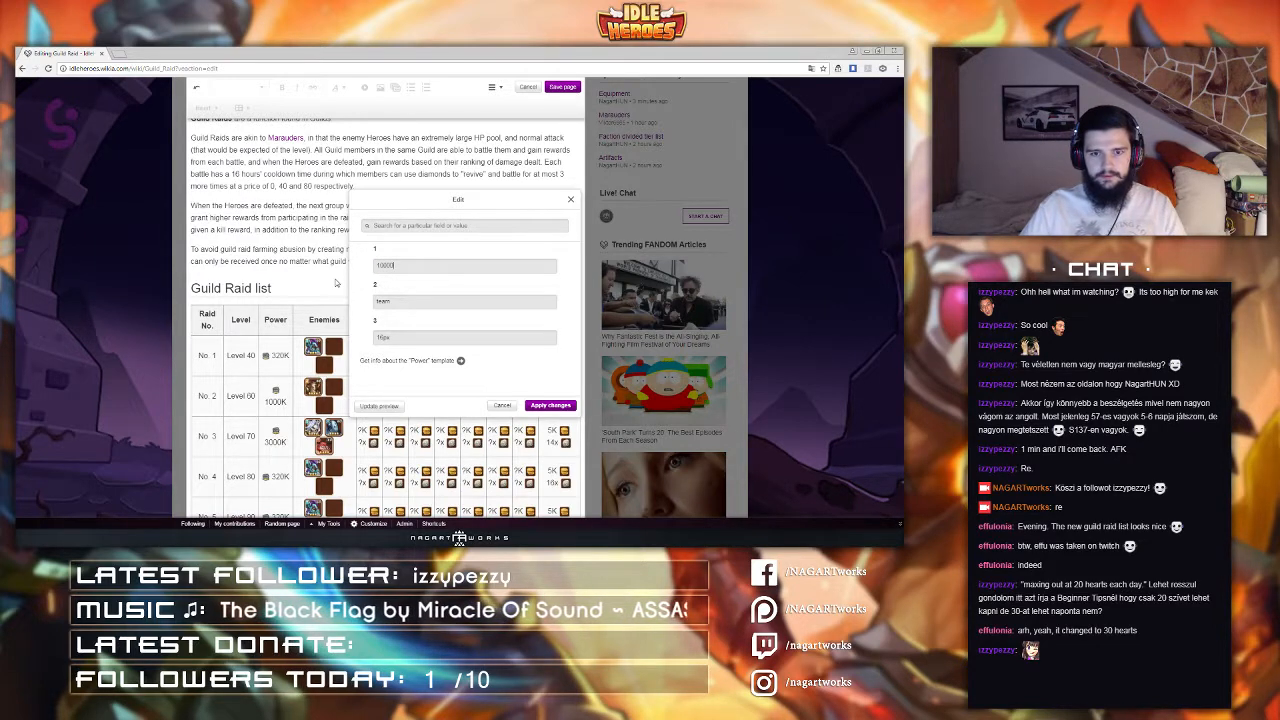
text(K)
click(550, 405)
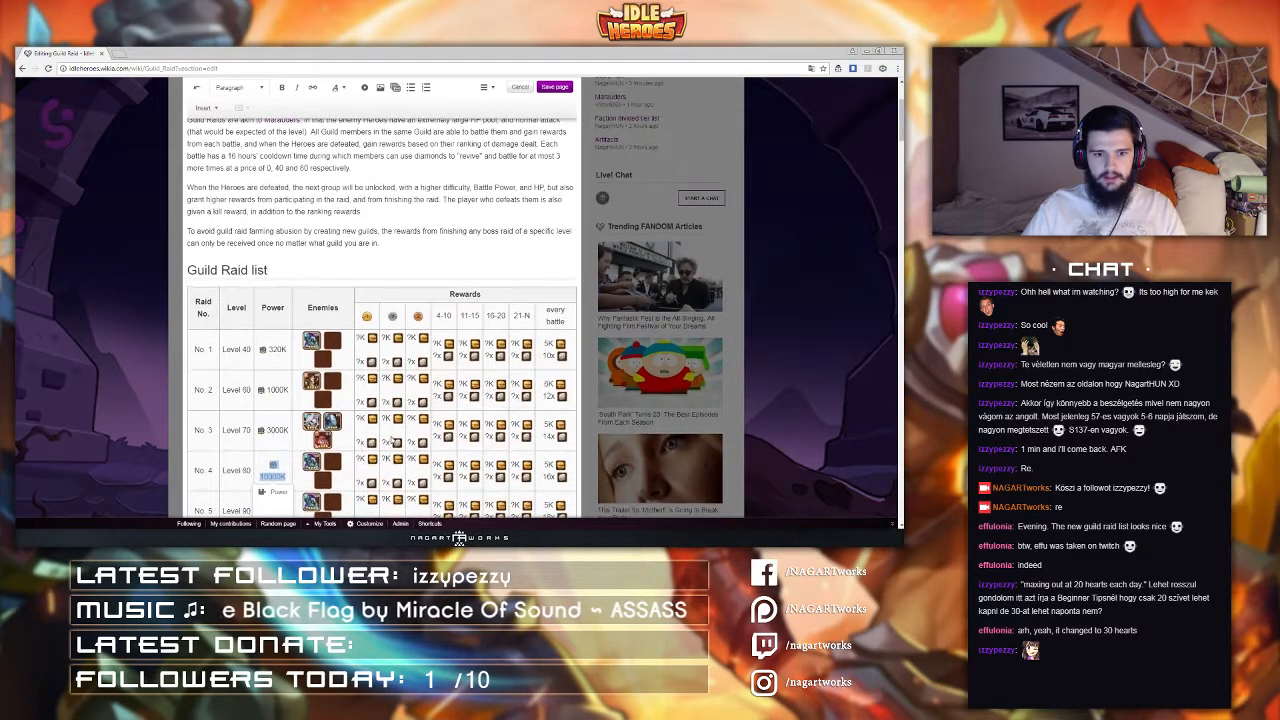
Step: Set raid No. 3's first enemy icon to Bone General
click(240, 468)
scroll(280, 415, down, 2)
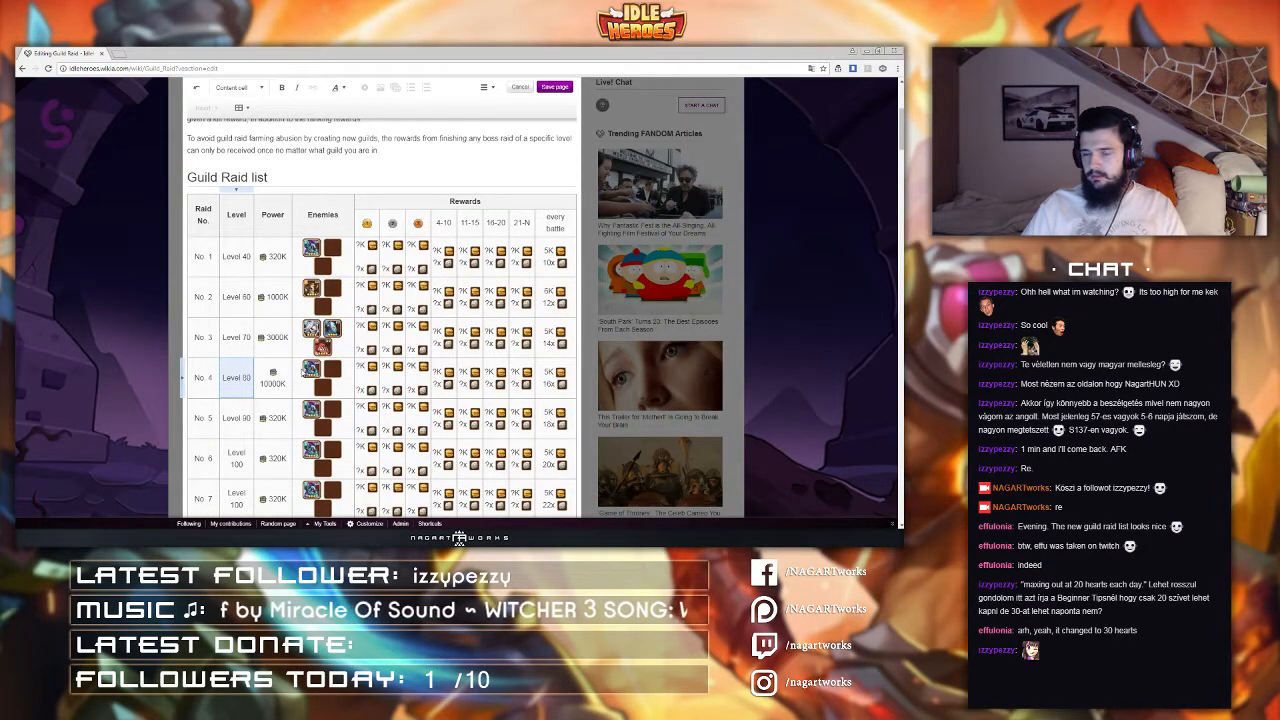
click(313, 336)
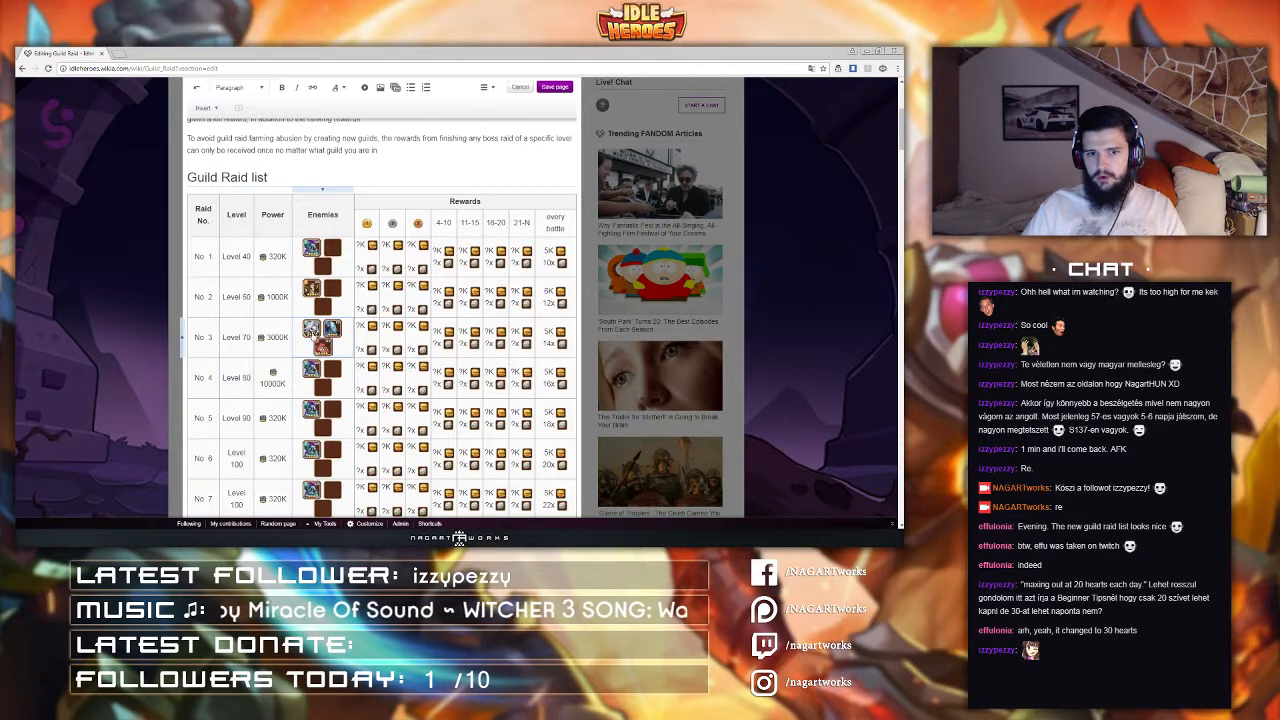
click(312, 331)
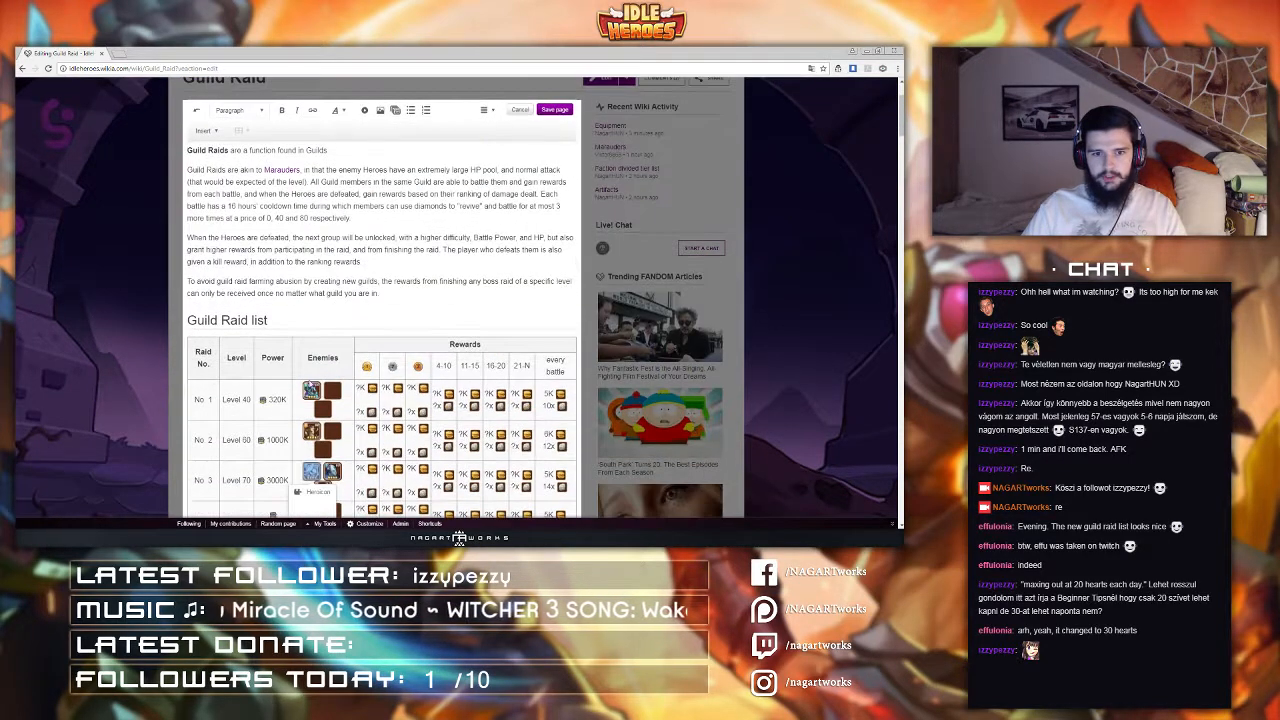
click(316, 501)
drag(425, 265, 245, 257)
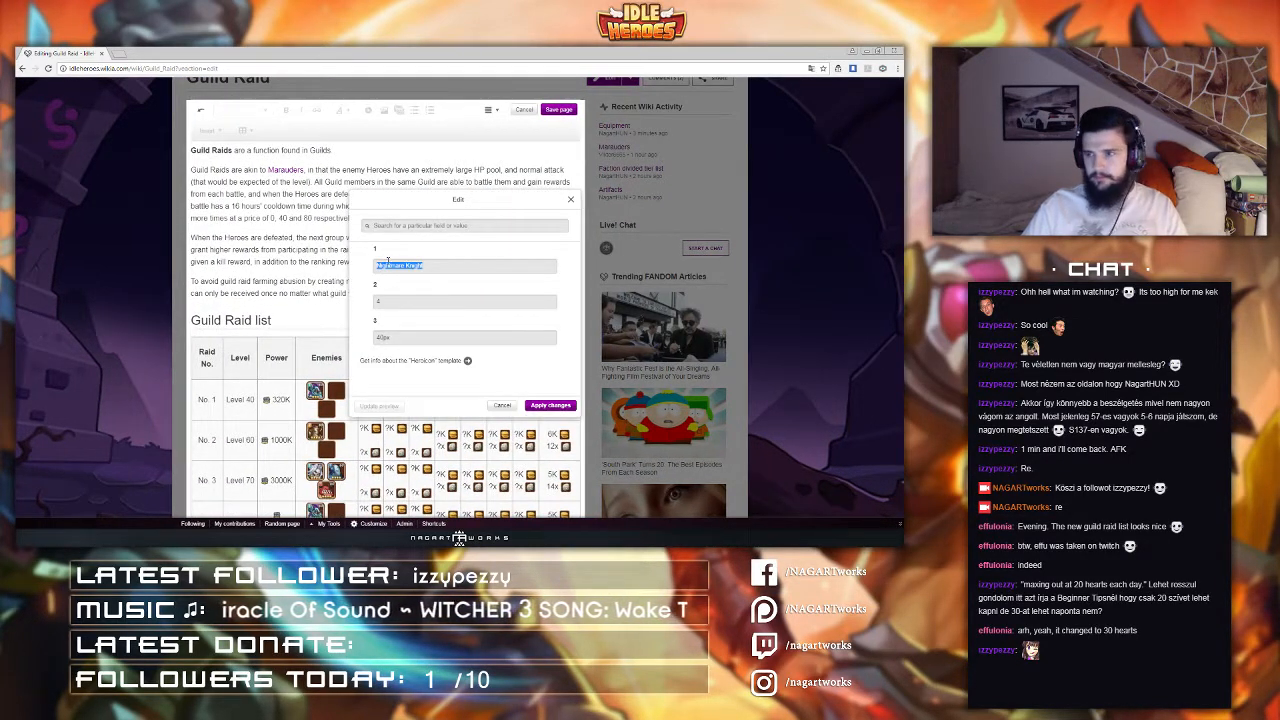
text(Bone Gene)
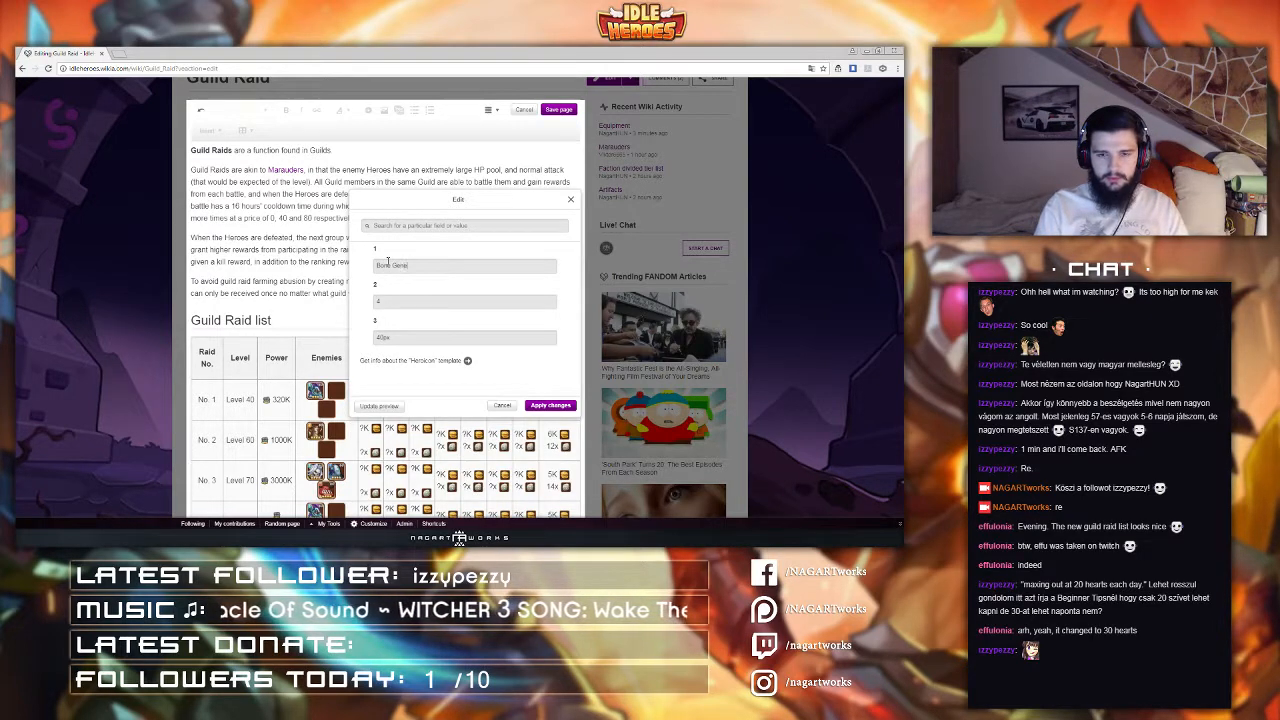
text(ral)
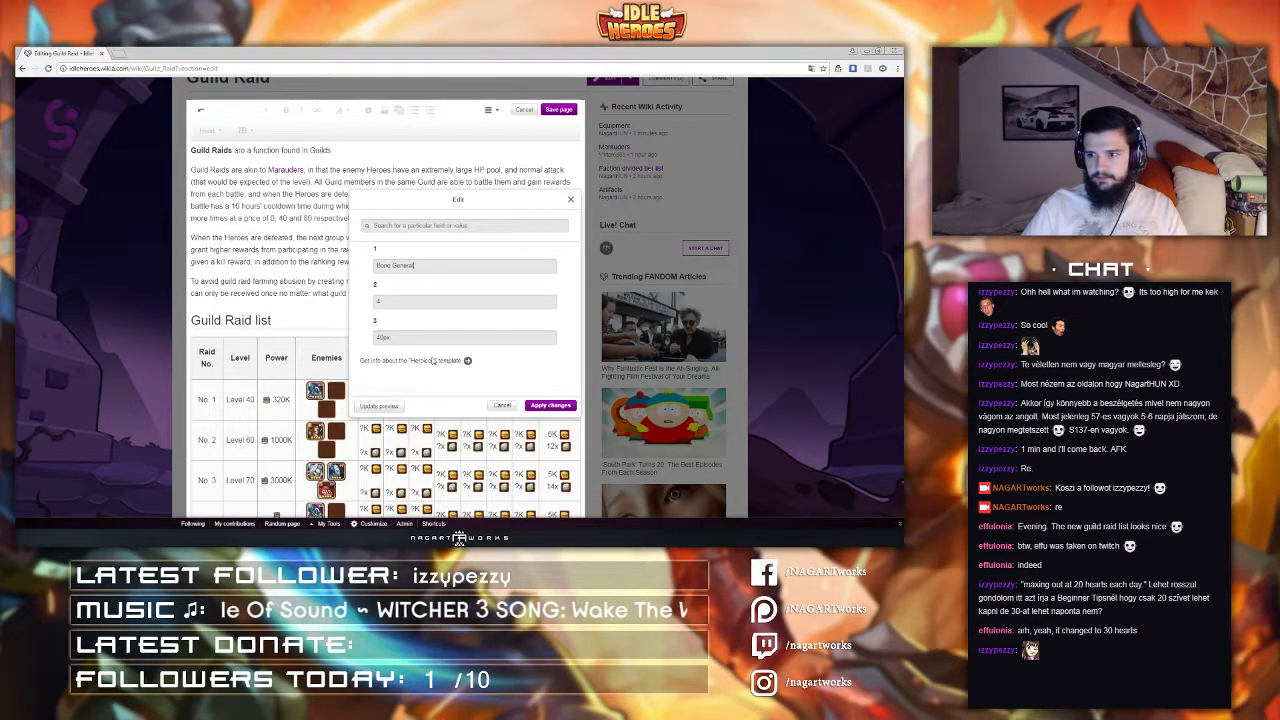
click(550, 405)
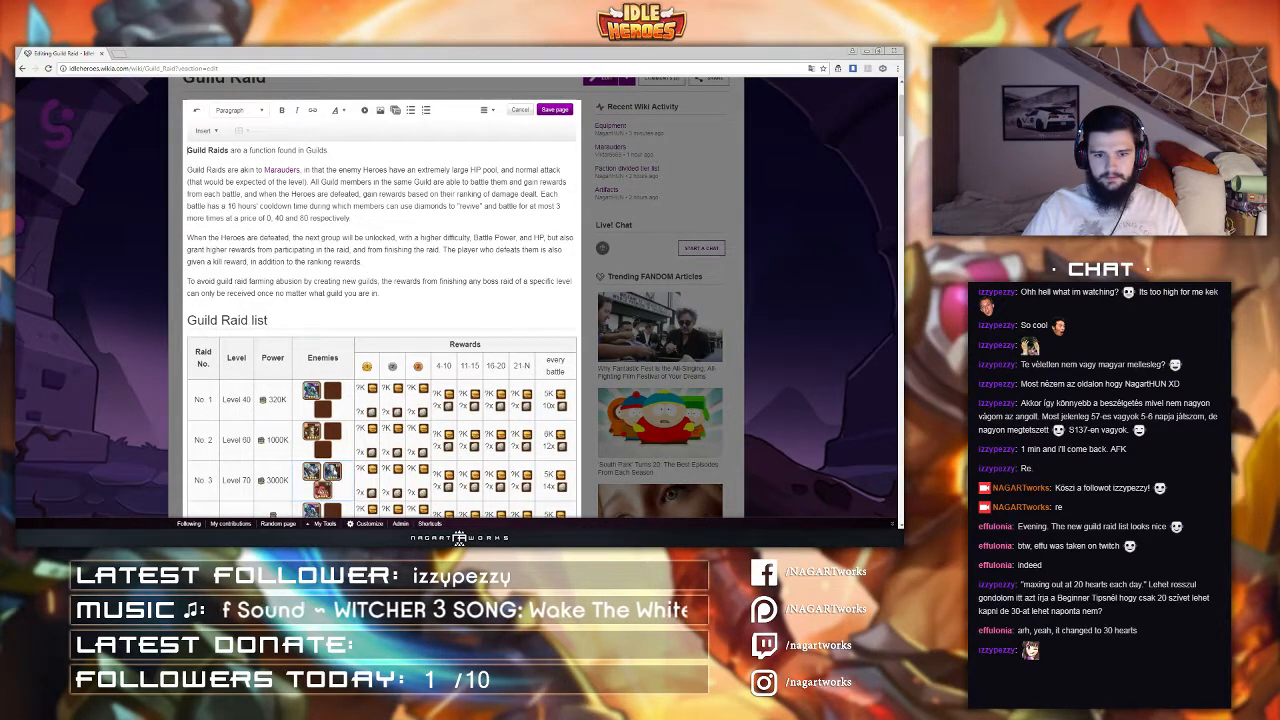
Step: Set raid No. 3's second enemy icon to a hero name beginning with Ke
double_click(331, 472)
drag(409, 266, 236, 265)
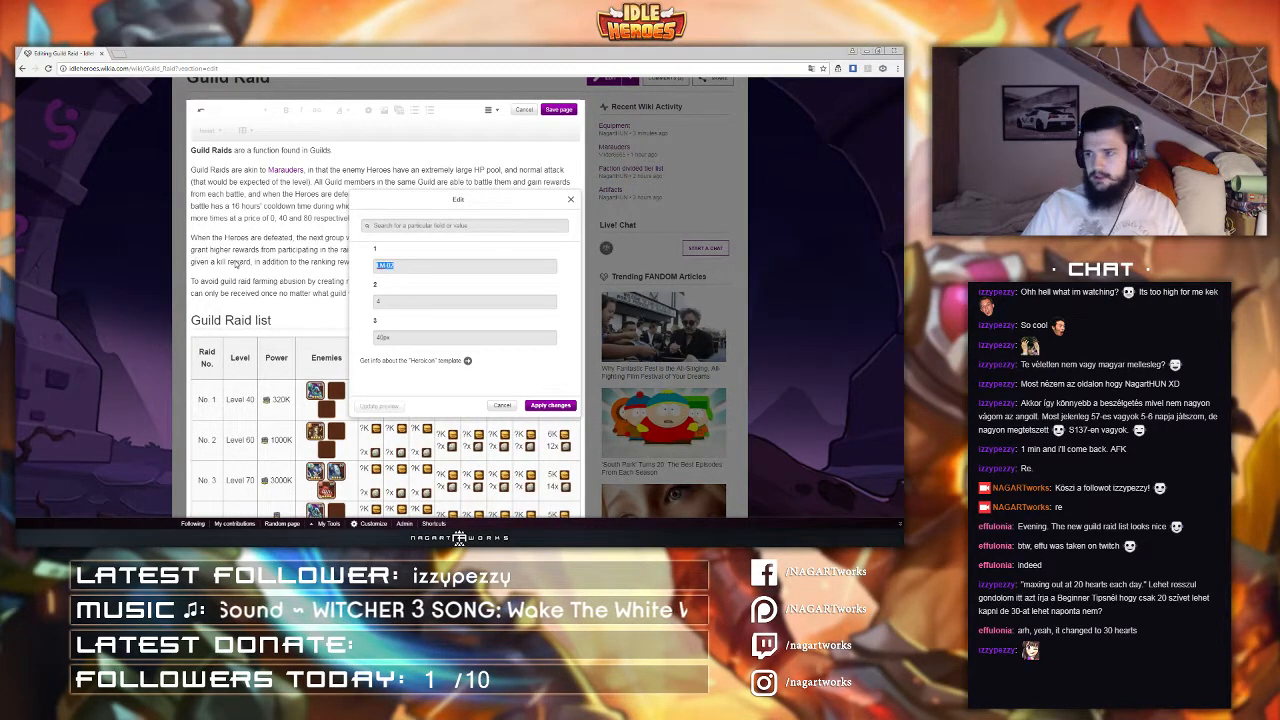
text(Ke)
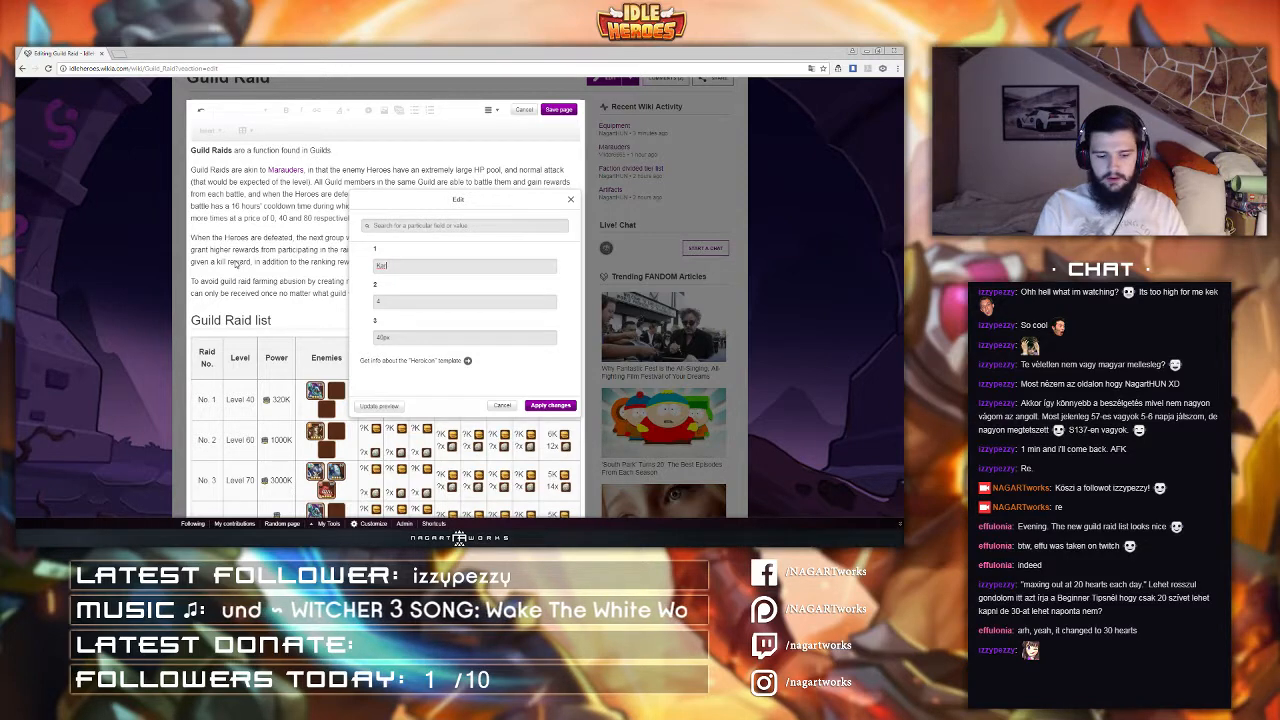
click(535, 406)
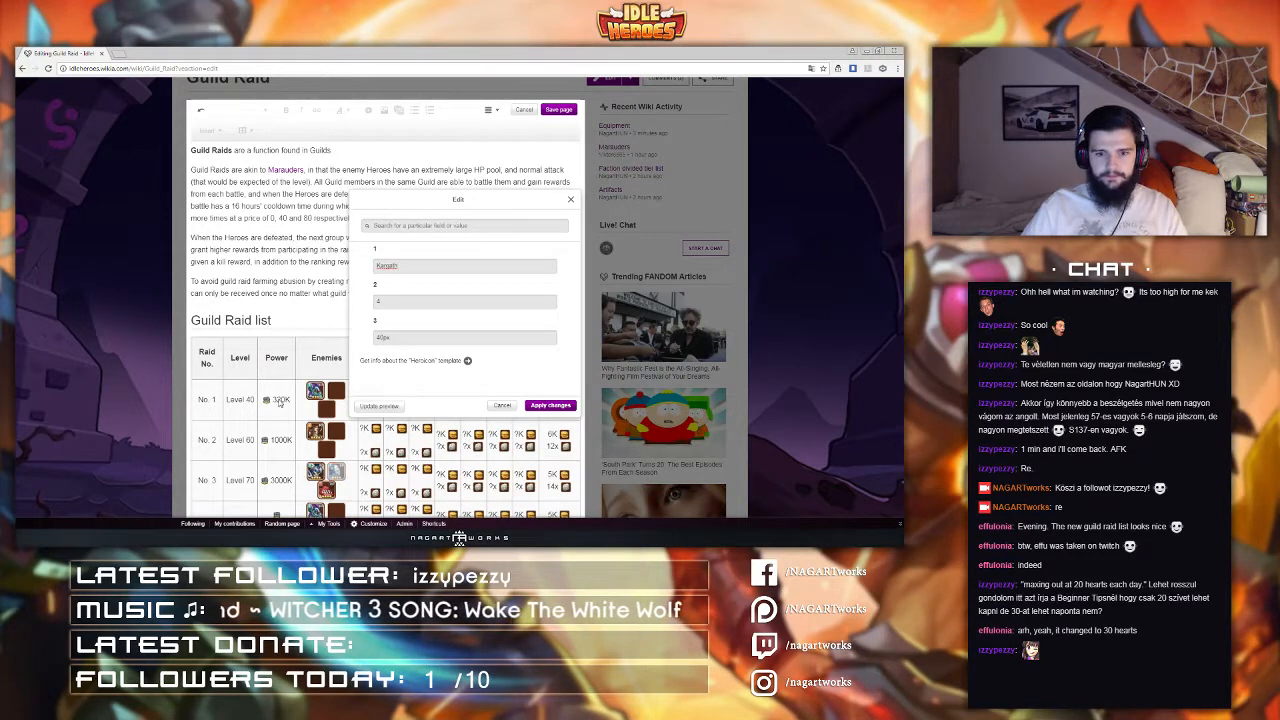
Step: Set raid No. 3's third enemy icon to Headstriker
click(310, 493)
double_click(322, 491)
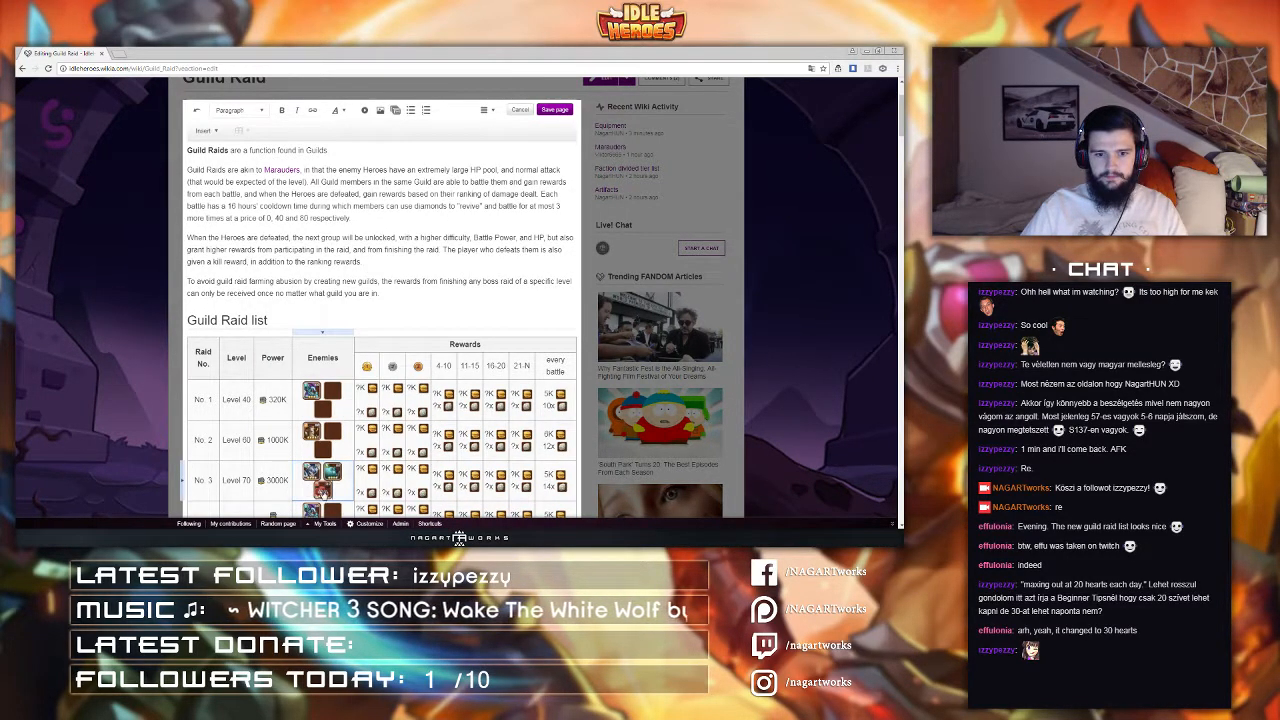
drag(413, 264, 240, 255)
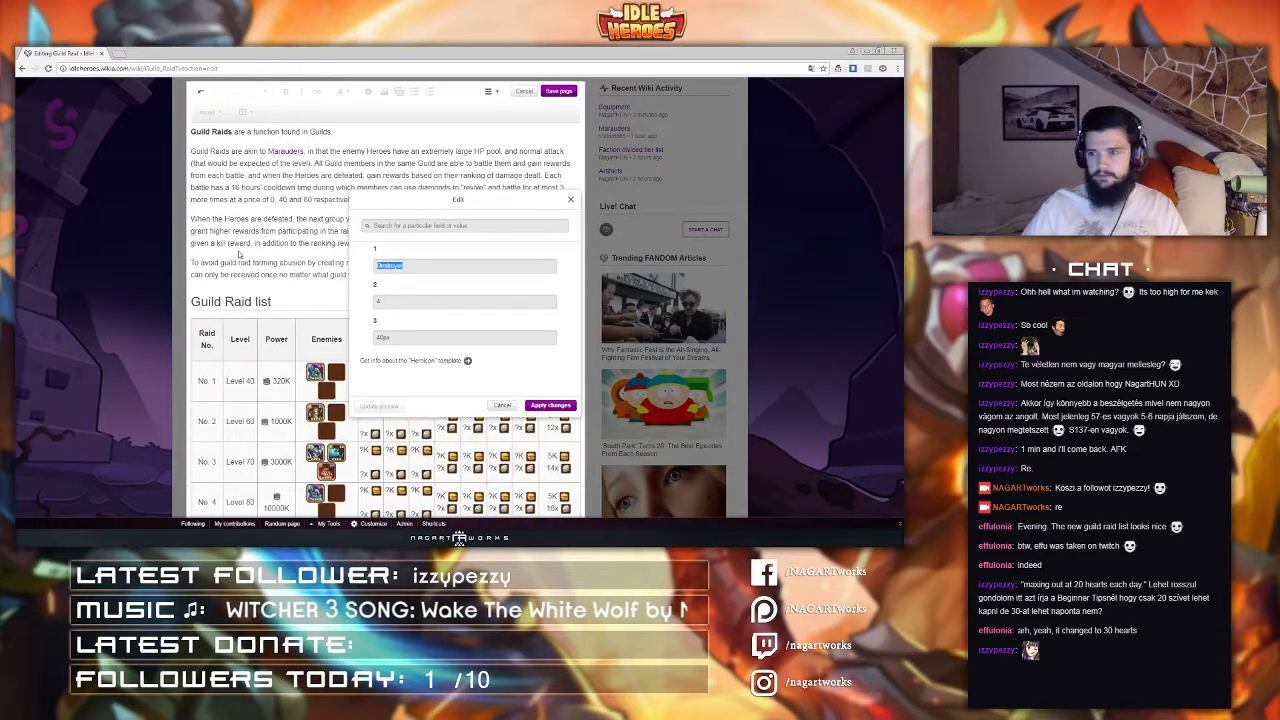
text(Headstriker)
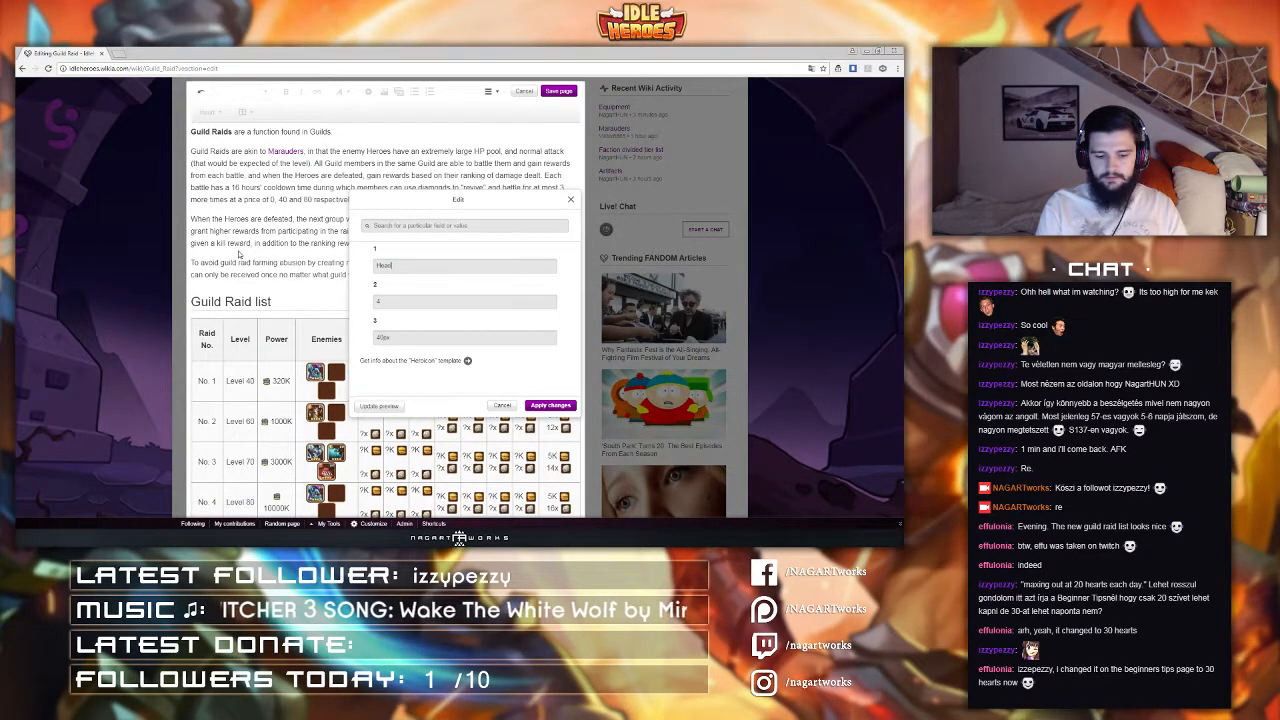
click(550, 405)
scroll(359, 388, down, 1)
scroll(359, 387, down, 2)
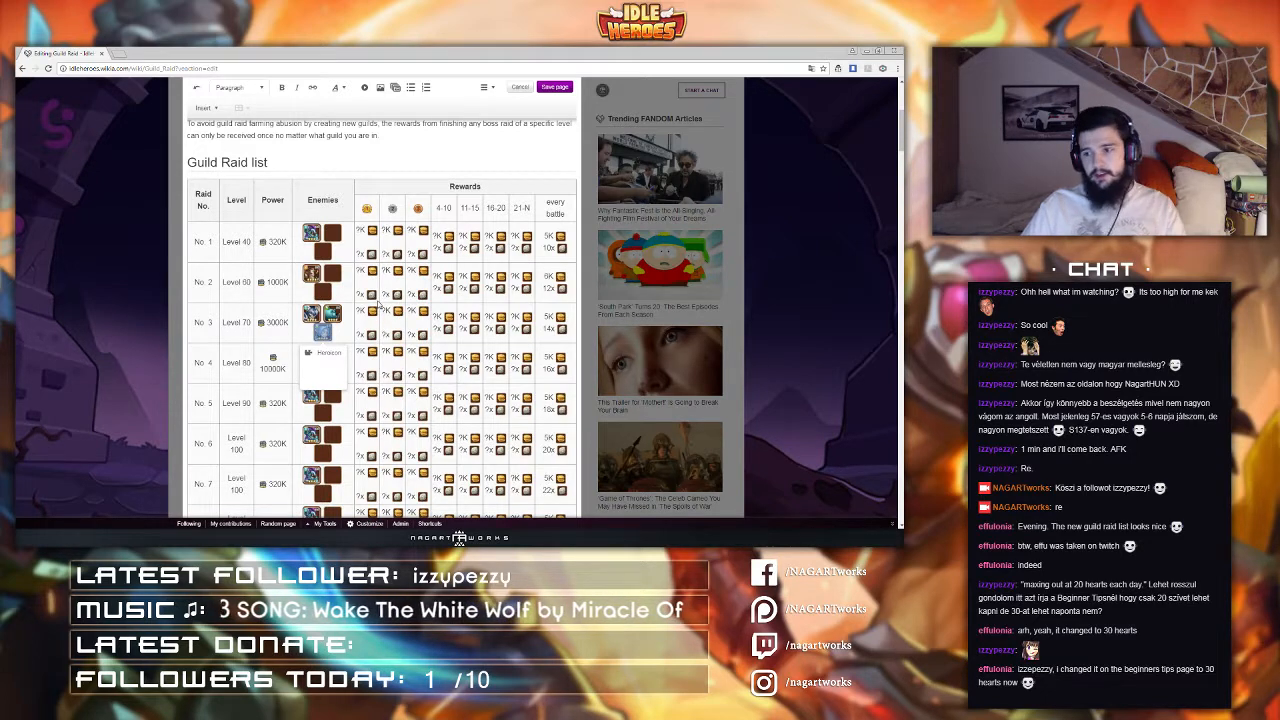
scroll(330, 315, down, 1)
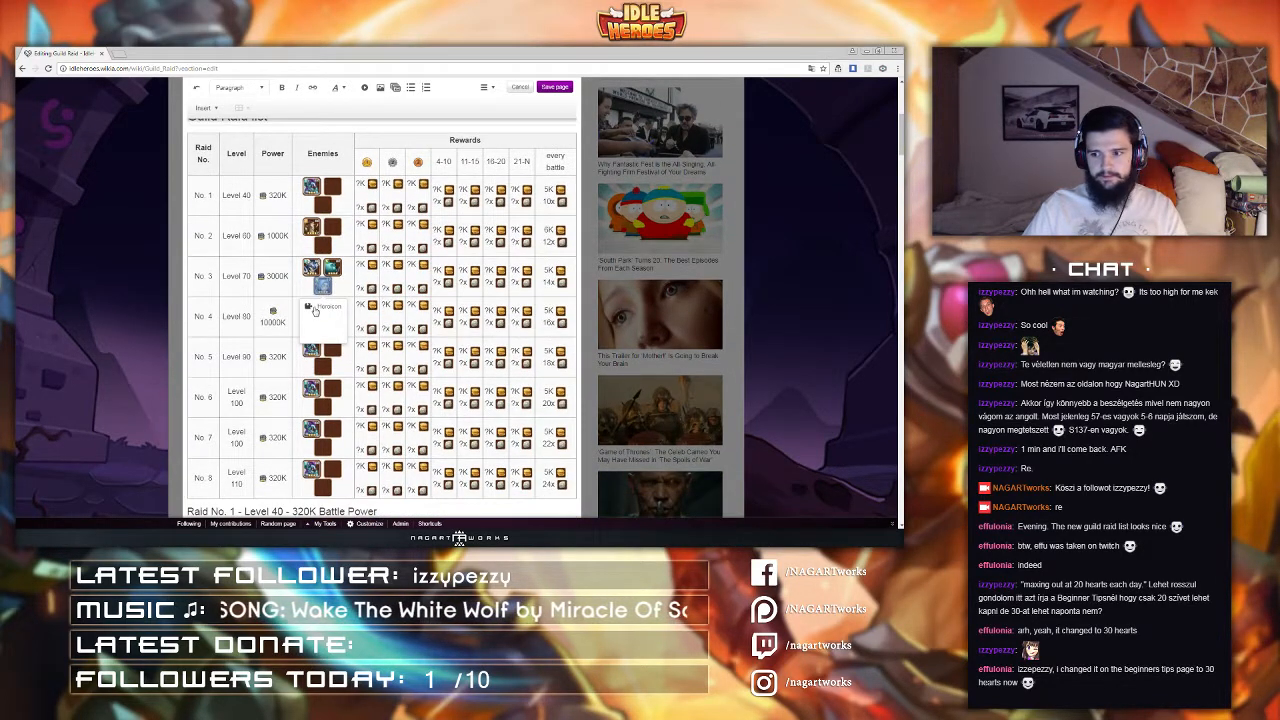
click(227, 335)
double_click(312, 320)
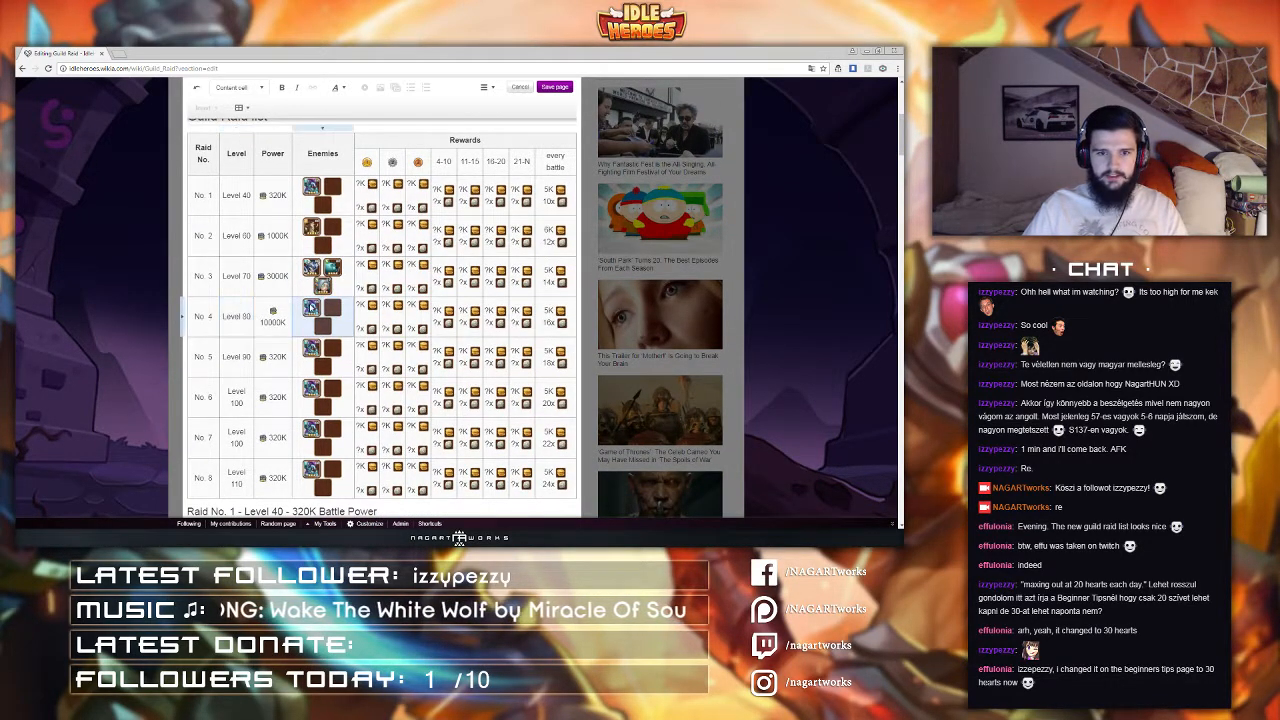
click(309, 313)
scroll(309, 313, down, 2)
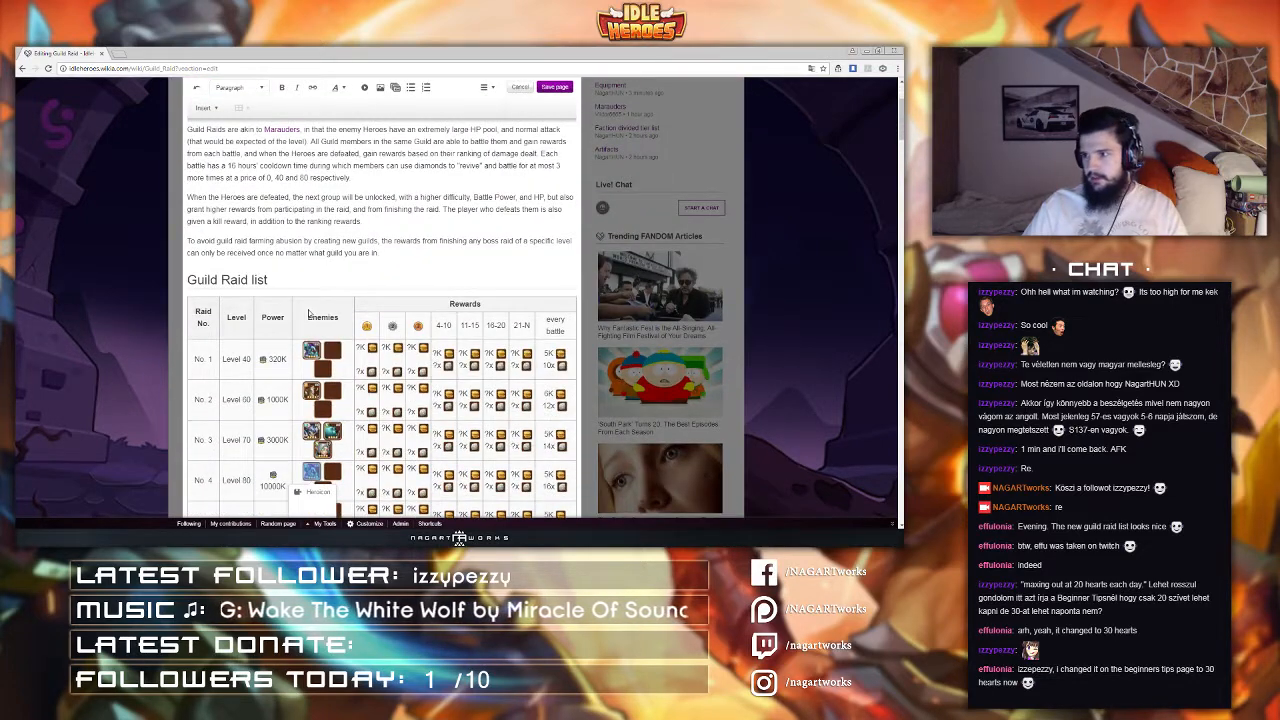
scroll(309, 315, down, 3)
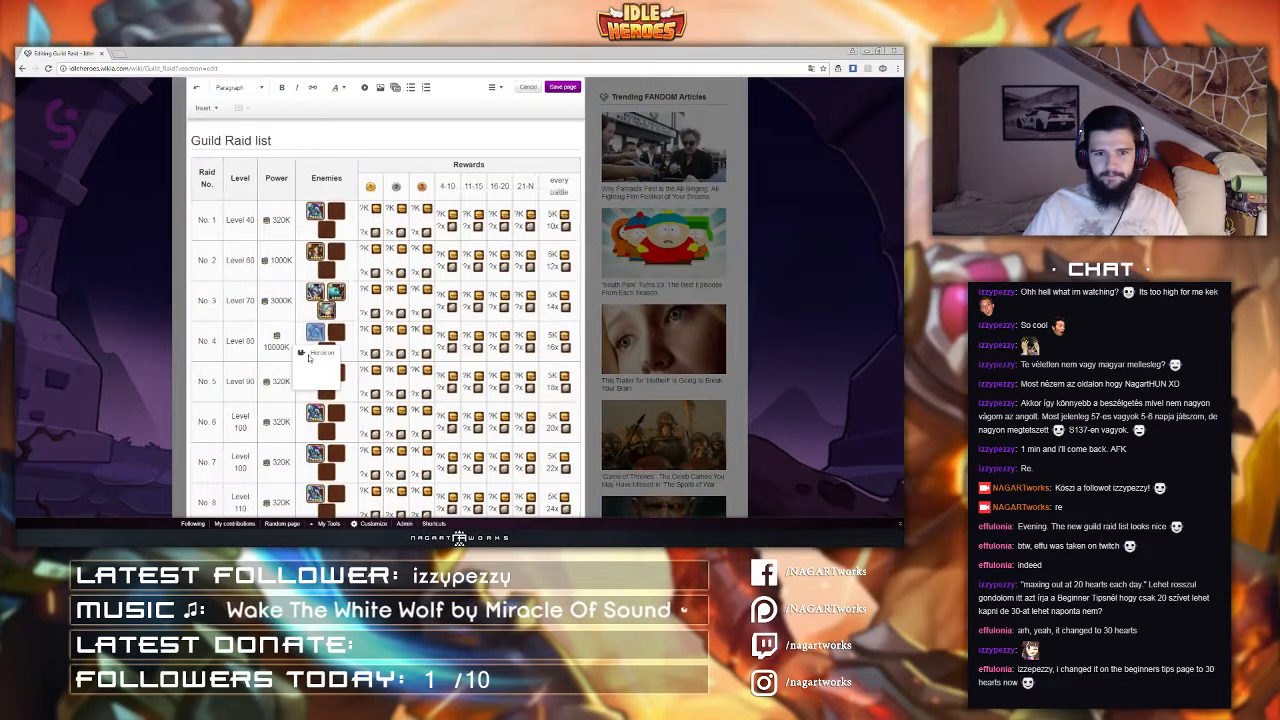
click(309, 358)
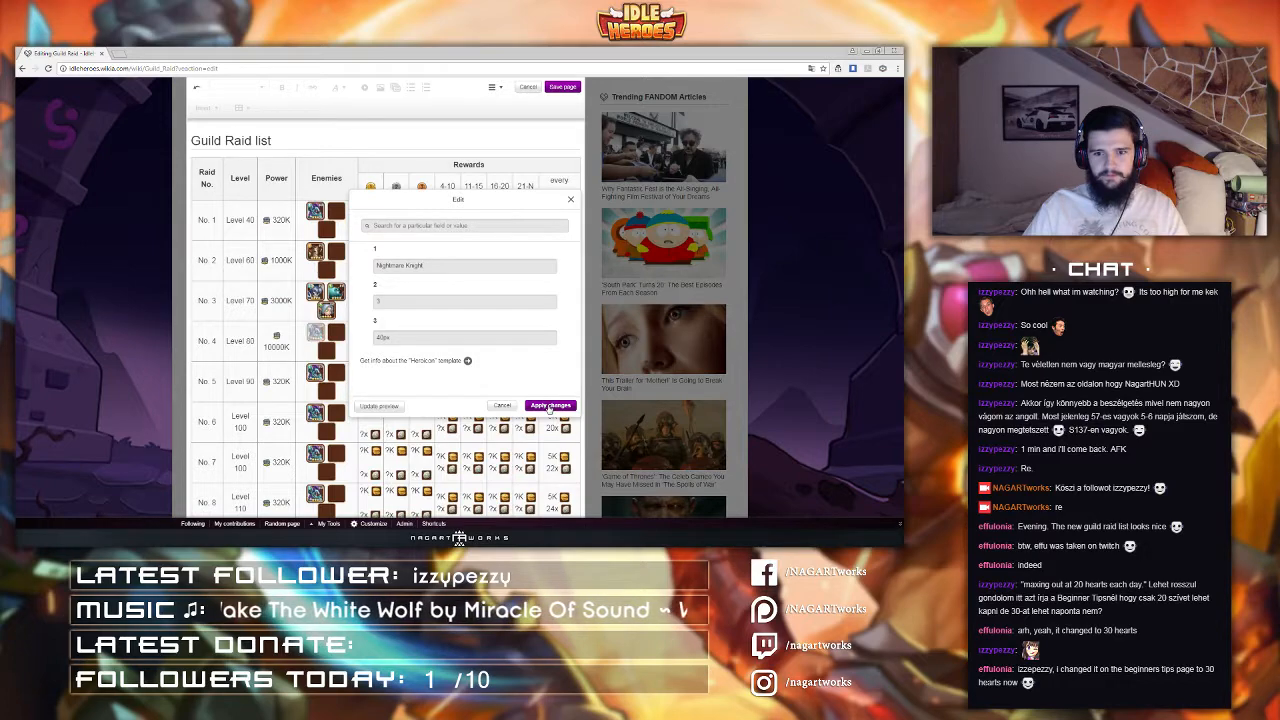
click(548, 406)
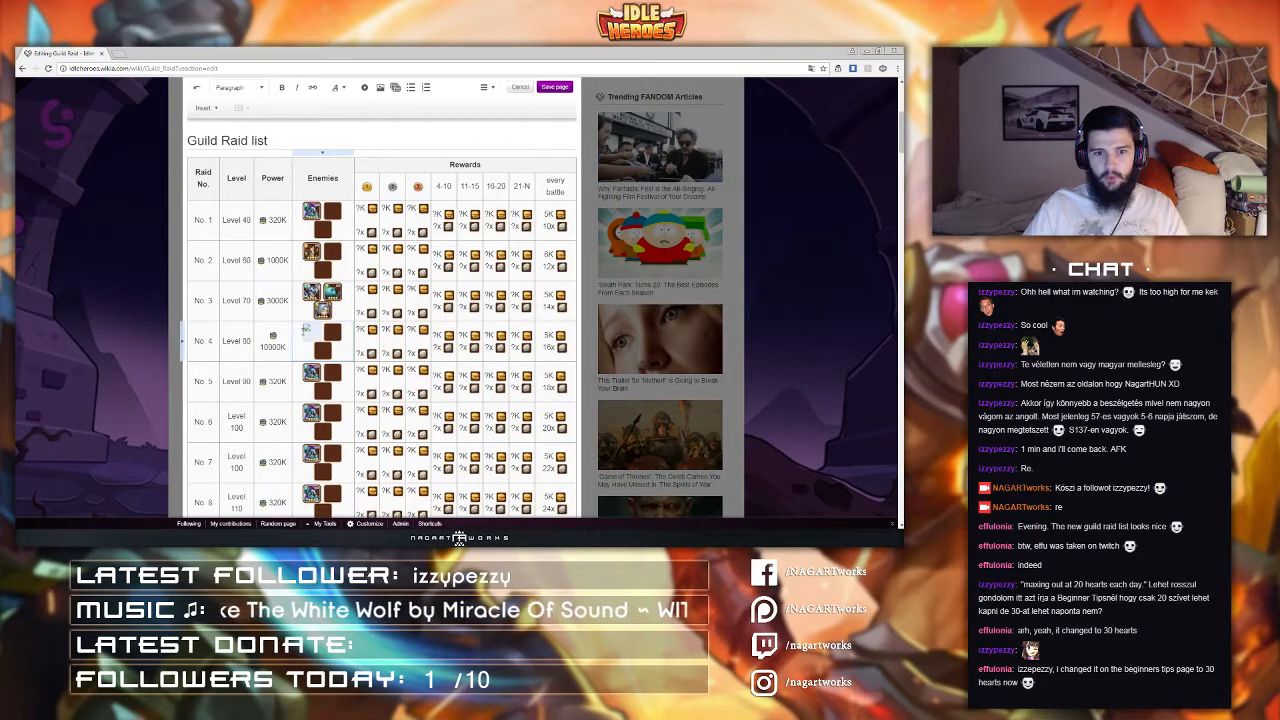
Step: Set raid No. 4's first enemy icon, Nightmare Knight, to have 4 as its second parameter
click(304, 331)
click(317, 495)
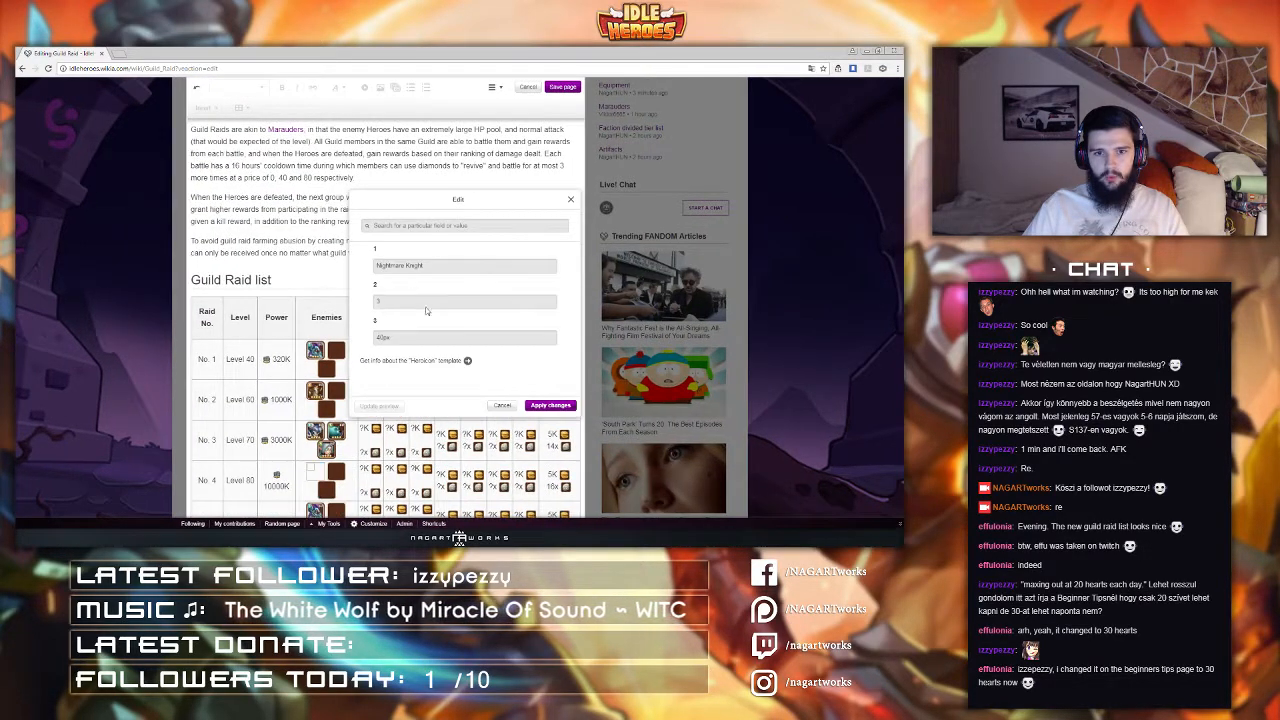
click(436, 267)
key(ctrl+a)
drag(388, 302, 352, 304)
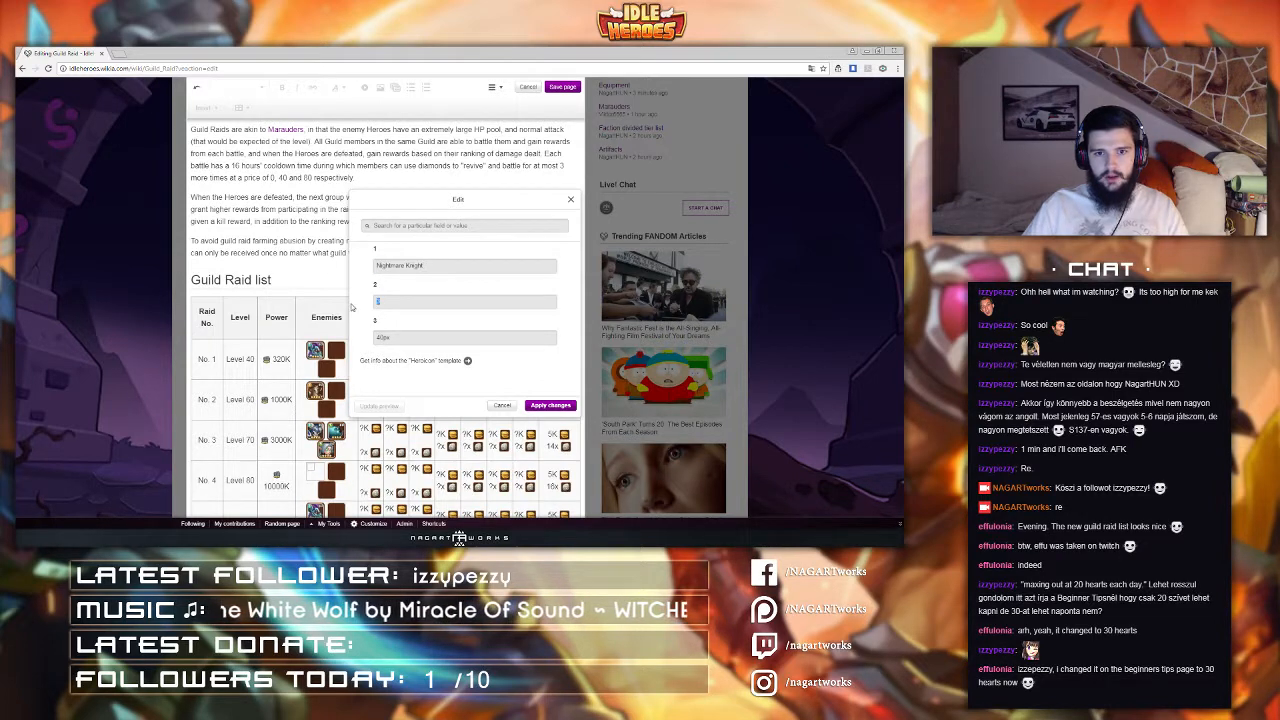
text(4)
click(550, 405)
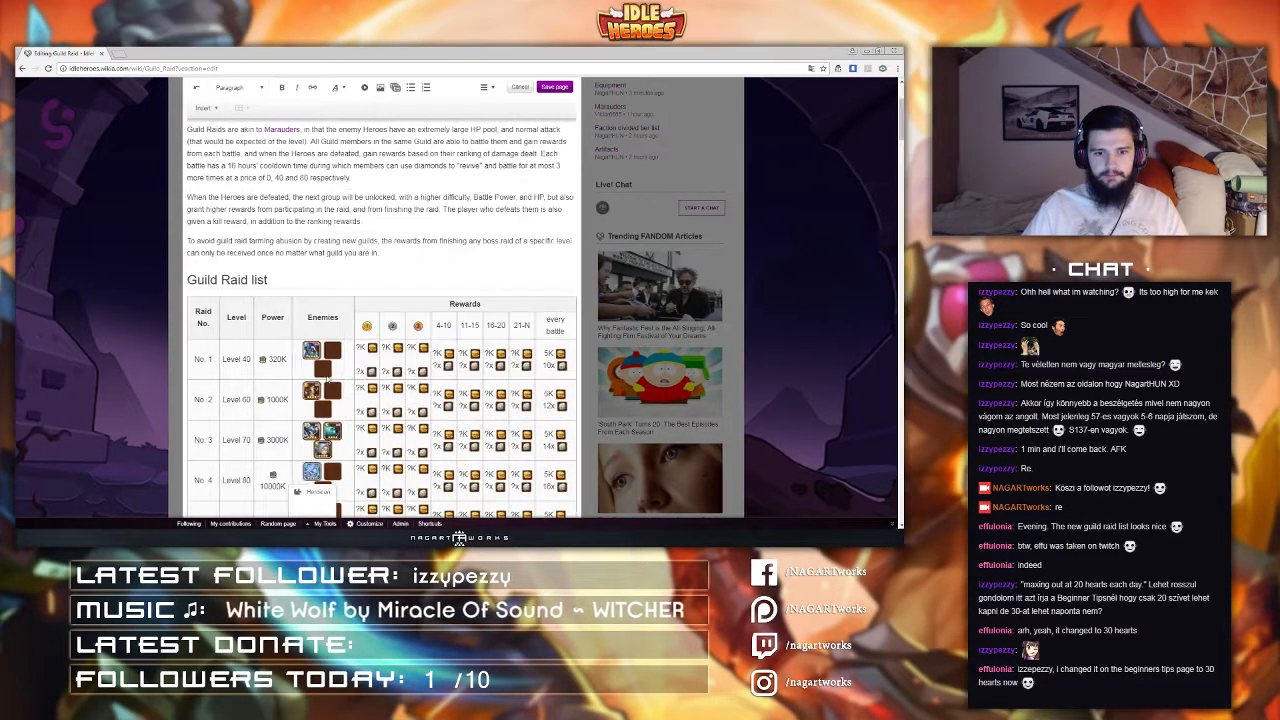
Step: Set raid No. 4's second enemy icon to LMHD
scroll(324, 380, down, 2)
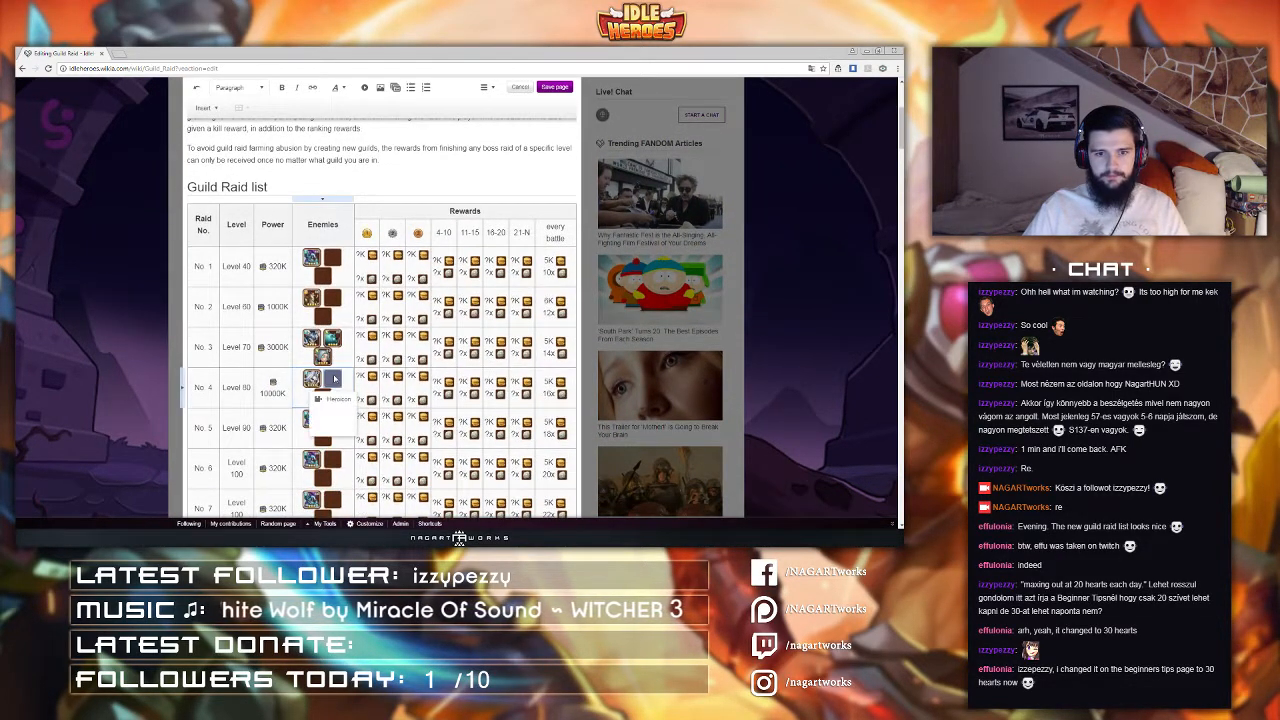
click(320, 401)
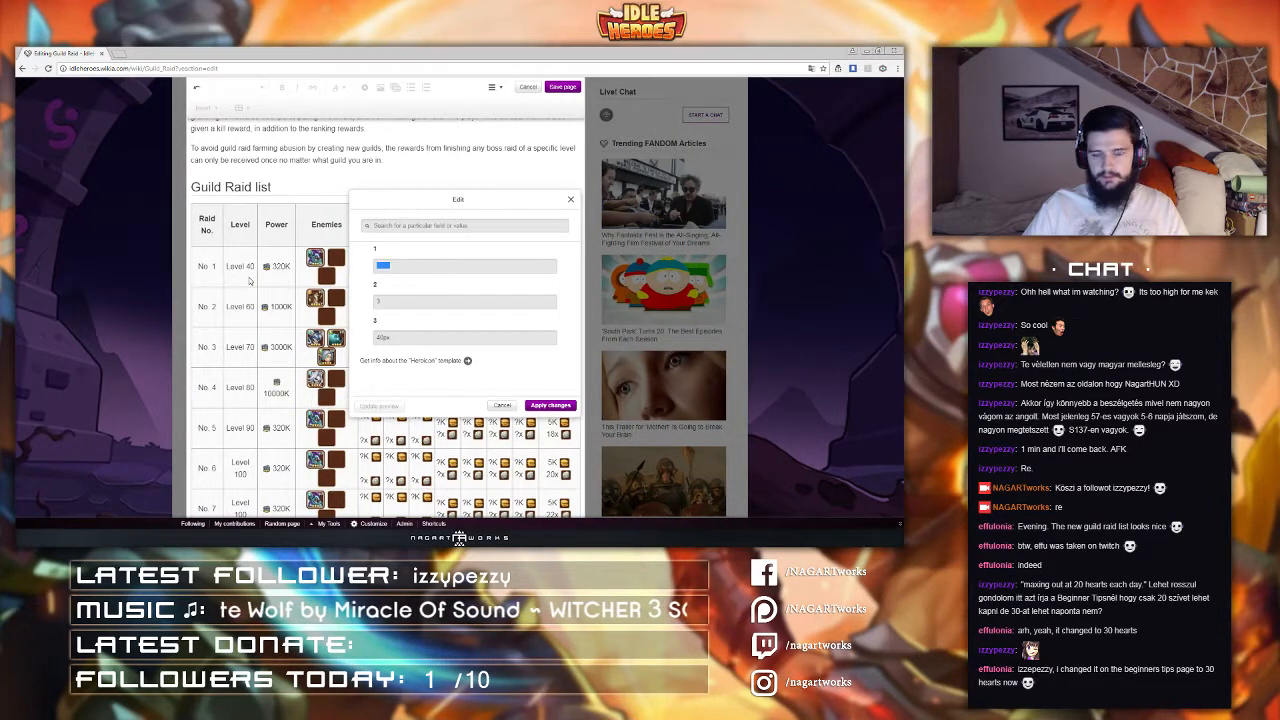
text(LMHD2)
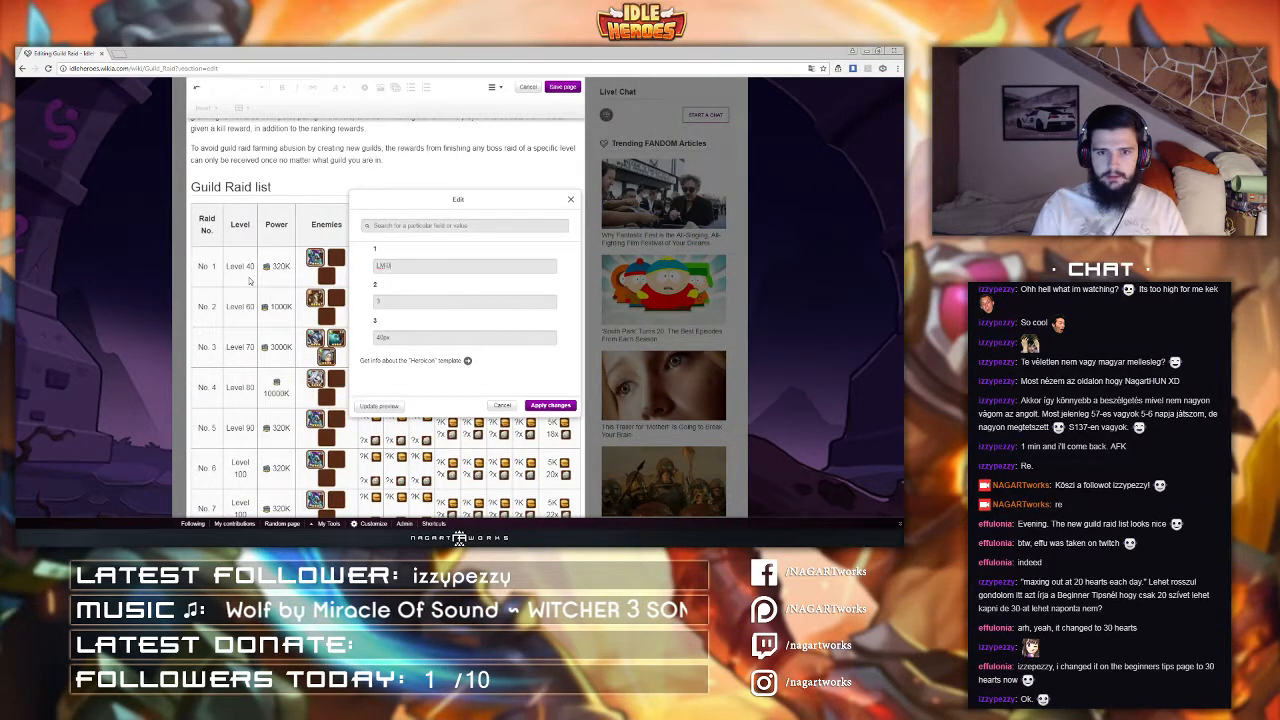
click(550, 405)
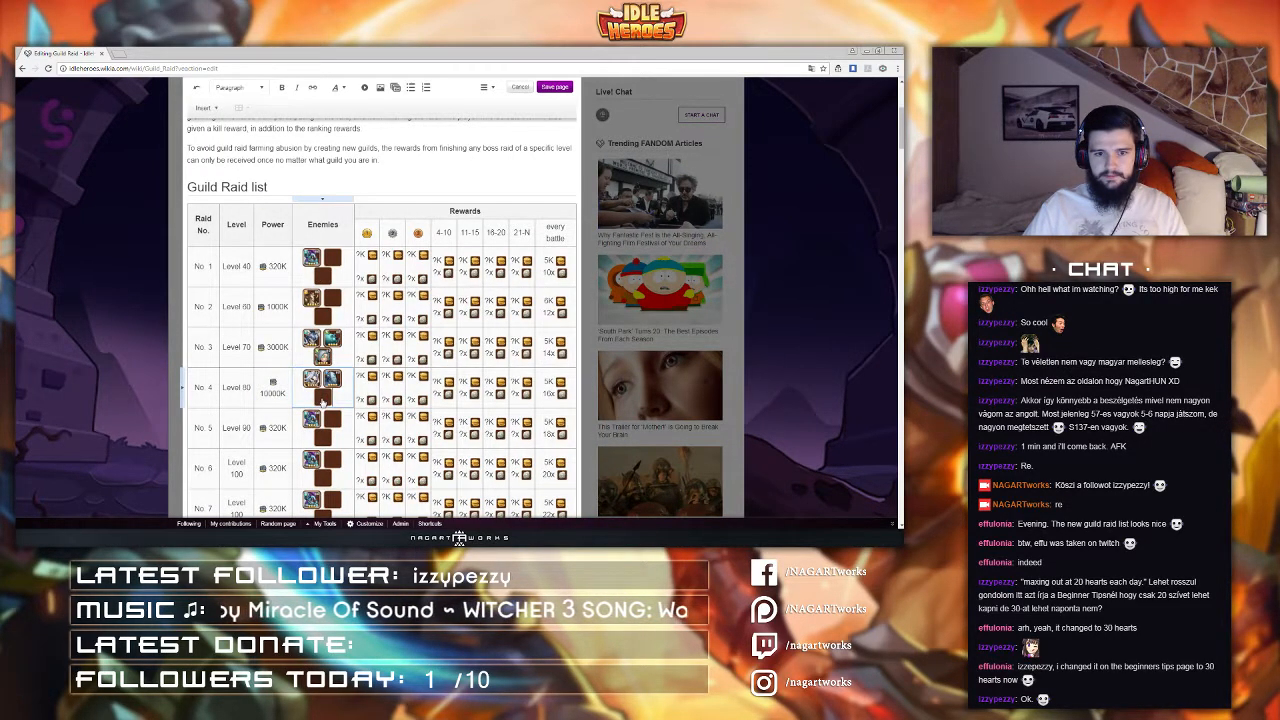
Step: Set raid No. 4's third enemy icon to Destroyer with its second parameter as 4
scroll(322, 401, up, 2)
scroll(323, 403, down, 1)
double_click(318, 490)
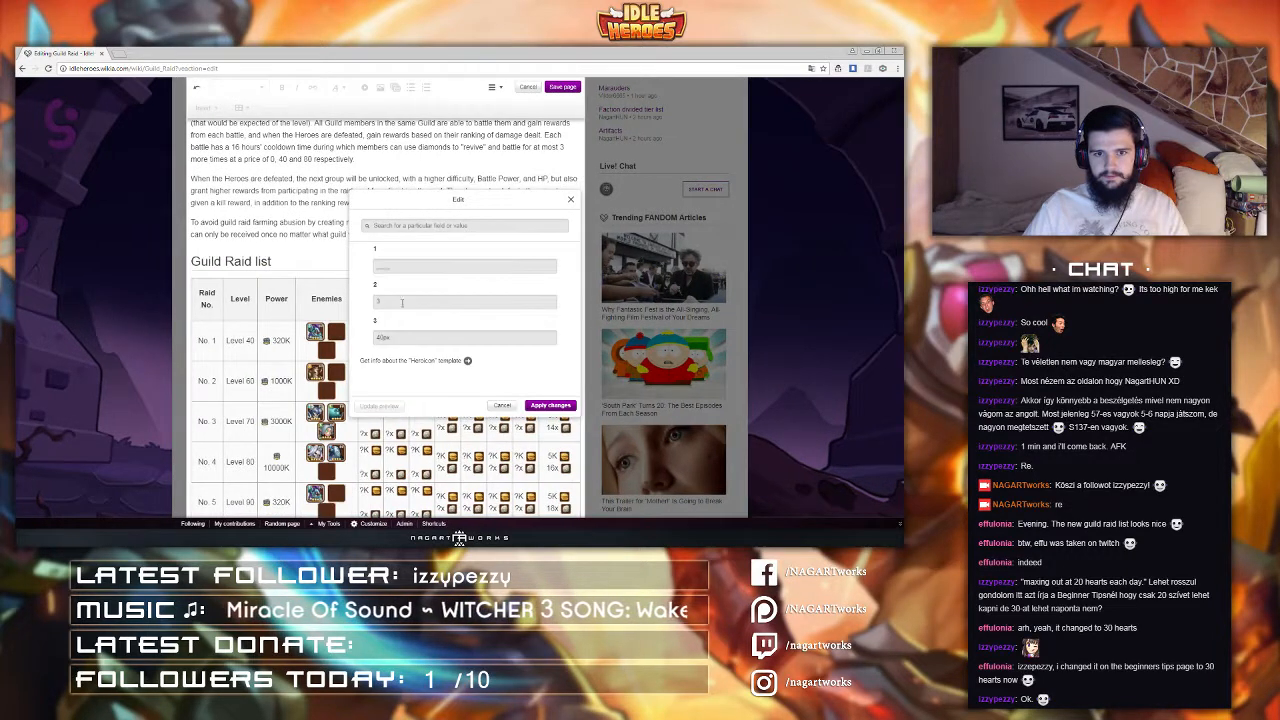
drag(402, 267, 292, 281)
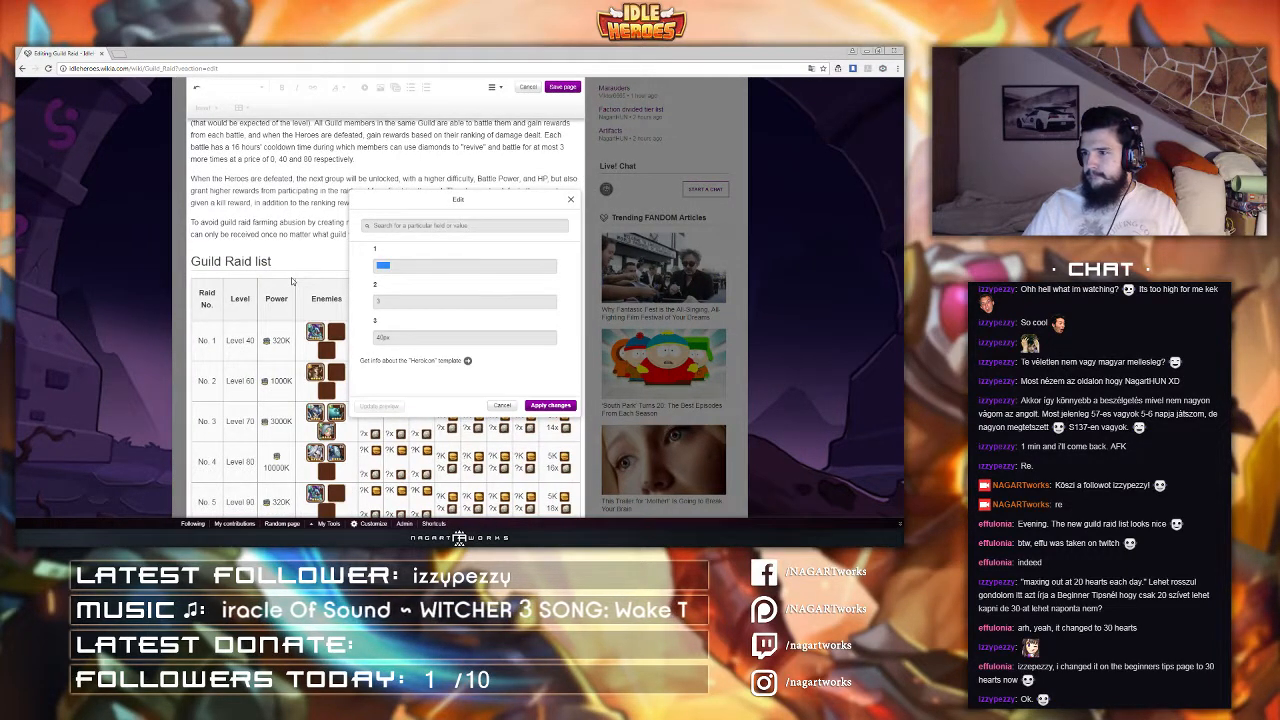
text(Destroyer)
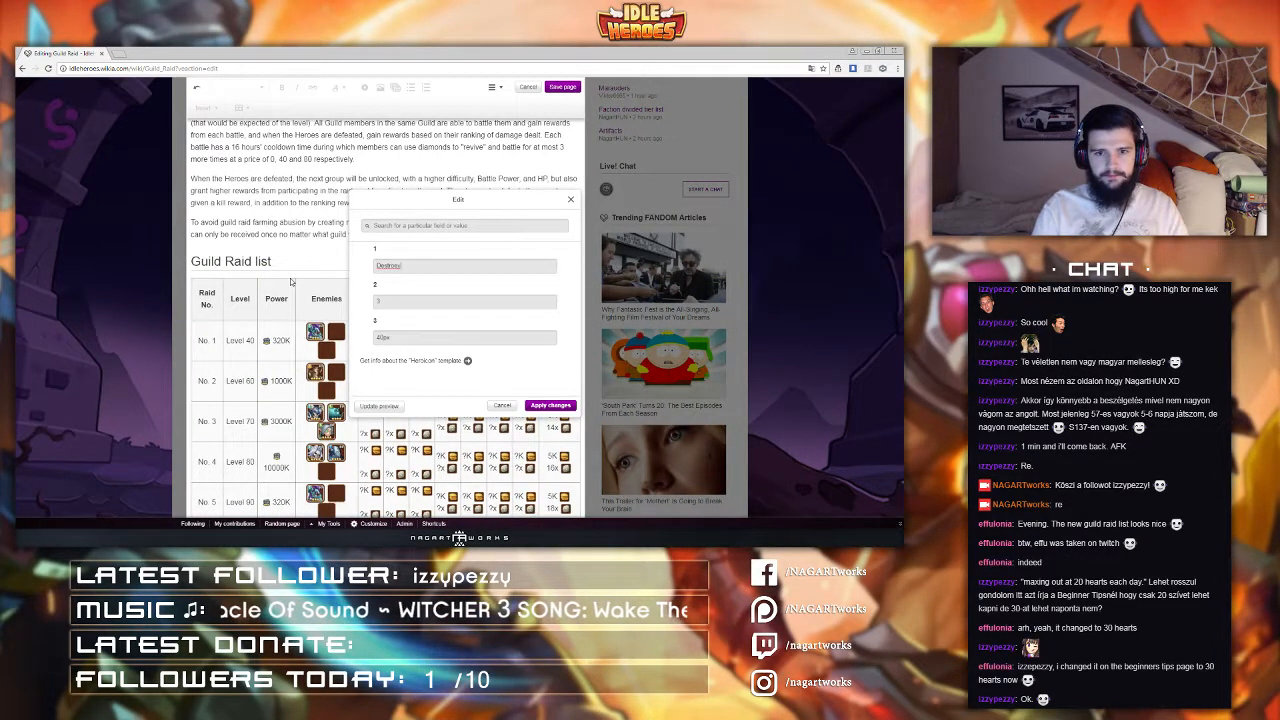
key(BackSpace)
key(BackSpace)
key(BackSpace)
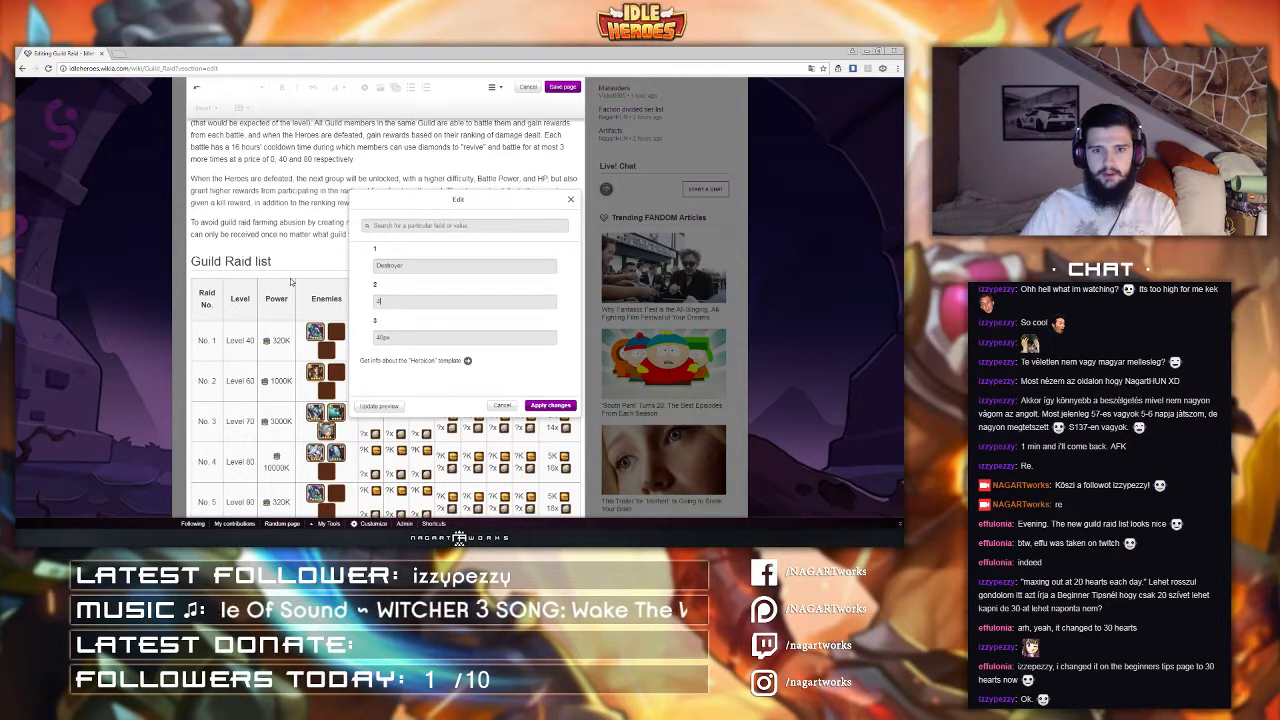
click(550, 405)
Step: Set raid No. 5's first enemy icon to Guild
scroll(272, 313, down, 3)
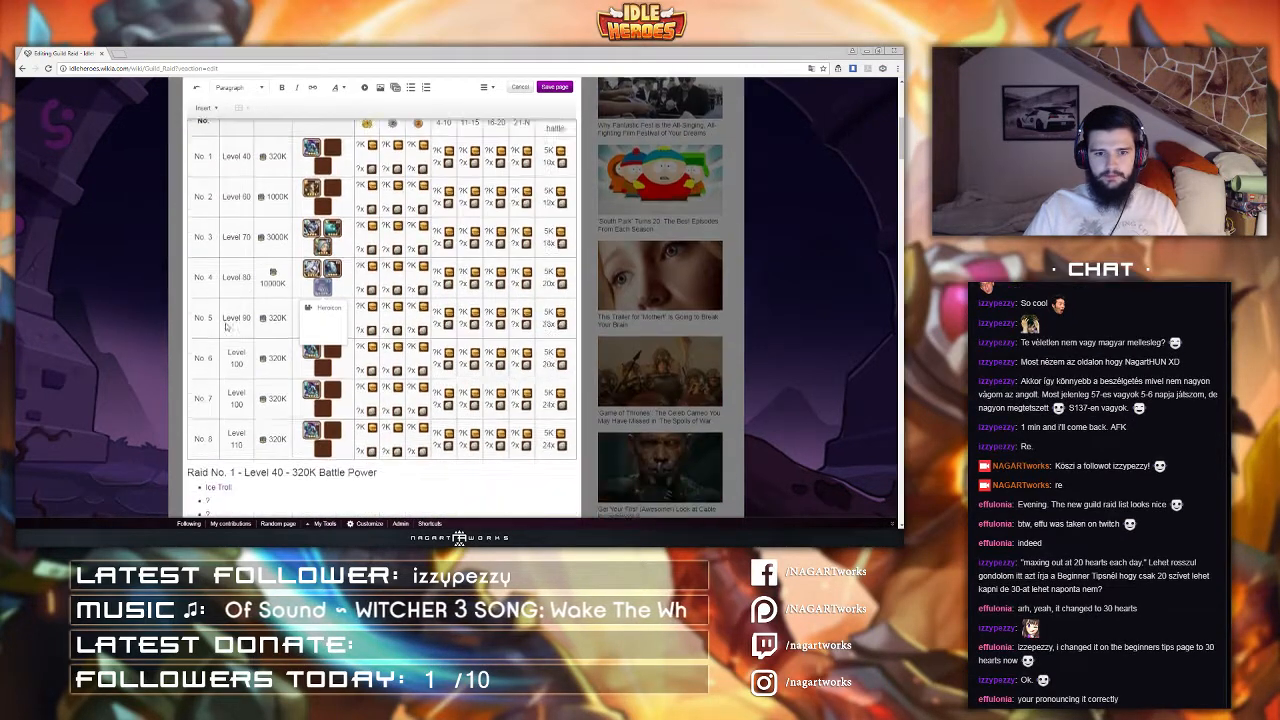
click(273, 314)
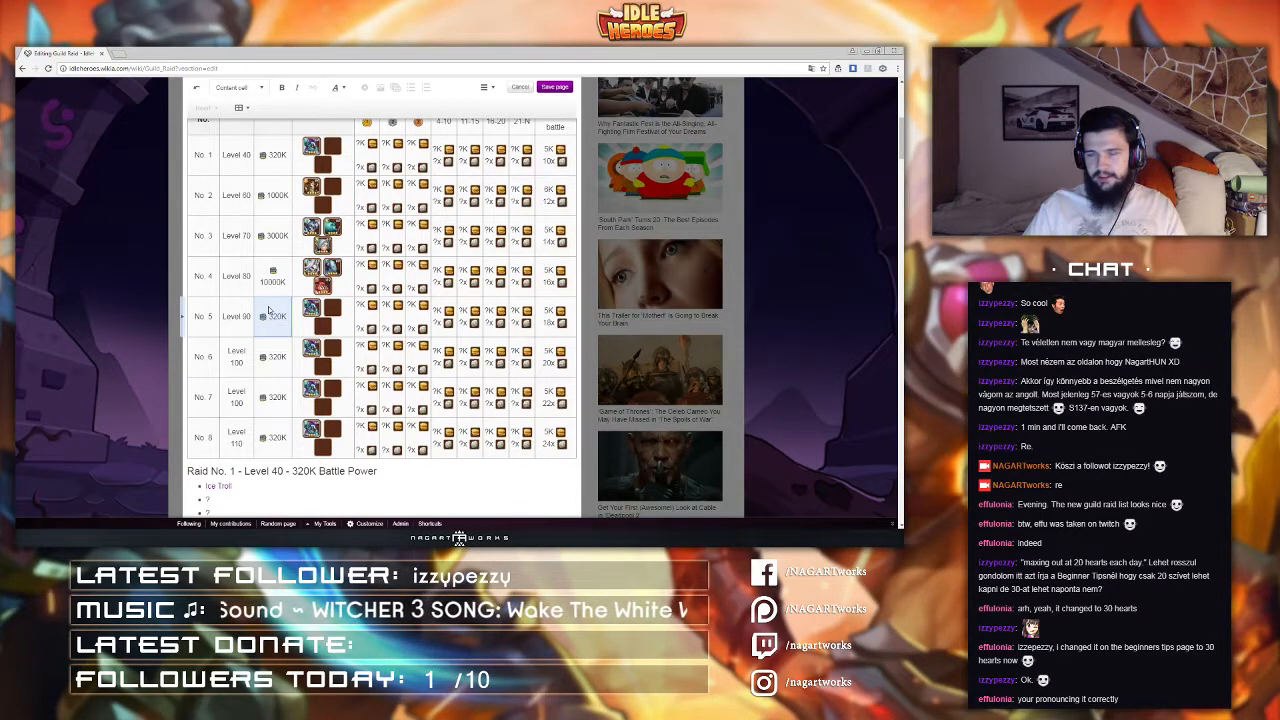
scroll(315, 328, up, 5)
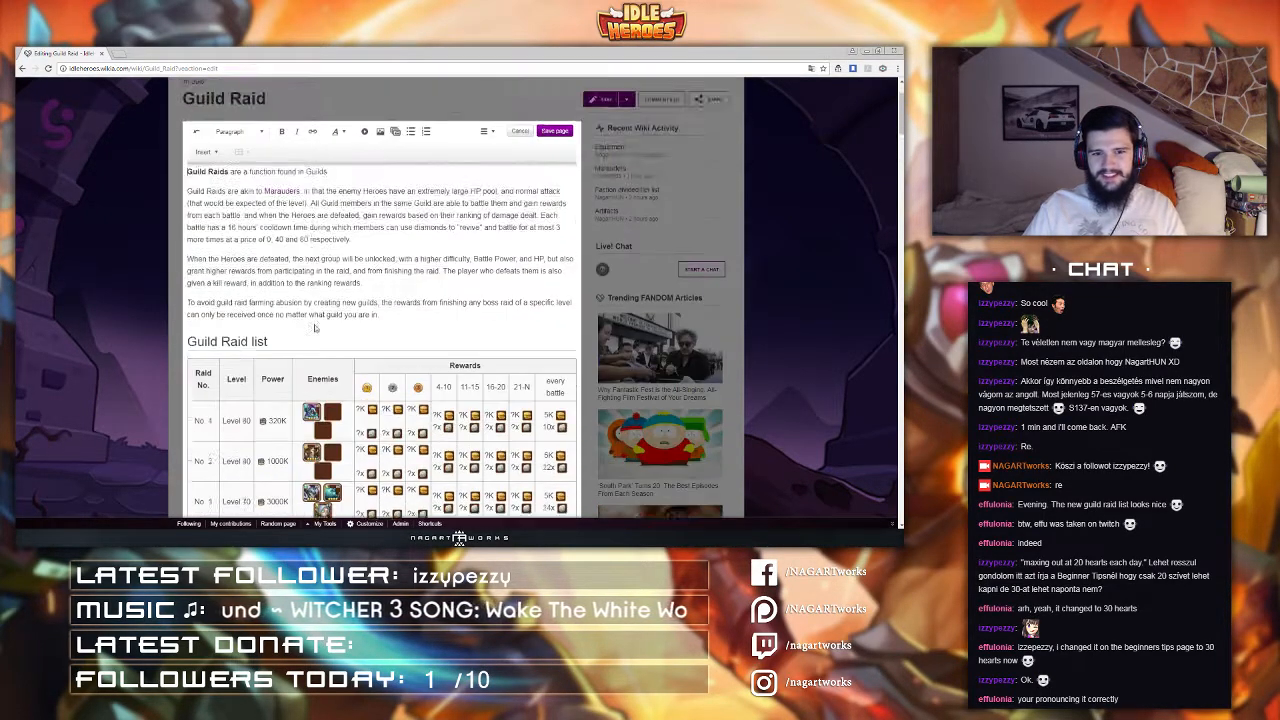
scroll(315, 328, down, 2)
double_click(312, 480)
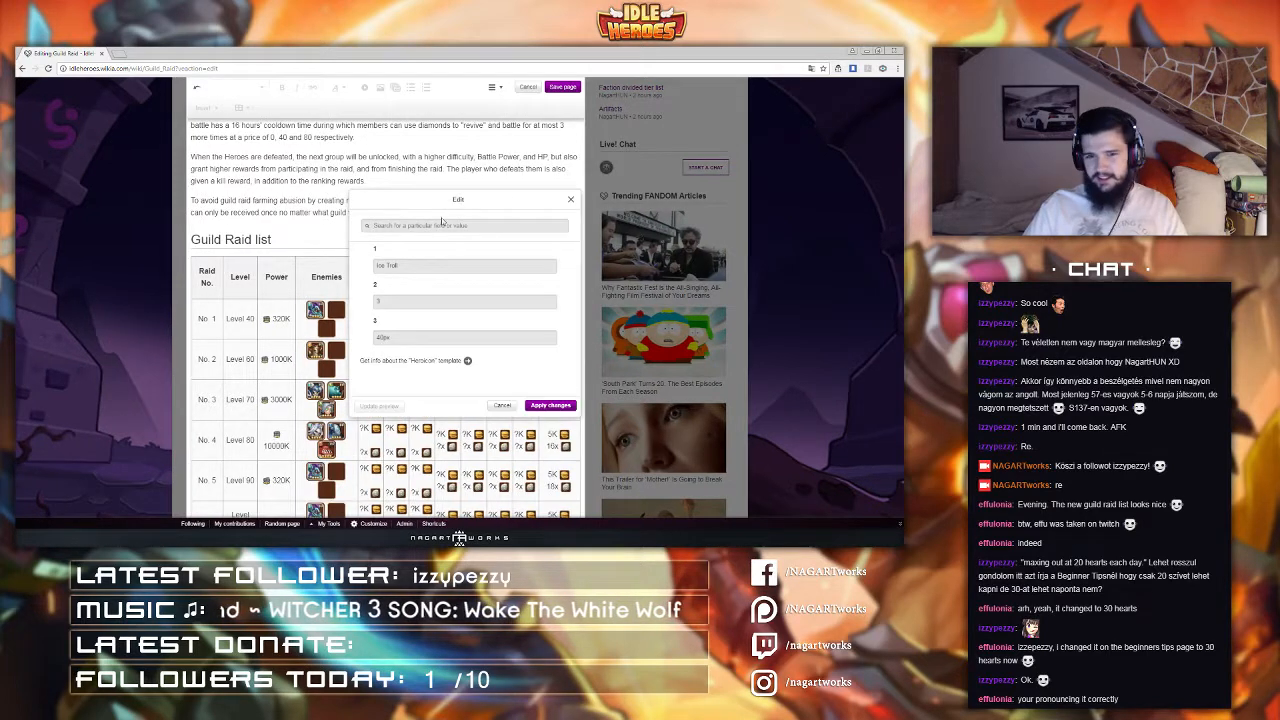
drag(400, 265, 350, 270)
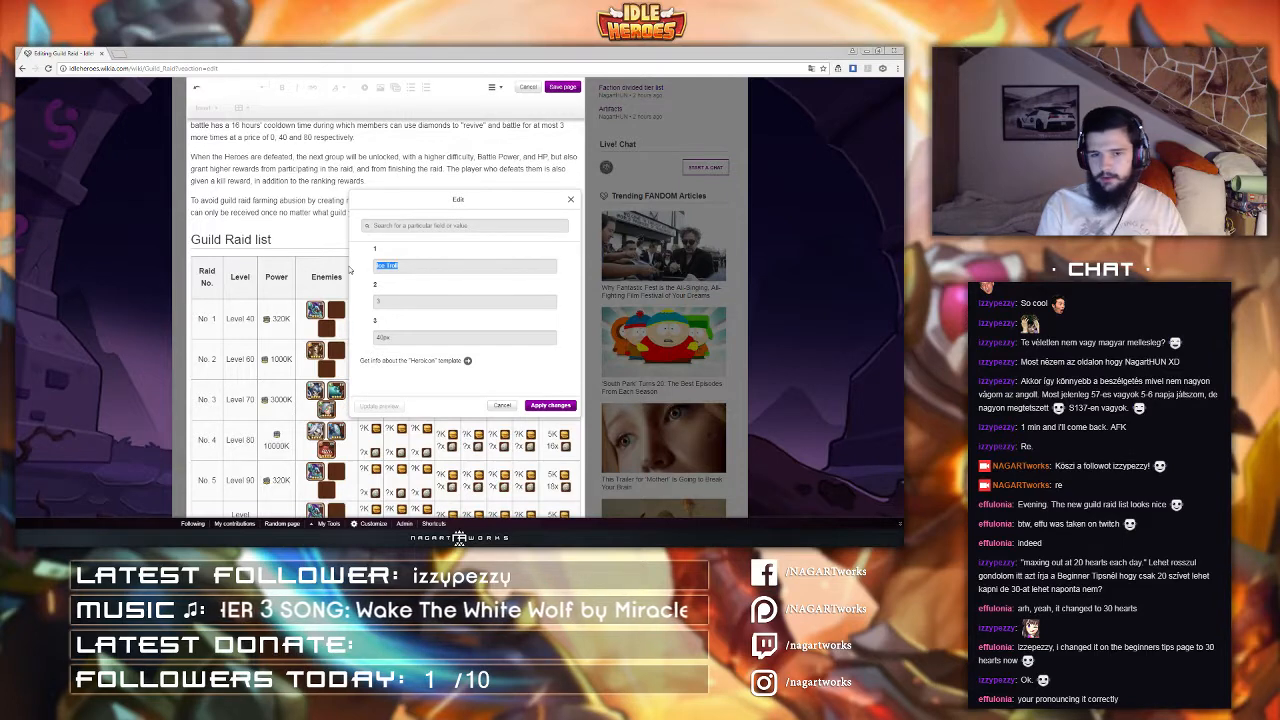
key(BackSpace)
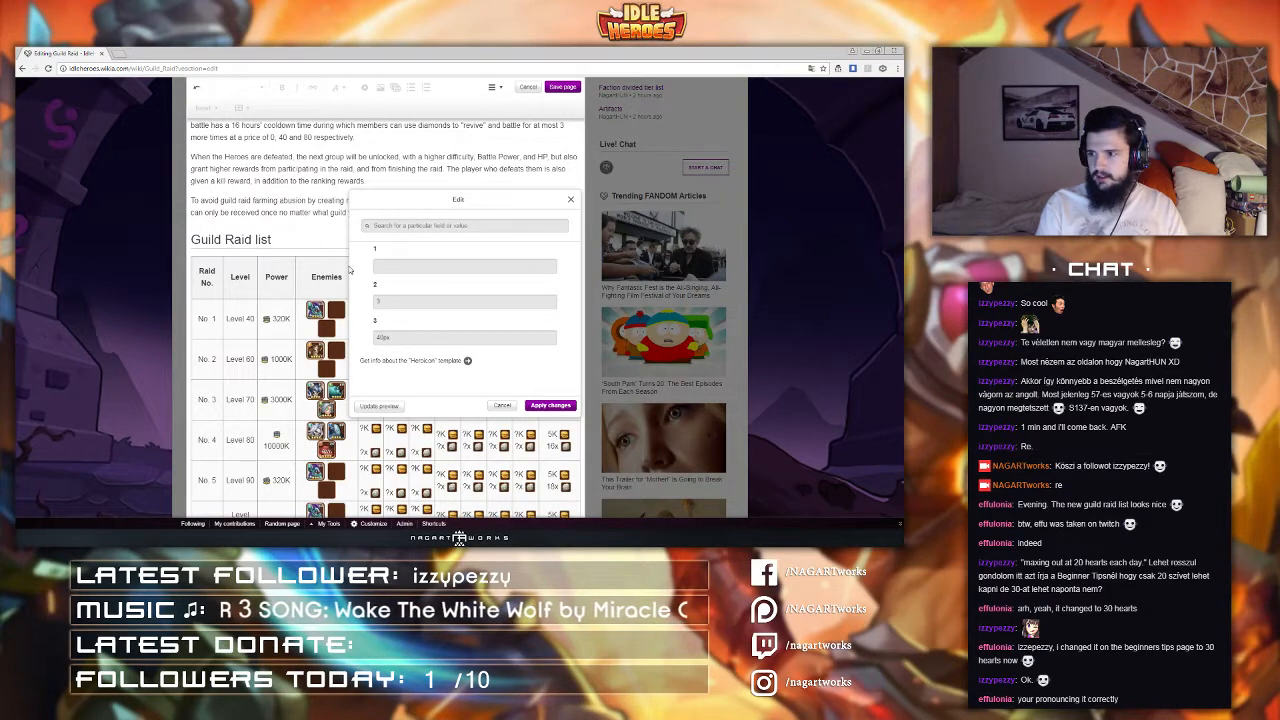
text(Guil)
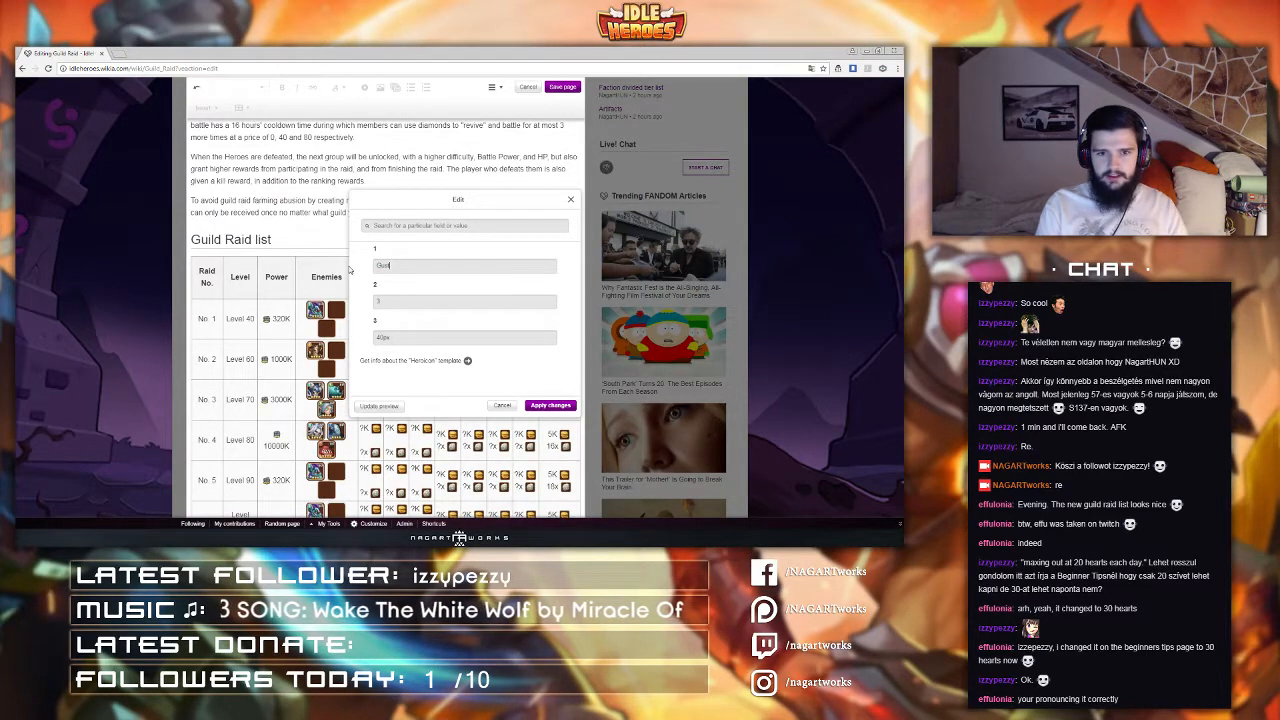
text(d)
key(Tab)
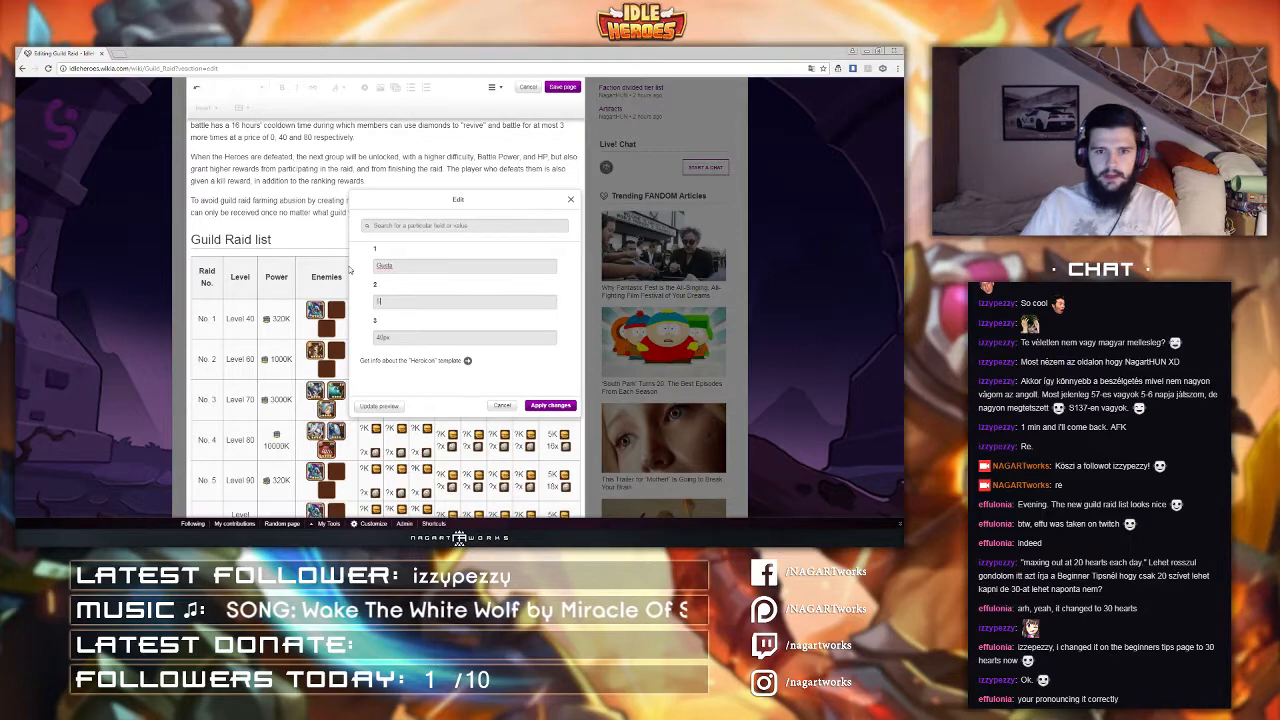
click(551, 405)
Step: Set raid No. 5's second enemy icon to Flaming Lips
double_click(335, 478)
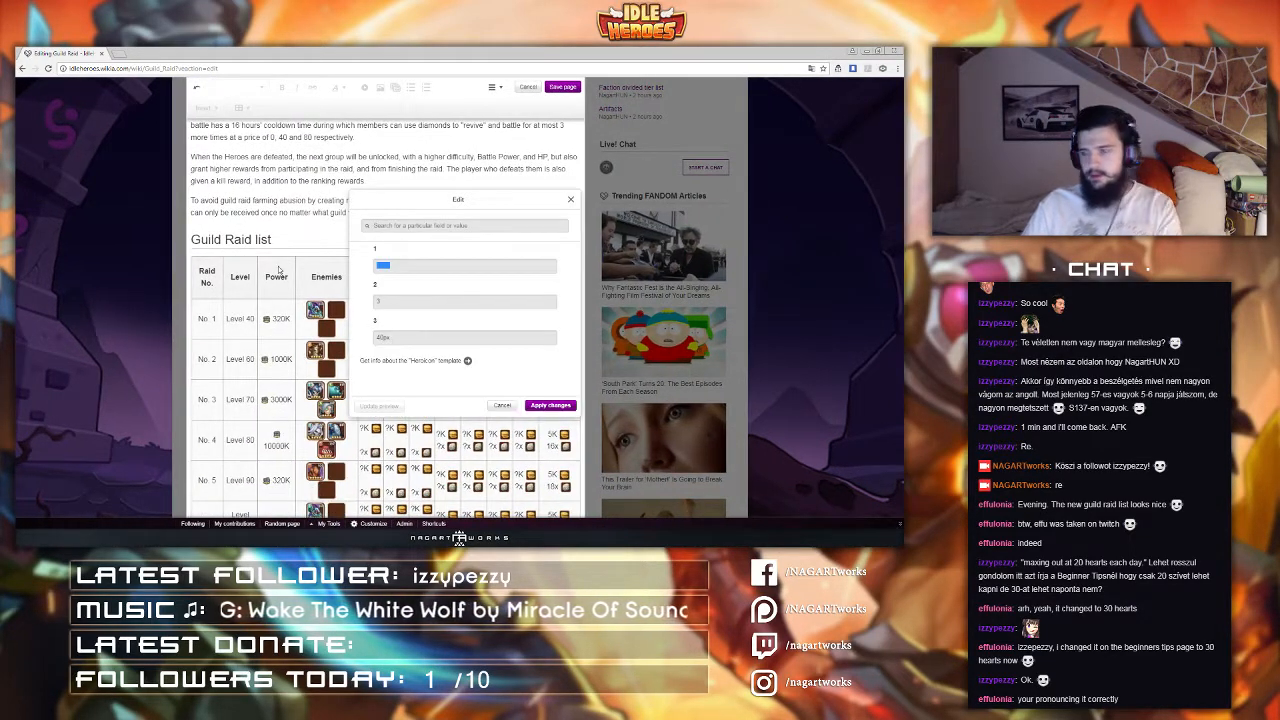
text(Flaming Lips)
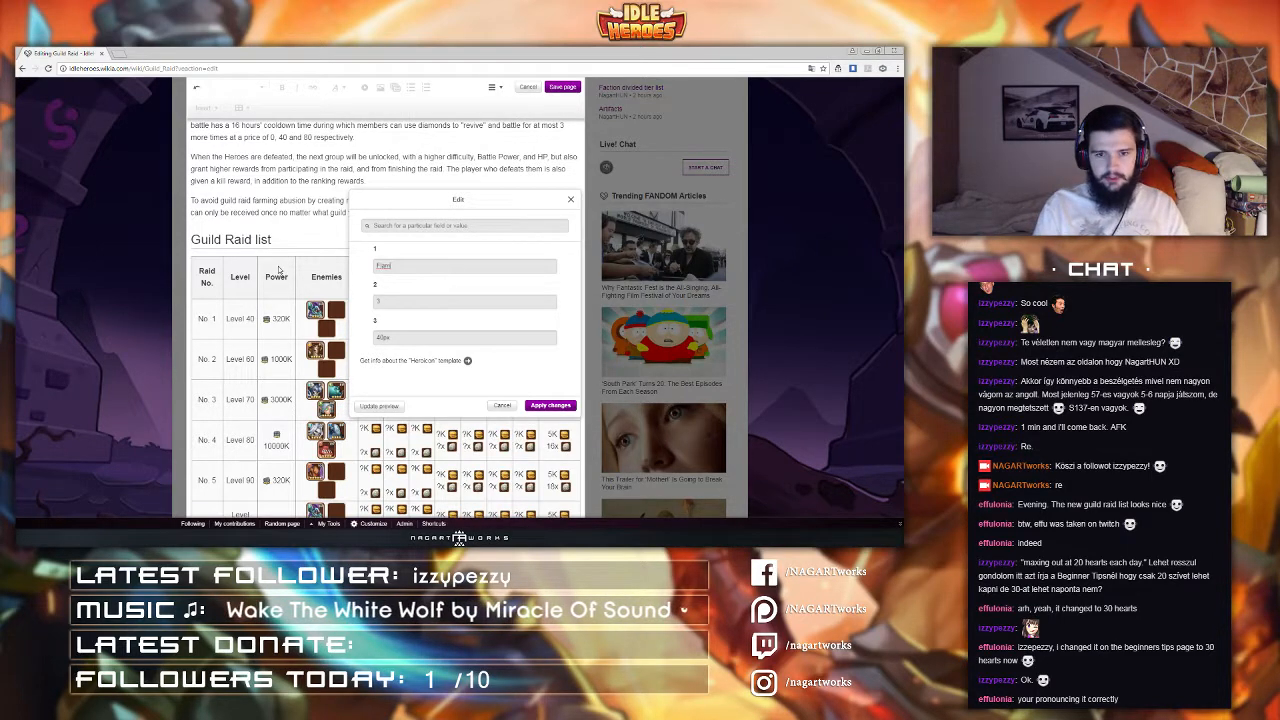
click(541, 406)
Step: Set raid No. 5's third enemy icon to Logan
scroll(330, 400, down, 1)
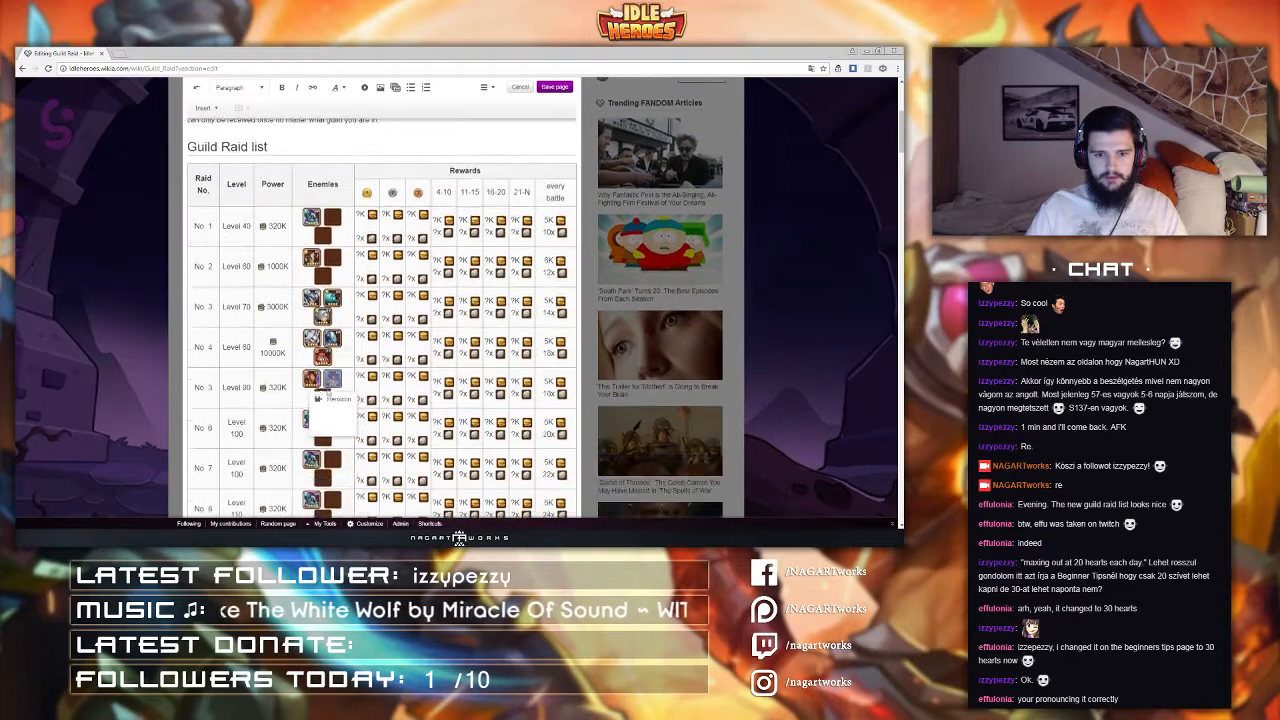
scroll(322, 396, up, 1)
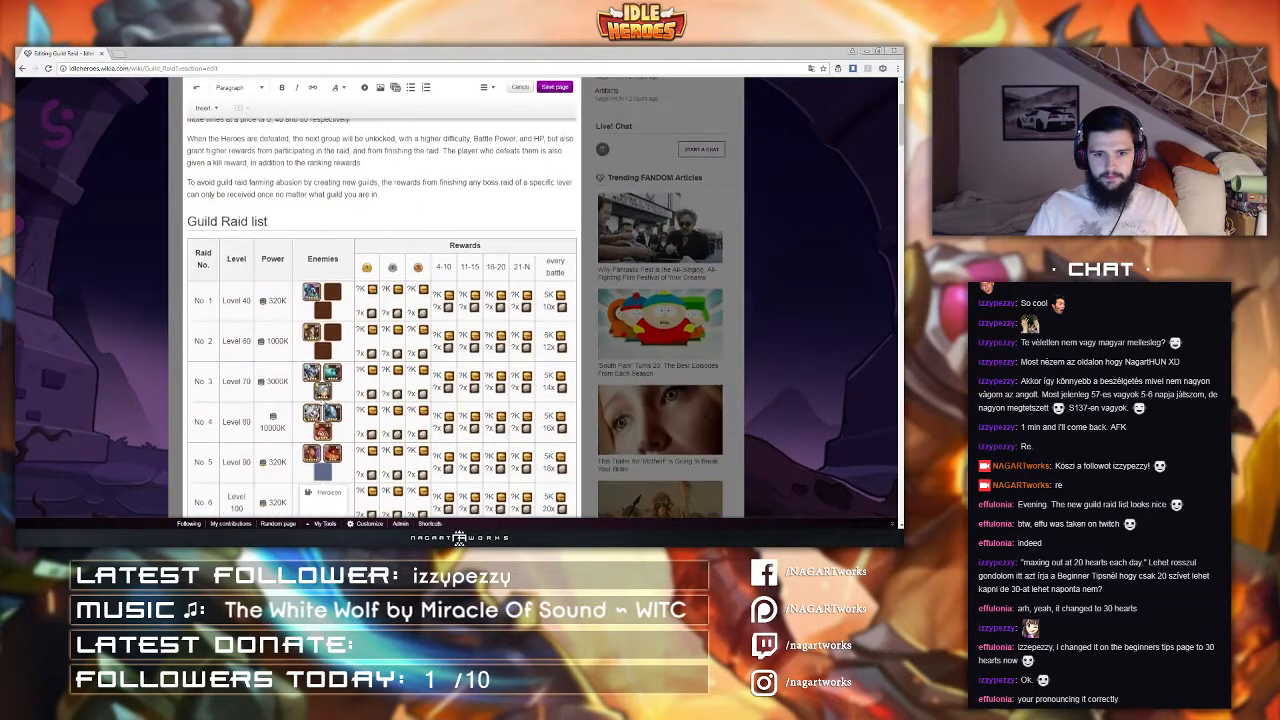
double_click(322, 490)
drag(409, 267, 194, 278)
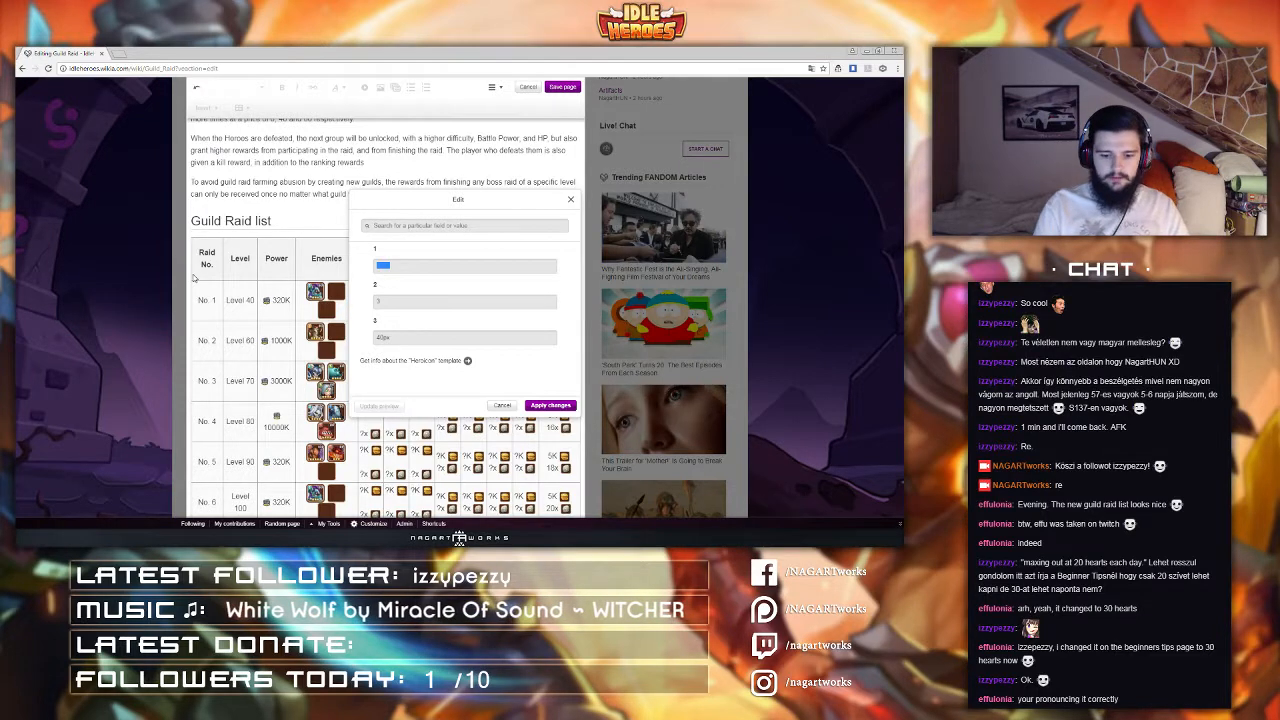
text(Logan)
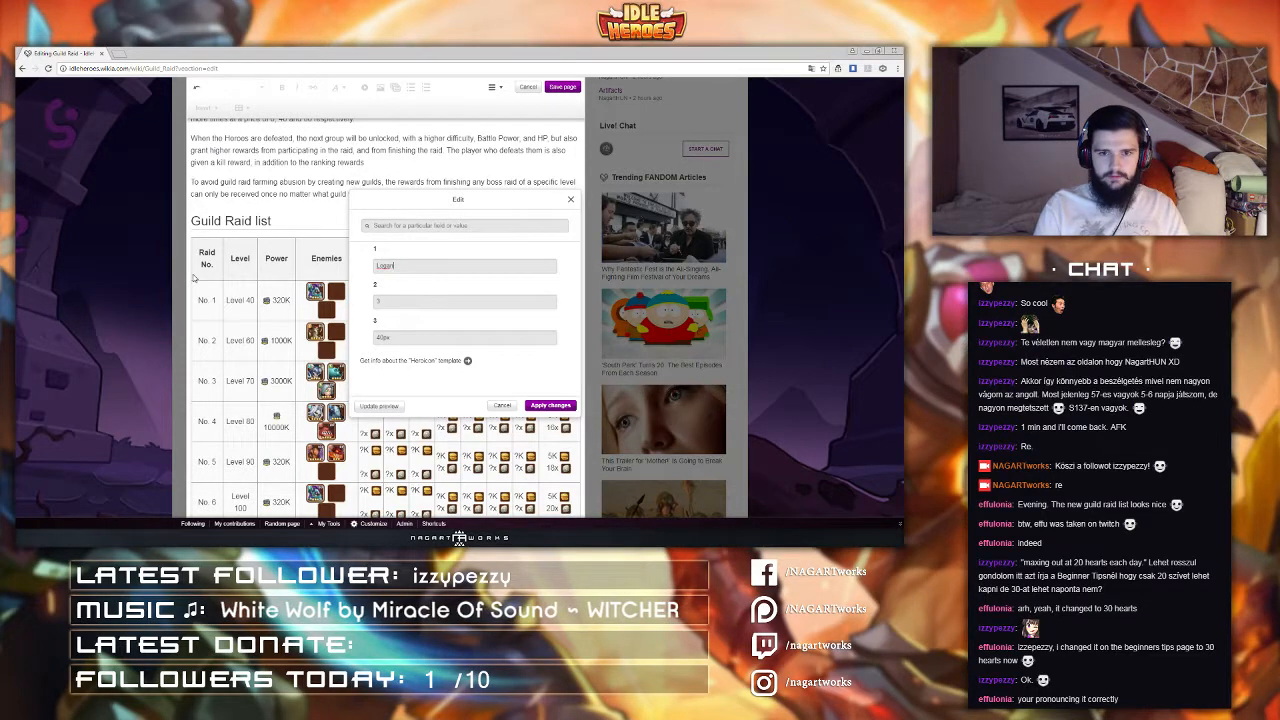
click(561, 406)
Step: Set raid No. 6's first enemy icon to Honor Guard
scroll(436, 300, down, 3)
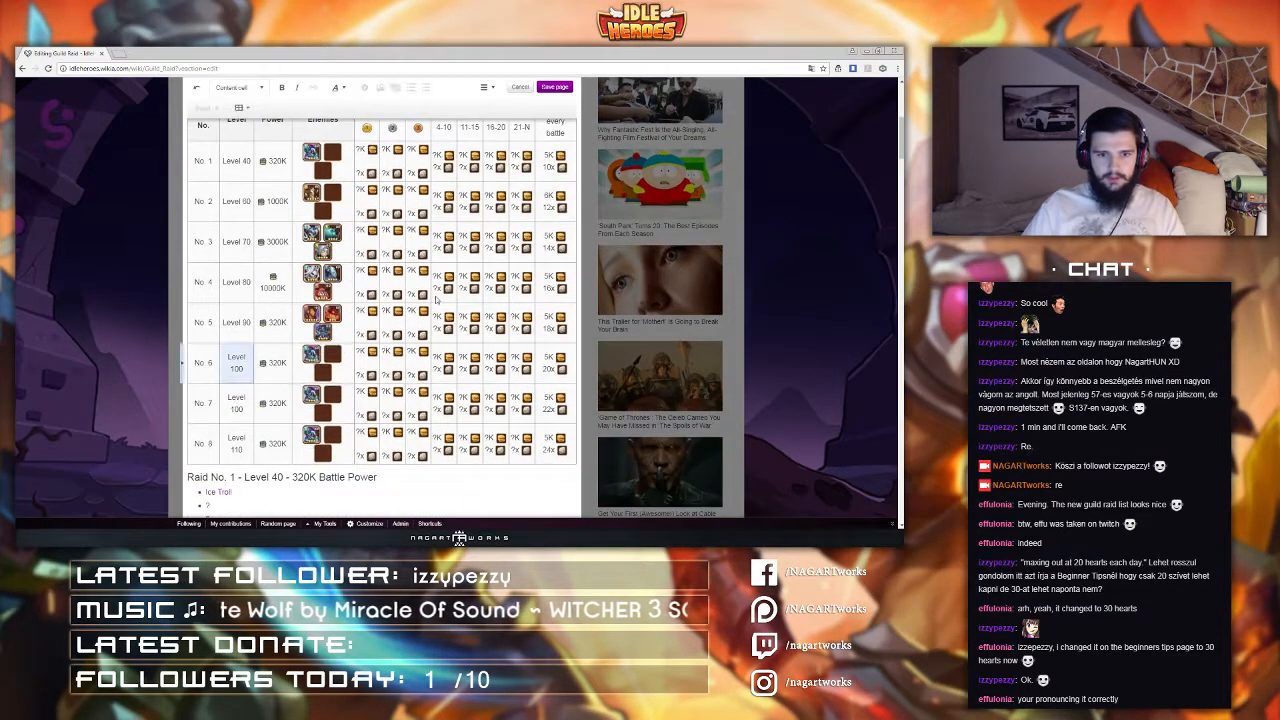
double_click(308, 355)
click(308, 355)
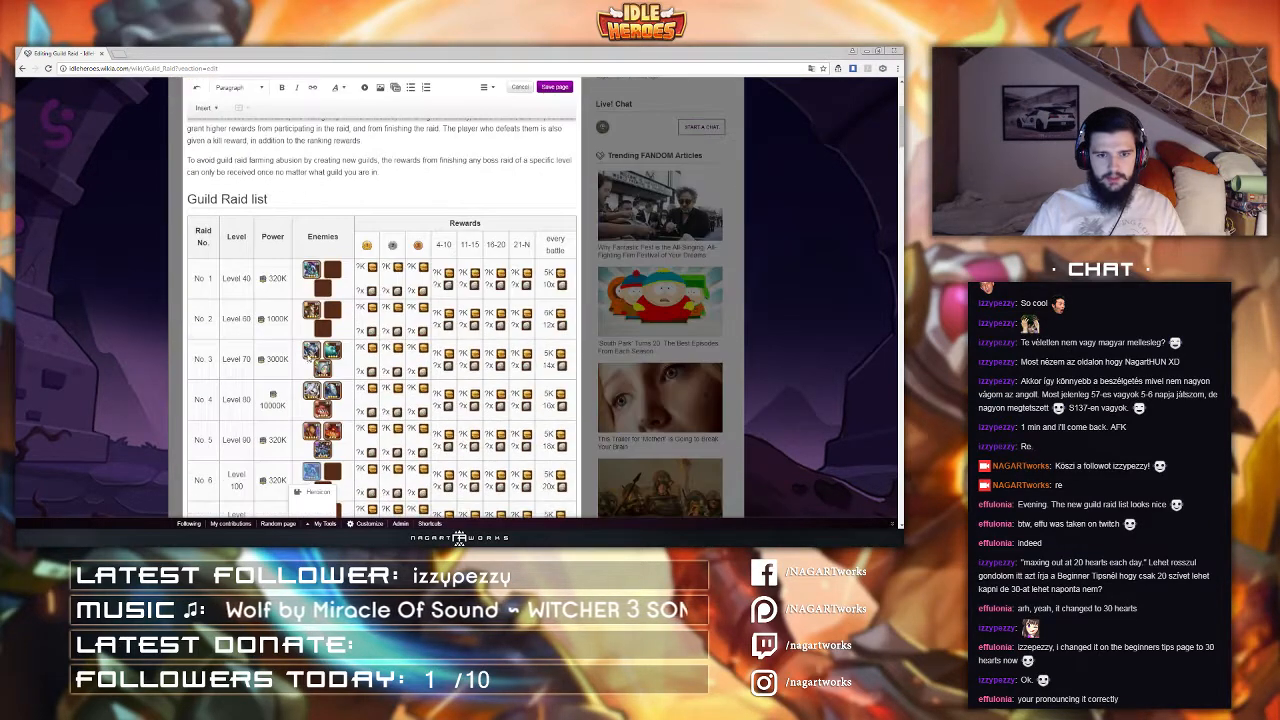
click(309, 495)
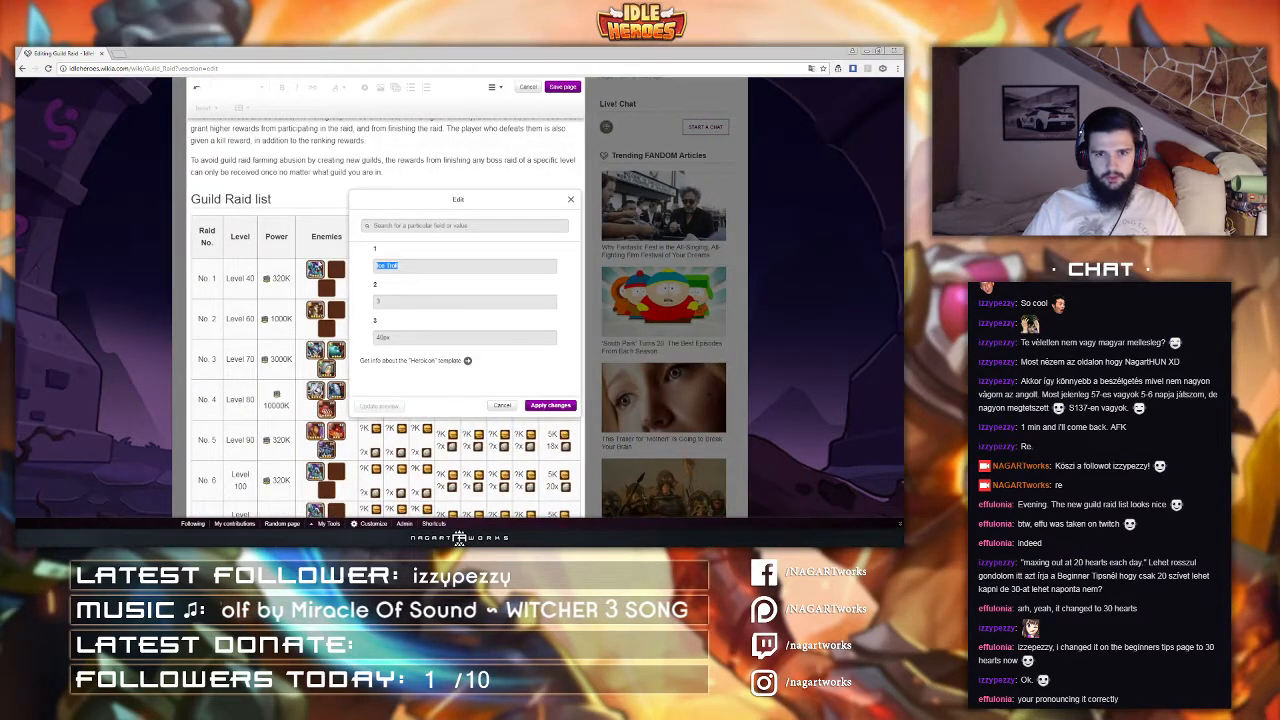
text(Hero)
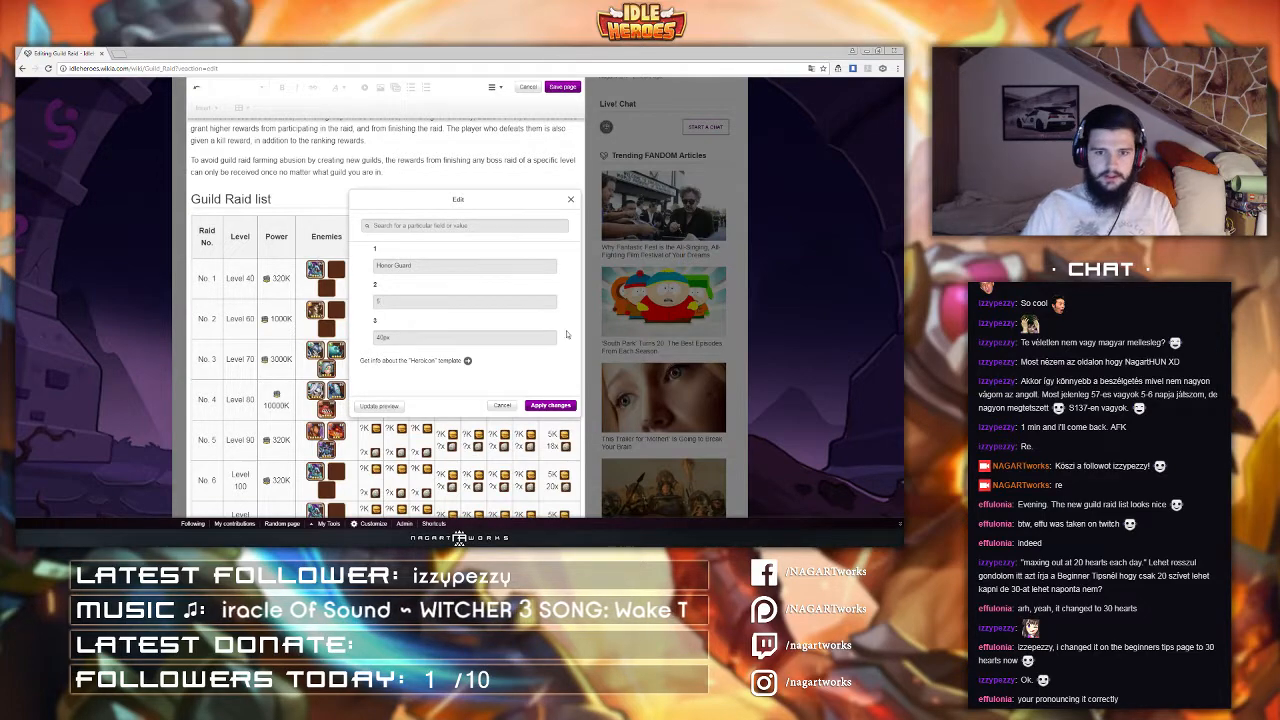
click(550, 405)
Step: Set raid No. 6's second enemy icon to Gbagbo
scroll(330, 420, down, 1)
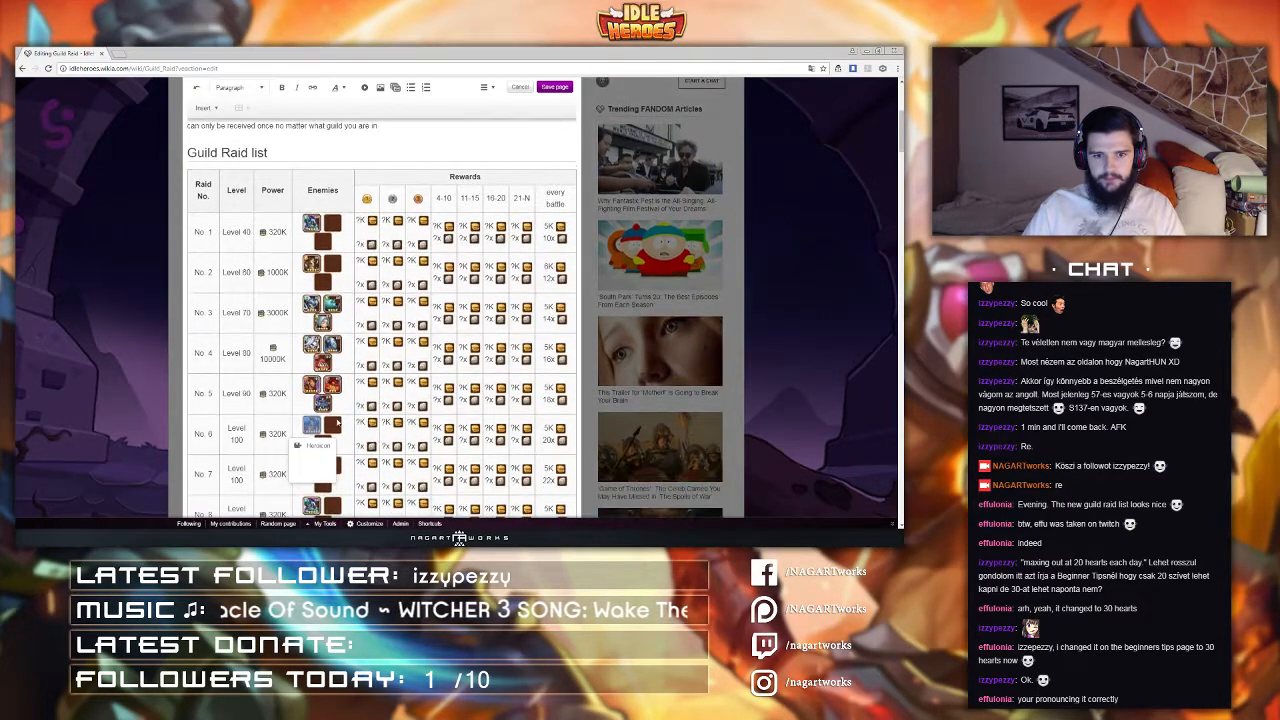
click(337, 423)
scroll(337, 440, down, 5)
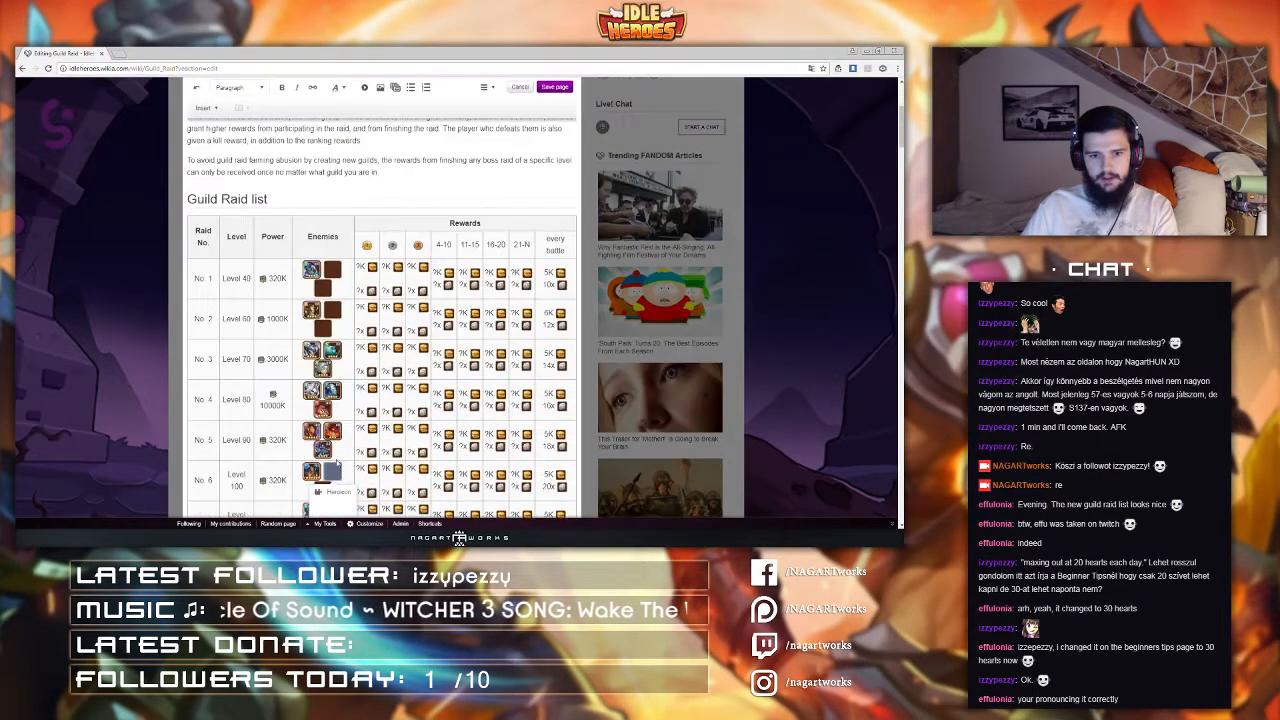
click(326, 495)
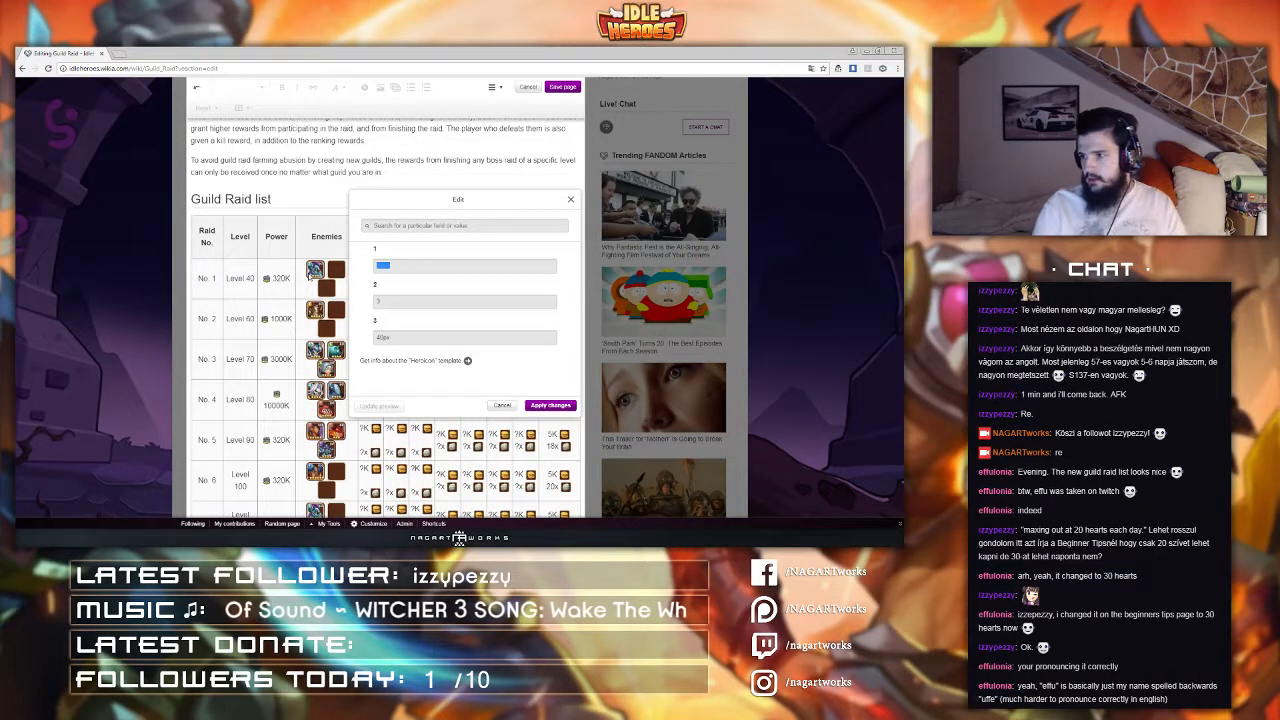
text(Gbagbo)
key(Tab)
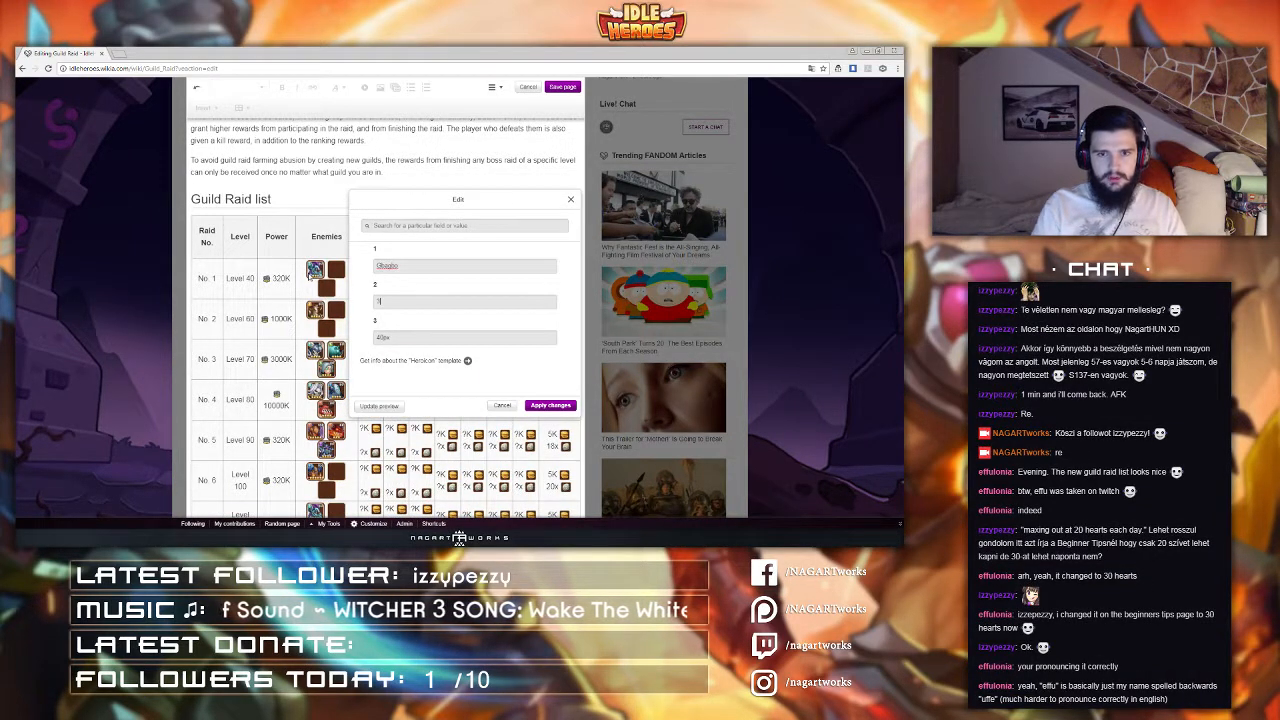
key(BackSpace)
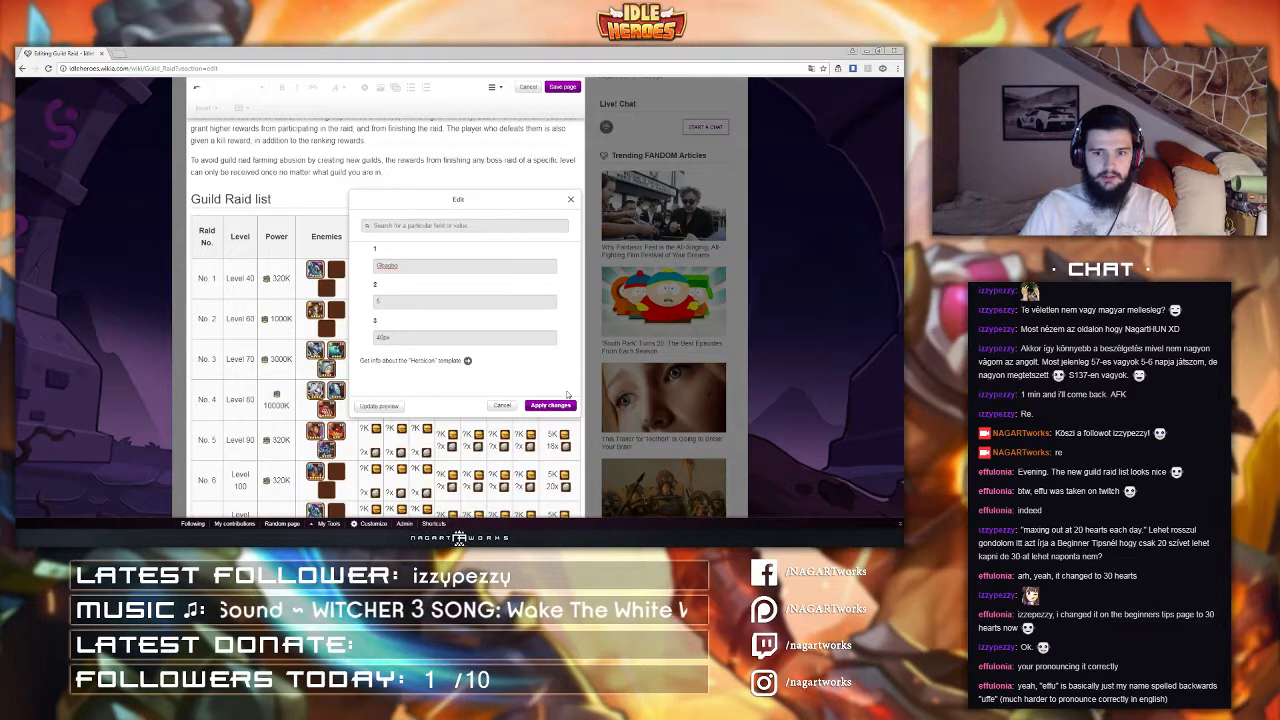
click(551, 405)
Step: Set the second parameter of raid No. 6's Gbagbo icon to 5
scroll(354, 398, down, 2)
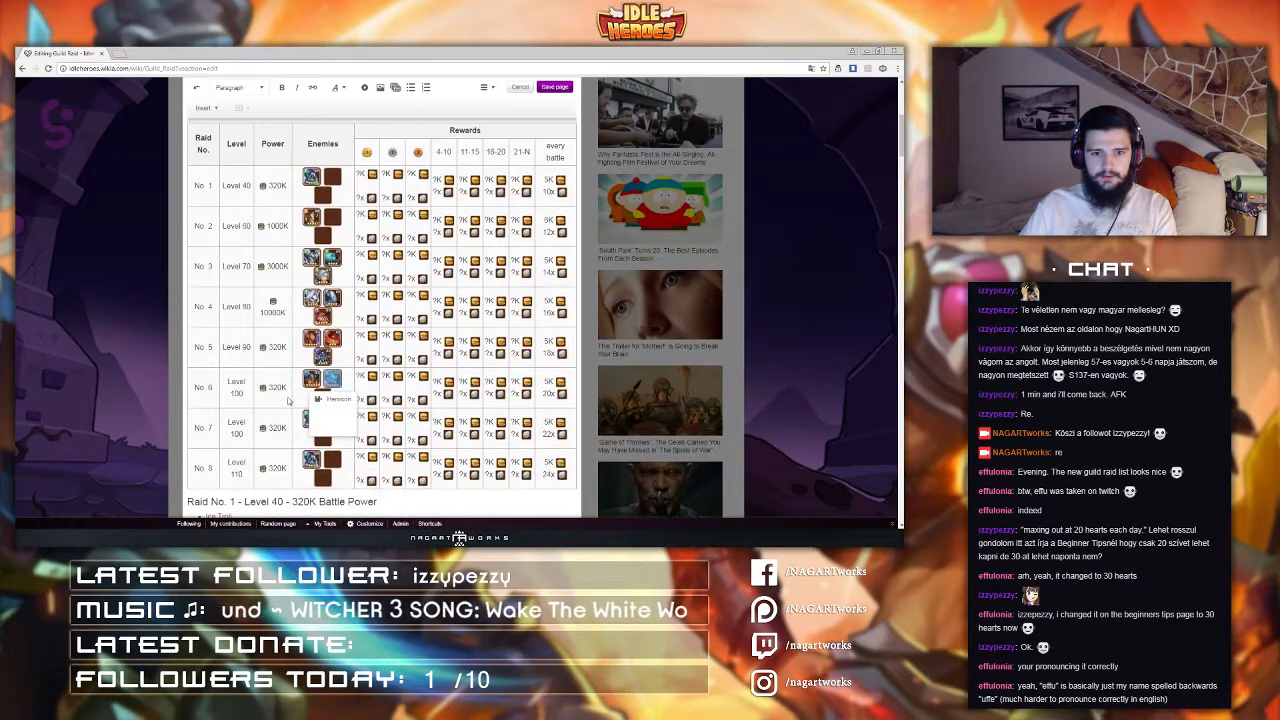
click(325, 398)
click(325, 398)
click(332, 384)
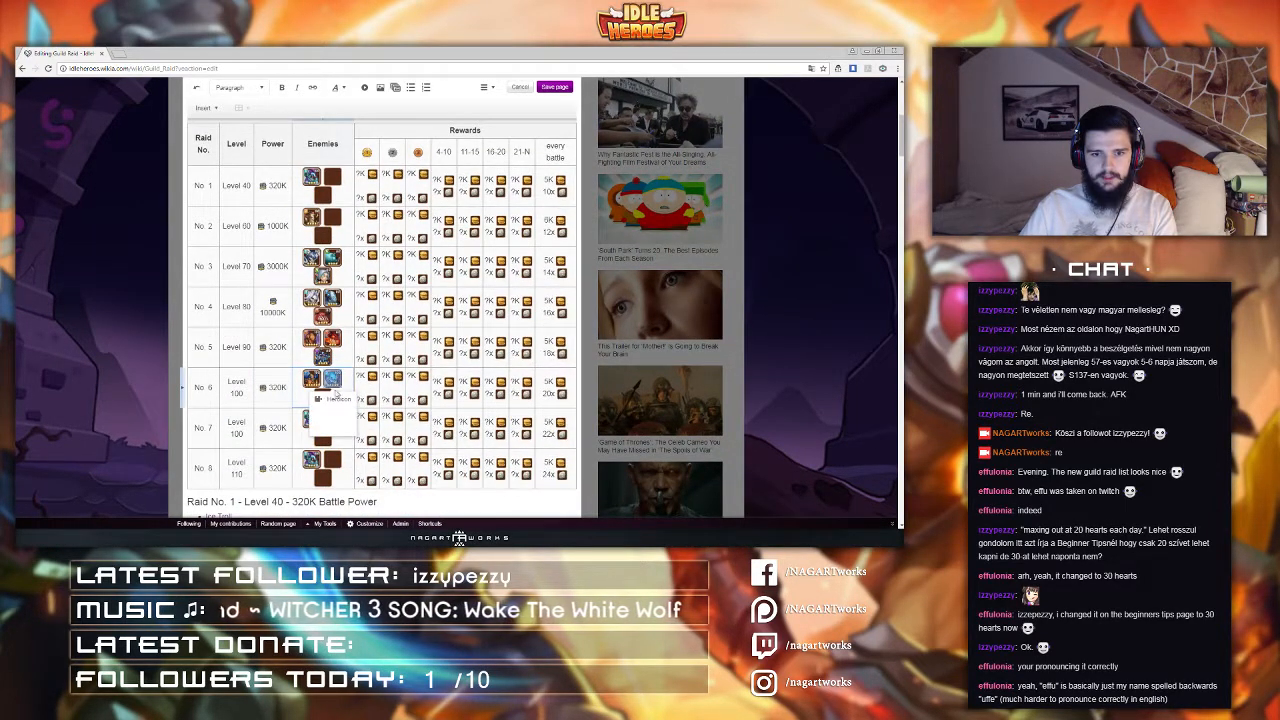
click(335, 398)
drag(394, 299, 363, 304)
text(5)
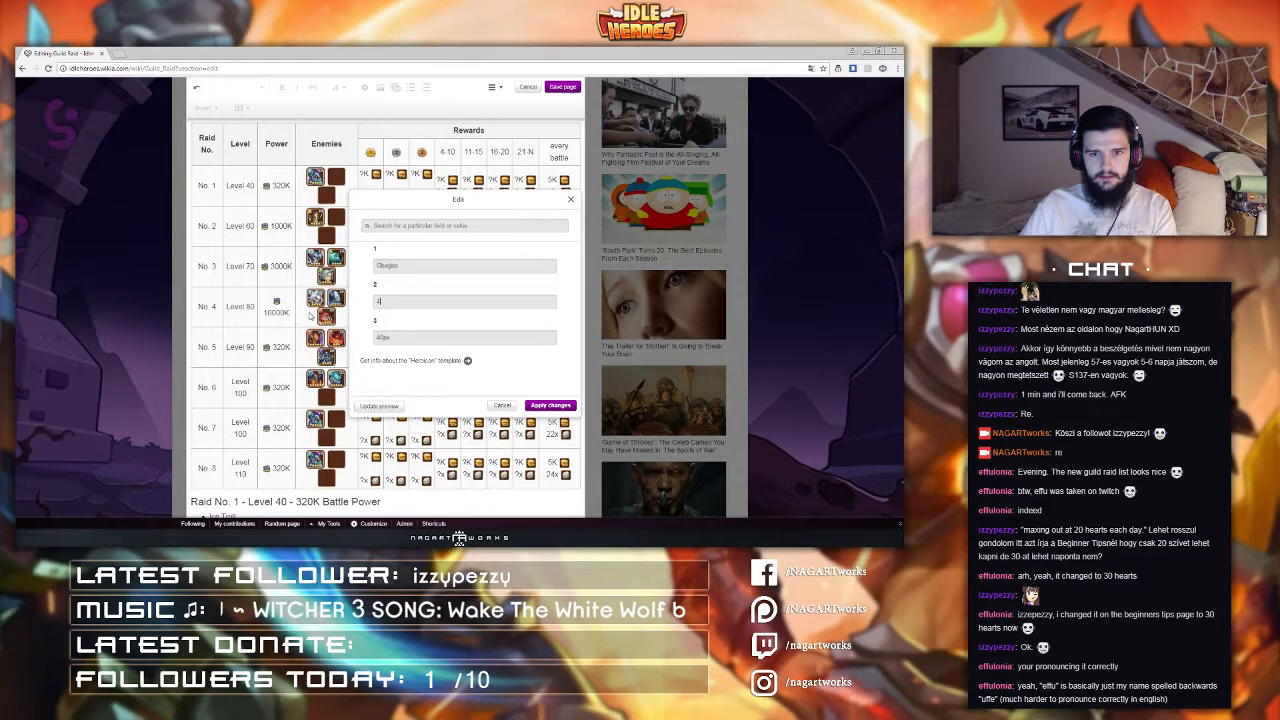
click(550, 406)
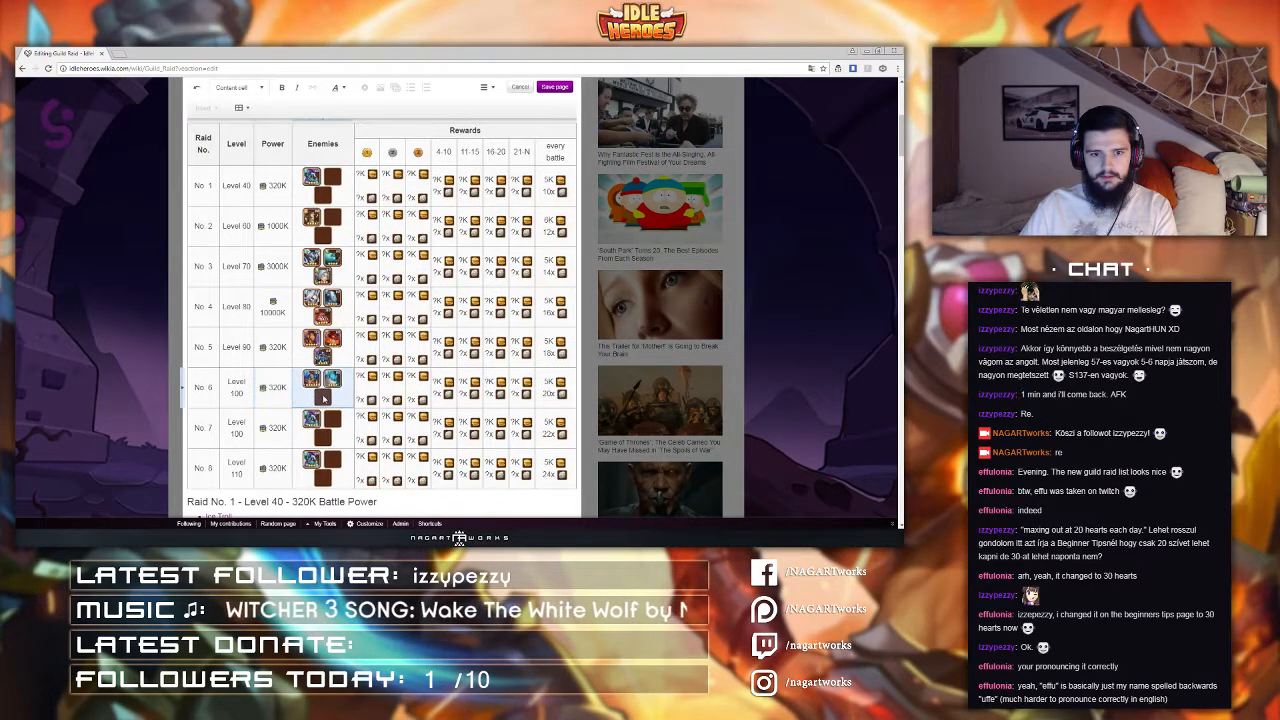
Step: Set raid No. 6's third enemy icon to Wind Walker with its second parameter as 4
scroll(340, 425, up, 1)
double_click(321, 493)
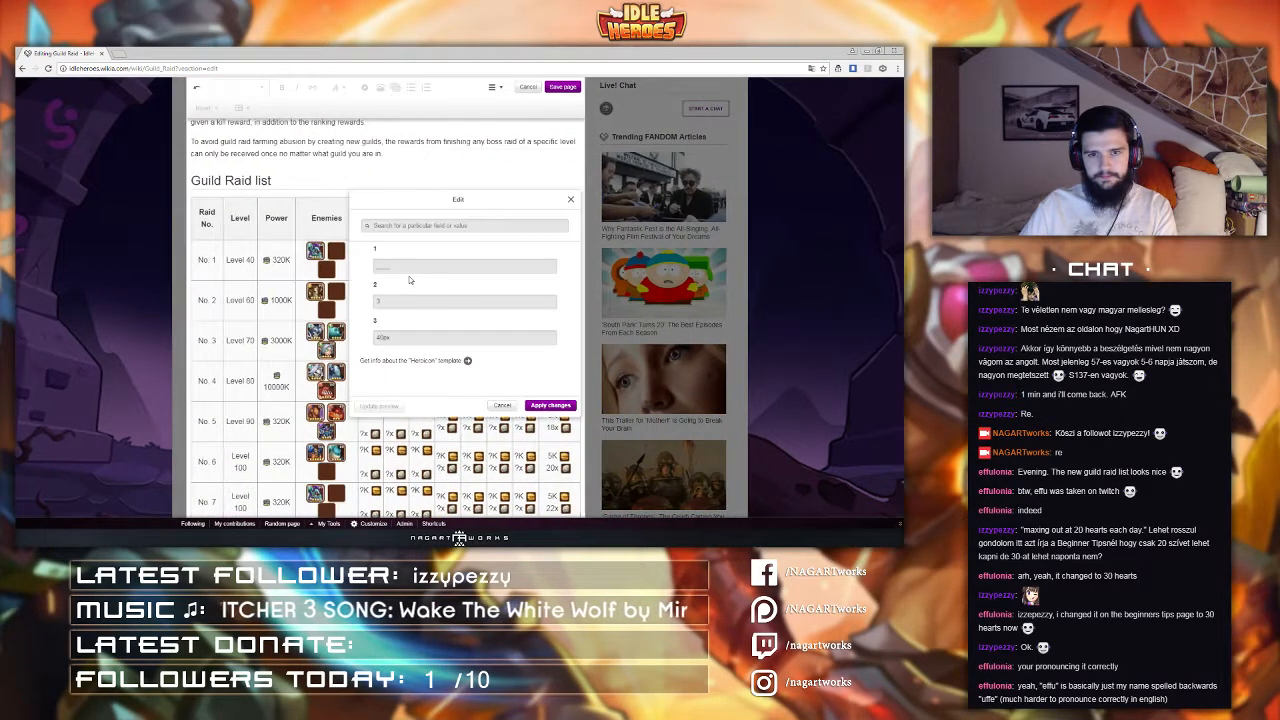
text(Wind Walker)
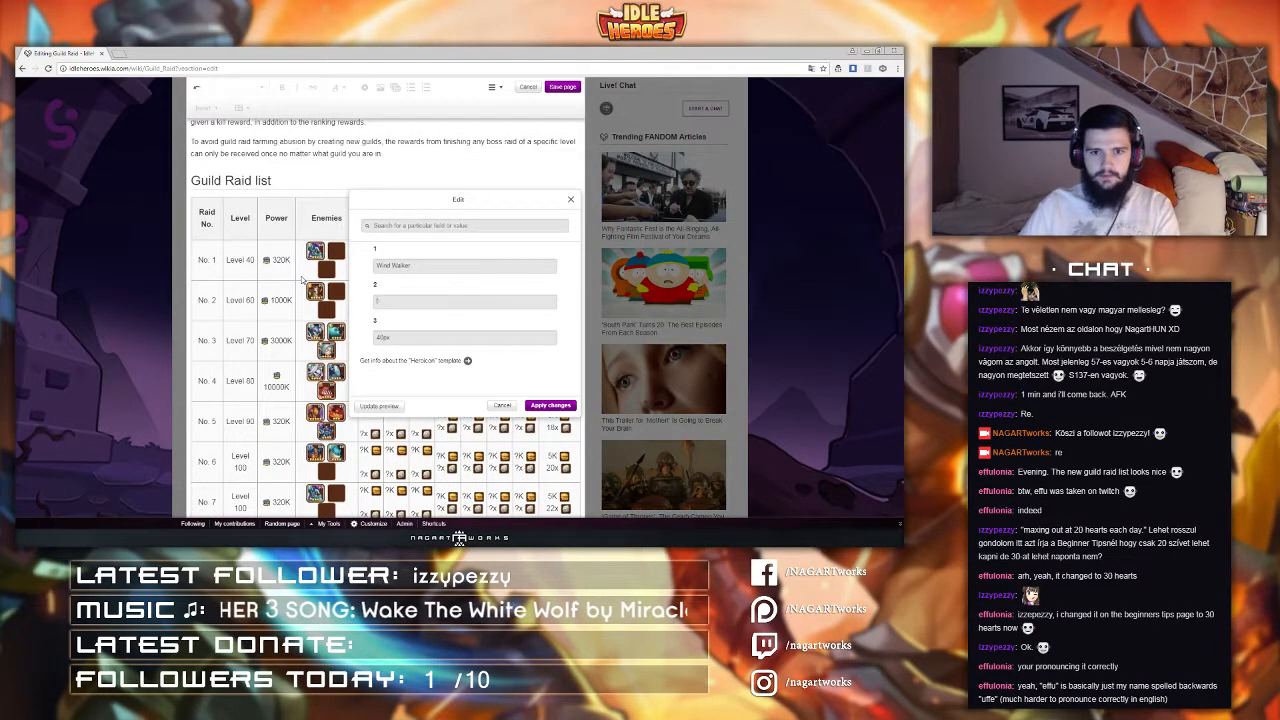
key(Tab)
text(4)
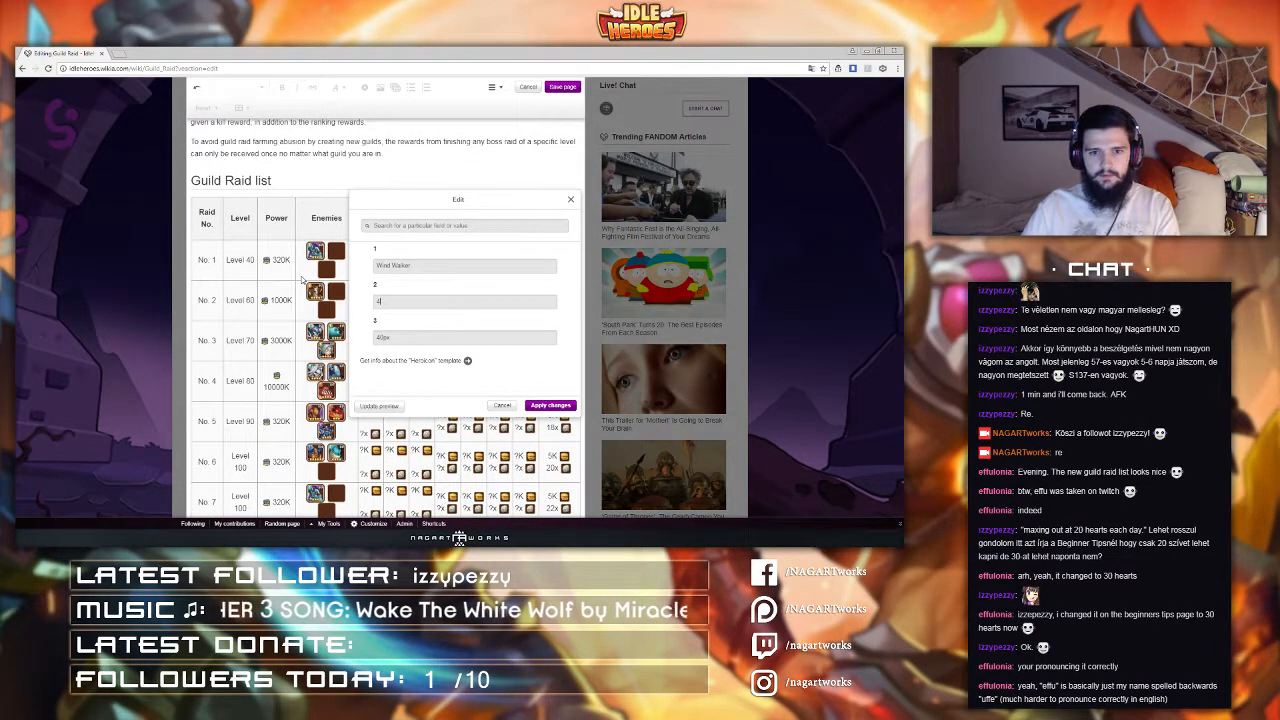
click(541, 407)
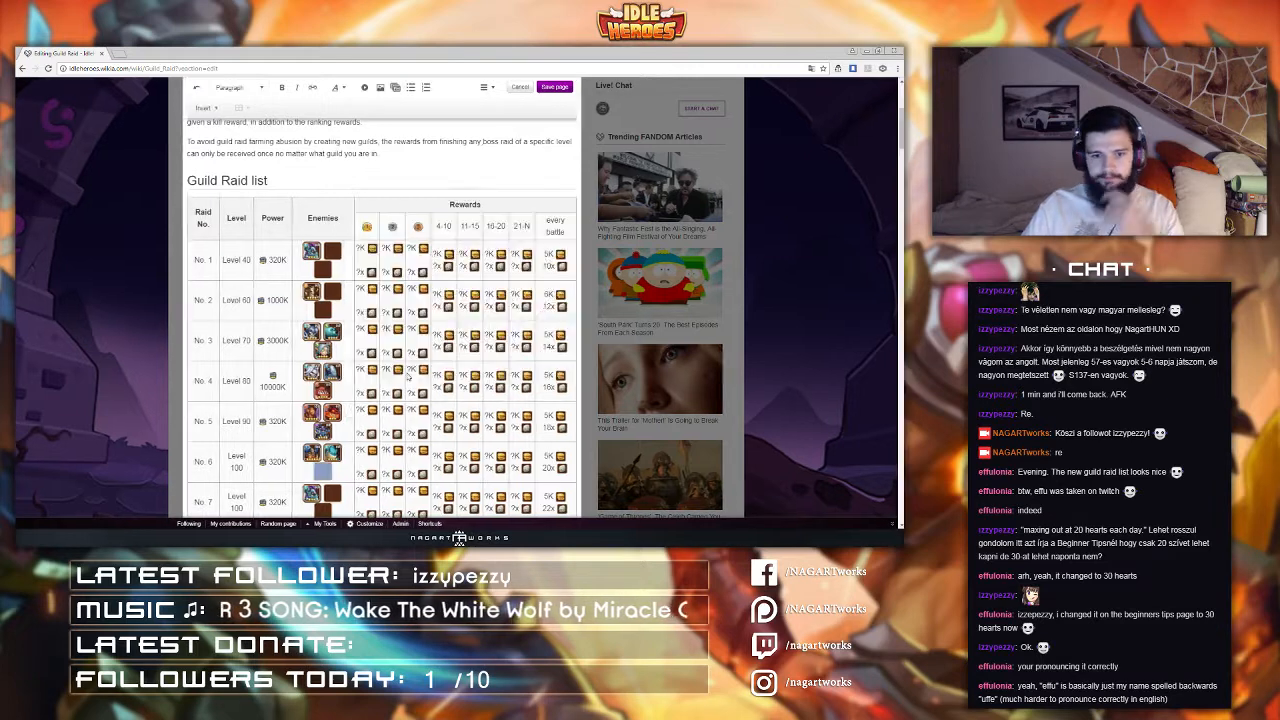
Step: Set the hero name of raid No. 7's second enemy icon and apply the change
scroll(306, 380, down, 3)
click(217, 362)
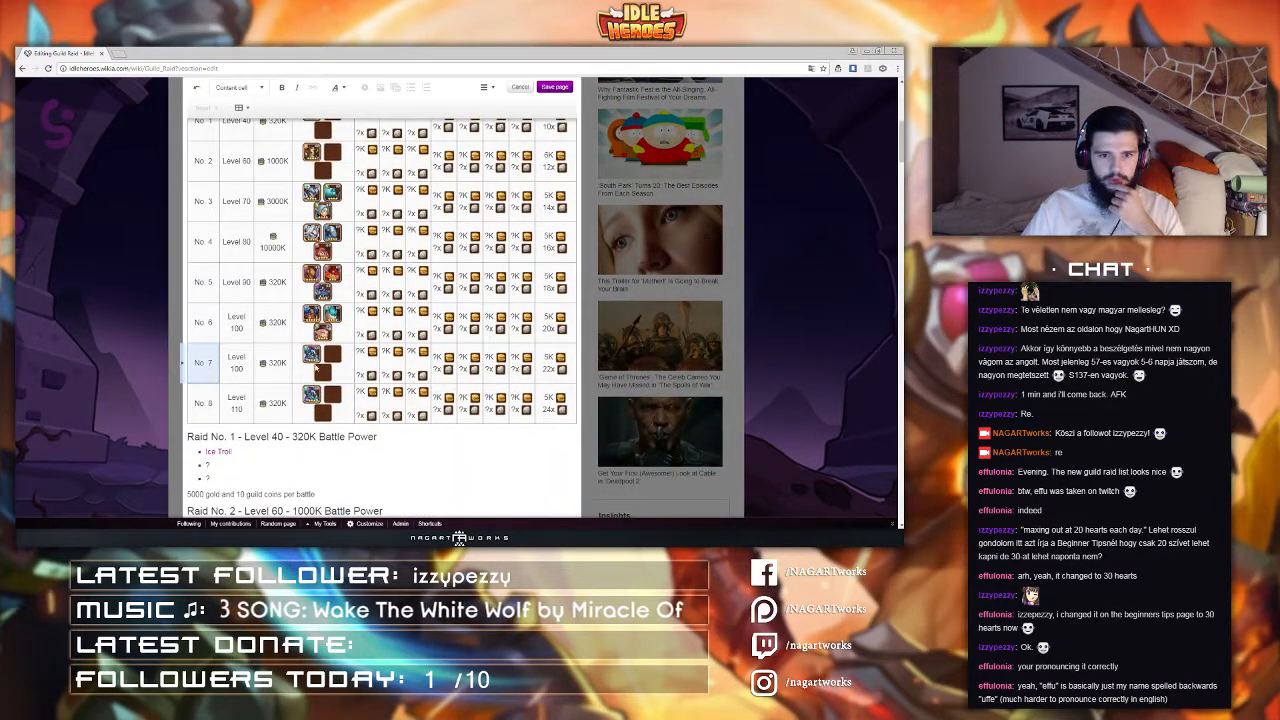
click(330, 362)
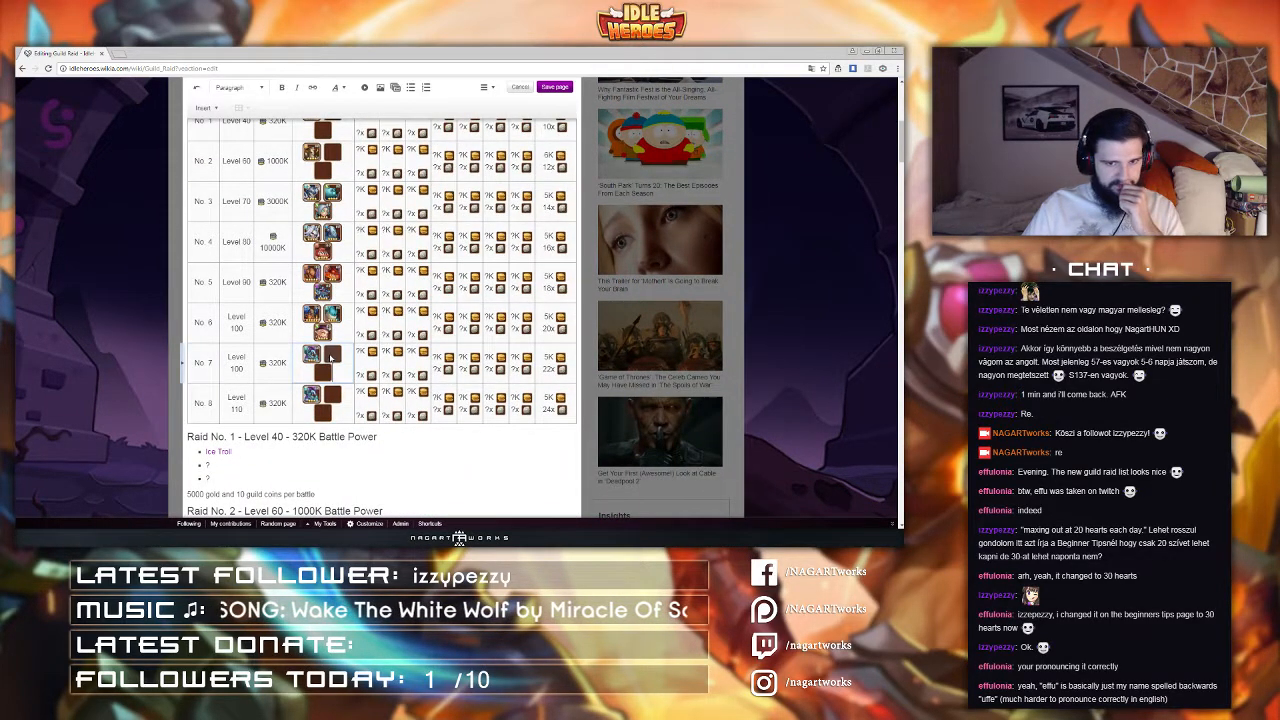
click(330, 377)
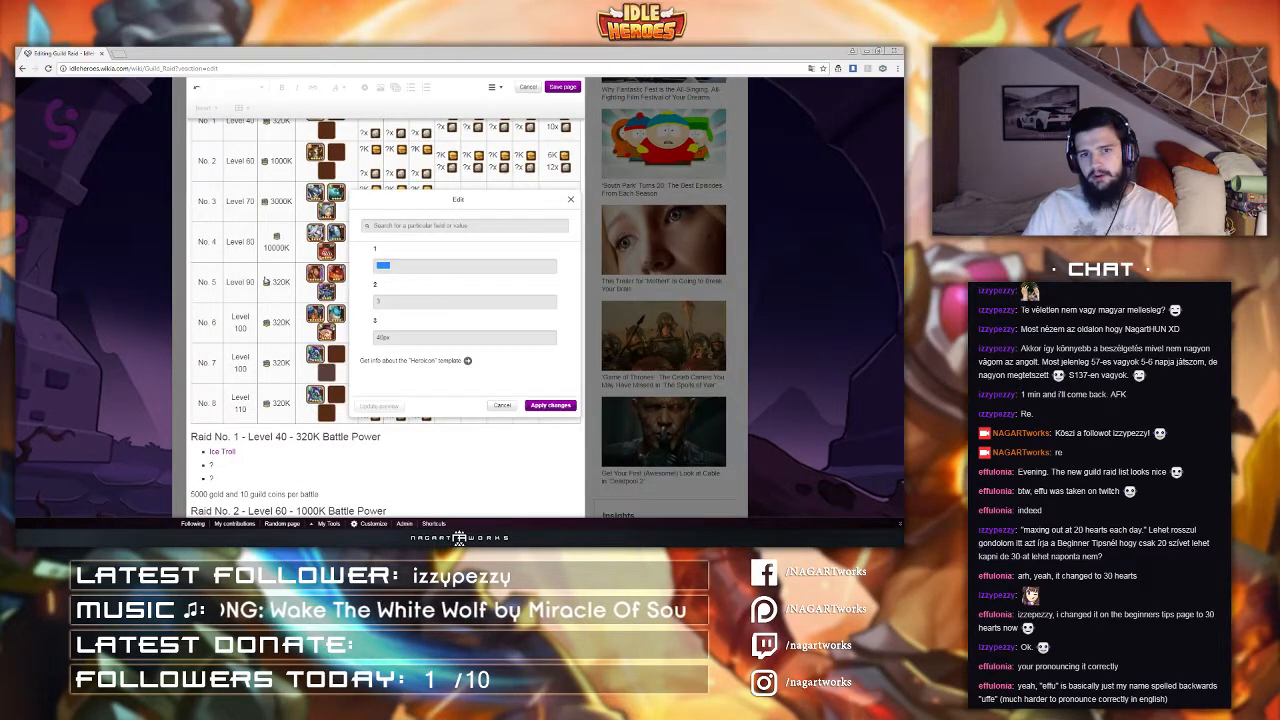
key(BackSpace)
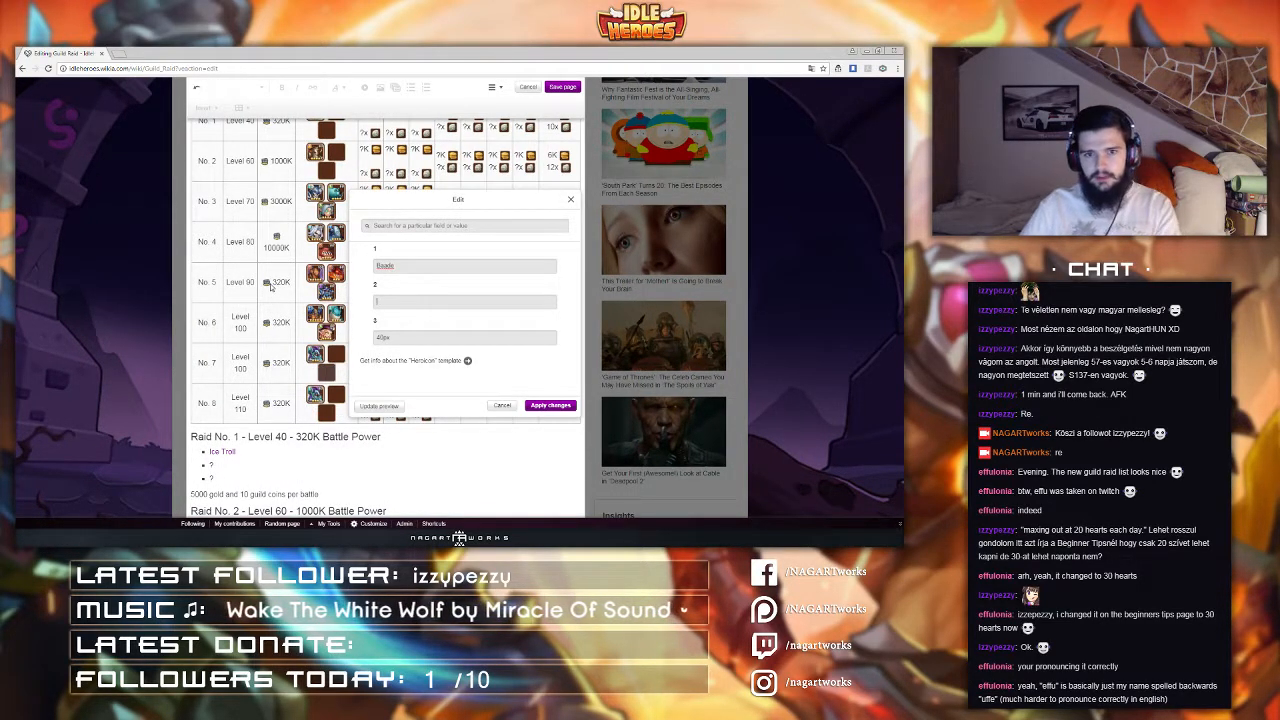
click(549, 408)
Step: Replace the hero name of raid No. 7's first enemy icon
click(312, 359)
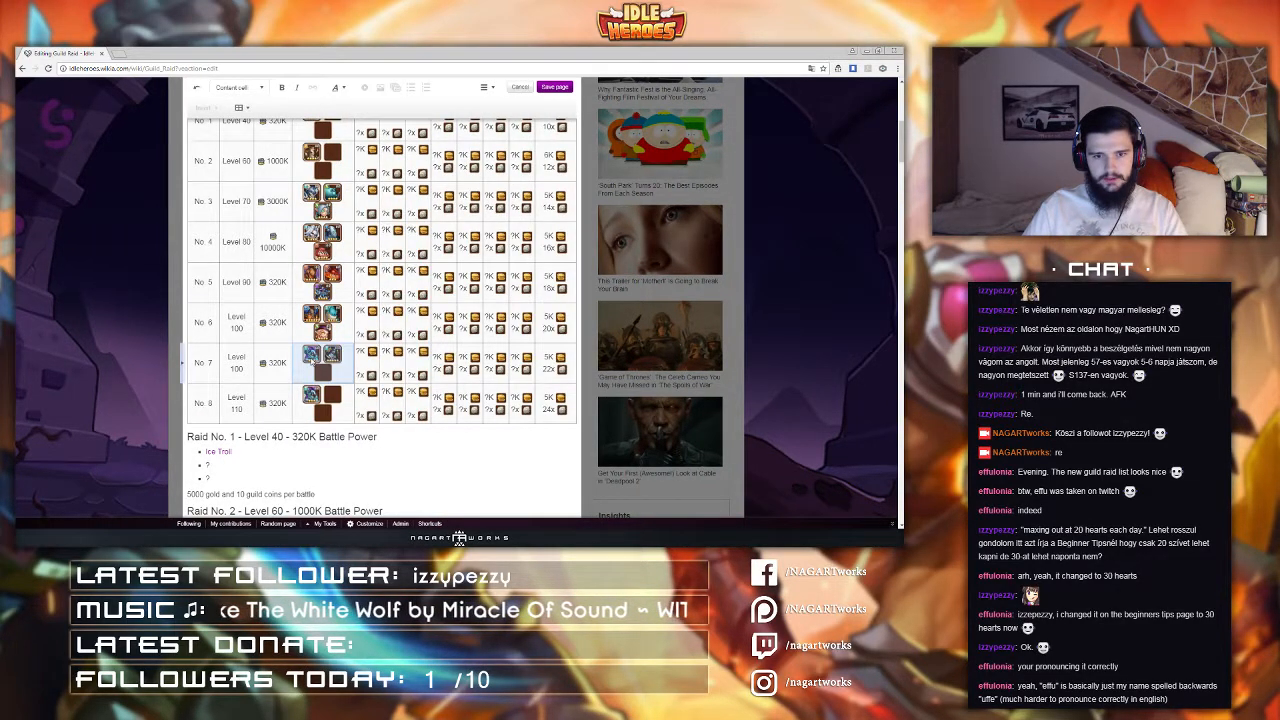
double_click(312, 358)
click(312, 357)
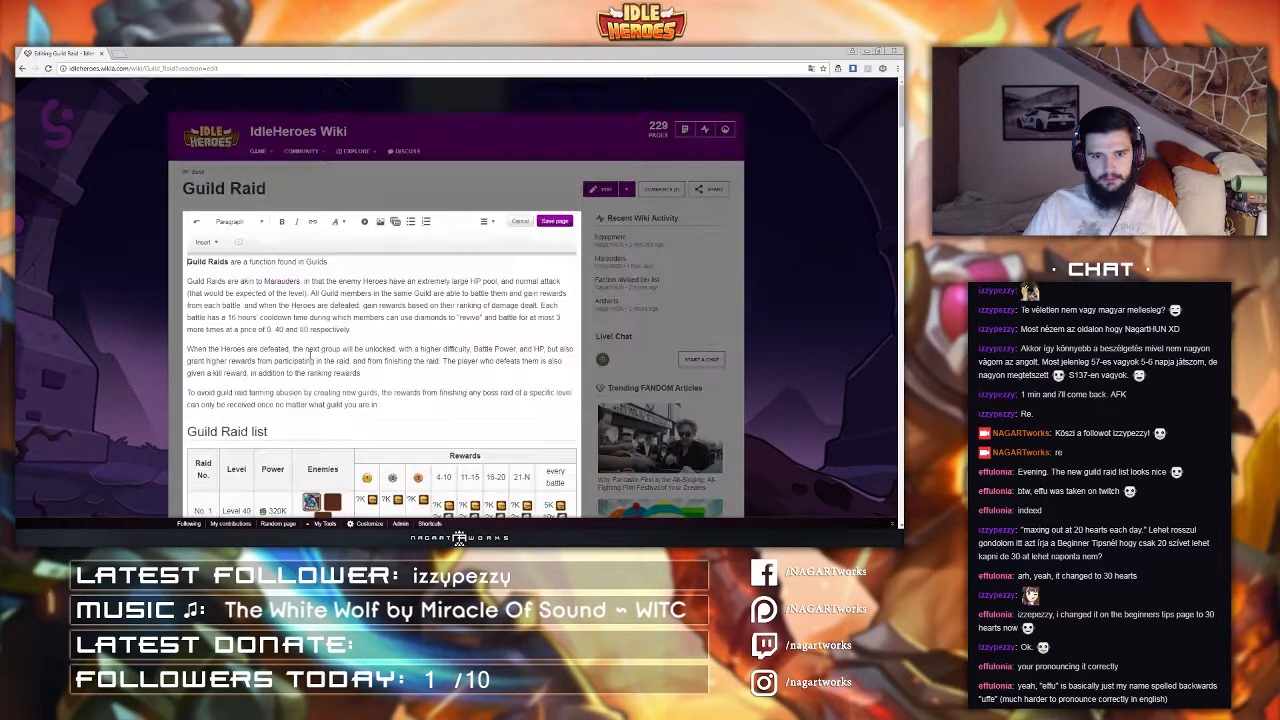
scroll(312, 365, down, 6)
click(311, 497)
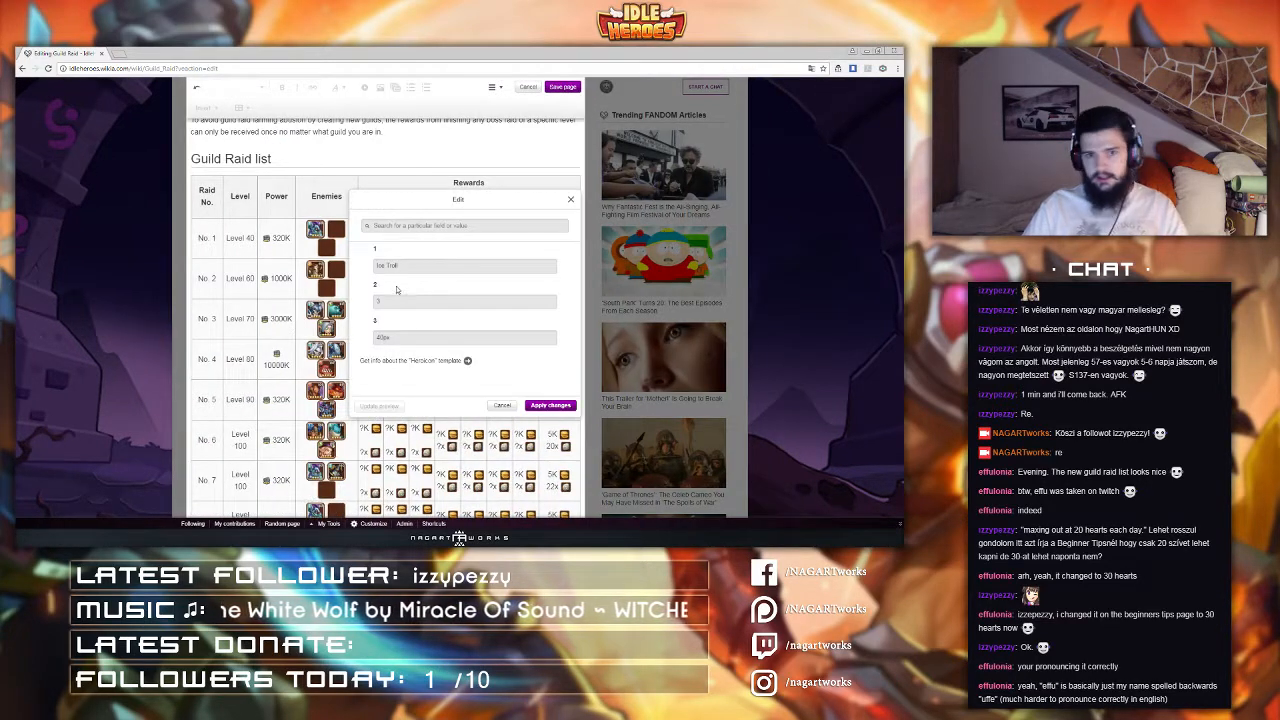
drag(402, 268, 294, 271)
text(Loki)
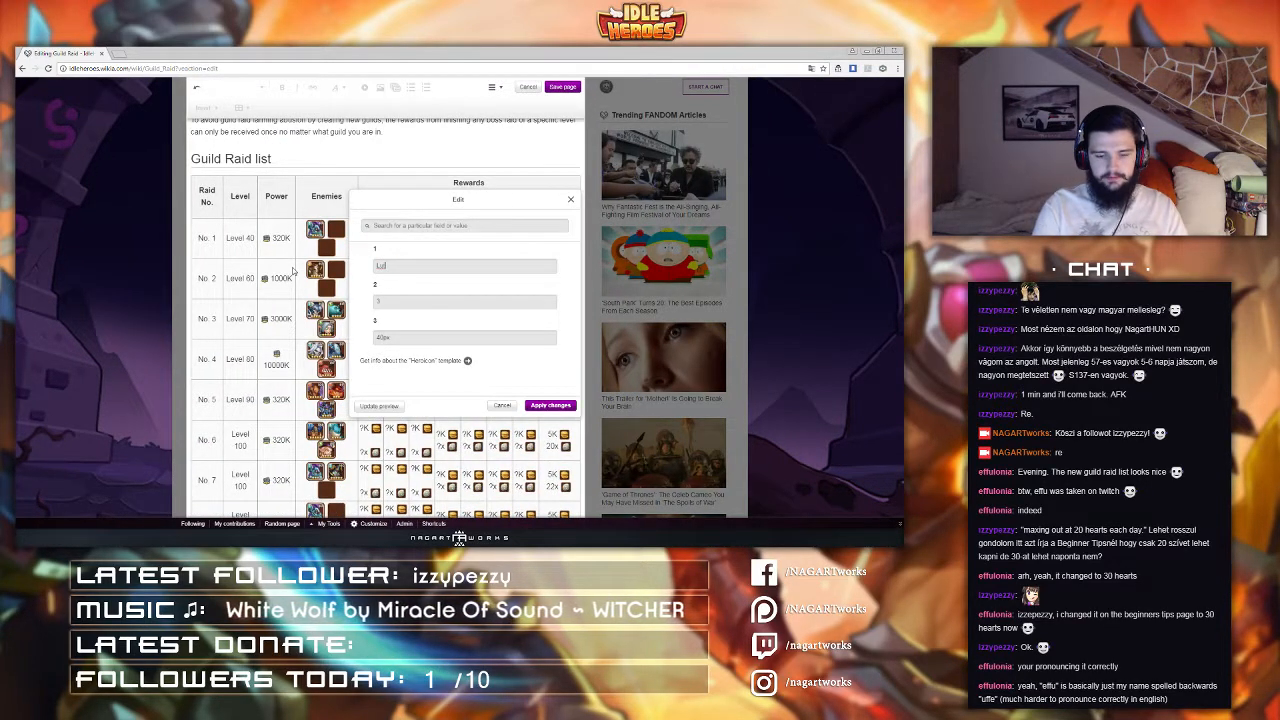
click(550, 405)
scroll(550, 405, down, 3)
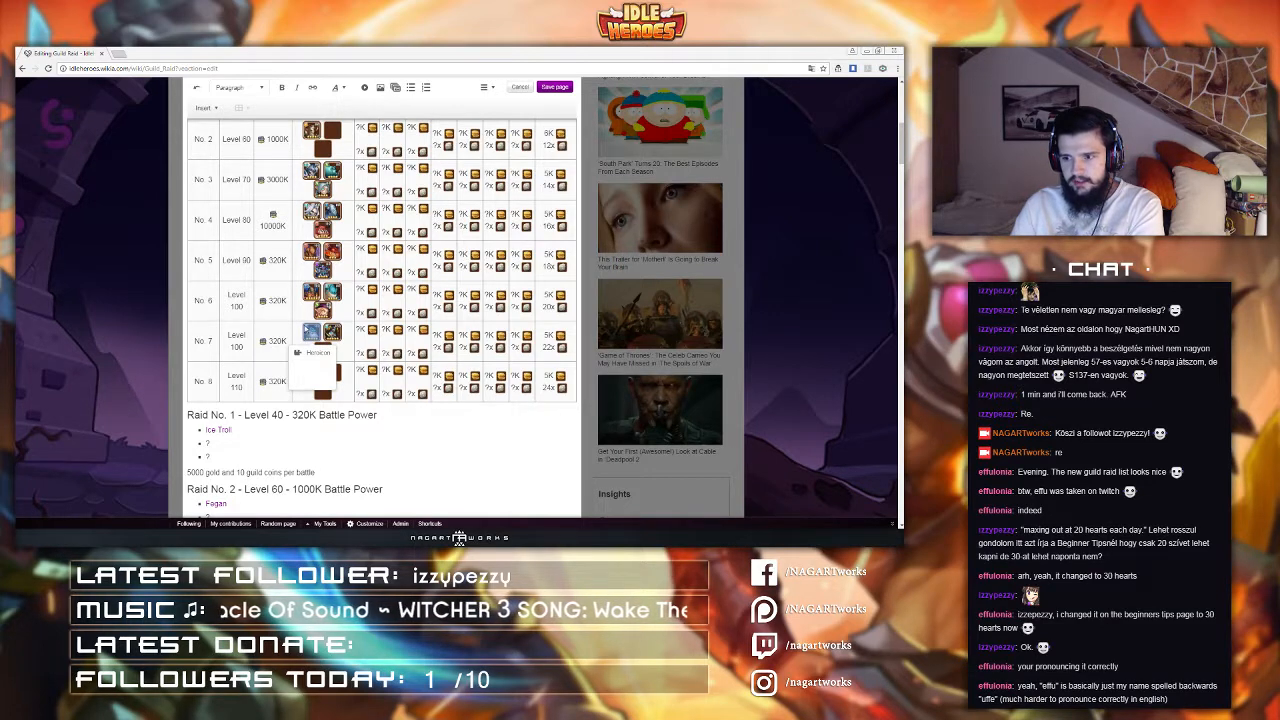
click(236, 344)
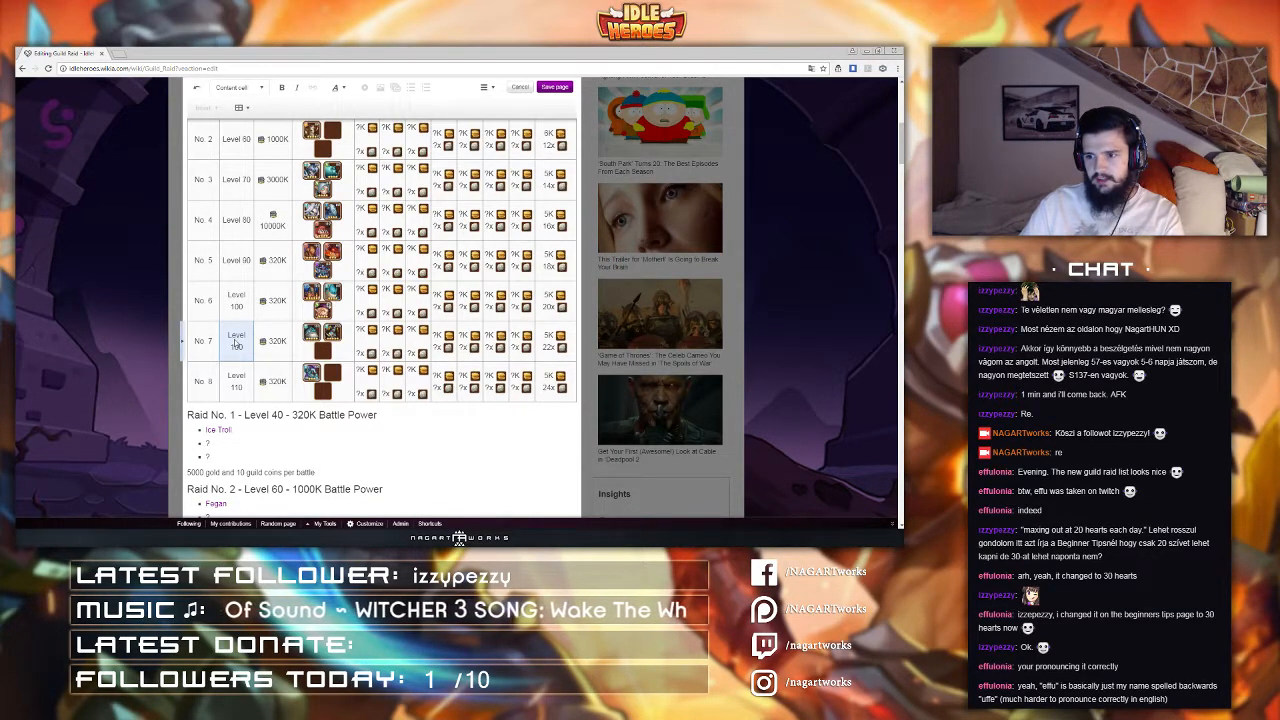
click(311, 373)
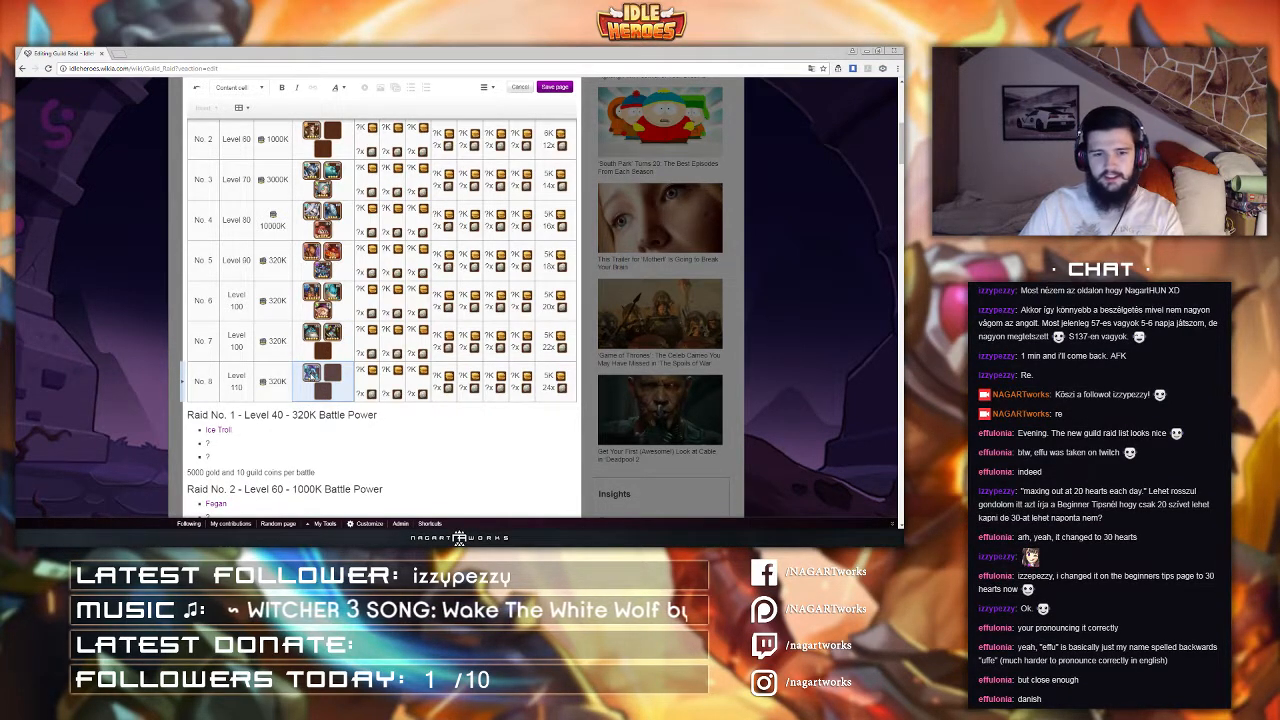
click(311, 375)
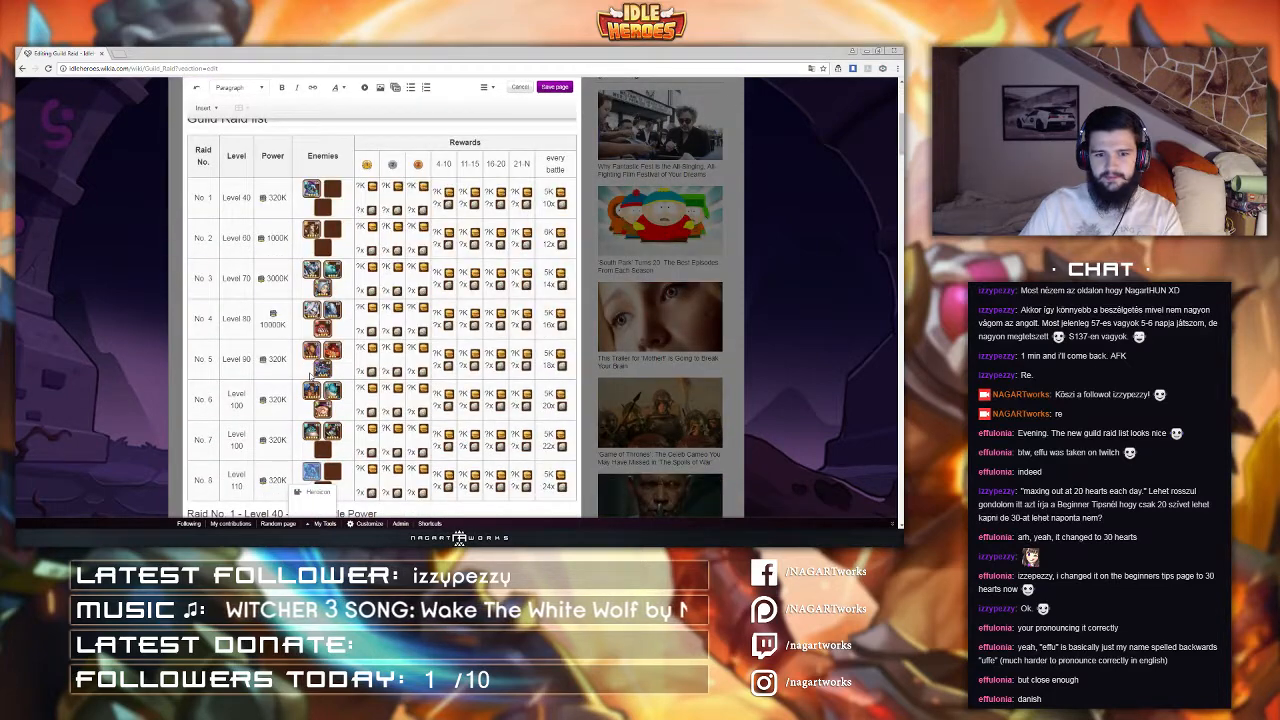
scroll(311, 375, down, 1)
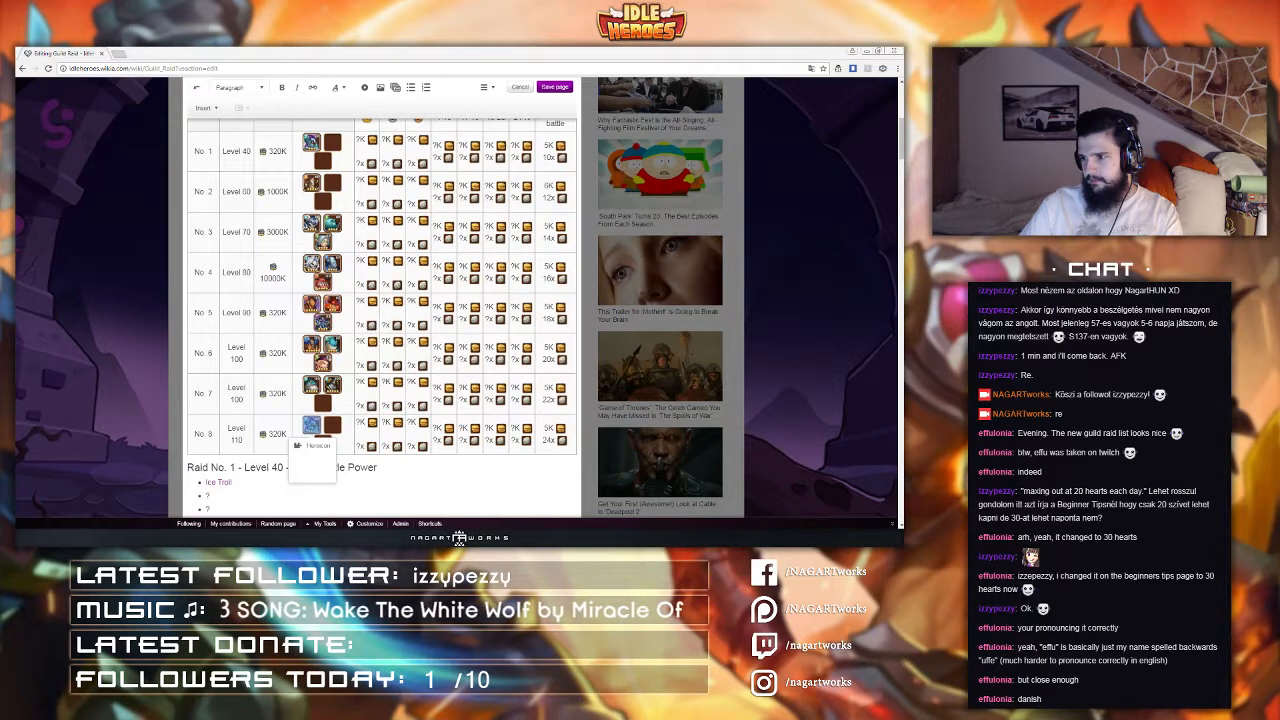
click(313, 447)
drag(459, 264, 311, 269)
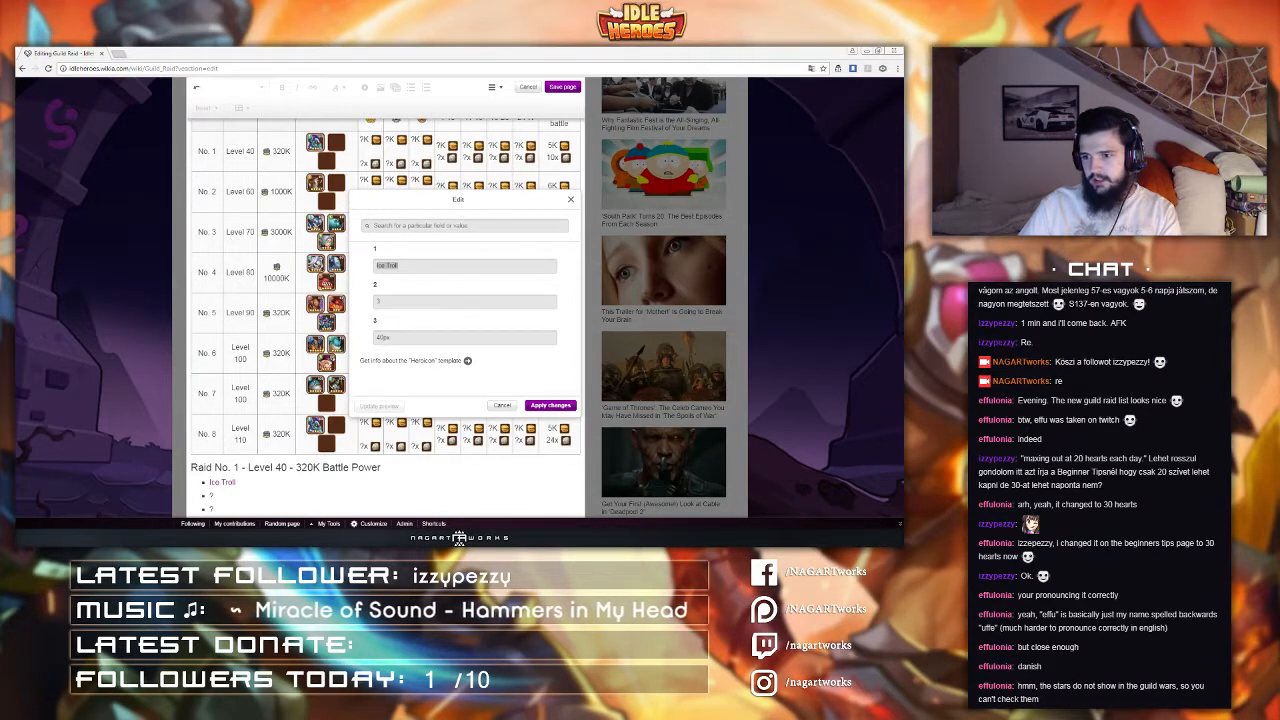
click(412, 267)
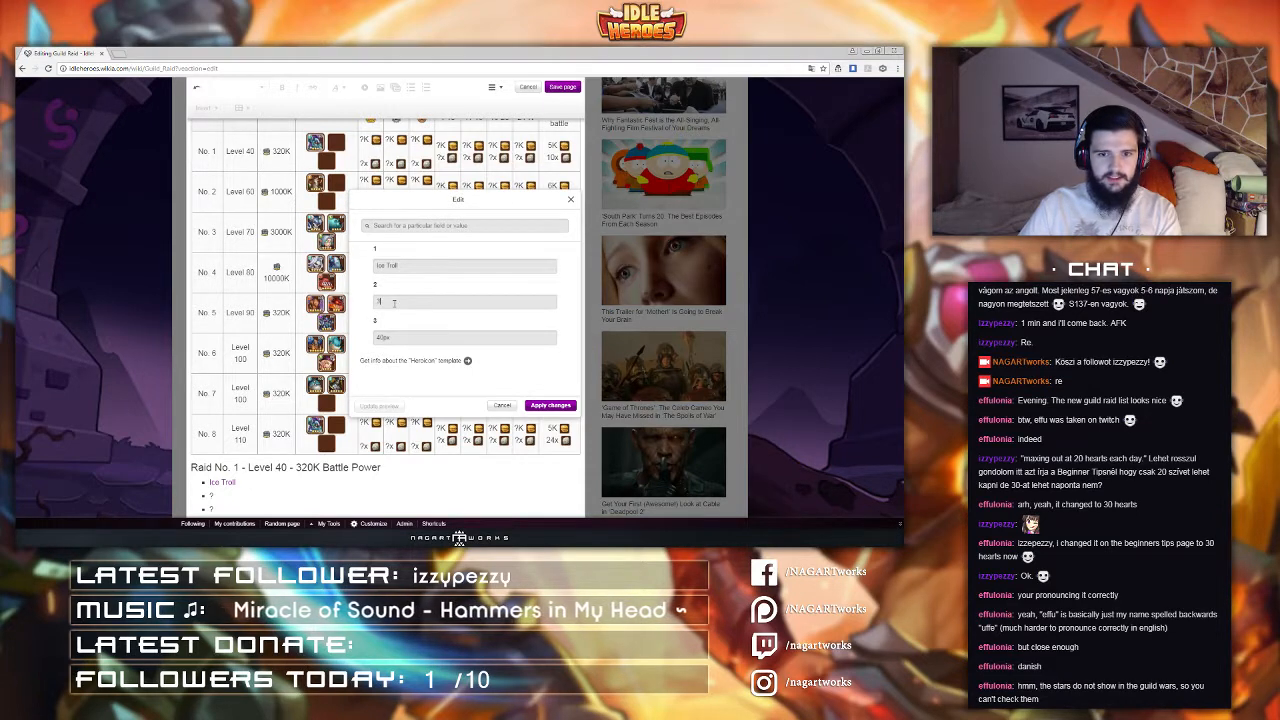
drag(412, 267, 348, 268)
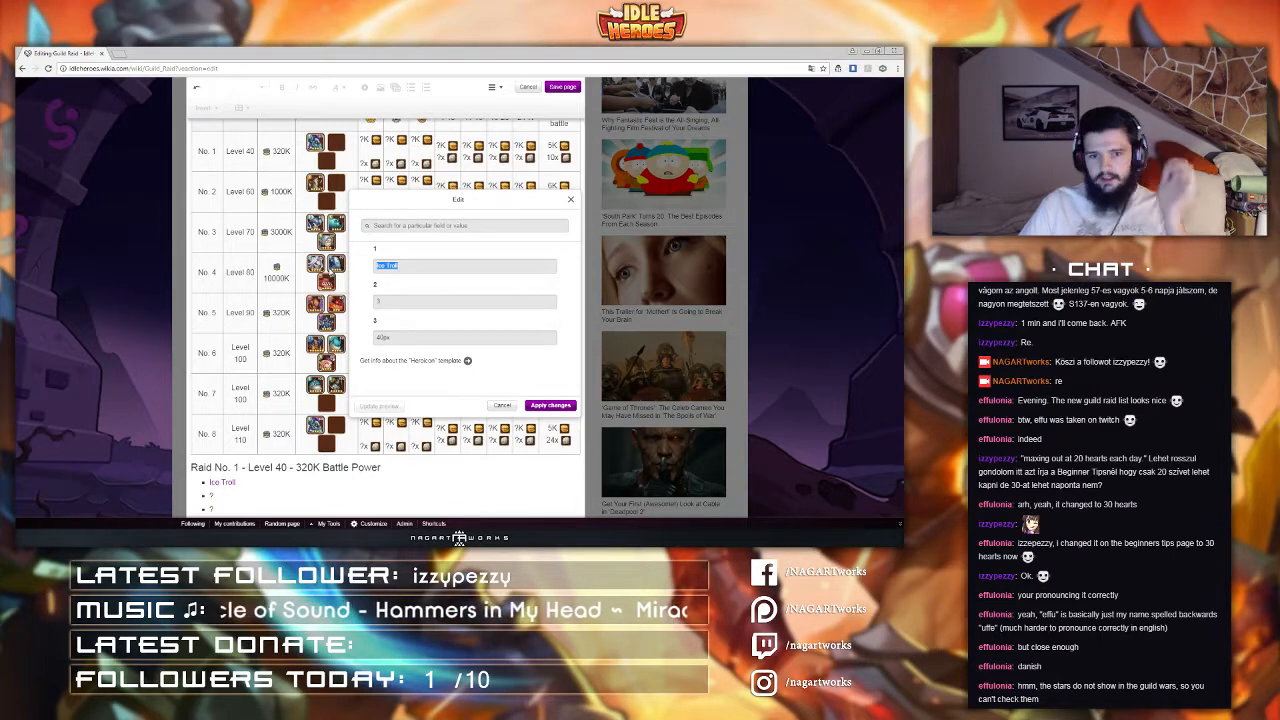
click(502, 406)
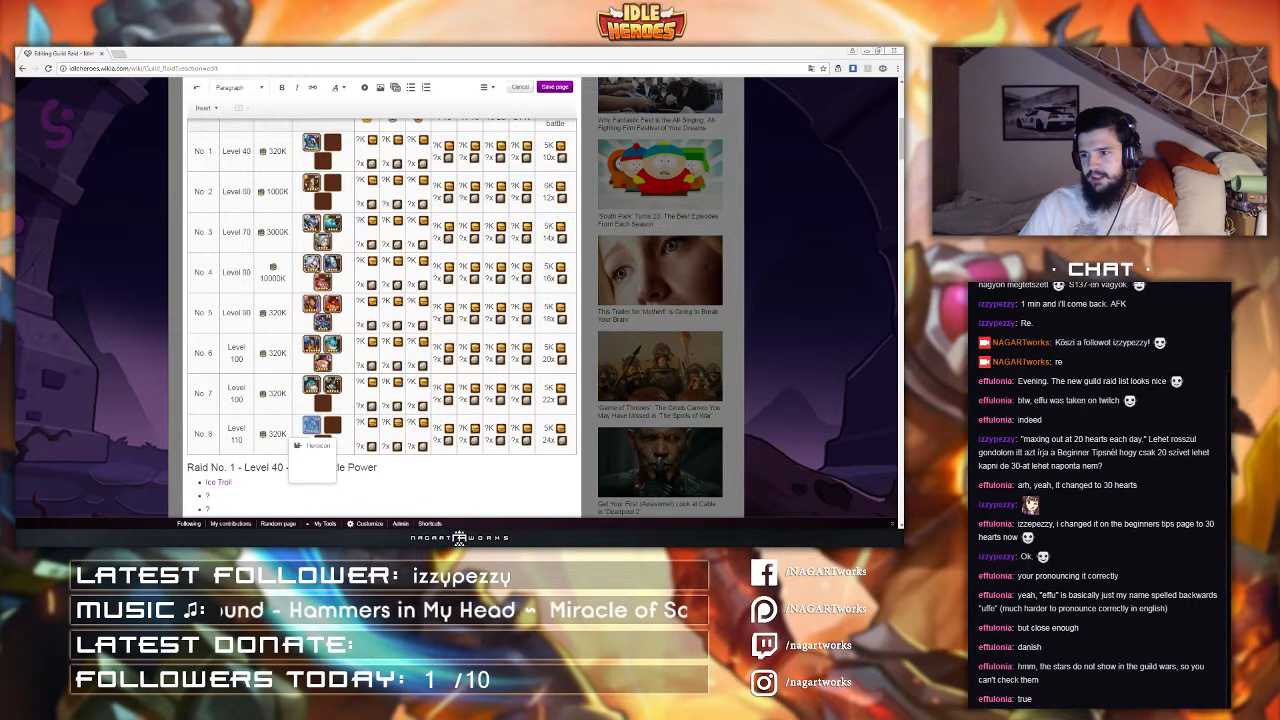
Step: Set raid No. 8's first enemy icon to OD-01 with its second parameter as 5
click(246, 422)
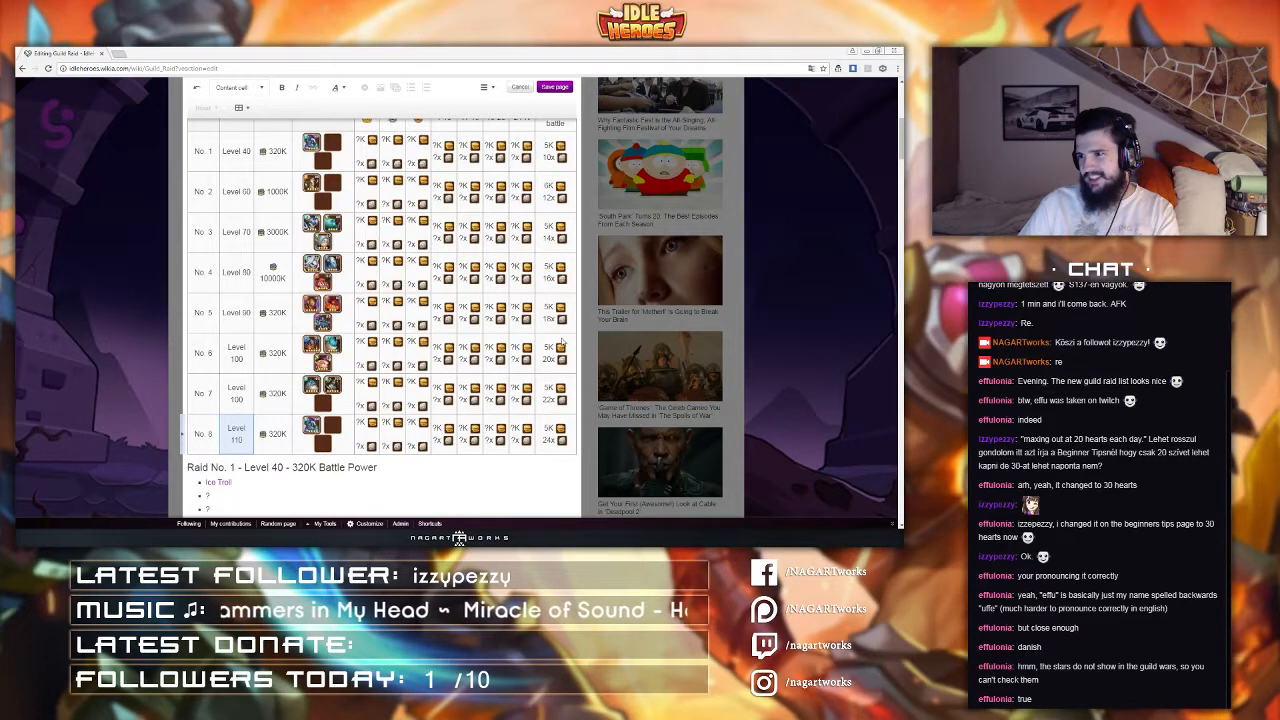
click(310, 425)
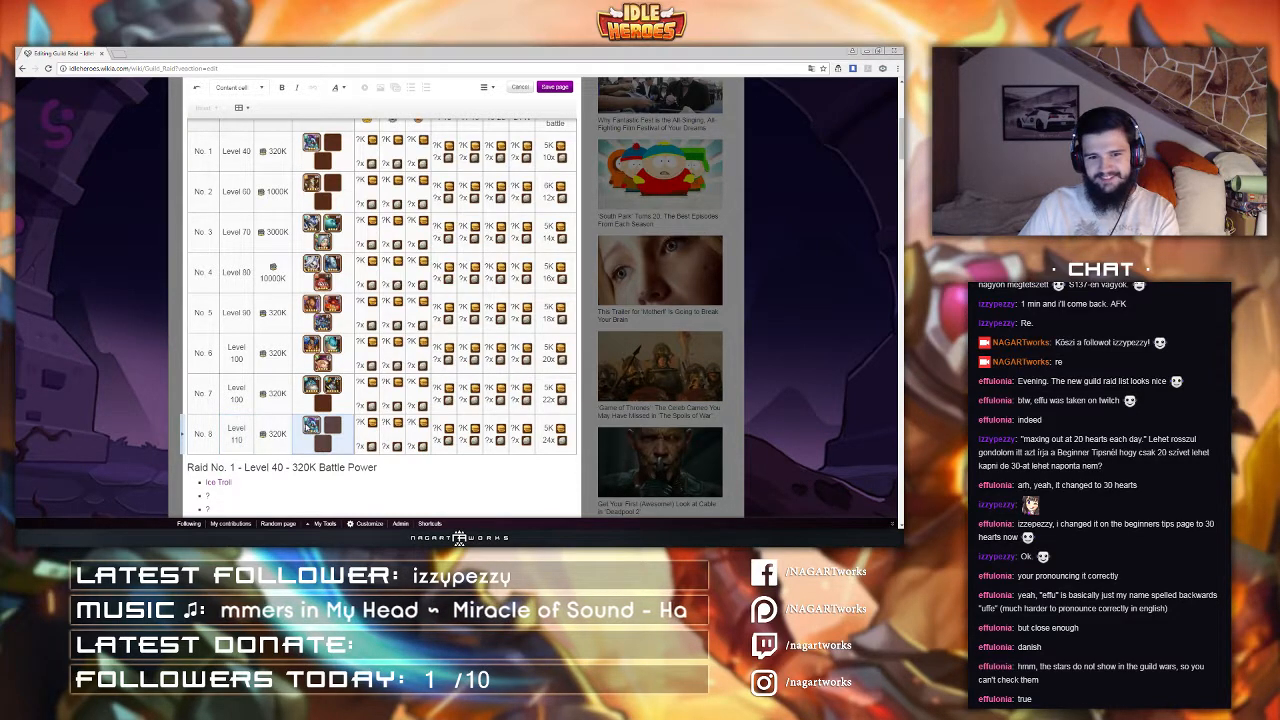
double_click(312, 425)
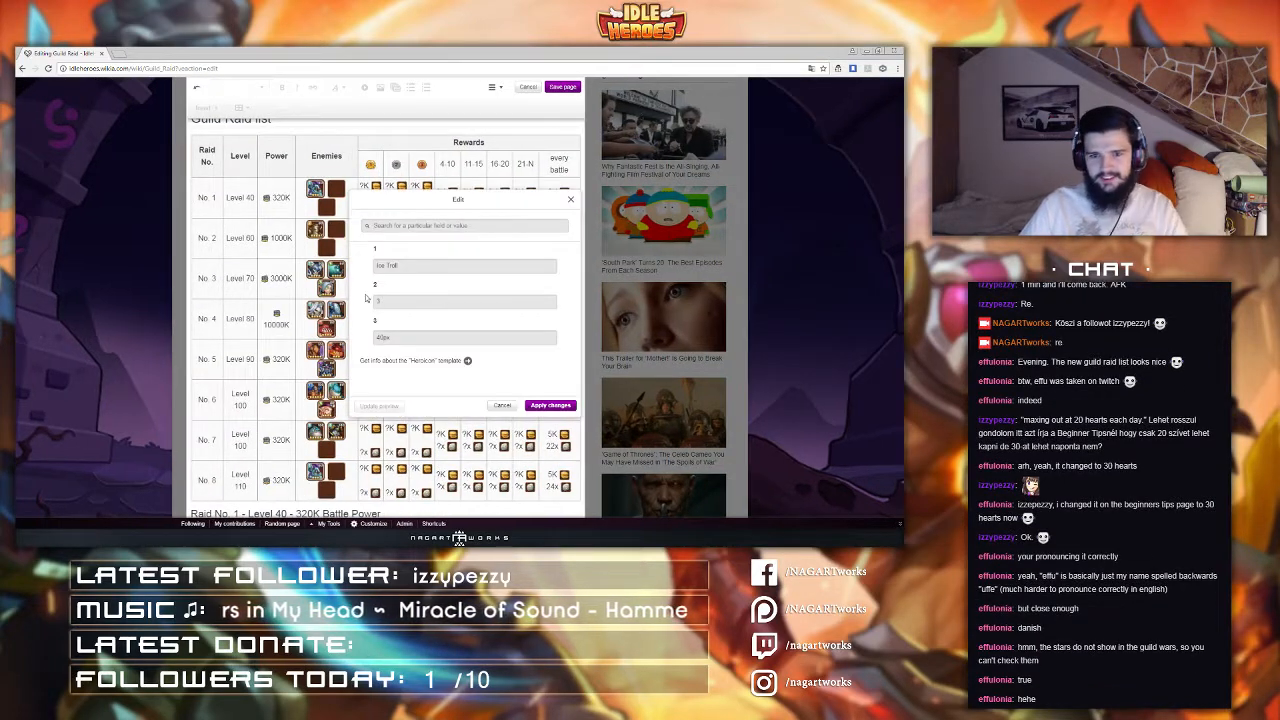
drag(402, 267, 242, 266)
text(OD-)
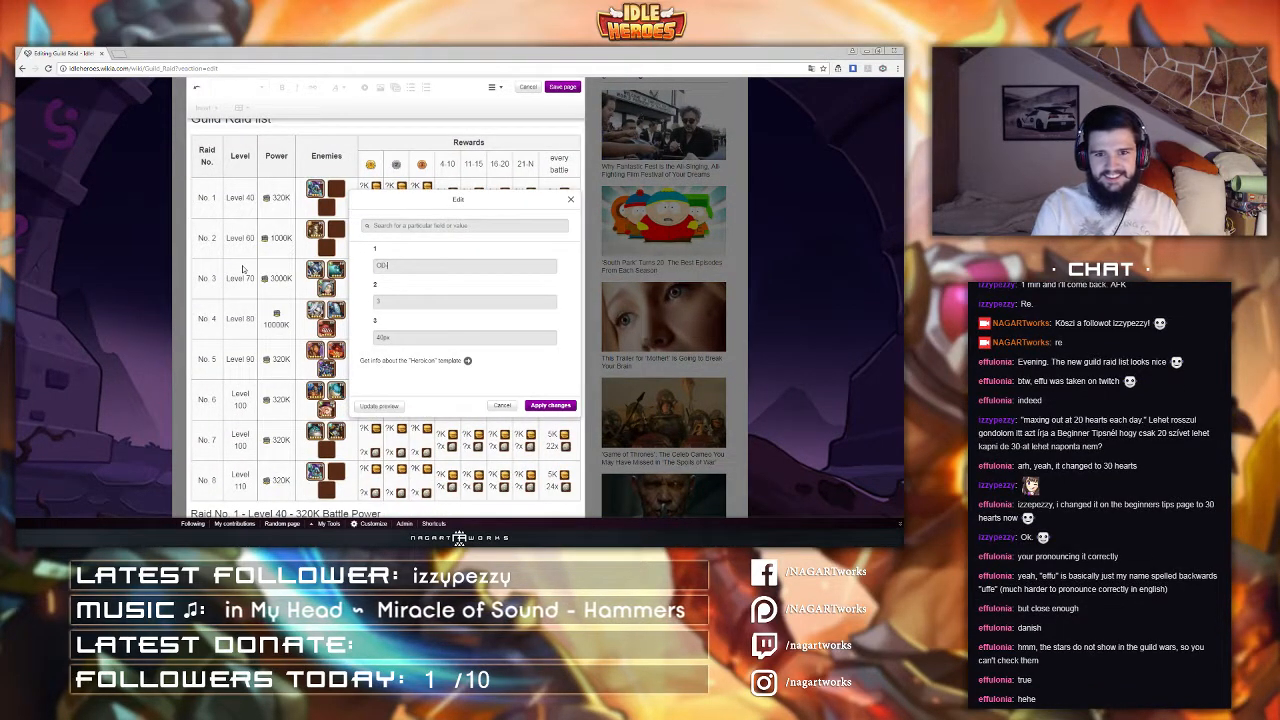
text(01)
drag(391, 305, 238, 325)
text(5)
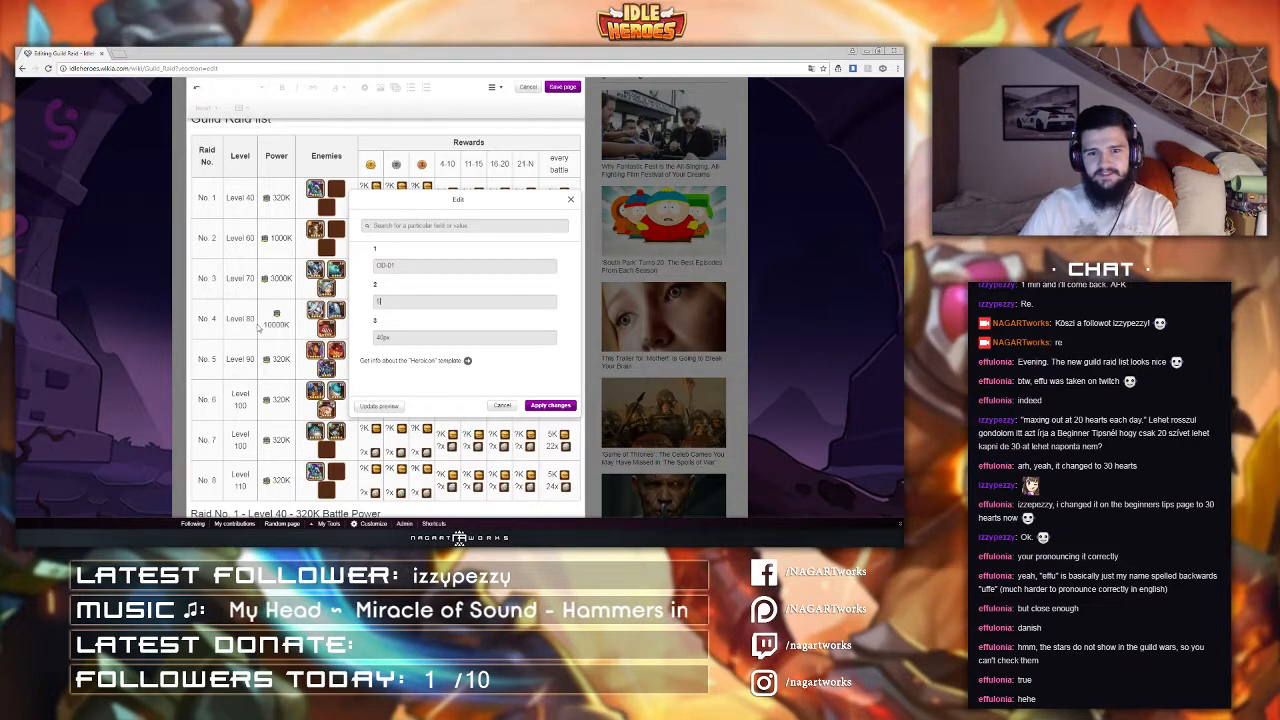
click(543, 407)
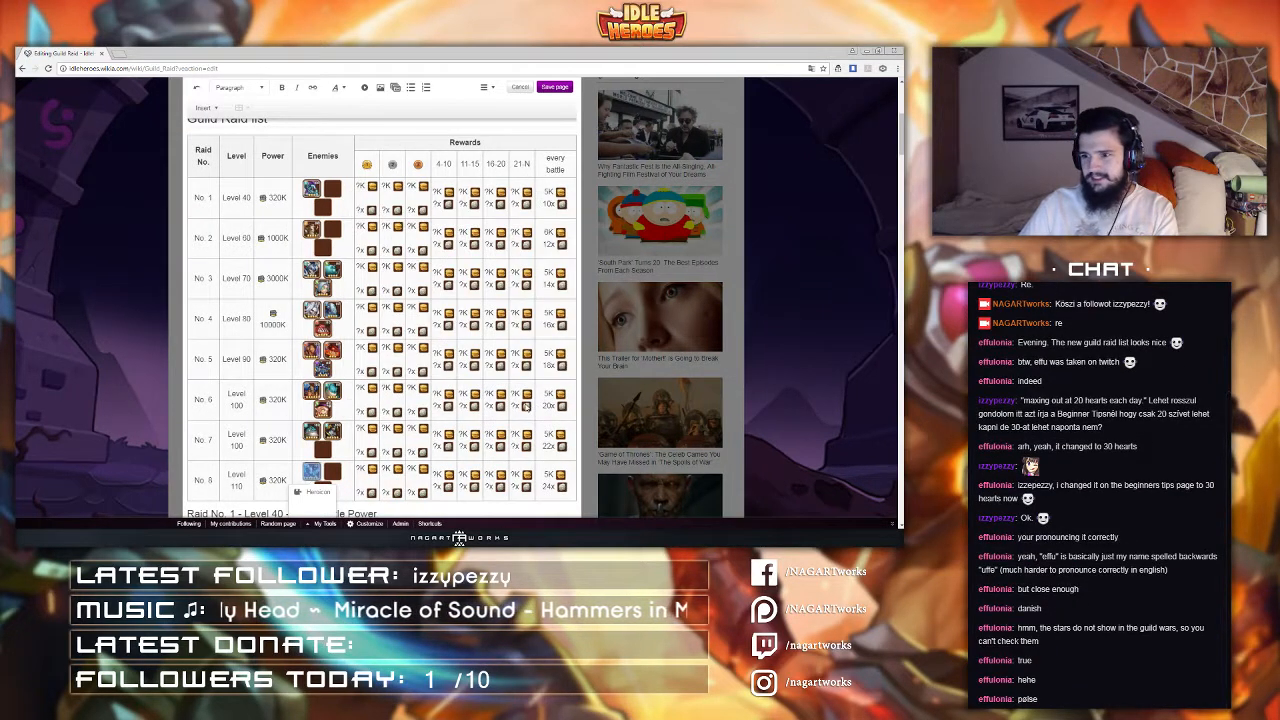
Step: Set raid No. 8's power to 70M
click(322, 480)
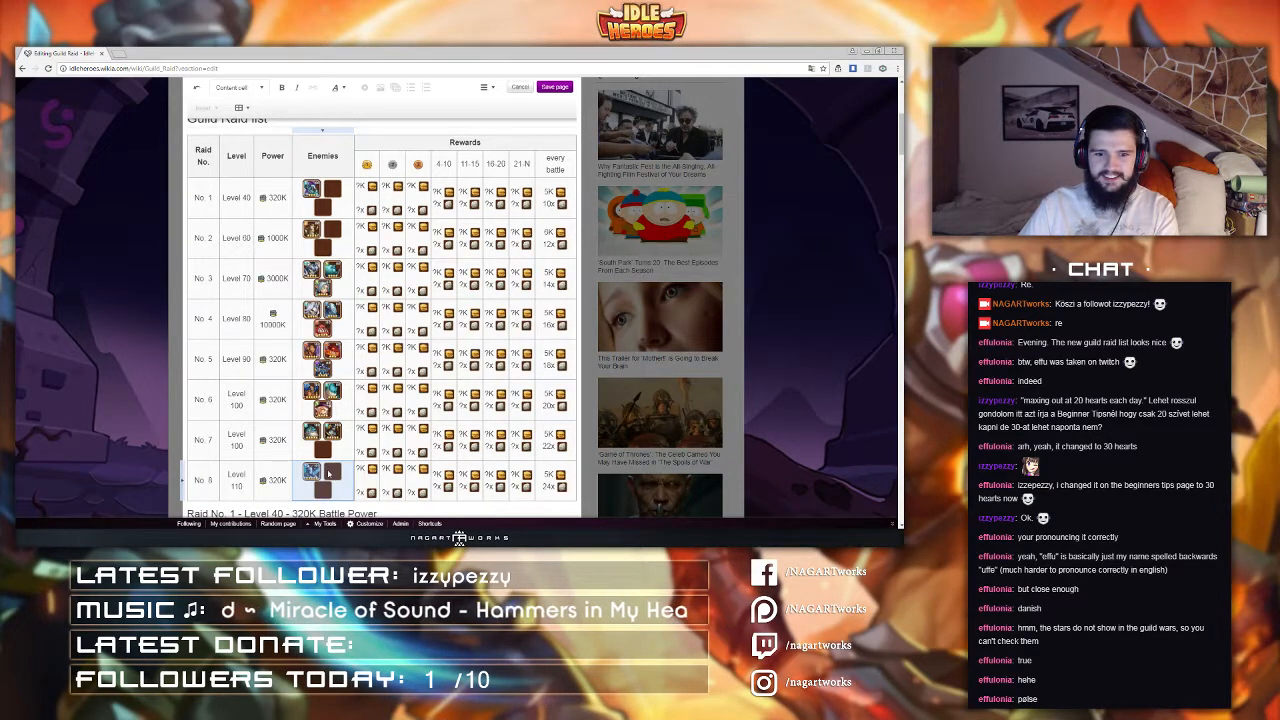
scroll(330, 470, down, 2)
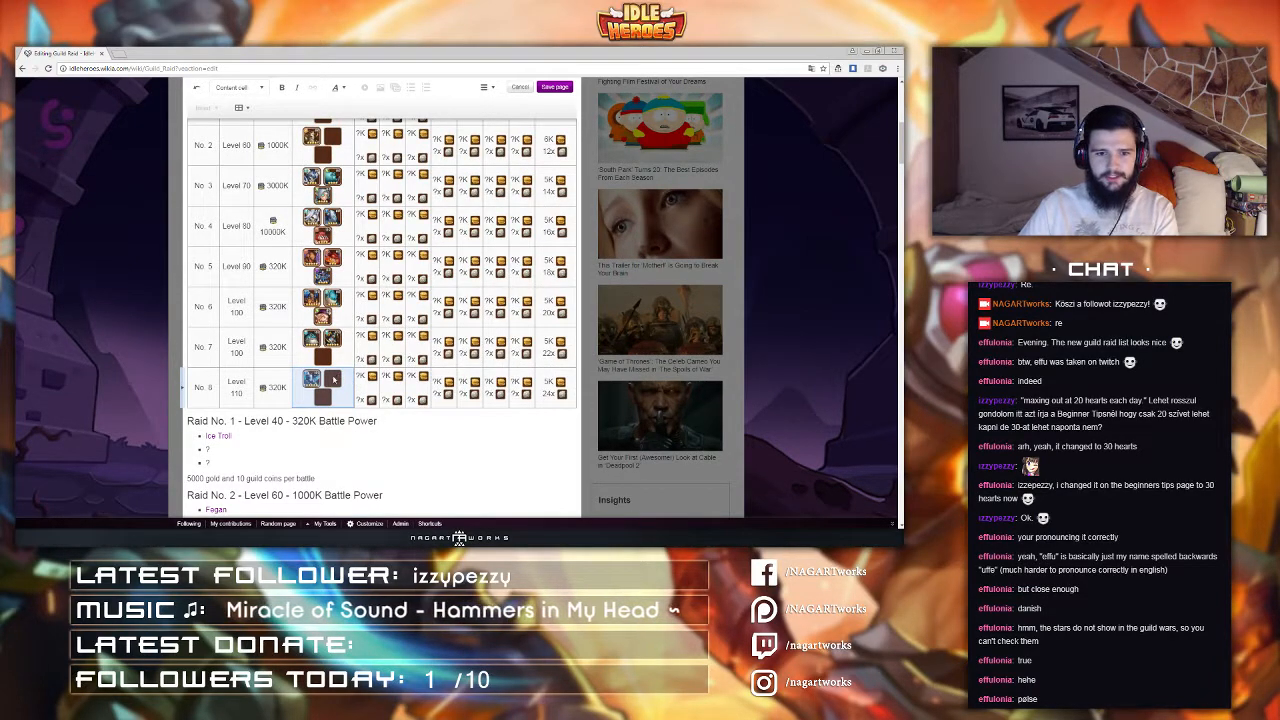
click(334, 379)
scroll(334, 379, up, 2)
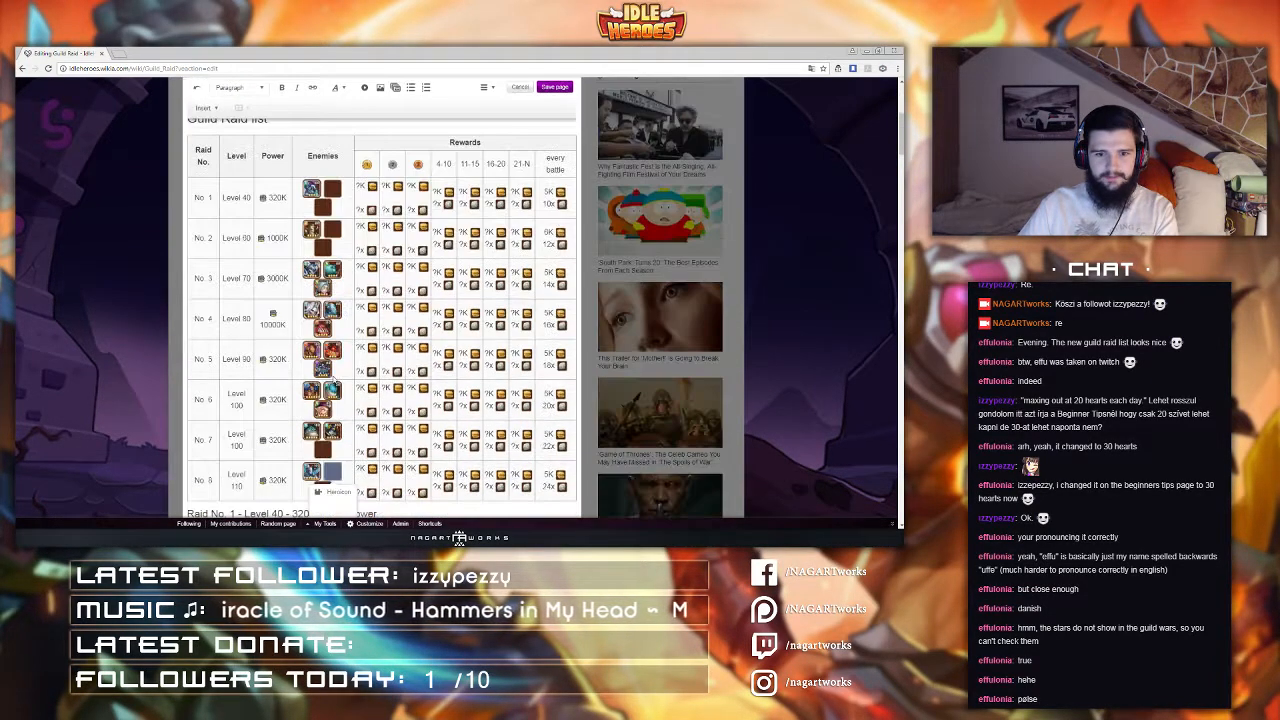
click(268, 481)
double_click(268, 481)
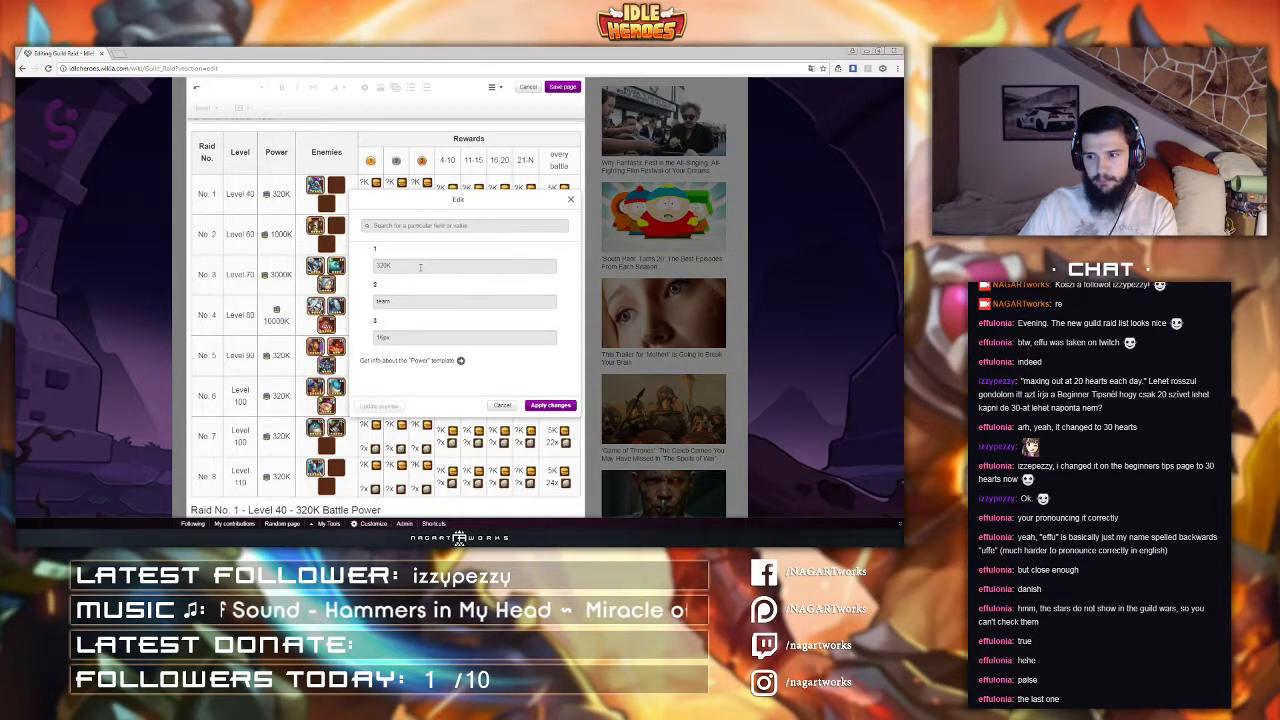
double_click(416, 267)
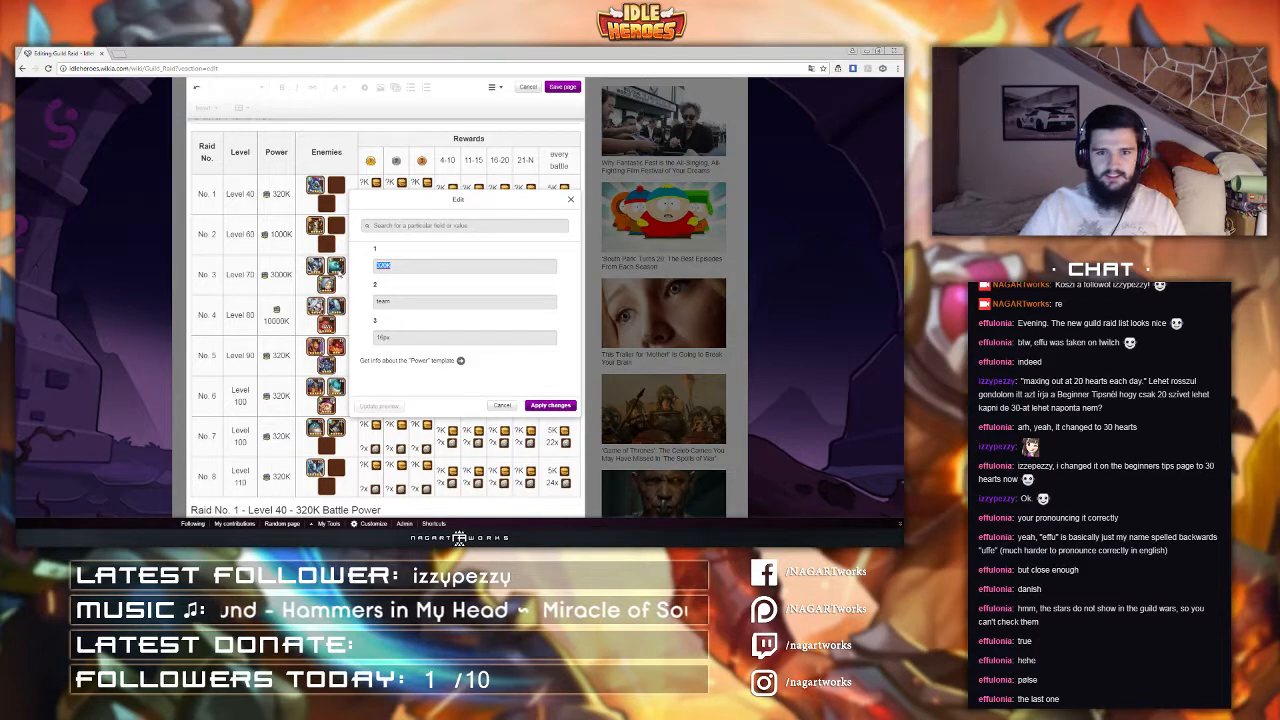
text(70M)
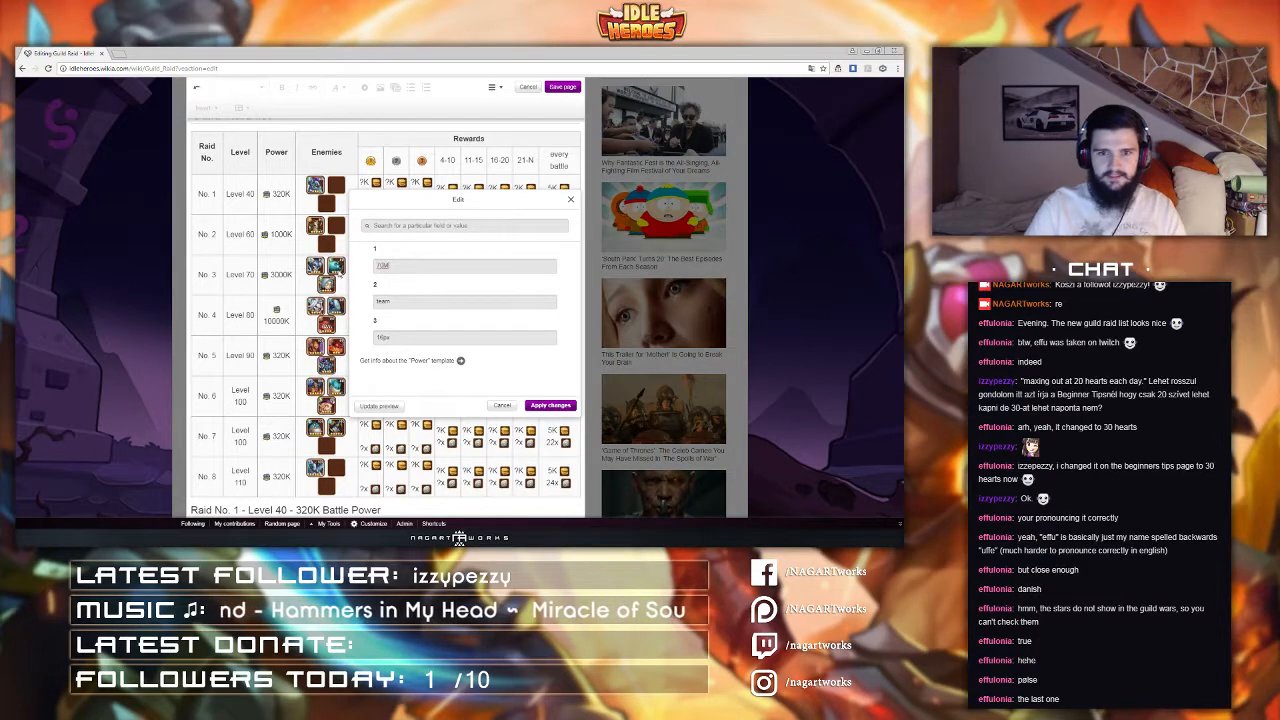
click(555, 407)
Step: Set raid No. 7's power to 50M
click(272, 435)
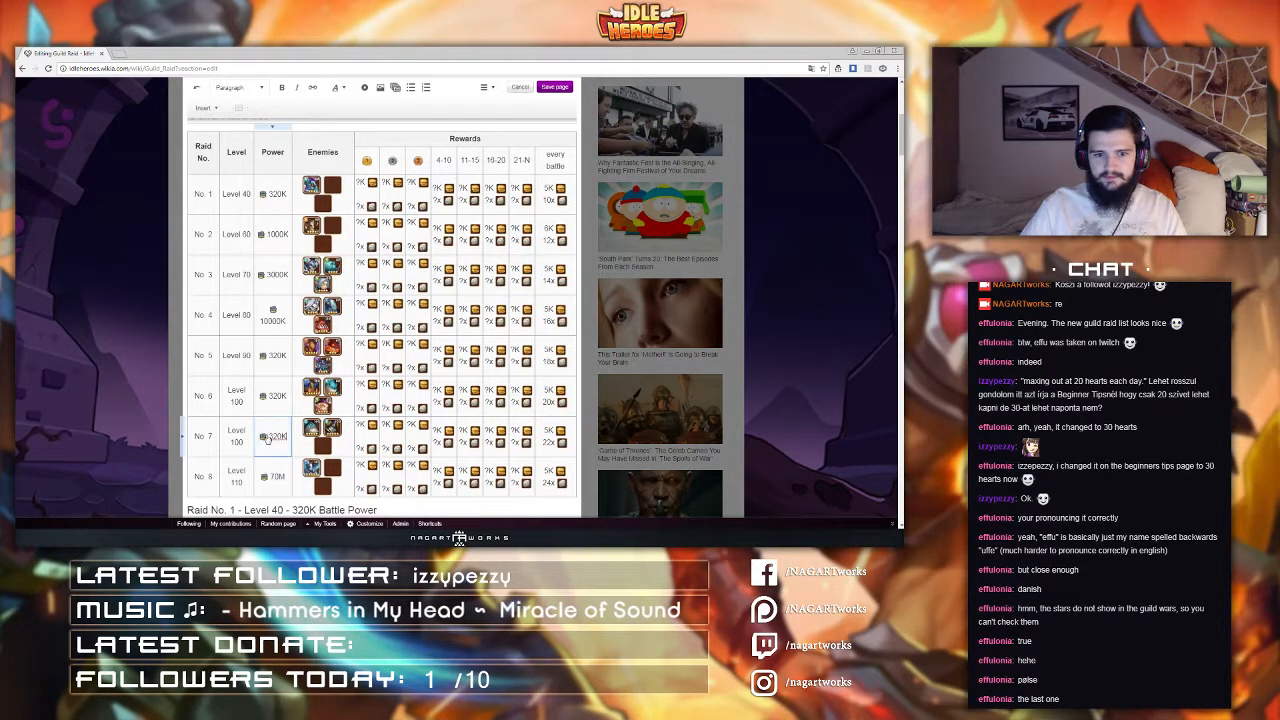
click(272, 491)
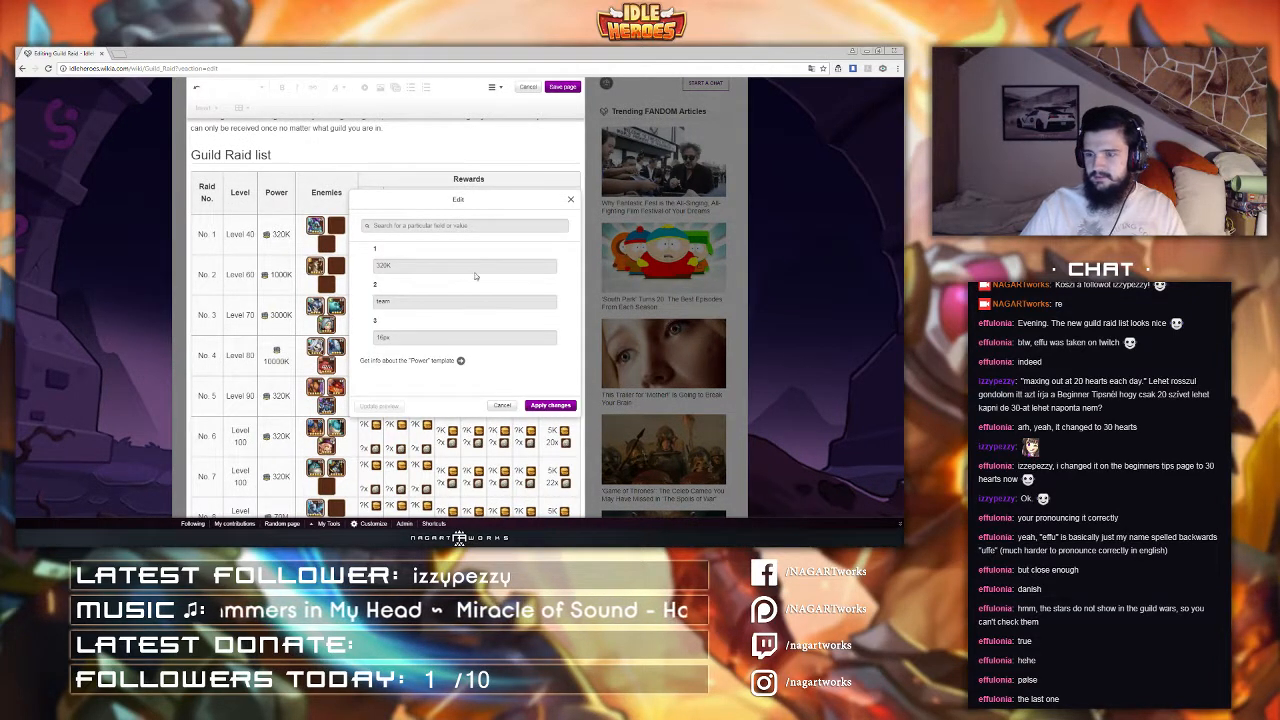
drag(474, 270, 310, 279)
text(50M)
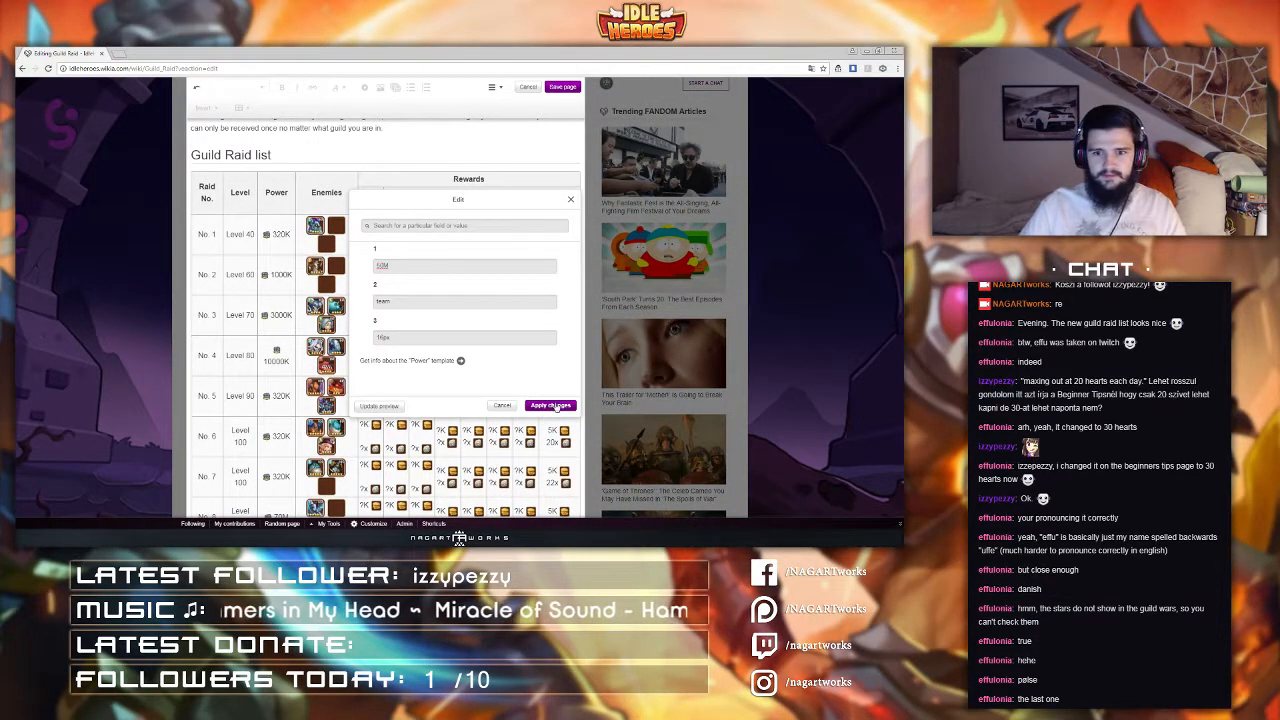
click(551, 405)
Step: Set raid No. 6's power to 40M
click(279, 449)
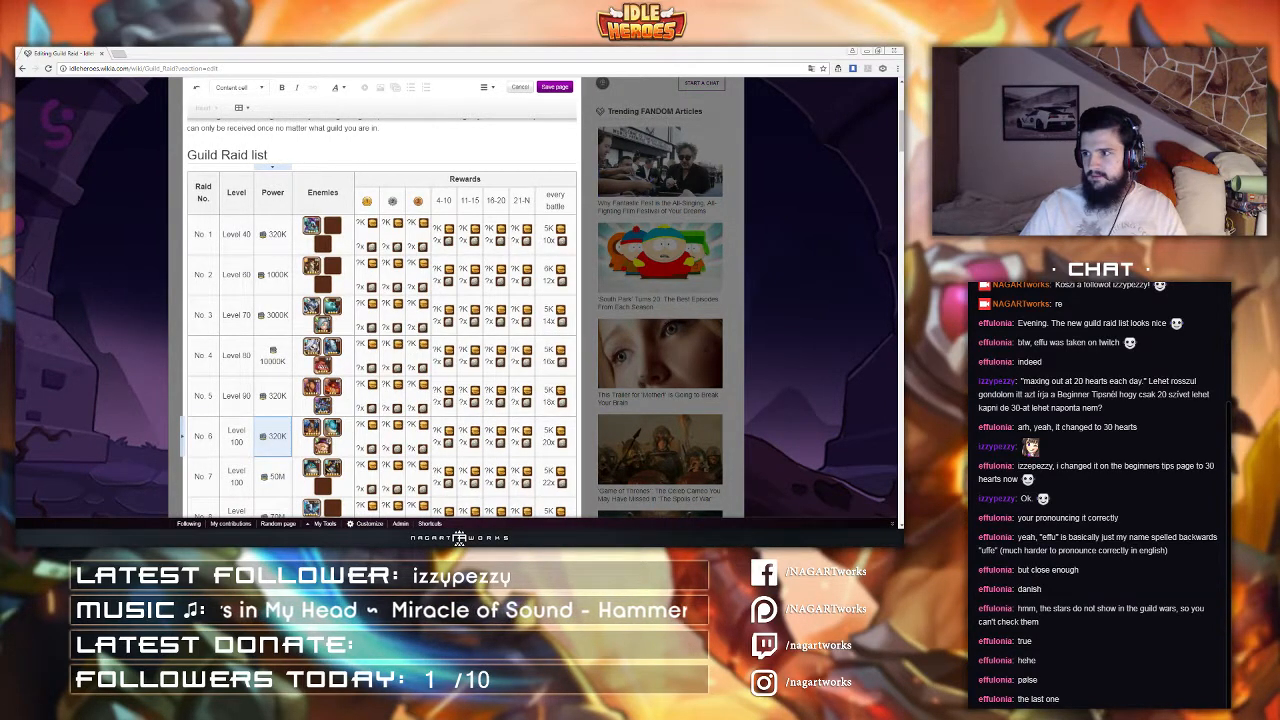
scroll(266, 444, up, 5)
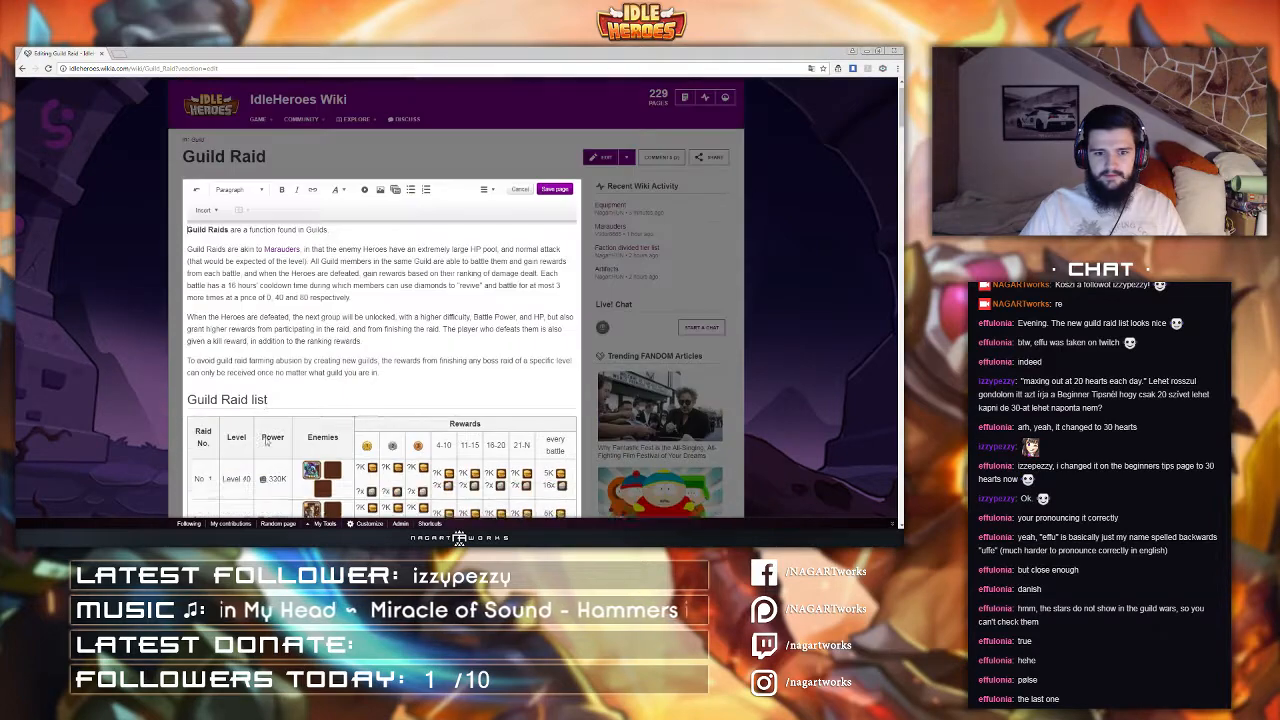
scroll(266, 444, down, 4)
double_click(272, 494)
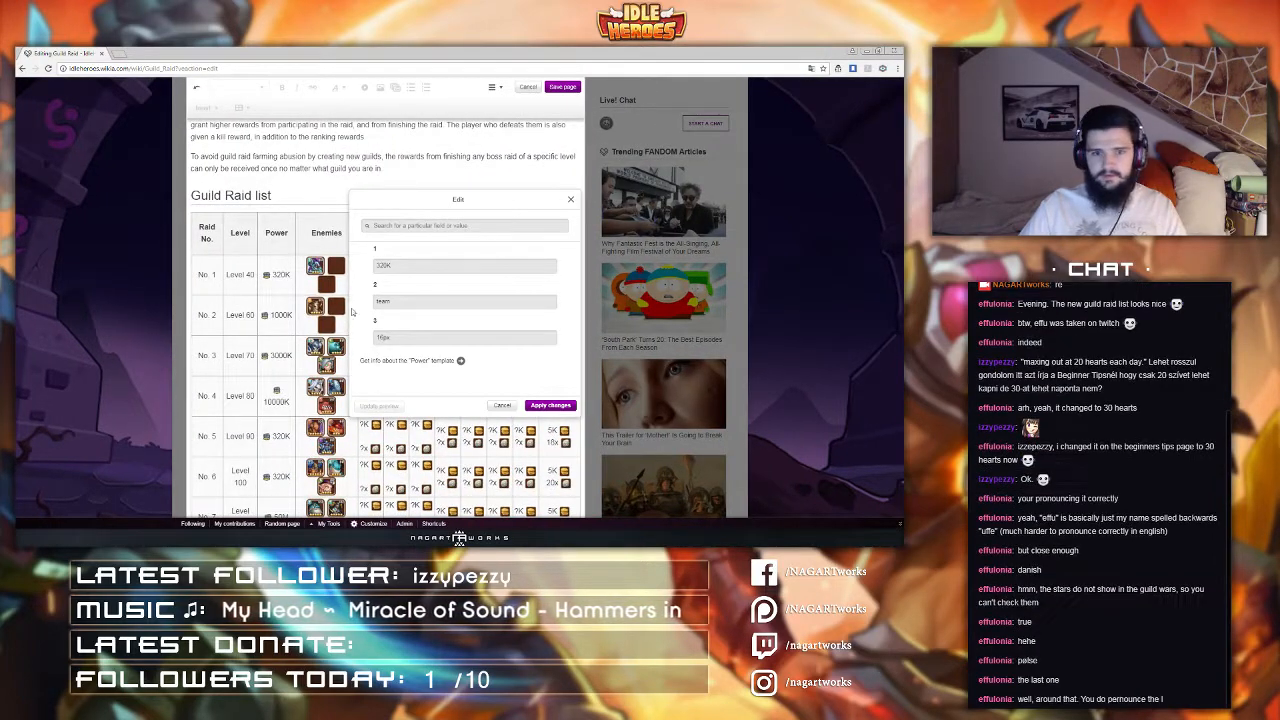
drag(402, 266, 272, 266)
text(40M)
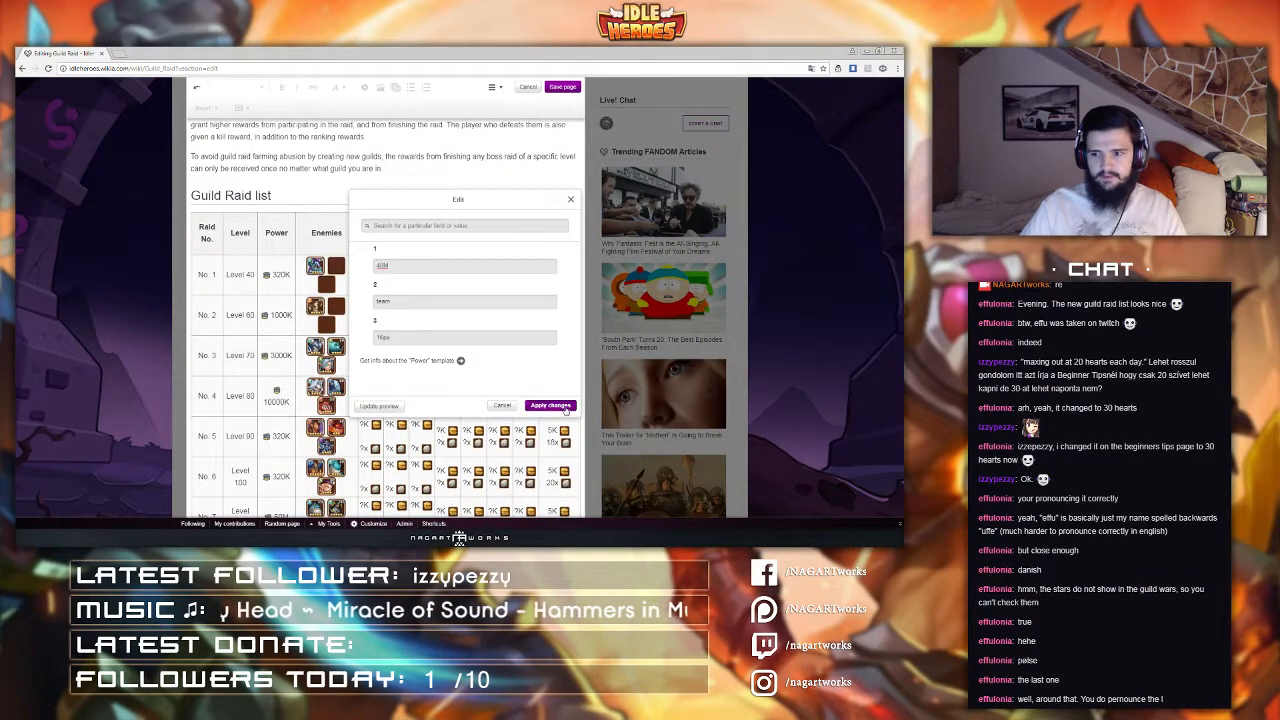
click(550, 405)
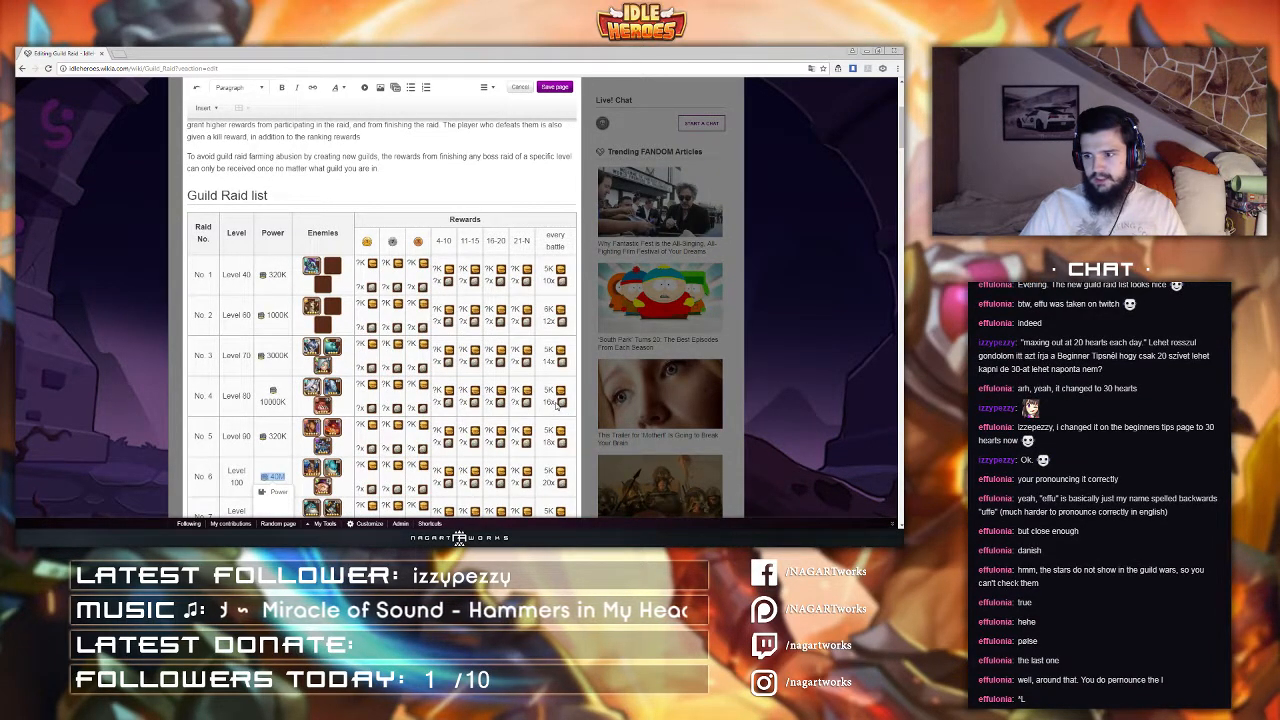
Step: Set raid No. 5's power to 20M
click(268, 438)
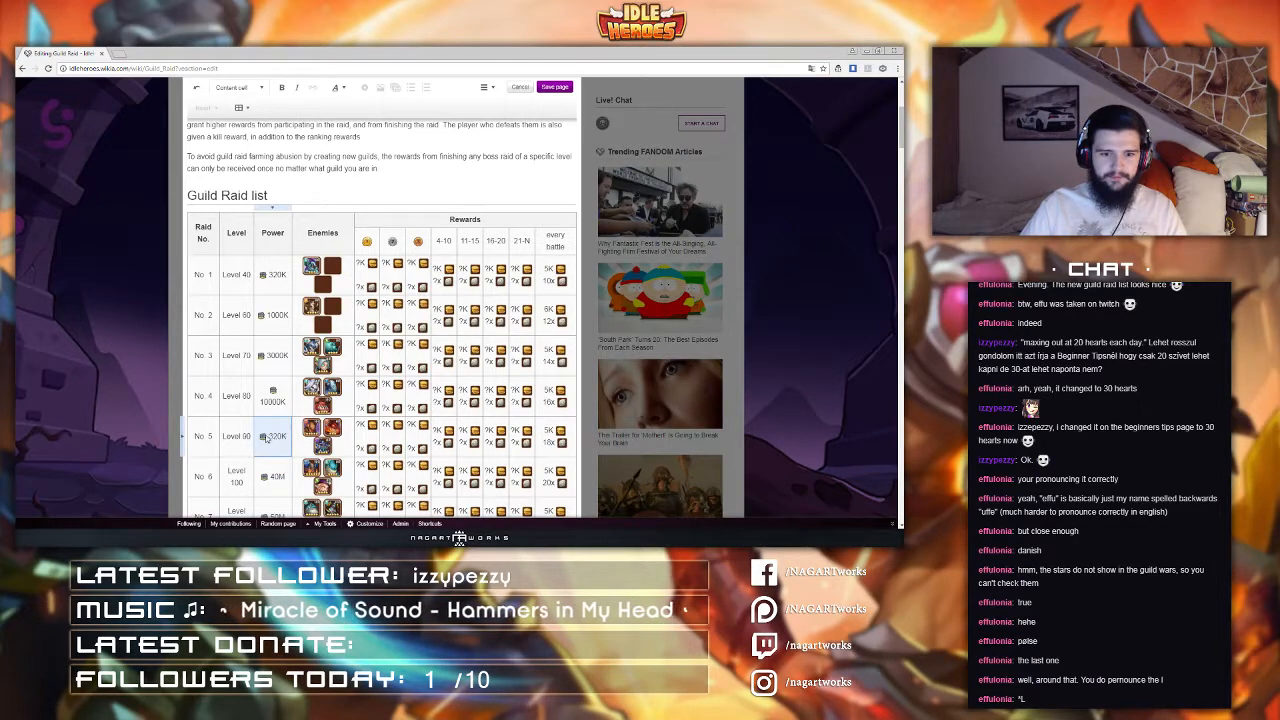
double_click(267, 438)
scroll(267, 438, up, 1)
click(268, 476)
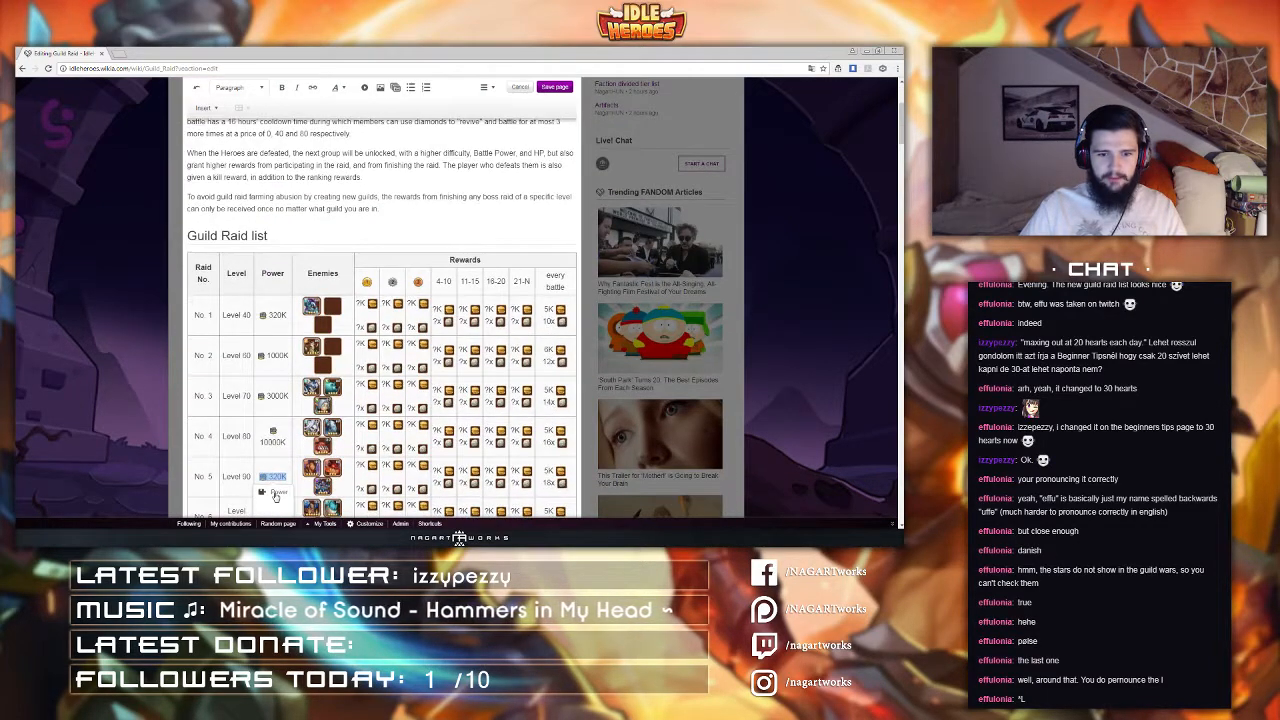
click(276, 494)
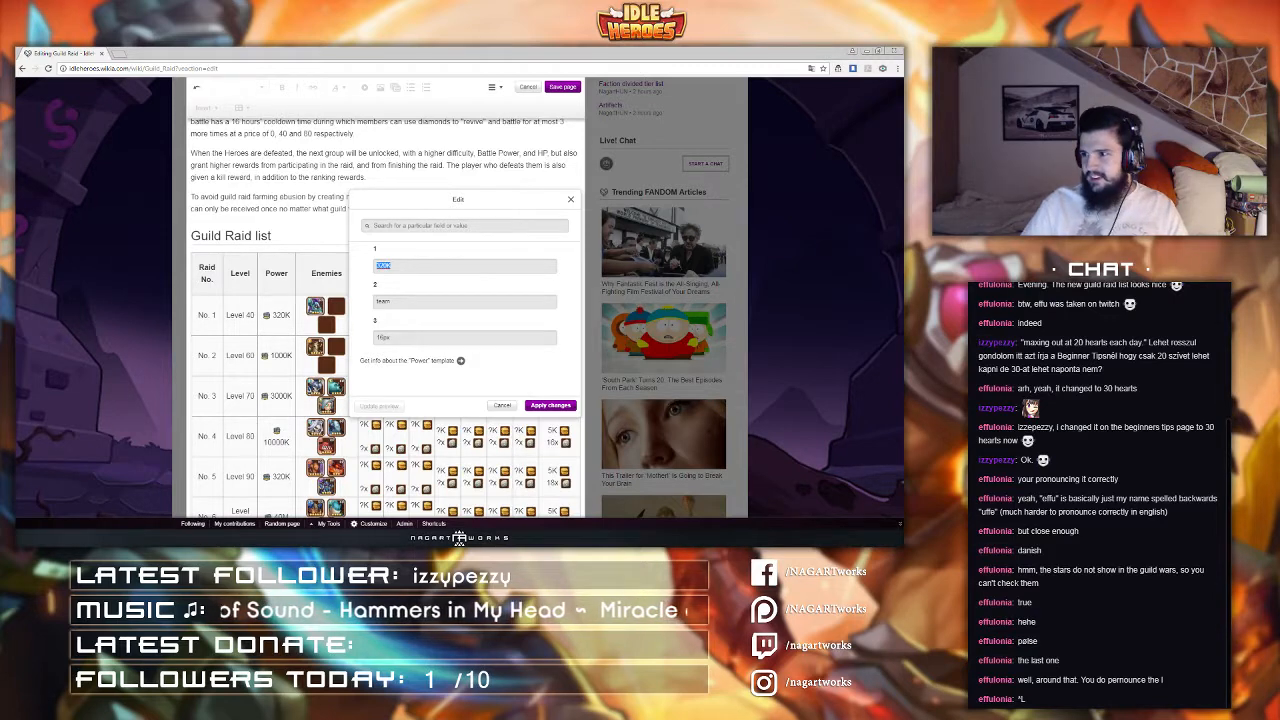
text(20M)
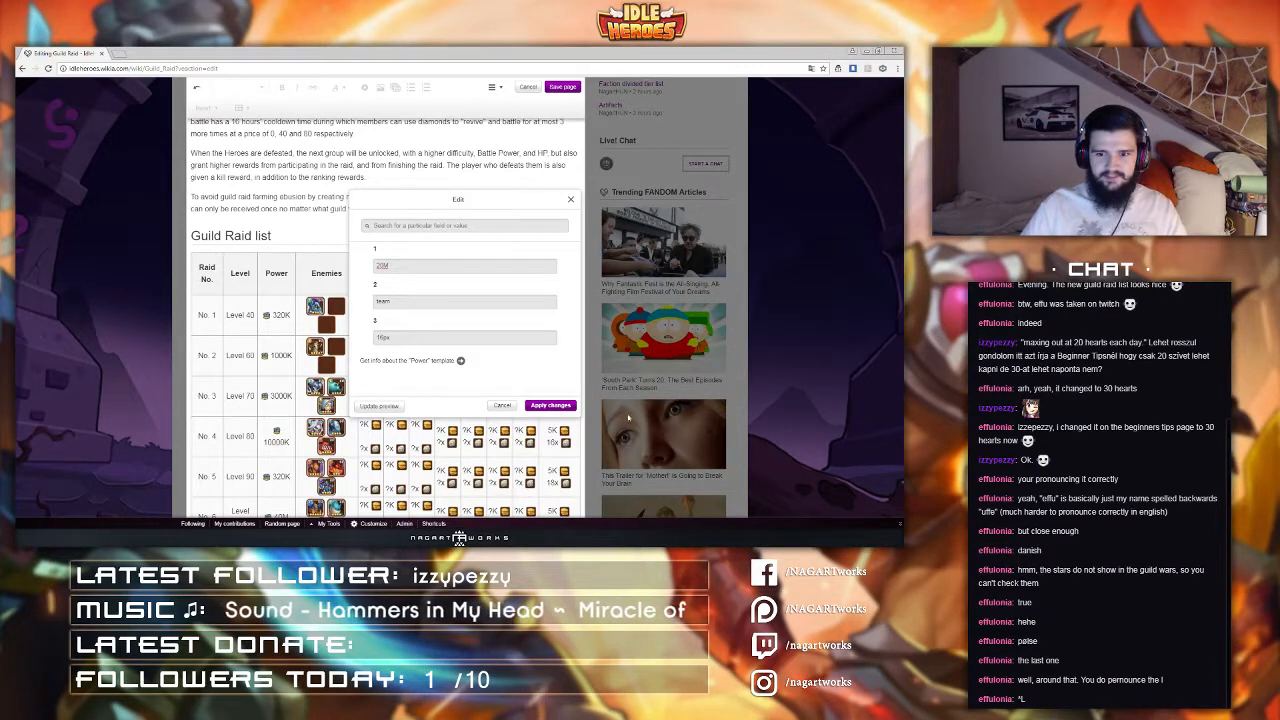
click(550, 405)
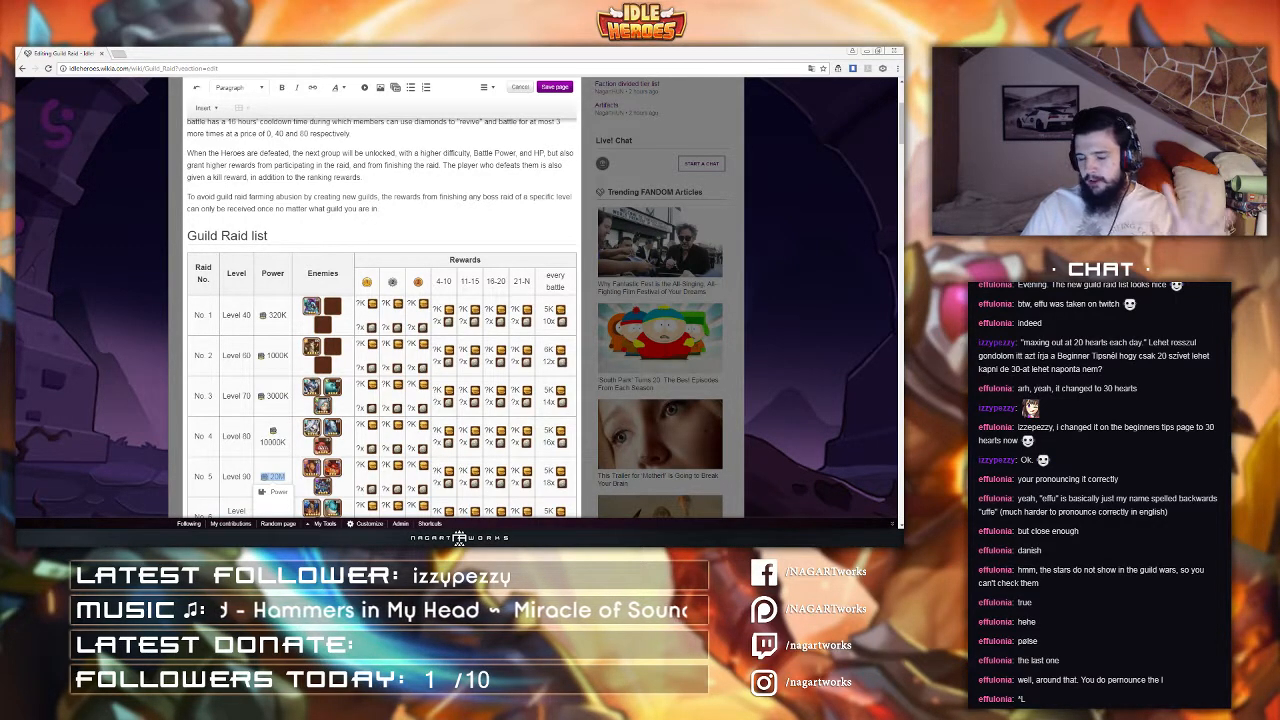
Step: Review the Guild Raid table's levels, power values and rewards for all eight raids
click(228, 433)
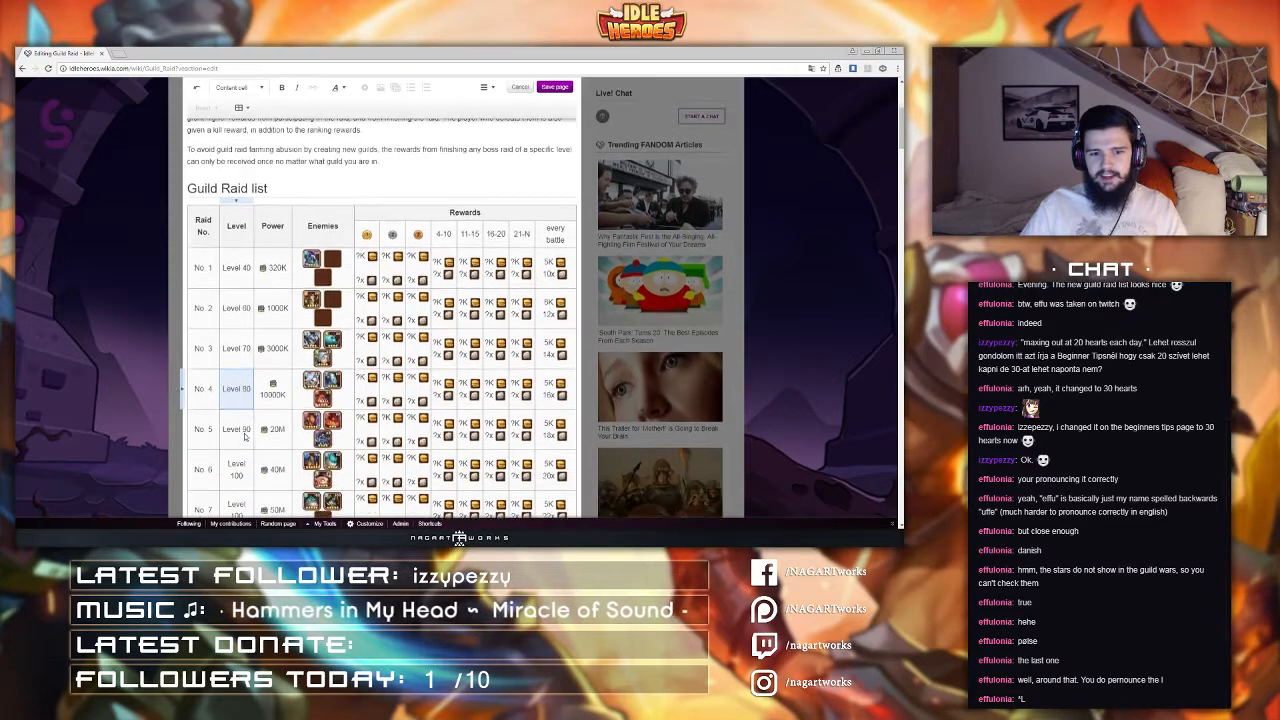
scroll(240, 432, down, 2)
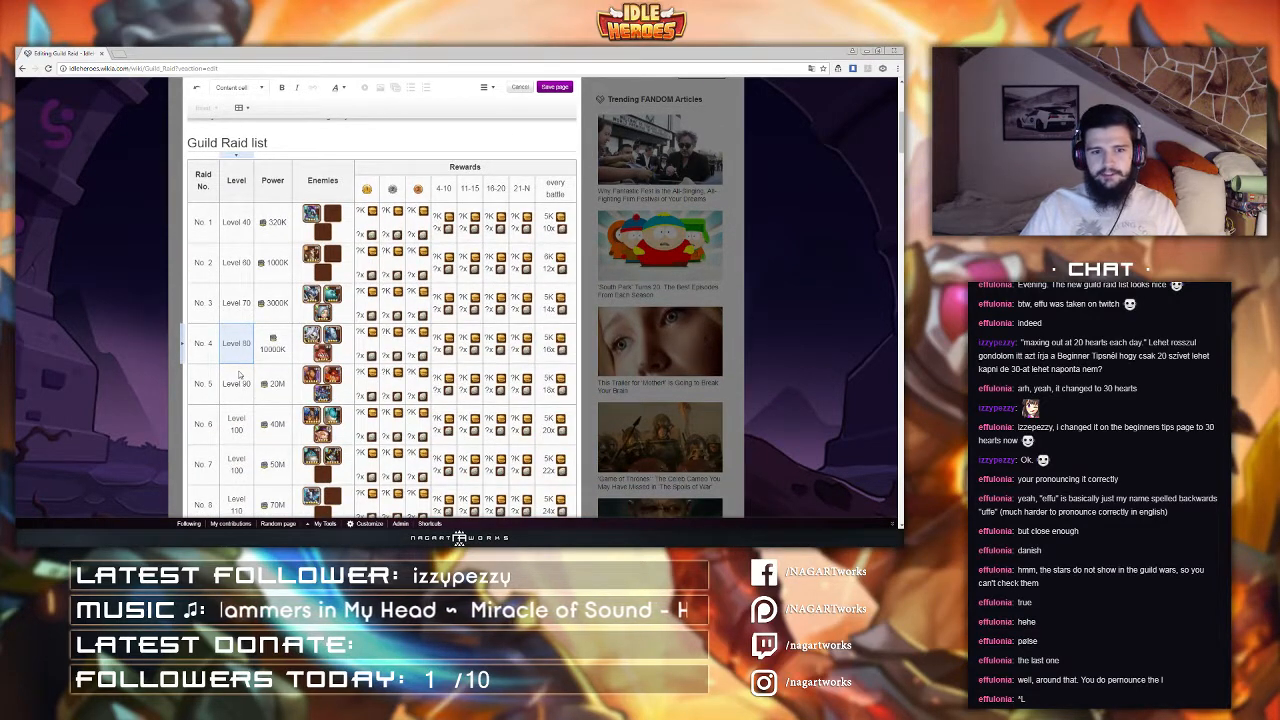
scroll(240, 378, down, 1)
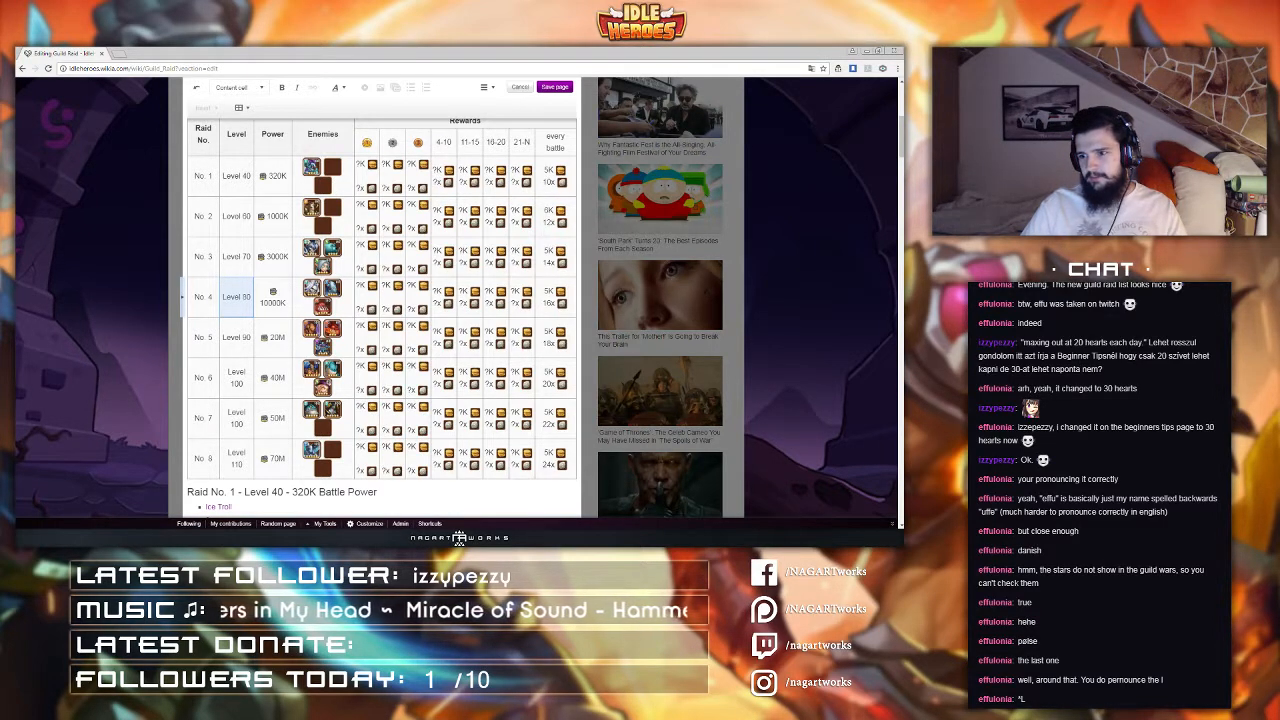
click(239, 350)
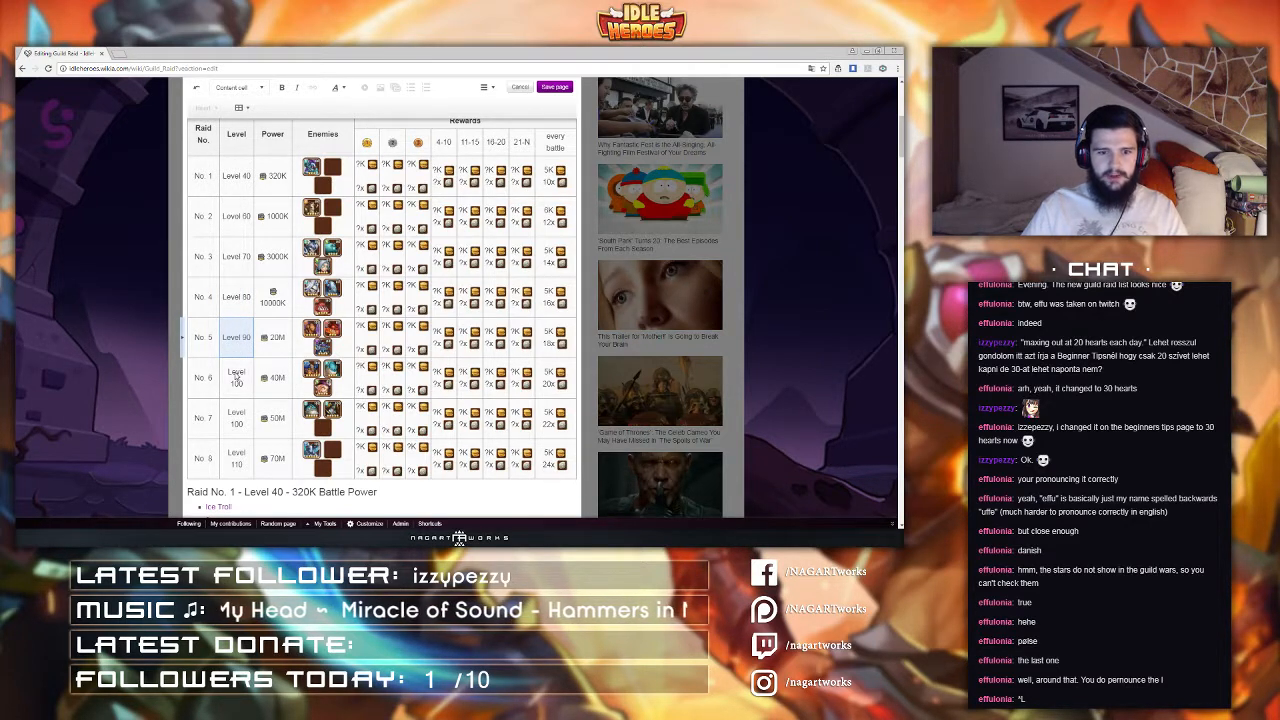
scroll(237, 375, down, 1)
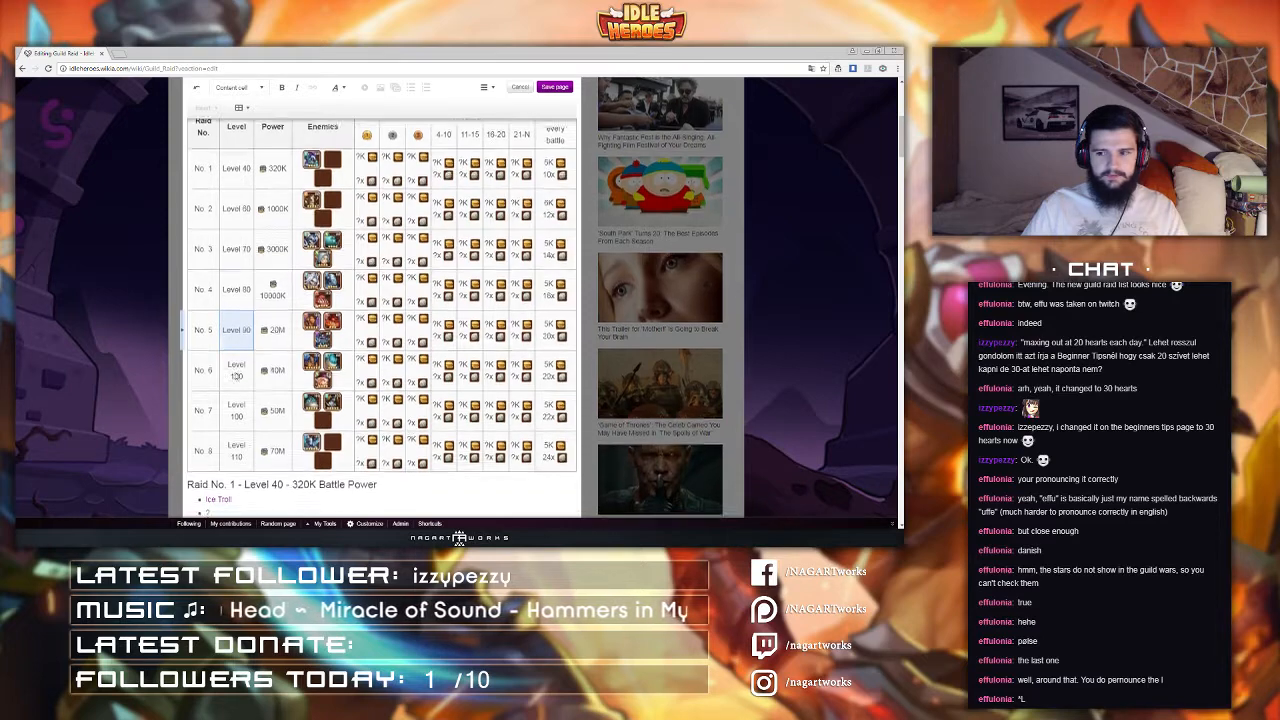
scroll(237, 375, down, 3)
scroll(238, 375, up, 5)
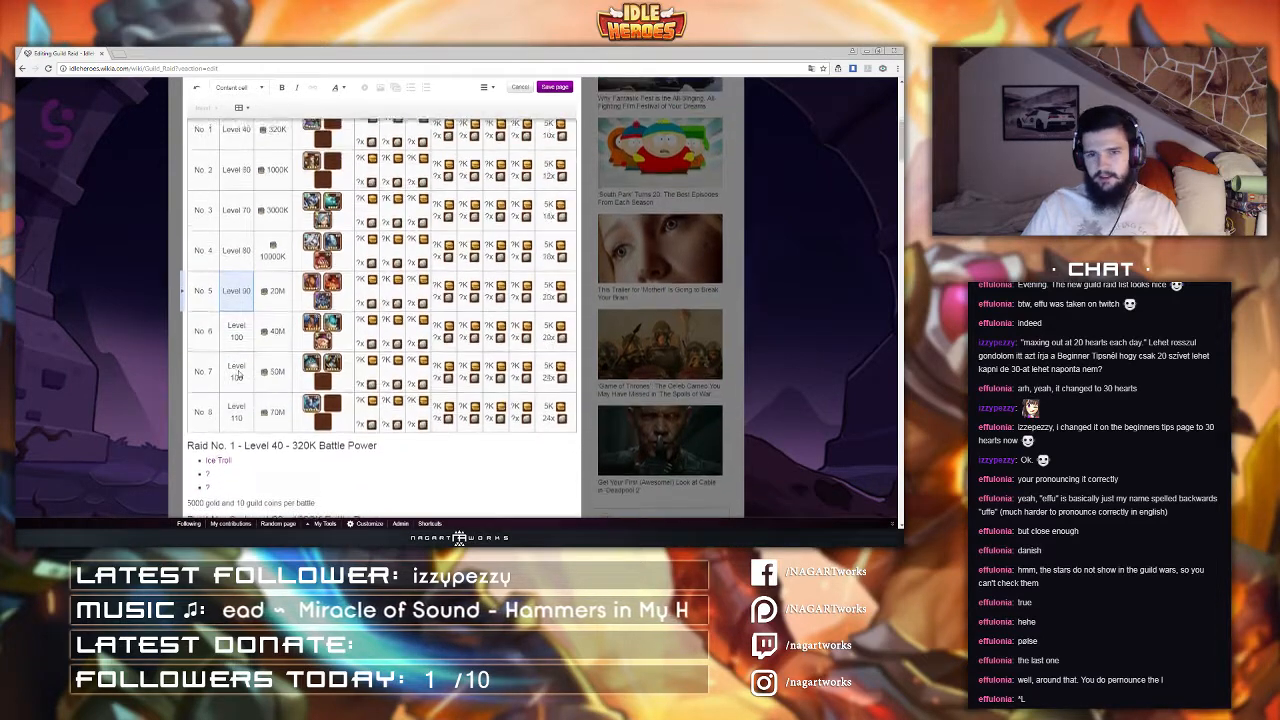
scroll(268, 346, down, 1)
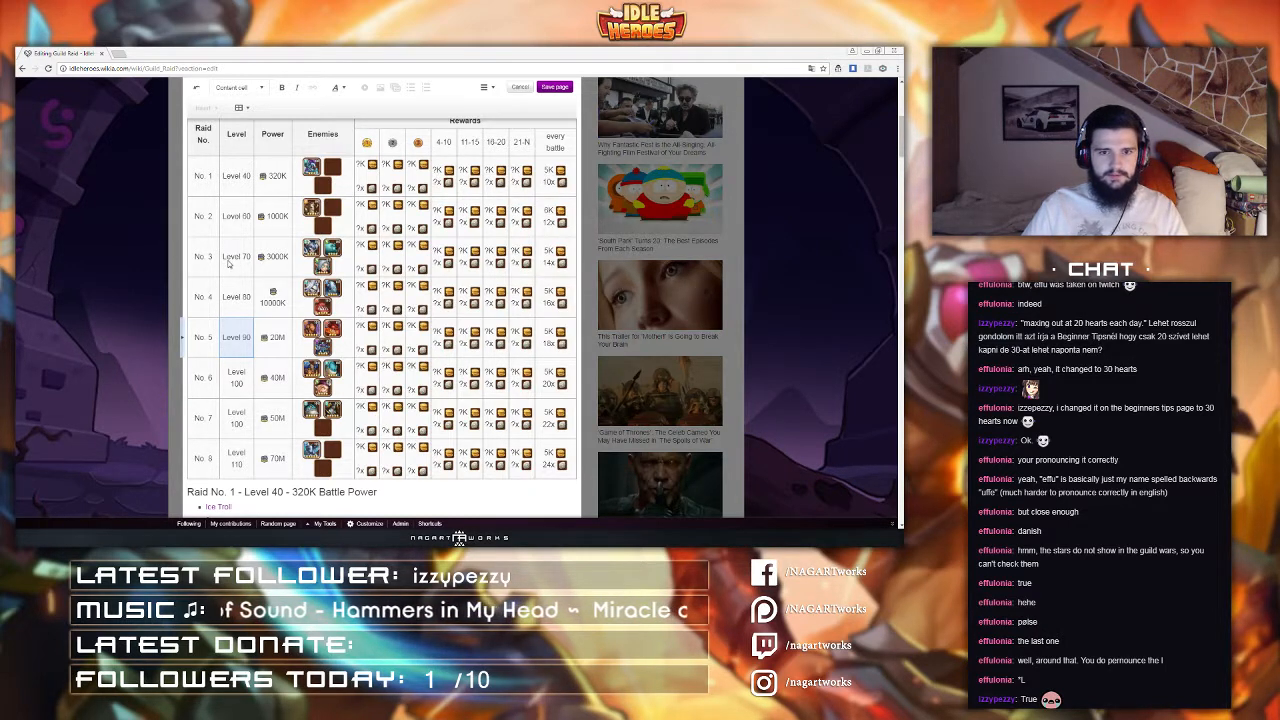
scroll(418, 399, down, 2)
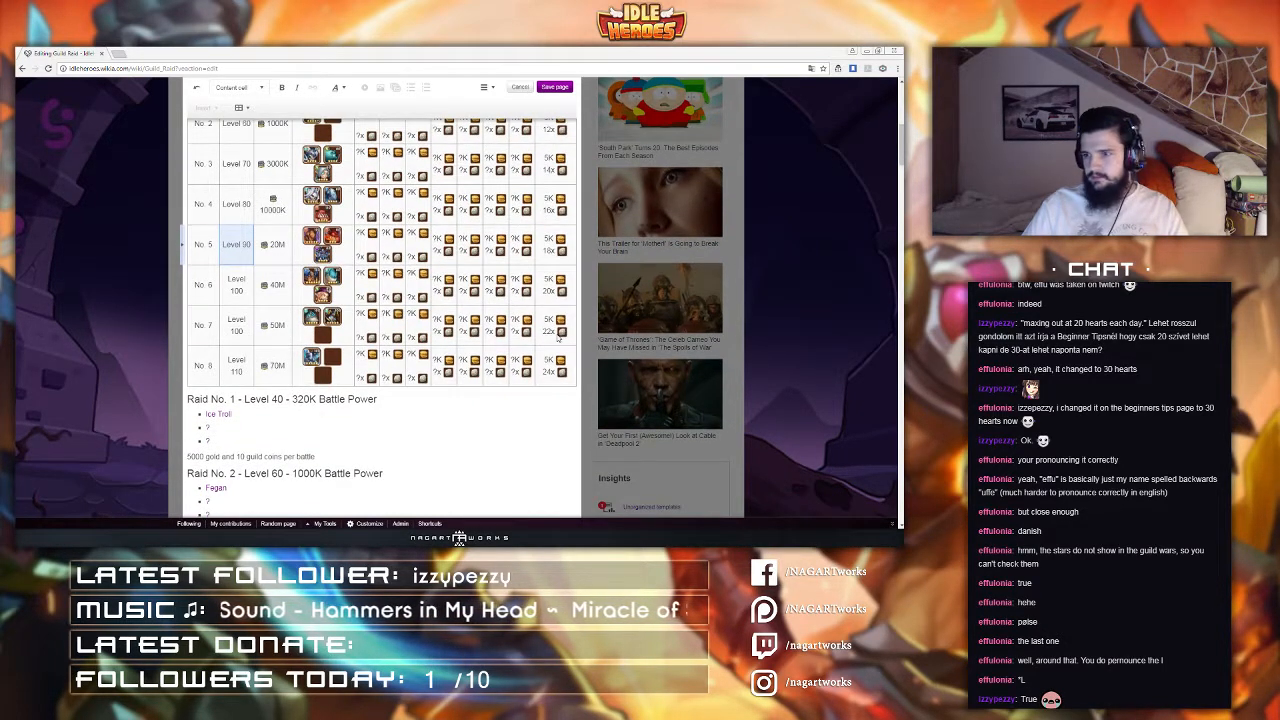
scroll(562, 341, up, 1)
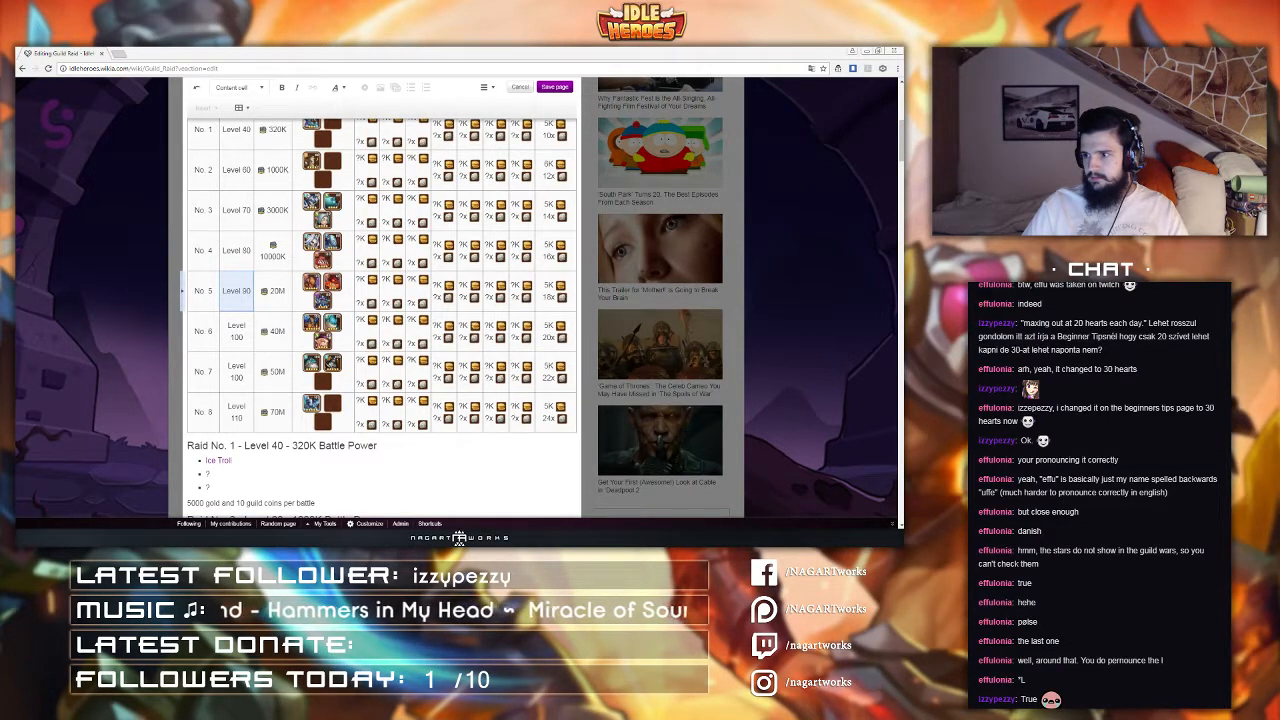
scroll(562, 214, up, 8)
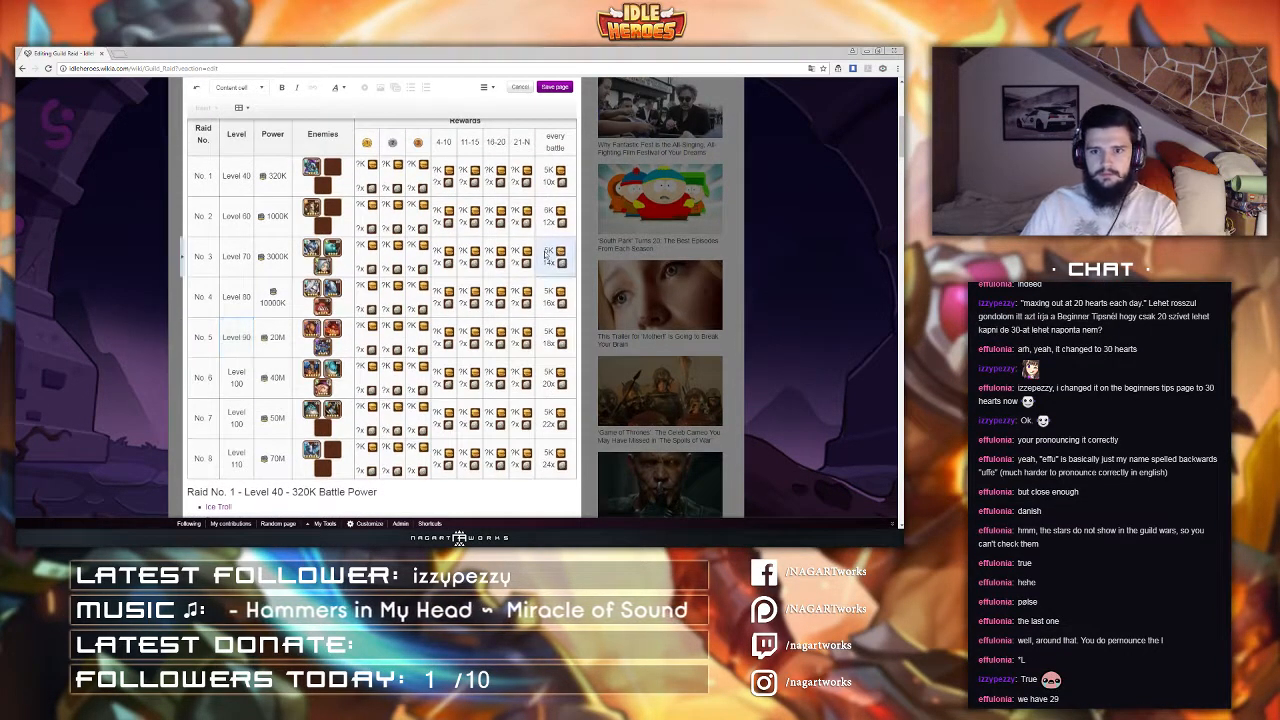
scroll(548, 255, down, 5)
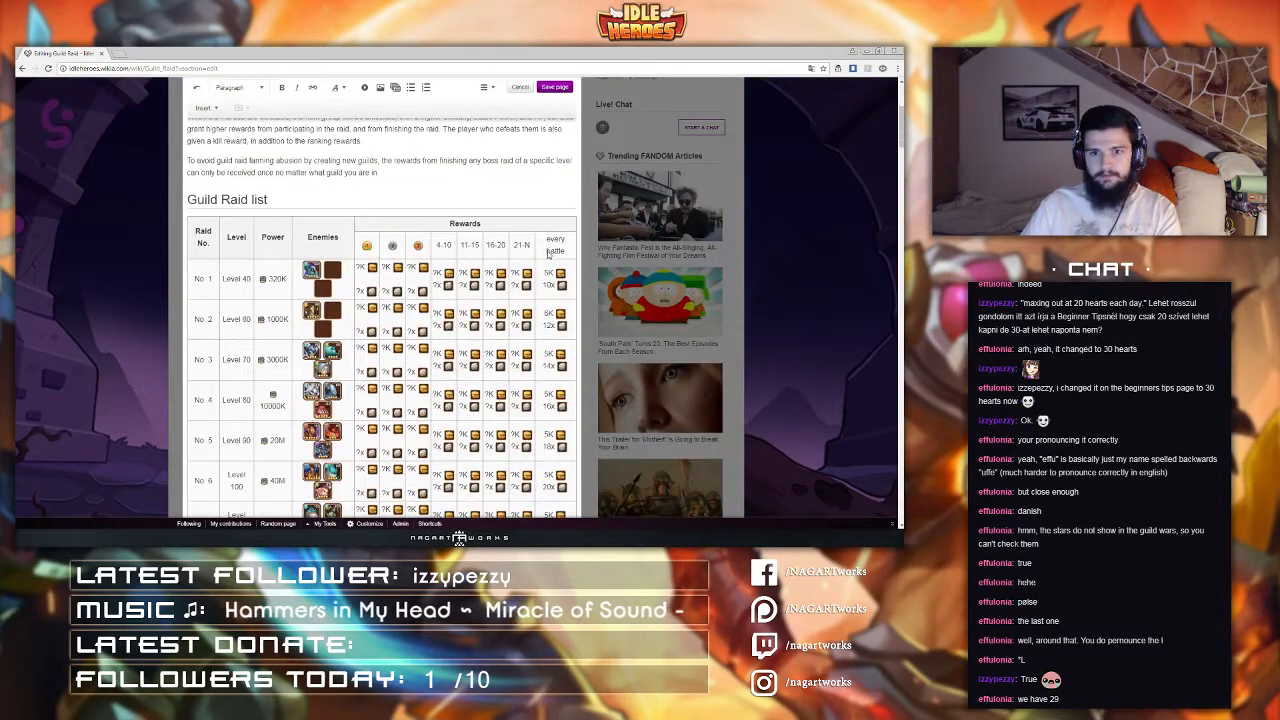
Step: Set the every-battle gold reward of raid No. 3 to 7K and raid No. 4 to 8K
click(549, 354)
key(BackSpace)
text(7)
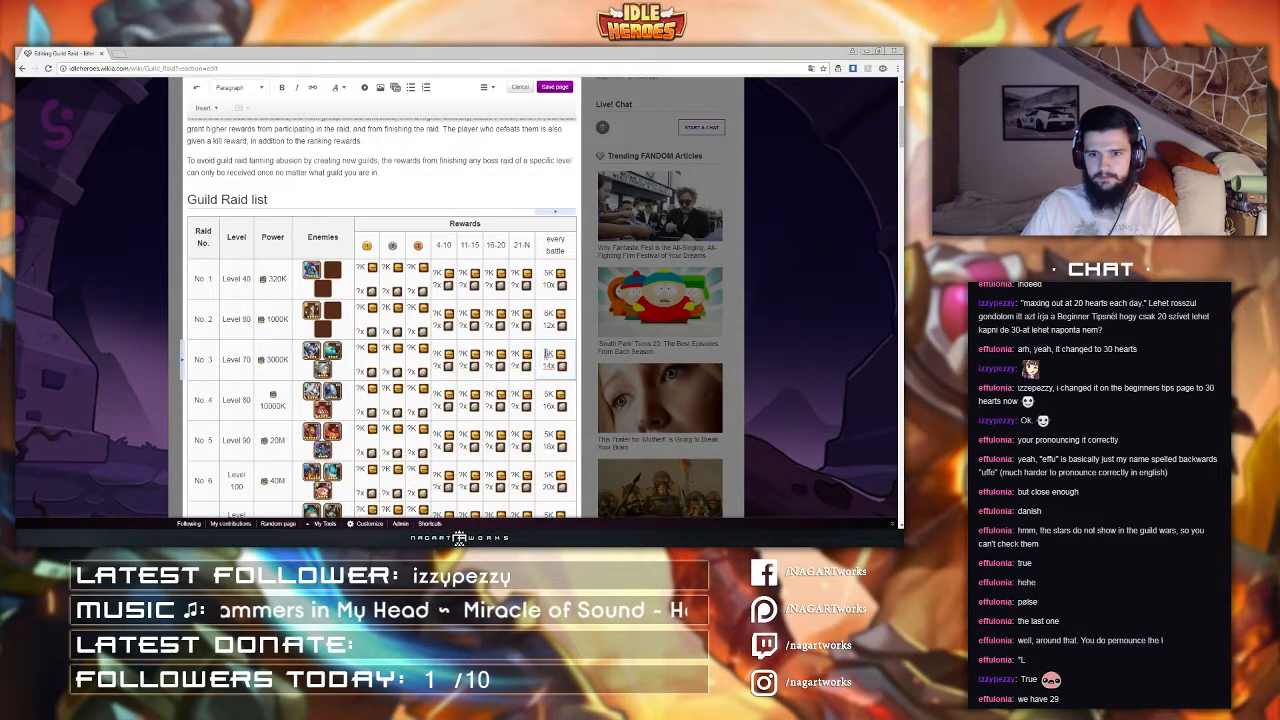
click(549, 394)
double_click(548, 394)
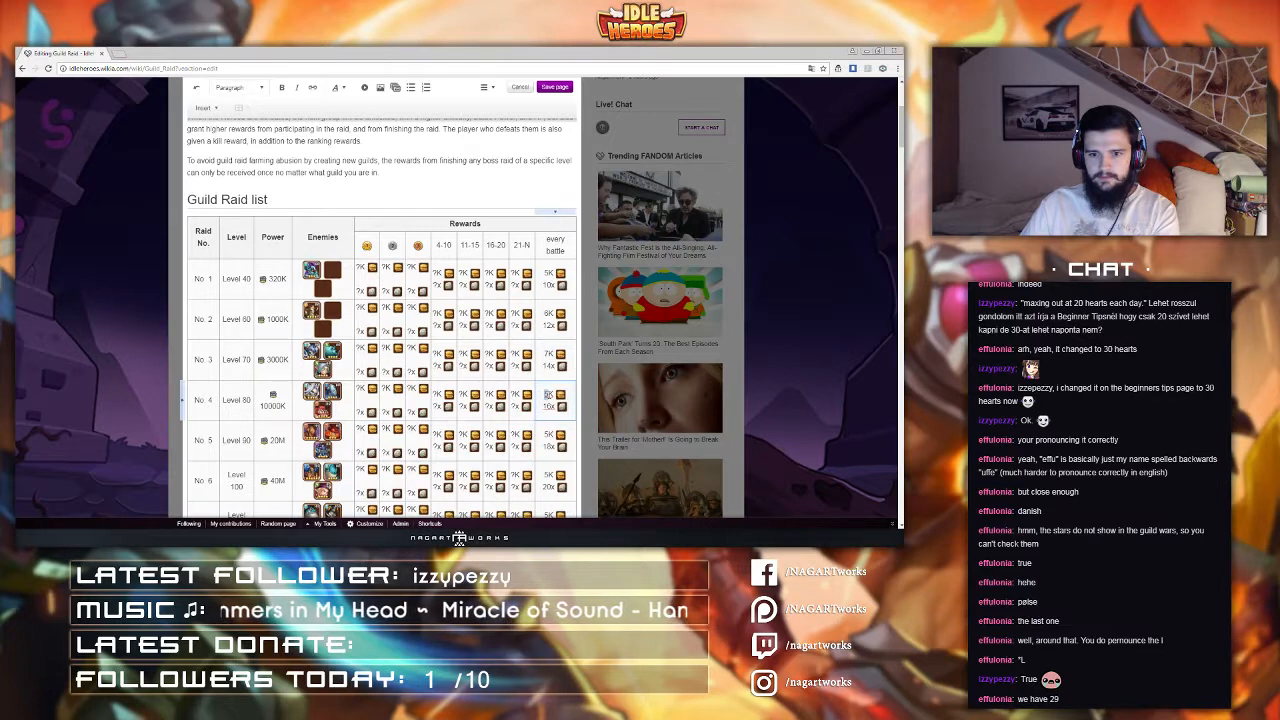
key(BackSpace)
text(8)
Step: Set the every-battle gold rewards of raids No. 5 to 8 to 9K, 10K, 11K and 12K
scroll(545, 384, down, 3)
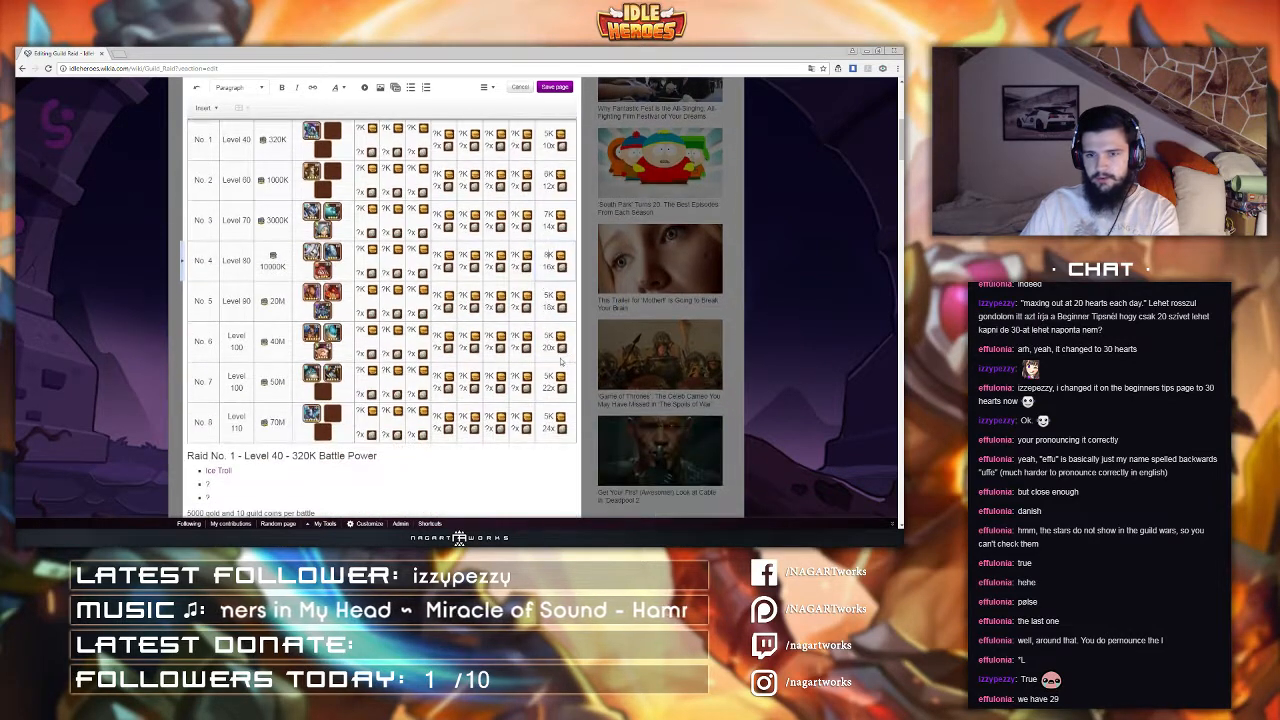
double_click(545, 296)
drag(544, 296, 549, 296)
text(9)
double_click(547, 336)
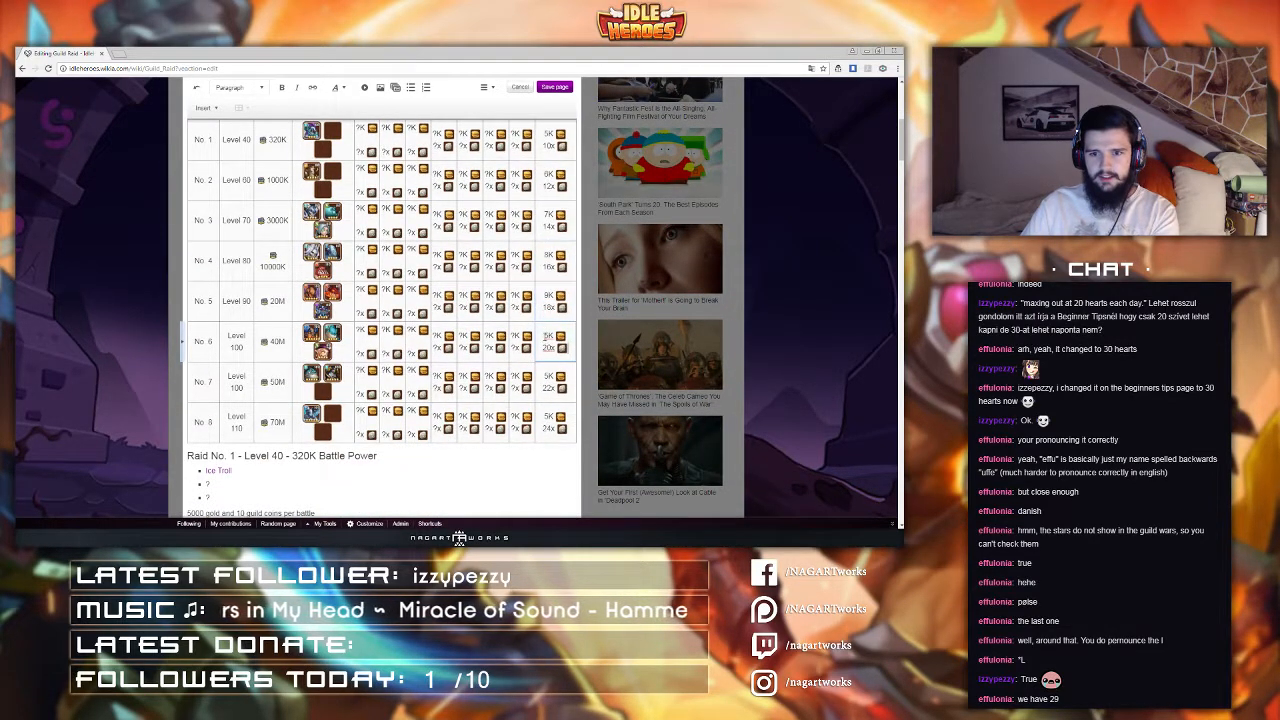
text(10)
double_click(548, 376)
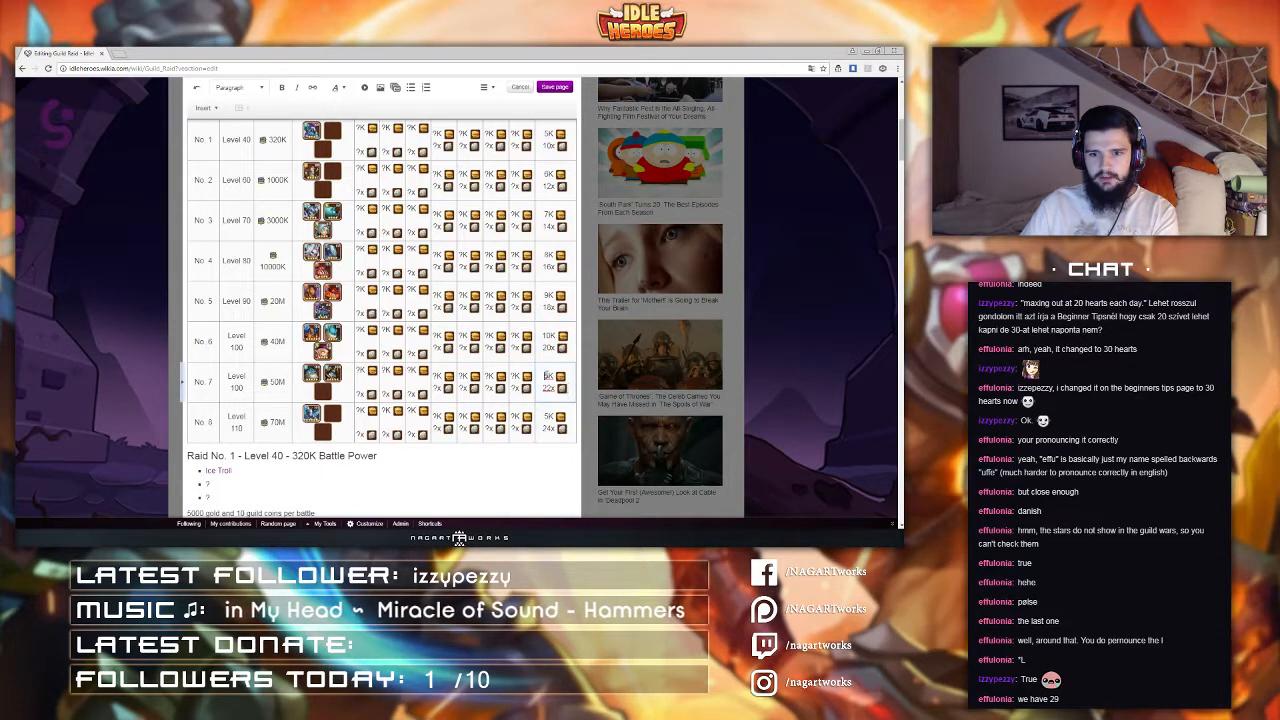
text(11)
double_click(547, 416)
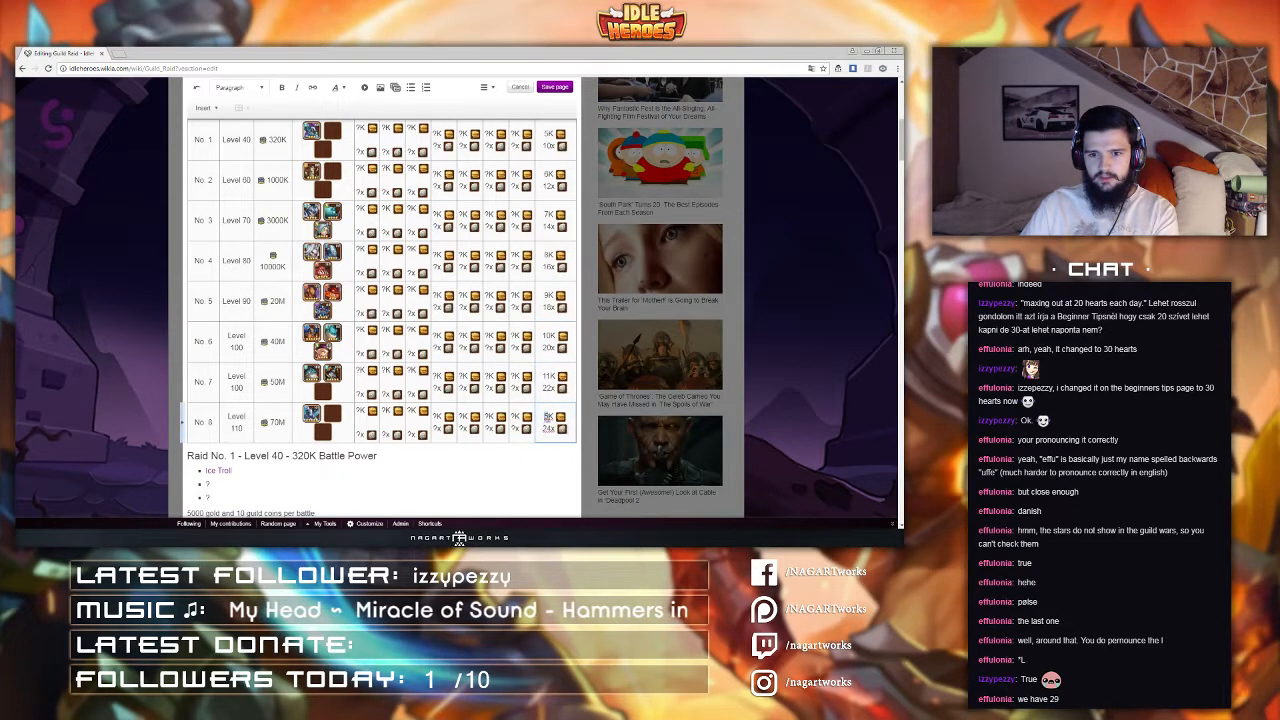
text(12)
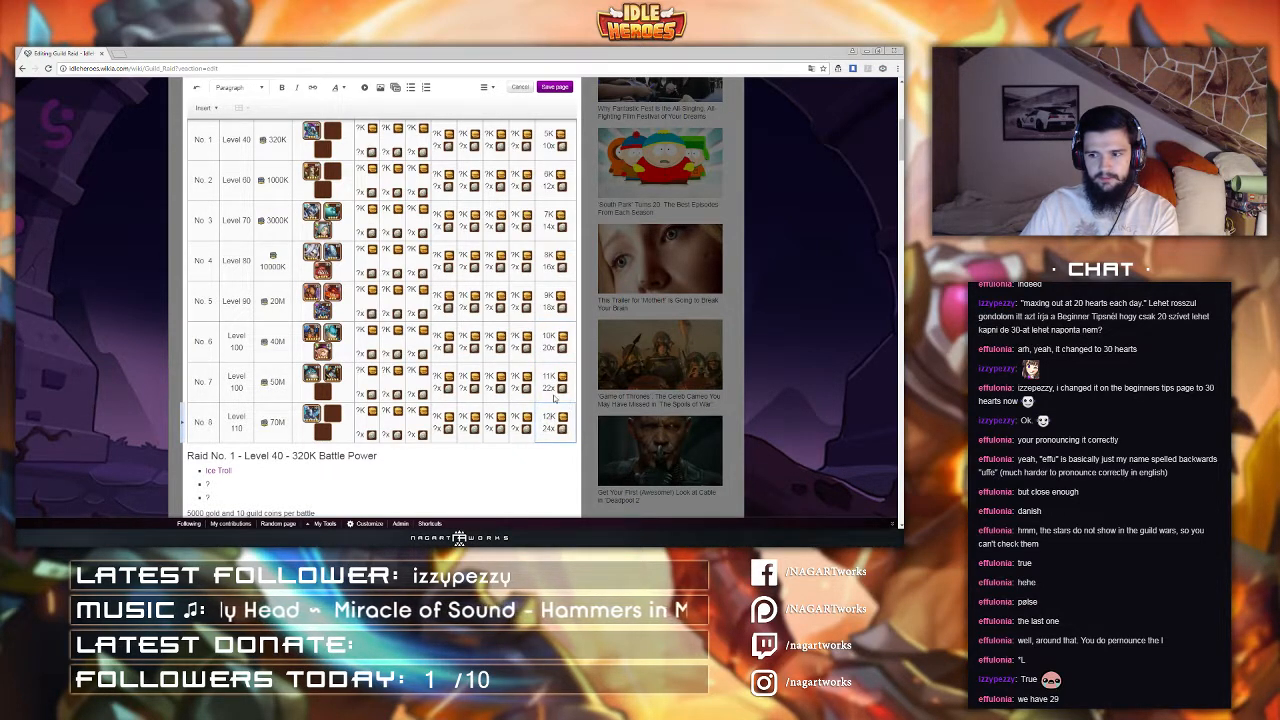
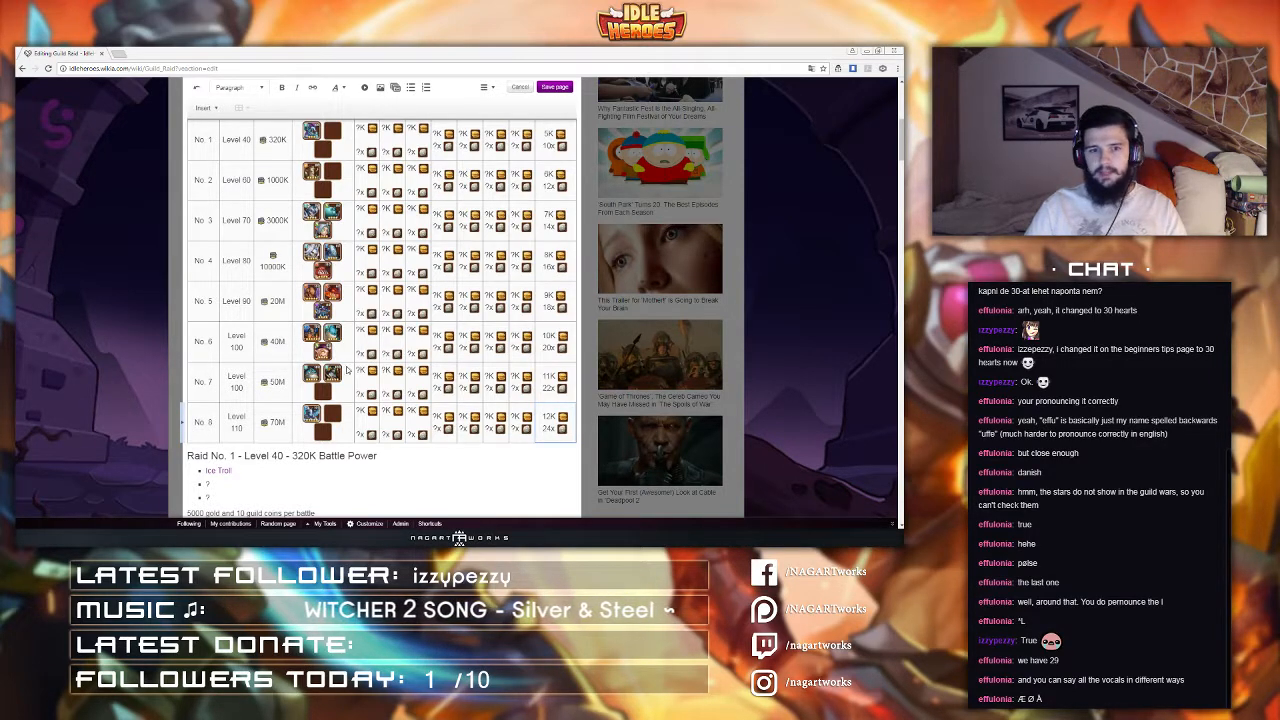
Step: Remove the empty enemy placeholder icons from the Enemies cells of raids No. 7 and No. 8
click(259, 403)
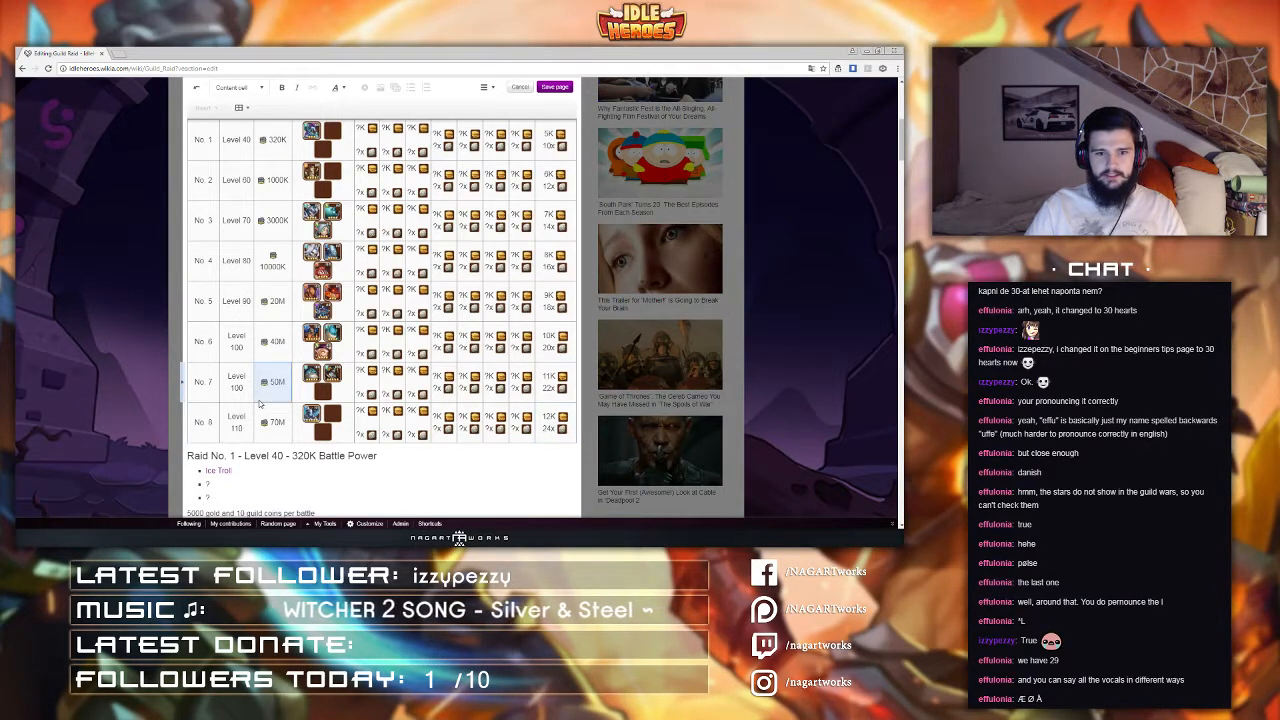
scroll(230, 398, down, 1)
scroll(208, 393, down, 1)
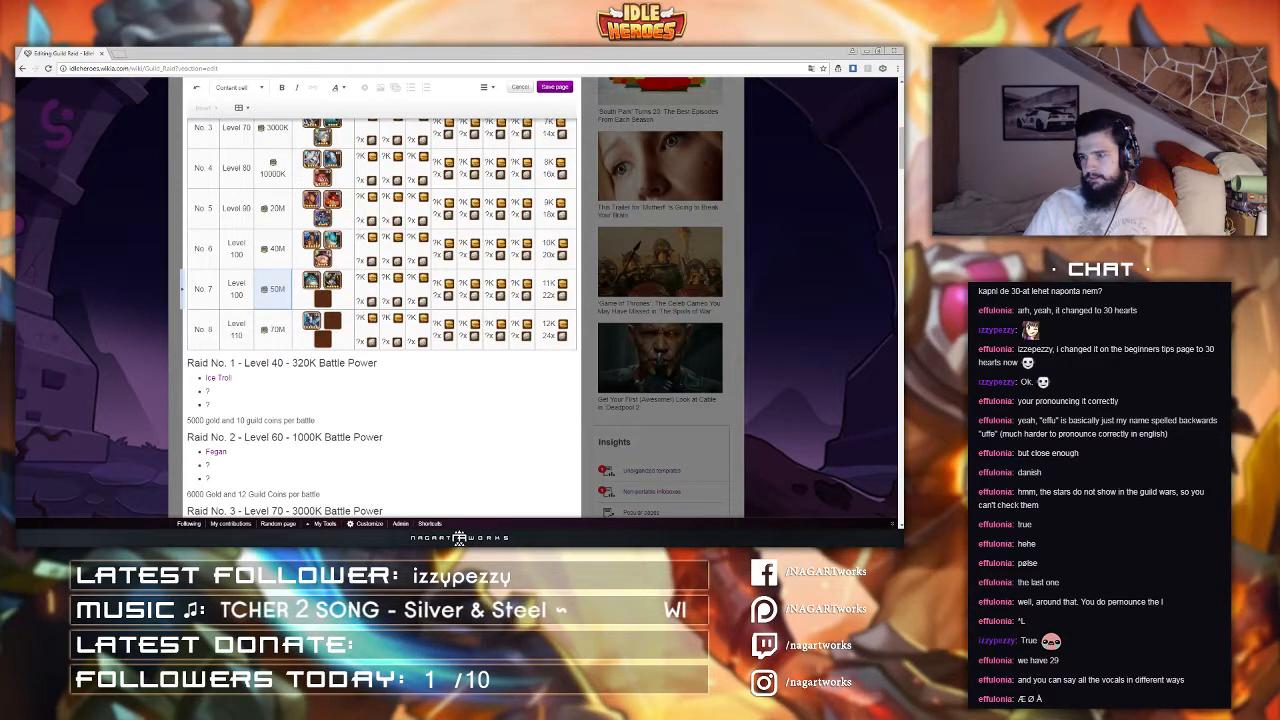
scroll(470, 384, up, 1)
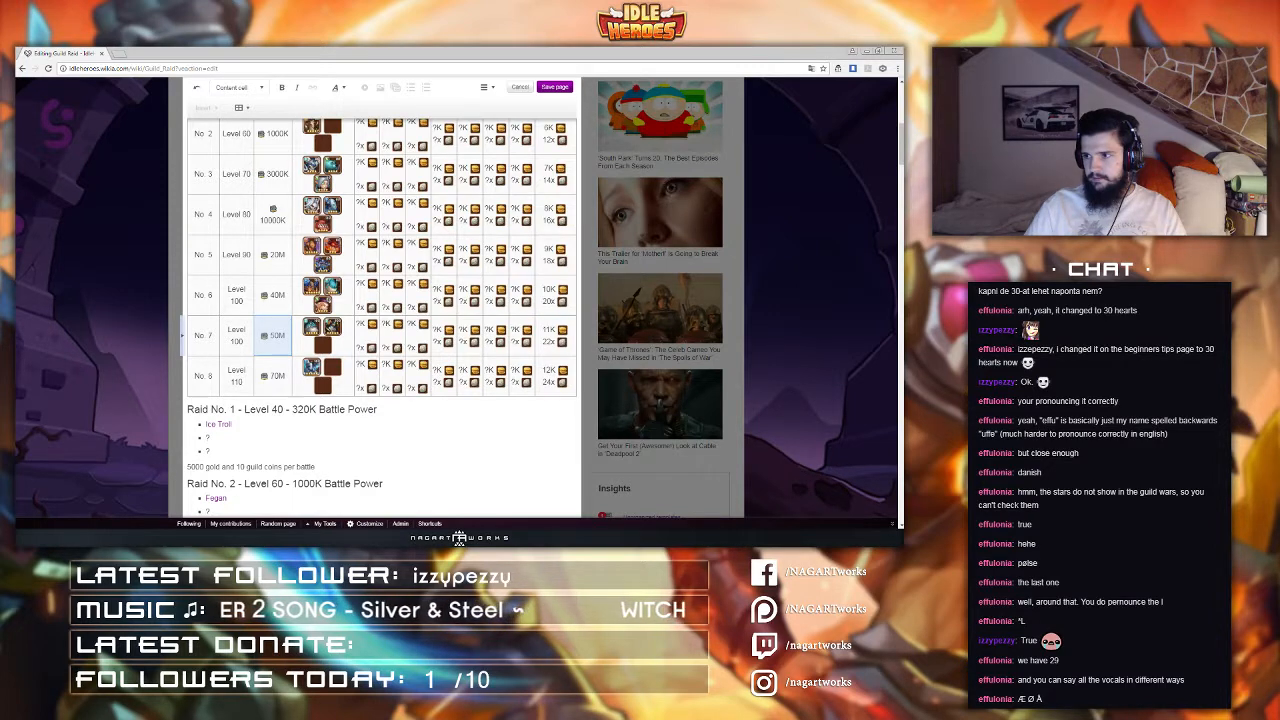
click(320, 386)
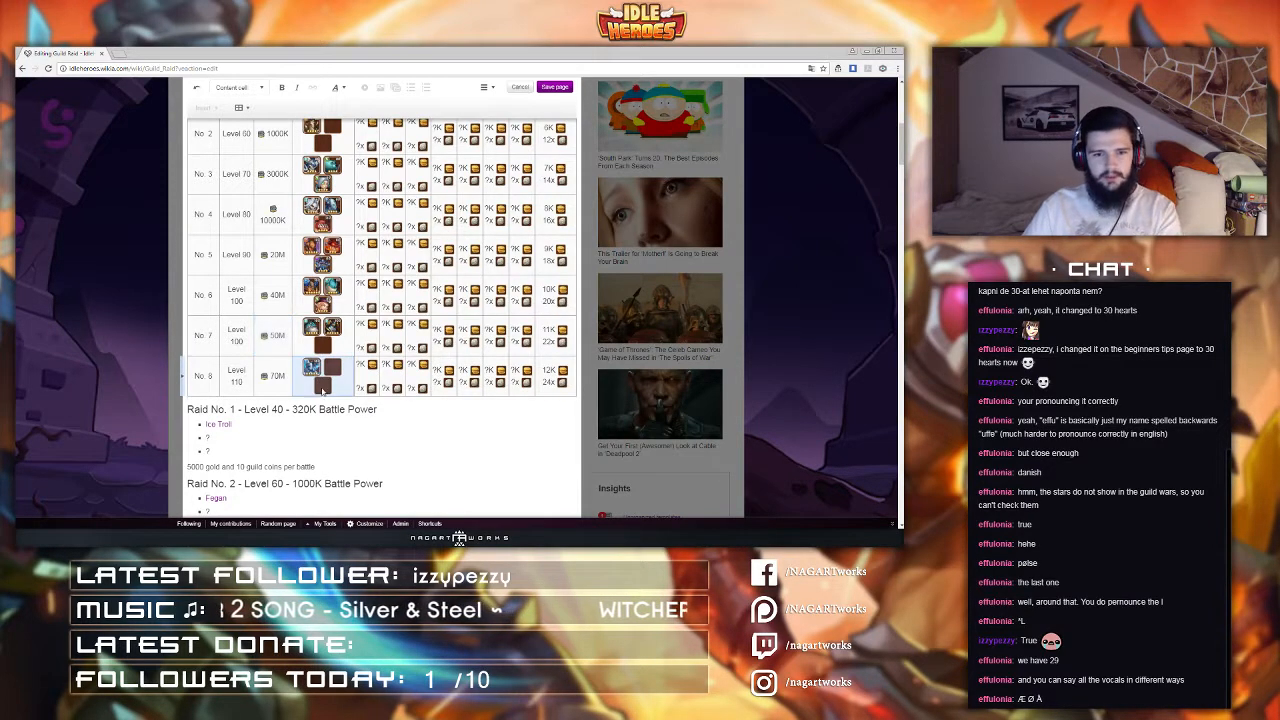
double_click(320, 386)
click(320, 386)
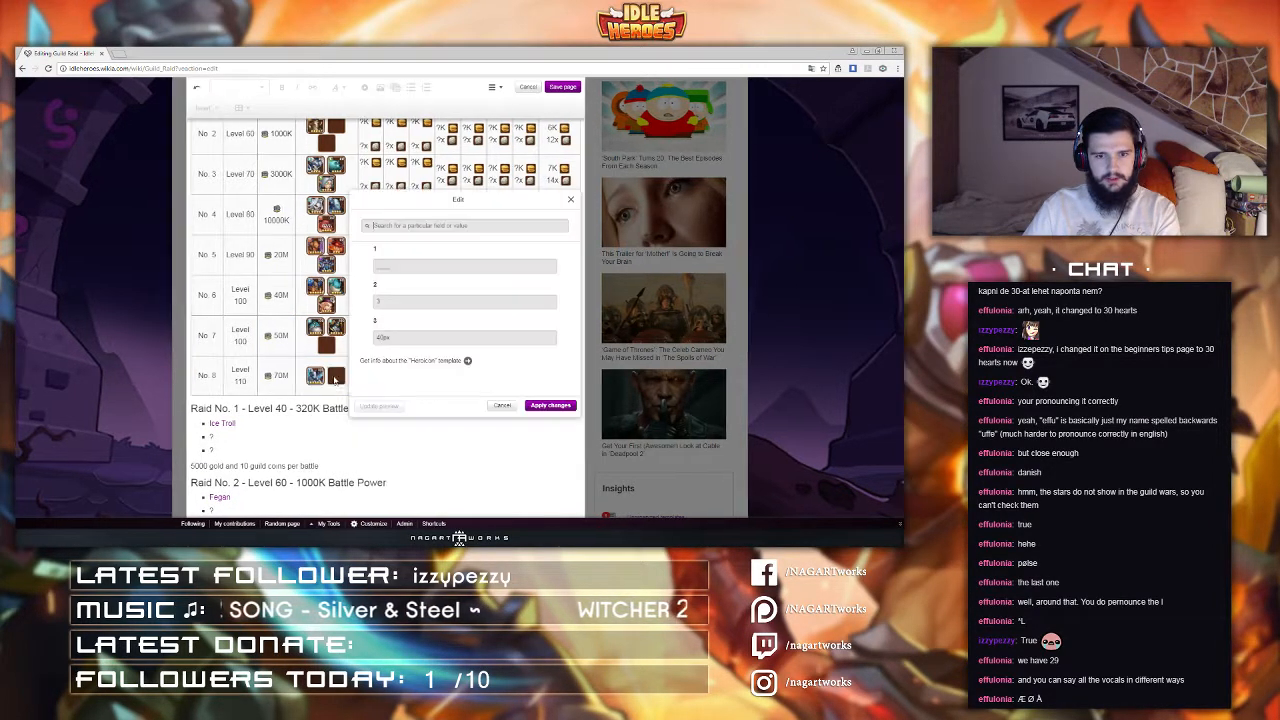
click(322, 410)
click(502, 406)
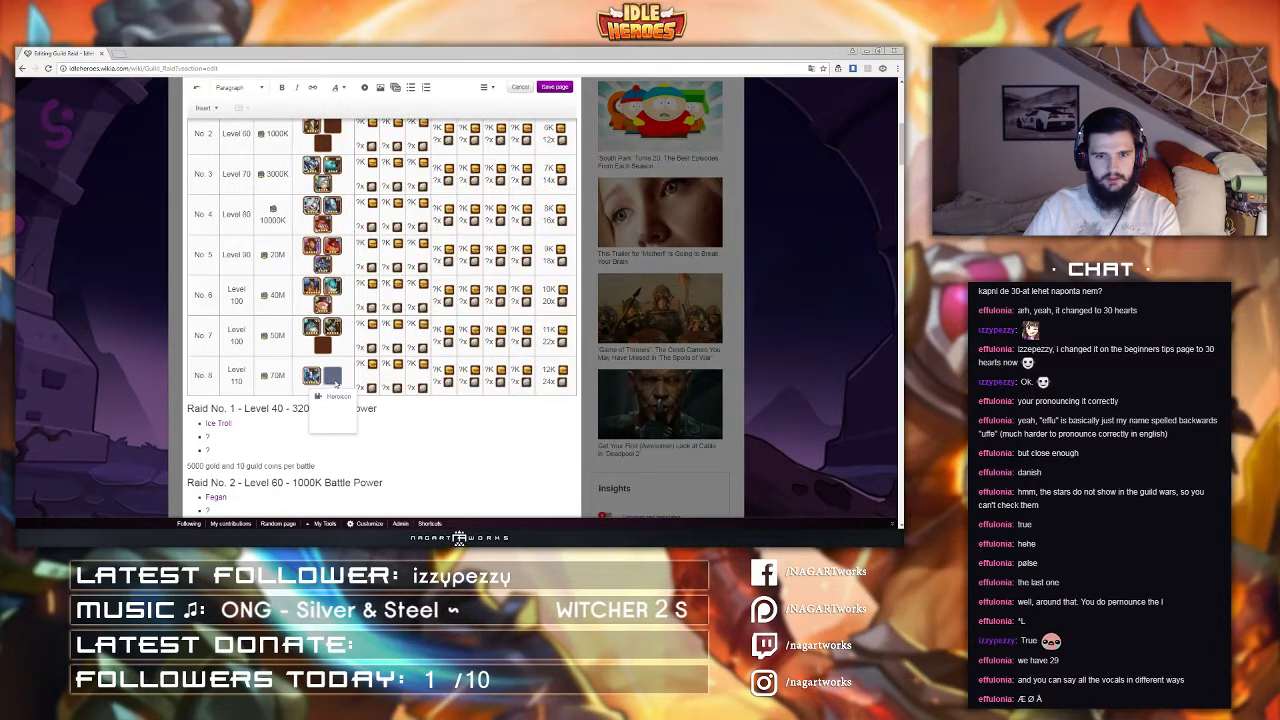
scroll(380, 400, up, 2)
click(336, 480)
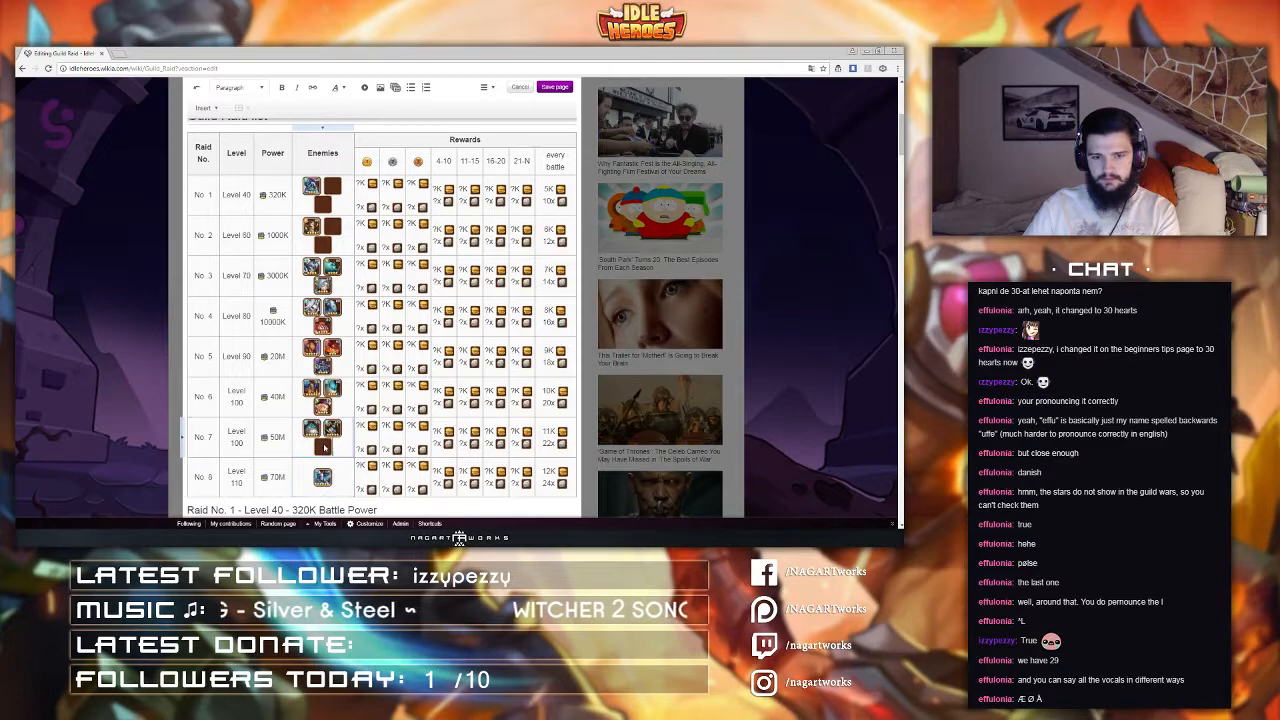
Step: Save the page with the edit summary "new format (test)"
scroll(322, 447, up, 1)
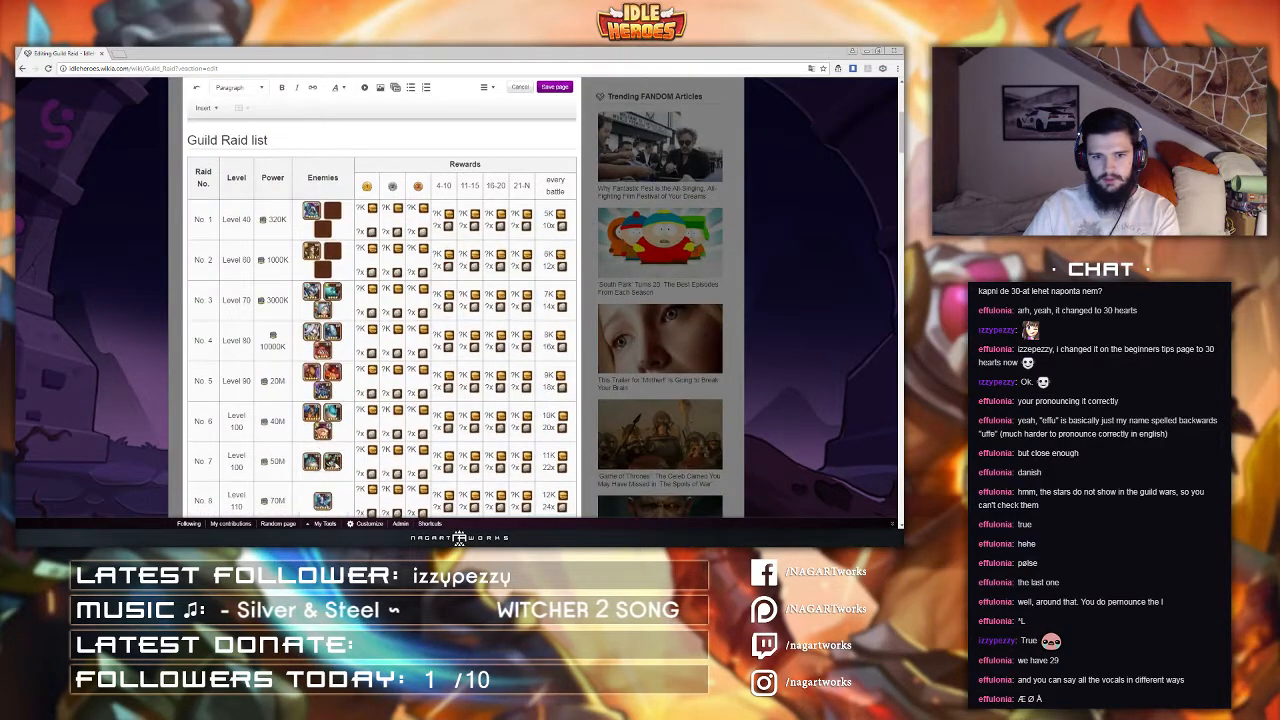
click(347, 472)
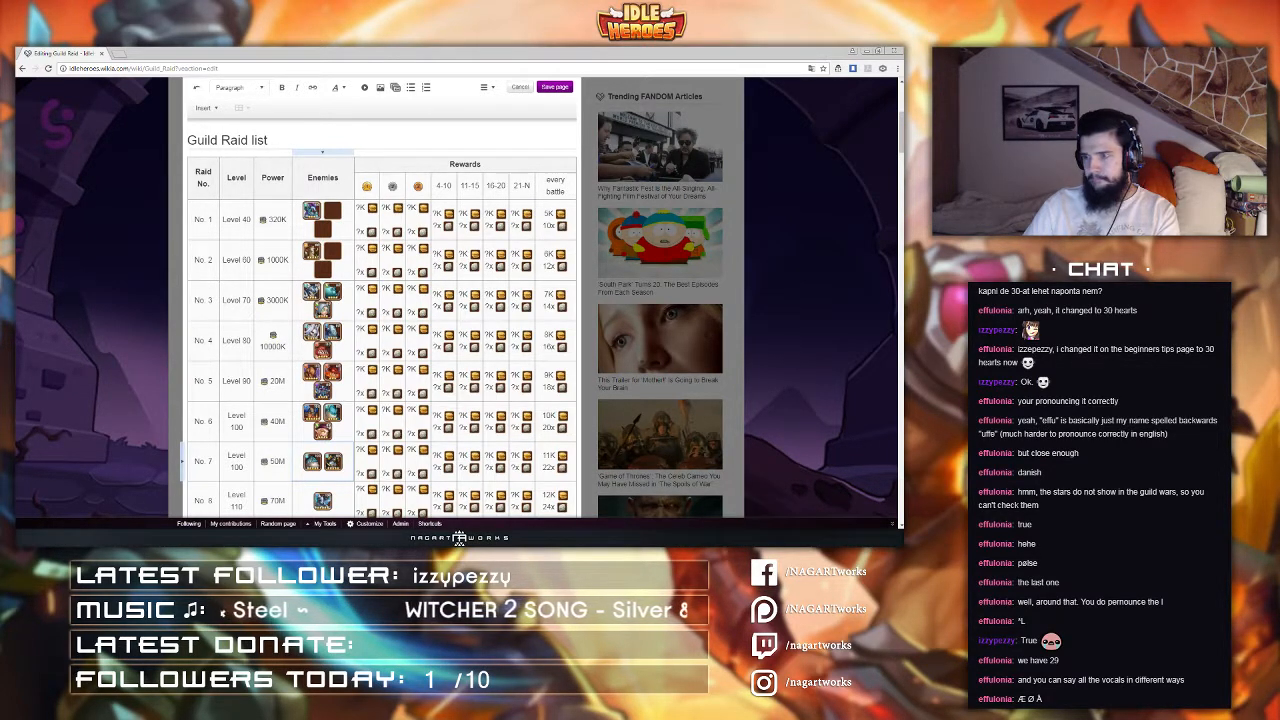
scroll(412, 379, down, 3)
scroll(410, 380, up, 2)
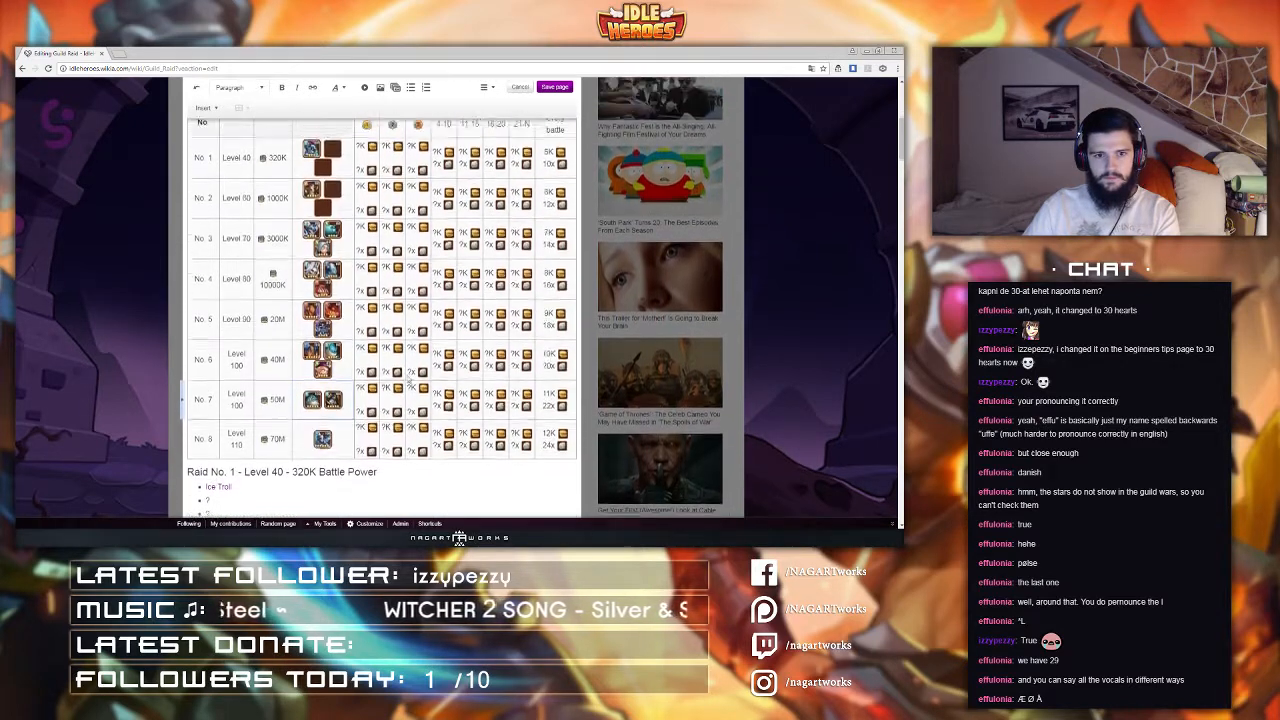
scroll(410, 382, up, 1)
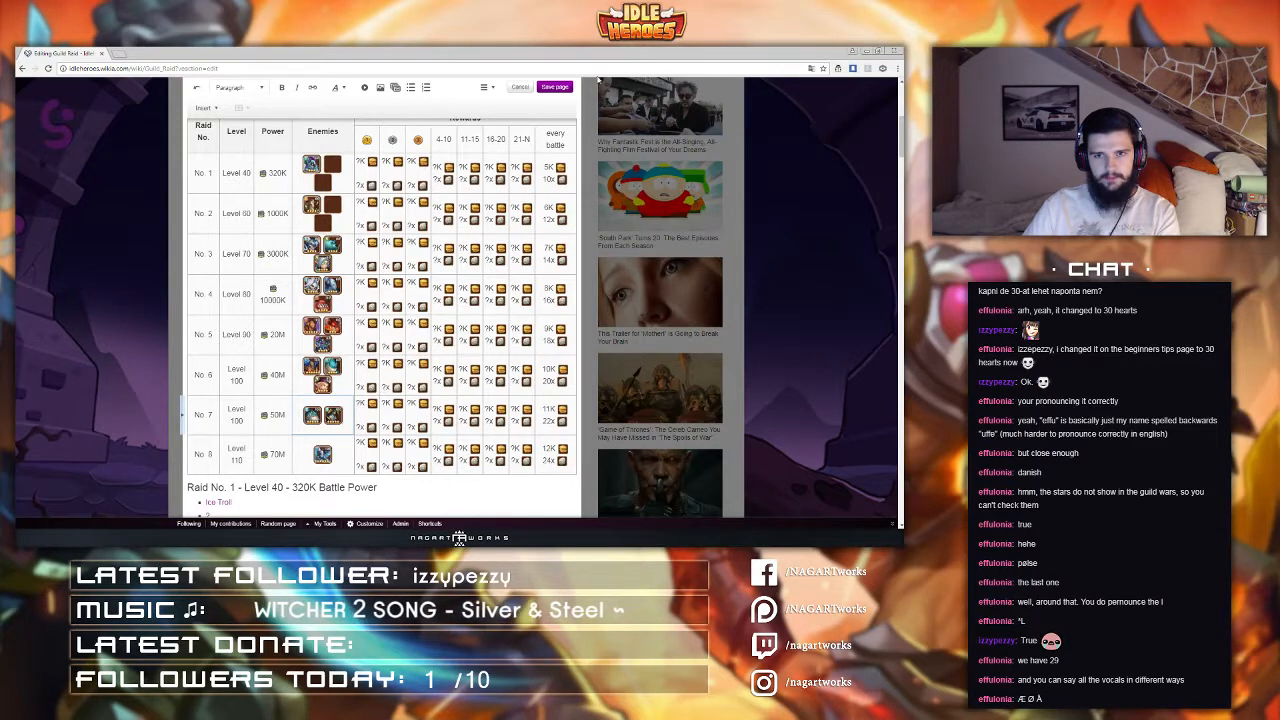
click(556, 88)
text(new format)
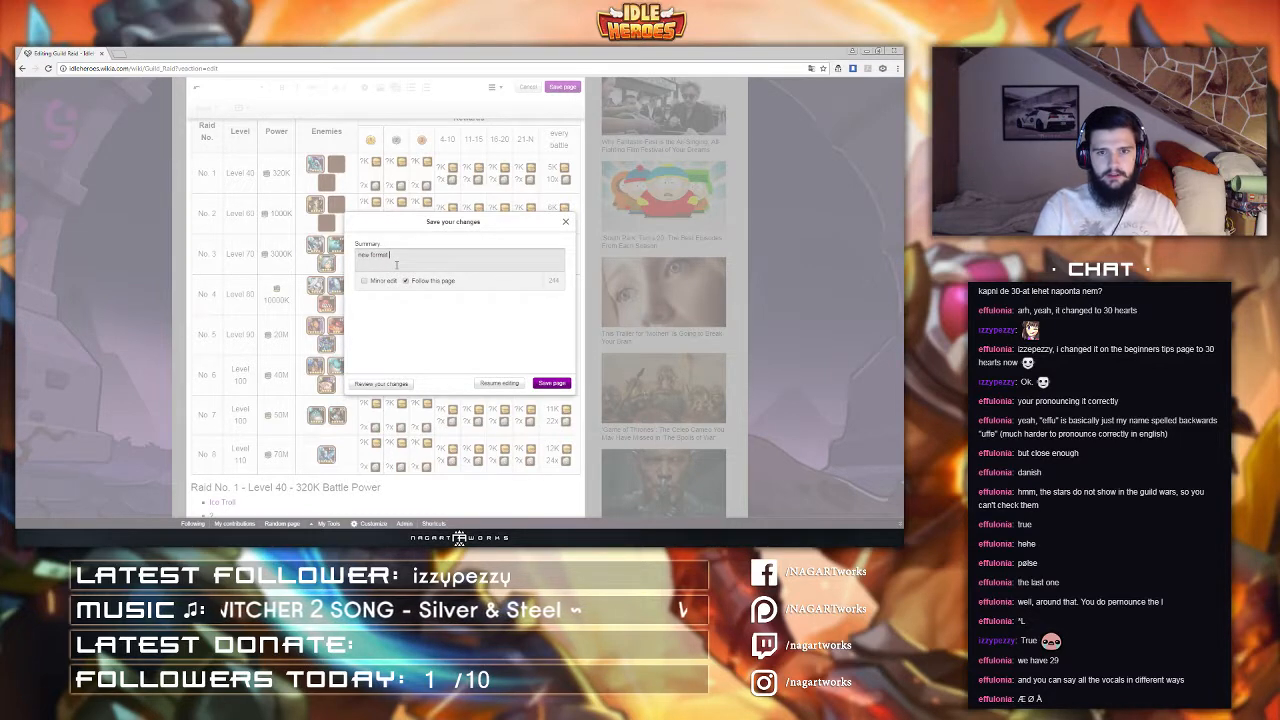
text( (test))
click(561, 385)
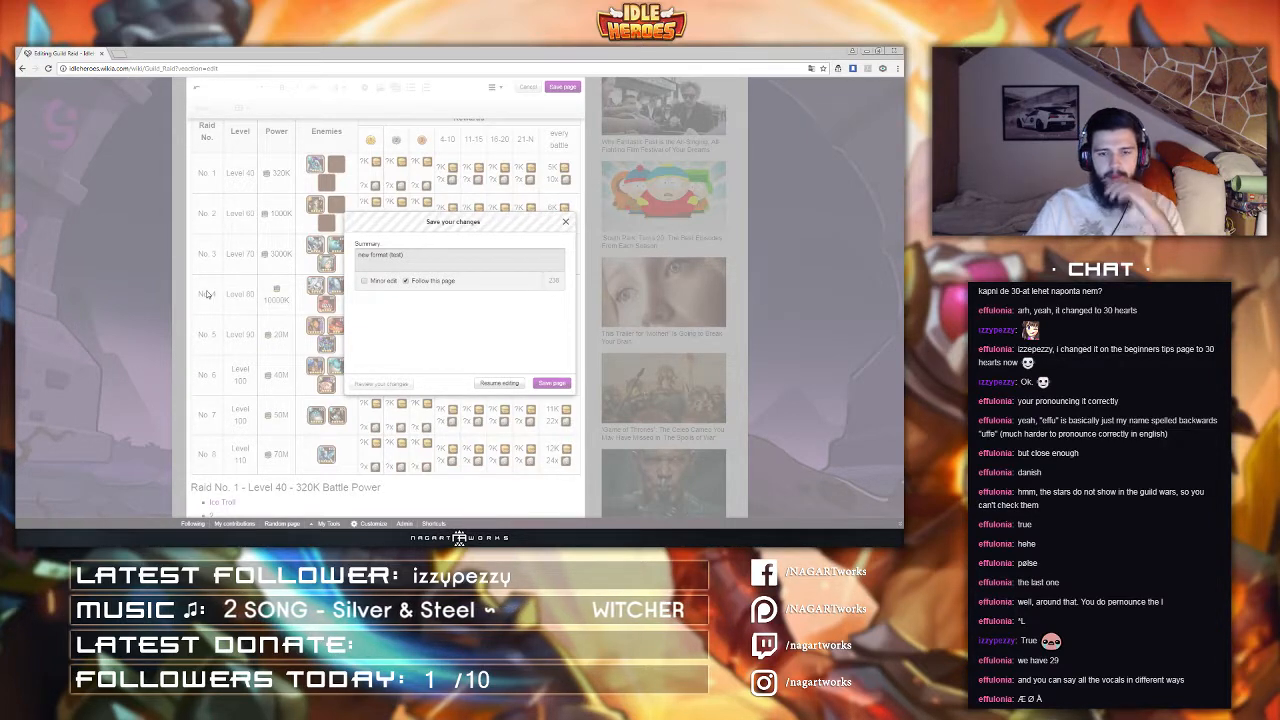
Step: Review the saved Guild Raid list table on the published page
scroll(206, 296, down, 3)
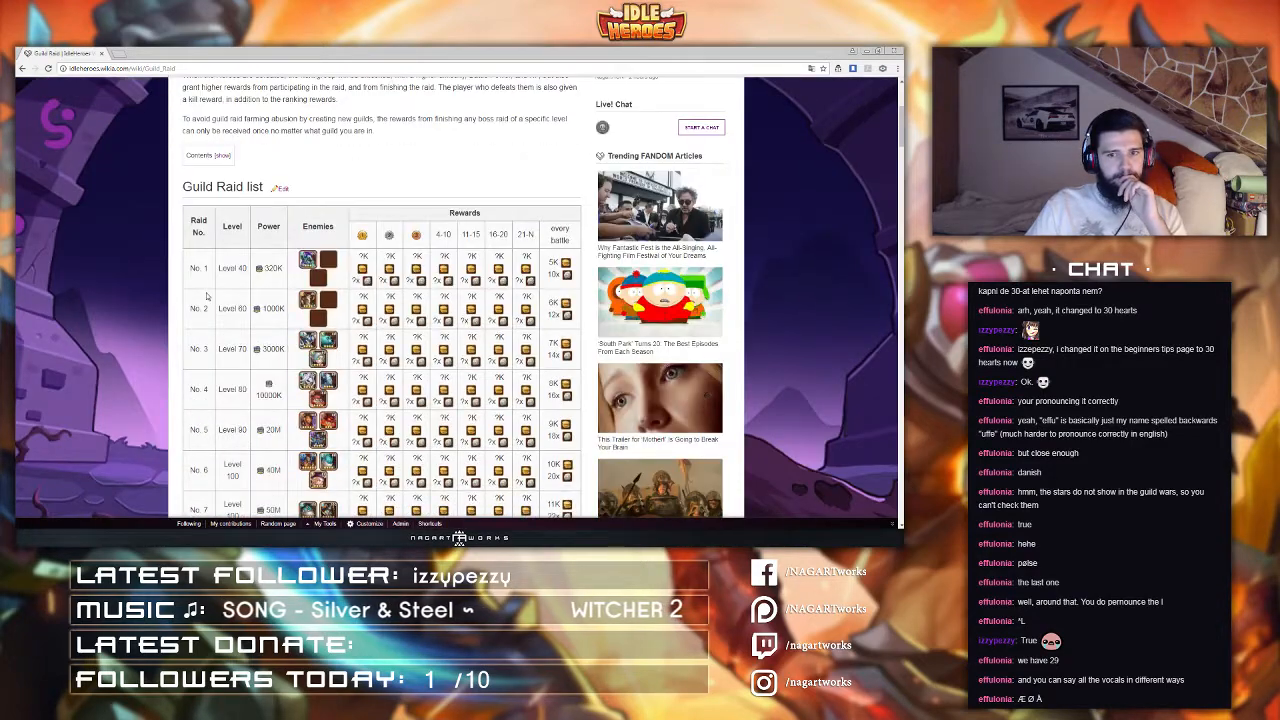
scroll(206, 296, down, 3)
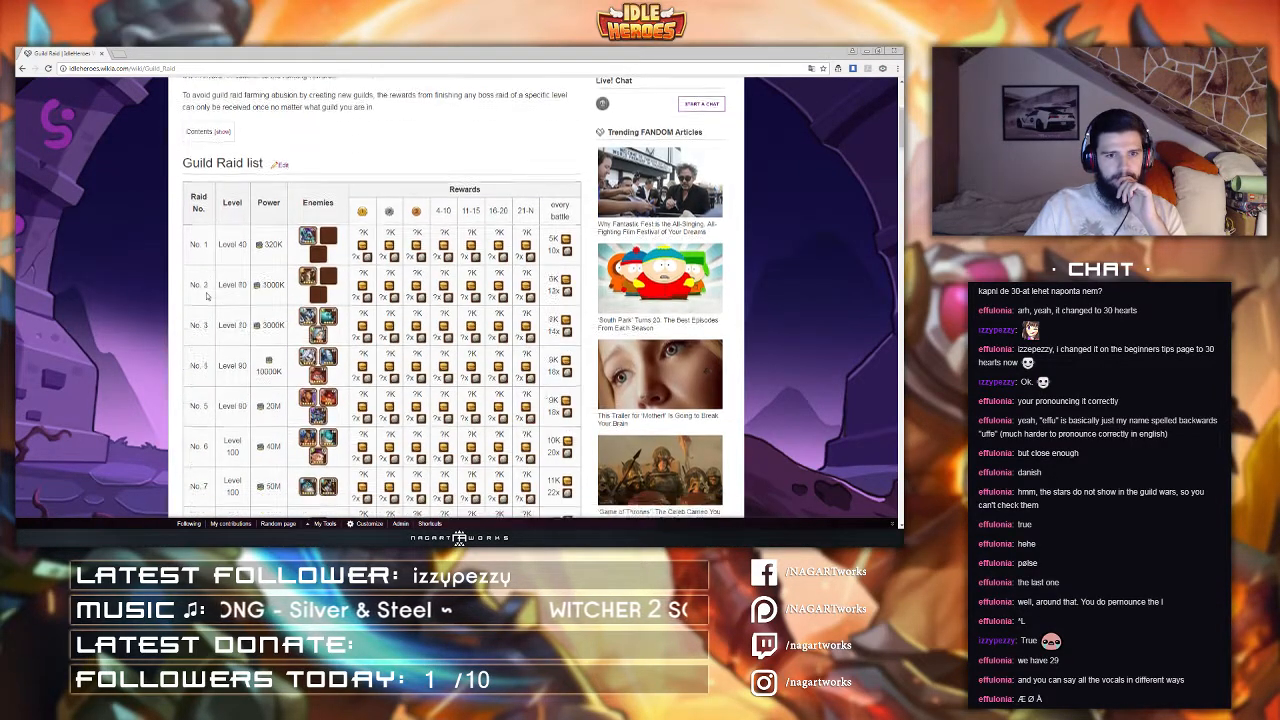
scroll(206, 296, up, 2)
scroll(206, 296, up, 1)
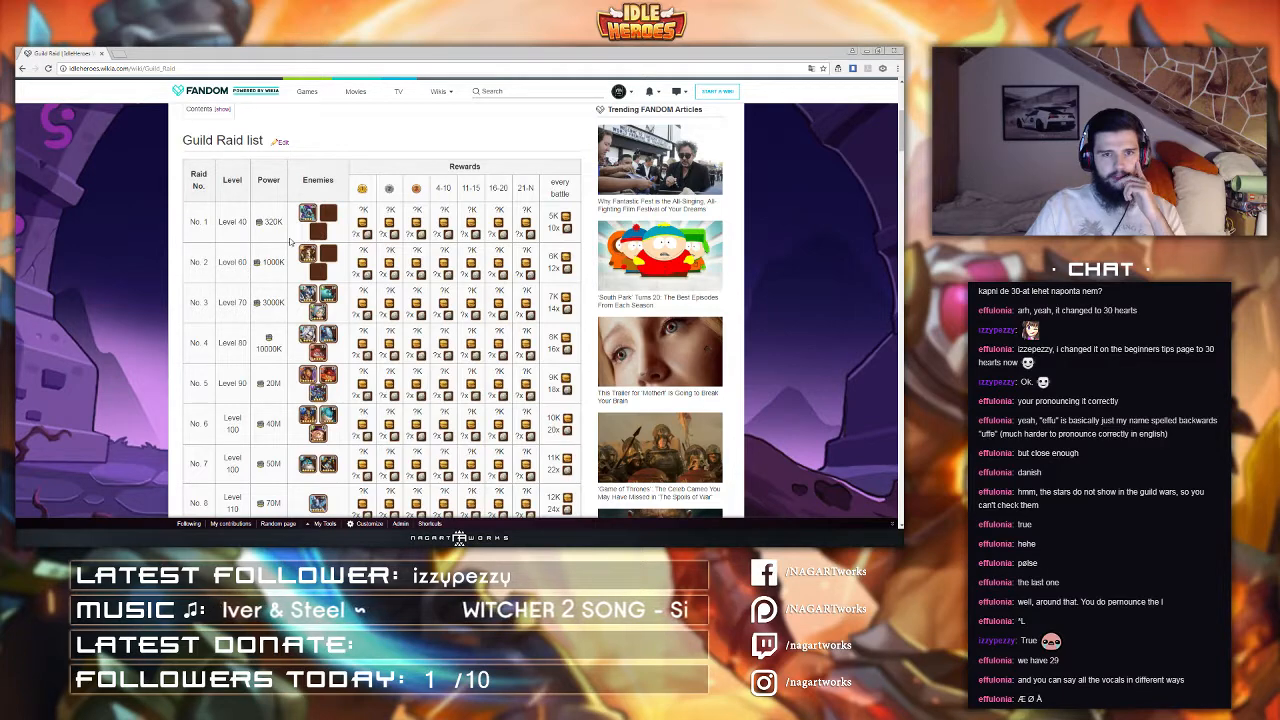
scroll(290, 241, down, 1)
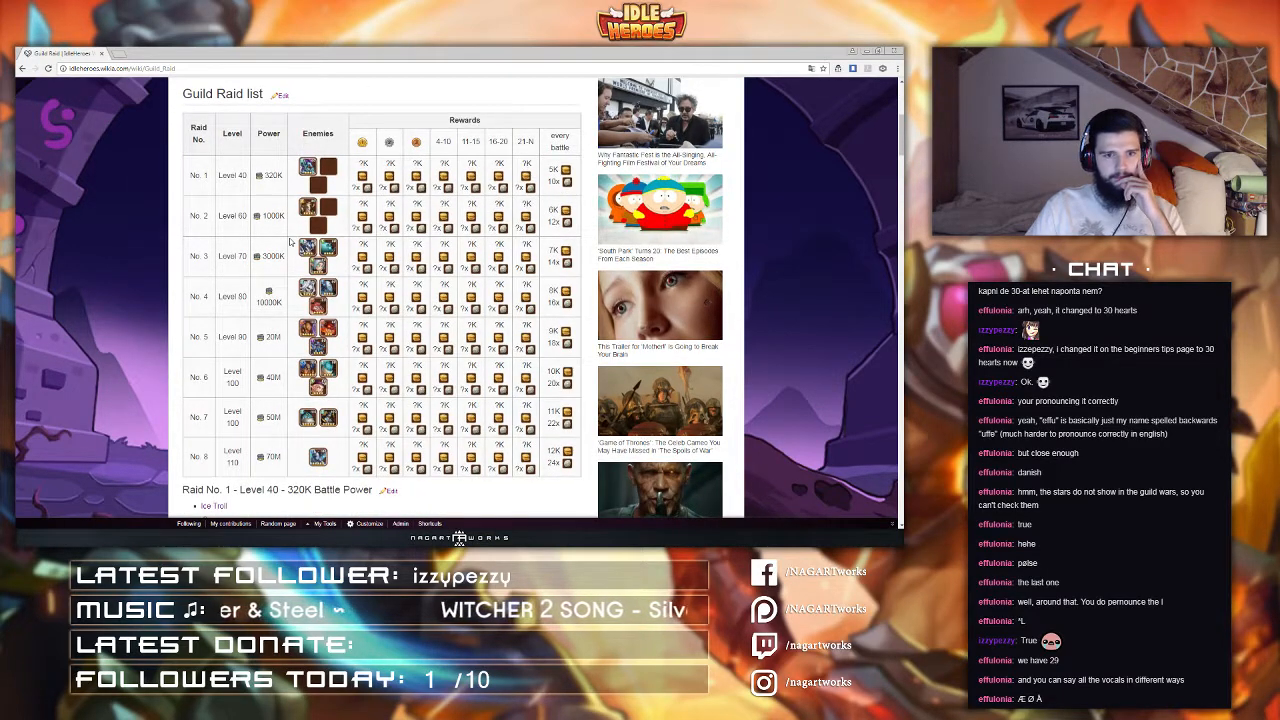
scroll(290, 241, up, 1)
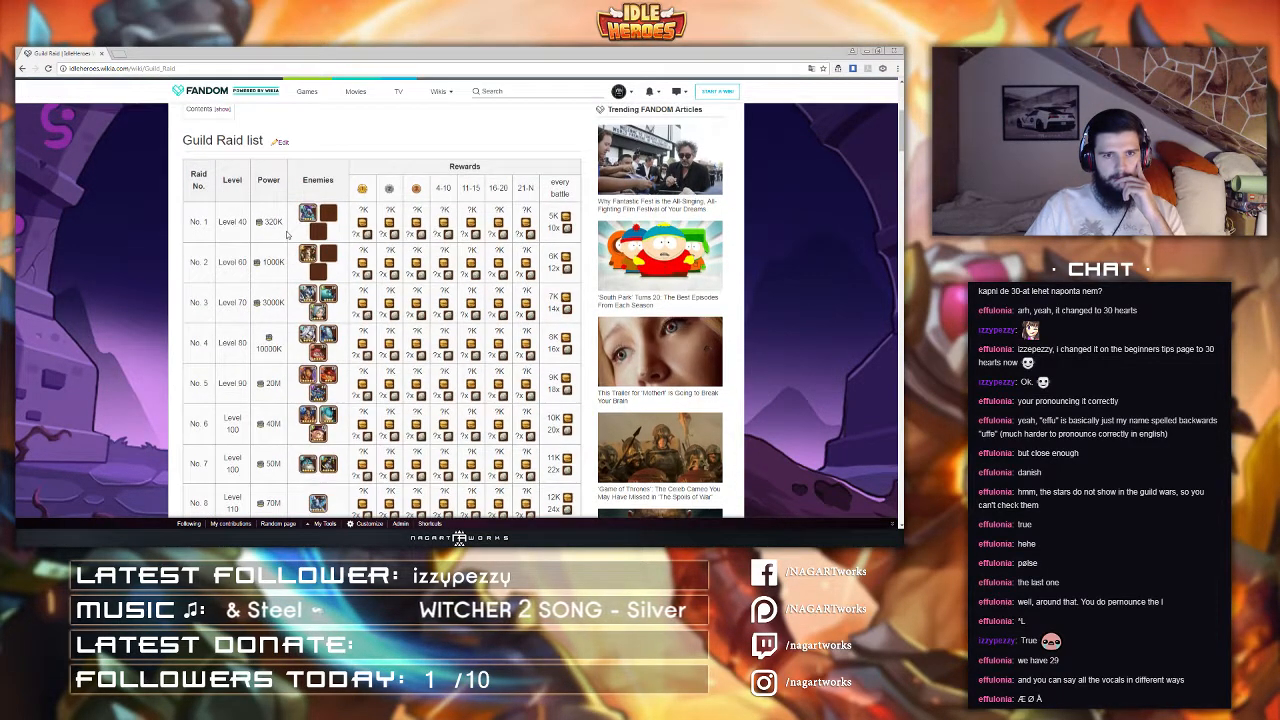
mouse_move(196, 174)
mouse_down()
mouse_move(208, 221)
mouse_move(213, 184)
mouse_up()
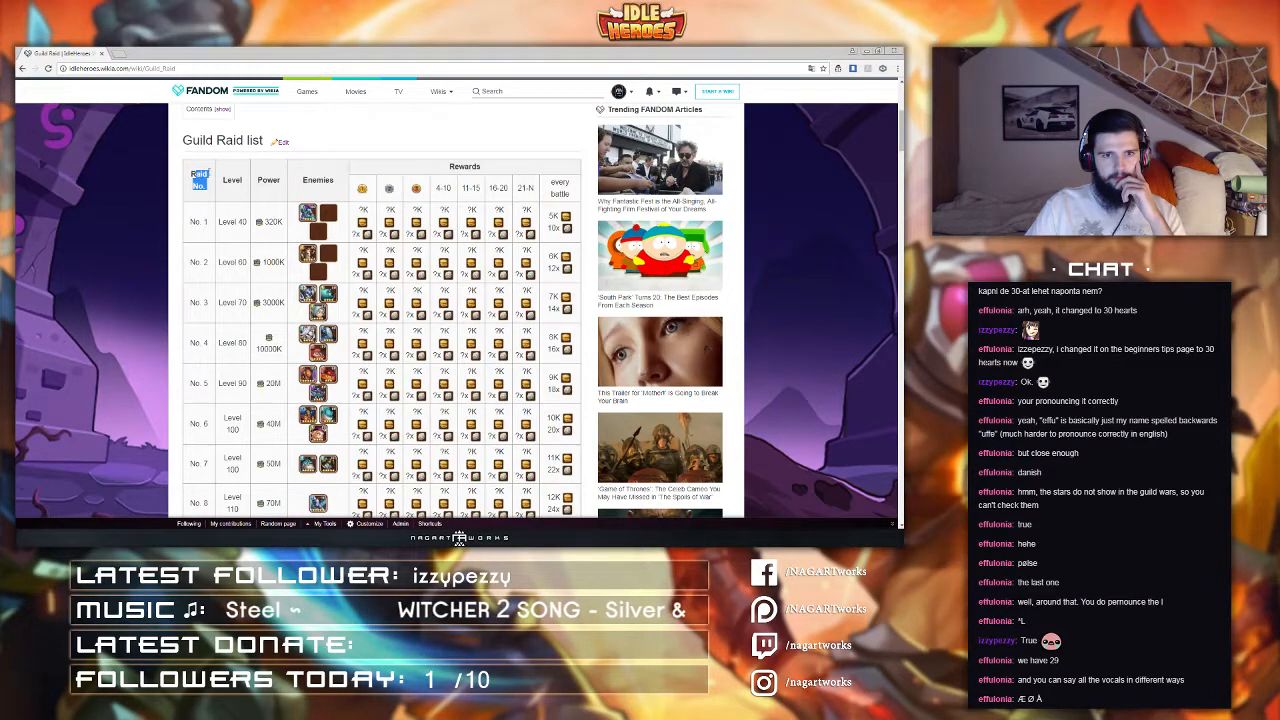
click(228, 191)
scroll(219, 195, up, 1)
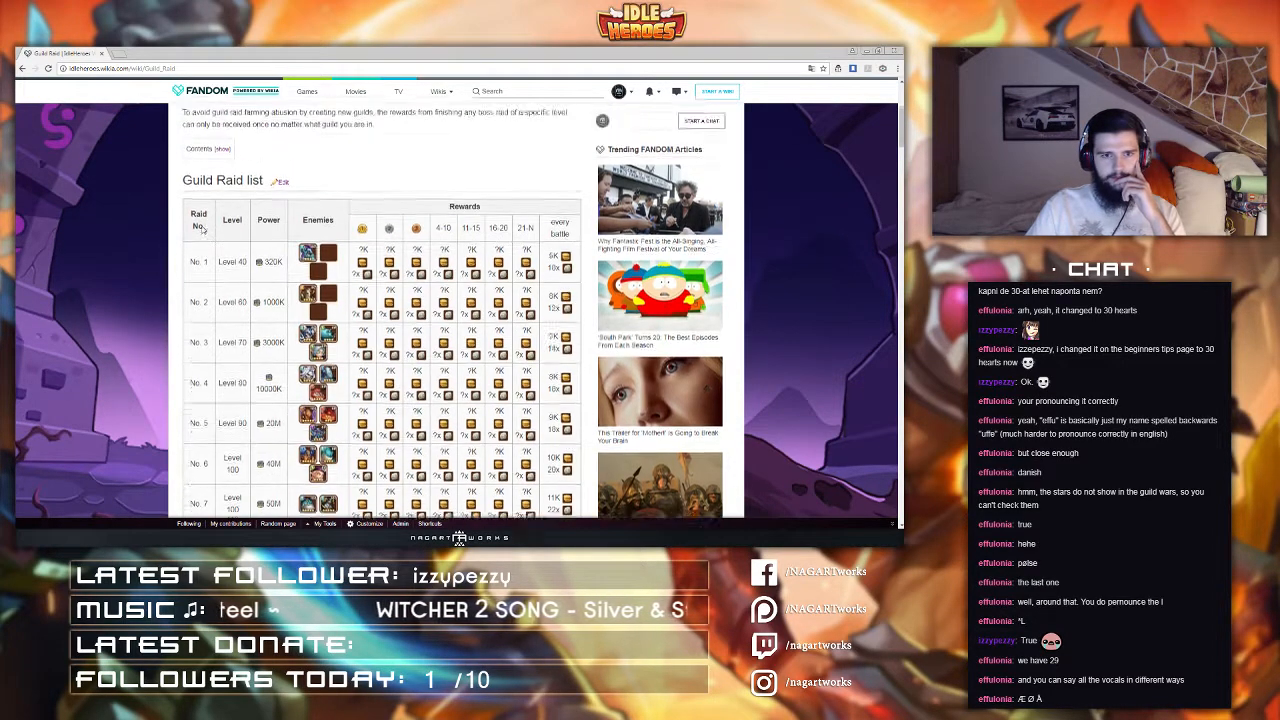
scroll(200, 250, up, 1)
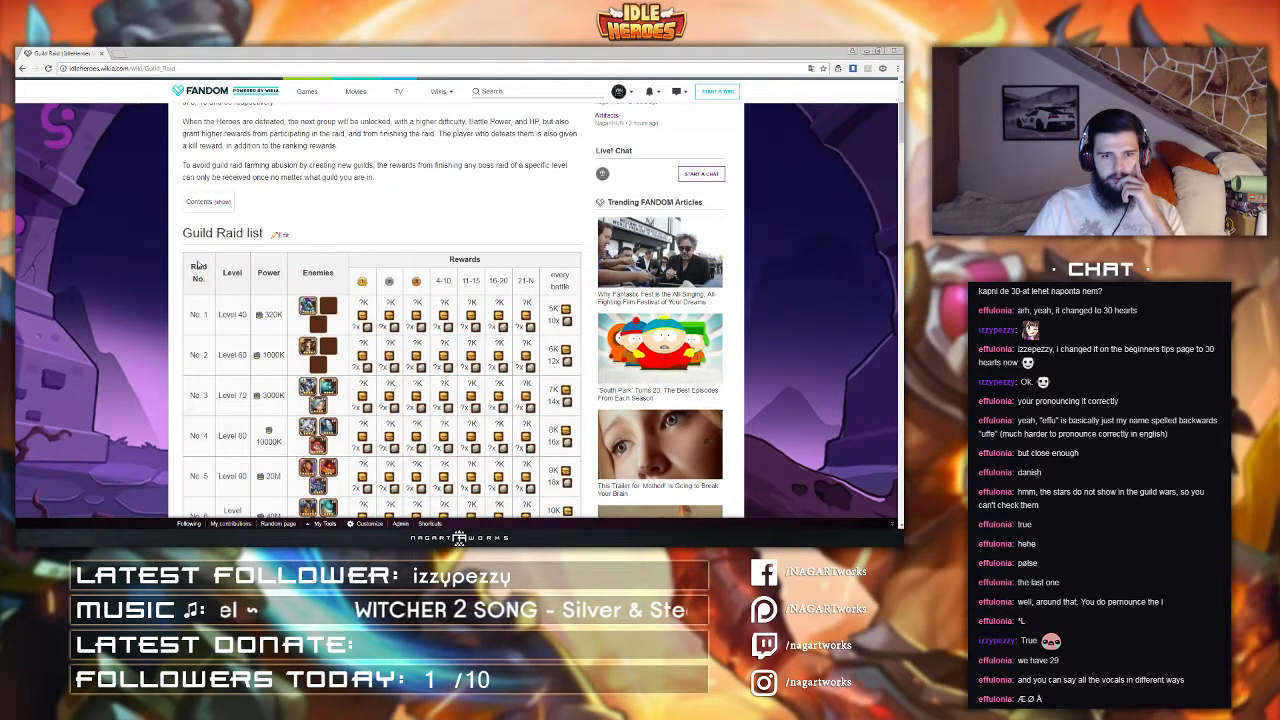
Step: Open the Guild Raid list section in the source editor and give the Raid No. header cell width="90px"
click(283, 236)
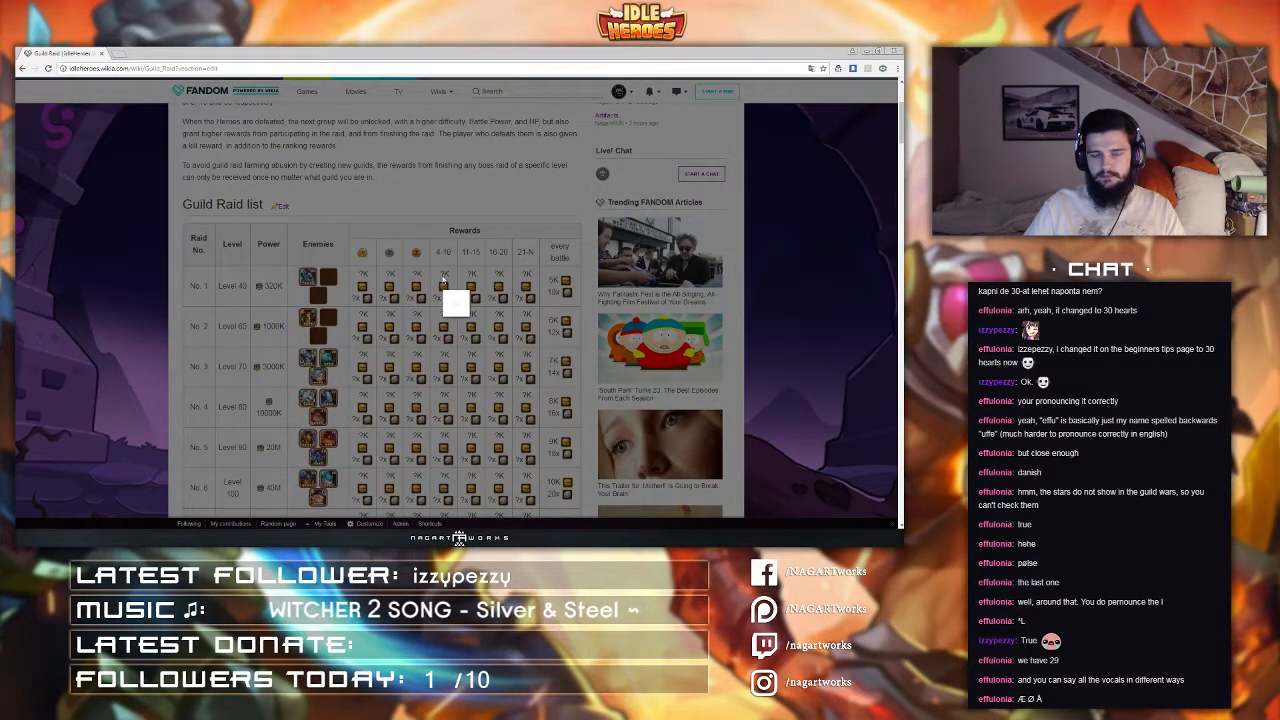
click(486, 88)
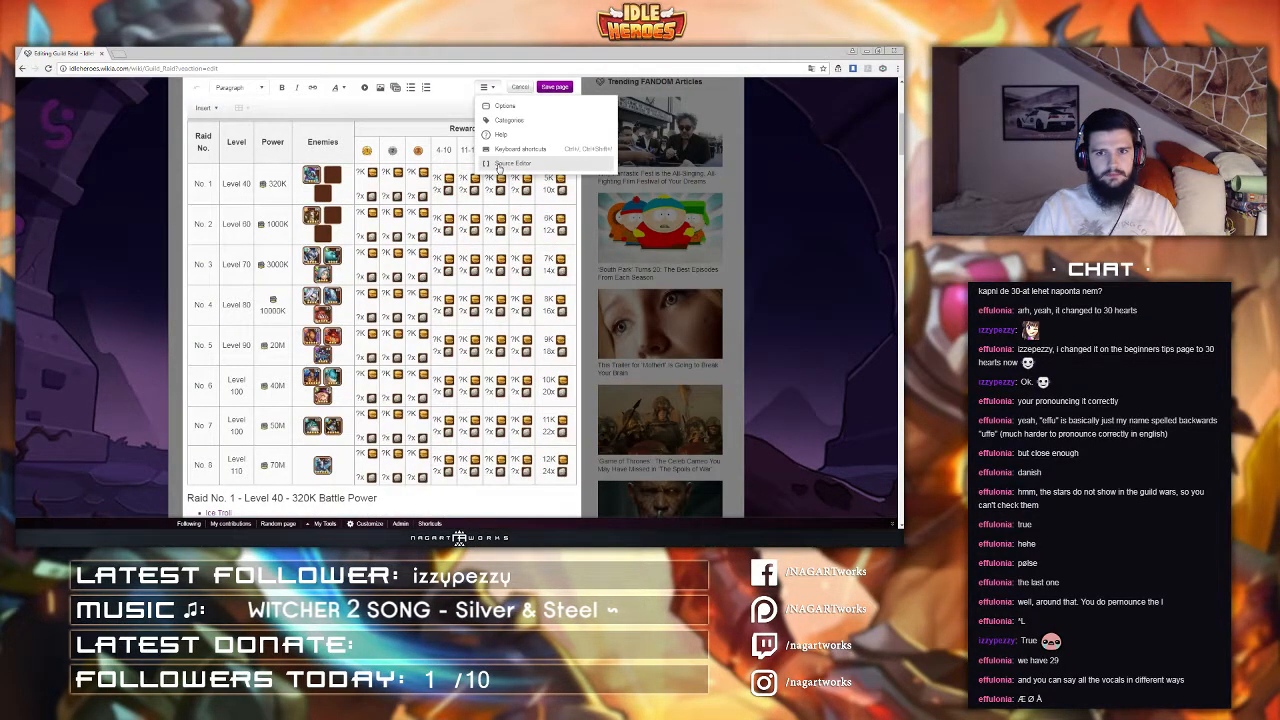
click(508, 163)
scroll(322, 352, down, 4)
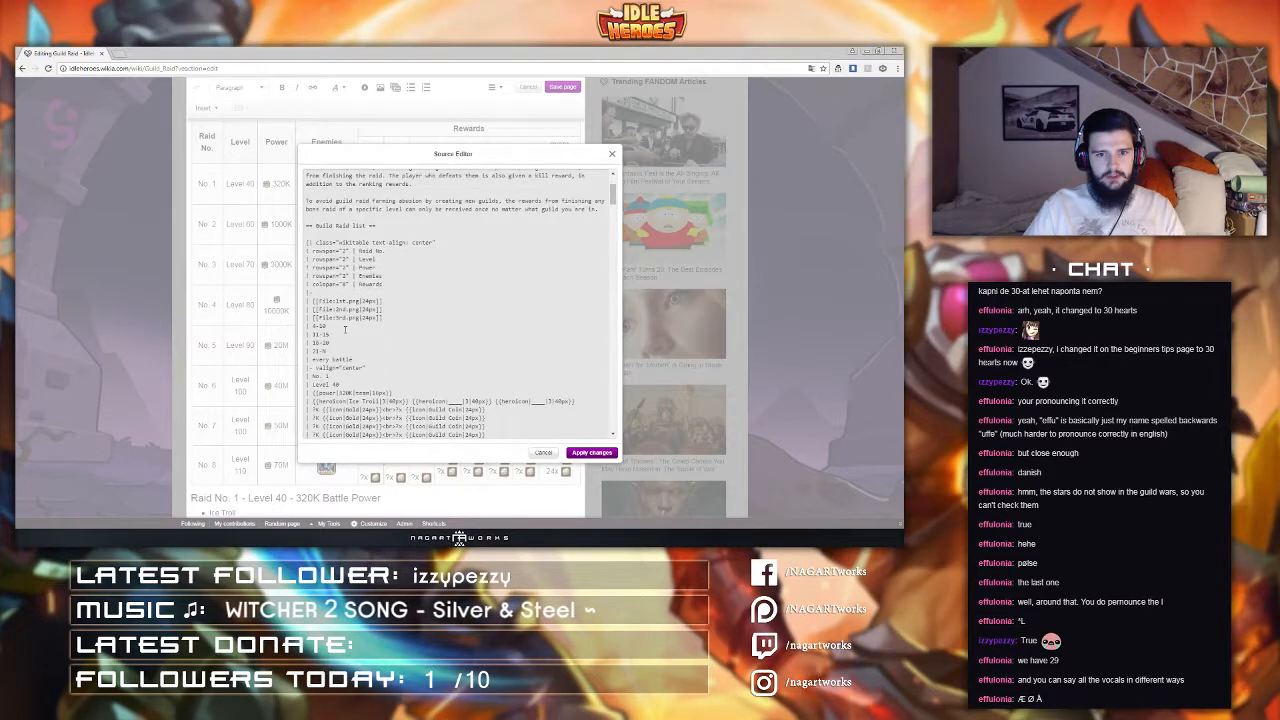
scroll(337, 255, up, 2)
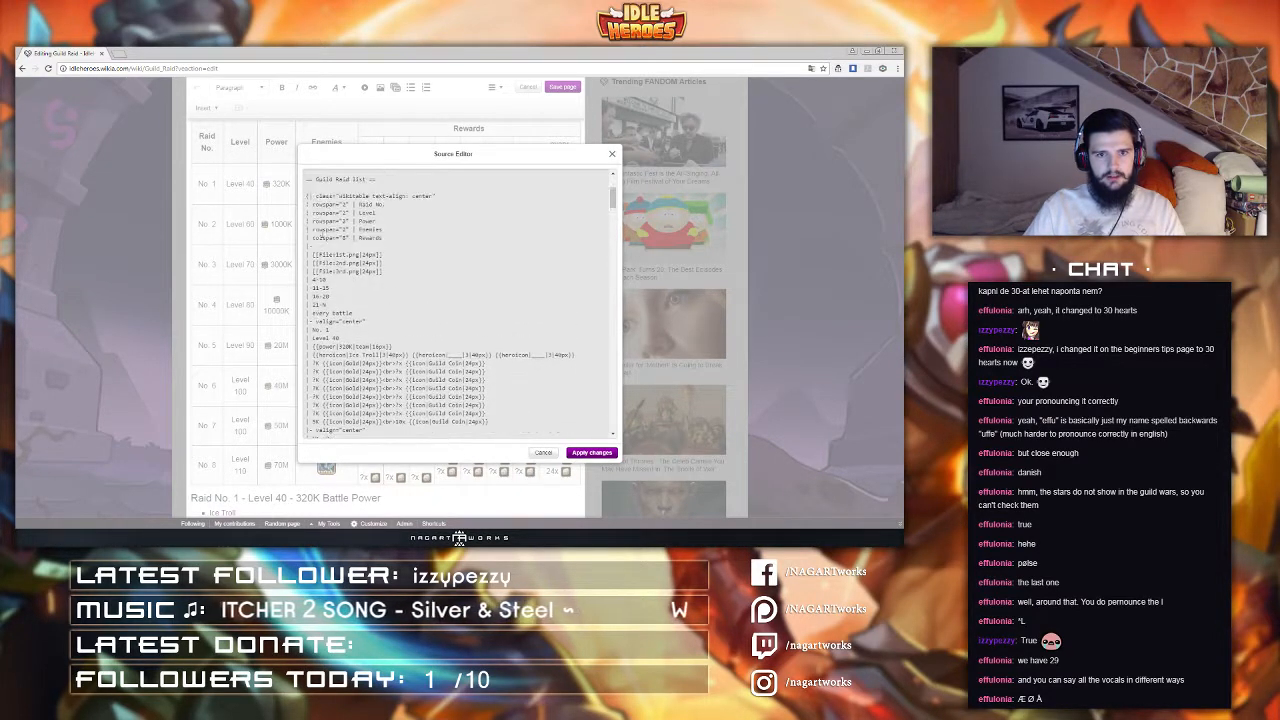
double_click(318, 204)
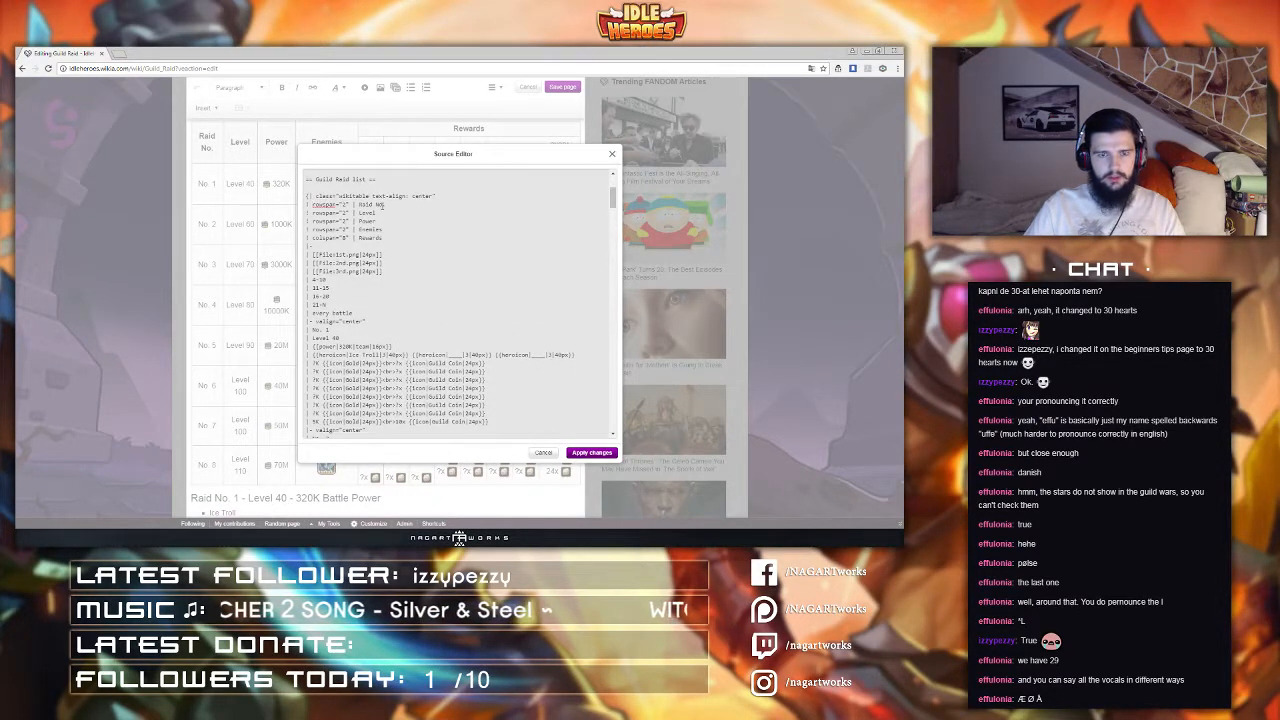
text(width=)
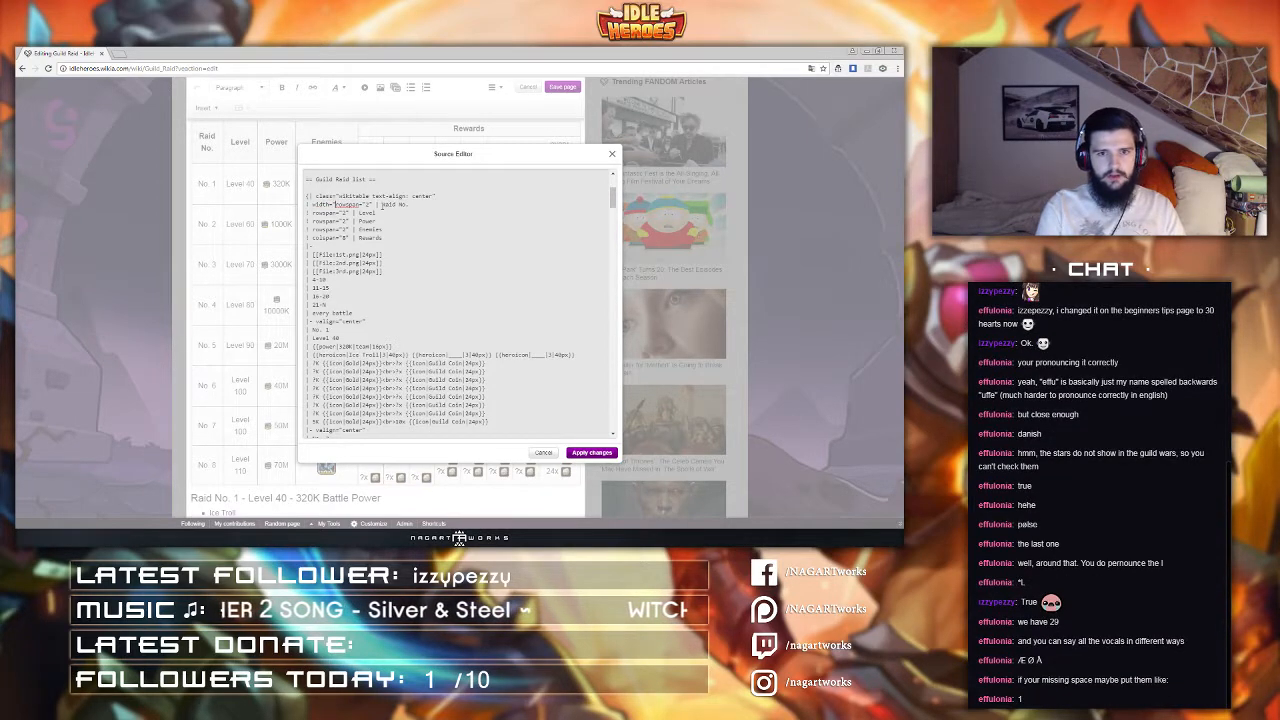
text("90px")
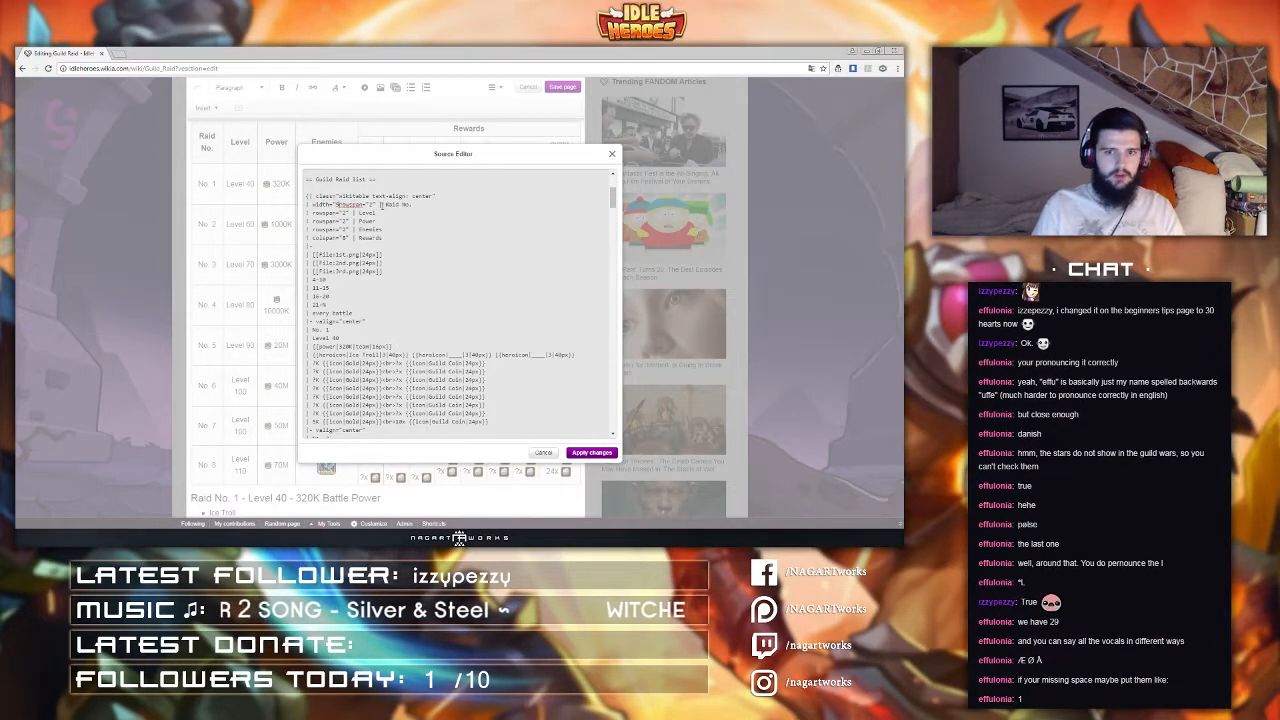
text( |)
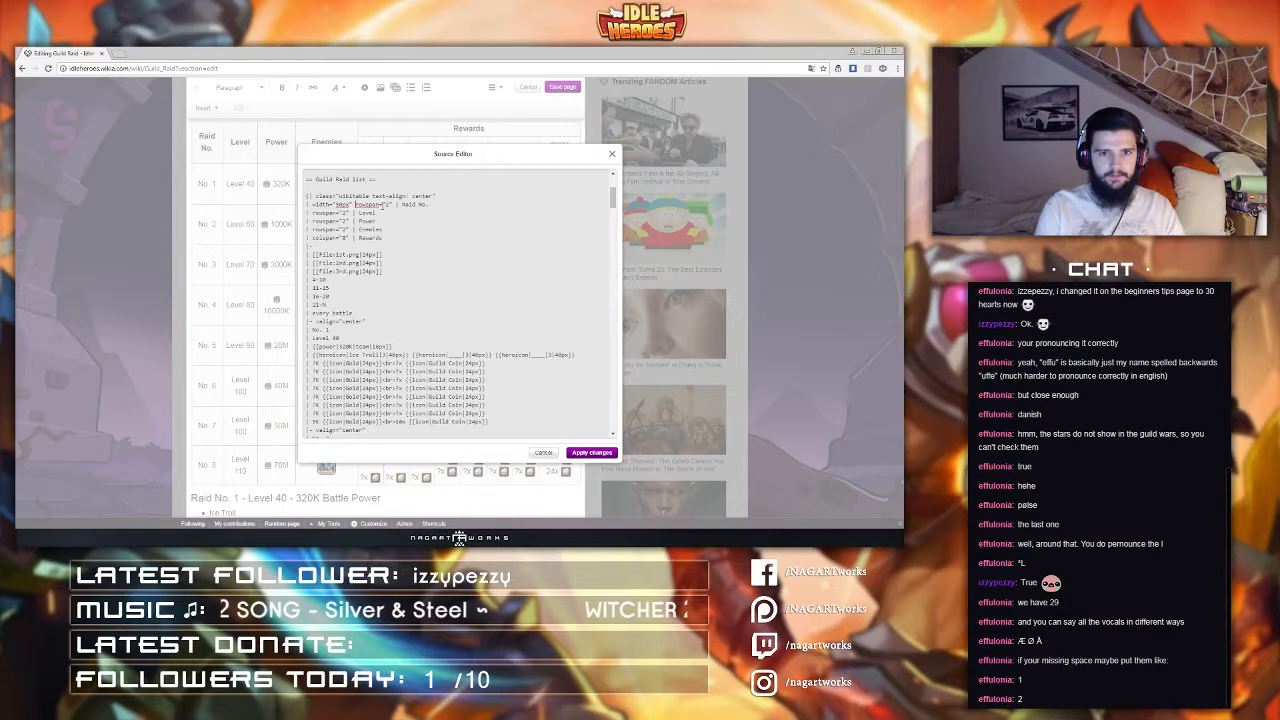
Step: Copy the width="90px" attribute onto the Level header cell and apply the source changes
key(shift+Home)
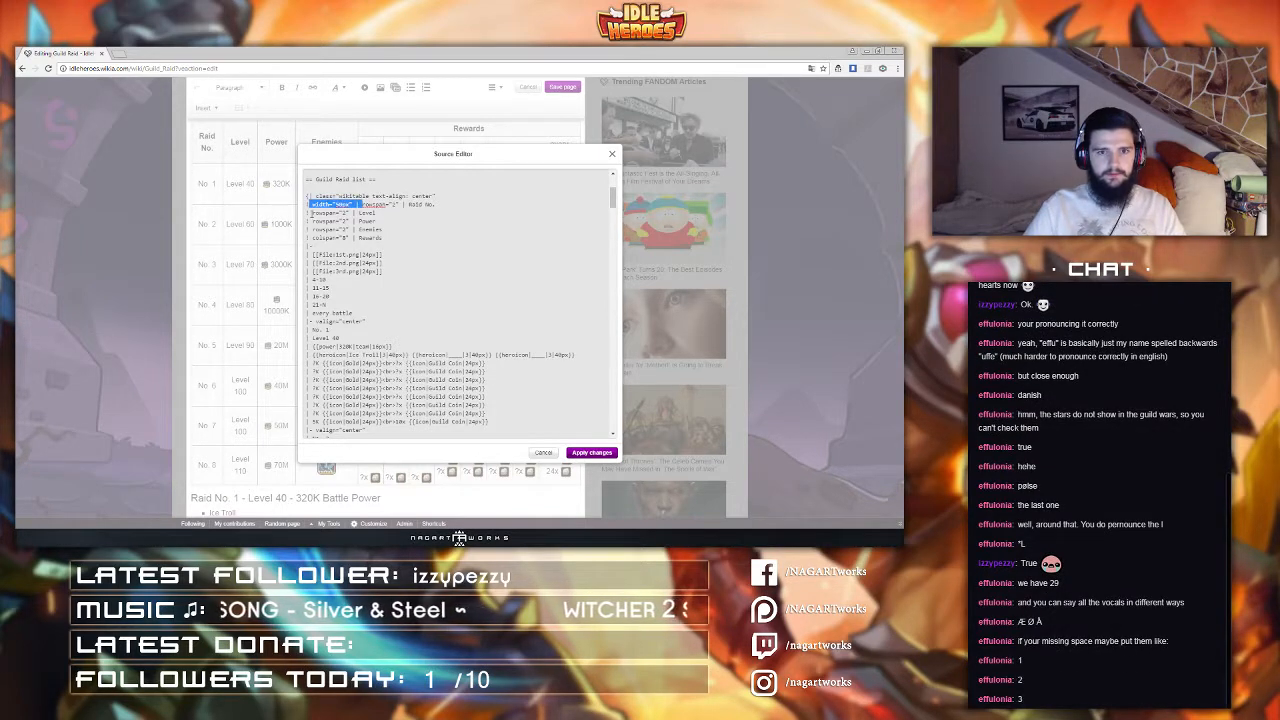
key(ctrl+c)
key(Down)
key(ctrl+v)
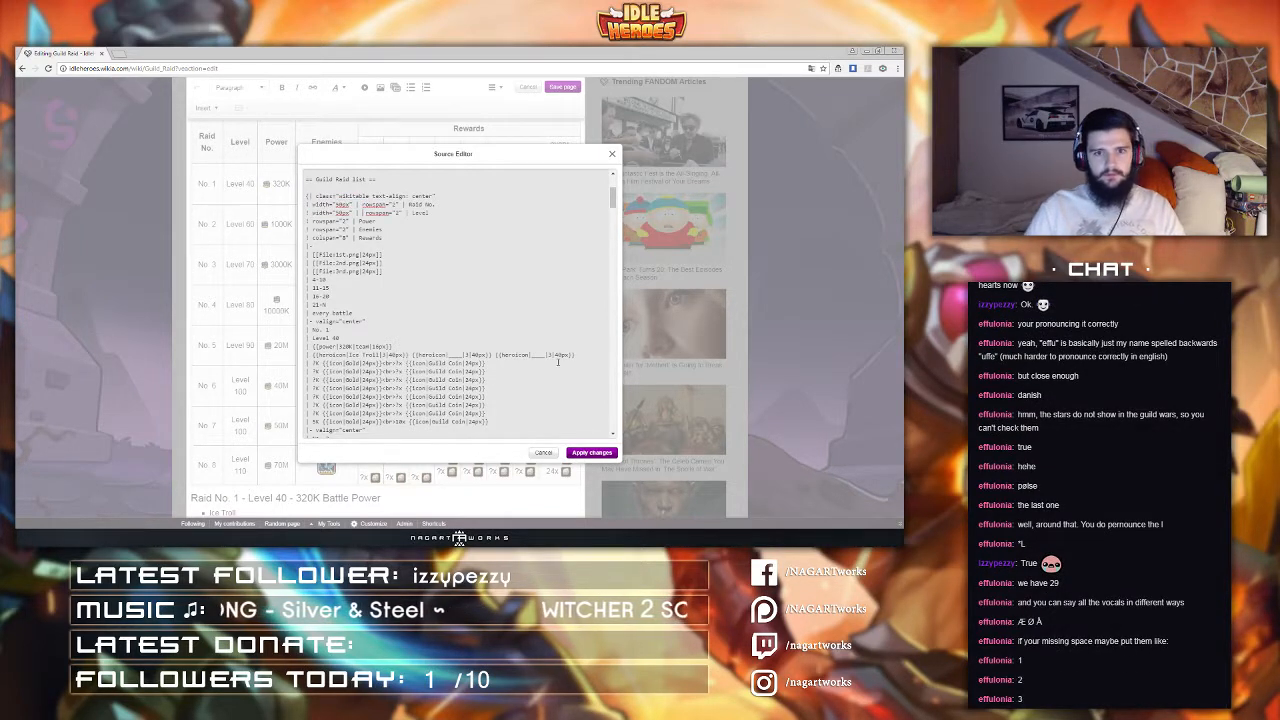
click(592, 453)
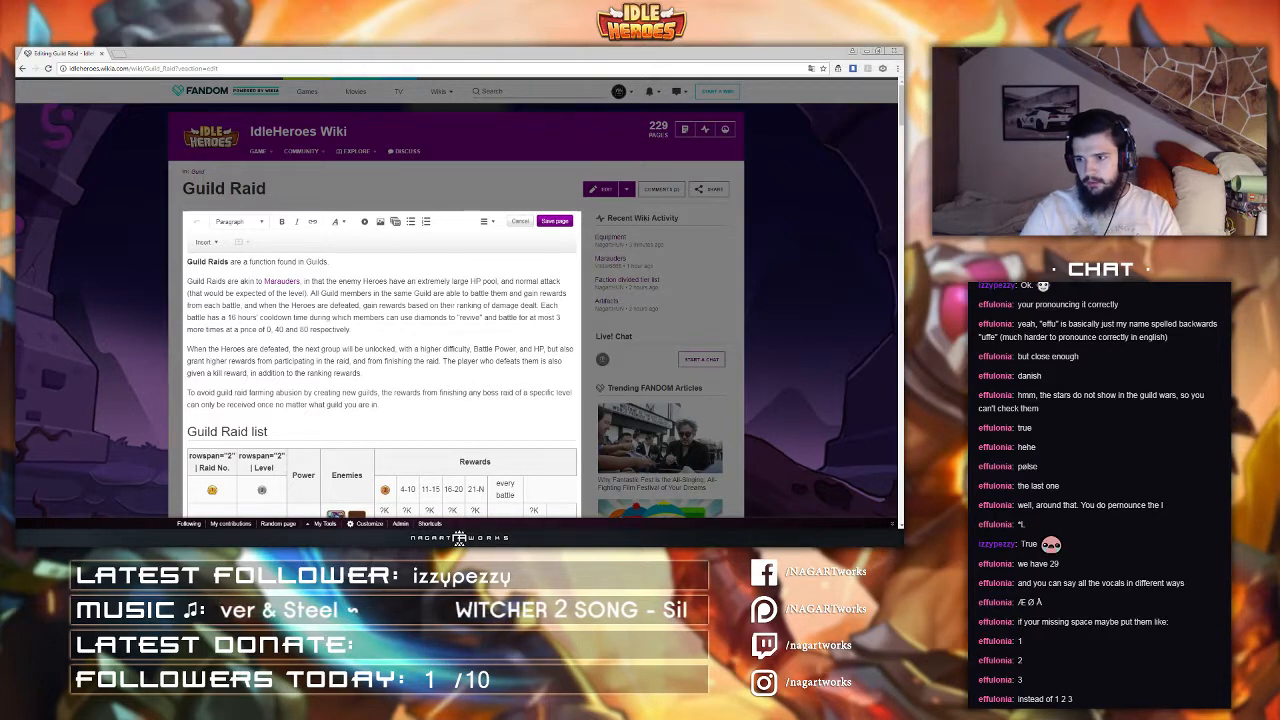
scroll(452, 352, down, 3)
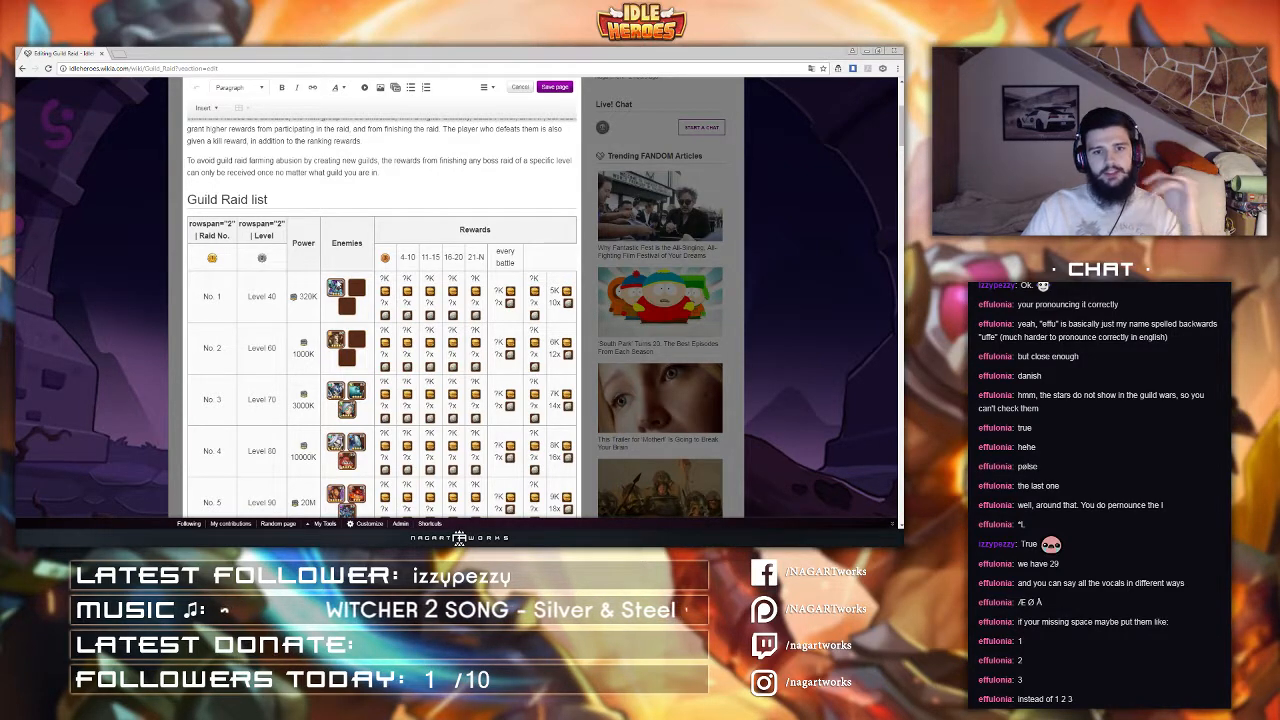
scroll(334, 282, down, 2)
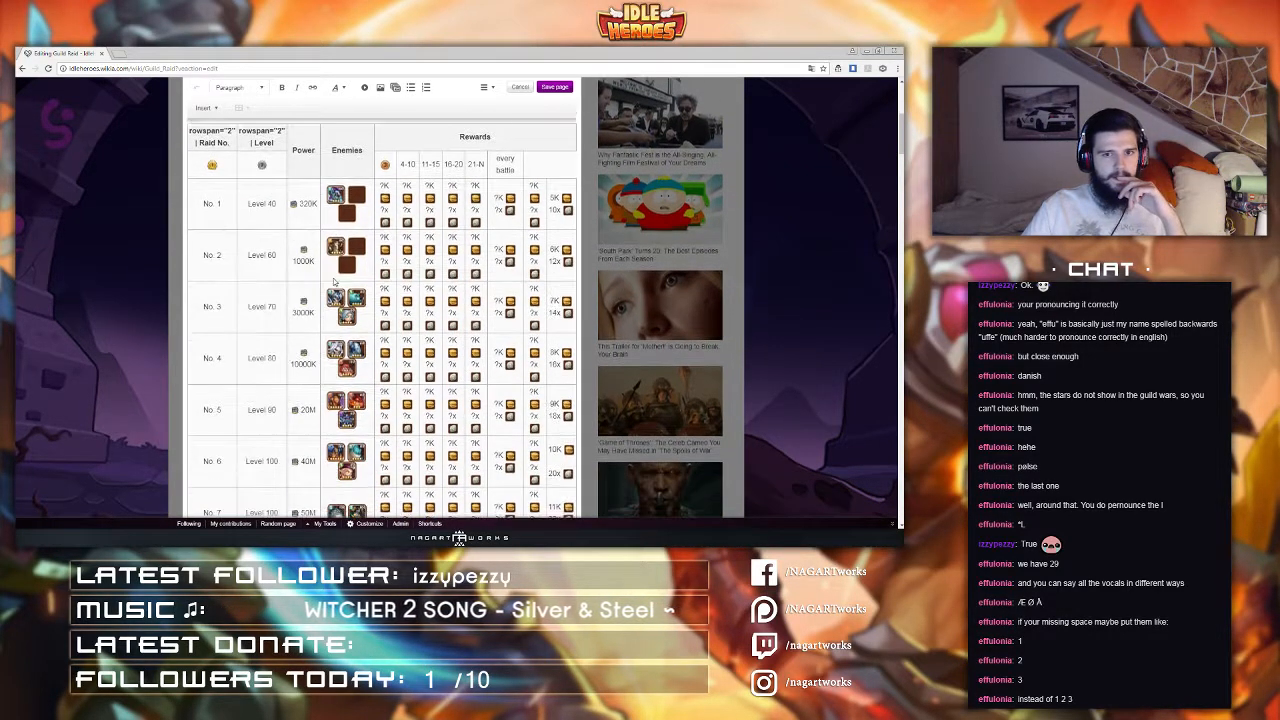
scroll(334, 282, down, 1)
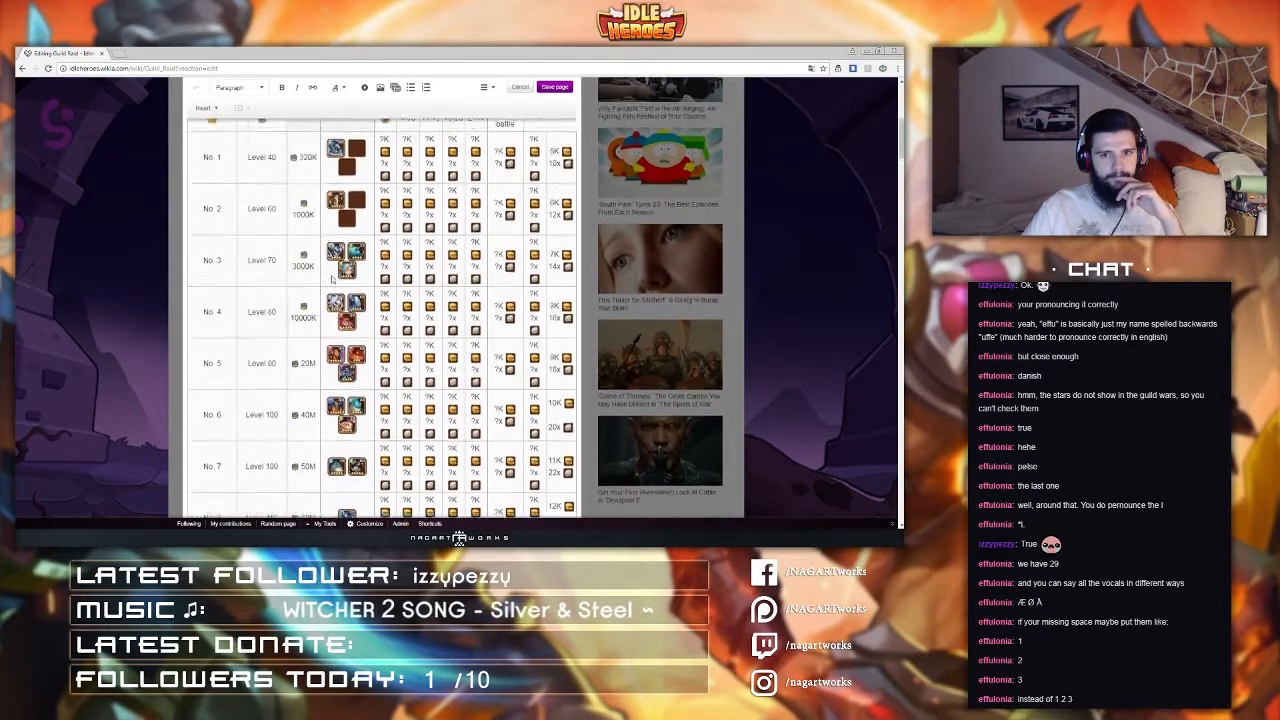
Step: Open the Guild Raid list section in the source editor, strip the nowiki tags from the Raid No. and Level header cells, and apply the changes
scroll(334, 282, up, 2)
scroll(333, 280, down, 3)
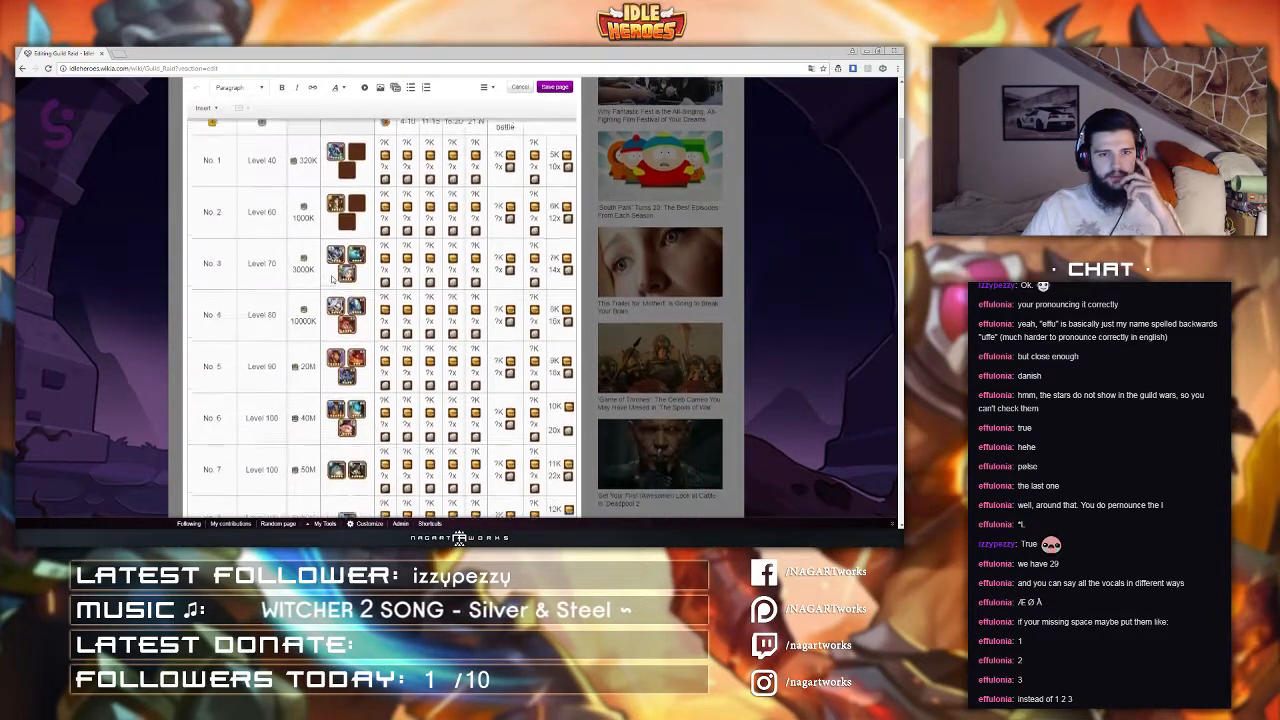
scroll(332, 277, up, 6)
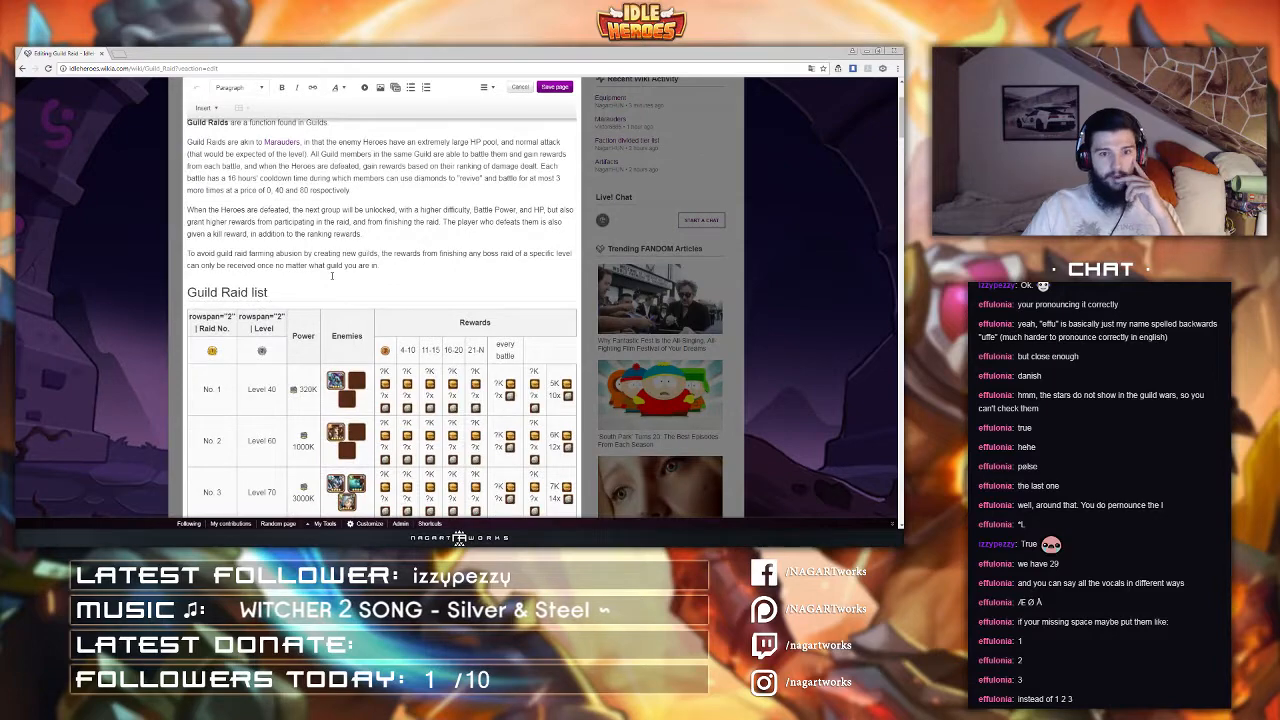
scroll(332, 276, up, 1)
click(490, 128)
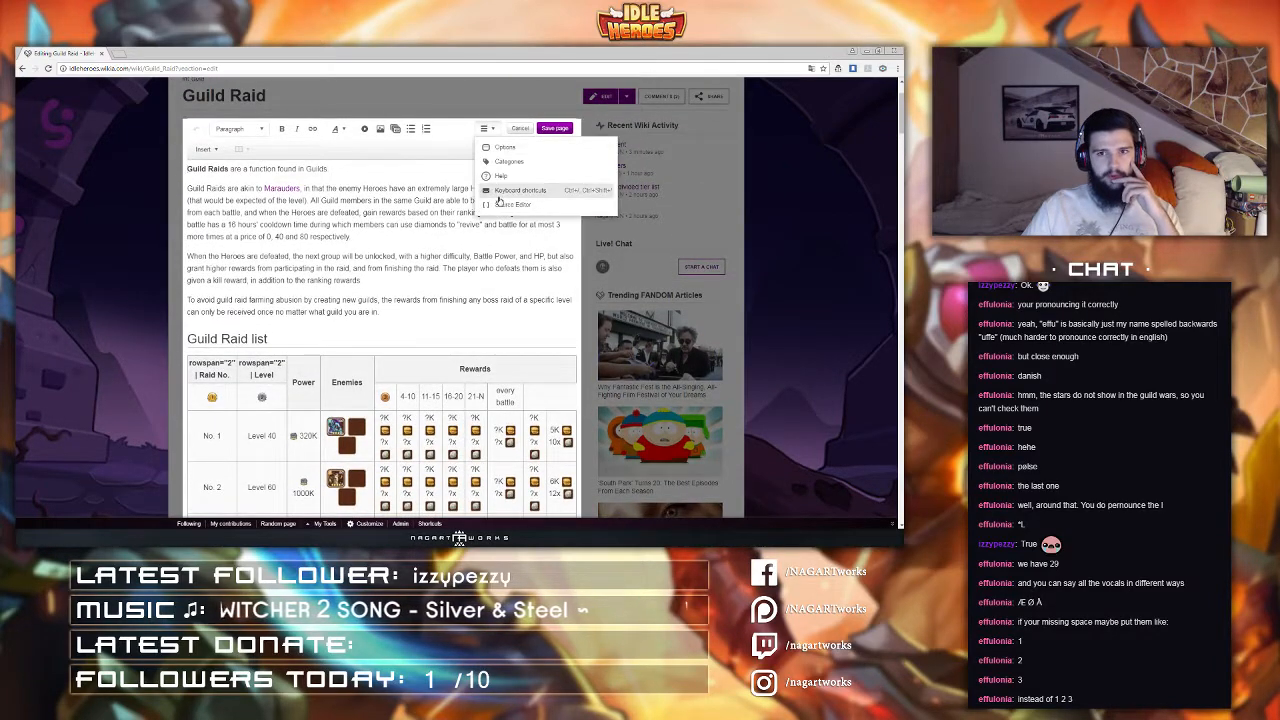
click(502, 210)
click(490, 129)
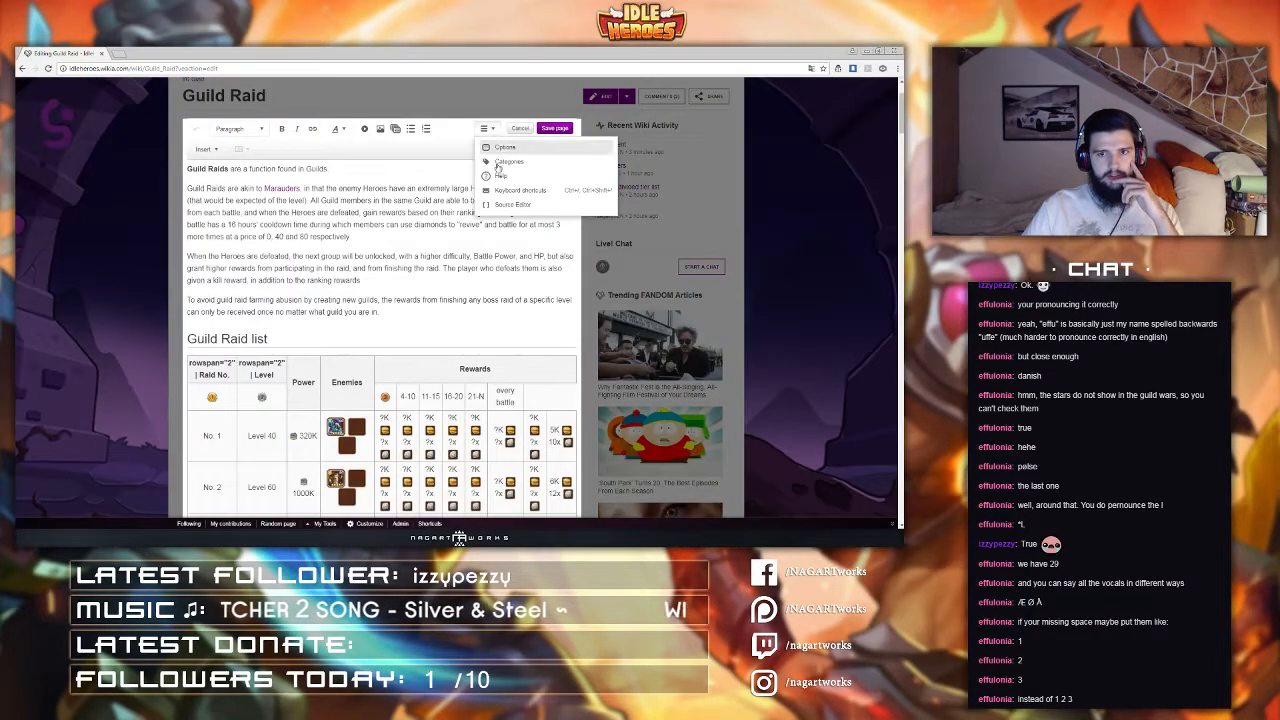
click(506, 206)
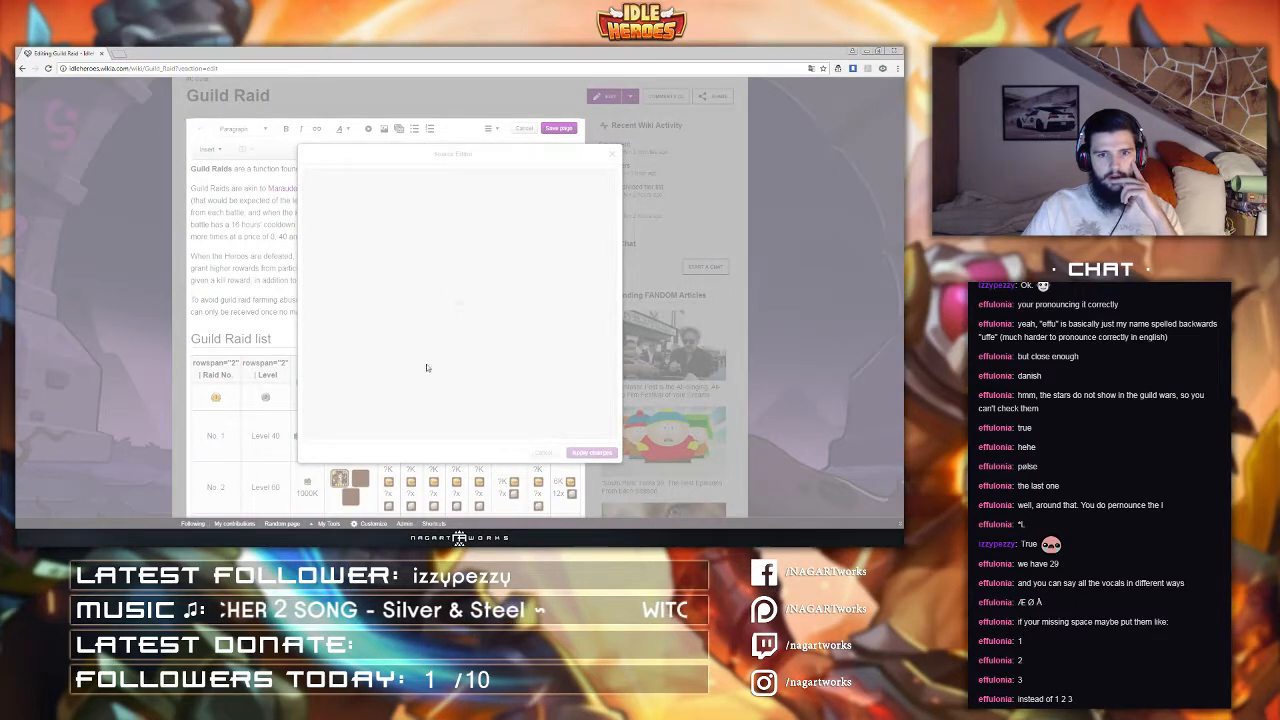
scroll(367, 352, down, 1)
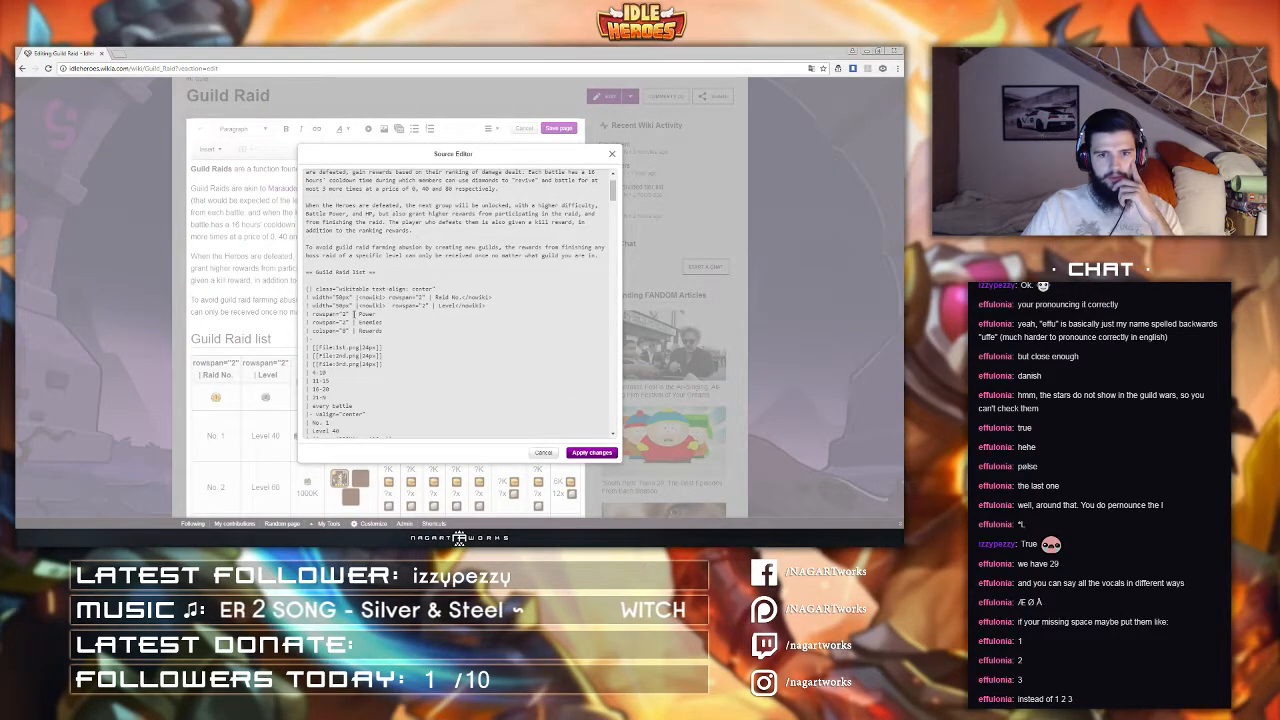
drag(358, 297, 456, 306)
key(BackSpace)
key(BackSpace)
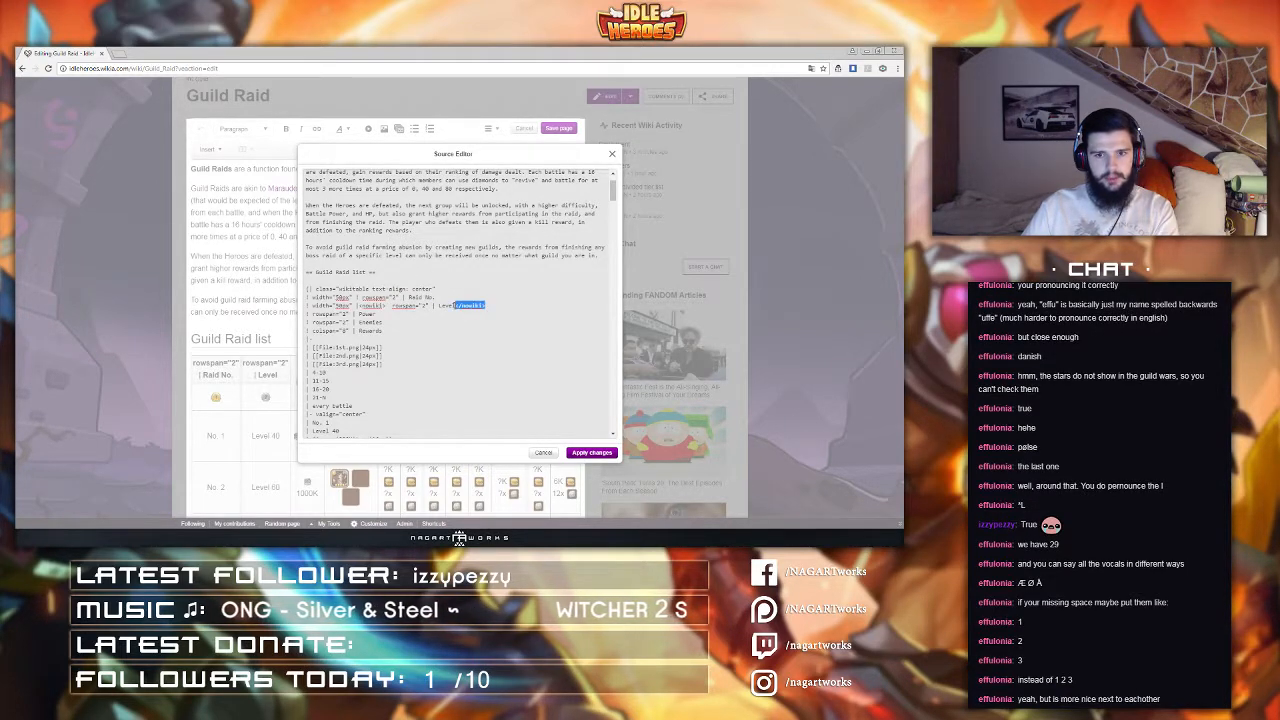
key(BackSpace)
drag(355, 306, 359, 305)
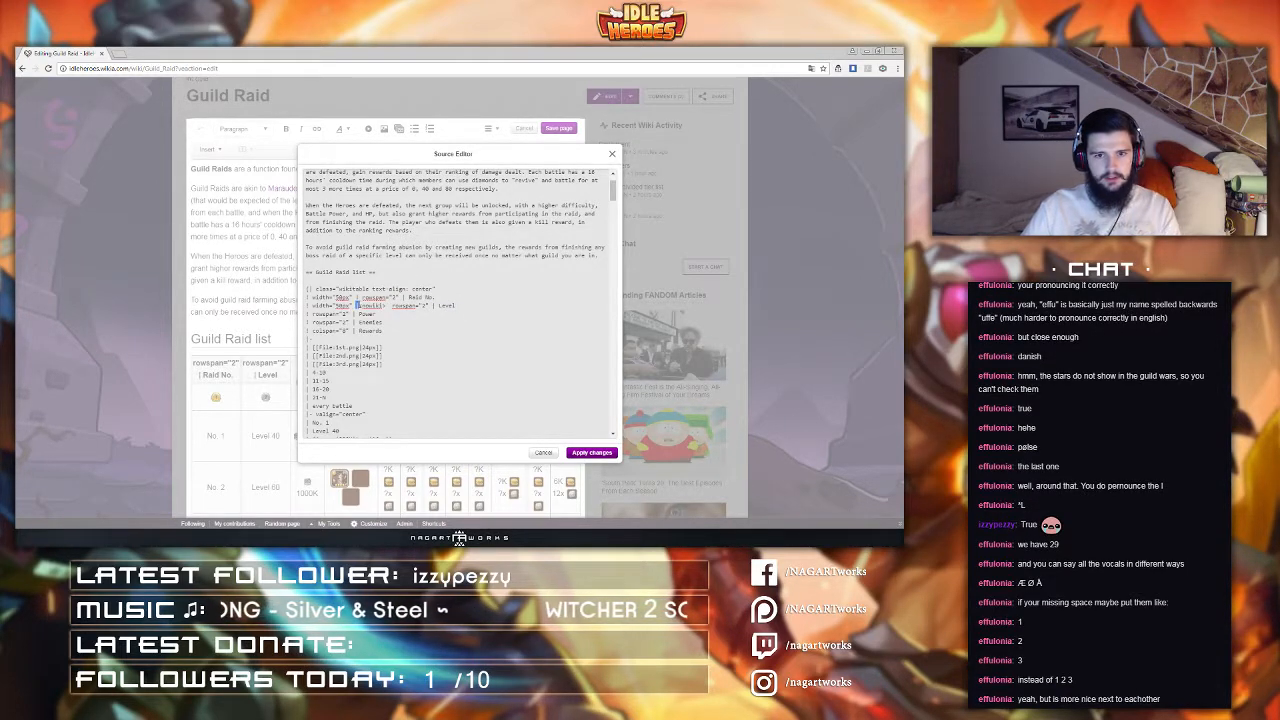
shift+click(386, 306)
key(BackSpace)
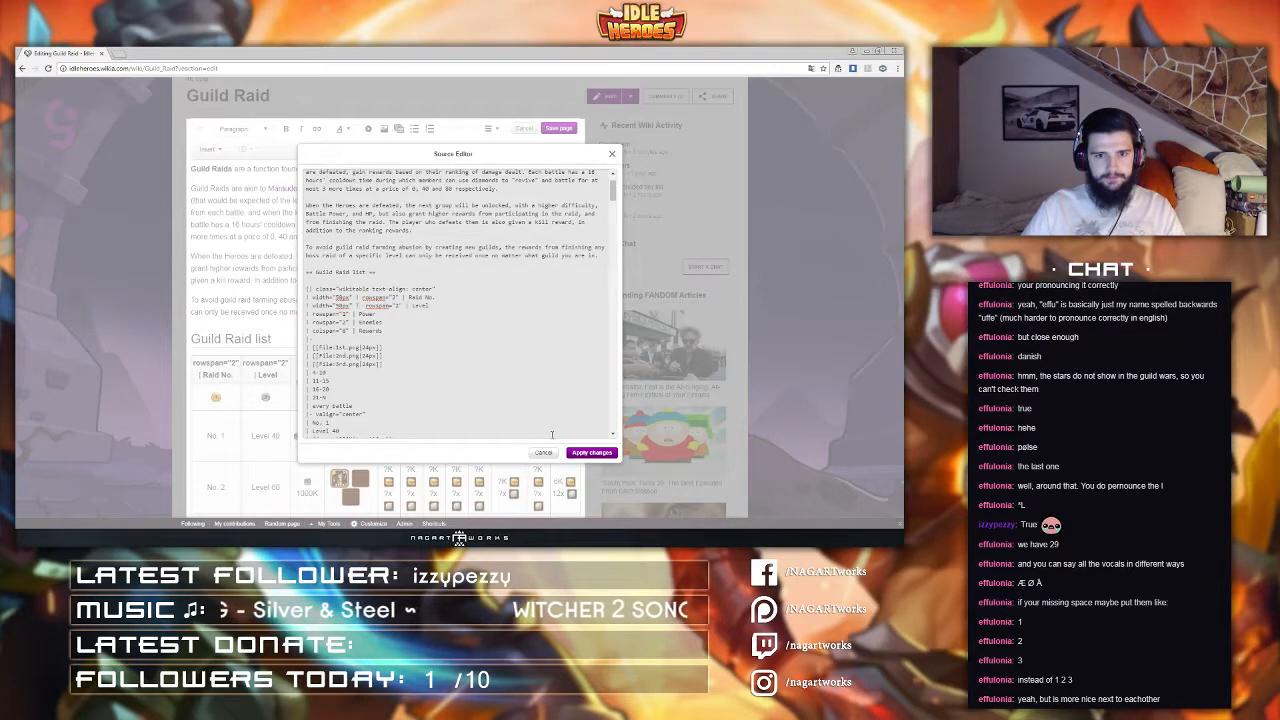
click(605, 453)
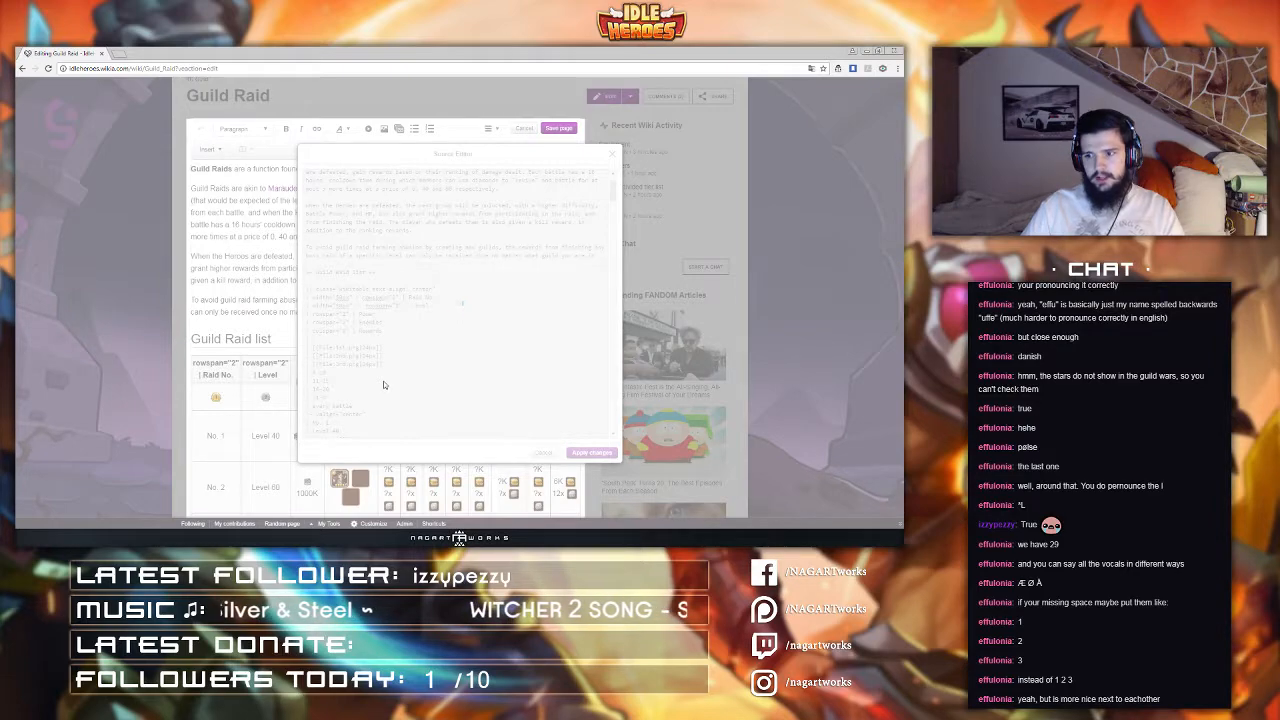
Step: Review the table, reopen the source editor, set the Raid No. header cell's width to 45px, and apply the changes
scroll(390, 329, down, 5)
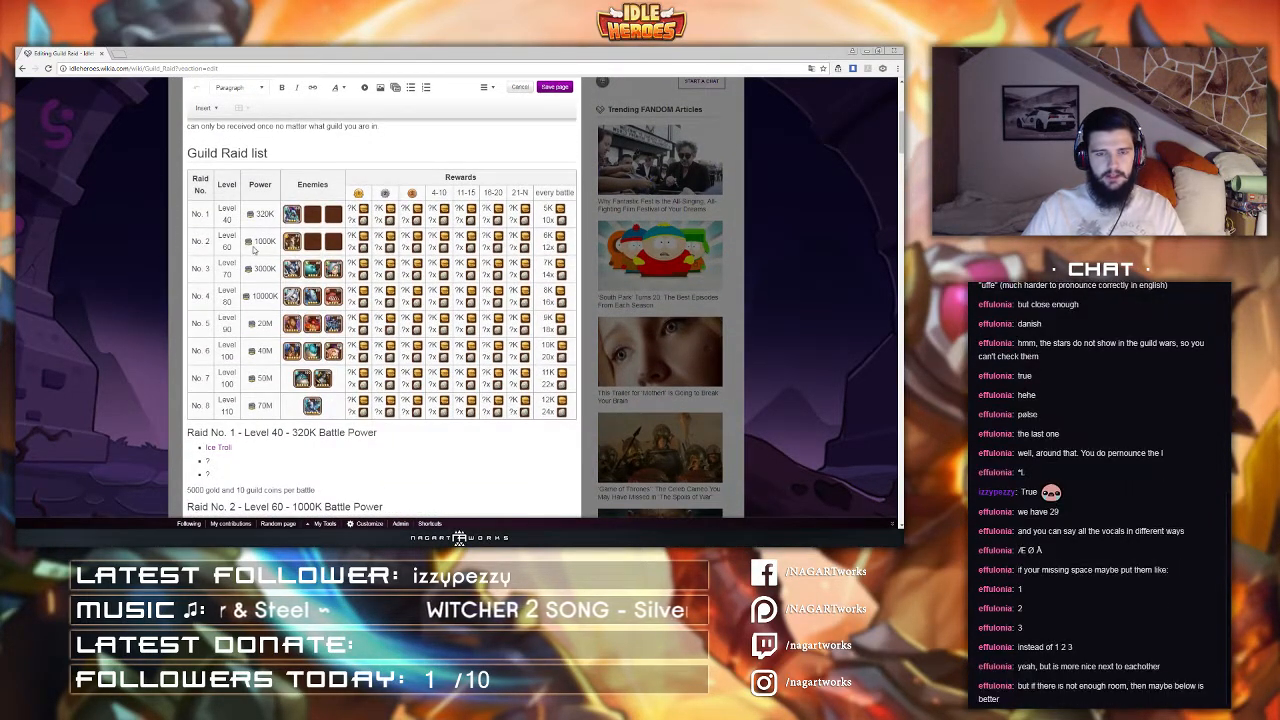
scroll(340, 252, up, 3)
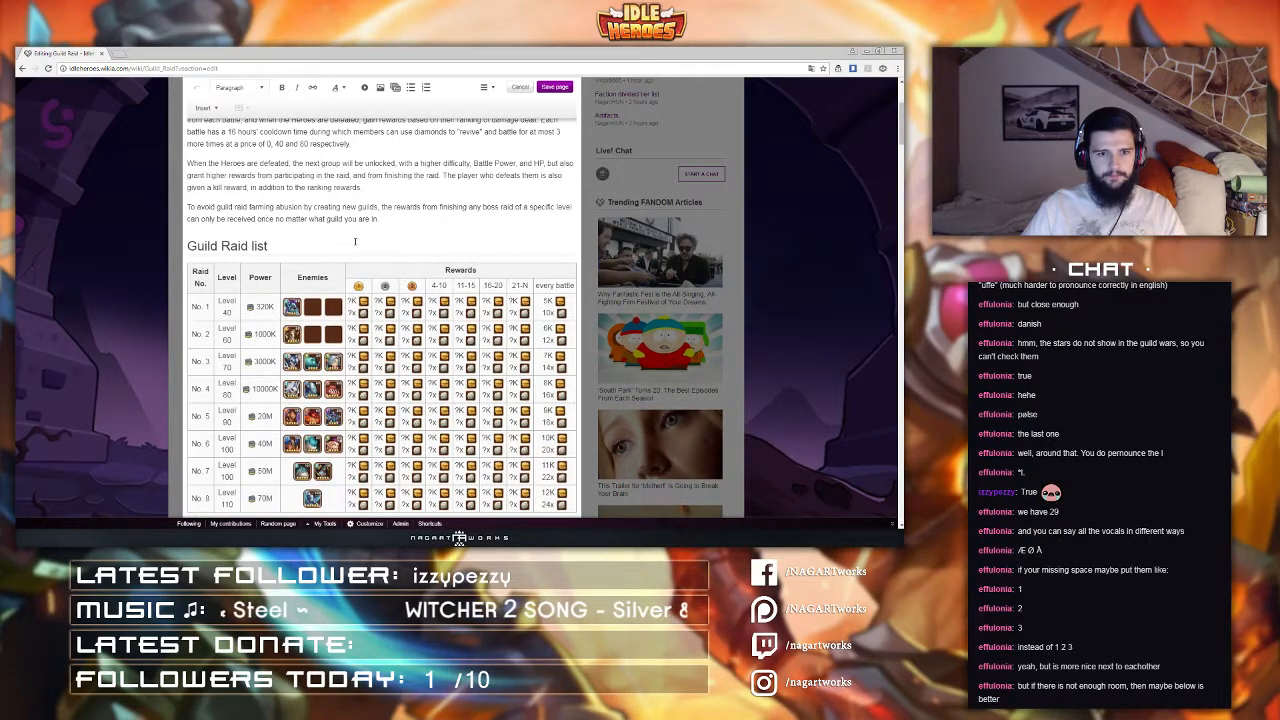
scroll(354, 241, down, 2)
scroll(358, 239, up, 2)
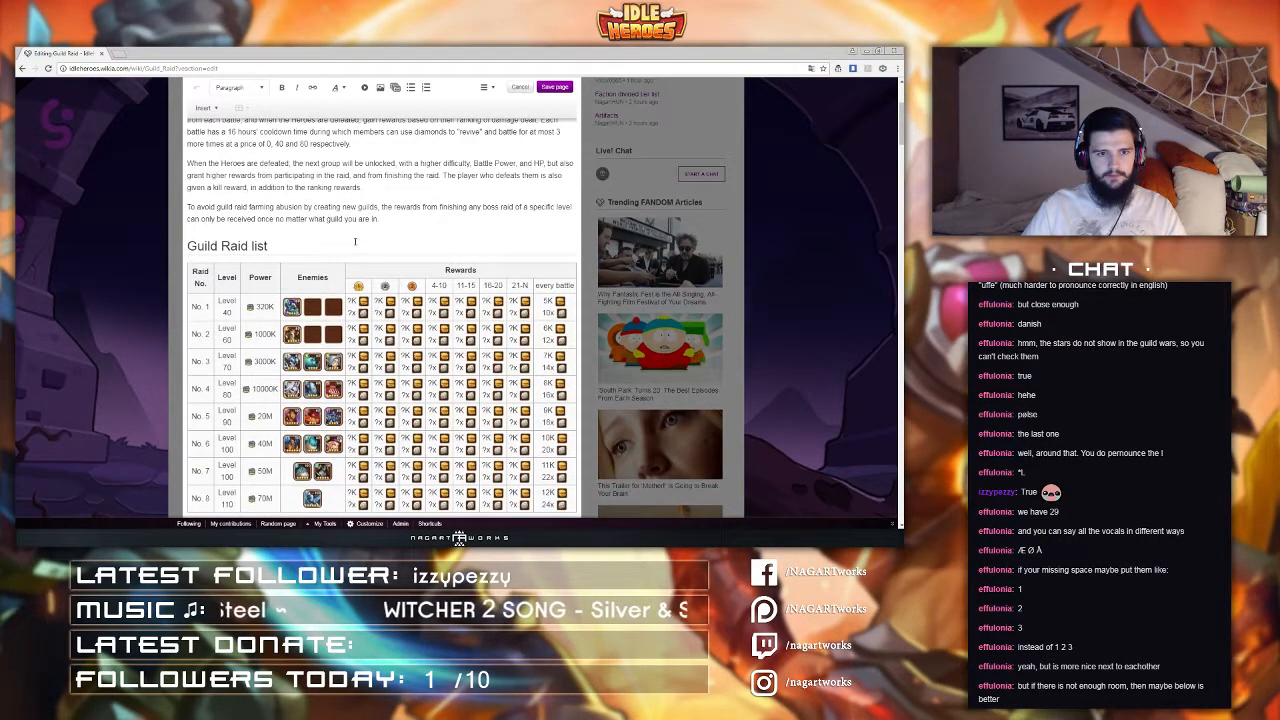
click(486, 87)
click(499, 165)
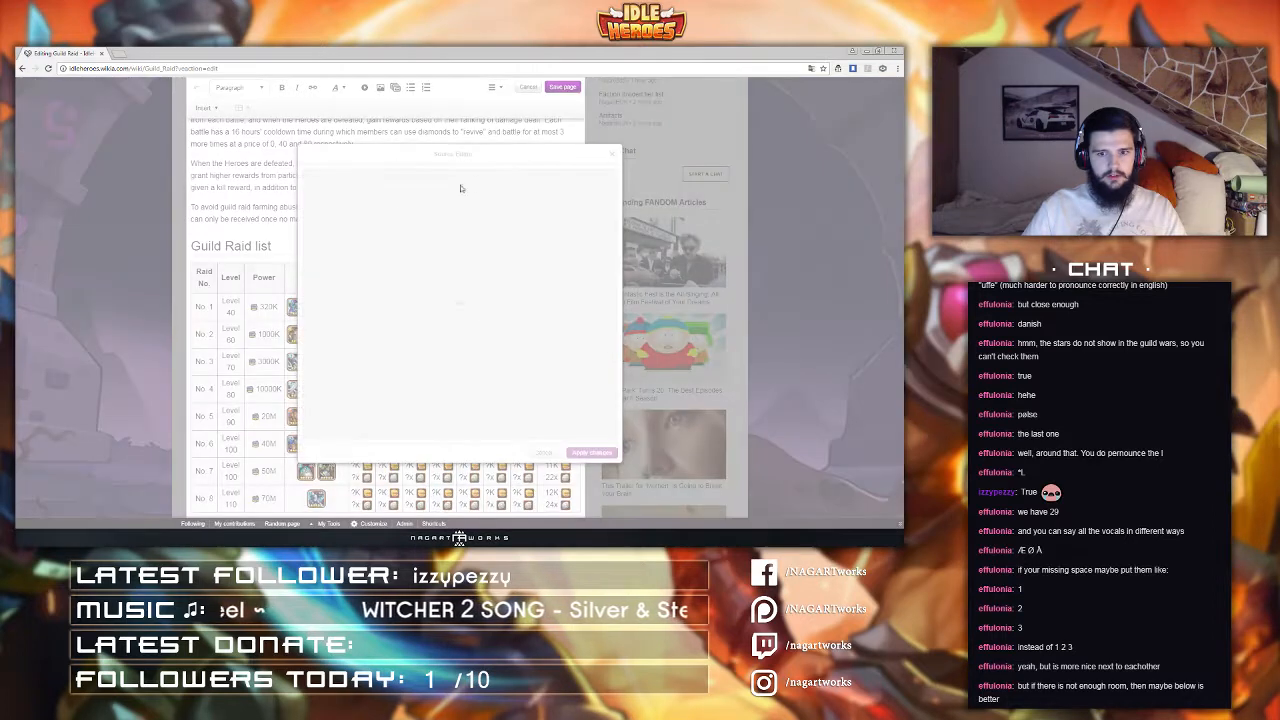
scroll(348, 293, down, 4)
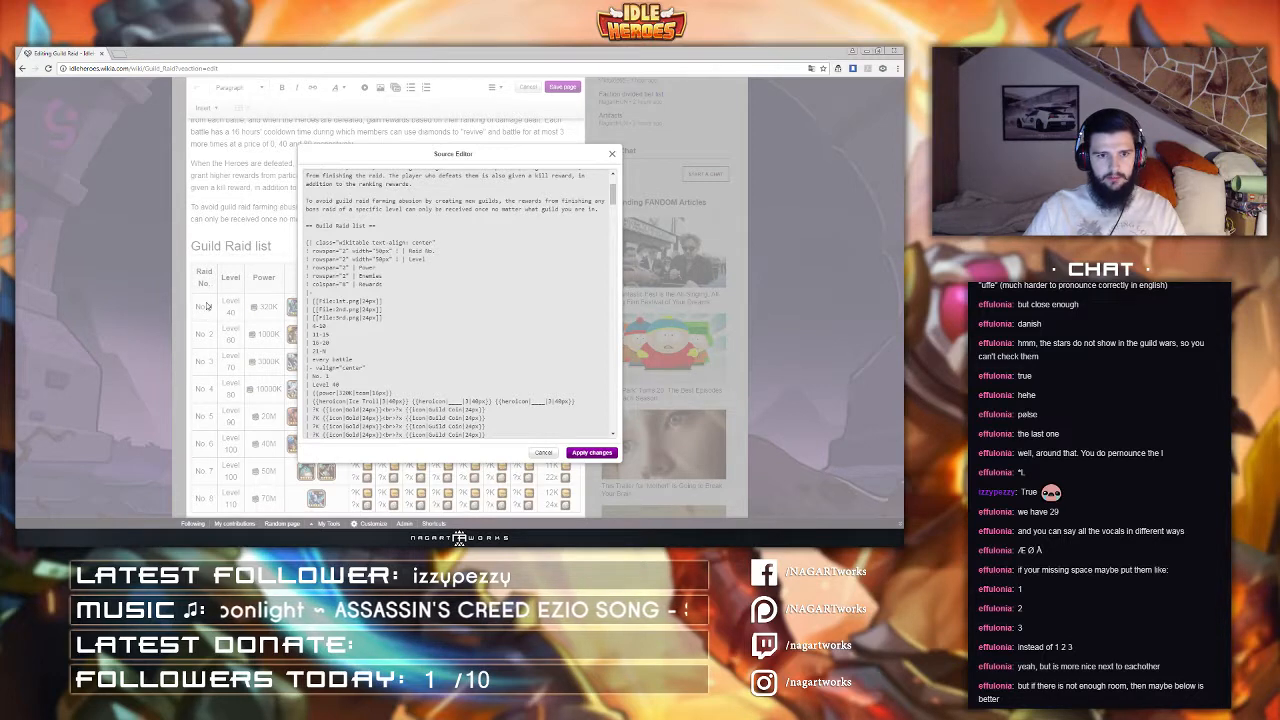
scroll(377, 300, down, 2)
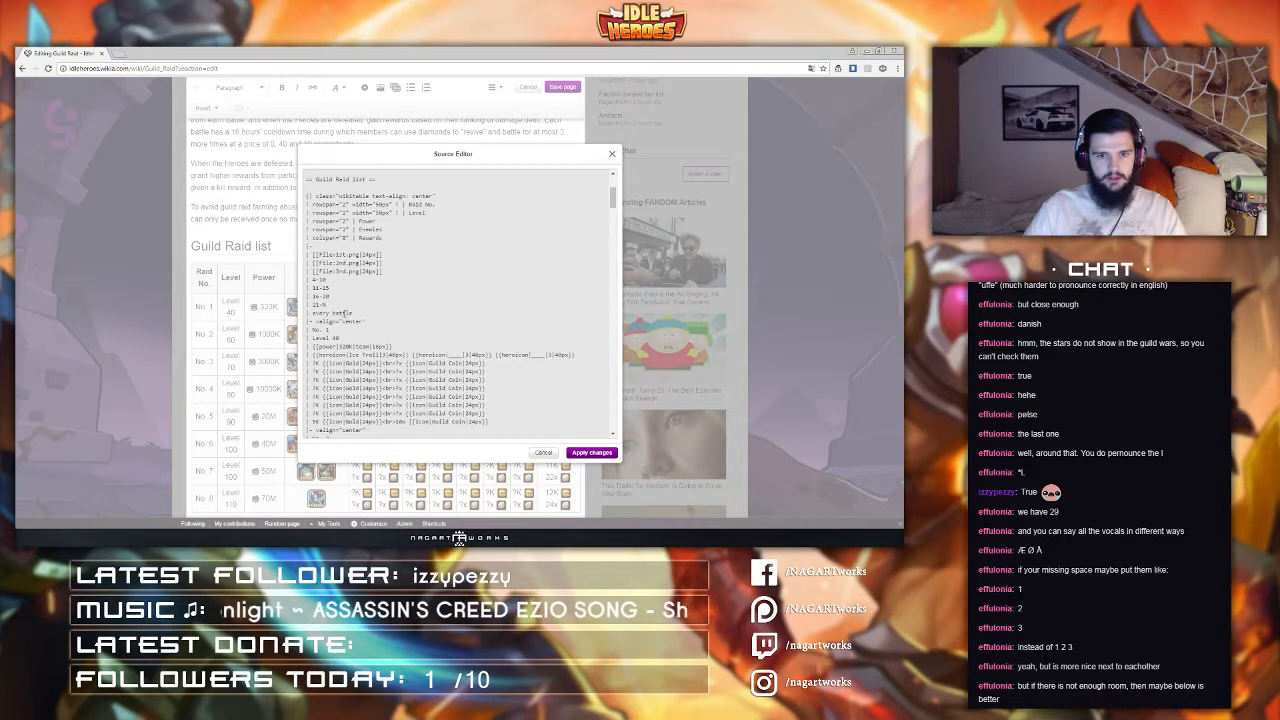
scroll(350, 273, up, 2)
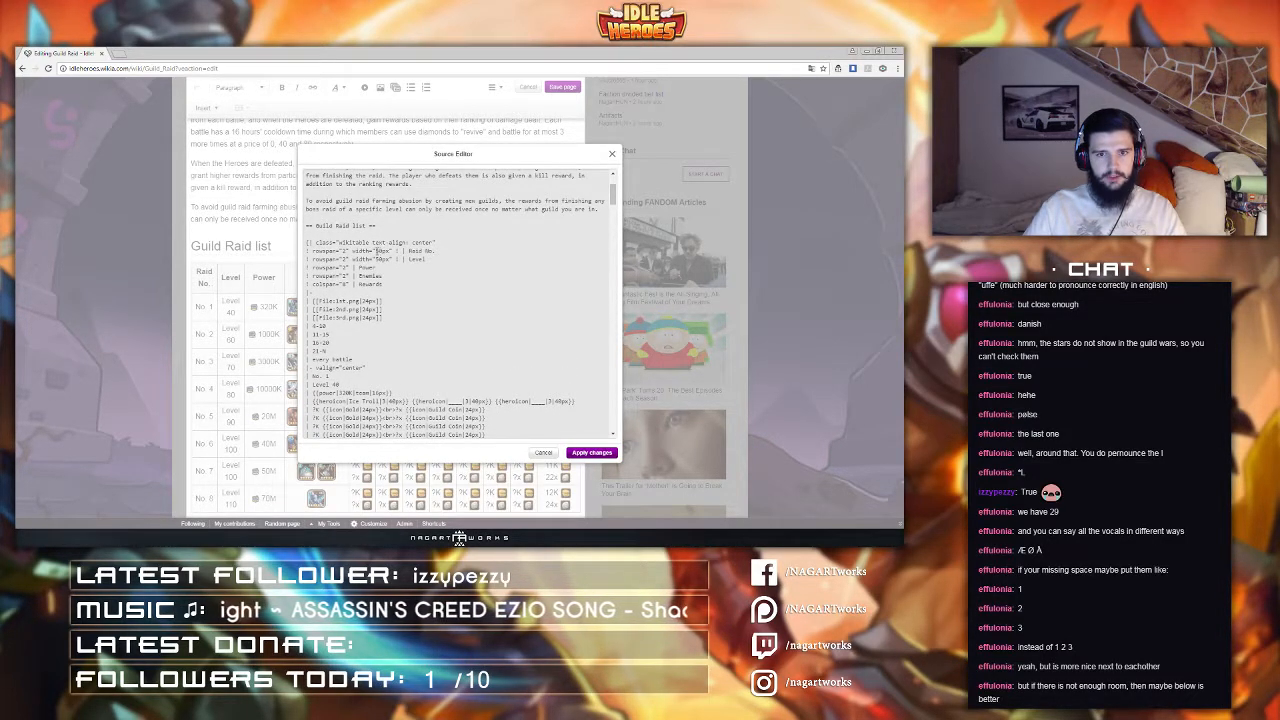
drag(377, 251, 386, 252)
text(45)
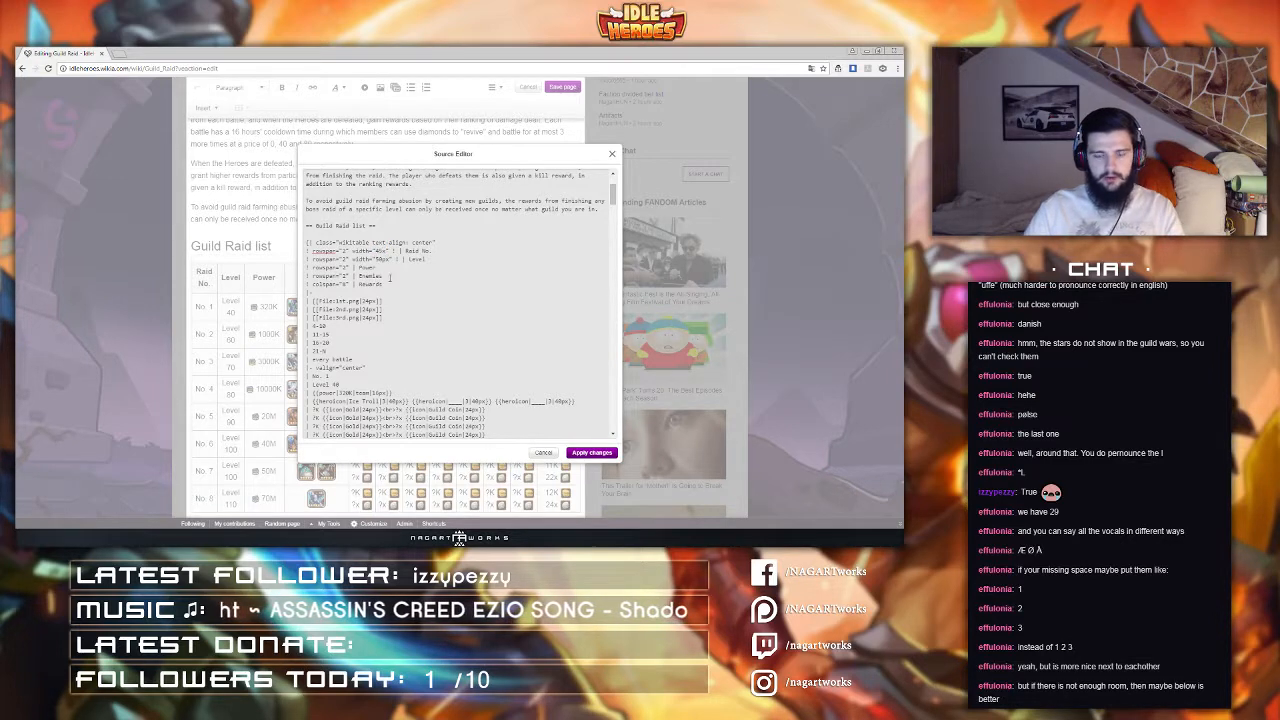
text(p)
click(598, 453)
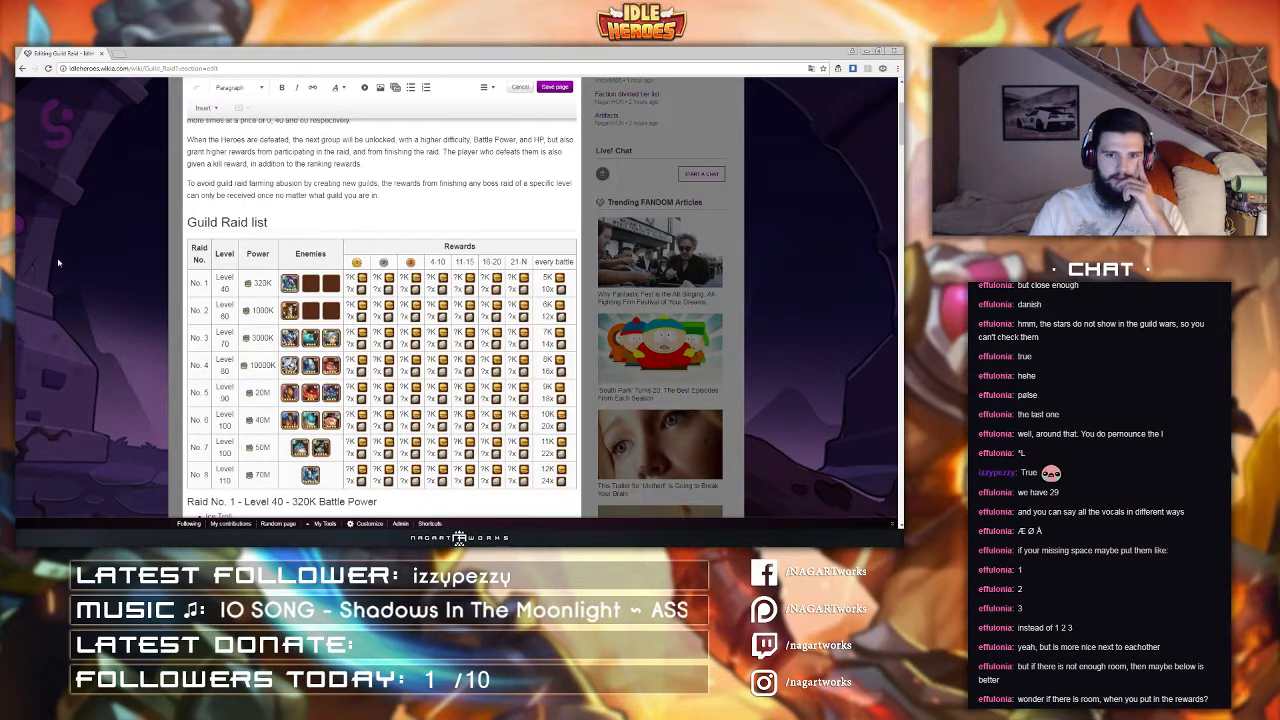
Step: Change the second enemy hero icon in the Raid No. 7 row to Lutz
scroll(58, 263, down, 1)
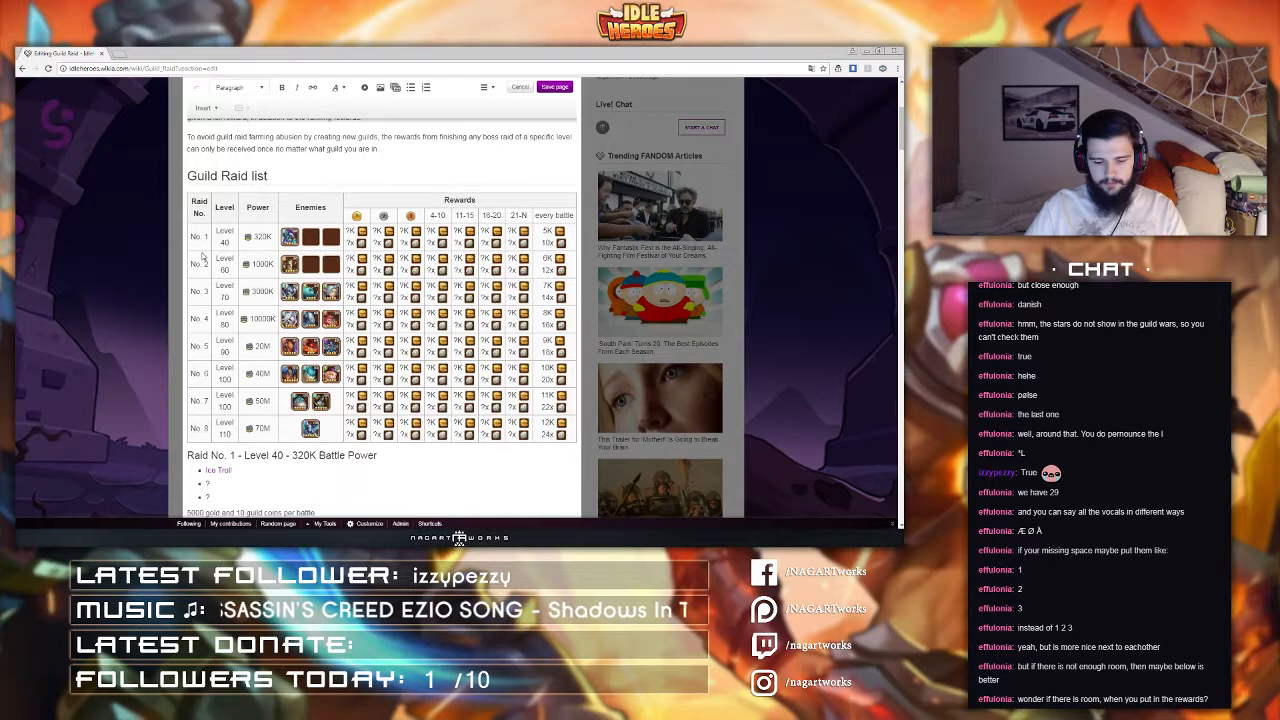
scroll(313, 294, up, 1)
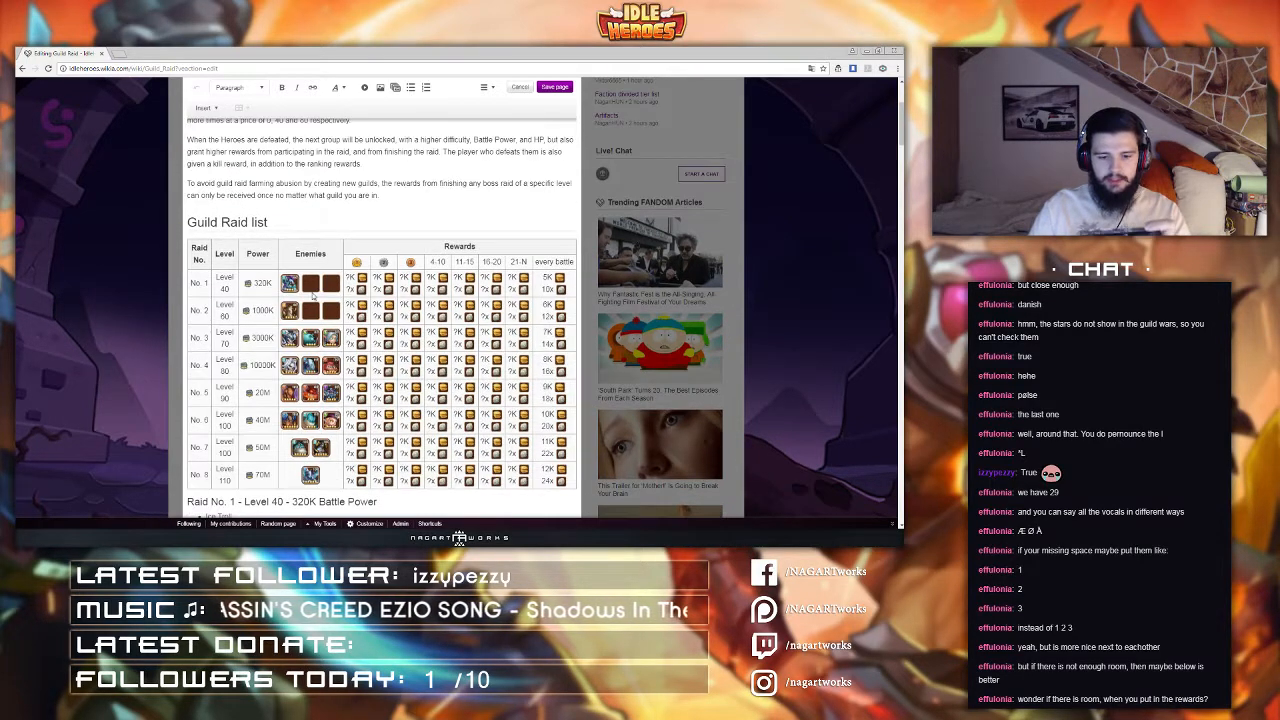
scroll(313, 294, down, 1)
scroll(311, 310, down, 1)
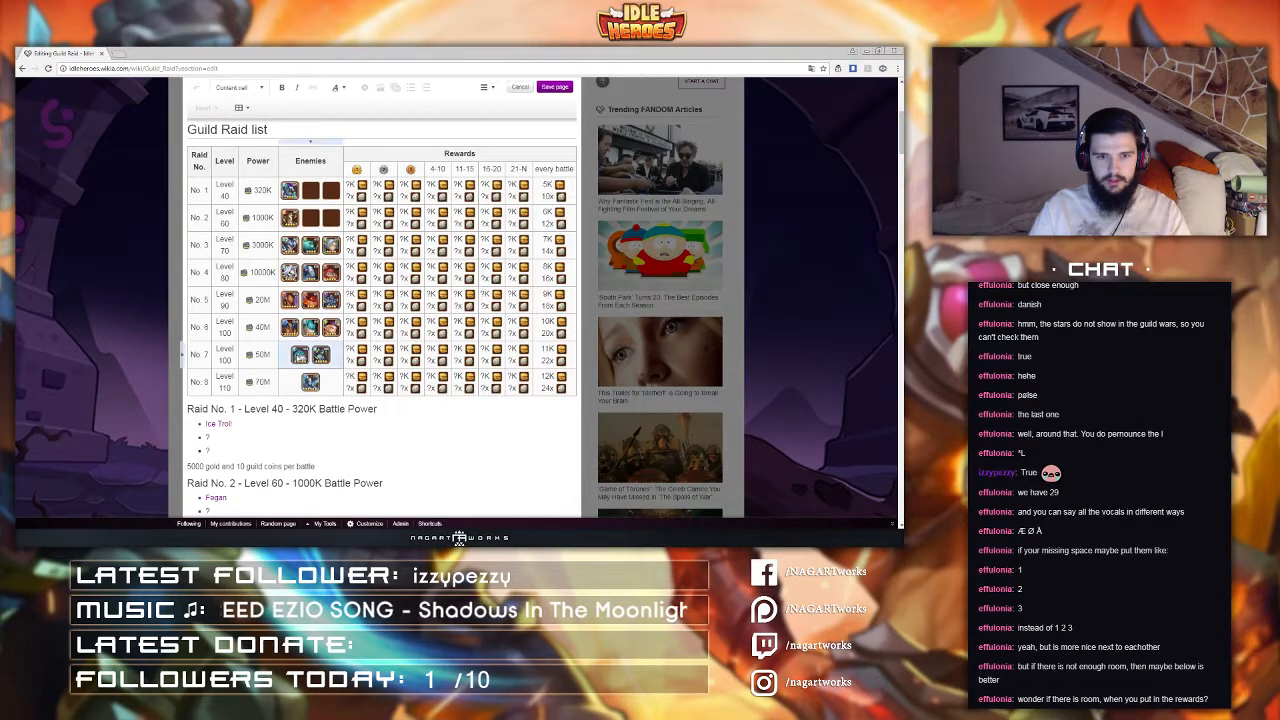
scroll(305, 355, up, 1)
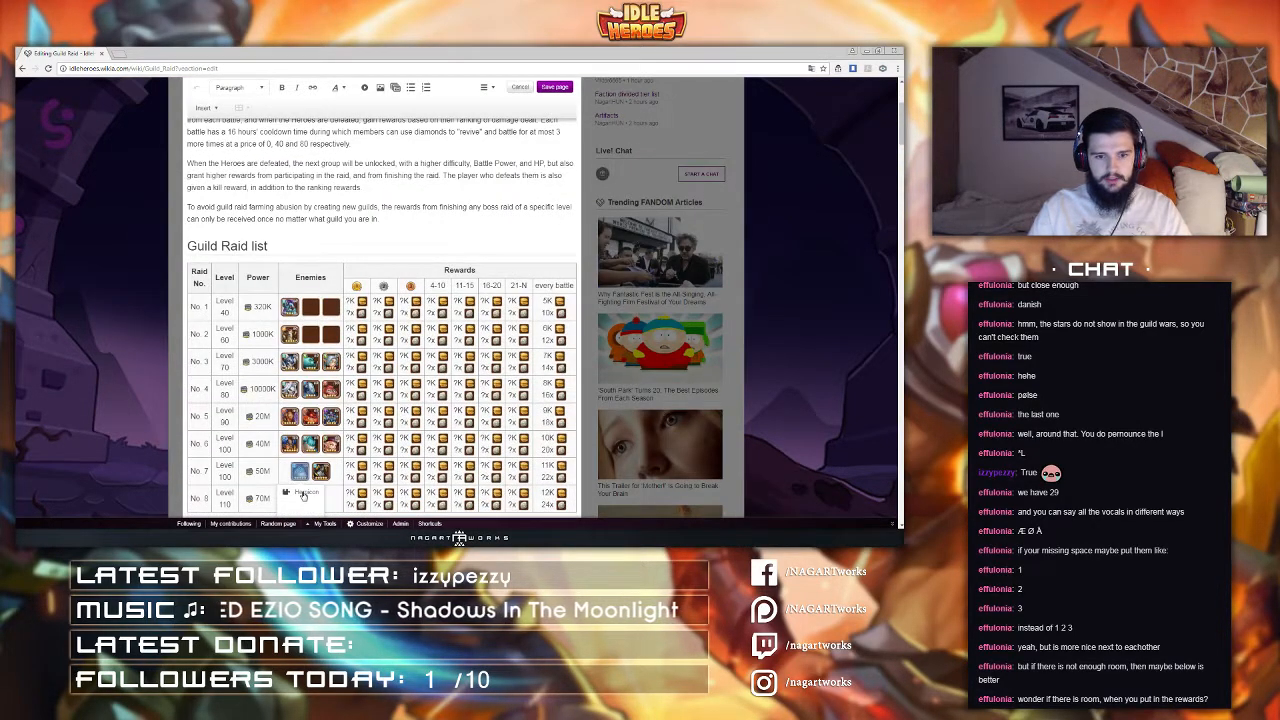
double_click(304, 496)
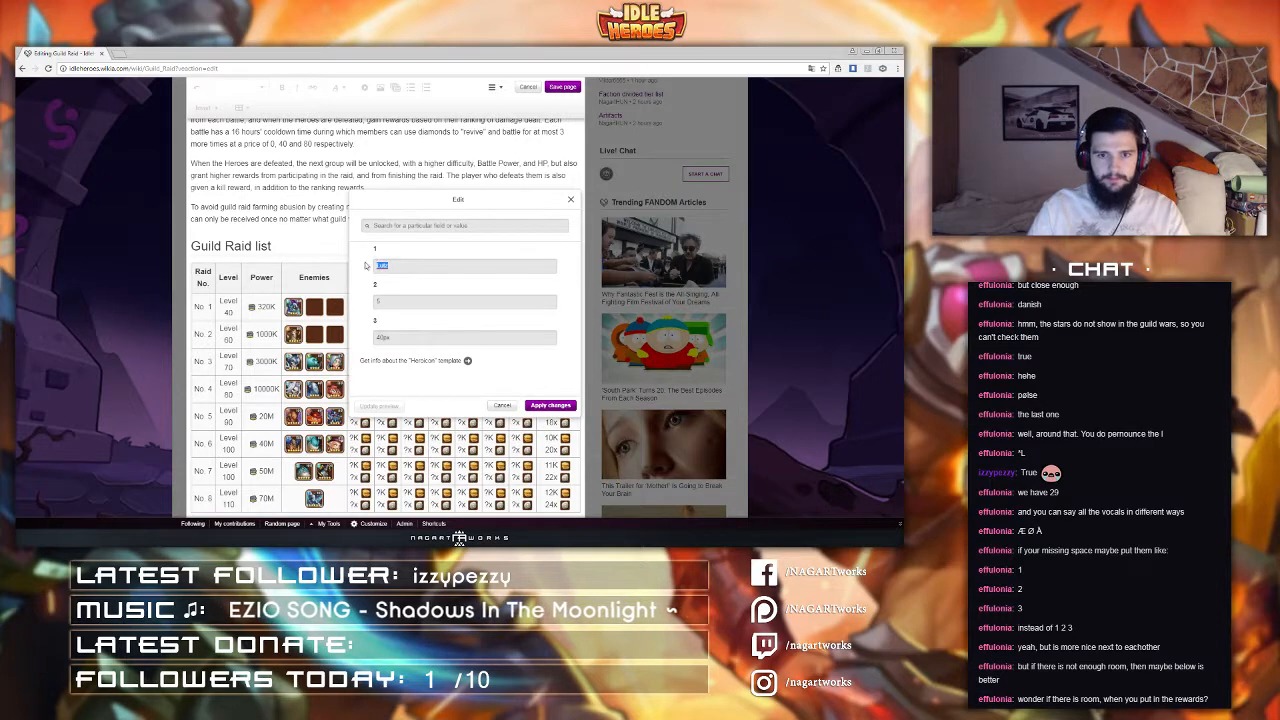
click(540, 406)
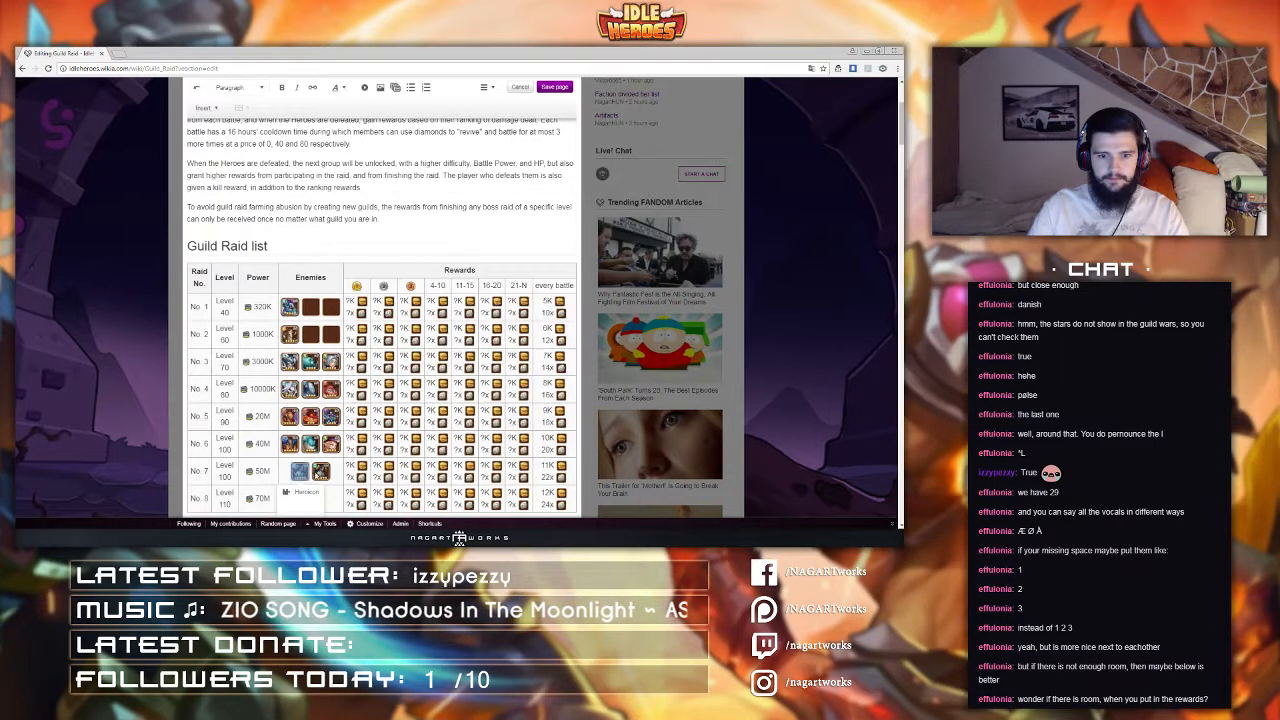
double_click(316, 499)
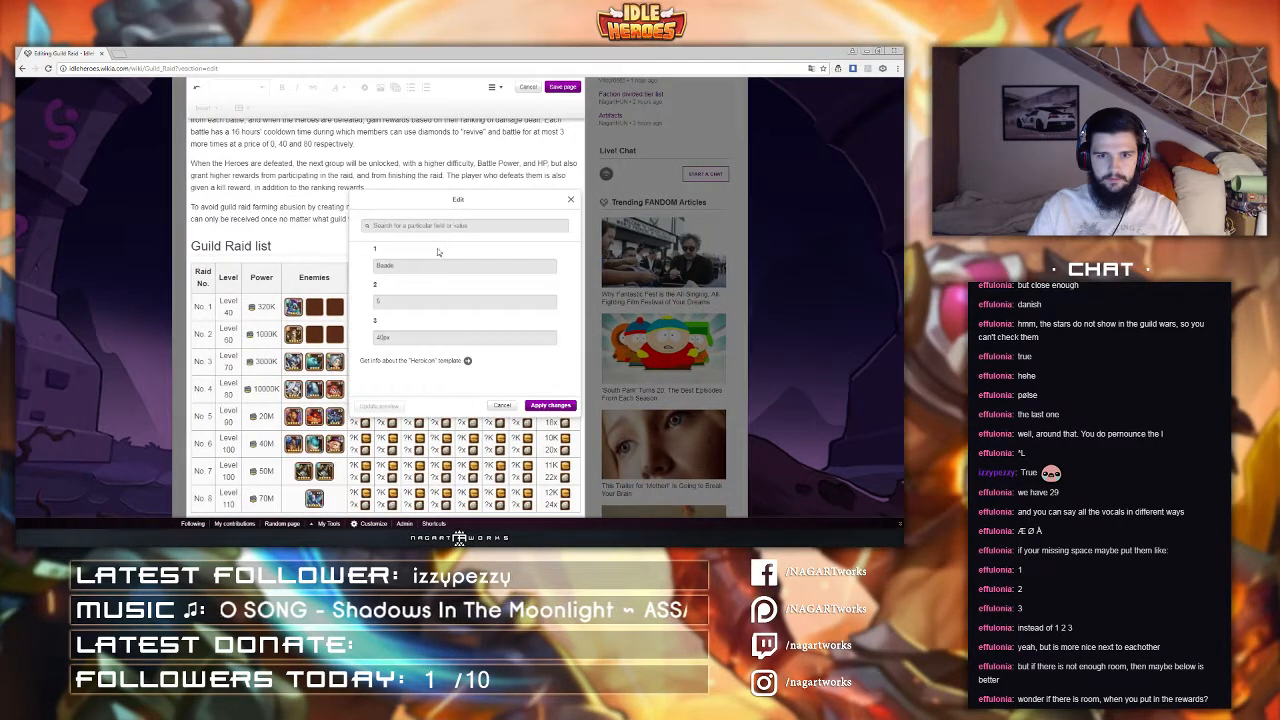
text(Lutz)
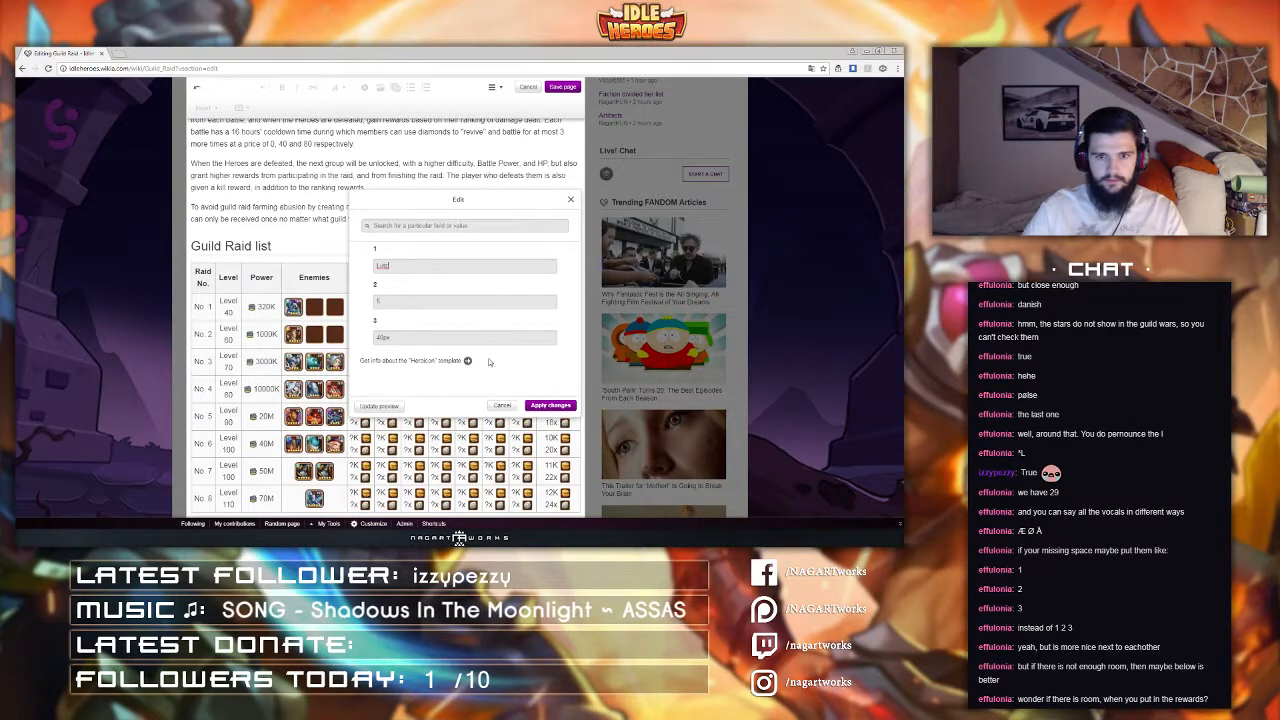
click(541, 406)
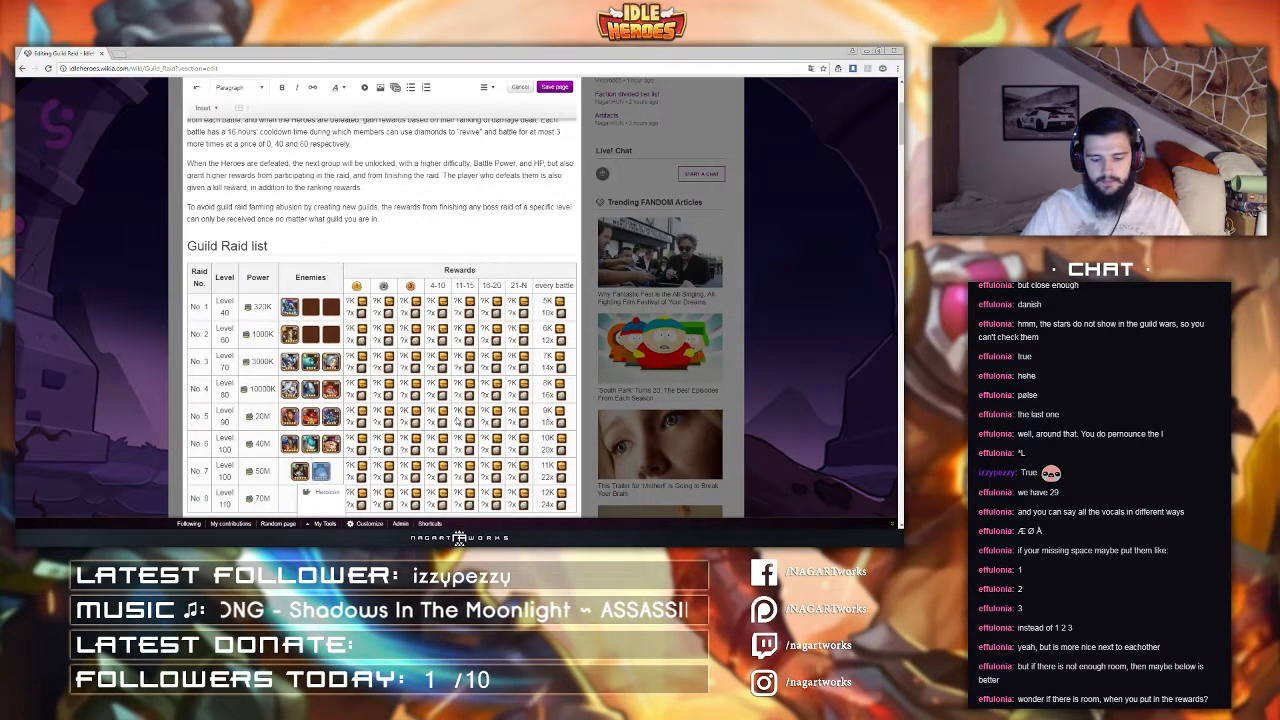
Step: Fill in Raid No. 8's first-place rewards as 160K and 4500x
scroll(456, 421, down, 3)
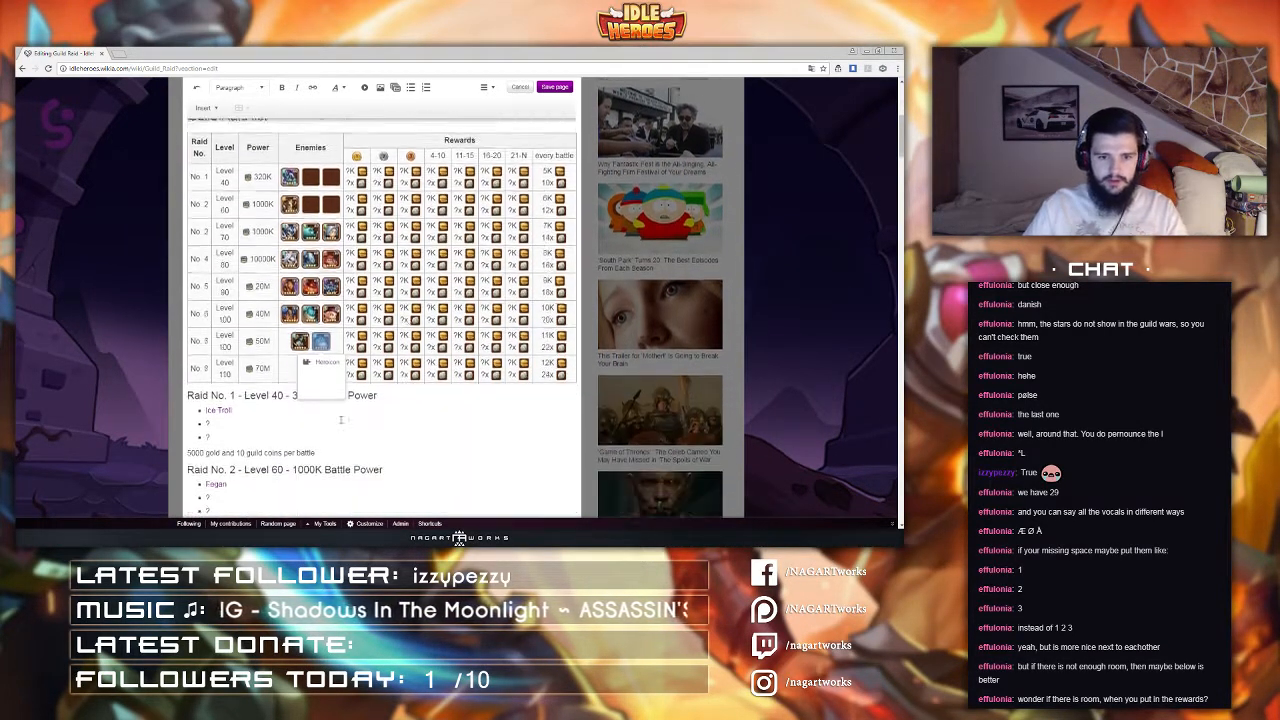
click(255, 358)
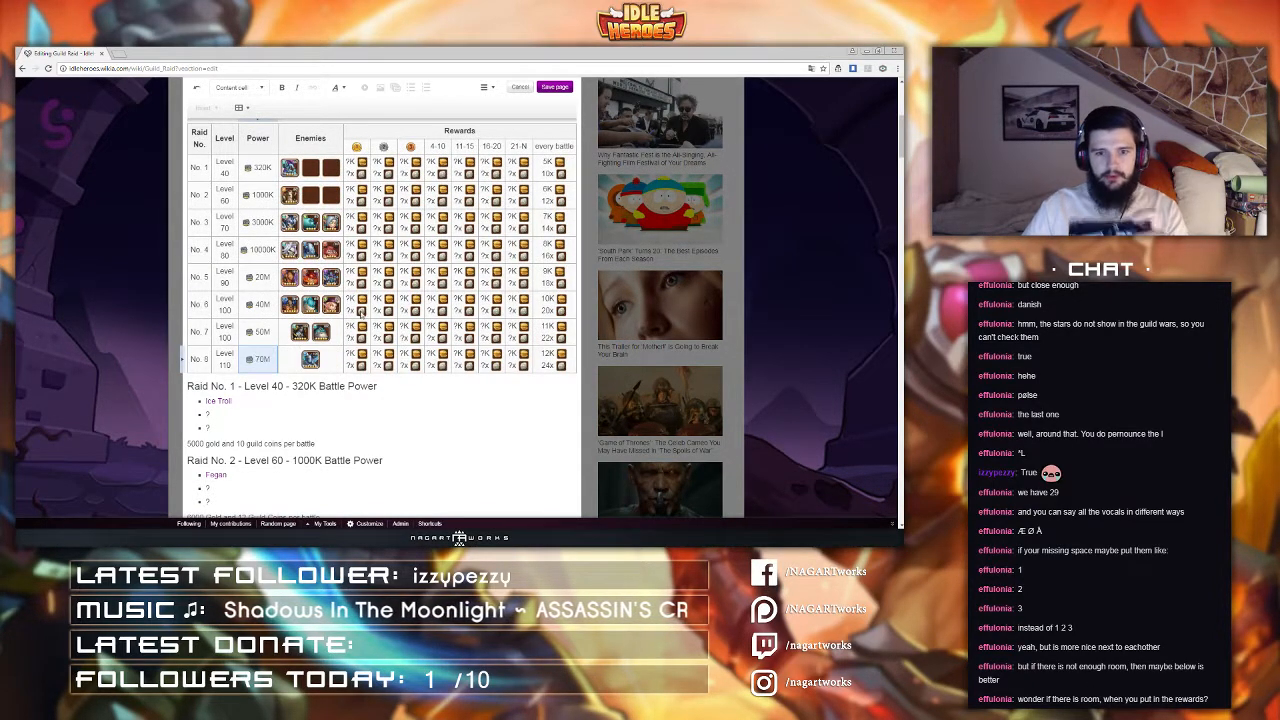
double_click(349, 359)
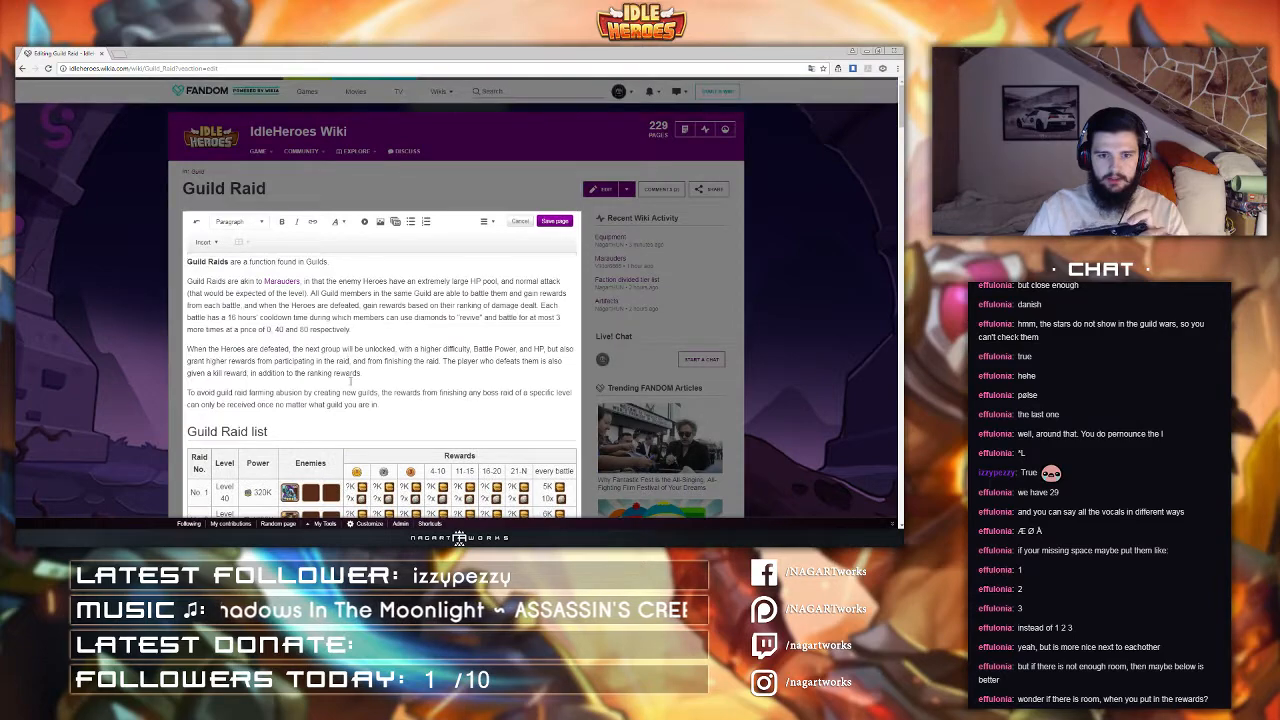
scroll(348, 380, down, 6)
click(348, 401)
click(348, 401)
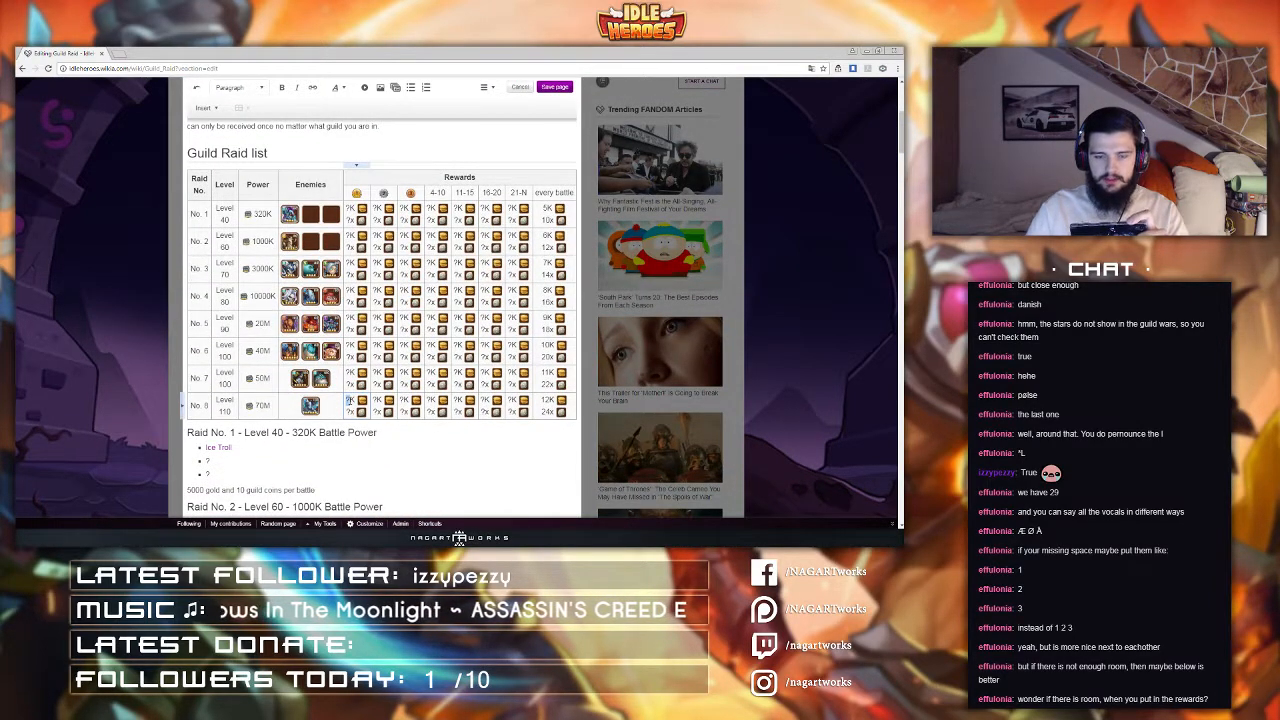
text(160)
double_click(350, 411)
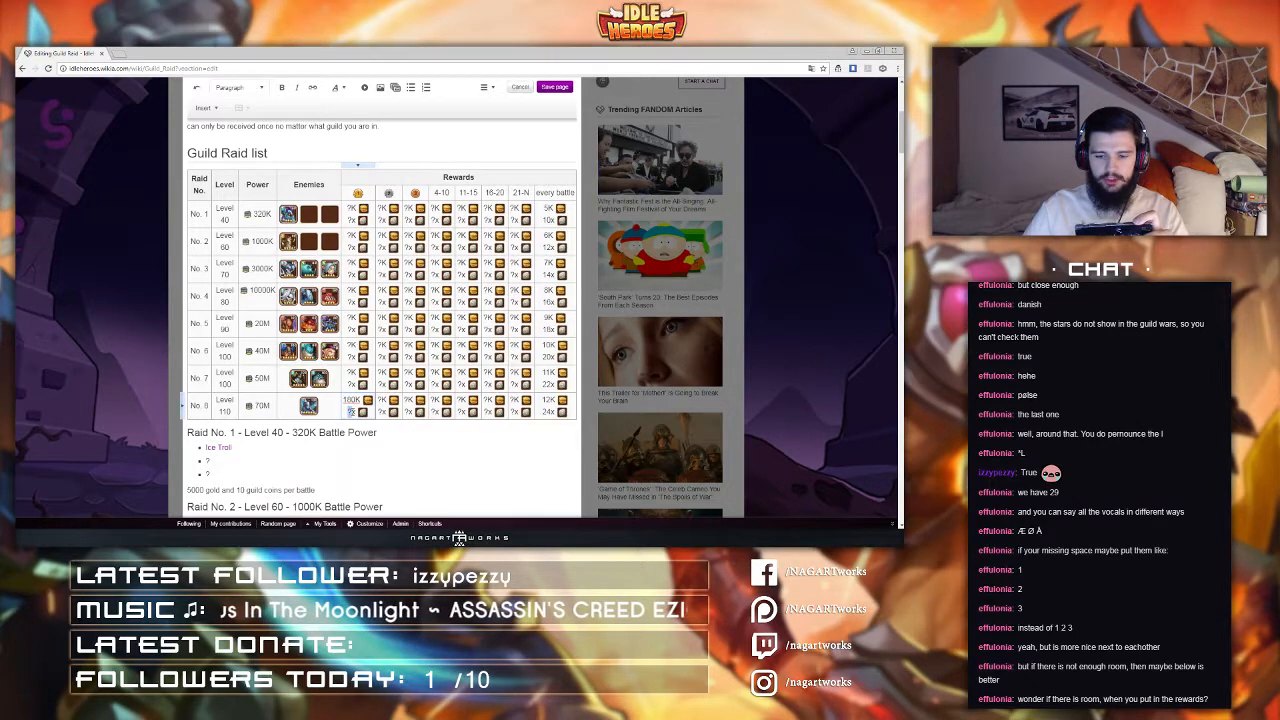
text(3)
key(BackSpace)
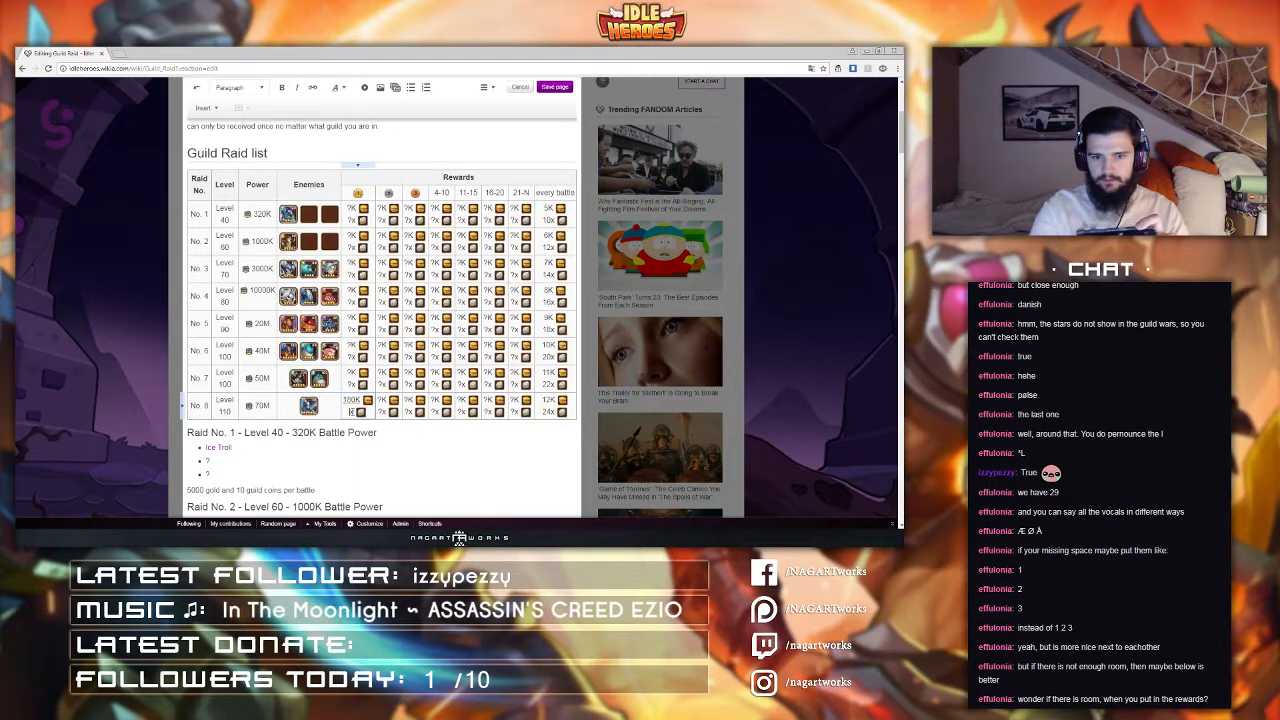
text(4500)
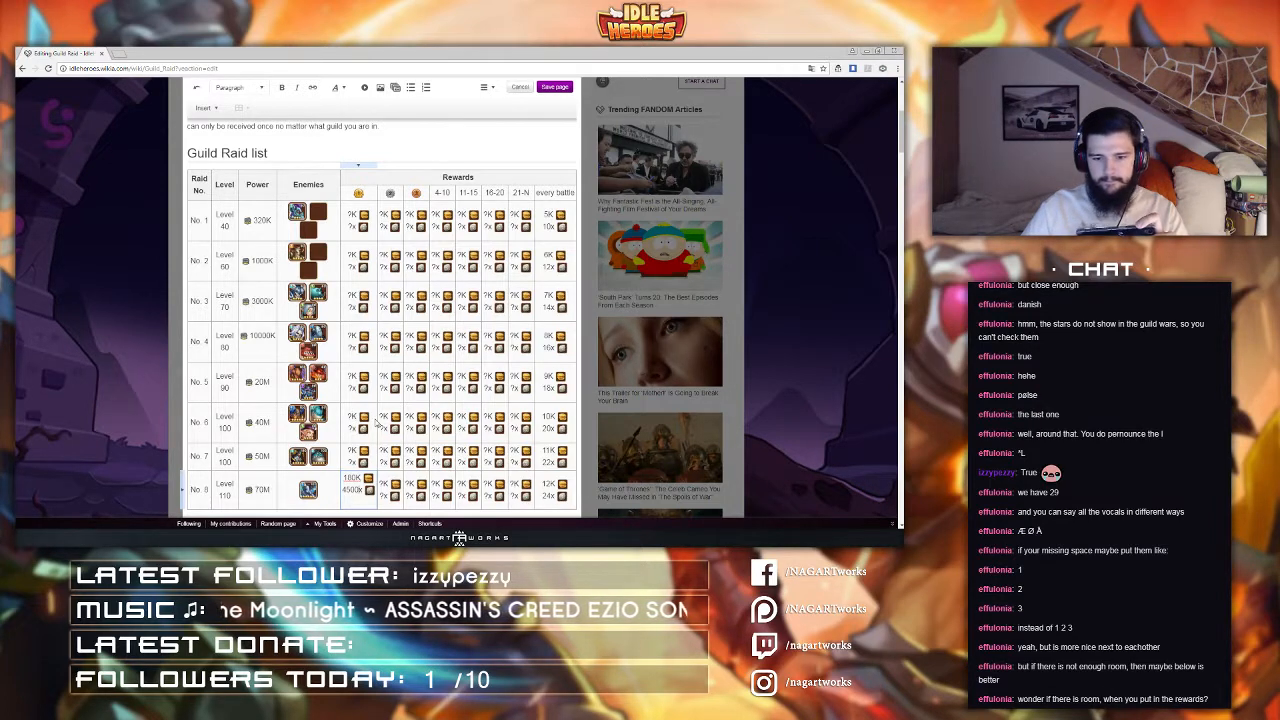
Step: Fill in Raid No. 8's second-place rewards as 168K and 4200x
click(381, 483)
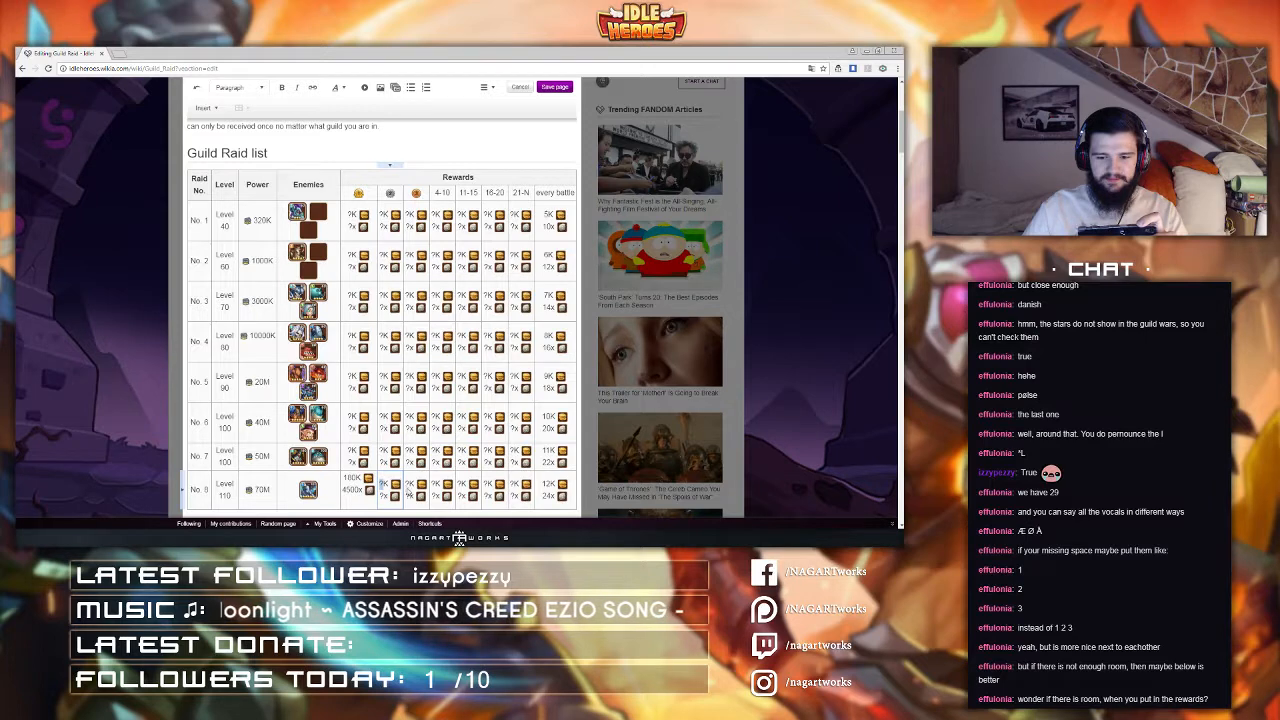
text(4200)
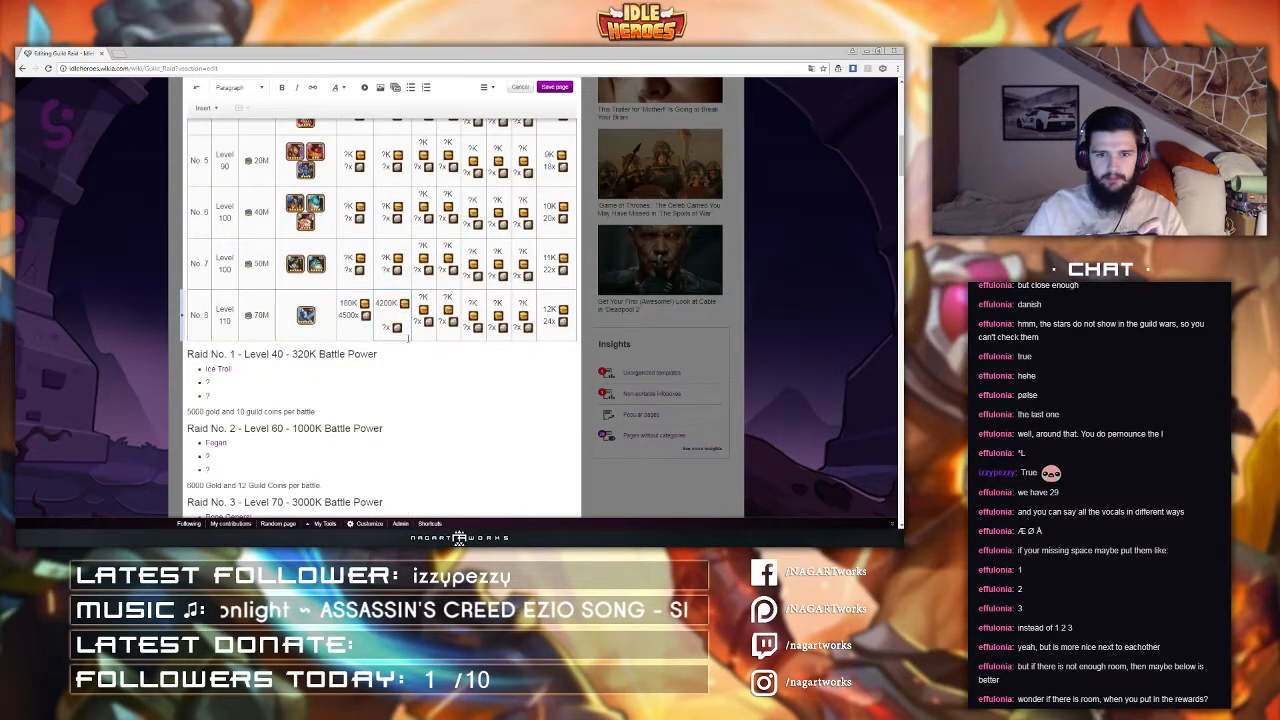
double_click(384, 327)
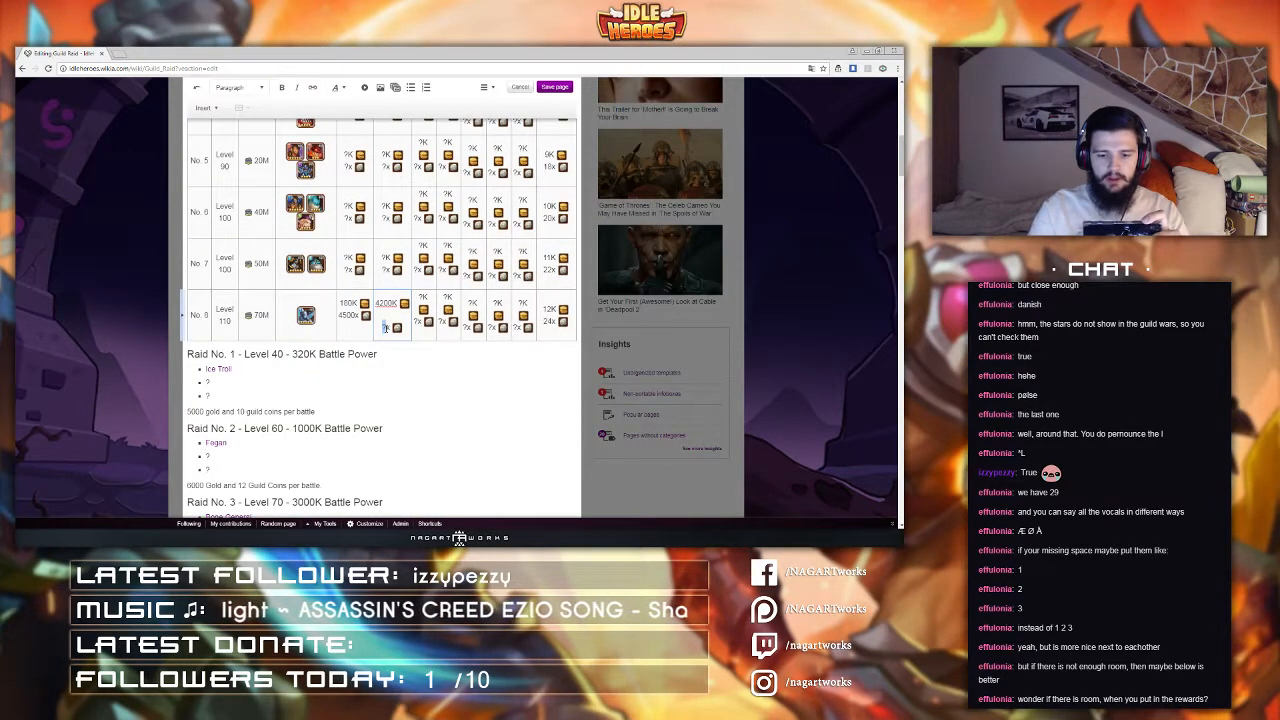
text(160x)
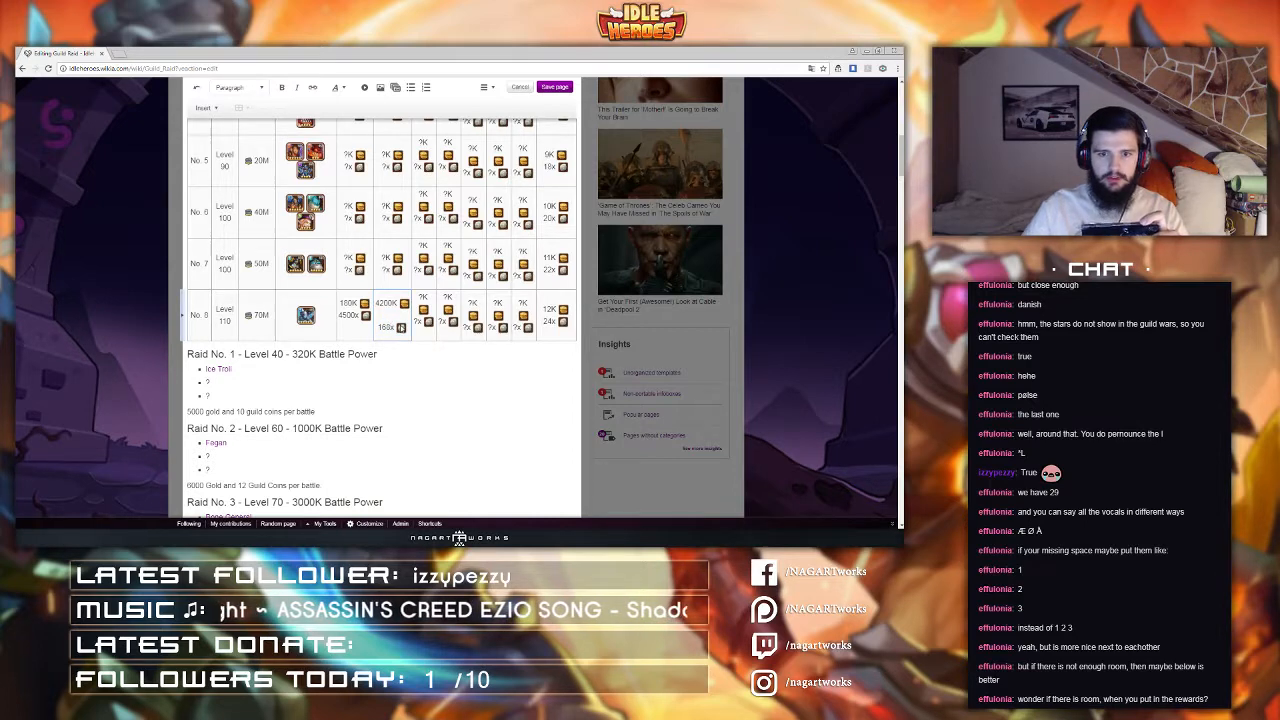
double_click(385, 303)
text(416K)
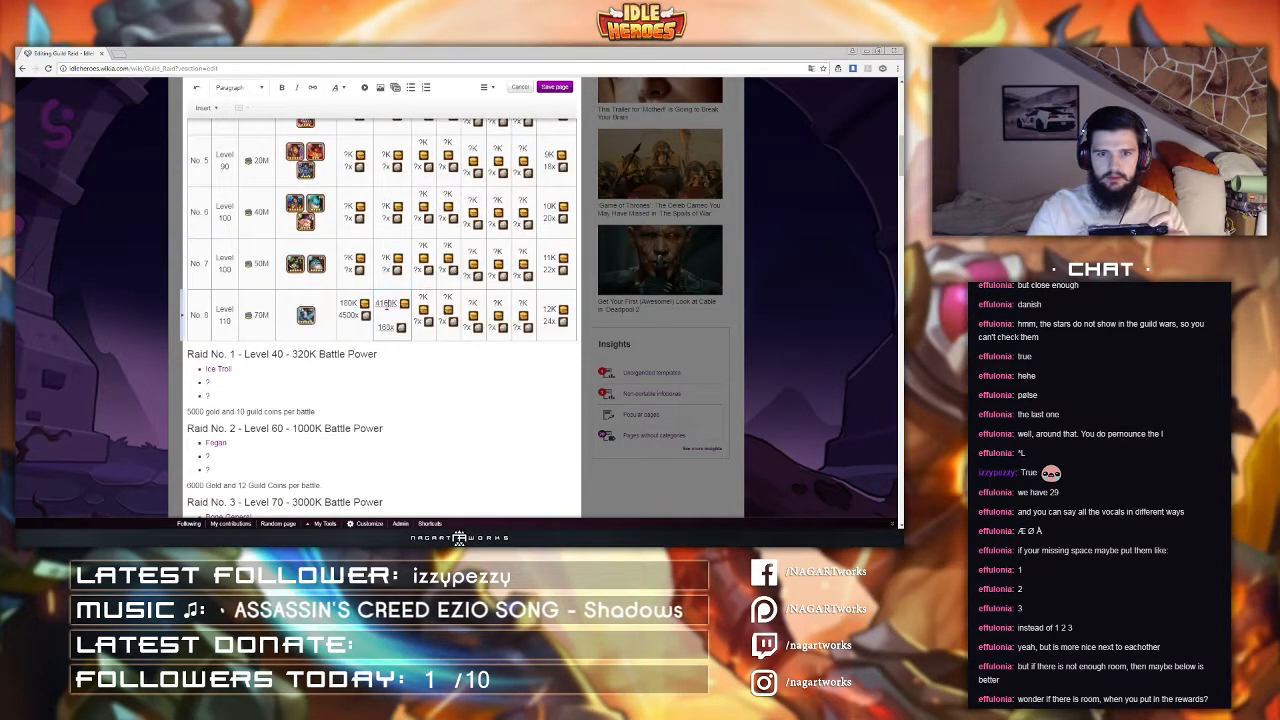
key(BackSpace)
scroll(386, 307, up, 3)
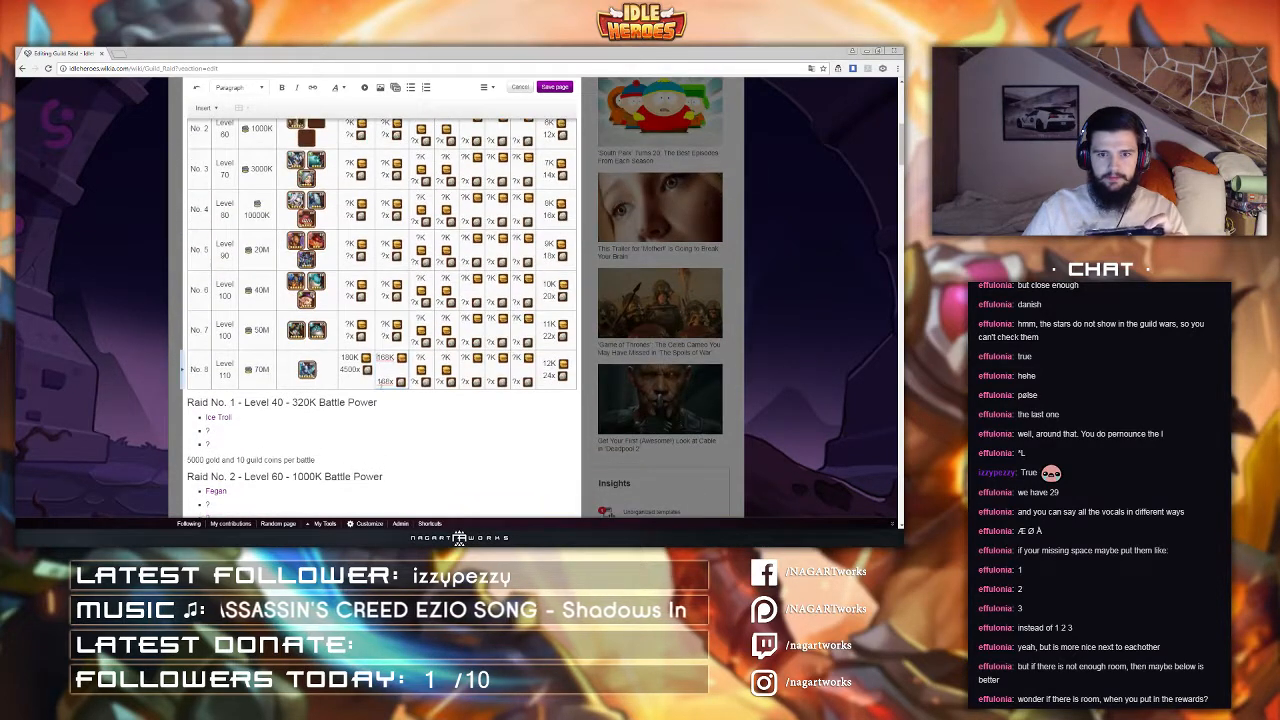
double_click(383, 381)
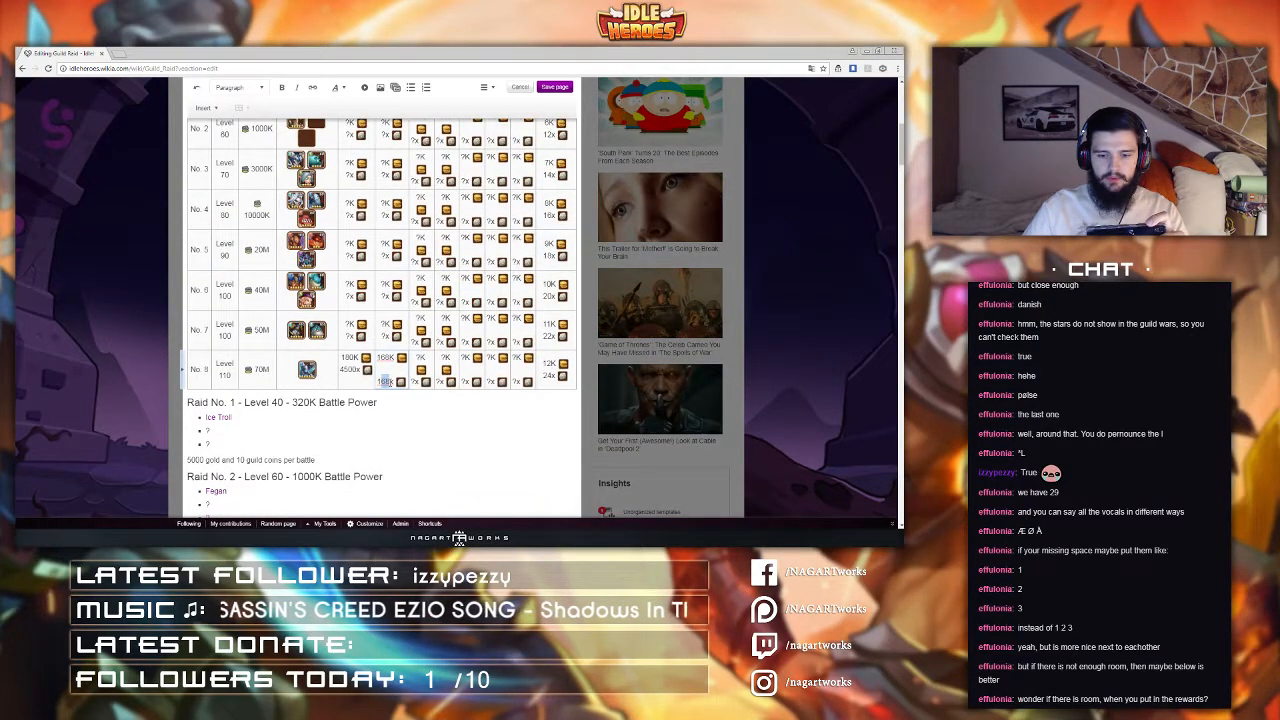
text(420K)
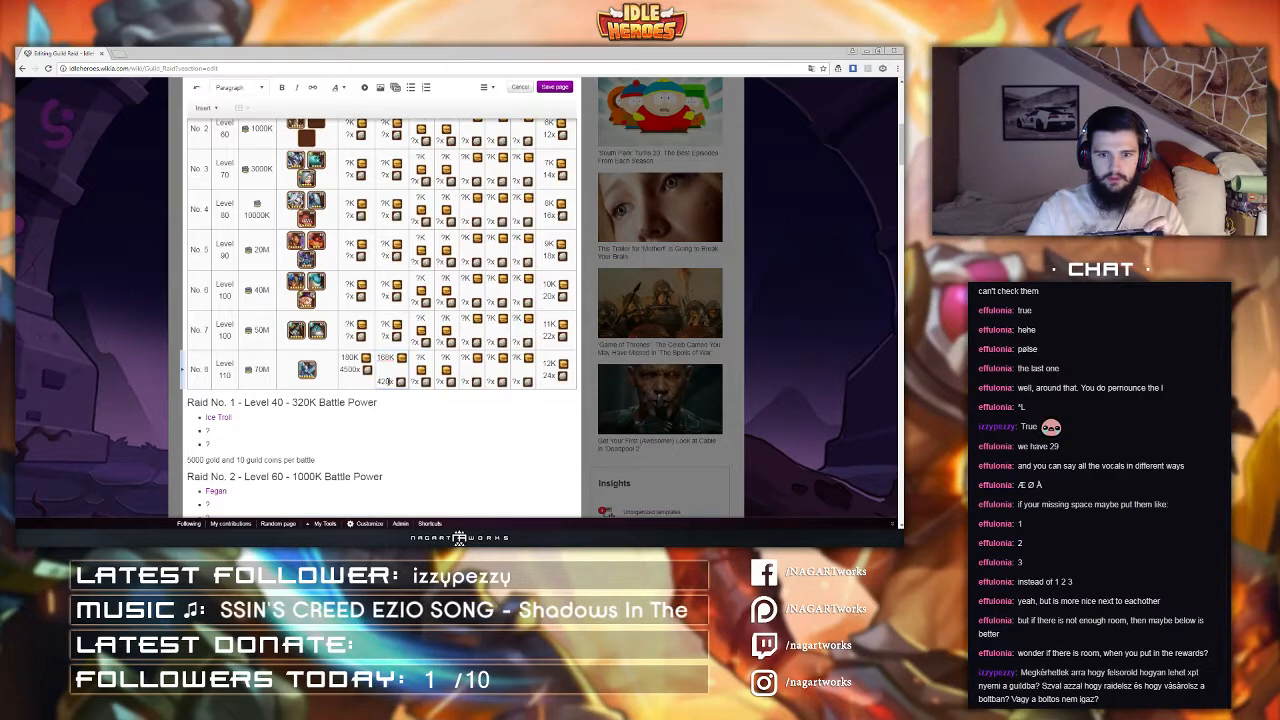
Step: Review the Guild Raid list table, checking the rewards entered so far in the Raid No. 8 row
scroll(386, 381, up, 3)
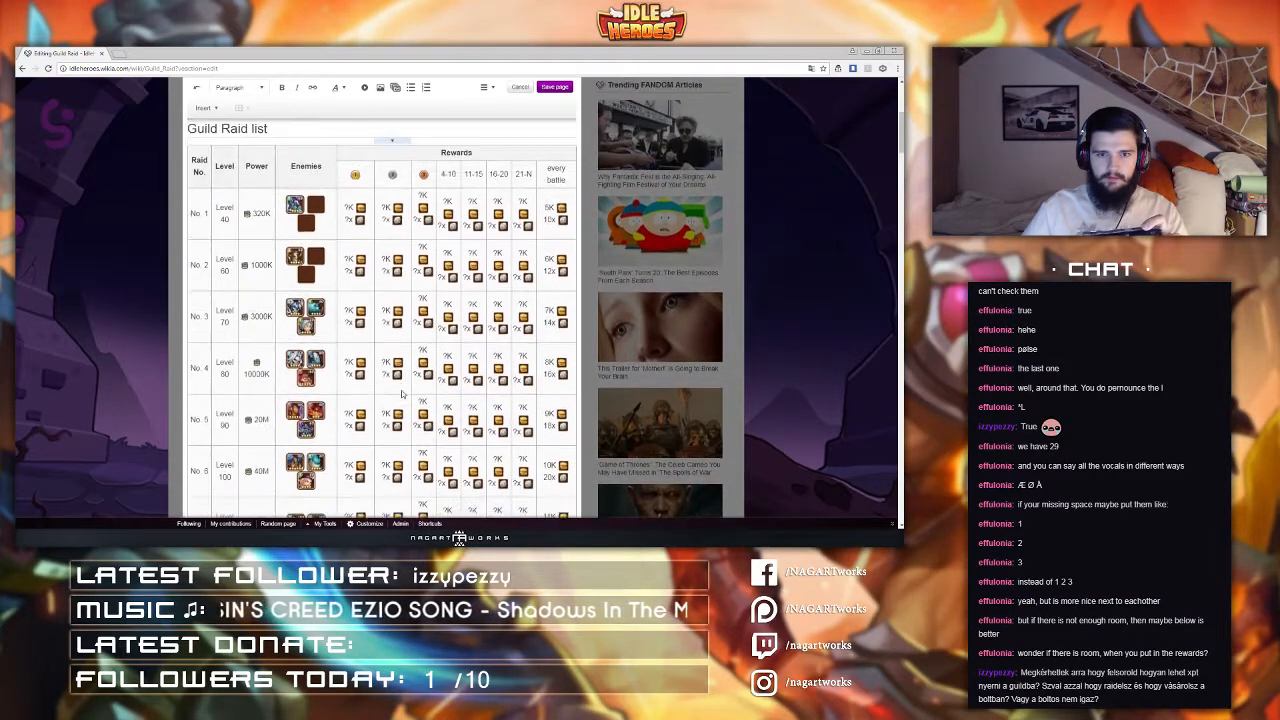
scroll(402, 393, up, 3)
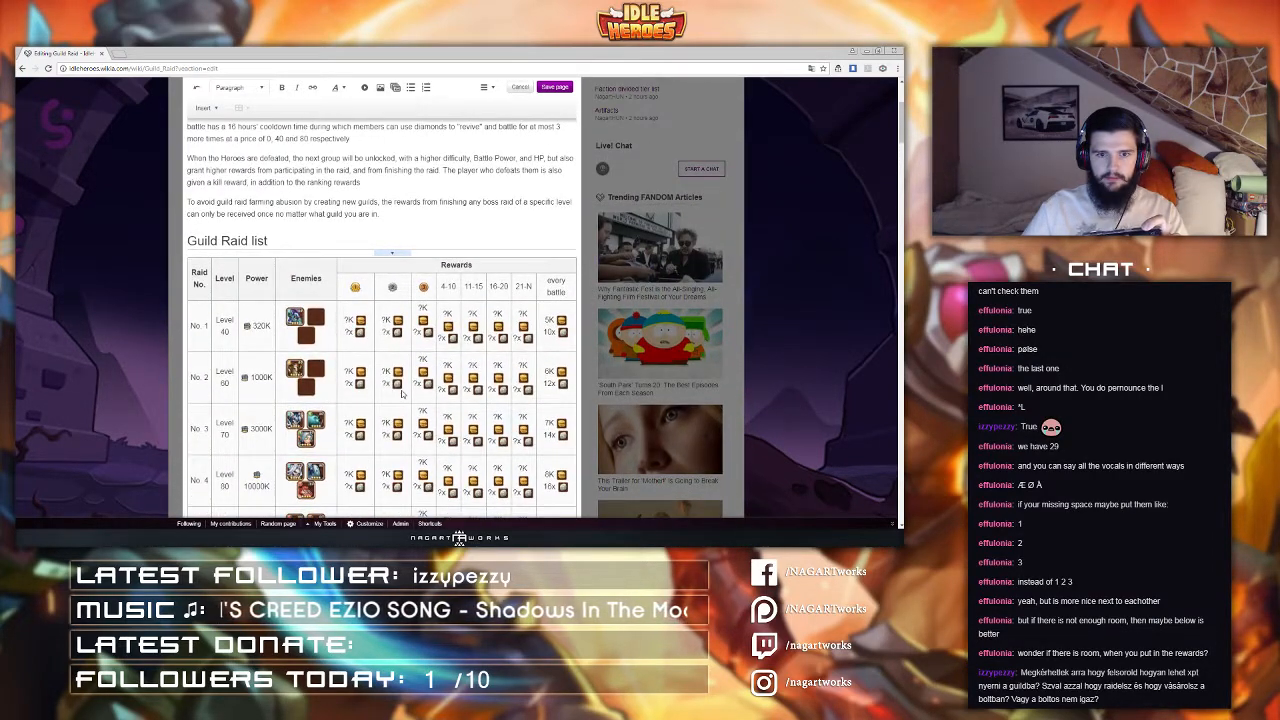
scroll(402, 393, down, 5)
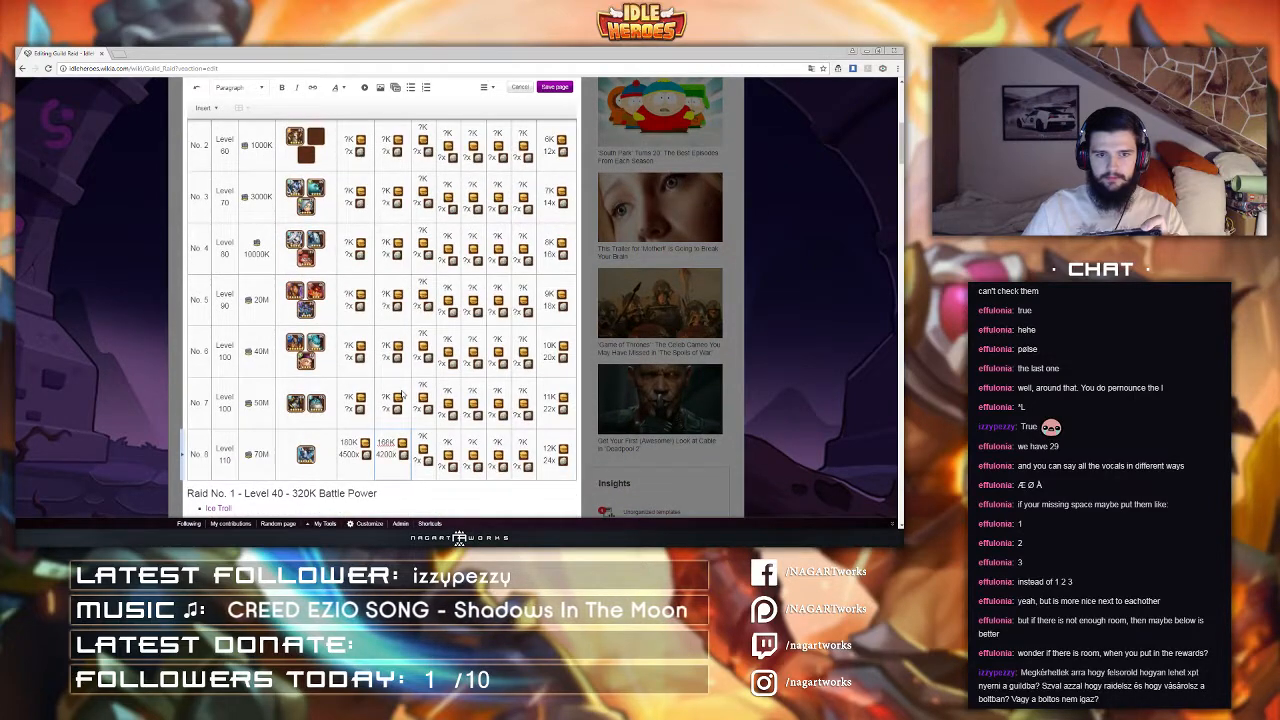
click(411, 440)
scroll(422, 437, up, 9)
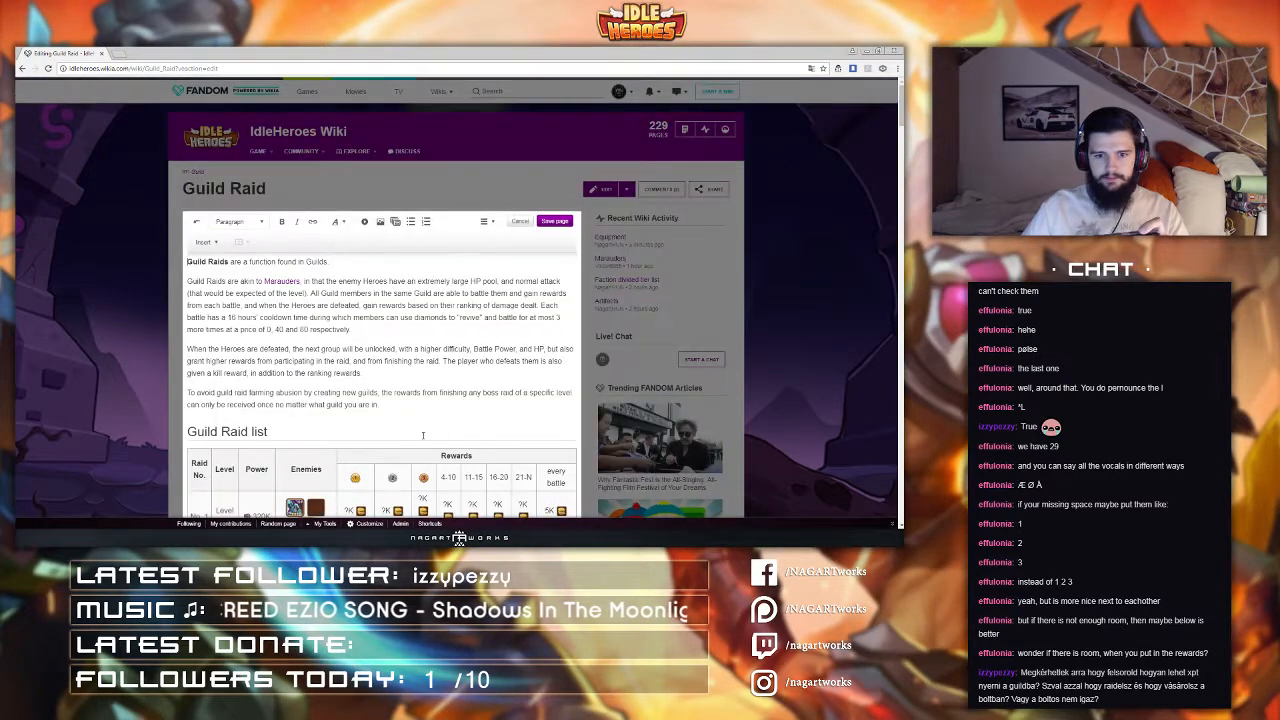
scroll(423, 437, down, 4)
scroll(423, 437, down, 1)
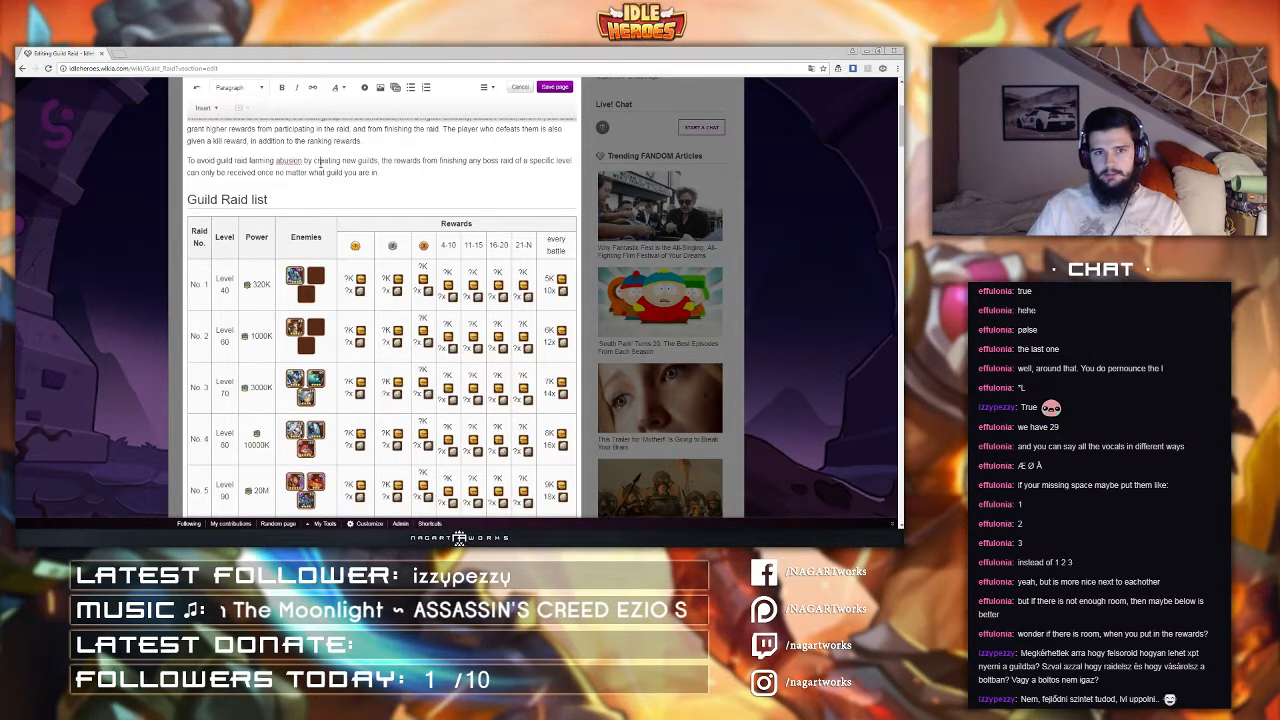
scroll(329, 229, down, 2)
scroll(329, 229, down, 1)
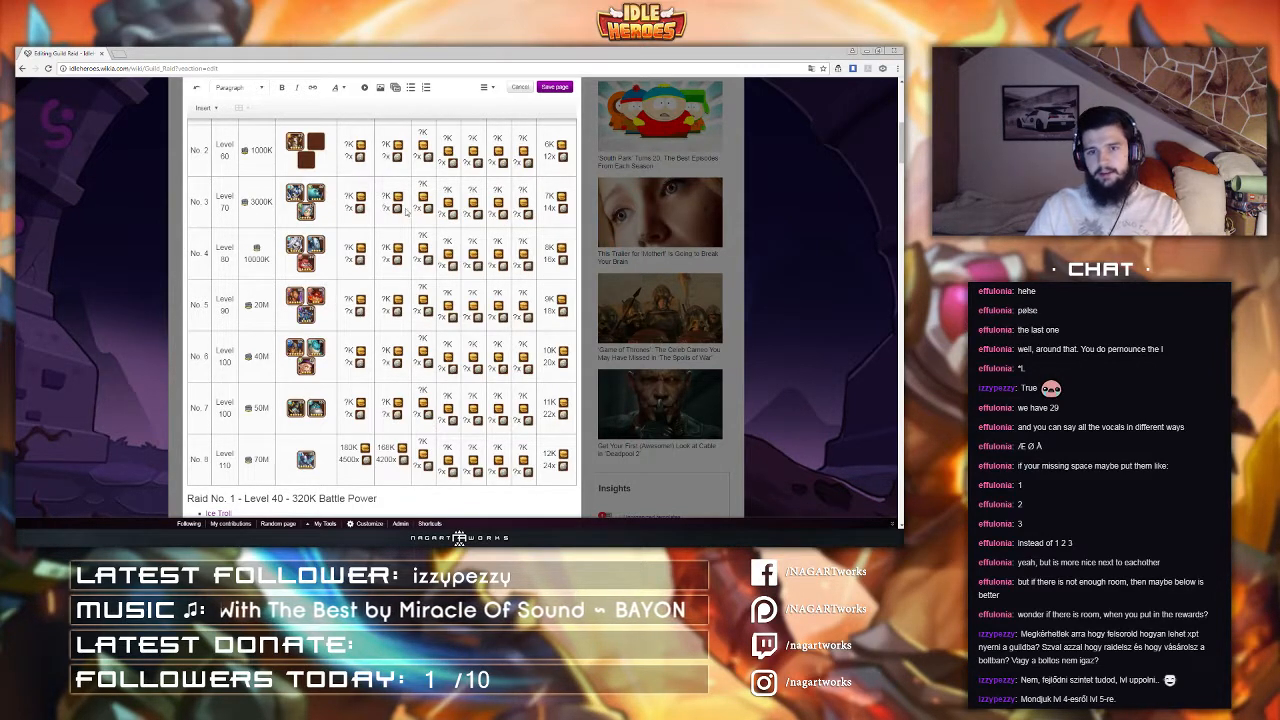
Step: Fill in Raid No. 8's third-place rewards as 156K and 3900x
click(417, 444)
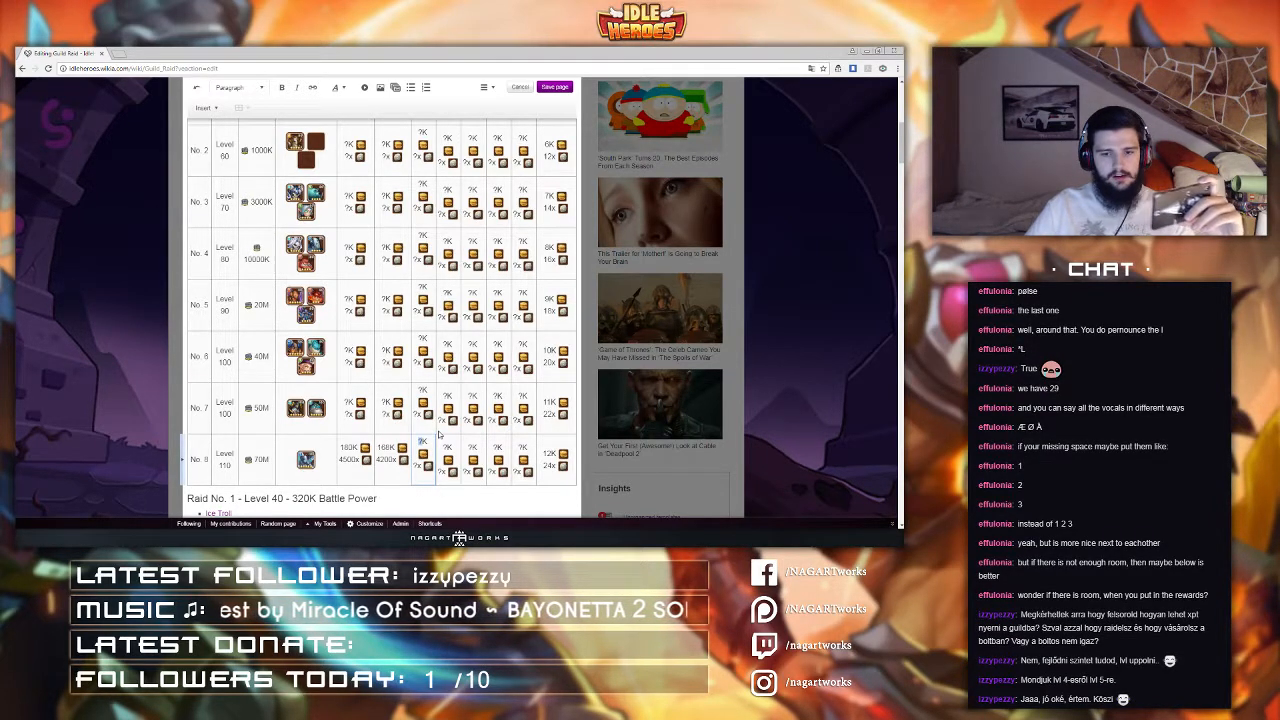
text(150)
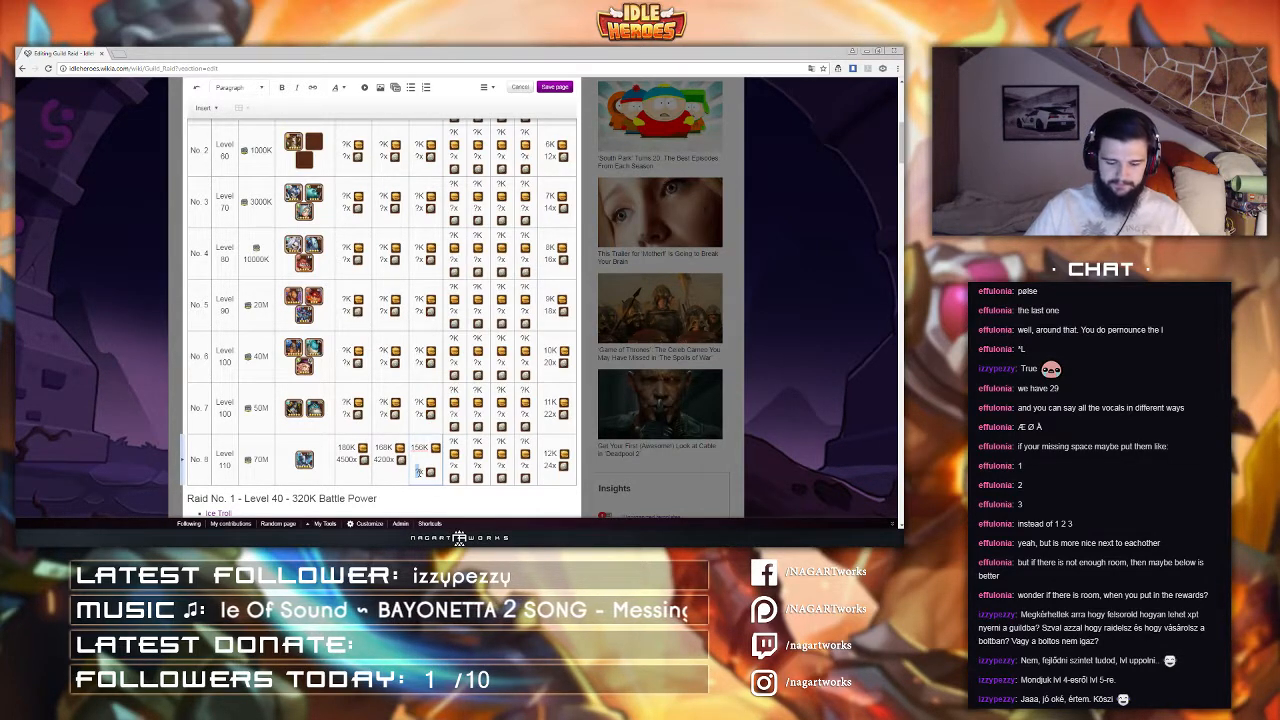
text(3900)
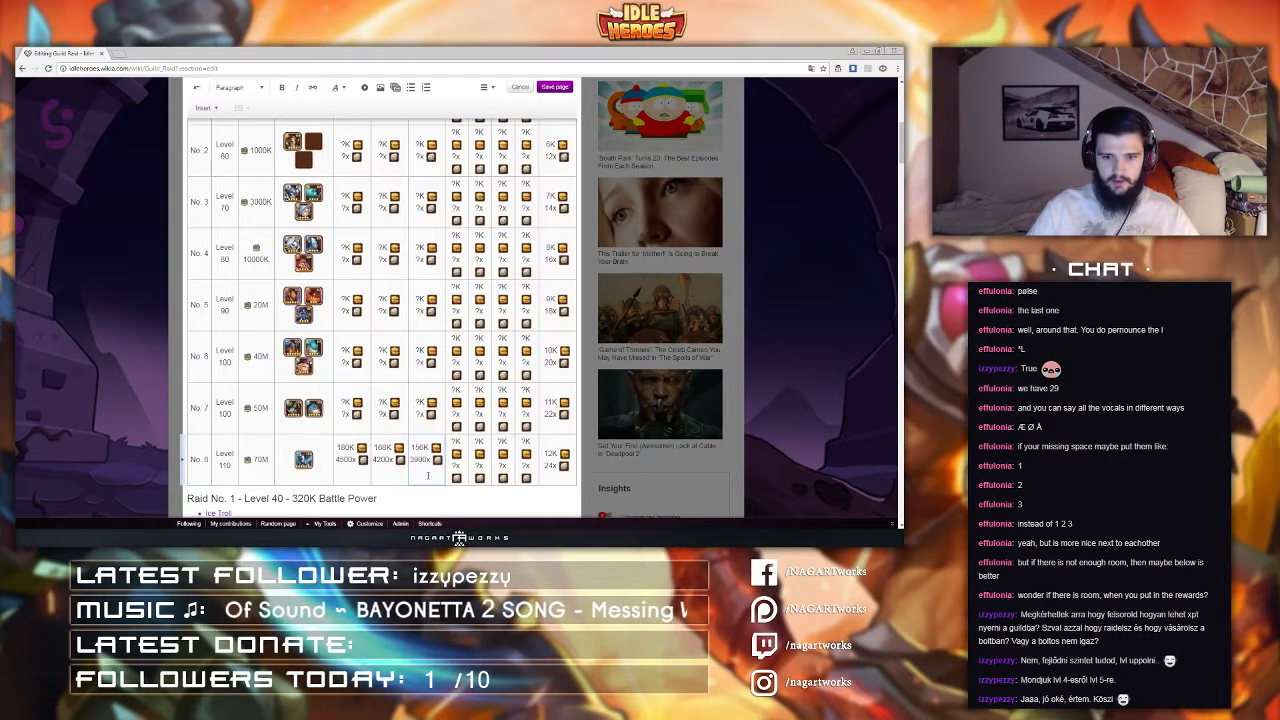
double_click(453, 442)
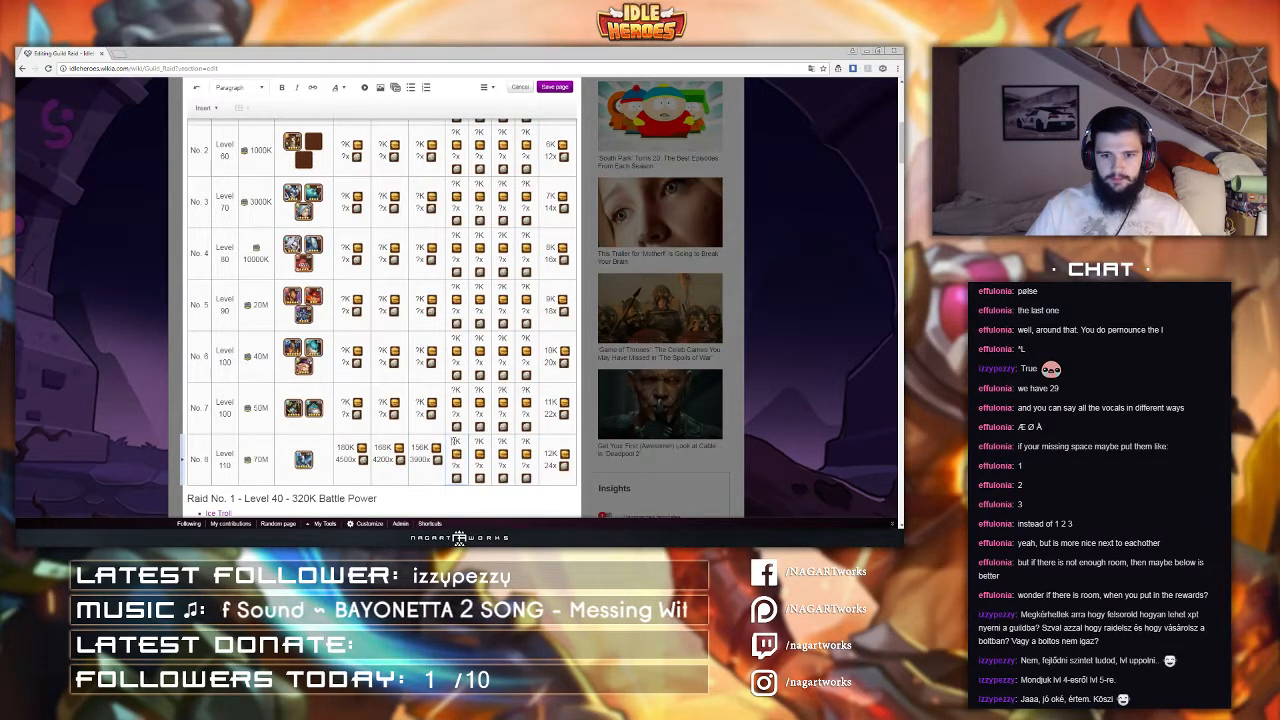
drag(452, 441, 456, 441)
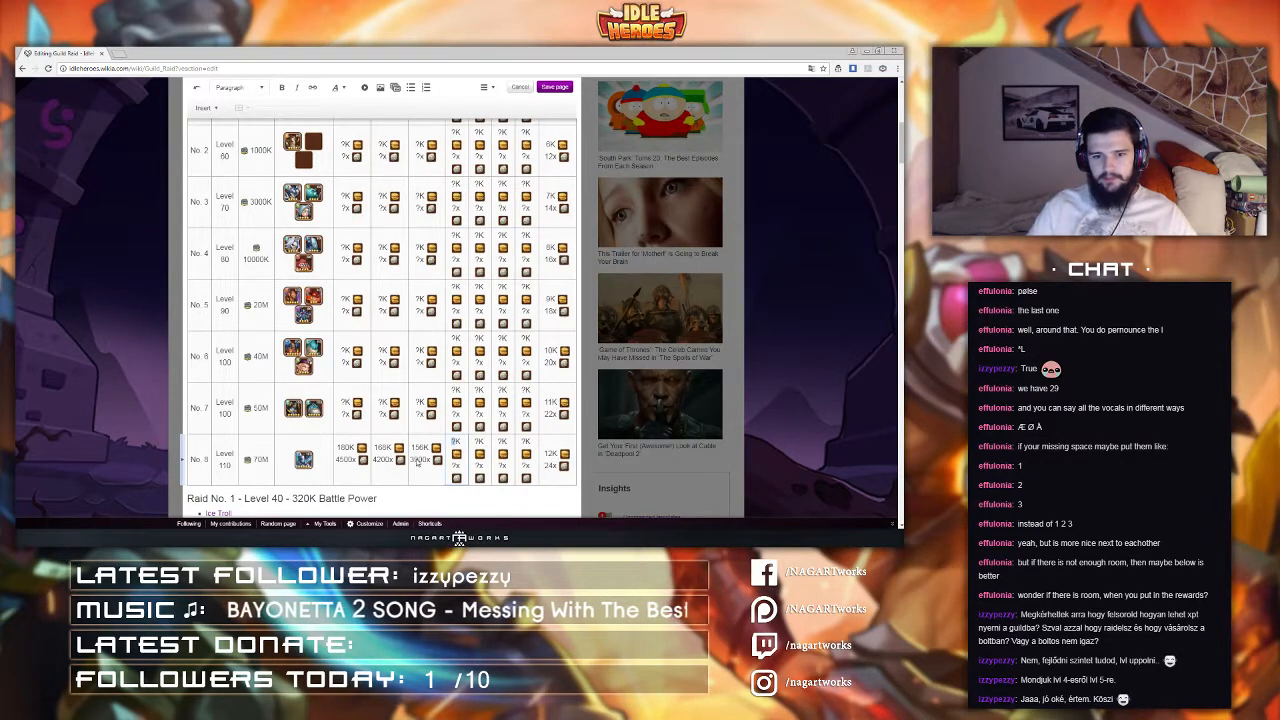
double_click(419, 459)
drag(413, 461, 433, 461)
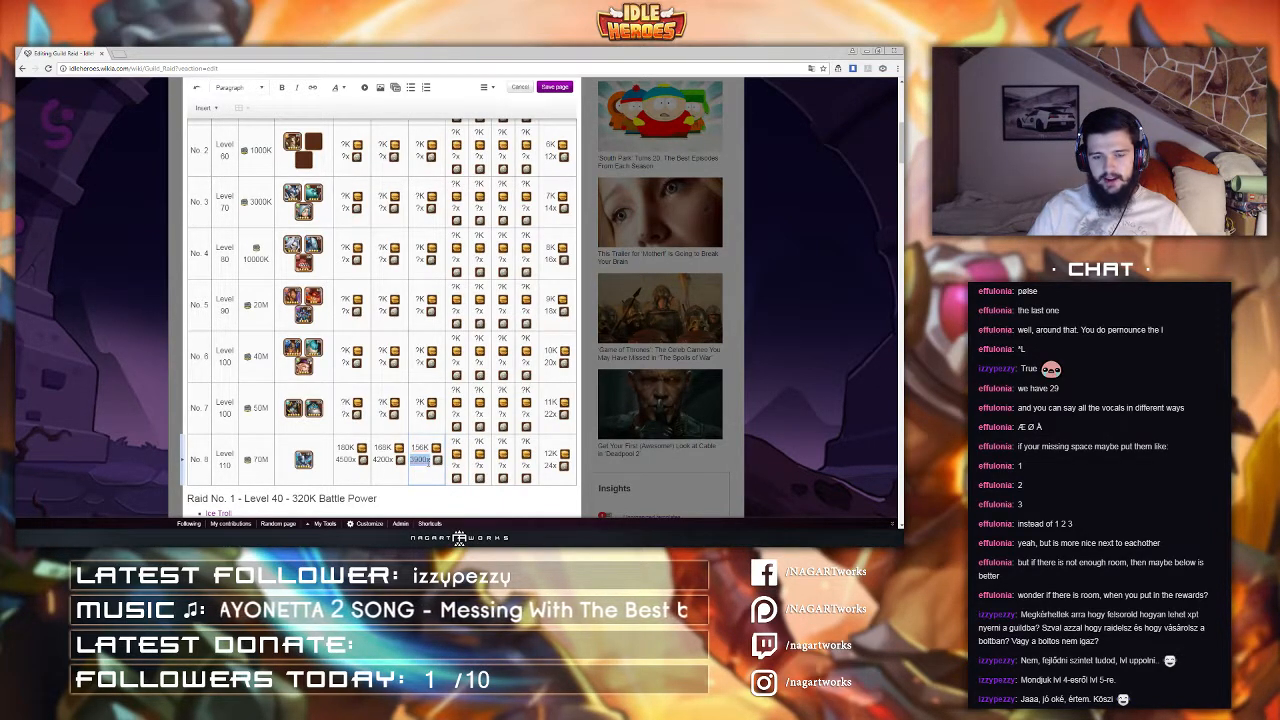
click(427, 462)
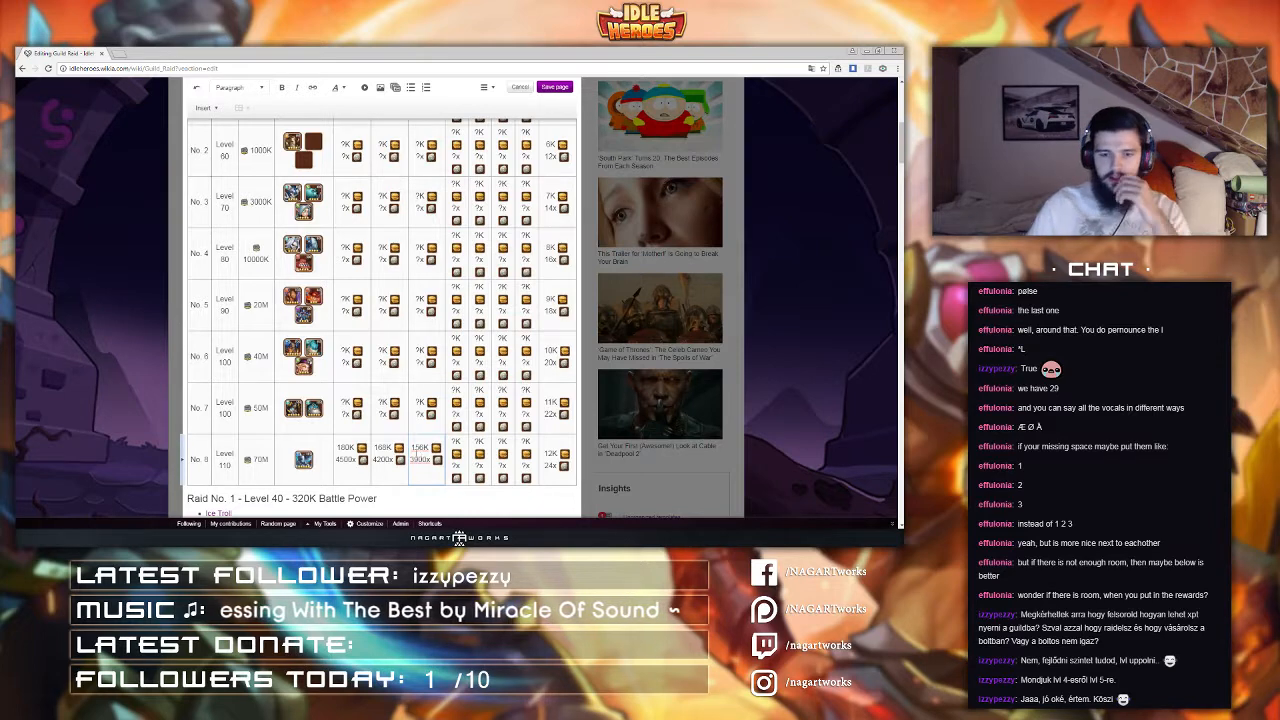
Step: Select ranges of cells in the Rewards header and the Raid No. 1 row to examine the column layout
scroll(376, 403, up, 2)
scroll(376, 403, up, 1)
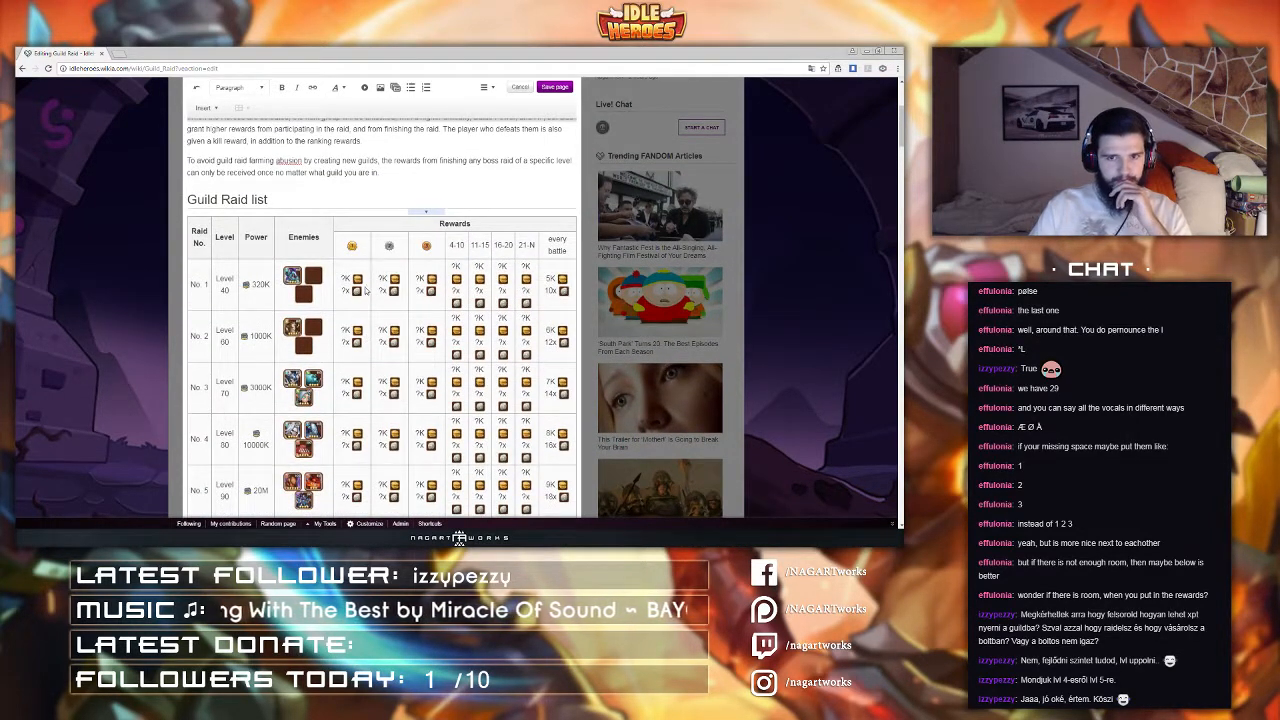
drag(350, 245, 505, 268)
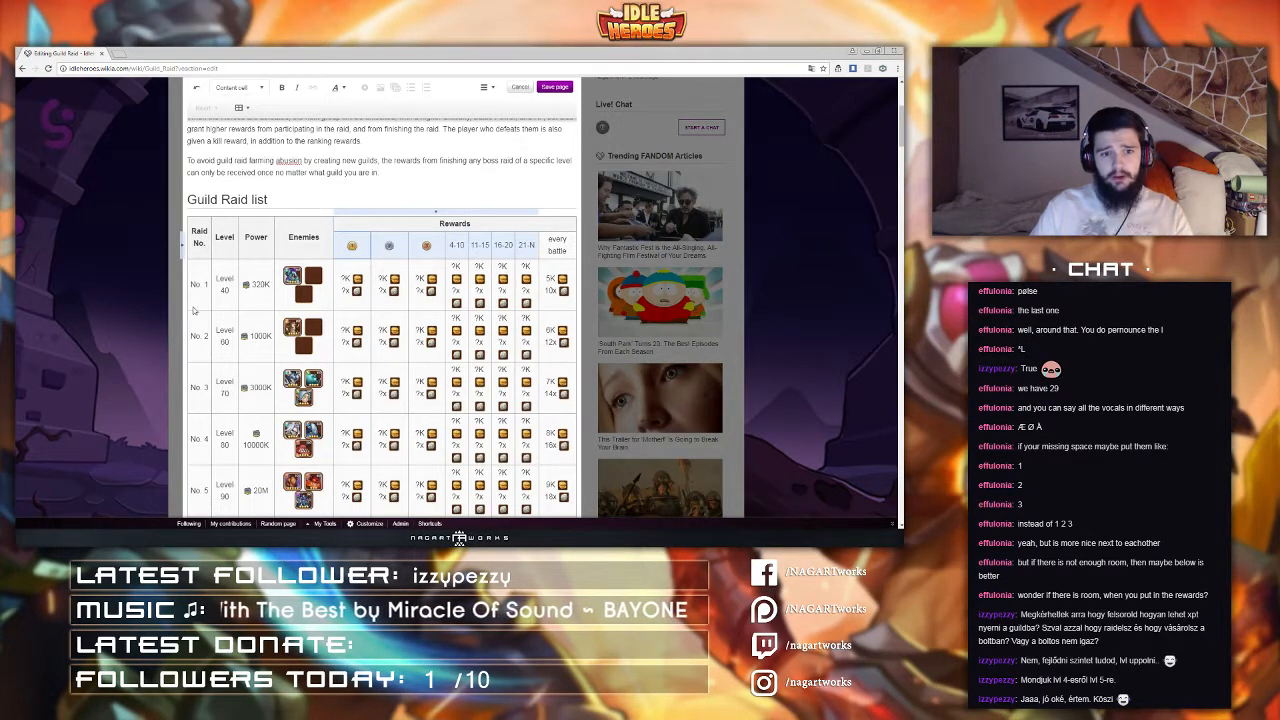
drag(199, 288, 322, 287)
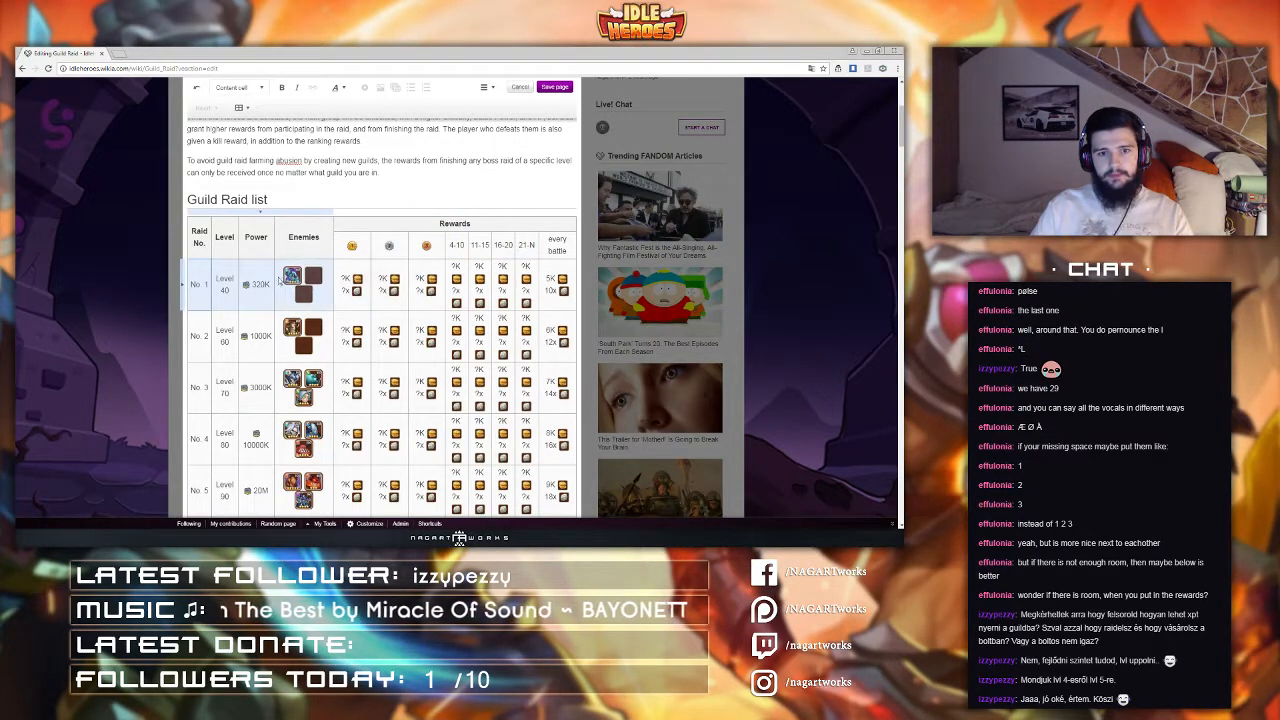
click(234, 278)
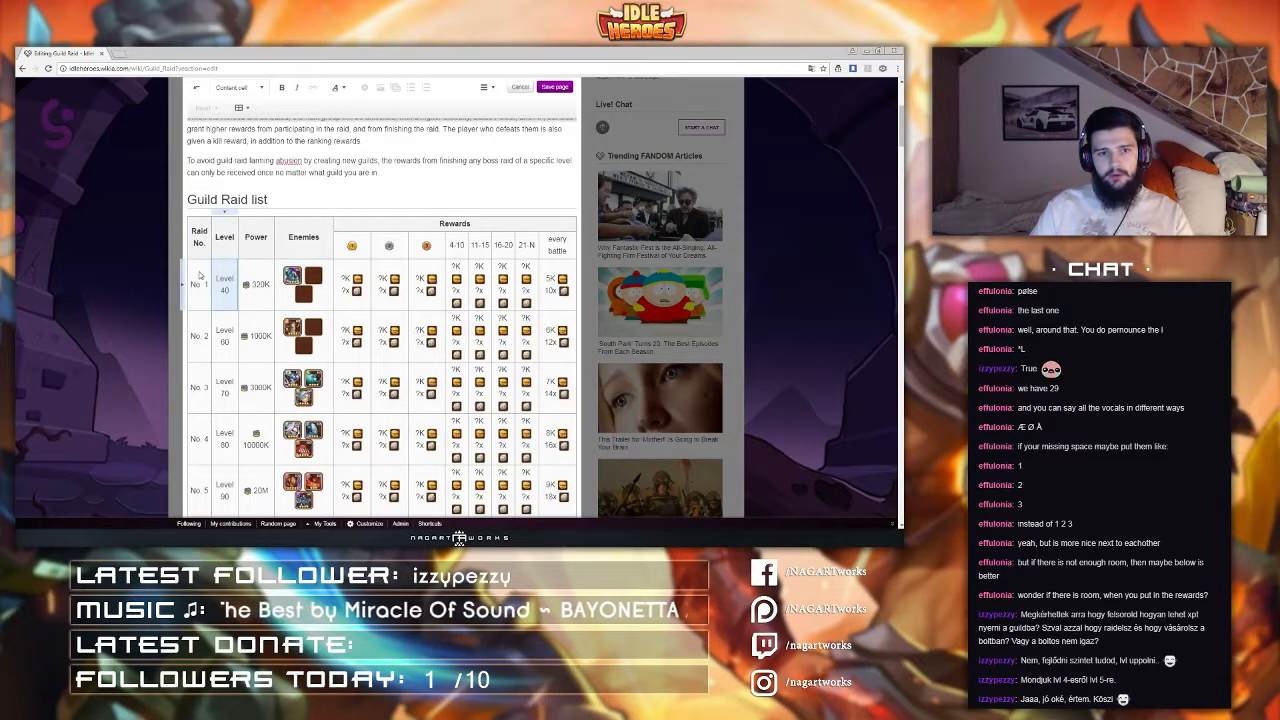
click(198, 273)
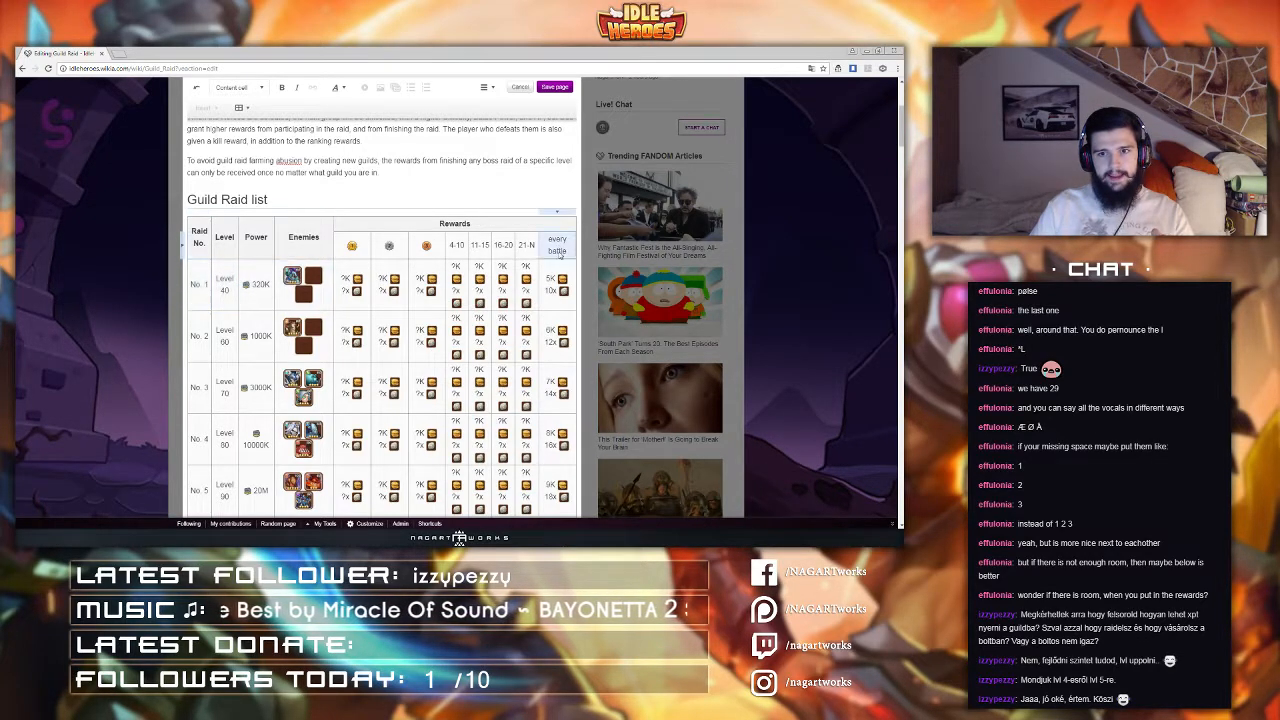
click(558, 288)
drag(350, 250, 520, 257)
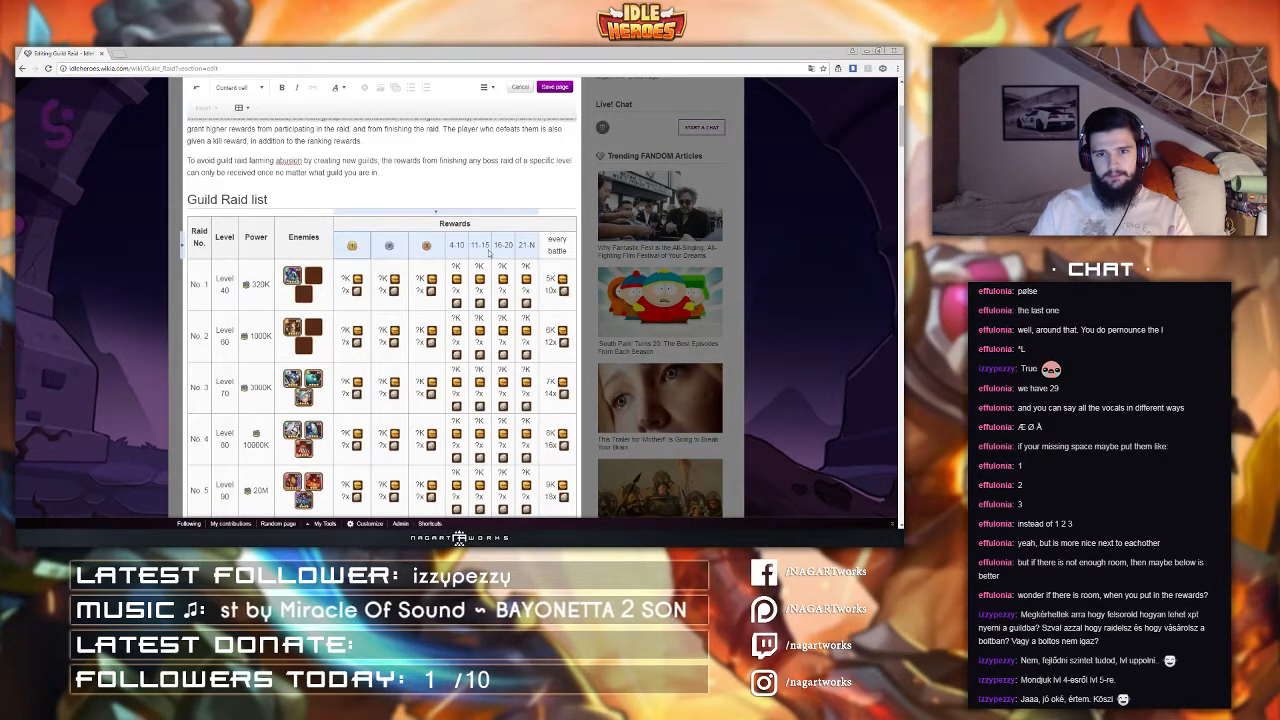
drag(201, 309, 518, 302)
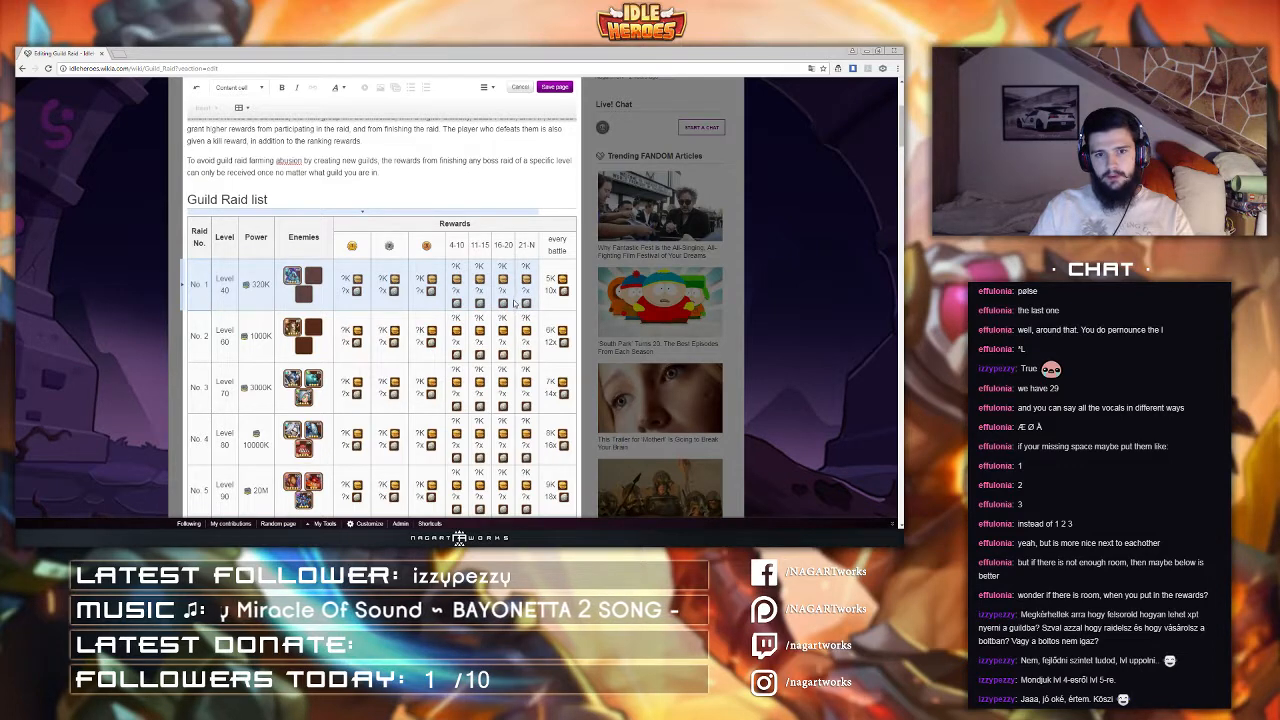
drag(356, 250, 530, 297)
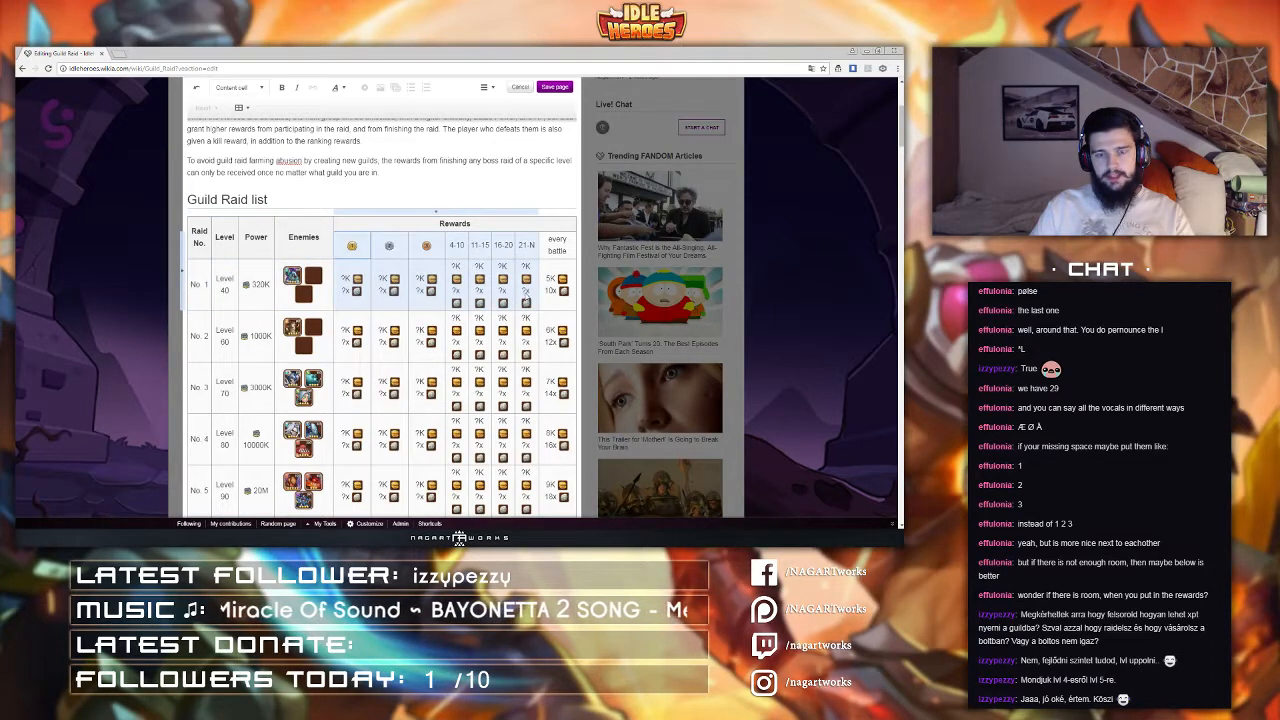
click(266, 292)
Step: Select the reward cells across the Raid No. 8 row to examine their layout
scroll(266, 292, up, 1)
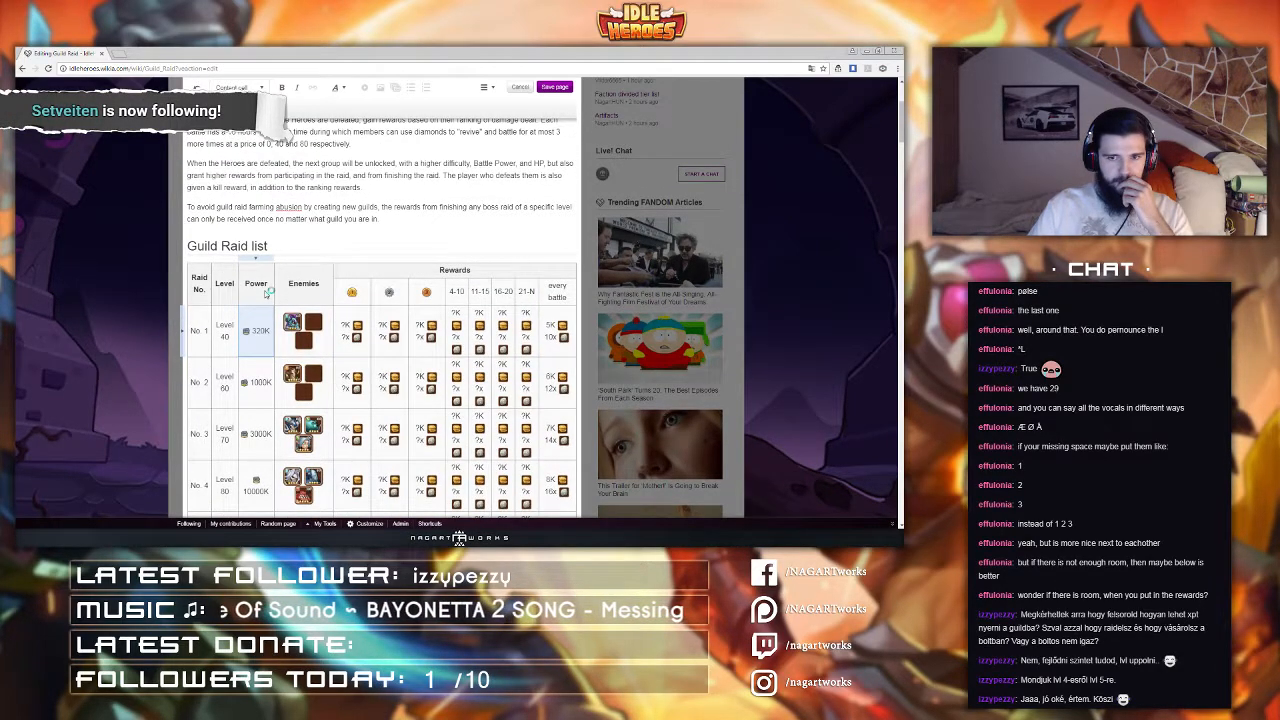
scroll(266, 292, down, 7)
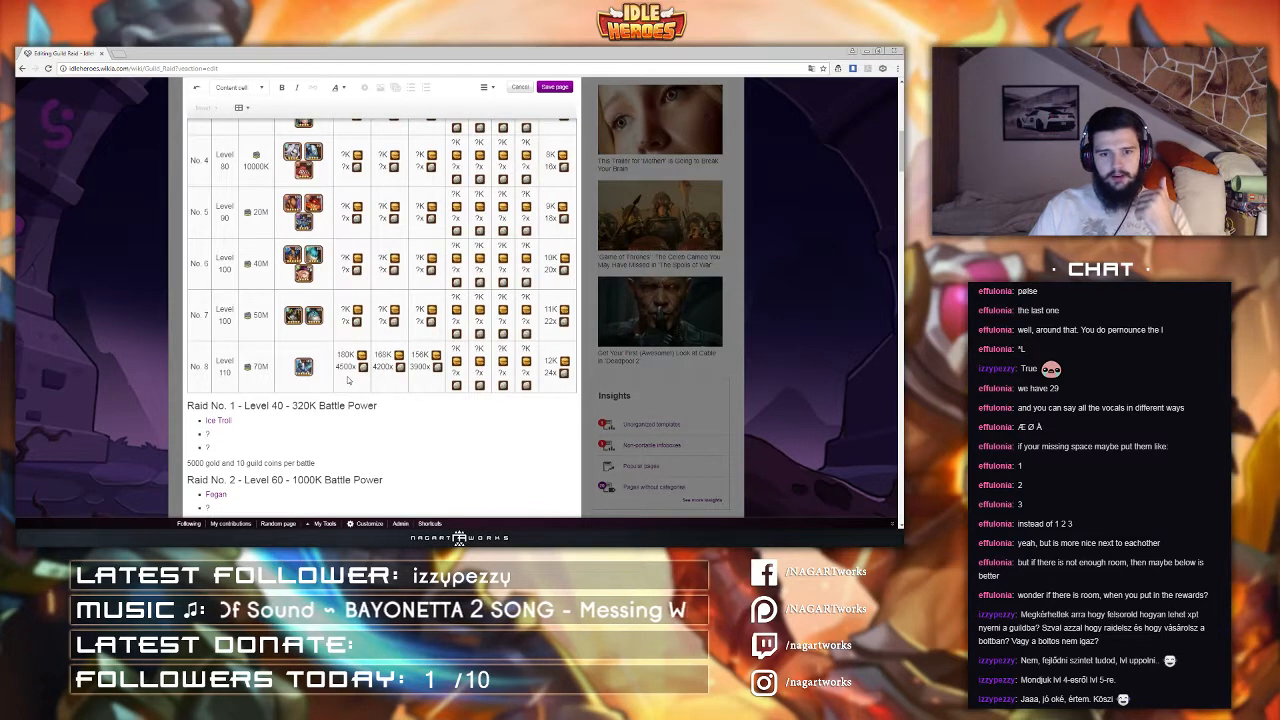
click(348, 379)
drag(348, 380, 551, 387)
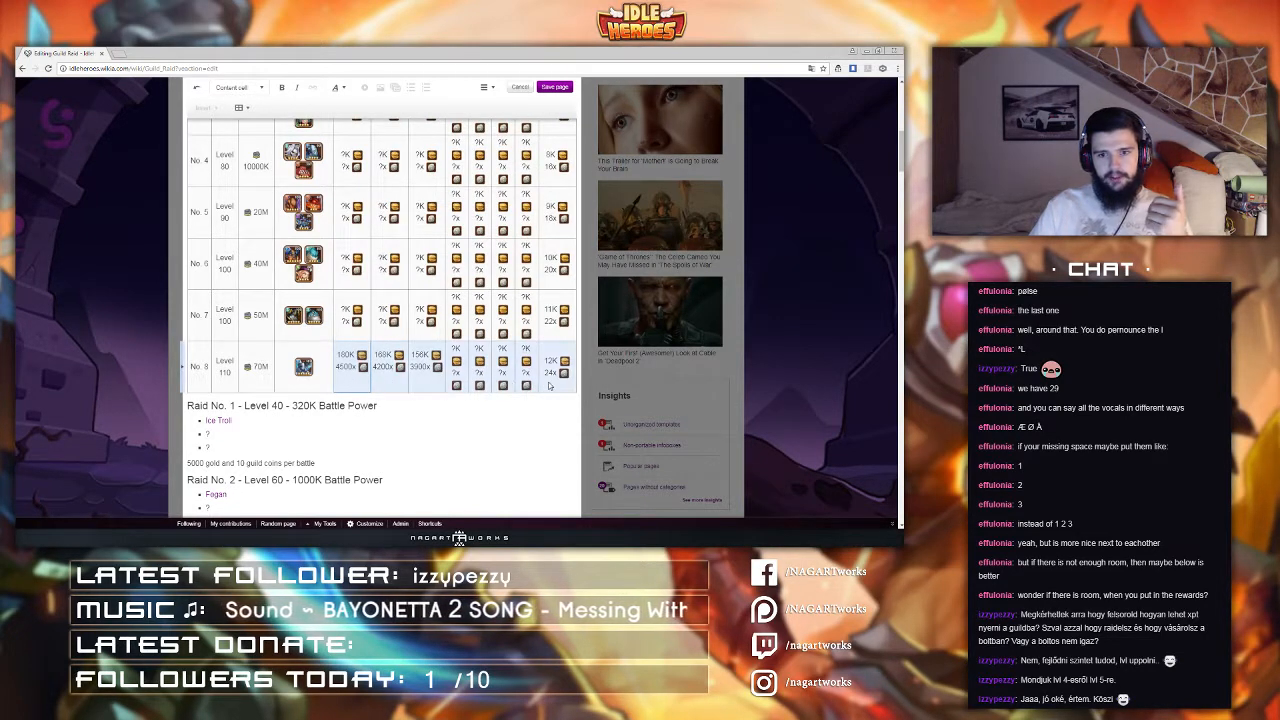
click(551, 387)
drag(361, 382, 572, 389)
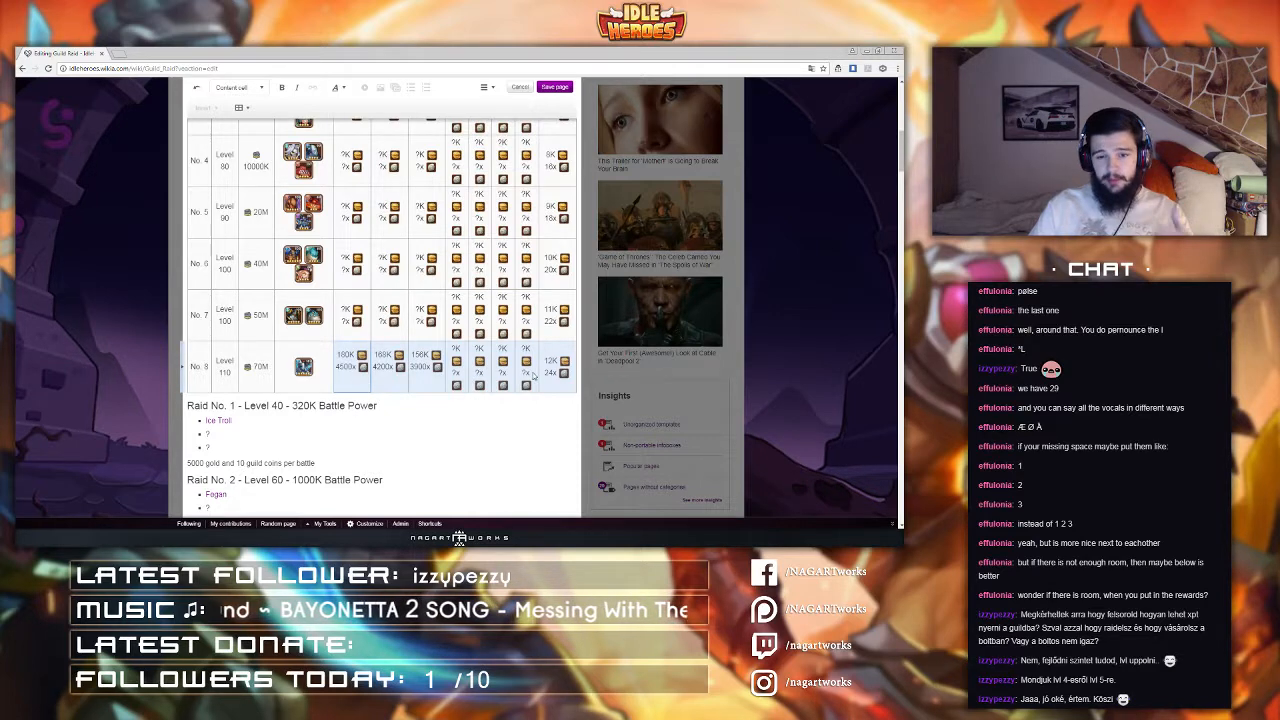
scroll(533, 375, up, 1)
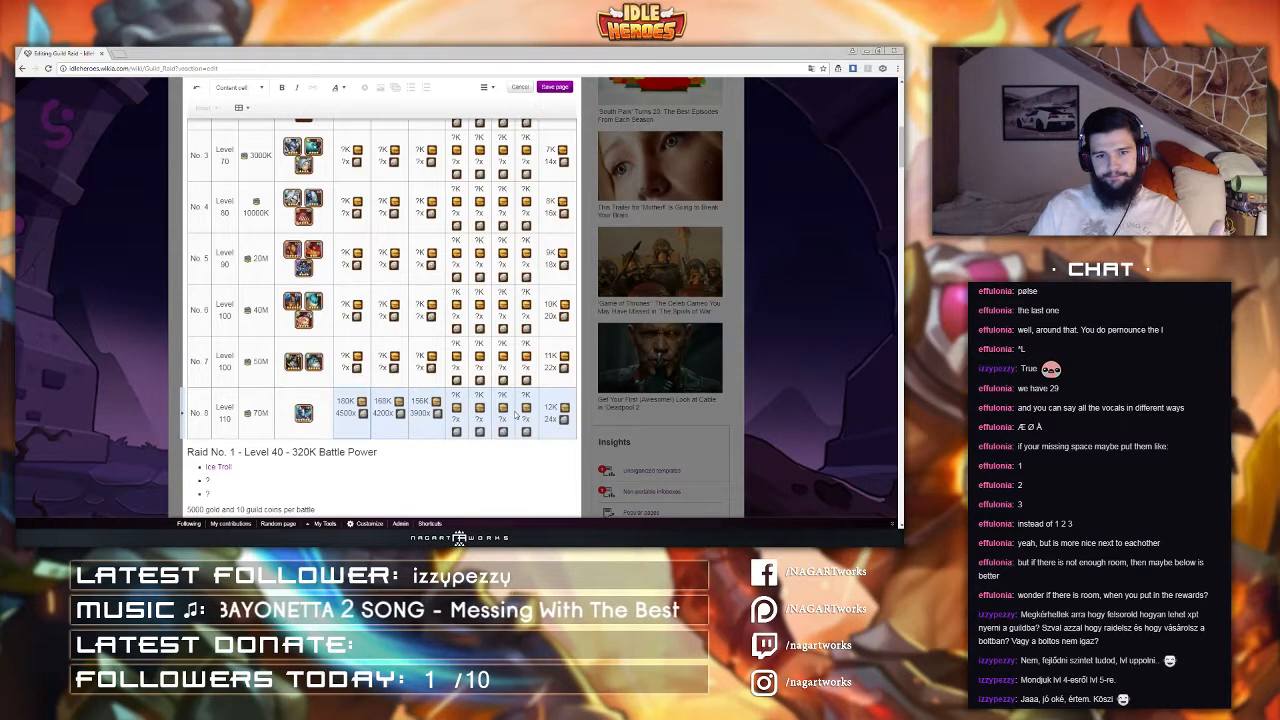
click(199, 432)
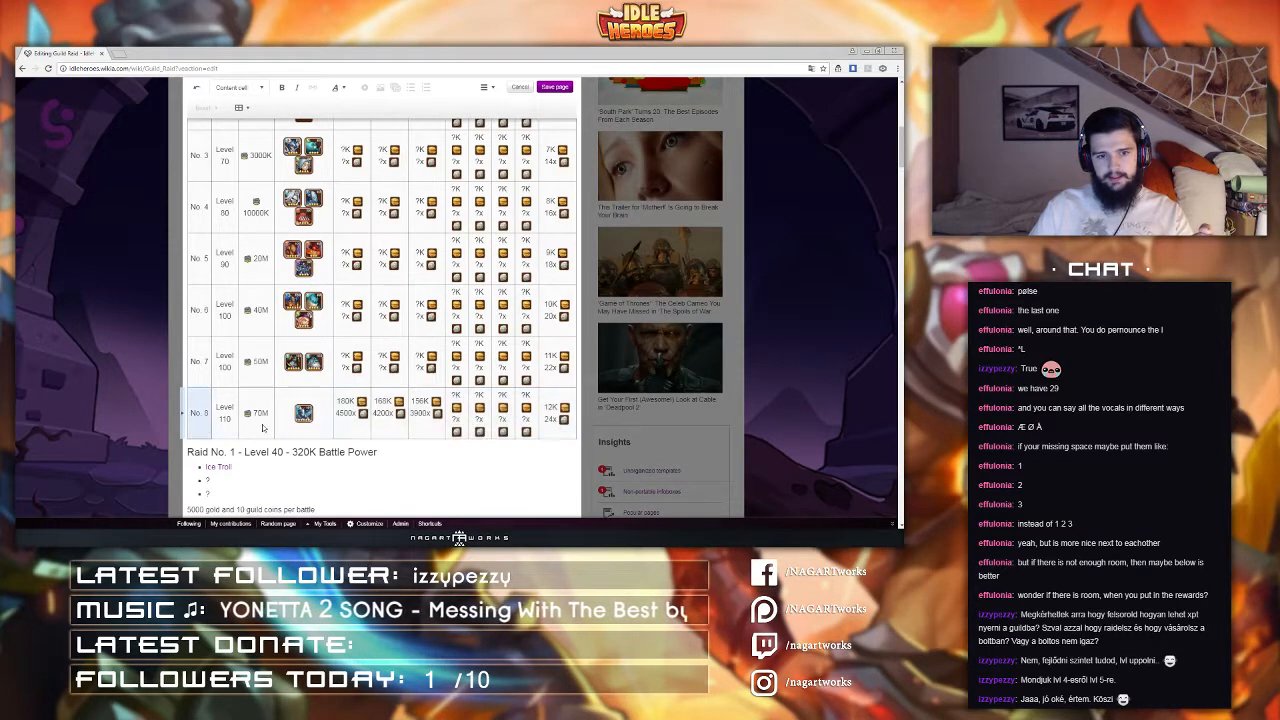
Step: Select the Raid No. 8 row's cells from the enemies through the ranking rewards to inspect them
drag(199, 433, 290, 431)
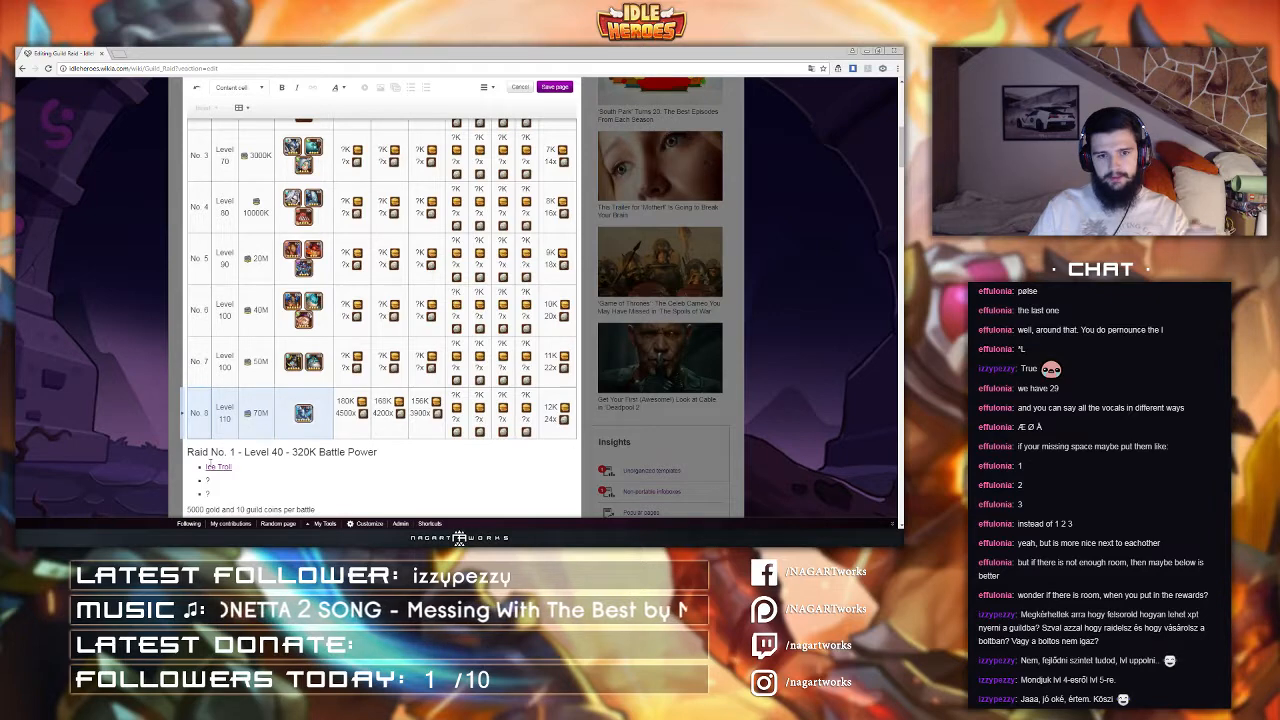
scroll(211, 464, up, 1)
drag(347, 460, 547, 471)
click(350, 480)
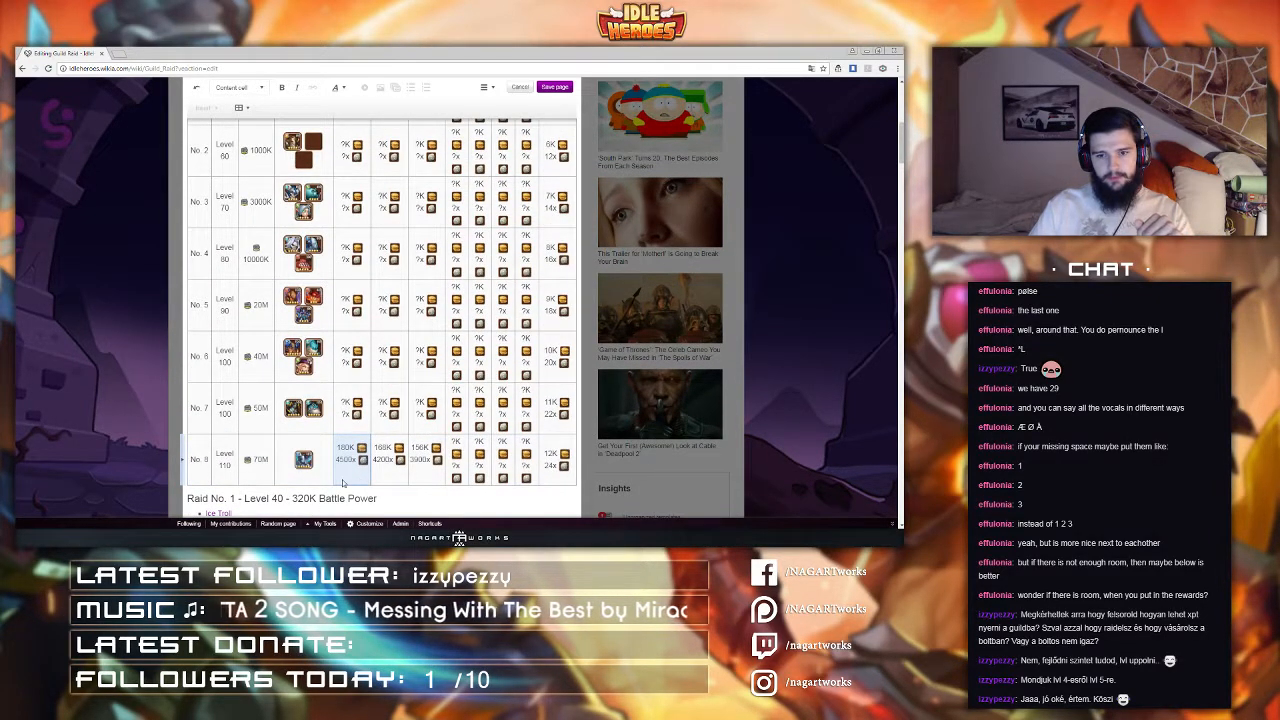
drag(342, 482, 529, 472)
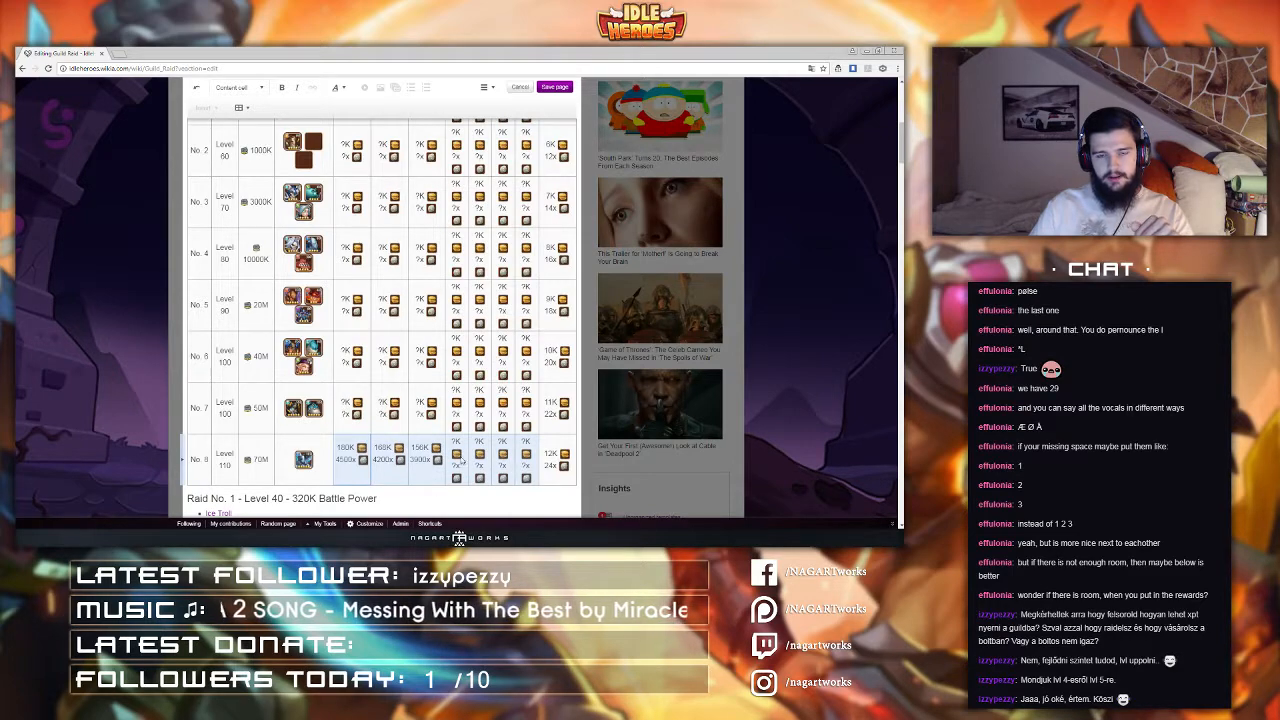
Step: In the source editor, paste a copy of the table header and Raid No. 1 row as a separate table above the main table
scroll(460, 400, up, 5)
click(490, 88)
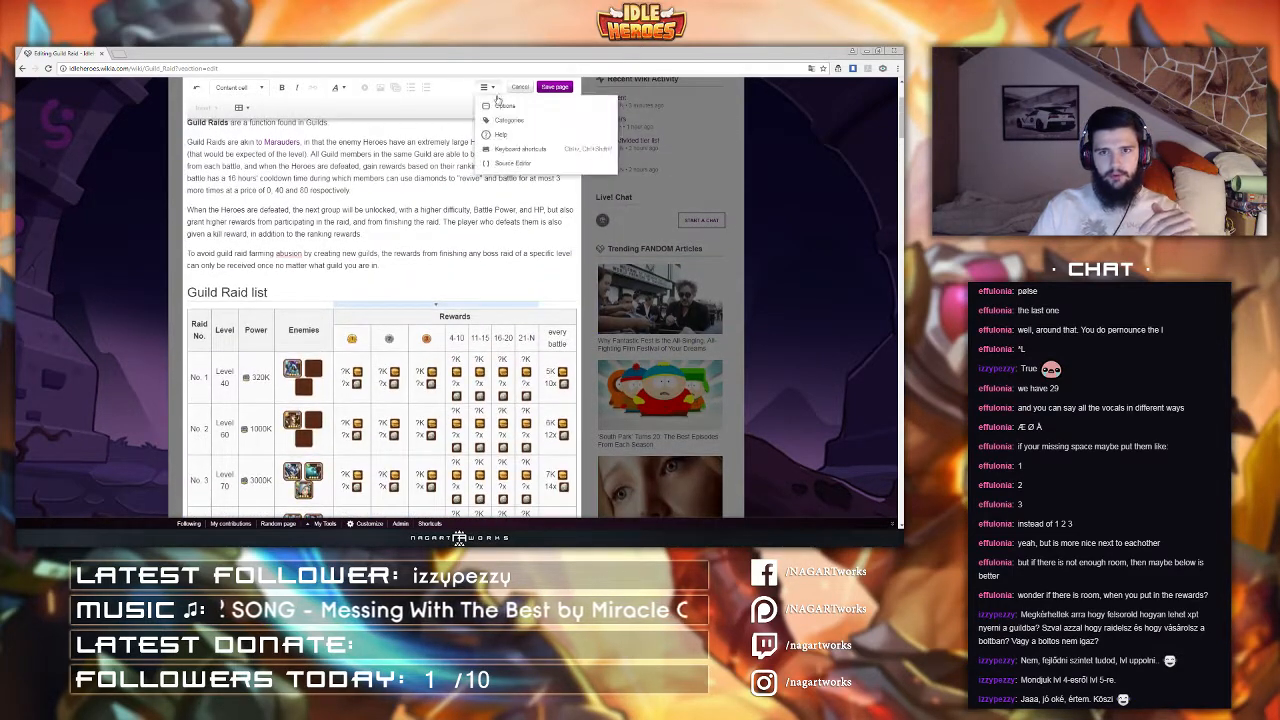
click(502, 165)
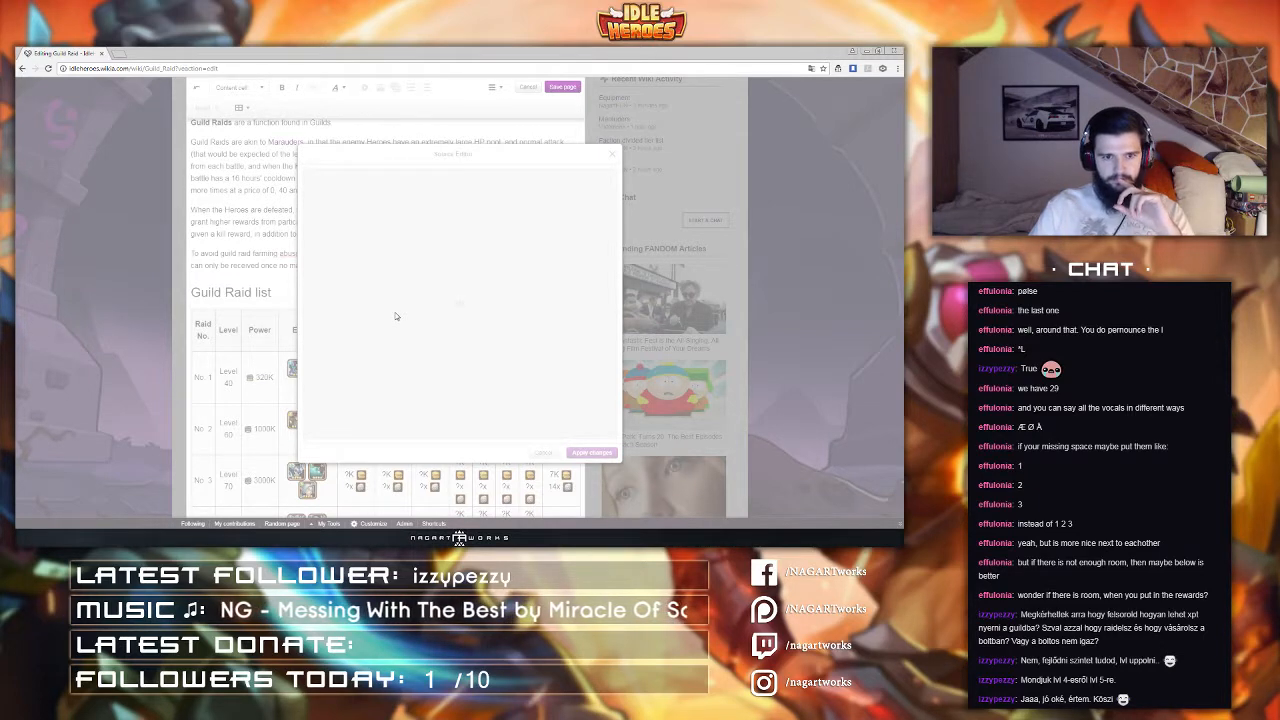
scroll(322, 352, down, 6)
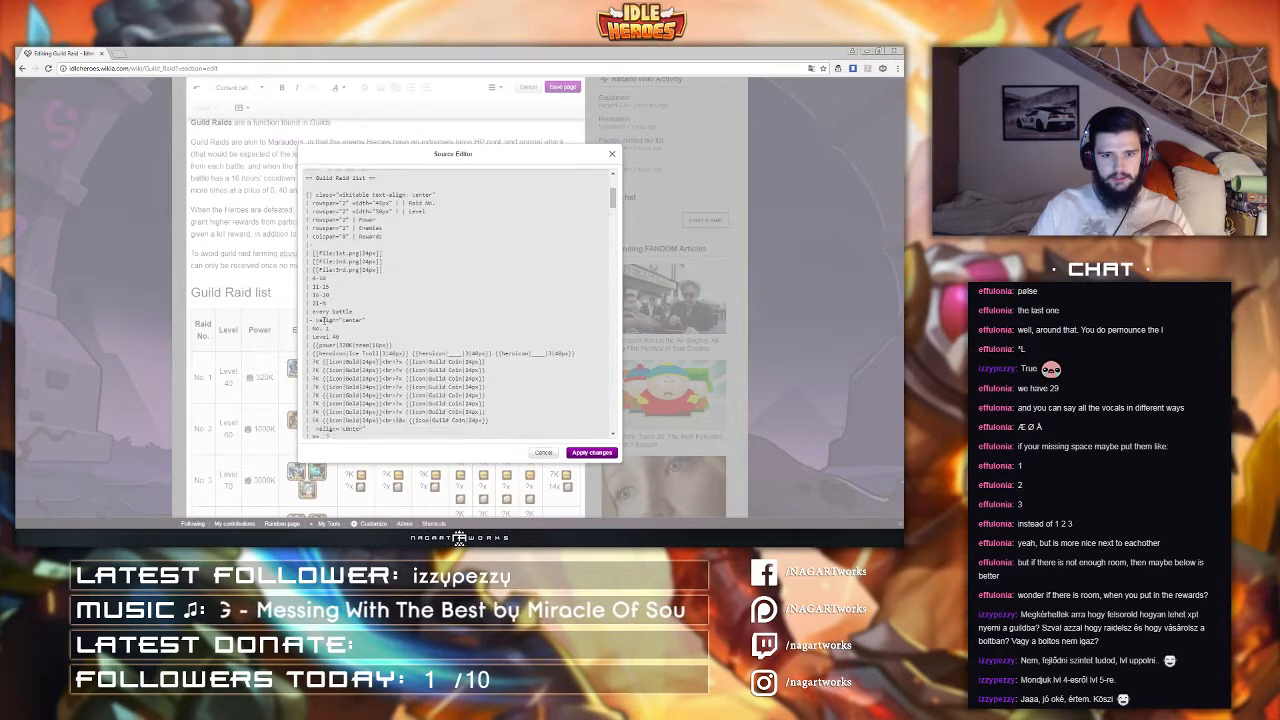
scroll(307, 245, up, 1)
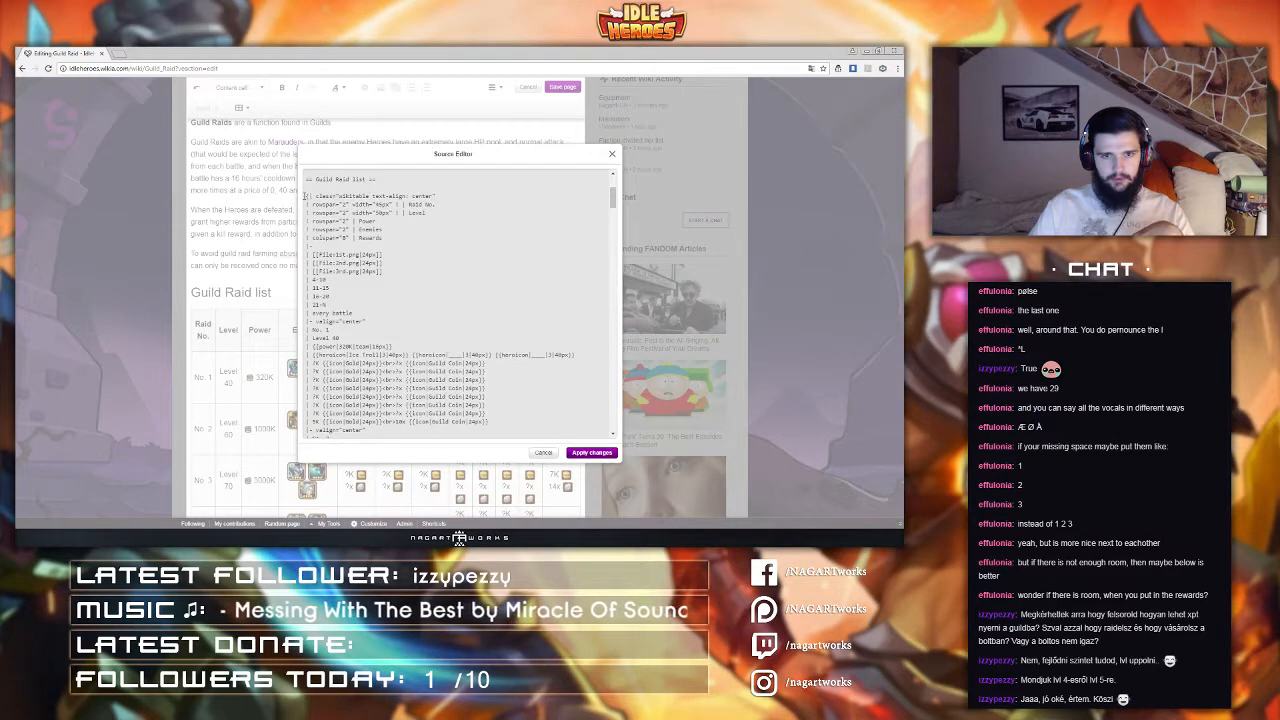
drag(307, 196, 516, 330)
scroll(372, 244, down, 2)
scroll(516, 330, up, 4)
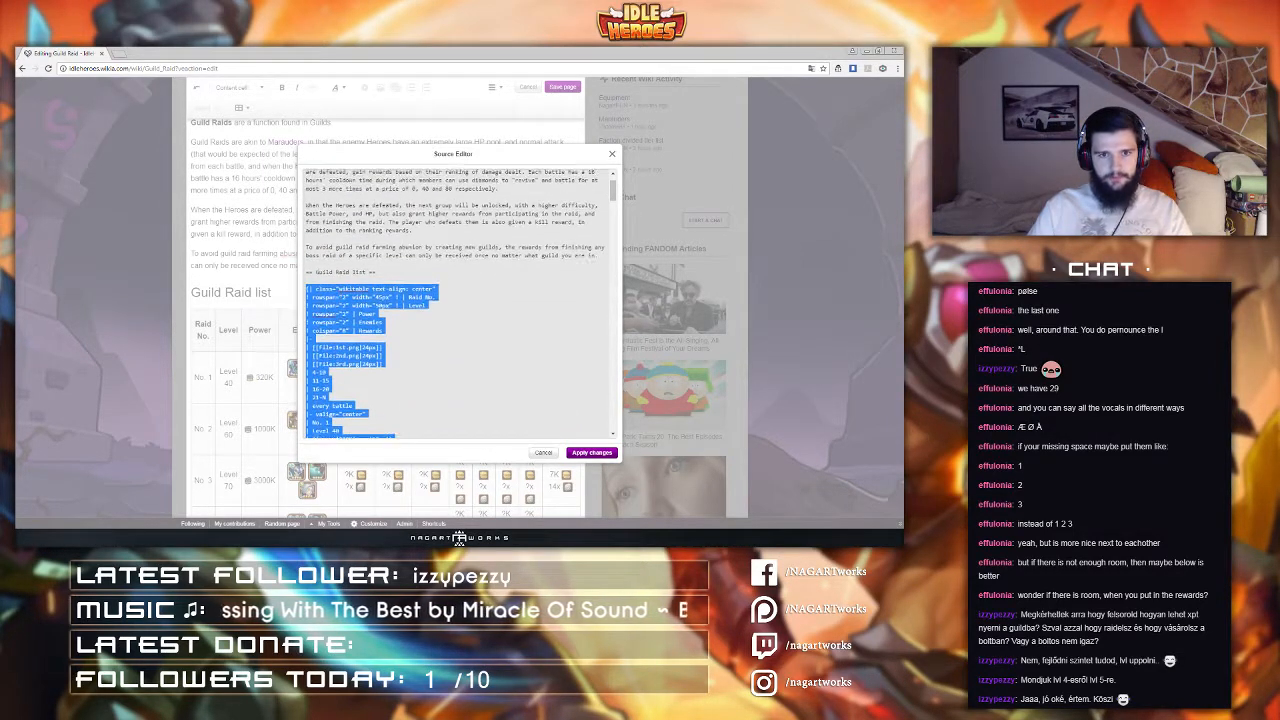
click(319, 281)
key(Return)
key(Return)
key(ctrl+v)
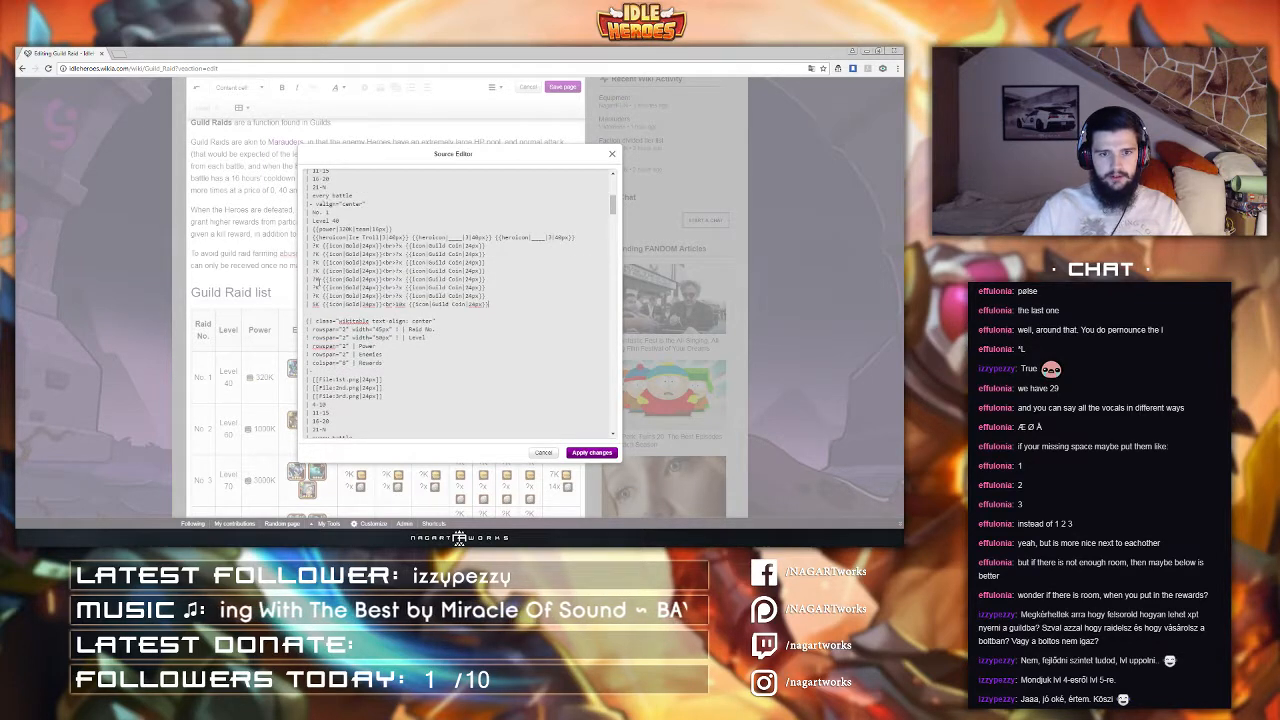
Step: Scroll through the table source code to review the pasted table
scroll(319, 284, up, 3)
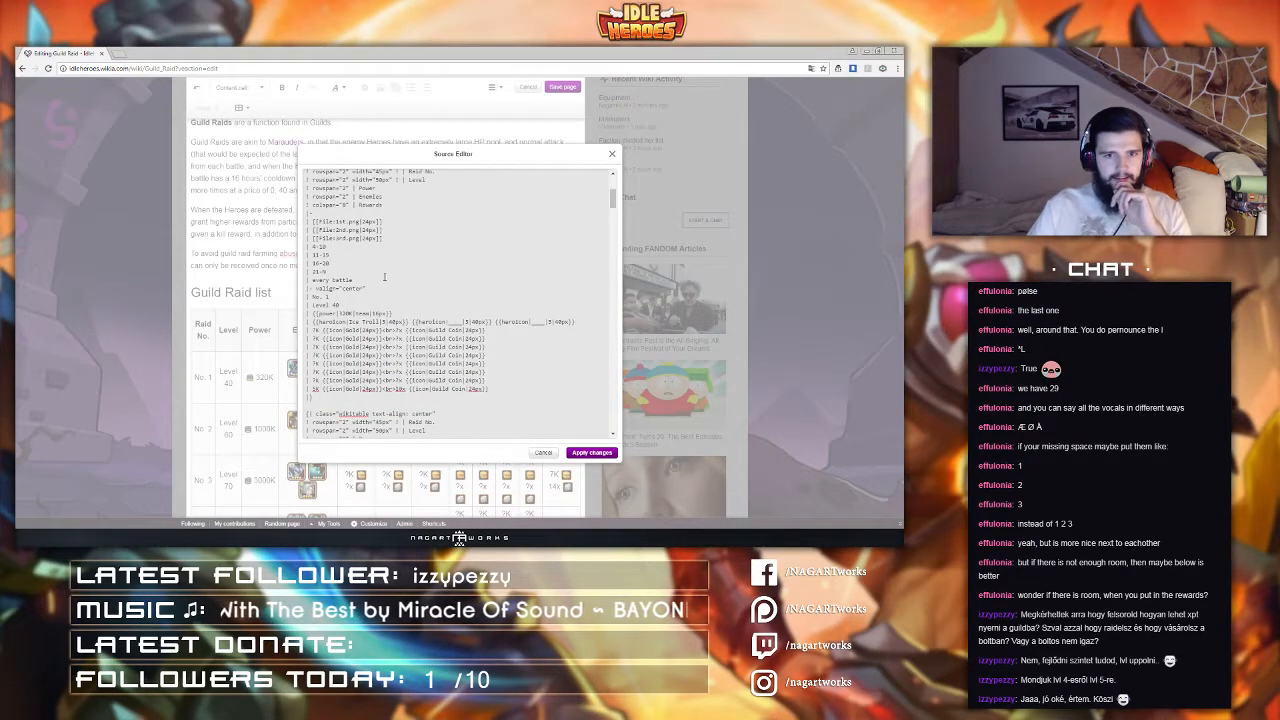
scroll(380, 276, up, 2)
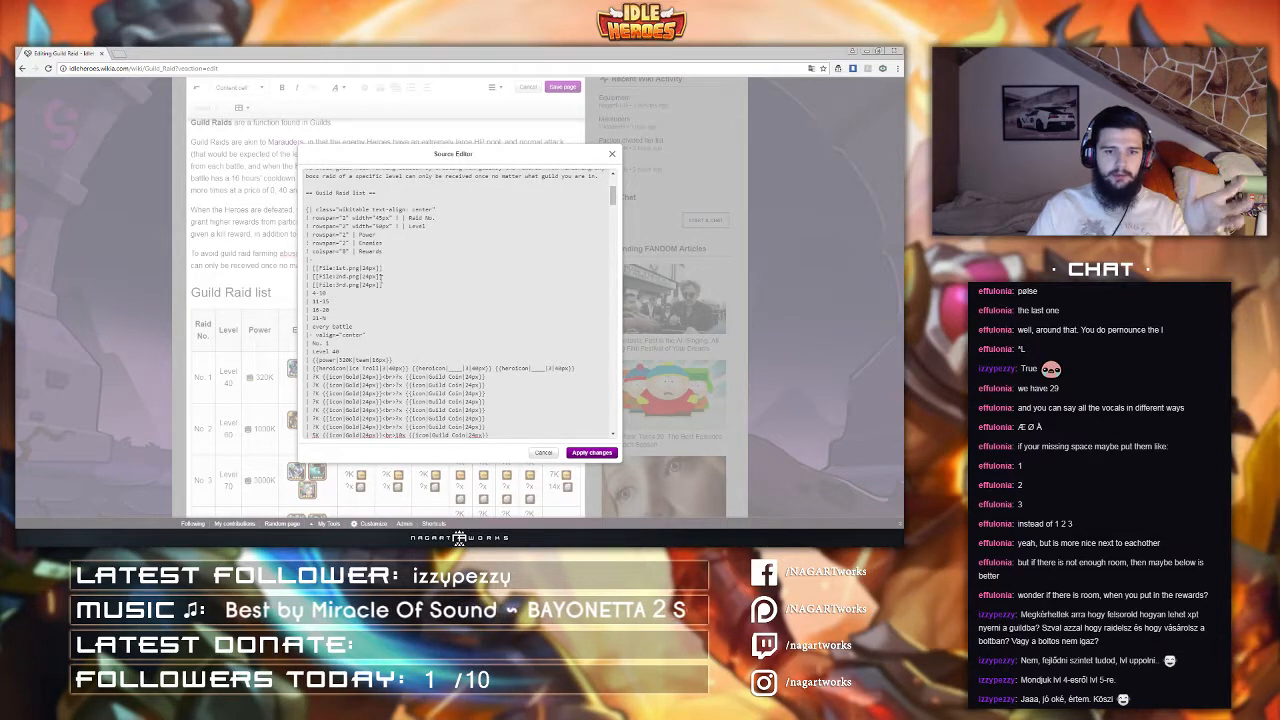
scroll(503, 342, down, 2)
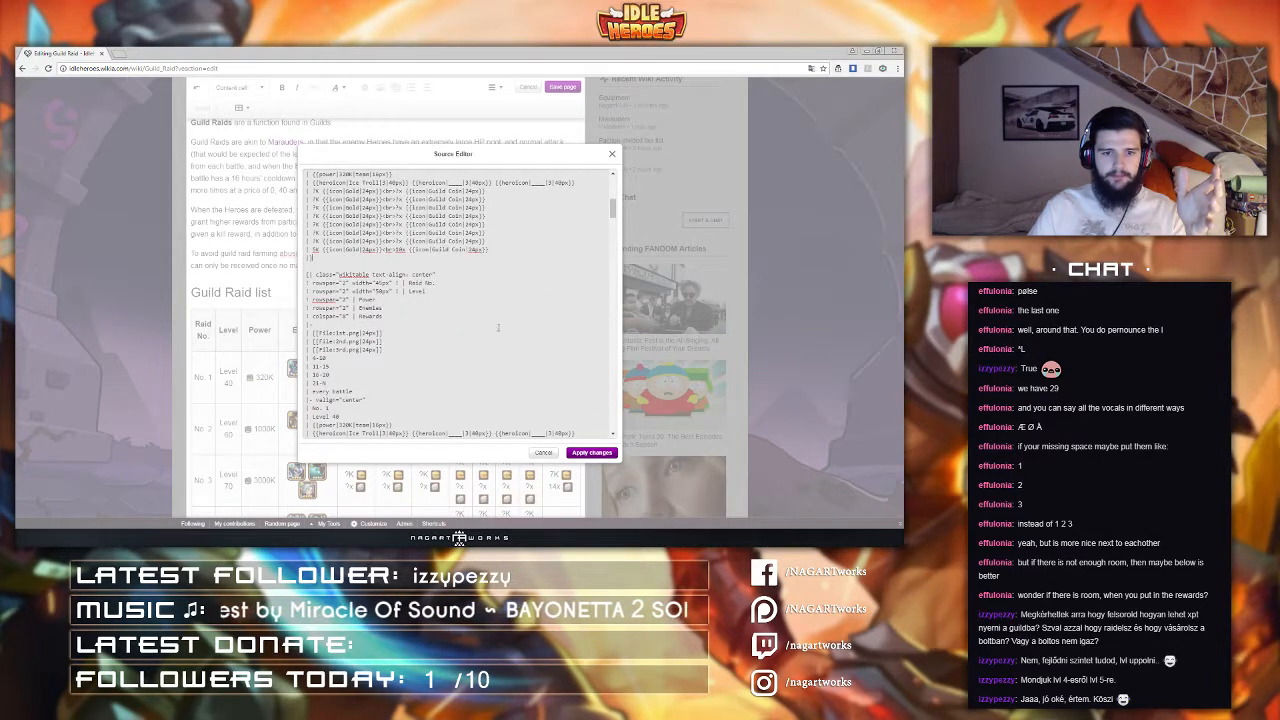
scroll(503, 342, down, 1)
scroll(503, 342, up, 2)
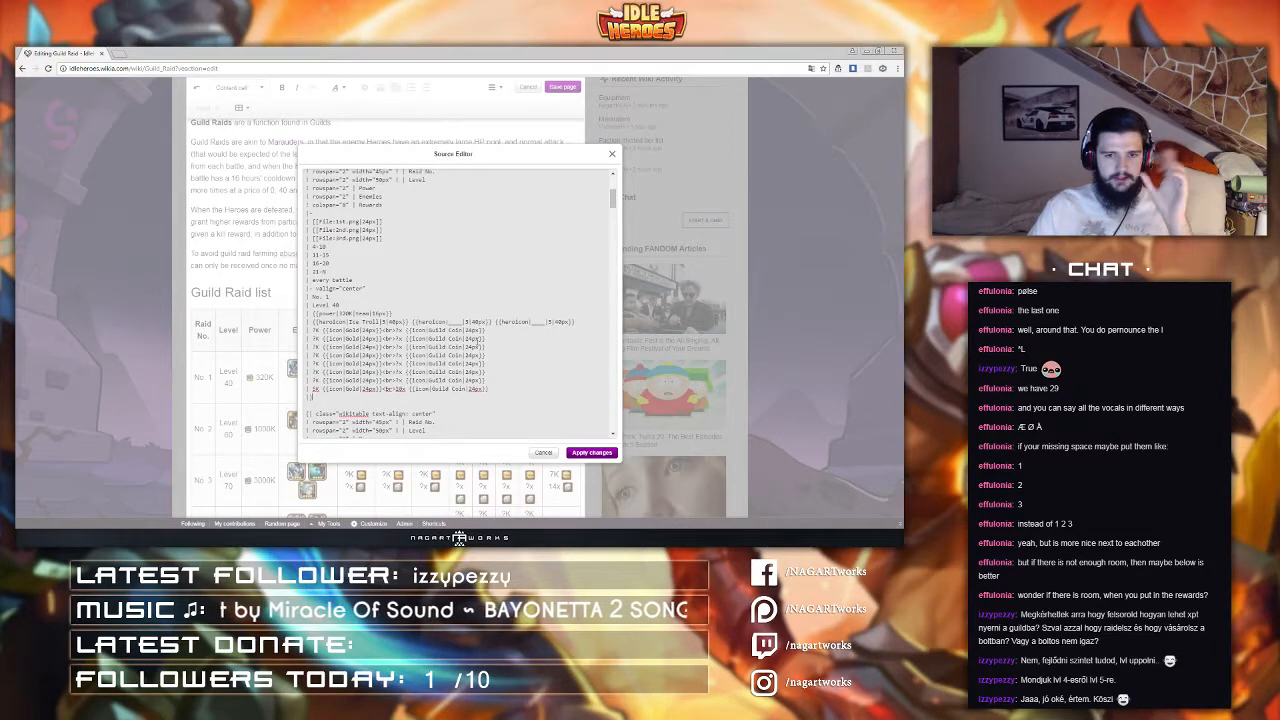
scroll(478, 342, up, 1)
scroll(475, 341, up, 1)
scroll(474, 341, down, 1)
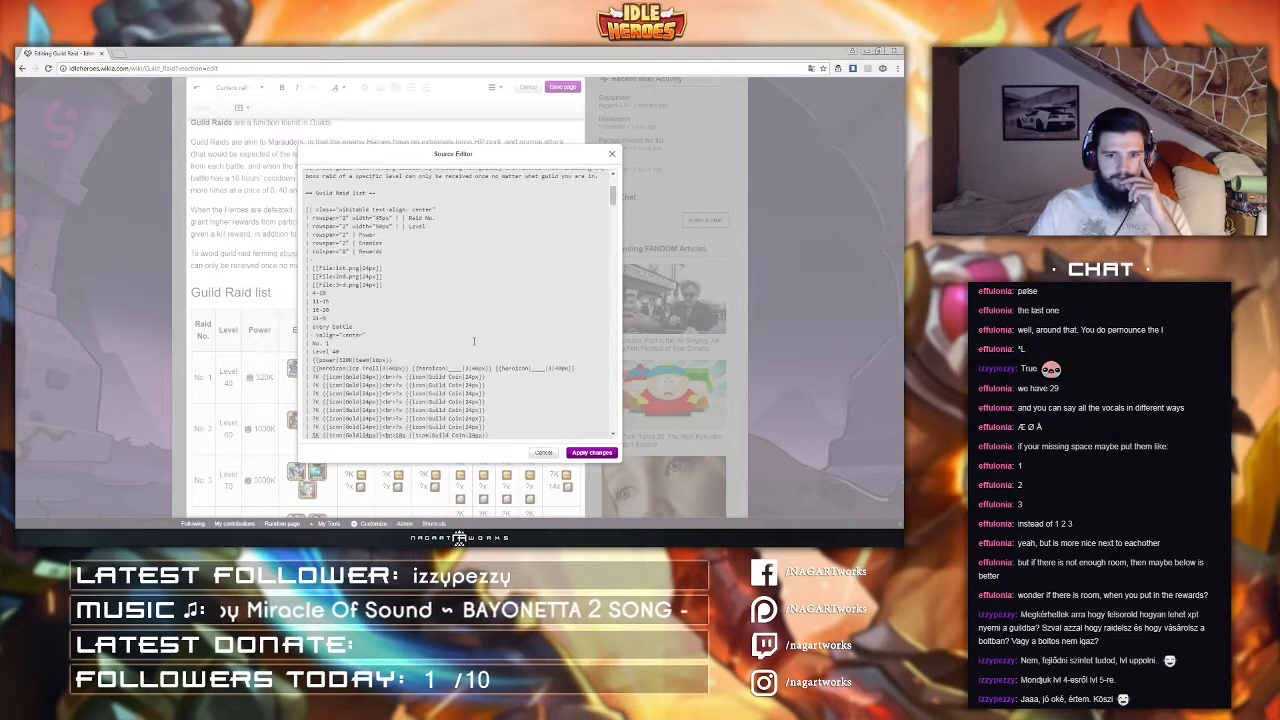
scroll(474, 341, down, 1)
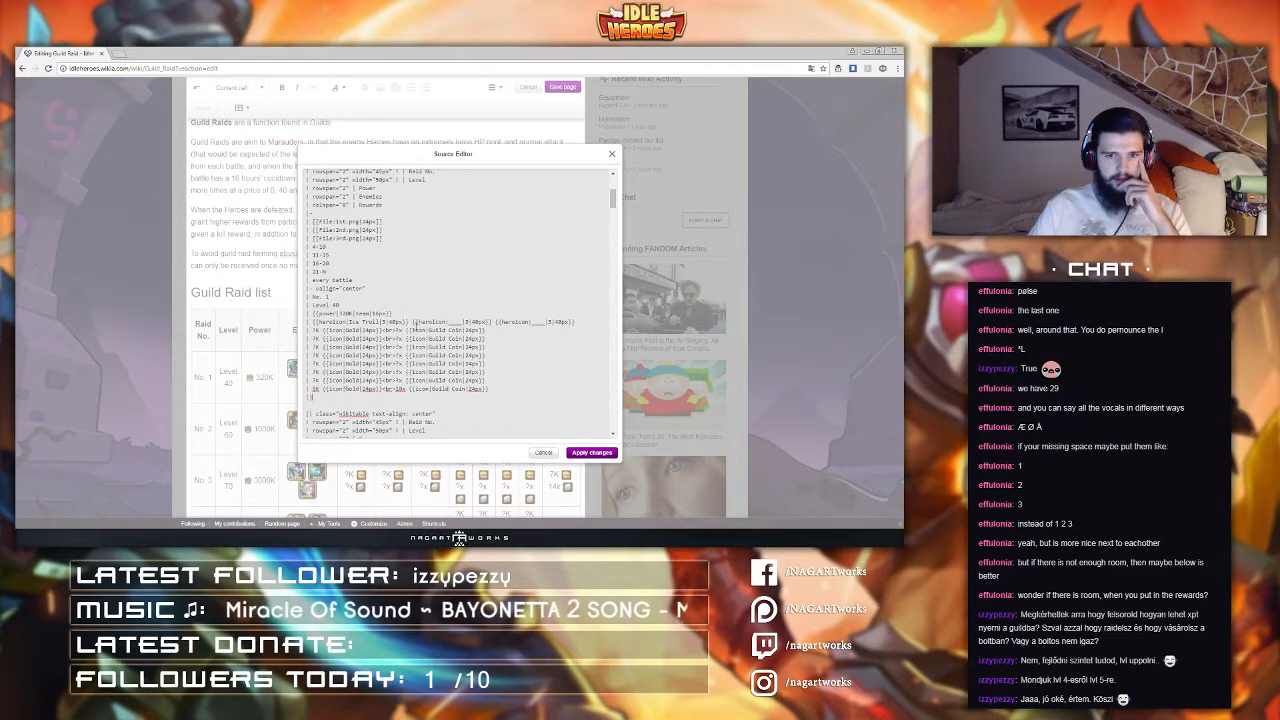
scroll(415, 323, up, 1)
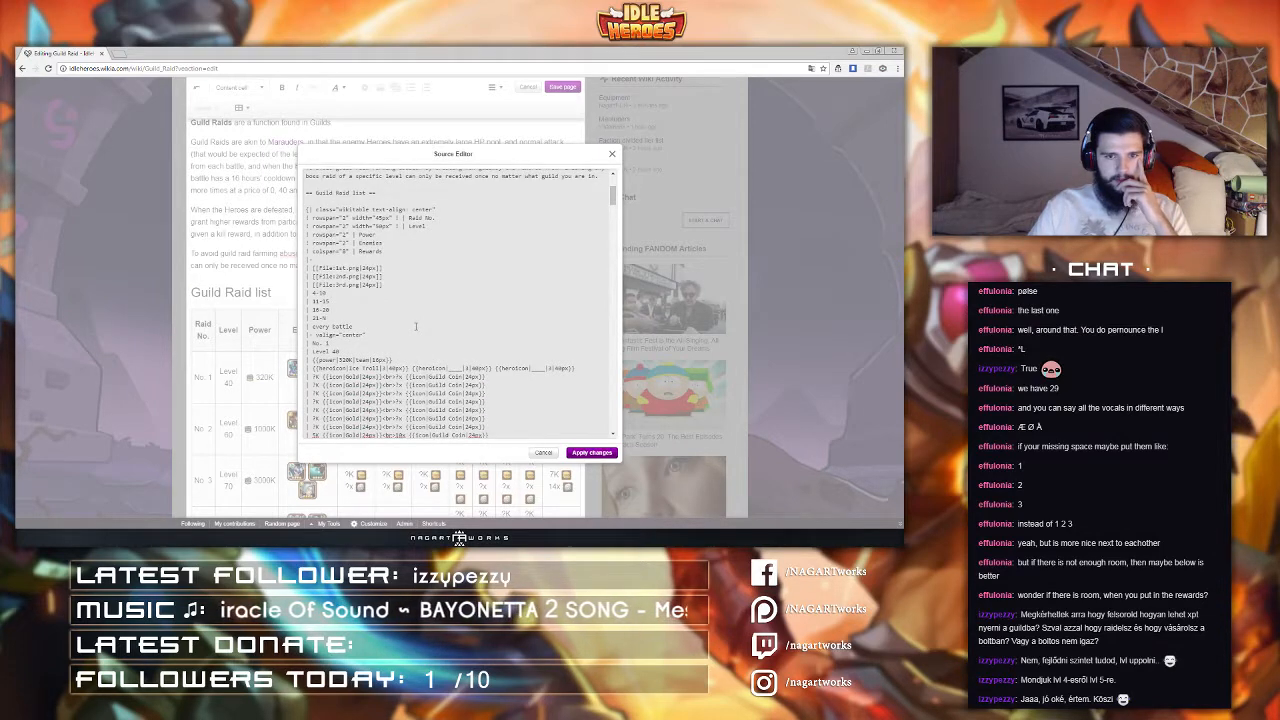
scroll(413, 326, up, 1)
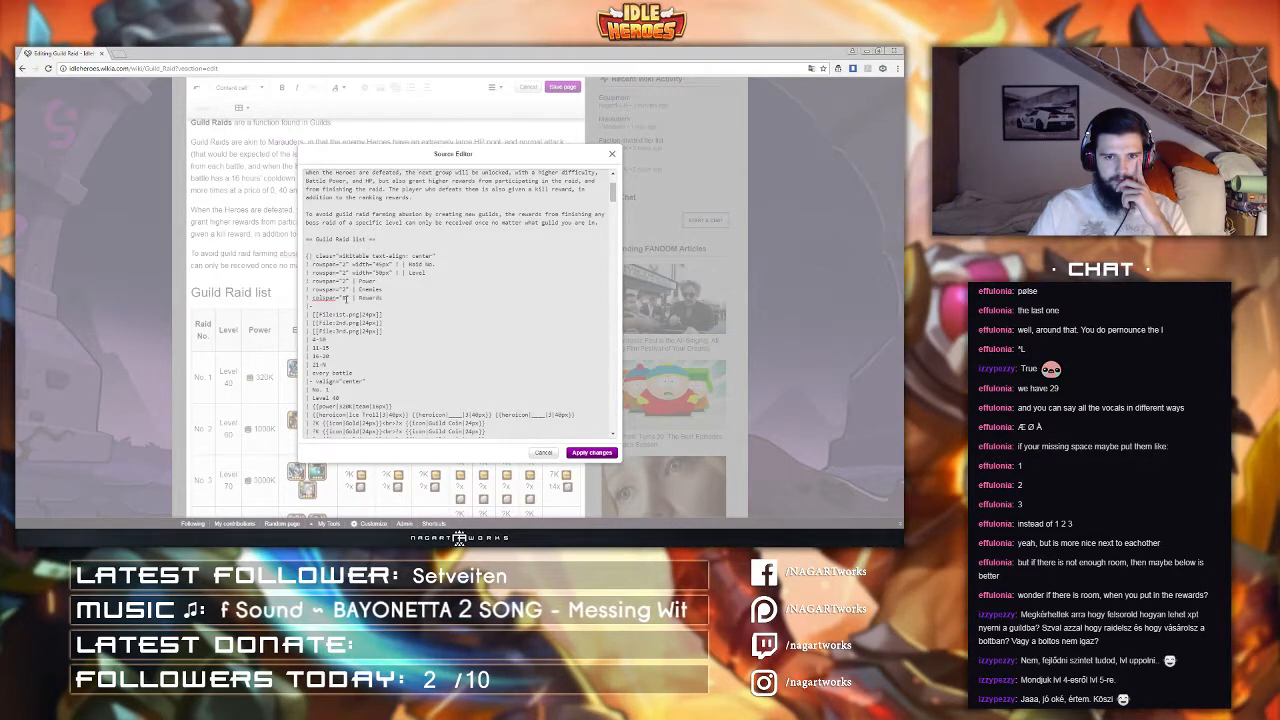
Step: Try removing the Rewards header's colspan attribute, undo it, and apply the source changes
drag(348, 297, 313, 297)
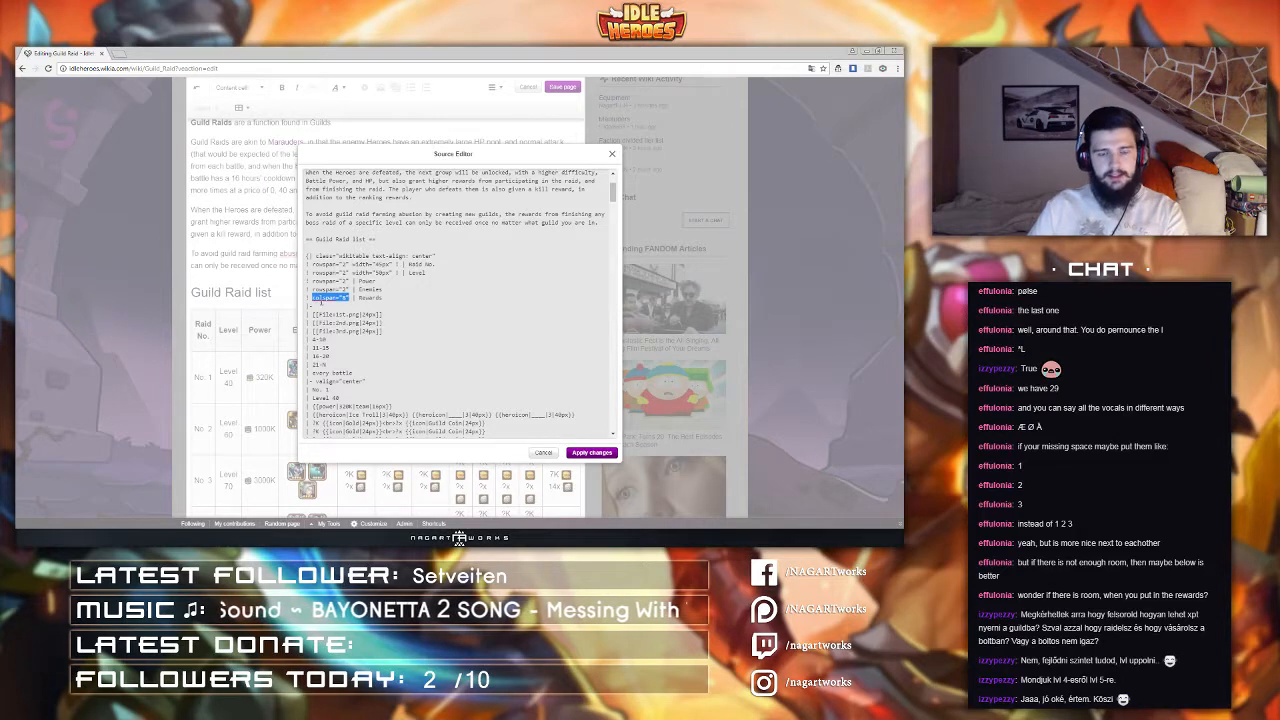
key(BackSpace)
key(BackSpace)
key(BackSpace)
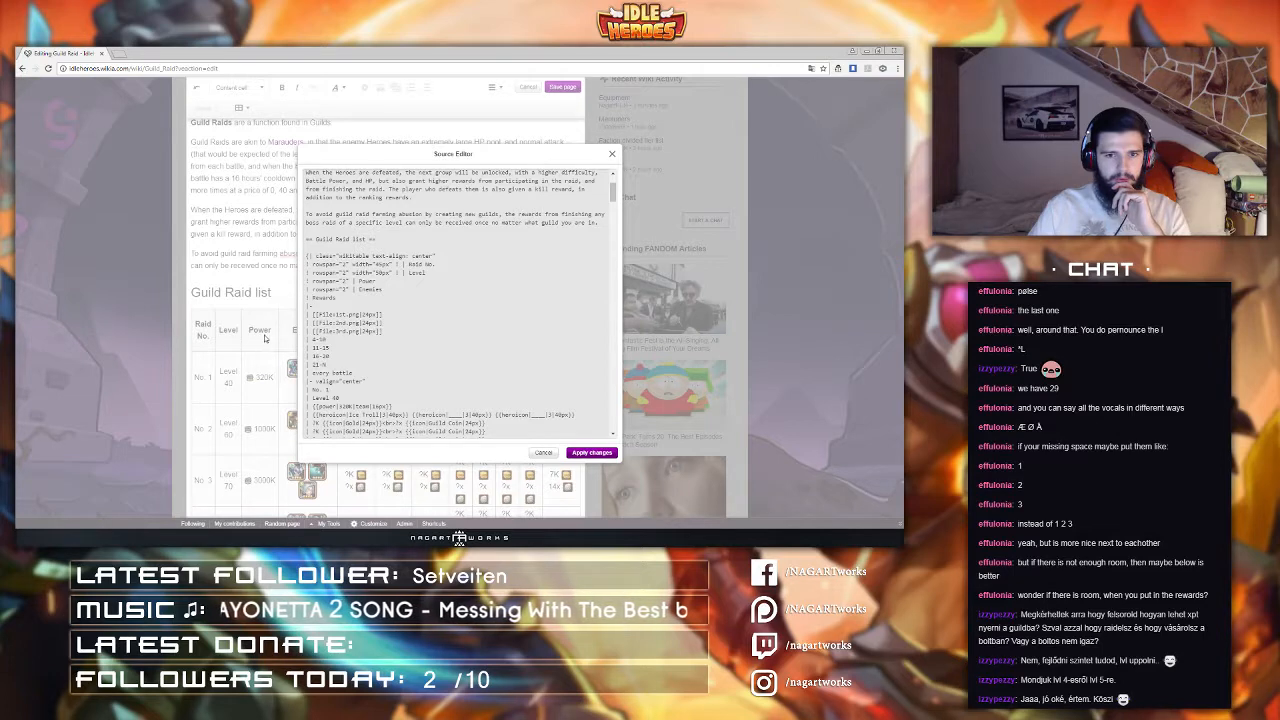
key(ctrl+z)
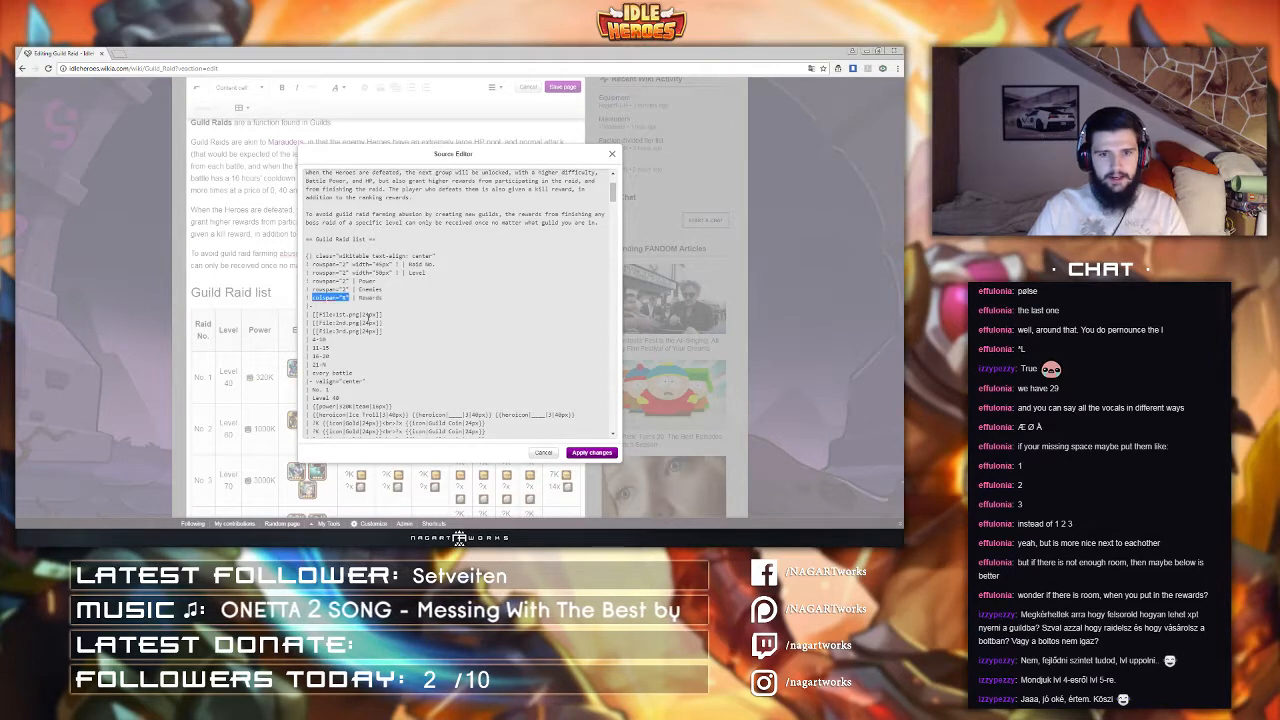
click(579, 455)
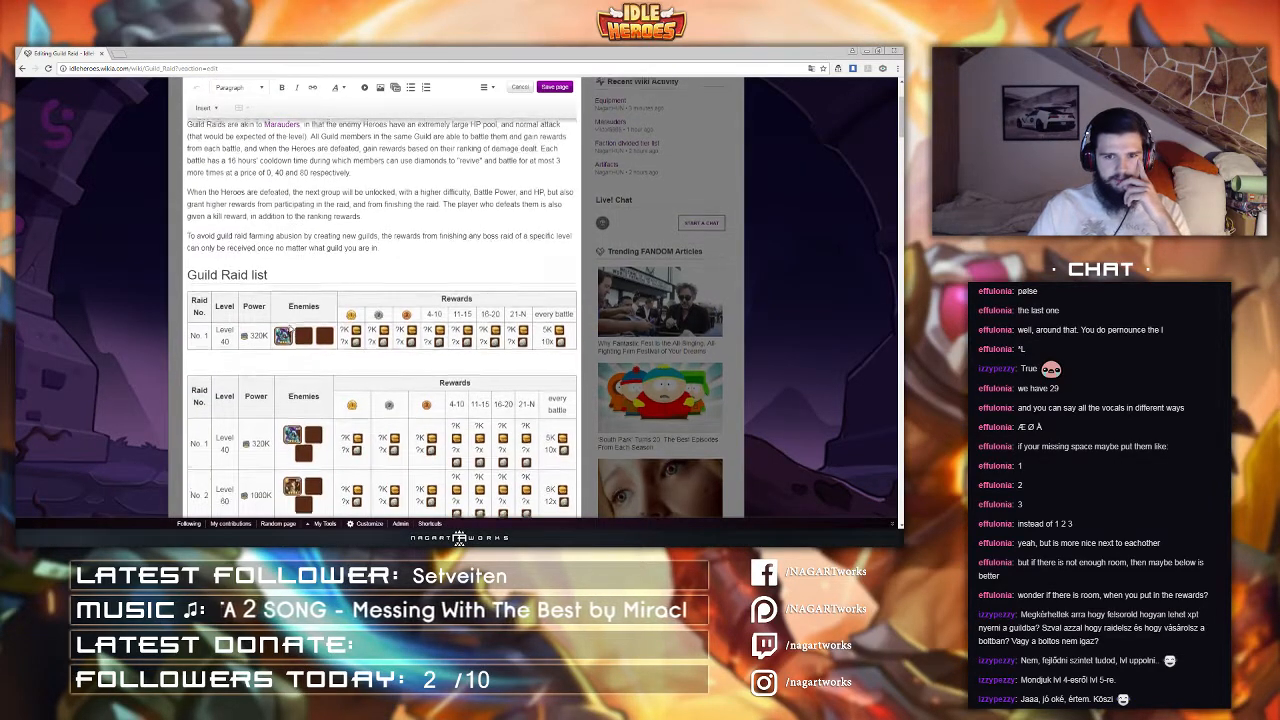
Step: Select header cells in the new small table to examine its column layout
scroll(280, 350, up, 1)
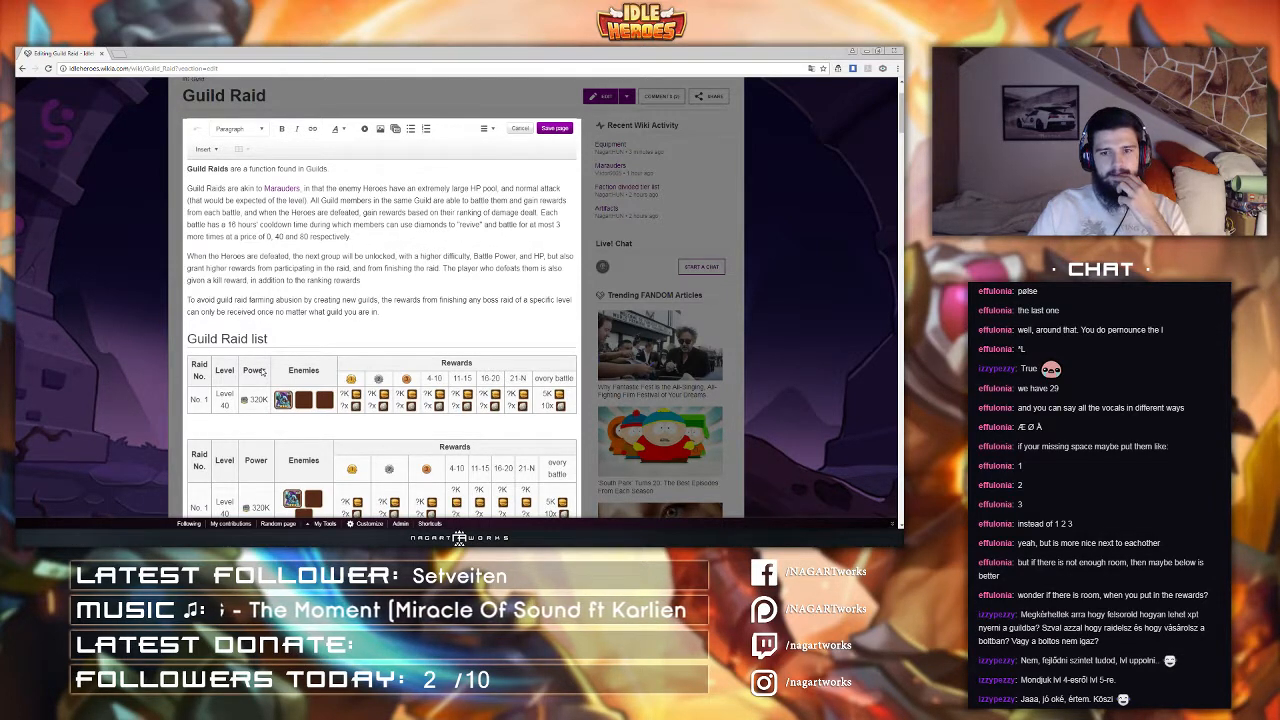
click(436, 366)
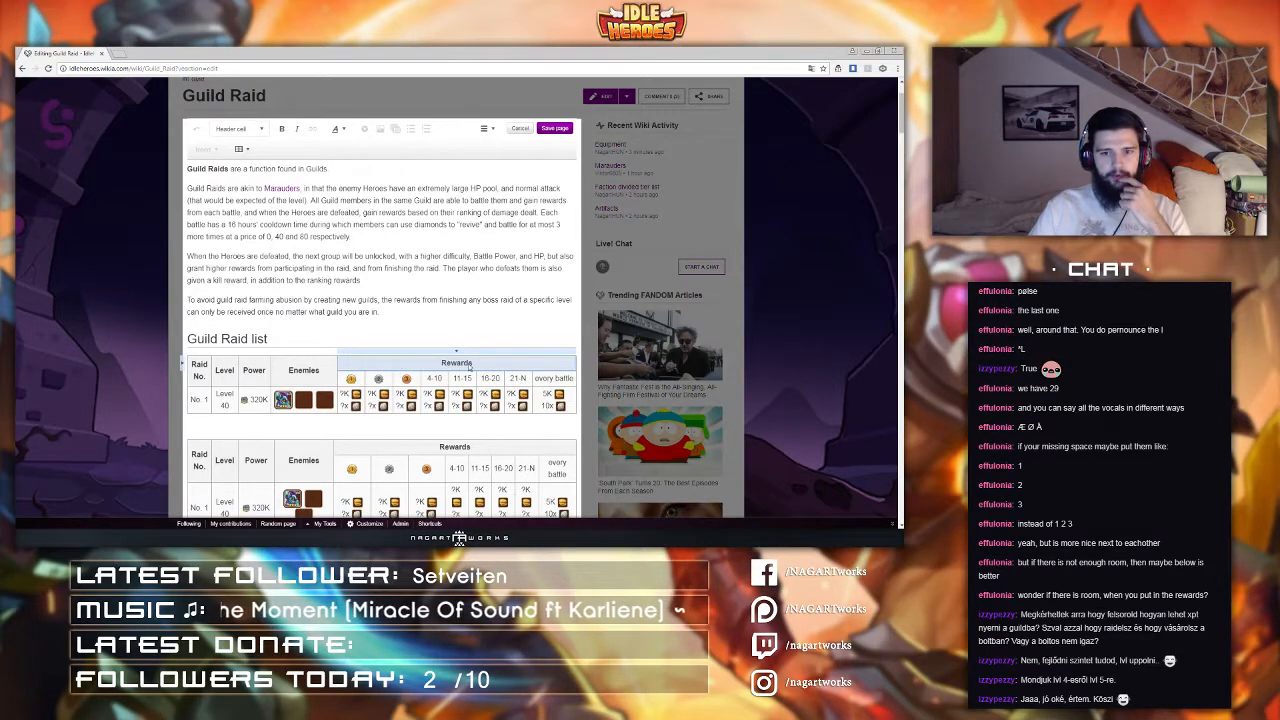
drag(198, 380, 274, 377)
click(296, 379)
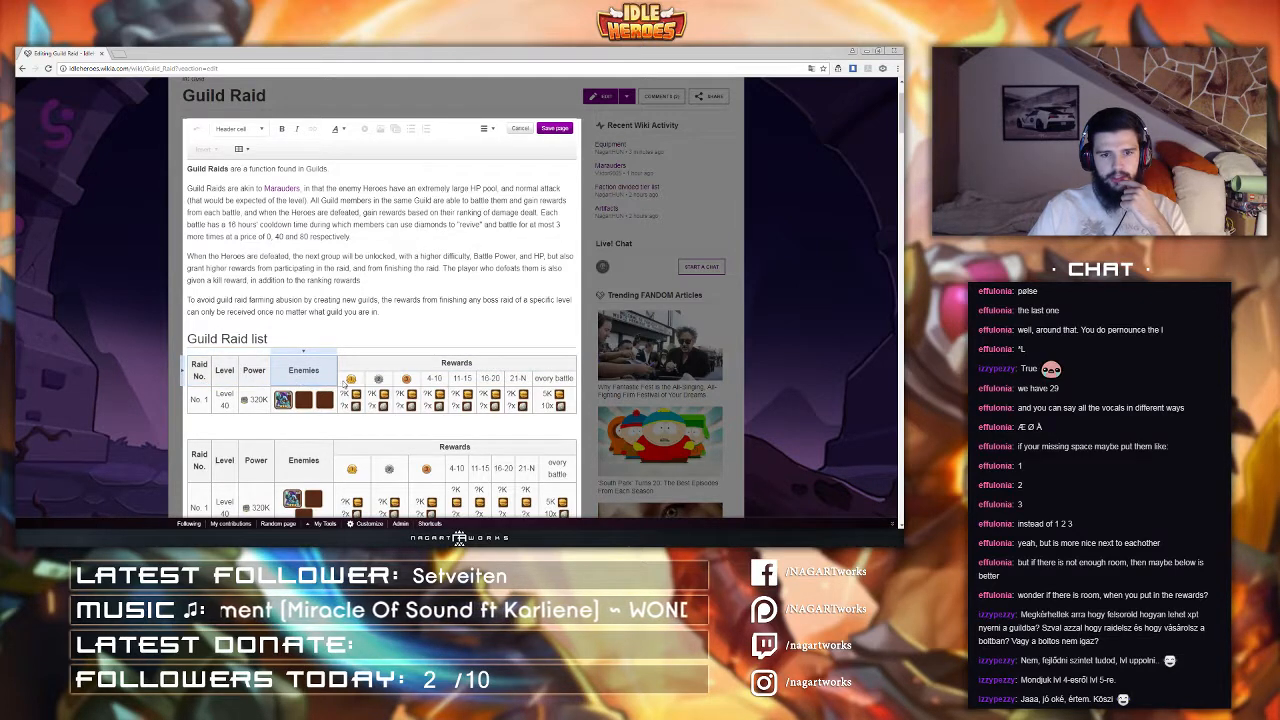
click(251, 375)
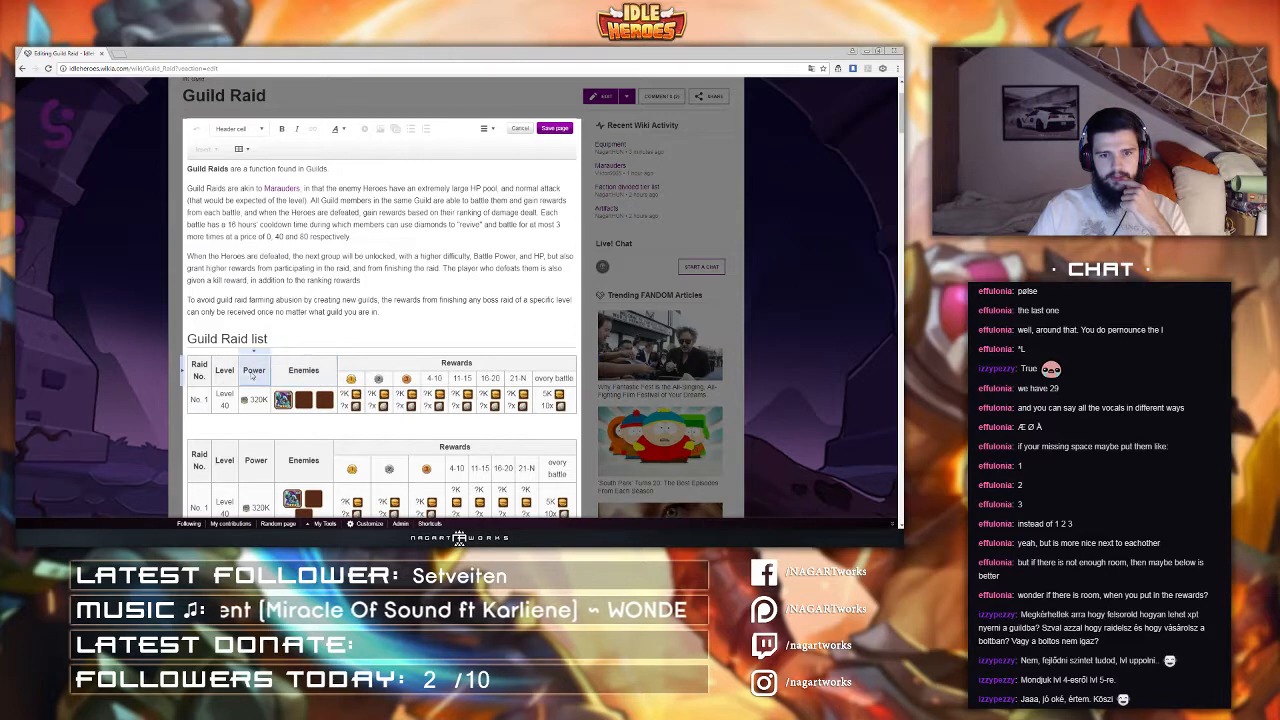
click(307, 379)
click(356, 368)
click(355, 377)
drag(364, 366, 362, 382)
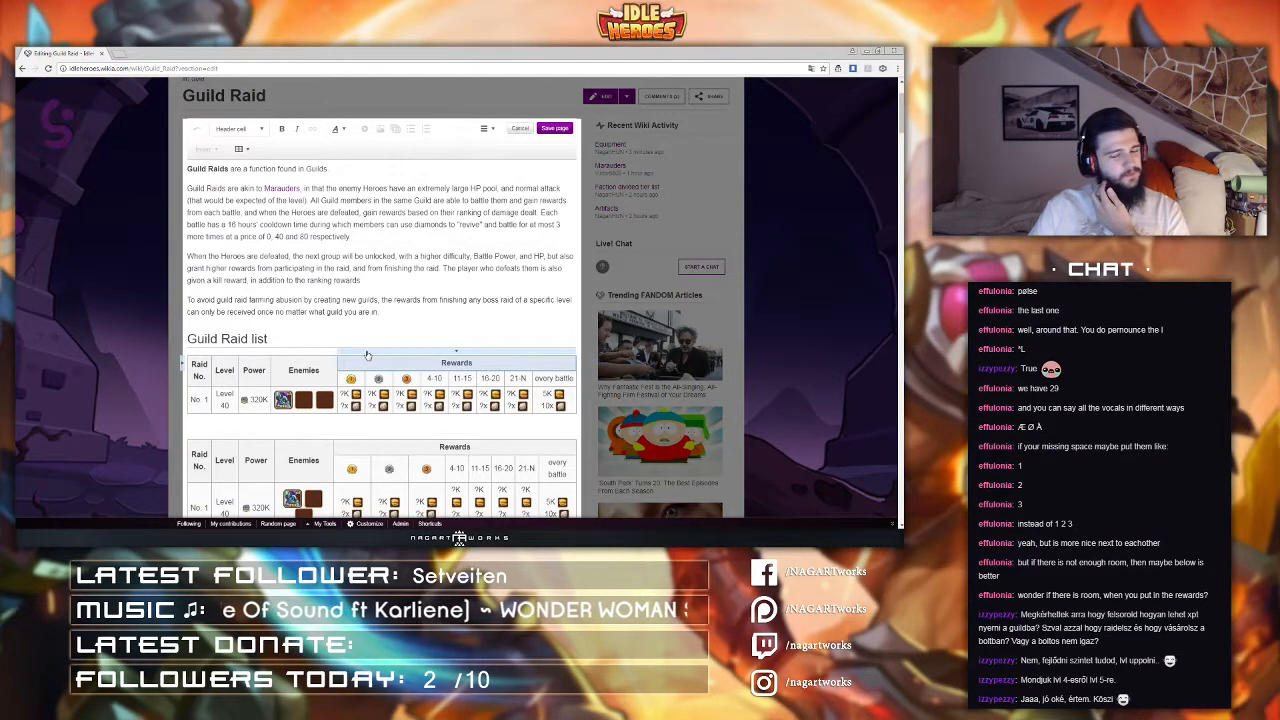
Step: Reopen the source editor and remove the colspan="8" attribute from the first table's Rewards header
click(486, 129)
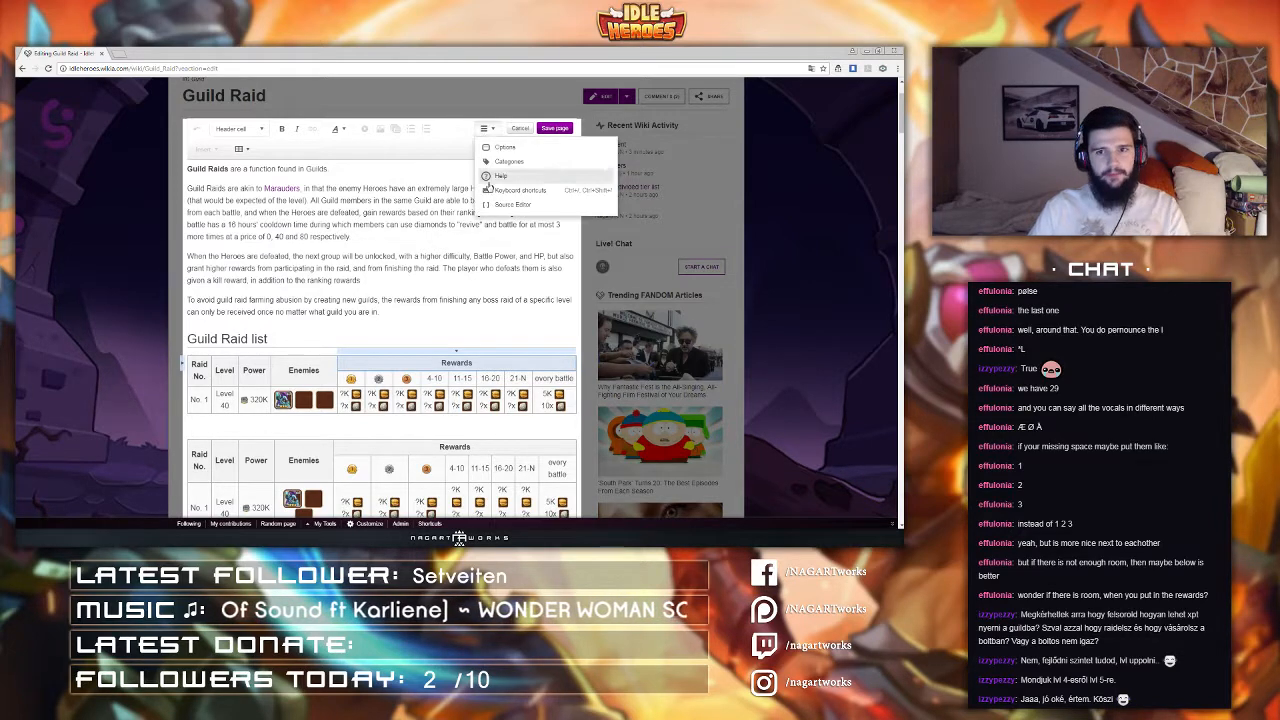
click(501, 213)
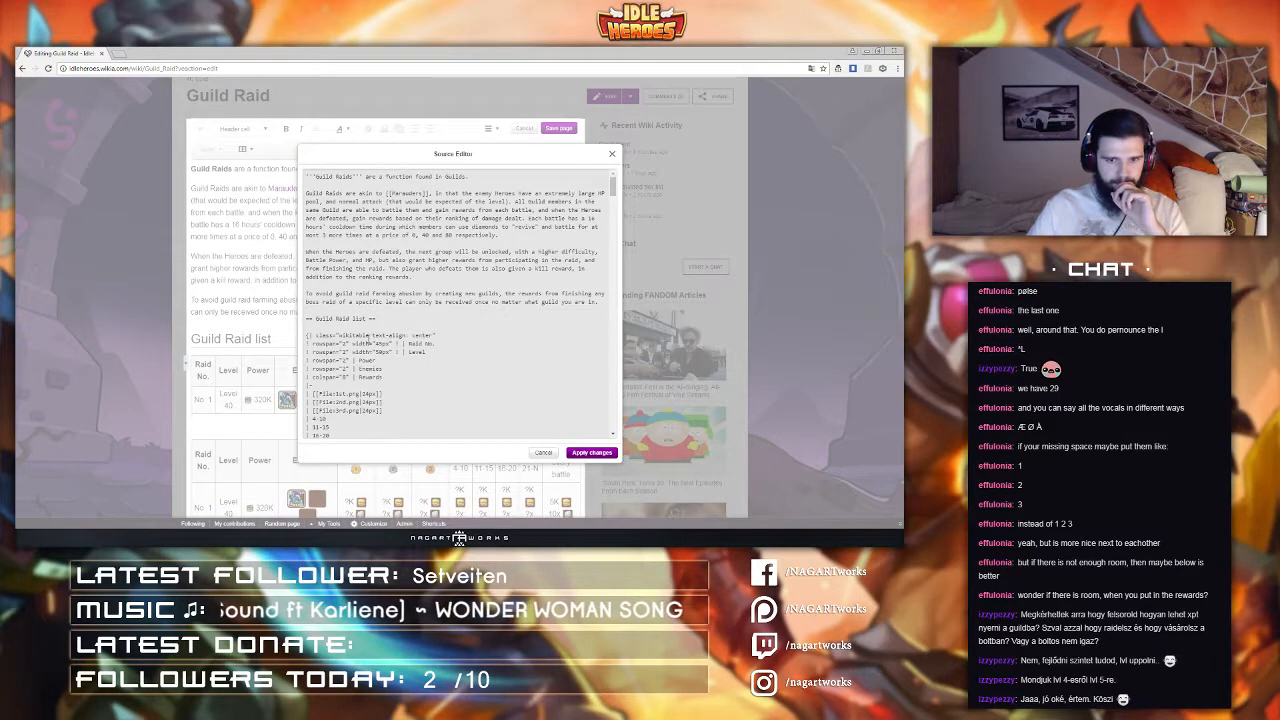
scroll(369, 337, down, 2)
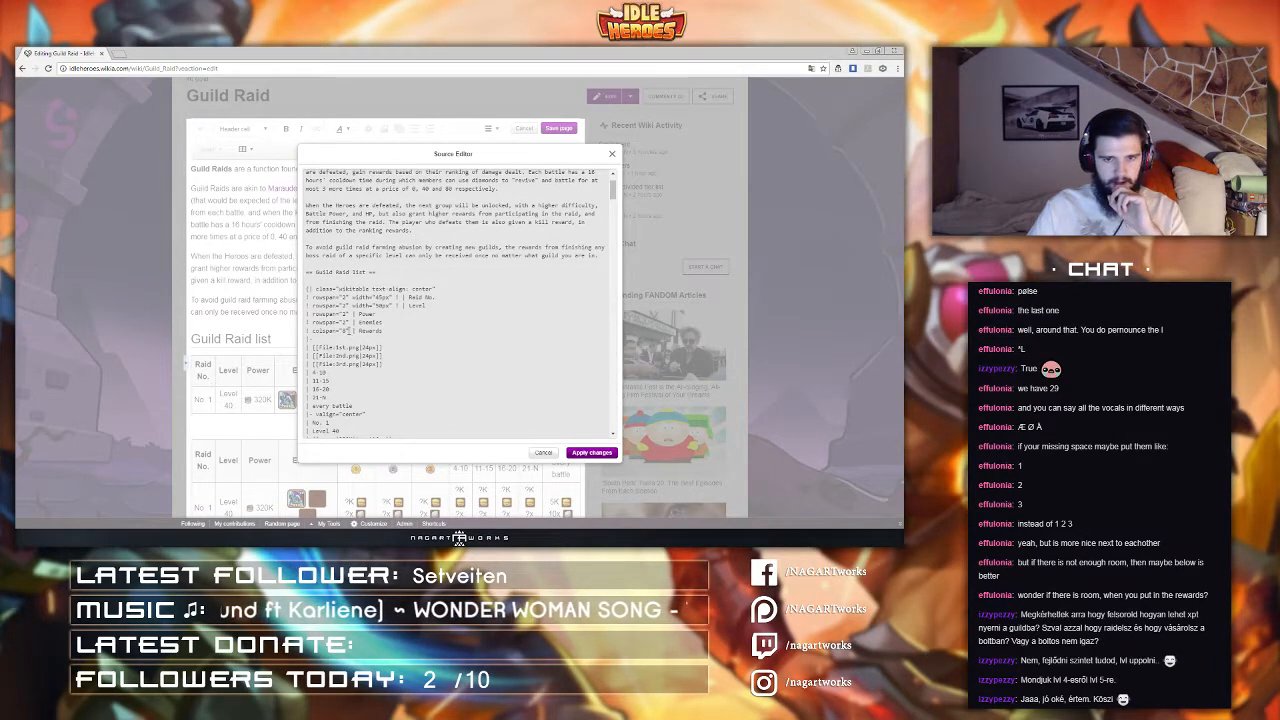
drag(350, 331, 311, 331)
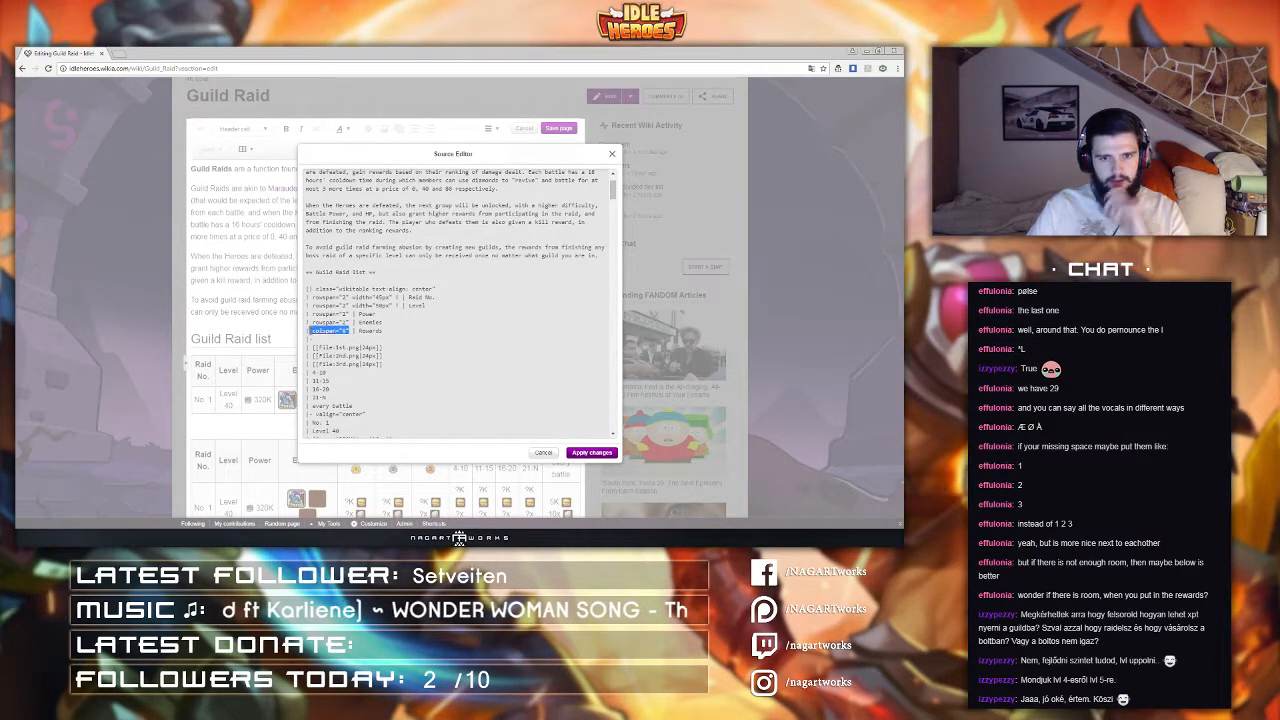
key(Delete)
key(Delete)
key(Delete)
key(Delete)
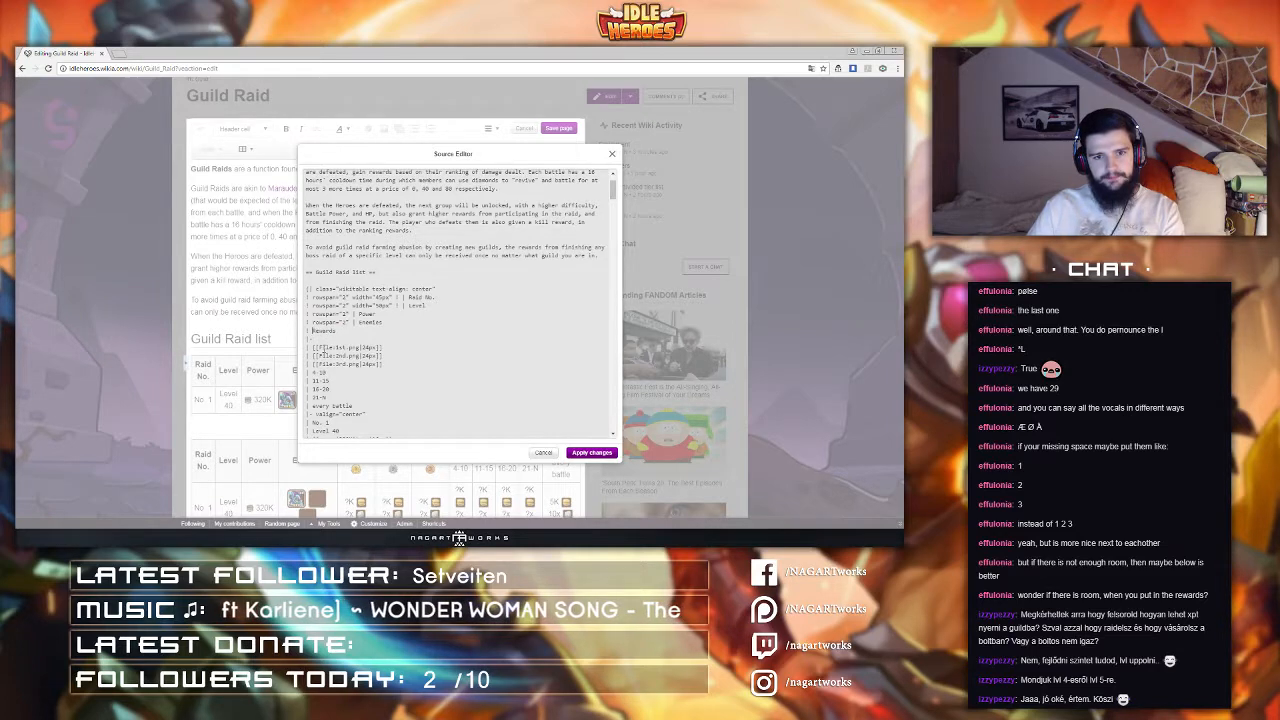
Step: Cut the reward value rows out of the first table and paste them below the table's closing line
scroll(337, 343, down, 2)
scroll(337, 343, down, 2)
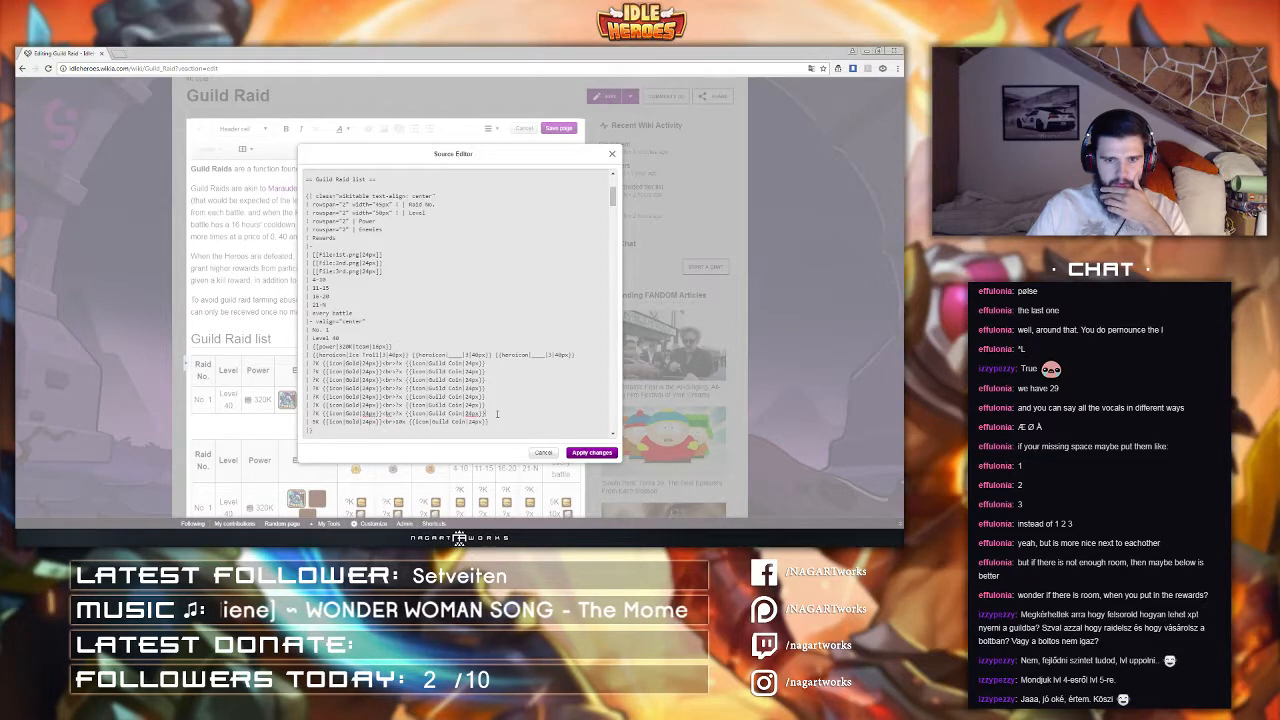
drag(497, 413, 576, 354)
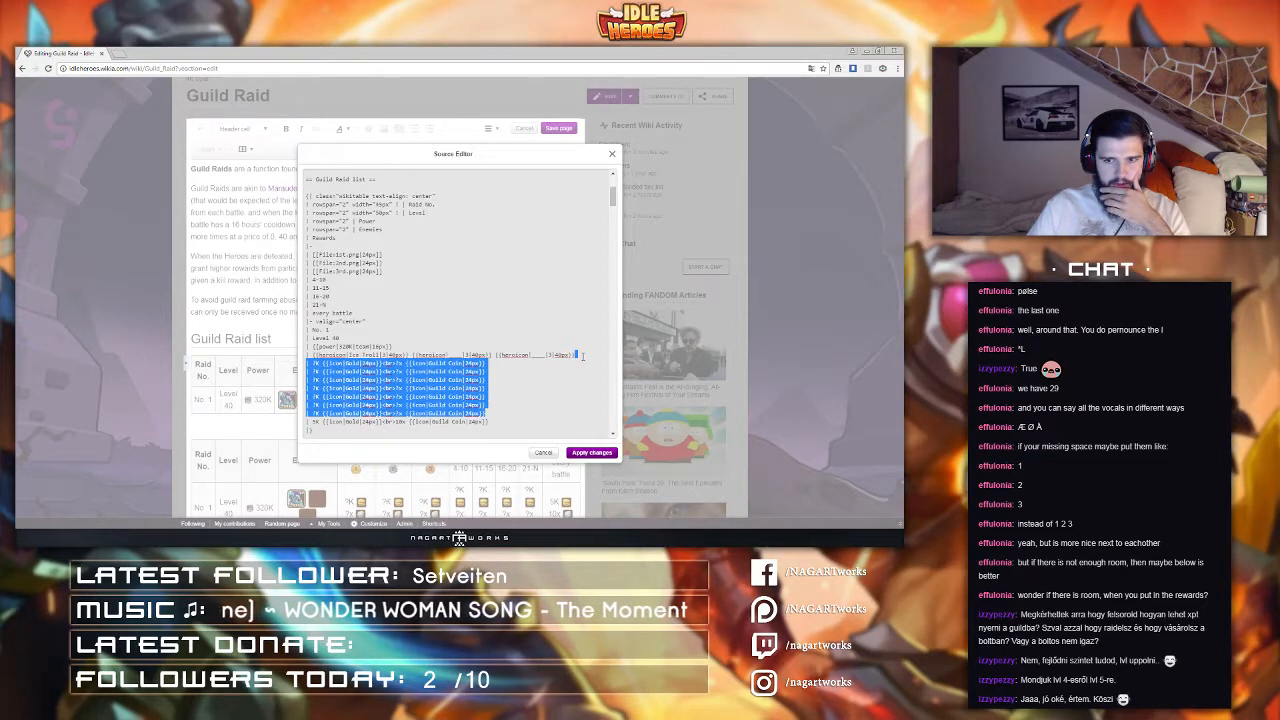
key(BackSpace)
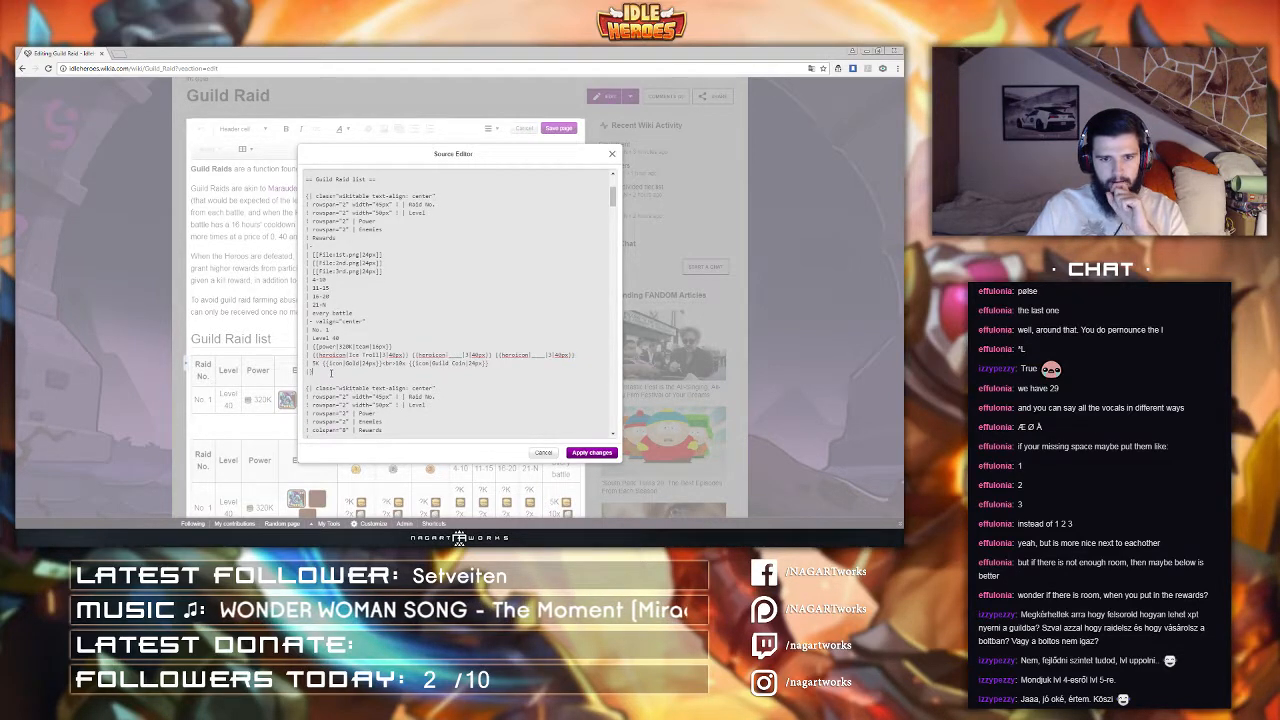
key(Return)
text(| ?K {{icon|Gold|24px}}<br>?x {{icon|Guild Coin|24px}} | ?K {{icon|Gold|24px}}<br>?x {{icon|Guild Coin|24px}} | ?K {{icon|Gold|24px}}<br>?x {{icon|Guild Coin|24px}} | ?K {{icon|Gold|24px}}<br>?x {{icon|Guild Coin|24px}} | ?K {{icon|Gold|24px}}<br>?x {{icon|Guild Coin|24px}} | ?K {{icon|Gold|24px}}<br>?x {{icon|Guild Coin|24px}} | ?K {{icon|Gold|24px}}<br>?x {{icon|Guild Coin|24px}})
scroll(341, 335, up, 2)
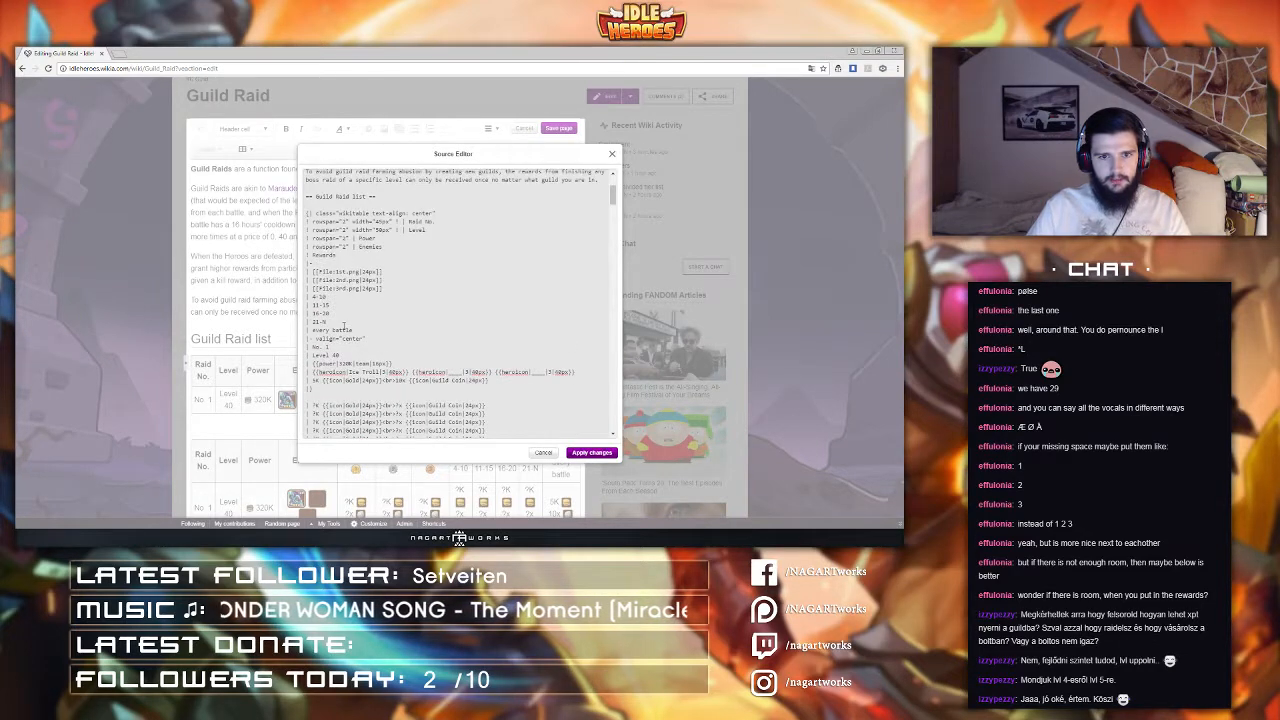
Step: Move the reward tier header cells (1st, 2nd, 3rd, 4-10, 11-15, 16-20, 21-N) below the first table and apply the source changes
drag(328, 321, 388, 262)
key(ctrl+c)
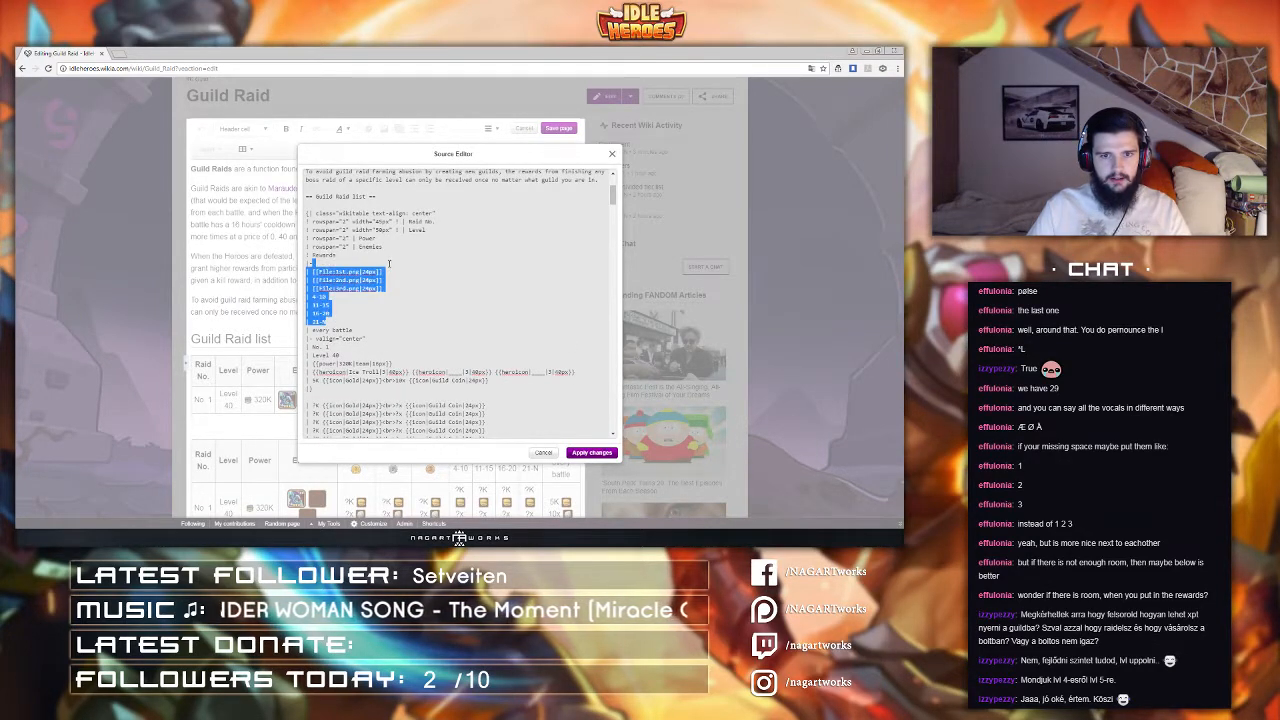
key(BackSpace)
click(318, 343)
key(ctrl+v)
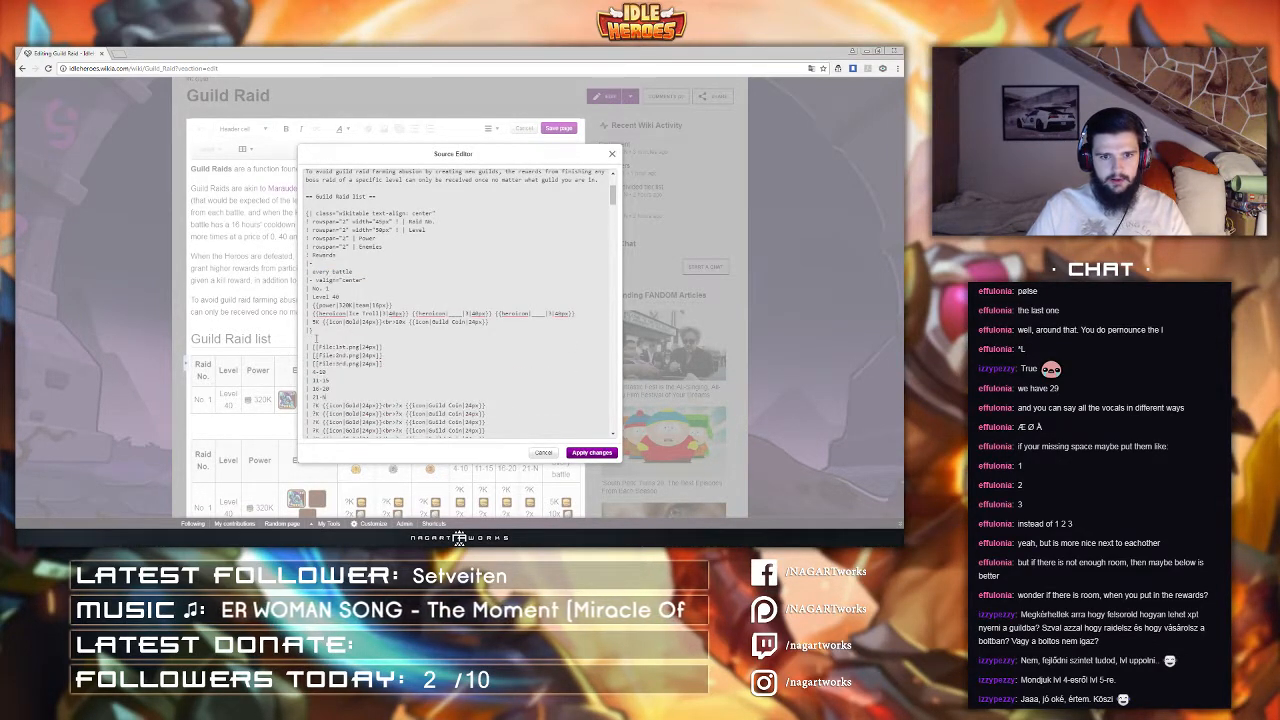
scroll(316, 338, down, 3)
click(590, 453)
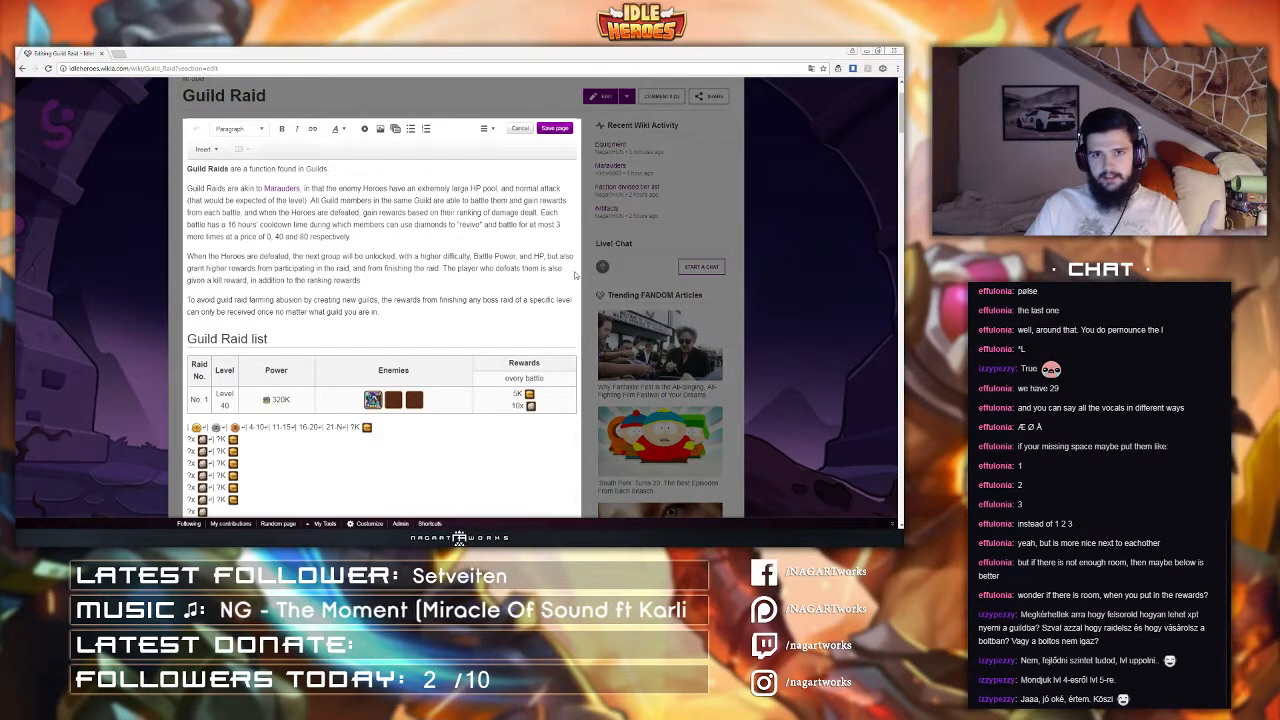
Step: Review the restructured first Guild Raid table on the page
click(403, 290)
scroll(403, 290, down, 2)
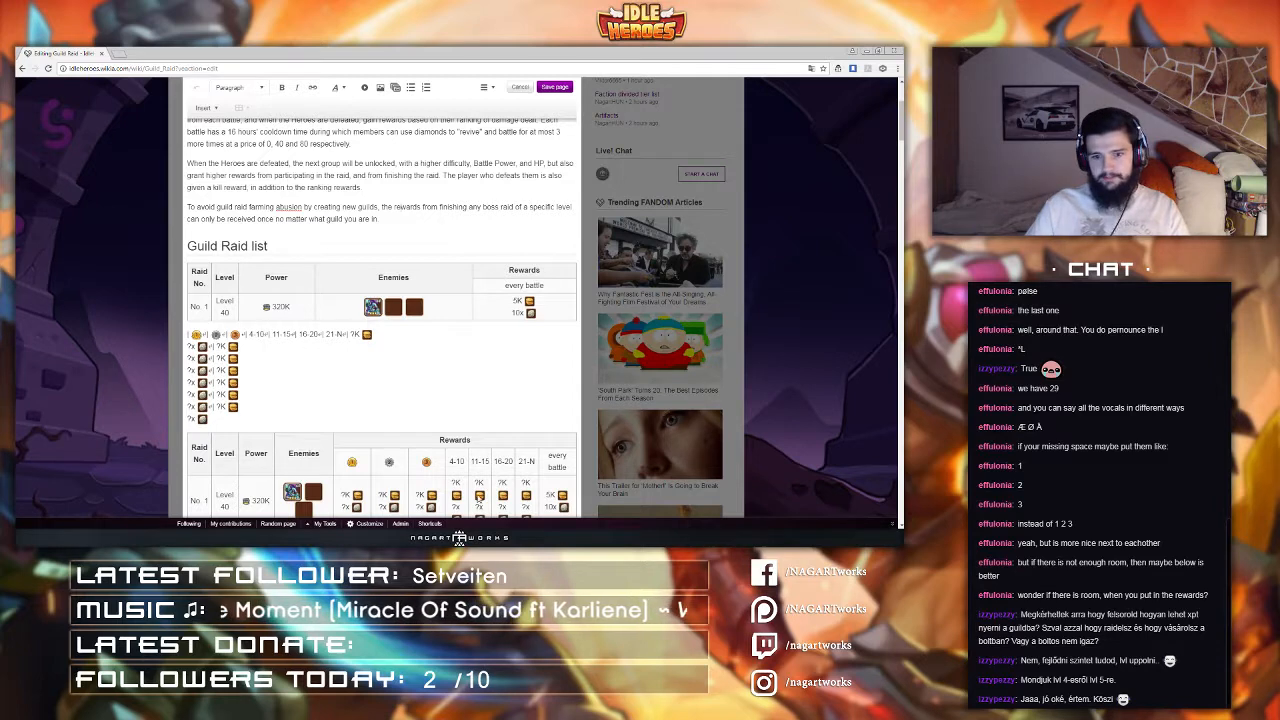
key(alt+Tab)
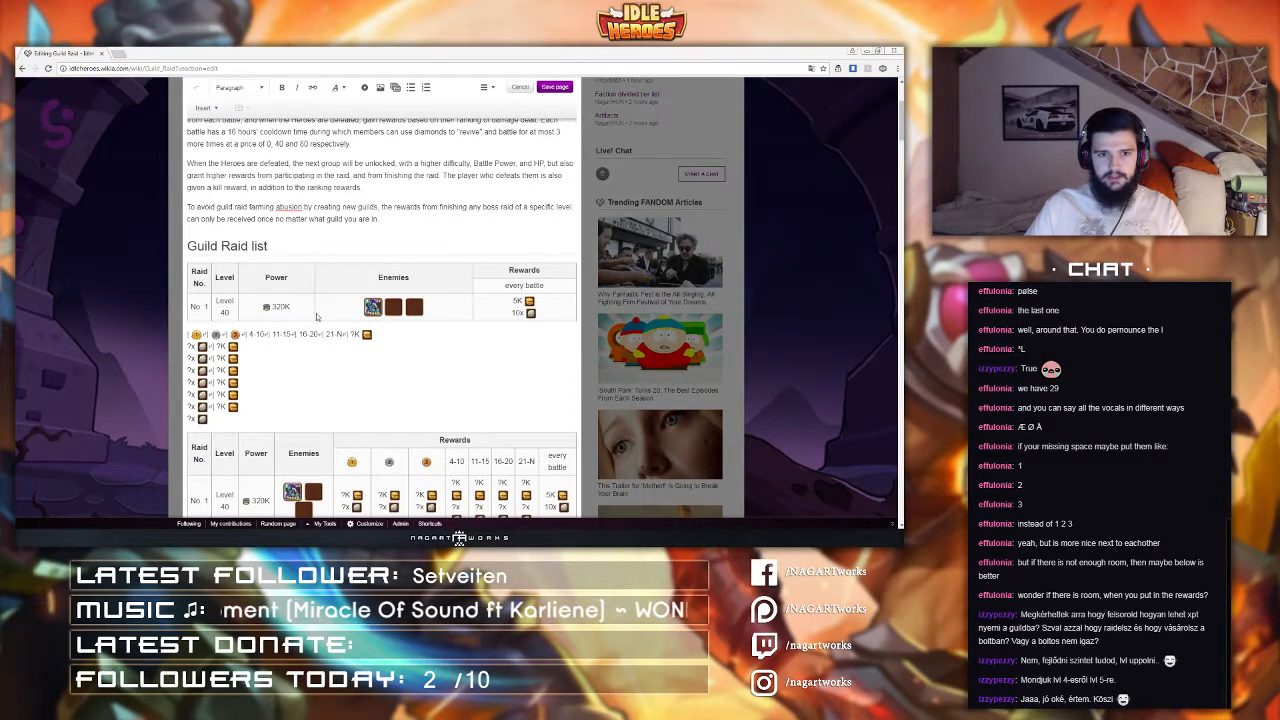
scroll(294, 328, down, 1)
scroll(291, 333, up, 1)
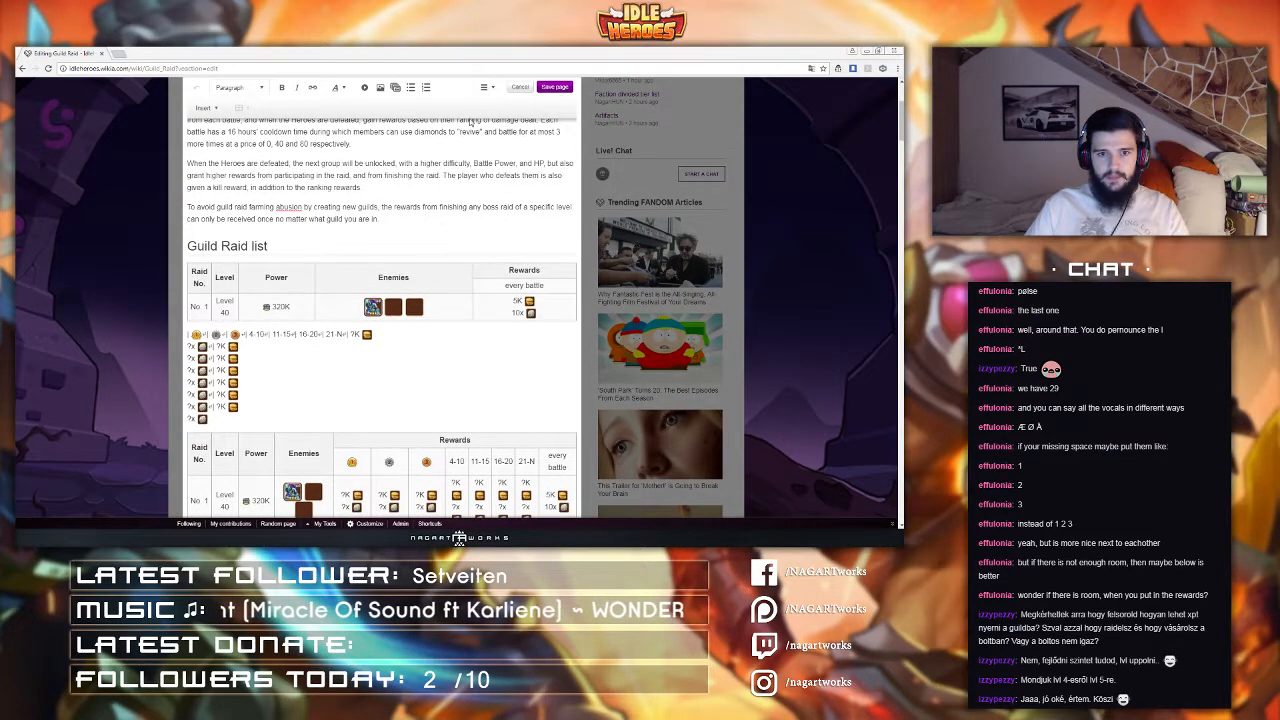
scroll(277, 290, down, 5)
scroll(277, 290, down, 3)
scroll(320, 320, up, 8)
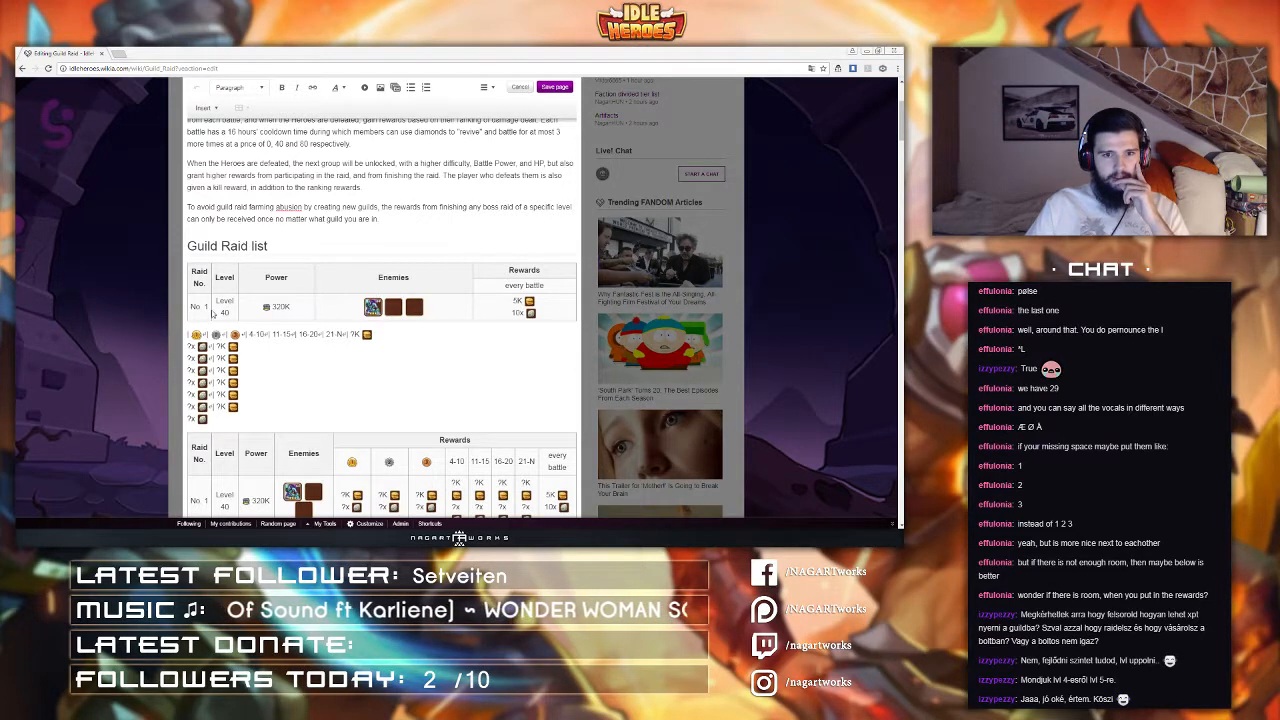
Step: Remove the width attributes from the first table's Raid No. and Level headers and apply the source changes
click(487, 87)
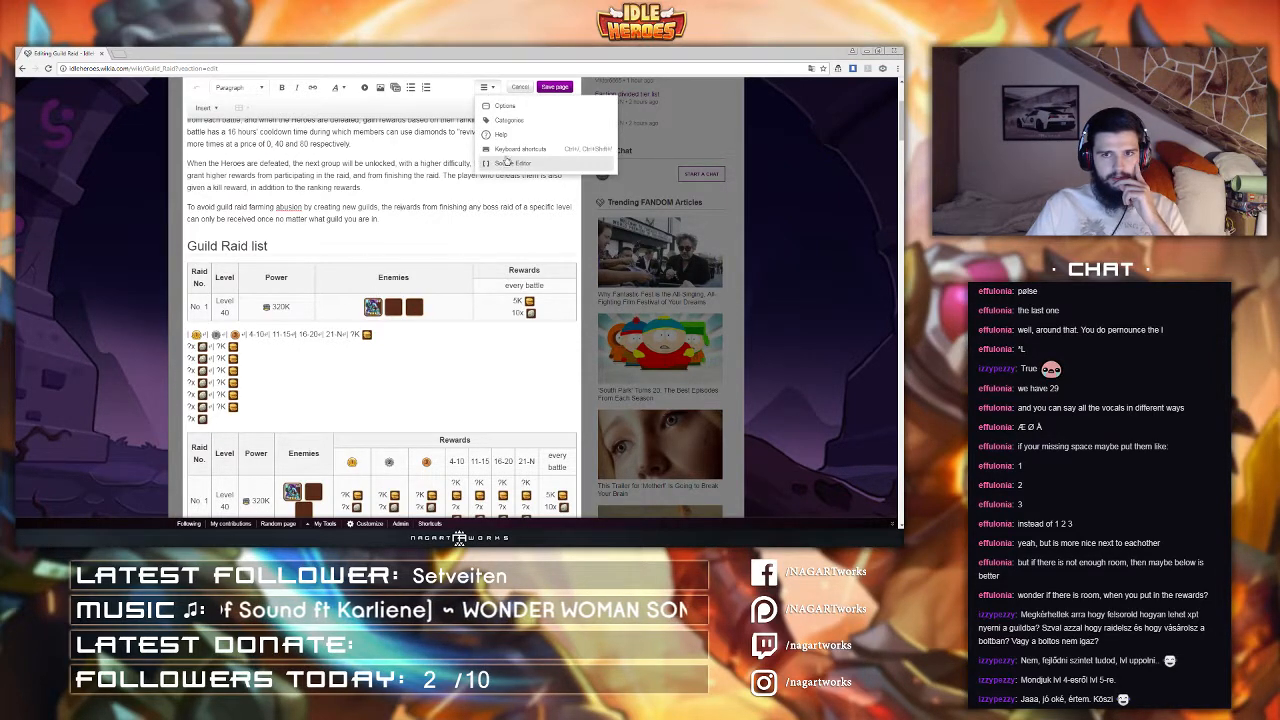
click(508, 164)
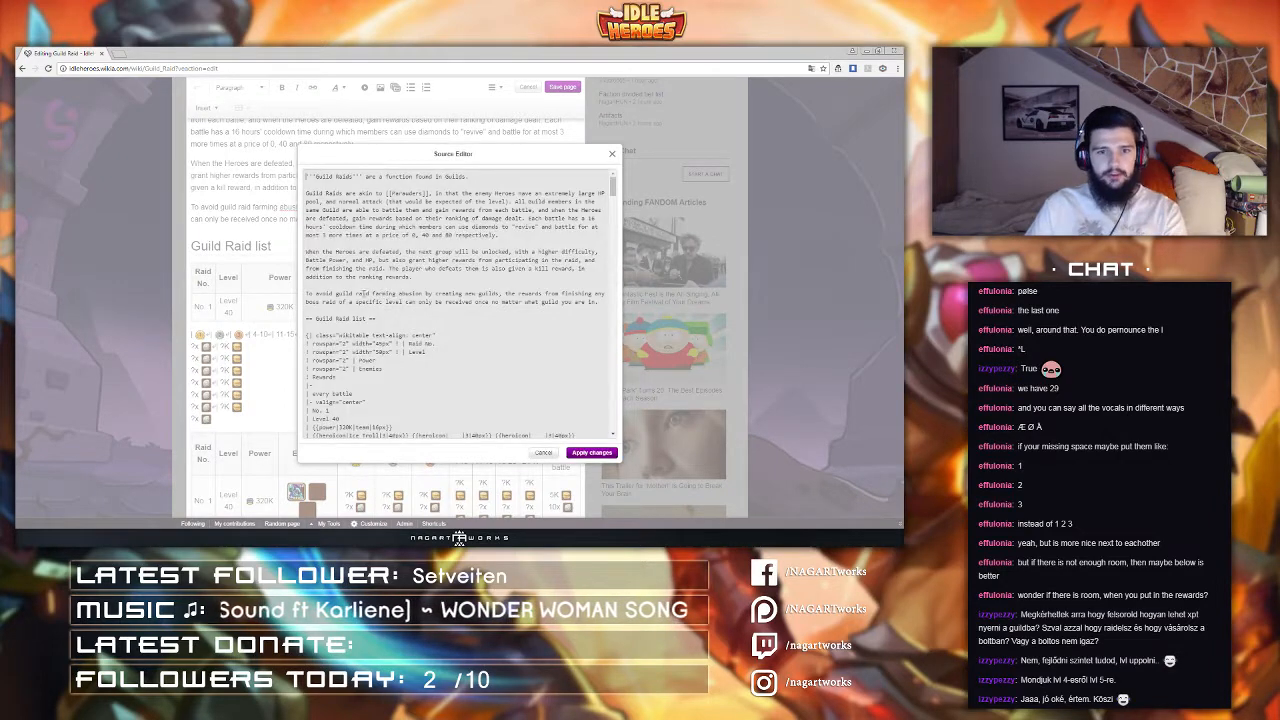
scroll(356, 277, down, 1)
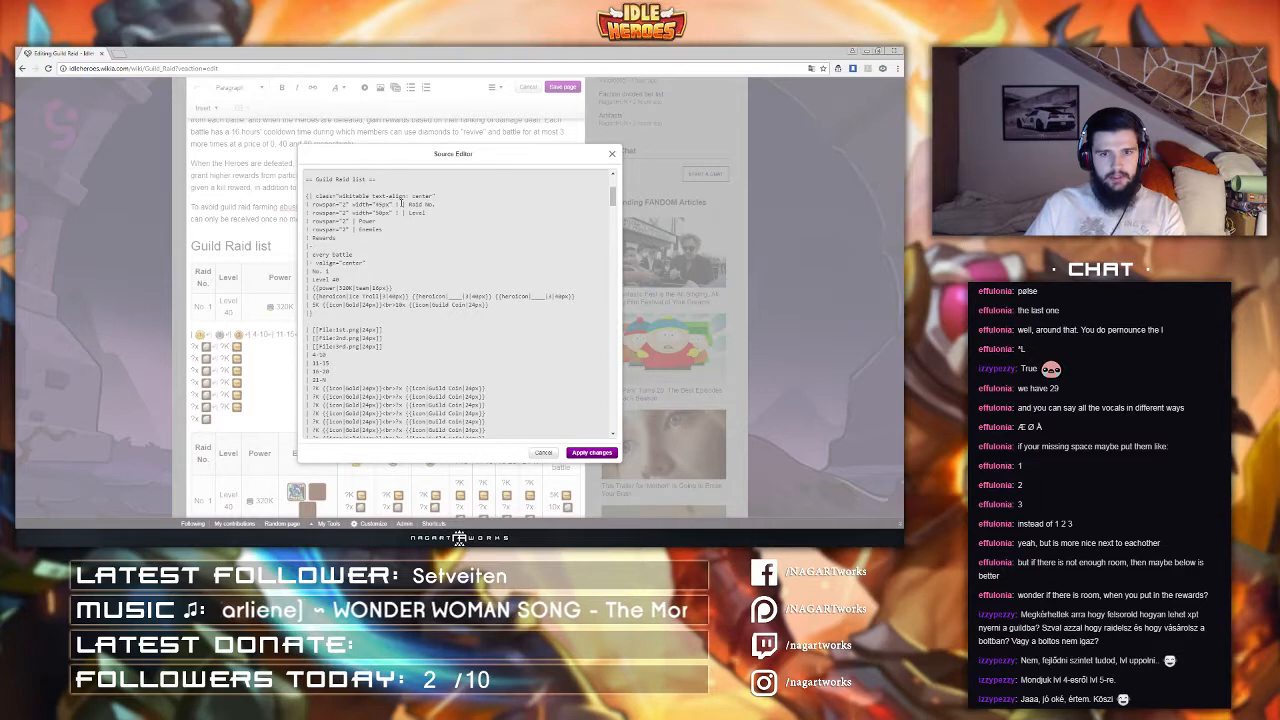
mouse_move(403, 204)
mouse_down()
mouse_move(351, 205)
mouse_move(405, 215)
mouse_up()
key(BackSpace)
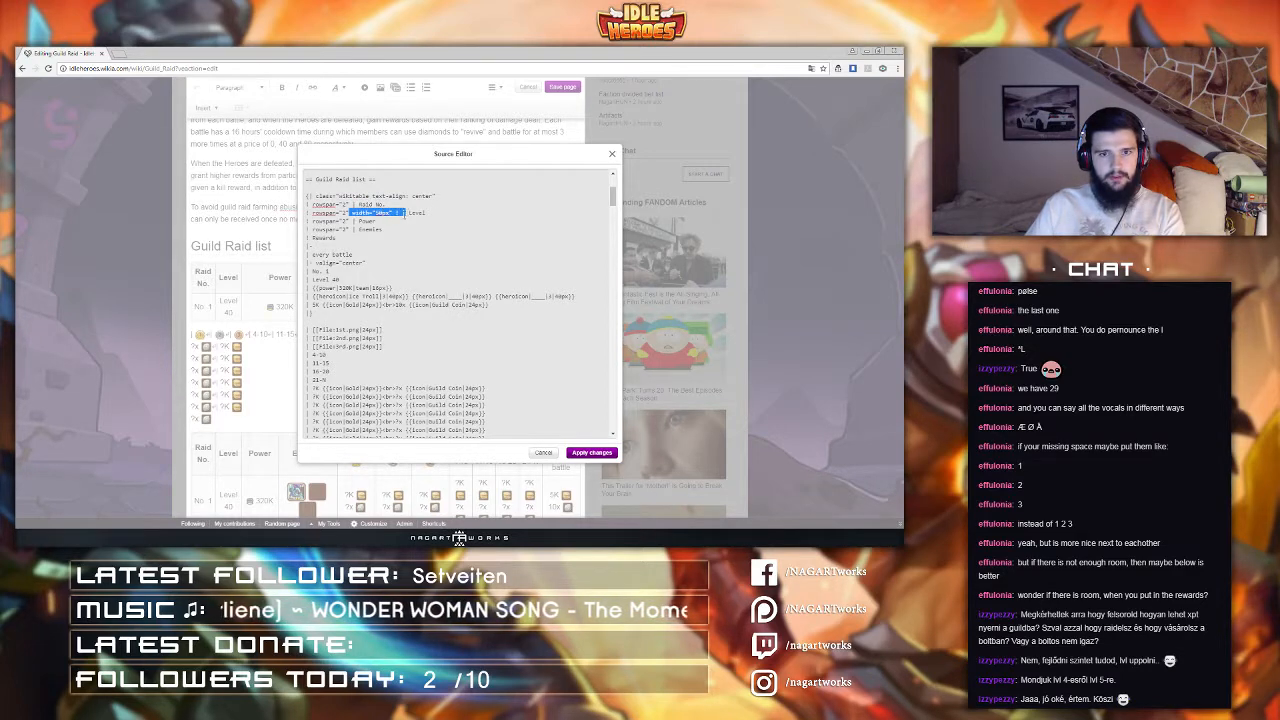
key(BackSpace)
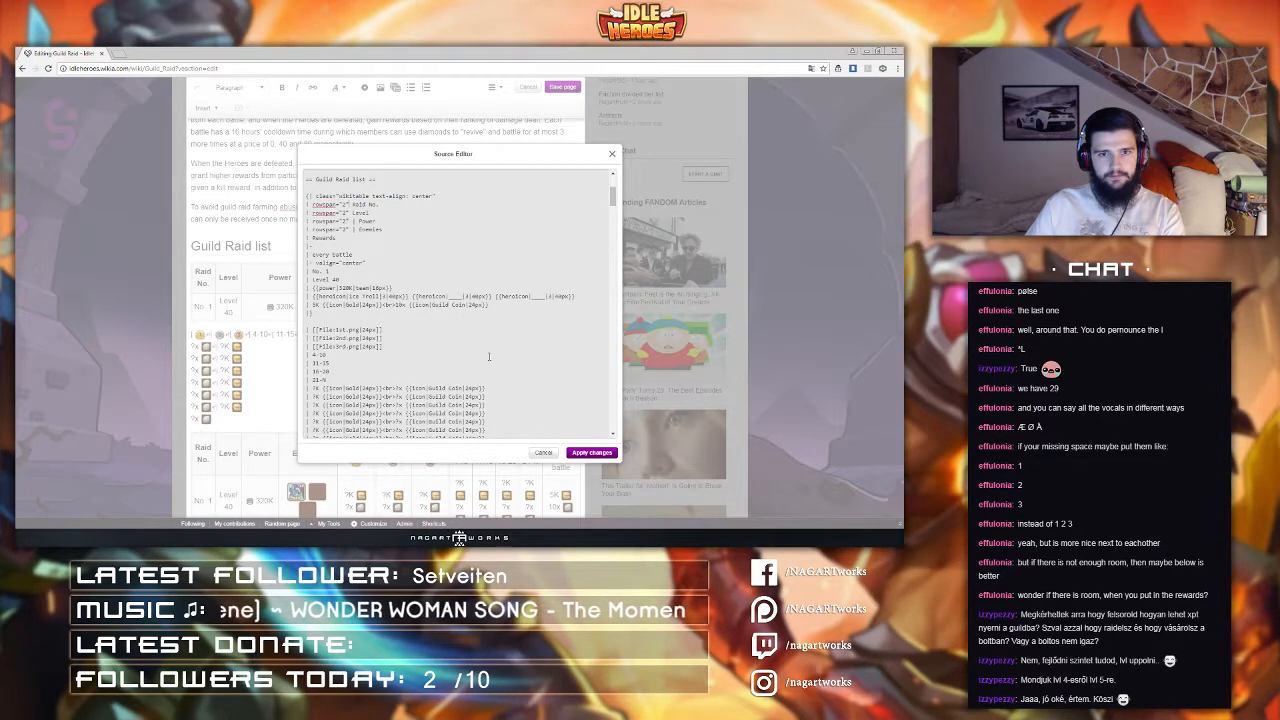
scroll(489, 357, up, 2)
click(591, 452)
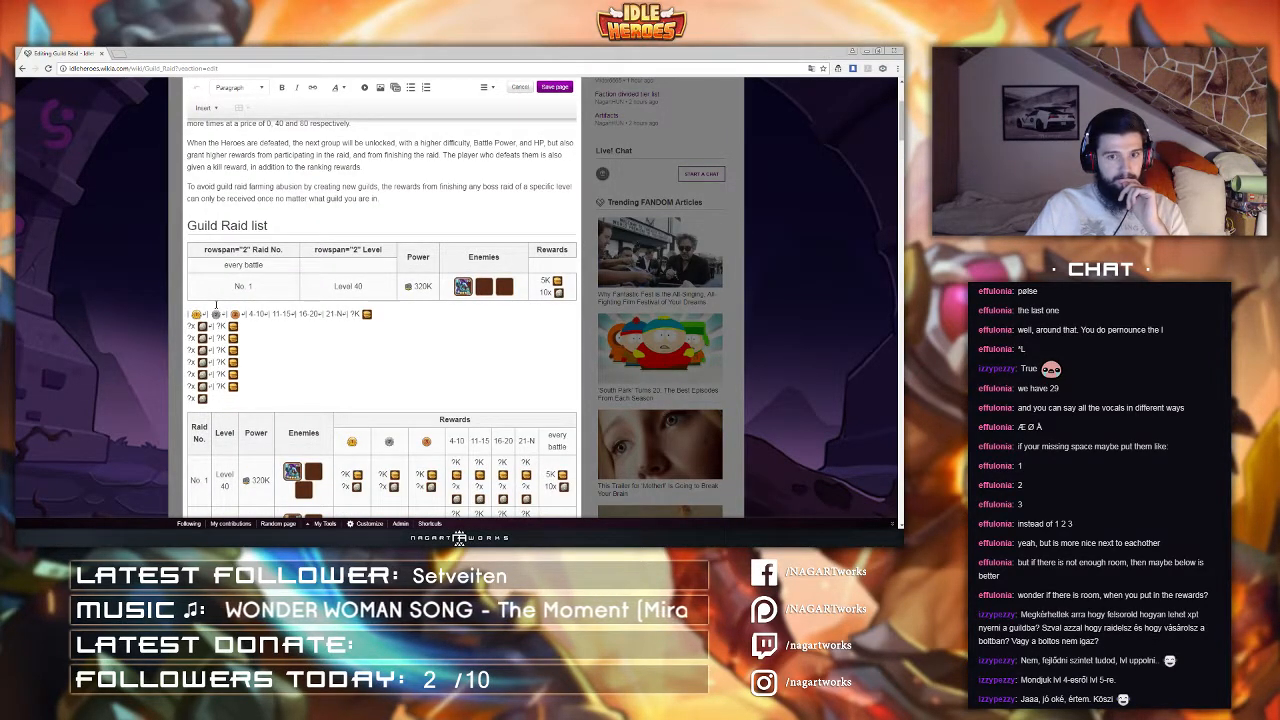
Step: Restore the cell separators in the Raid No. and Level header lines and apply the source changes
click(487, 90)
click(520, 158)
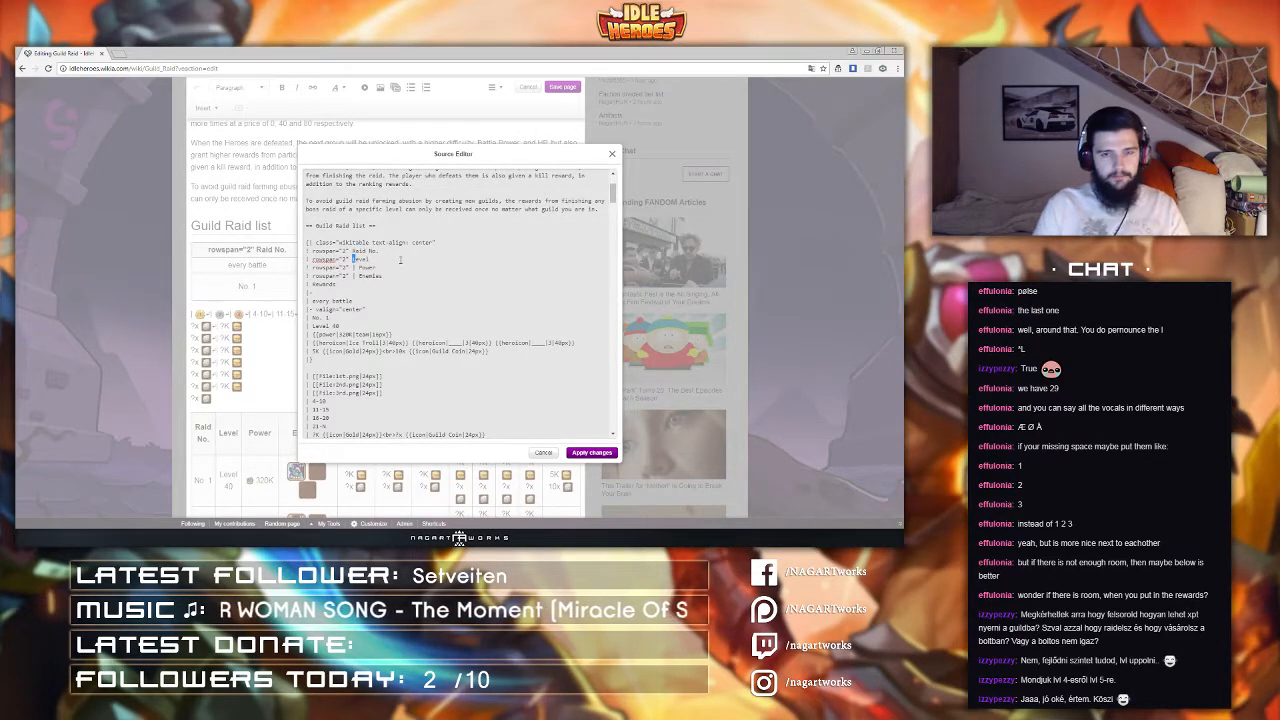
double_click(364, 259)
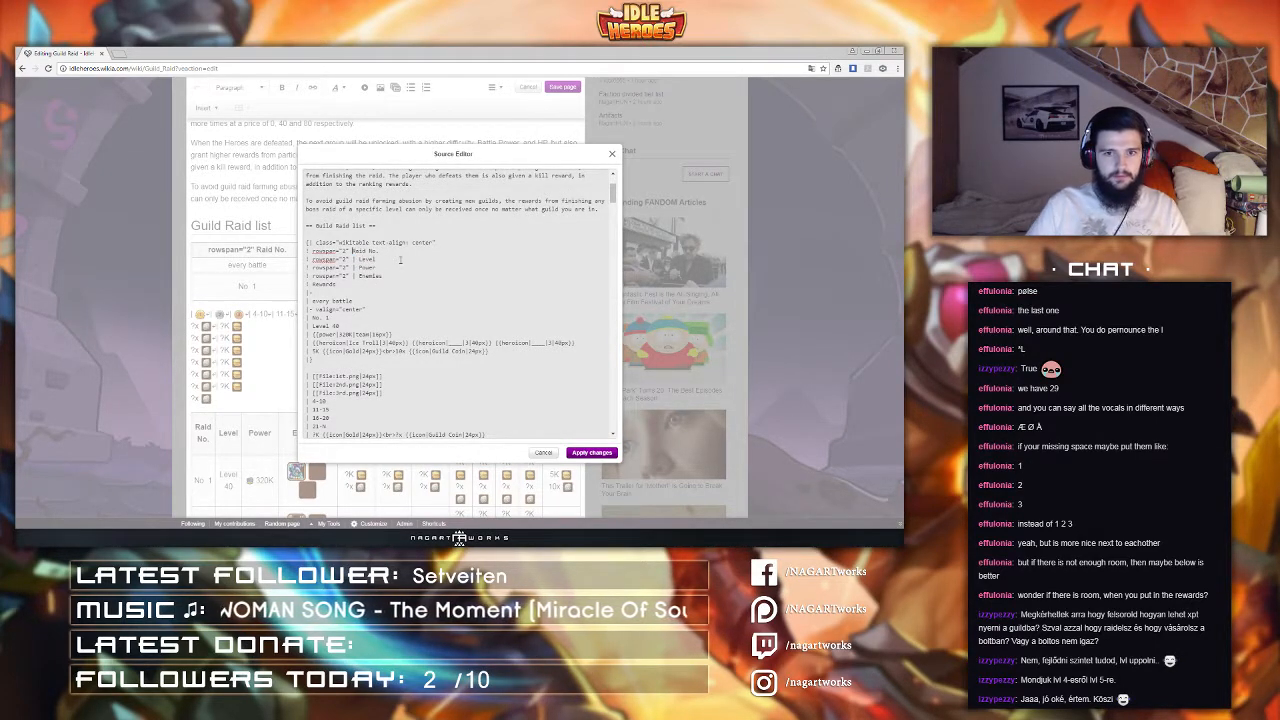
click(590, 455)
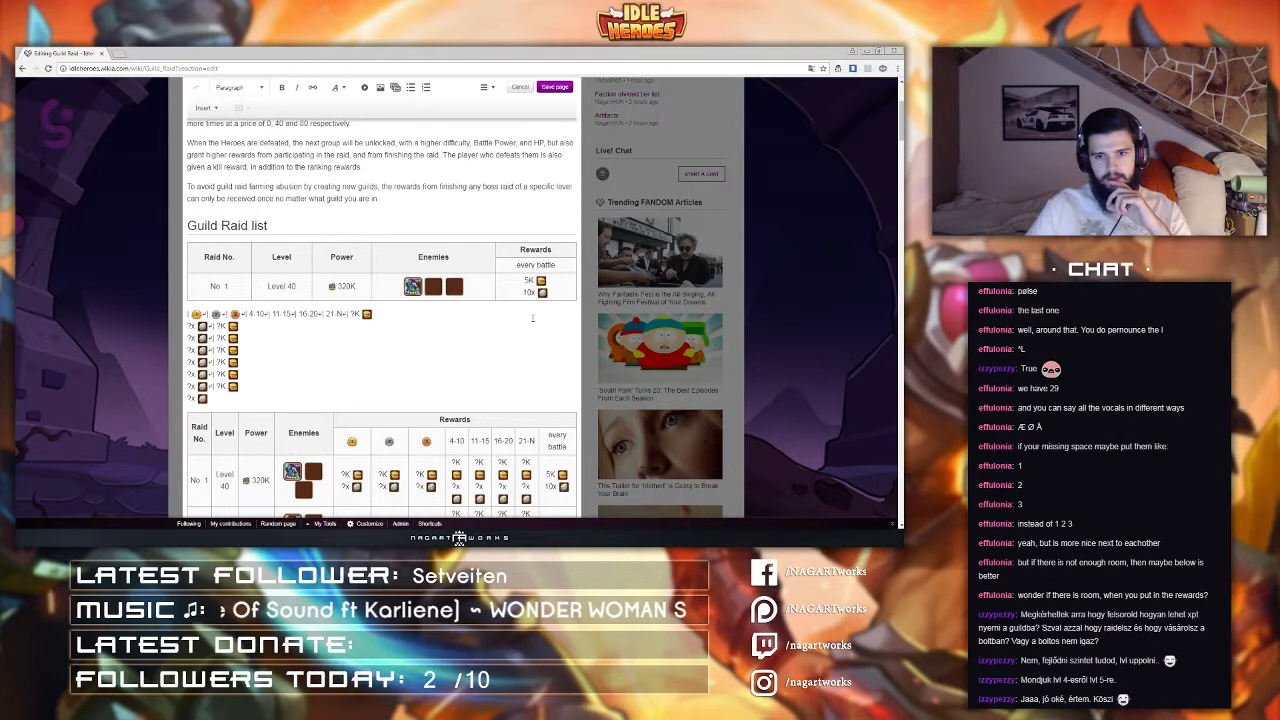
Step: Copy the valign="center" row line from the second table and insert it as a new row in the first table
click(490, 88)
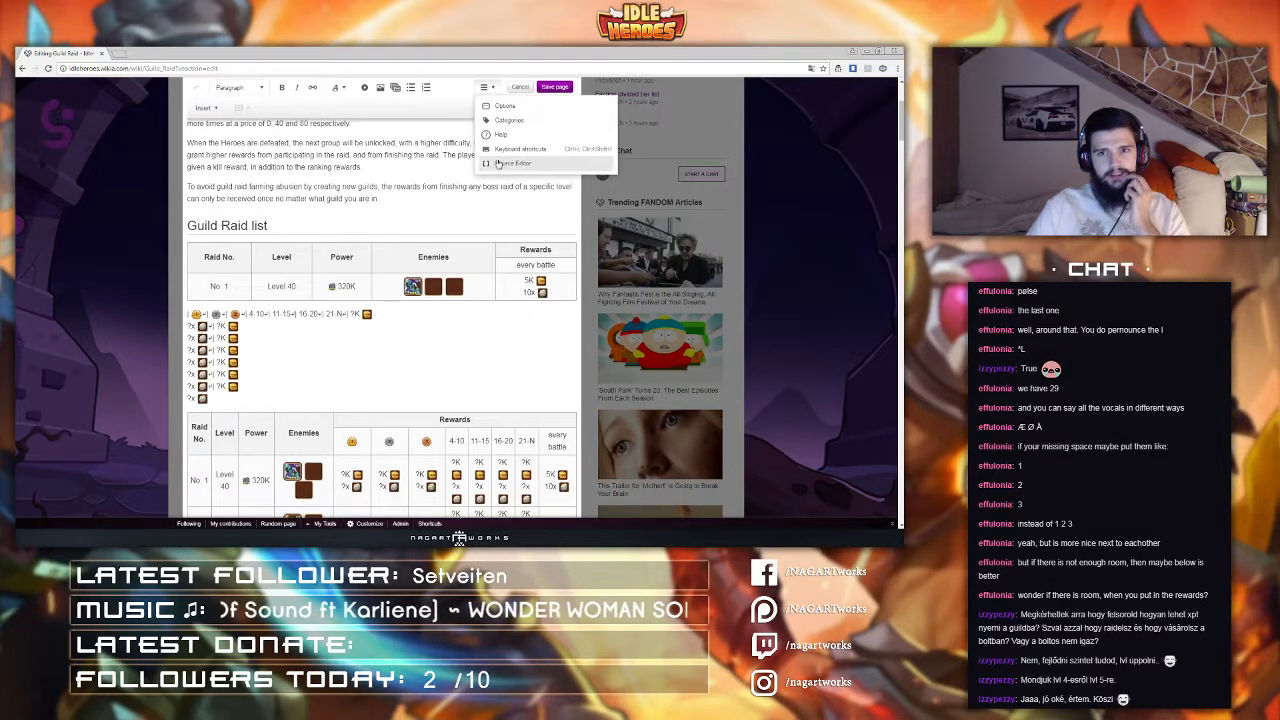
click(501, 168)
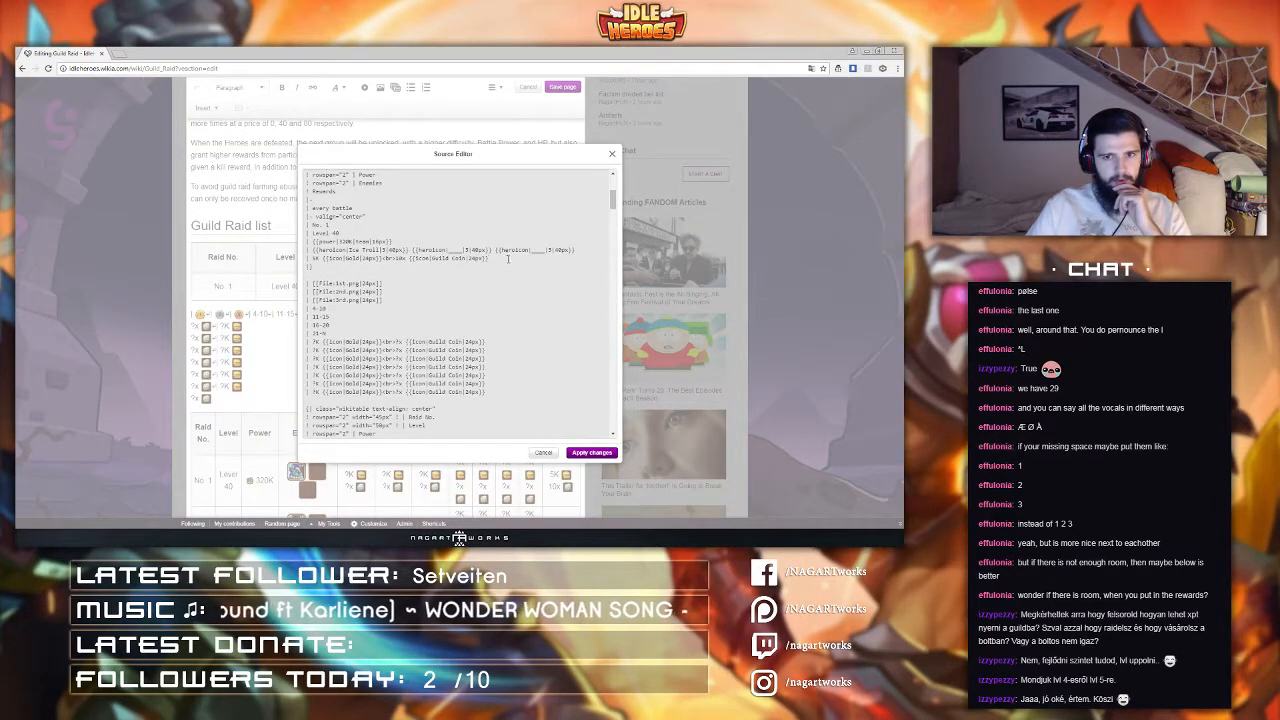
scroll(507, 259, up, 2)
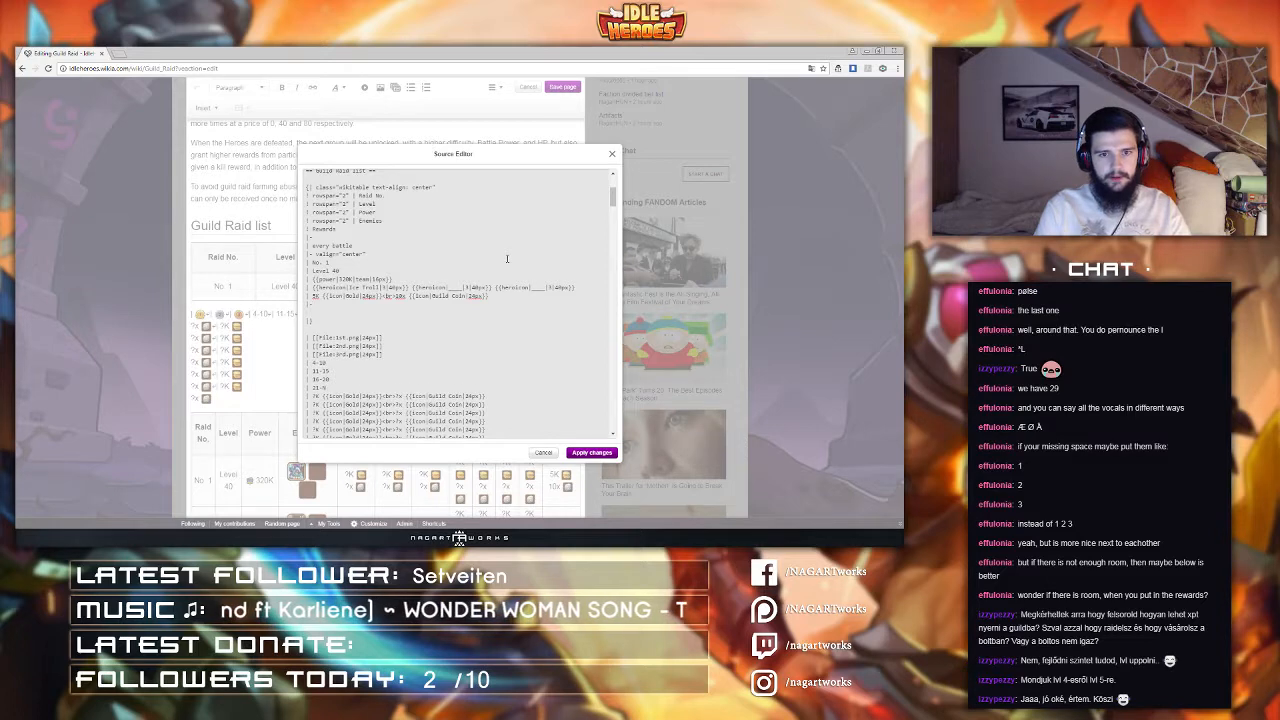
scroll(422, 237, up, 2)
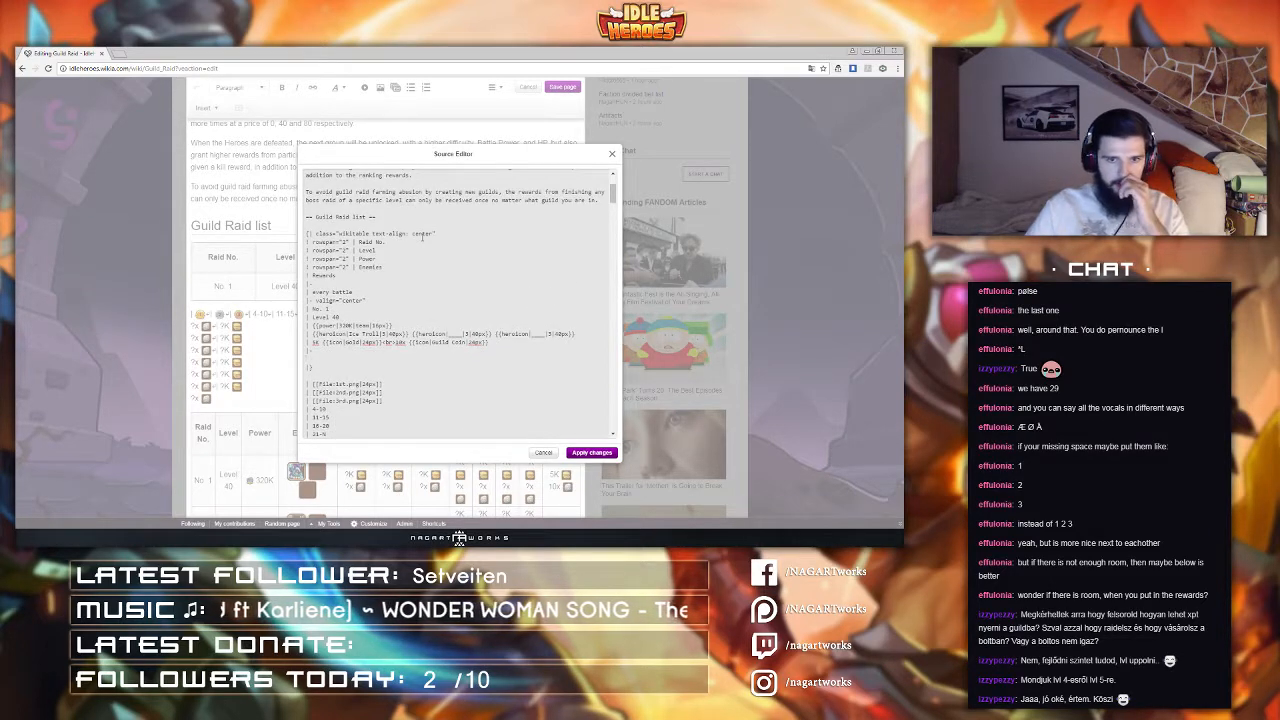
scroll(422, 237, down, 5)
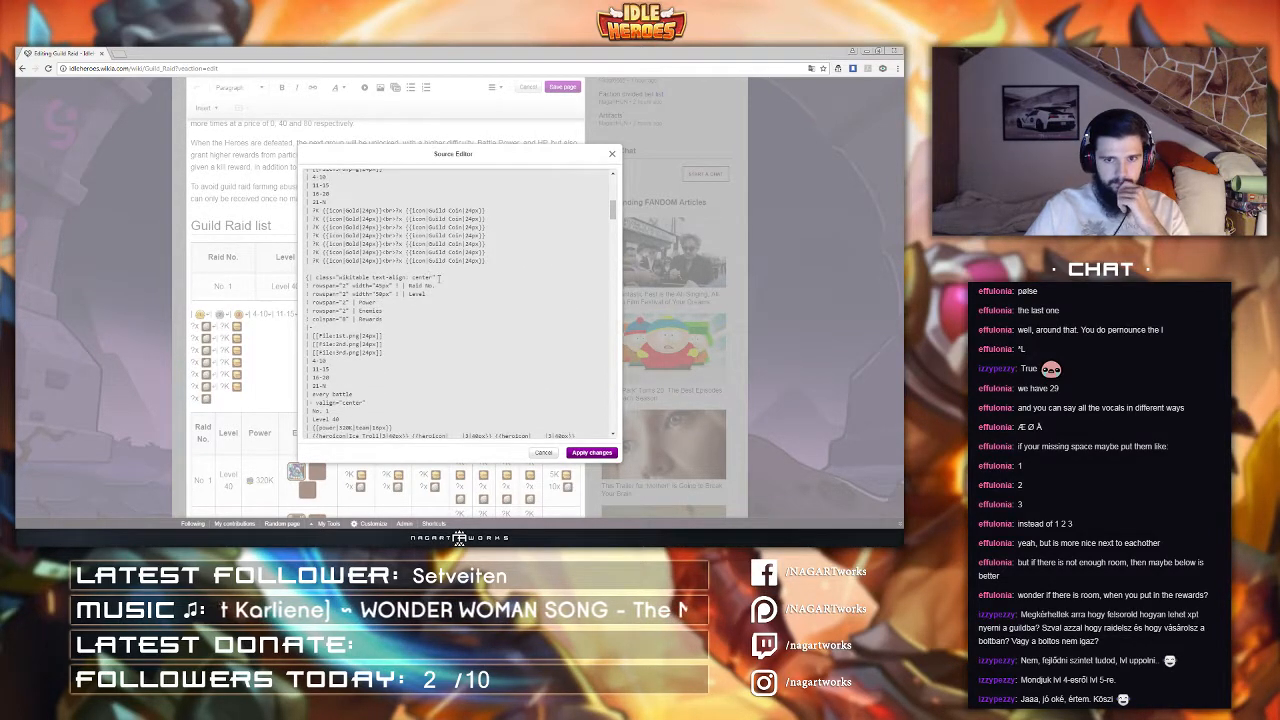
scroll(400, 292, down, 1)
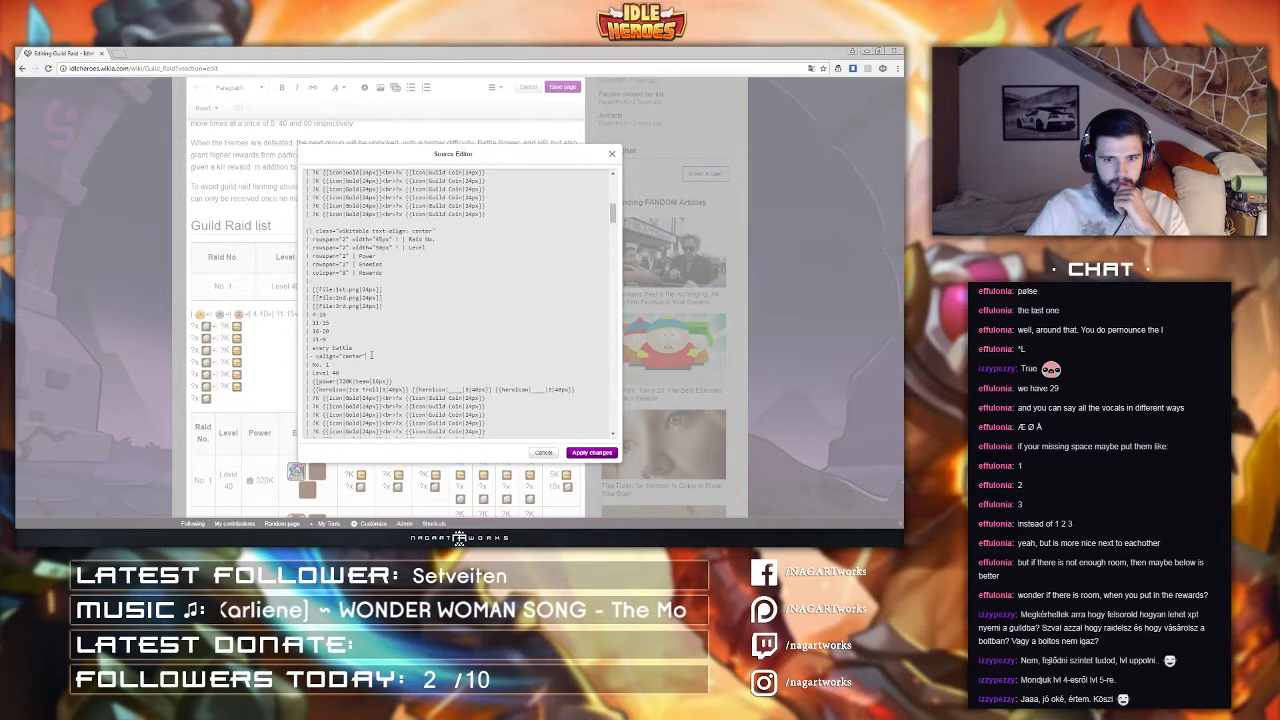
drag(371, 355, 316, 356)
key(ctrl+c)
scroll(368, 346, up, 3)
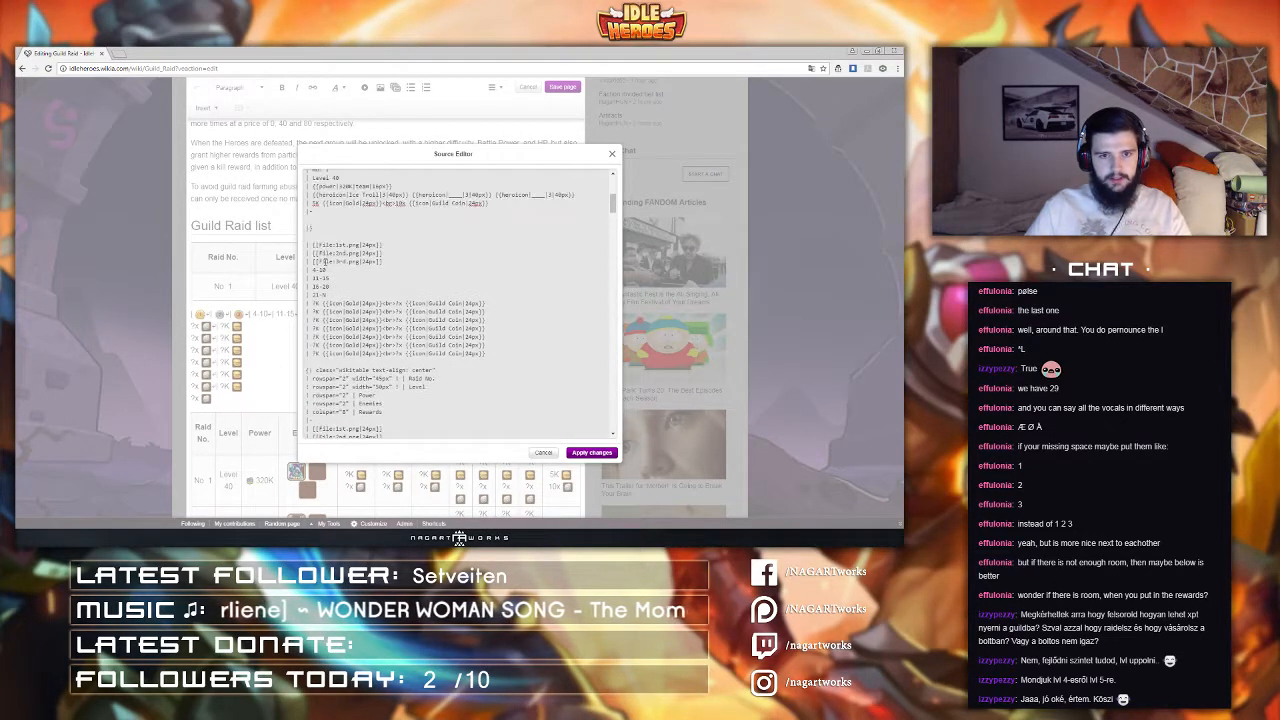
scroll(338, 274, up, 3)
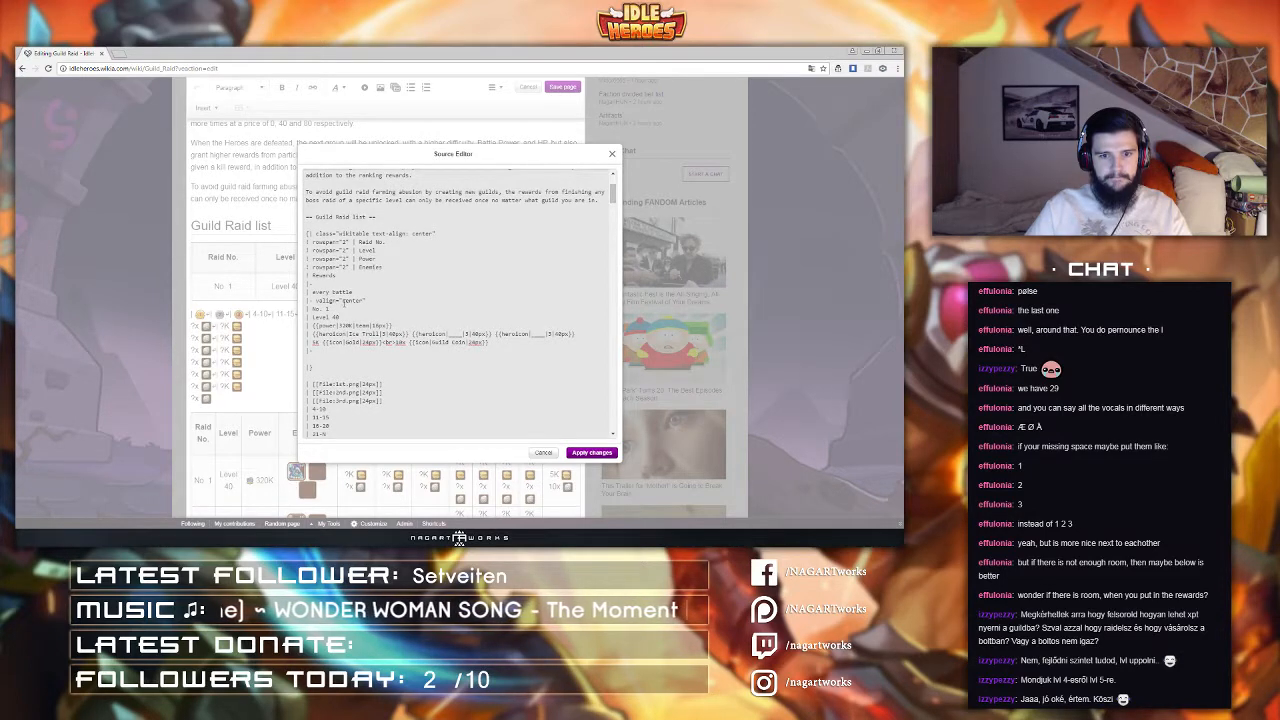
key(ctrl+v)
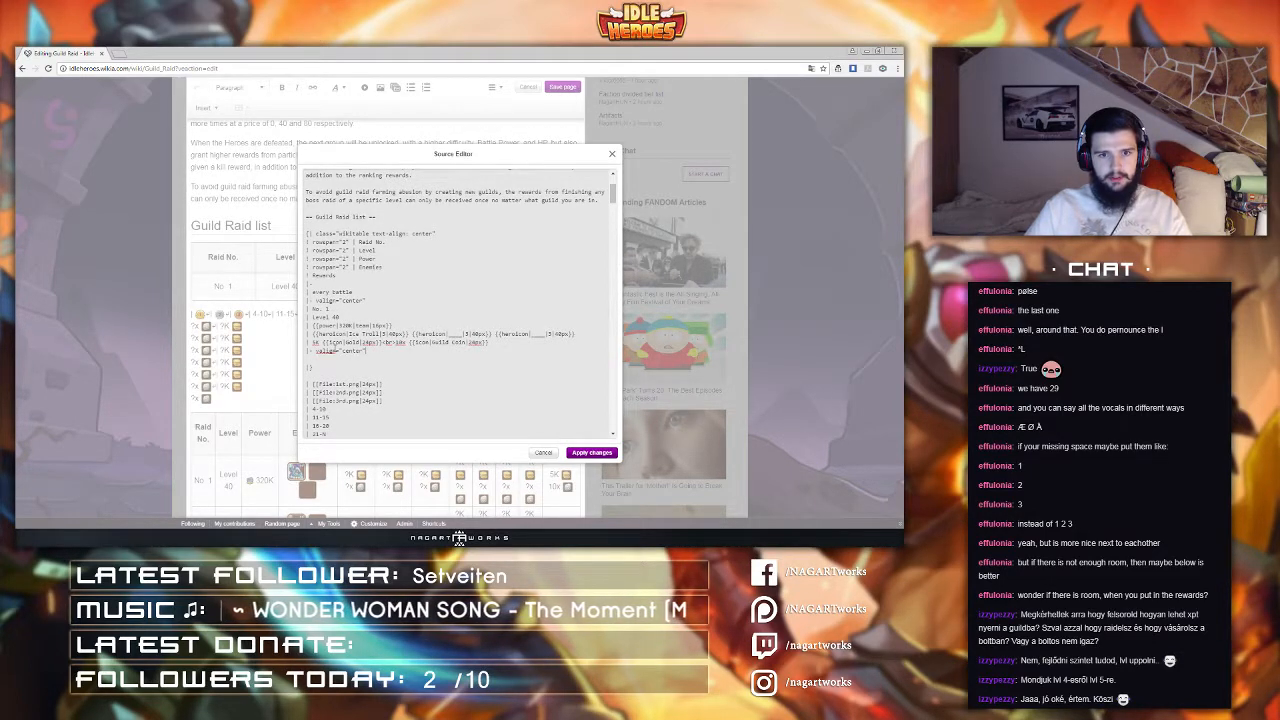
key(Return)
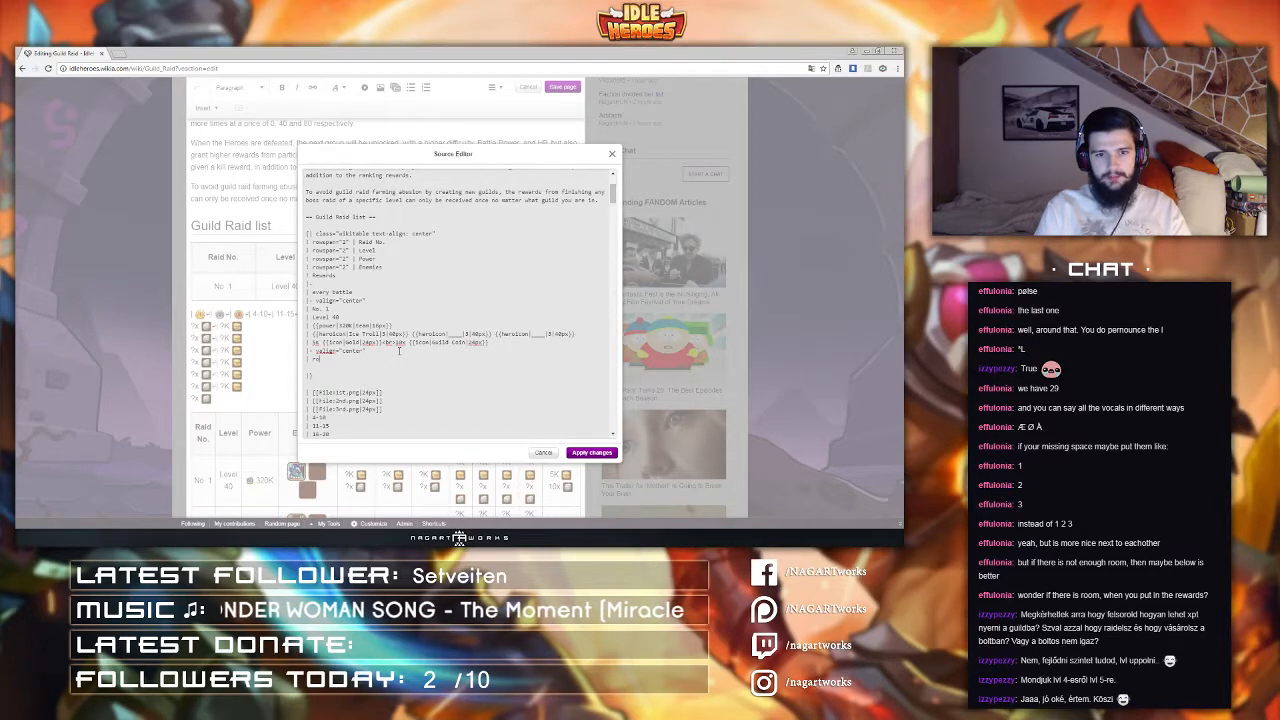
Step: Add a rowspan="2" | Rewards header cell to the new row in the first table's source and start the next cell line
text(| rowspan="2")
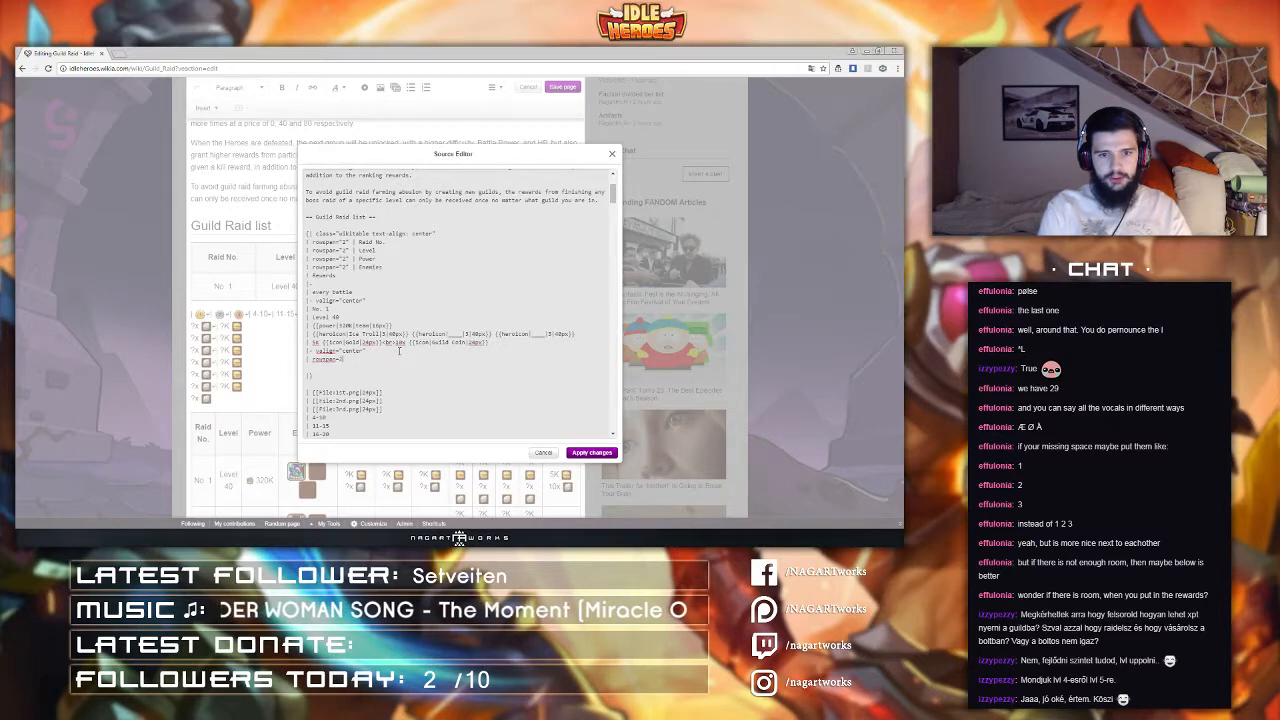
text( | )
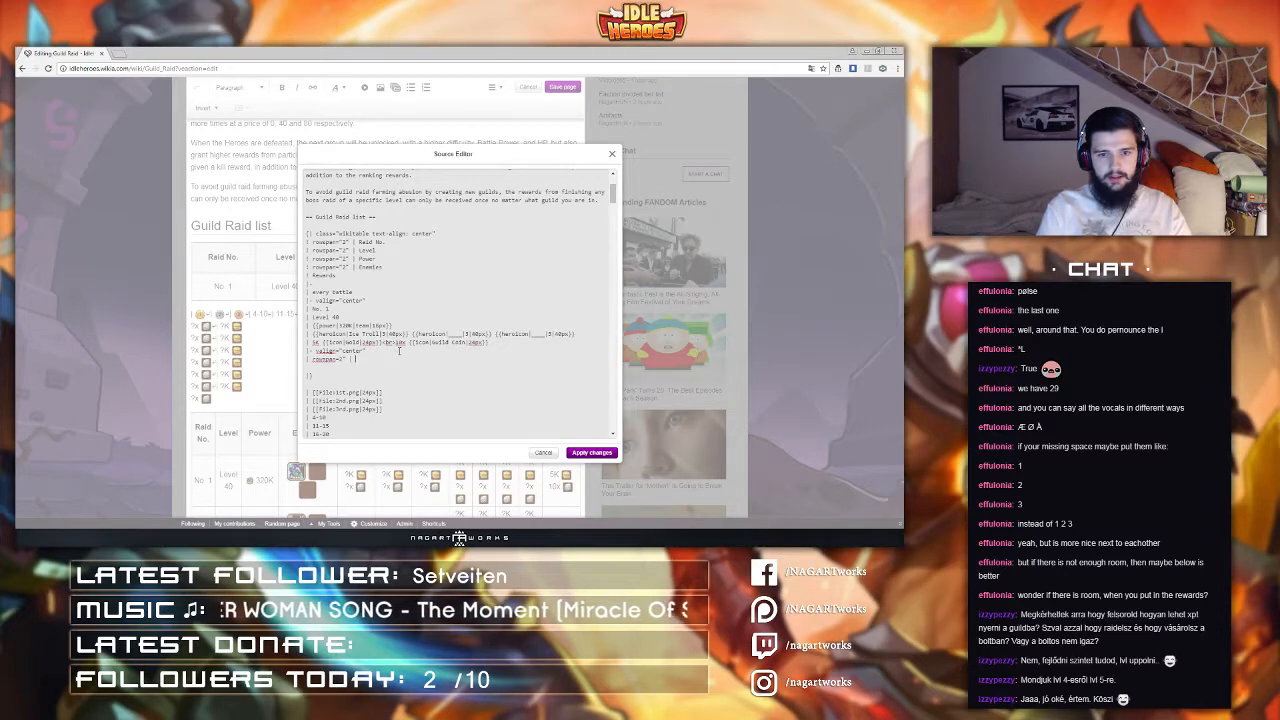
text(4)
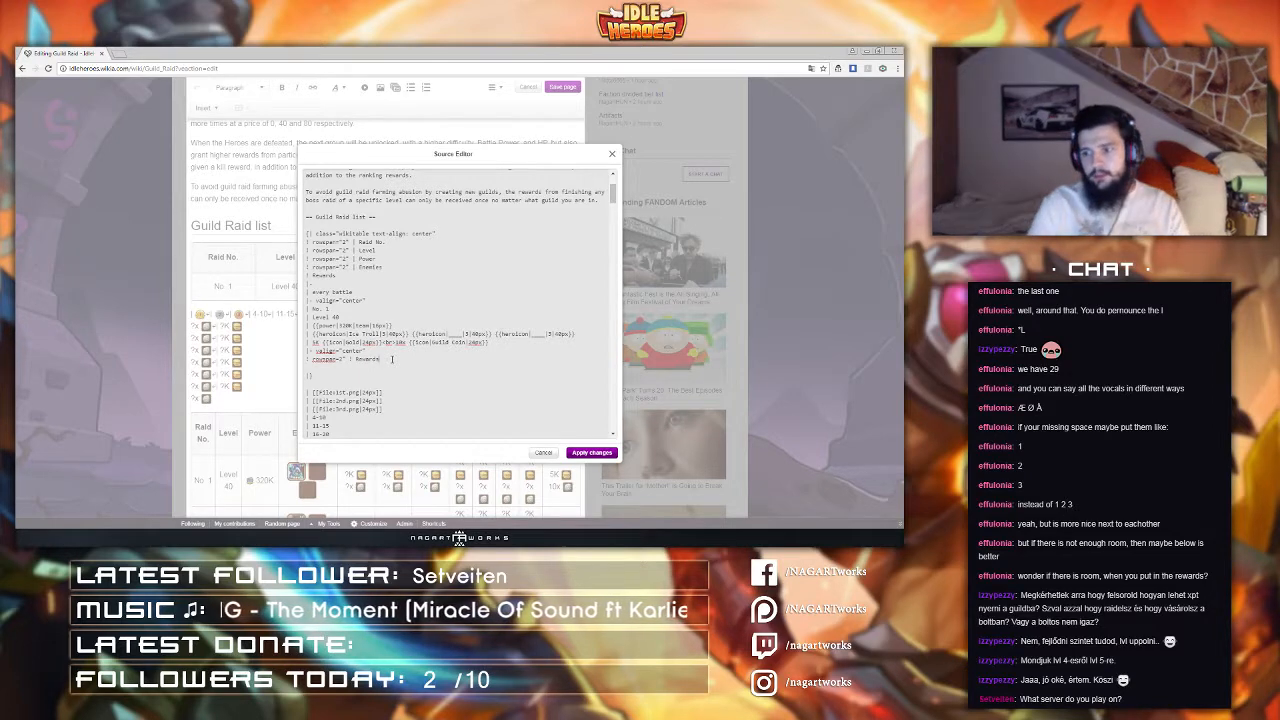
key(Return)
text(|)
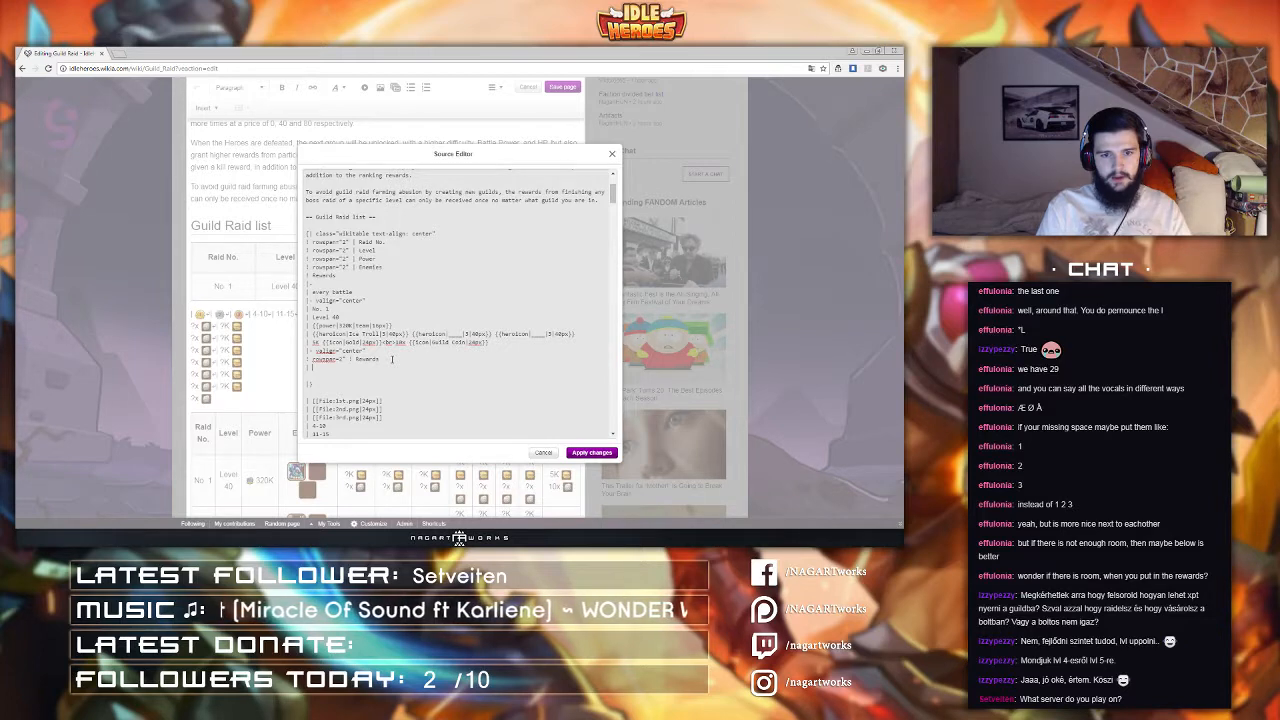
Step: Copy the reward icon and 4-10, 11-15, 16-20, 21-N tier lines from the second table into the first table's new row
scroll(360, 350, down, 3)
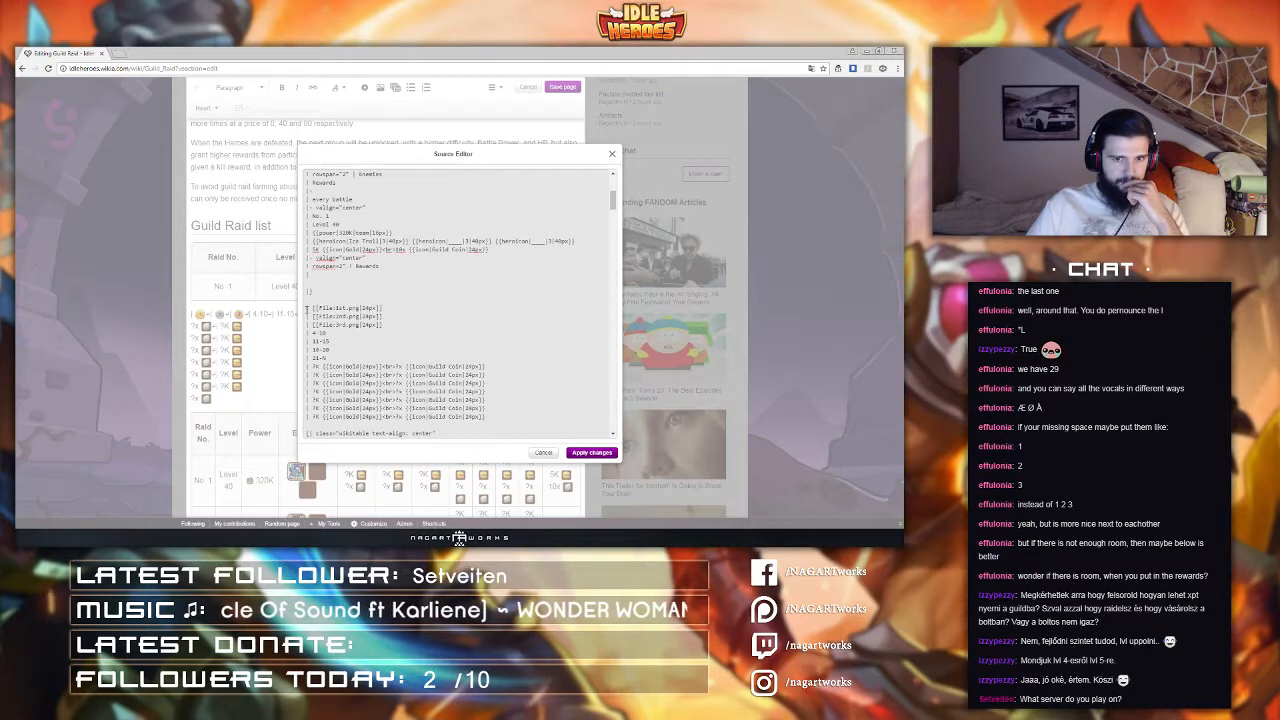
drag(306, 308, 354, 353)
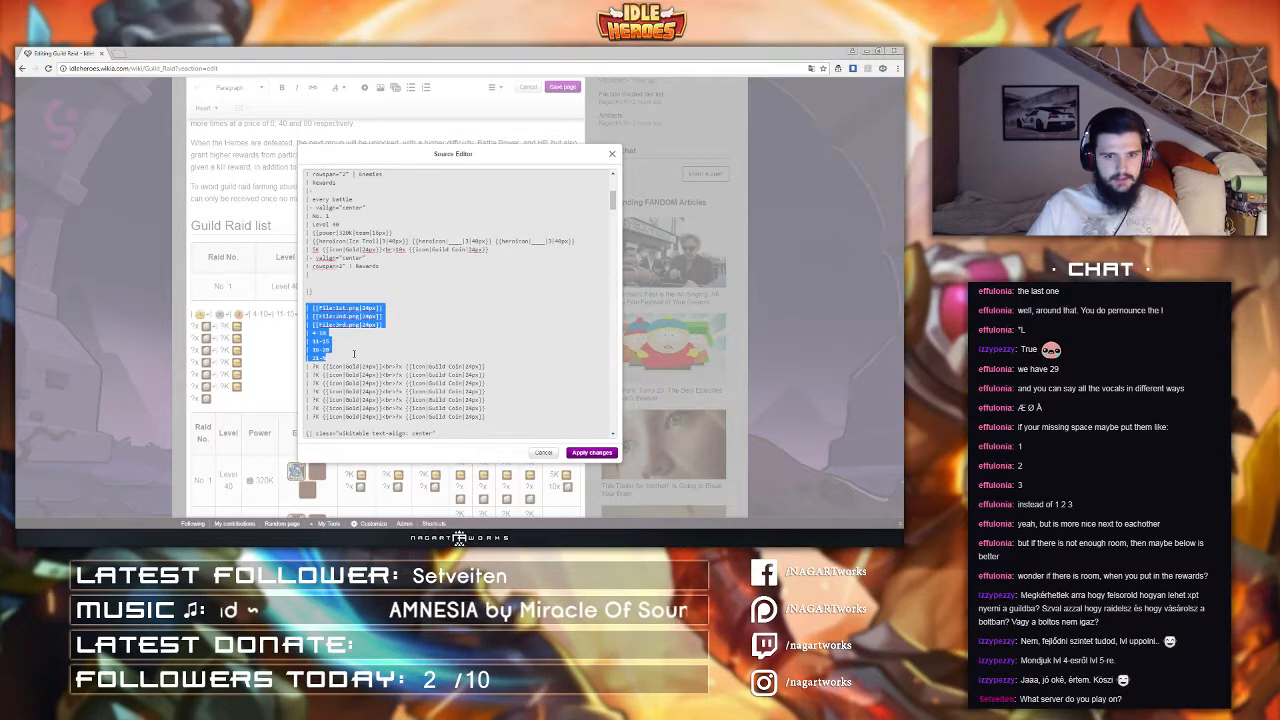
drag(325, 277, 381, 268)
text(| [[File:1st.png|24px]] | [[File:2nd.png|24px]] | [[File:3rd.png|24px]] | 4-10 | 11-15 | 16-20 | 21-N)
click(383, 266)
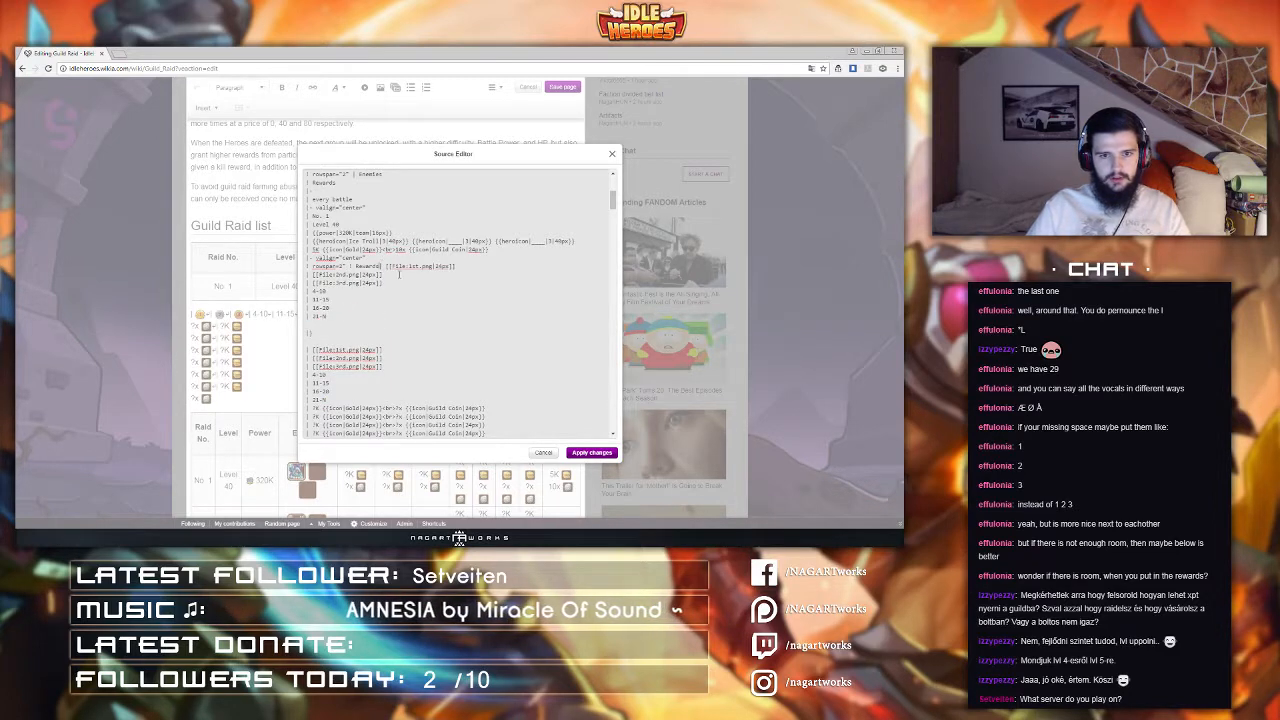
key(Return)
key(Return)
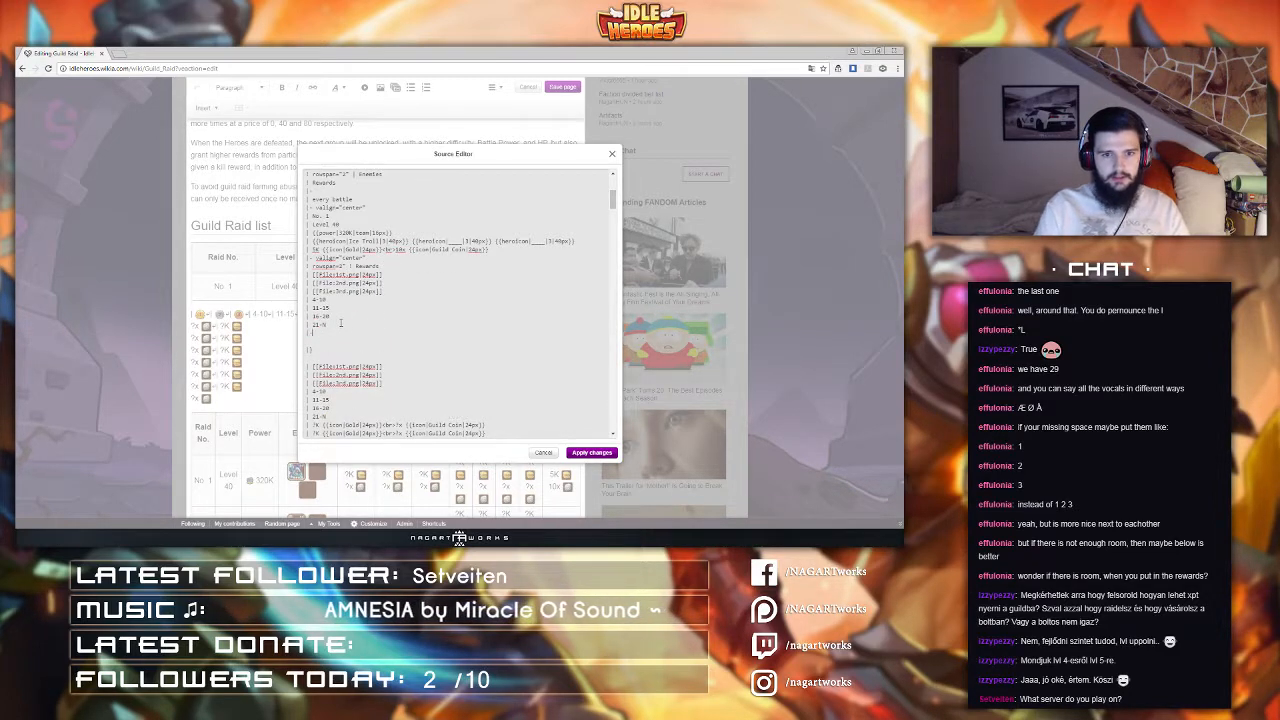
Step: Copy the valign="center" row line and insert it as another new row in the first table
drag(366, 258, 316, 258)
key(ctrl+c)
click(342, 332)
key(ctrl+v)
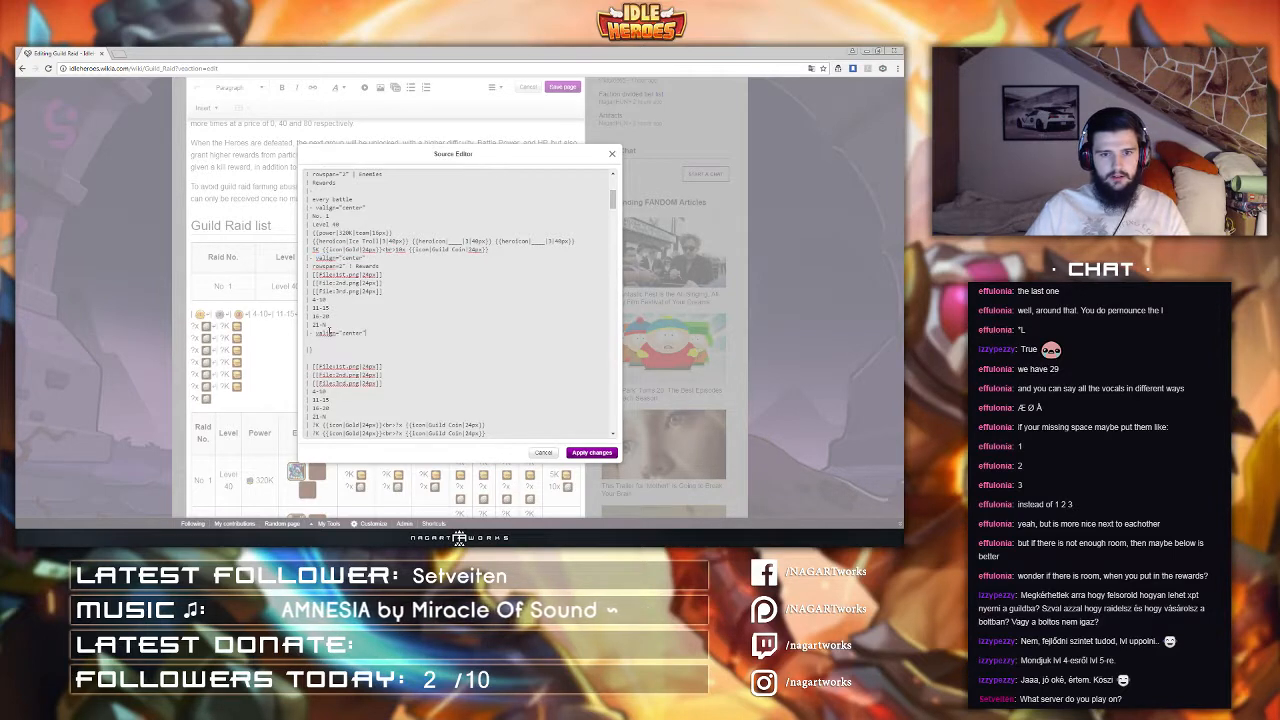
key(Return)
Step: Copy the seven gold and guild coin reward lines from the second table into the first table's new row and apply the source changes
scroll(393, 346, down, 2)
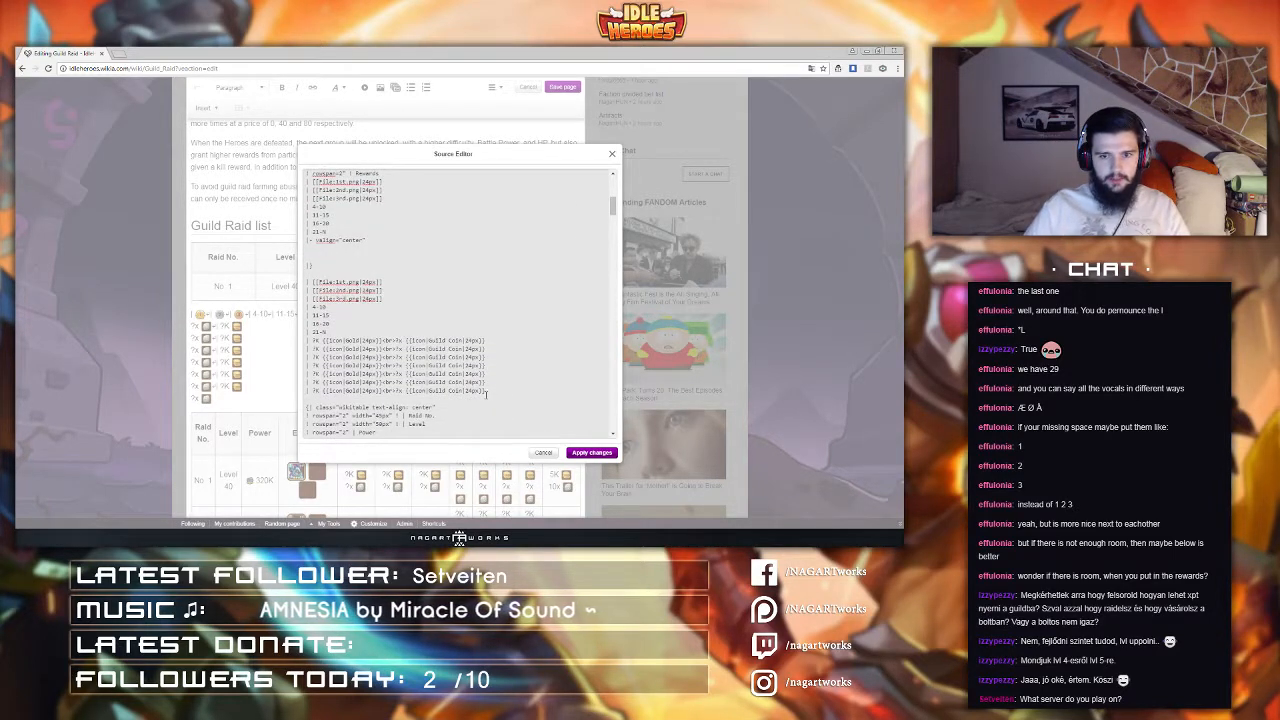
drag(486, 395, 366, 328)
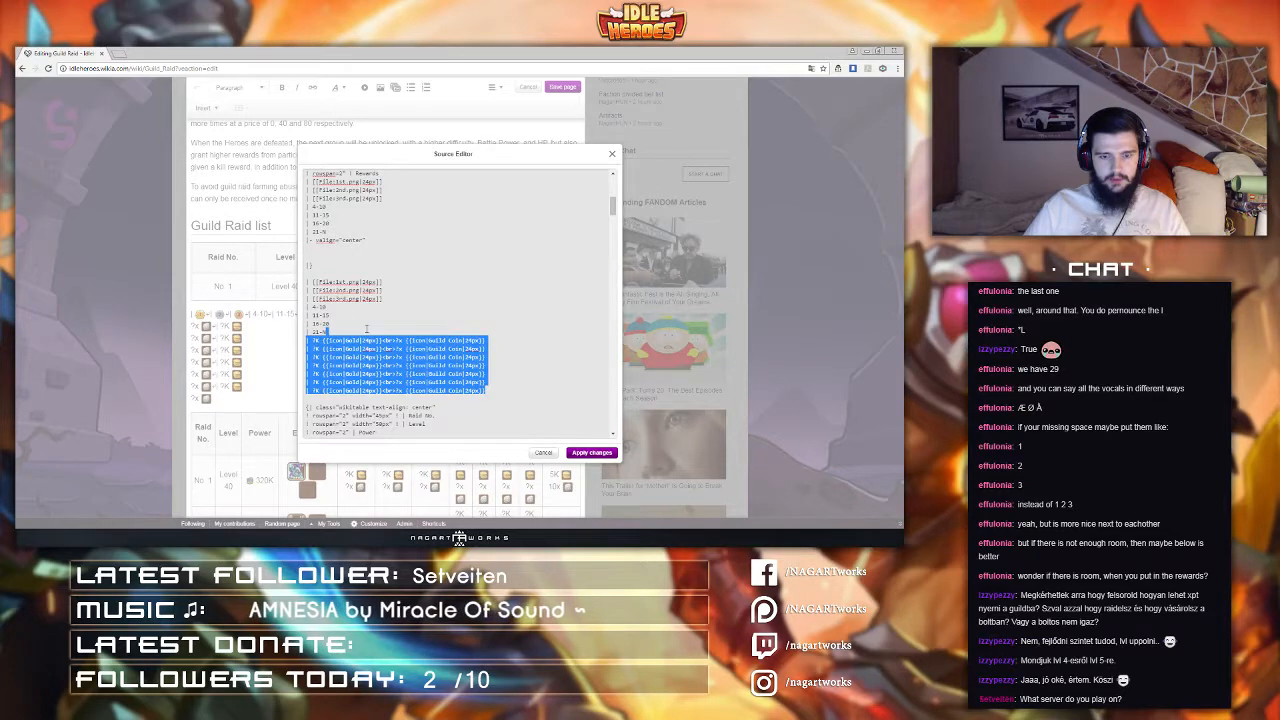
key(ctrl+c)
click(348, 251)
key(ctrl+v)
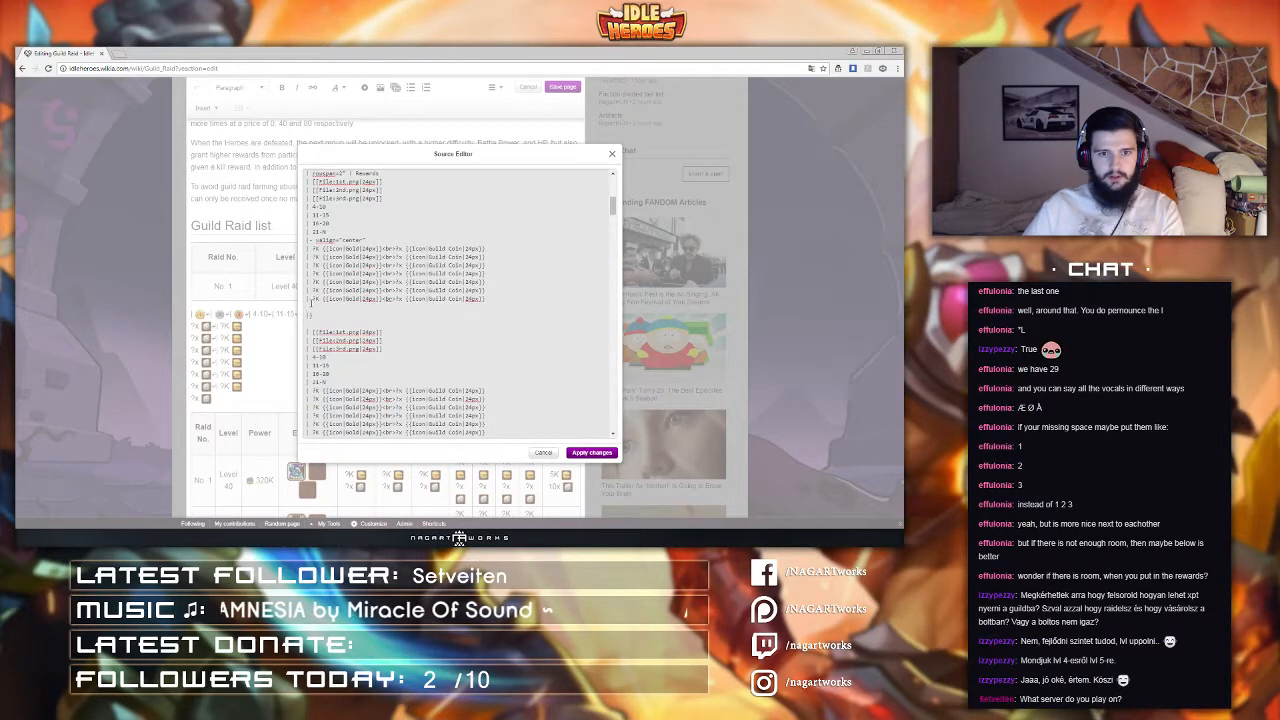
key(BackSpace)
scroll(421, 362, up, 1)
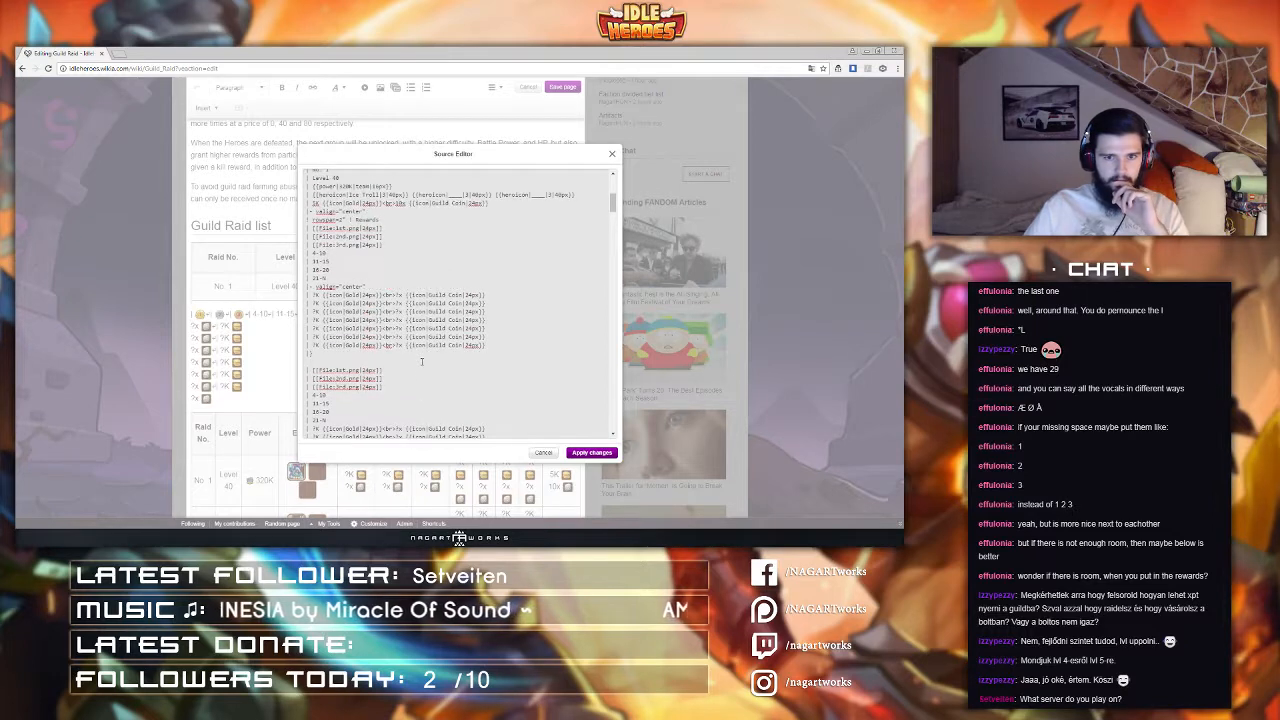
click(600, 457)
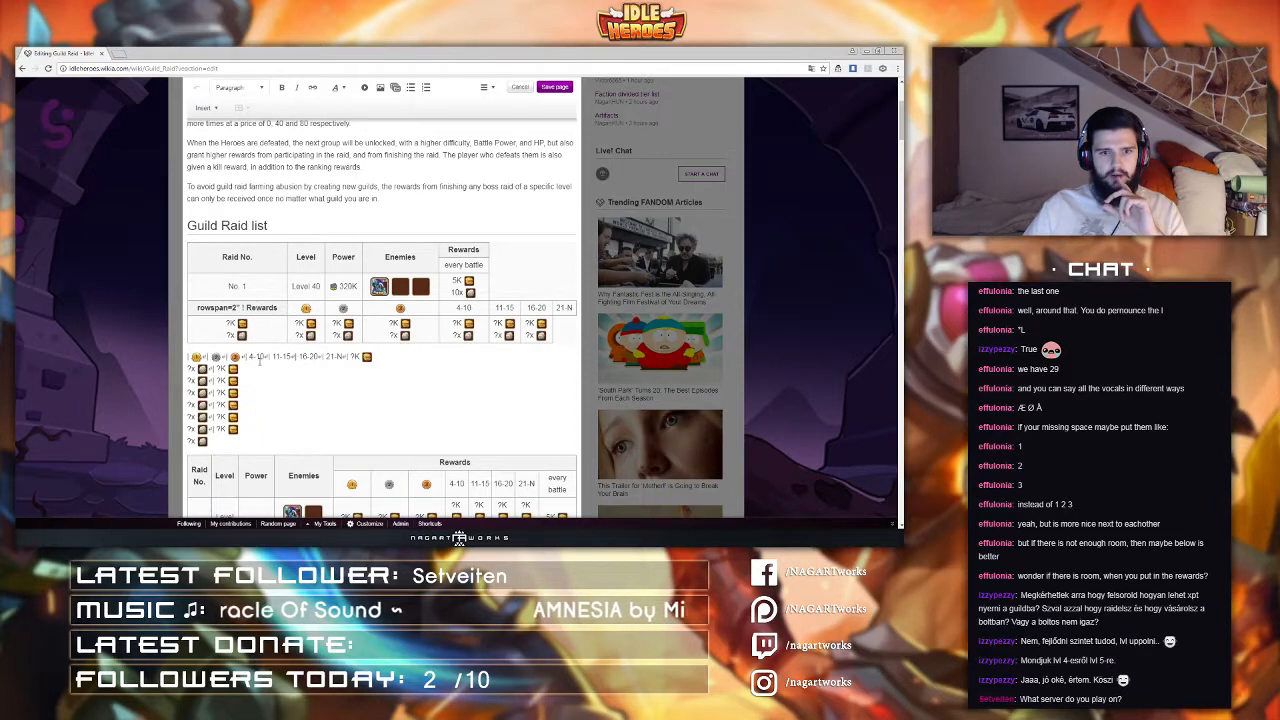
Step: Review the first table's markup in the Source Editor without applying changes
click(491, 88)
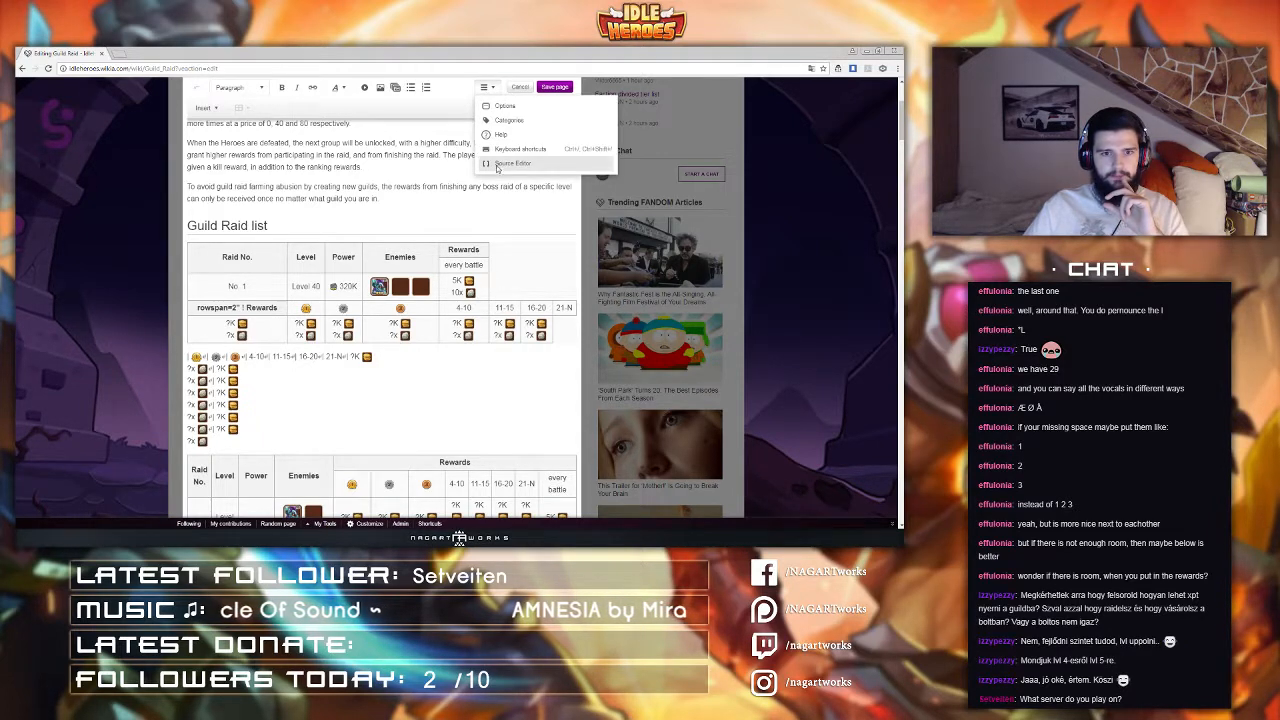
click(498, 168)
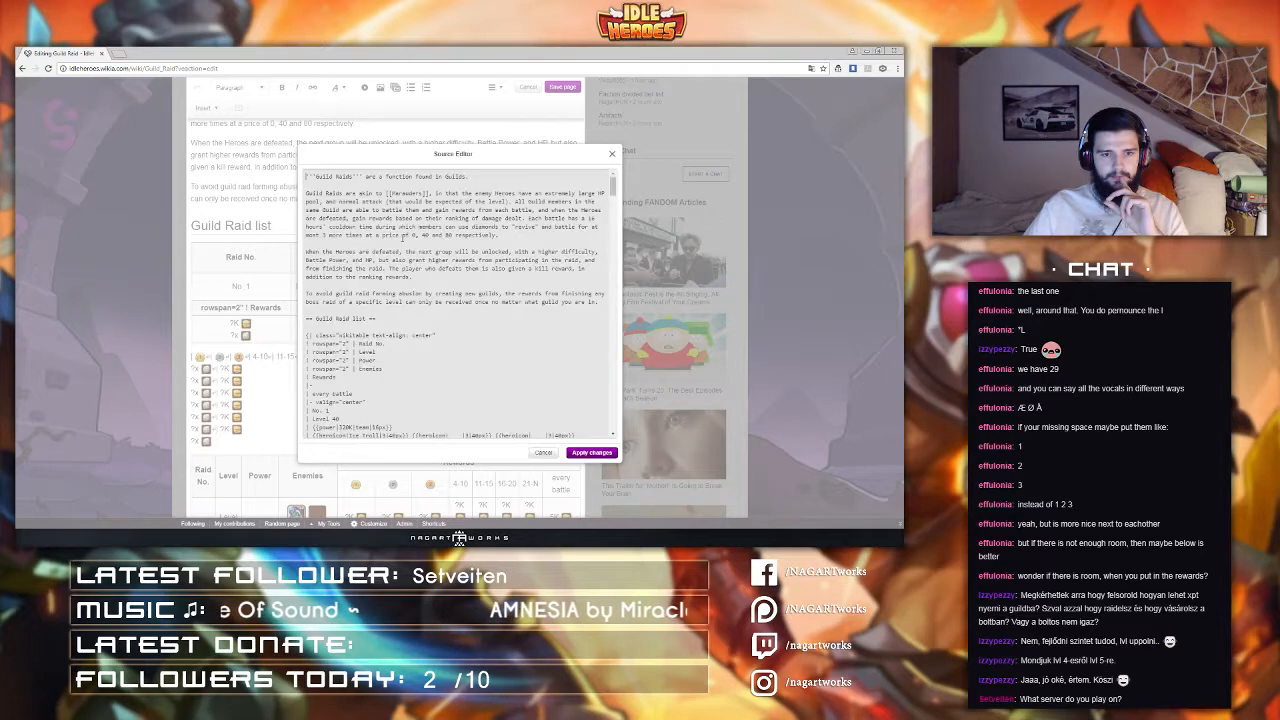
scroll(401, 239, down, 3)
scroll(401, 238, down, 5)
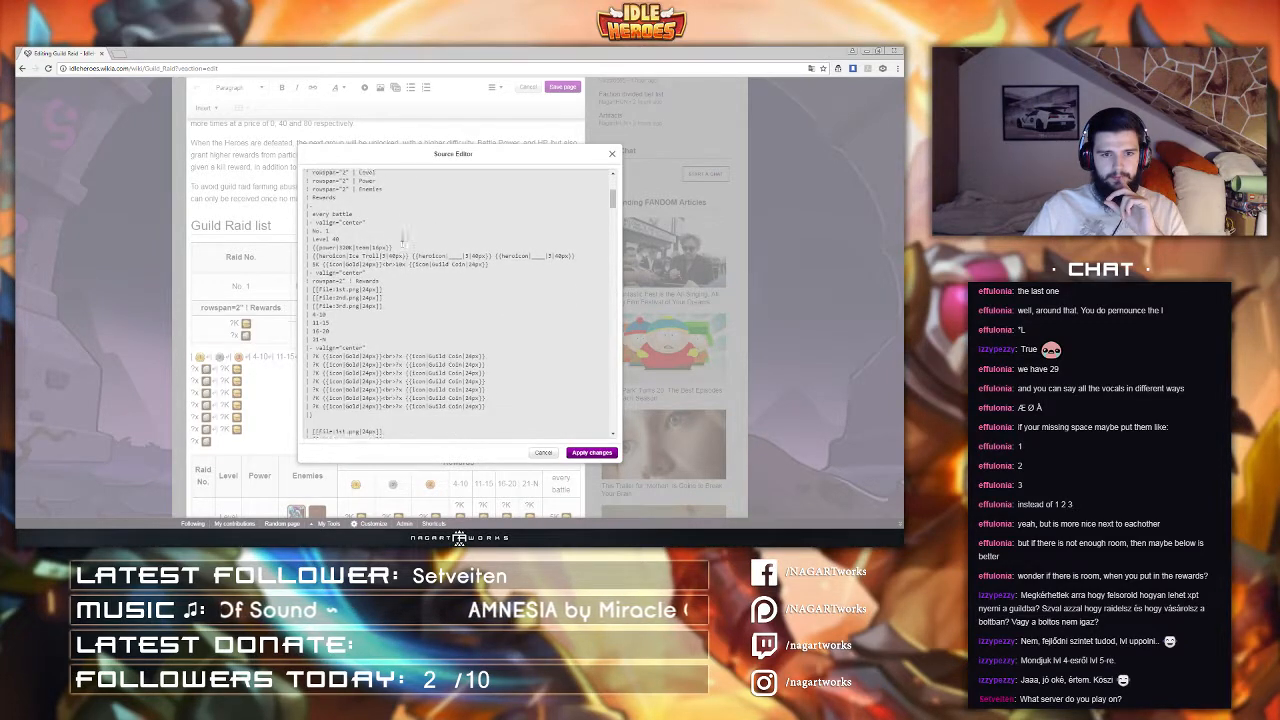
scroll(389, 245, down, 1)
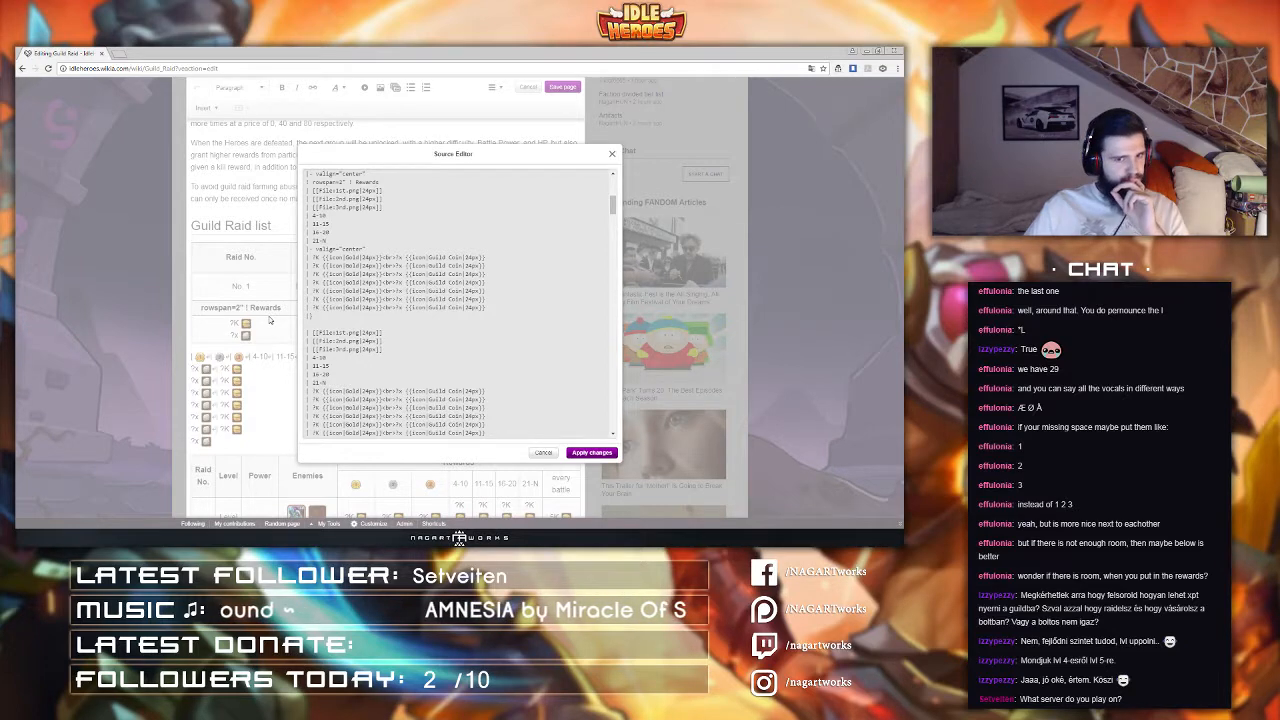
scroll(320, 308, down, 5)
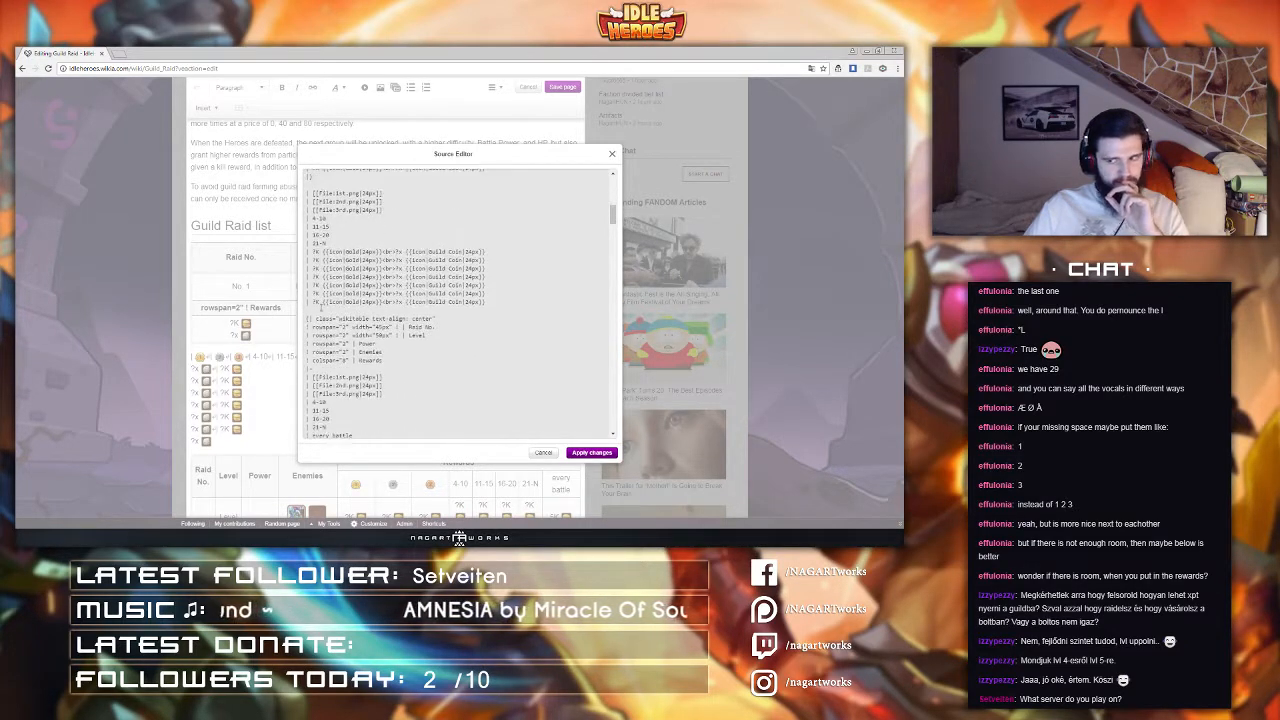
scroll(321, 307, down, 5)
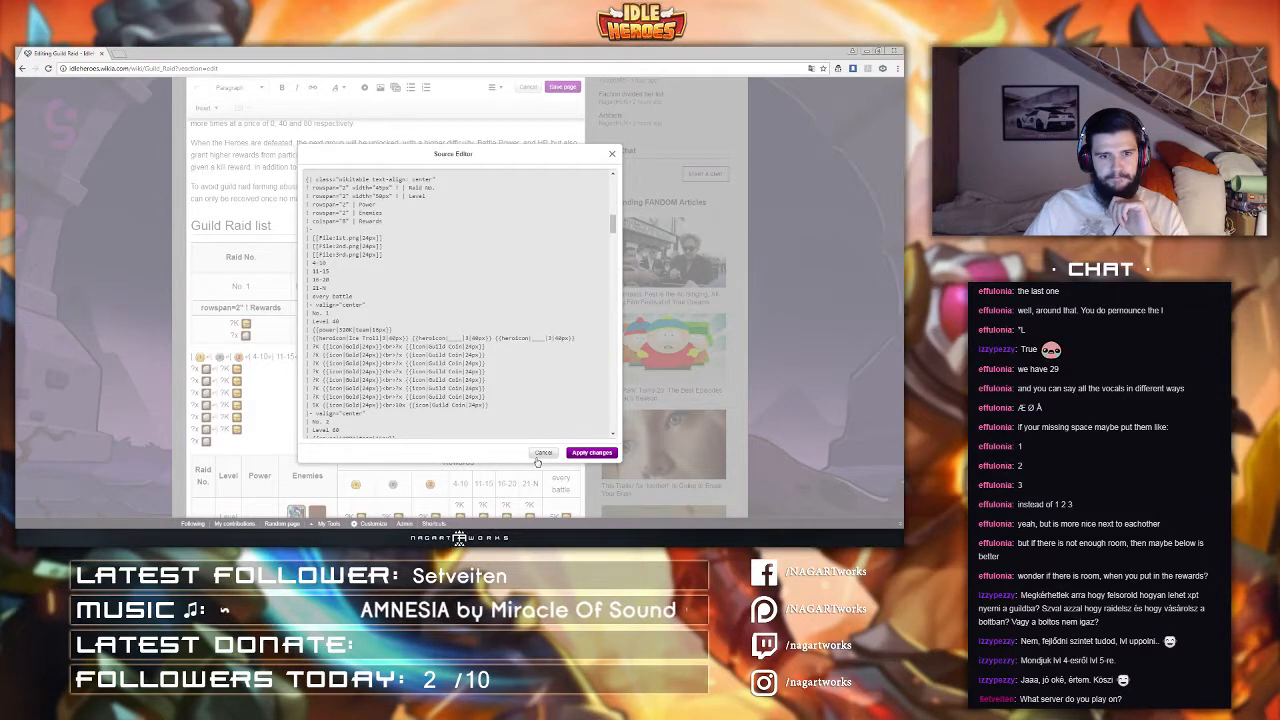
click(540, 455)
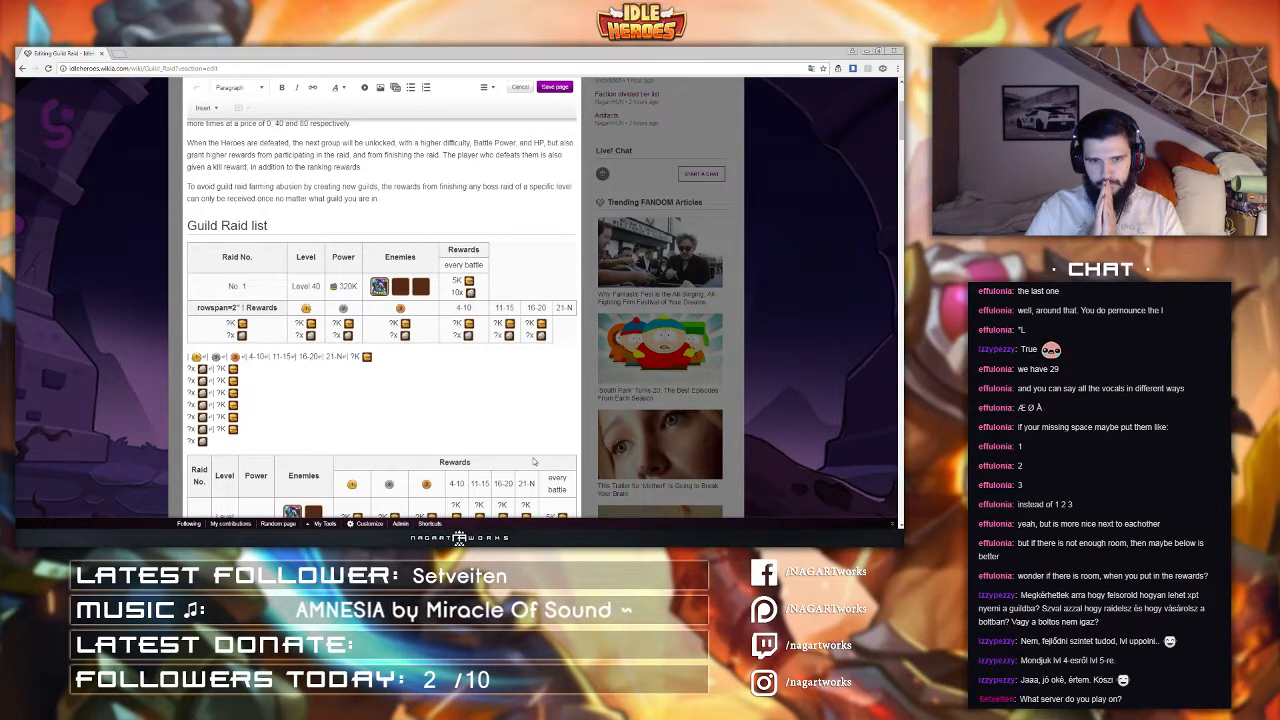
Step: Fix the first table's Rewards header cell so it spans two rows, reapplying the source changes
drag(535, 335, 266, 338)
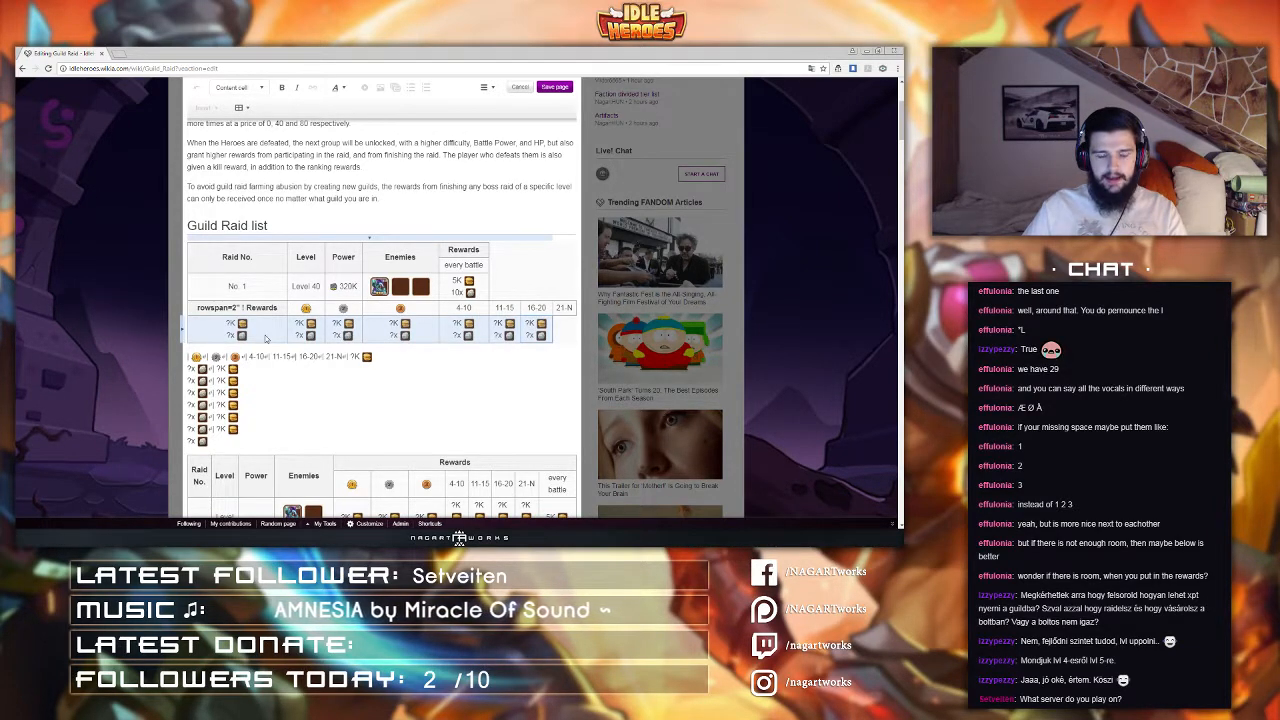
click(266, 338)
click(265, 313)
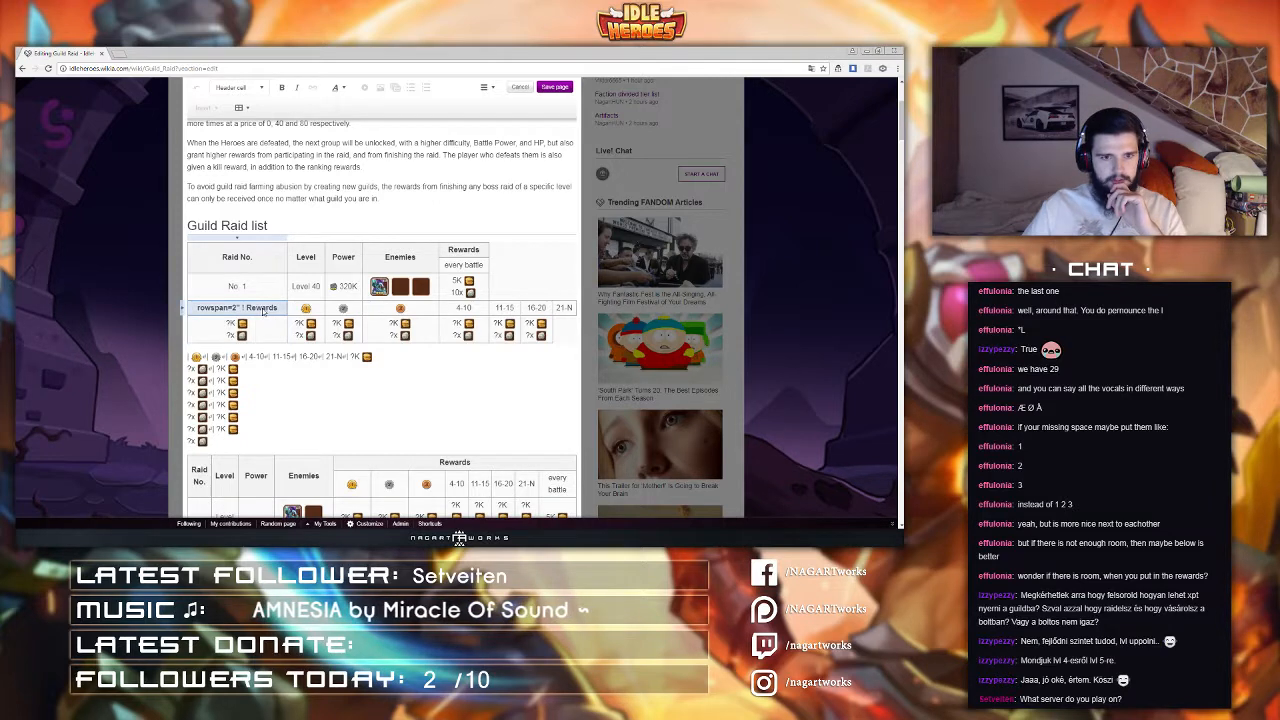
click(486, 88)
click(501, 170)
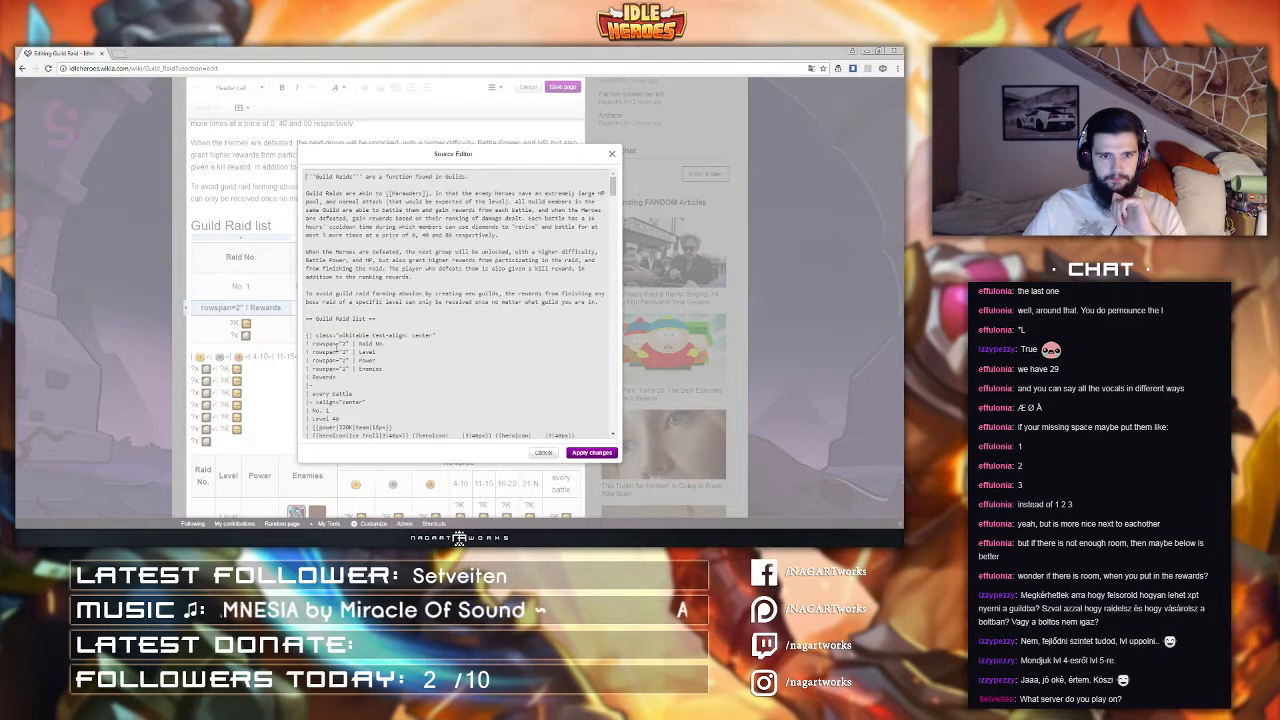
scroll(320, 348, down, 3)
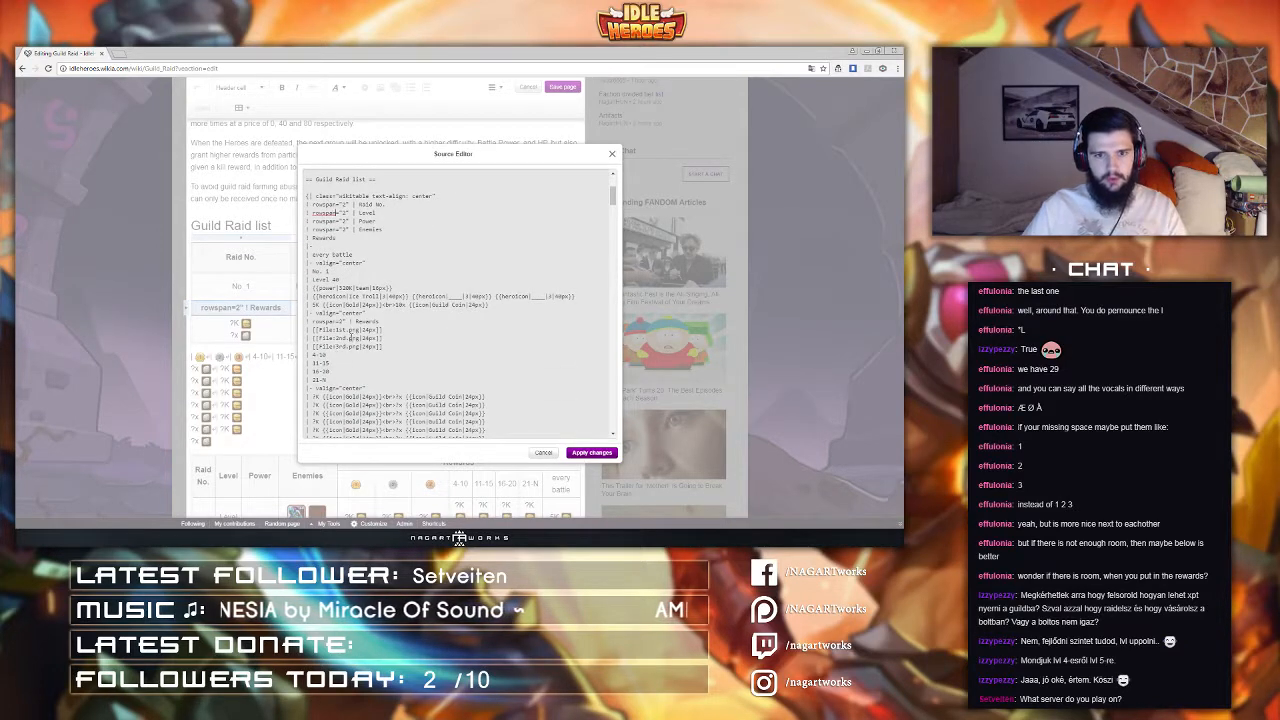
click(591, 452)
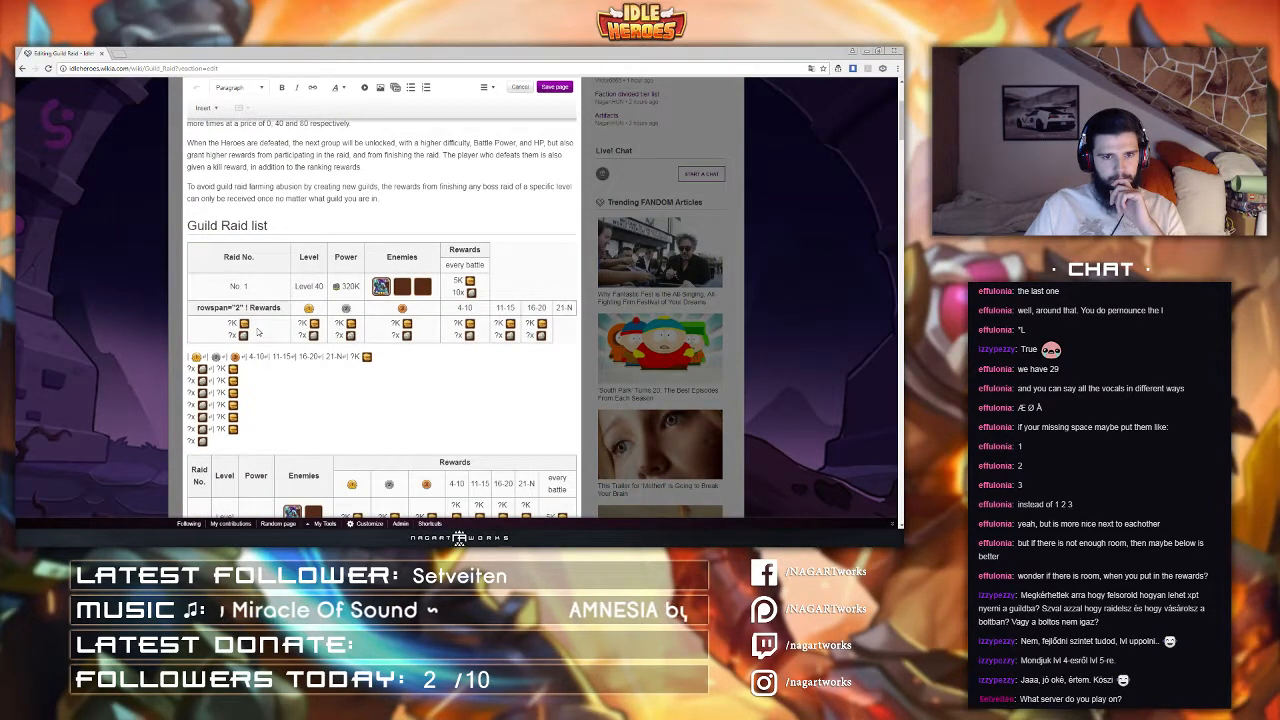
click(484, 87)
click(495, 170)
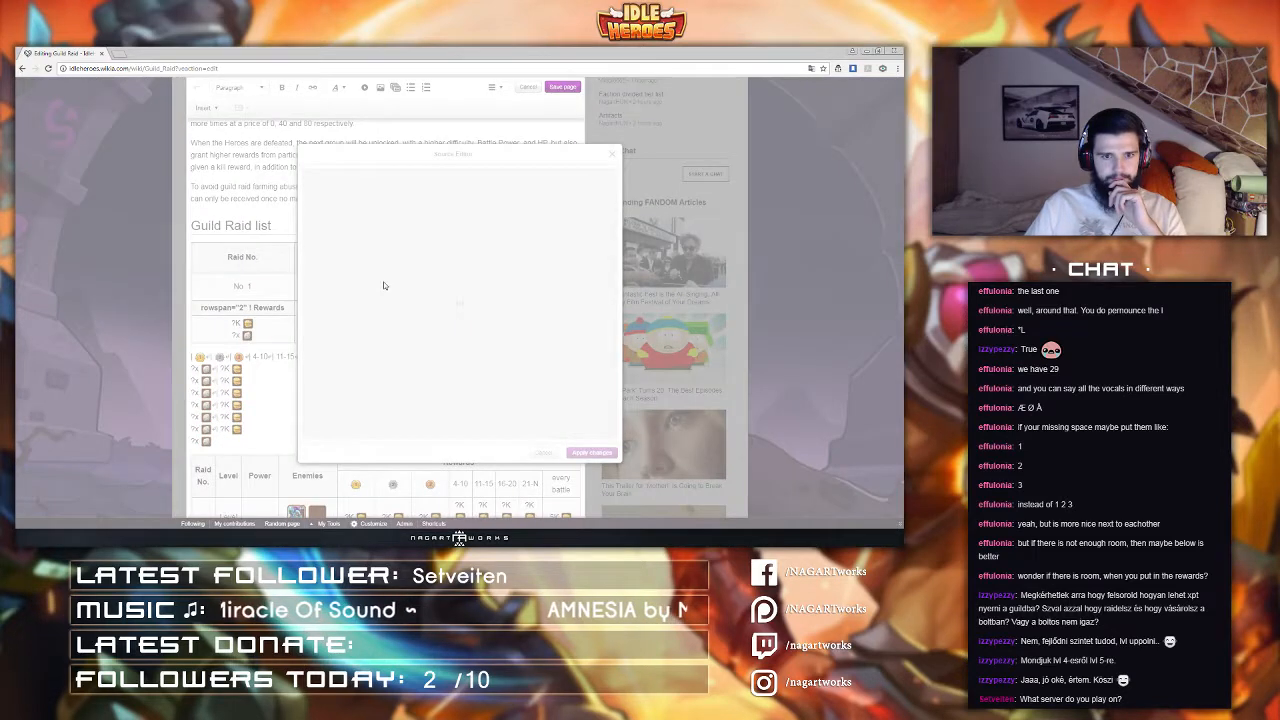
scroll(347, 337, down, 4)
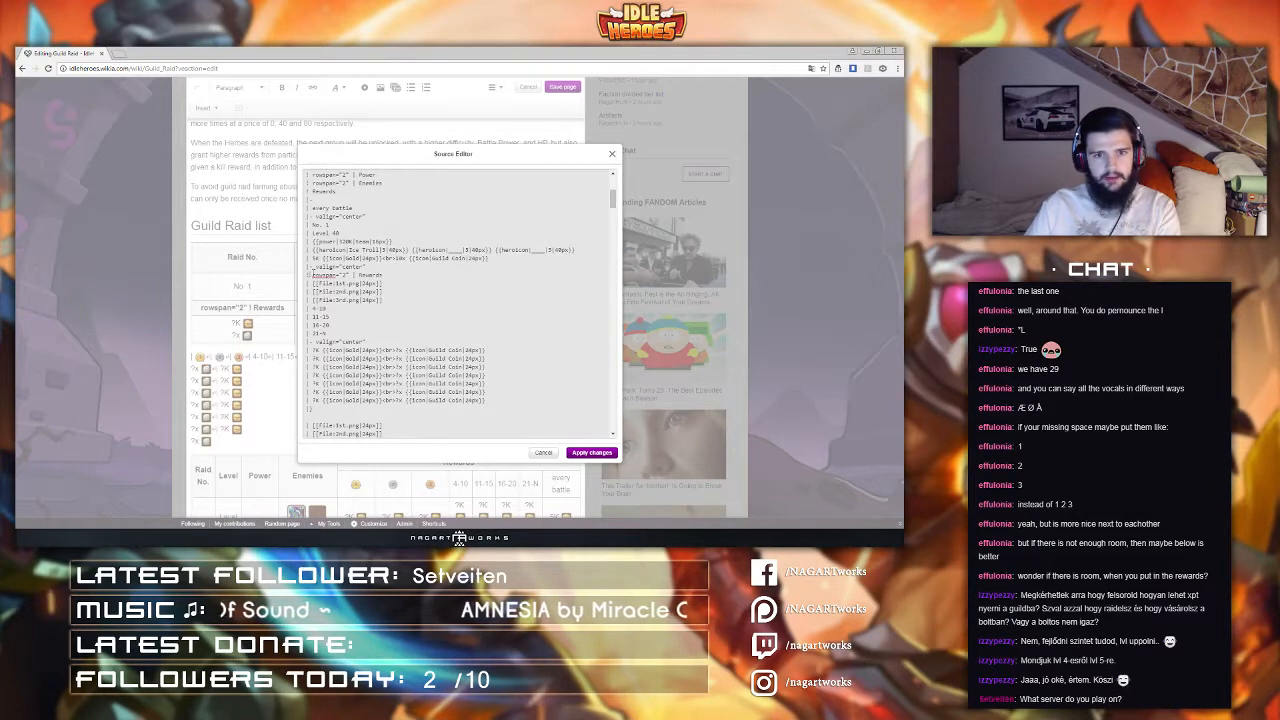
click(591, 452)
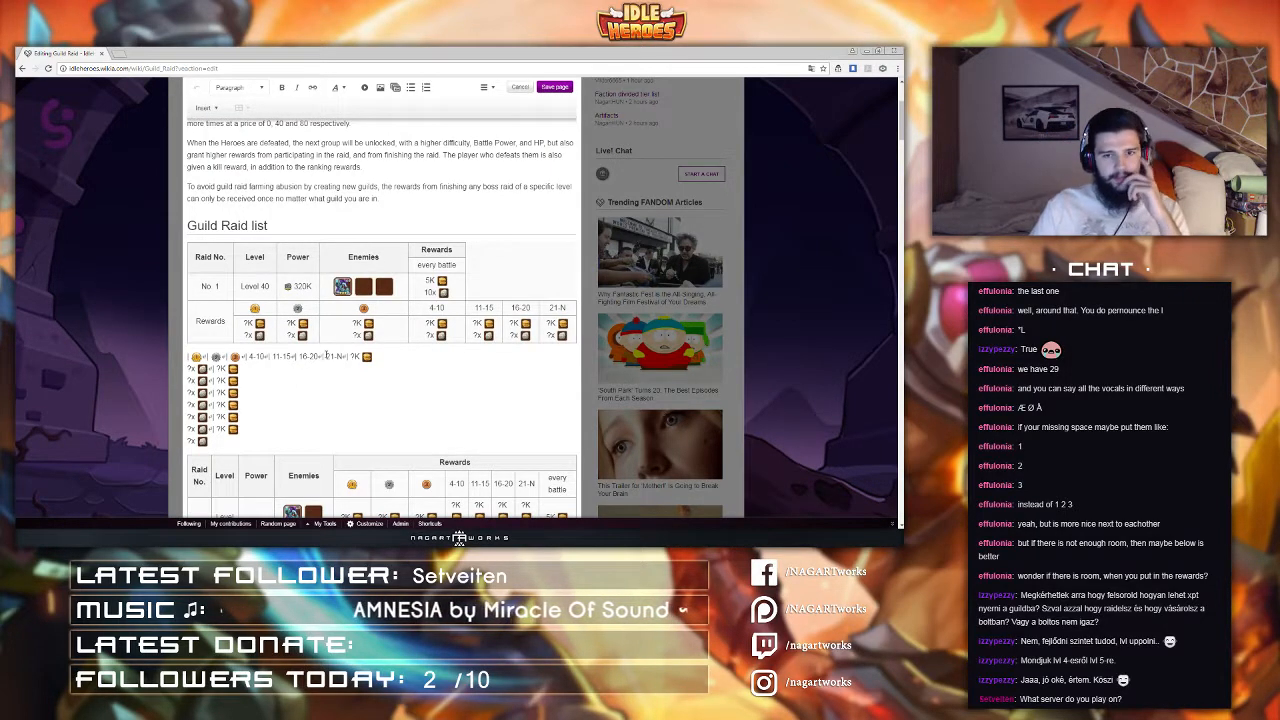
Step: Examine the first table's layout by selecting its Enemies column and reward rows
scroll(325, 355, up, 2)
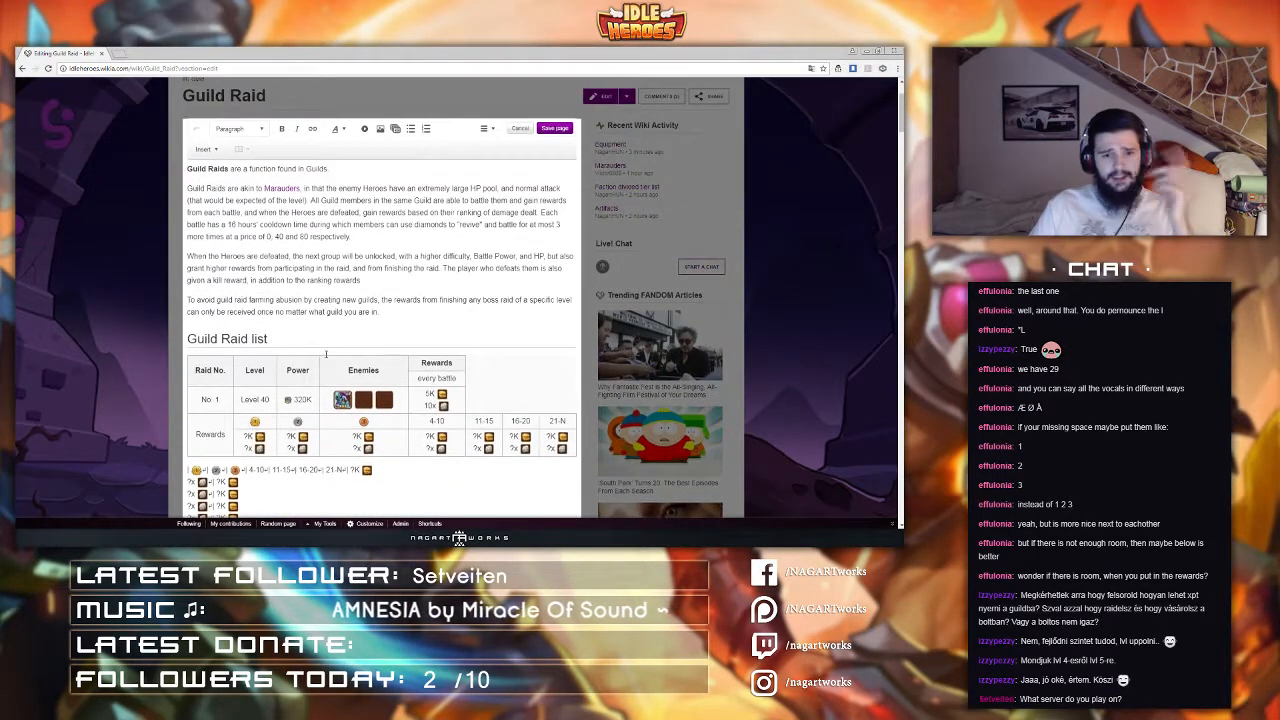
scroll(325, 355, down, 2)
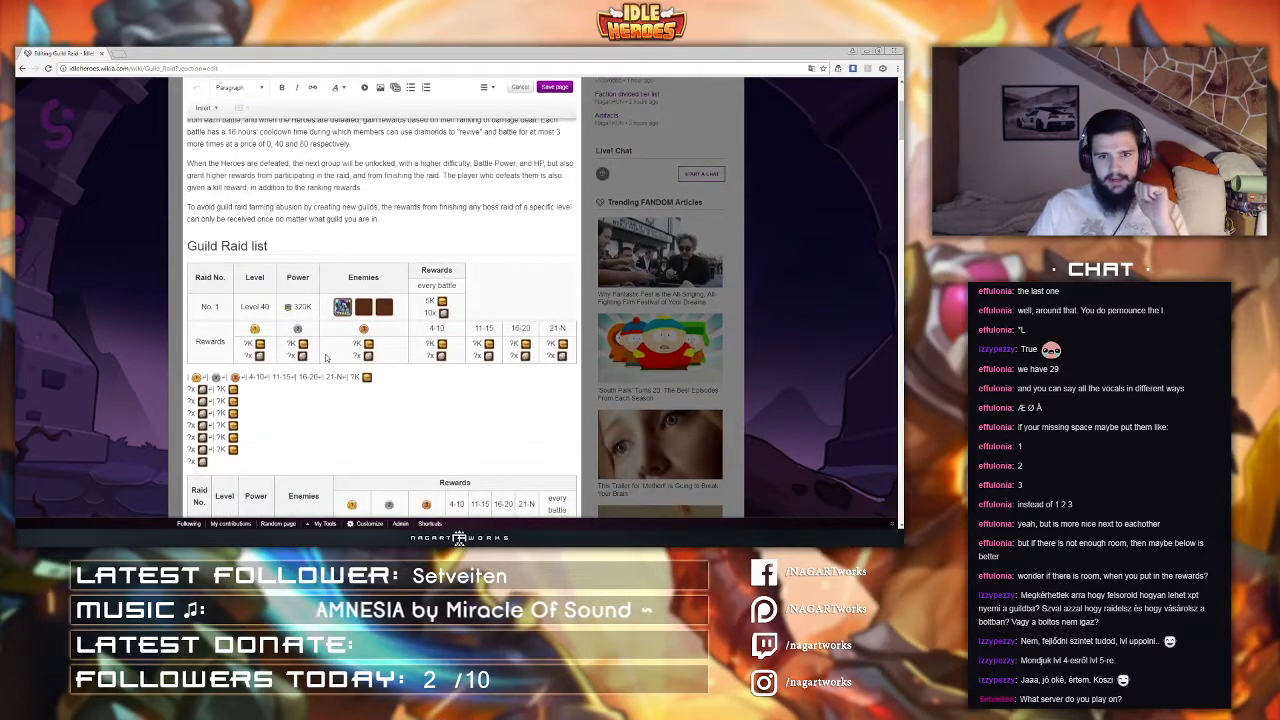
click(326, 312)
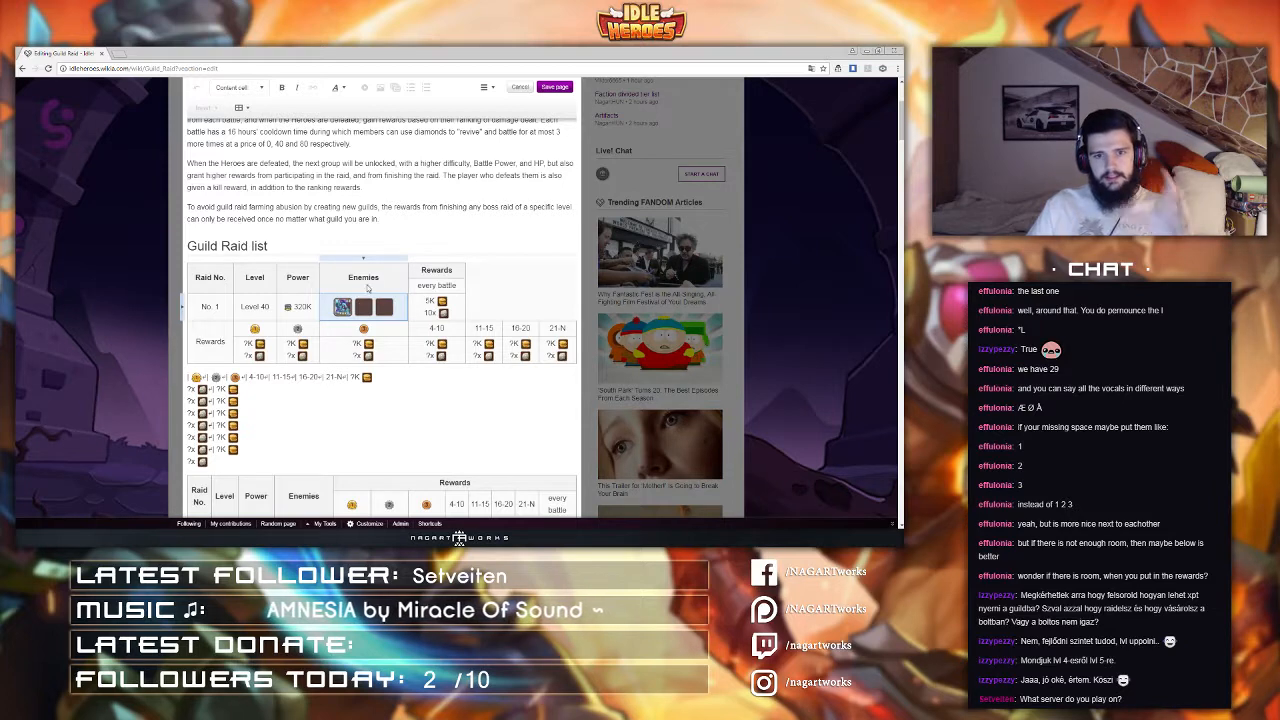
click(364, 329)
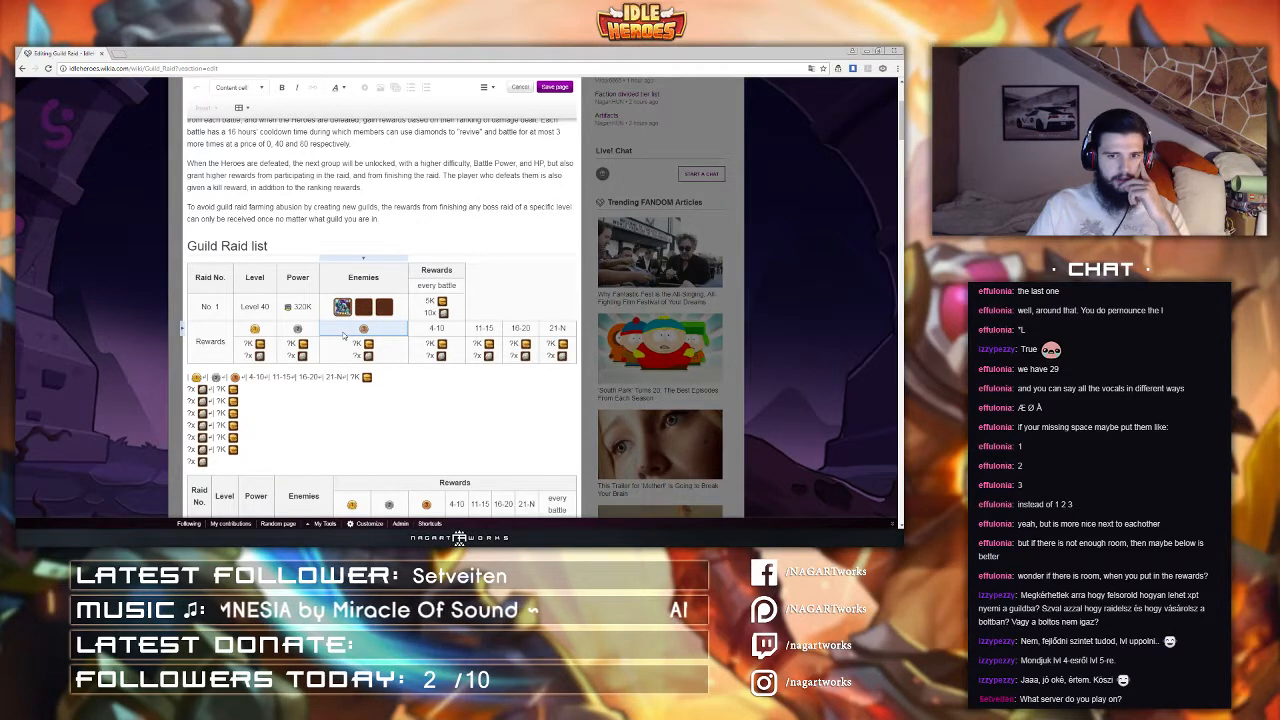
drag(242, 334, 555, 335)
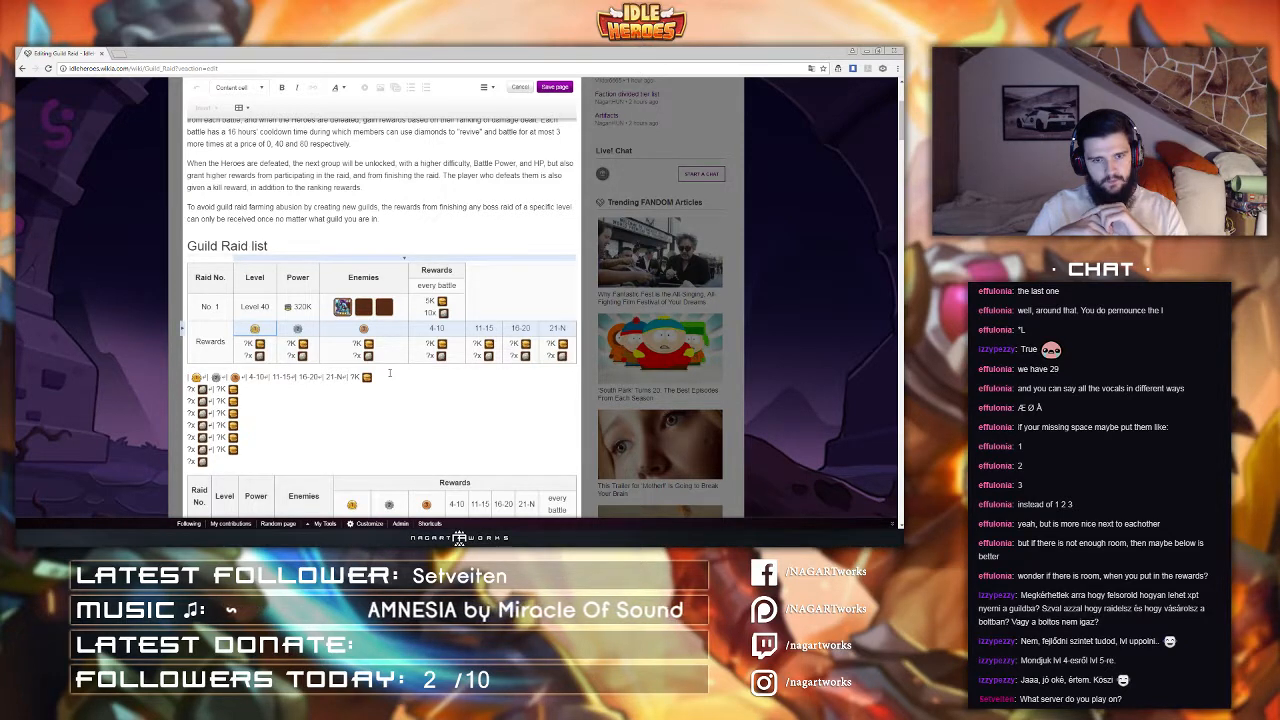
click(486, 88)
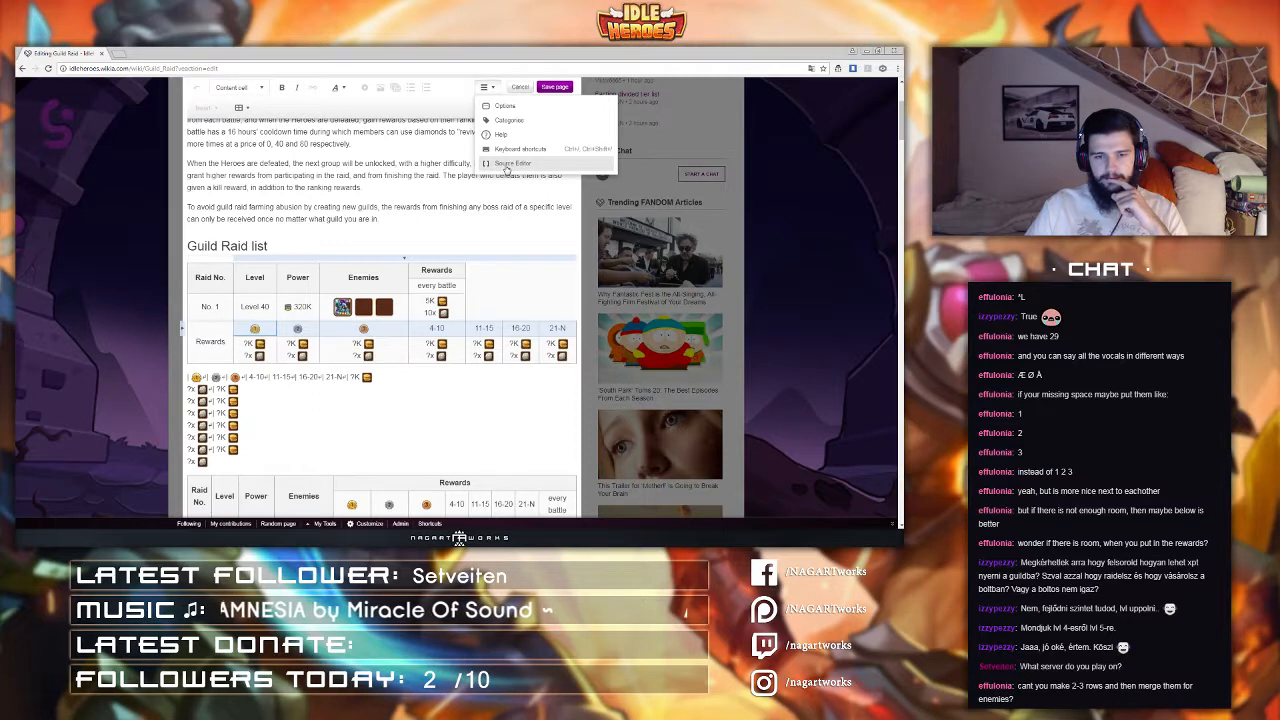
click(388, 202)
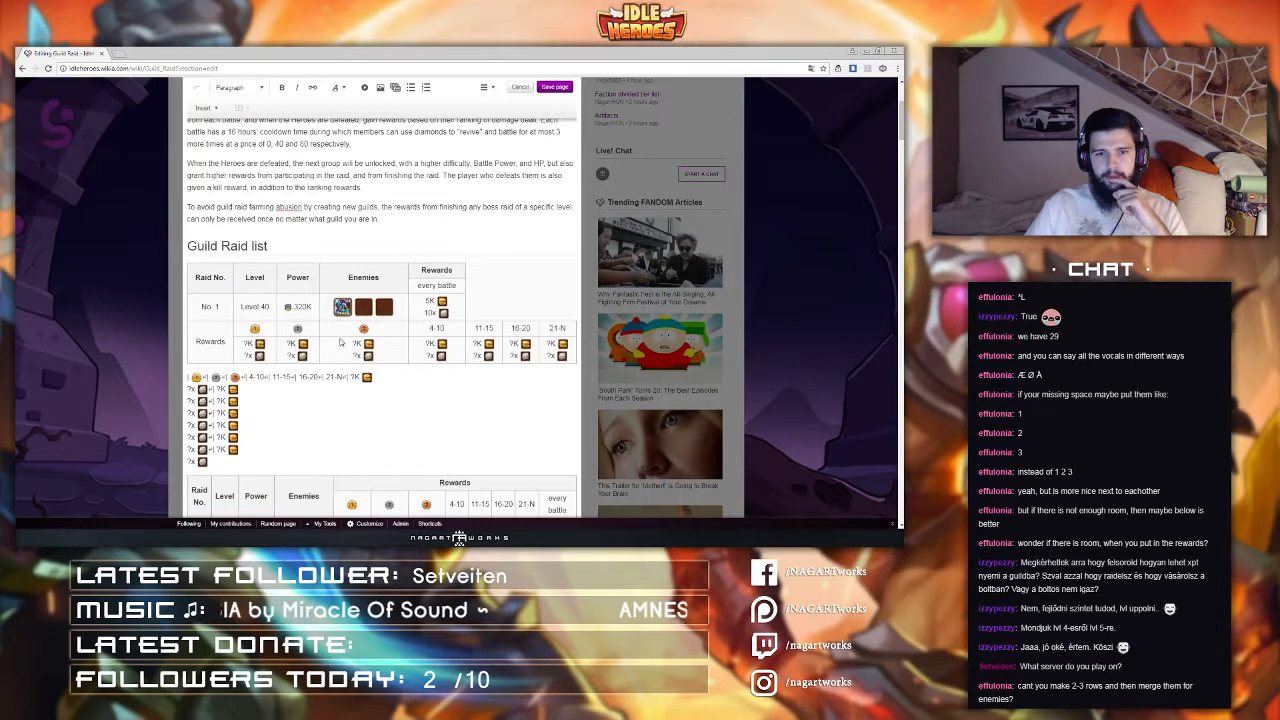
drag(338, 272, 338, 358)
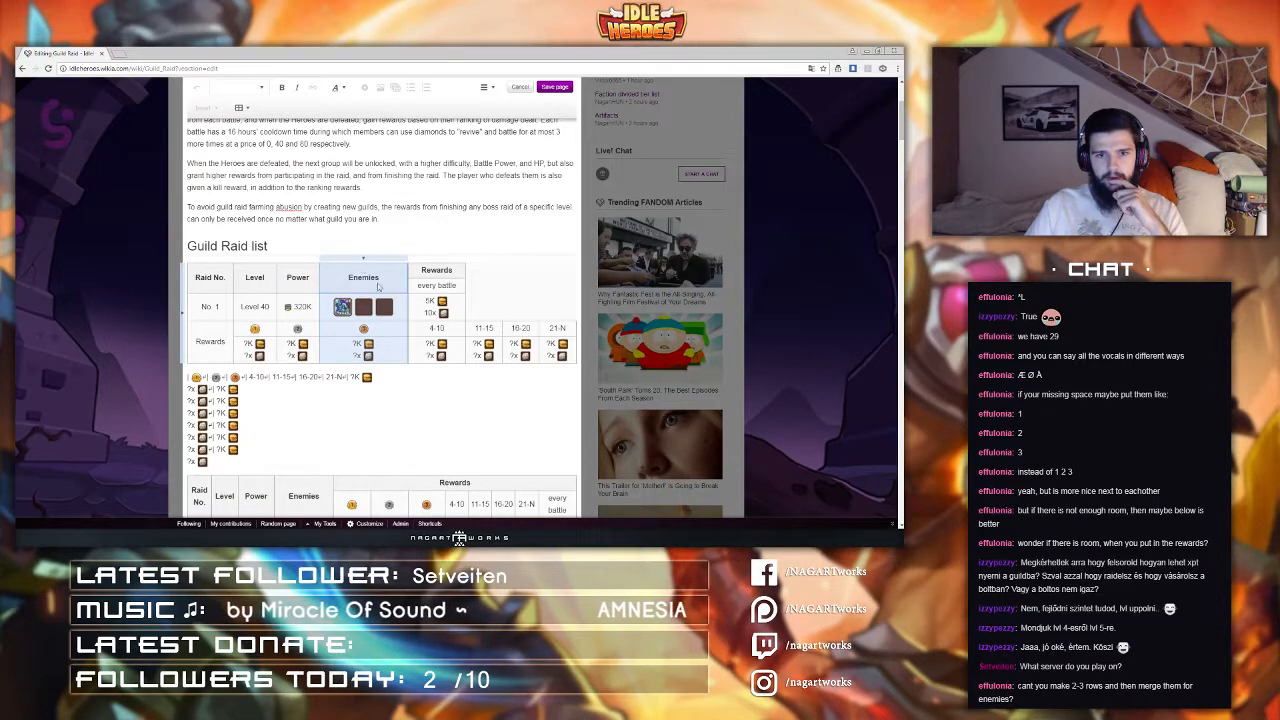
click(385, 400)
click(392, 315)
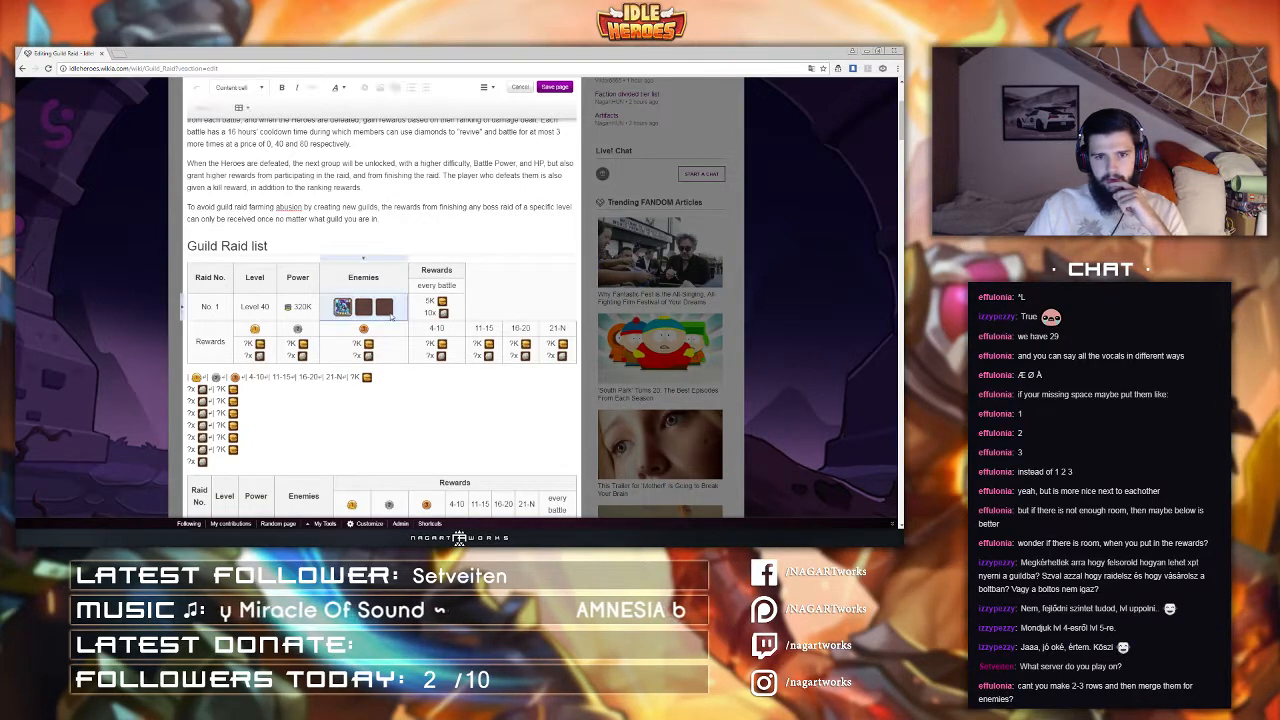
click(377, 393)
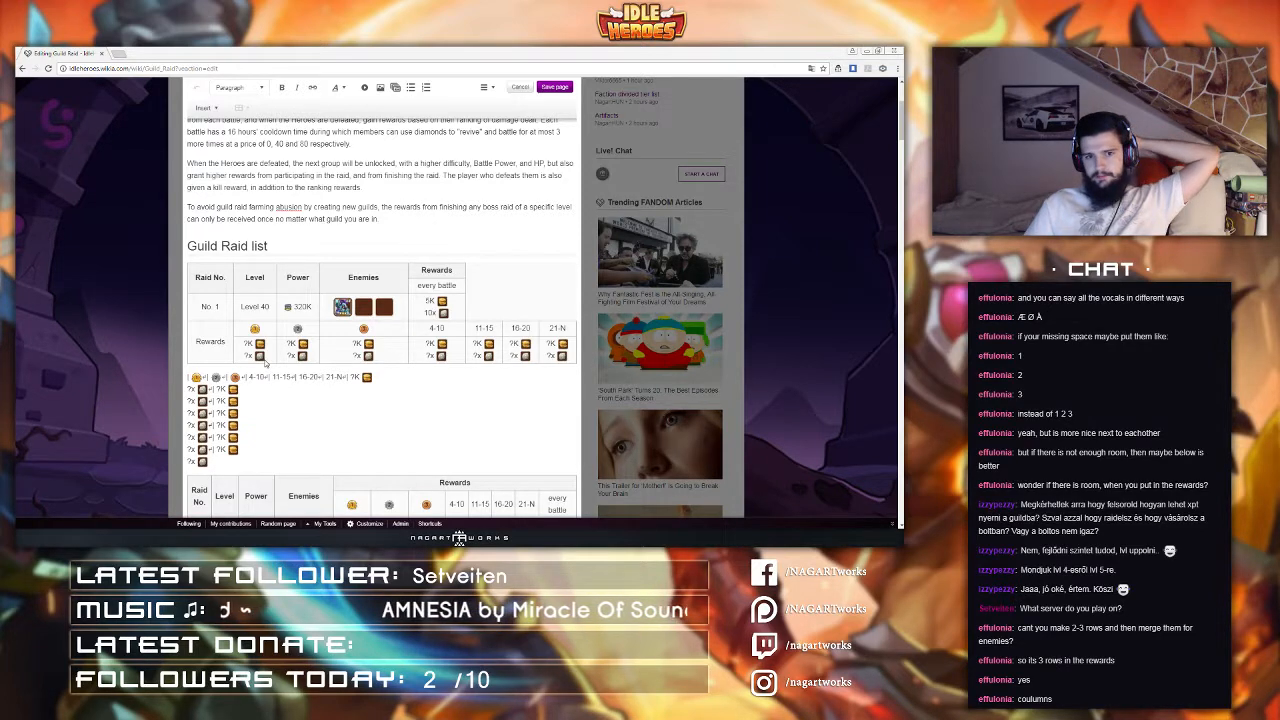
Step: In the Source Editor, close the first table after the raid row and start the reward rows as a new table, applying changes
click(484, 87)
click(504, 164)
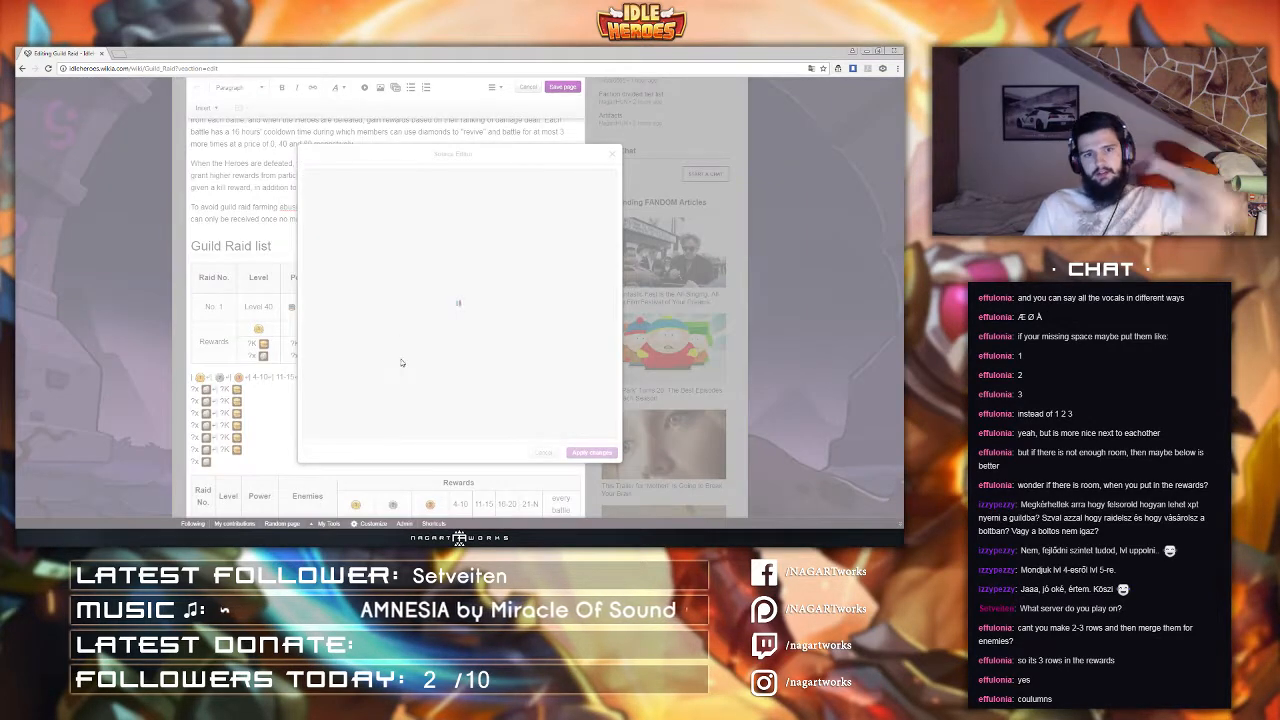
scroll(360, 320, down, 10)
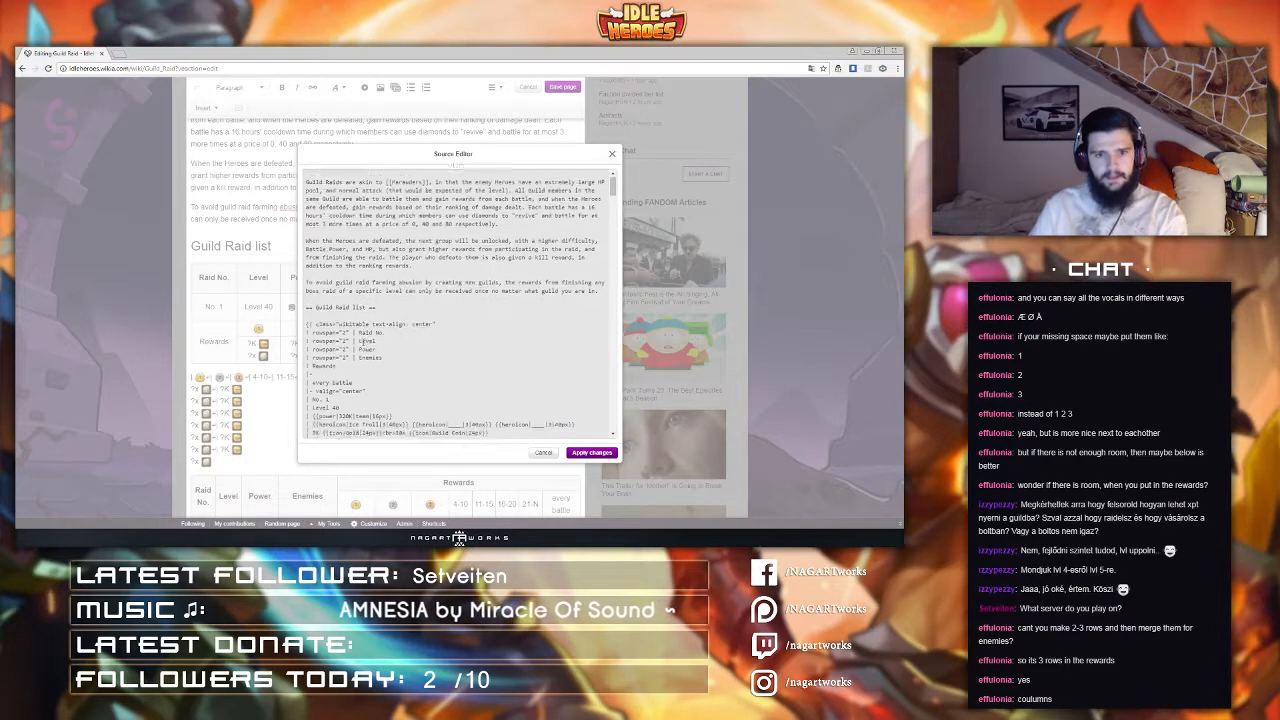
scroll(353, 338, down, 1)
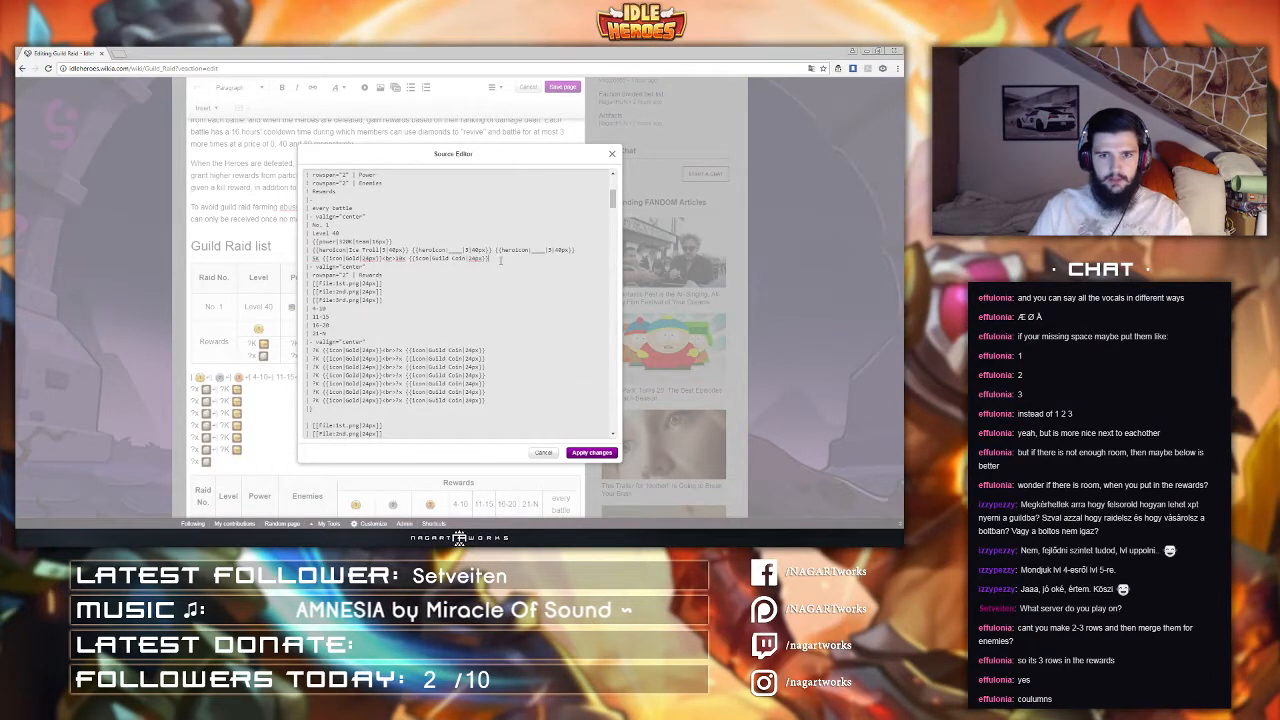
scroll(499, 260, up, 1)
text(})
key(Return)
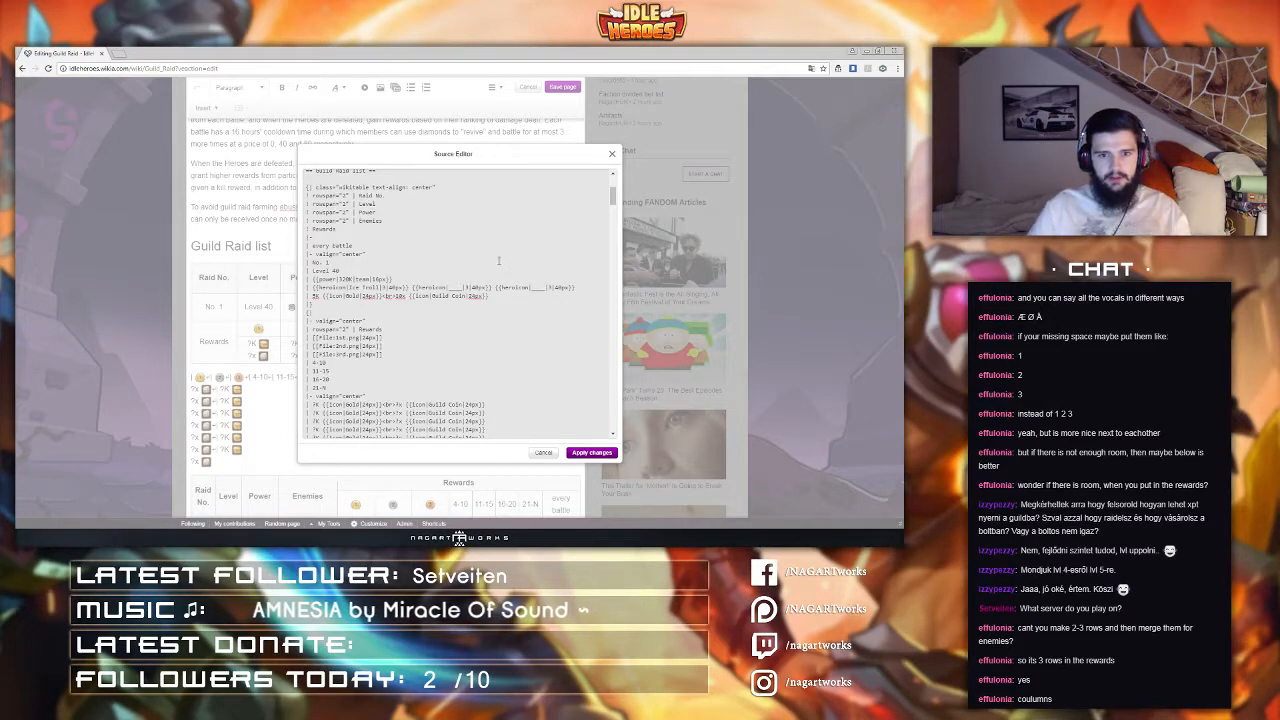
scroll(488, 278, up, 1)
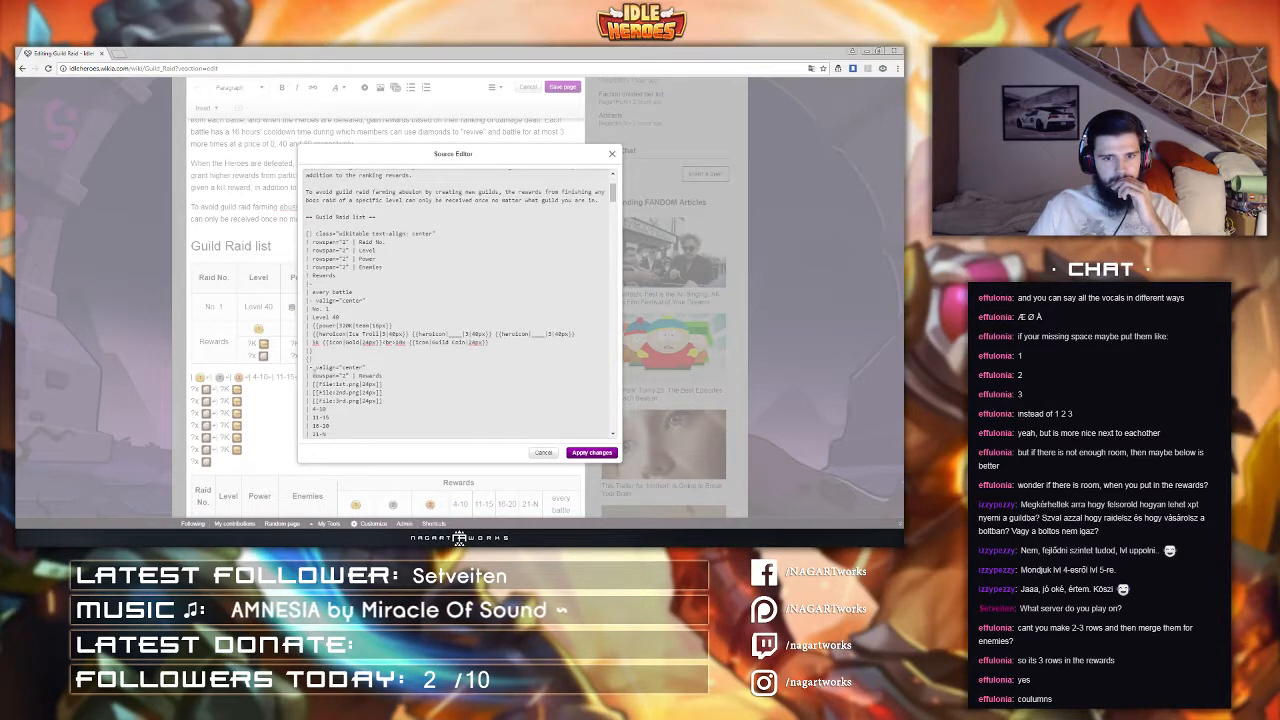
drag(313, 376, 307, 376)
text(|)
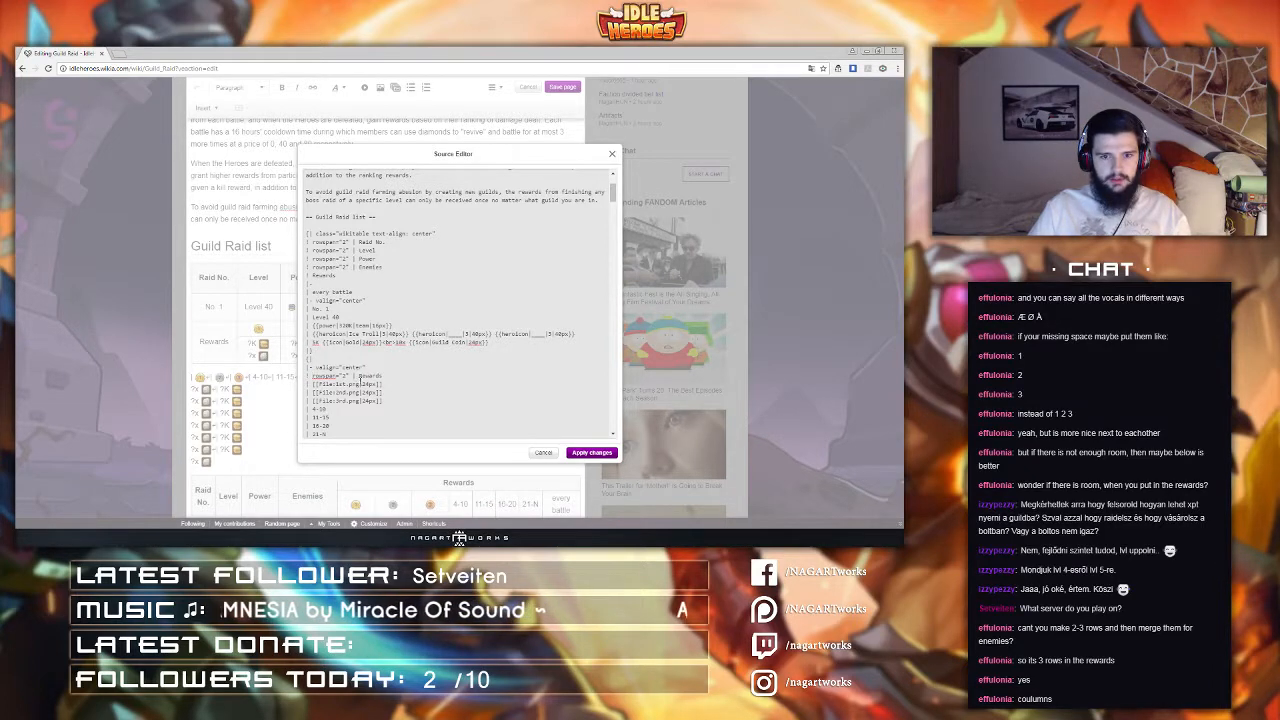
click(357, 377)
key(BackSpace)
text(!)
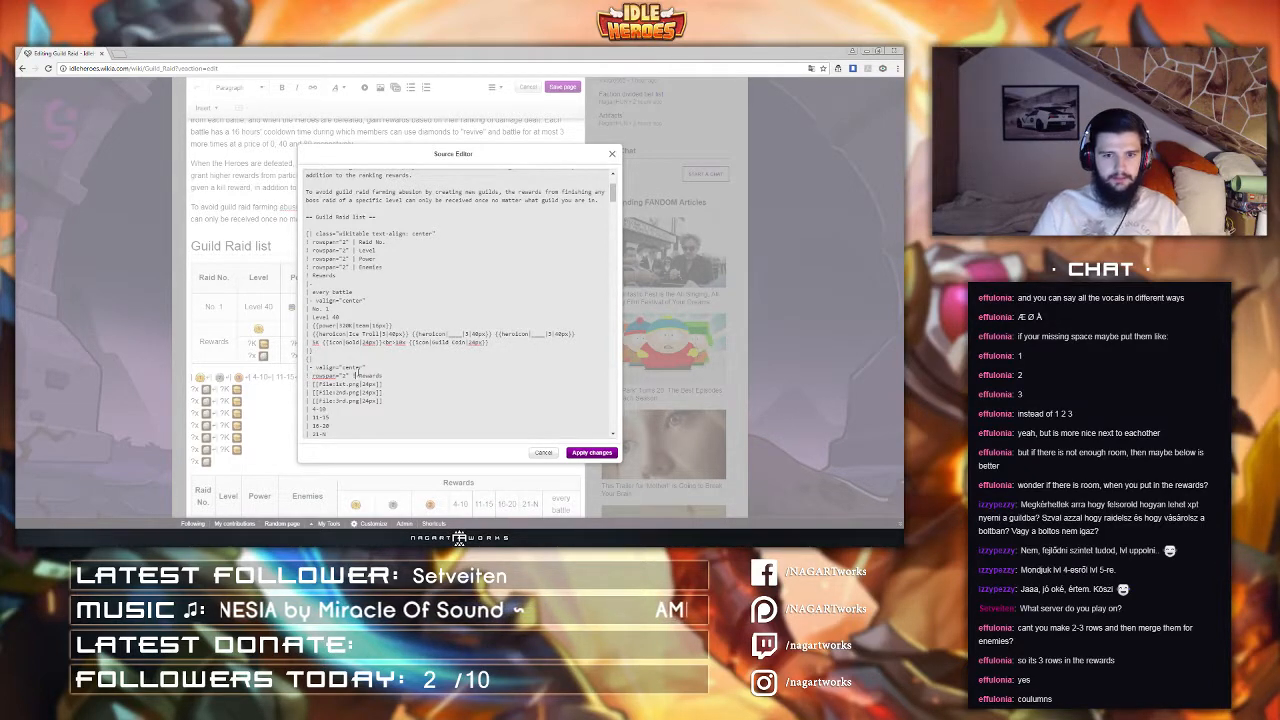
scroll(357, 376, down, 5)
click(586, 455)
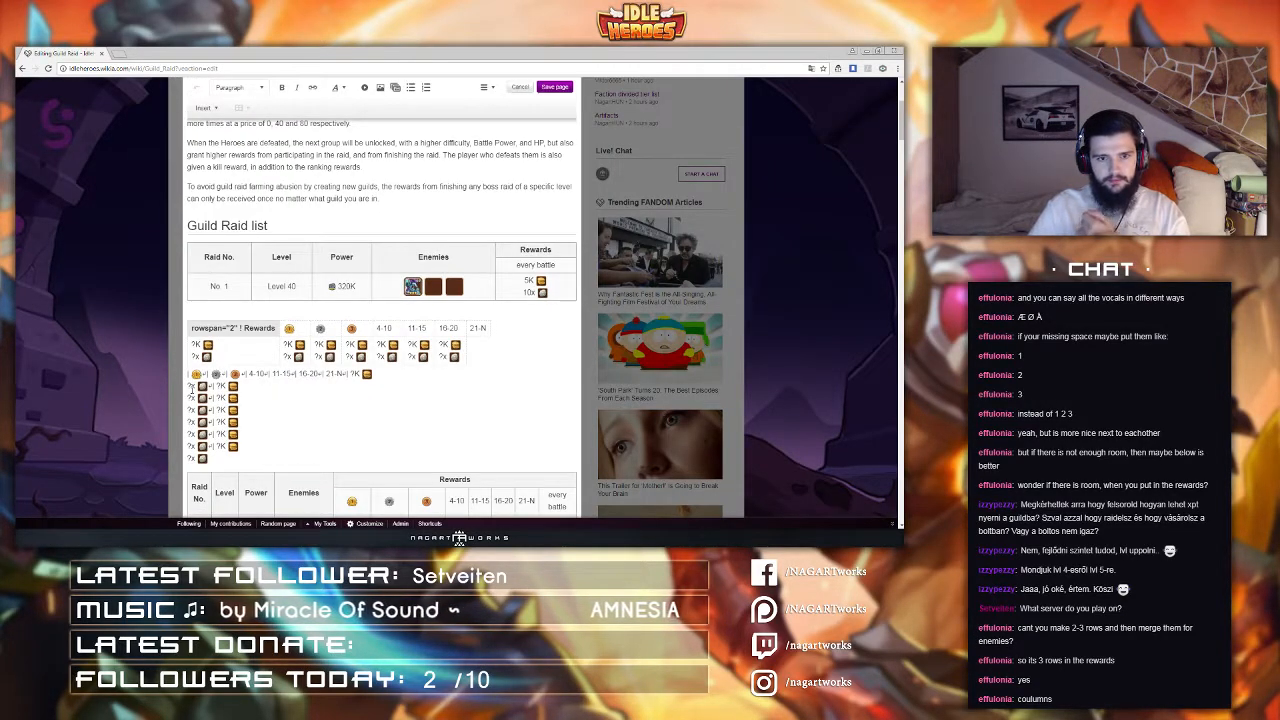
Step: Reopen the Source Editor and reapply the changes to the split tables
click(489, 89)
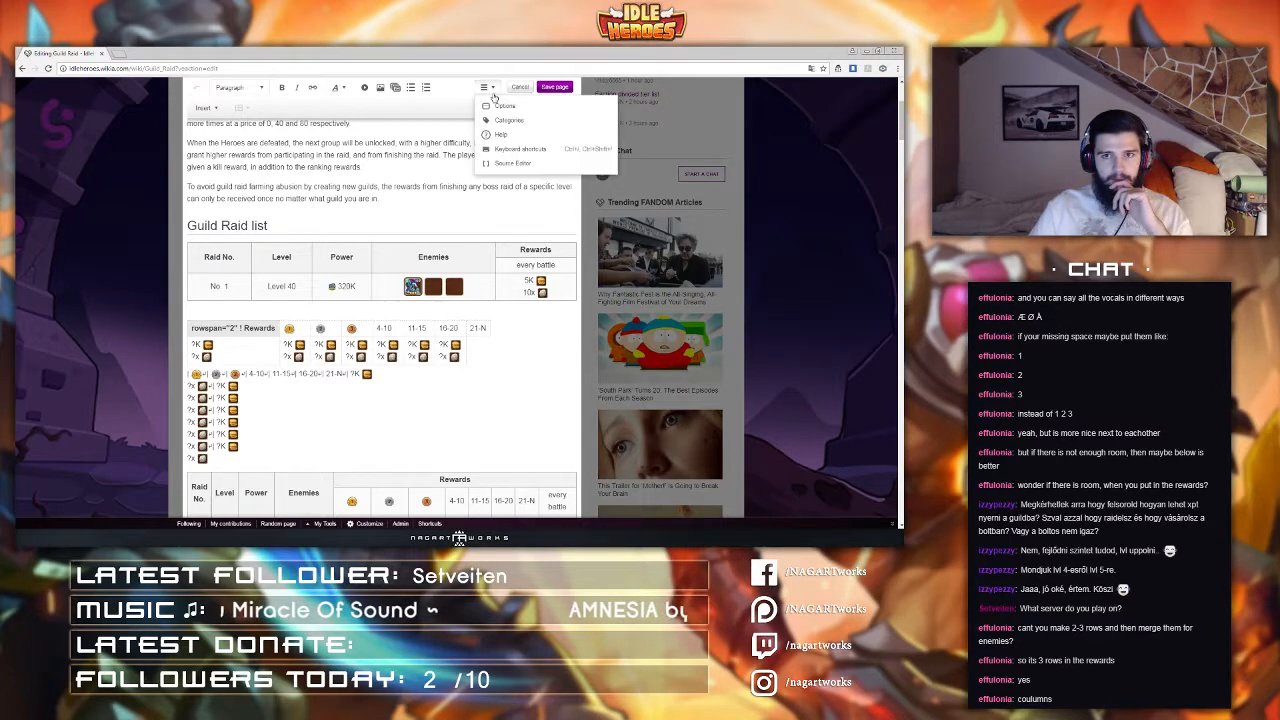
click(504, 162)
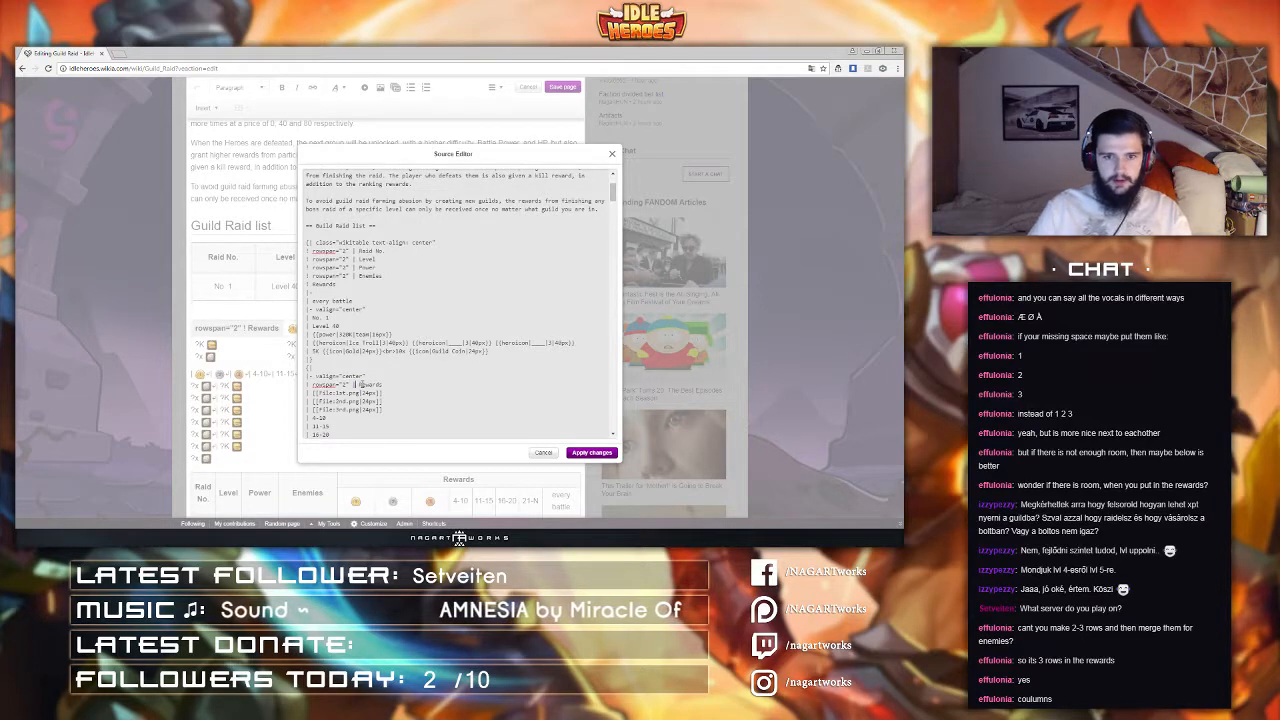
click(594, 454)
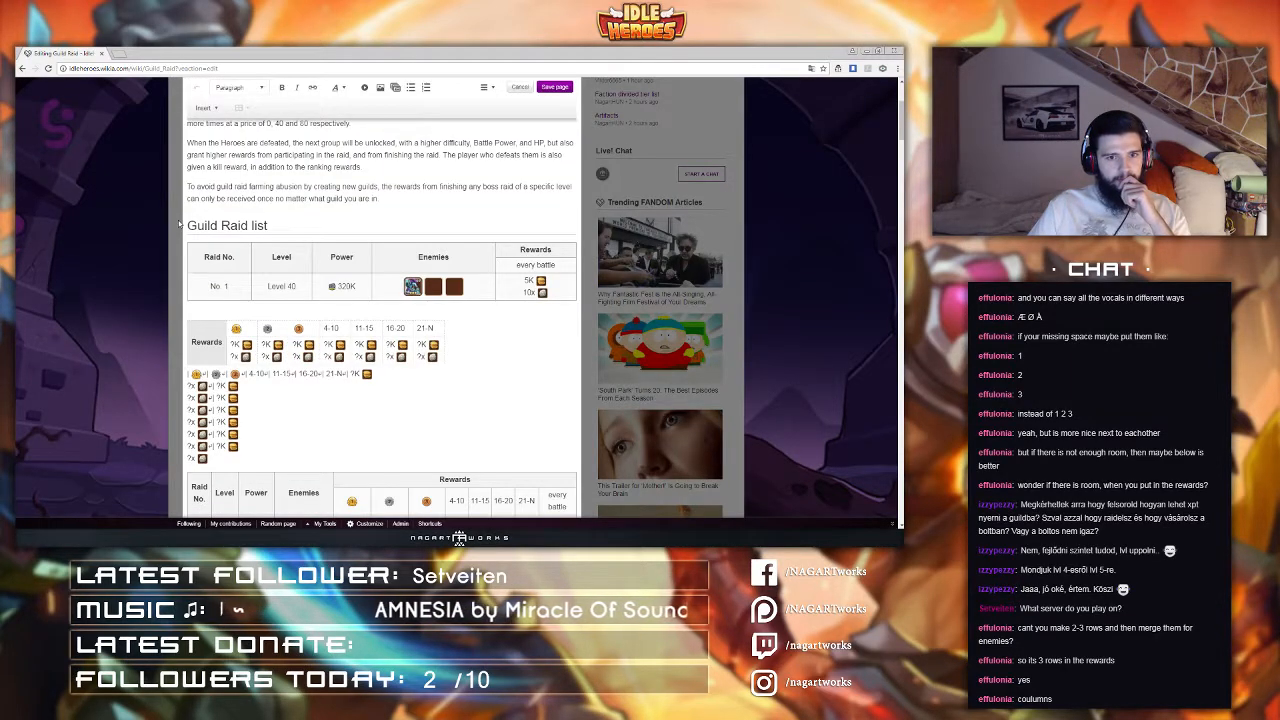
Step: Copy the class="wikitable text-align: center" attribute onto the second table's opening line and apply the source changes
click(487, 88)
click(509, 166)
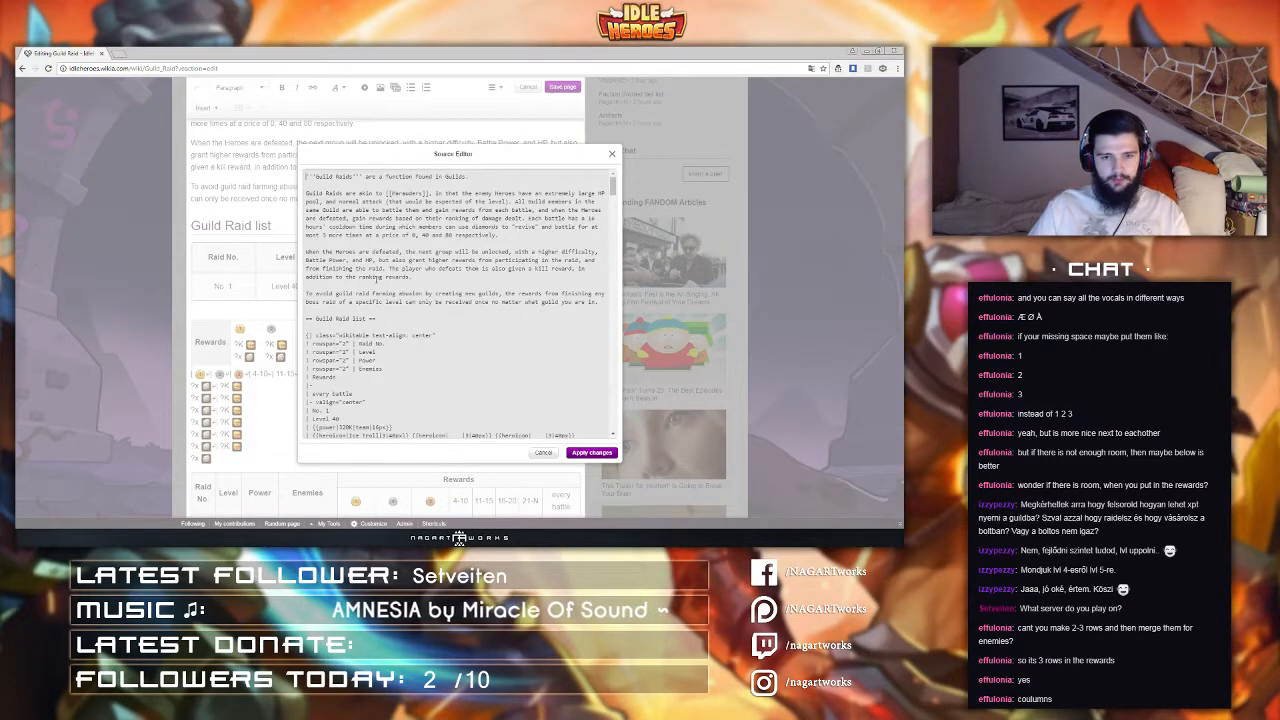
scroll(375, 322, down, 2)
scroll(375, 322, down, 1)
drag(434, 242, 316, 243)
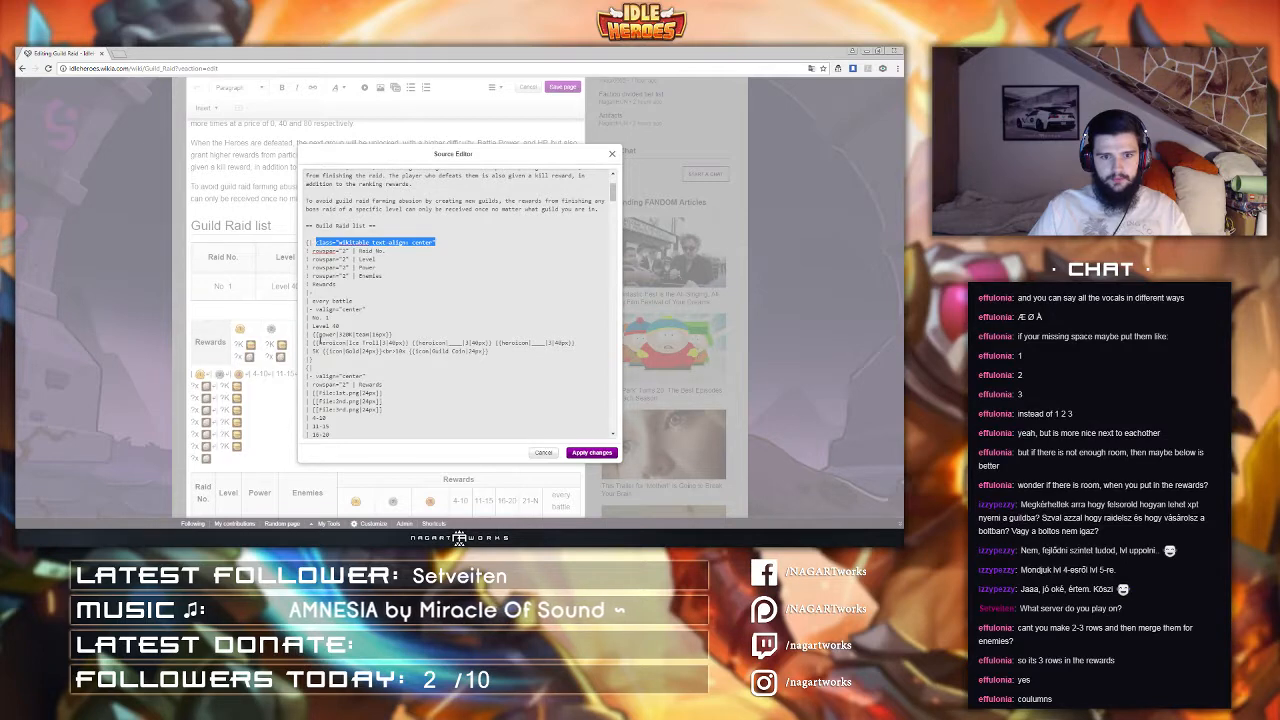
key(ctrl+c)
click(338, 368)
key(ctrl+v)
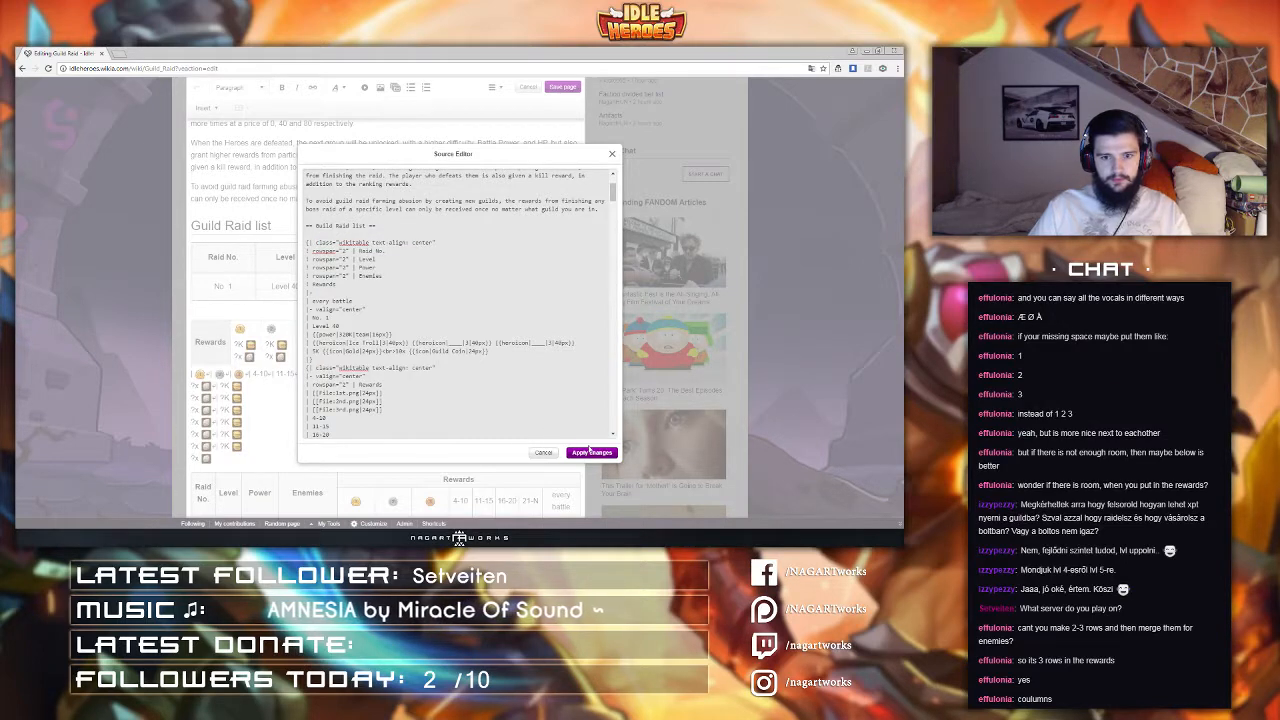
click(591, 452)
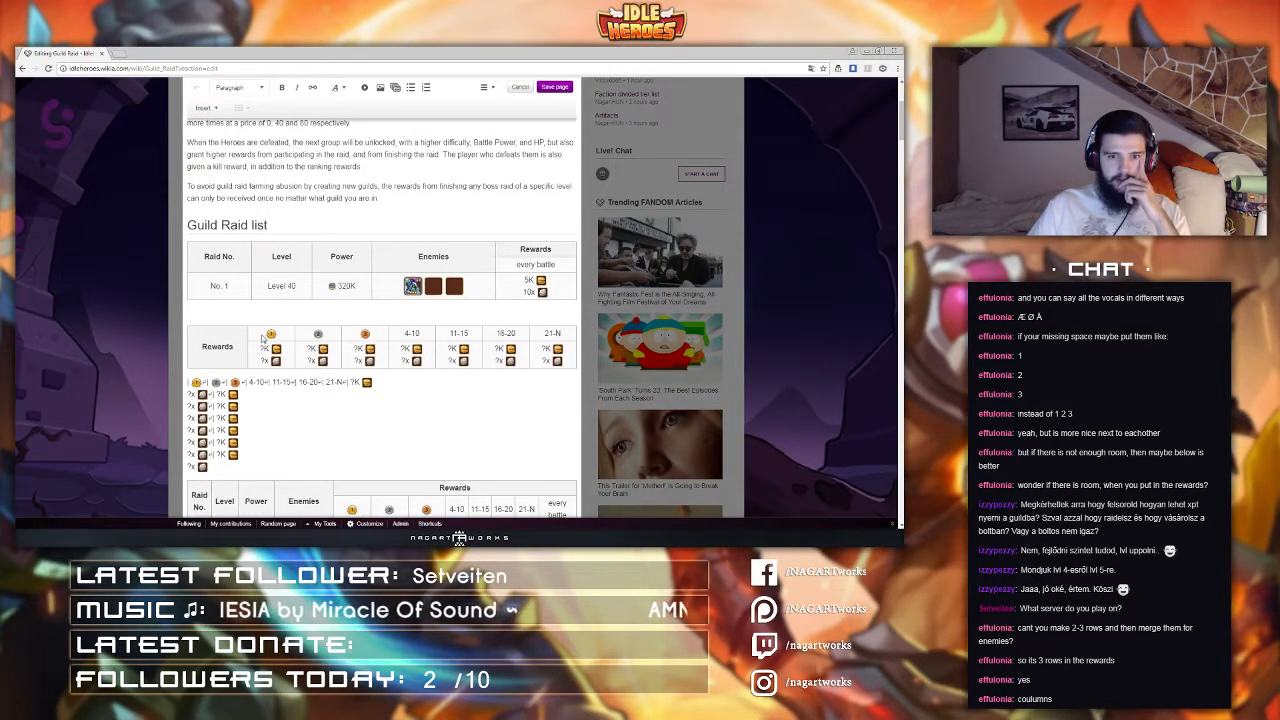
Step: Save the page with the edit summary test
click(238, 315)
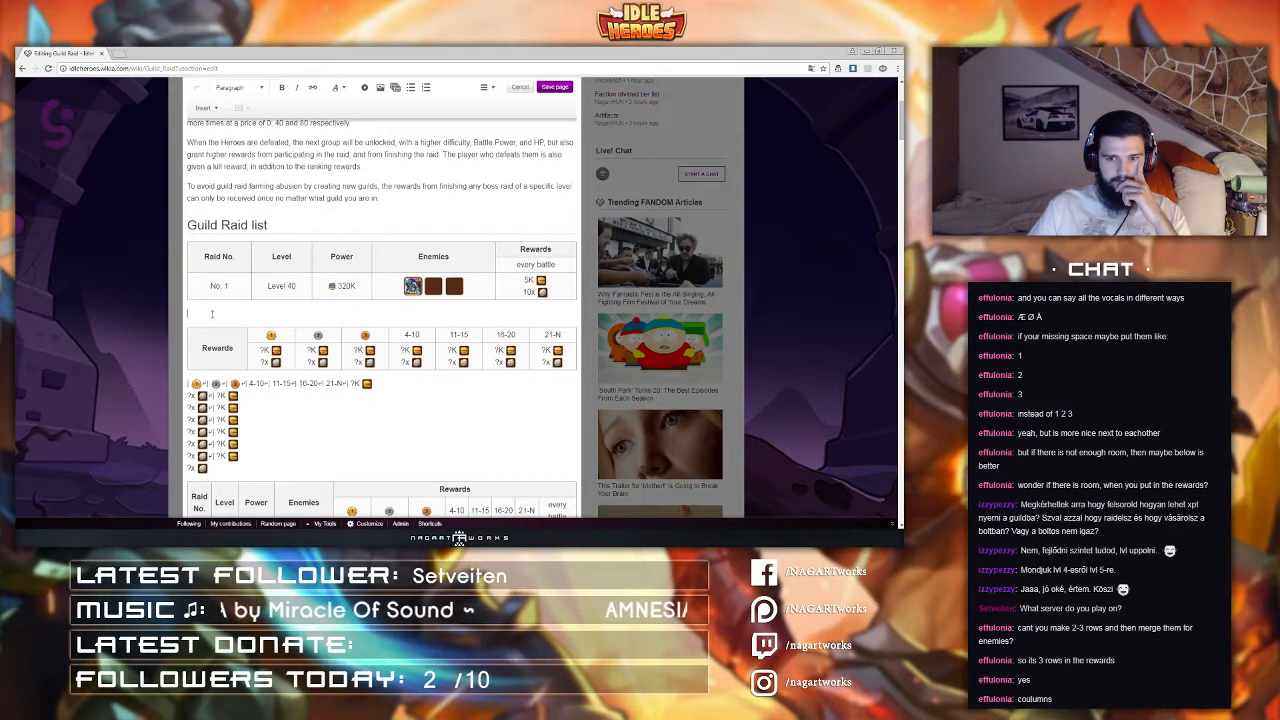
drag(231, 467, 183, 391)
click(486, 89)
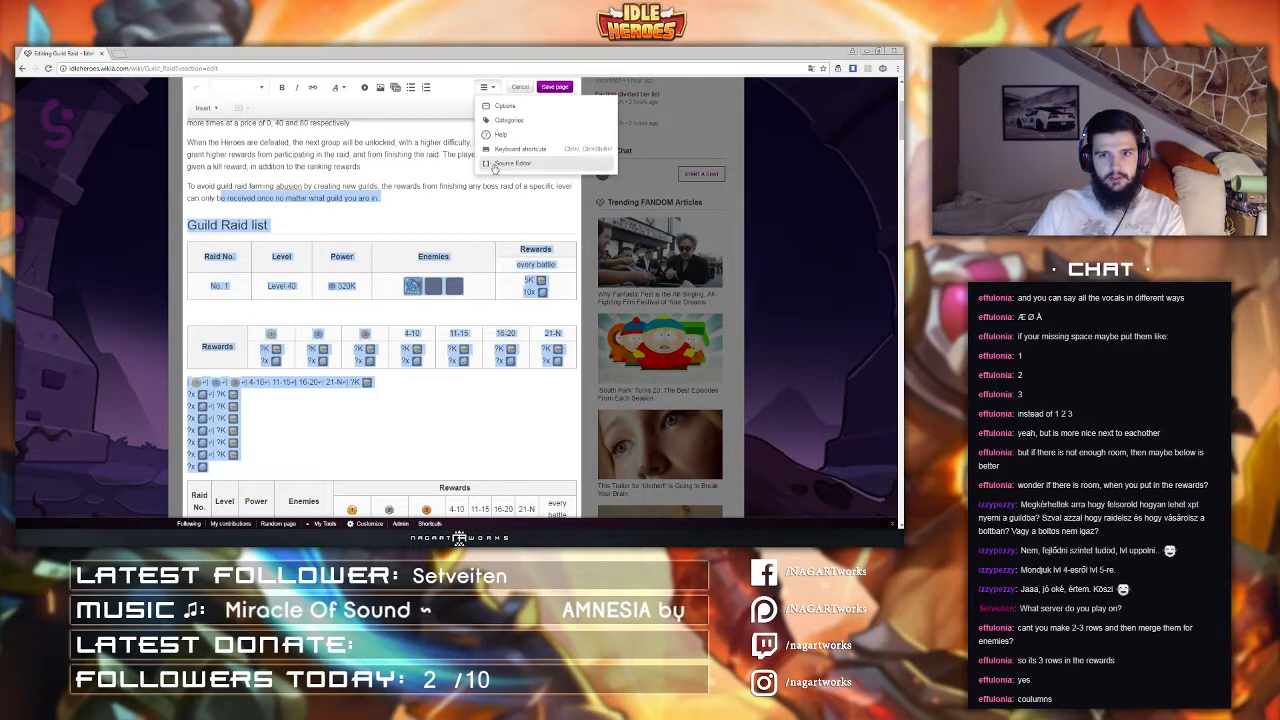
click(389, 187)
click(552, 88)
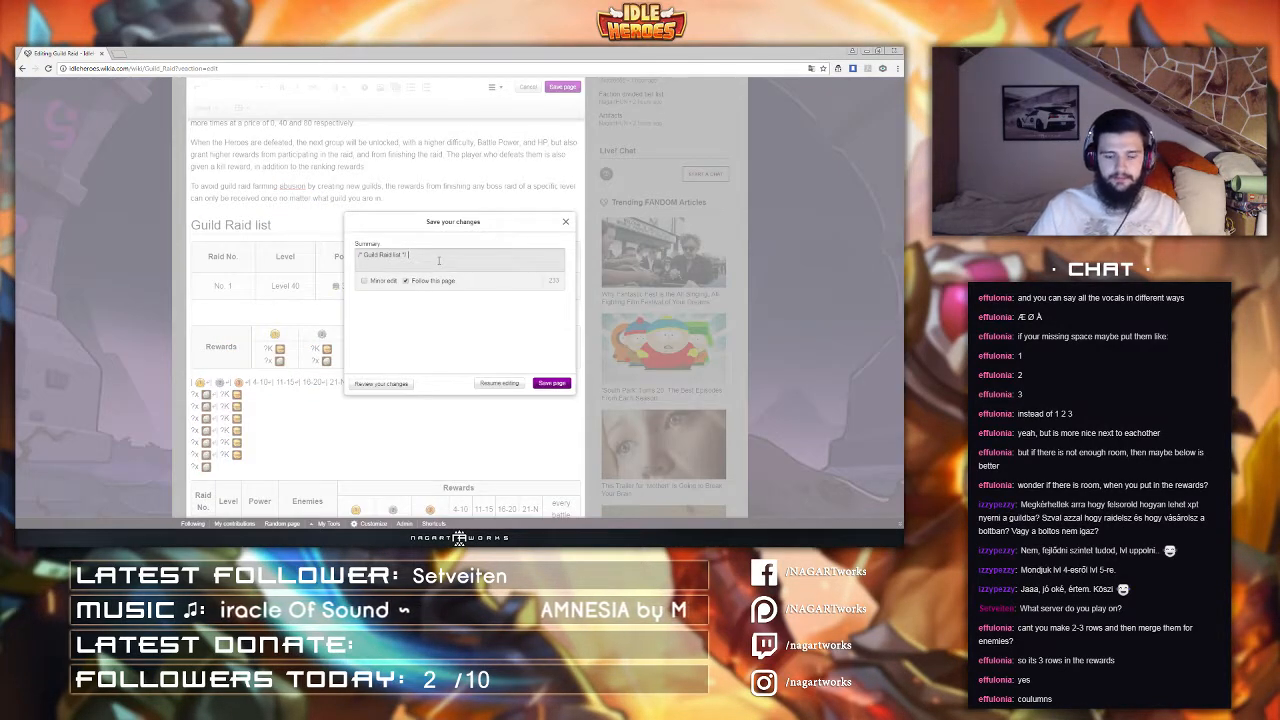
text(test)
key(Return)
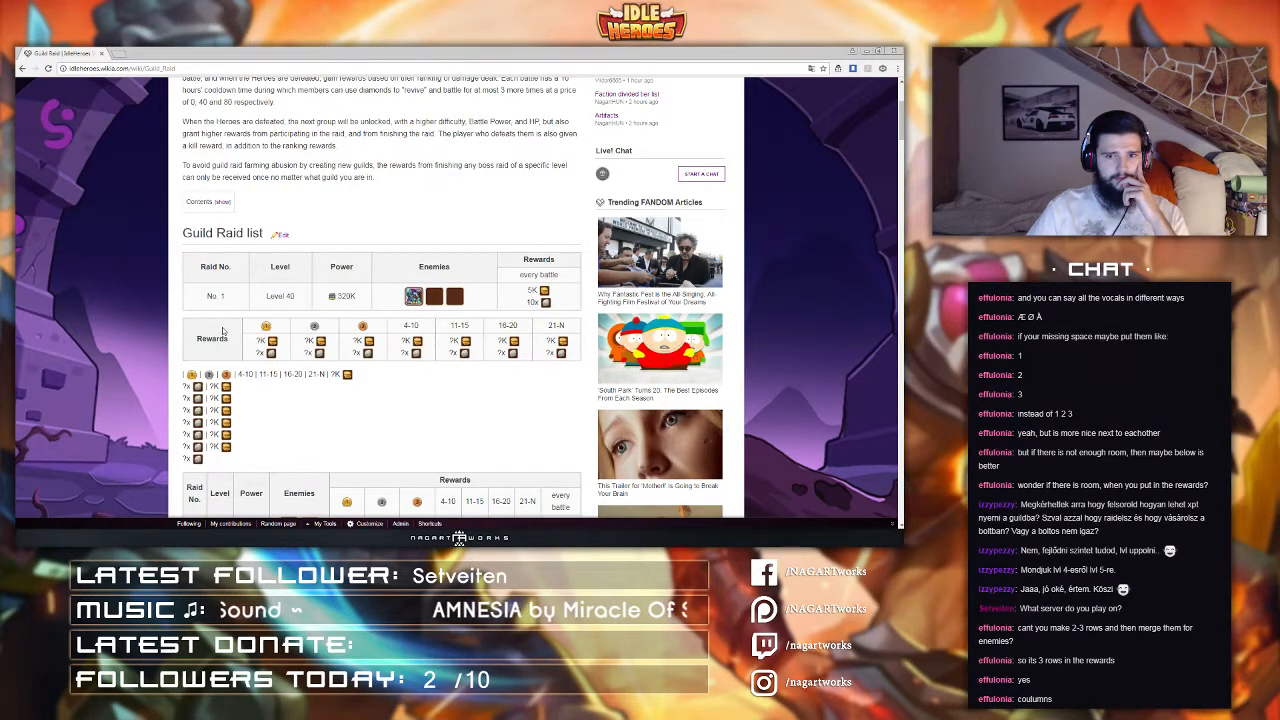
Step: Review the saved Guild Raid list tables on the published page
scroll(223, 330, down, 3)
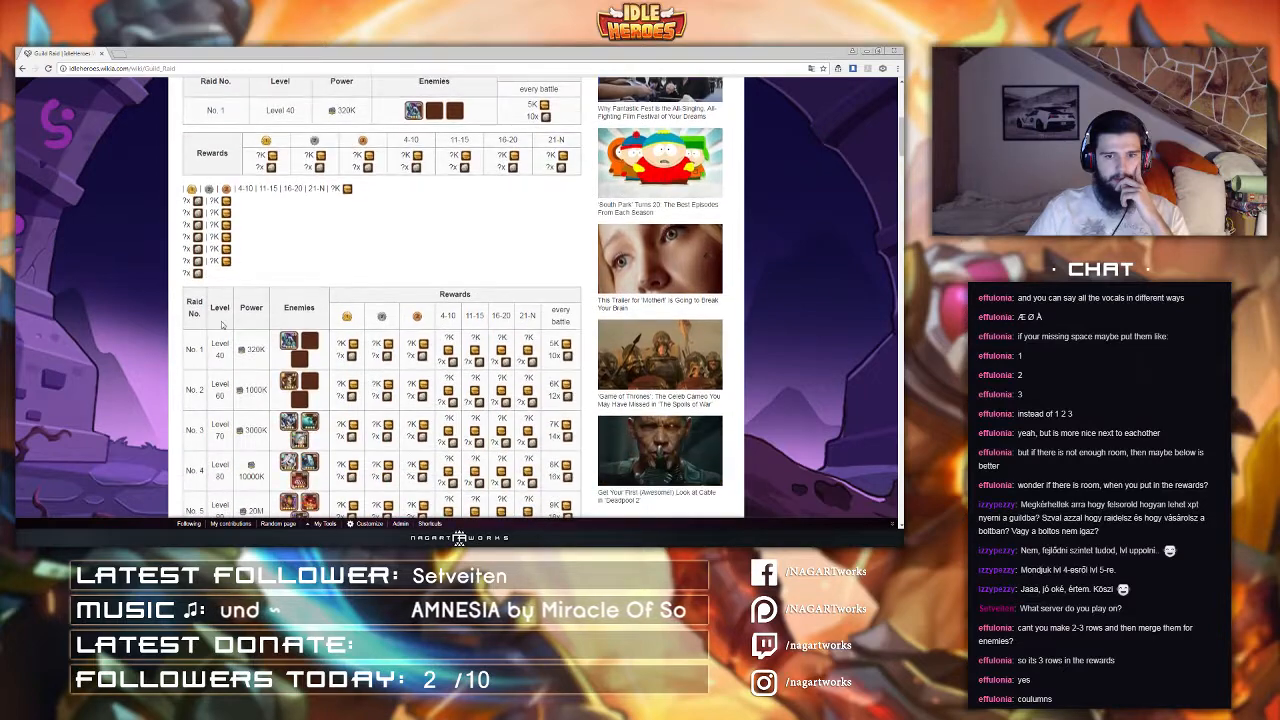
scroll(222, 300, up, 3)
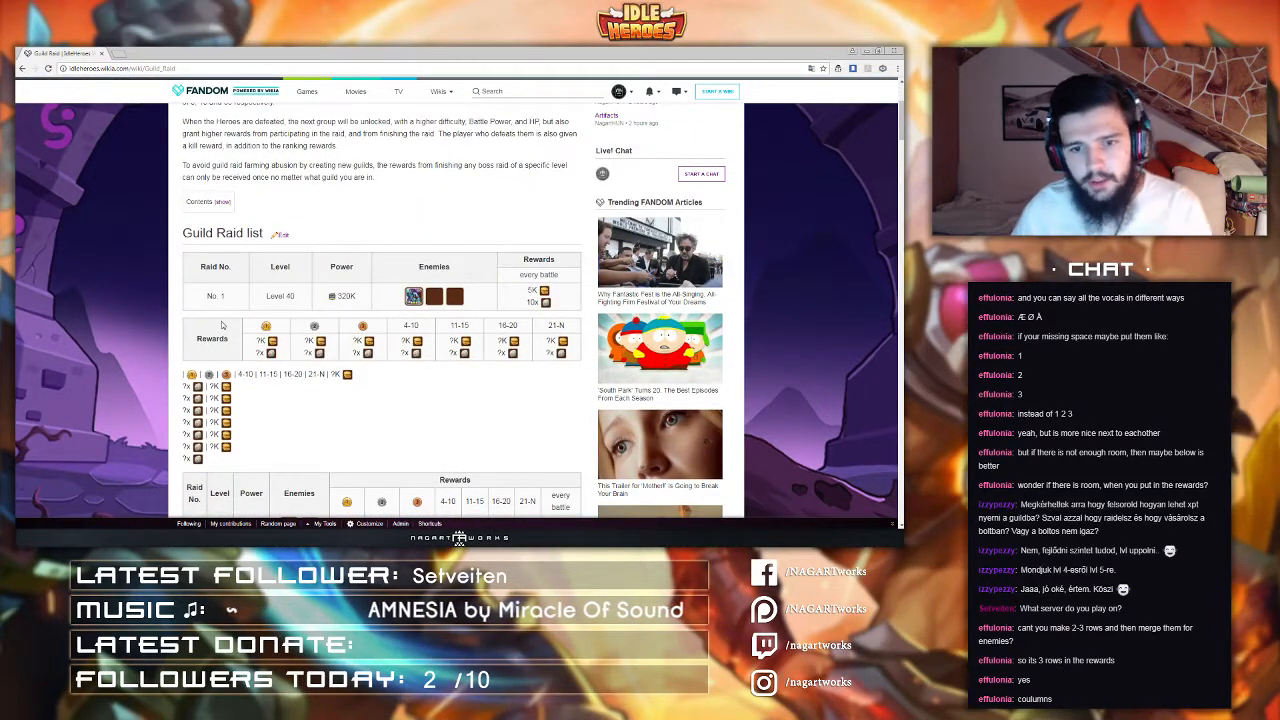
scroll(222, 325, down, 1)
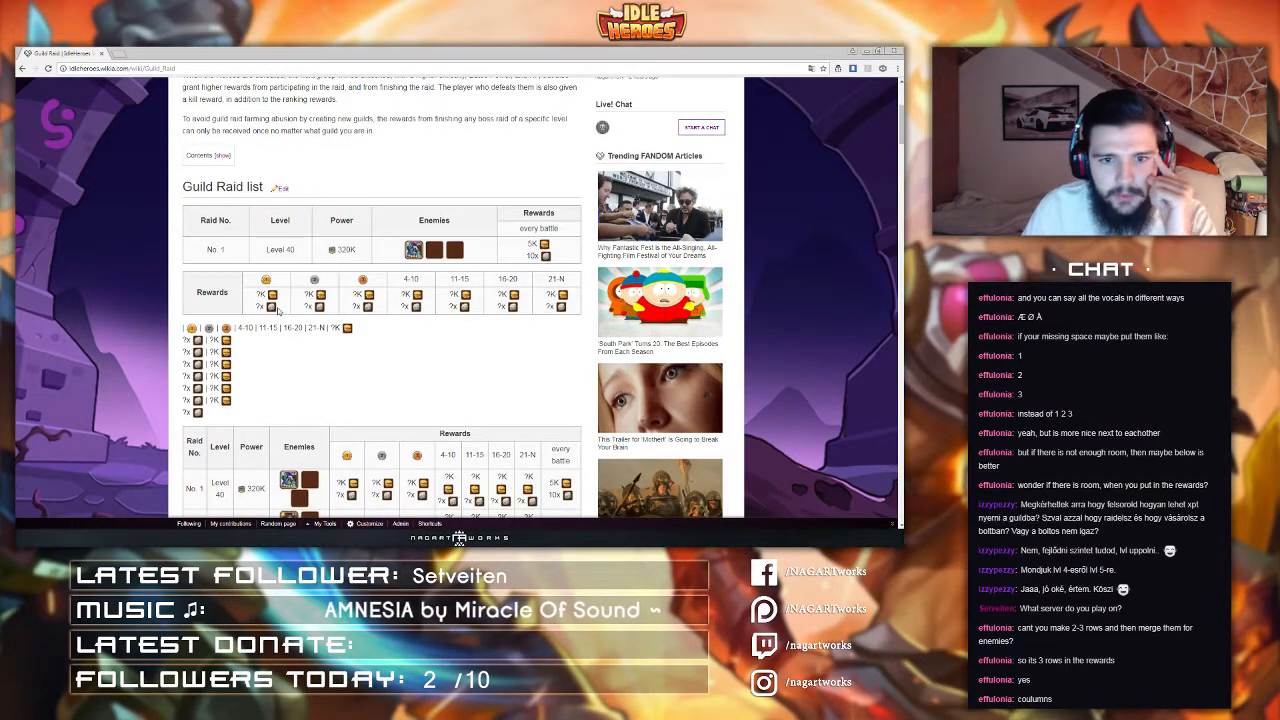
scroll(278, 310, down, 1)
scroll(278, 310, up, 1)
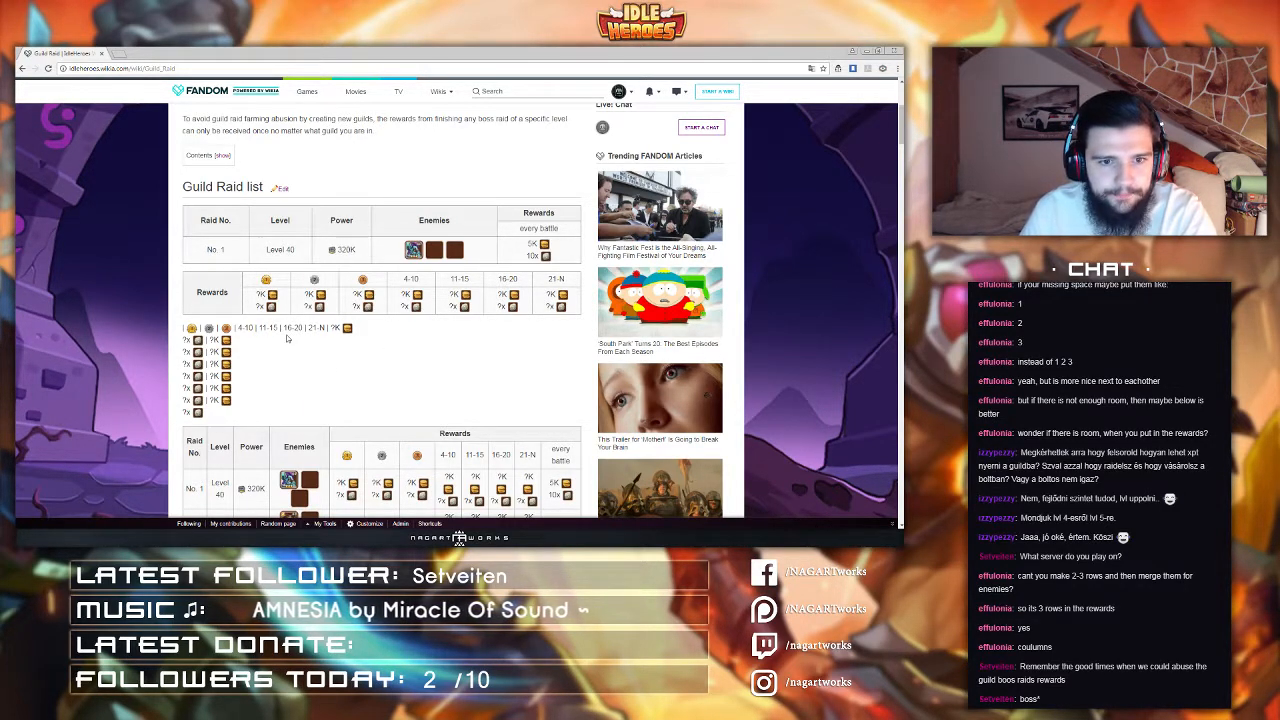
scroll(271, 328, up, 1)
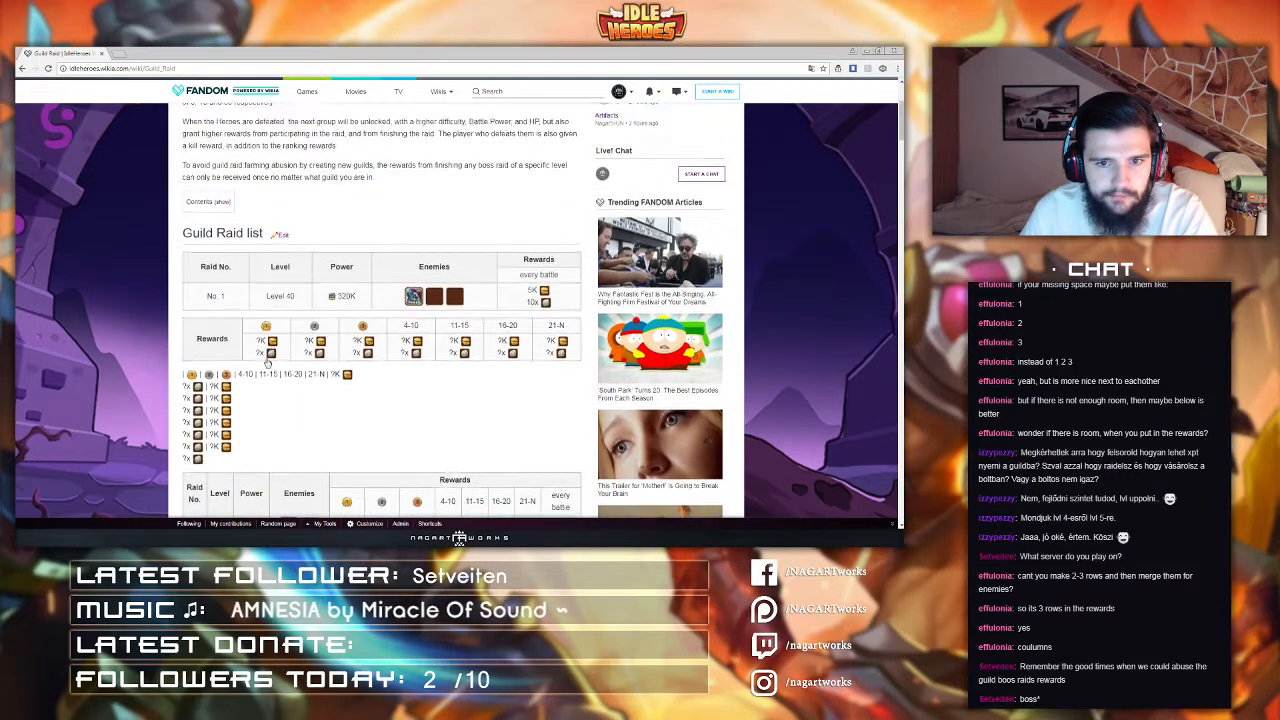
double_click(434, 266)
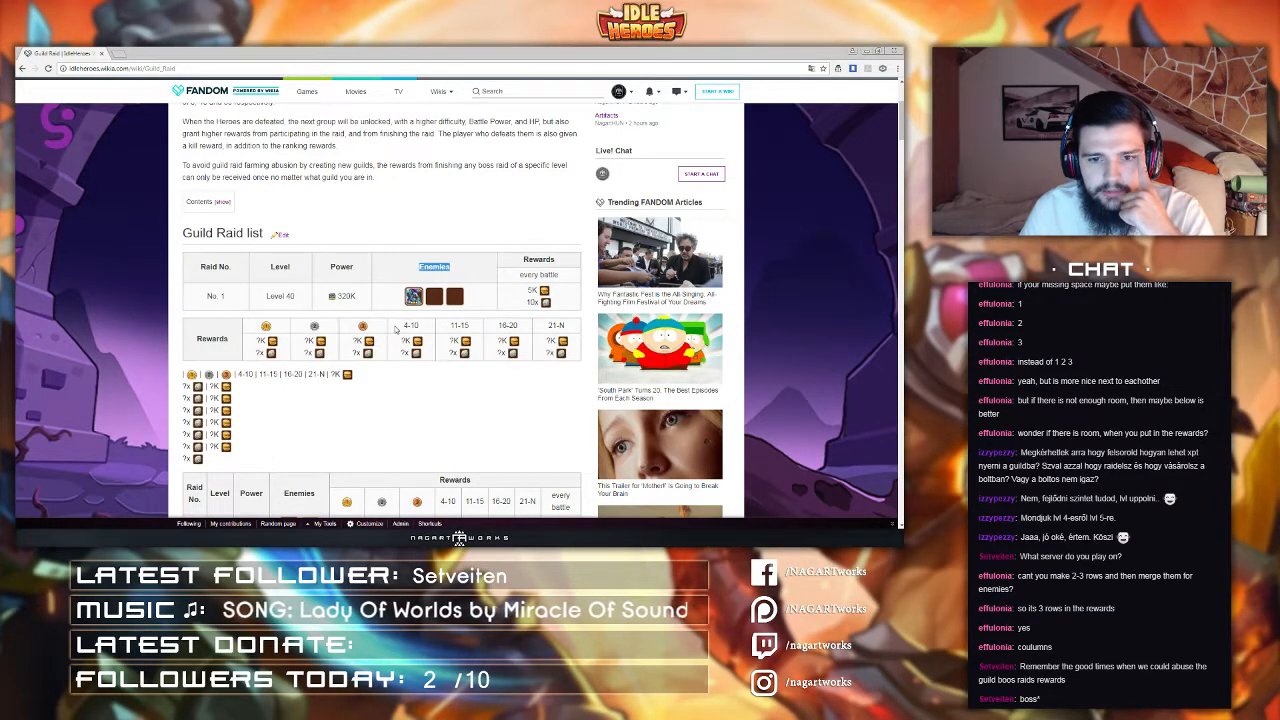
Step: Examine the enemy icons and reward columns in the Guild Raid list tables on the published page
drag(395, 325, 419, 367)
click(411, 378)
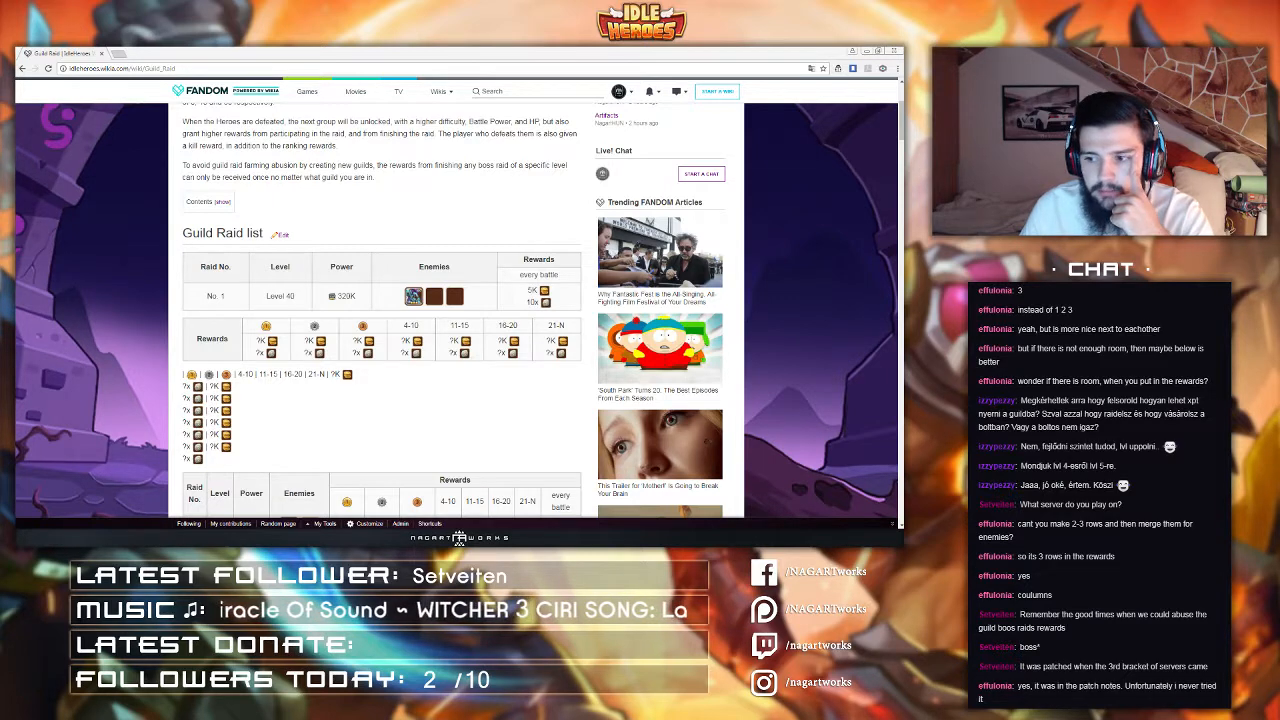
click(384, 231)
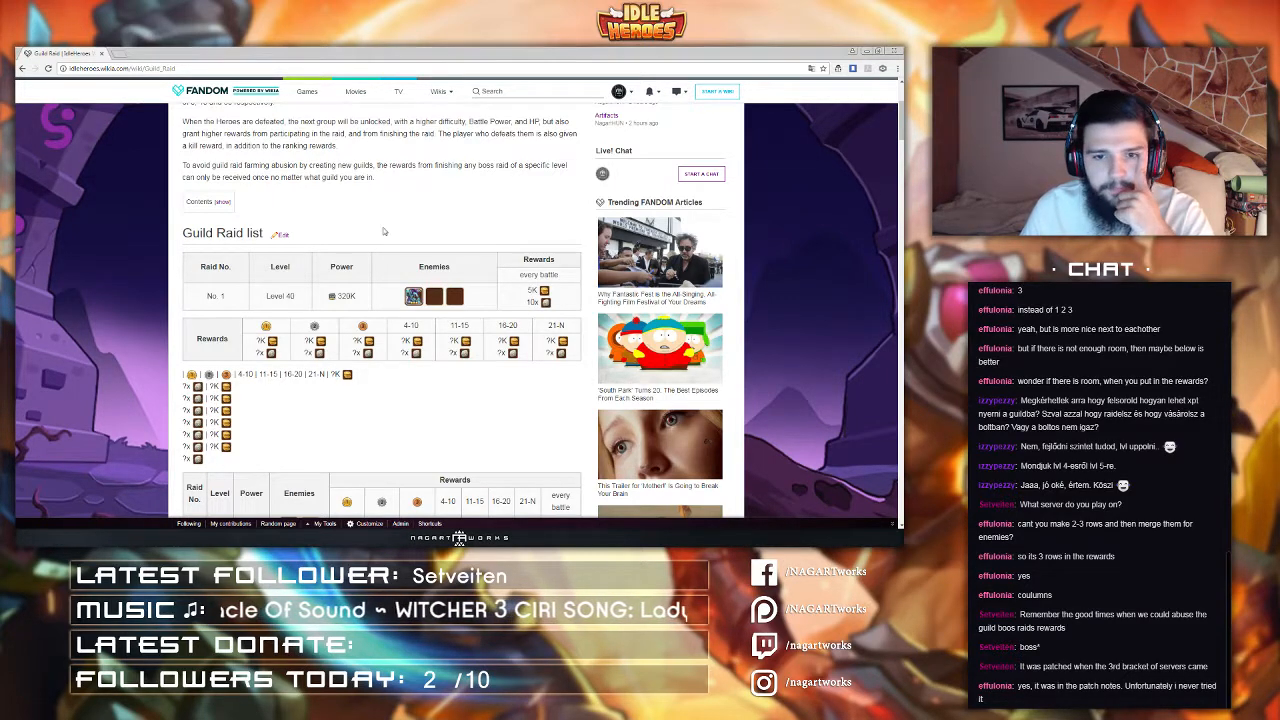
scroll(383, 231, down, 1)
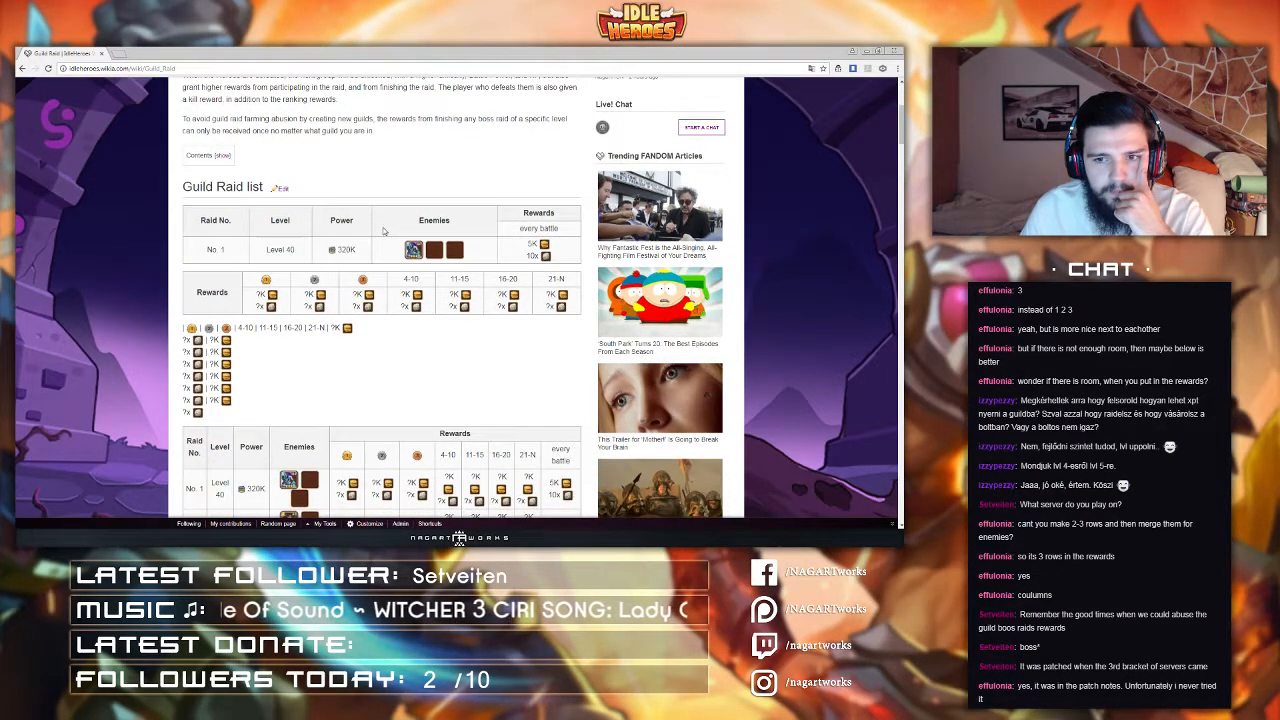
scroll(383, 231, down, 1)
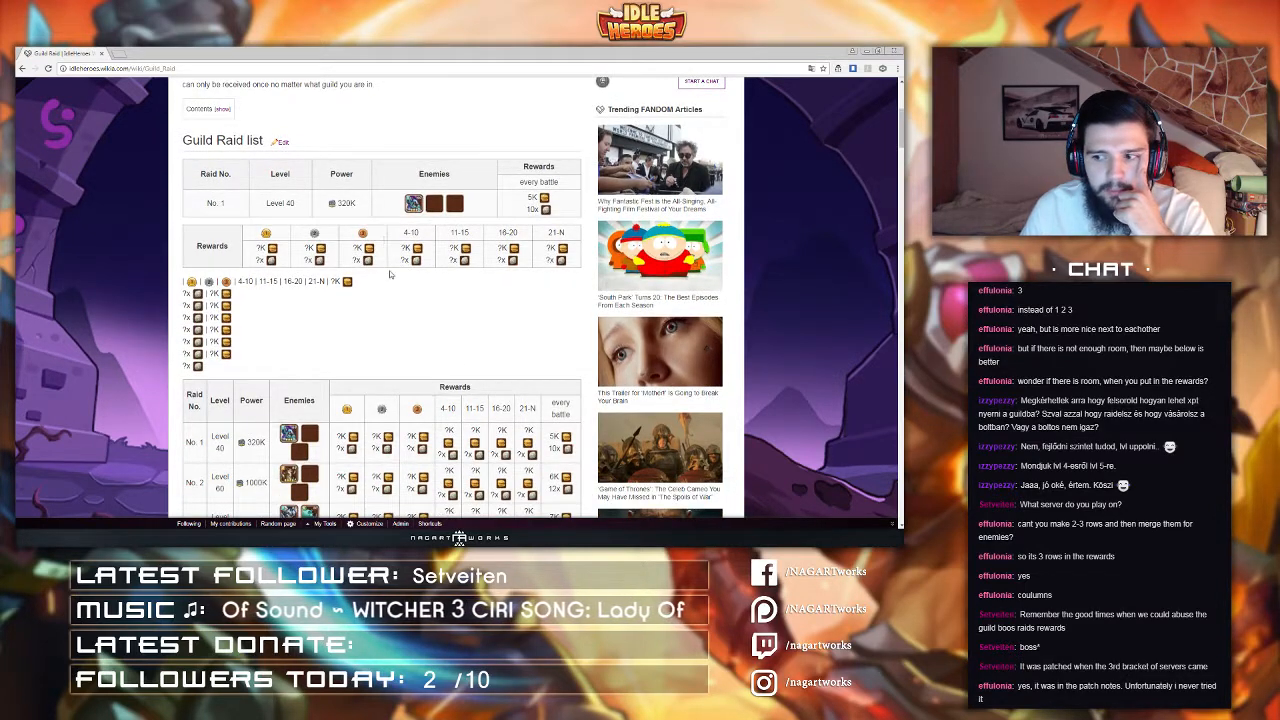
scroll(395, 280, up, 1)
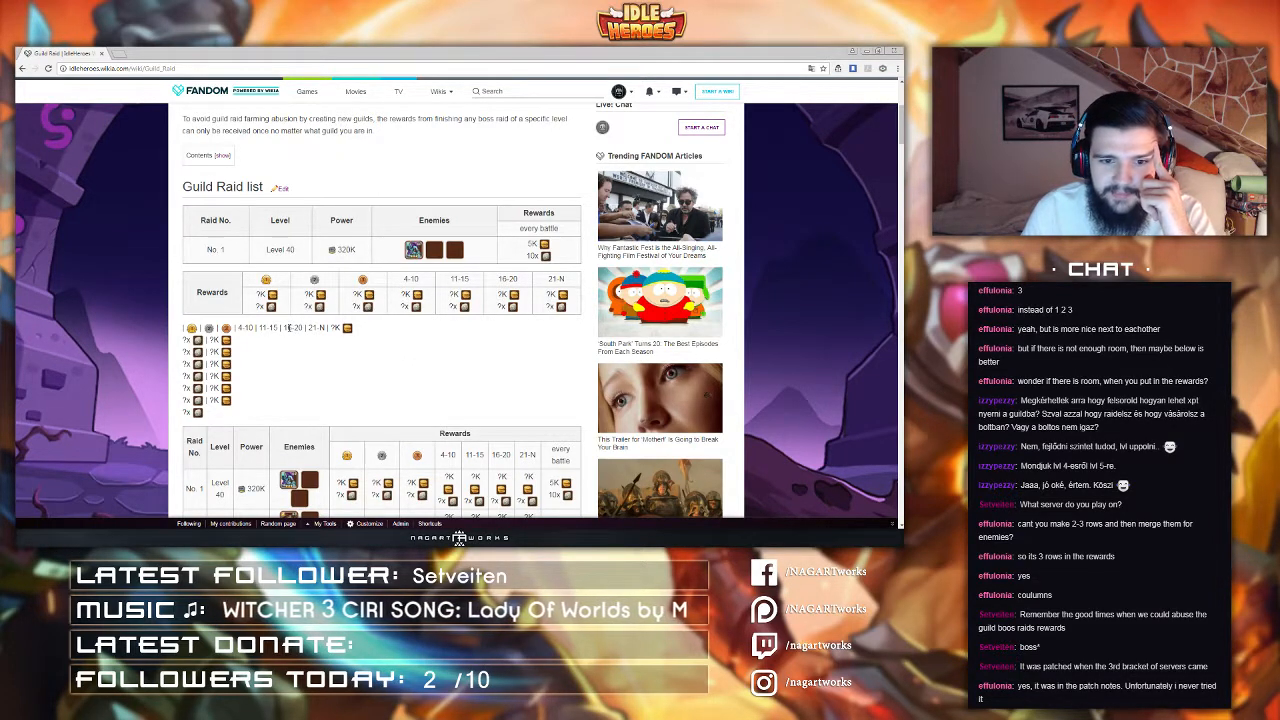
drag(283, 328, 304, 328)
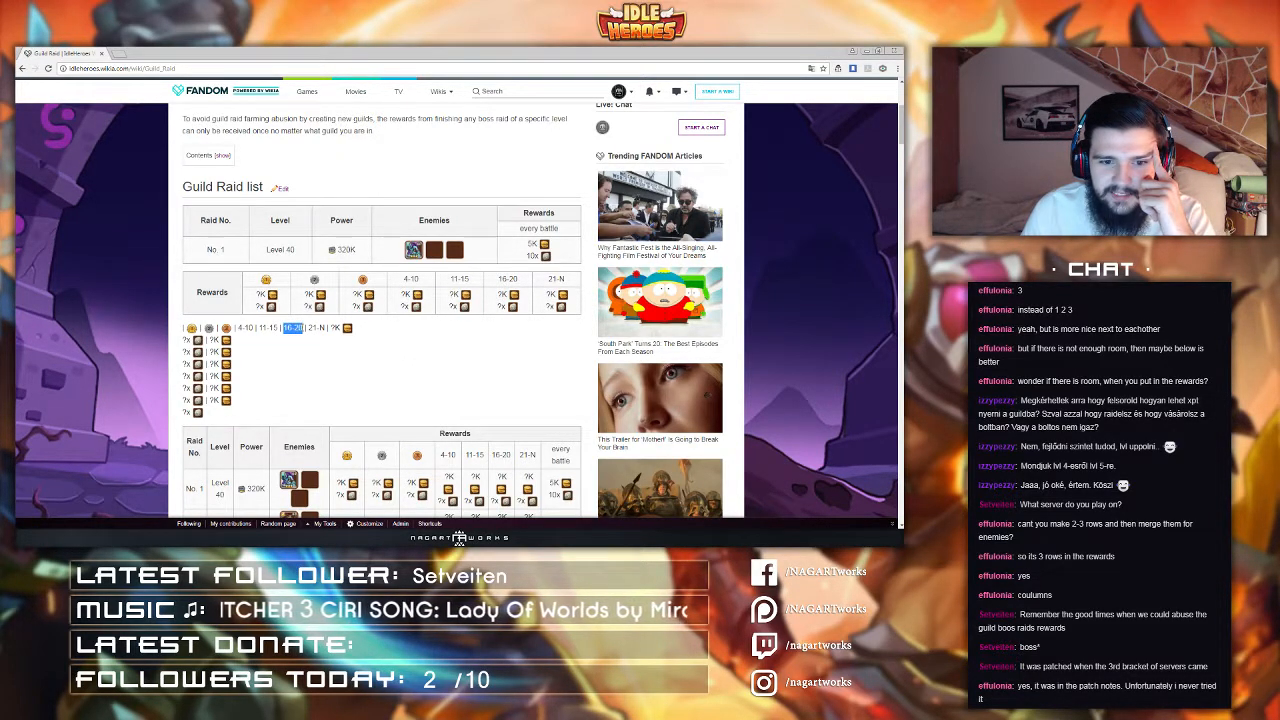
click(295, 335)
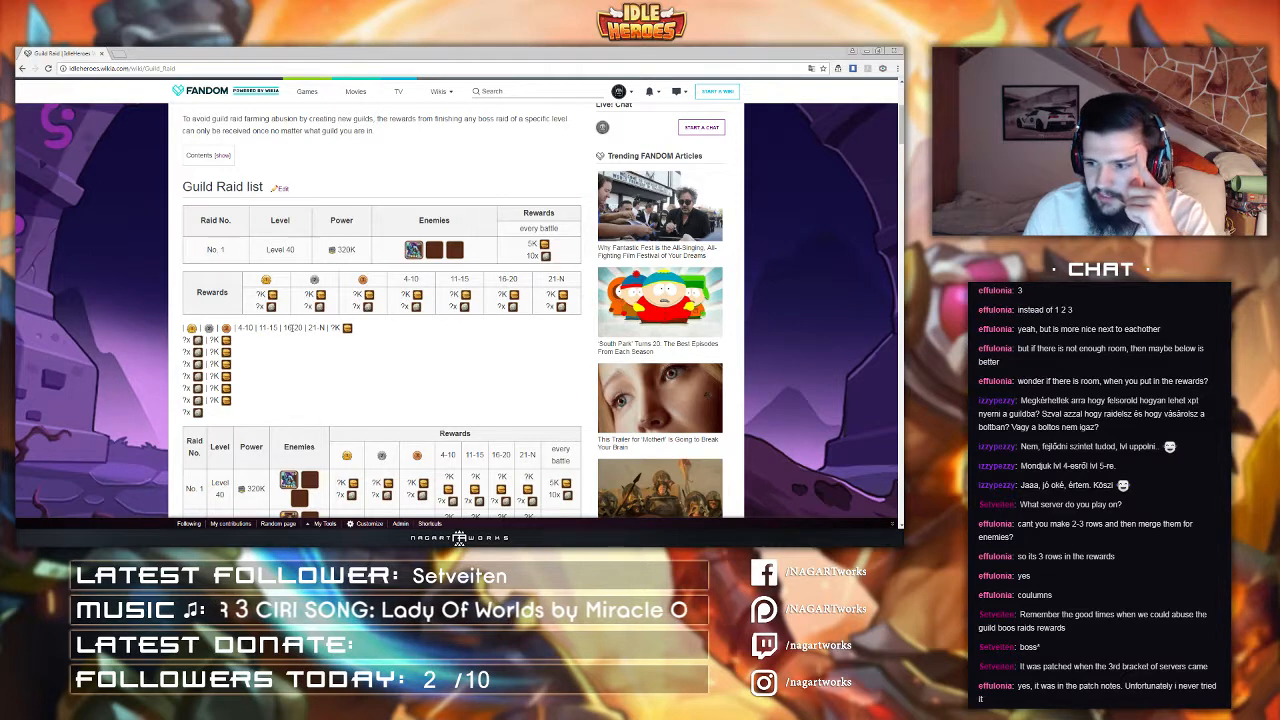
scroll(292, 332, down, 1)
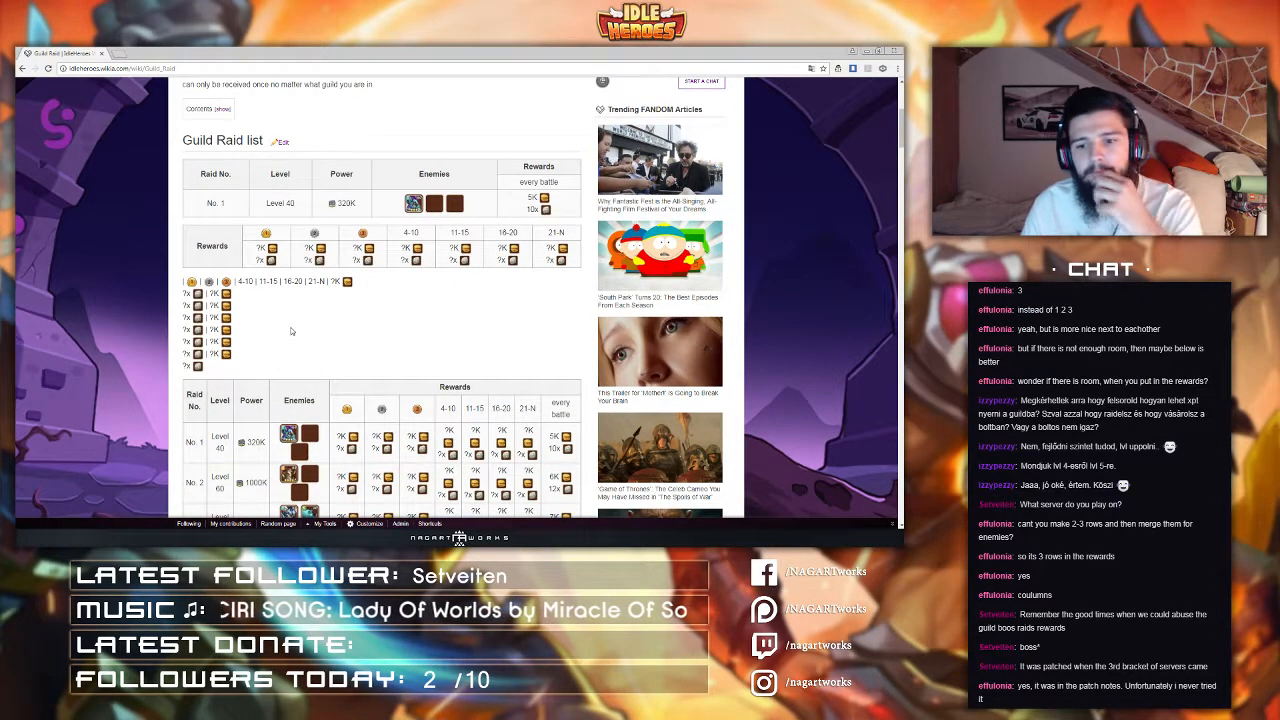
scroll(290, 327, up, 2)
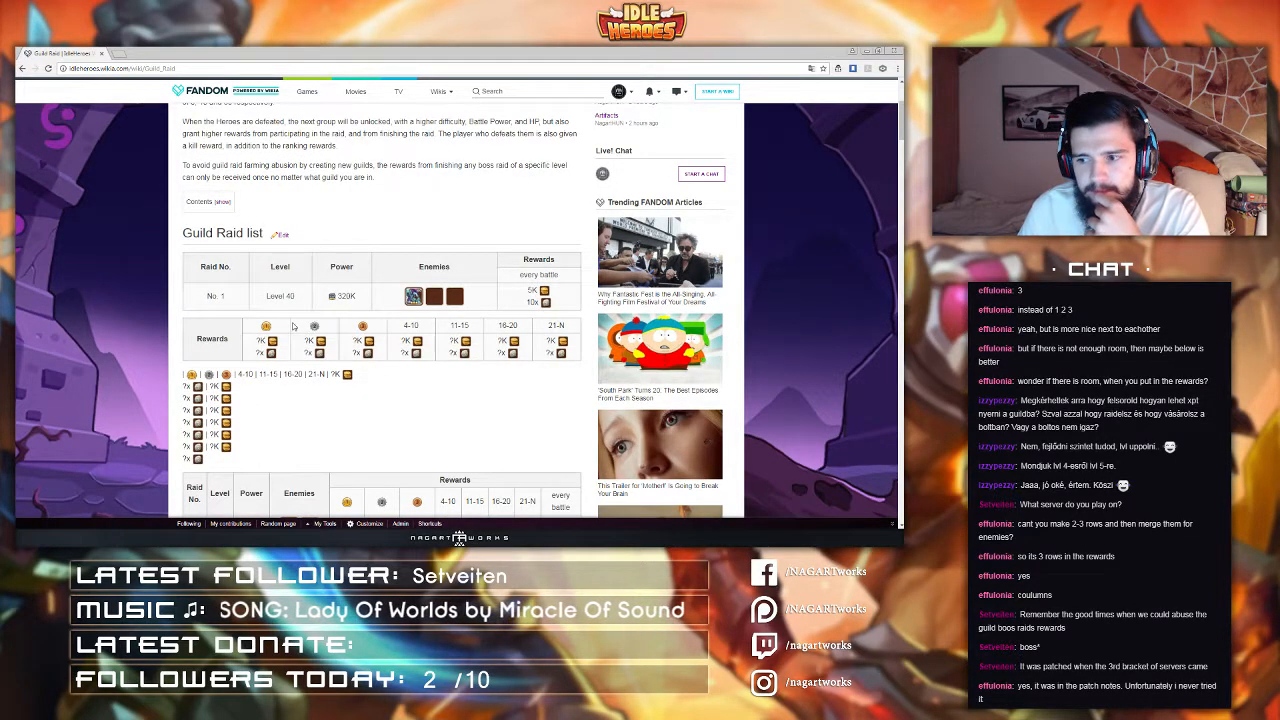
scroll(263, 327, down, 1)
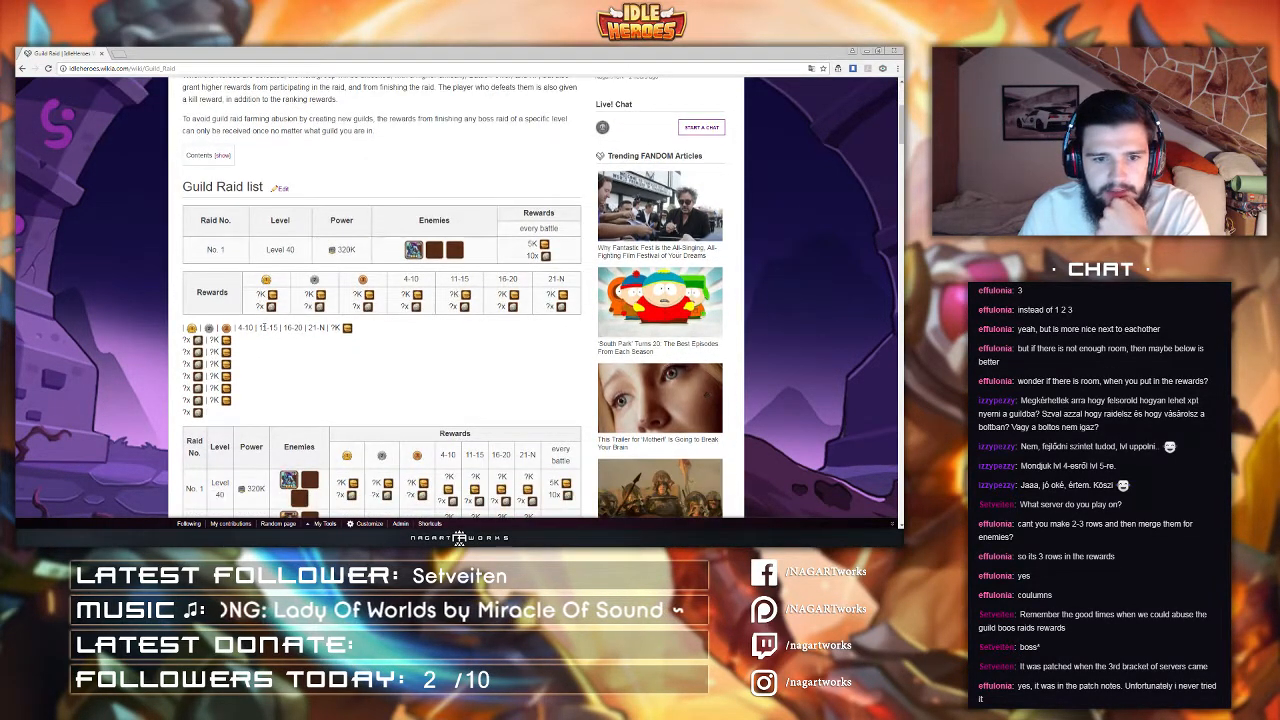
scroll(263, 327, down, 1)
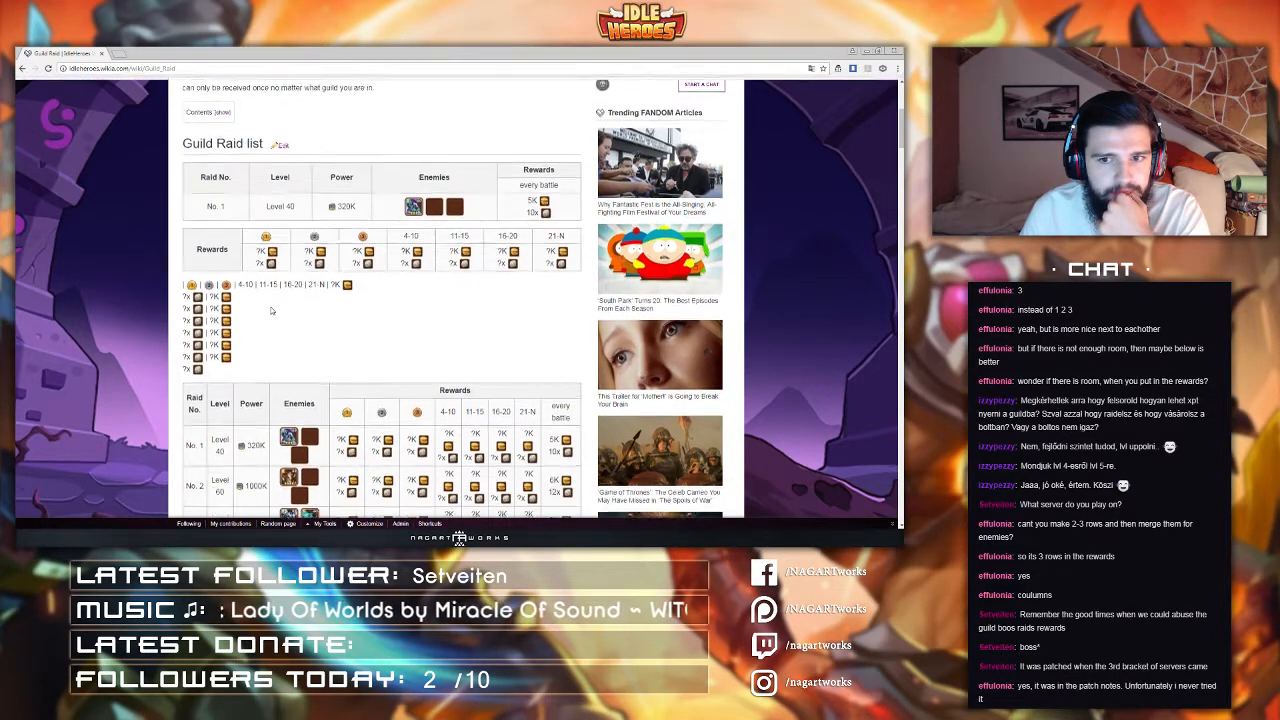
scroll(270, 310, up, 1)
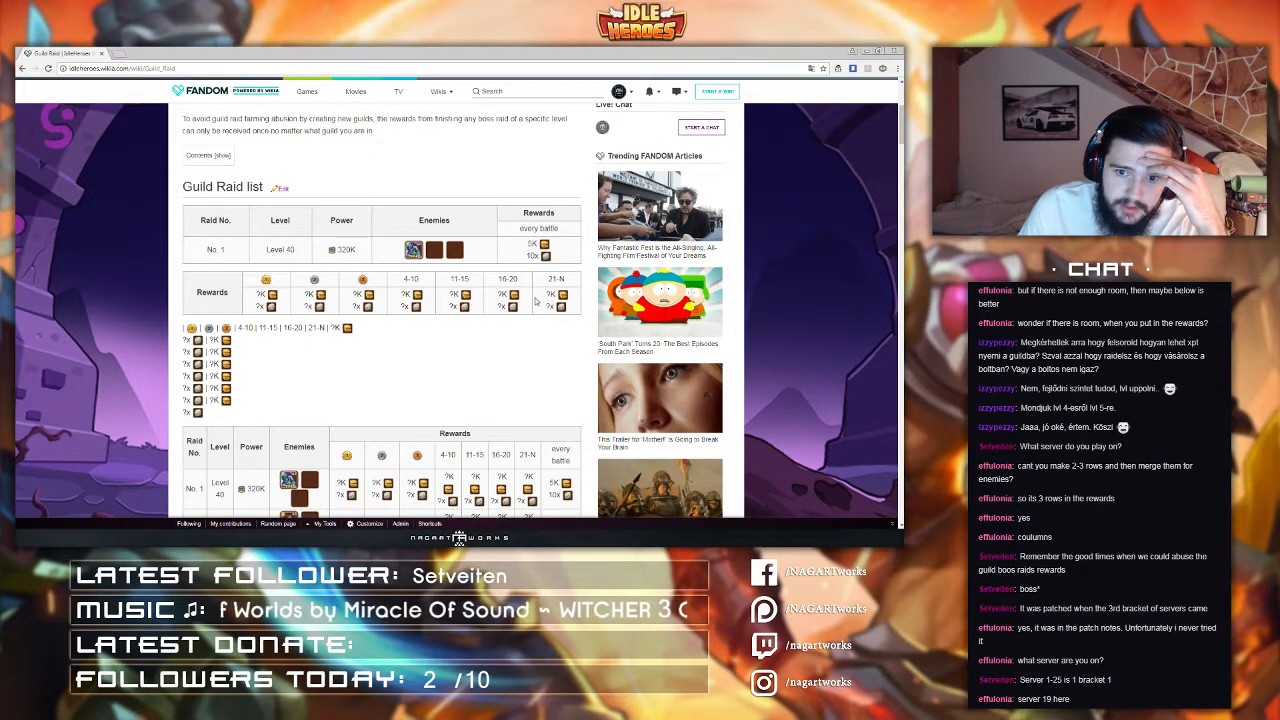
scroll(535, 301, up, 2)
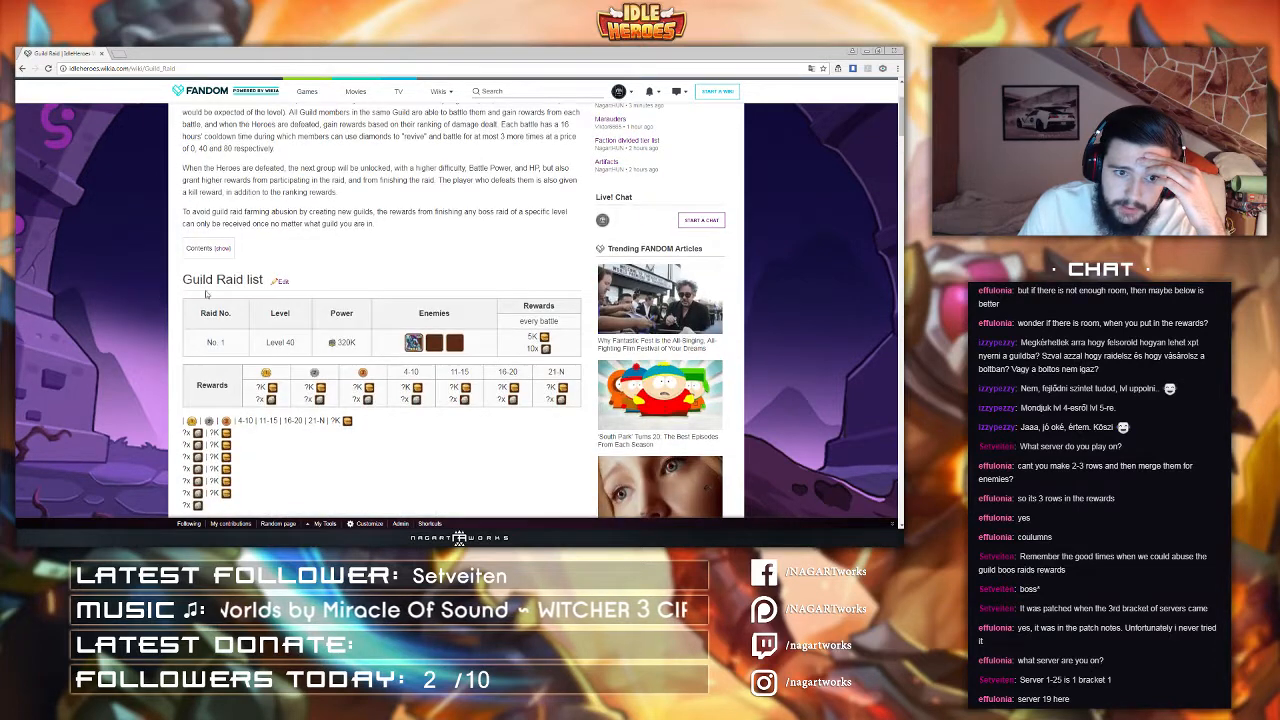
drag(181, 284, 249, 281)
click(323, 265)
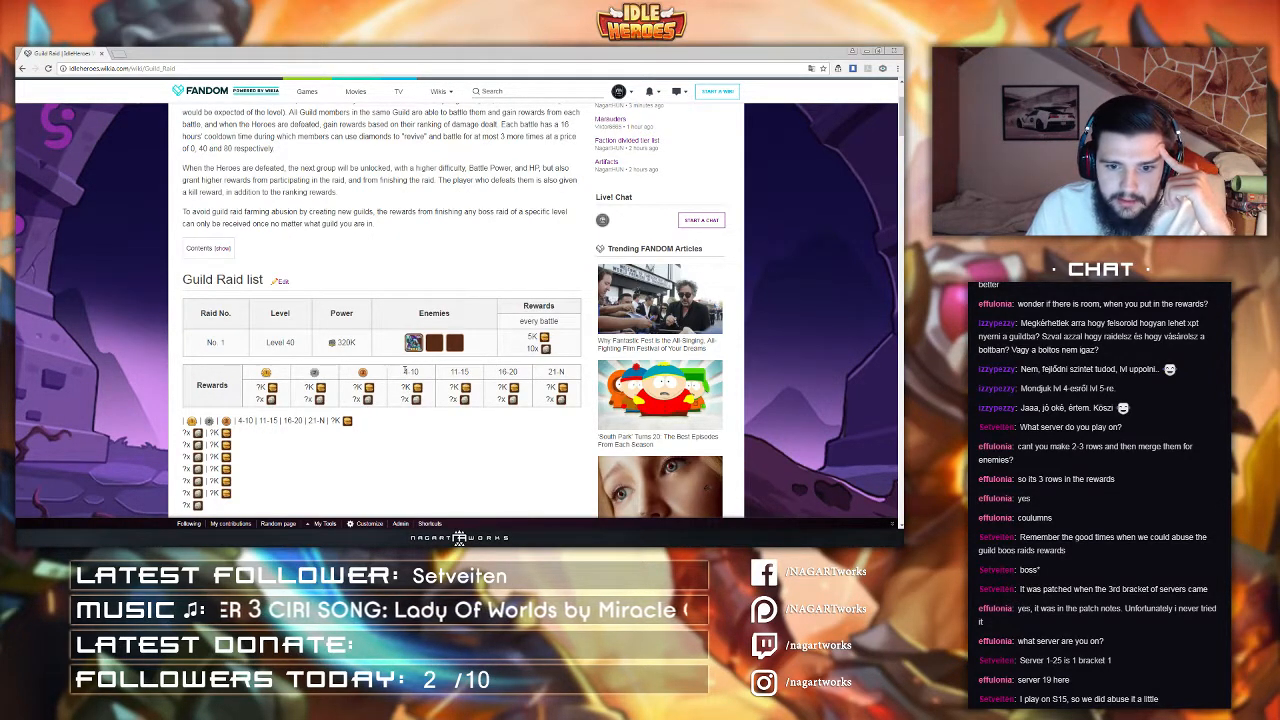
scroll(405, 372, down, 1)
scroll(405, 373, down, 1)
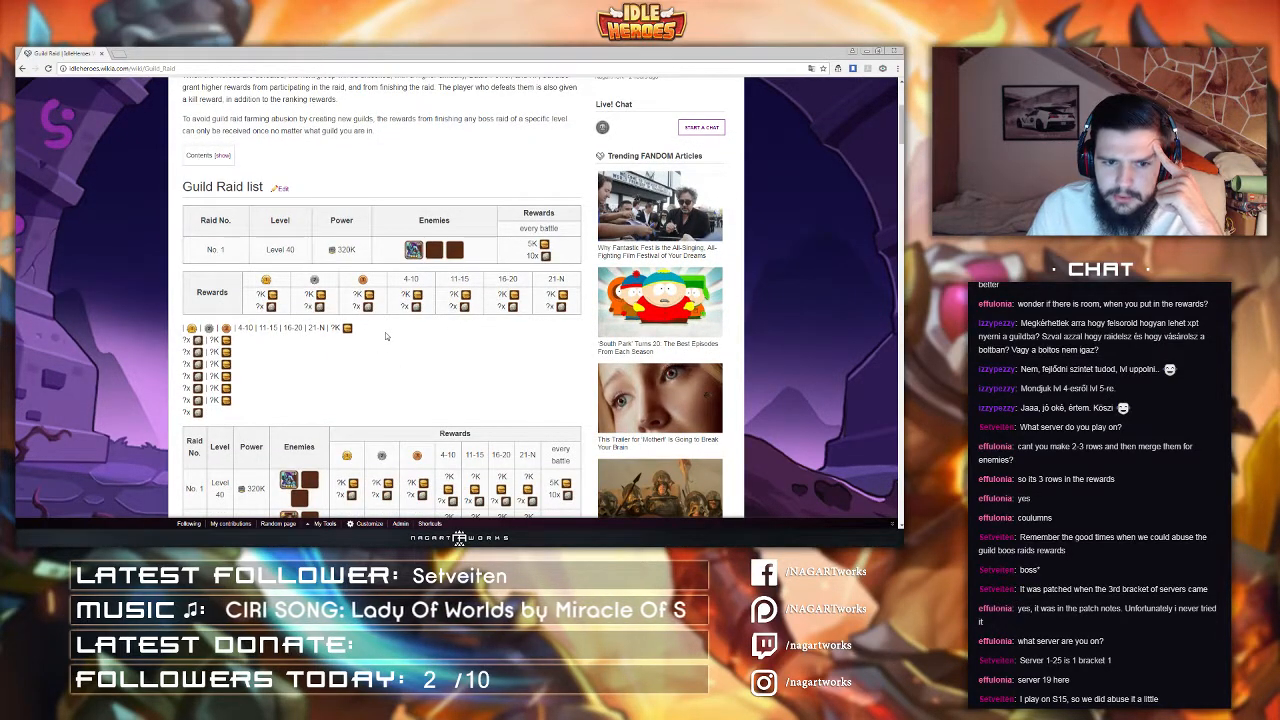
scroll(385, 336, down, 2)
scroll(385, 334, down, 1)
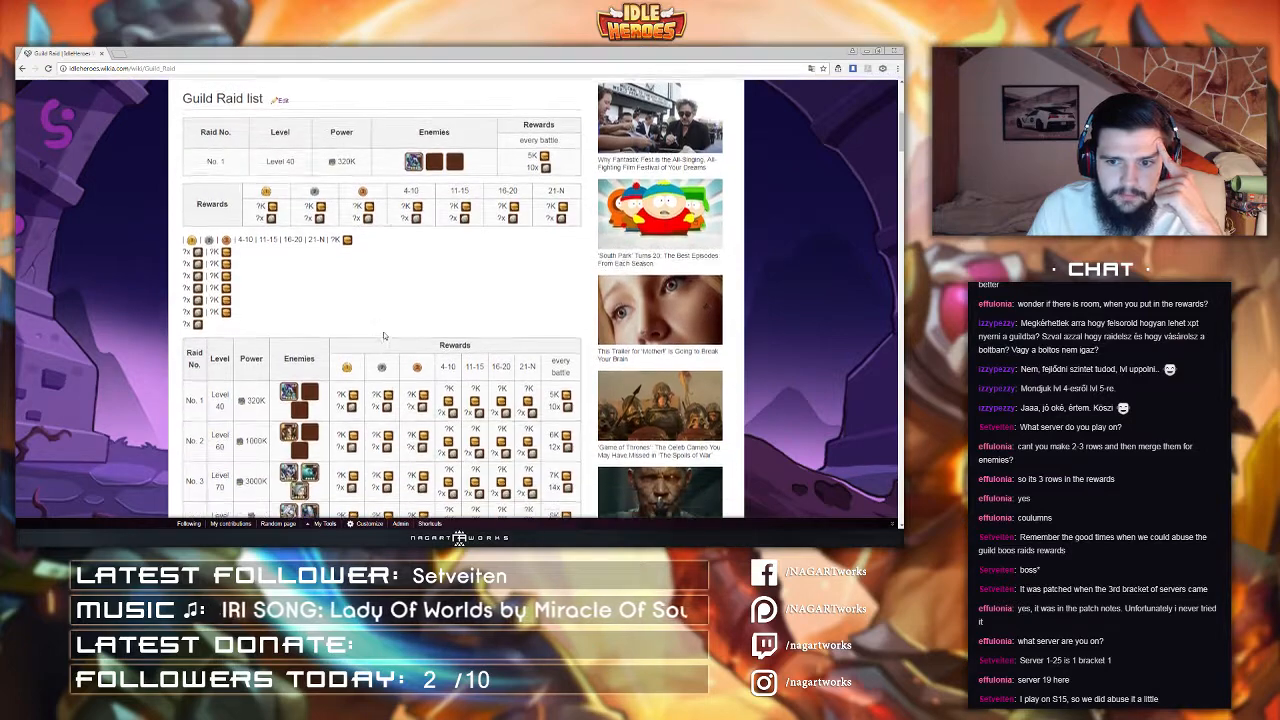
scroll(383, 331, up, 2)
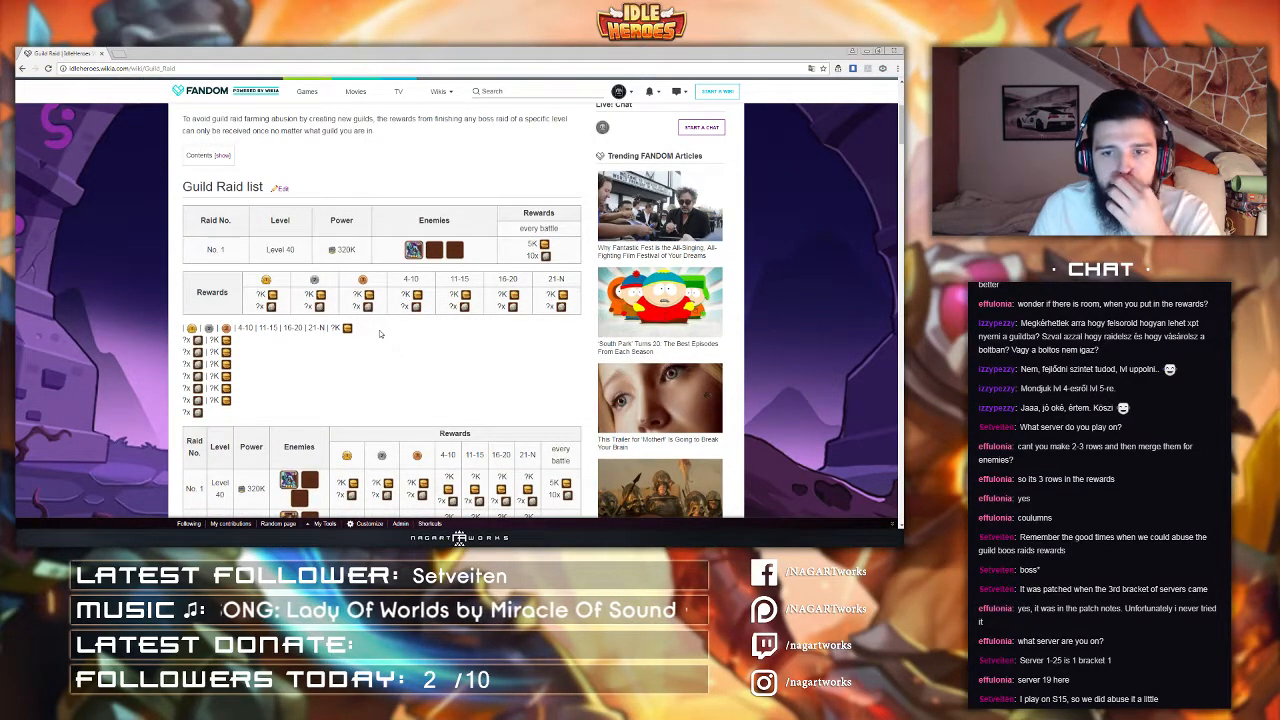
scroll(380, 333, down, 5)
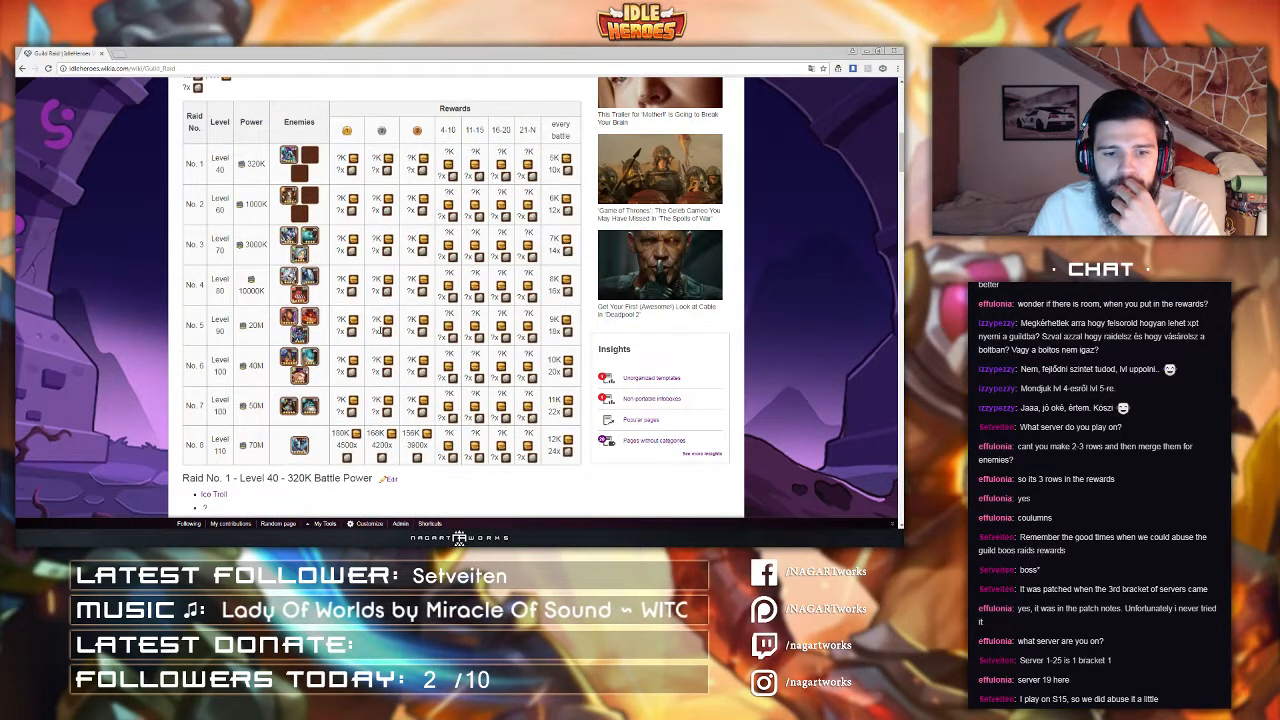
scroll(380, 300, up, 1)
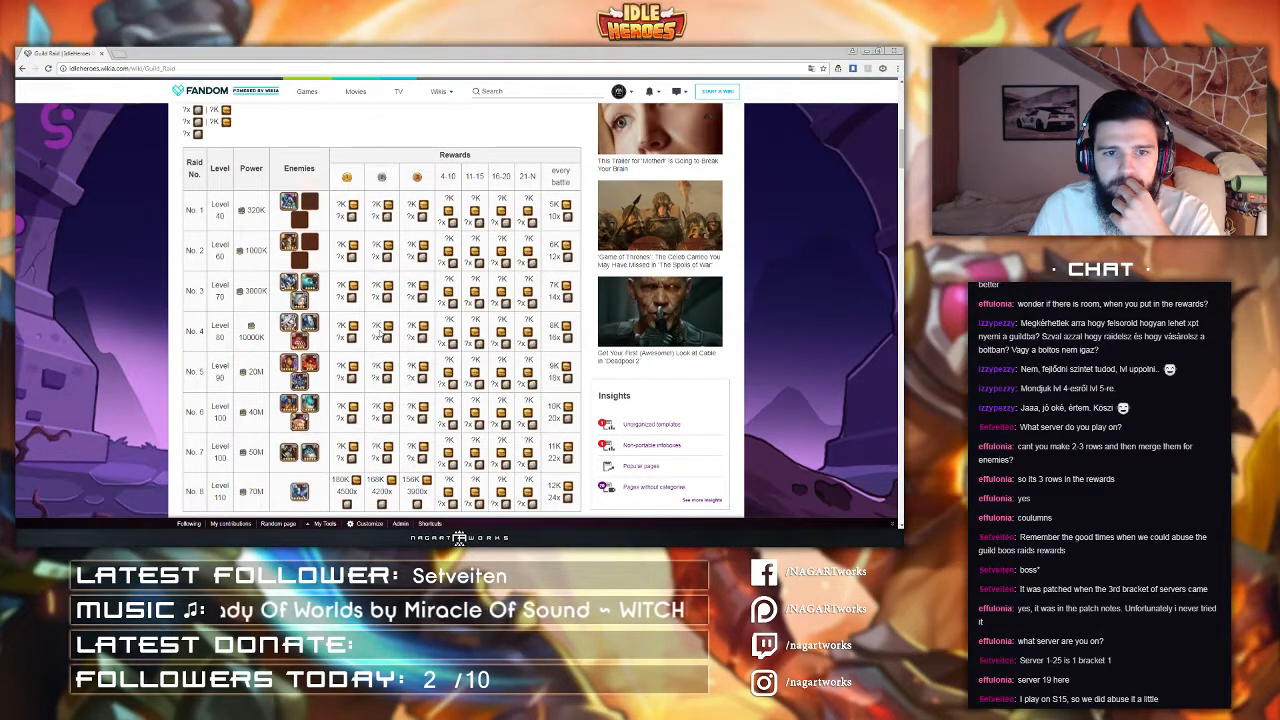
scroll(380, 334, up, 10)
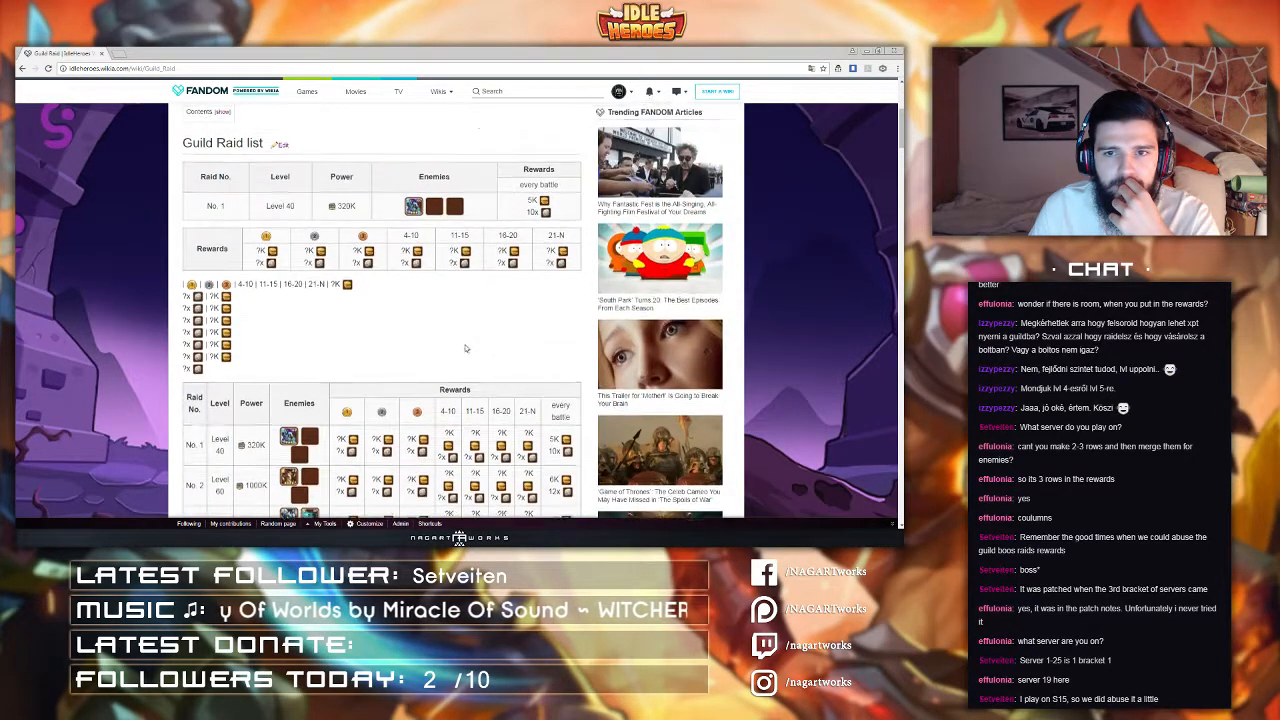
Step: Open the section's Source Editor and insert <br> line breaks between the enemy hero icons in the No. 1 raid row
click(603, 142)
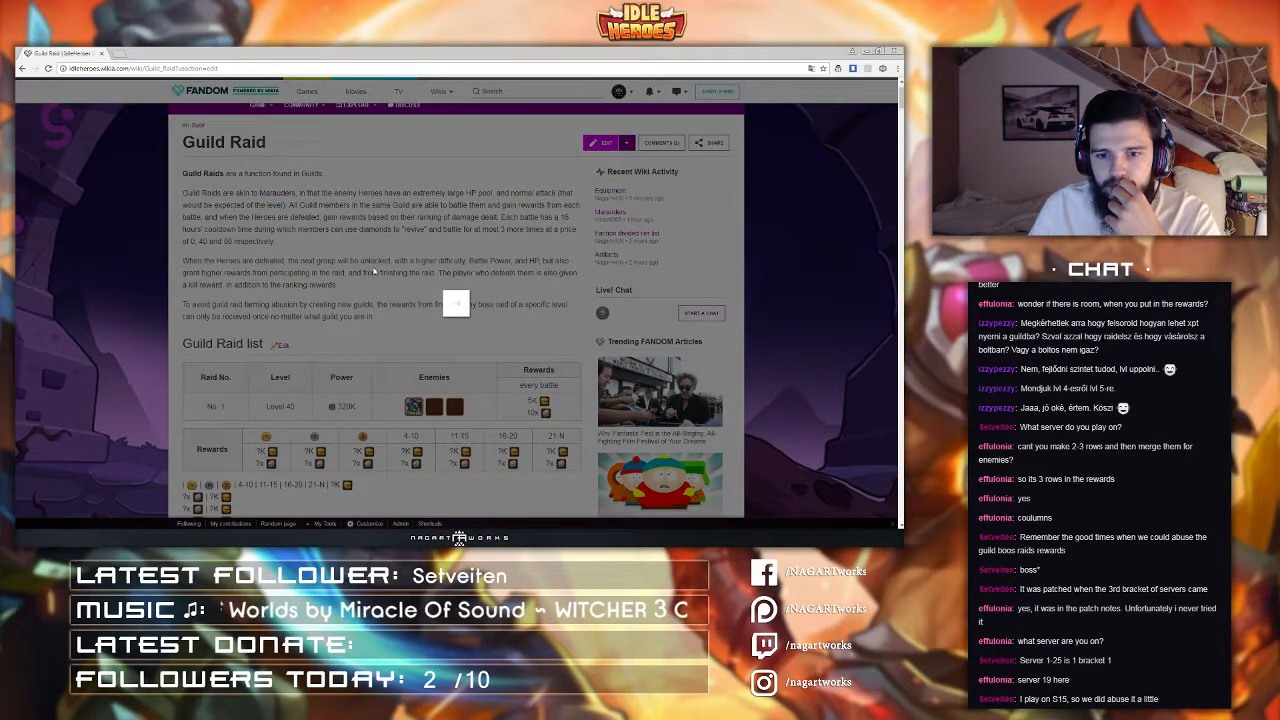
scroll(454, 234, down, 3)
scroll(454, 234, up, 5)
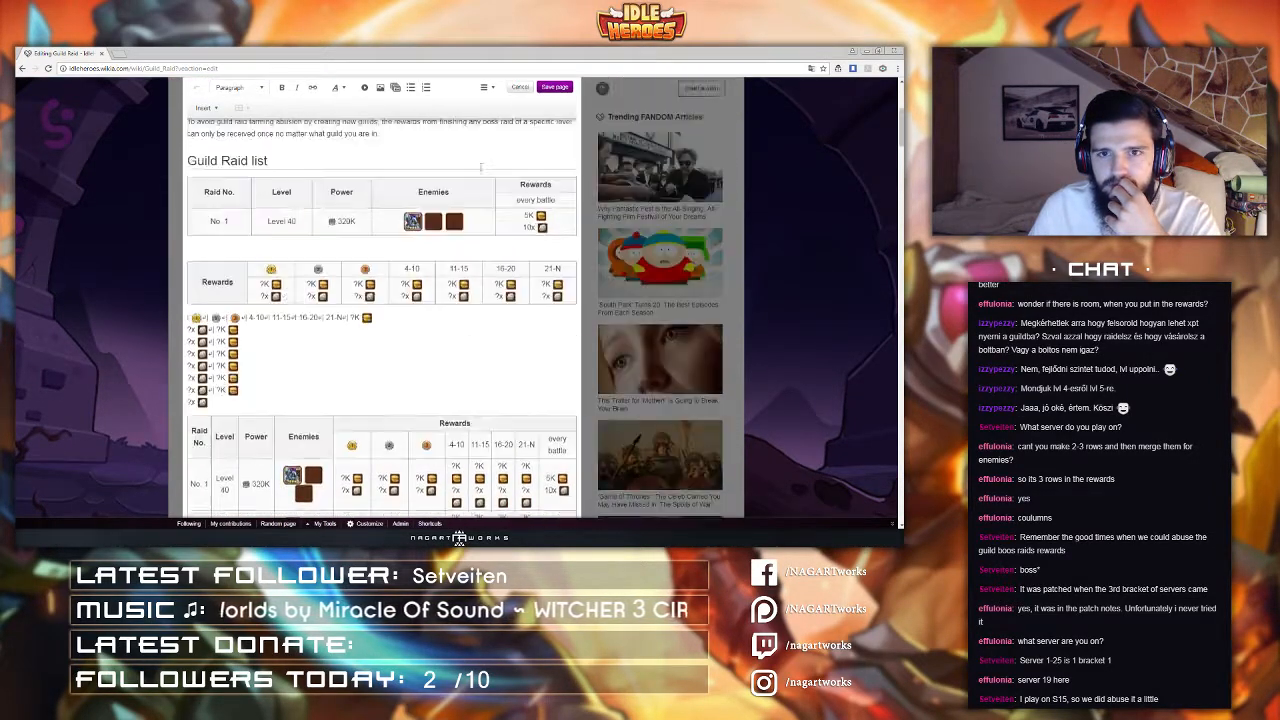
click(486, 88)
click(503, 162)
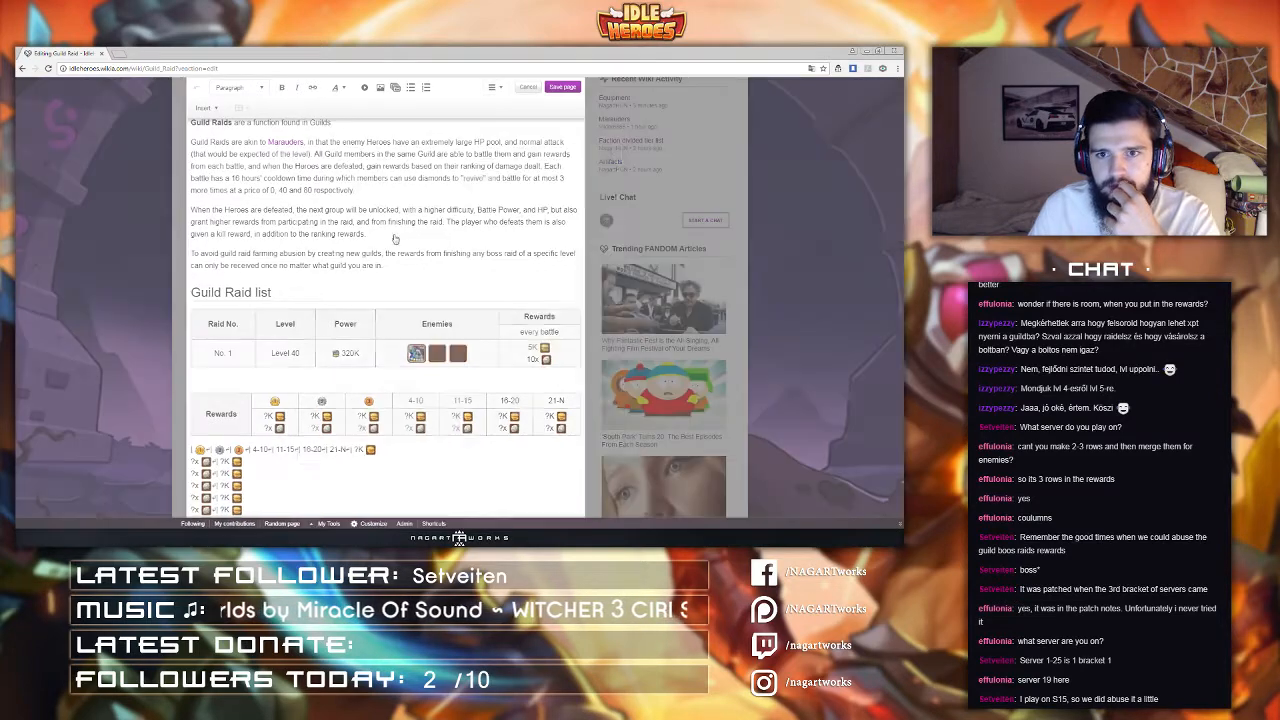
scroll(388, 301, down, 3)
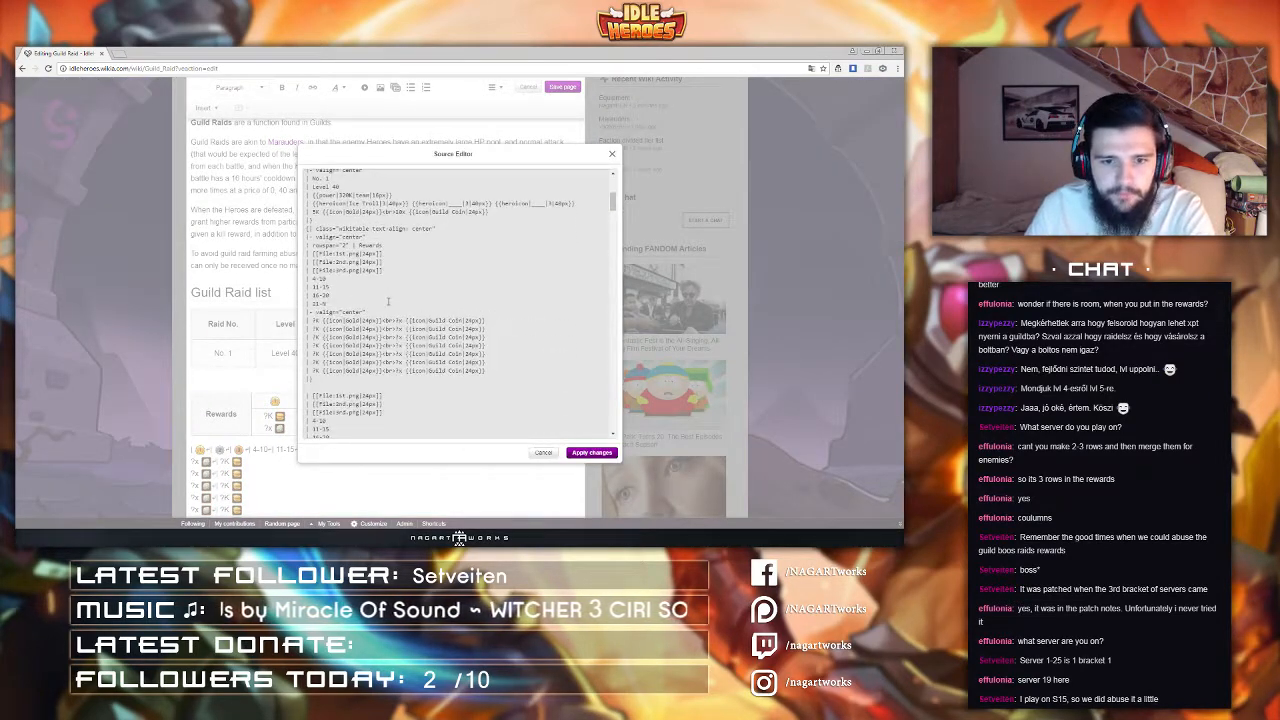
scroll(386, 304, down, 4)
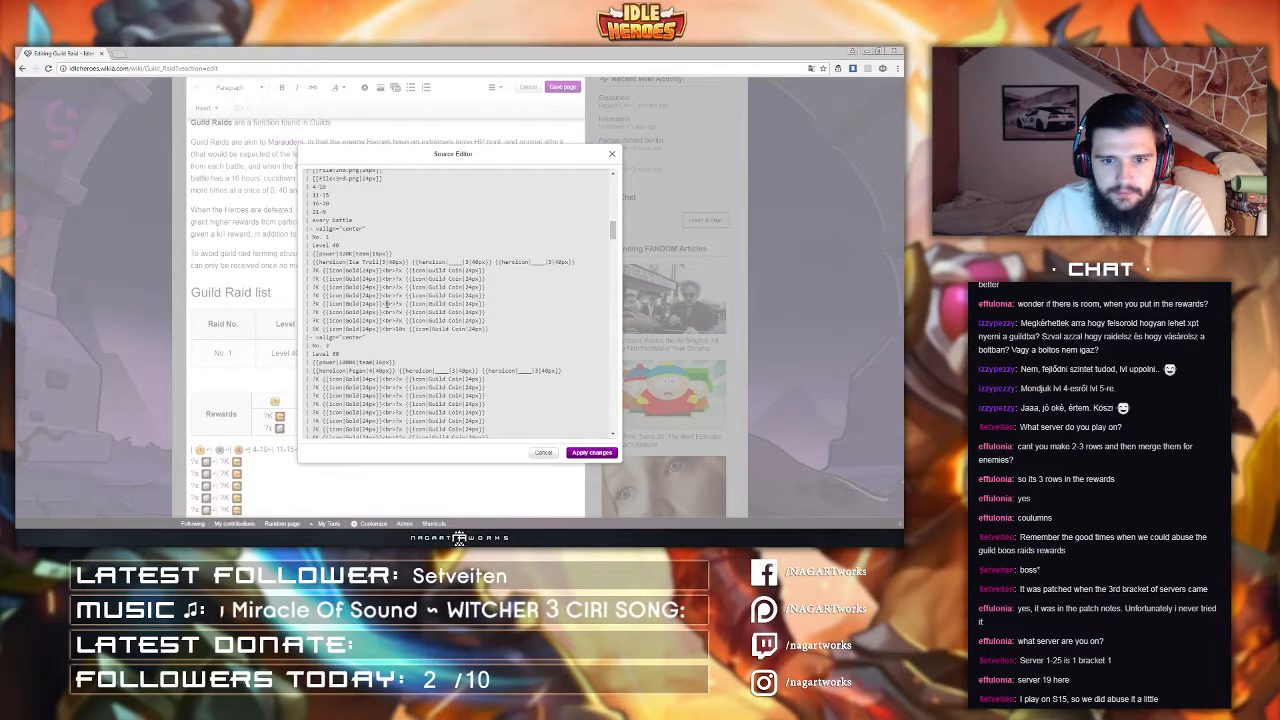
click(411, 262)
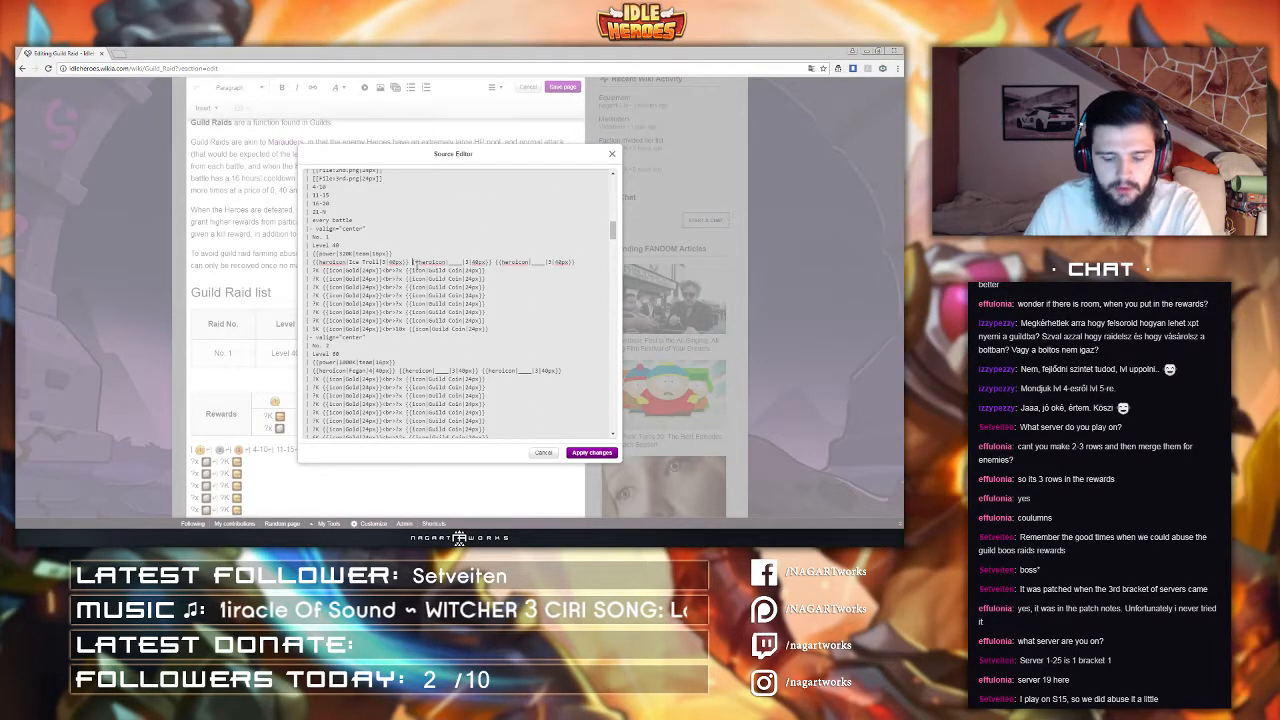
text(<br>)
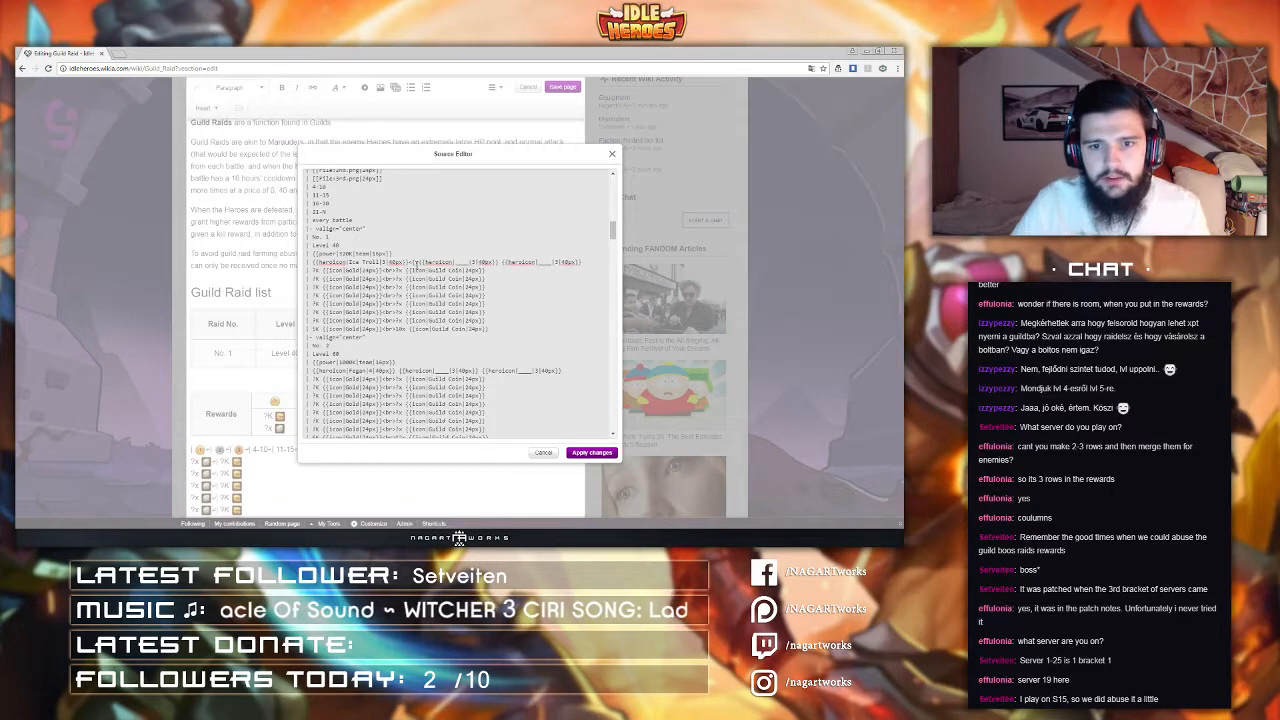
drag(405, 262, 423, 263)
key(ctrl+c)
click(501, 262)
key(ctrl+v)
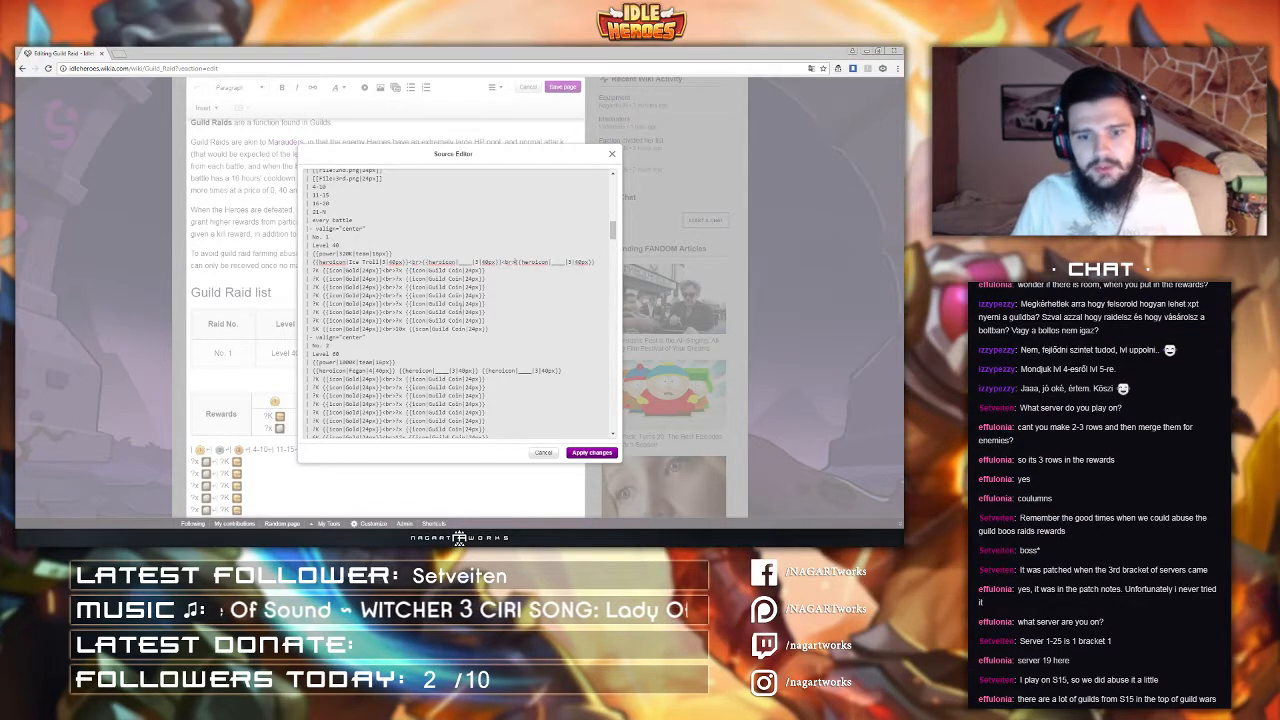
Step: Insert <br> line breaks between the enemy hero icons in raid rows No. 2 to No. 7 and apply the source changes
click(396, 371)
key(ctrl+v)
click(493, 371)
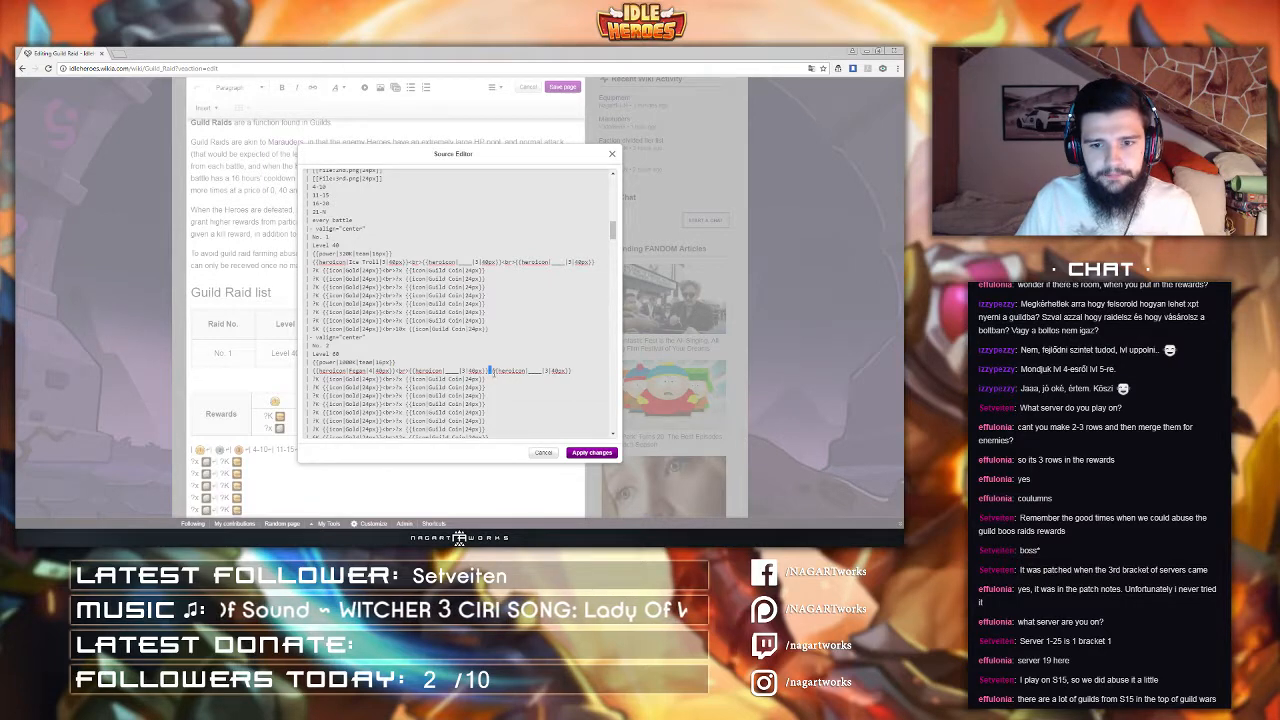
key(ctrl+v)
scroll(493, 371, down, 5)
click(418, 340)
key(ctrl+v)
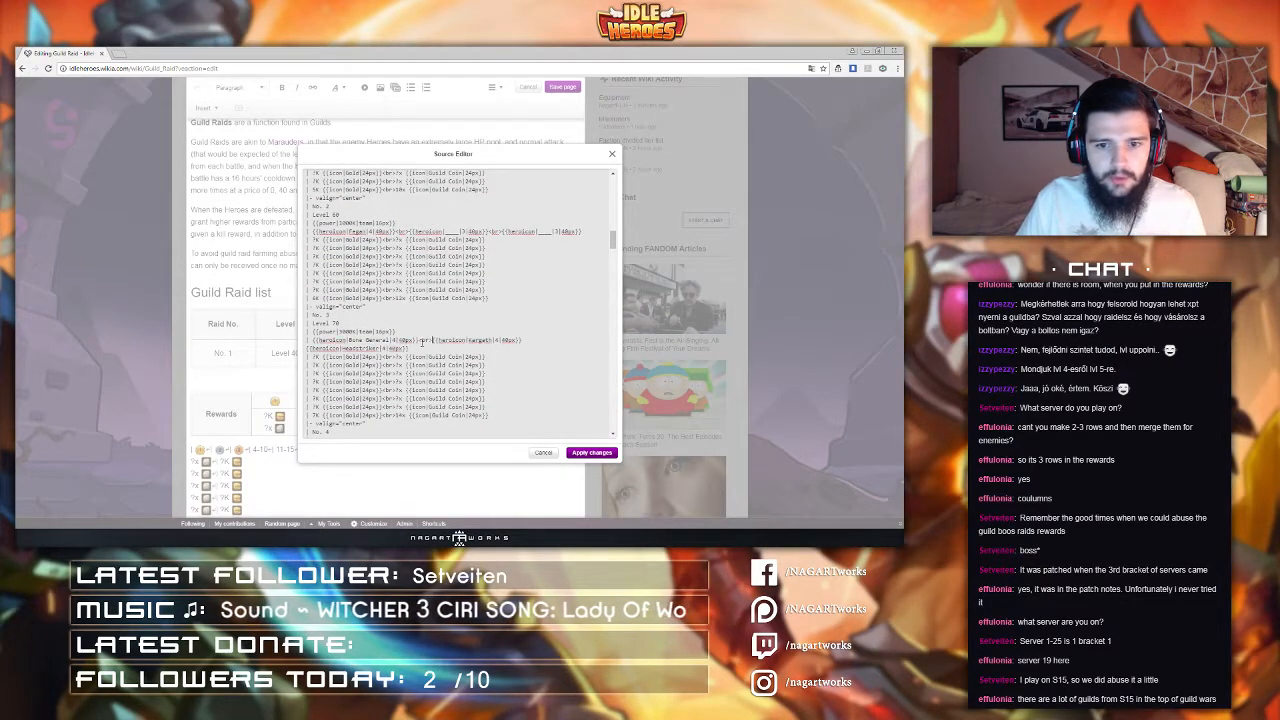
scroll(418, 343, down, 5)
drag(431, 318, 393, 342)
key(ctrl+v)
scroll(420, 340, down, 3)
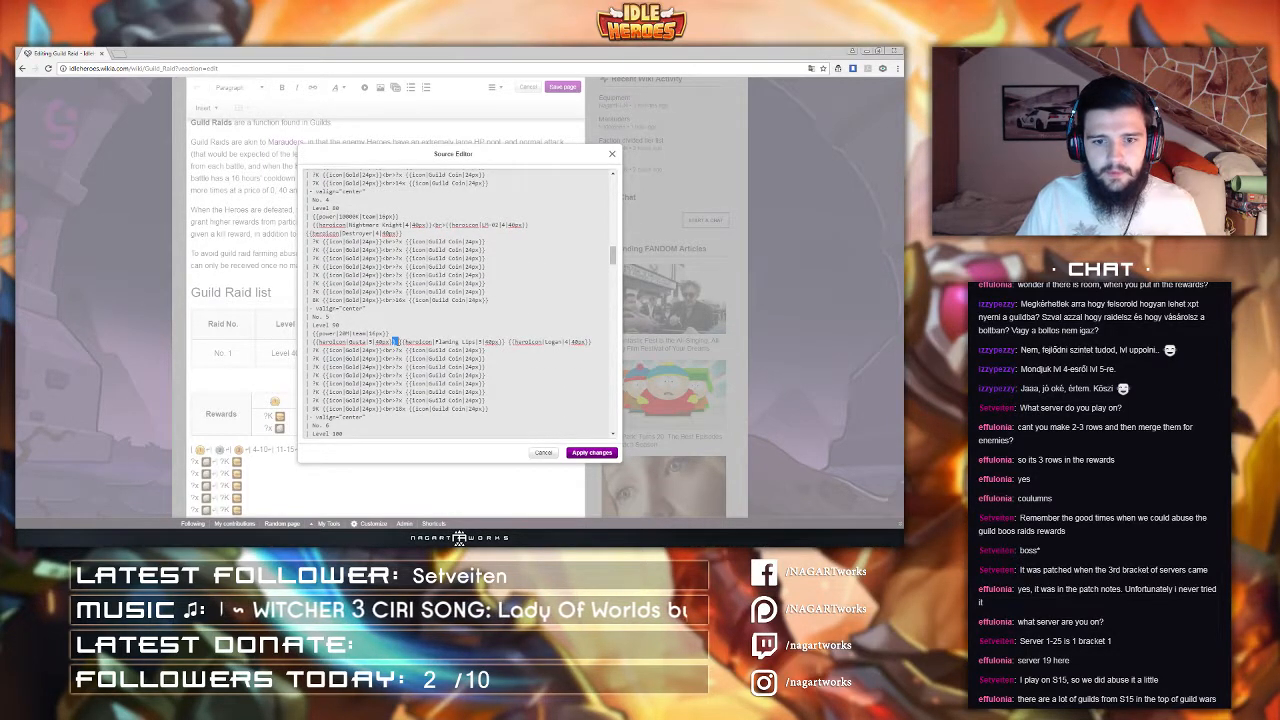
key(ctrl+v)
drag(520, 342, 515, 342)
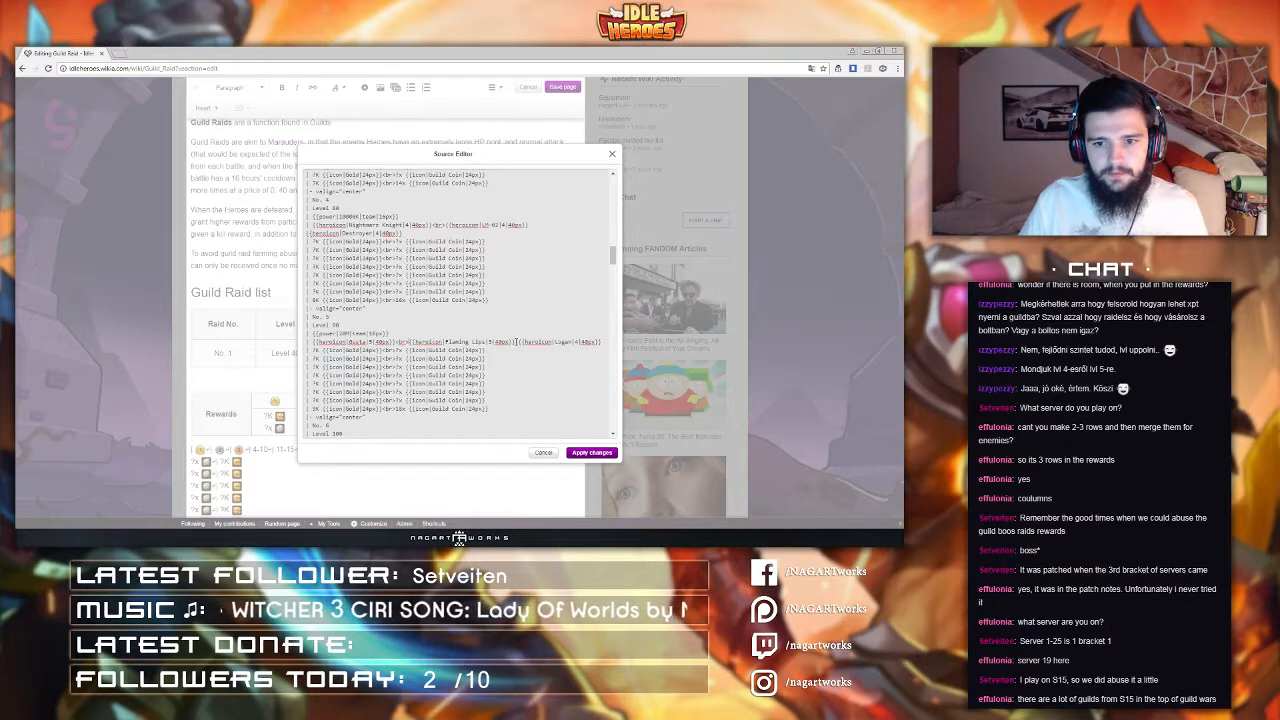
key(ctrl+v)
scroll(424, 297, down, 3)
drag(419, 273, 414, 273)
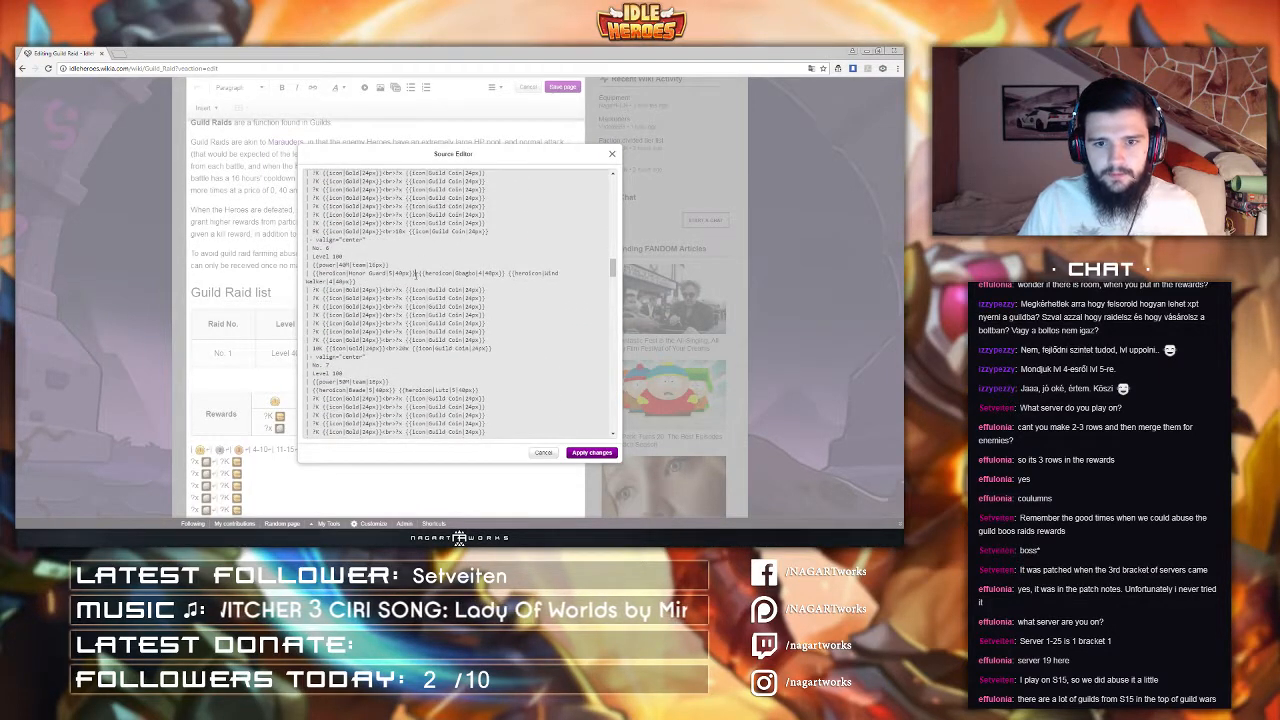
key(ctrl+v)
drag(519, 273, 515, 273)
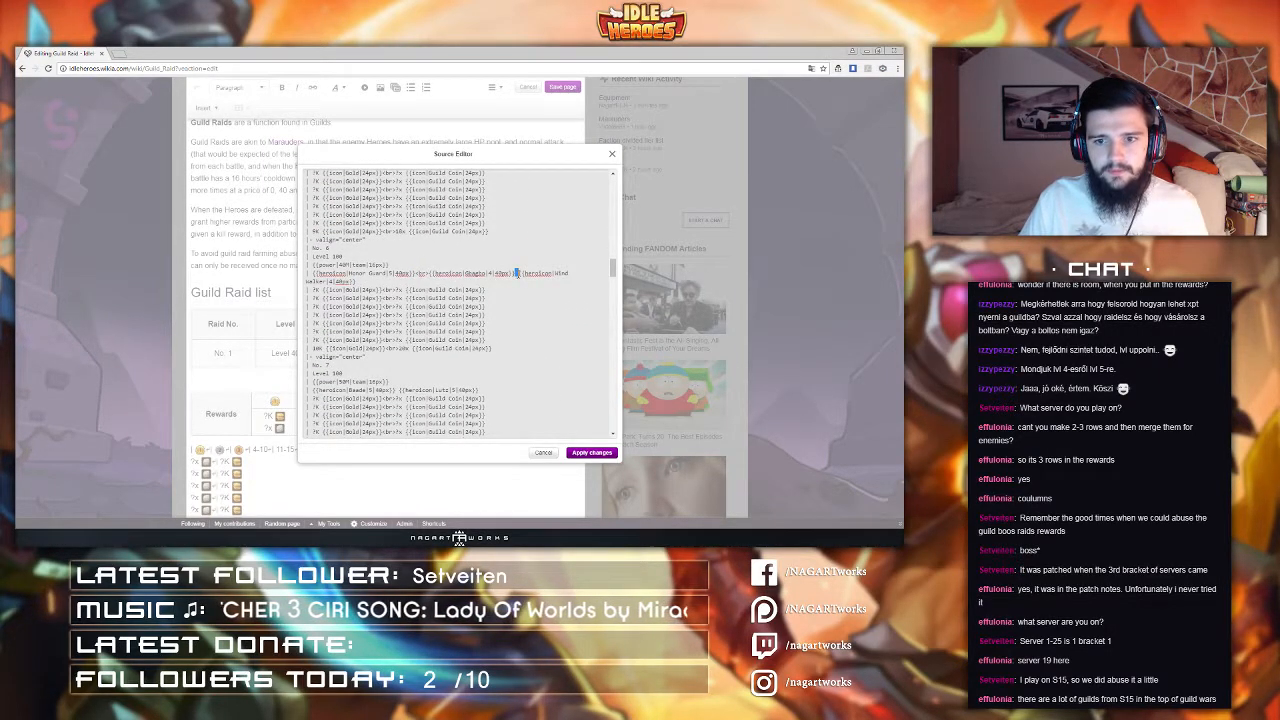
key(ctrl+v)
scroll(448, 318, down, 3)
drag(399, 343, 395, 343)
key(ctrl+v)
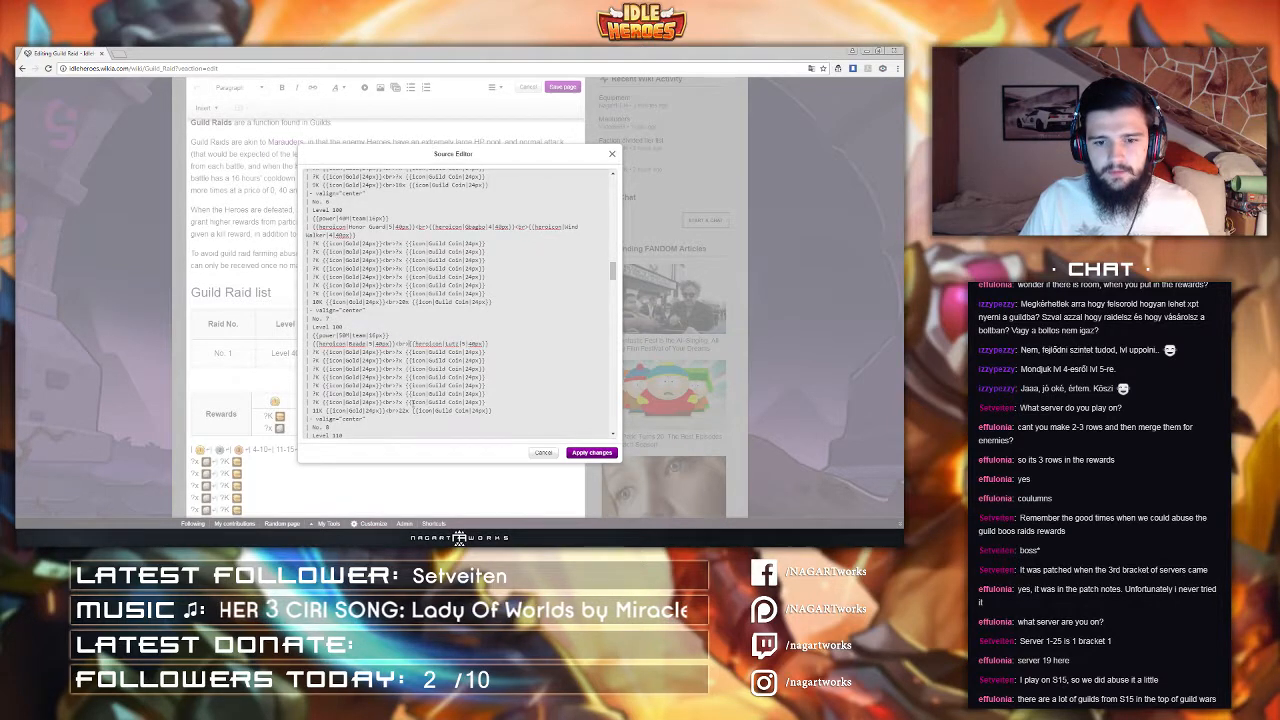
scroll(406, 393, down, 5)
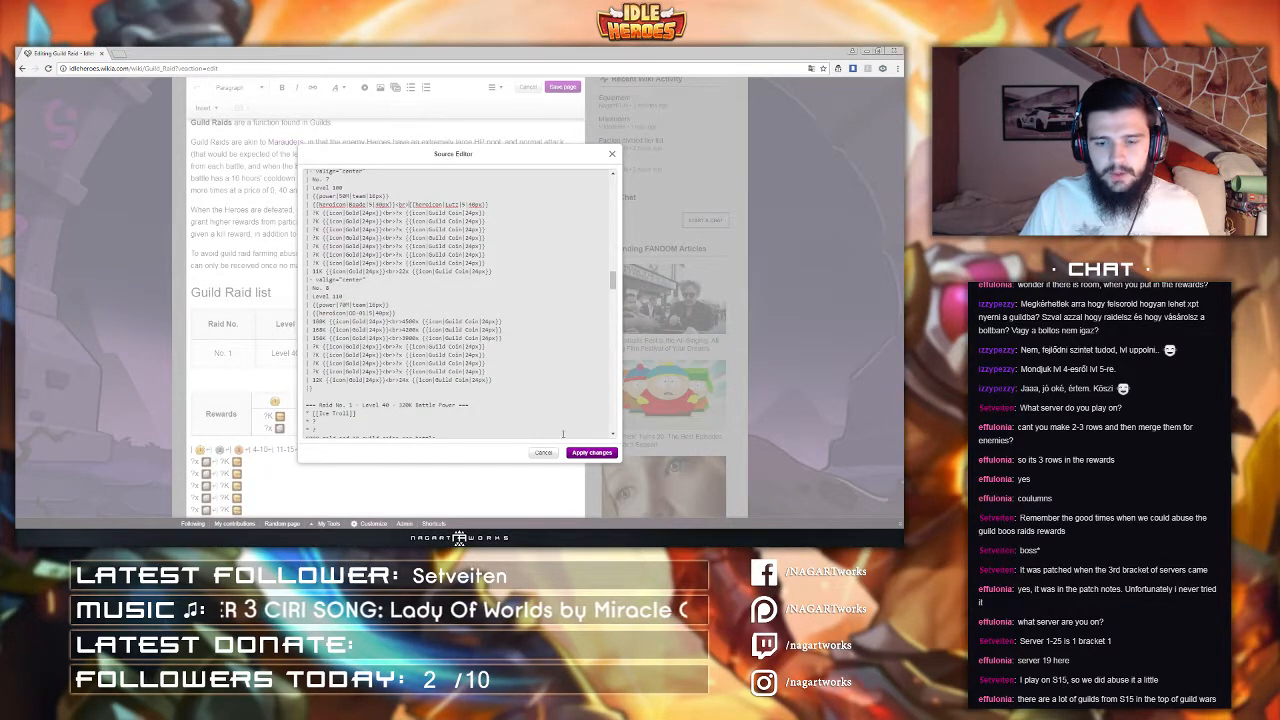
click(591, 452)
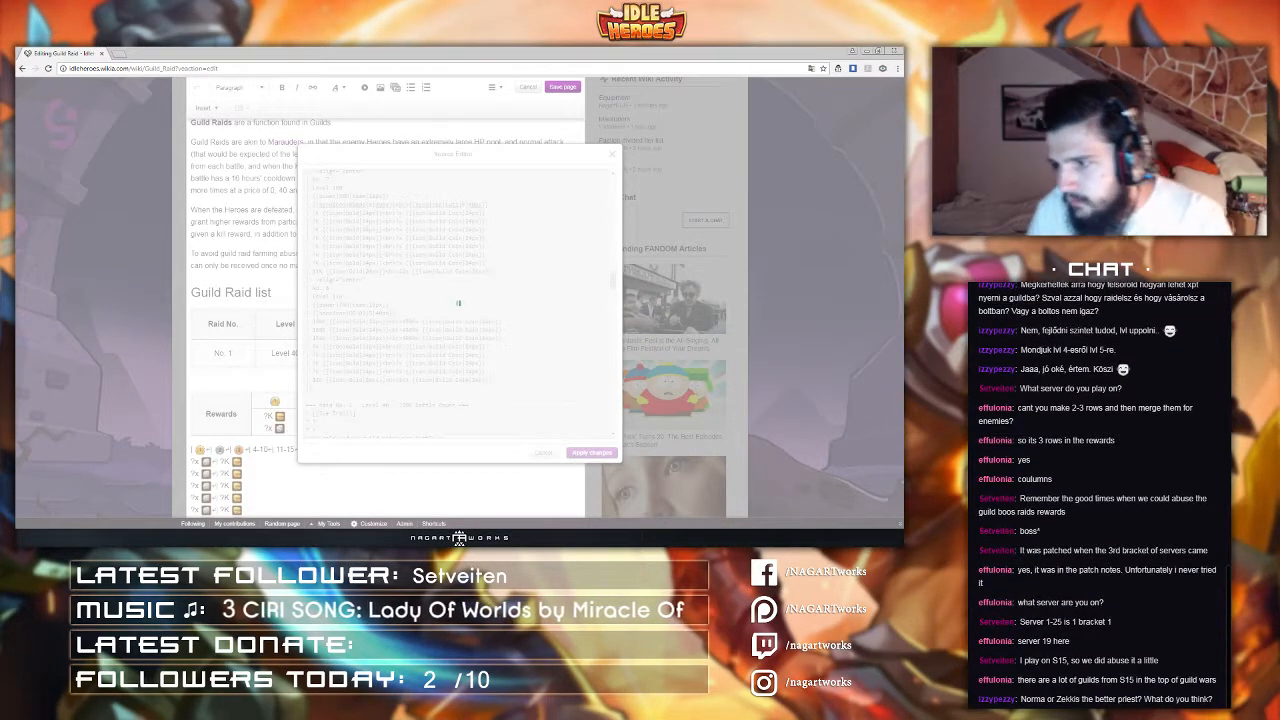
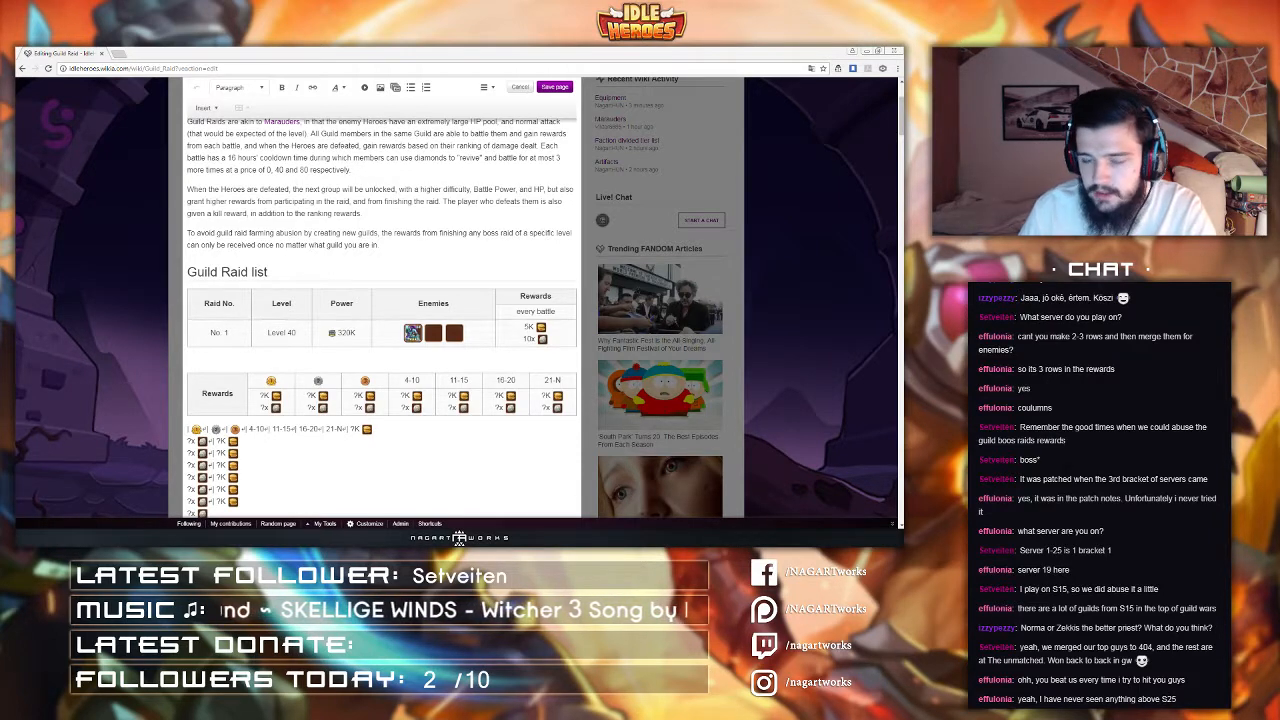
Step: Fix the line break between the enemy icons in raid No. 4's enemies cell
scroll(299, 348, down, 1)
scroll(299, 348, down, 4)
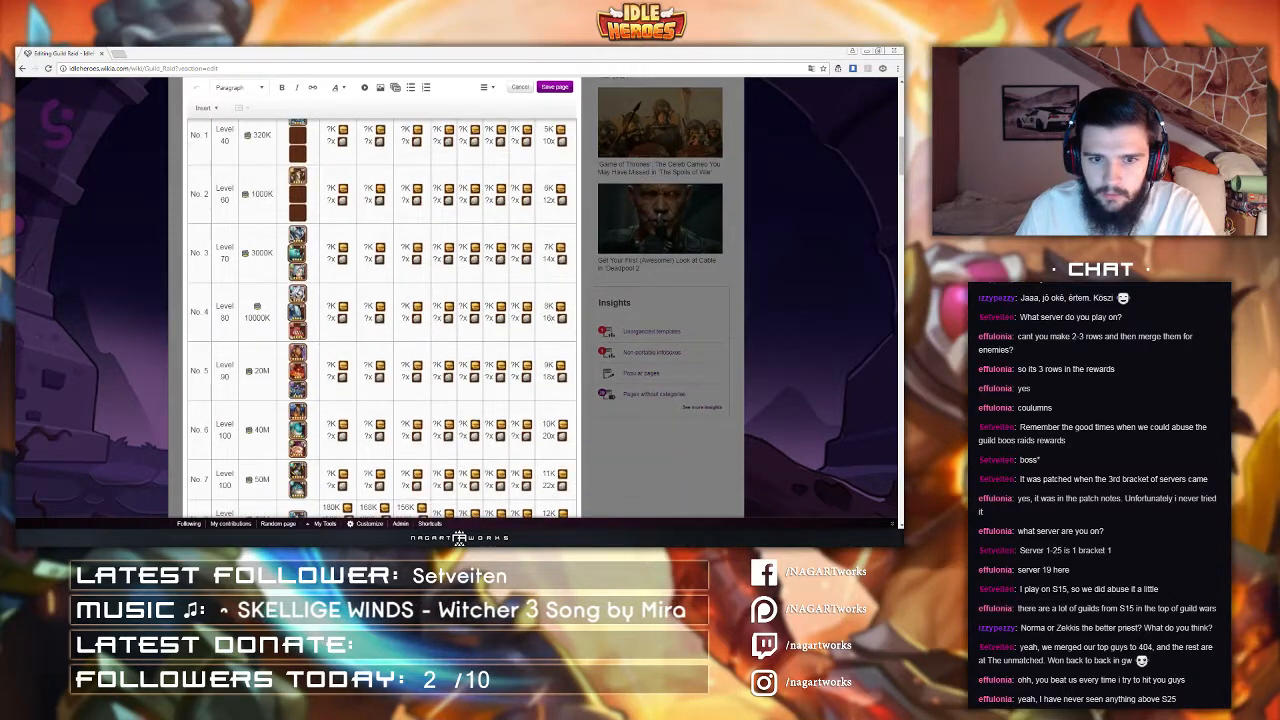
scroll(299, 348, down, 2)
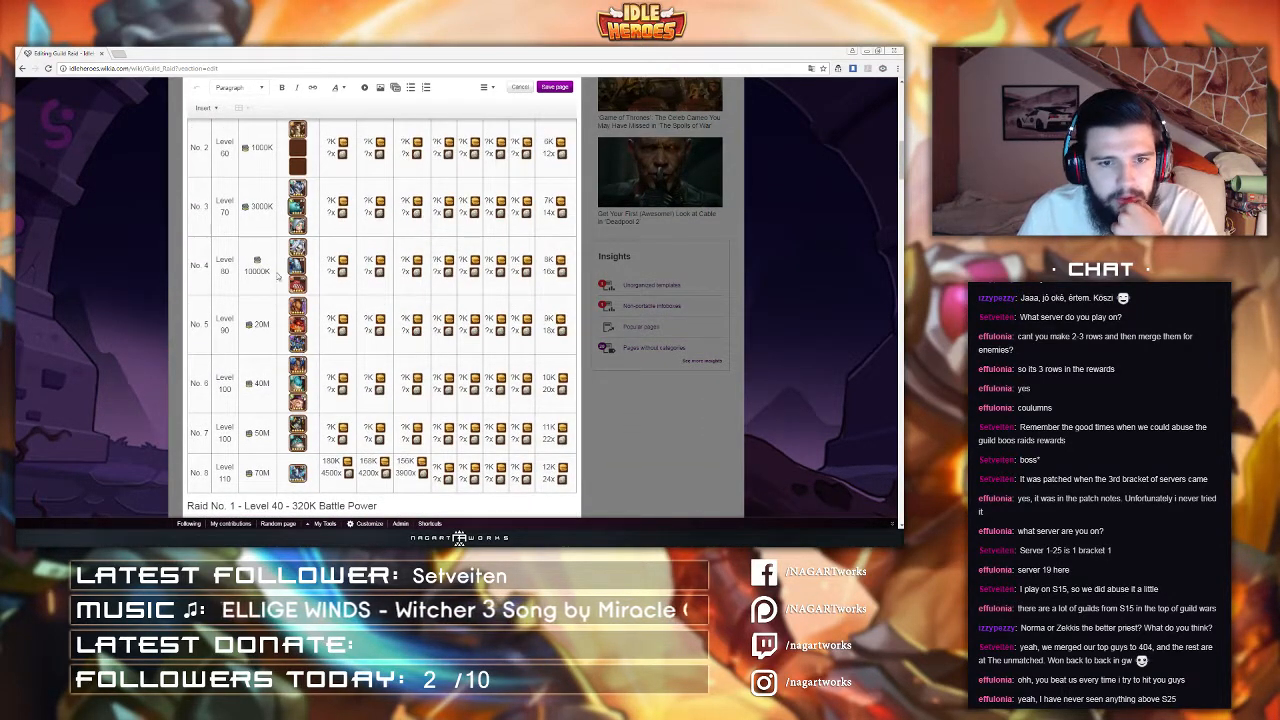
key(Delete)
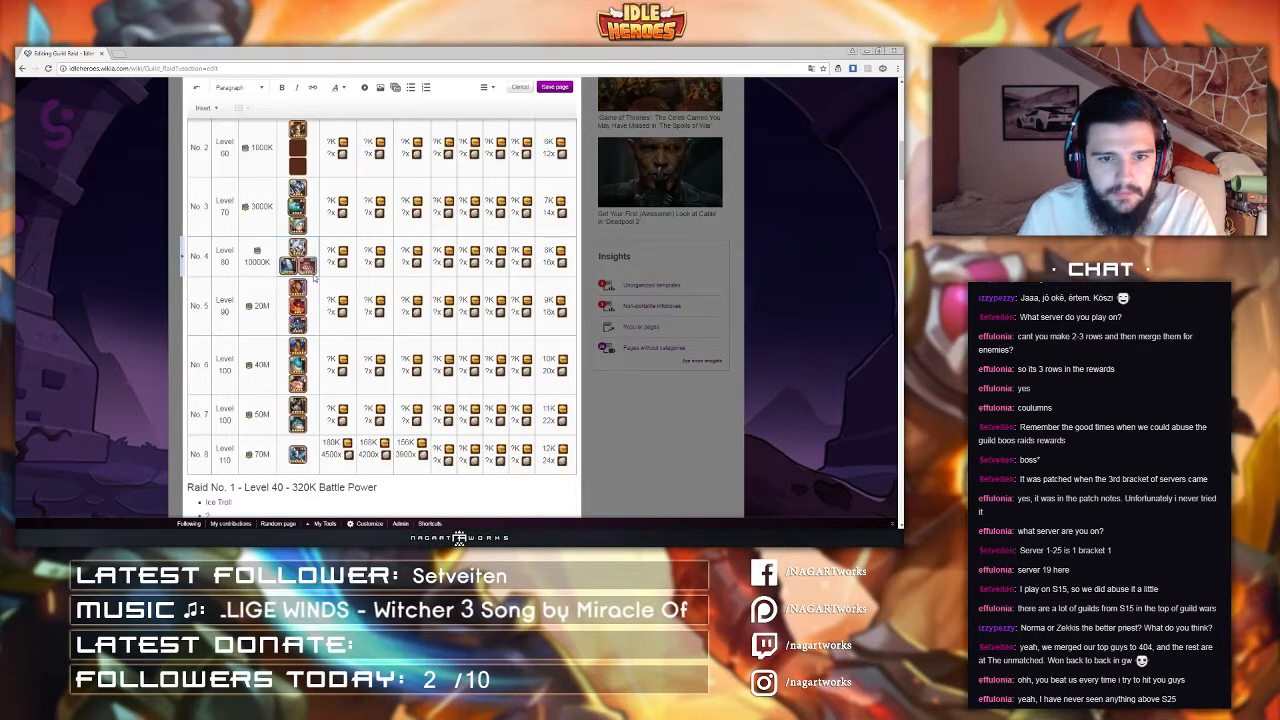
key(Return)
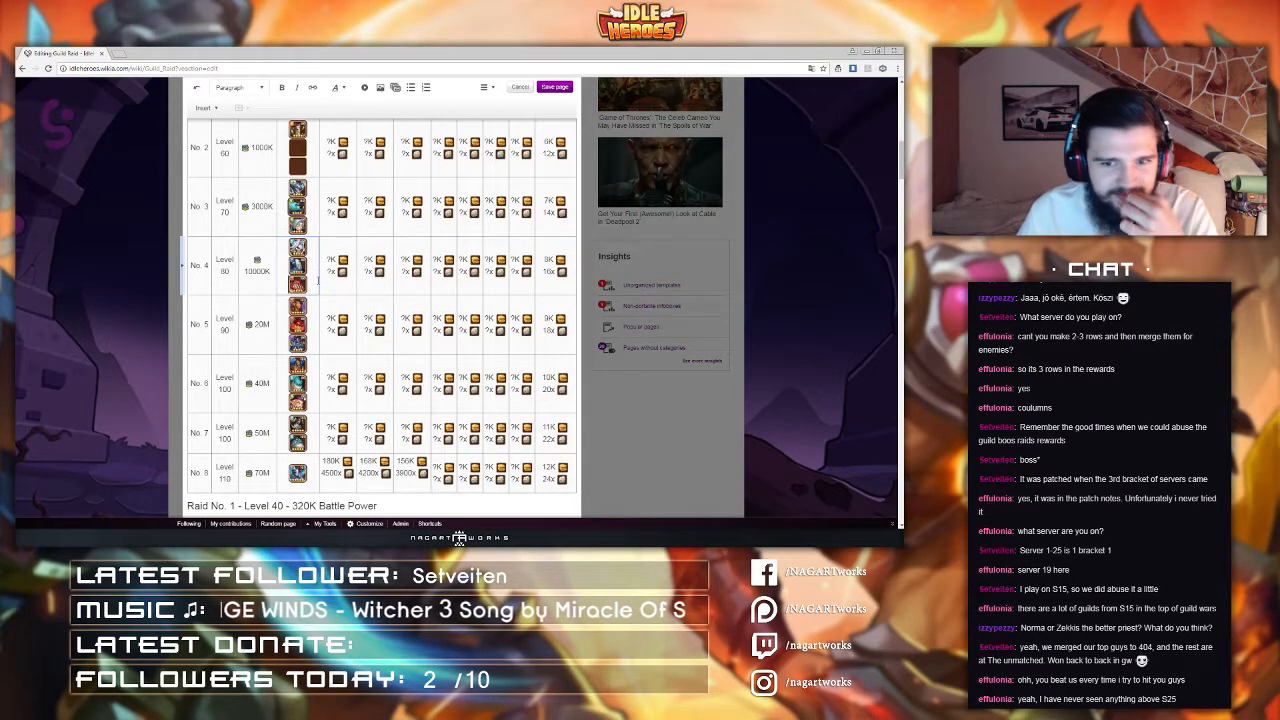
Step: Scroll through the Guild Raid tables to review their layout
scroll(318, 282, up, 1)
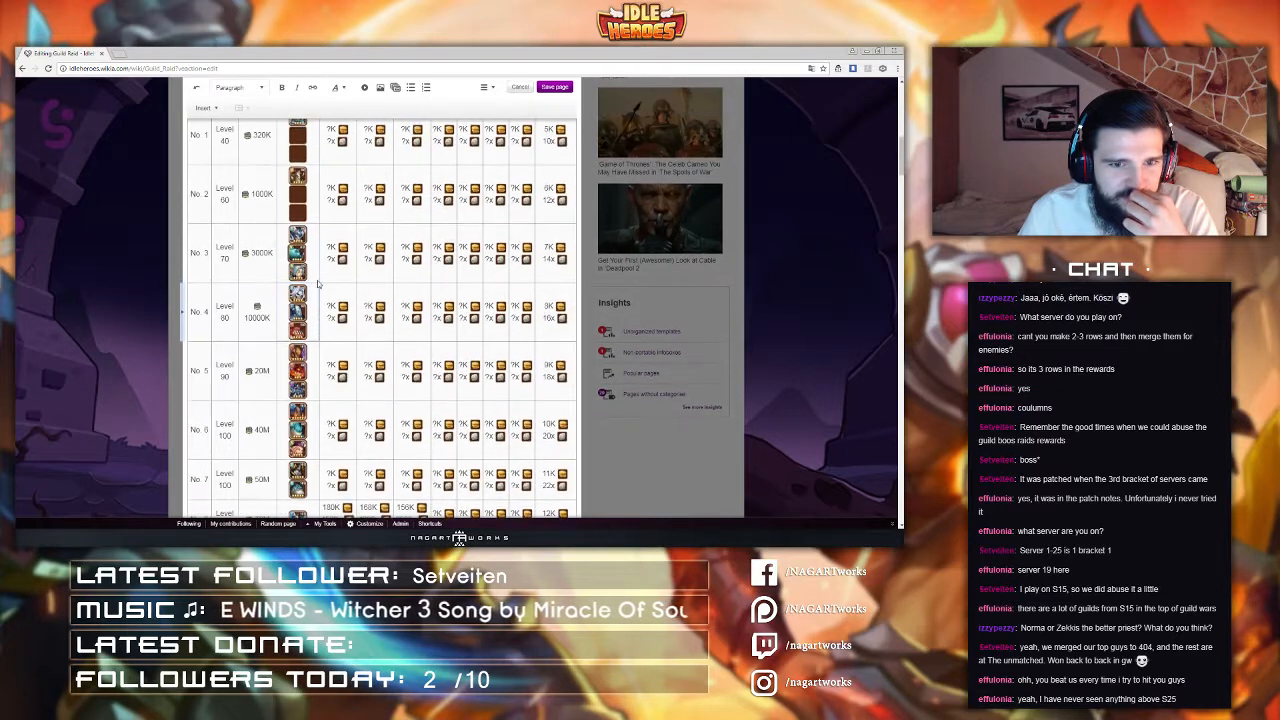
scroll(331, 305, down, 2)
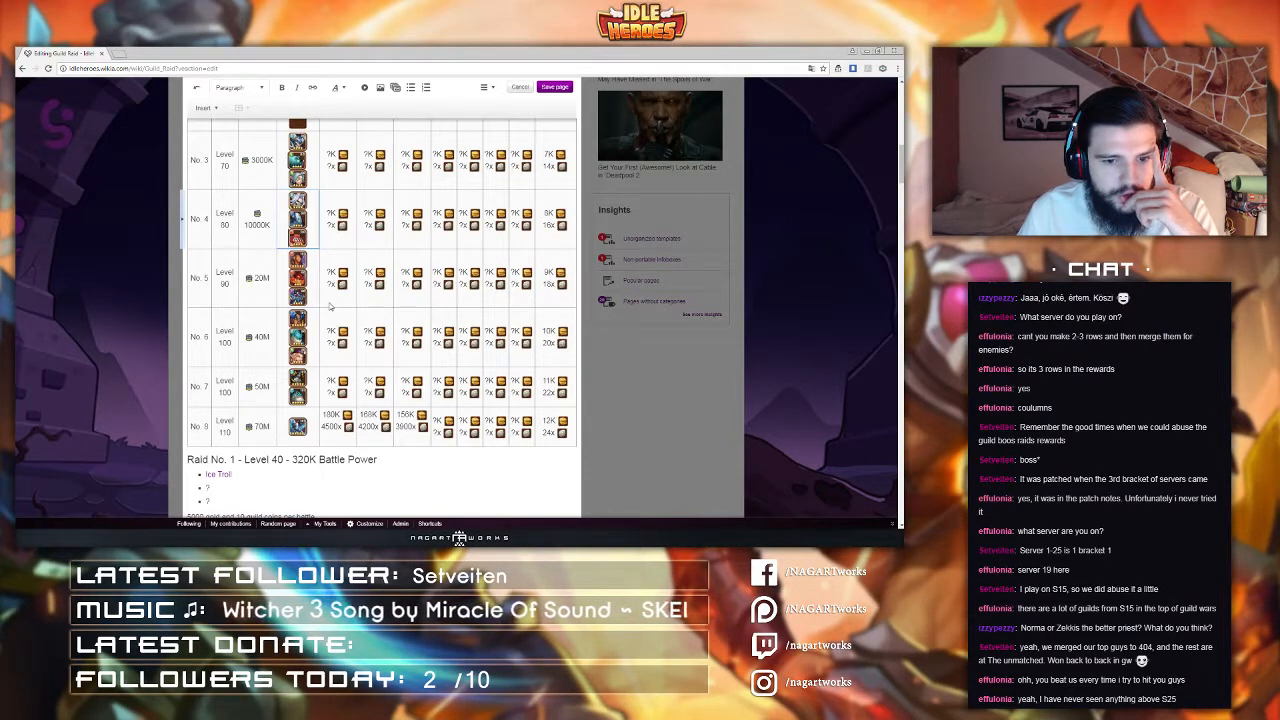
scroll(330, 306, up, 5)
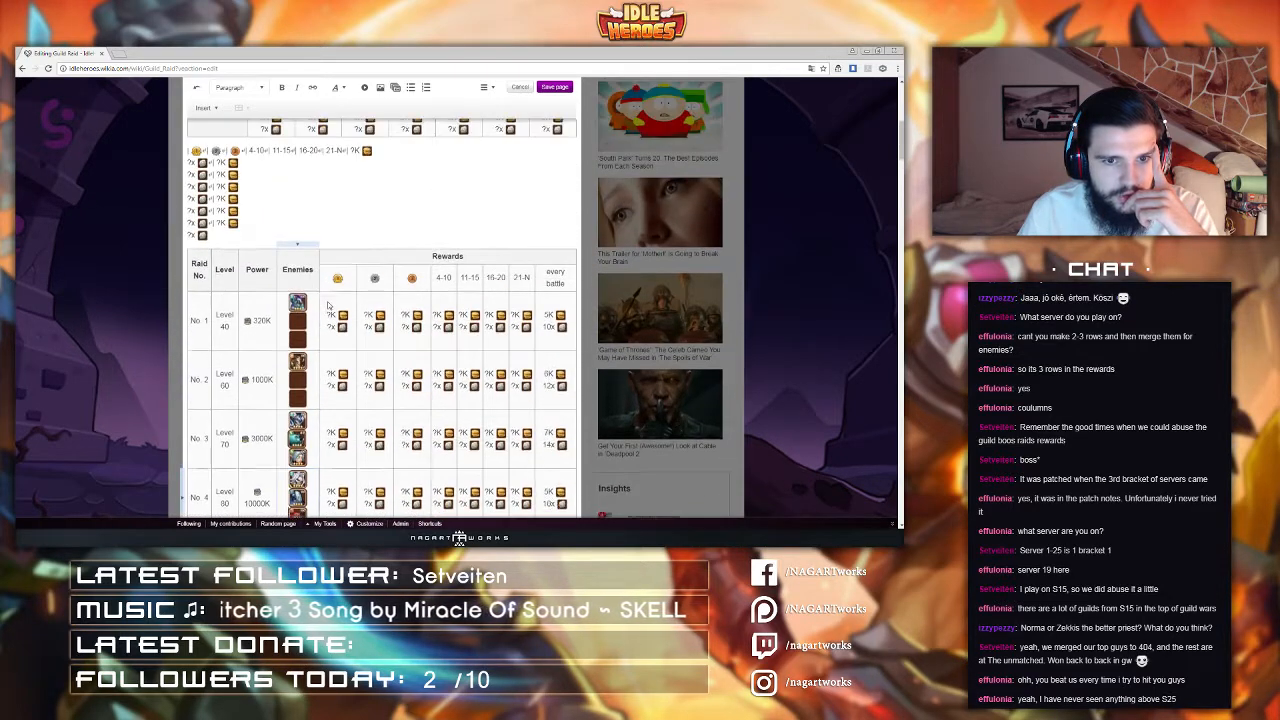
scroll(327, 305, up, 4)
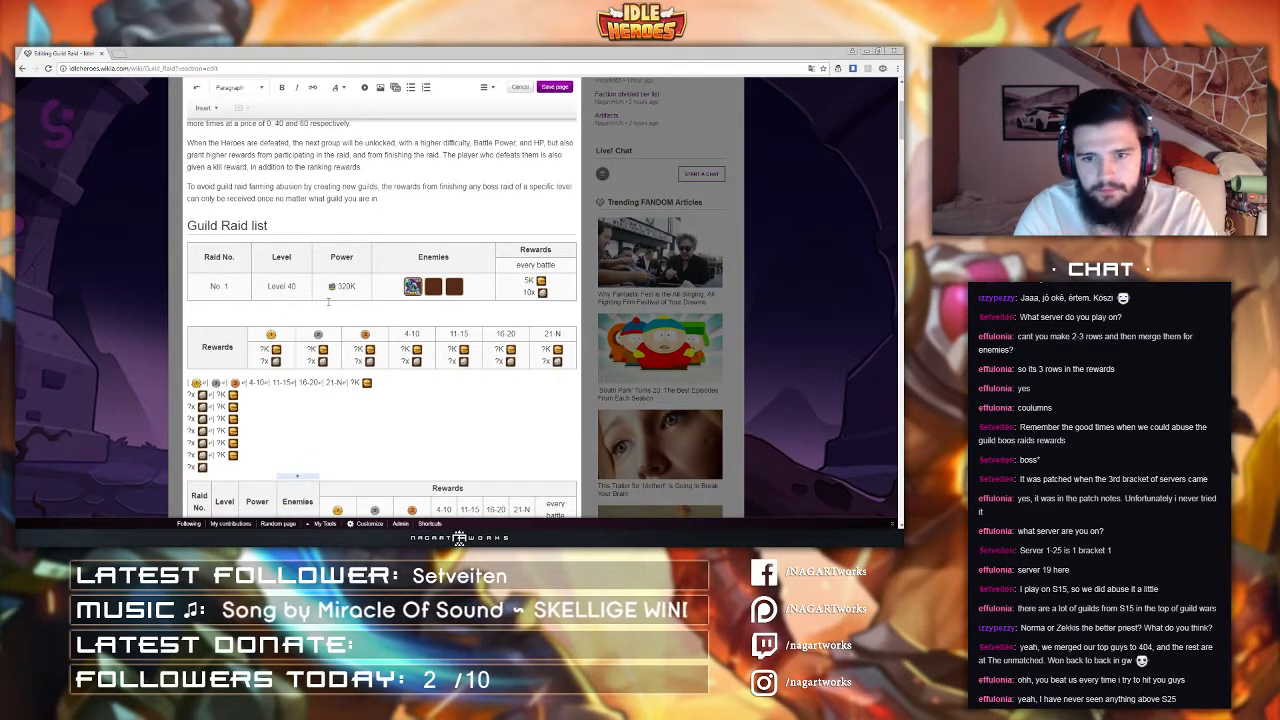
scroll(328, 301, down, 2)
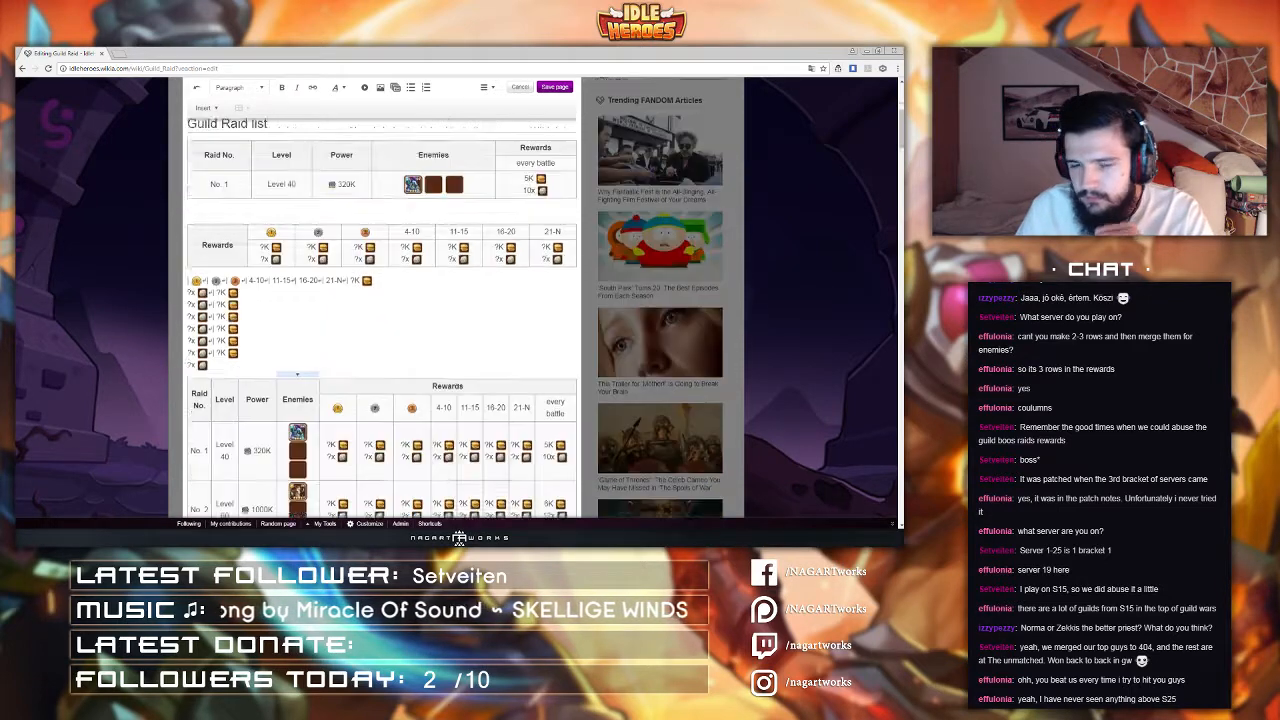
scroll(328, 301, down, 1)
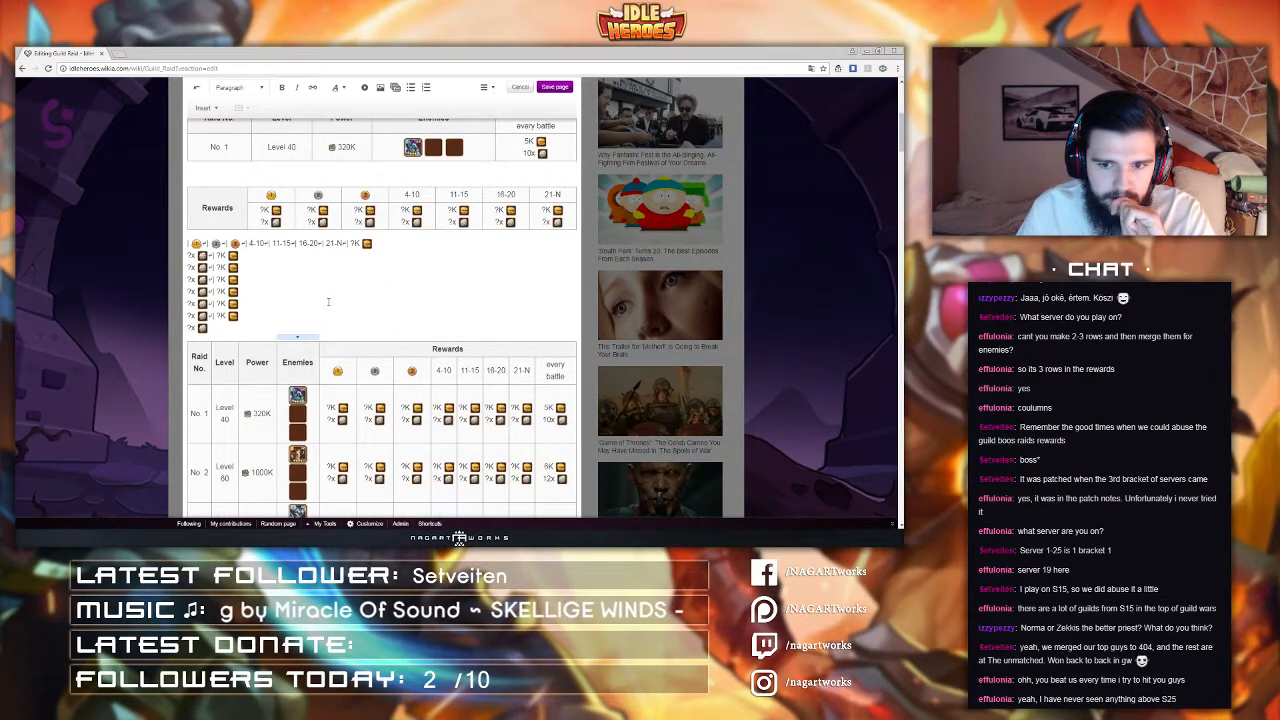
scroll(328, 301, up, 1)
scroll(328, 301, down, 1)
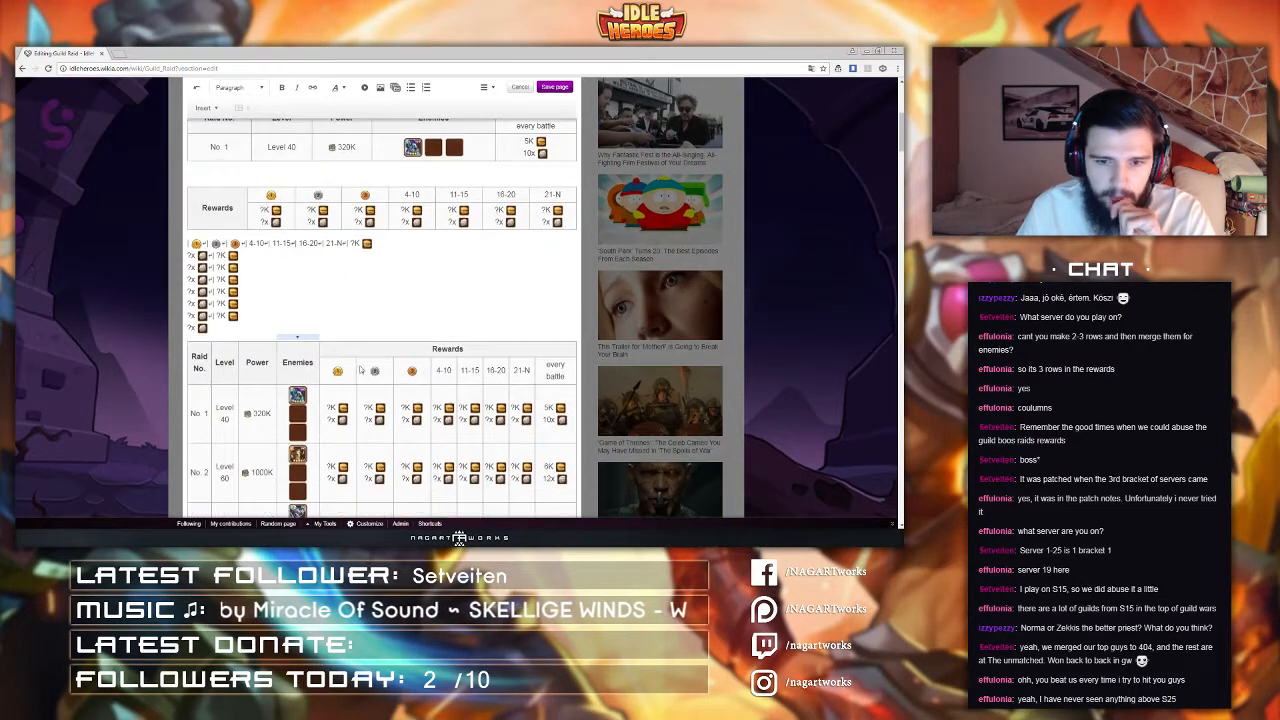
Step: Inspect the new table's rewards header and first-row reward cells by selecting them
drag(340, 376, 462, 347)
scroll(462, 347, up, 2)
scroll(430, 320, down, 3)
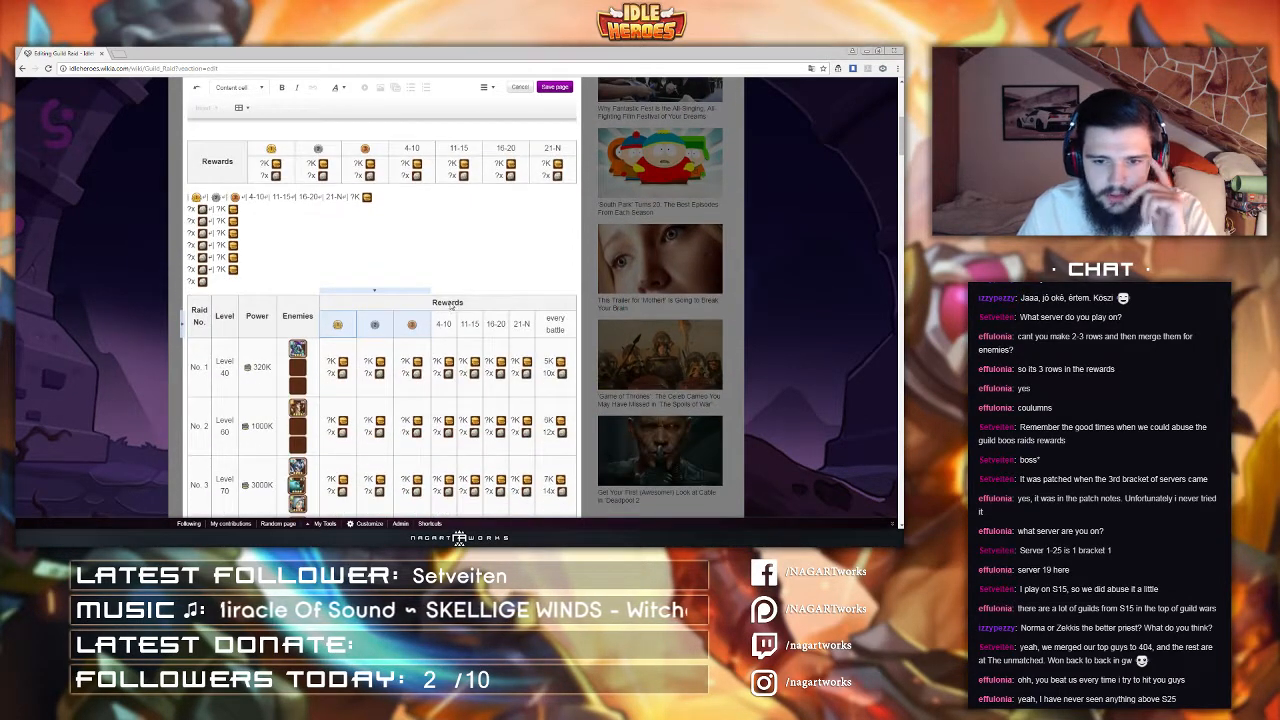
drag(332, 325, 565, 325)
click(371, 364)
scroll(371, 364, up, 3)
scroll(334, 395, down, 6)
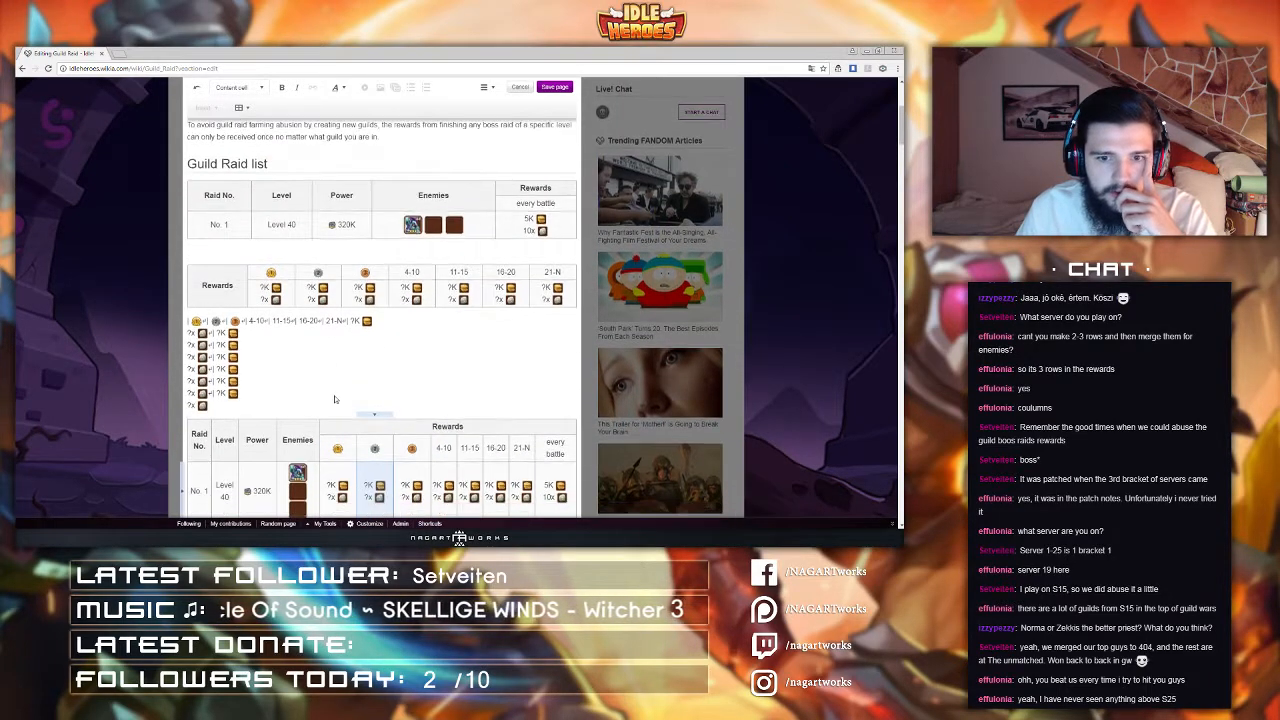
scroll(420, 244, up, 5)
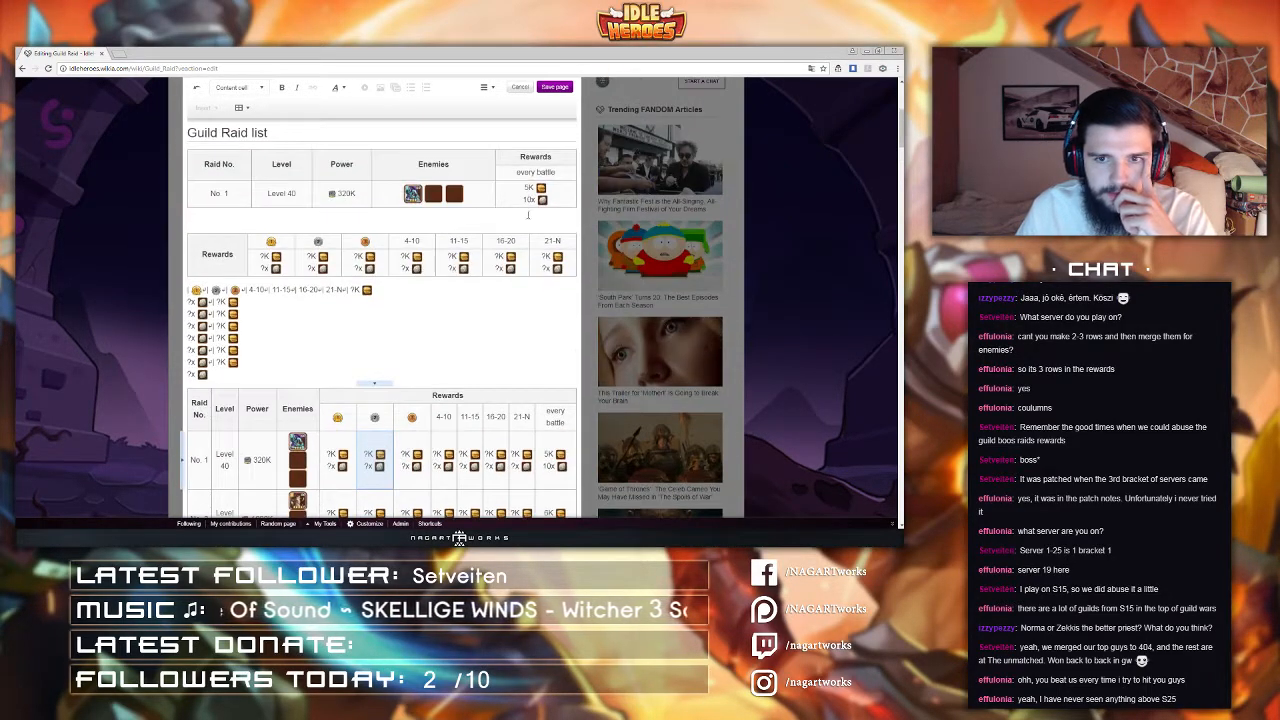
scroll(446, 203, down, 10)
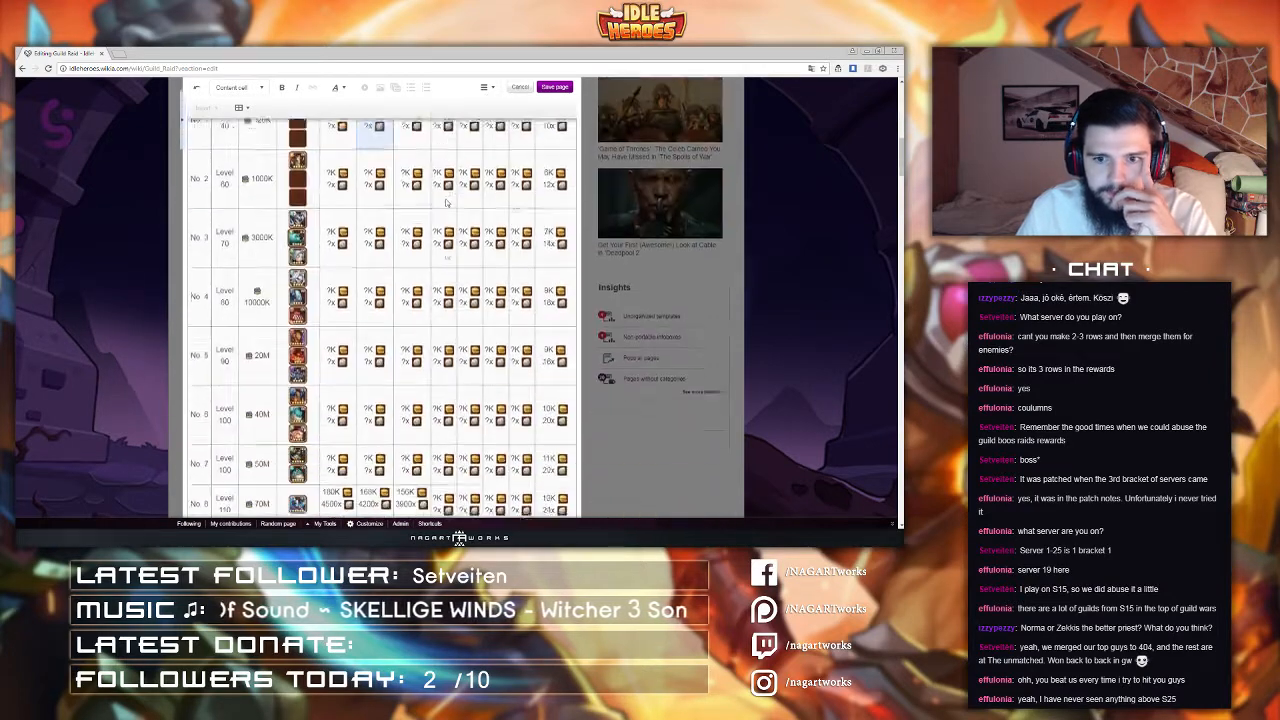
scroll(446, 203, up, 8)
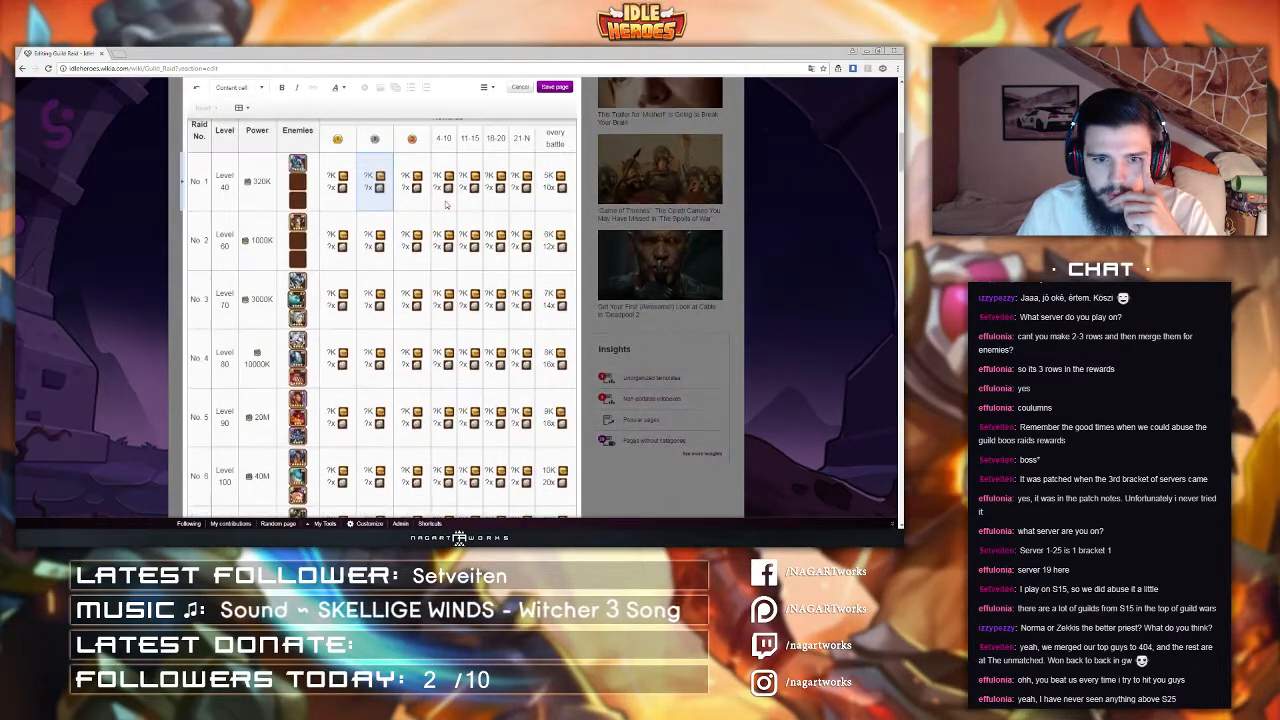
scroll(446, 203, up, 3)
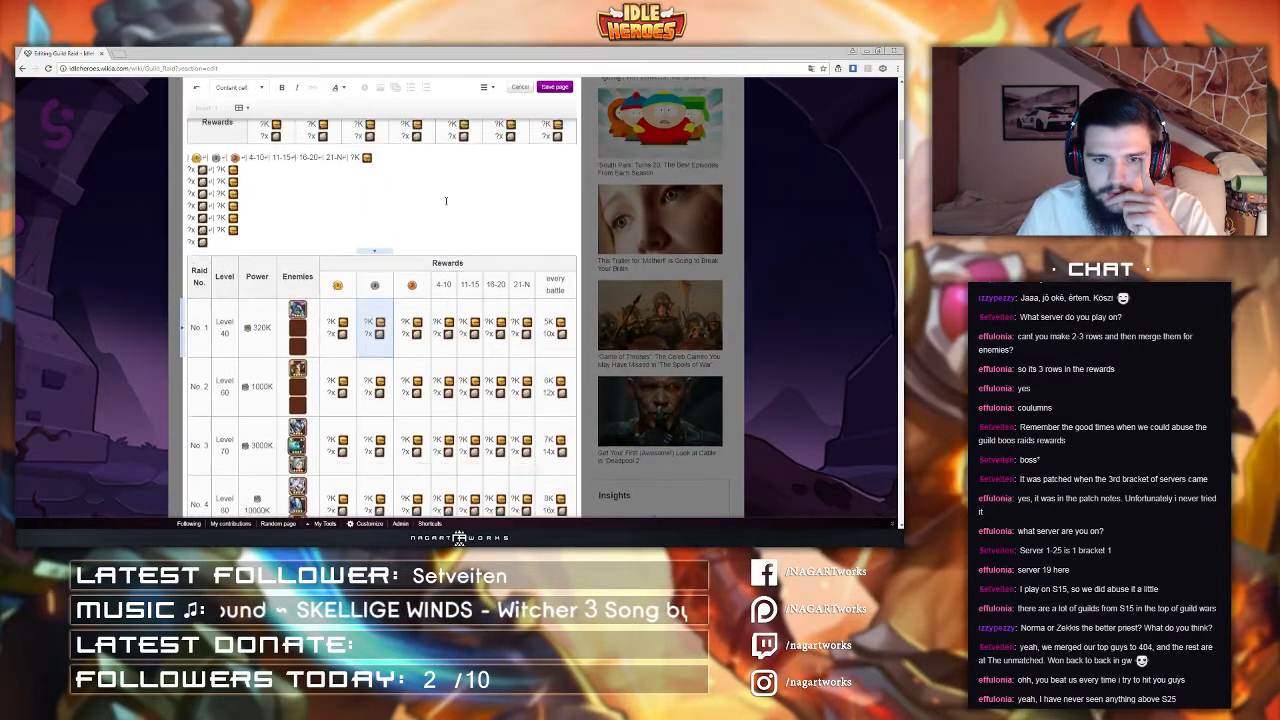
Step: Open the section's source editor and load the user profile page in a new browser tab
click(485, 91)
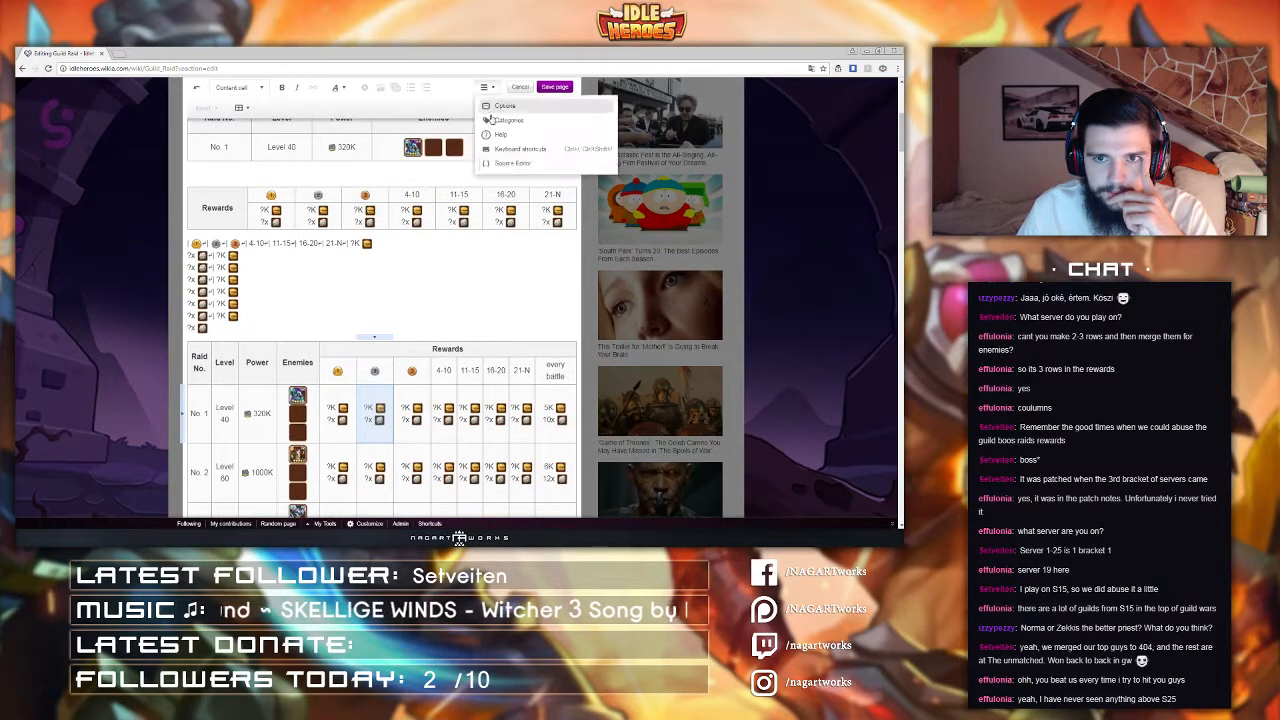
click(510, 170)
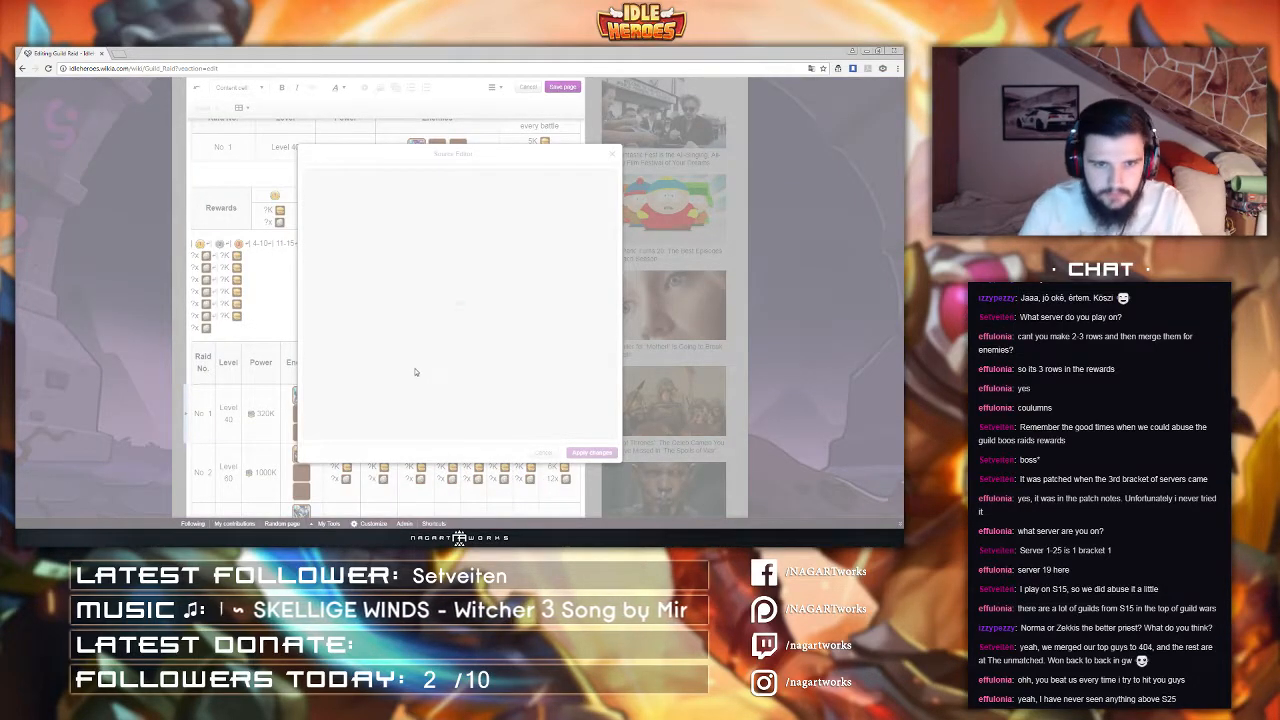
click(119, 54)
text(http://idleheroes.wikia.com/wiki/Guild_Raid)
key(Return)
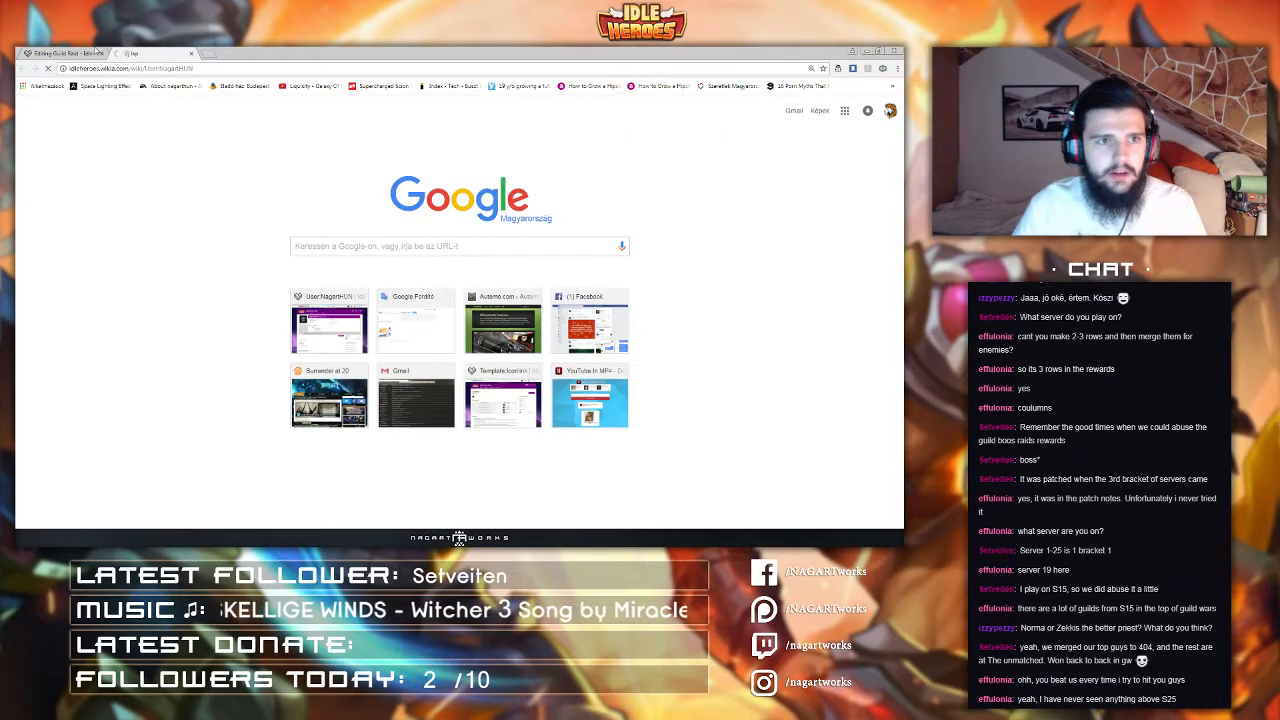
Step: Return to the Guild Raid tab and examine the table header code in the source editor
click(90, 53)
scroll(414, 299, down, 3)
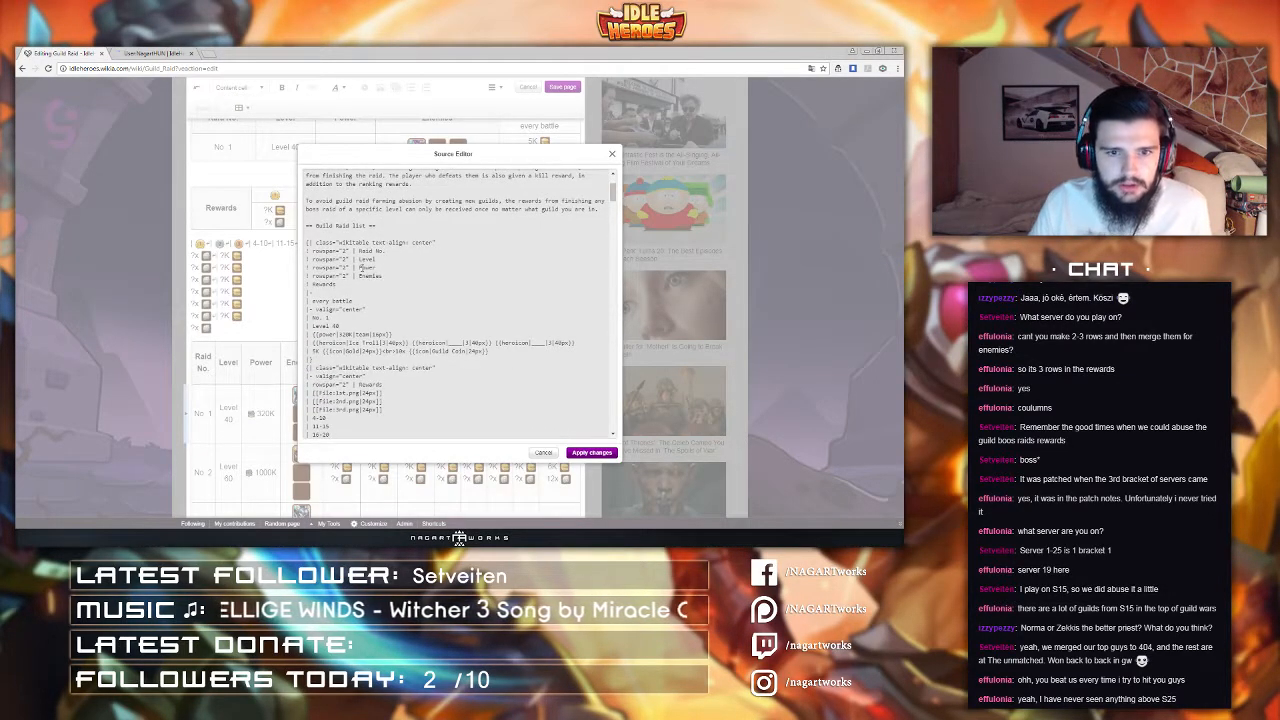
drag(307, 242, 505, 268)
scroll(322, 252, down, 2)
scroll(328, 260, down, 3)
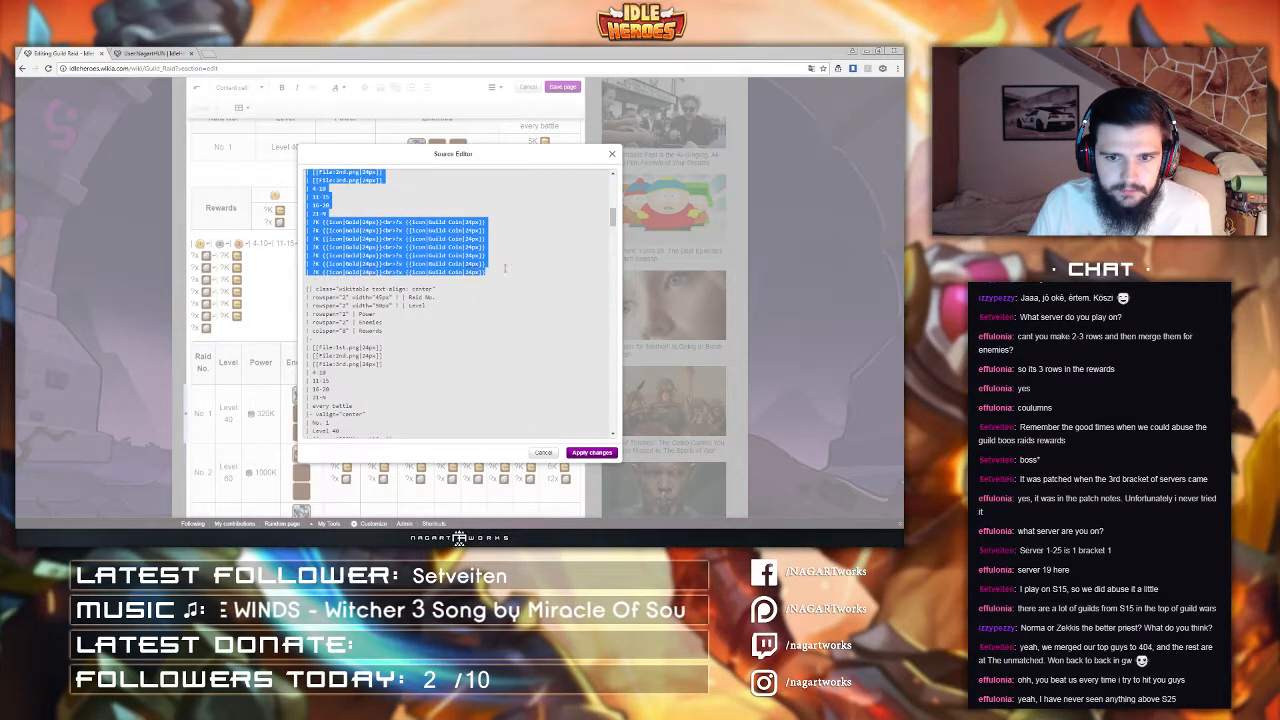
click(509, 268)
scroll(508, 270, up, 8)
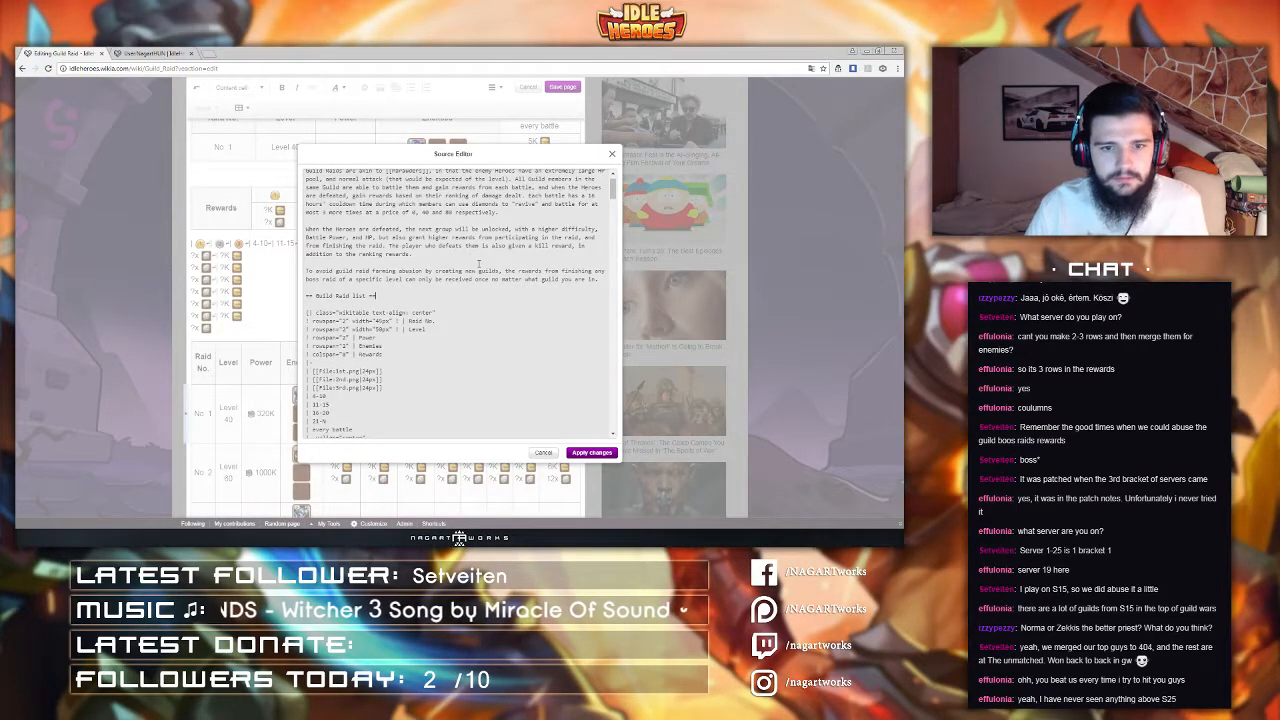
Step: Switch to the user profile tab, start editing the profile and open its source editor
click(118, 52)
click(551, 349)
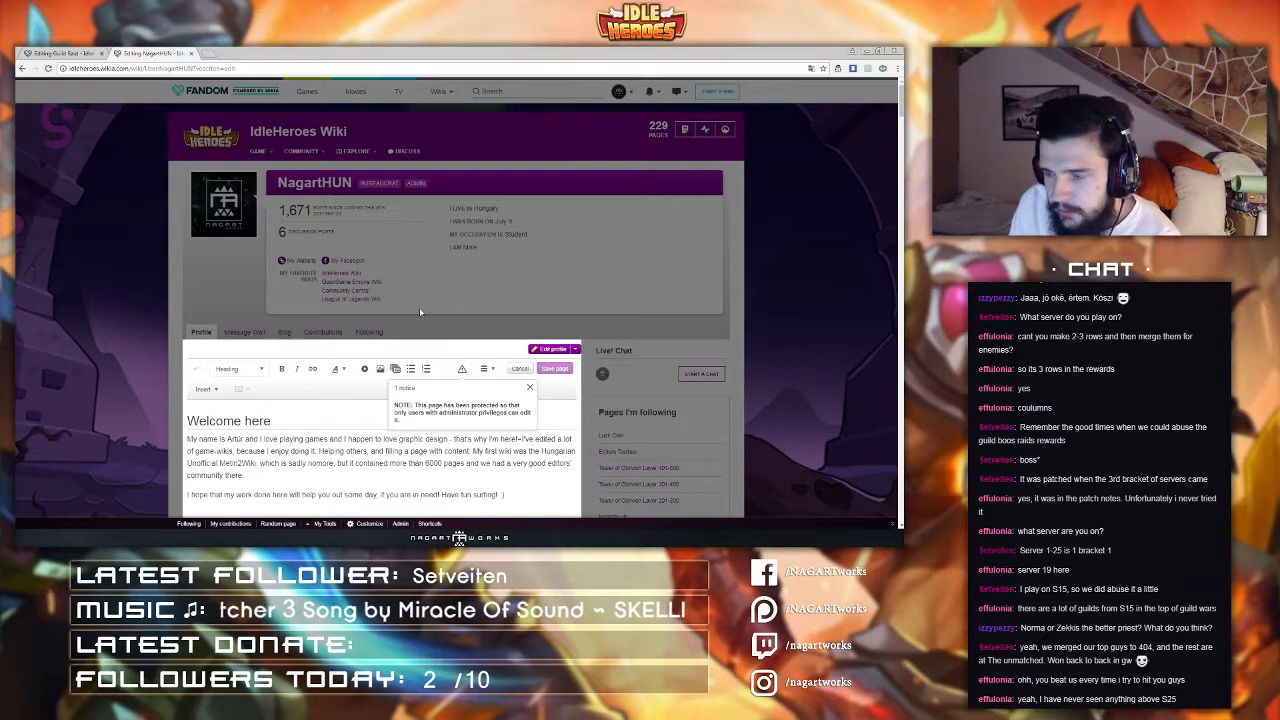
scroll(422, 327, down, 1)
scroll(422, 327, down, 2)
click(487, 276)
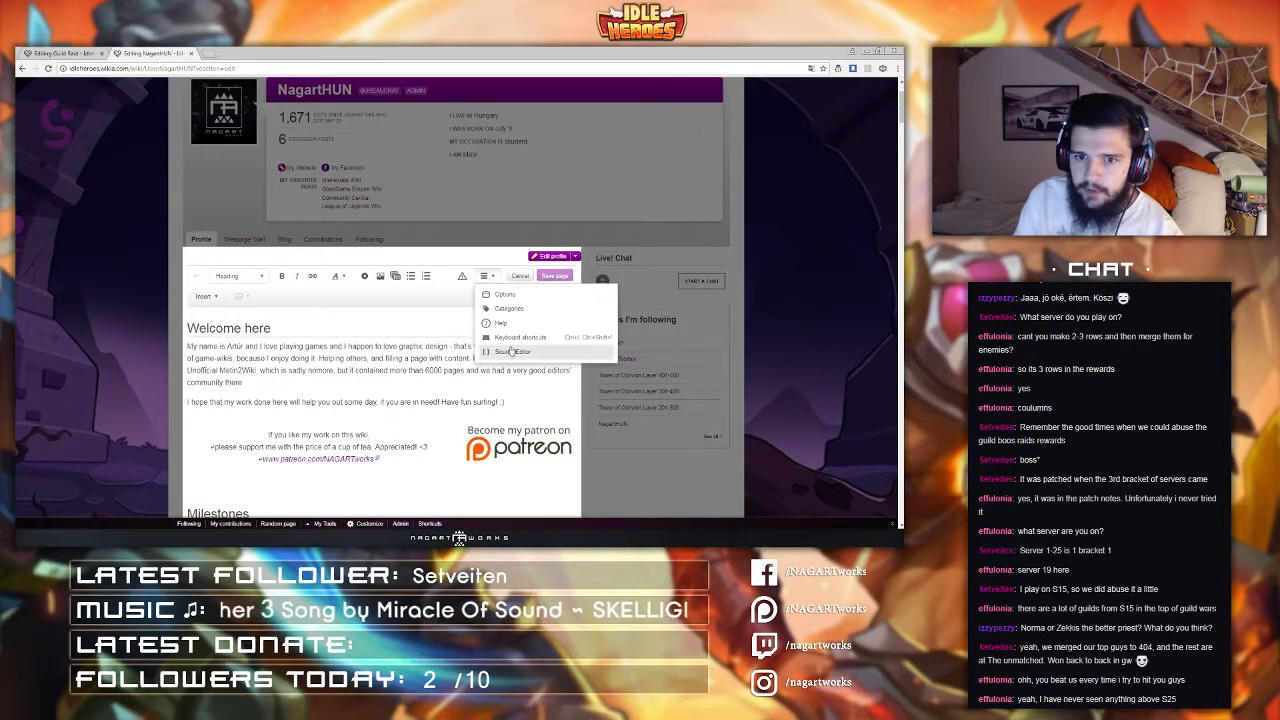
click(510, 352)
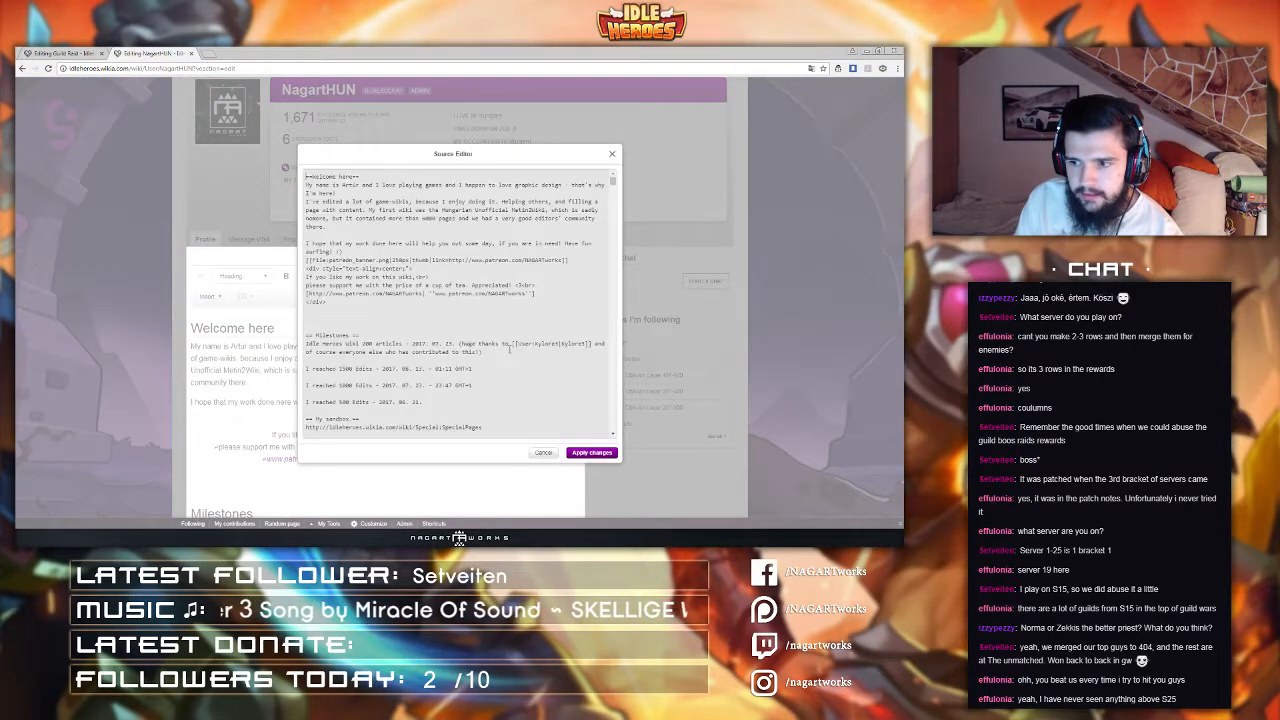
Step: Scroll through the profile's source code to find a place for the copied raid table
scroll(470, 323, down, 5)
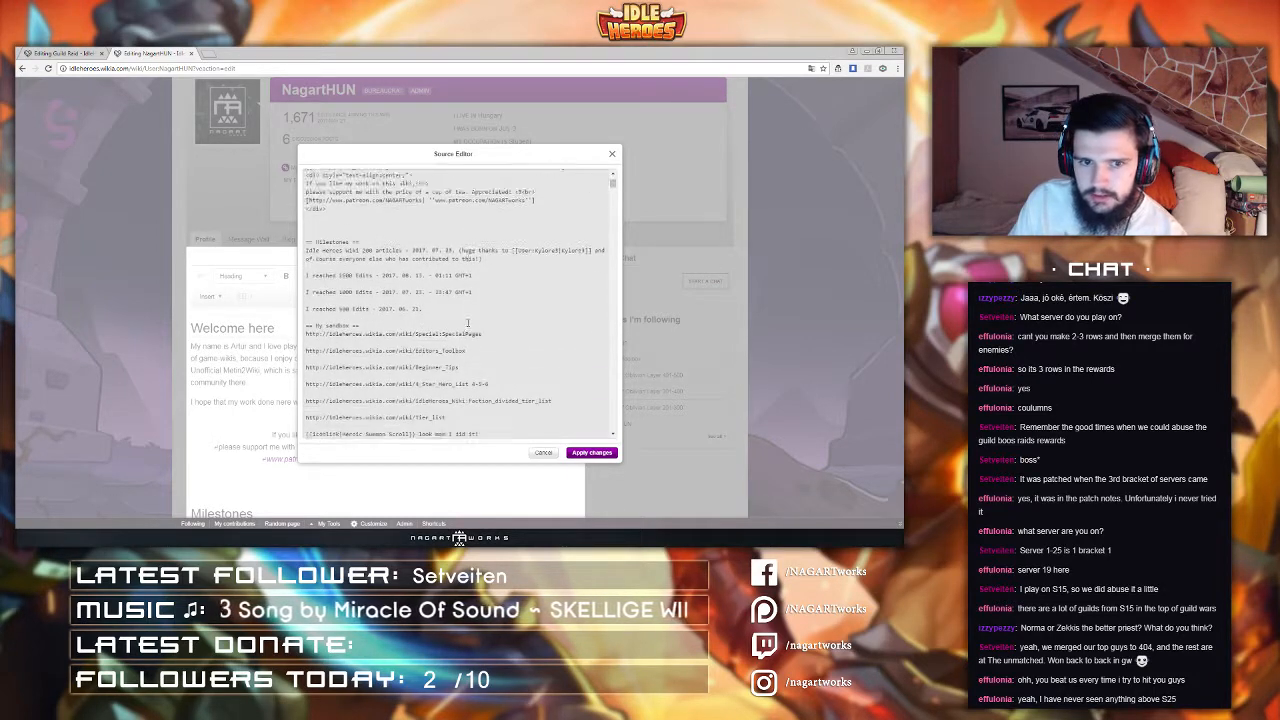
scroll(404, 268, up, 5)
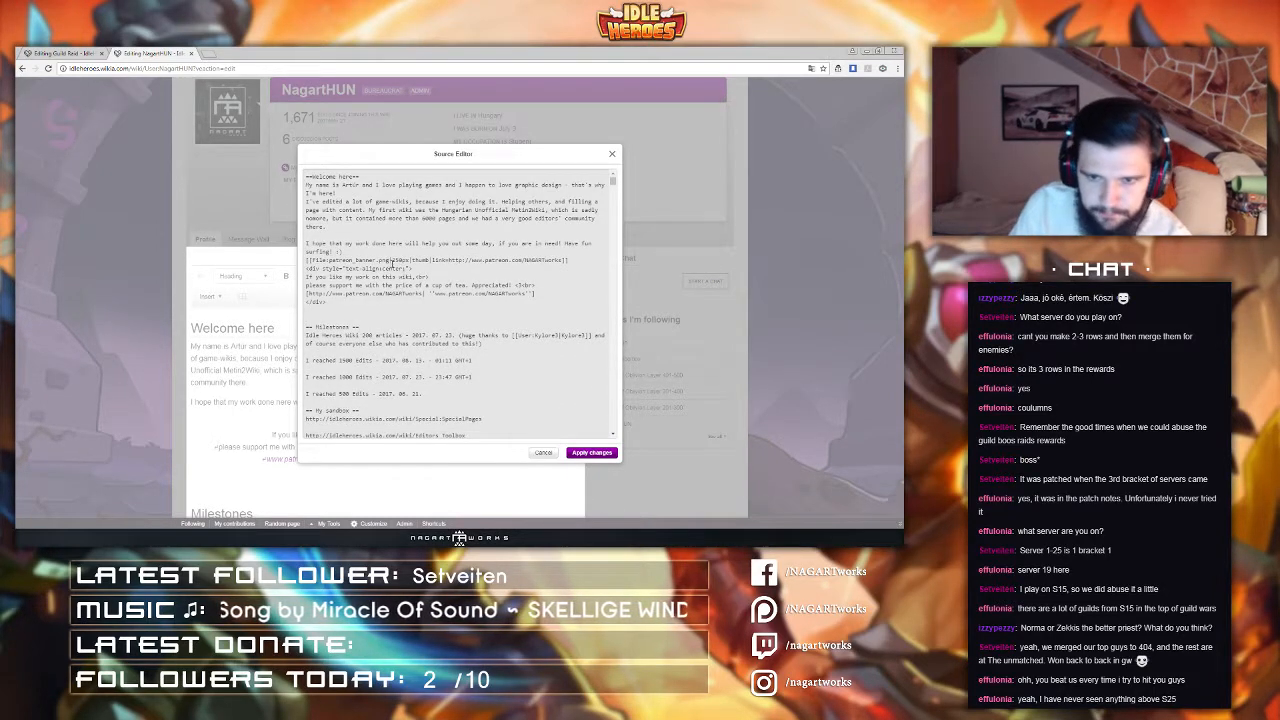
scroll(404, 268, down, 5)
scroll(396, 269, down, 4)
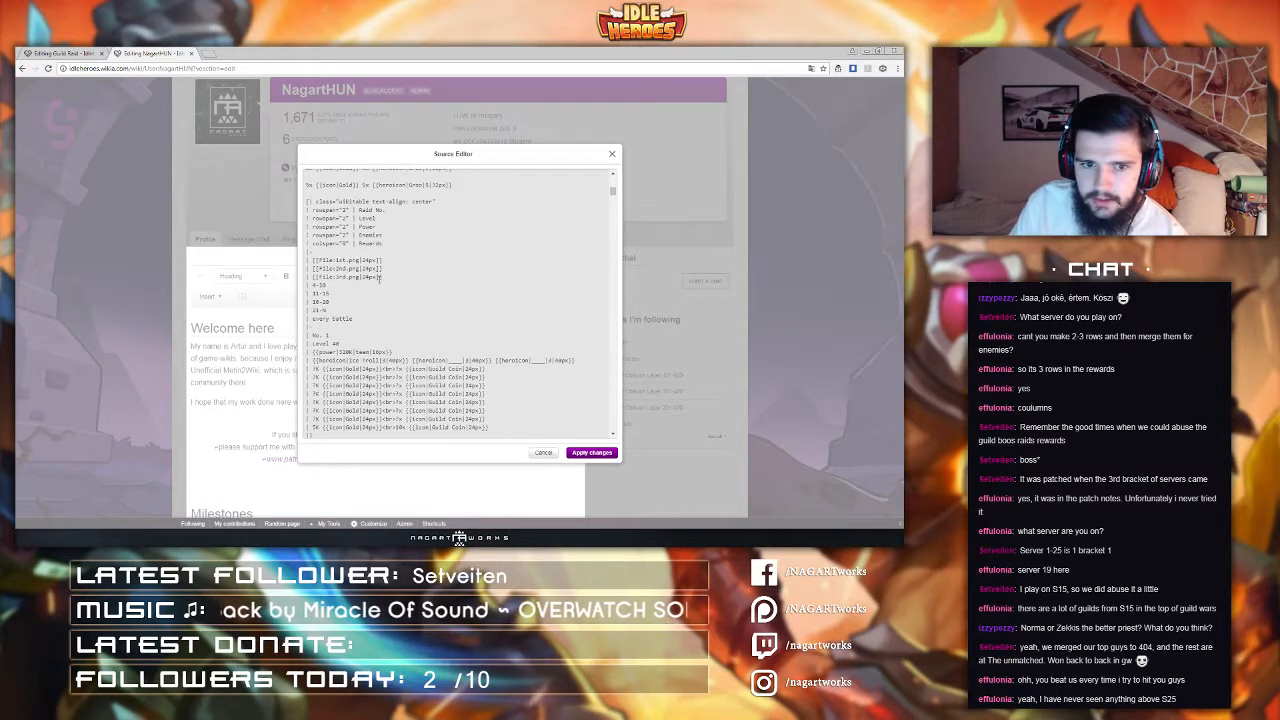
scroll(377, 283, down, 8)
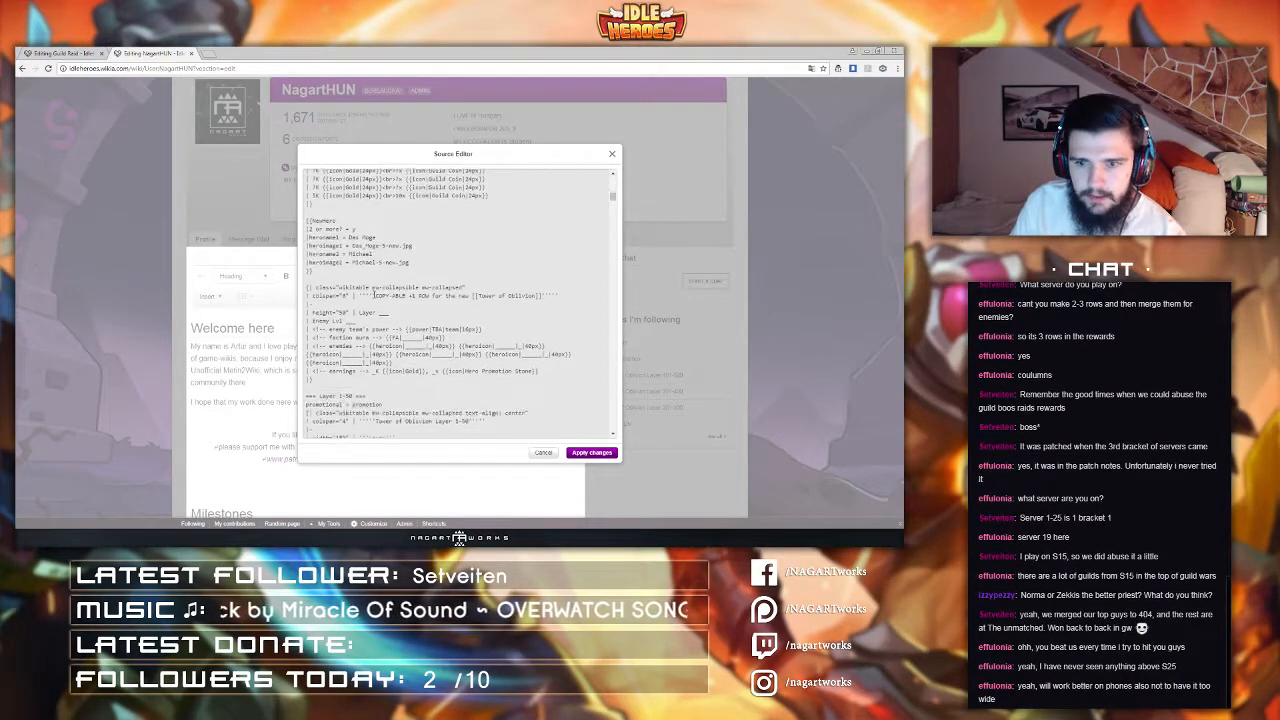
scroll(372, 291, down, 2)
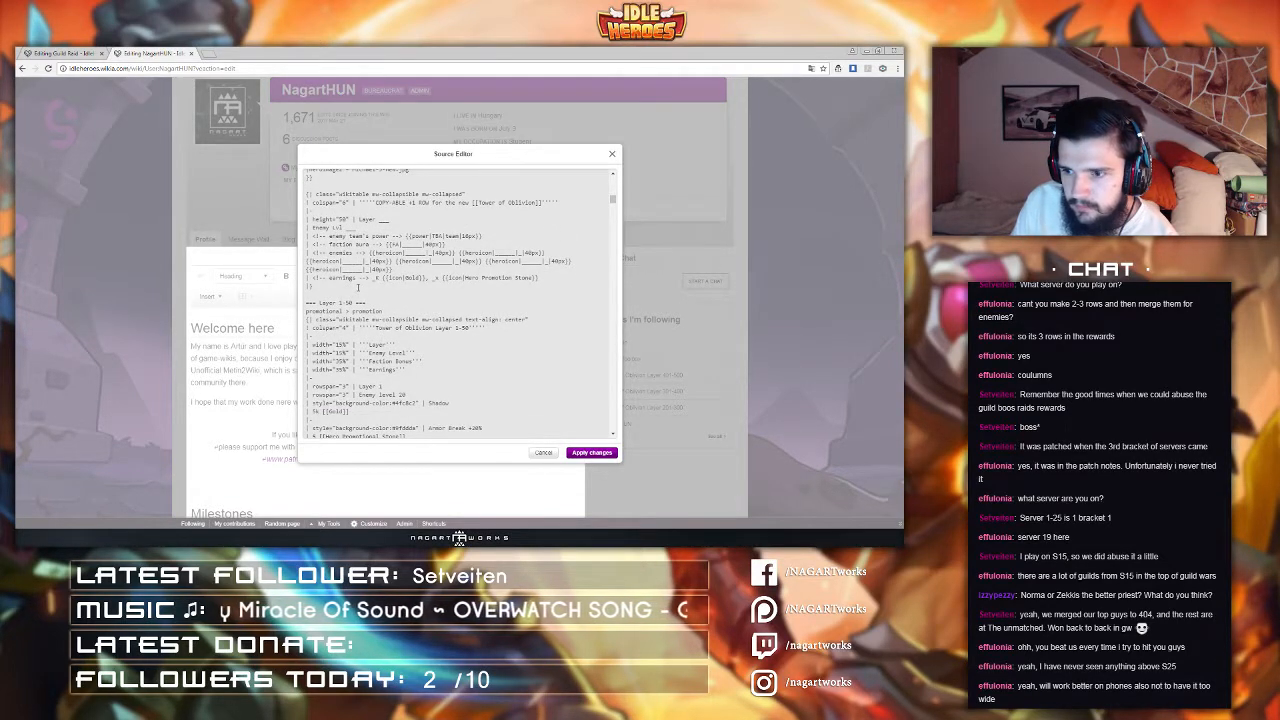
scroll(375, 300, down, 4)
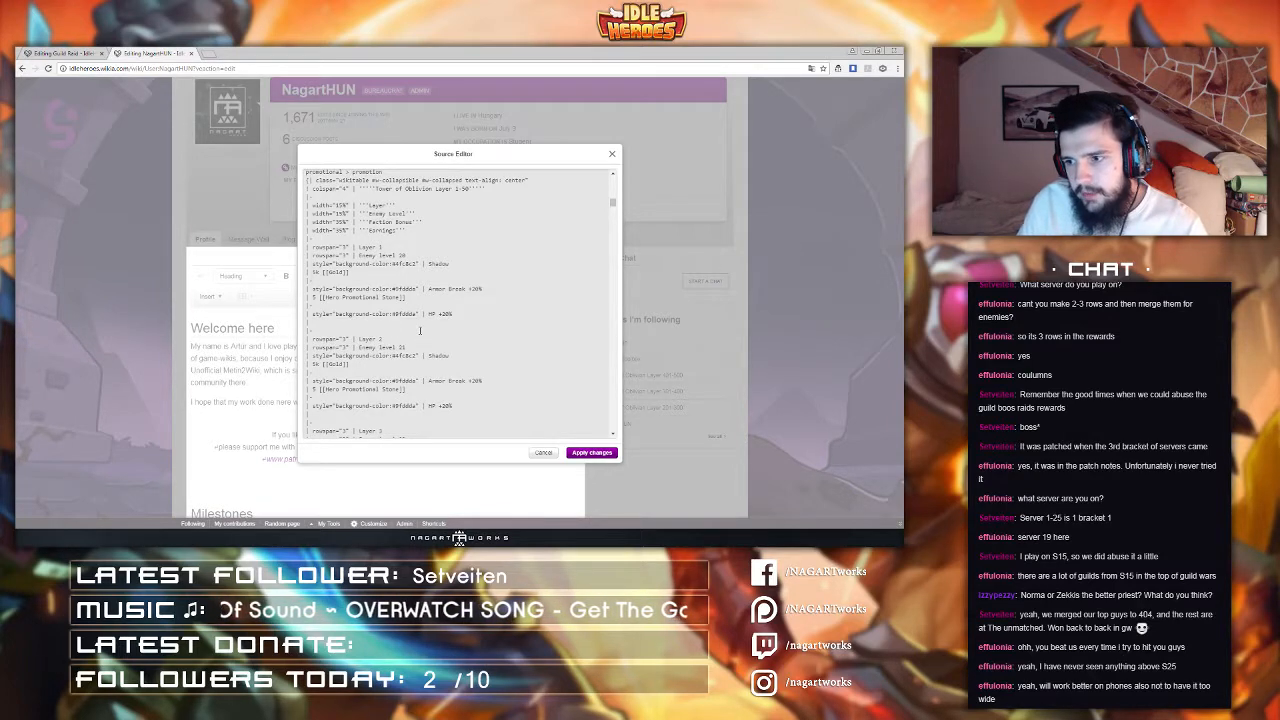
scroll(420, 330, down, 2)
scroll(437, 311, down, 5)
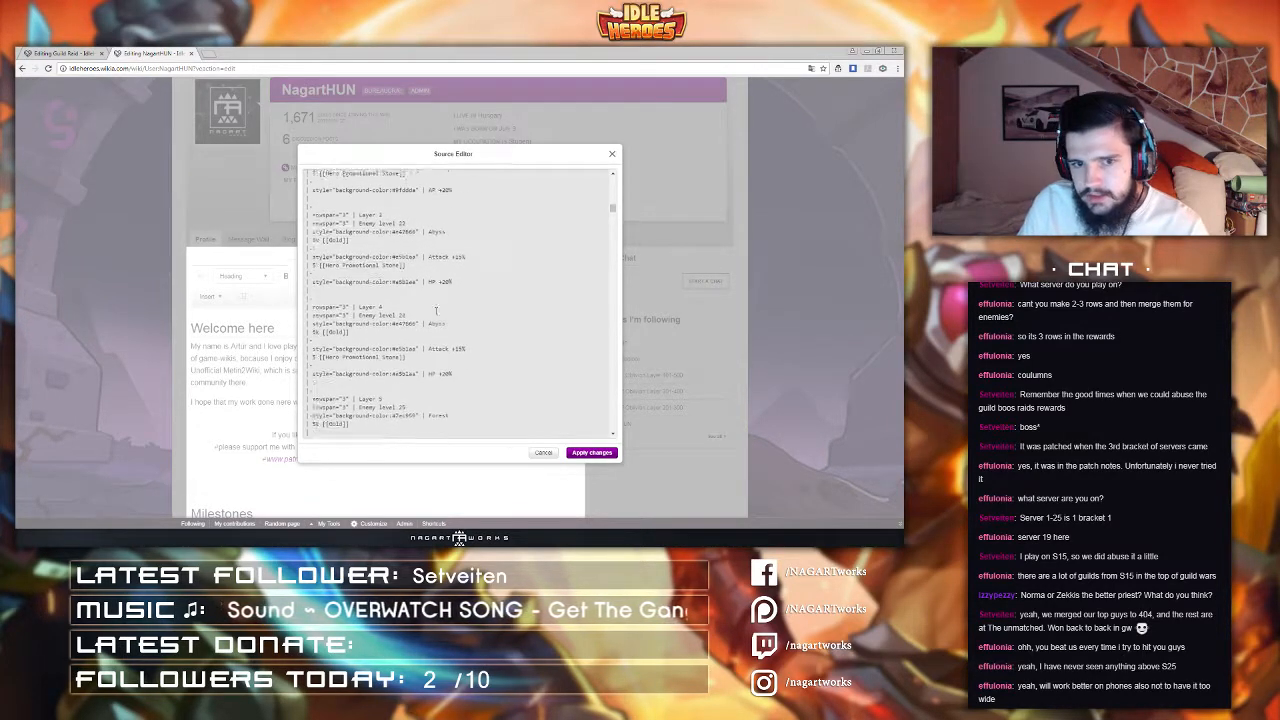
scroll(433, 317, down, 2)
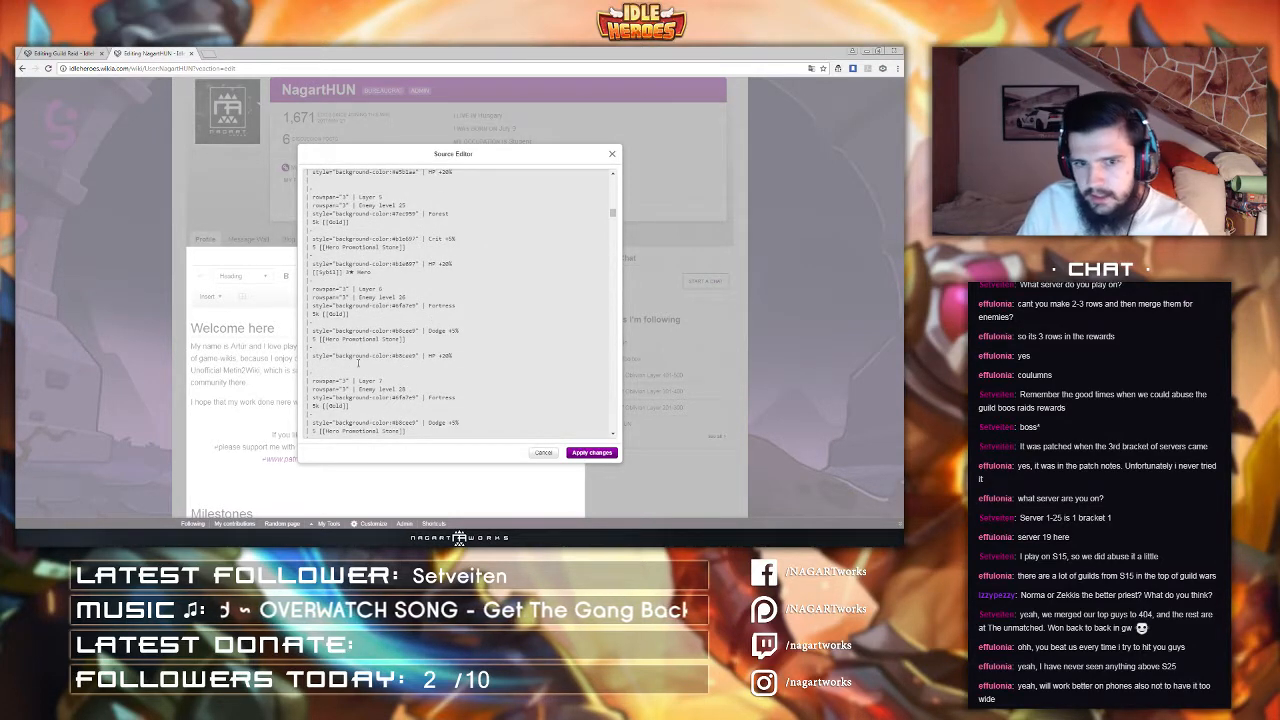
scroll(360, 362, down, 7)
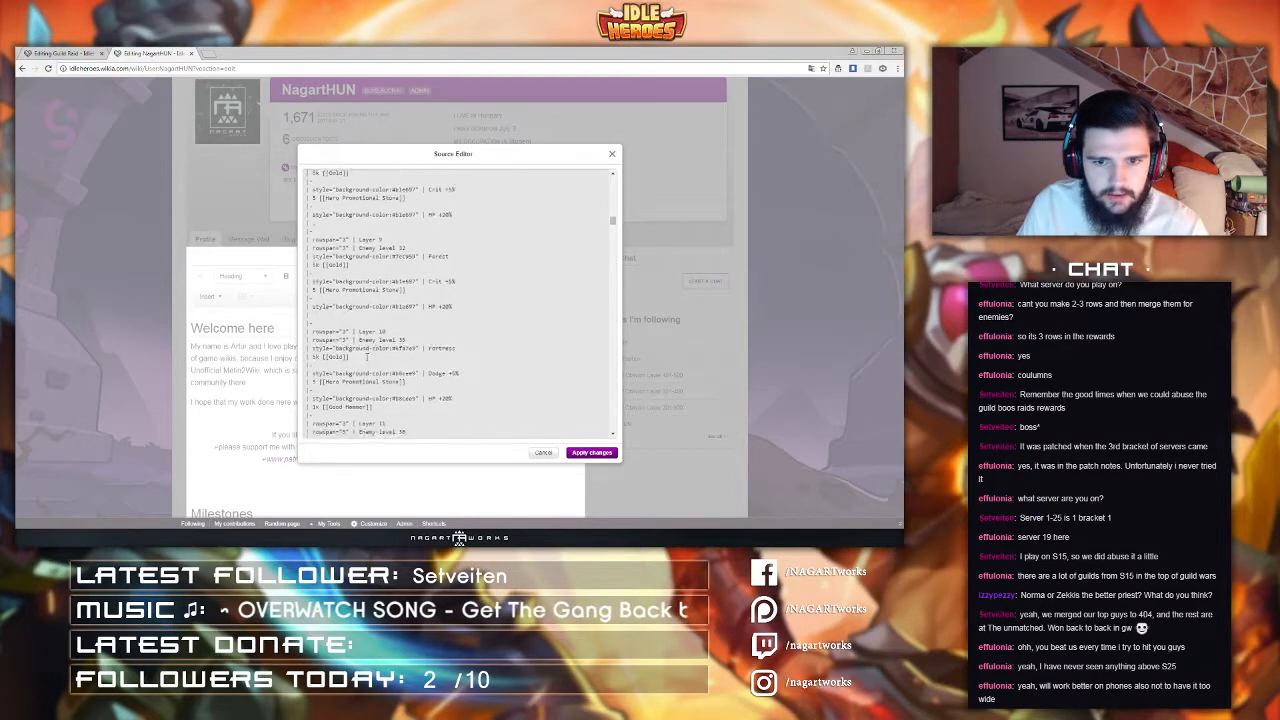
scroll(367, 356, up, 15)
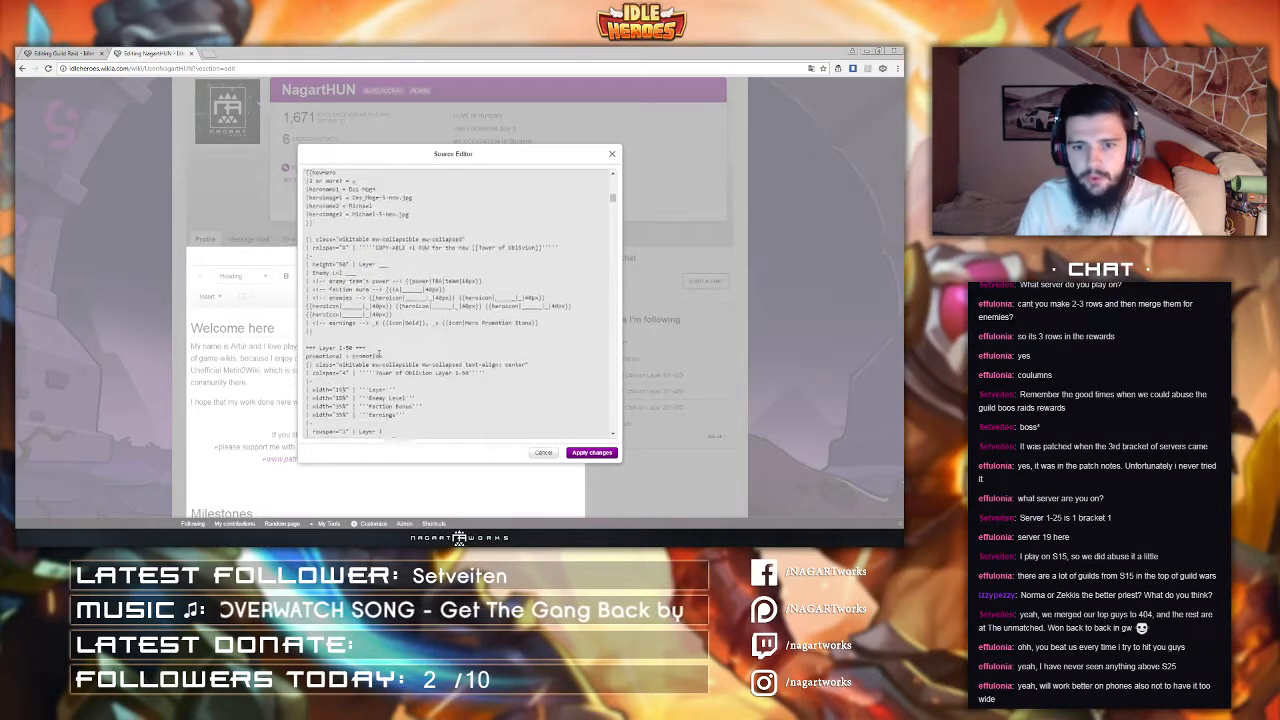
scroll(380, 354, down, 1)
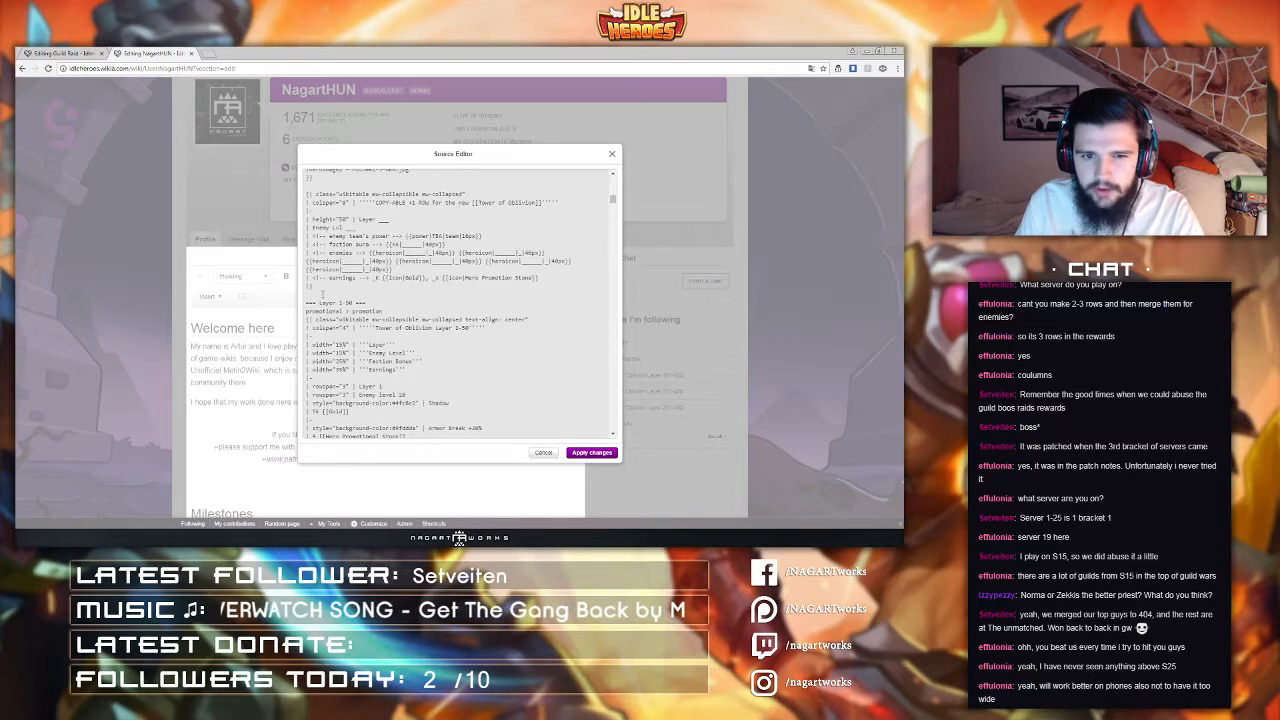
Step: Paste the copied Guild Raid table code into the profile source below the template block, apply it and save the profile page
key(Return)
key(Return)
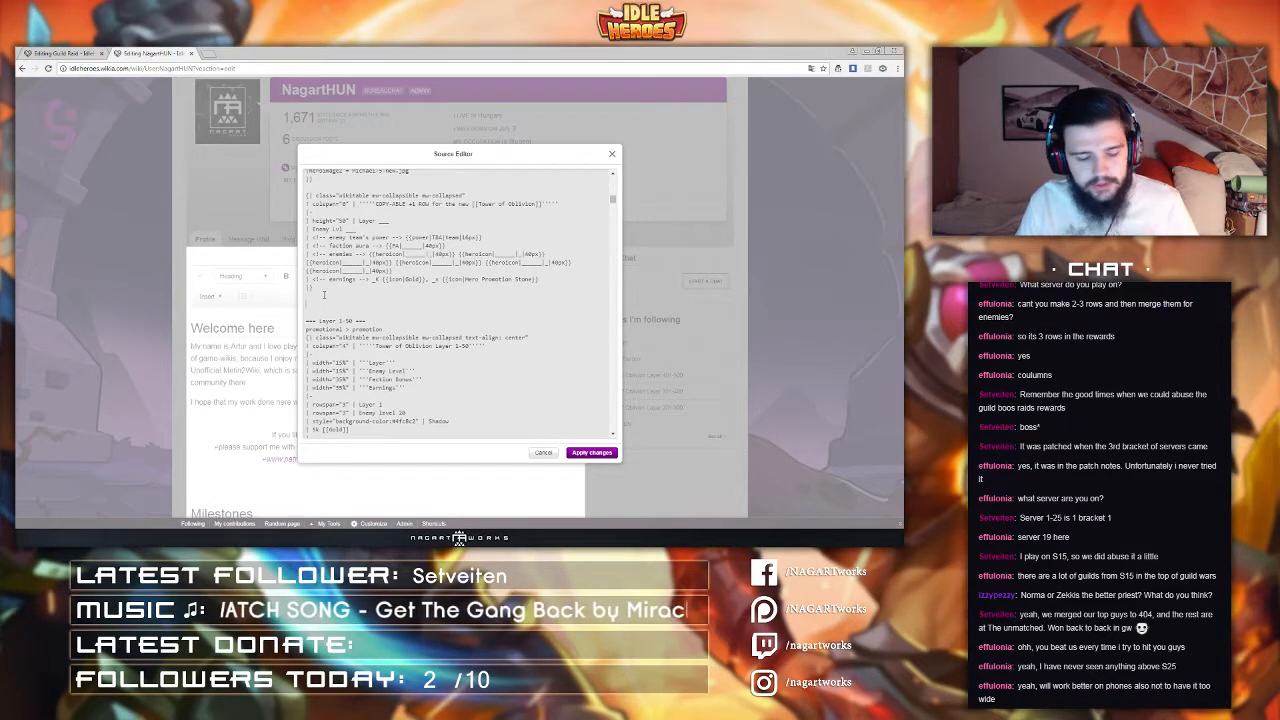
key(ctrl+v)
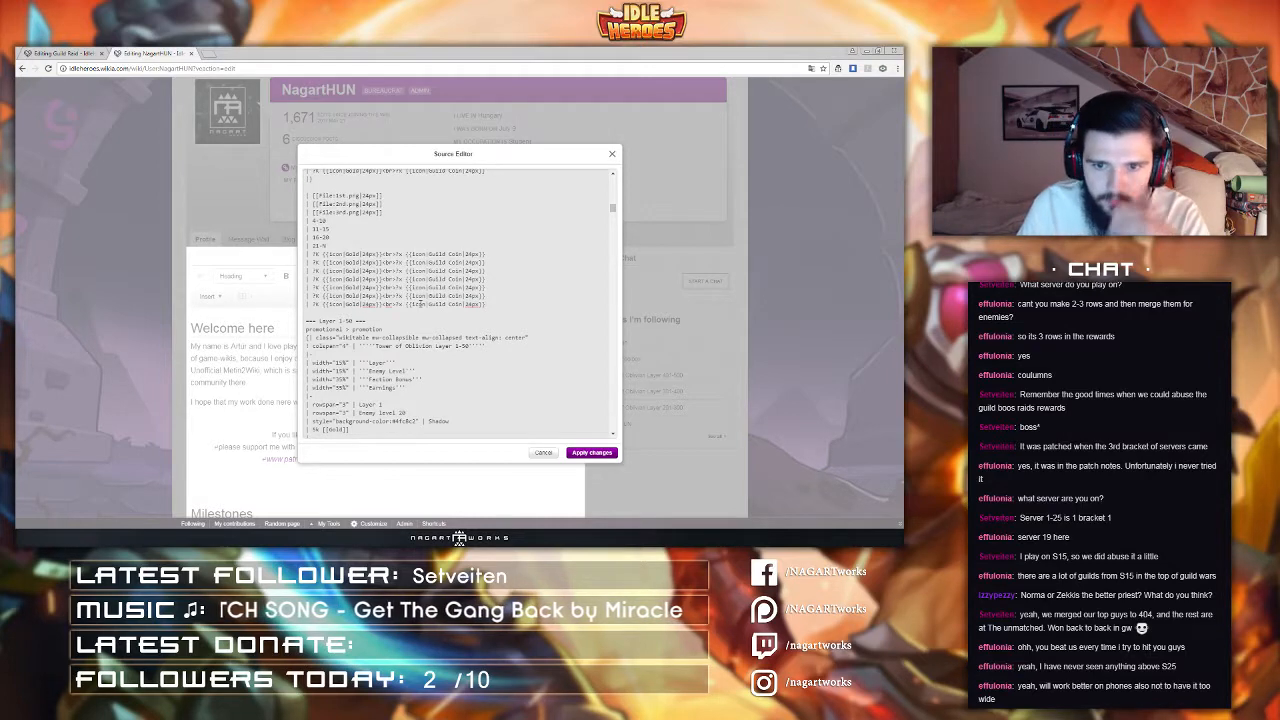
key(Return)
text(nl)
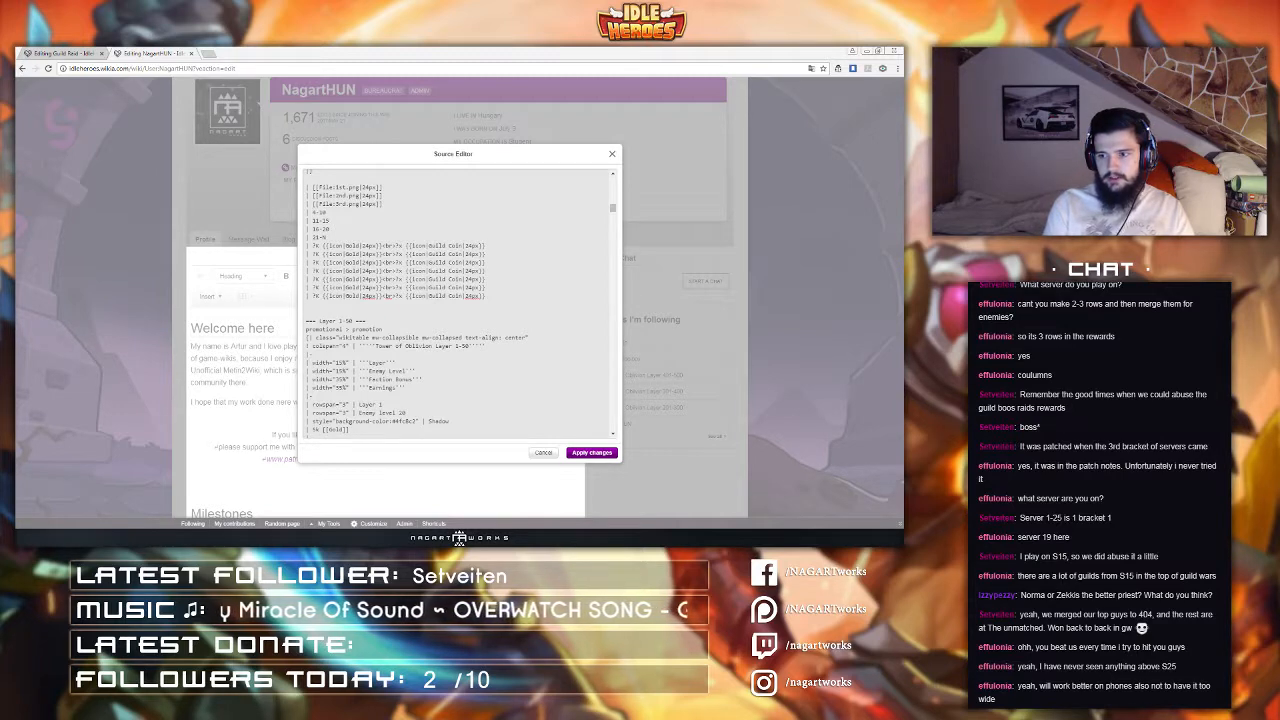
click(320, 314)
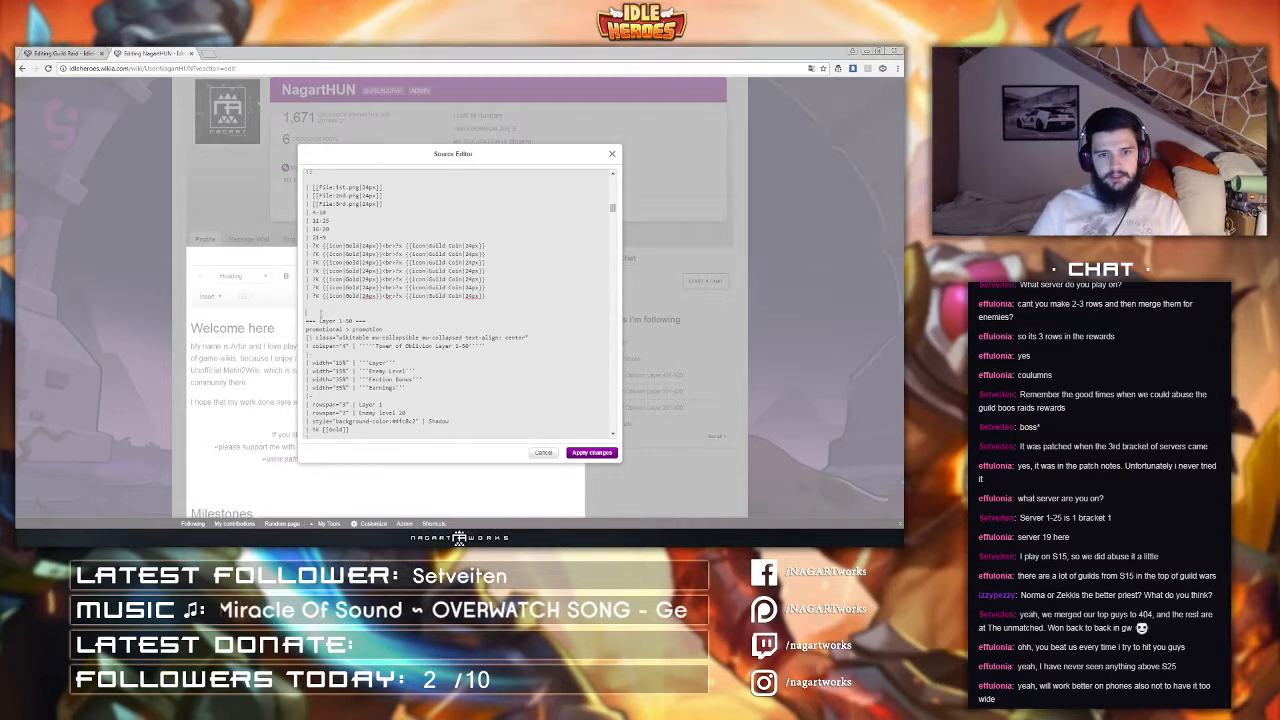
click(592, 452)
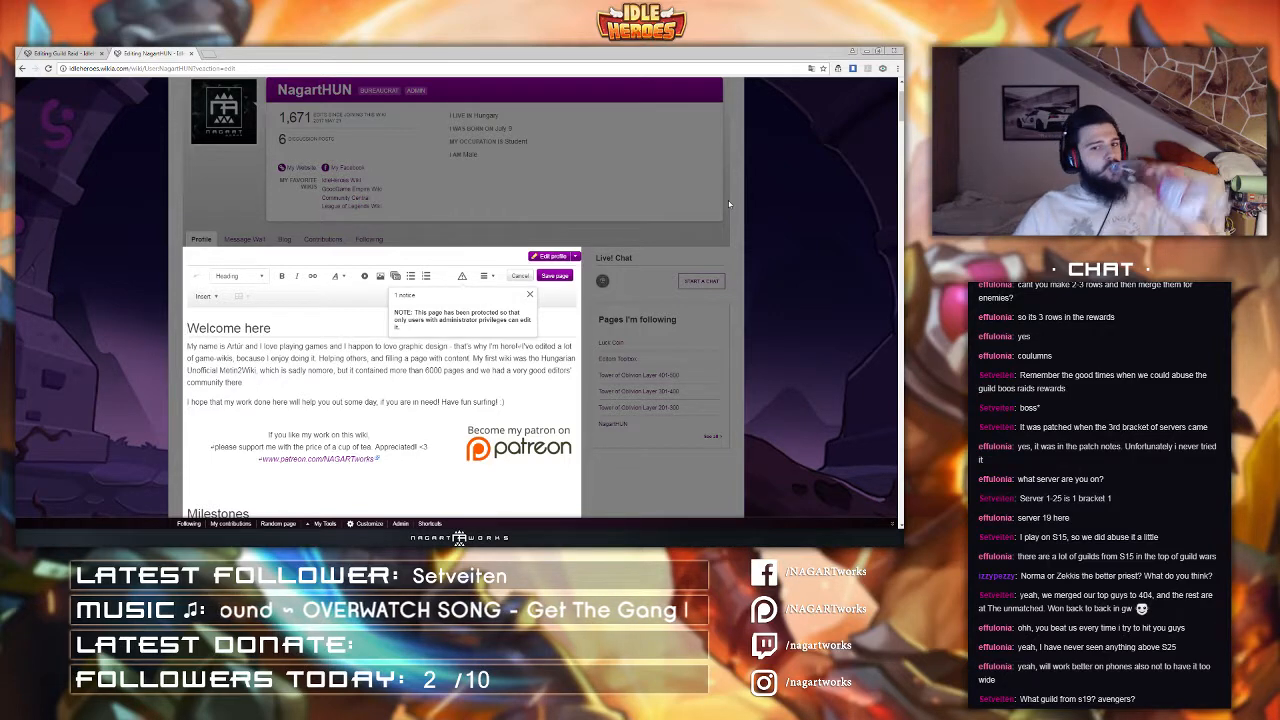
click(556, 276)
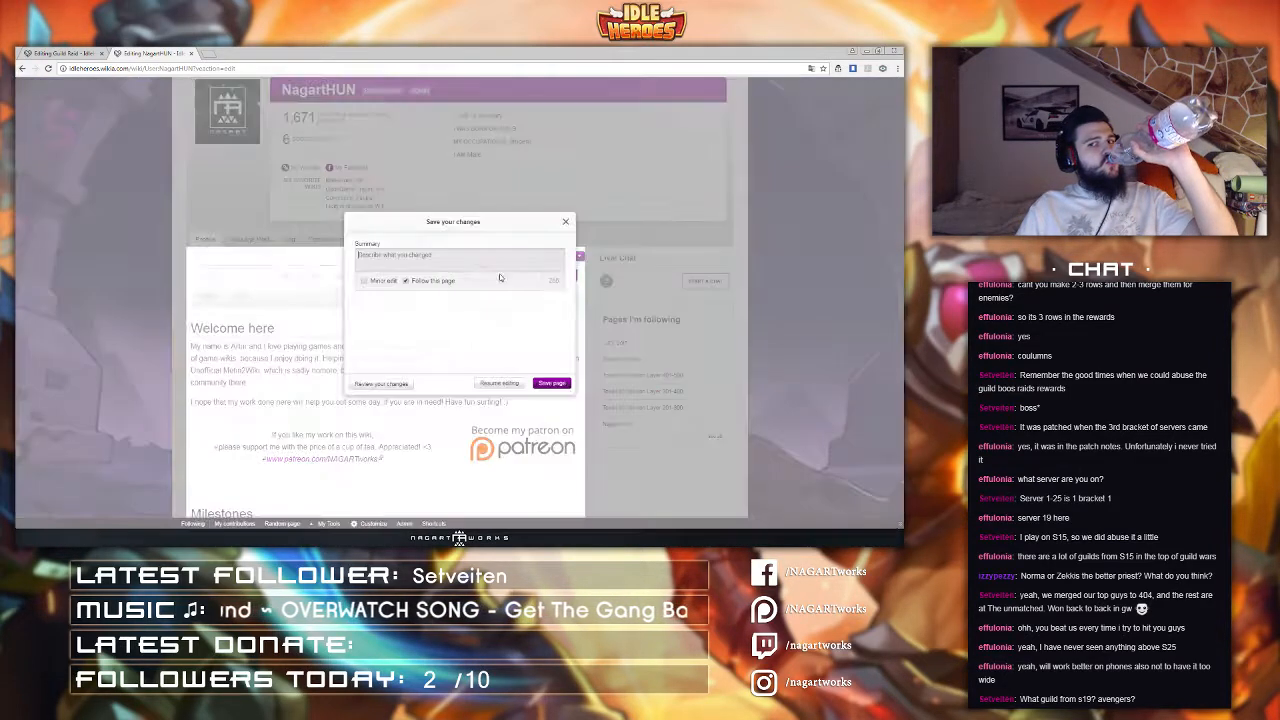
click(561, 384)
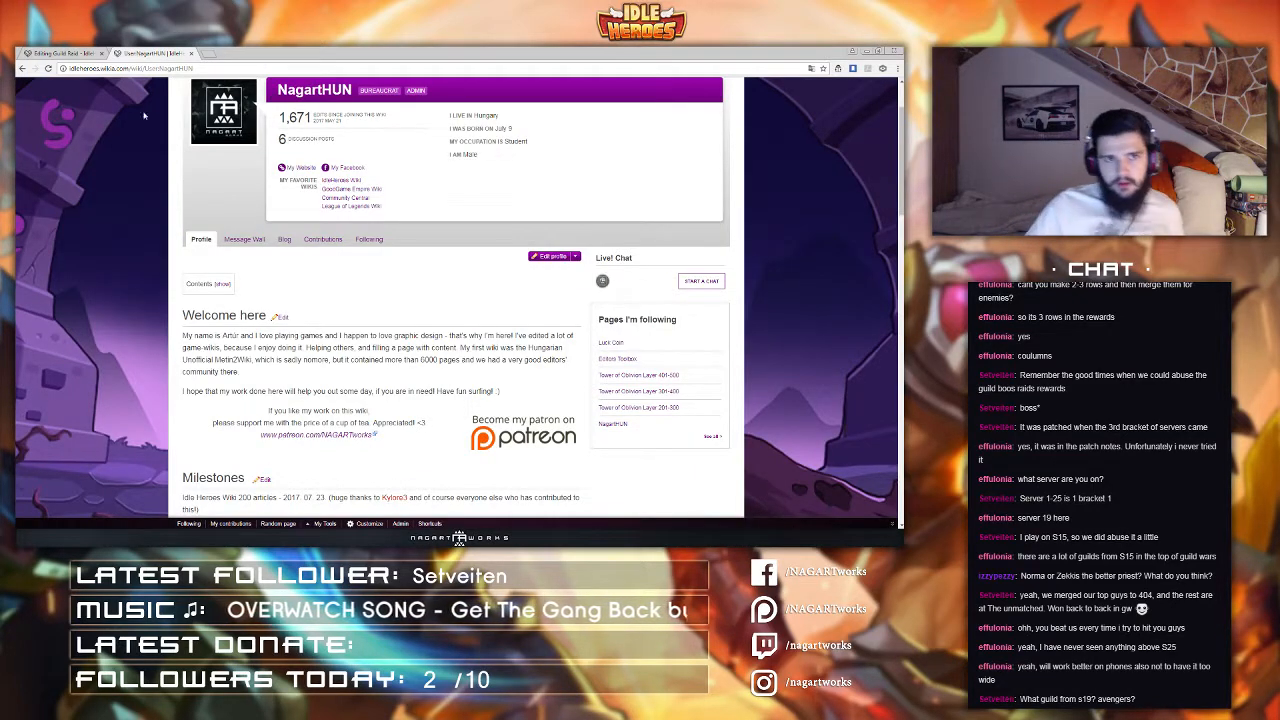
Step: Return to the Guild Raid tab, close the profile tab, and remove line breaks between enemy hero icons in raid rows 1 and 2
click(76, 53)
middle_click(131, 51)
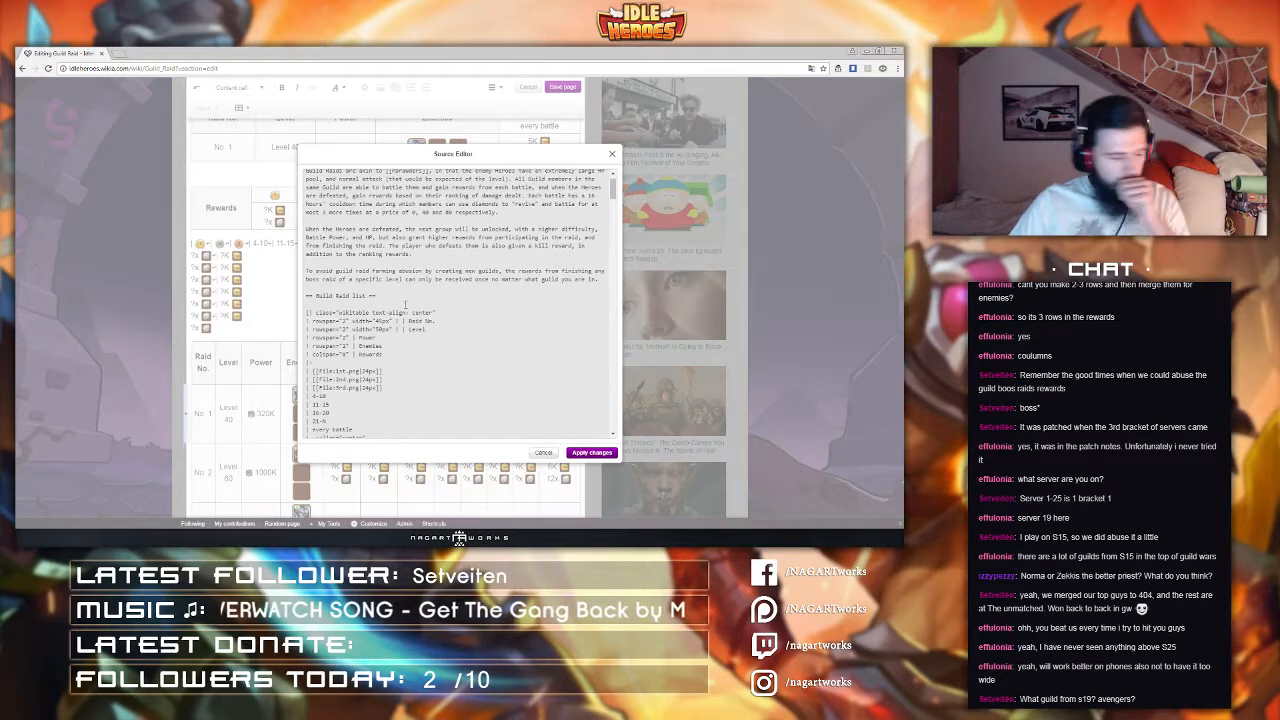
scroll(406, 304, down, 4)
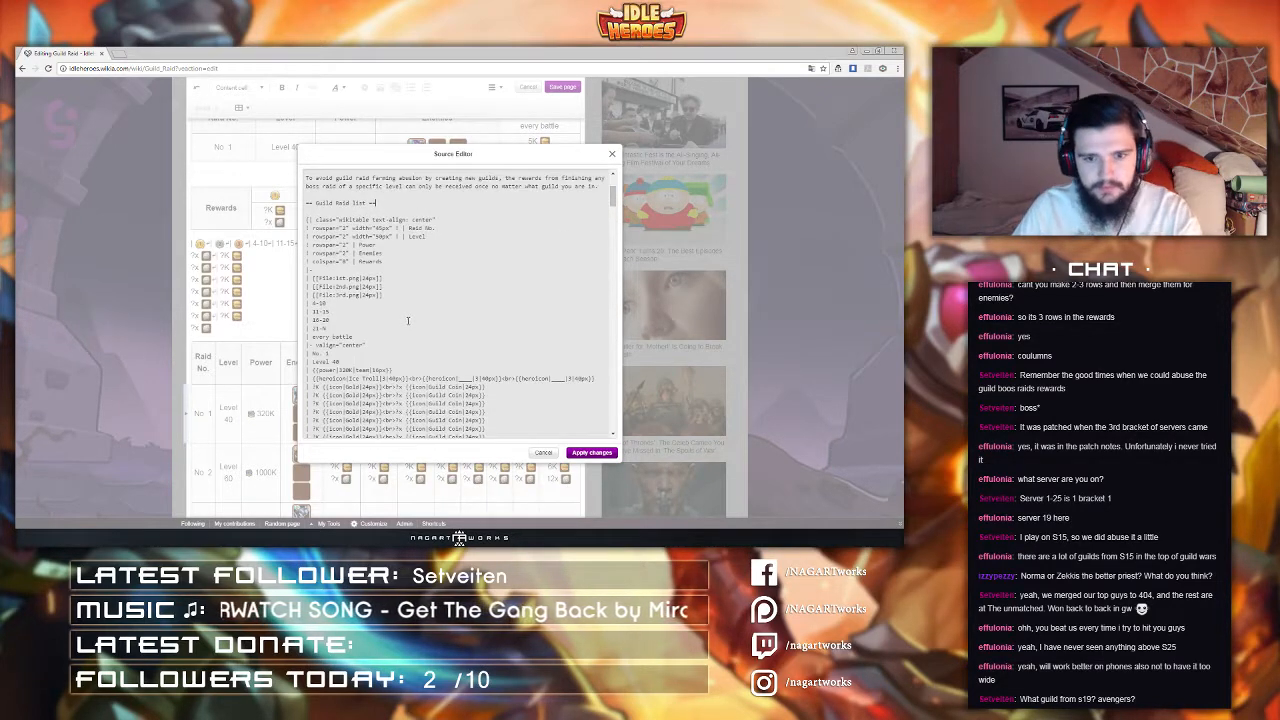
key(BackSpace)
key(BackSpace)
key(BackSpace)
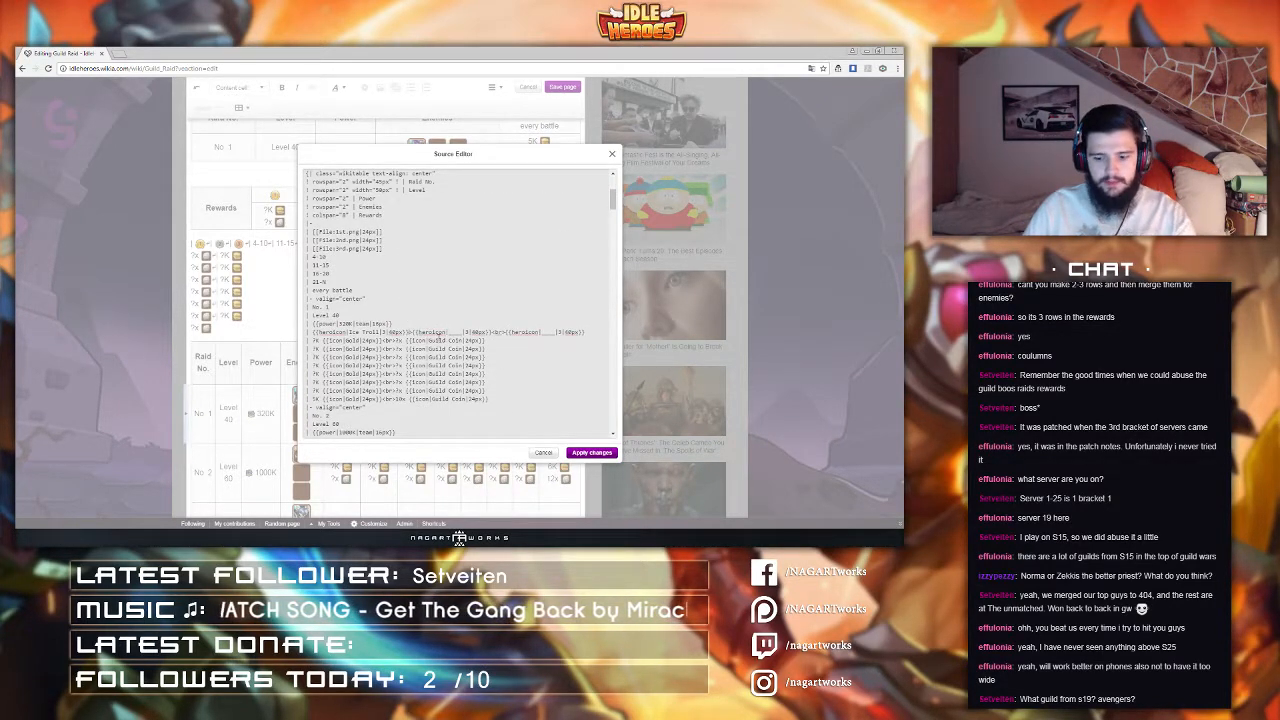
key(BackSpace)
text(|)
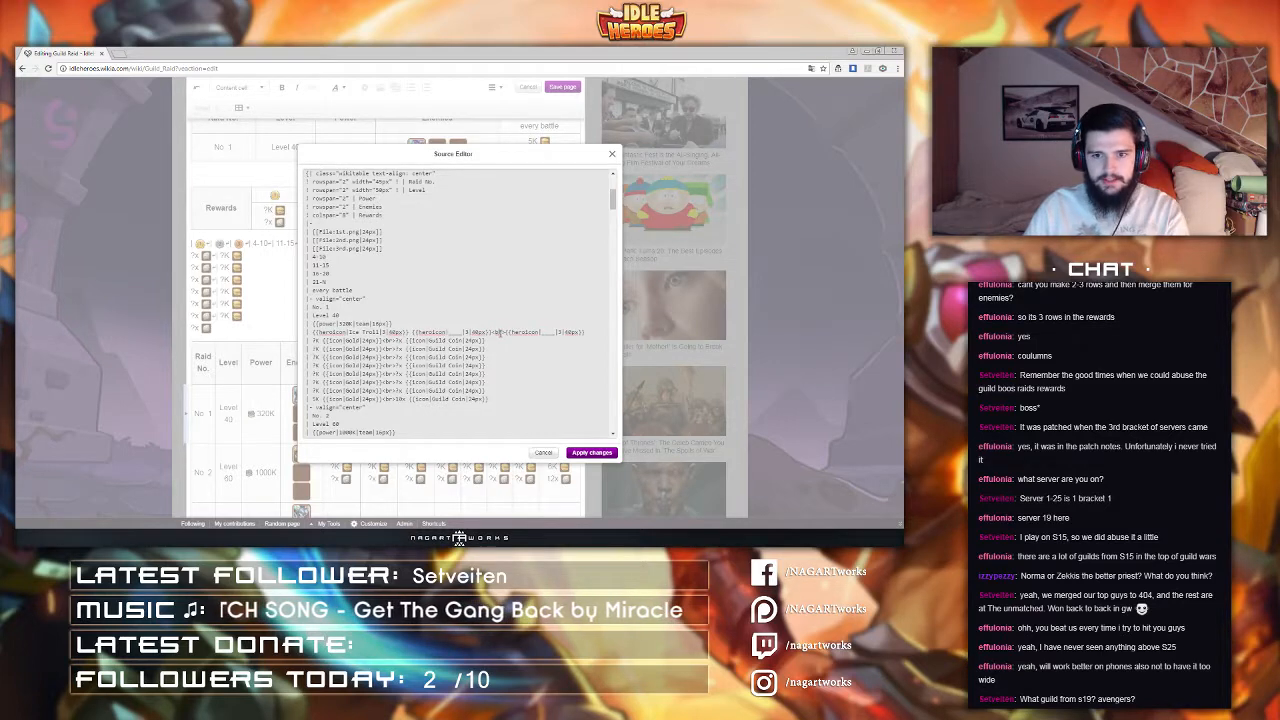
key(BackSpace)
key(BackSpace)
key(BackSpace)
scroll(453, 343, down, 2)
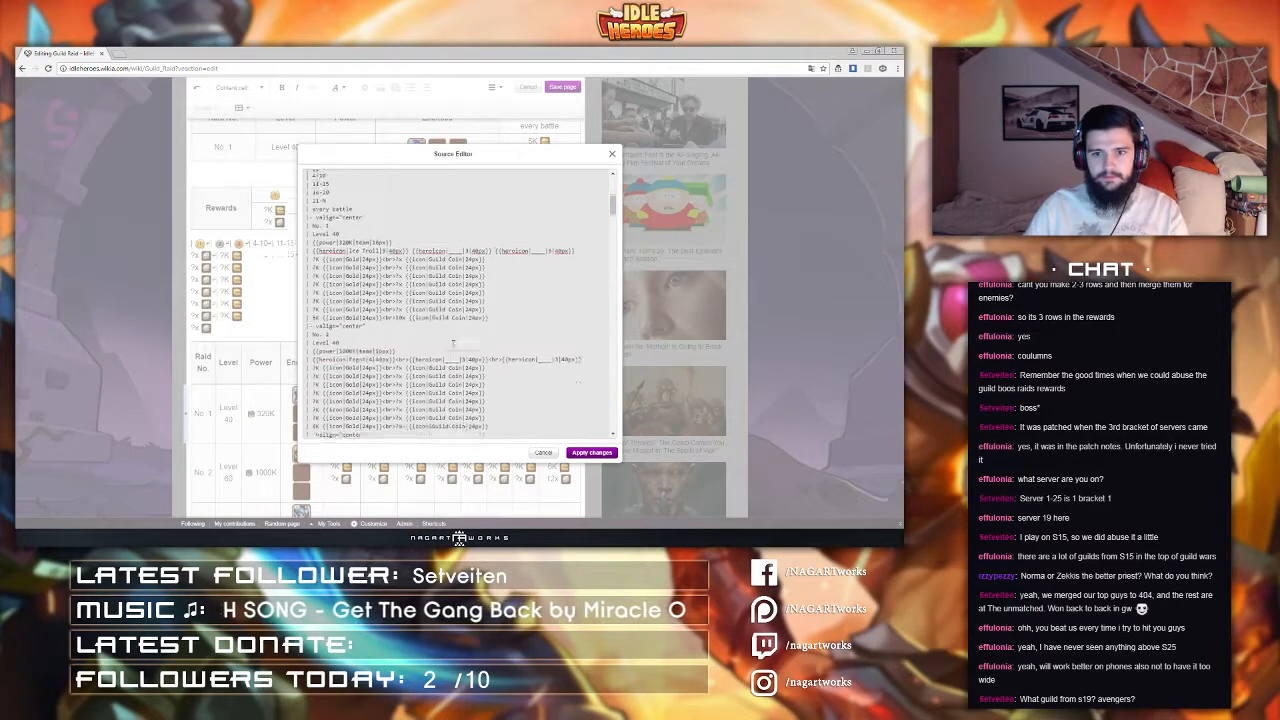
click(408, 349)
key(BackSpace)
key(BackSpace)
key(BackSpace)
key(BackSpace)
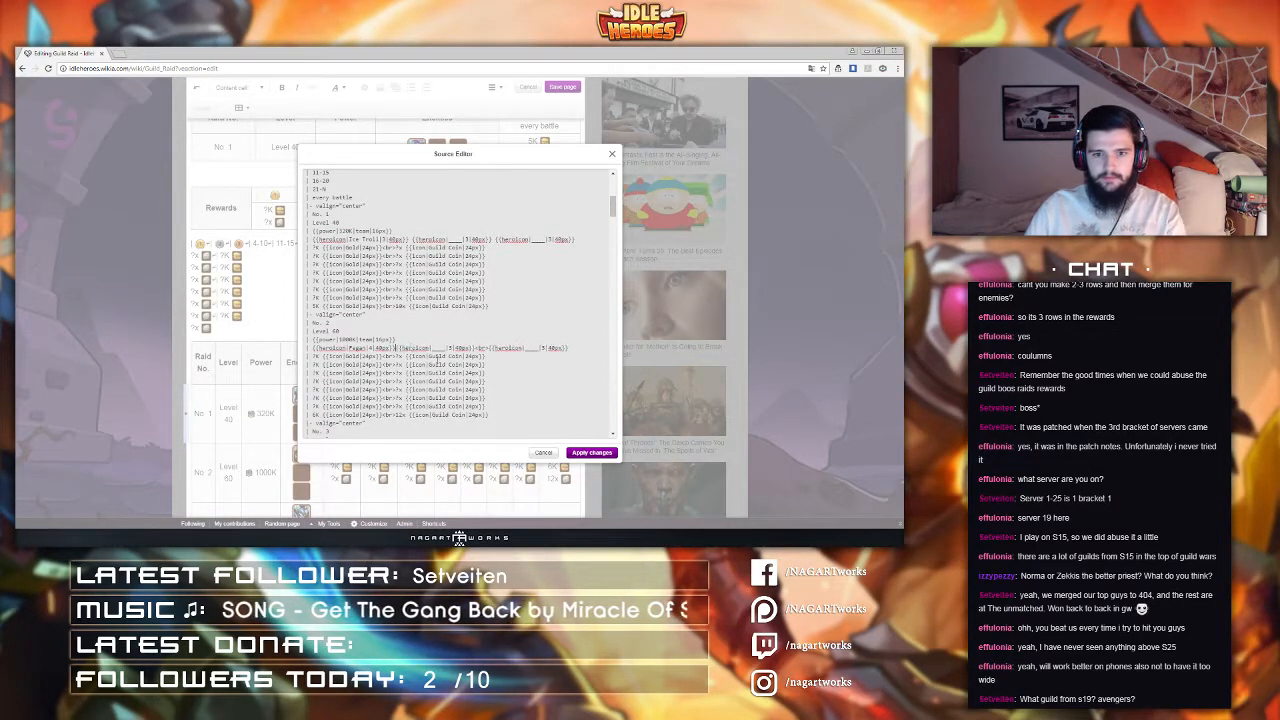
click(491, 349)
key(BackSpace)
key(BackSpace)
key(BackSpace)
key(BackSpace)
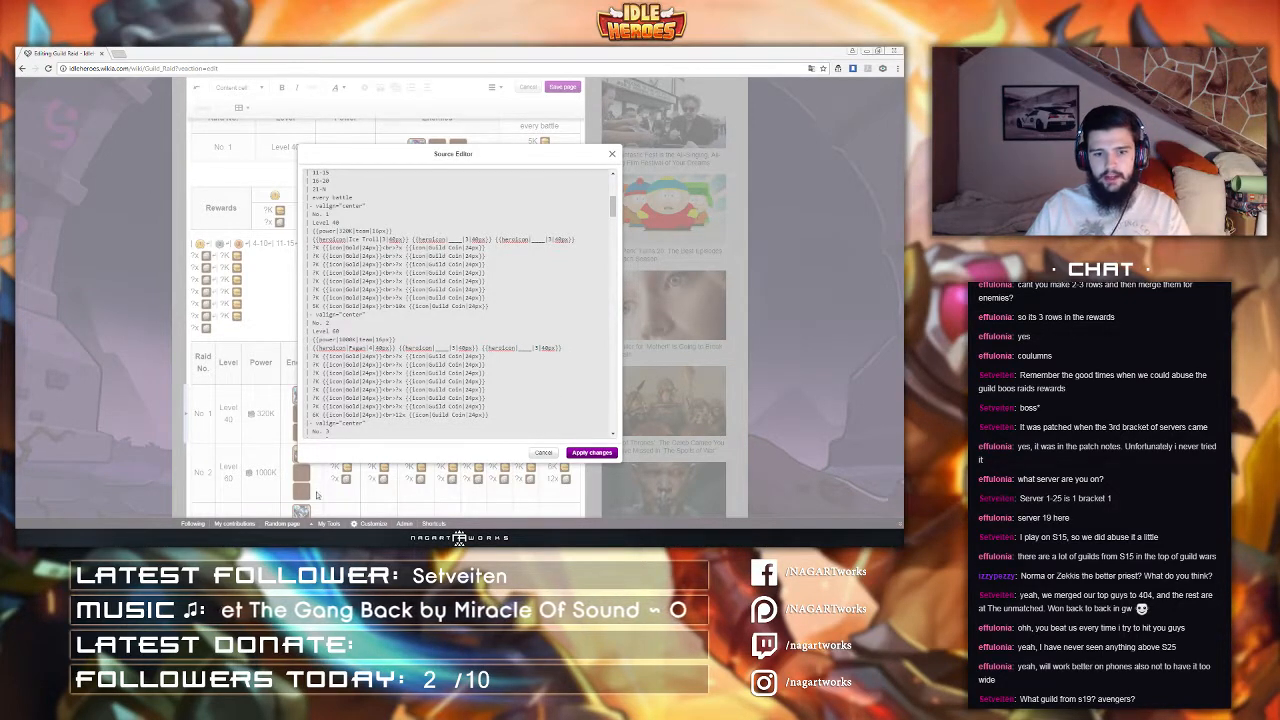
Step: Remove the line breaks between enemy hero icons in the remaining raid rows so each row's enemies sit on one line
key(ctrl+n)
drag(679, 50, 903, 130)
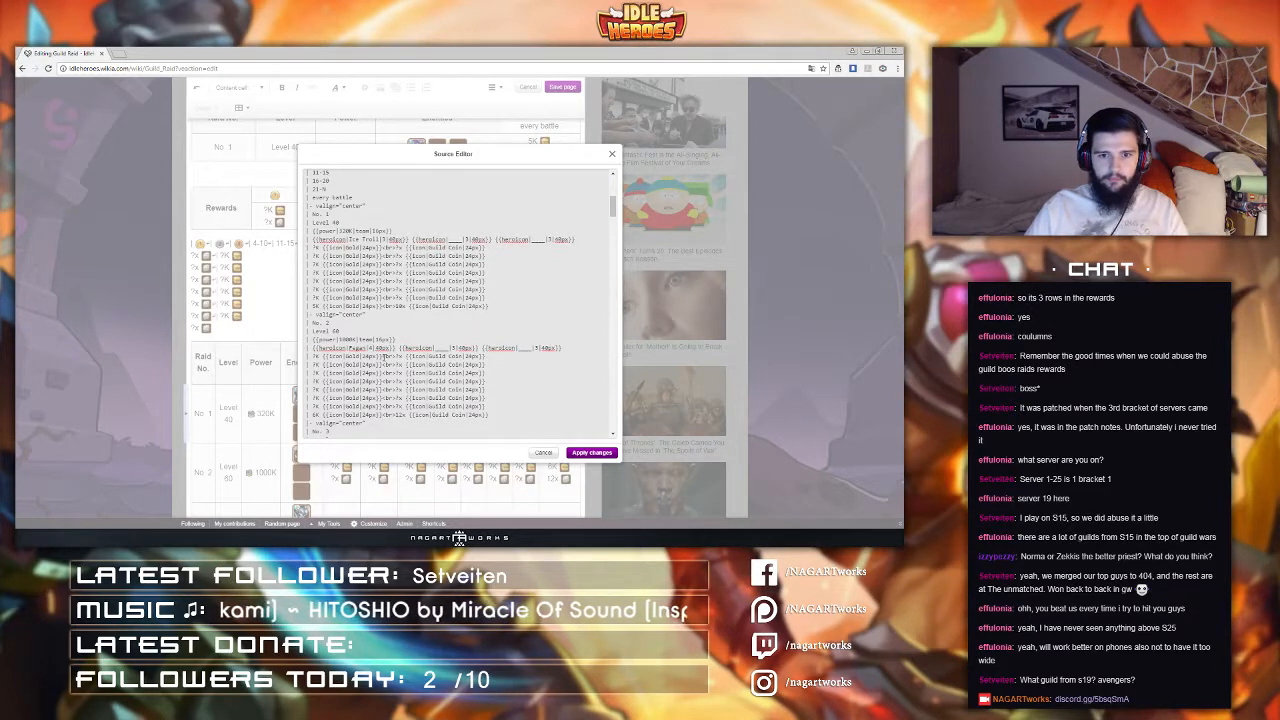
scroll(384, 357, down, 3)
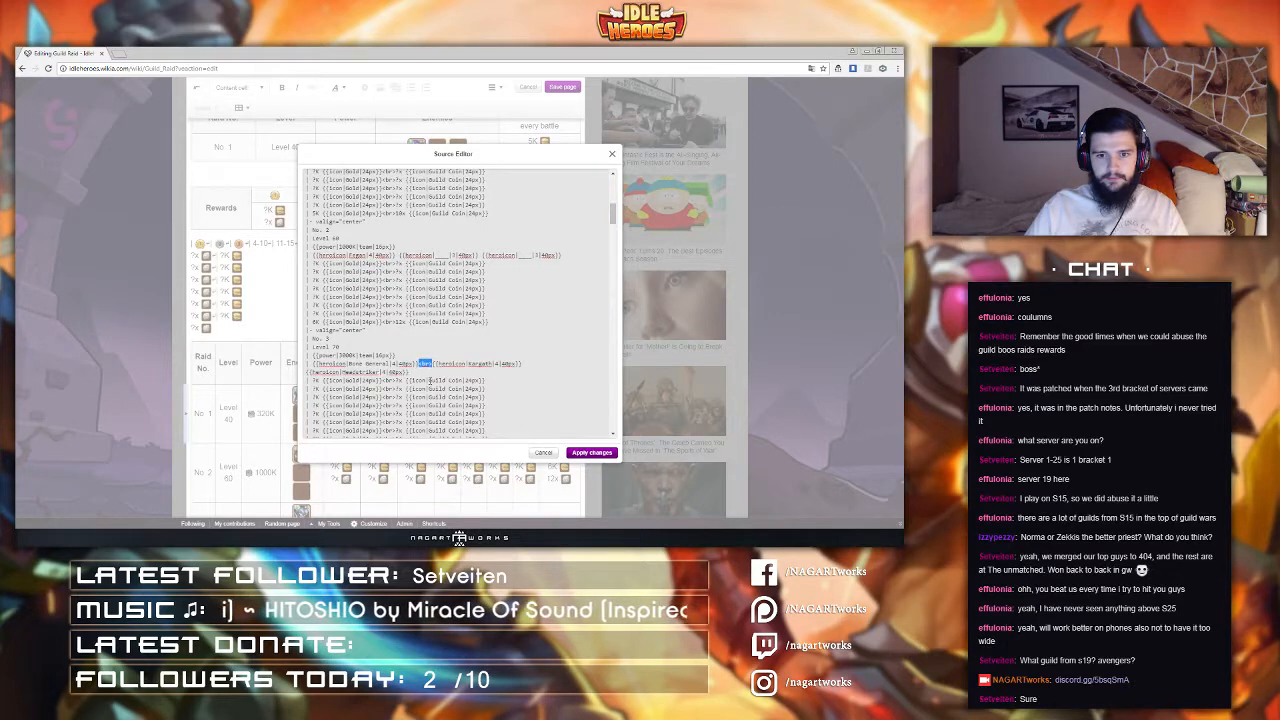
scroll(423, 383, down, 3)
scroll(423, 383, down, 4)
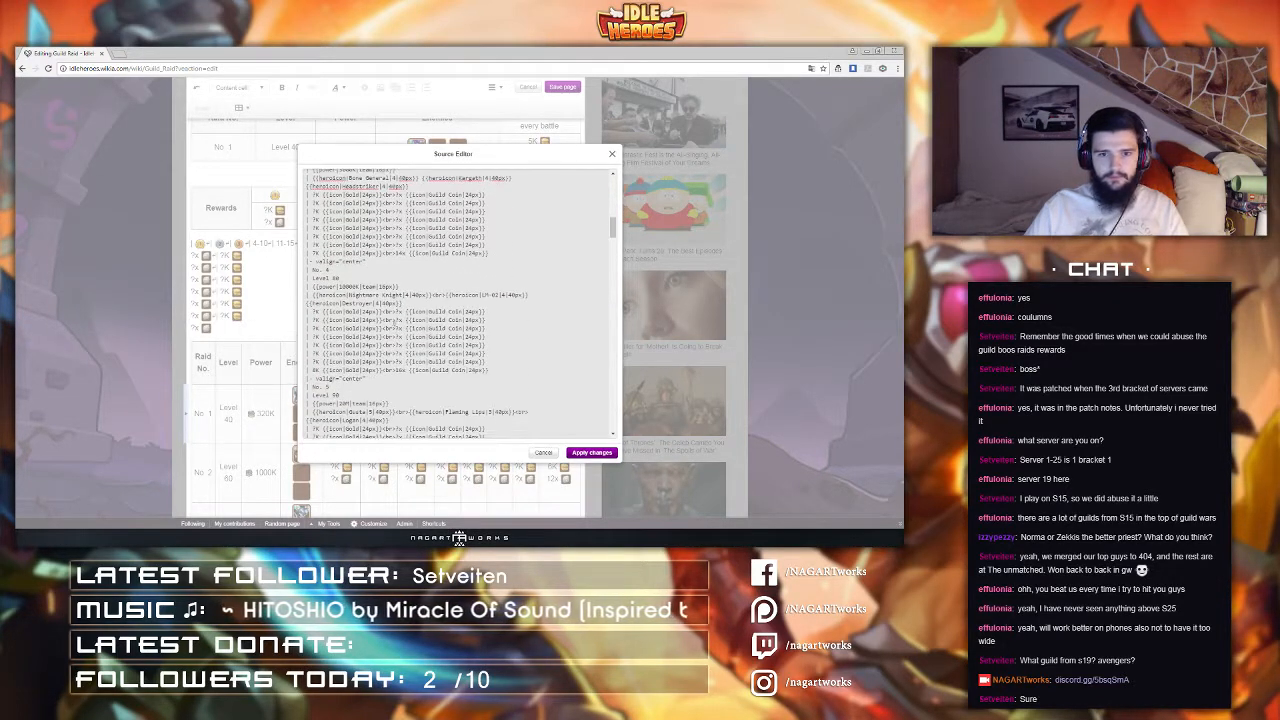
drag(433, 296, 413, 320)
scroll(426, 340, down, 2)
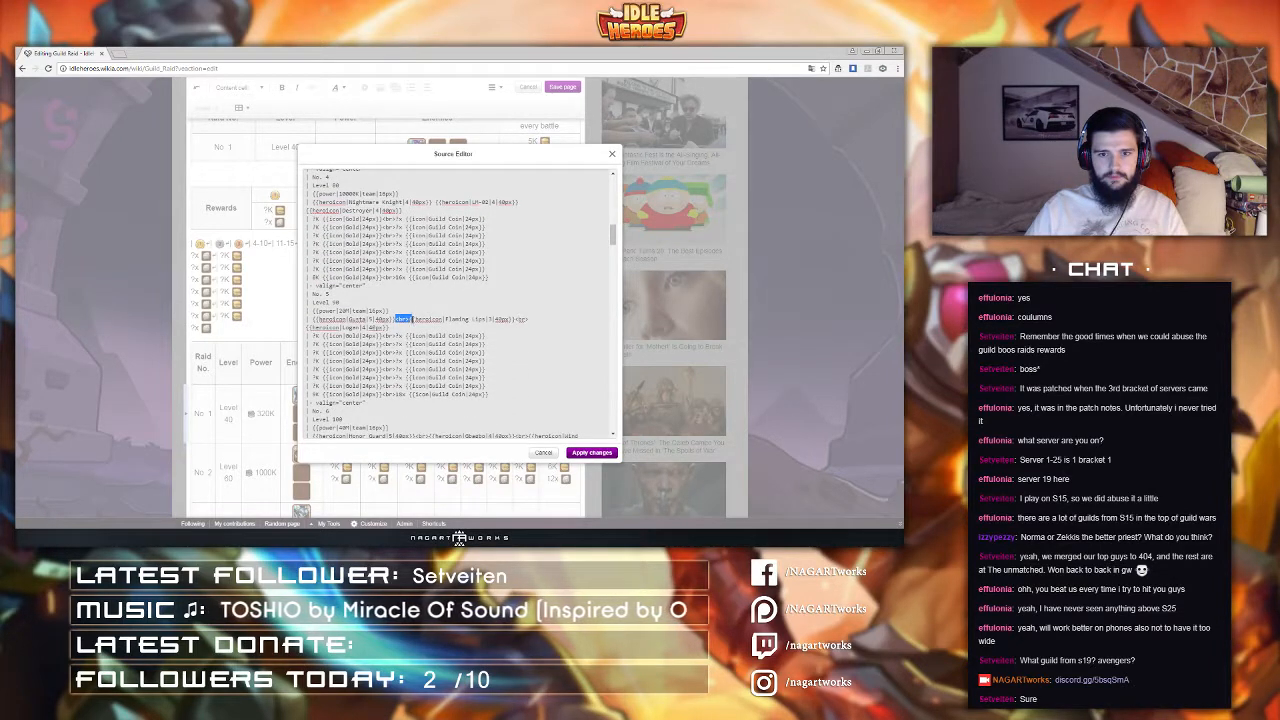
drag(506, 320, 519, 320)
scroll(420, 338, down, 2)
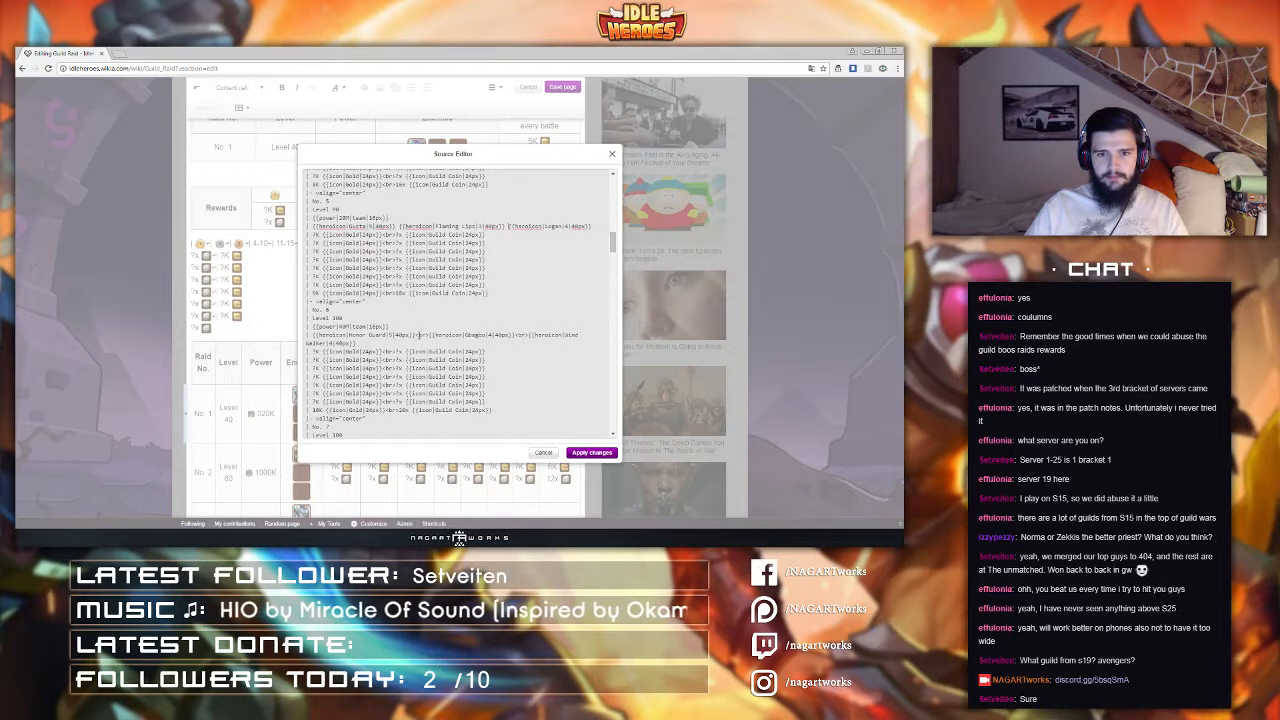
drag(415, 336, 520, 336)
scroll(407, 358, down, 2)
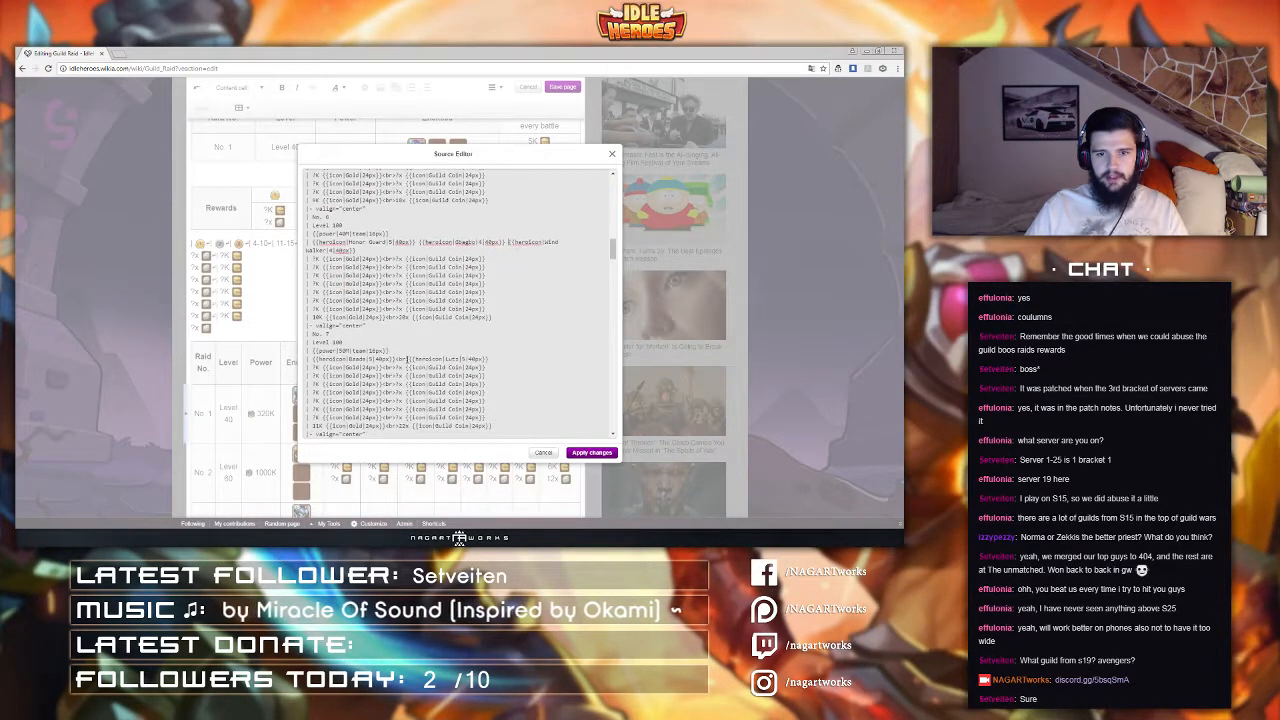
scroll(407, 359, down, 2)
scroll(399, 372, down, 1)
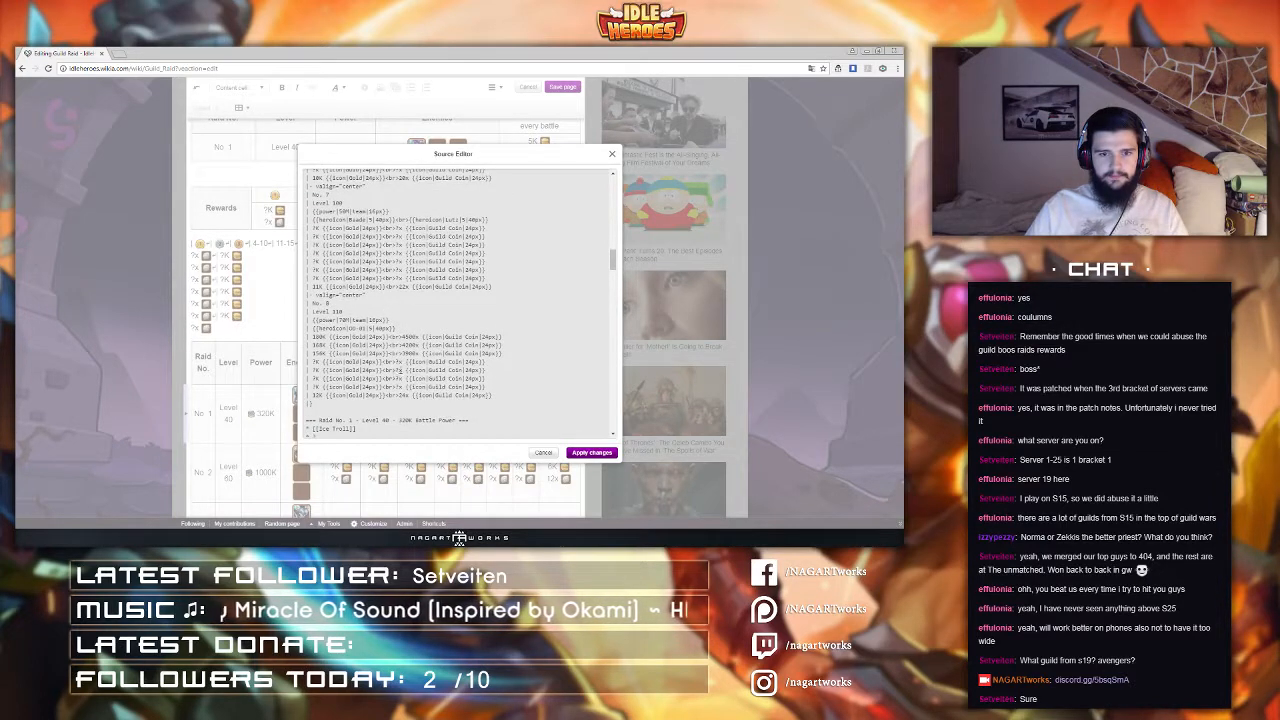
Step: Scroll back up through the table source to review the edited enemy rows
scroll(401, 370, up, 3)
scroll(404, 360, up, 2)
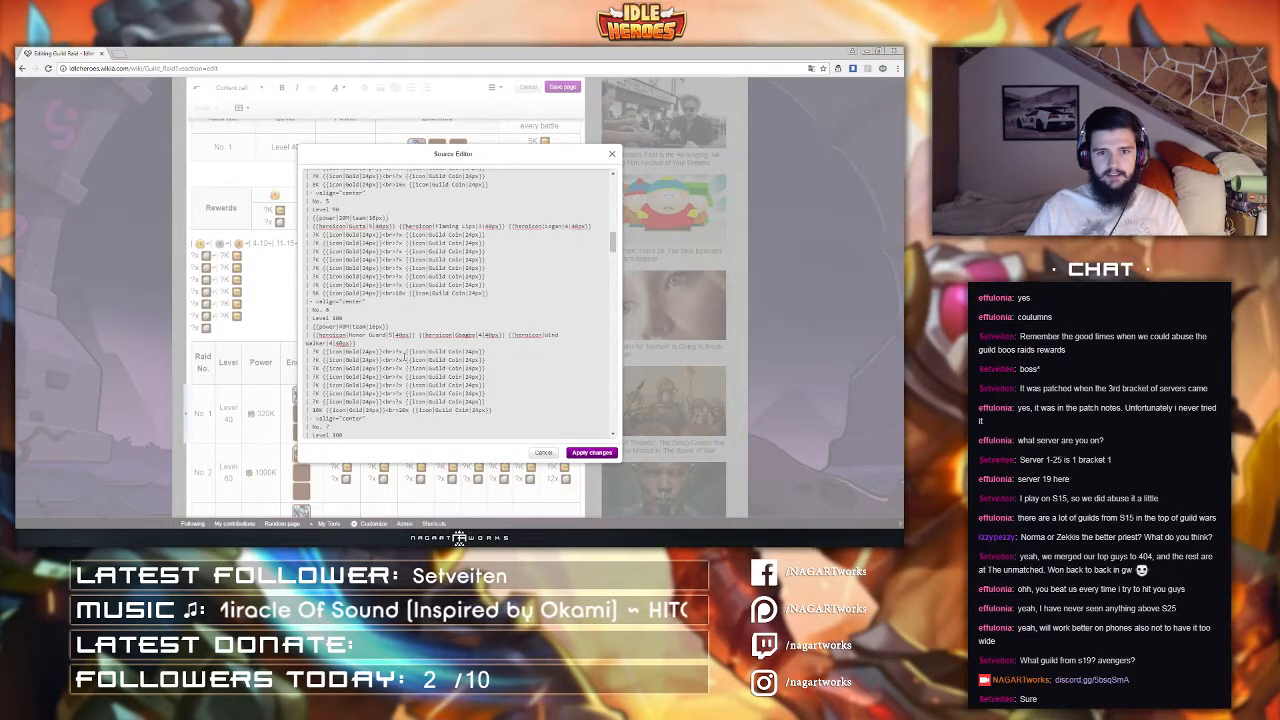
scroll(406, 358, up, 2)
scroll(429, 326, up, 3)
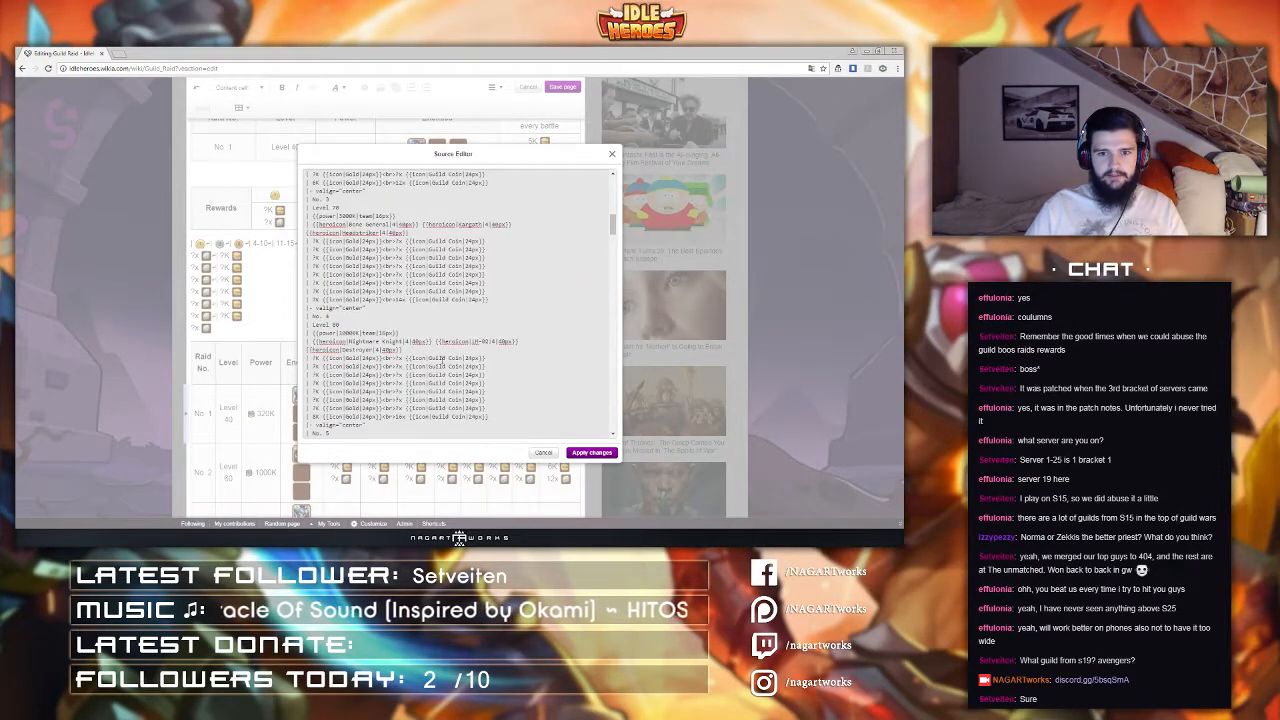
scroll(441, 361, up, 4)
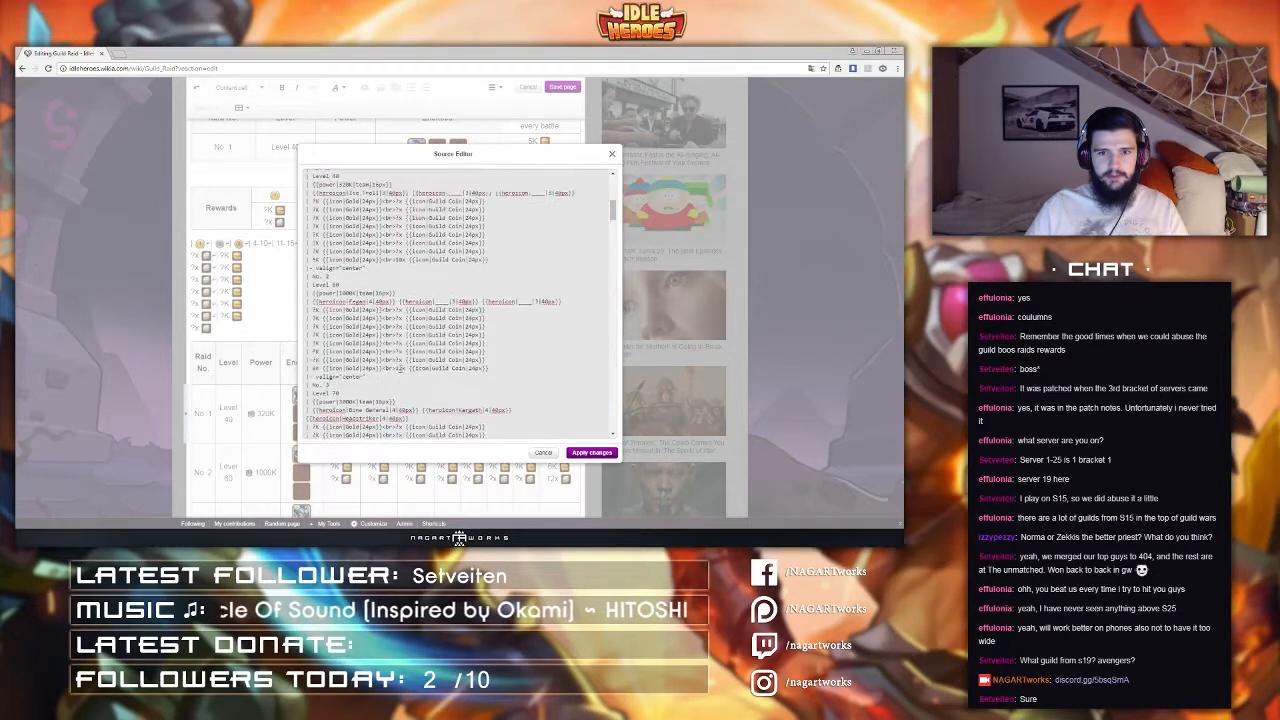
Step: Apply the edited table source to the page
scroll(430, 336, up, 5)
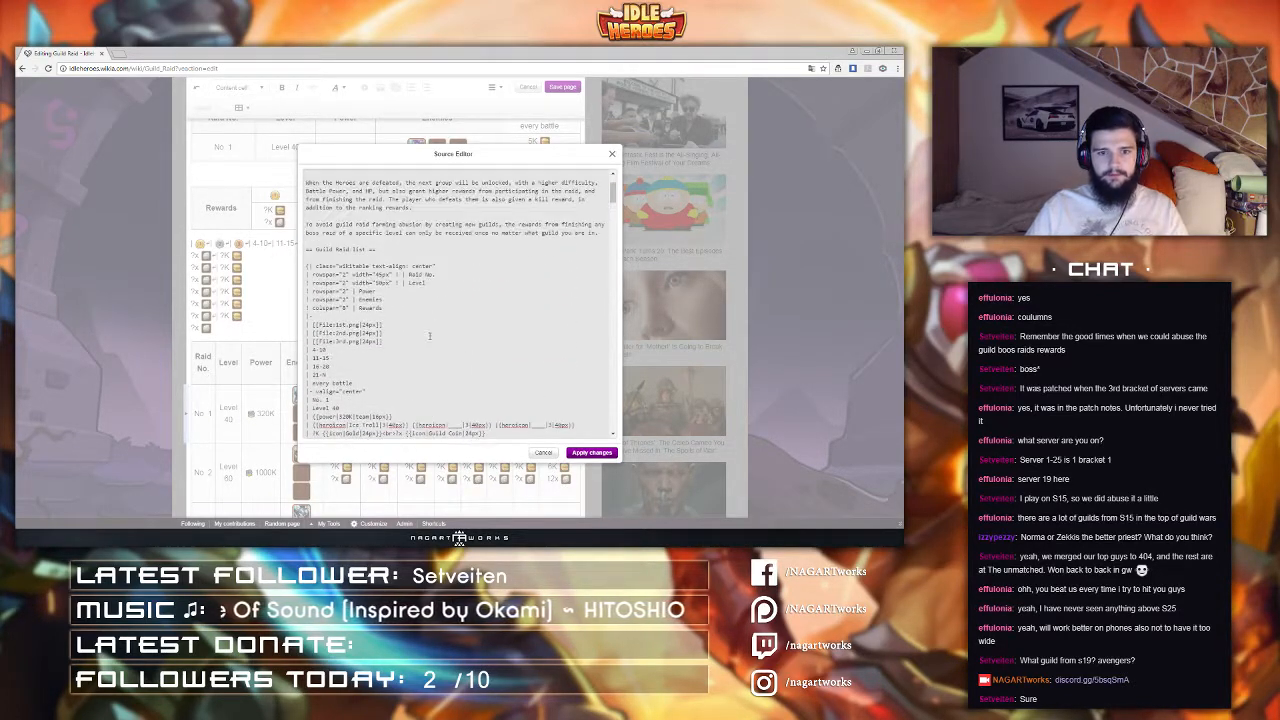
scroll(430, 336, down, 1)
click(592, 453)
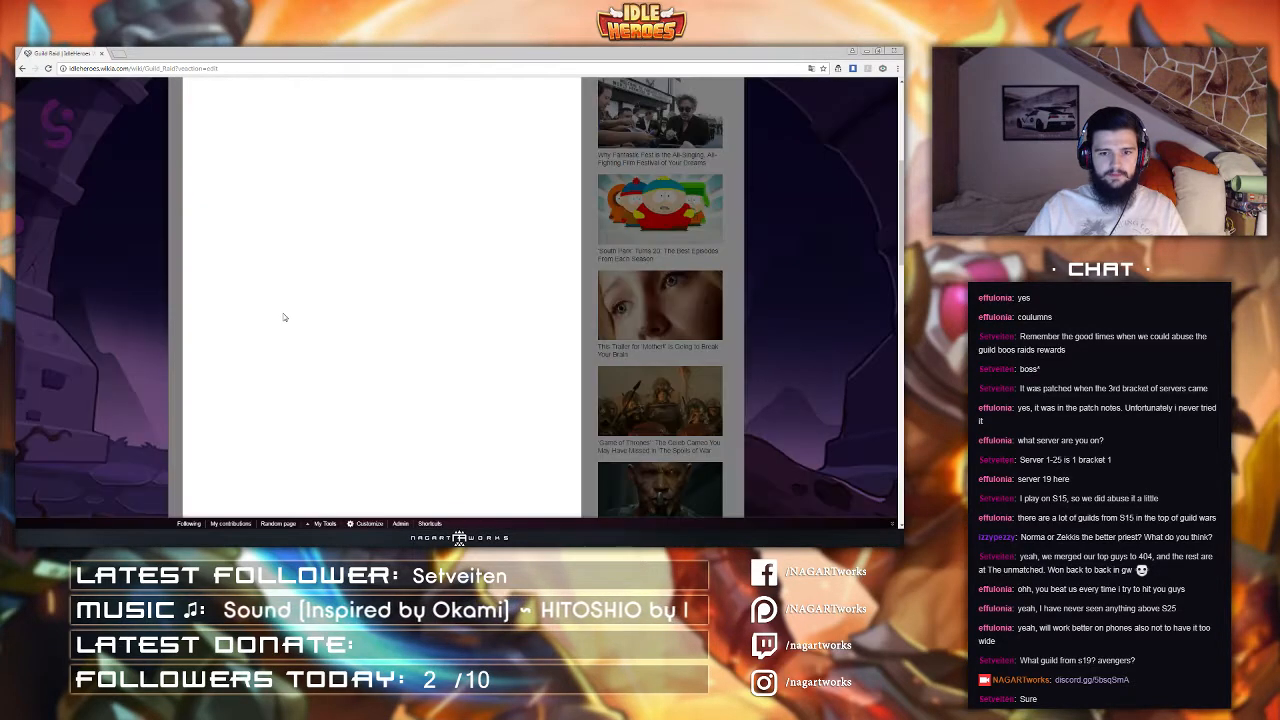
Step: Review the rendered Guild Raid table and reopen the source editor
scroll(282, 314, up, 2)
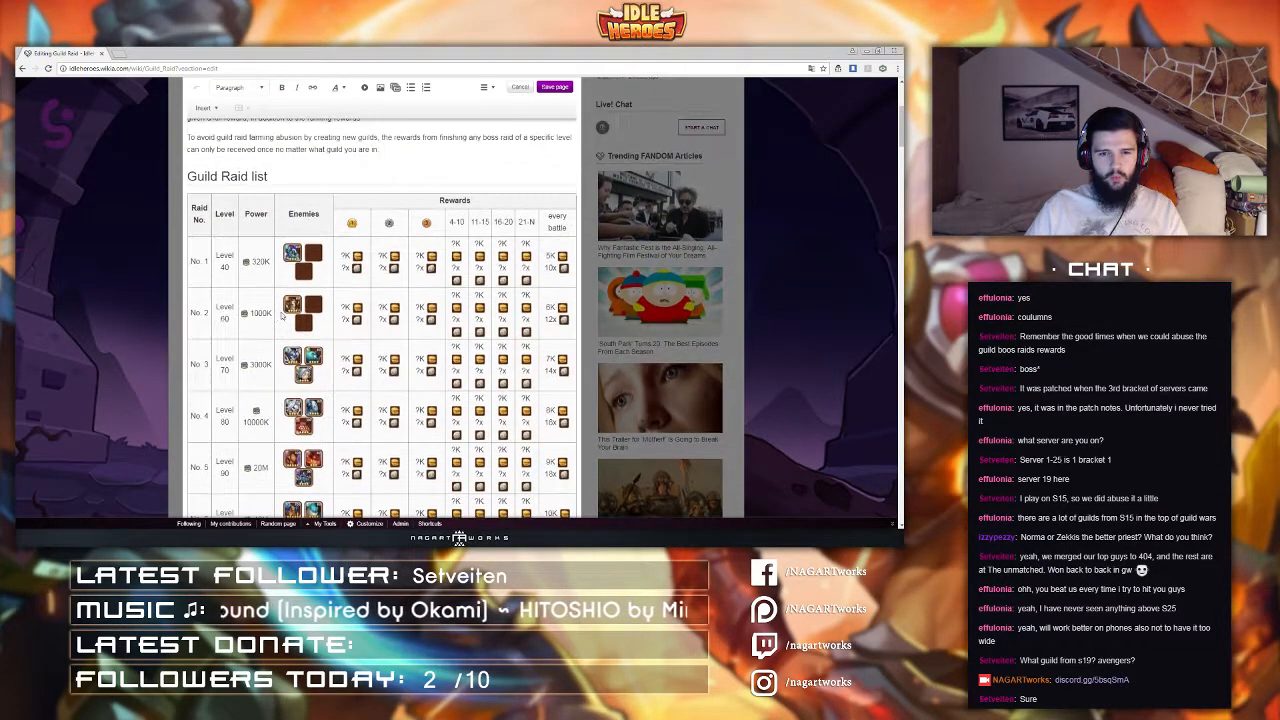
scroll(282, 314, down, 6)
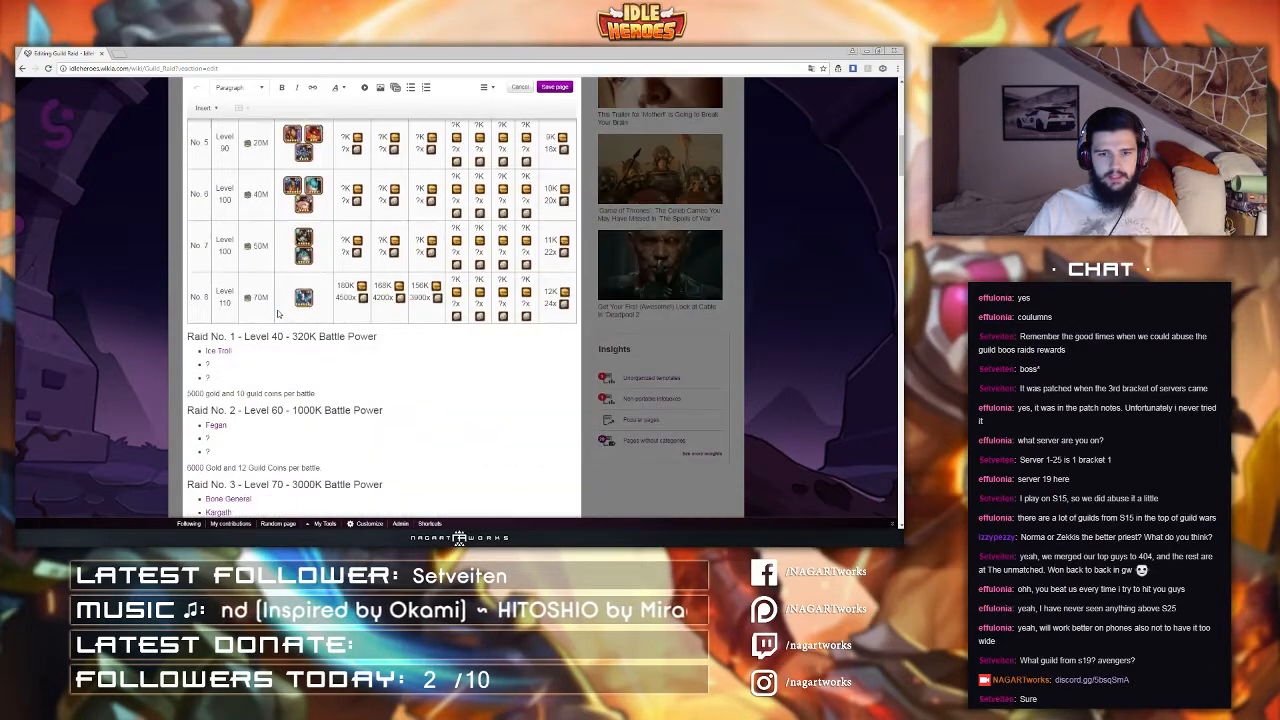
scroll(577, 288, up, 7)
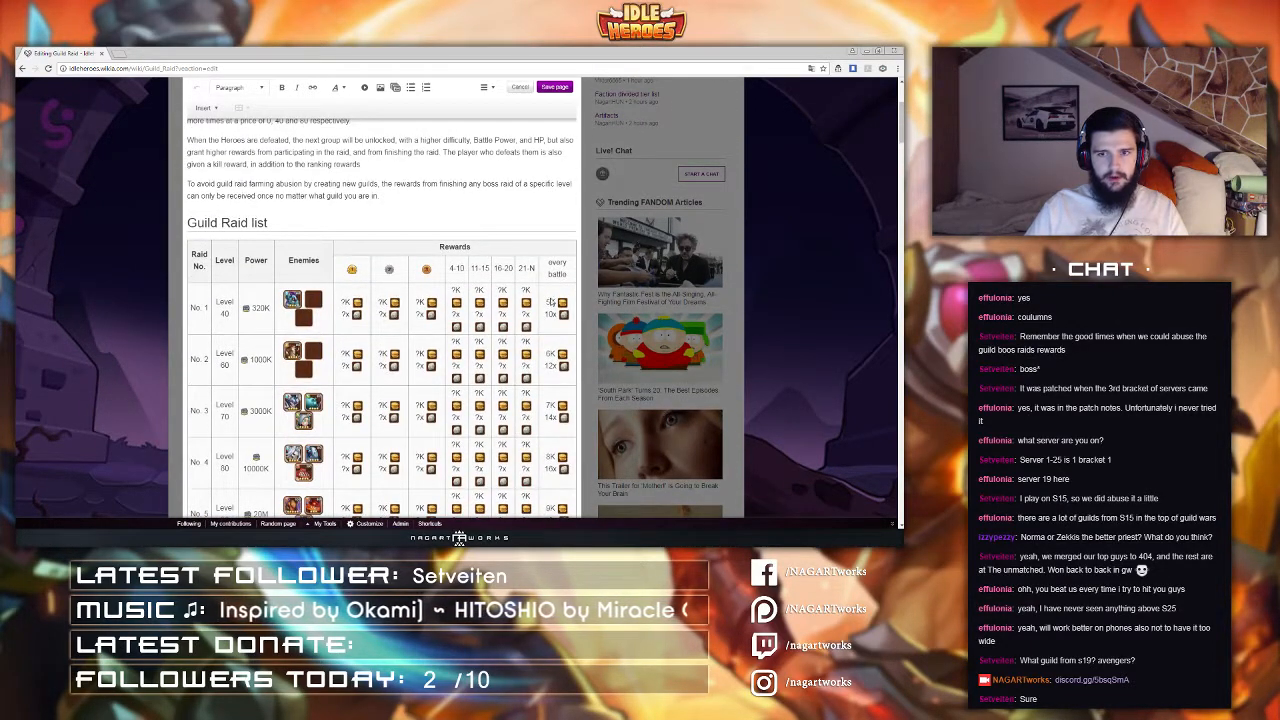
scroll(544, 417, down, 7)
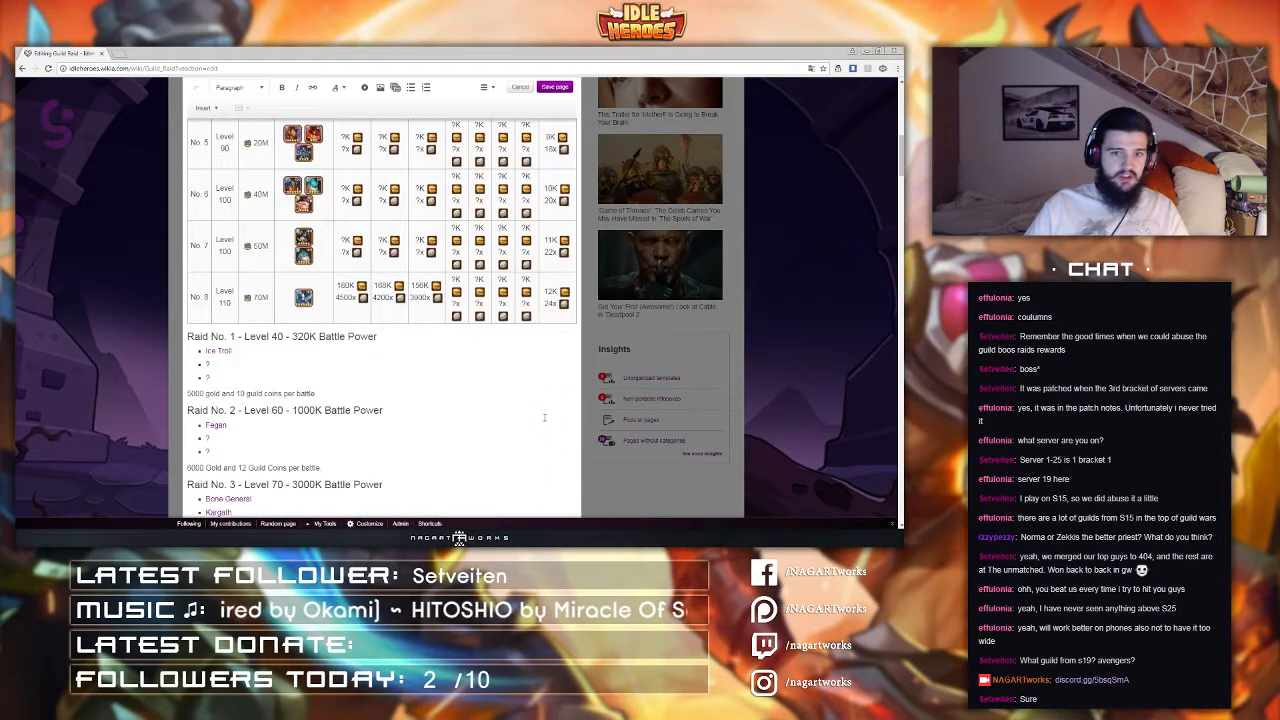
scroll(529, 402, up, 10)
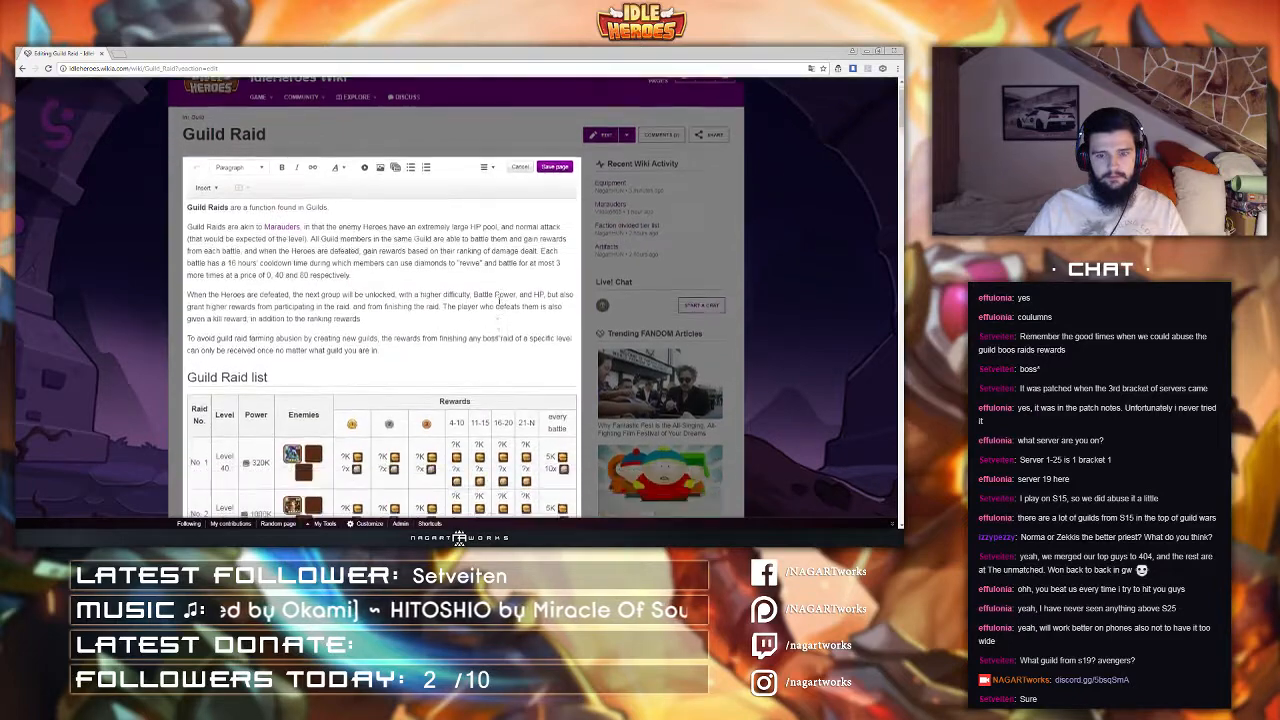
click(482, 130)
click(500, 204)
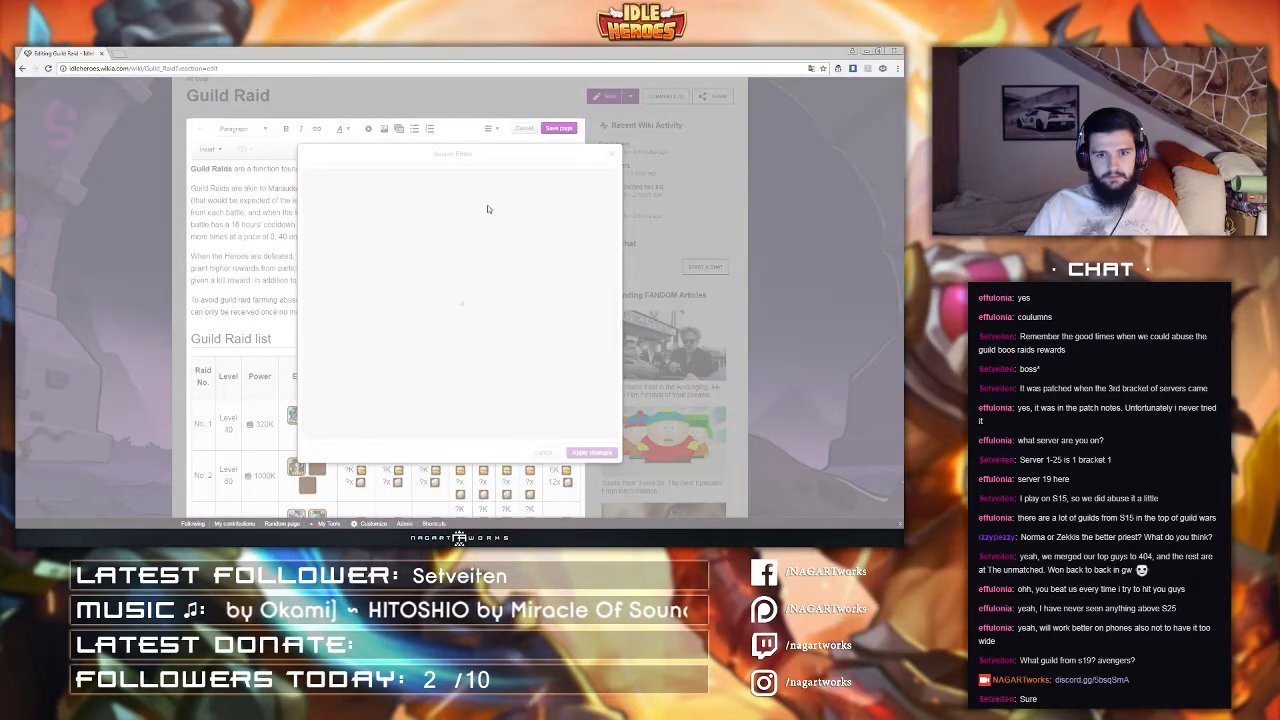
Step: Inspect the sandbox table on the profile page tab, then close that tab
click(118, 54)
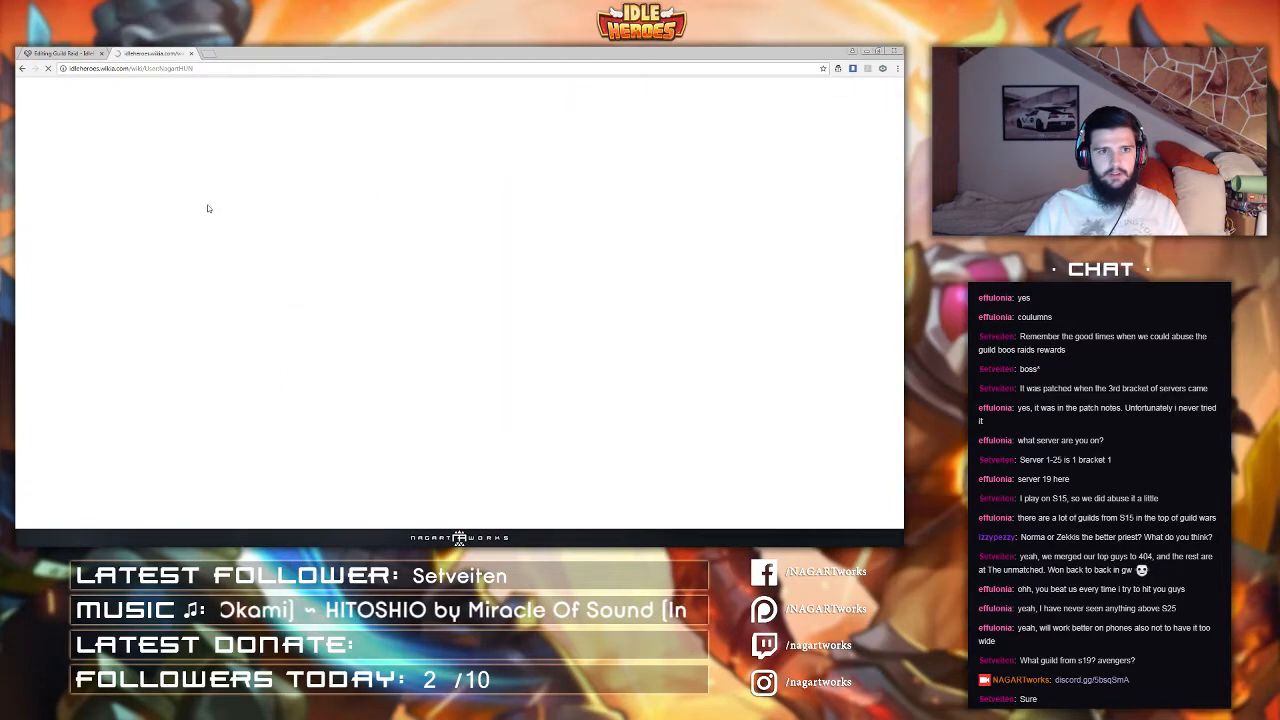
scroll(290, 248, down, 10)
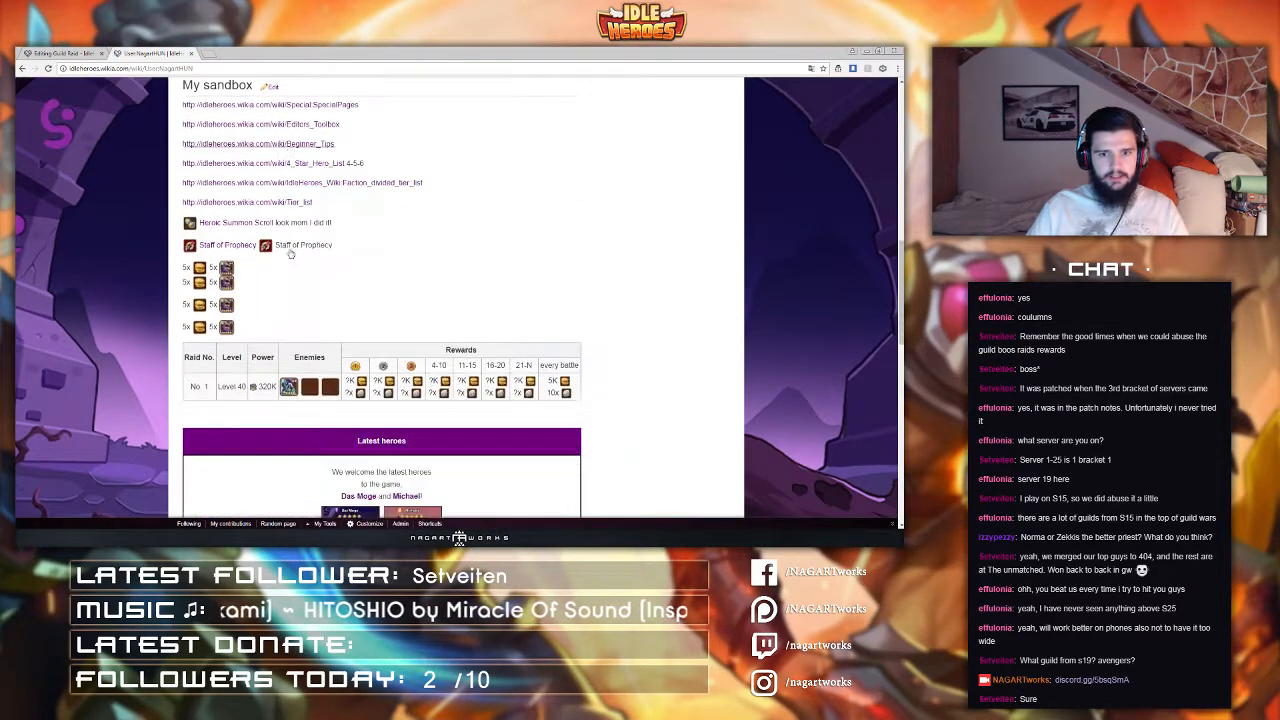
scroll(383, 253, up, 7)
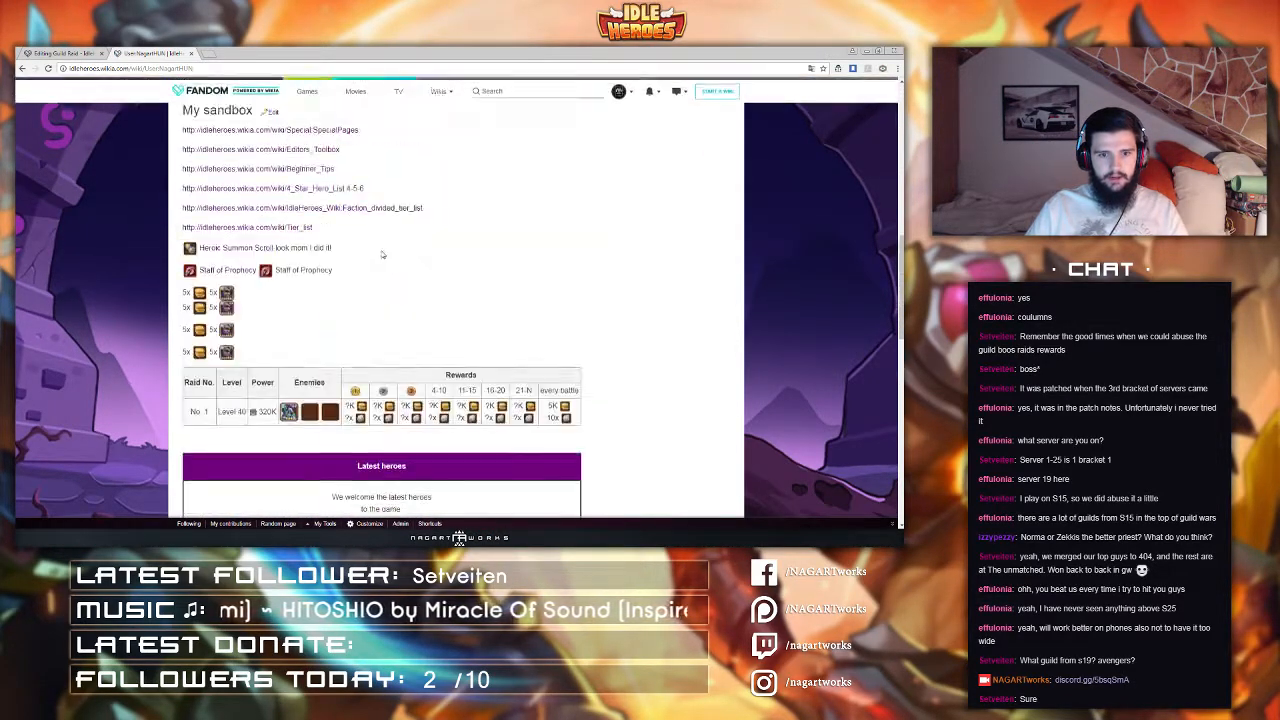
scroll(383, 254, down, 10)
scroll(379, 260, up, 2)
scroll(379, 260, up, 11)
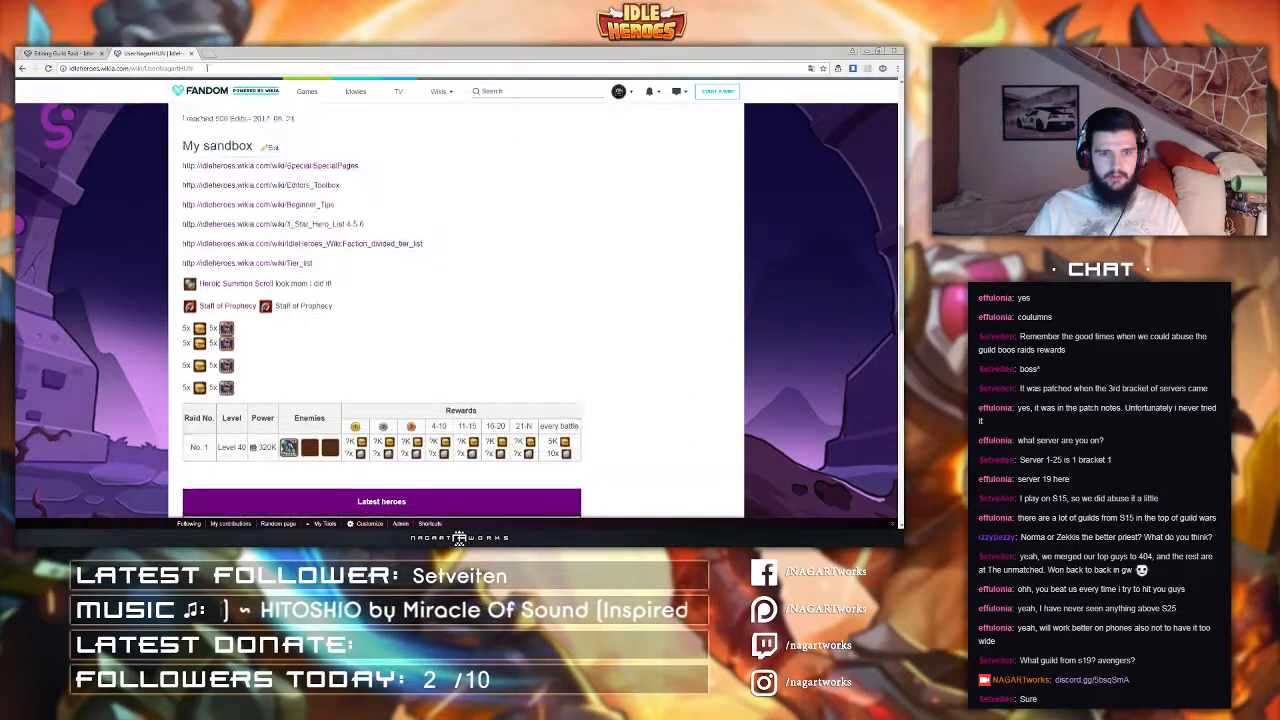
key(ctrl+w)
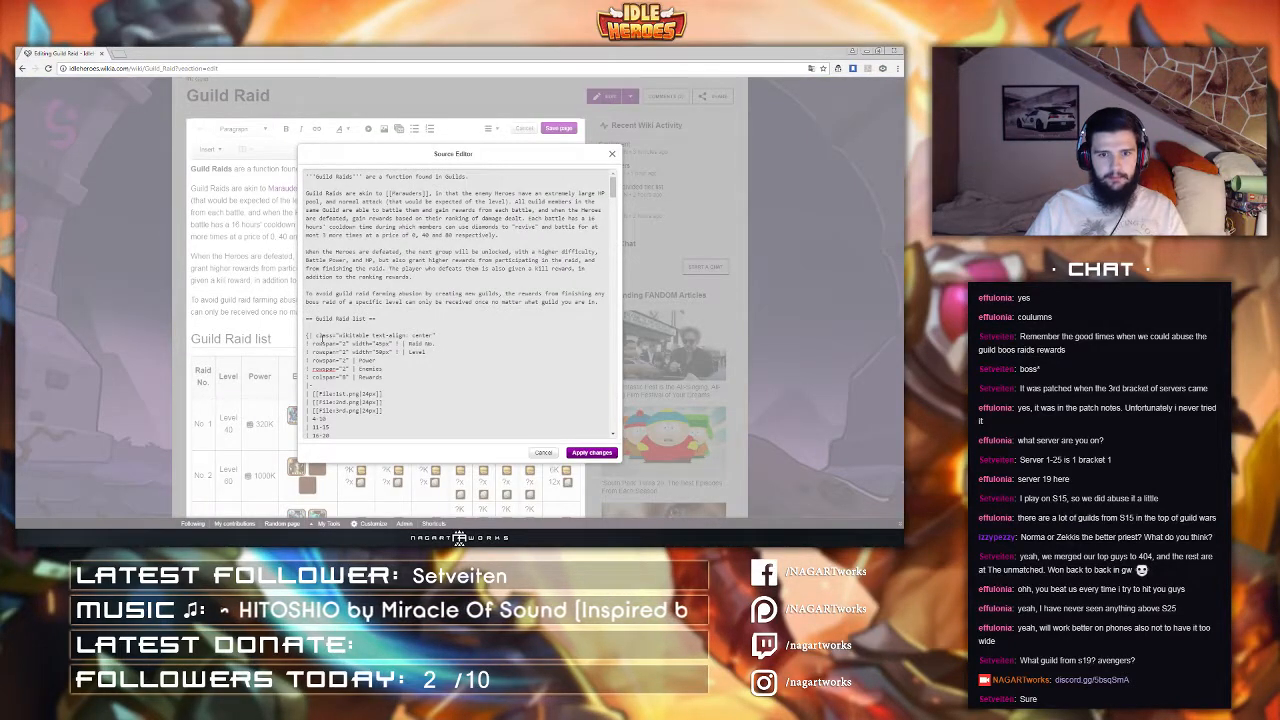
Step: Remove the column span from the Rewards header cell in the table source
scroll(322, 338, down, 5)
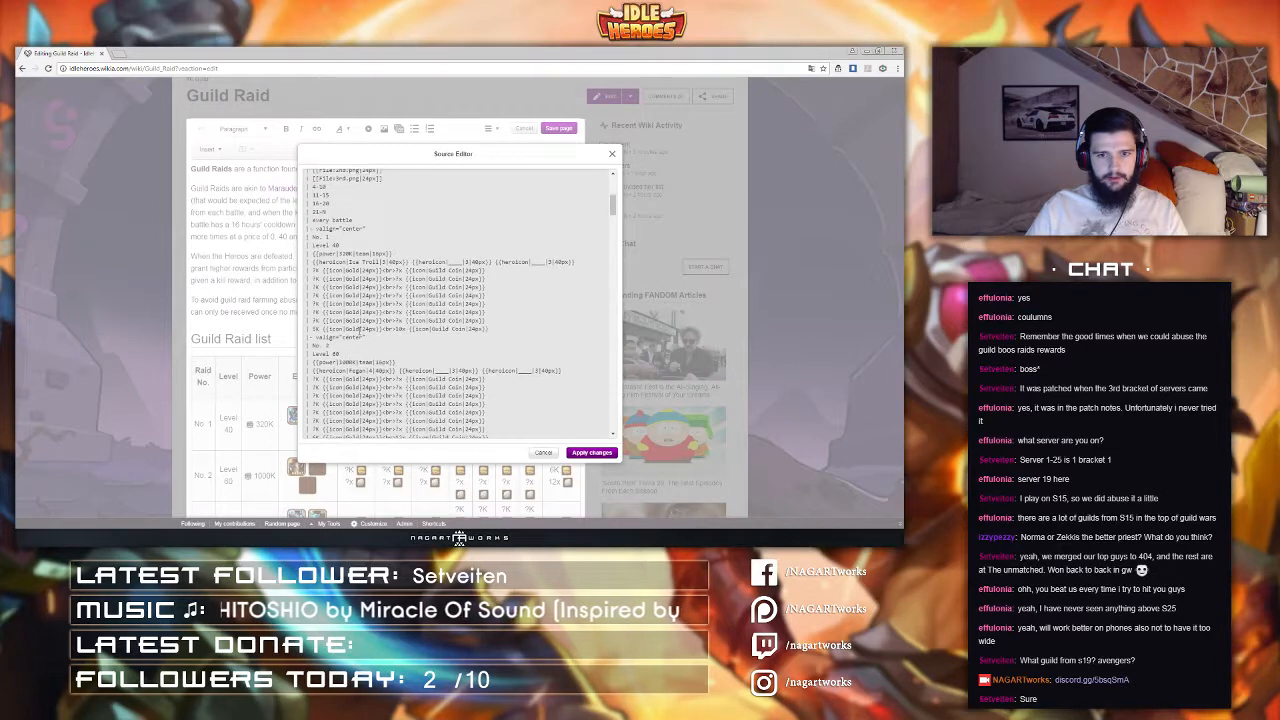
scroll(344, 301, up, 4)
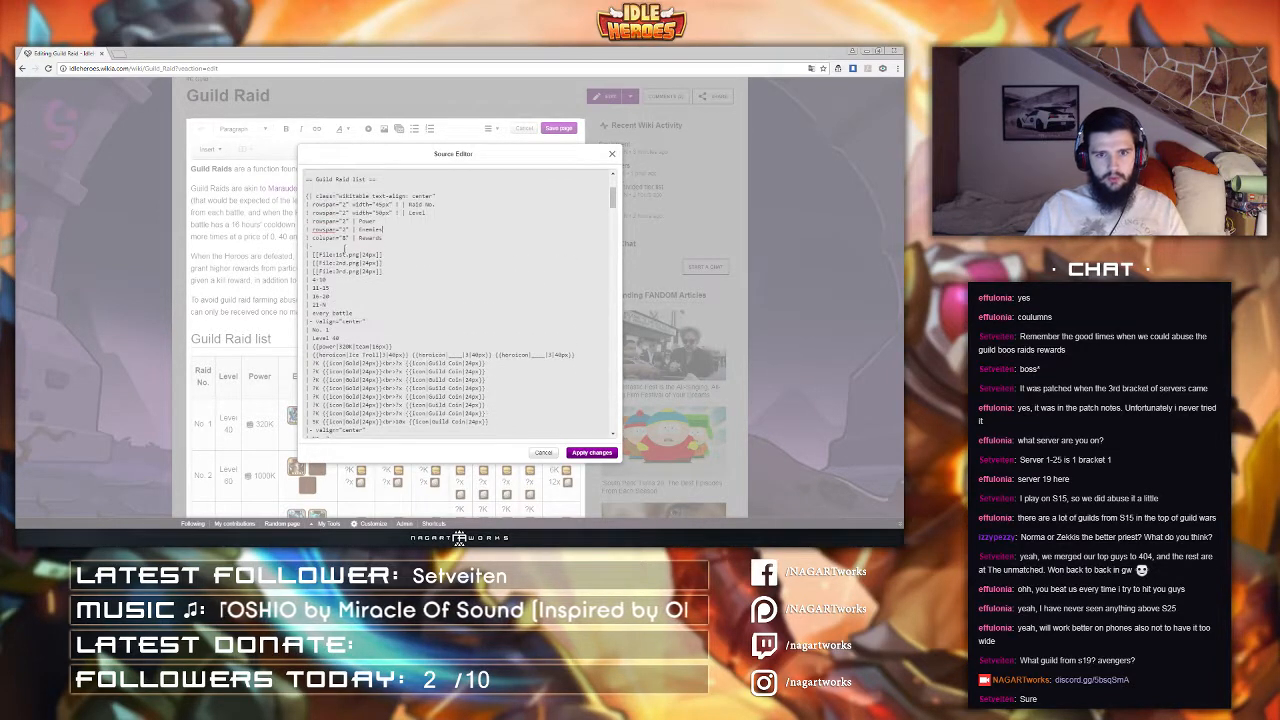
drag(358, 238, 313, 238)
key(BackSpace)
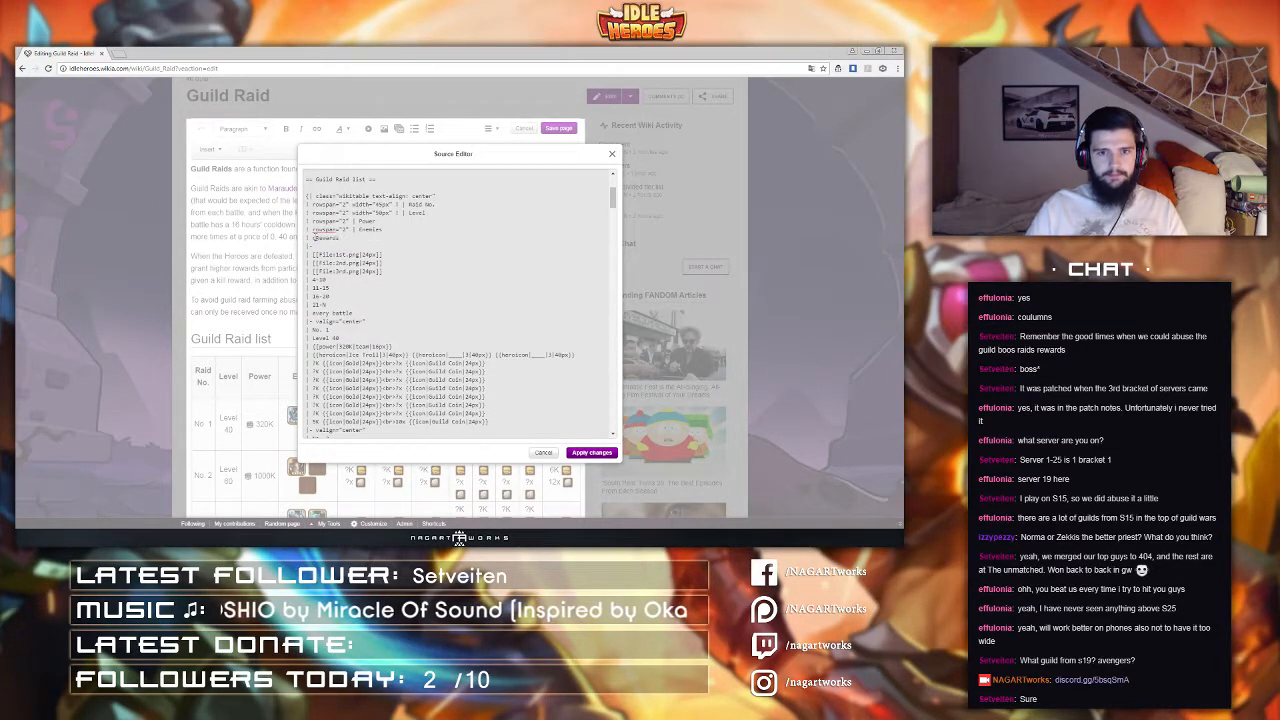
Step: Delete the ranked reward lines from raid row 1, keeping only its every-battle reward
scroll(349, 287, down, 3)
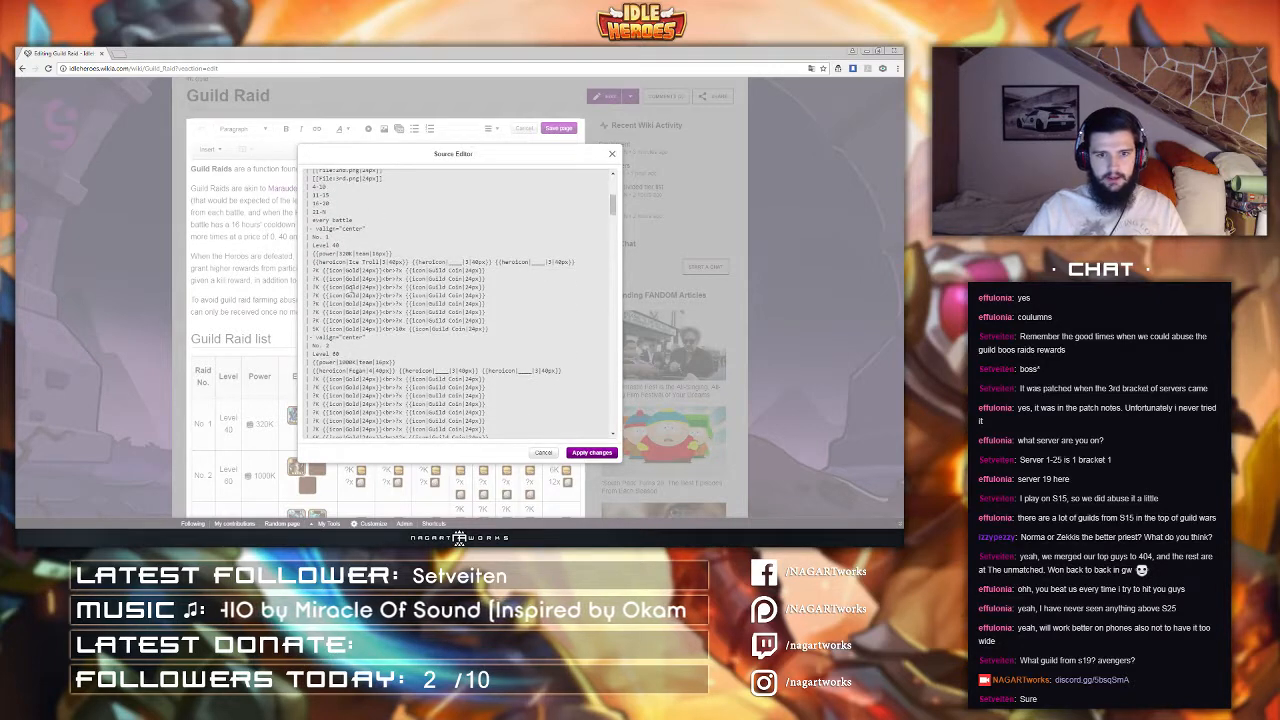
drag(494, 320, 491, 271)
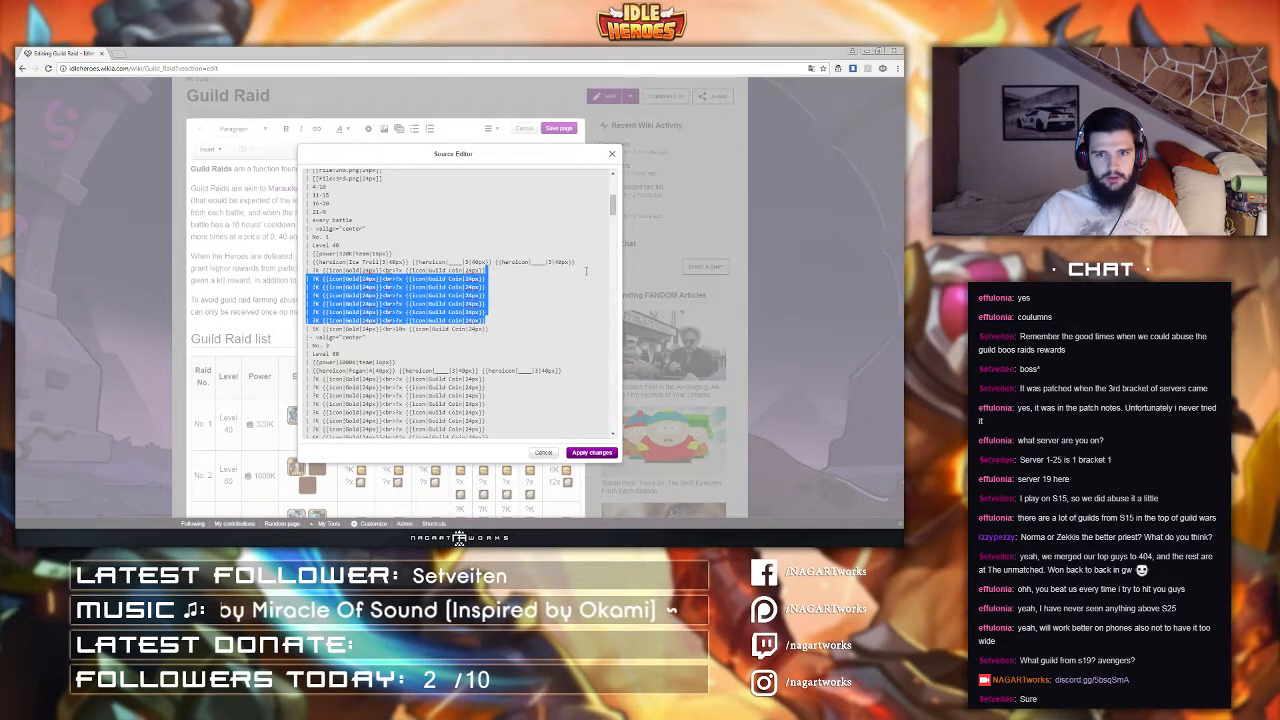
drag(586, 270, 578, 262)
key(Delete)
Step: Delete the ranked reward lines from raid rows 2, 3 and 4, keeping only every-battle rewards
scroll(498, 324, down, 2)
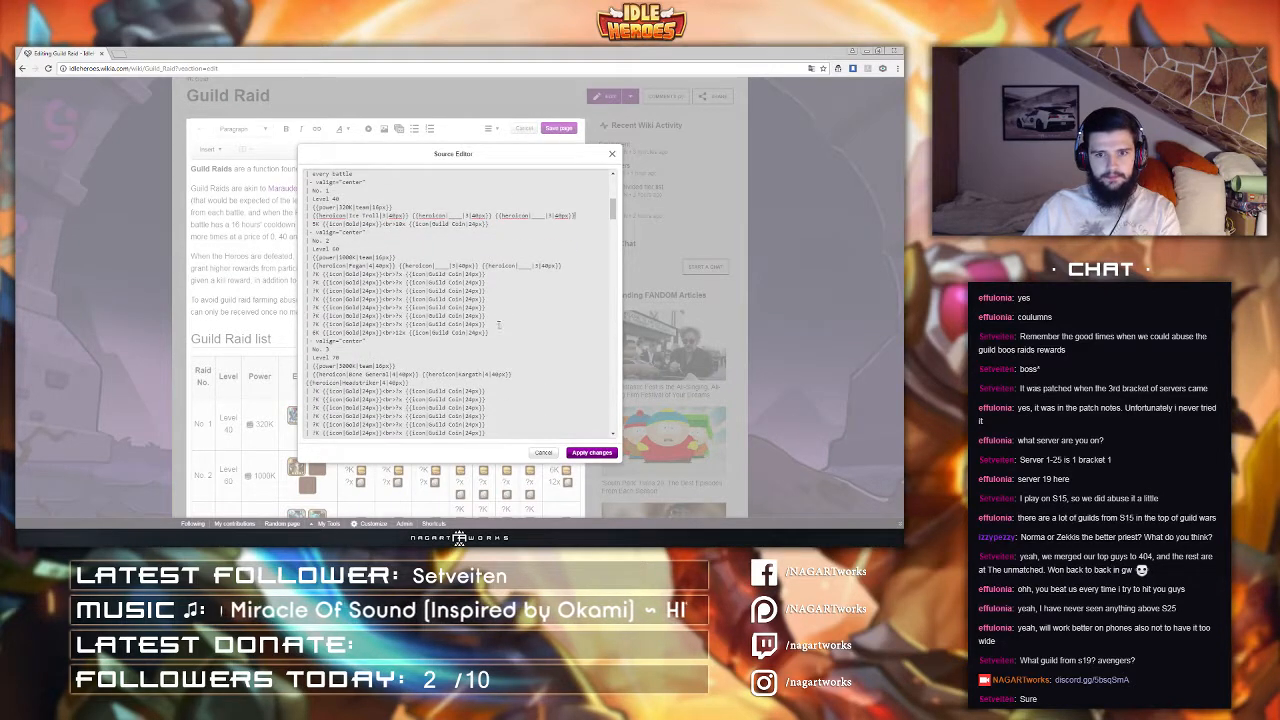
drag(499, 325, 566, 267)
key(Delete)
drag(487, 386, 485, 291)
key(Delete)
scroll(489, 349, down, 2)
key(Delete)
Step: Delete the ranked reward lines from raid rows 5 and 6, keeping only every-battle rewards
scroll(477, 307, up, 1)
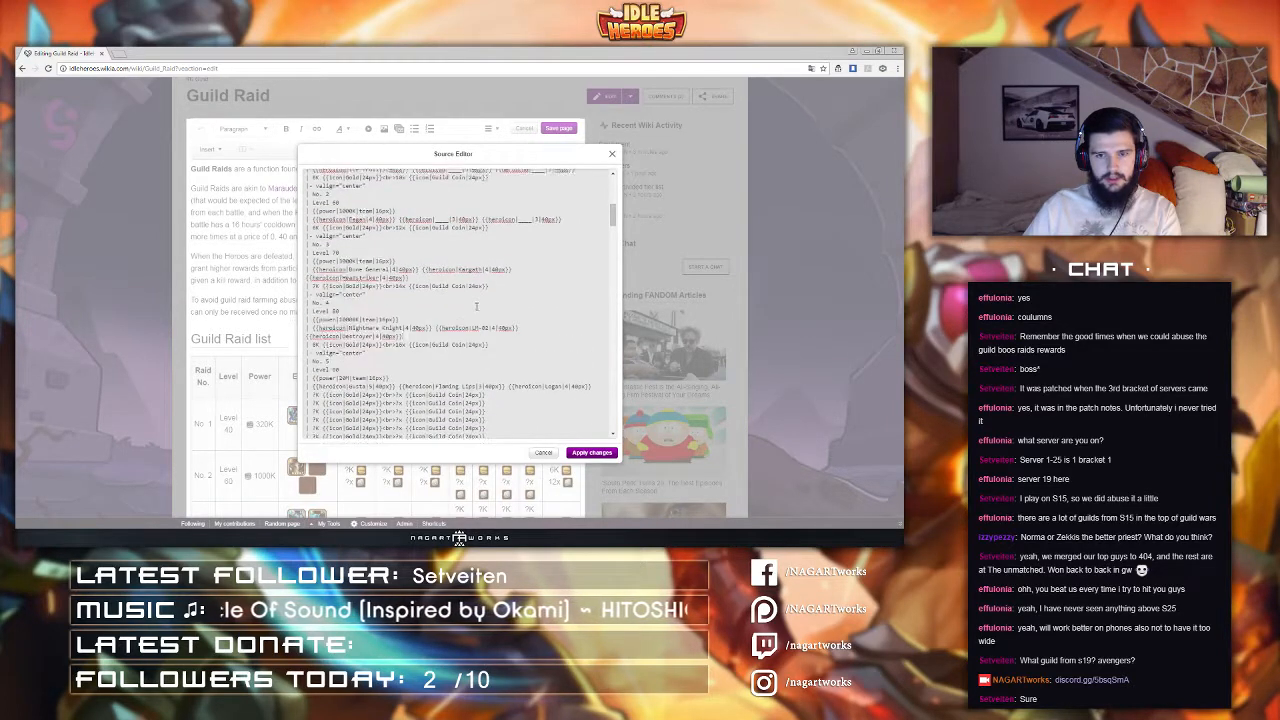
scroll(477, 307, down, 2)
drag(488, 352, 595, 294)
key(Delete)
scroll(498, 340, down, 2)
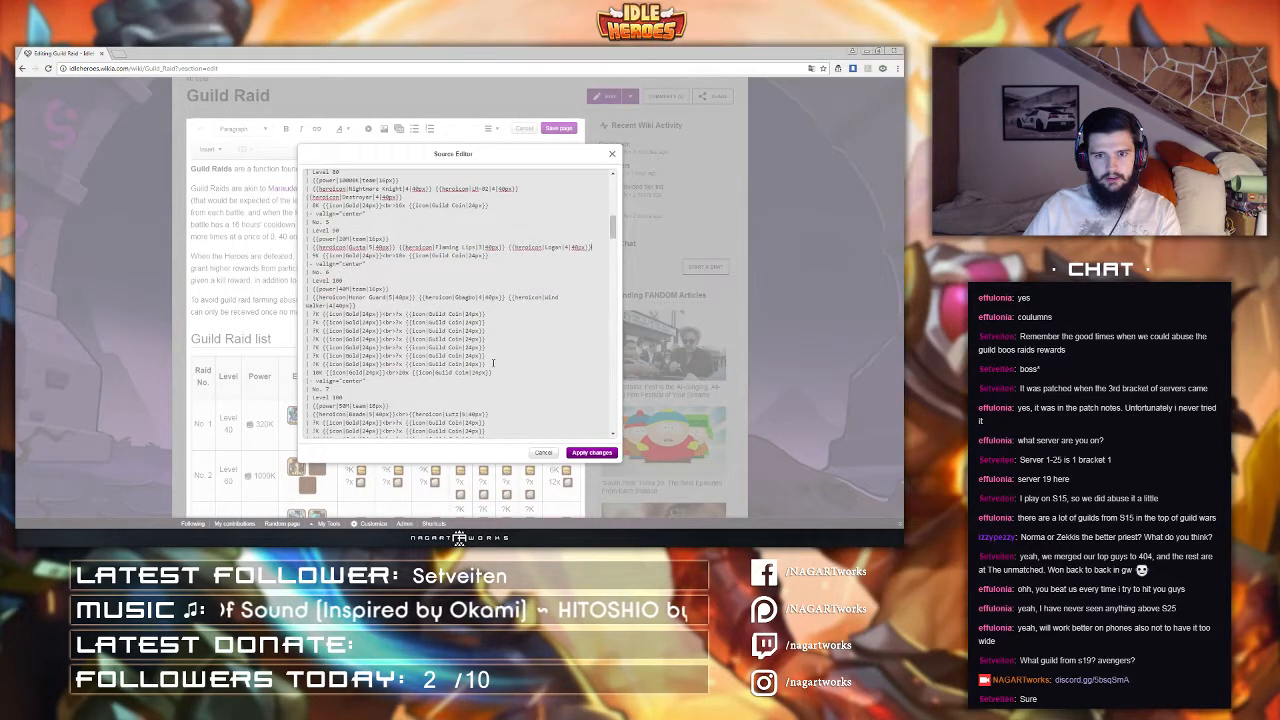
drag(493, 363, 470, 306)
click(470, 306)
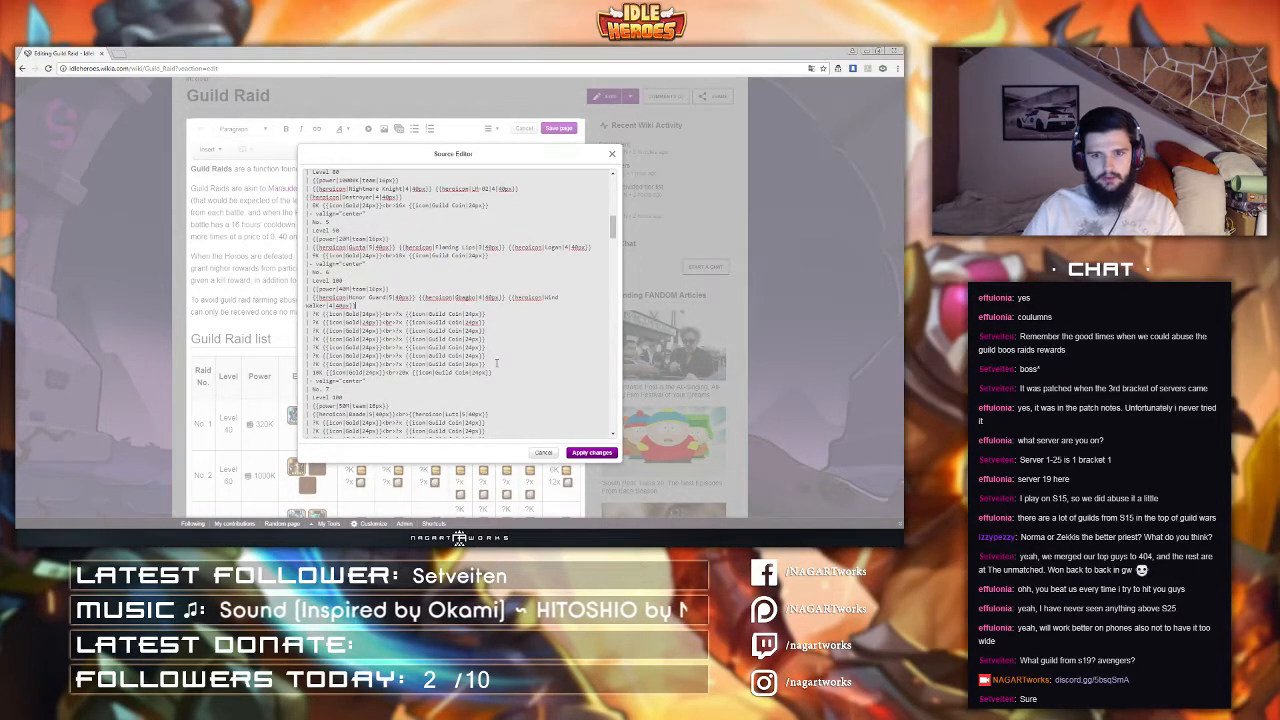
shift+click(496, 363)
key(Delete)
Step: Delete the ranked reward lines from raid row 7 and apply the source changes
scroll(493, 366, down, 1)
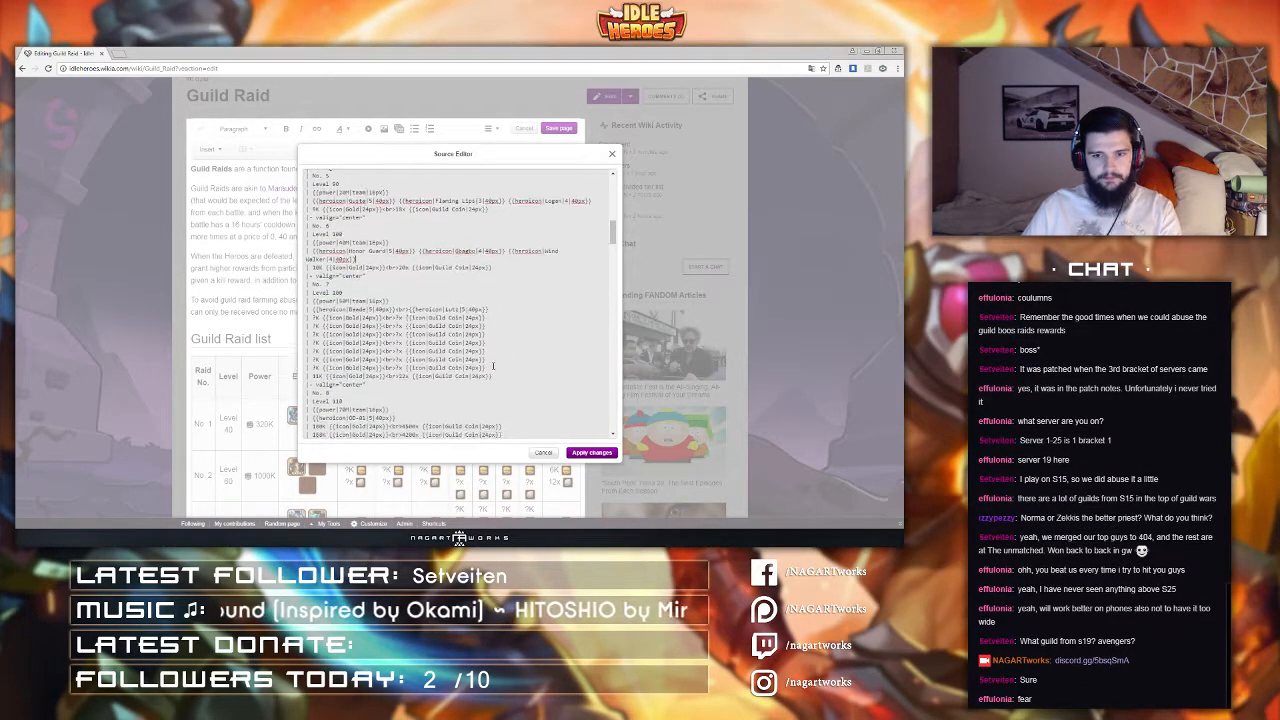
drag(493, 366, 489, 309)
key(Delete)
click(579, 456)
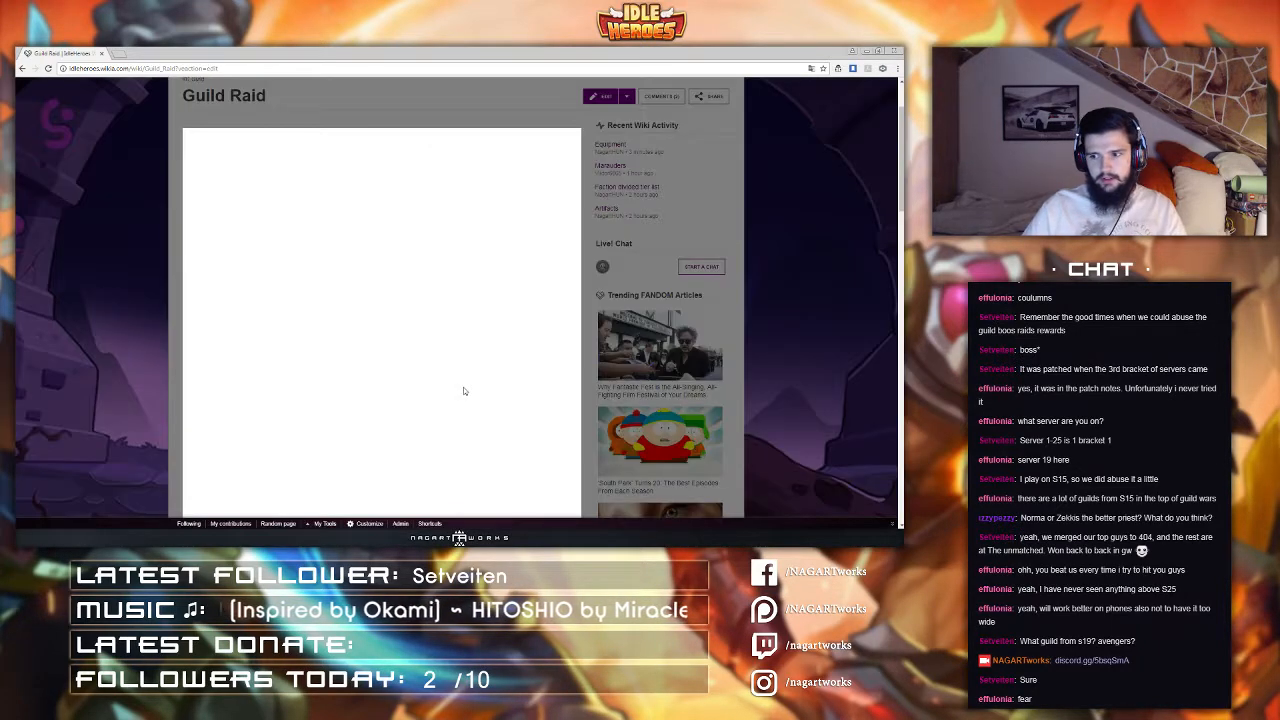
Step: Reopen the source editor, delete the ranked reward sub-header cells, and apply the changes
scroll(444, 331, down, 4)
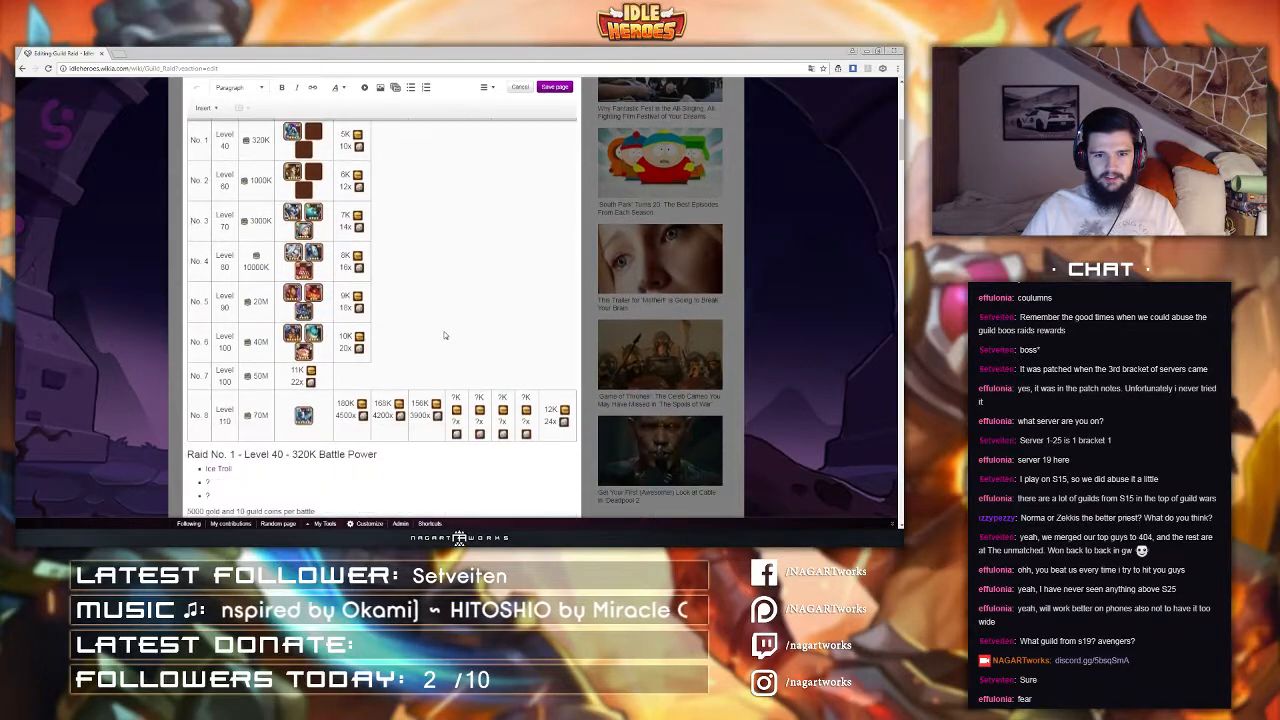
scroll(438, 333, up, 1)
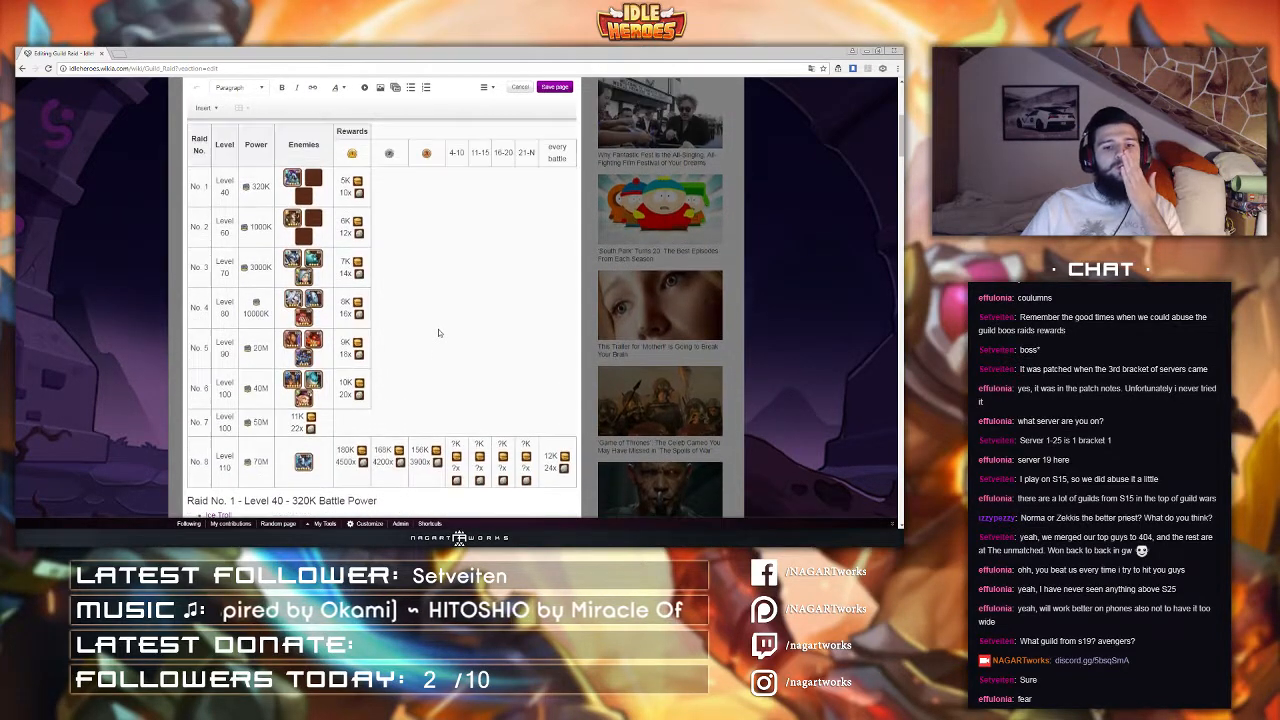
click(484, 87)
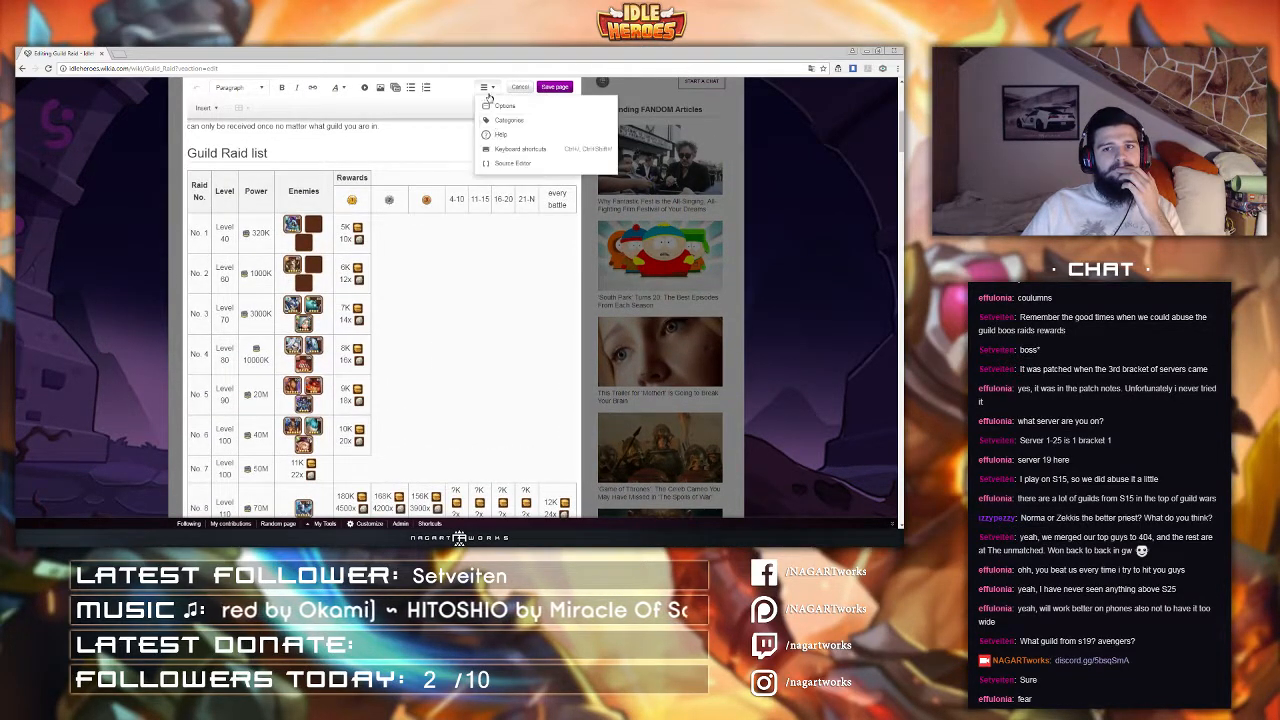
click(510, 166)
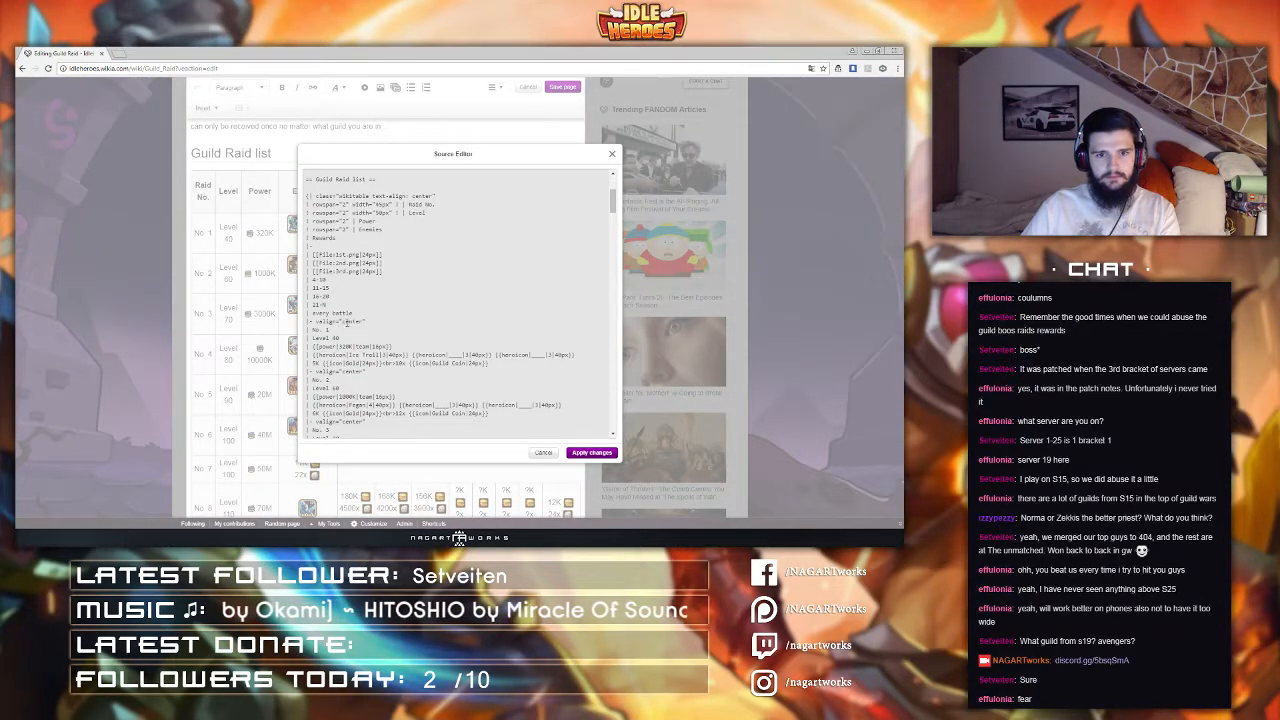
drag(346, 306, 343, 256)
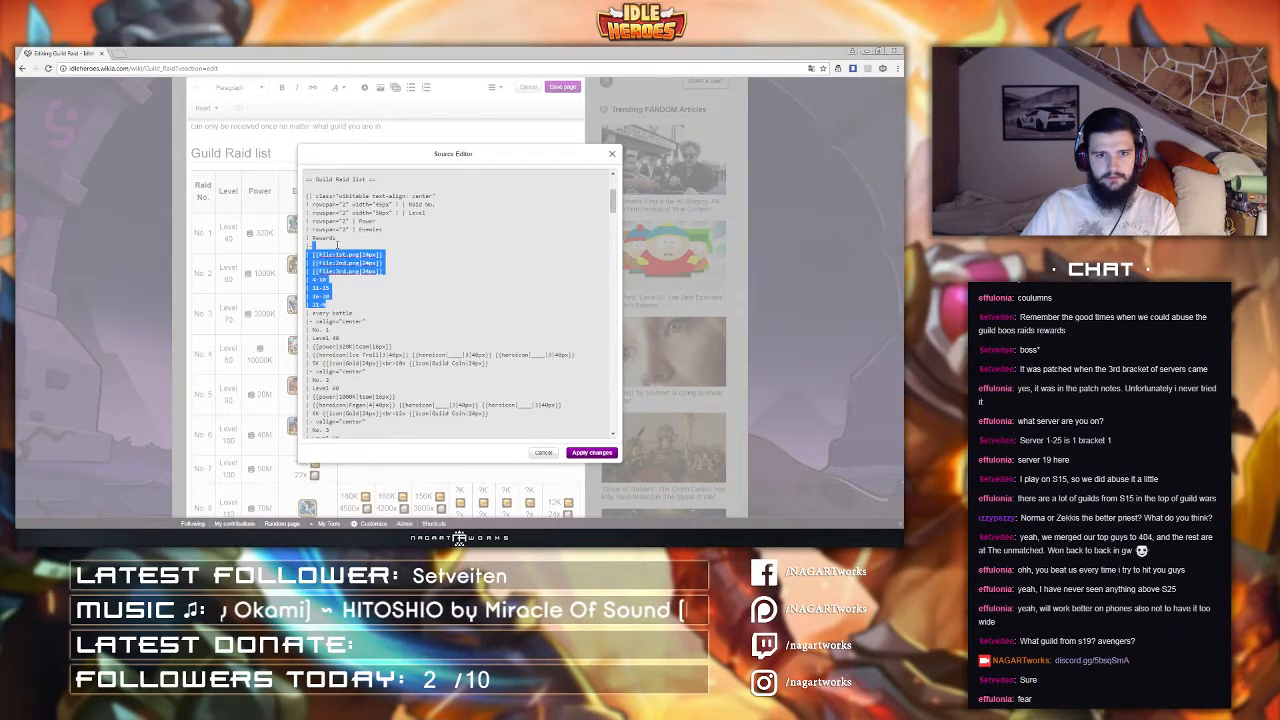
key(BackSpace)
click(594, 453)
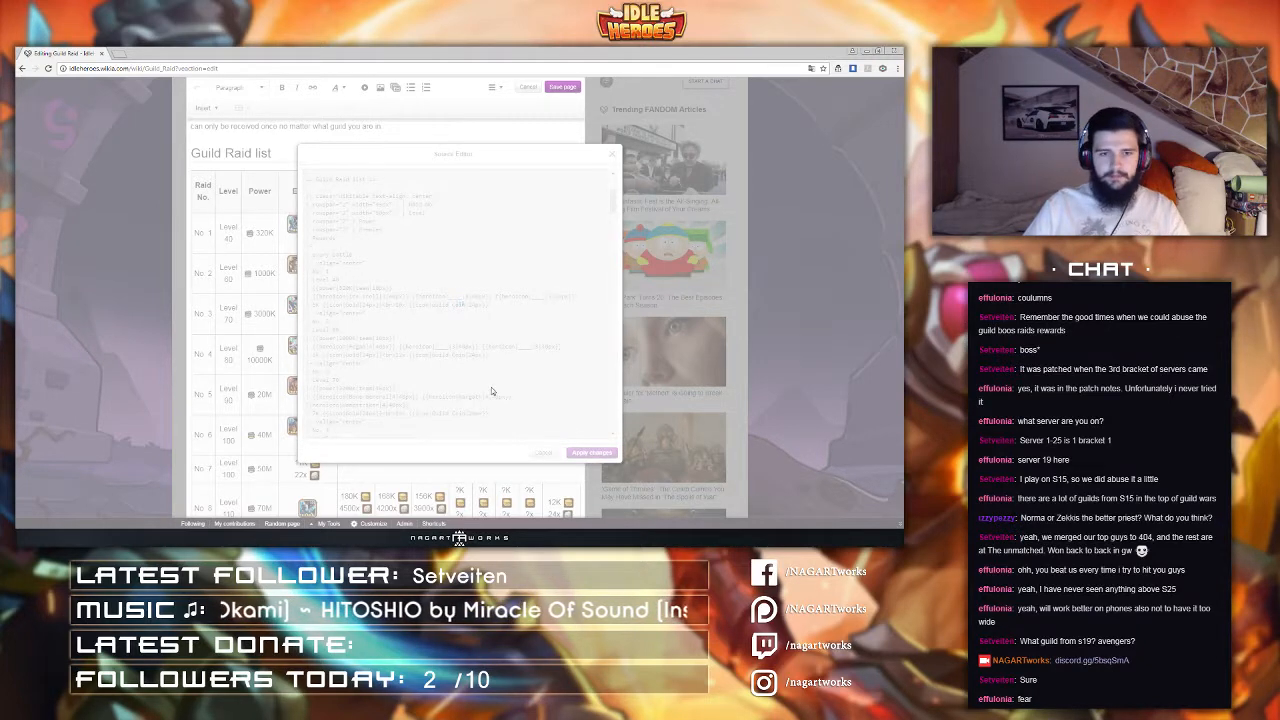
Step: Reopen the source editor, remove the raid 8 lines from the table source, and apply the changes
scroll(402, 354, down, 1)
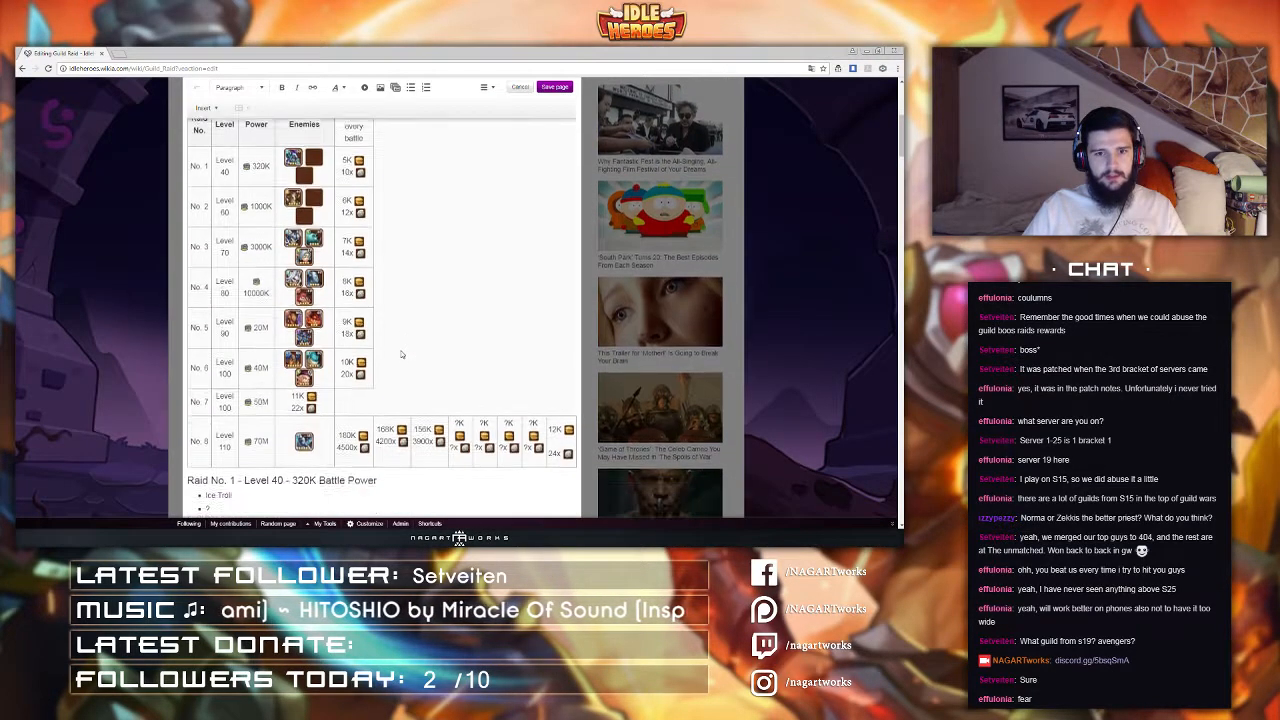
scroll(402, 354, up, 2)
scroll(402, 354, down, 3)
click(492, 87)
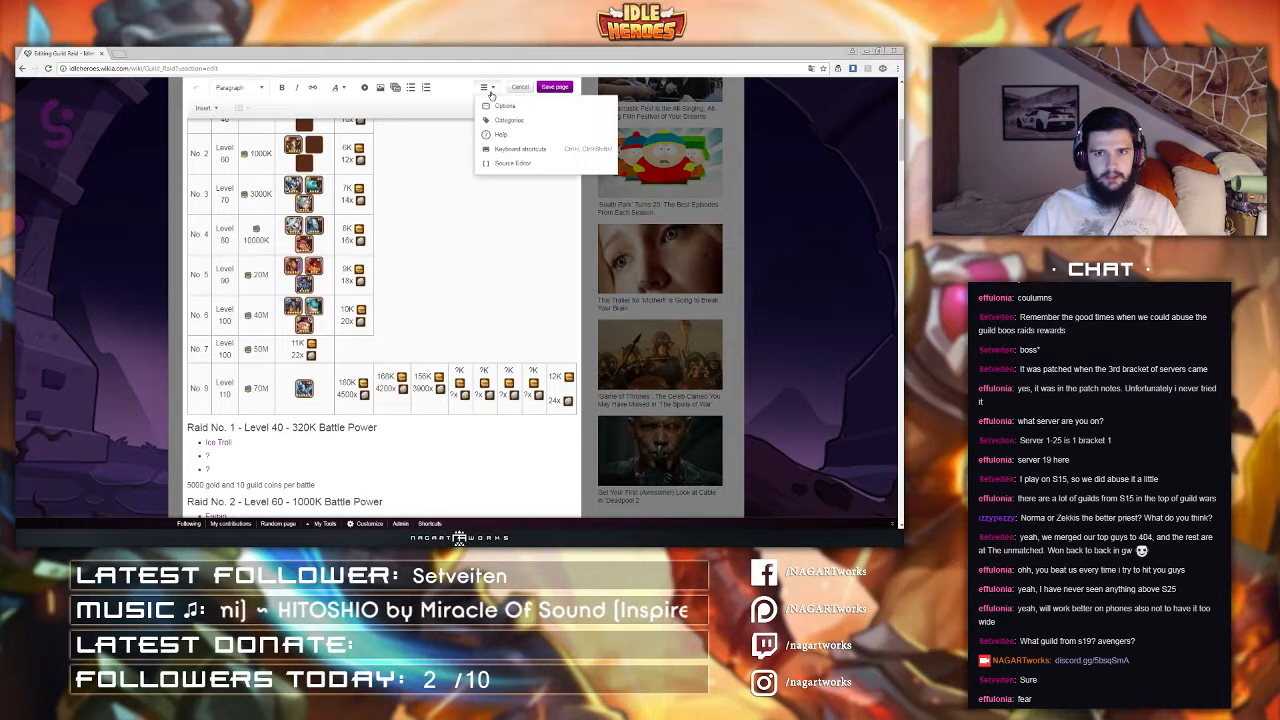
click(505, 166)
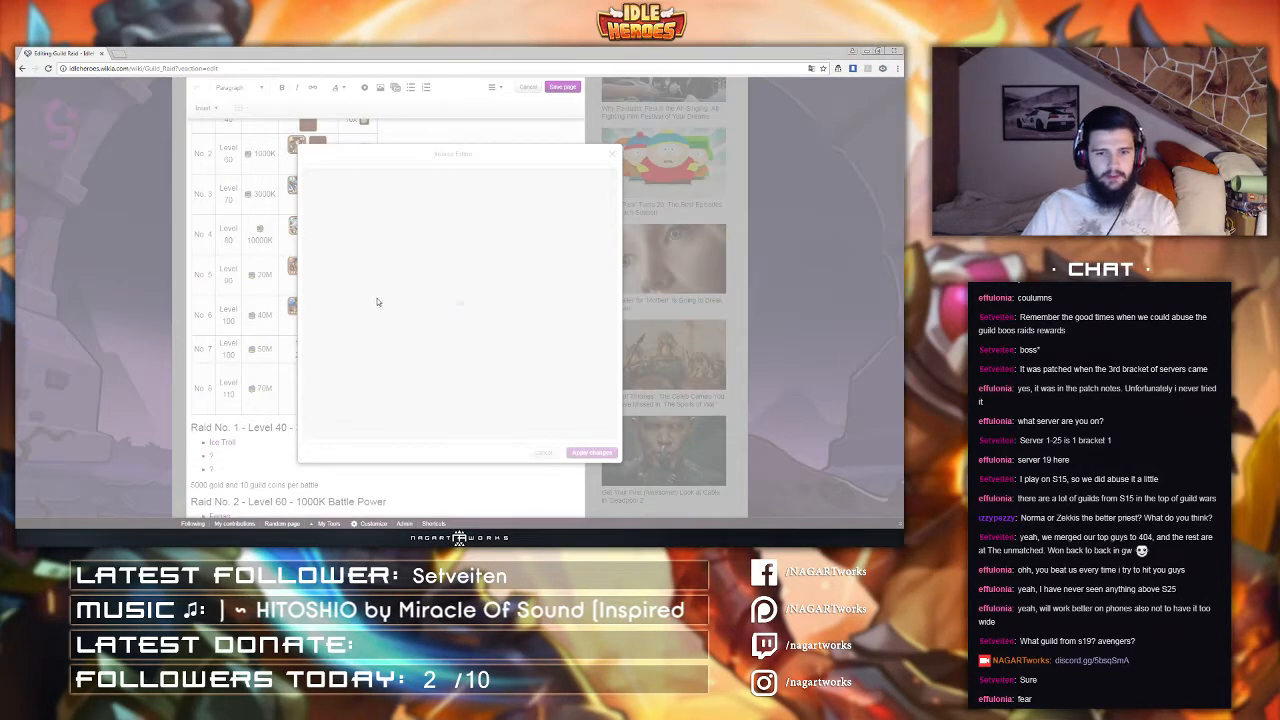
scroll(372, 300, down, 10)
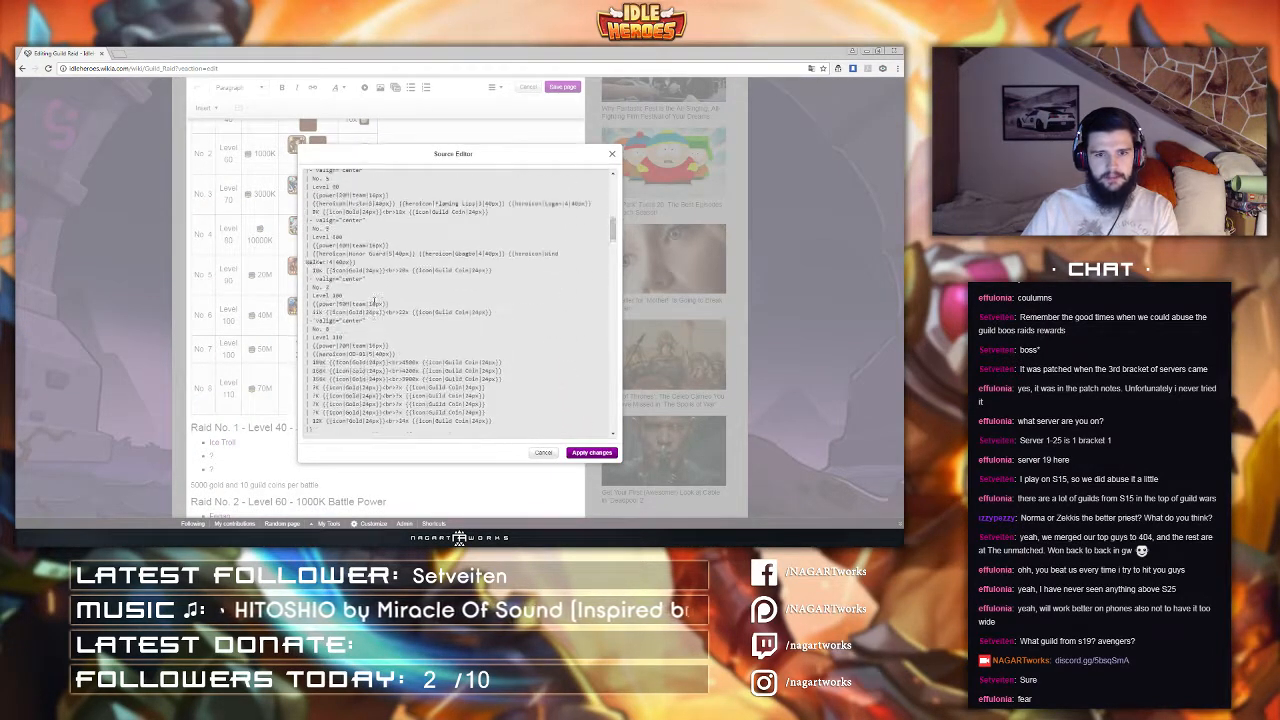
drag(495, 351, 394, 292)
key(BackSpace)
click(572, 452)
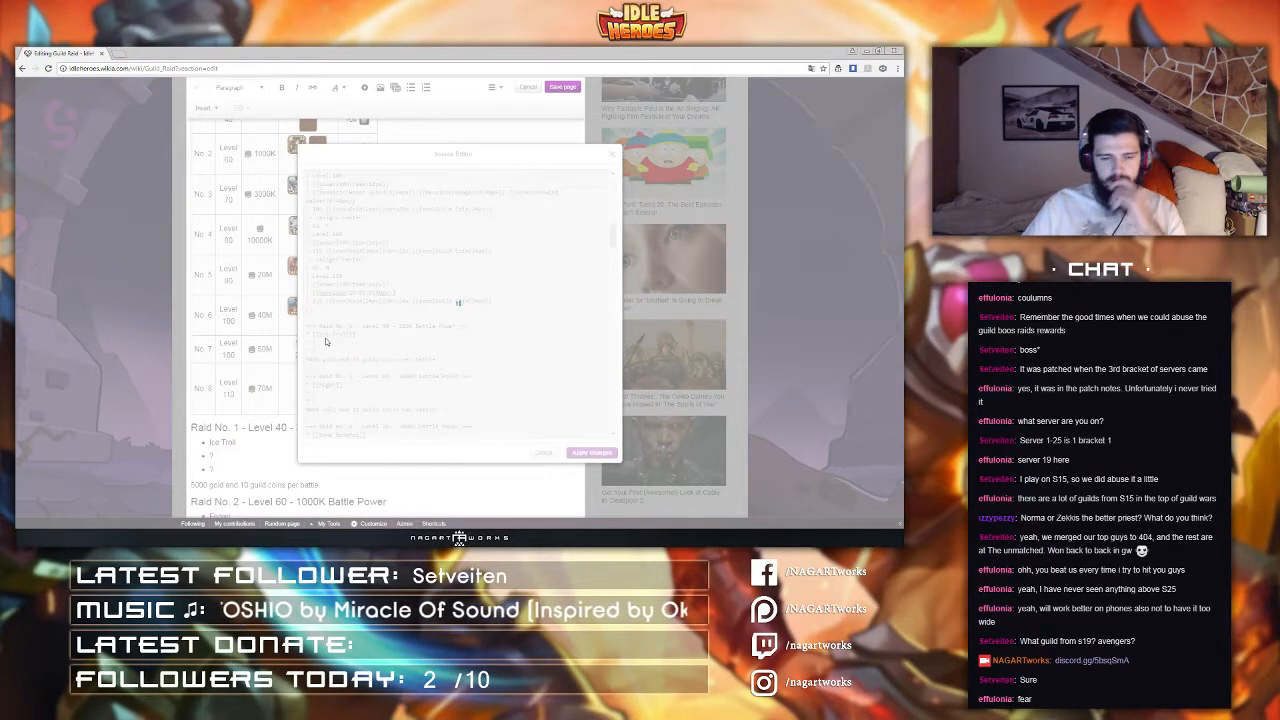
Step: Reopen the source editor and insert a new empty cell line in raid row 7 after its level
scroll(325, 338, up, 2)
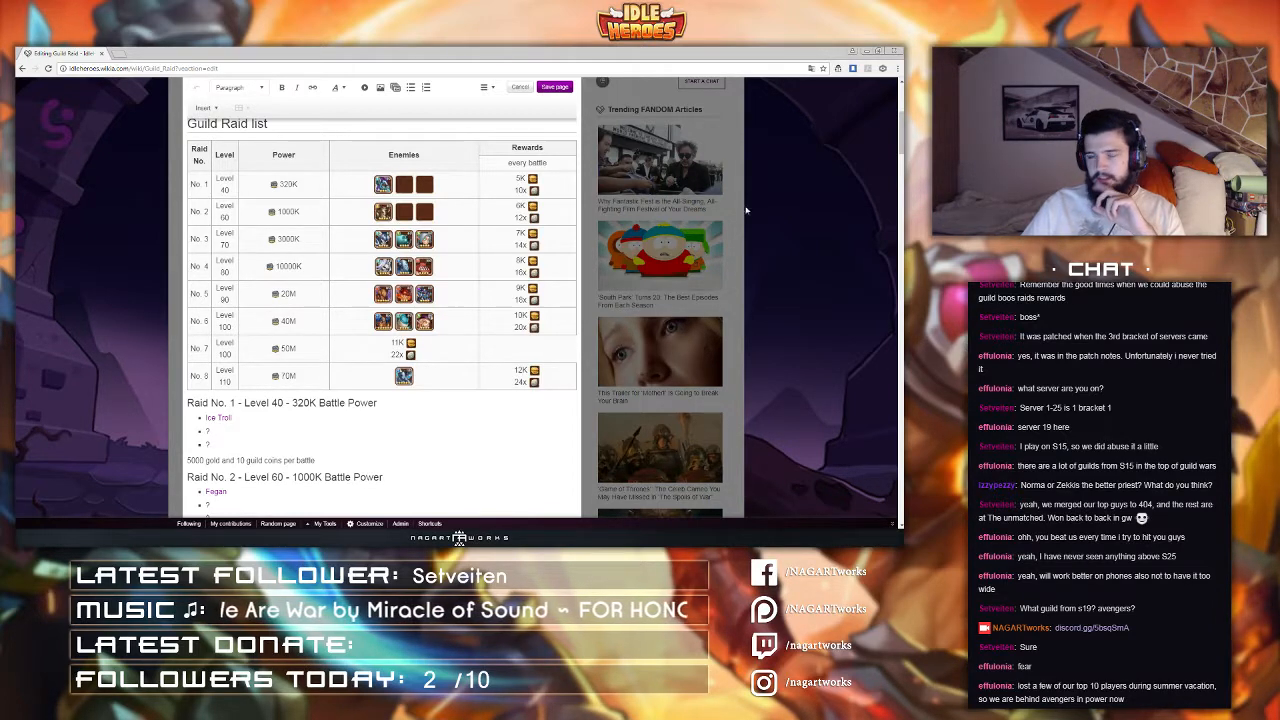
click(487, 88)
click(520, 164)
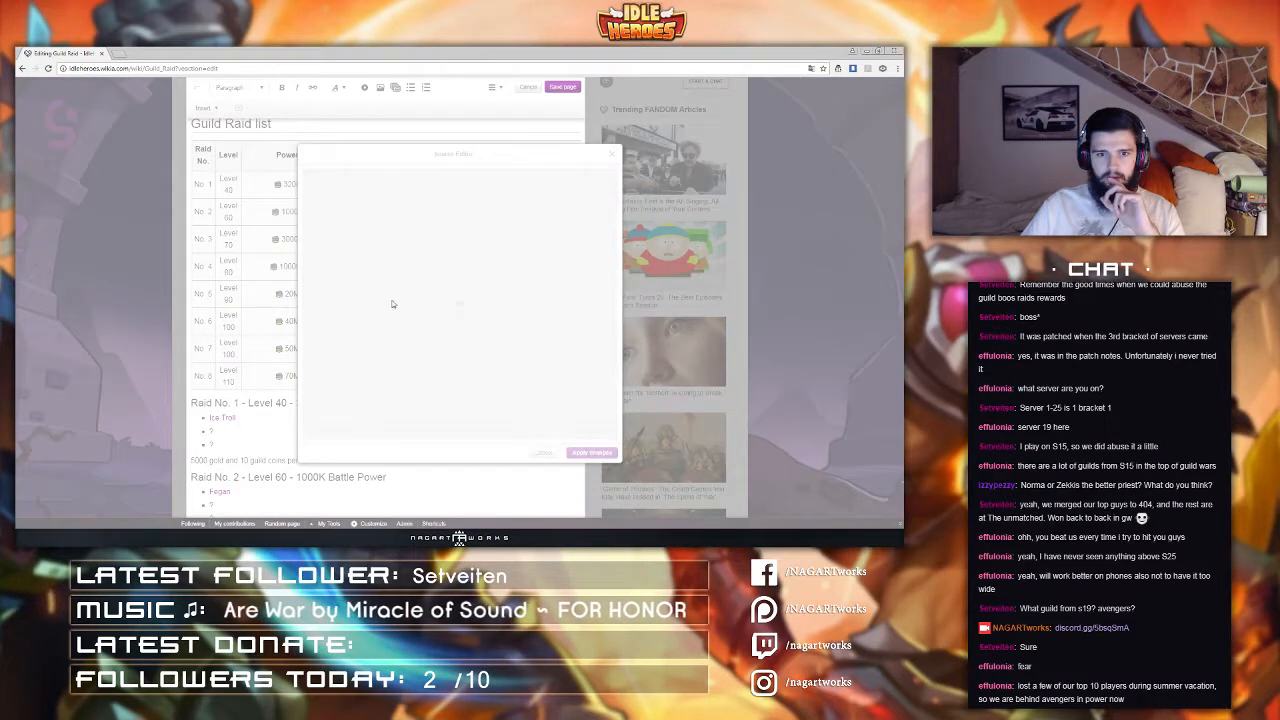
scroll(380, 335, down, 10)
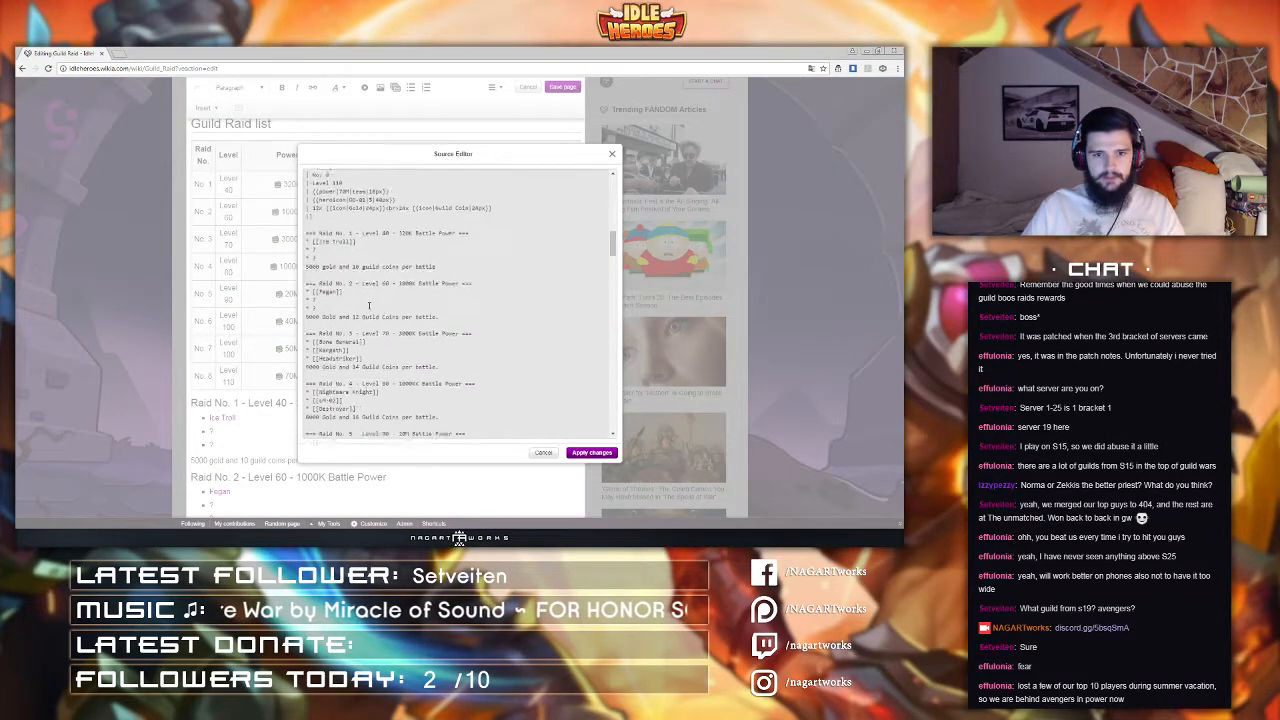
scroll(369, 305, up, 3)
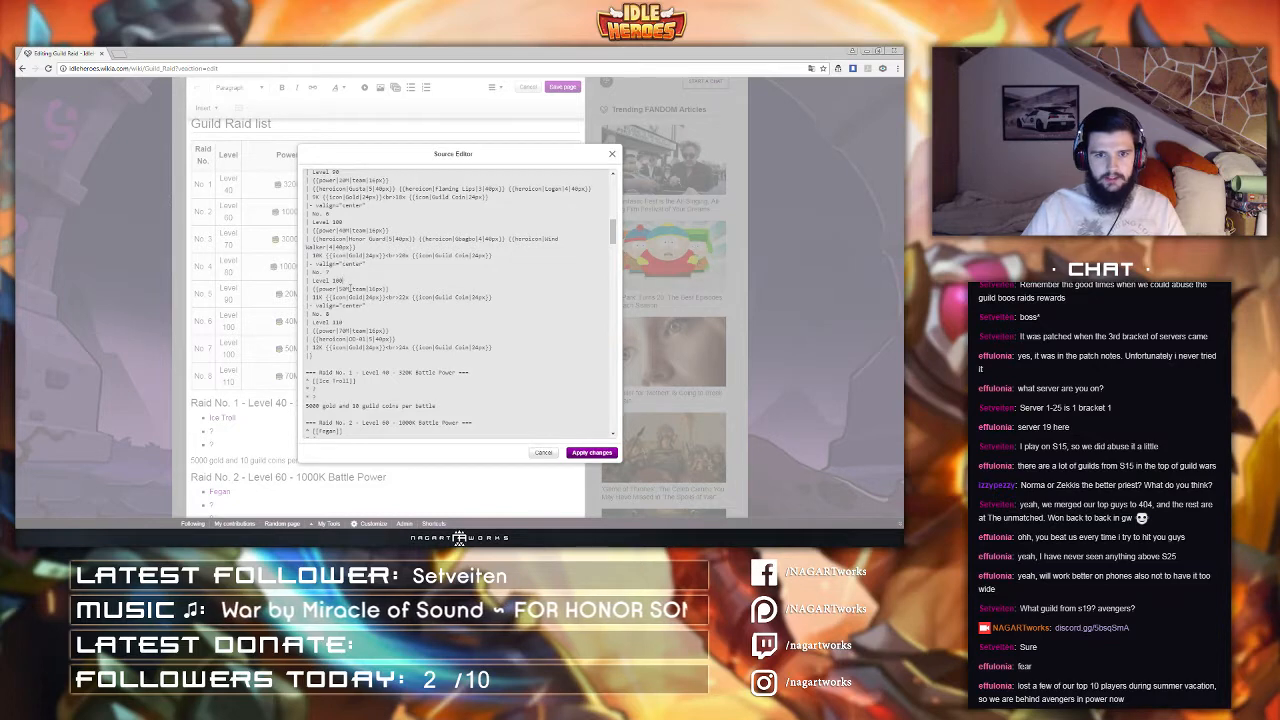
key(Return)
text(|)
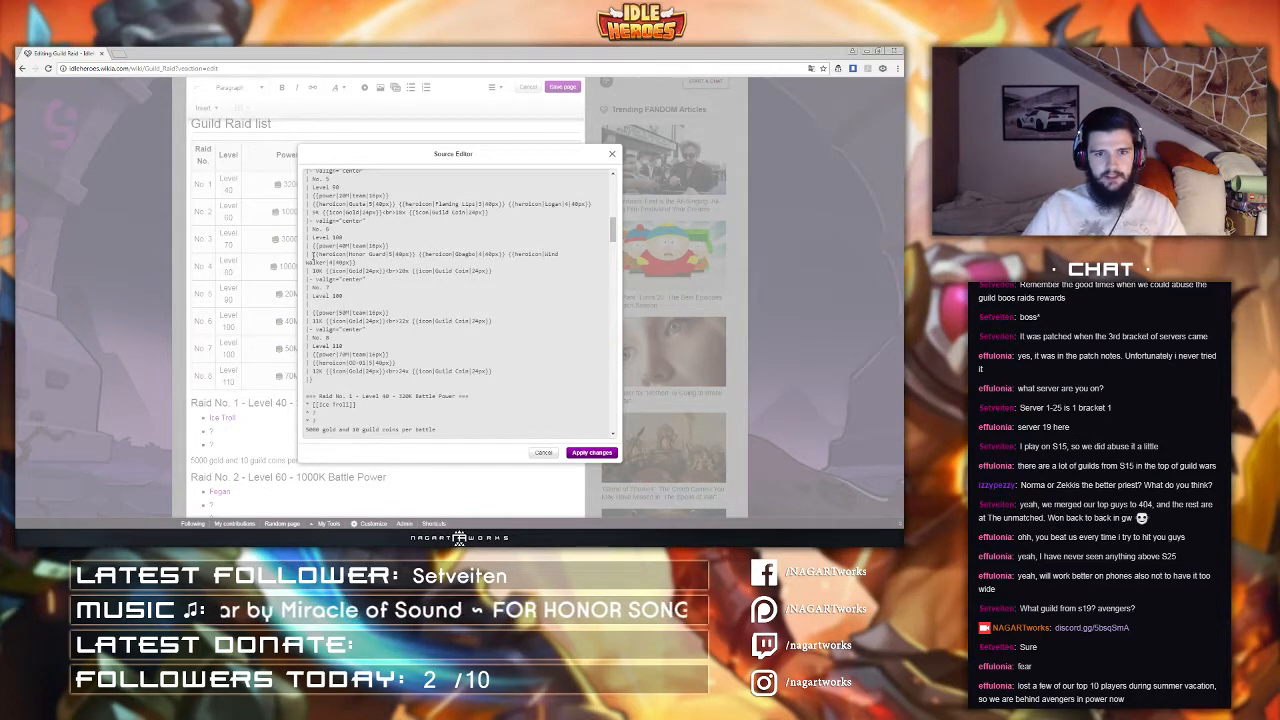
Step: Fill raid row 7's new cell with Baade and Lutz hero icons copied from raid 6's Honor Guard icon, and apply the changes
drag(313, 255, 420, 253)
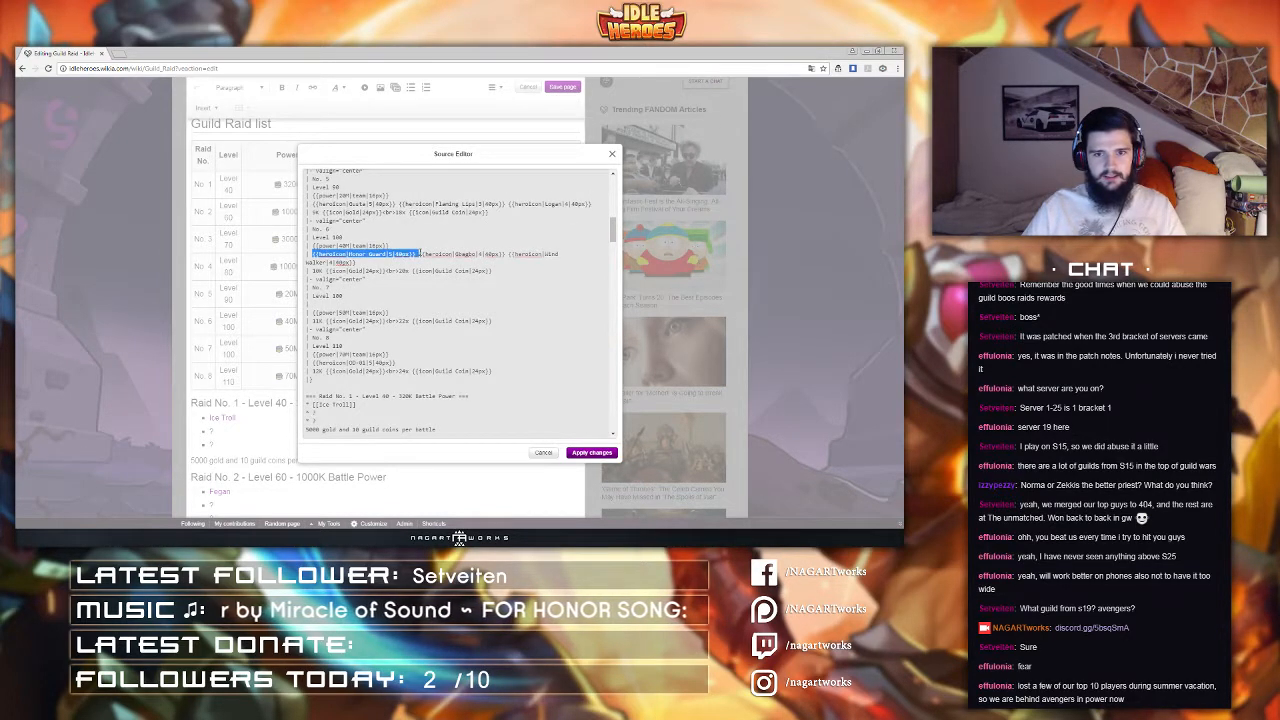
key(ctrl+c)
click(330, 305)
key(ctrl+v)
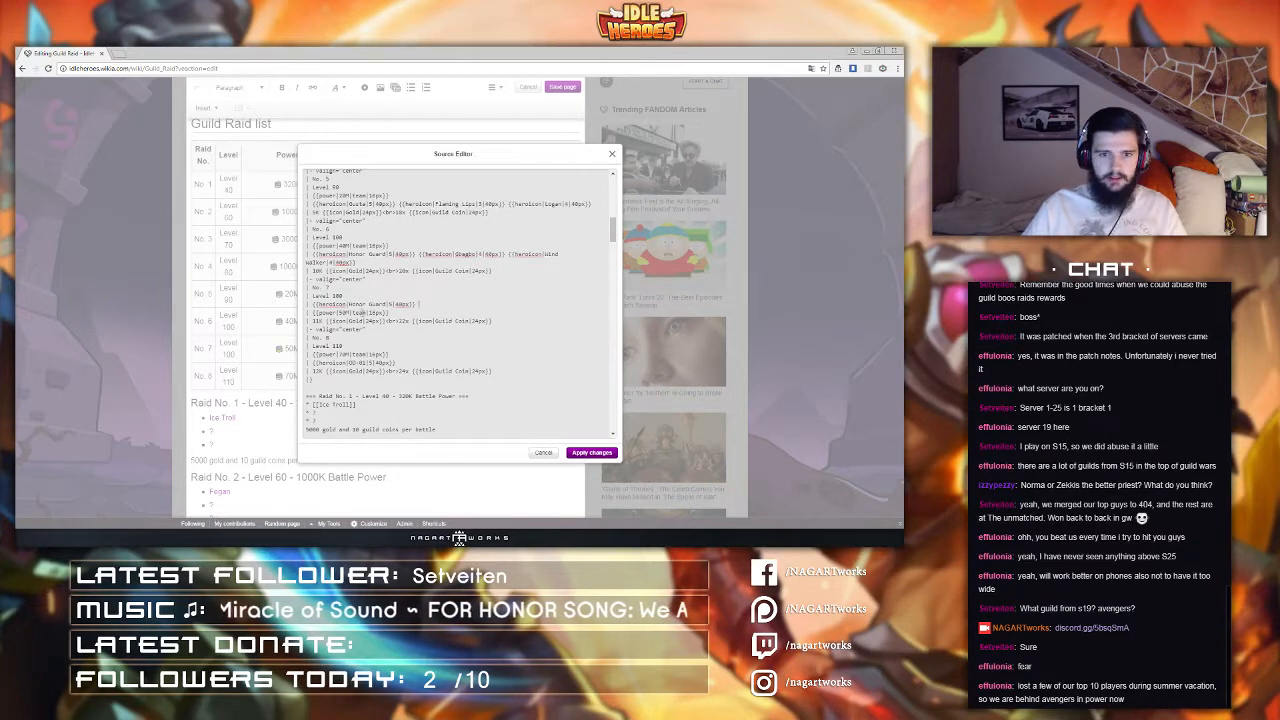
drag(349, 304, 315, 304)
text(Baade)
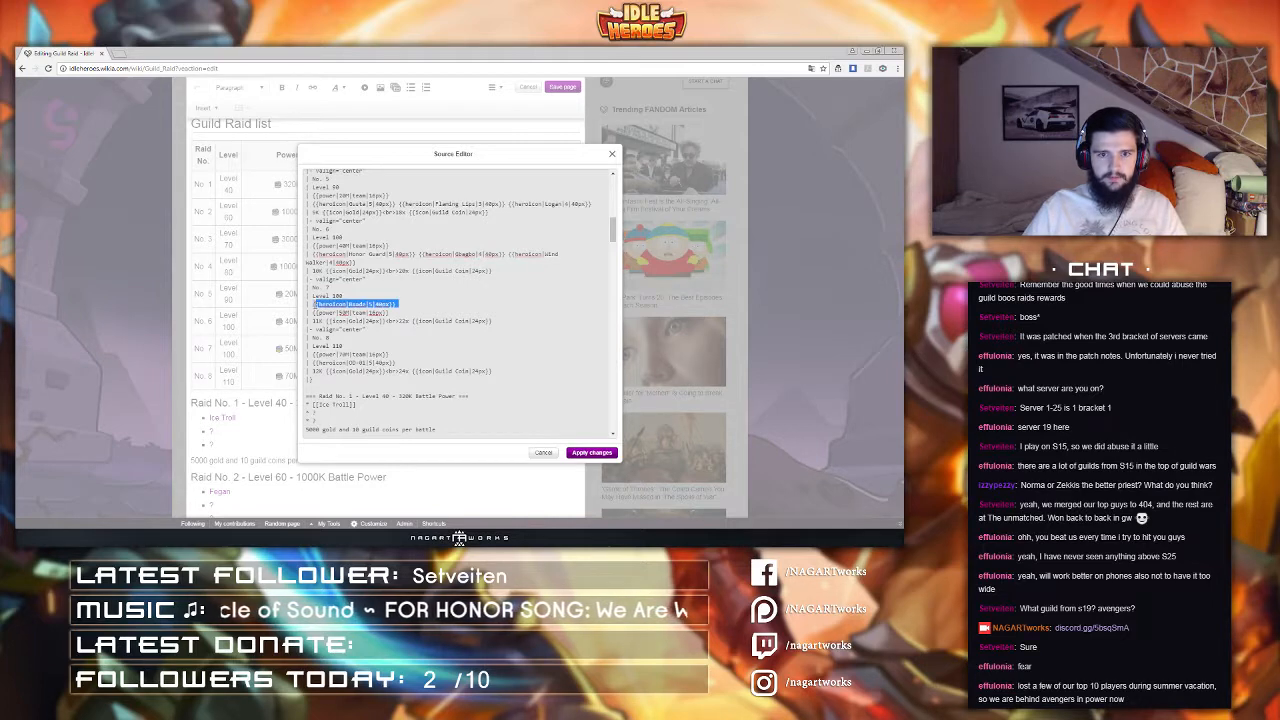
key(ctrl+c)
click(440, 302)
key(ctrl+v)
double_click(440, 304)
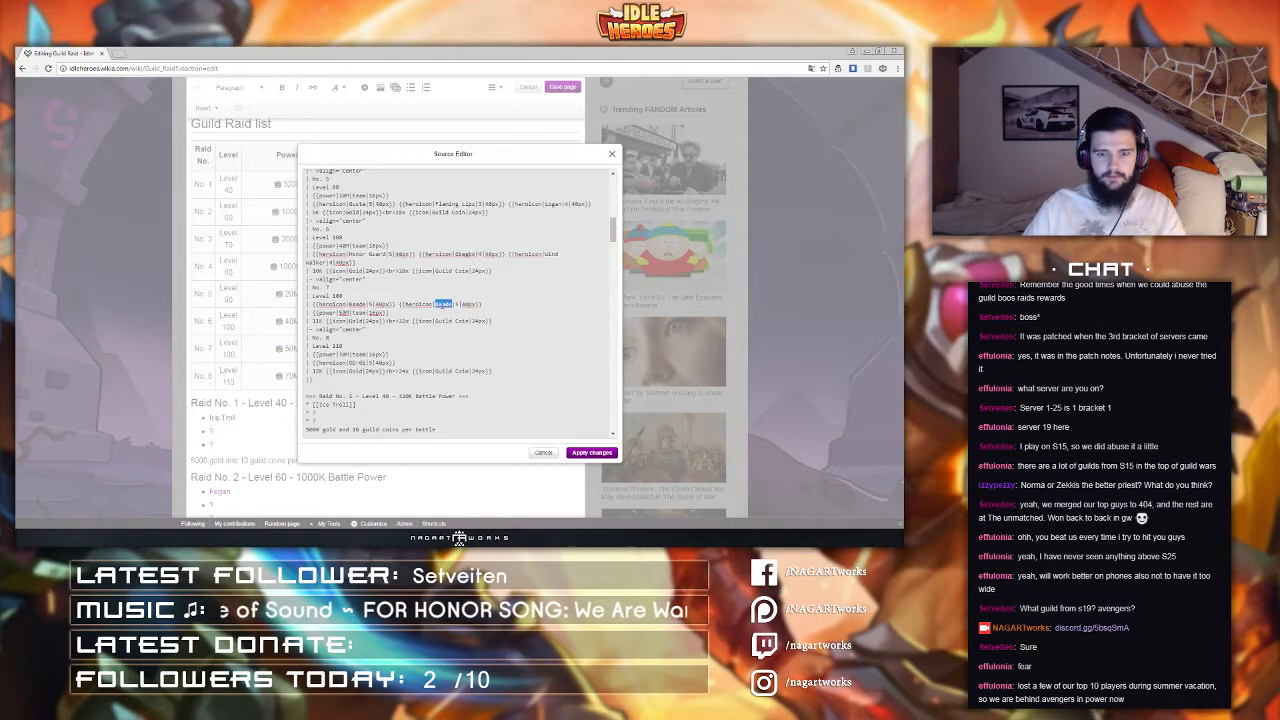
key(BackSpace)
click(605, 453)
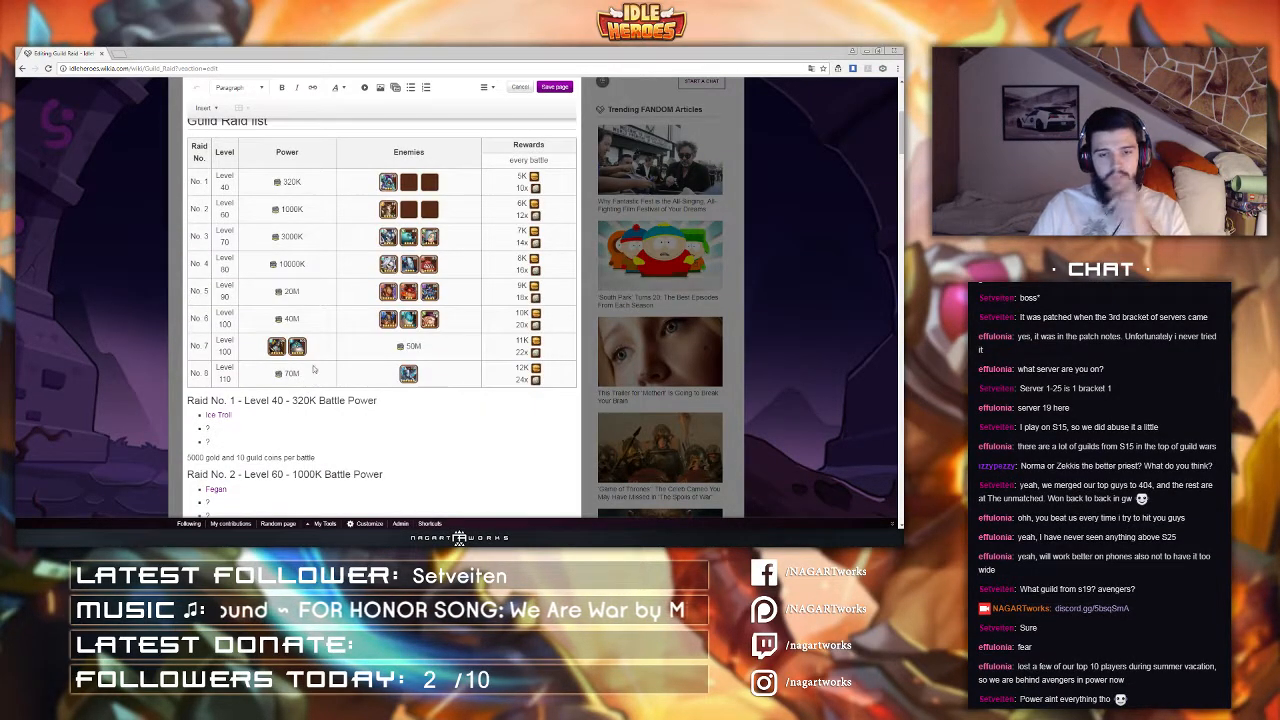
Step: Reopen the source editor and scroll through the table and raid section source
scroll(302, 310, up, 1)
click(487, 87)
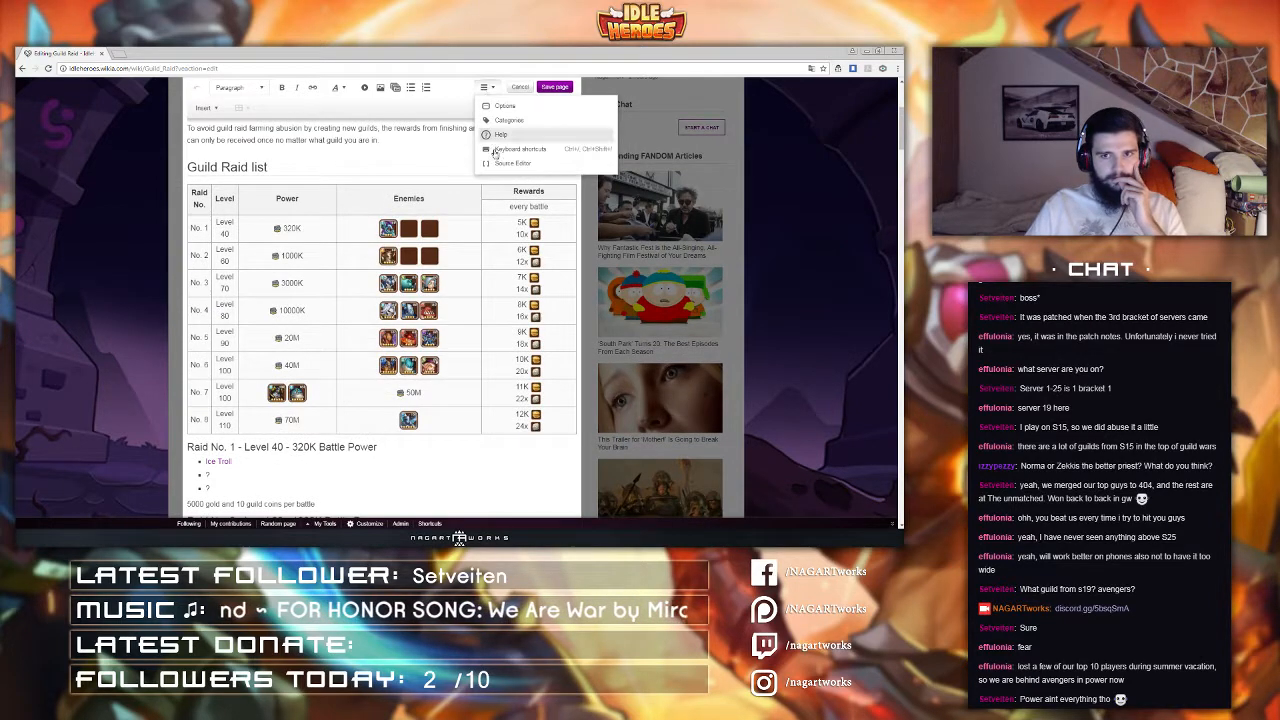
click(500, 168)
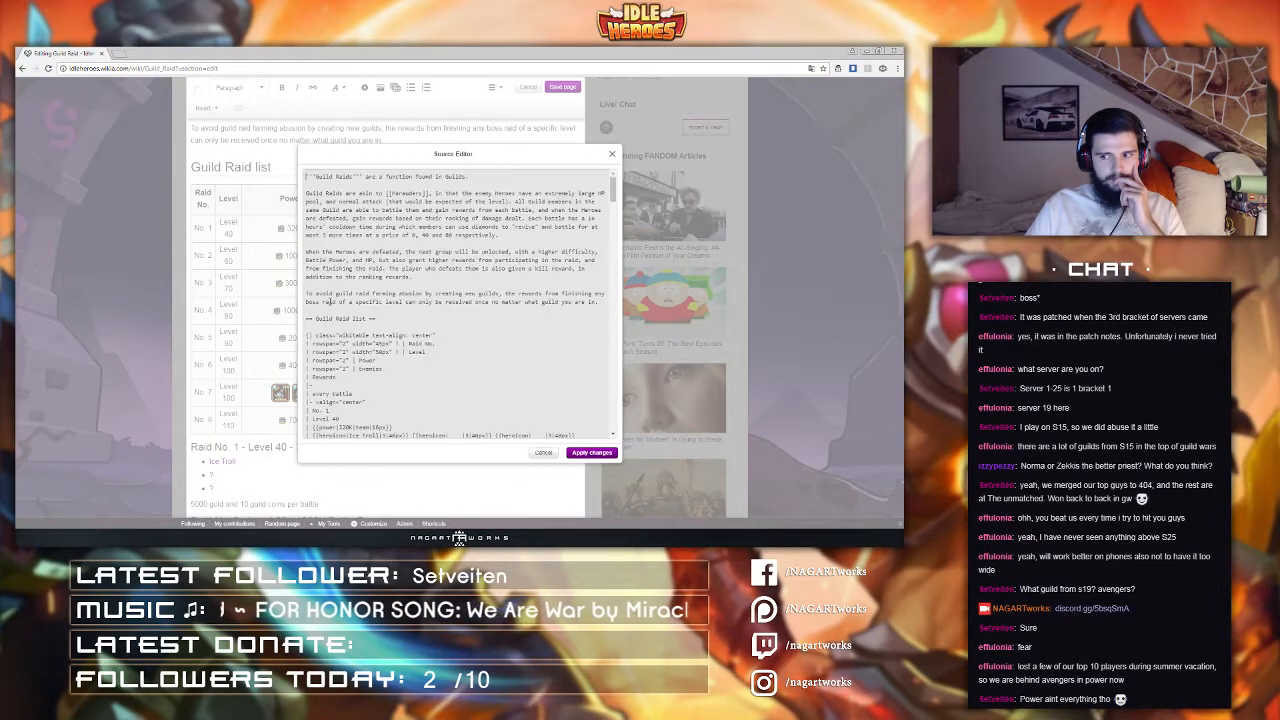
scroll(335, 305, down, 2)
scroll(343, 311, down, 5)
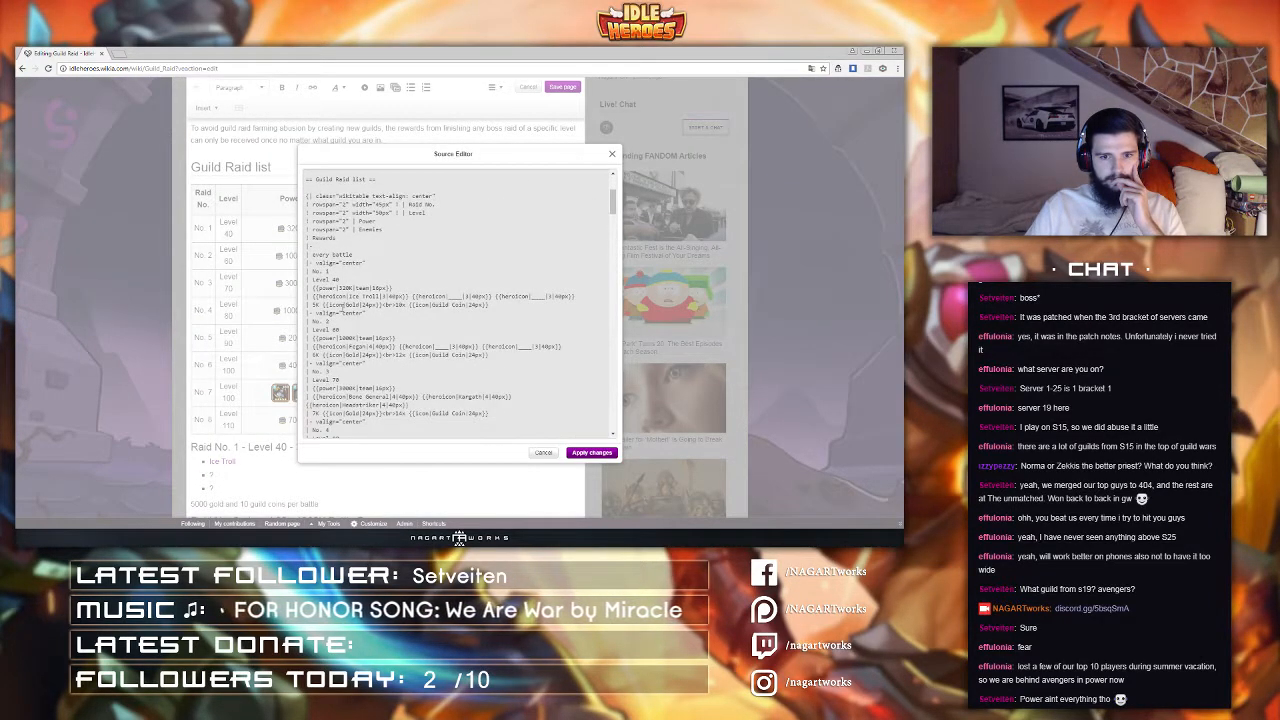
scroll(347, 303, down, 6)
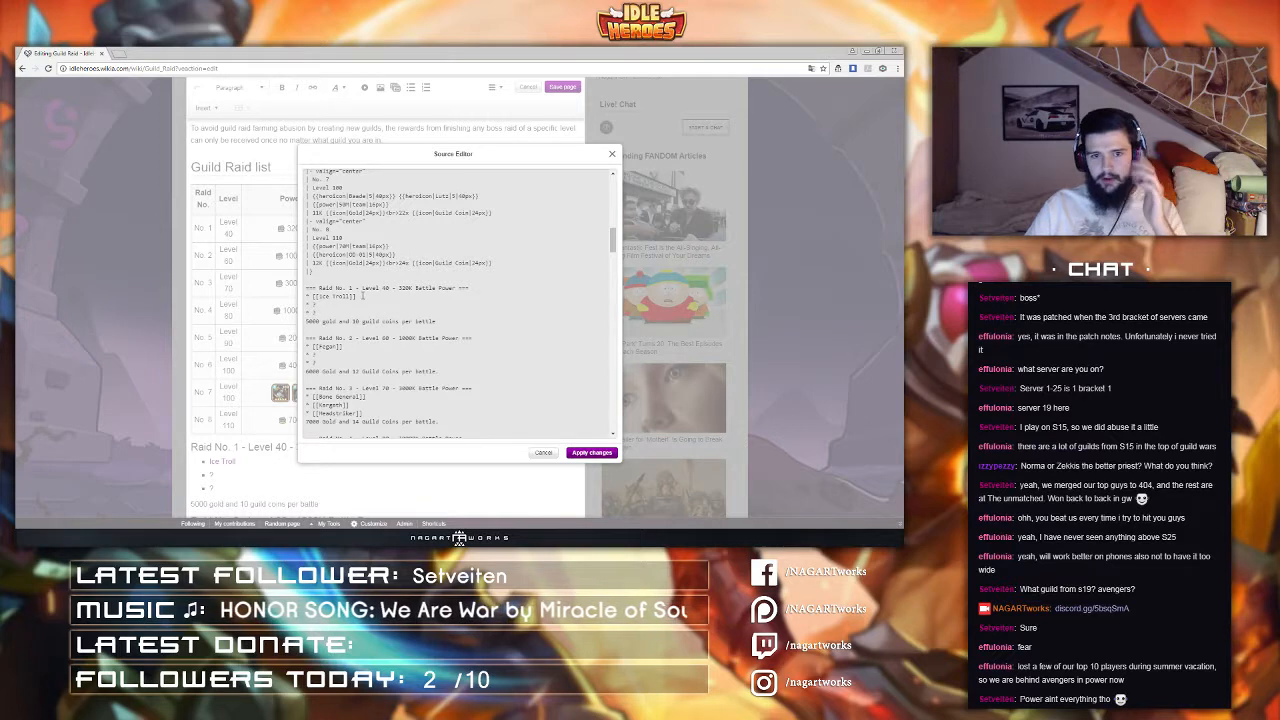
scroll(362, 296, down, 1)
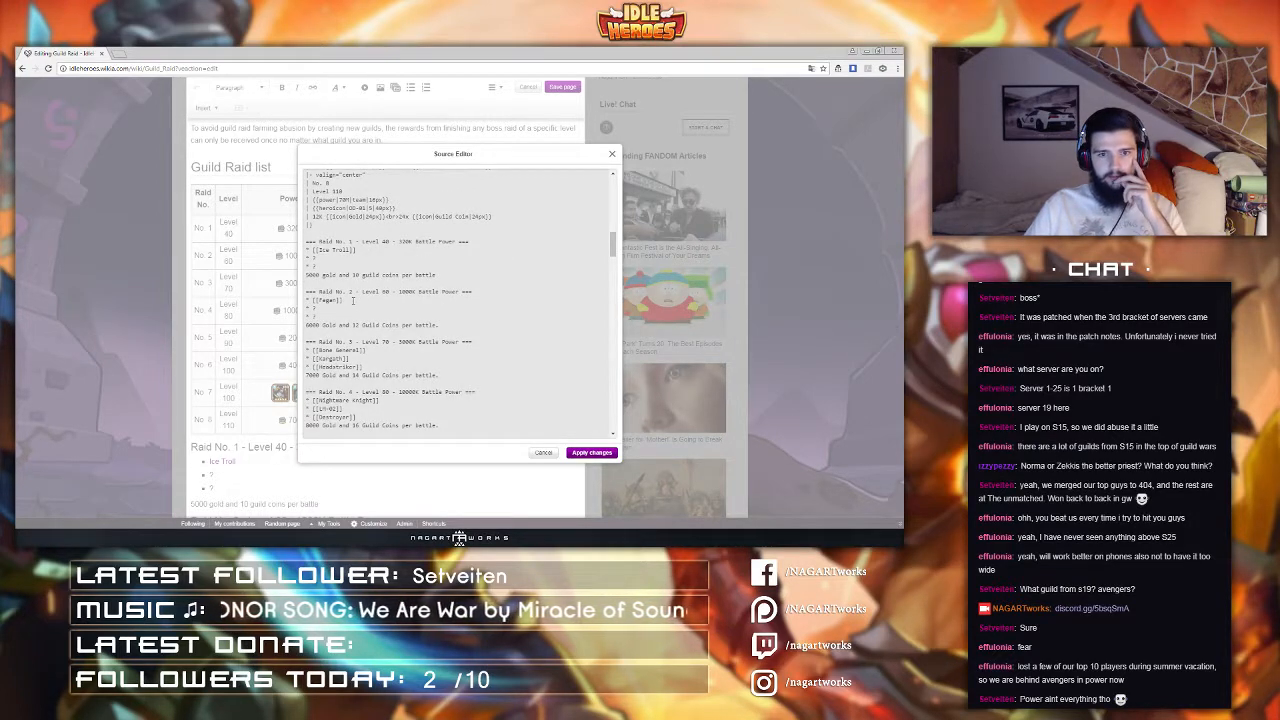
scroll(352, 300, up, 1)
scroll(353, 305, down, 2)
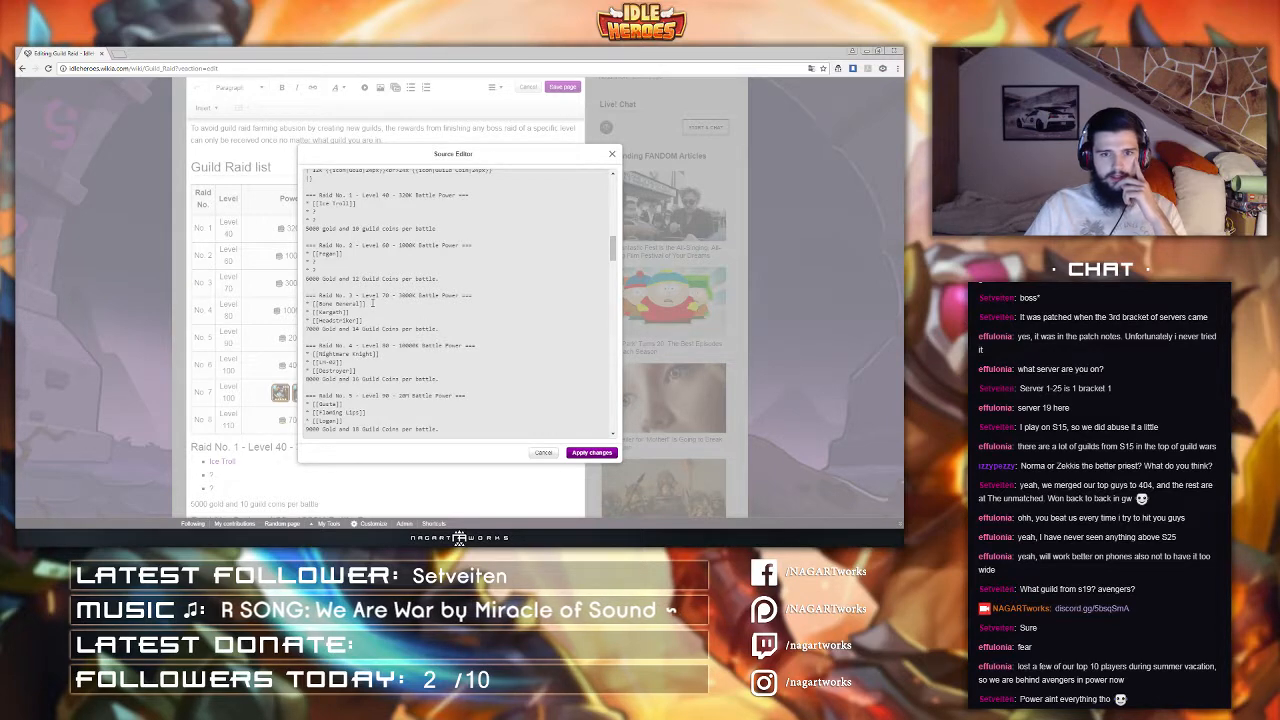
scroll(372, 302, down, 1)
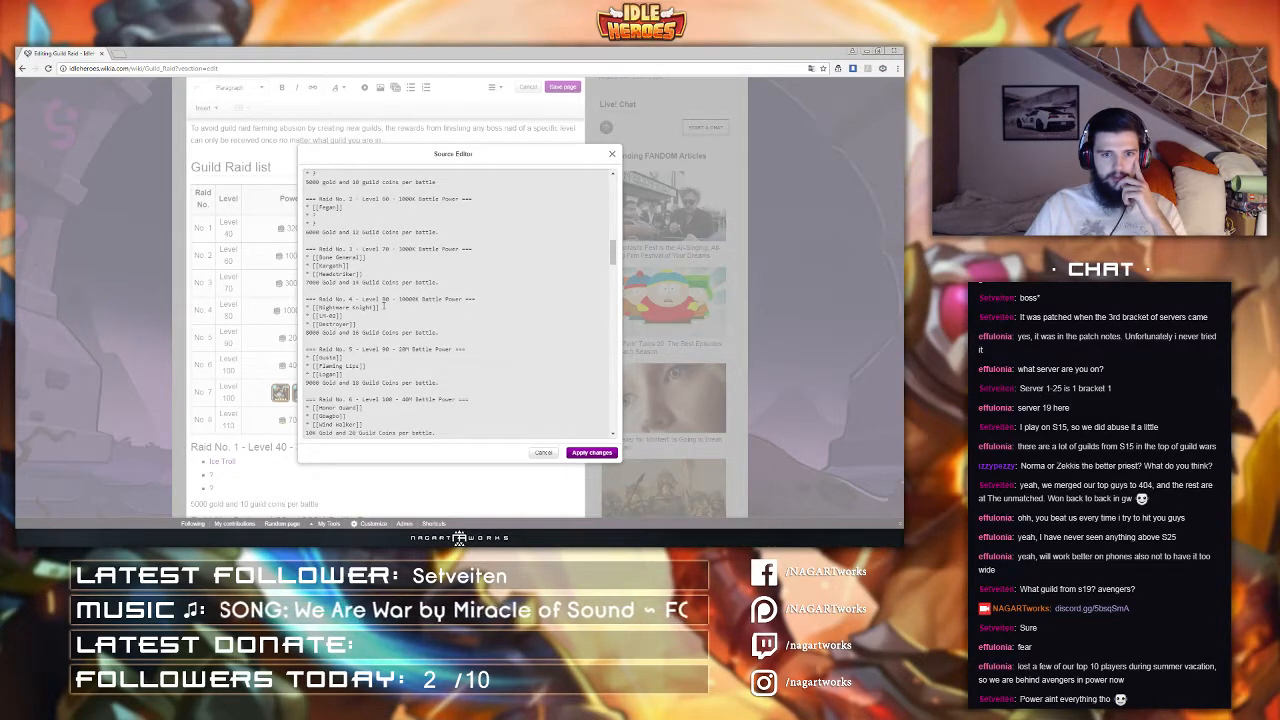
scroll(383, 307, up, 1)
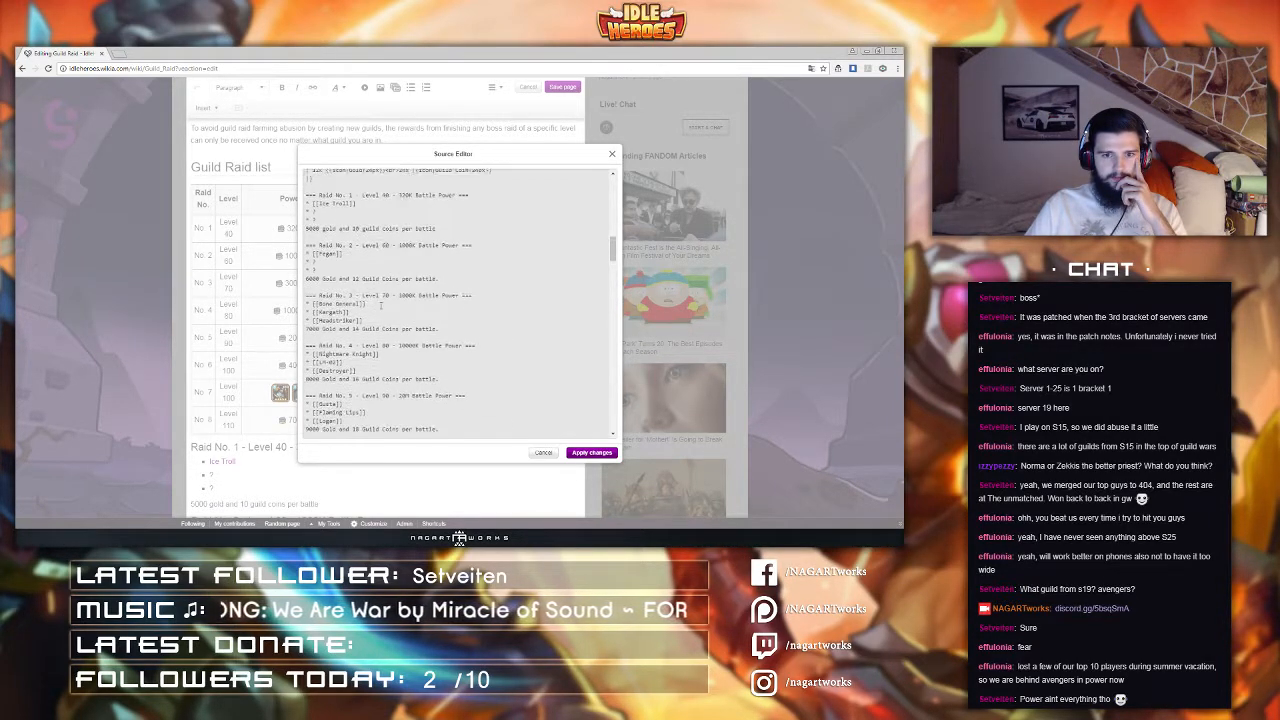
scroll(380, 305, up, 1)
scroll(380, 305, down, 6)
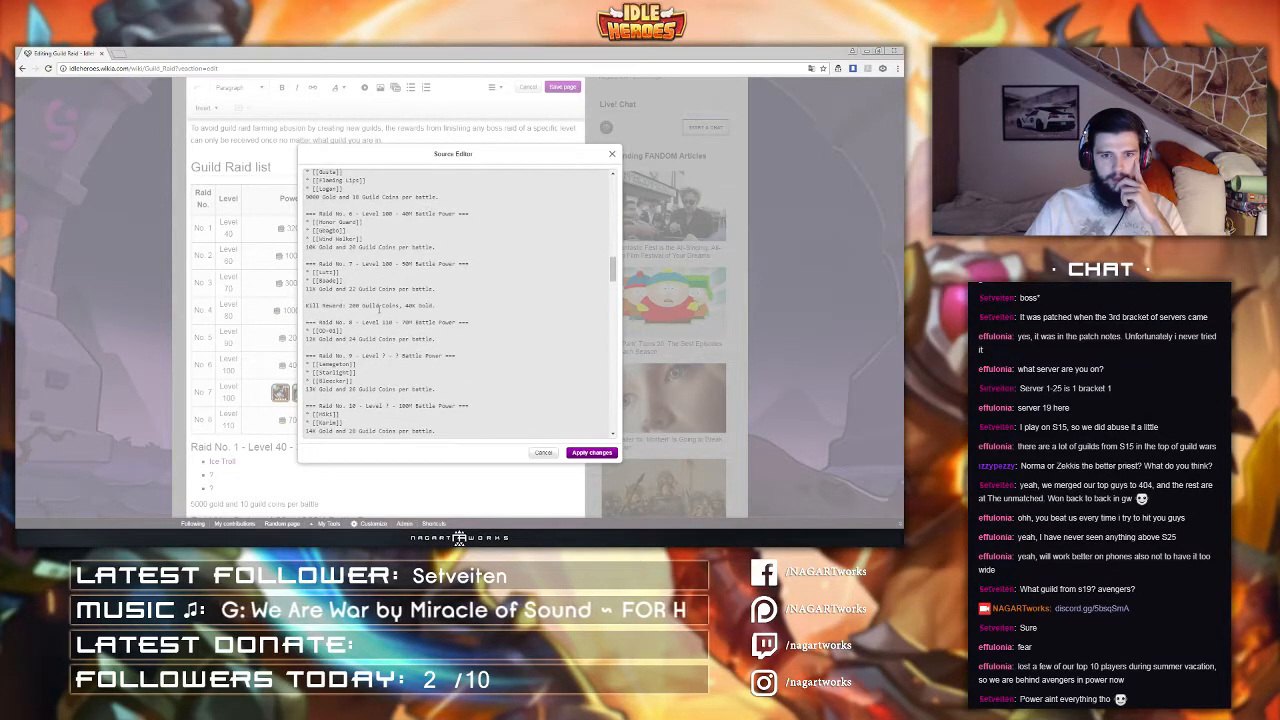
scroll(379, 310, up, 10)
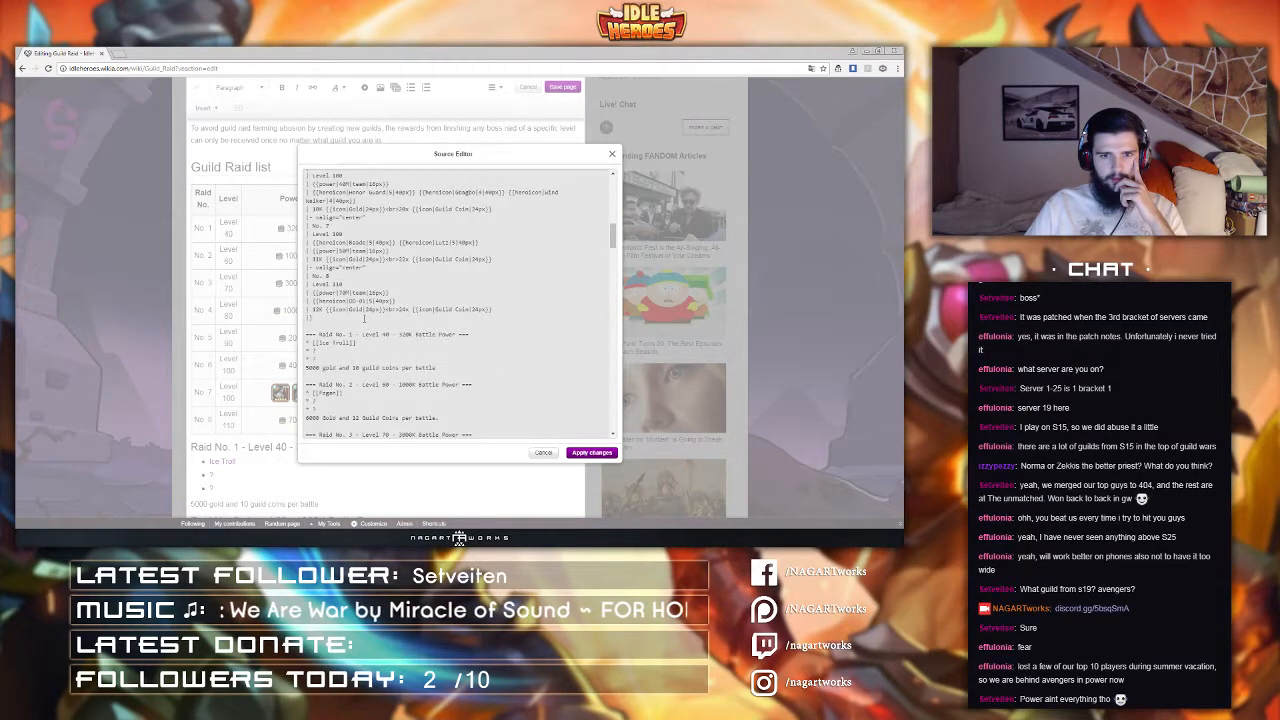
scroll(365, 320, up, 1)
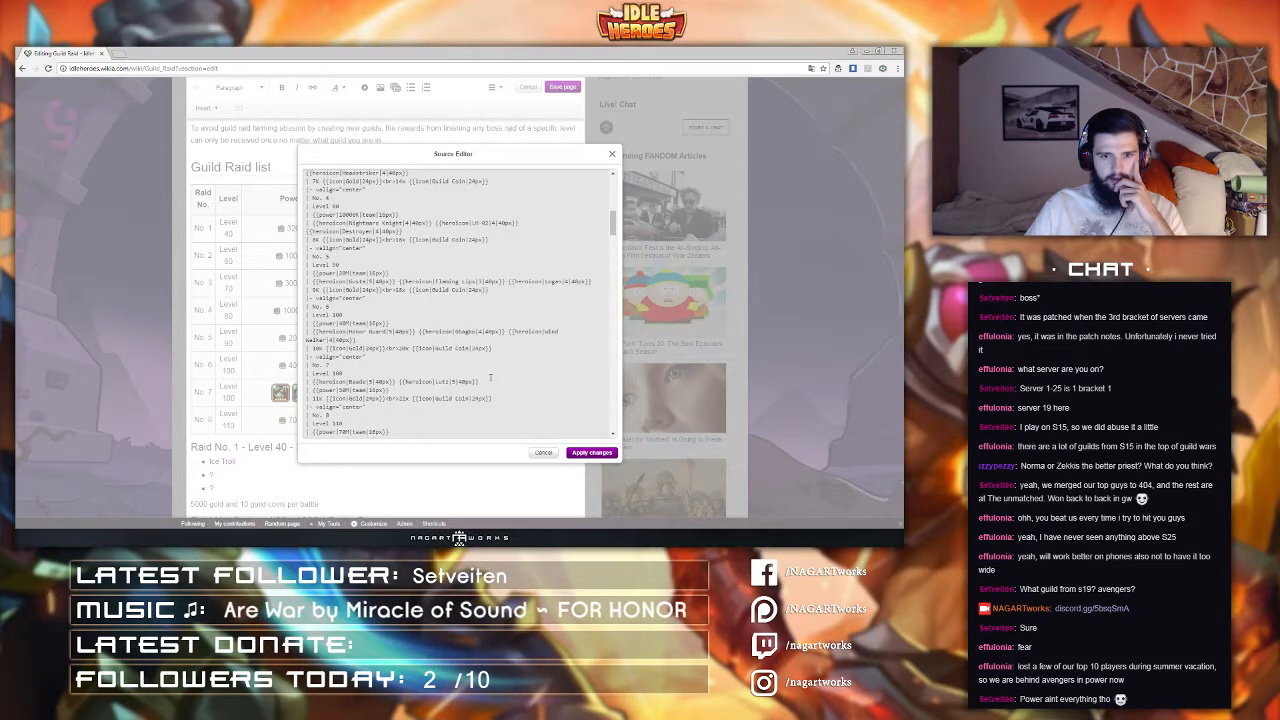
Step: Move raid row 7's enemies cell after its power cell and apply the changes
drag(490, 384, 471, 373)
key(ctrl+x)
click(401, 384)
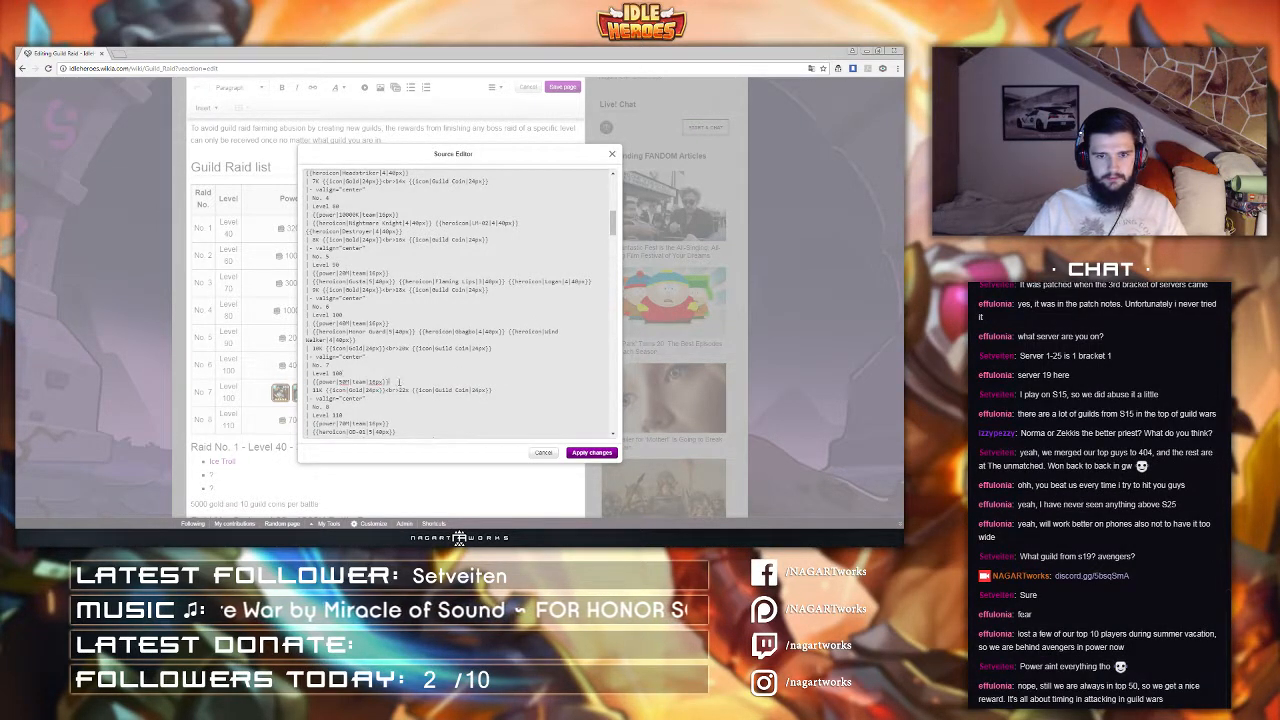
key(ctrl+v)
click(586, 453)
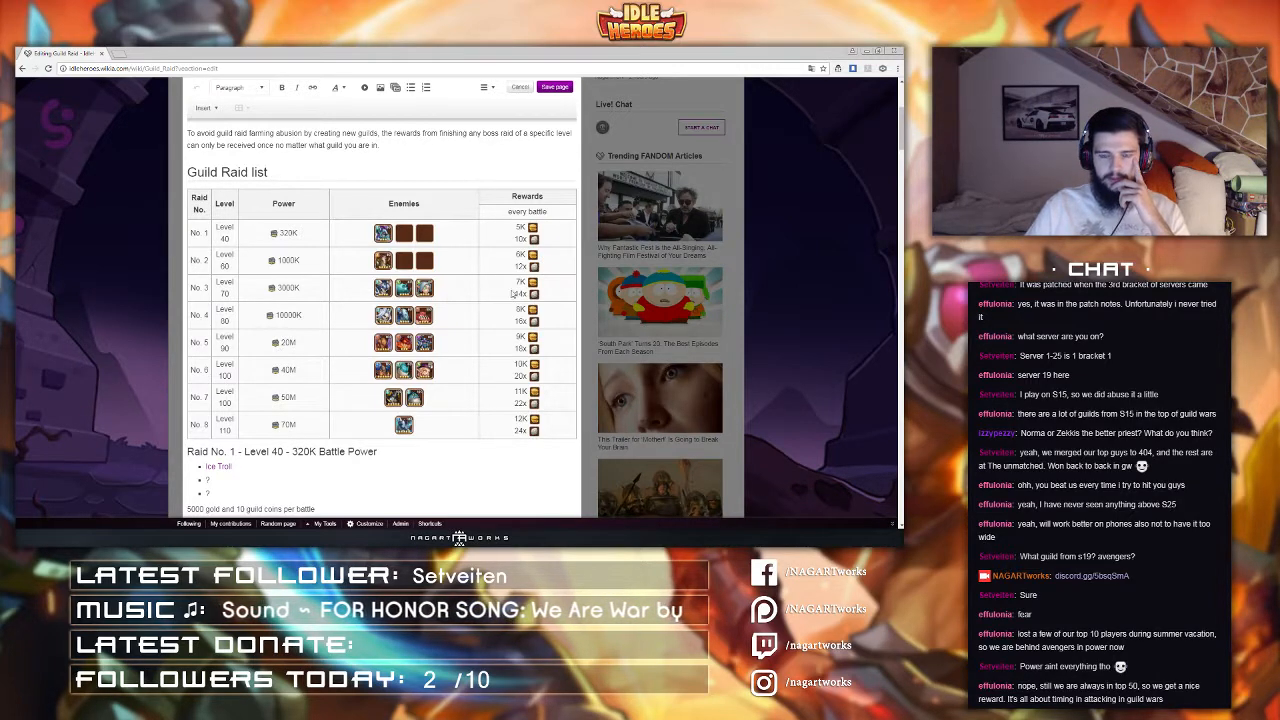
Step: Reopen the source editor, remove the width attributes from the Raid No. and Level header cells, and apply the changes
scroll(349, 318, down, 1)
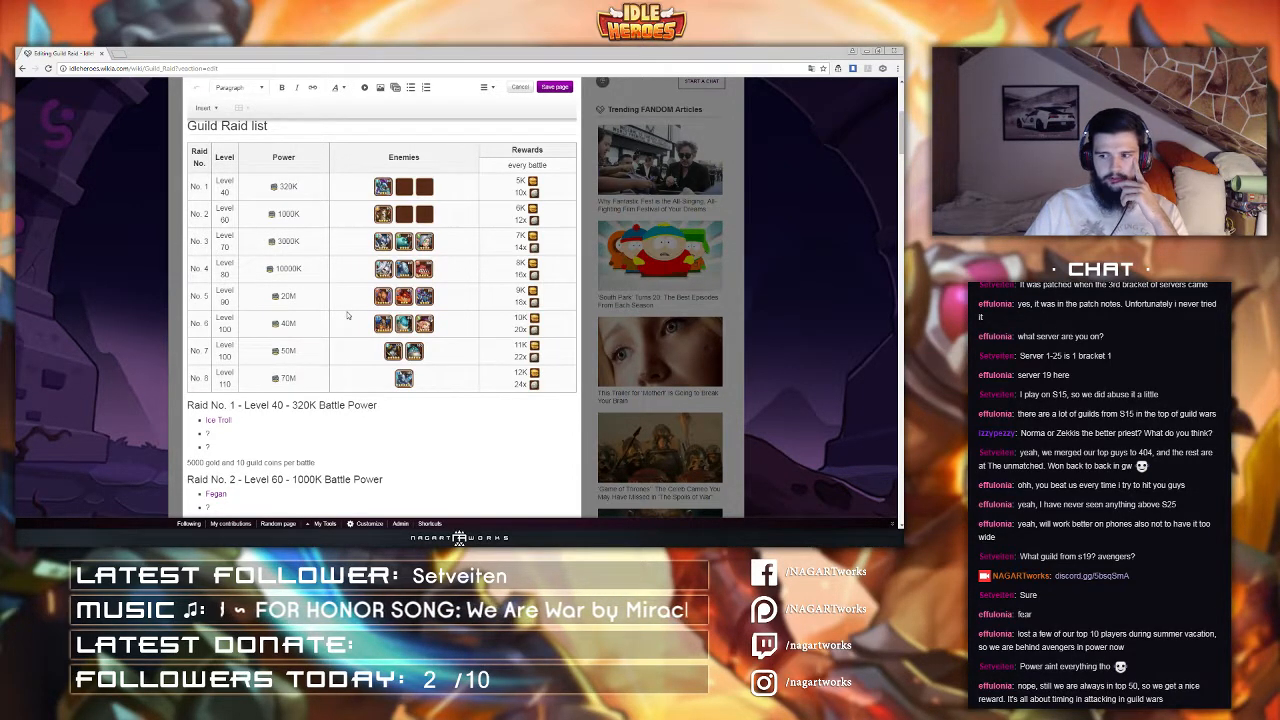
scroll(335, 318, up, 1)
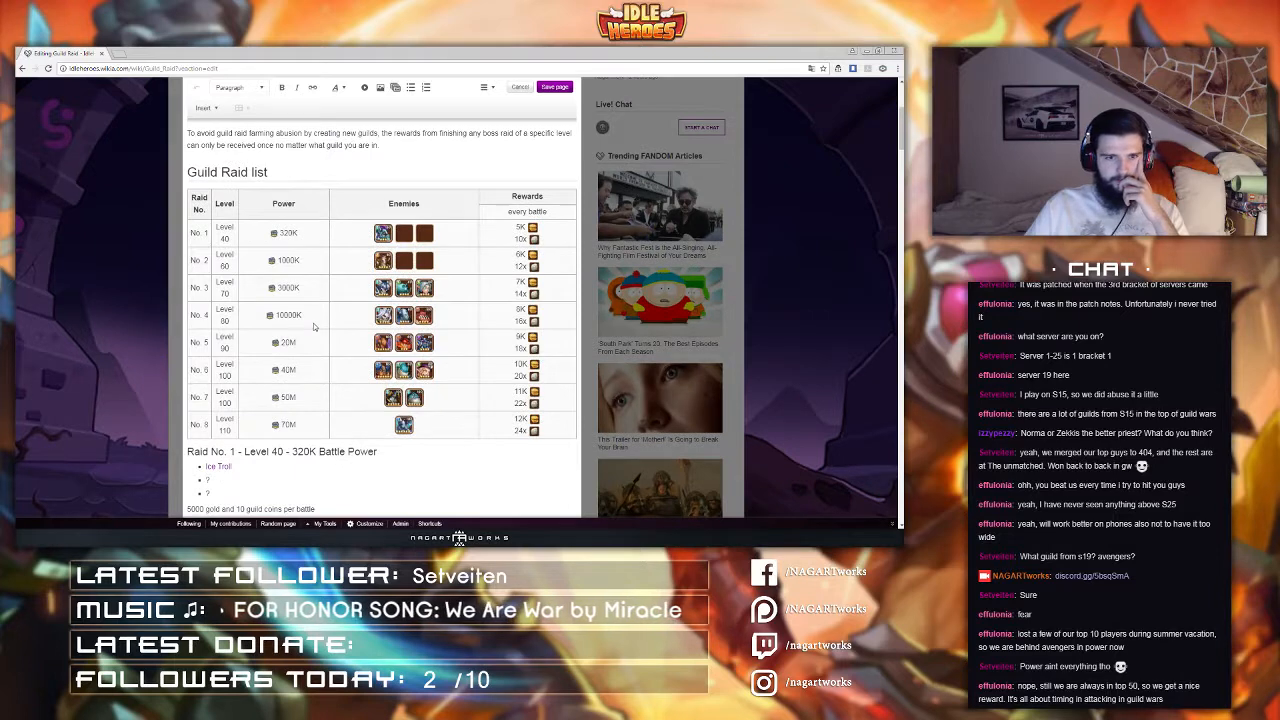
click(486, 87)
click(497, 172)
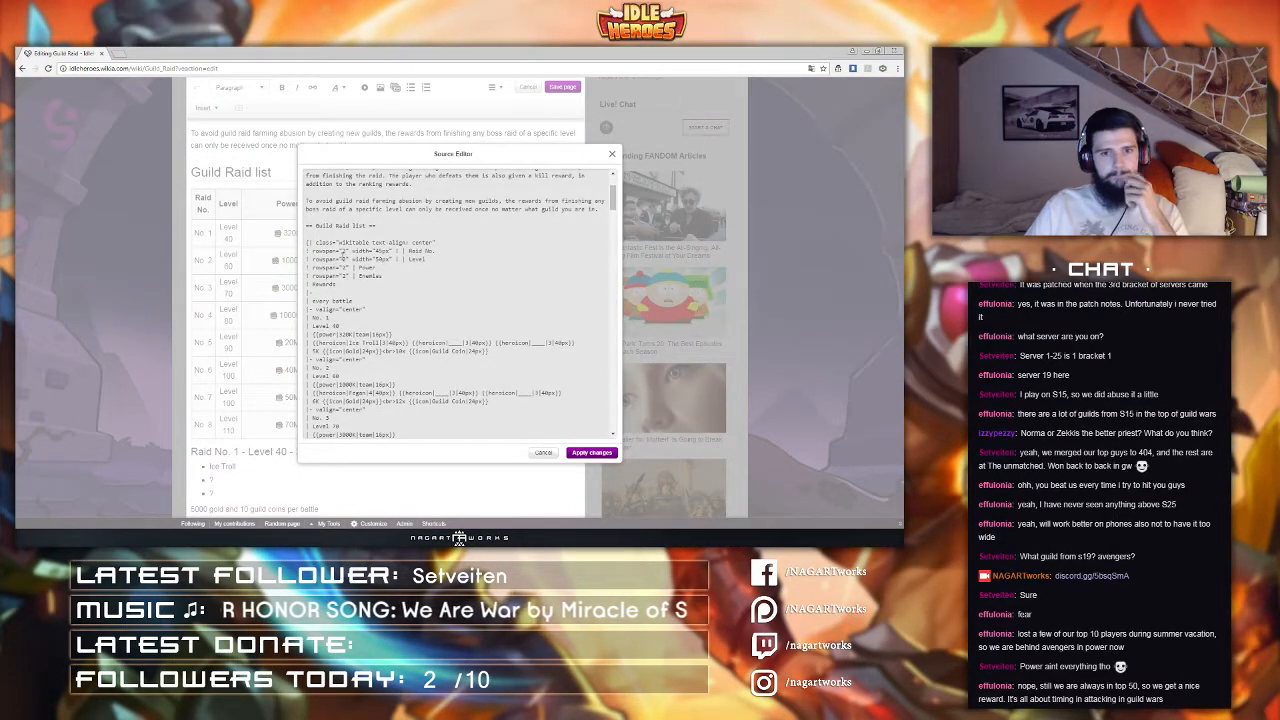
drag(403, 251, 352, 251)
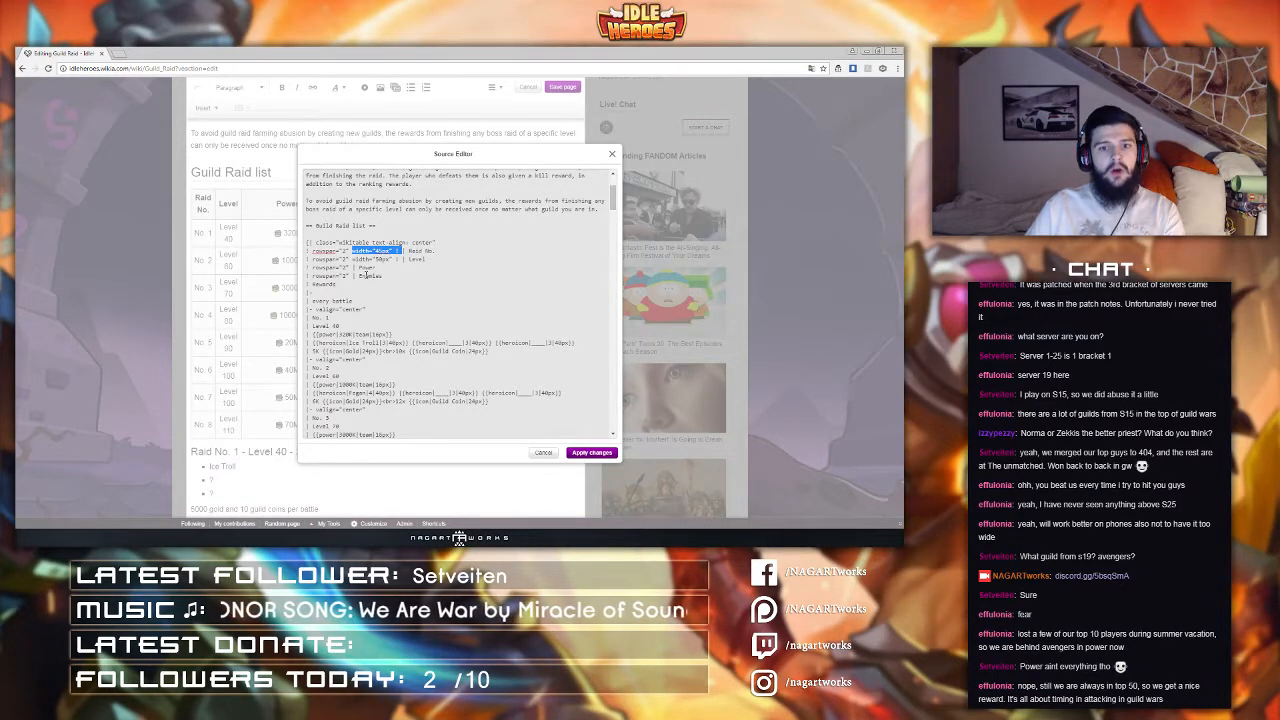
key(Delete)
drag(354, 259, 406, 259)
key(Delete)
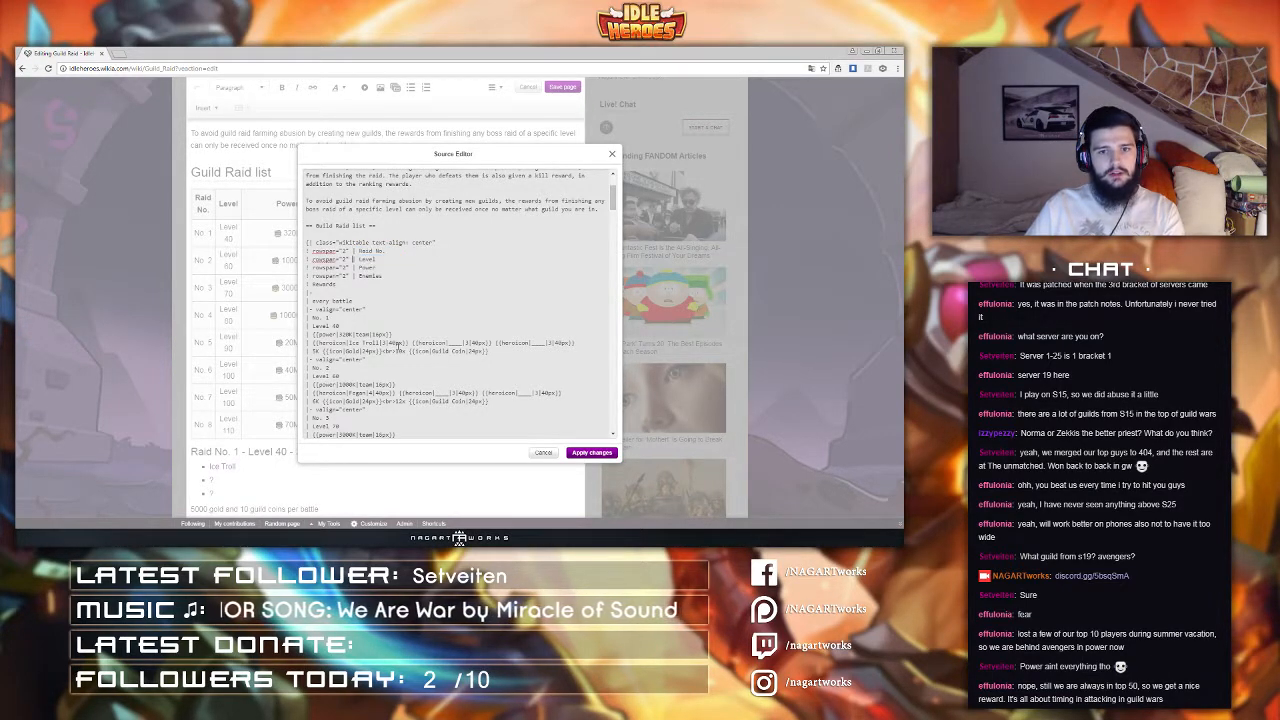
click(580, 453)
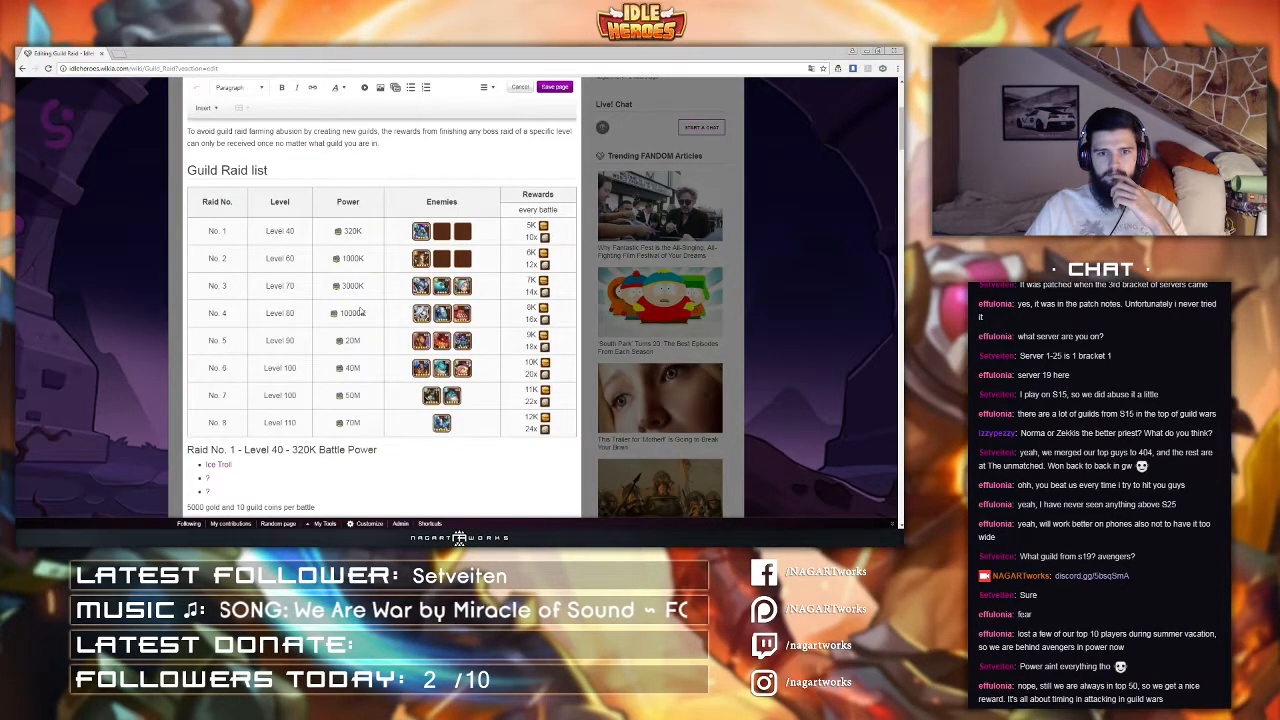
Step: Reopen the source editor, remove the centered text-align style from the table, and apply the changes
scroll(361, 312, down, 1)
scroll(362, 308, up, 1)
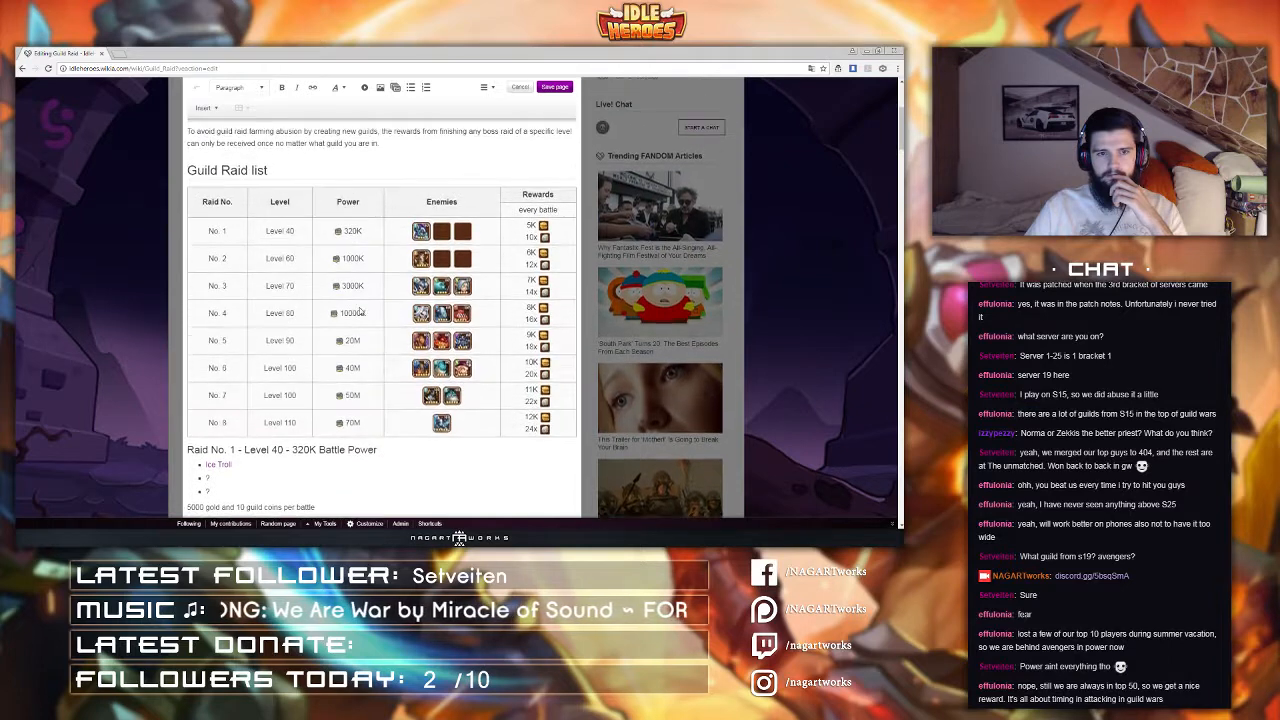
click(494, 88)
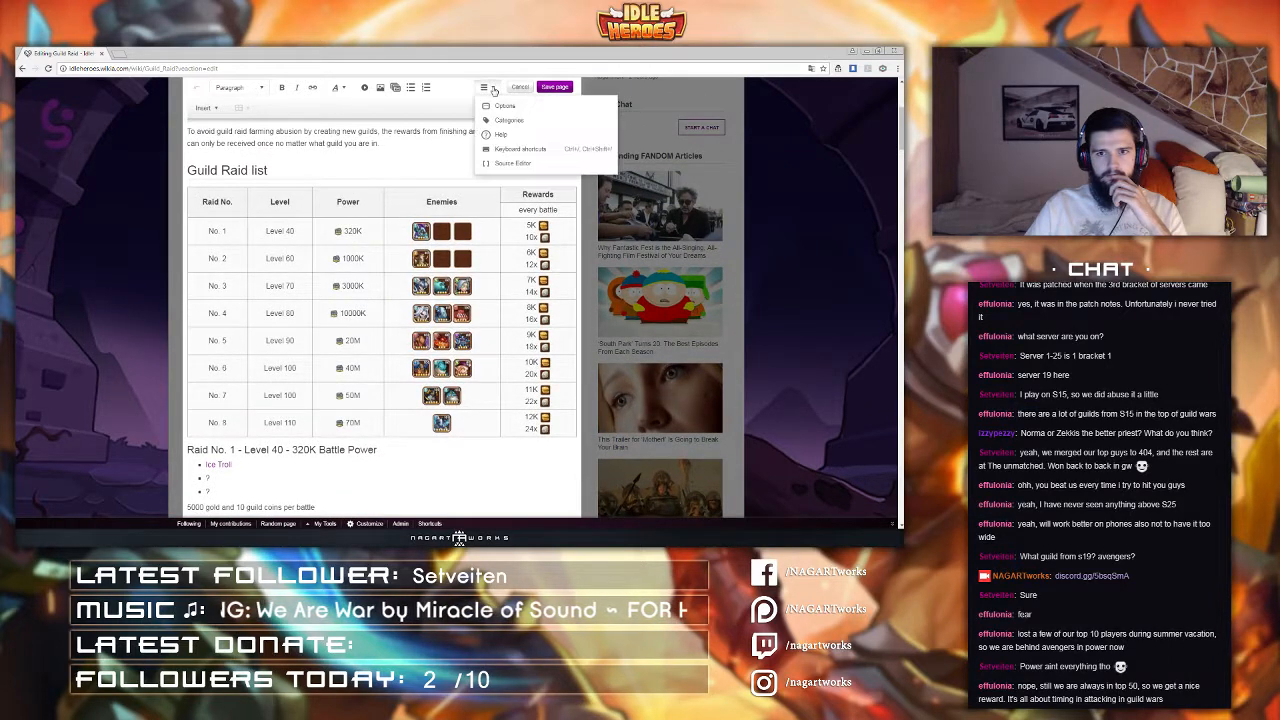
click(505, 168)
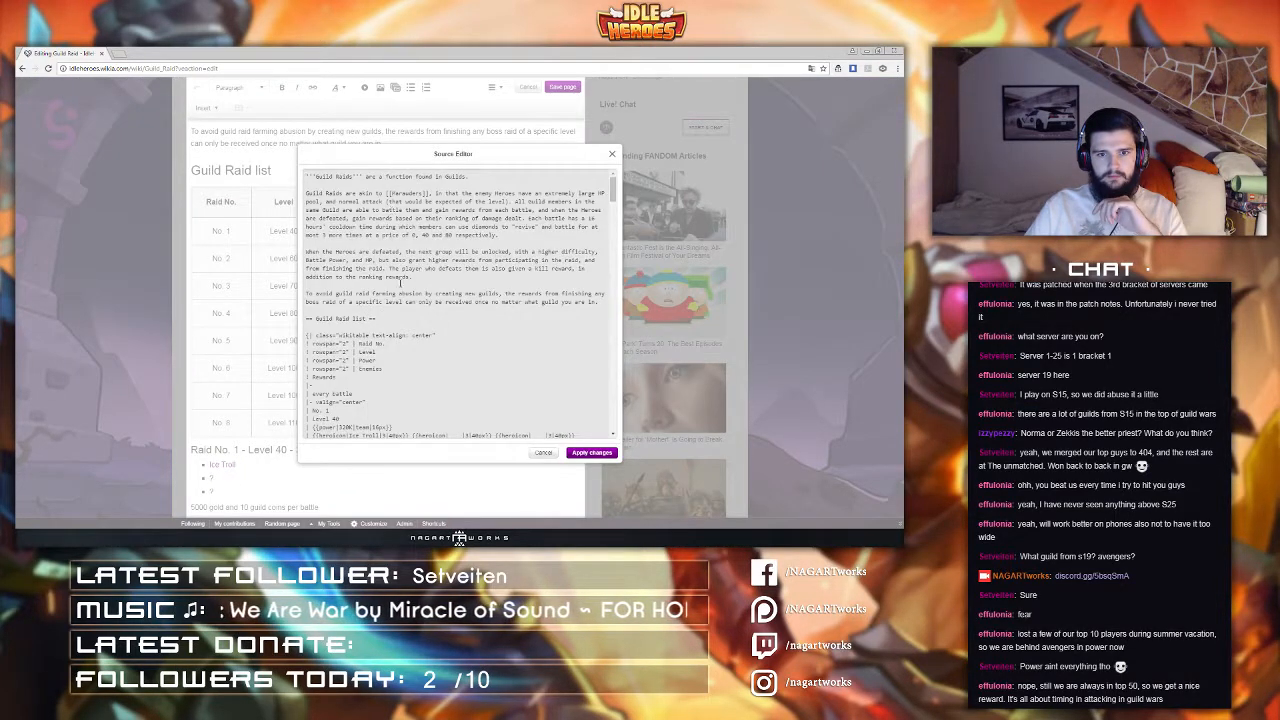
scroll(400, 283, down, 3)
drag(436, 242, 370, 242)
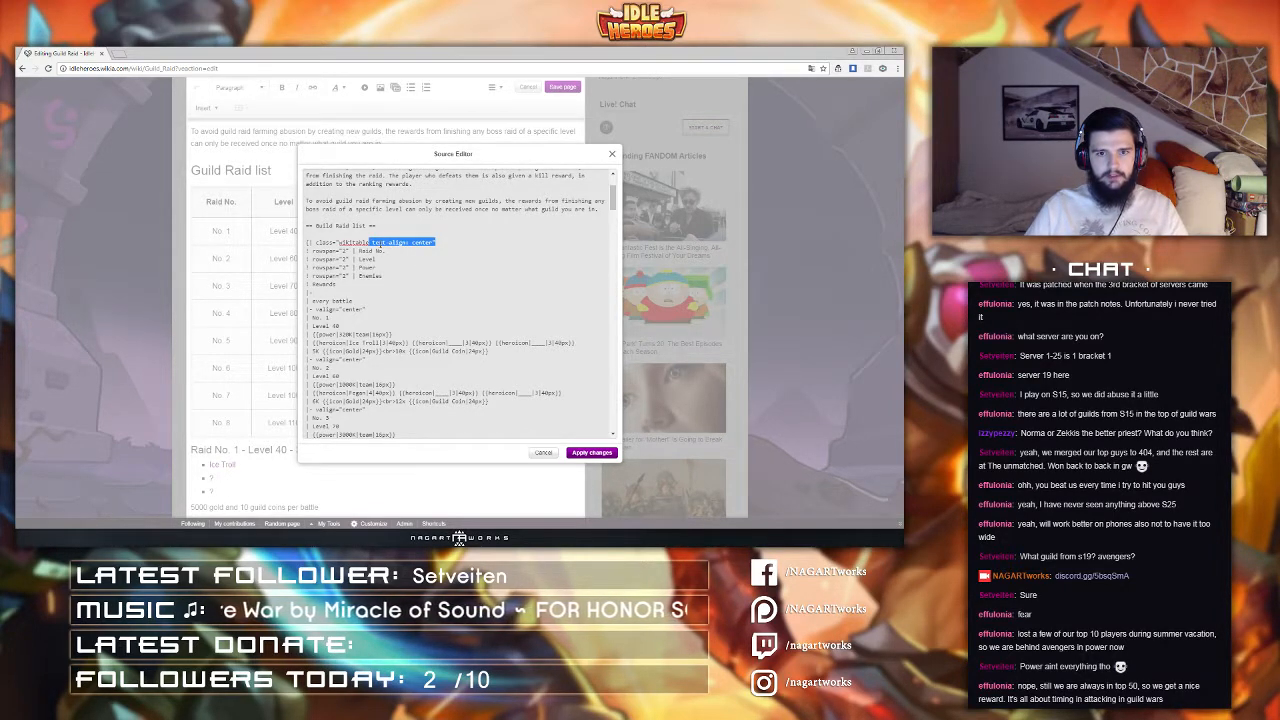
key(BackSpace)
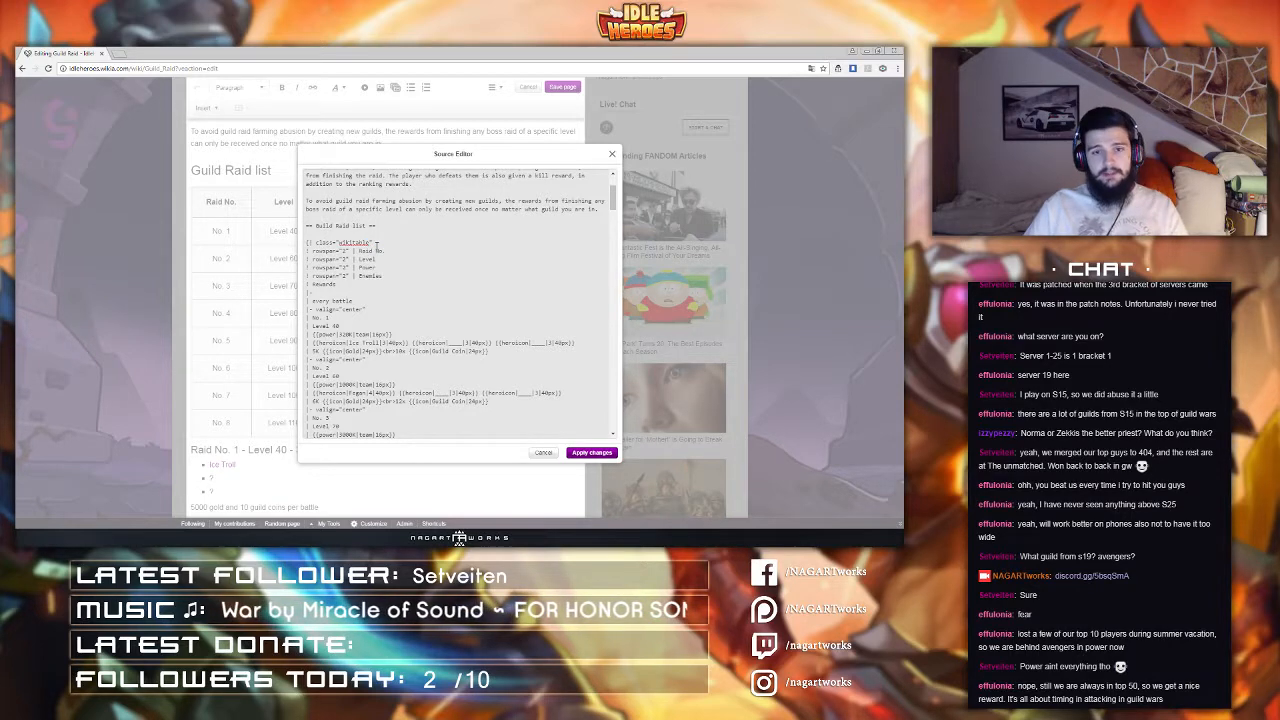
click(580, 453)
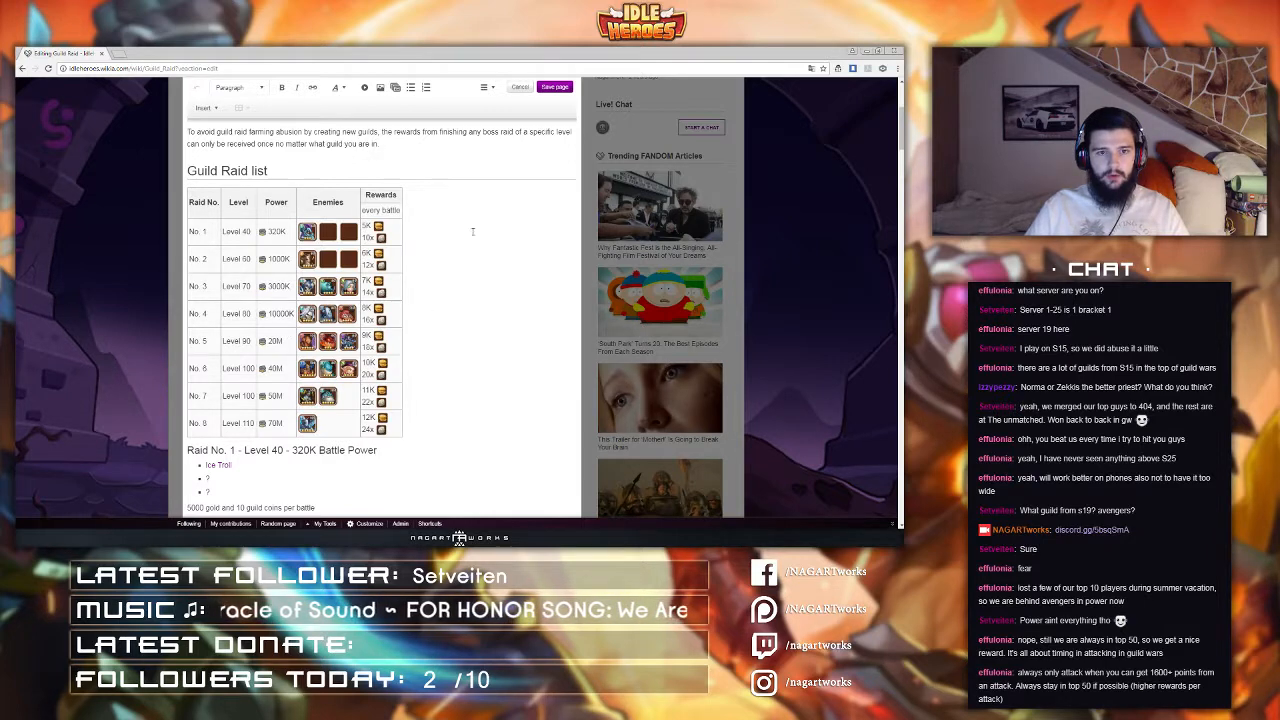
Step: Reopen the source editor on the Guild Raid page, review the table markup, and apply the changes
click(487, 87)
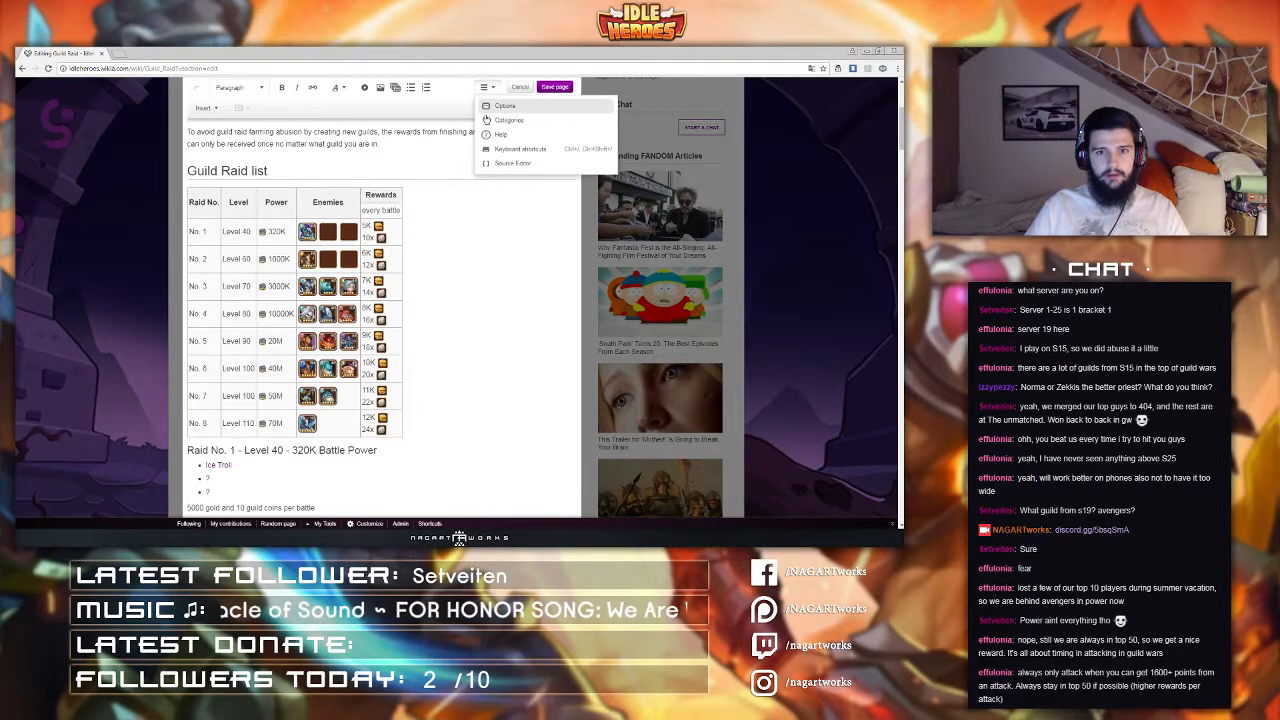
click(510, 163)
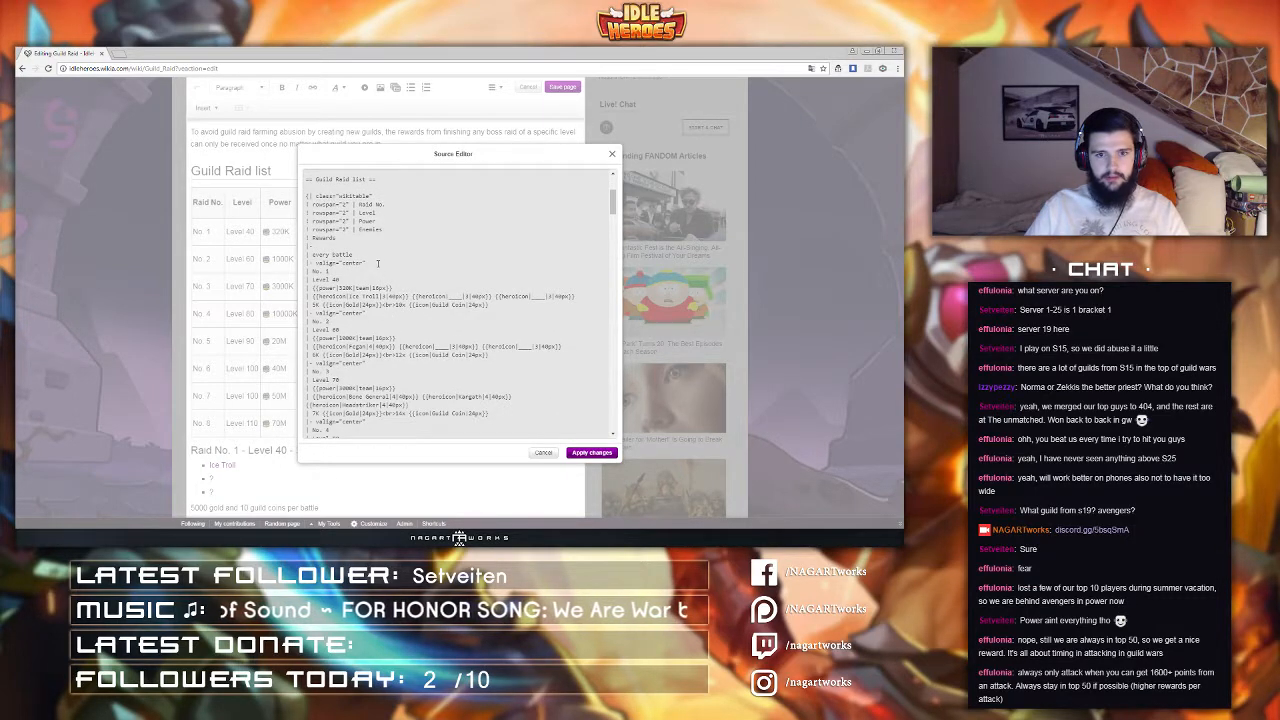
drag(367, 262, 313, 262)
scroll(397, 315, down, 1)
scroll(397, 315, down, 8)
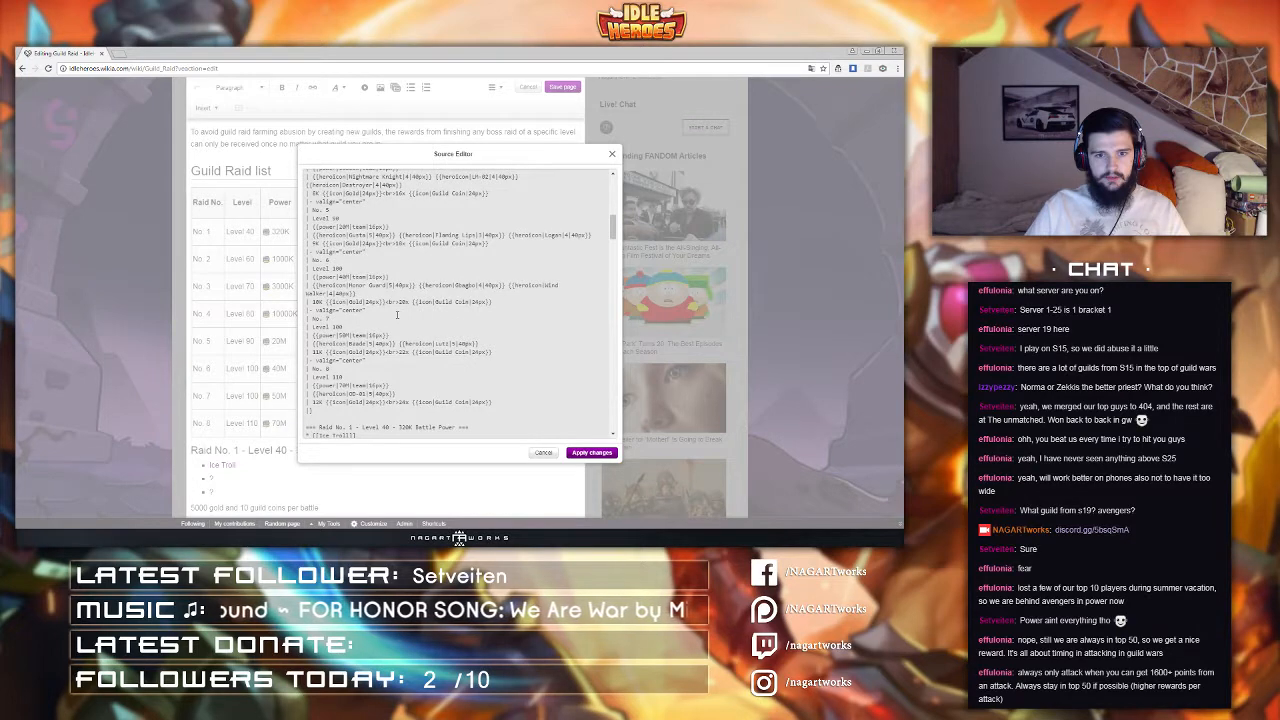
scroll(397, 315, down, 2)
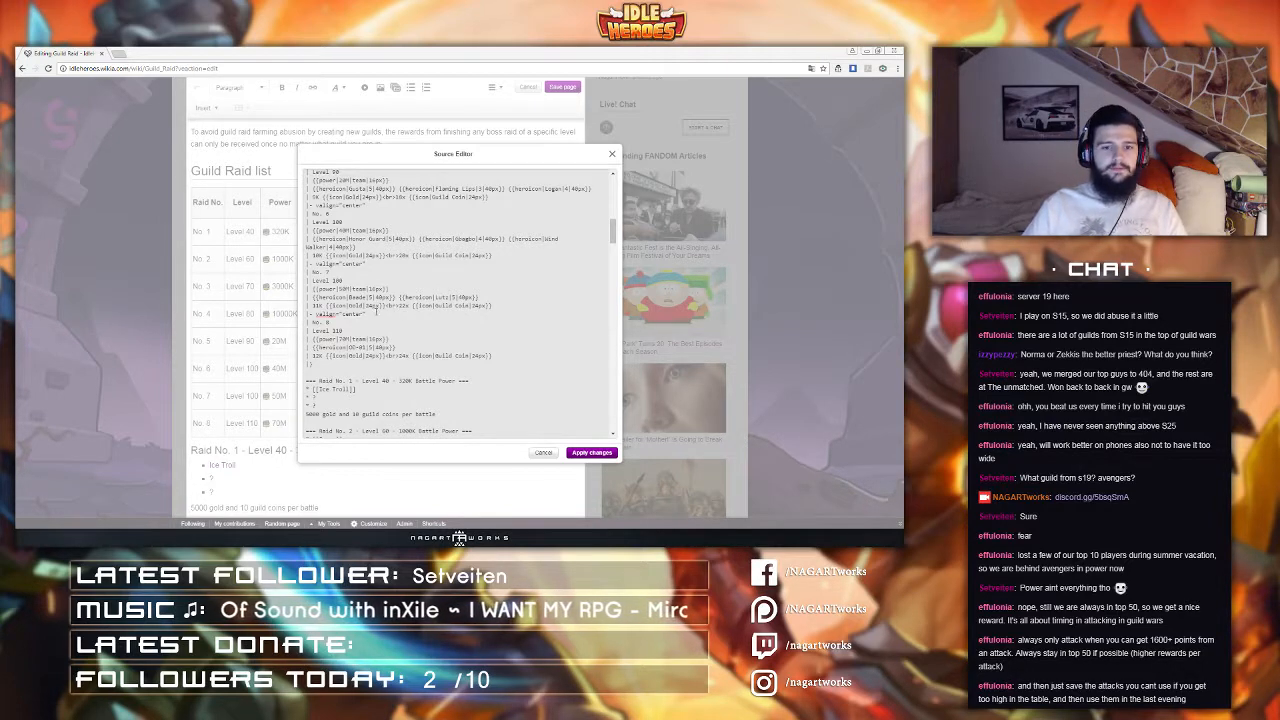
click(591, 452)
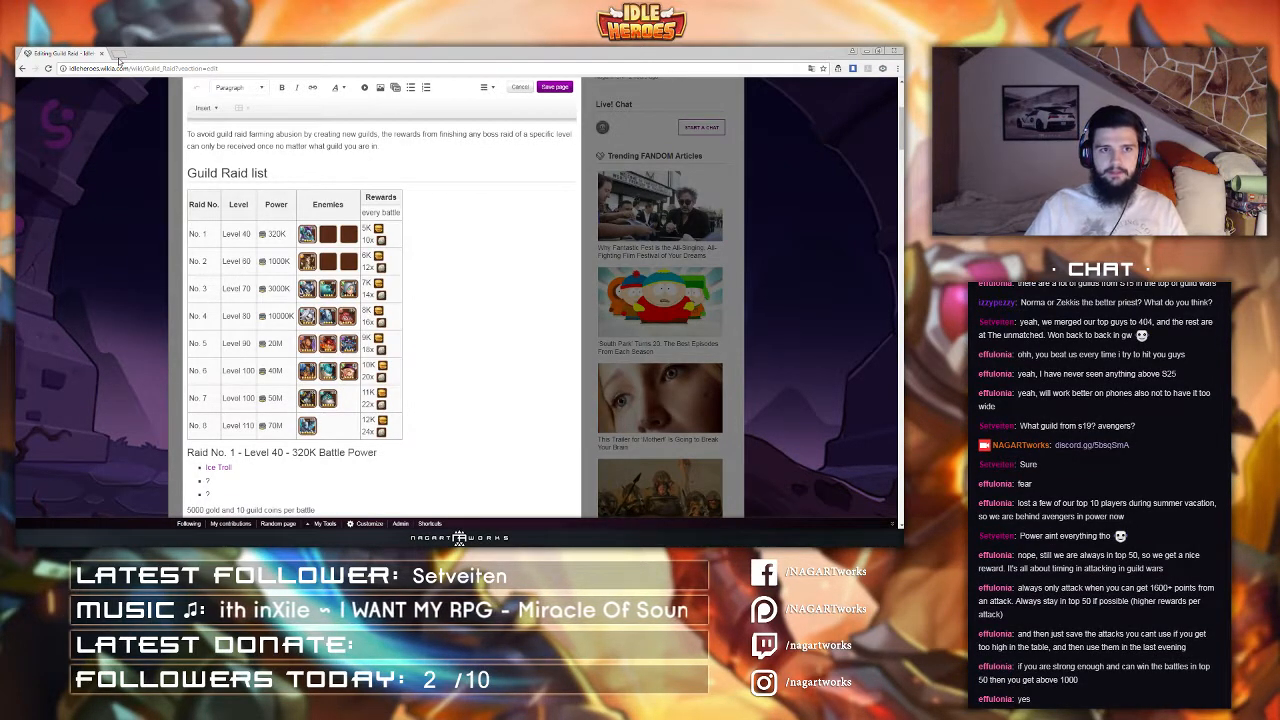
Step: Open the IdleHeroes wiki home page in a new browser tab
click(118, 54)
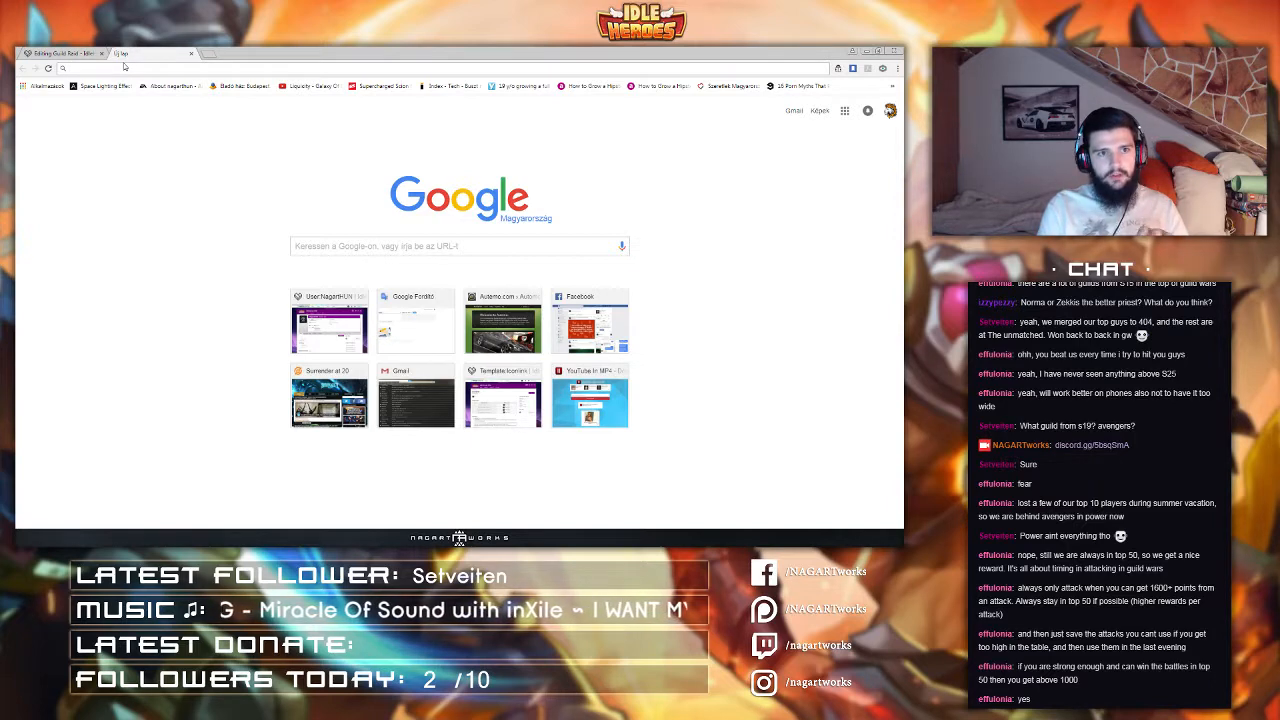
text(i)
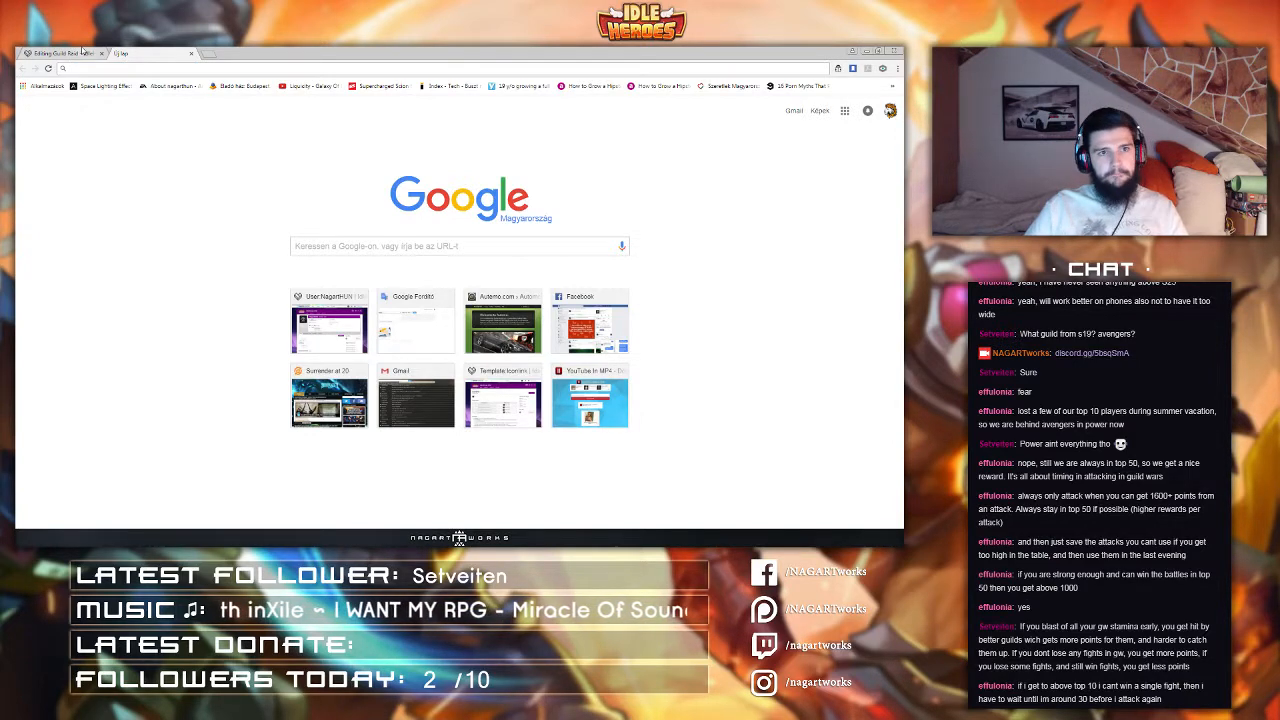
click(85, 52)
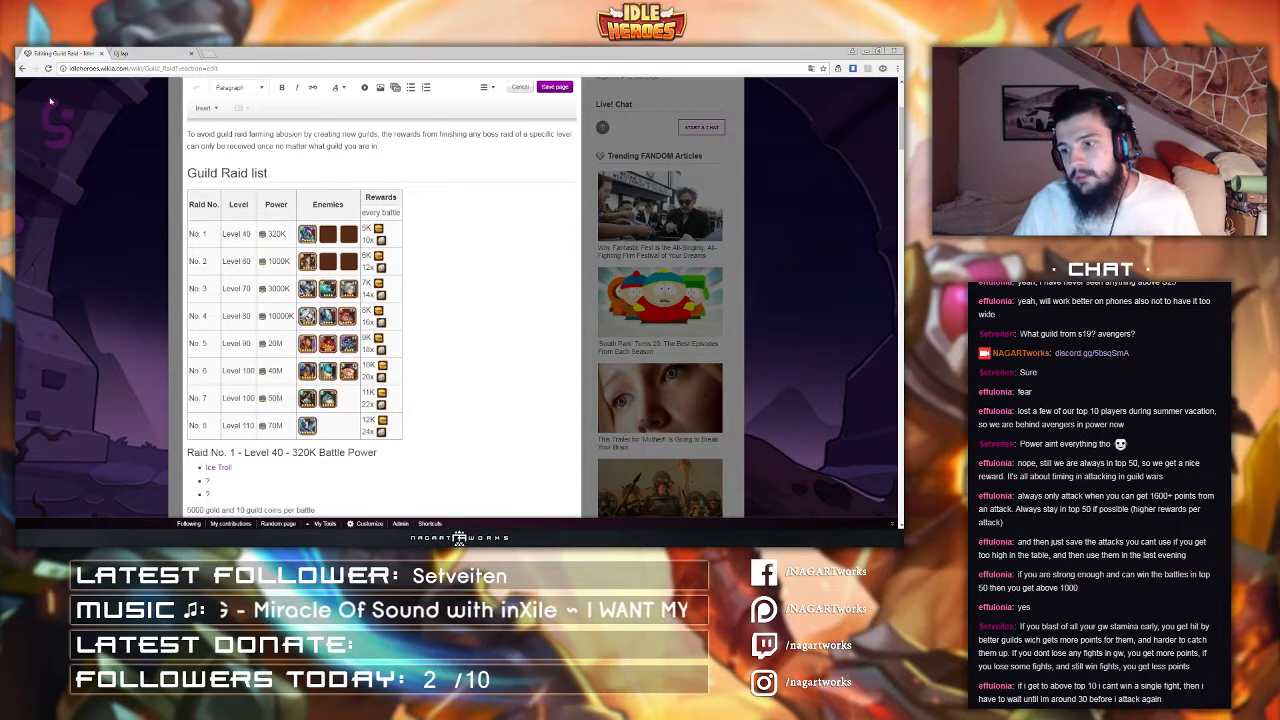
click(163, 52)
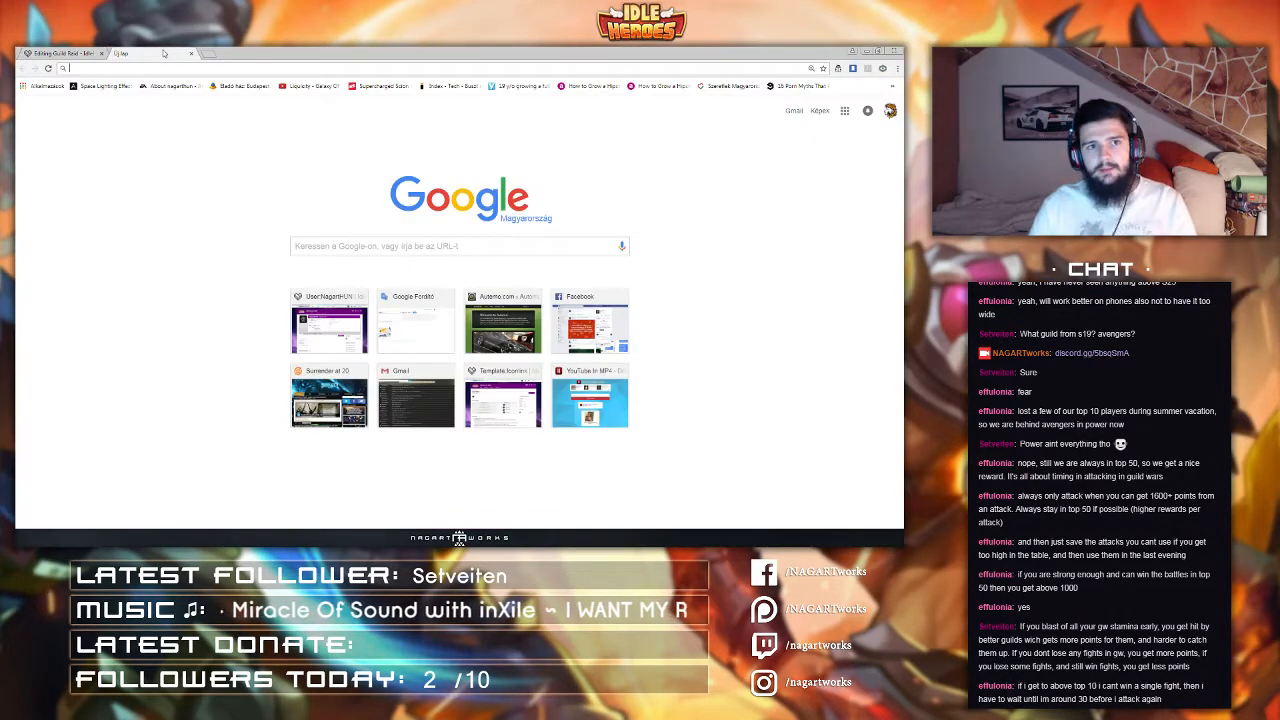
click(57, 54)
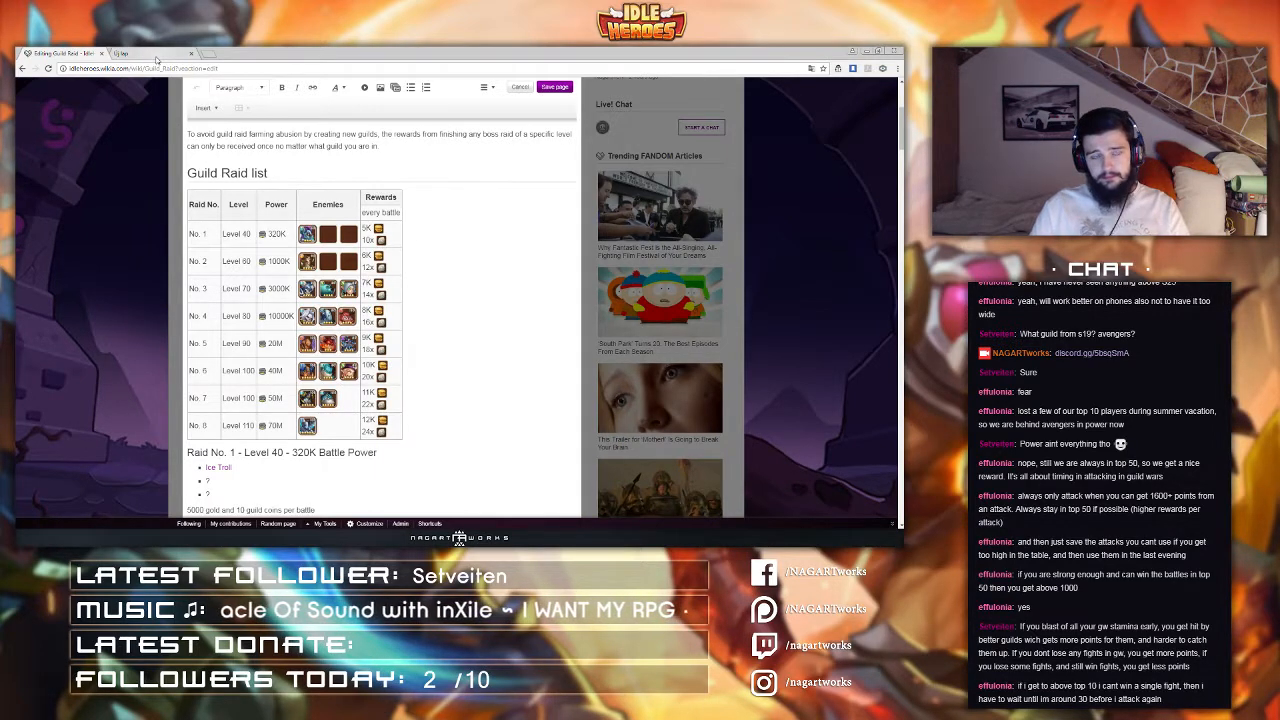
click(152, 55)
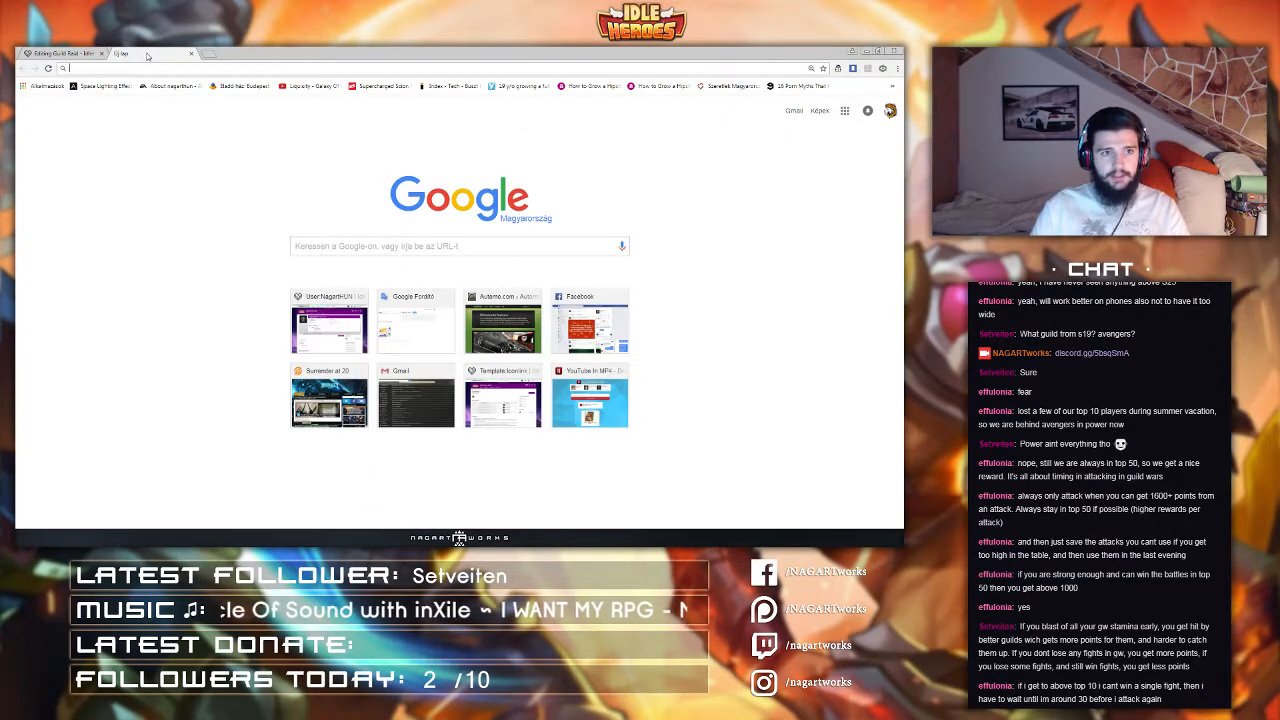
click(82, 52)
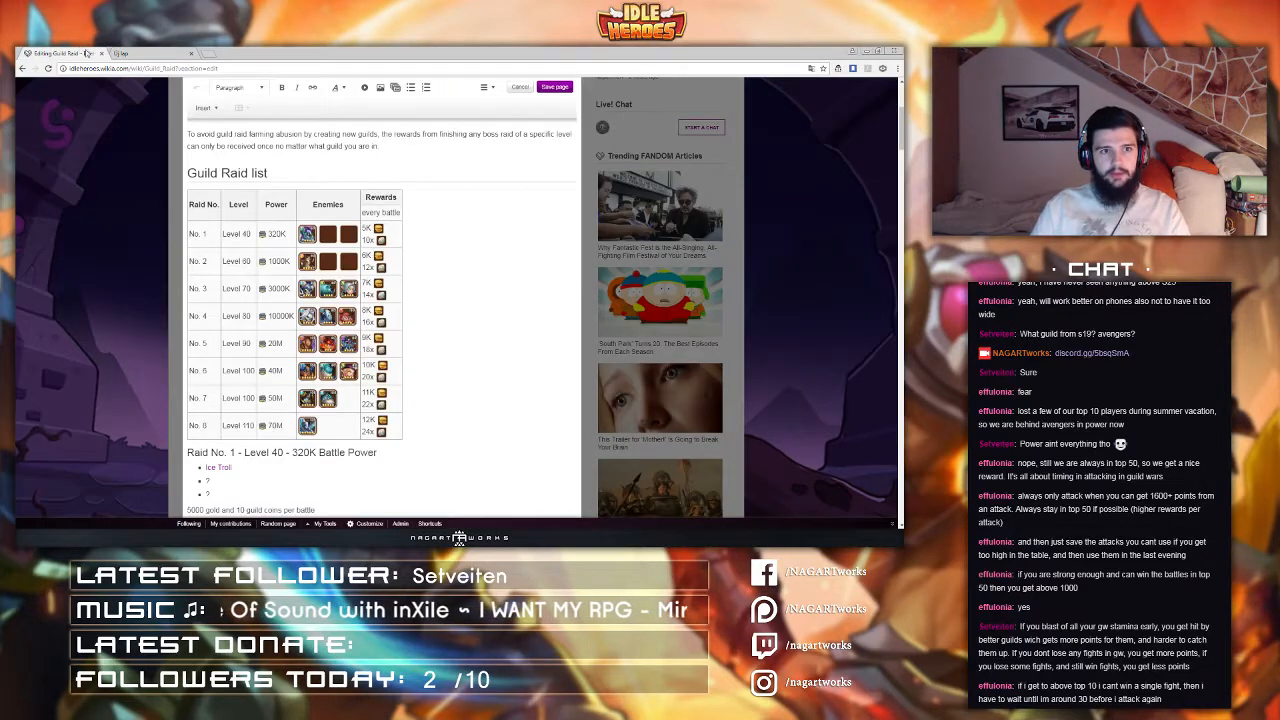
click(144, 55)
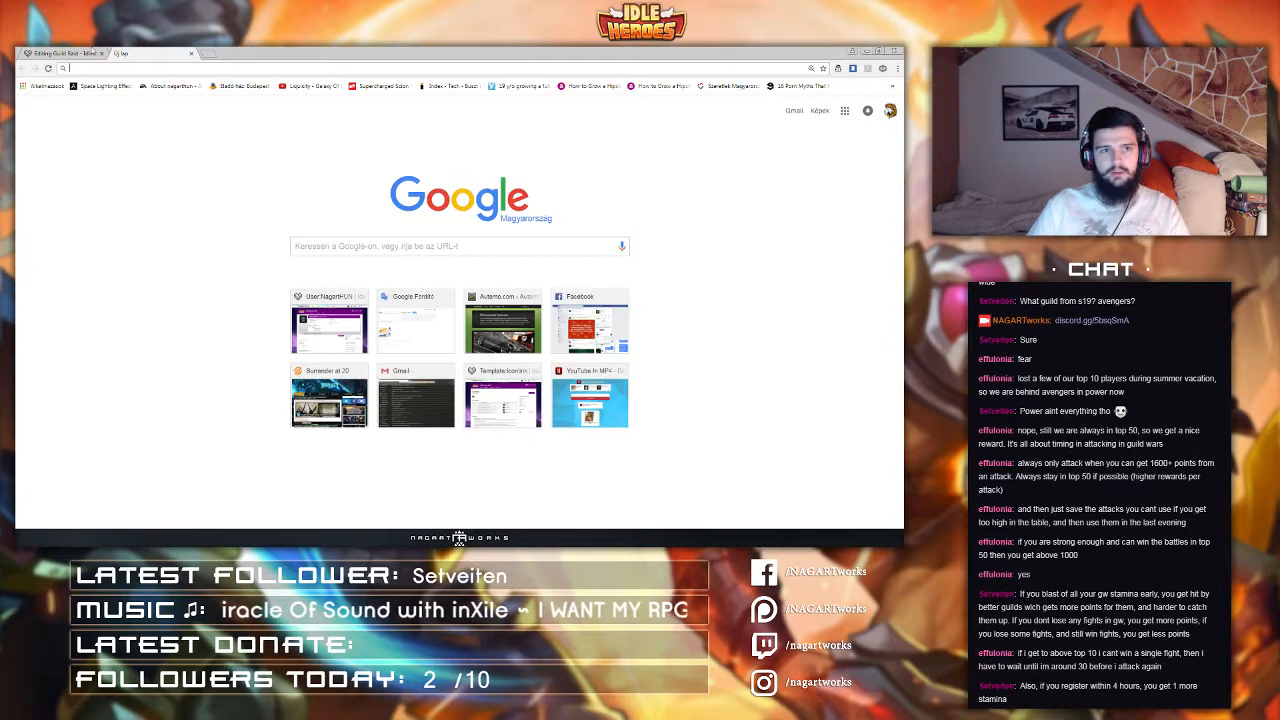
click(55, 53)
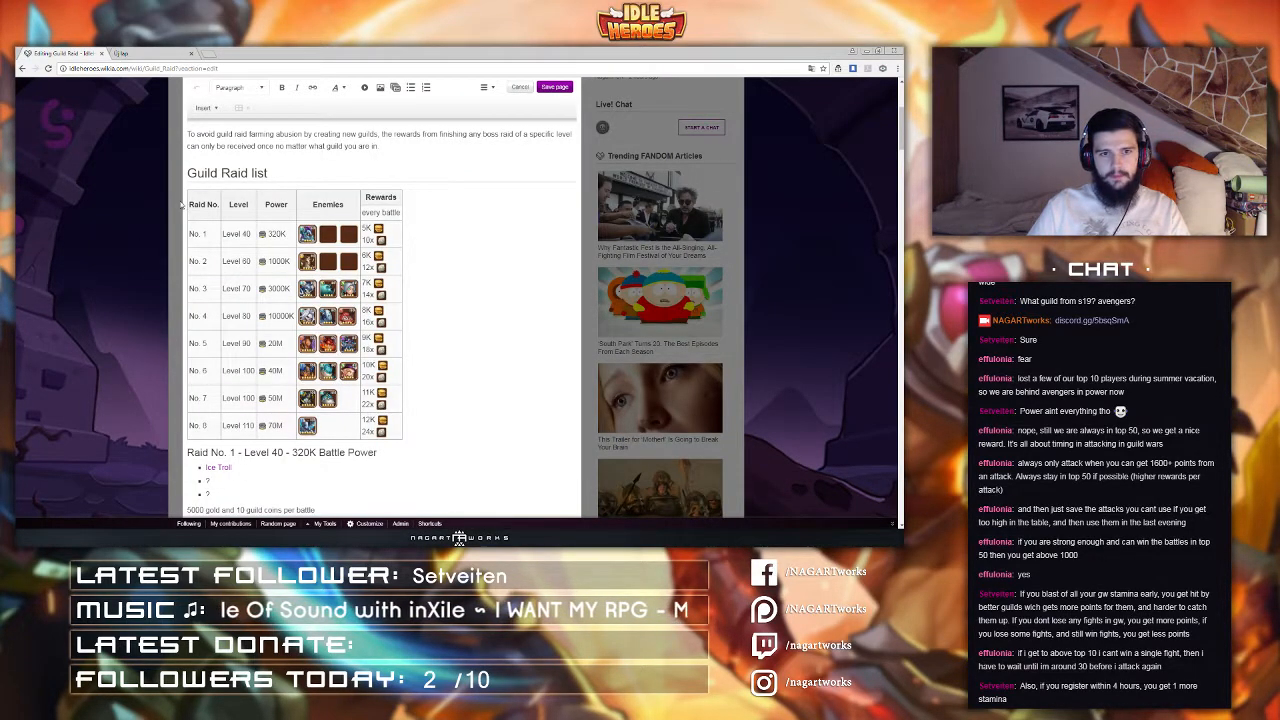
click(158, 55)
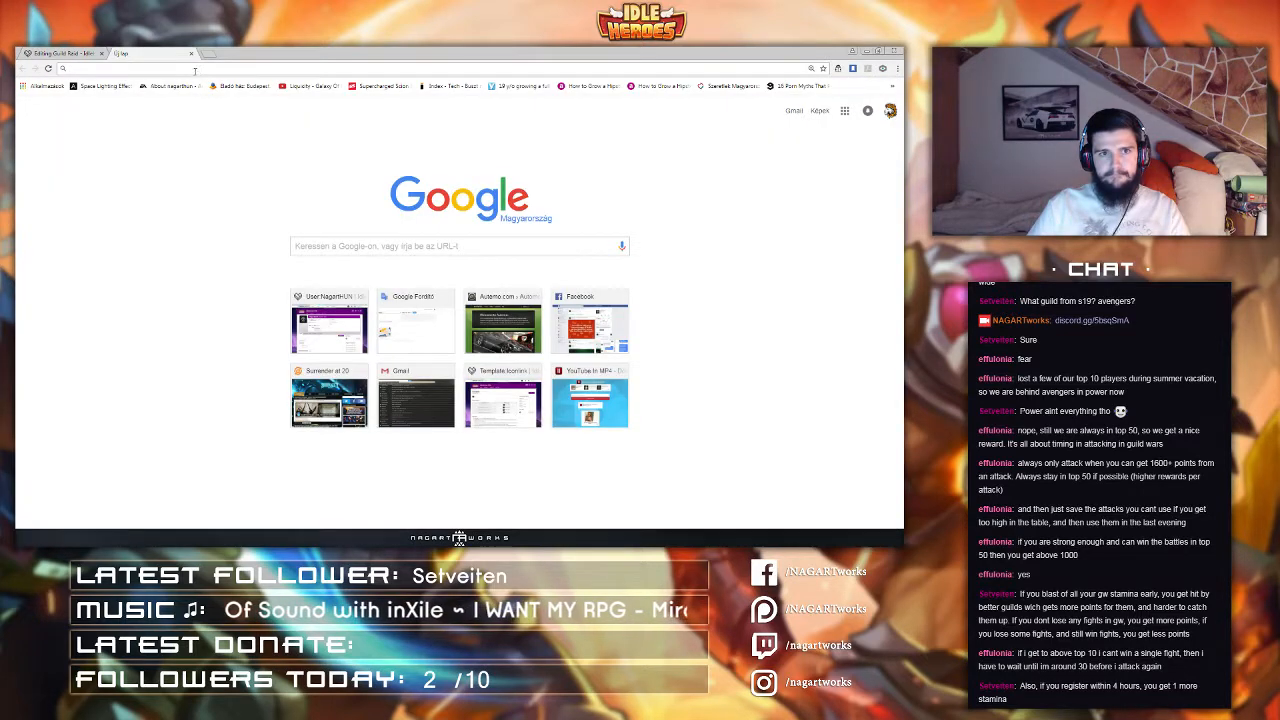
text(idleheroes.wikia.com/wiki/User:NagartHUN)
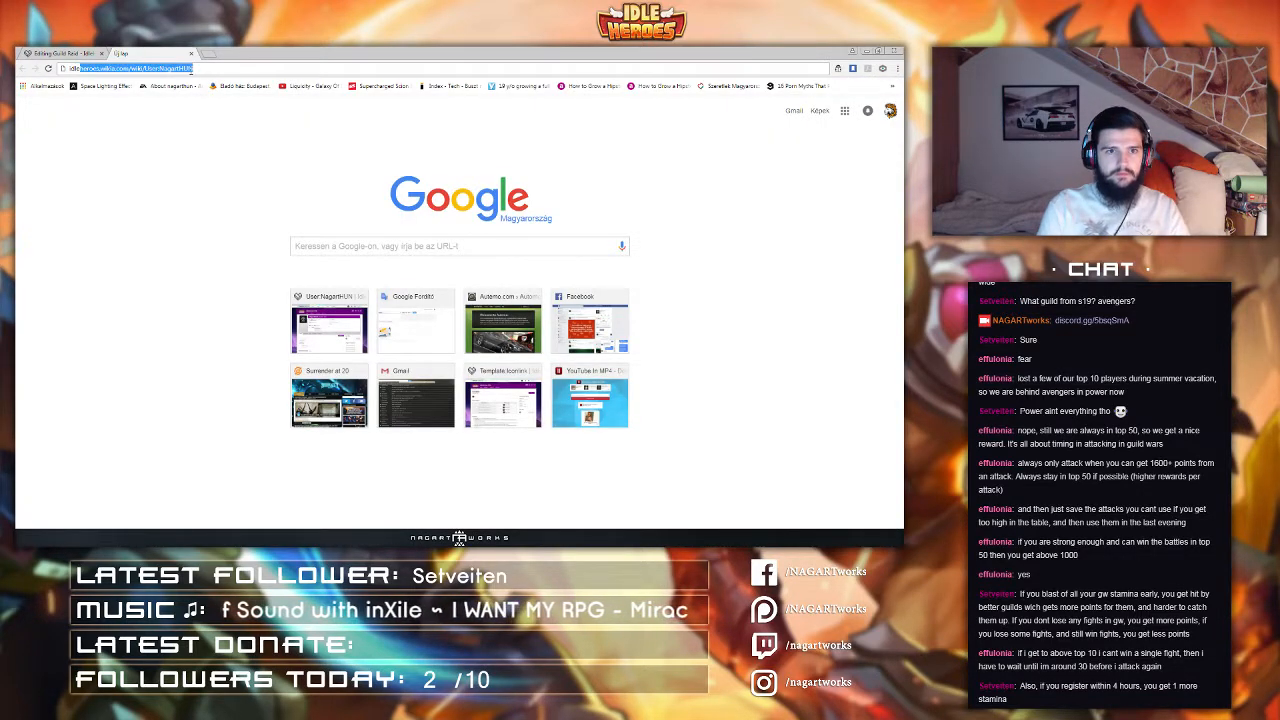
key(Return)
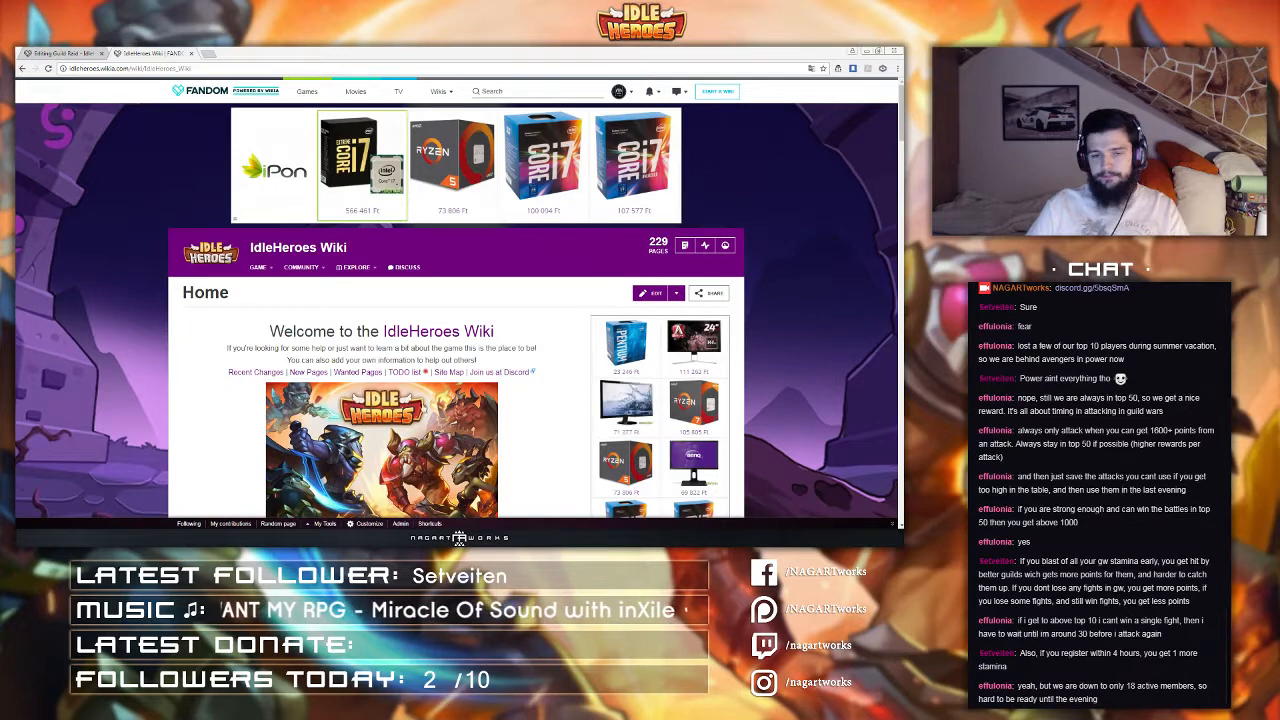
Step: Examine the wiki home page's welcome heading and layout
scroll(263, 309, down, 1)
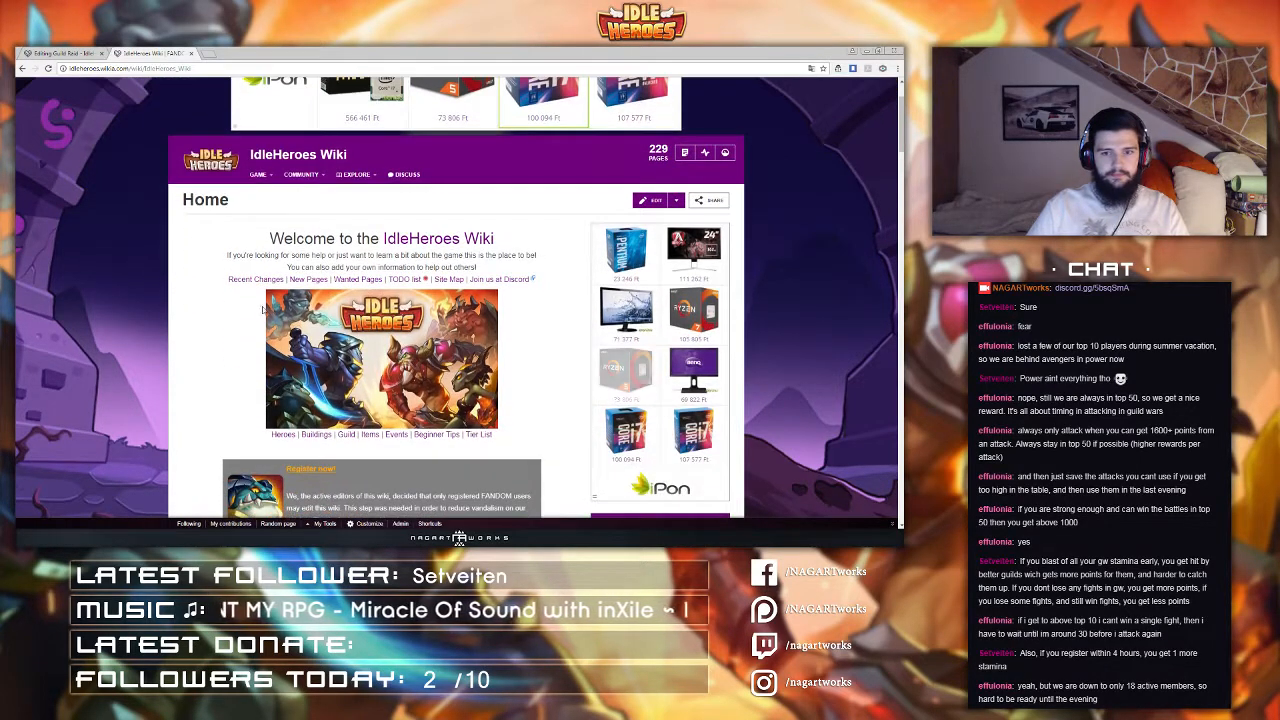
scroll(263, 309, down, 1)
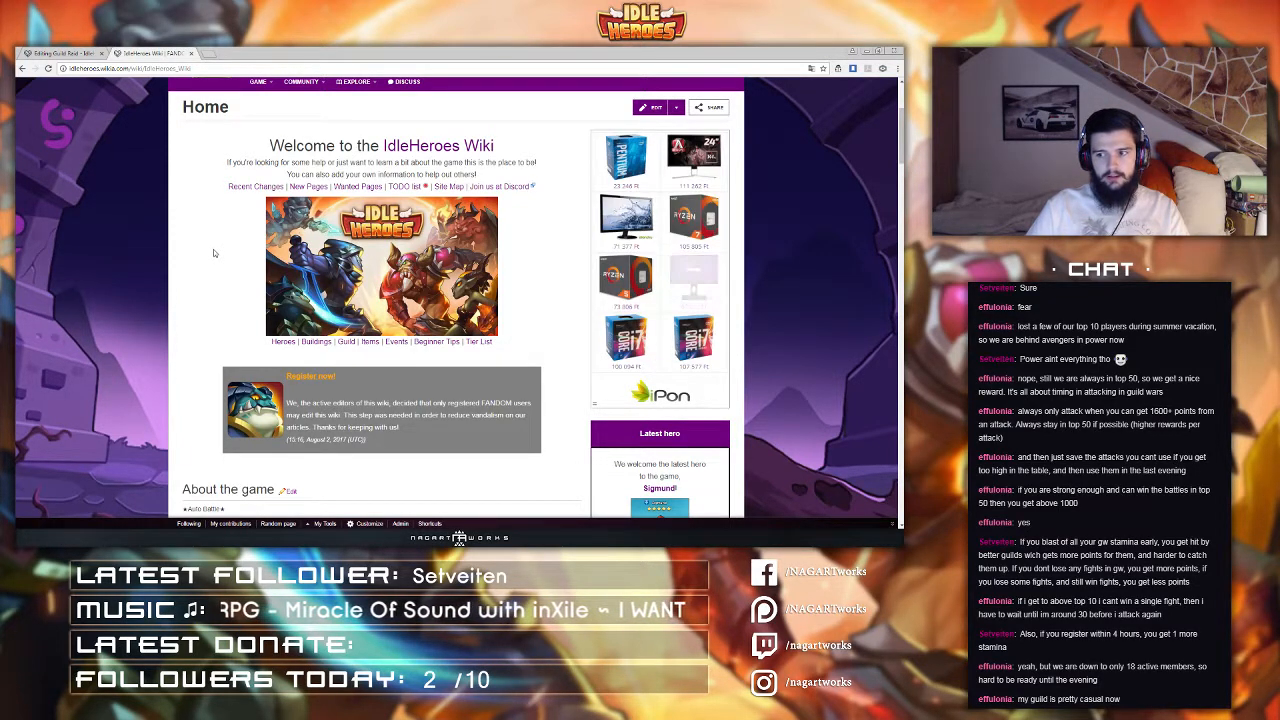
scroll(213, 249, up, 2)
mouse_move(295, 337)
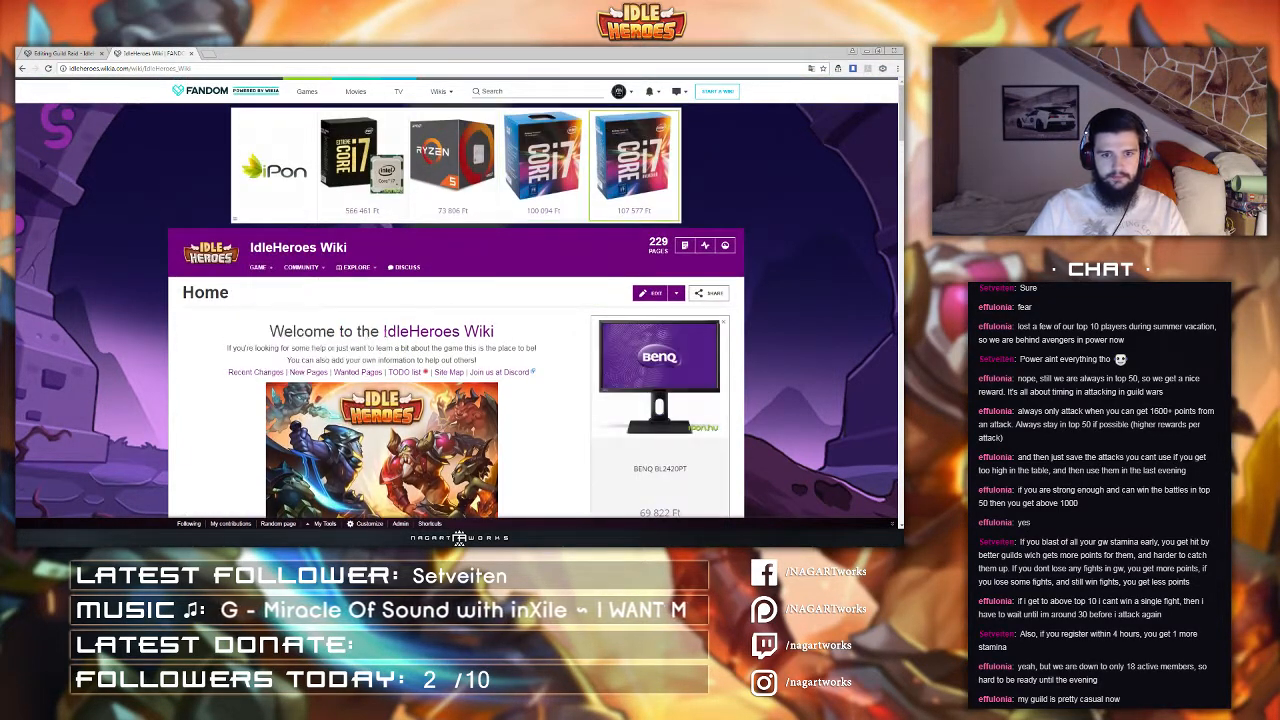
drag(284, 331, 361, 331)
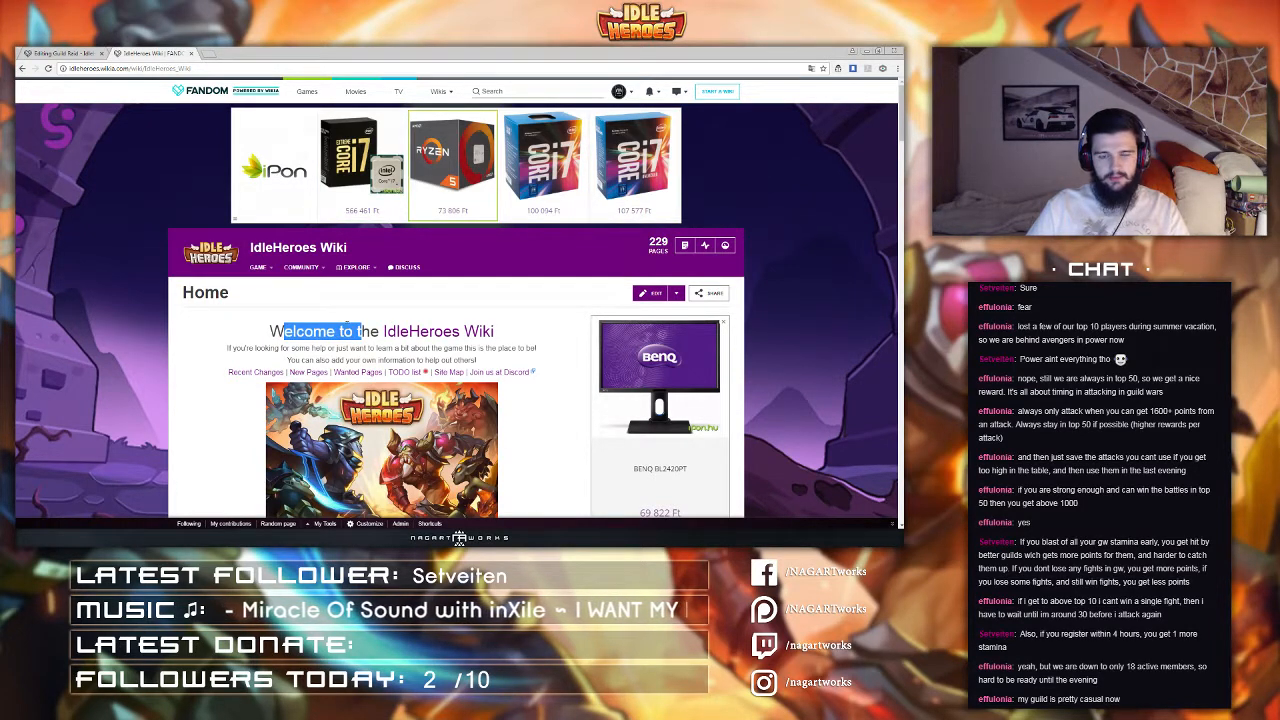
click(270, 331)
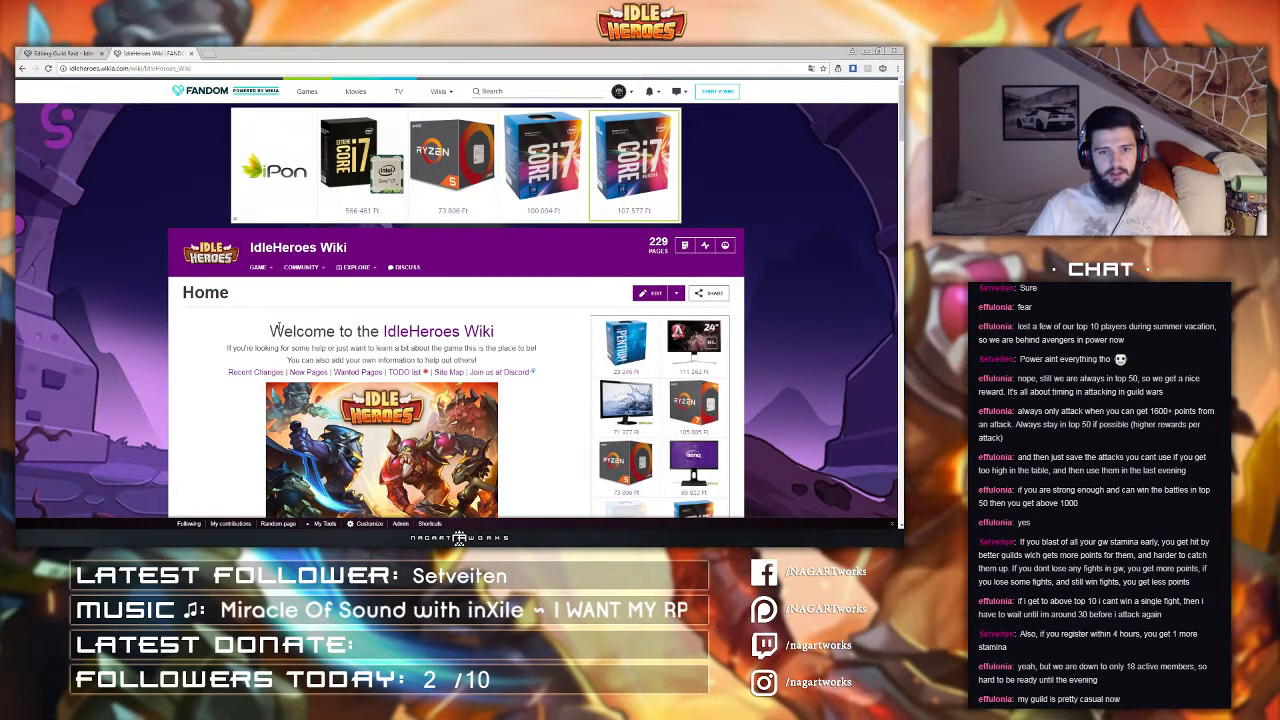
drag(270, 331, 381, 331)
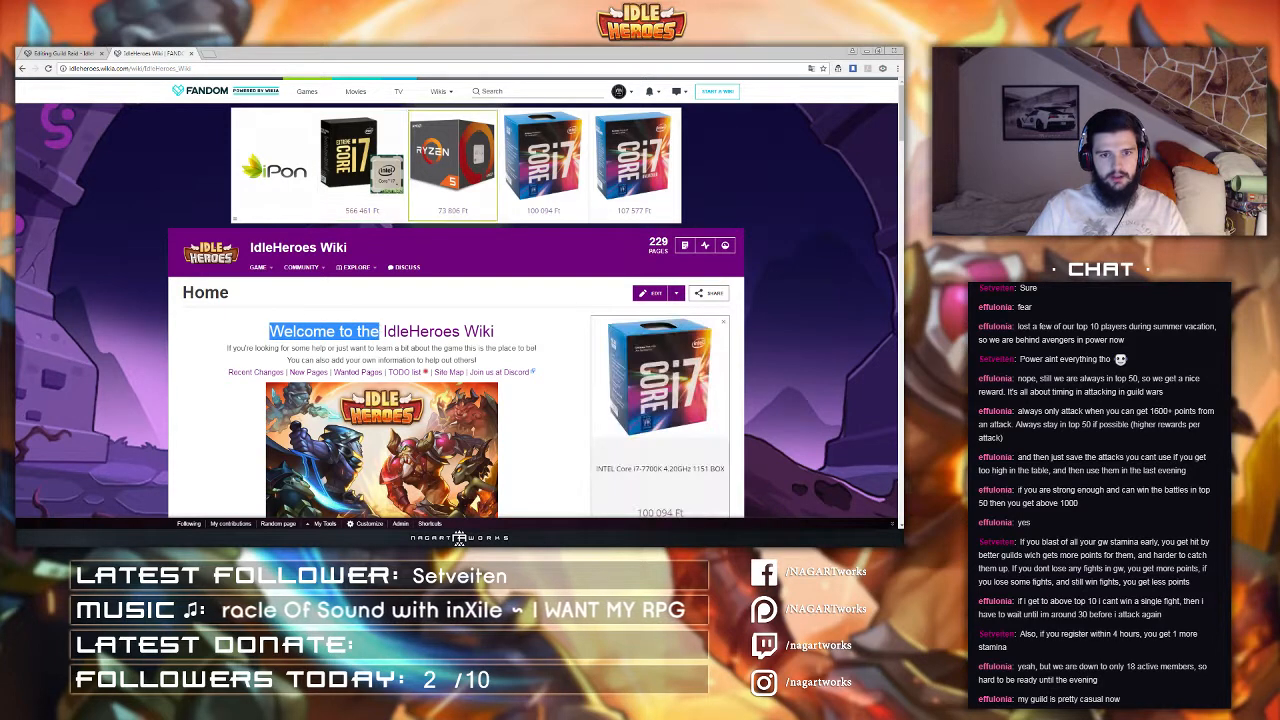
click(257, 331)
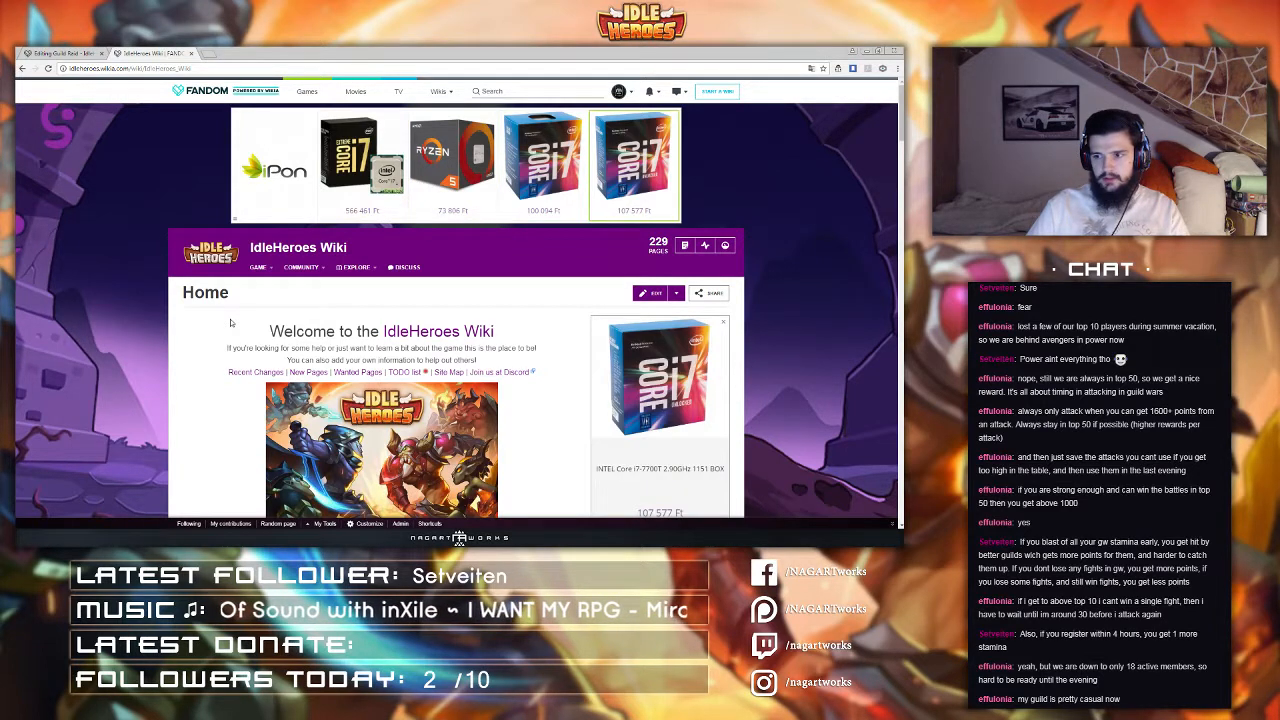
scroll(235, 300, down, 2)
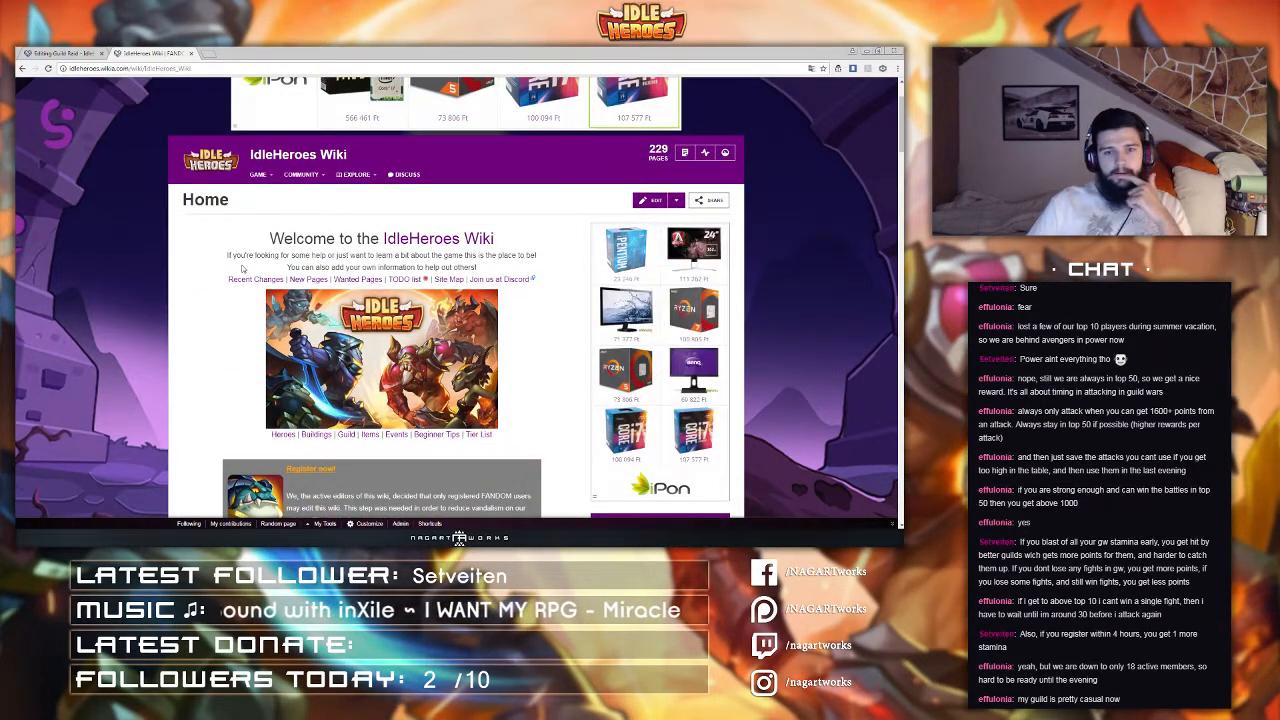
scroll(241, 268, down, 1)
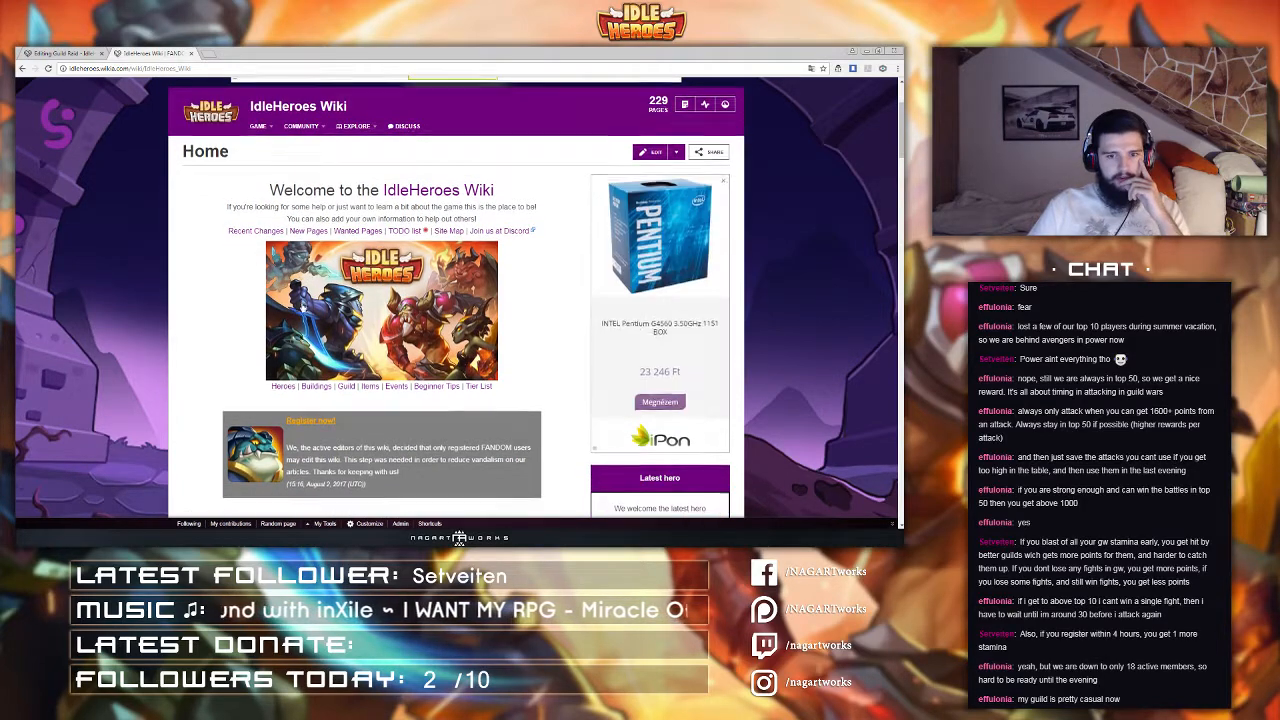
scroll(306, 285, down, 1)
scroll(222, 285, up, 1)
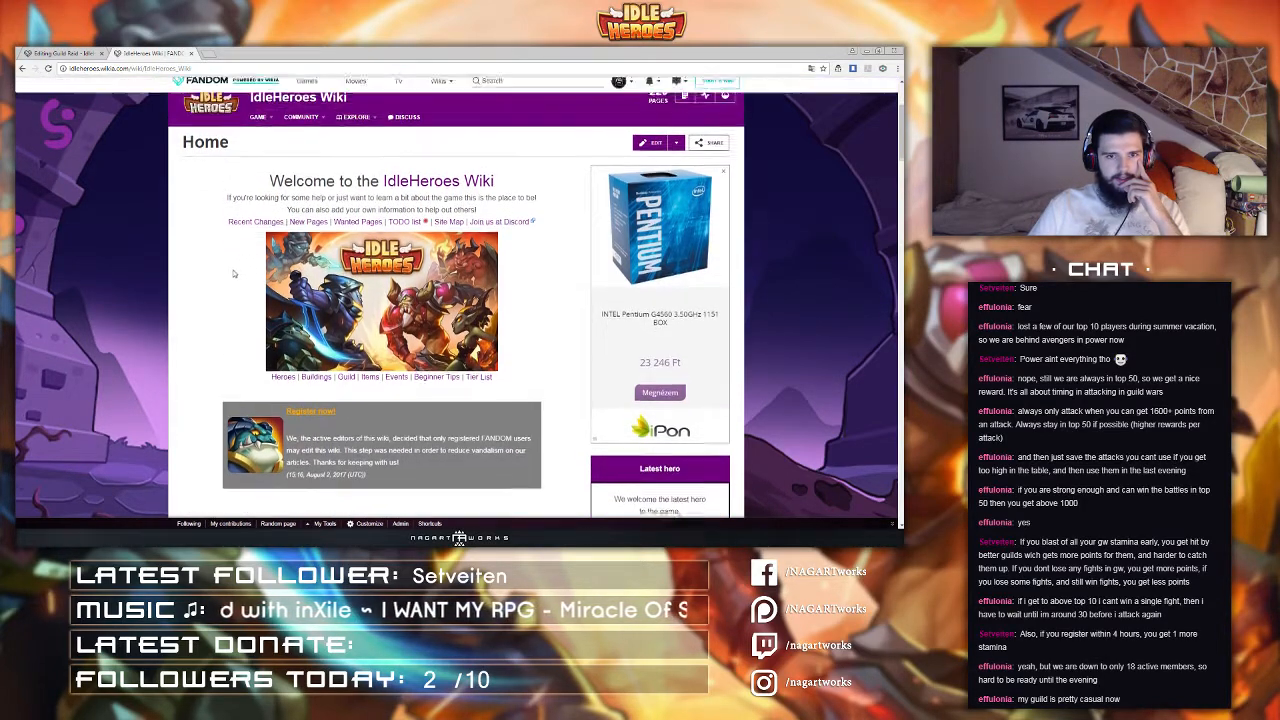
Step: Navigate from the home page to the Buildings page and open the Tavern article
click(64, 54)
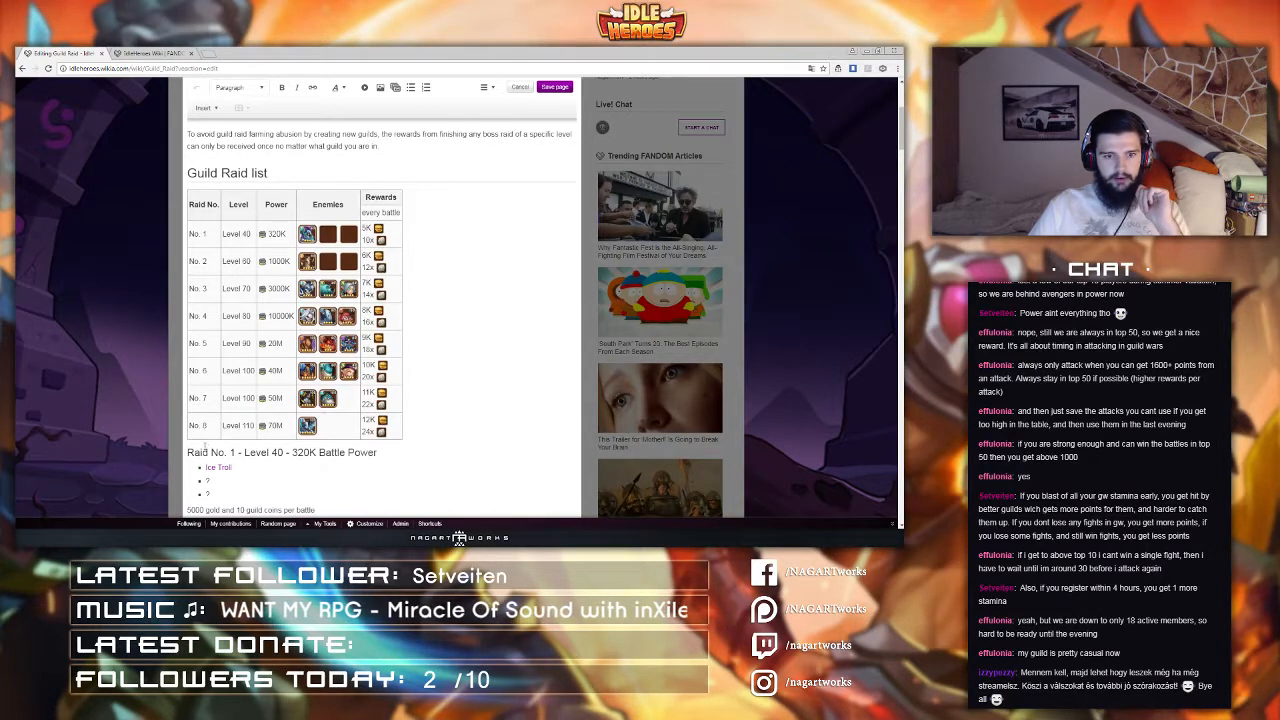
click(157, 52)
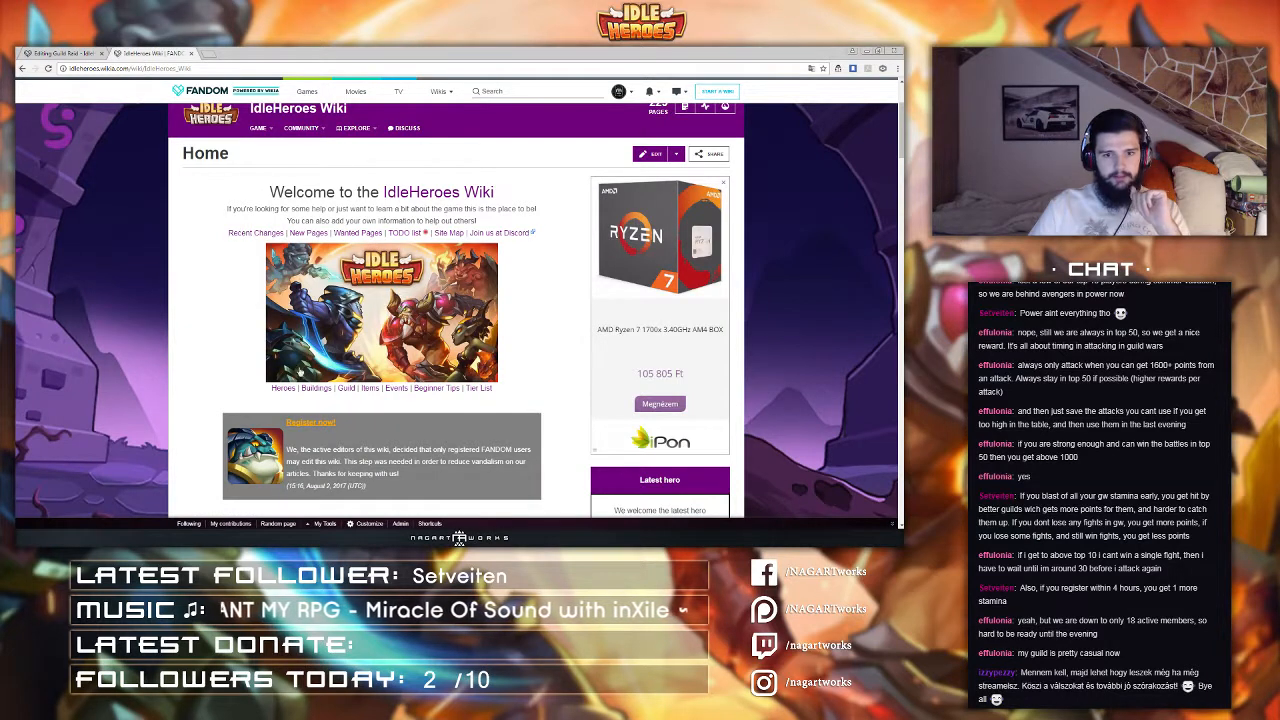
click(316, 389)
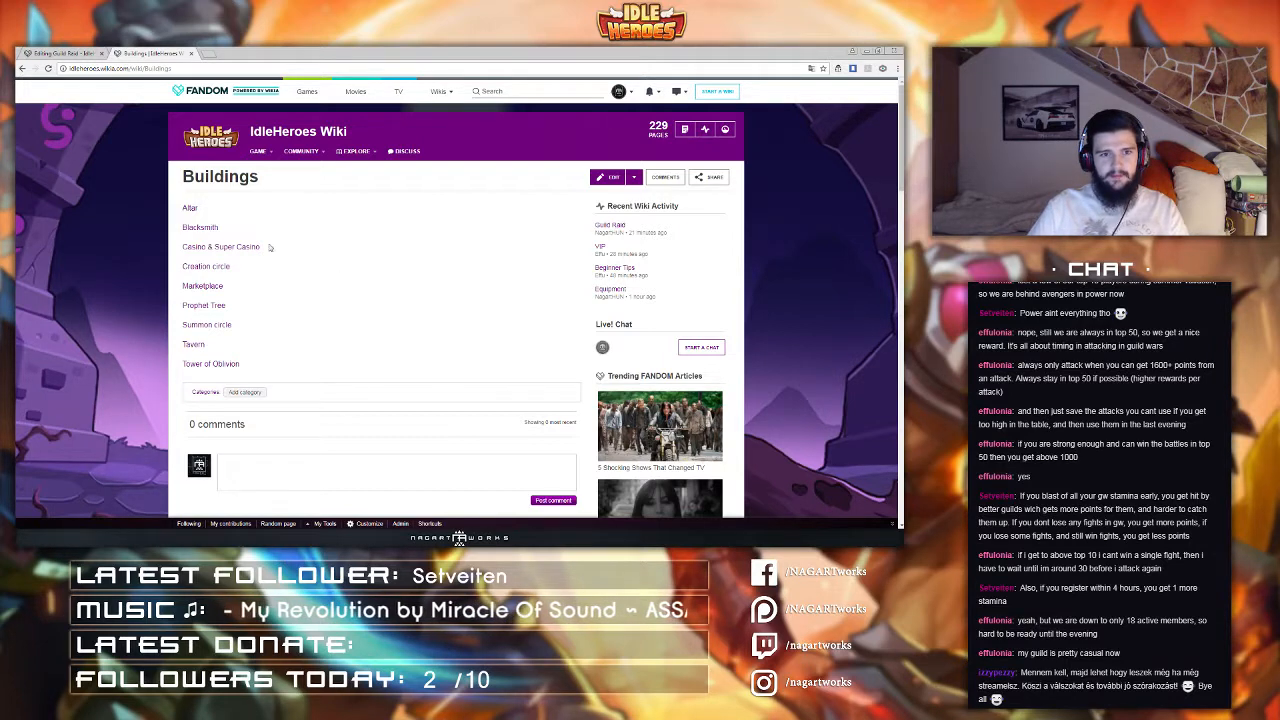
click(198, 346)
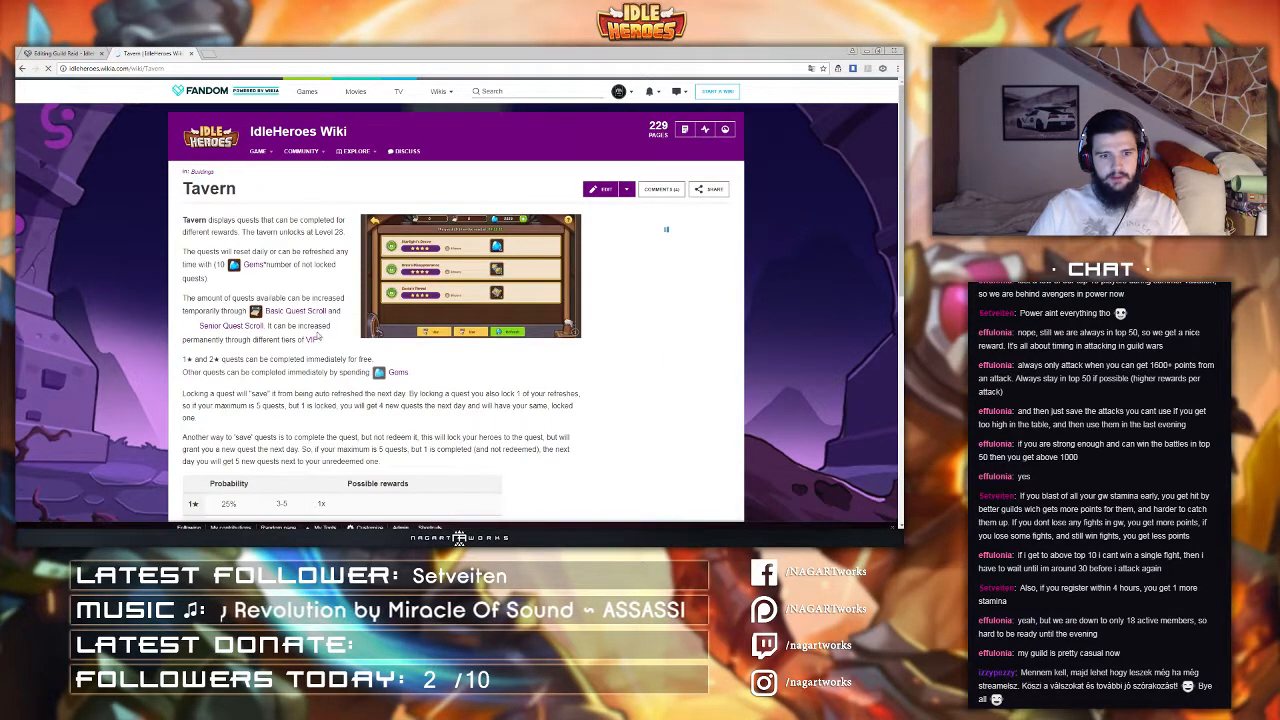
scroll(316, 333, down, 5)
scroll(316, 333, up, 5)
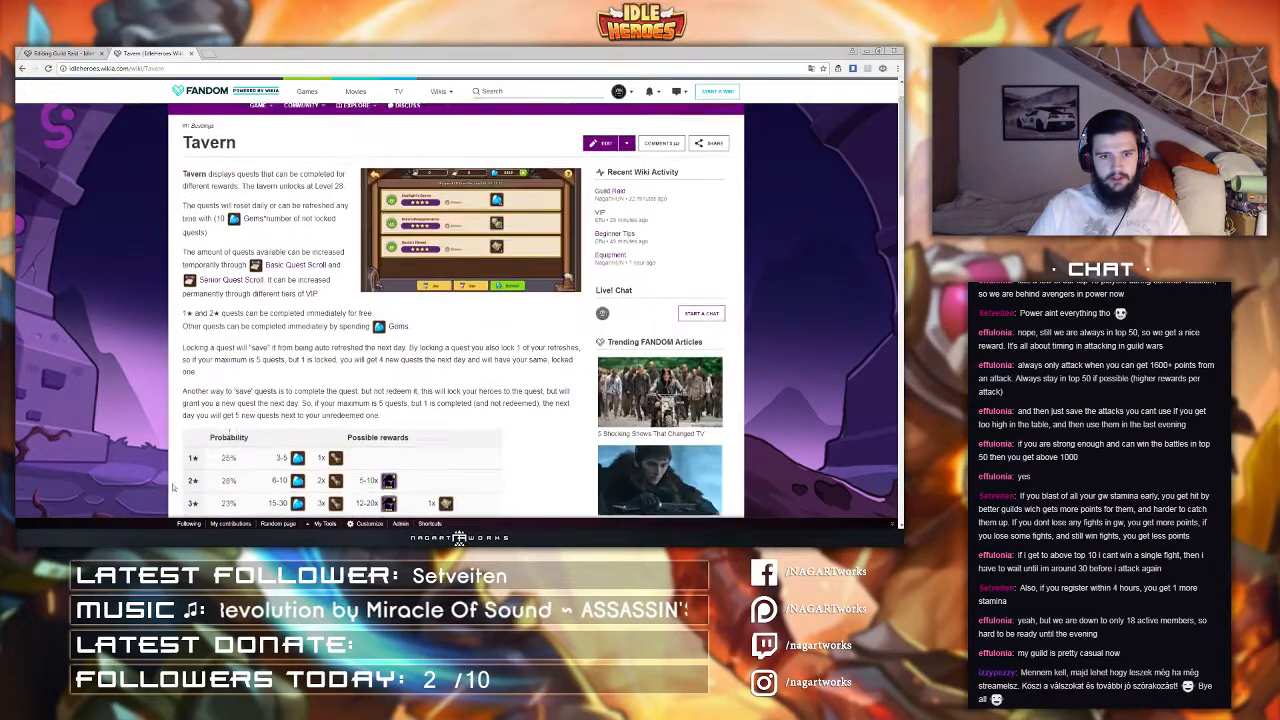
Step: Open the Tavern page's source editor and copy its style="text-align:center" | cell markup, then close the editor
click(600, 189)
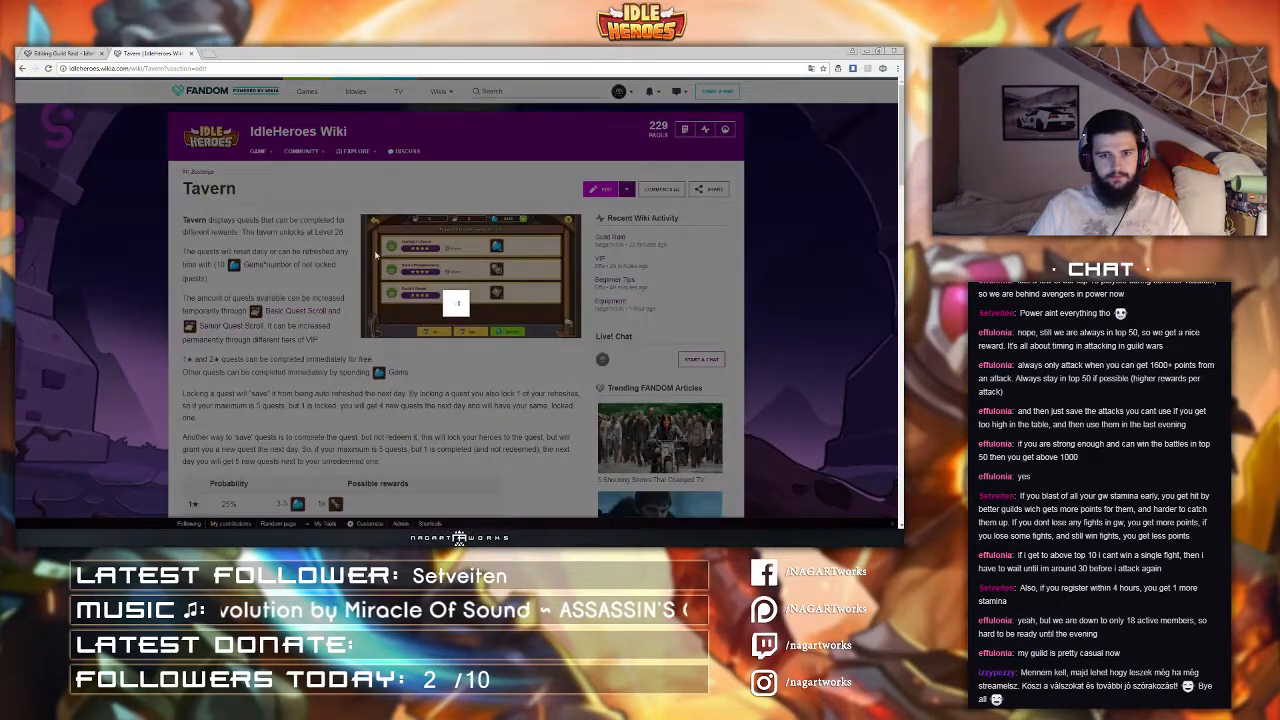
click(485, 221)
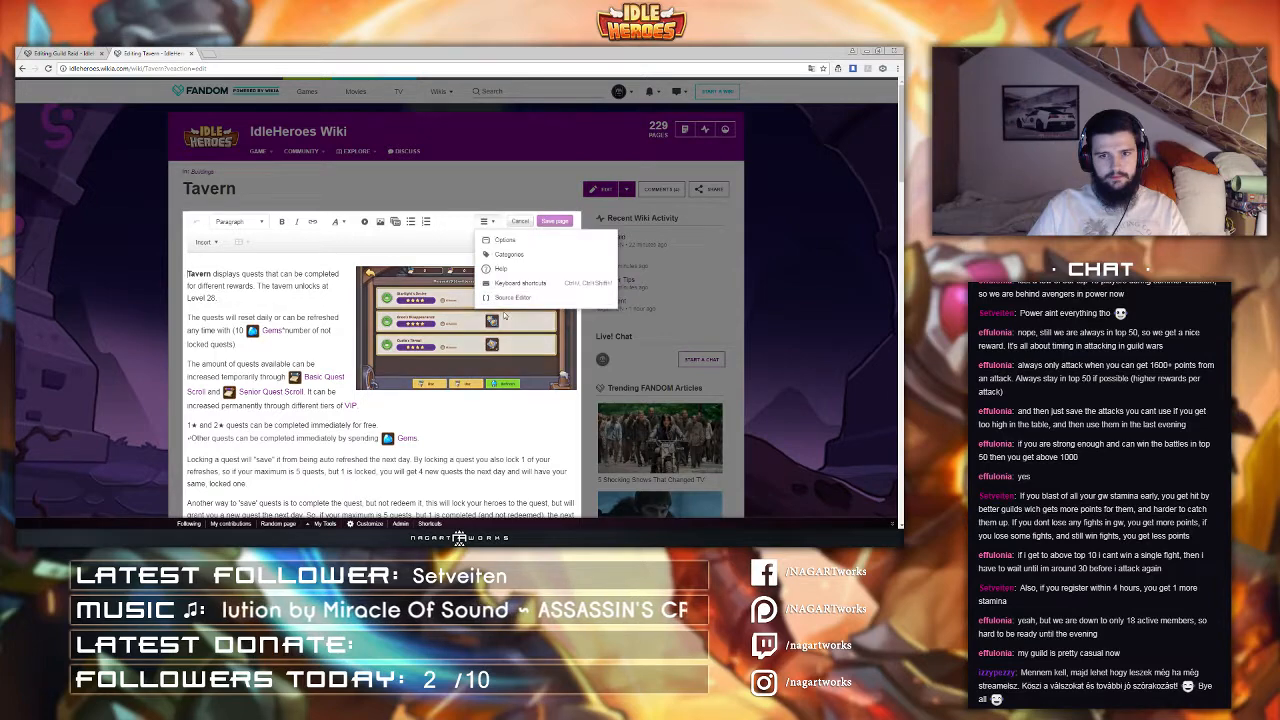
click(497, 304)
scroll(404, 345, down, 8)
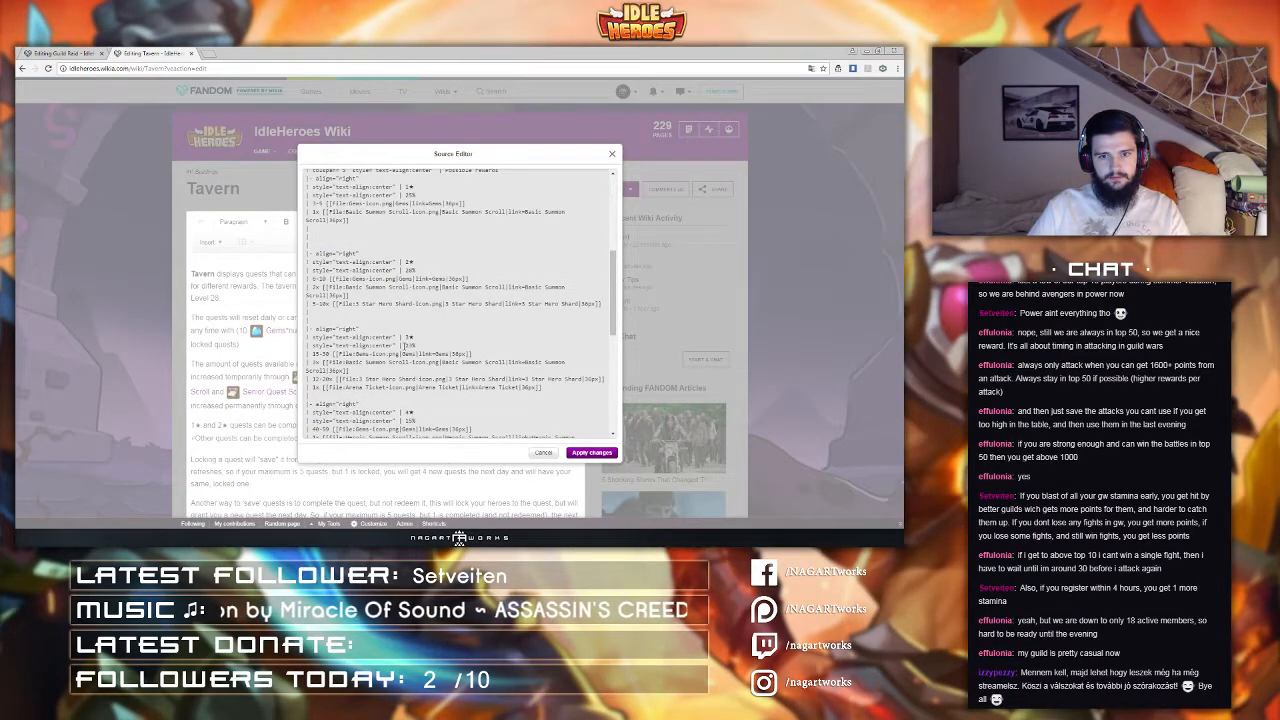
drag(312, 345, 408, 345)
key(ctrl+c)
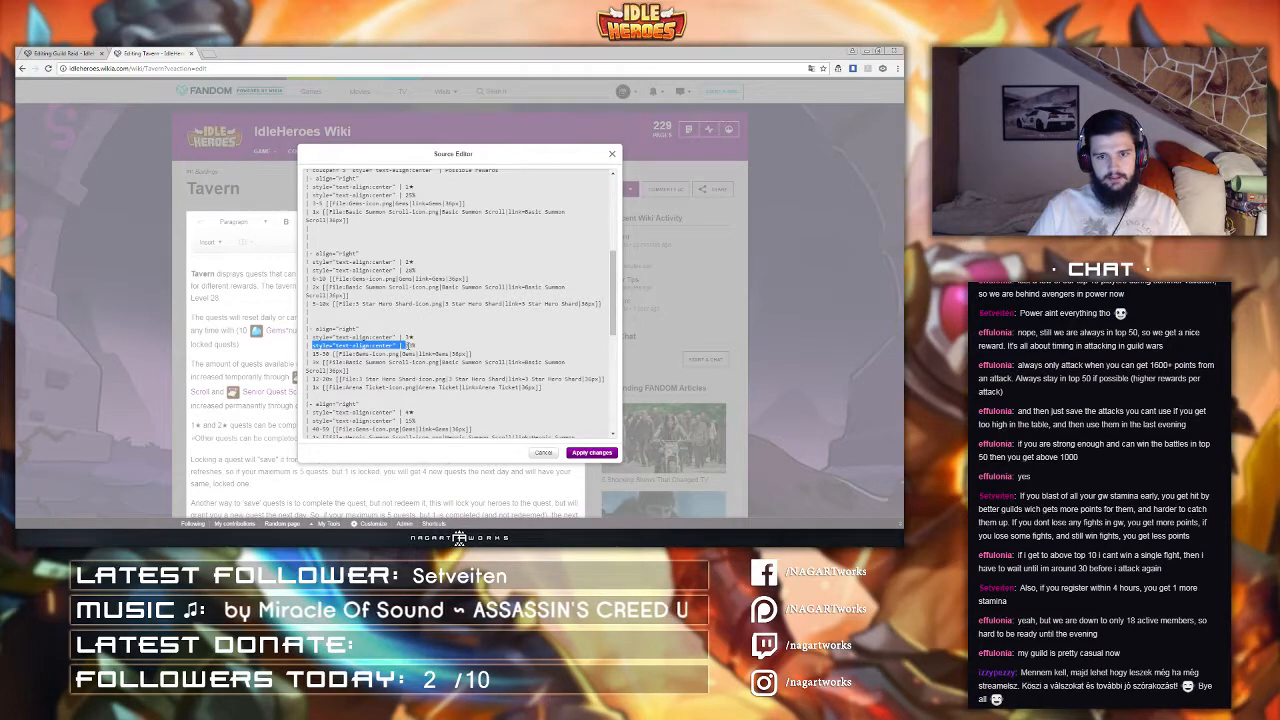
click(543, 452)
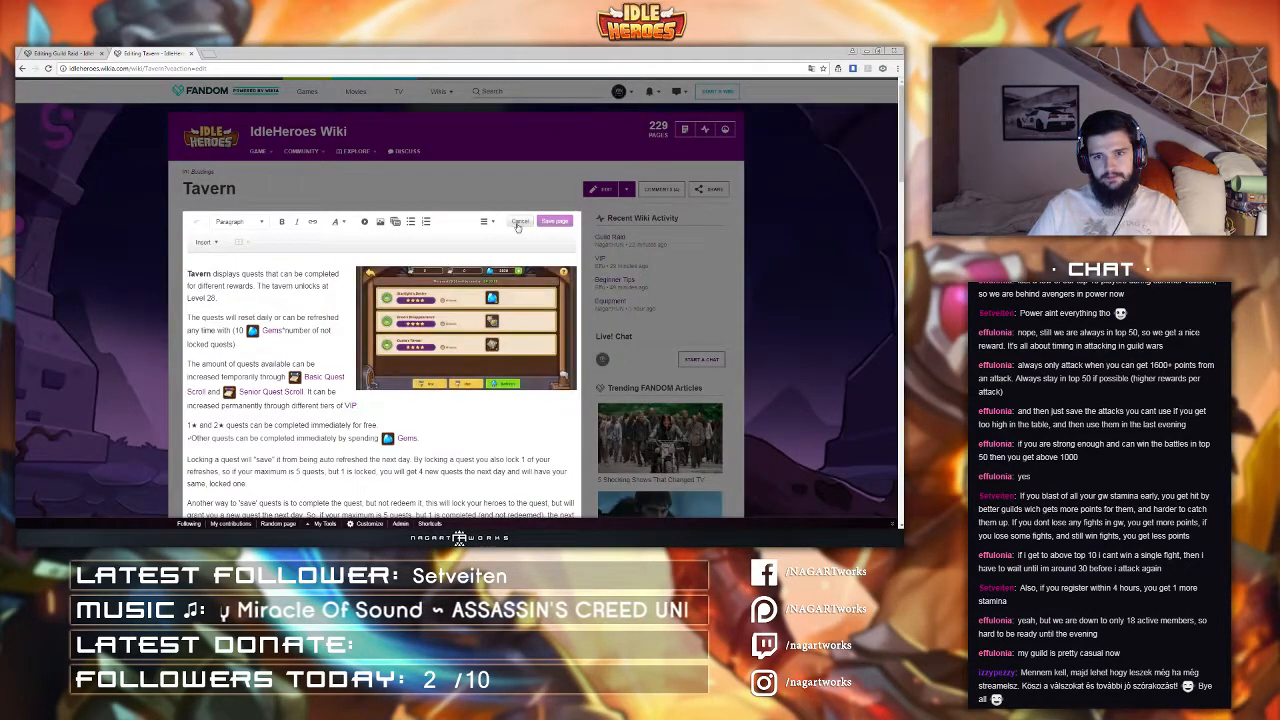
Step: Examine the Tavern page's quest probability and possible rewards table layout
scroll(392, 309, down, 8)
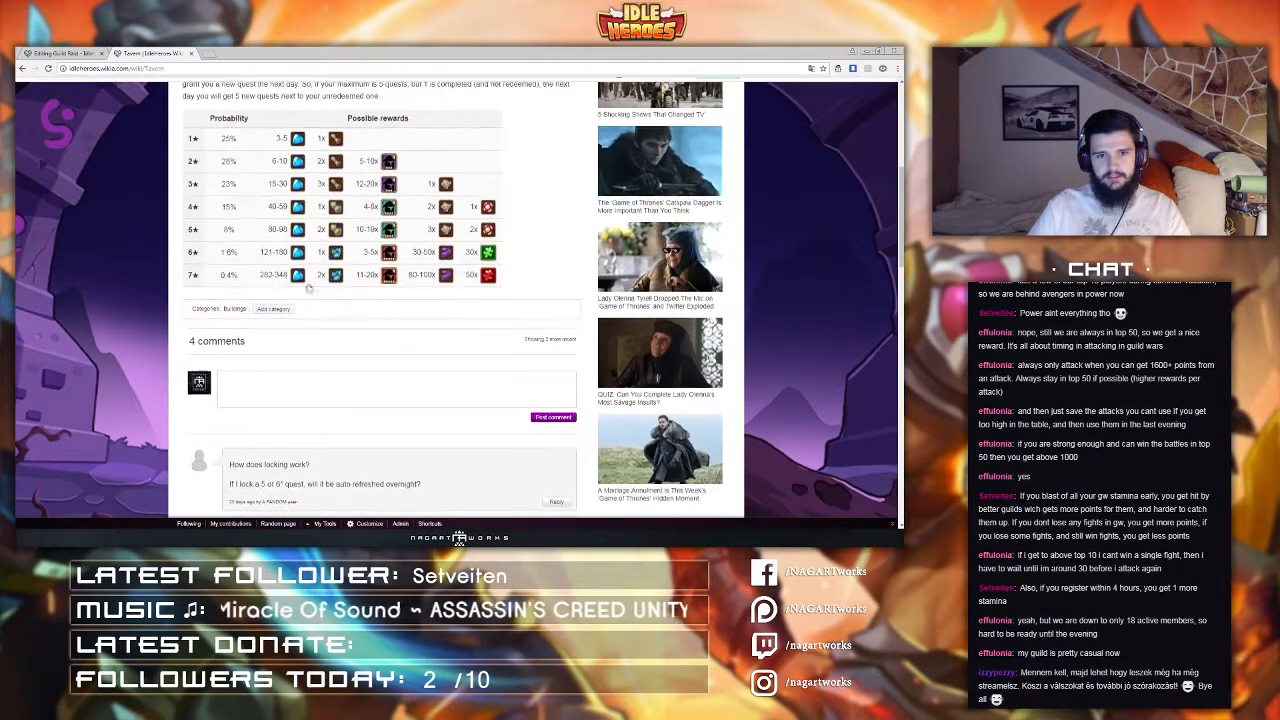
scroll(211, 359, up, 4)
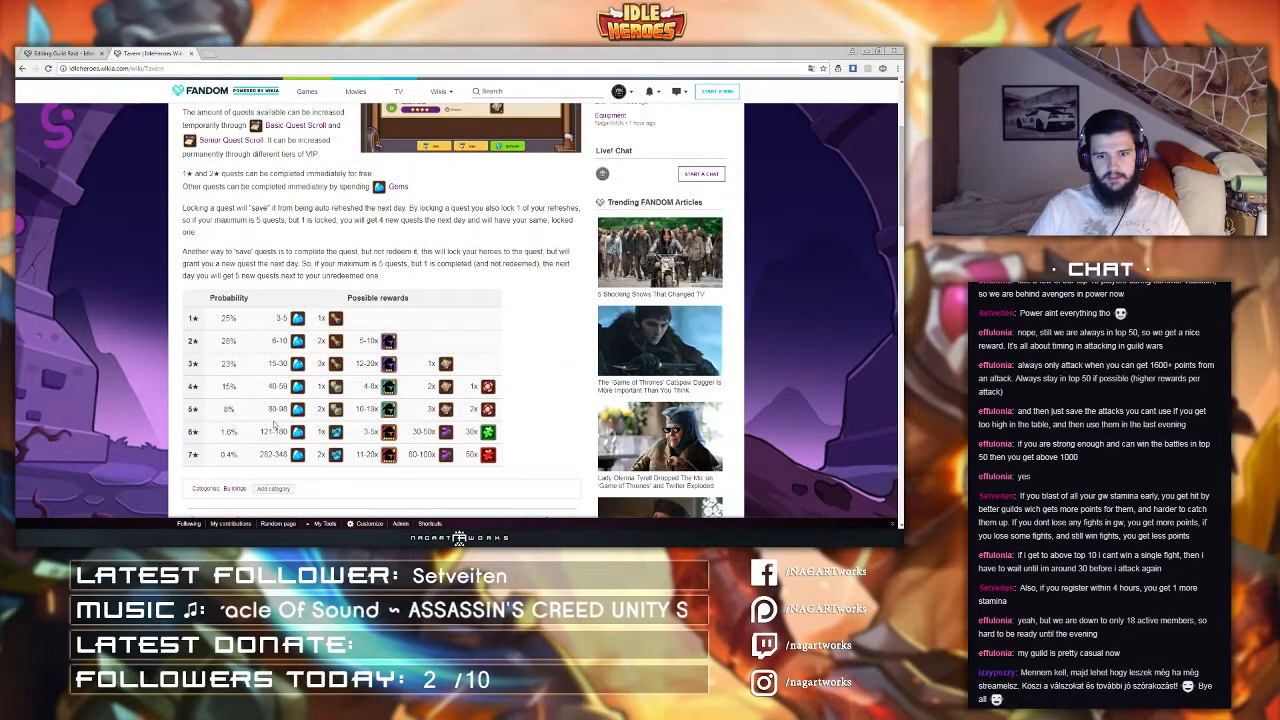
scroll(449, 318, up, 1)
scroll(527, 335, down, 1)
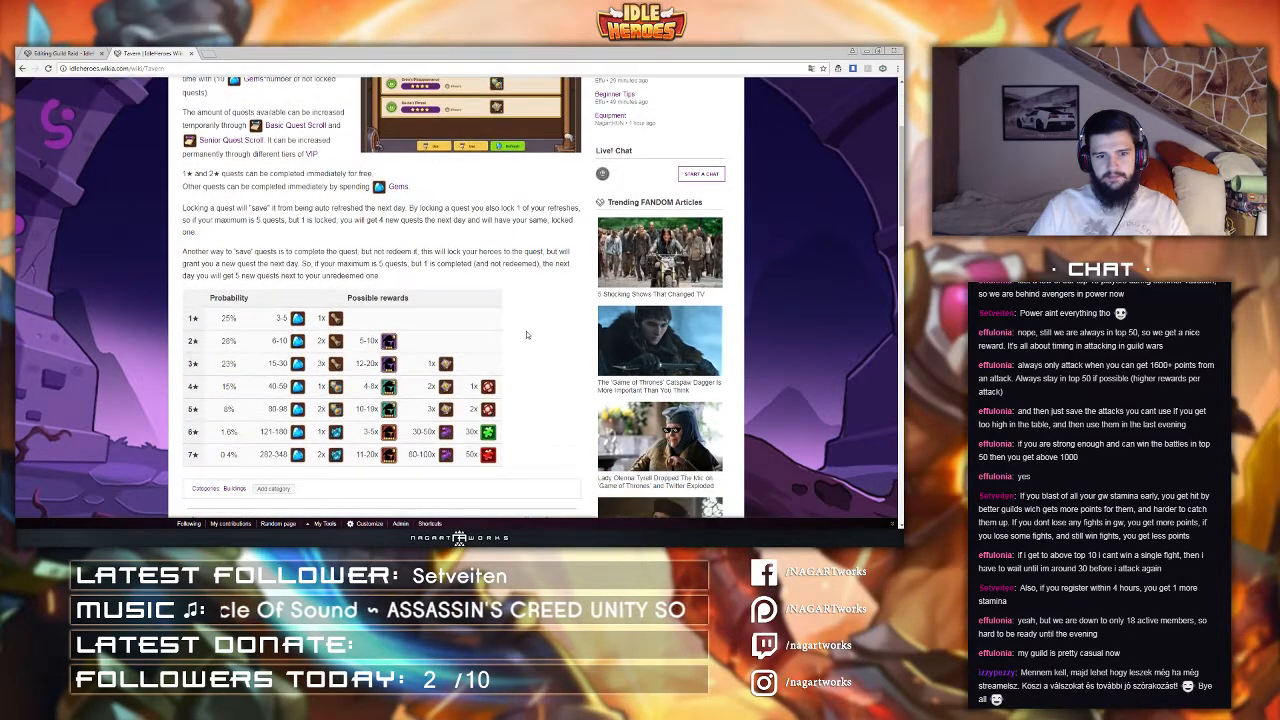
scroll(532, 293, up, 2)
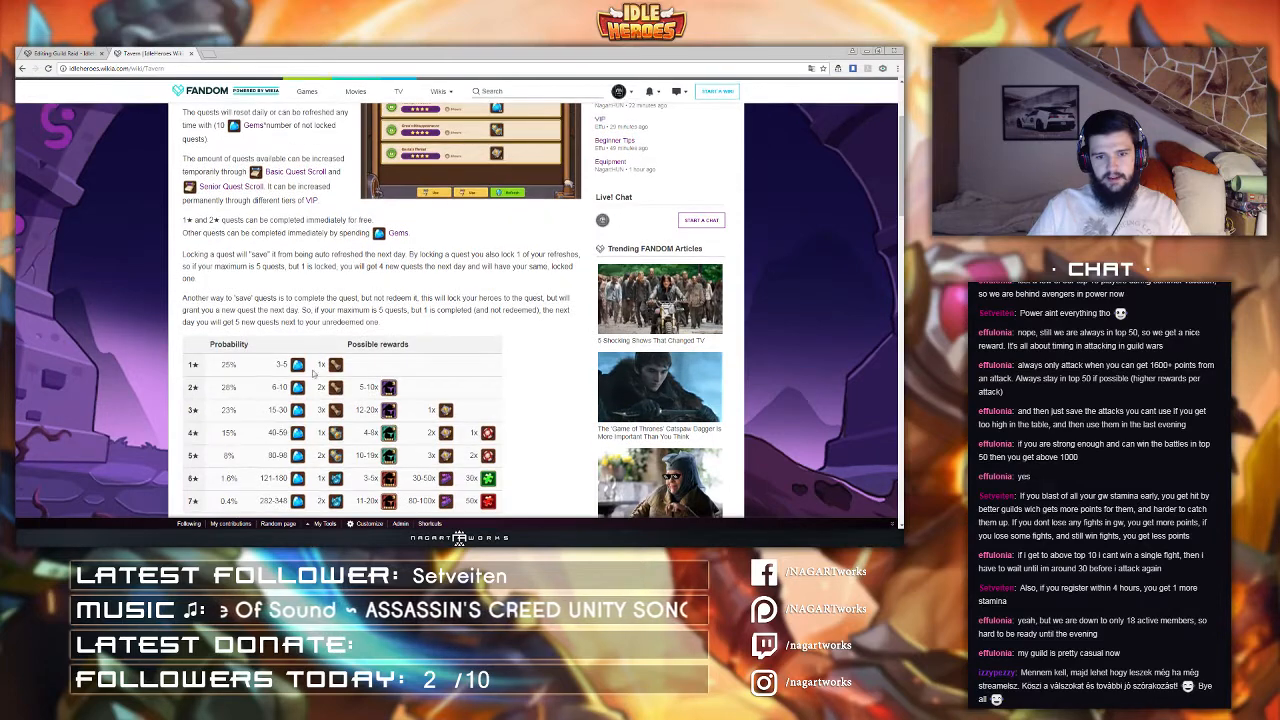
scroll(277, 372, up, 2)
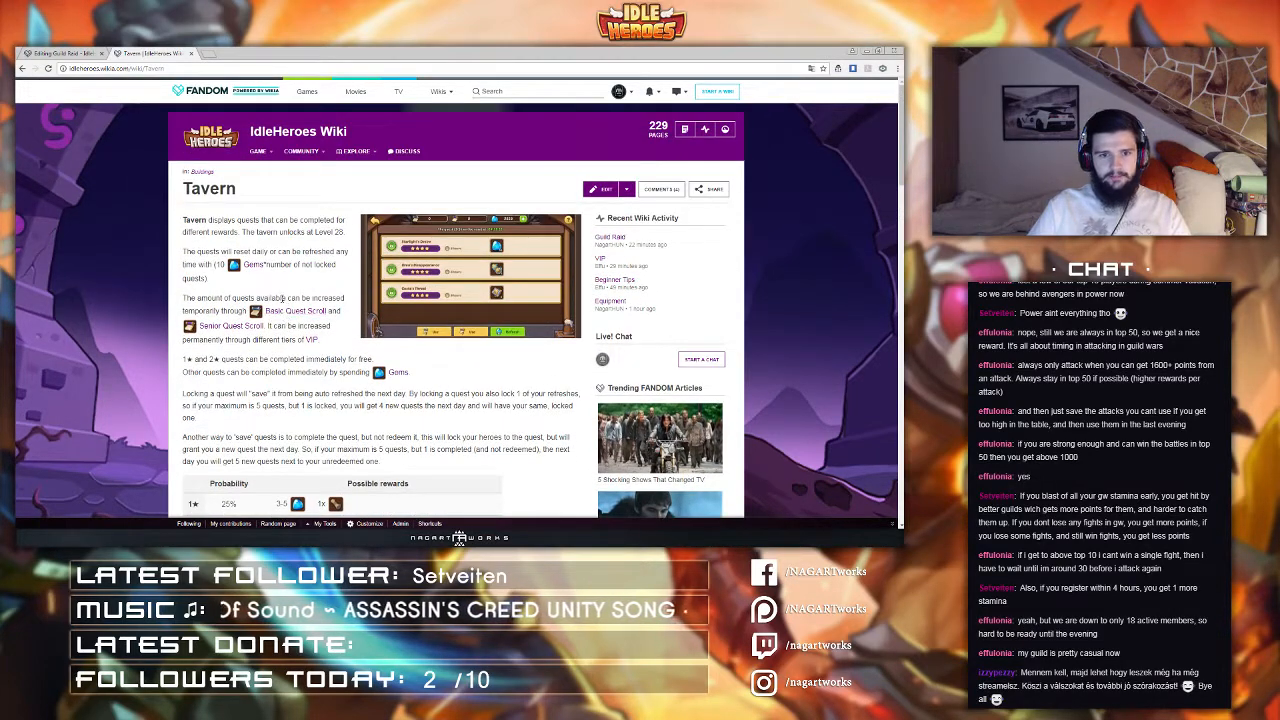
scroll(250, 230, down, 2)
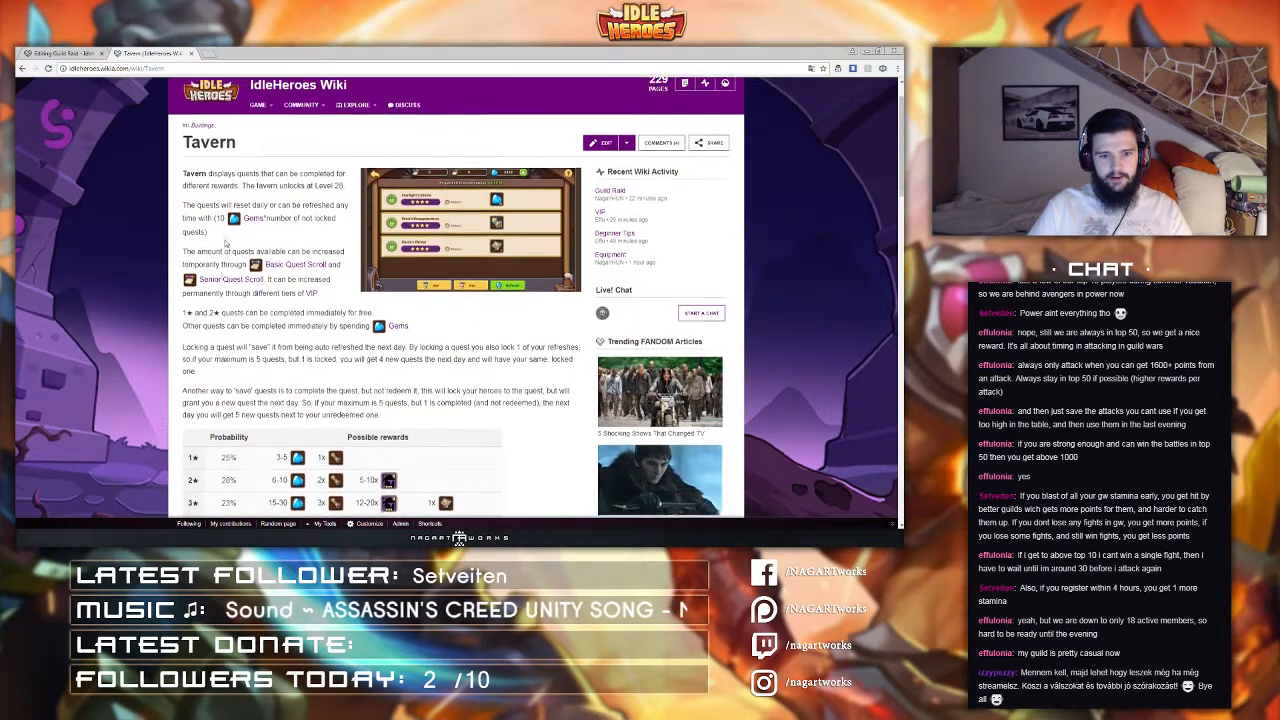
scroll(227, 244, up, 2)
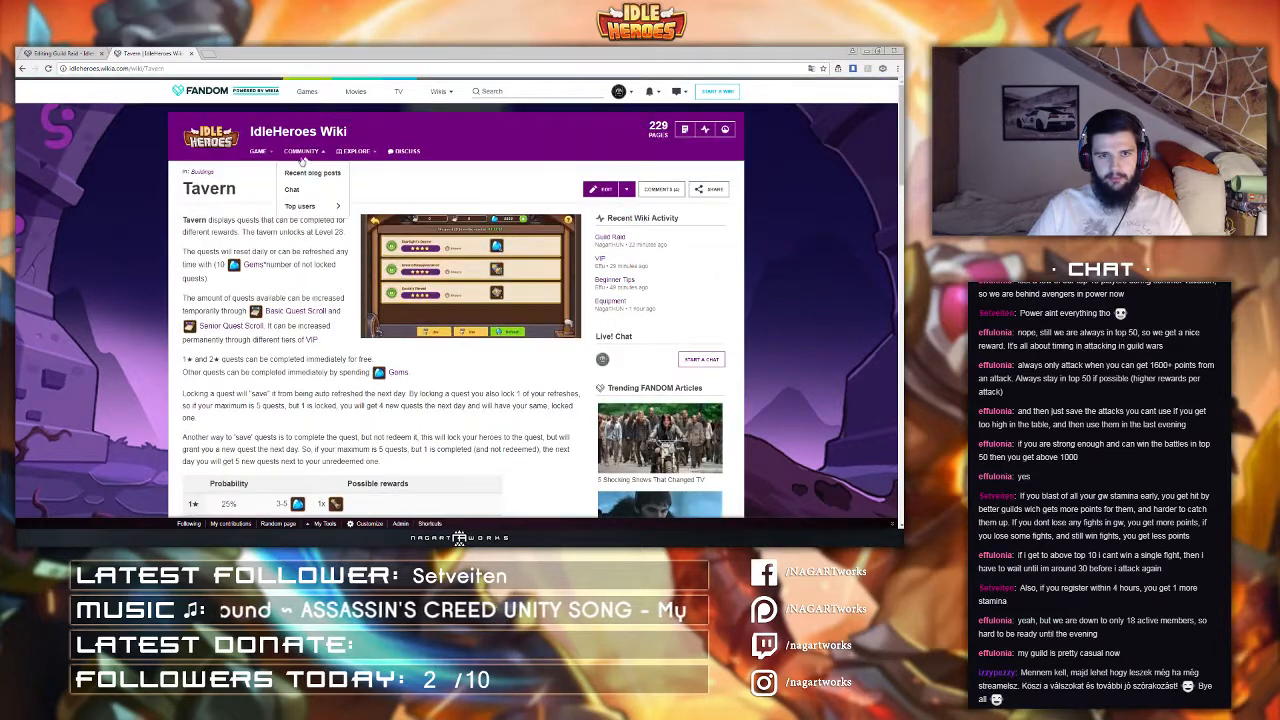
mouse_move(248, 151)
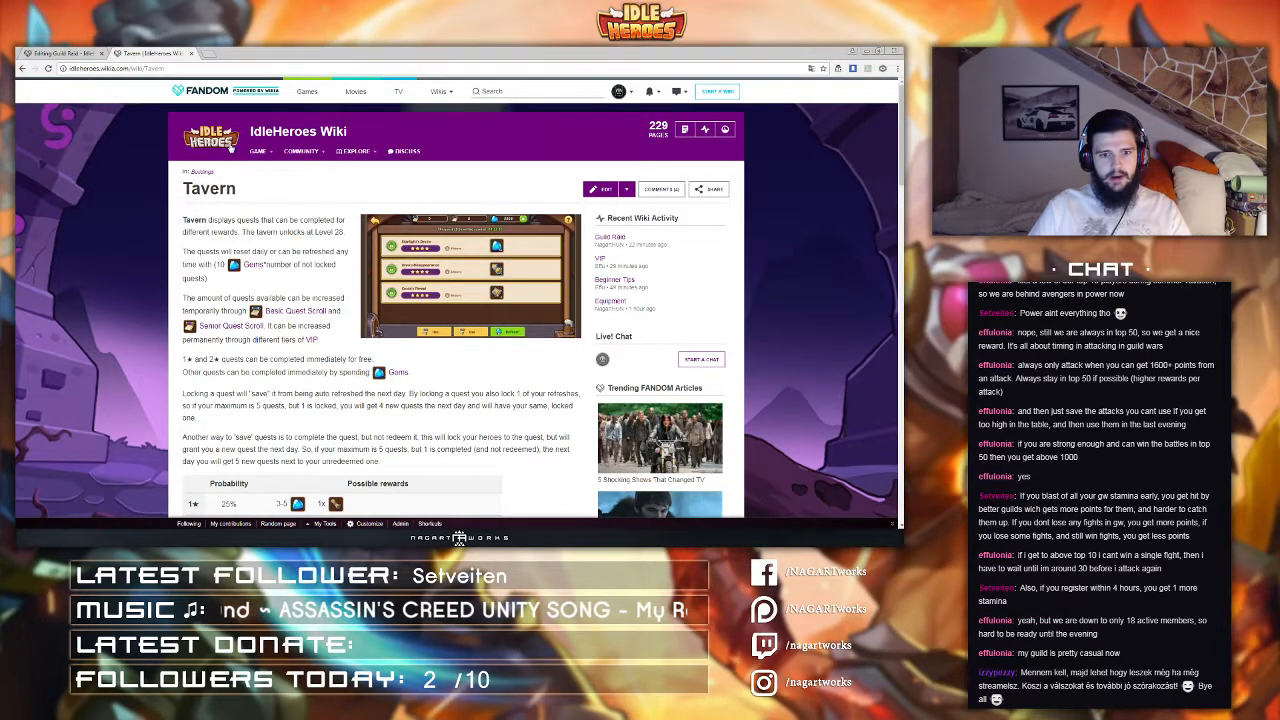
scroll(260, 220, down, 3)
scroll(326, 297, up, 3)
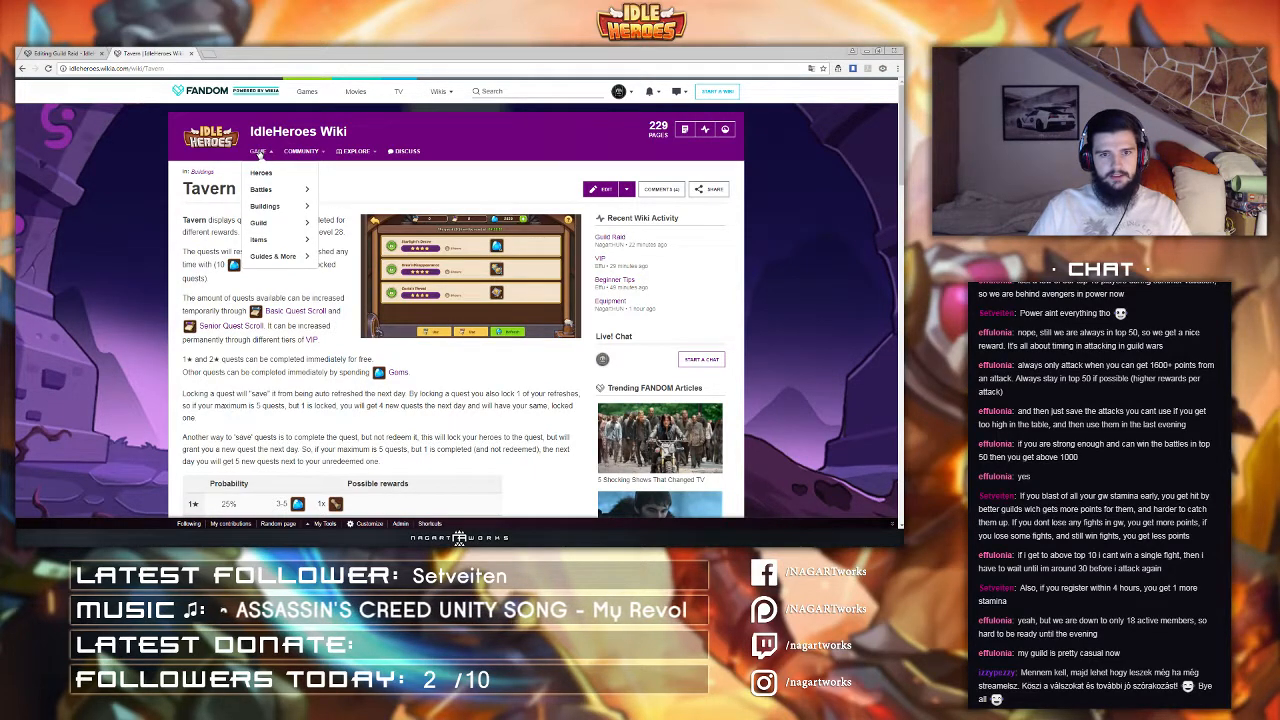
Step: Return to the Guild Raid editing tab, close the Tavern tab, and open the source editor
click(100, 52)
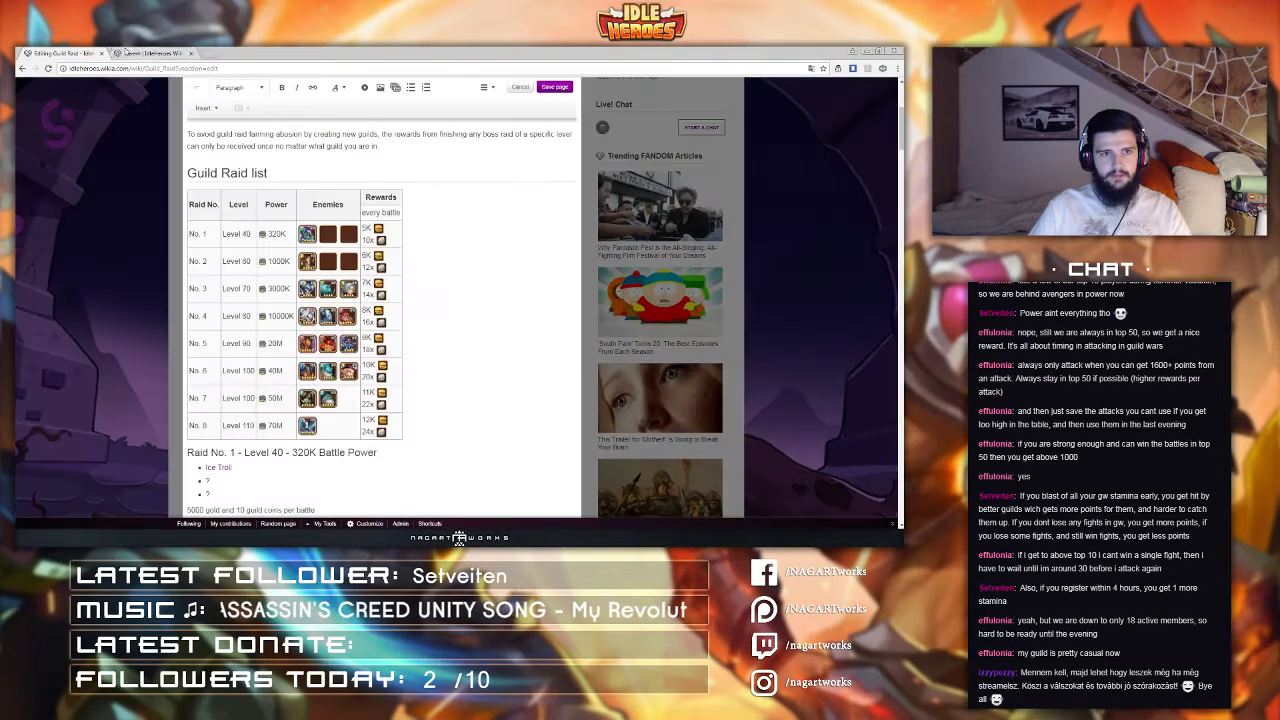
middle_click(126, 52)
click(487, 89)
click(507, 168)
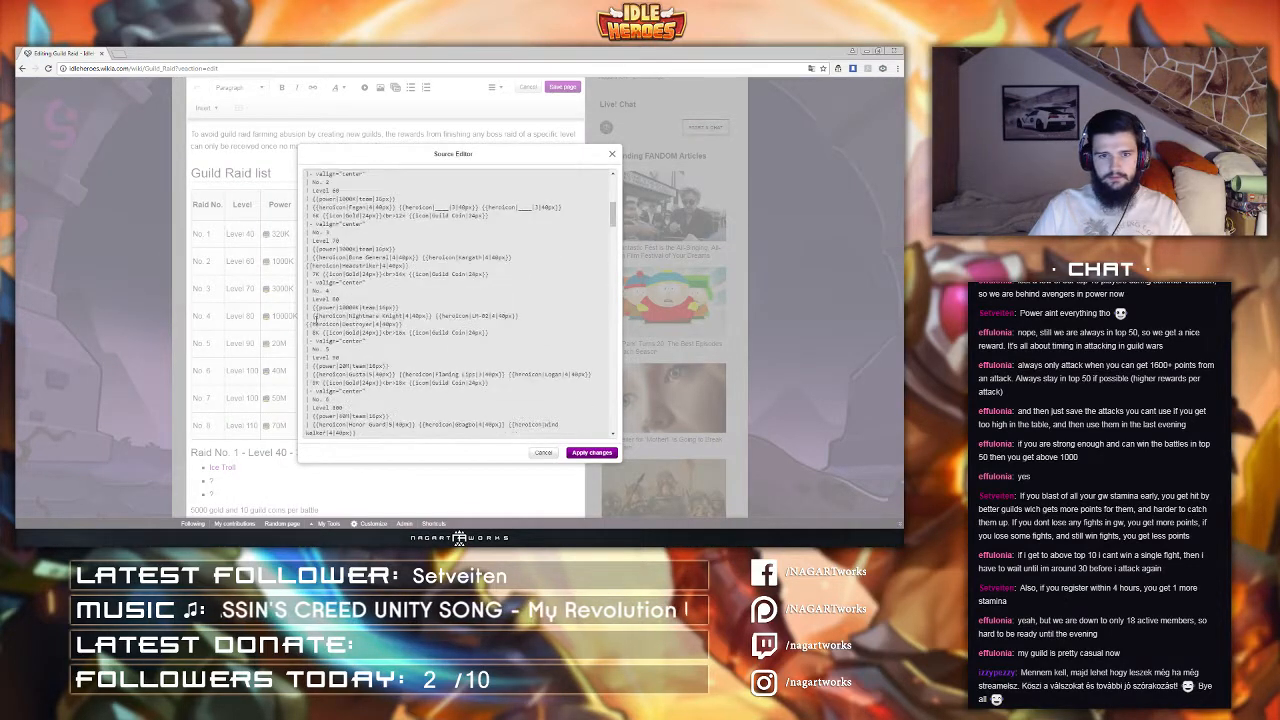
scroll(315, 317, up, 4)
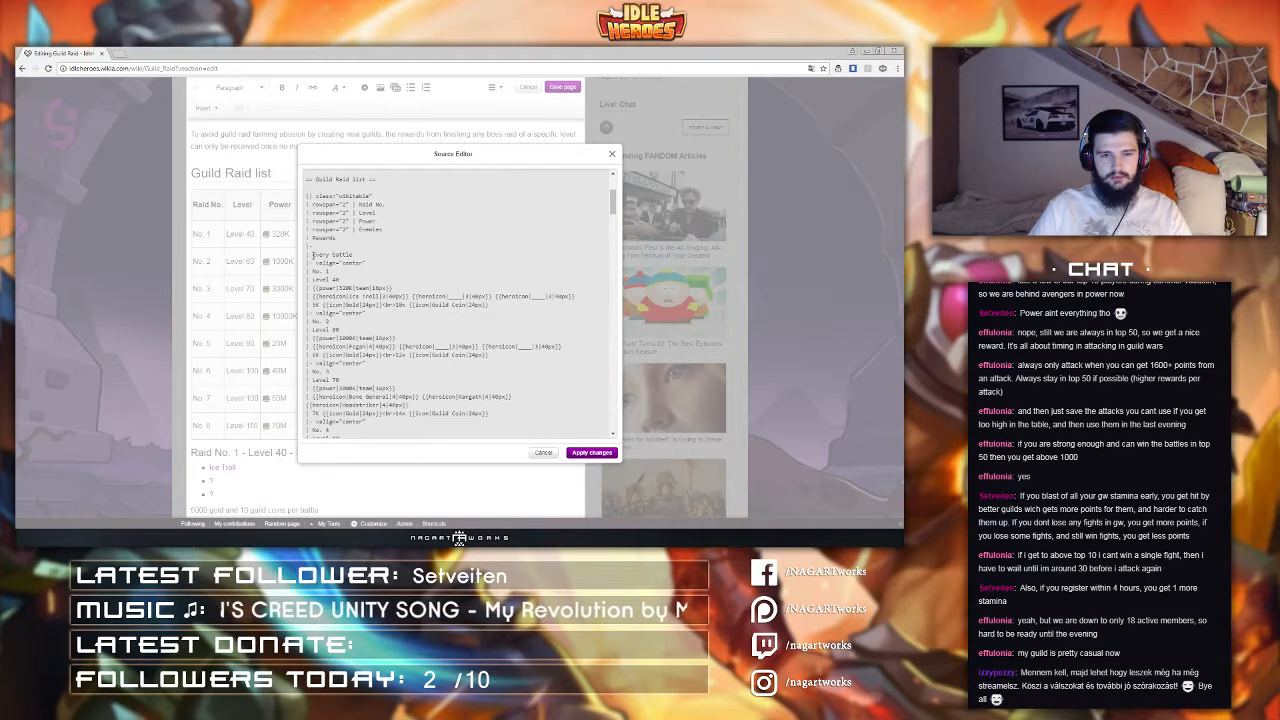
Step: Paste the style="text-align:center" | attribute before each cell of the No. 1 raid row
key(ctrl+v)
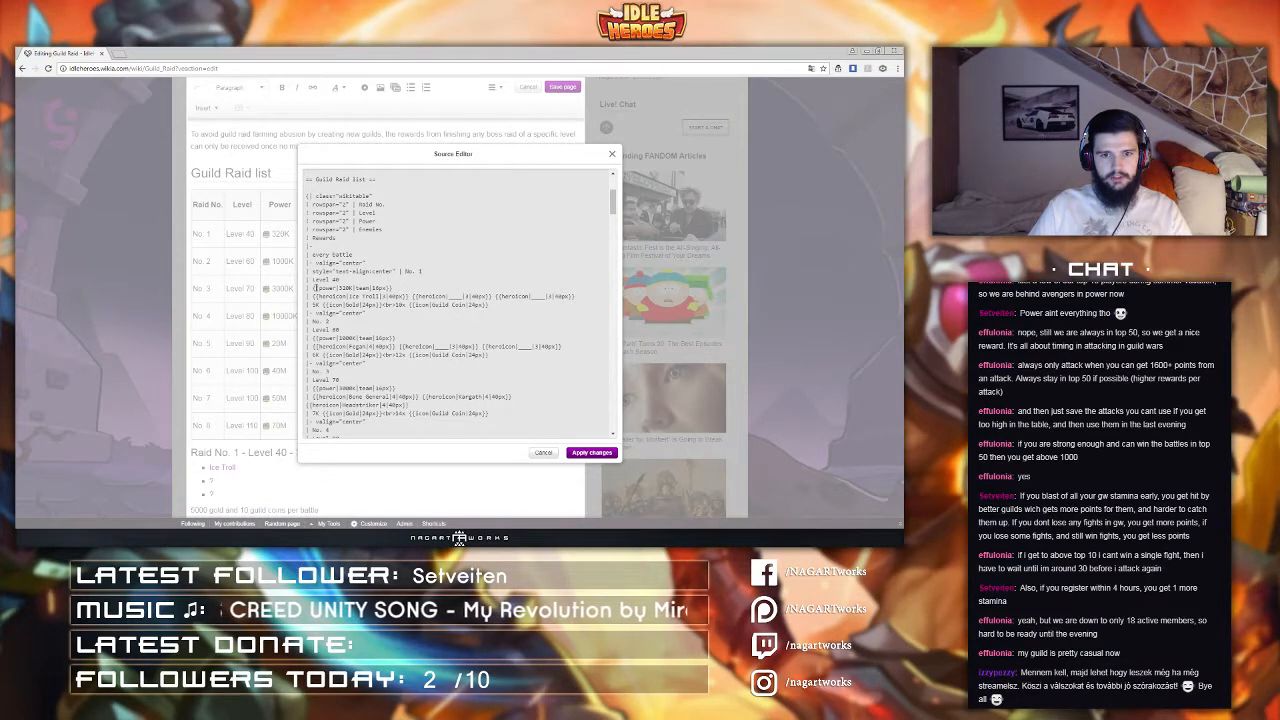
click(313, 281)
key(ctrl+v)
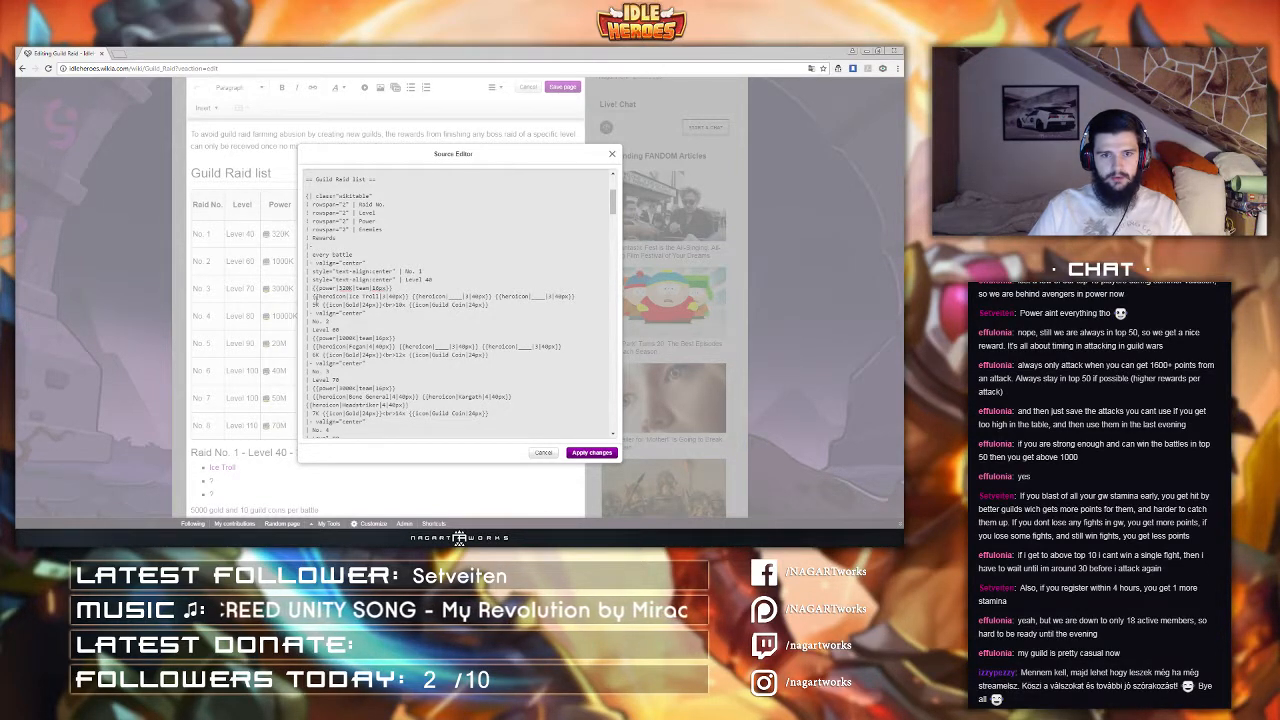
text(style="text-align:center" |)
click(313, 296)
text(style="text-align:center" |)
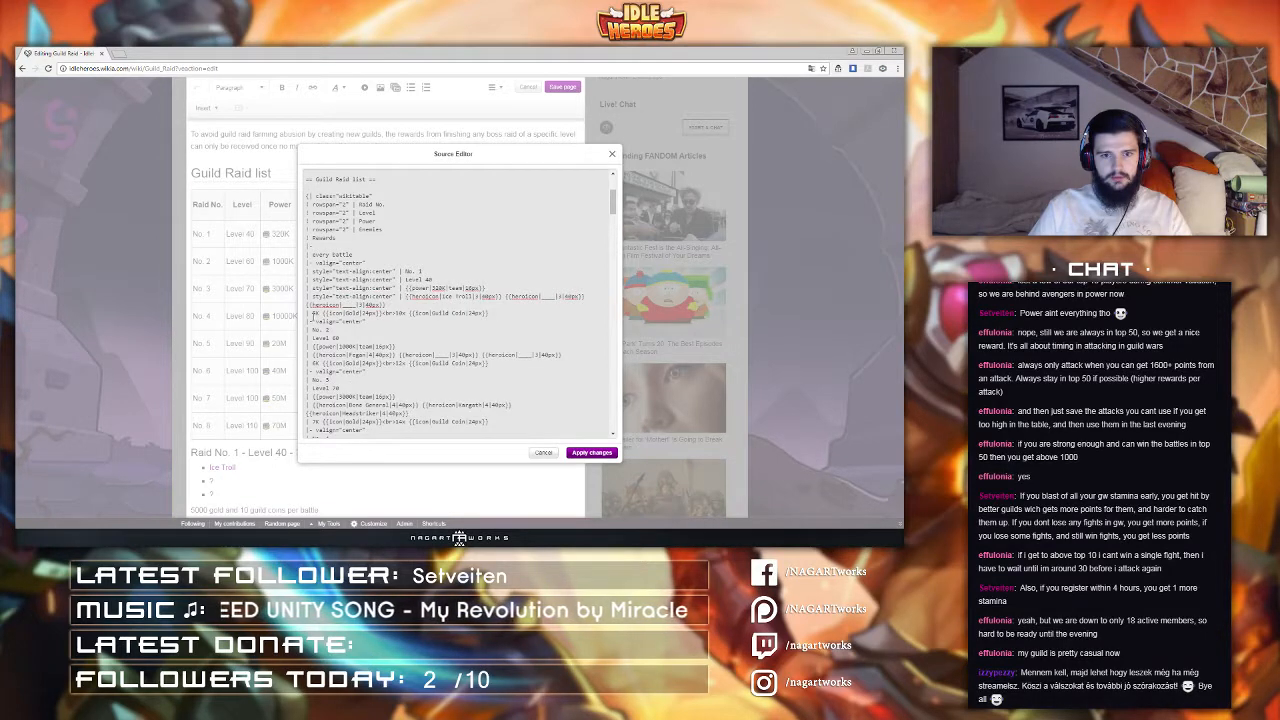
click(313, 313)
text(style="text-align:center" |)
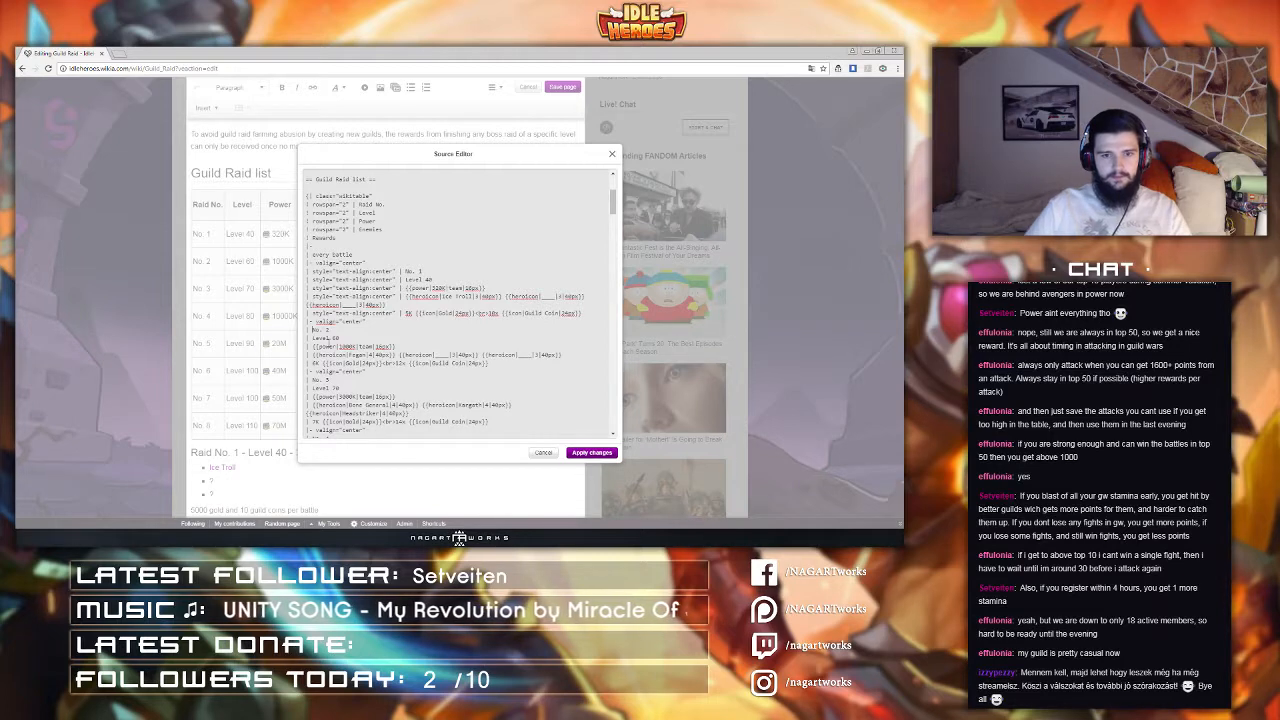
Step: Paste the center-alignment style attribute before each cell of the No. 2 raid row
text(style="text-align:center" |)
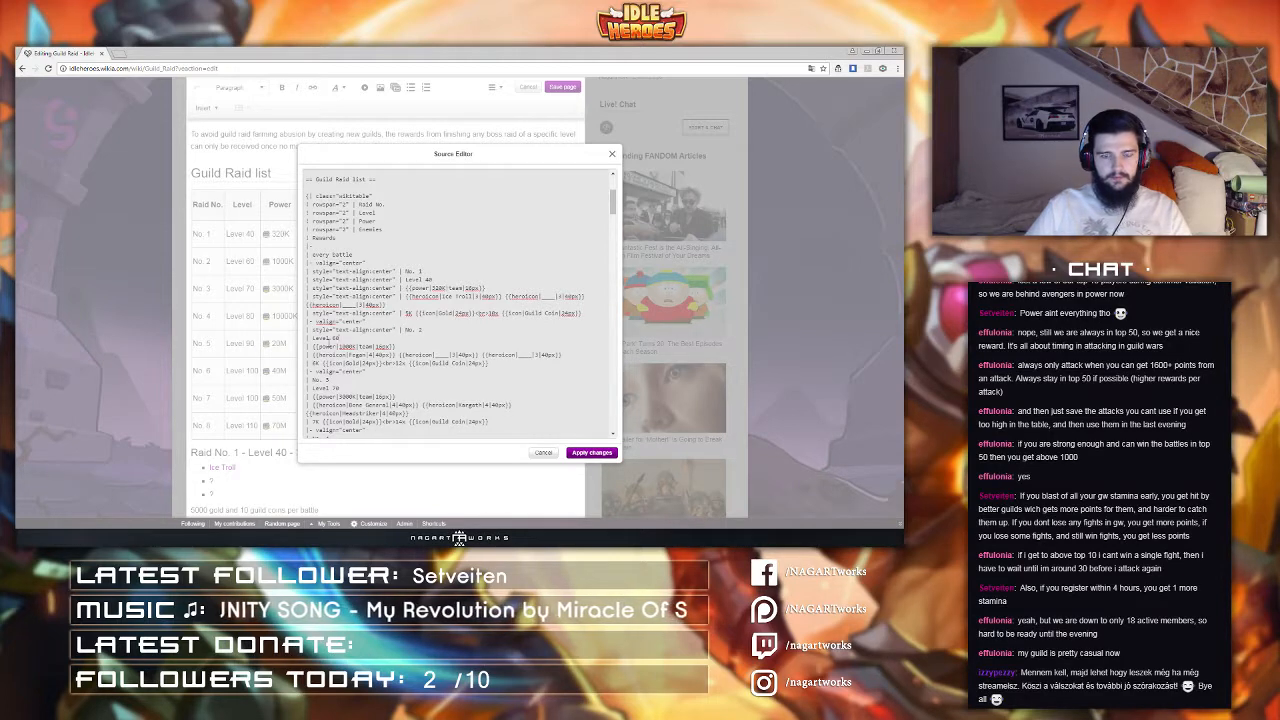
click(312, 338)
text(style="text-align:center" |)
click(312, 346)
text(style="text-align:center" |)
click(312, 355)
text(style="text-align:center" |)
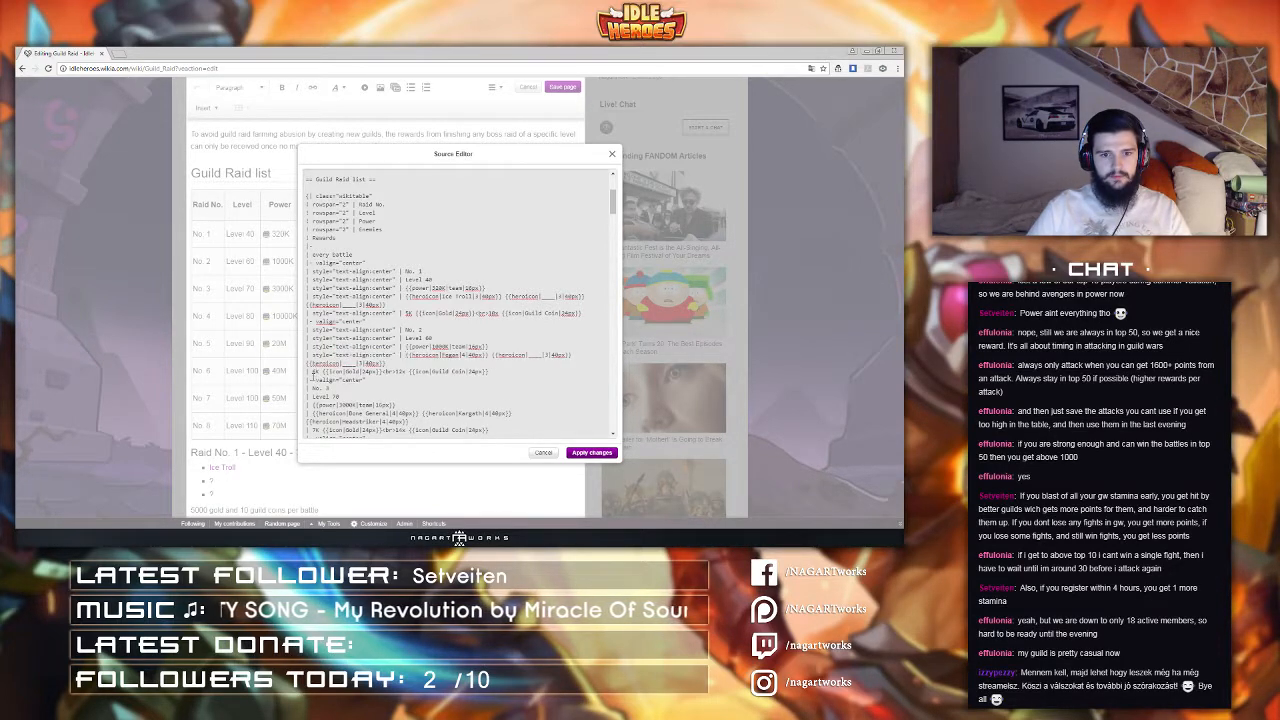
click(313, 371)
text(style="text-align:center" |)
scroll(314, 358, down, 1)
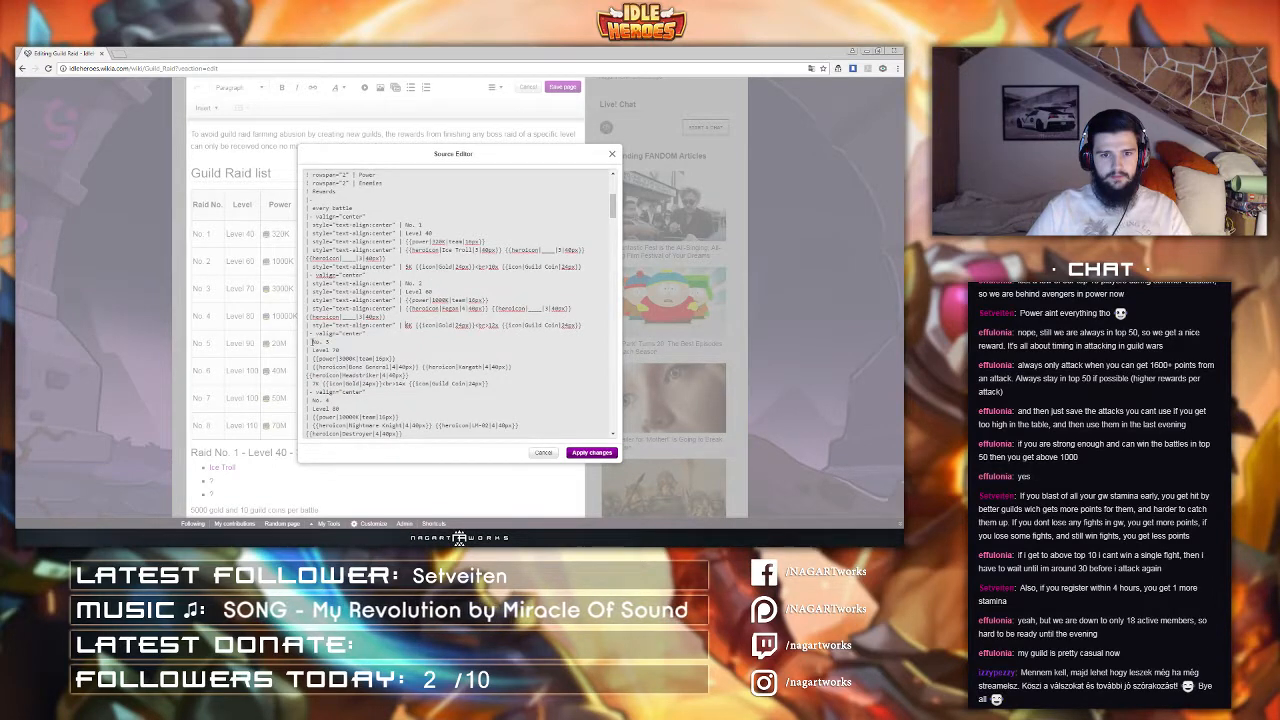
Step: Paste the center-alignment style attribute before each cell of the No. 3 raid row
click(312, 342)
text(style="text-align:center" |)
click(312, 350)
text(style="text-align:center" |)
click(312, 358)
text(style="text-align:center" |)
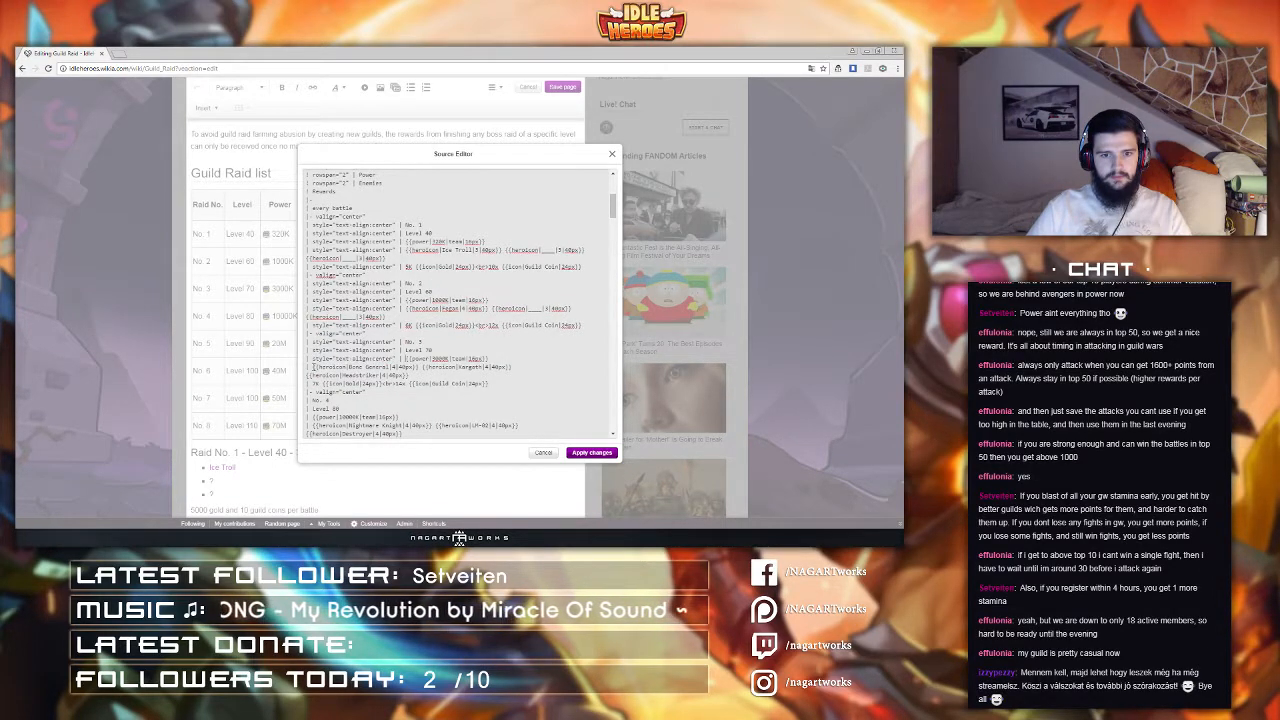
click(312, 366)
text(style="text-align:center" |)
click(313, 383)
text(style="text-align:center" |)
Step: Paste the center-alignment style attribute before each cell of the No. 4 raid row
click(312, 400)
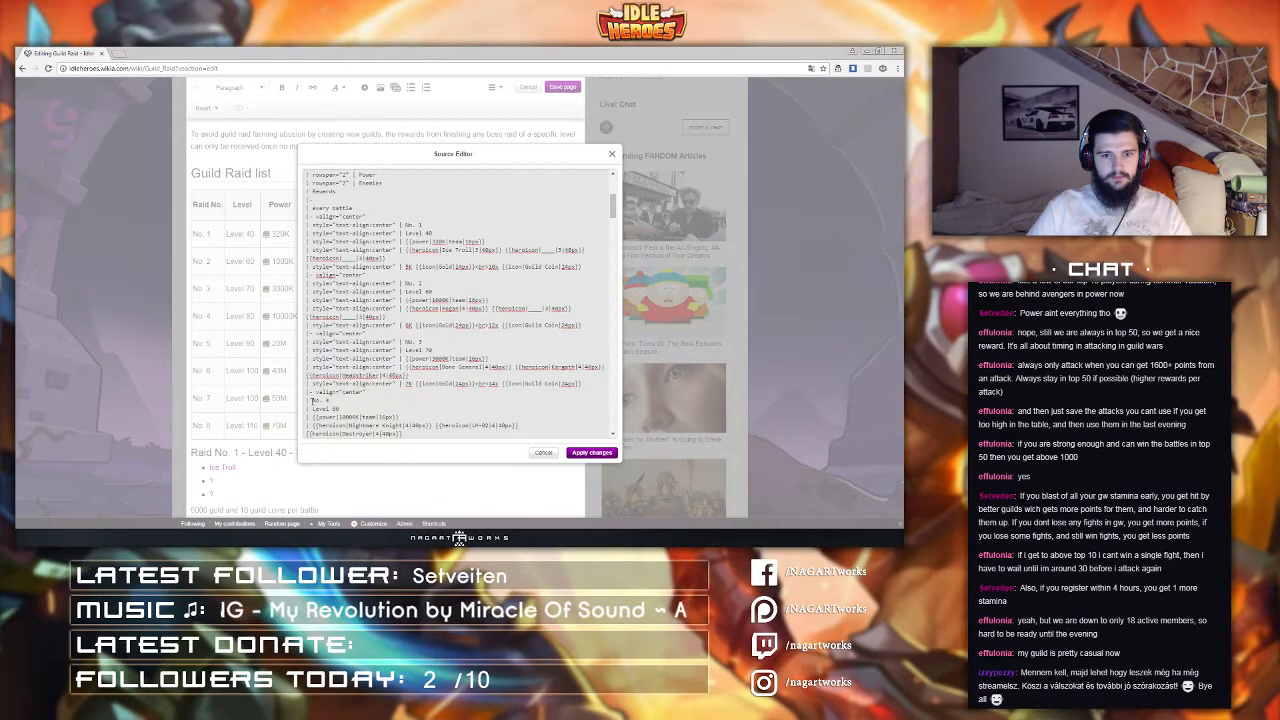
text(style="text-align:center" |)
click(312, 408)
text(style="text-align:center" |)
click(312, 416)
text(style="text-align:center" |)
click(312, 424)
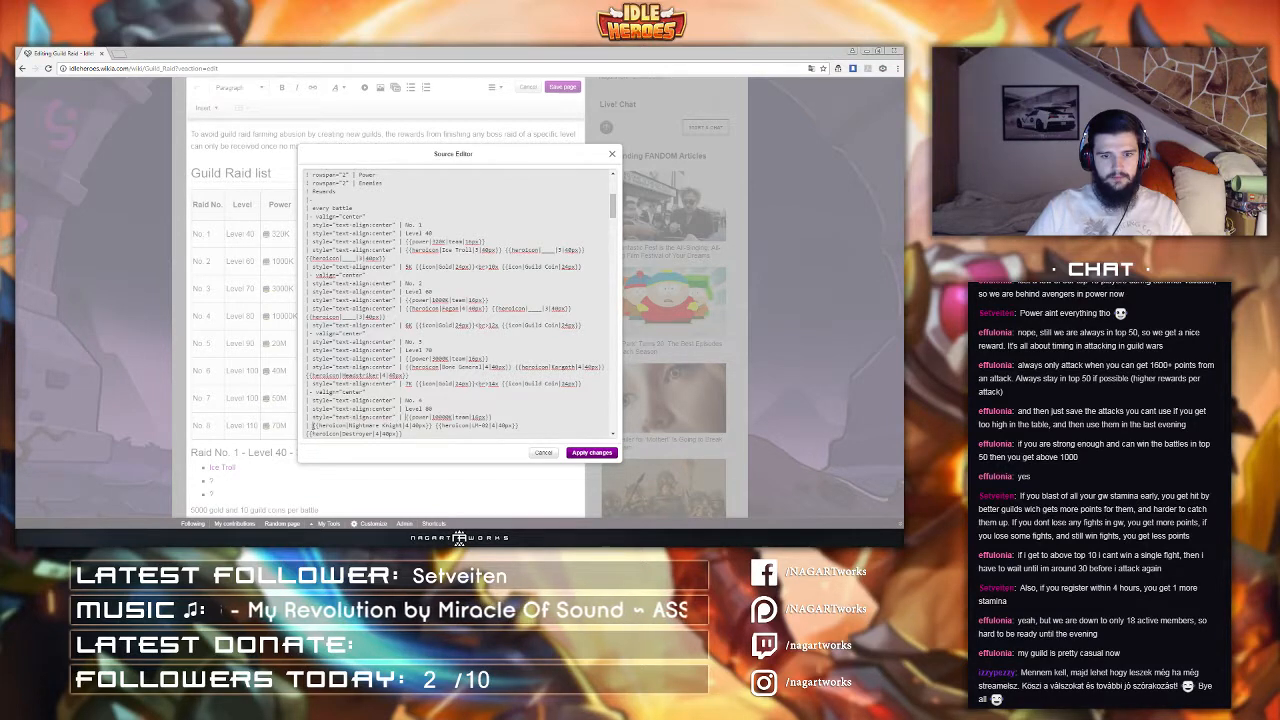
text(style="text-align:center" |)
scroll(312, 424, down, 4)
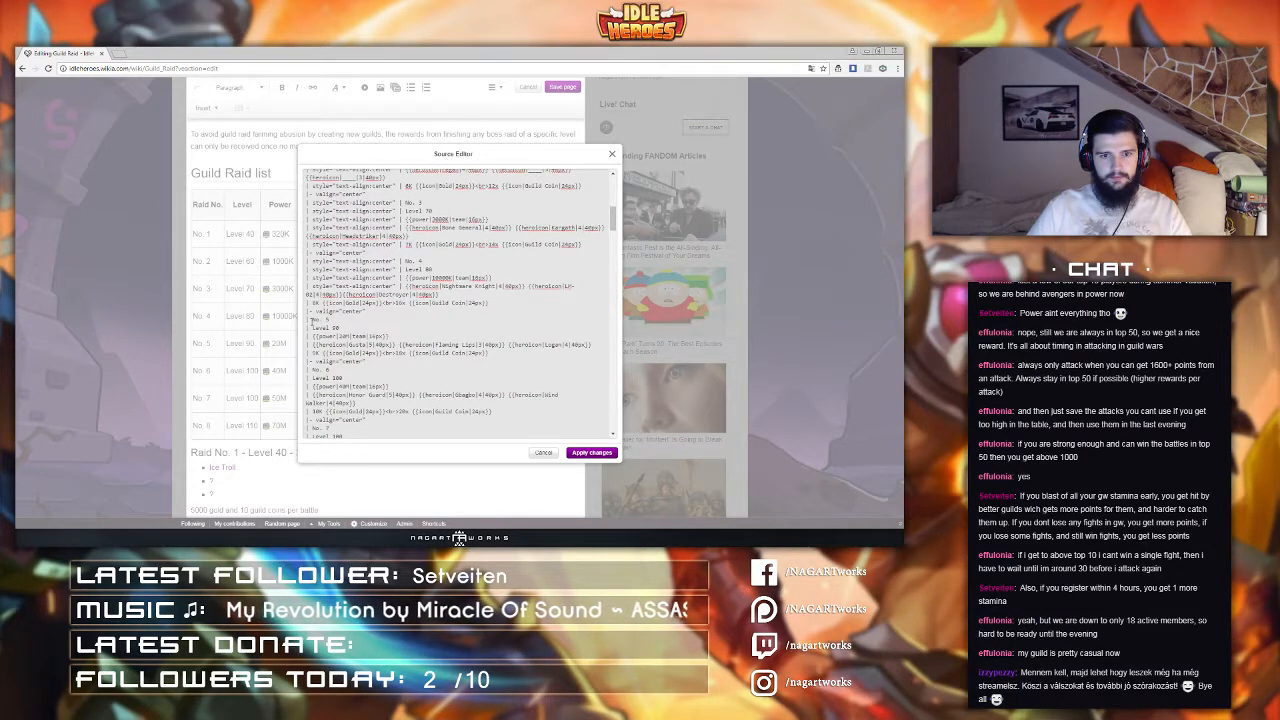
text(style="text-align:center" |)
Step: Paste the center-alignment style attribute before each cell of the No. 5 raid row
click(309, 327)
text(style="text-align:center" |)
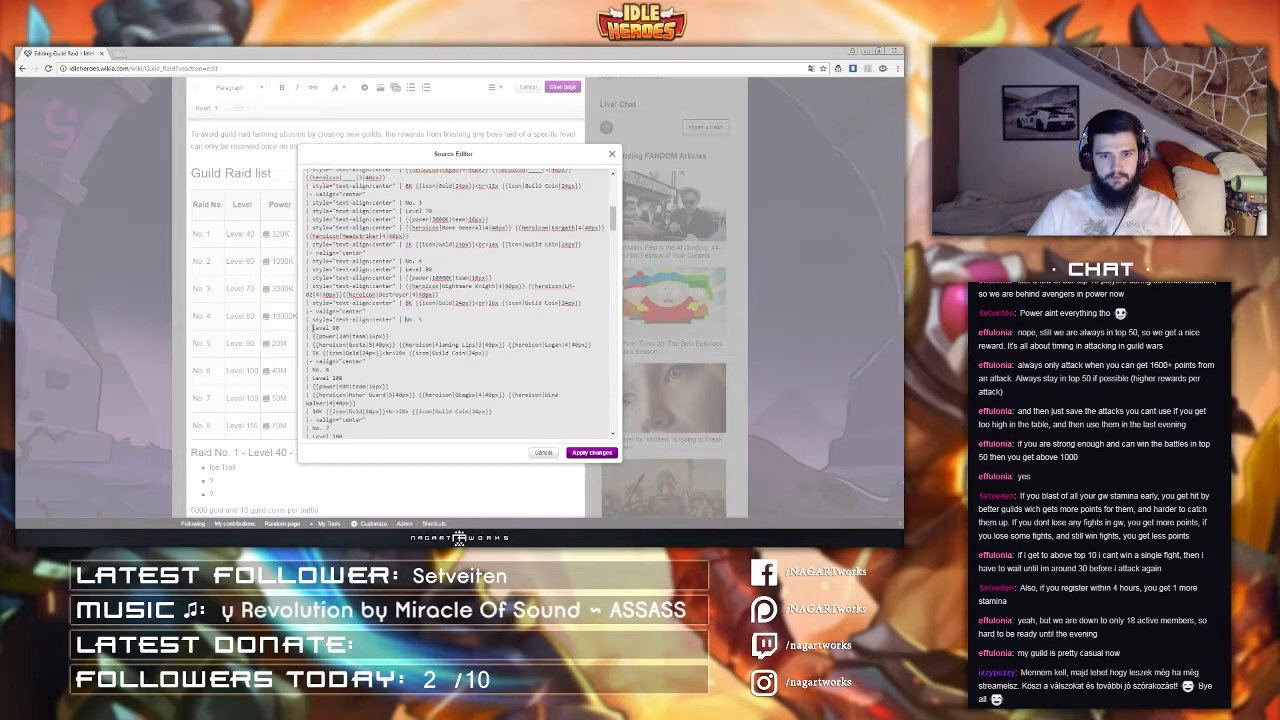
click(312, 328)
text(style="text-align:center" |)
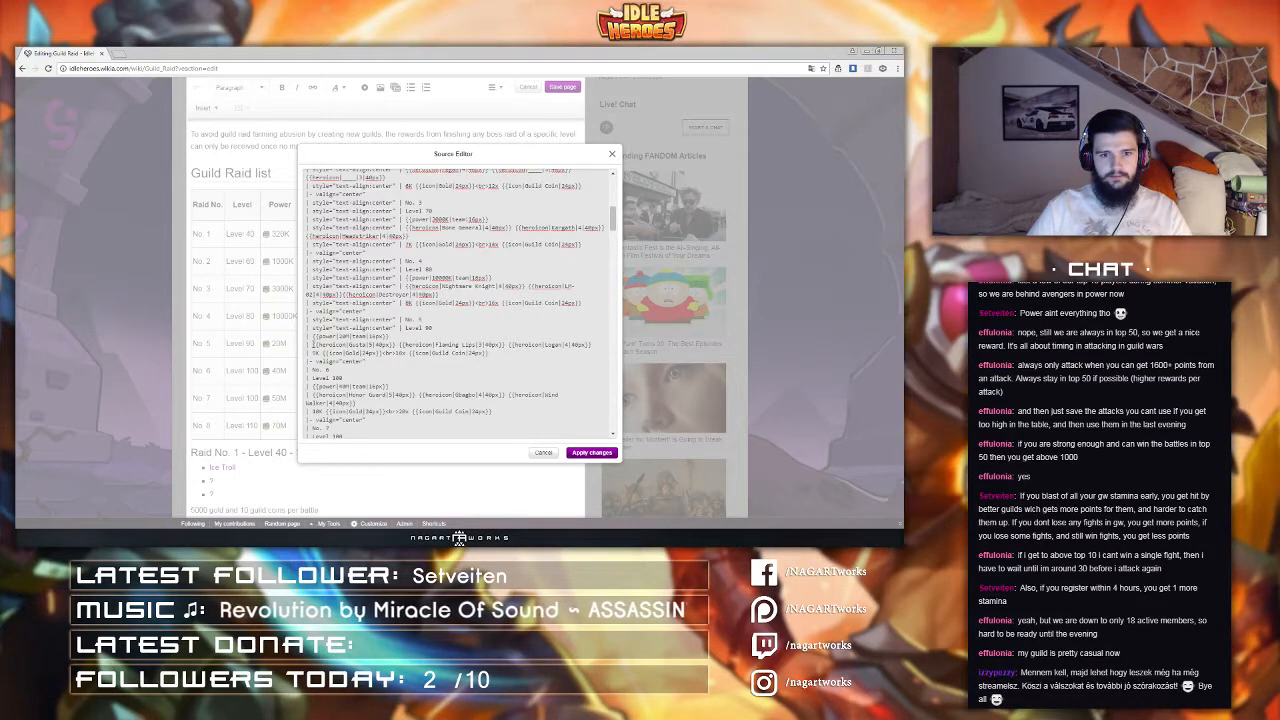
click(312, 337)
text(style="text-align:center" |)
click(312, 345)
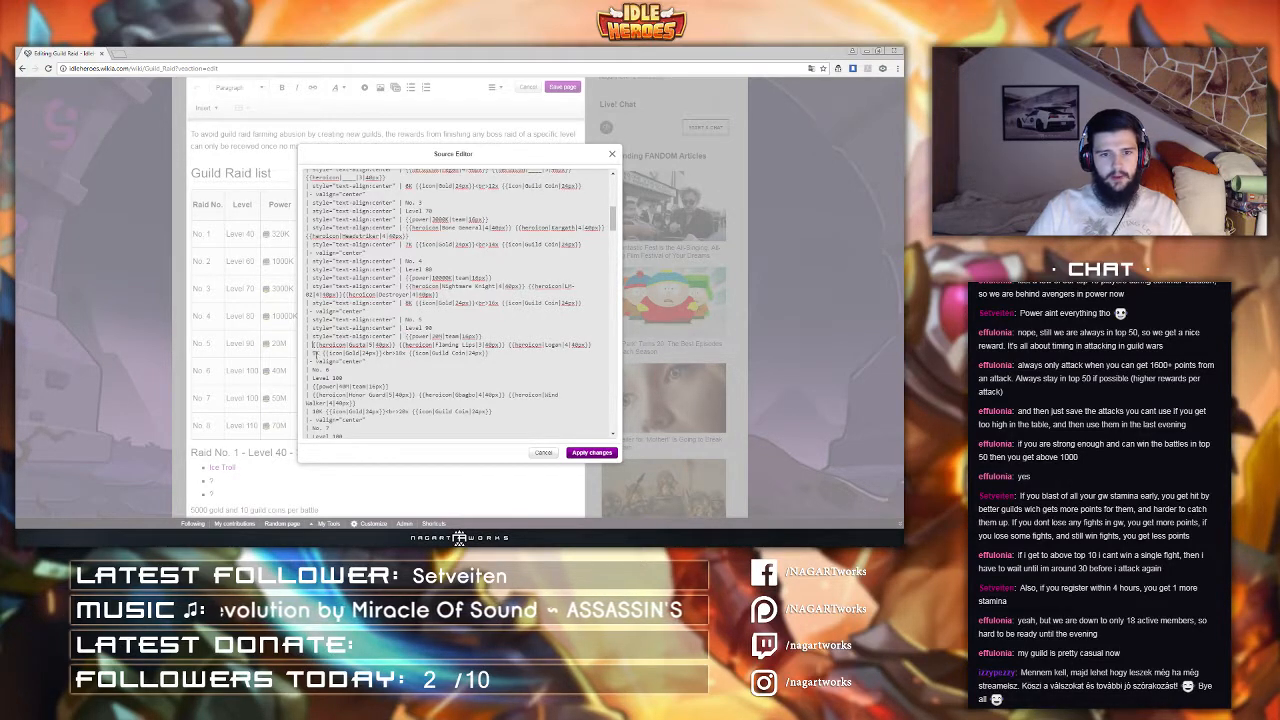
text(style="text-align:center" |)
click(312, 361)
text(style="text-align:center" |)
scroll(313, 345, down, 1)
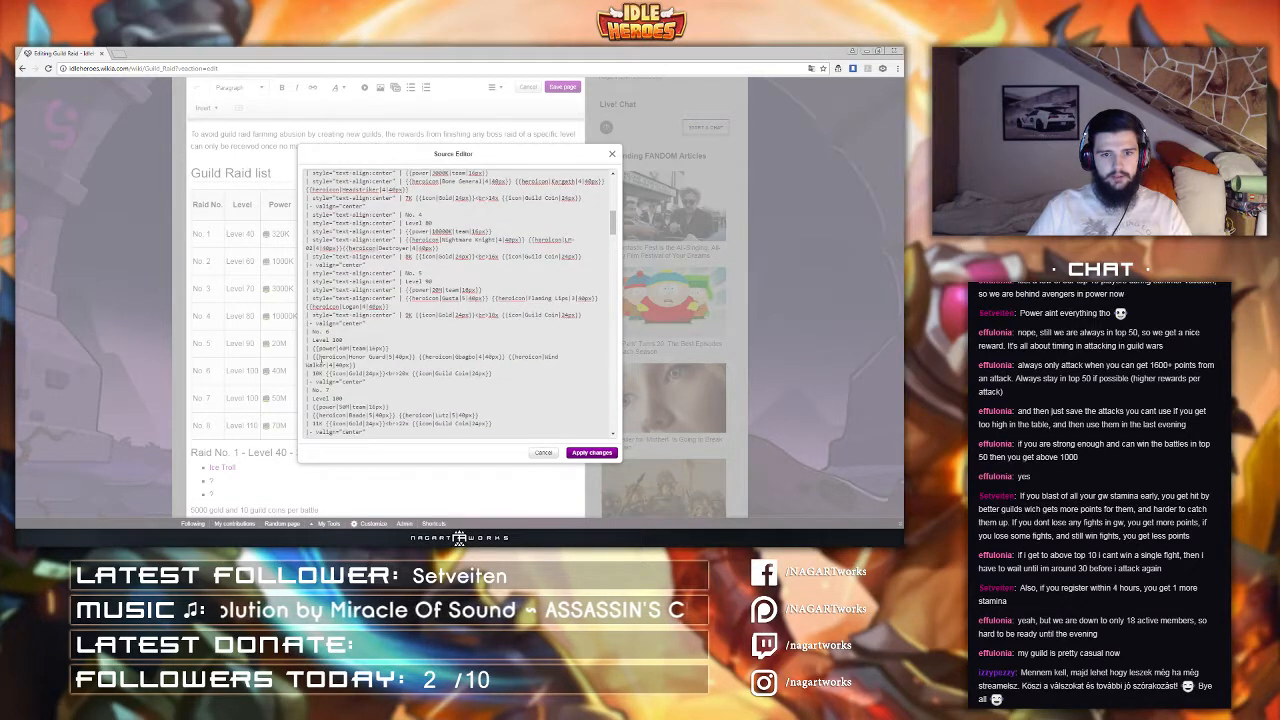
Step: Paste the center-alignment style attribute before each cell of the No. 6 raid row
click(312, 331)
text(style="text-align:center" |)
click(312, 339)
text(style="text-align:center" |)
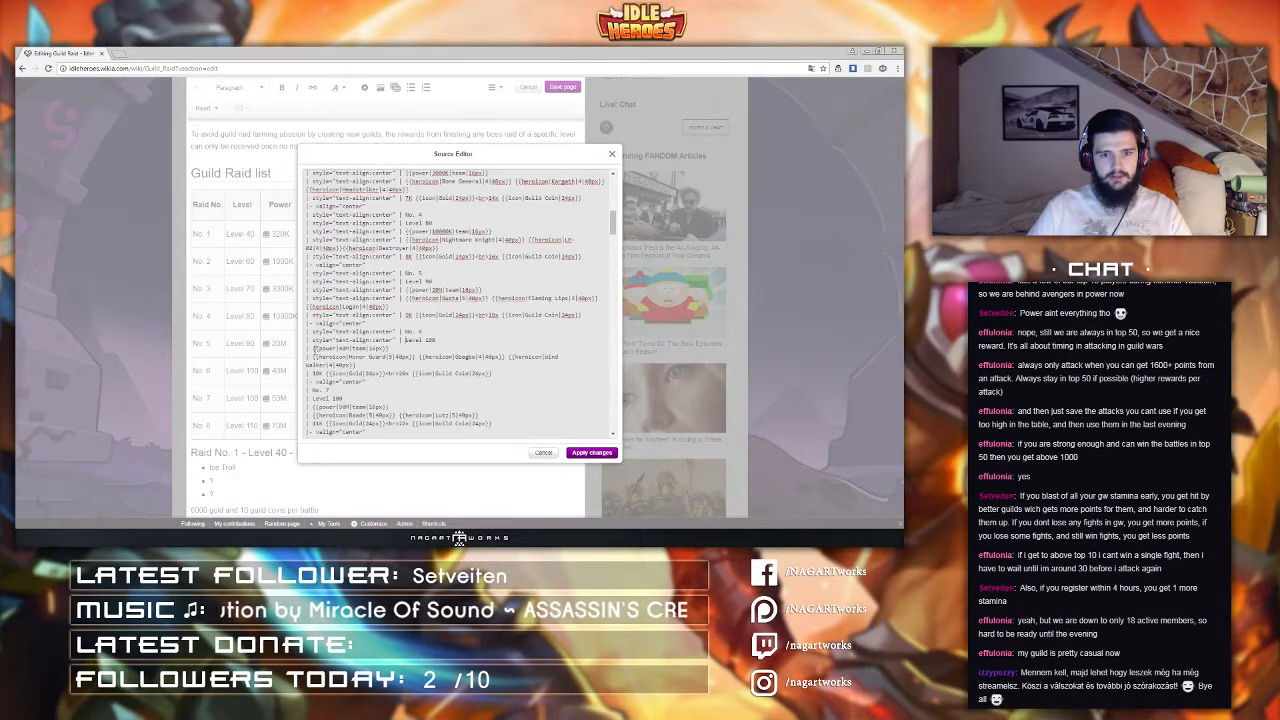
click(312, 348)
text(style="text-align:center" |)
click(312, 357)
text(style="text-align:center" |)
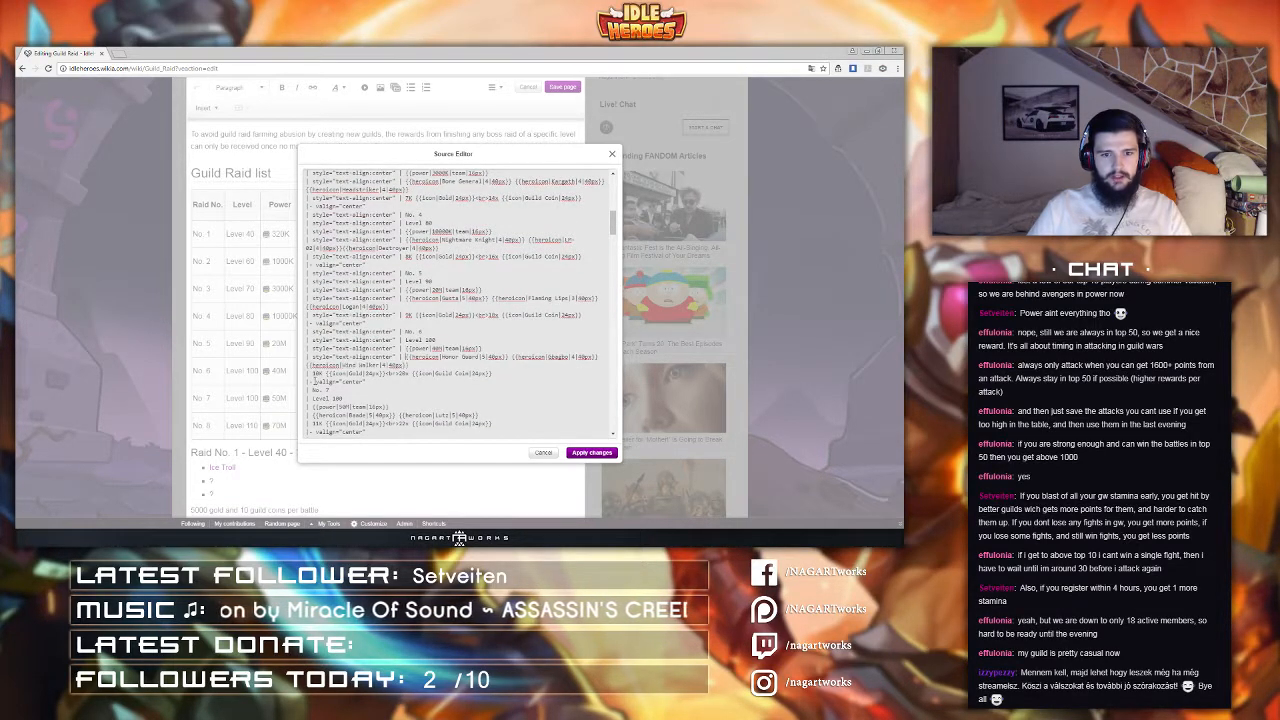
click(314, 373)
text(style="text-align:center" |)
Step: Paste the center-alignment style attribute before each cell of the No. 7 raid row
scroll(314, 370, down, 1)
click(314, 344)
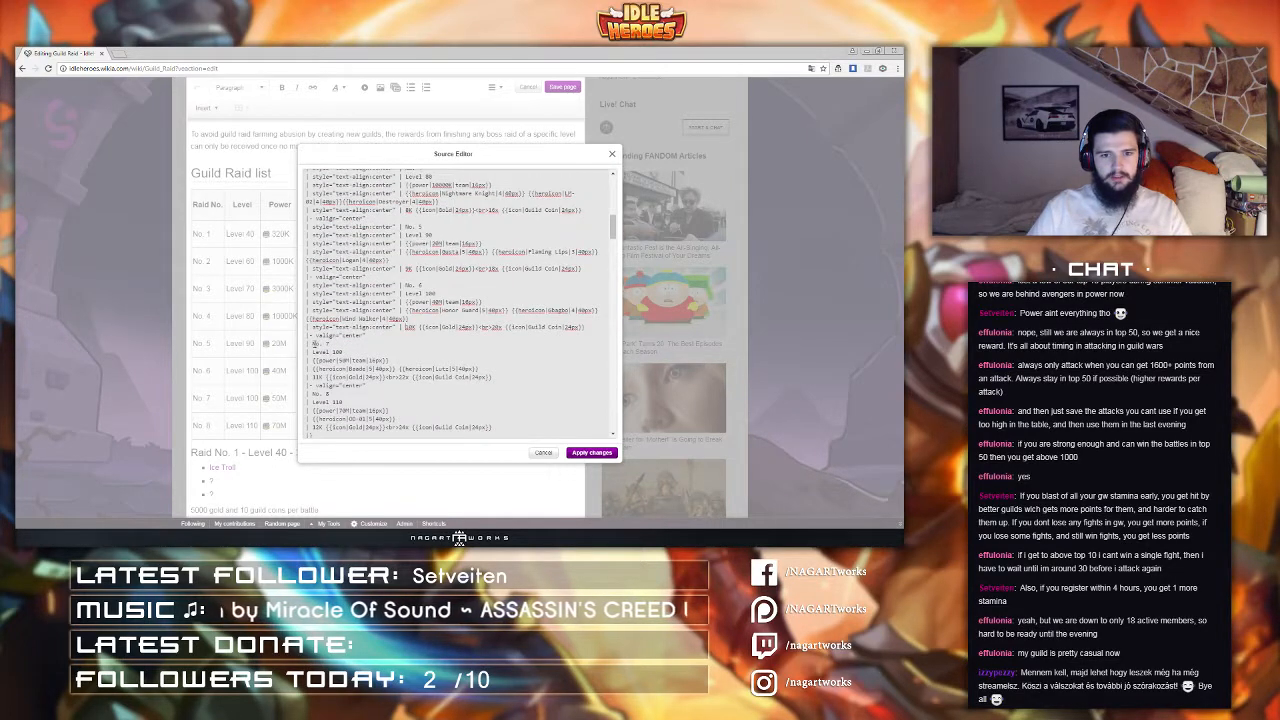
text(style="text-align:center" |)
click(313, 352)
text(style="text-align:center" |)
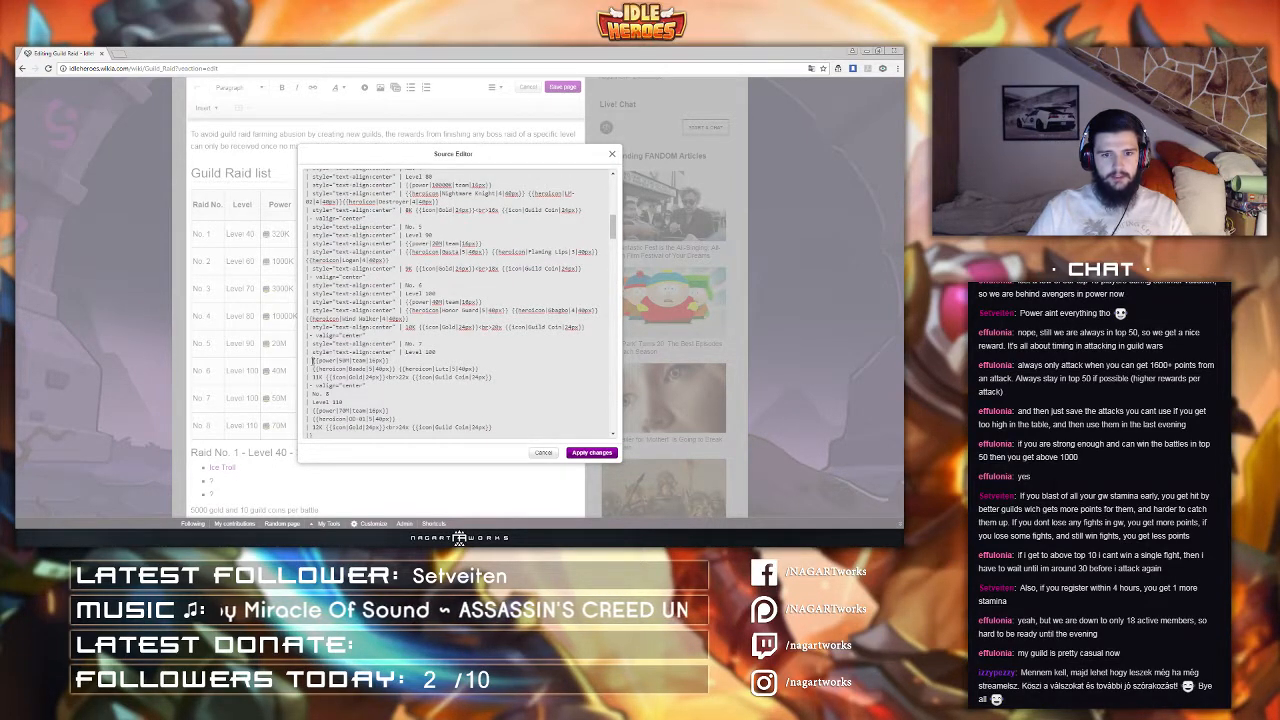
click(313, 360)
text(style="text-align:center" |)
click(314, 369)
text(style="text-align:center" |)
click(314, 378)
text(style="text-align:center" |)
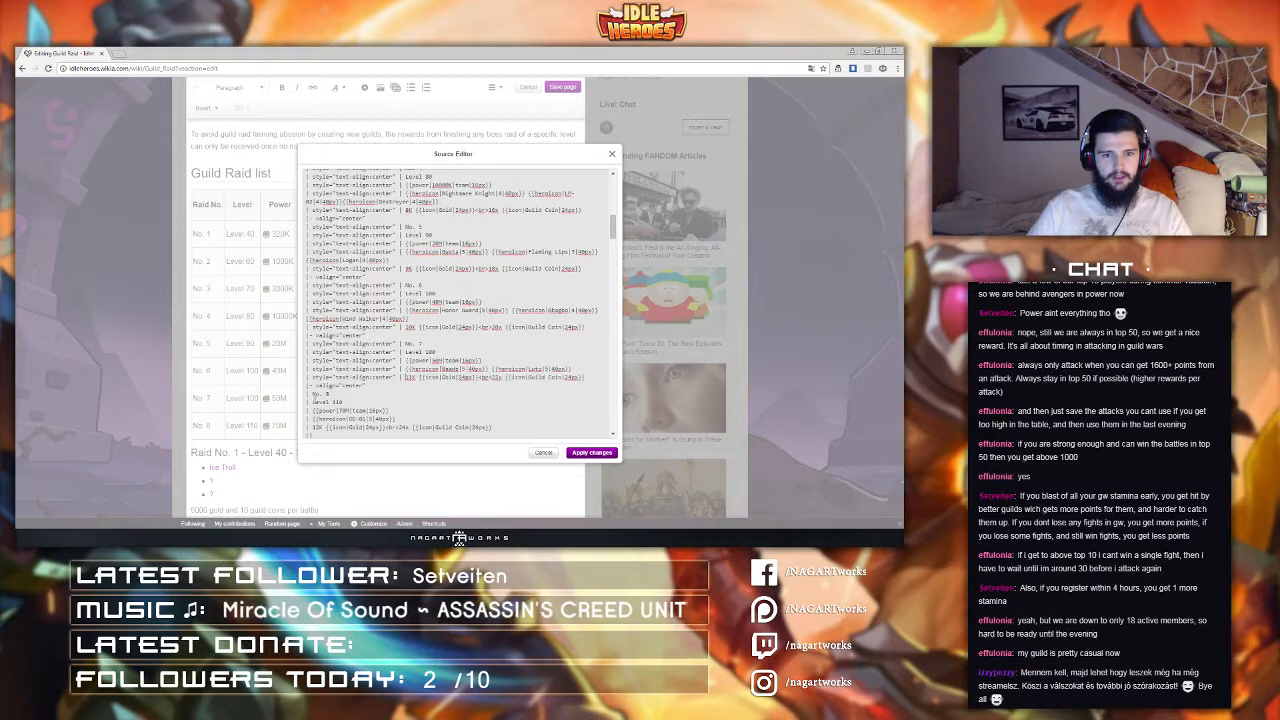
Step: Paste the center-alignment style attribute before each cell of the No. 8 raid row and apply the source changes
click(313, 393)
text(style="text-align:center" |)
click(313, 402)
text(style="text-align:center" |)
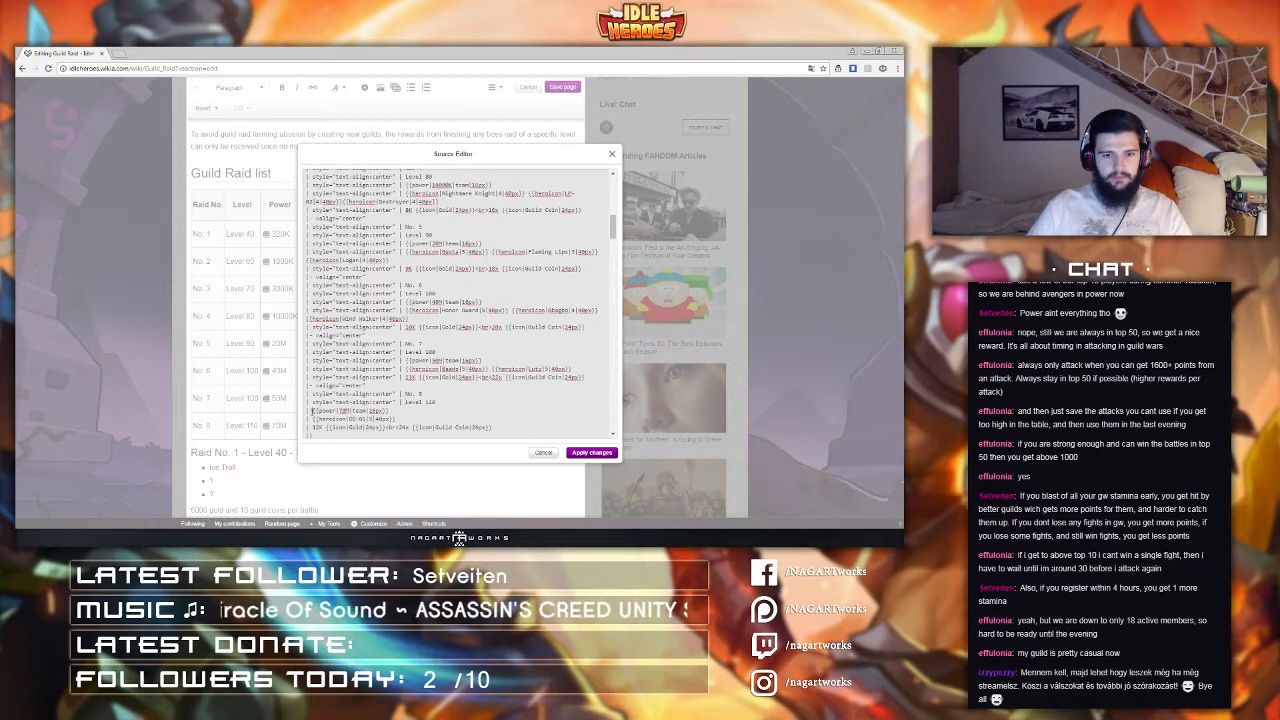
click(313, 410)
text(style="text-align:center" |)
click(313, 419)
text(style="text-align:center" |)
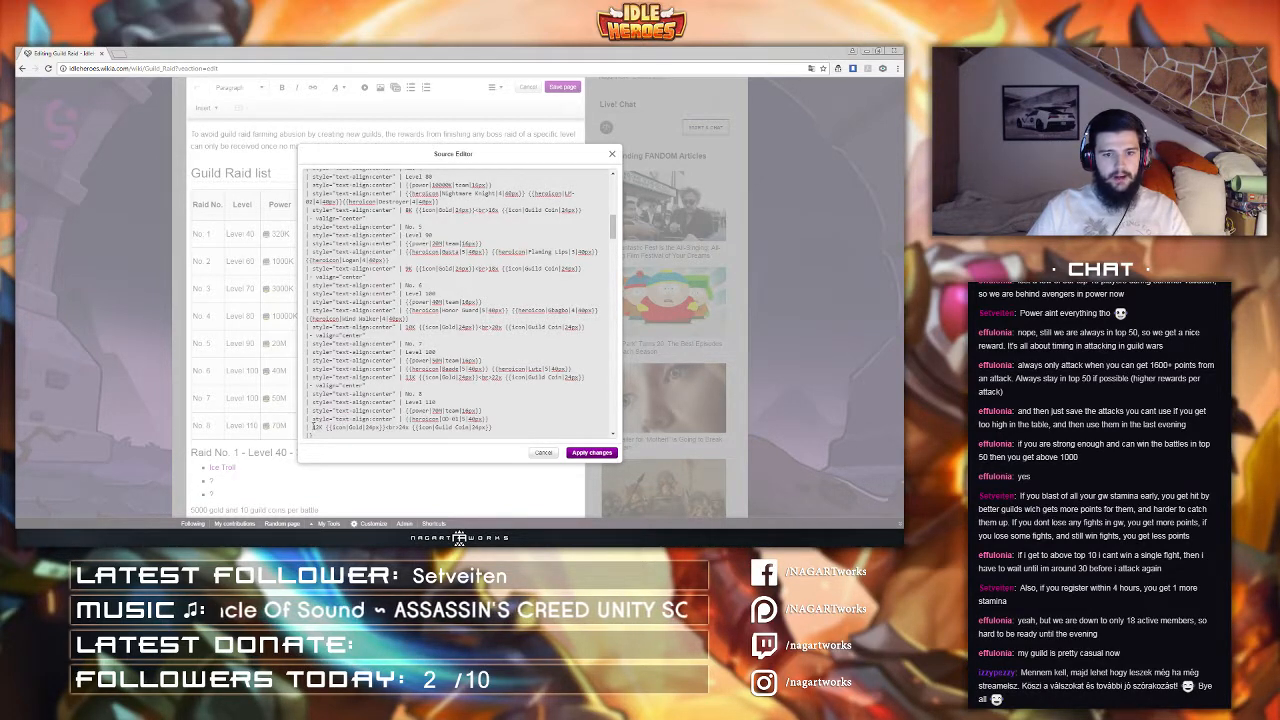
click(313, 427)
text(style="text-align:center" |)
scroll(460, 300, down, 4)
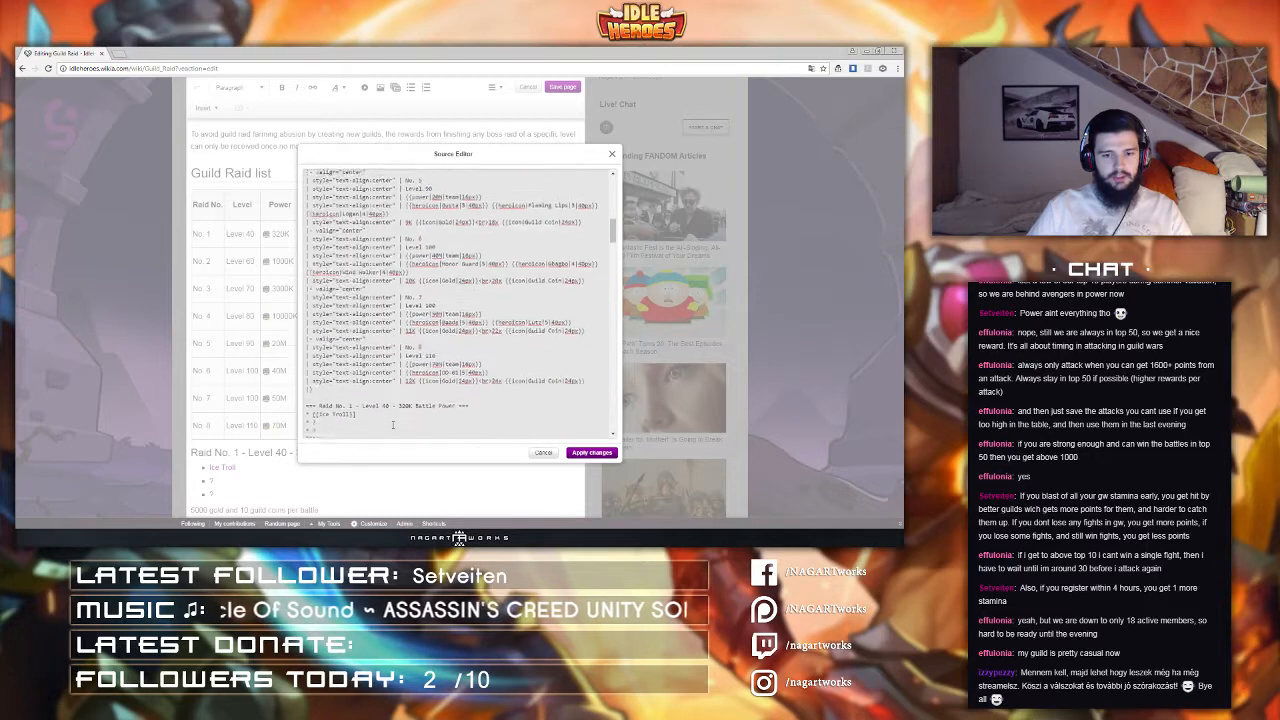
click(584, 454)
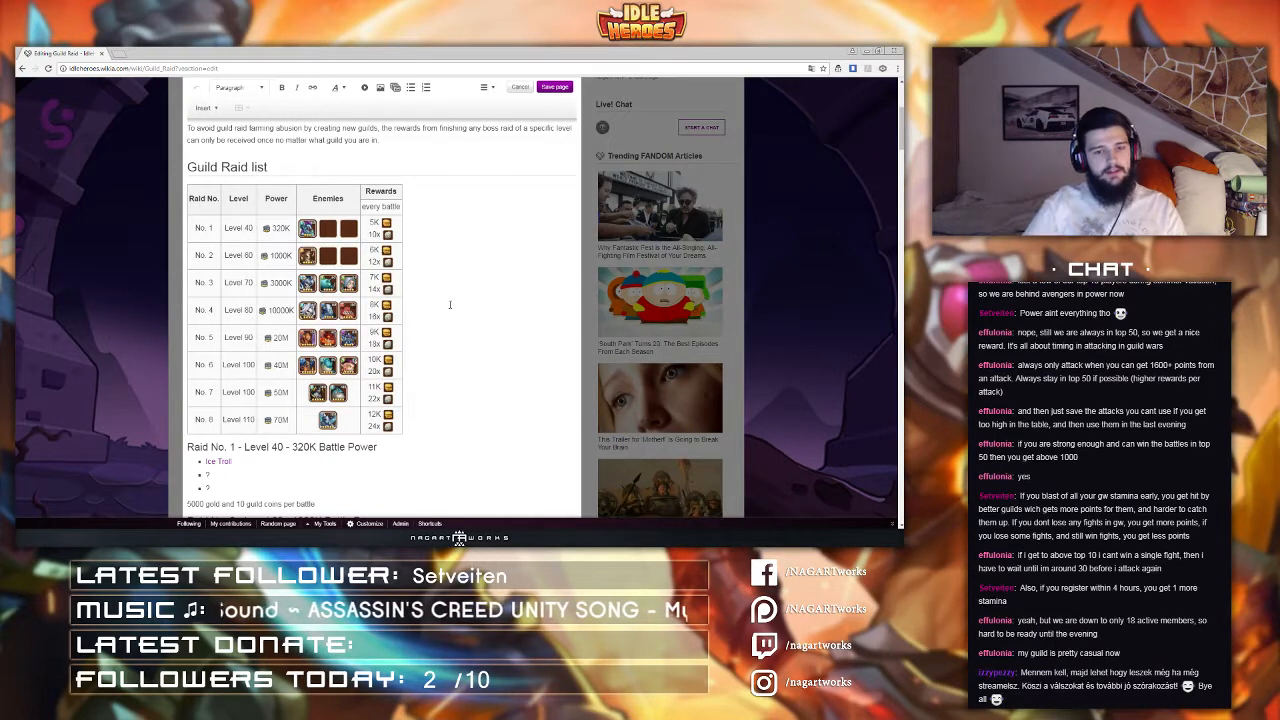
Step: Review the Guild Raid table's markup in the source editor and the rendered table on the page
click(487, 88)
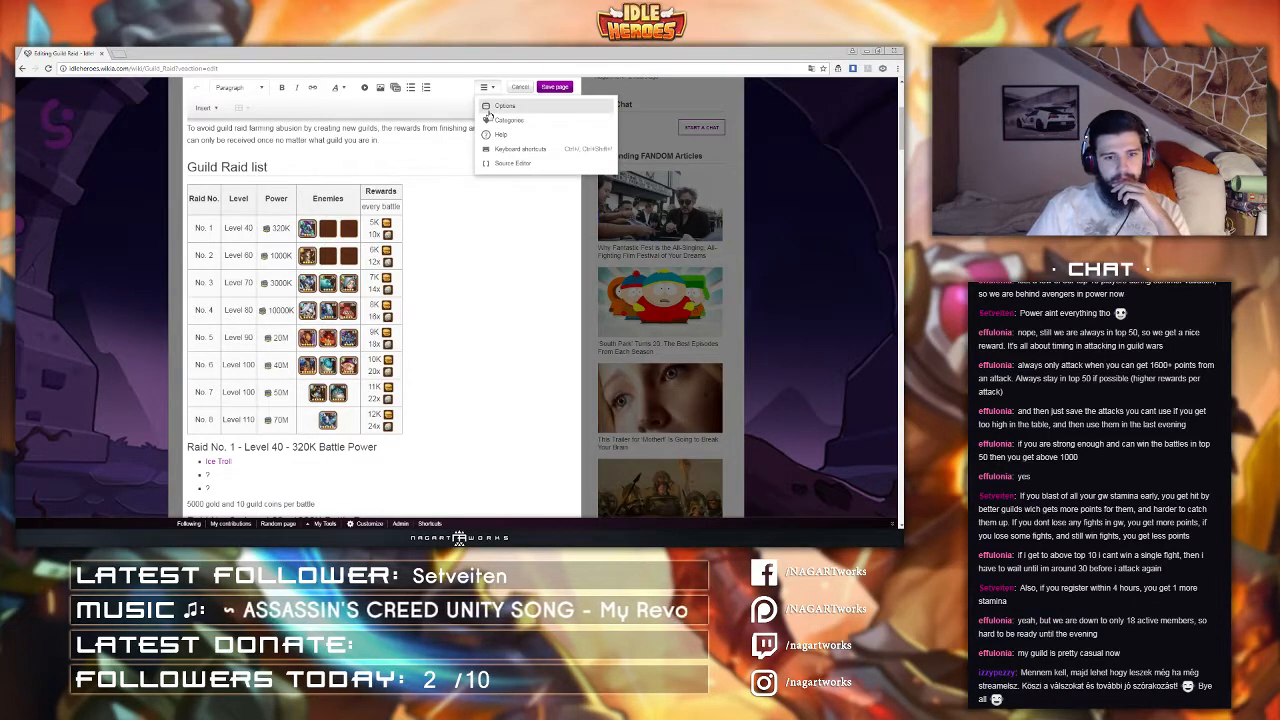
click(527, 168)
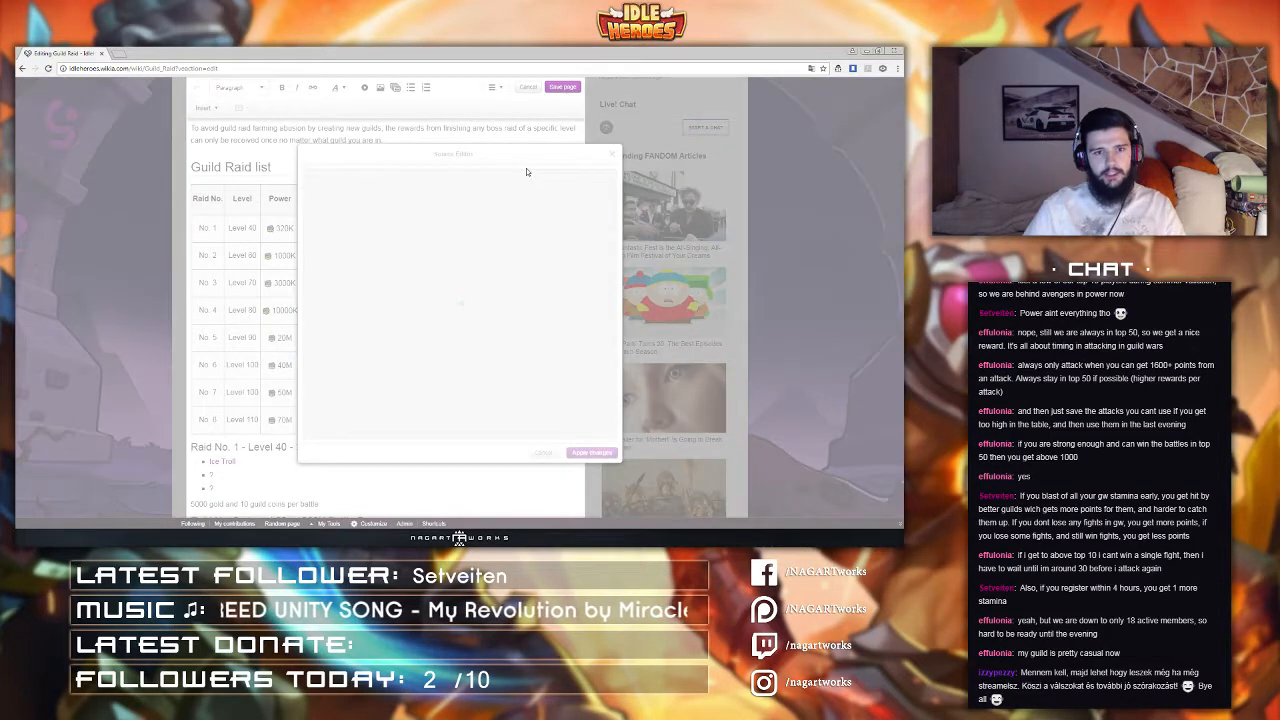
double_click(356, 335)
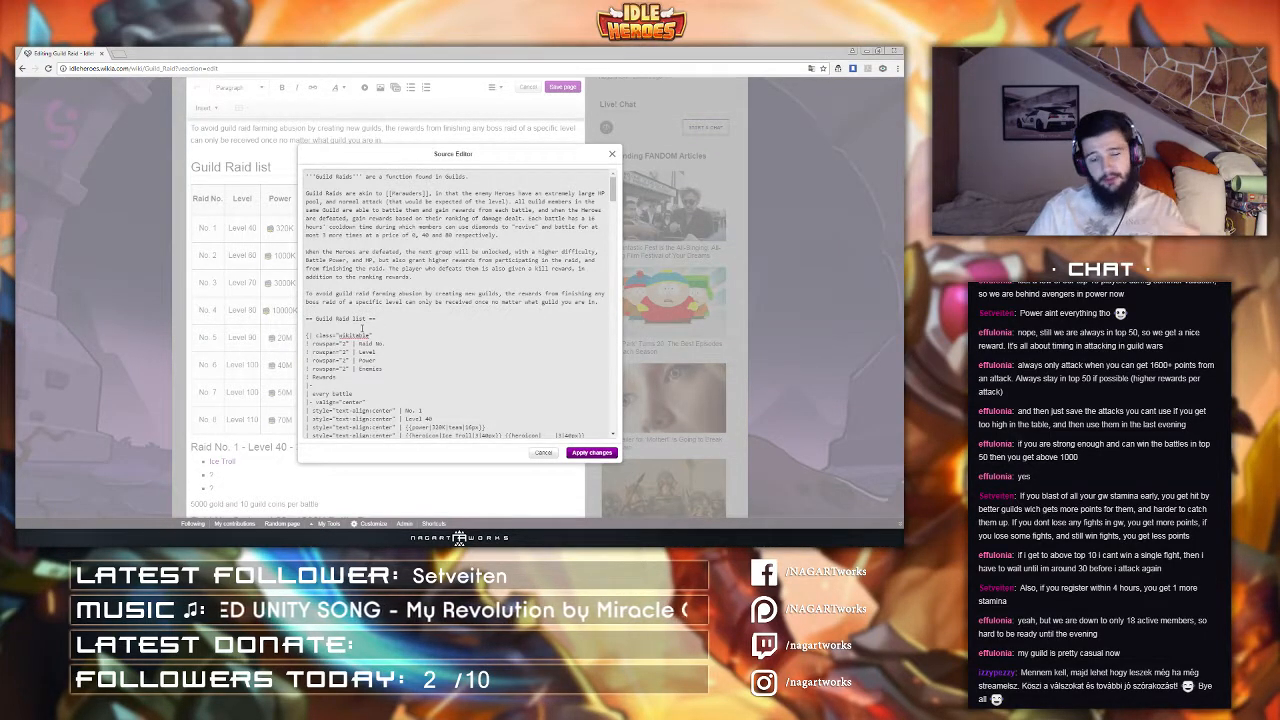
scroll(362, 328, down, 5)
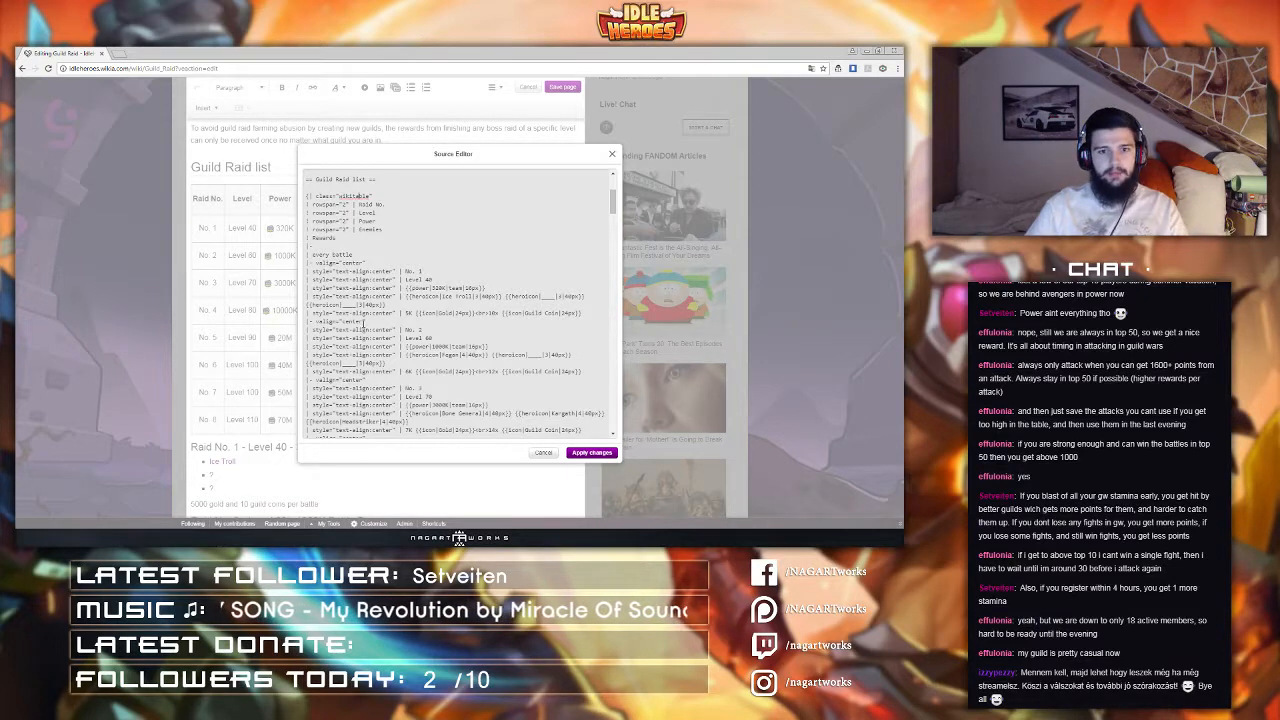
scroll(357, 297, down, 4)
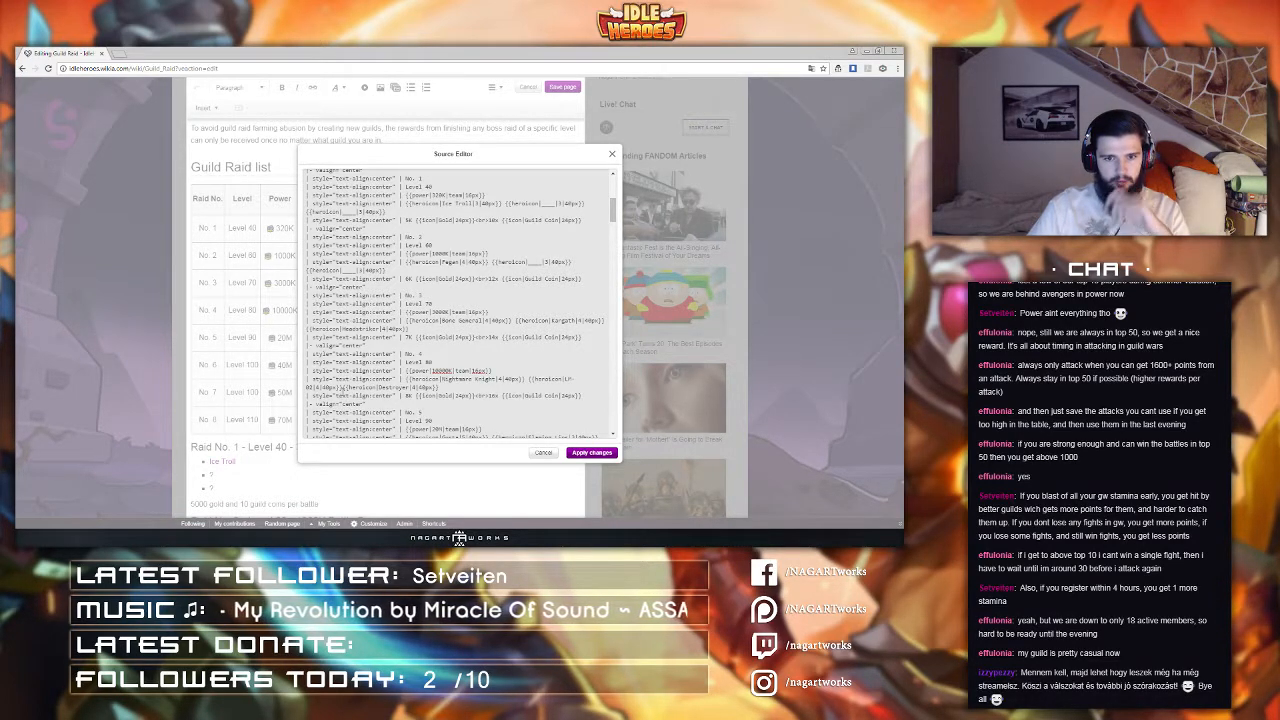
click(342, 388)
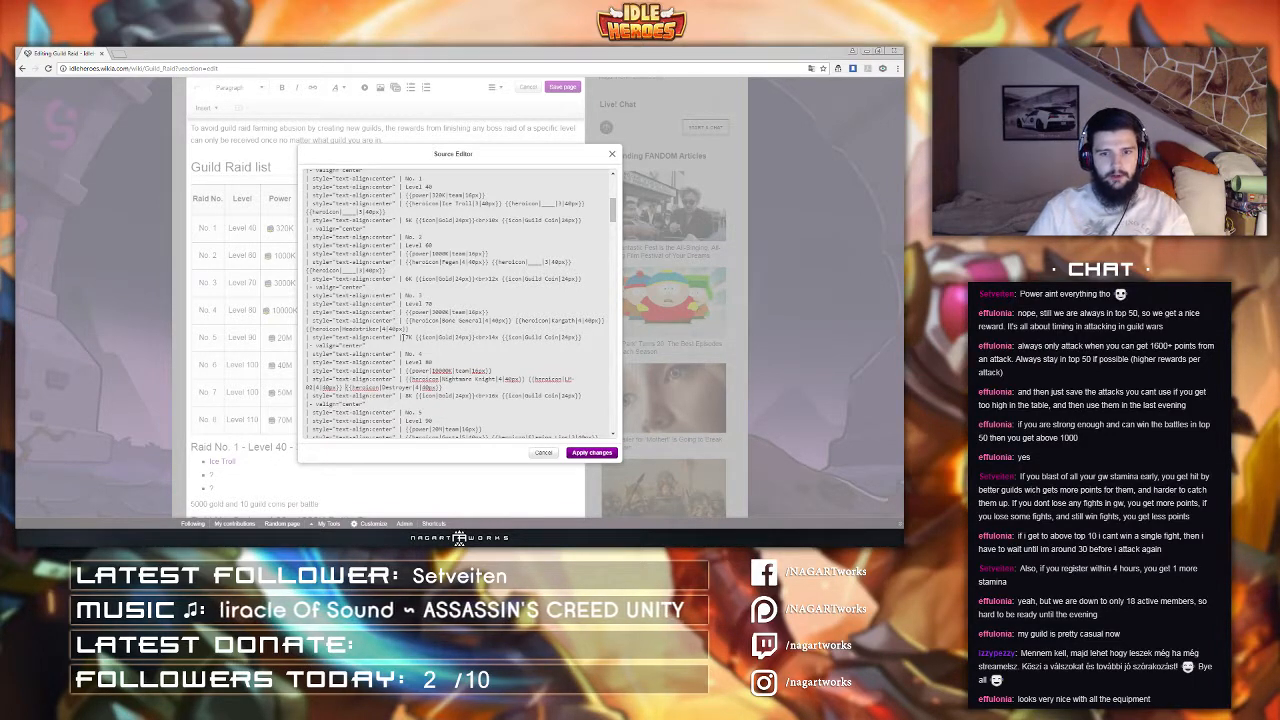
scroll(403, 337, up, 2)
scroll(397, 347, up, 3)
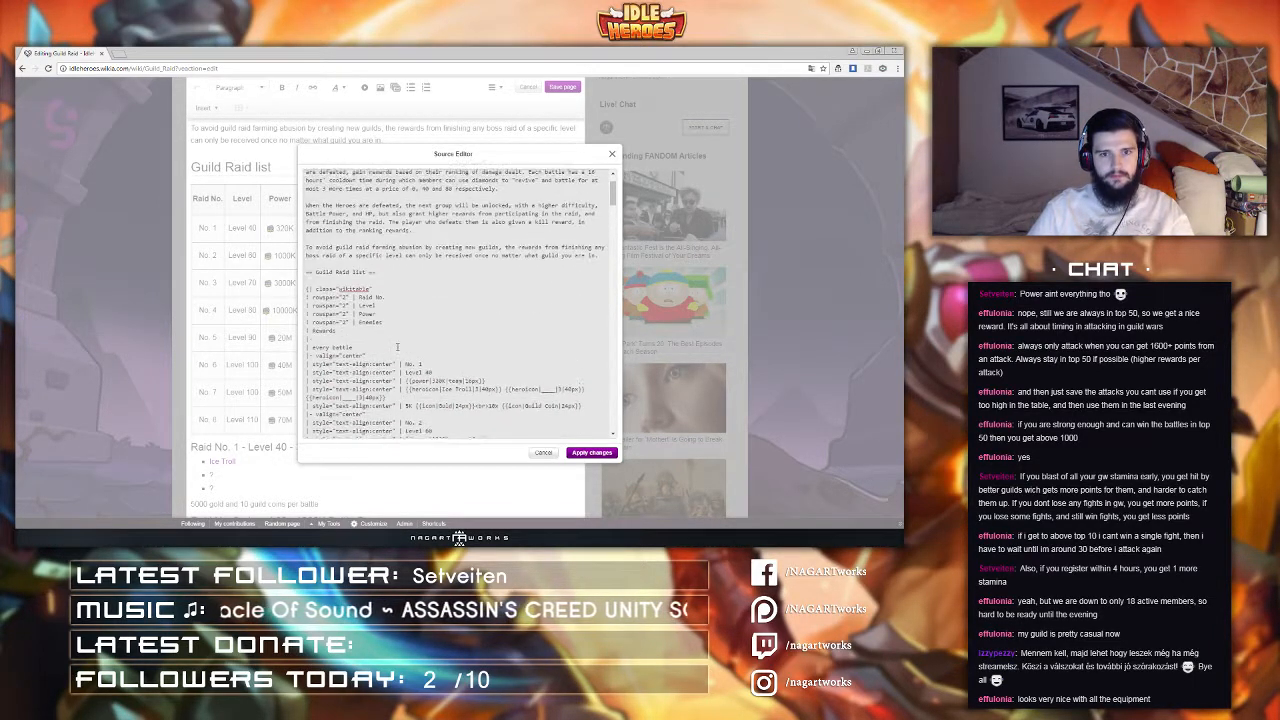
click(591, 452)
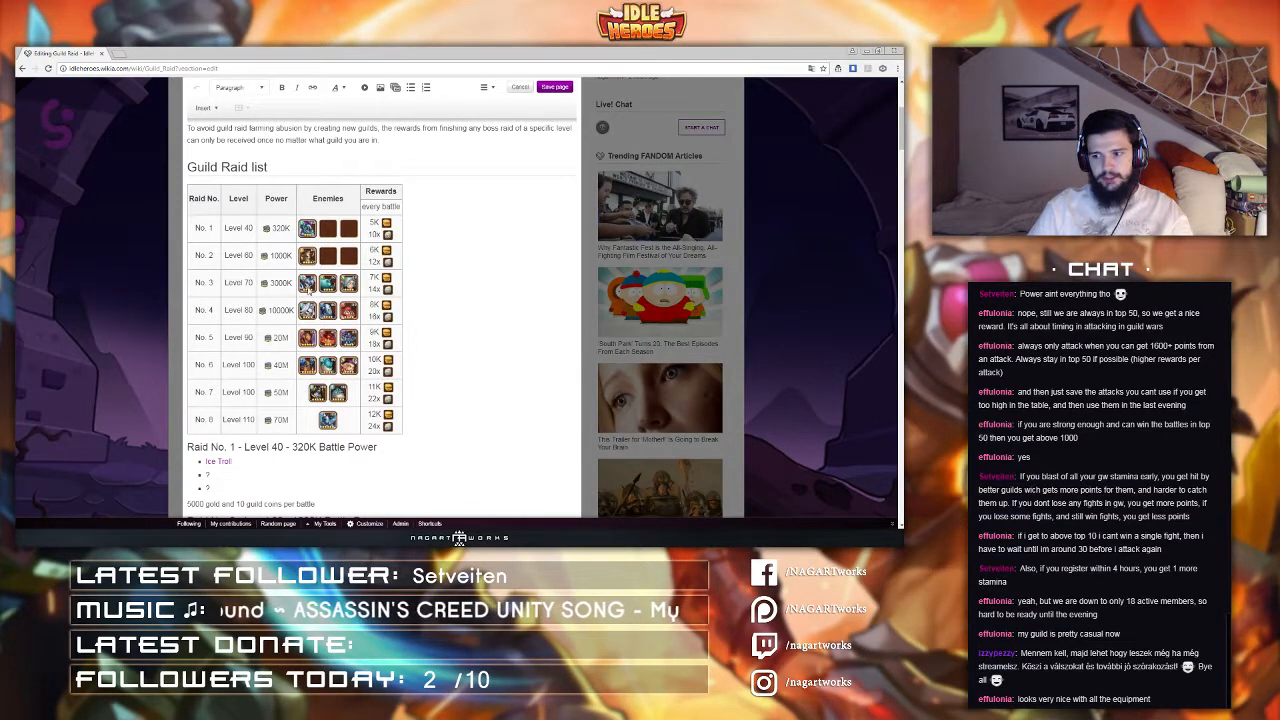
scroll(307, 286, up, 3)
scroll(380, 290, down, 2)
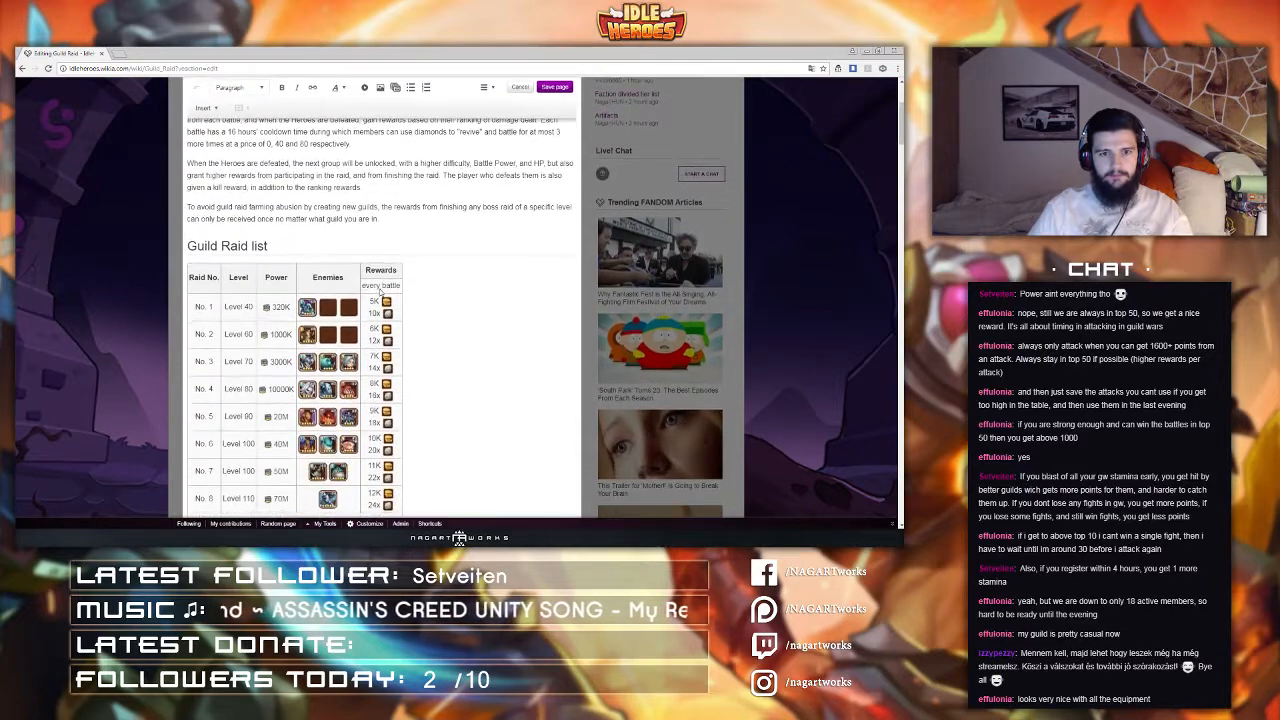
scroll(380, 290, down, 2)
Step: Navigate from the wiki home page through Items to the Equipment page
click(118, 53)
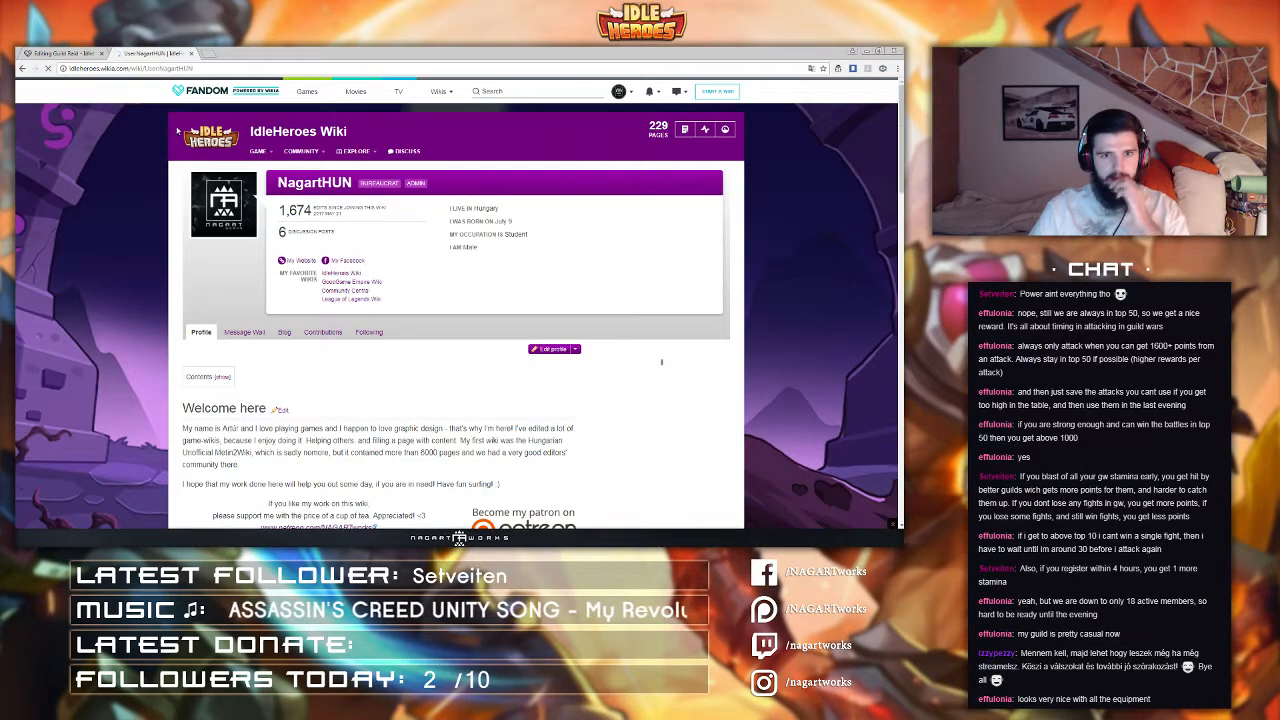
click(205, 135)
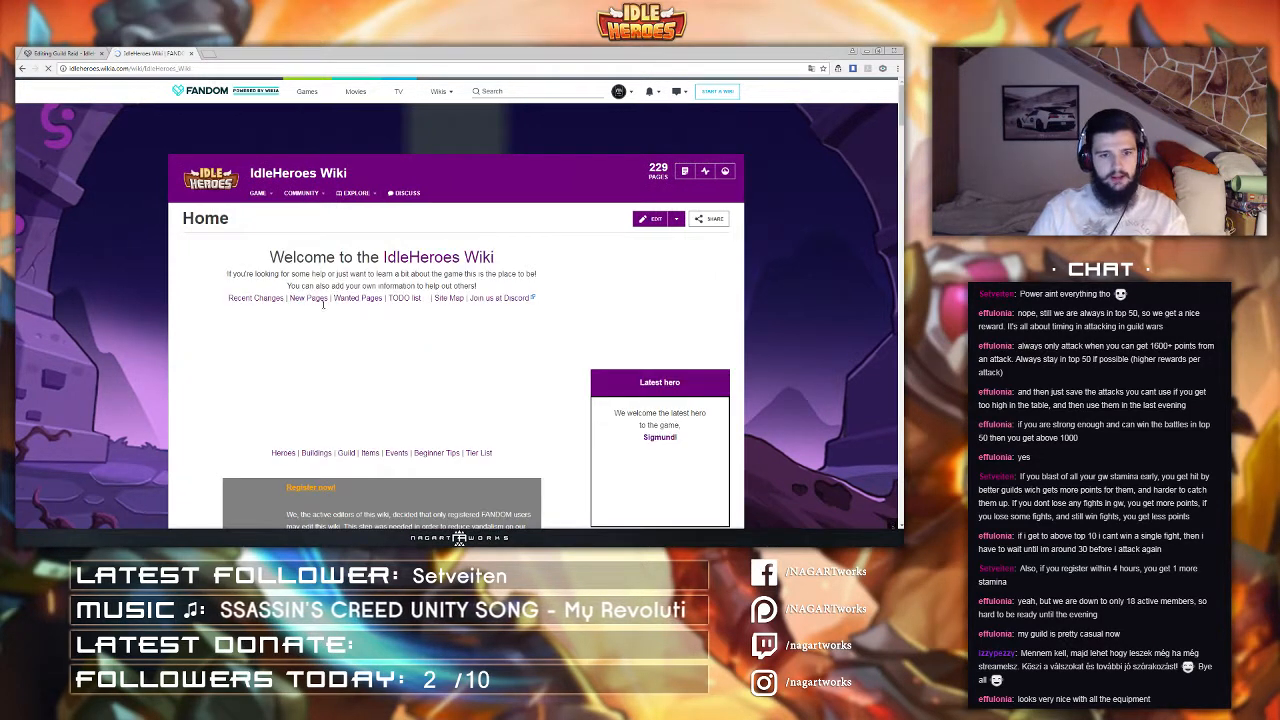
scroll(335, 420, down, 2)
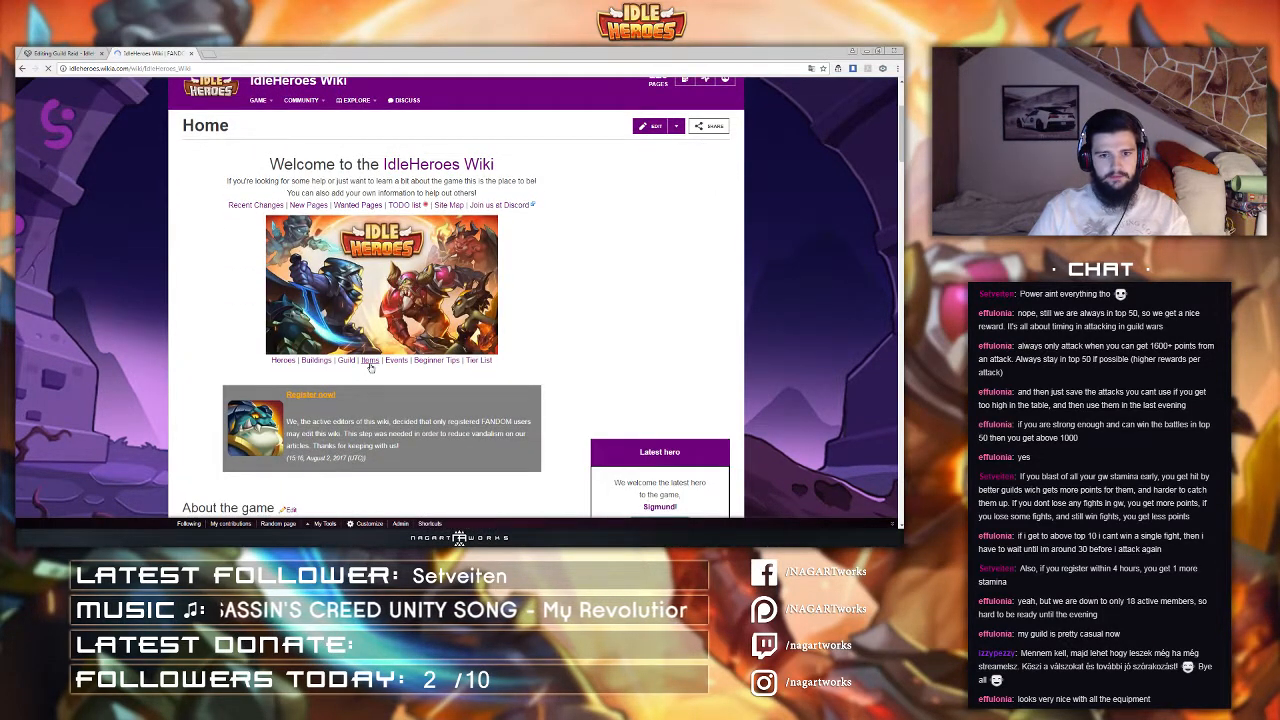
click(369, 362)
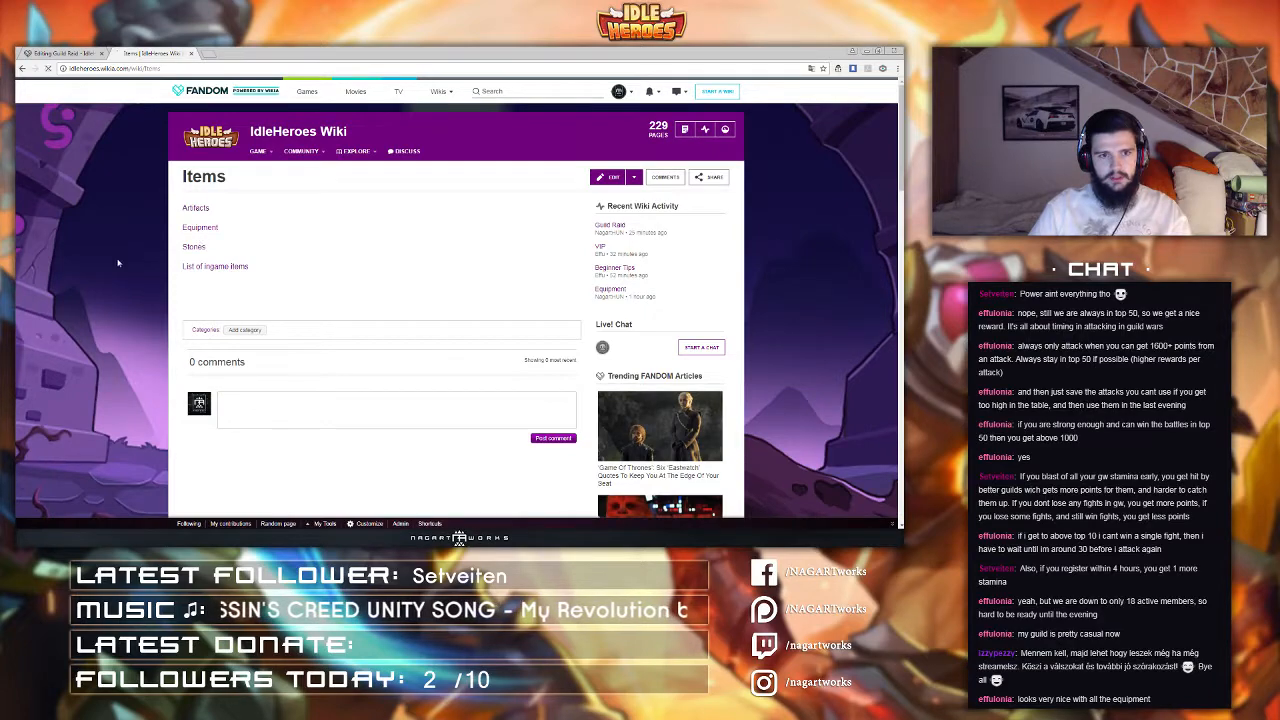
click(200, 227)
Step: Browse the Equipment page's set bonus and equipment lists, opening the Staff of Prophecy item
scroll(371, 290, down, 6)
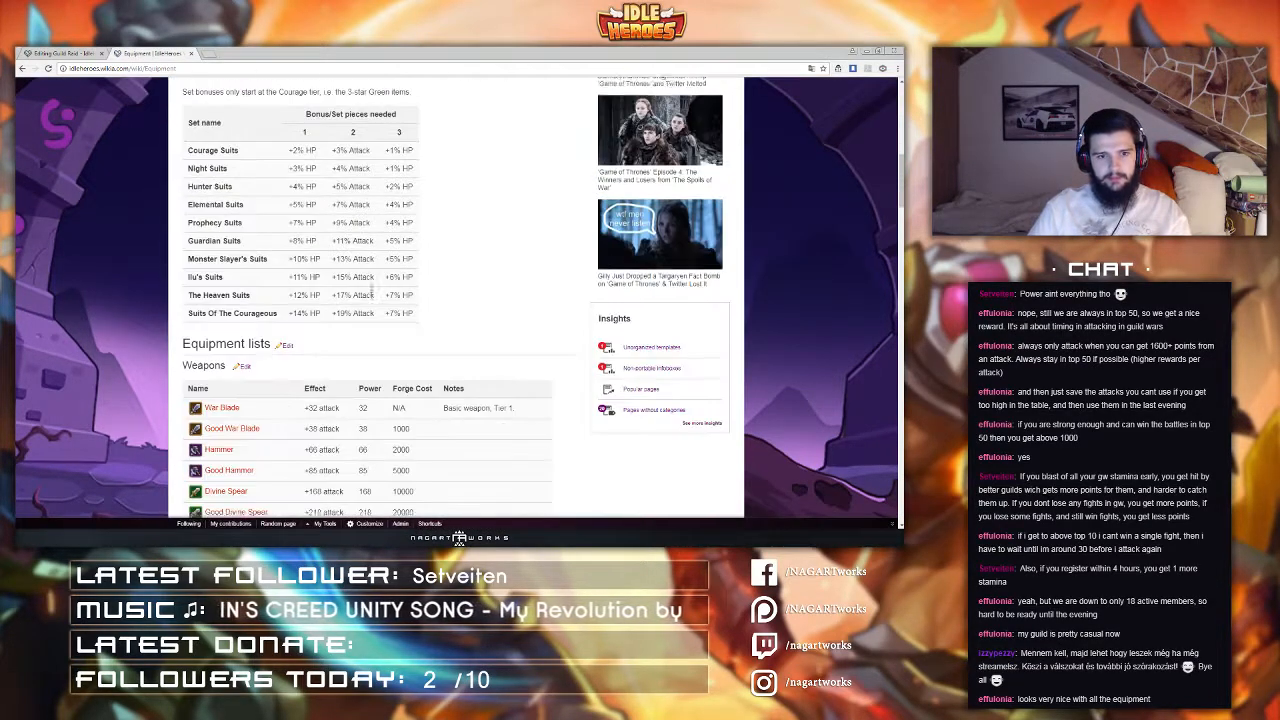
scroll(371, 290, down, 12)
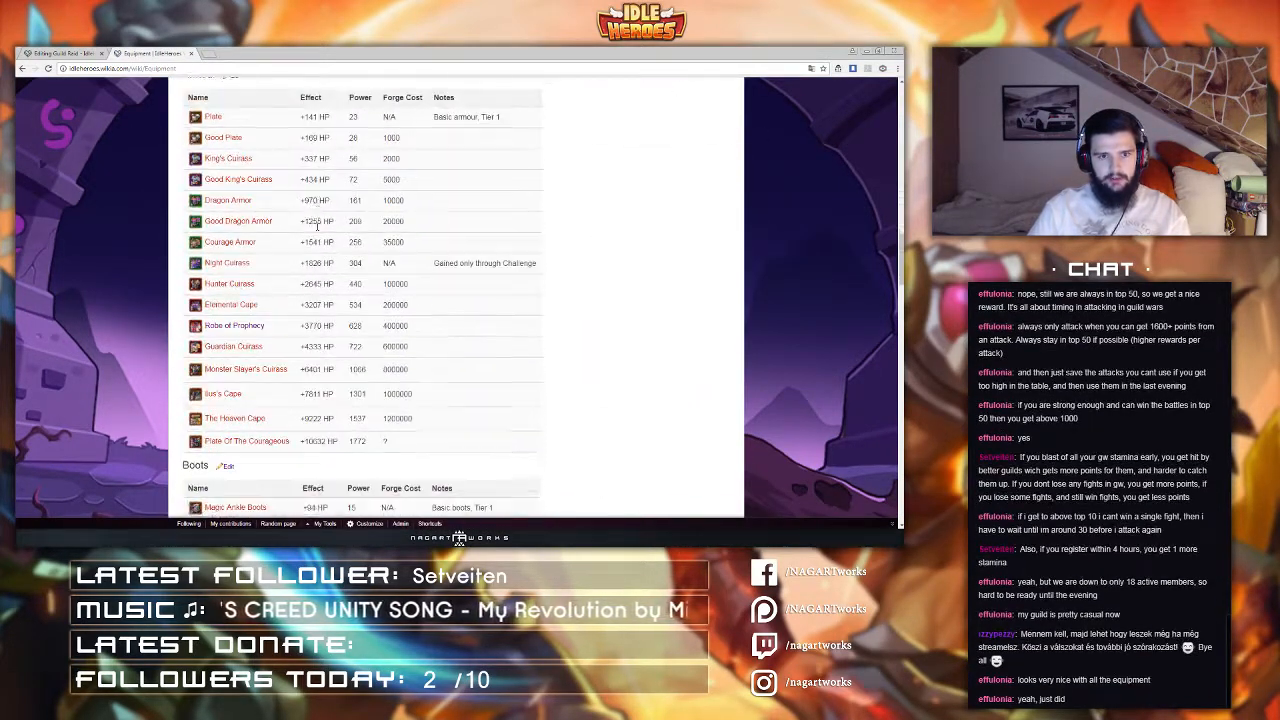
scroll(317, 227, down, 15)
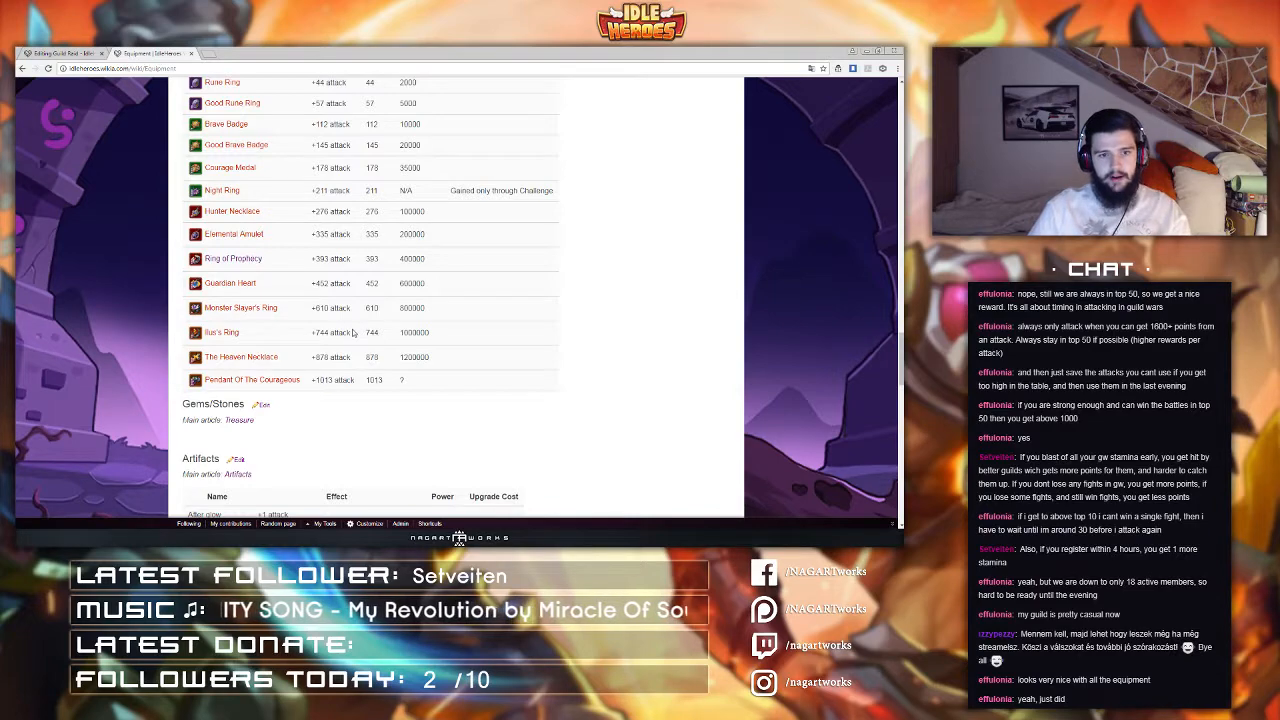
scroll(352, 337, up, 3)
scroll(352, 338, up, 5)
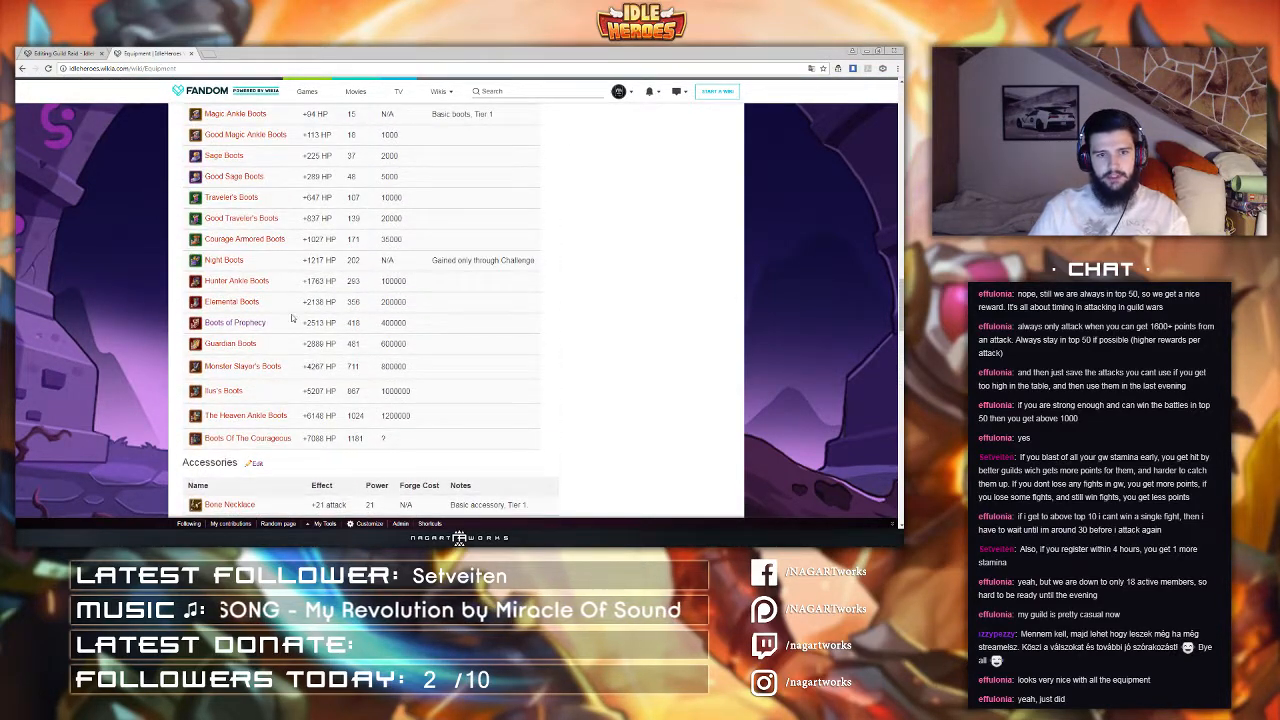
drag(267, 303, 204, 303)
scroll(270, 302, up, 10)
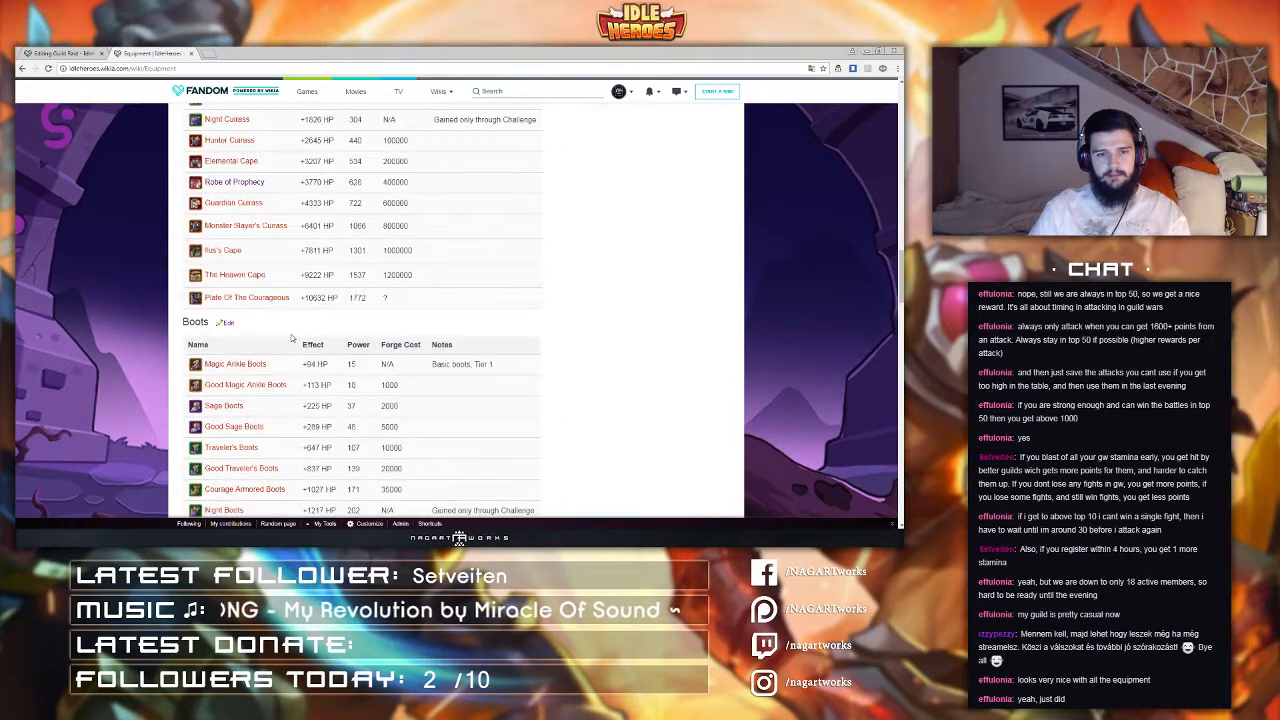
scroll(291, 339, up, 7)
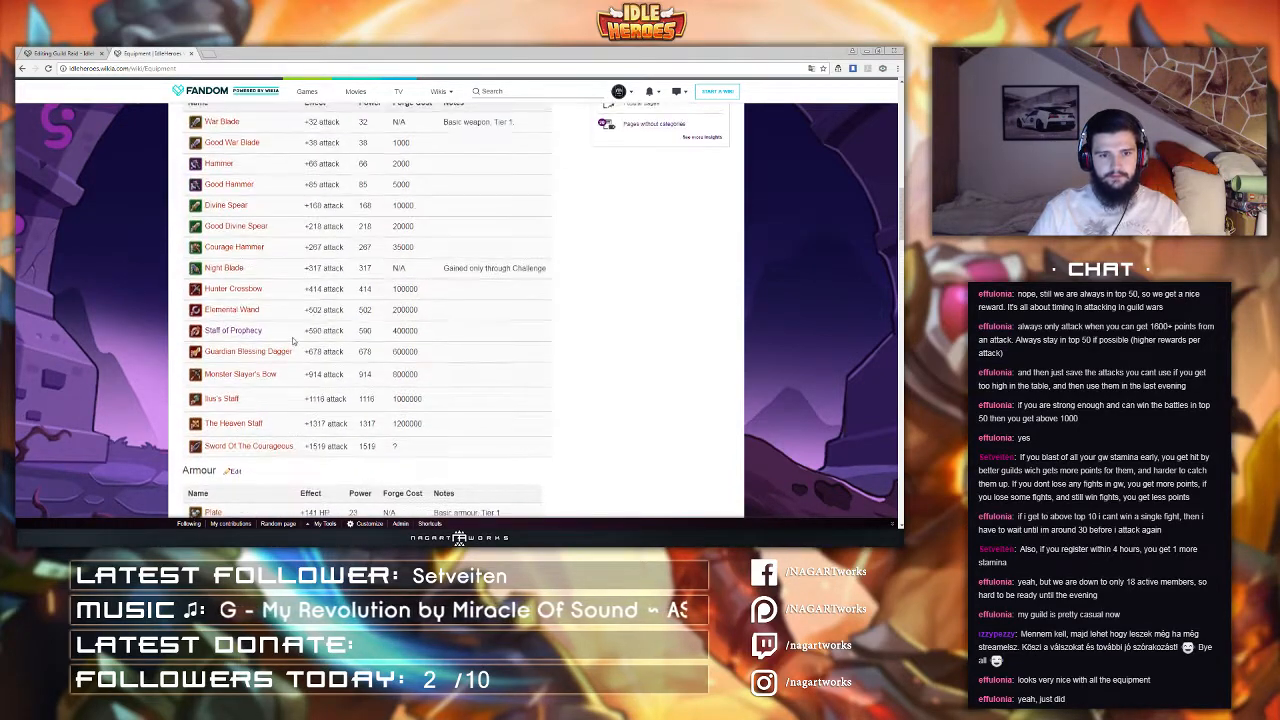
scroll(296, 334, up, 4)
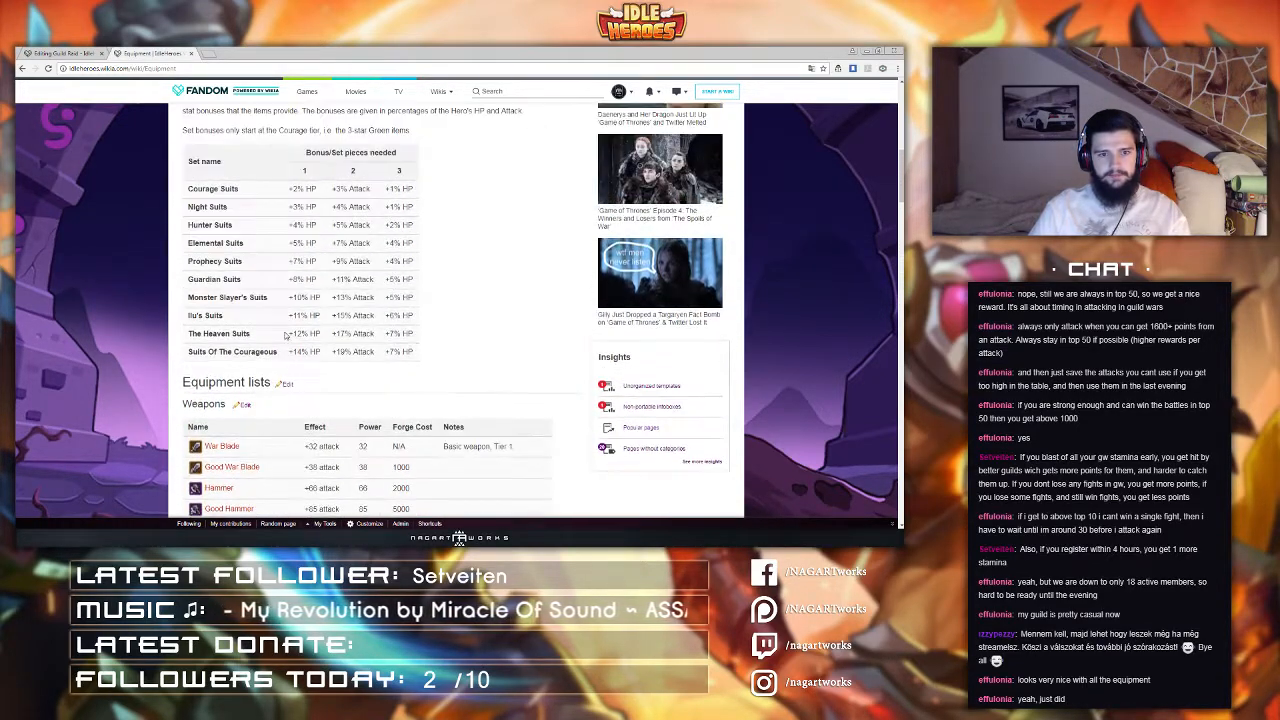
scroll(188, 292, down, 7)
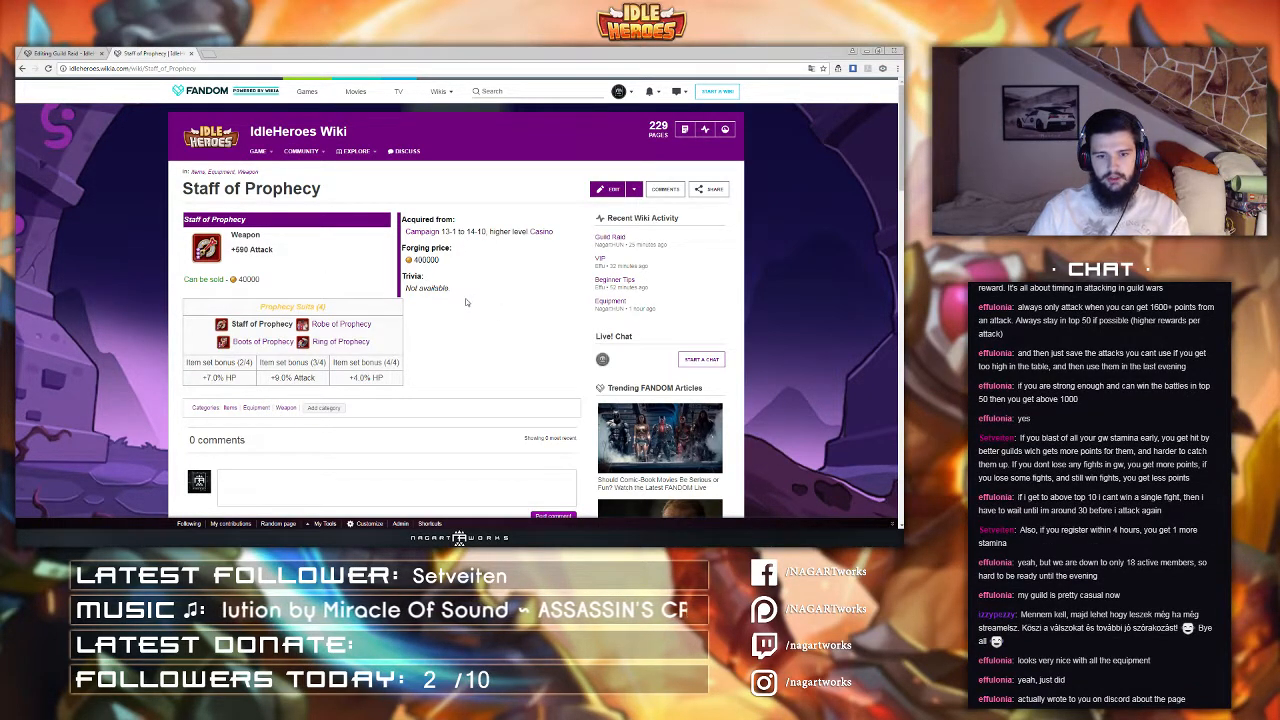
Step: Switch to Discord and open the wiki text channel
key(alt+Tab)
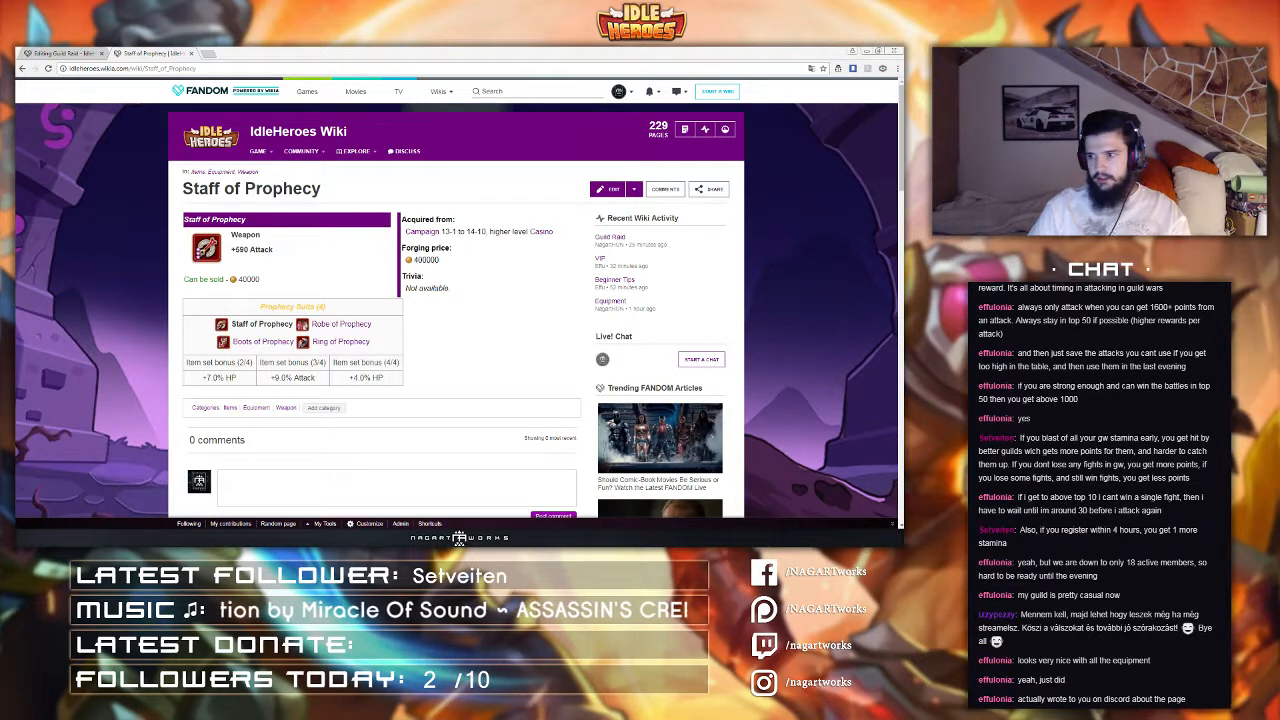
drag(1150, 282, 1178, 276)
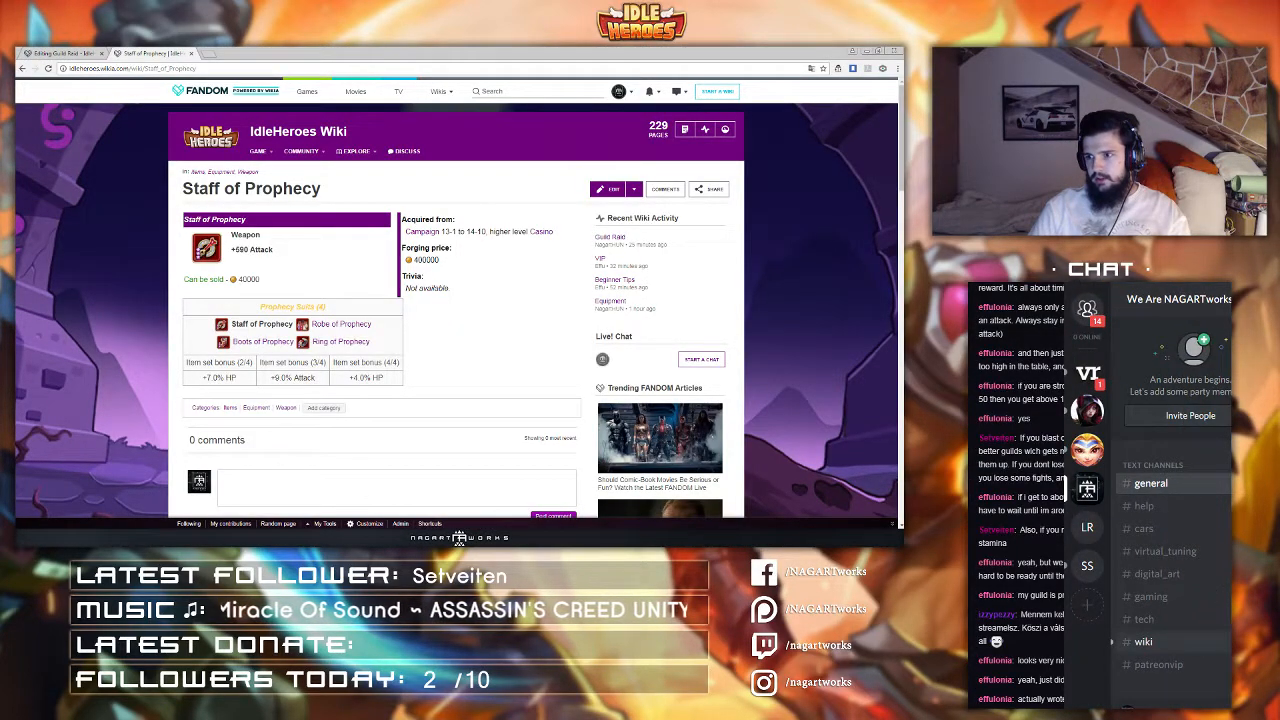
click(1144, 642)
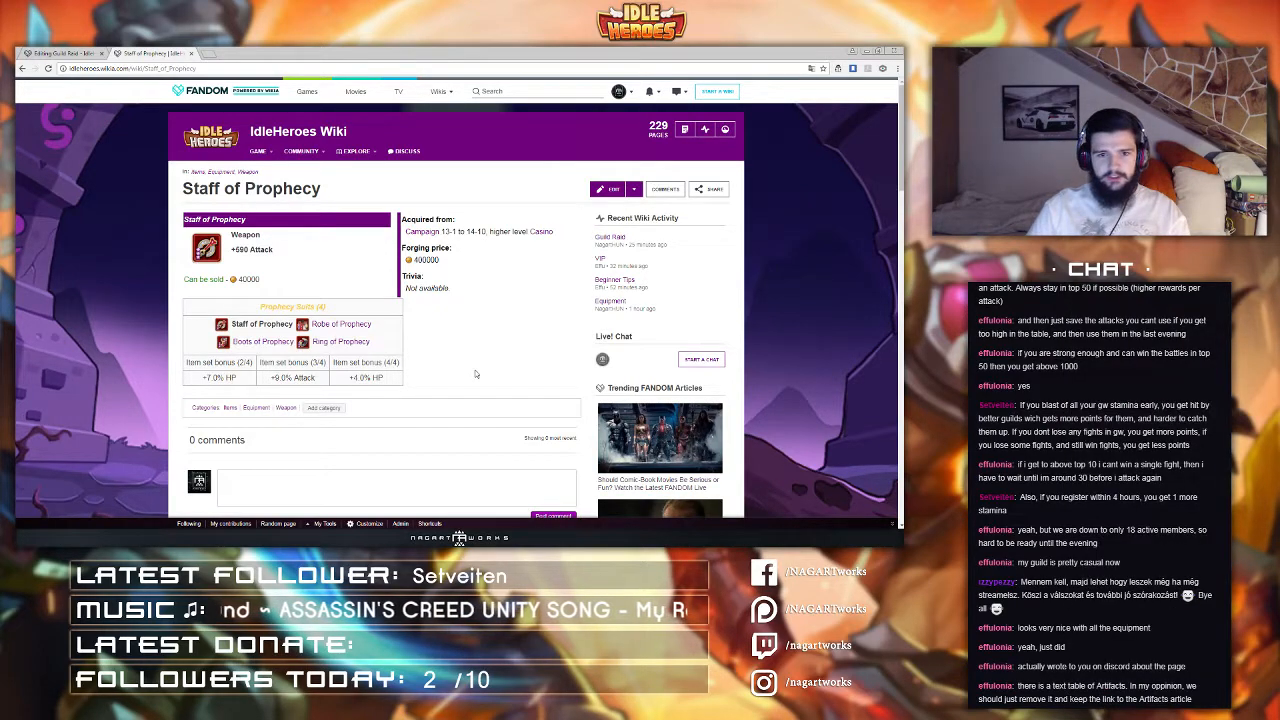
Step: Return to the Equipment page and browse the weapons list
click(78, 50)
click(132, 53)
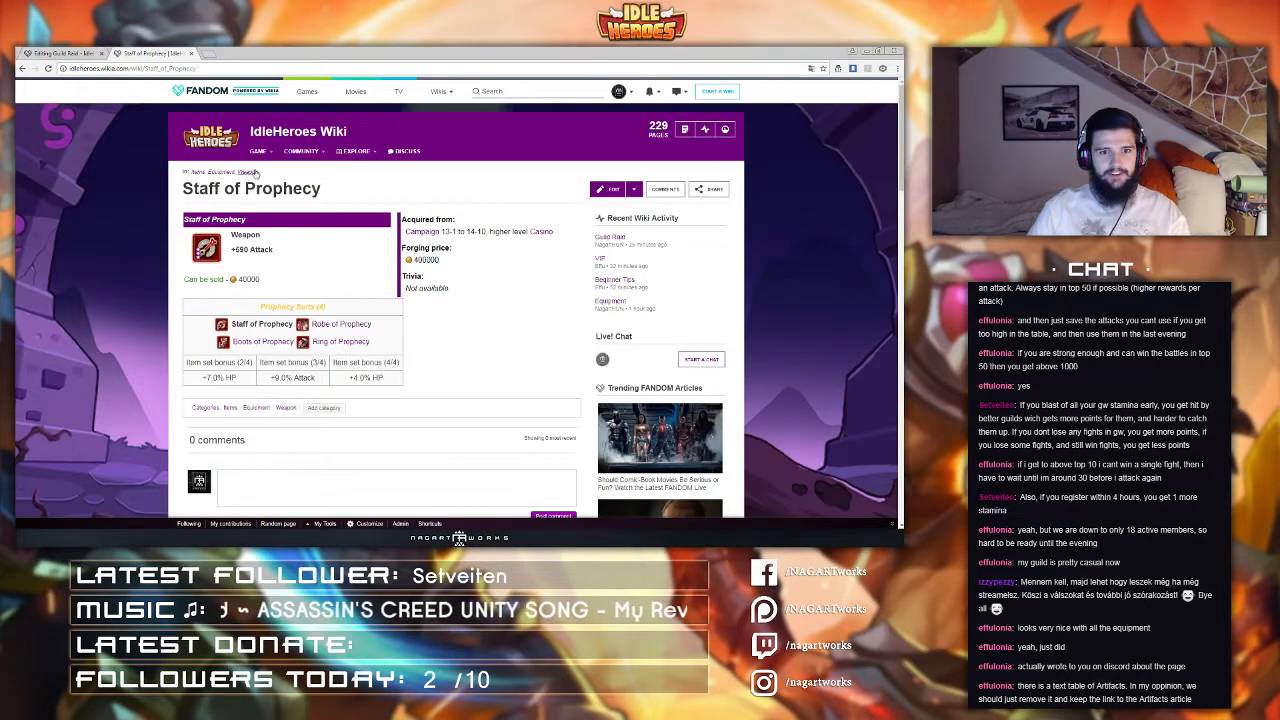
scroll(361, 197, down, 1)
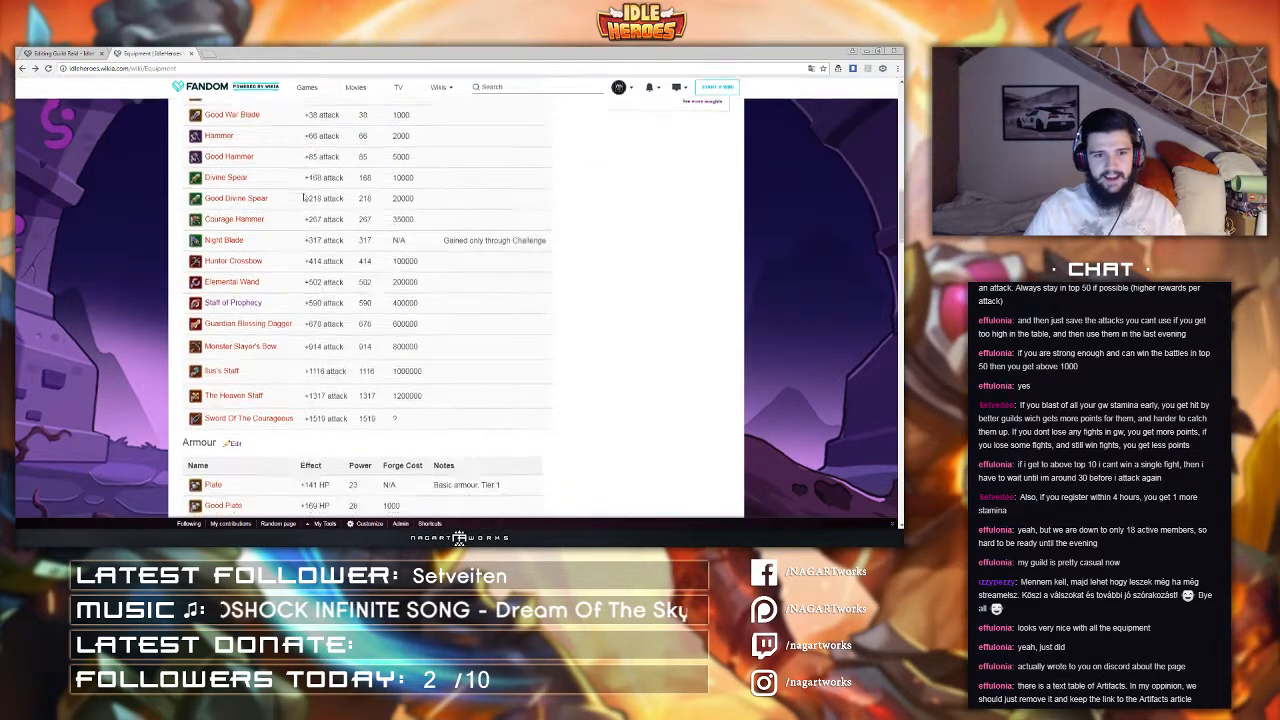
Step: Review the Artifacts table near the bottom of the Equipment page
scroll(303, 197, down, 10)
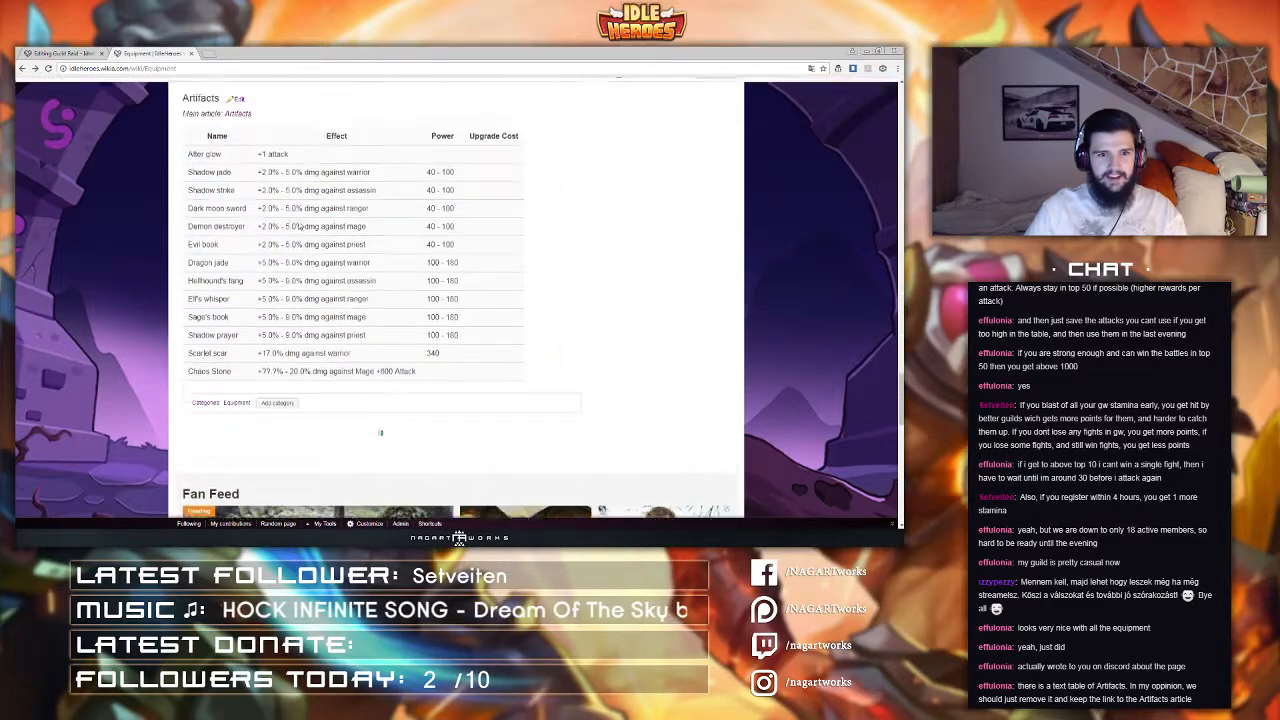
scroll(300, 227, up, 1)
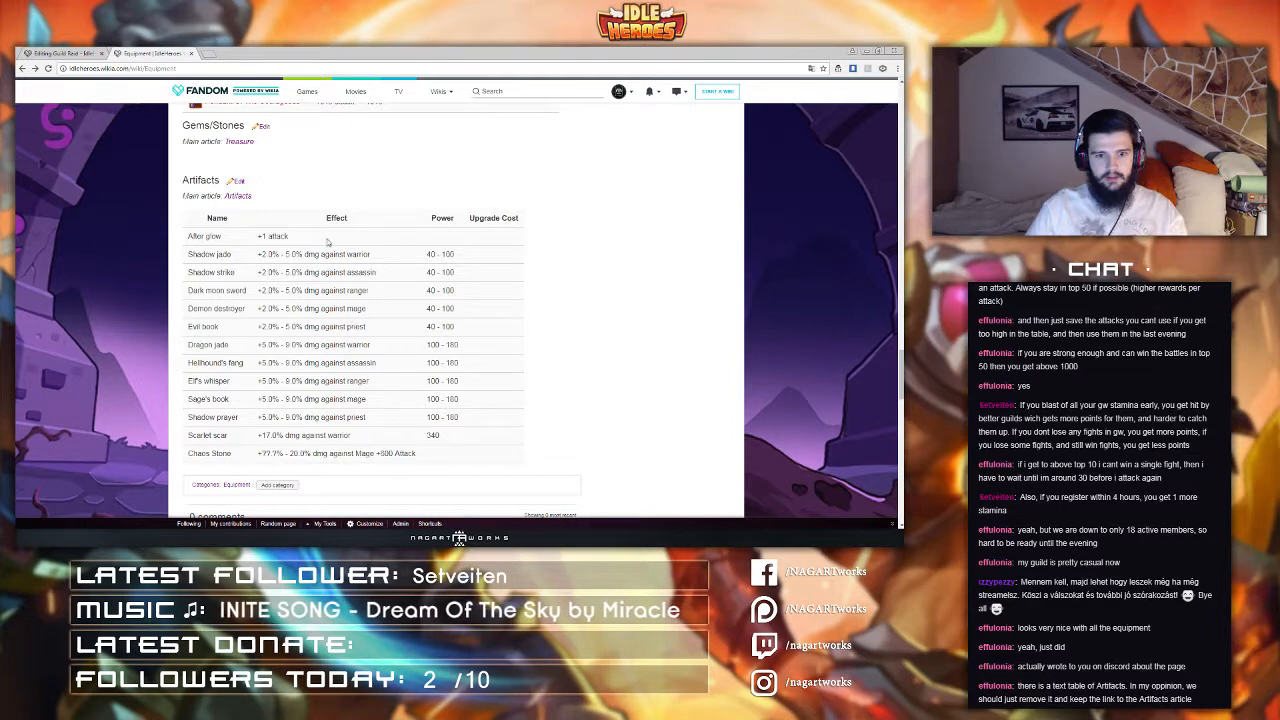
drag(327, 242, 323, 438)
click(300, 396)
click(325, 271)
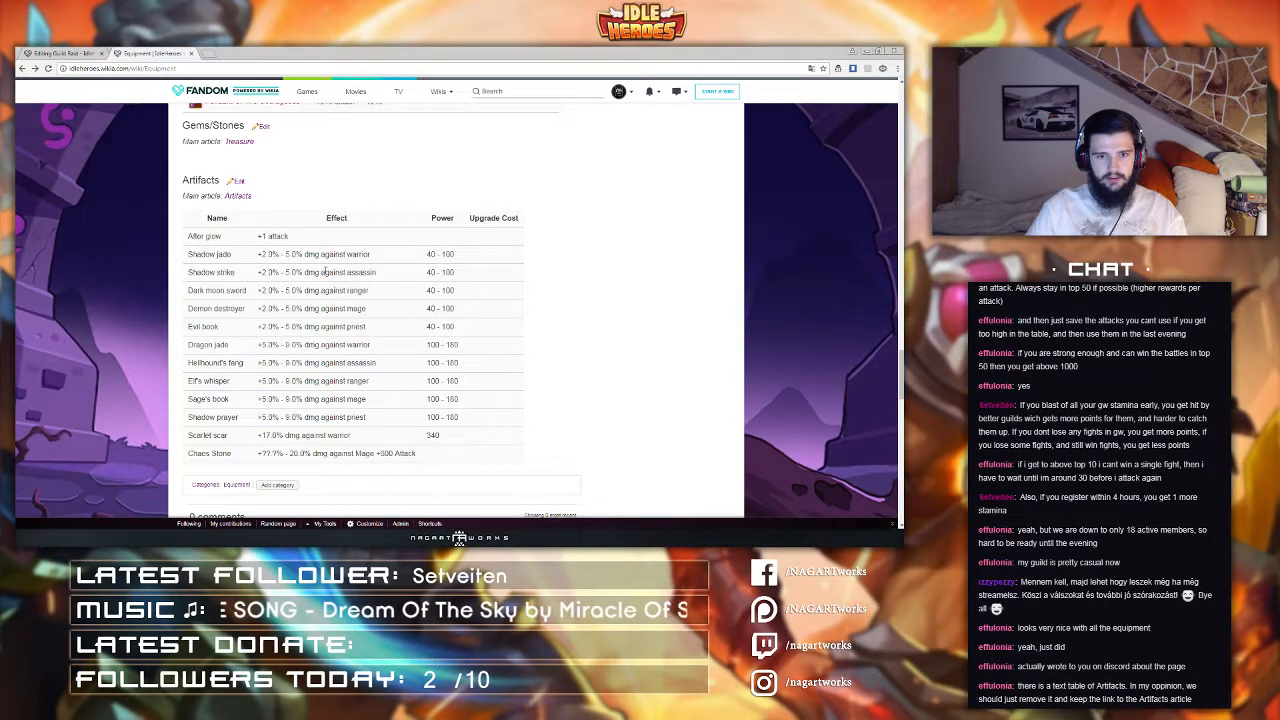
scroll(321, 326, up, 2)
scroll(395, 336, up, 1)
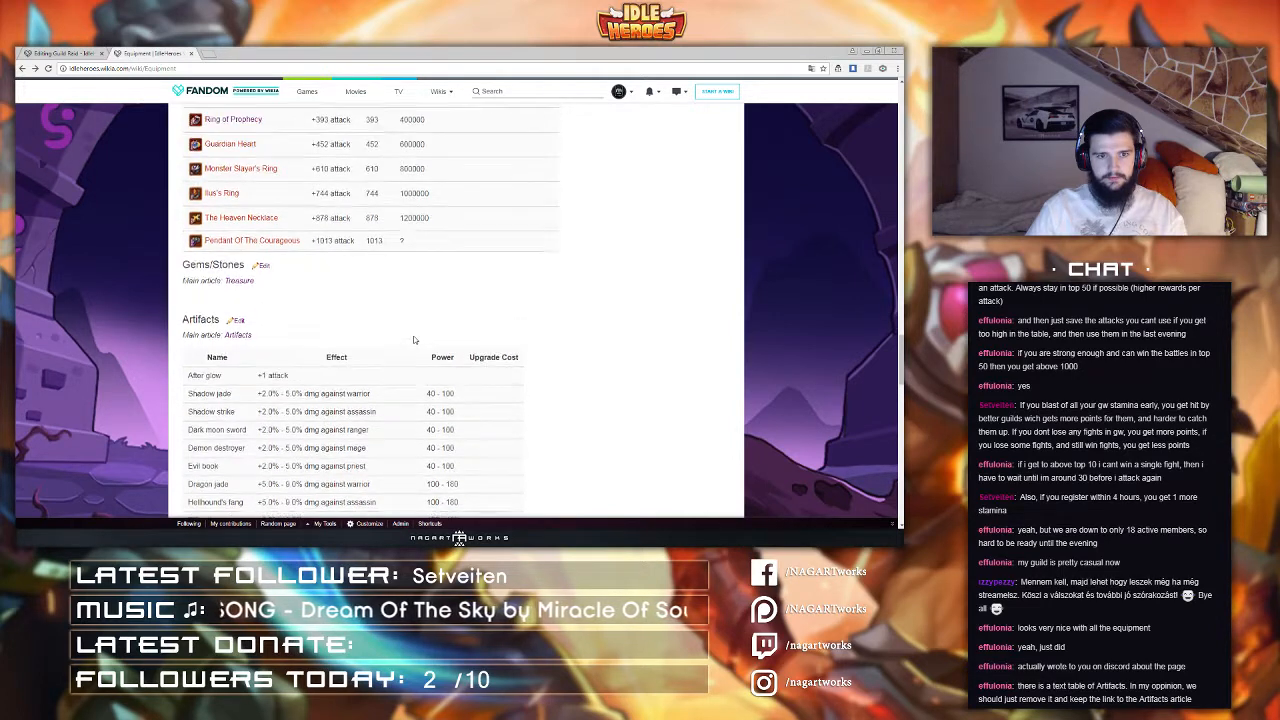
Step: Delete the Artifacts table from the Artifacts section's source, keeping the main article link, and apply the changes
click(237, 320)
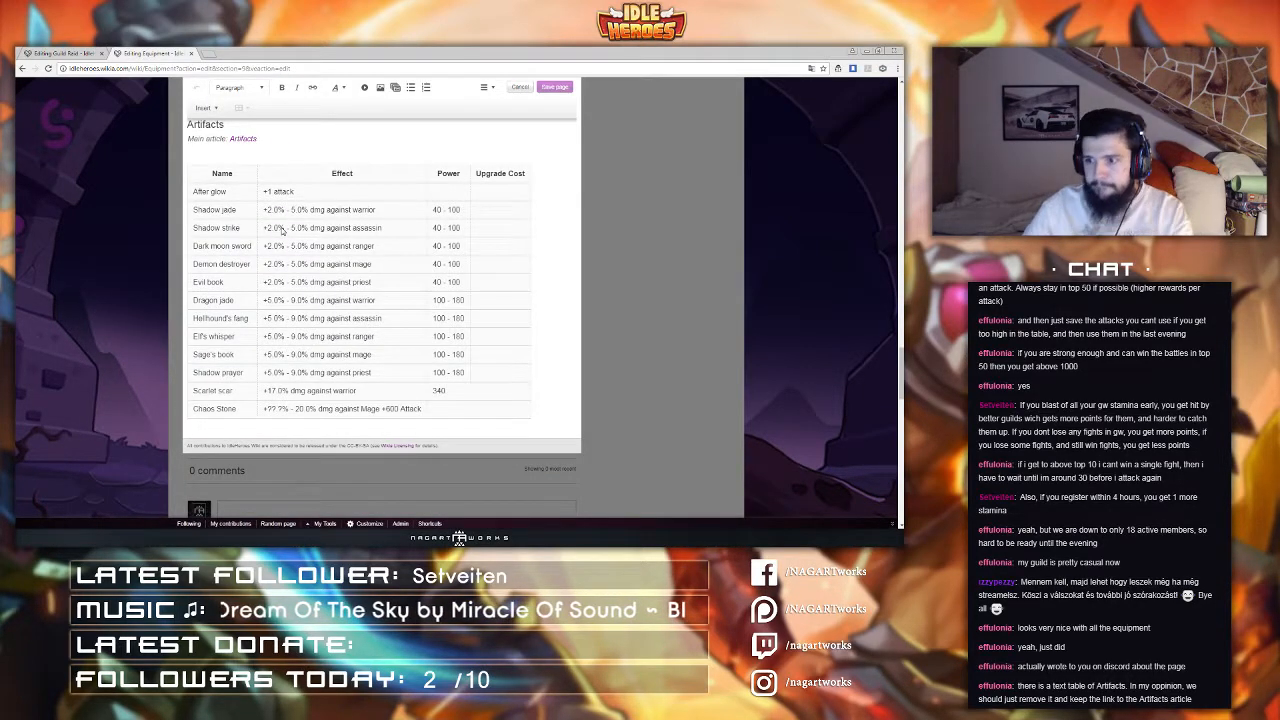
click(486, 87)
click(505, 147)
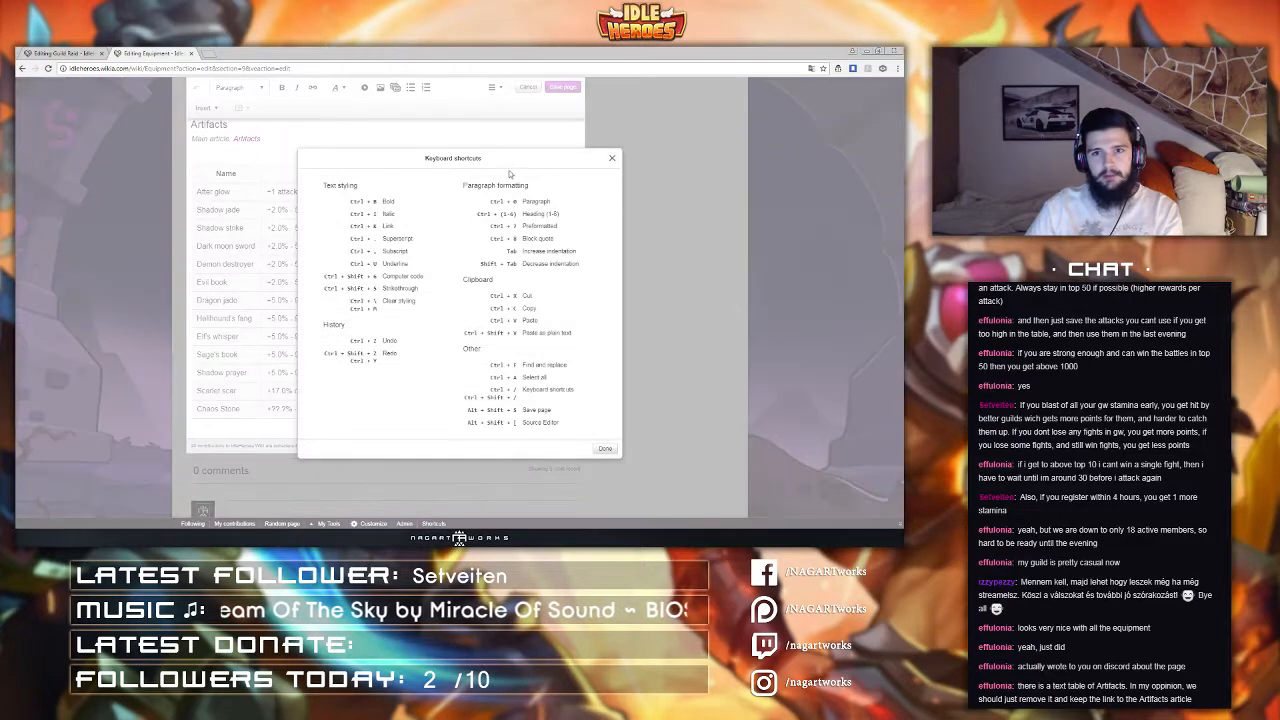
click(612, 160)
click(496, 88)
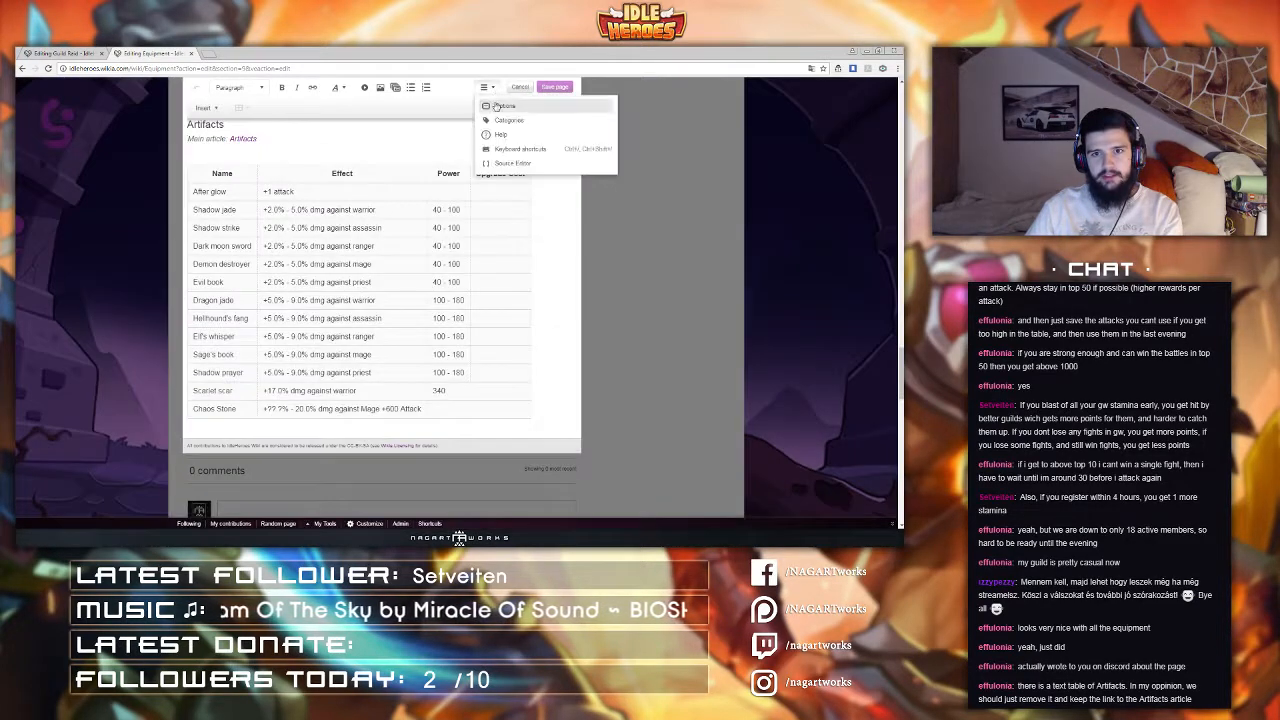
click(516, 166)
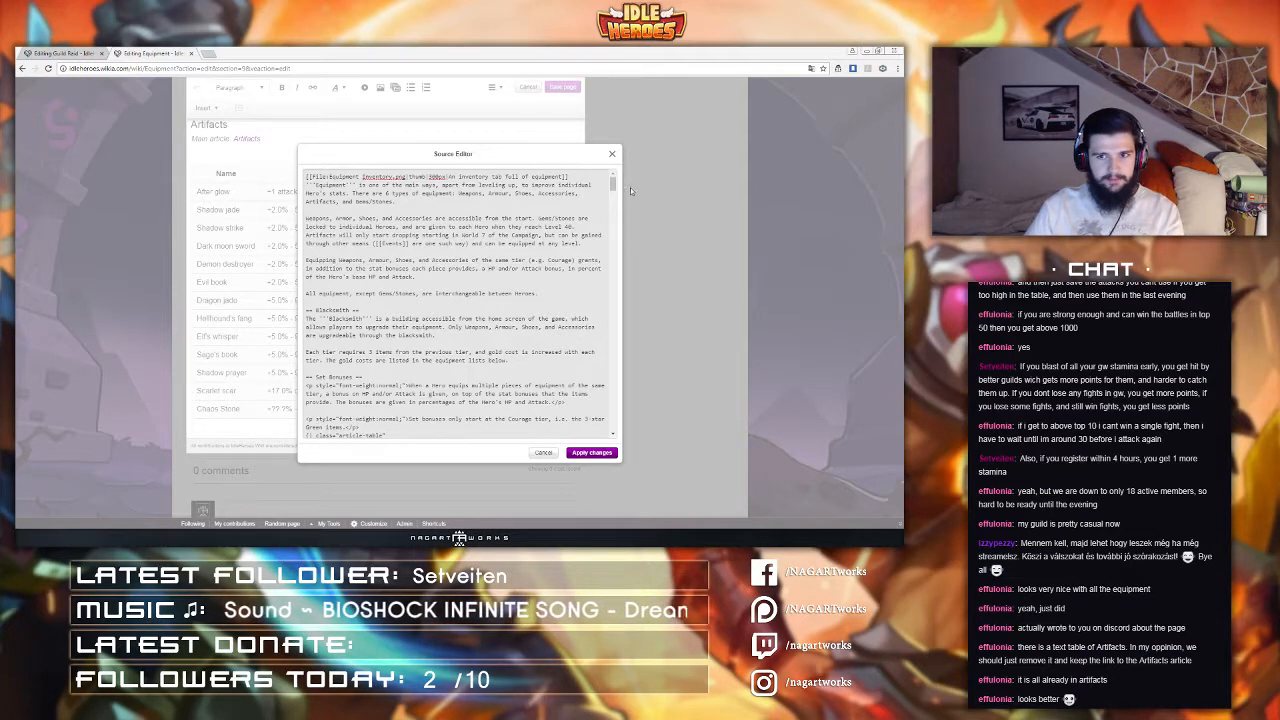
drag(612, 182, 613, 425)
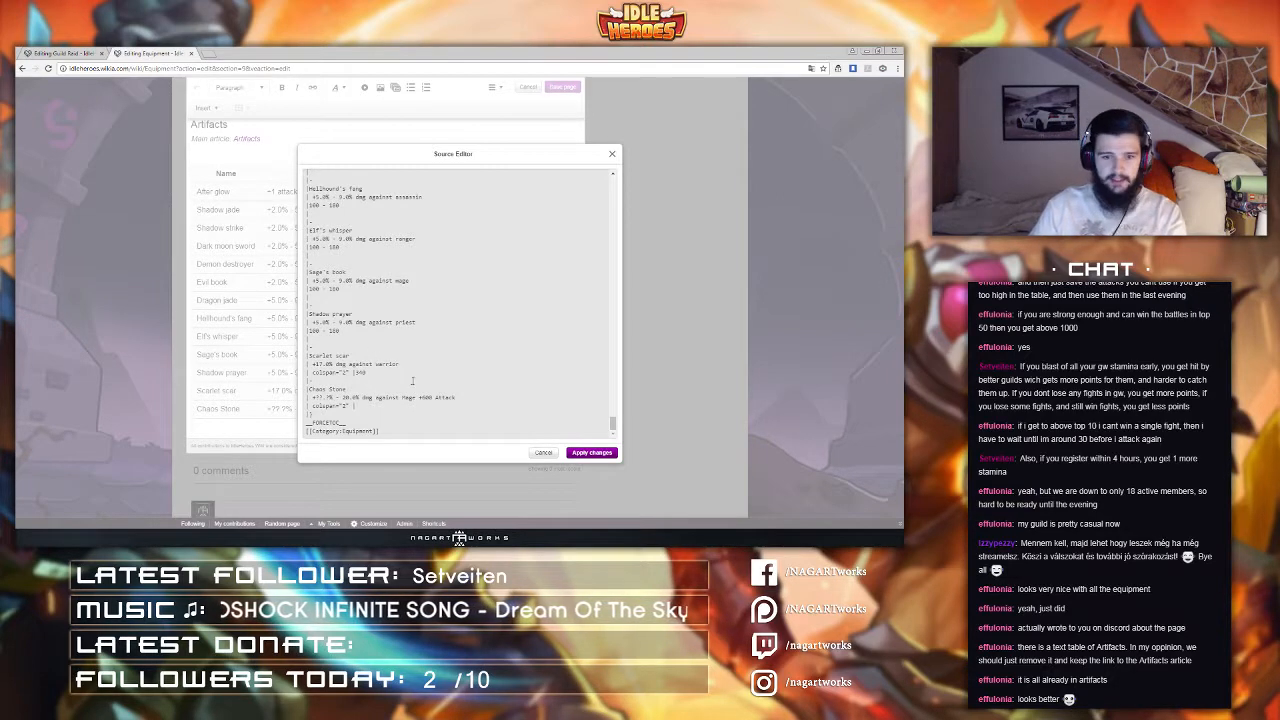
scroll(362, 400, up, 4)
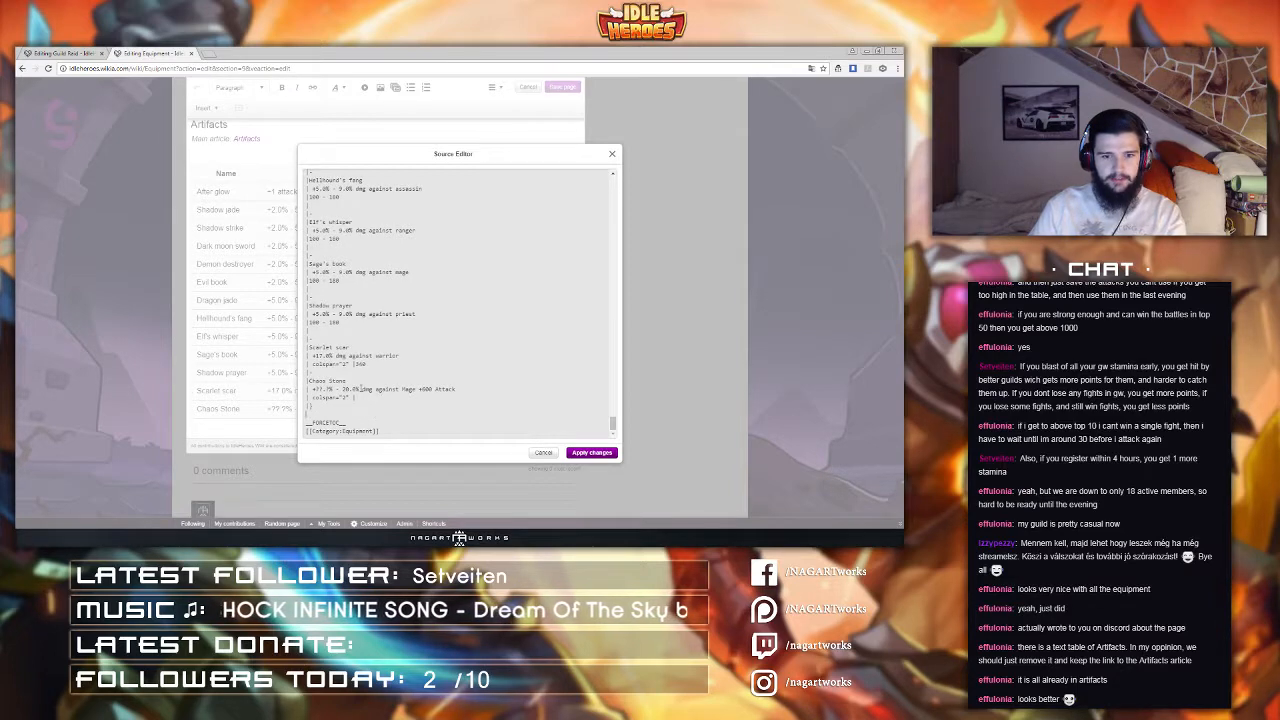
scroll(361, 388, up, 6)
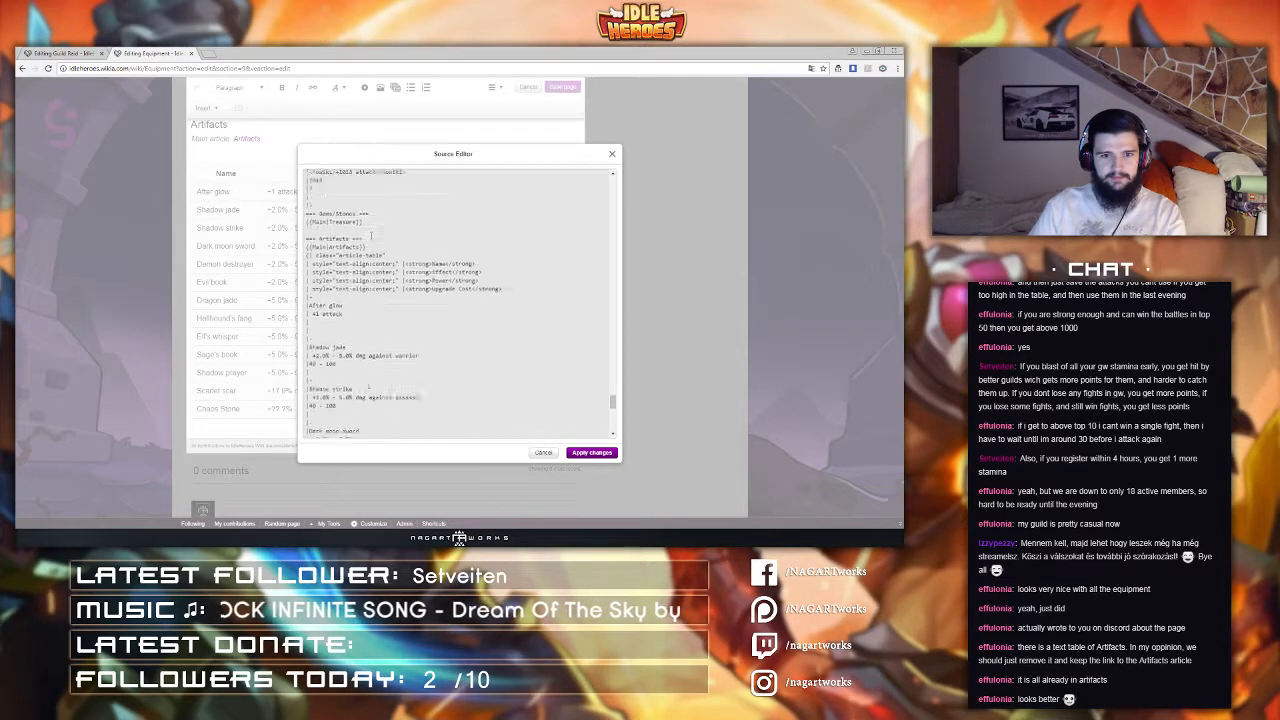
scroll(373, 372, down, 3)
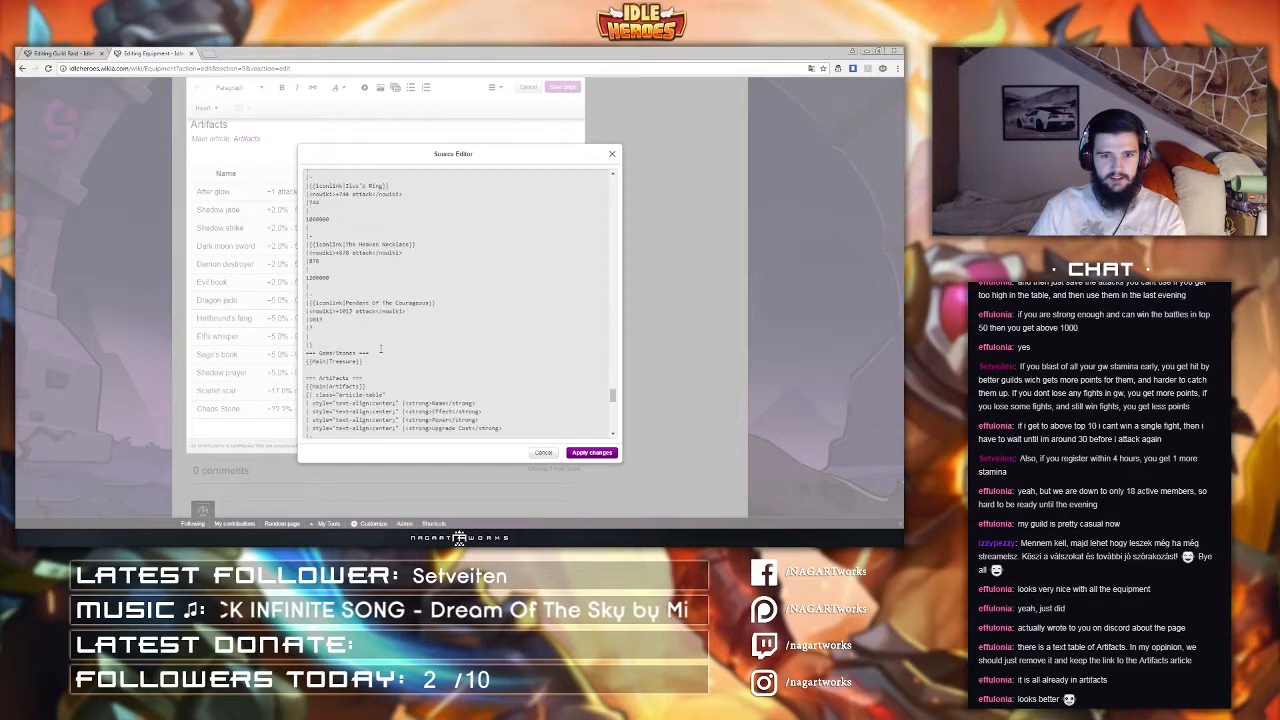
drag(306, 348, 377, 391)
key(Delete)
key(Delete)
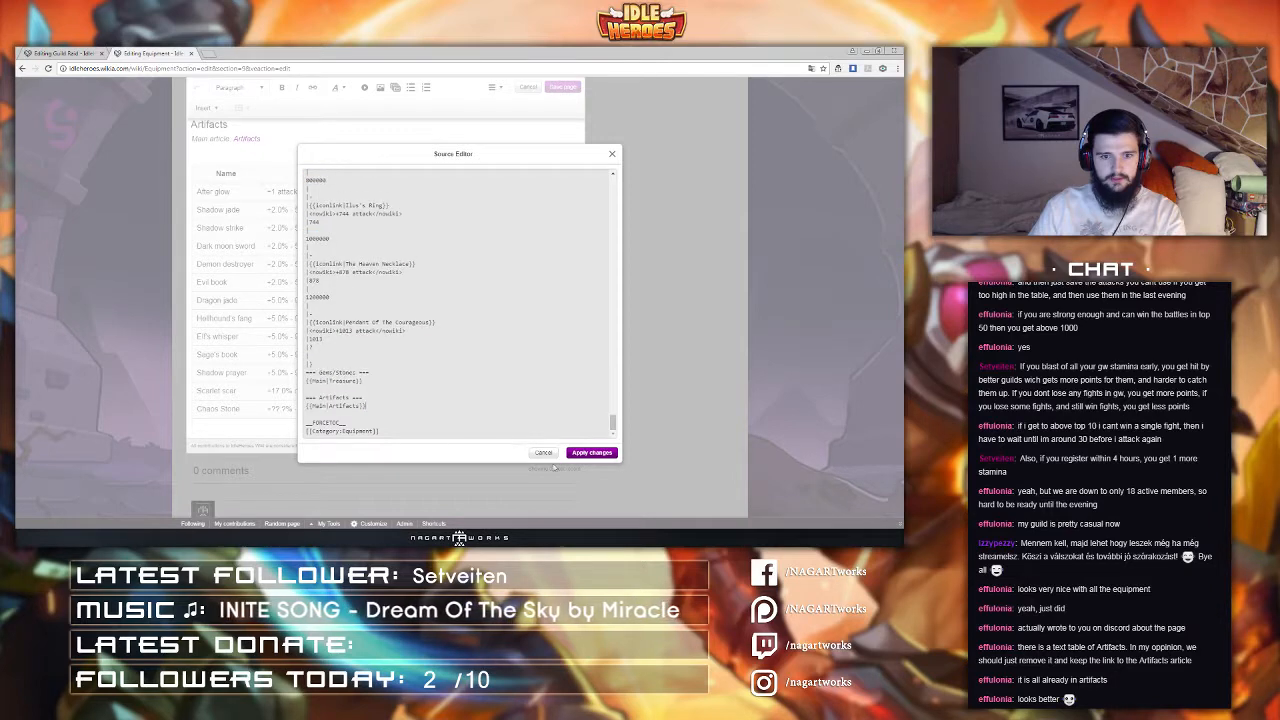
click(591, 452)
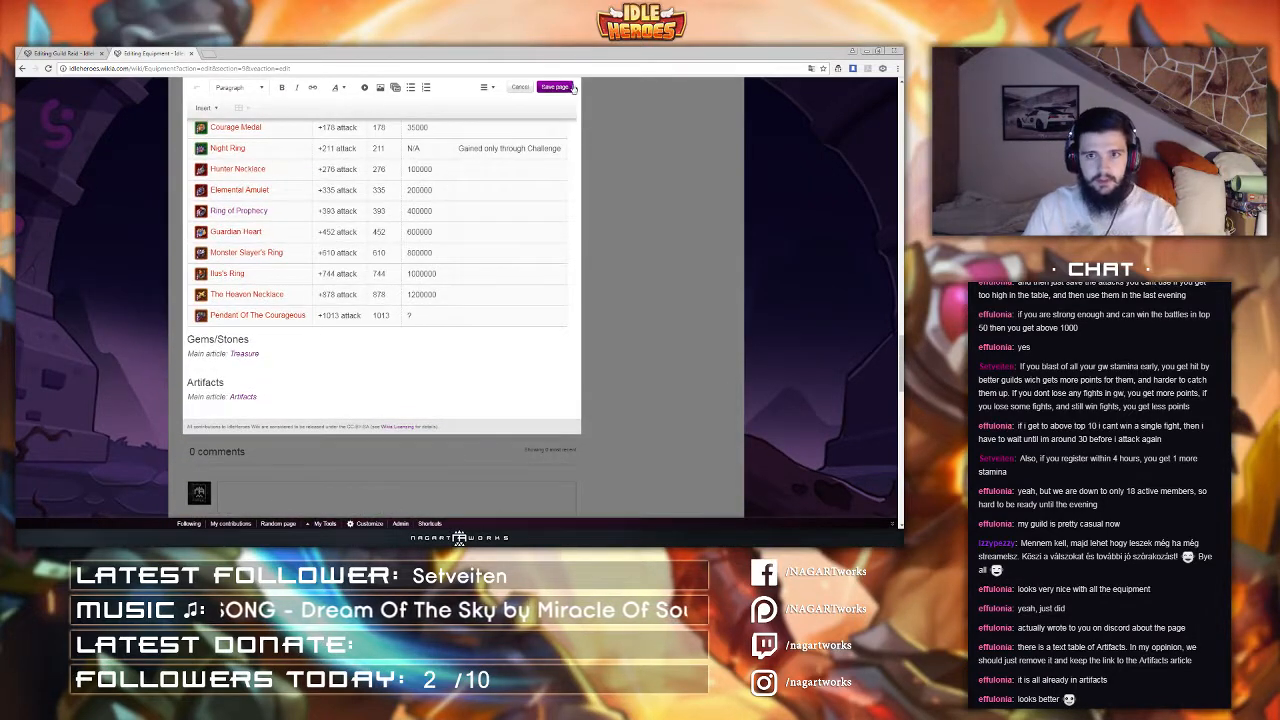
Step: Save the Equipment page with the edit summary "removed old table"
click(567, 88)
text(removed)
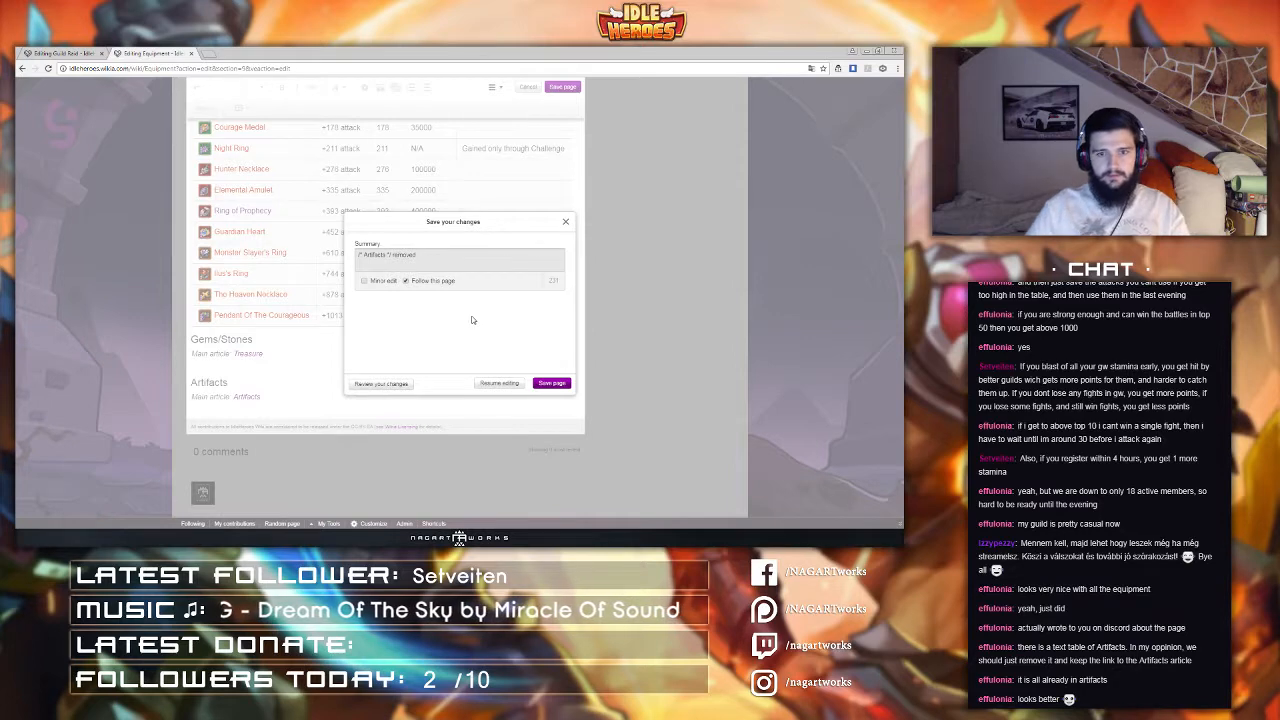
text( old)
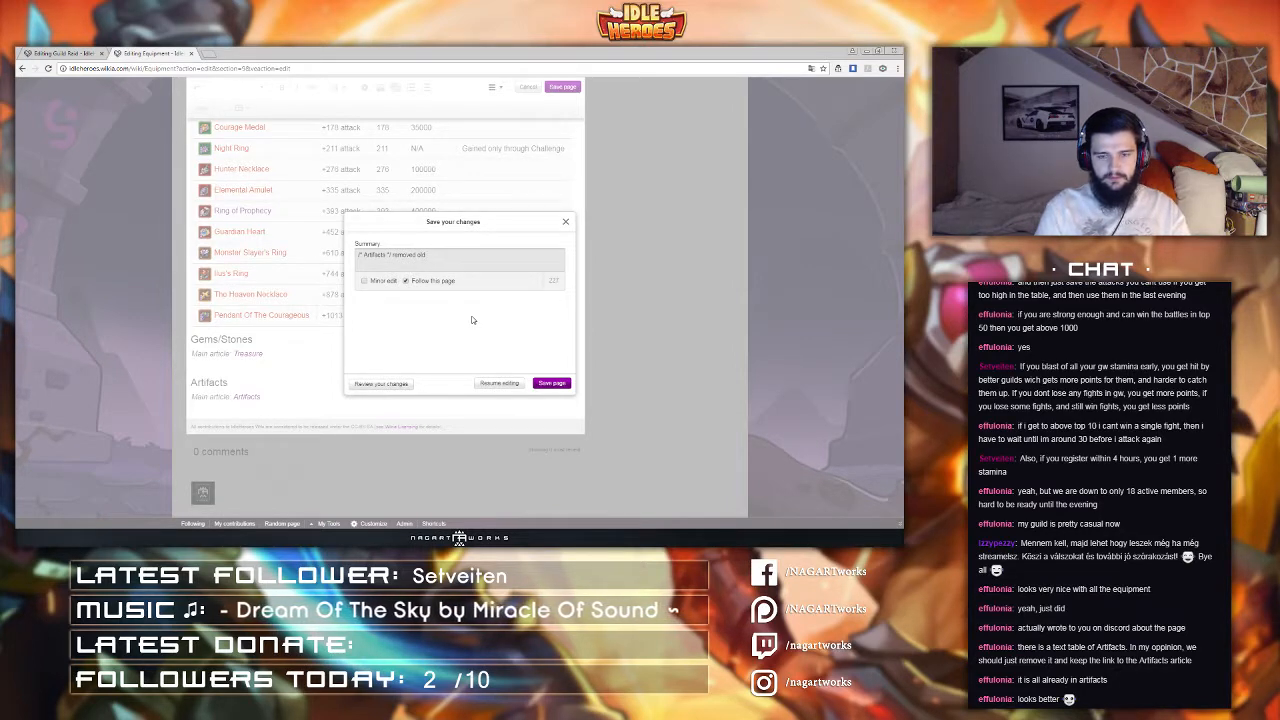
text( table)
click(550, 386)
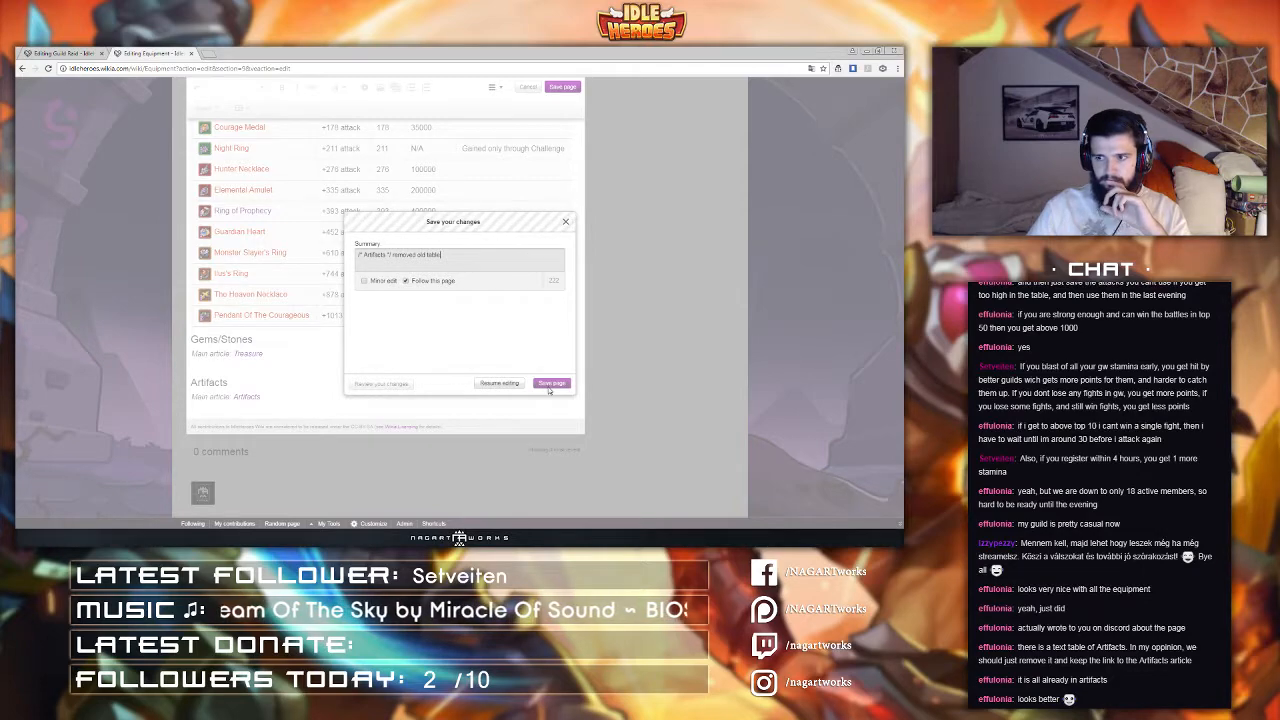
Step: Browse back up to the weapons list and open the Staff of Prophecy item page
scroll(442, 294, up, 10)
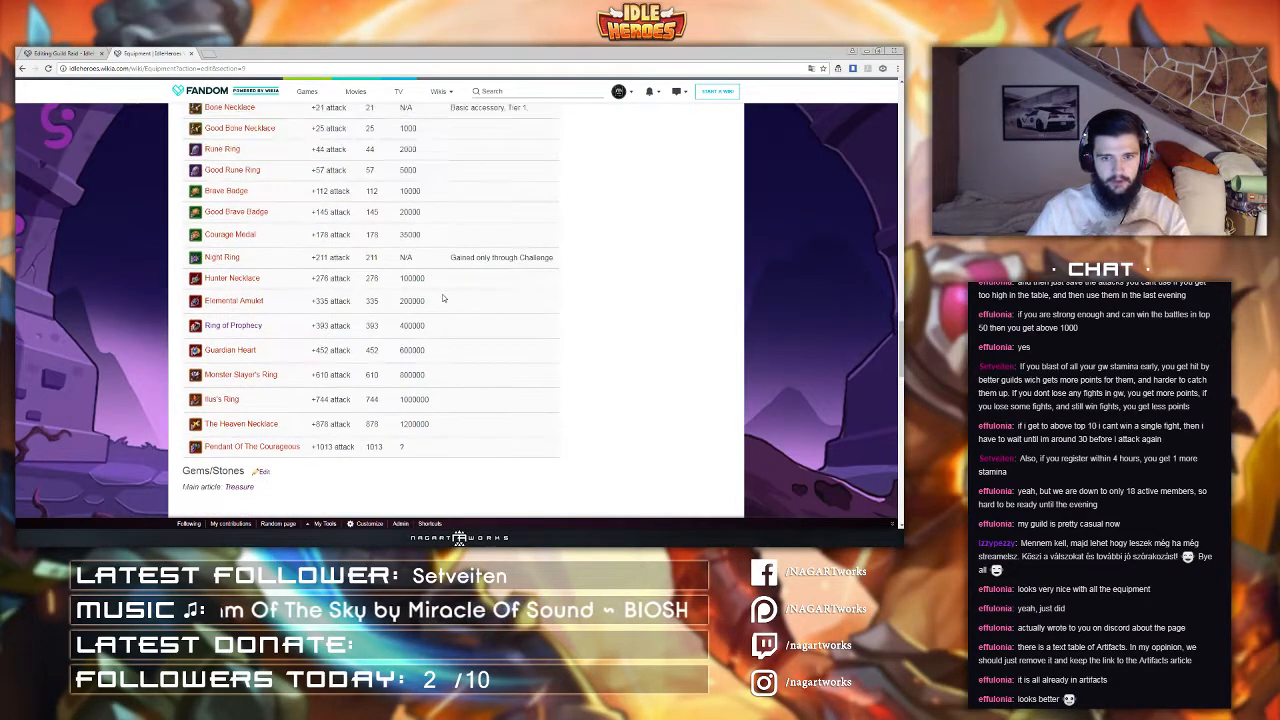
scroll(438, 289, up, 5)
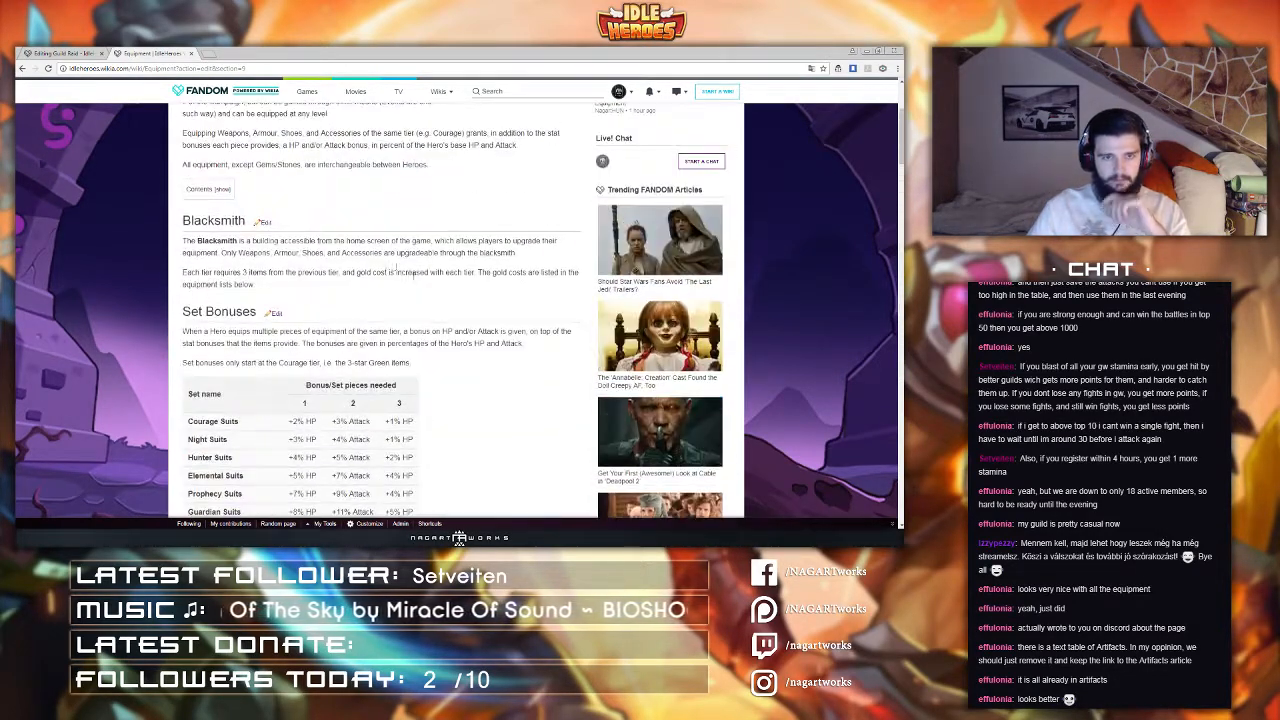
scroll(276, 270, down, 7)
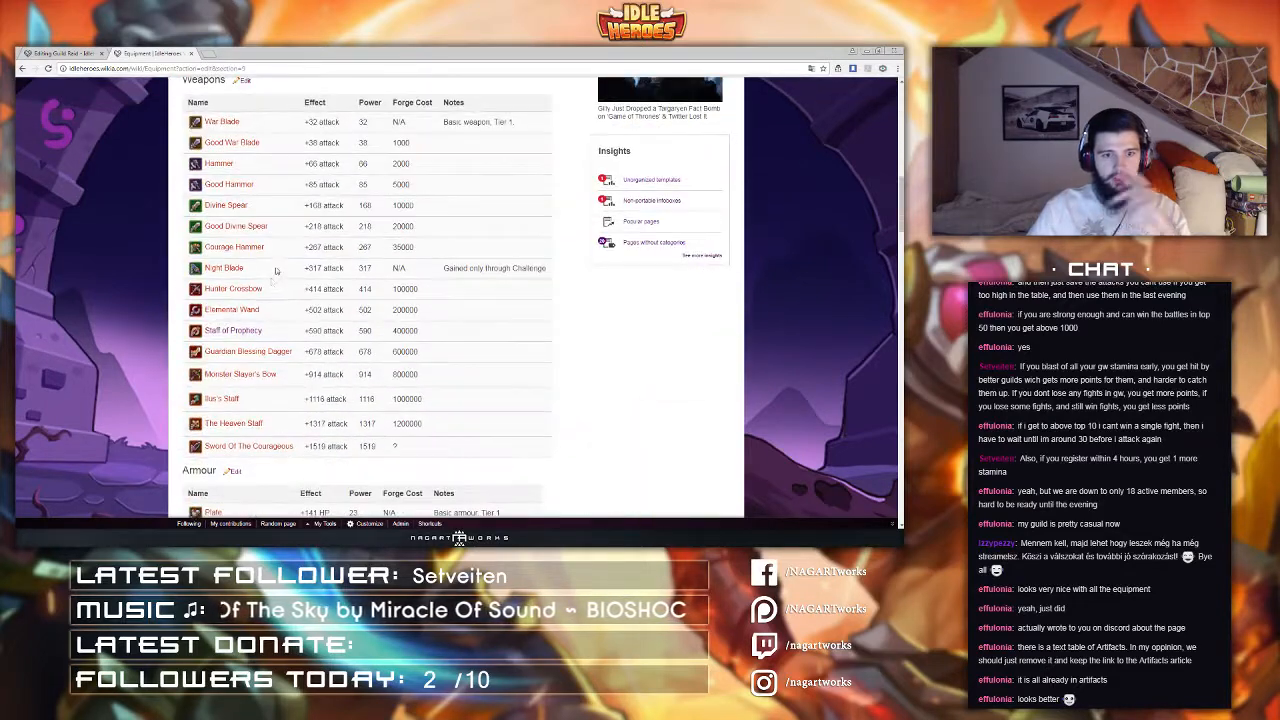
click(234, 331)
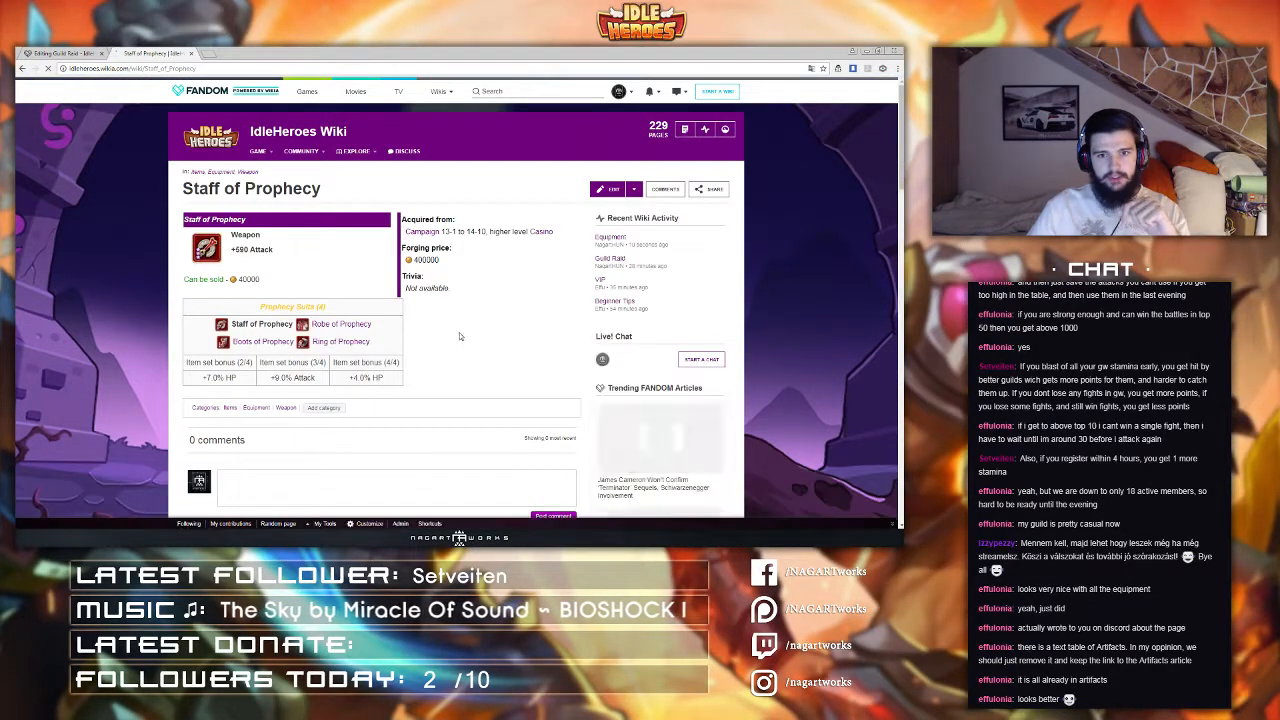
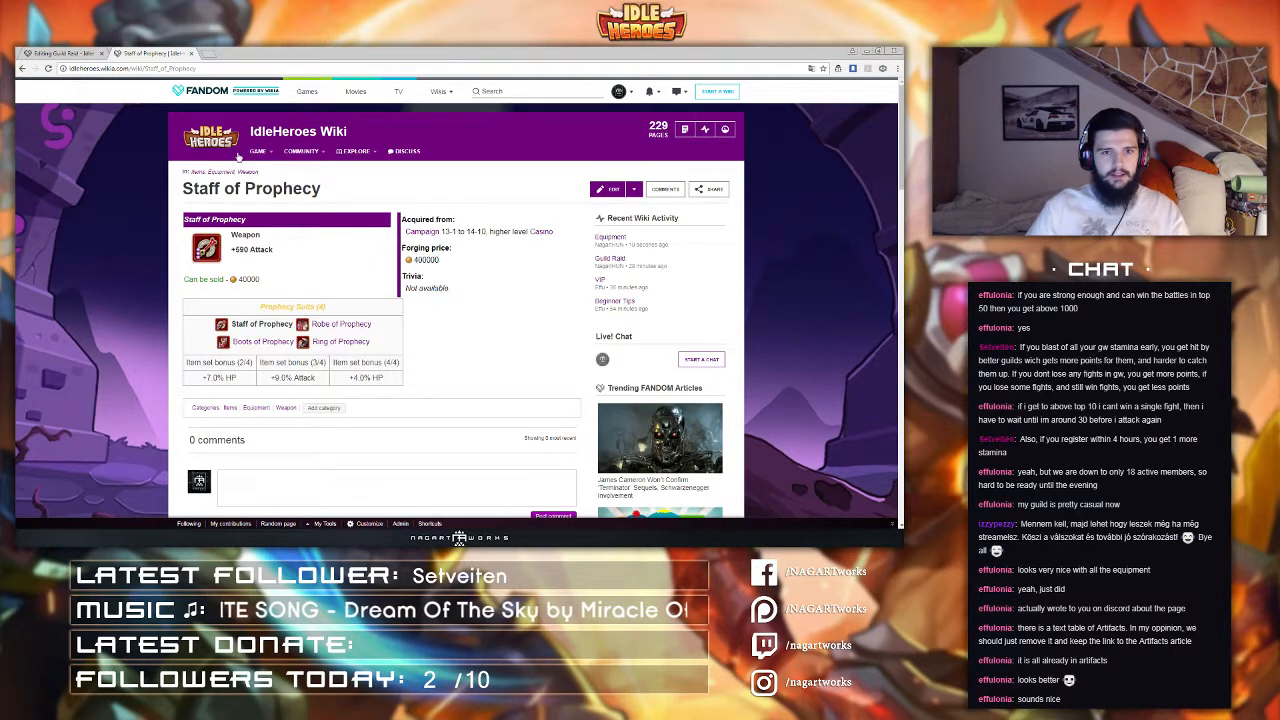
Step: Return to the Guild Raid edit tab and open the source editor to review the table markup, then cancel
middle_click(150, 54)
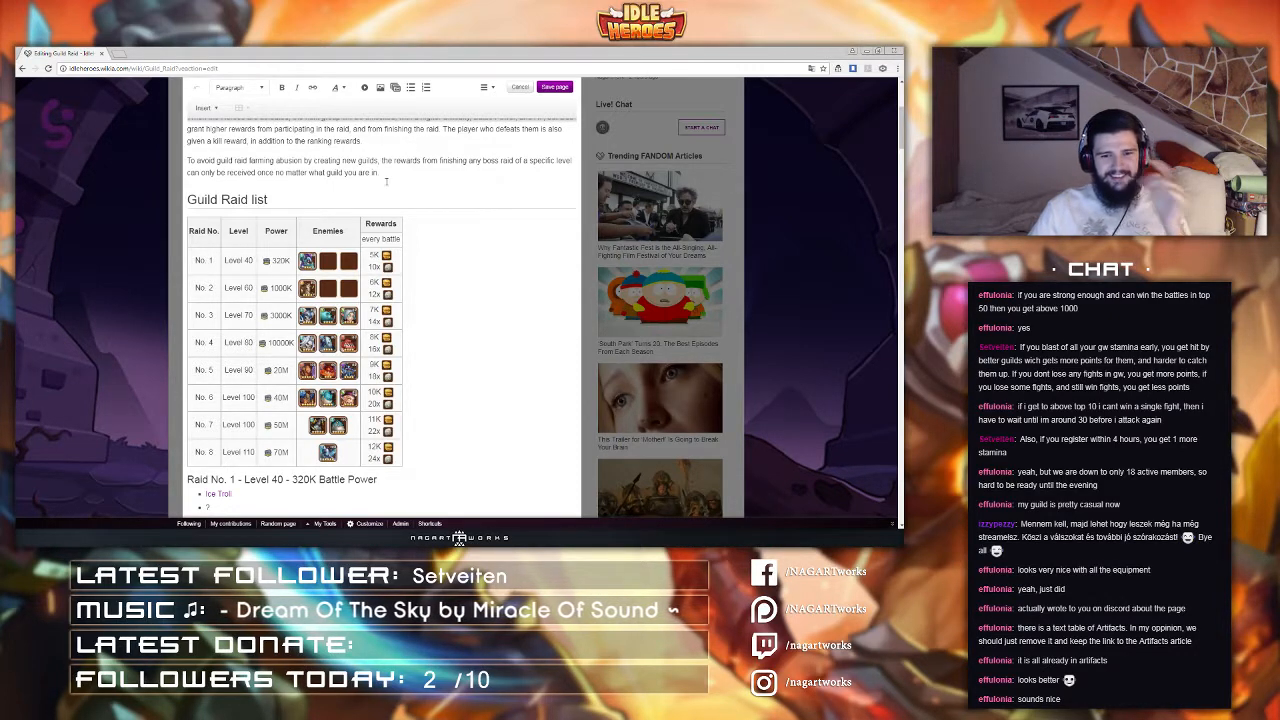
click(486, 88)
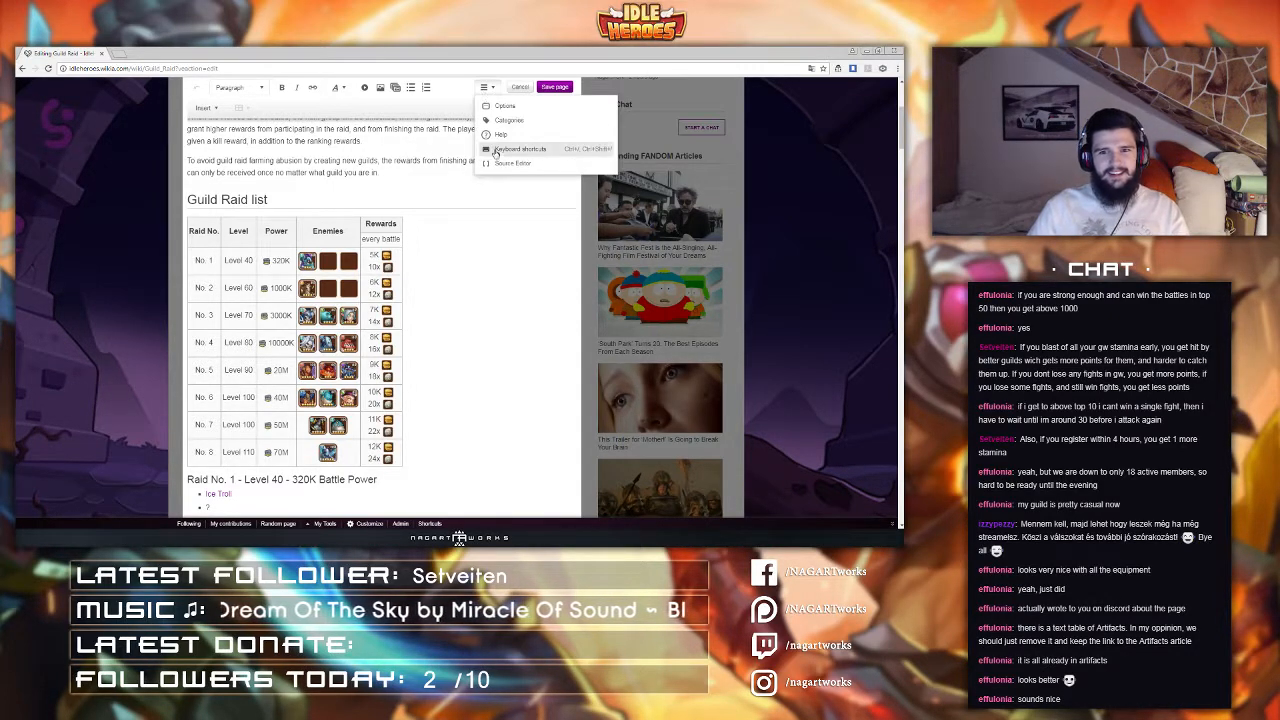
click(530, 163)
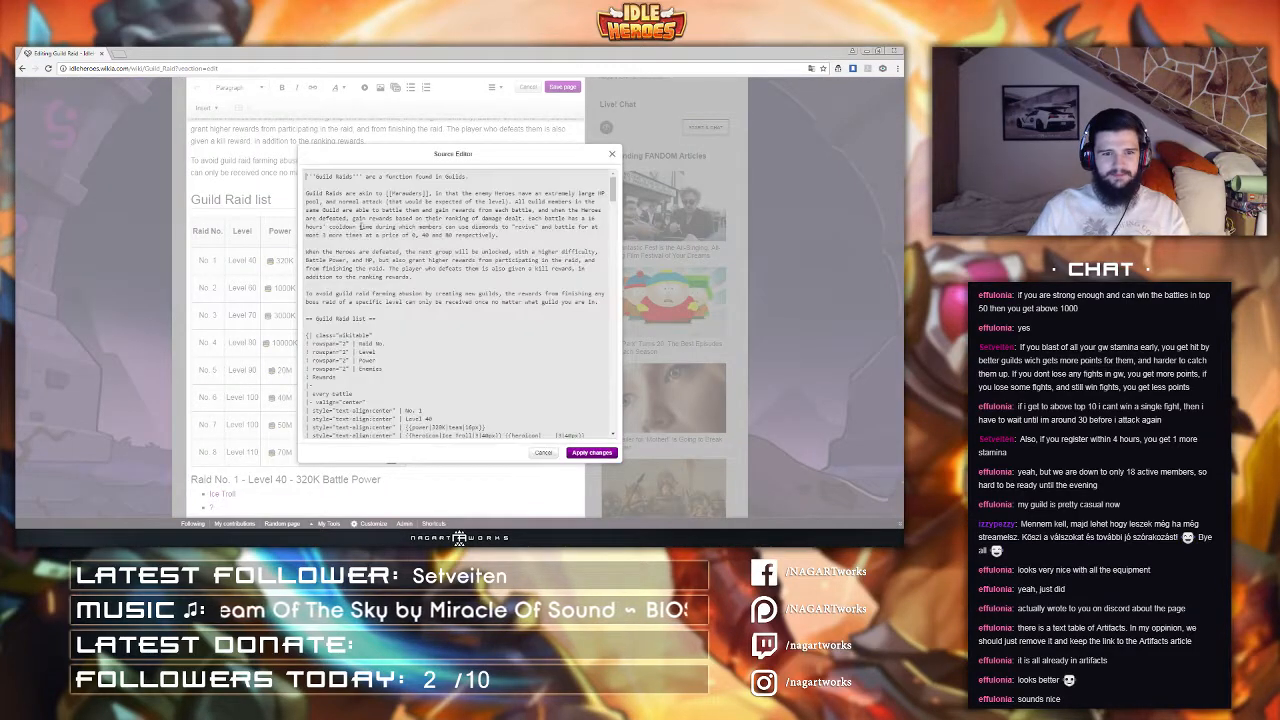
scroll(387, 258, down, 10)
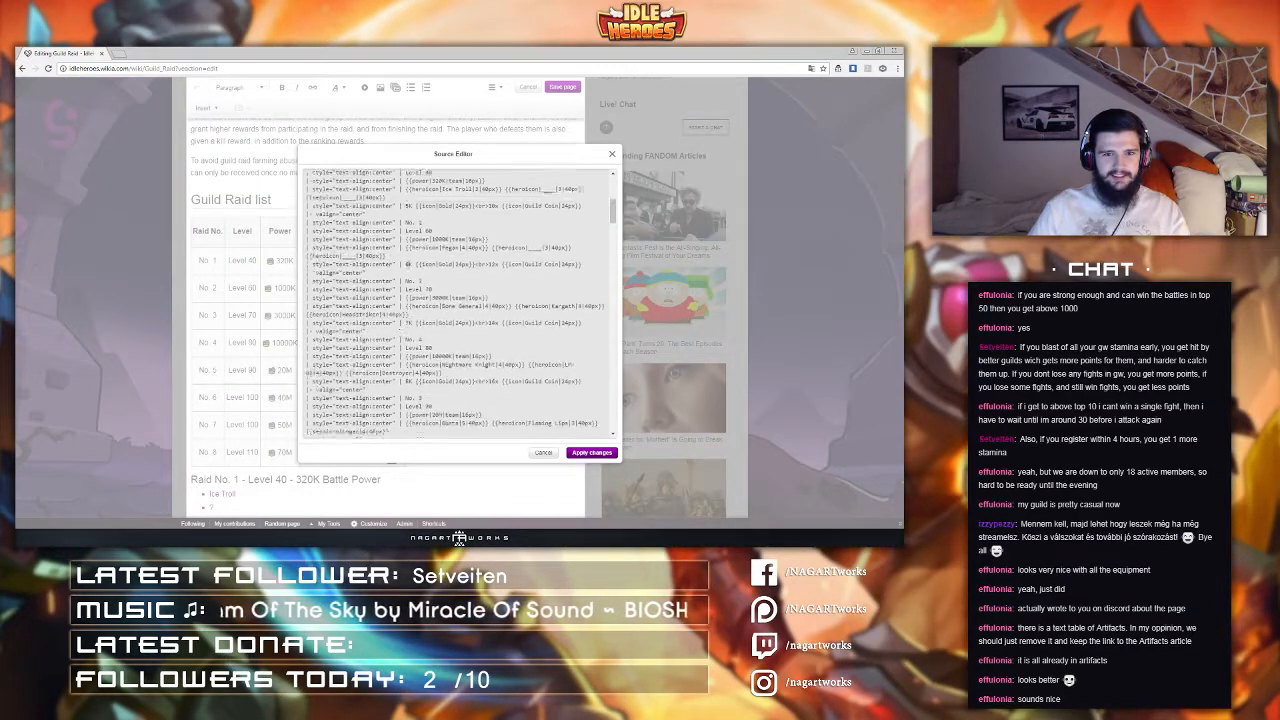
click(543, 454)
scroll(352, 370, down, 1)
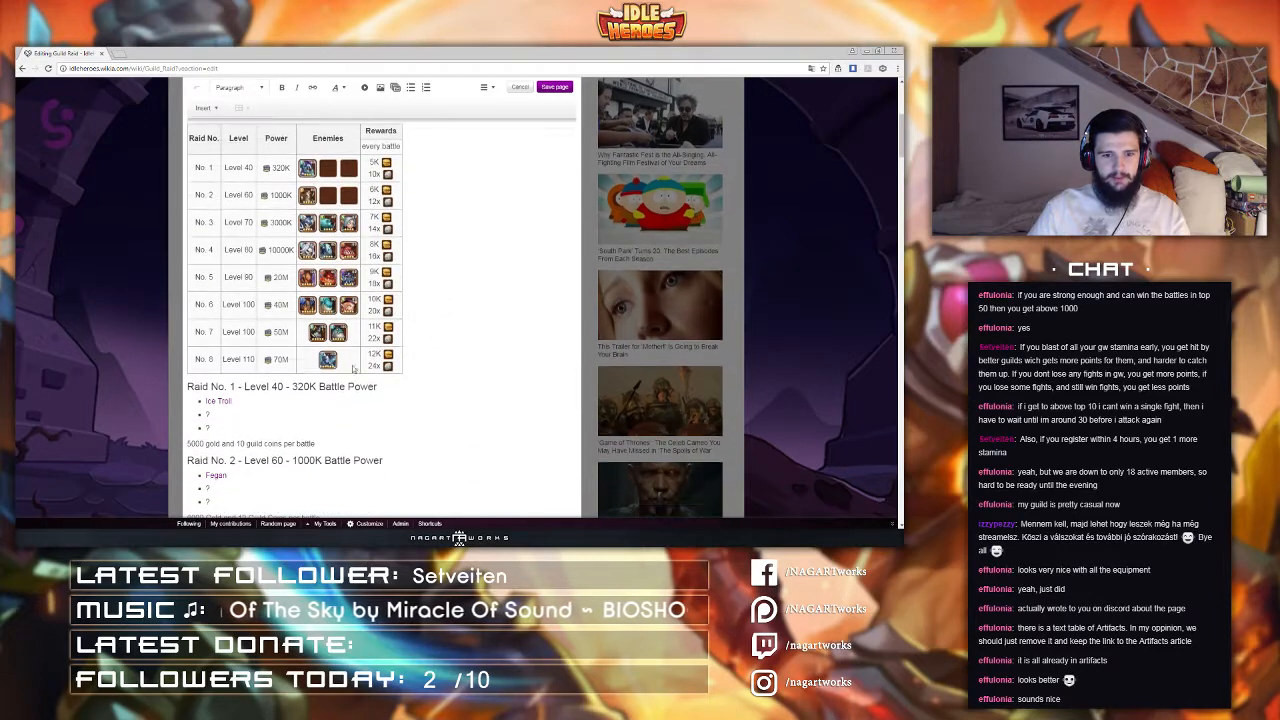
scroll(237, 385, up, 1)
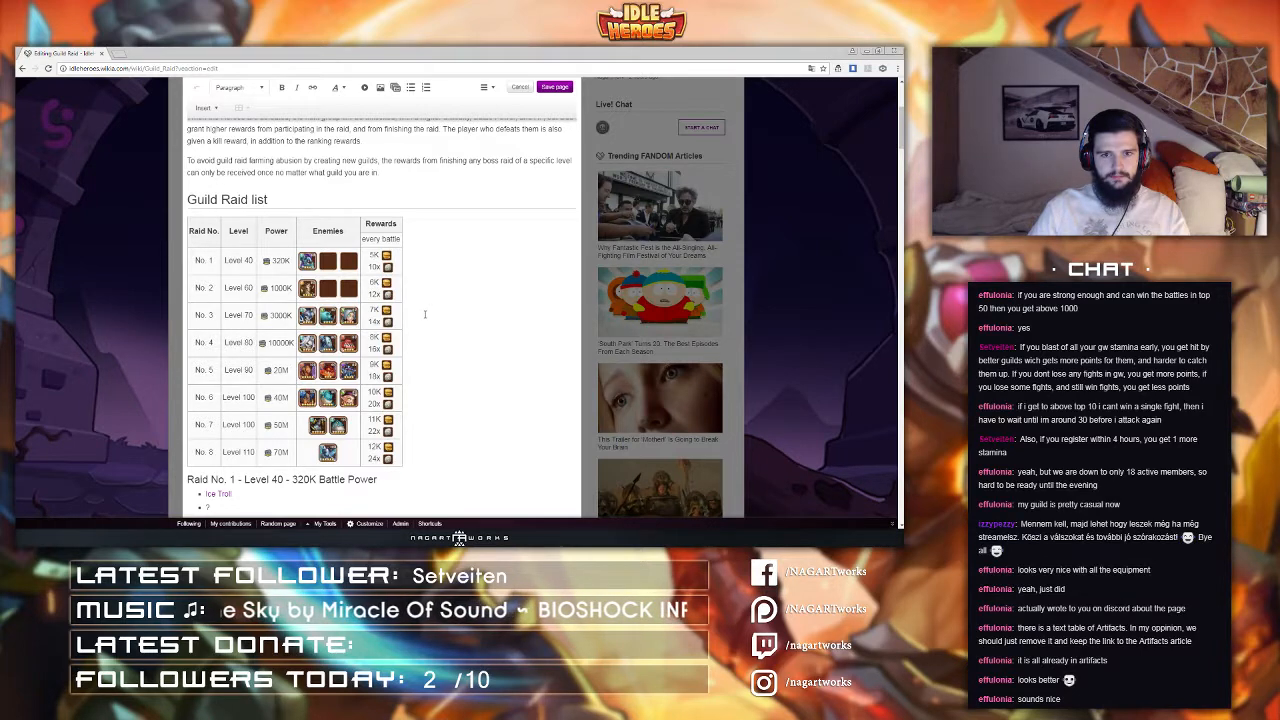
Step: Open the source editor and add a width of 50px to the Raid No. header cell
click(488, 87)
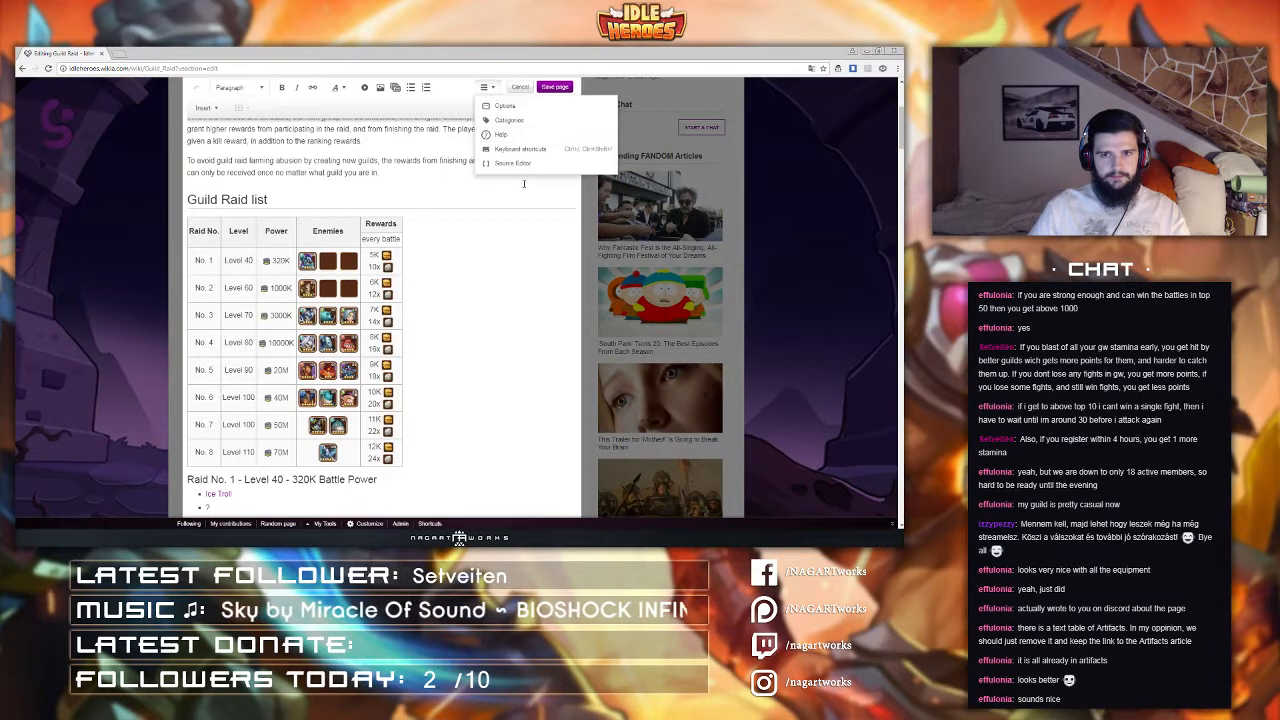
click(505, 166)
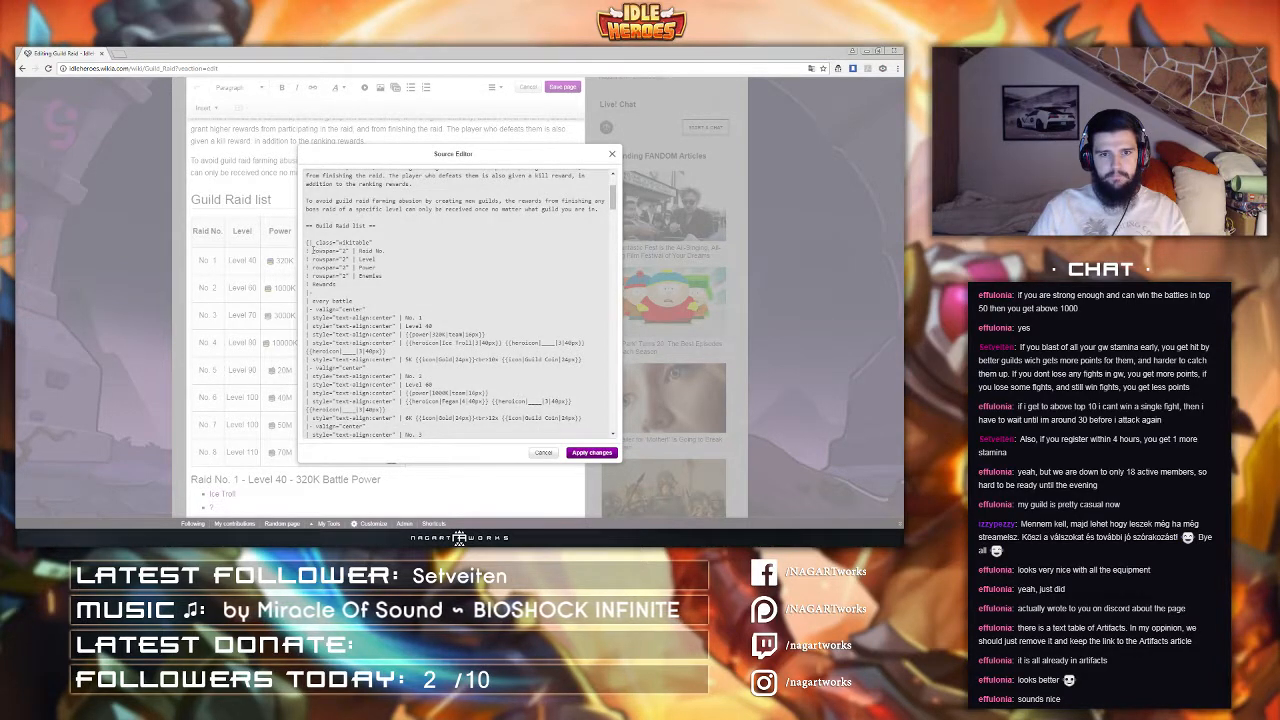
text(widh)
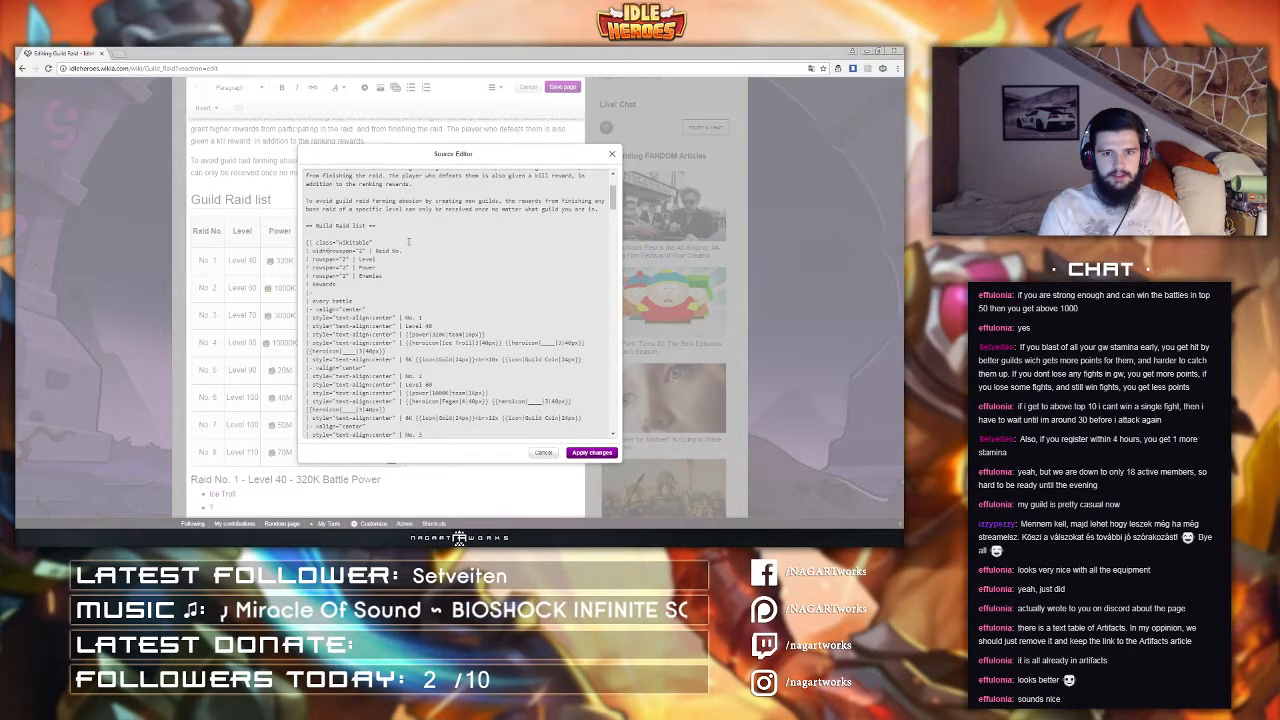
key(BackSpace)
text(th="5)
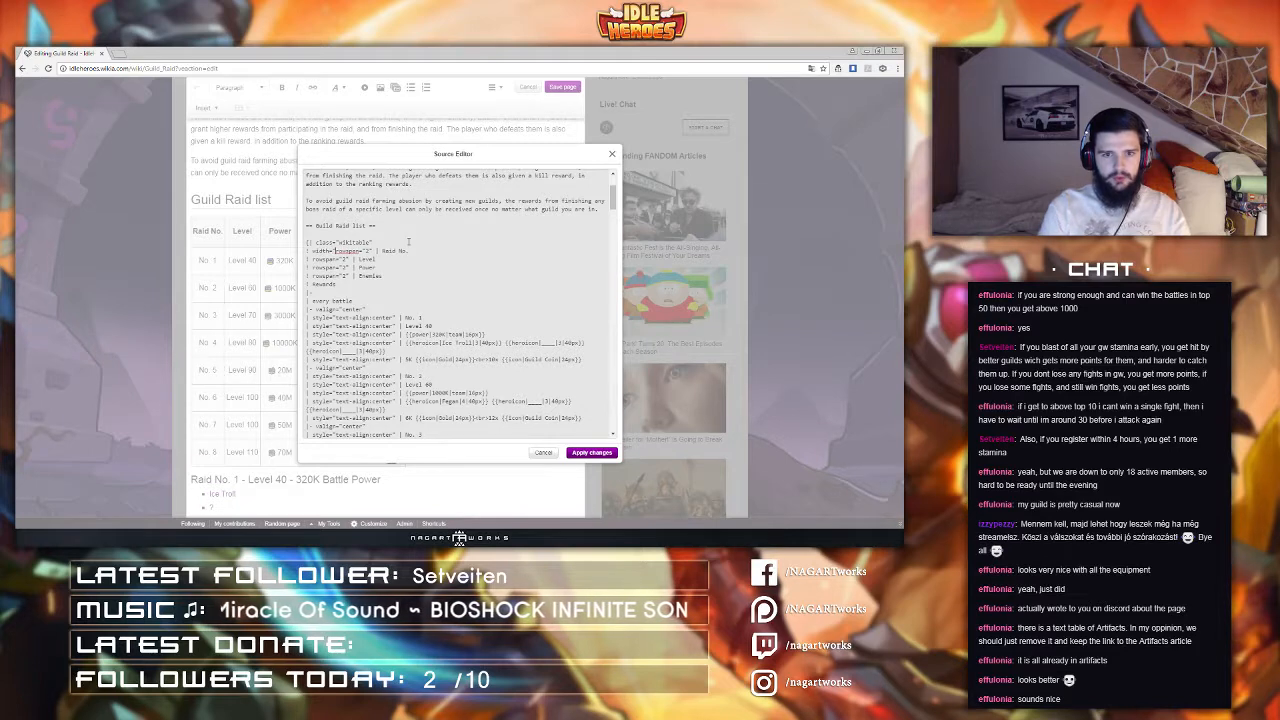
text(0px" )
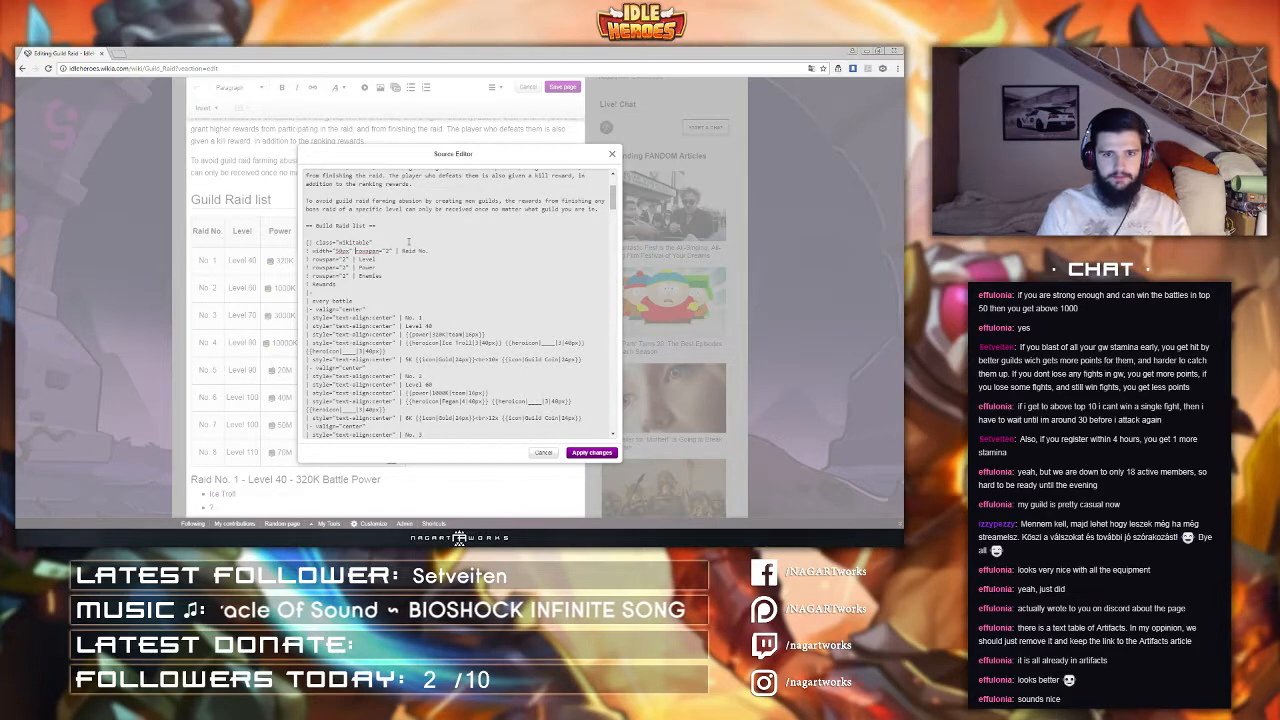
text(|)
key(BackSpace)
key(BackSpace)
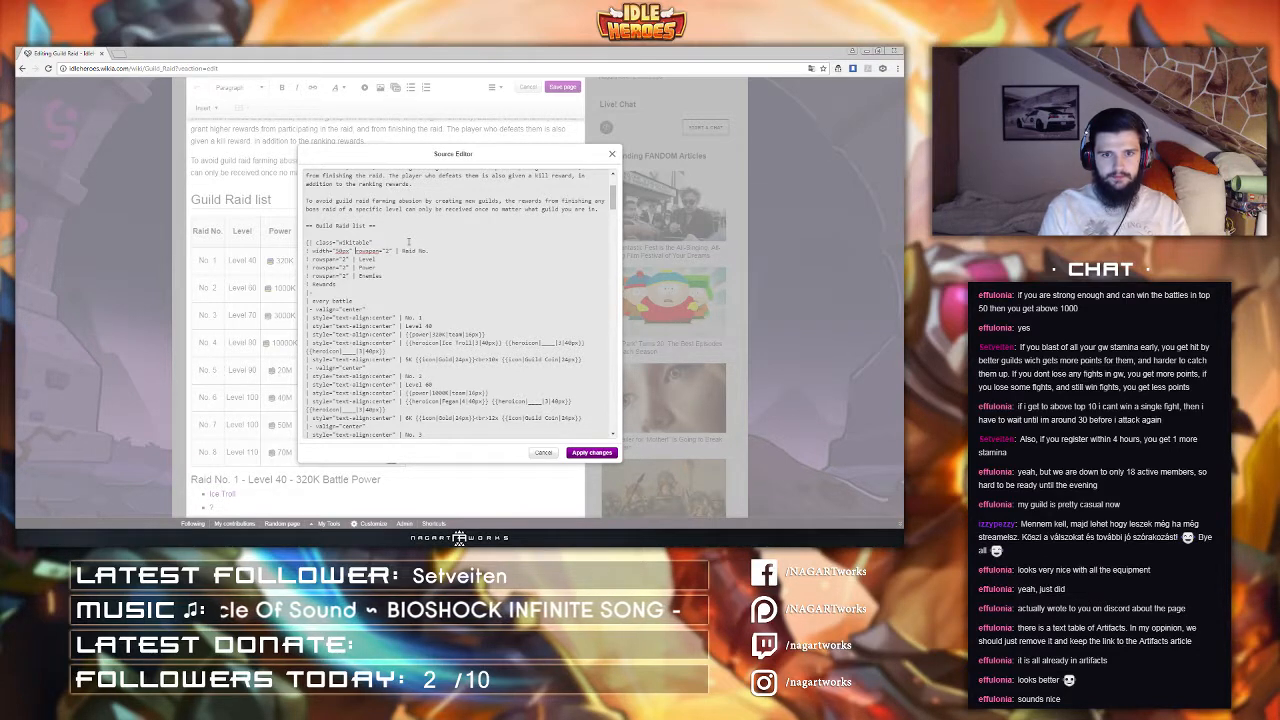
drag(310, 251, 356, 251)
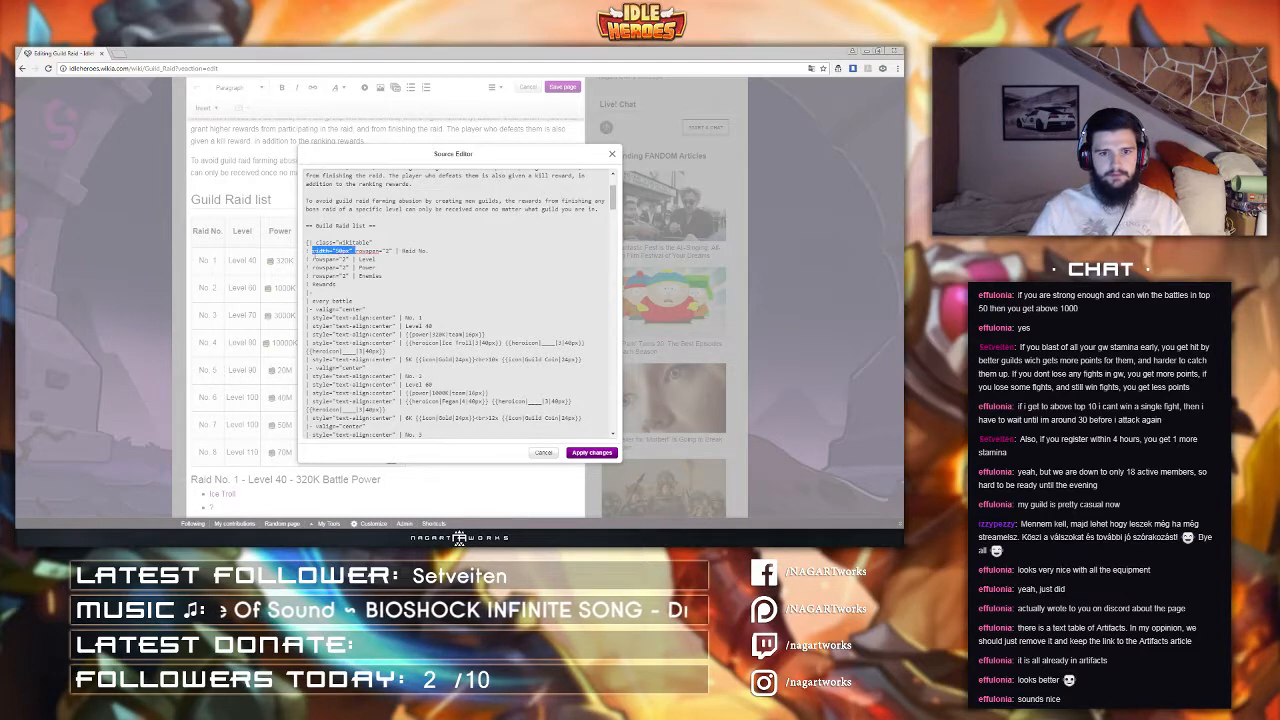
Step: Give the Level and Power headers 50px width, Enemies 150px and Rewards 100px, then apply the changes
key(ctrl+c)
click(314, 260)
key(ctrl+v)
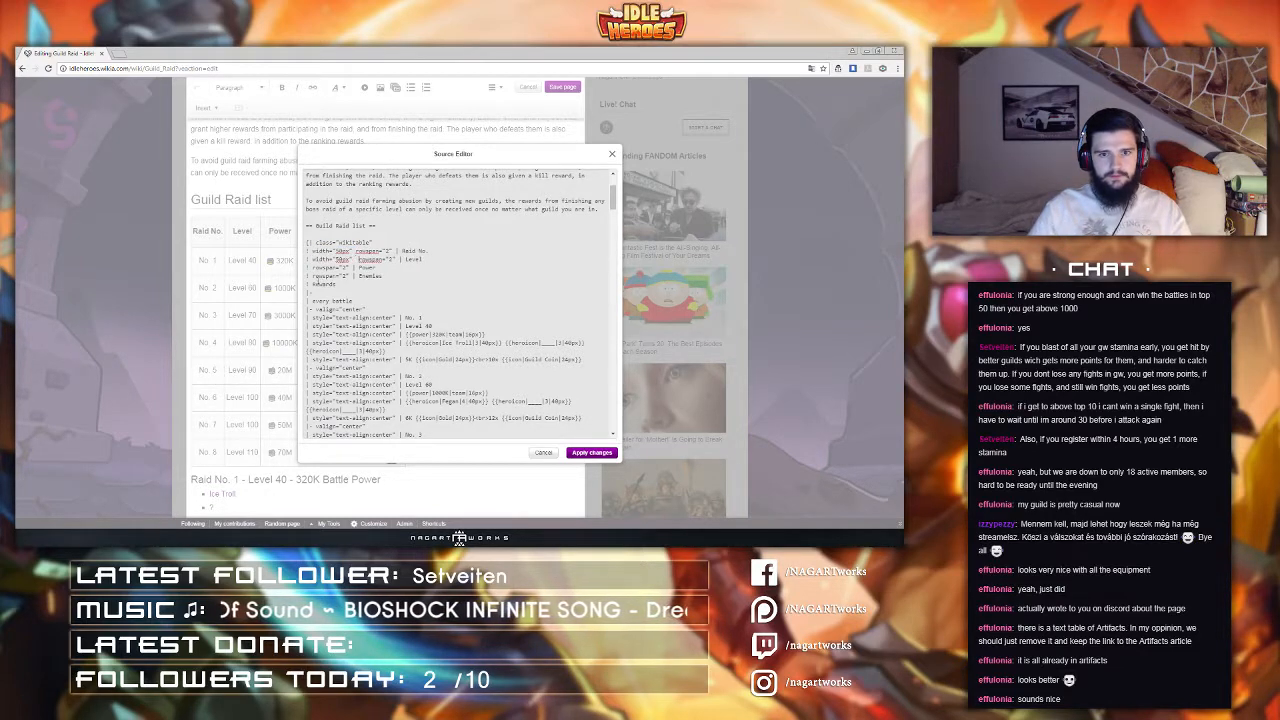
click(313, 268)
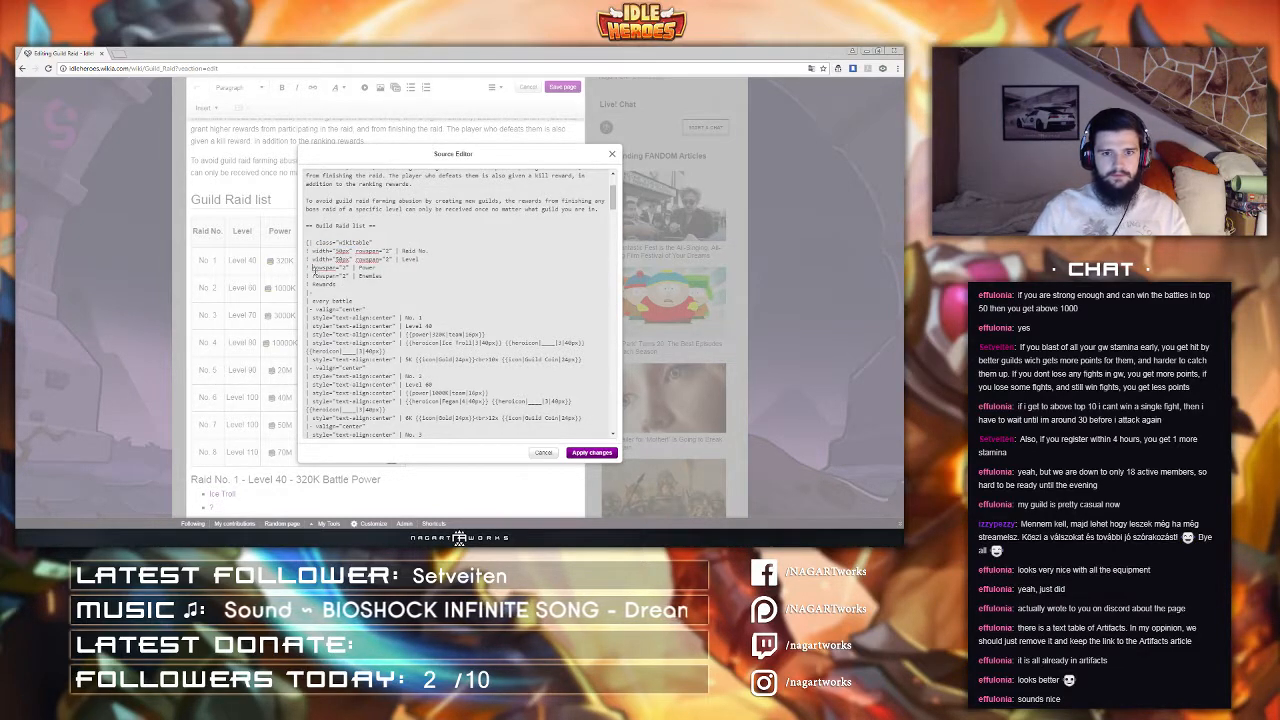
key(ctrl+v)
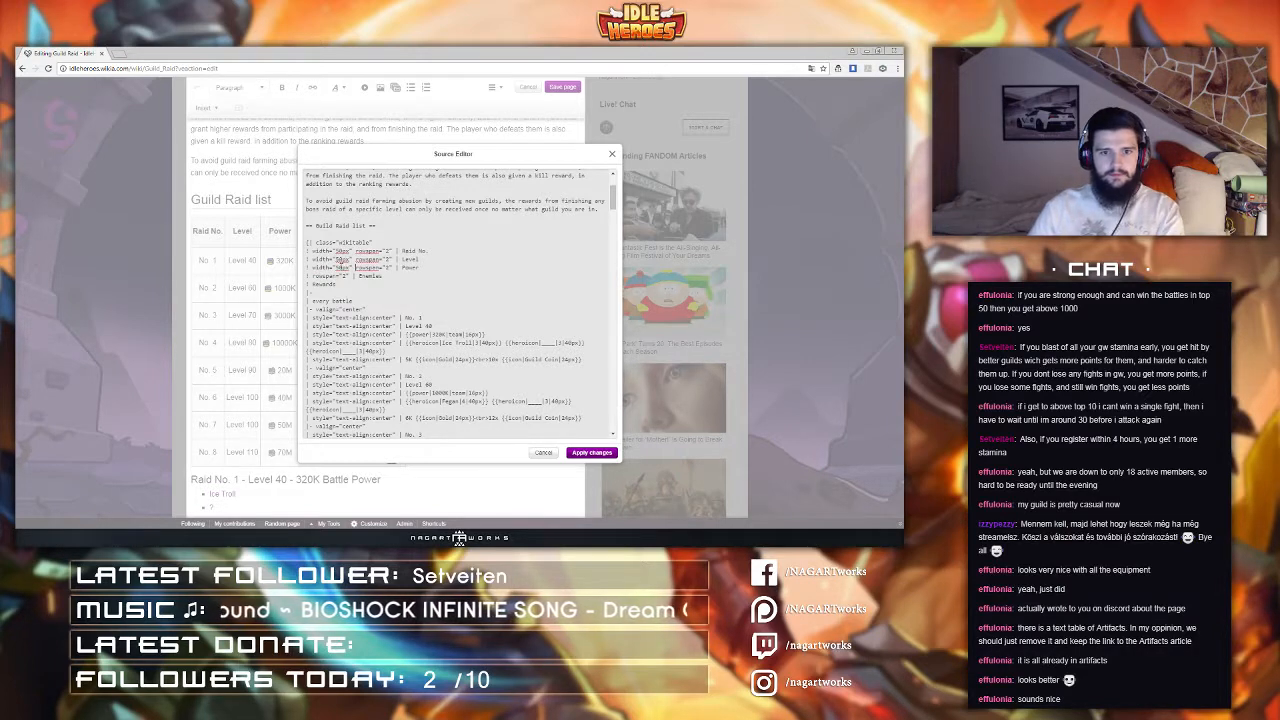
click(312, 276)
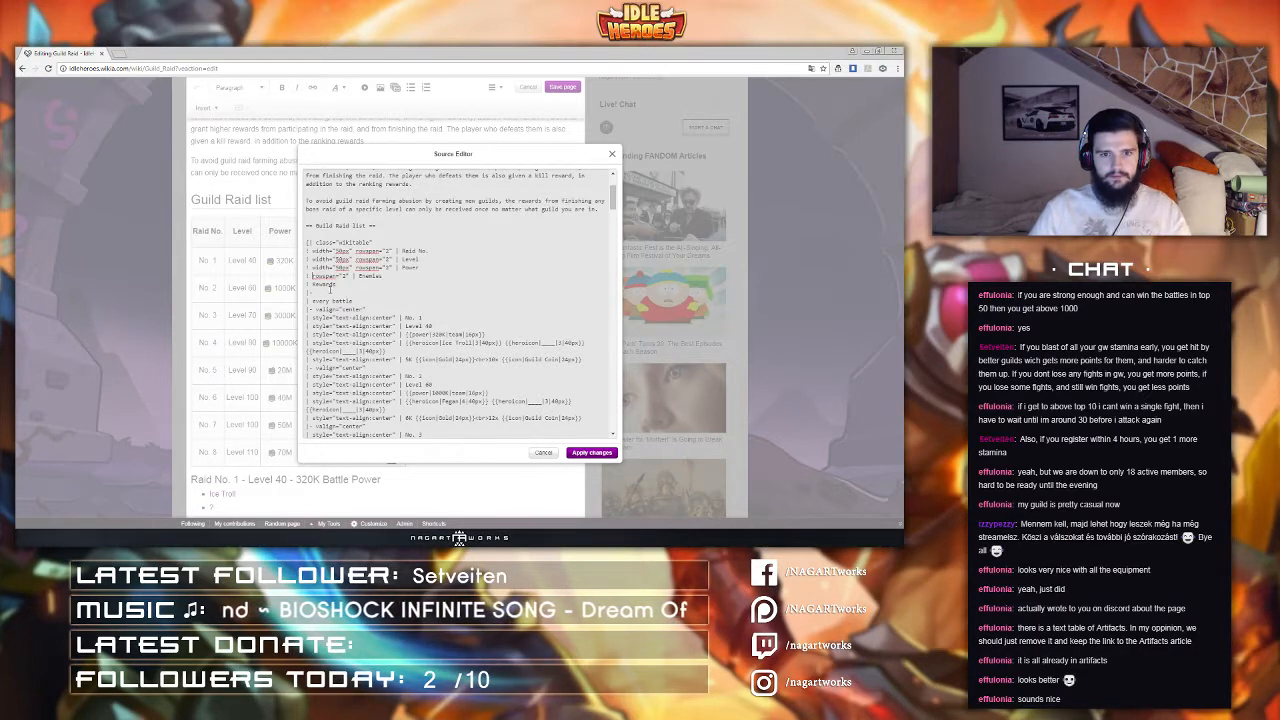
key(ctrl+v)
text(100)
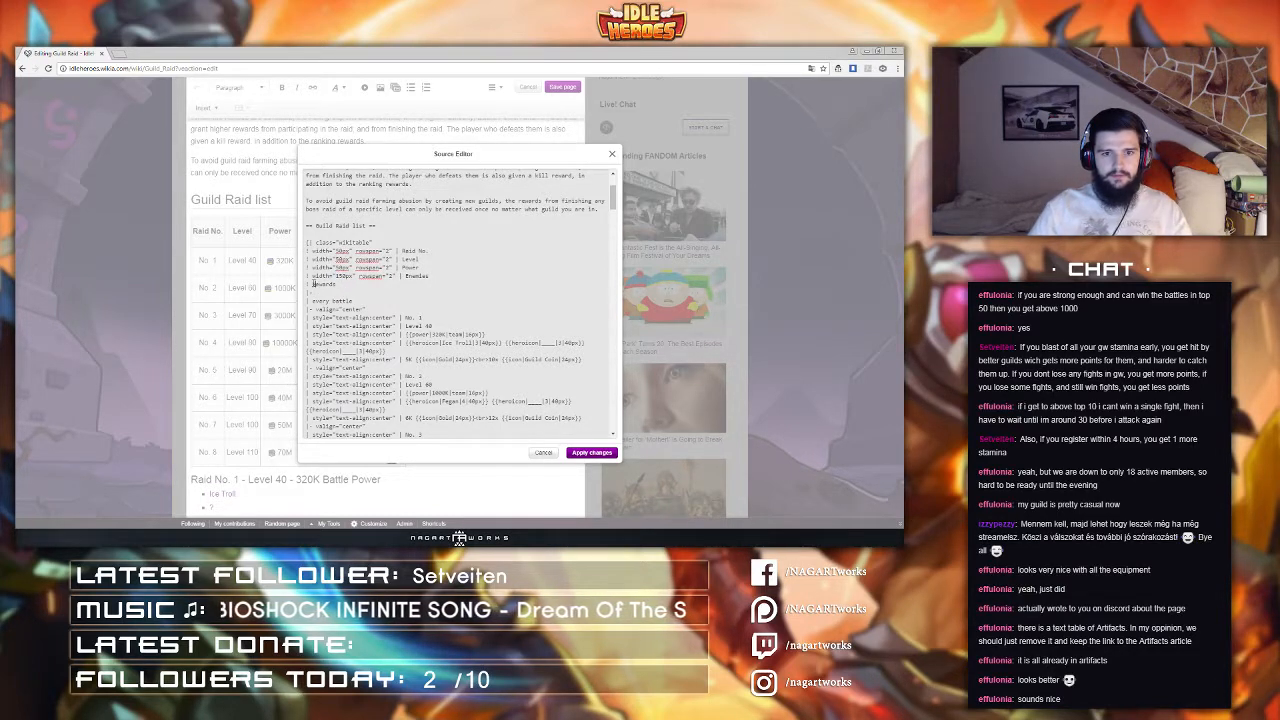
key(ctrl+v)
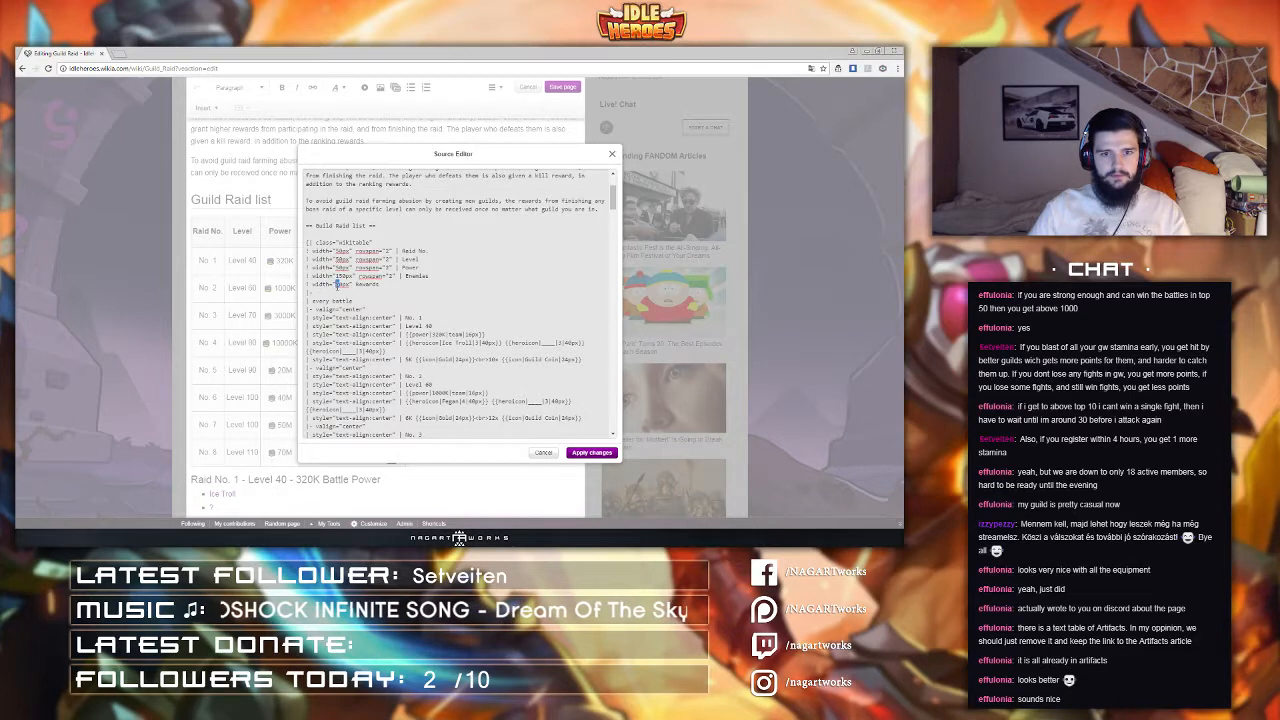
click(591, 452)
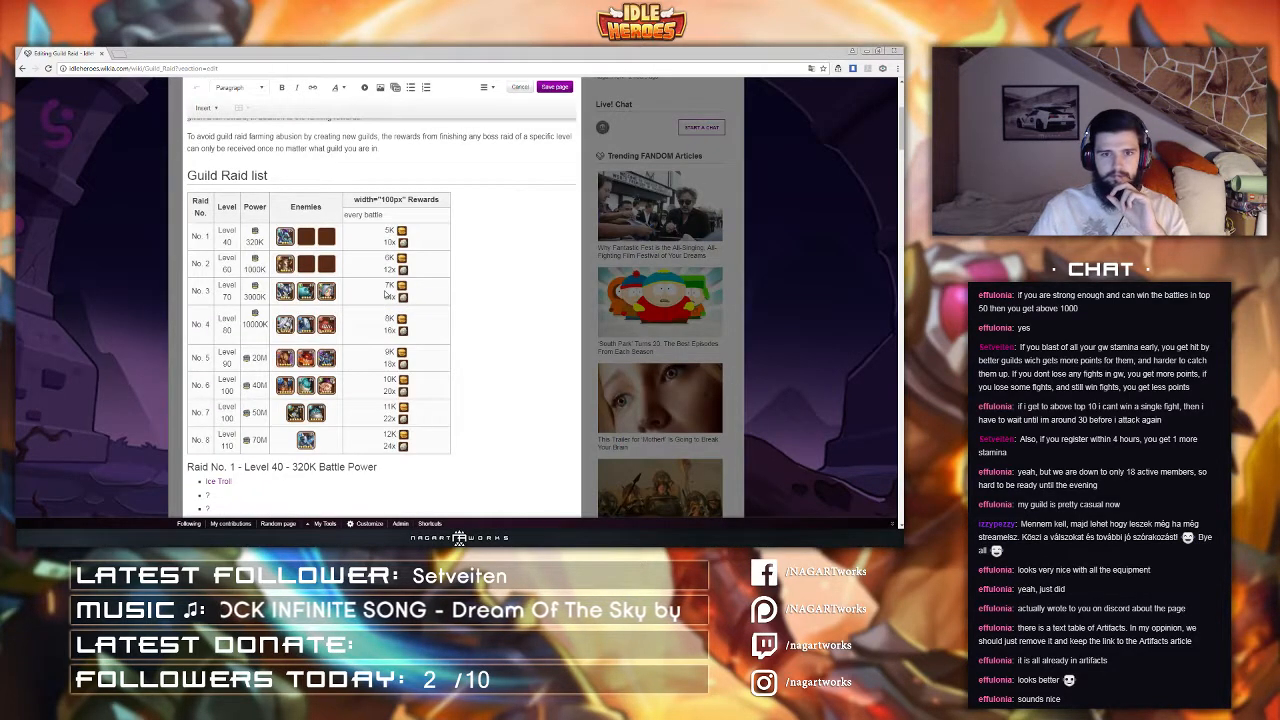
Step: Reopen the source editor to check the header markup and apply the changes again
click(488, 88)
click(507, 166)
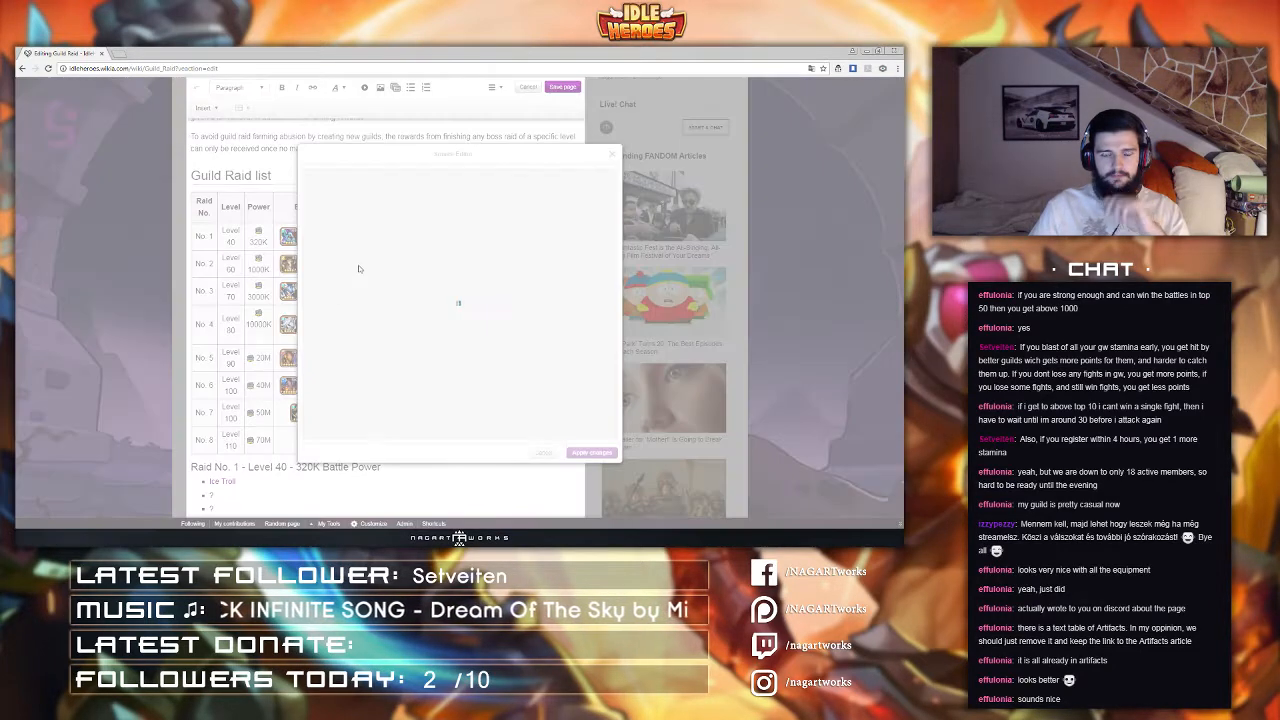
scroll(350, 320, down, 4)
scroll(350, 320, up, 2)
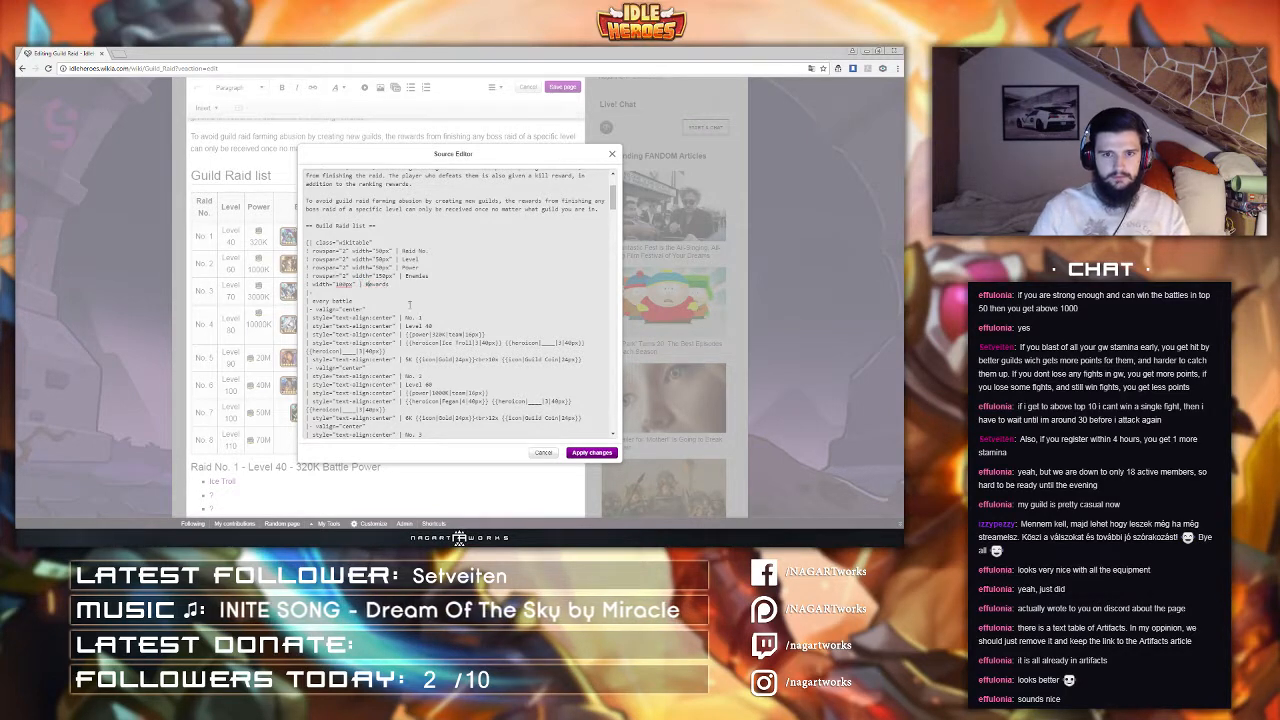
click(590, 452)
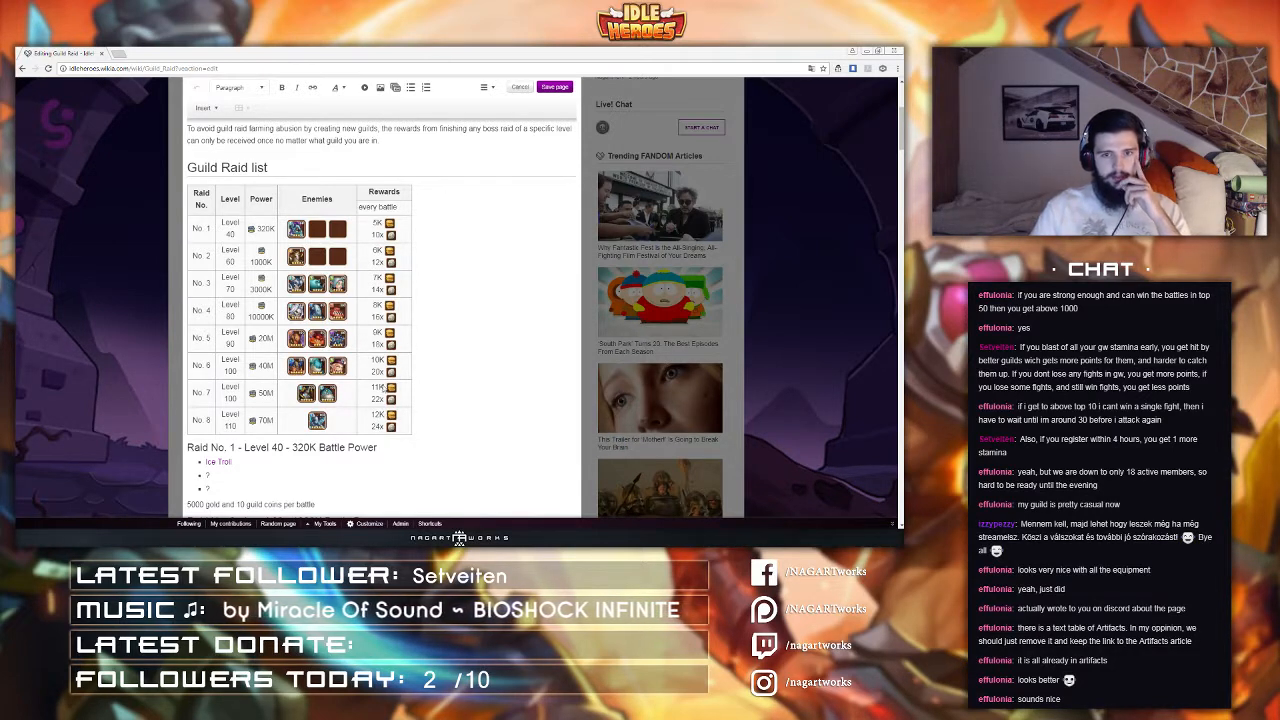
Step: Reopen the source editor and set the Power column's width to 75px
click(488, 90)
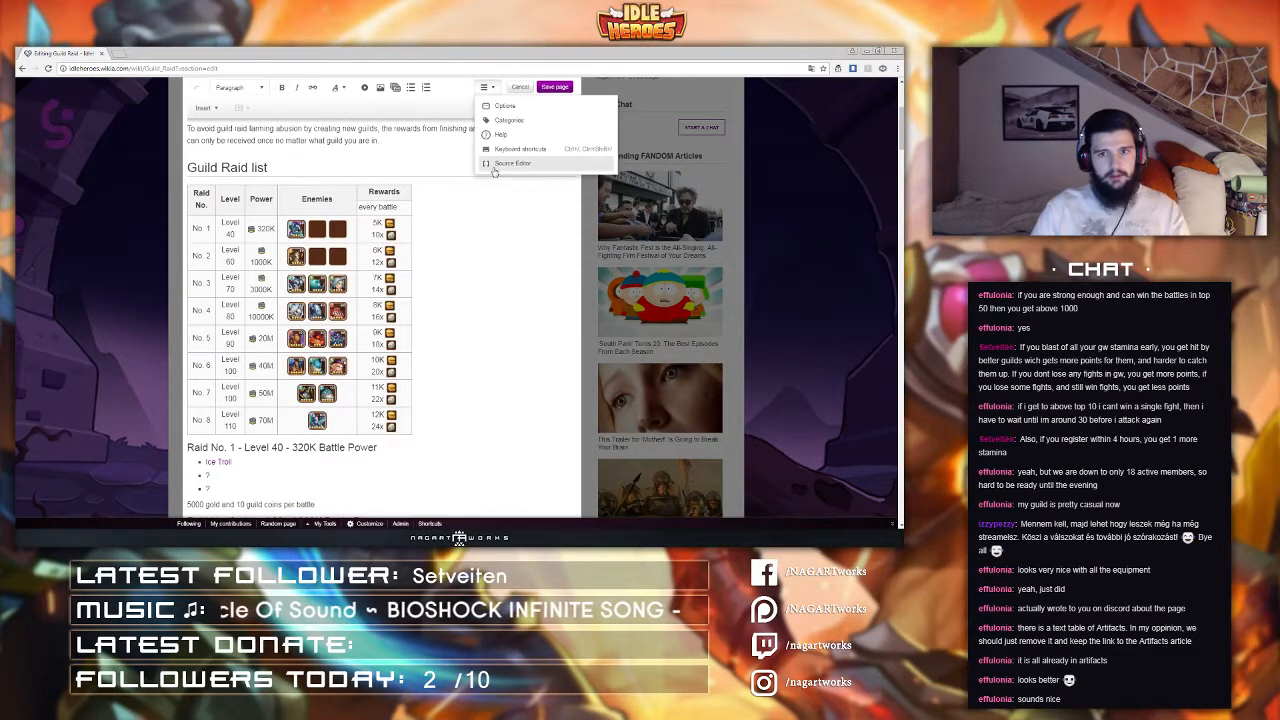
click(500, 168)
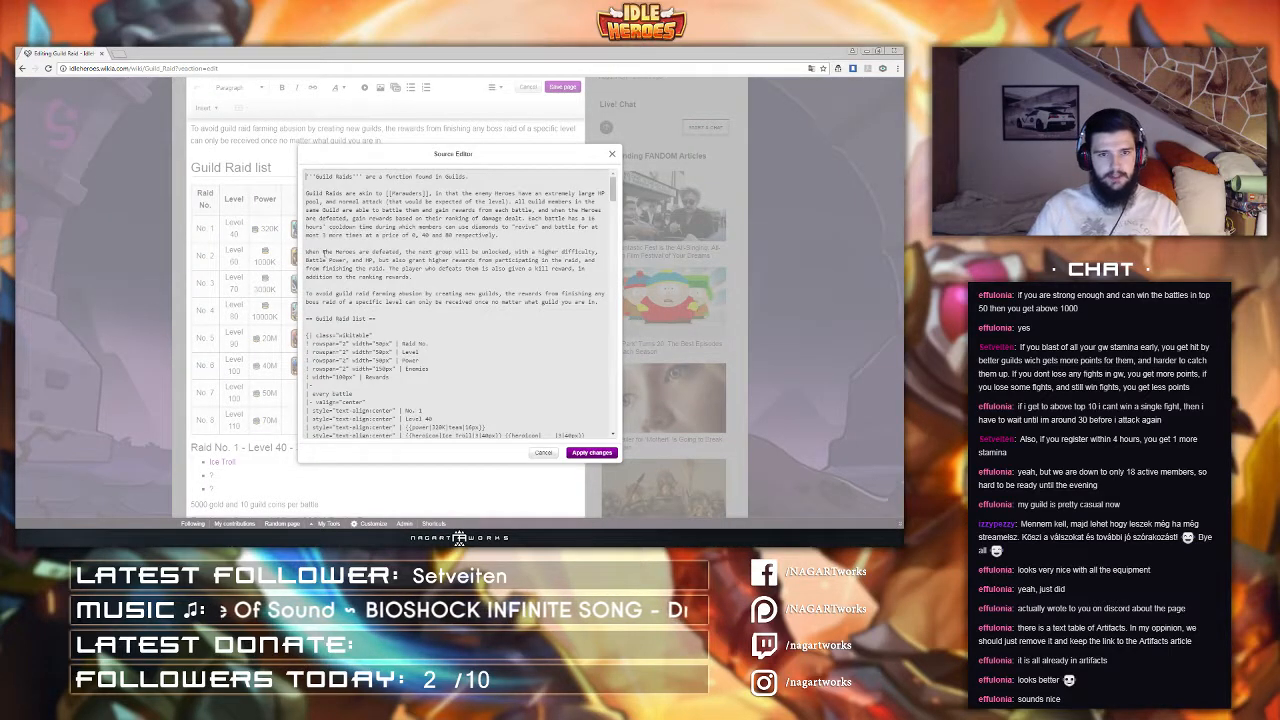
scroll(360, 290, down, 2)
scroll(374, 316, down, 1)
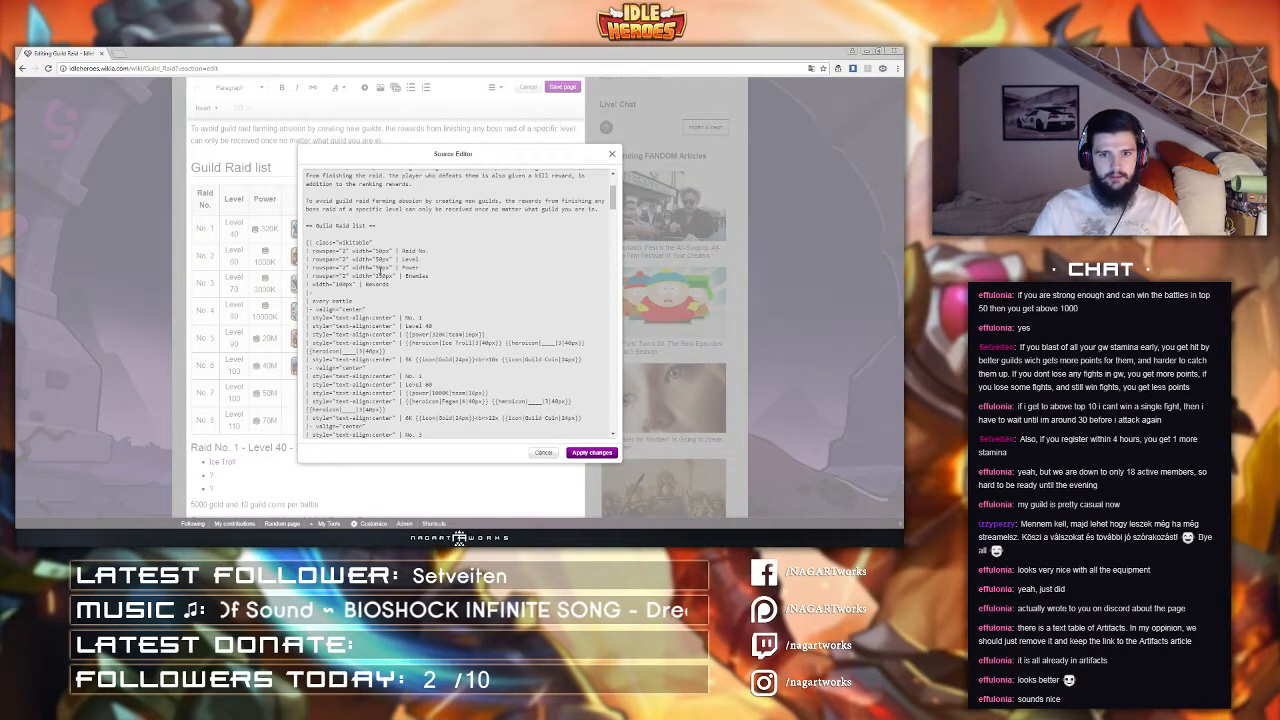
drag(380, 268, 376, 268)
text(75)
key(Delete)
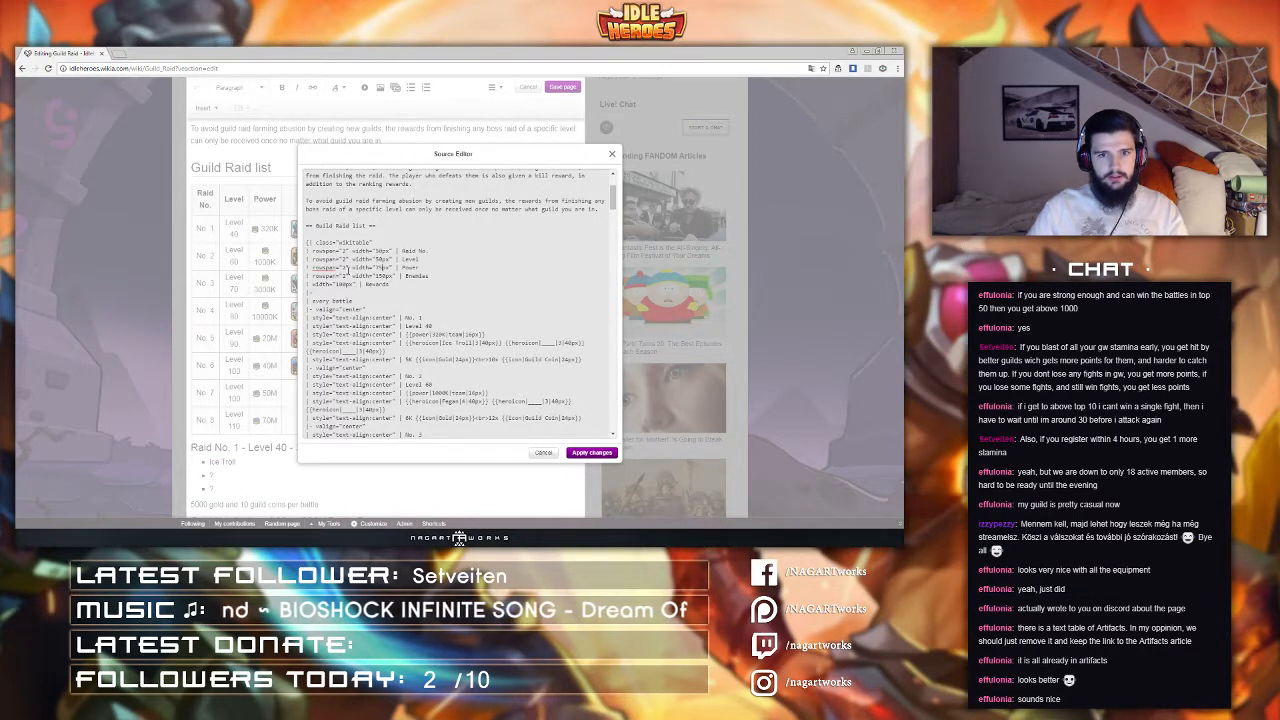
Step: Copy the center text-align style onto the "every battle" header cell
scroll(353, 263, down, 2)
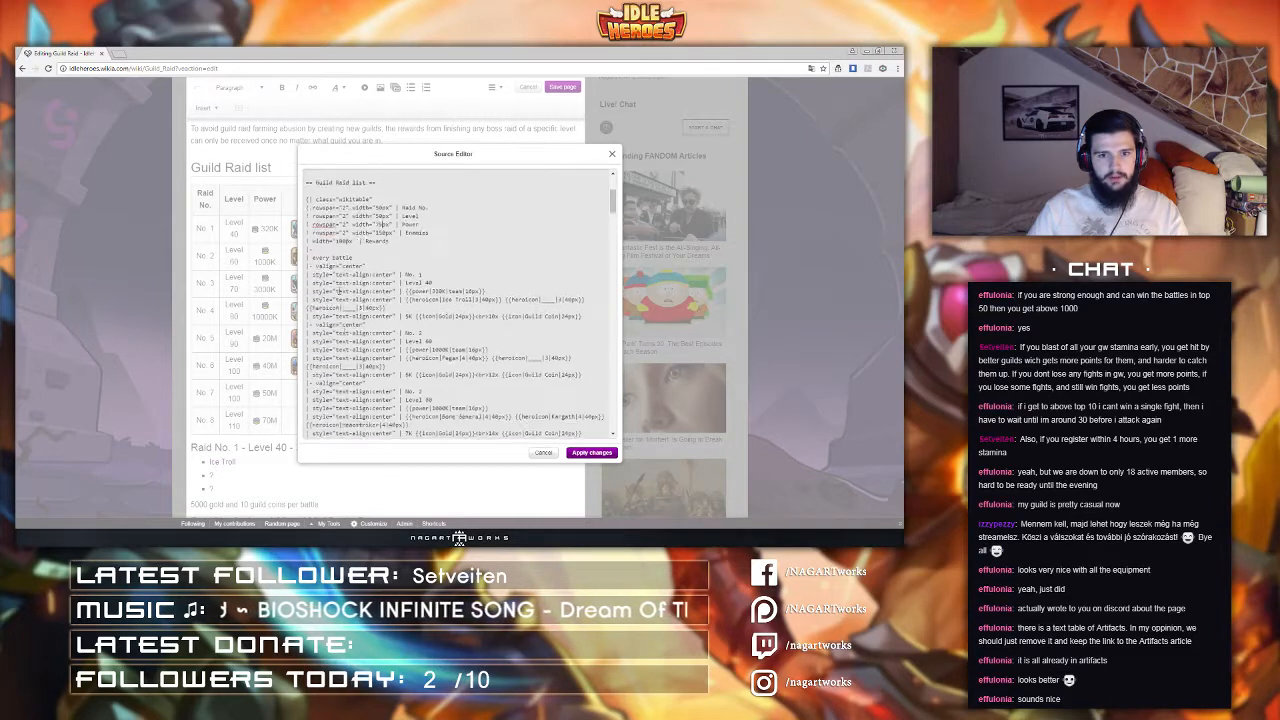
drag(312, 270, 401, 270)
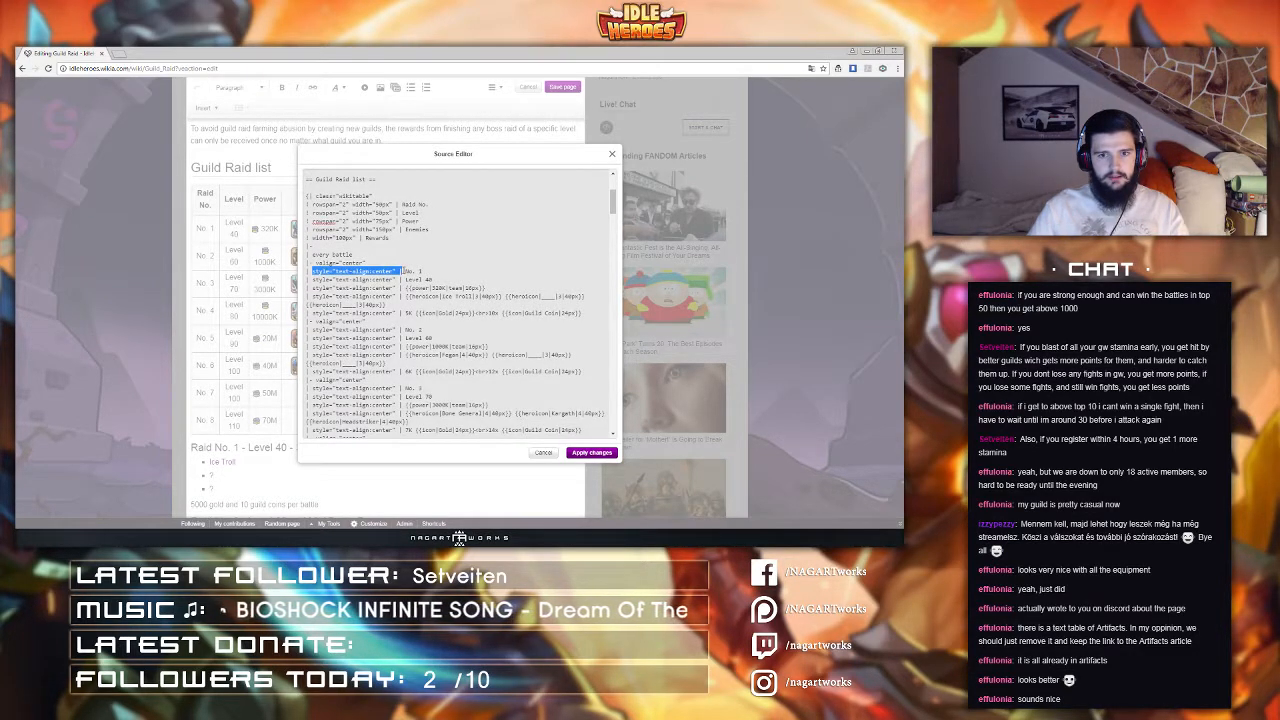
click(314, 255)
text(style="text-align:center" |)
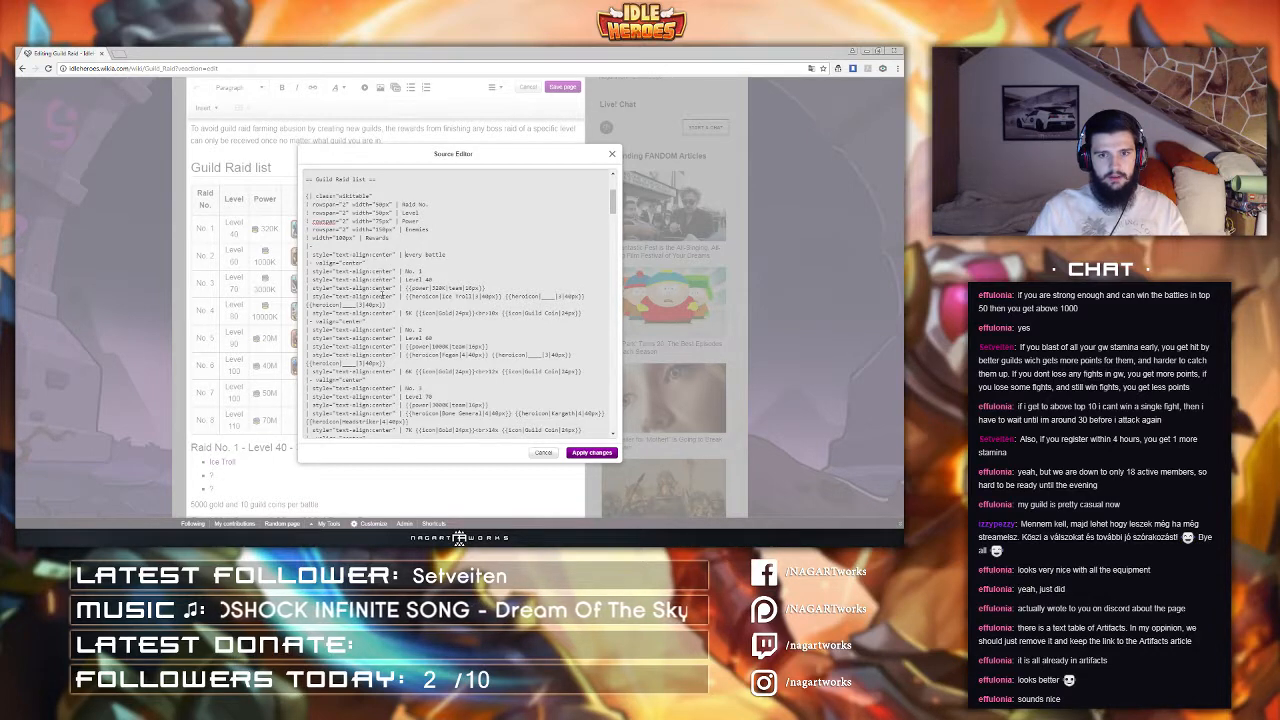
Step: Change the reward cells of the first three raid rows from center to right text alignment in the source markup
double_click(386, 313)
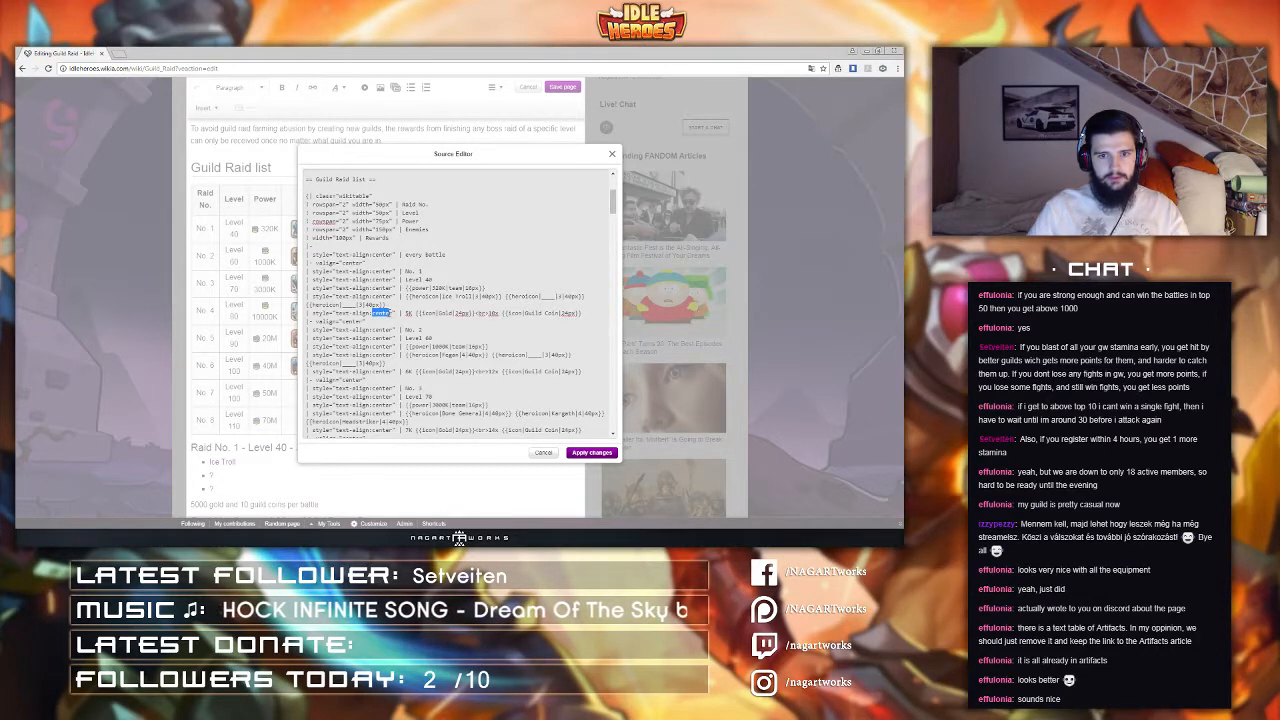
text(righ)
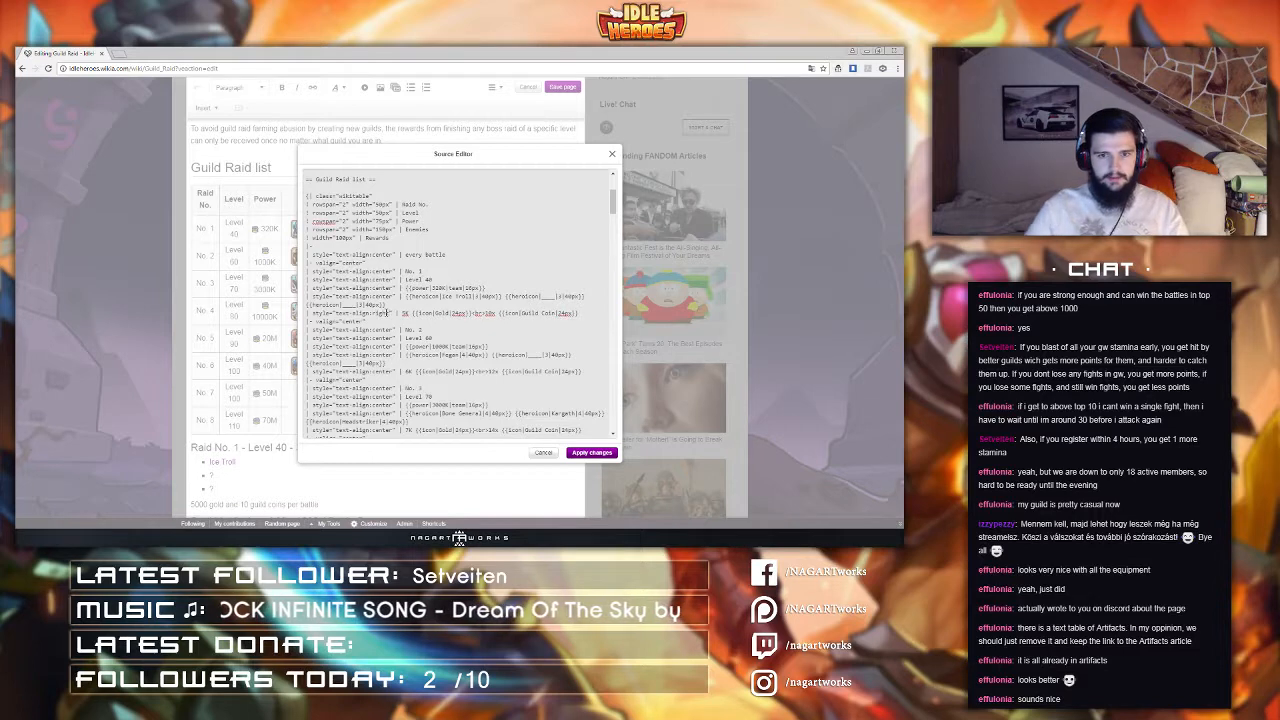
key(ctrl+z)
text(right)
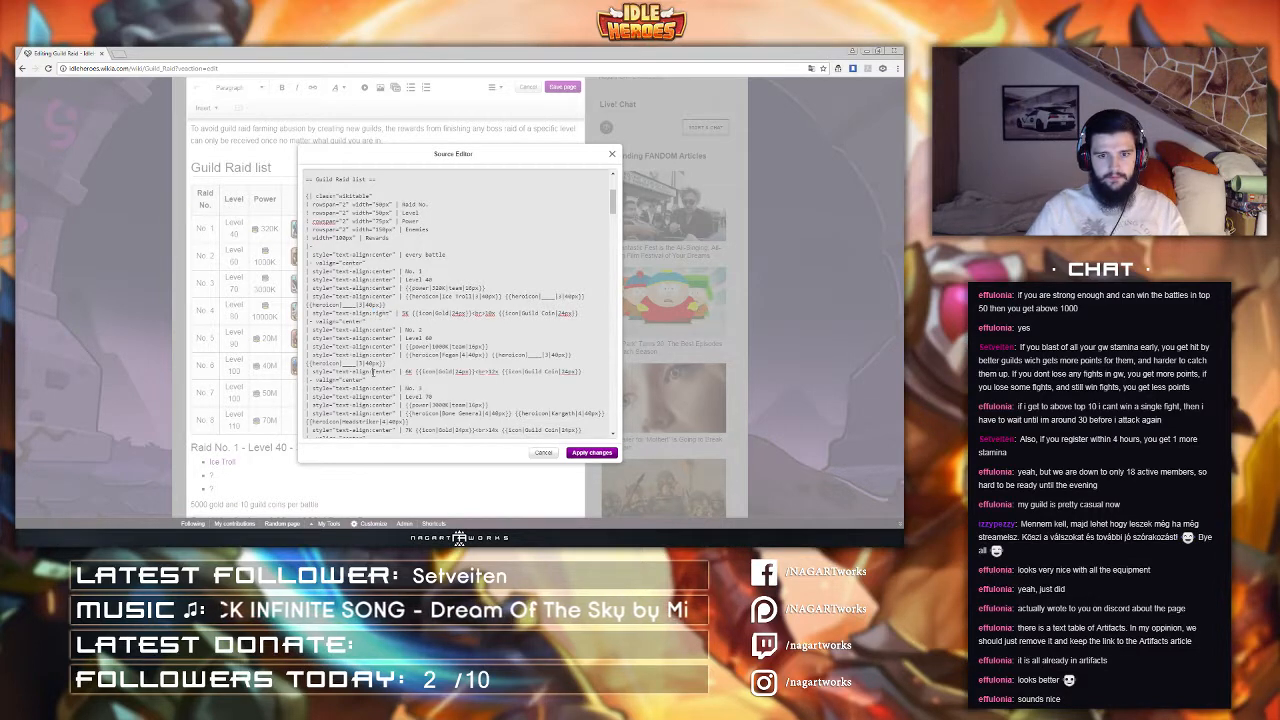
drag(372, 371, 396, 371)
text(right)
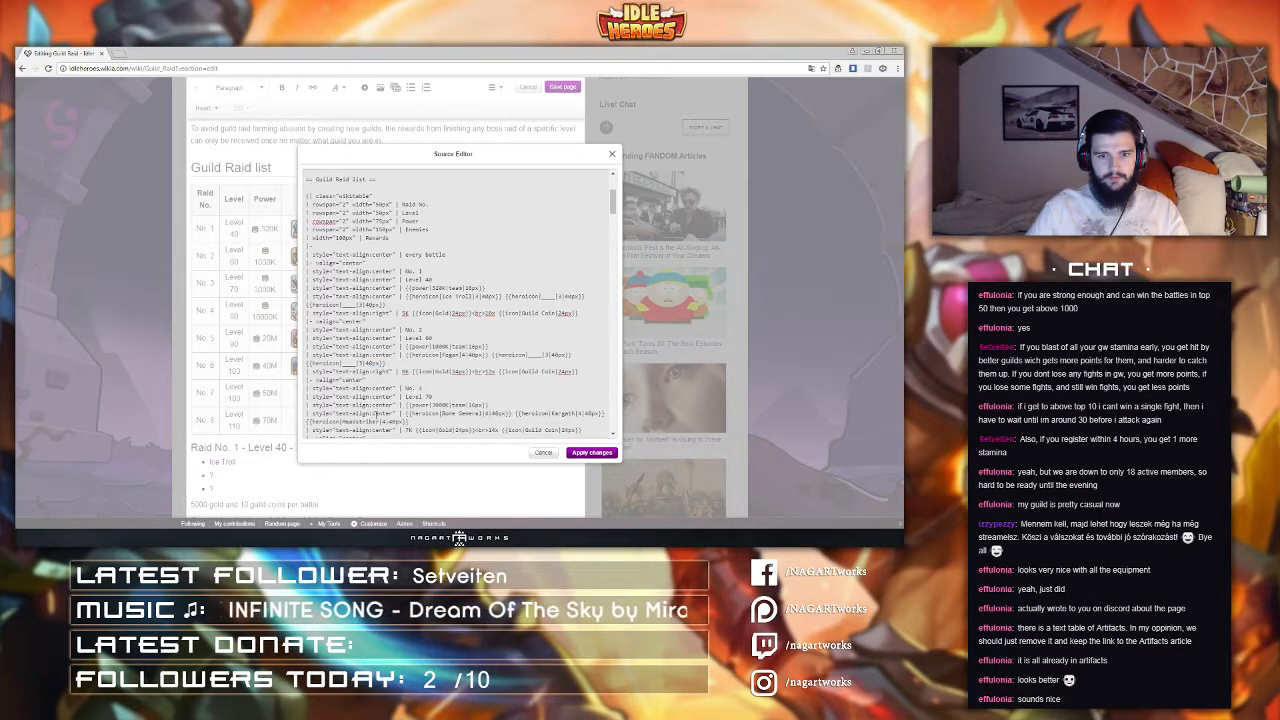
scroll(373, 413, down, 2)
drag(372, 384, 396, 384)
text(right)
scroll(374, 305, down, 6)
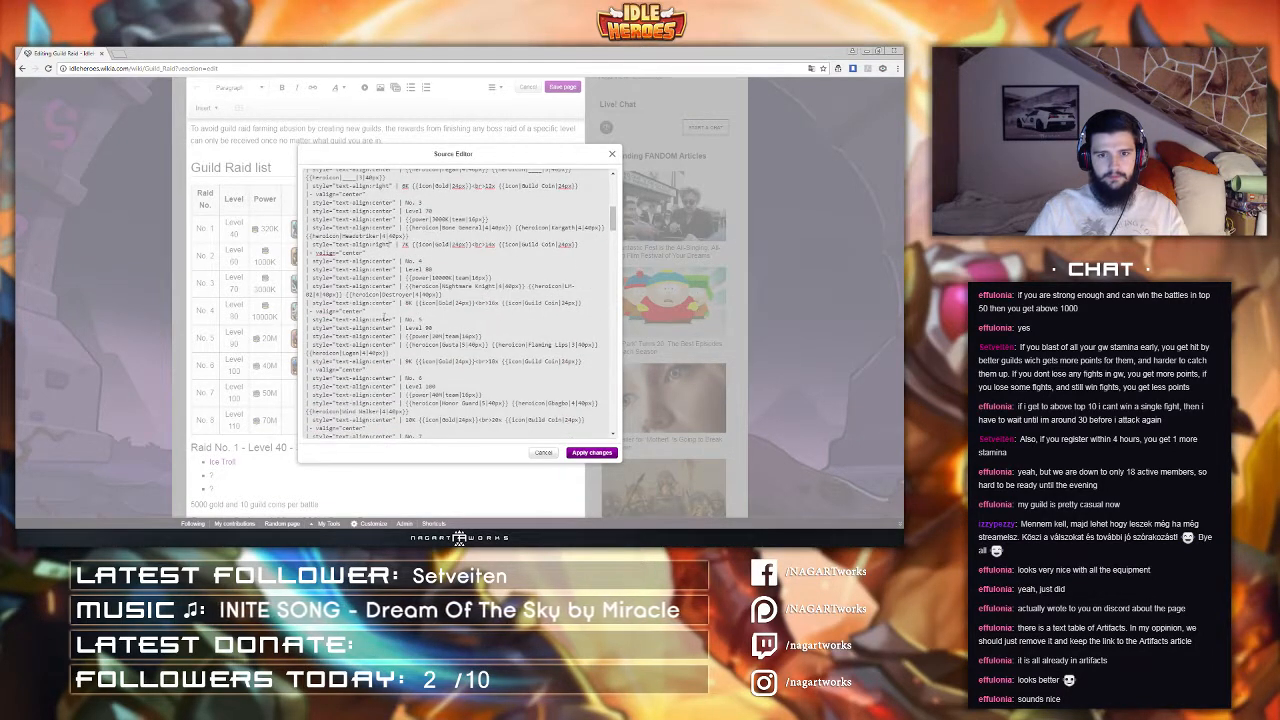
Step: Right-align the reward cells of the remaining five raid rows as well, then apply the source changes
drag(370, 303, 397, 304)
text(right)
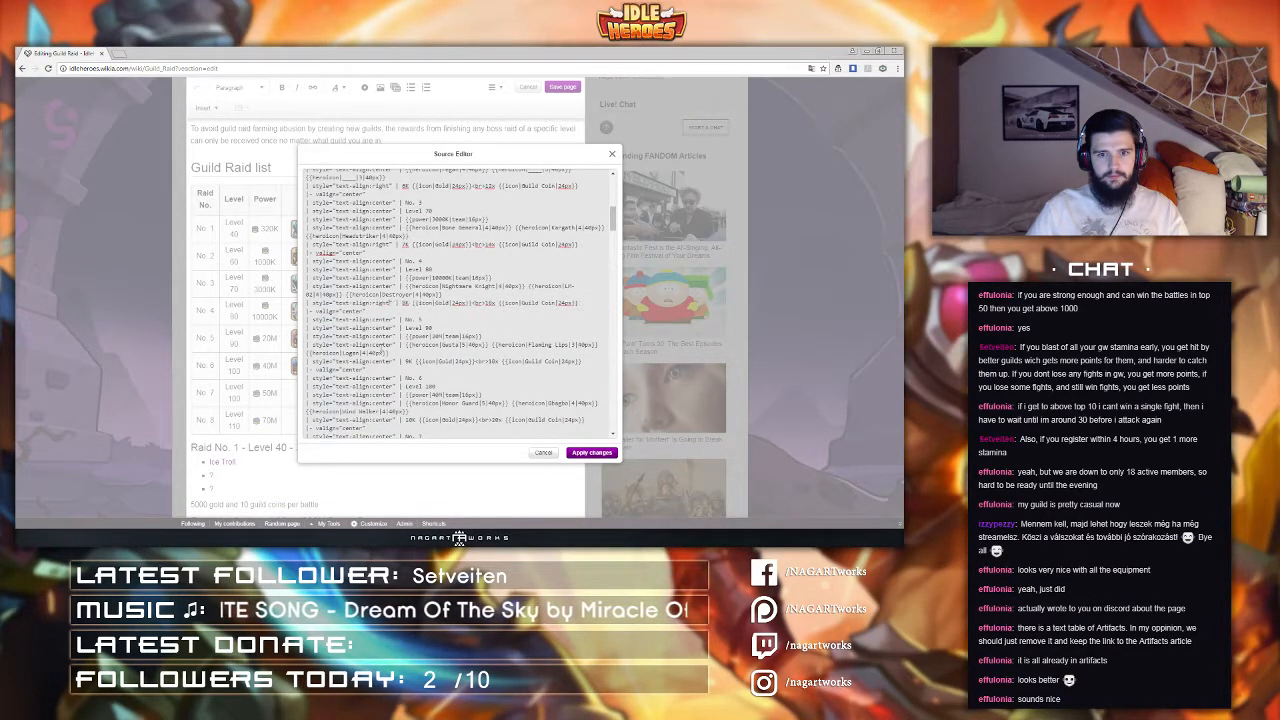
drag(372, 361, 393, 361)
text(right)
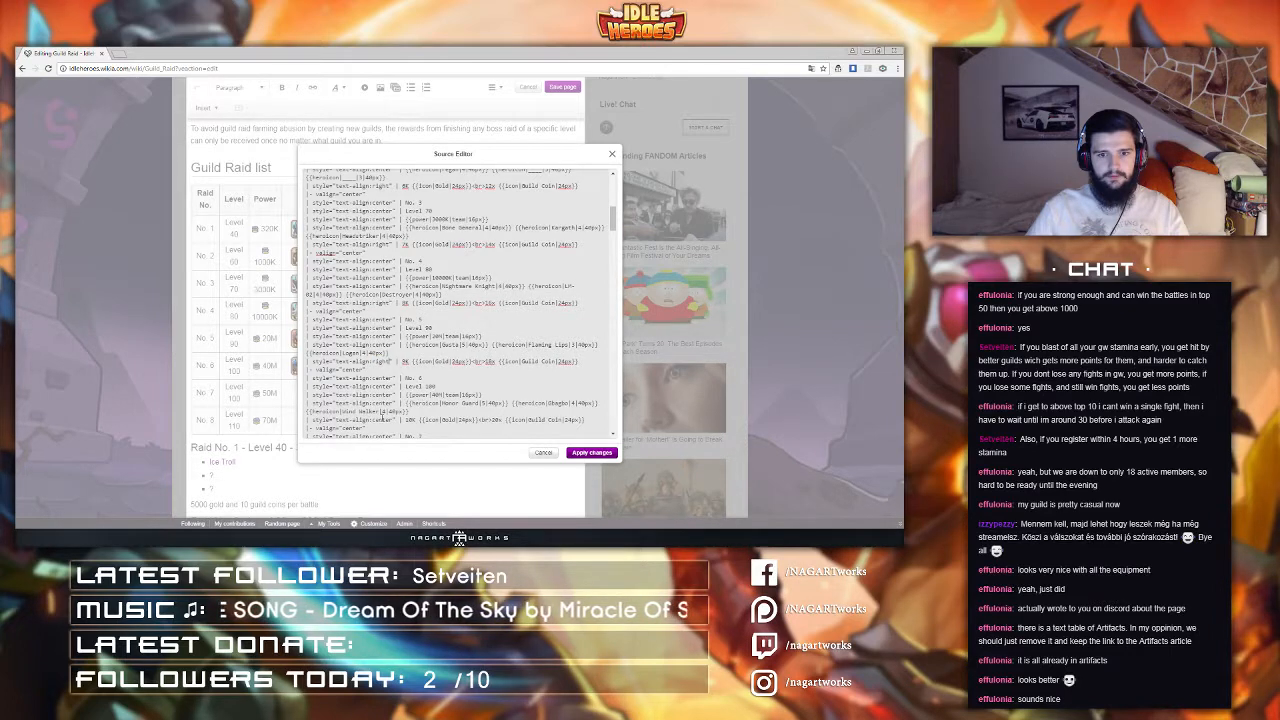
scroll(371, 405, down, 2)
drag(372, 374, 389, 376)
text(right)
scroll(382, 340, down, 3)
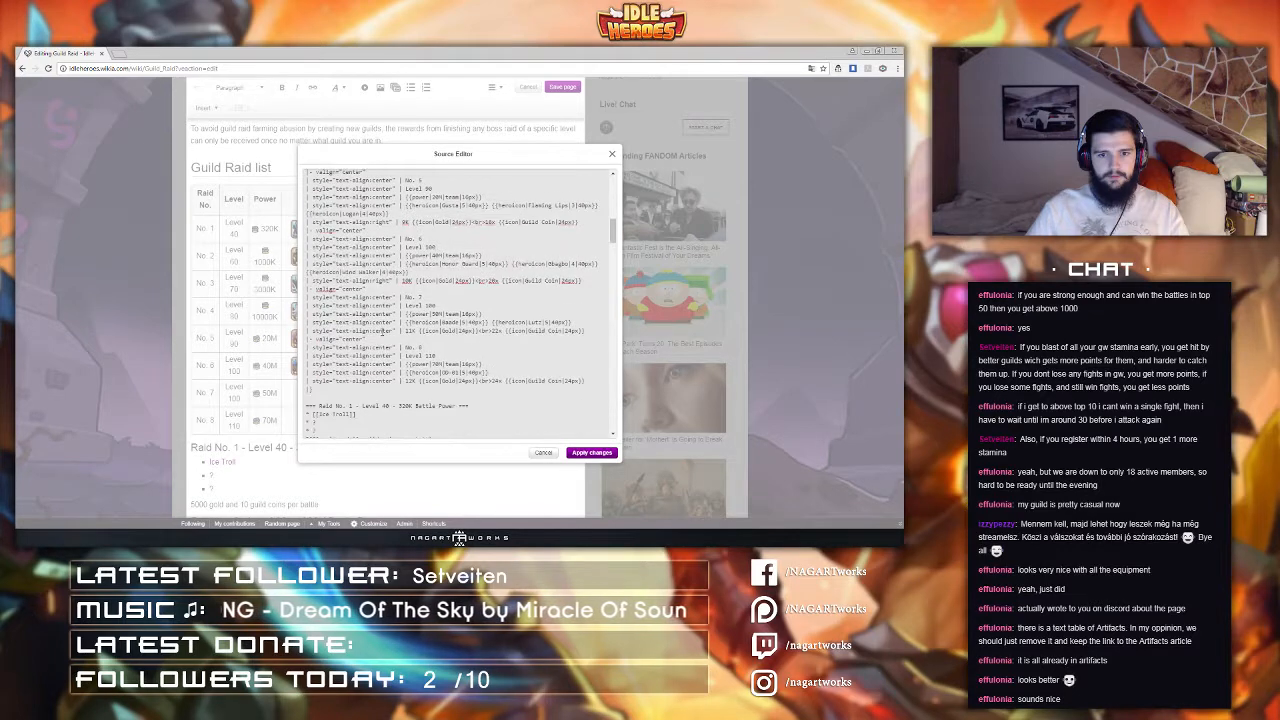
drag(372, 381, 393, 381)
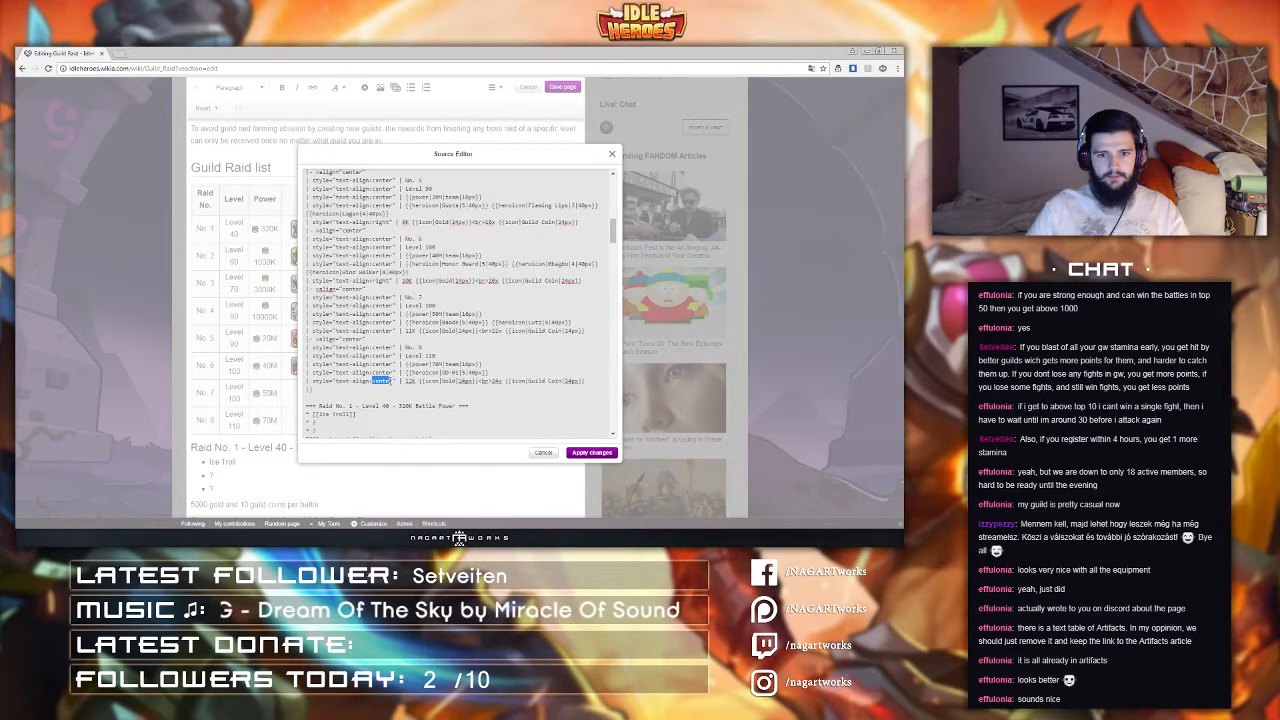
text(right)
drag(373, 330, 394, 330)
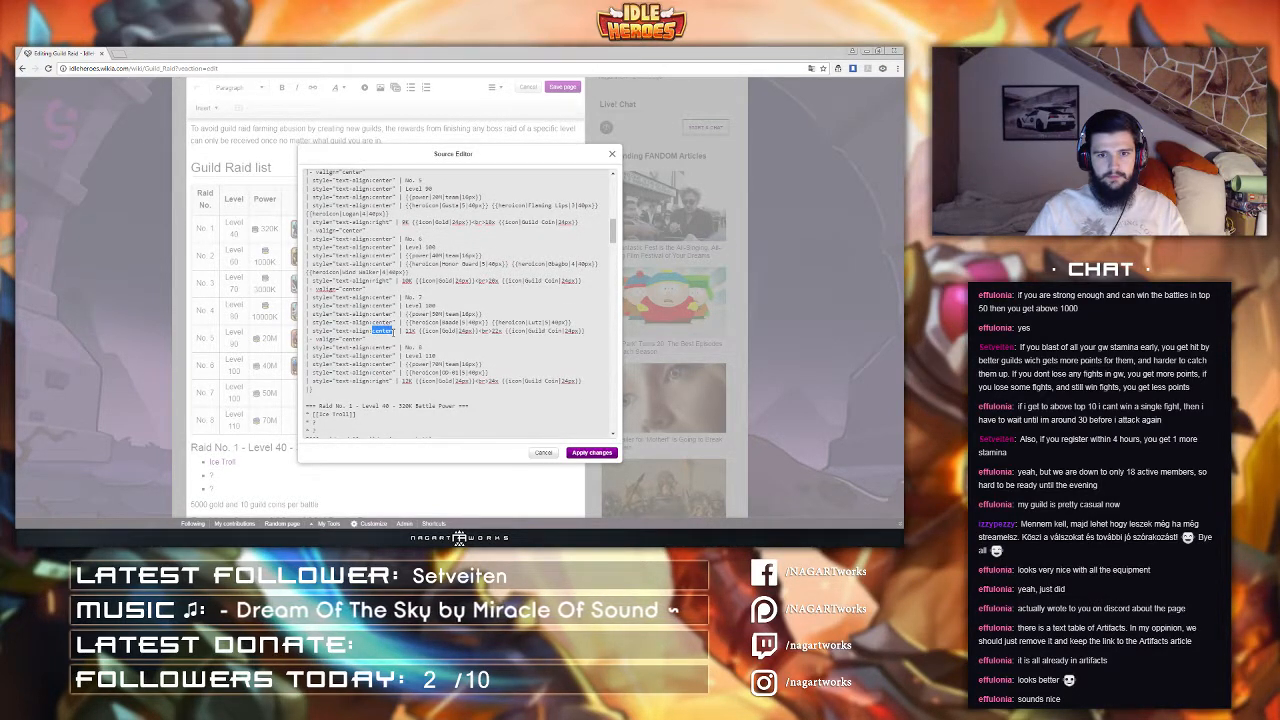
text(right)
click(590, 453)
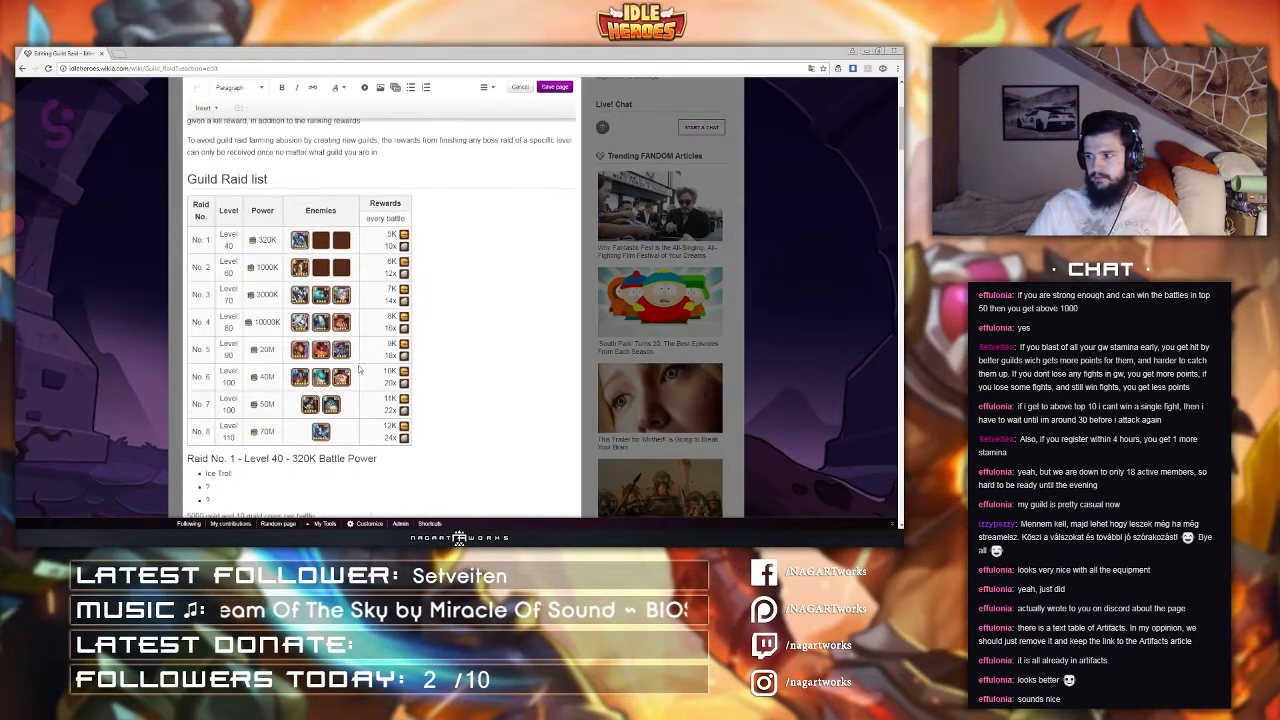
Step: Try writing the gold rewards of raids 1 to 3 in full as 5000, 6000 and 7000
click(487, 87)
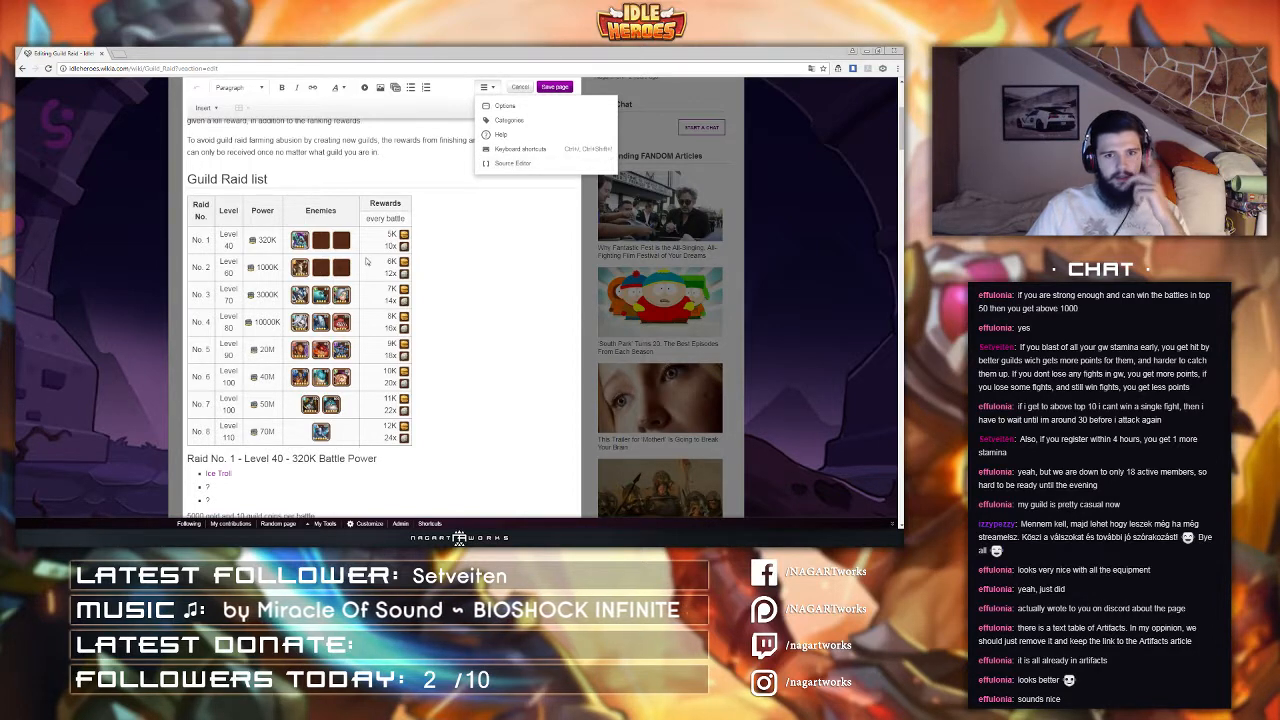
click(380, 325)
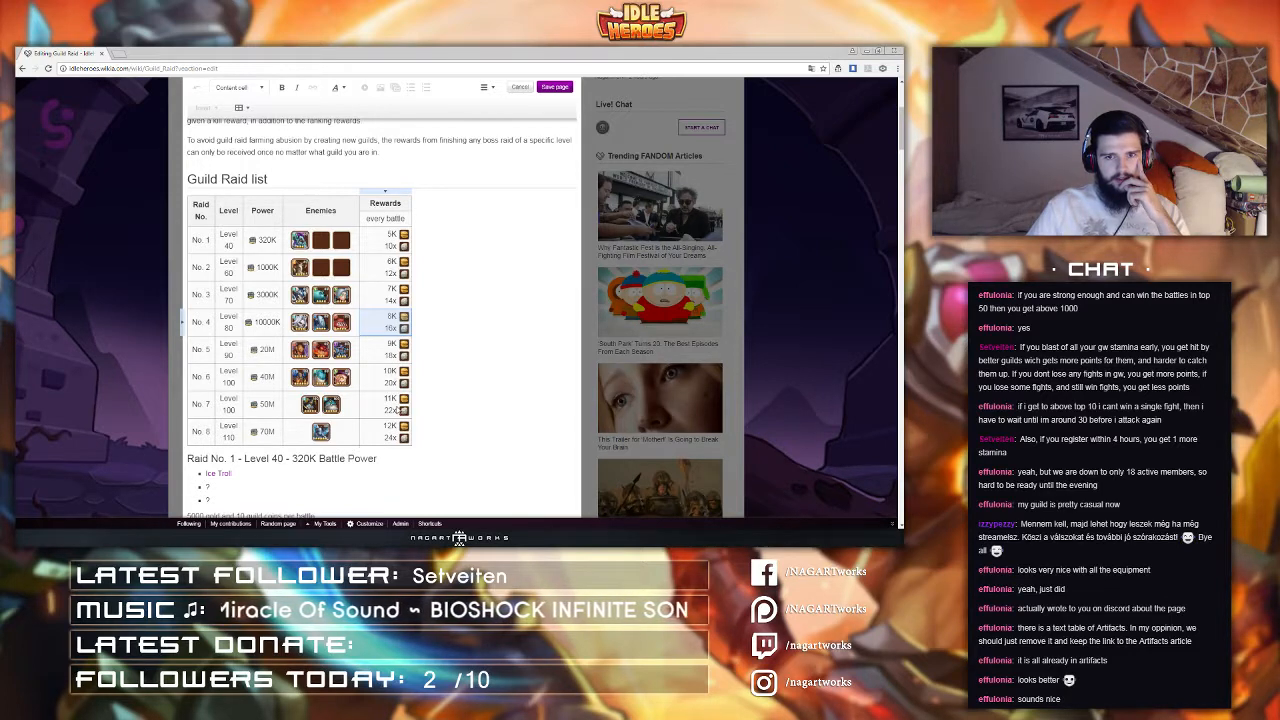
click(391, 237)
key(Delete)
text(00)
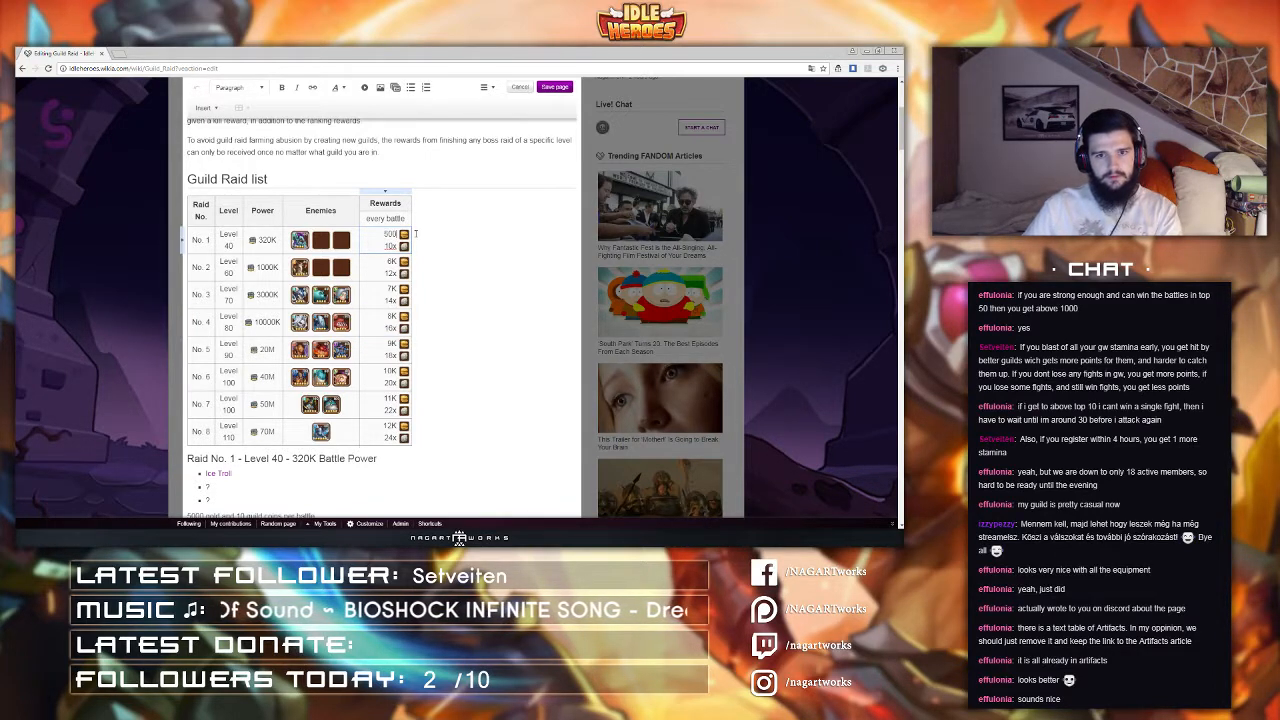
text(0)
click(390, 263)
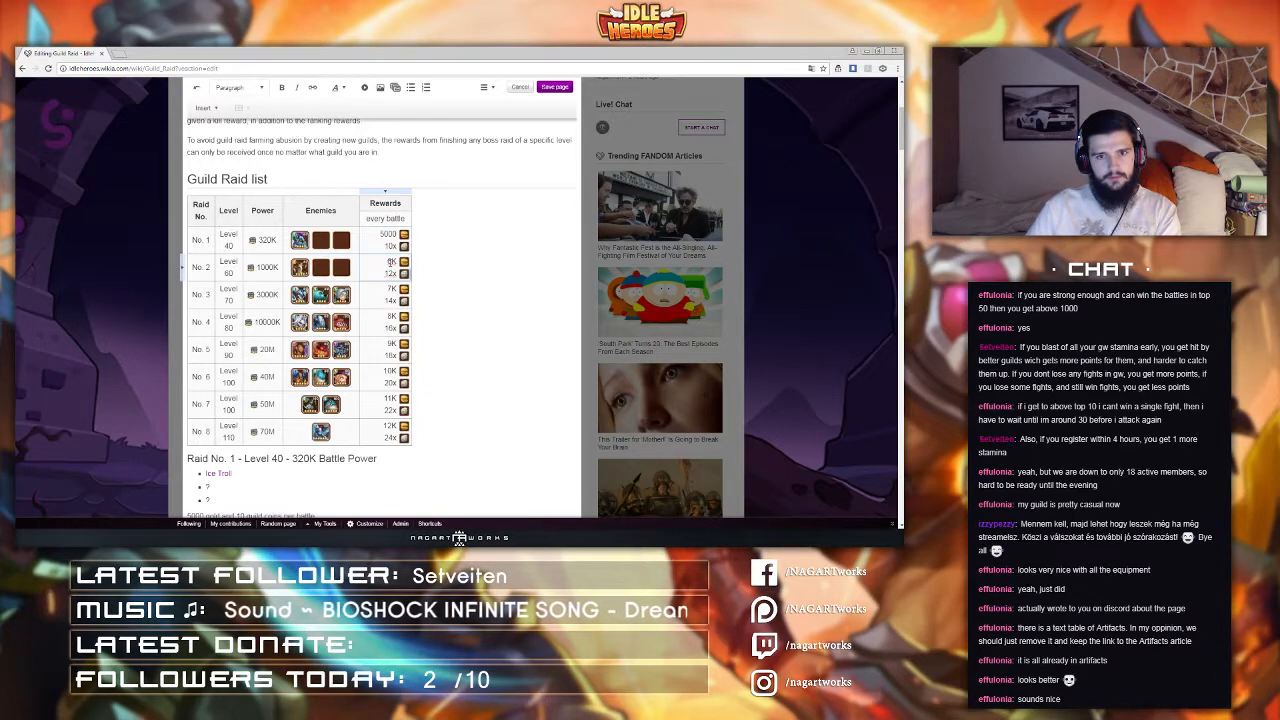
key(Delete)
text(000)
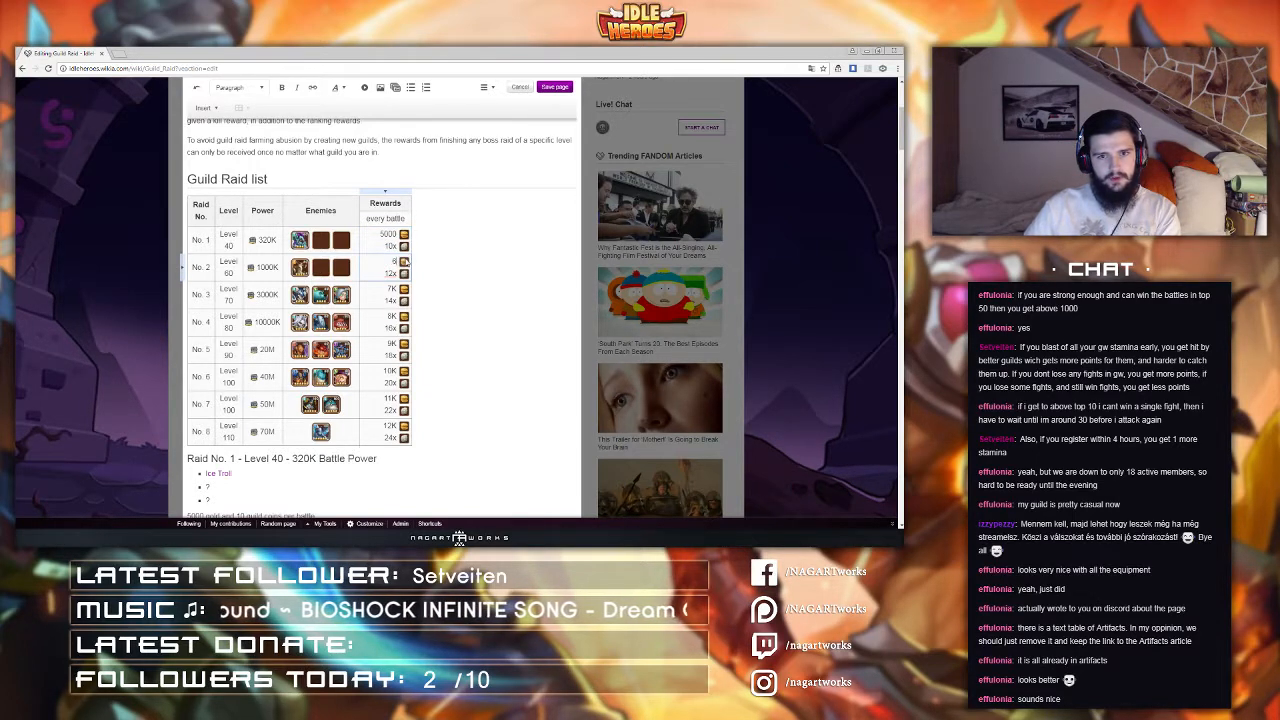
click(388, 290)
key(Delete)
text(000)
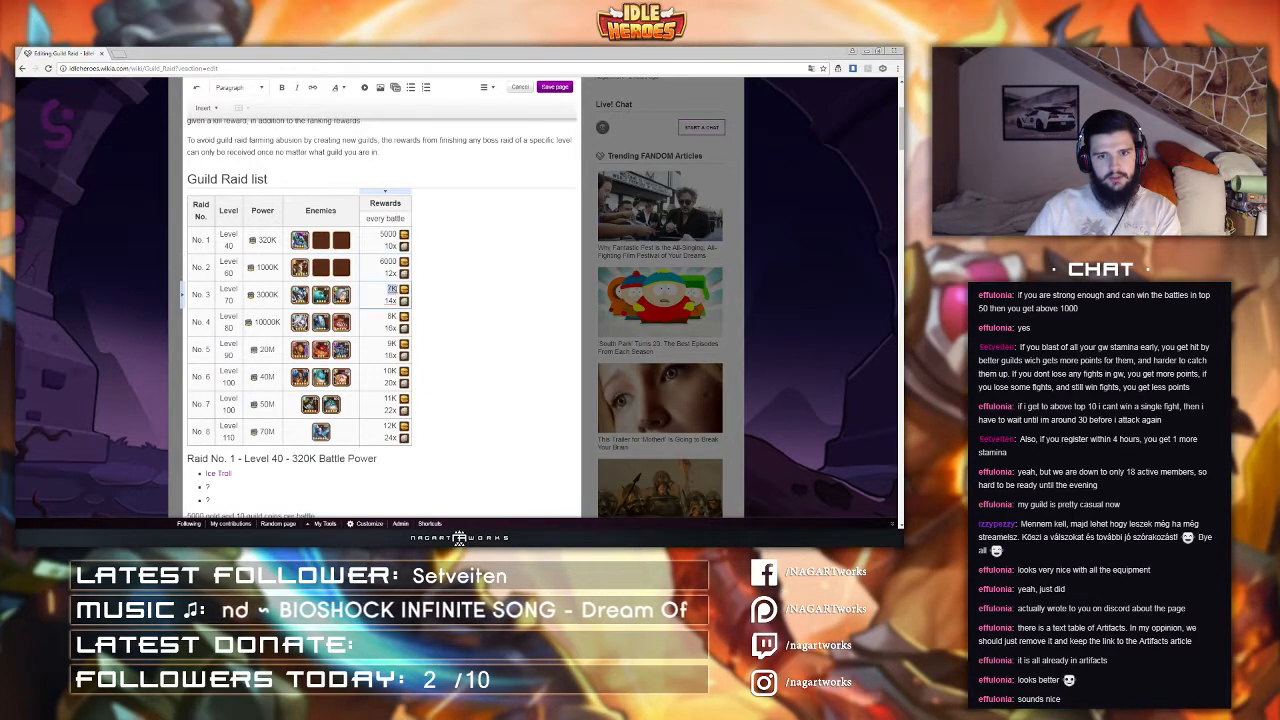
Step: Try changing raid 4's gold reward to 8000, then set it back to 8K
click(392, 316)
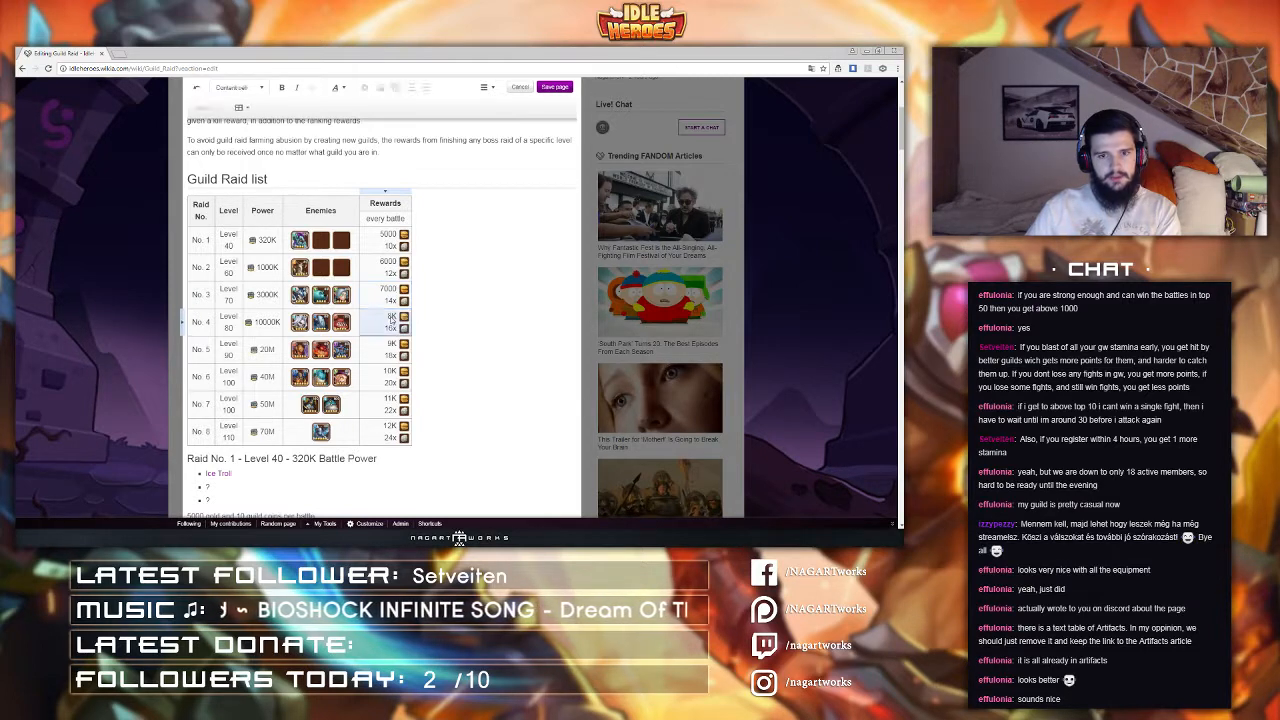
double_click(388, 316)
text(8000)
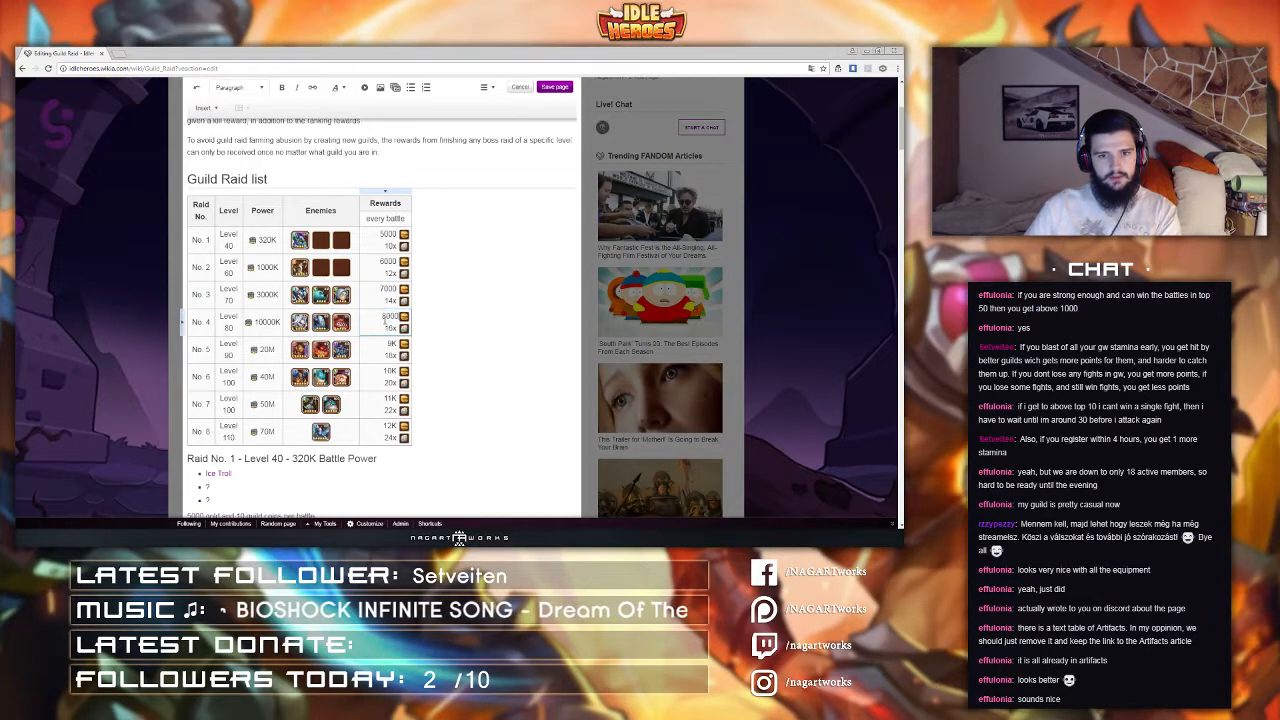
text(x)
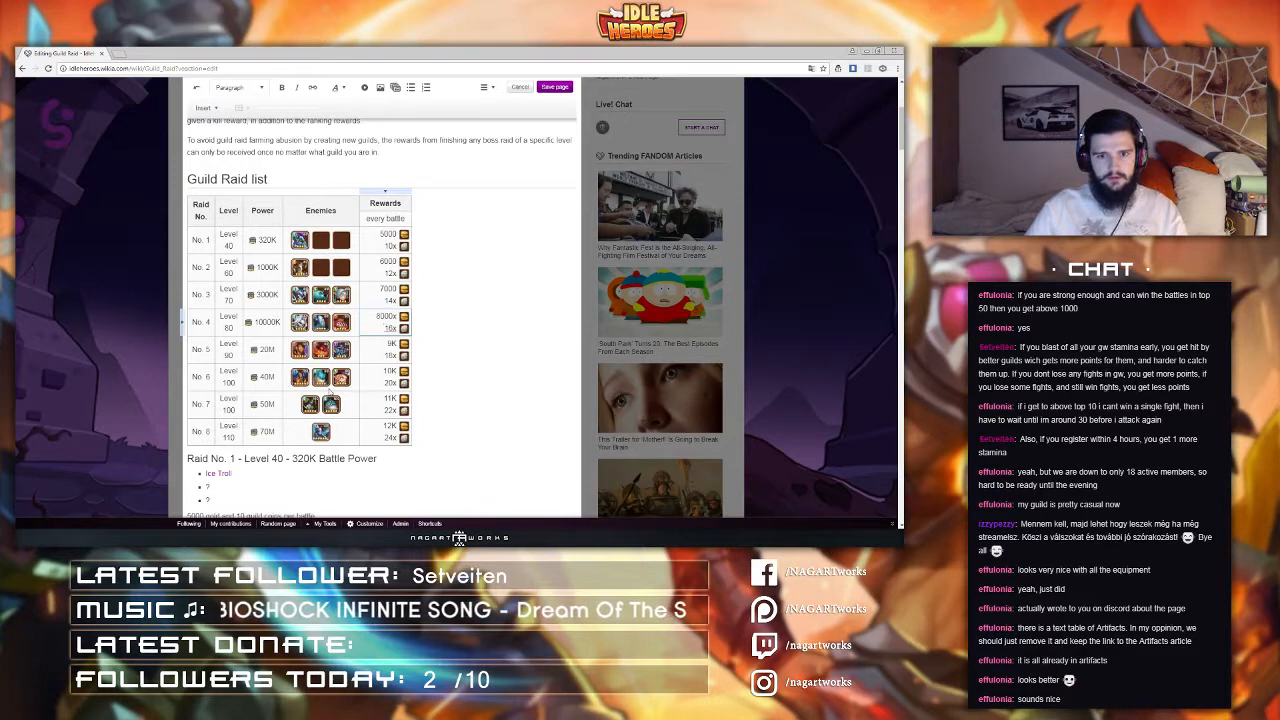
key(BackSpace)
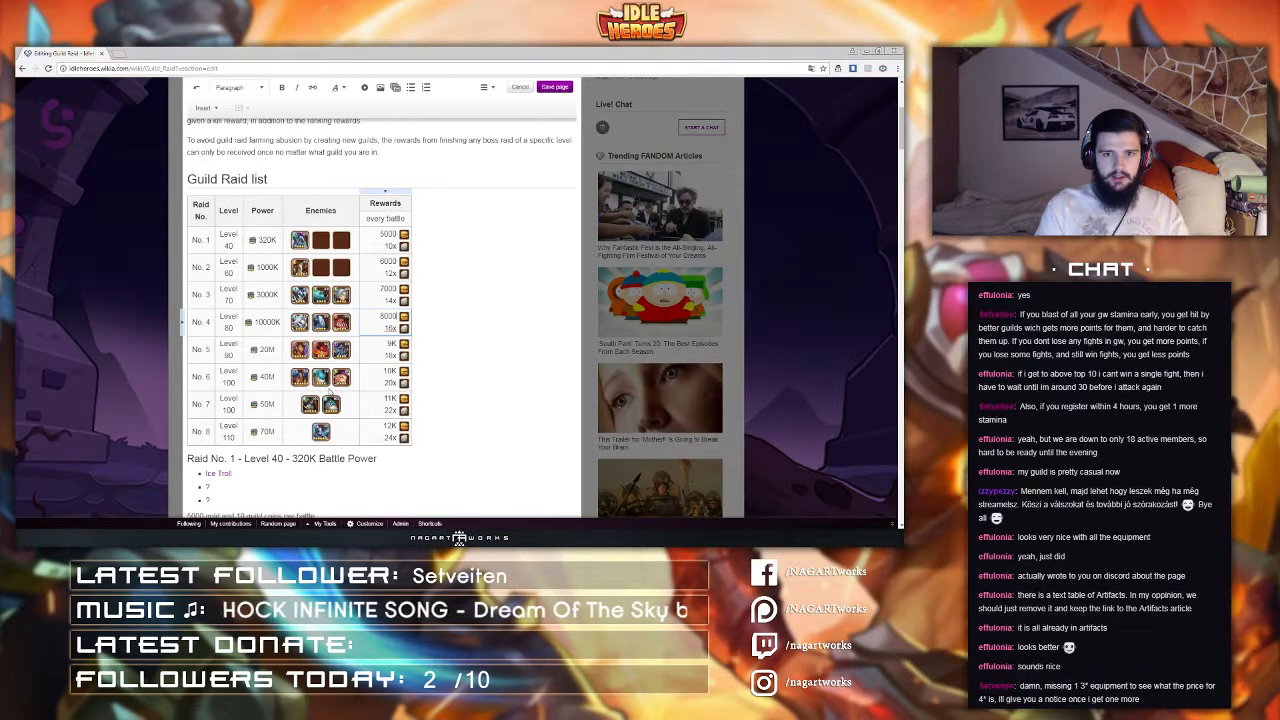
text(x)
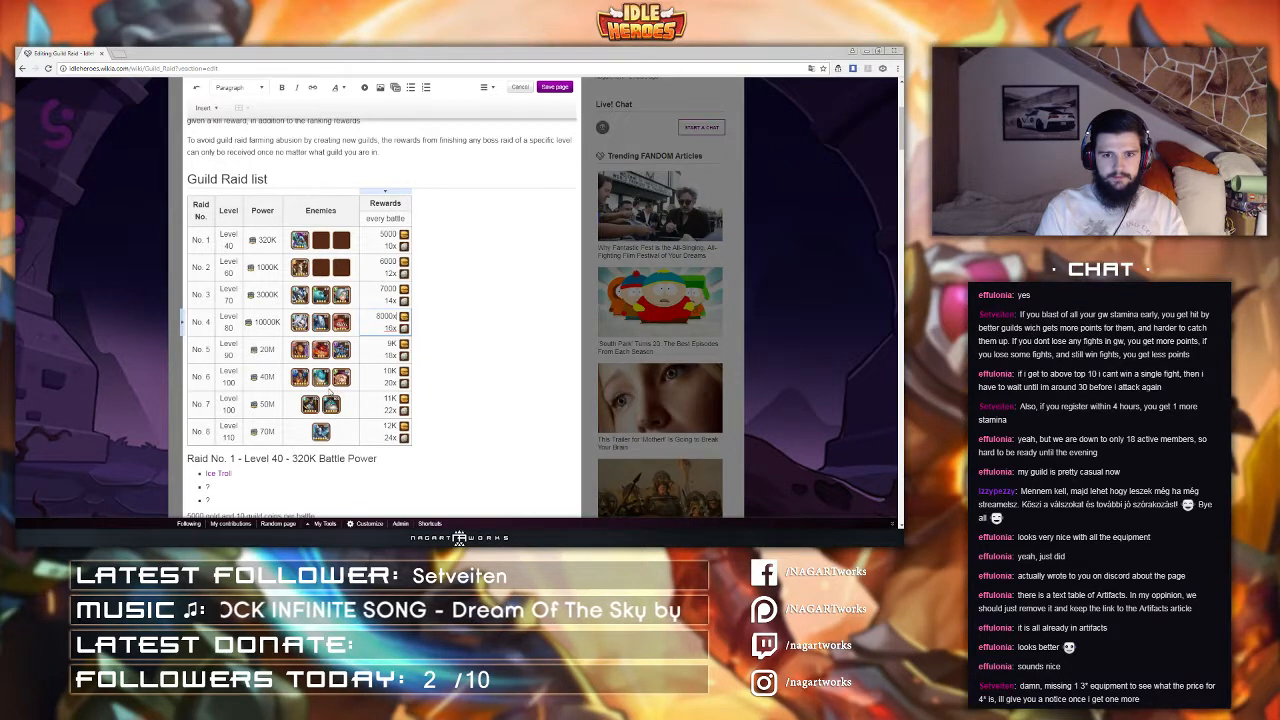
key(BackSpace)
key(BackSpace)
key(BackSpace)
text(K)
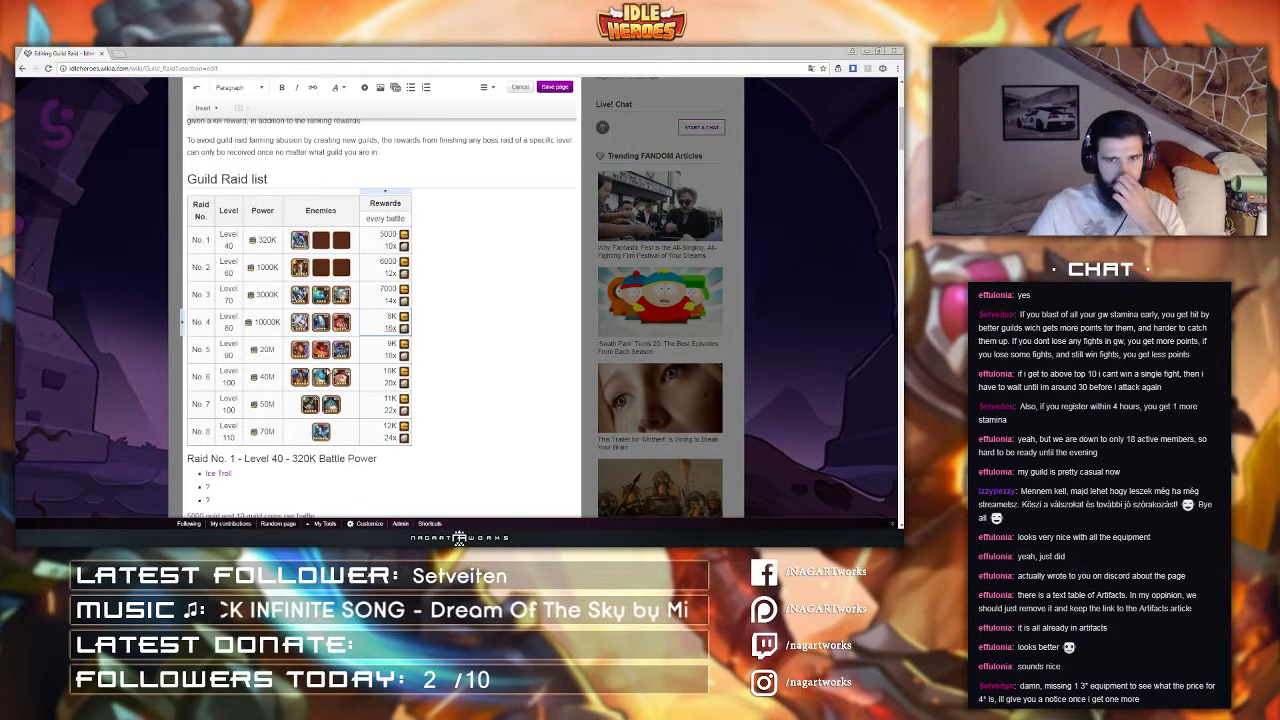
Step: Restore the gold rewards of raids 3, 2 and 1 to 7K, 6K and 5K
click(389, 289)
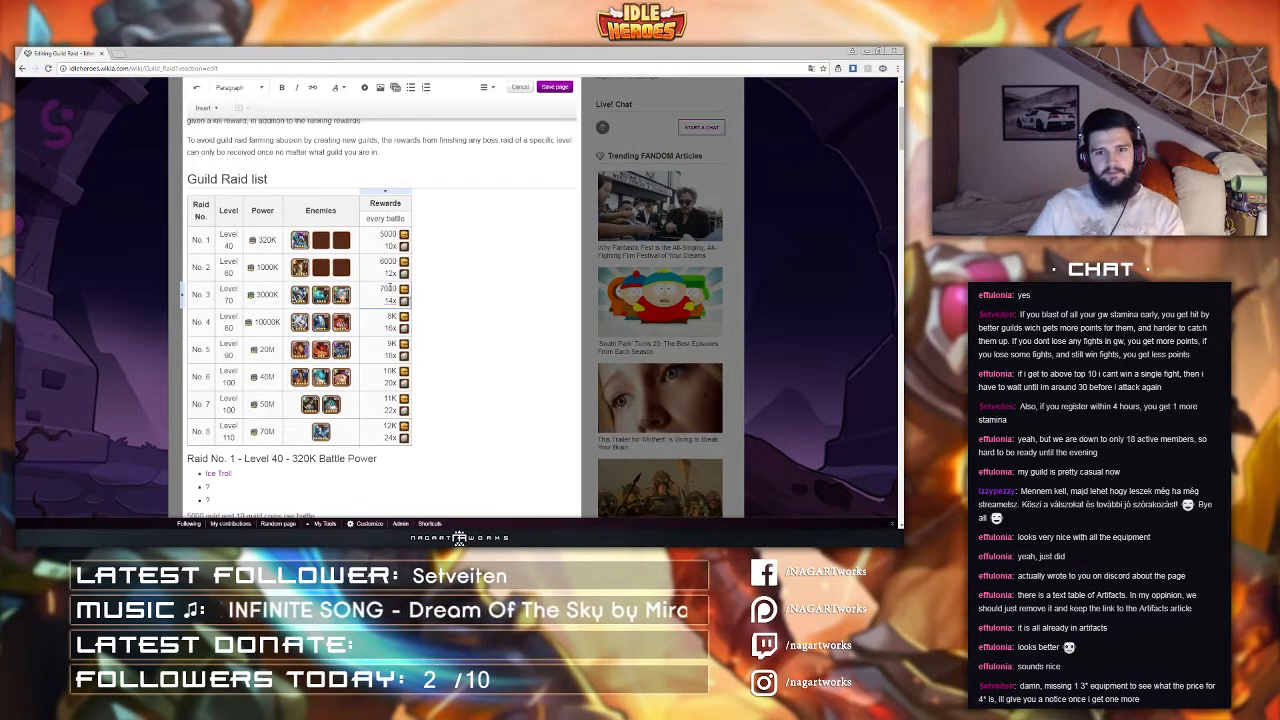
key(BackSpace)
key(BackSpace)
key(BackSpace)
text(K)
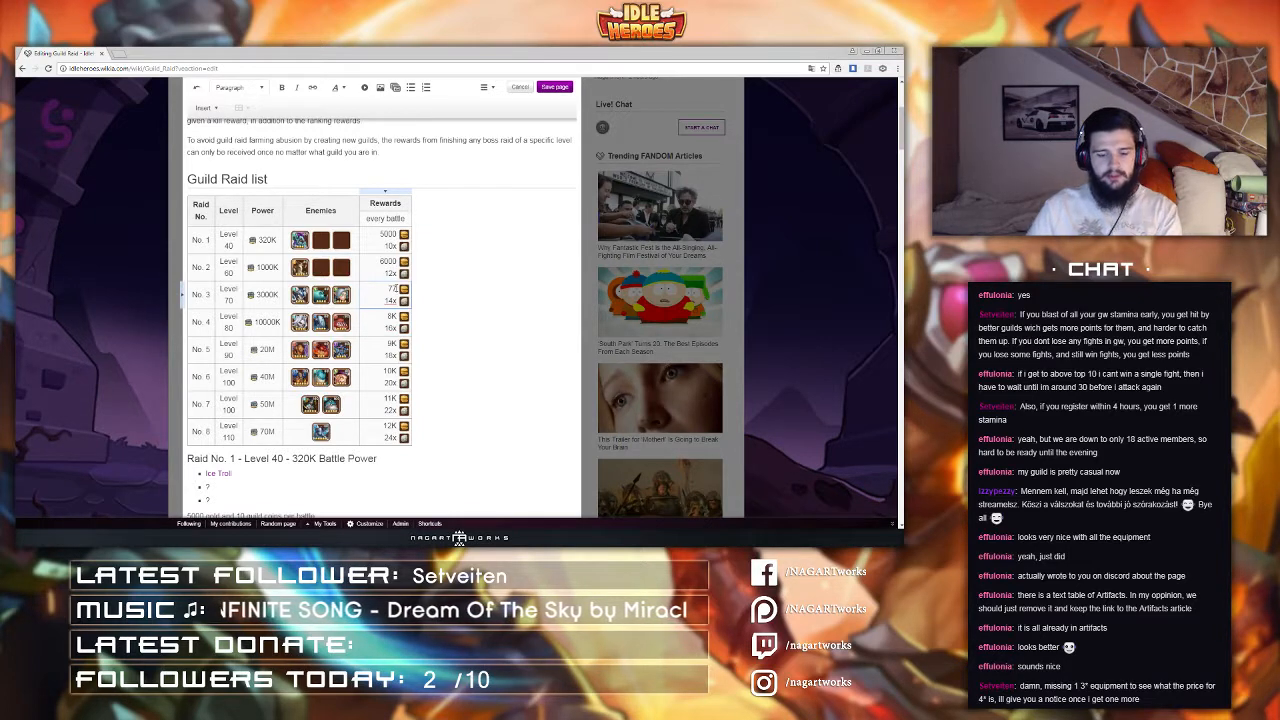
click(389, 262)
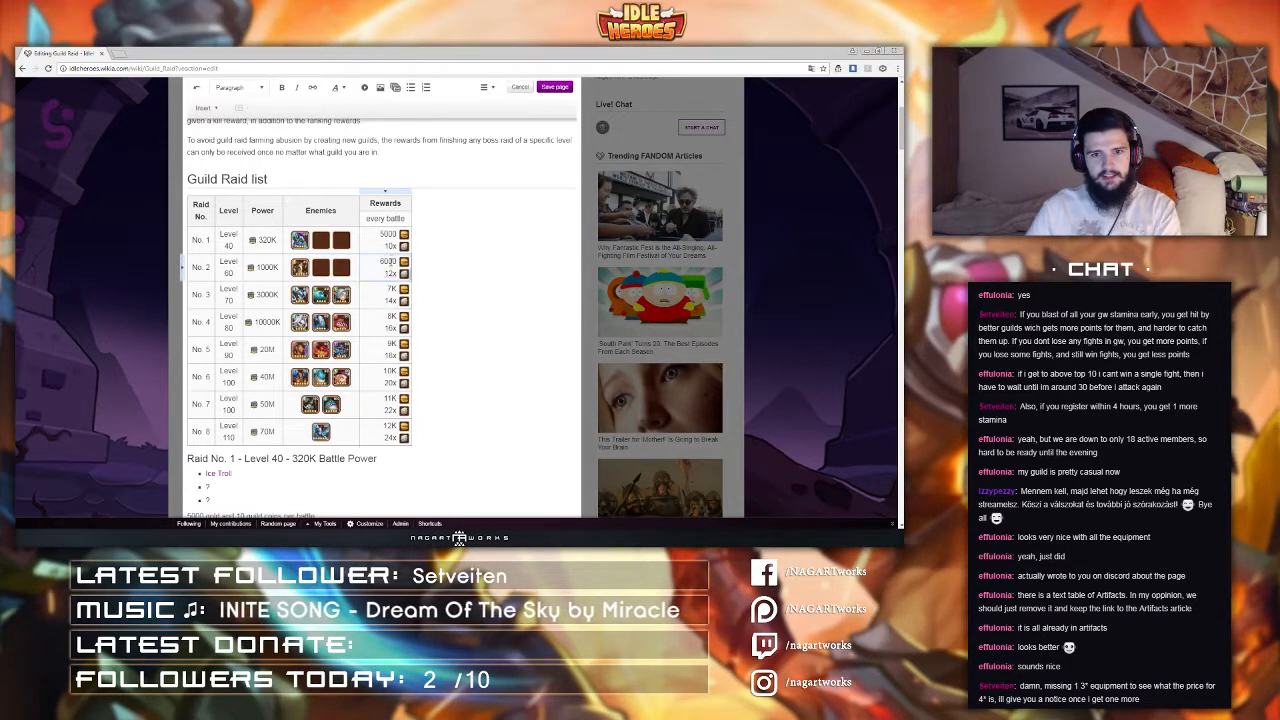
double_click(389, 261)
text(K)
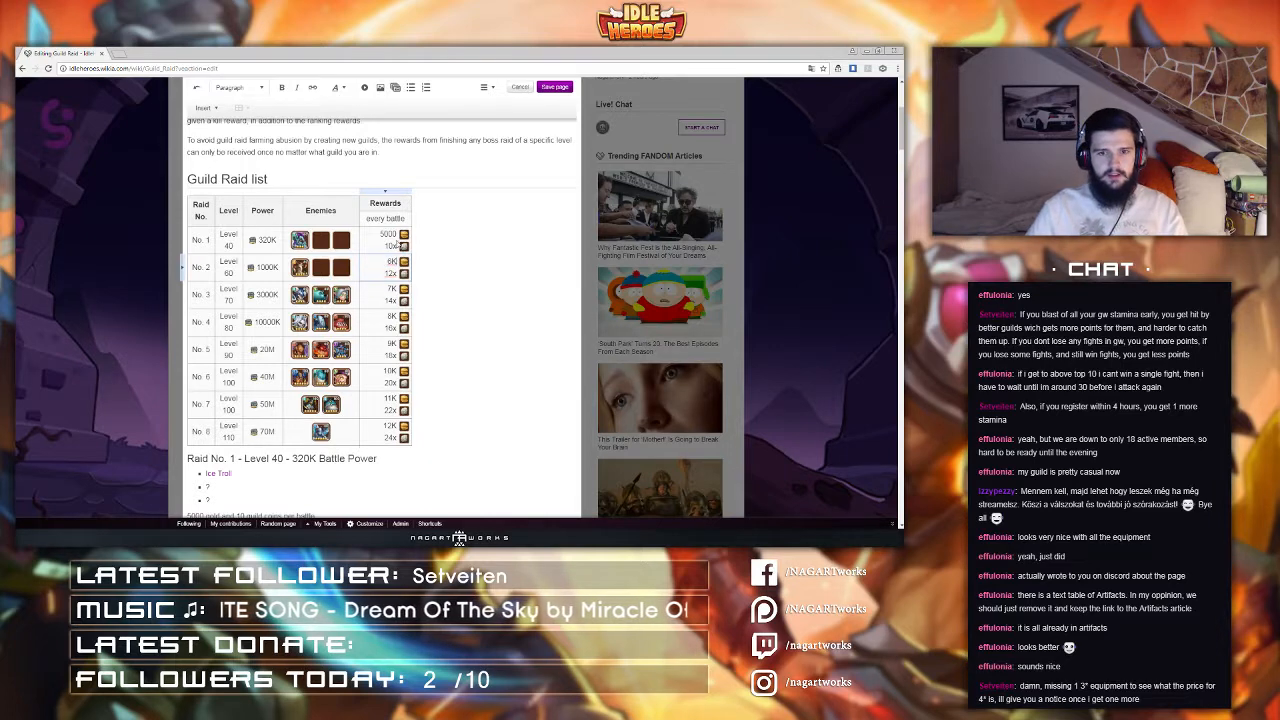
double_click(389, 235)
drag(384, 234, 397, 234)
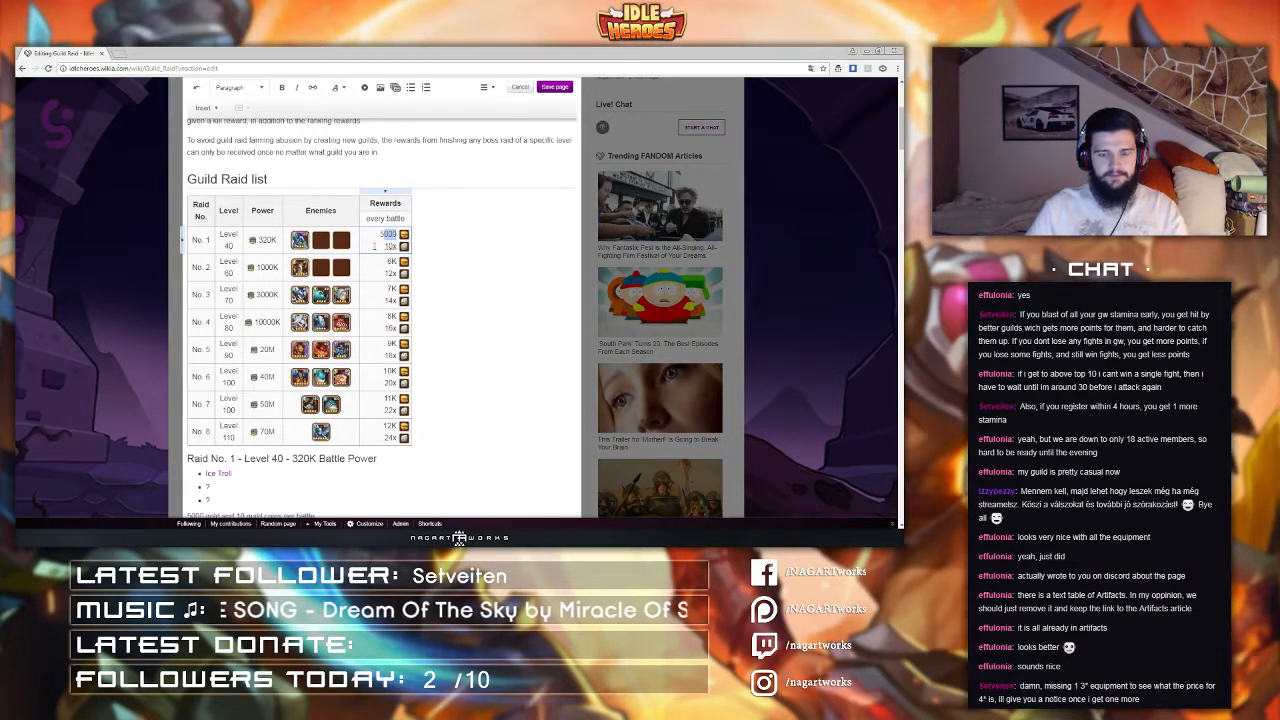
text(K)
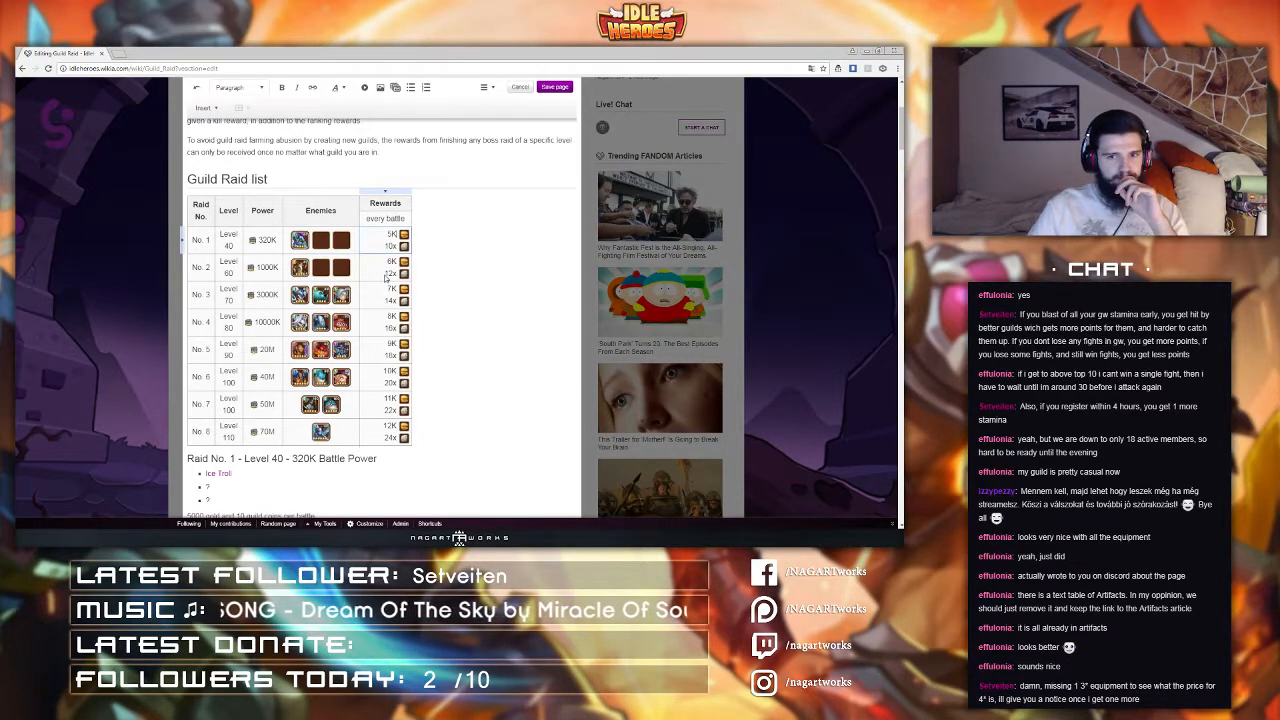
Step: Open the user profile page in a new tab from the pasted address and scroll through its sandbox
scroll(385, 279, down, 1)
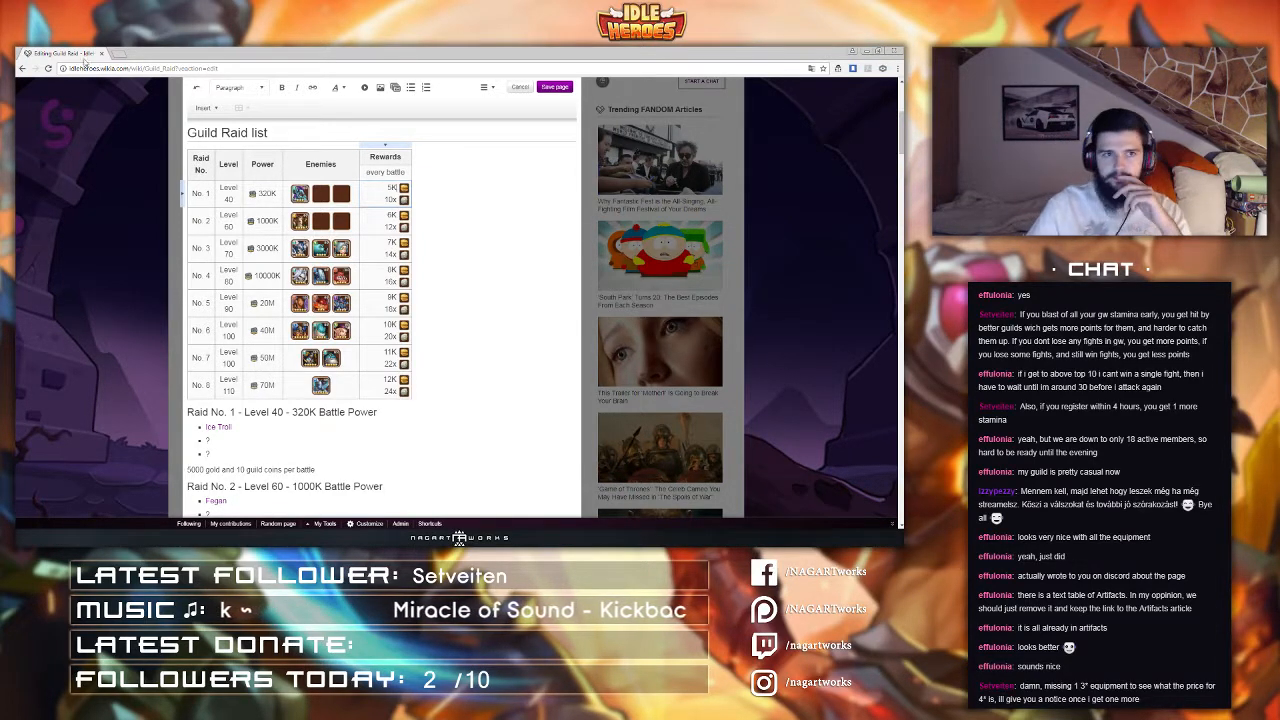
click(118, 54)
text(idleheroes.wikia.com/wiki/User:NagartHUN)
key(Return)
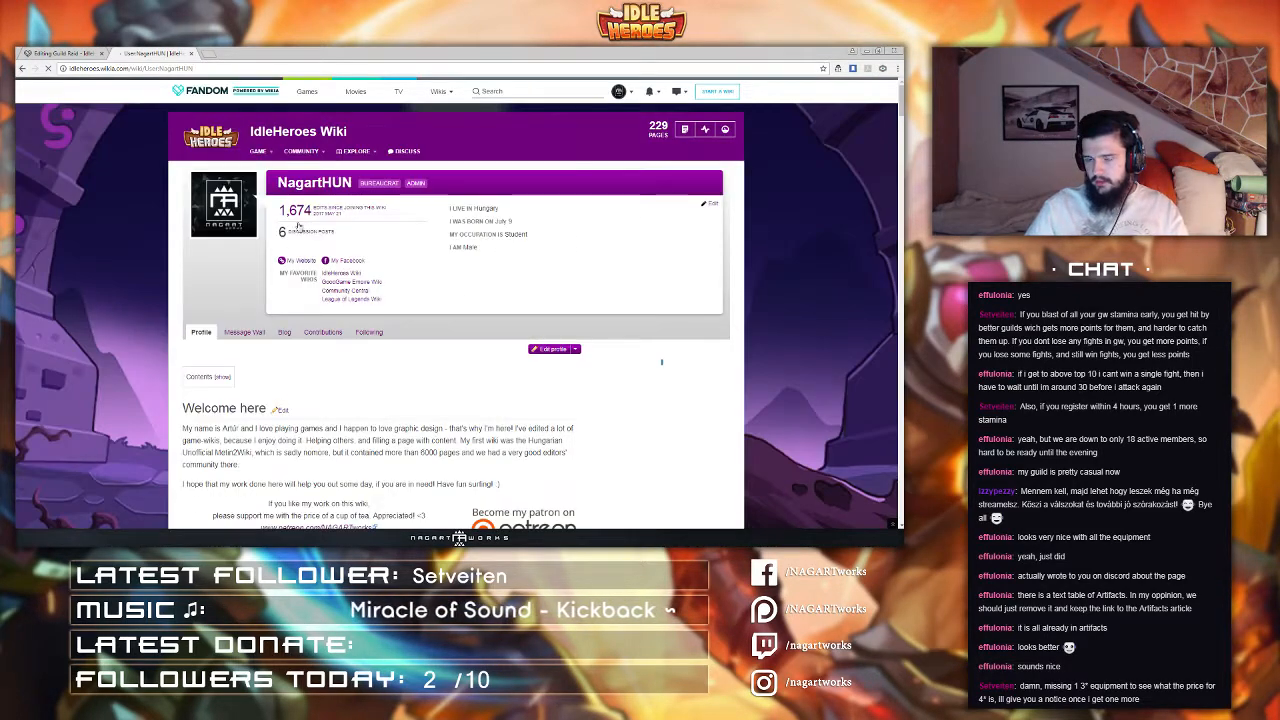
scroll(290, 240, down, 10)
scroll(287, 249, up, 7)
scroll(286, 249, down, 4)
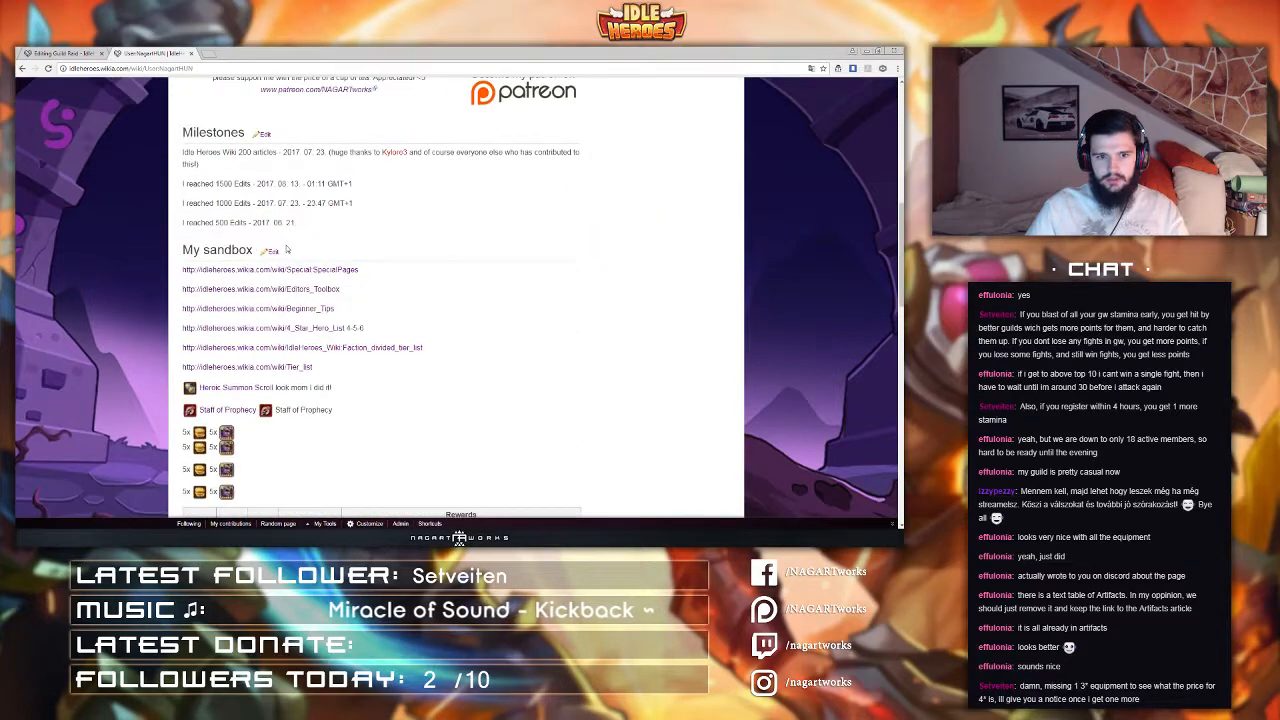
Step: Go to the wiki's main page and scroll through its Latest activity list
scroll(210, 150, up, 5)
click(210, 150)
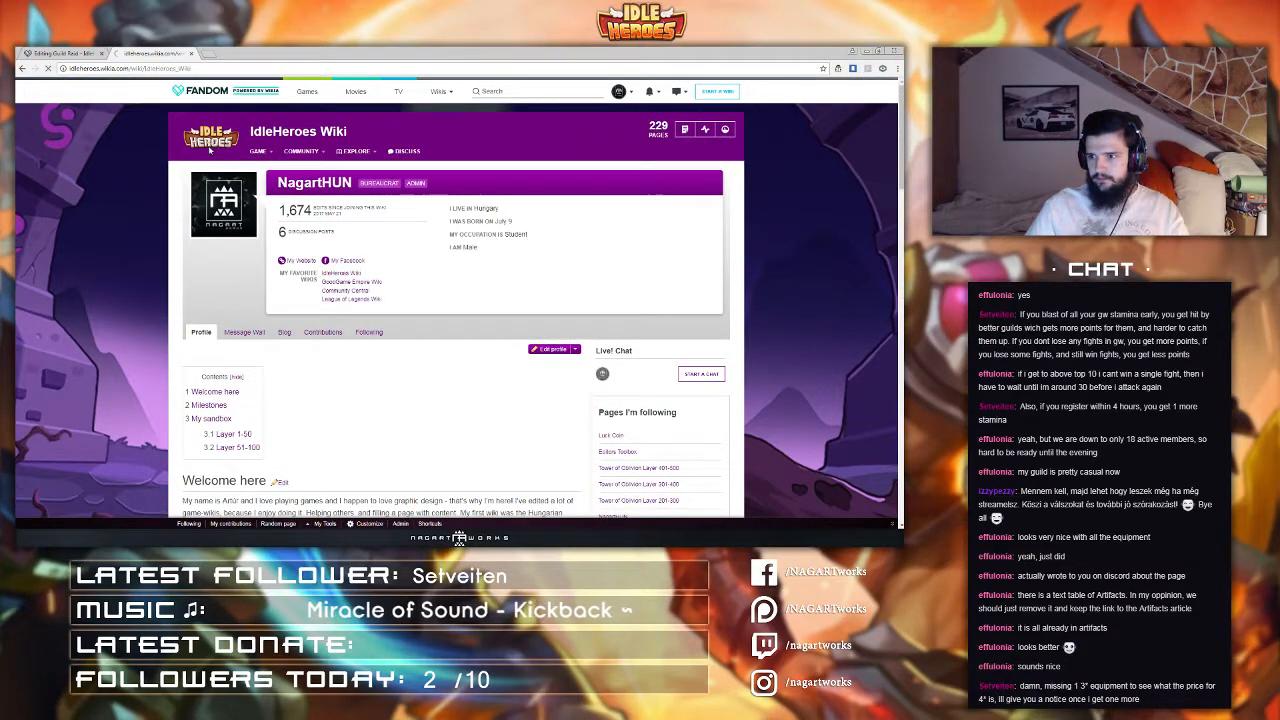
scroll(263, 283, down, 5)
scroll(263, 283, down, 5)
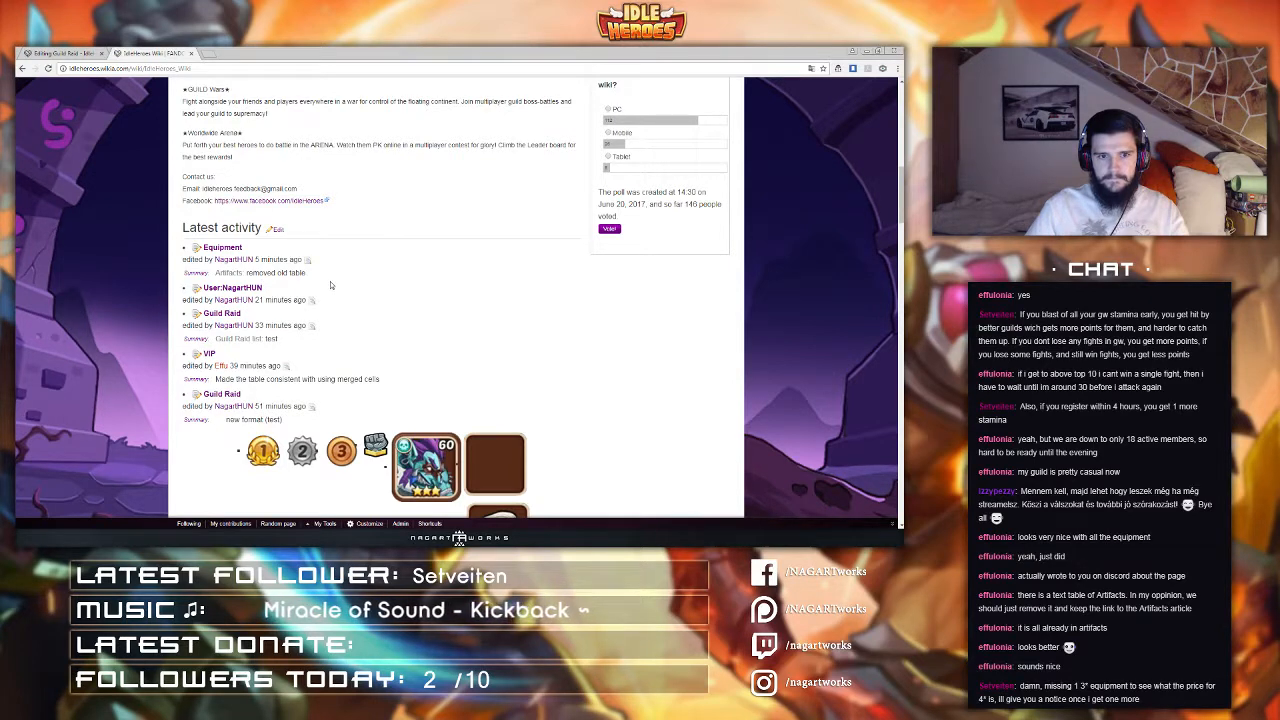
scroll(322, 350, down, 3)
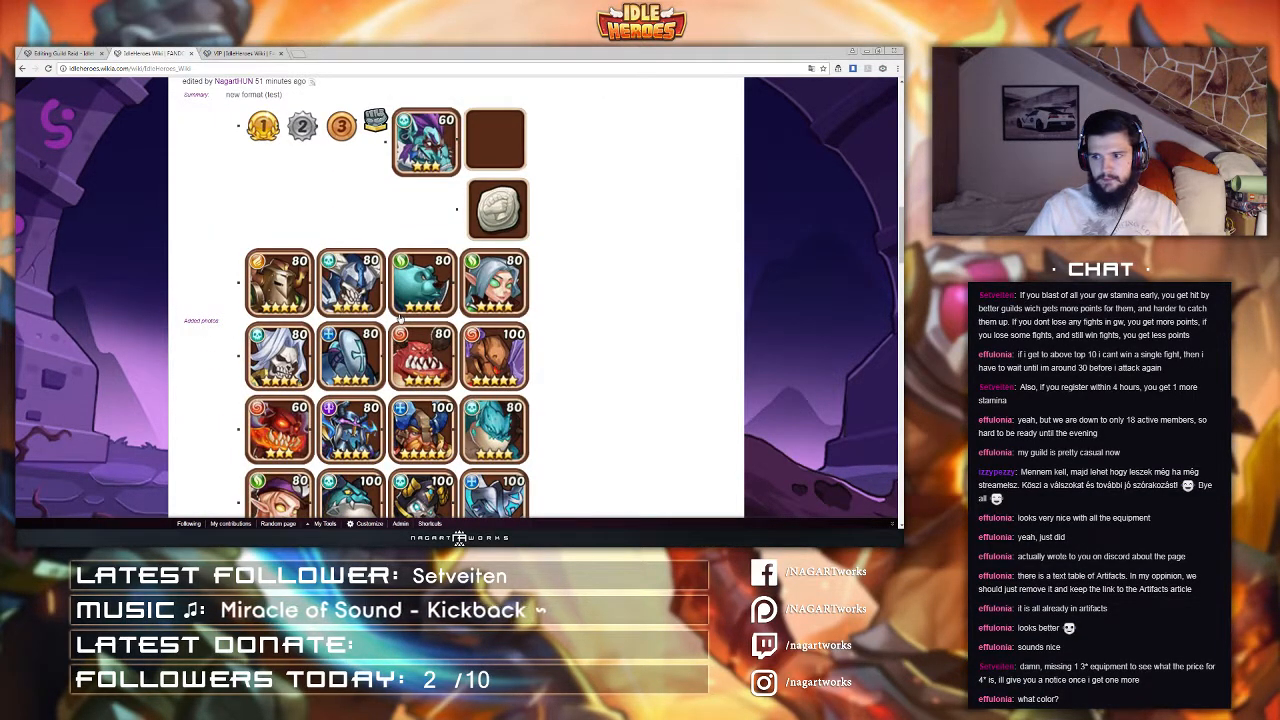
Step: Scroll through the Latest activity list and open the Beginner Tips changes in a new tab
scroll(400, 317, down, 2)
scroll(400, 317, down, 2)
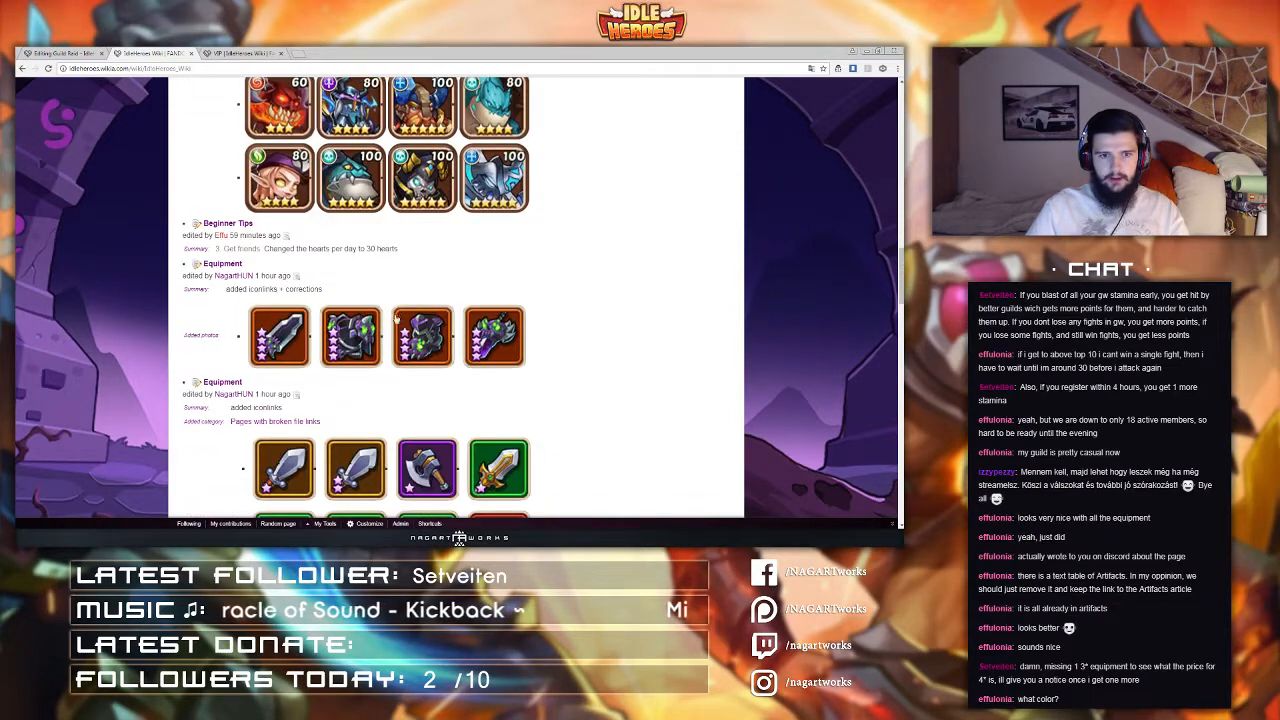
middle_click(288, 238)
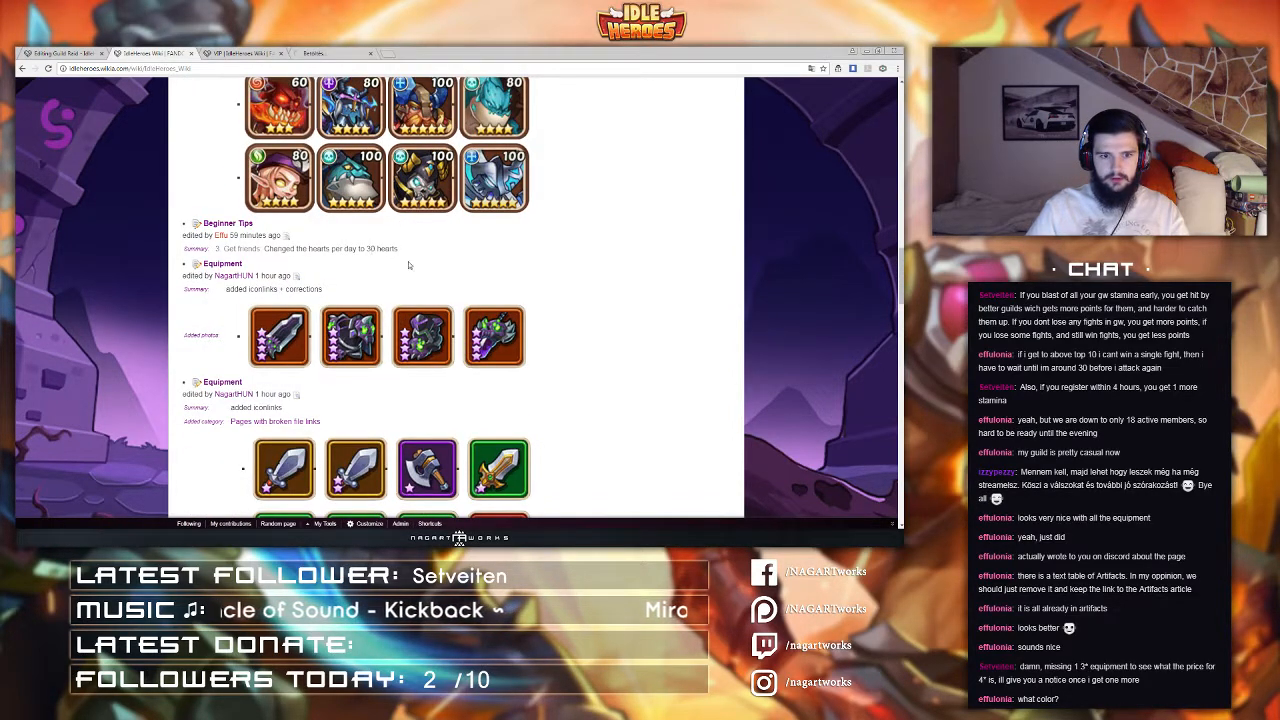
scroll(408, 263, down, 5)
scroll(408, 263, down, 5)
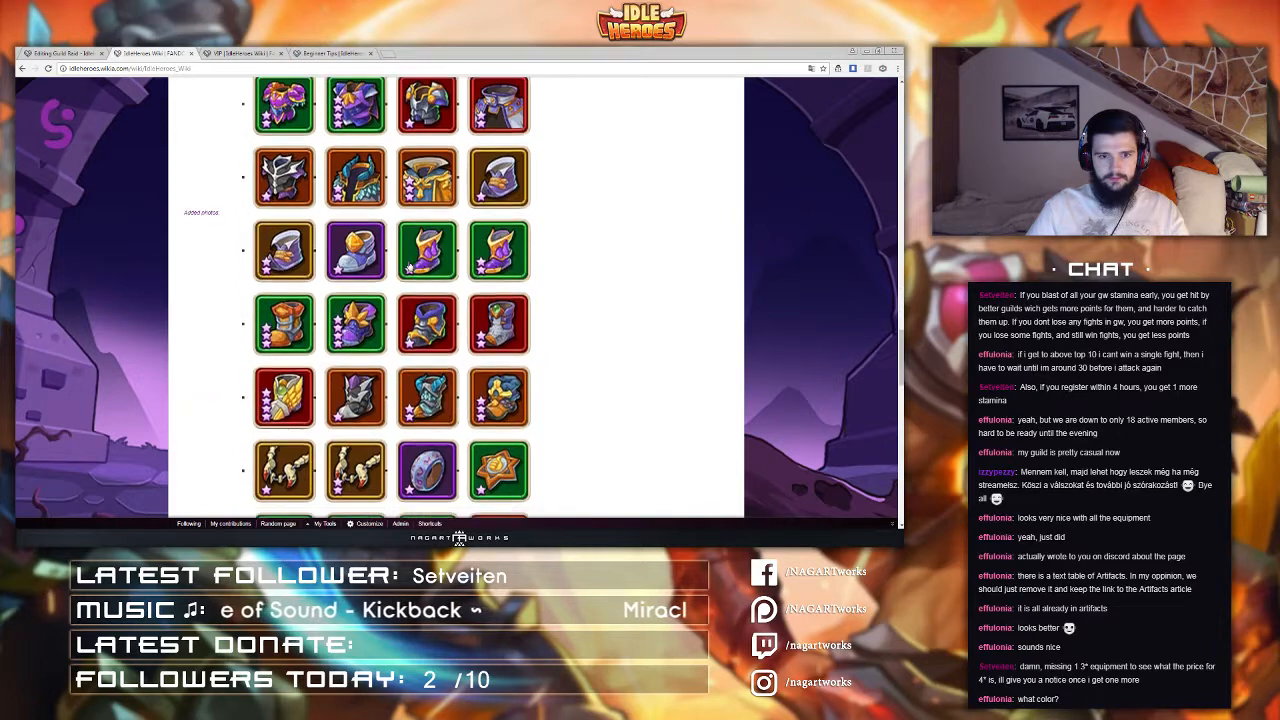
scroll(408, 263, up, 6)
scroll(405, 260, up, 6)
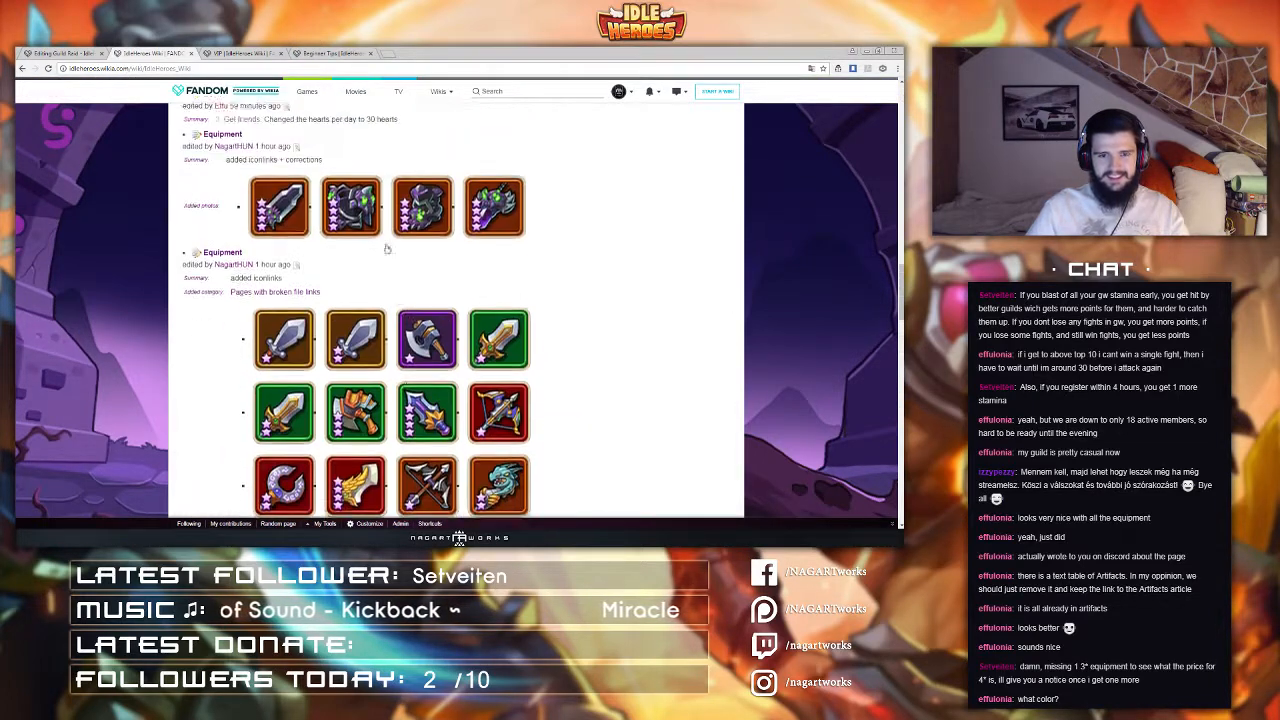
Step: Review the change diffs of the VIP and Beginner Tips pages and close their tabs
key(ctrl+w)
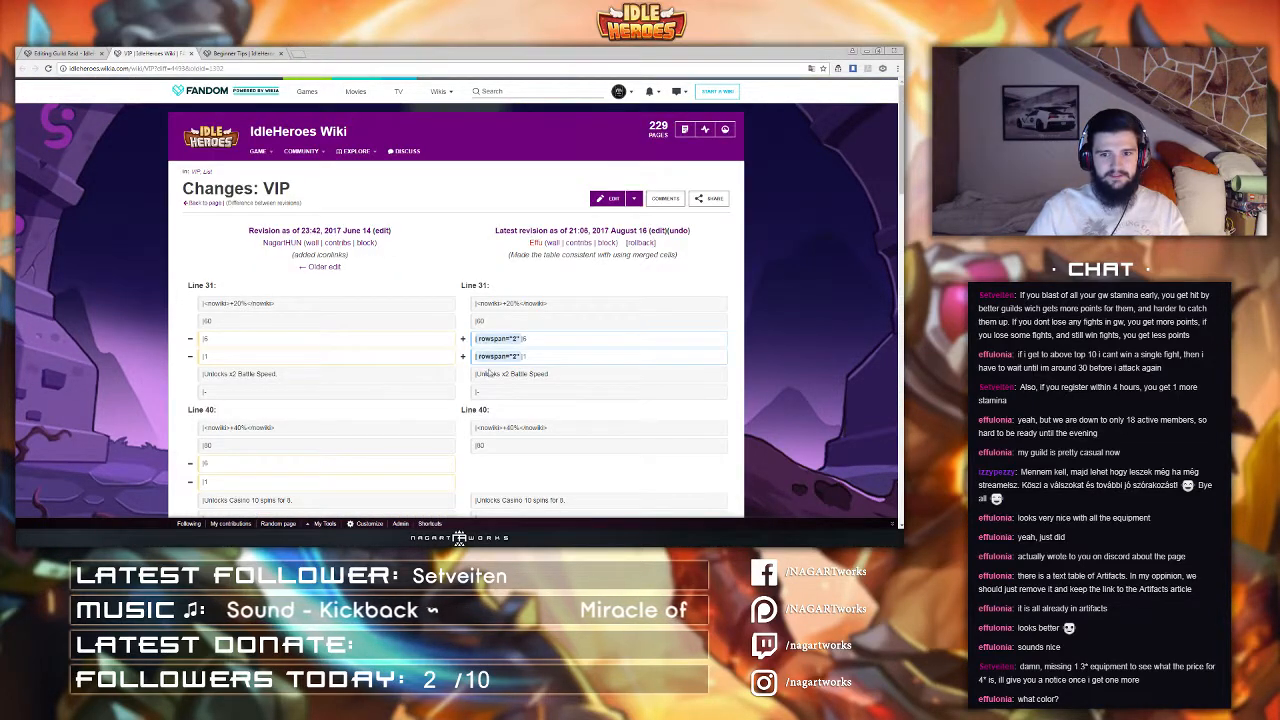
scroll(490, 372, down, 3)
scroll(493, 357, down, 10)
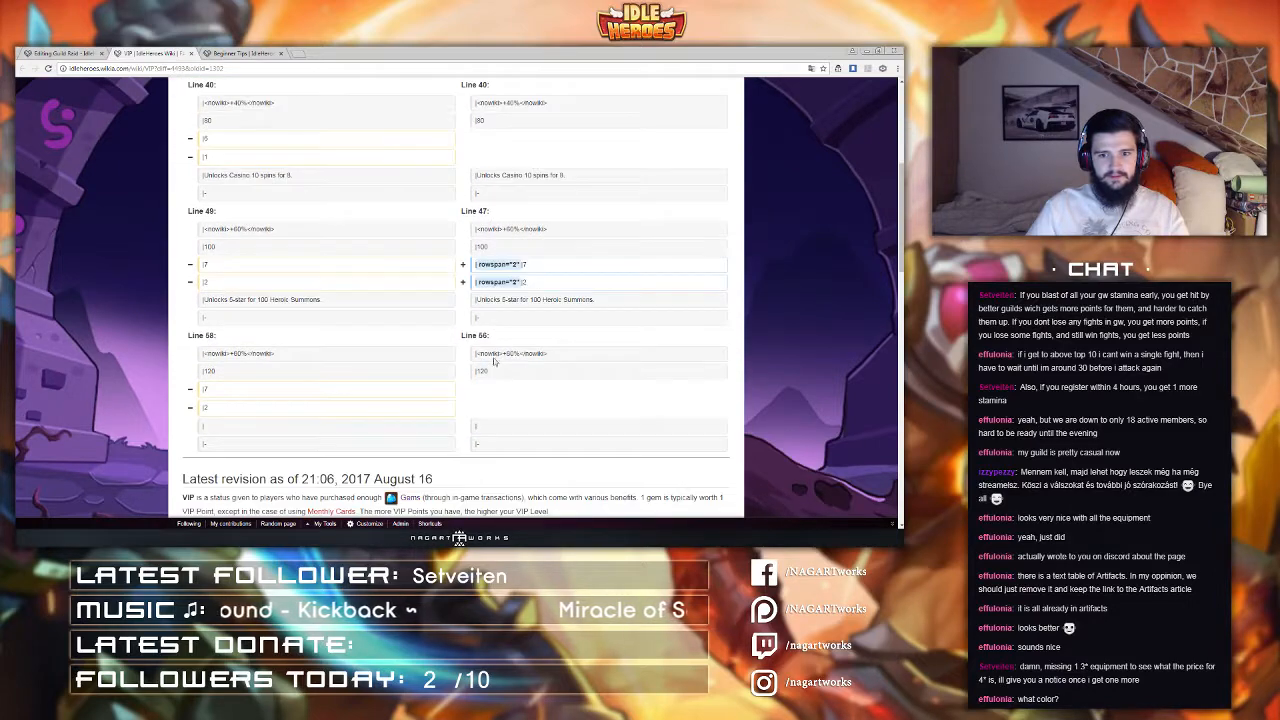
scroll(493, 361, down, 2)
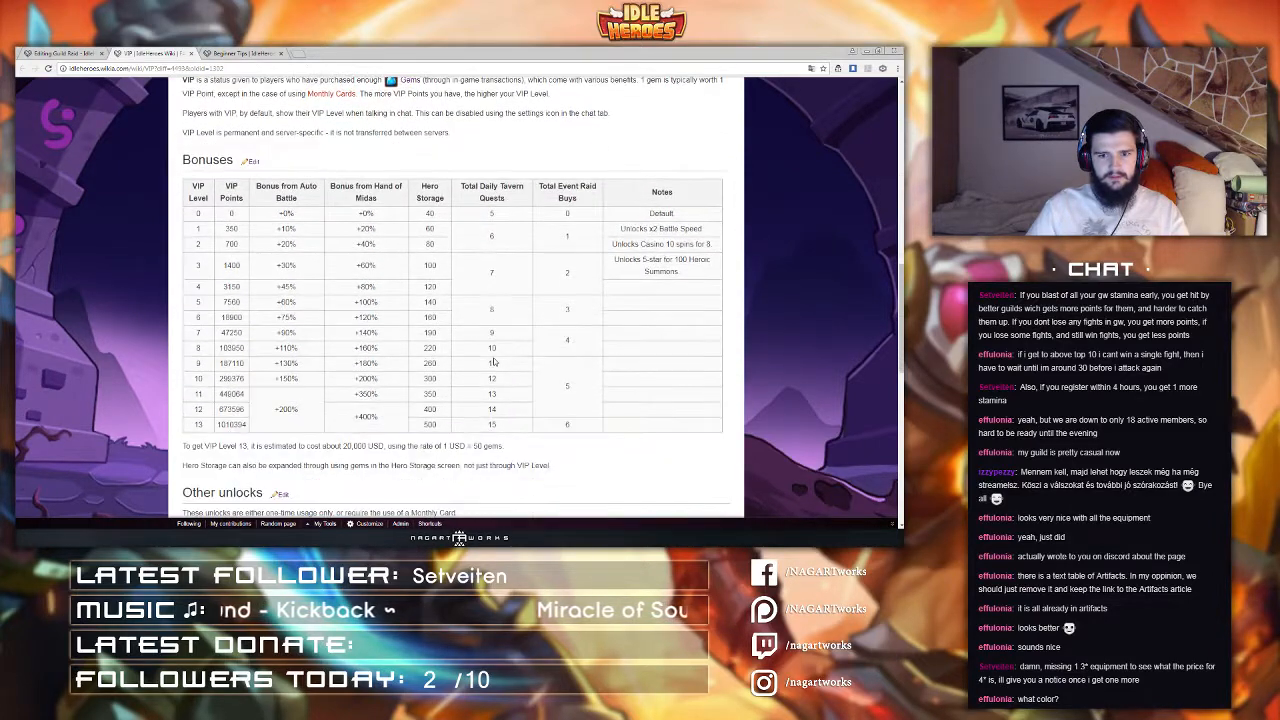
scroll(493, 361, up, 8)
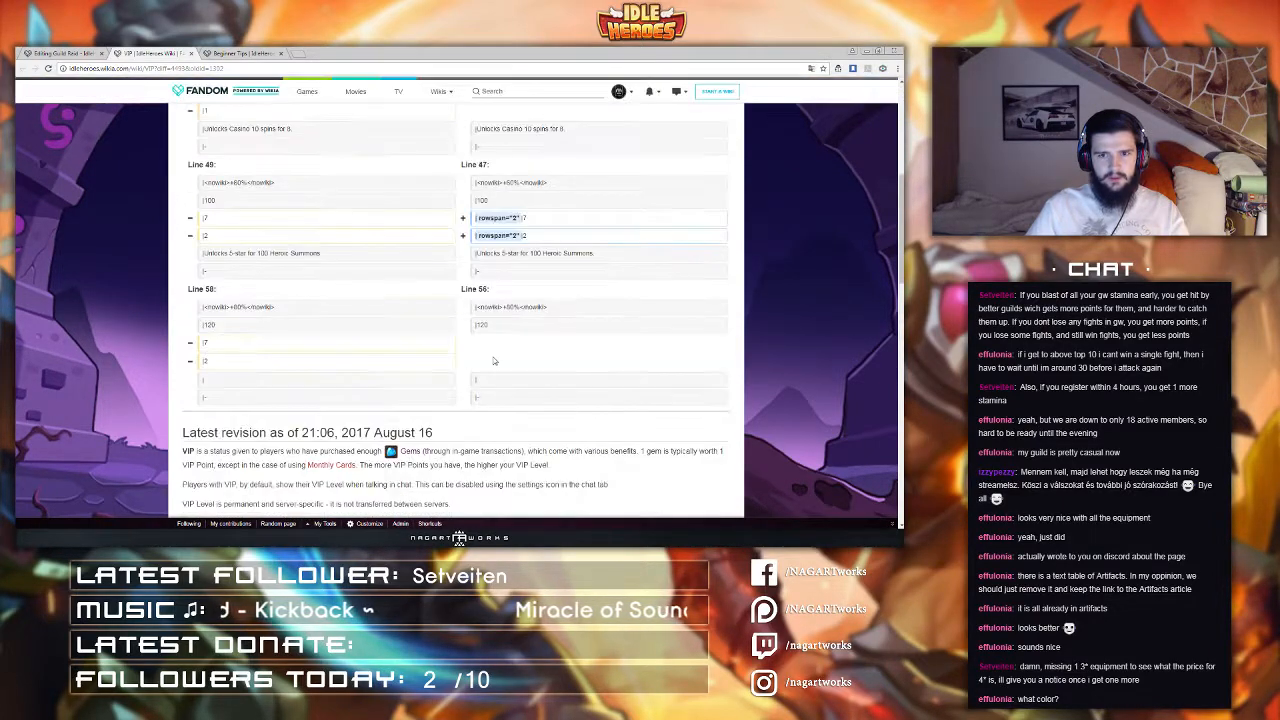
scroll(482, 235, down, 7)
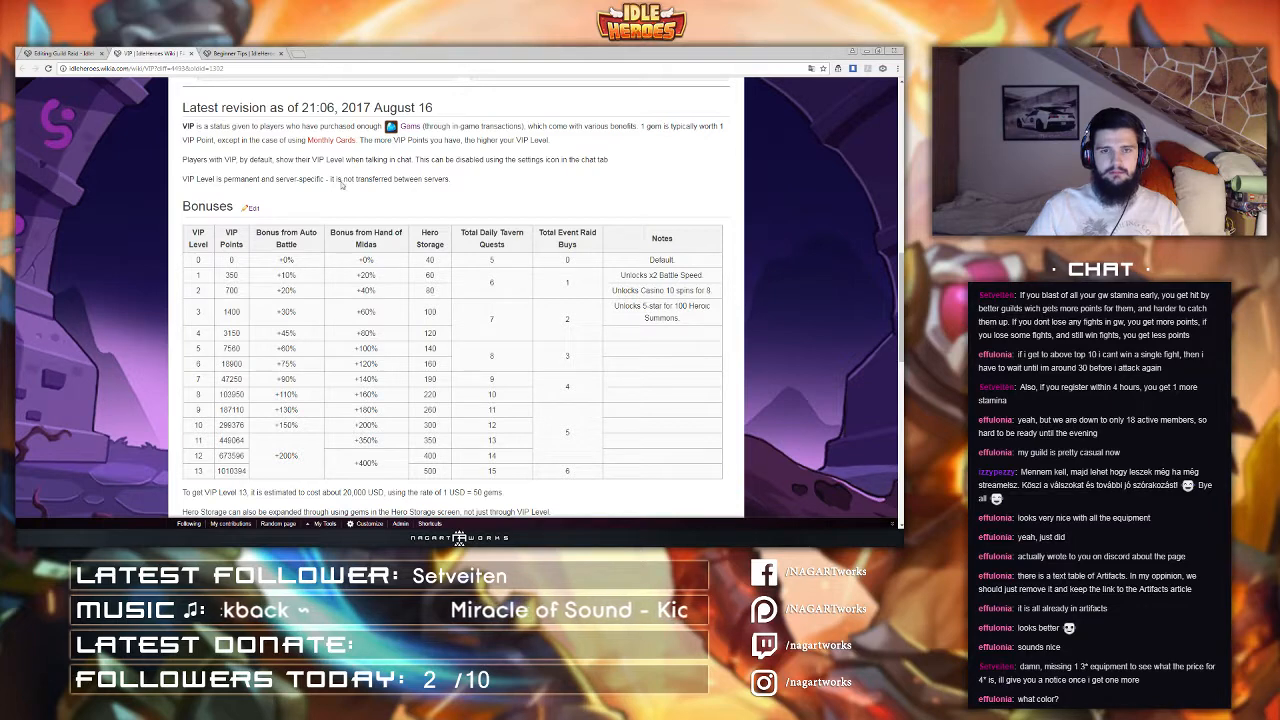
middle_click(174, 51)
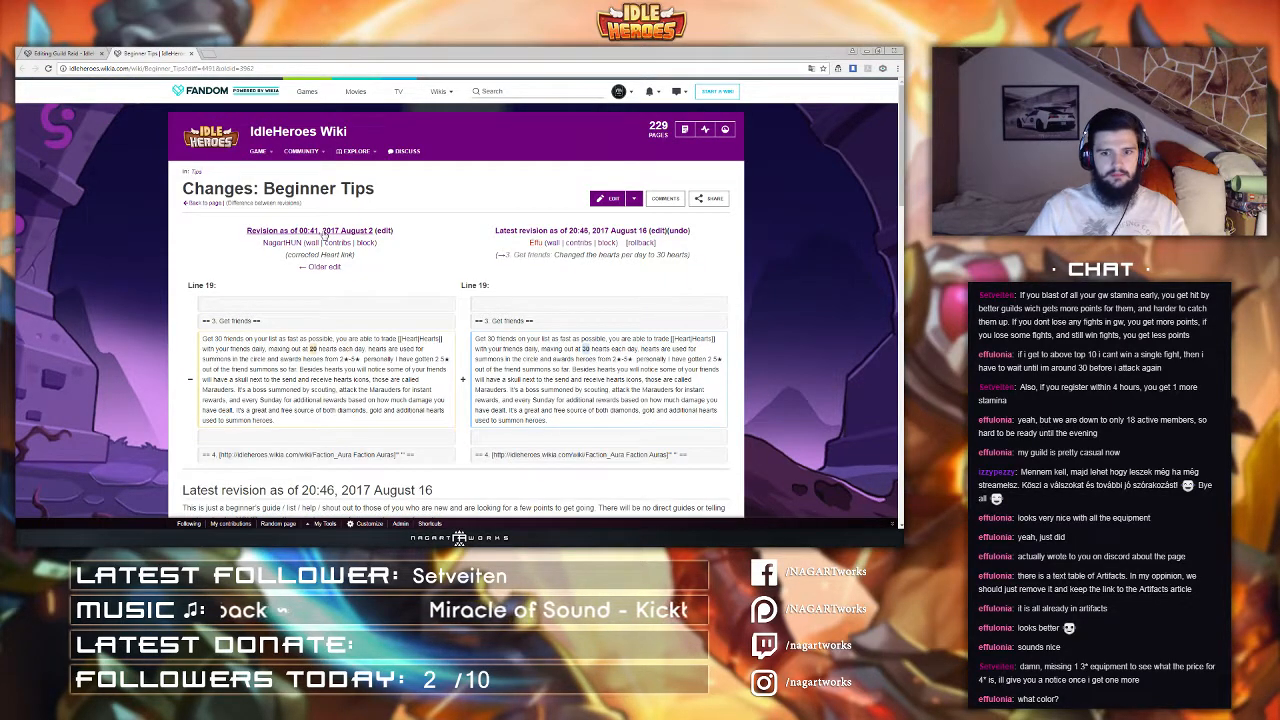
key(ctrl+w)
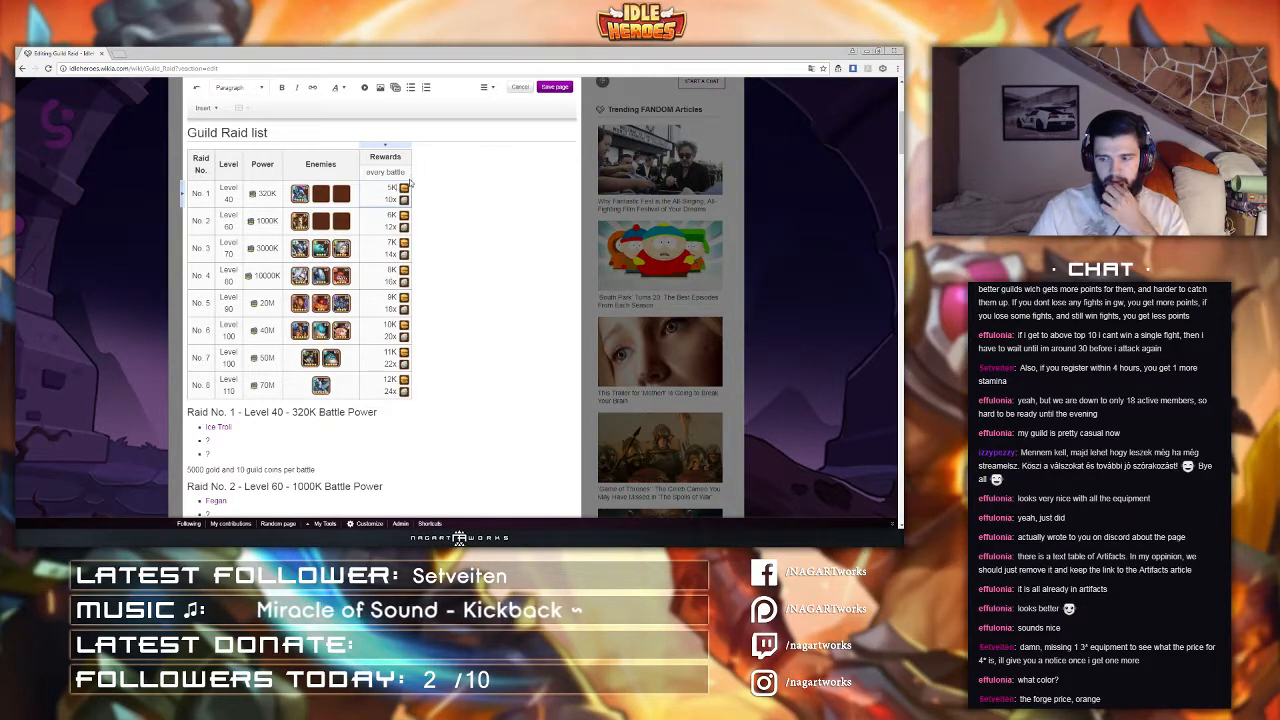
Step: Set raid 4's power value to 10M in its Power template and apply the change
click(268, 308)
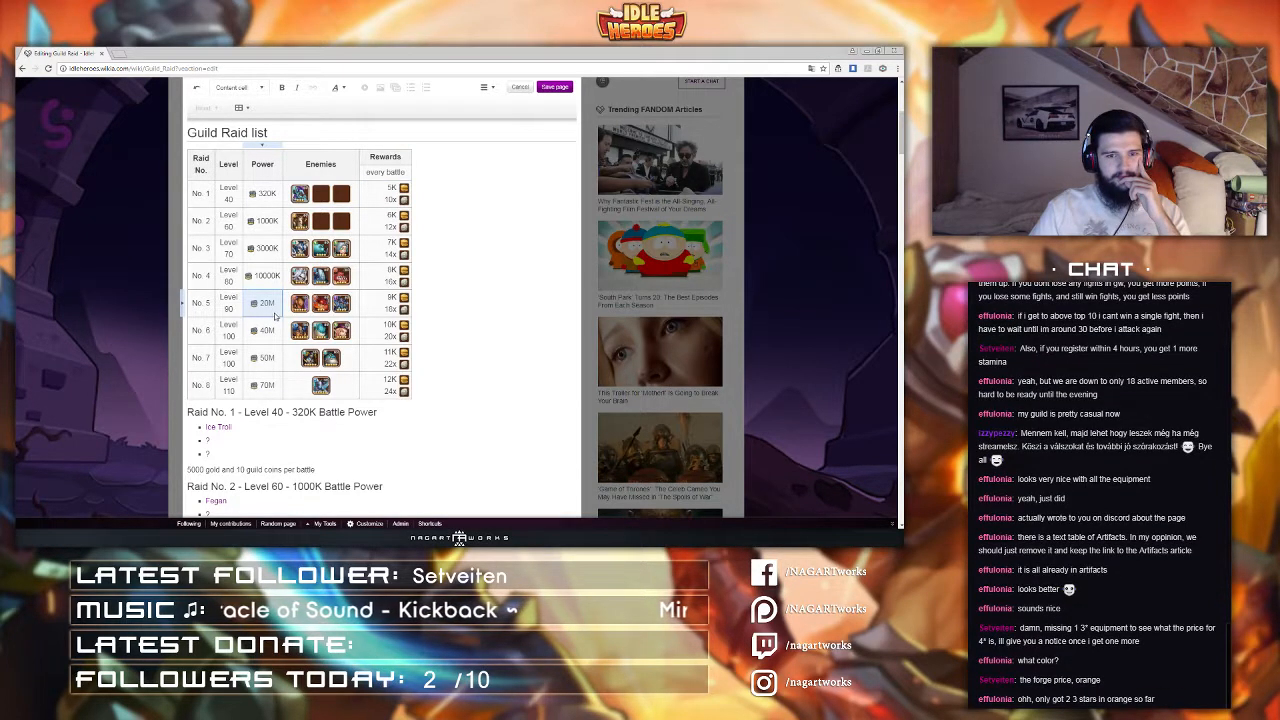
double_click(262, 279)
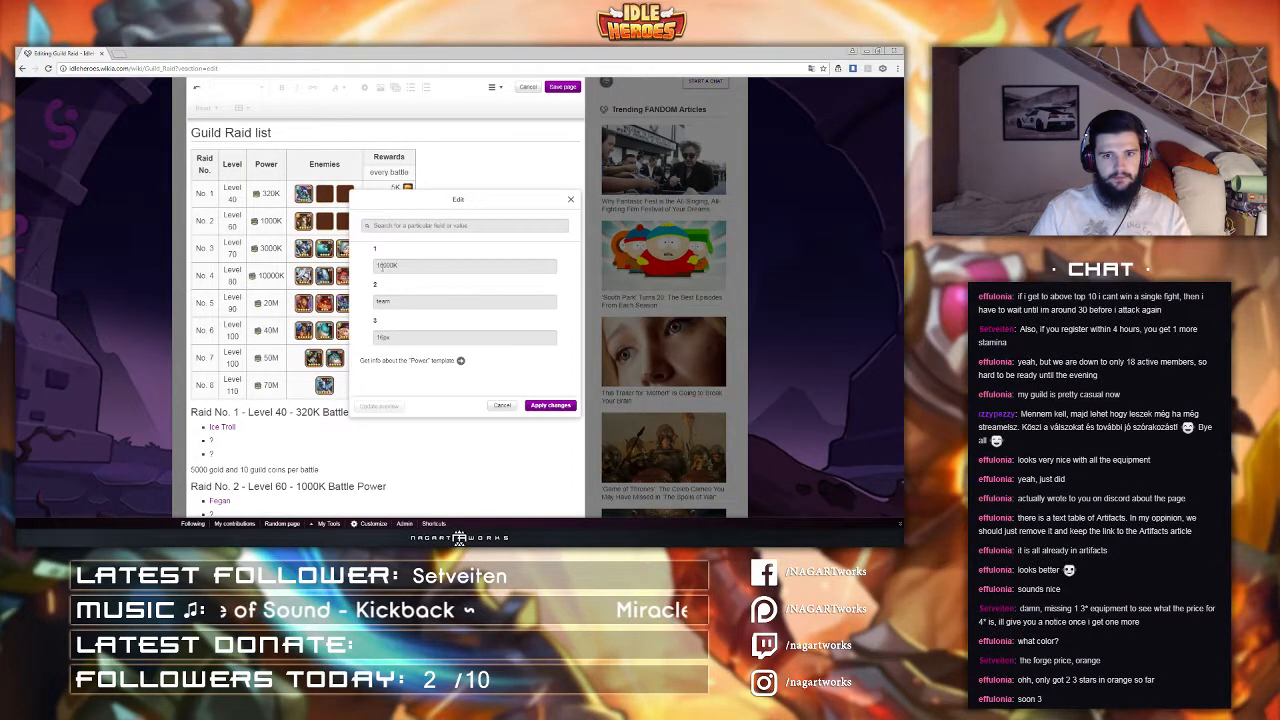
double_click(382, 267)
text(10M)
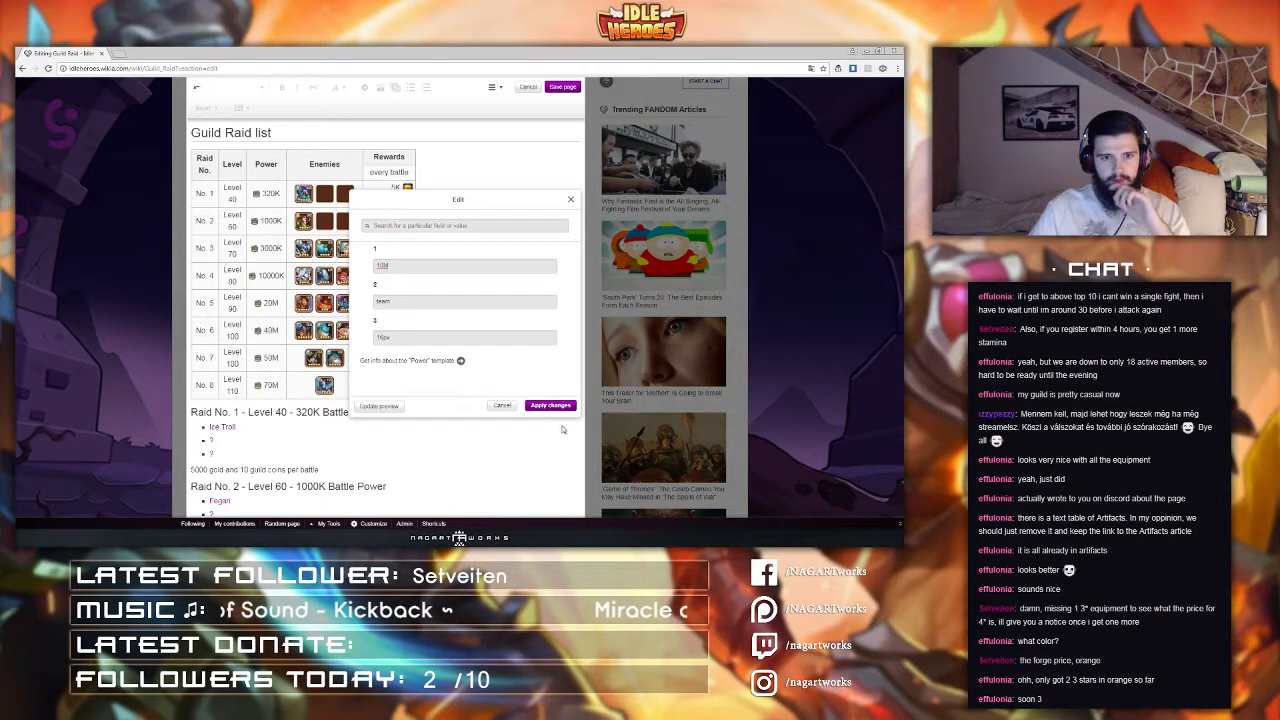
click(535, 407)
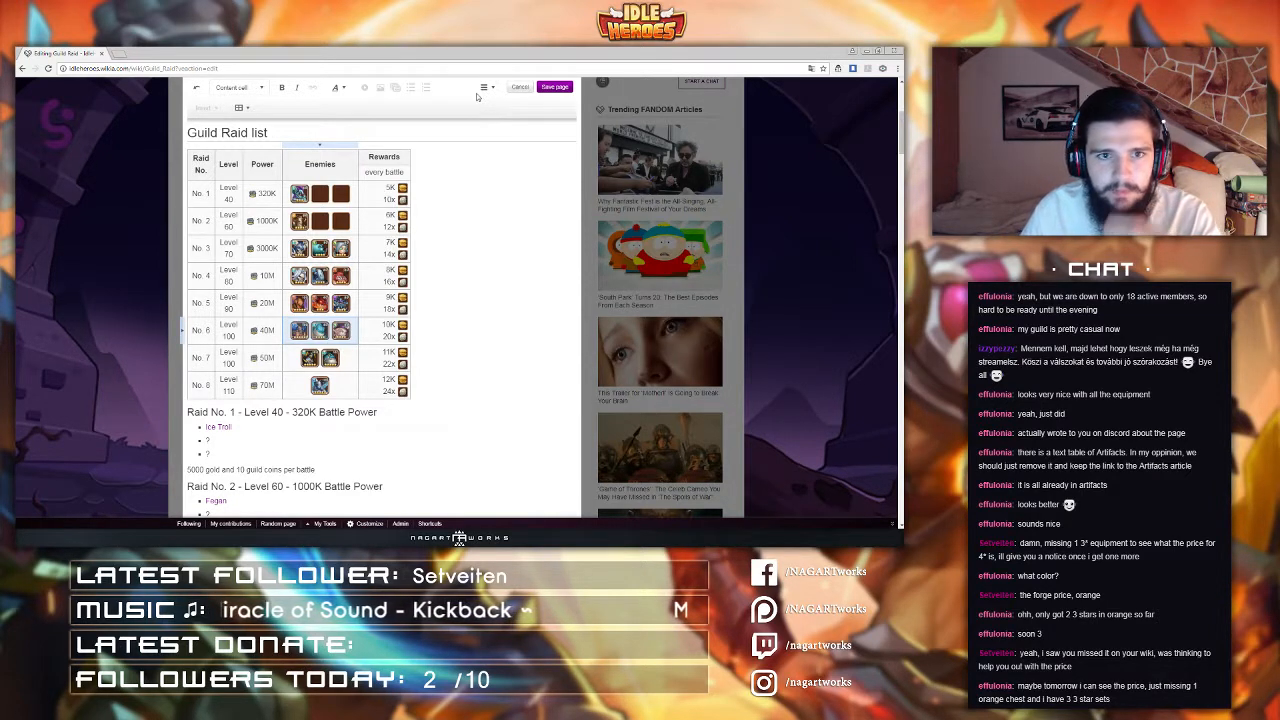
Step: Open the table's source editor and delete the valign="center" attribute from each row separator line
click(376, 161)
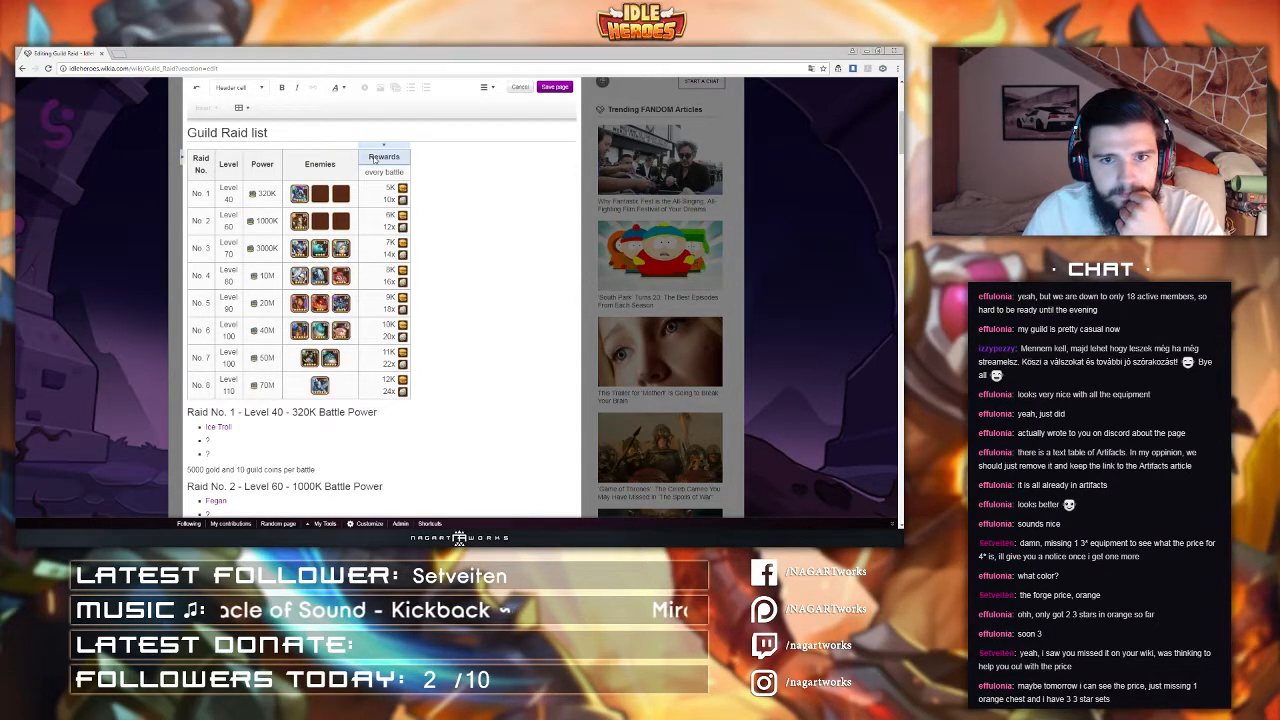
click(382, 147)
click(327, 167)
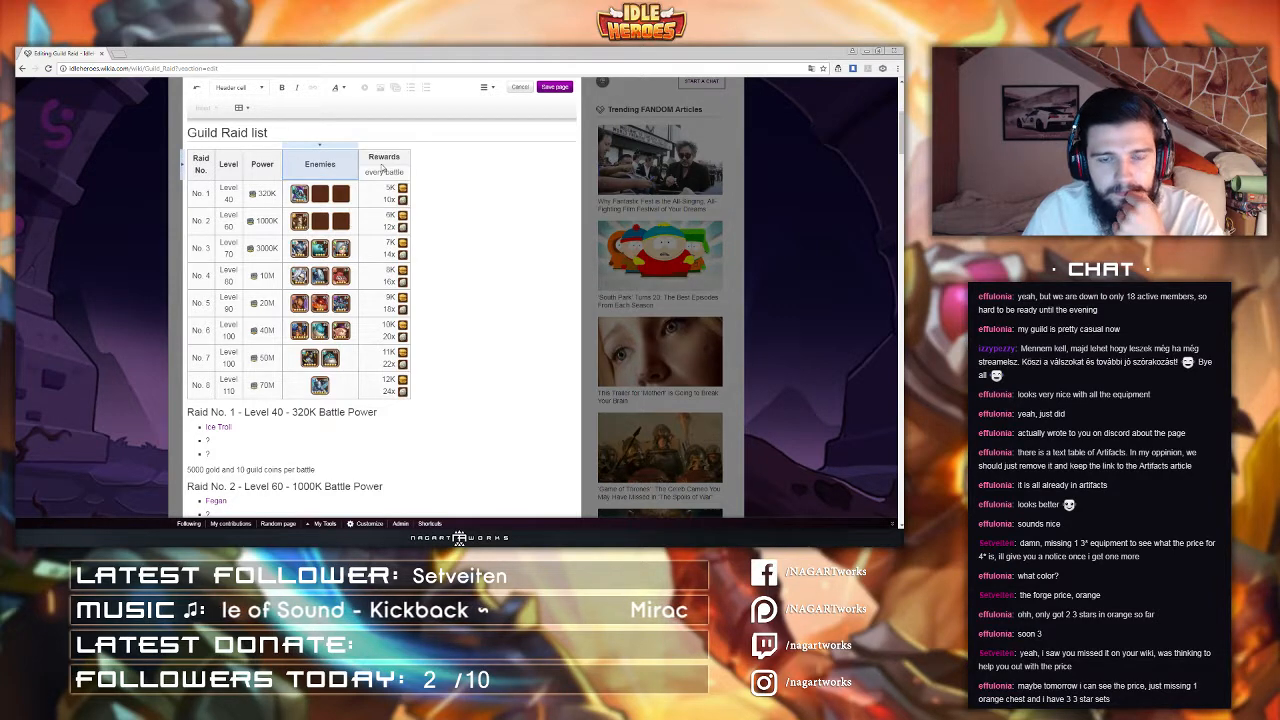
click(387, 165)
click(487, 90)
click(500, 167)
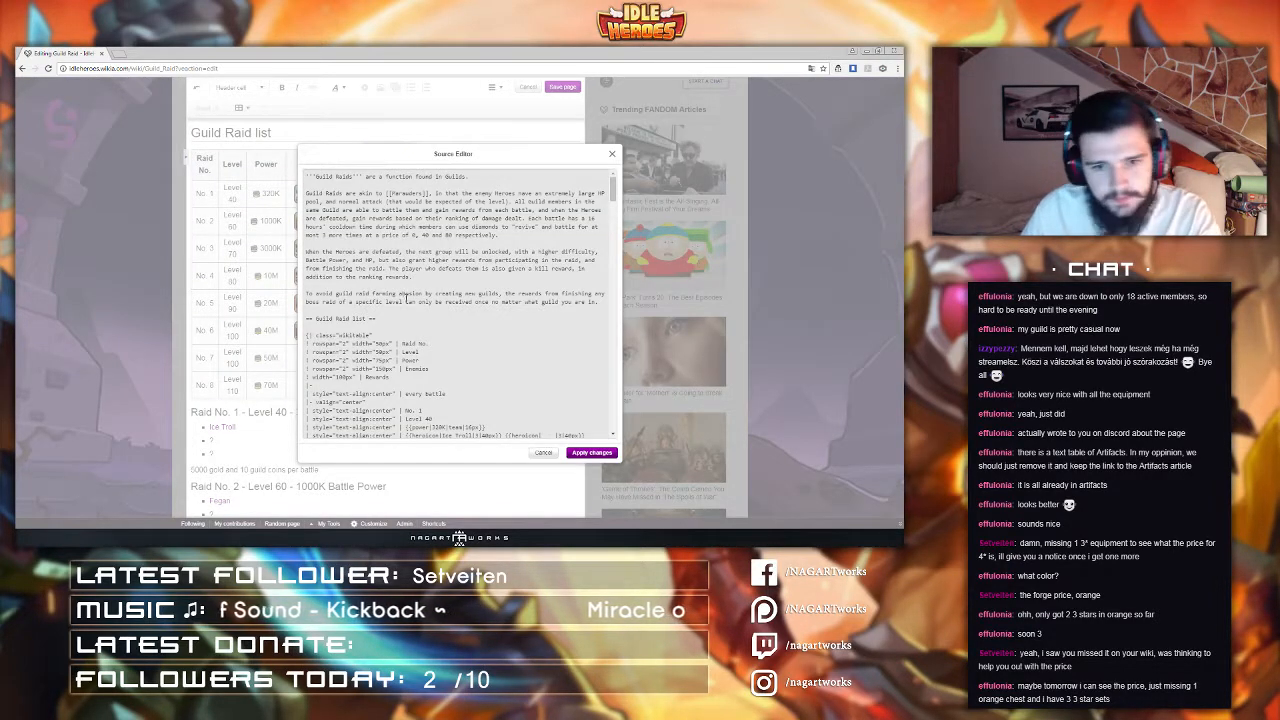
scroll(407, 300, down, 5)
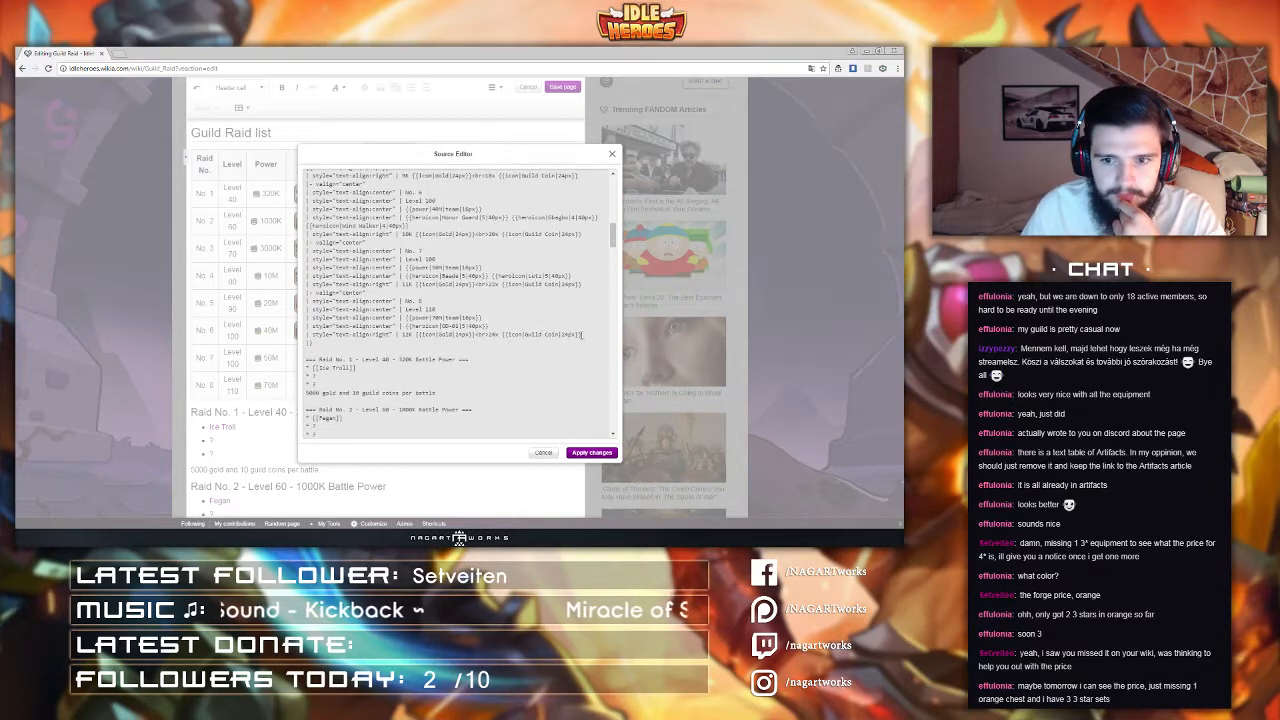
drag(582, 334, 312, 291)
key(BackSpace)
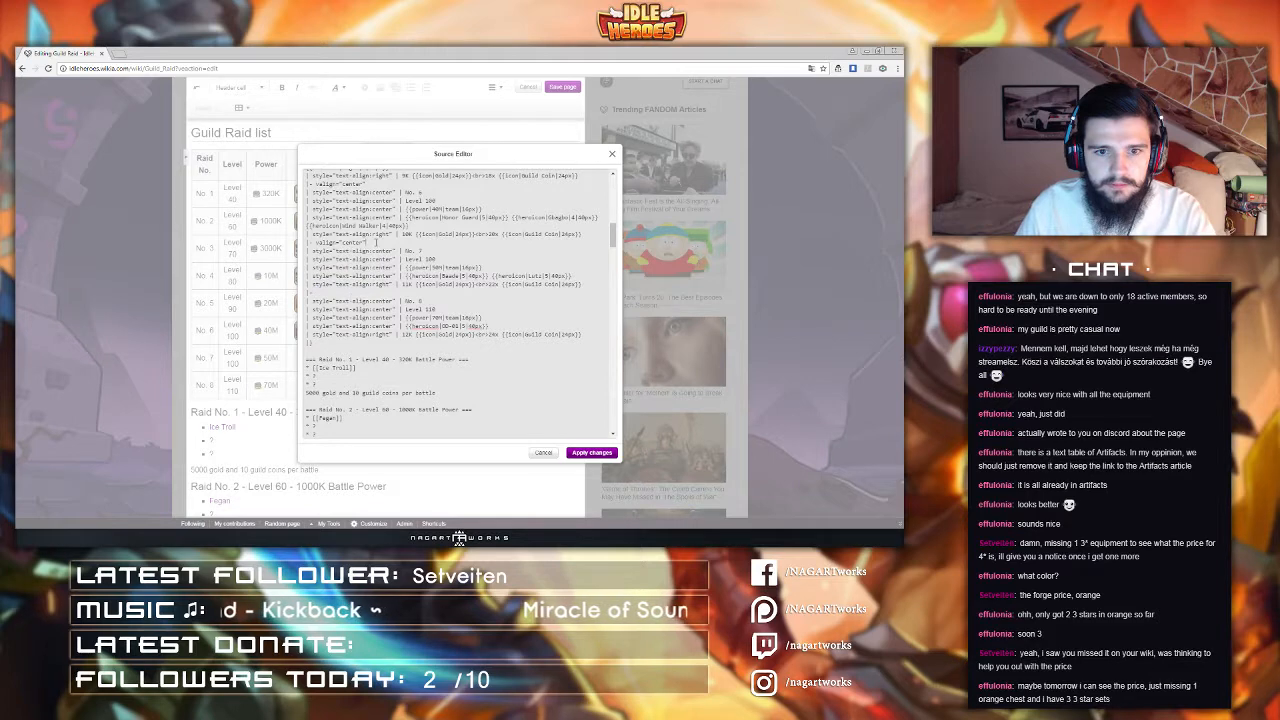
drag(373, 242, 311, 230)
key(BackSpace)
scroll(325, 292, up, 1)
key(BackSpace)
scroll(311, 230, up, 3)
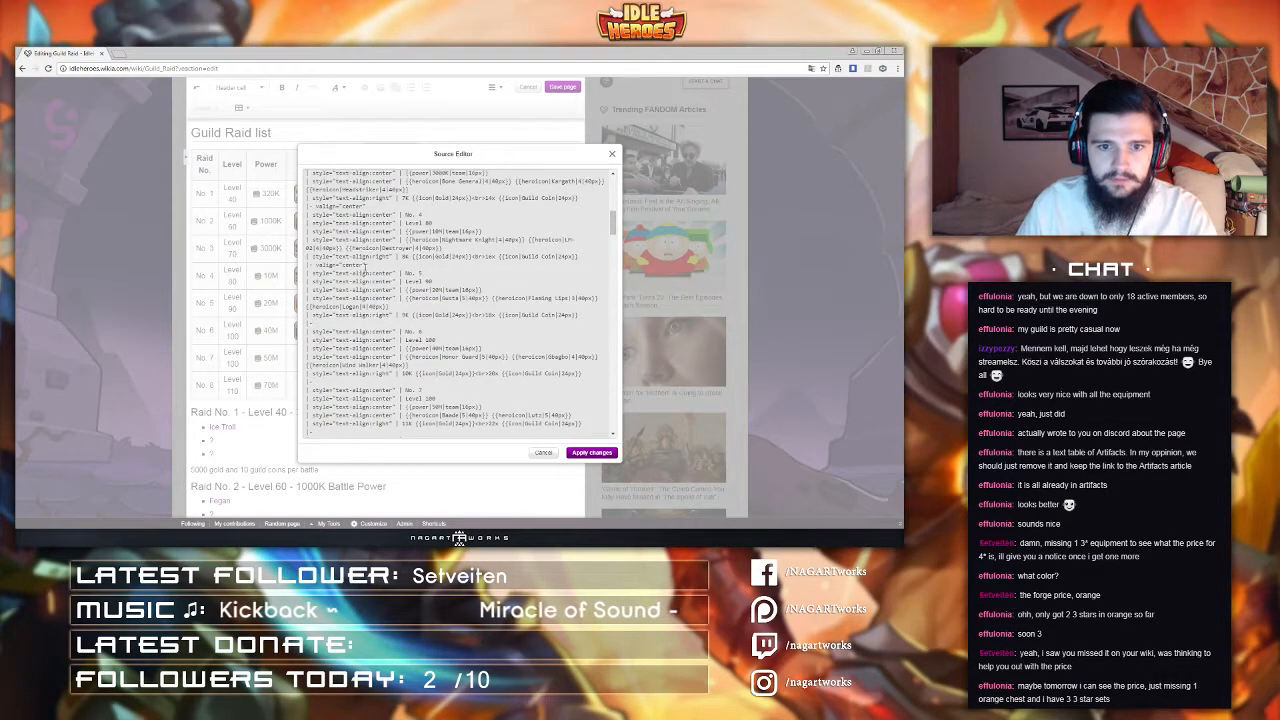
drag(369, 263, 312, 263)
key(BackSpace)
drag(374, 205, 312, 205)
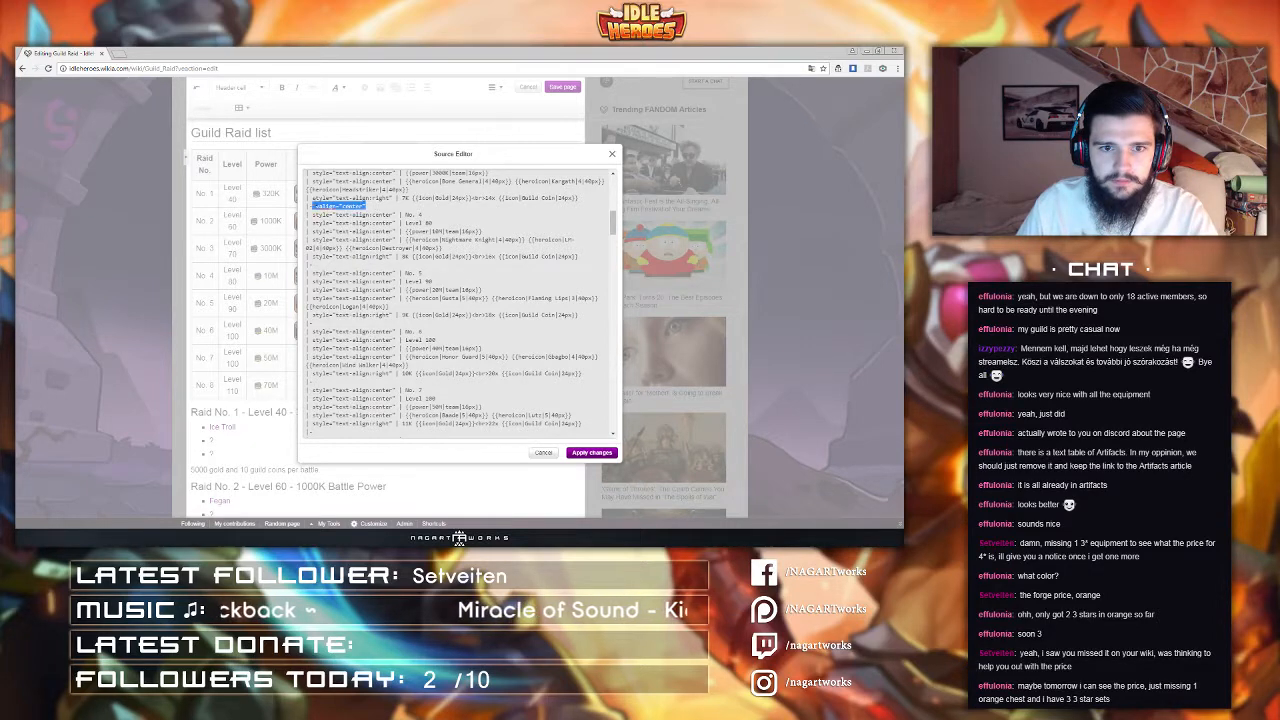
key(BackSpace)
scroll(312, 205, up, 3)
drag(368, 240, 314, 240)
key(BackSpace)
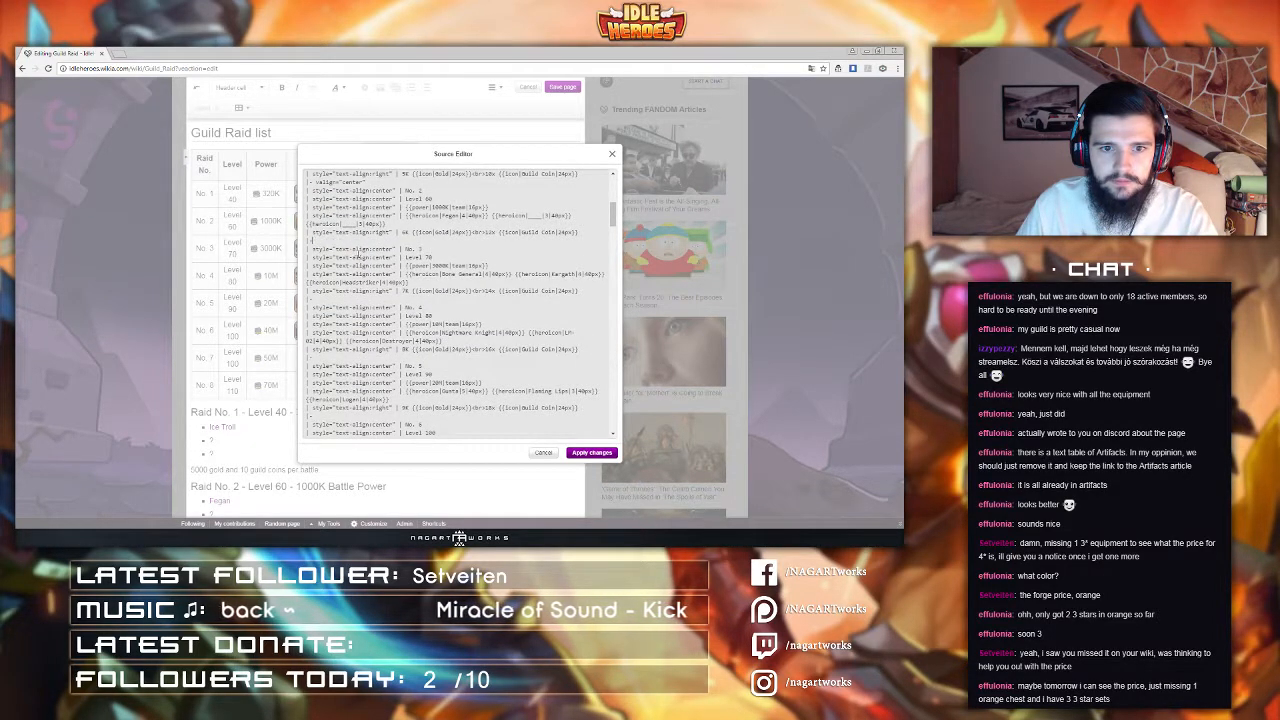
scroll(314, 240, up, 3)
drag(376, 274, 312, 274)
key(BackSpace)
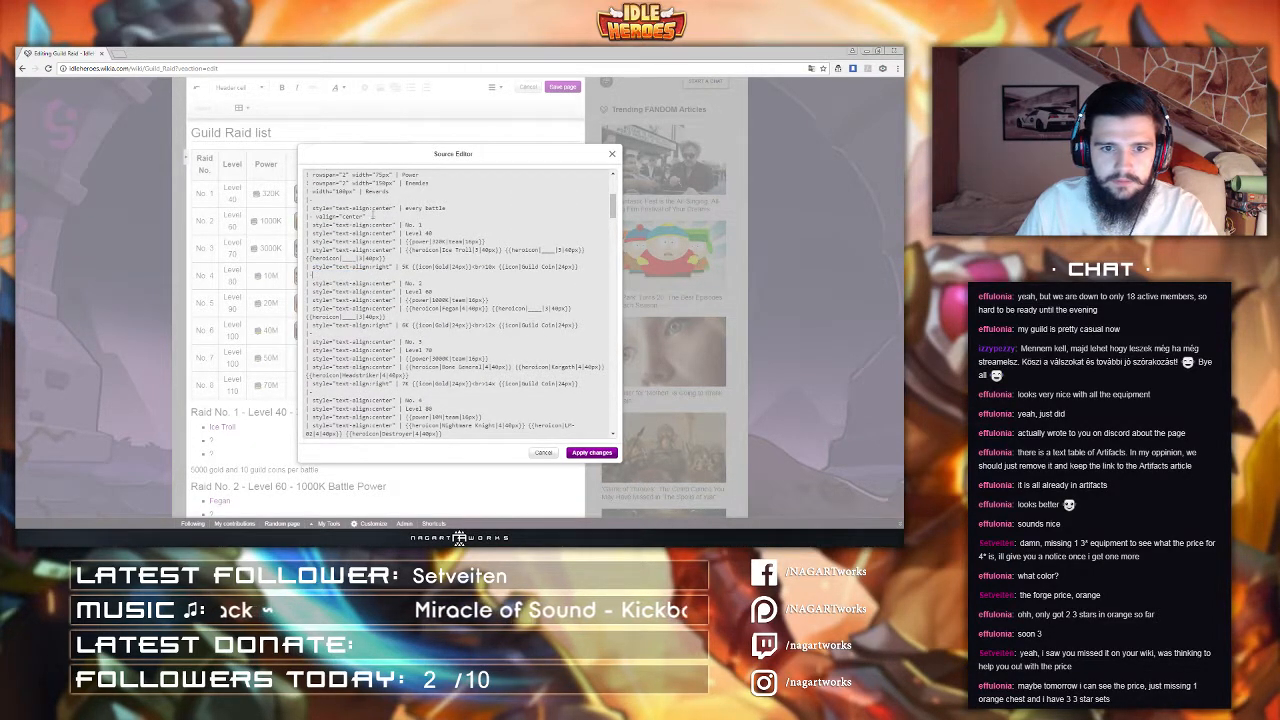
drag(374, 215, 313, 215)
key(BackSpace)
scroll(322, 224, down, 8)
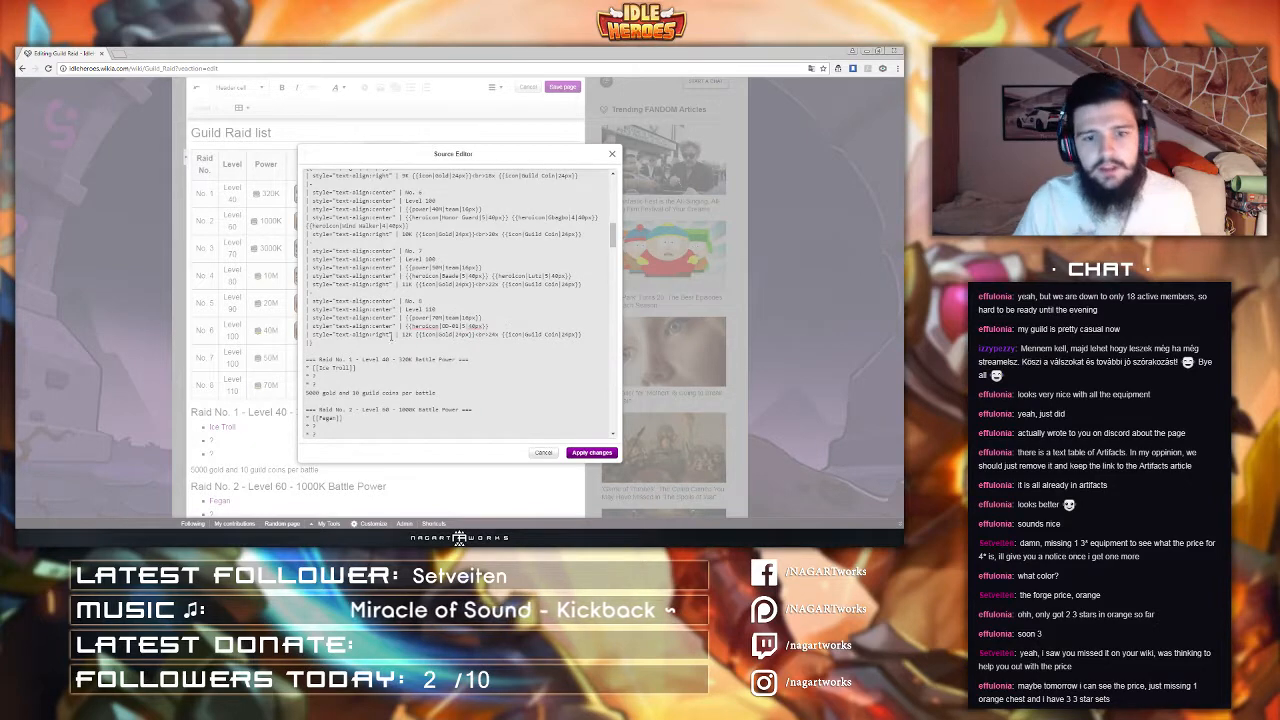
Step: Copy the raid 8 row's source code and paste a duplicate of it below the original row
drag(598, 336, 313, 292)
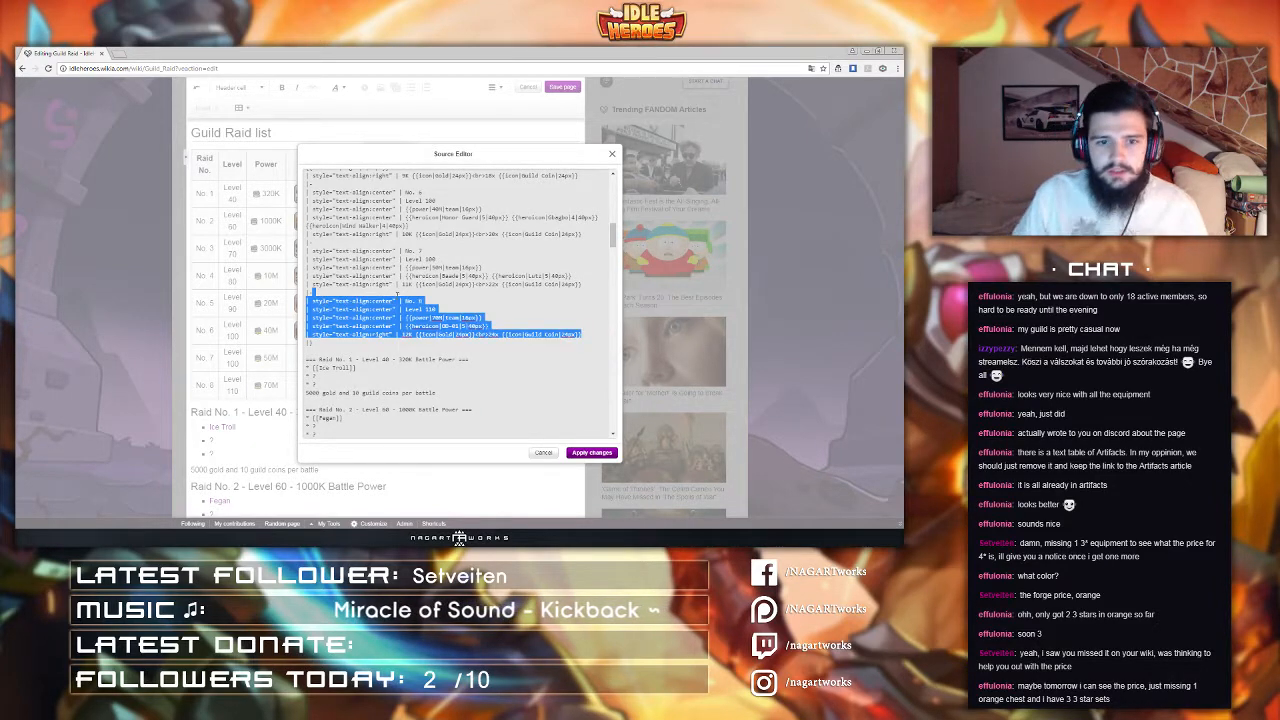
key(ctrl+c)
click(585, 336)
key(ctrl+v)
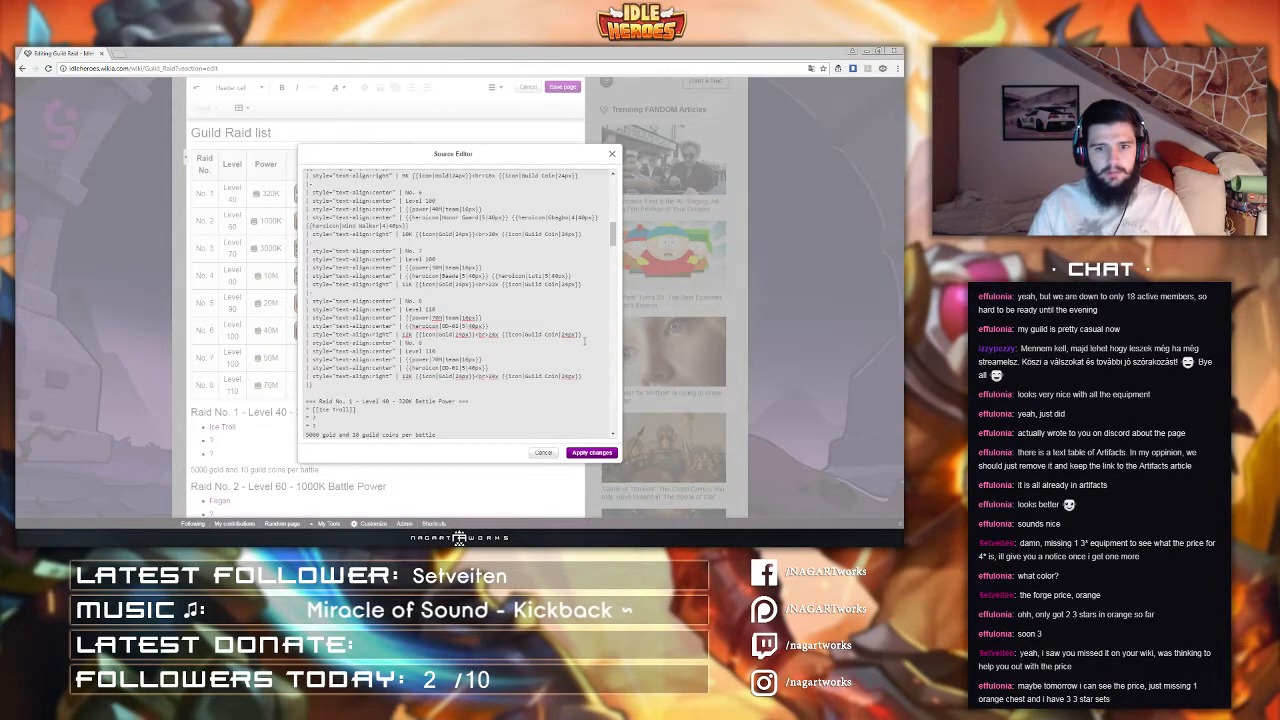
scroll(584, 341, down, 2)
scroll(584, 341, up, 1)
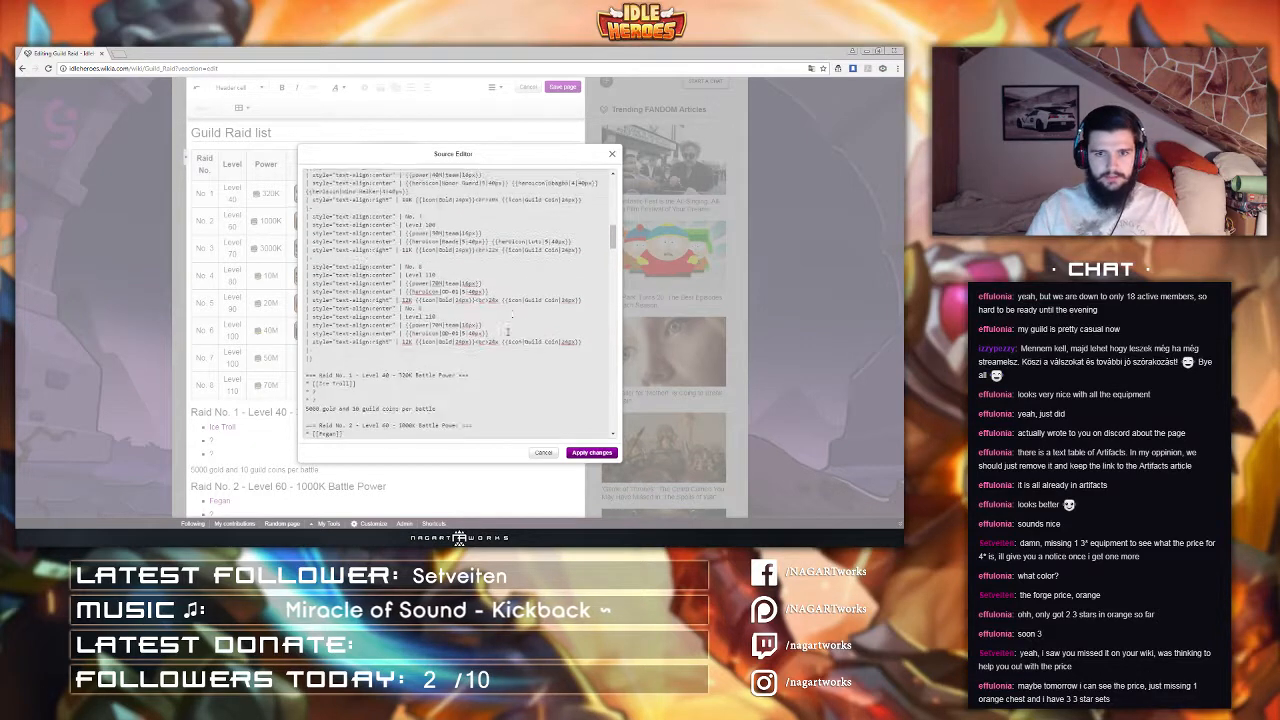
click(585, 301)
key(Return)
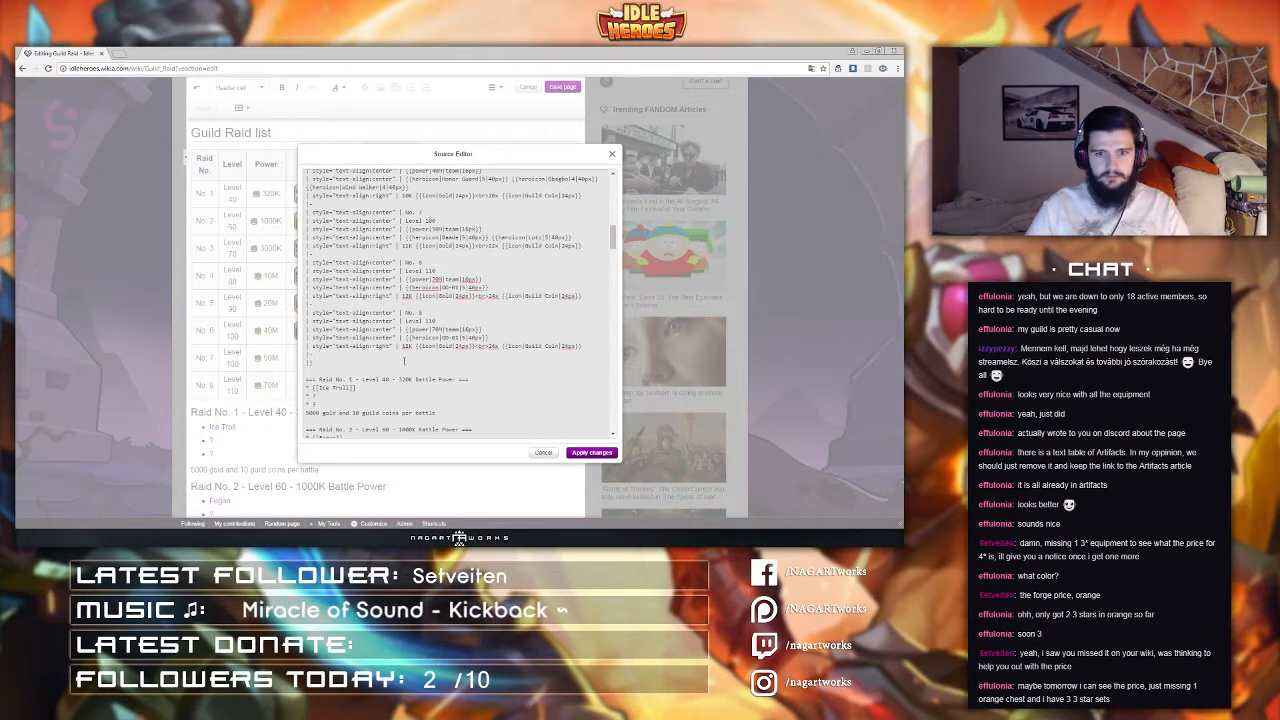
key(BackSpace)
Step: Paste three more copies of the raid 8 row and apply the source changes
drag(585, 347, 585, 297)
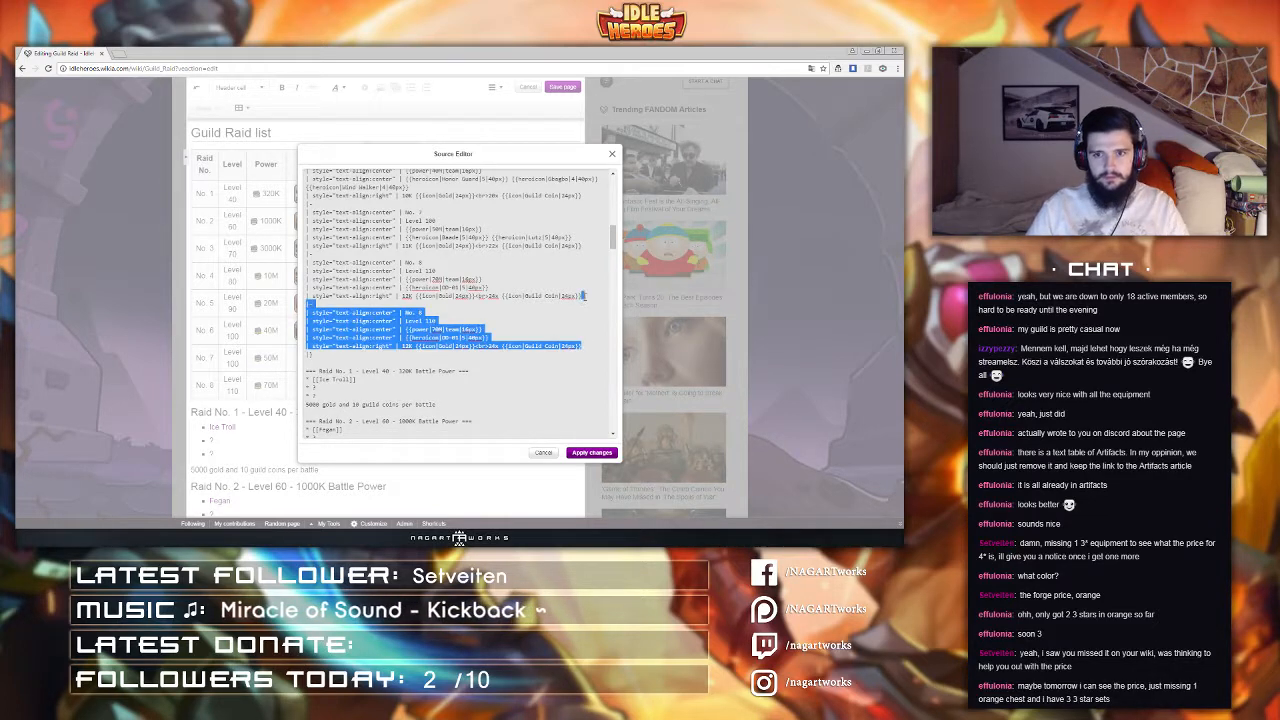
key(ctrl+v)
key(ctrl+v)
key(ctrl+v)
key(ctrl+v)
key(ctrl+v)
key(ctrl+v)
key(ctrl+v)
key(ctrl+v)
key(ctrl+v)
key(ctrl+v)
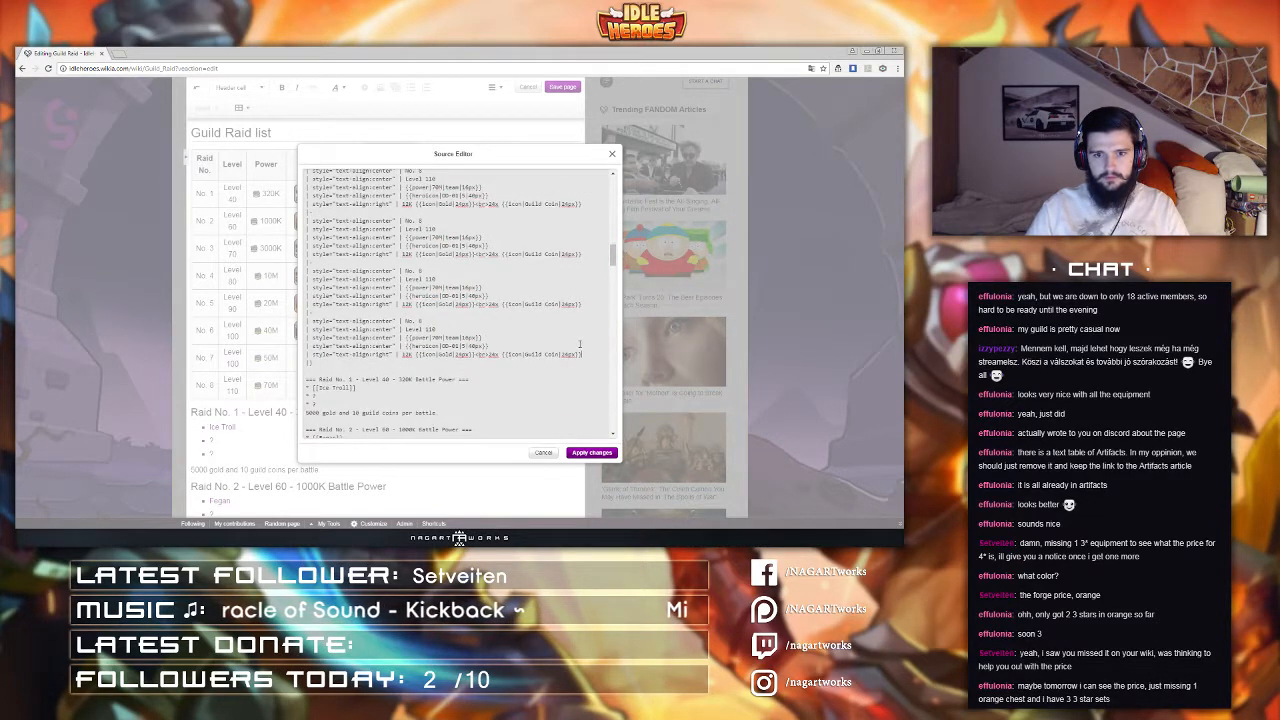
click(590, 452)
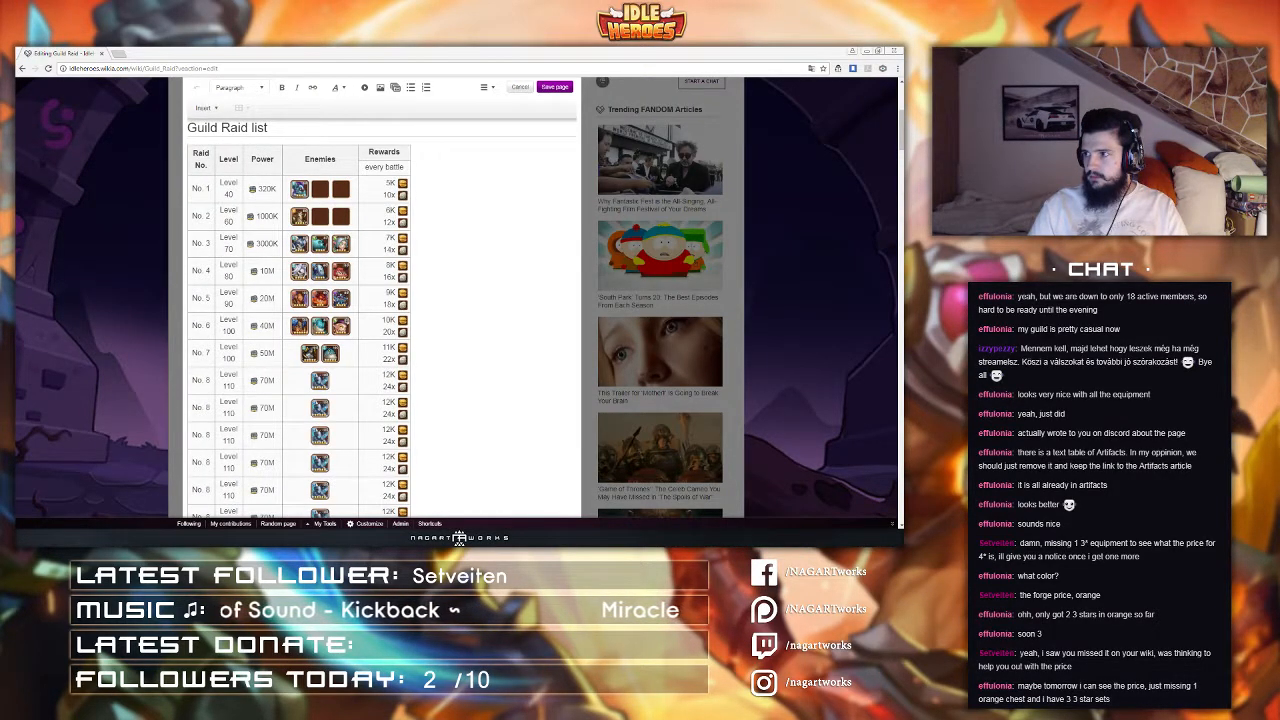
Step: Renumber the duplicated raid rows below raid 8 as No. 9 through No. 18
click(300, 383)
scroll(277, 388, down, 3)
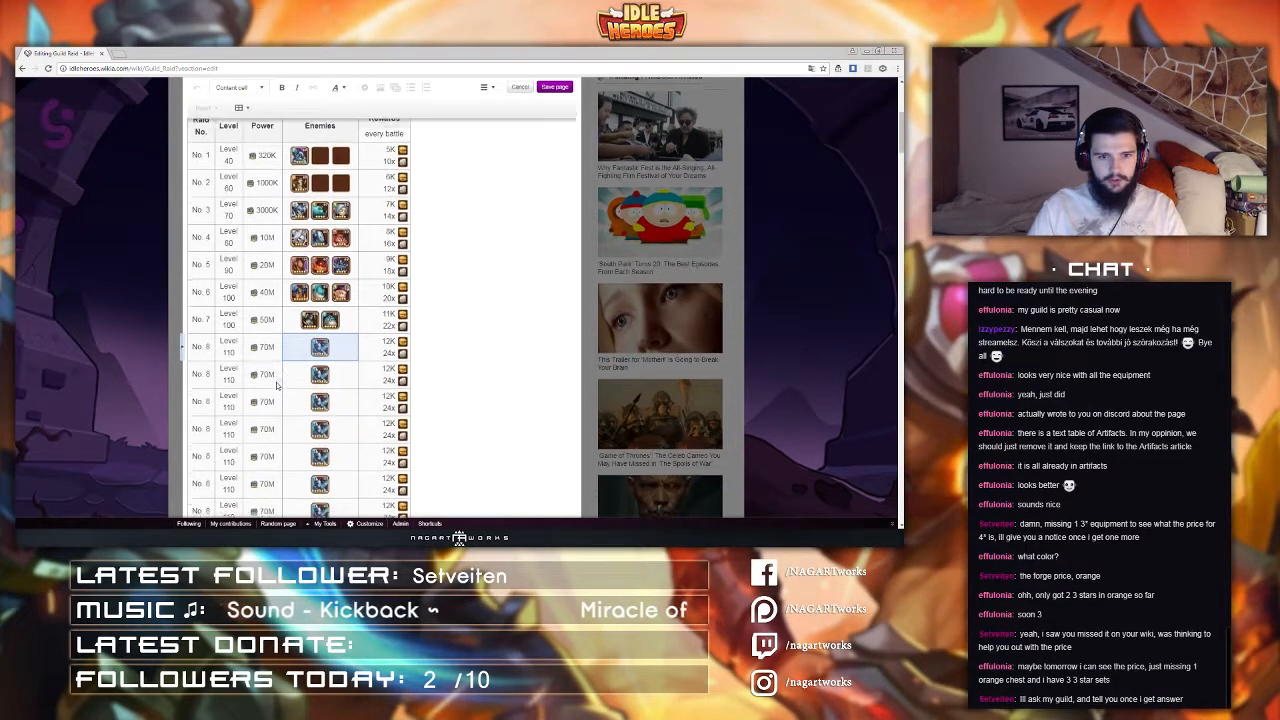
scroll(276, 388, up, 1)
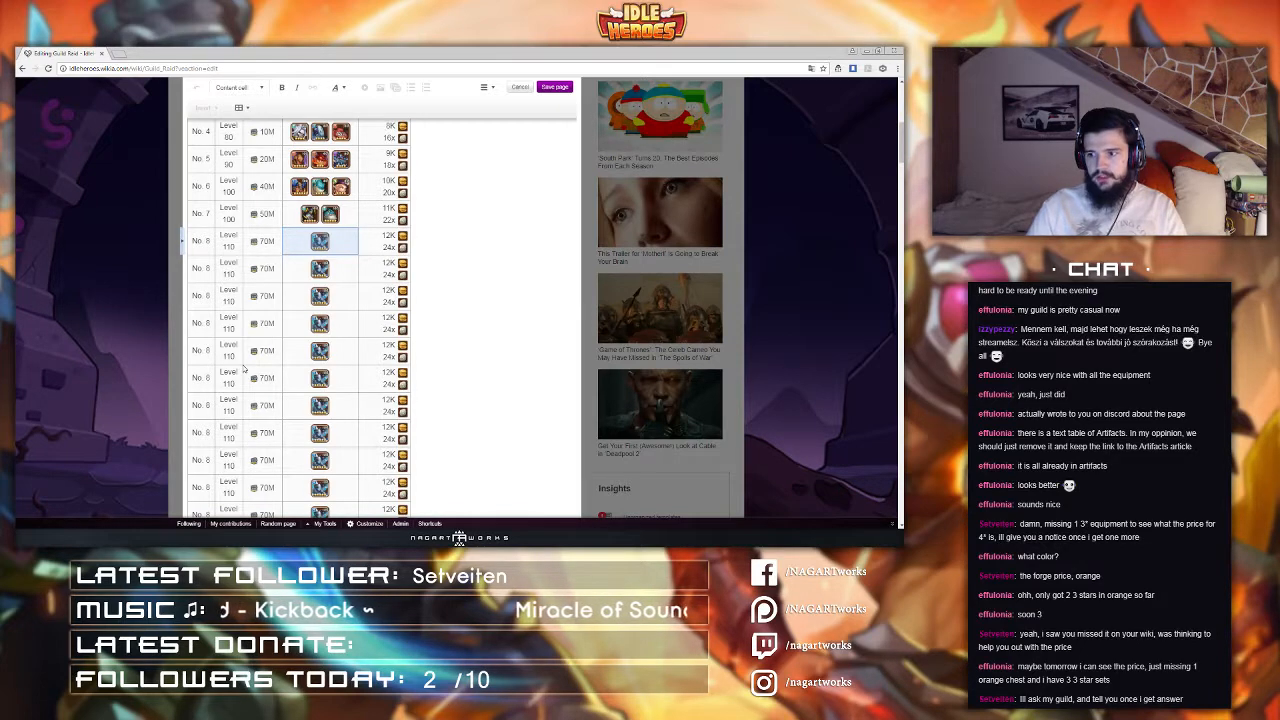
click(207, 268)
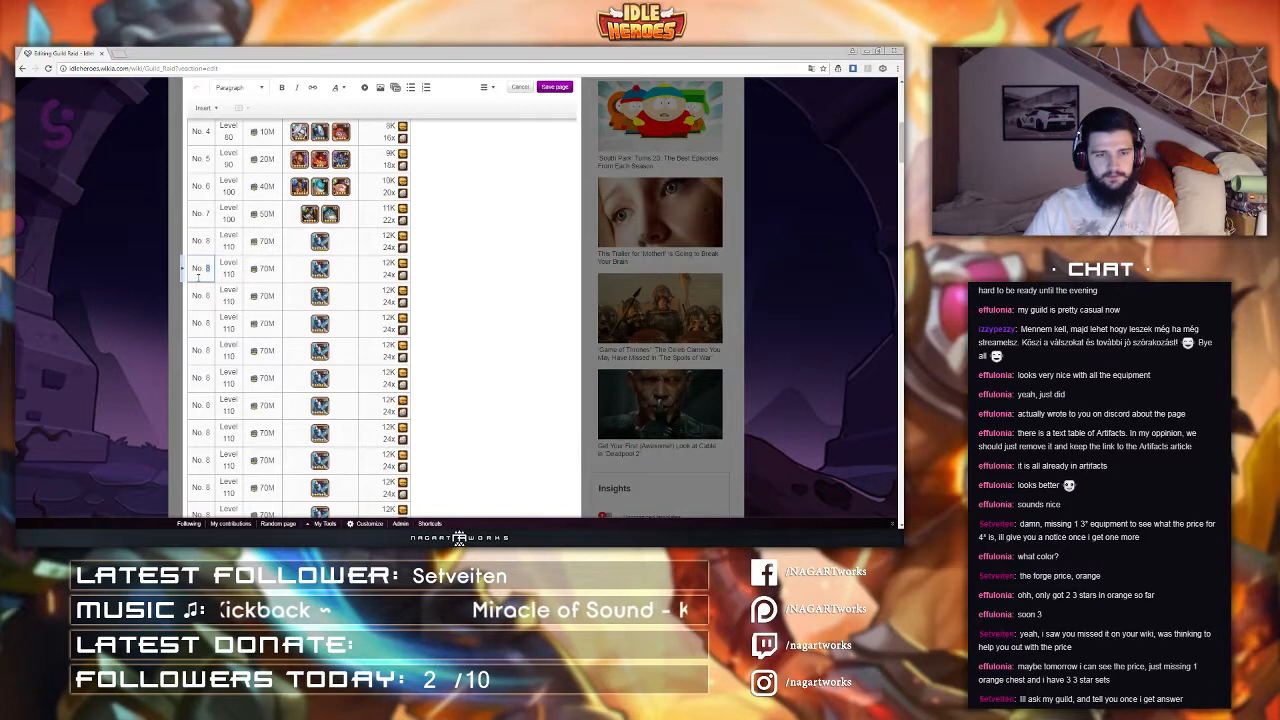
text(9)
triple_click(207, 297)
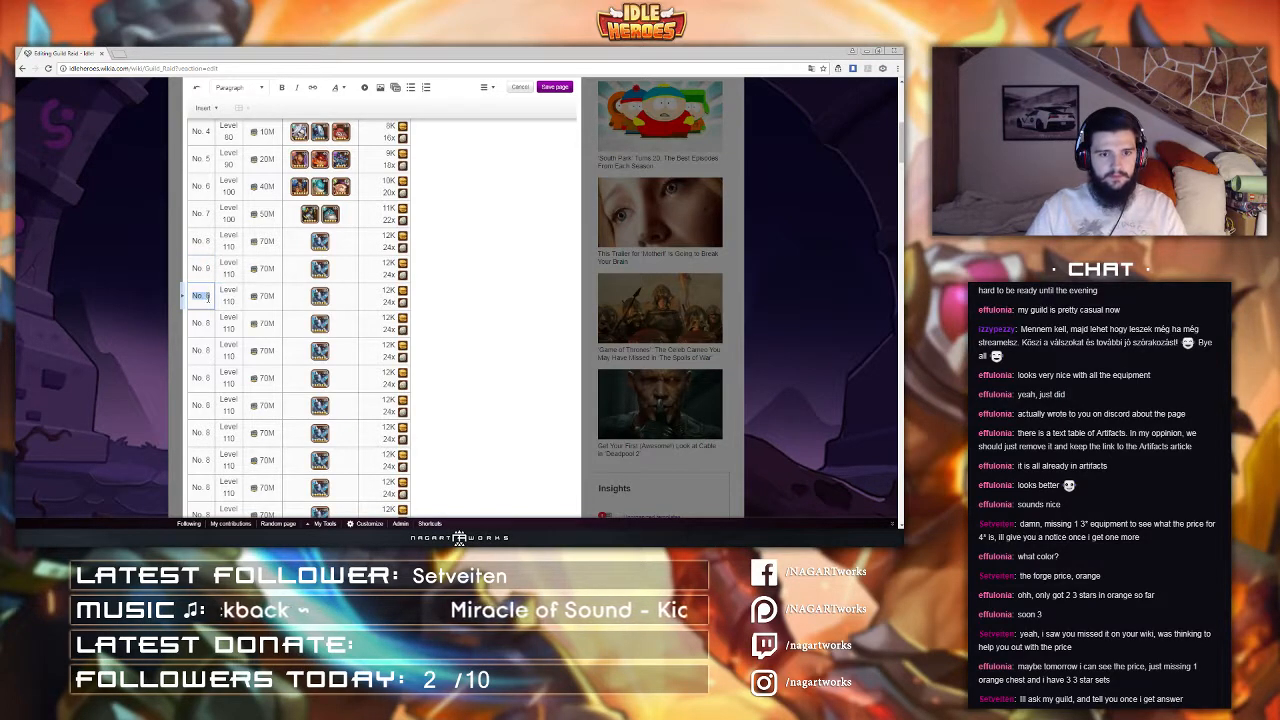
text(No. 10)
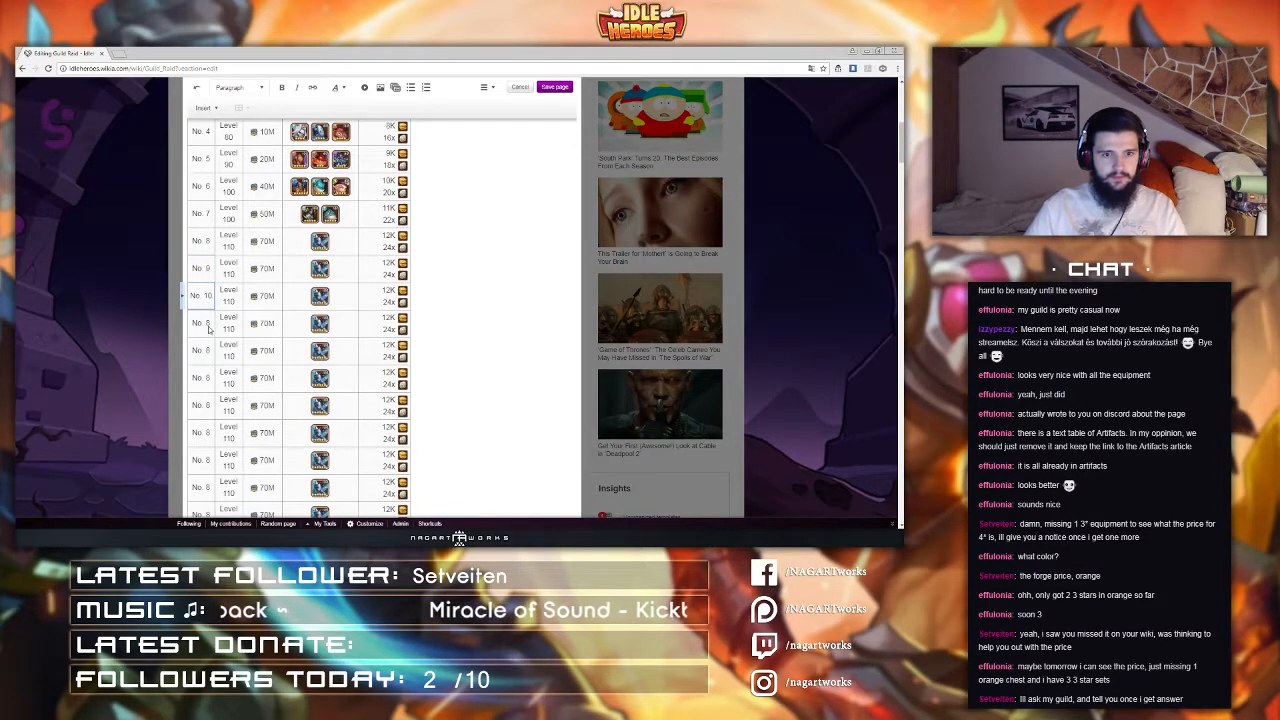
double_click(207, 323)
text(11)
double_click(207, 350)
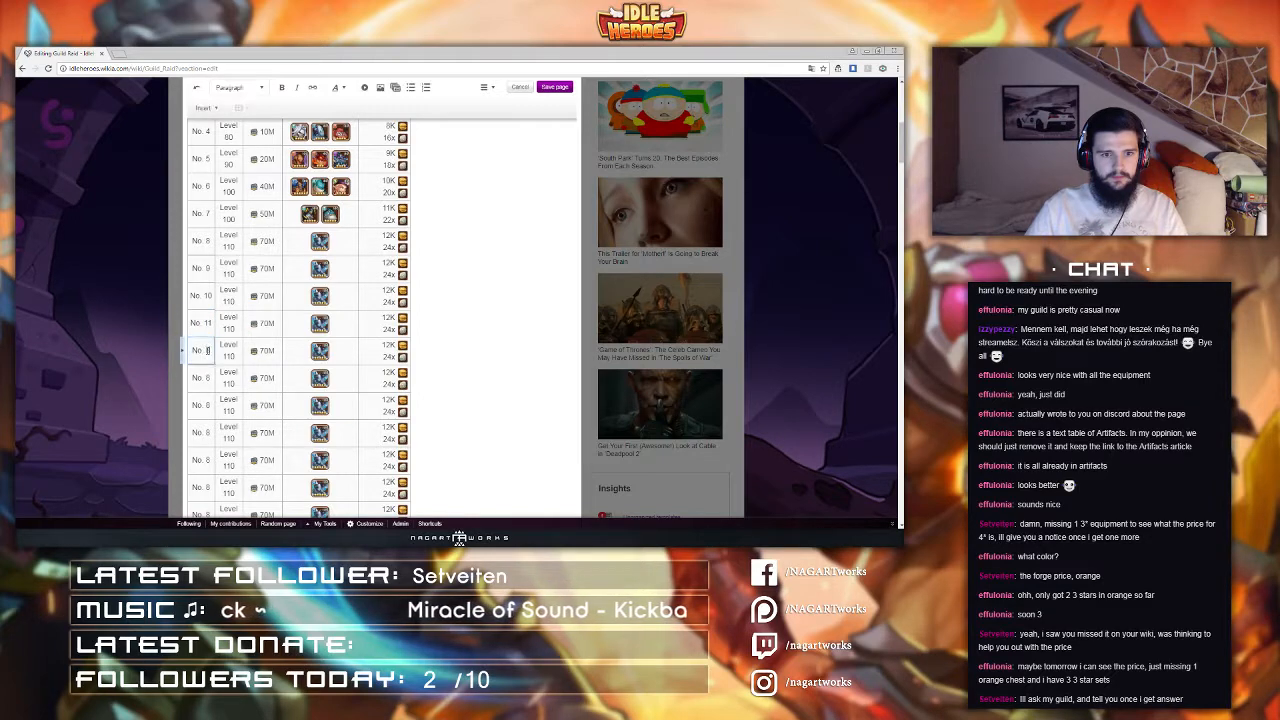
text(12)
double_click(207, 377)
text(13)
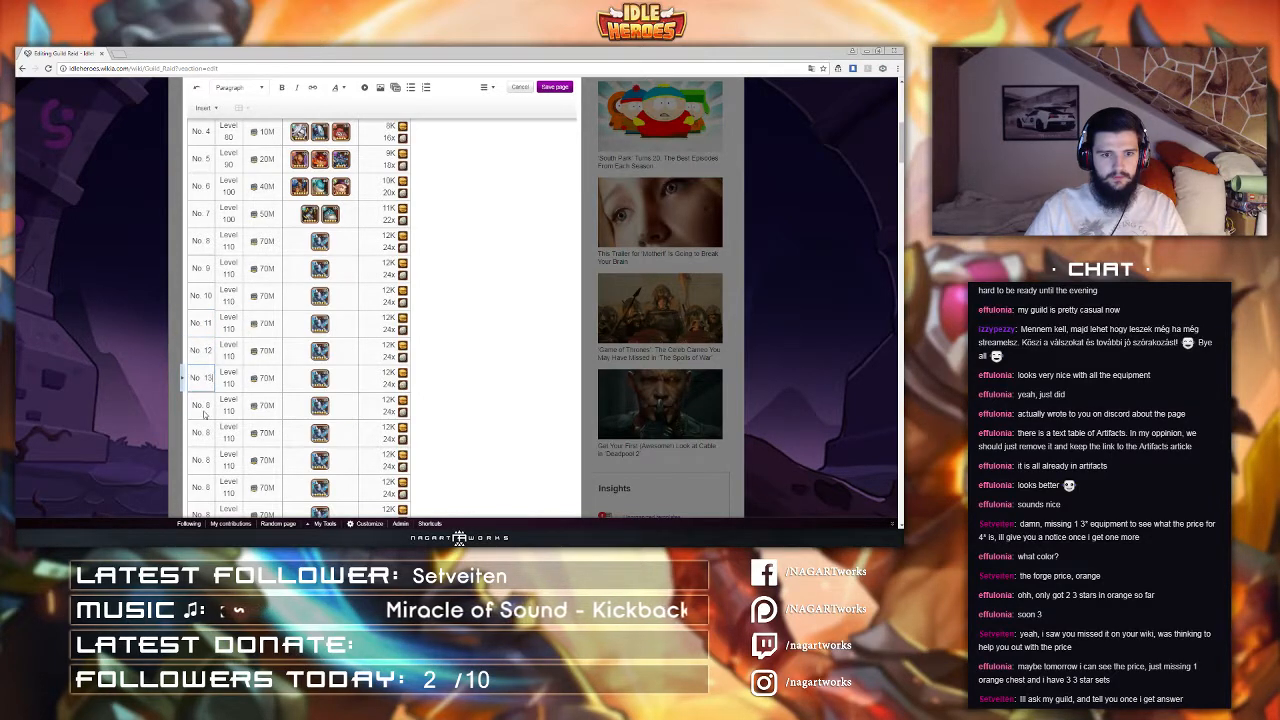
double_click(207, 404)
text(14)
double_click(207, 432)
text(15)
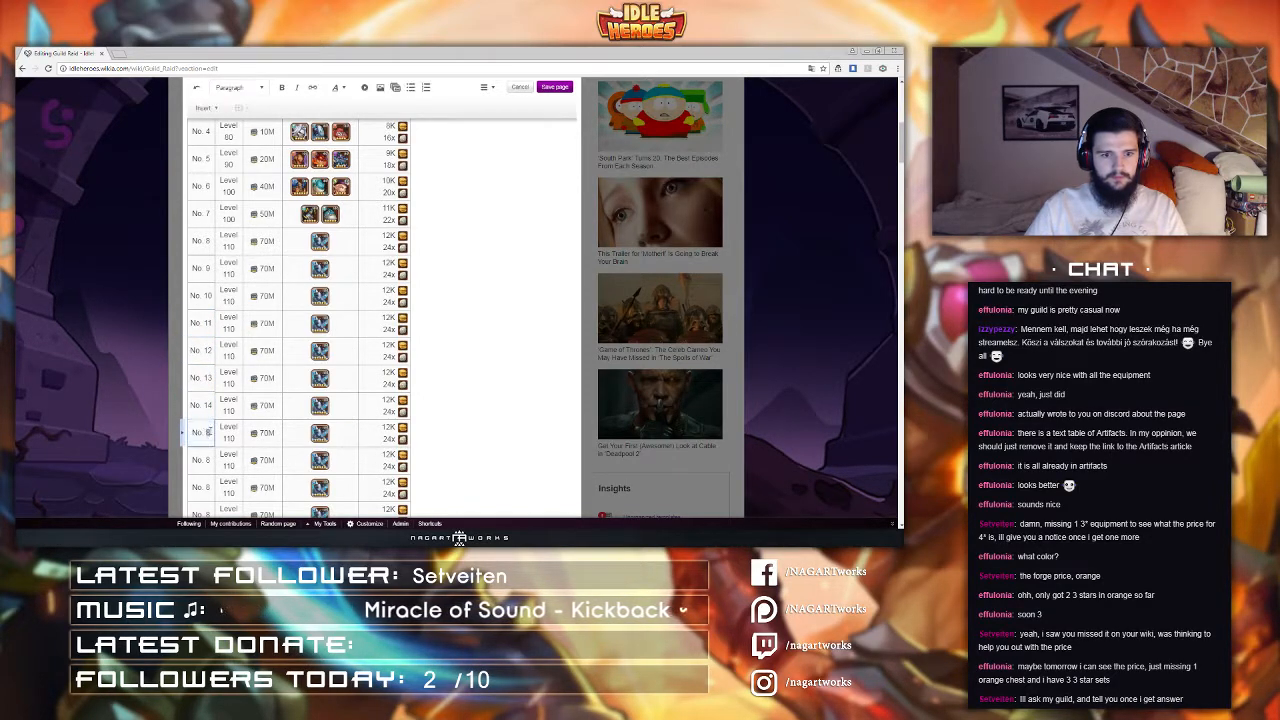
double_click(207, 459)
text(16)
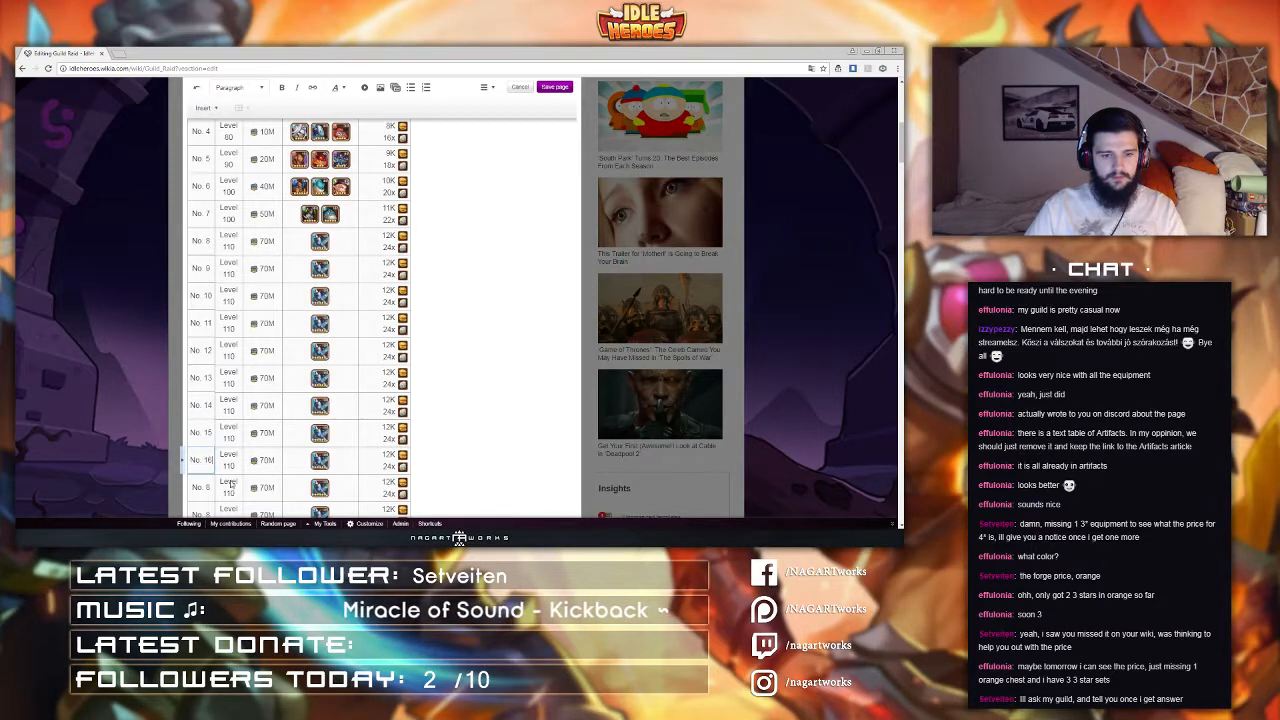
scroll(207, 459, down, 1)
double_click(207, 440)
text(17)
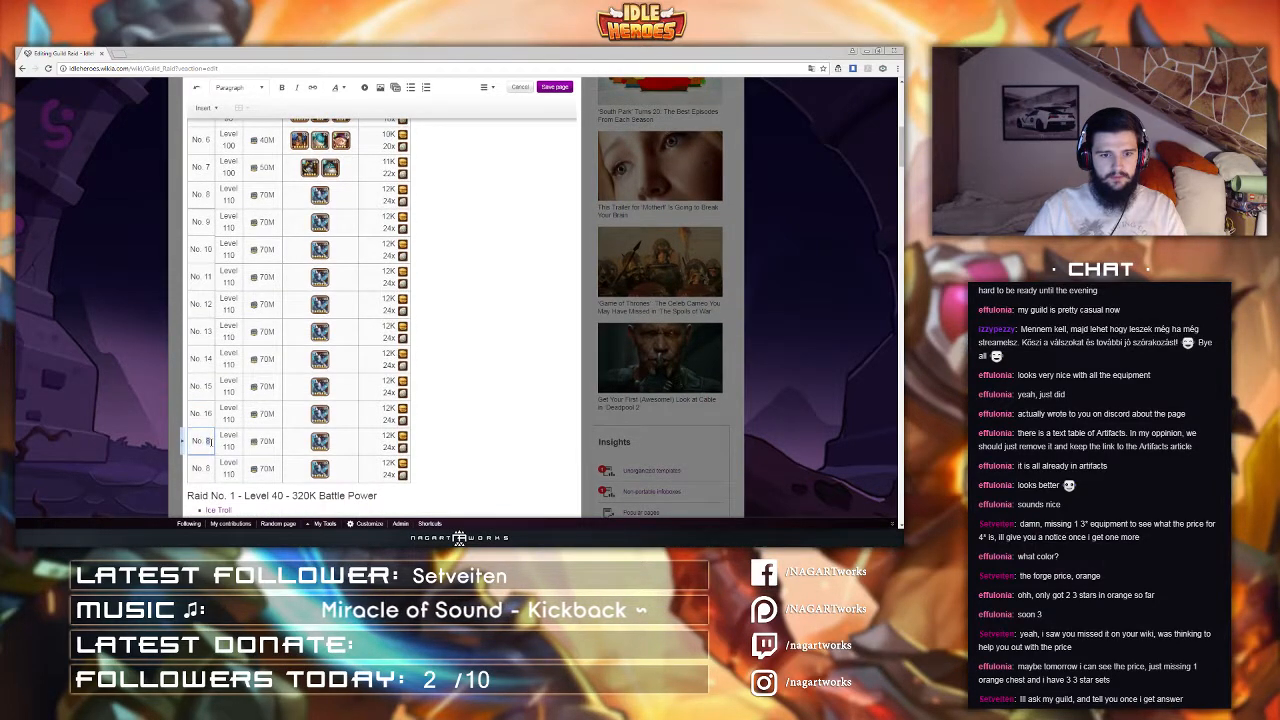
double_click(207, 468)
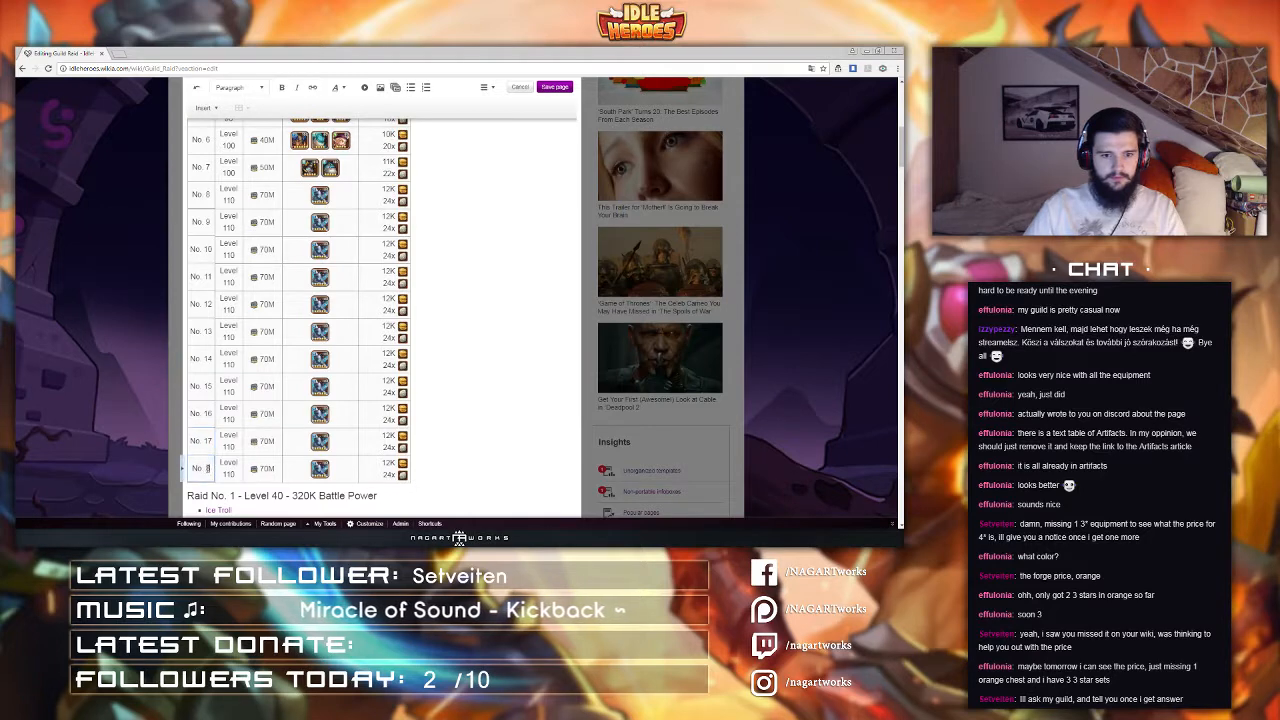
text(18)
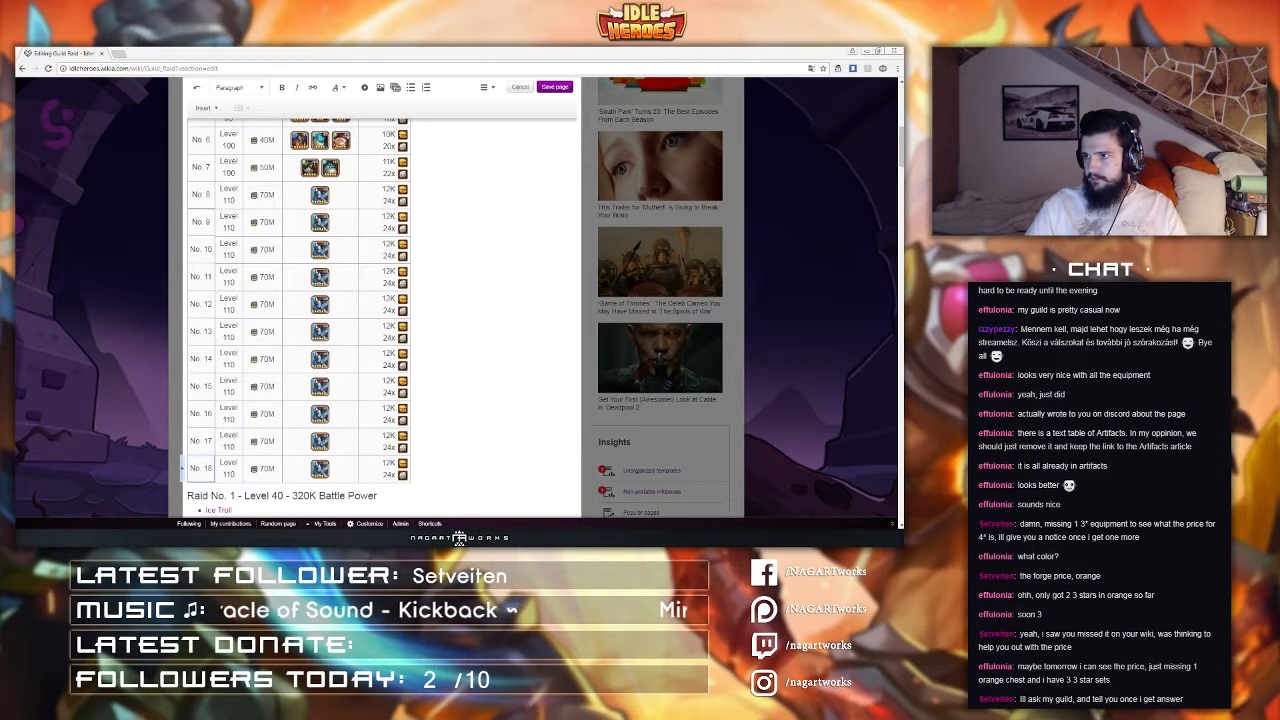
Step: Set raid 11's level to 120 and its power to 130M, applying the Power template change
click(229, 281)
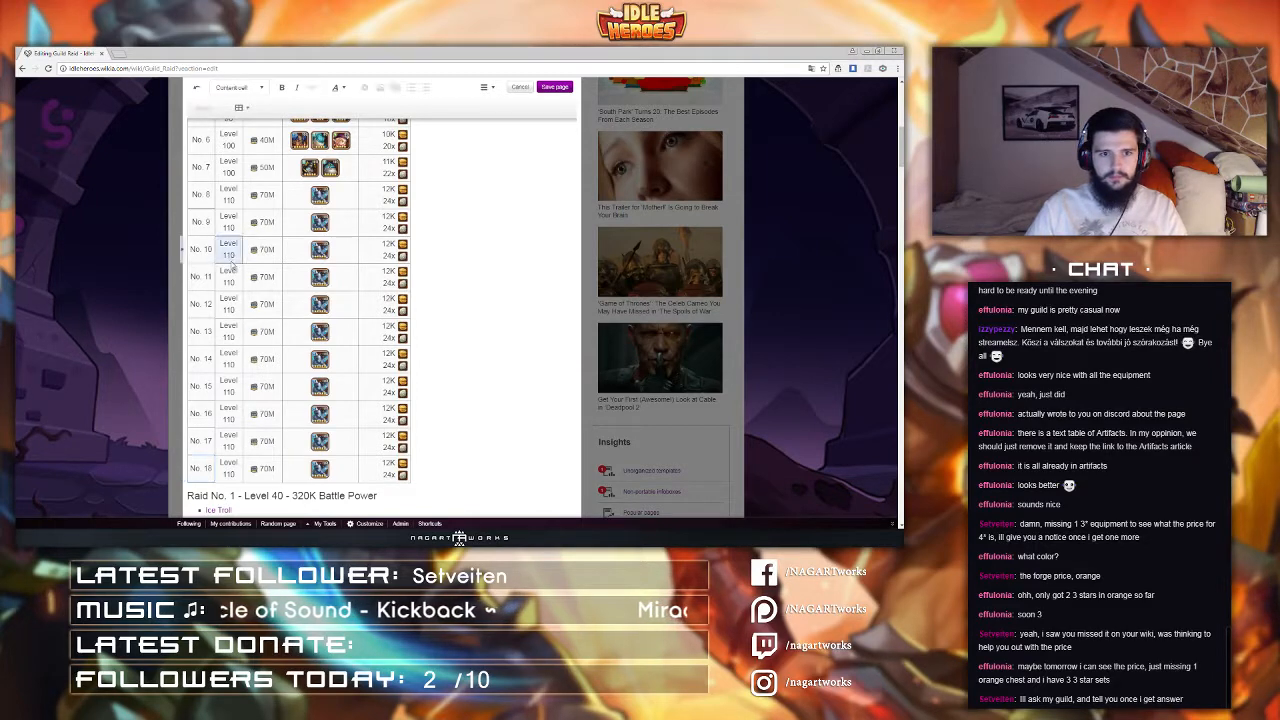
key(BackSpace)
text(2)
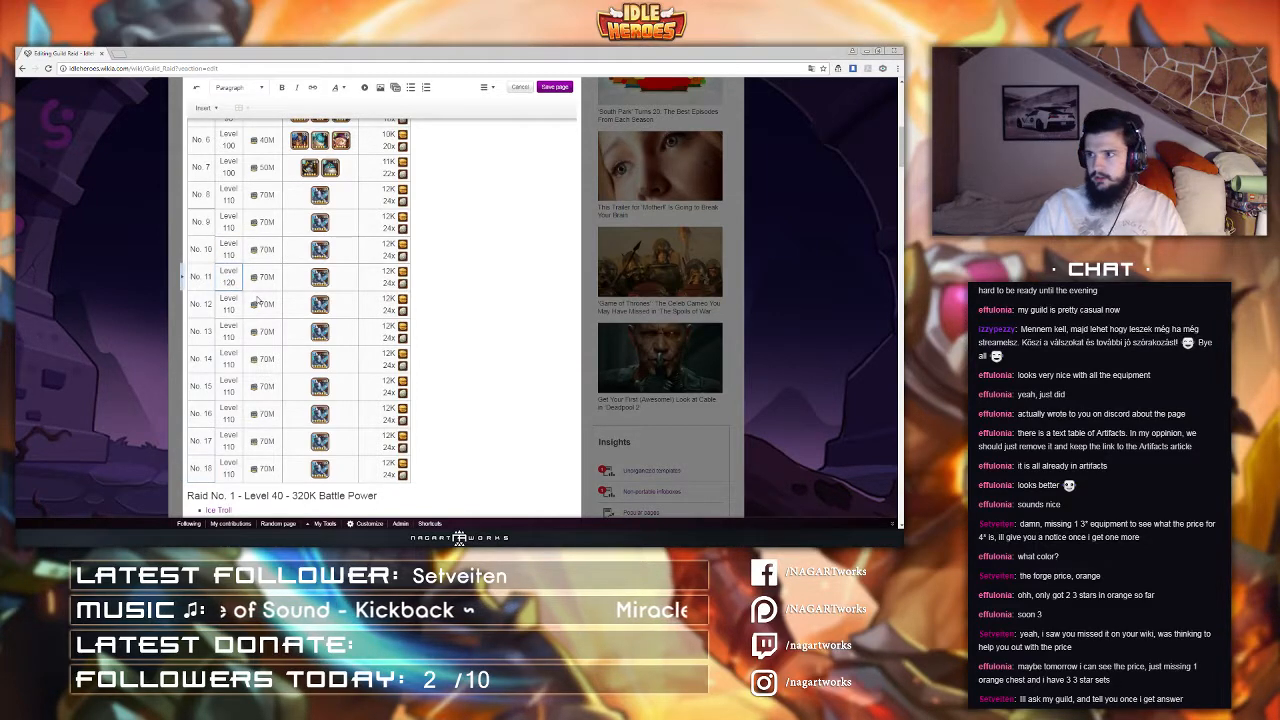
double_click(260, 278)
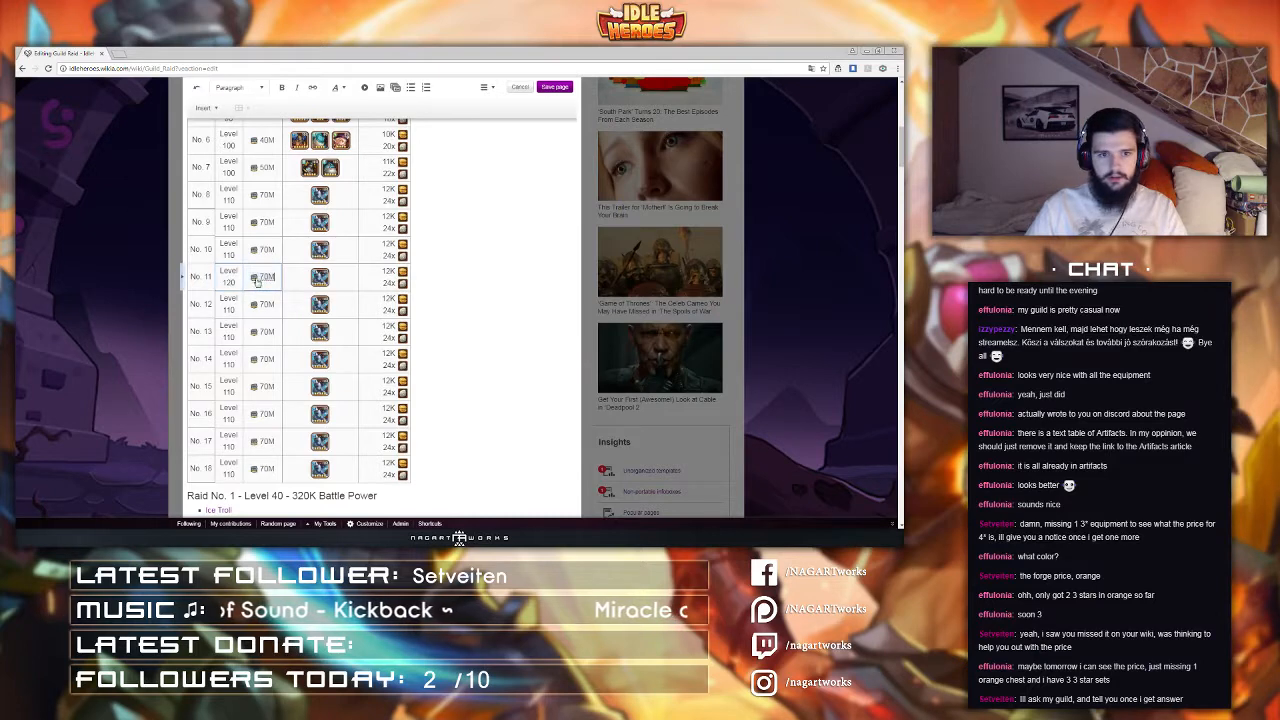
click(261, 292)
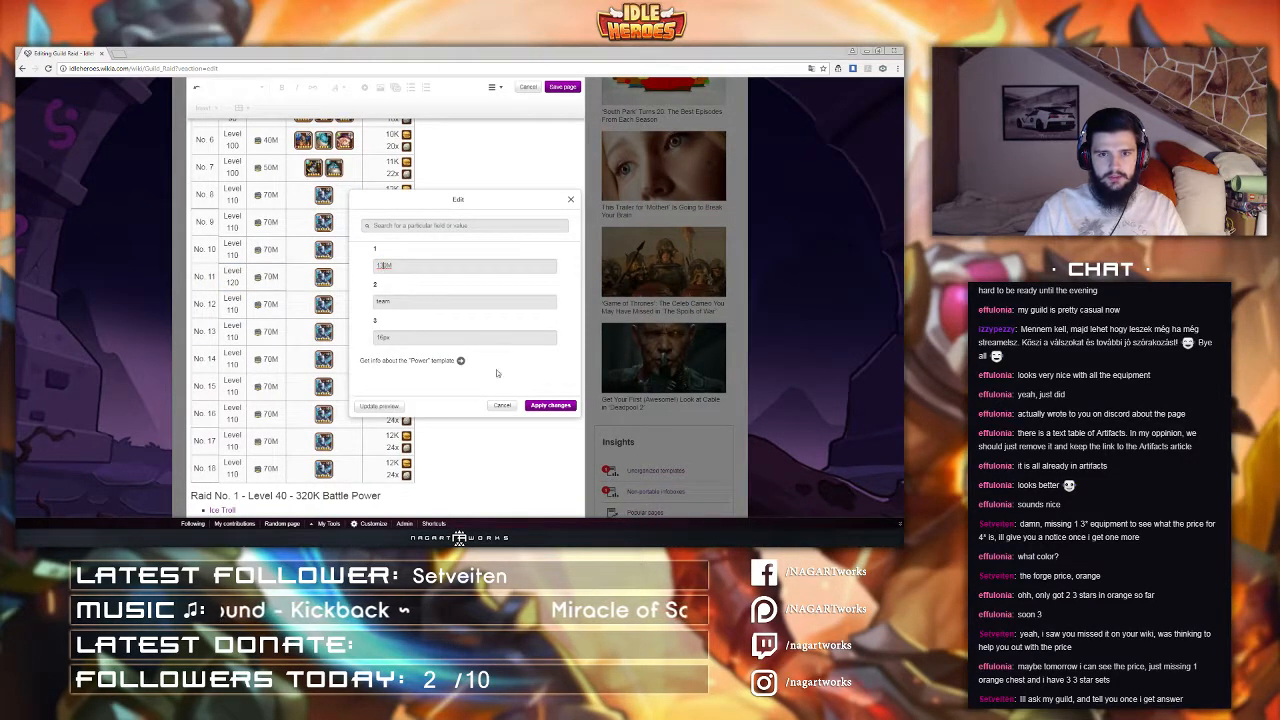
click(550, 405)
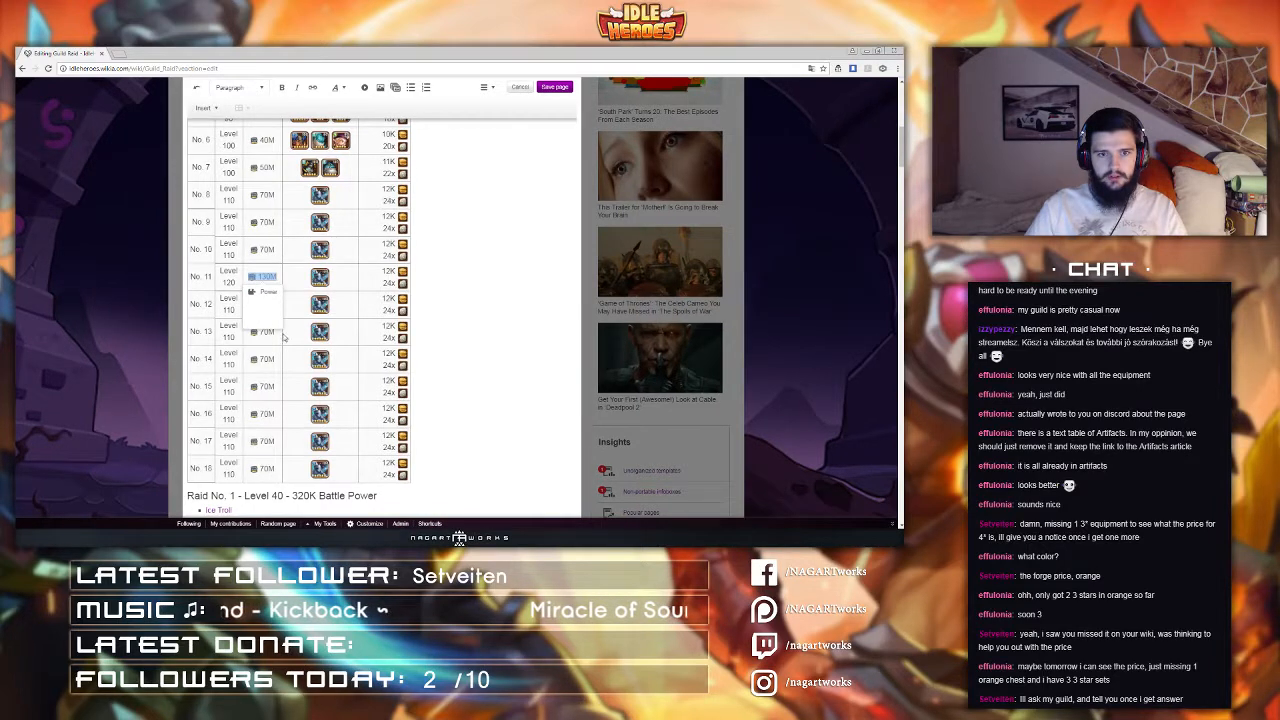
Step: Change raid 11's enemy hero icon to Queen and apply the change
double_click(318, 279)
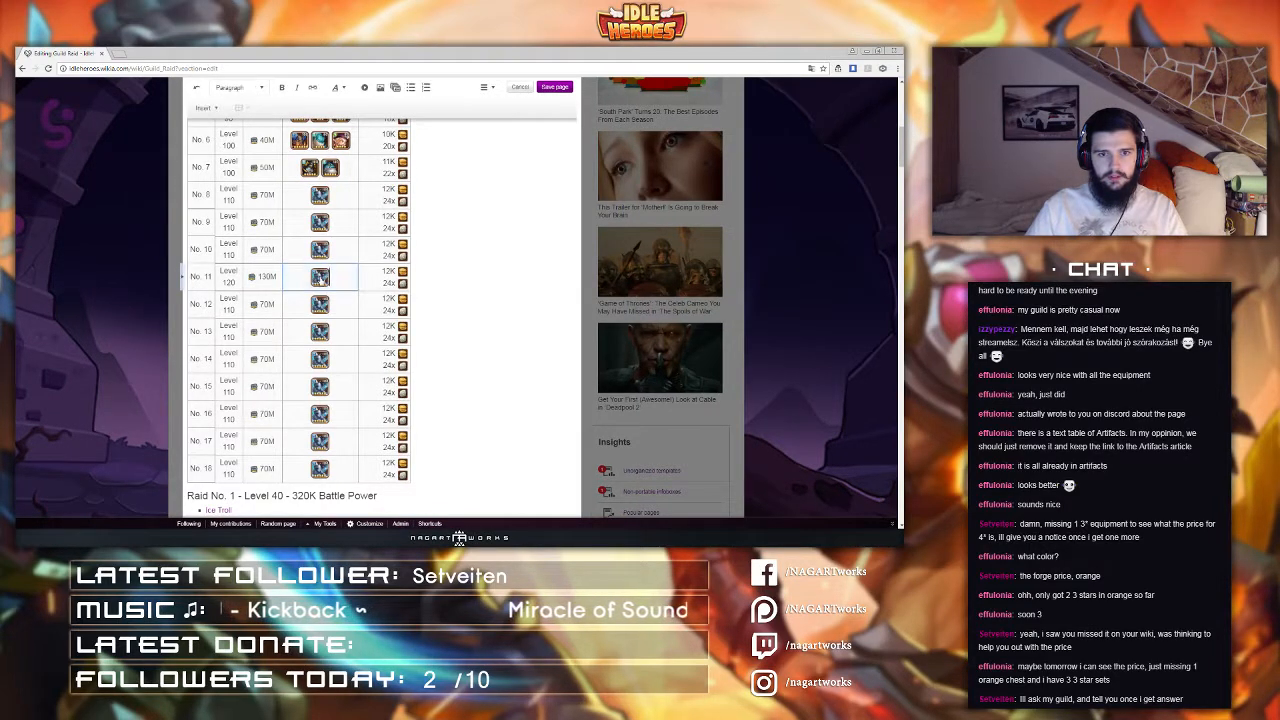
scroll(328, 320, down, 3)
double_click(323, 470)
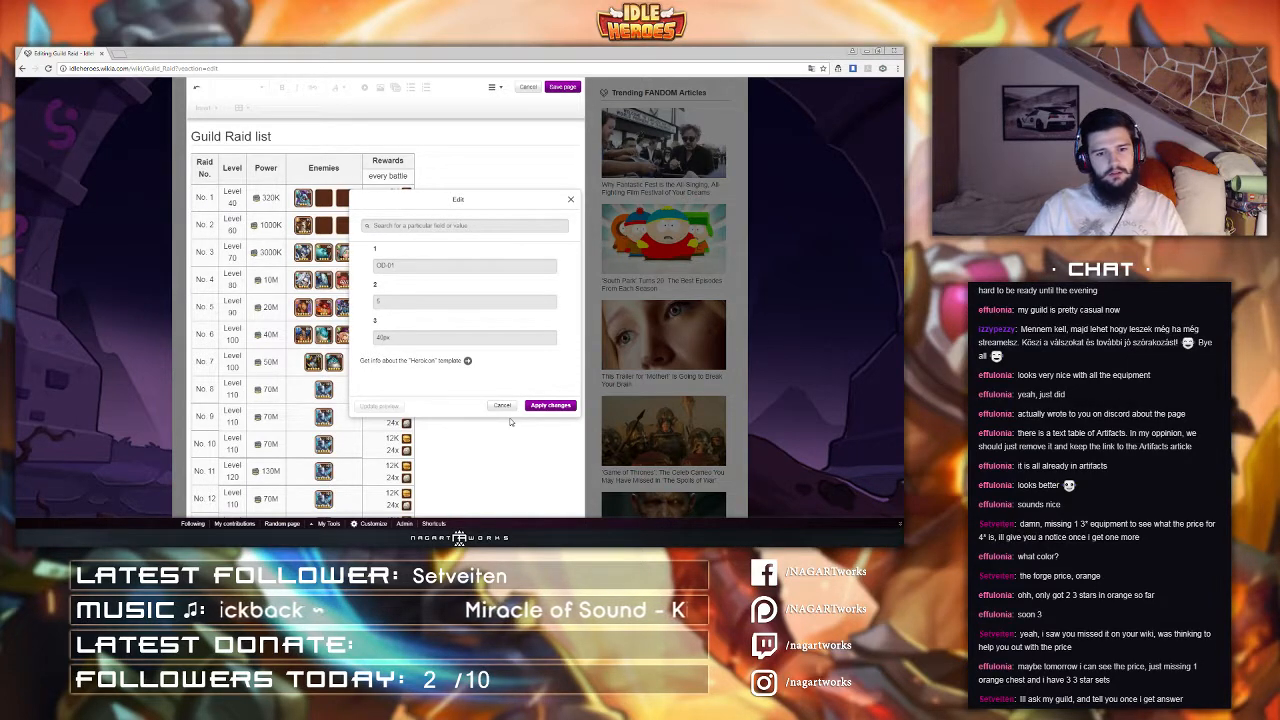
drag(408, 267, 338, 267)
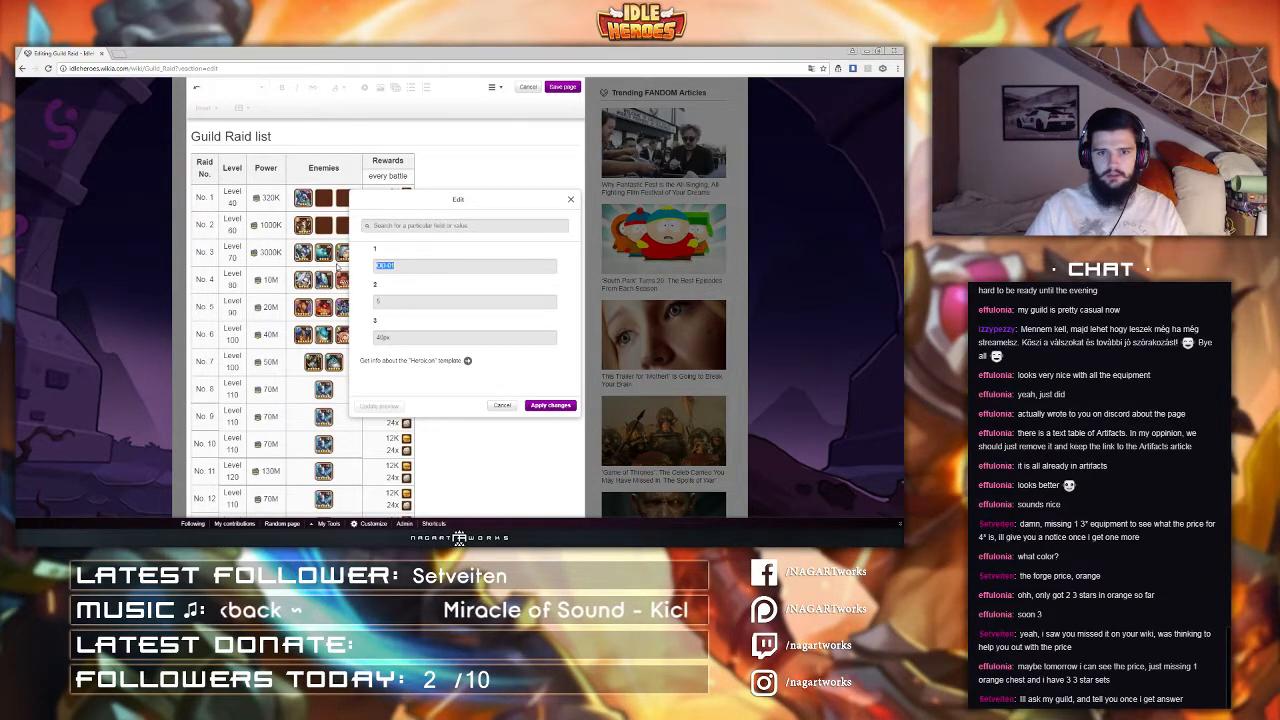
text(Queen)
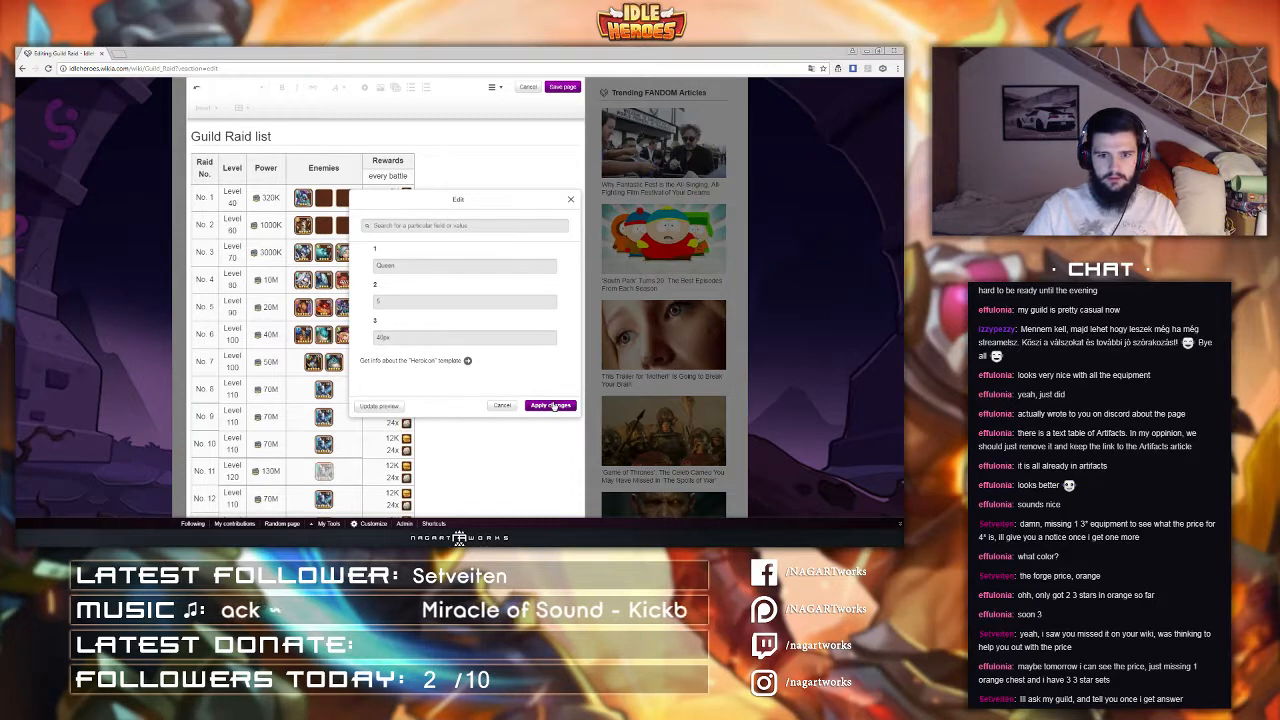
click(550, 405)
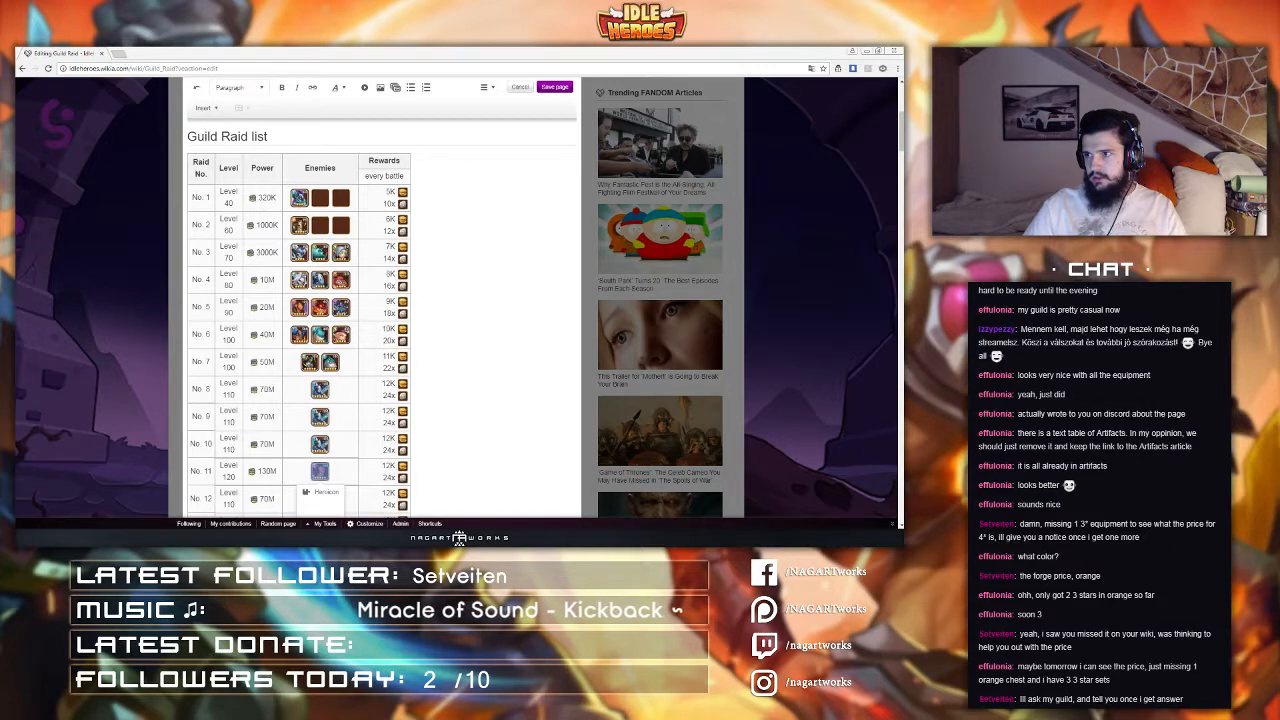
Step: Set raid 9's level and its power value to ??? and apply the template change
click(206, 416)
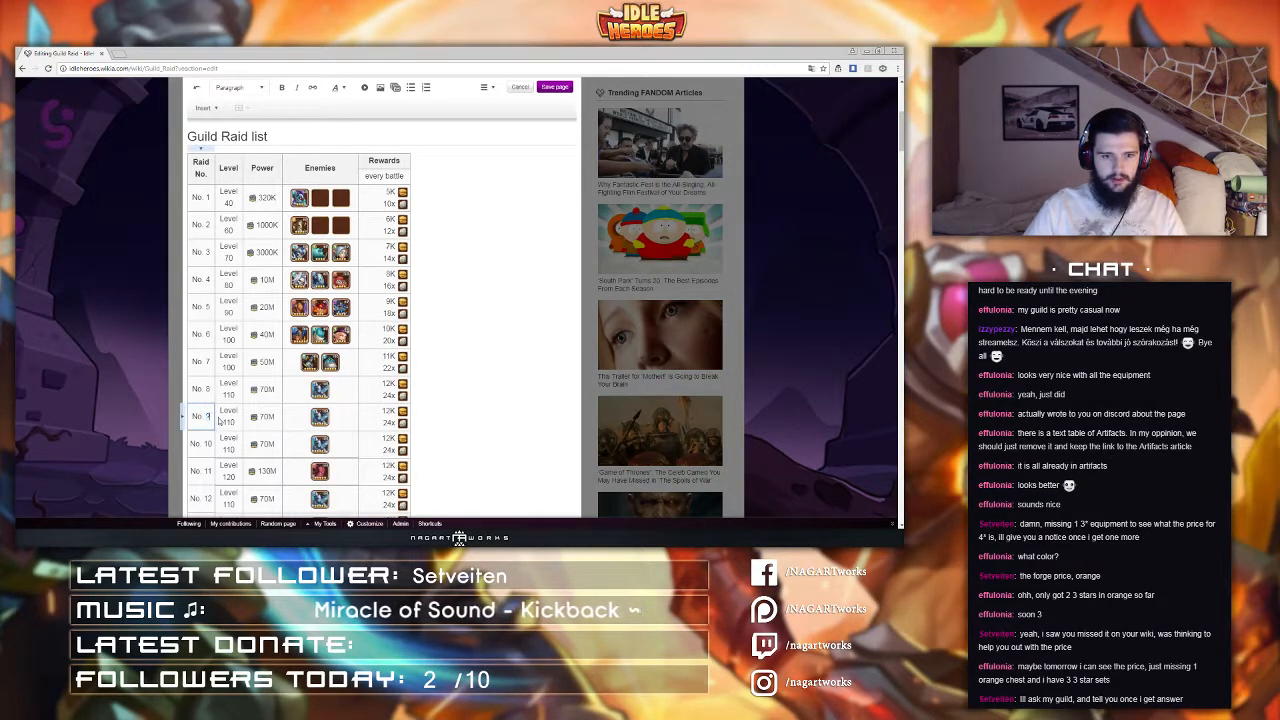
click(230, 432)
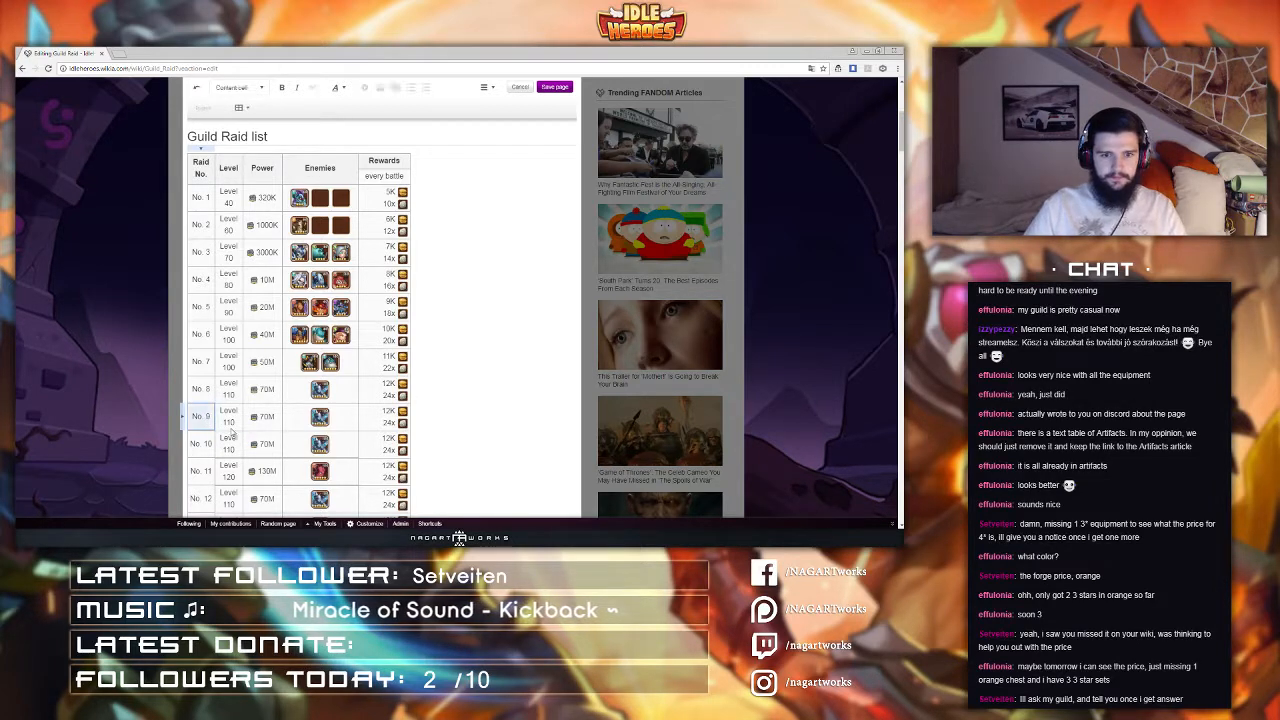
click(232, 430)
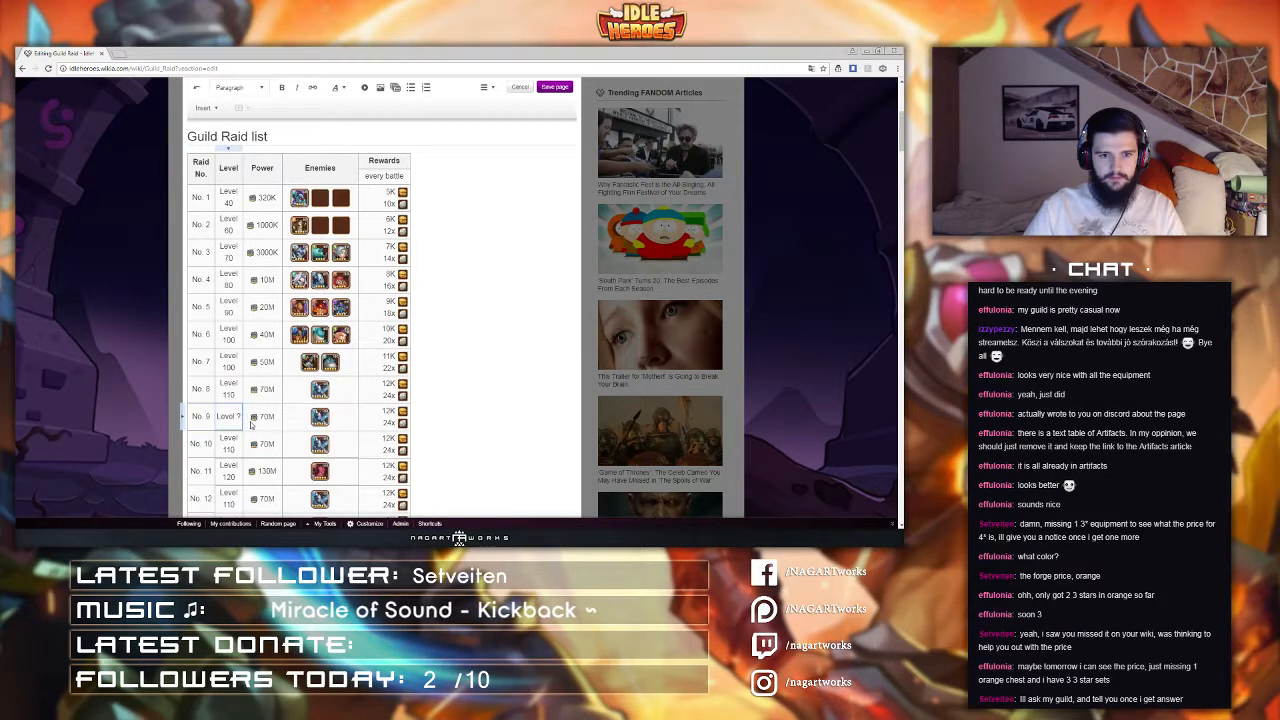
text(??)
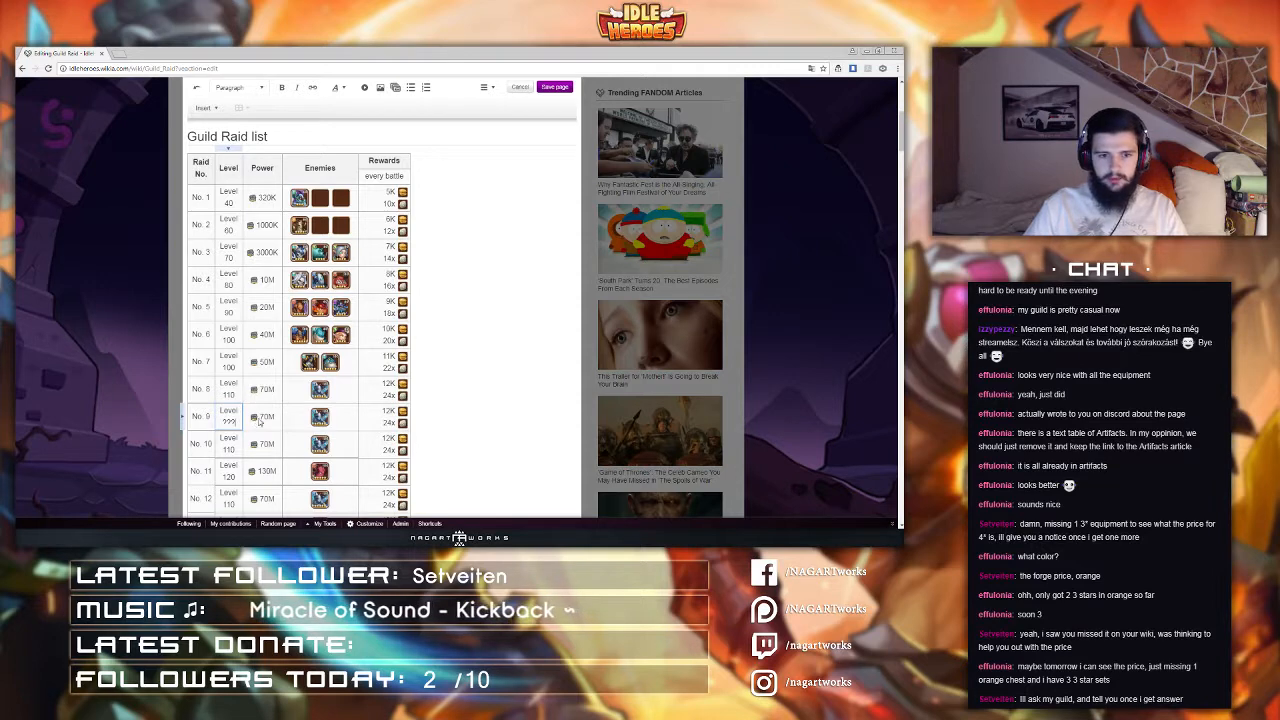
click(266, 421)
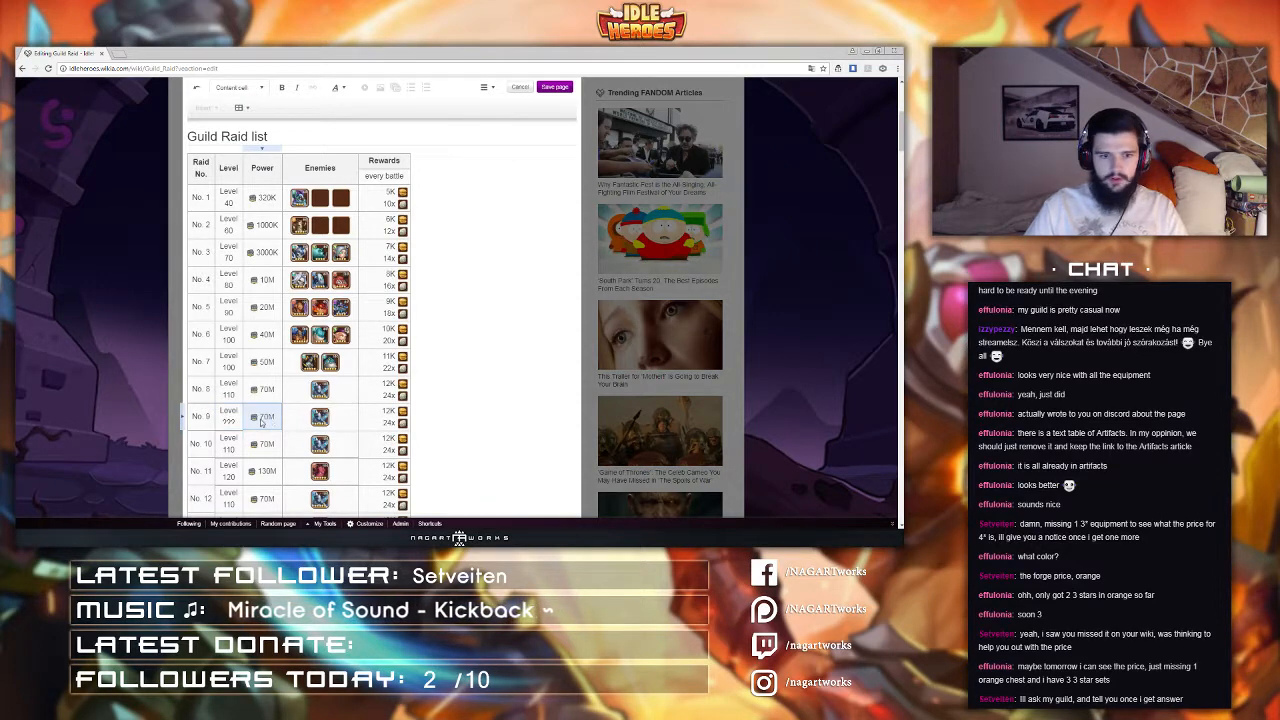
double_click(262, 421)
click(256, 418)
click(264, 432)
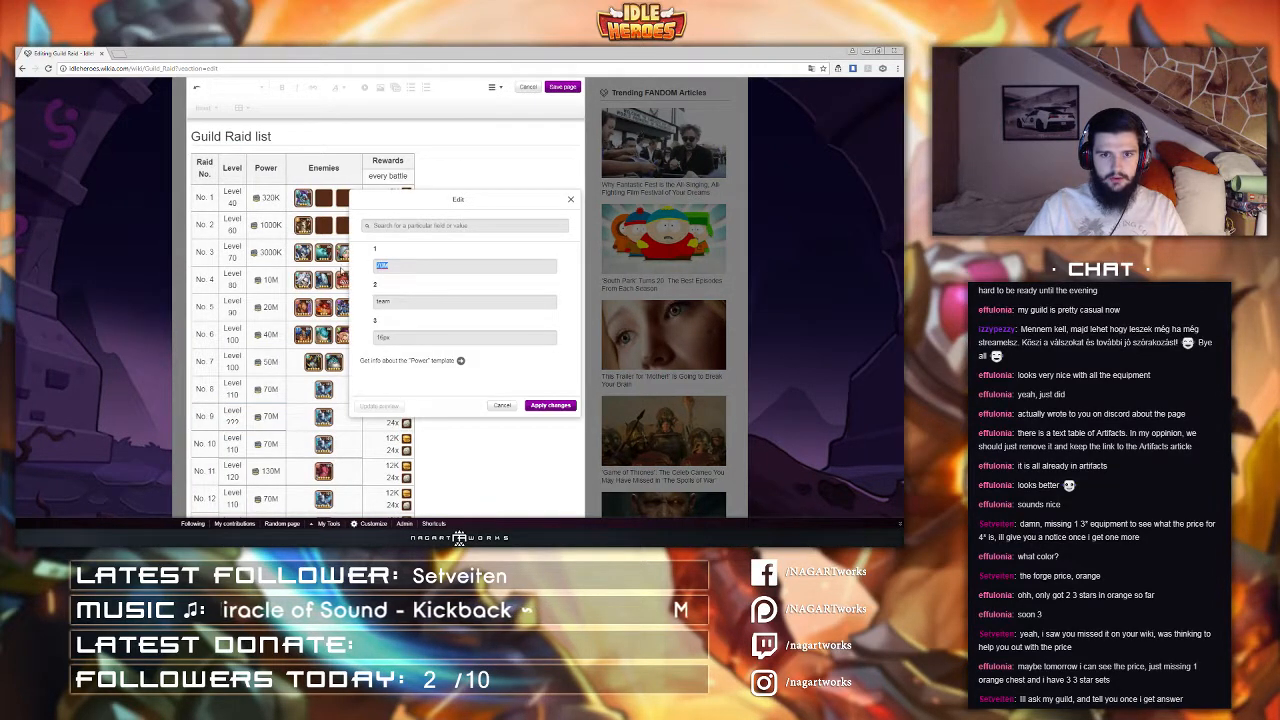
text(???)
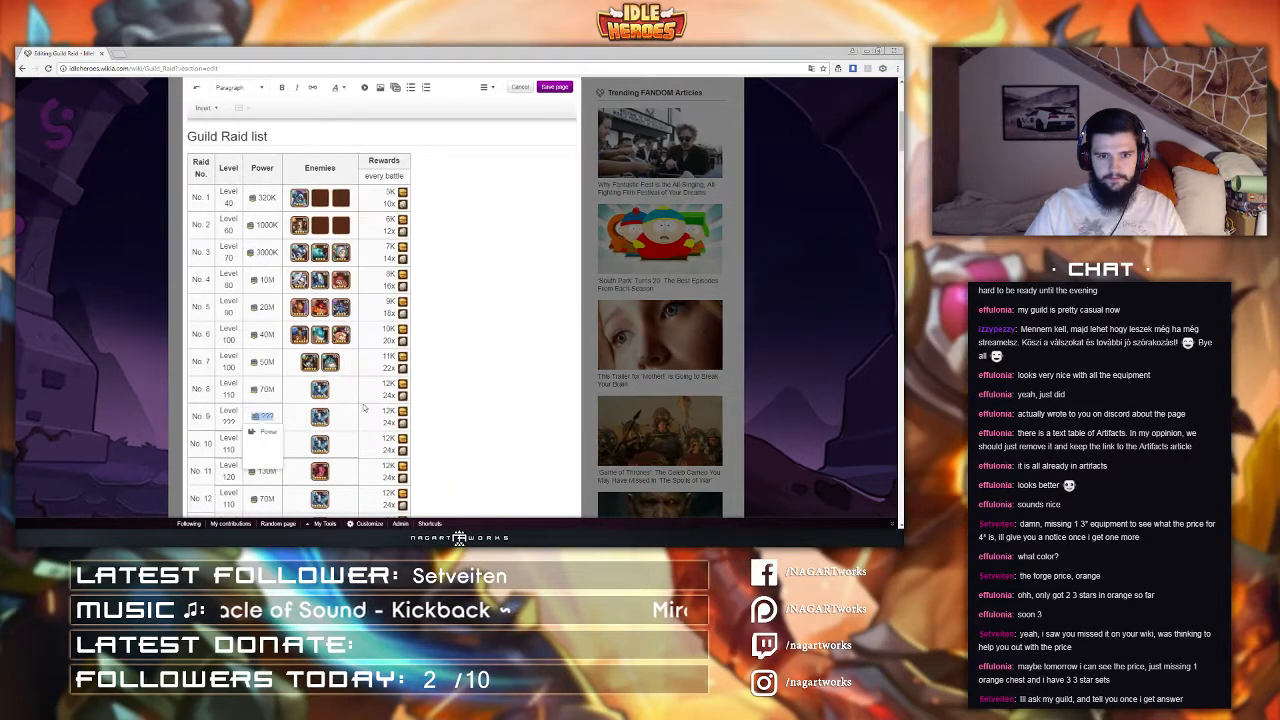
click(550, 405)
Step: Change raid 9's enemy hero icon to Lemegeton and apply the change
click(321, 420)
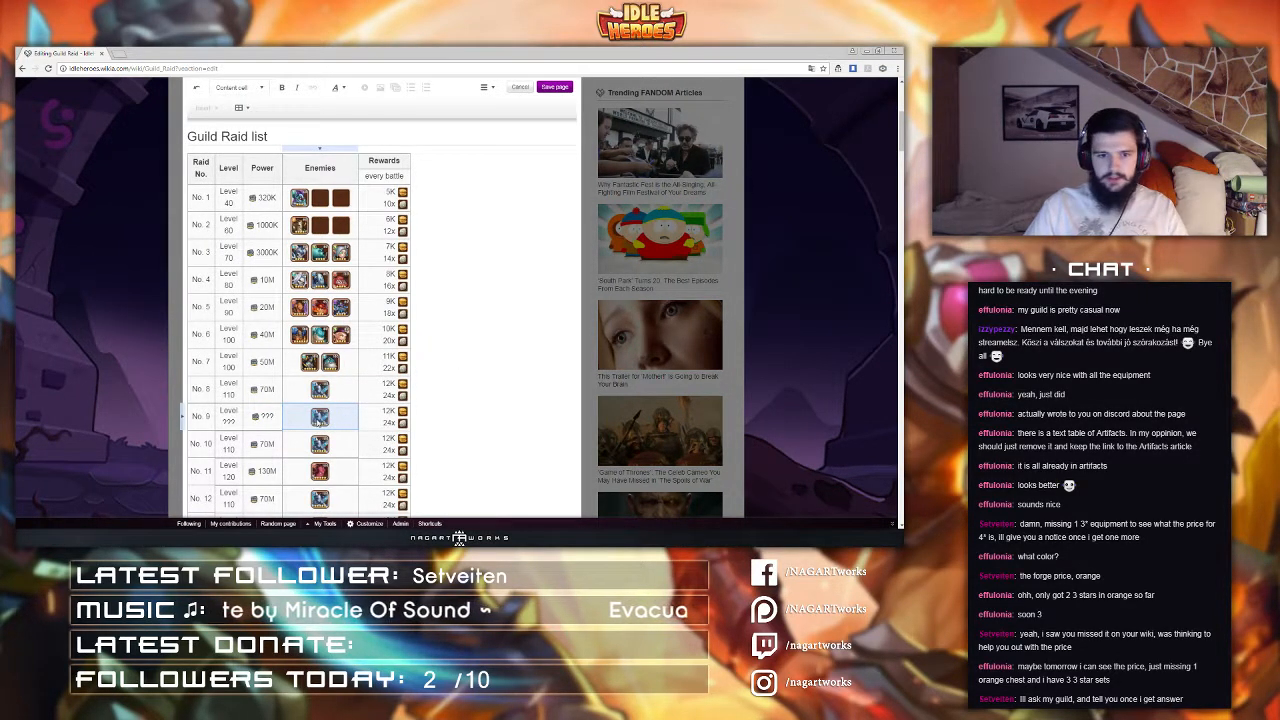
click(319, 417)
scroll(316, 421, up, 1)
click(326, 493)
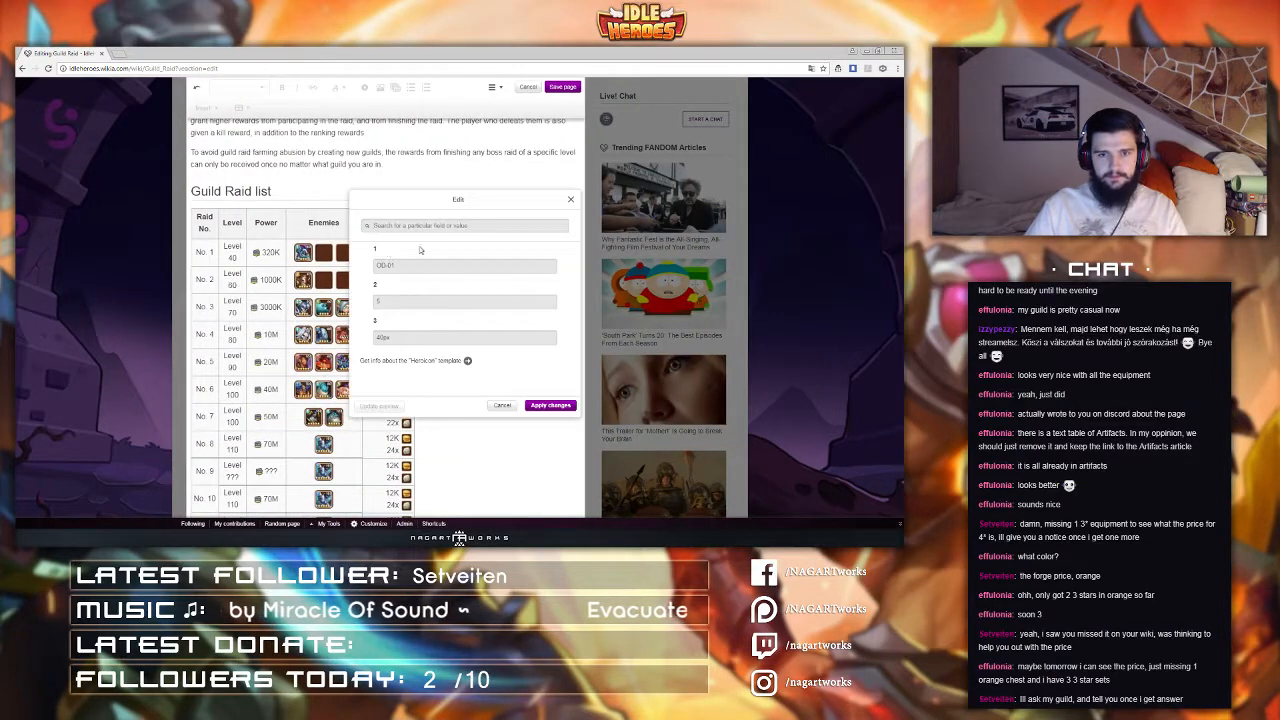
text(Lord)
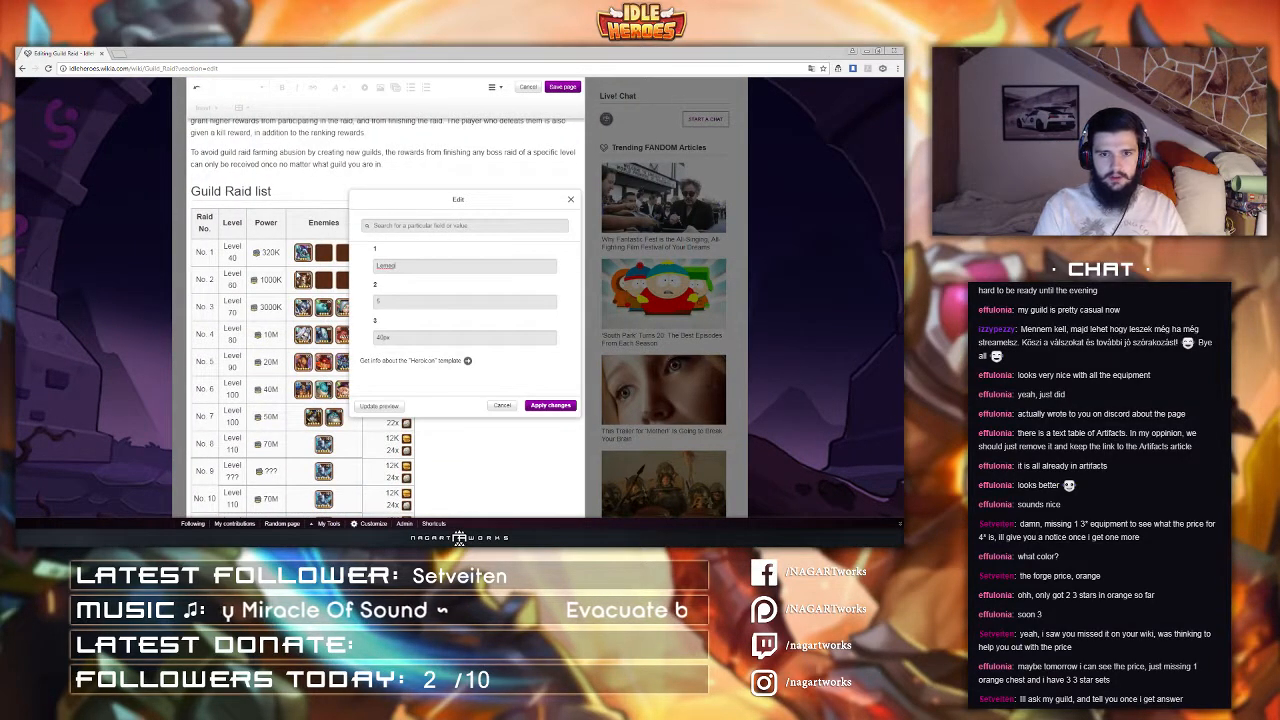
click(550, 405)
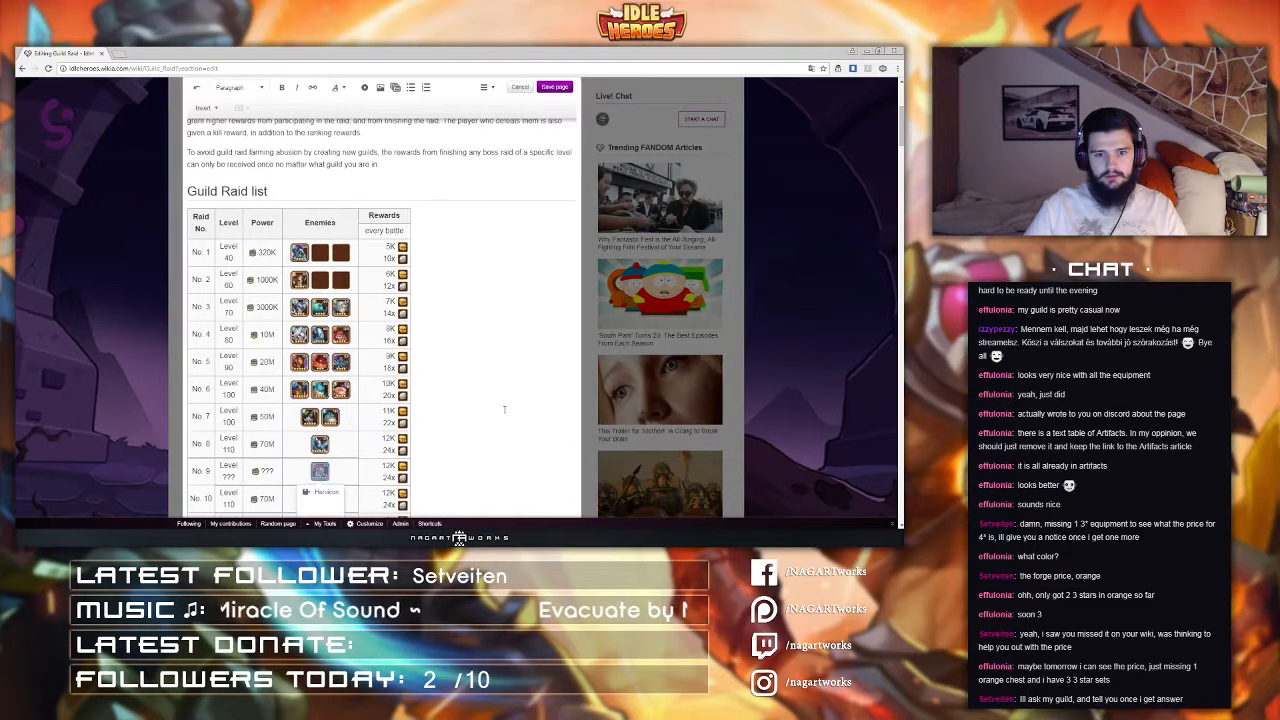
Step: Insert a Heroicon template for Starlight into raid 9's enemies cell, with level 1 and size 40
click(337, 471)
text({{)
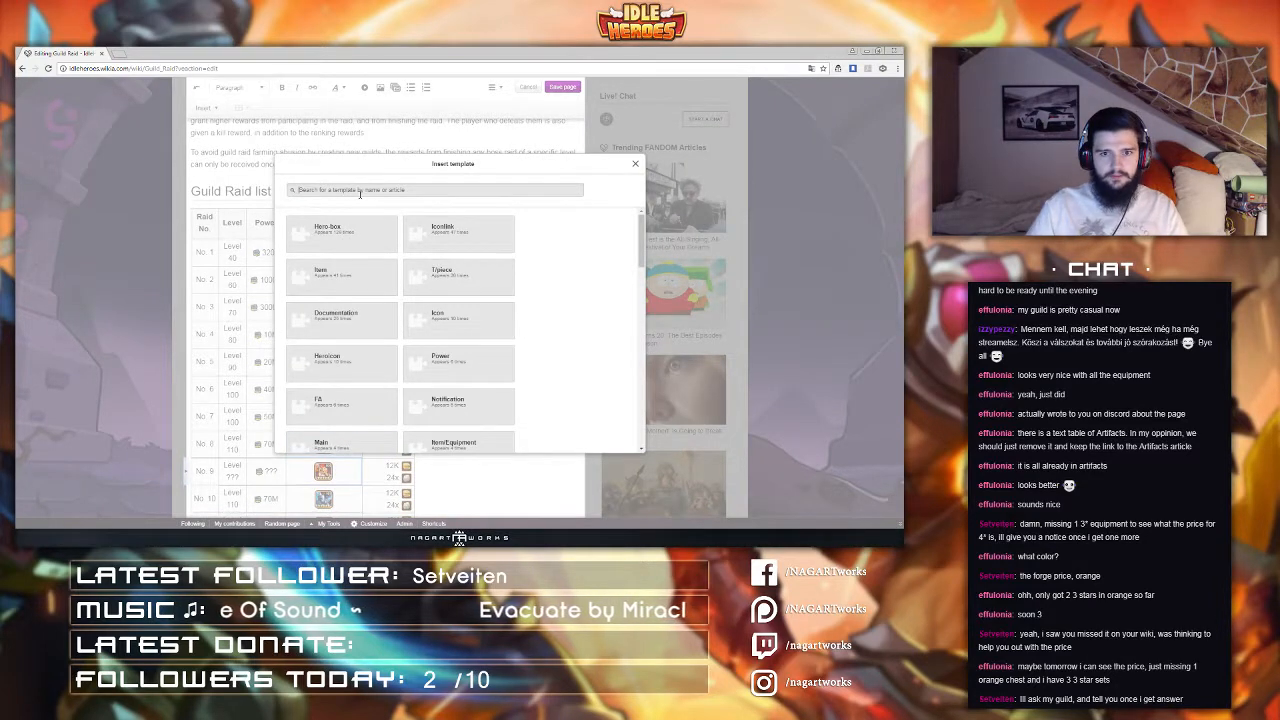
text(heroic)
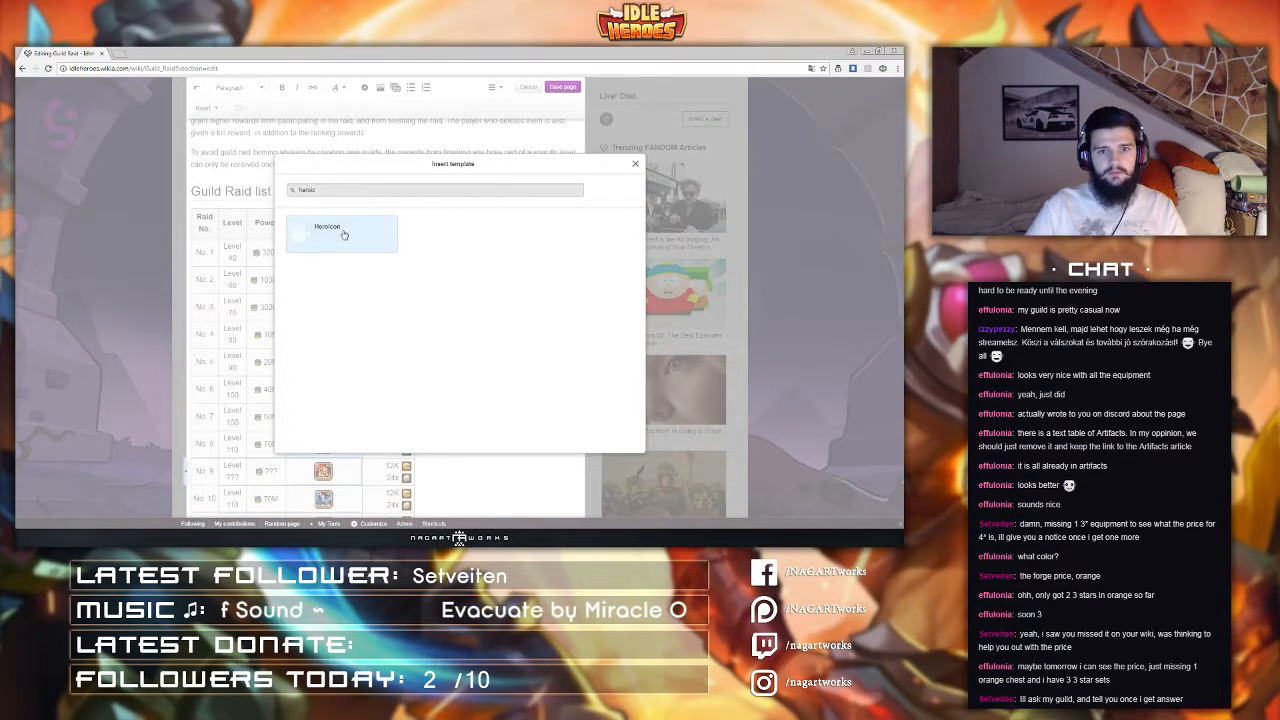
click(343, 232)
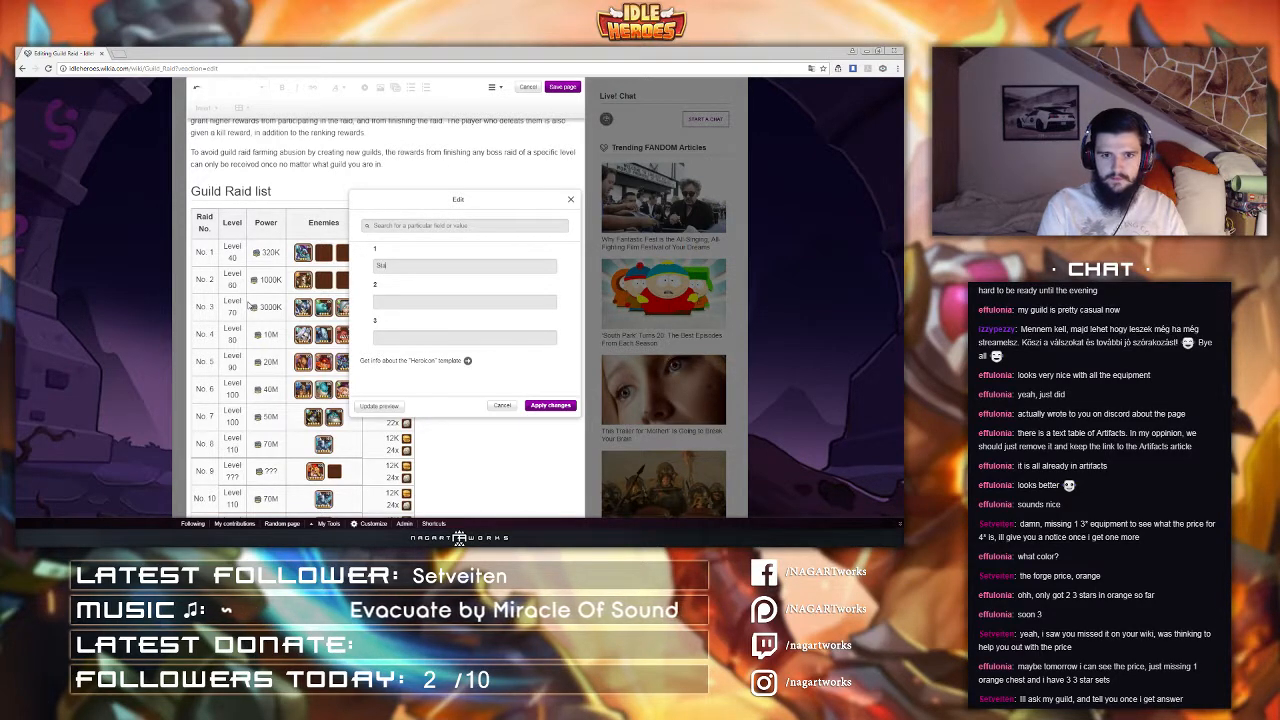
text(ight)
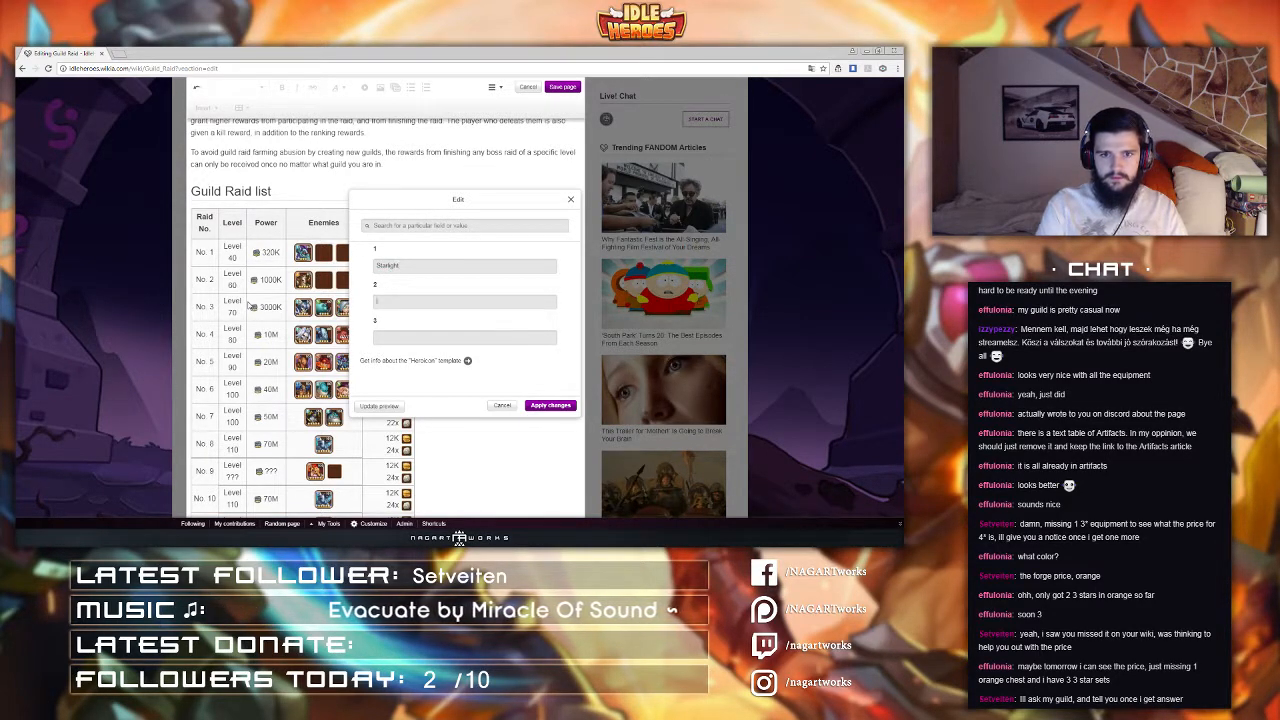
key(BackSpace)
key(BackSpace)
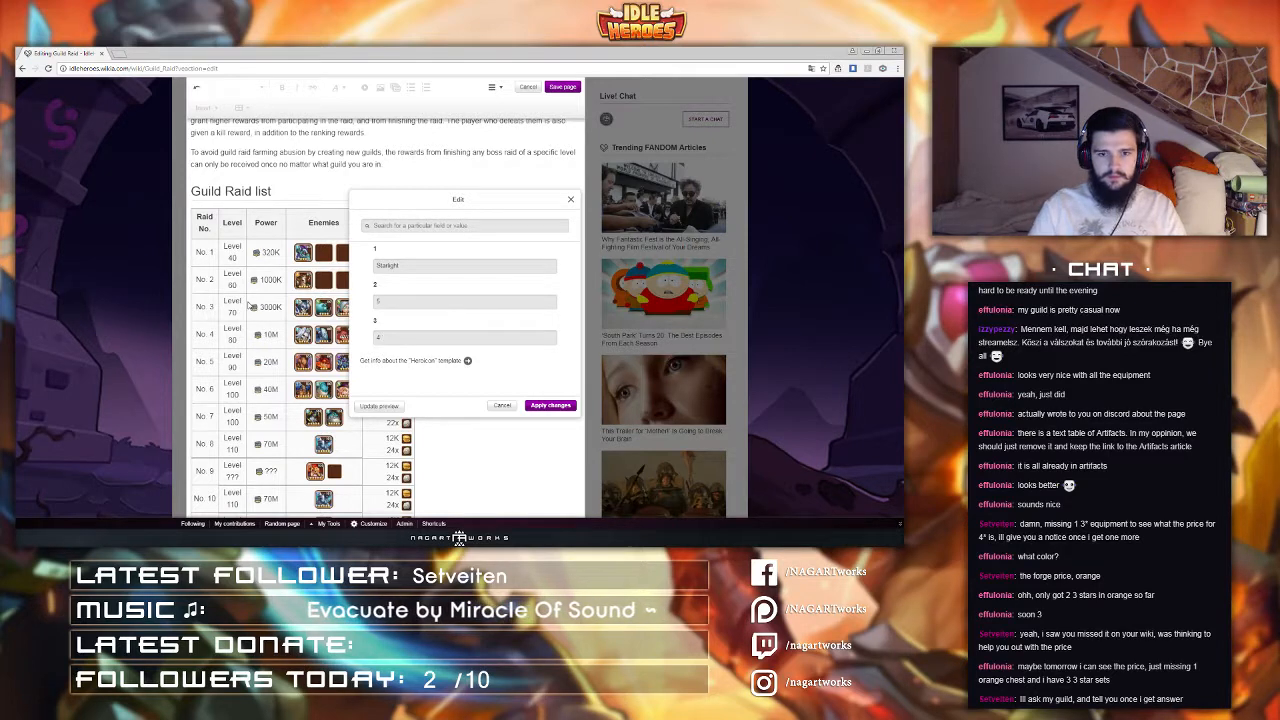
text(640)
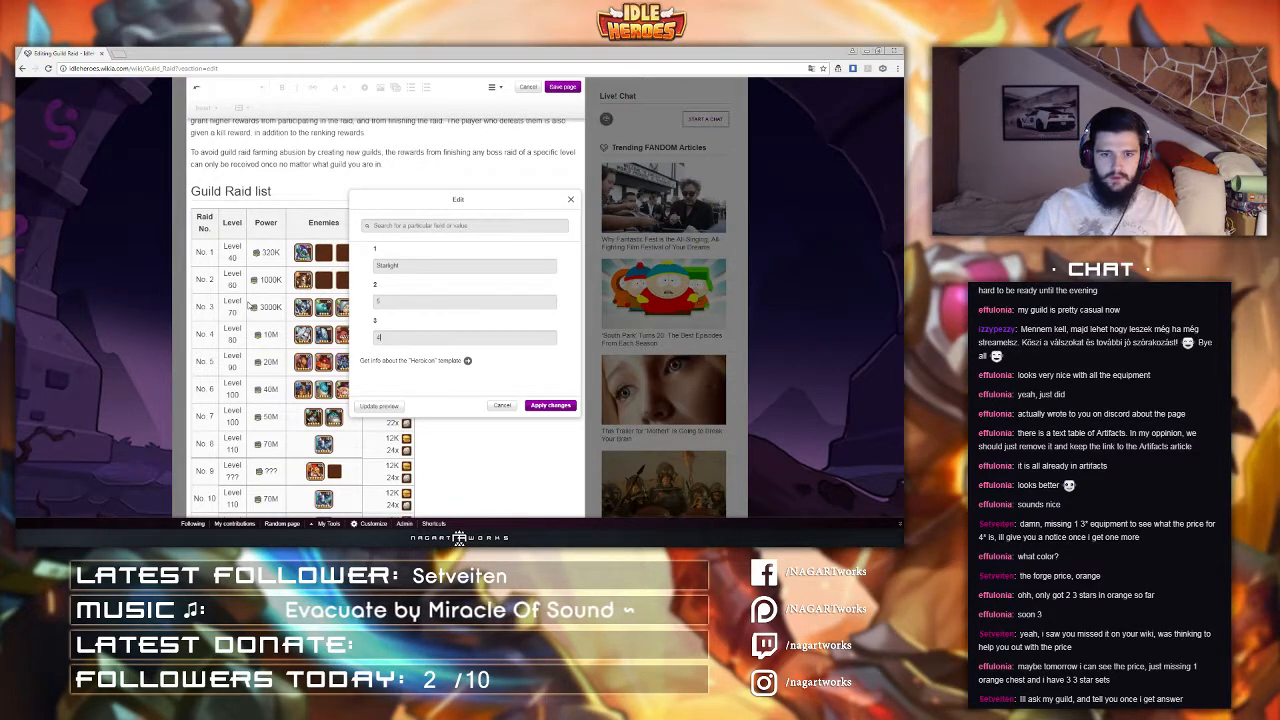
click(550, 404)
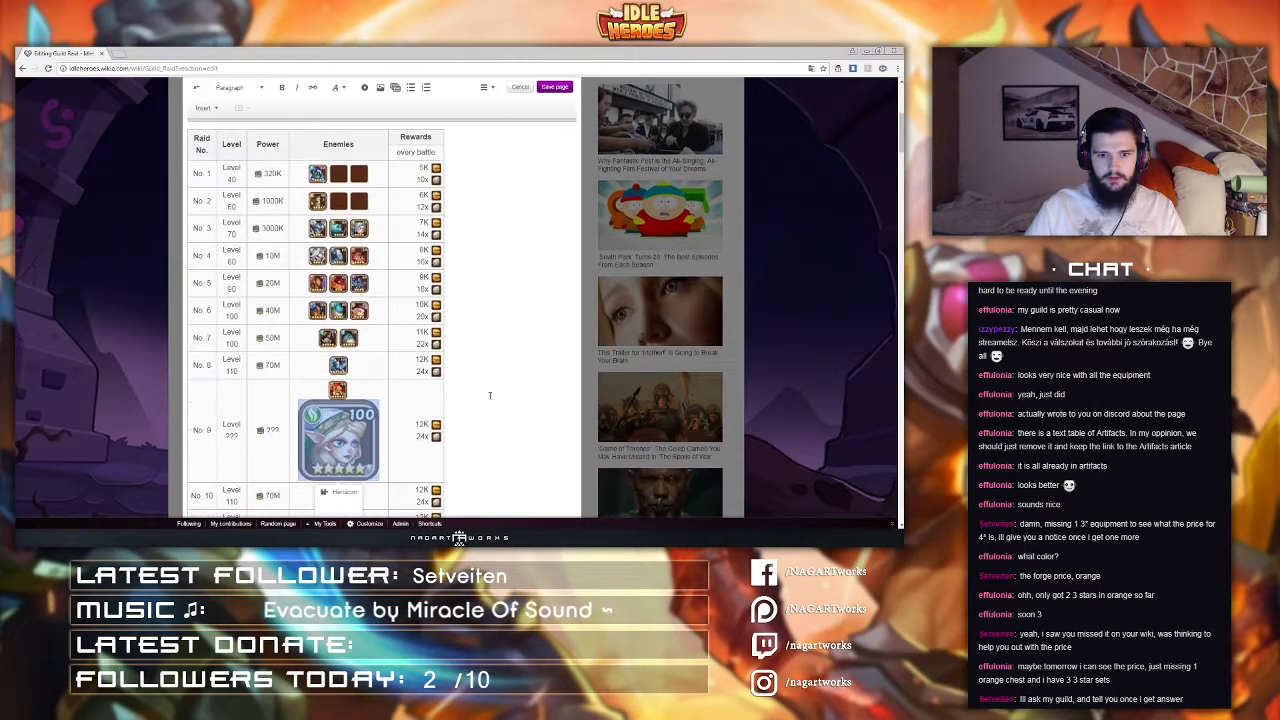
Step: Correct the Starlight icon's size to 40px in raid 9 and apply the template change
click(381, 469)
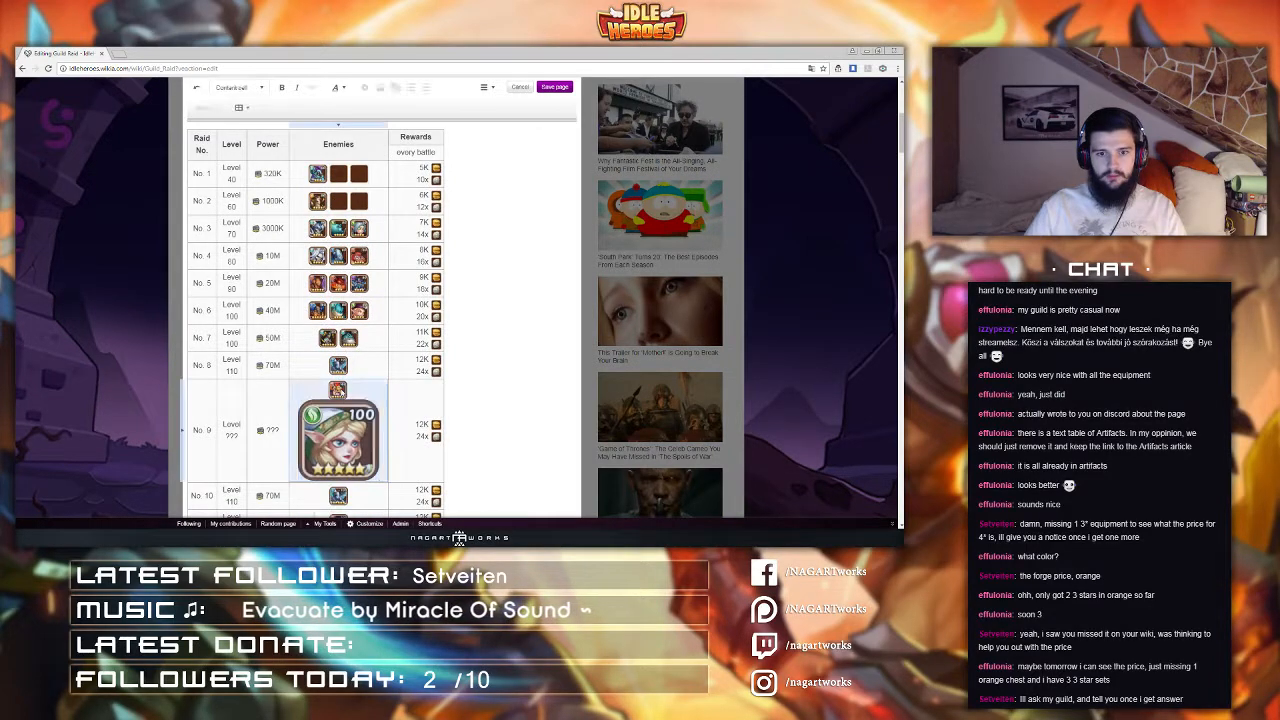
click(337, 418)
click(336, 490)
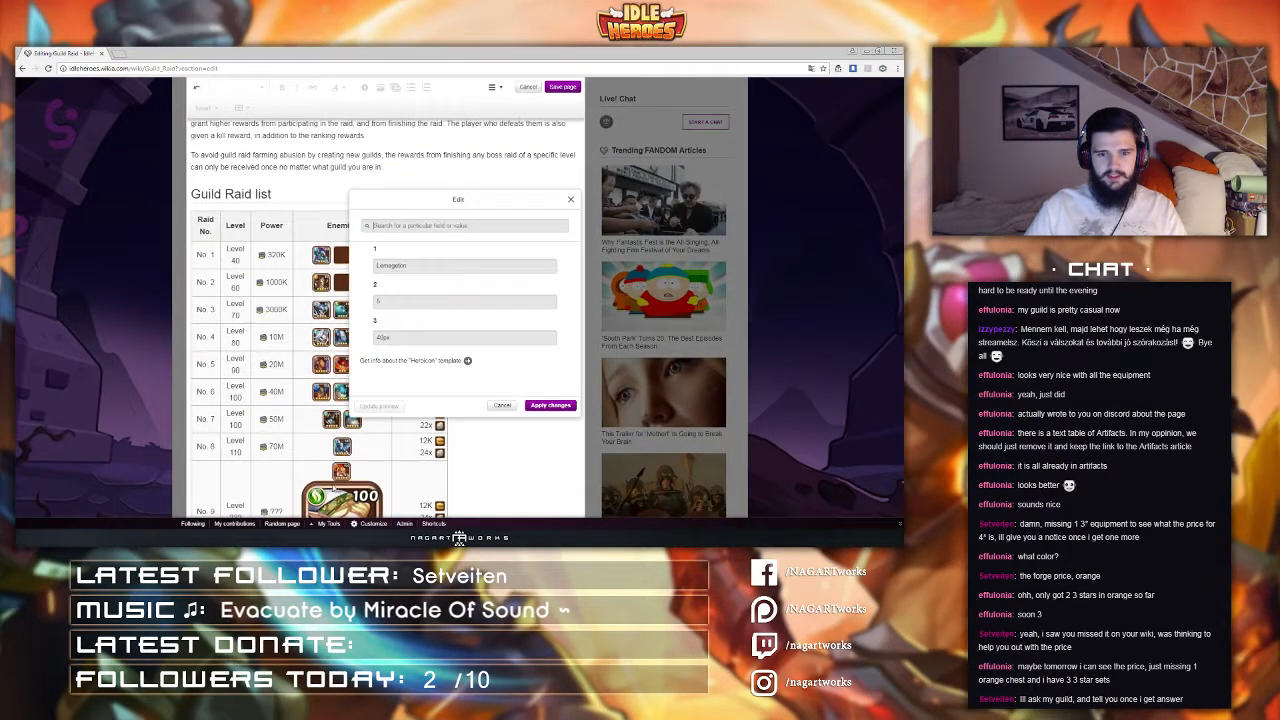
click(558, 406)
click(338, 496)
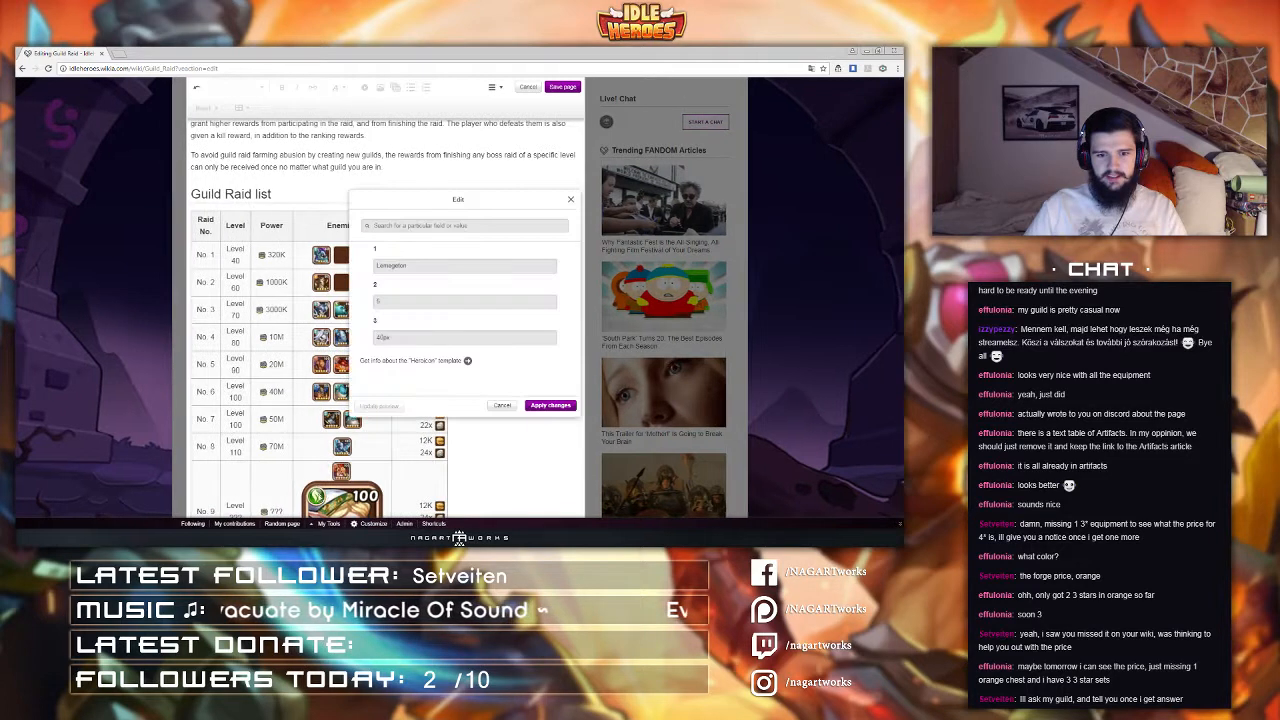
click(540, 406)
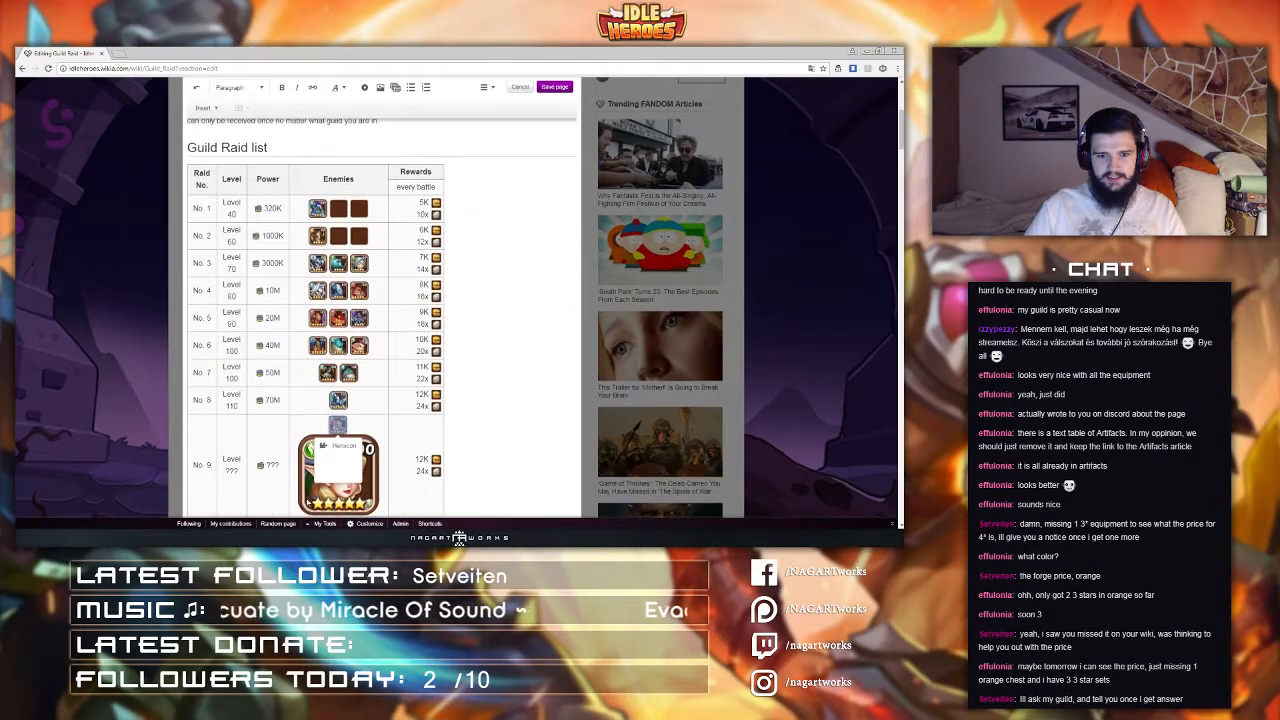
click(333, 492)
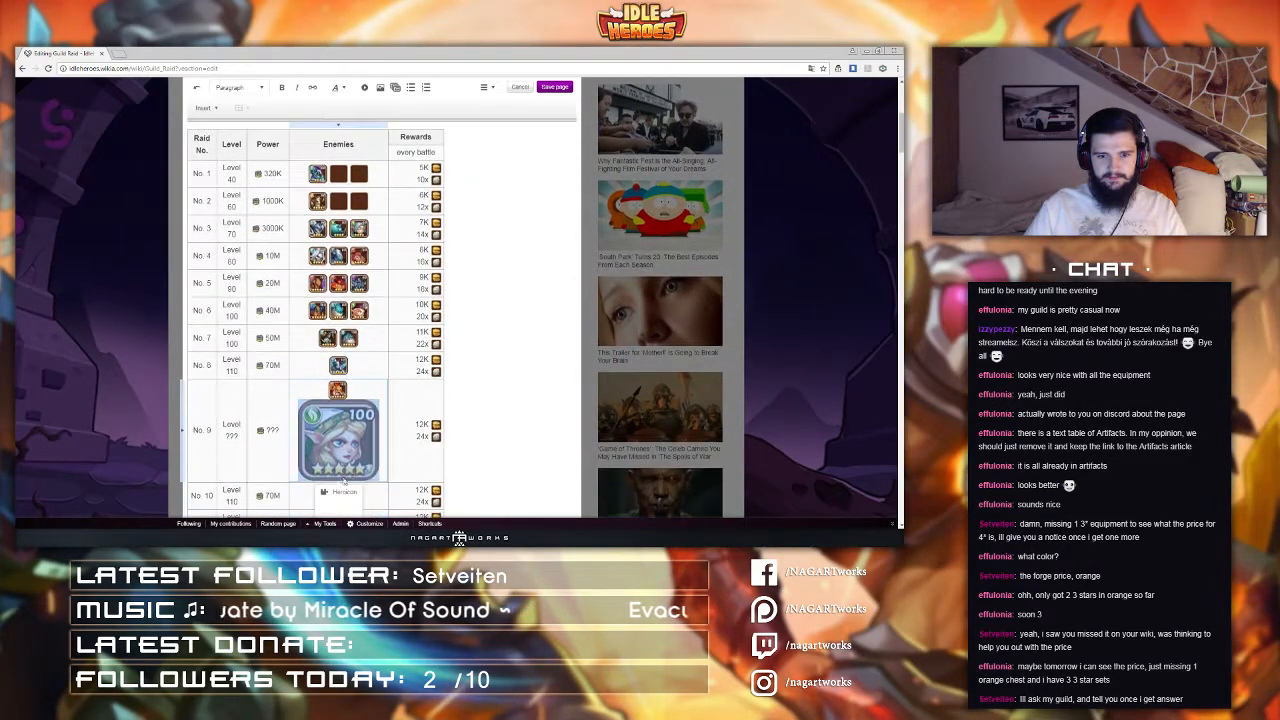
click(343, 491)
click(410, 337)
text(px)
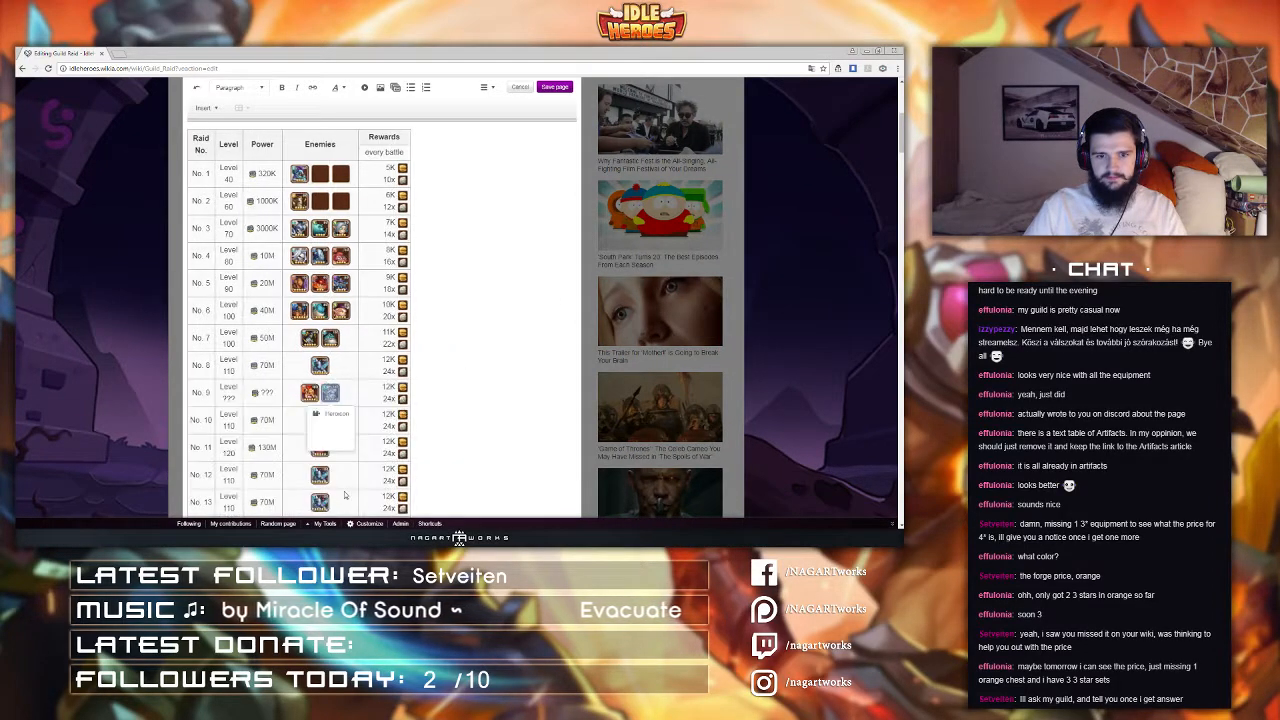
Step: Add a Bleecker Heroicon with level 1 and size 40px to raid 9's enemies
scroll(358, 430, up, 5)
scroll(358, 423, down, 5)
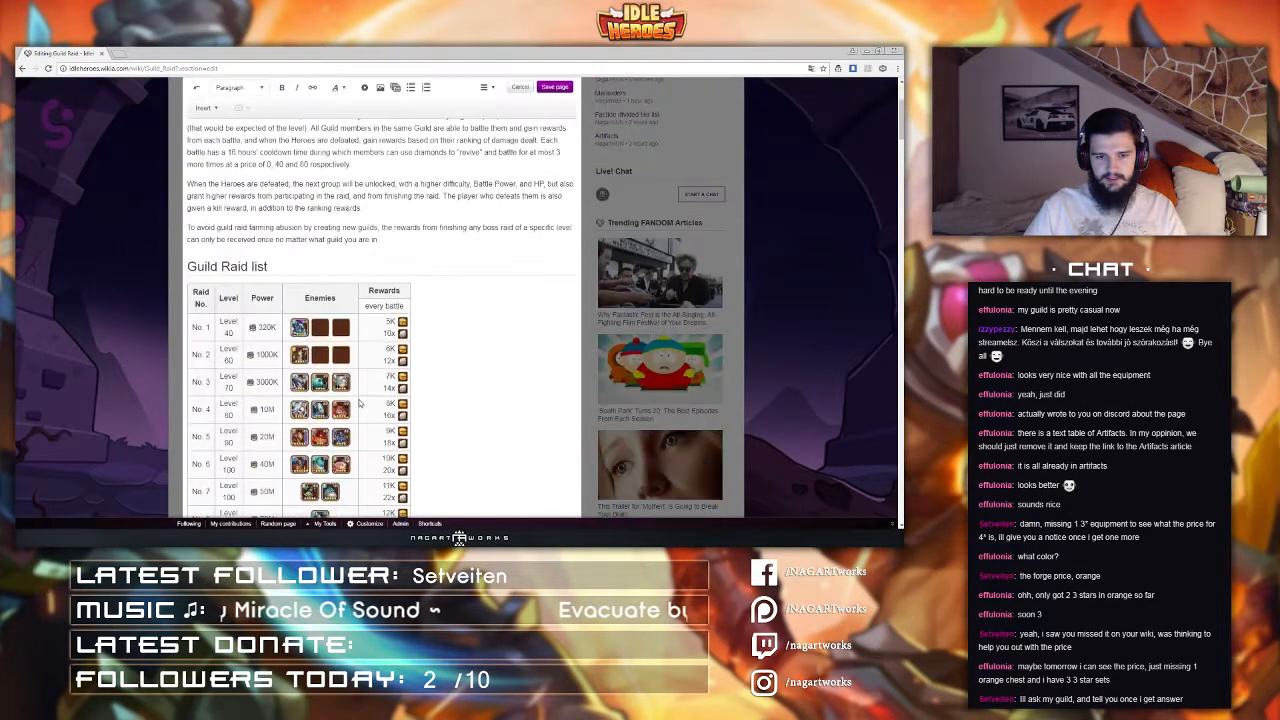
click(353, 385)
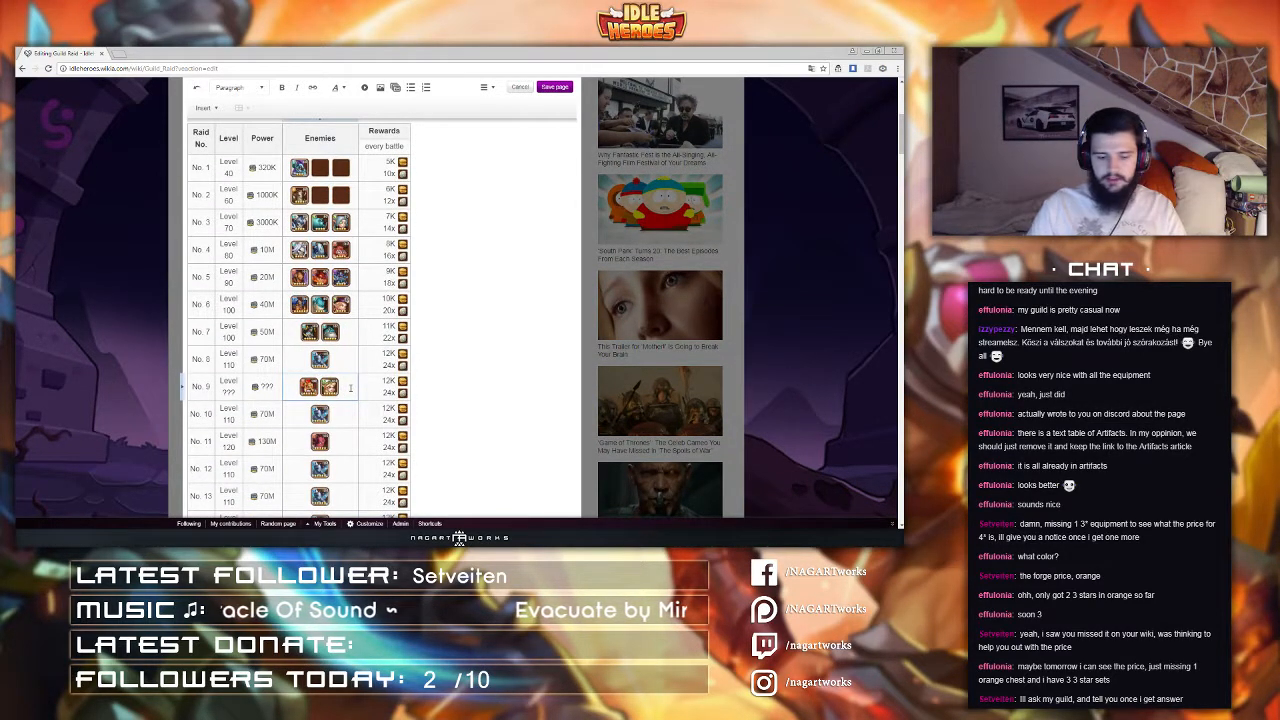
text({{)
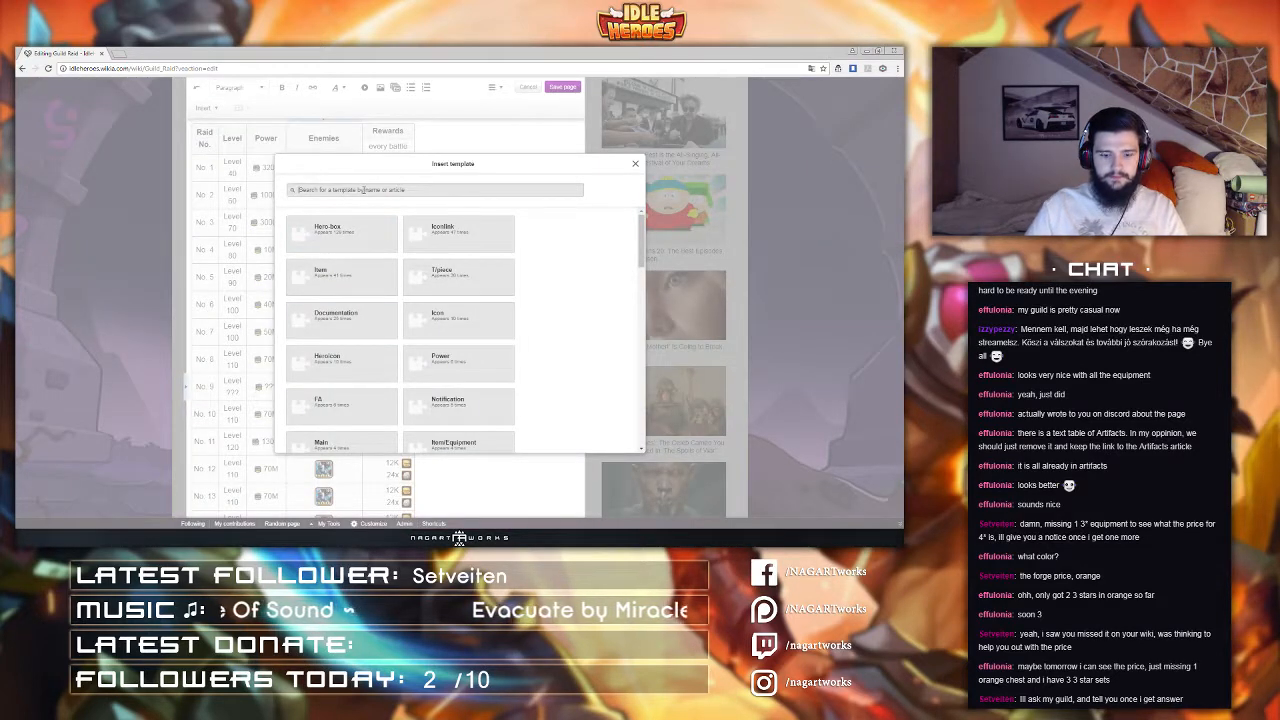
text(heroicon)
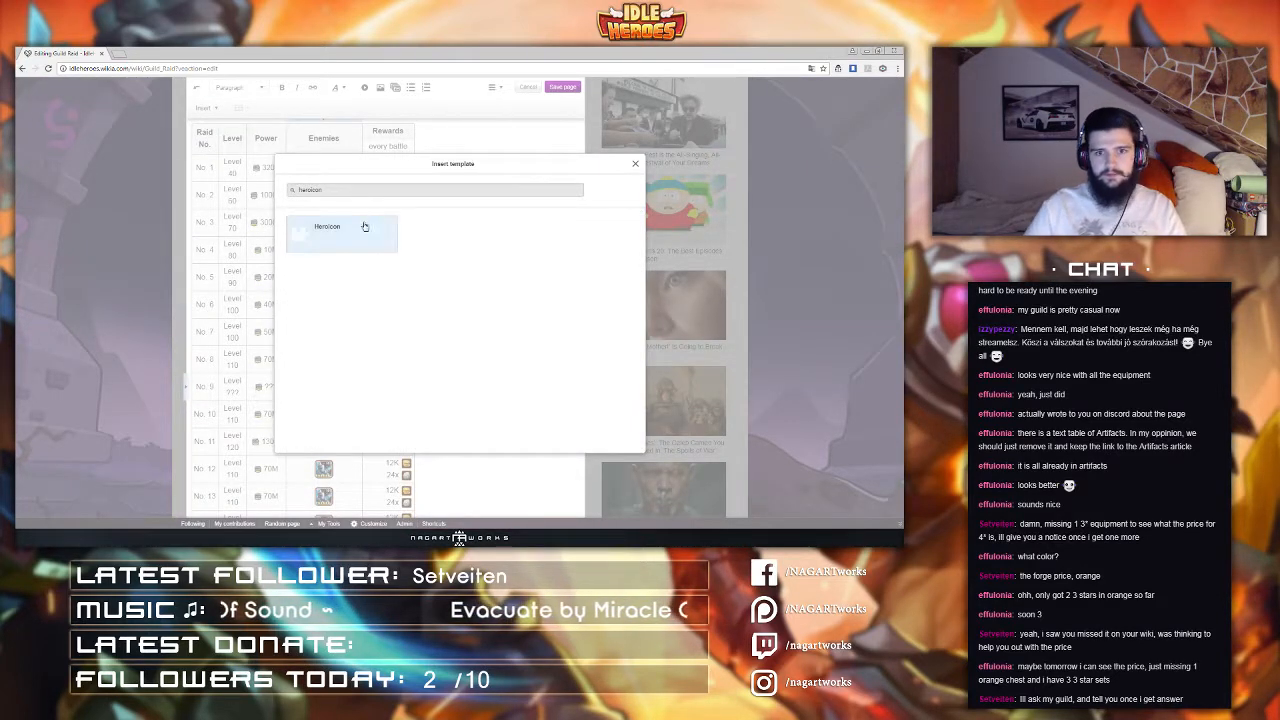
click(364, 226)
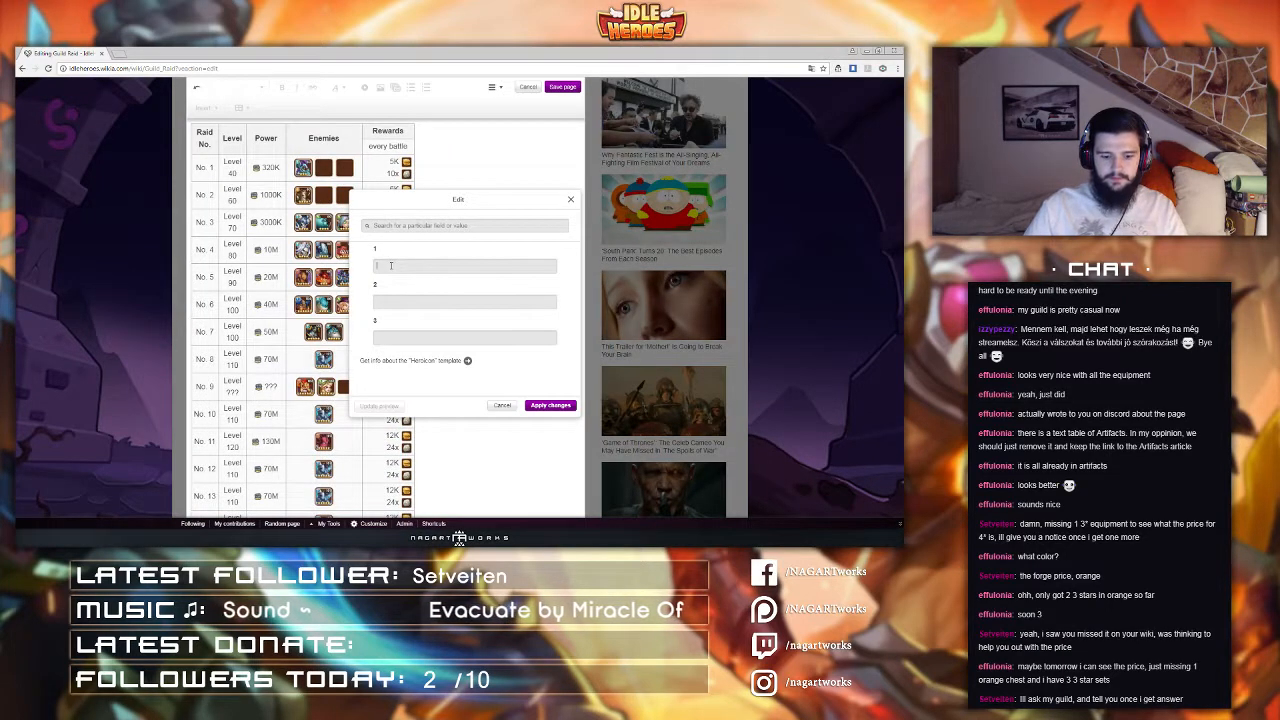
text(Bleecker)
key(Tab)
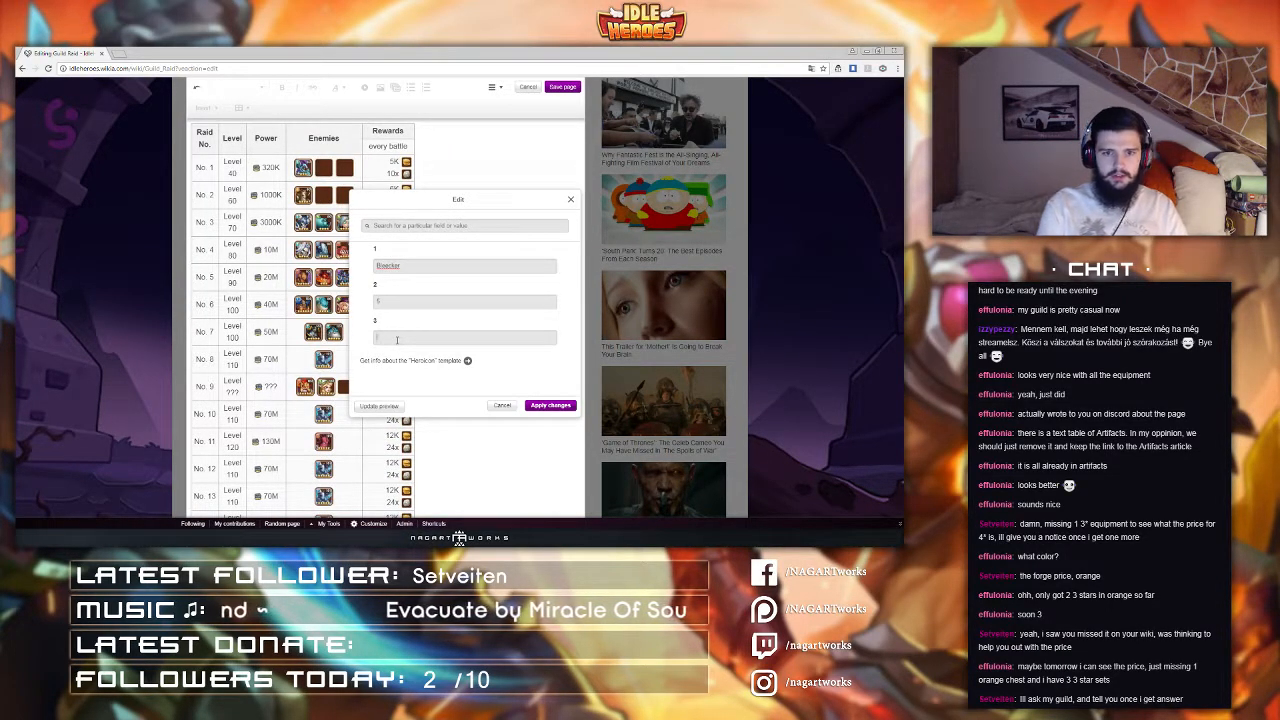
text(40px)
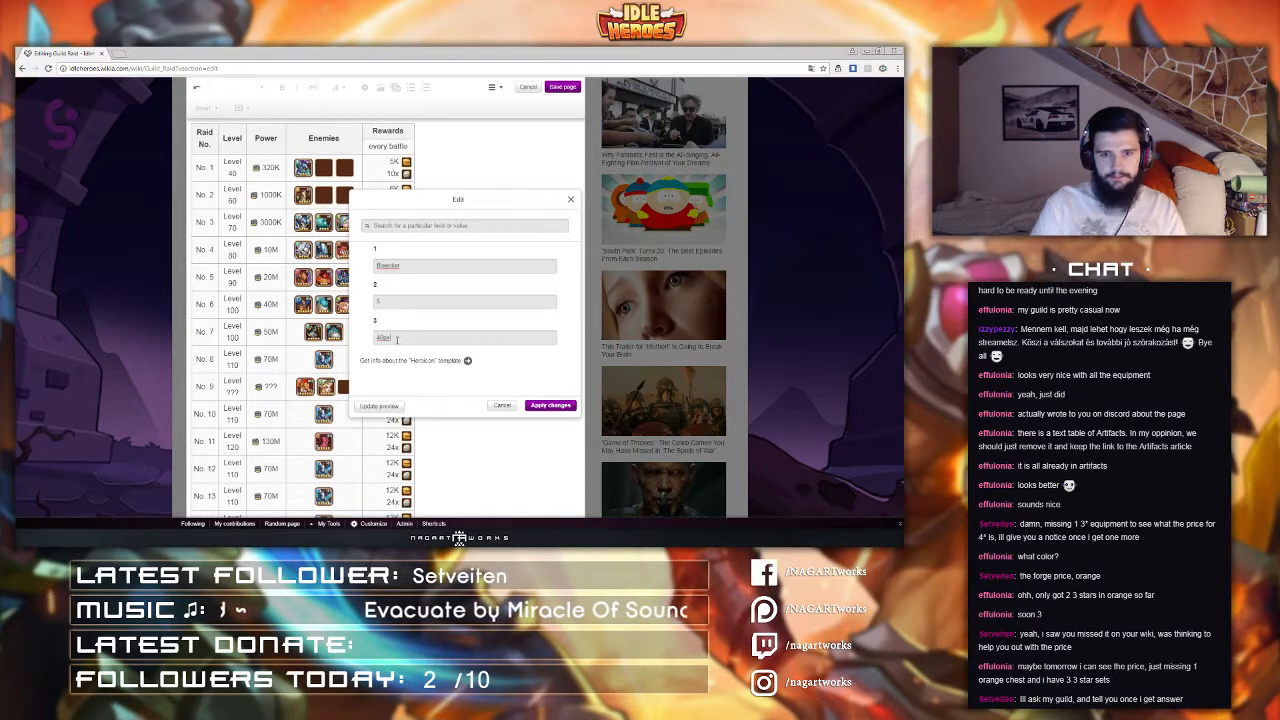
click(542, 407)
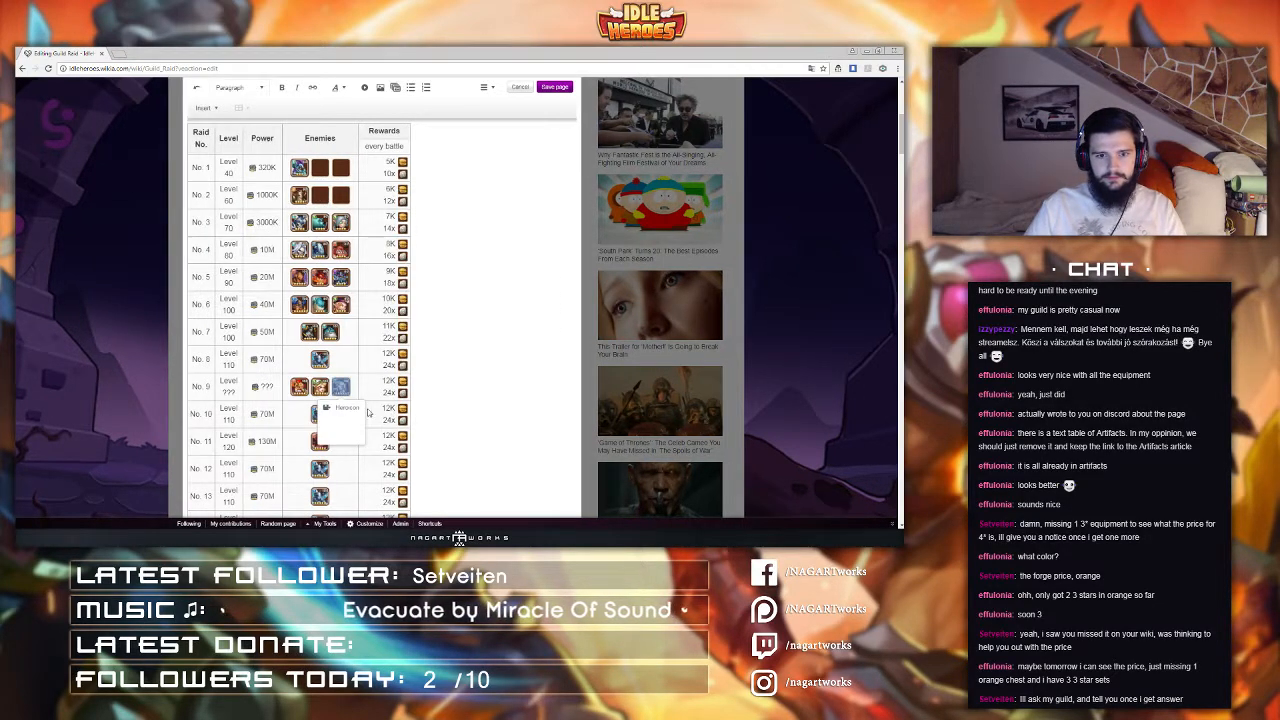
Step: Set raid 9's rewards to 13K and 26x and raid 10's first reward to 14K
click(388, 390)
click(388, 388)
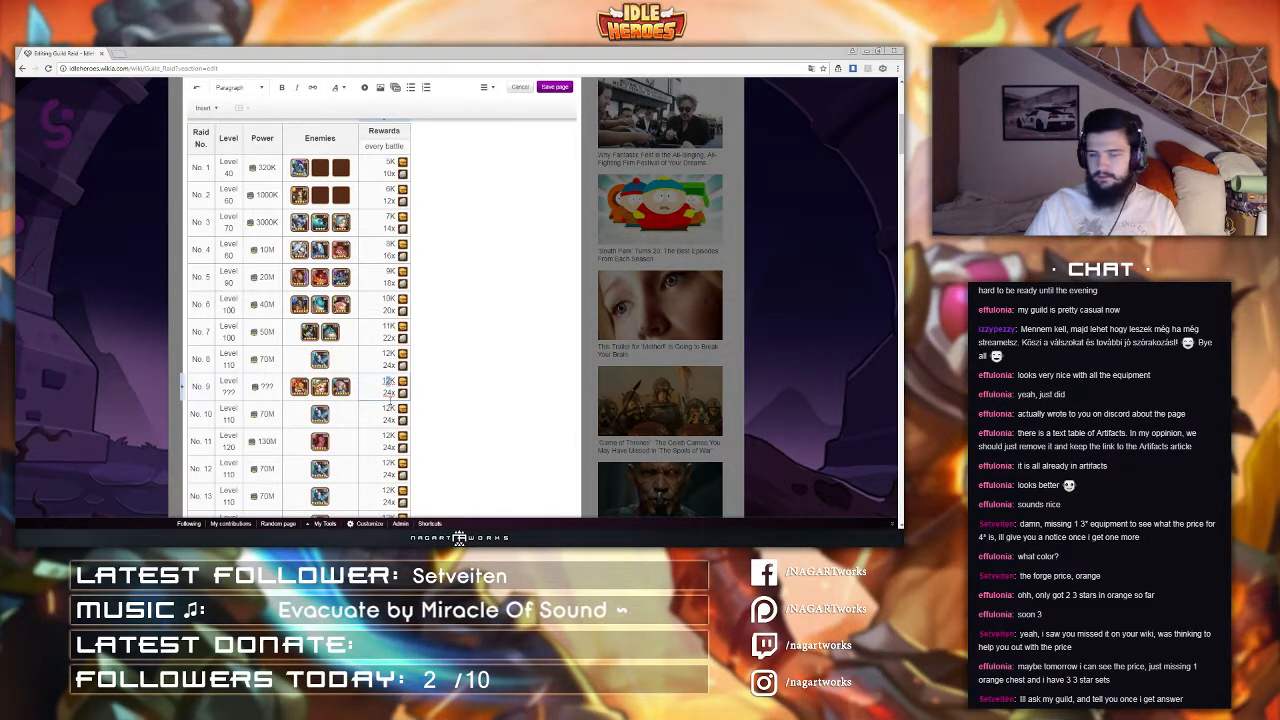
text(3)
text(6)
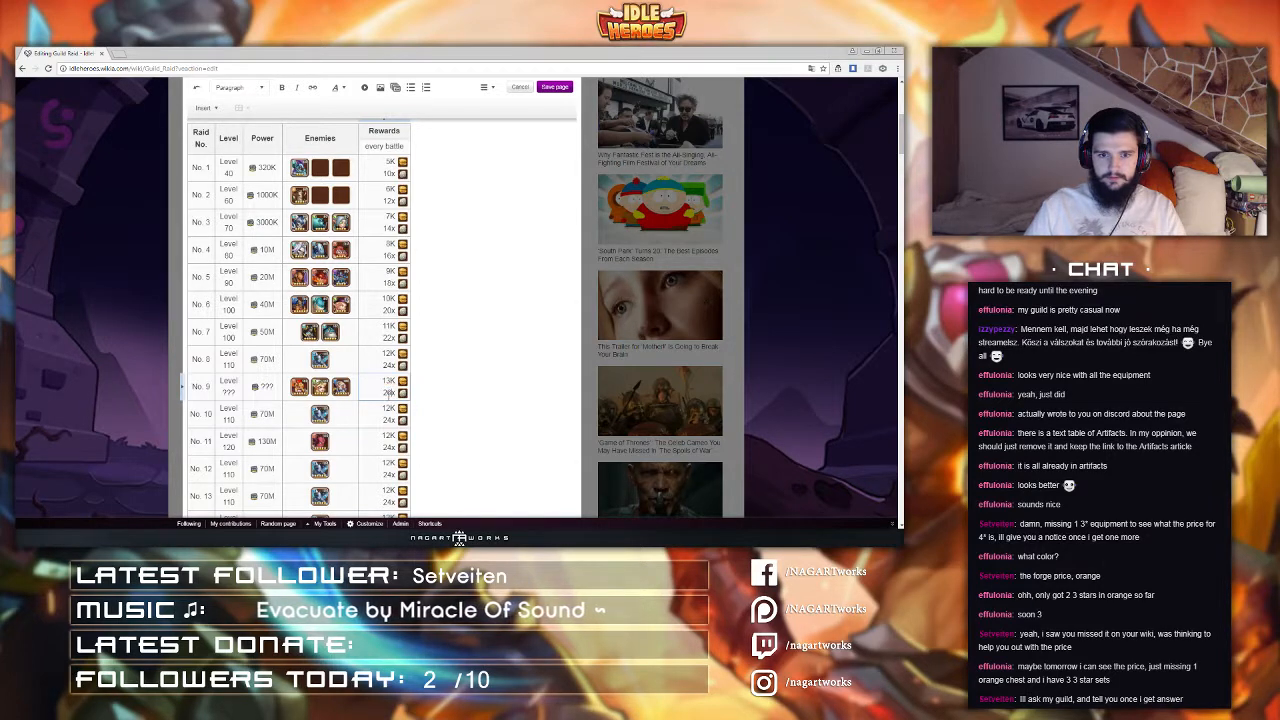
click(388, 410)
click(388, 410)
text(4)
Step: Set raid 11's first reward to 16K and raid 12's first reward to 18K
click(388, 437)
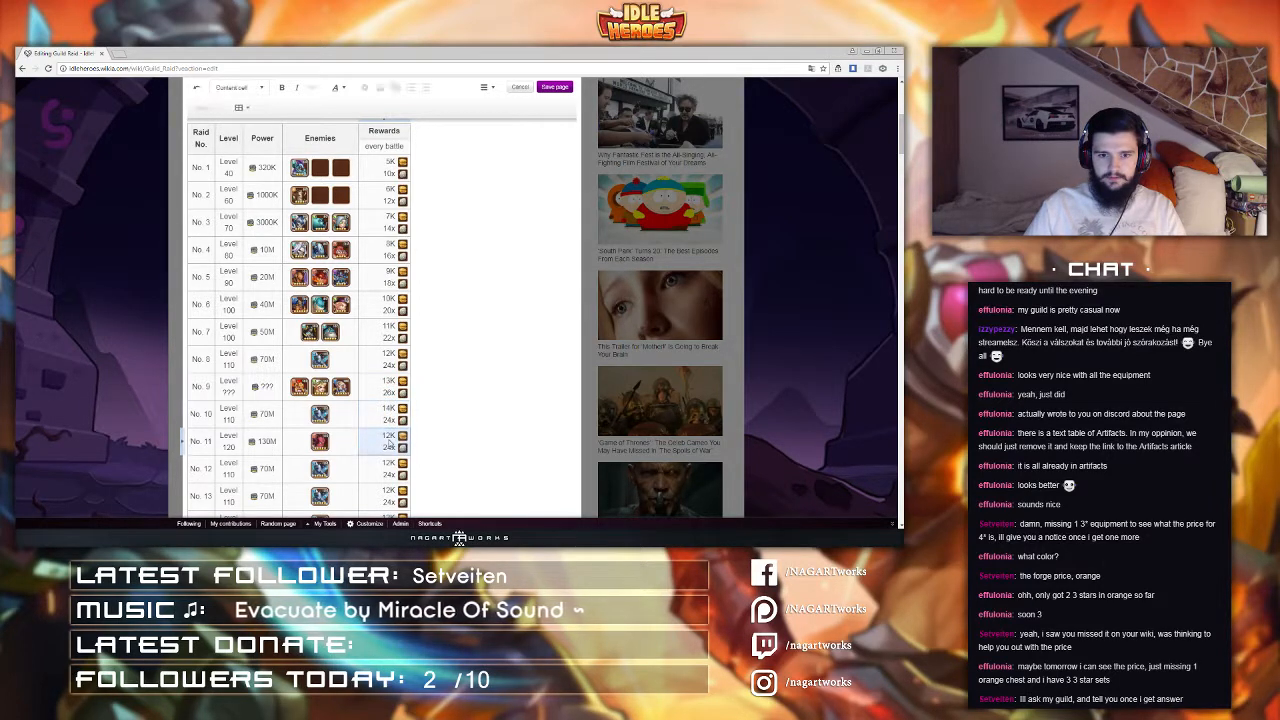
click(388, 437)
text(6)
click(387, 463)
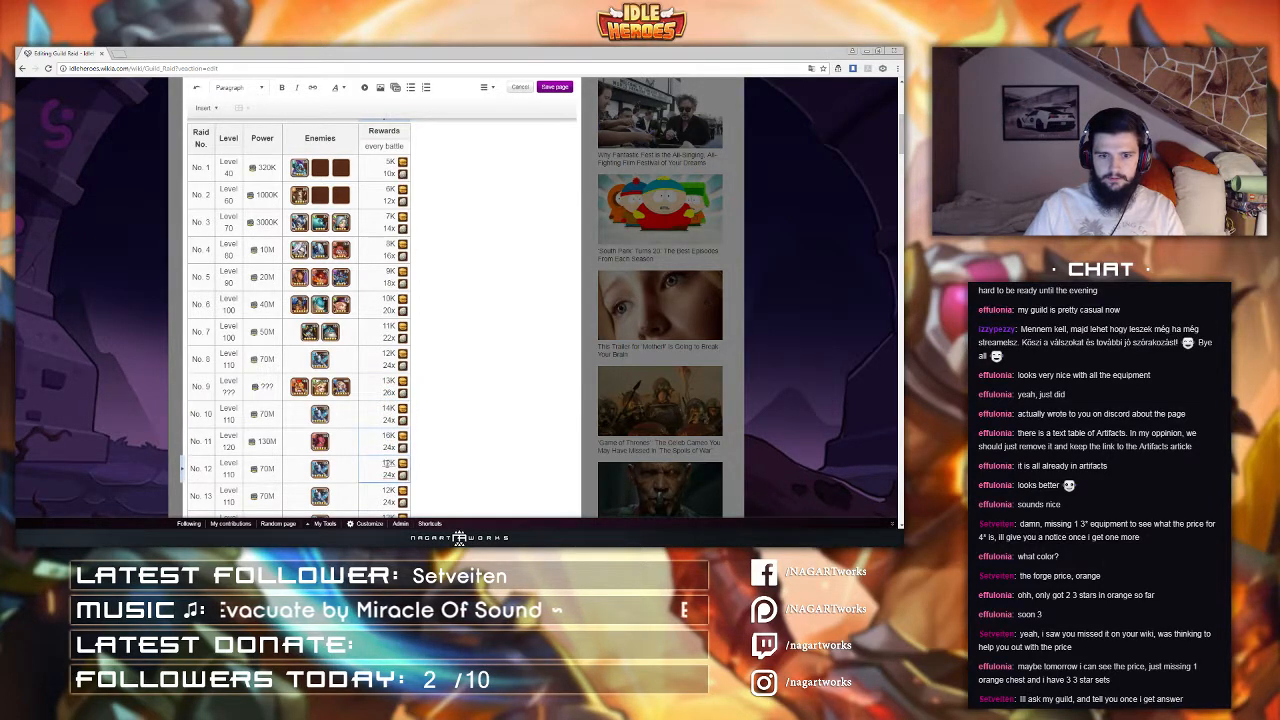
click(387, 463)
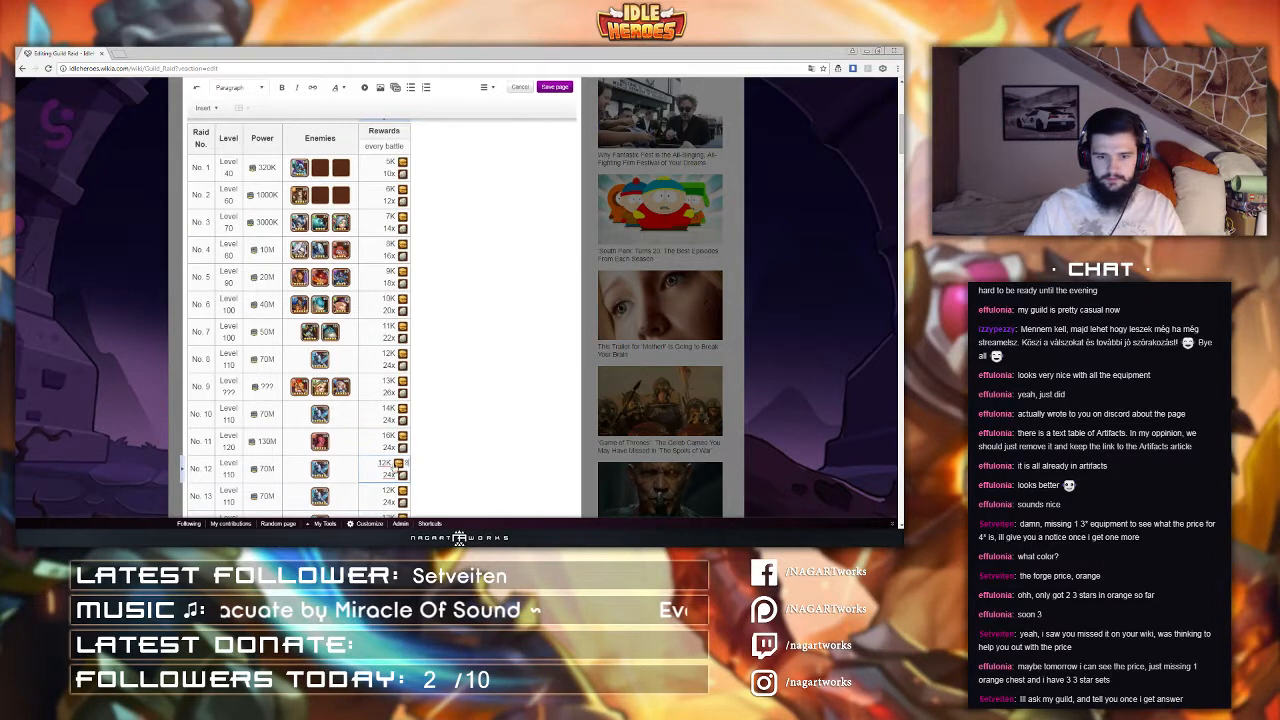
scroll(362, 418, down, 2)
text(8)
key(BackSpace)
click(389, 371)
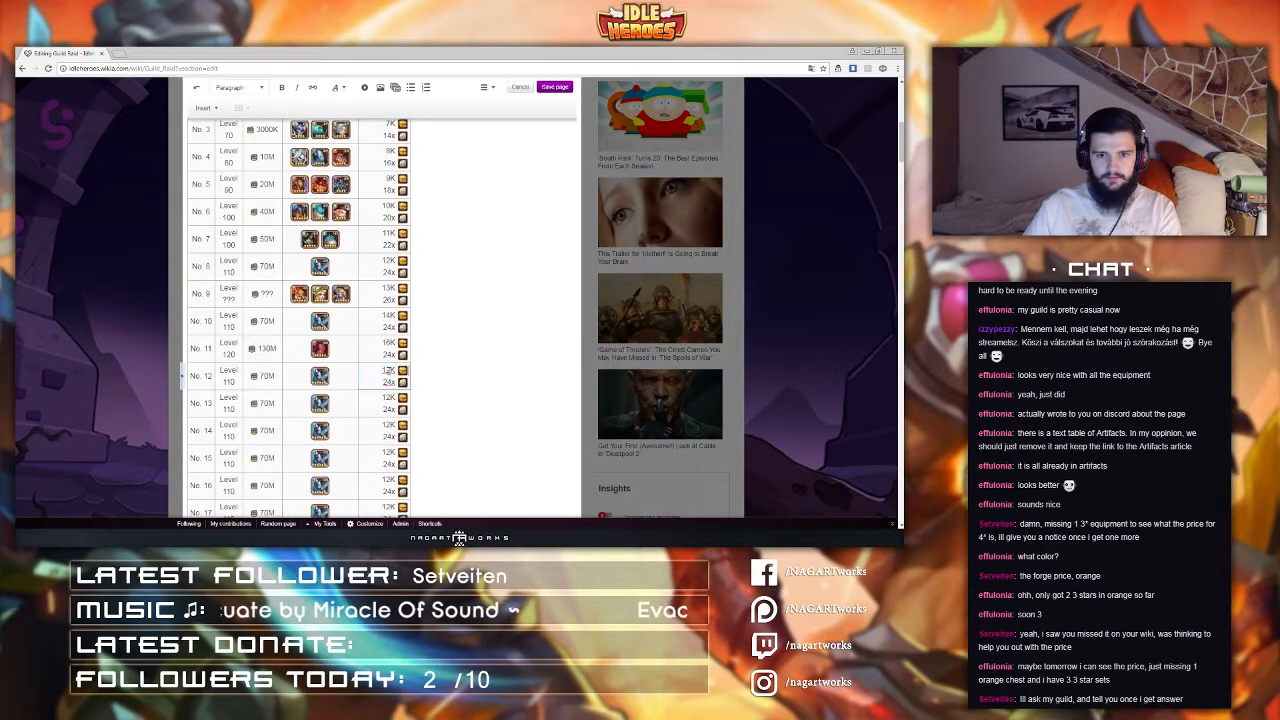
key(BackSpace)
text(8)
Step: Set raid 13's rewards to 20K and 34x
click(395, 398)
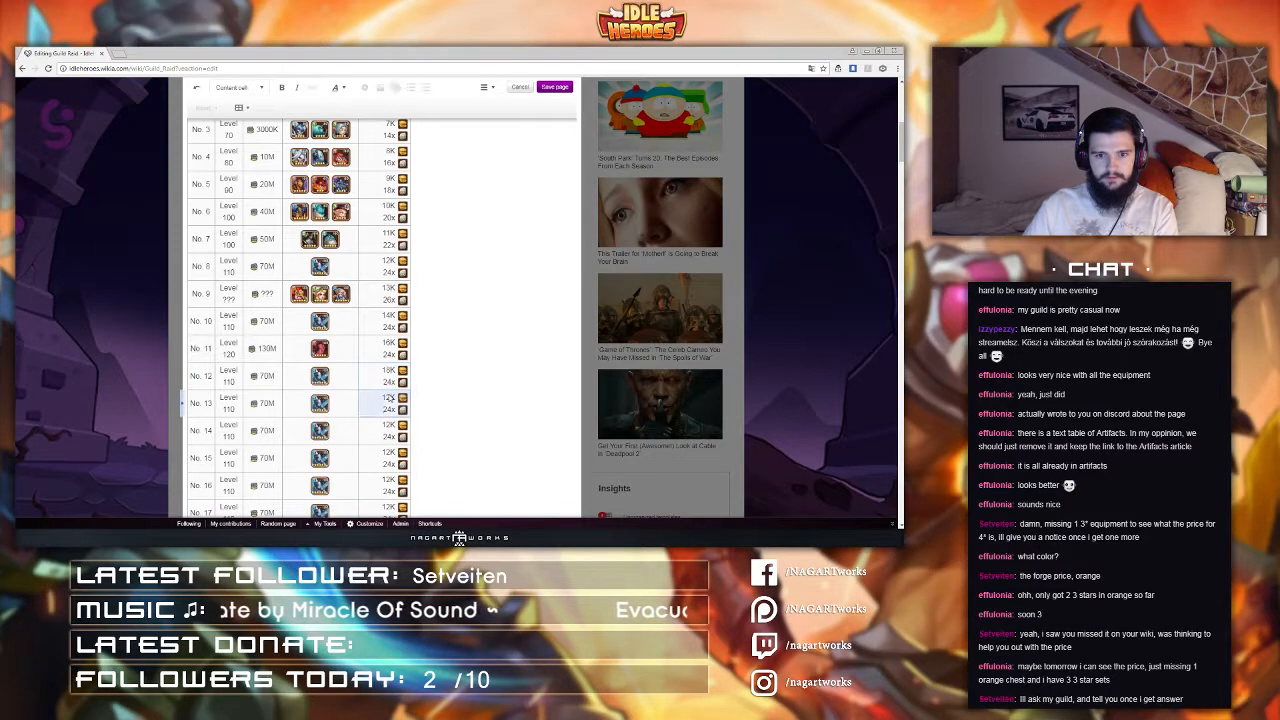
key(BackSpace)
key(BackSpace)
text(20)
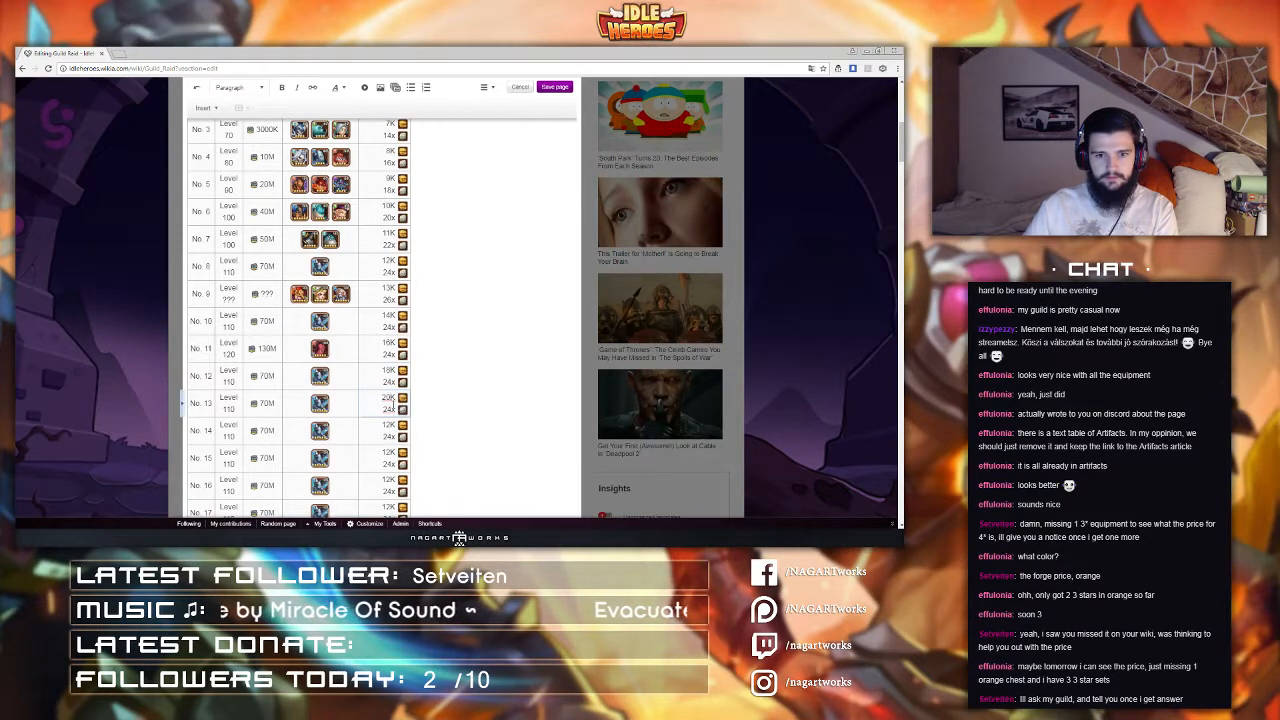
double_click(388, 409)
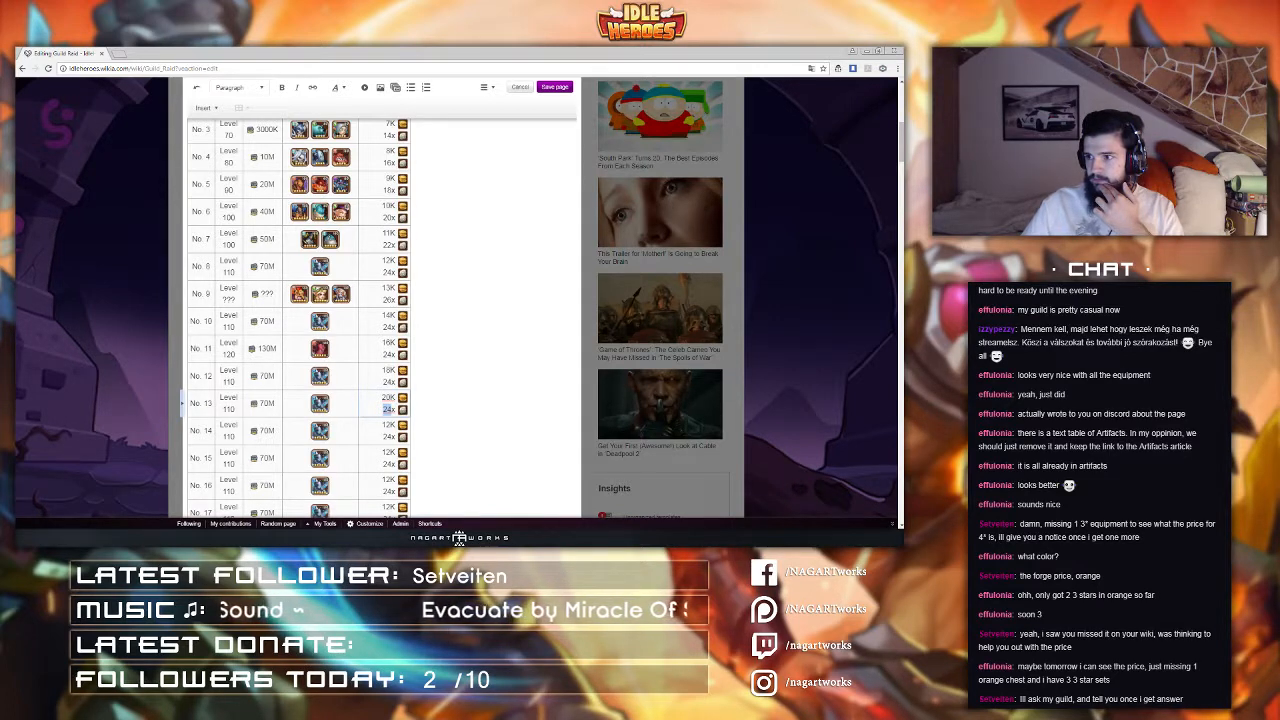
text(34)
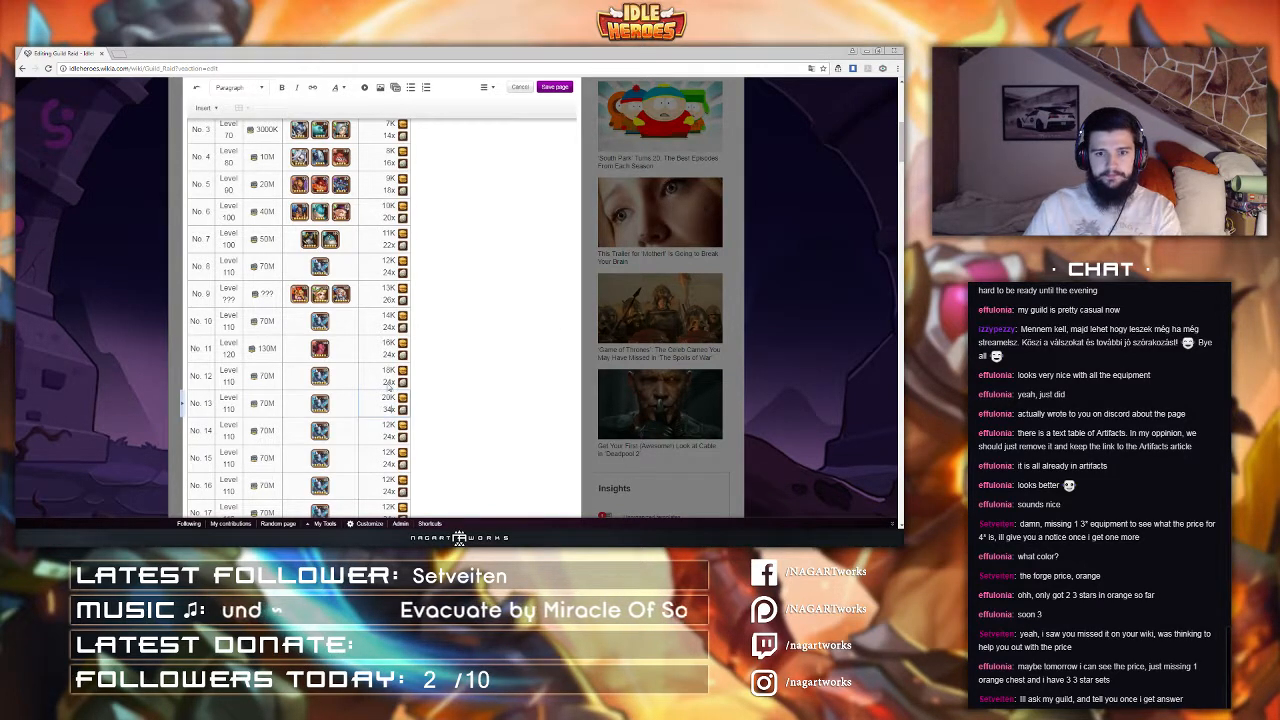
scroll(402, 381, up, 5)
scroll(402, 381, down, 5)
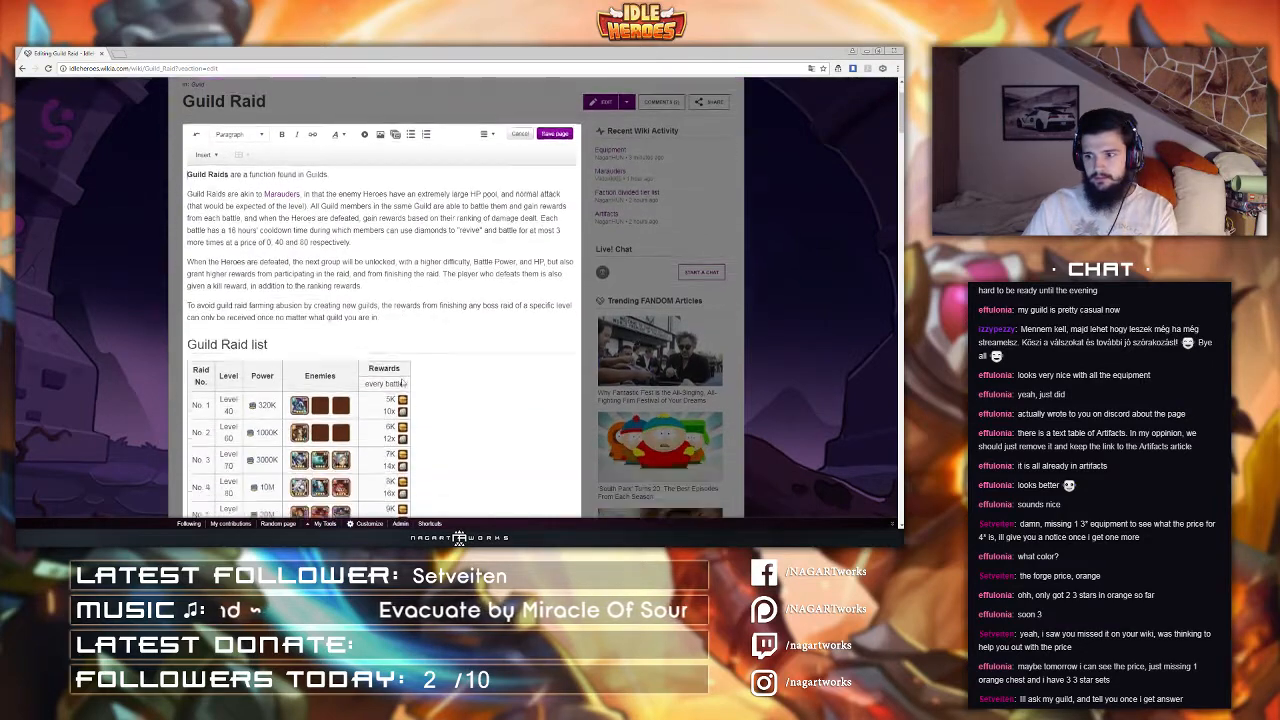
scroll(402, 410, up, 3)
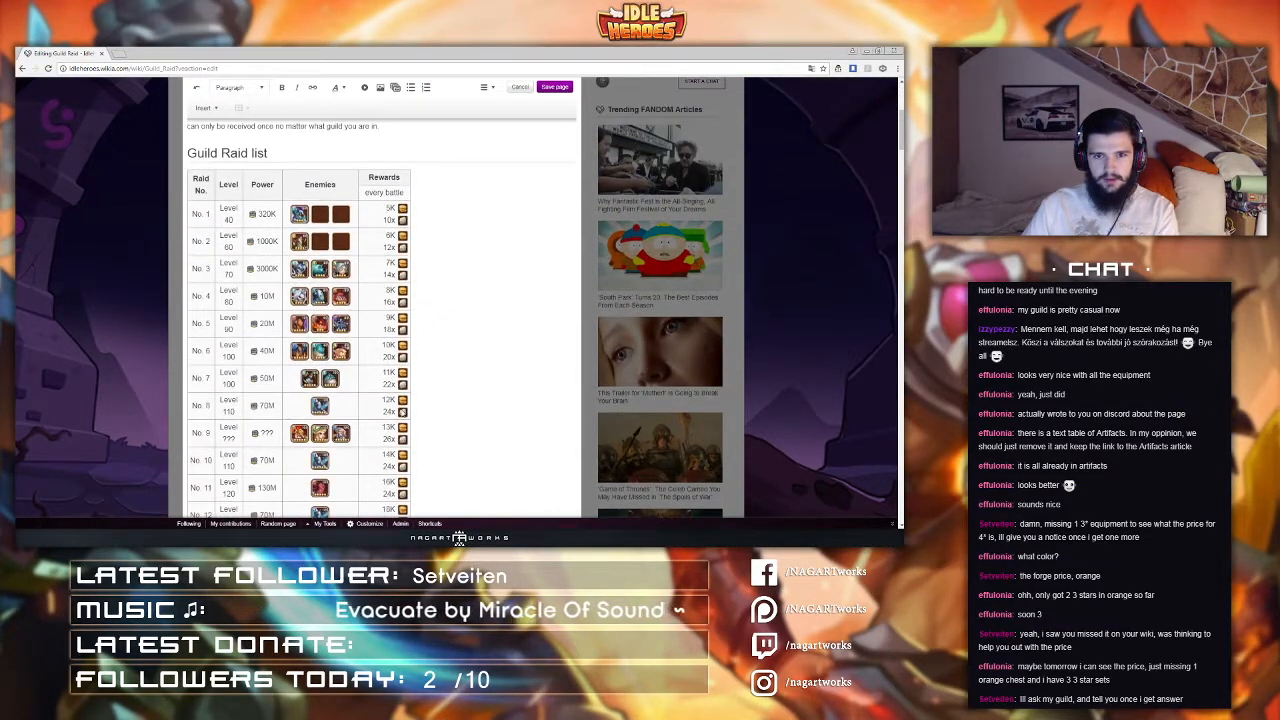
scroll(401, 411, down, 5)
scroll(380, 408, up, 3)
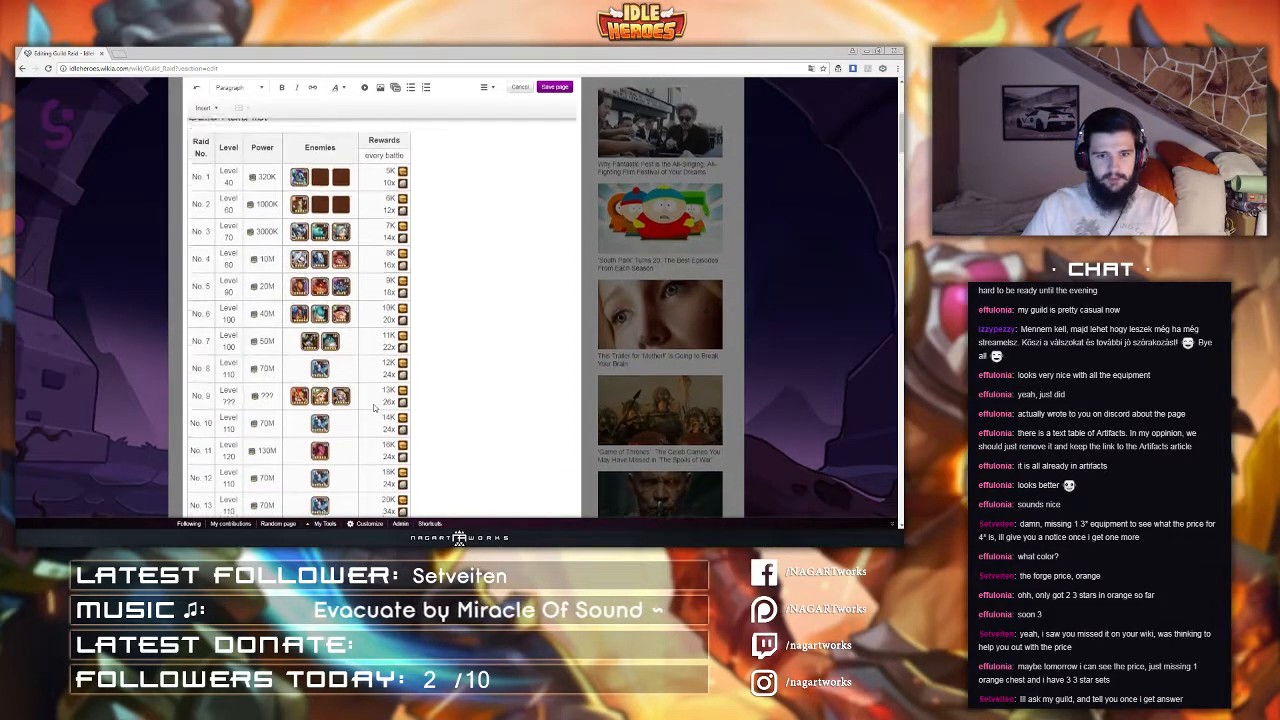
scroll(374, 407, up, 2)
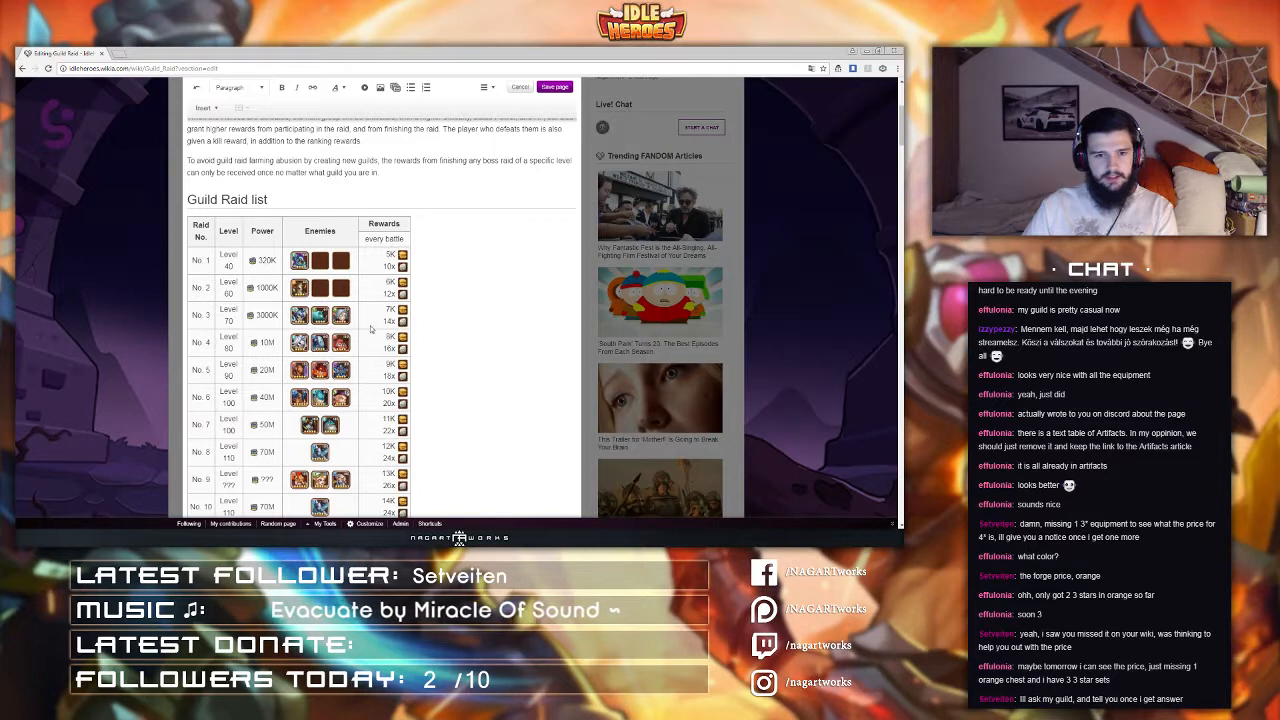
Step: Set the second rewards of raids 10 and 11 to 28x and 30x
scroll(372, 330, down, 1)
scroll(372, 386, down, 1)
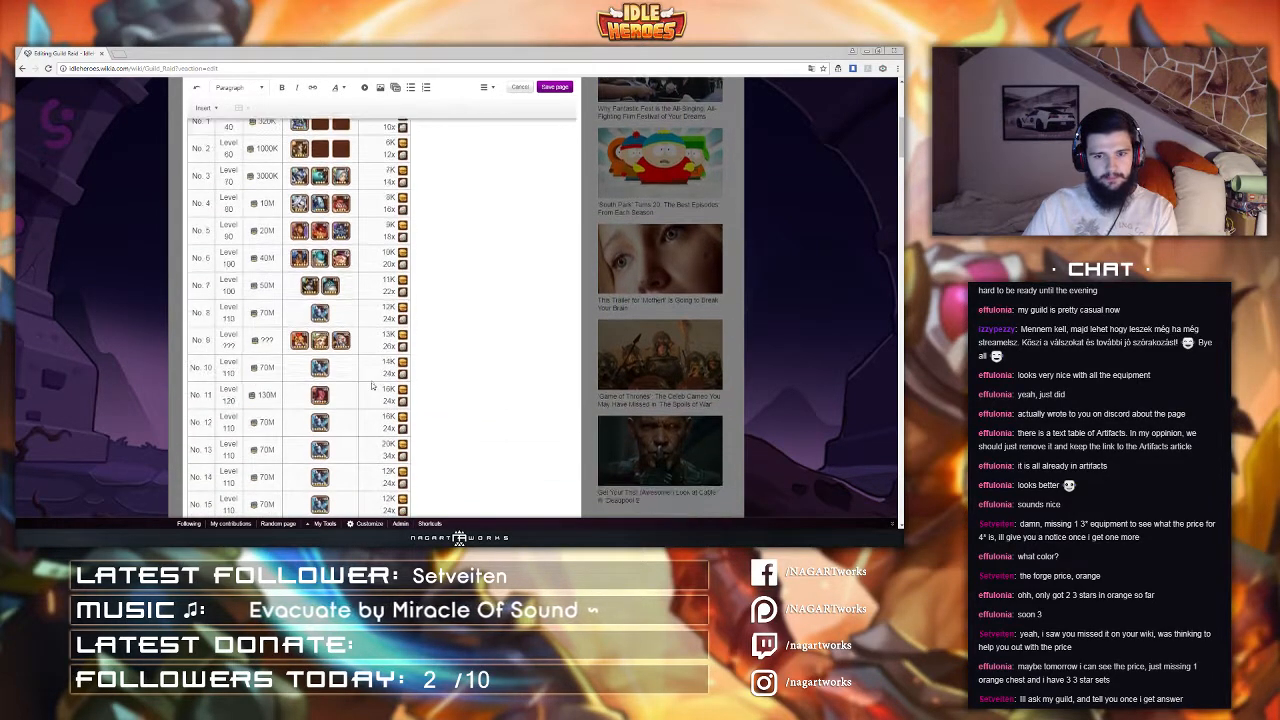
click(385, 396)
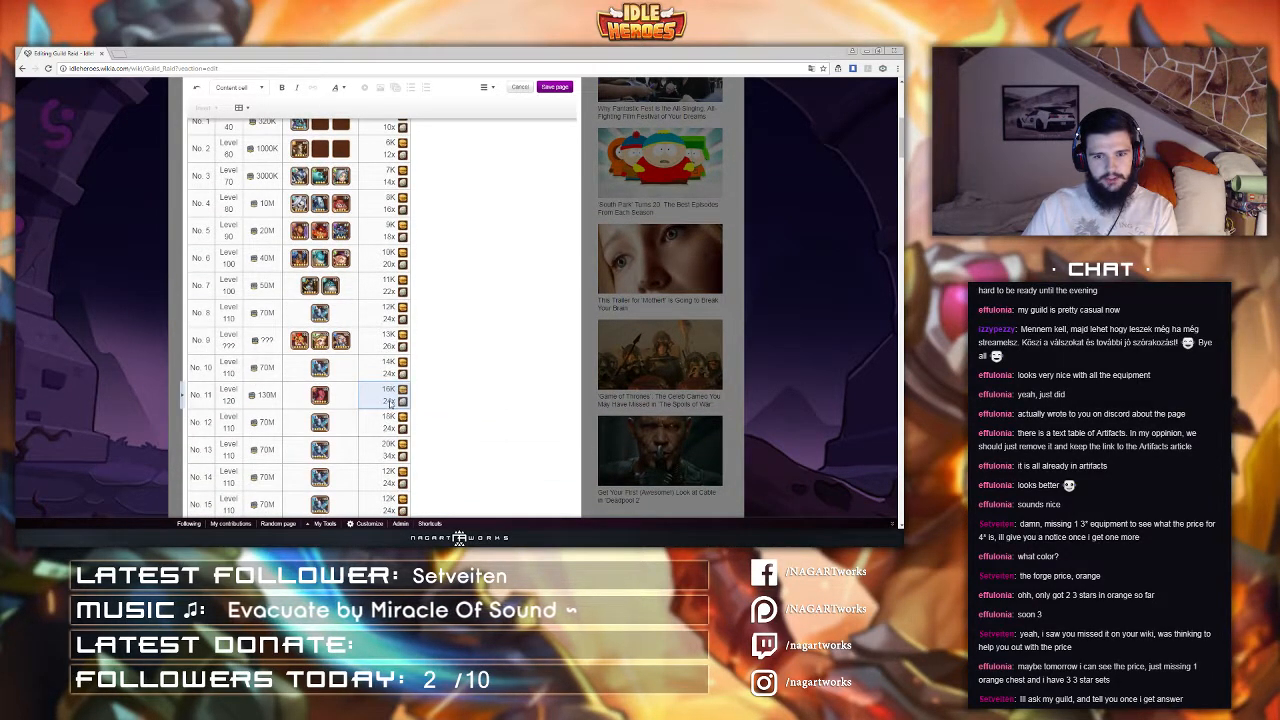
click(390, 402)
click(388, 358)
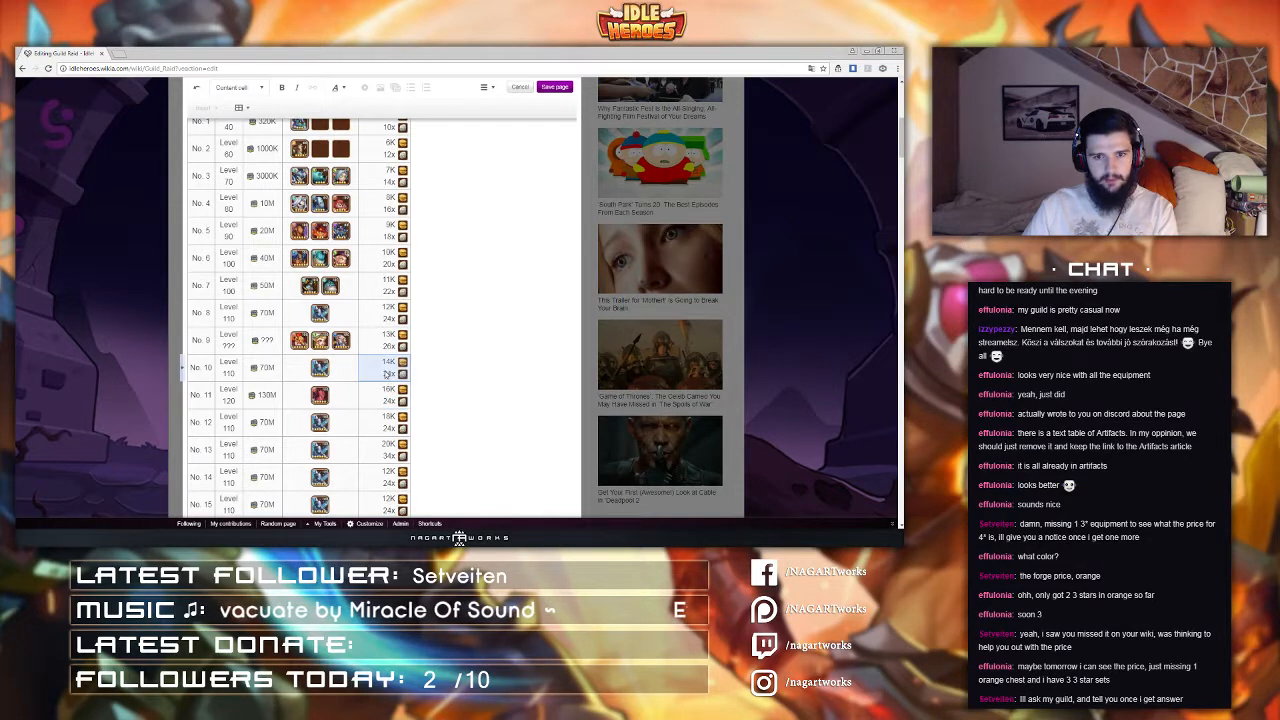
click(388, 360)
click(388, 401)
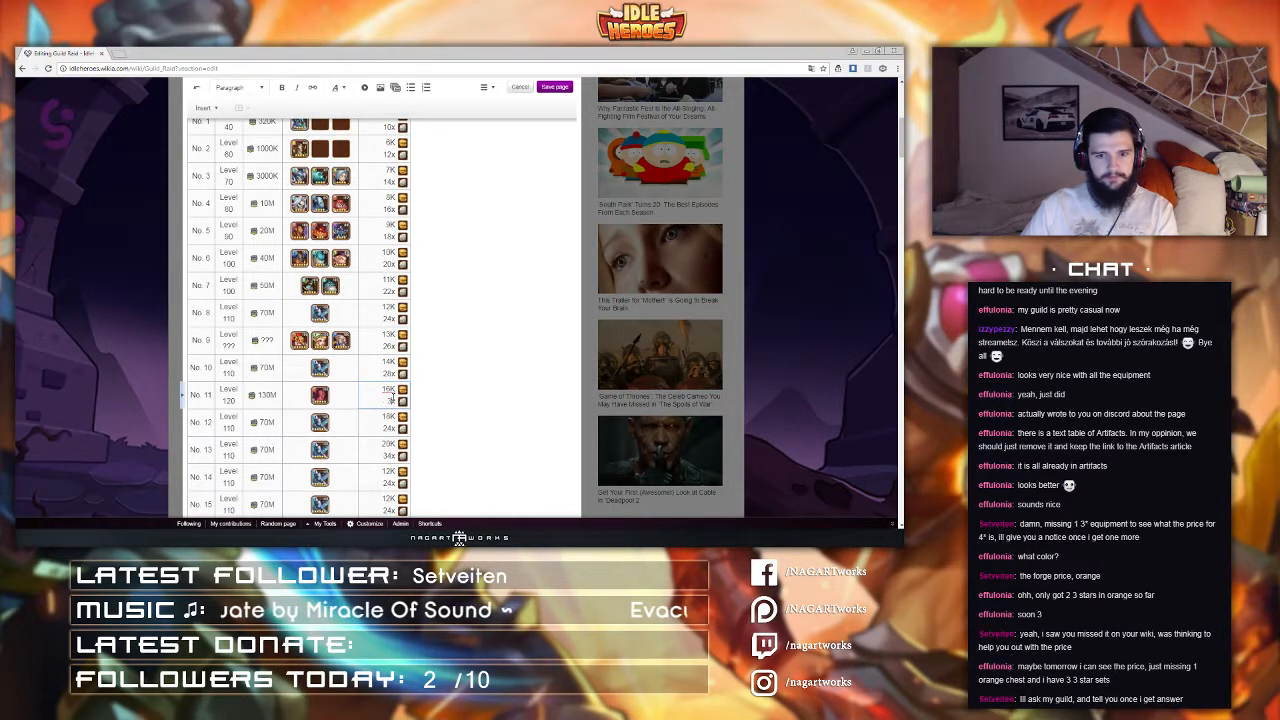
Step: Set raid 12's second reward to 32x
click(389, 428)
key(BackSpace)
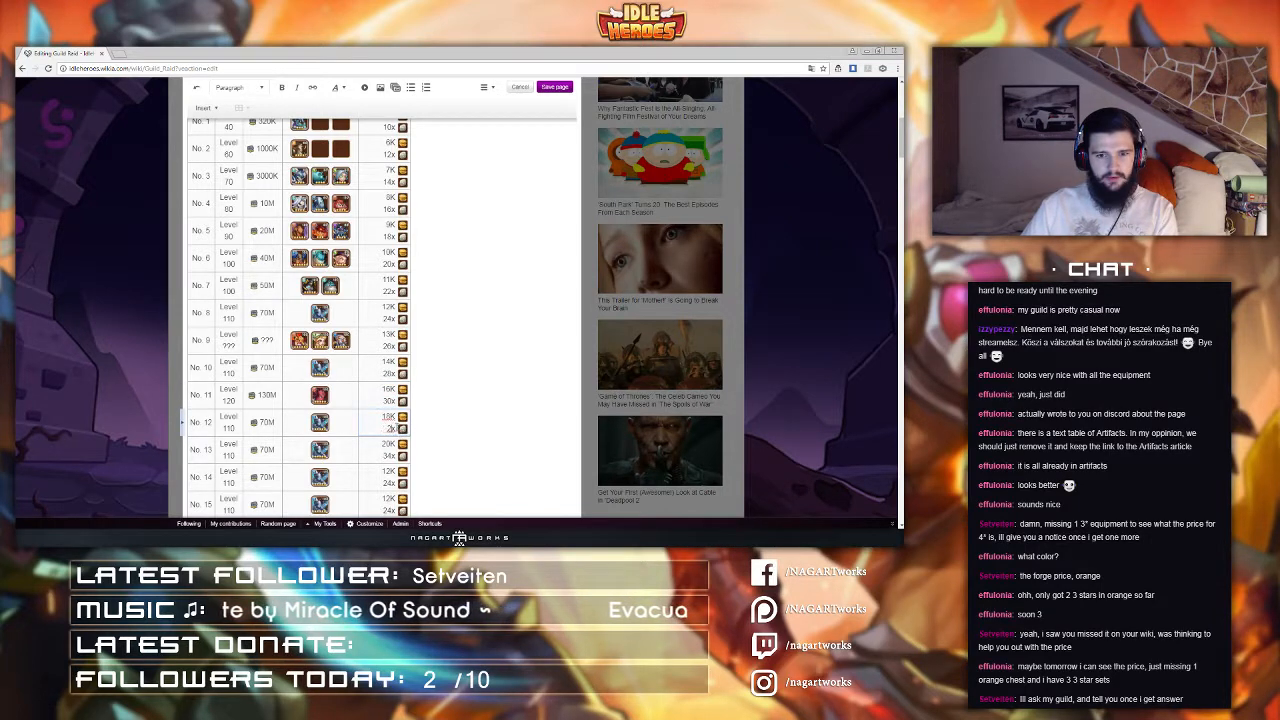
text(30)
key(BackSpace)
text(2)
scroll(378, 370, down, 1)
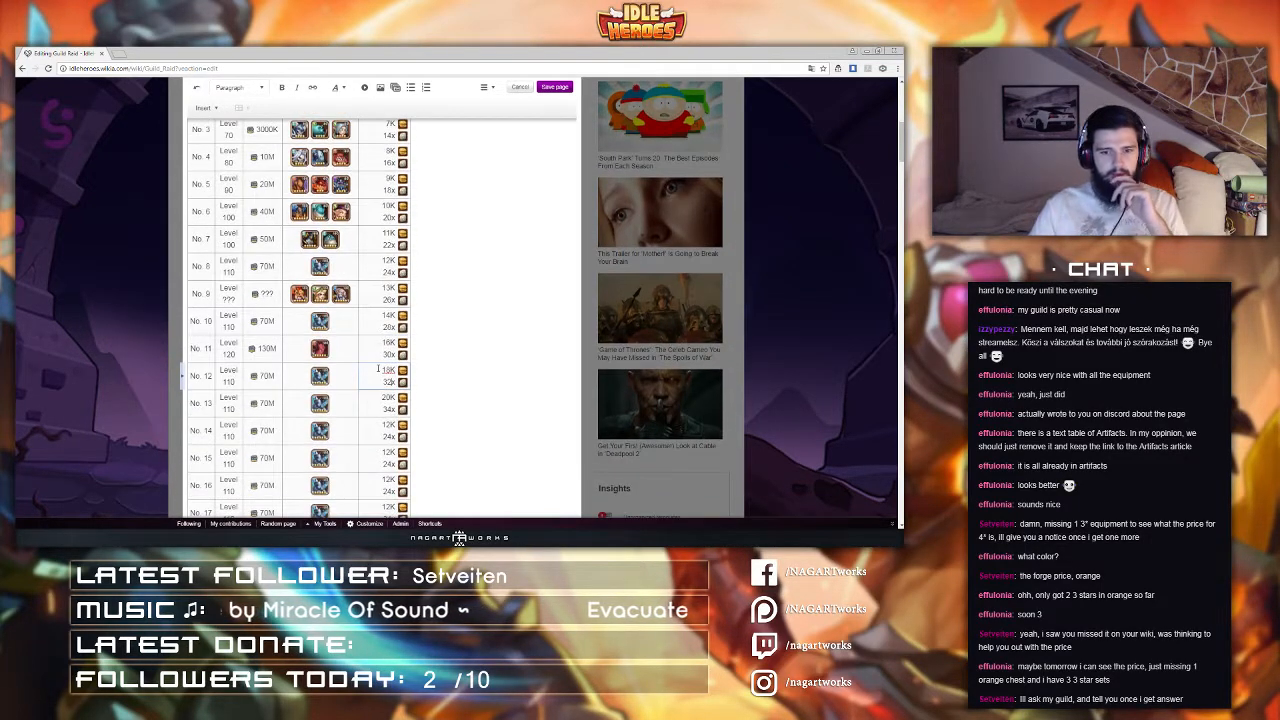
Step: Open the user page in a new tab and examine the sandbox Guild Raid table before returning to the editor
scroll(375, 350, up, 5)
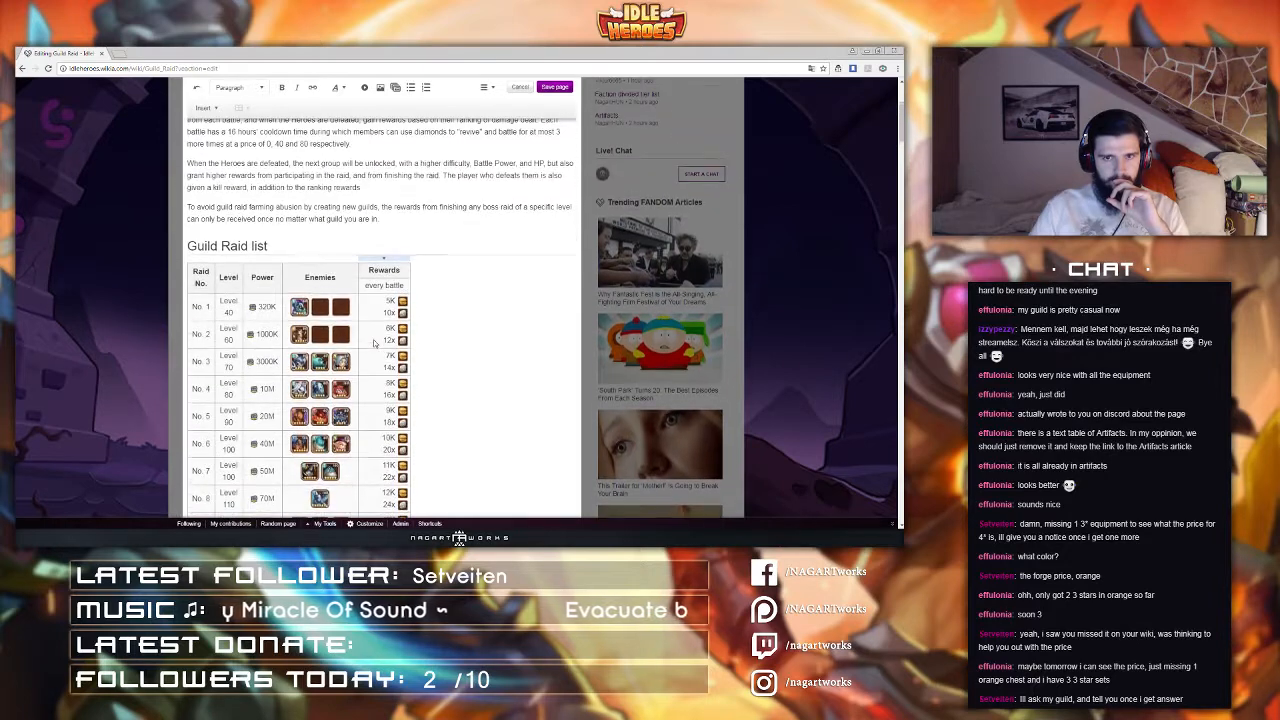
scroll(375, 344, down, 1)
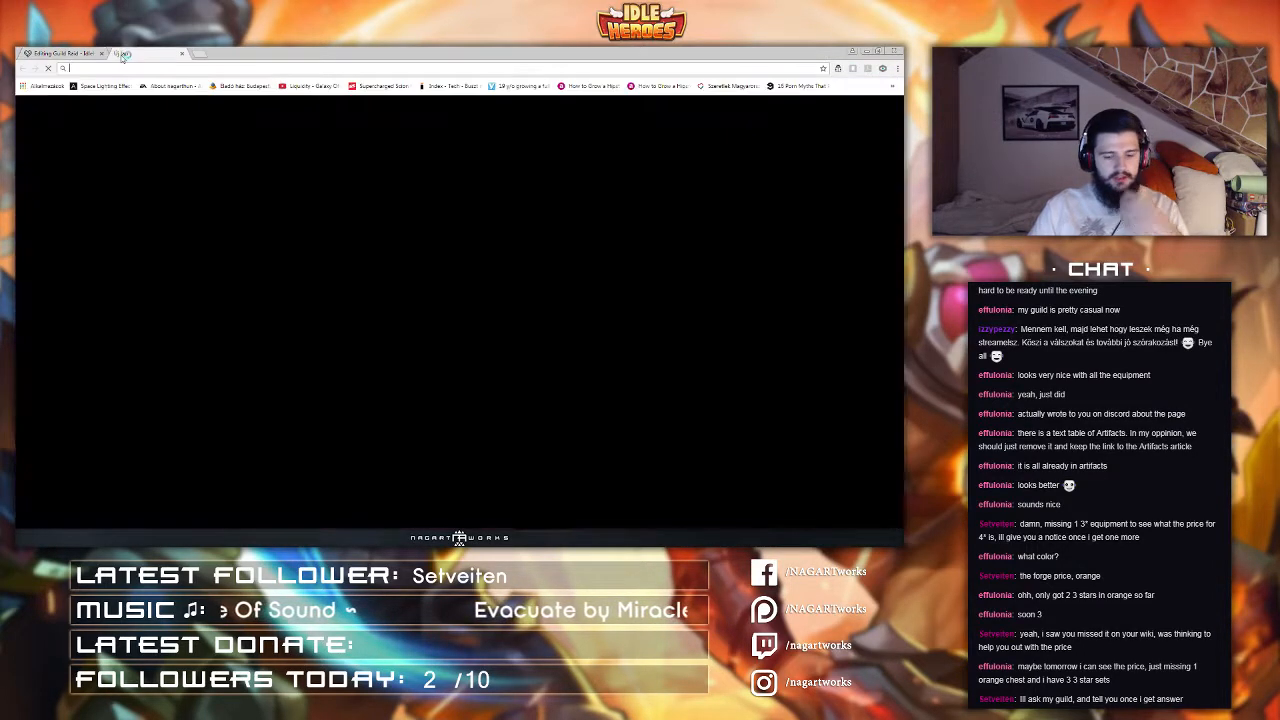
click(118, 53)
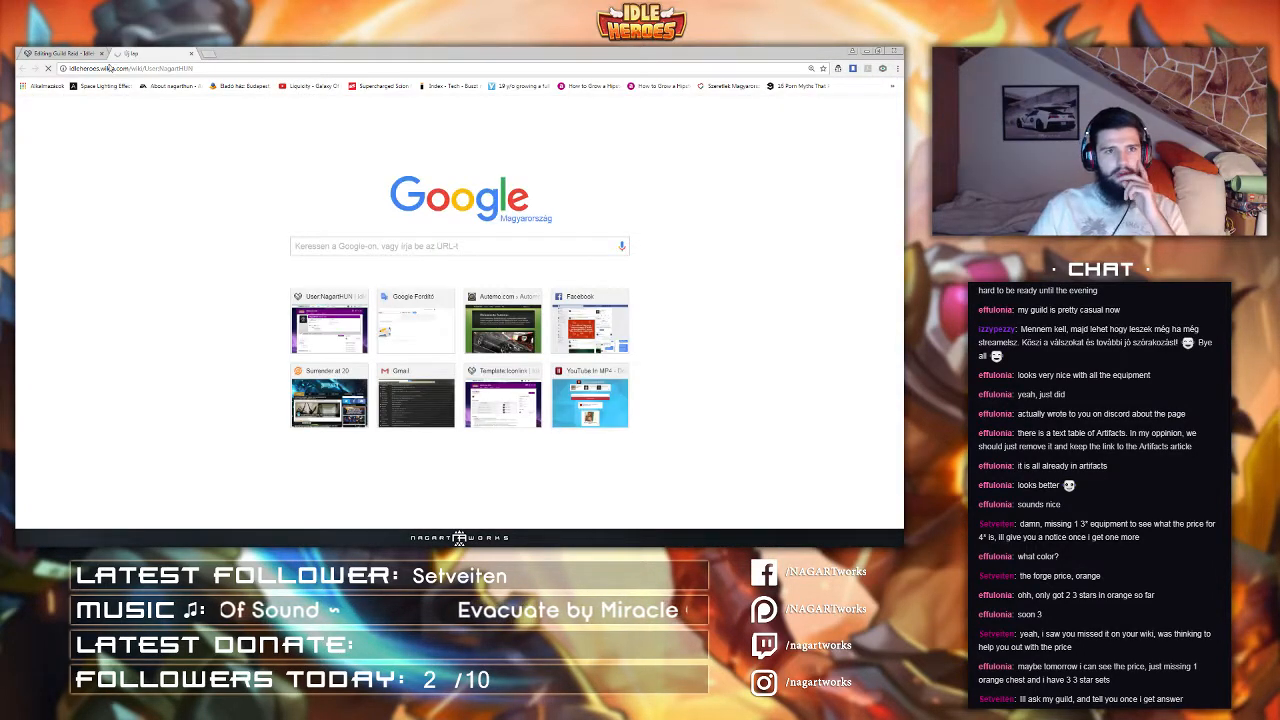
scroll(334, 206, down, 2)
scroll(336, 210, down, 10)
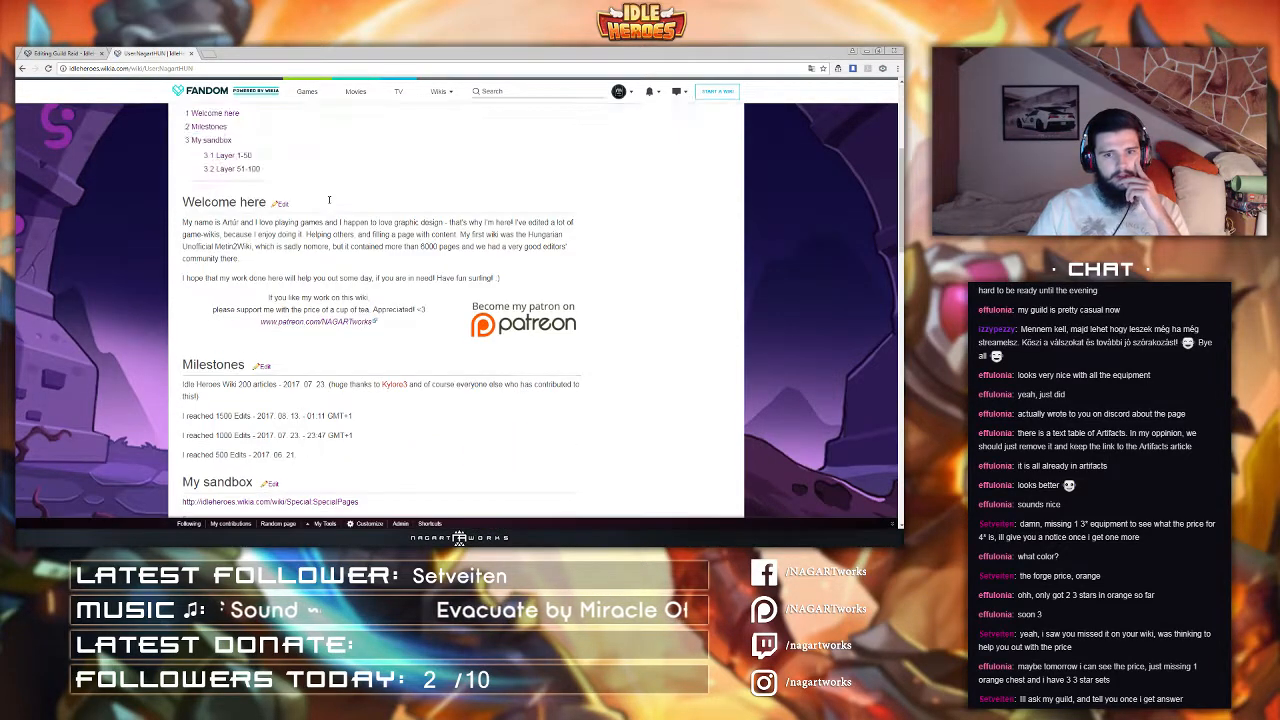
scroll(338, 230, up, 1)
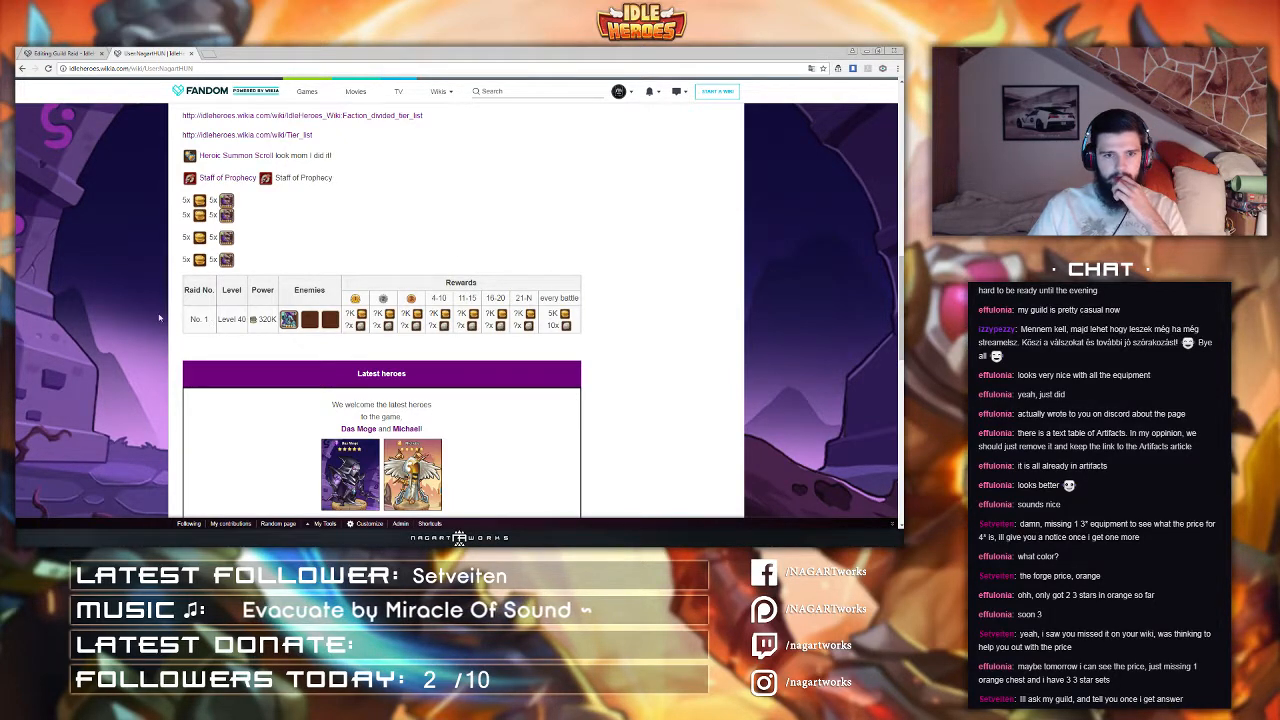
scroll(280, 336, up, 1)
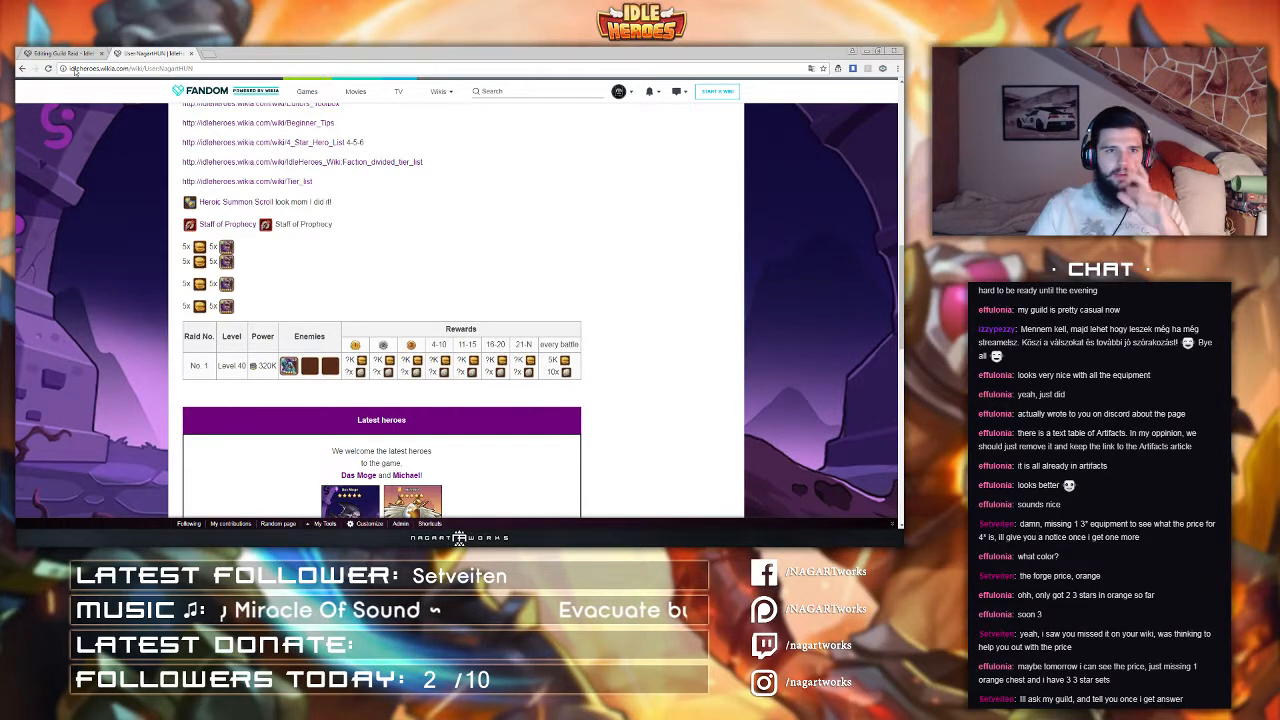
click(62, 53)
scroll(362, 282, down, 3)
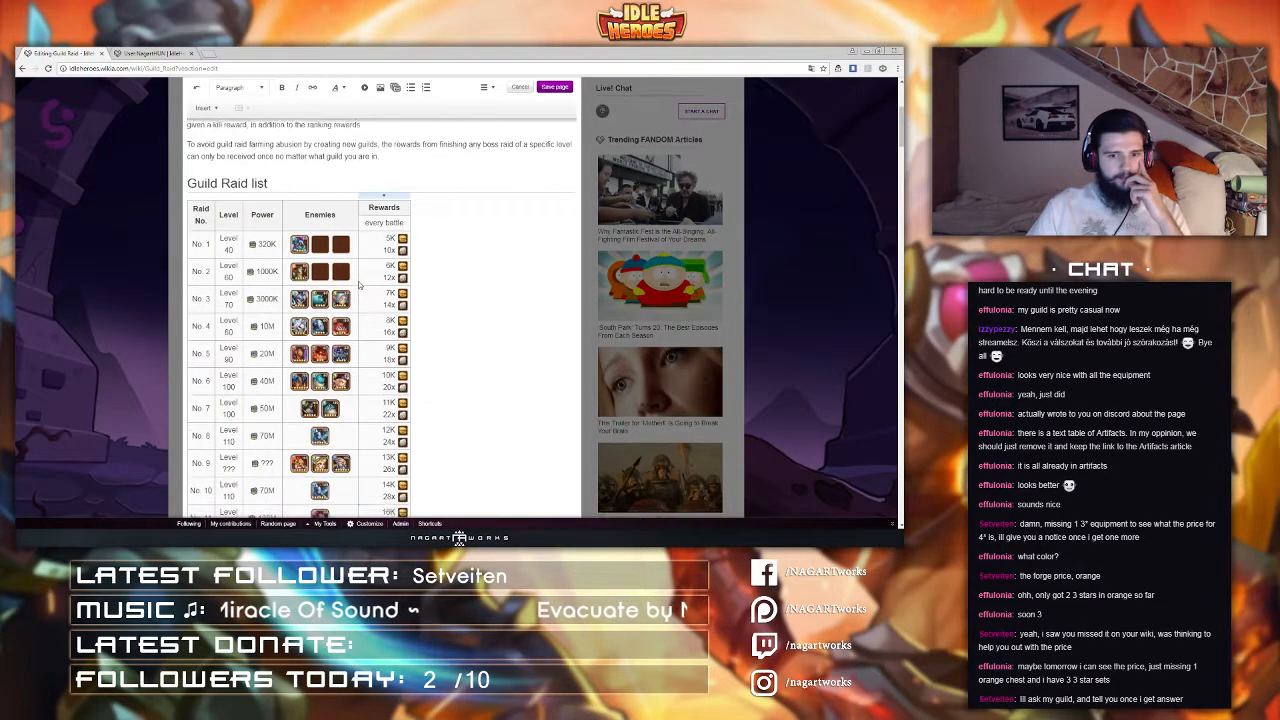
scroll(380, 300, up, 1)
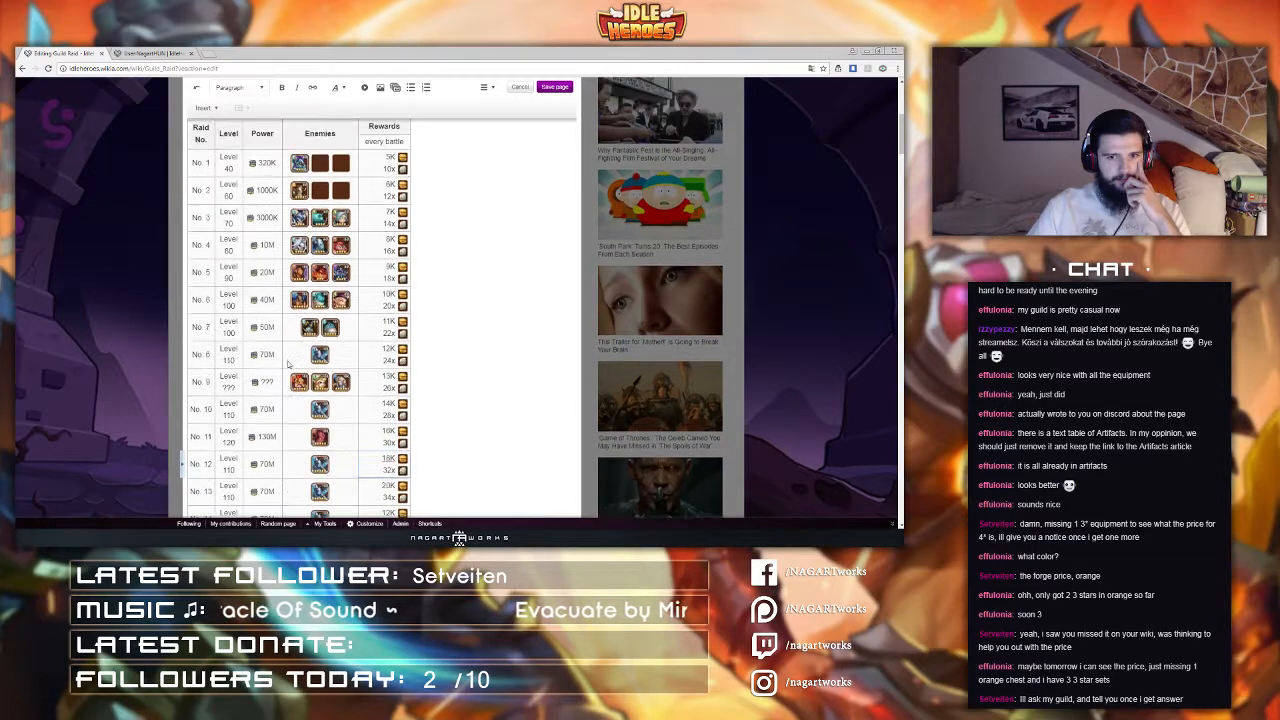
Step: Open the source editor and set raid 10's level to ??? and its power to 100M
click(487, 87)
click(510, 163)
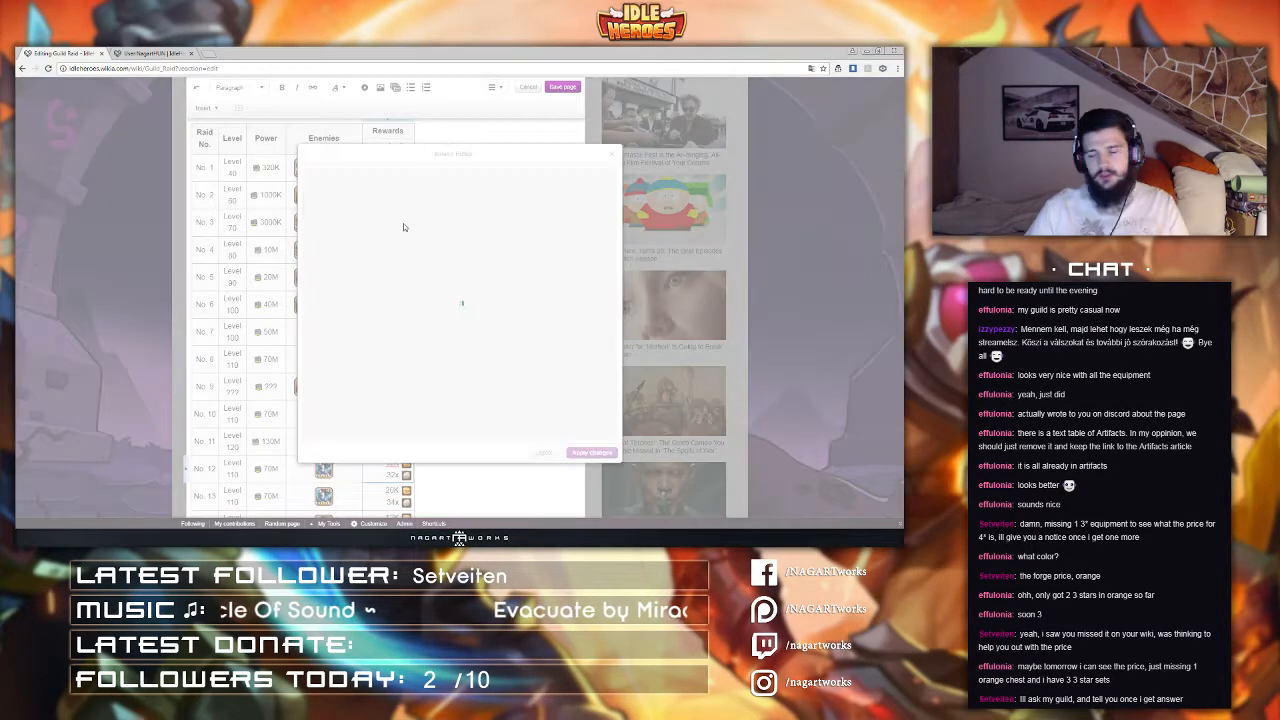
scroll(437, 313, down, 10)
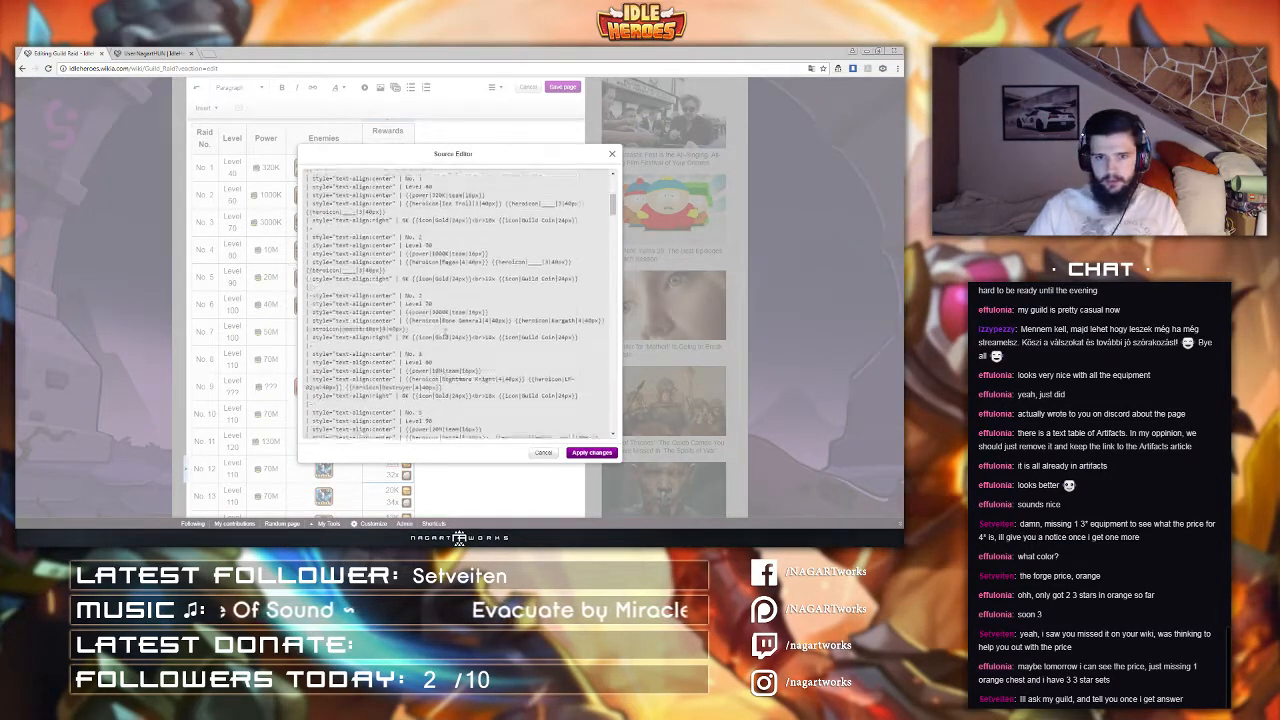
scroll(437, 313, up, 1)
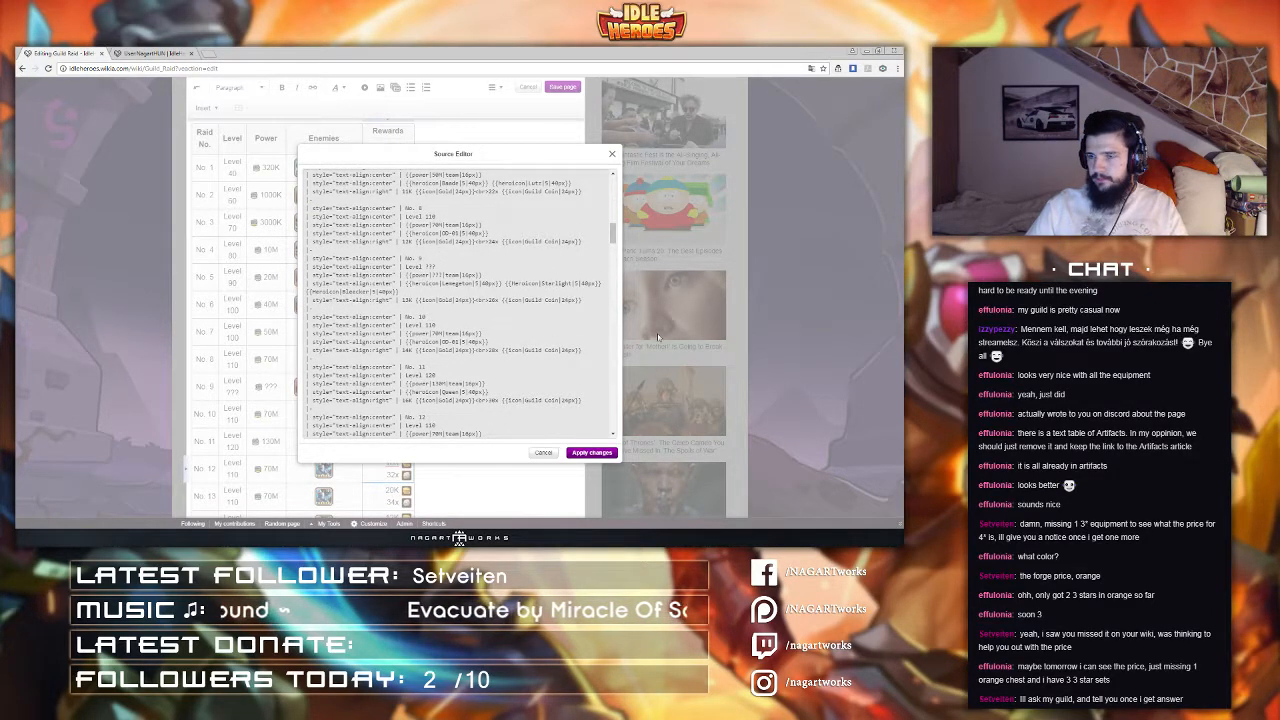
double_click(429, 325)
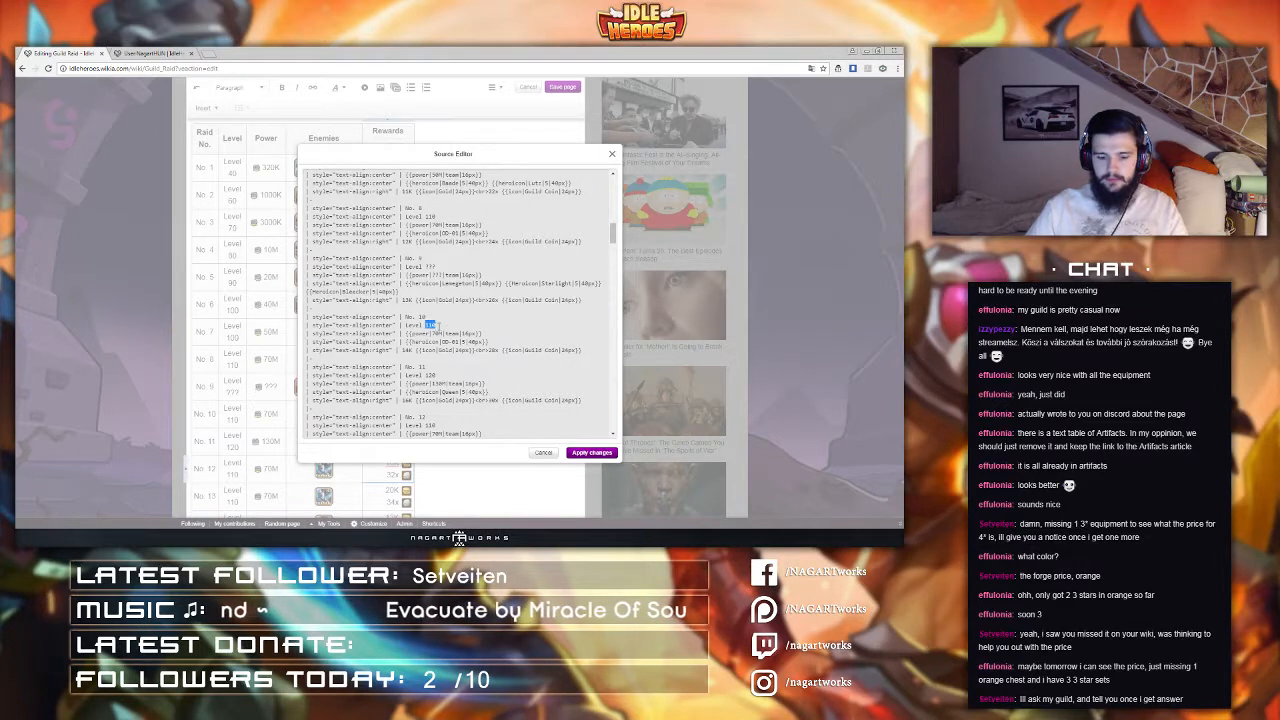
text(???)
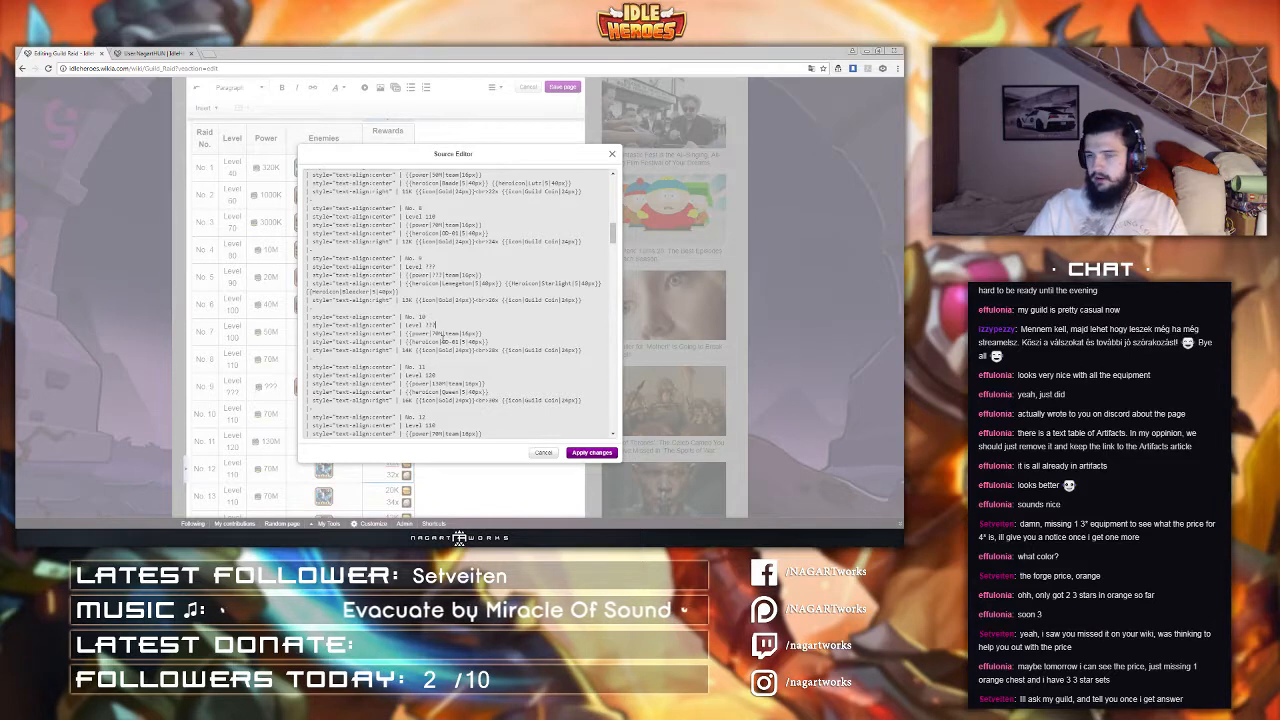
double_click(437, 333)
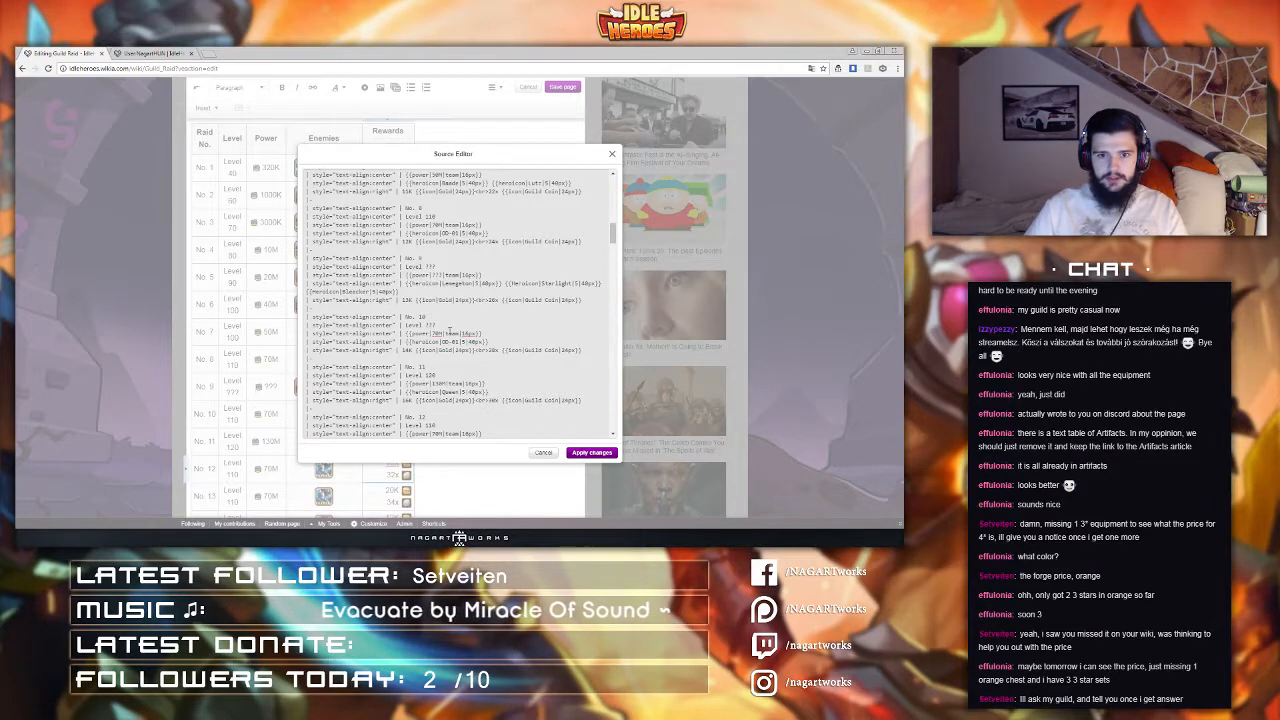
text(100M)
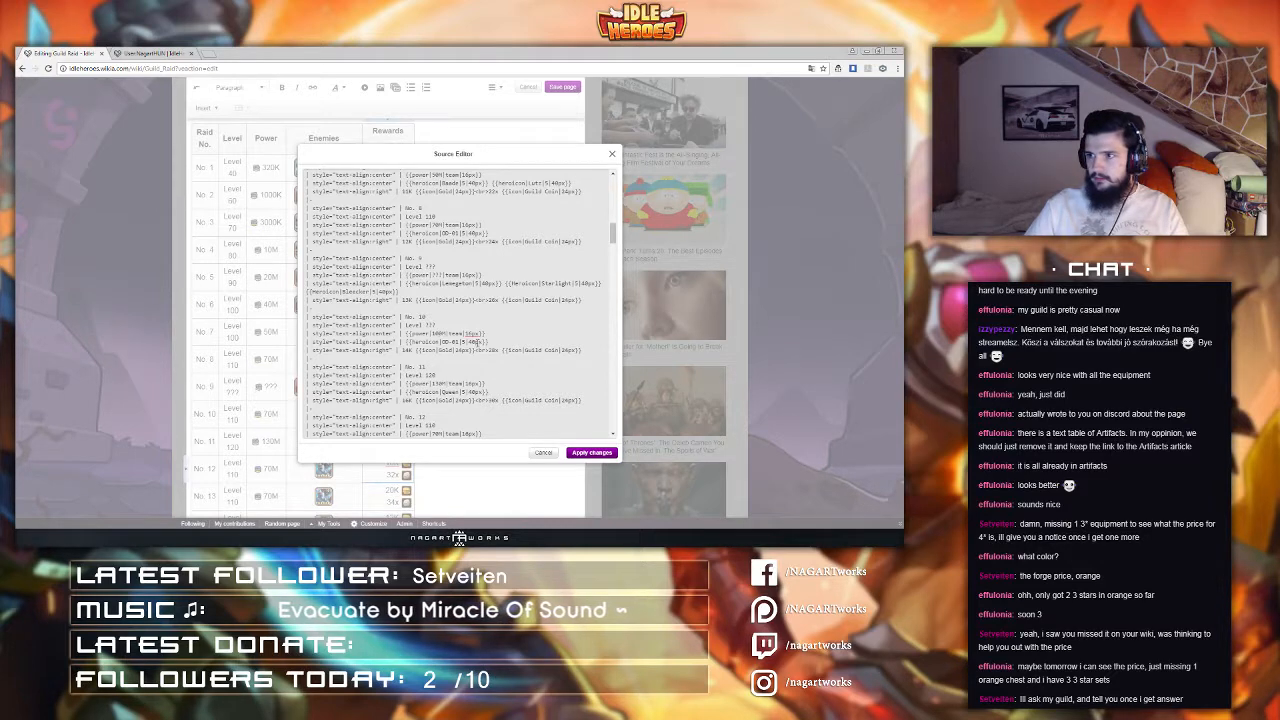
Step: Change raid 10's enemy Heroicon to Miki and add a second Heroicon for Karim
drag(442, 342, 404, 342)
text(Miki)
key(ctrl+c)
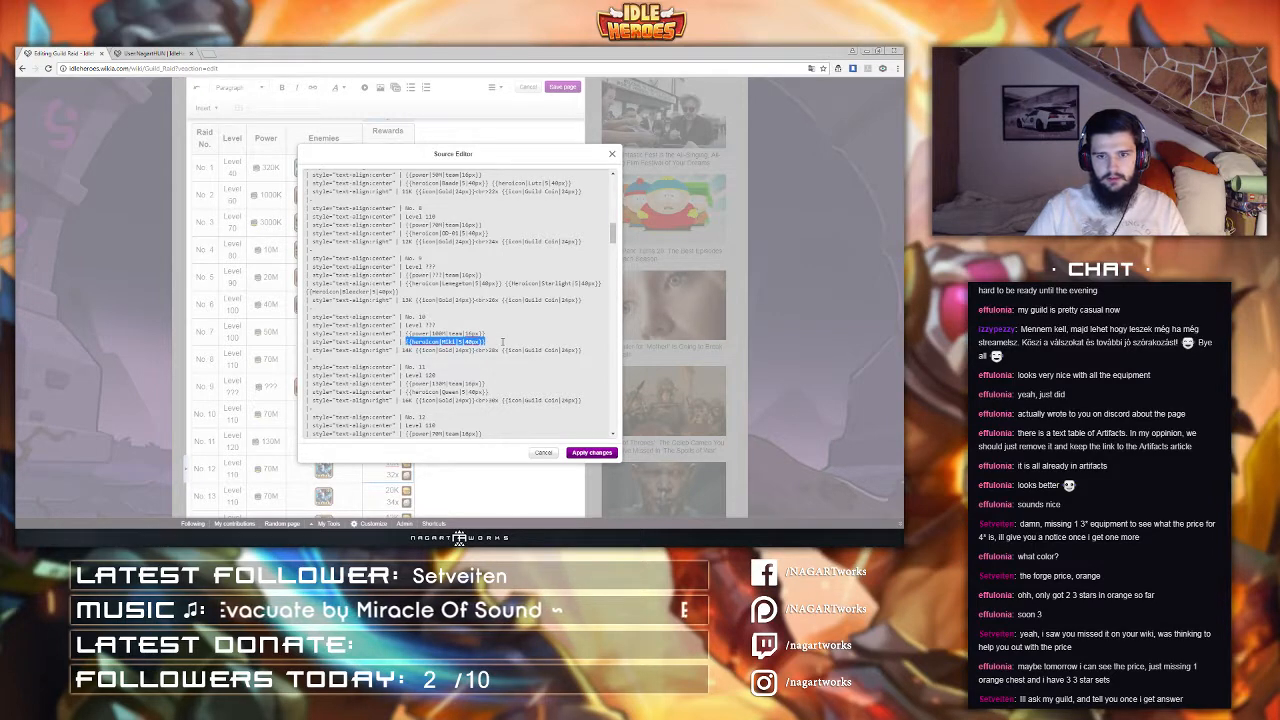
click(506, 342)
key(ctrl+v)
double_click(530, 343)
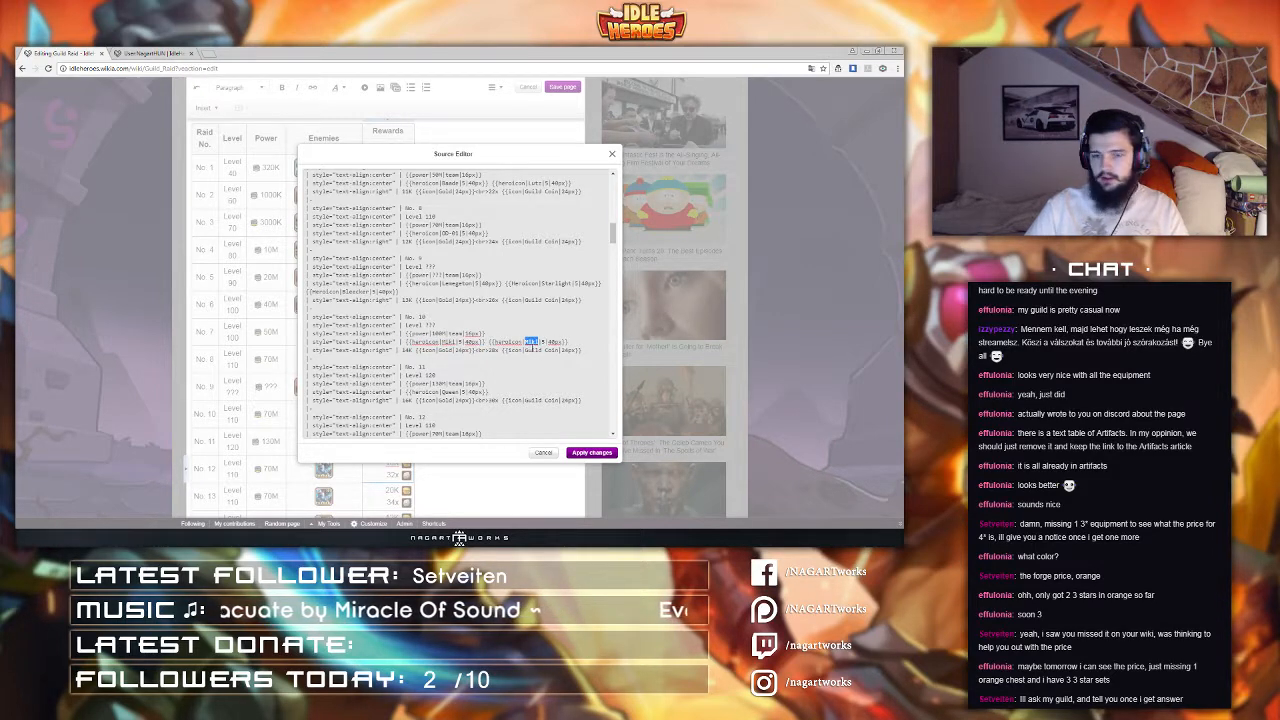
text(Karim)
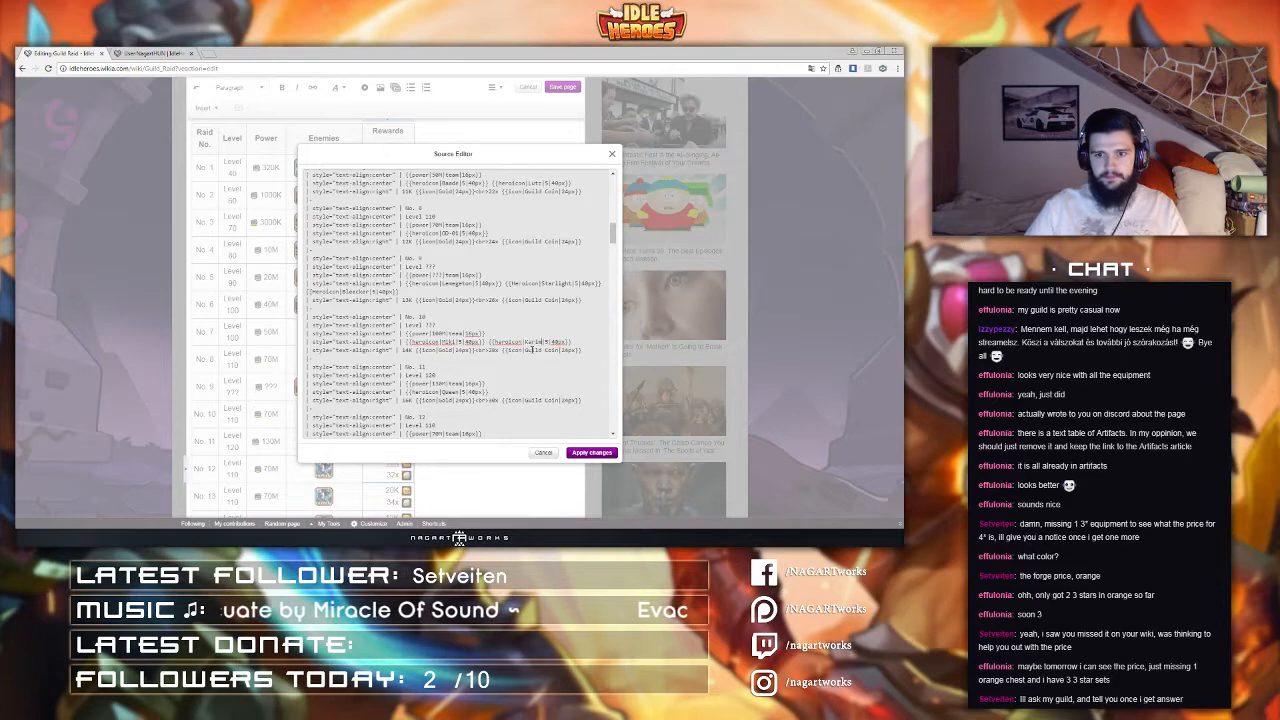
Step: Set raid 12's level to 130 and its power to 160M
scroll(532, 350, down, 2)
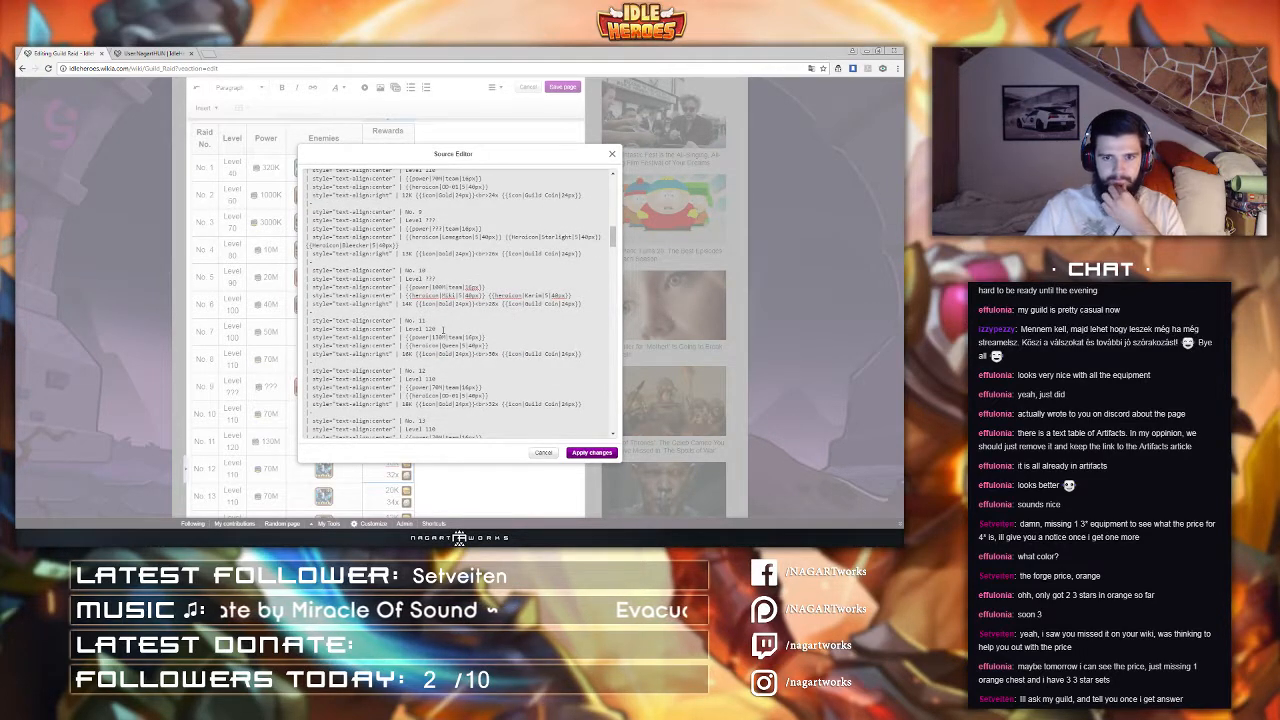
scroll(443, 330, down, 2)
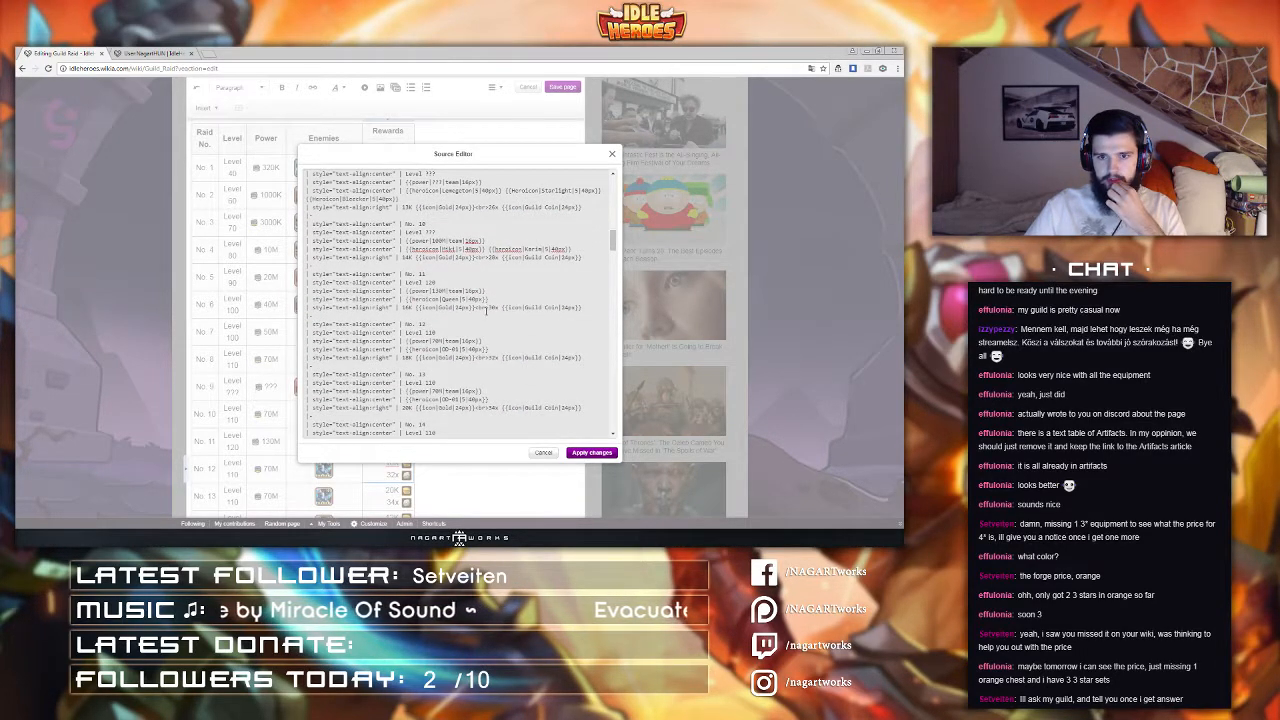
double_click(432, 332)
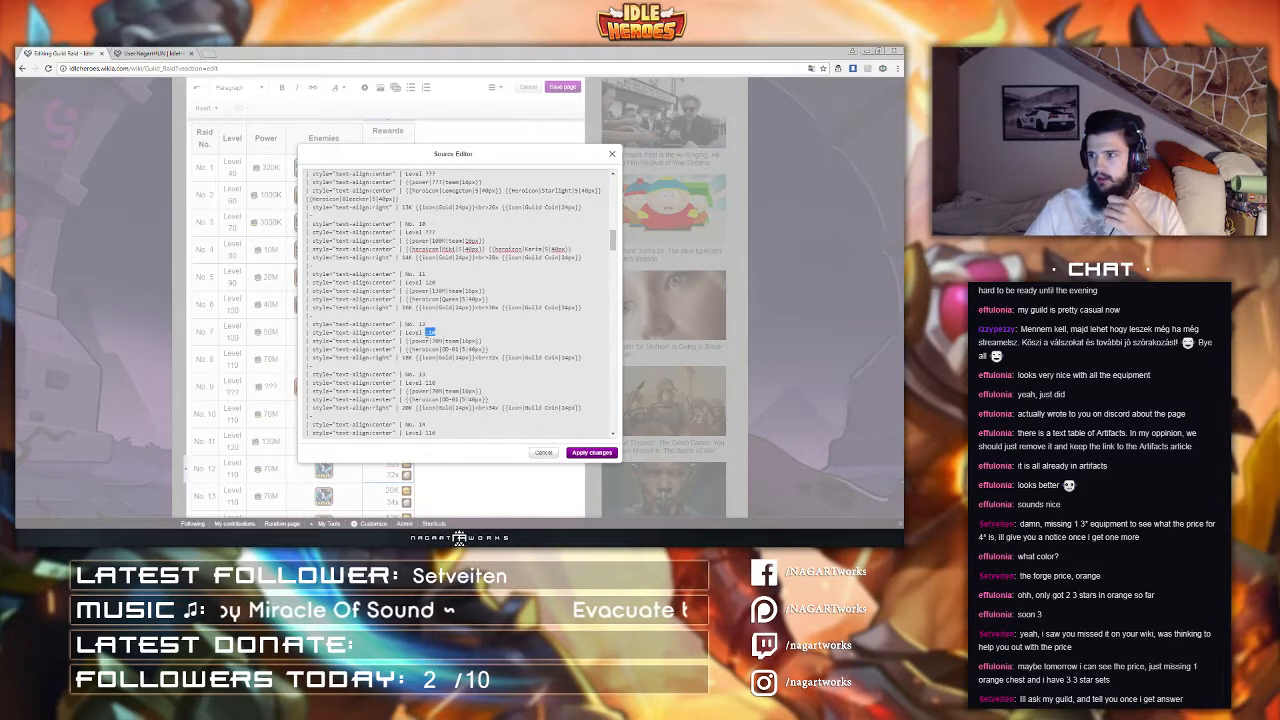
text(130)
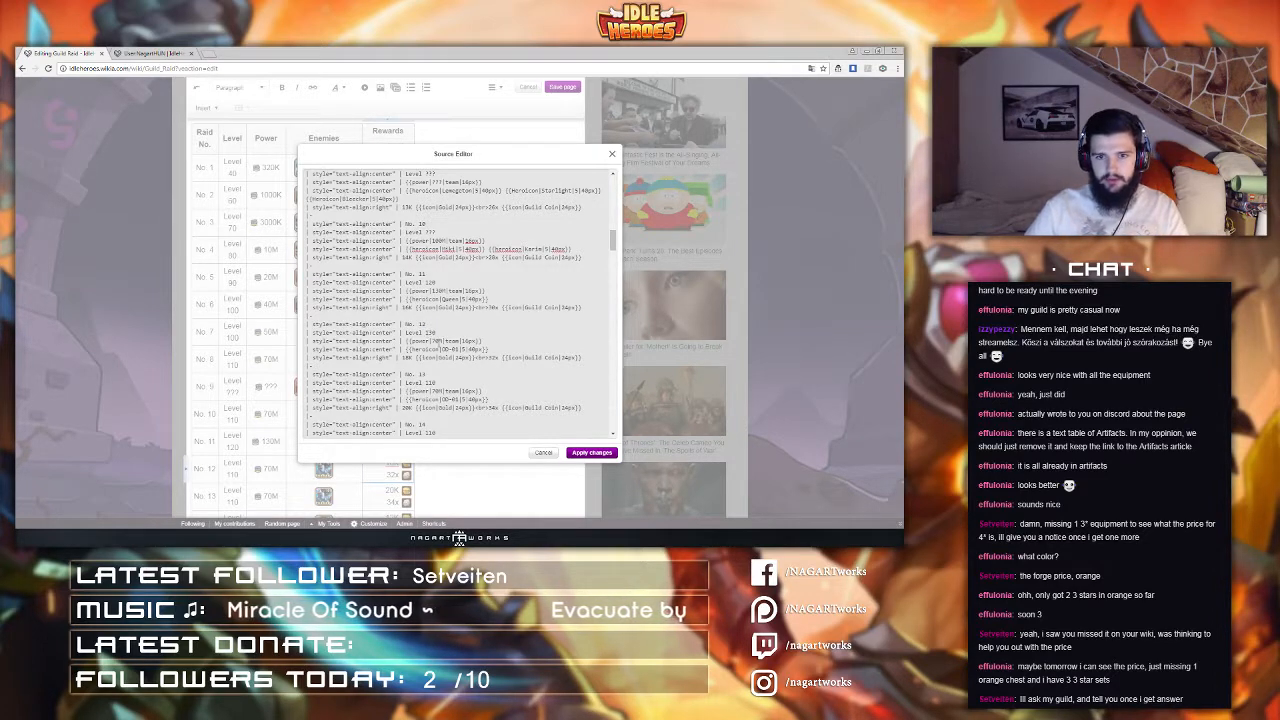
key(BackSpace)
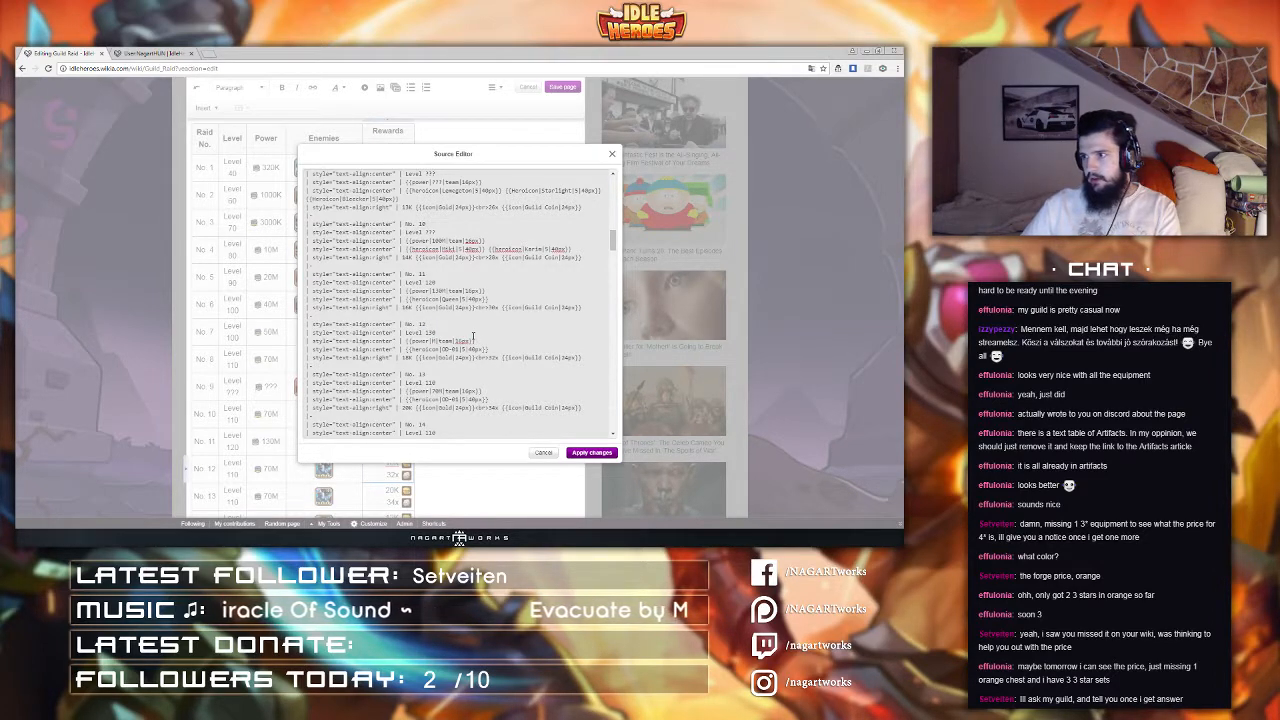
text(160)
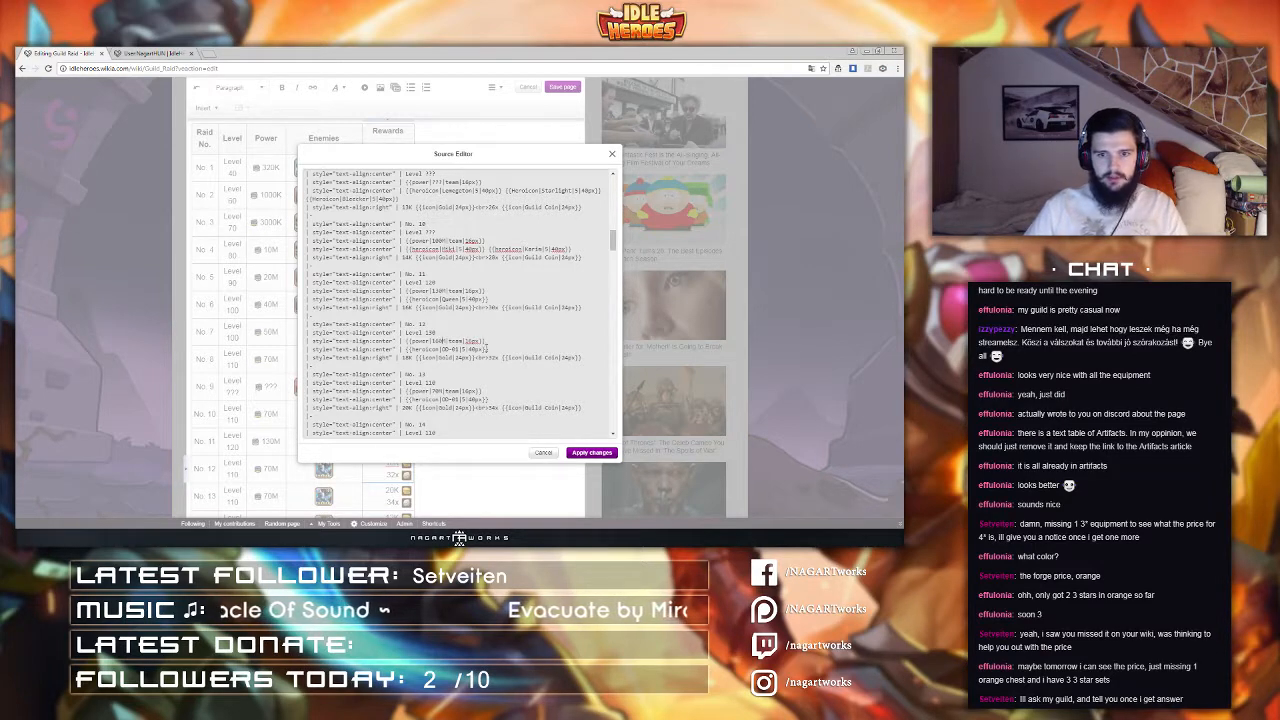
Step: Change raid 12's enemy Heroicon to Dark Arthindol
drag(442, 349, 459, 350)
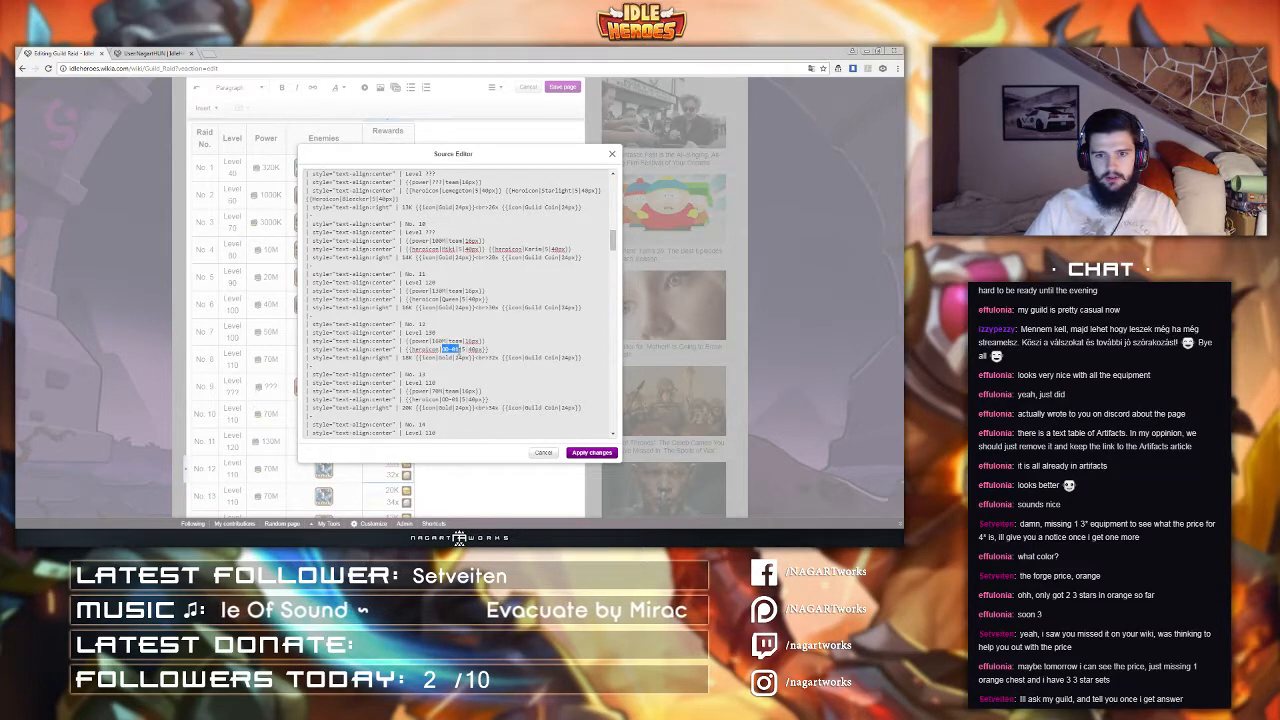
text(Dark Art)
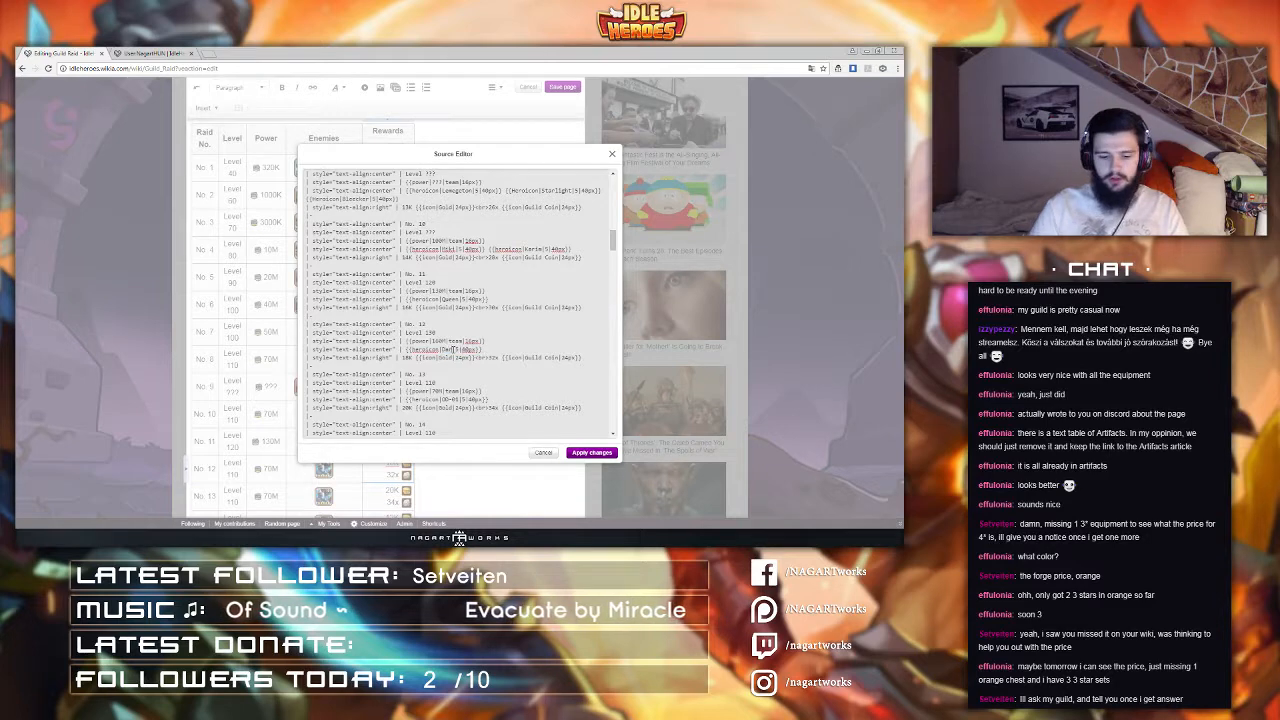
text(hindol)
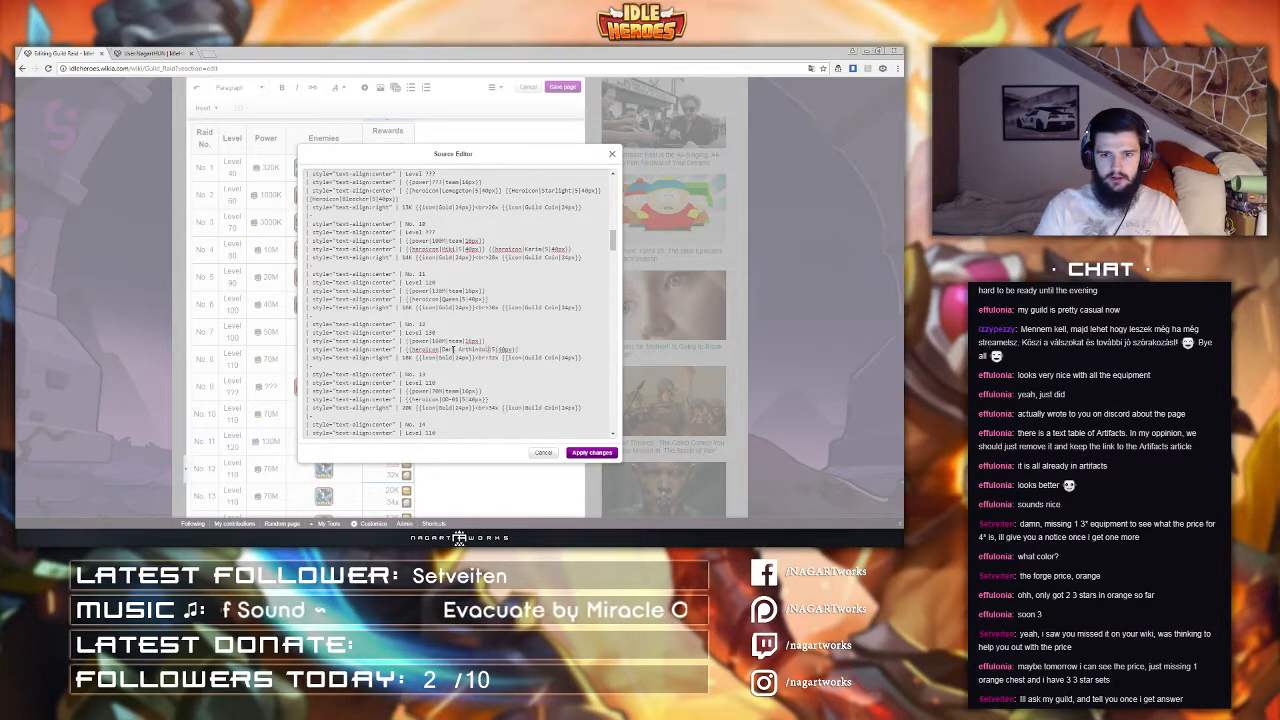
Step: Set raid 13's level to ??? and replace its power value with ??? +
scroll(455, 336, down, 1)
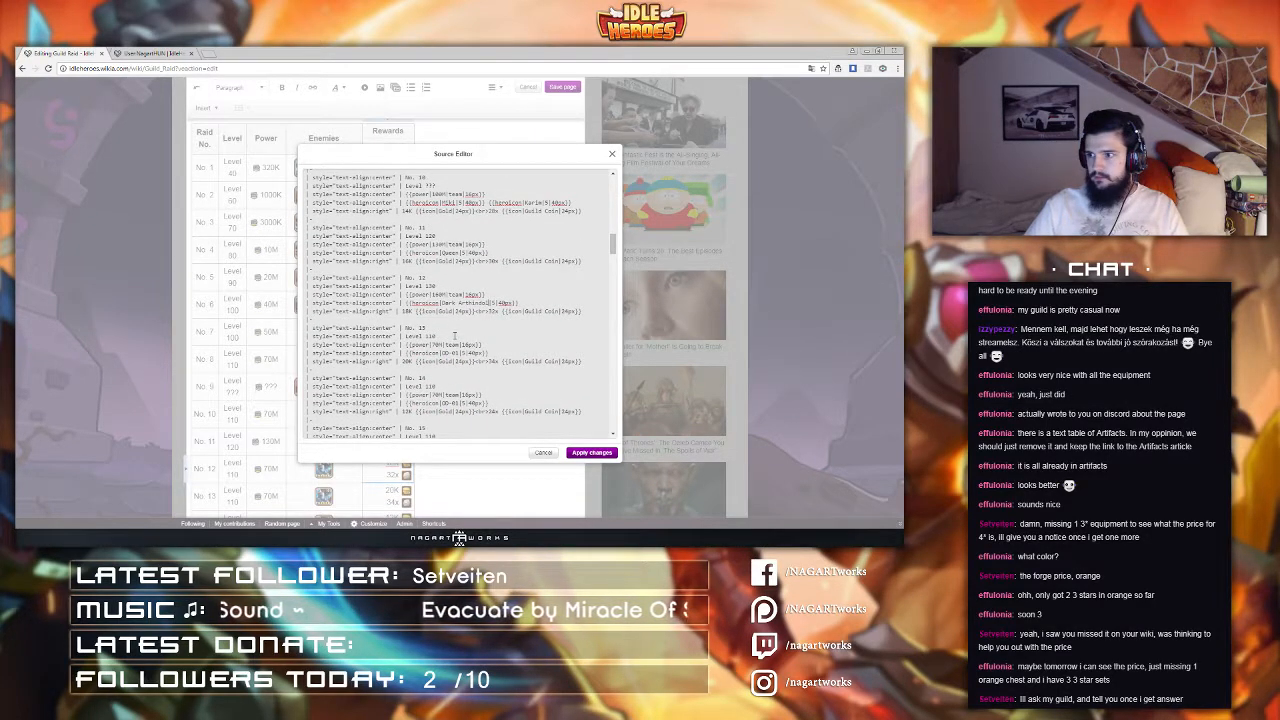
drag(446, 336, 428, 336)
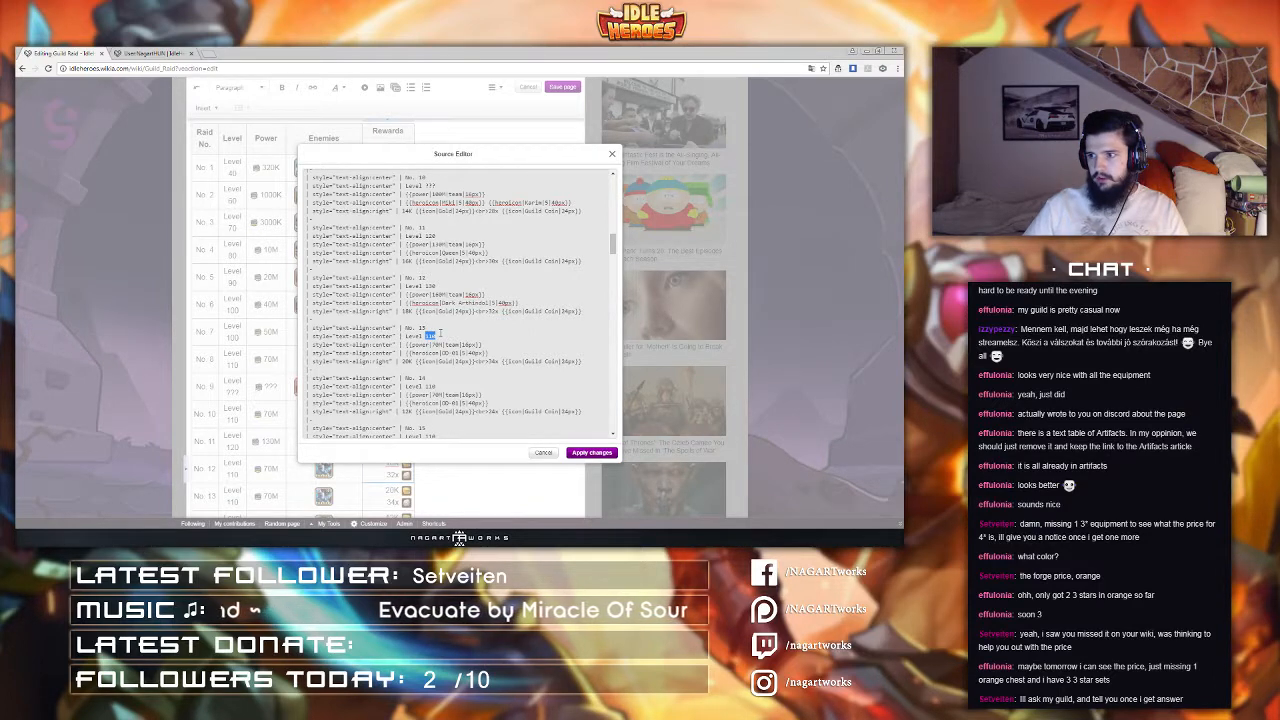
text(???)
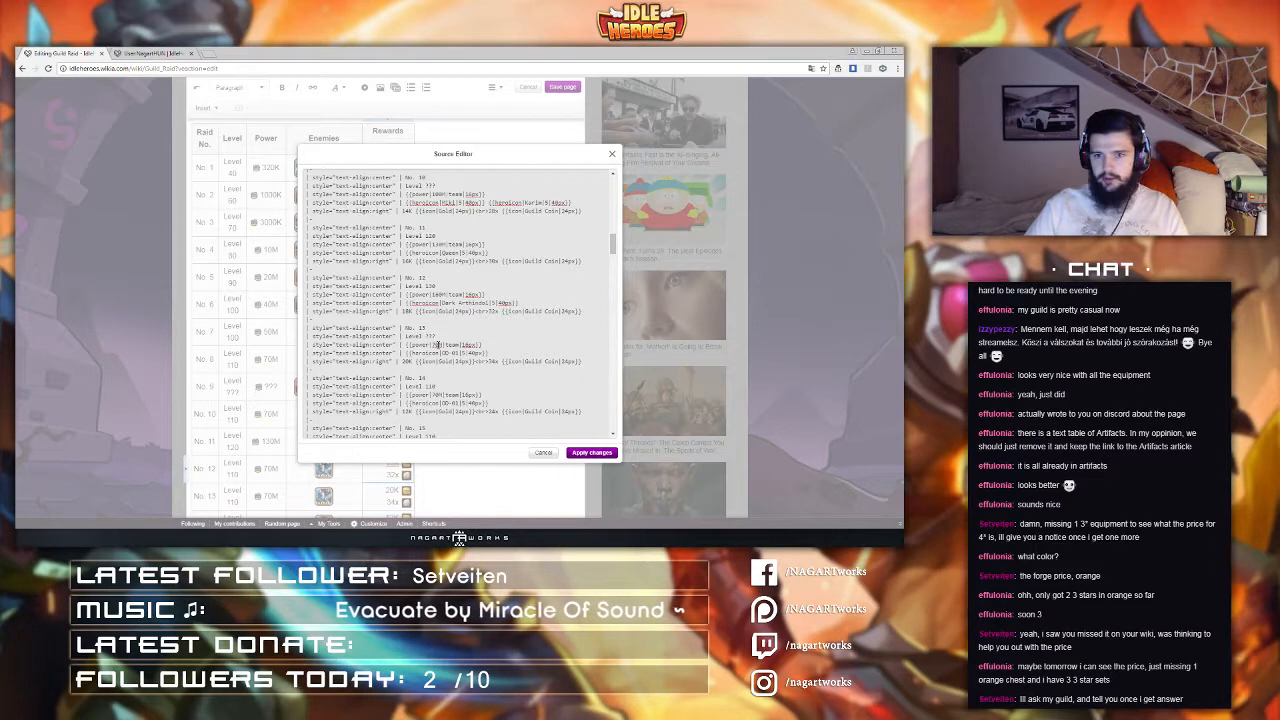
drag(443, 344, 432, 344)
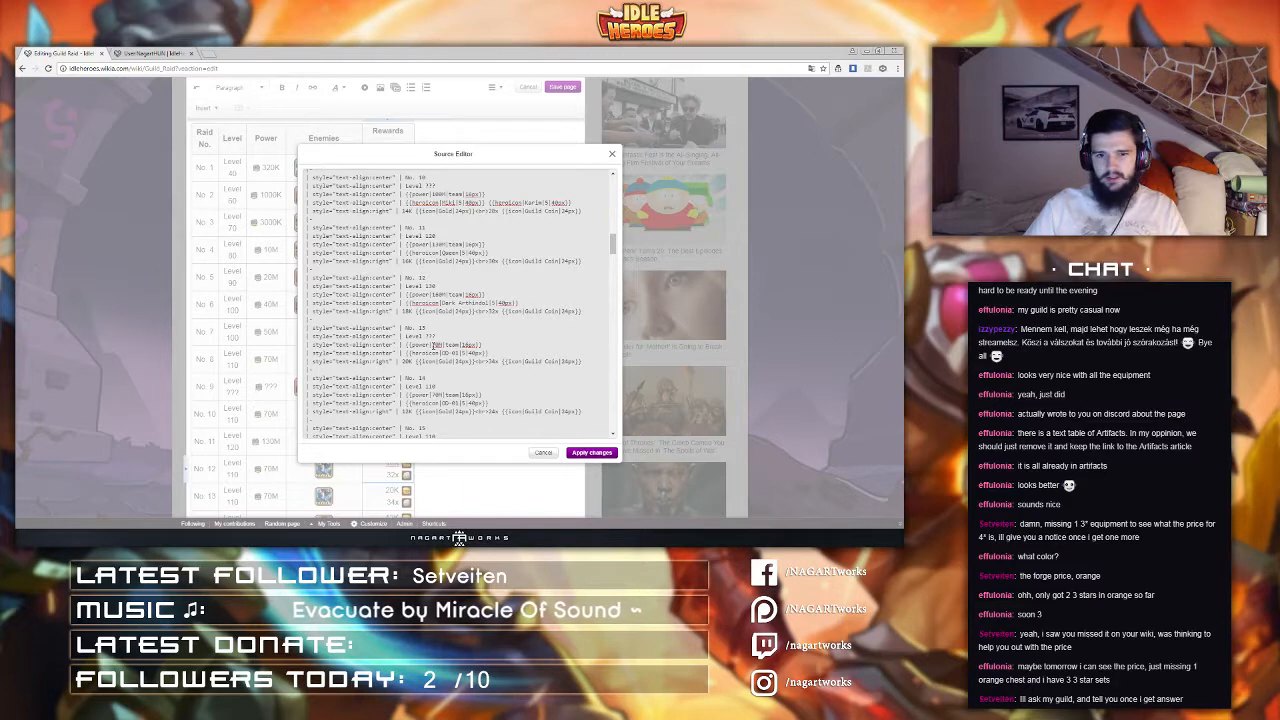
text(???)
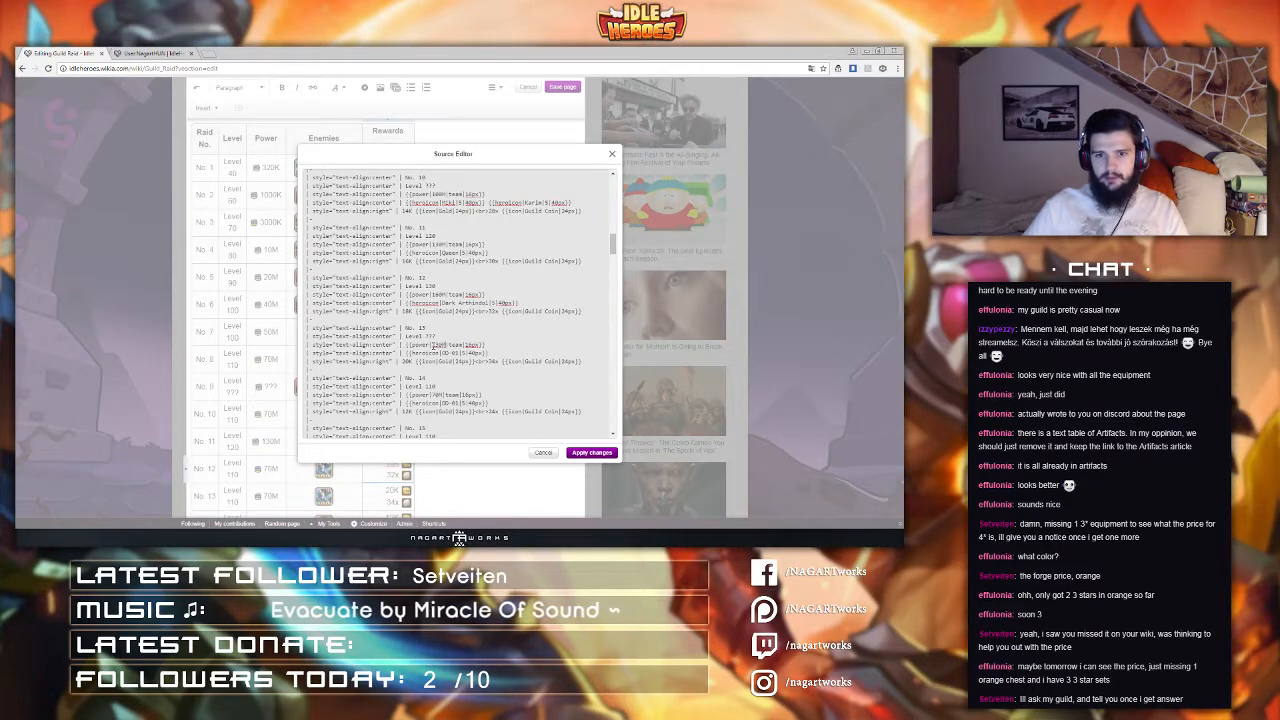
text( +)
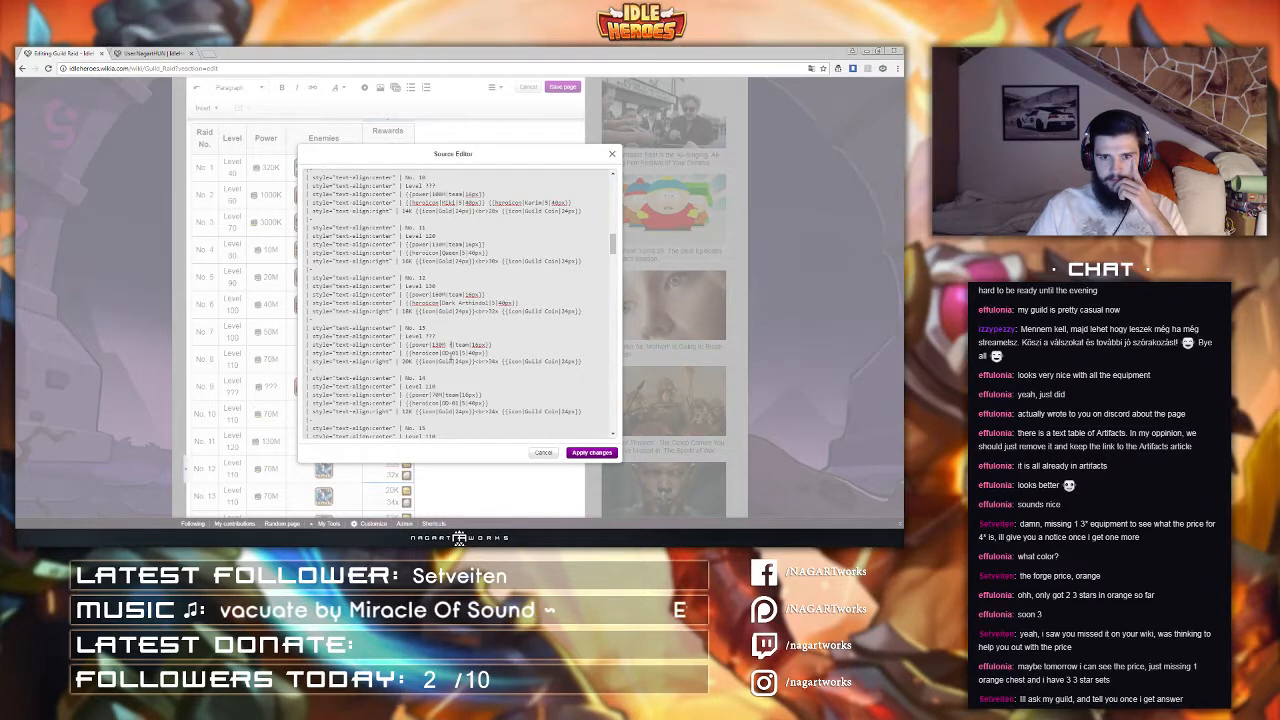
Step: Set raid 14's level to 130 and its power to 230M
scroll(445, 305, down, 1)
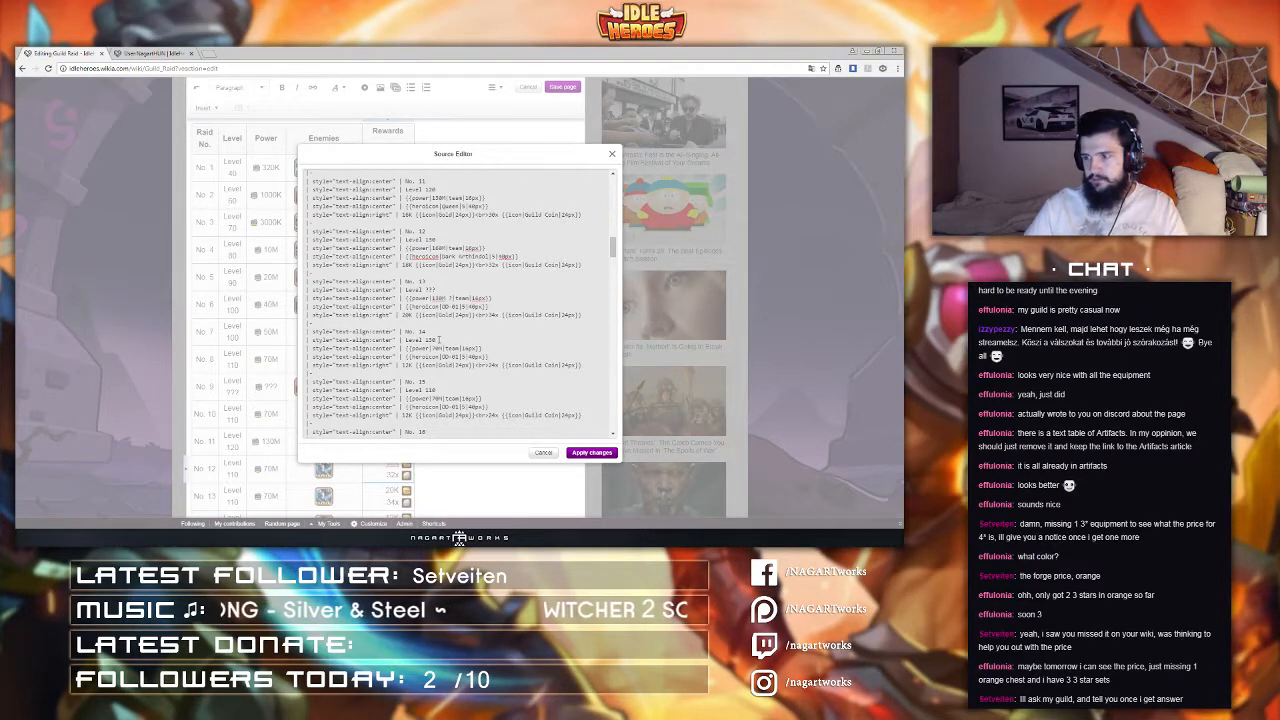
drag(426, 290, 438, 290)
text(130)
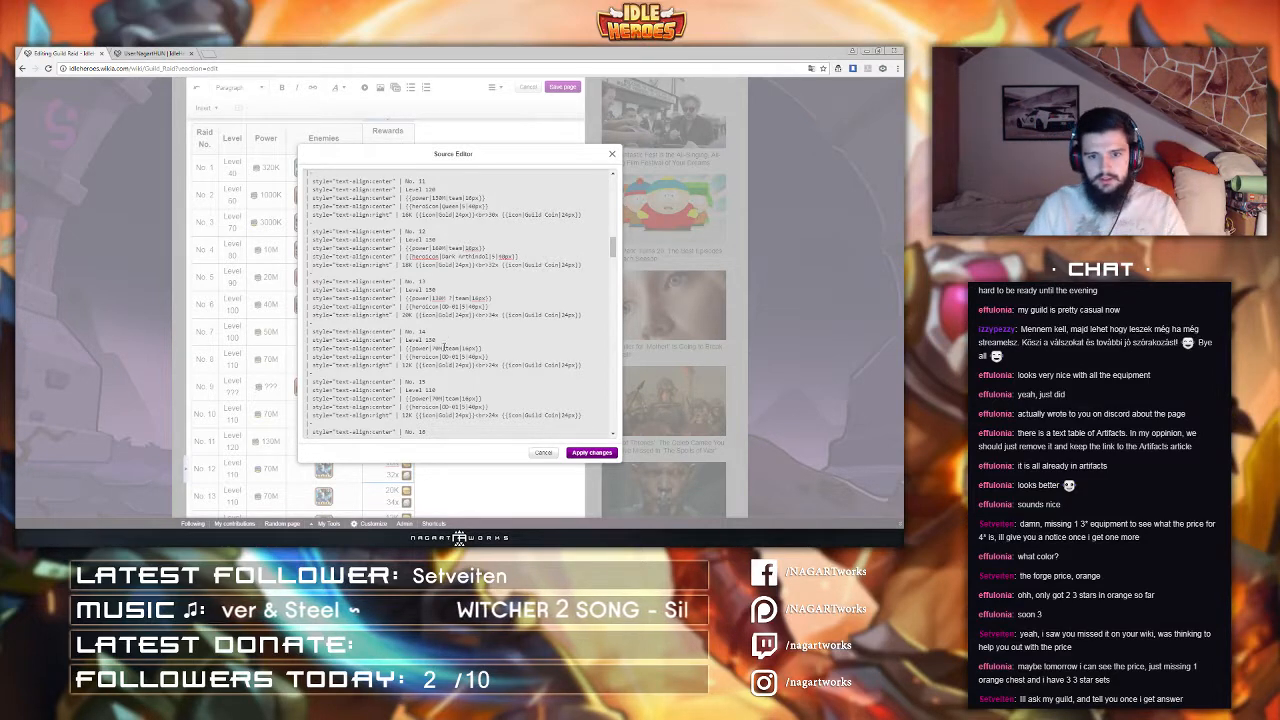
drag(432, 348, 440, 348)
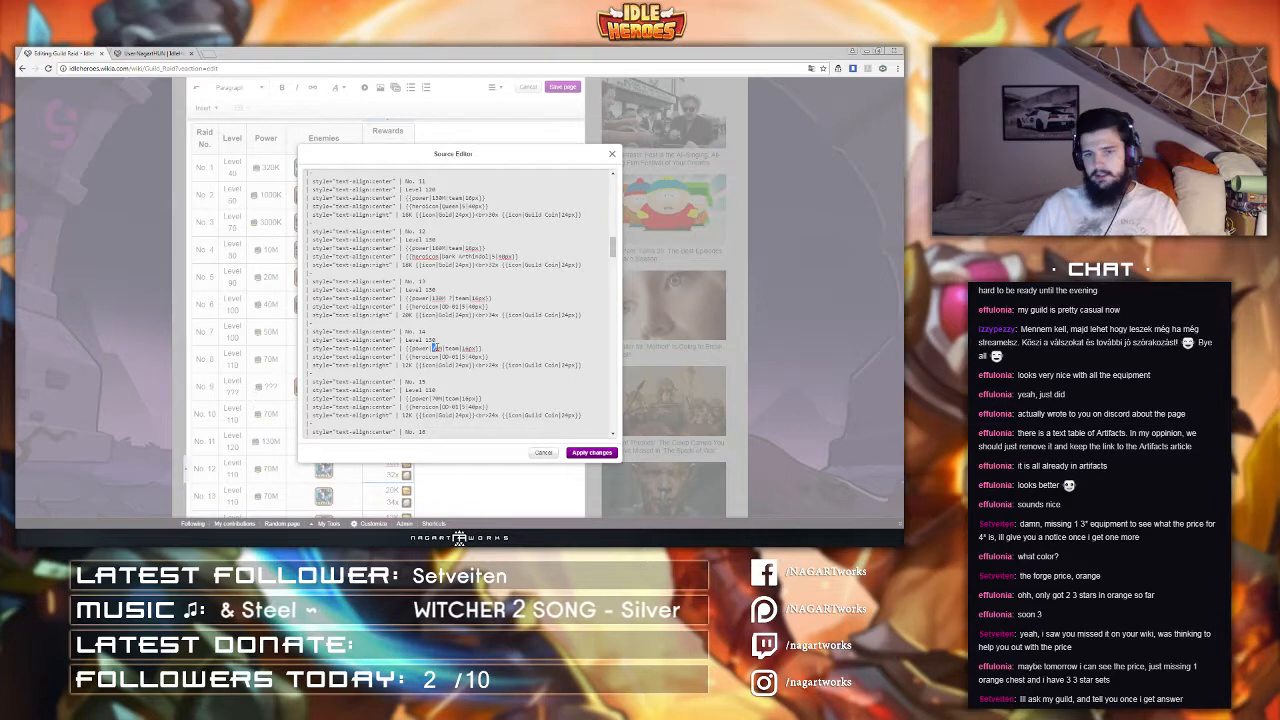
text(230M)
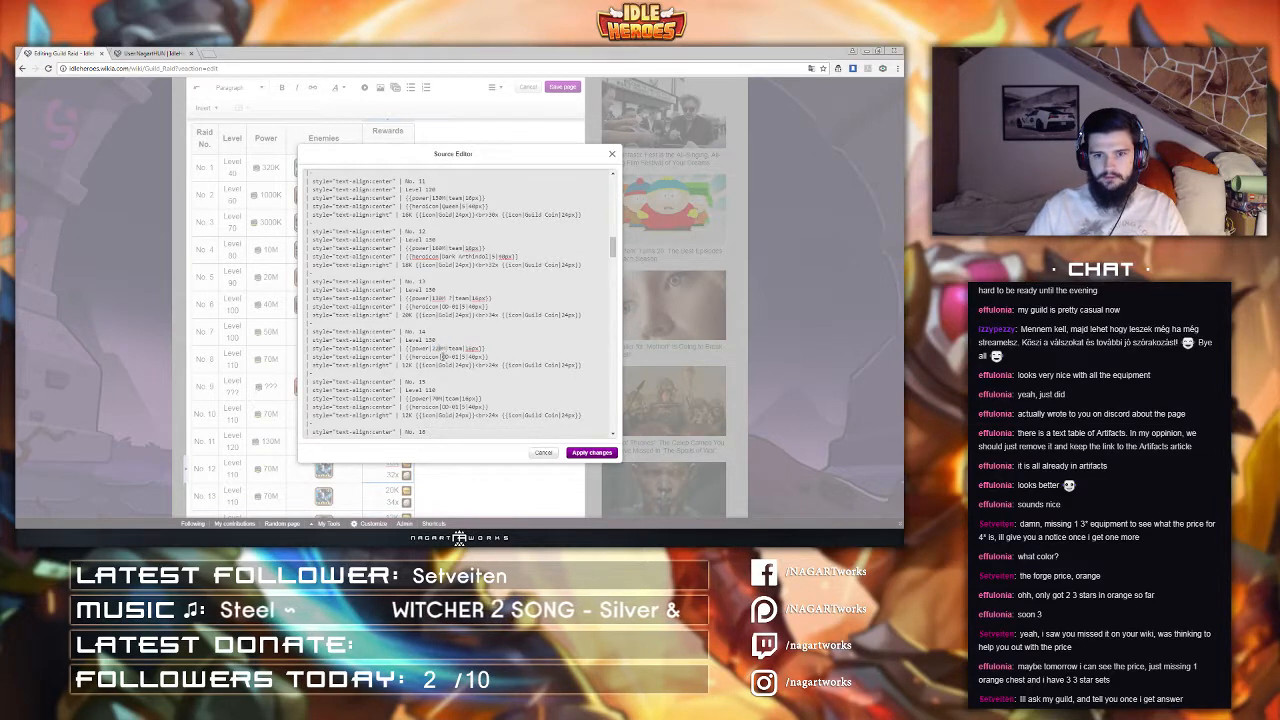
Step: Change raid 14's enemy Heroicon to Dragon Slayer
drag(441, 357, 459, 357)
text(Dragon Sla)
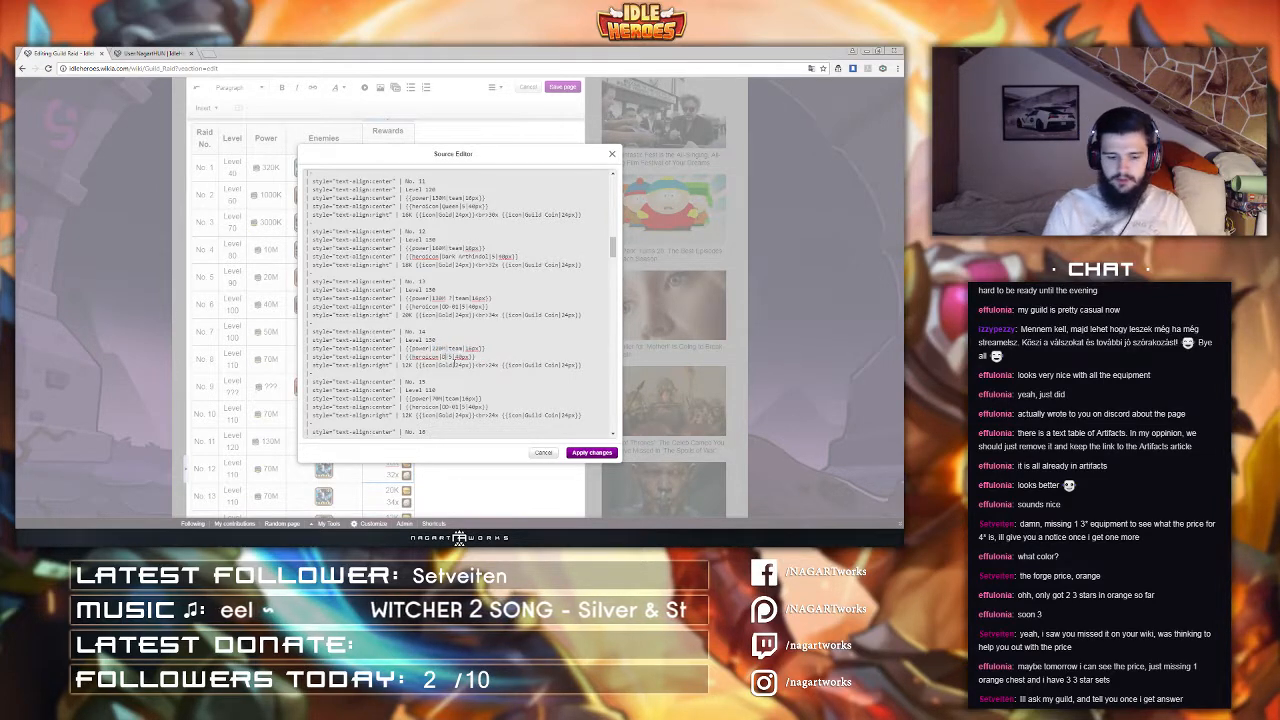
text(yer)
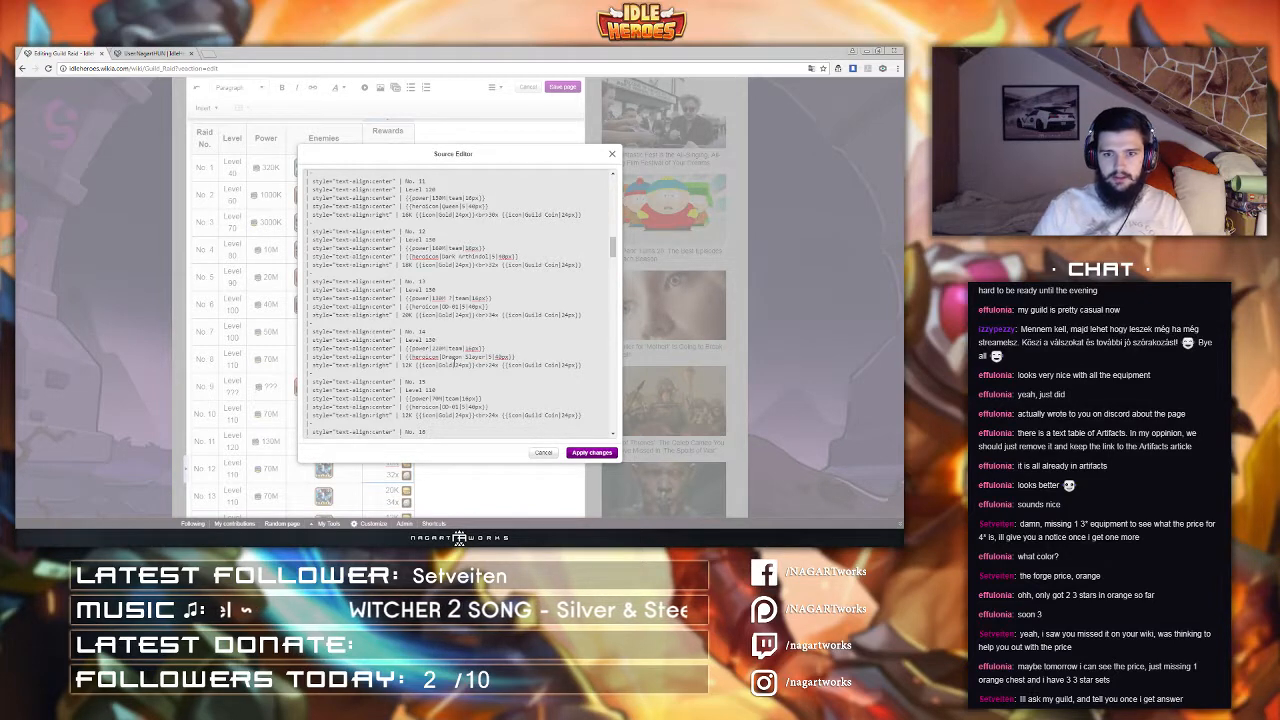
Step: Duplicate raid 14's Heroicon and rename the copy to Fat Fu as a second enemy
drag(518, 356, 401, 356)
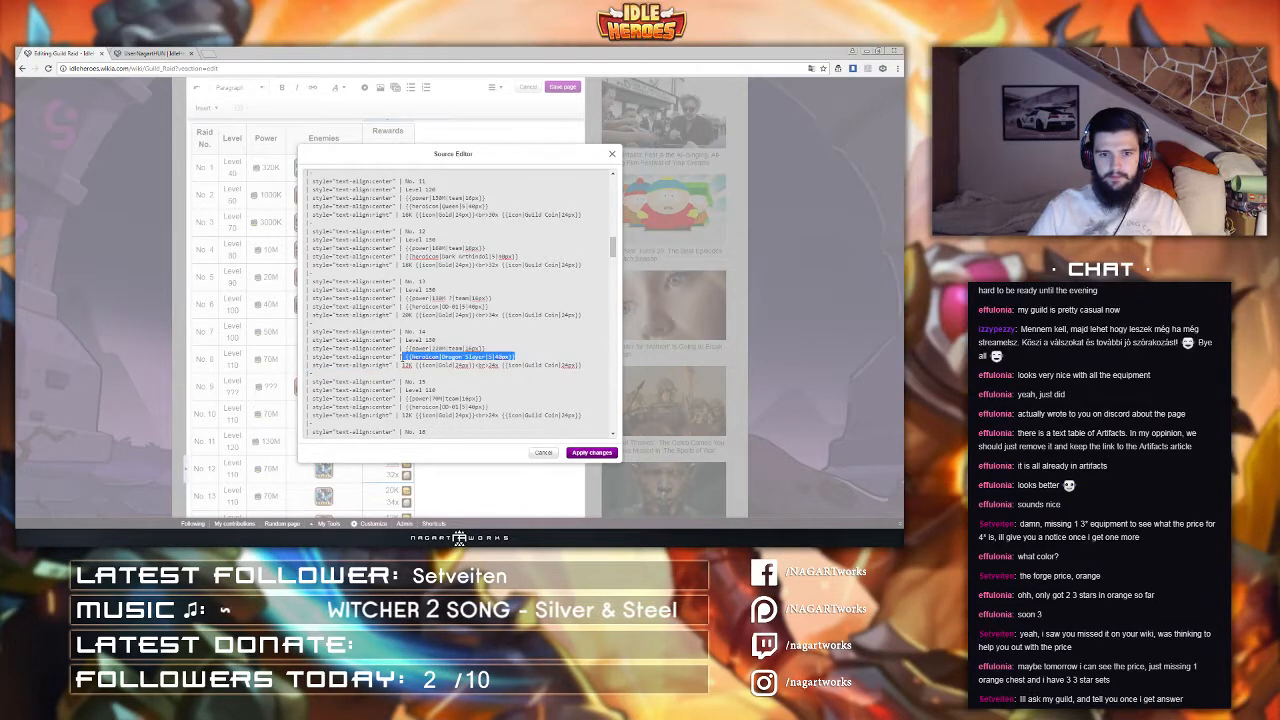
key(ctrl+c)
click(526, 358)
key(ctrl+v)
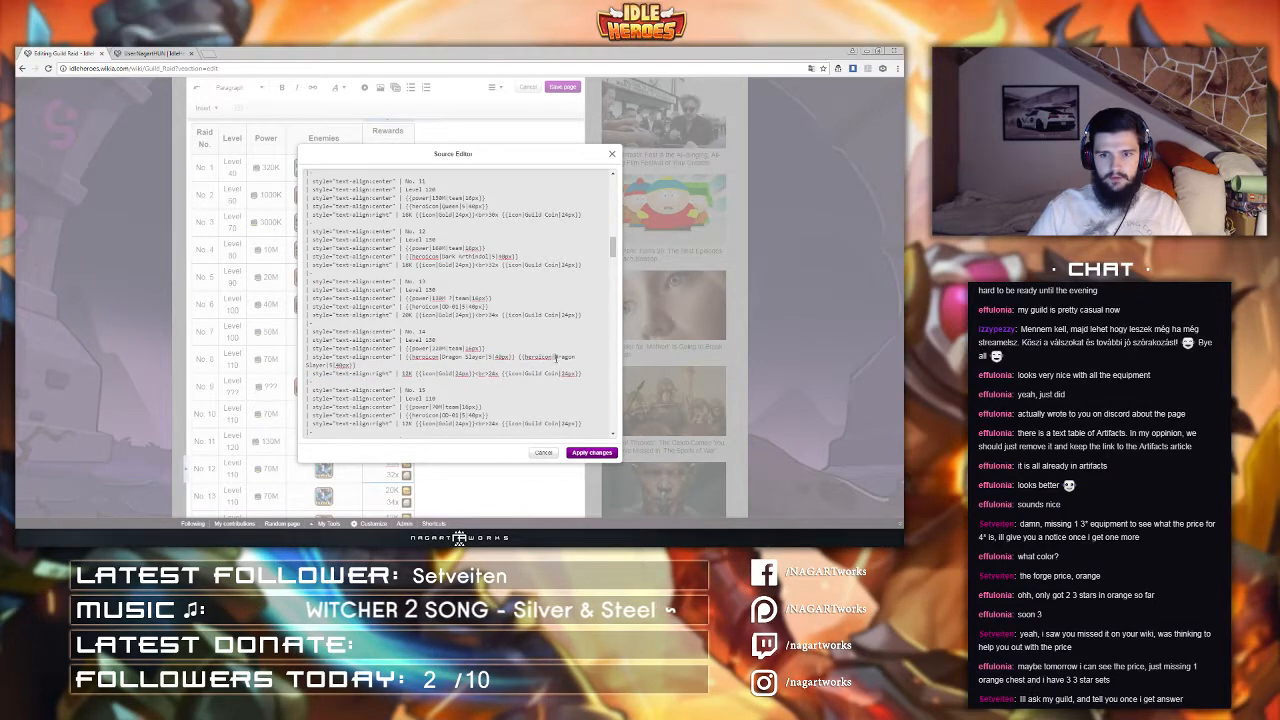
drag(555, 357, 334, 365)
text(Fat F)
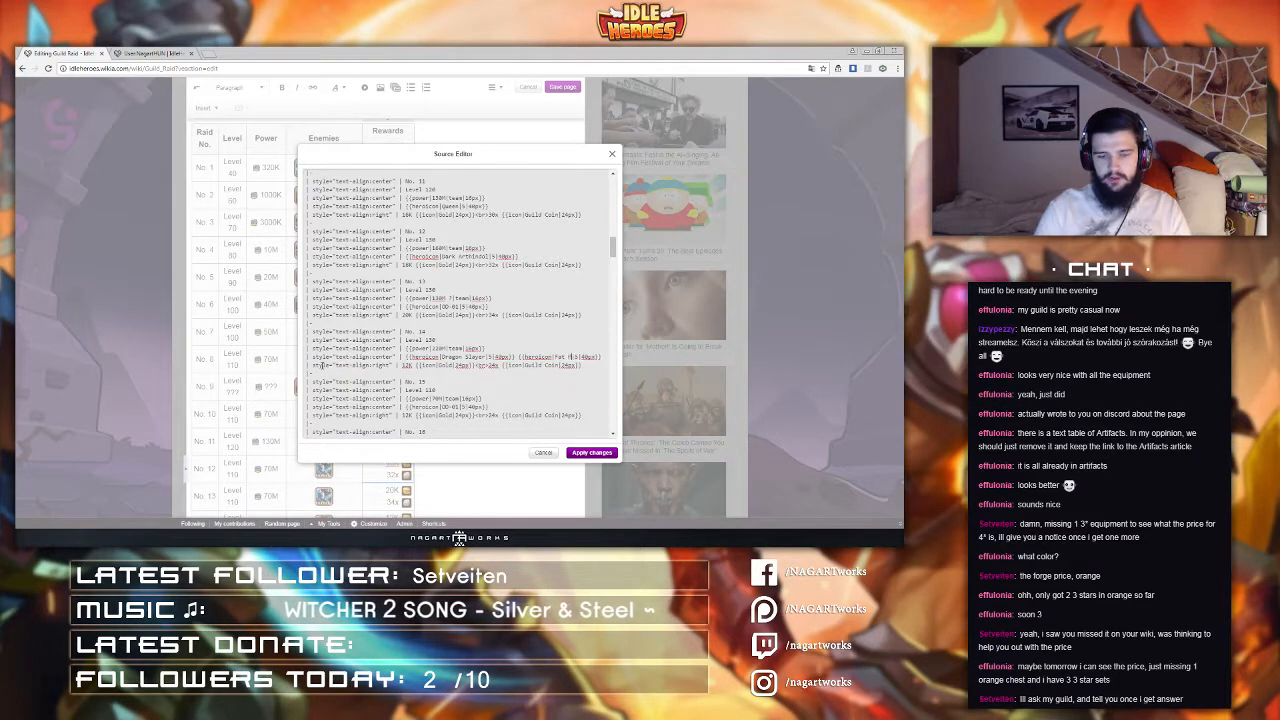
text(u)
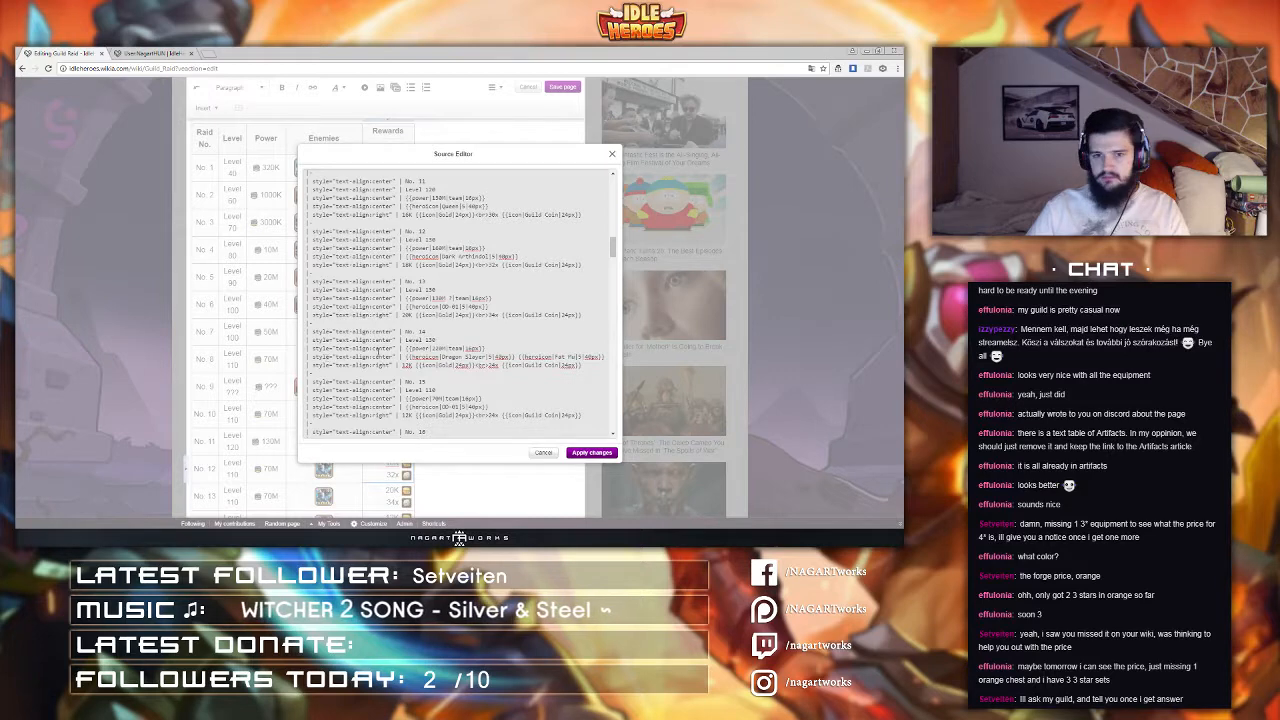
Step: Set raid 15's power to 260M
scroll(377, 350, down, 3)
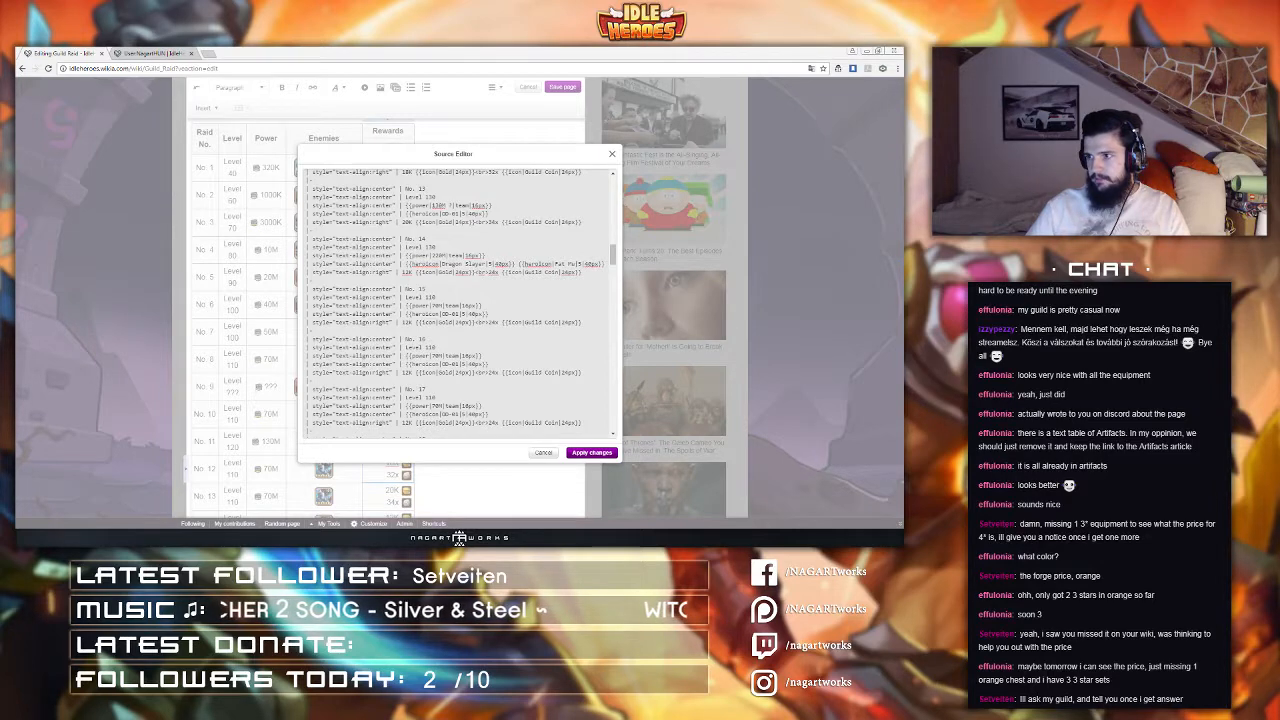
double_click(436, 305)
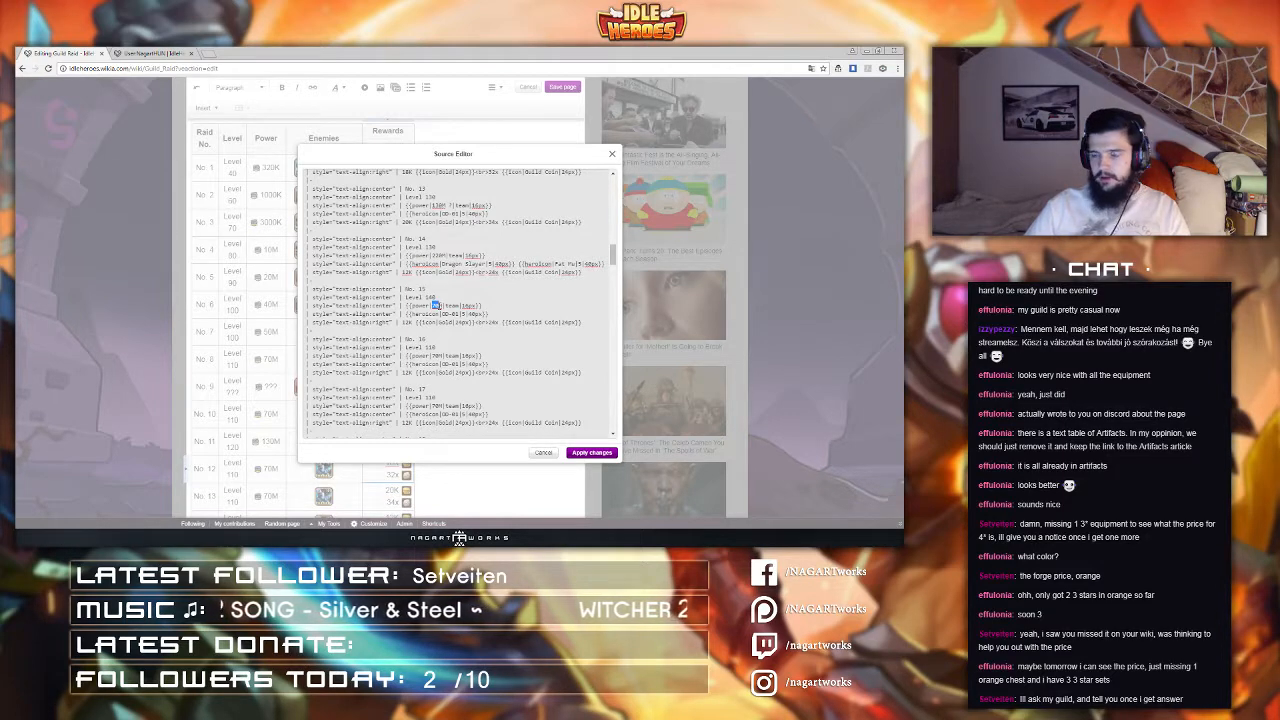
text(260M)
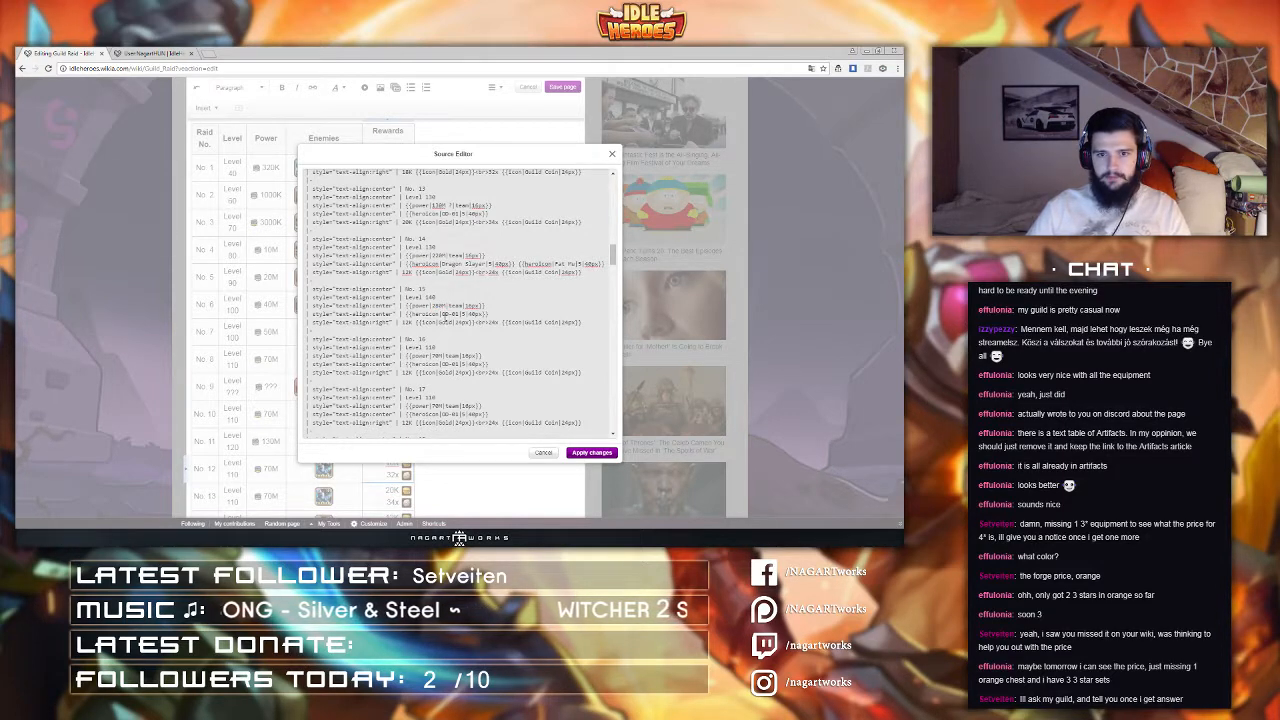
Step: Change raid 15's enemy Heroicon to Margaret
drag(442, 314, 461, 314)
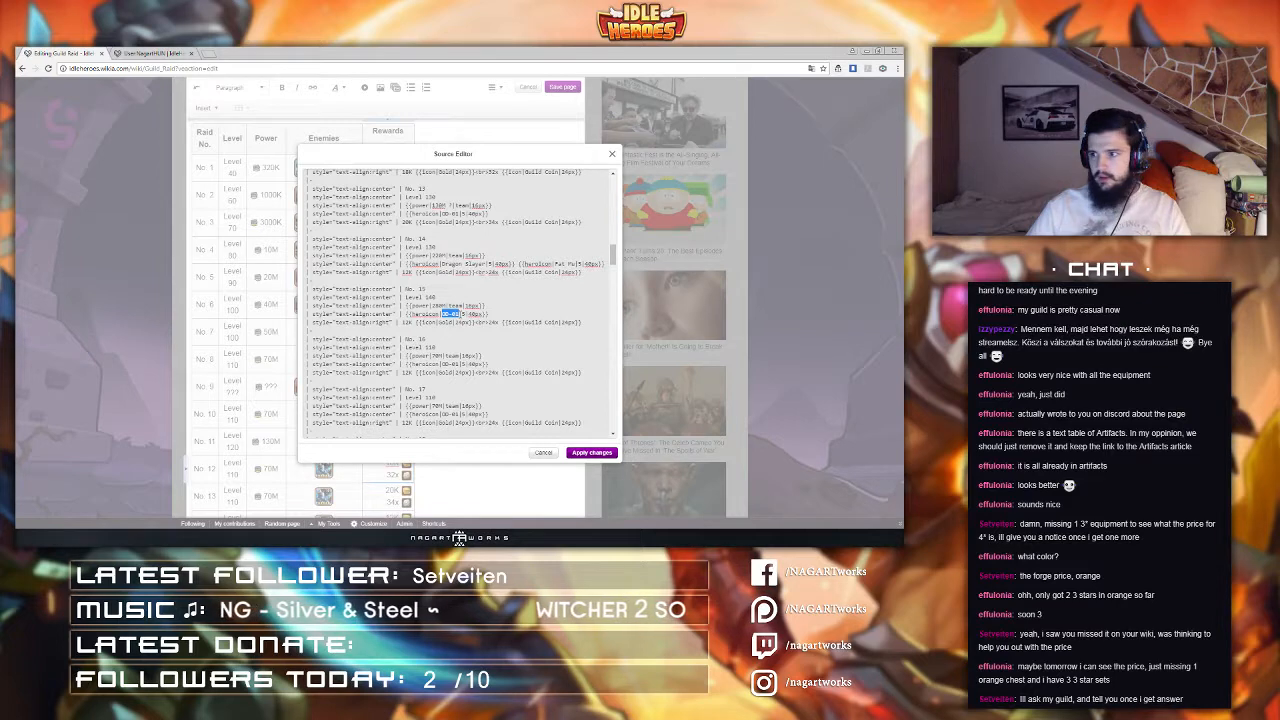
text(Field)
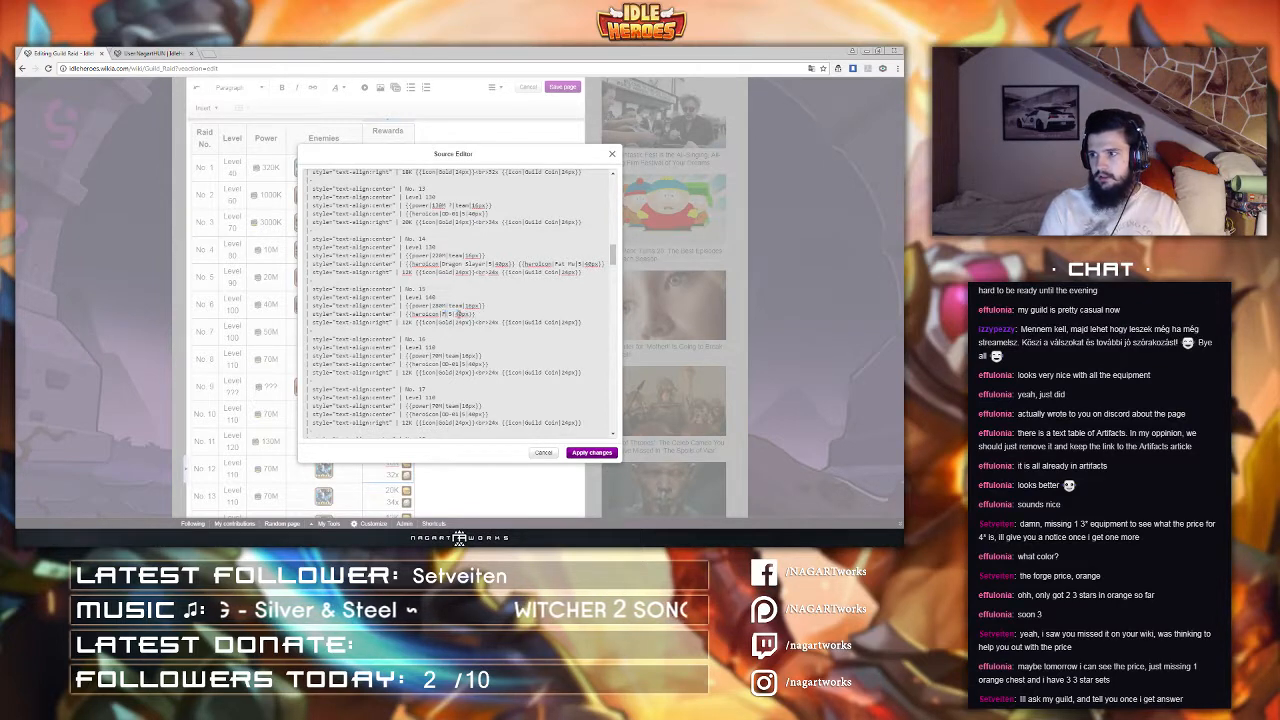
scroll(445, 338, down, 1)
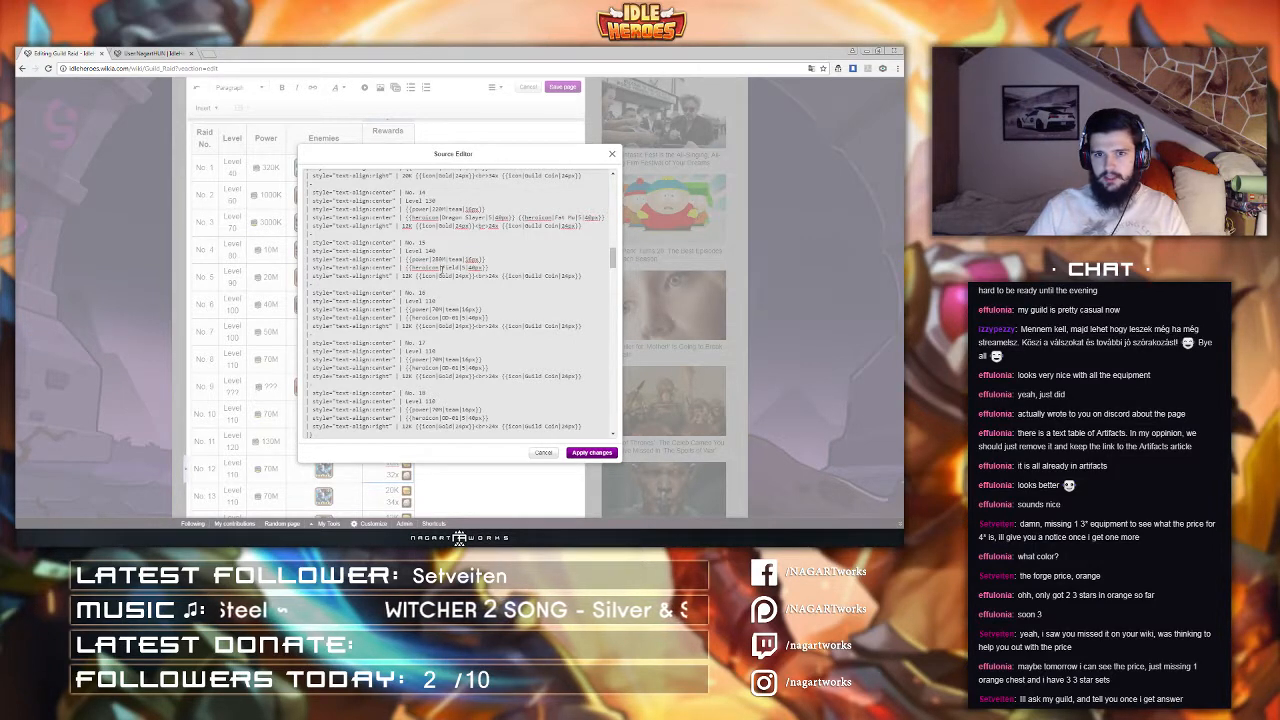
key(BackSpace)
key(BackSpace)
key(BackSpace)
key(BackSpace)
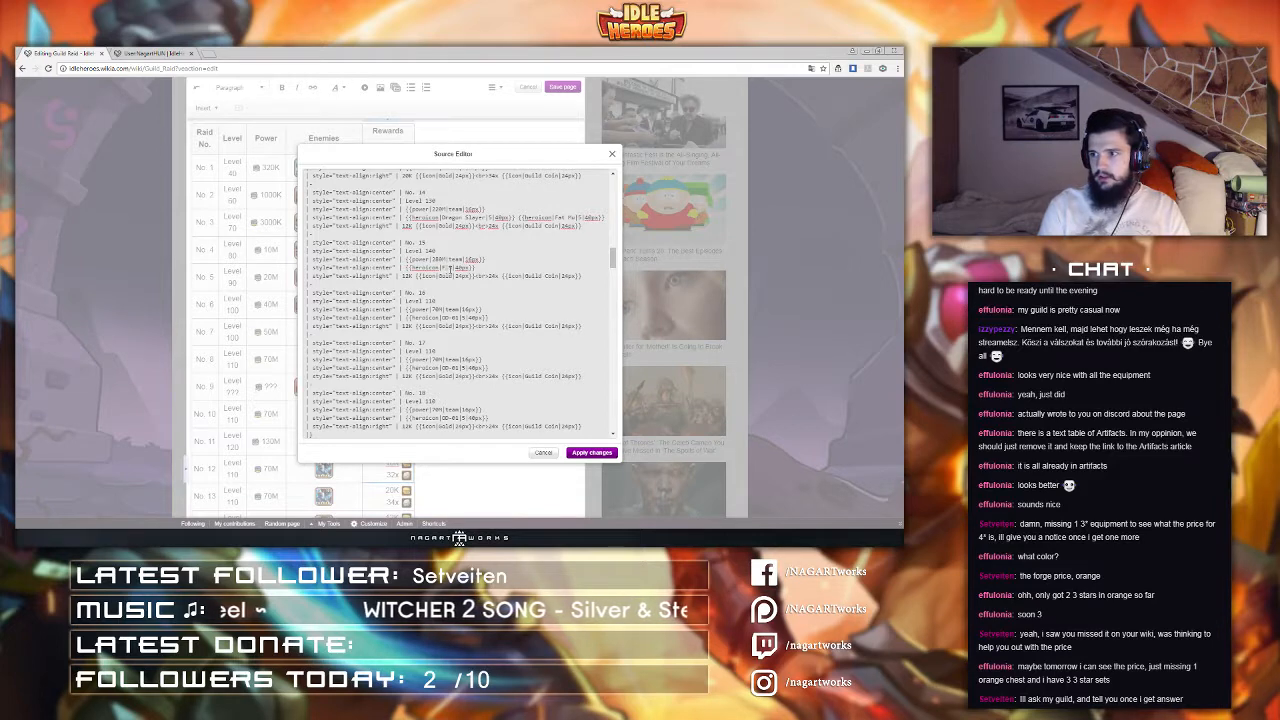
key(BackSpace)
text(Ma)
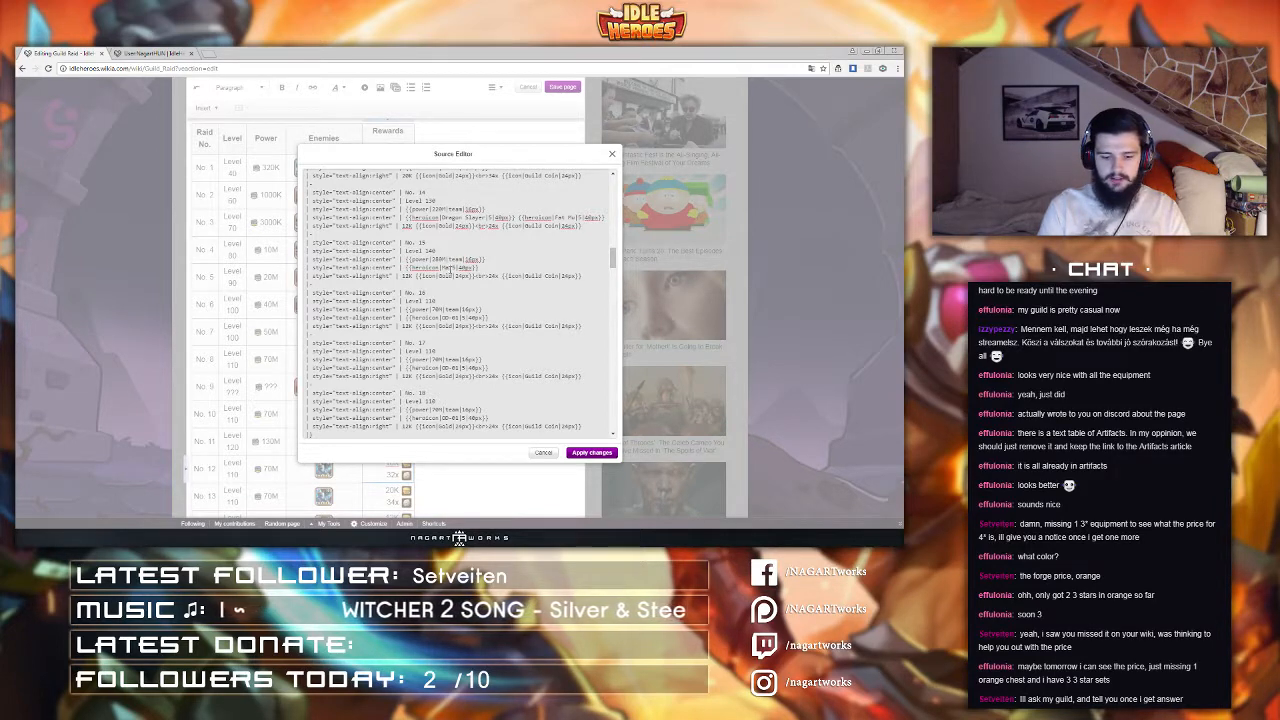
text(rgaret)
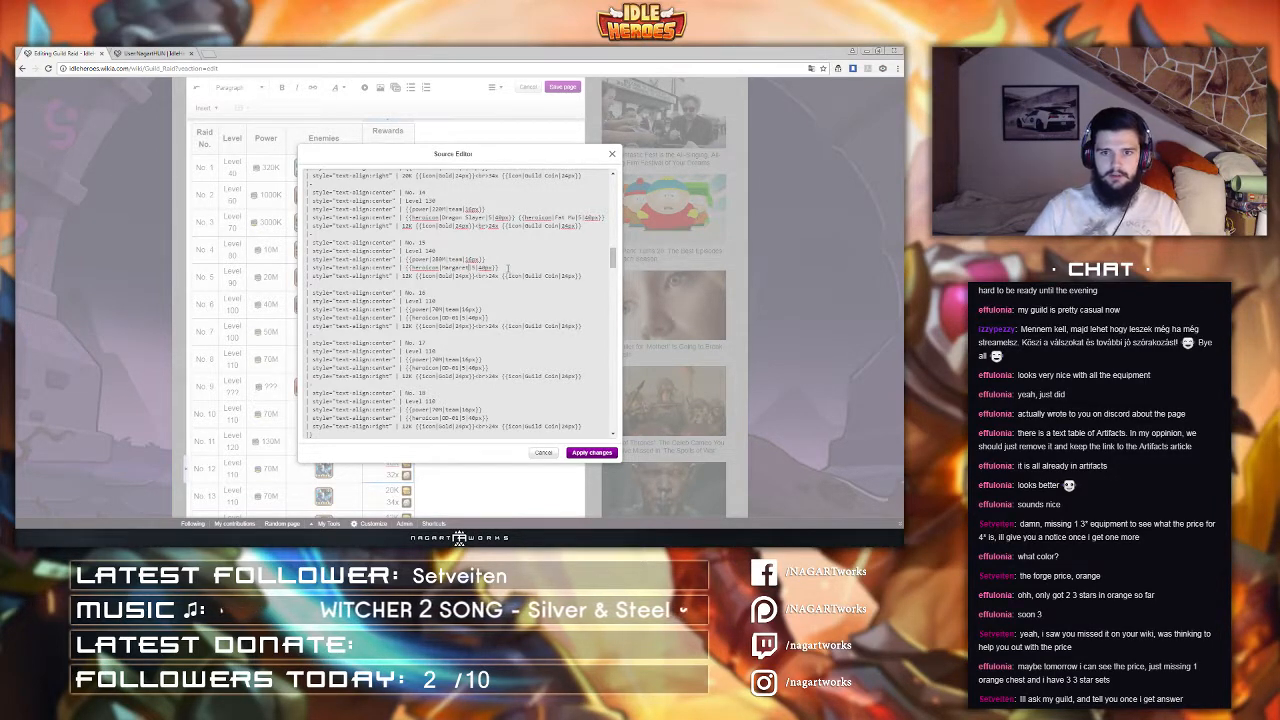
Step: Duplicate raid 15's Heroicon and rename the copy to Medusa as a second enemy
drag(508, 268, 403, 269)
key(ctrl+c)
click(527, 271)
key(ctrl+v)
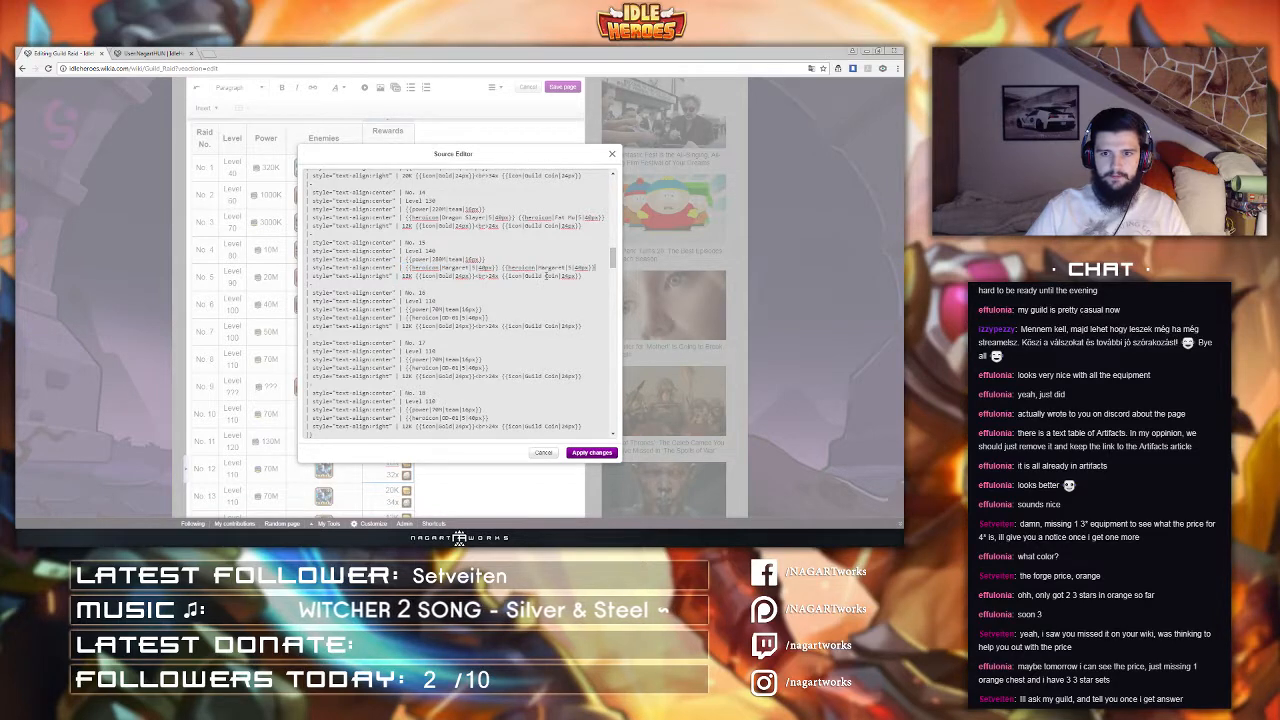
double_click(544, 268)
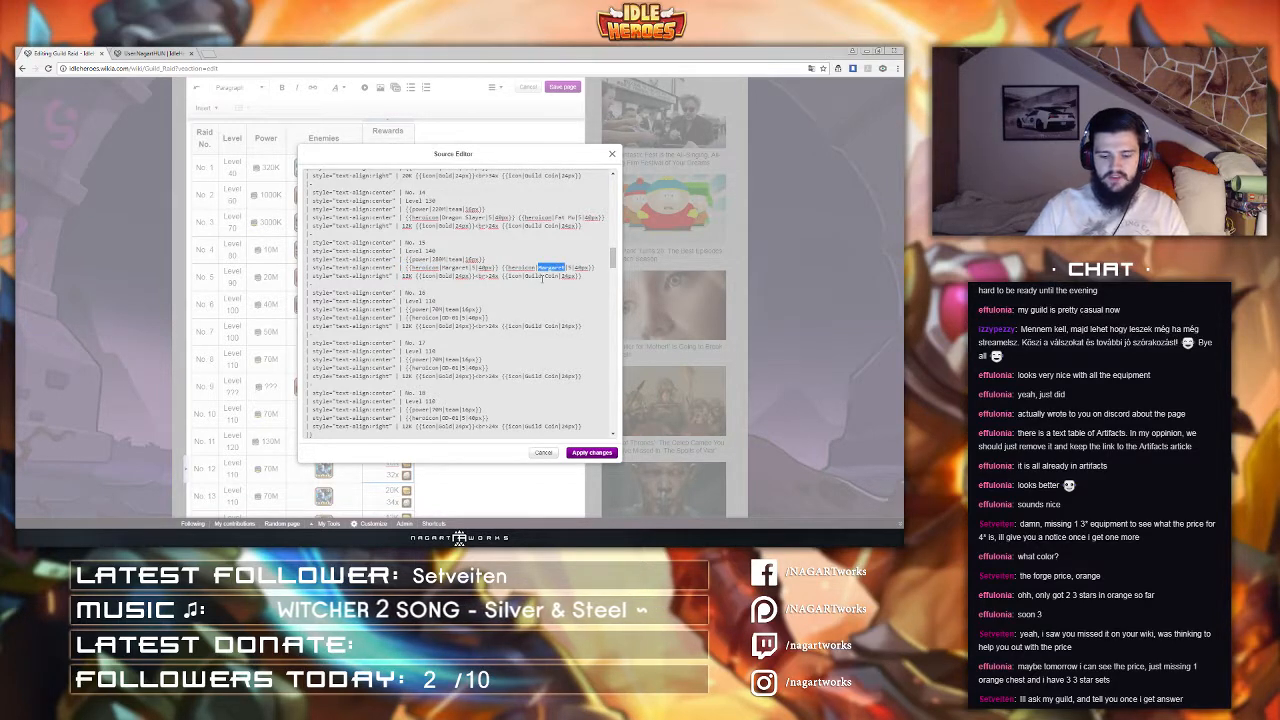
text(Medusa)
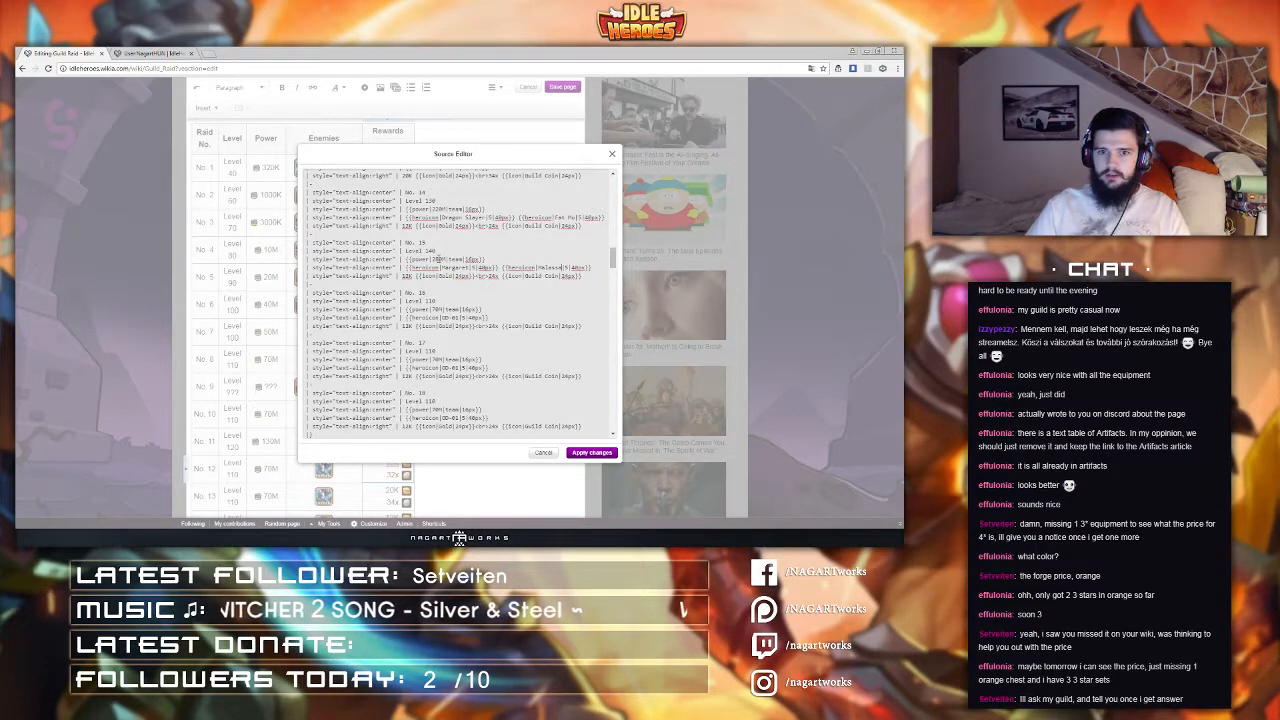
Step: Set raid 15's gold reward to 34 and raid 14's gold reward to 8
click(532, 269)
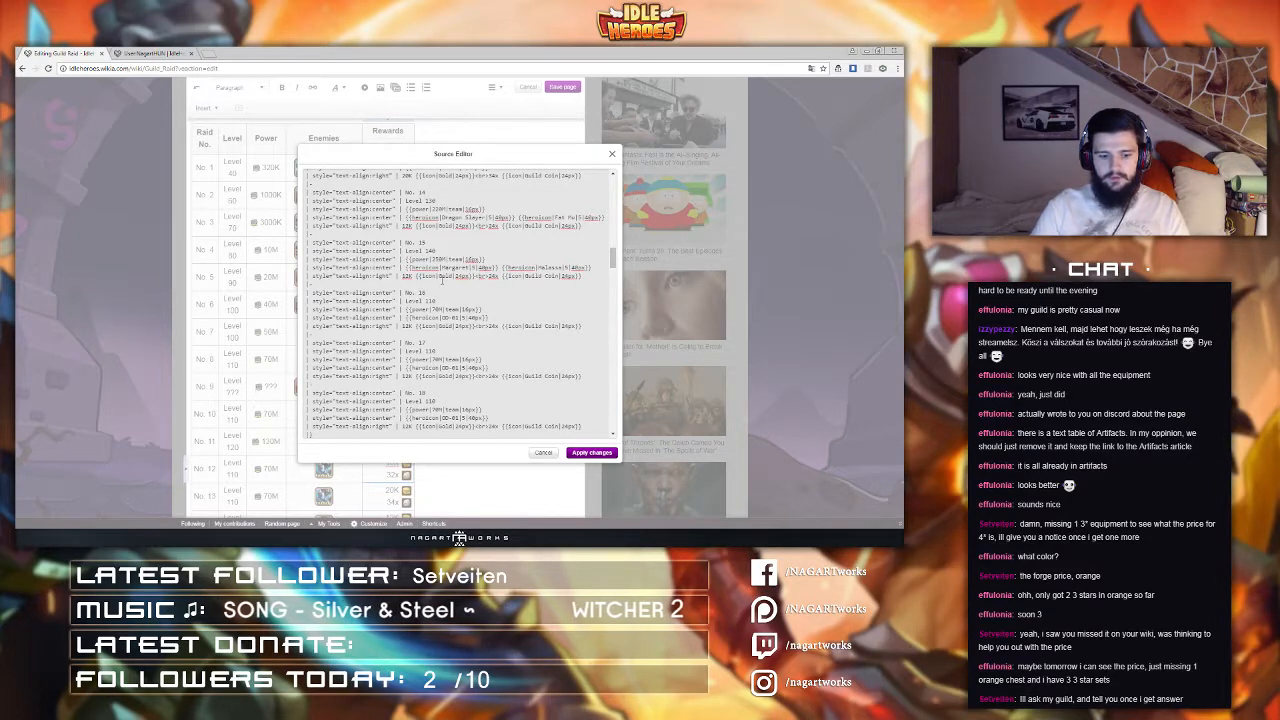
text(34)
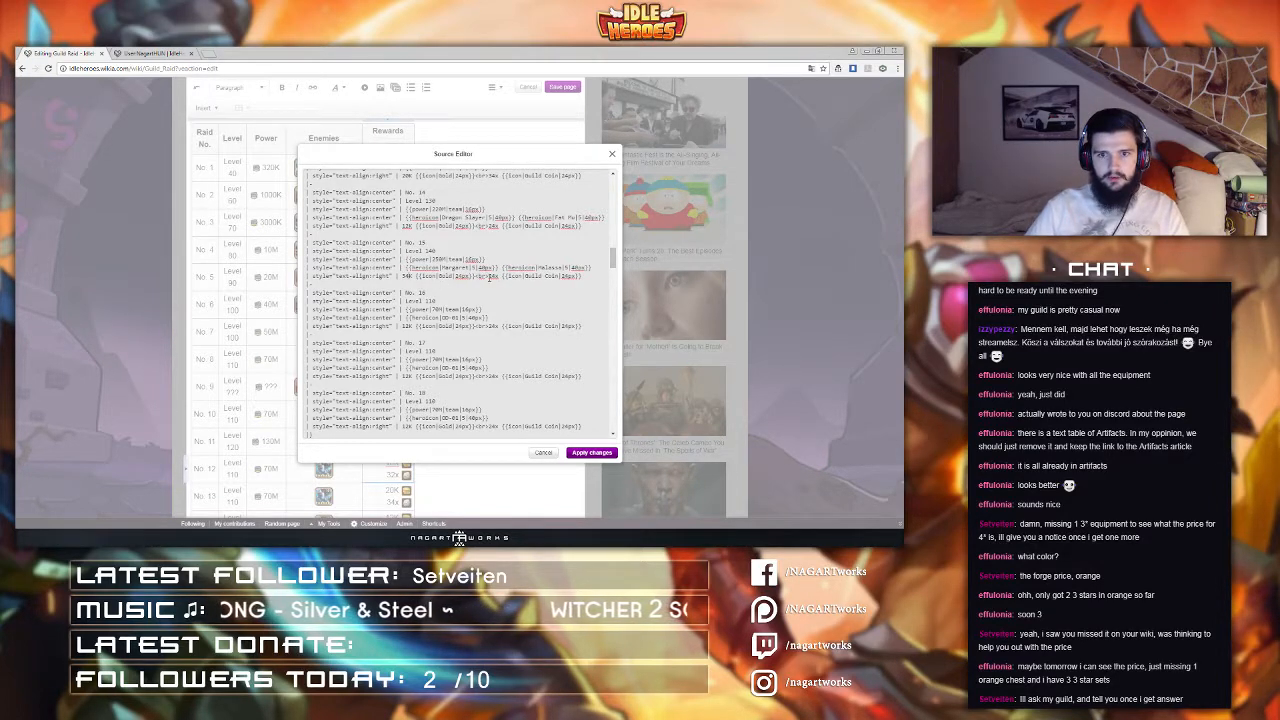
scroll(490, 277, up, 2)
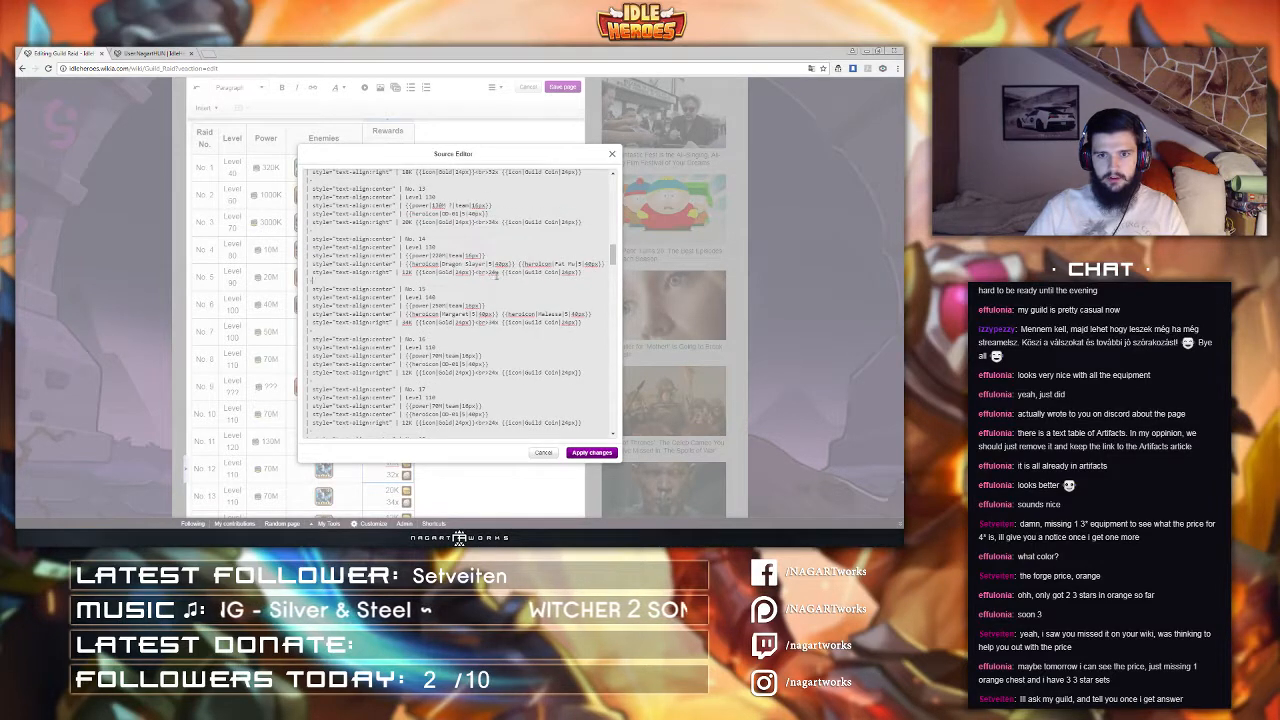
drag(496, 276, 495, 273)
click(497, 275)
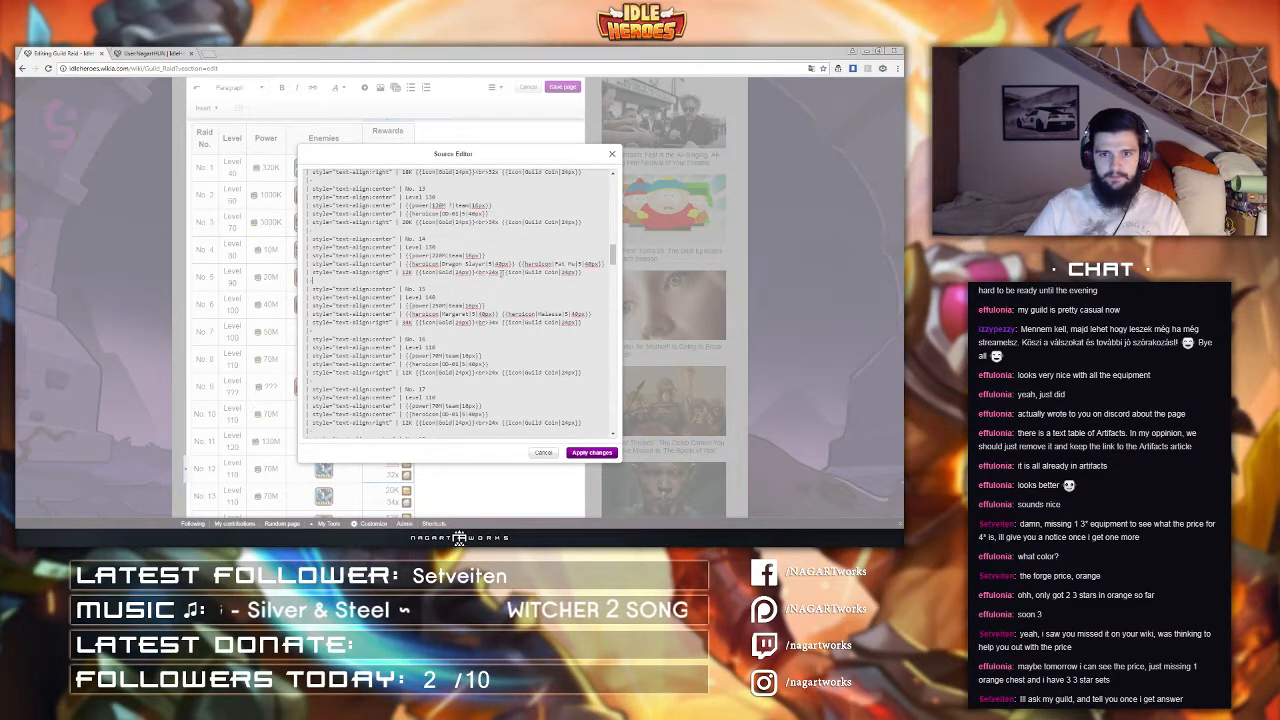
drag(409, 272, 402, 272)
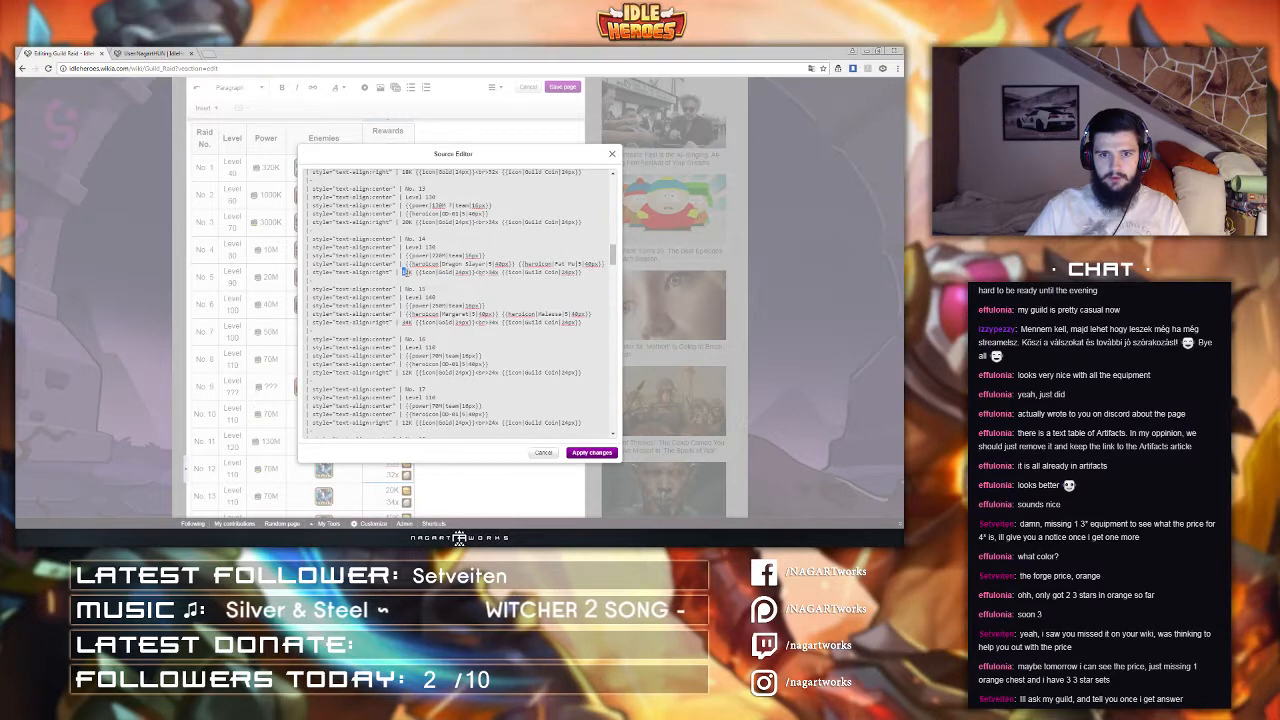
text(8)
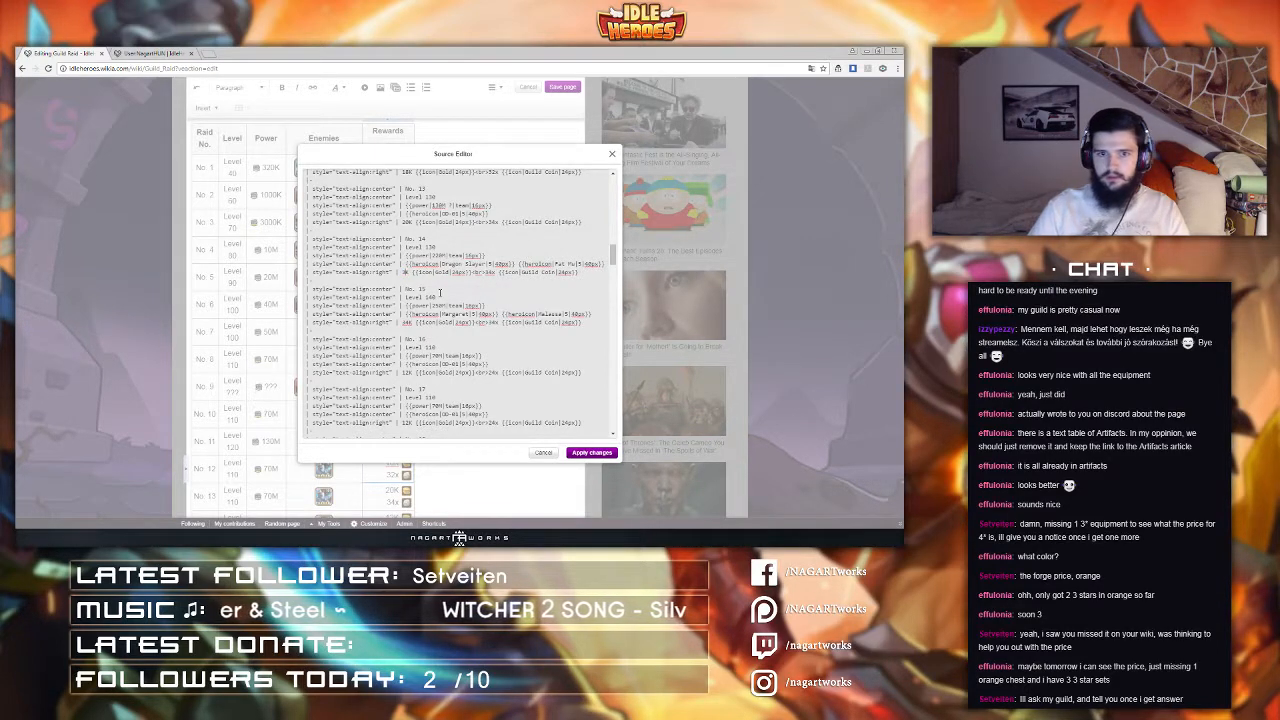
scroll(439, 292, up, 3)
scroll(439, 297, up, 8)
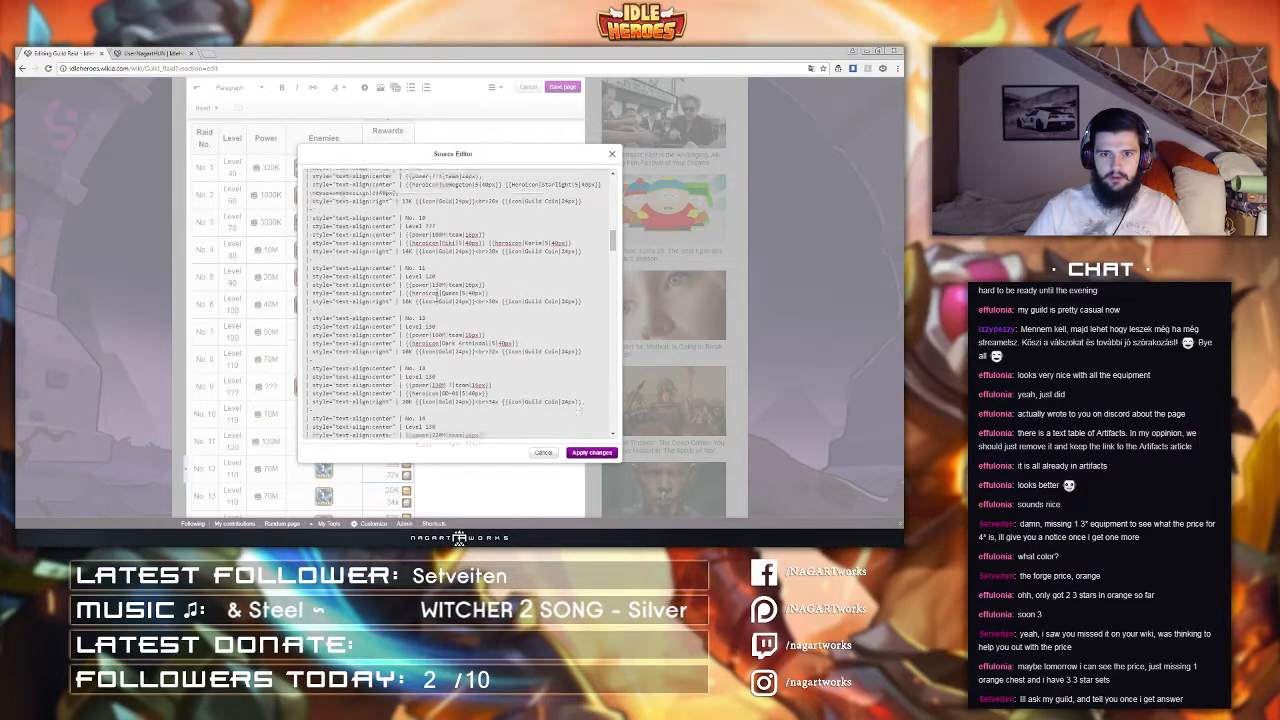
Step: Scroll through the raid rows' source code to review their values
scroll(437, 298, up, 1)
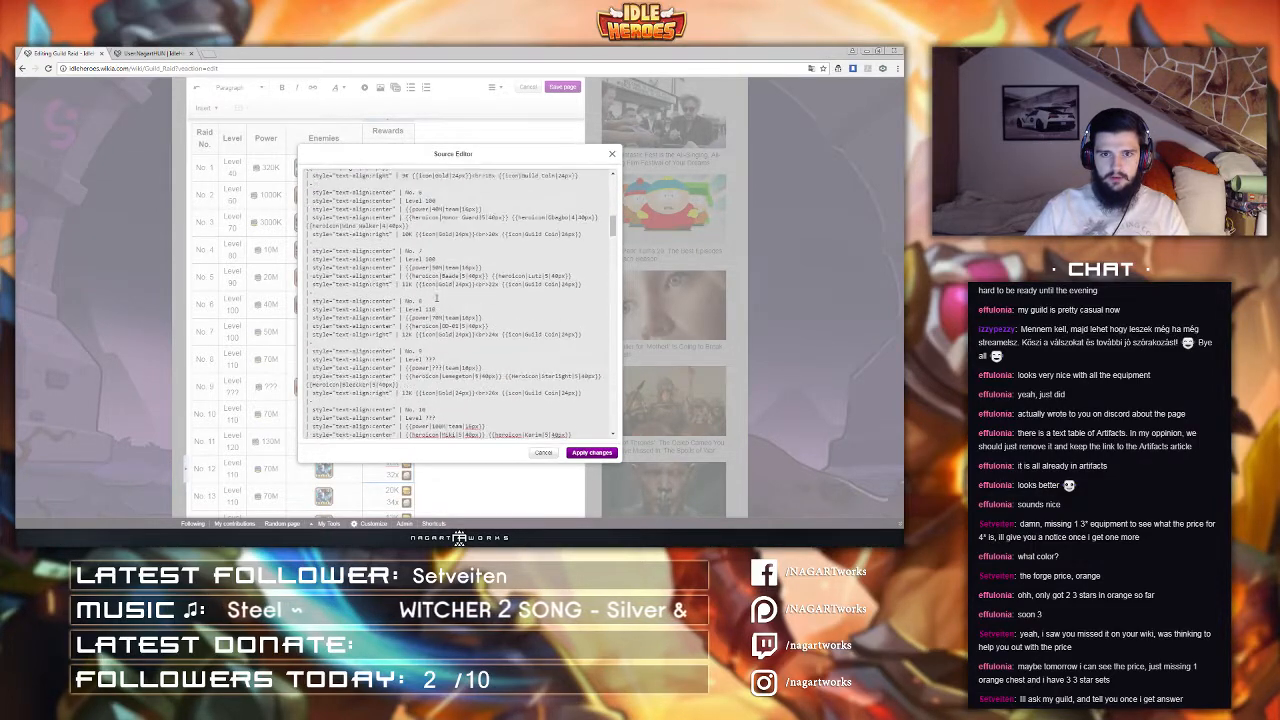
scroll(436, 297, down, 7)
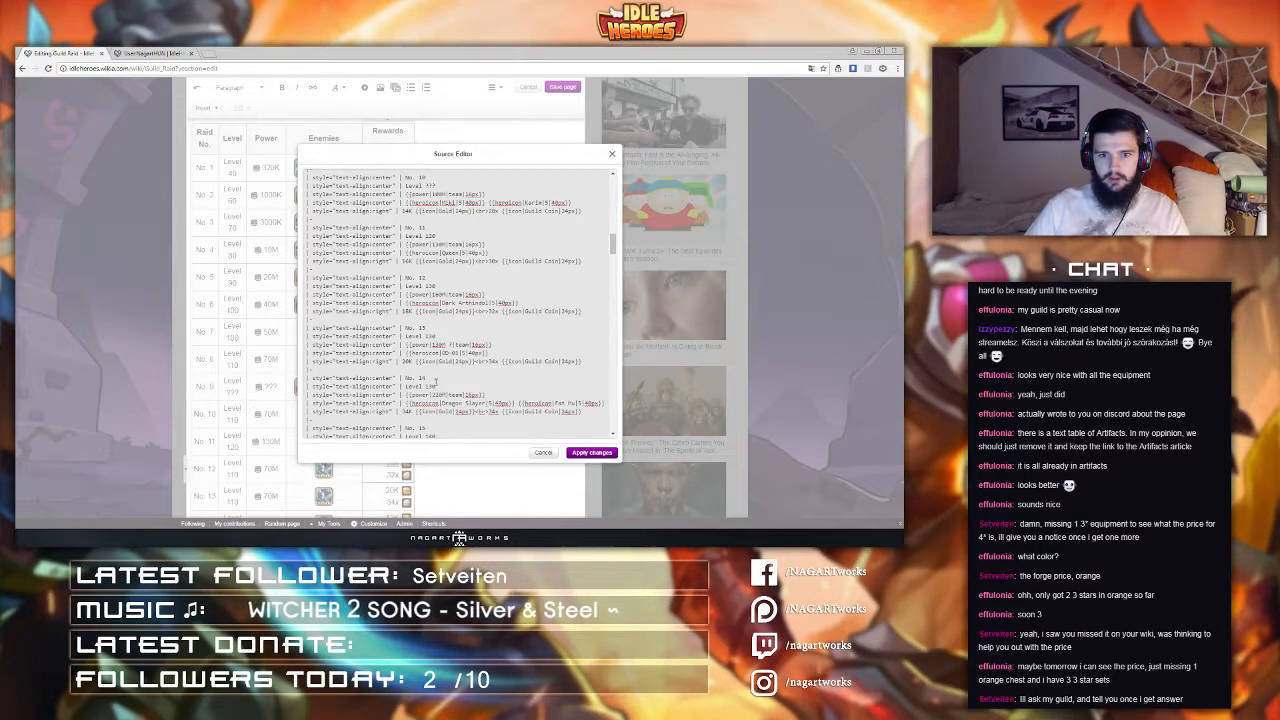
scroll(434, 360, down, 1)
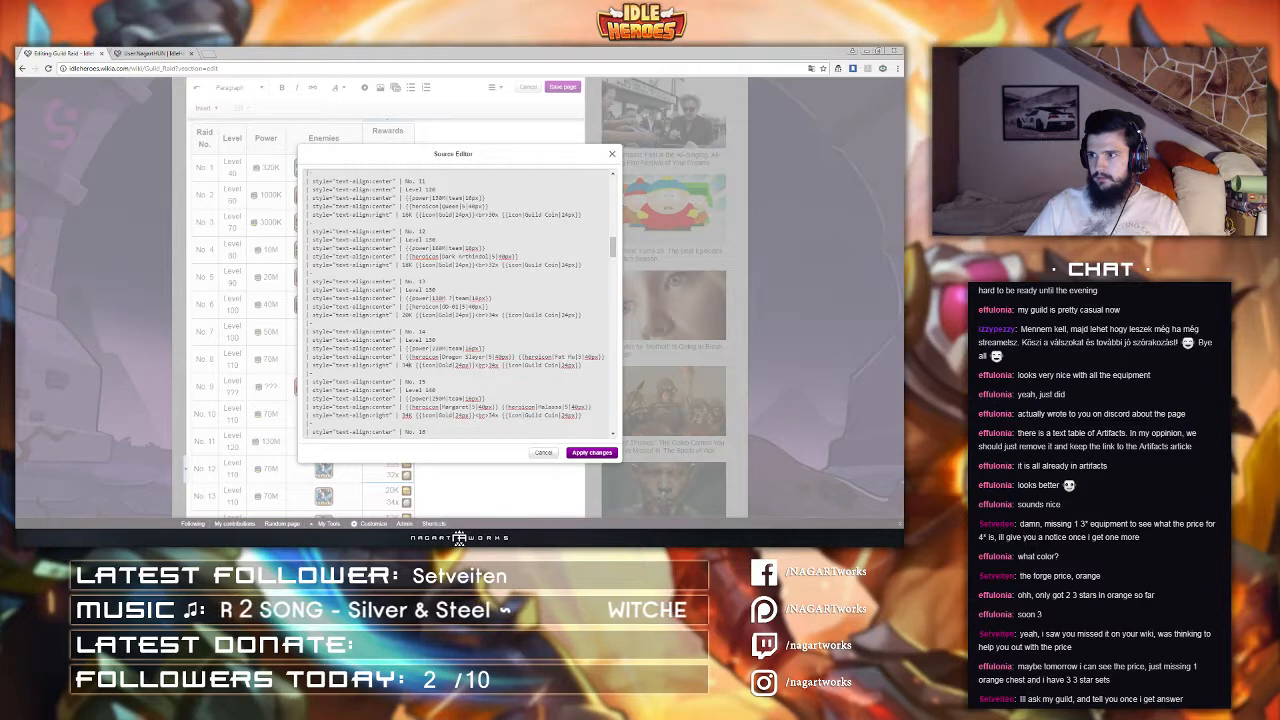
scroll(479, 270, up, 3)
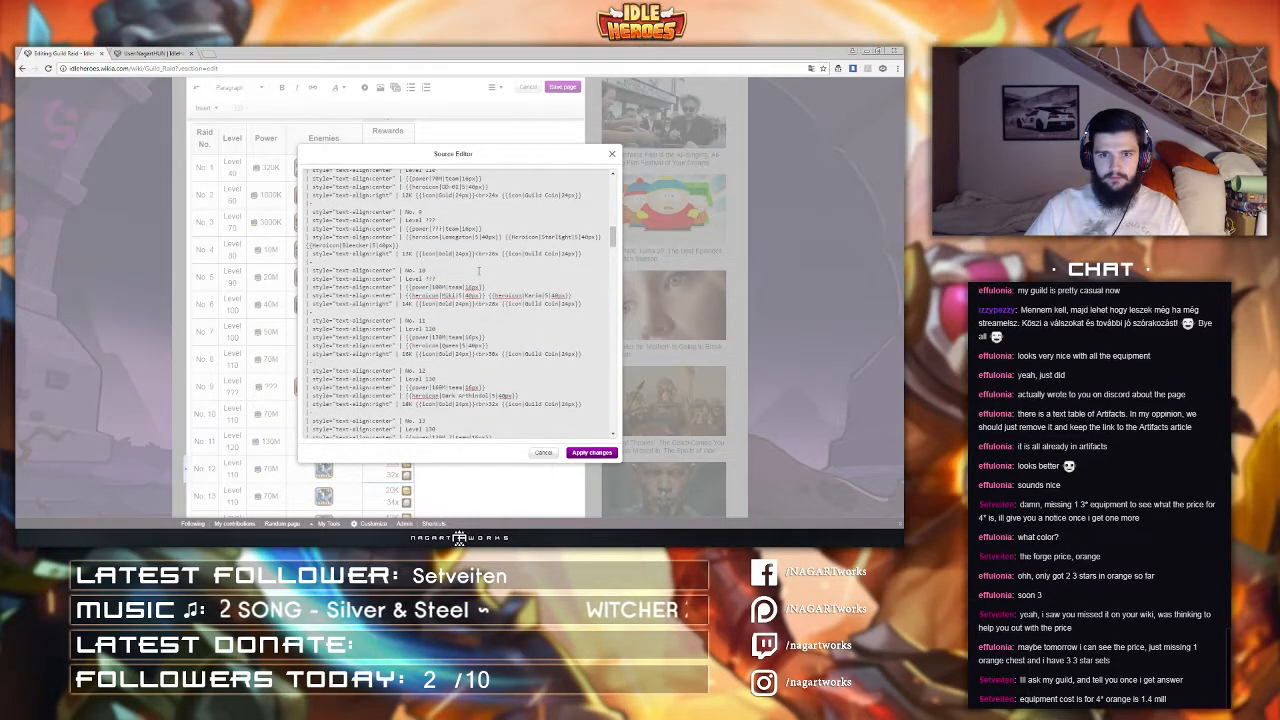
scroll(429, 263, up, 1)
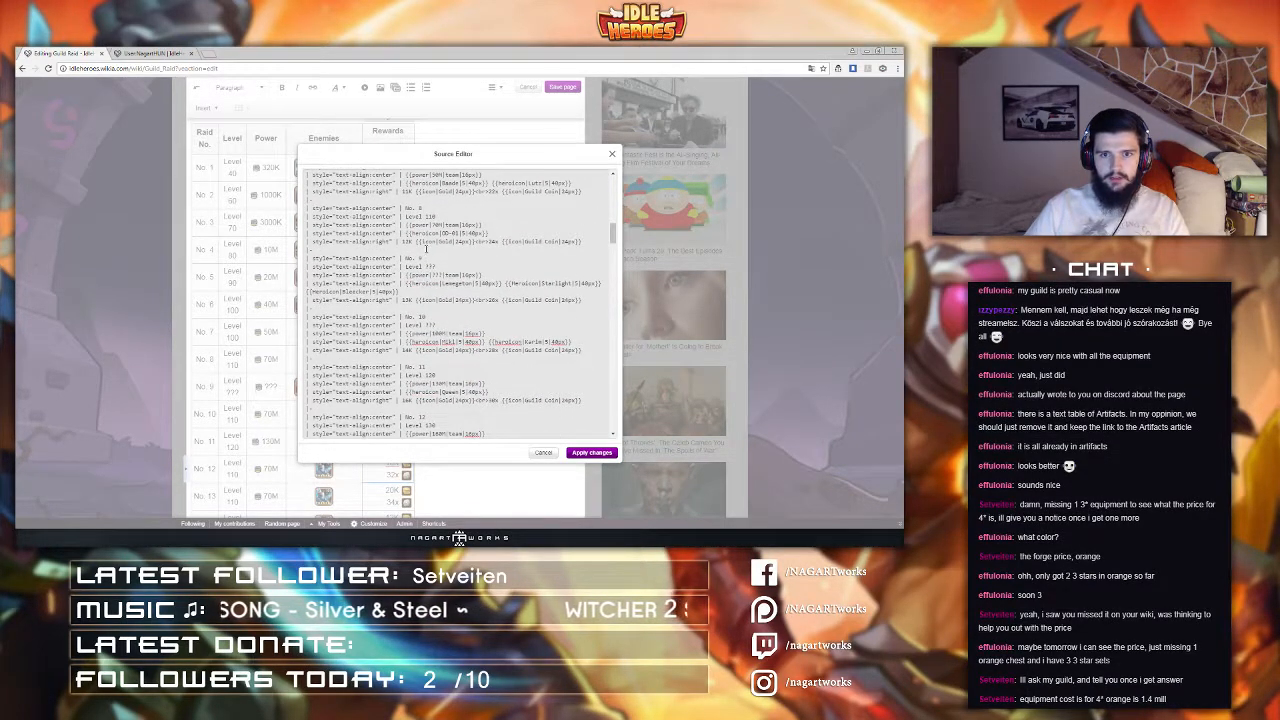
scroll(426, 249, up, 1)
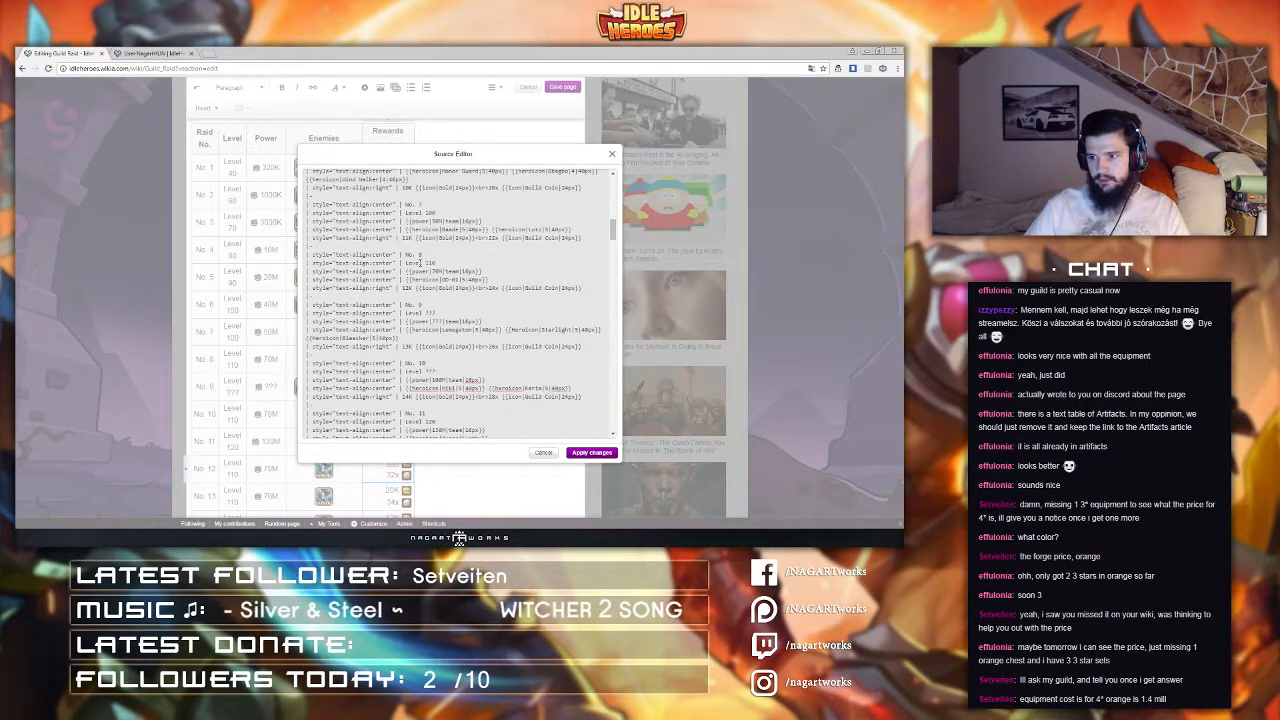
Step: Switch to the other tab and browse the IdleHeroes Wiki home page
click(150, 53)
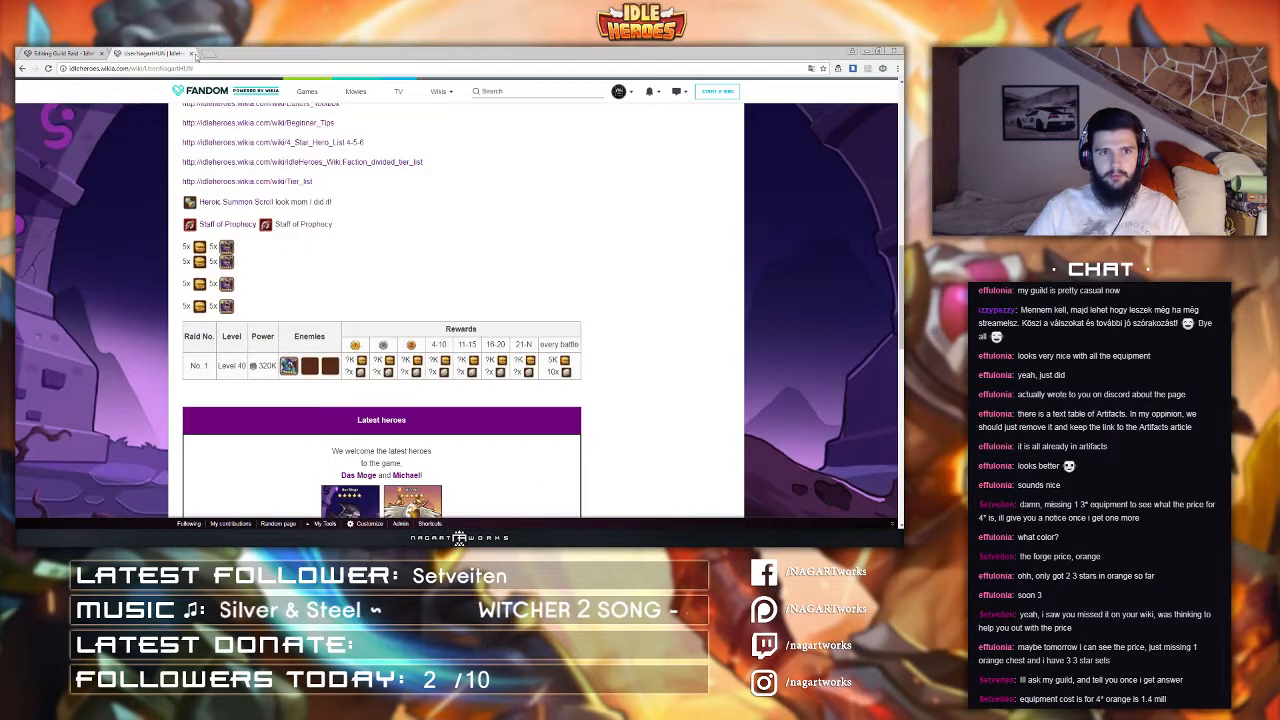
scroll(259, 188, up, 3)
scroll(259, 188, up, 5)
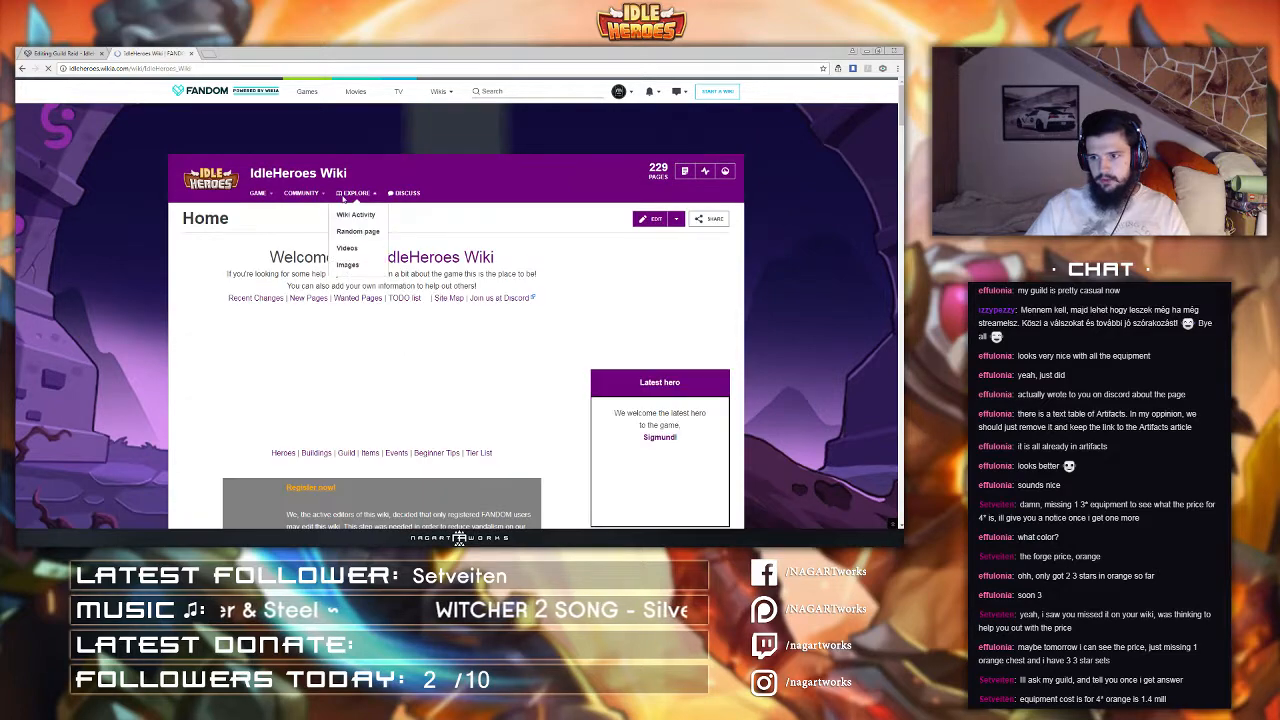
scroll(343, 198, down, 2)
scroll(343, 200, down, 3)
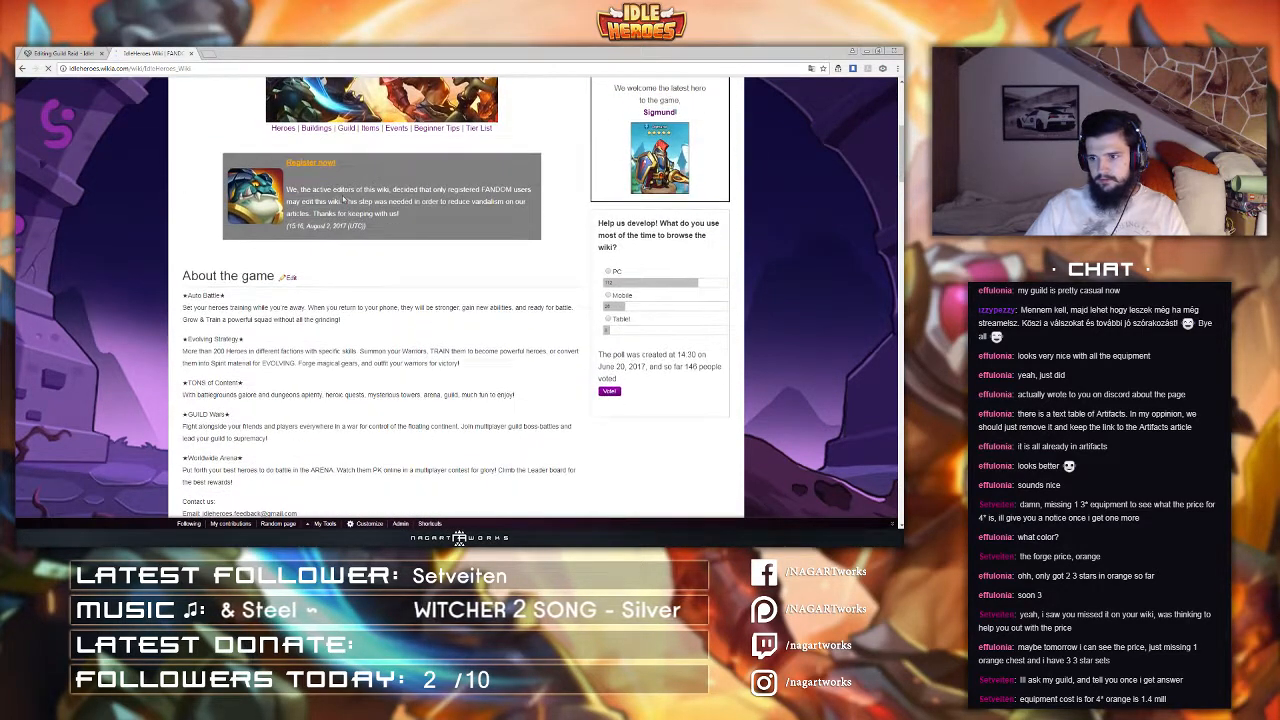
scroll(343, 212, down, 3)
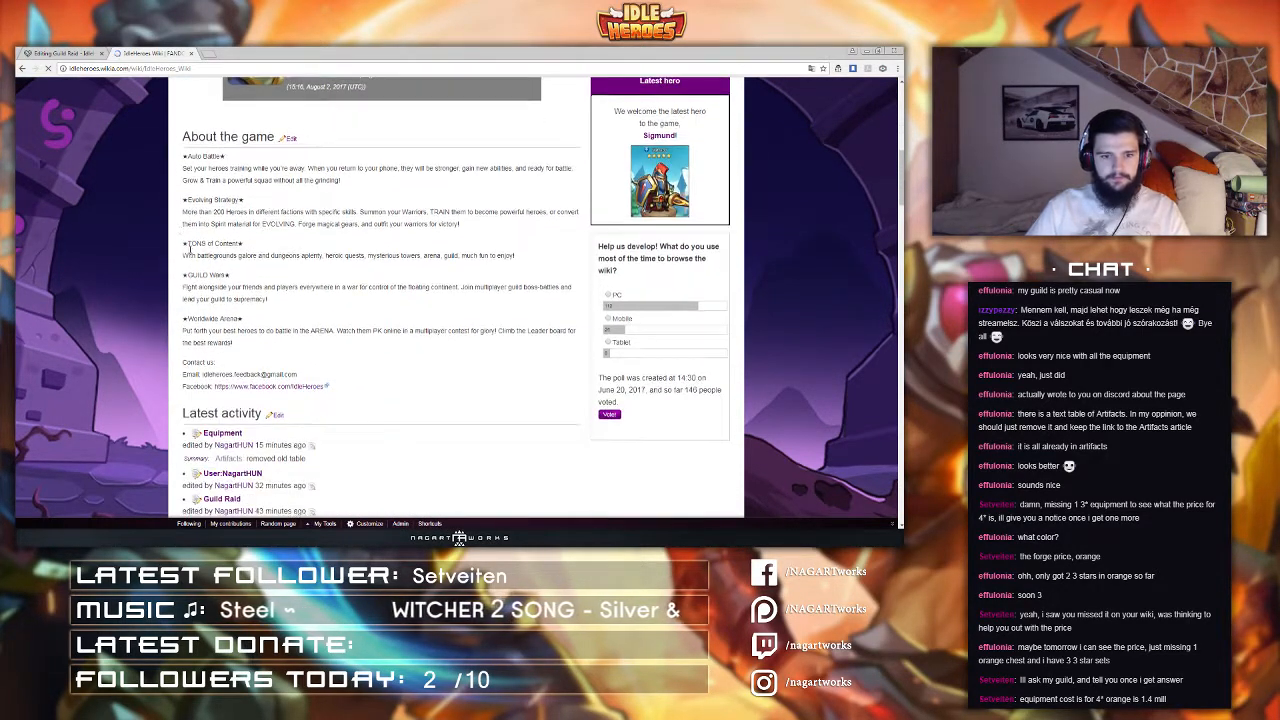
scroll(191, 249, up, 1)
Step: Return to the source editor and scroll through raids 5 to 16 to check their values
click(79, 53)
scroll(333, 373, down, 2)
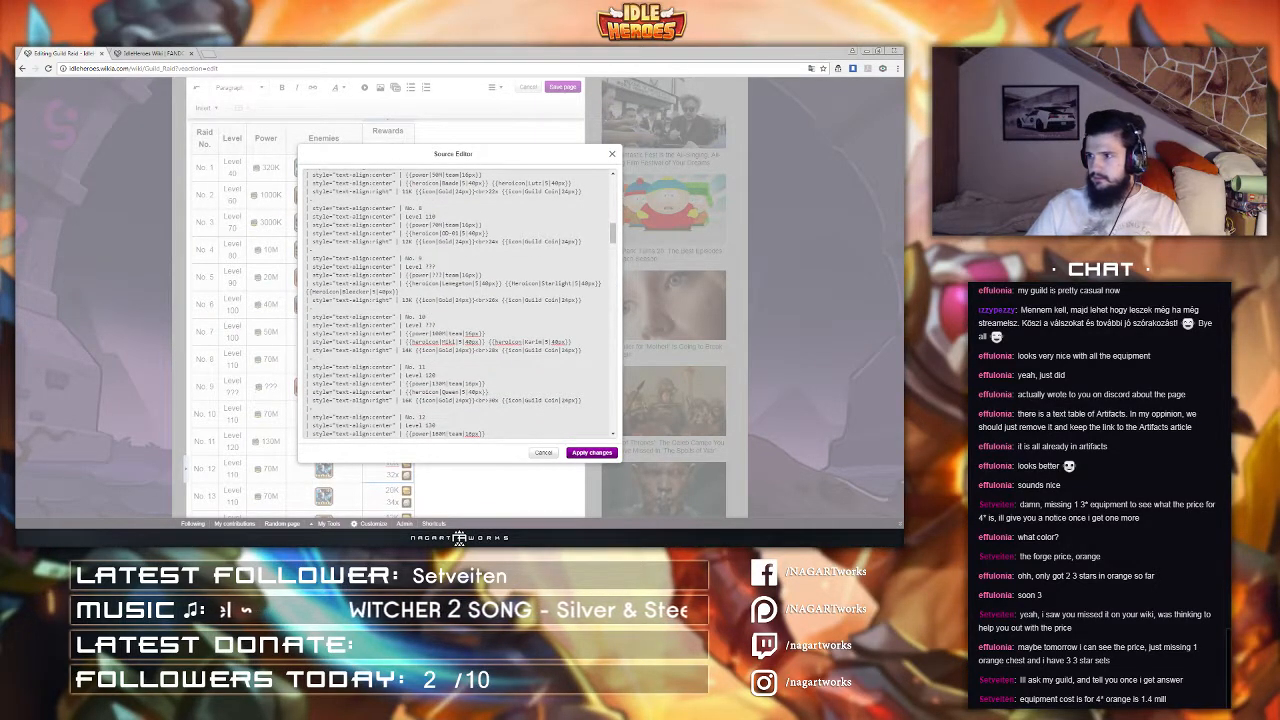
scroll(473, 300, up, 4)
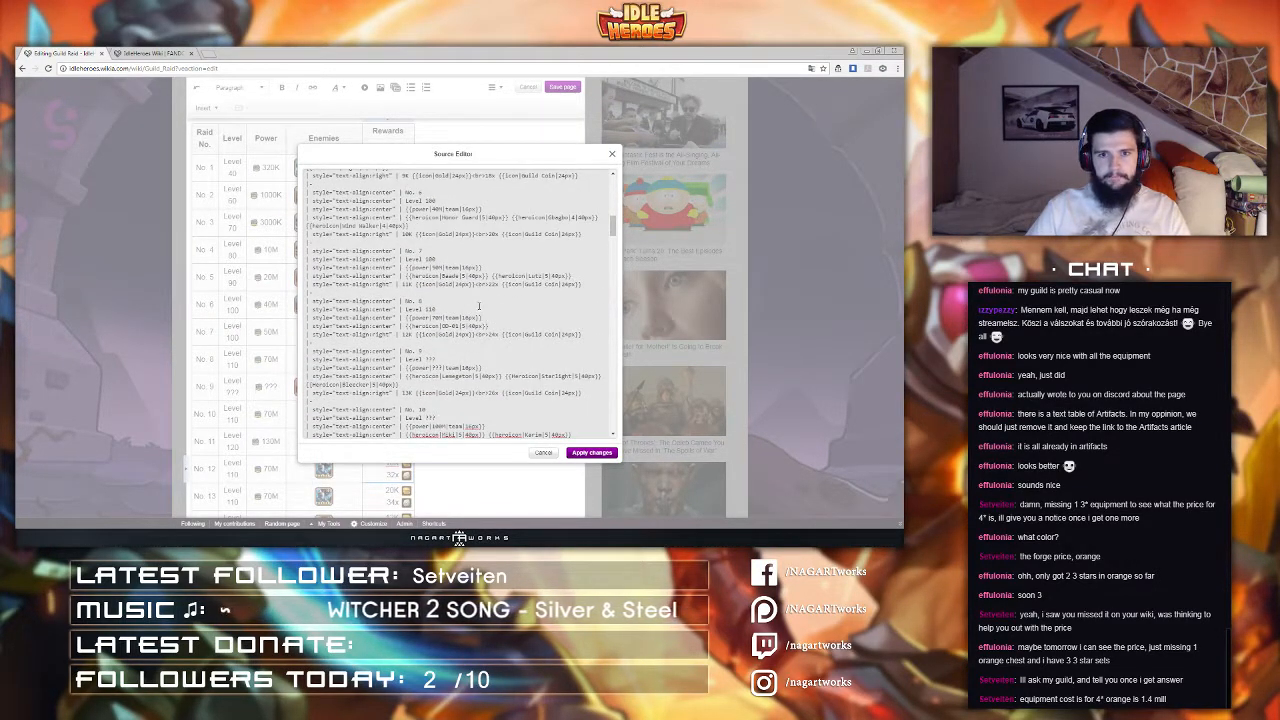
scroll(479, 306, up, 6)
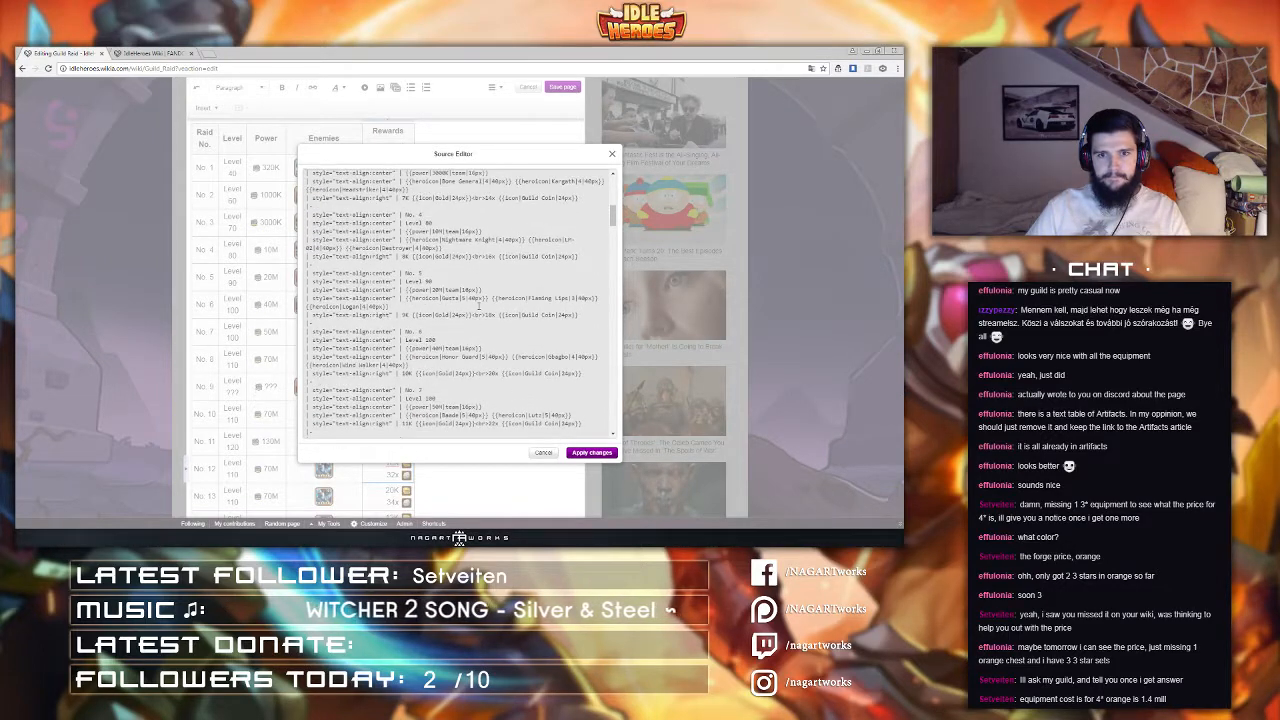
scroll(479, 306, up, 2)
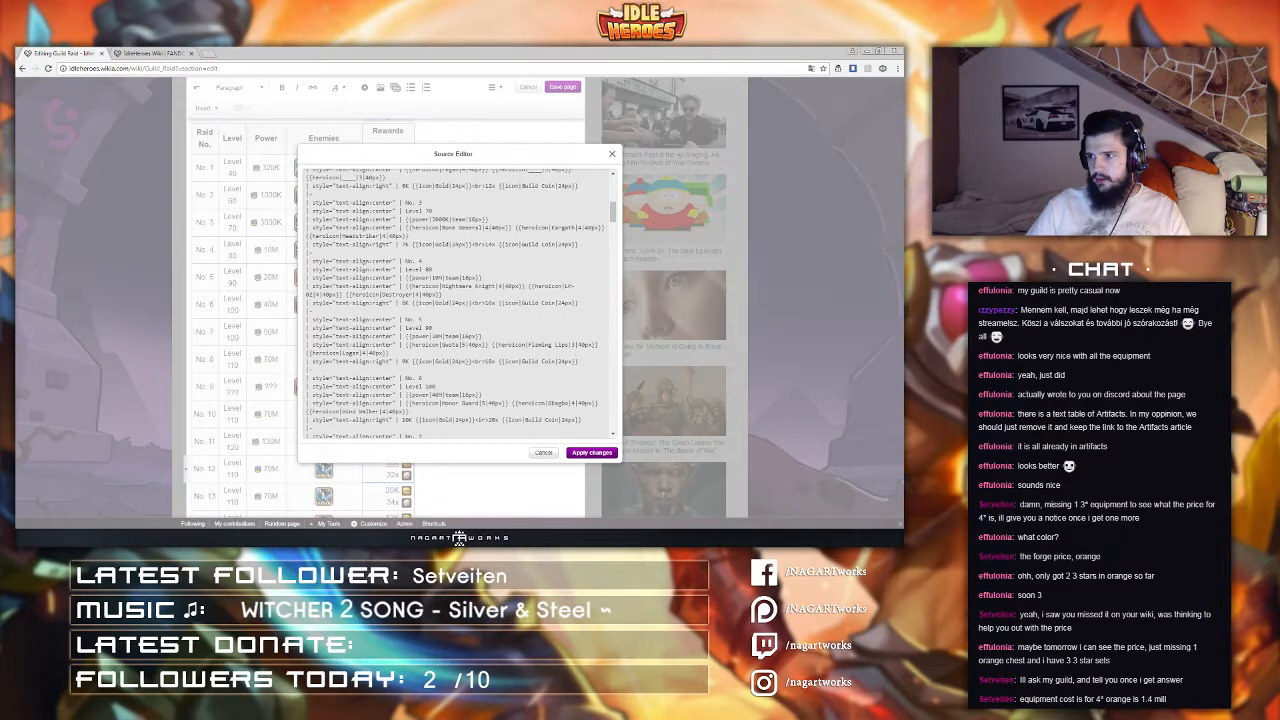
scroll(453, 304, down, 9)
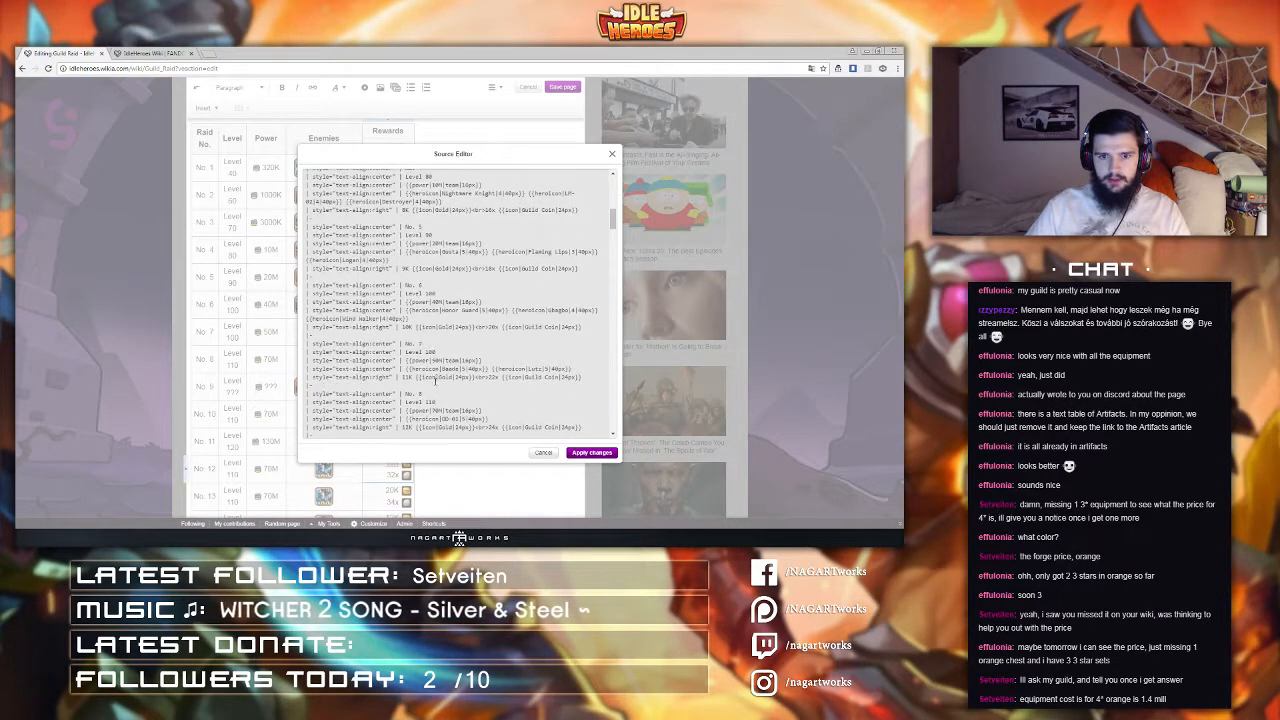
scroll(436, 387, up, 1)
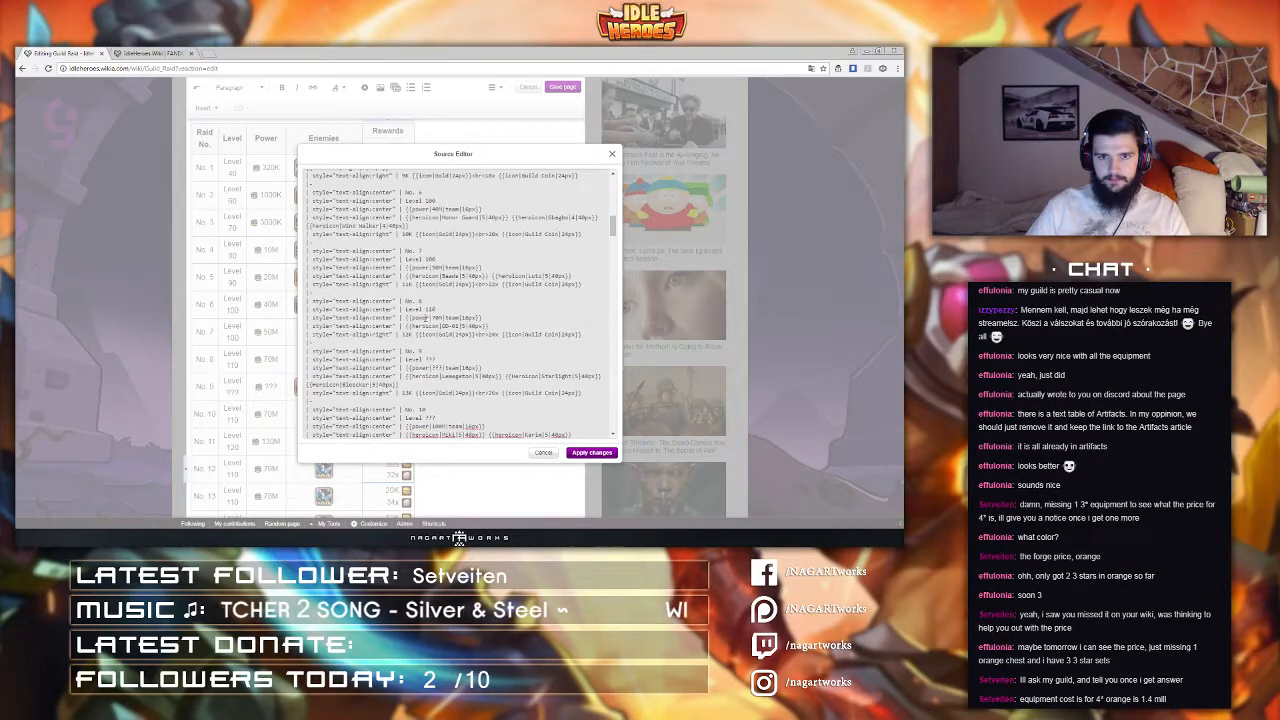
scroll(420, 300, down, 4)
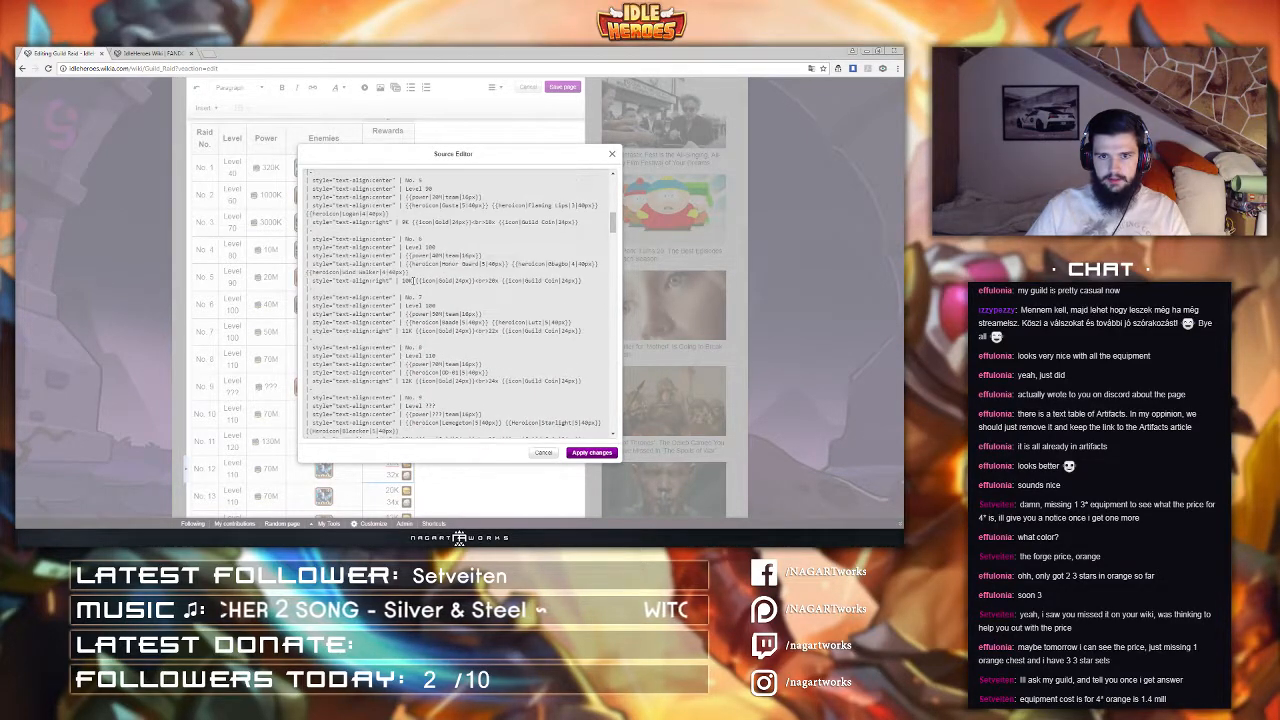
scroll(453, 304, down, 2)
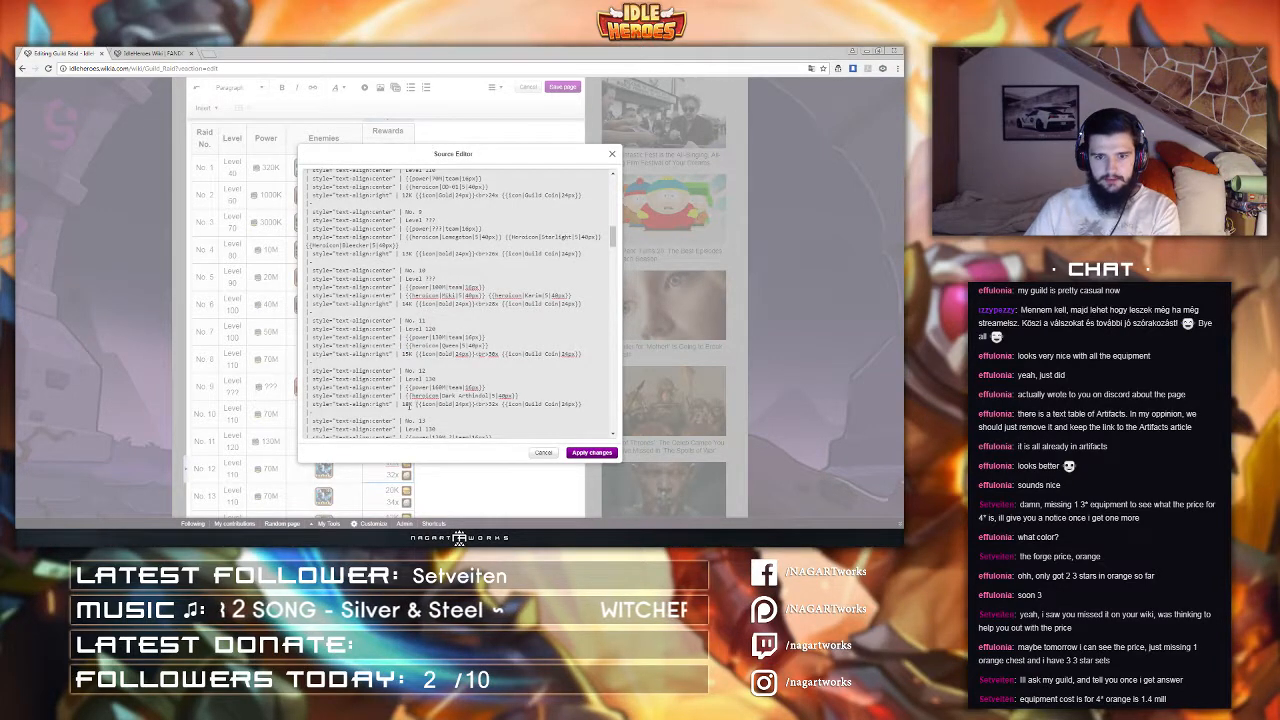
scroll(406, 403, down, 6)
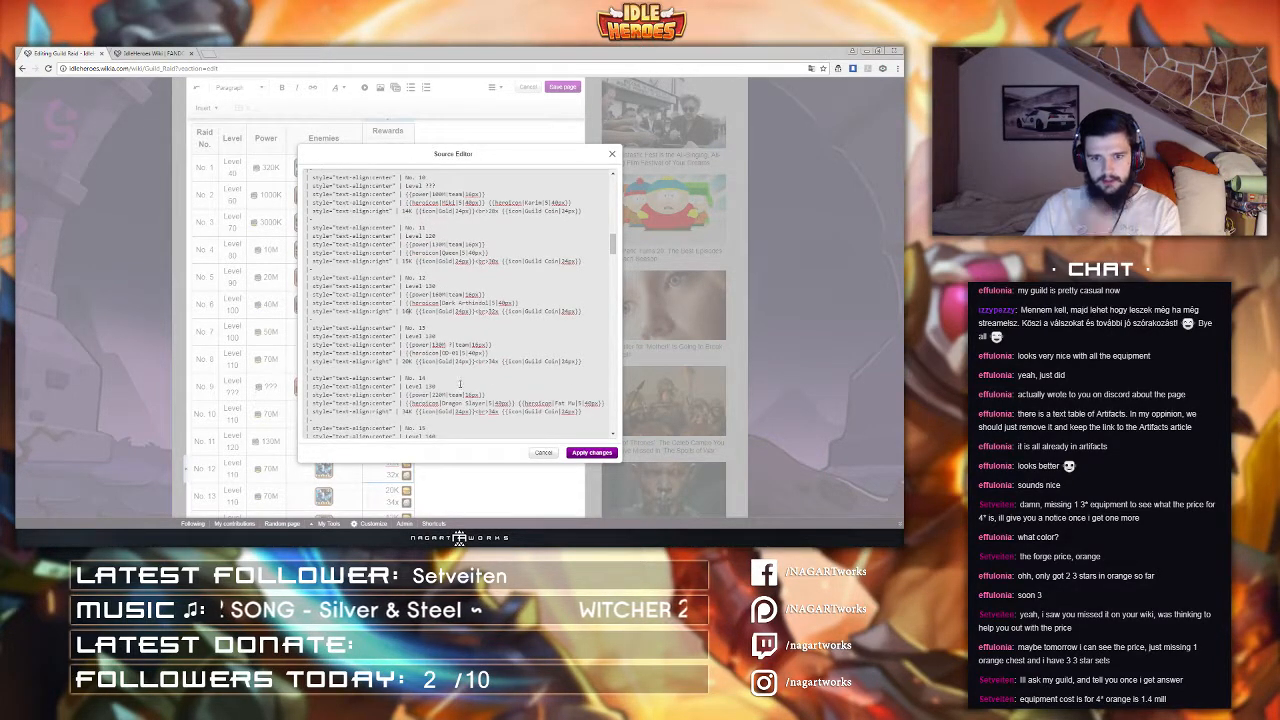
scroll(455, 370, down, 2)
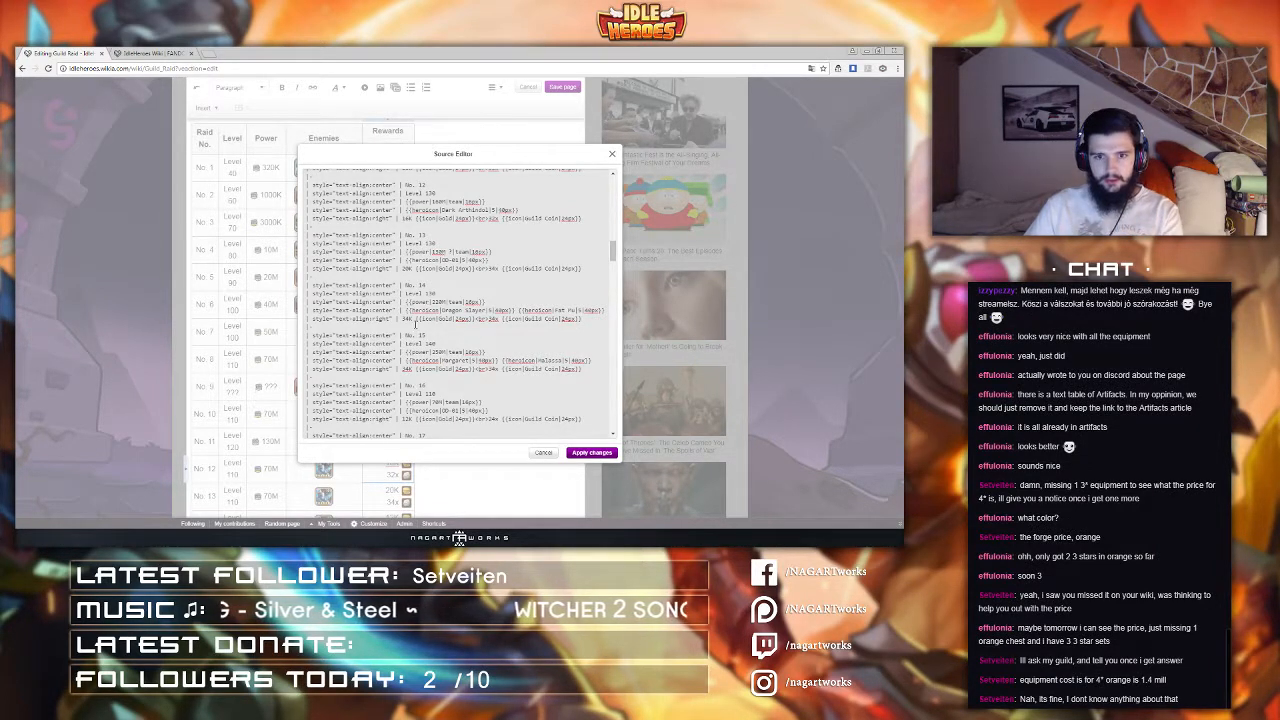
Step: Replace raid 13's gold reward number with ?? so it reads ??K
click(409, 269)
key(BackSpace)
key(BackSpace)
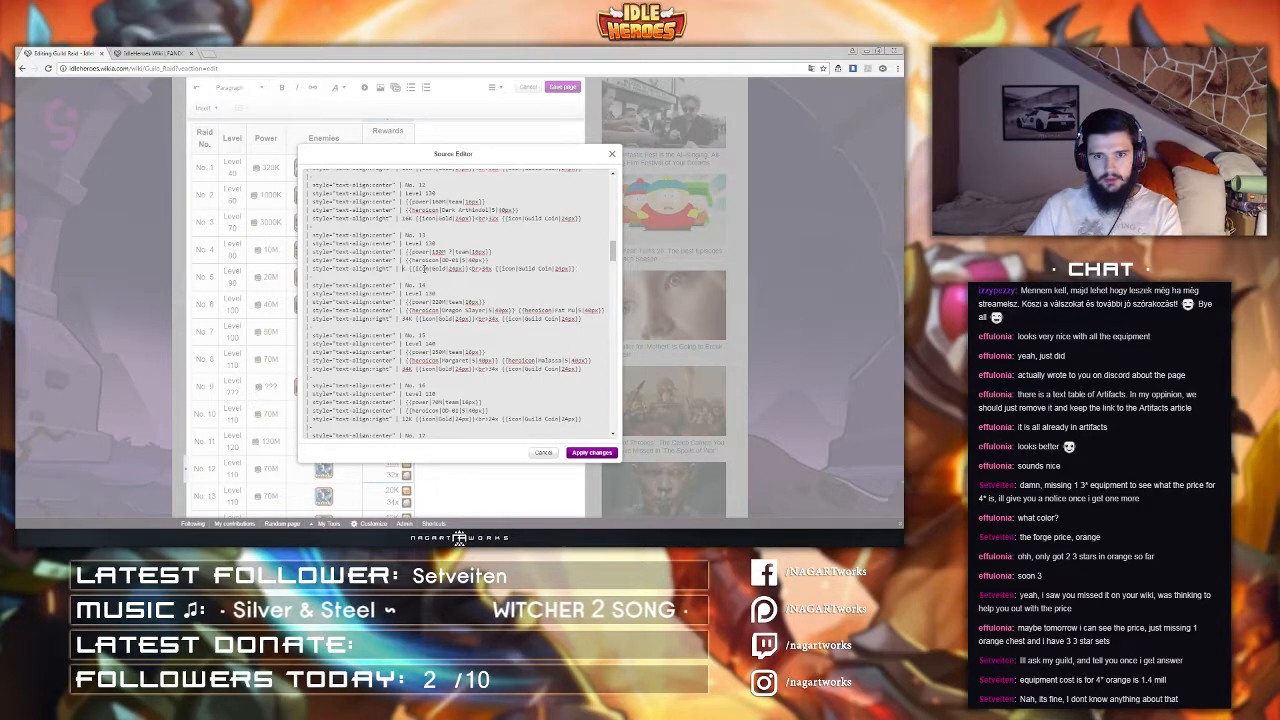
text(??)
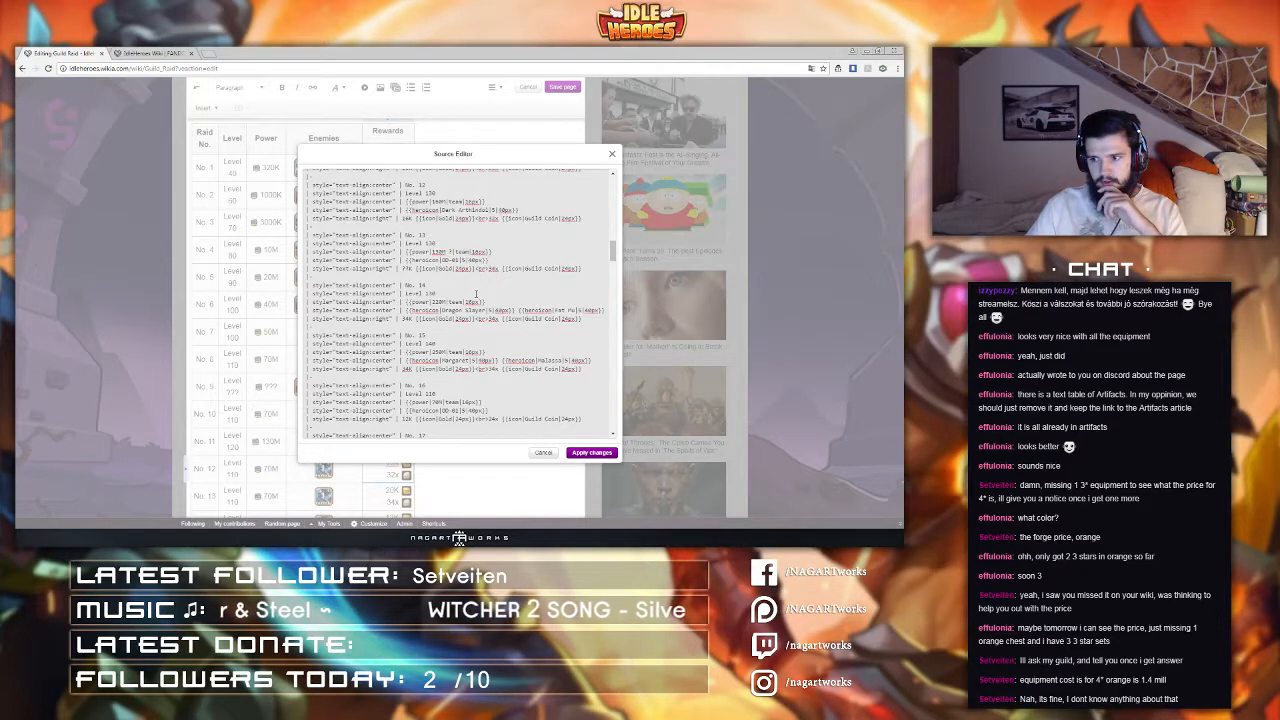
Step: Switch to the wiki home page tab and scroll through it
click(186, 52)
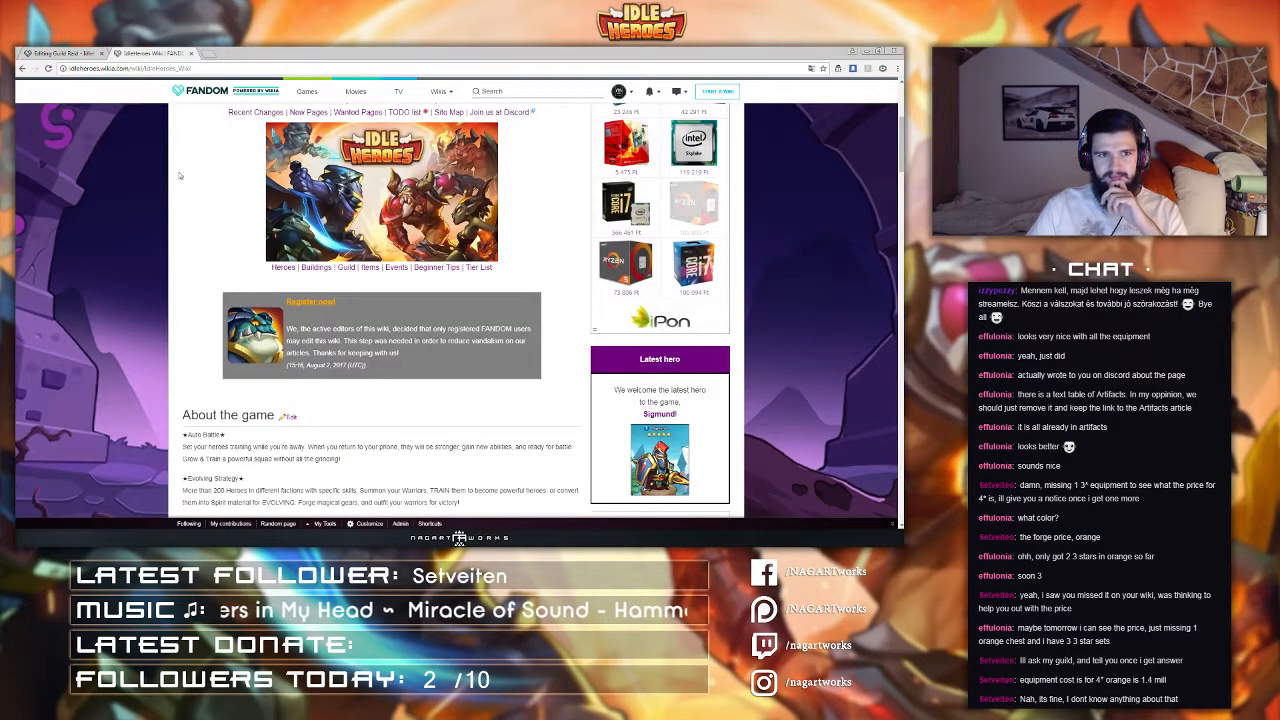
scroll(255, 290, down, 1)
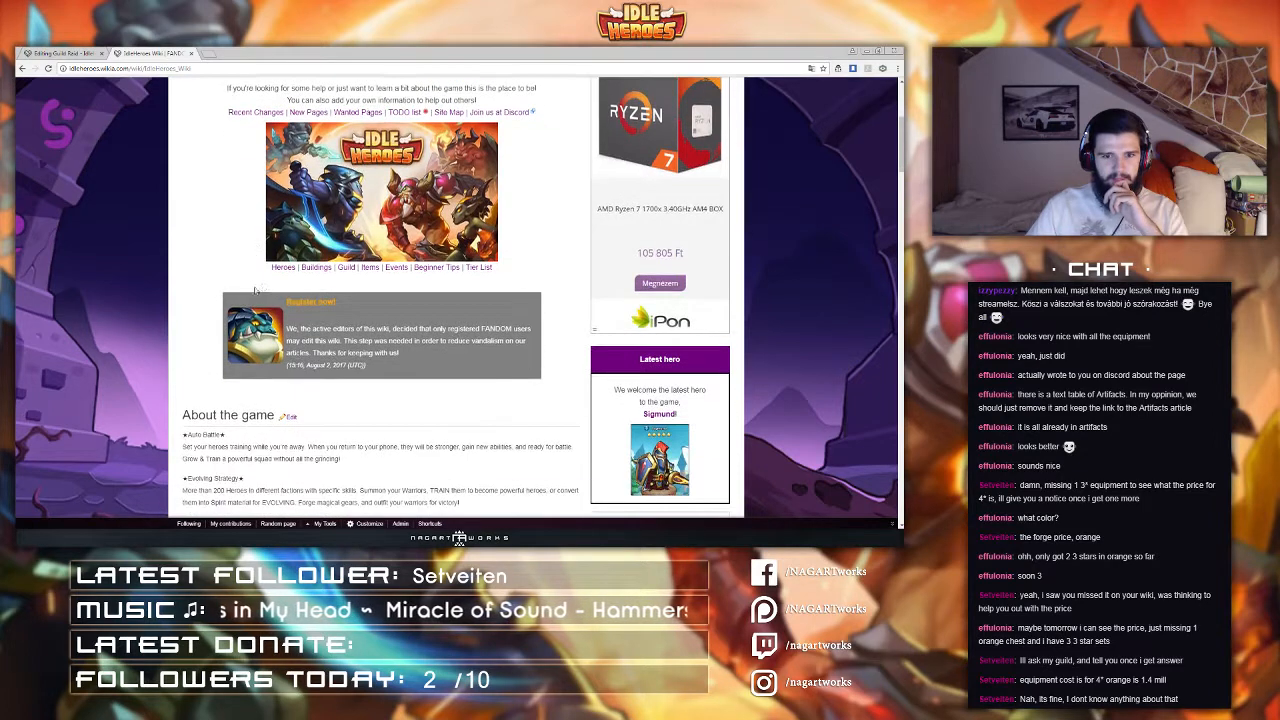
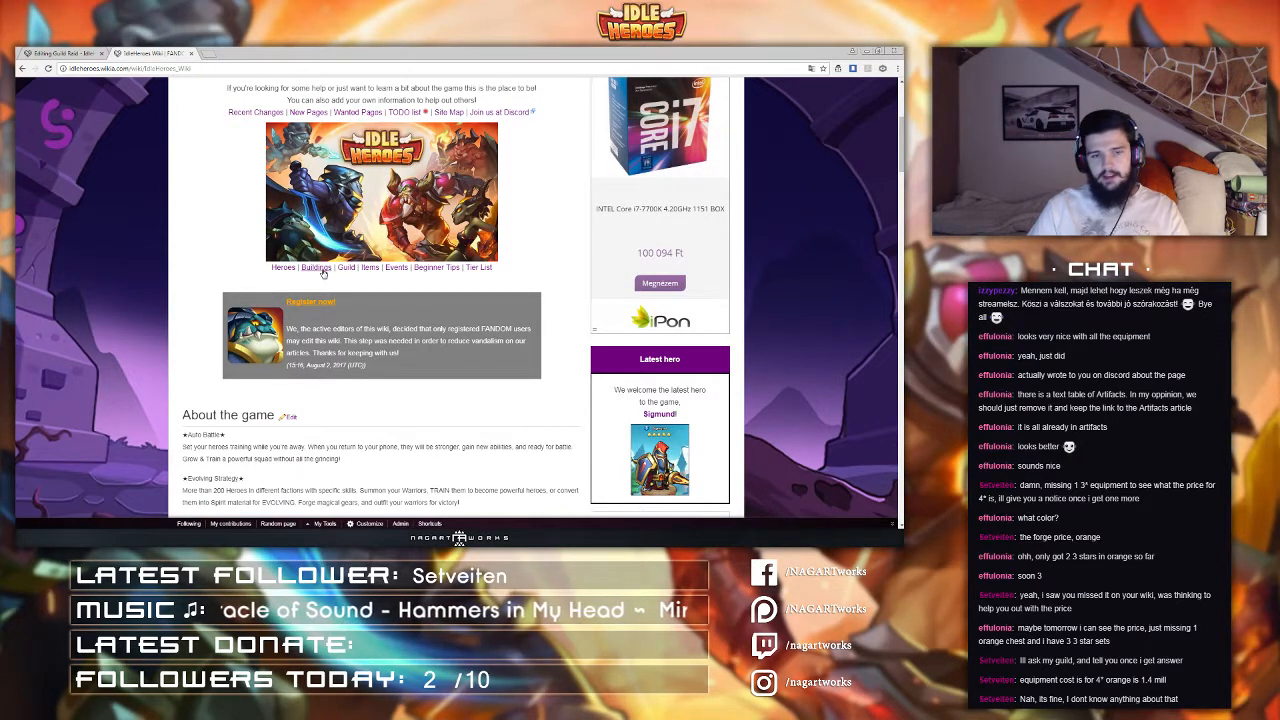
Step: Open the wiki's Equipment page and examine the forge costs in its weapon table
click(318, 268)
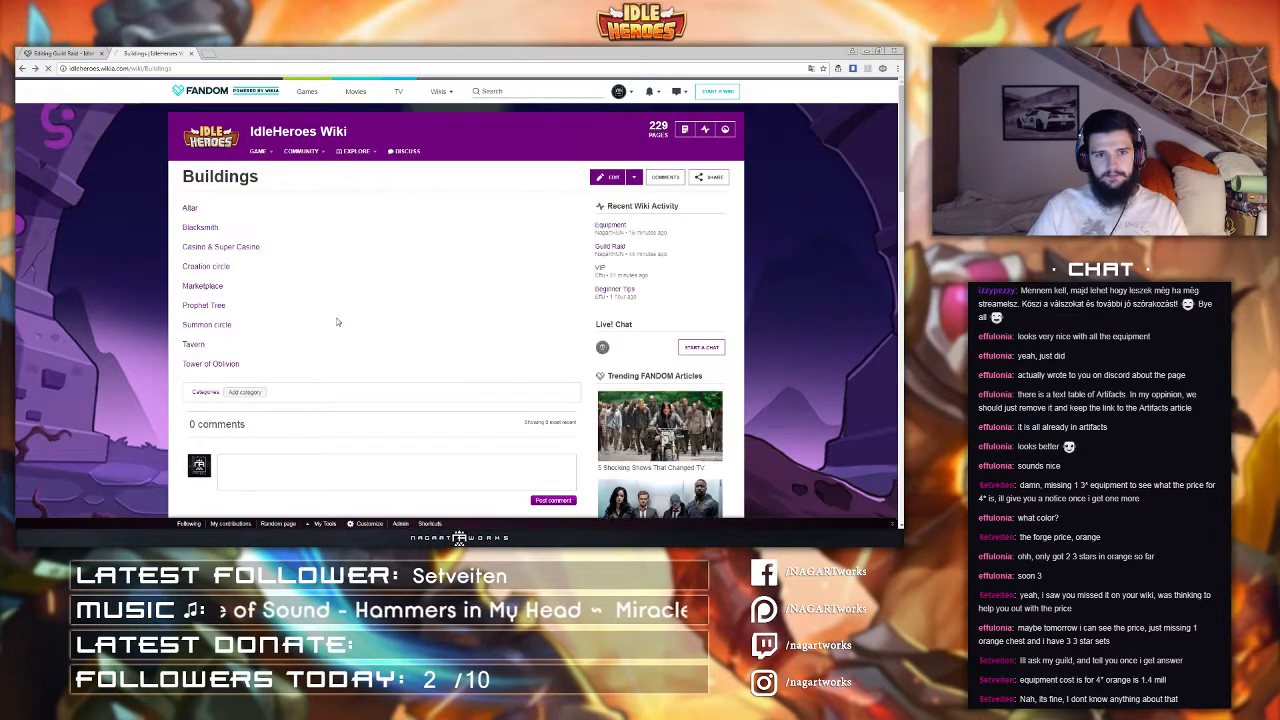
key(alt+Left)
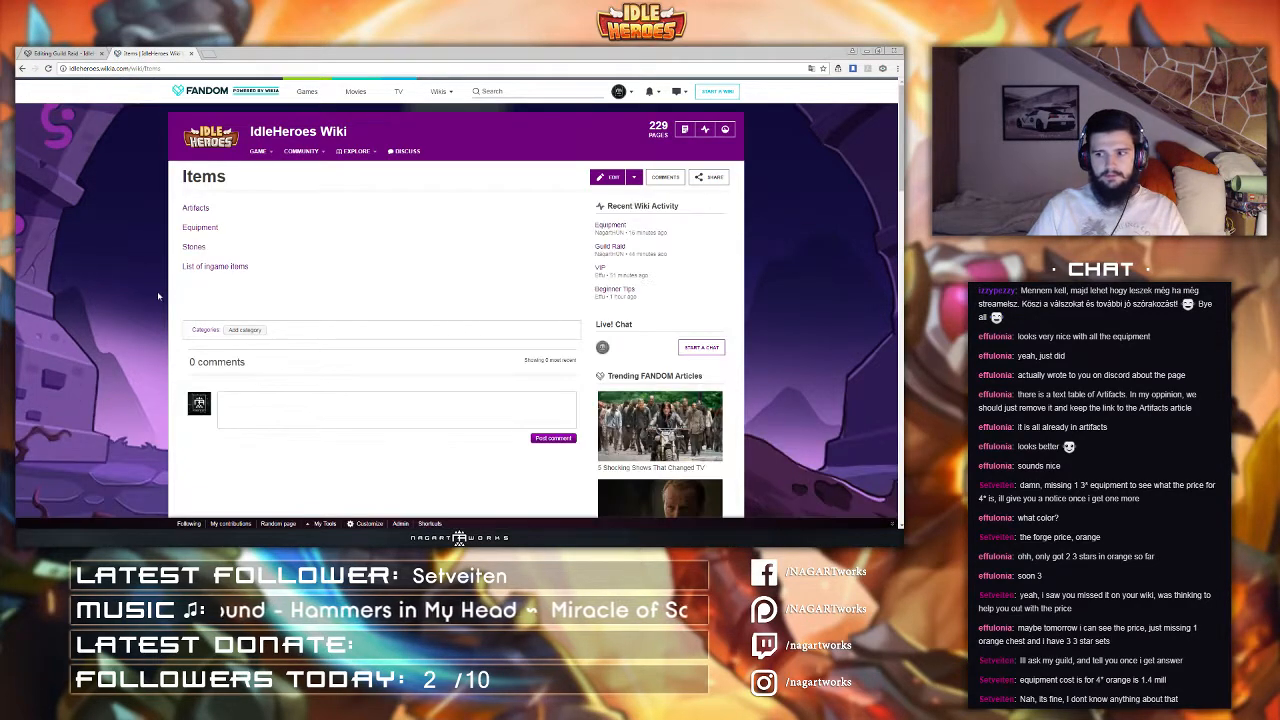
click(215, 227)
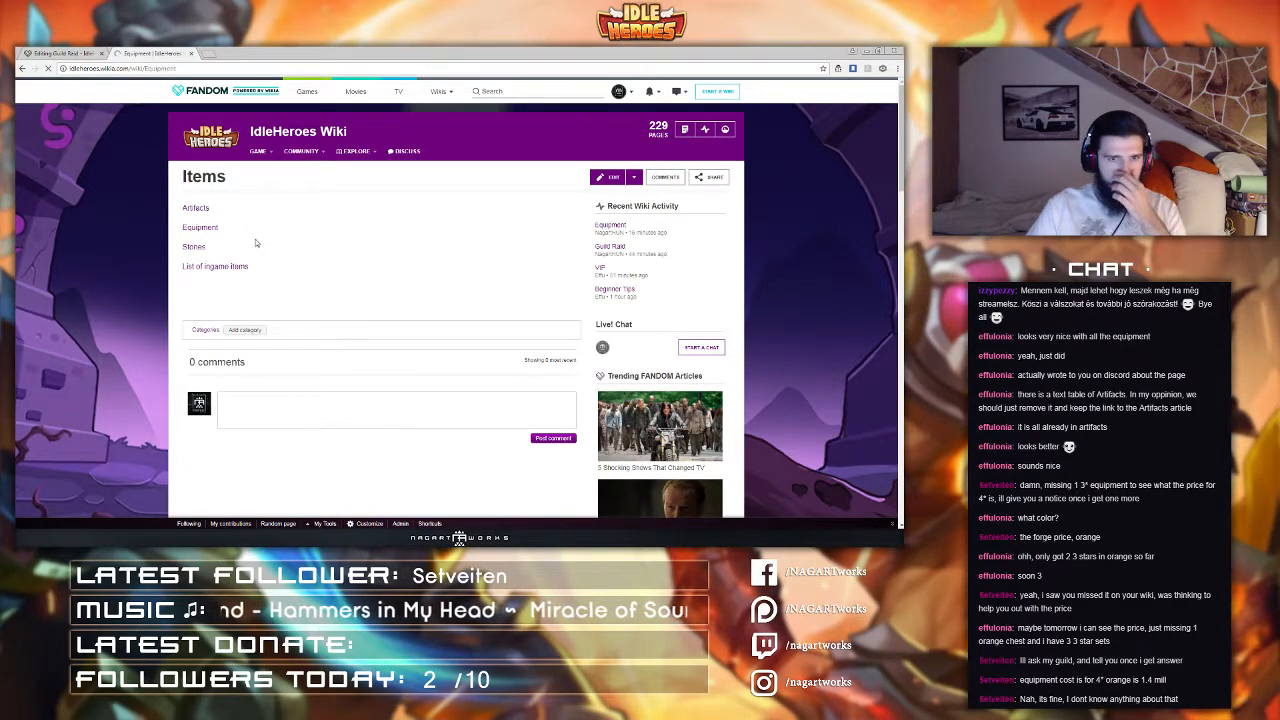
scroll(256, 258, down, 10)
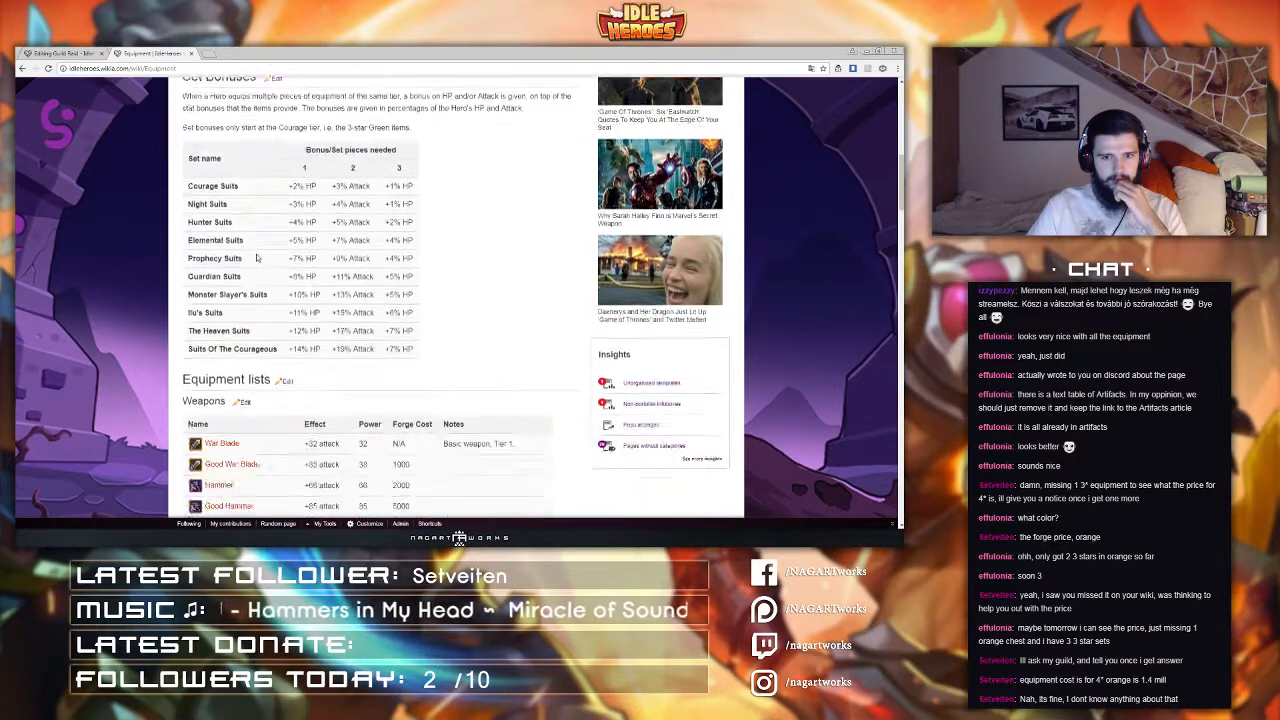
scroll(256, 258, down, 3)
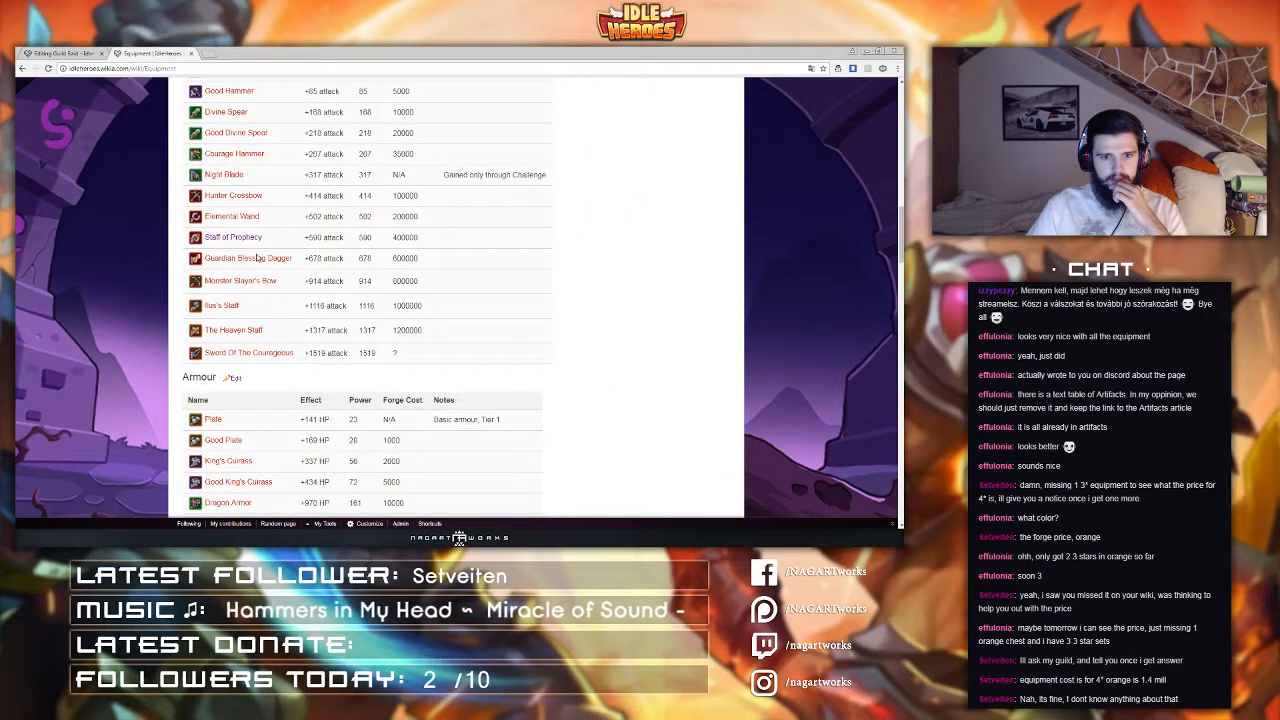
double_click(406, 360)
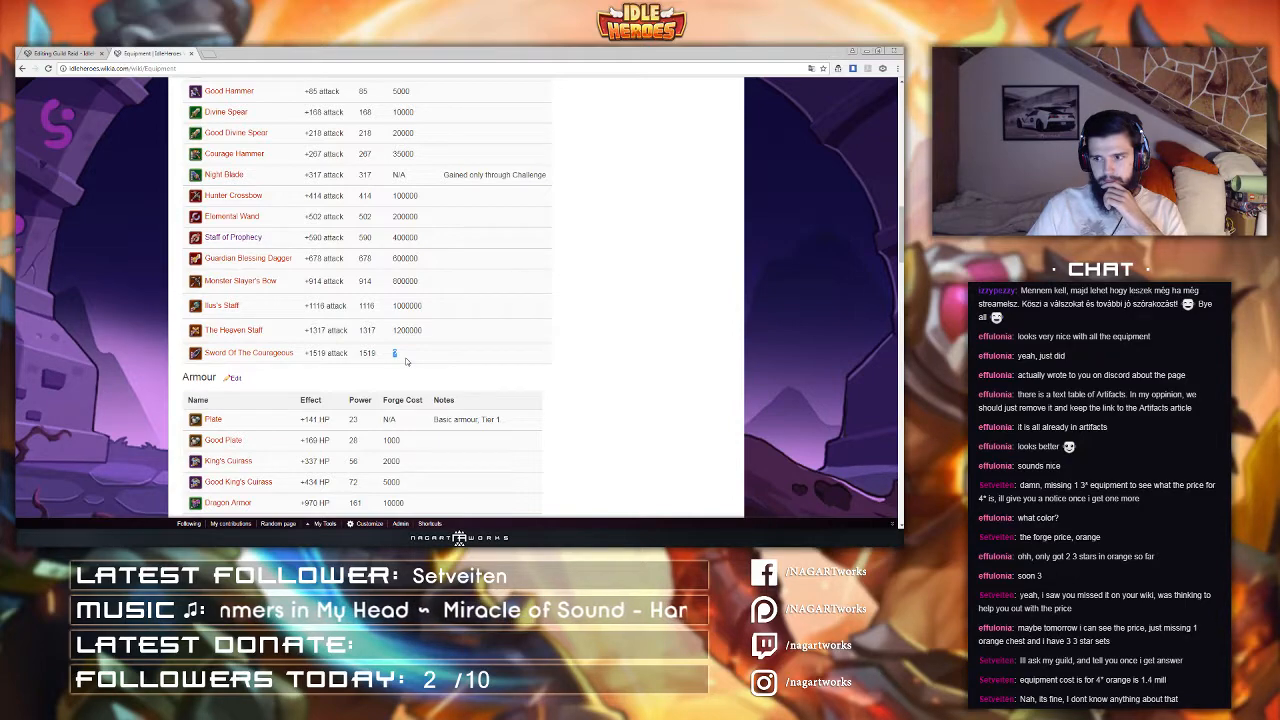
scroll(403, 356, up, 6)
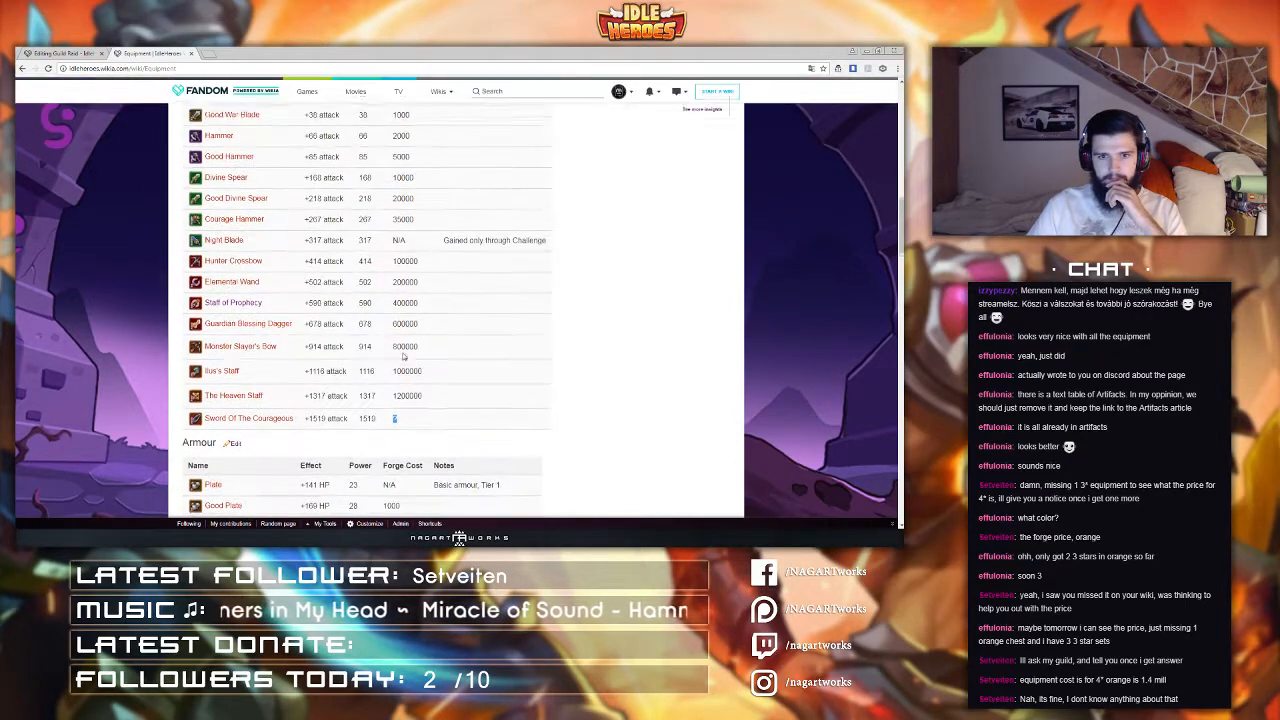
scroll(403, 346, up, 15)
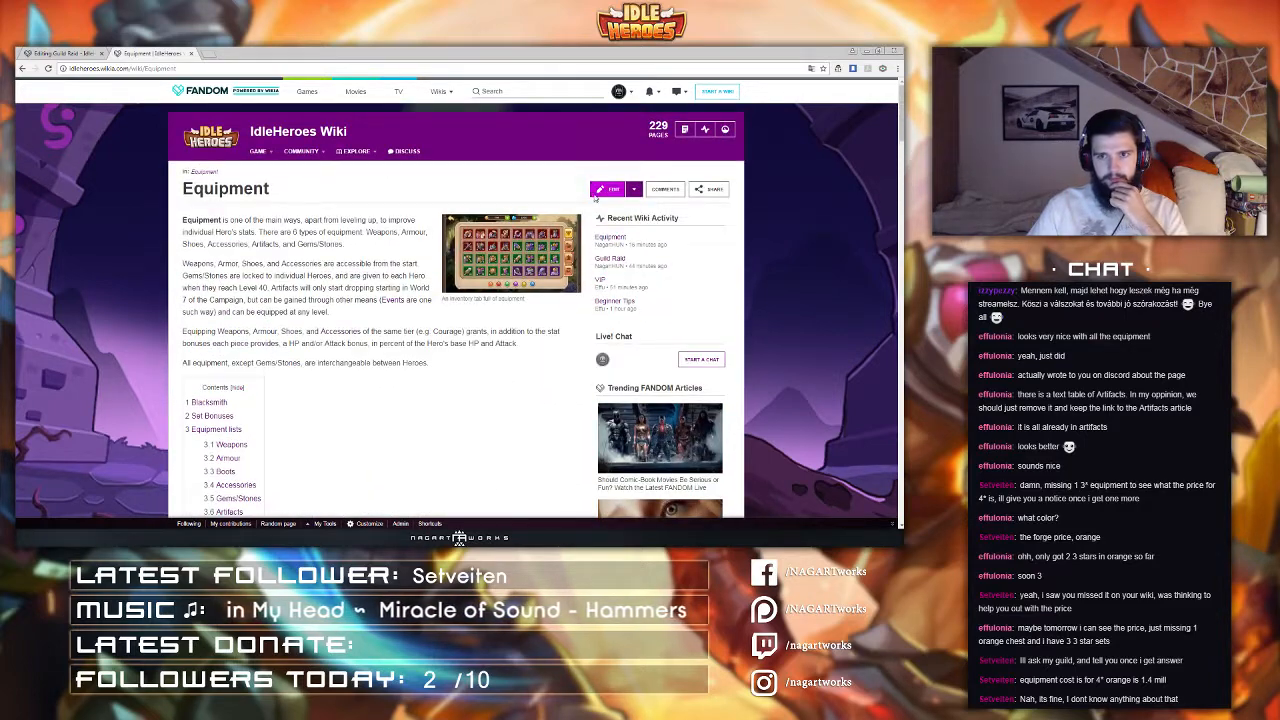
Step: Edit the Equipment page and set the Sword Of The Courageous forge cost to 1400000, copying The Heaven Staff's value
click(608, 188)
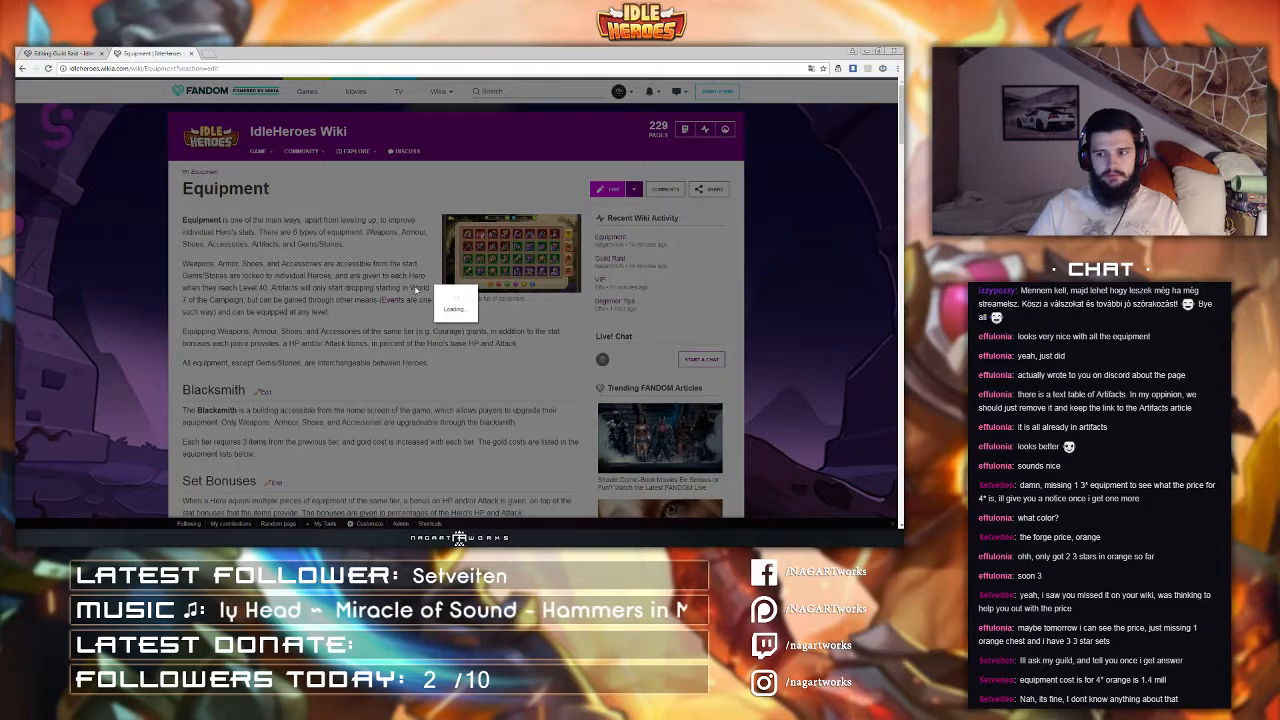
scroll(413, 290, down, 10)
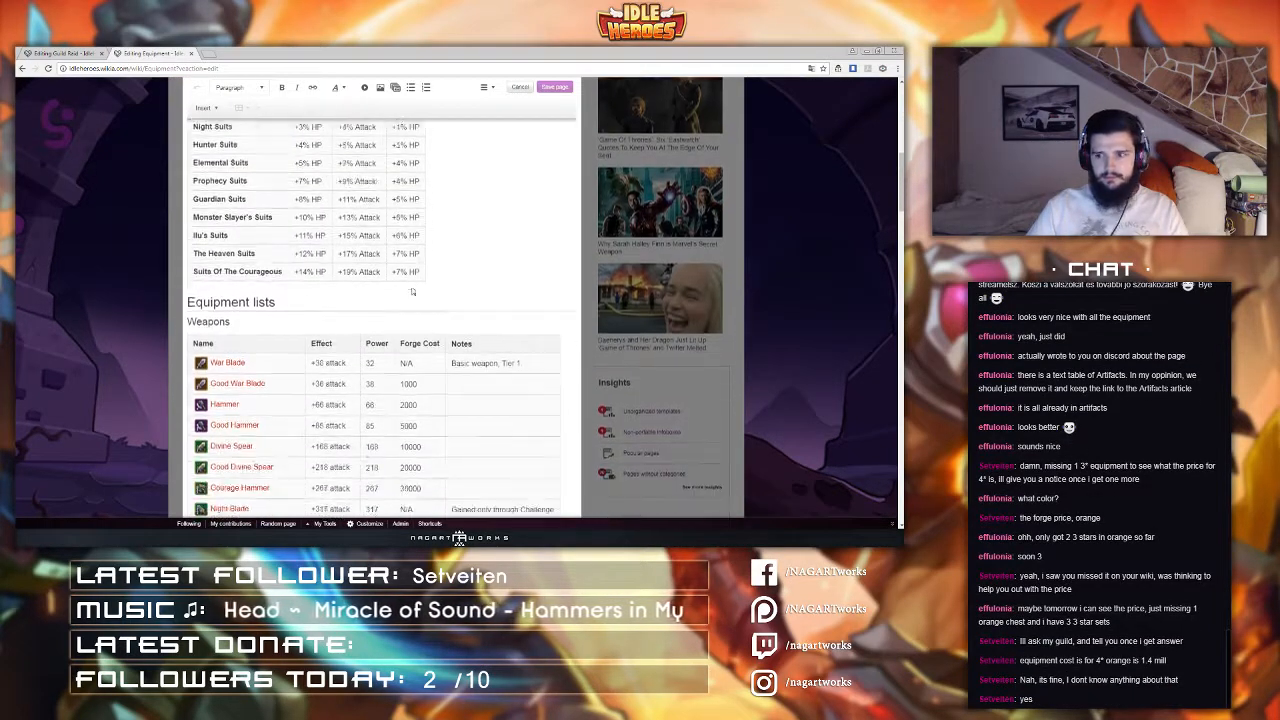
scroll(411, 291, down, 5)
click(404, 323)
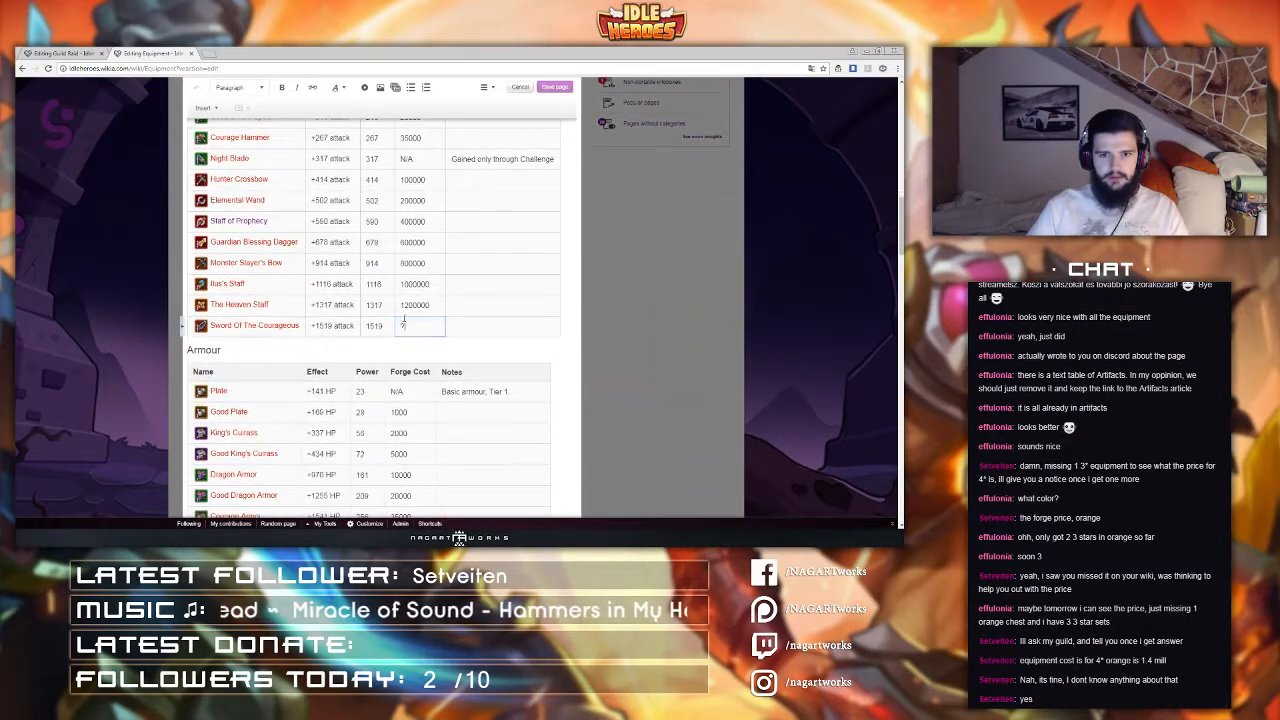
double_click(404, 306)
drag(401, 305, 431, 305)
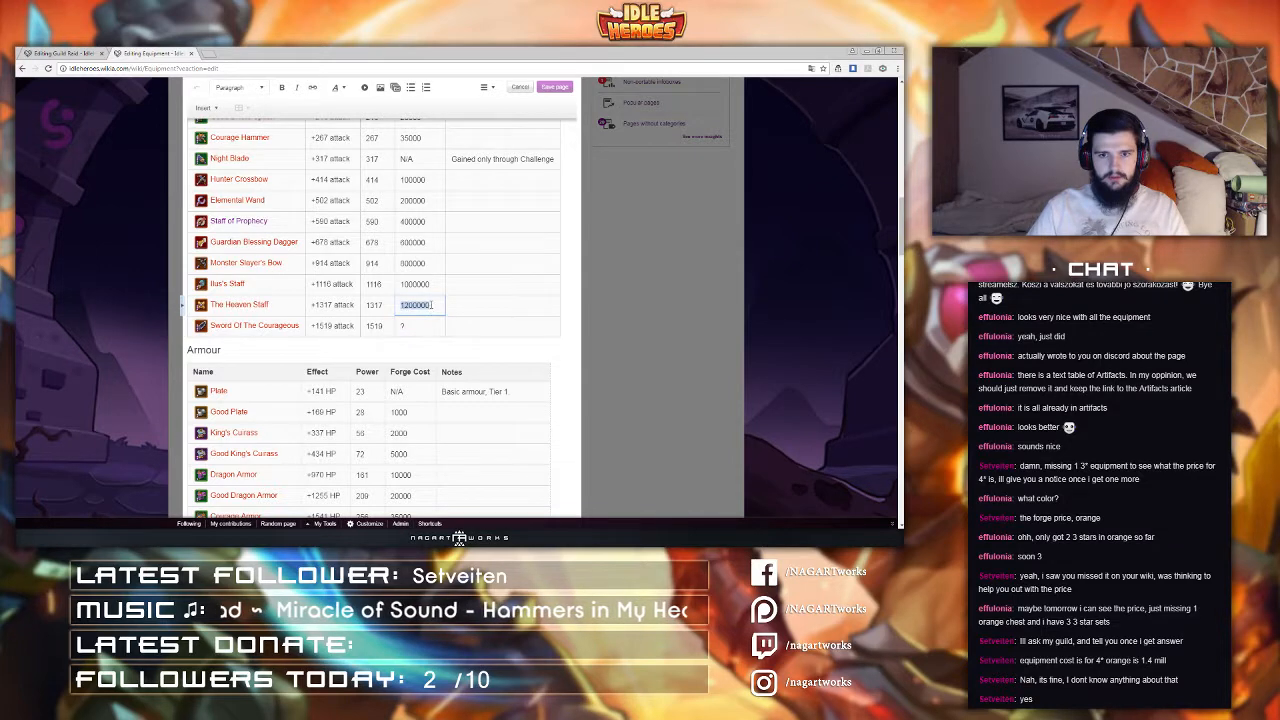
key(ctrl+c)
double_click(403, 325)
key(ctrl+v)
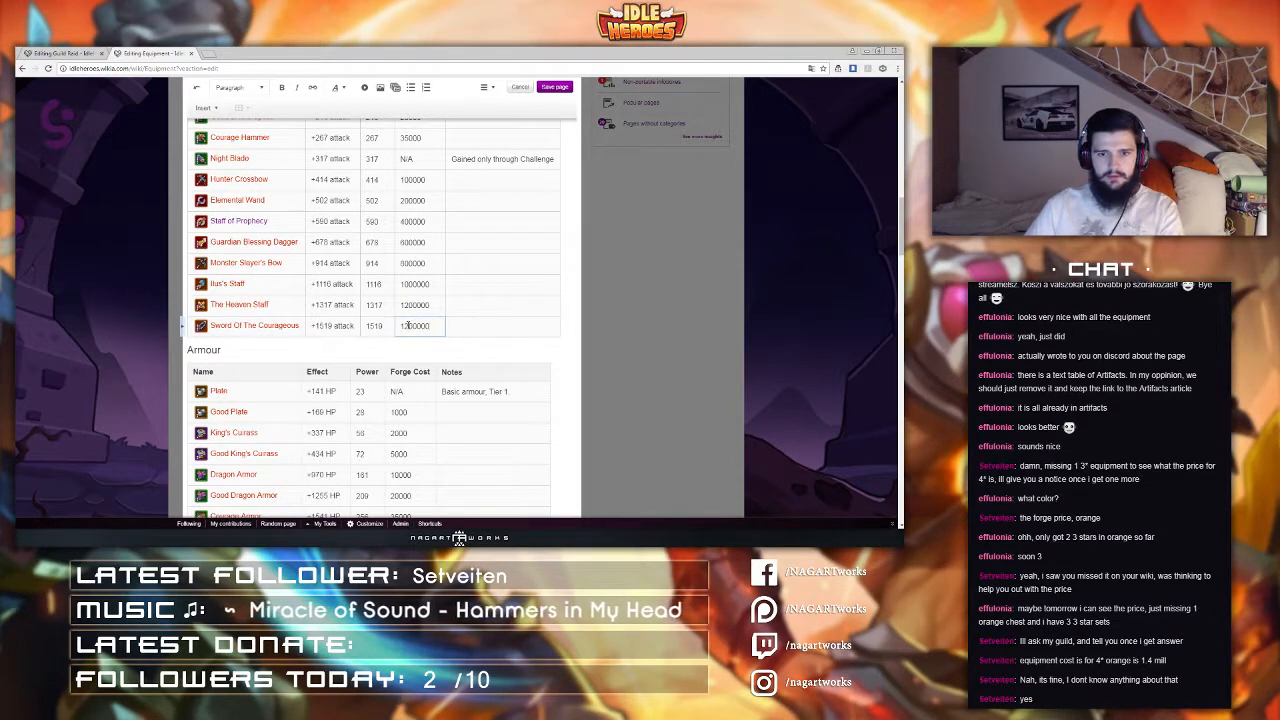
click(408, 325)
key(BackSpace)
text(4)
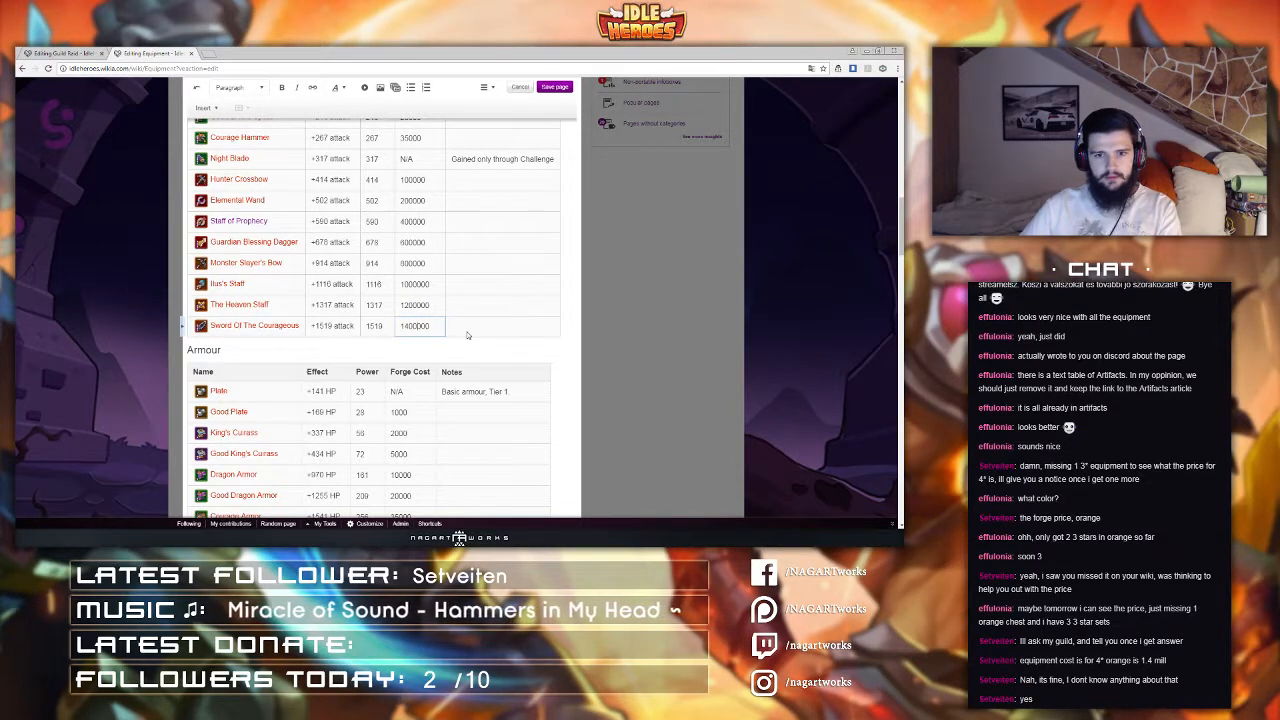
Step: Paste the copied forge cost into the Plate Of The Courageous and Boots Of The Courageous rows
scroll(443, 348, down, 5)
click(403, 335)
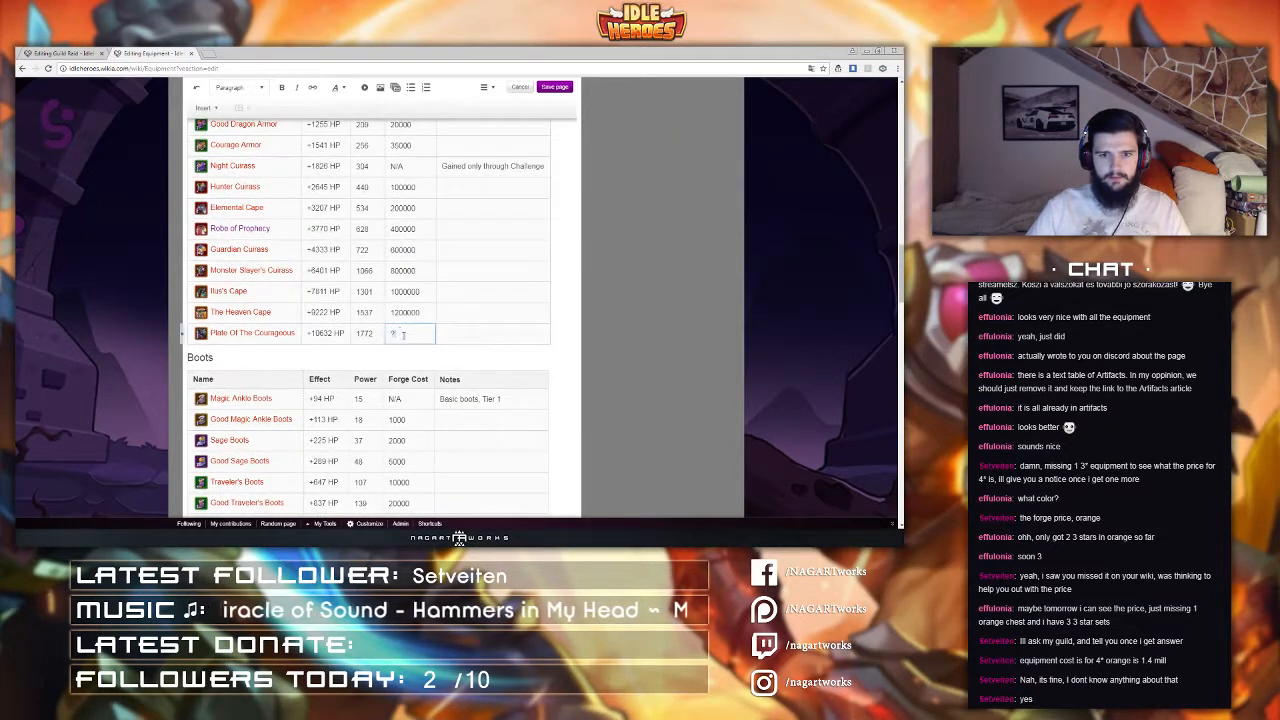
key(BackSpace)
key(ctrl+v)
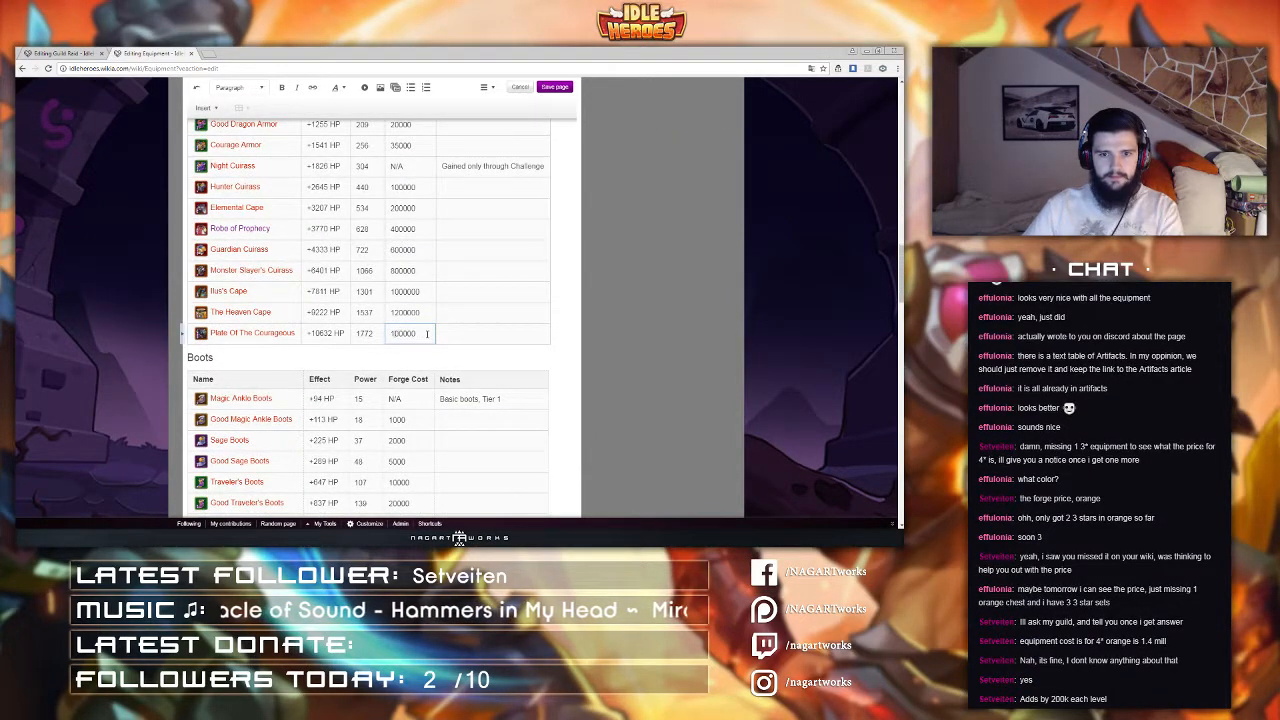
scroll(427, 340, down, 5)
click(393, 480)
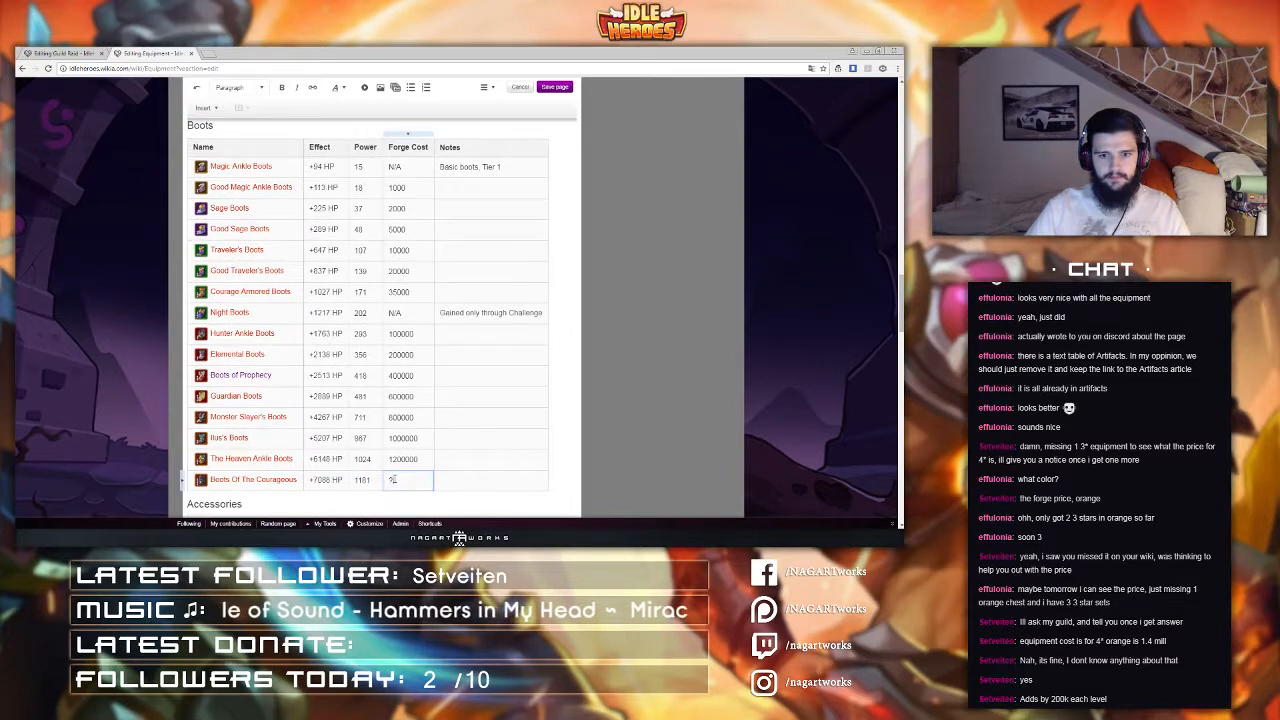
key(BackSpace)
key(ctrl+v)
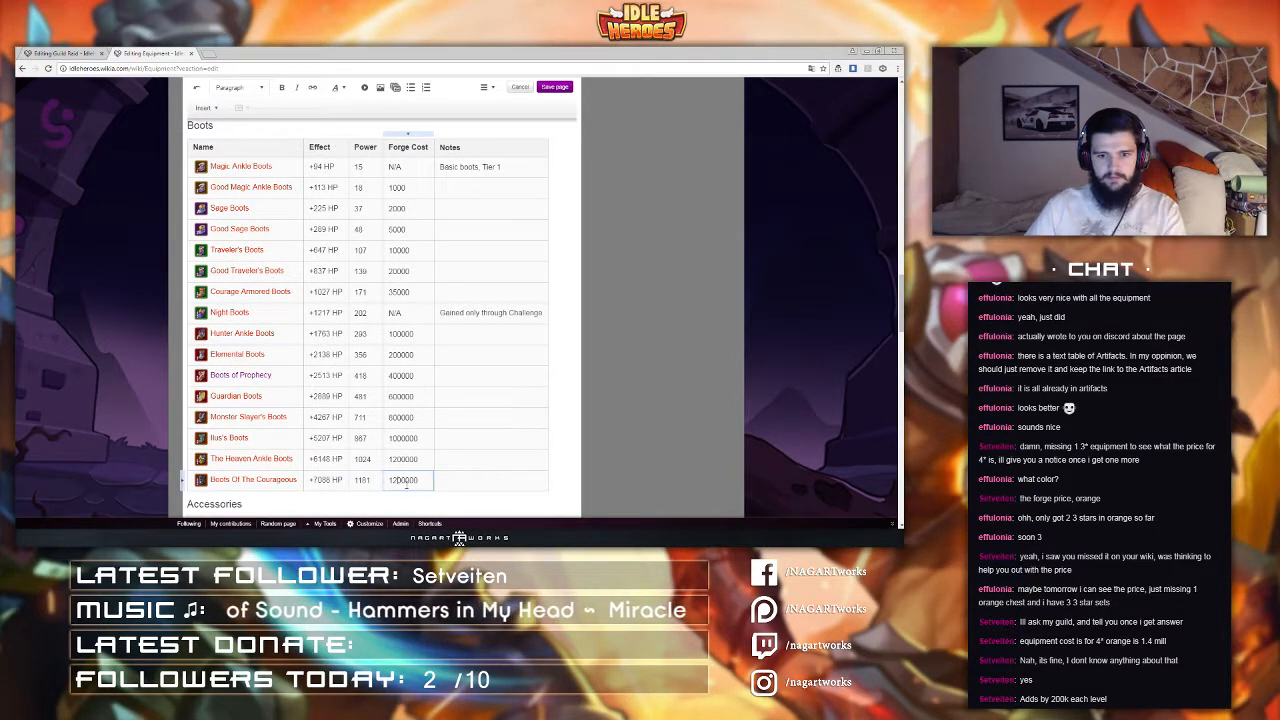
Step: Set the Pendant Of The Courageous forge cost to 1400000
scroll(422, 363, down, 10)
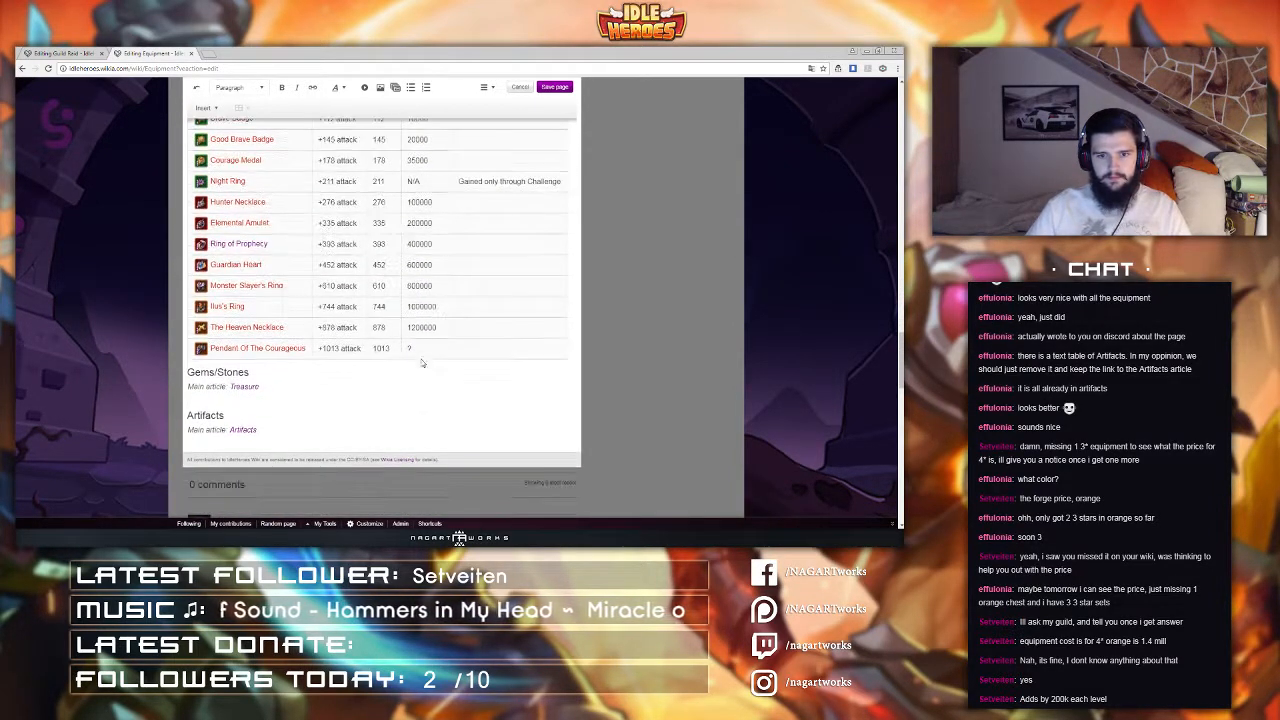
double_click(417, 349)
key(BackSpace)
key(ctrl+v)
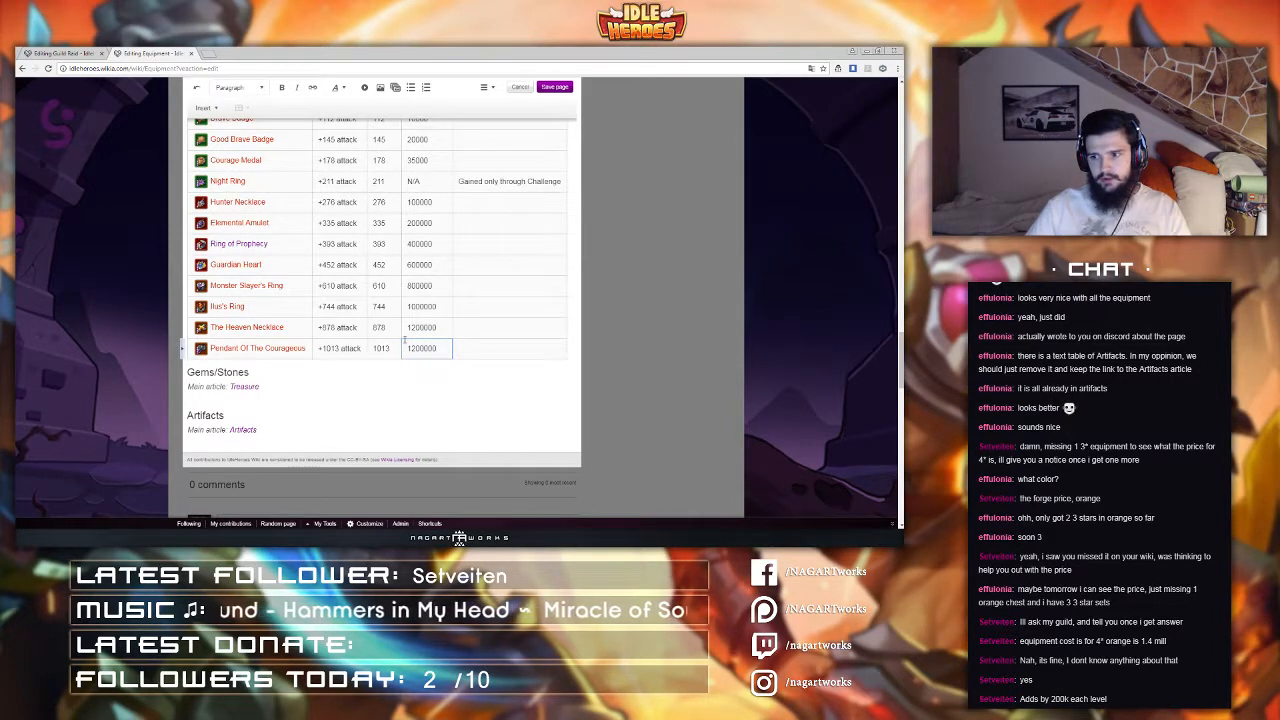
key(Delete)
text(4)
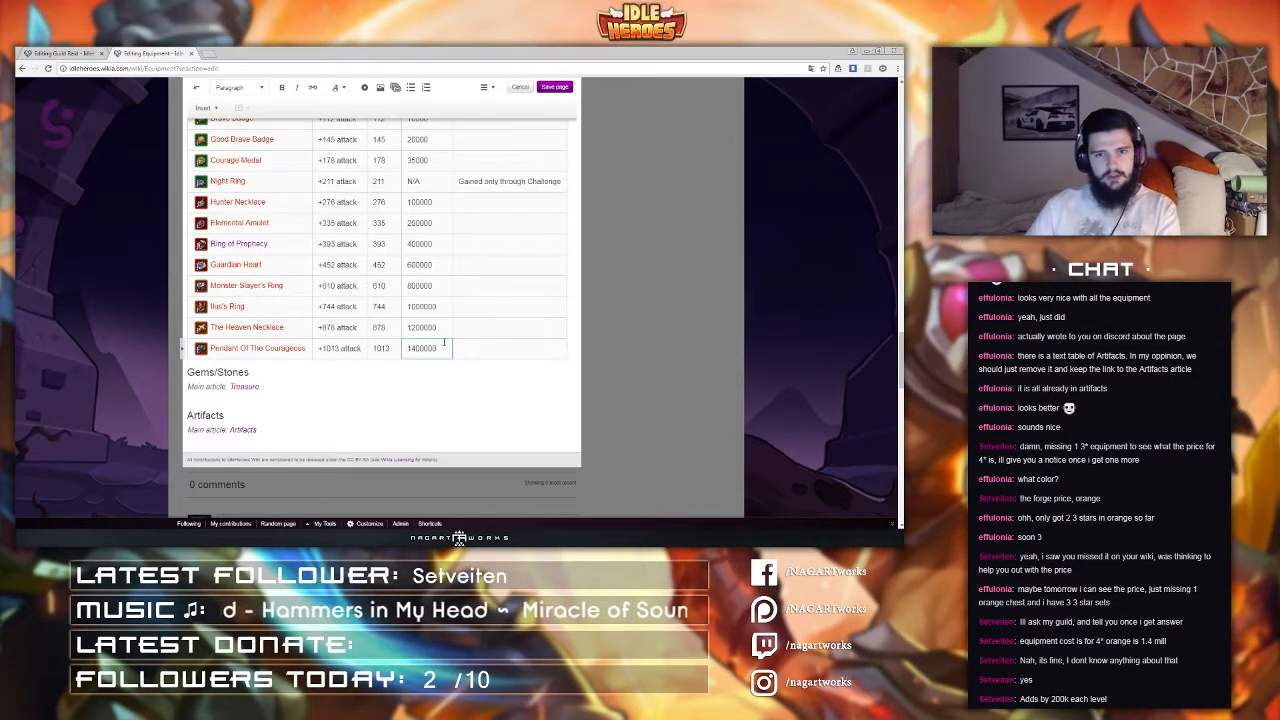
Step: Save the Equipment page with an edit summary thanking the viewer who supplied the prices
scroll(439, 358, up, 2)
scroll(439, 358, up, 1)
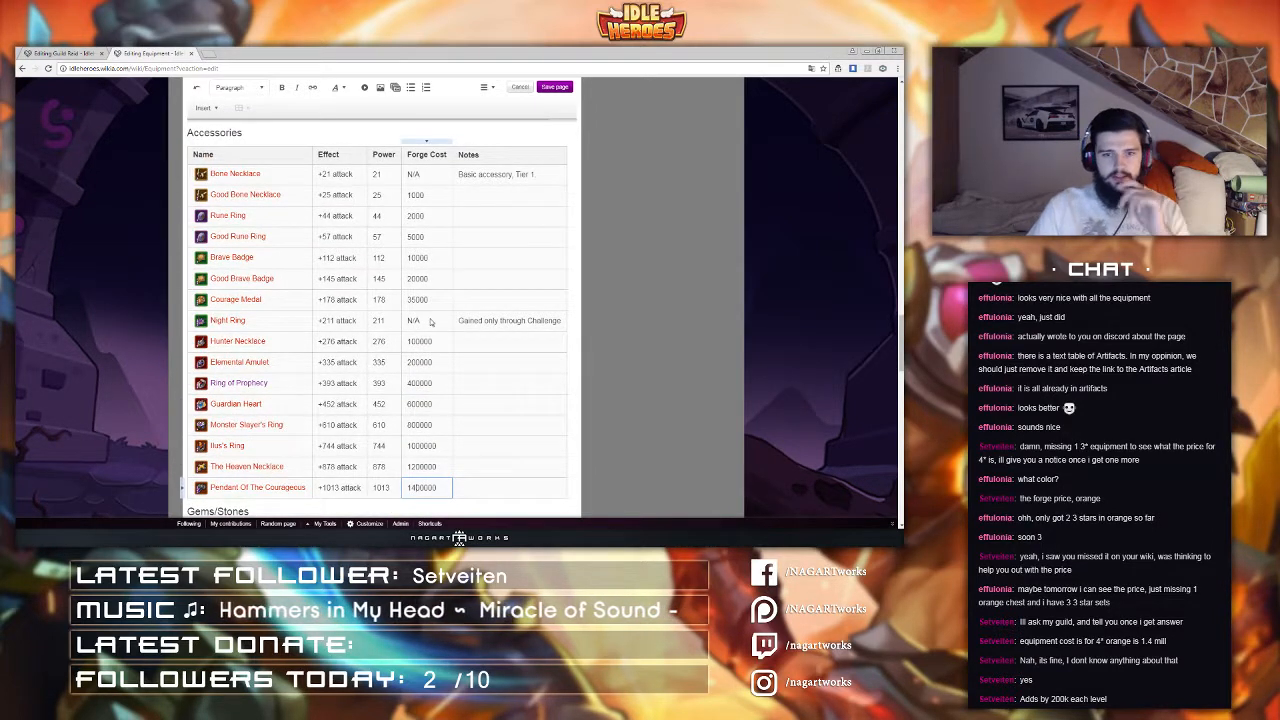
scroll(462, 336, up, 1)
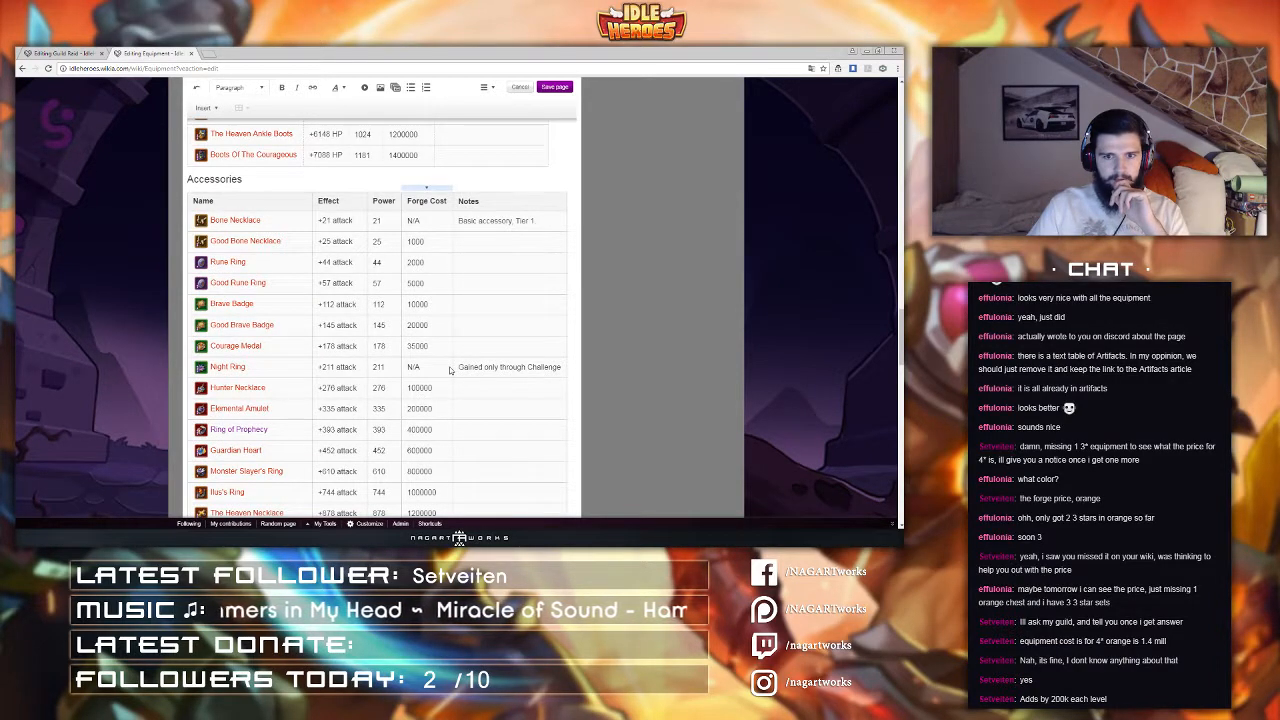
scroll(450, 370, up, 6)
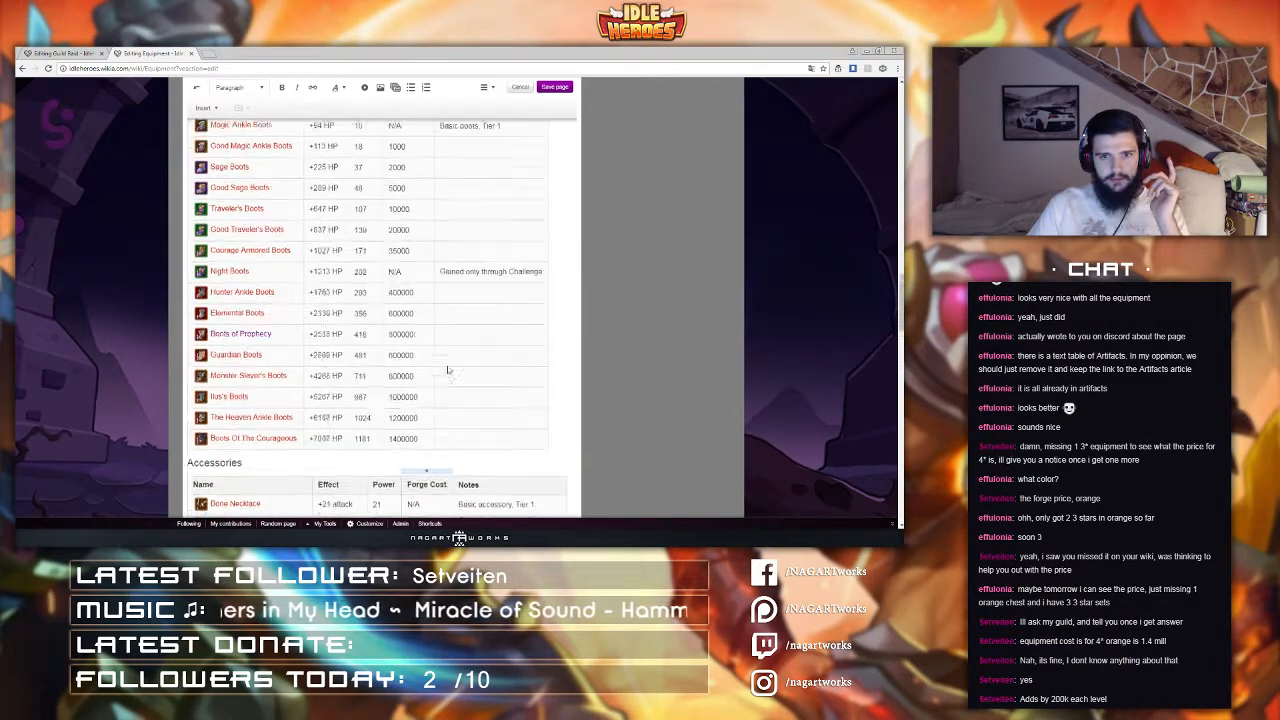
scroll(448, 370, up, 1)
click(556, 87)
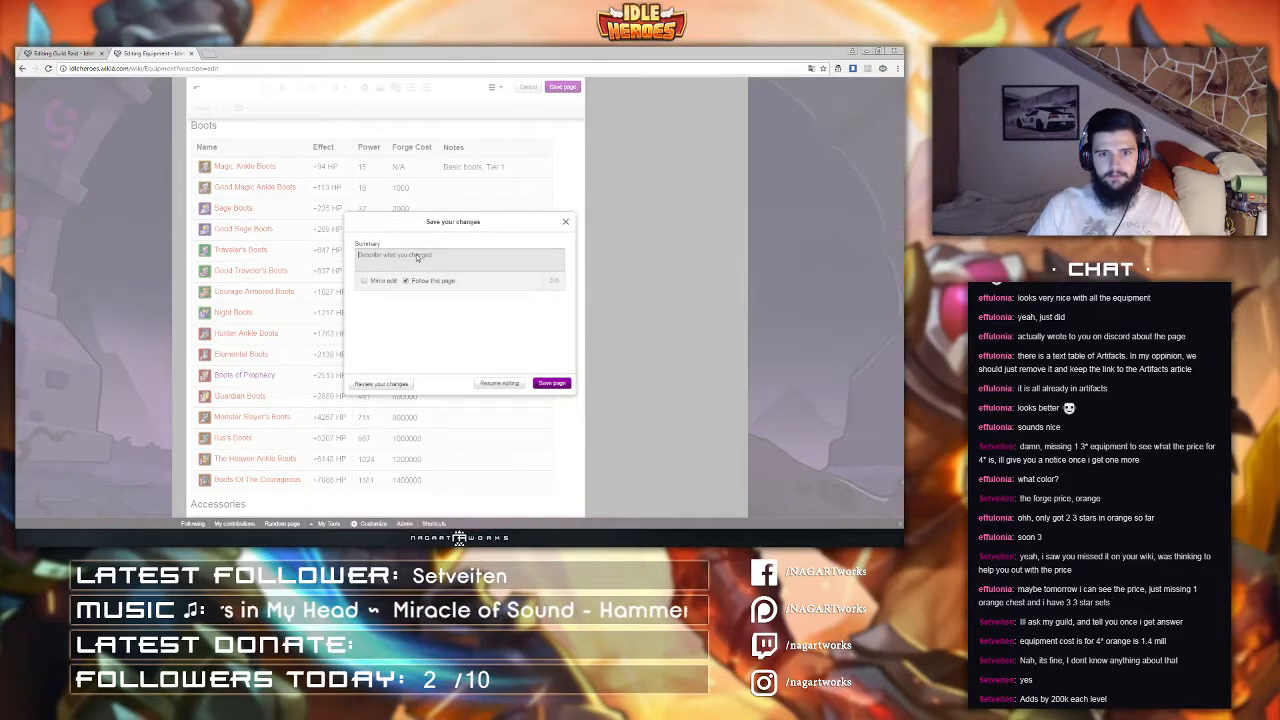
text(Spec)
text(Tha)
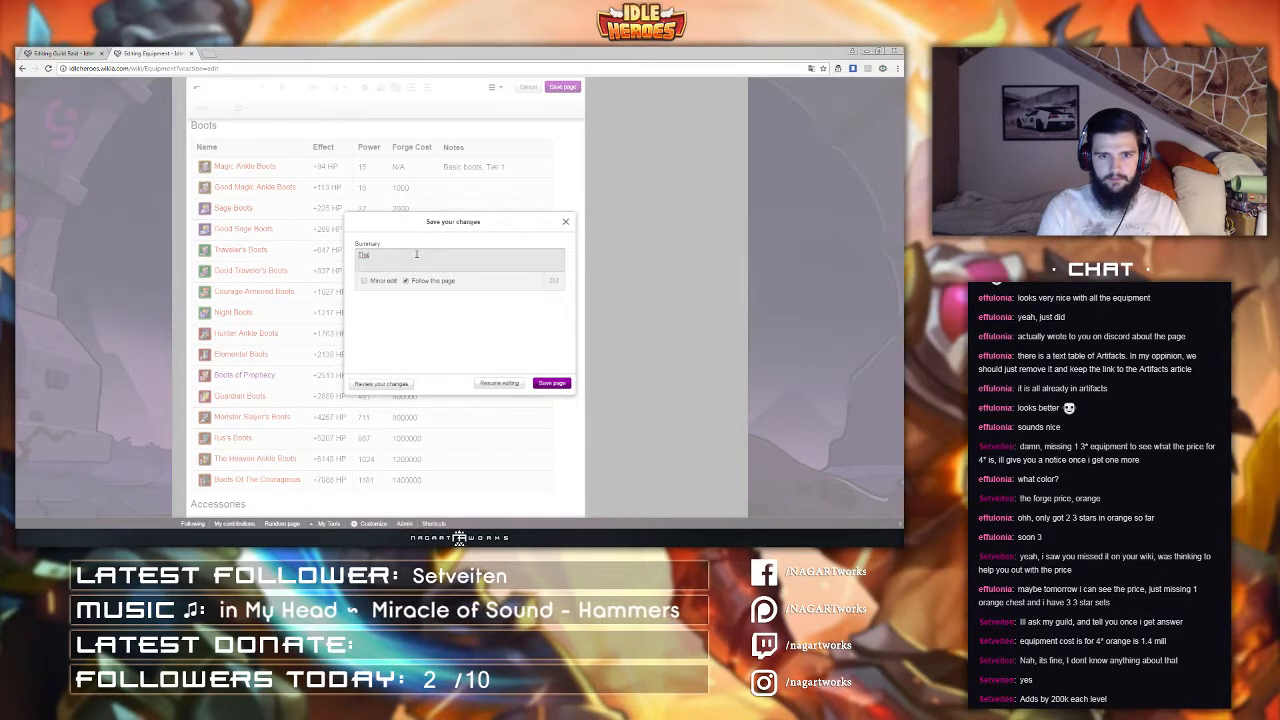
text(nks to Setv)
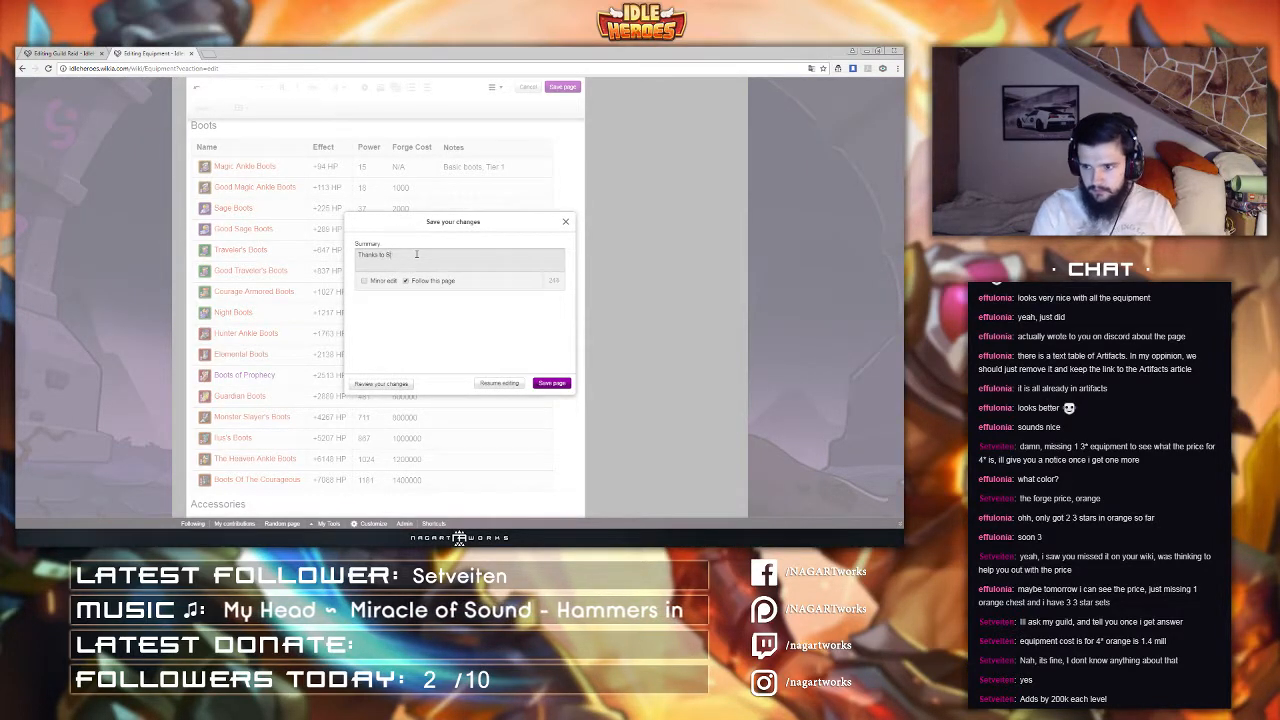
text(eiten)
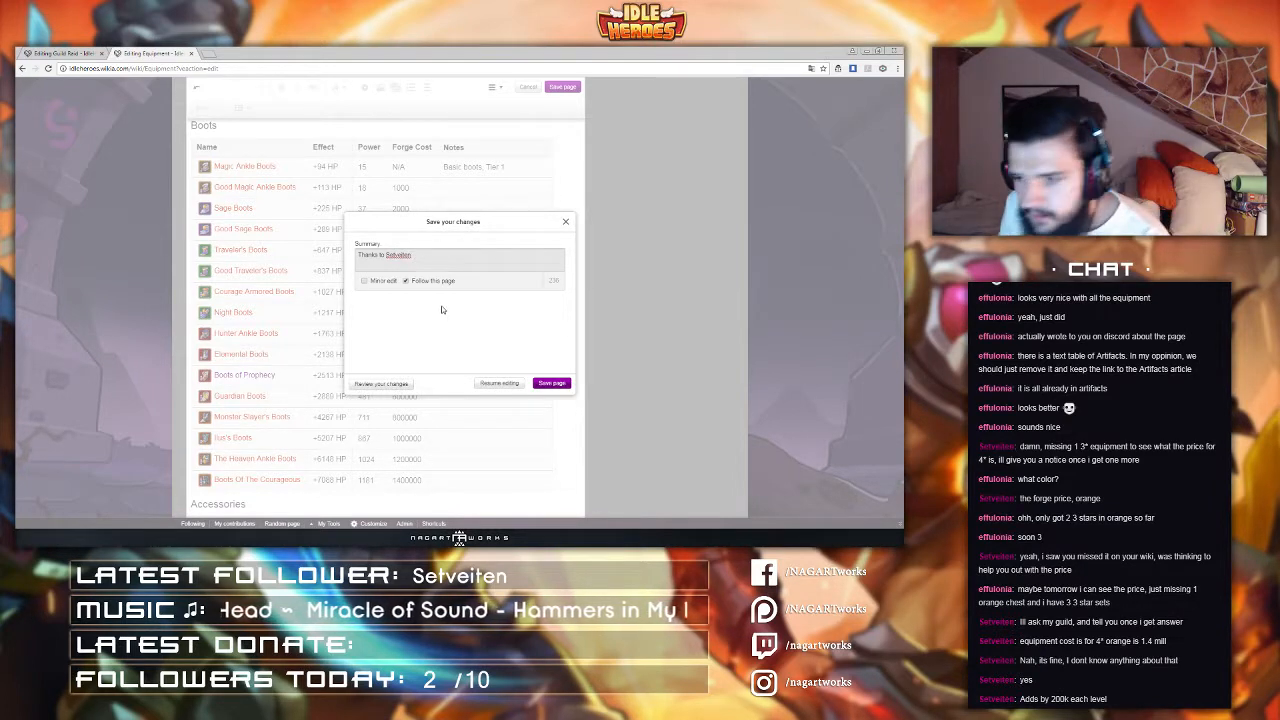
click(553, 384)
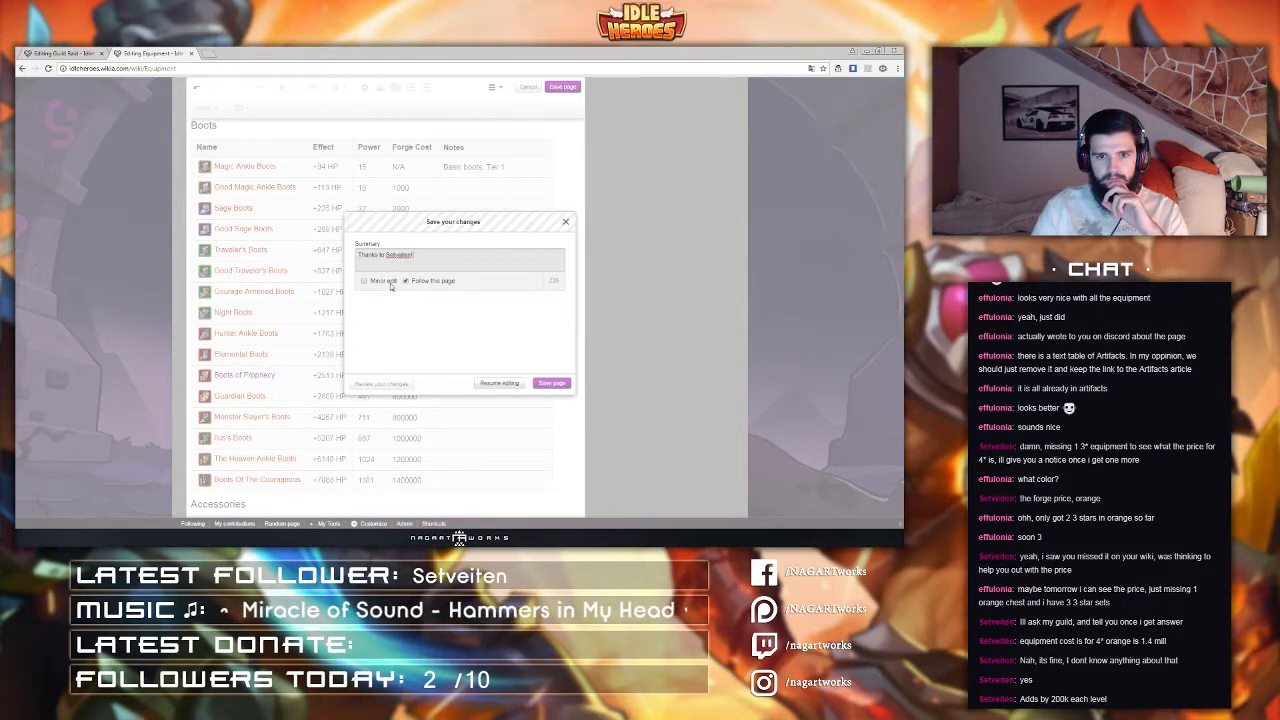
Step: Review the saved Equipment tables and close the page's tab
scroll(230, 247, down, 5)
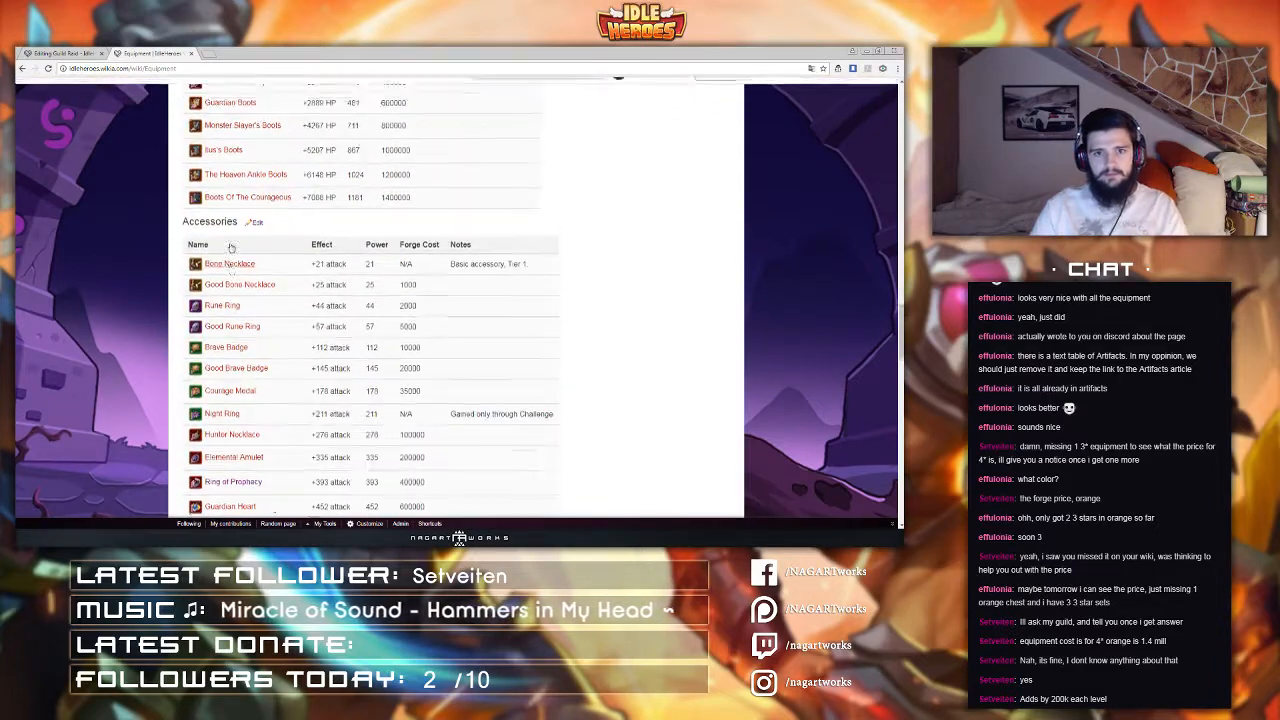
scroll(230, 247, up, 7)
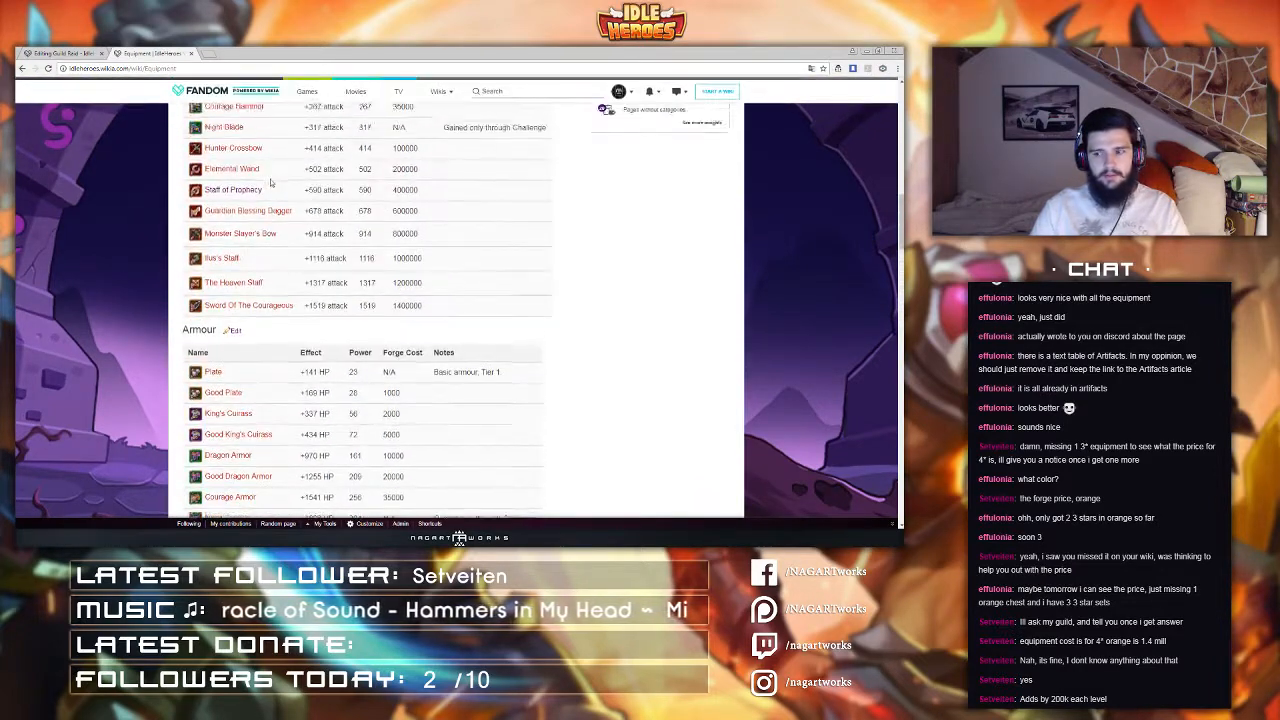
scroll(270, 182, up, 5)
key(ctrl+w)
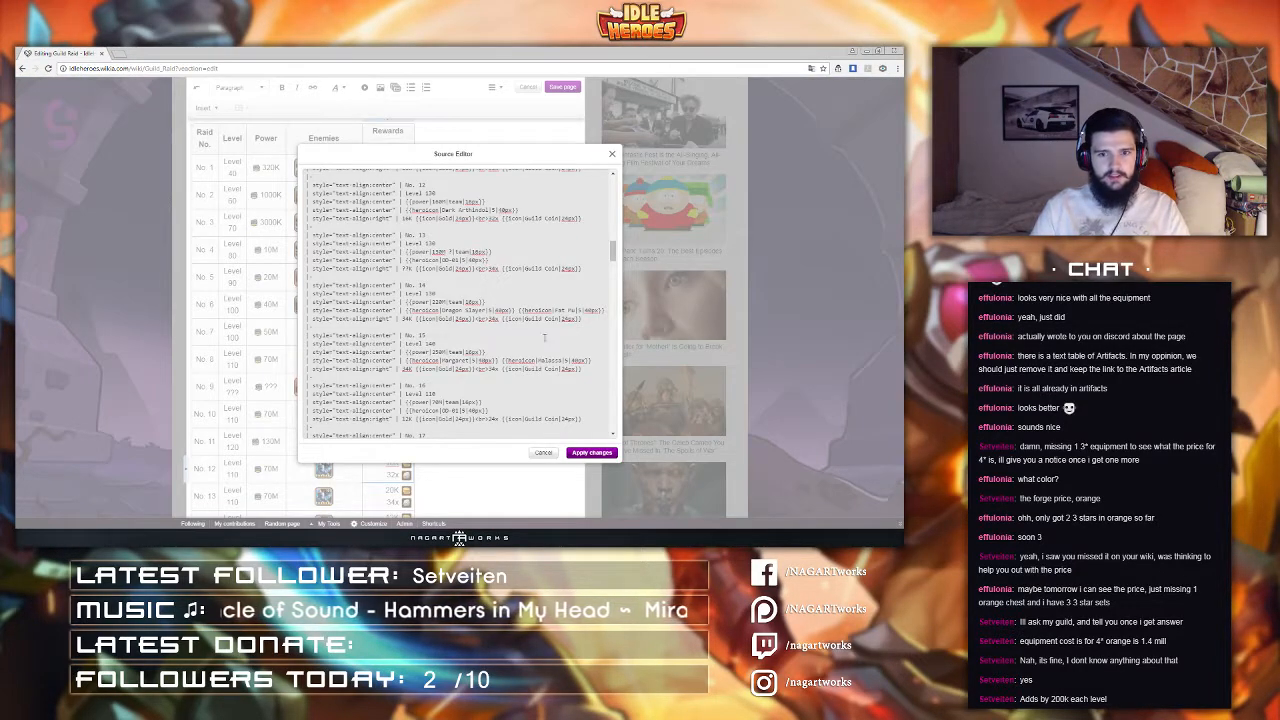
Step: Apply the source editor changes on the Guild Raid page and review the raid table
click(603, 452)
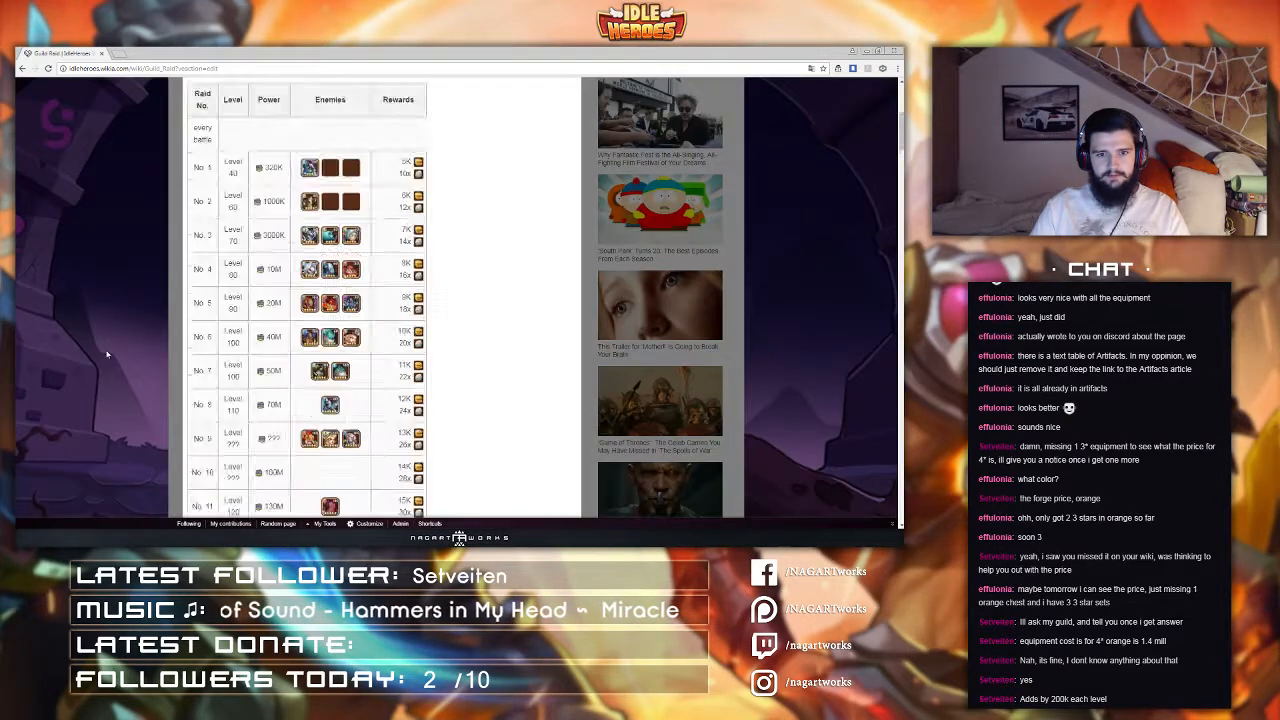
scroll(105, 348, down, 4)
scroll(105, 348, down, 3)
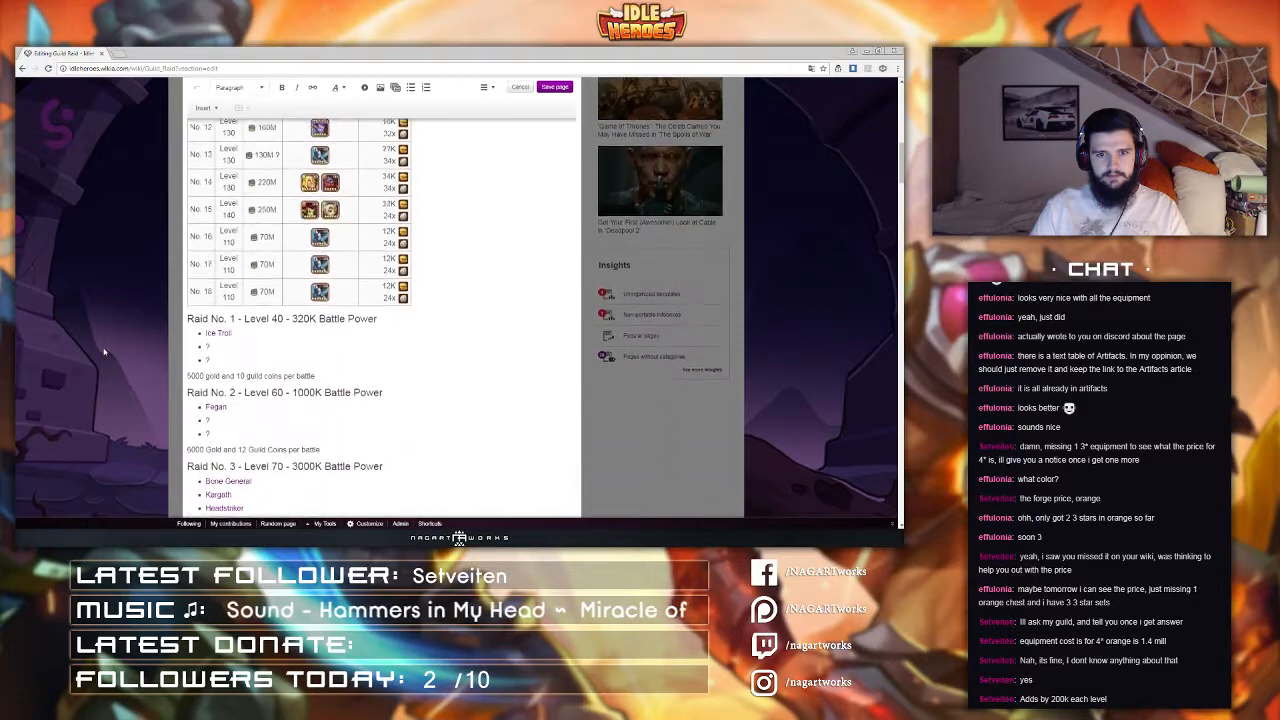
scroll(104, 350, up, 8)
scroll(103, 351, down, 2)
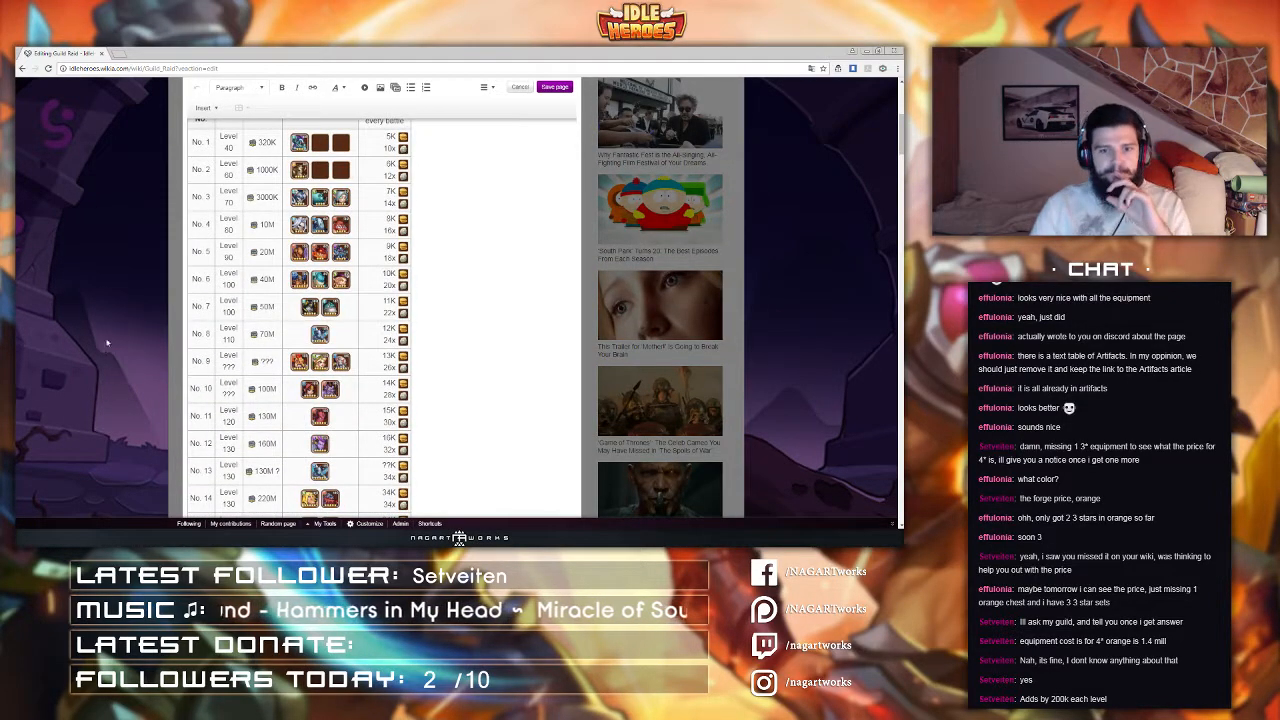
Step: Change raid No. 13's boss hero icon to Malassa
scroll(180, 292, down, 2)
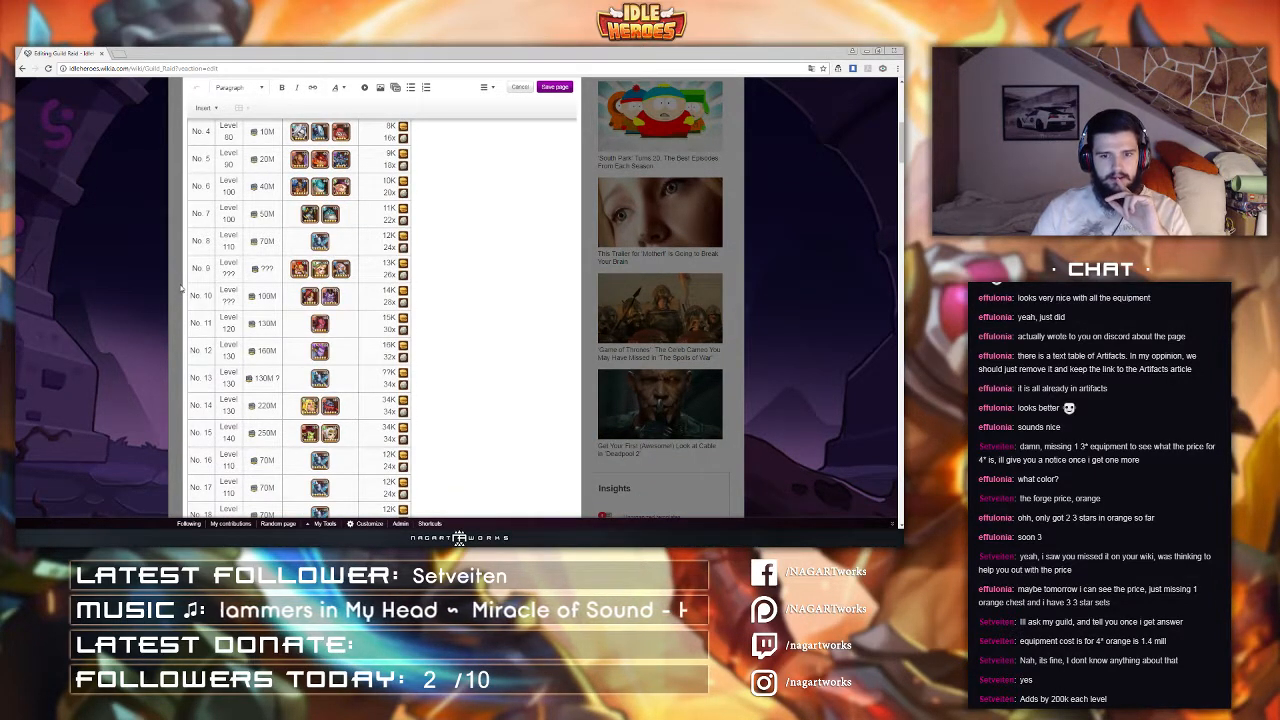
scroll(181, 288, down, 2)
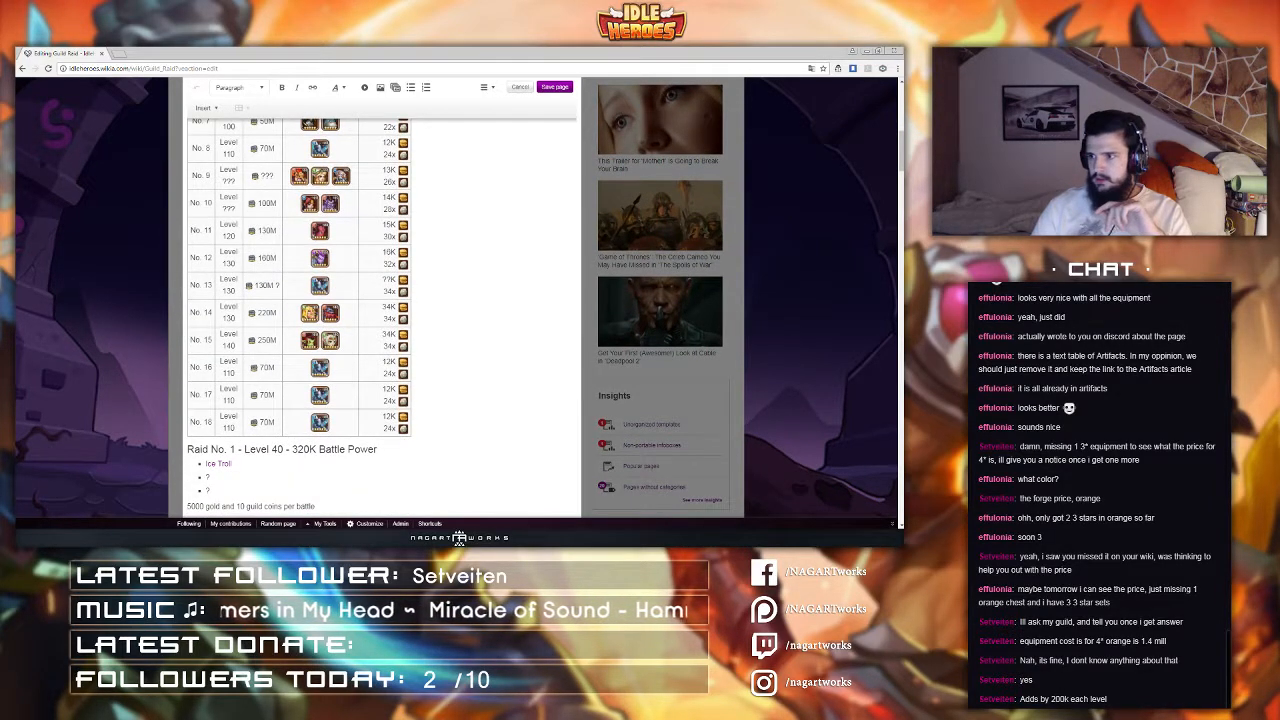
click(320, 287)
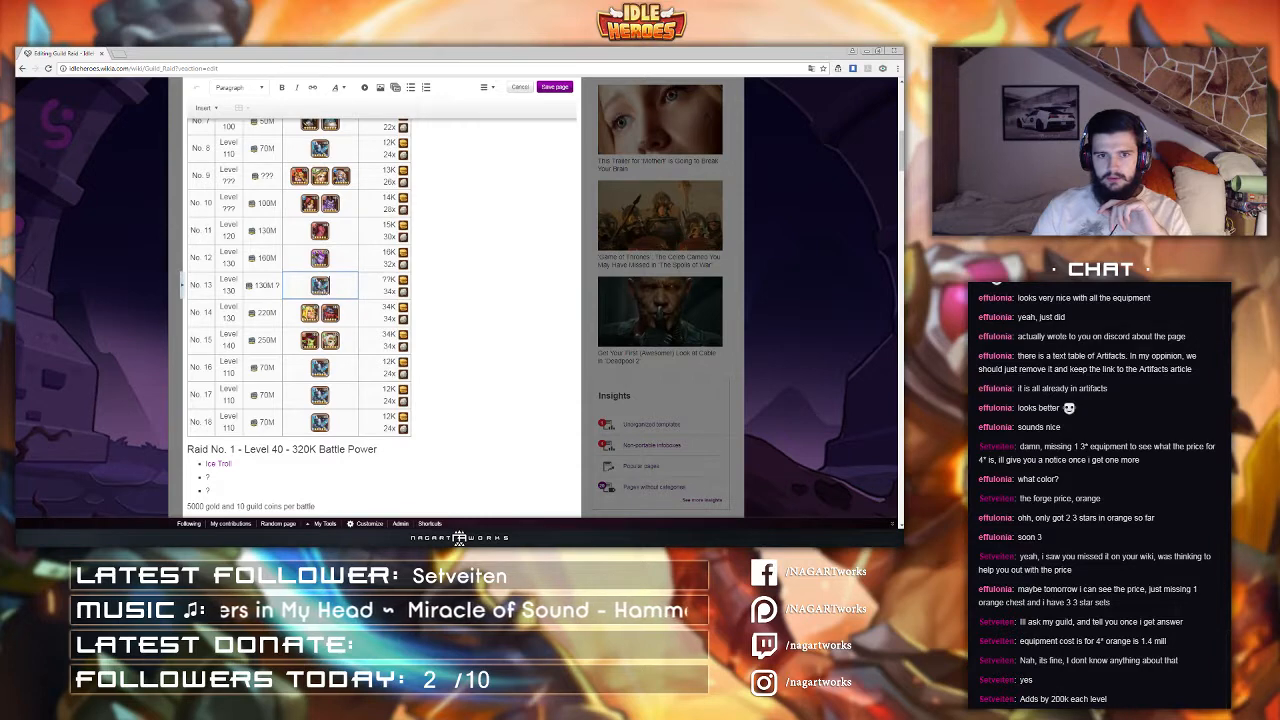
scroll(320, 300, up, 4)
click(316, 493)
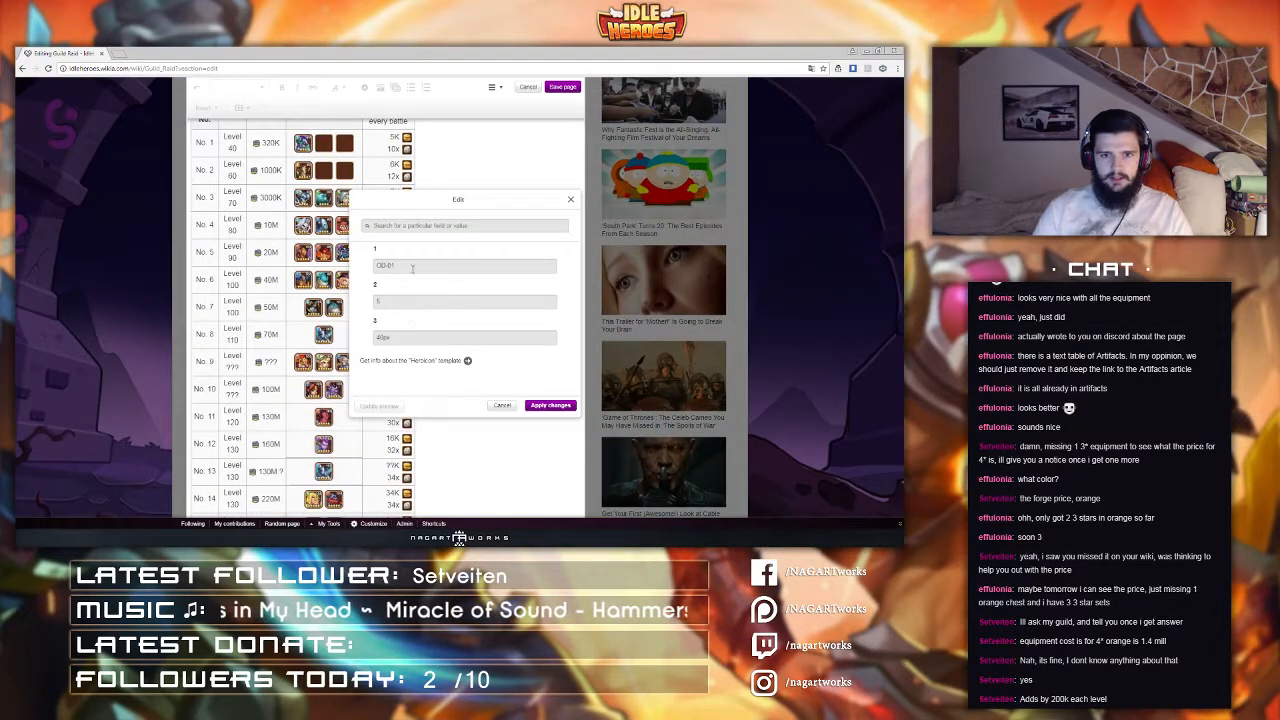
key(BackSpace)
key(BackSpace)
key(BackSpace)
text(Malassa)
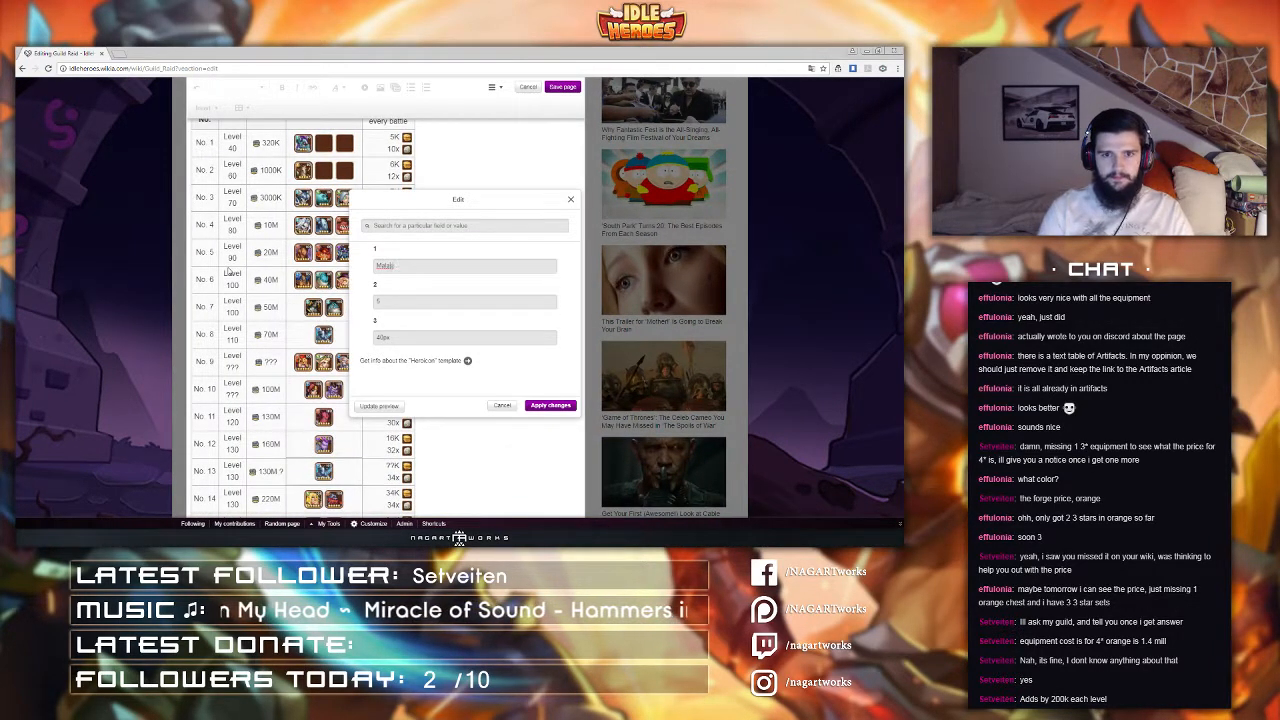
click(550, 405)
Step: Change the boss hero icon for raid No. 16
scroll(305, 400, down, 2)
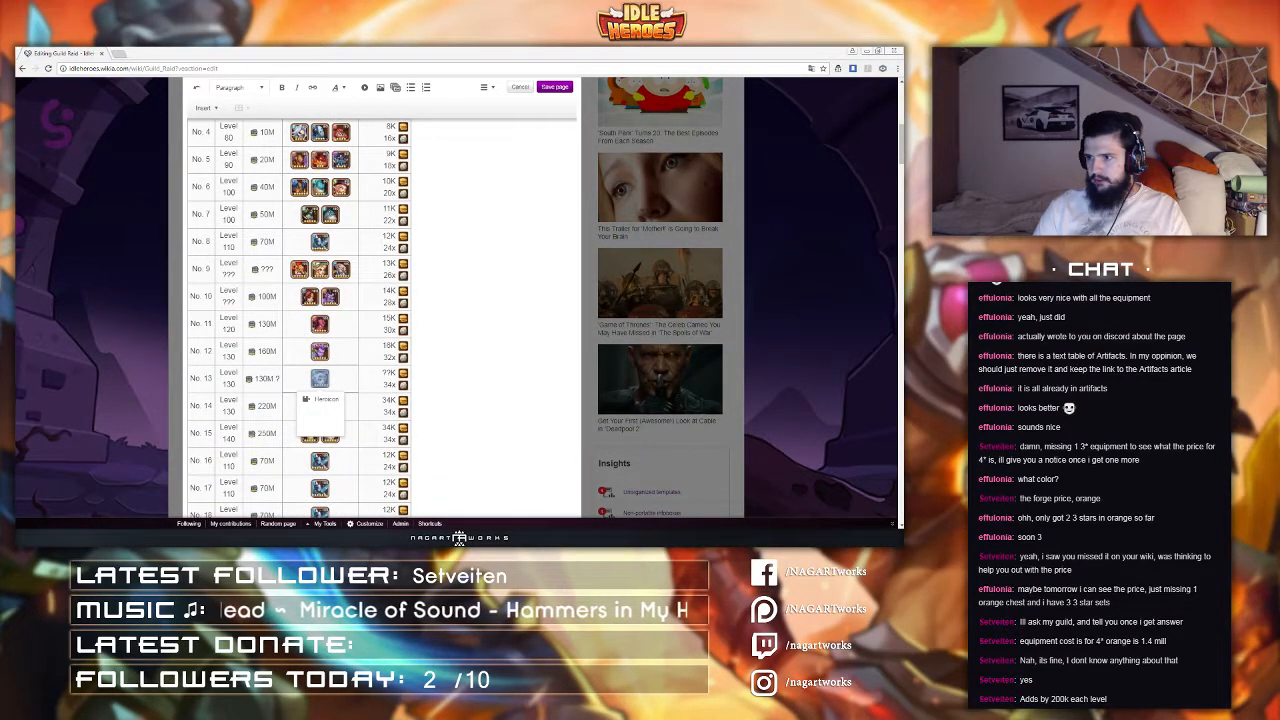
scroll(350, 460, down, 1)
click(347, 452)
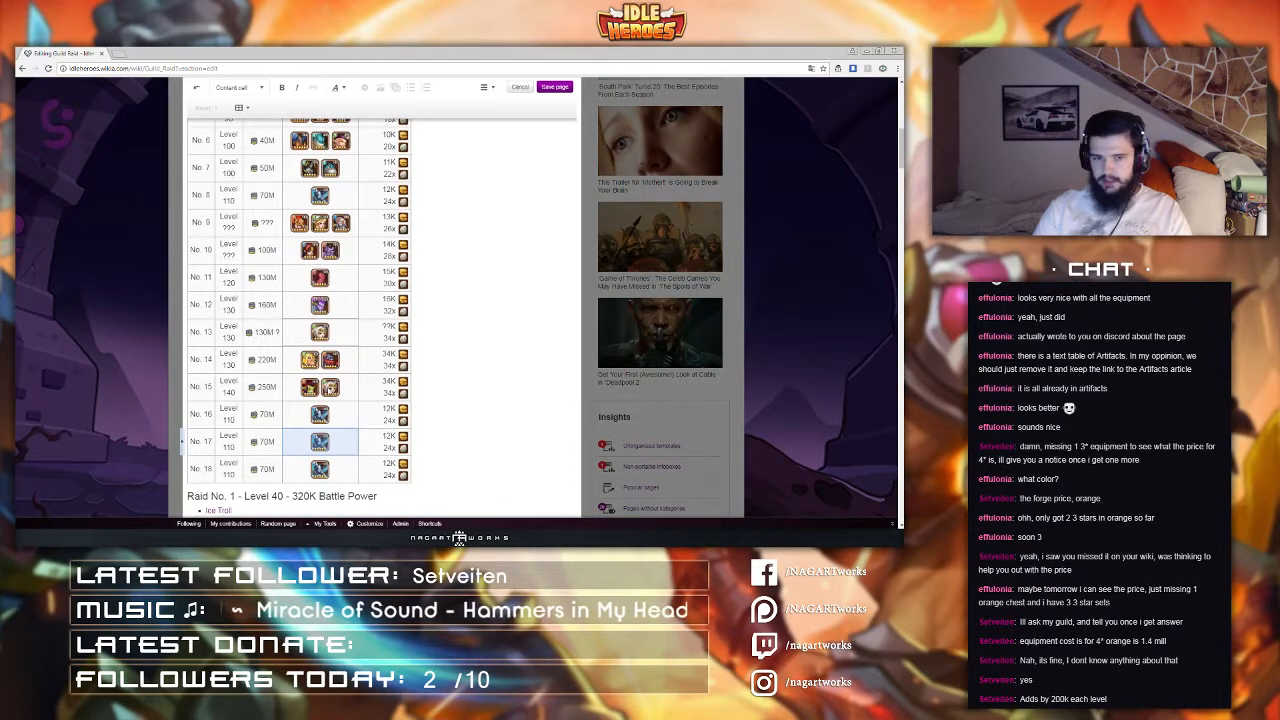
click(319, 414)
scroll(322, 480, up, 1)
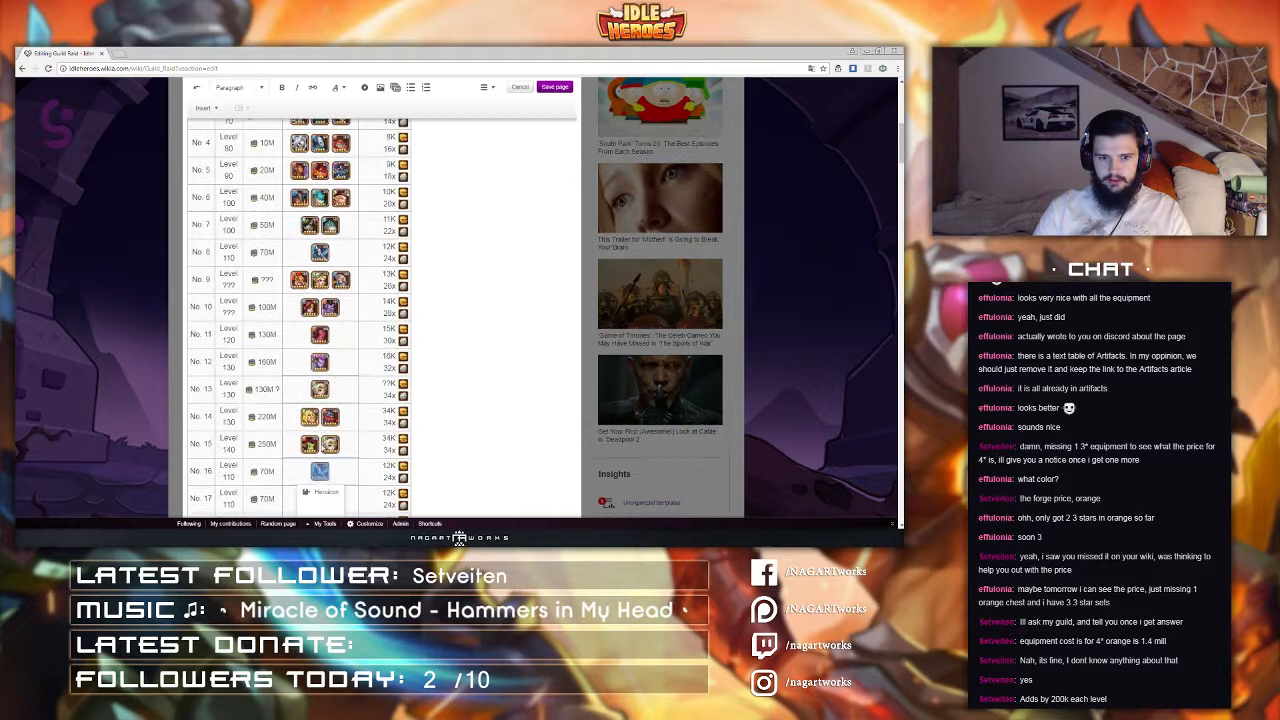
click(323, 494)
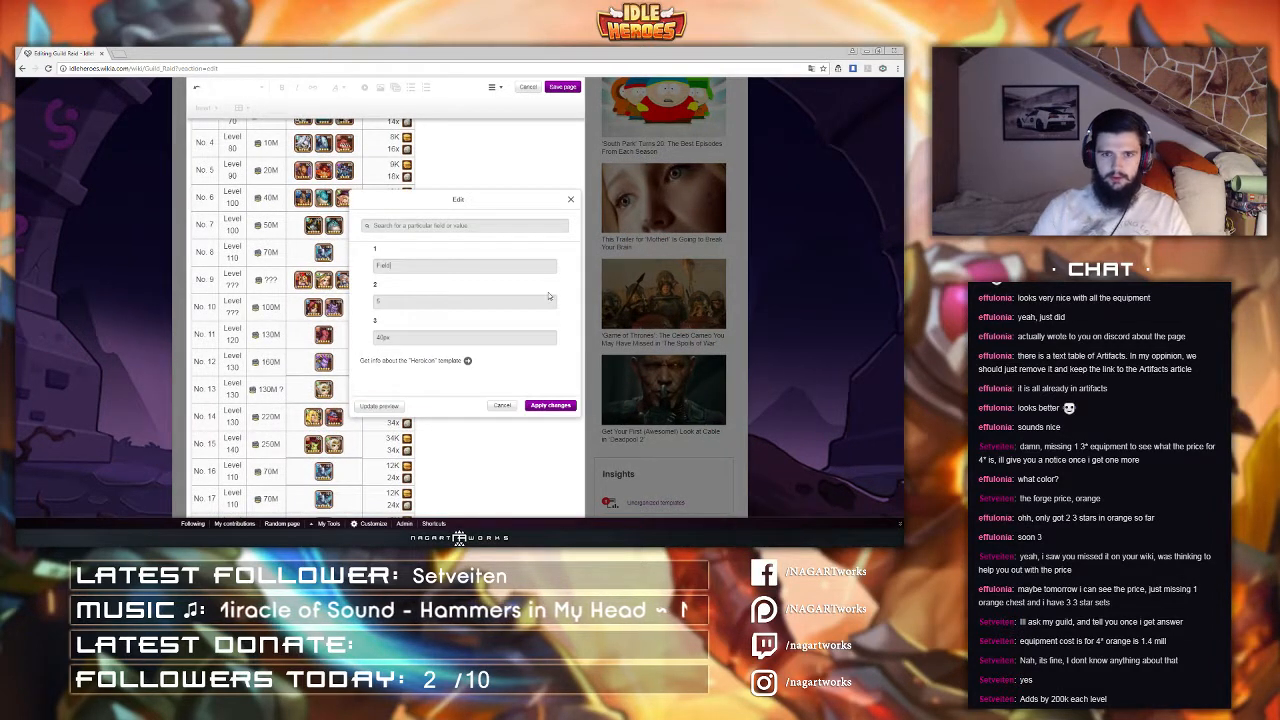
click(545, 407)
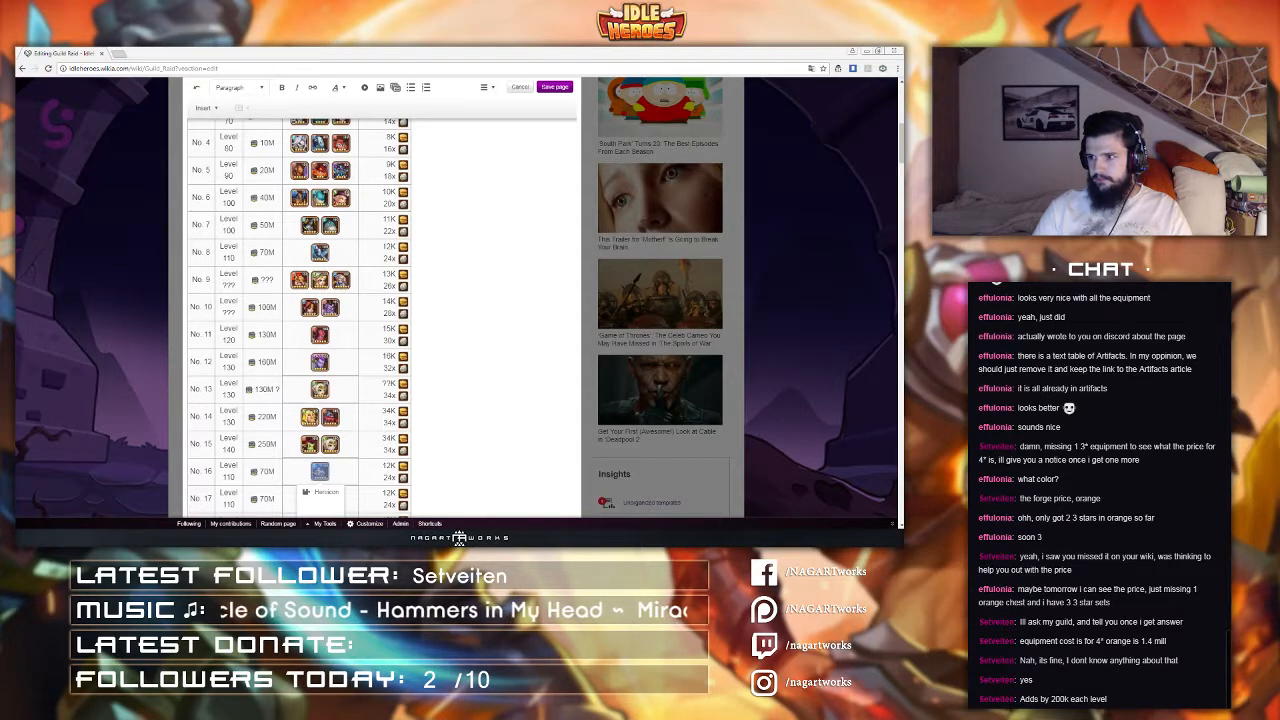
Step: Set raid No. 16's battle rewards to 34K and 34x
double_click(384, 467)
drag(383, 466, 391, 477)
text(34K 34)
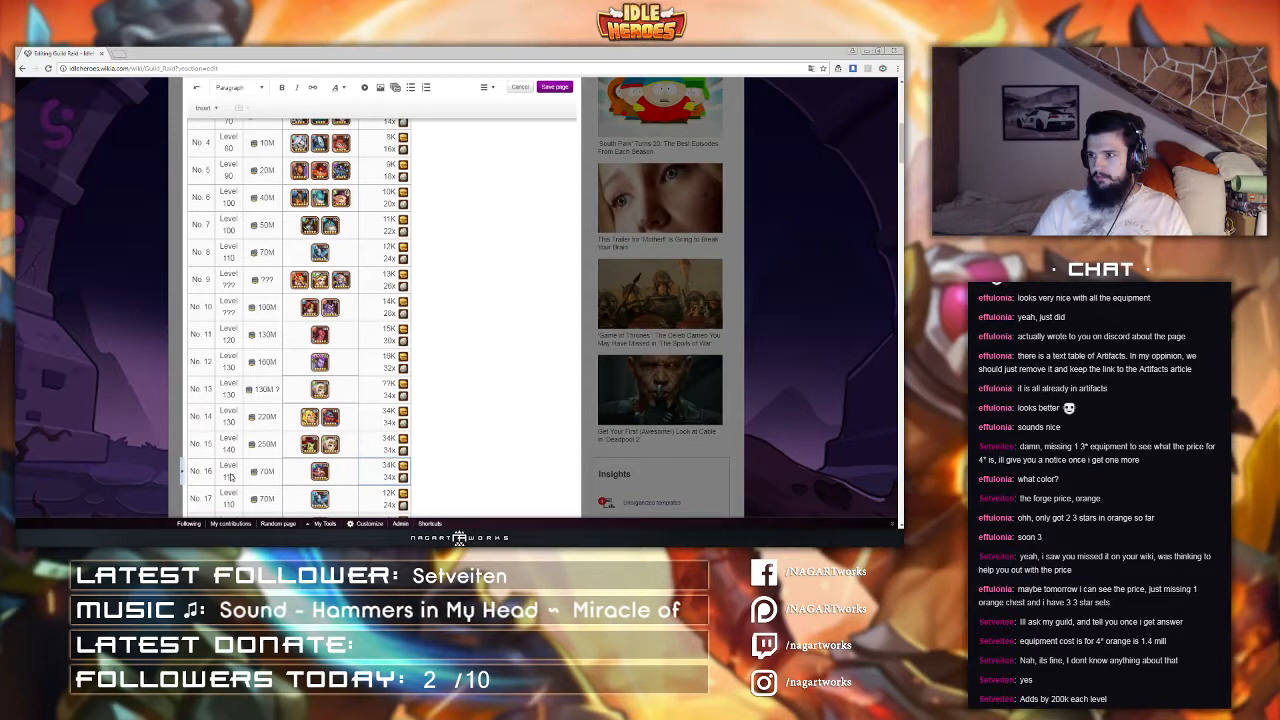
Step: Set raid No. 16 to Level 140 with 250M battle power
double_click(230, 477)
text(140)
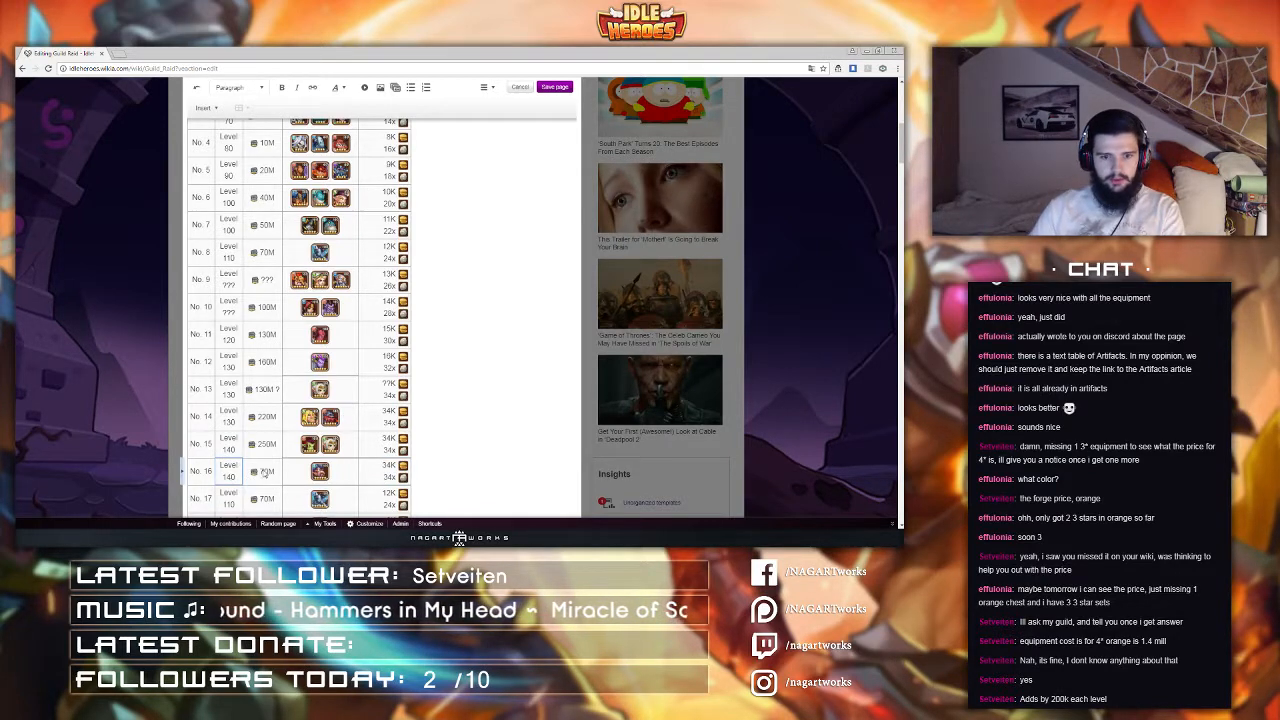
double_click(264, 476)
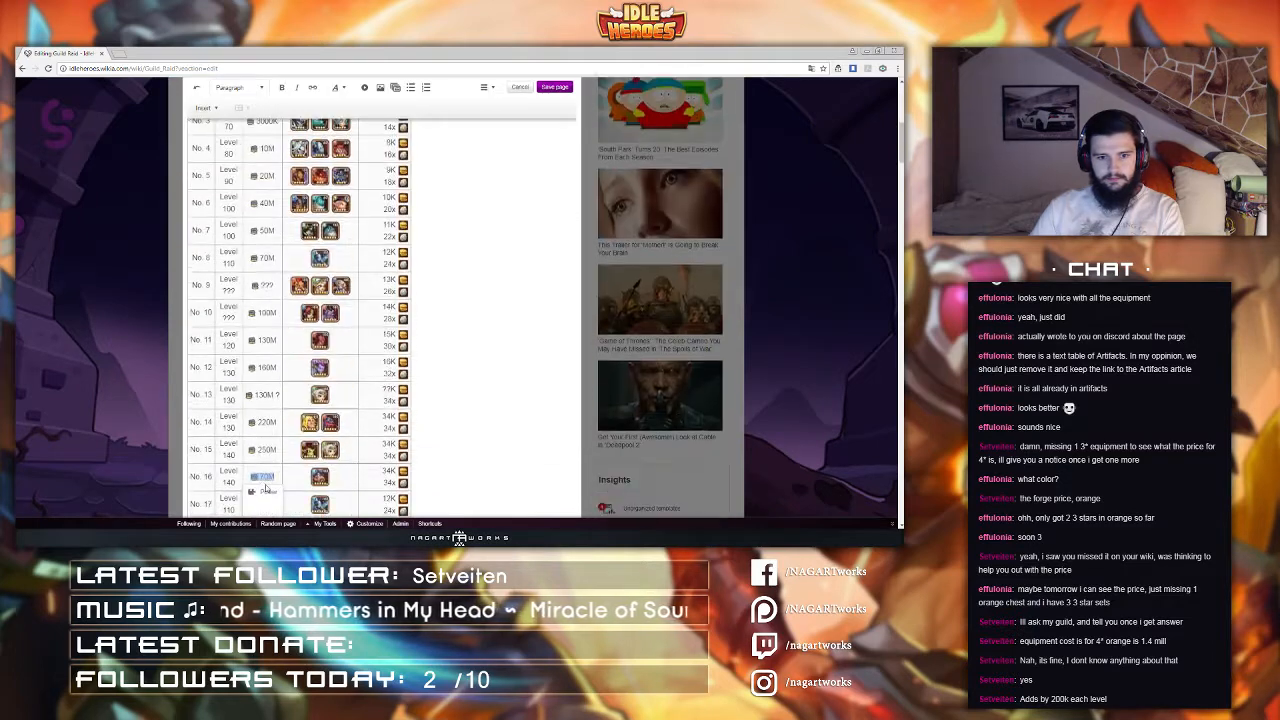
click(264, 490)
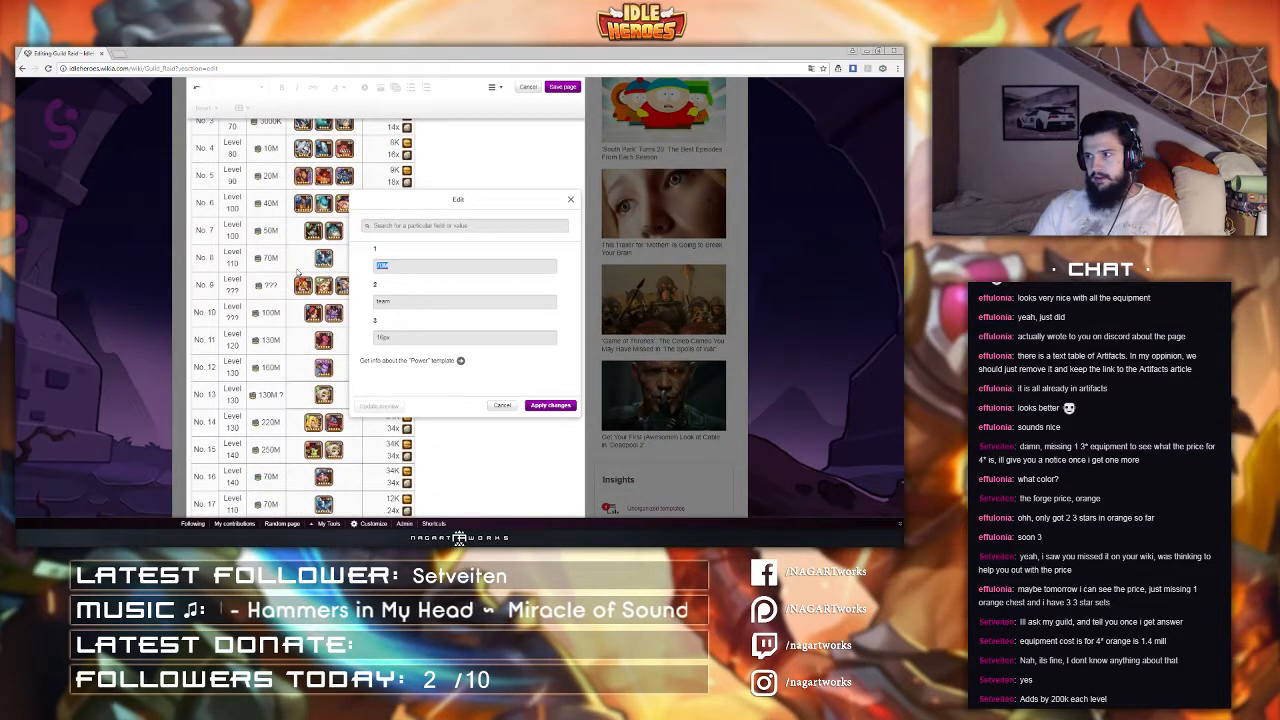
text(250)
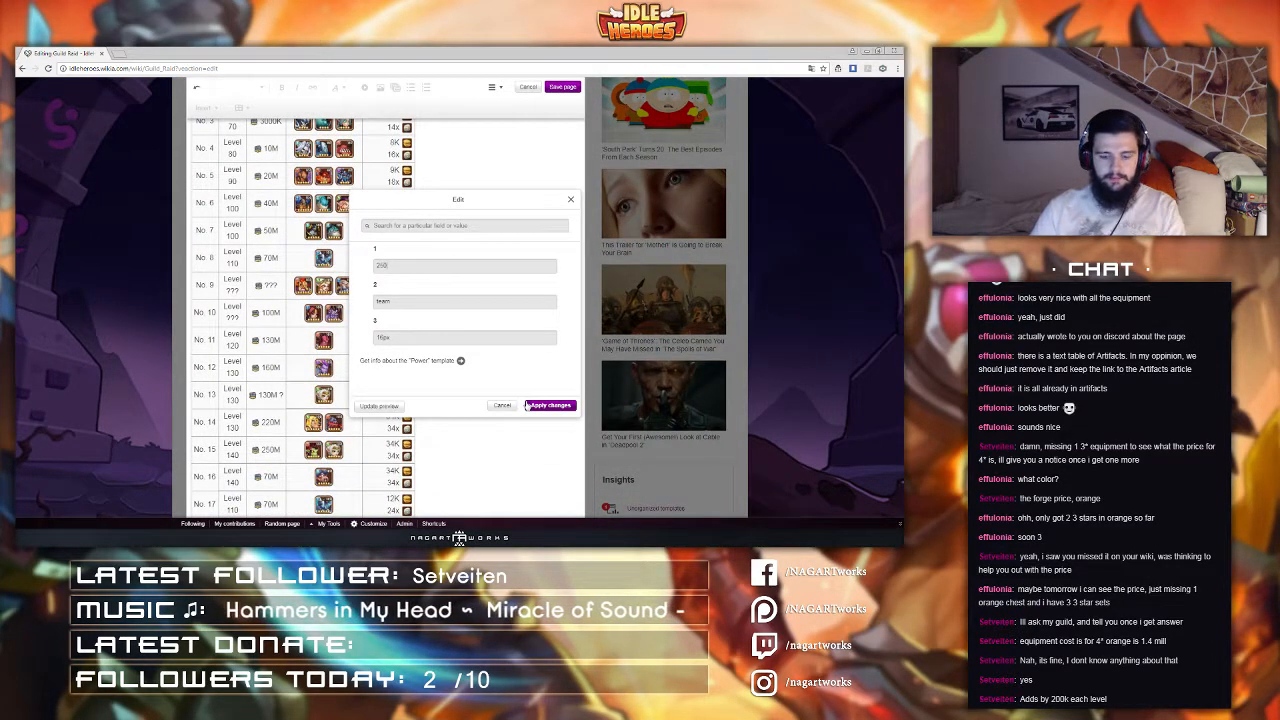
text(M)
click(524, 409)
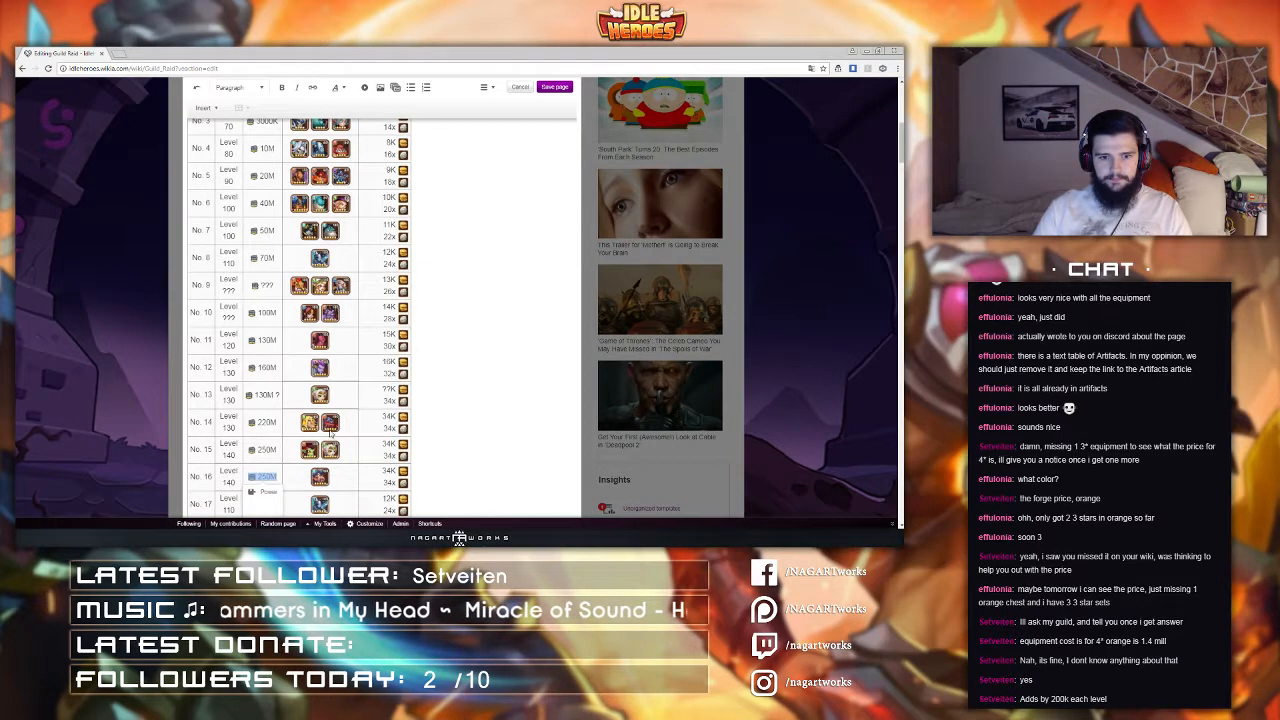
Step: Change raid No. 17's boss hero icon to Kharma
scroll(332, 435, down, 3)
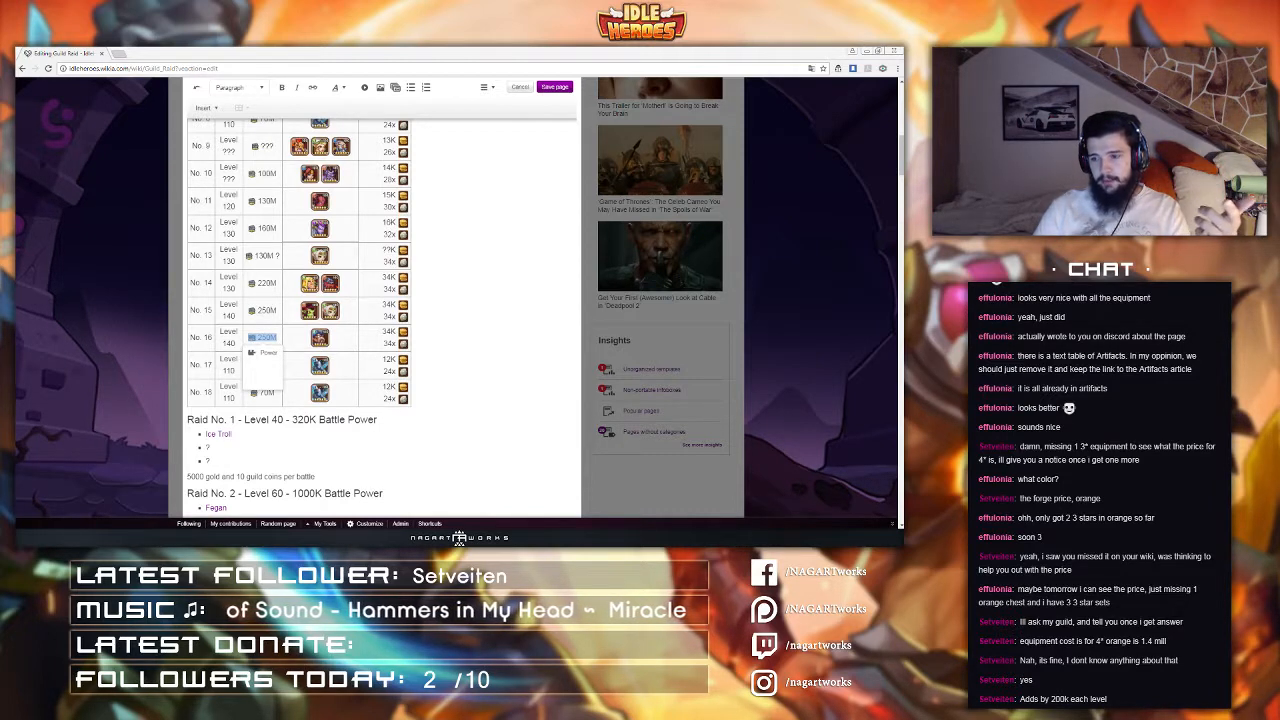
click(295, 332)
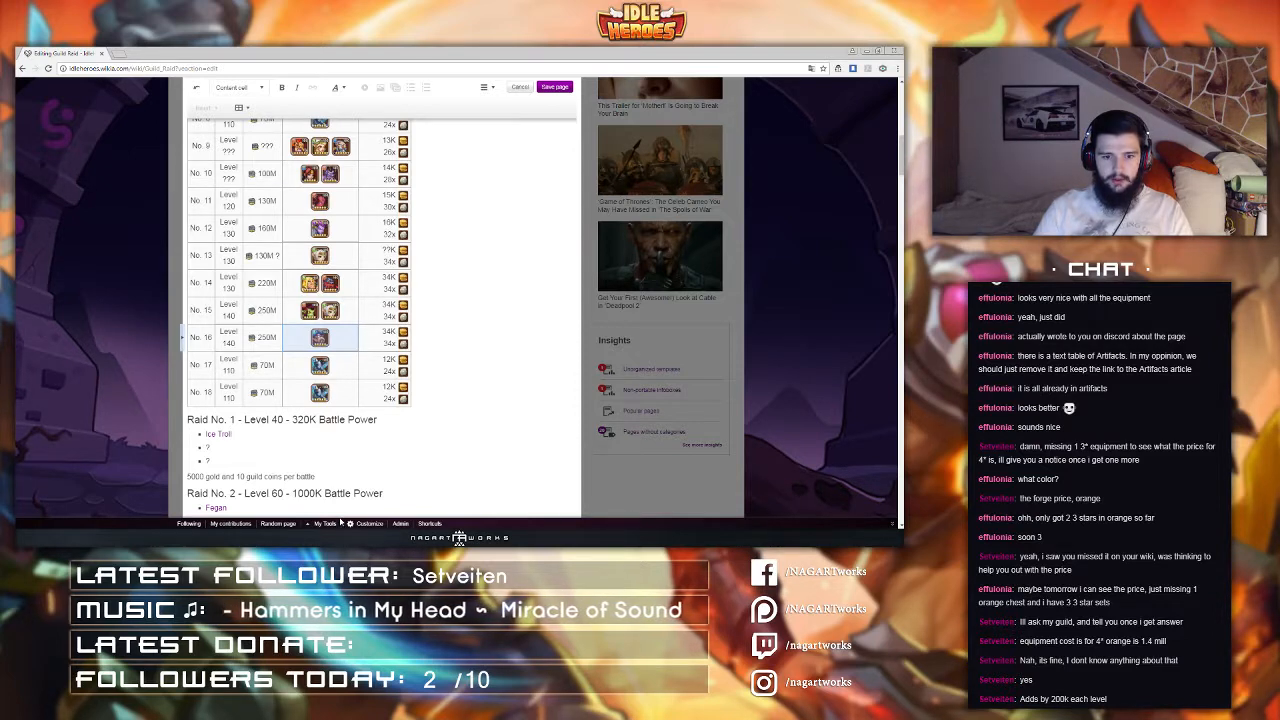
click(134, 536)
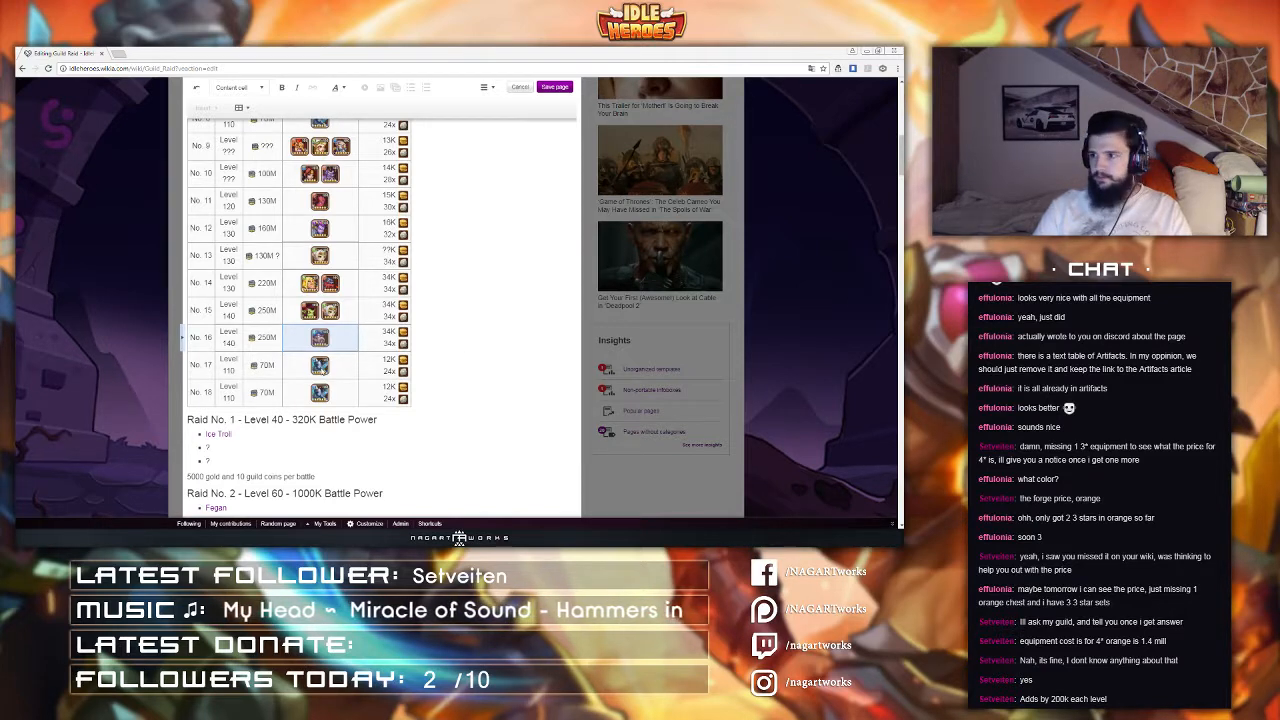
key(ctrl+Home)
scroll(340, 440, down, 7)
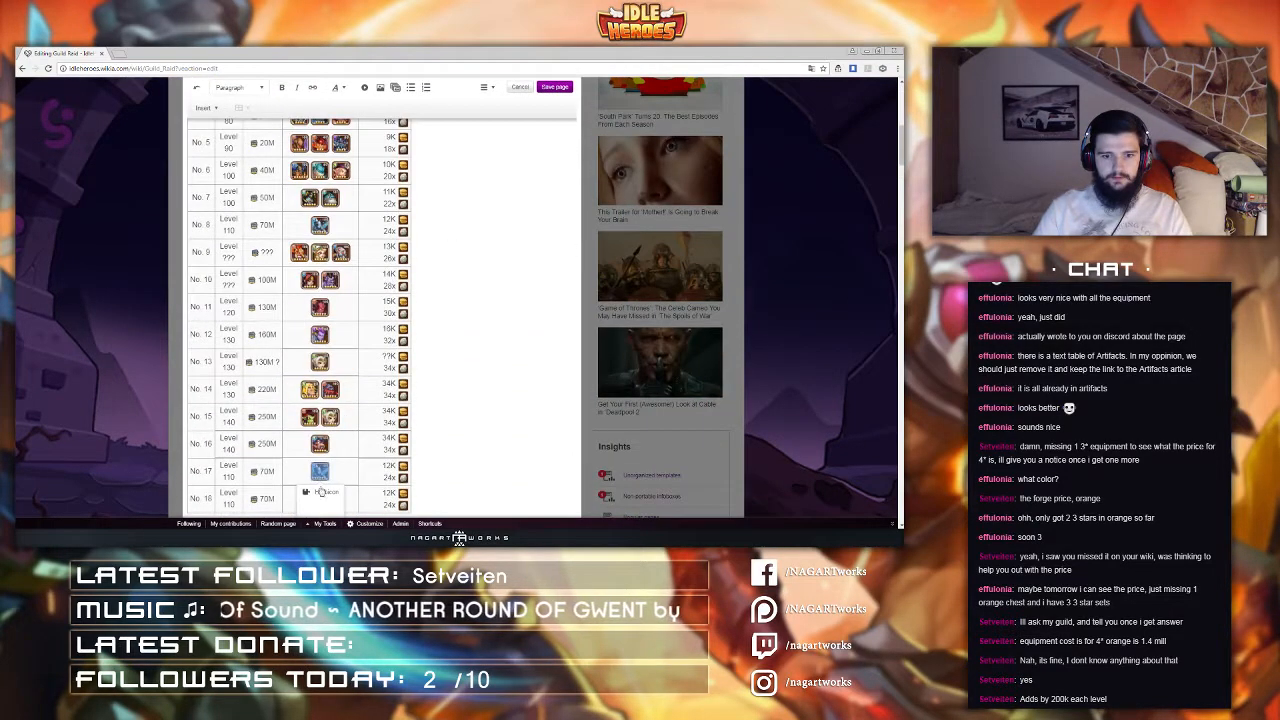
double_click(321, 488)
drag(406, 270, 317, 273)
text(Kharma)
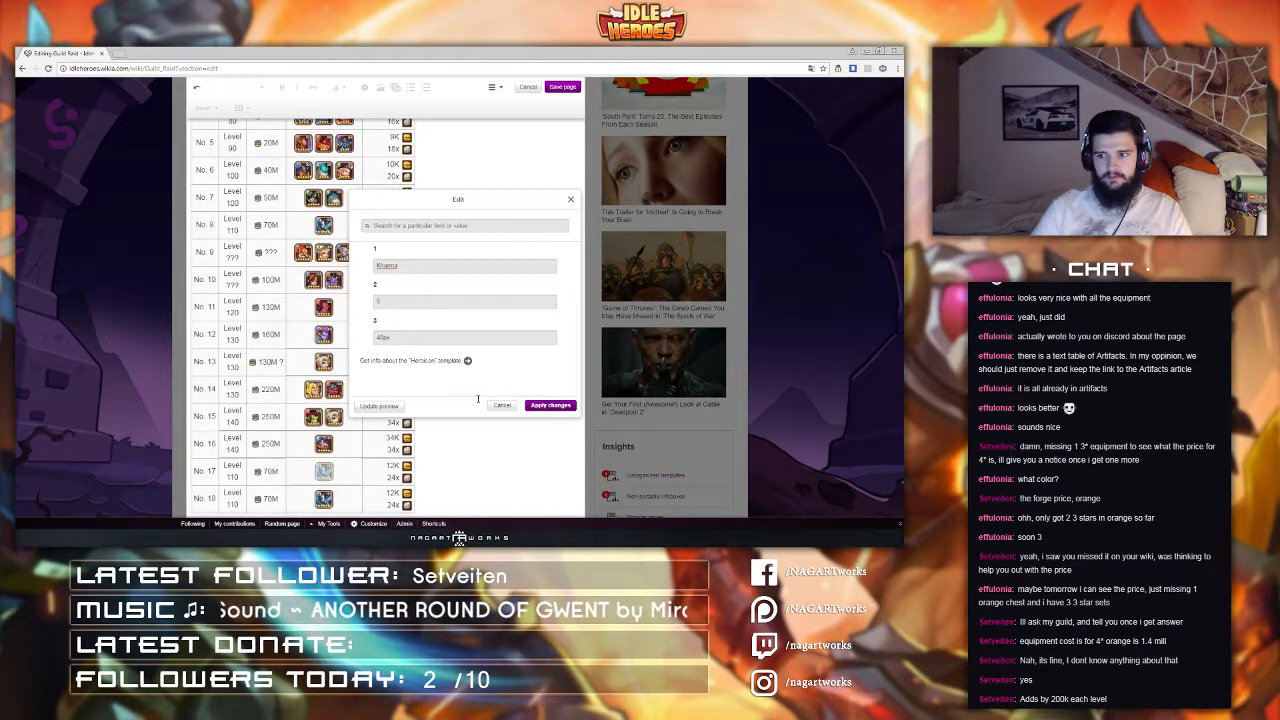
click(550, 405)
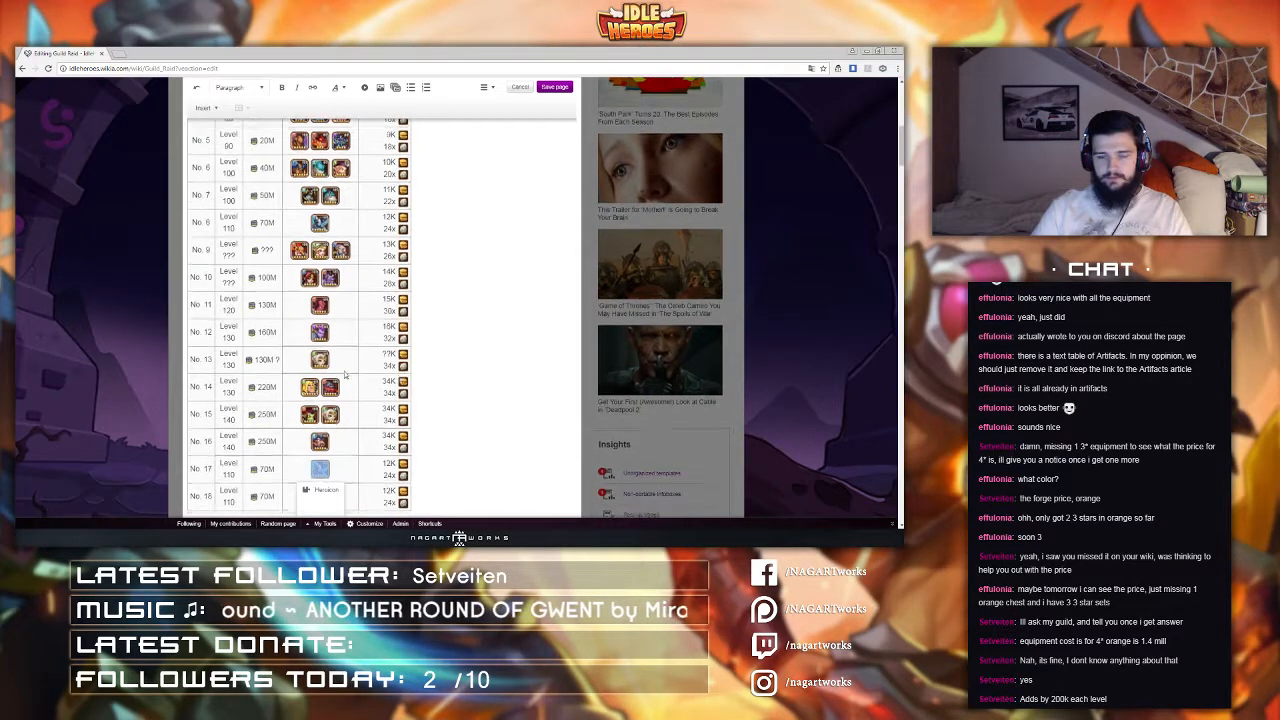
Step: Set raid No. 17 to Level 150 with 250M battle power
scroll(300, 350, down, 3)
click(258, 334)
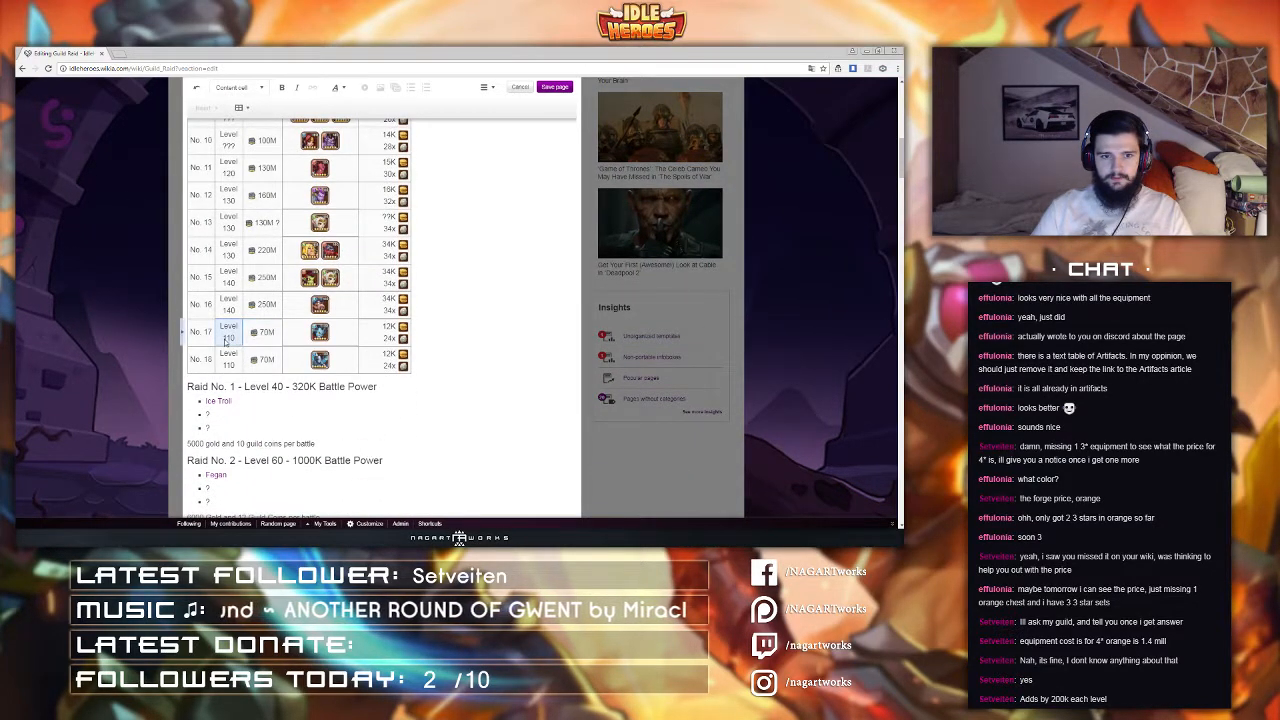
click(240, 339)
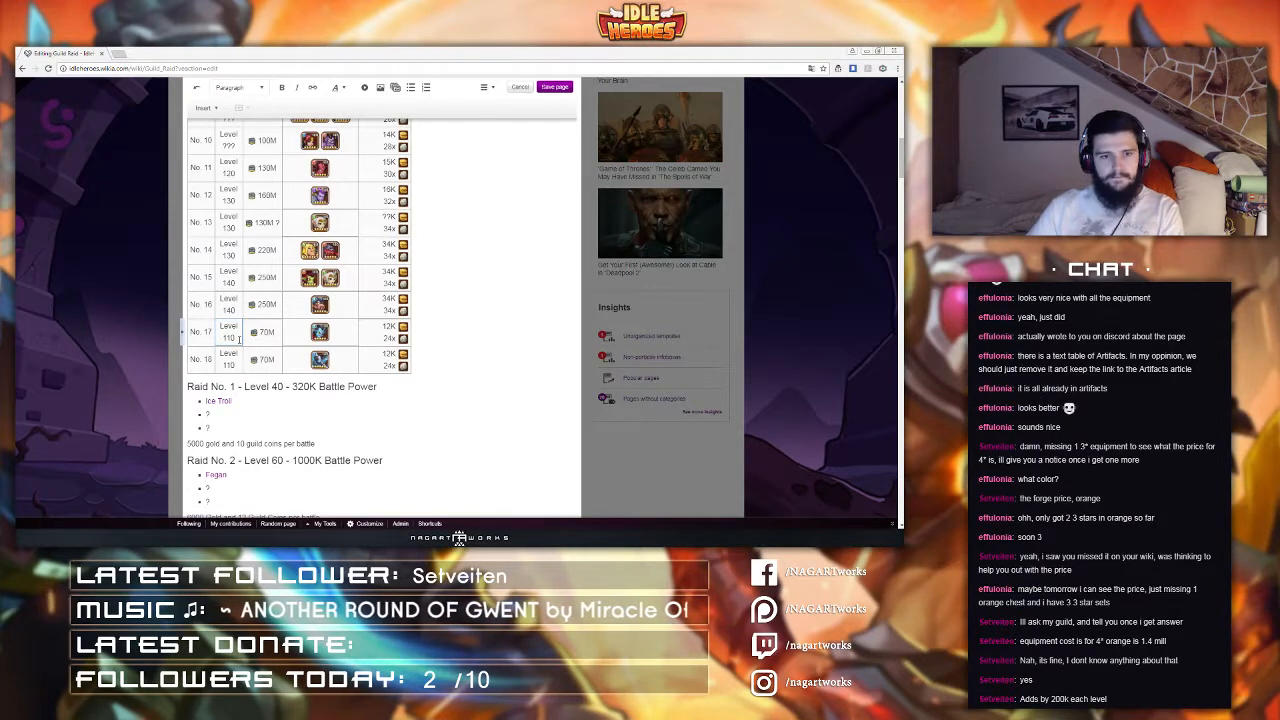
key(BackSpace)
key(BackSpace)
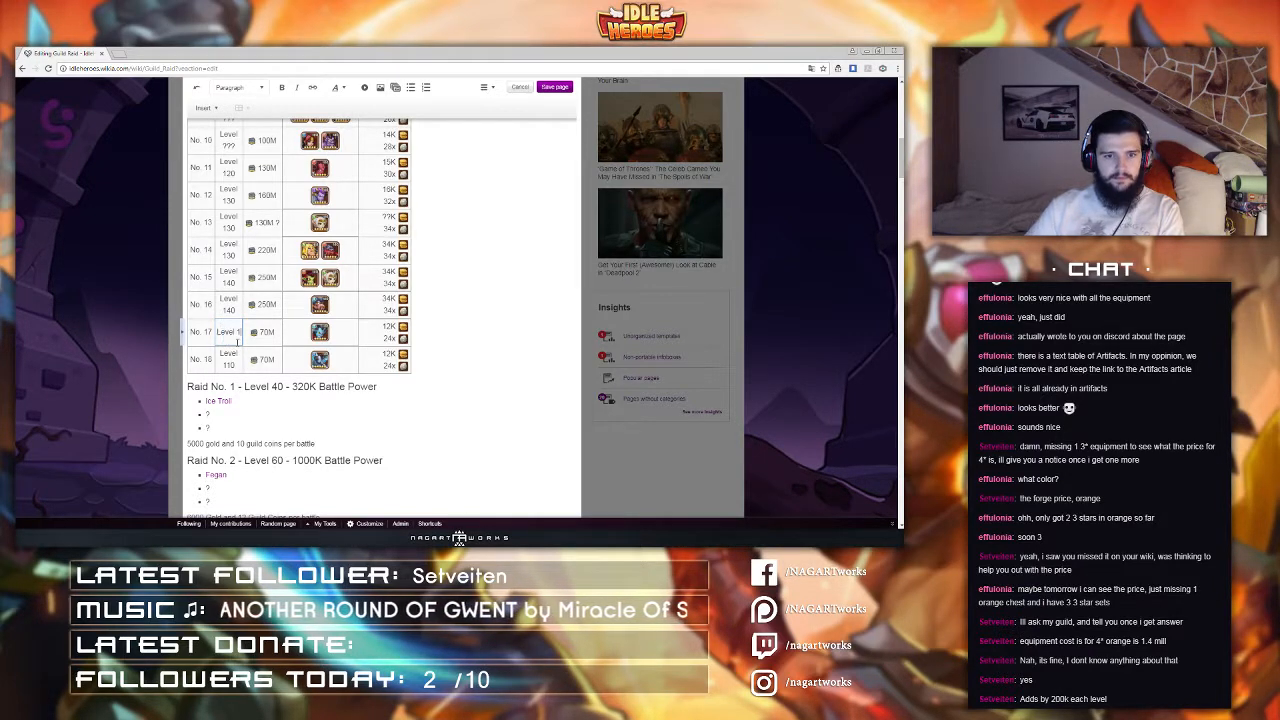
text(50)
click(258, 333)
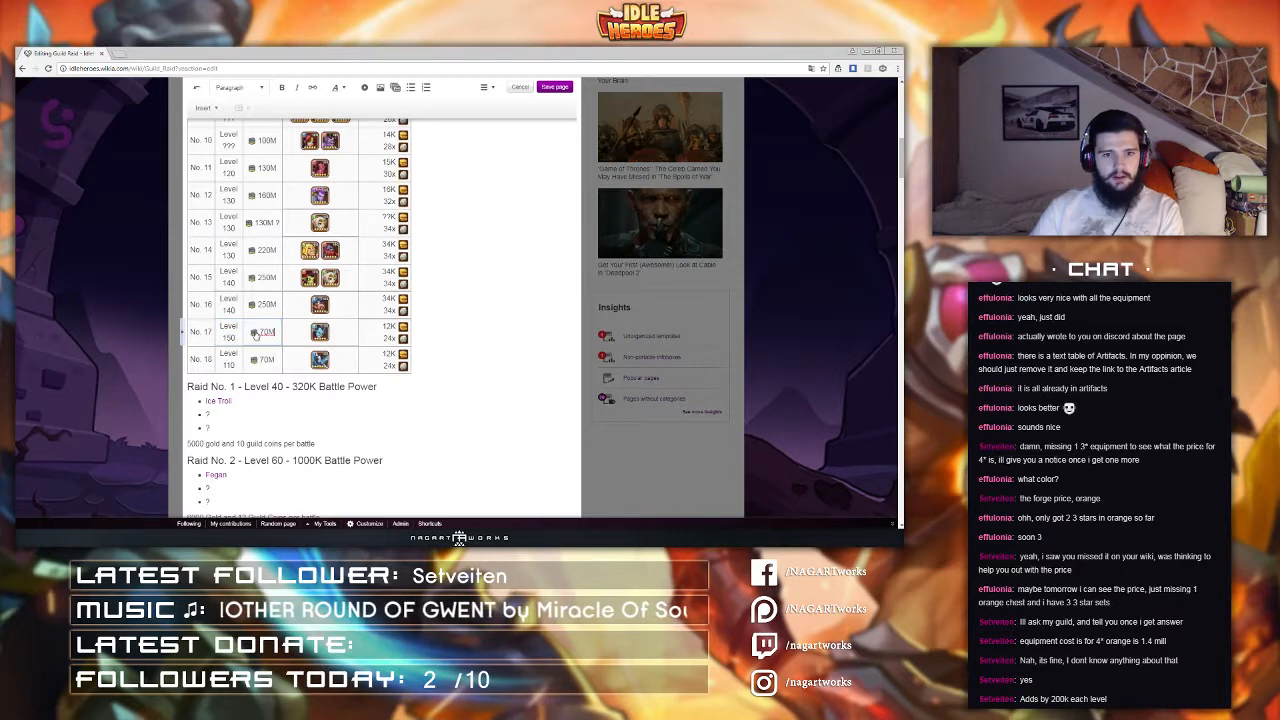
click(255, 334)
scroll(258, 330, down, 9)
click(264, 490)
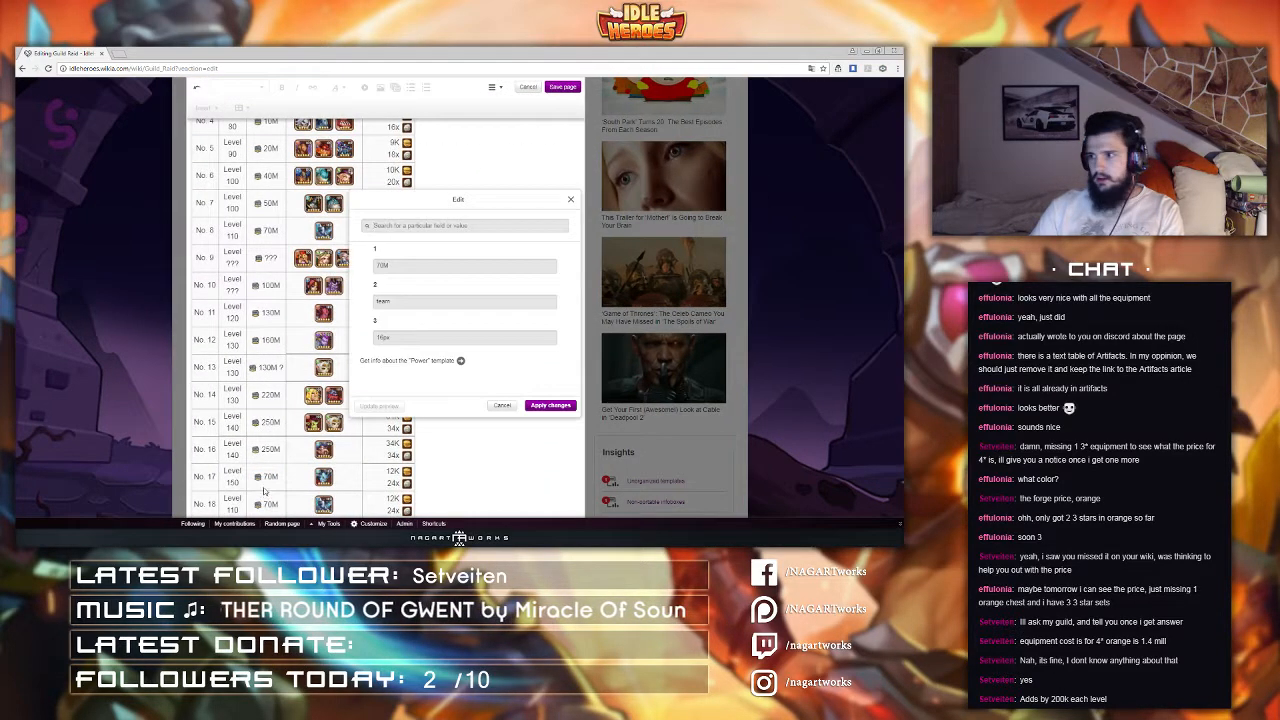
drag(440, 263, 295, 297)
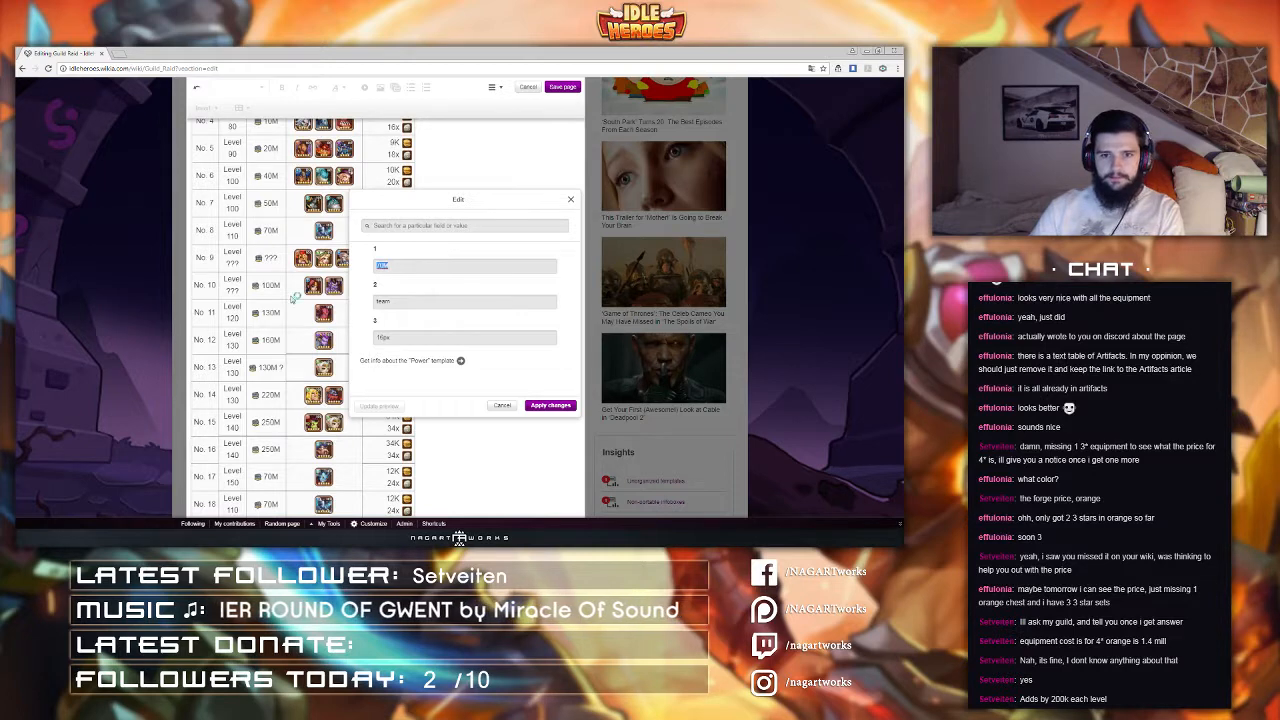
text(250M)
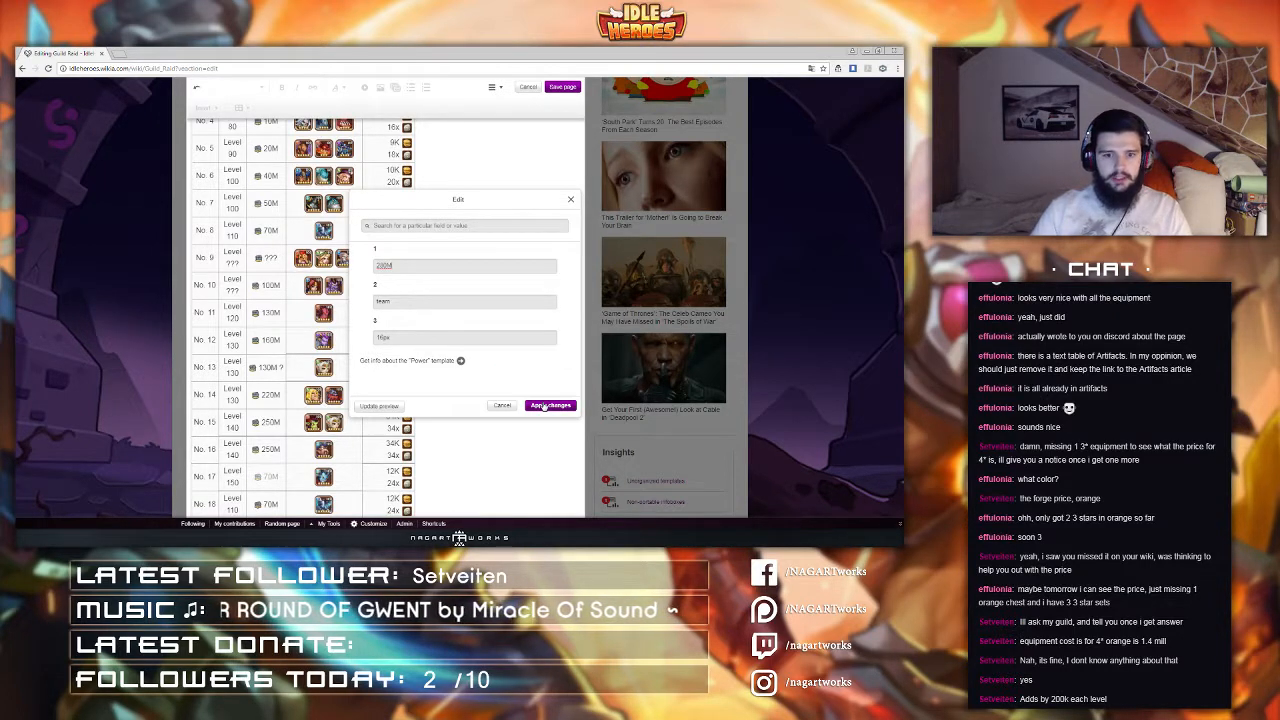
click(542, 405)
Step: Set raid No. 18's level to 150
scroll(372, 381, down, 2)
click(207, 368)
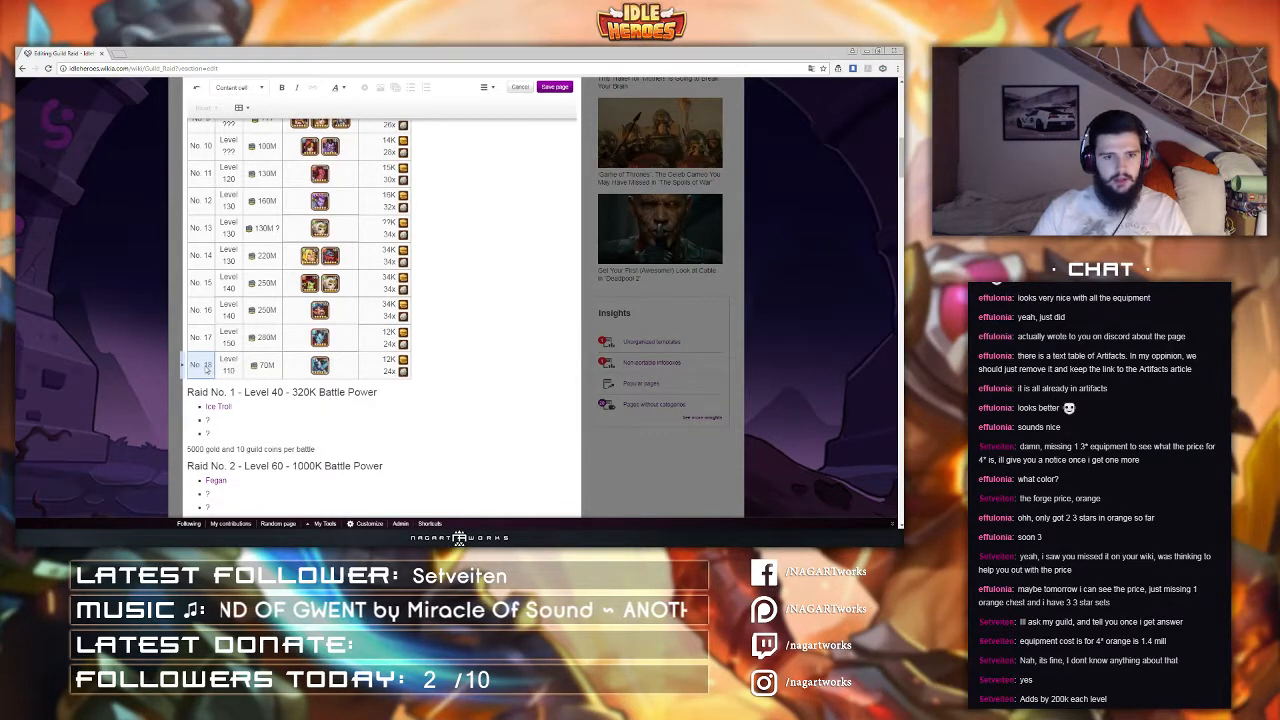
double_click(229, 369)
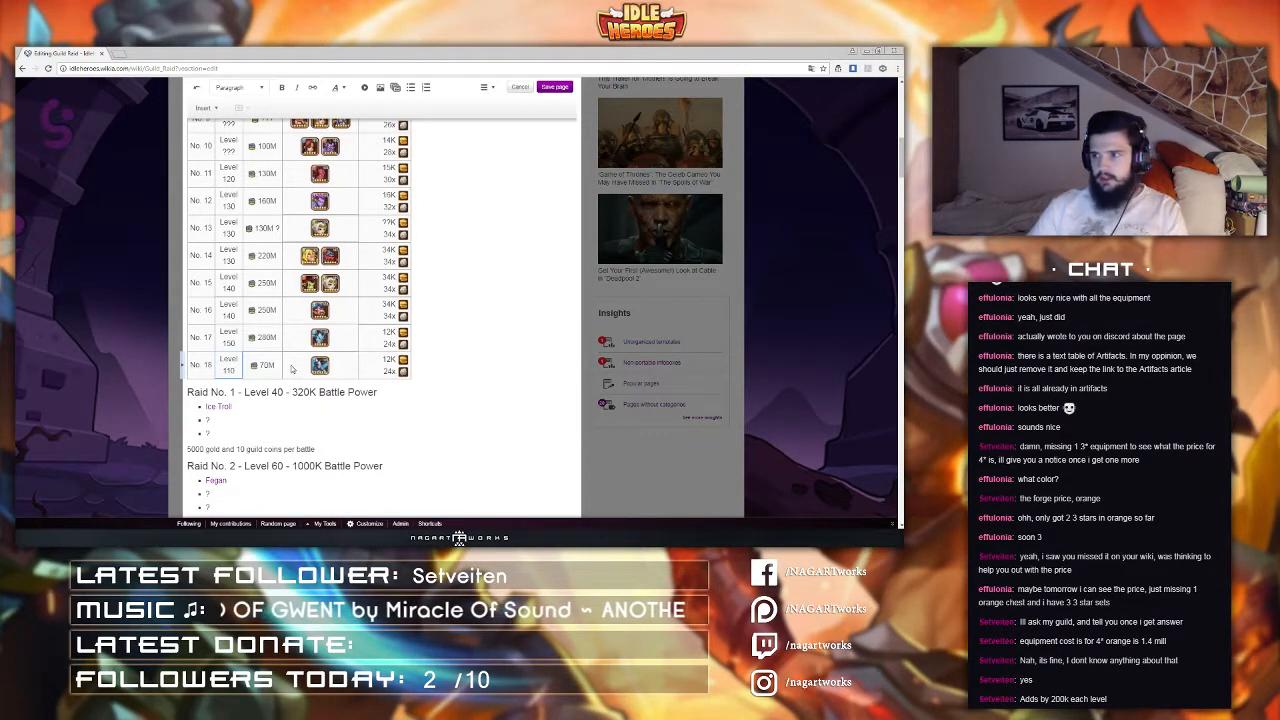
key(BackSpace)
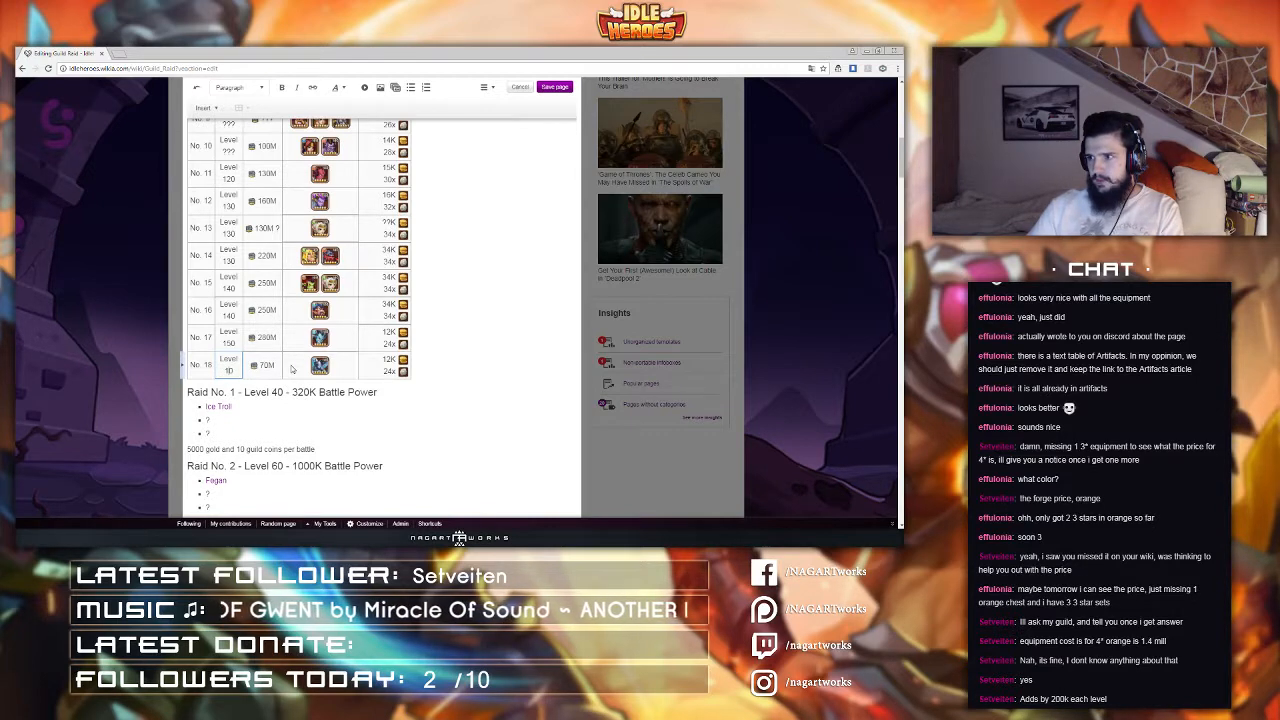
text(5)
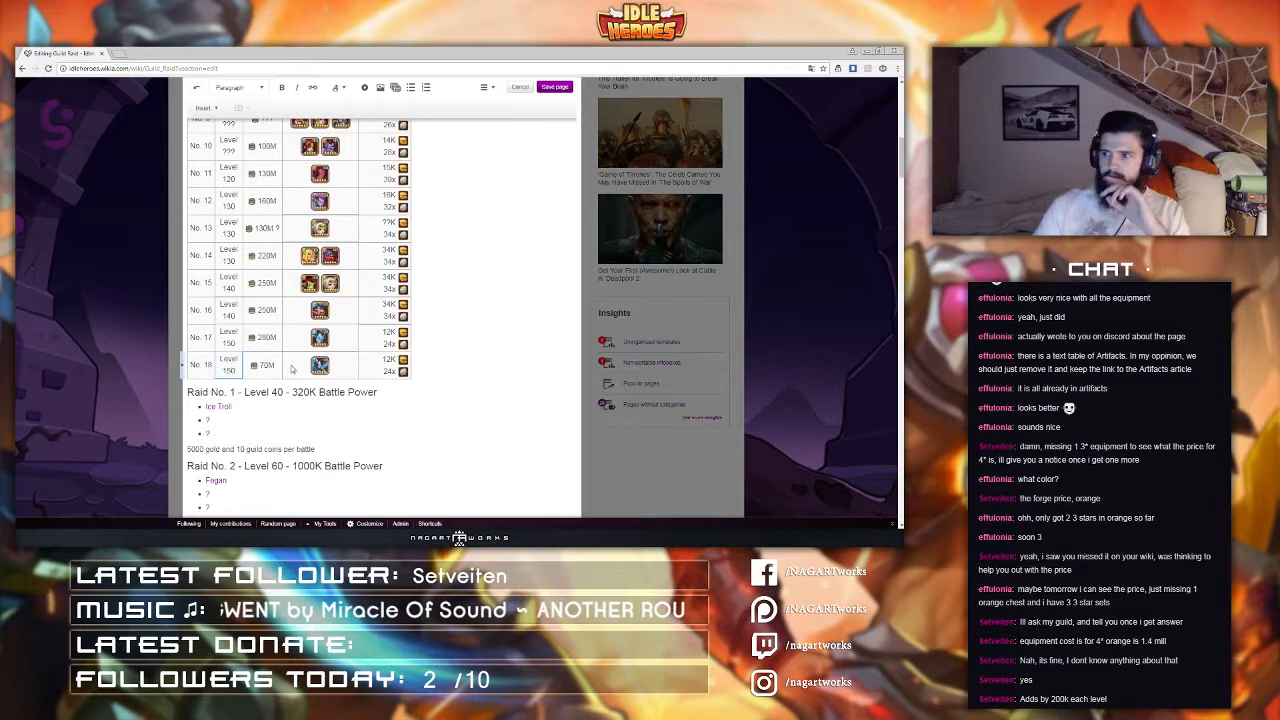
Step: Set raid No. 18's battle power to 340M
click(263, 366)
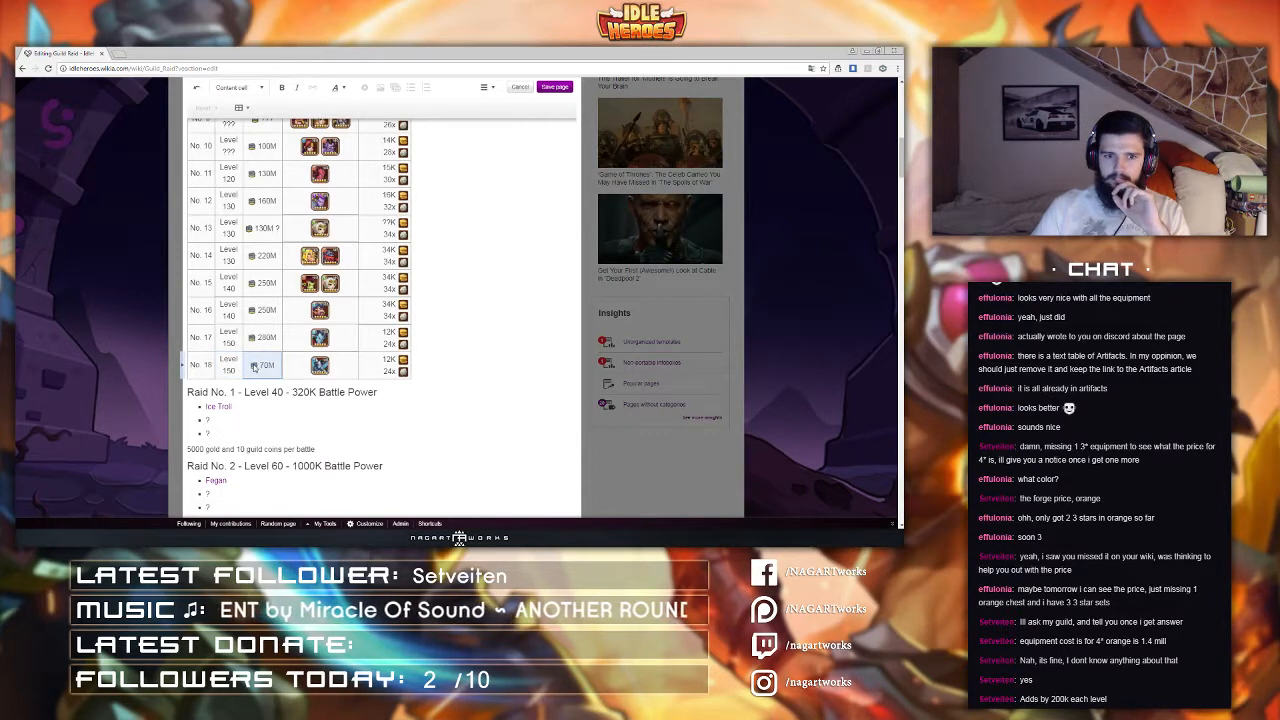
double_click(263, 366)
scroll(260, 370, up, 2)
click(266, 491)
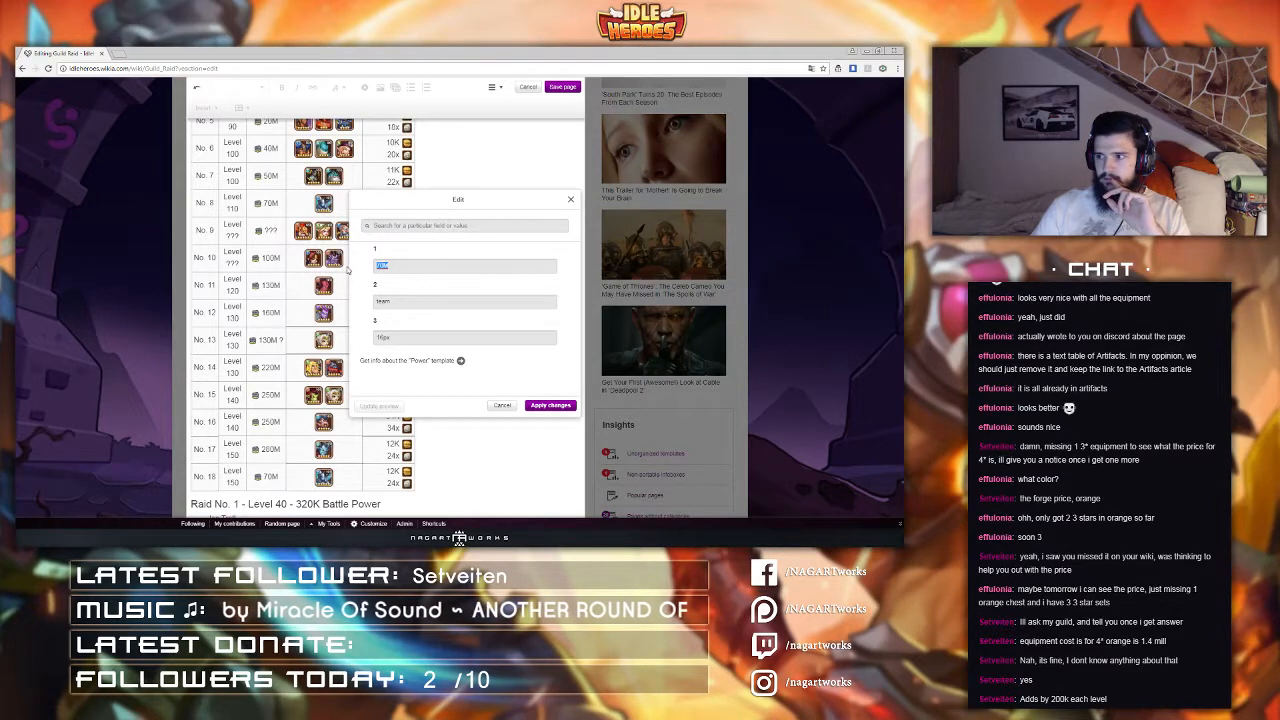
key(alt+Tab)
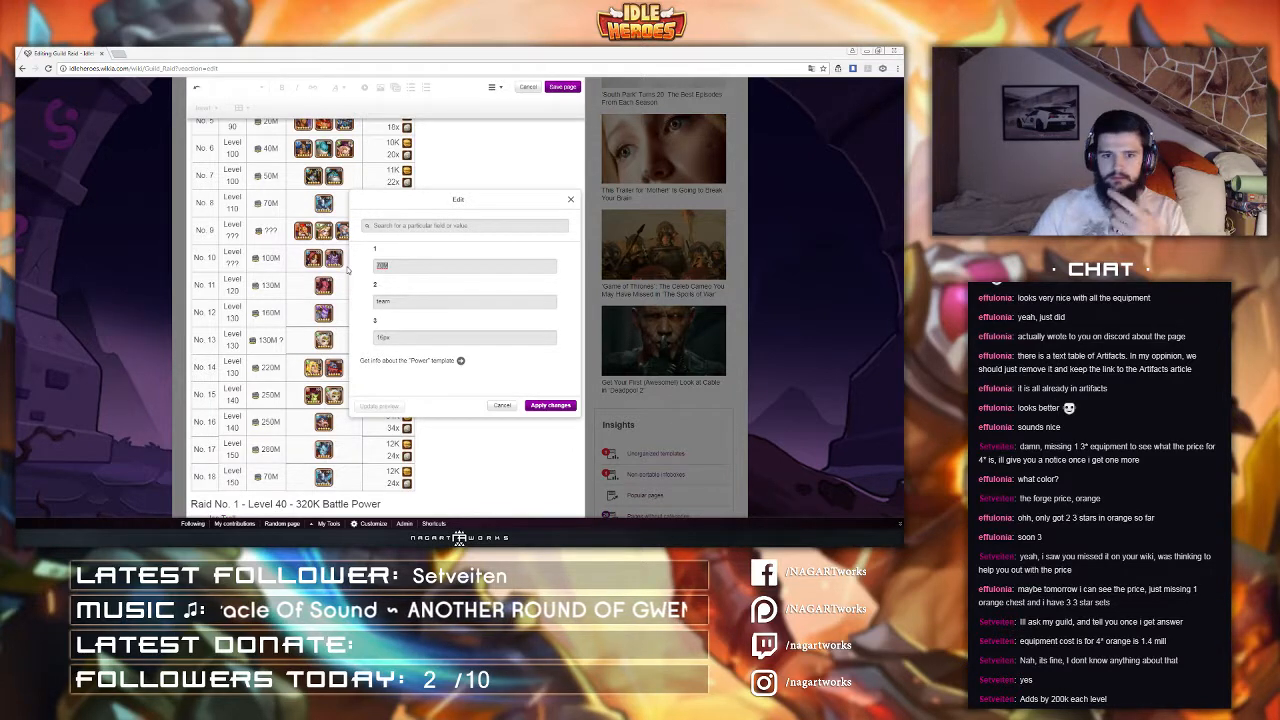
click(350, 269)
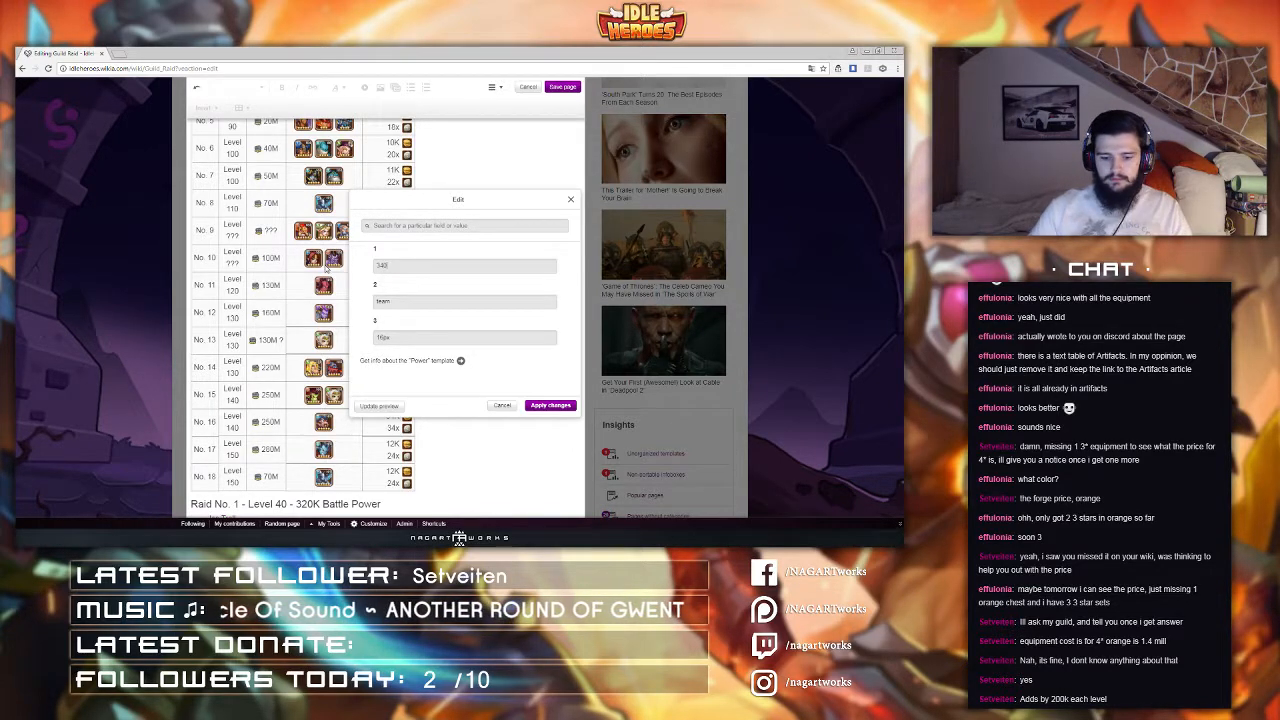
click(550, 405)
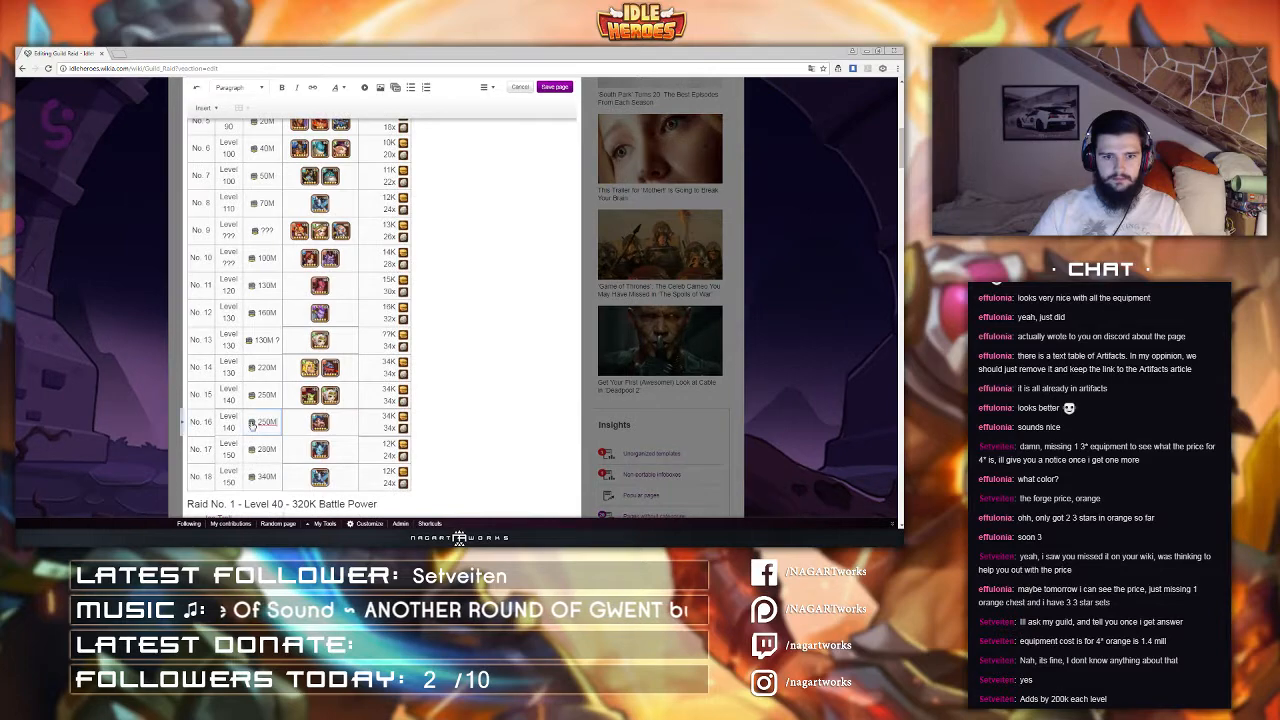
Step: Set raid No. 16's battle power to 280M
click(262, 423)
click(264, 494)
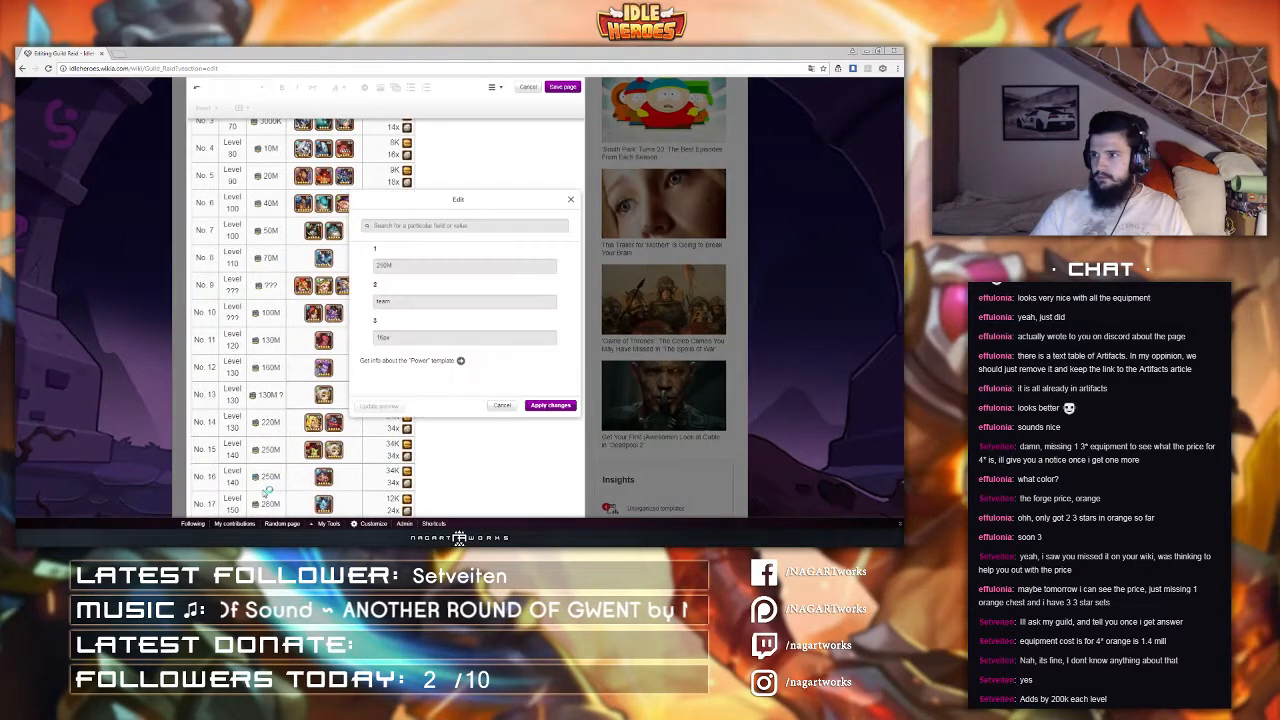
drag(397, 267, 322, 270)
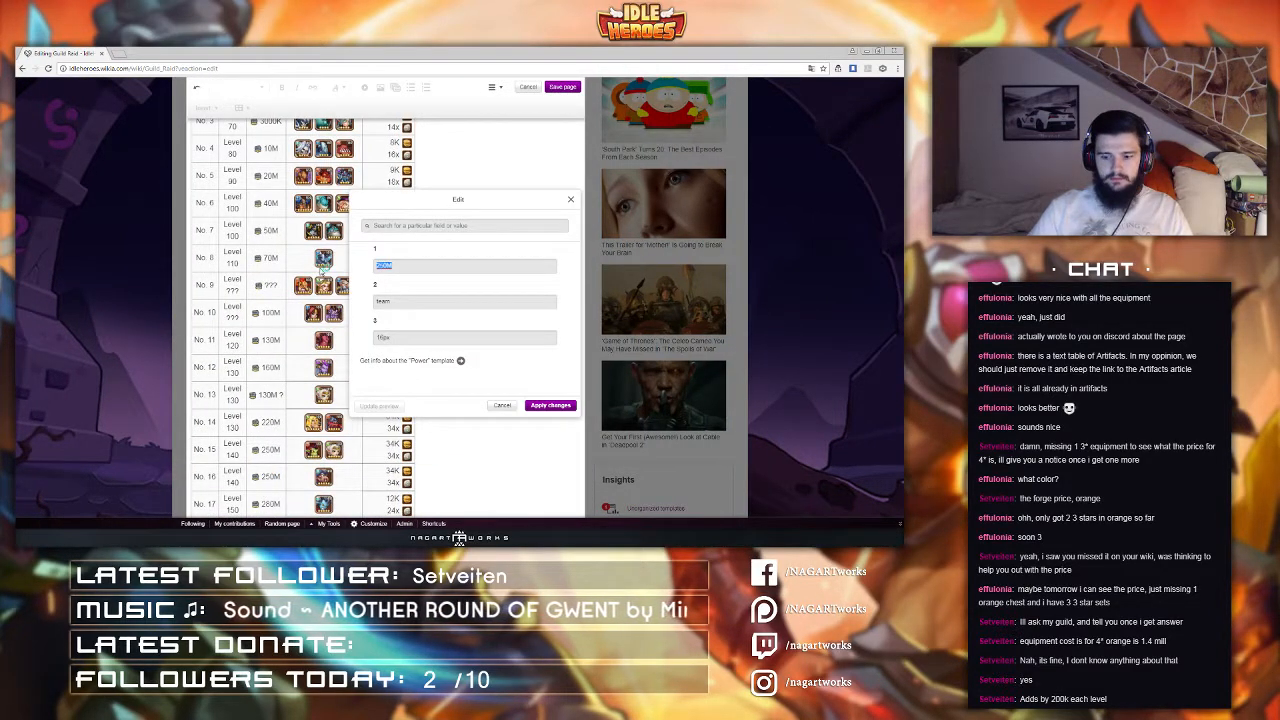
text(280M)
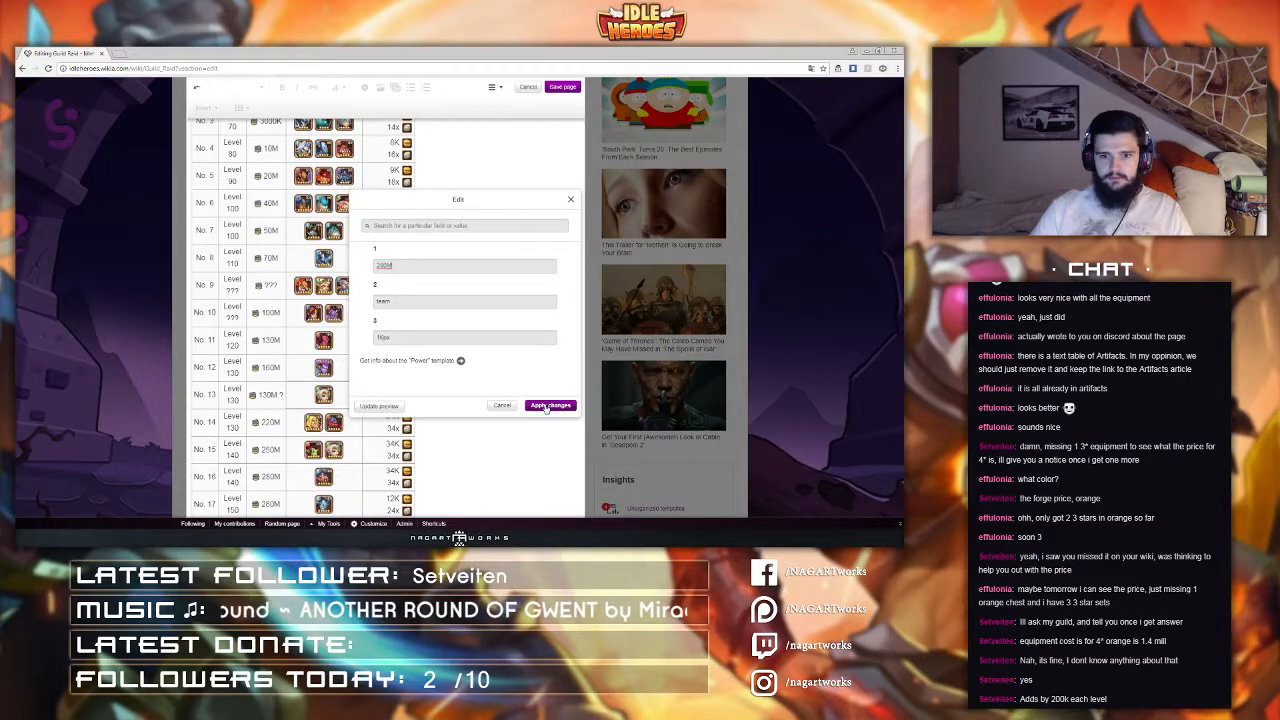
click(548, 406)
Step: Set raid No. 17's battle power to 310M
scroll(285, 475, down, 2)
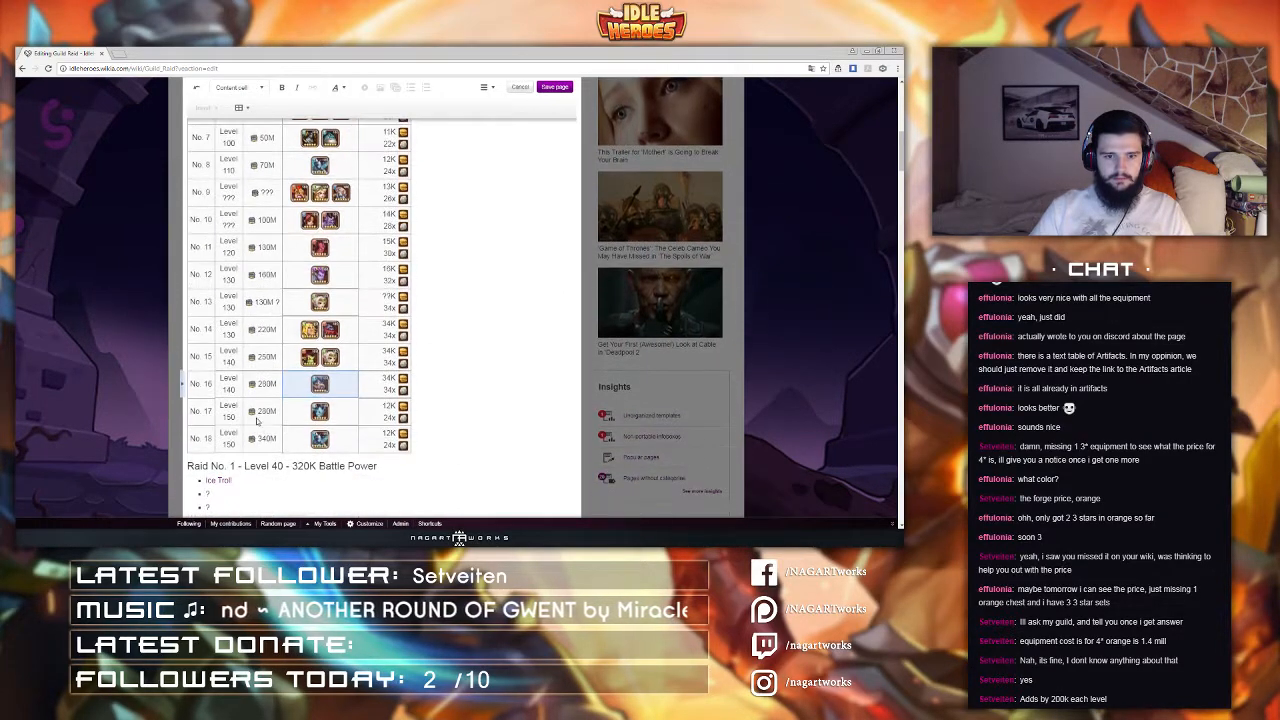
click(253, 420)
click(253, 419)
click(266, 493)
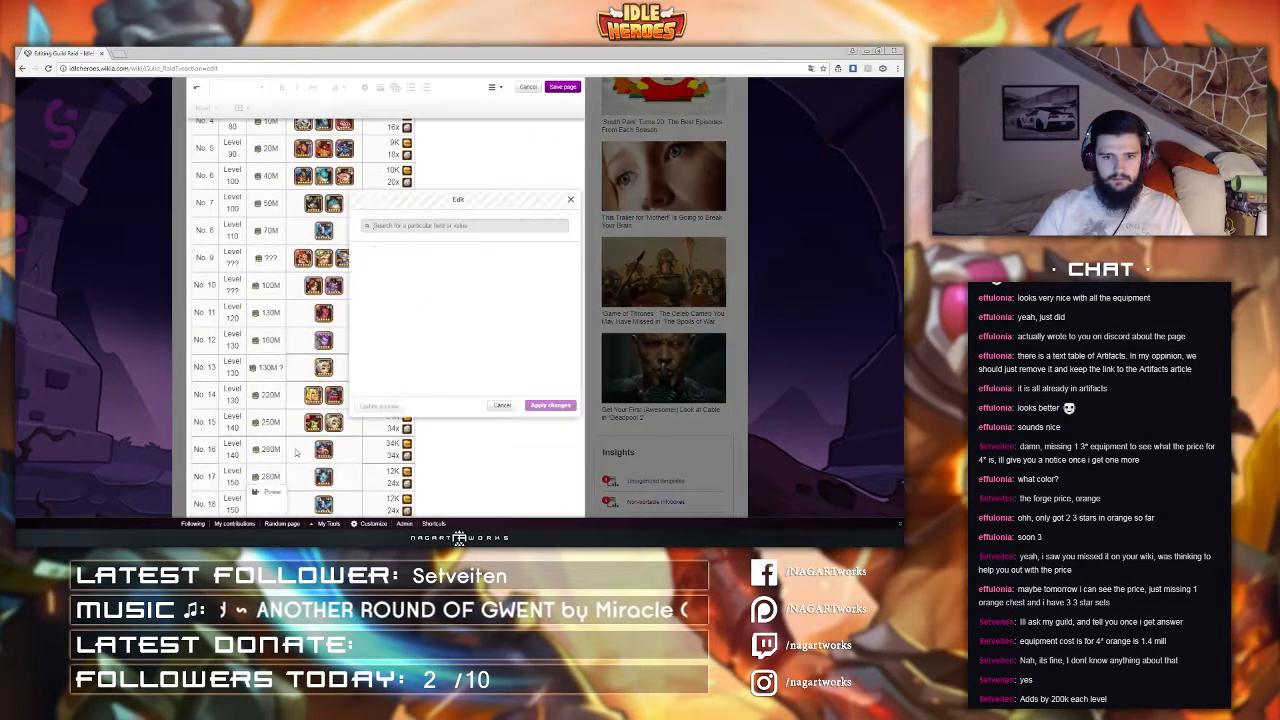
double_click(408, 261)
double_click(408, 266)
text(310M)
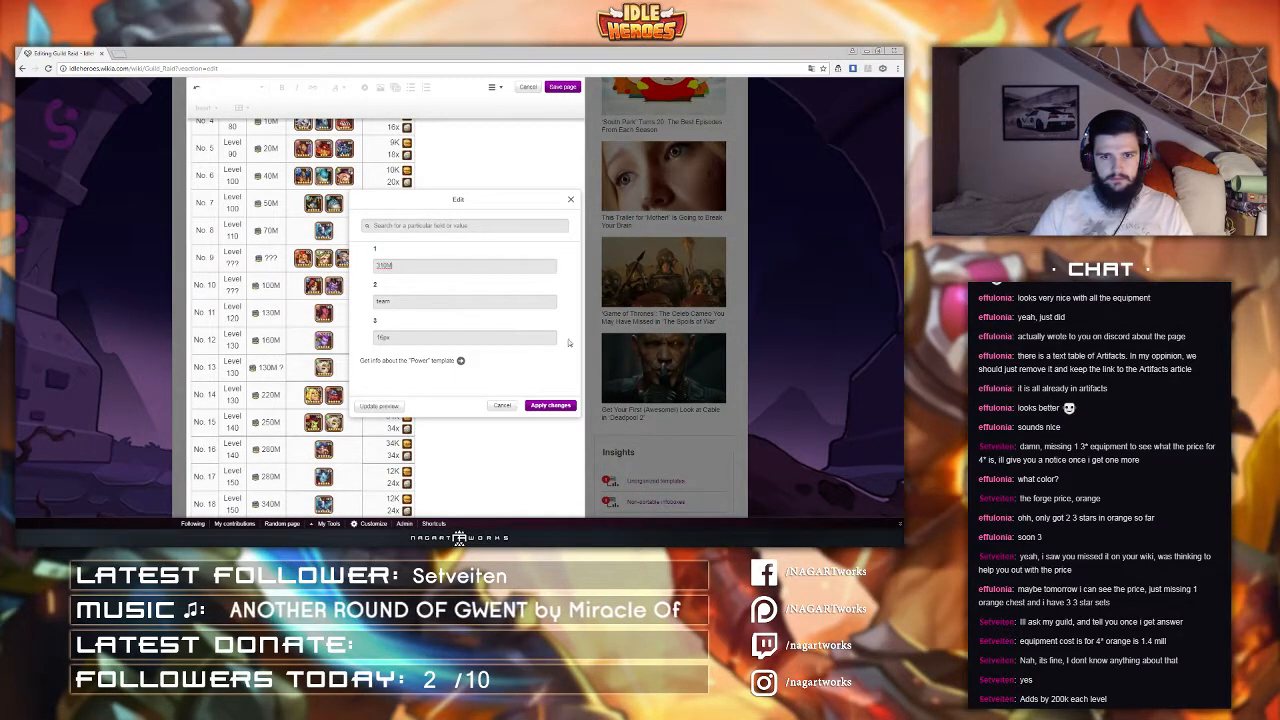
click(552, 405)
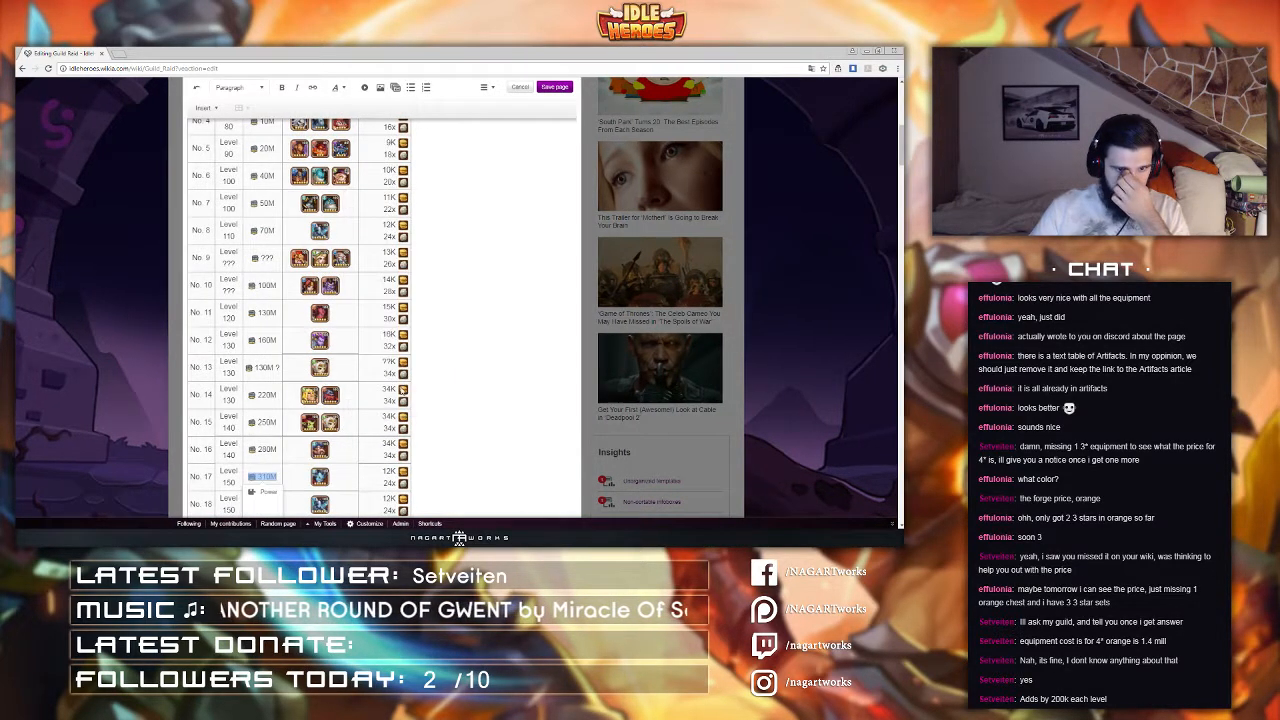
Step: Set raid No. 17's battle rewards to 34K gold and 34x guild coins
click(380, 483)
scroll(495, 451, down, 1)
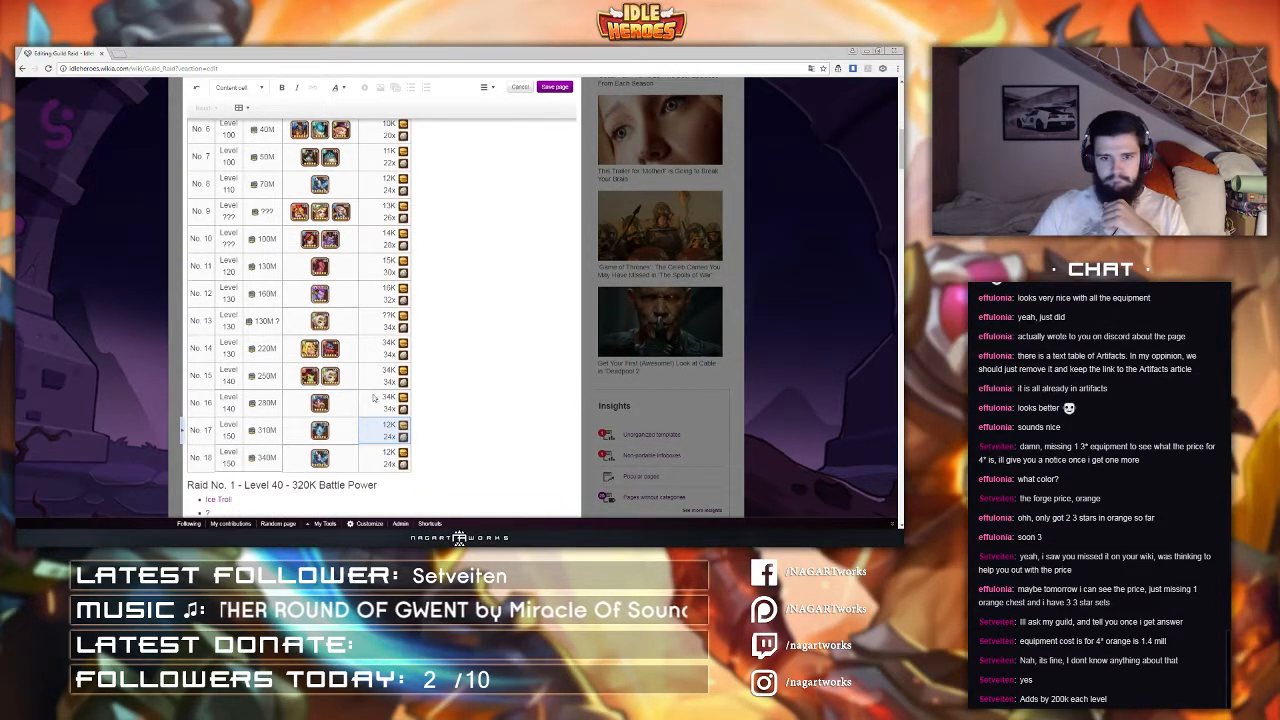
double_click(384, 424)
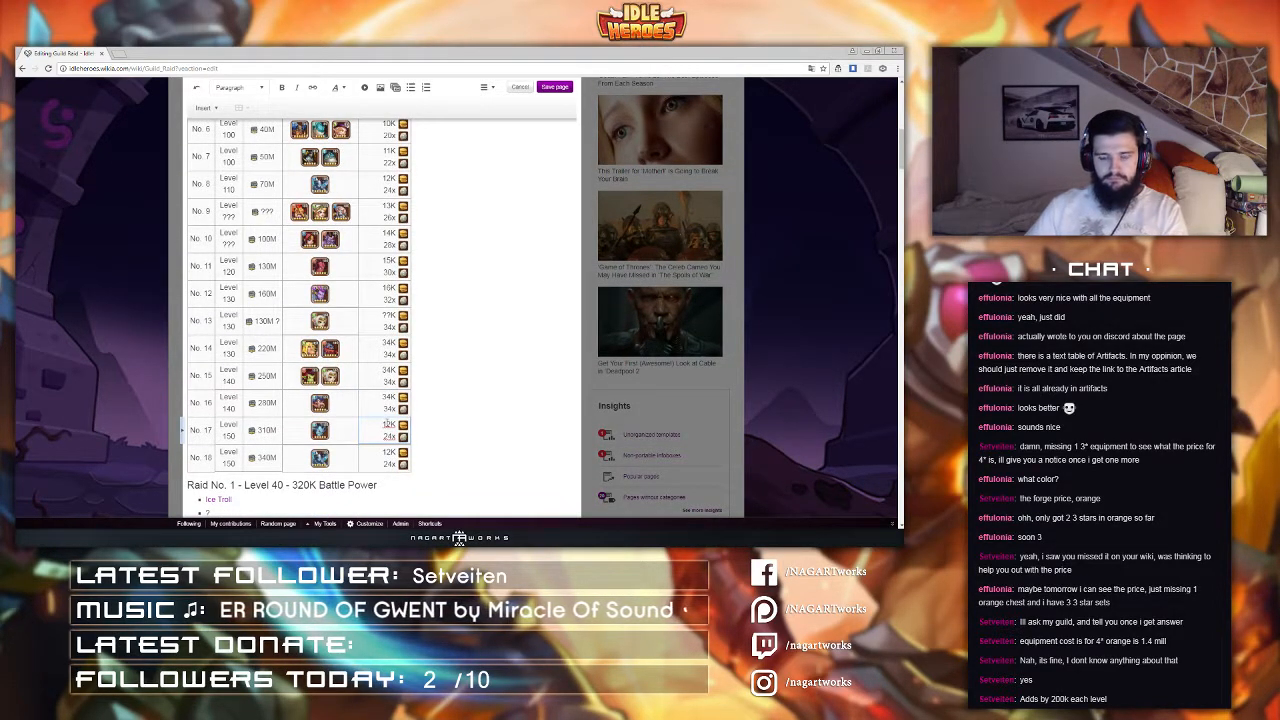
key(Delete)
key(Delete)
text(34)
click(391, 436)
key(BackSpace)
key(BackSpace)
text(34)
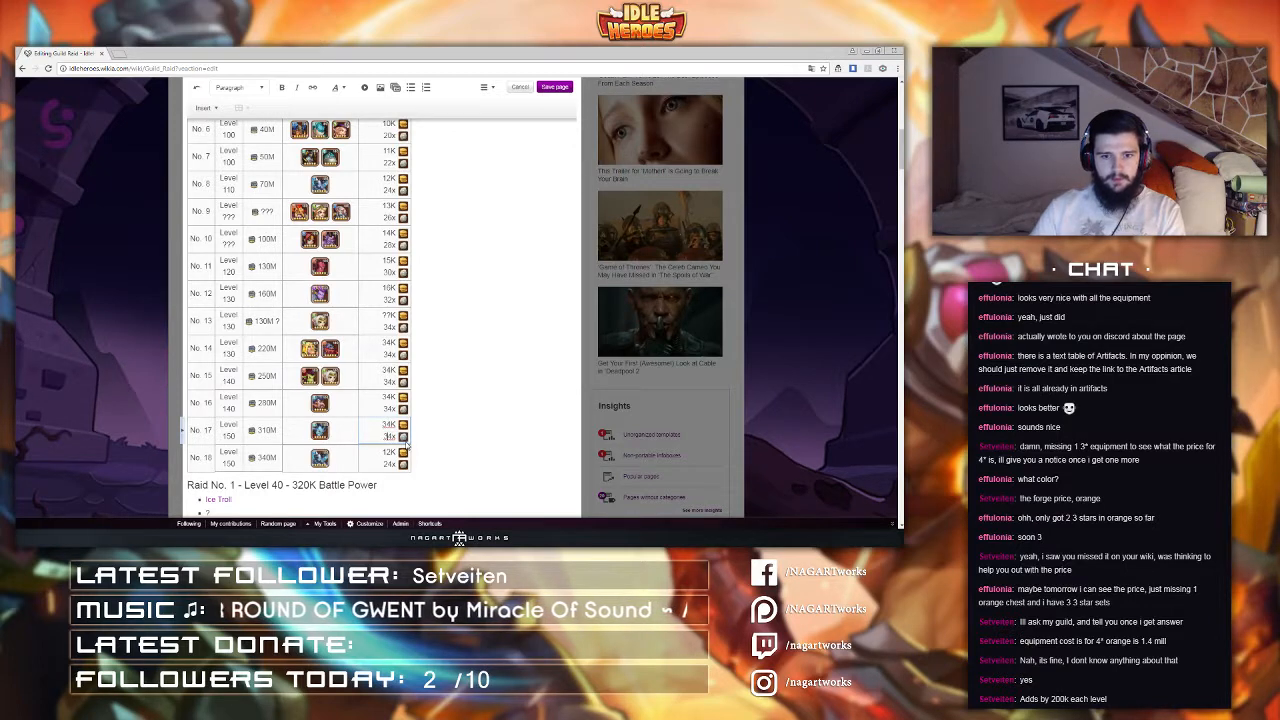
Step: Set raid No. 18's battle rewards to 34K gold and 34x guild coins
double_click(390, 453)
key(BackSpace)
key(BackSpace)
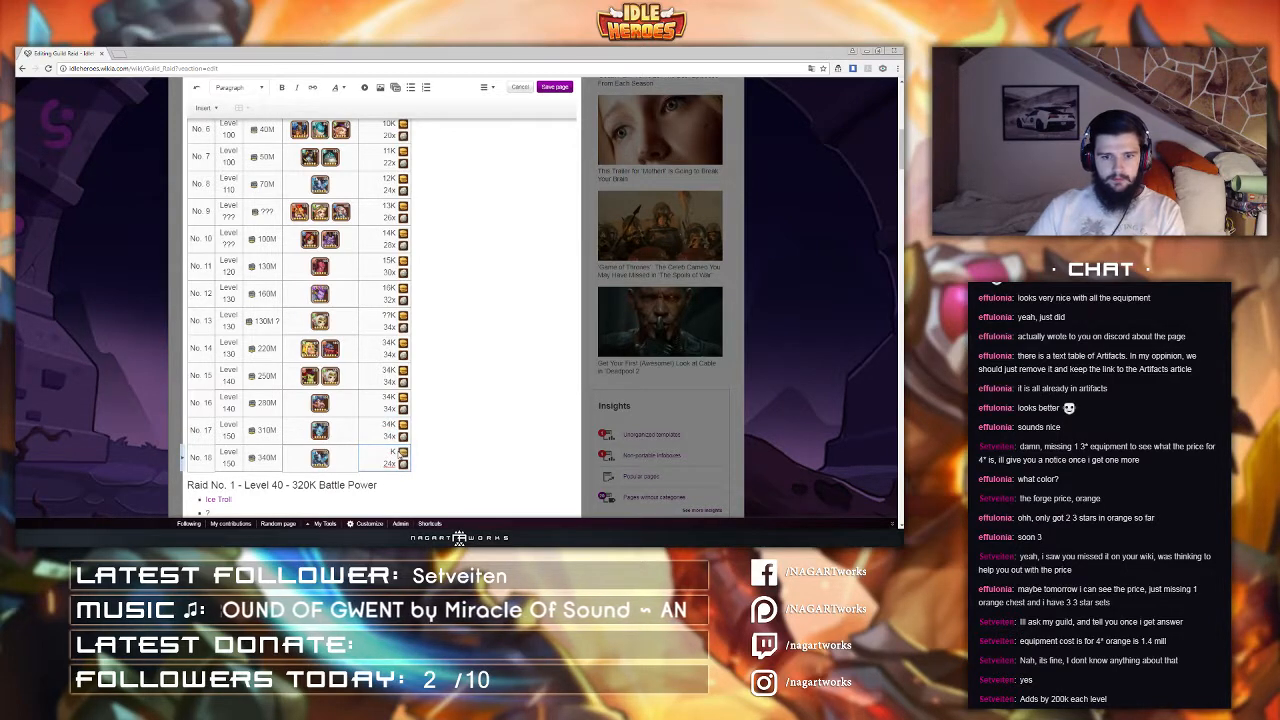
text(34)
key(BackSpace)
text(3)
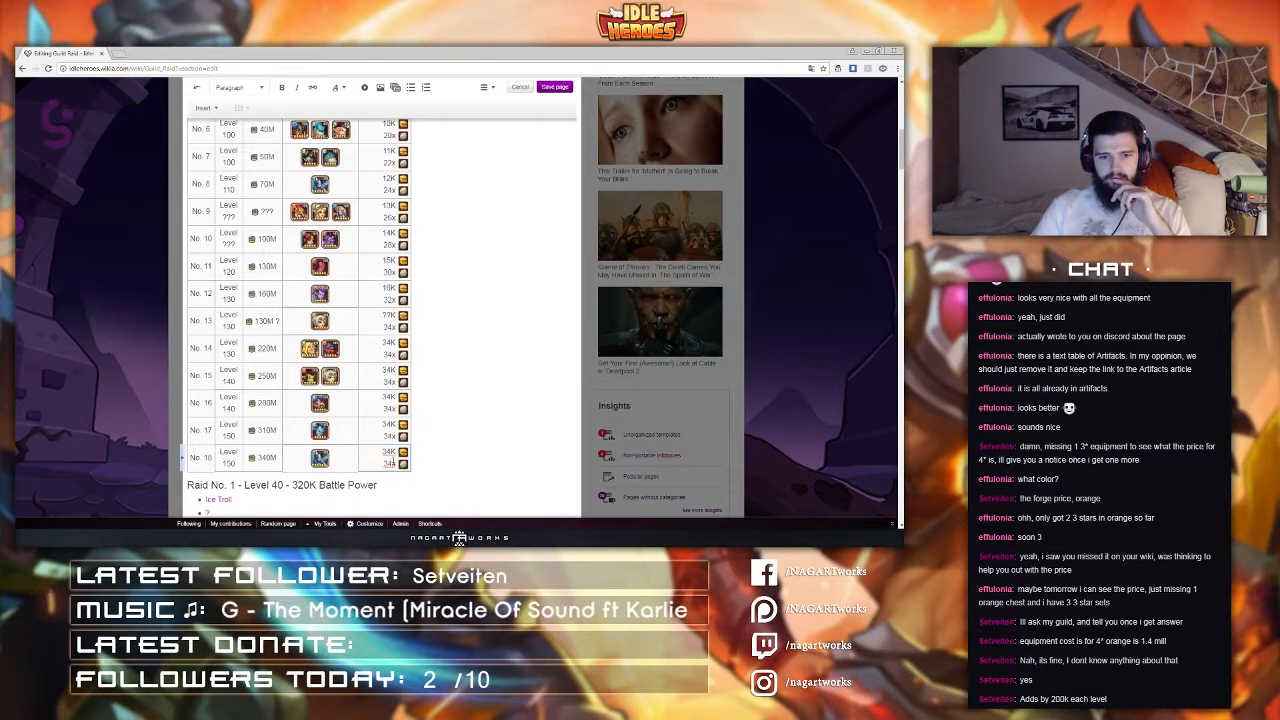
Step: Change raid No. 18's boss hero icon to Aidan
click(321, 457)
double_click(321, 457)
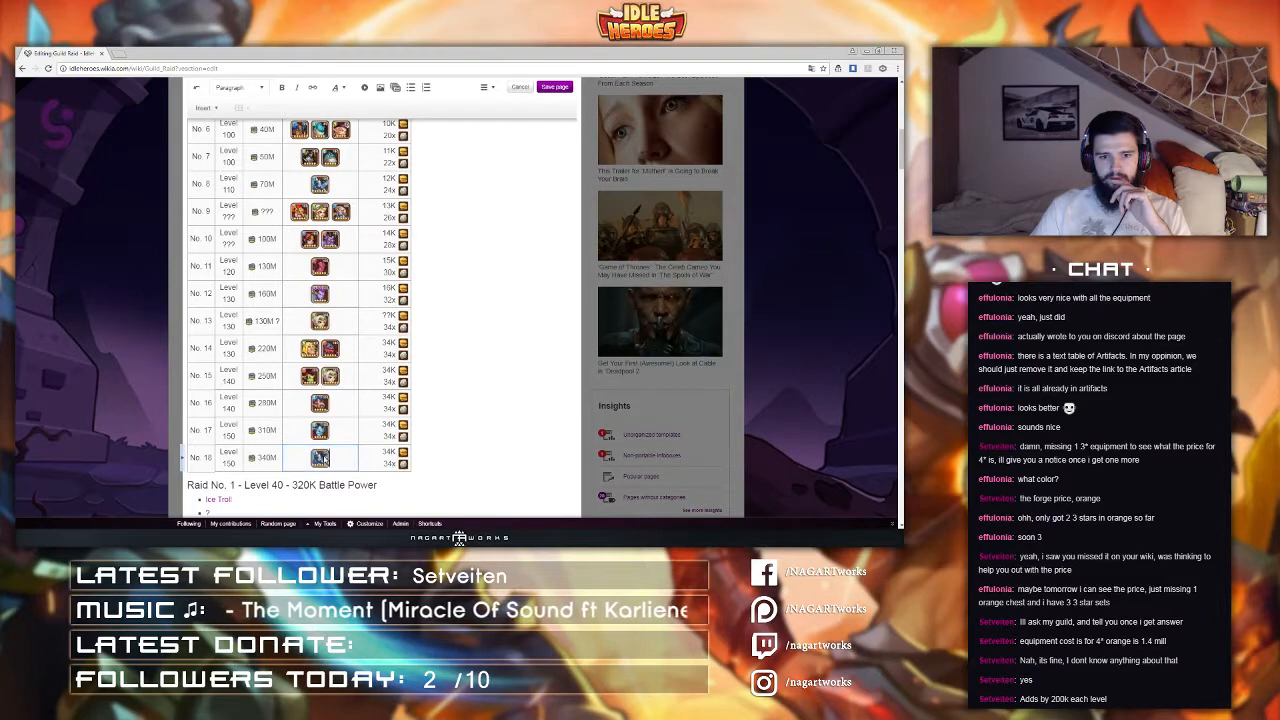
drag(396, 266, 308, 276)
text(Aidan)
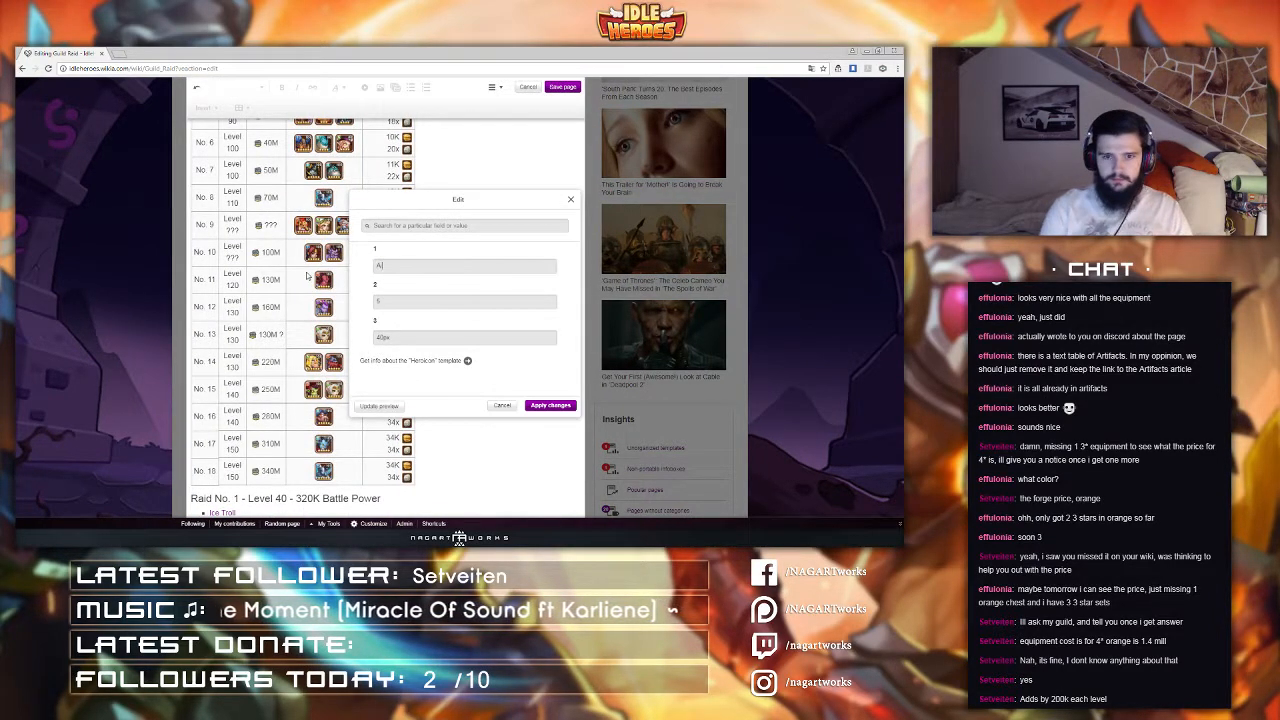
click(548, 405)
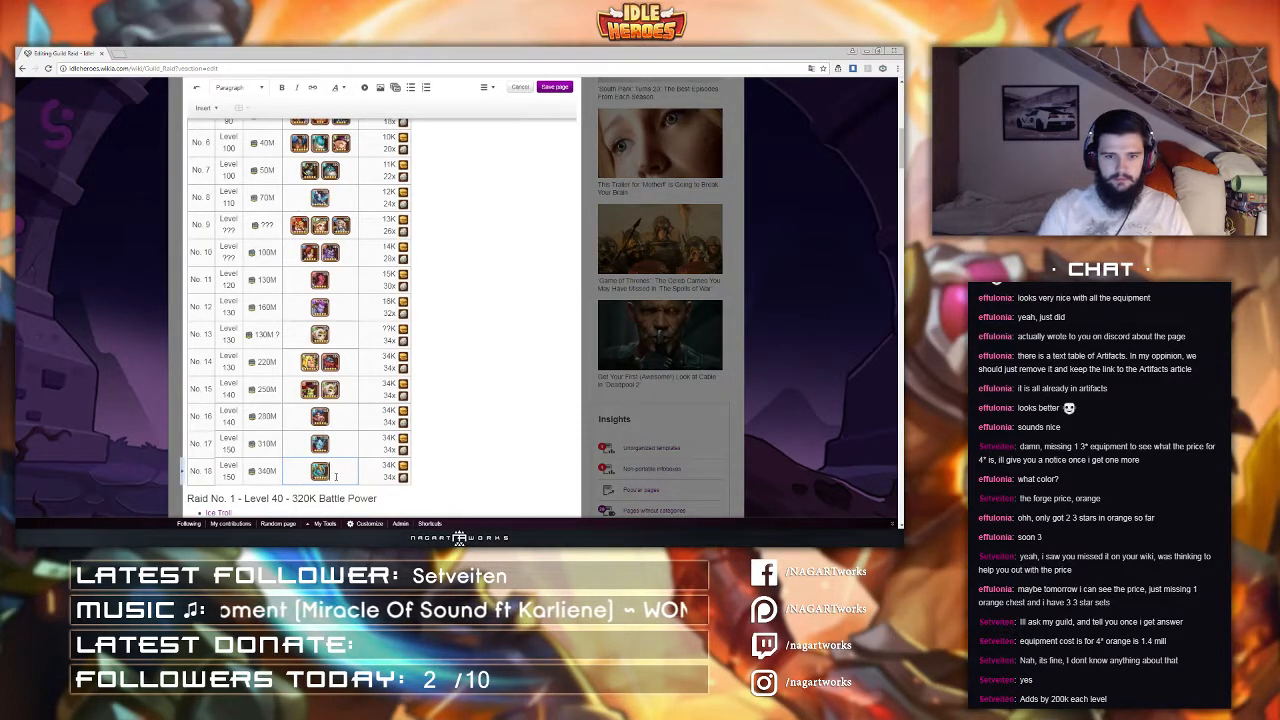
Step: Insert a second Heroicon template for Demon Hunter at 40px into raid No. 18's enemies cell
text({{)
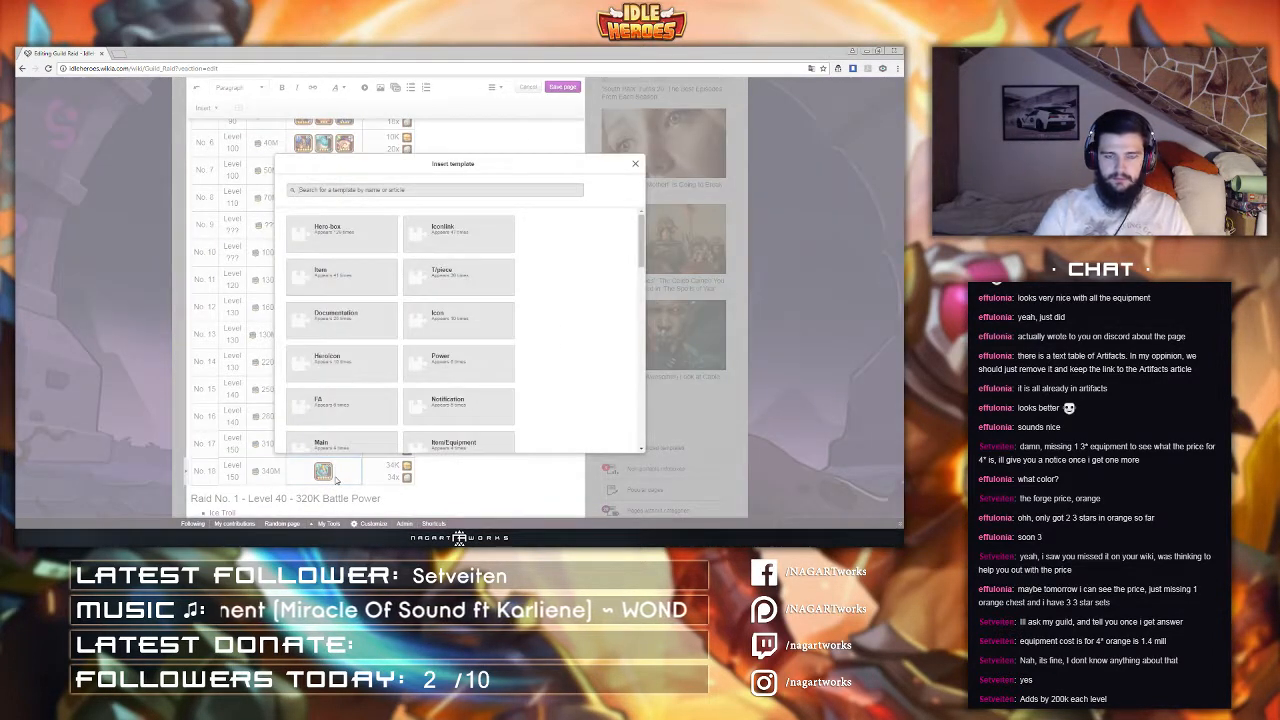
text(heroic)
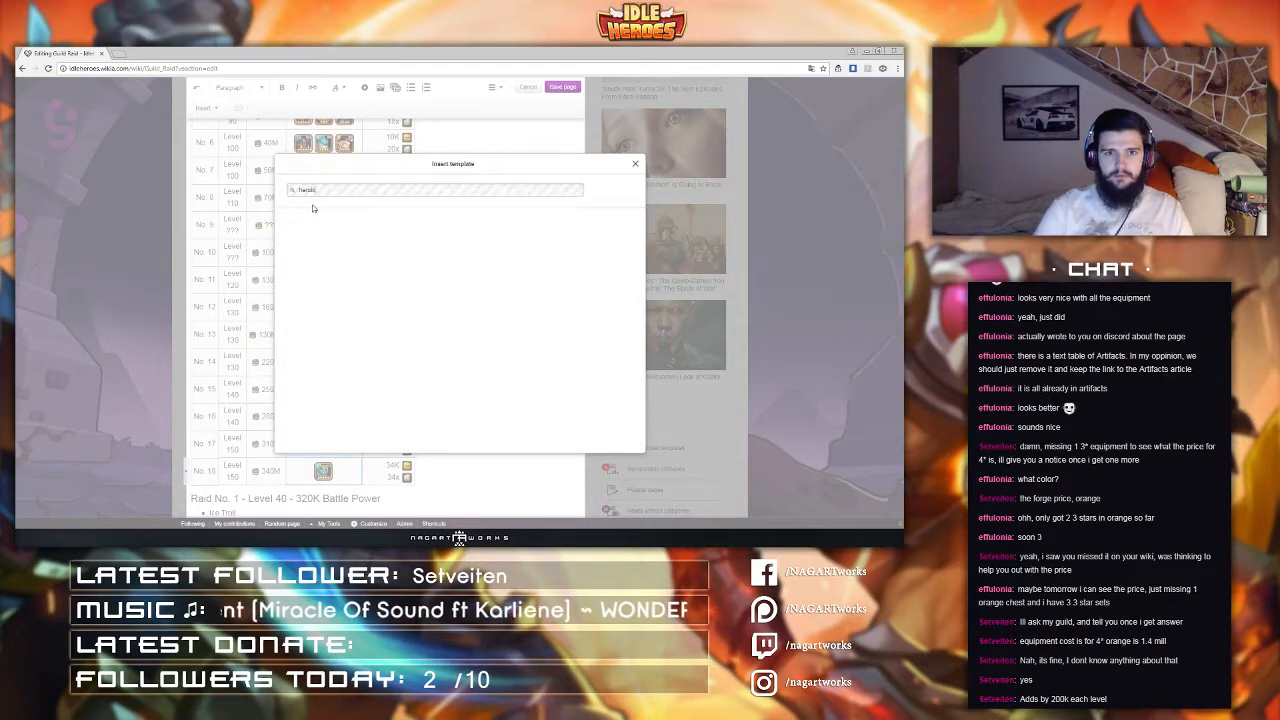
key(Return)
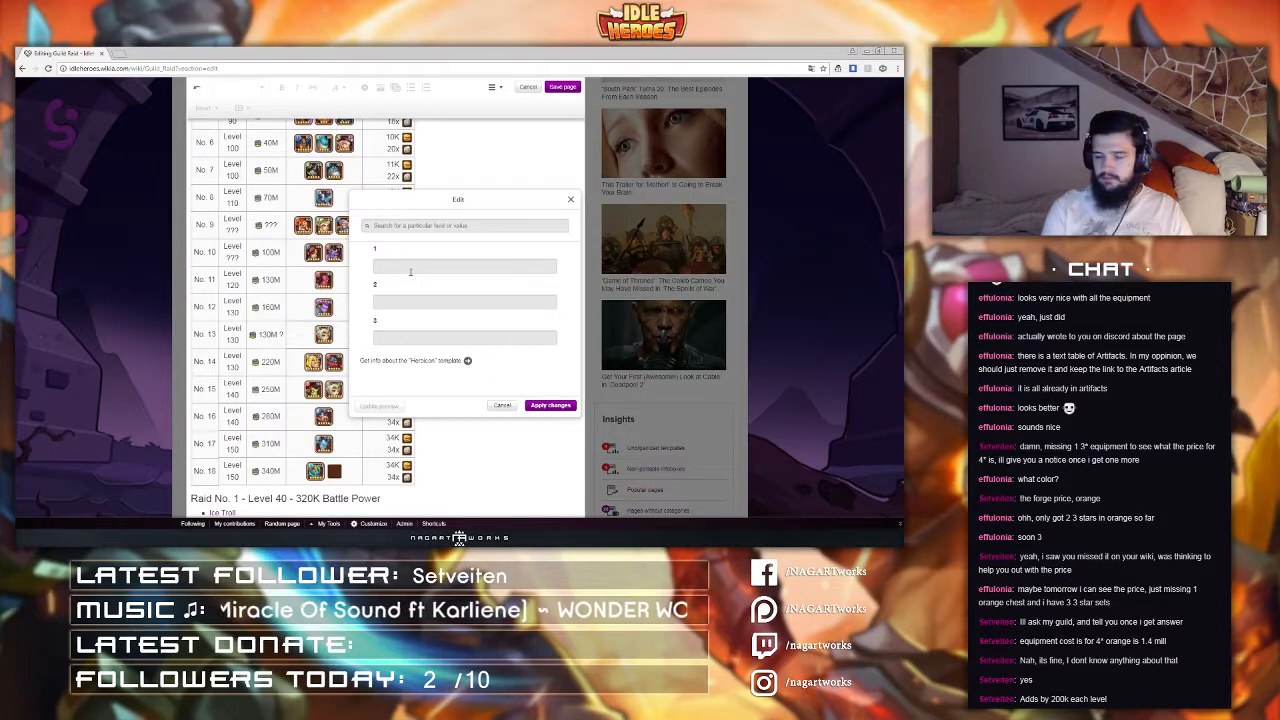
text(Demon Hunter)
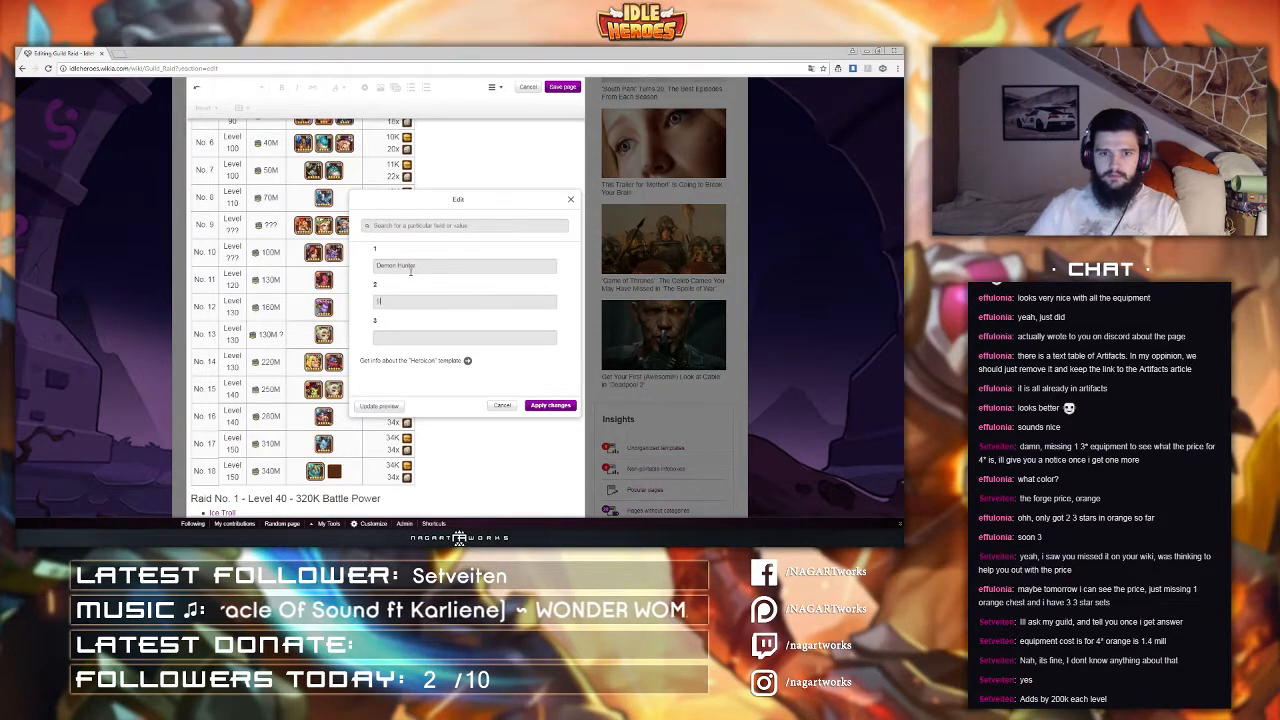
text(40px)
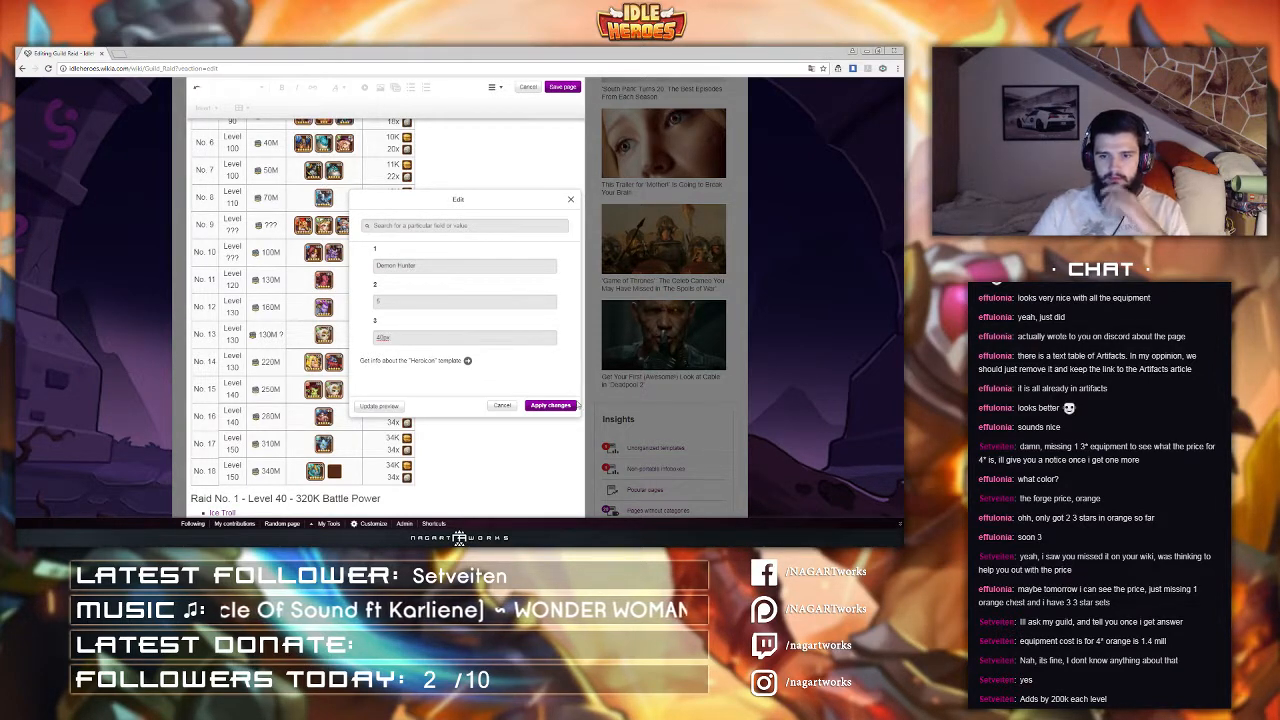
click(550, 405)
click(348, 448)
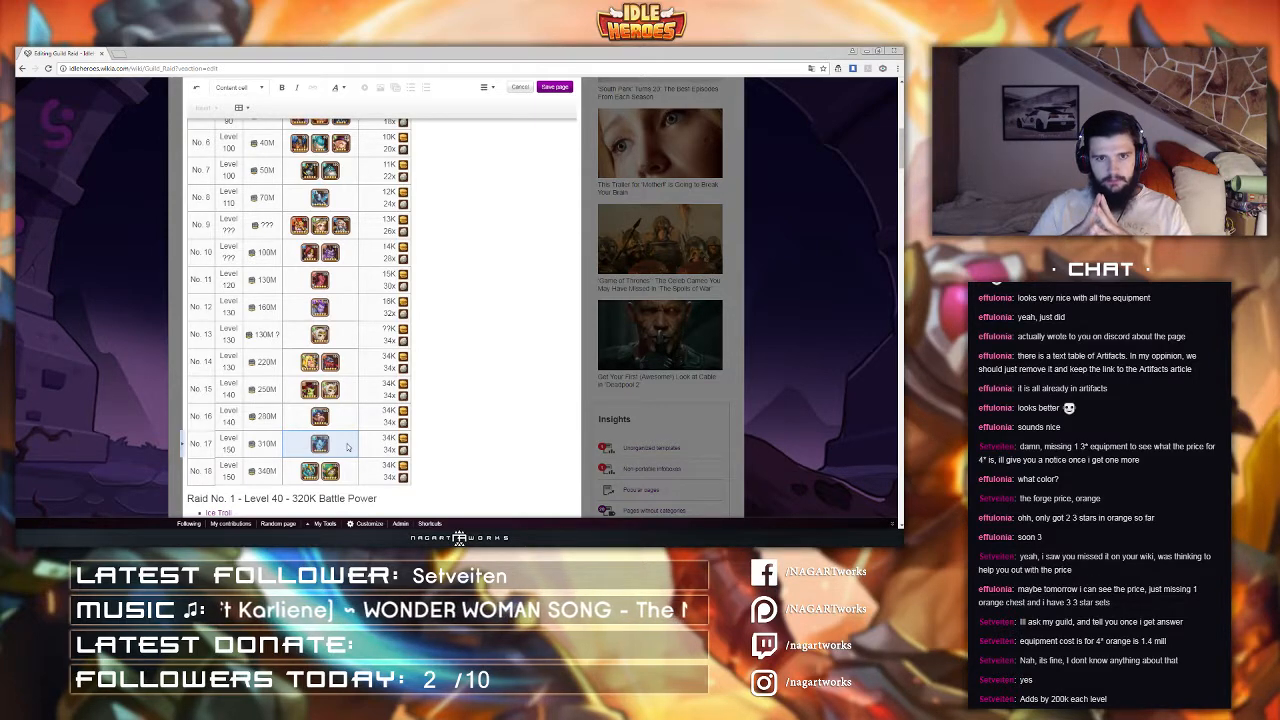
Step: Open the source editor and duplicate the wikitext of raid No. 18's table row twice below it
scroll(347, 447, down, 3)
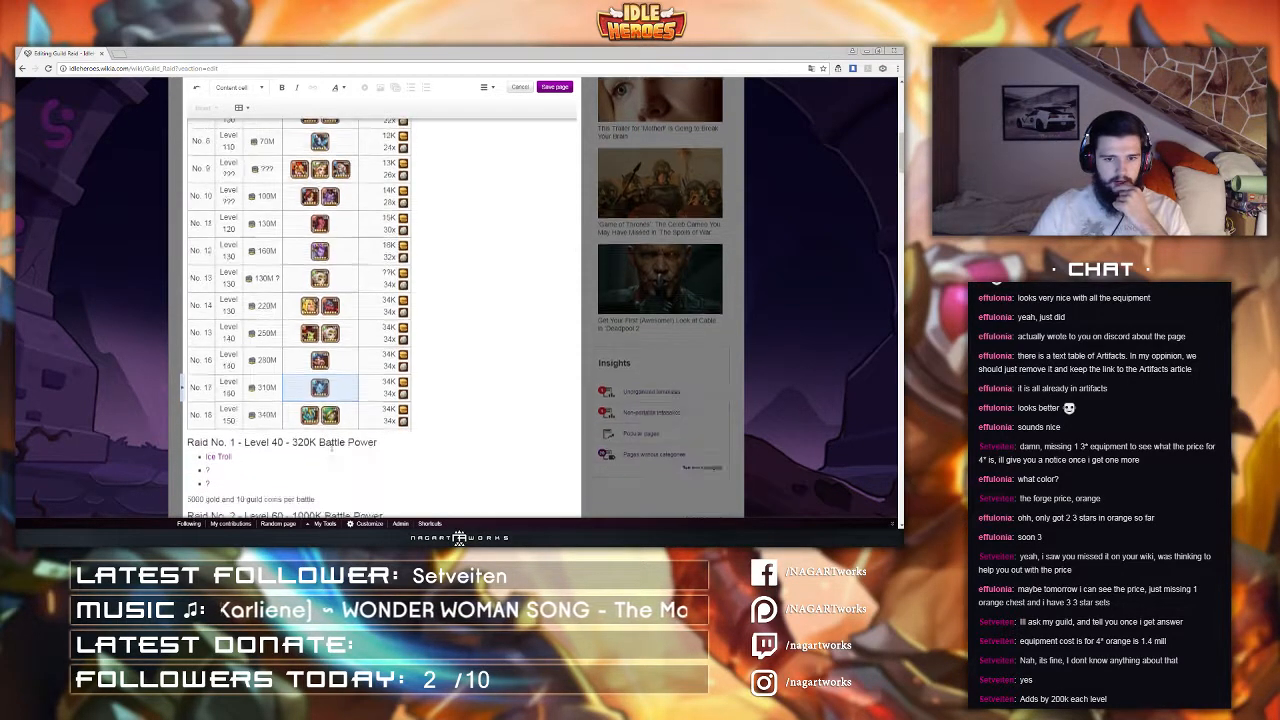
scroll(318, 447, down, 4)
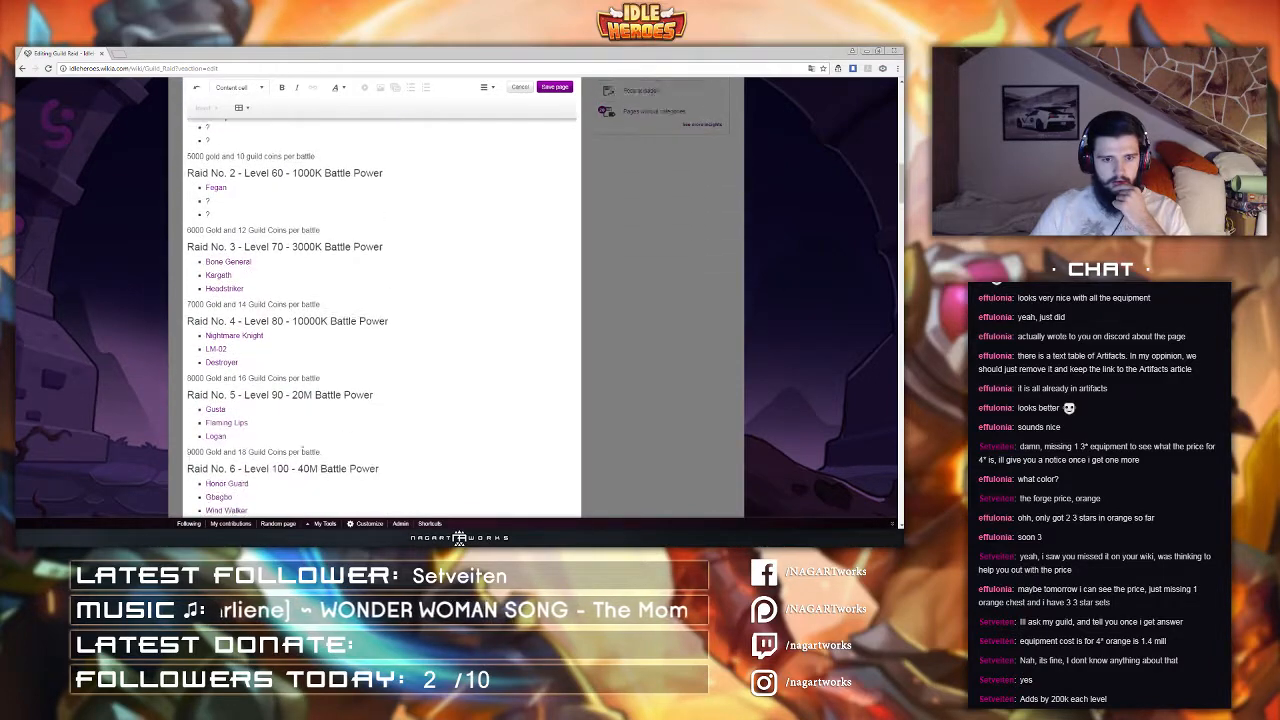
scroll(292, 453, up, 10)
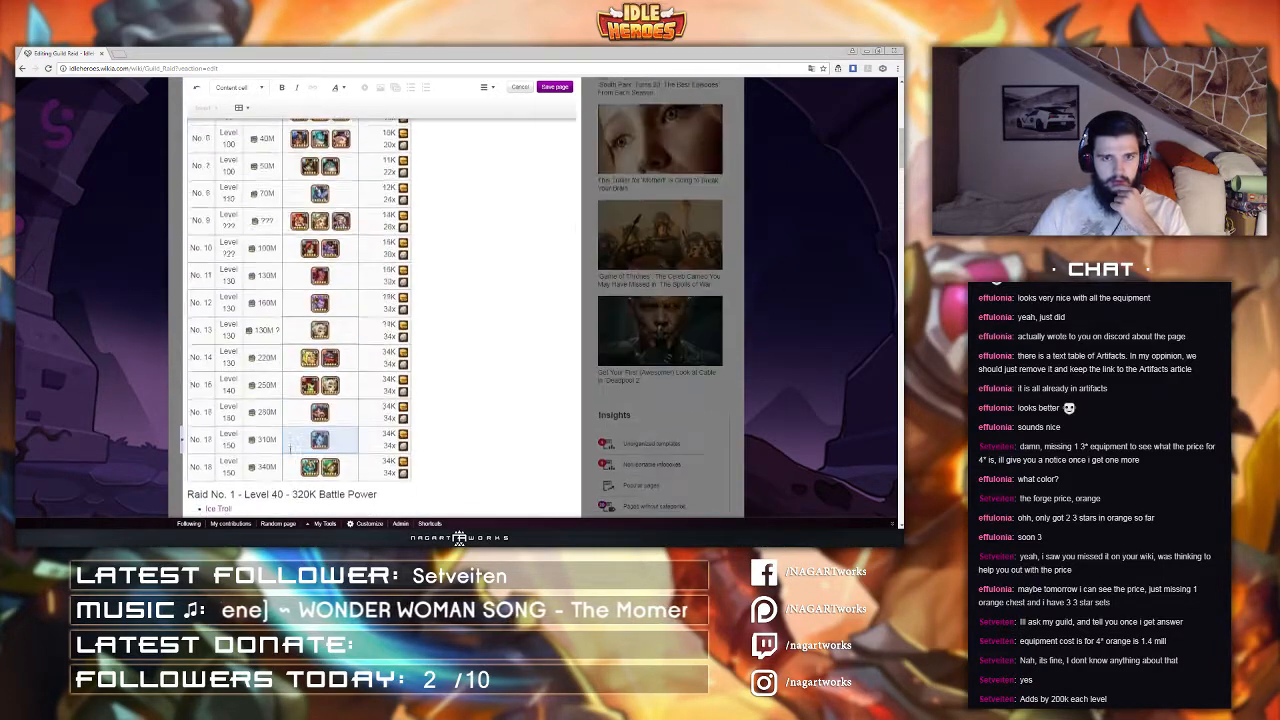
click(490, 88)
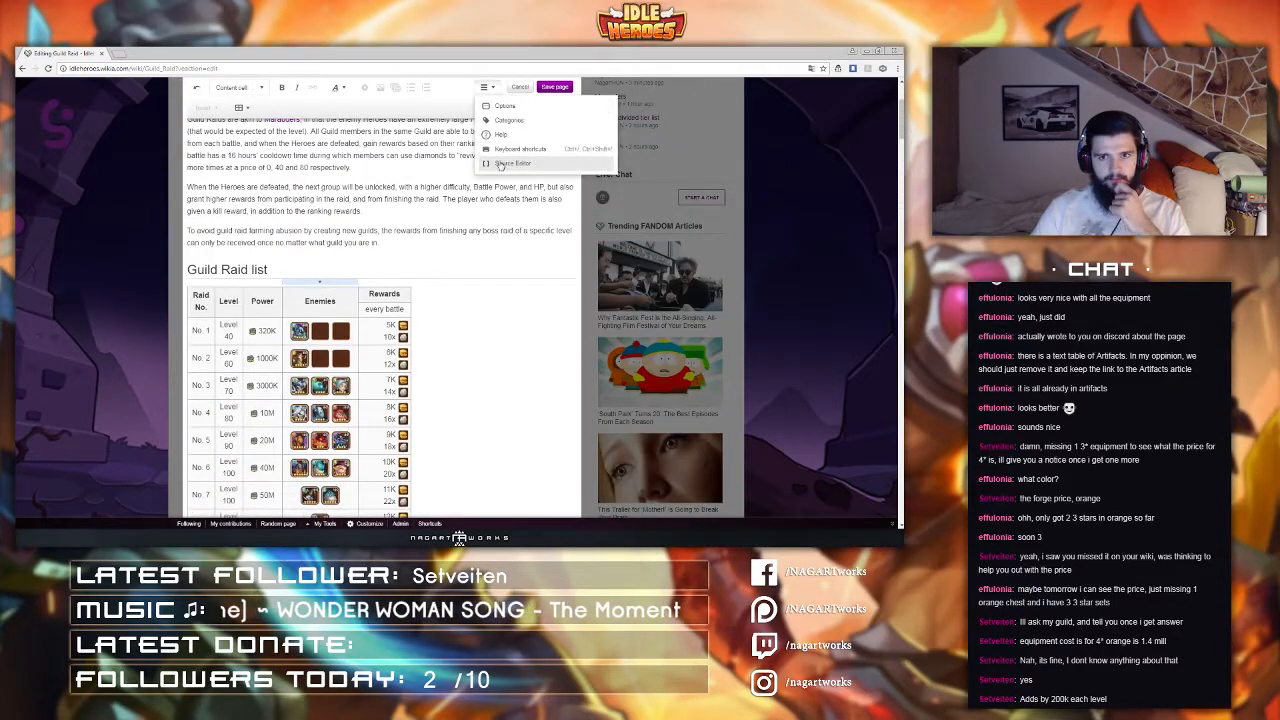
click(502, 166)
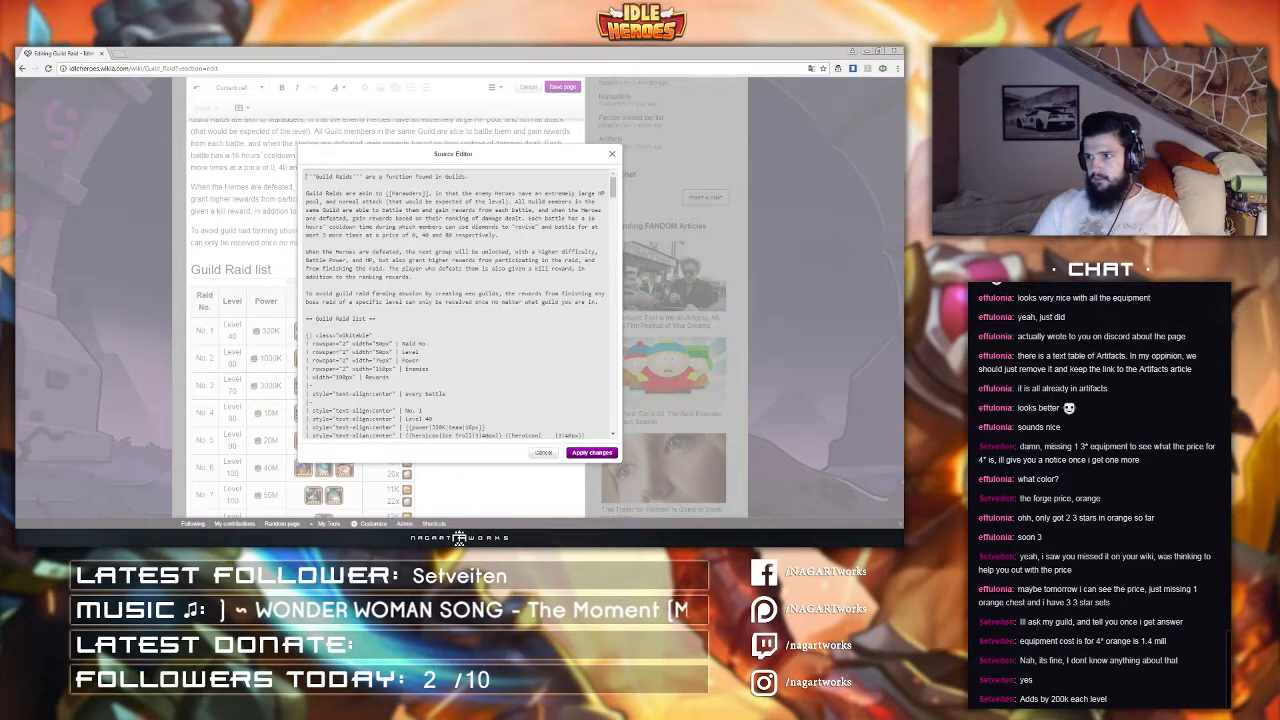
scroll(460, 300, down, 15)
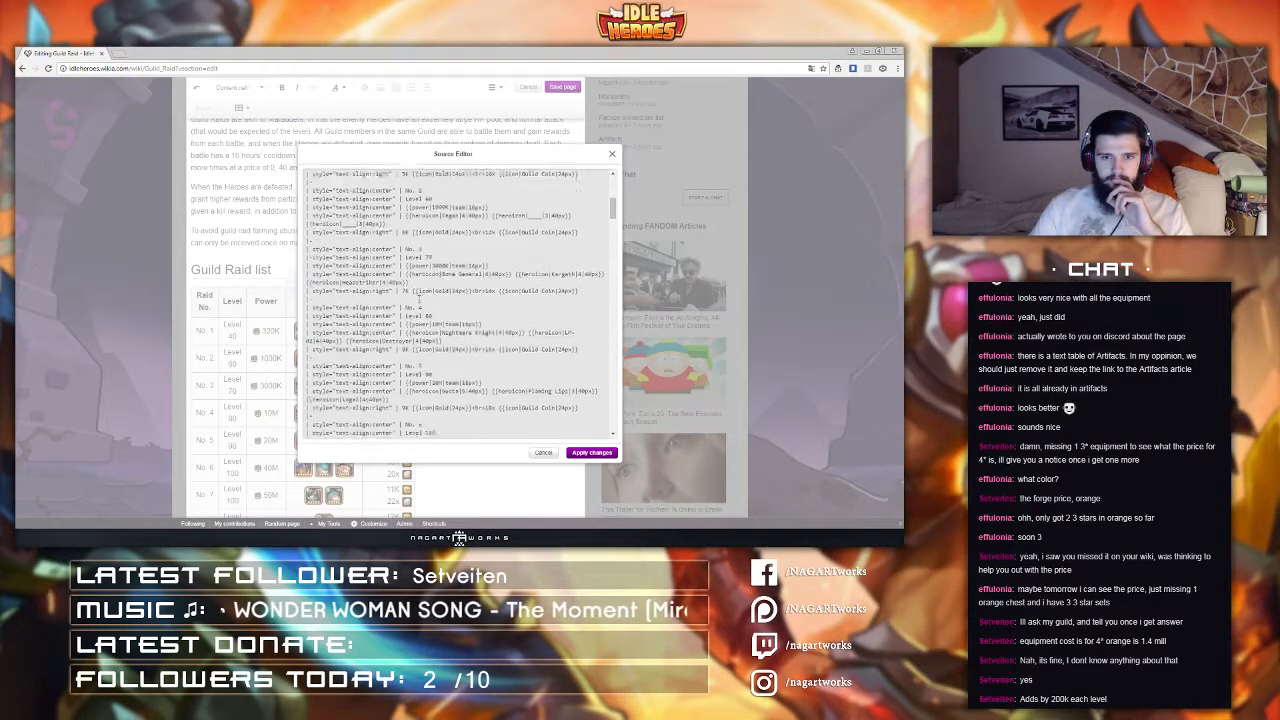
scroll(454, 304, down, 5)
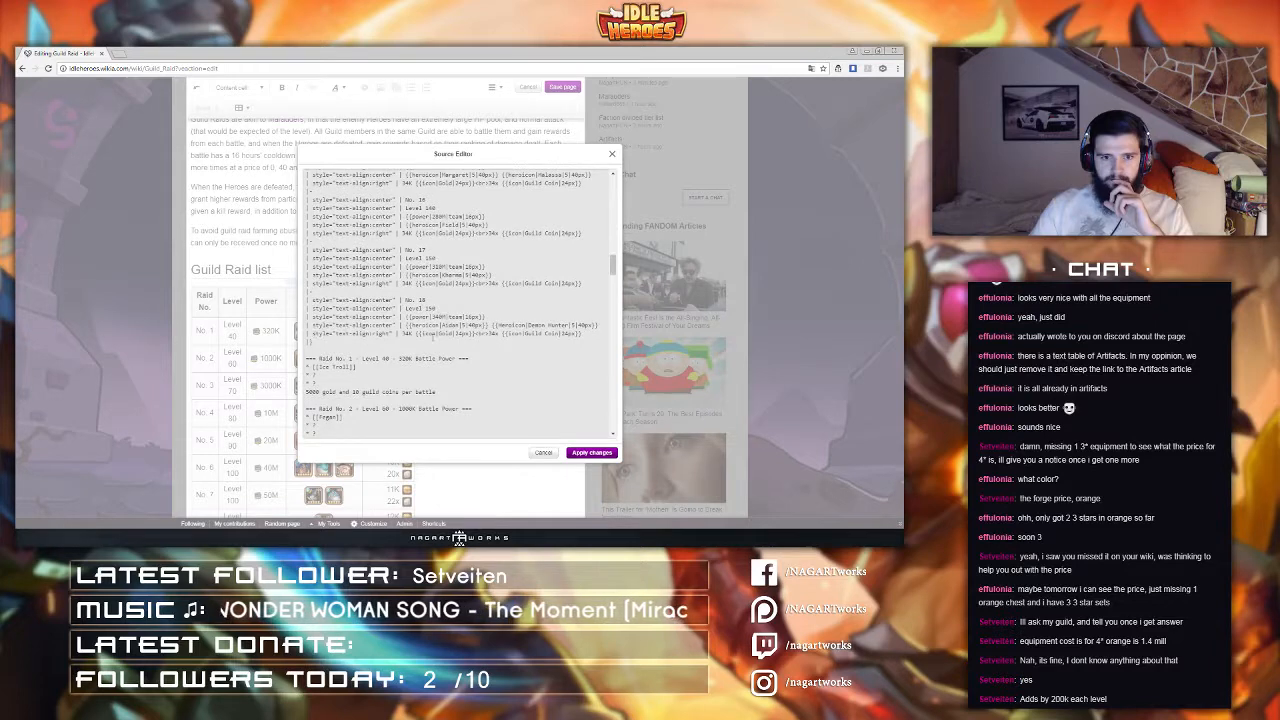
drag(592, 334, 590, 281)
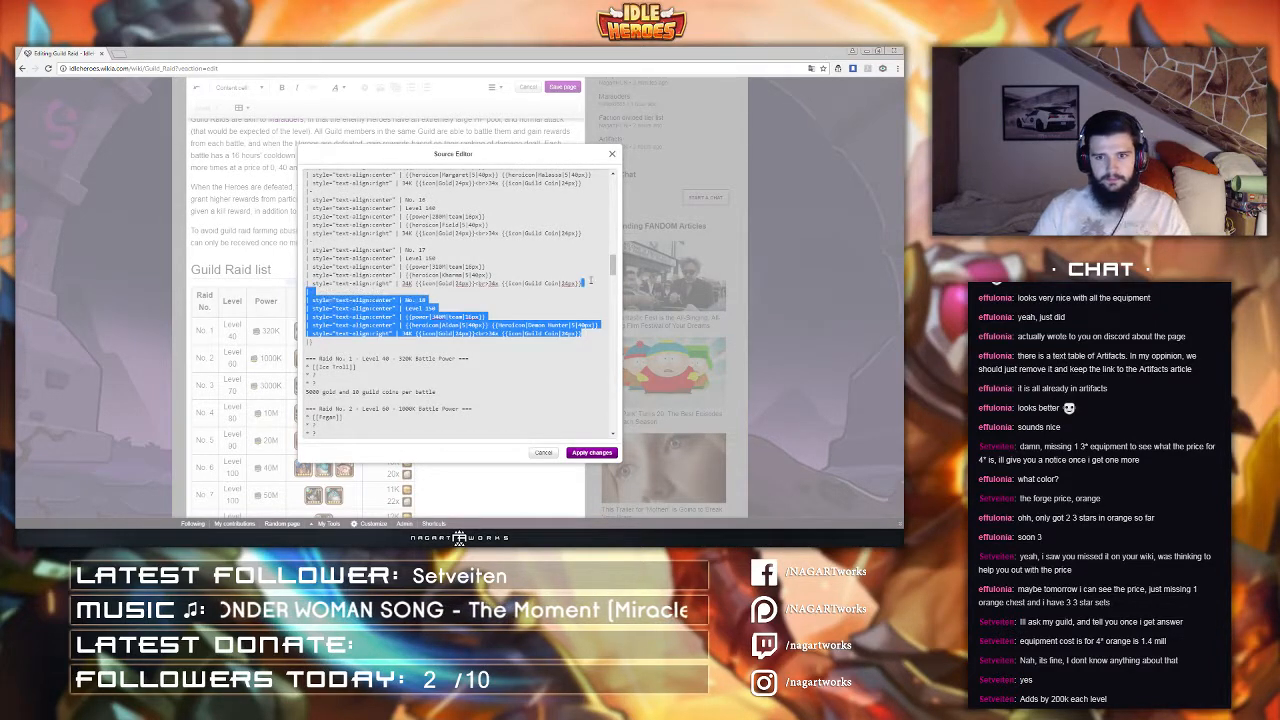
key(ctrl+c)
click(590, 334)
key(ctrl+v)
key(ctrl+v)
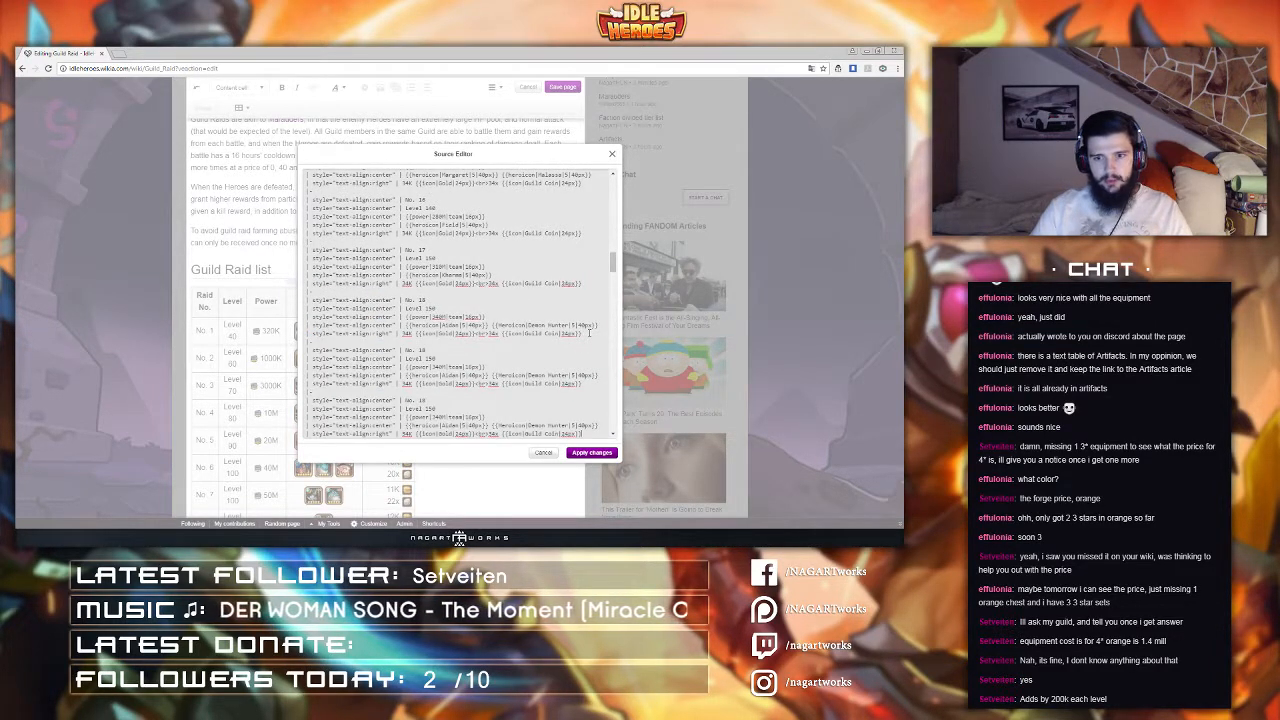
Step: Paste another copy of raid No. 18's row and renumber the last duplicated rows as raids No. 25, 24 and 23
scroll(590, 333, down, 2)
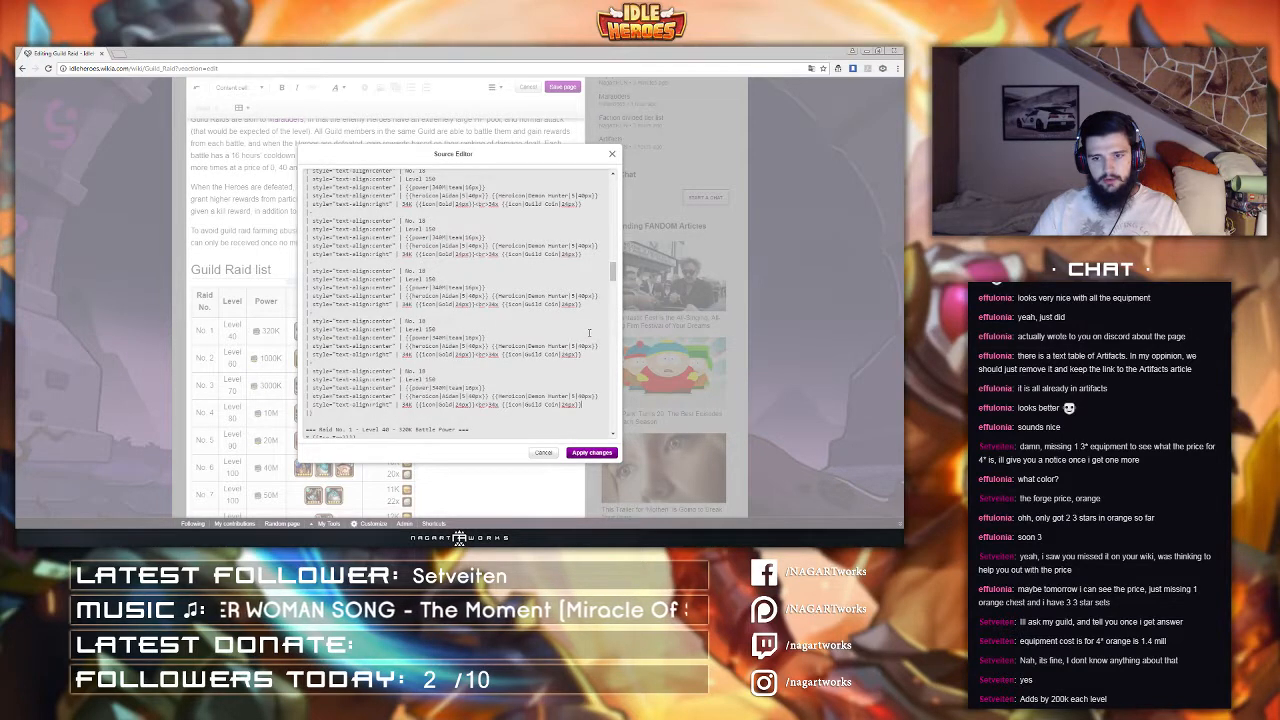
scroll(590, 333, down, 1)
key(ctrl+v)
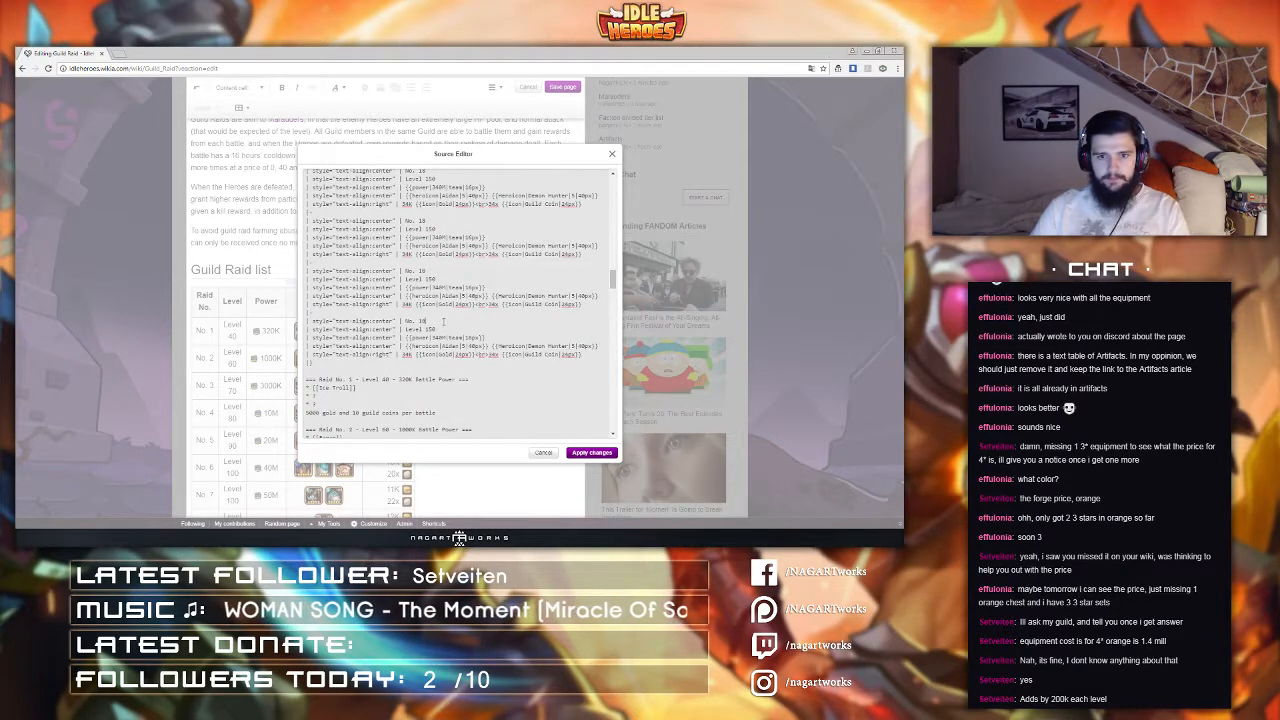
text(25)
click(427, 271)
key(BackSpace)
key(BackSpace)
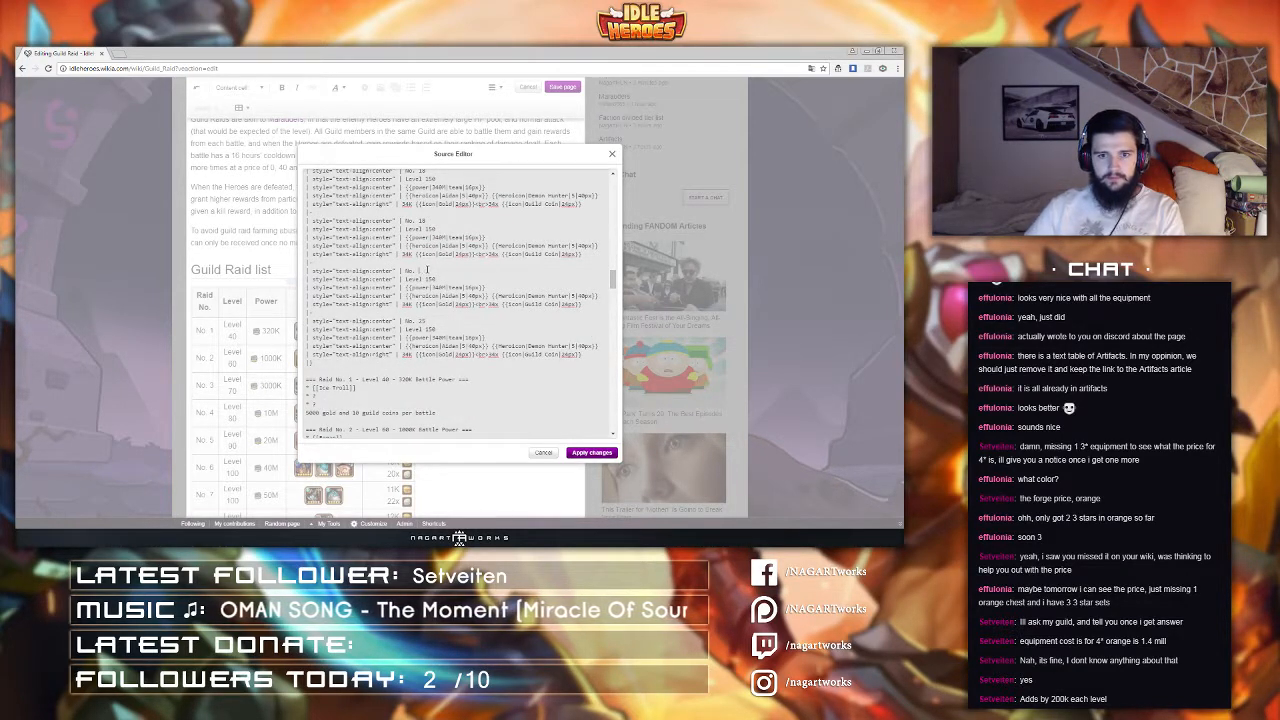
text(24)
click(430, 221)
key(BackSpace)
key(BackSpace)
text(23)
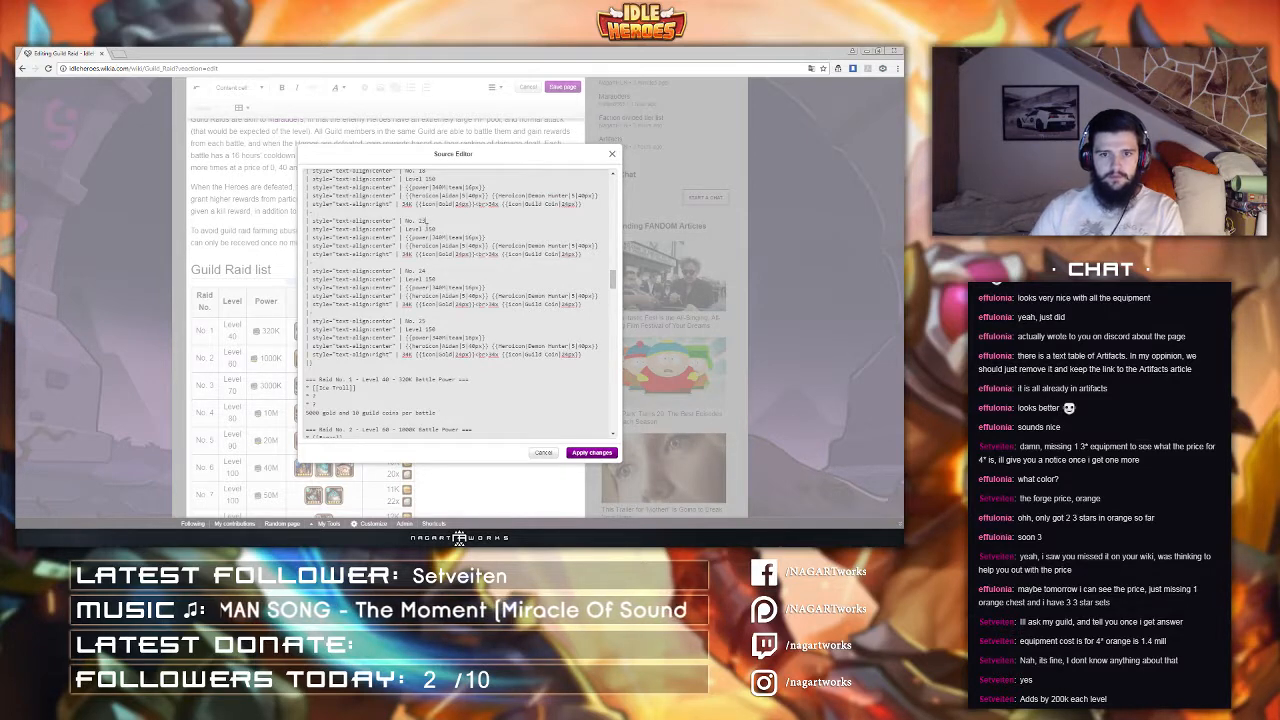
Step: Renumber the remaining duplicated rows in sequence as raids No. 19 to No. 22
scroll(430, 221, up, 2)
click(435, 265)
key(BackSpace)
key(BackSpace)
text(22)
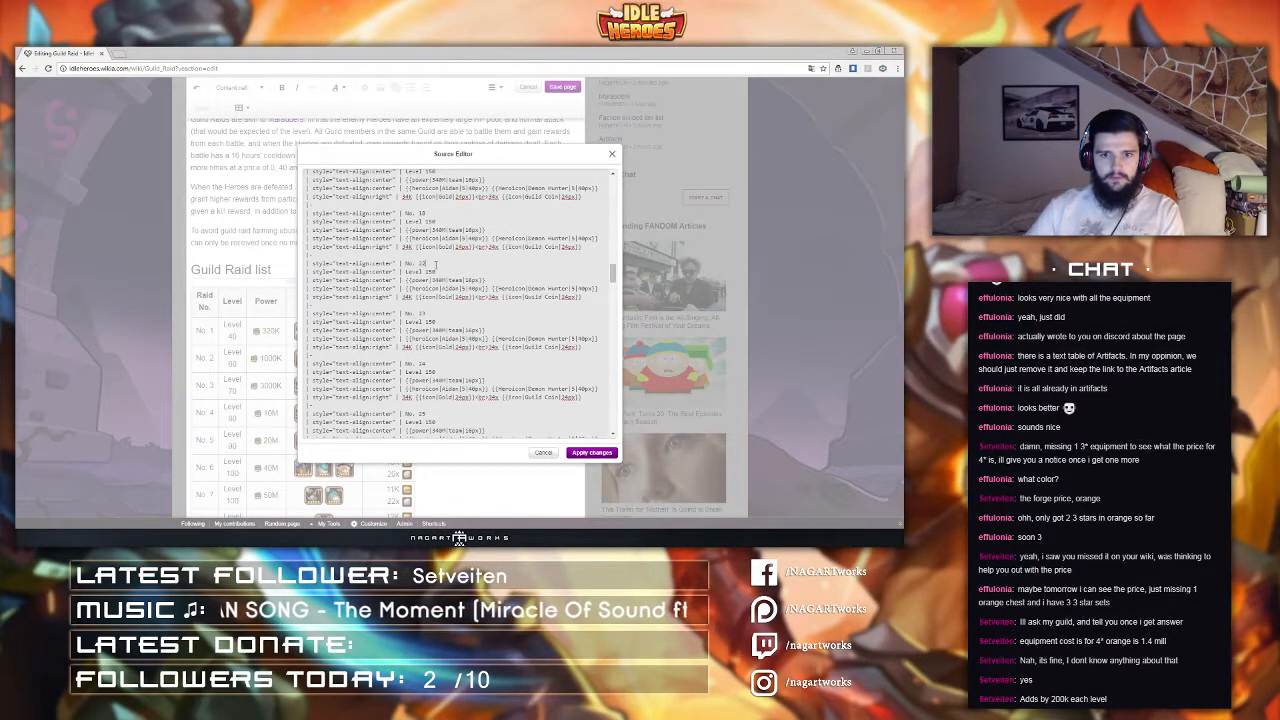
key(BackSpace)
text(2)
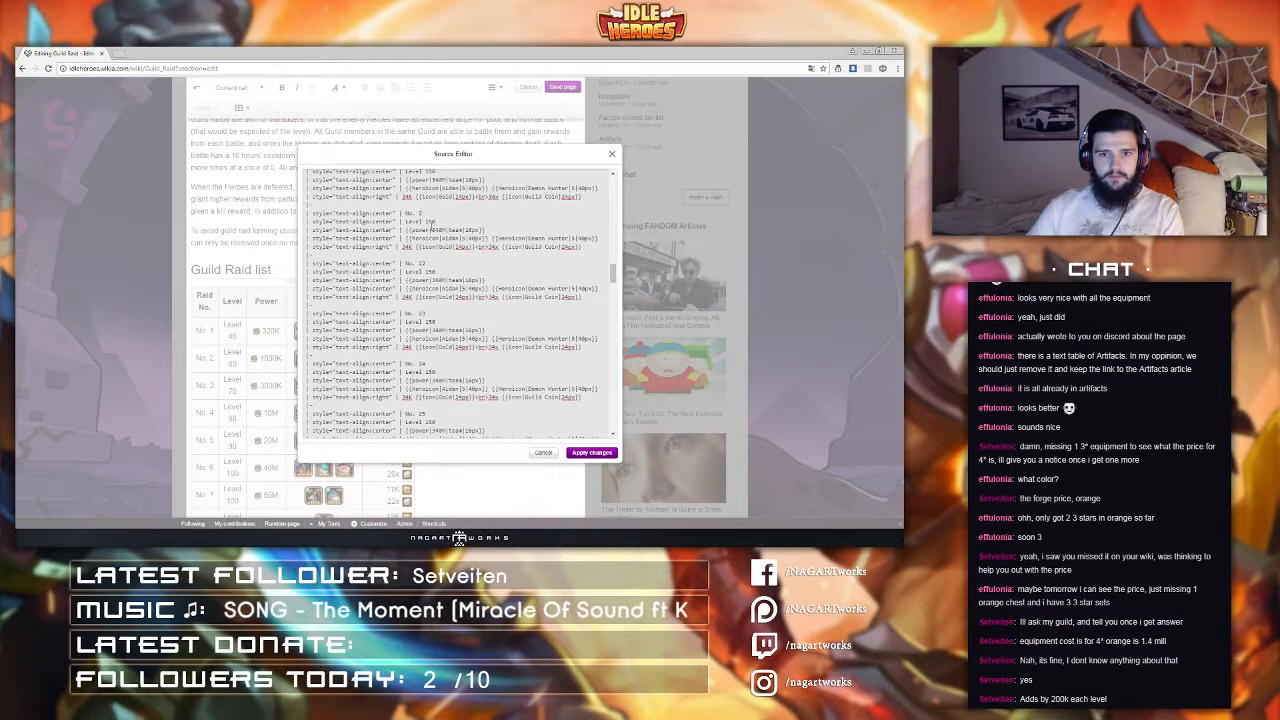
scroll(430, 222, up, 3)
key(BackSpace)
text(20)
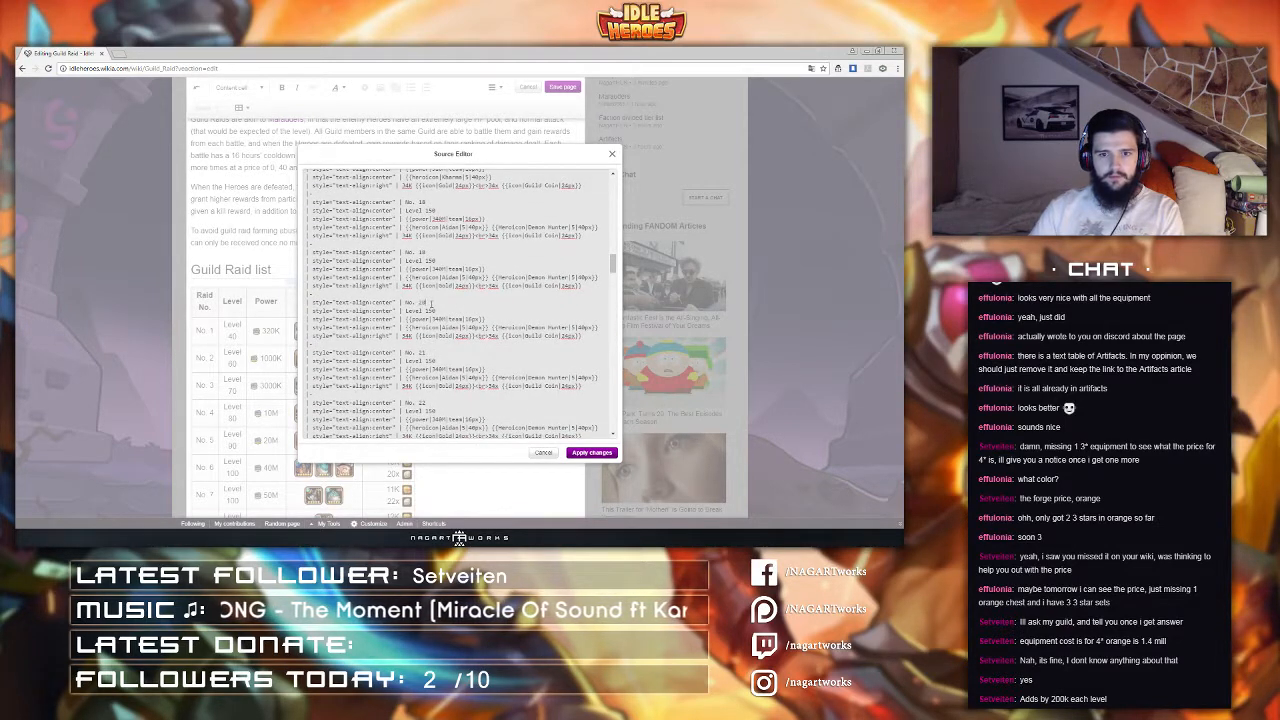
scroll(440, 256, down, 4)
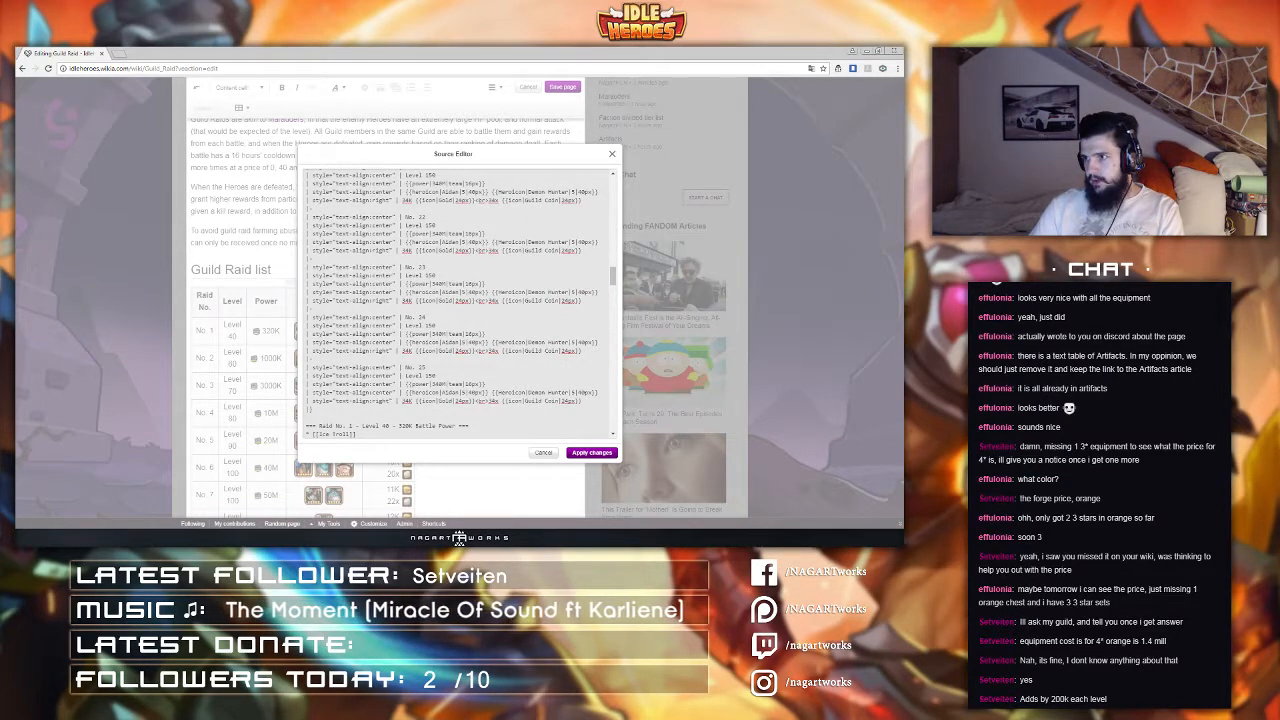
scroll(437, 300, up, 4)
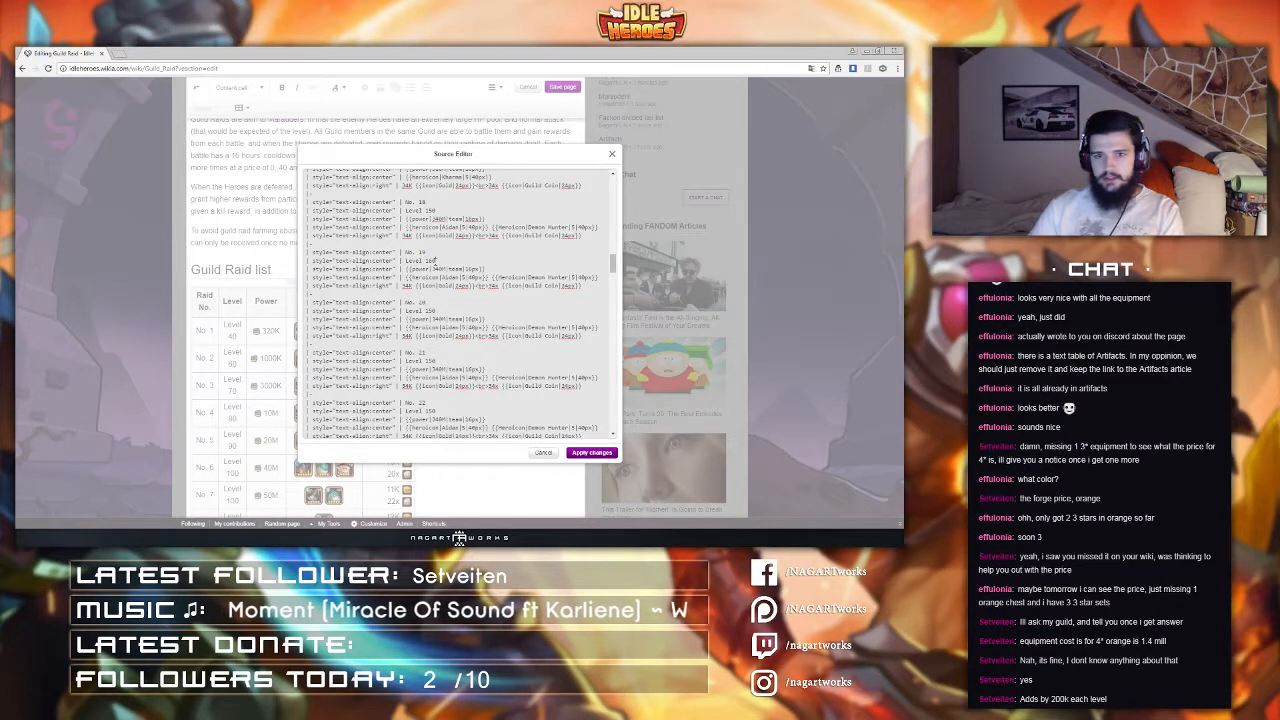
Step: Set raid No. 19's power to 170M and replace its enemy heroes with Faceless and Mirage
drag(436, 268, 440, 268)
text(7)
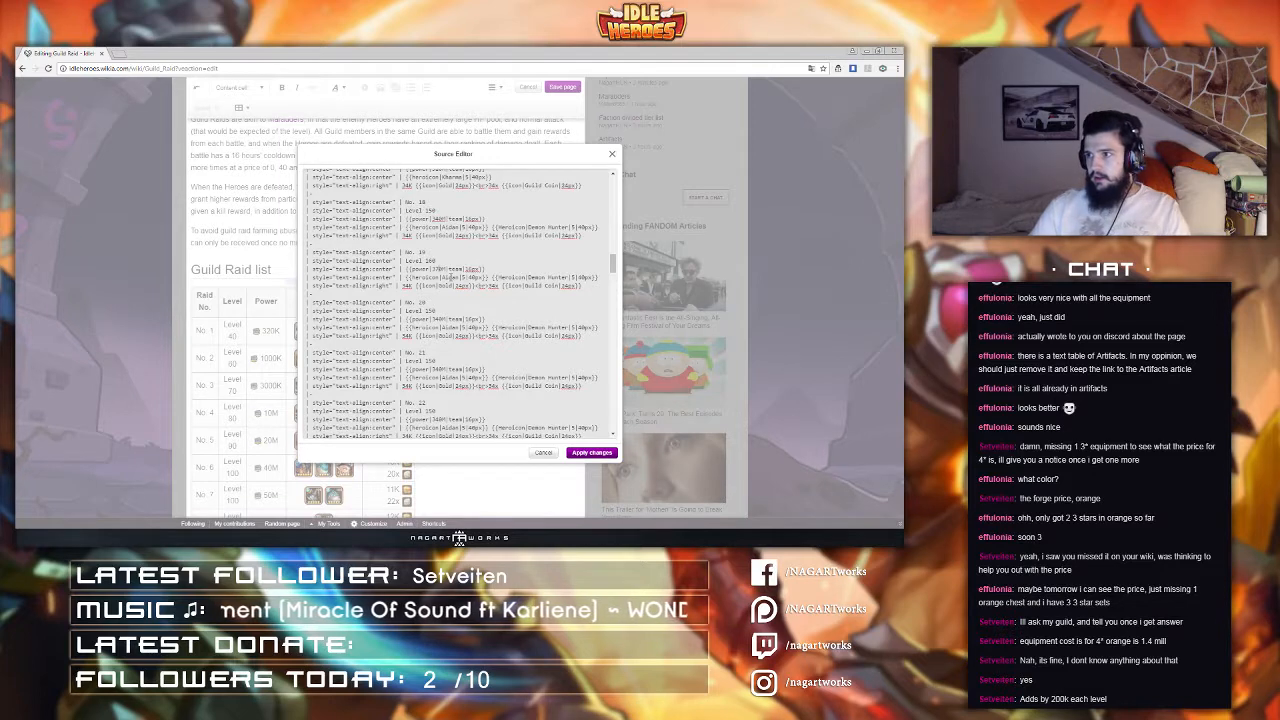
double_click(451, 277)
text(Faceless)
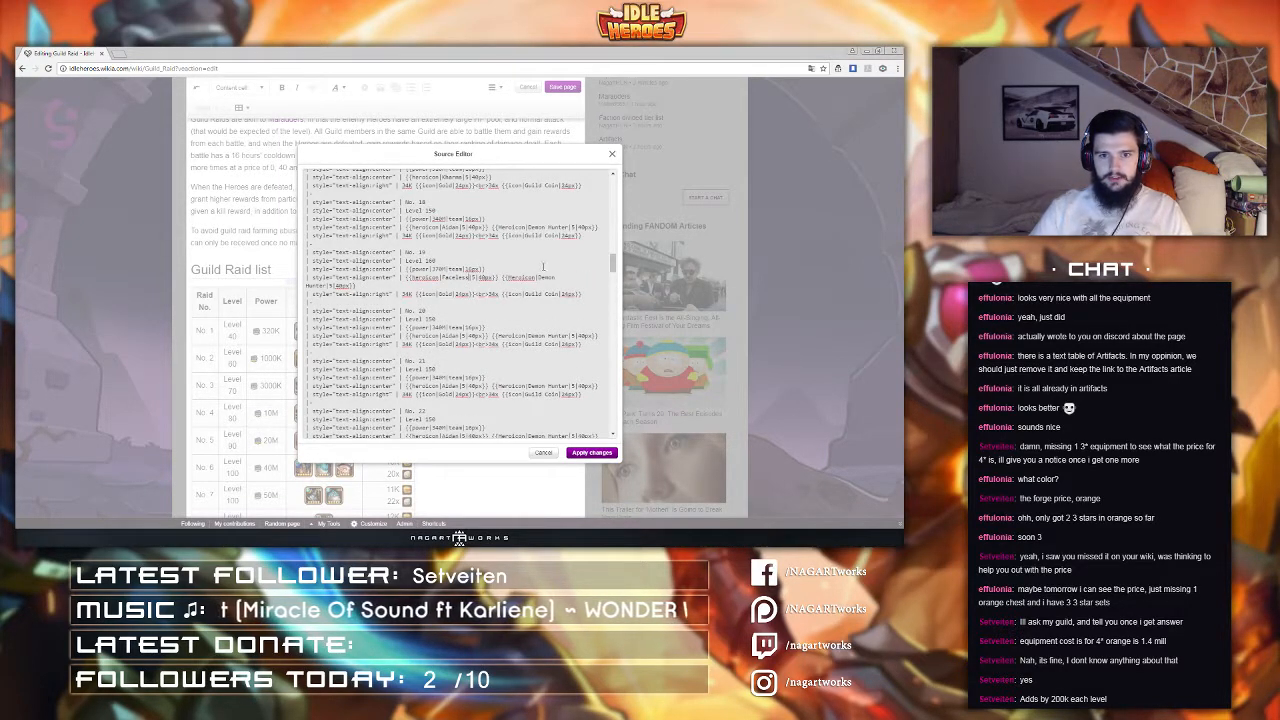
drag(538, 277, 330, 286)
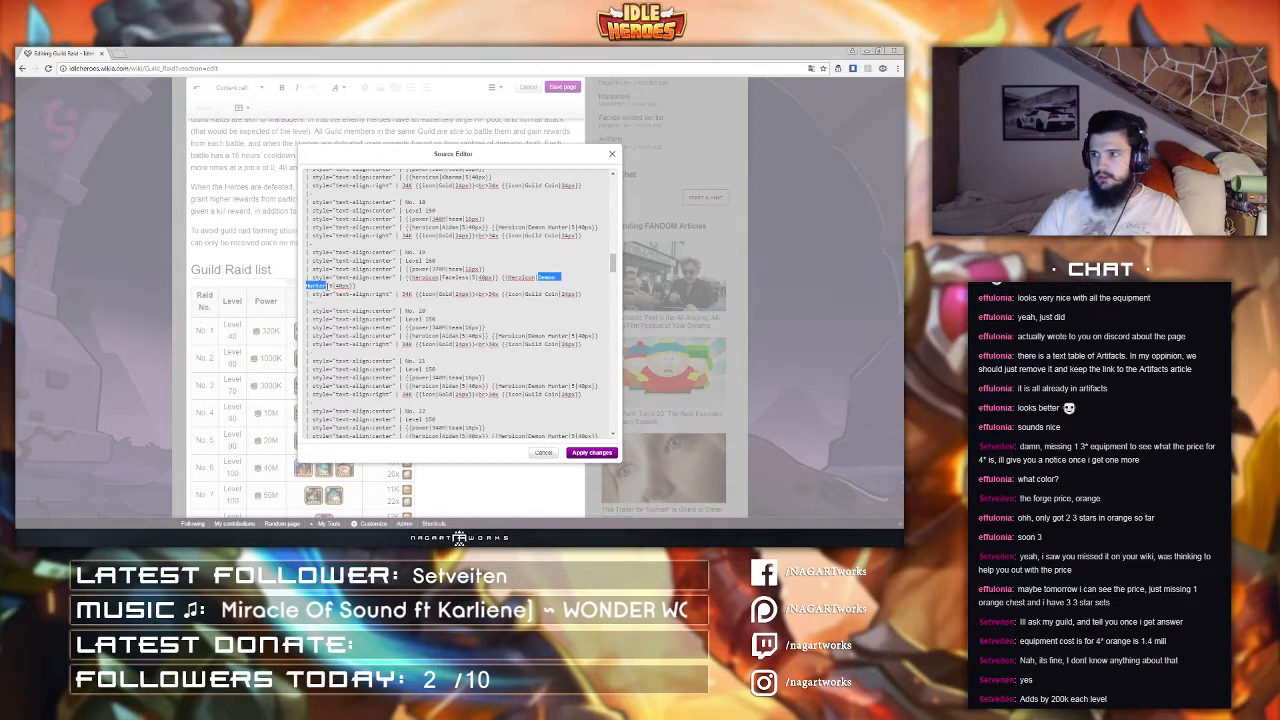
text(Mirage)
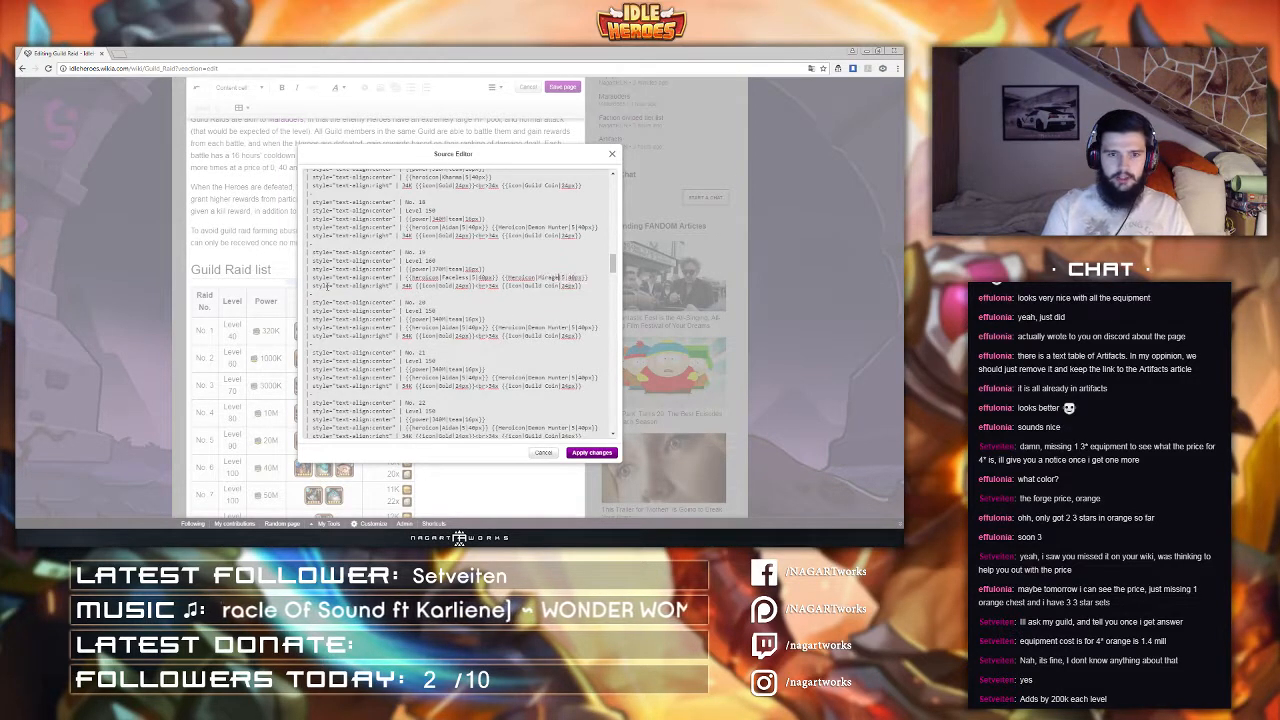
Step: Duplicate the Mirage Heroicon template in raid No. 19 and change the copy's hero to Lutz
drag(588, 277, 500, 277)
key(ctrl+c)
key(Right)
key(ctrl+v)
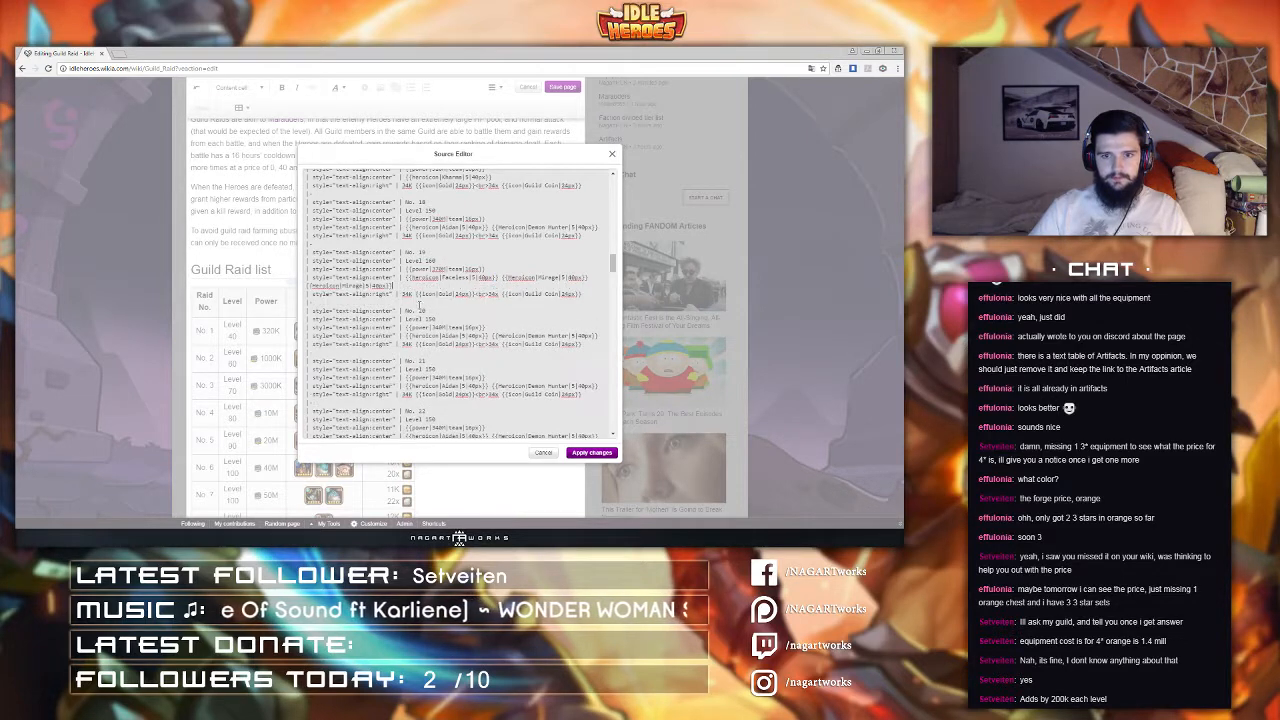
double_click(352, 285)
text(Lutz)
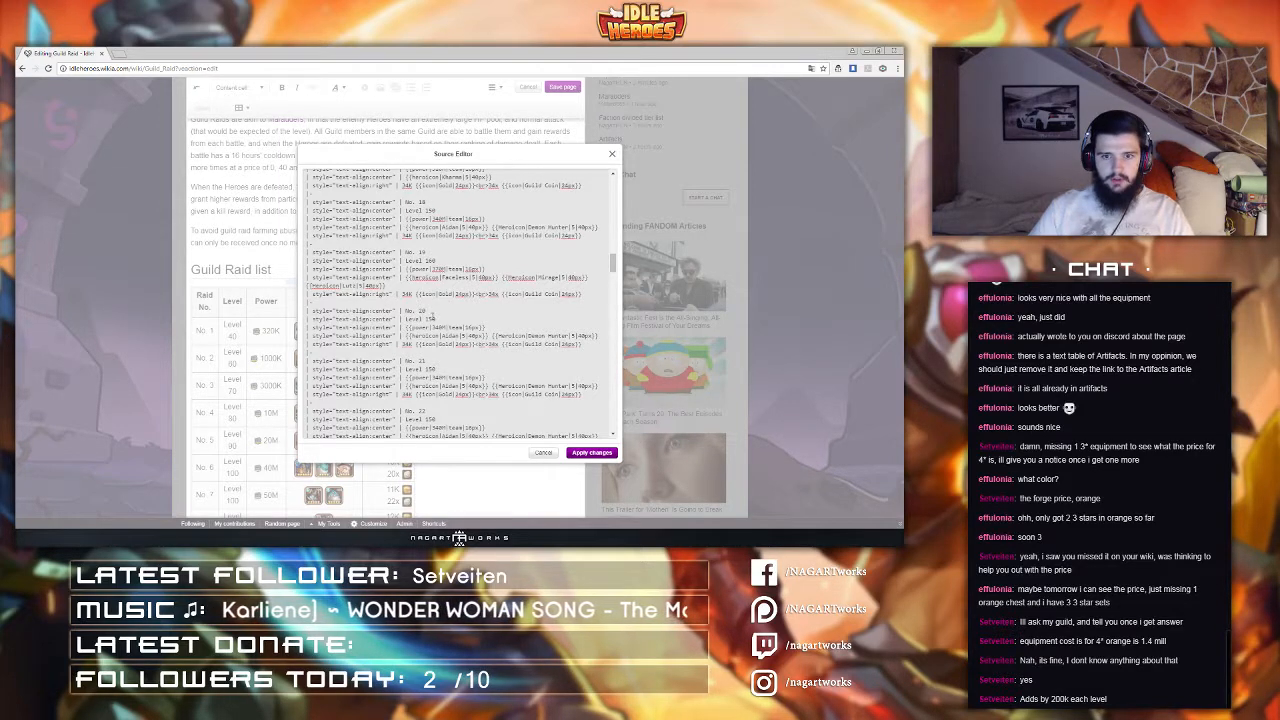
Step: Set raid No. 20's level to 170 and its power to 400M
double_click(430, 318)
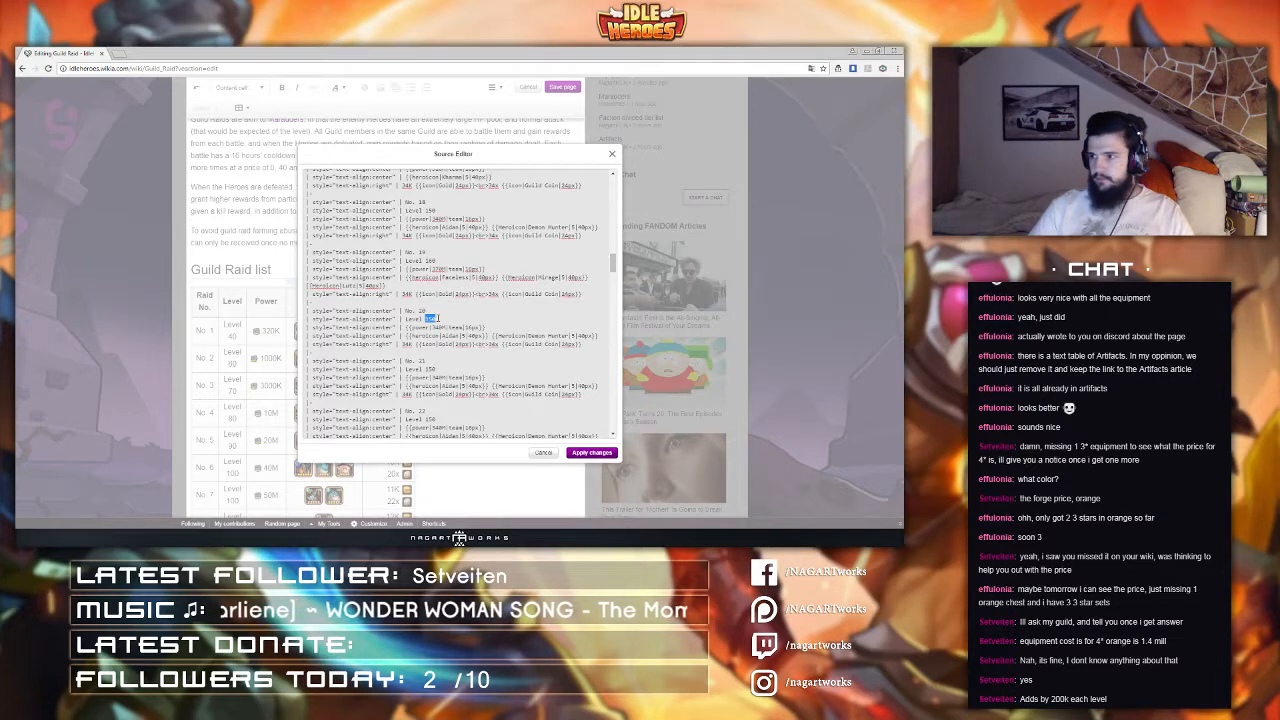
text(170)
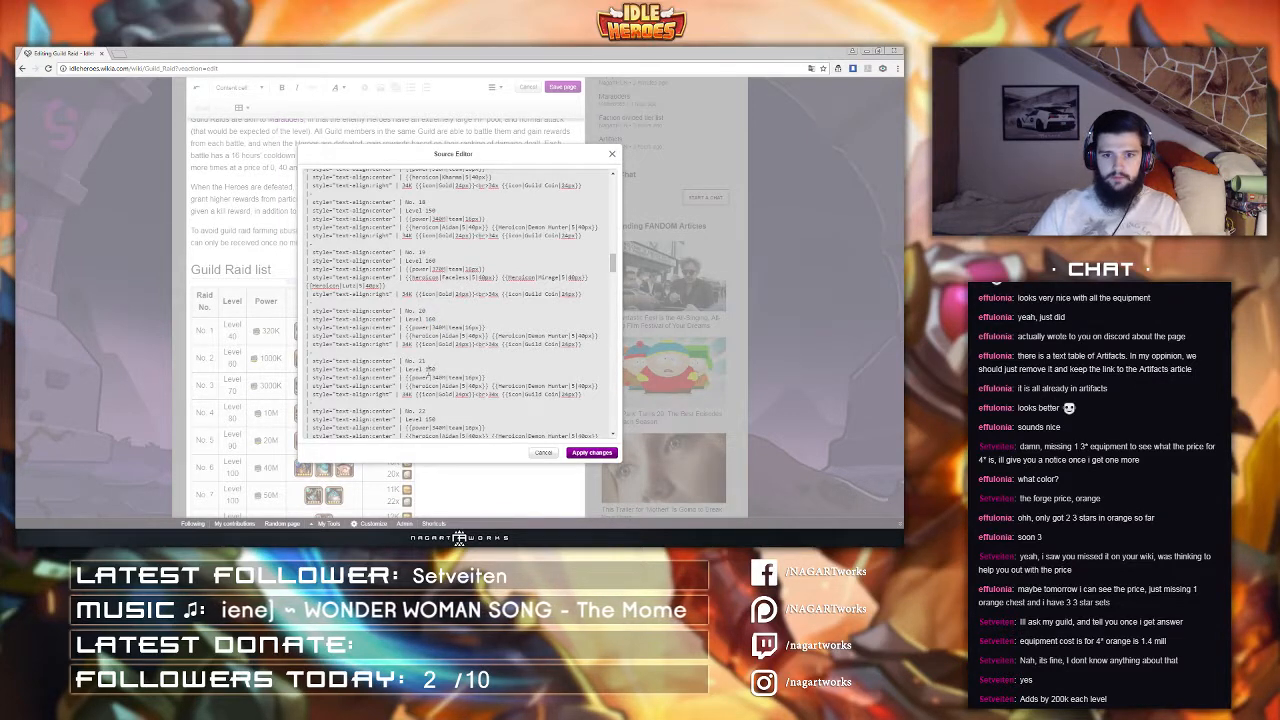
double_click(437, 327)
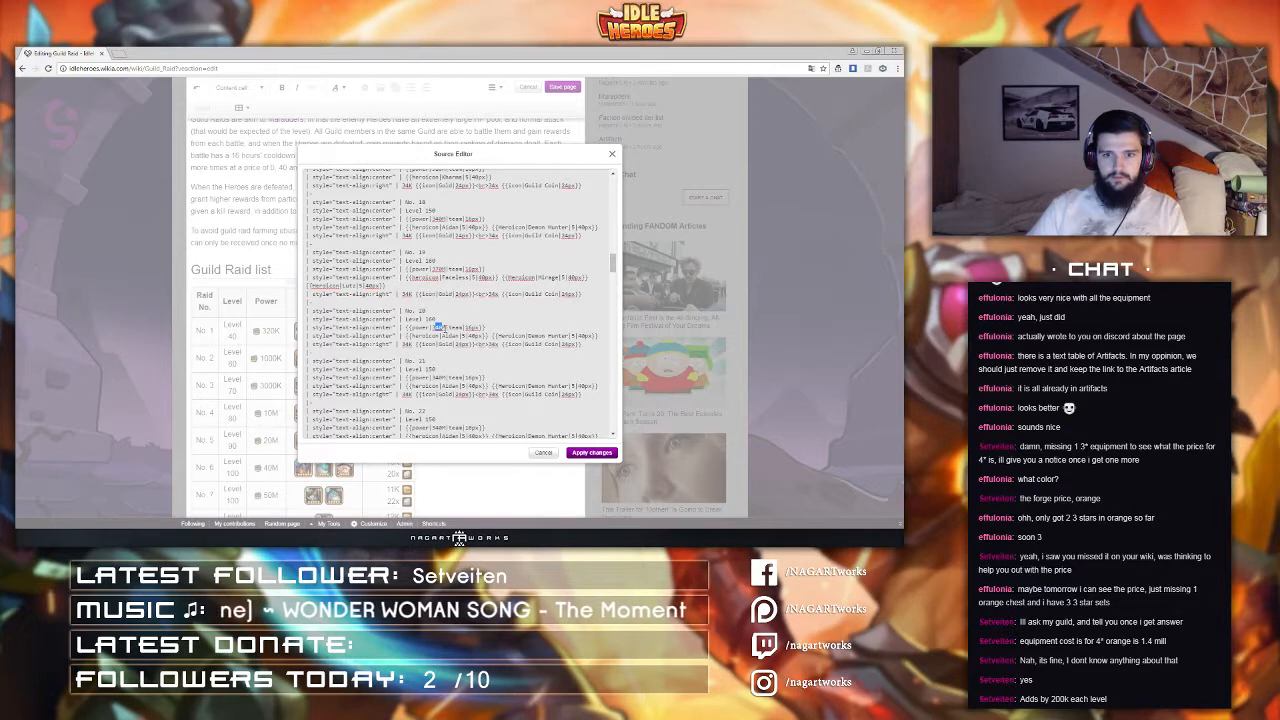
text(400)
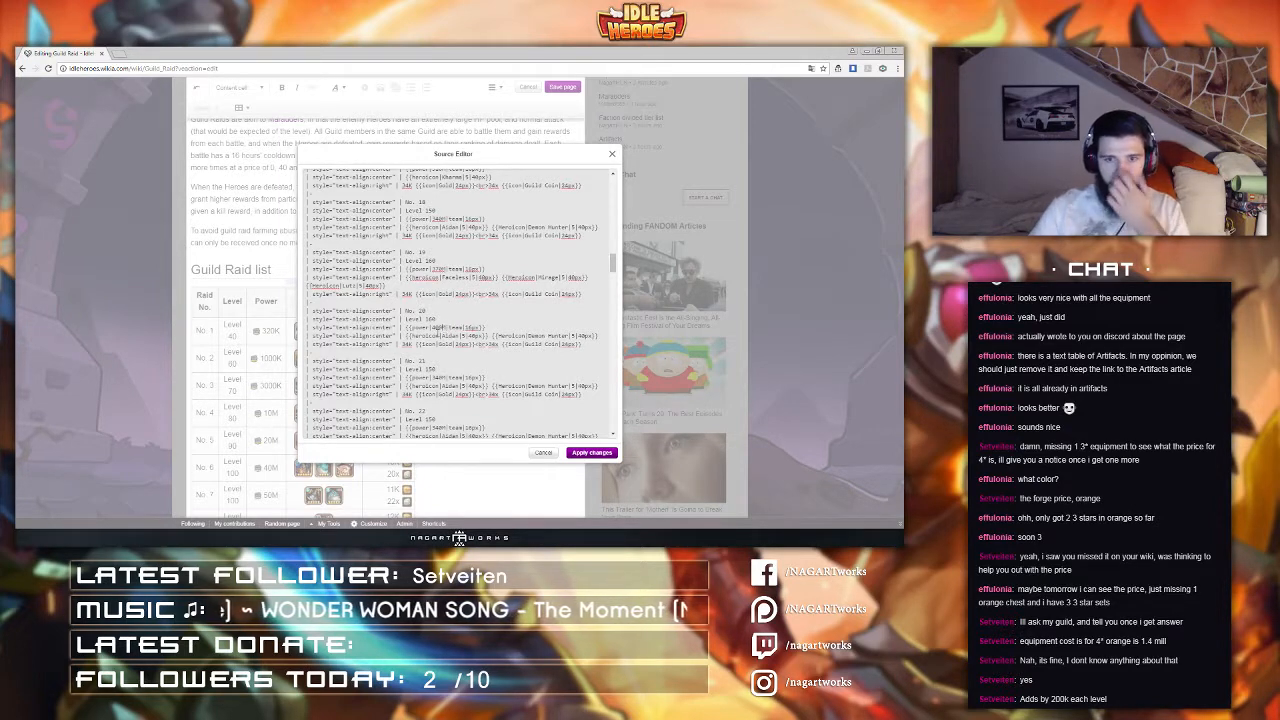
Step: Change raid No. 20's enemy heroes to Honor Guard and Bleecker
double_click(450, 336)
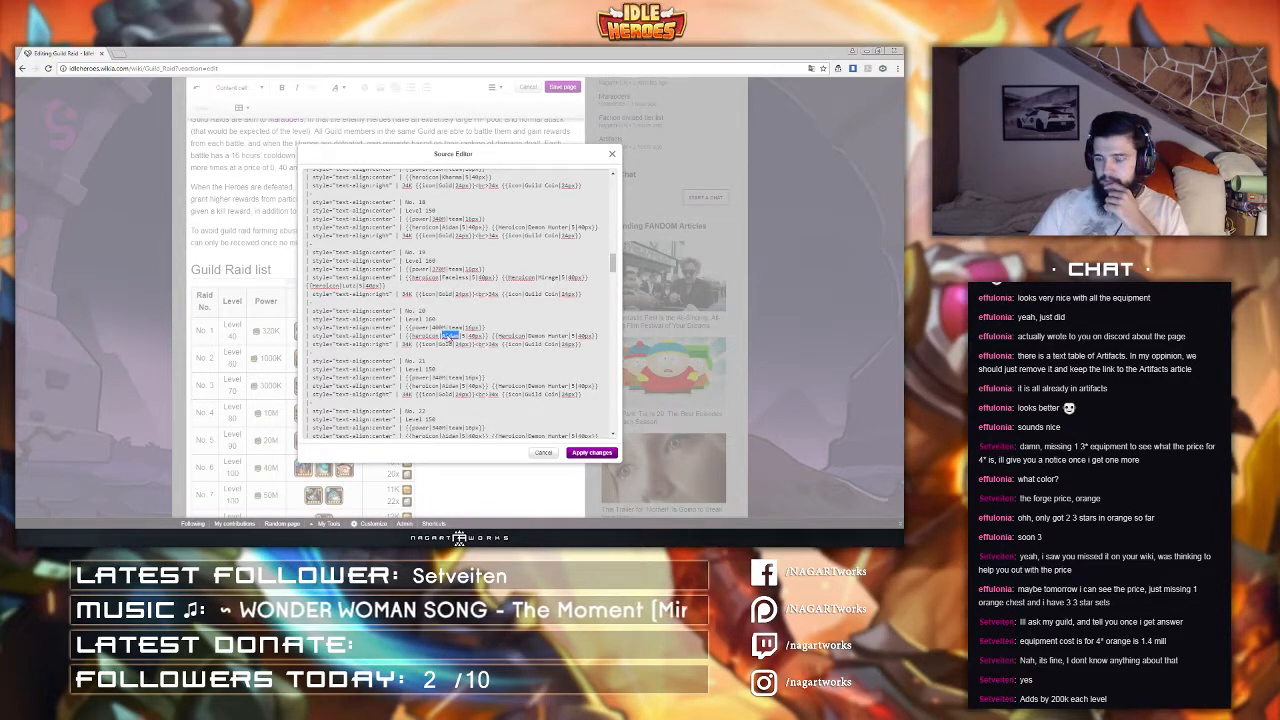
click(350, 536)
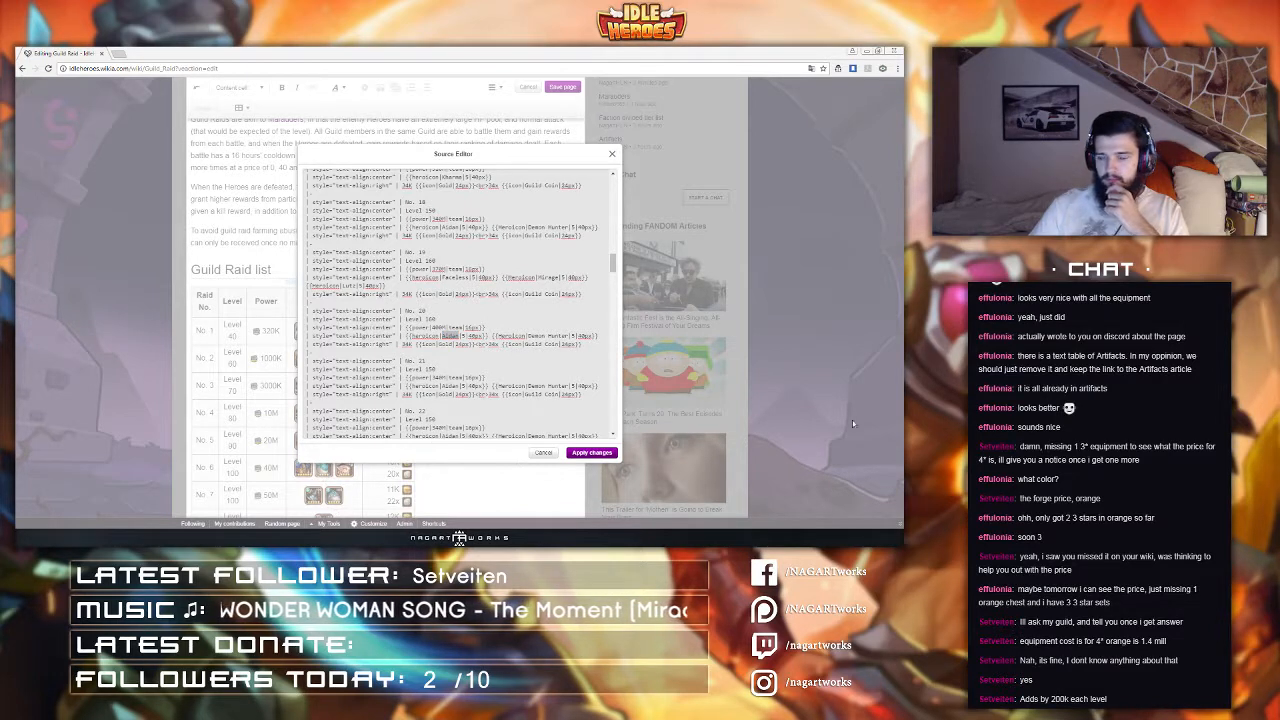
click(458, 537)
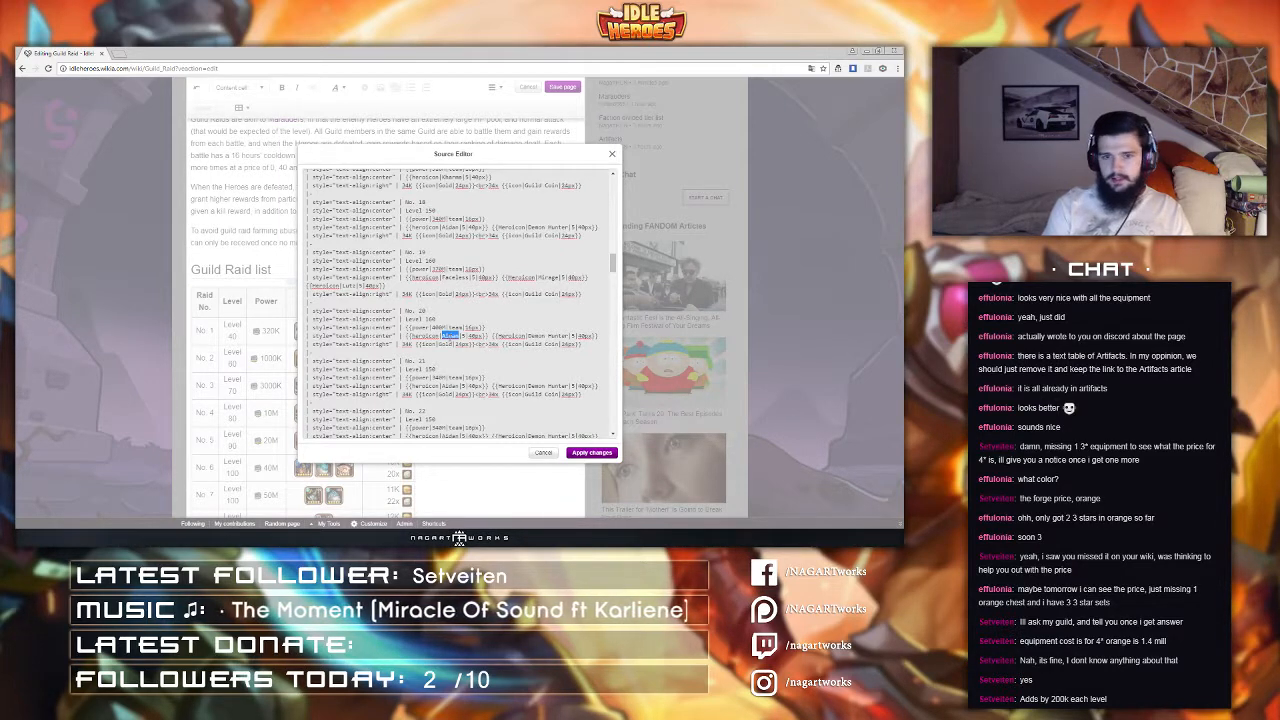
text(Demon Hunter)
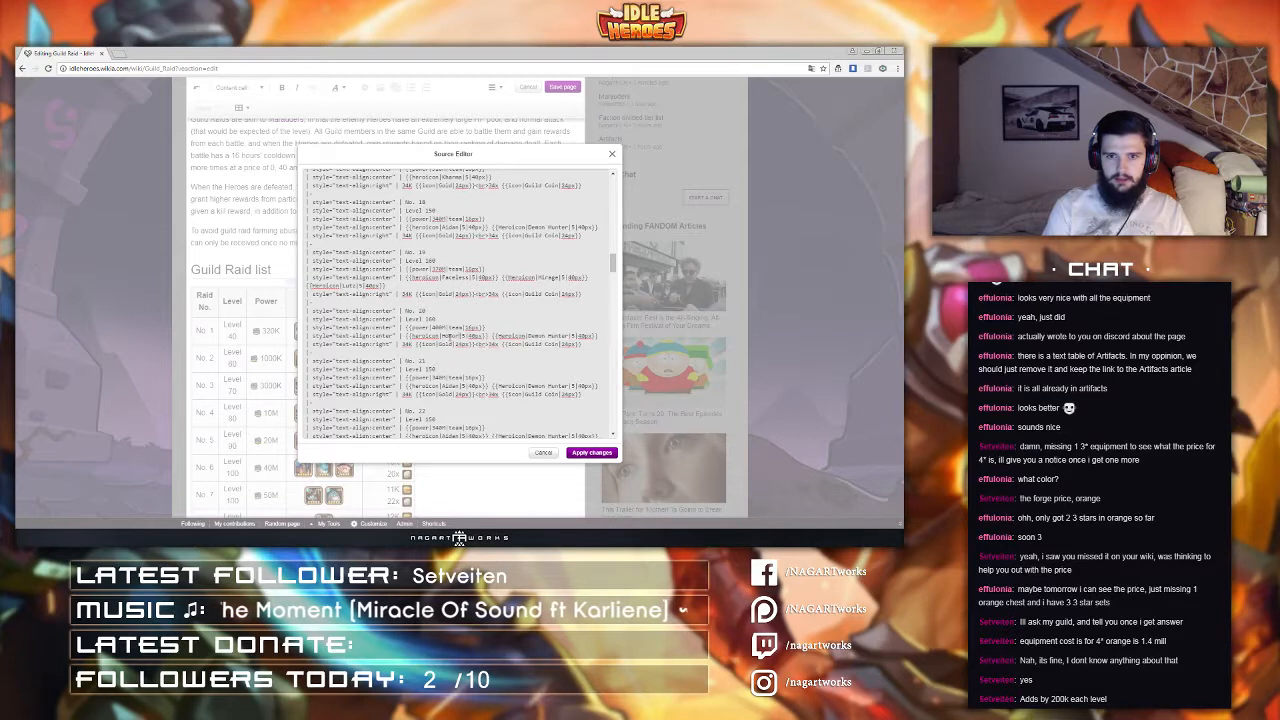
text(d)
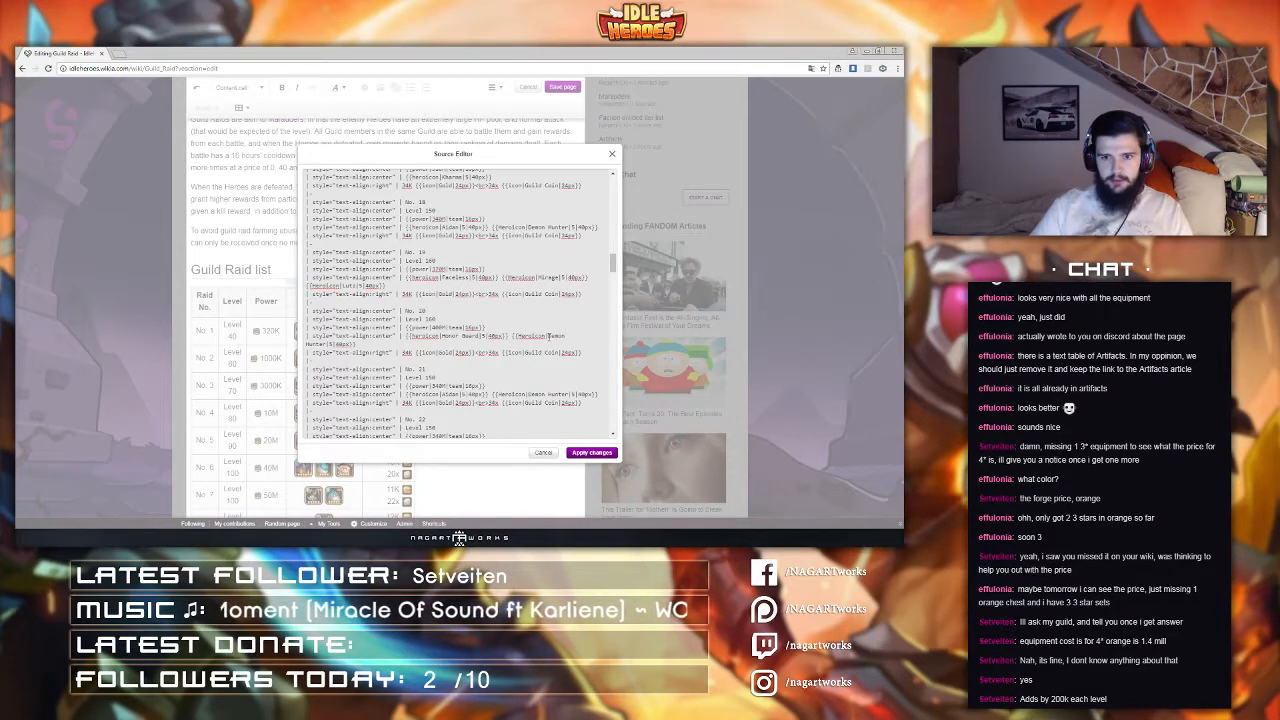
drag(548, 336, 325, 344)
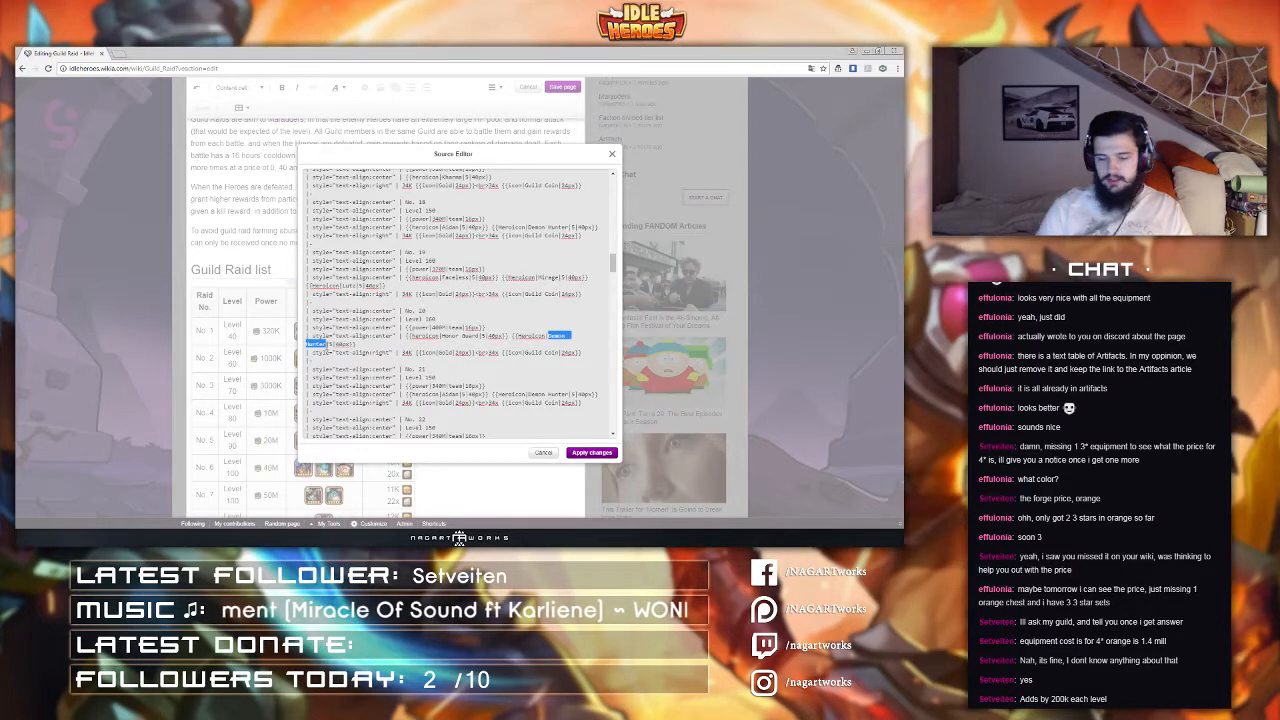
text(Bleecker)
Step: Set raid No. 21's level to 170 and change its boss hero to Asmodel
scroll(450, 300, down, 1)
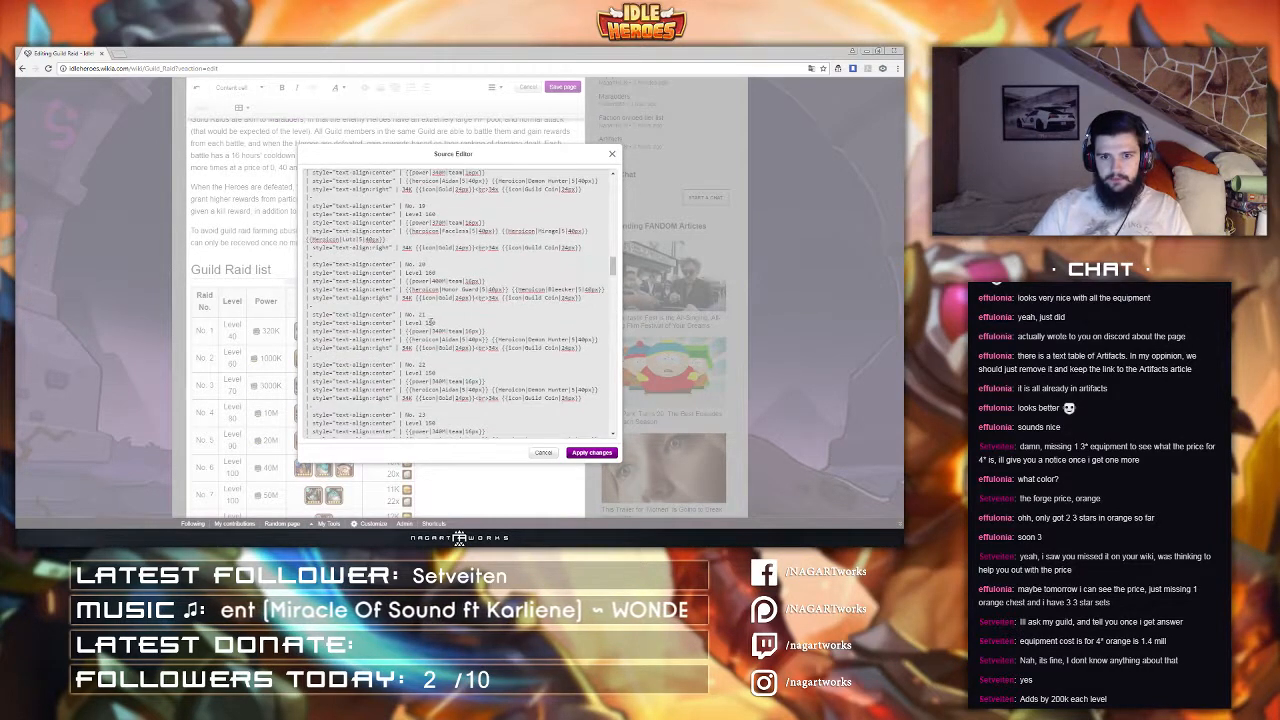
drag(437, 323, 424, 323)
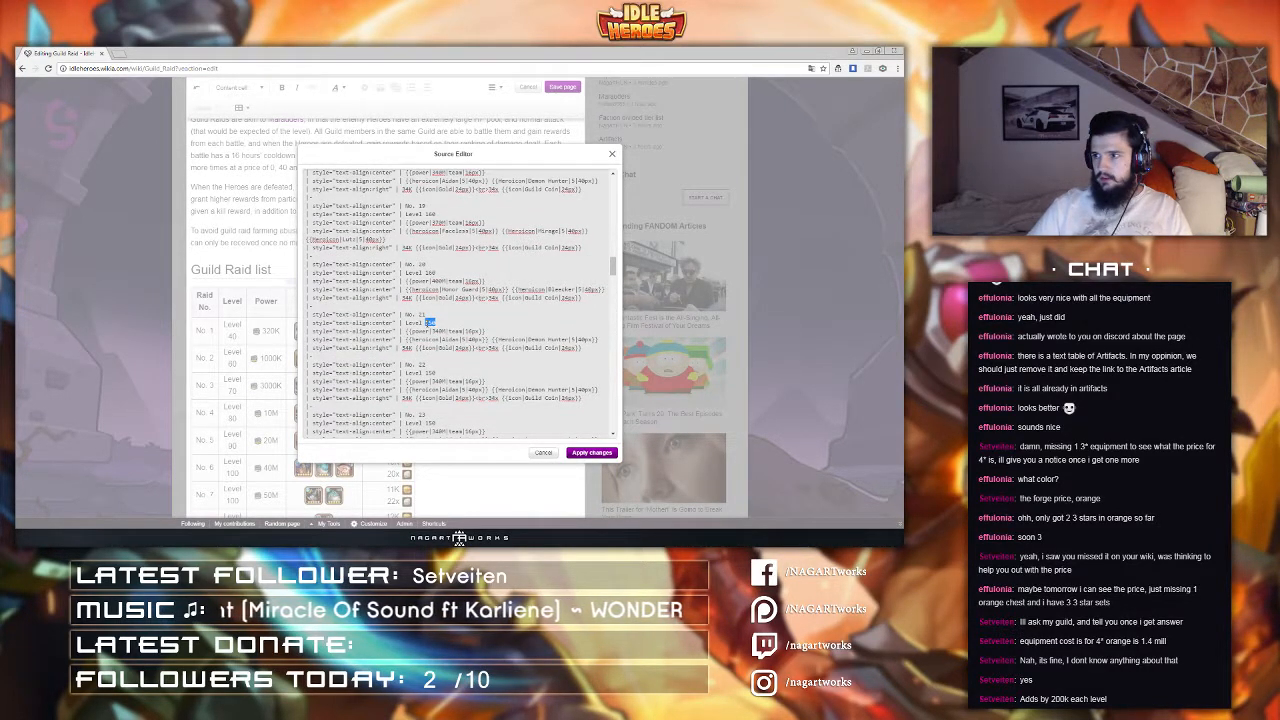
key(BackSpace)
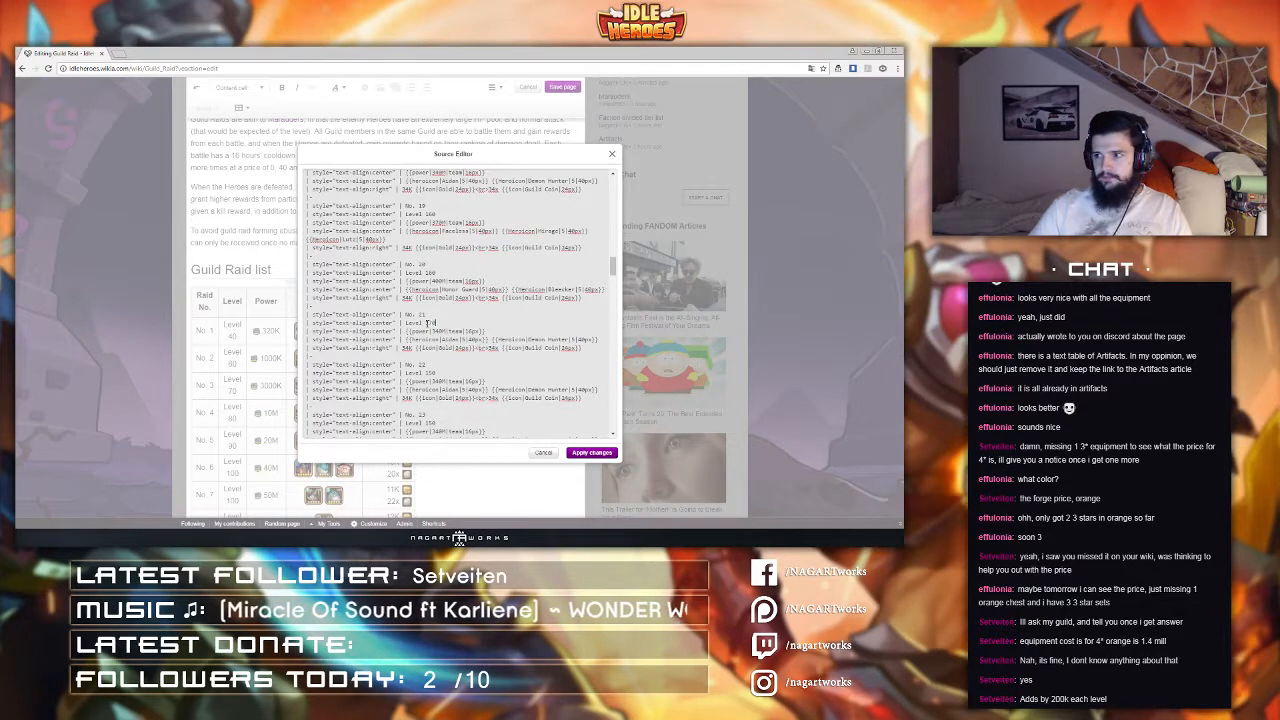
text(170)
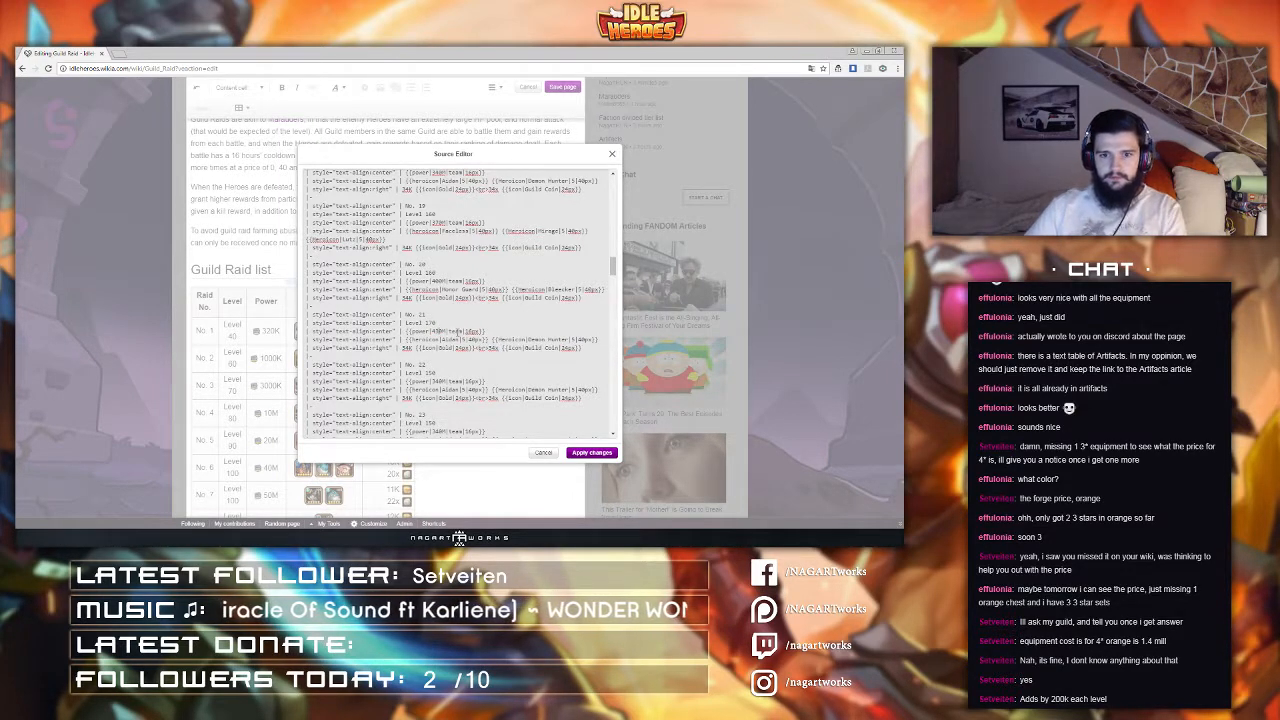
double_click(451, 339)
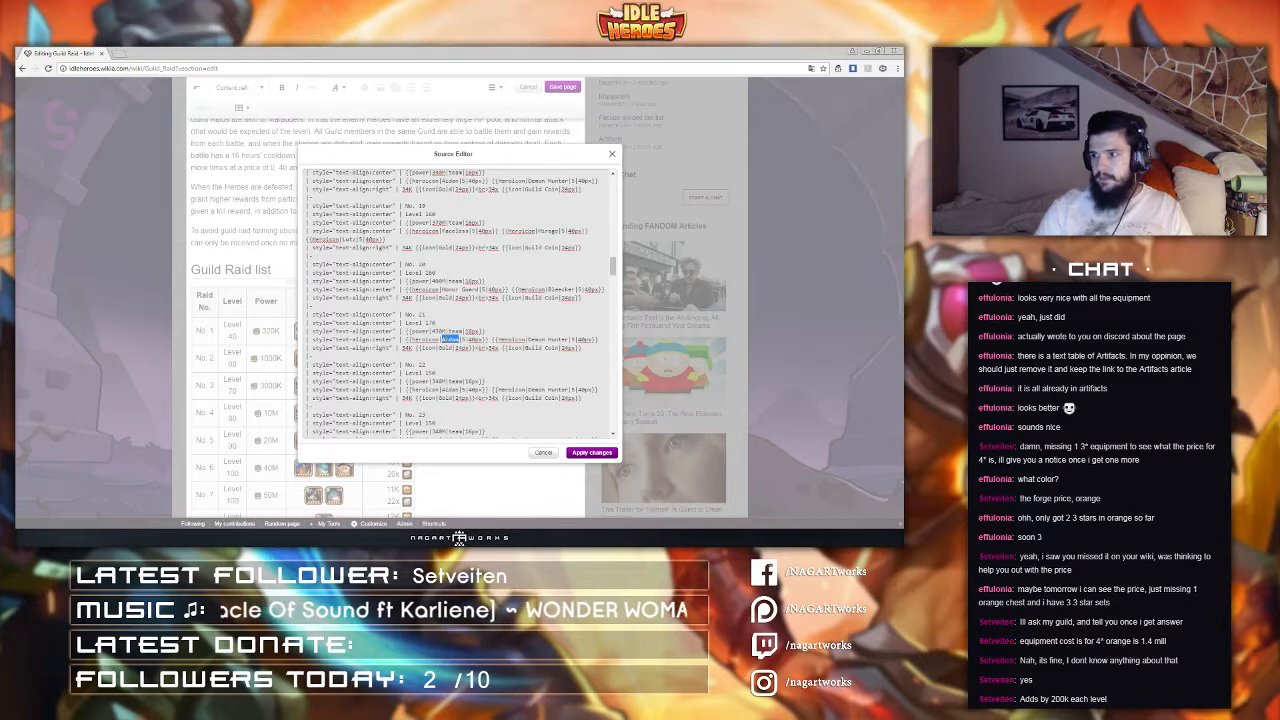
text(Asmodel)
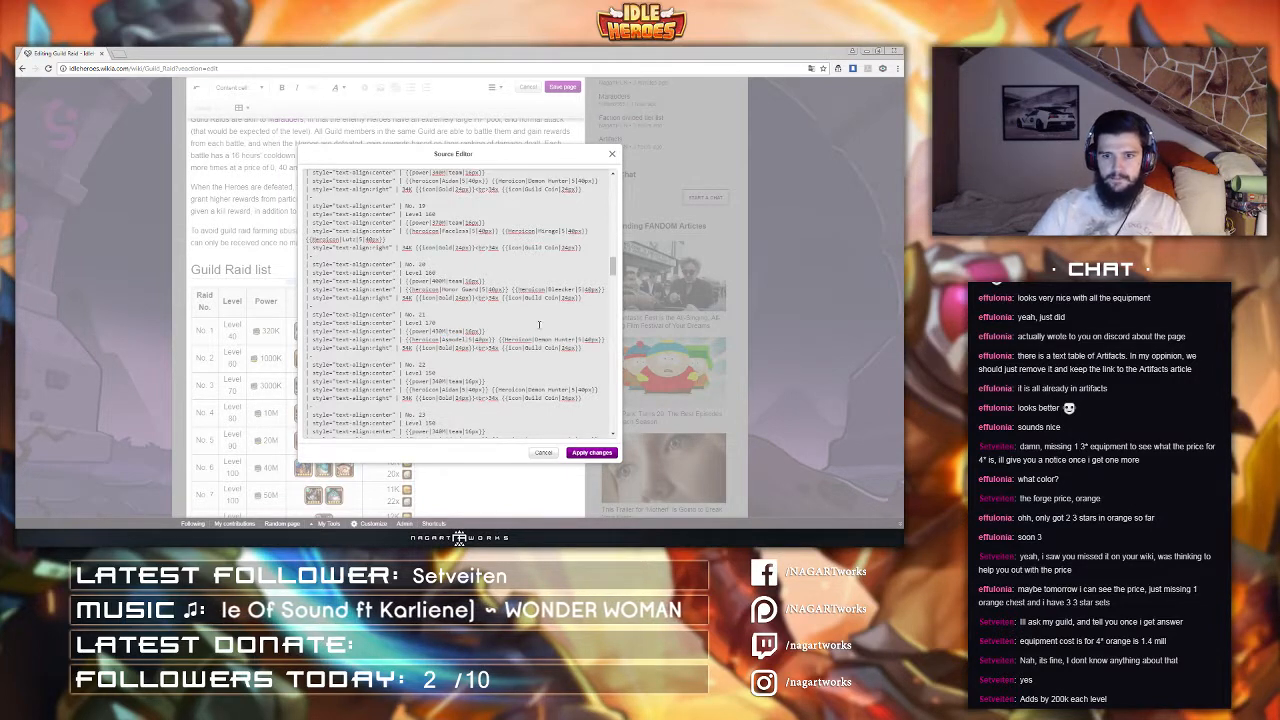
Step: Set raid No. 22's level to 170 and its power to 400M
scroll(542, 339, down, 3)
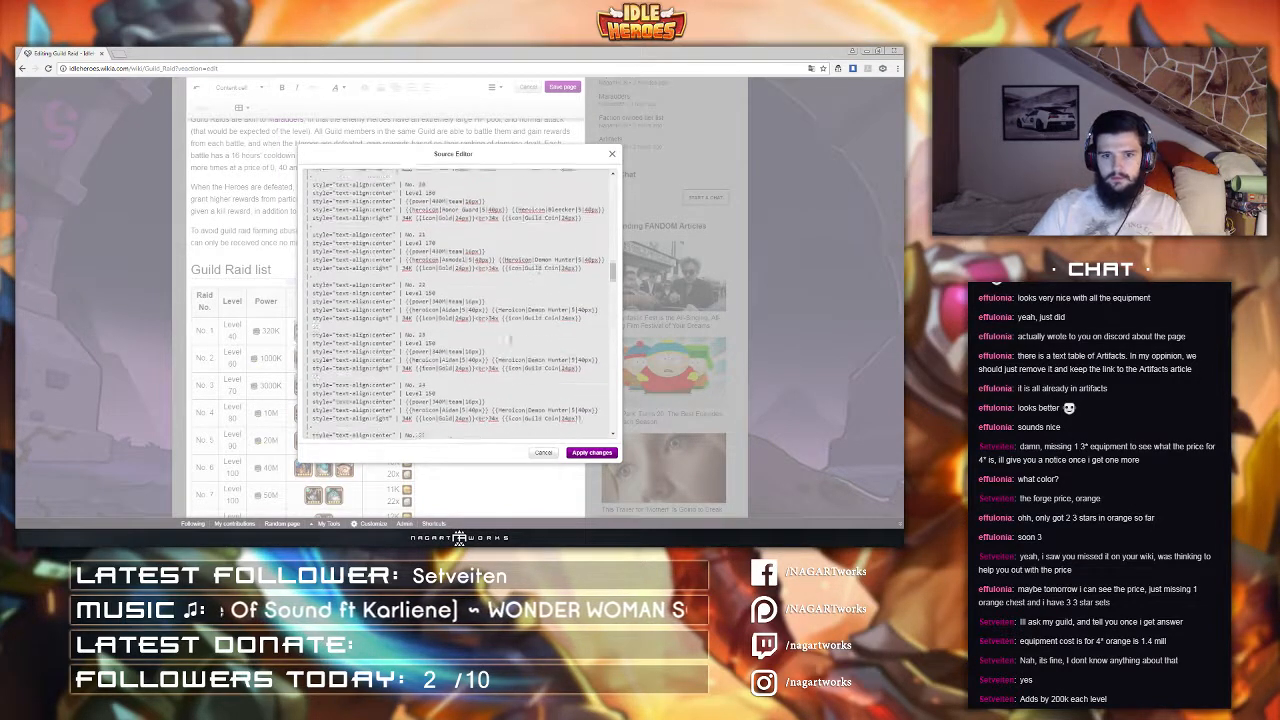
double_click(431, 280)
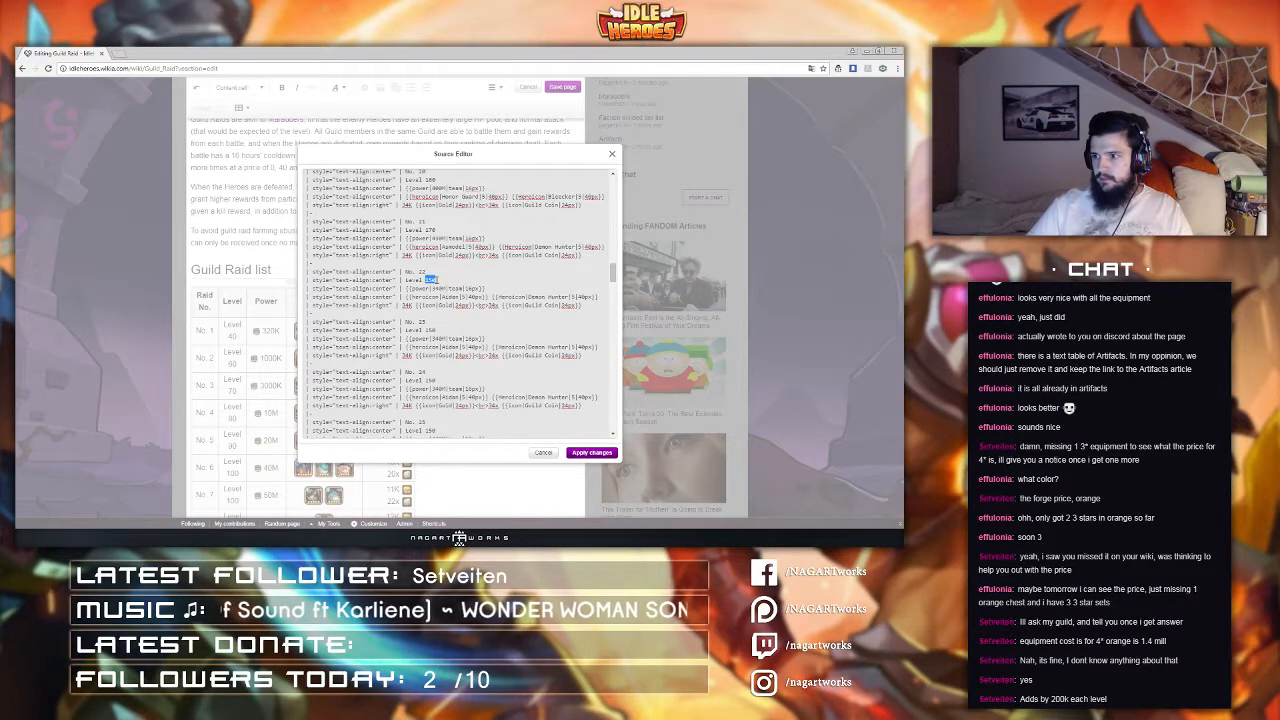
text(170)
double_click(440, 288)
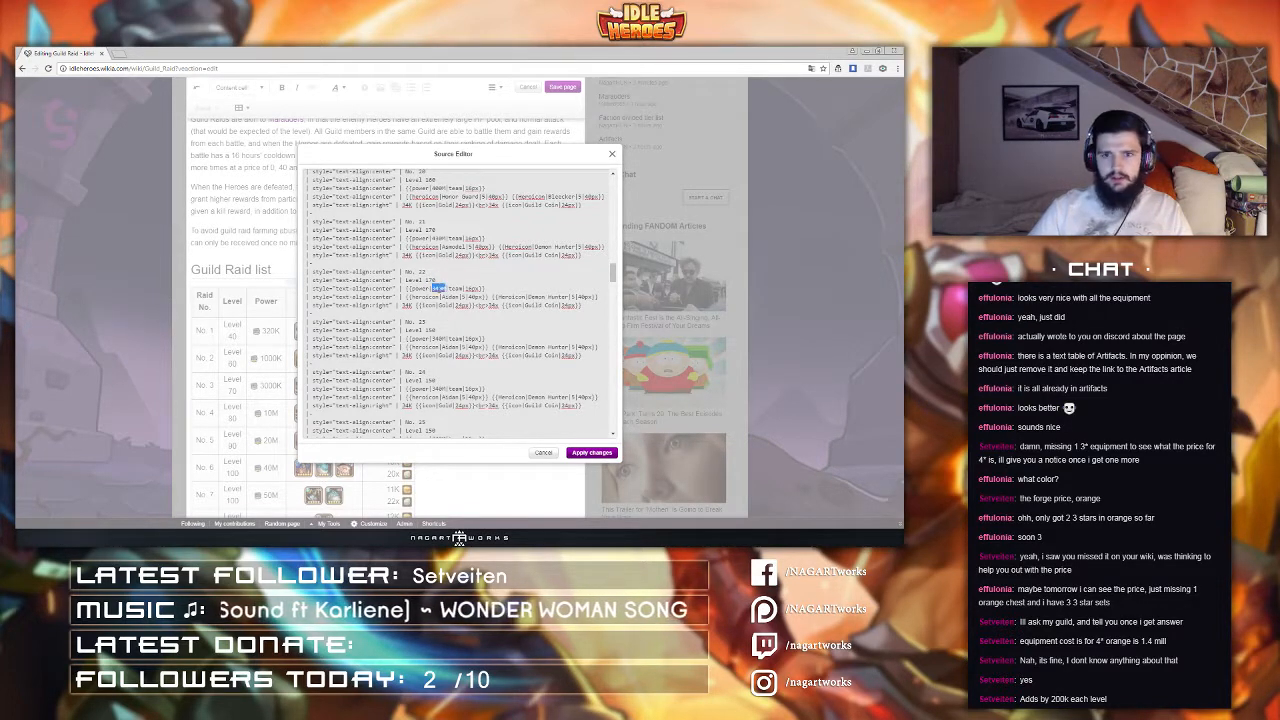
text(400M)
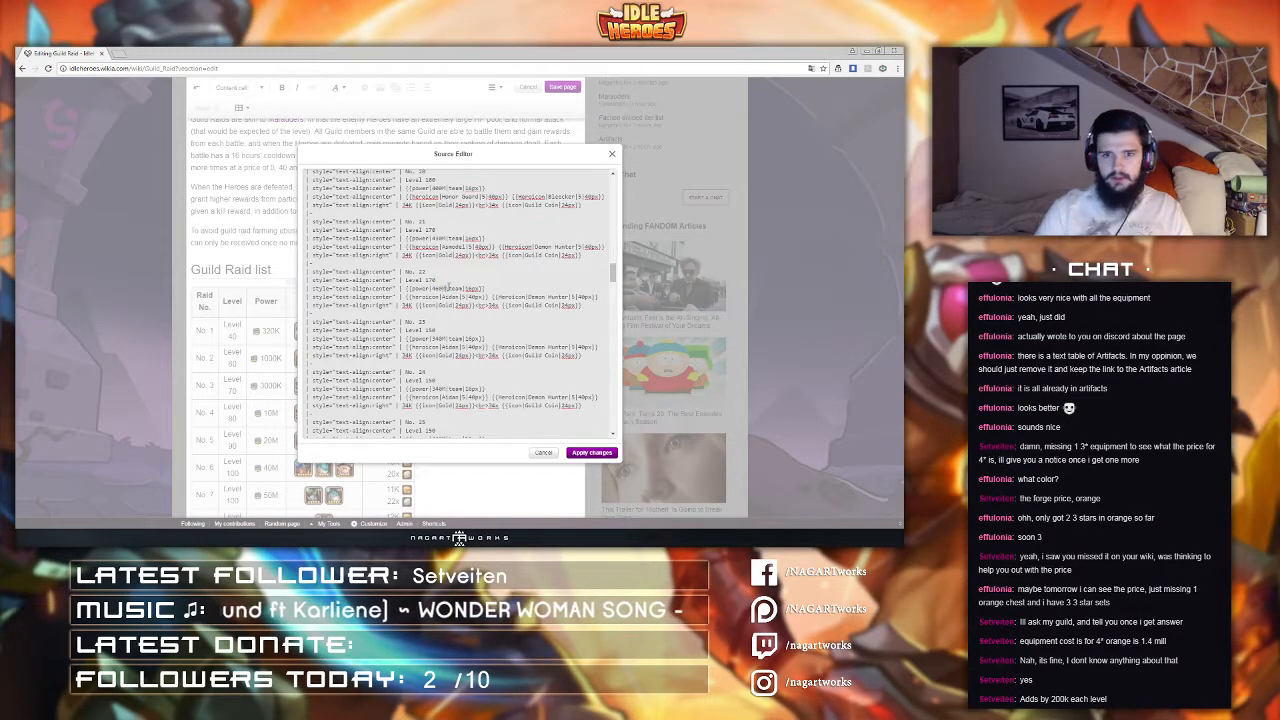
Step: Change raid No. 22's enemy heroes to Walter and Aidan
double_click(449, 297)
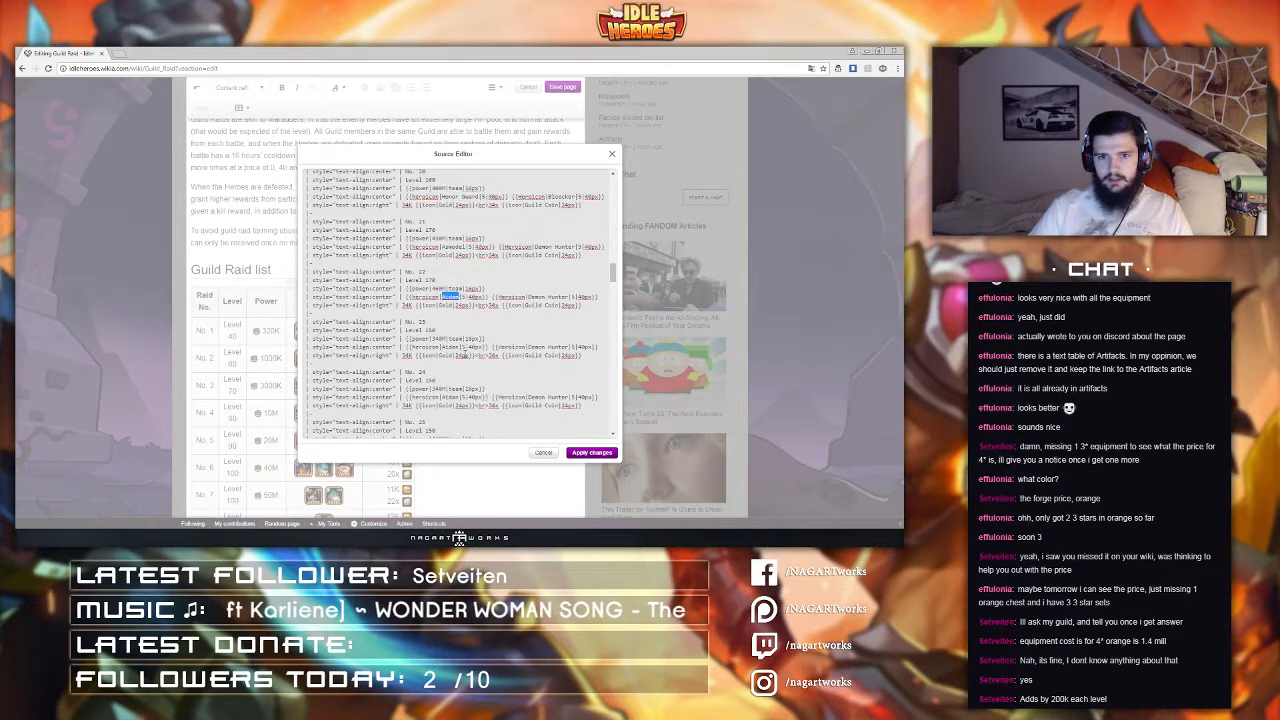
text(Walter)
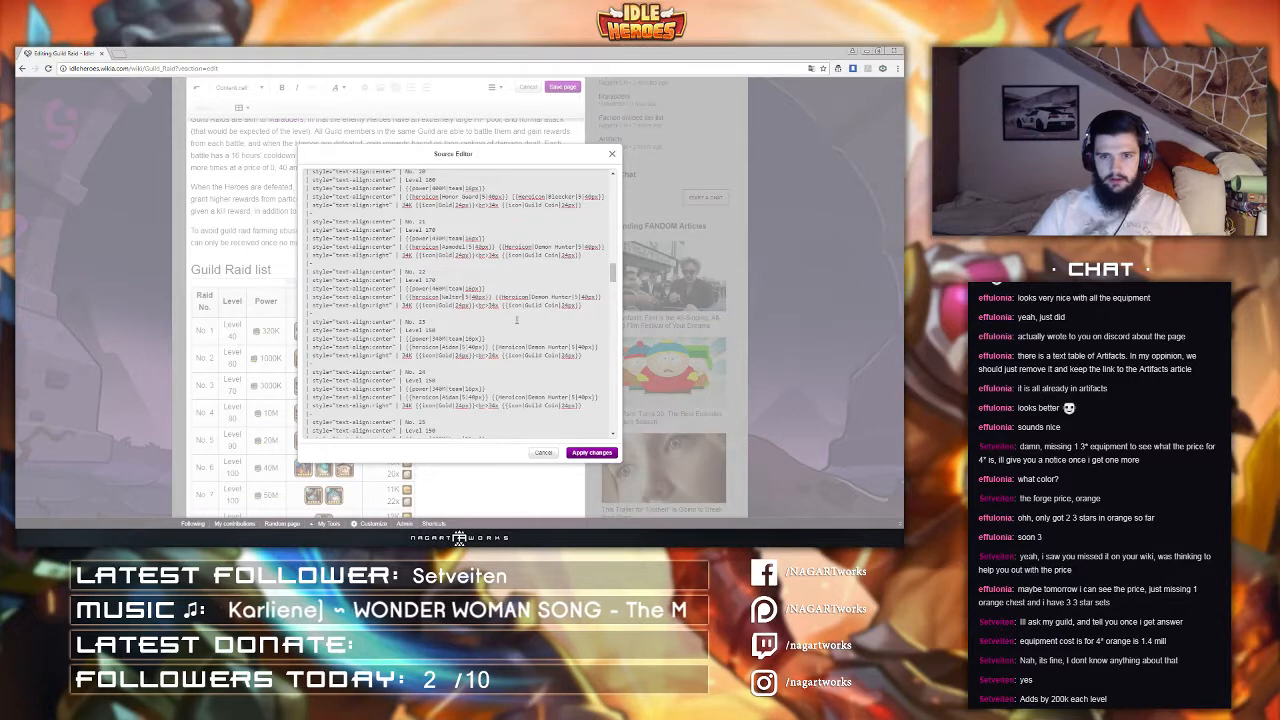
drag(531, 297, 572, 297)
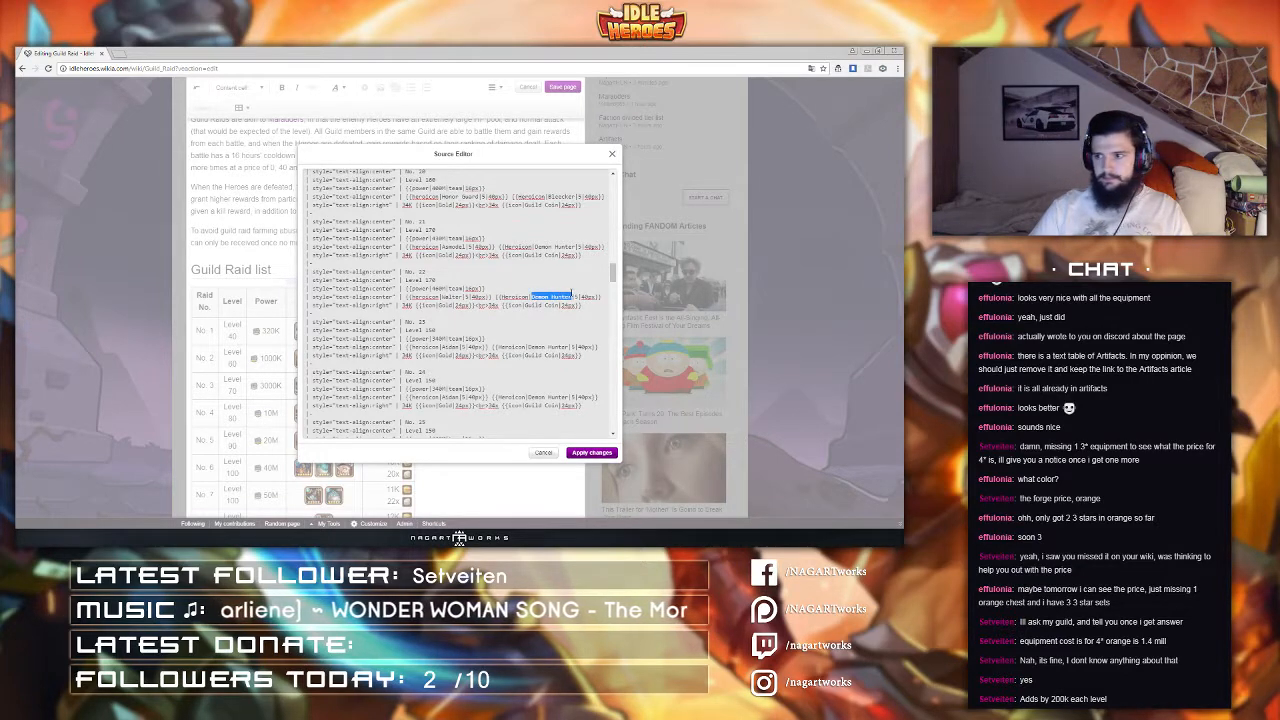
text(Aidan)
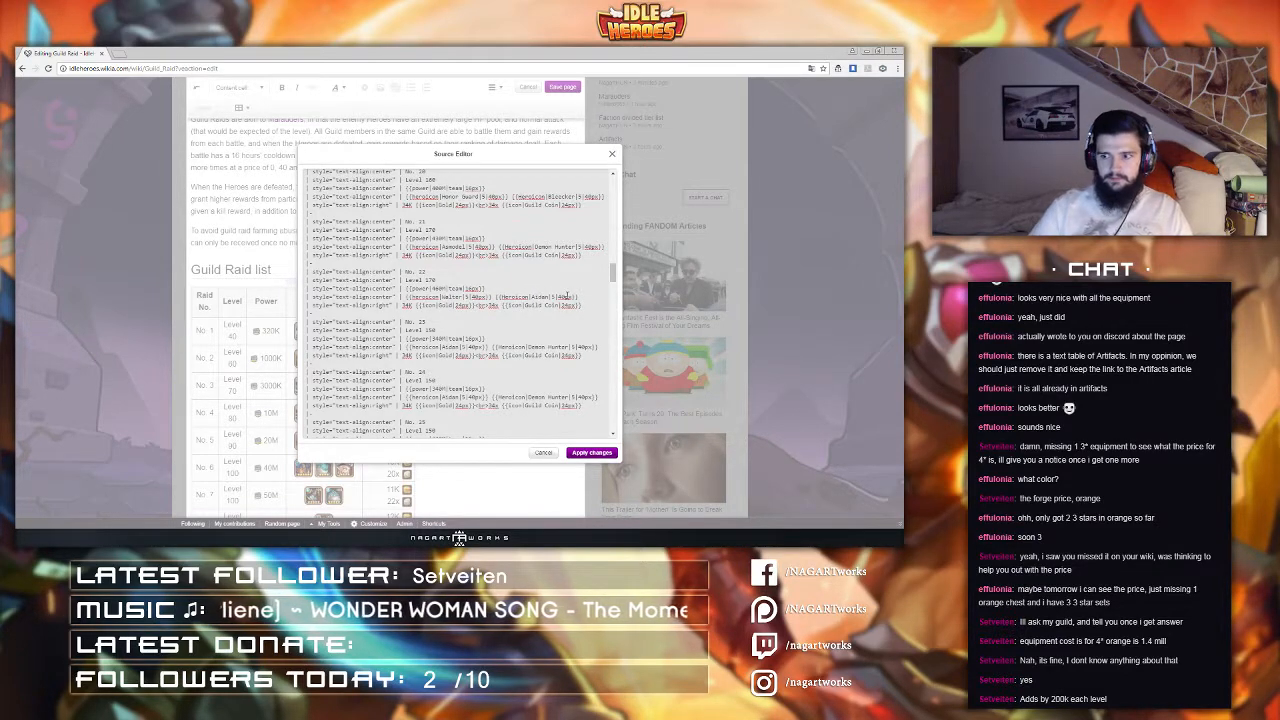
Step: Set raid No. 23's level and power to ??? placeholders
scroll(573, 434, down, 1)
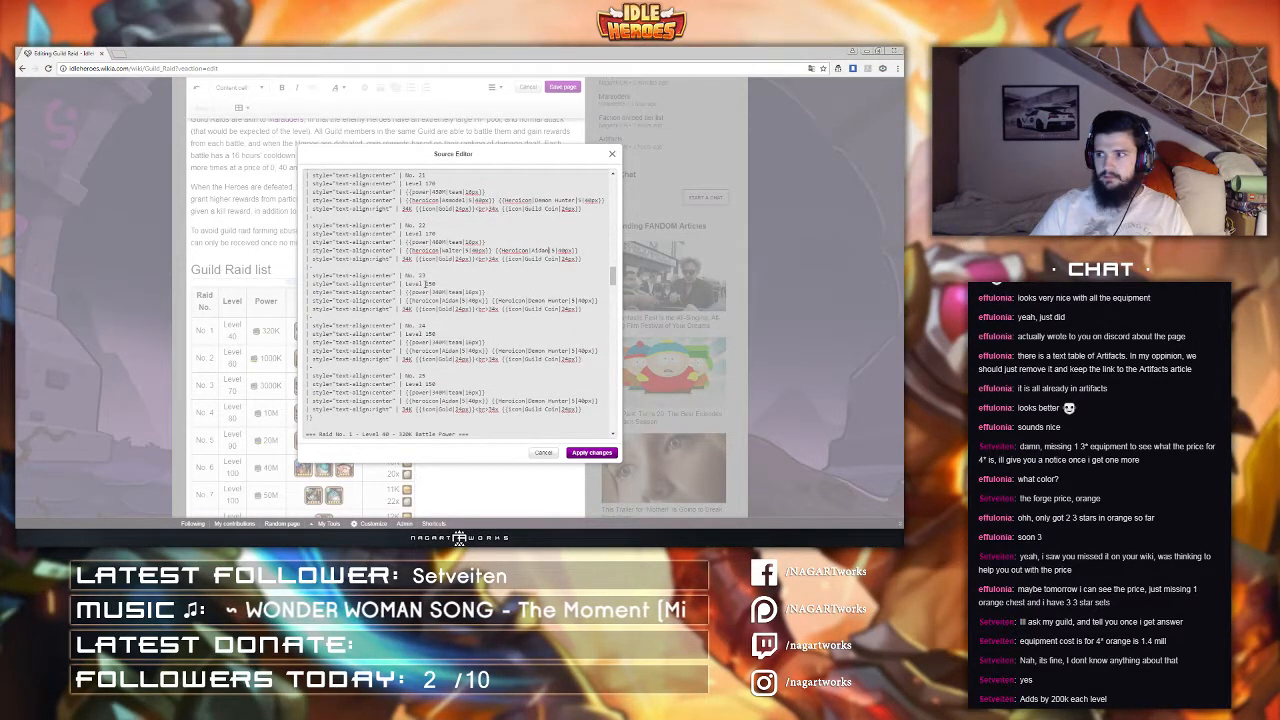
drag(425, 284, 446, 291)
text(???)
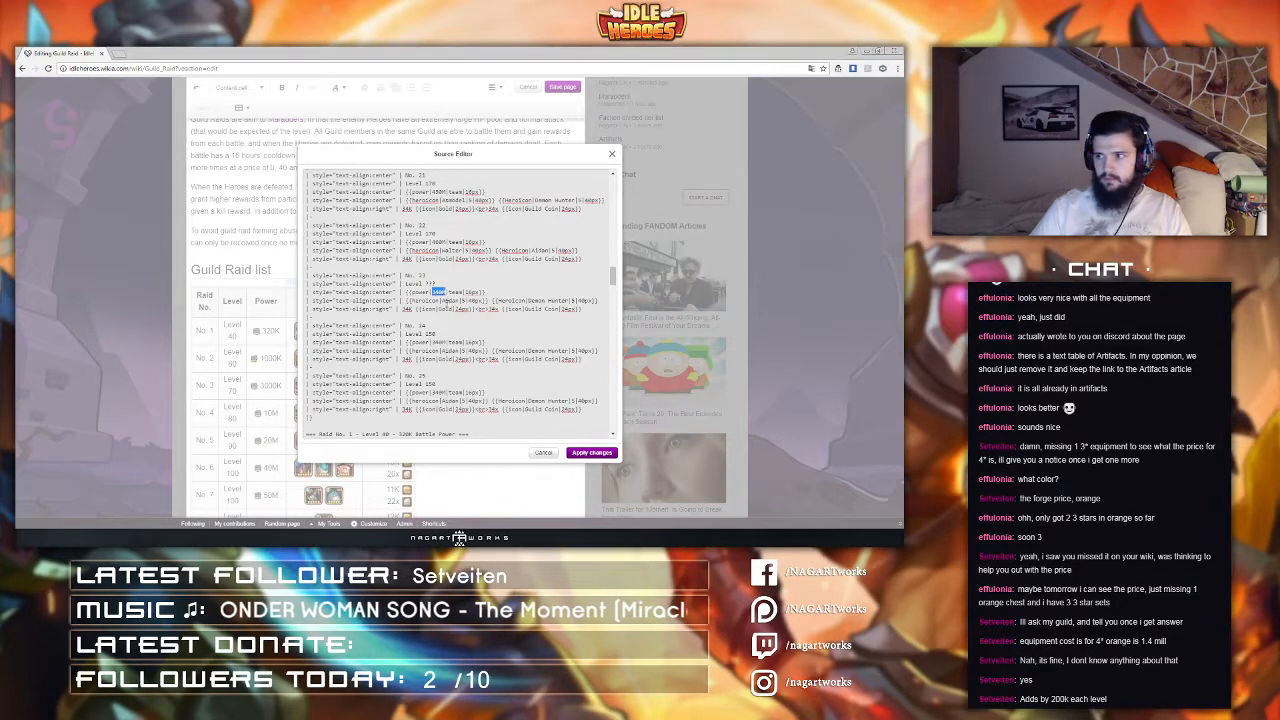
text(???)
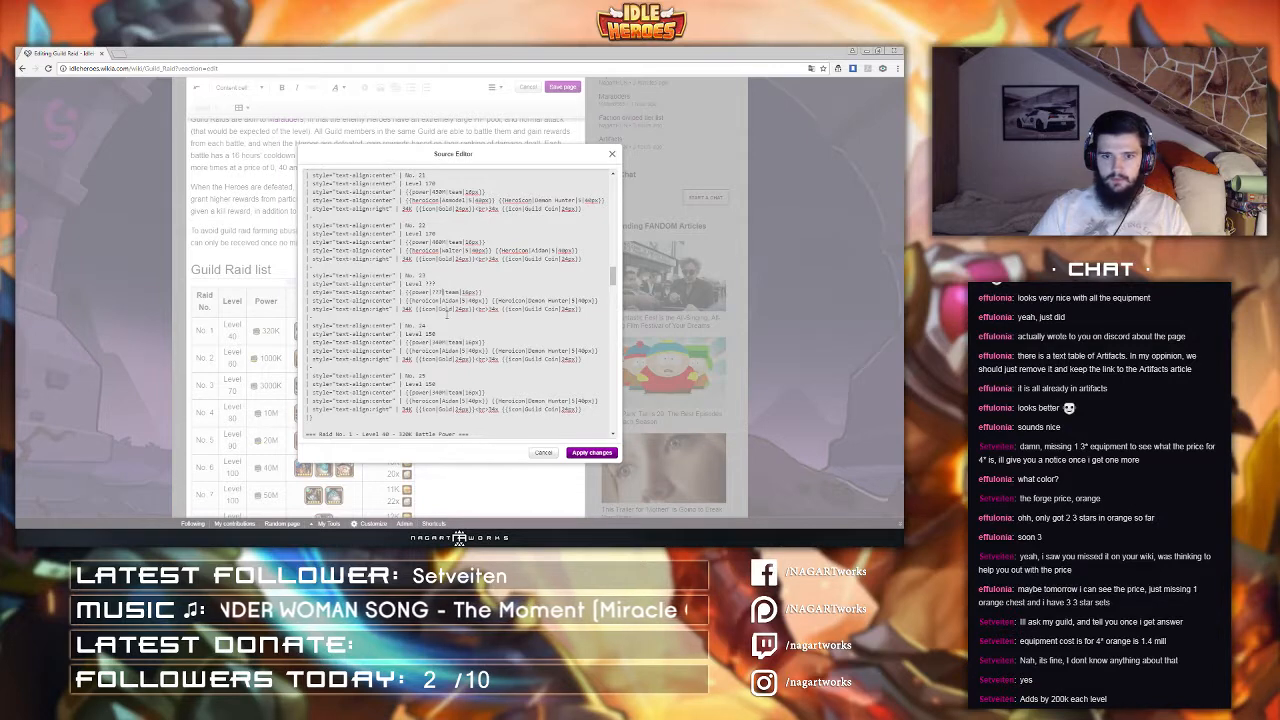
Step: Change raid No. 23's enemies to Iceblink plus two blank ____ hero placeholders
double_click(450, 300)
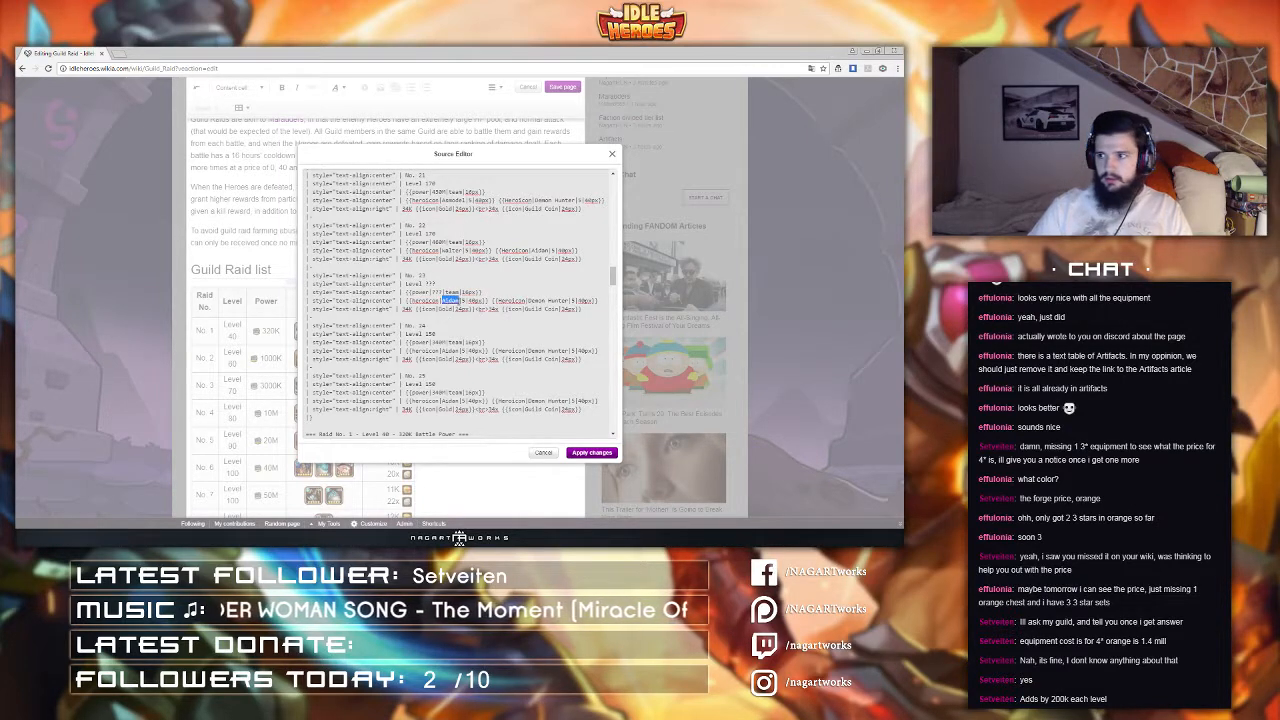
text(Iceblink)
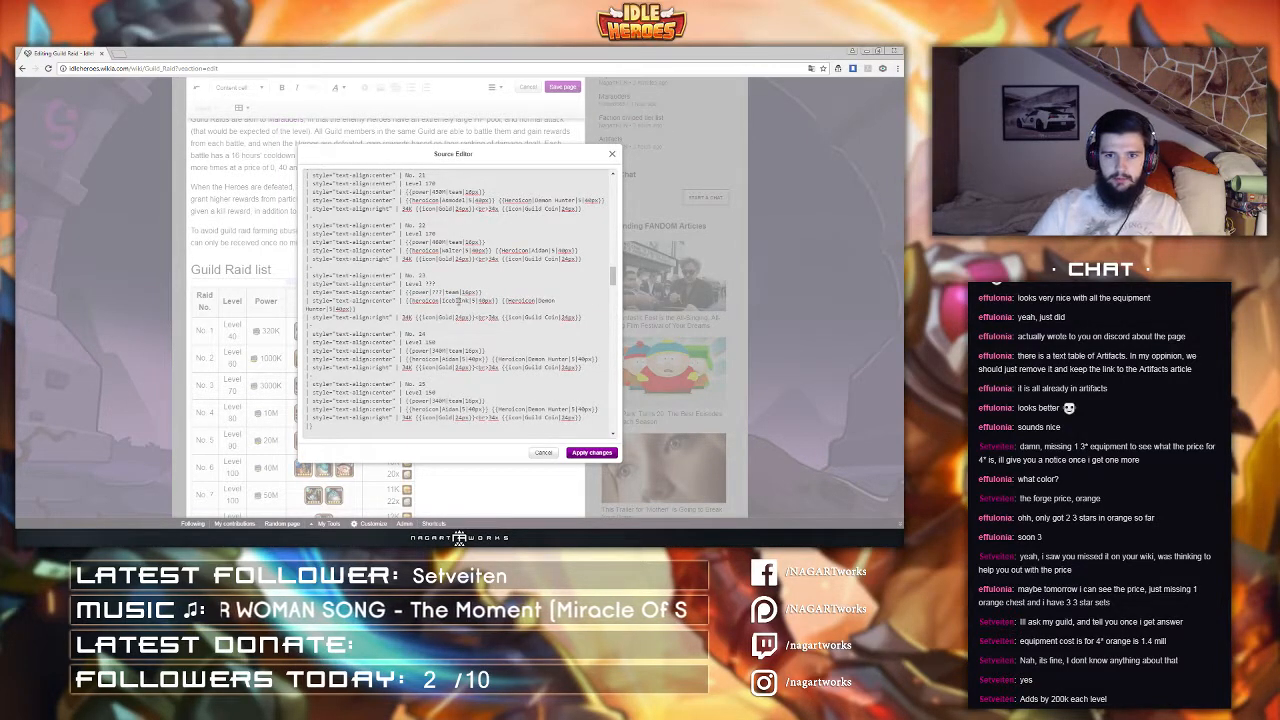
drag(538, 300, 326, 312)
text(_____)
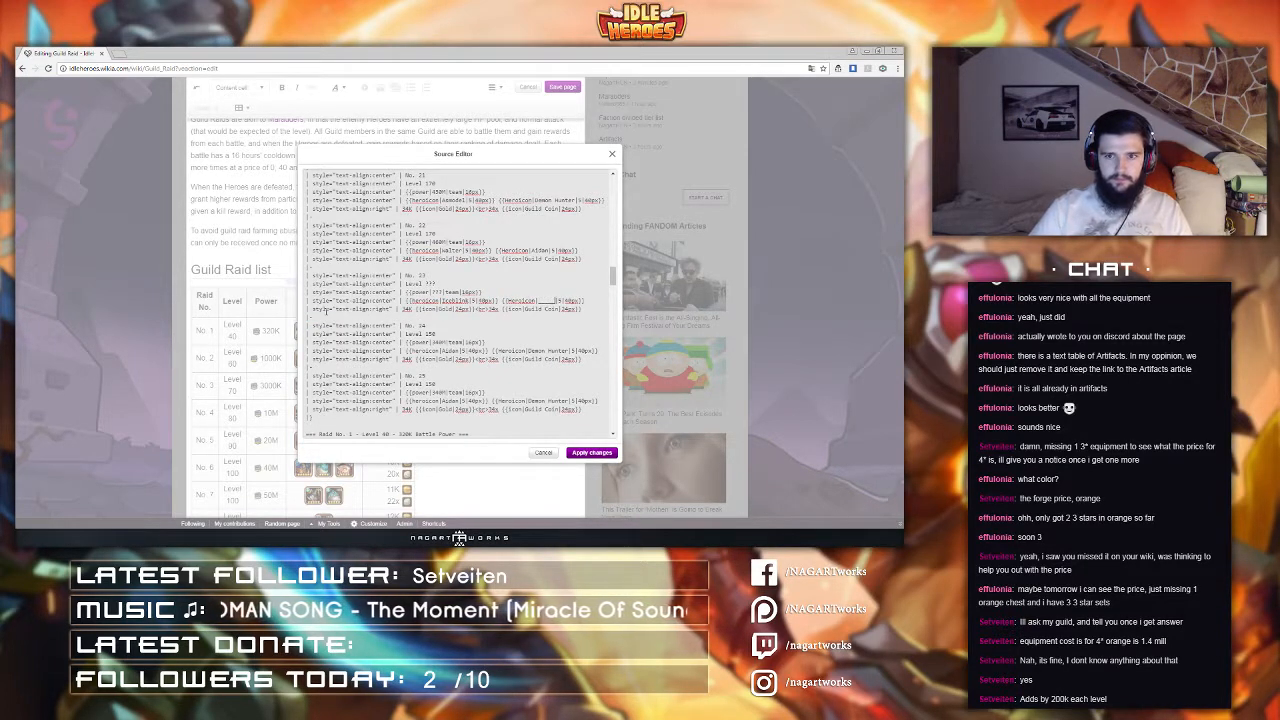
drag(586, 302, 499, 302)
key(ctrl+c)
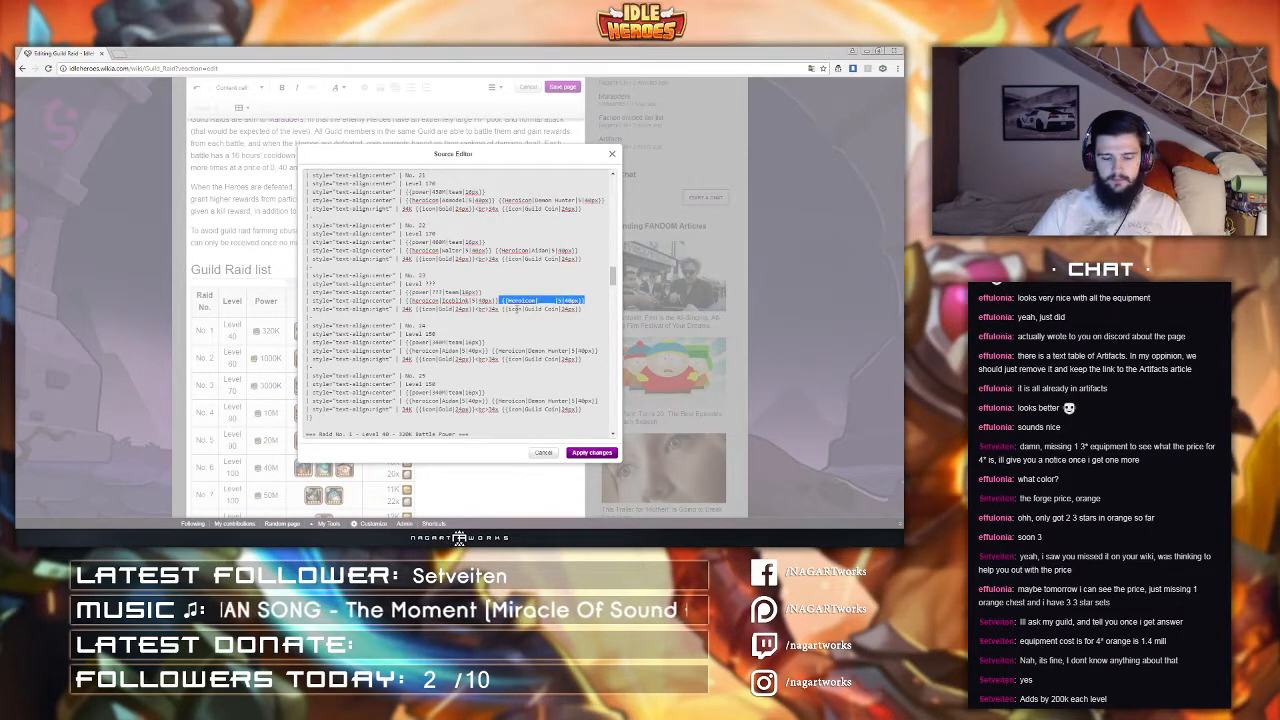
key(ctrl+v)
key(ctrl+v)
Step: Set raid No. 24's level and power to ??? placeholders
scroll(484, 323, down, 3)
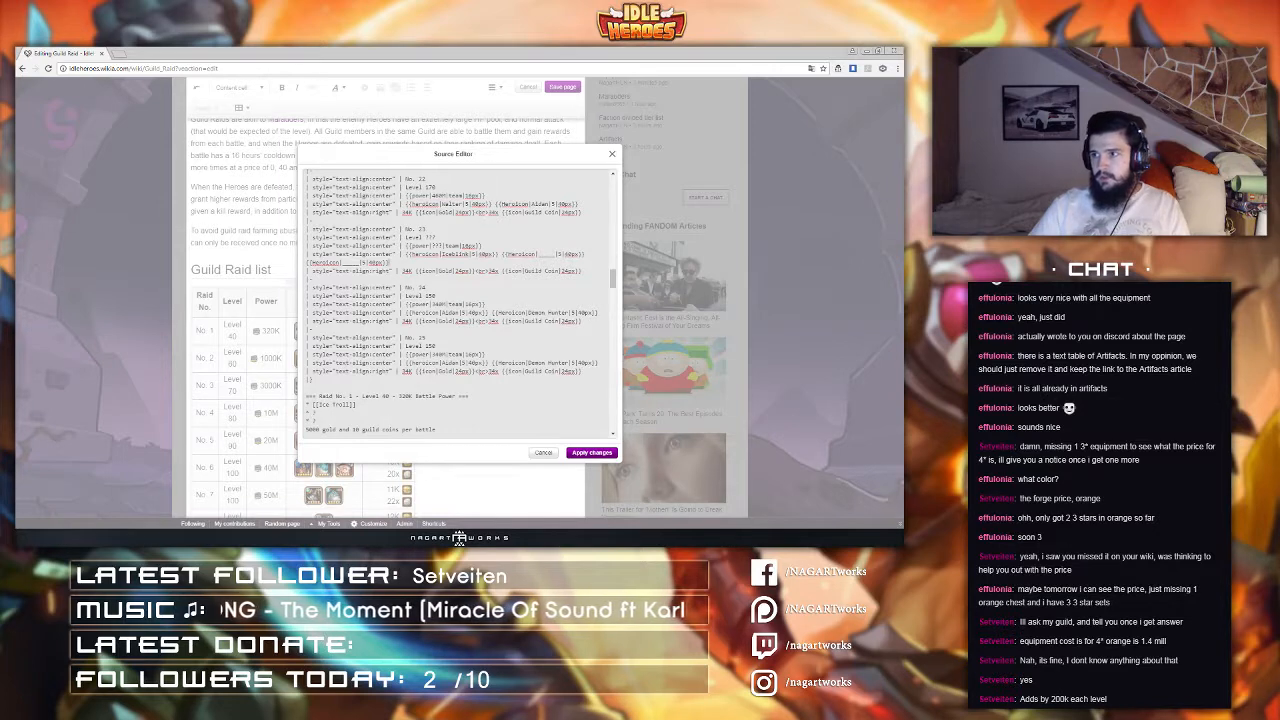
click(444, 296)
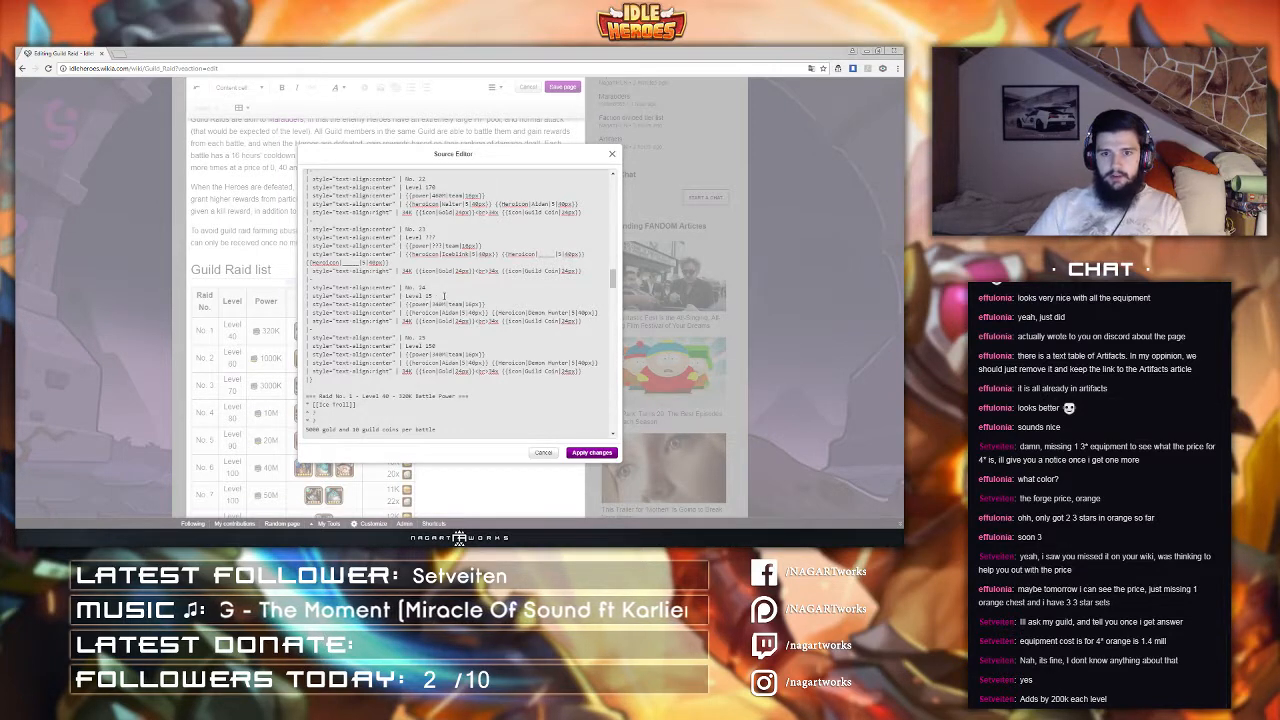
key(BackSpace)
key(BackSpace)
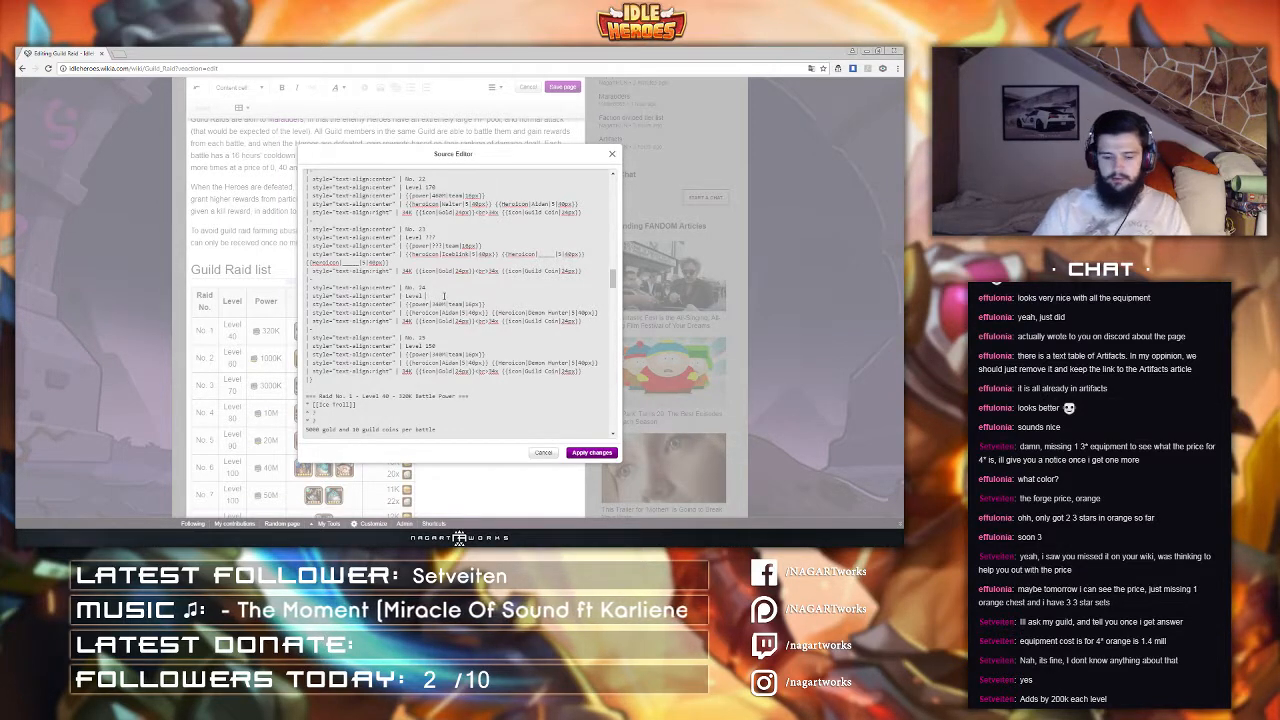
text(???)
double_click(441, 304)
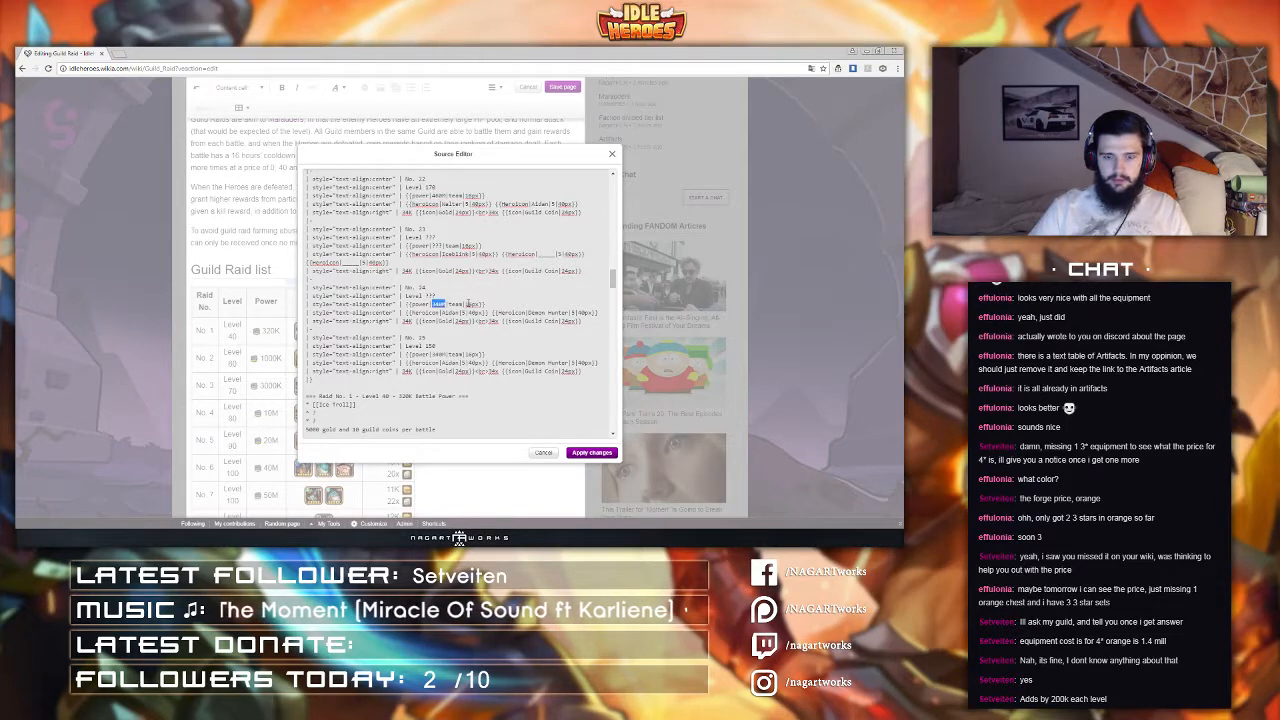
text(???)
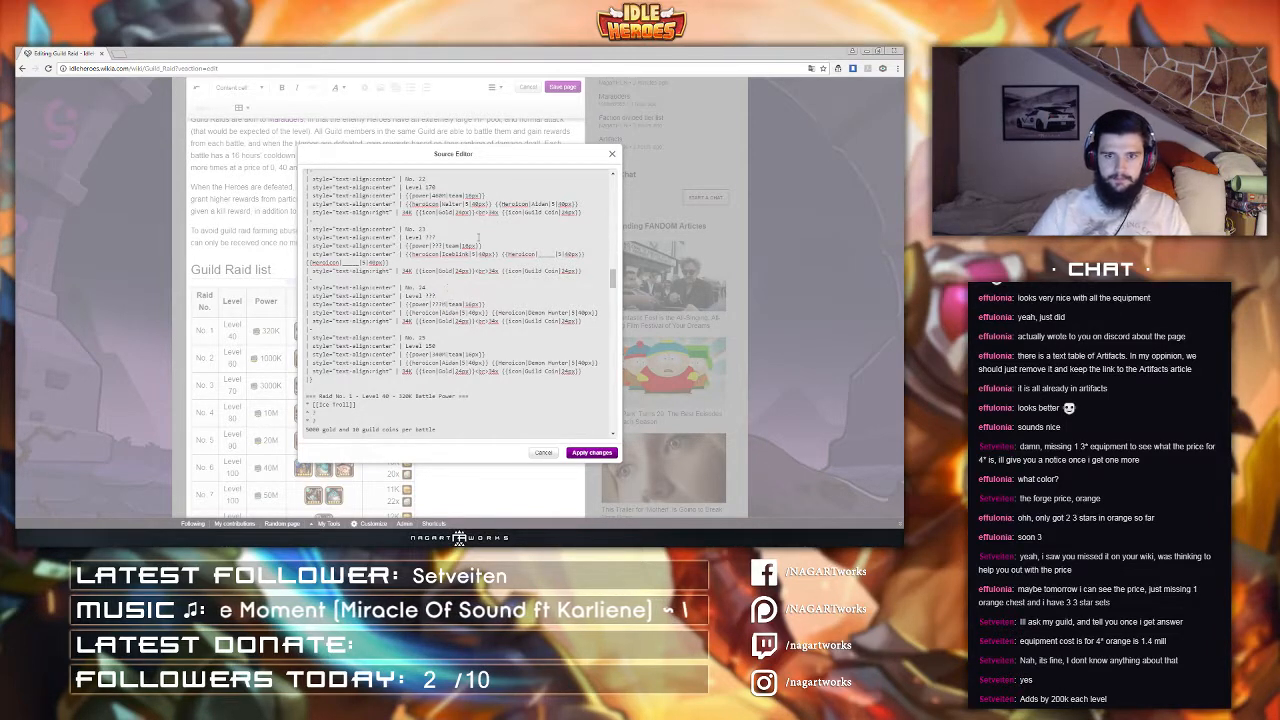
Step: Change raid No. 24's enemy heroes to Fat Mu, Walter and a third hero, Karim
double_click(452, 313)
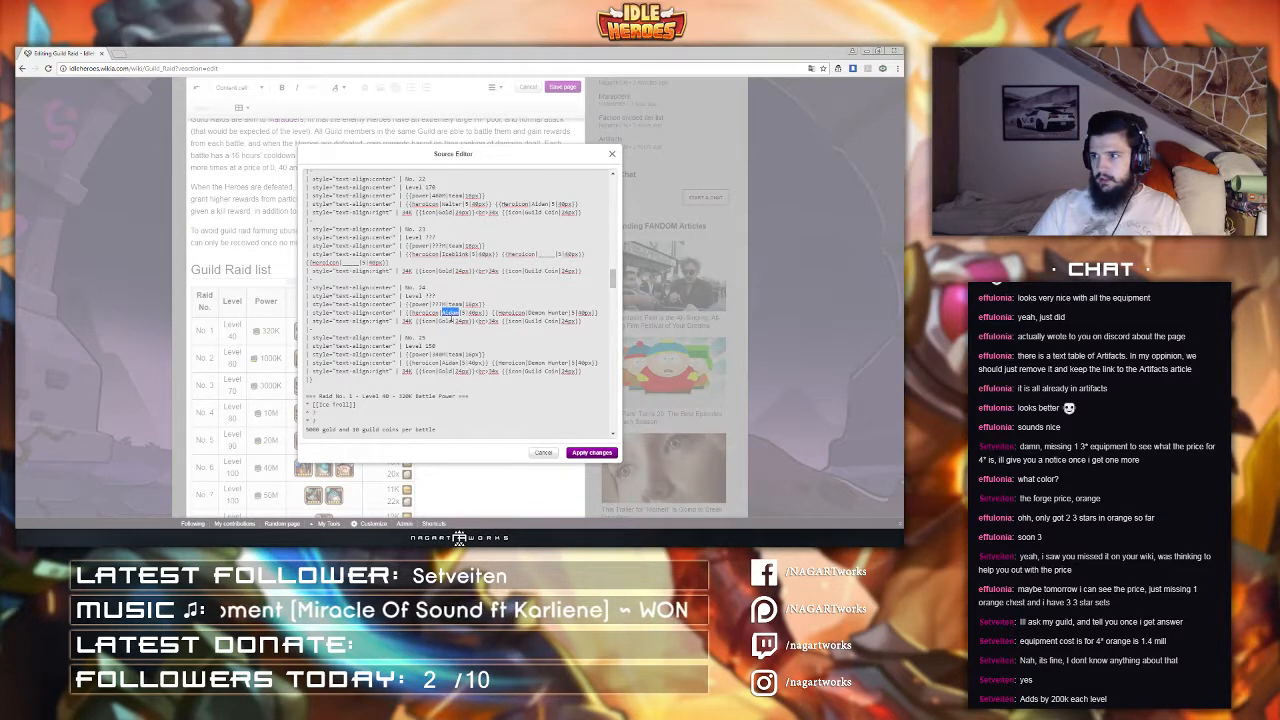
text(Fat Mu)
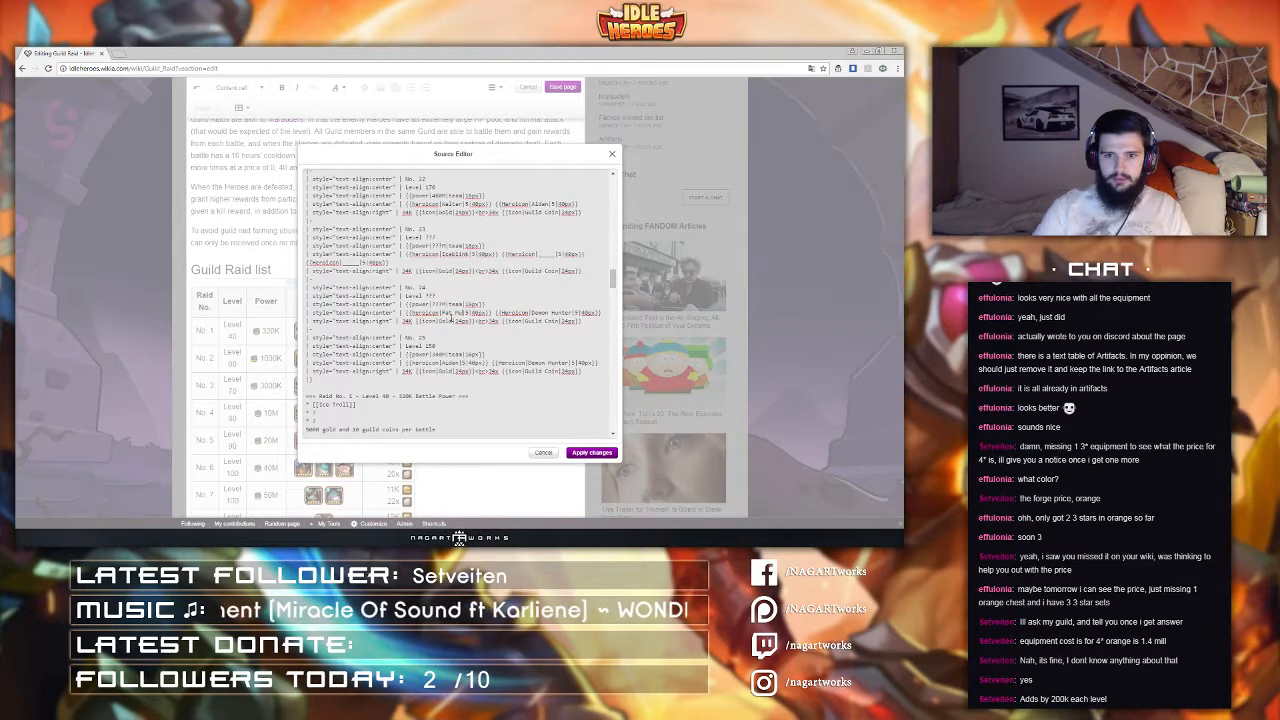
drag(531, 313, 574, 313)
text(Walter)
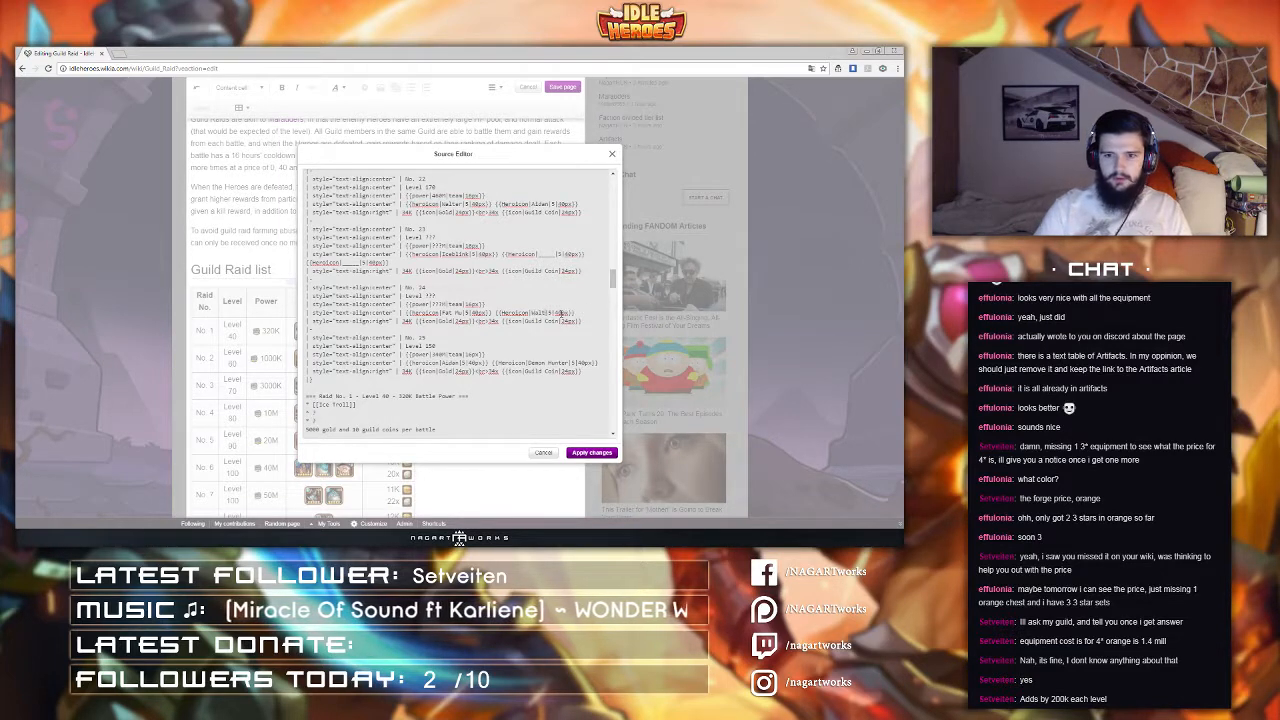
drag(589, 313, 494, 313)
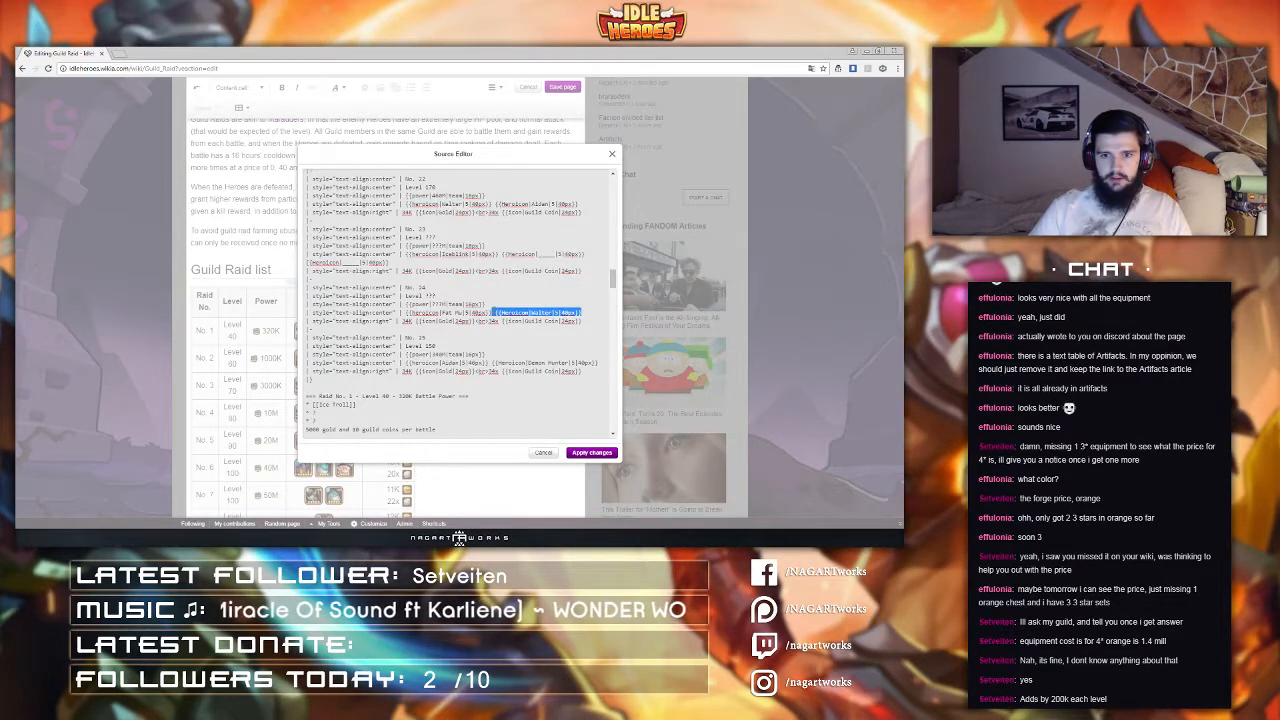
key(ctrl+c)
click(594, 315)
key(ctrl+v)
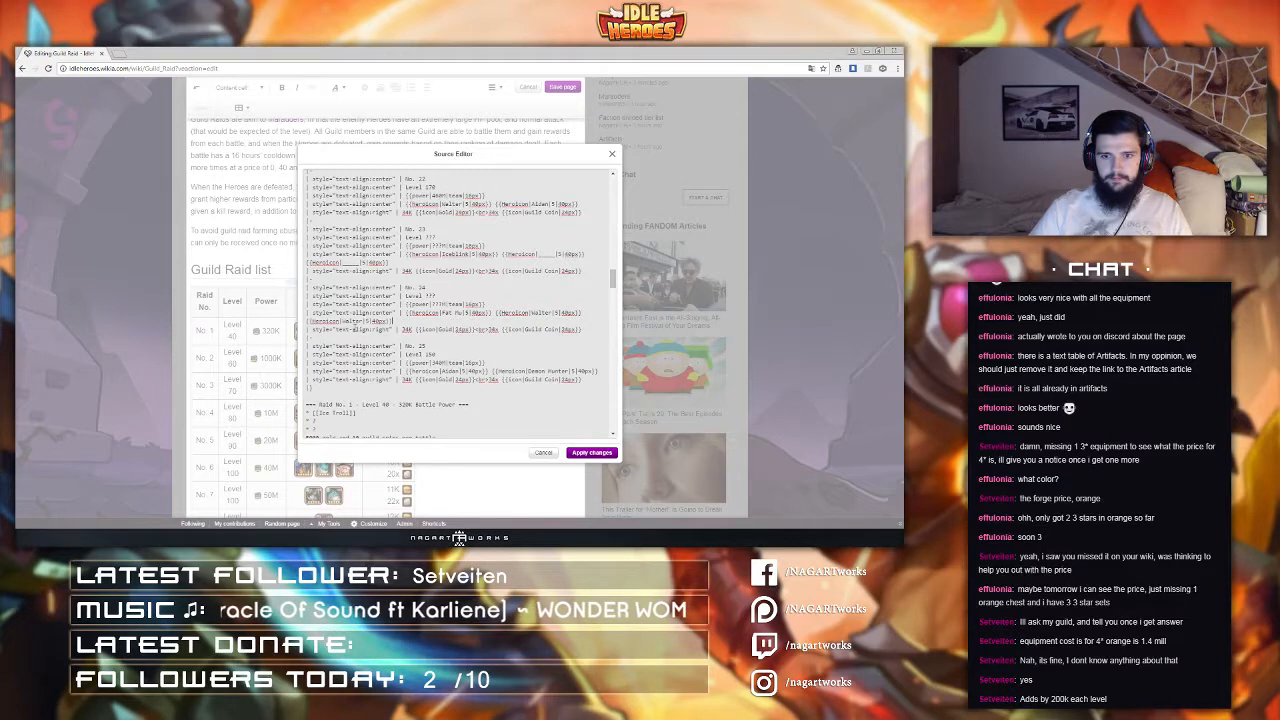
double_click(348, 322)
text(Karim)
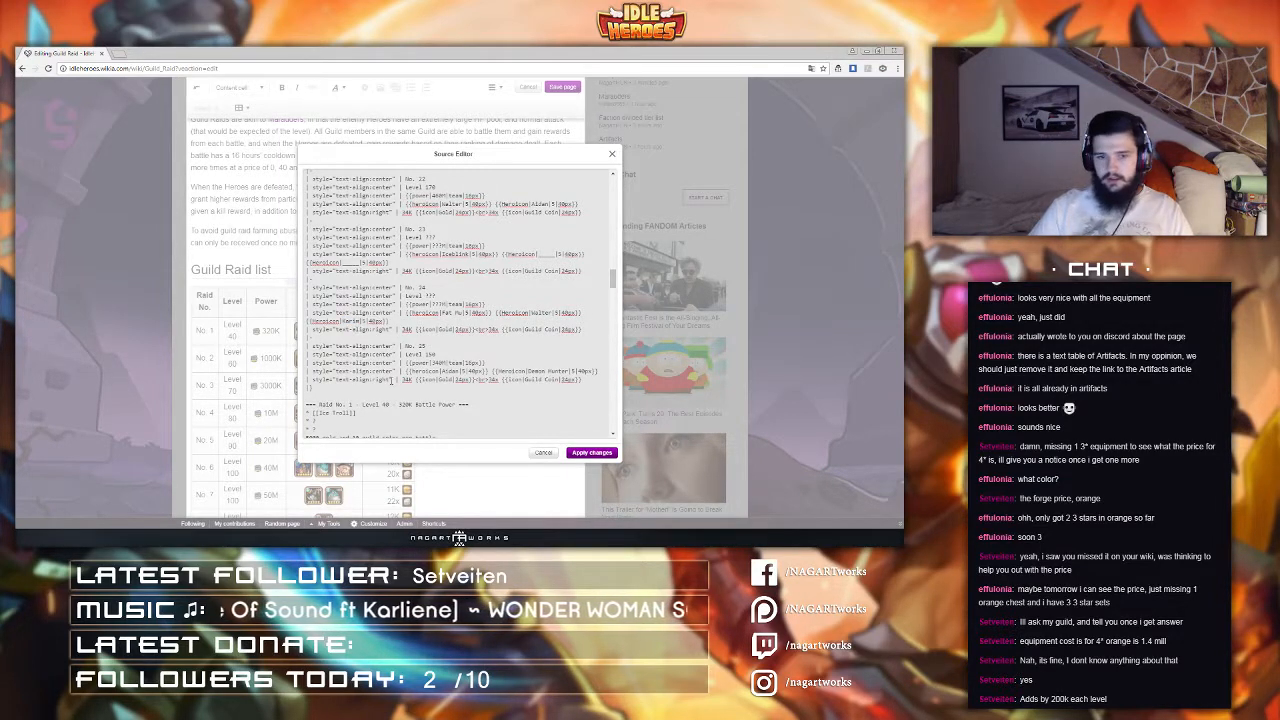
Step: Set raid No. 25's level and power to ??? placeholders
drag(438, 354, 424, 354)
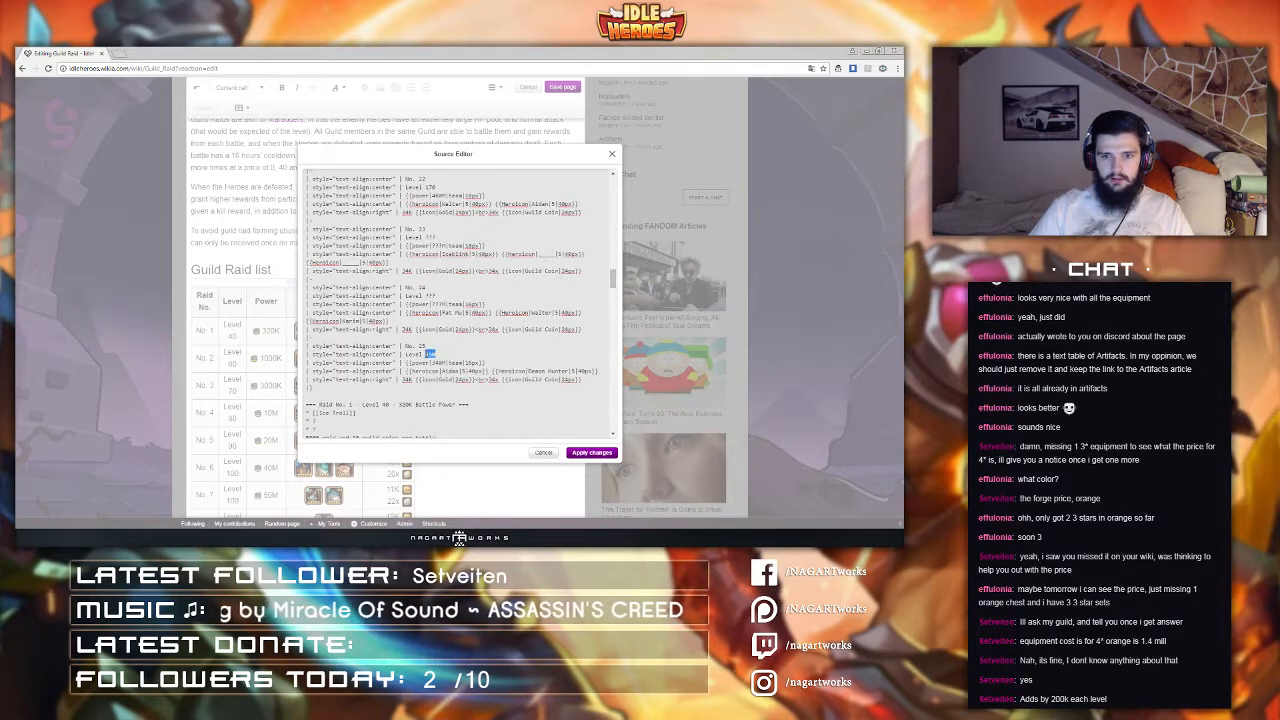
text(???)
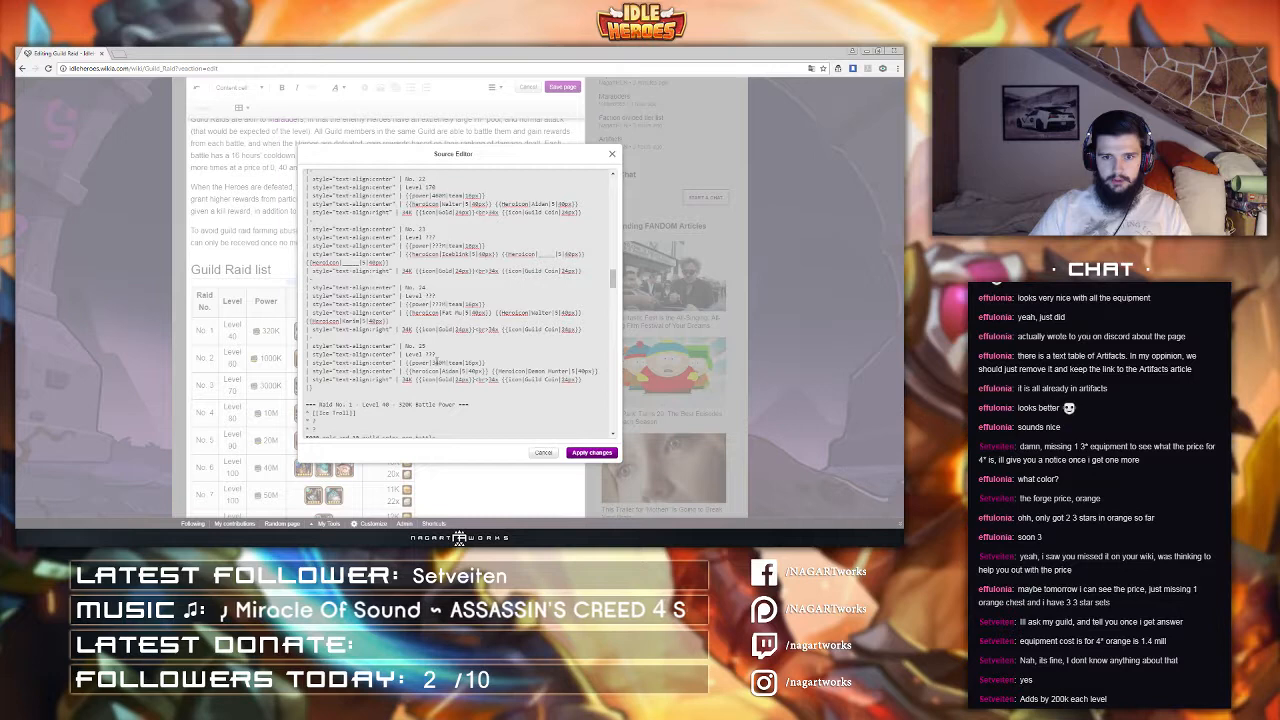
drag(436, 361, 447, 361)
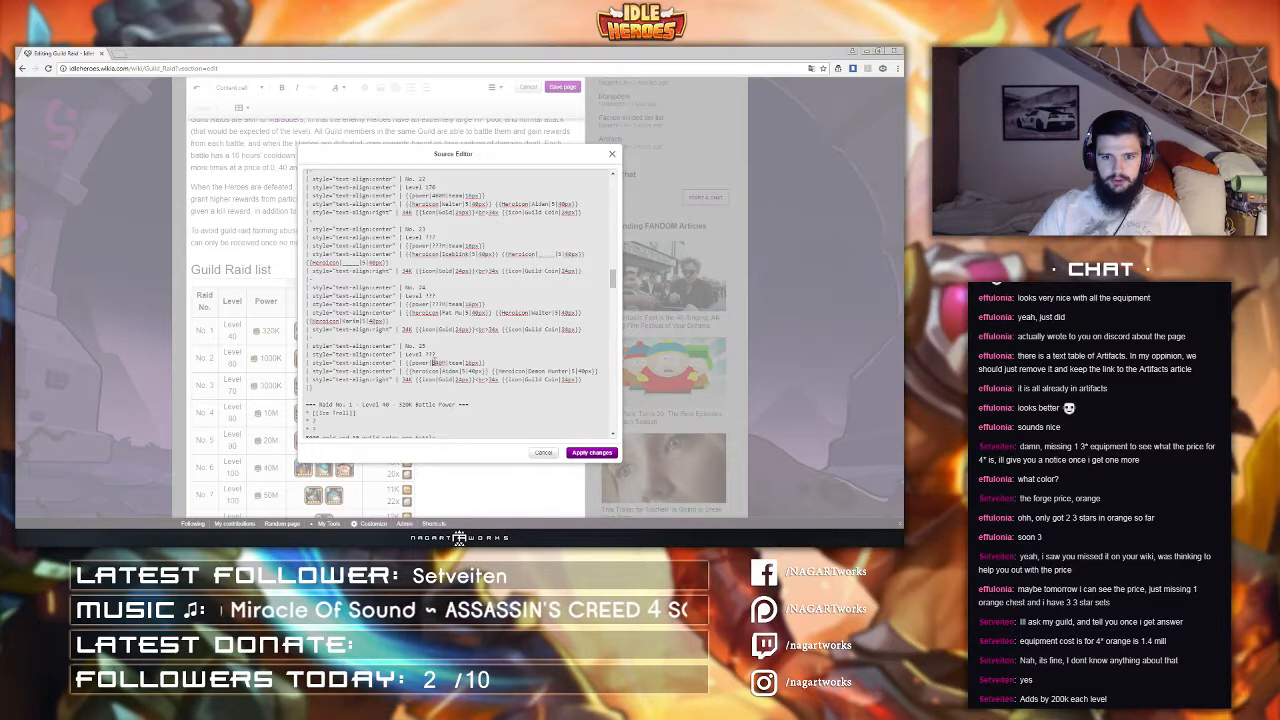
text(???)
Step: Make OD-01 raid No. 25's only enemy hero and apply the source changes
double_click(450, 370)
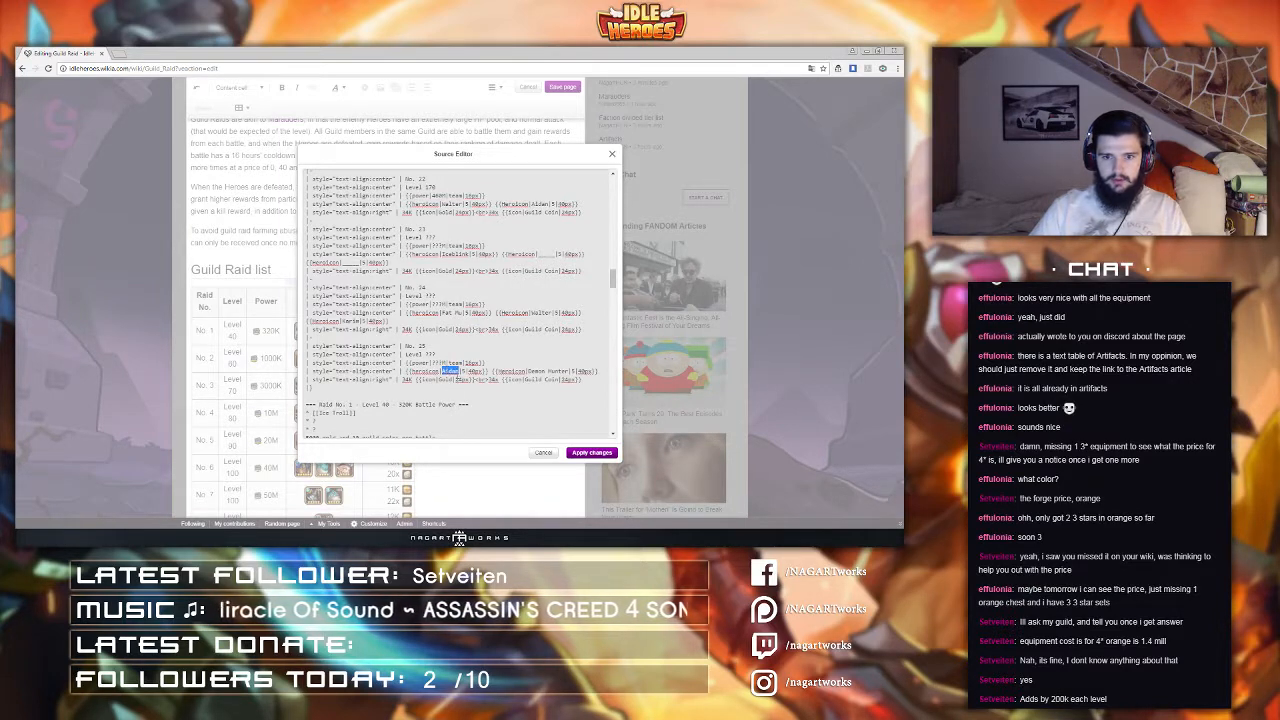
text(OD-01)
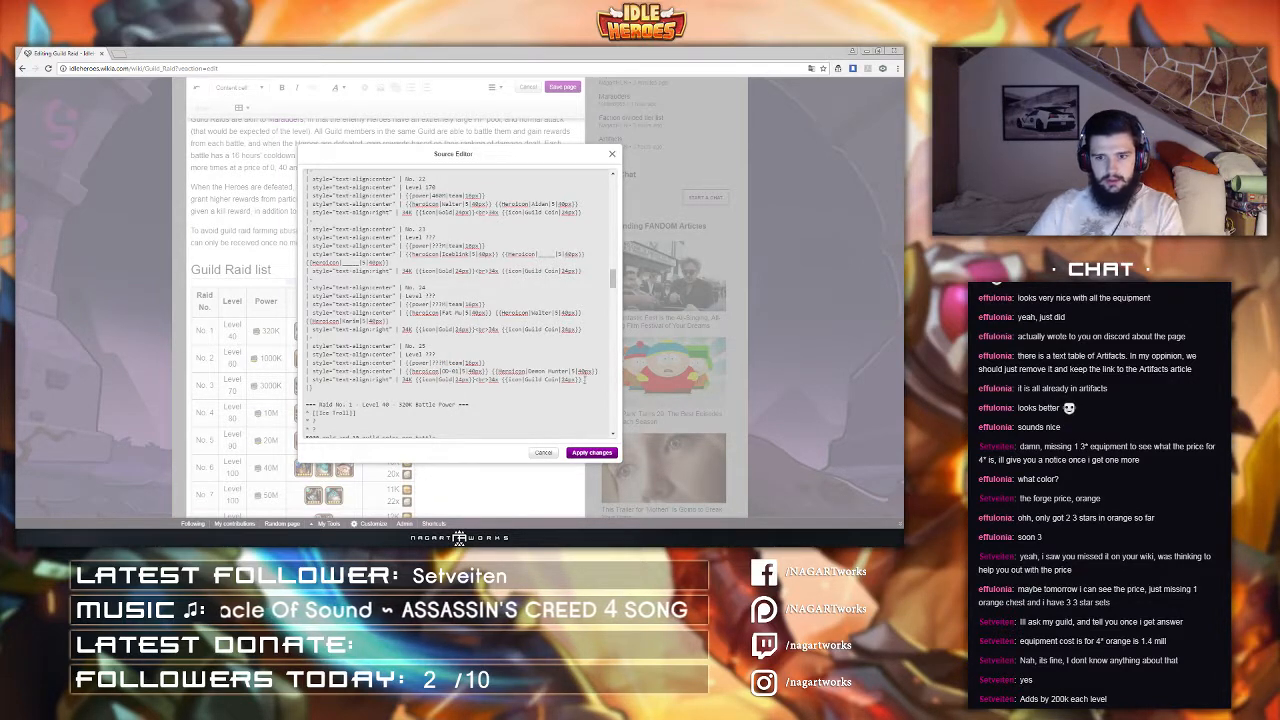
drag(598, 371, 492, 372)
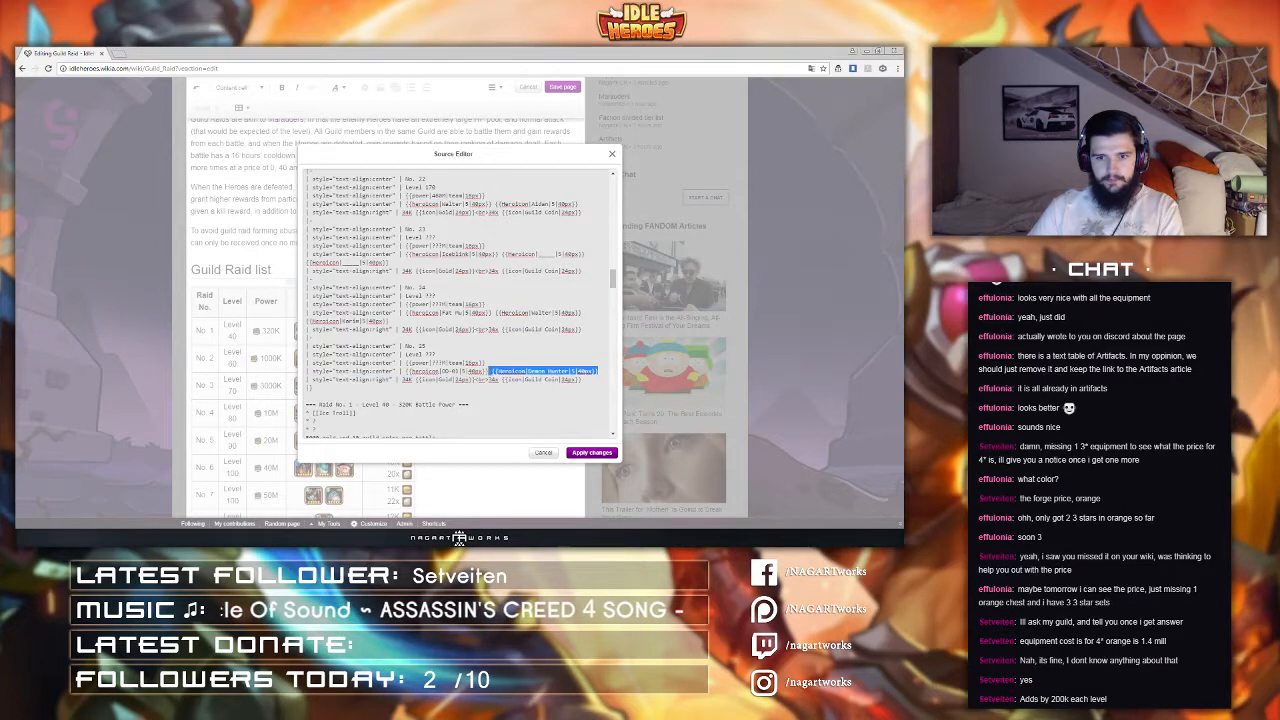
key(Delete)
scroll(416, 390, down, 1)
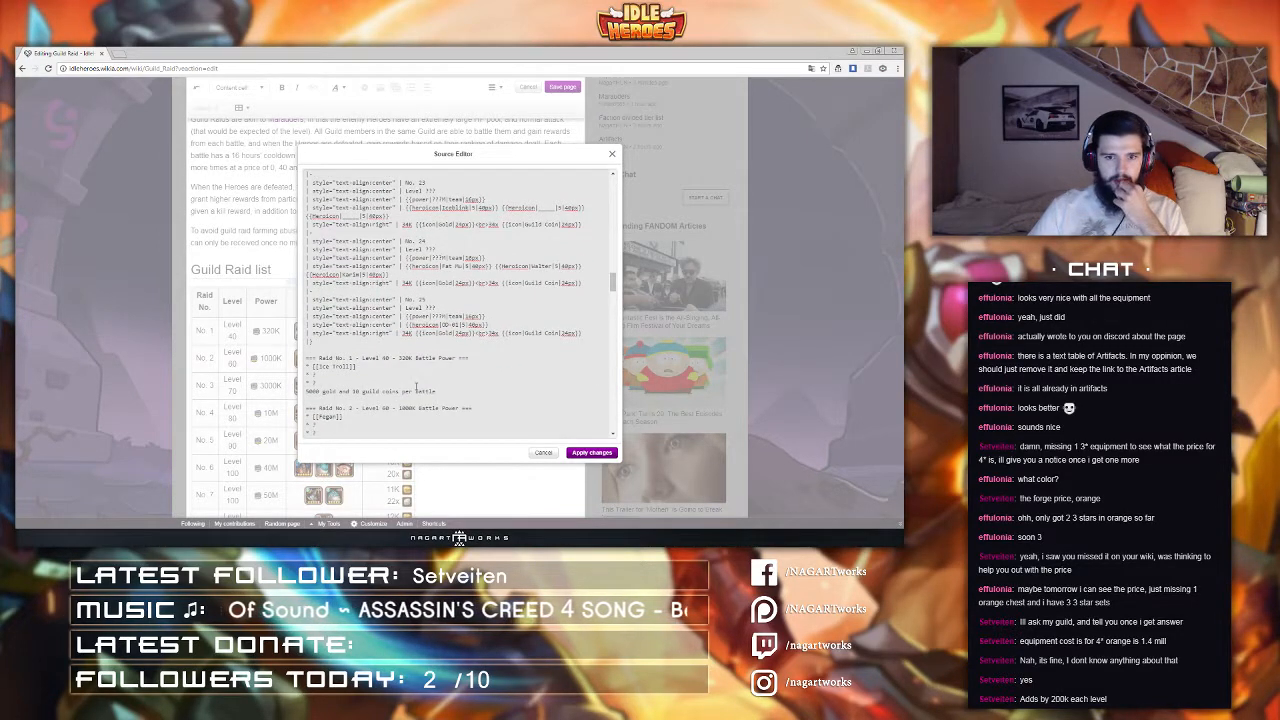
click(592, 452)
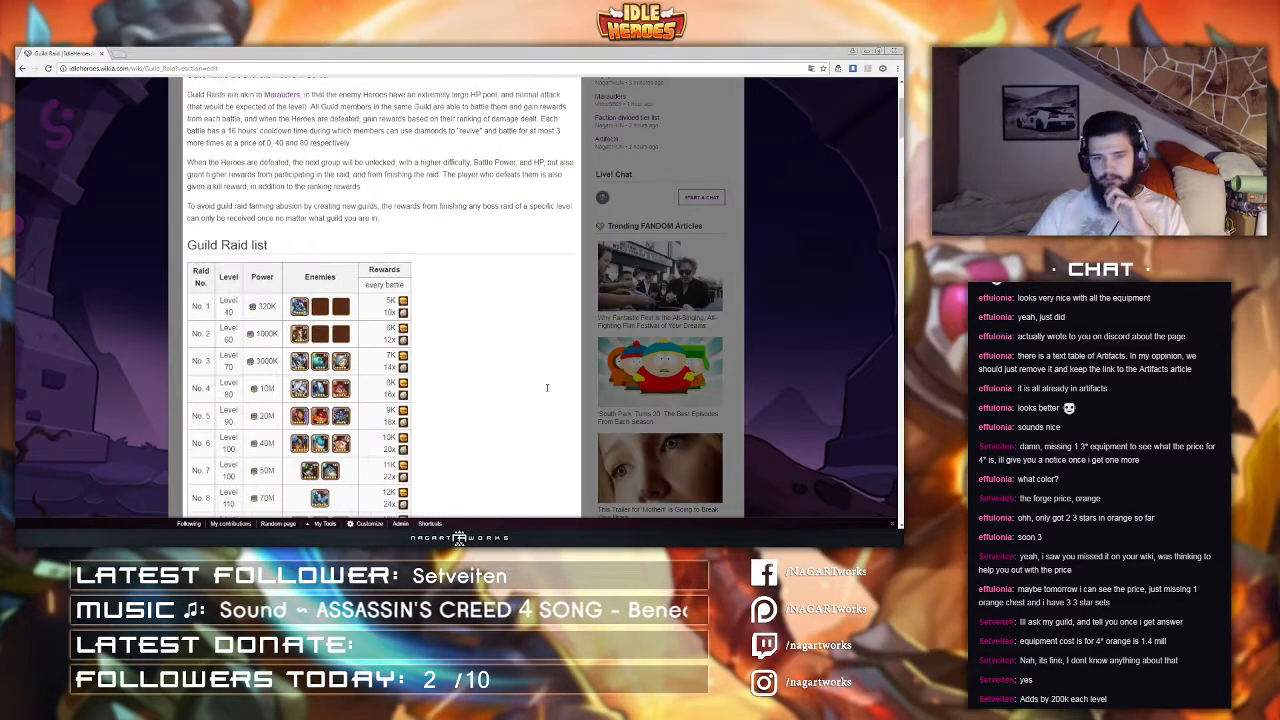
Step: Review the updated Guild Raid list table and raid descriptions in the editor
scroll(446, 316, down, 5)
scroll(446, 316, down, 4)
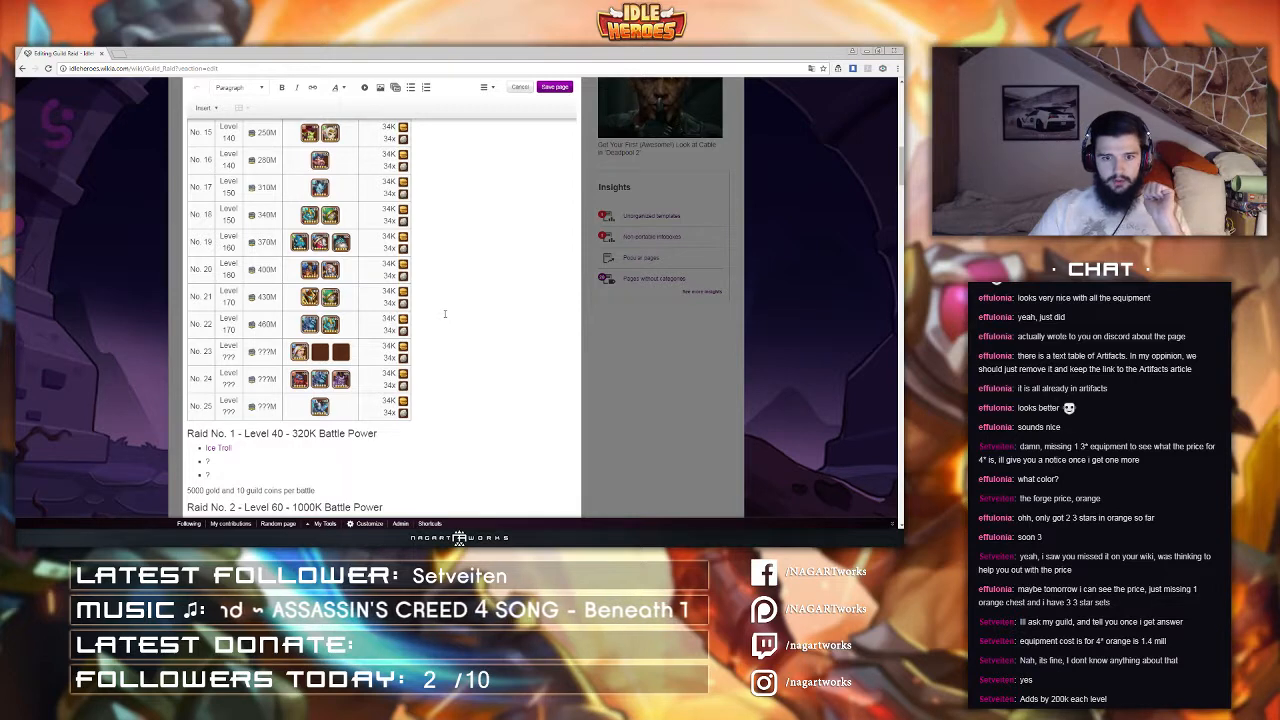
scroll(445, 314, up, 8)
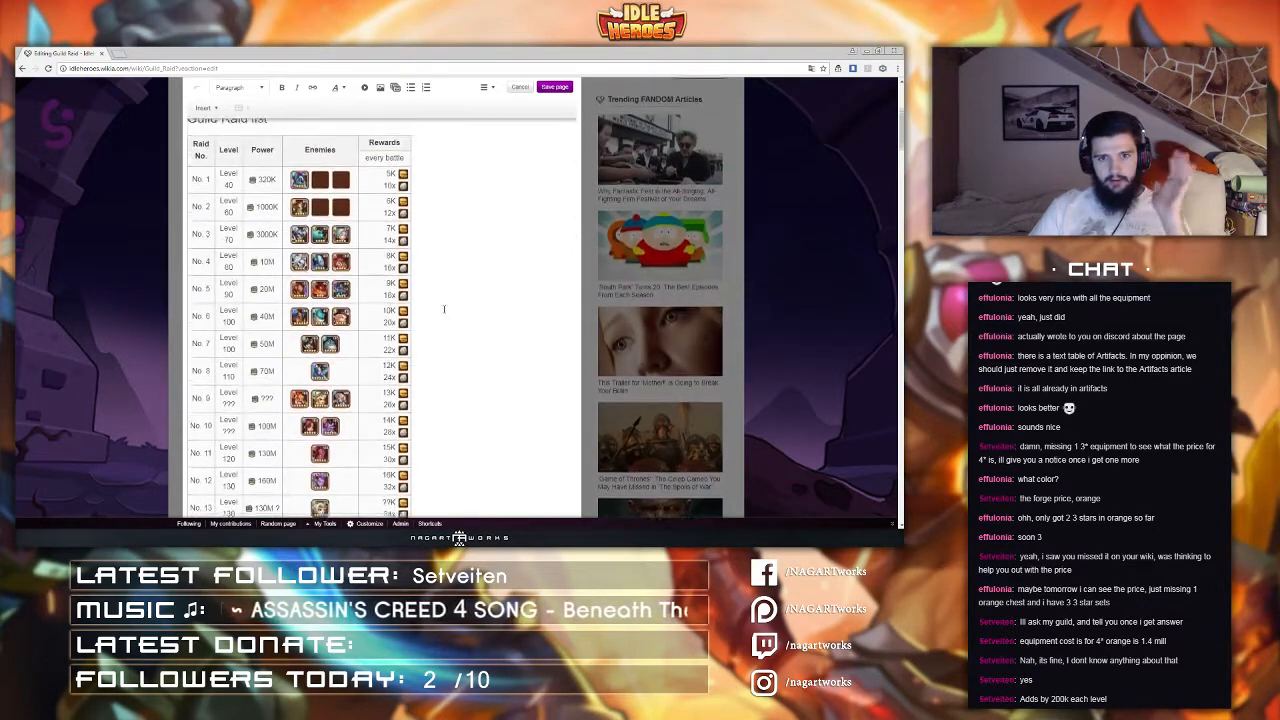
click(386, 223)
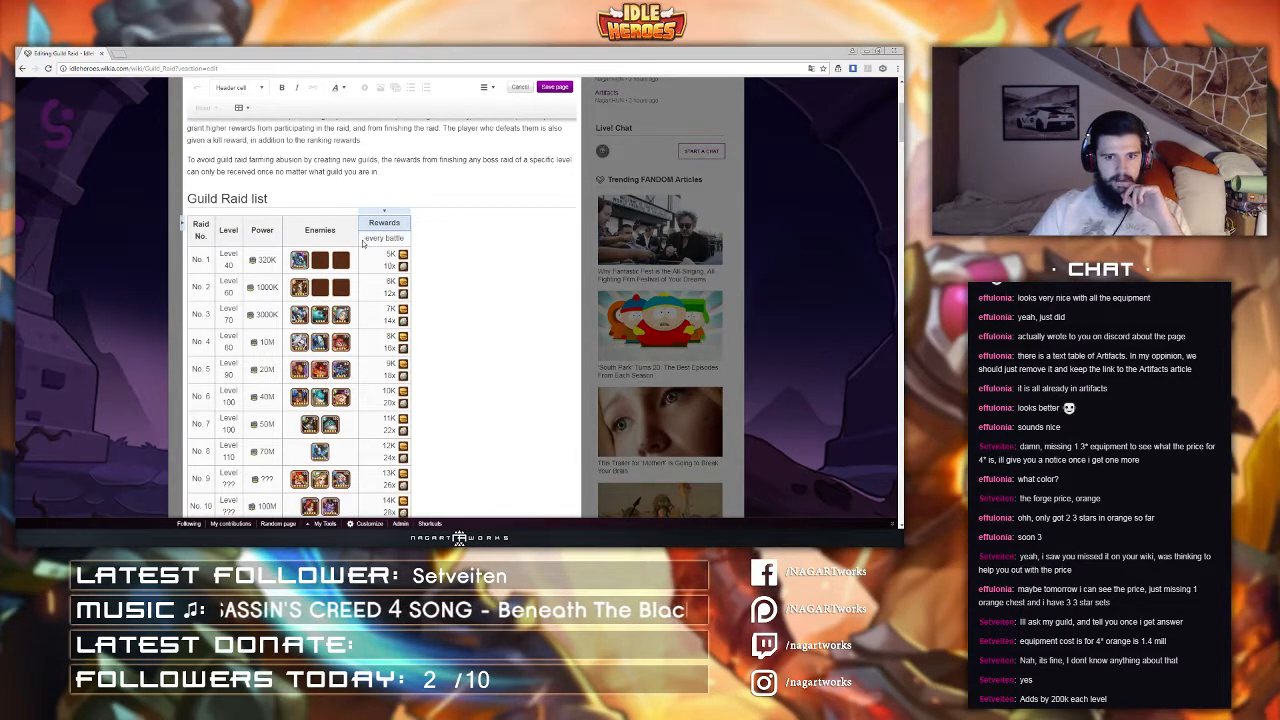
scroll(363, 243, down, 10)
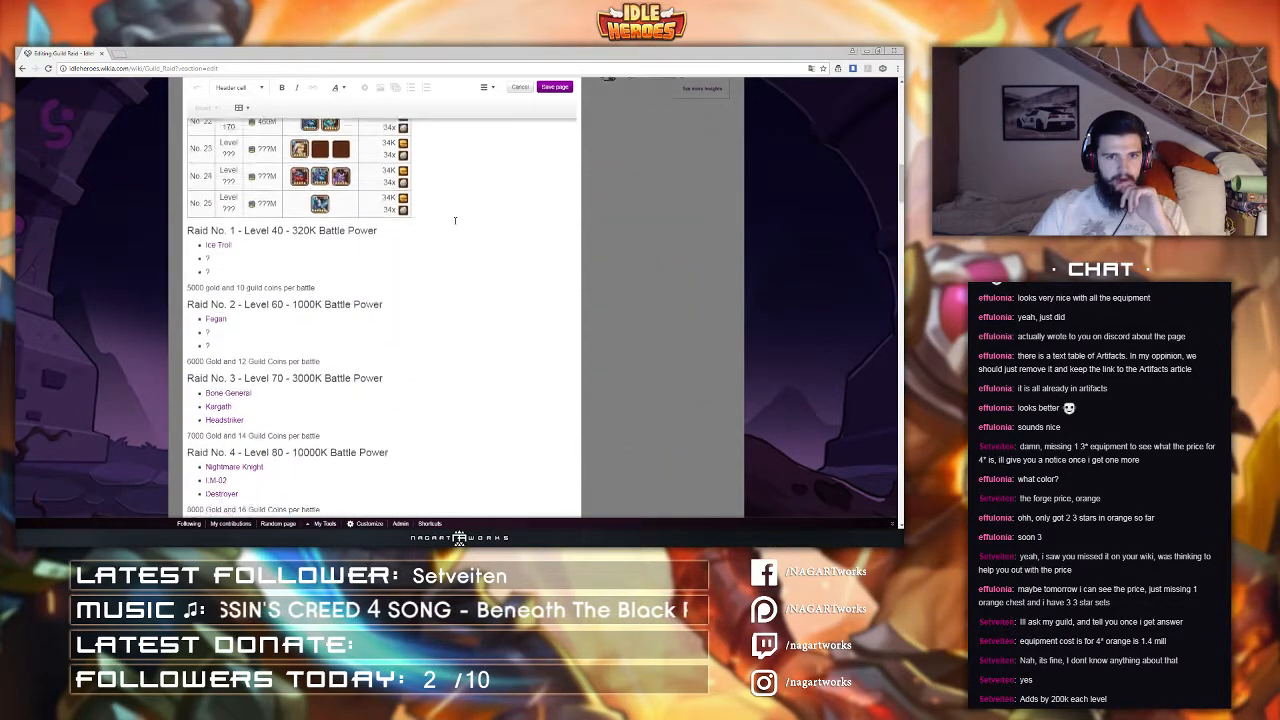
scroll(455, 220, down, 2)
scroll(452, 221, up, 7)
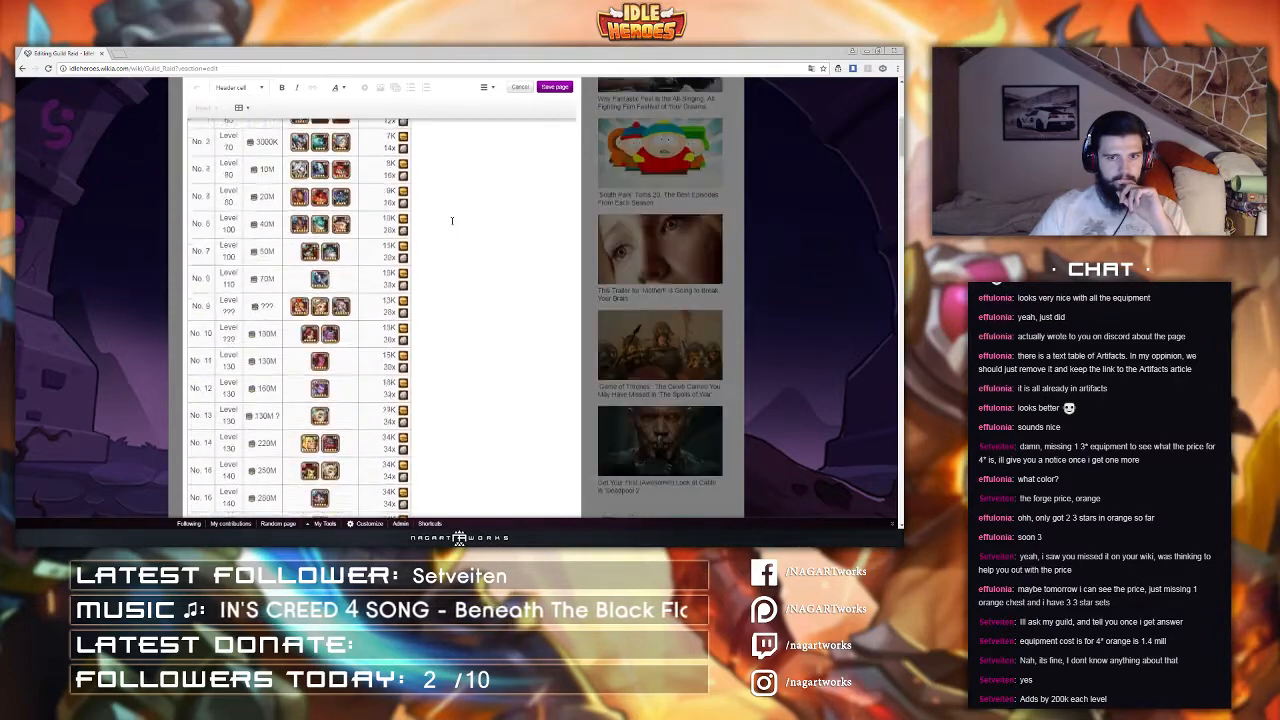
Step: Set raid No. 9's power to ???M in the Guild Raid list table
scroll(452, 221, up, 3)
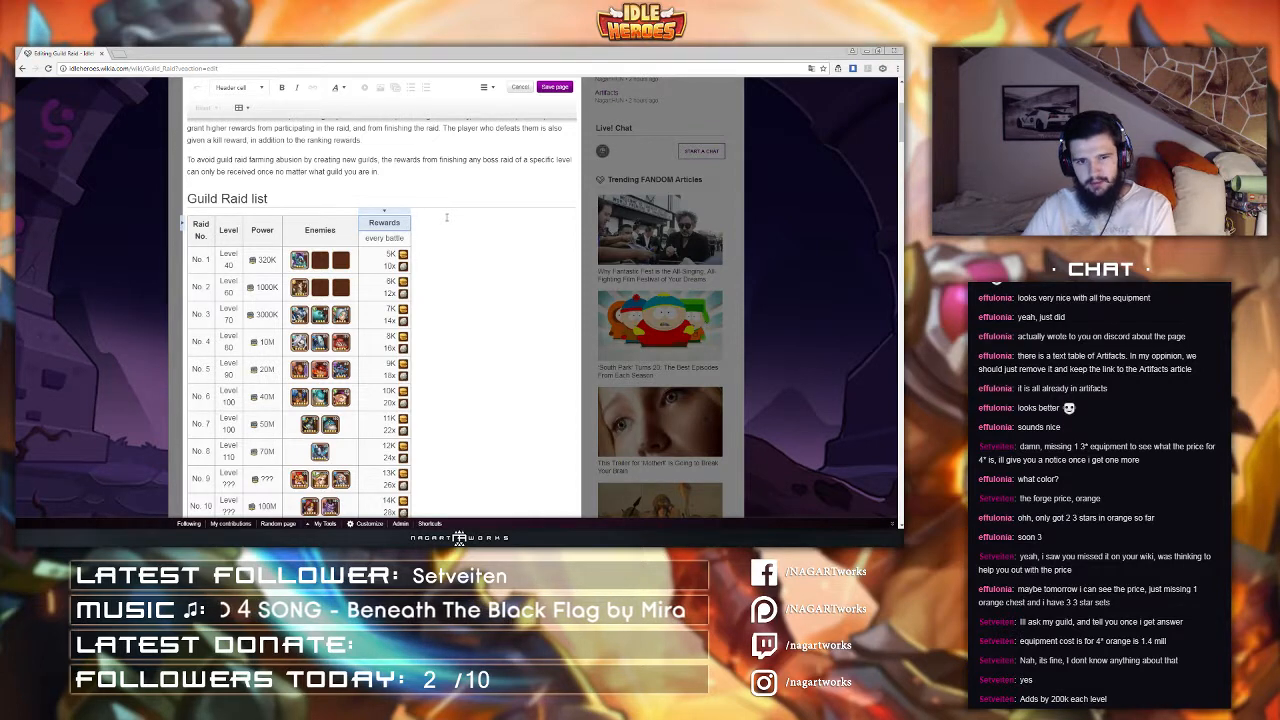
scroll(268, 330, down, 3)
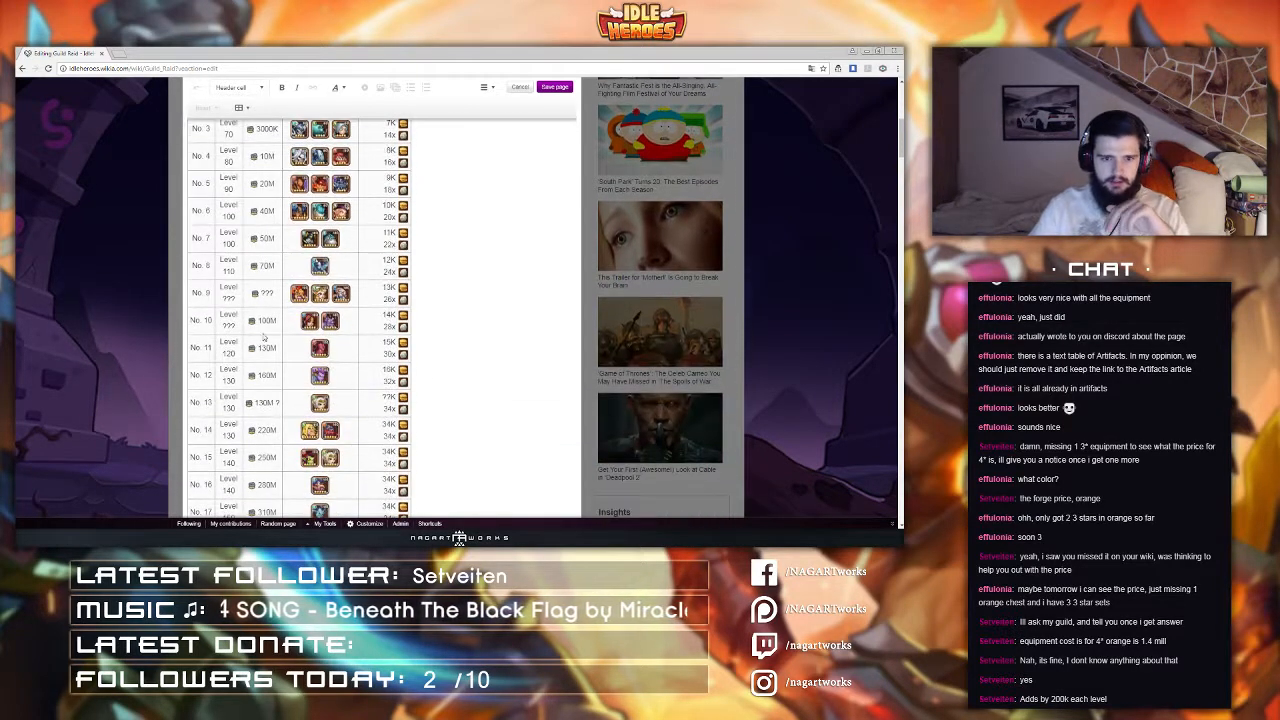
click(273, 293)
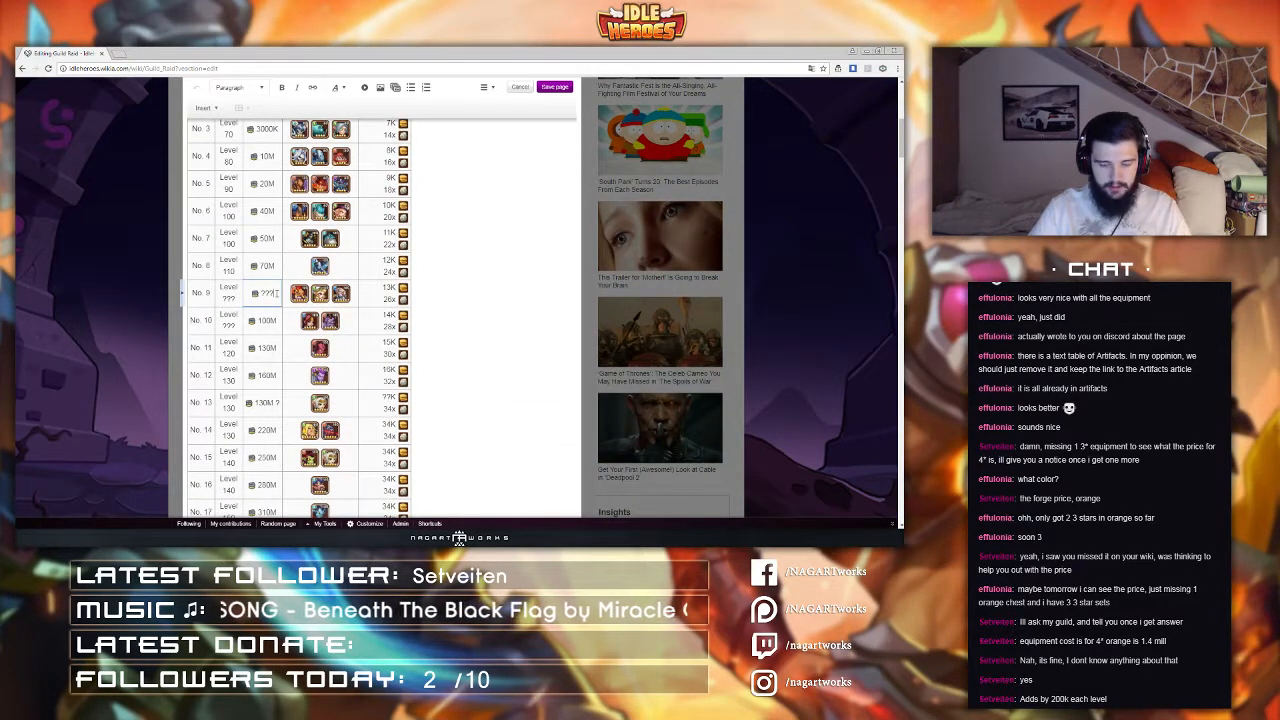
text(M)
scroll(300, 365, down, 3)
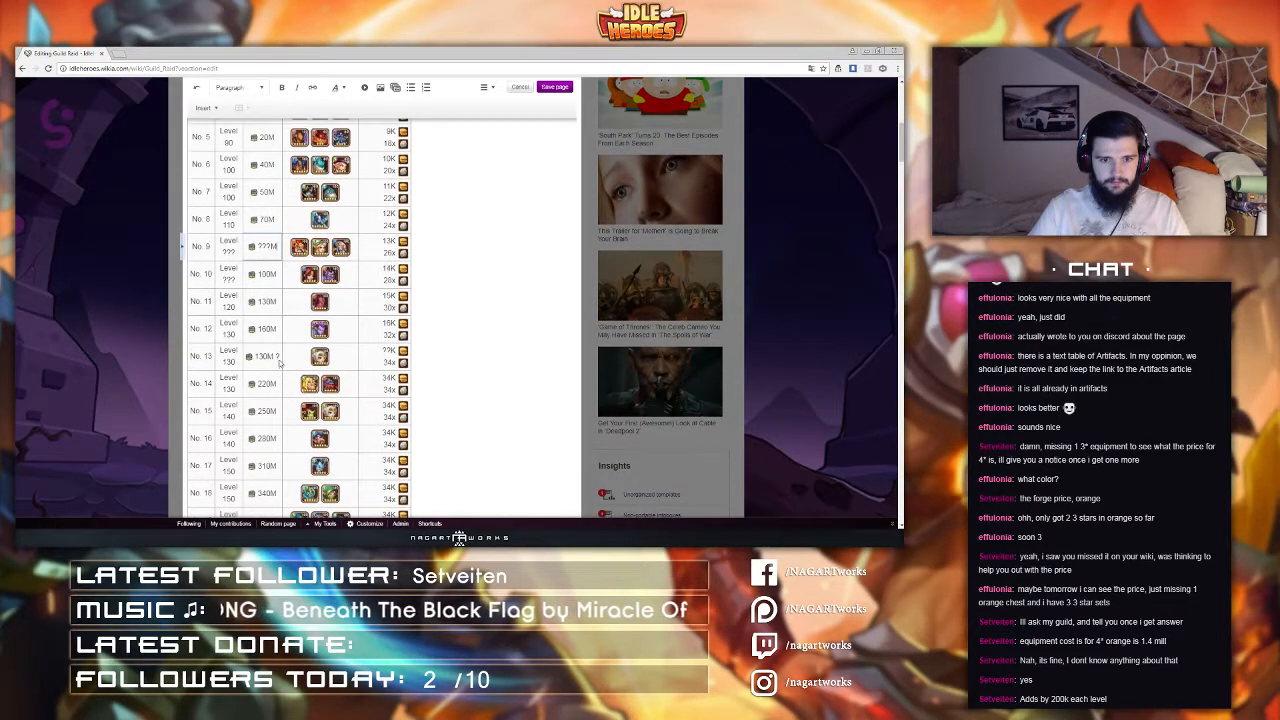
Step: Scroll through the Guild Raid list table and the raid entries below it
scroll(281, 355, down, 7)
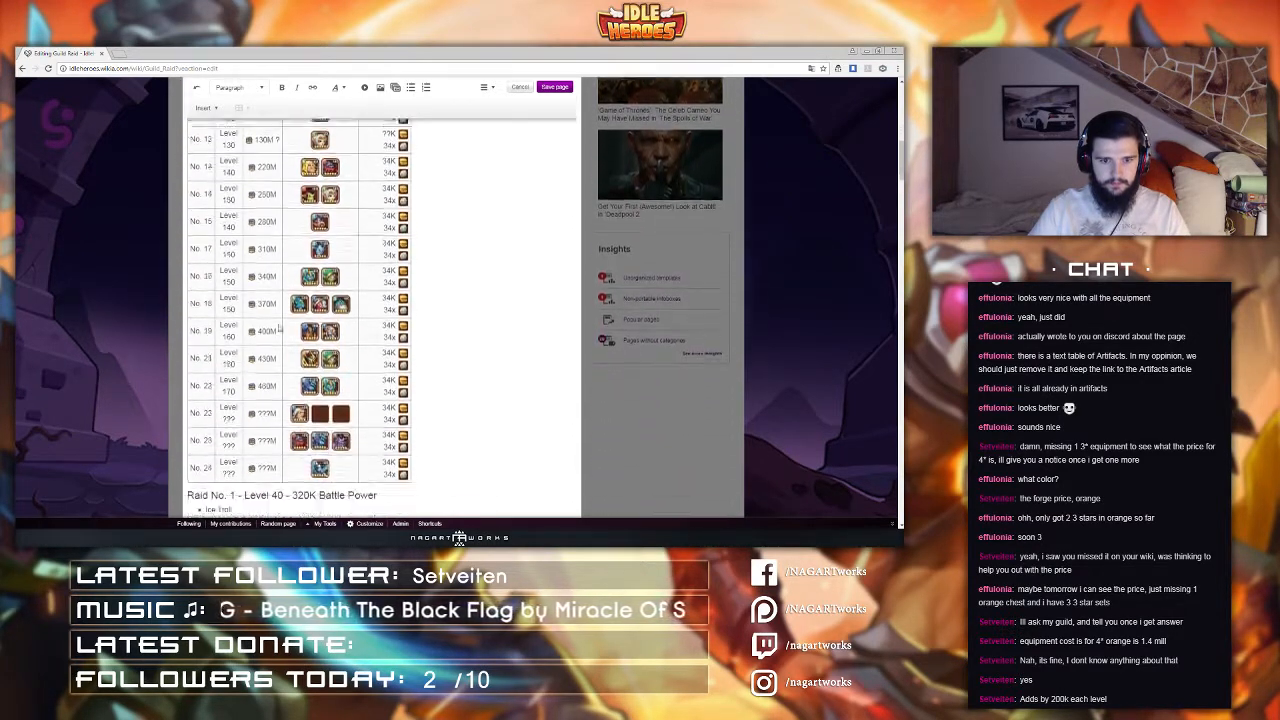
scroll(278, 328, up, 2)
scroll(280, 328, down, 7)
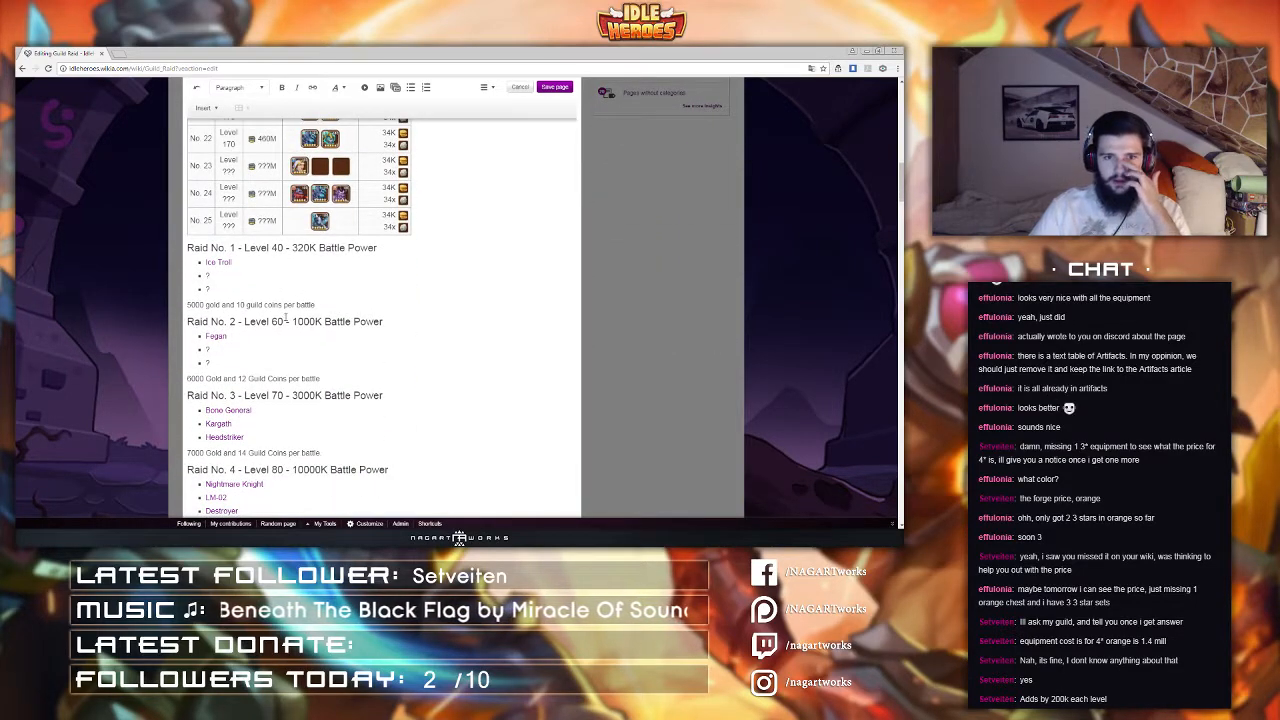
scroll(286, 317, up, 18)
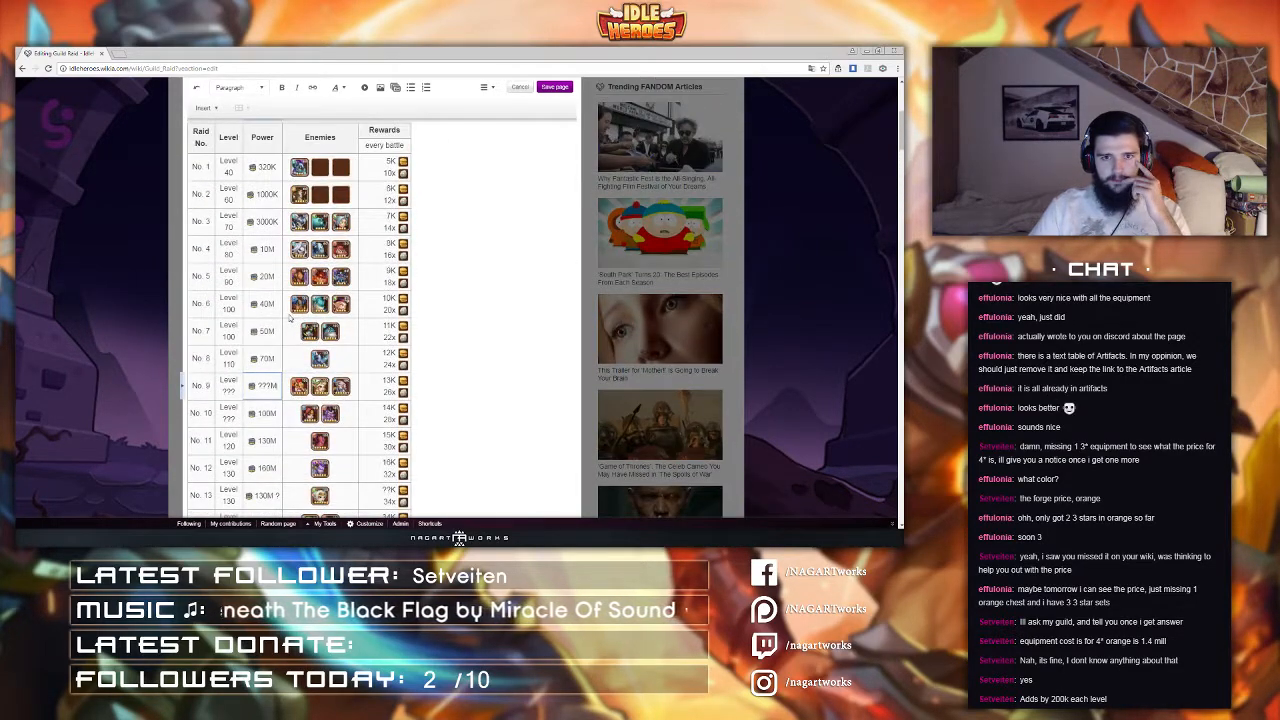
scroll(290, 318, down, 20)
scroll(292, 318, up, 20)
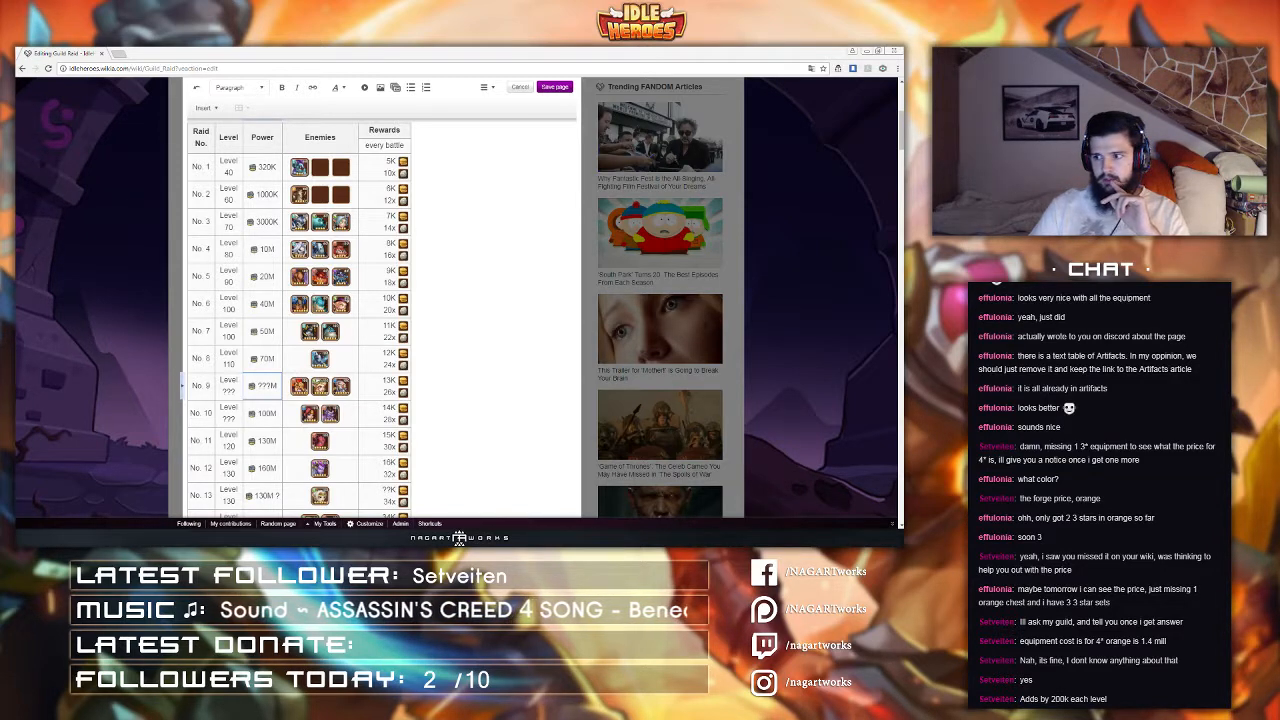
scroll(434, 270, down, 2)
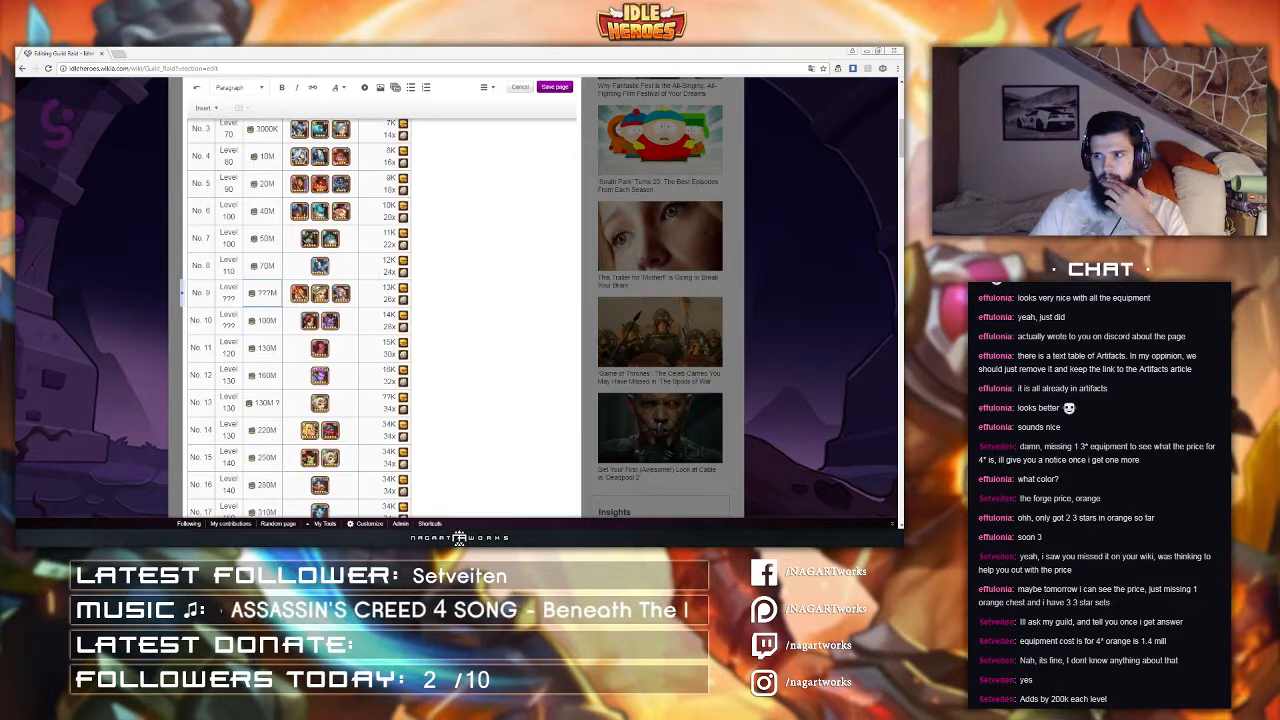
scroll(368, 255, up, 6)
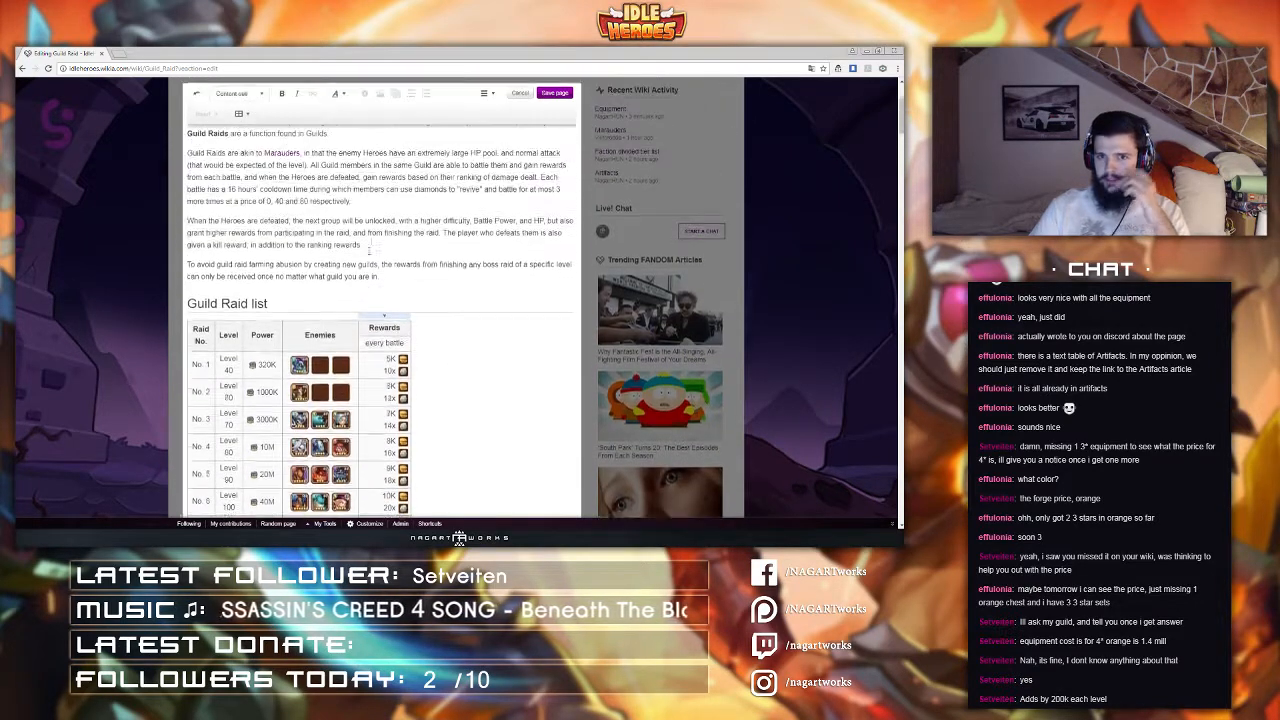
click(395, 359)
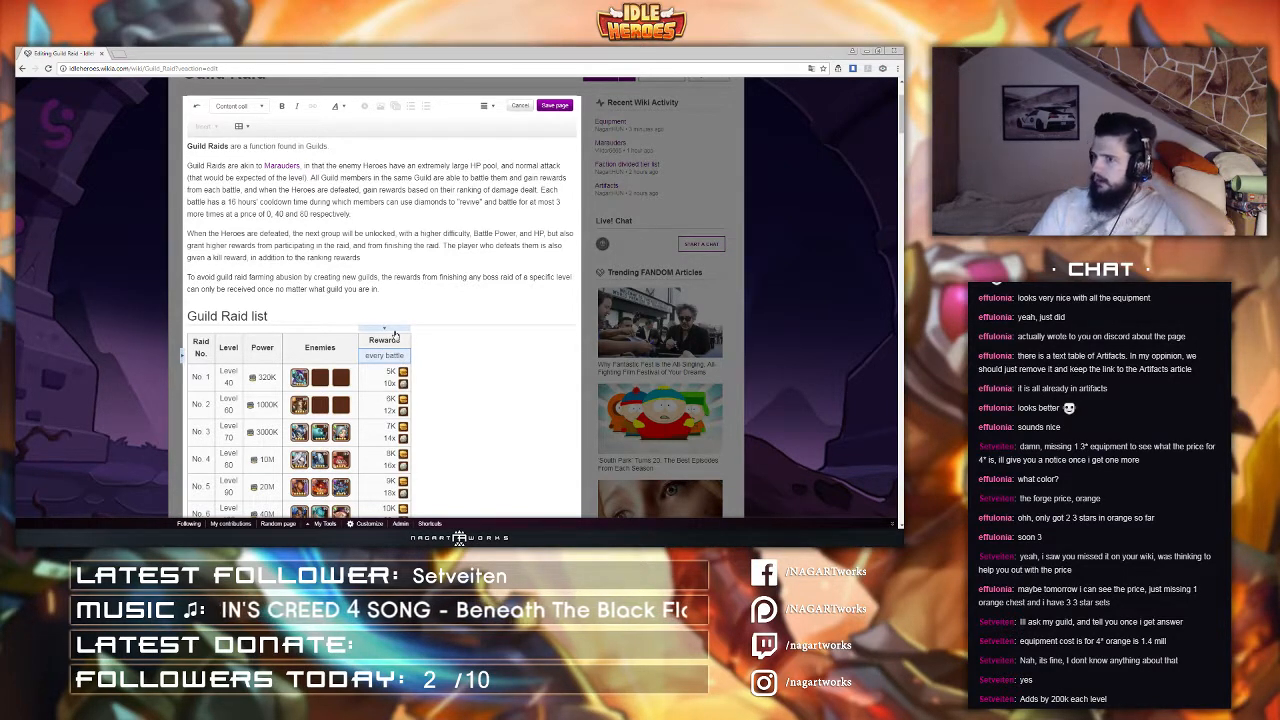
click(395, 332)
click(394, 360)
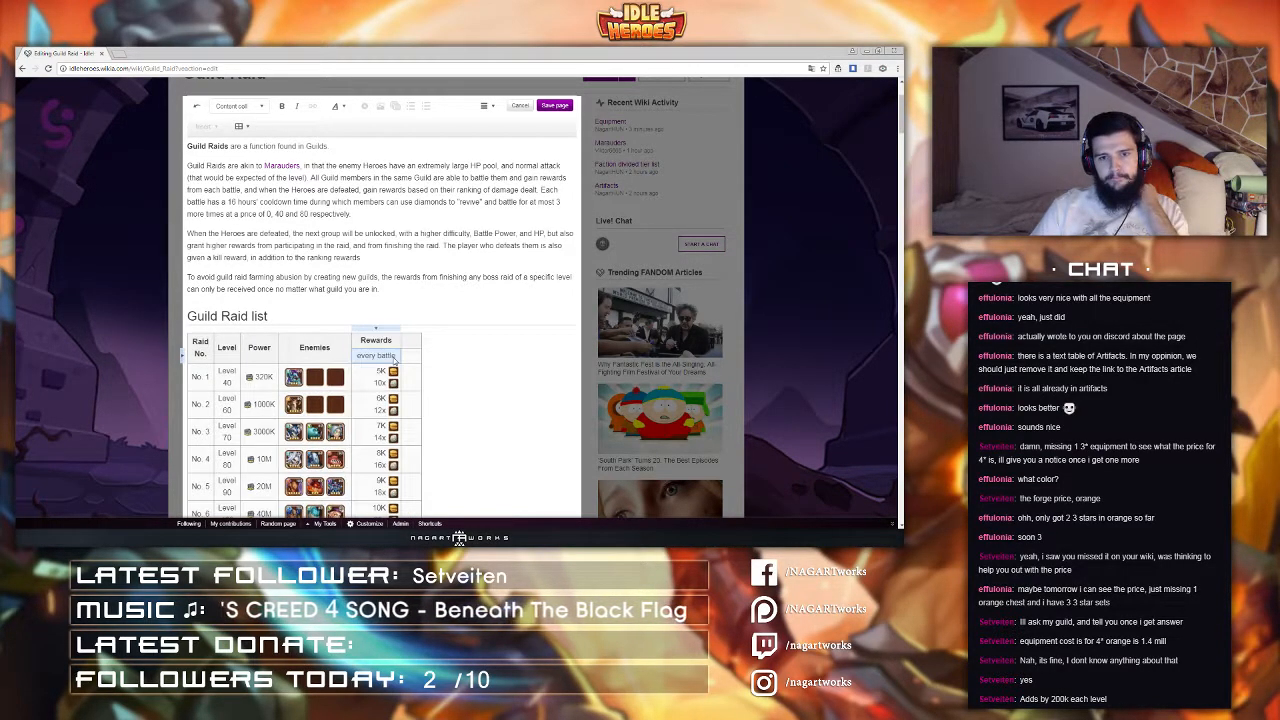
click(414, 353)
drag(387, 343, 410, 344)
right_click(405, 346)
key(Escape)
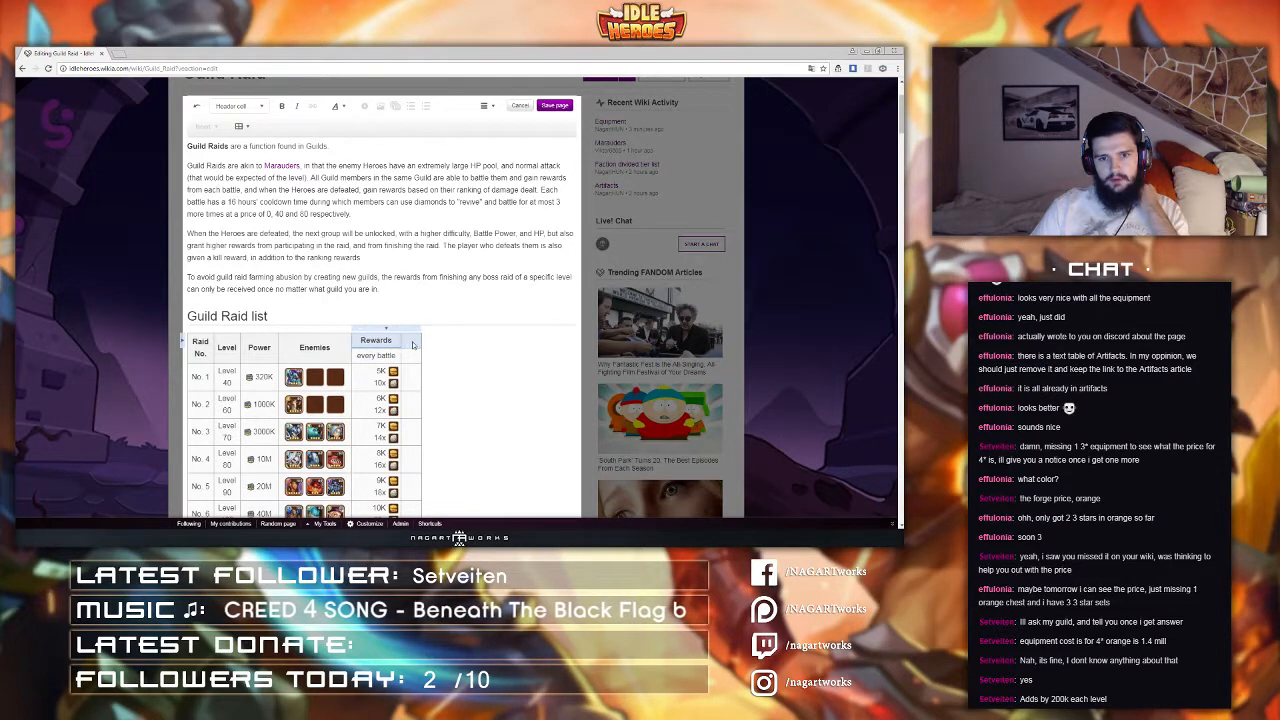
click(383, 340)
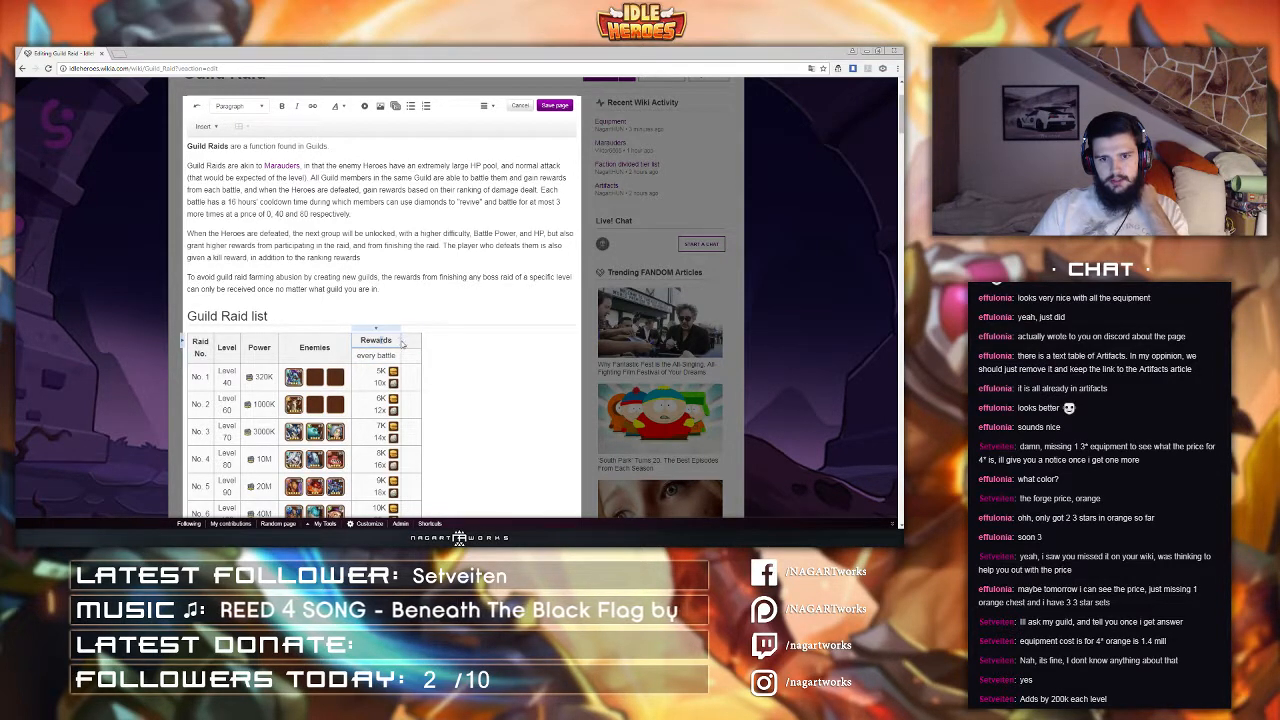
drag(407, 344, 388, 342)
right_click(386, 340)
click(386, 340)
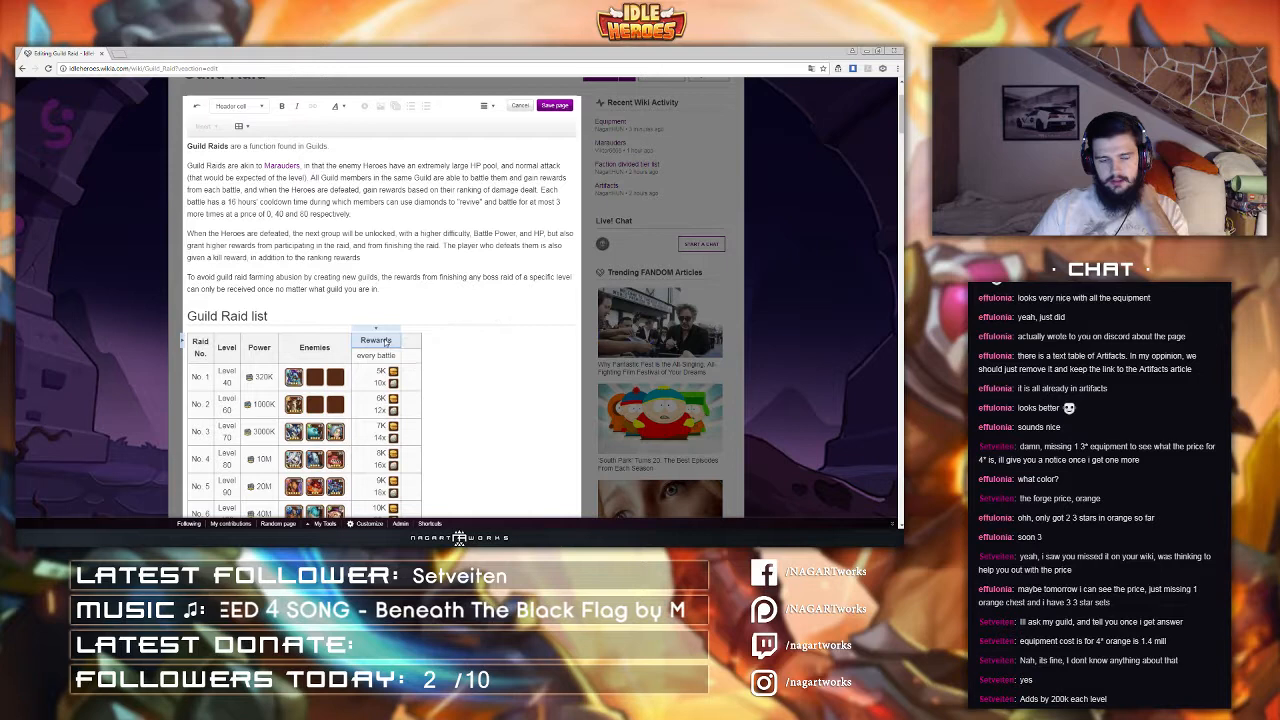
Step: In the source editor, make the Rewards header span two columns with colspan="2"
click(486, 105)
click(507, 183)
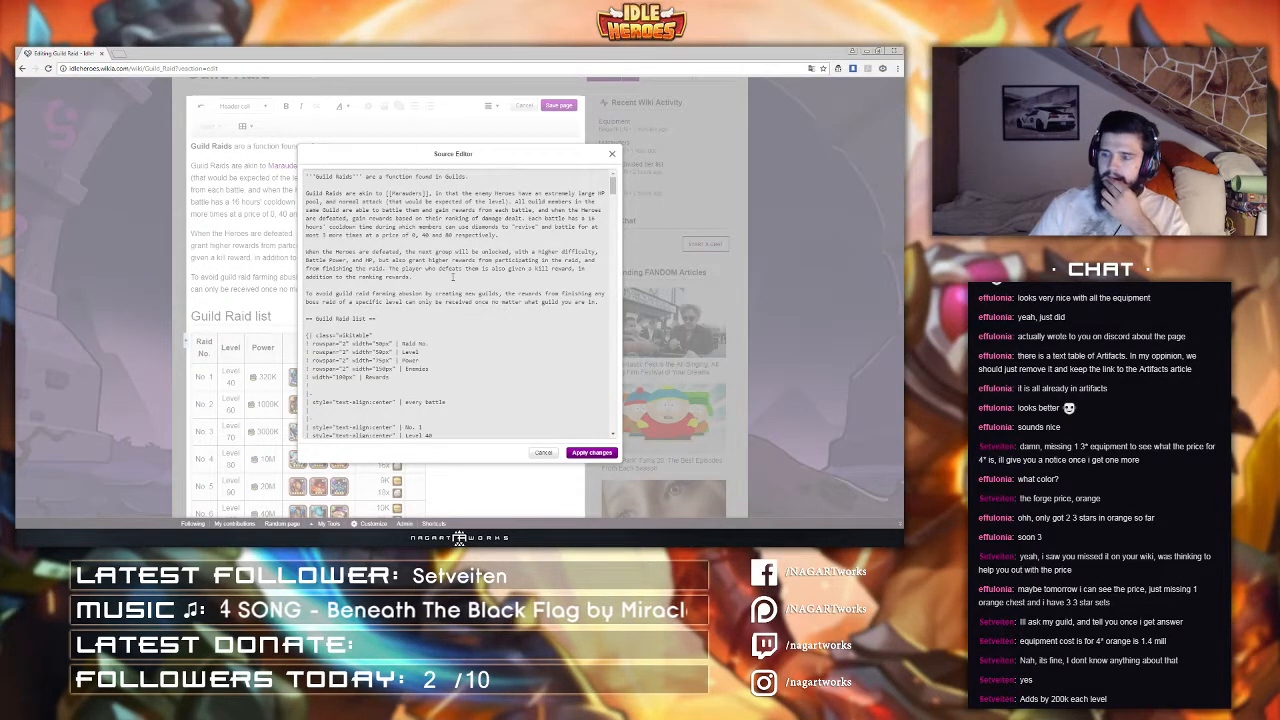
scroll(452, 281, down, 10)
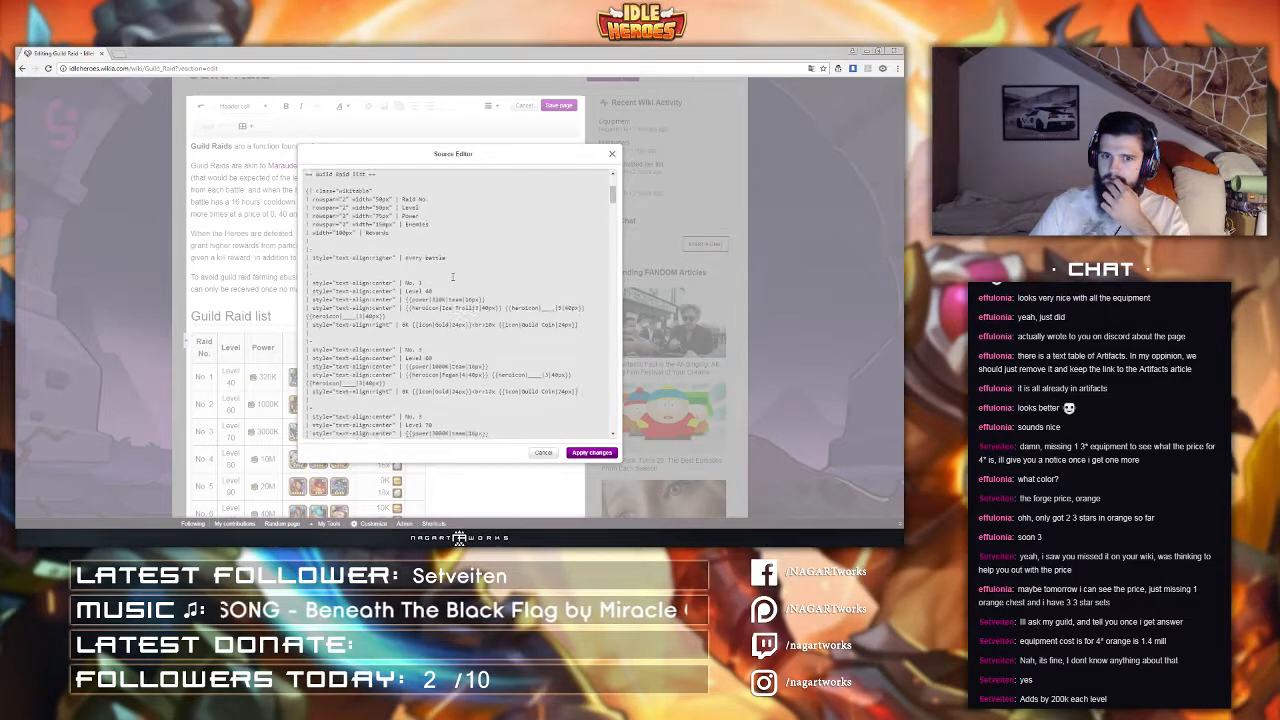
scroll(452, 277, up, 6)
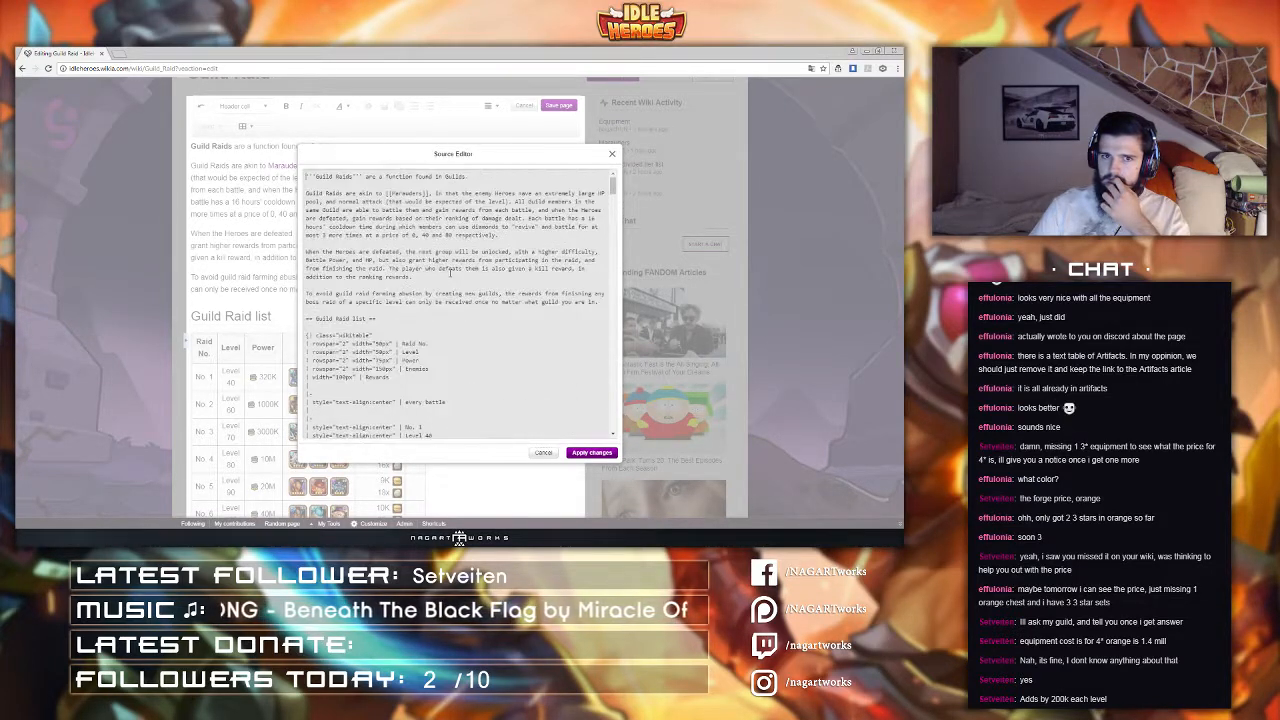
scroll(450, 281, down, 7)
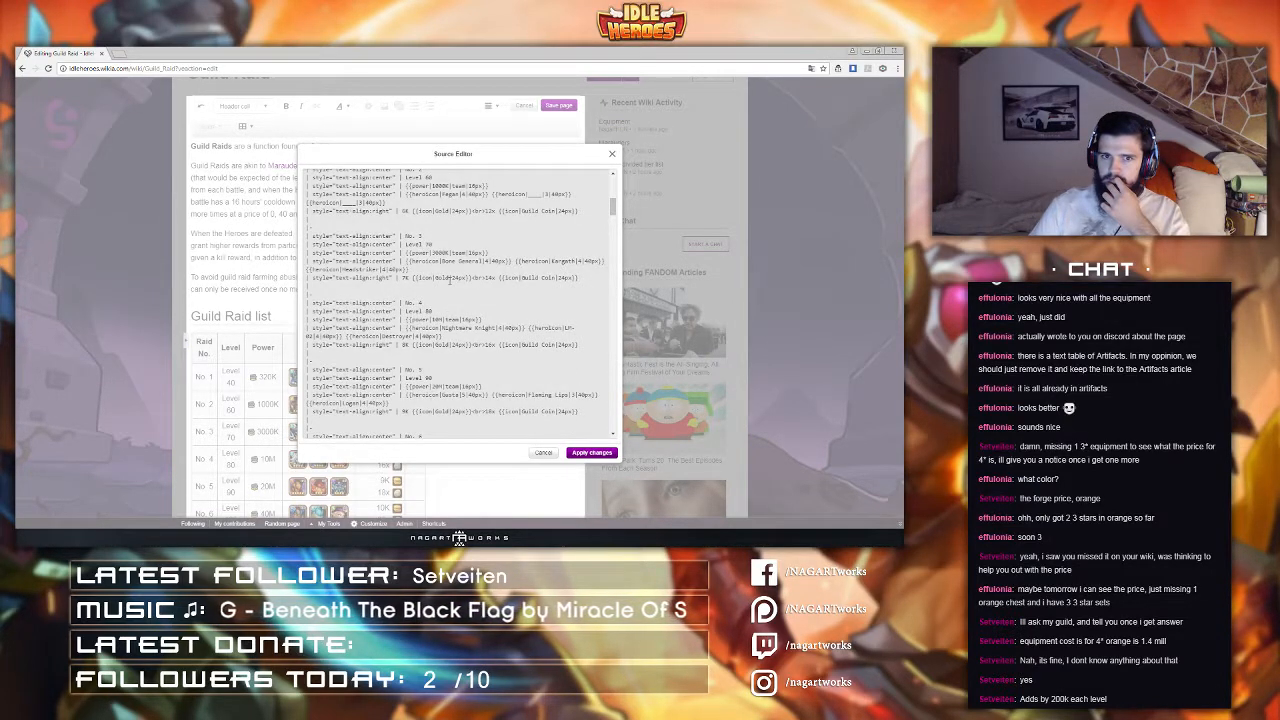
scroll(450, 279, up, 5)
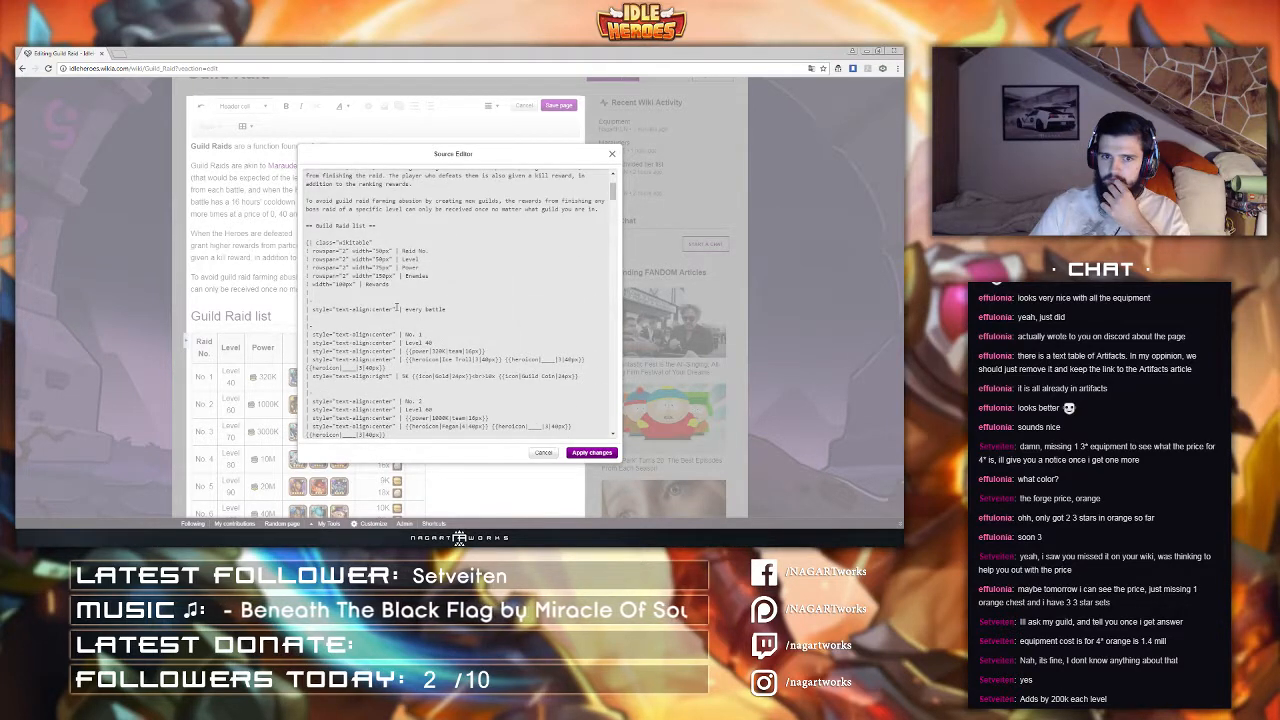
drag(312, 276, 352, 285)
key(ctrl+c)
click(314, 284)
key(ctrl+v)
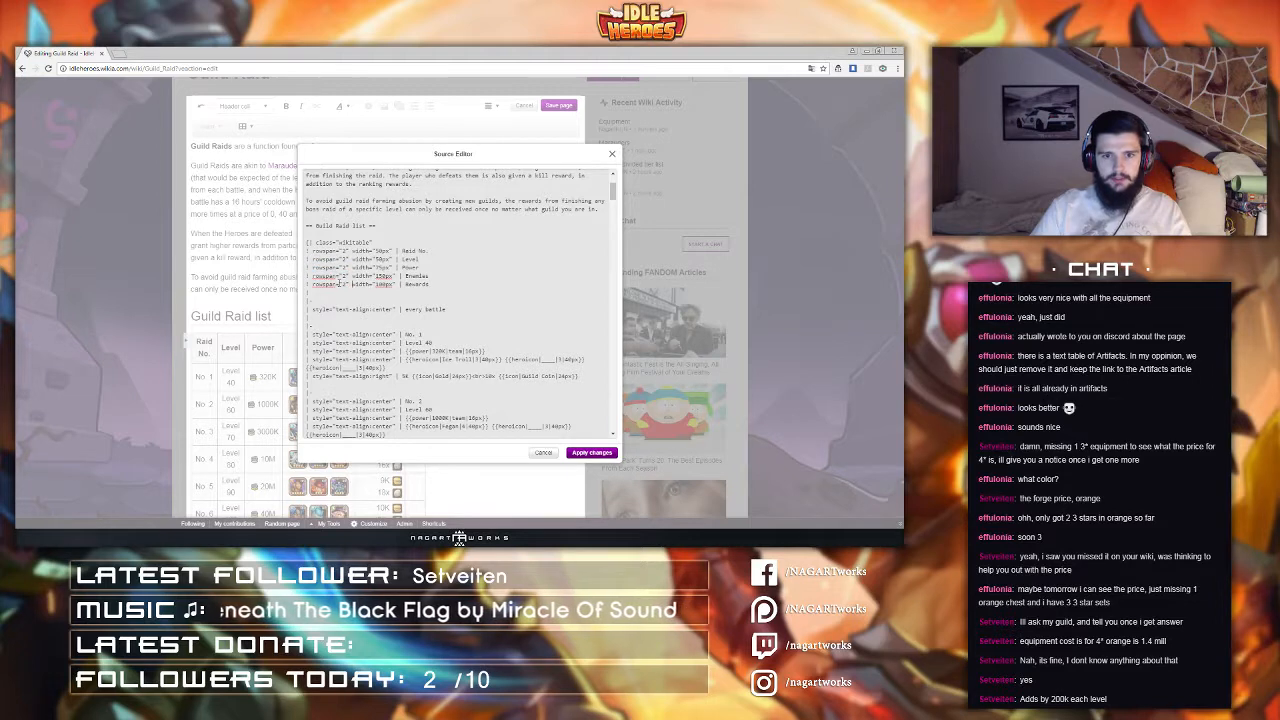
drag(312, 284, 322, 286)
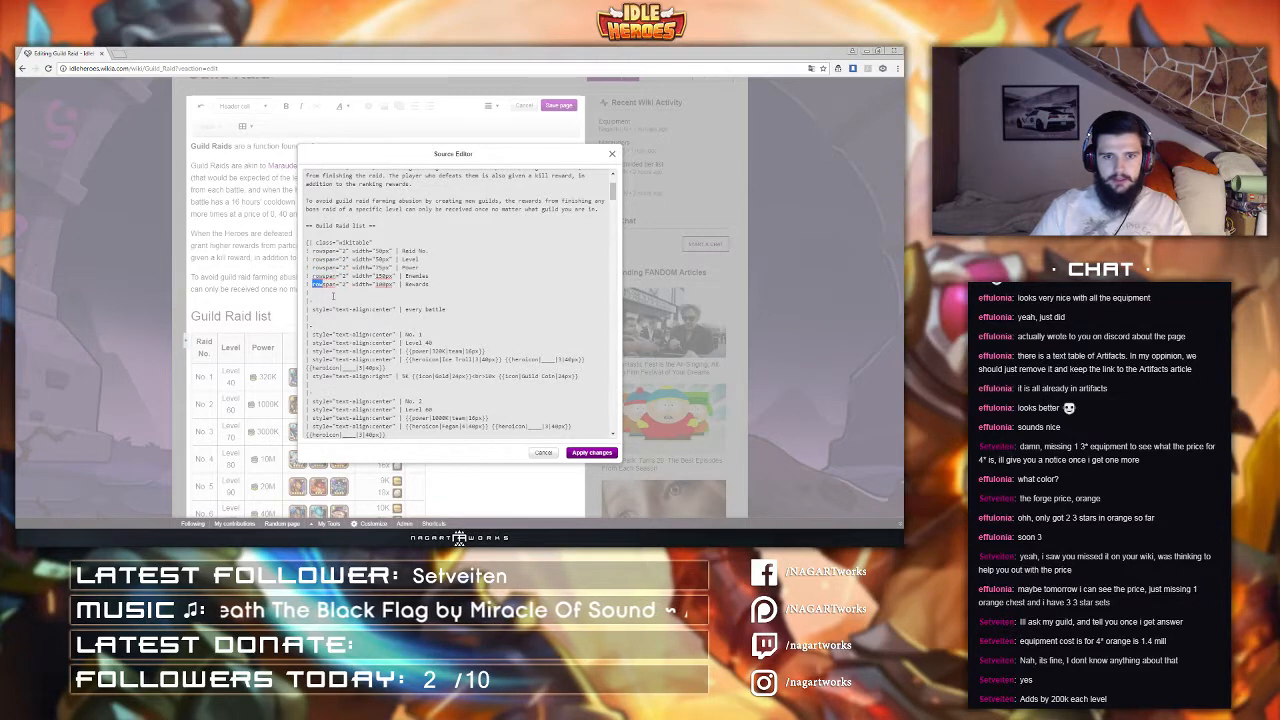
text(col)
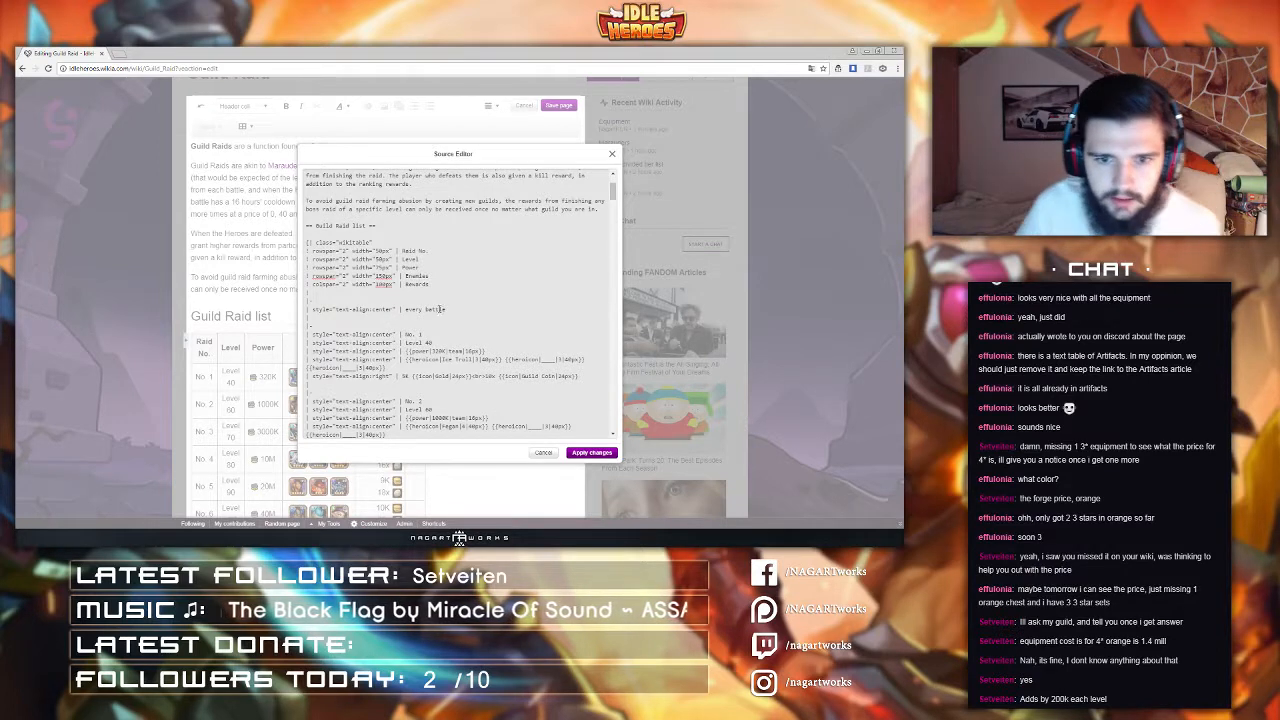
Step: Add a "kill reward" sub-header cell next to "every battle" and apply the source changes
drag(446, 309, 312, 310)
key(ctrl+c)
click(350, 319)
key(ctrl+v)
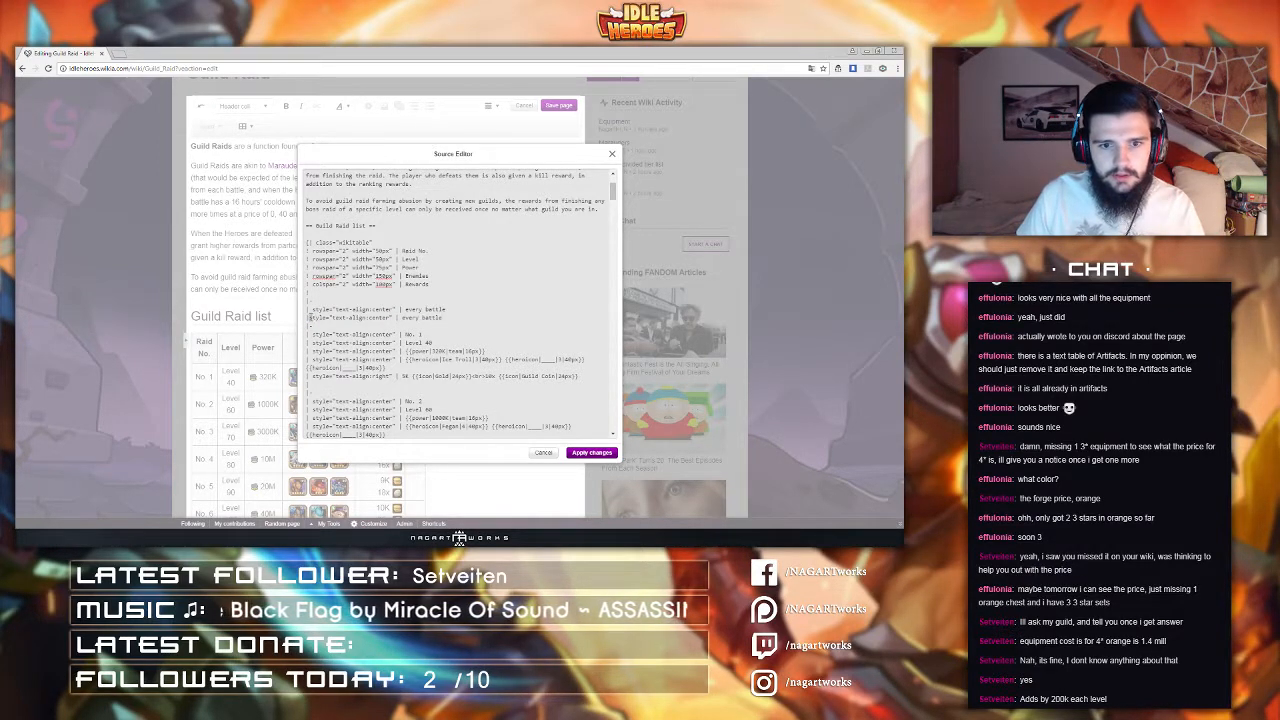
drag(404, 317, 435, 329)
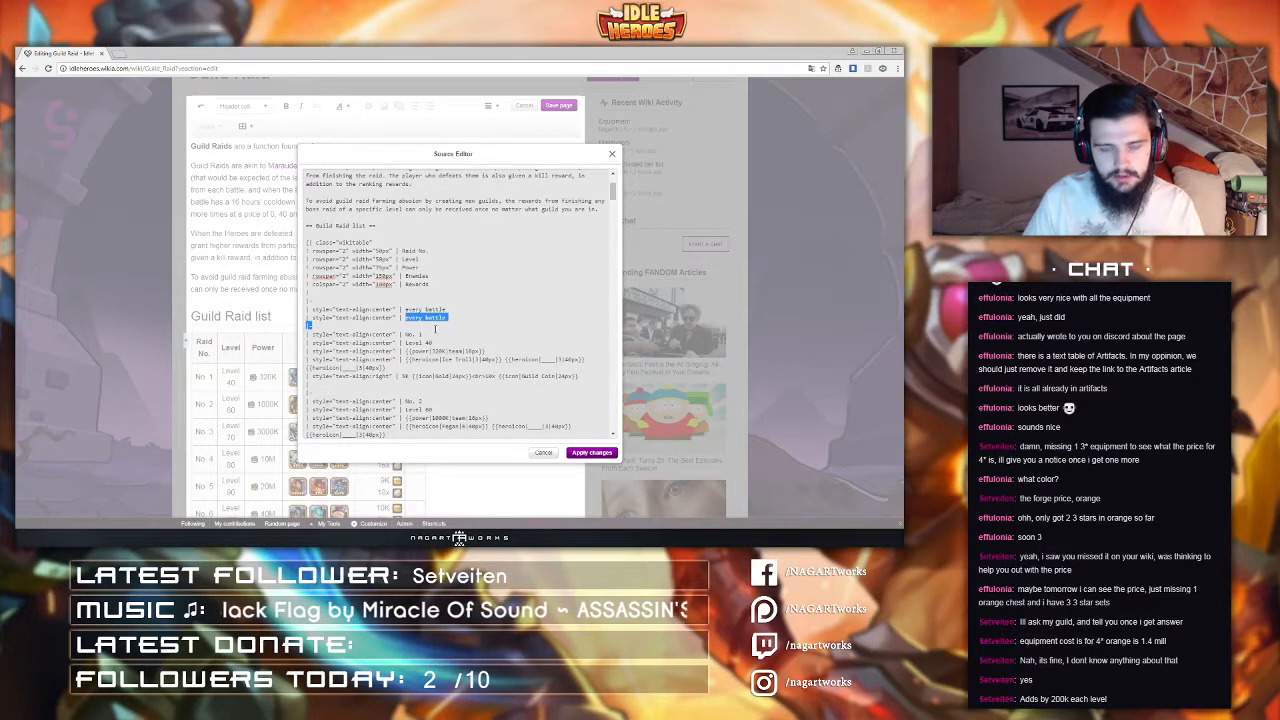
key(shift+Left)
text(kil)
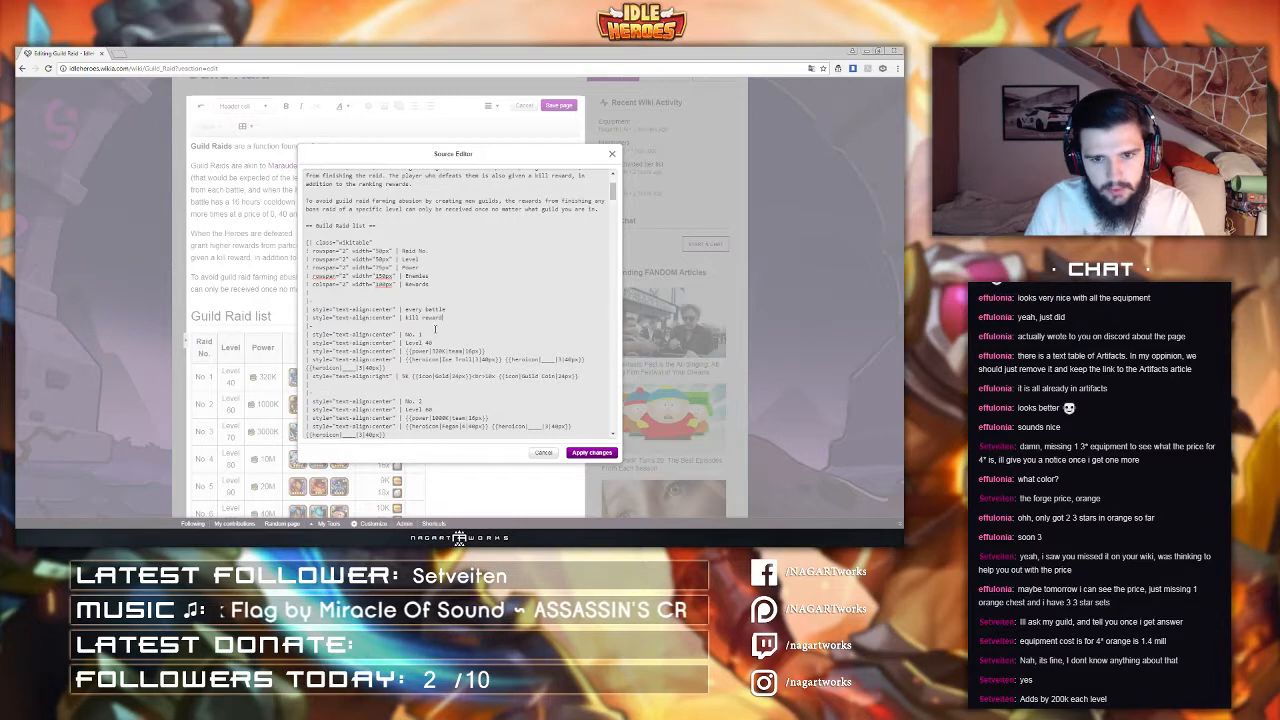
click(591, 452)
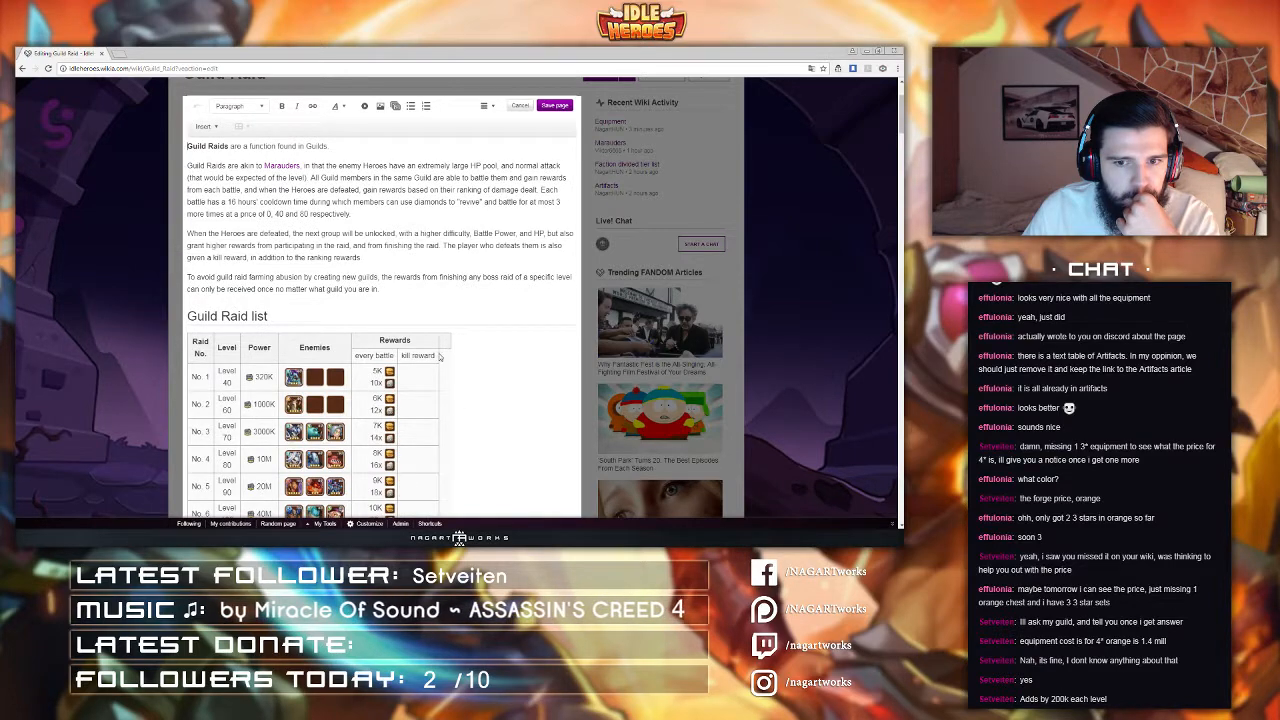
Step: Reopen the source editor to check the table's header markup, then close it
scroll(438, 355, down, 7)
scroll(438, 351, up, 4)
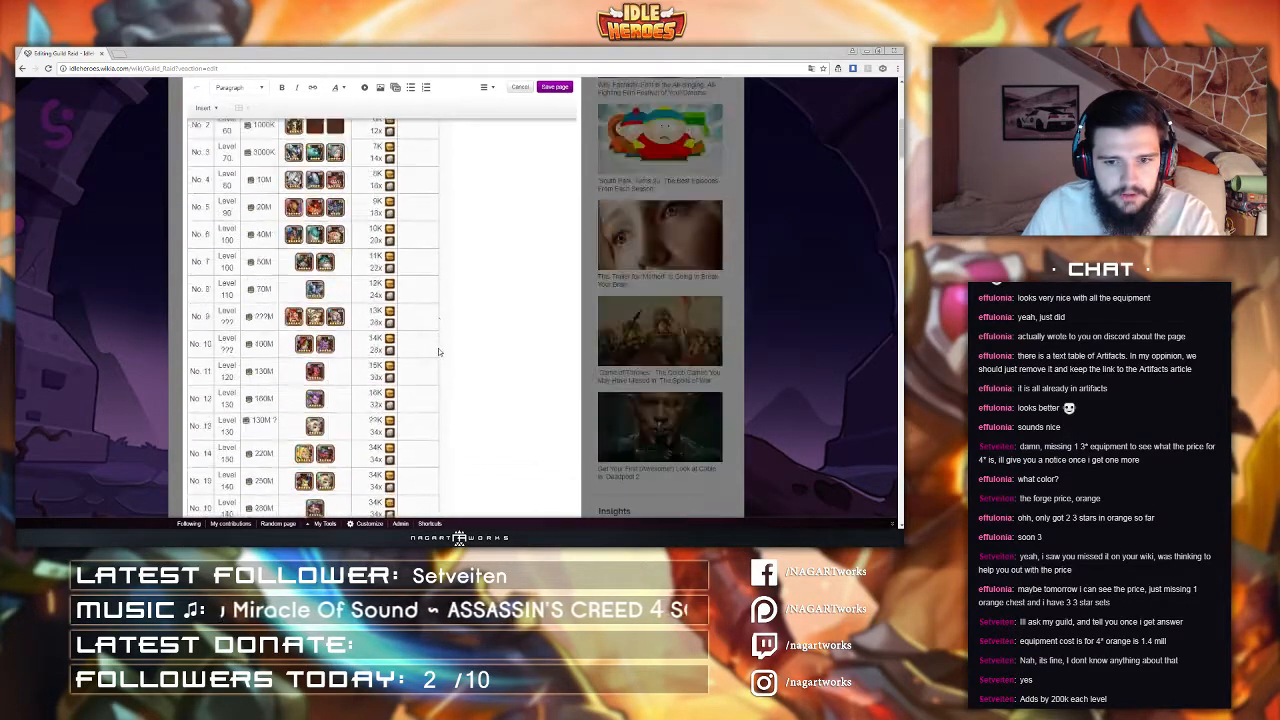
scroll(438, 351, up, 3)
click(488, 87)
click(510, 165)
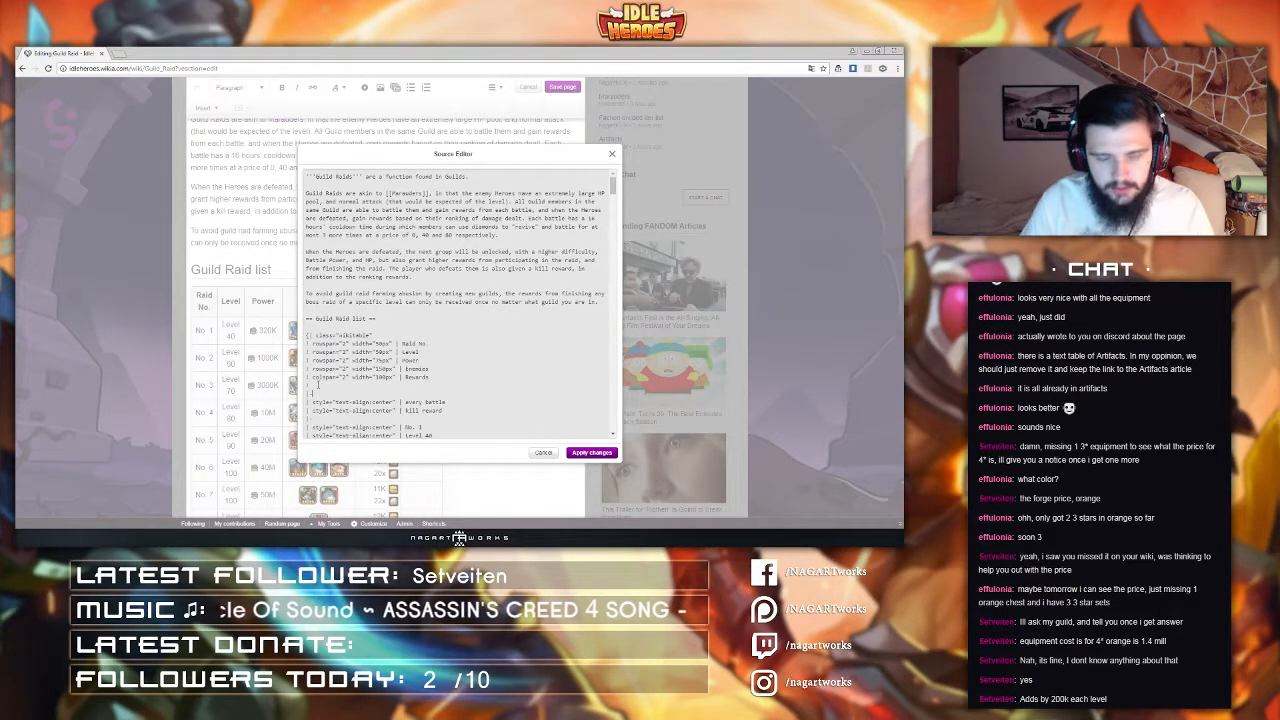
click(590, 452)
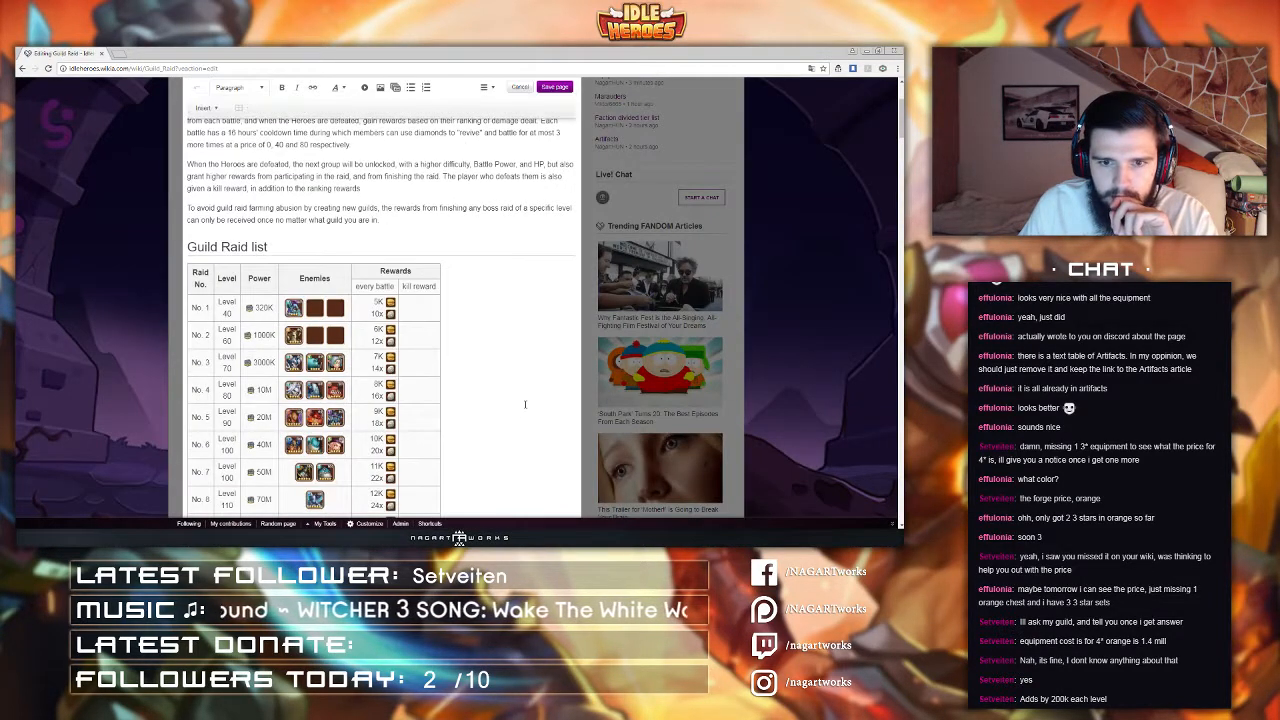
Step: Rename the "every battle" sub-header to "per battle"
scroll(516, 390, down, 3)
scroll(516, 390, down, 5)
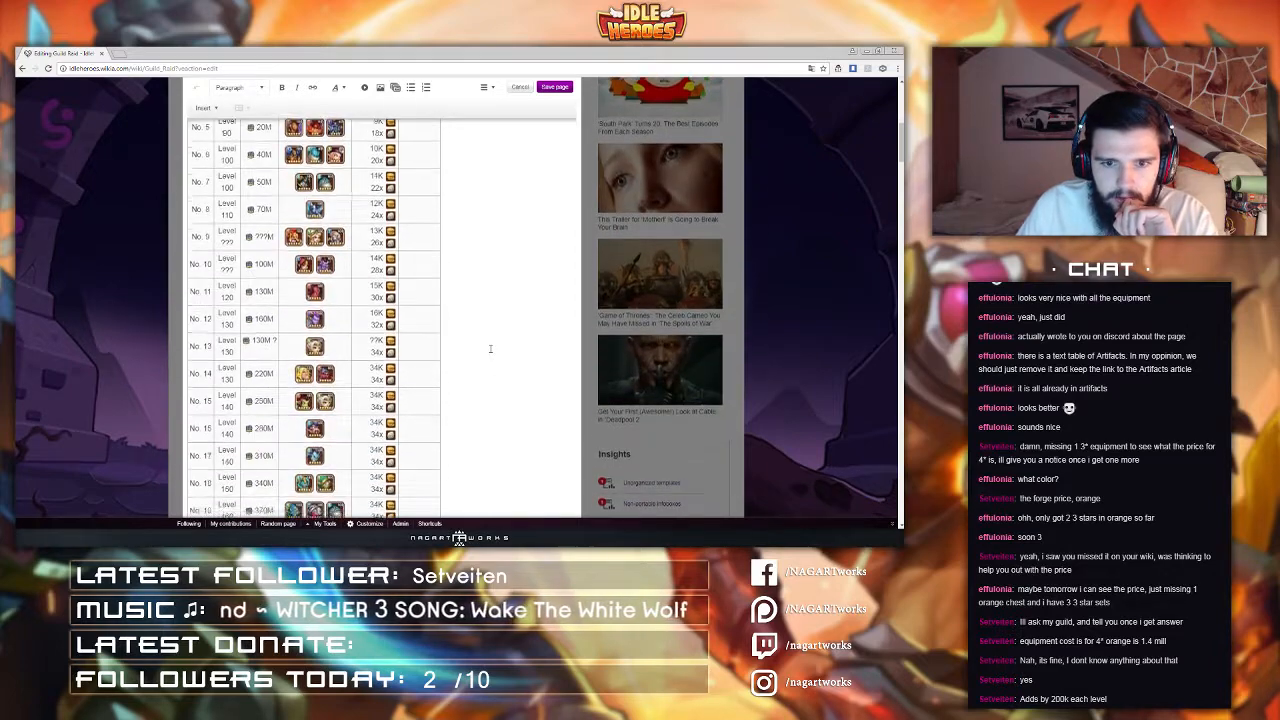
scroll(490, 348, up, 10)
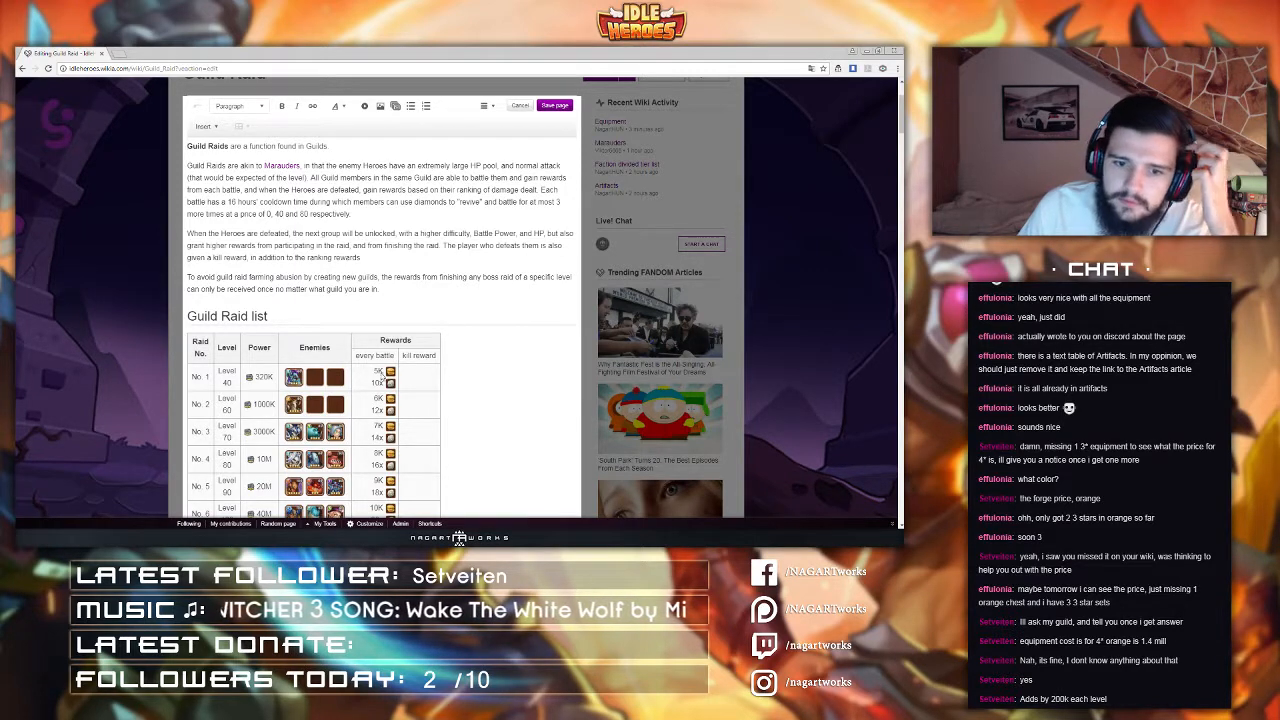
click(372, 356)
key(BackSpace)
key(BackSpace)
key(BackSpace)
key(BackSpace)
key(BackSpace)
key(BackSpace)
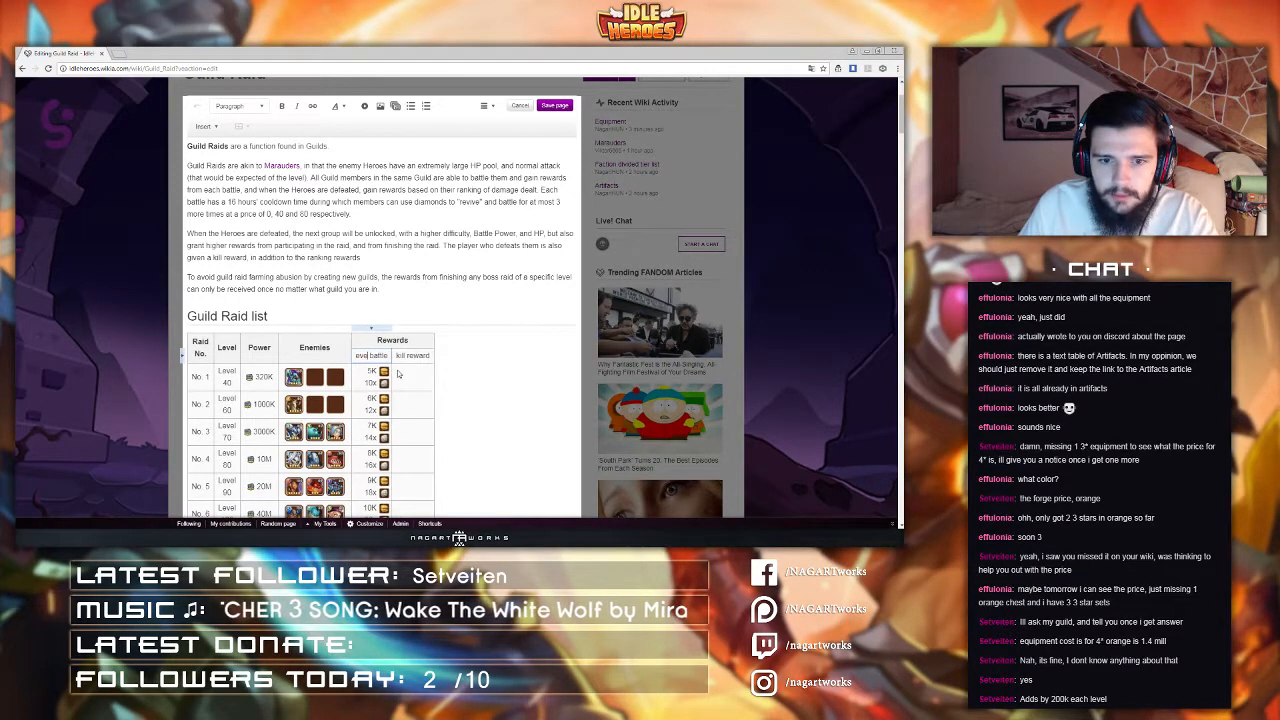
text(per)
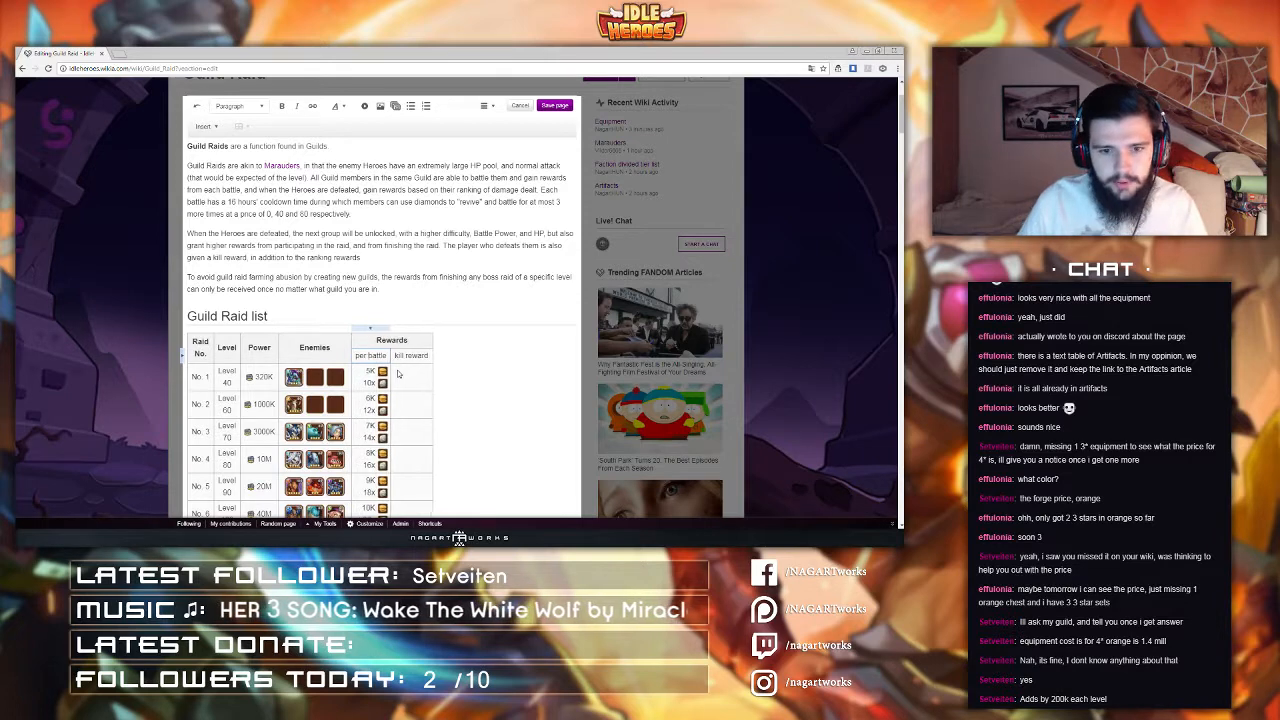
scroll(406, 374, down, 3)
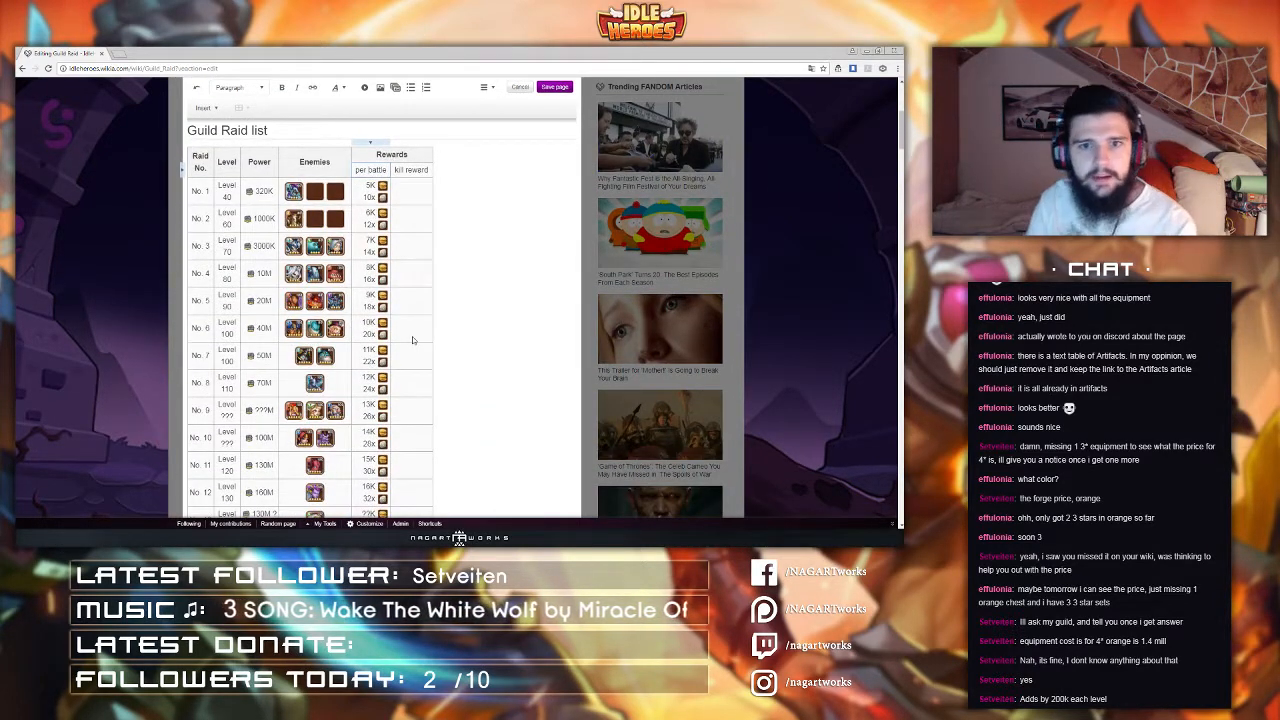
Step: Rename the "kill reward" sub-header to "on kill"
click(408, 172)
key(BackSpace)
key(BackSpace)
key(BackSpace)
key(BackSpace)
key(BackSpace)
key(BackSpace)
key(BackSpace)
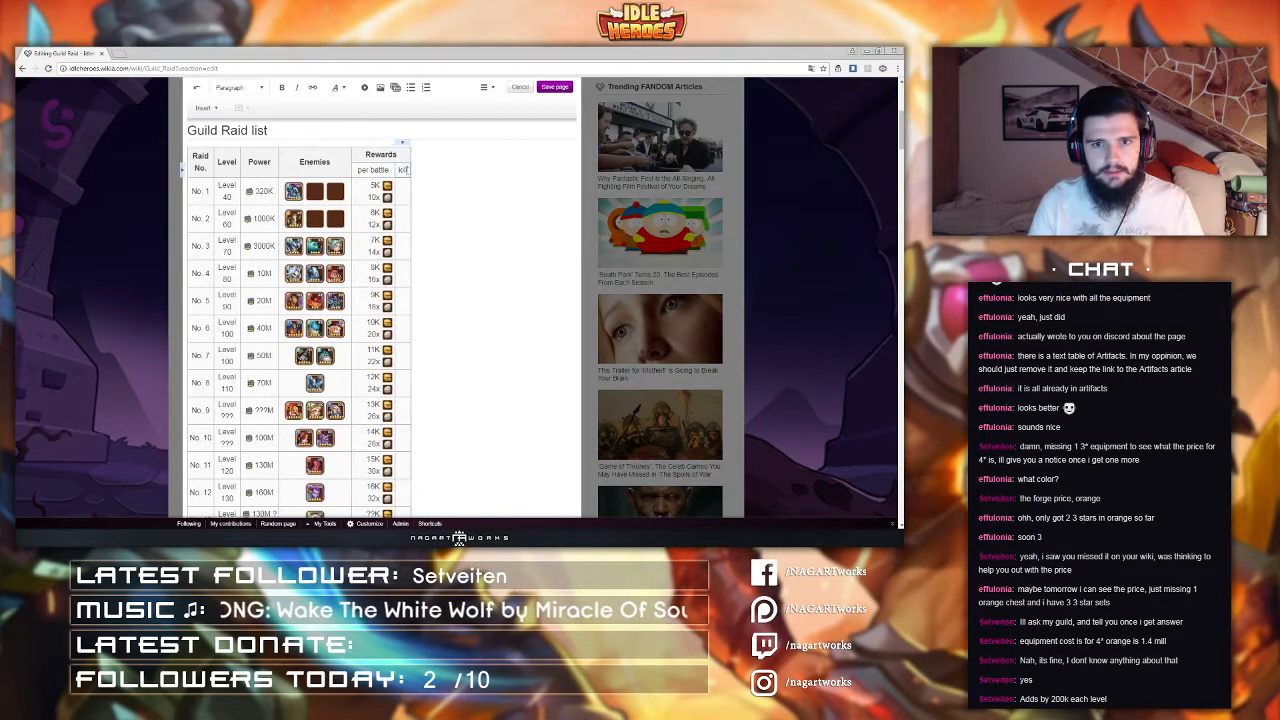
key(BackSpace)
key(BackSpace)
key(BackSpace)
text(on kill)
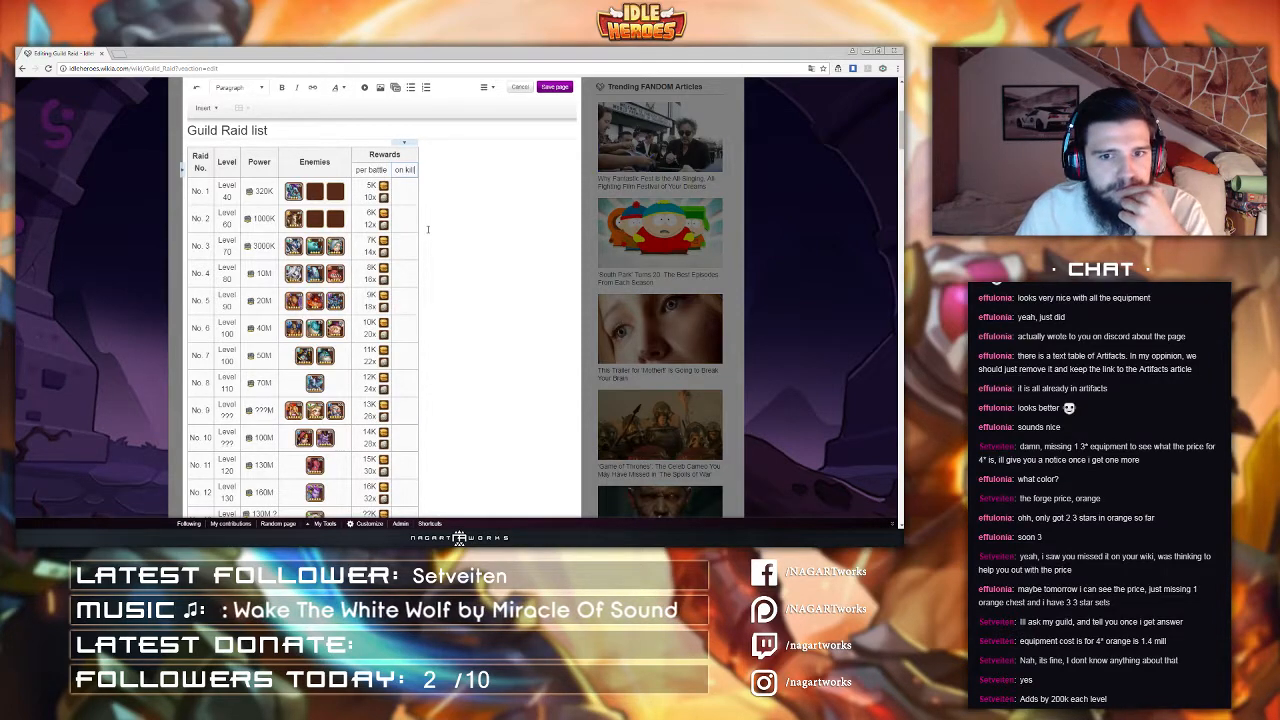
scroll(369, 155, down, 5)
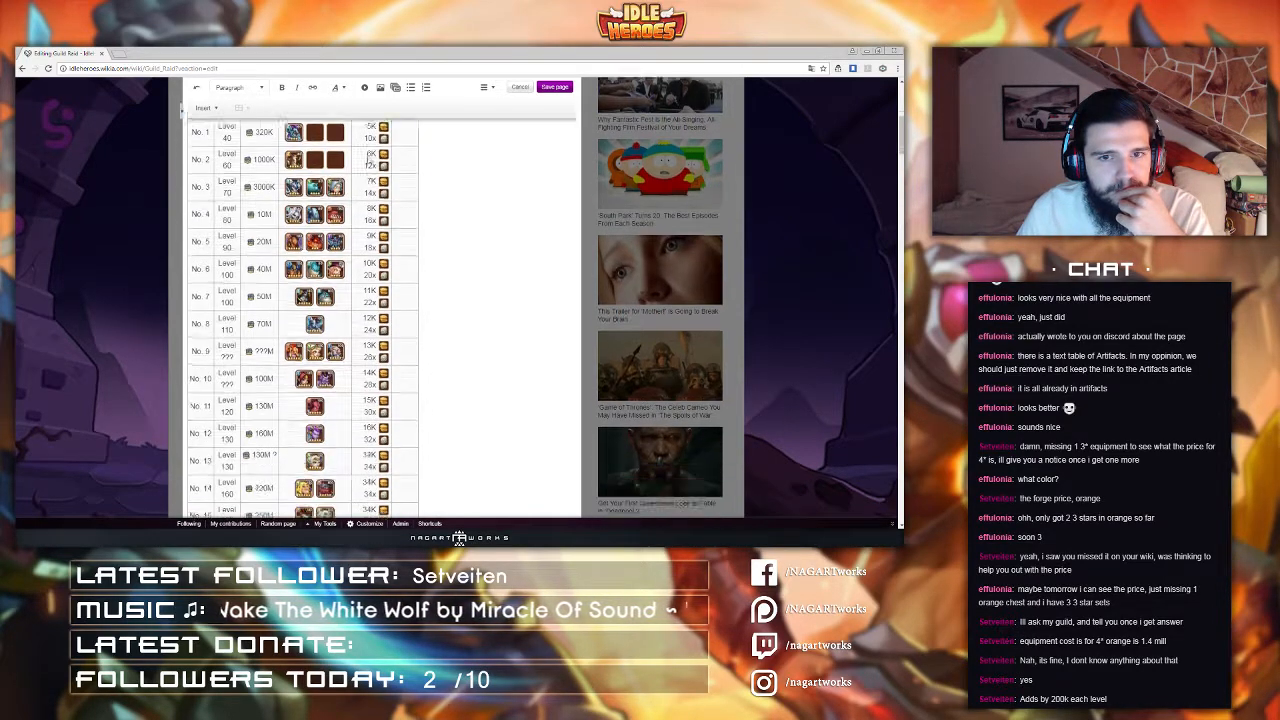
scroll(368, 160, up, 3)
scroll(367, 162, up, 3)
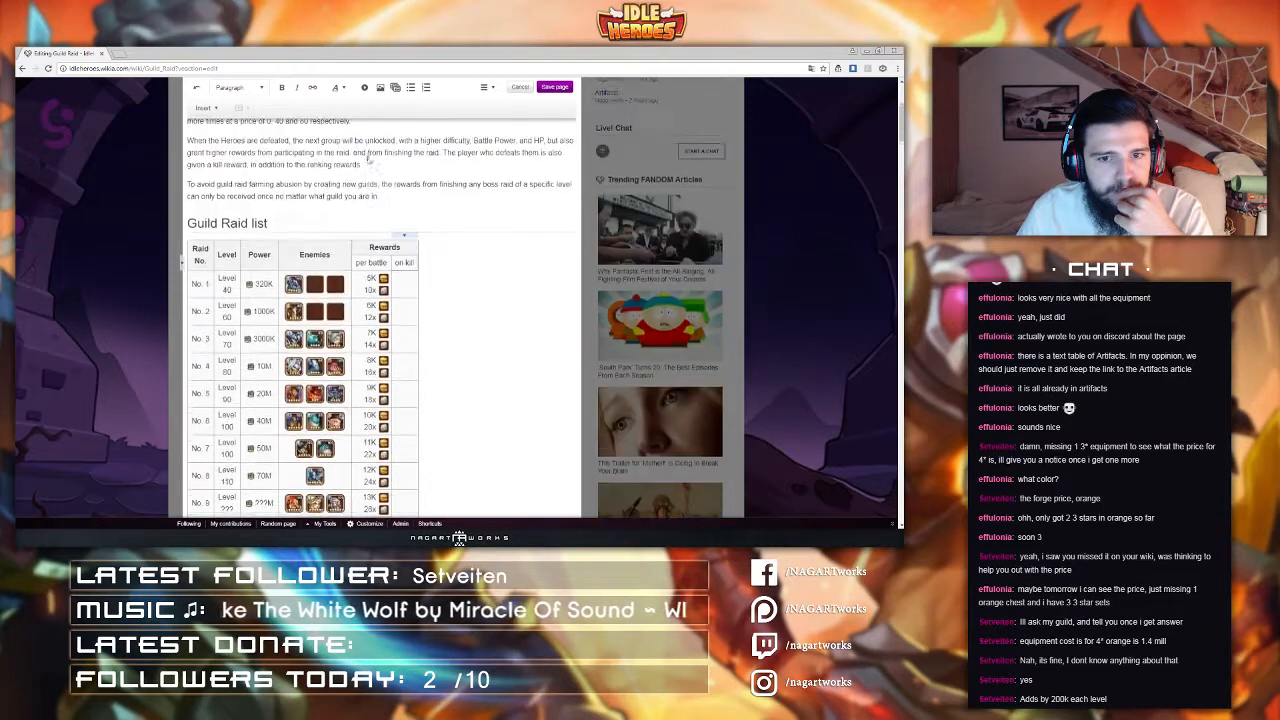
scroll(426, 218, up, 1)
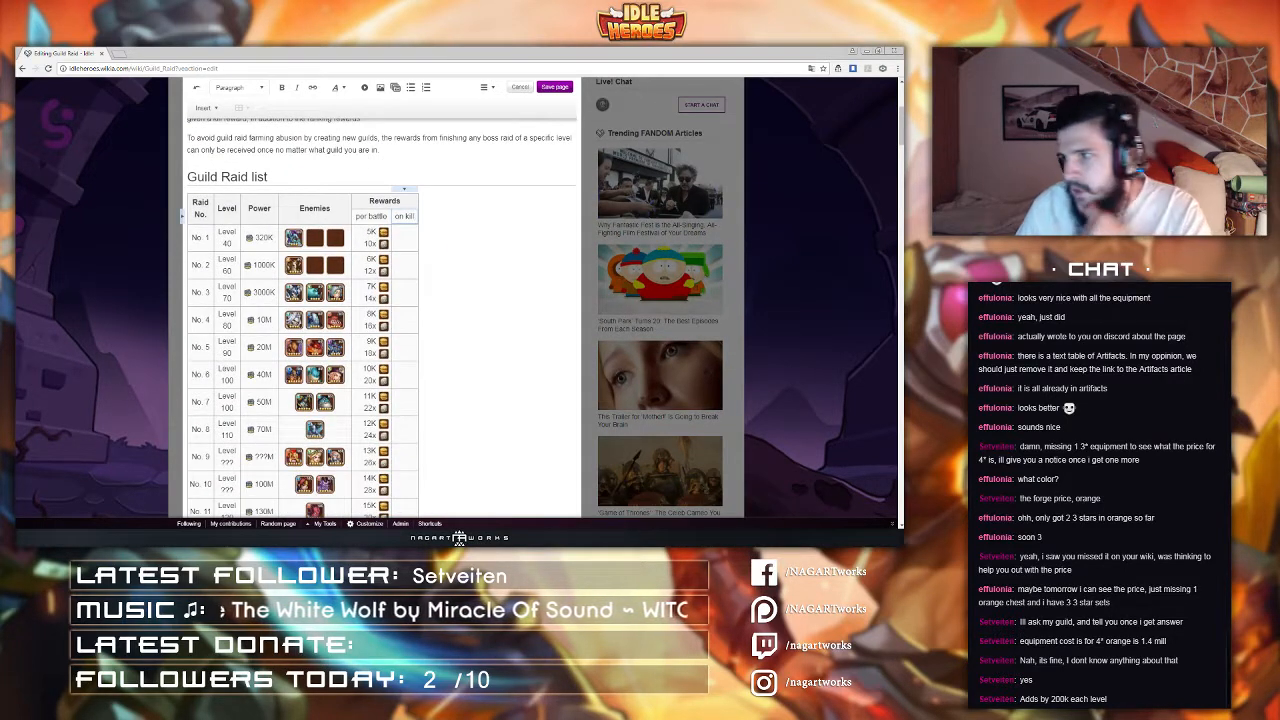
key(alt+Tab)
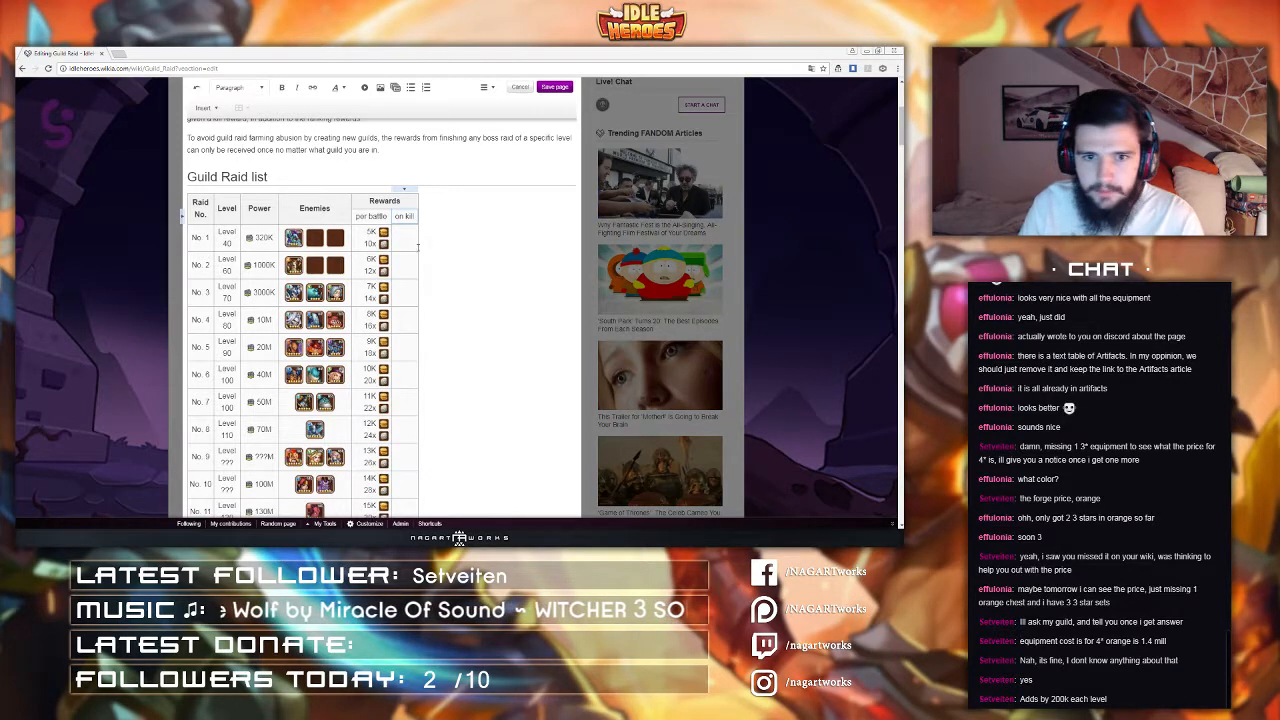
Step: Fill raid No. 7's on kill cell with 40K gold and 200k guild coins, copied from its per battle cell
scroll(453, 217, down, 2)
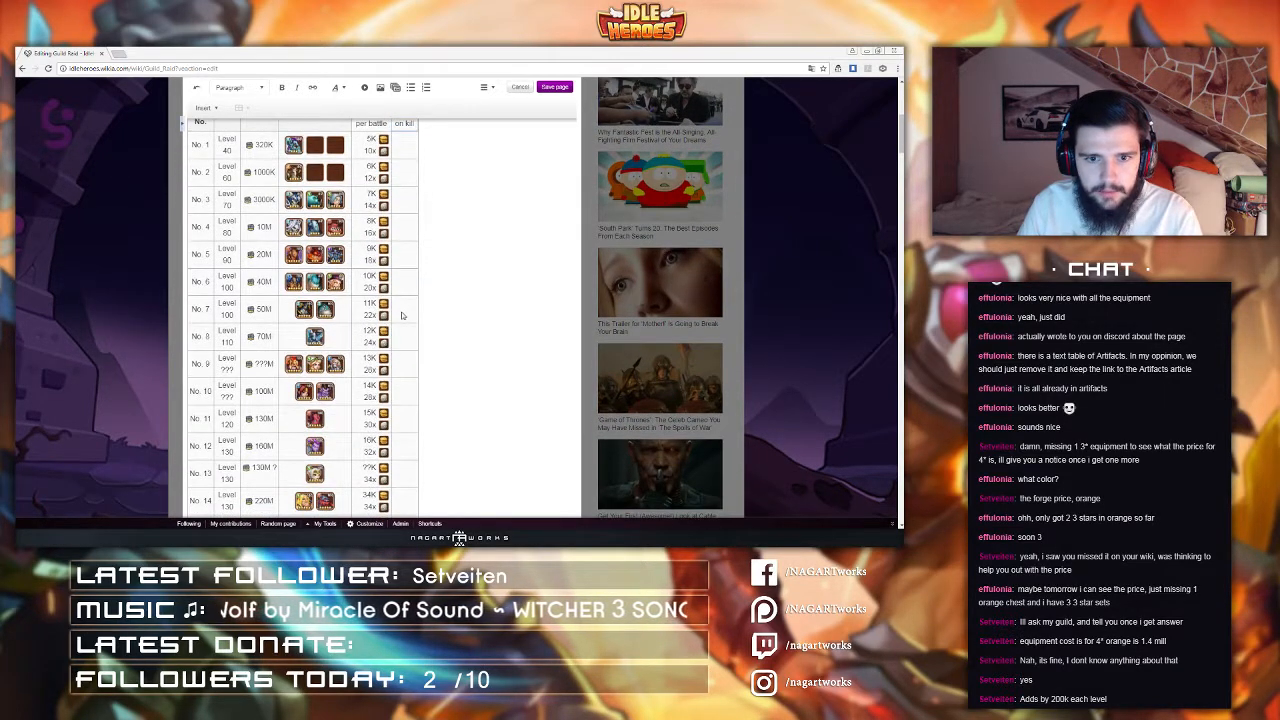
click(372, 309)
key(ctrl+a)
key(ctrl+c)
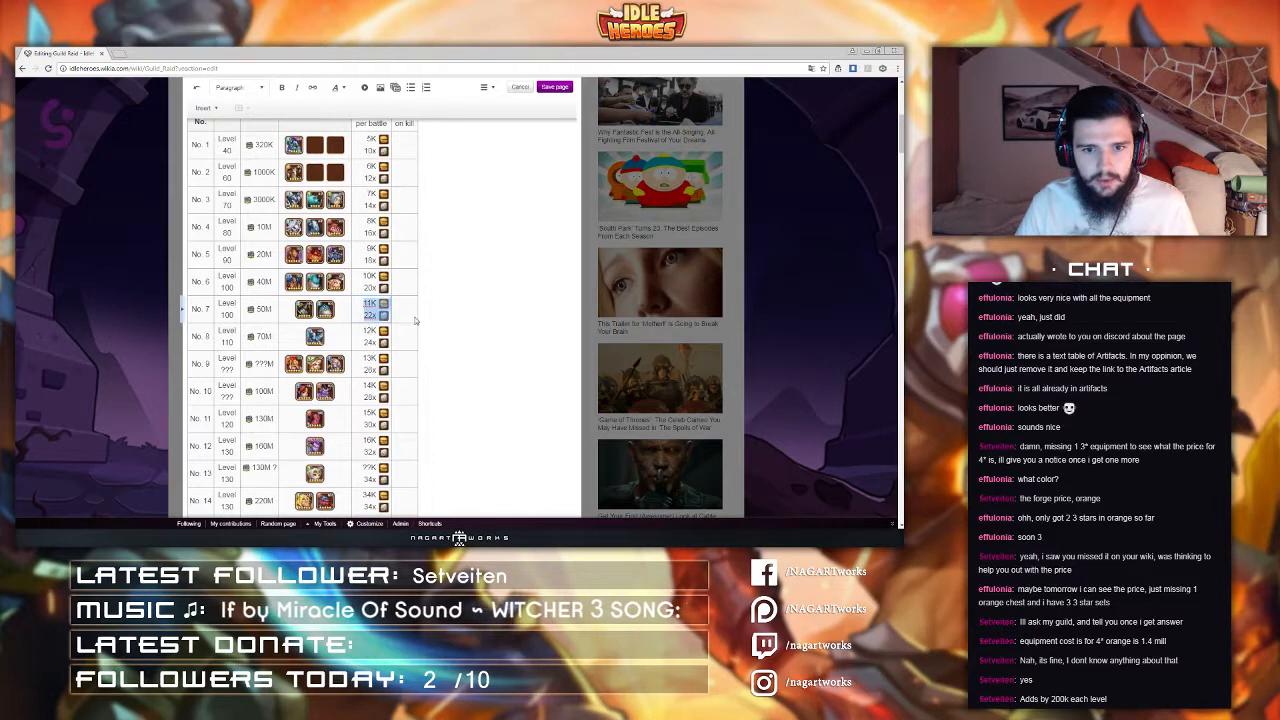
double_click(408, 315)
key(ctrl+v)
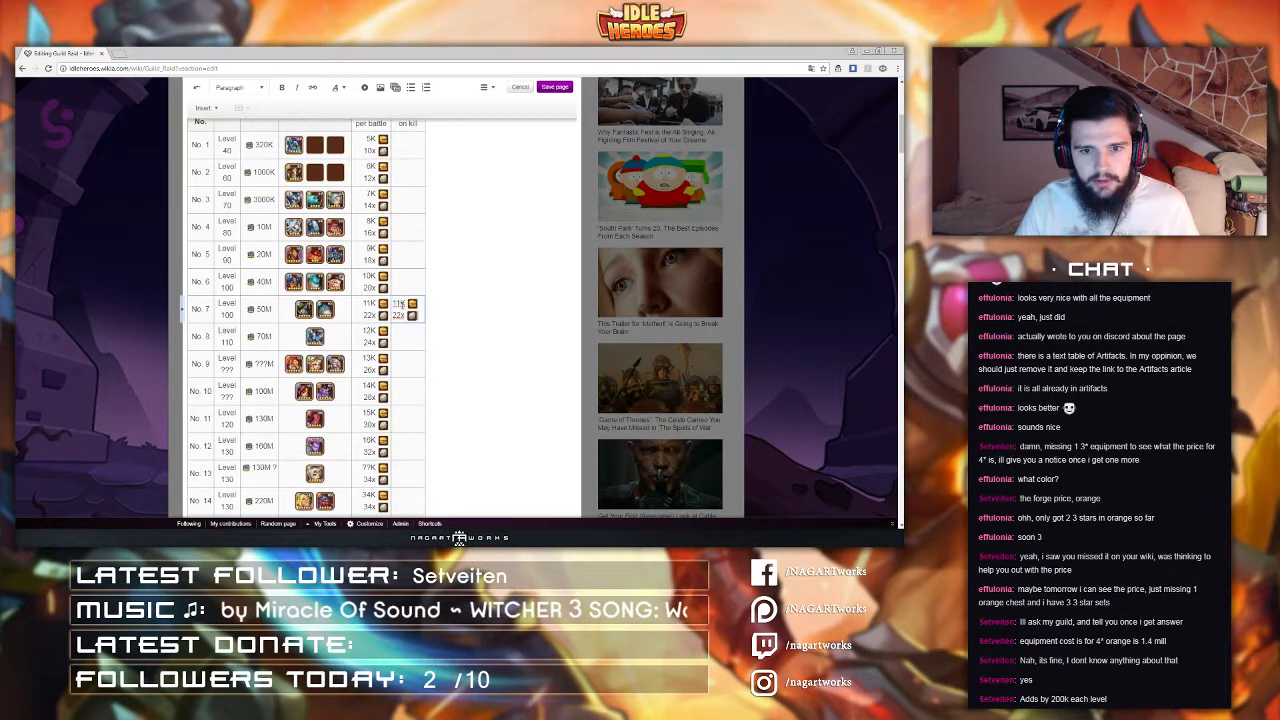
click(402, 304)
key(BackSpace)
key(BackSpace)
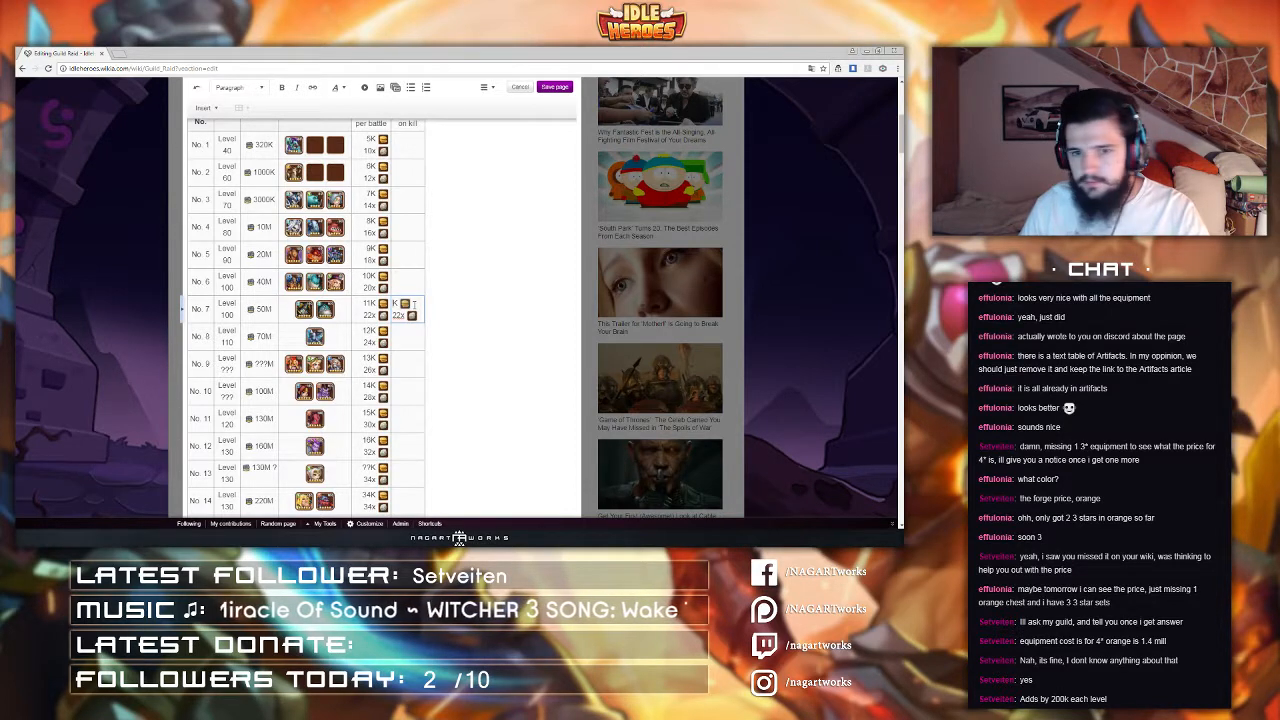
text(40)
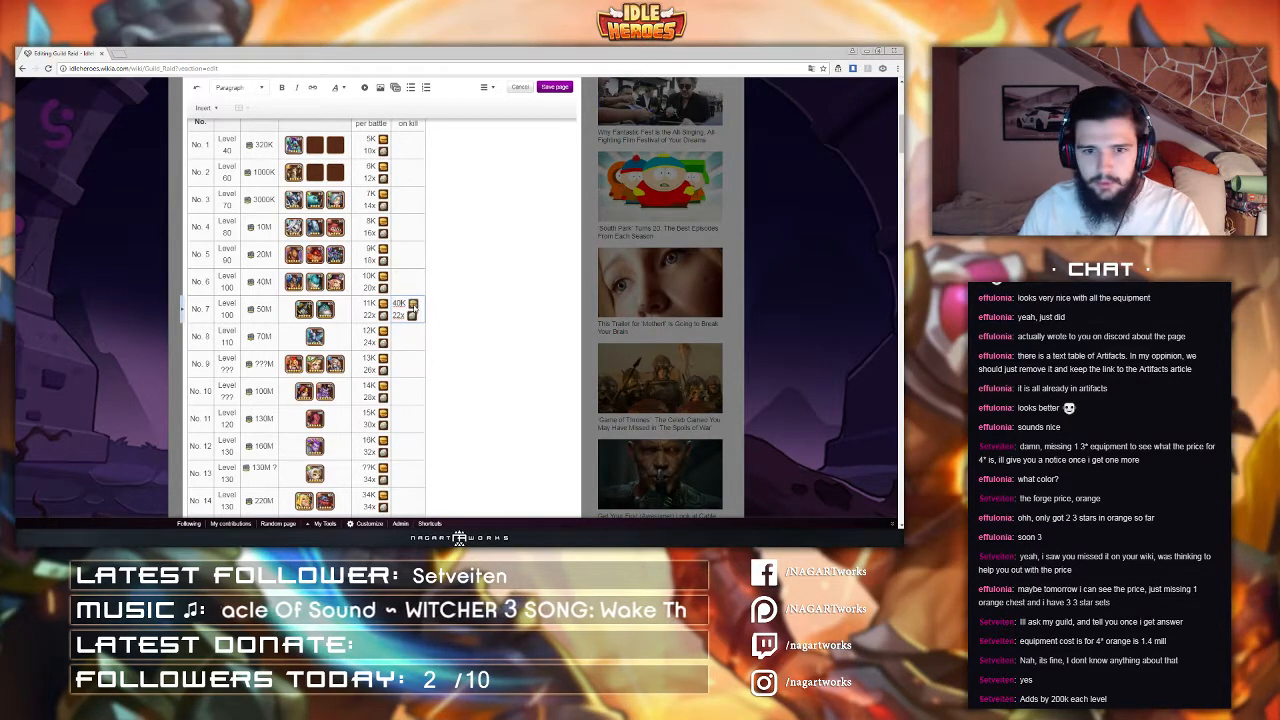
key(Down)
key(BackSpace)
key(BackSpace)
text(200k)
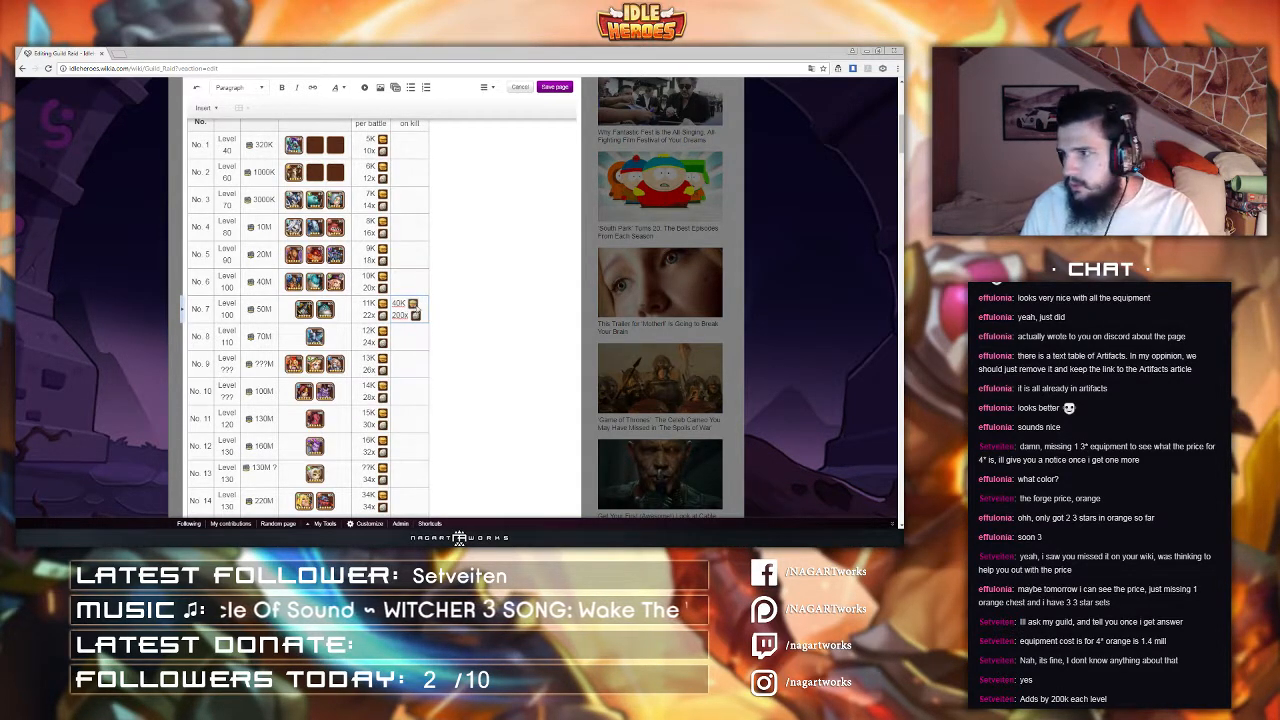
Step: In the source editor, give raid No. 7's on kill cell the right-aligned style and apply the changes
scroll(412, 350, down, 1)
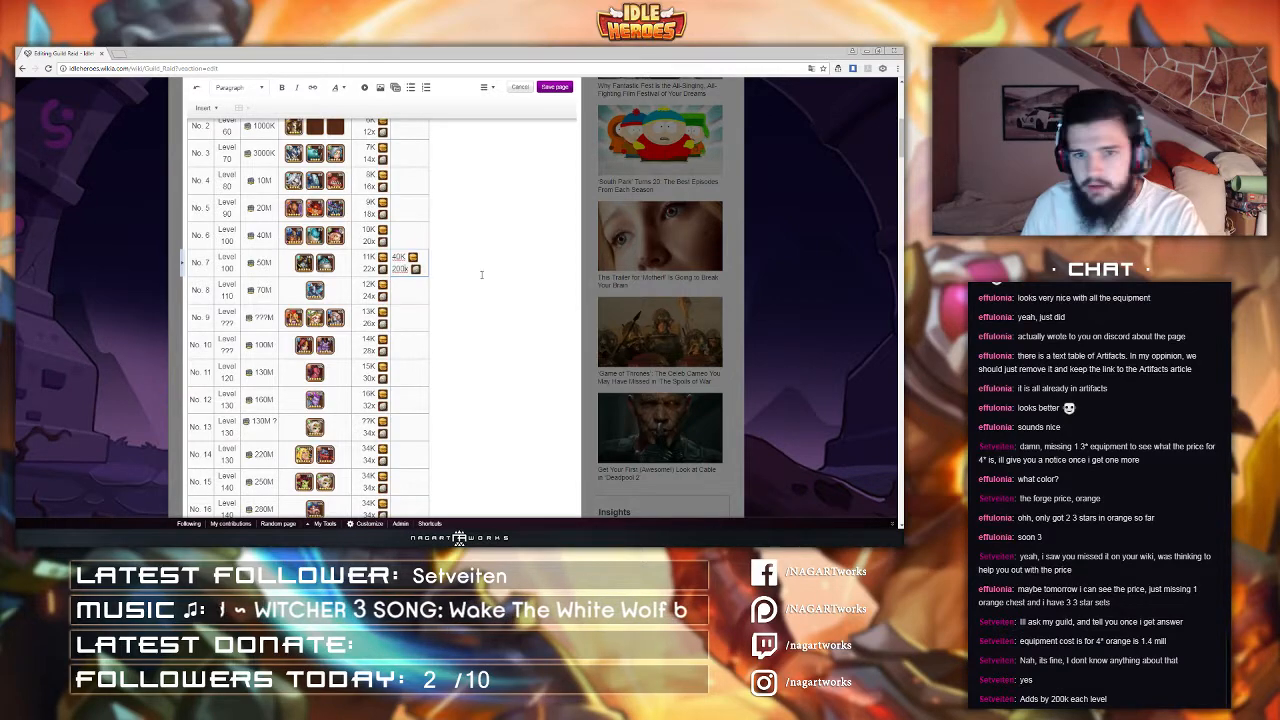
click(485, 88)
click(507, 163)
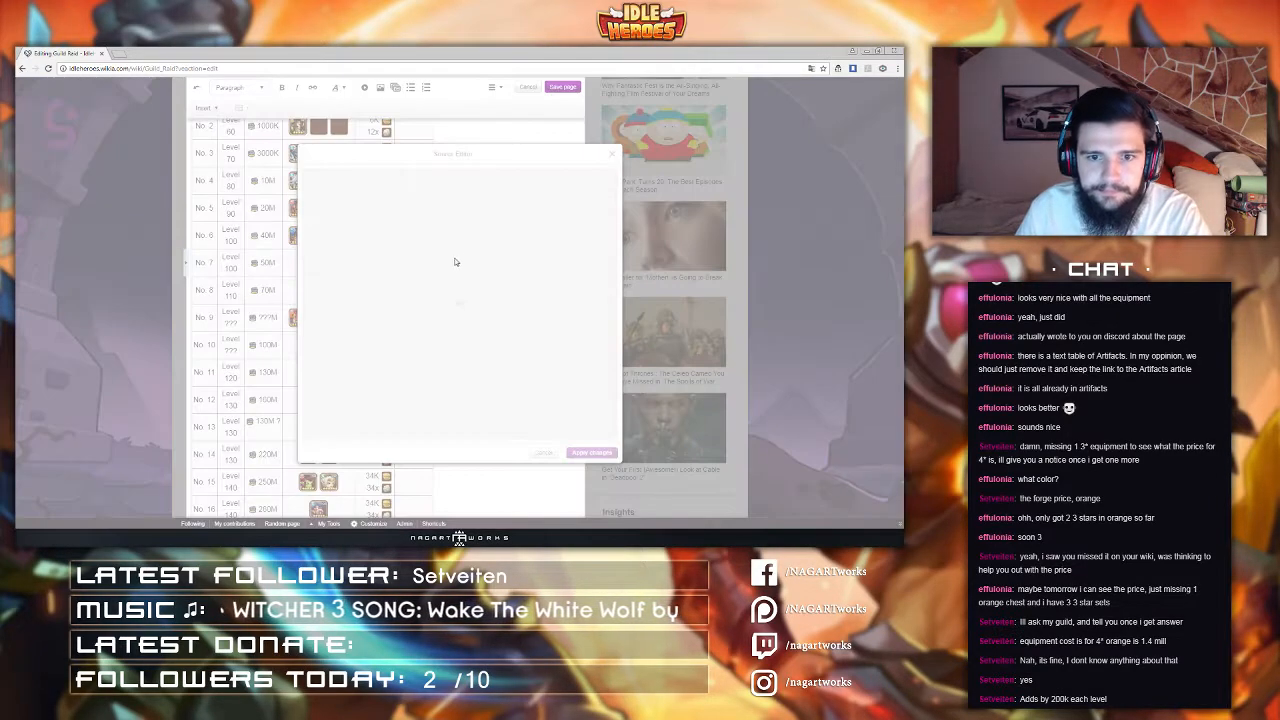
scroll(364, 309, down, 8)
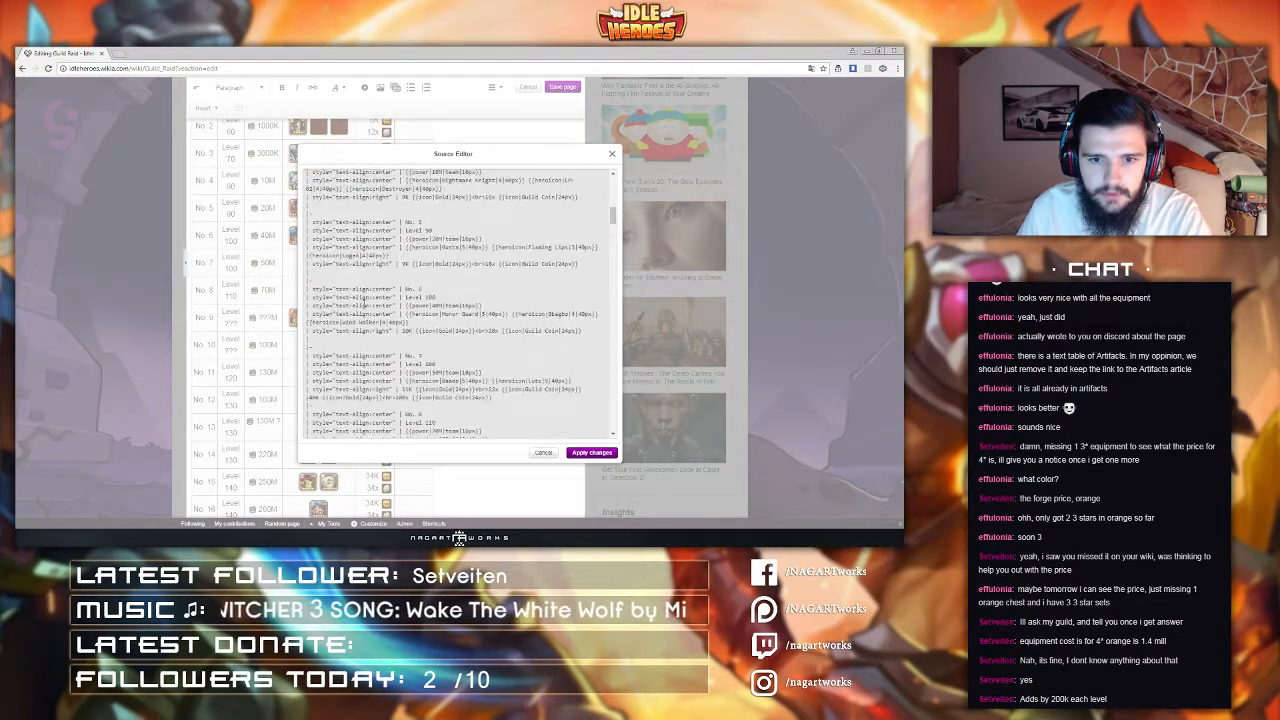
drag(310, 250, 401, 252)
key(ctrl+c)
click(310, 258)
key(ctrl+v)
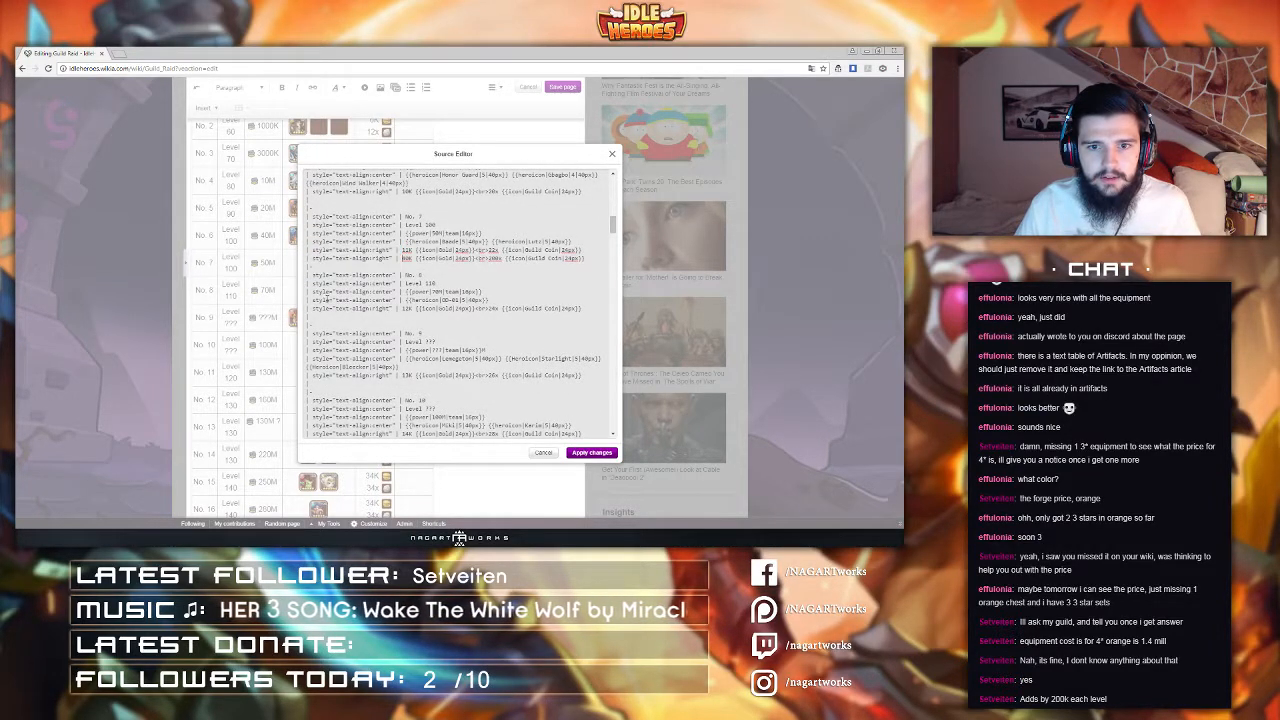
click(600, 452)
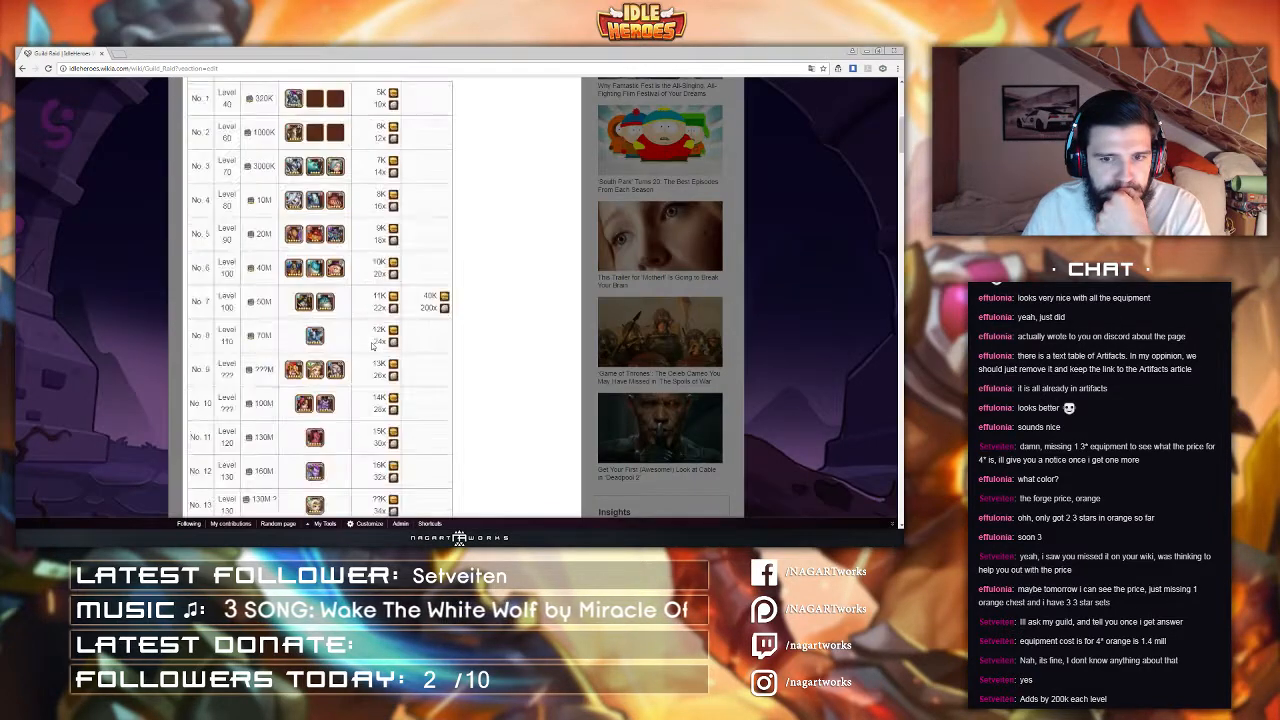
Step: Scroll through the edited page to review the raid table and the raid entries below it
scroll(372, 345, up, 3)
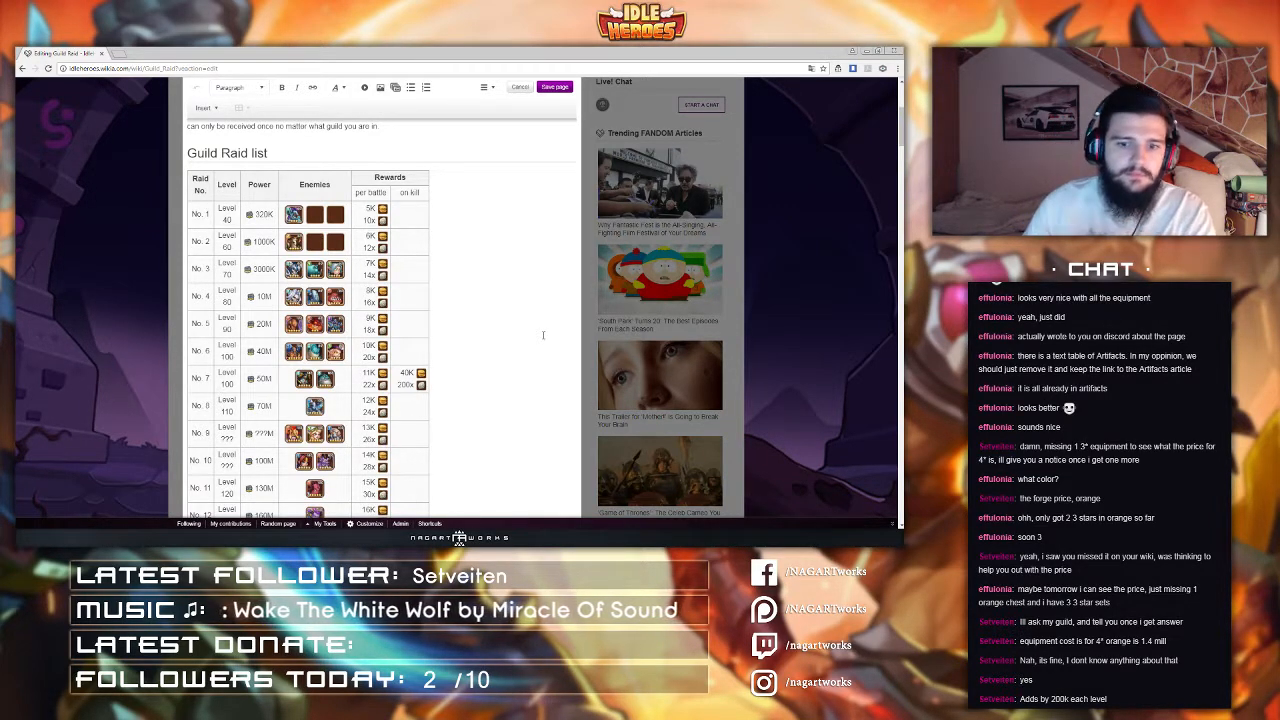
scroll(493, 344, down, 2)
scroll(493, 344, down, 5)
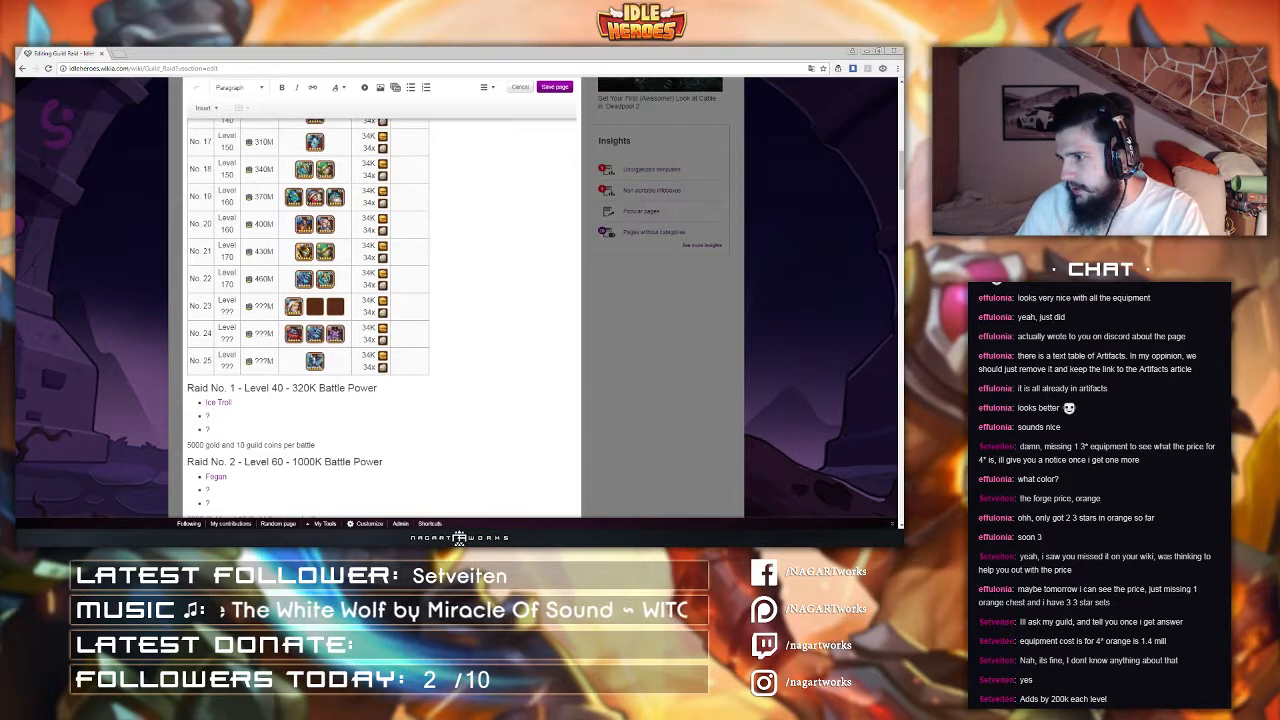
drag(187, 388, 344, 382)
scroll(263, 389, down, 2)
scroll(259, 386, down, 13)
scroll(246, 375, down, 8)
scroll(344, 382, down, 14)
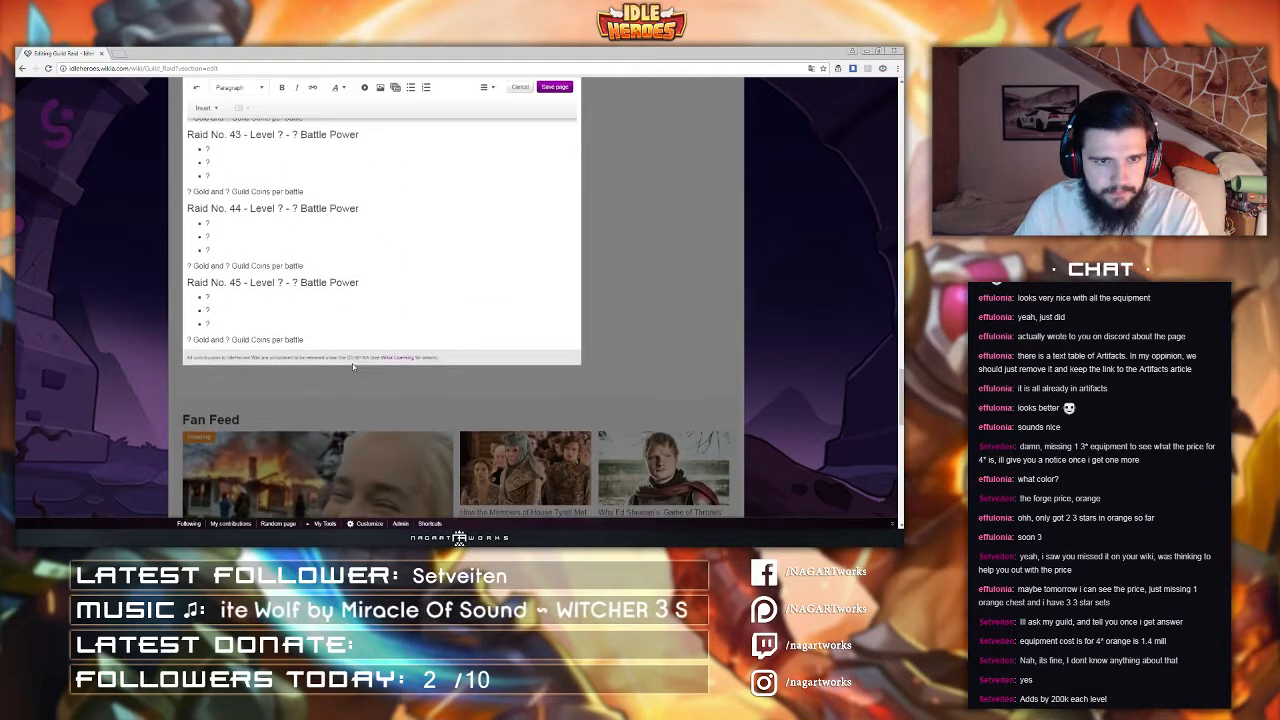
scroll(352, 366, up, 20)
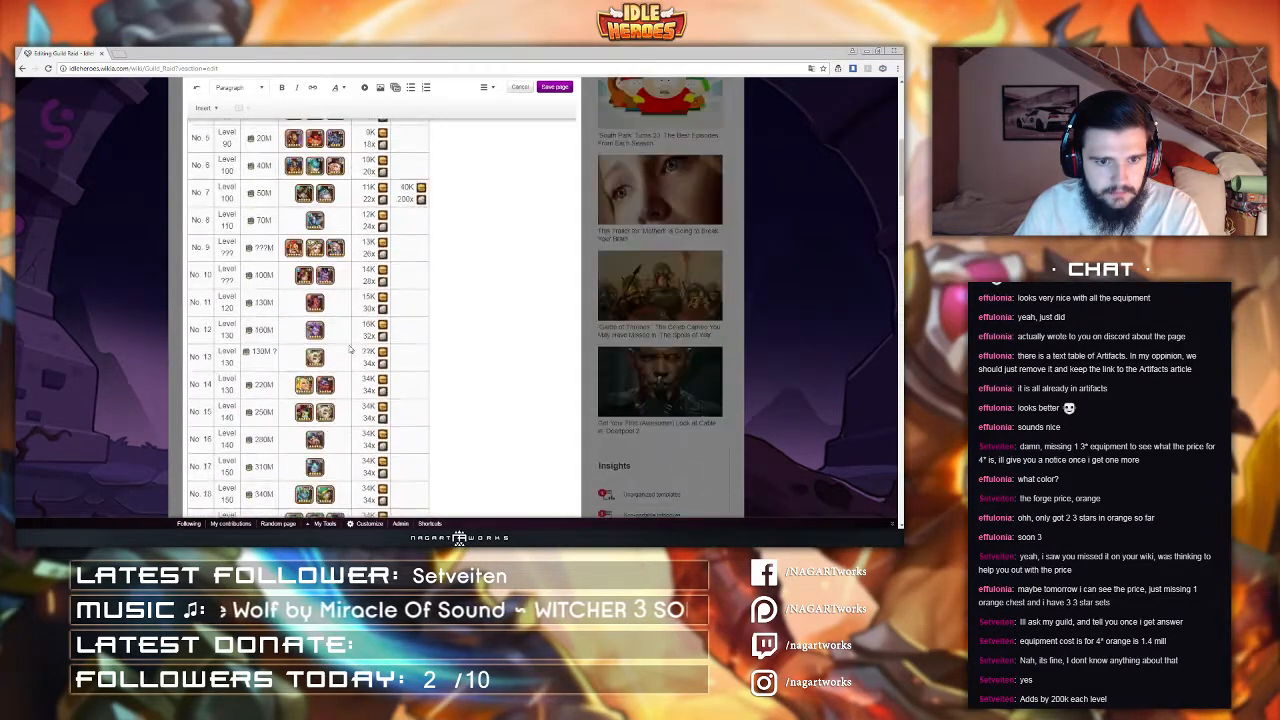
scroll(350, 348, down, 4)
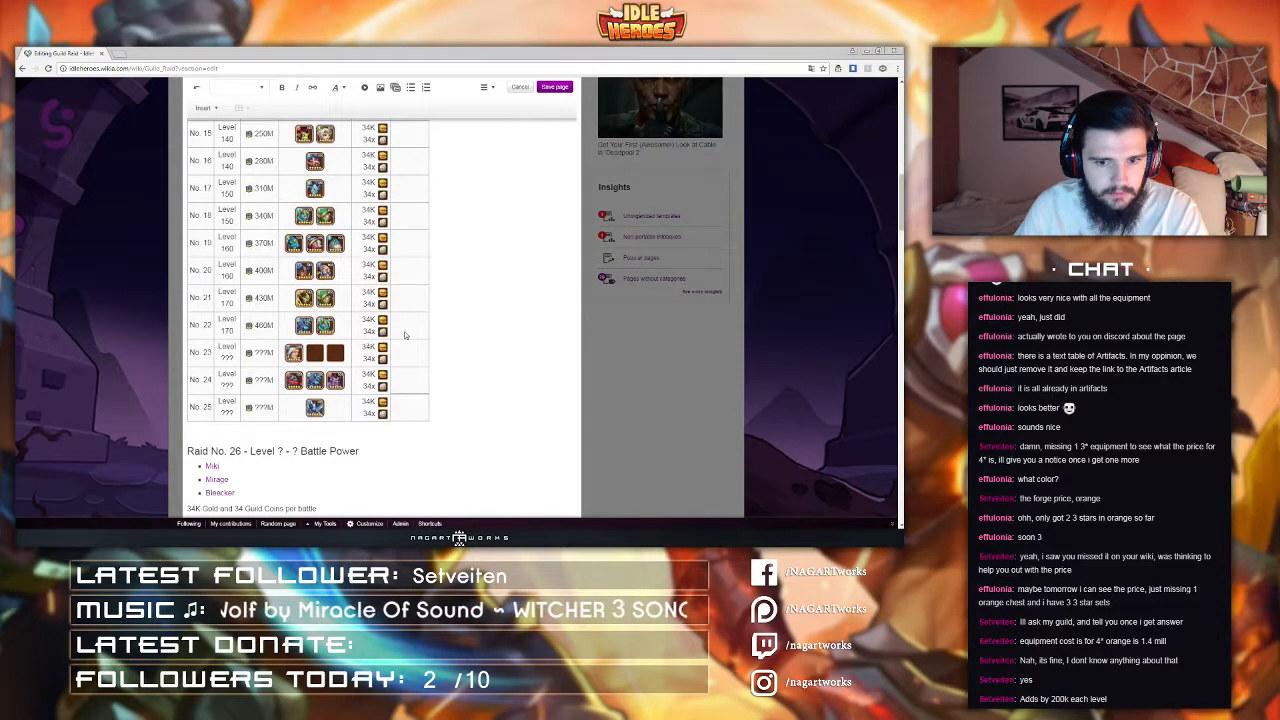
scroll(405, 331, up, 7)
scroll(405, 331, up, 5)
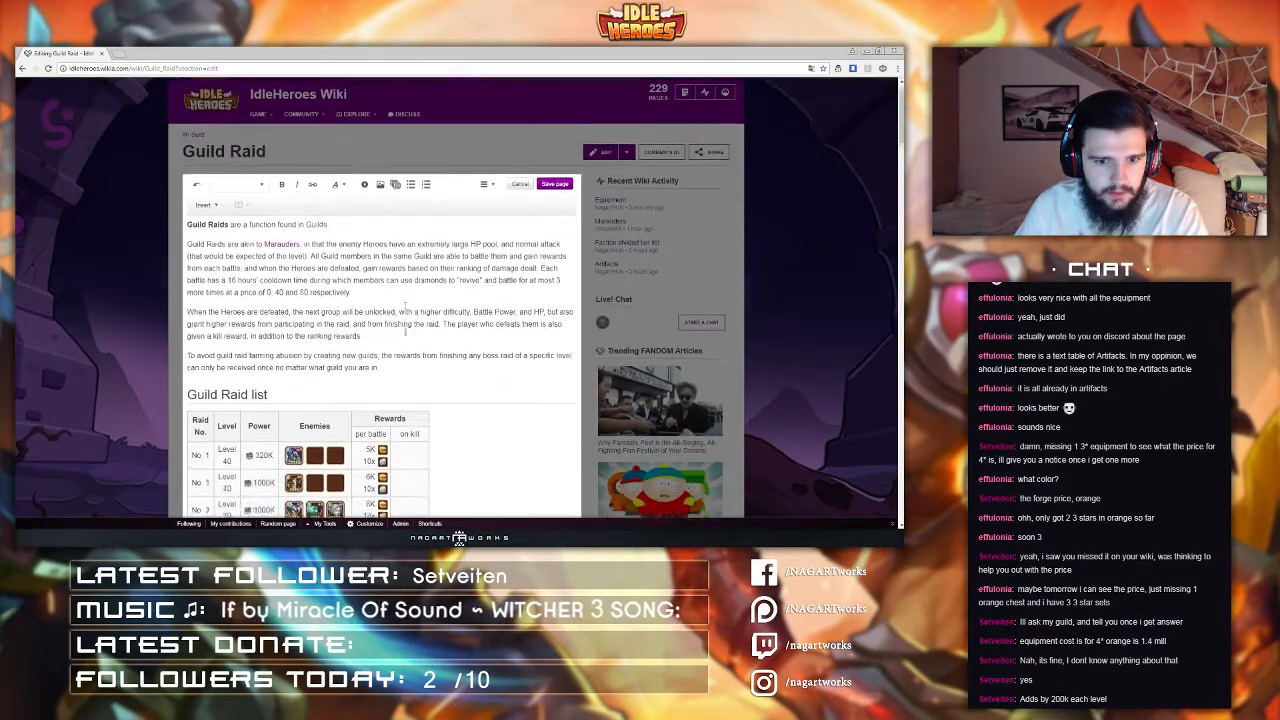
scroll(520, 200, down, 1)
Step: Save the page with the summary "Updated first 25 layers"
click(552, 129)
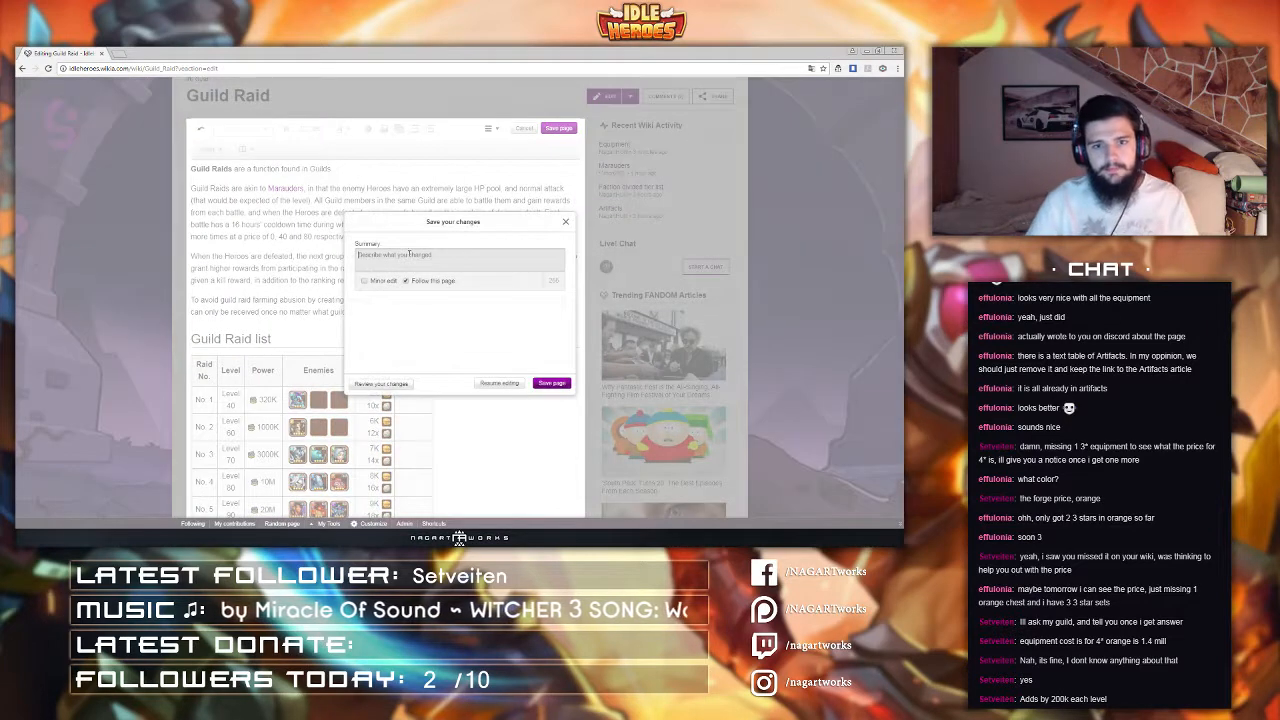
text(Updated first)
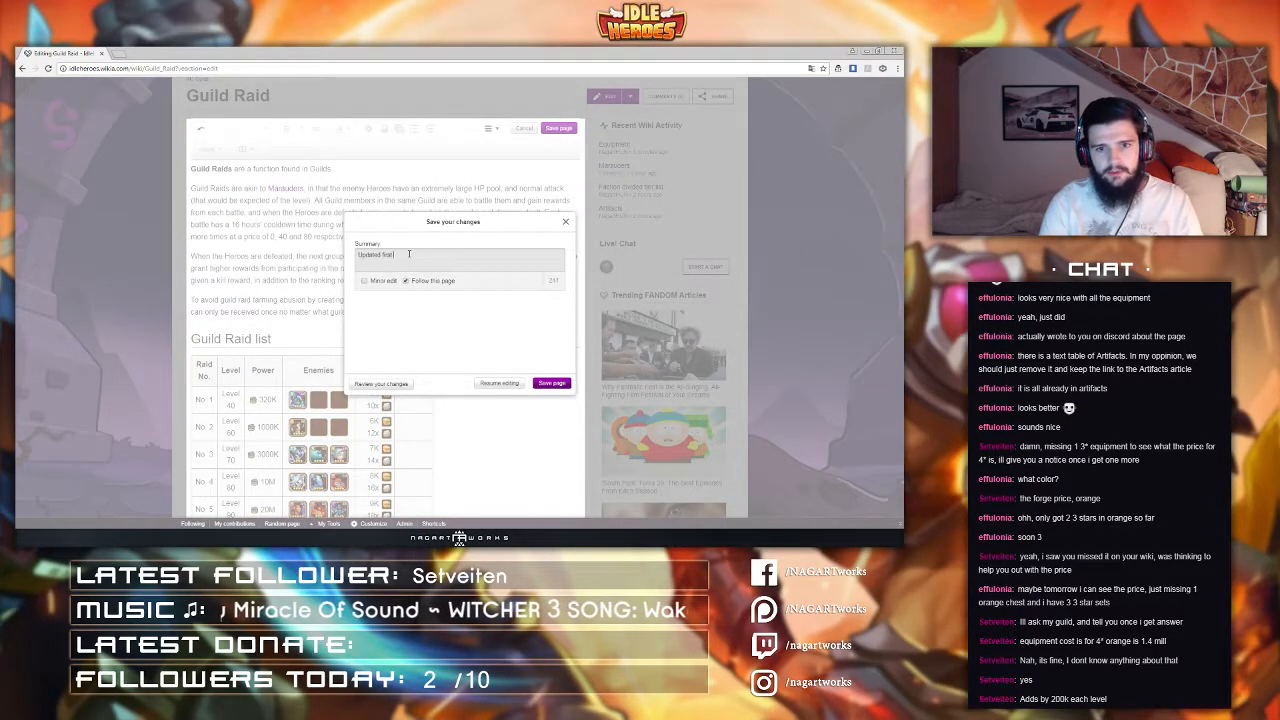
text( 25 laye)
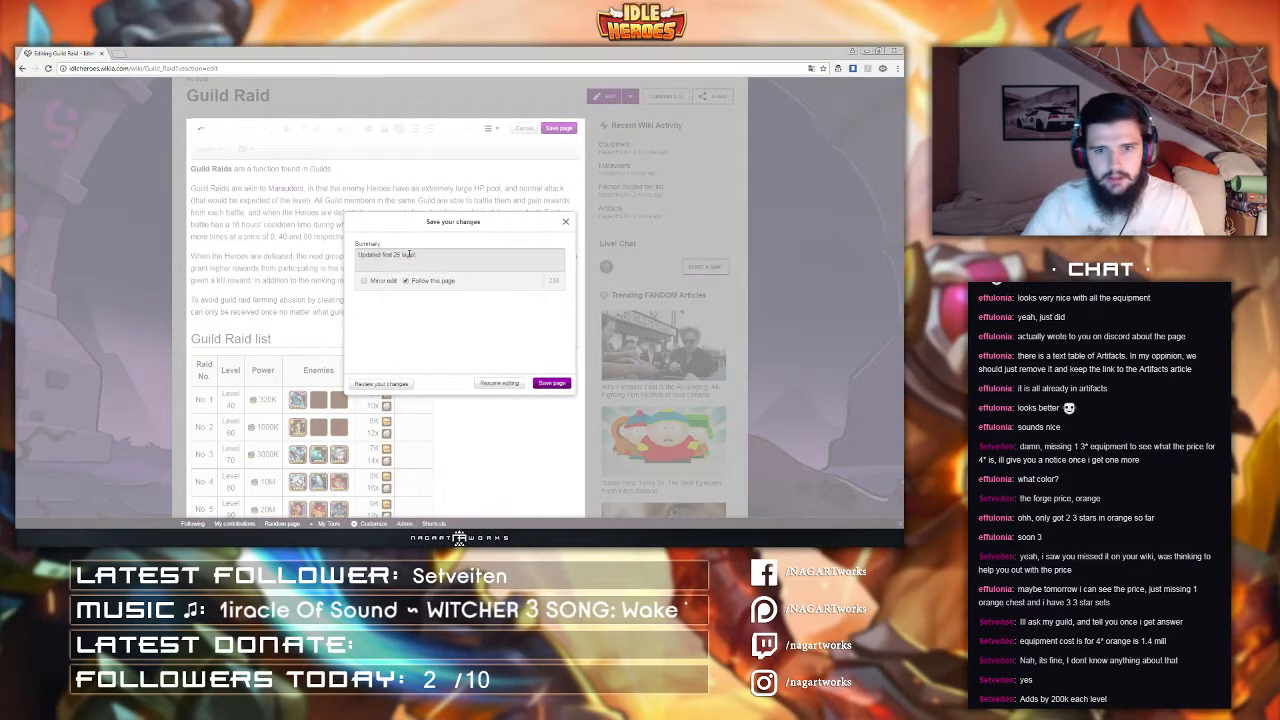
text(rs)
key(Return)
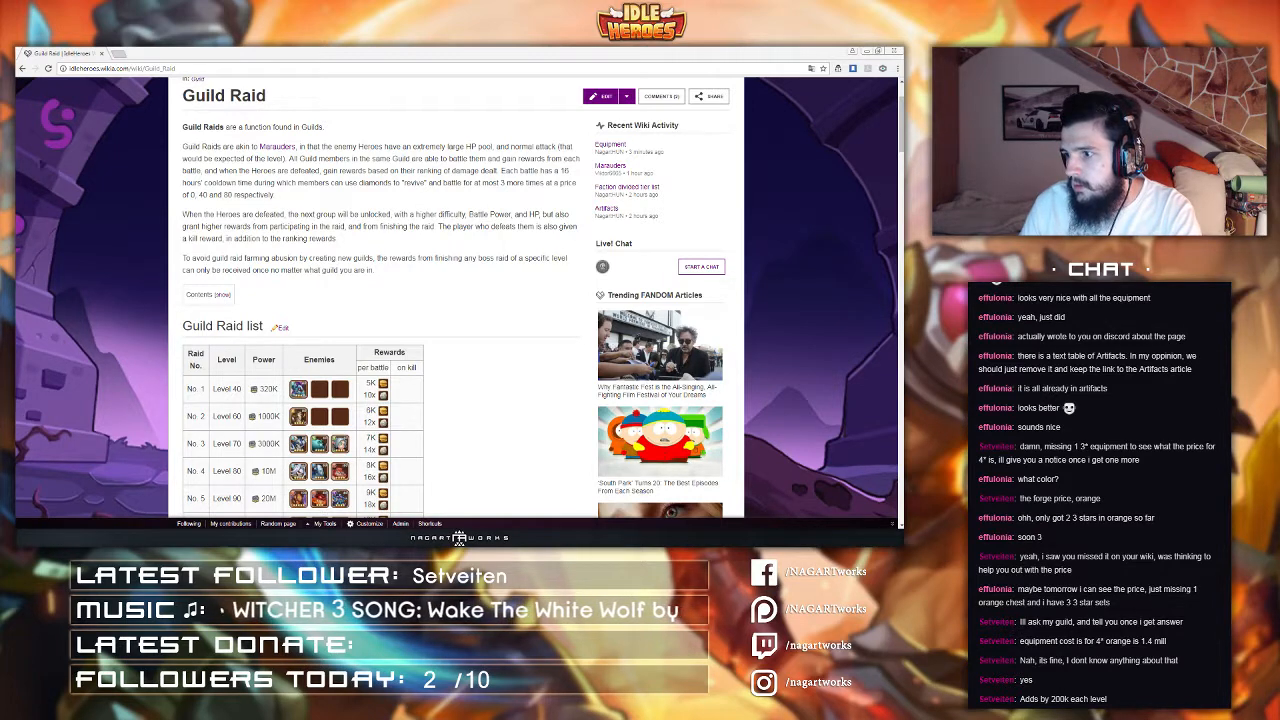
Step: Review the saved Guild Raid page's rewards table and raid entries
click(403, 303)
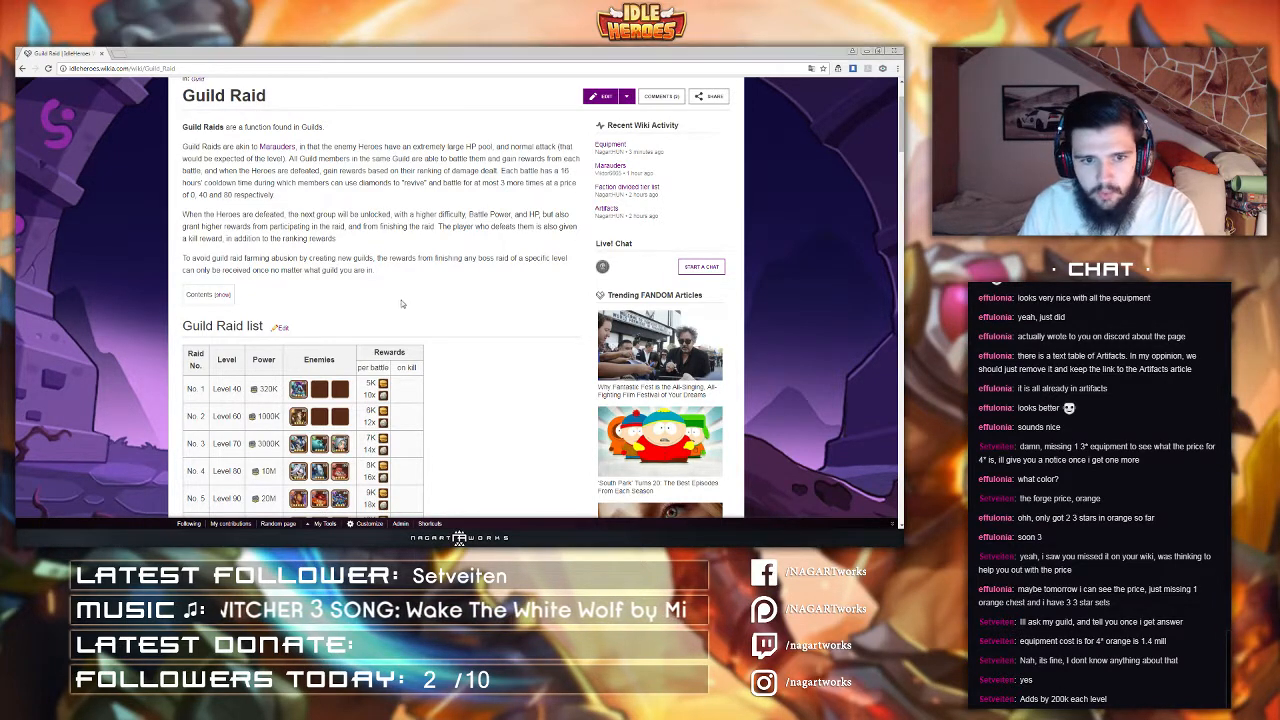
scroll(405, 293, up, 1)
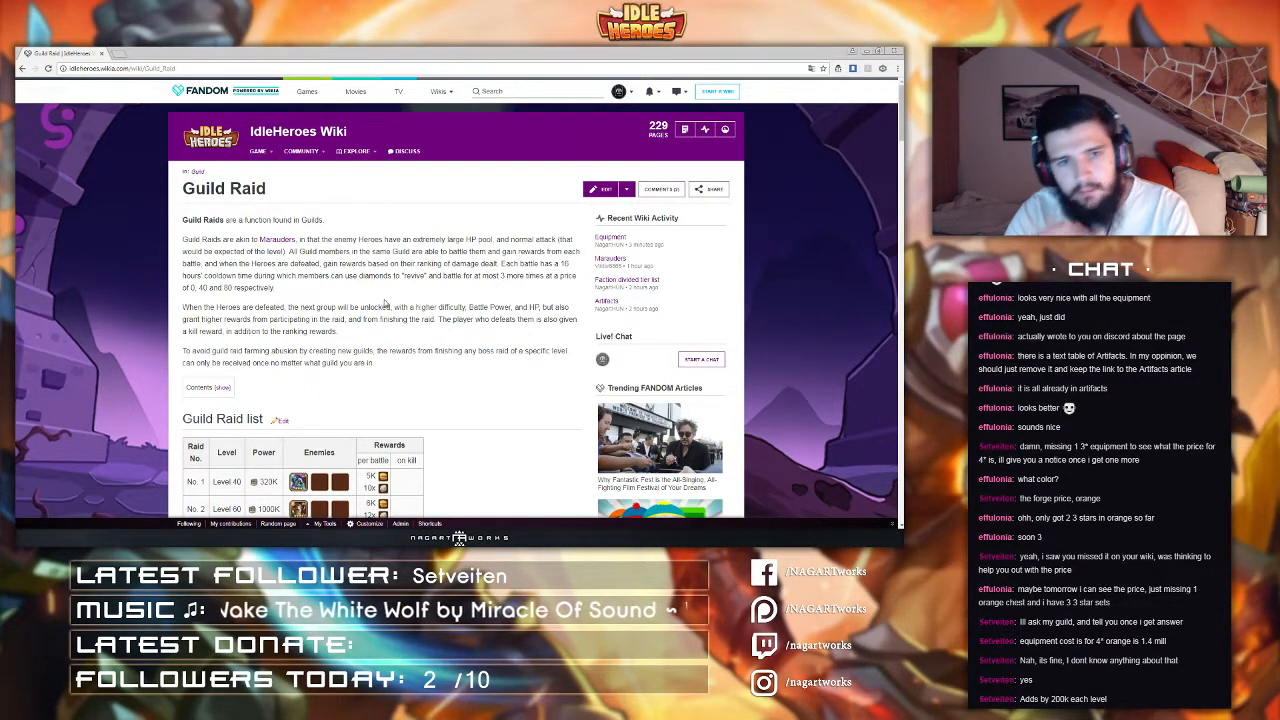
drag(145, 68, 195, 64)
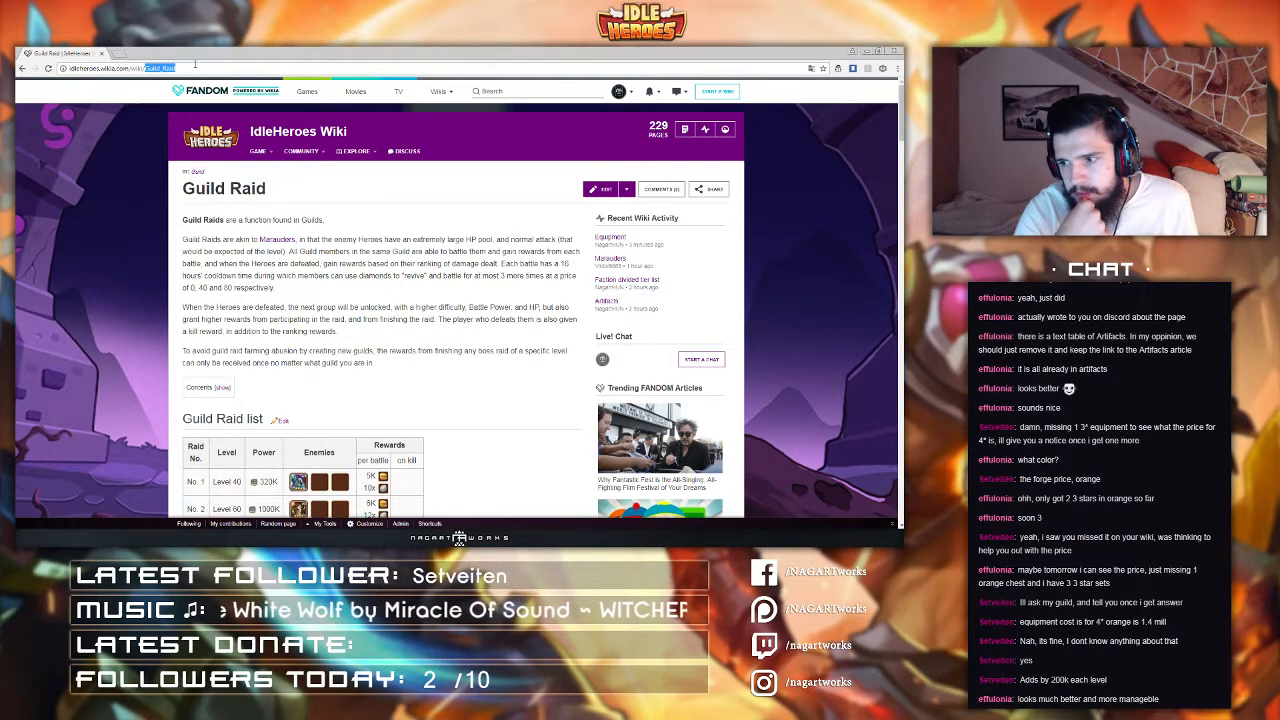
scroll(402, 302, down, 6)
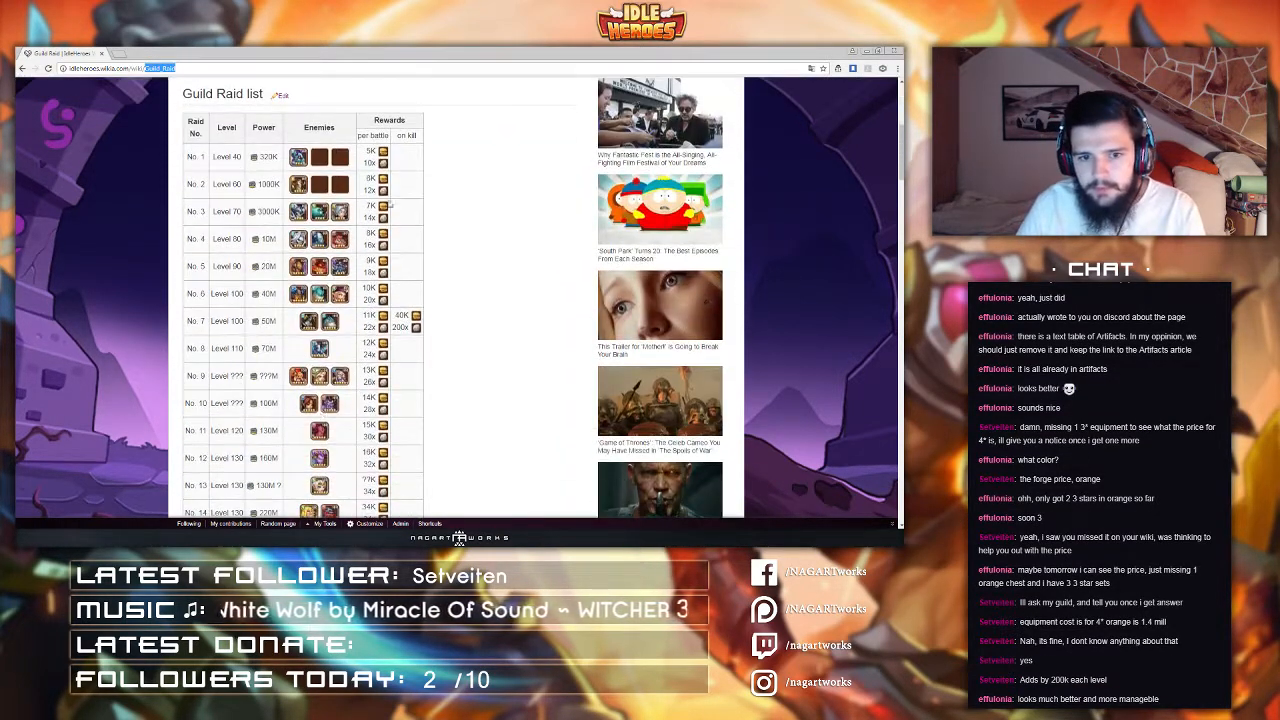
scroll(400, 300, down, 2)
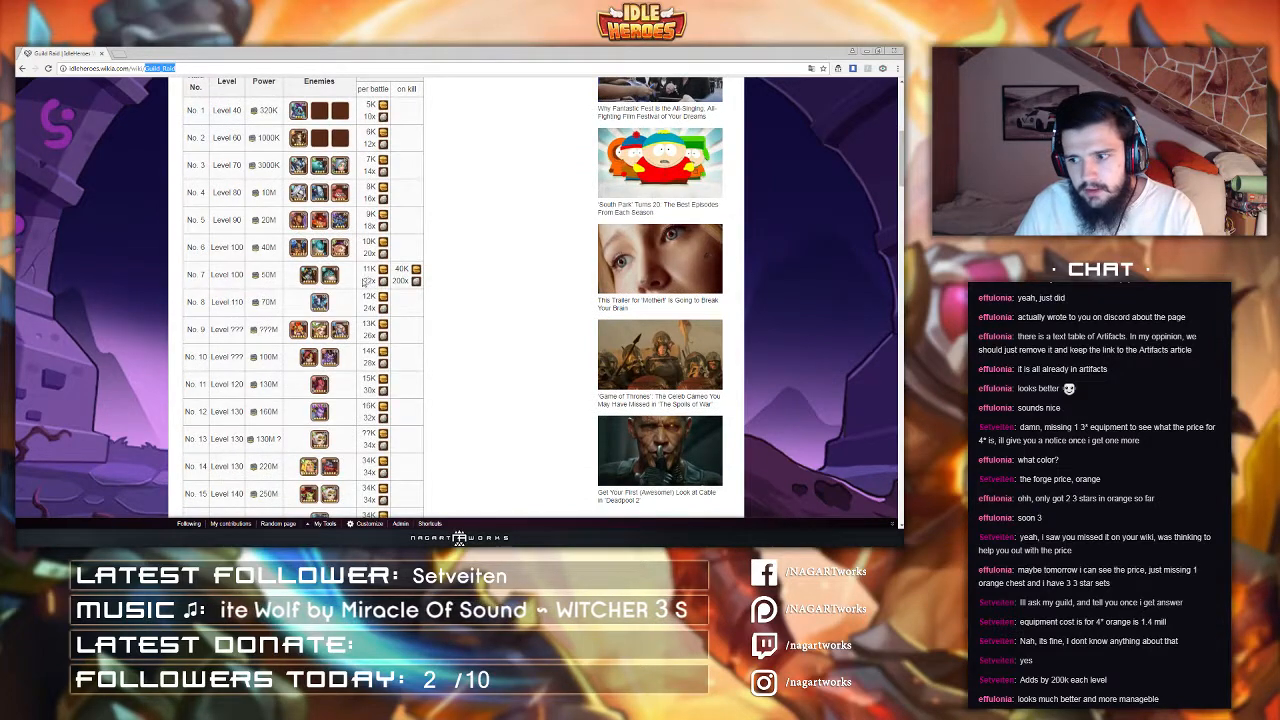
scroll(364, 281, up, 3)
scroll(220, 383, down, 5)
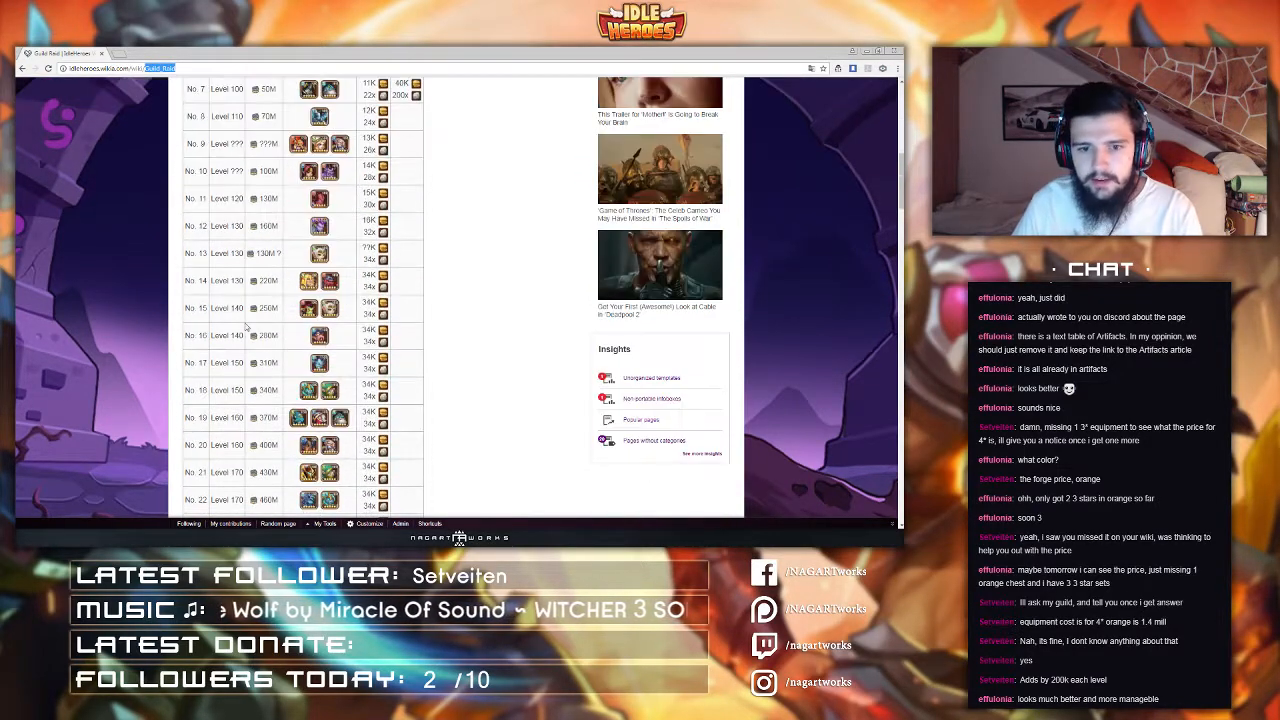
scroll(246, 326, down, 3)
scroll(240, 313, down, 5)
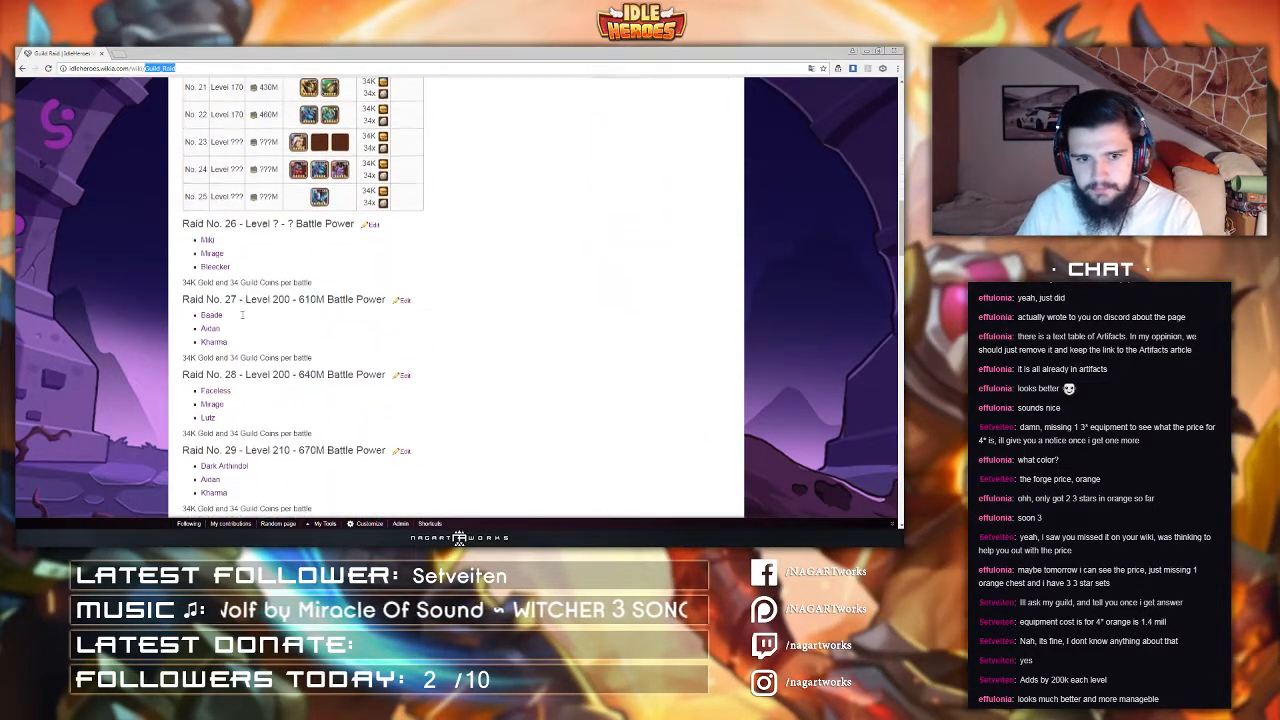
scroll(336, 428, up, 6)
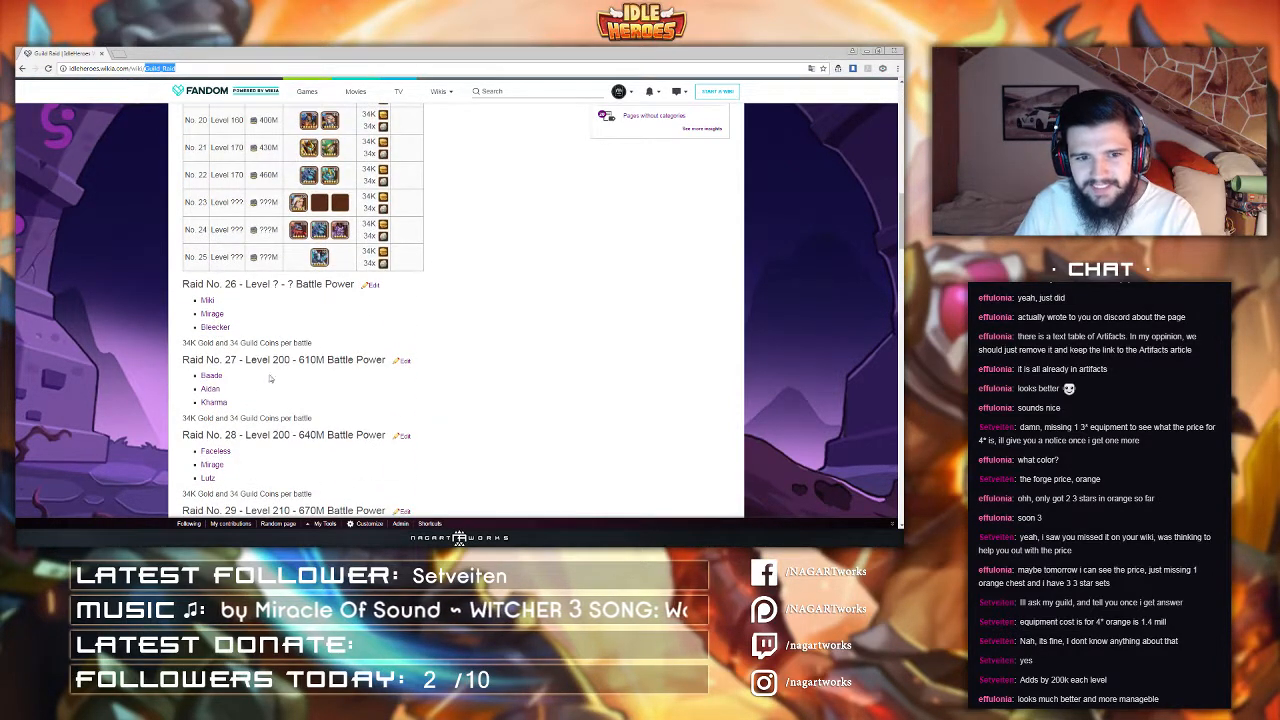
Step: Scroll back up to the top of the saved Guild Raid page to re-check its introduction and raid list table
scroll(316, 368, up, 2)
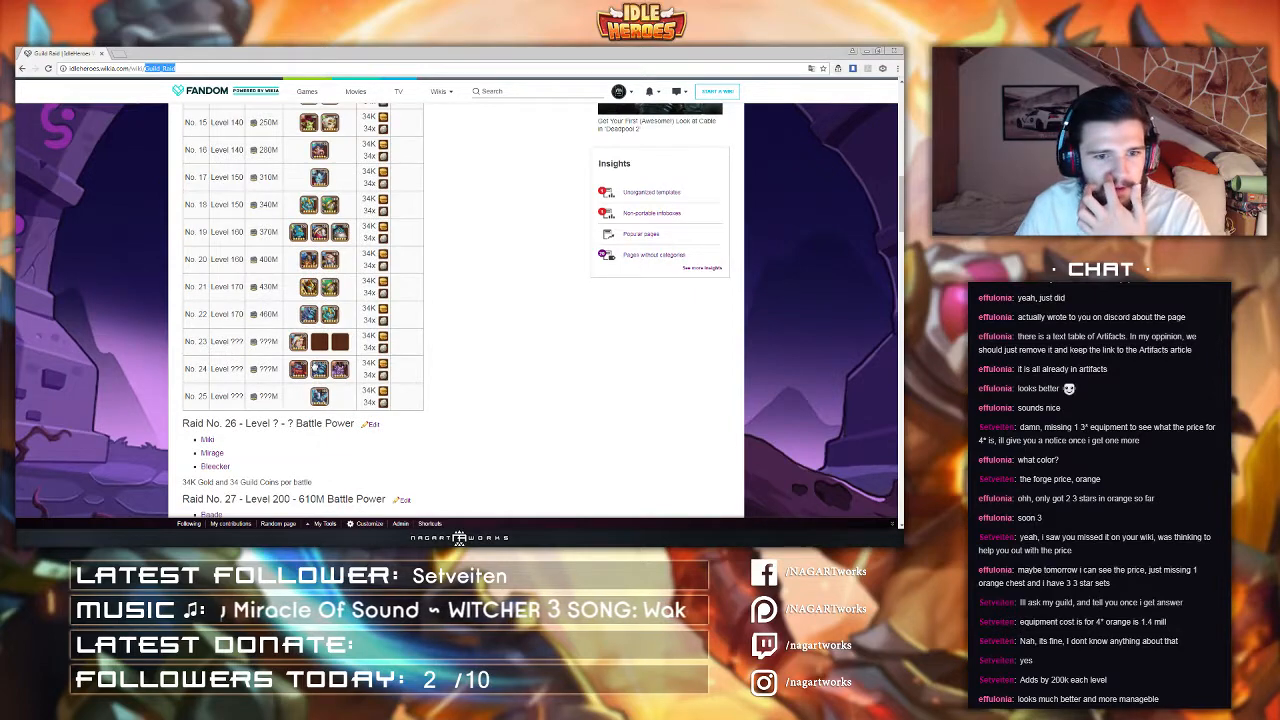
scroll(511, 354, up, 2)
scroll(511, 354, up, 6)
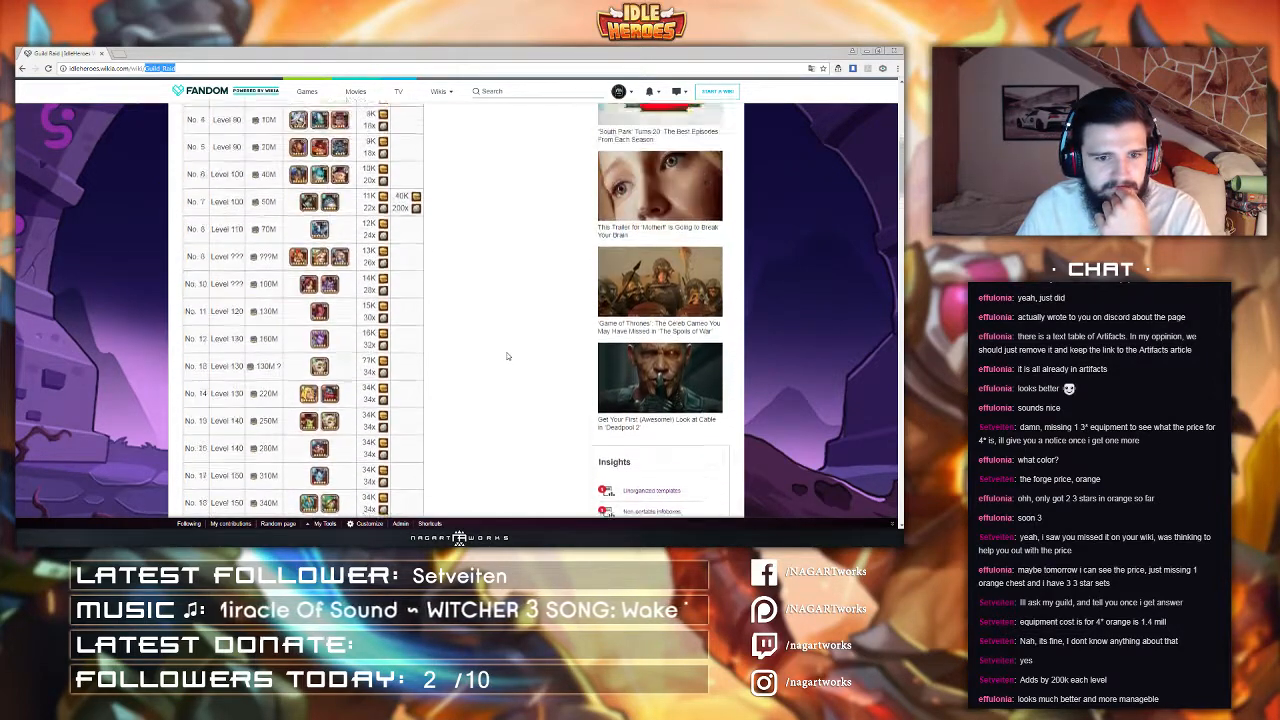
scroll(491, 352, up, 2)
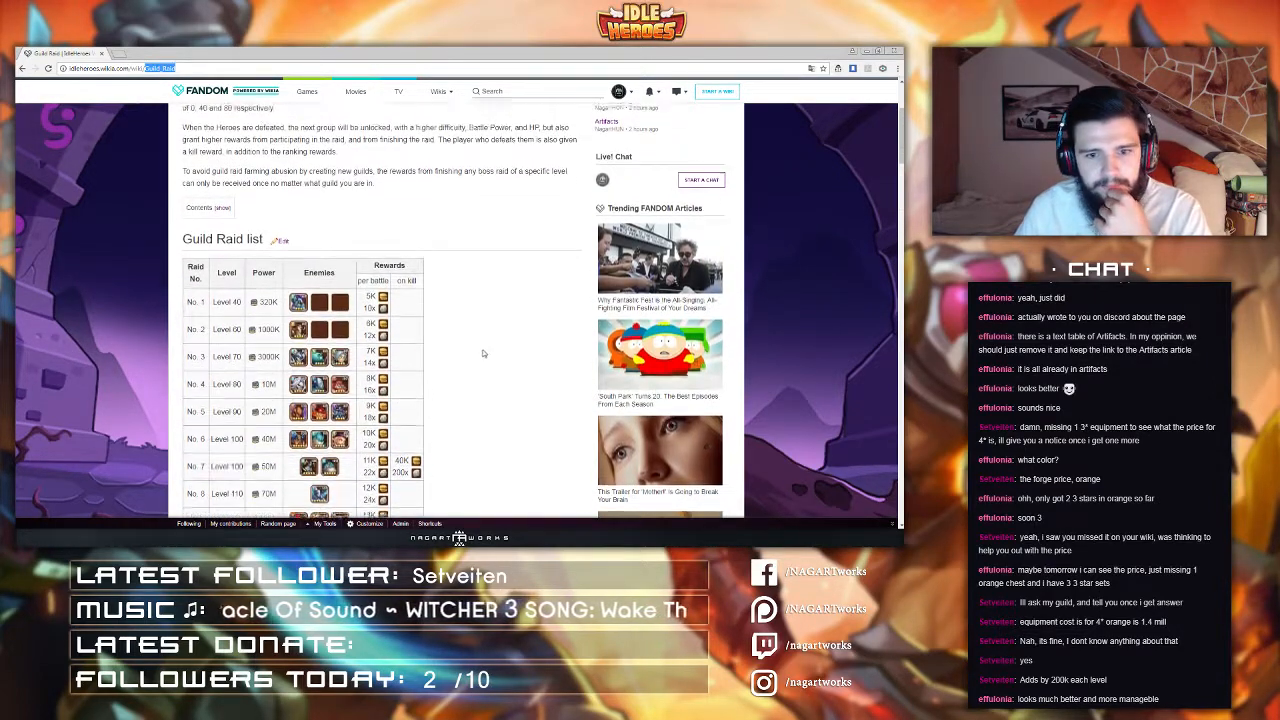
scroll(470, 325, up, 1)
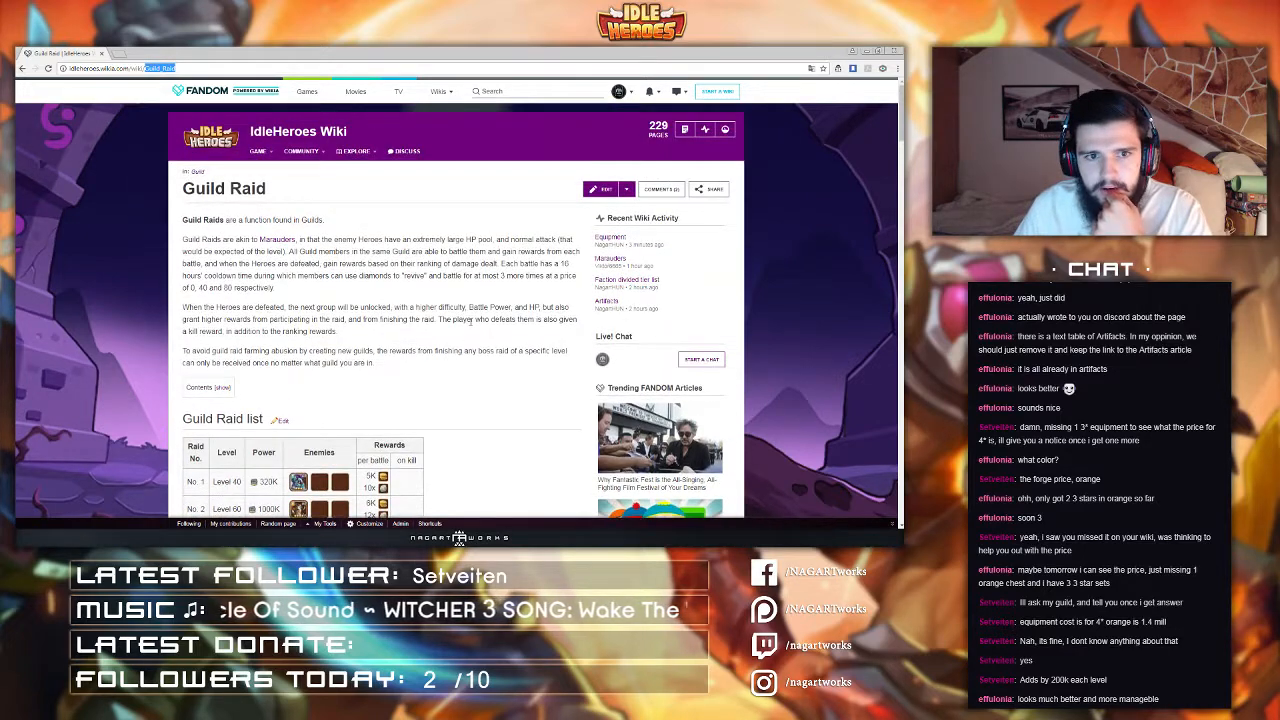
scroll(437, 297, down, 2)
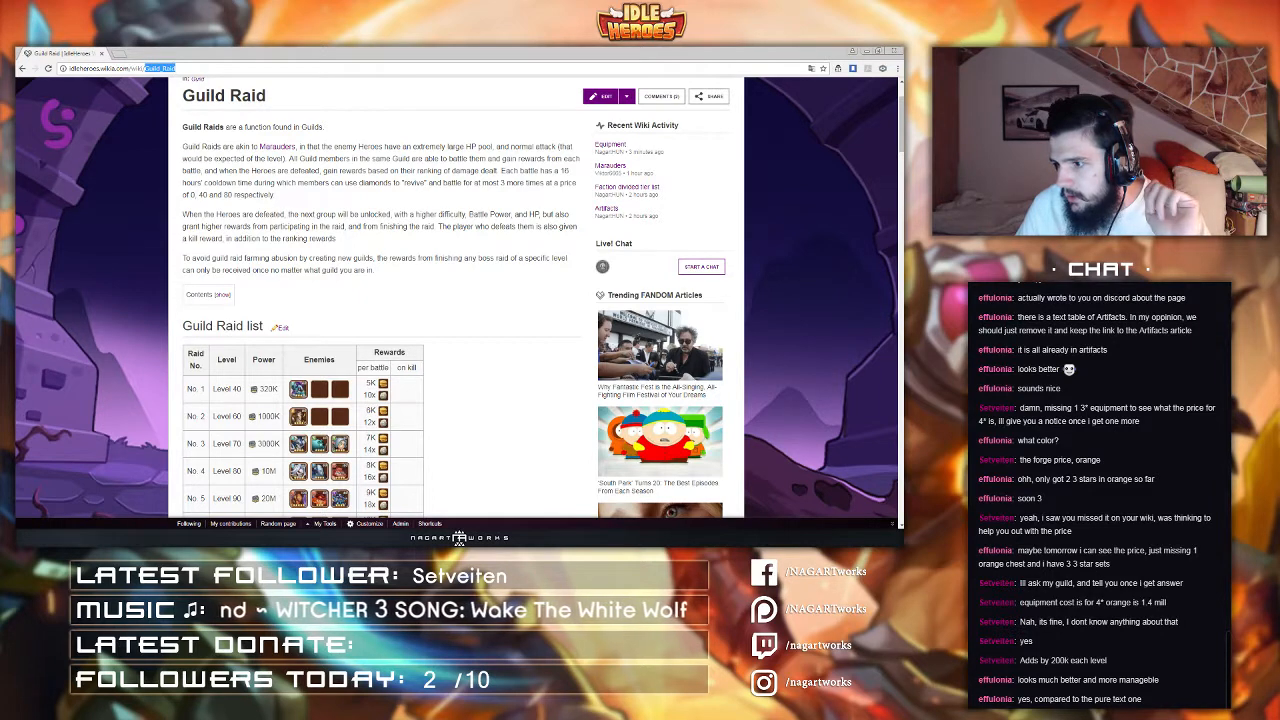
click(338, 538)
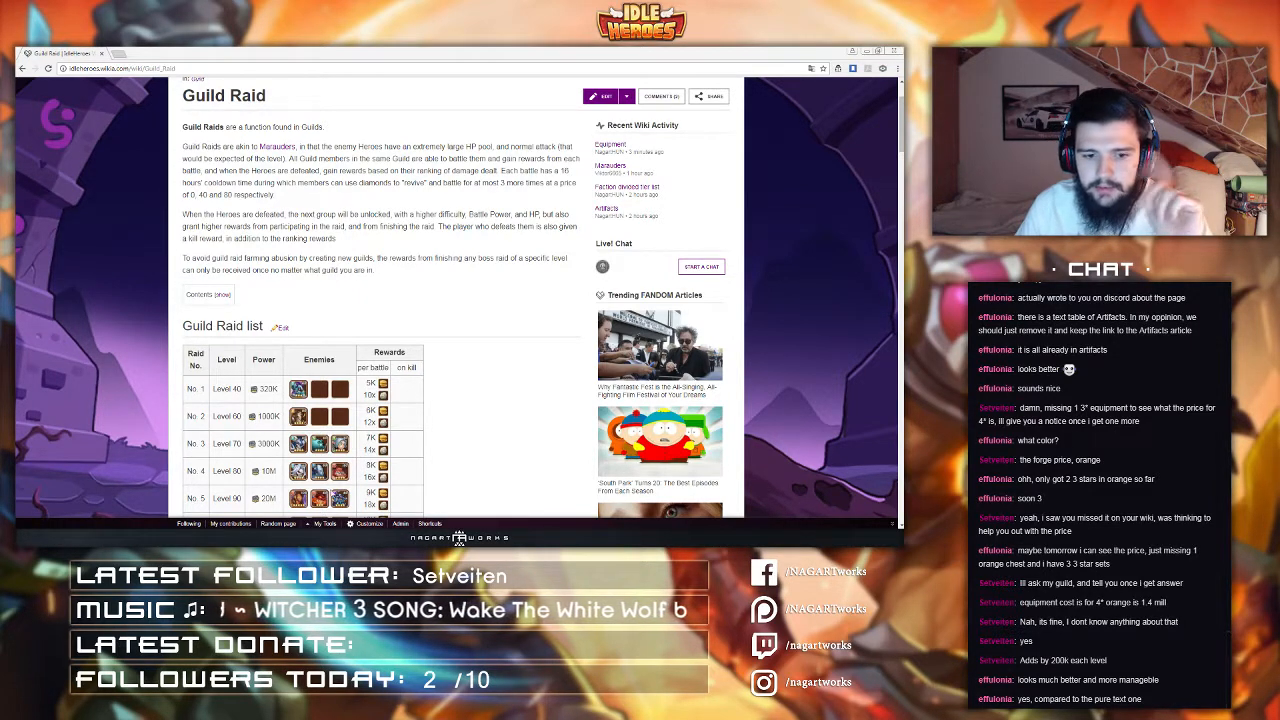
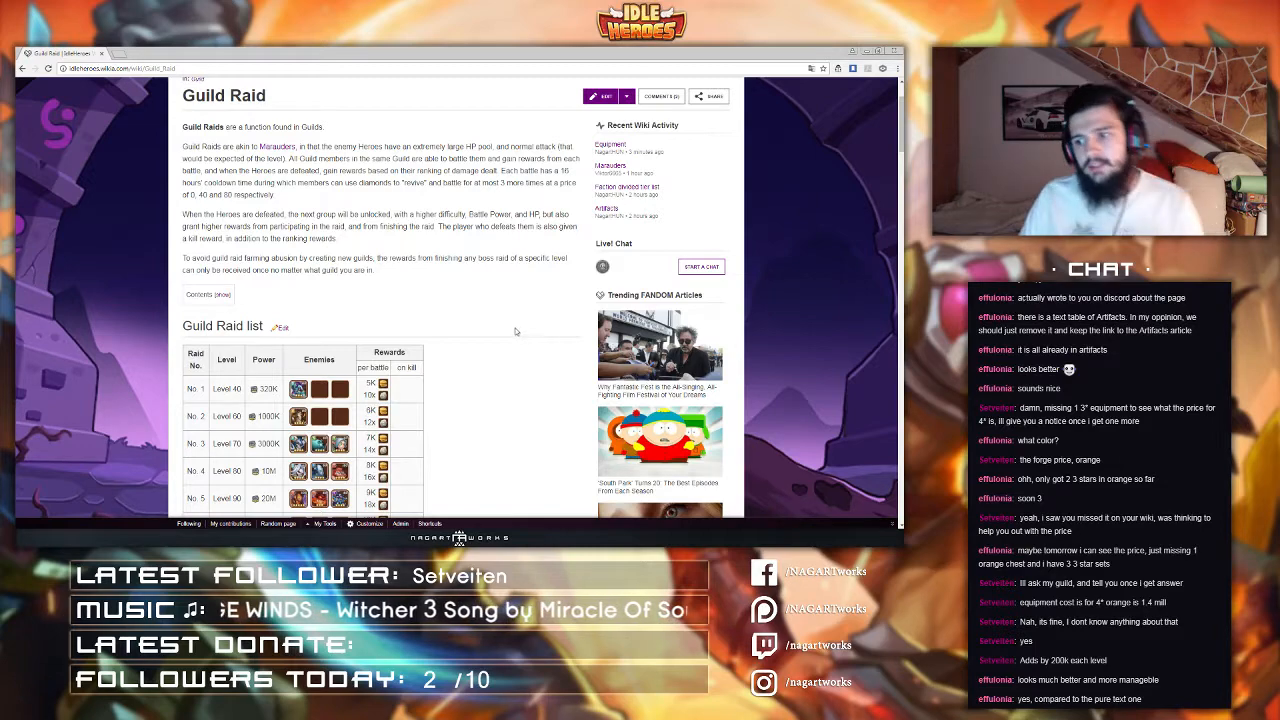
Step: Scroll down and back up through the saved Guild Raid page to review the raid table and raid entries
scroll(468, 340, down, 15)
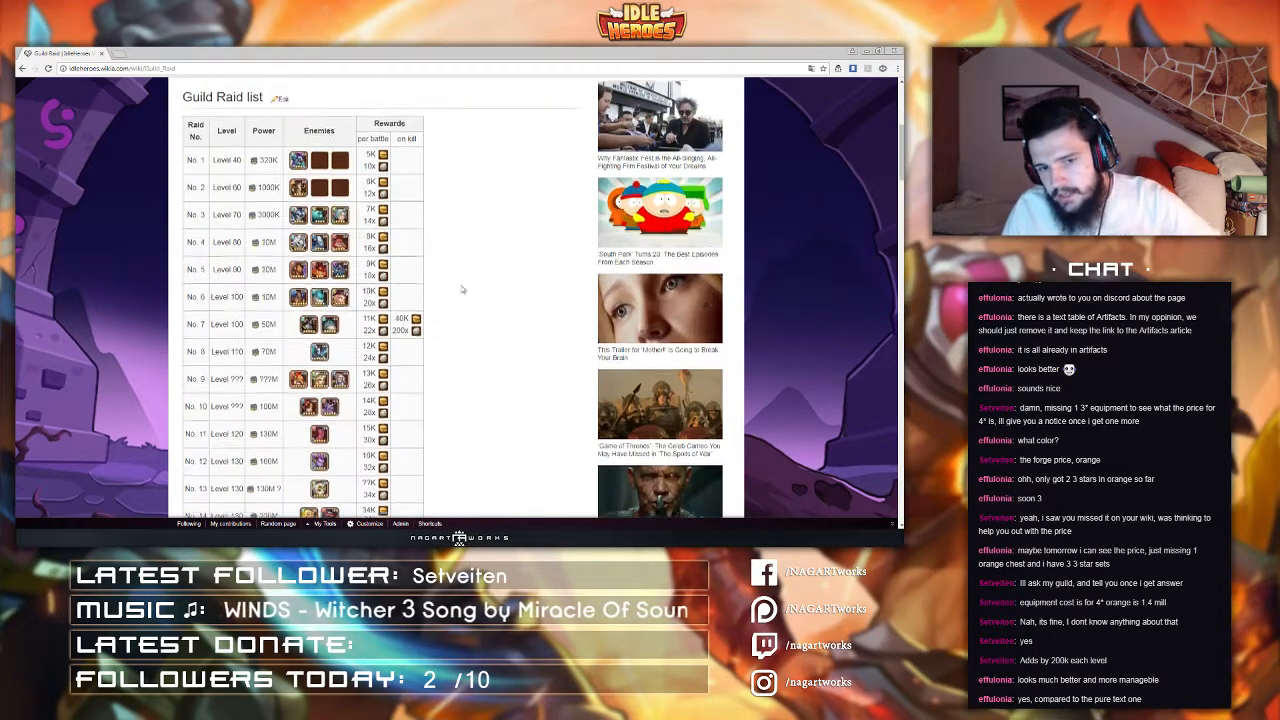
scroll(465, 325, down, 3)
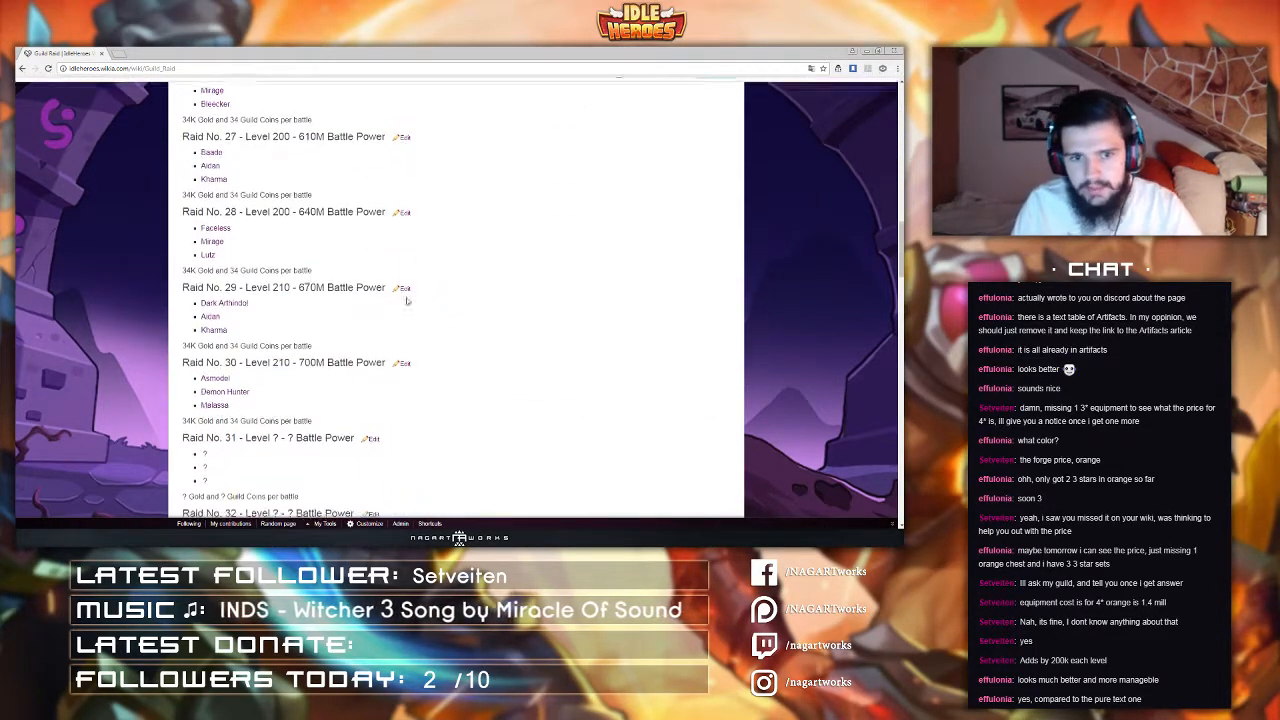
scroll(407, 305, up, 6)
scroll(407, 305, up, 1)
scroll(407, 305, down, 3)
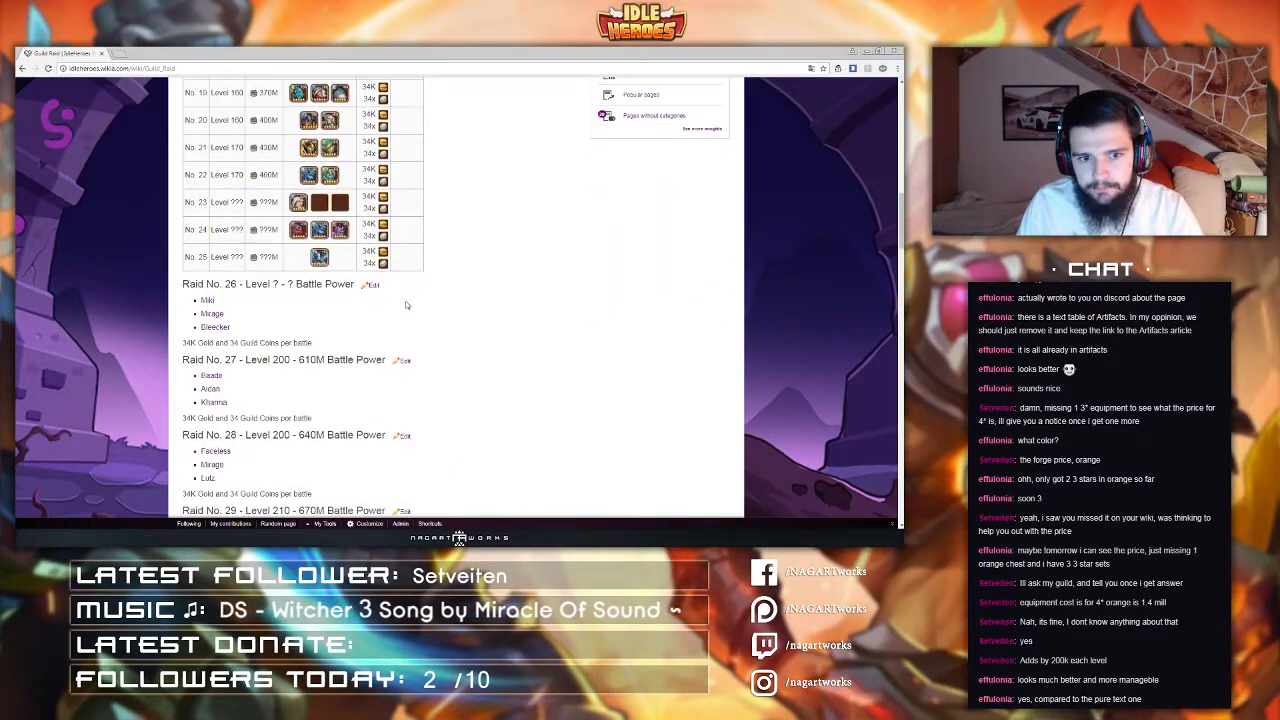
scroll(406, 305, up, 10)
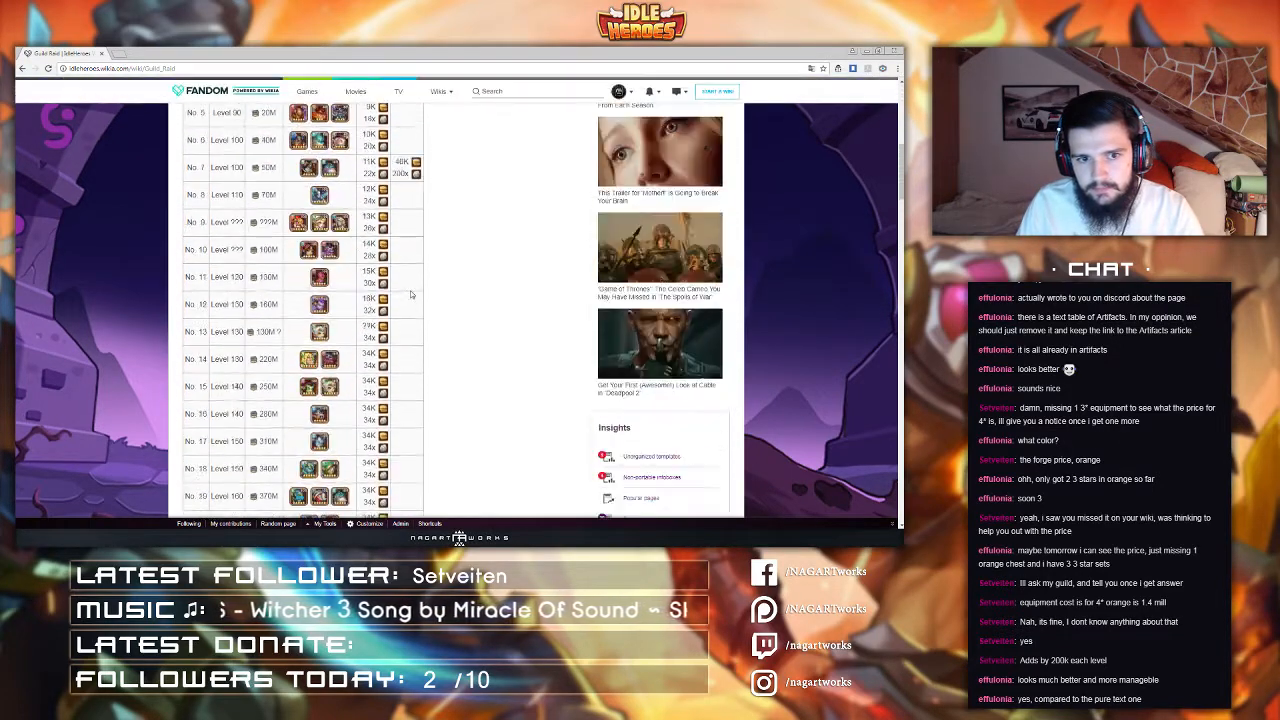
scroll(406, 305, down, 3)
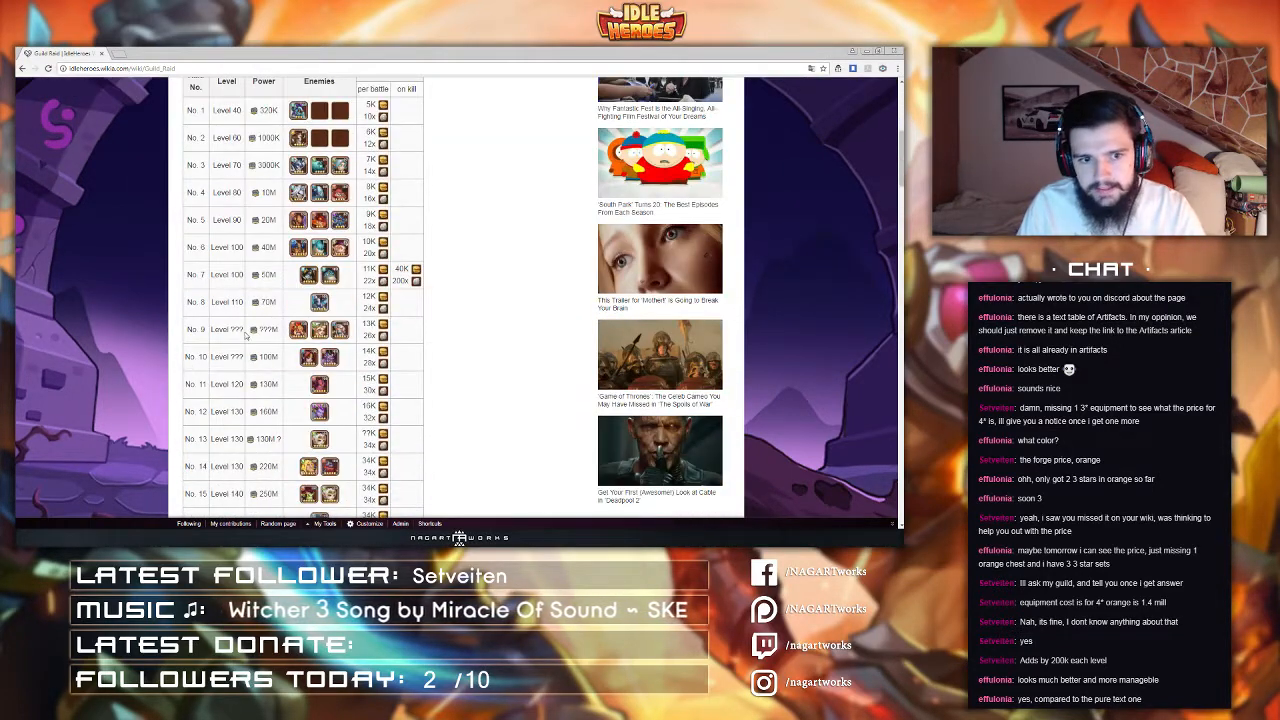
scroll(456, 300, down, 1)
scroll(456, 300, up, 3)
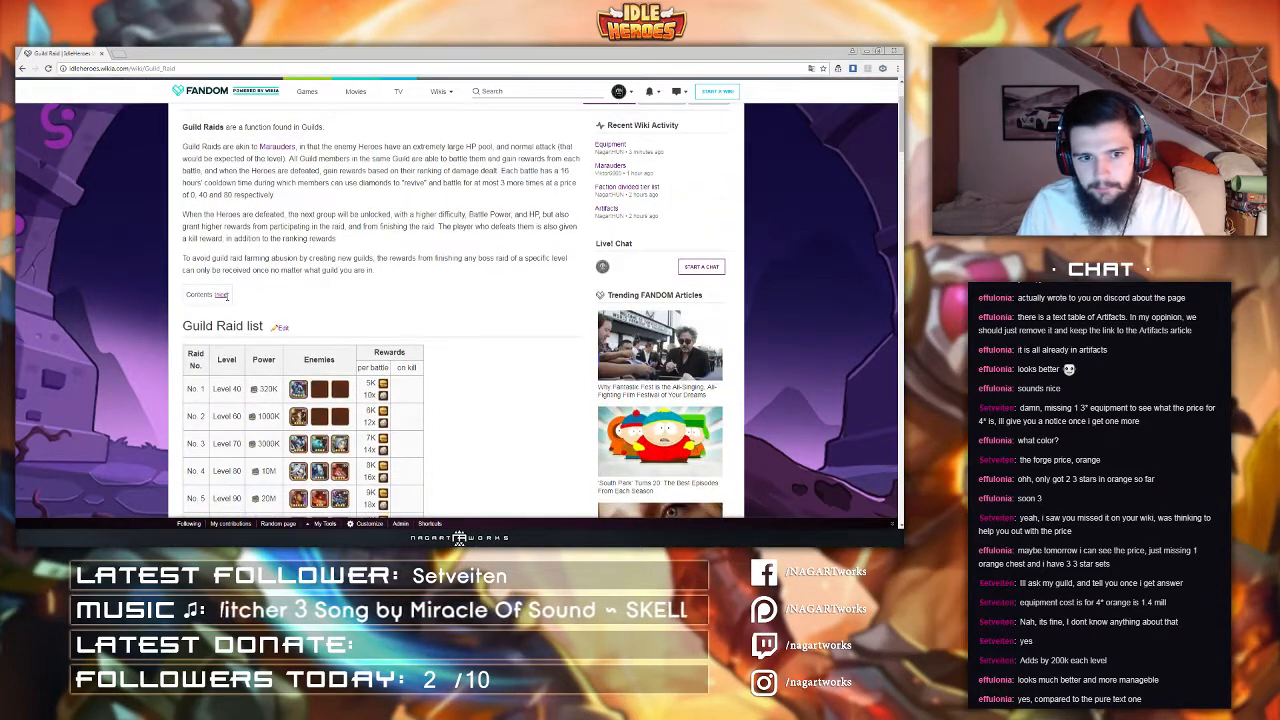
Step: Reload the Guild Raid page and review its contents list, raid table and raid entries before returning to the top
click(141, 68)
key(Return)
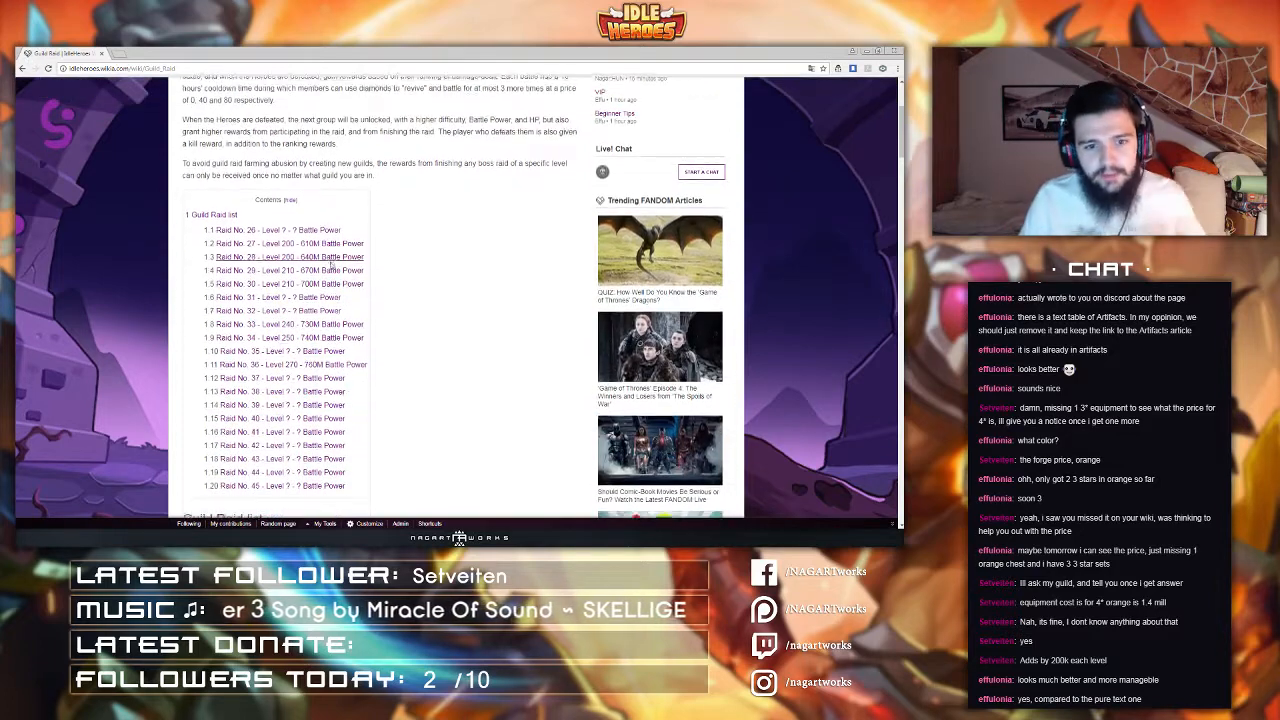
scroll(300, 220, down, 2)
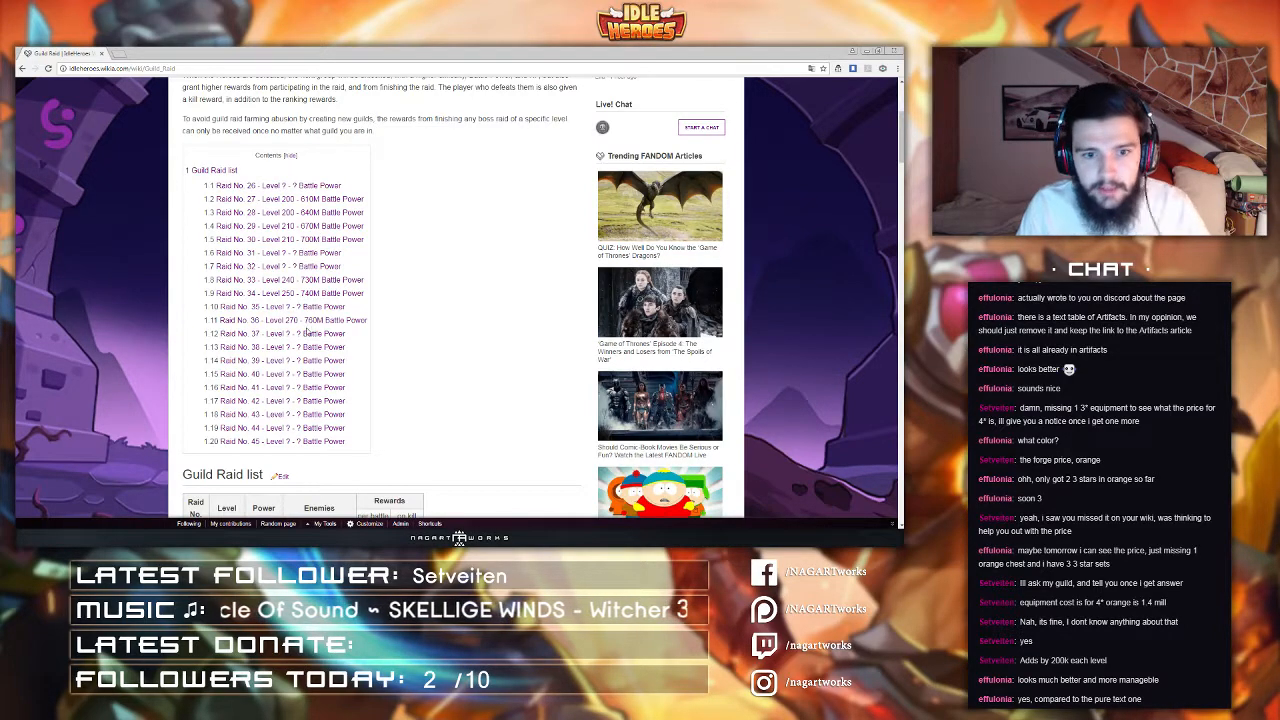
scroll(302, 328, down, 5)
scroll(266, 253, down, 15)
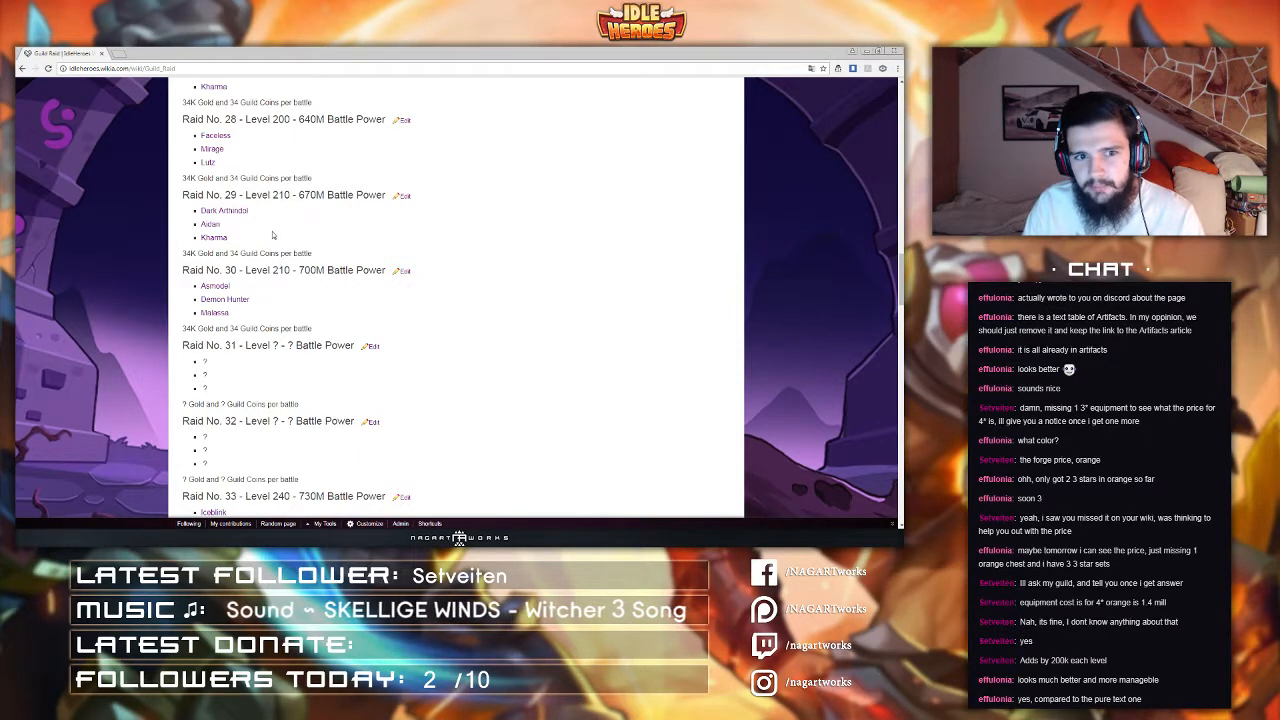
scroll(272, 235, up, 5)
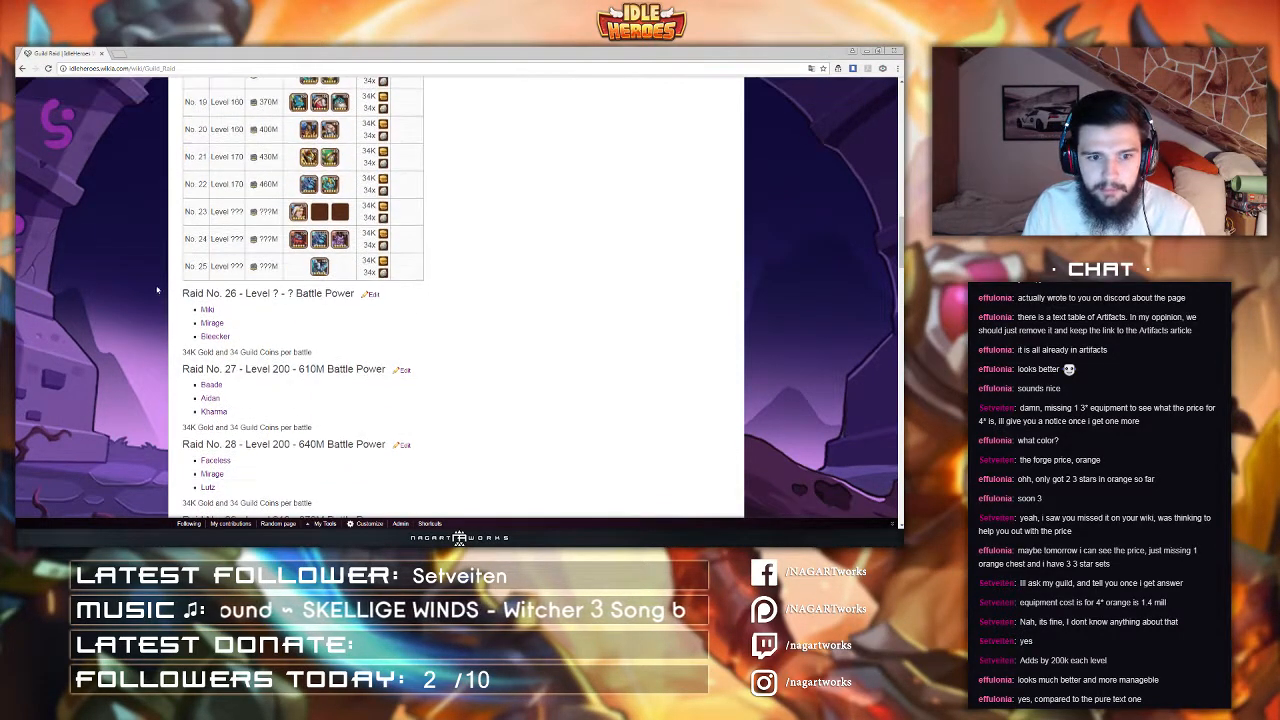
scroll(270, 330, up, 5)
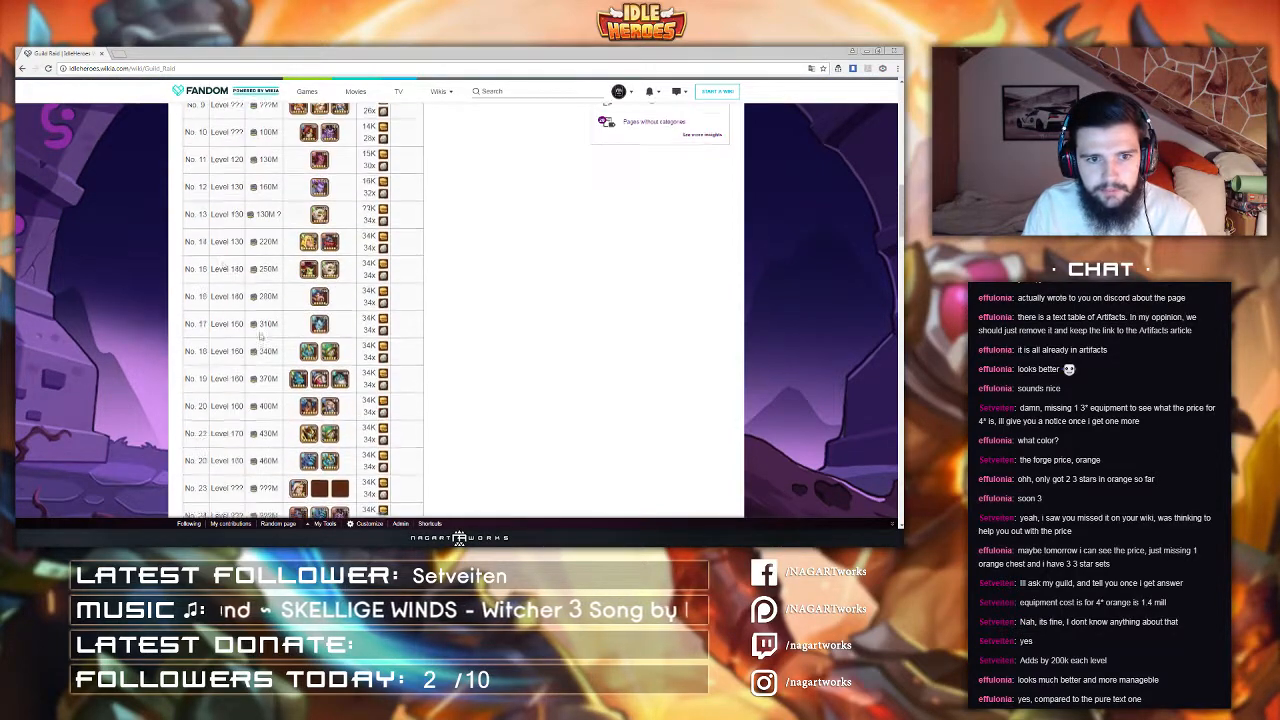
scroll(258, 330, down, 10)
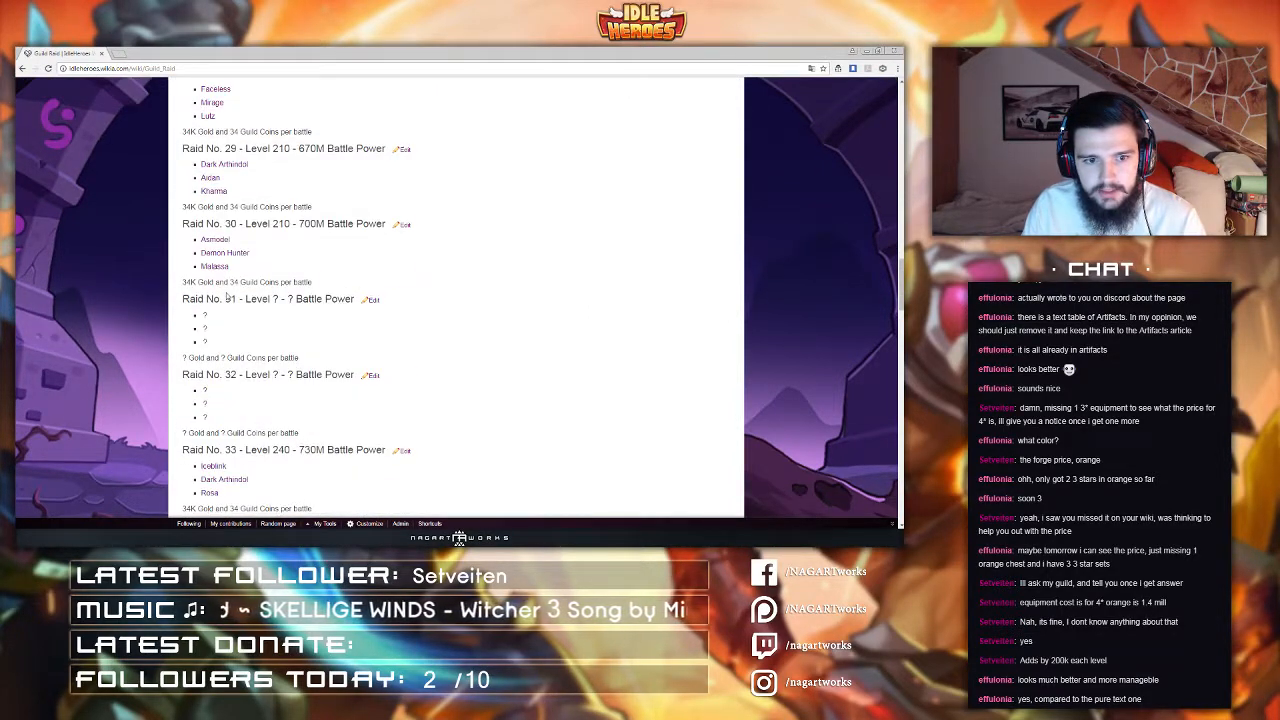
scroll(226, 298, up, 10)
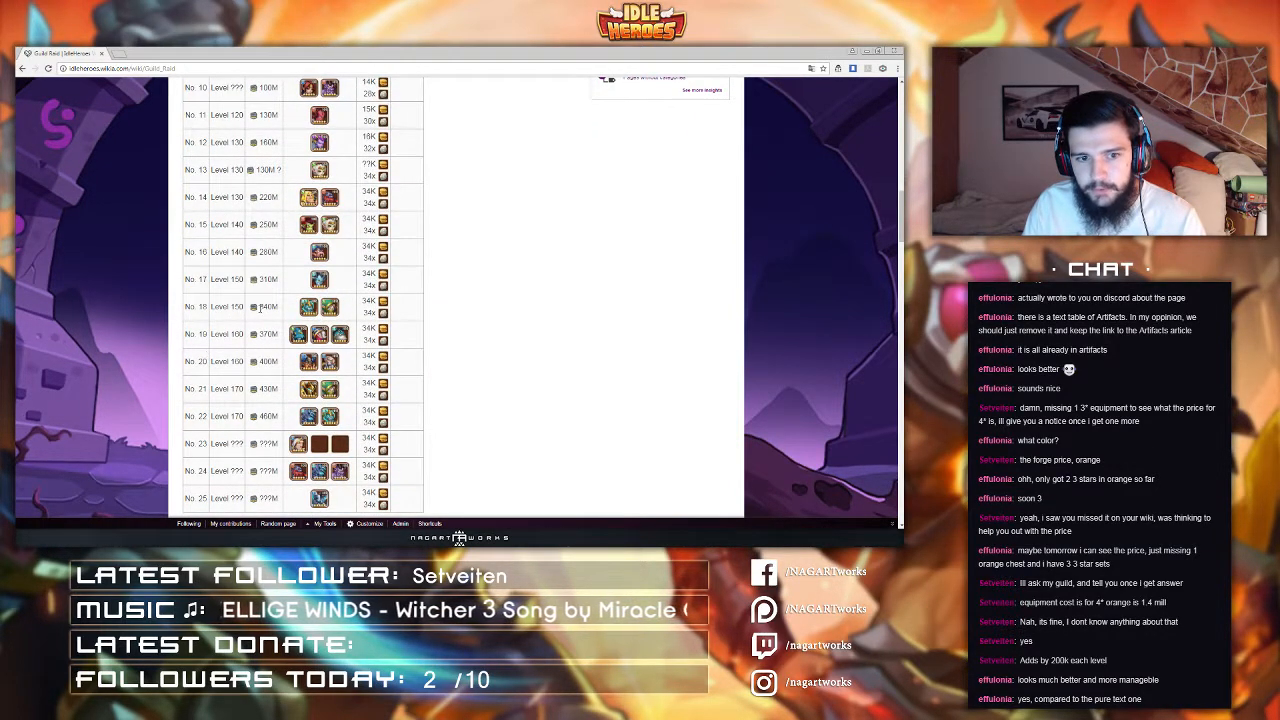
scroll(258, 228, down, 10)
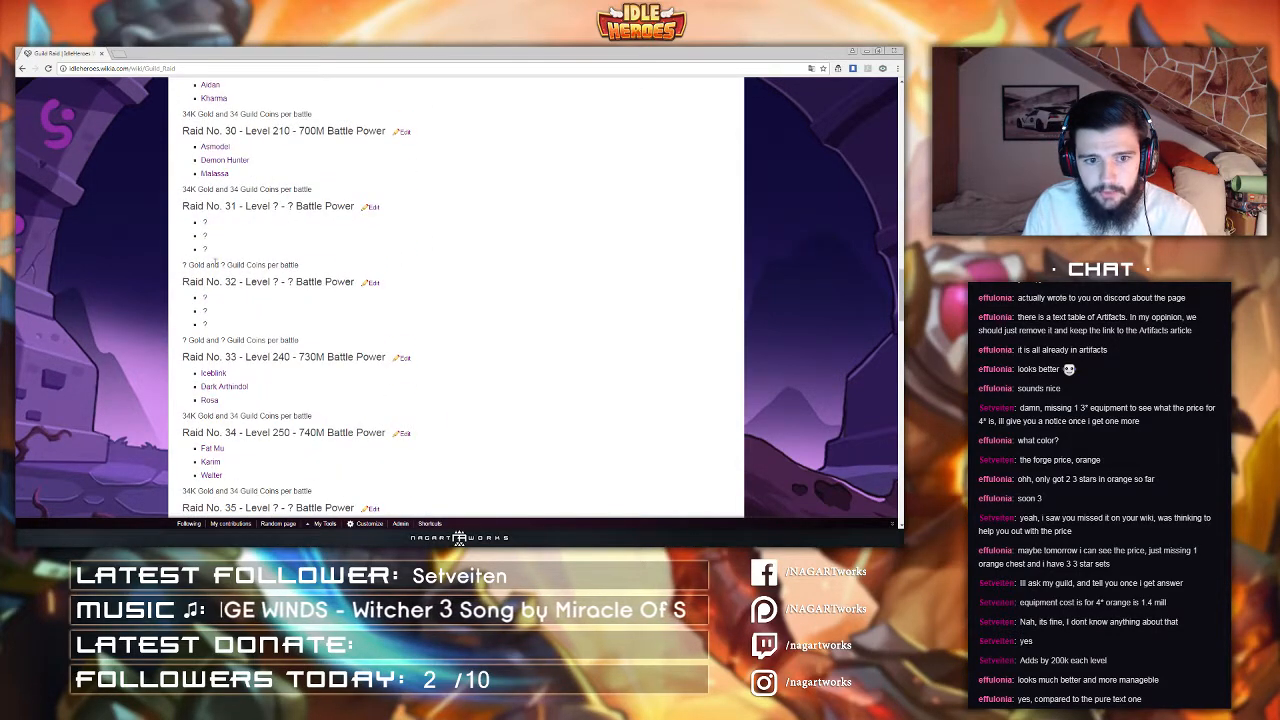
scroll(215, 263, up, 10)
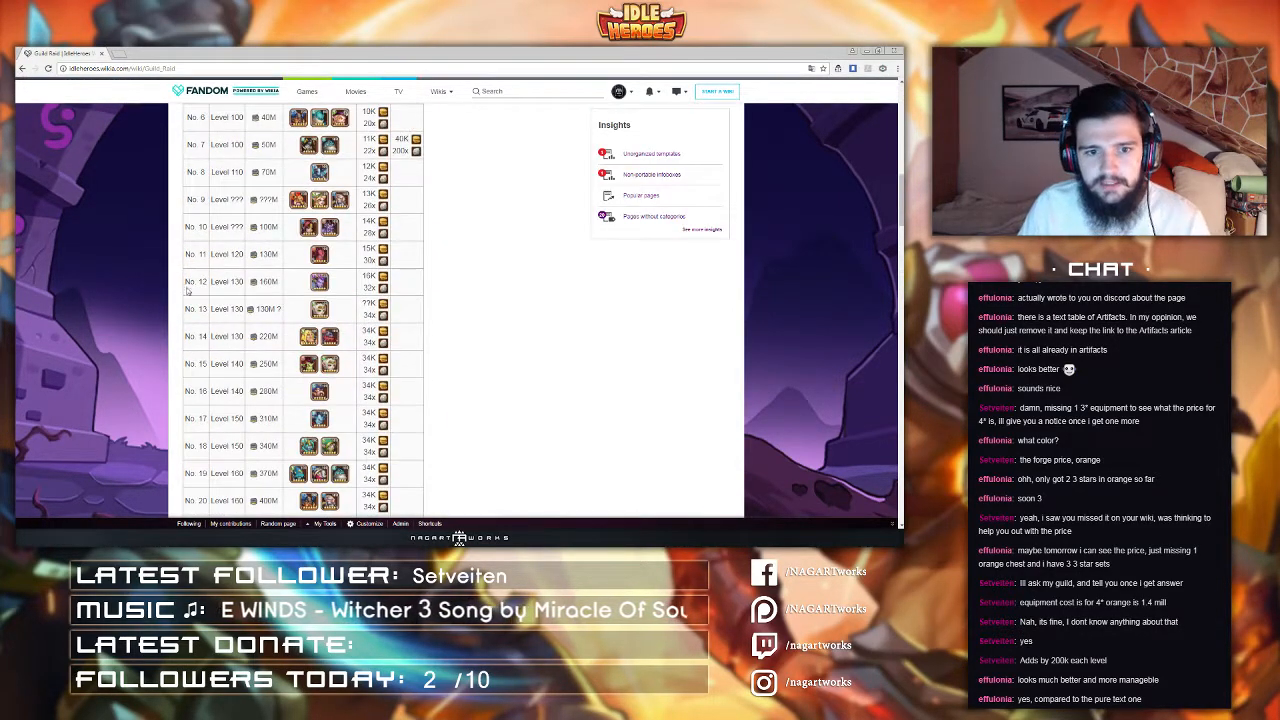
scroll(186, 289, up, 3)
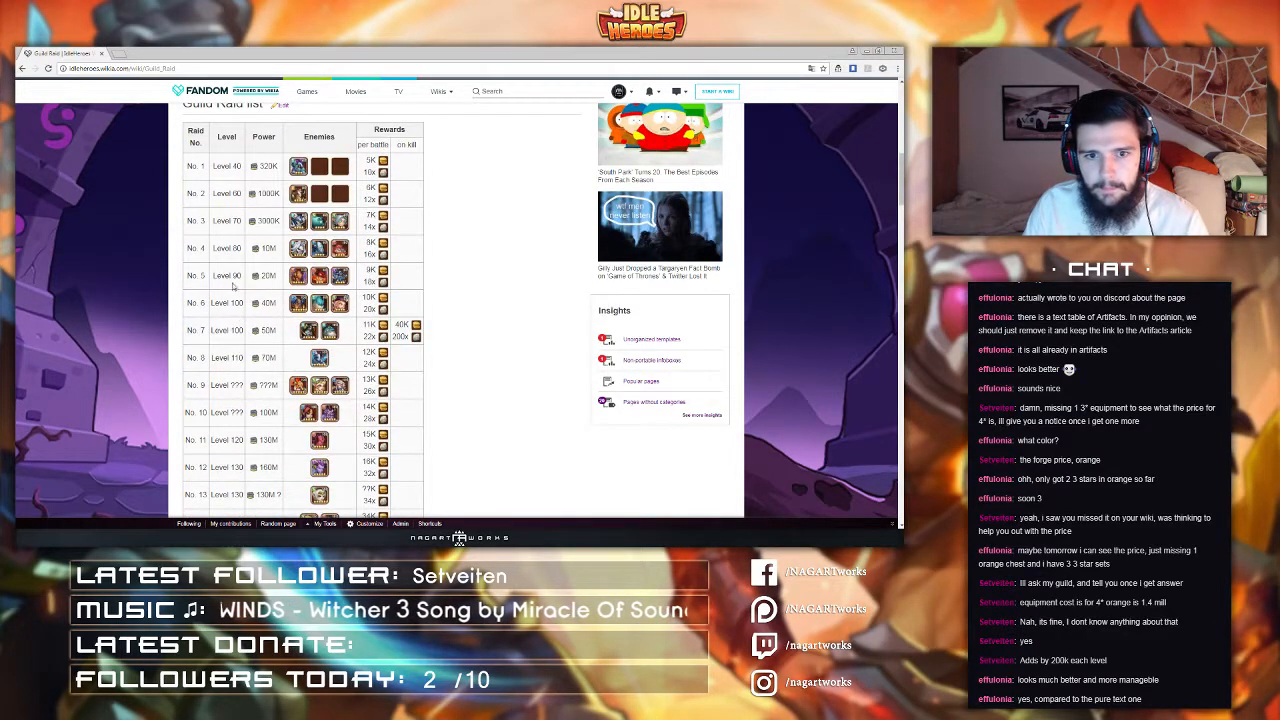
scroll(481, 251, up, 1)
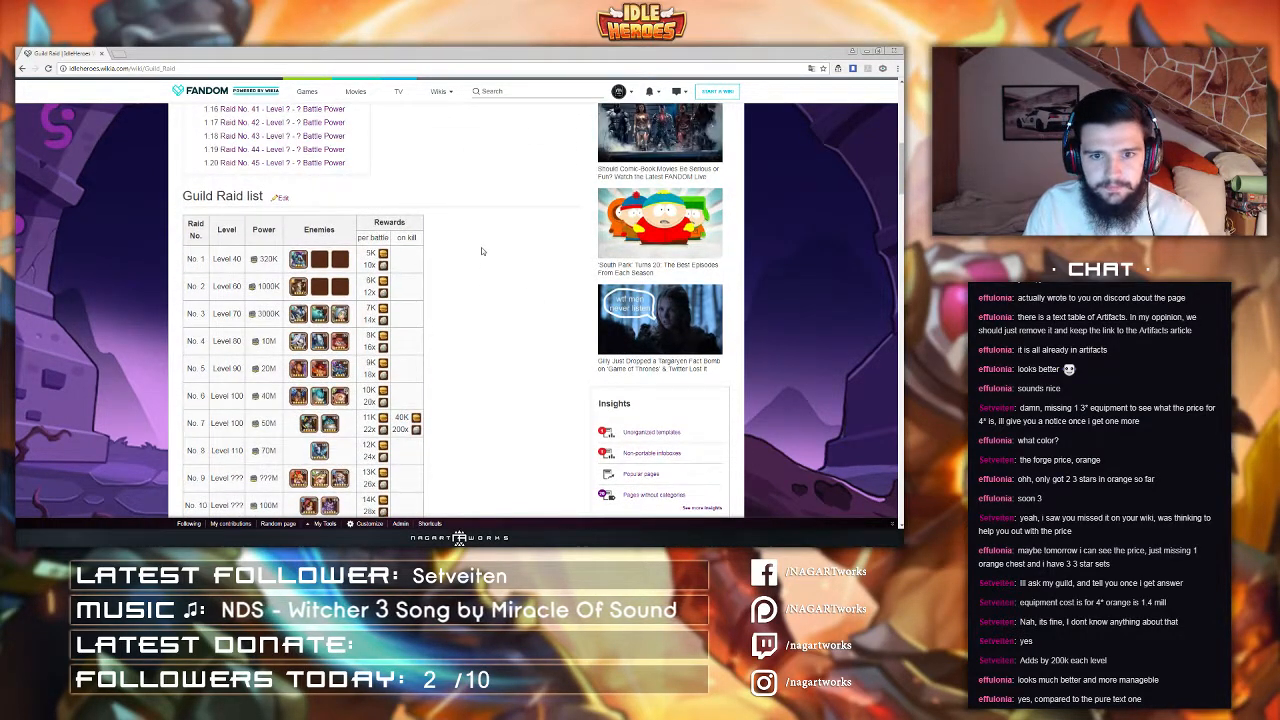
scroll(479, 247, down, 15)
scroll(477, 247, up, 4)
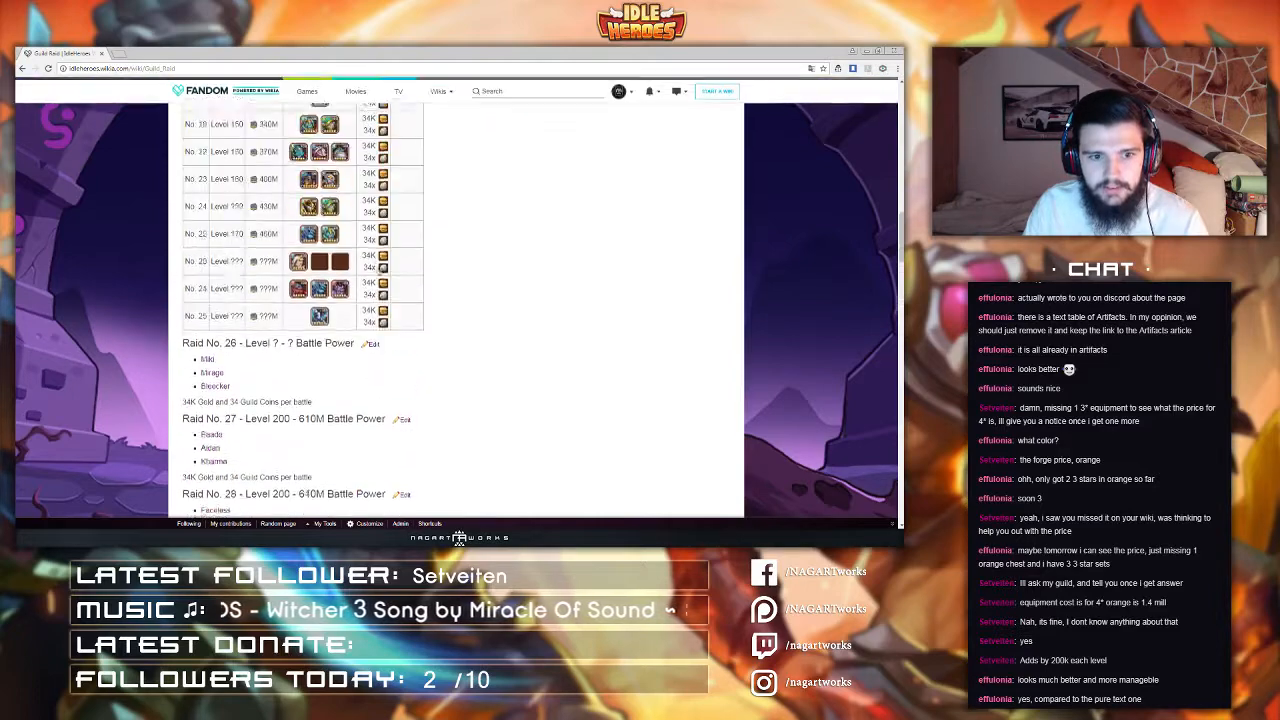
scroll(520, 290, up, 2)
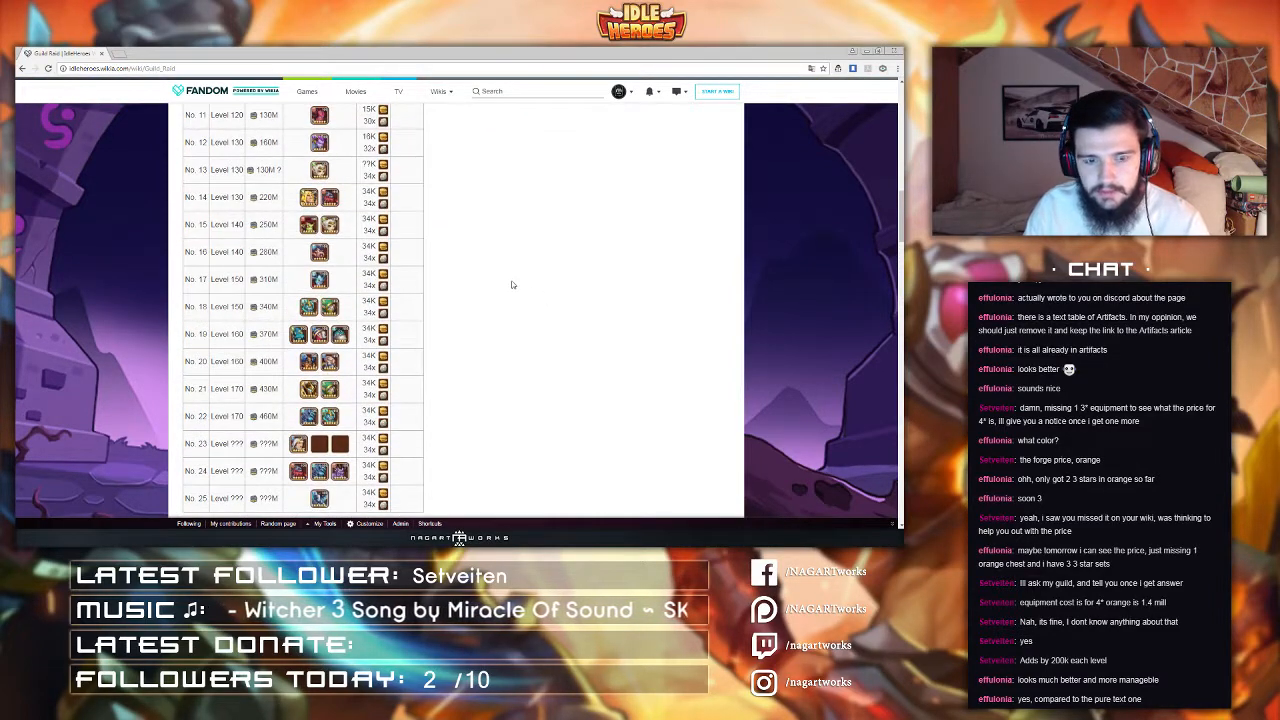
scroll(500, 286, up, 5)
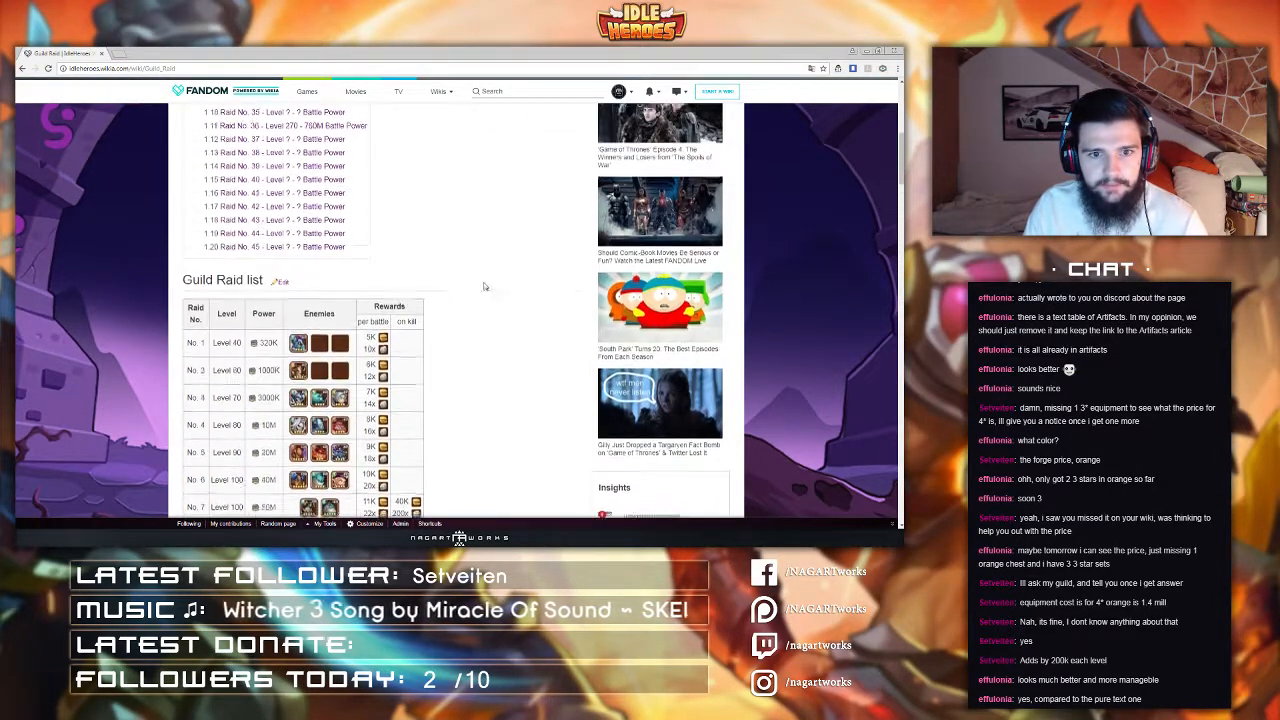
scroll(480, 264, up, 3)
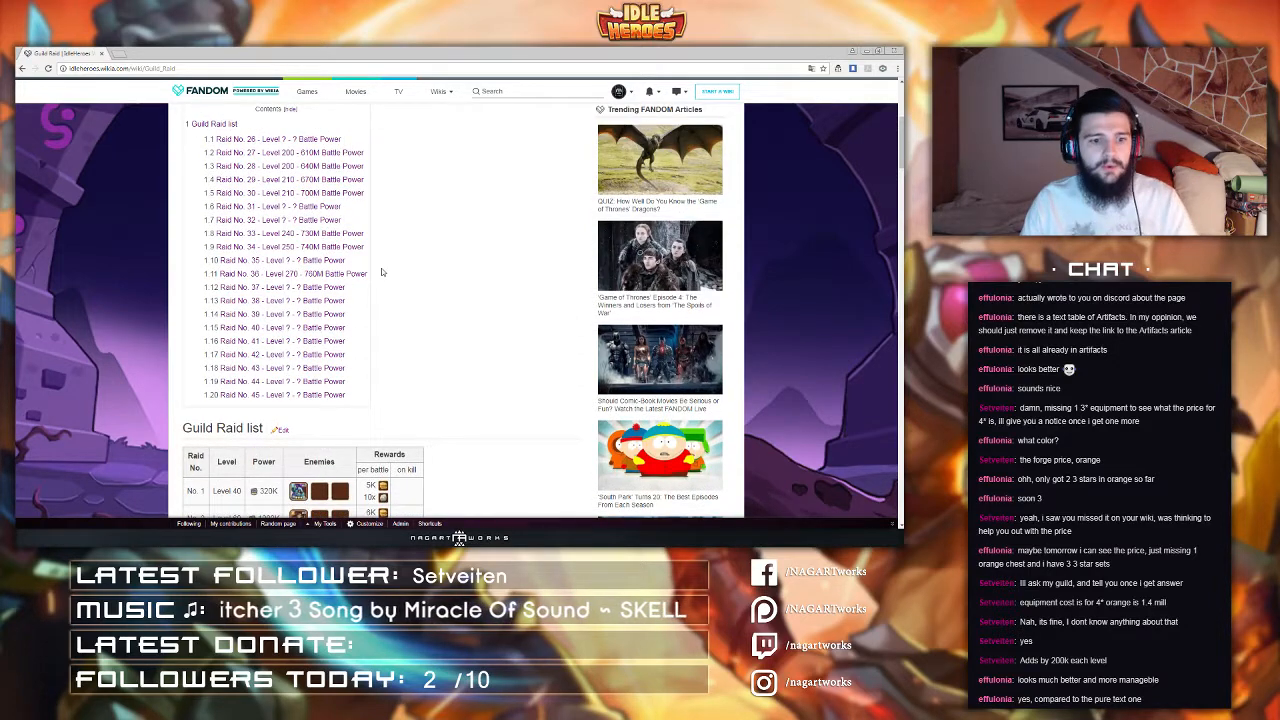
scroll(381, 272, up, 5)
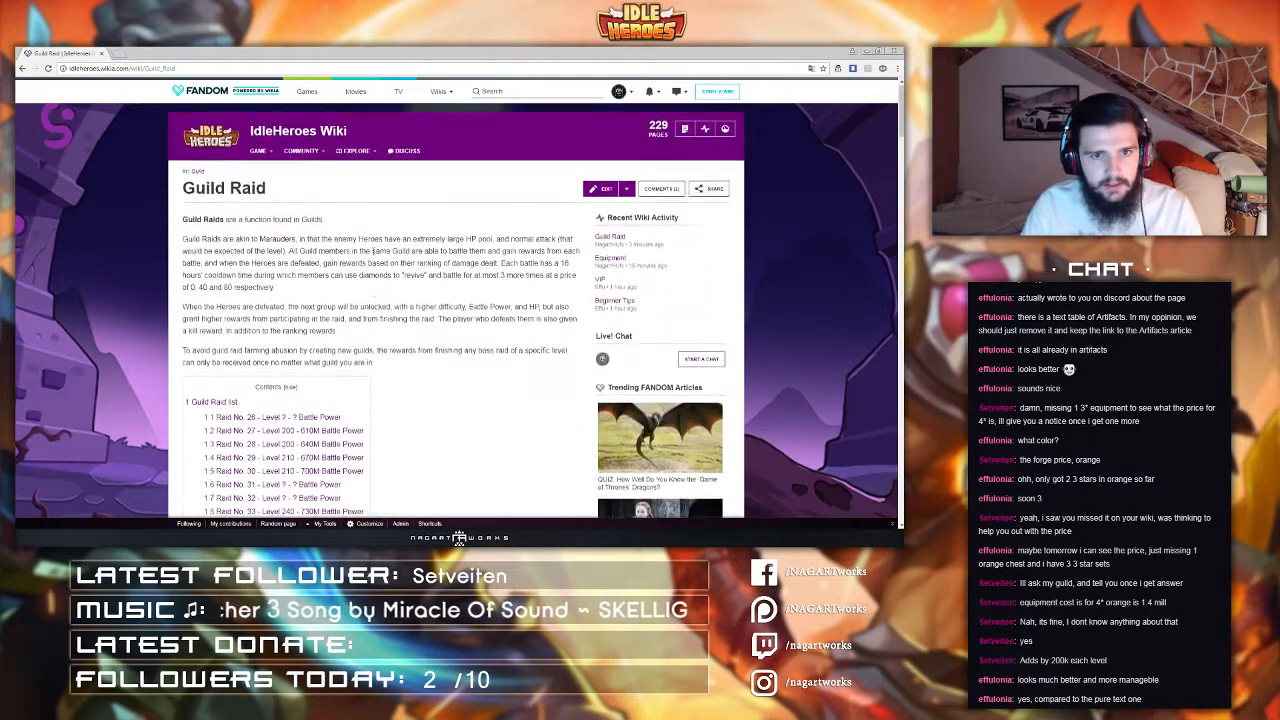
Step: Open the wiki's Template:Itemnav page
drag(145, 68, 261, 66)
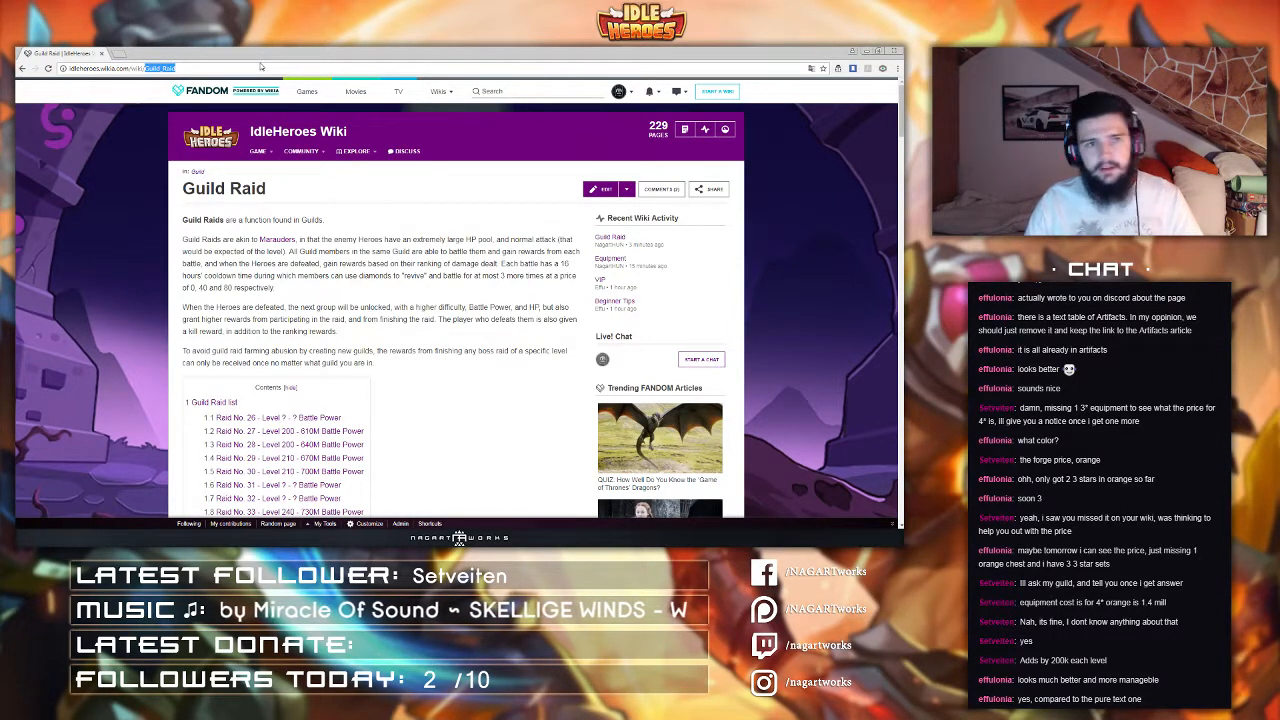
text(Templat)
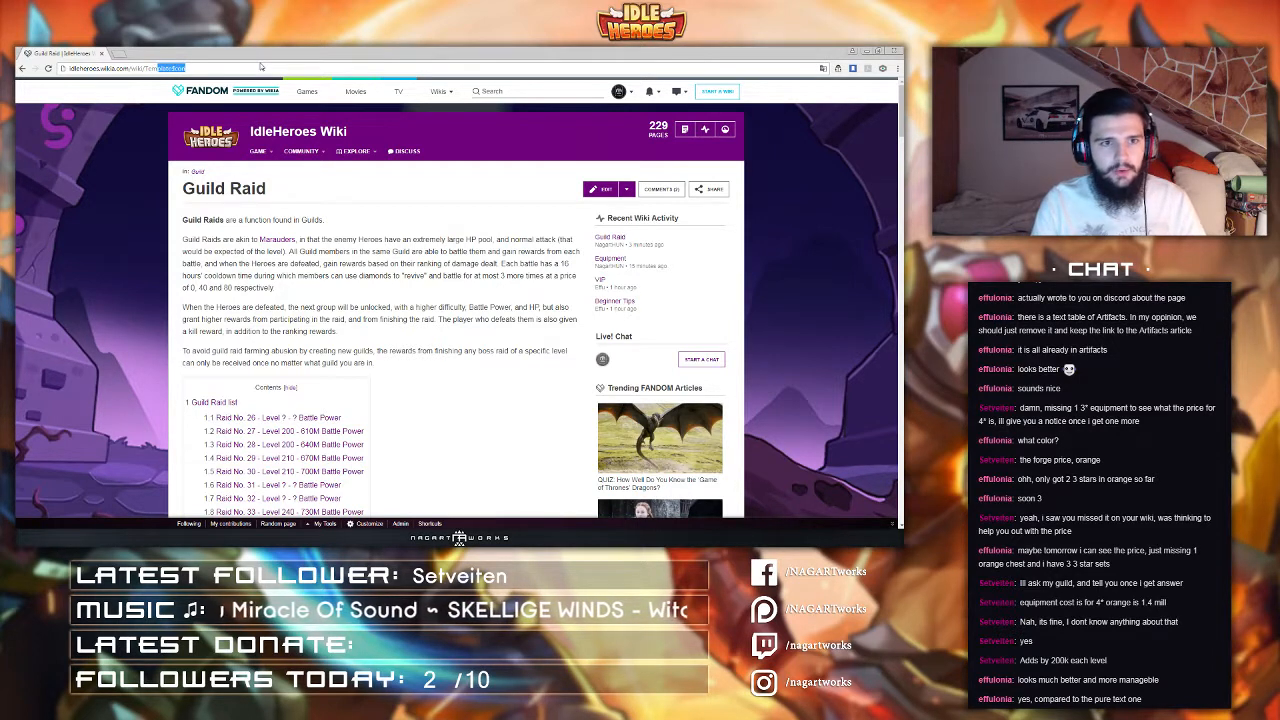
text(e)
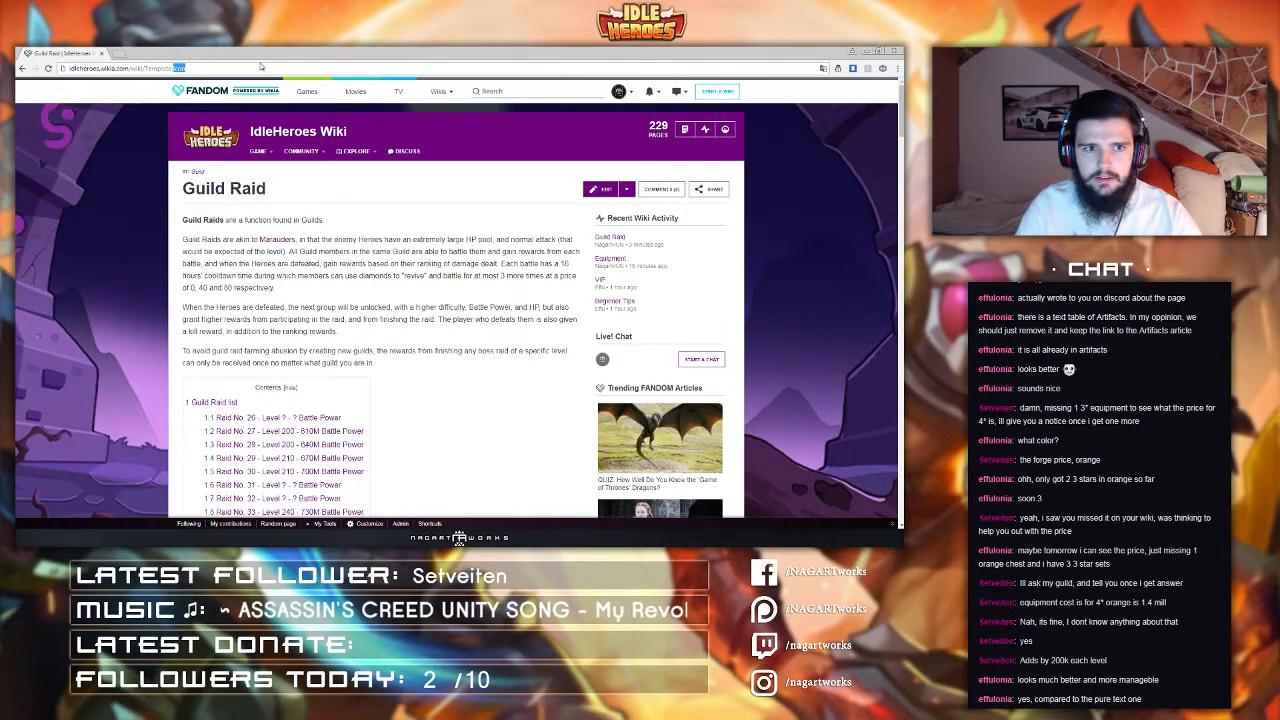
text(temnav)
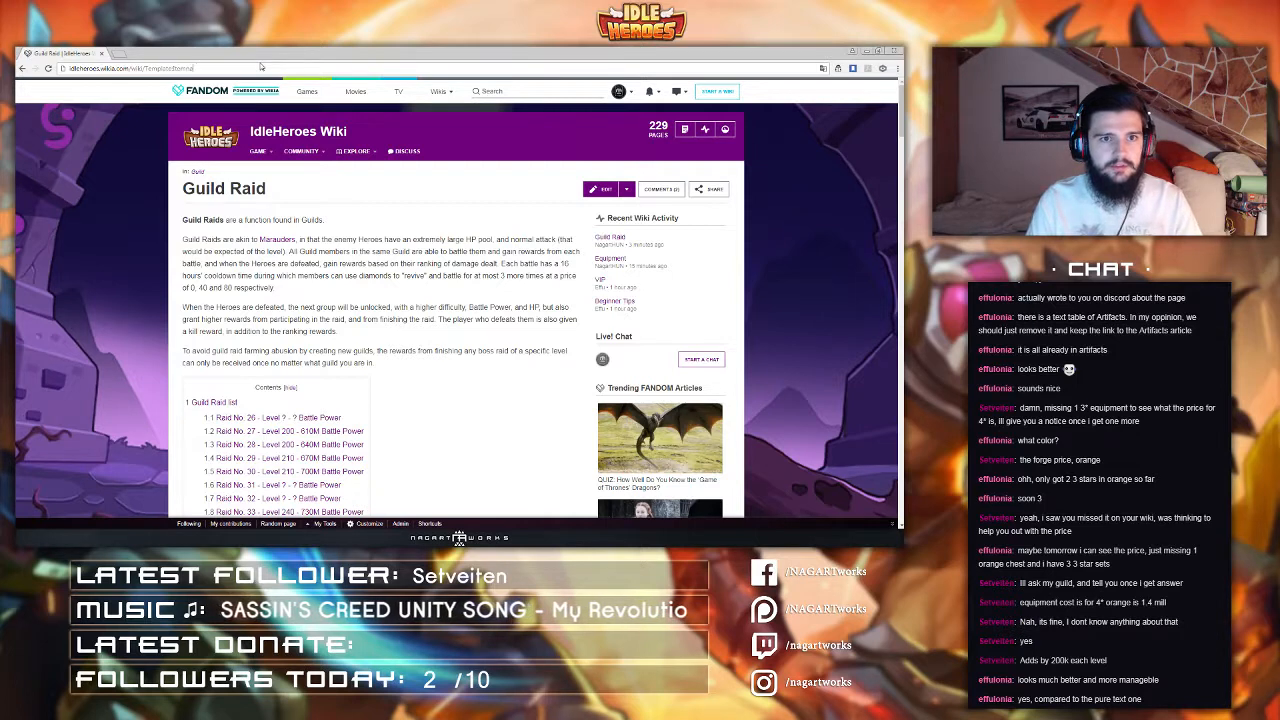
key(Return)
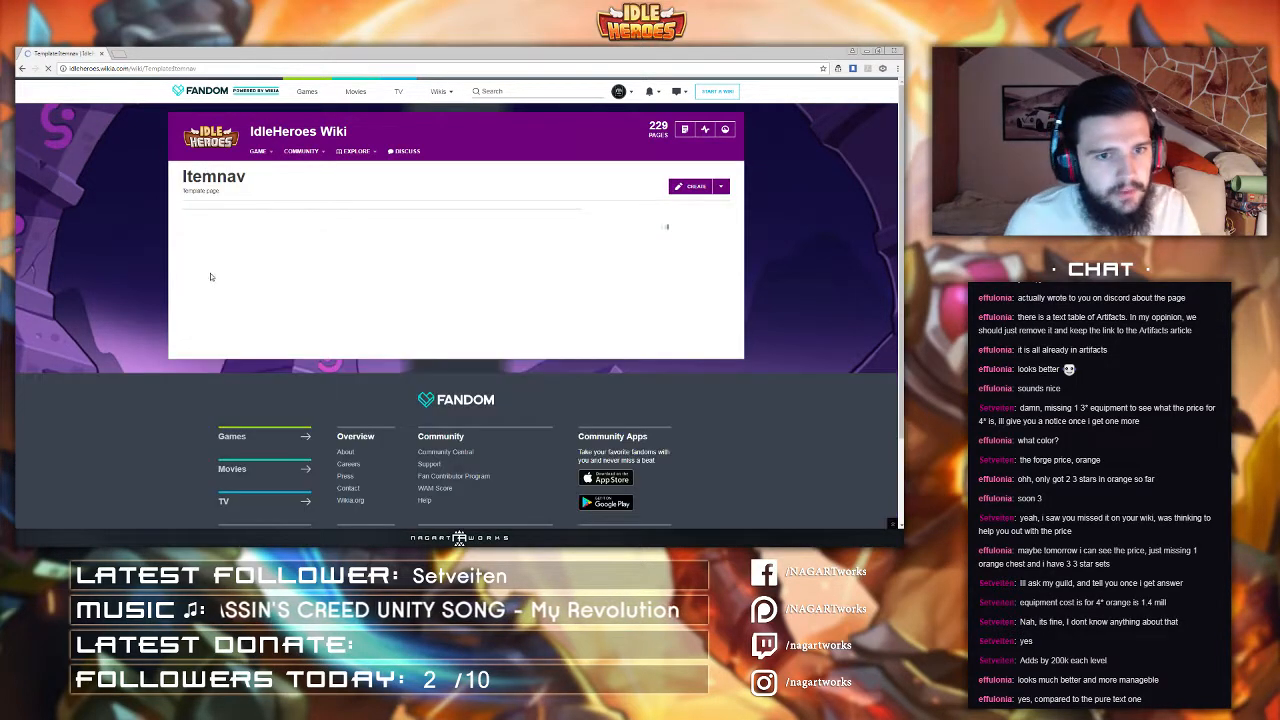
Step: Open Paint and enlarge its canvas to about 888 × 472 pixels, then return to the browser
key(super)
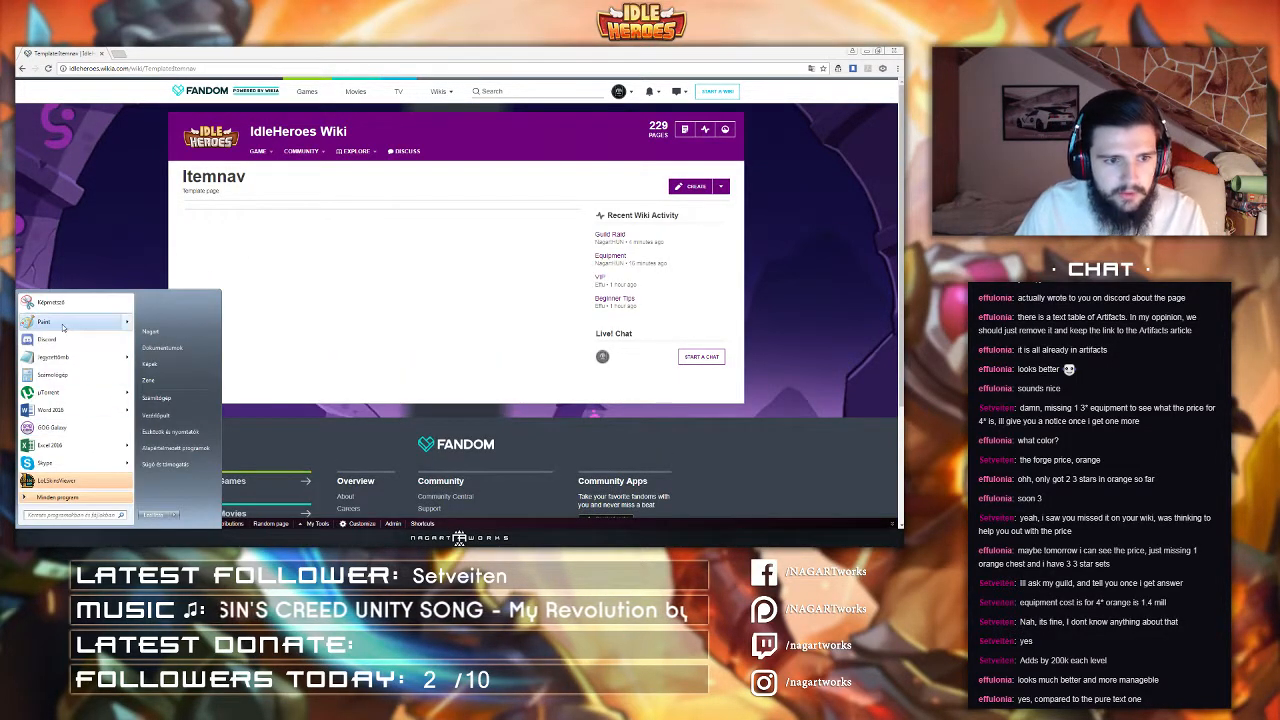
click(62, 326)
mouse_move(1120, 284)
mouse_down()
mouse_move(665, 134)
mouse_move(336, 116)
mouse_up()
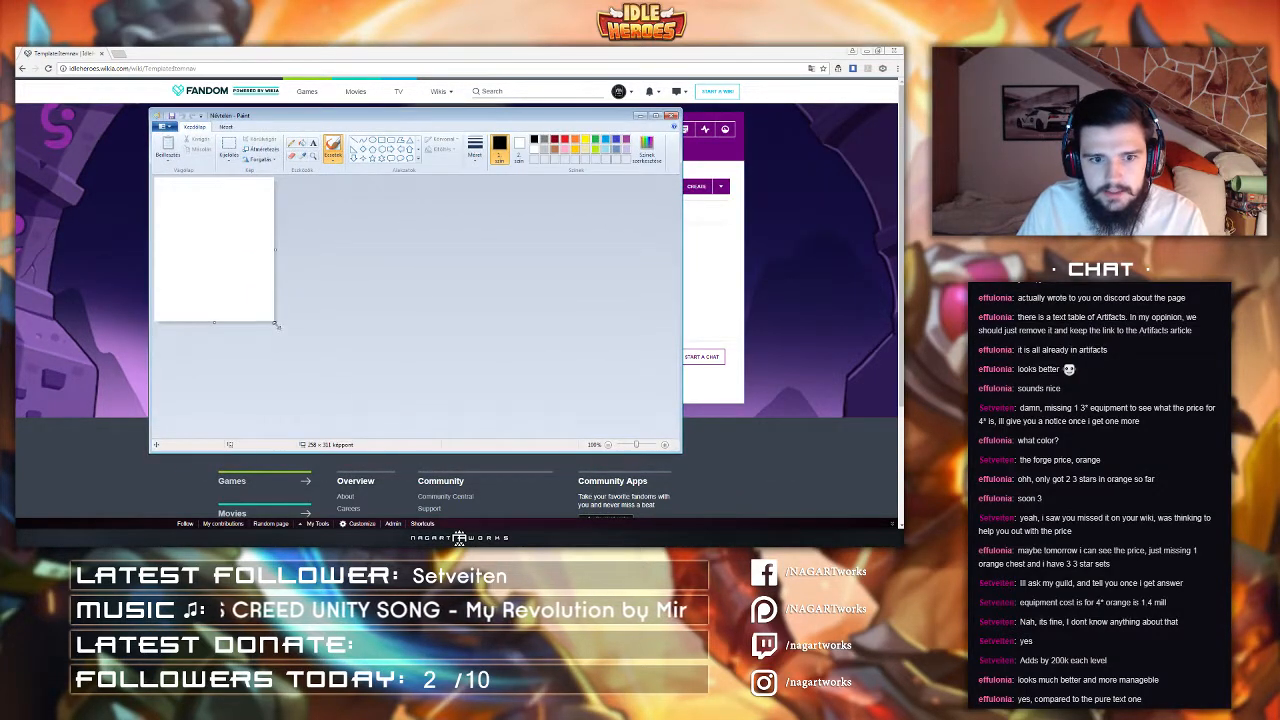
drag(275, 322, 564, 397)
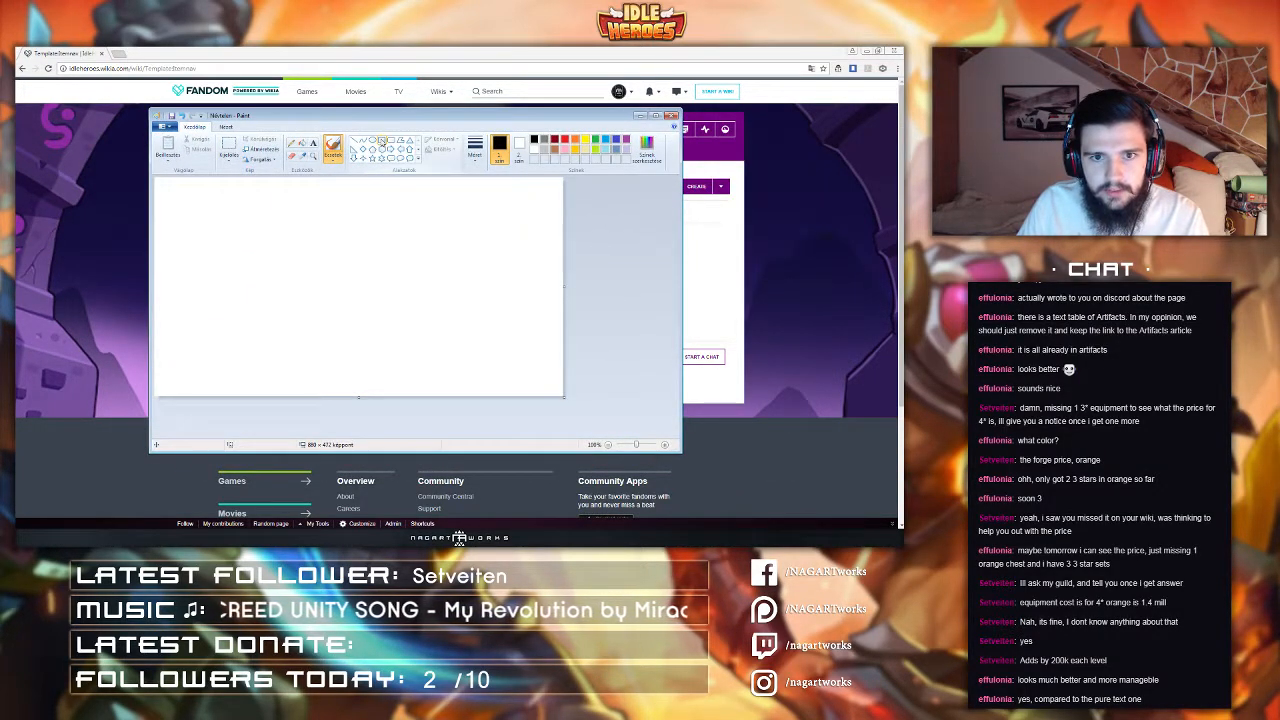
click(382, 141)
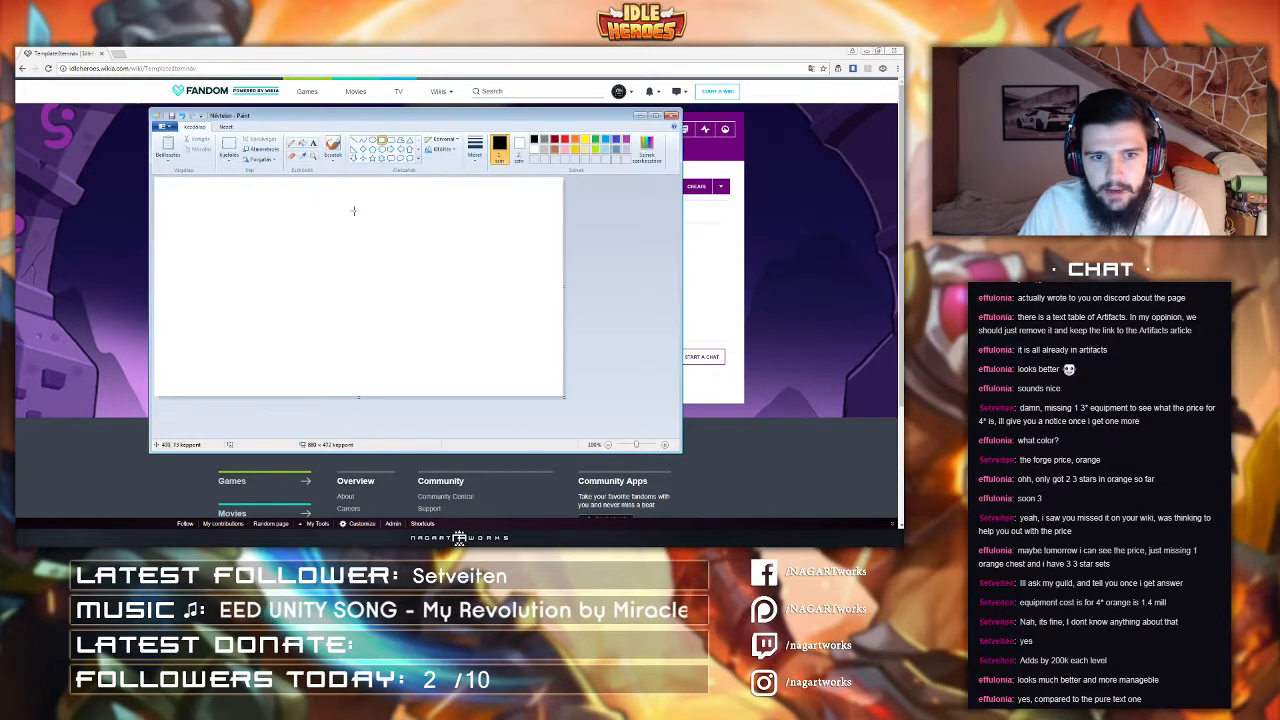
click(178, 56)
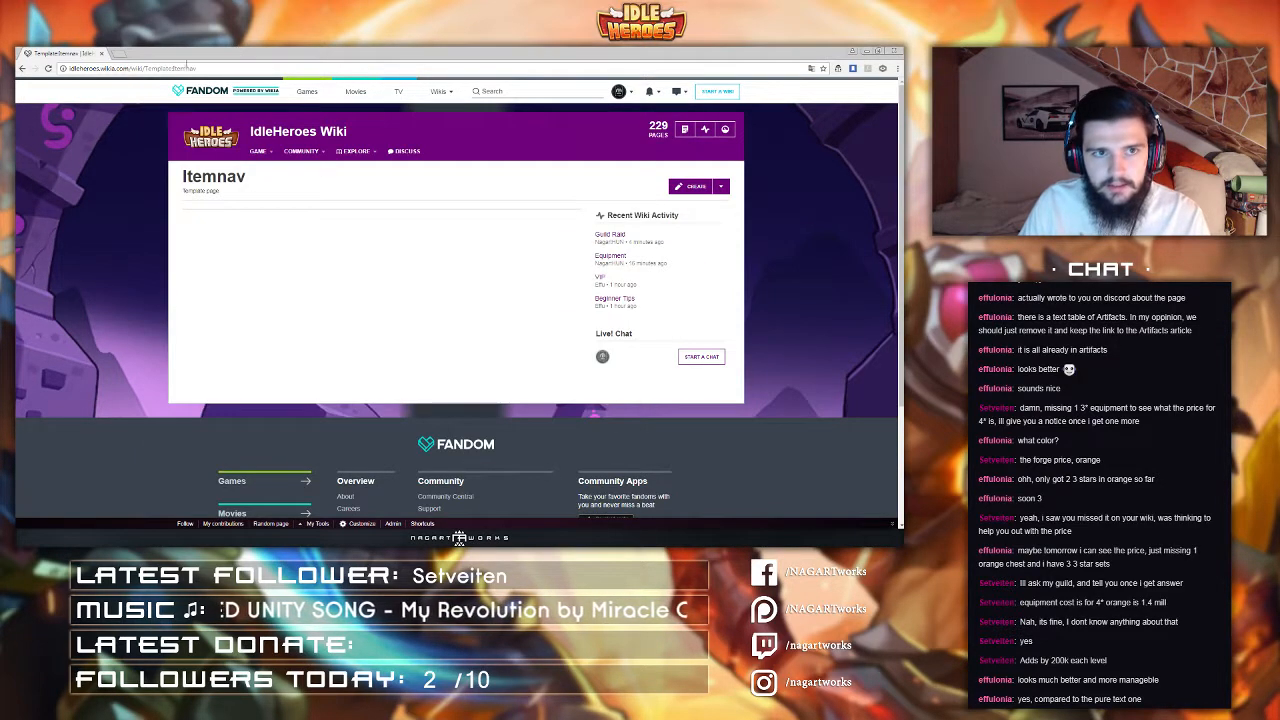
Step: Open the Staff_of_Prophecy wiki page in a new tab and review its forging price and set details
click(121, 51)
click(123, 66)
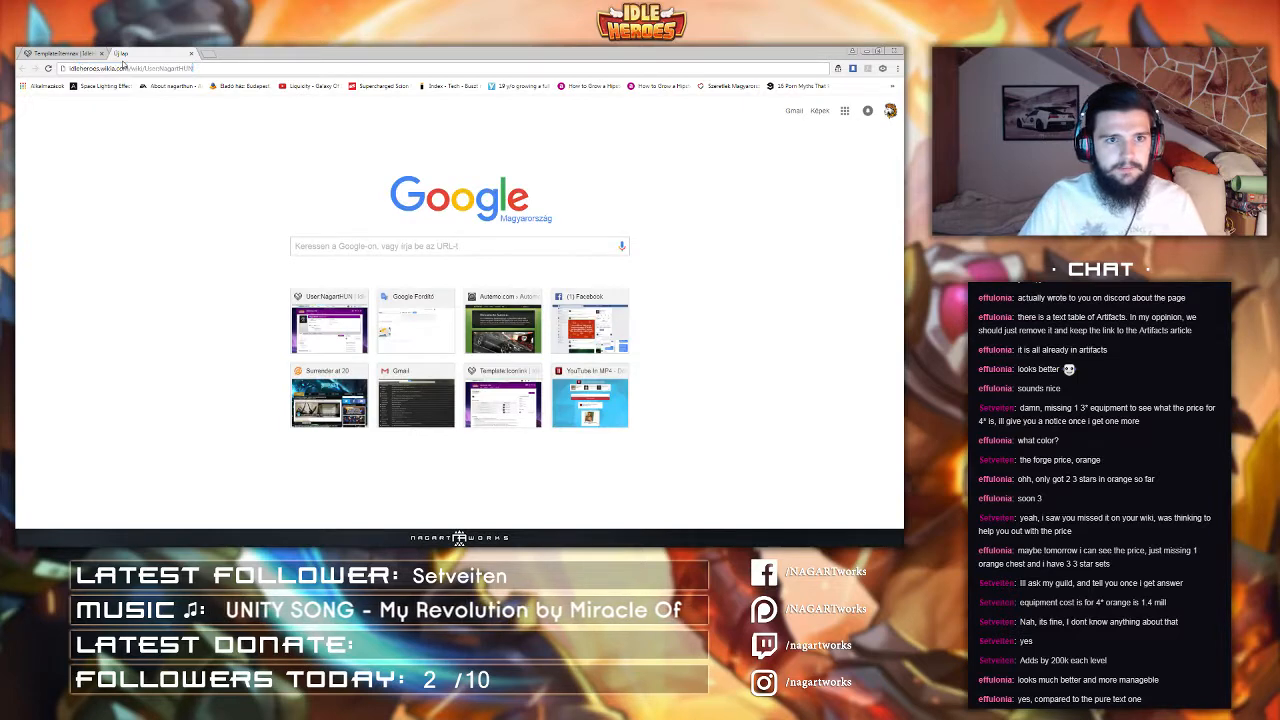
key(shift+Left)
key(shift+Left)
key(shift+Left)
key(shift+Left)
key(shift+Left)
key(shift+Left)
key(shift+Left)
key(shift+Left)
key(shift+Left)
key(shift+Left)
key(shift+Left)
key(shift+Left)
key(shift+Left)
text(Staff_of_Prophecy)
key(Return)
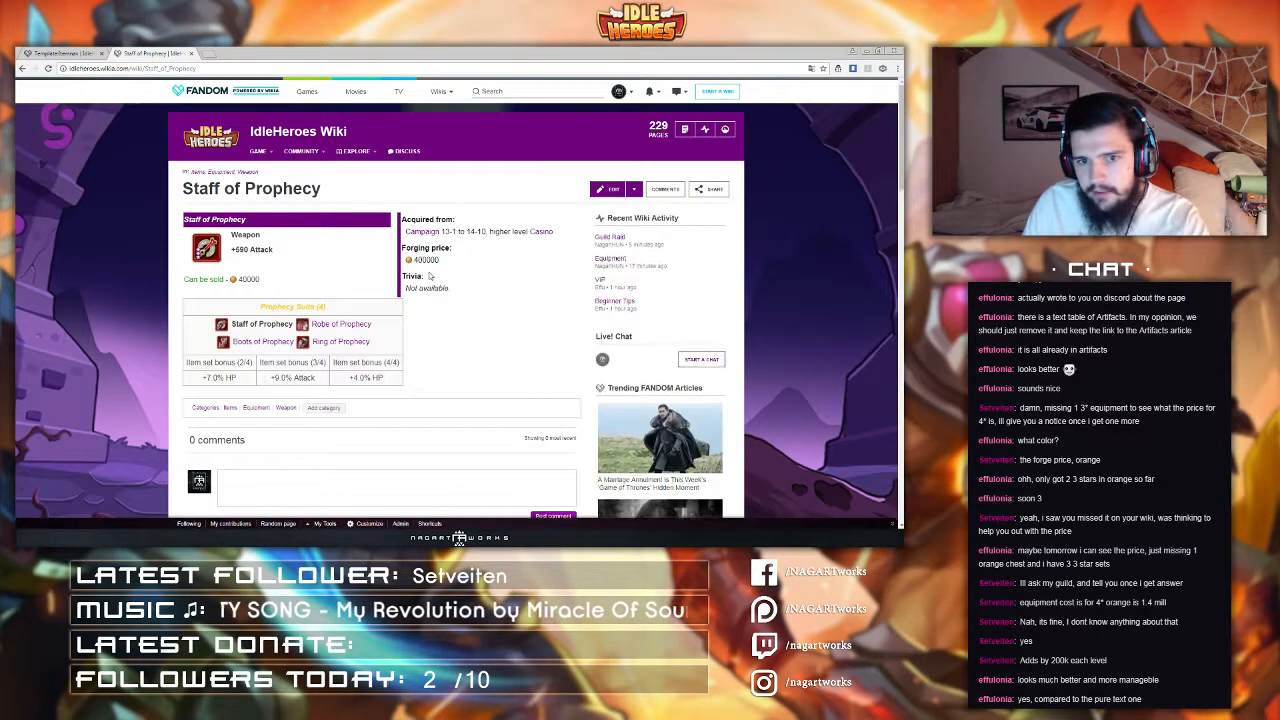
scroll(462, 230, down, 1)
scroll(462, 230, down, 1)
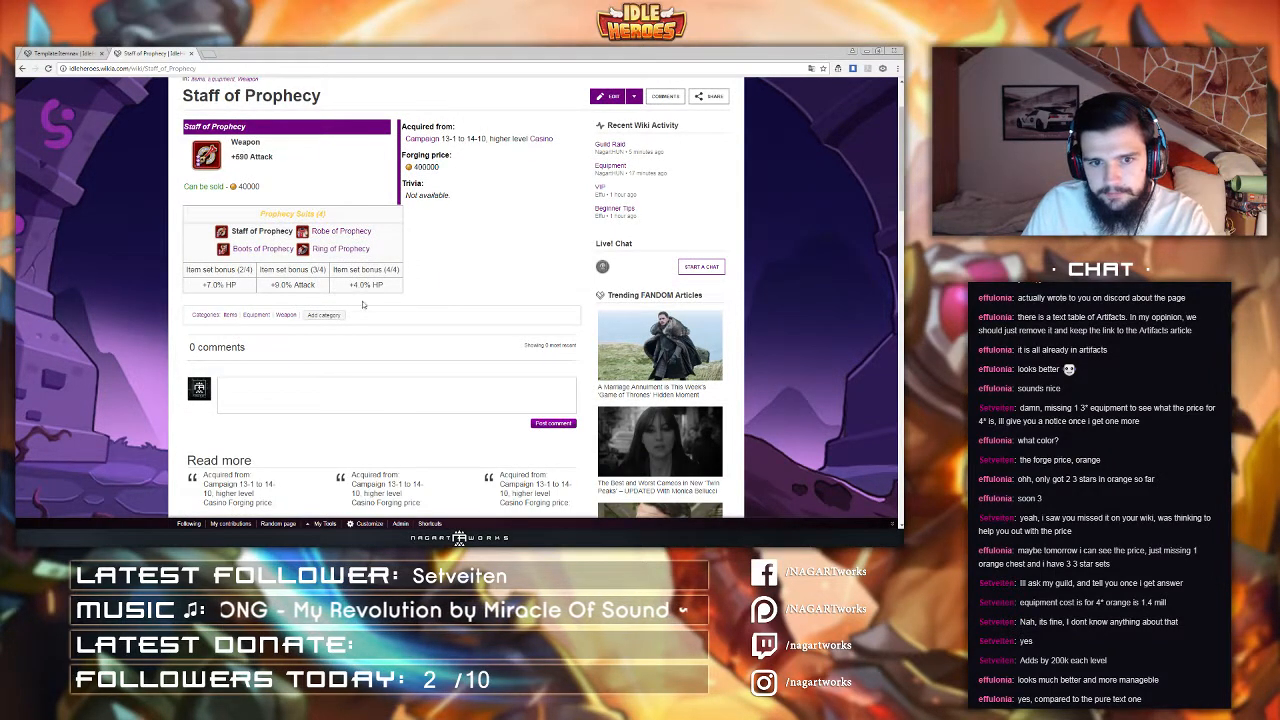
Step: Switch to Paint and draw a rectangle box in the middle of the canvas as a layout sketch
click(512, 538)
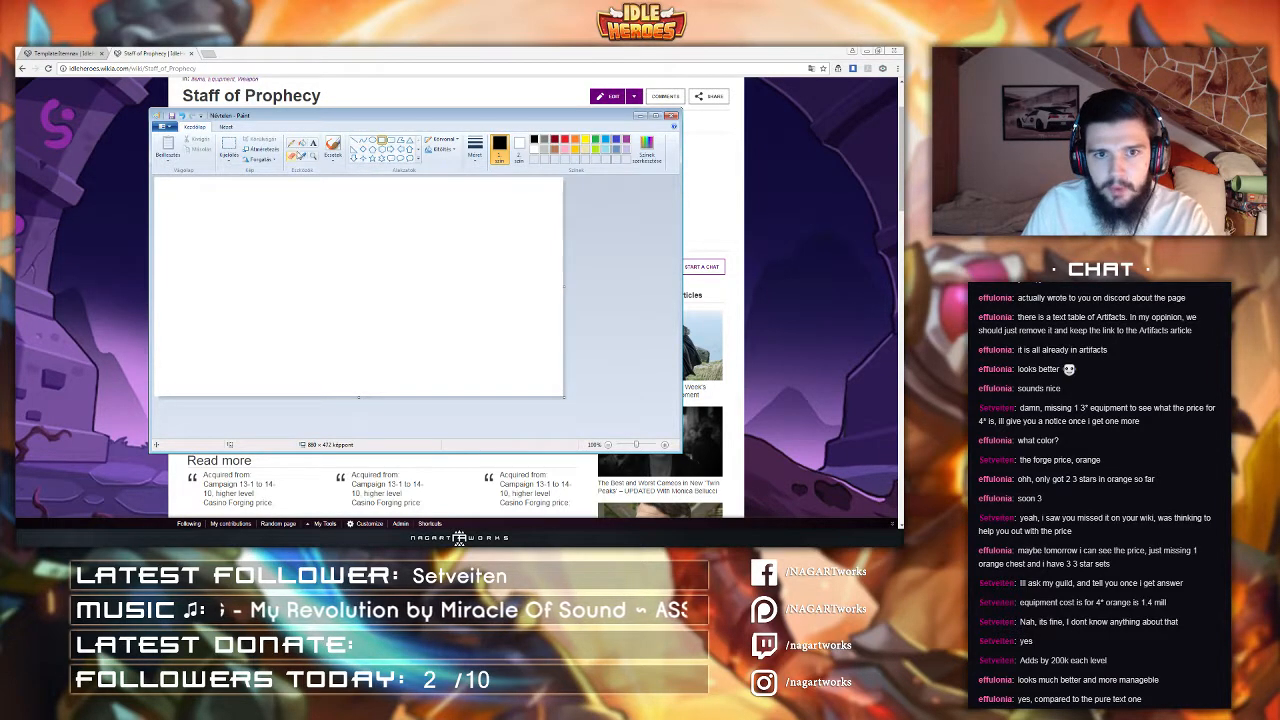
drag(306, 254, 385, 318)
click(355, 242)
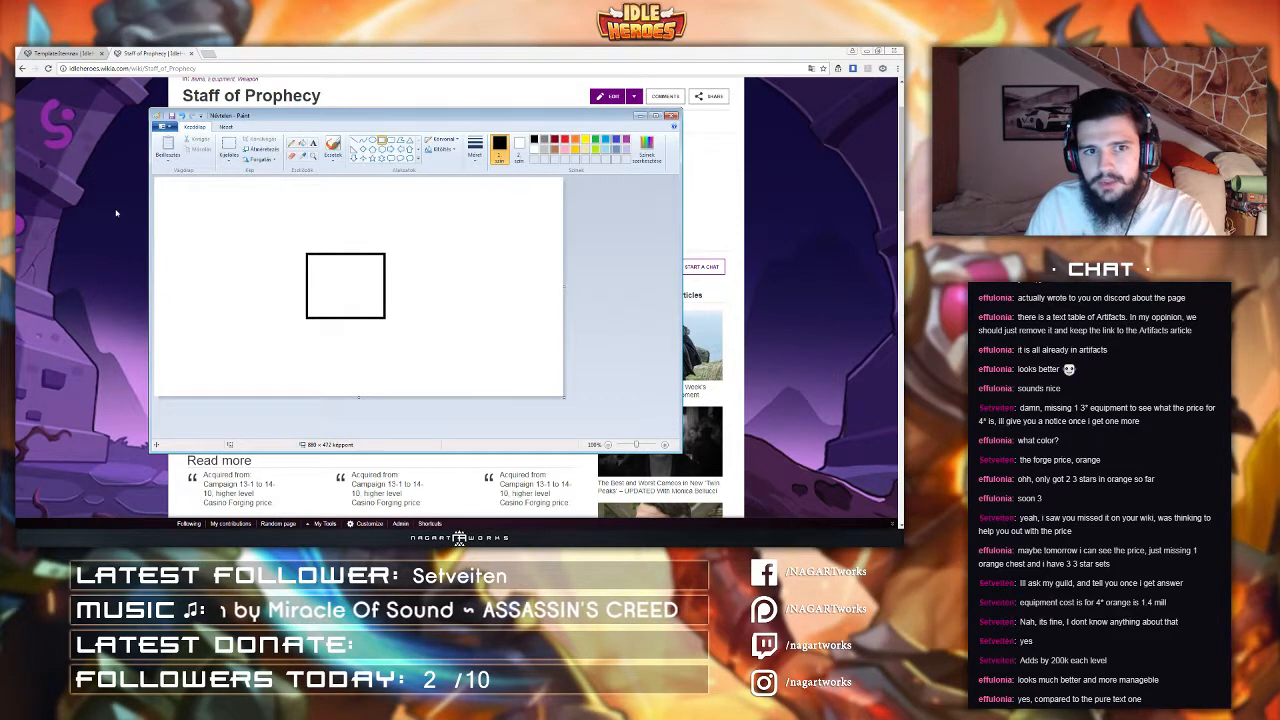
Step: Return to the Staff of Prophecy page, scroll to the top, select its title, and switch back to Paint
click(200, 105)
scroll(200, 108, up, 2)
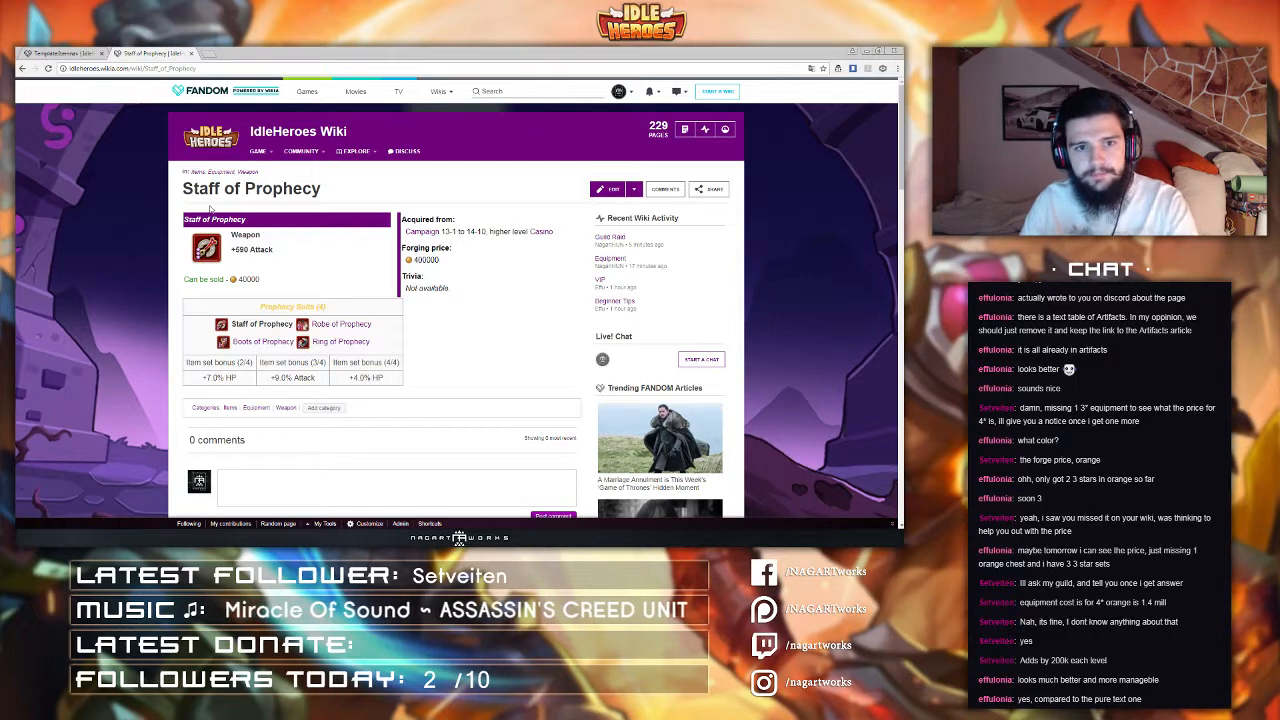
drag(182, 189, 365, 199)
click(365, 199)
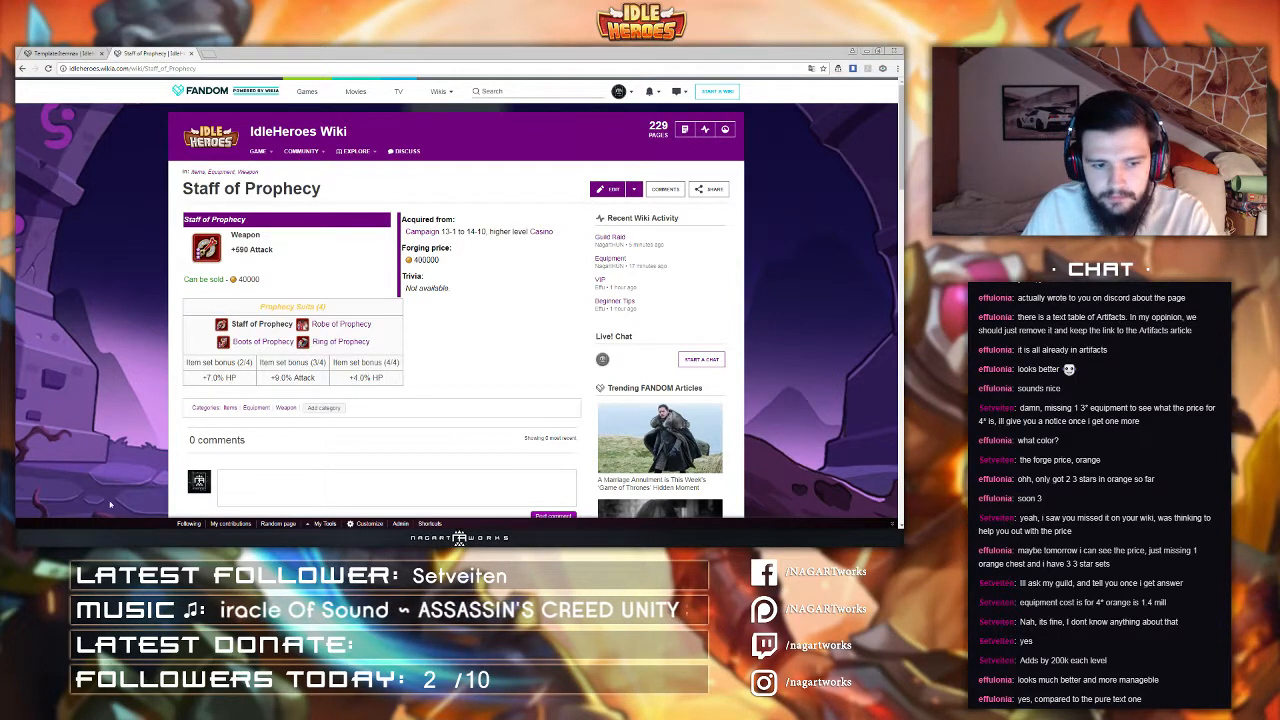
key(alt+Tab)
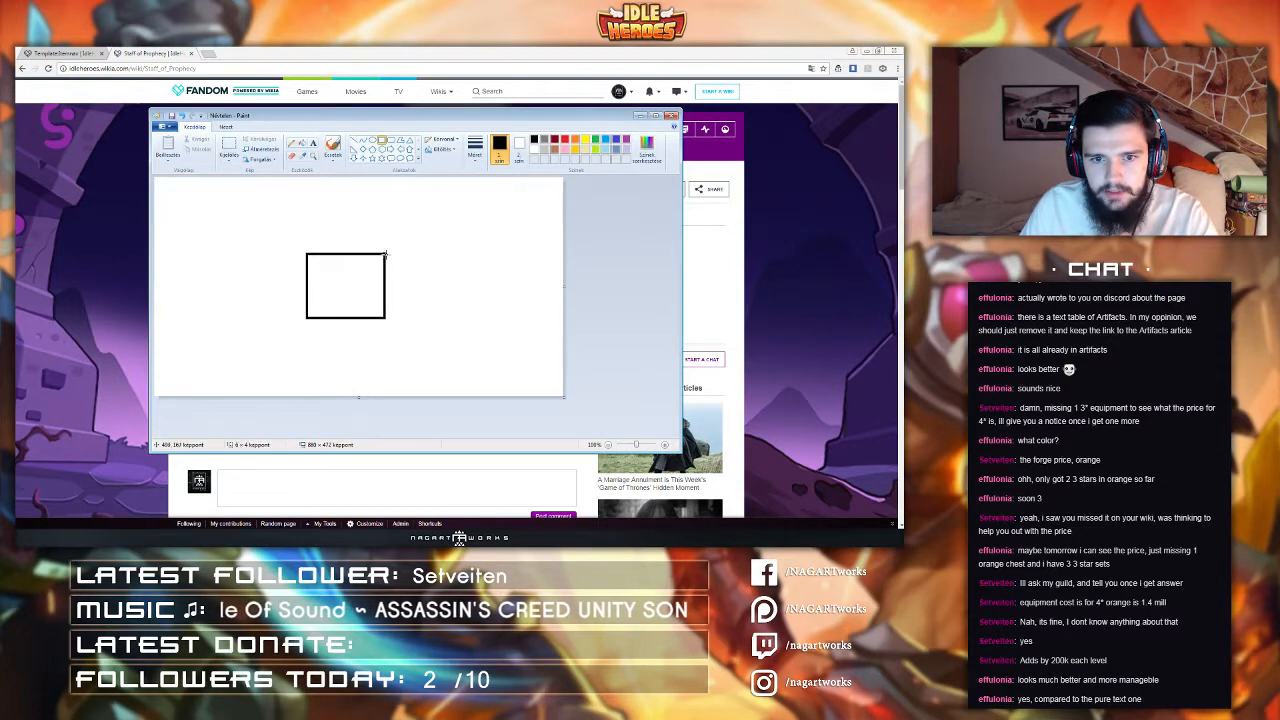
Step: Draw four more rectangles beside the first to form a row of five adjoining boxes
drag(384, 254, 444, 317)
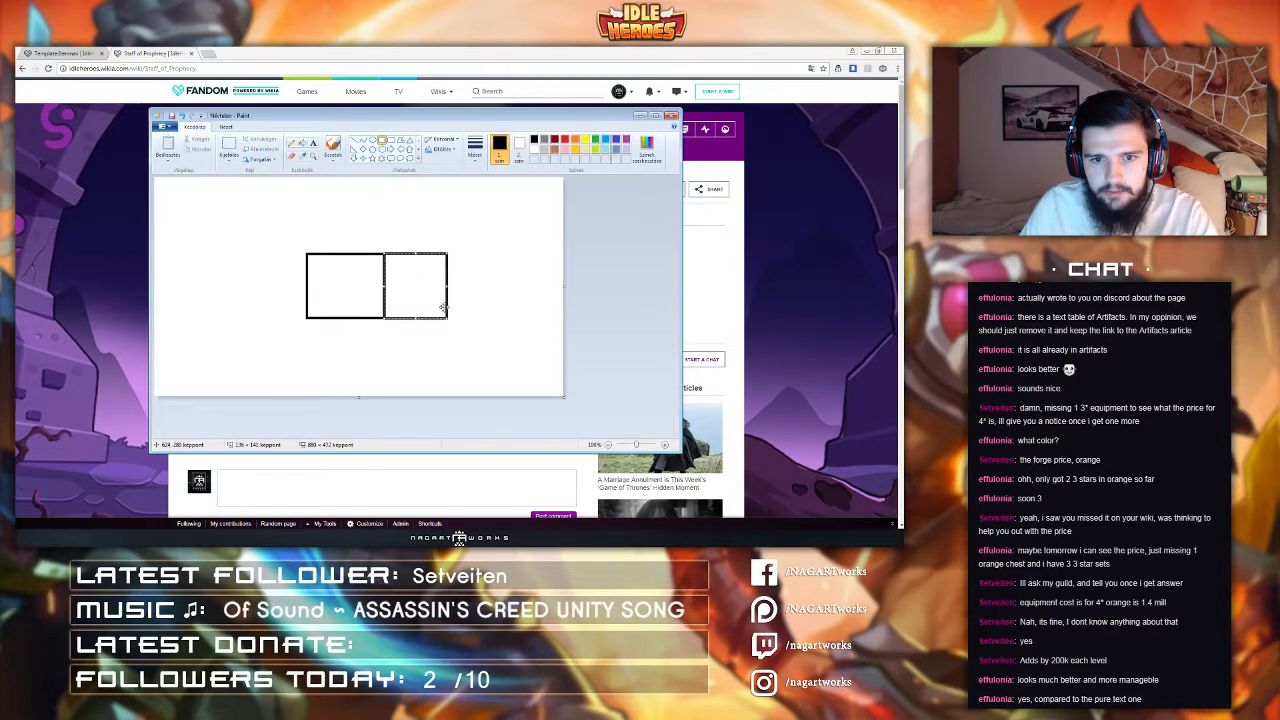
drag(446, 254, 504, 318)
drag(307, 254, 245, 318)
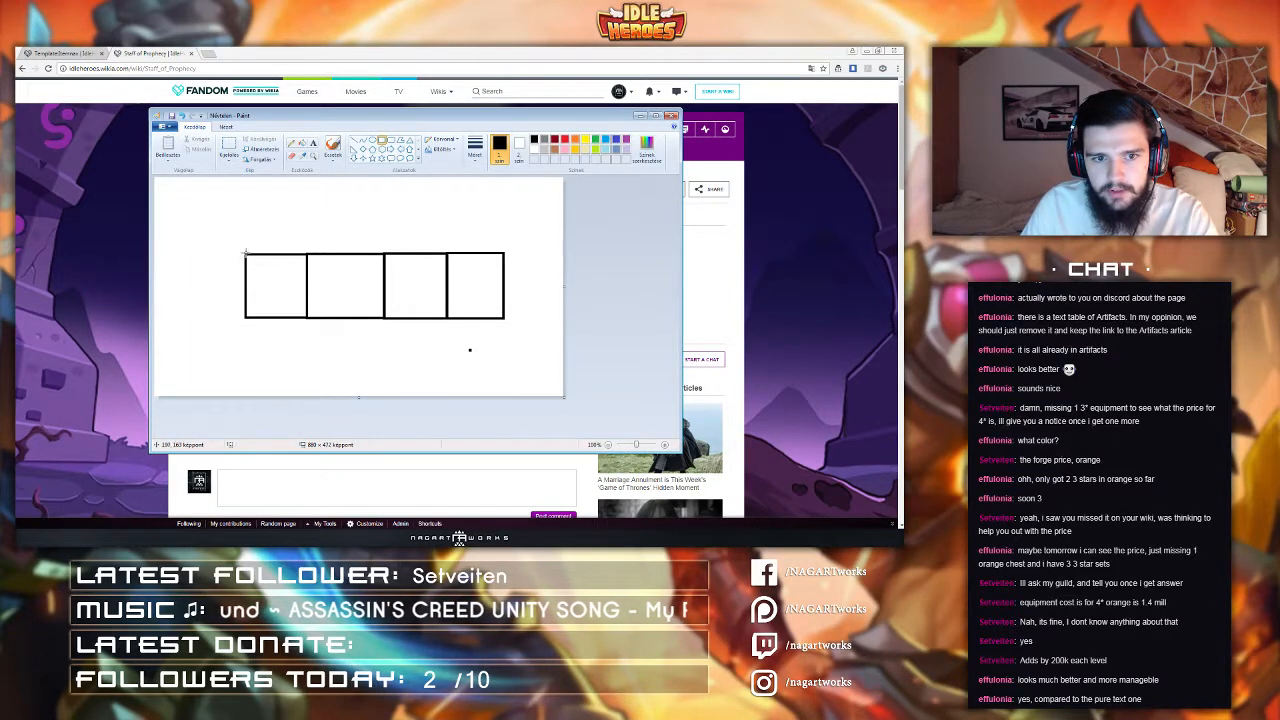
drag(246, 254, 190, 318)
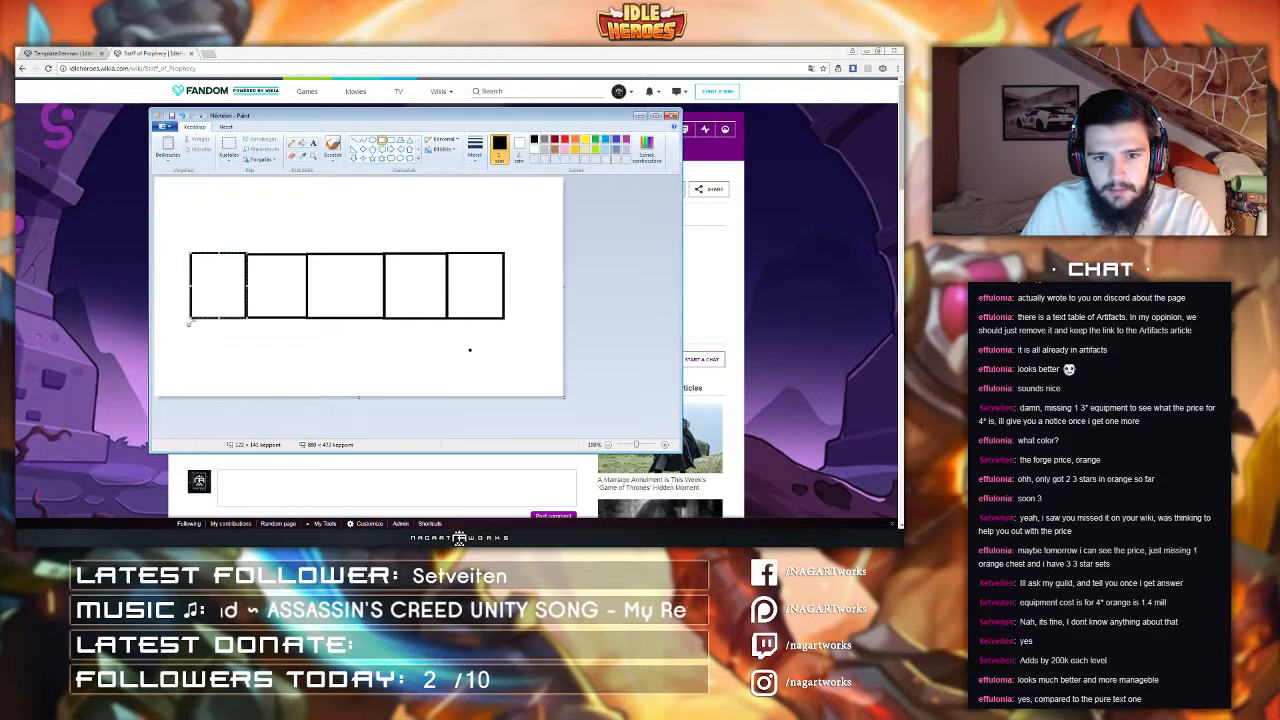
click(479, 338)
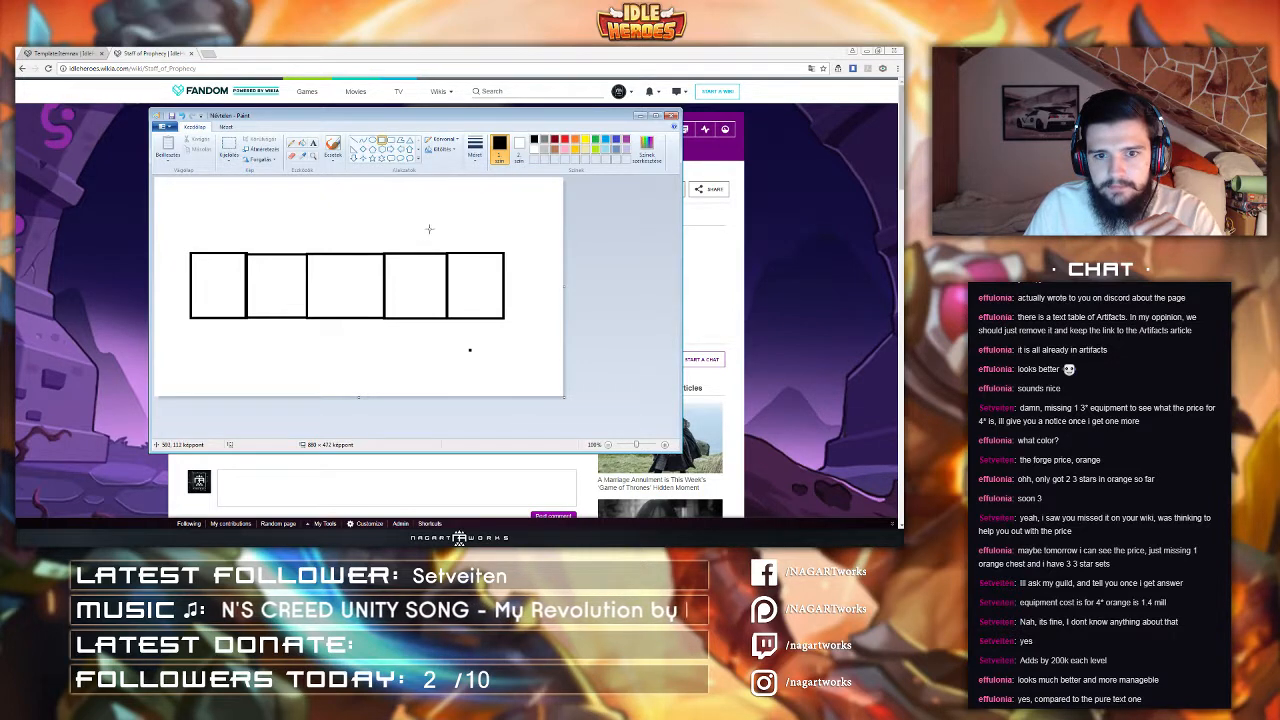
Step: Draw a thin bar above the right side of the row and move it slightly higher
drag(365, 233, 512, 243)
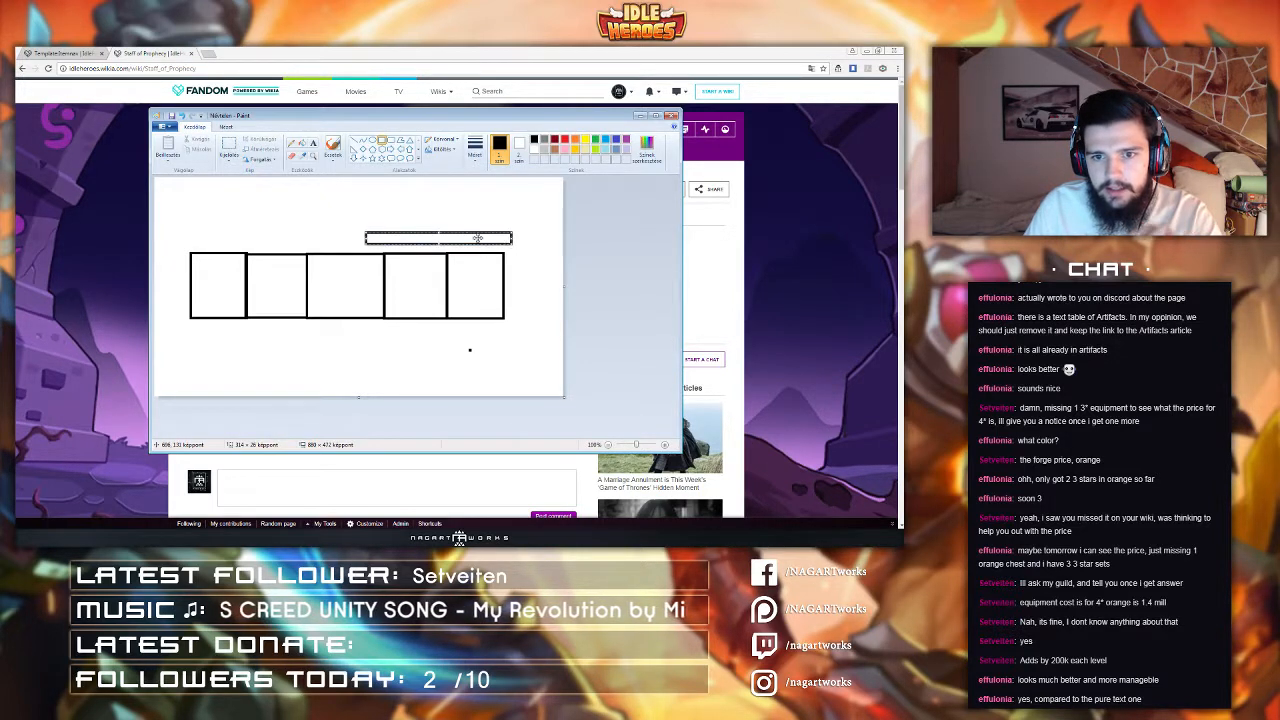
click(429, 214)
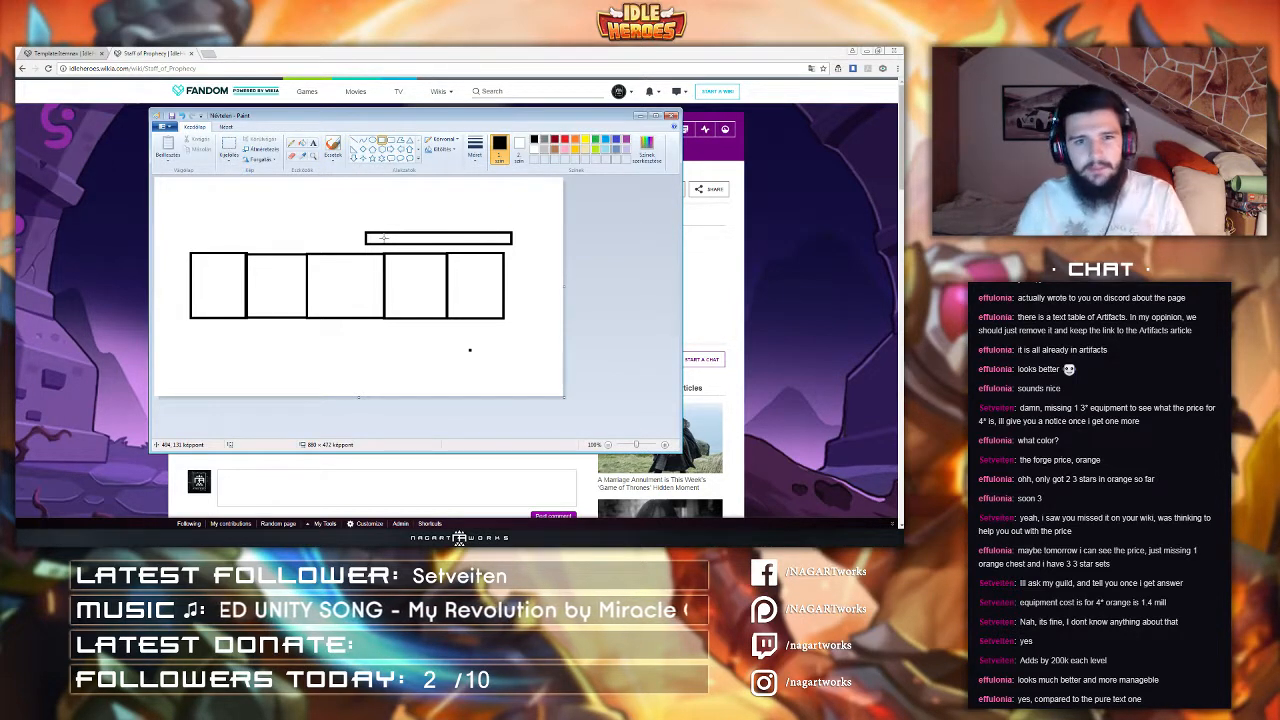
click(229, 147)
mouse_move(316, 220)
mouse_down()
mouse_move(553, 250)
mouse_move(506, 226)
mouse_up()
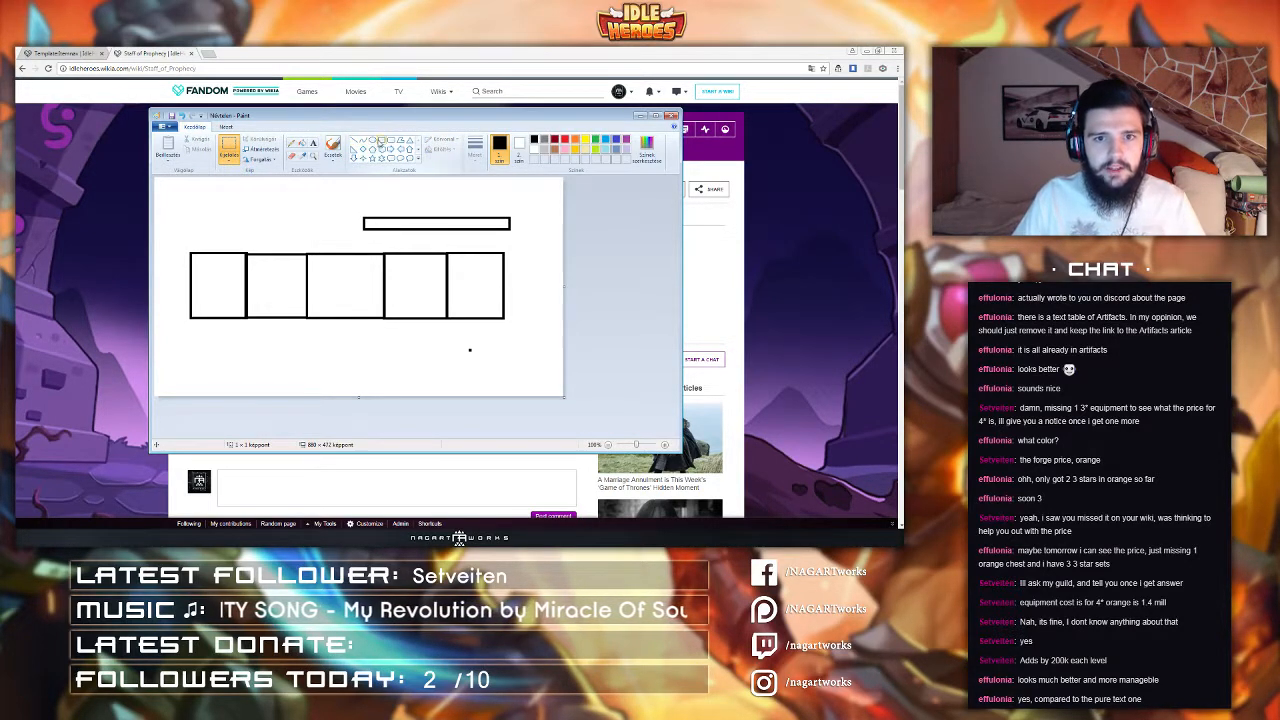
Step: Draw a header strip spanning the whole row of boxes, then close Paint without saving
click(381, 141)
drag(191, 254, 504, 240)
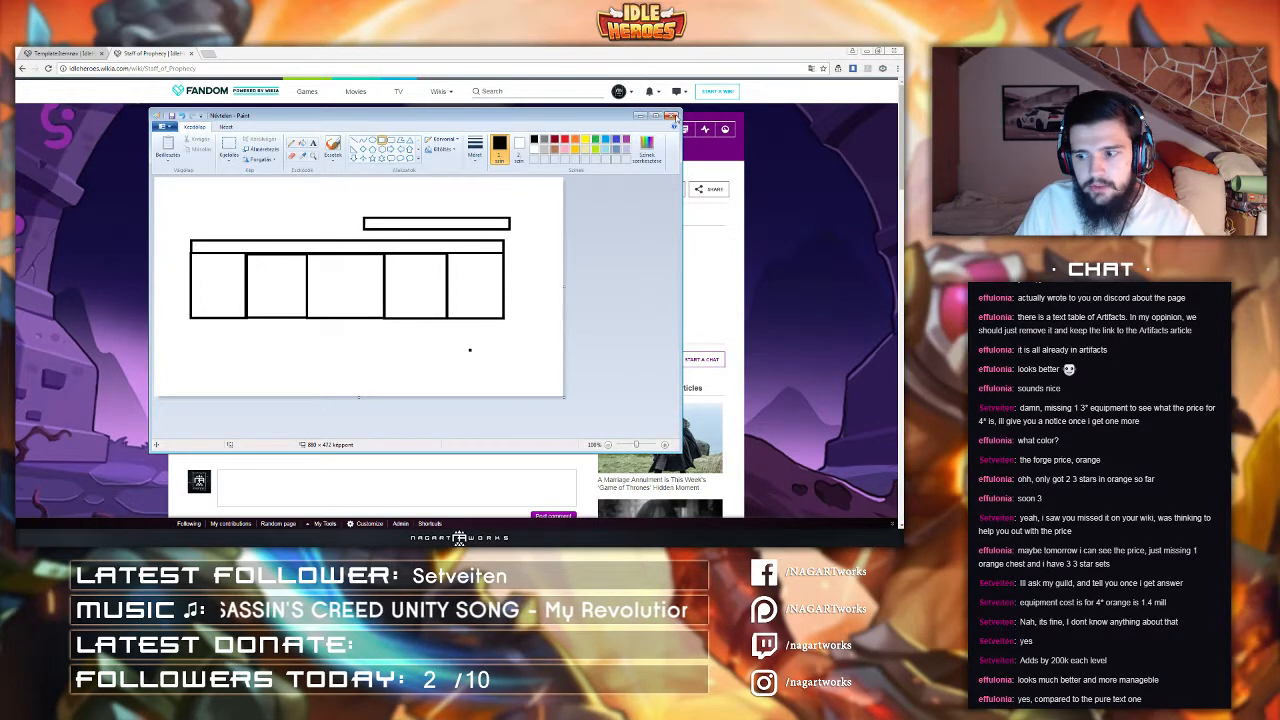
click(672, 116)
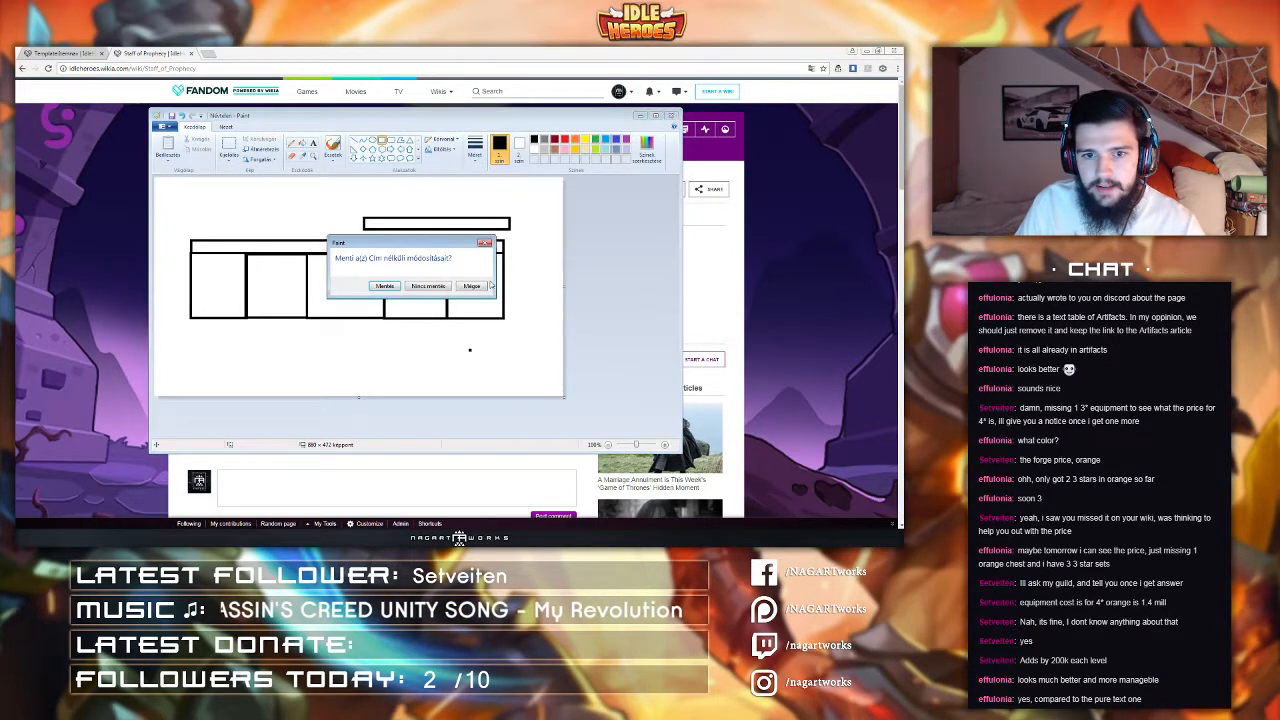
click(436, 290)
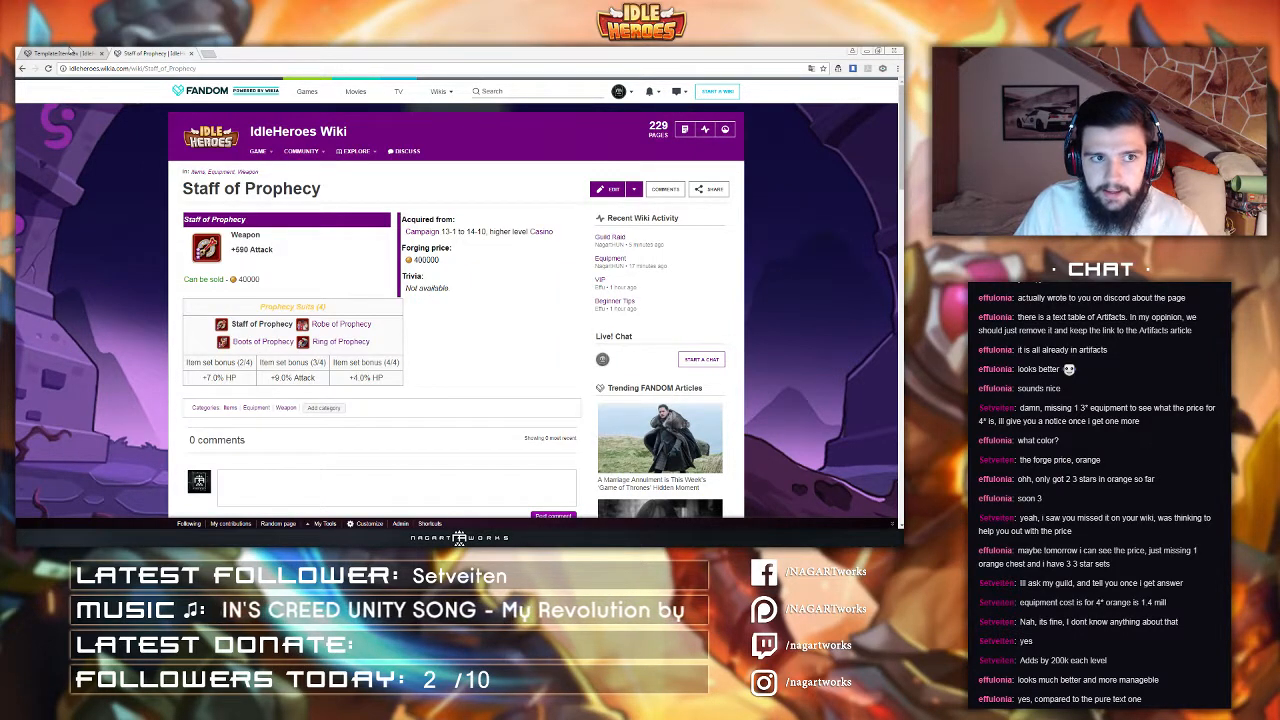
Step: Open the Template:Itemnav page for editing and choose the Data template type
click(68, 52)
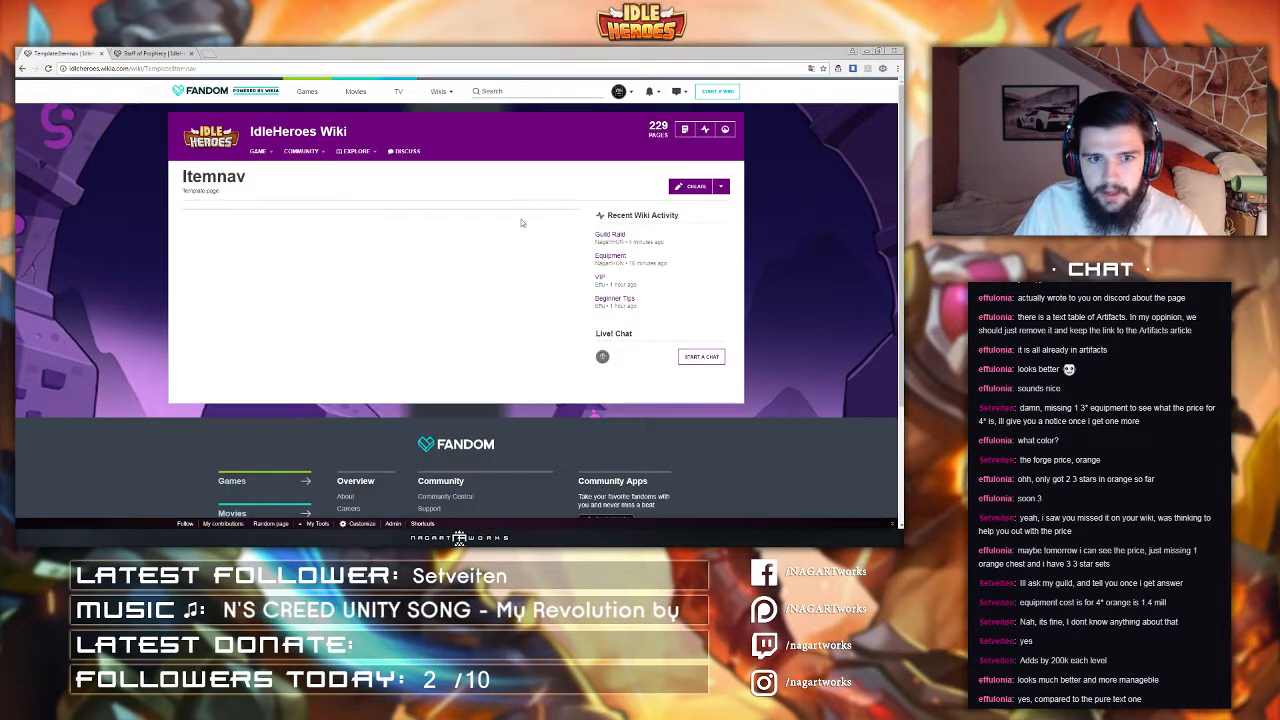
click(695, 187)
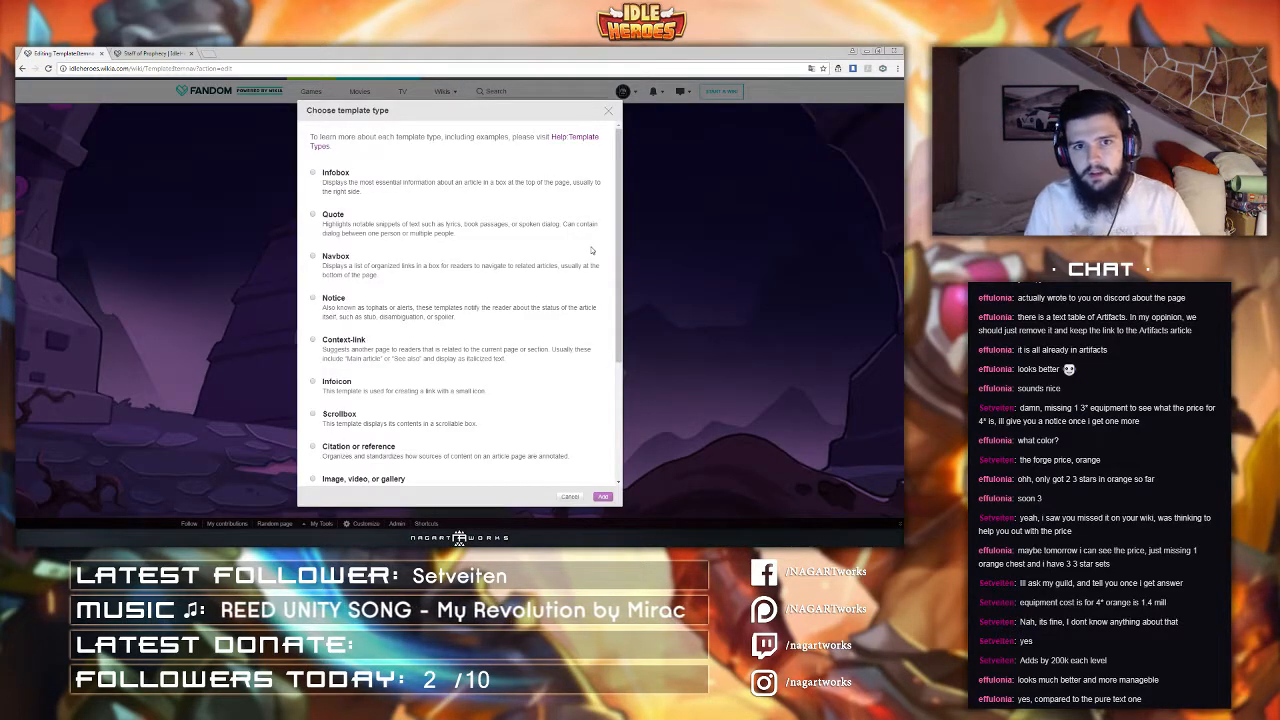
scroll(591, 251, down, 4)
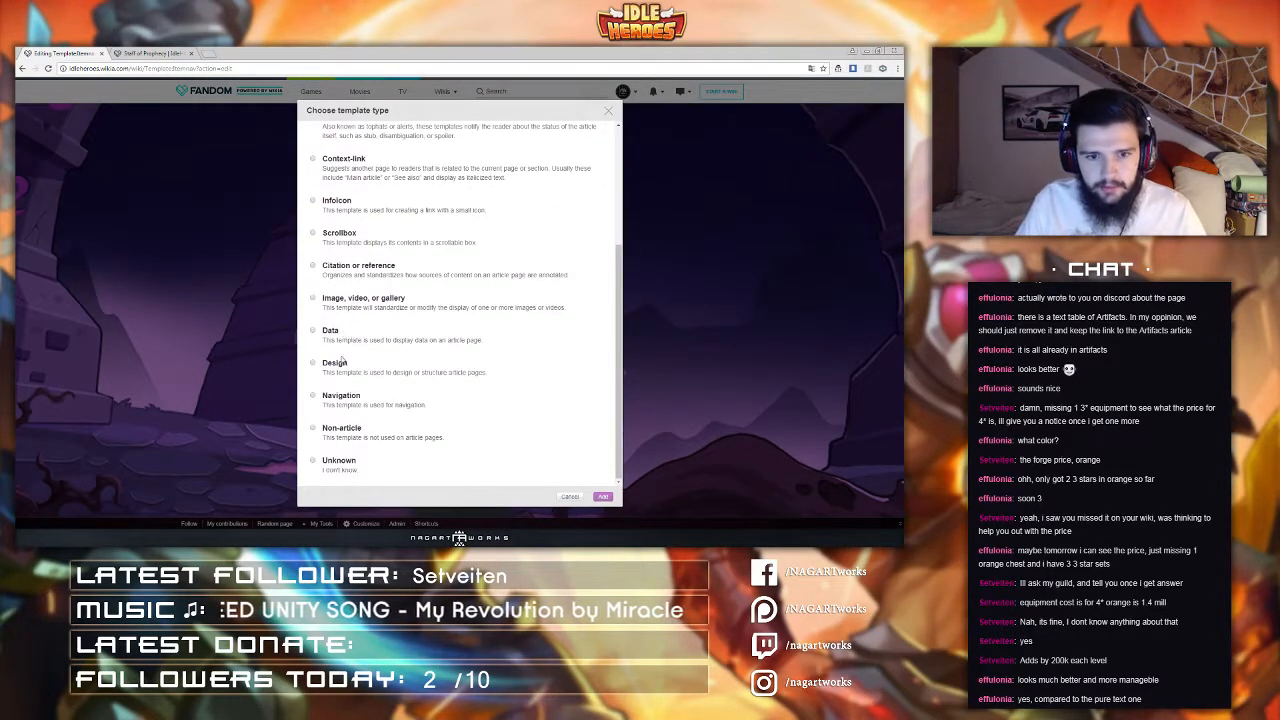
click(333, 341)
click(603, 497)
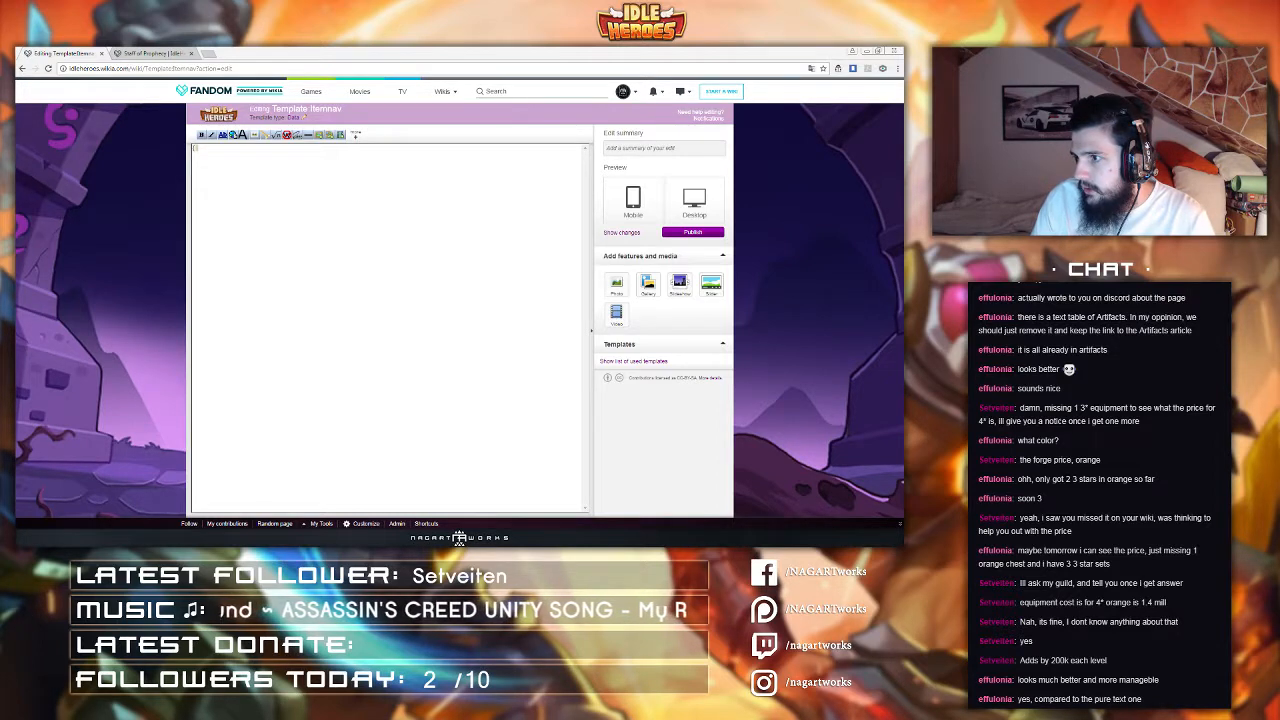
Step: Paste the centred wikitable opening line into the template source and start a new line below it
click(228, 147)
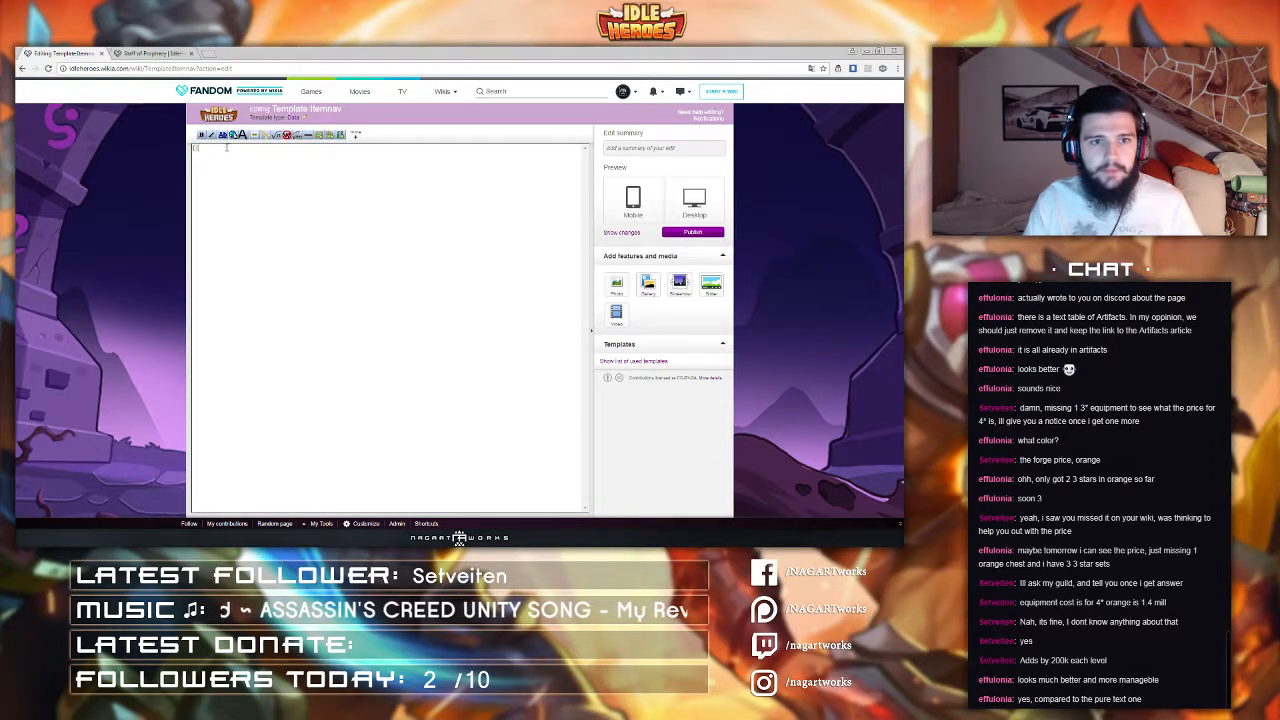
text(class="wikitable text-align: center")
click(199, 148)
click(354, 151)
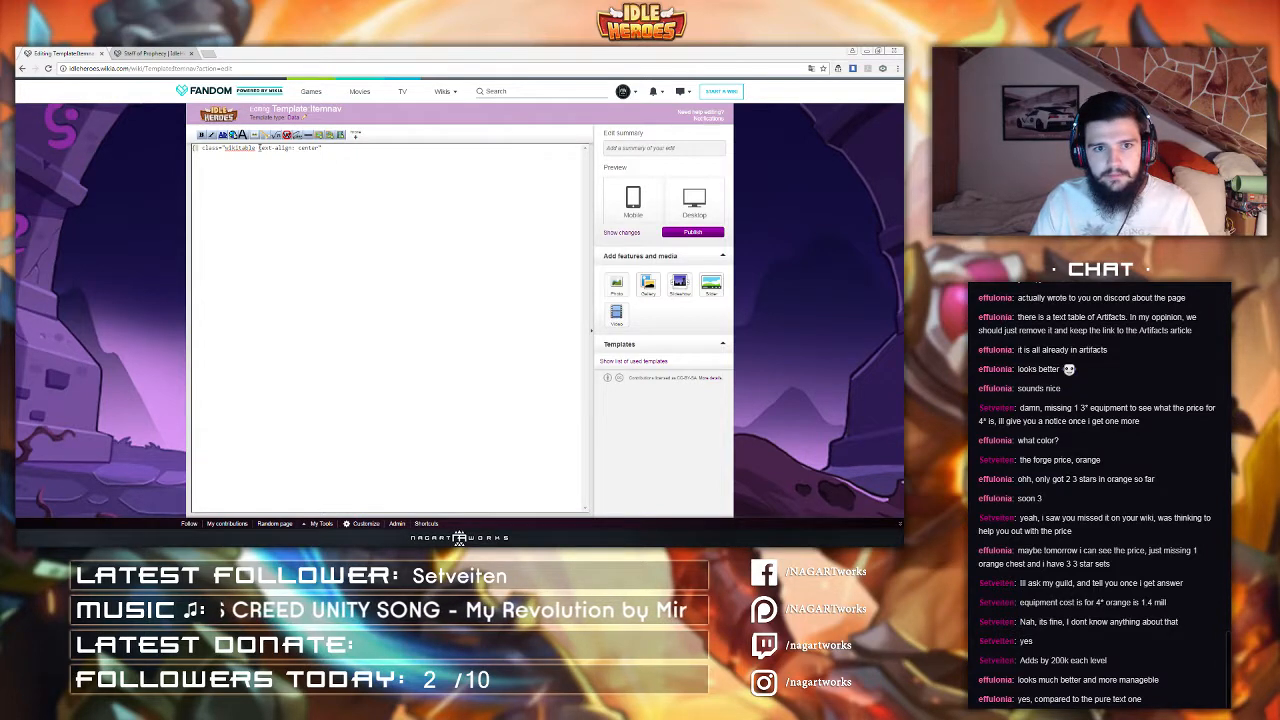
drag(260, 148, 319, 149)
click(327, 160)
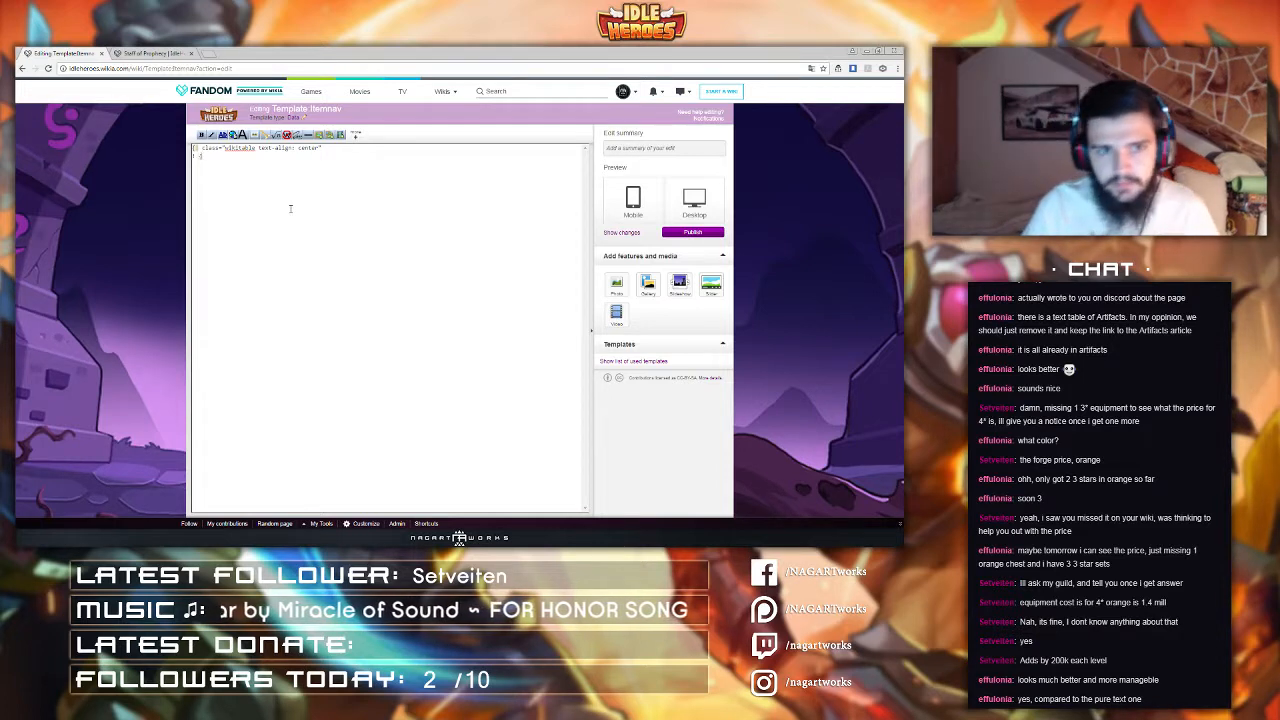
Step: Enter the {{{header text}}} parameter on the second line of the template
text({{{)
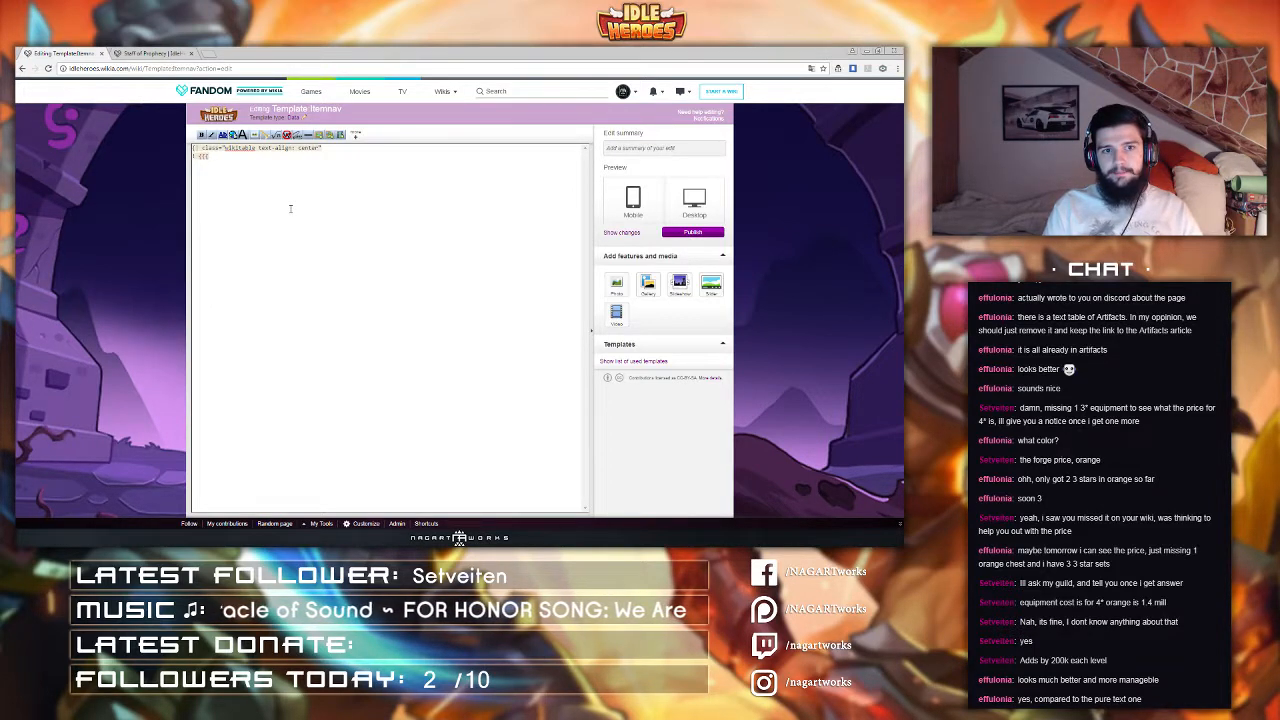
text(header text)
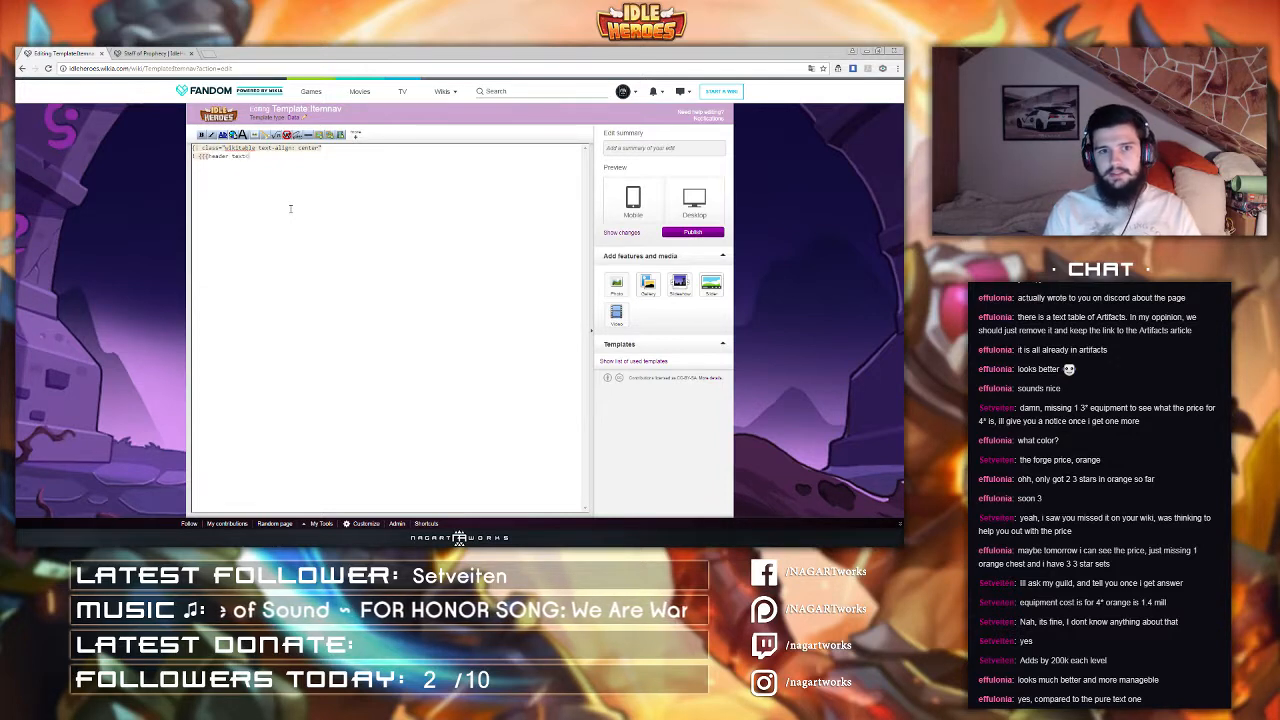
text(}}})
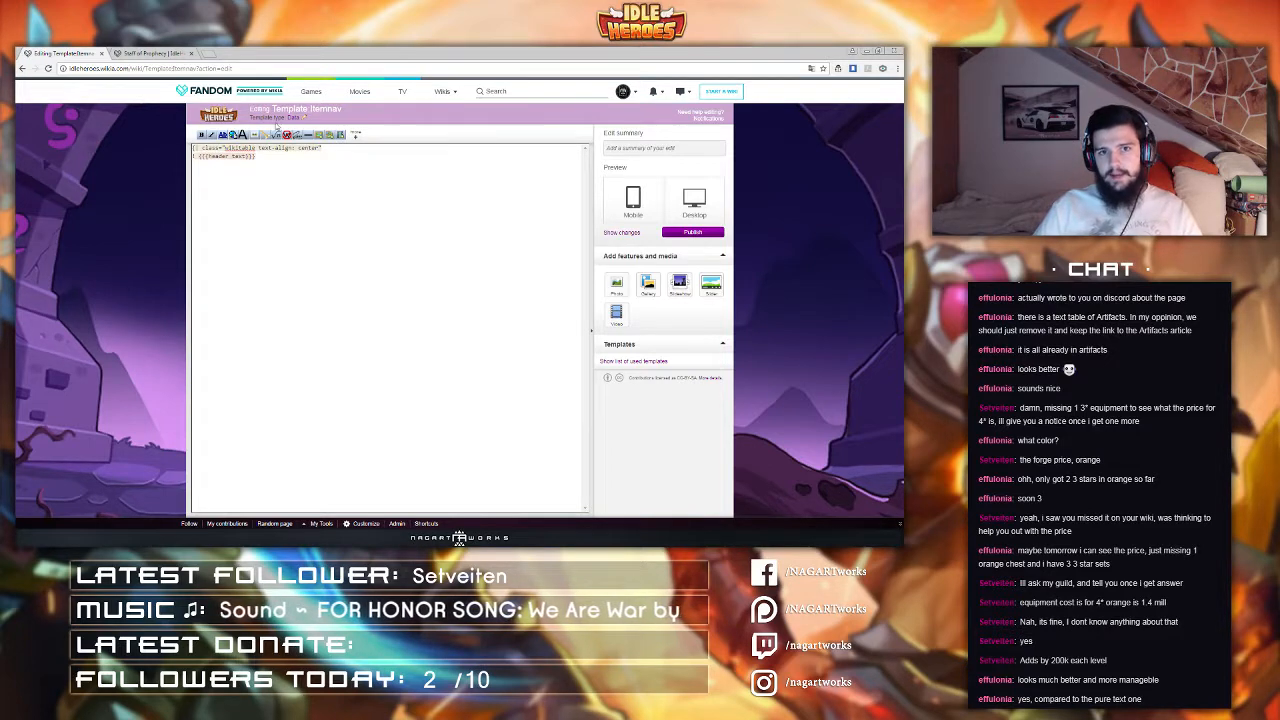
drag(209, 156, 250, 156)
click(221, 160)
click(240, 157)
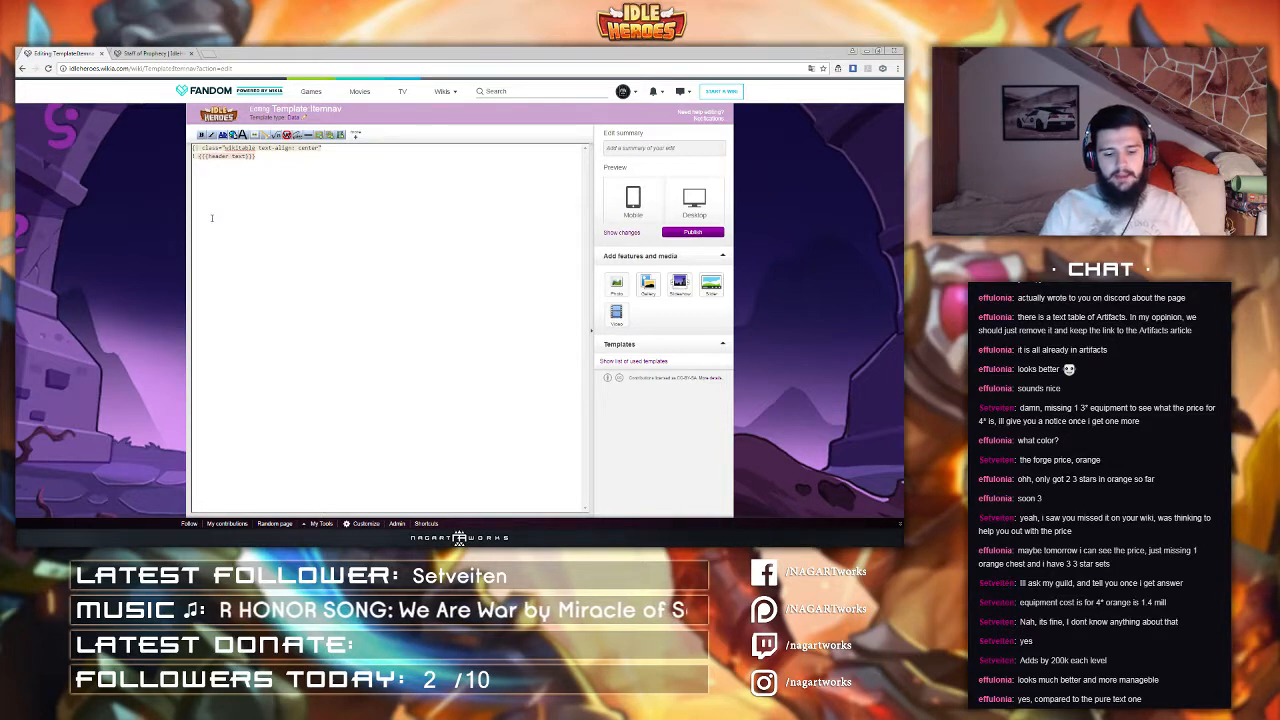
Step: Wrap the header parameter in an {{#if: parser function
text([[)
key(BackSpace)
key(BackSpace)
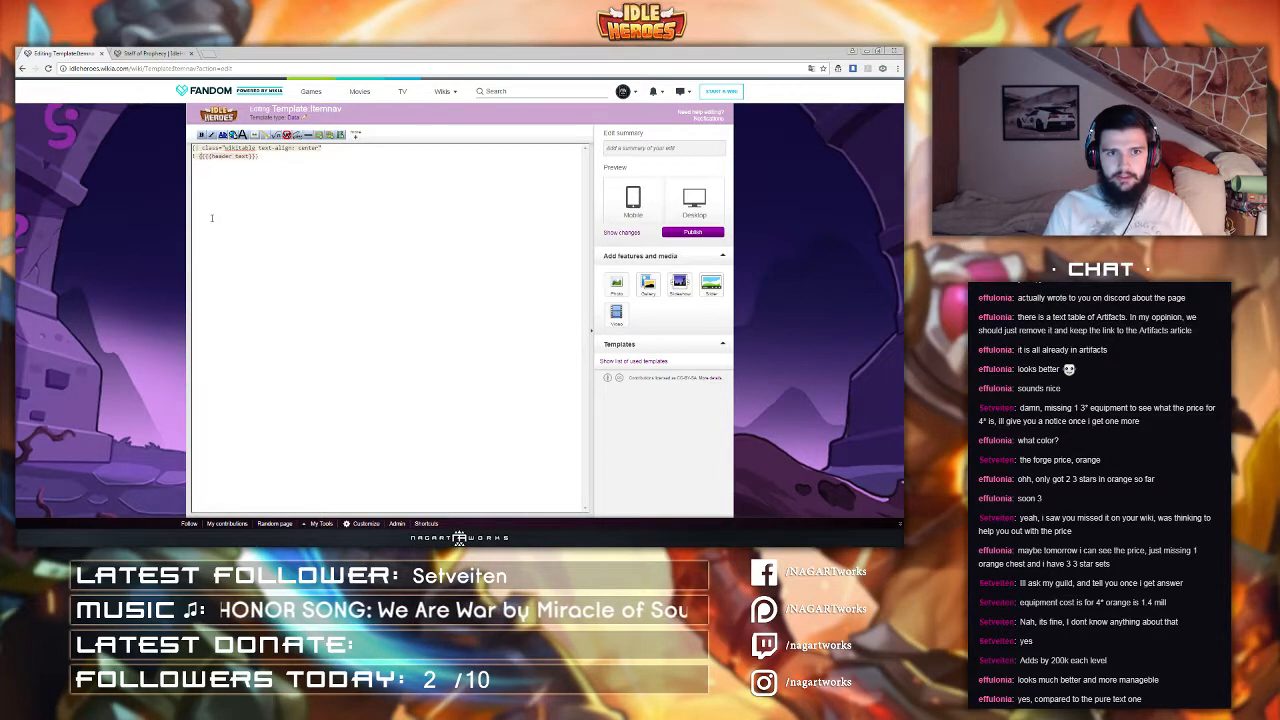
text({{#if)
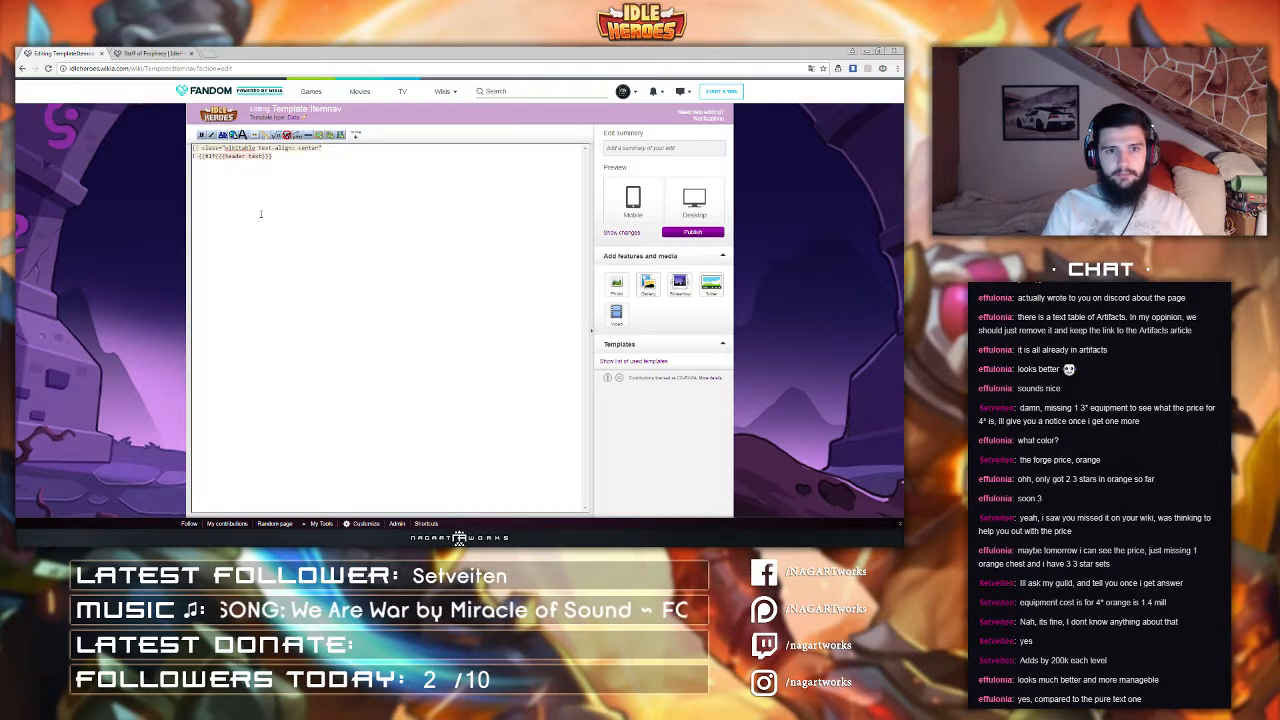
text(:)
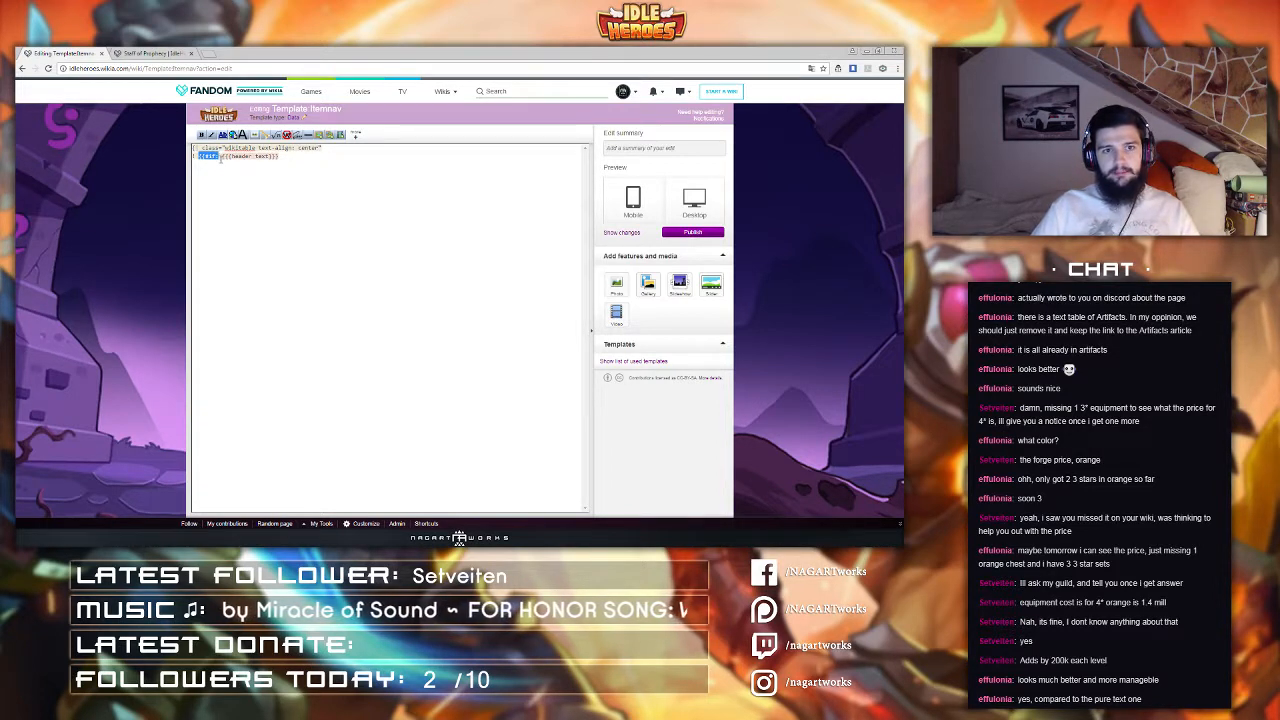
click(220, 161)
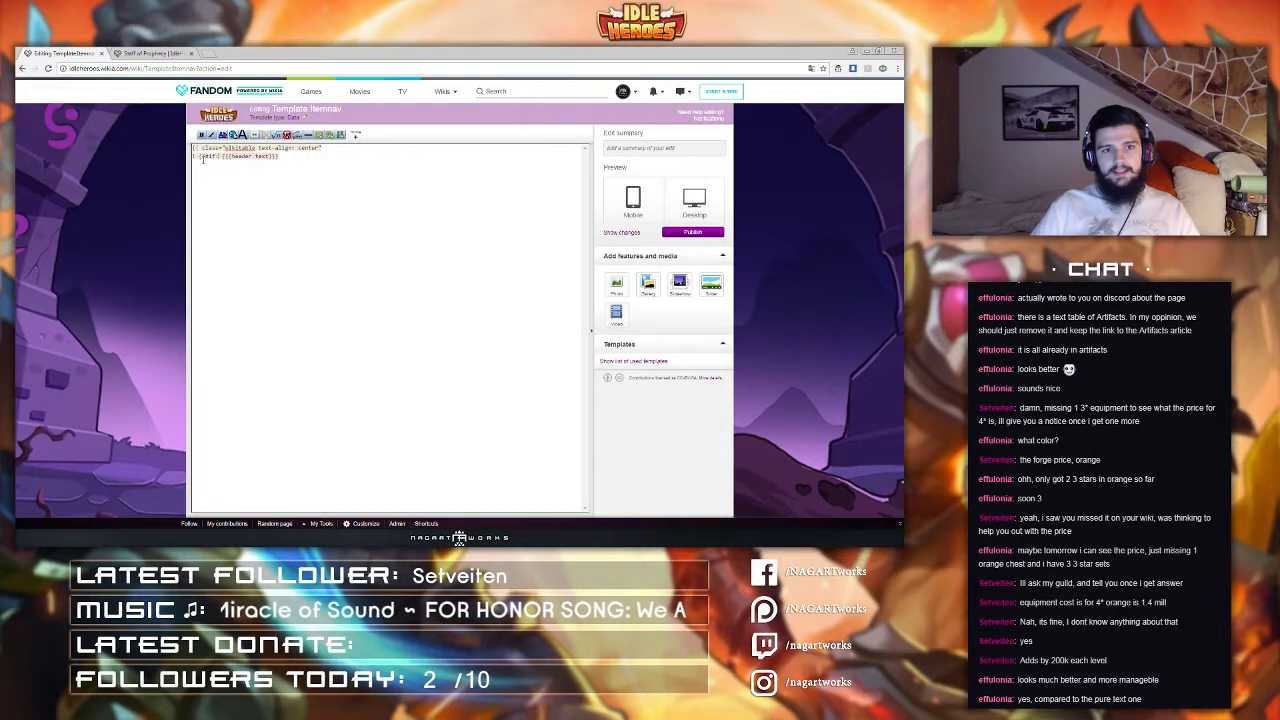
Step: Add a pipe separator after the header text parameter inside the #if function
drag(199, 158, 282, 158)
click(226, 161)
click(292, 159)
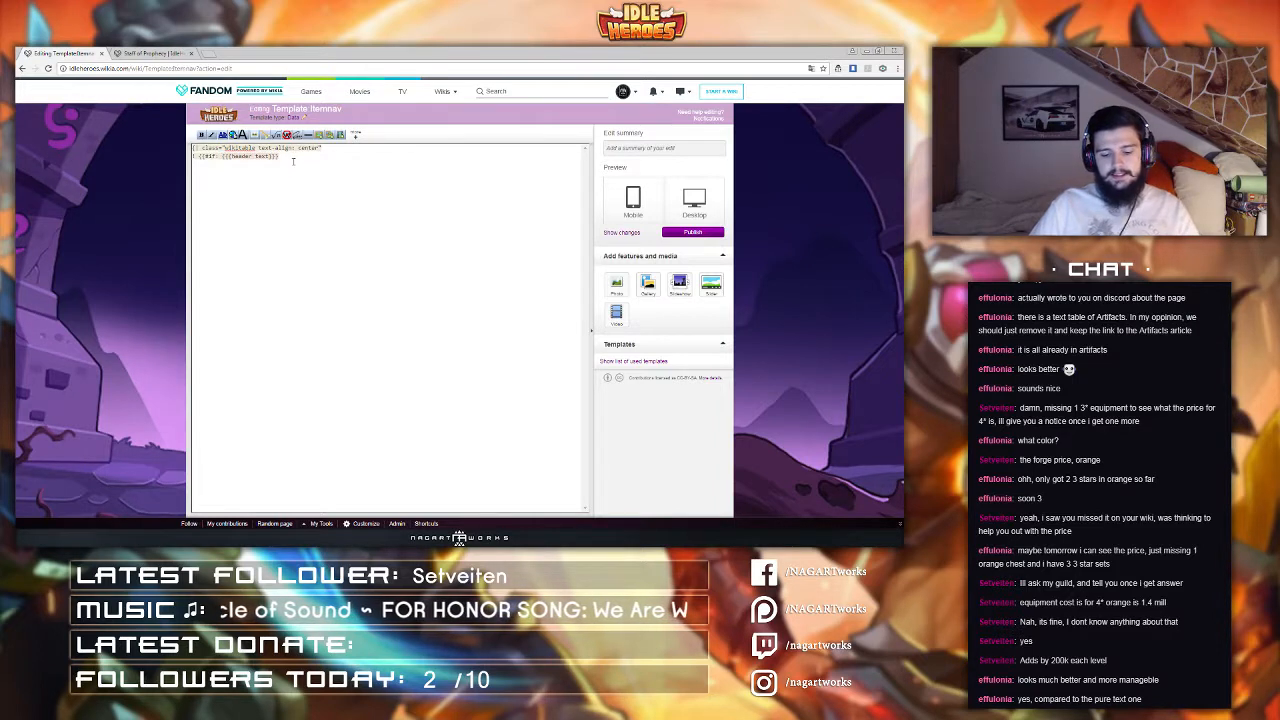
text(|)
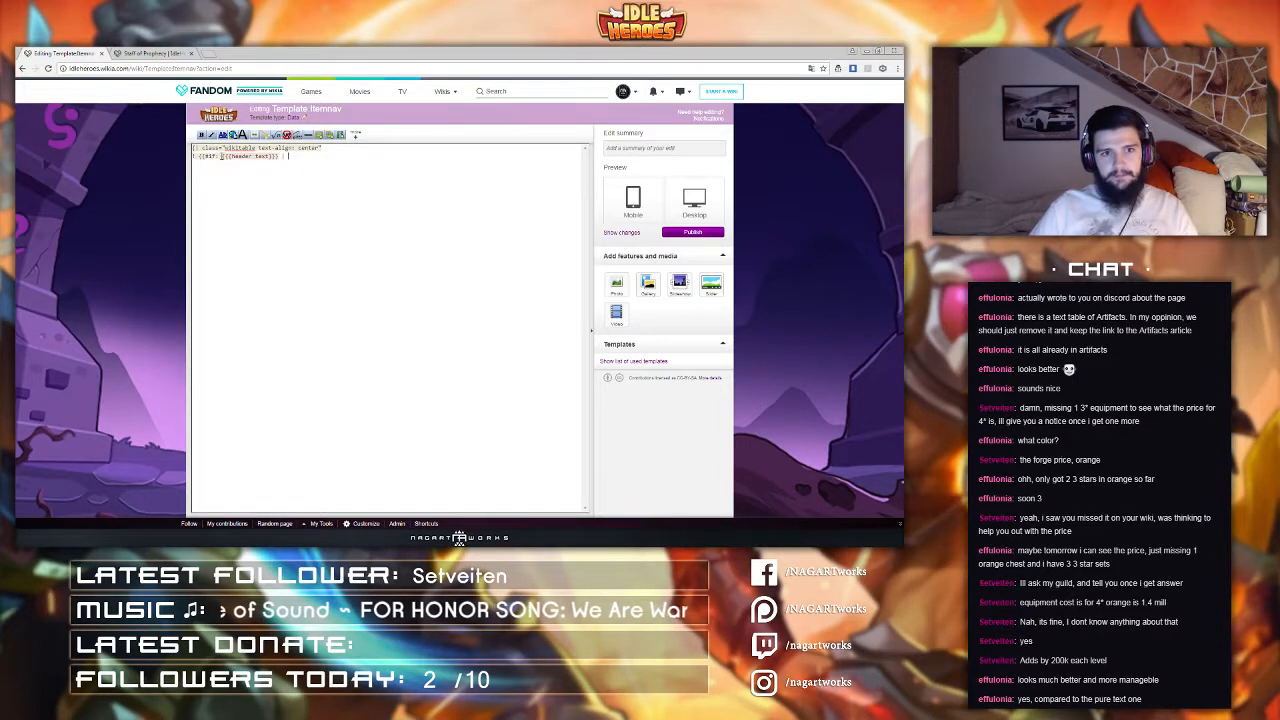
Step: Complete the header #if with {{{header text}}} as the value, 'See similar items' as the fallback, and closing braces
drag(221, 157, 282, 157)
key(ctrl+c)
click(305, 157)
key(ctrl+v)
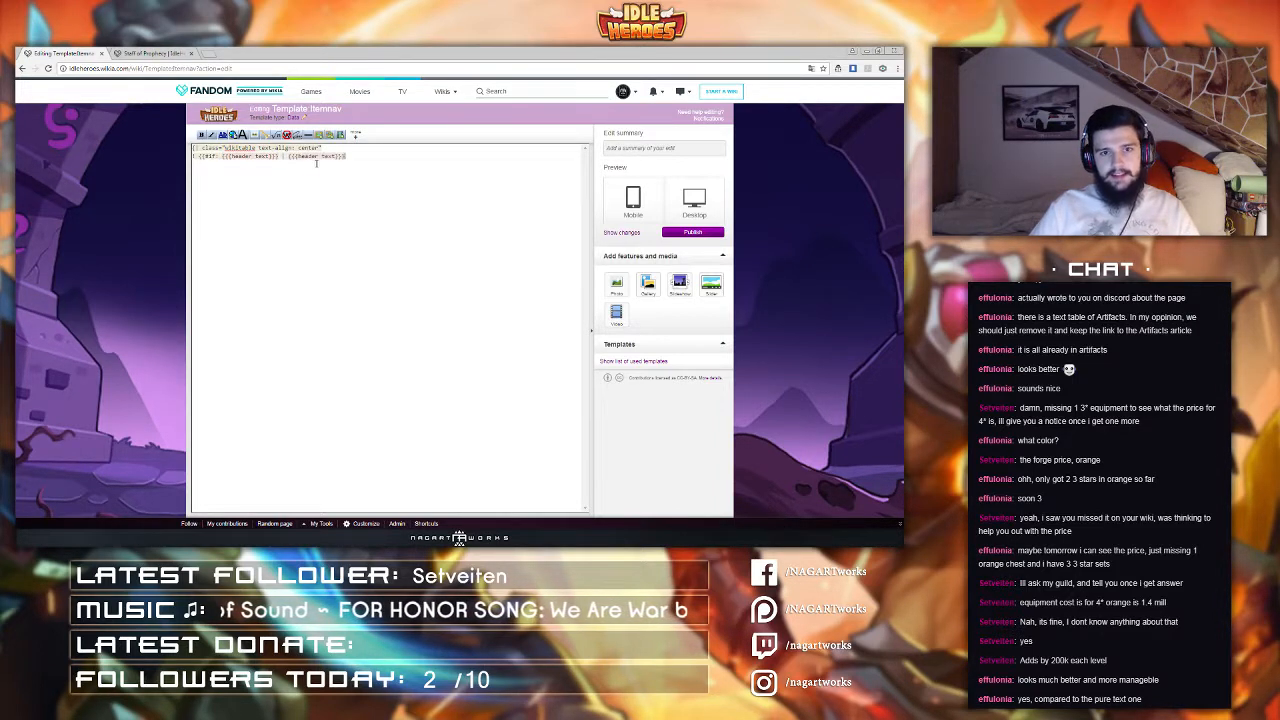
text(|)
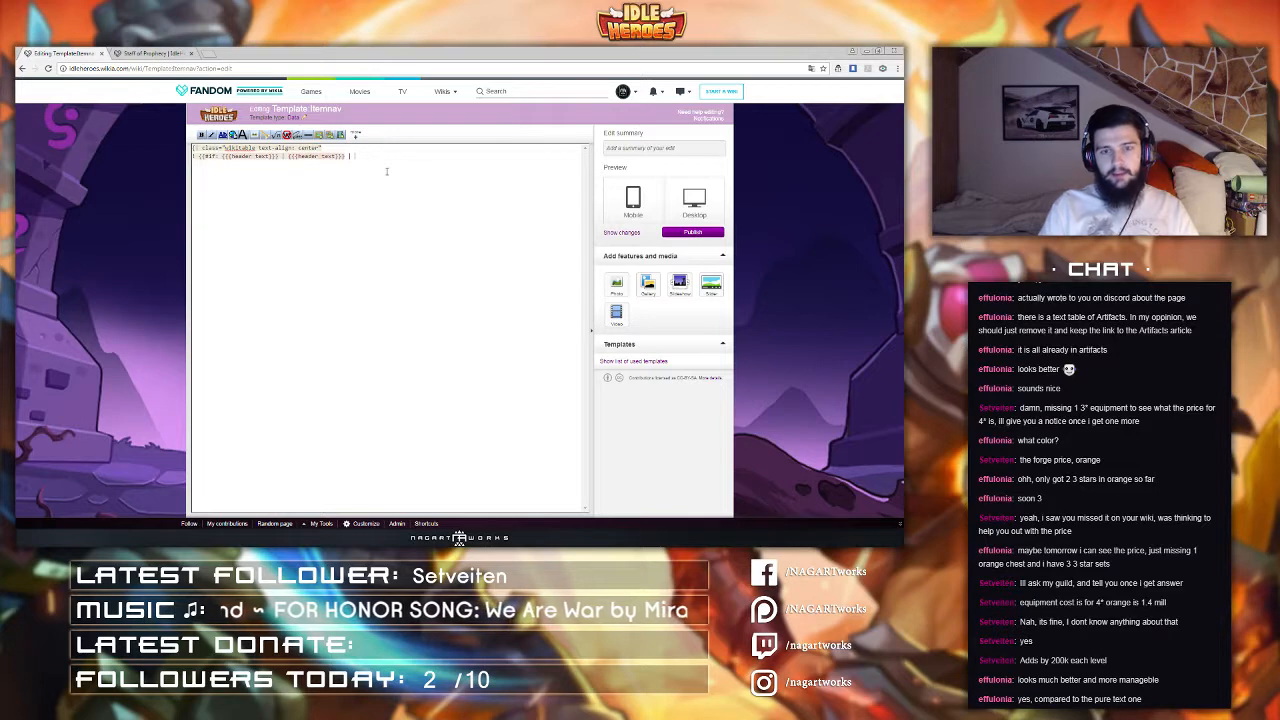
text(See st)
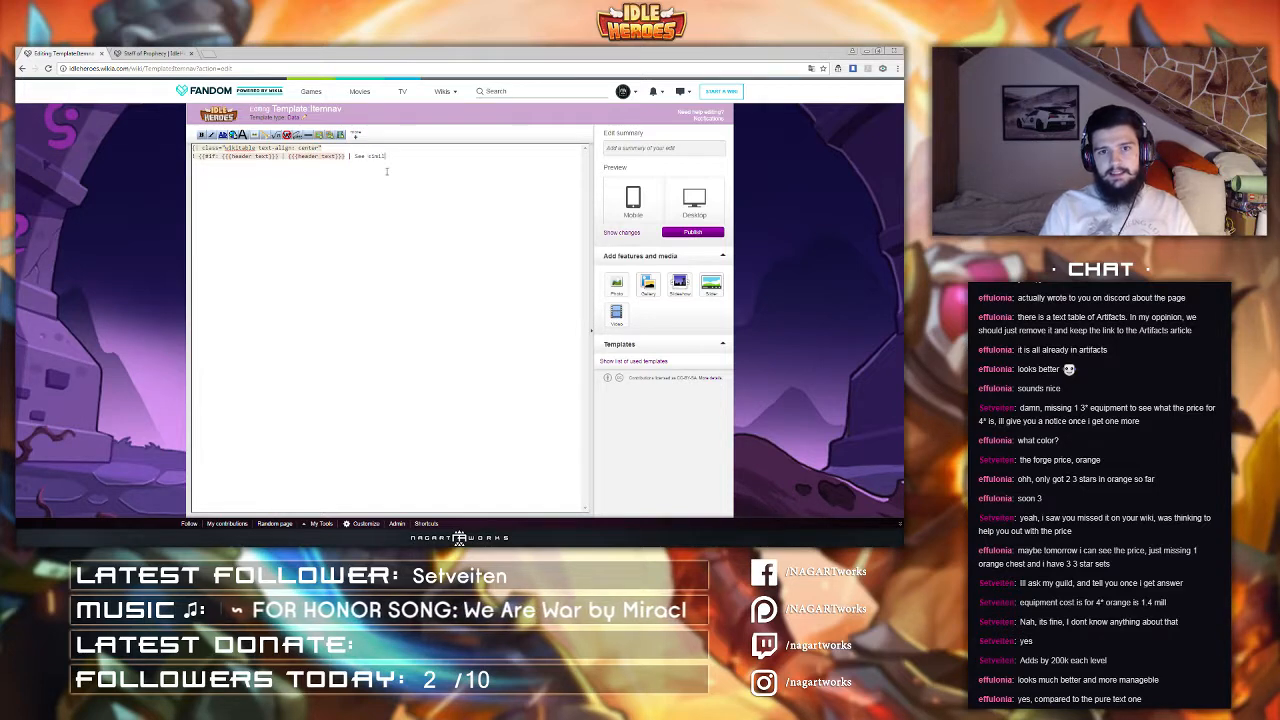
text(milar items)
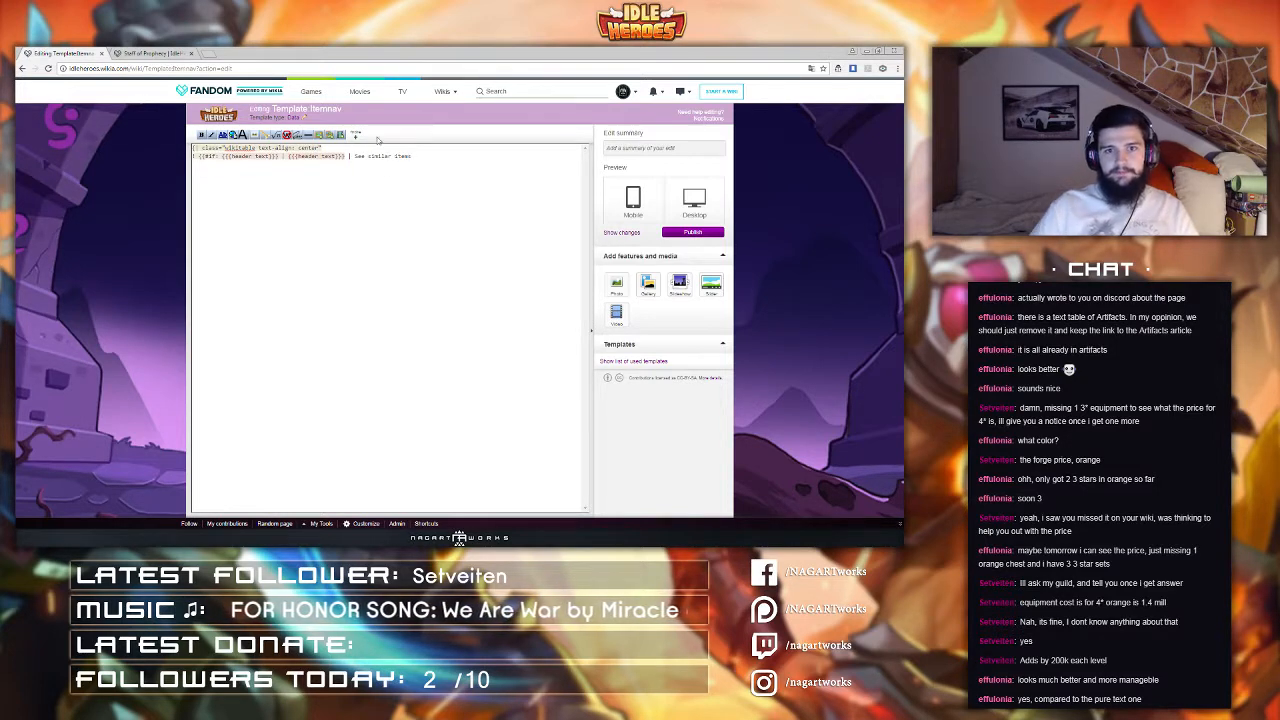
text(}})
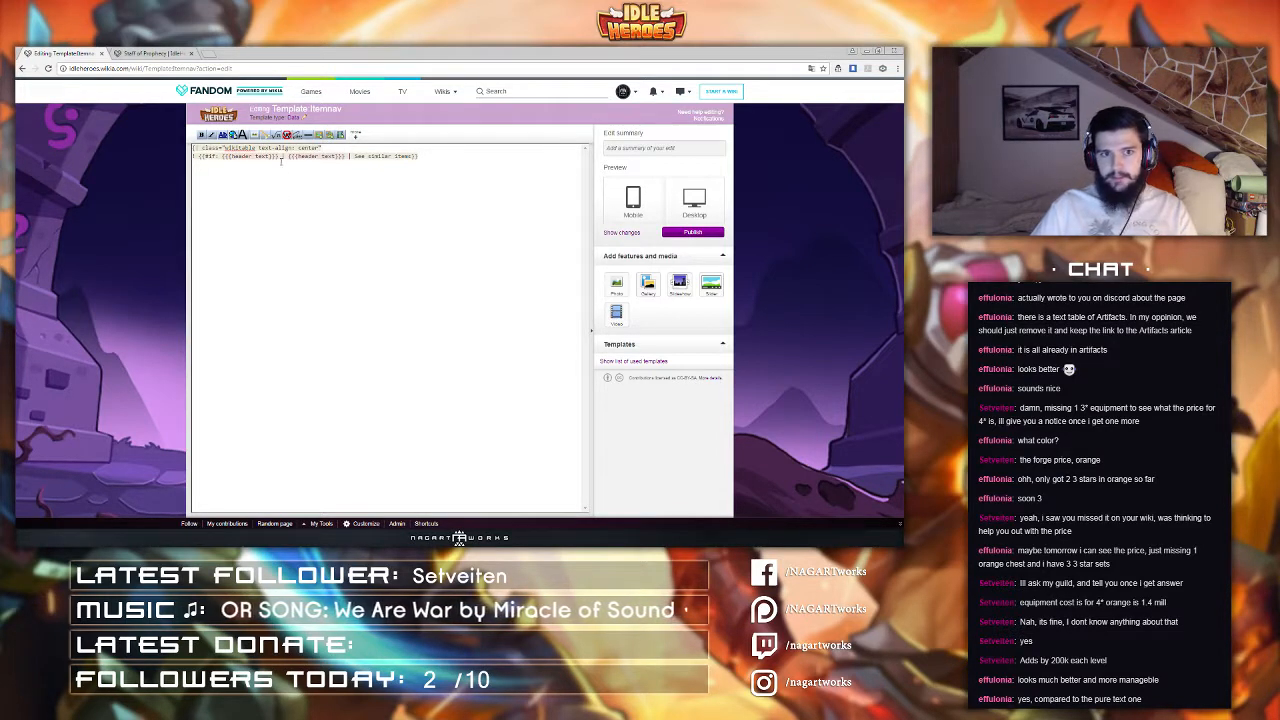
Step: Start a new table row separator line below the header line
drag(288, 156, 347, 156)
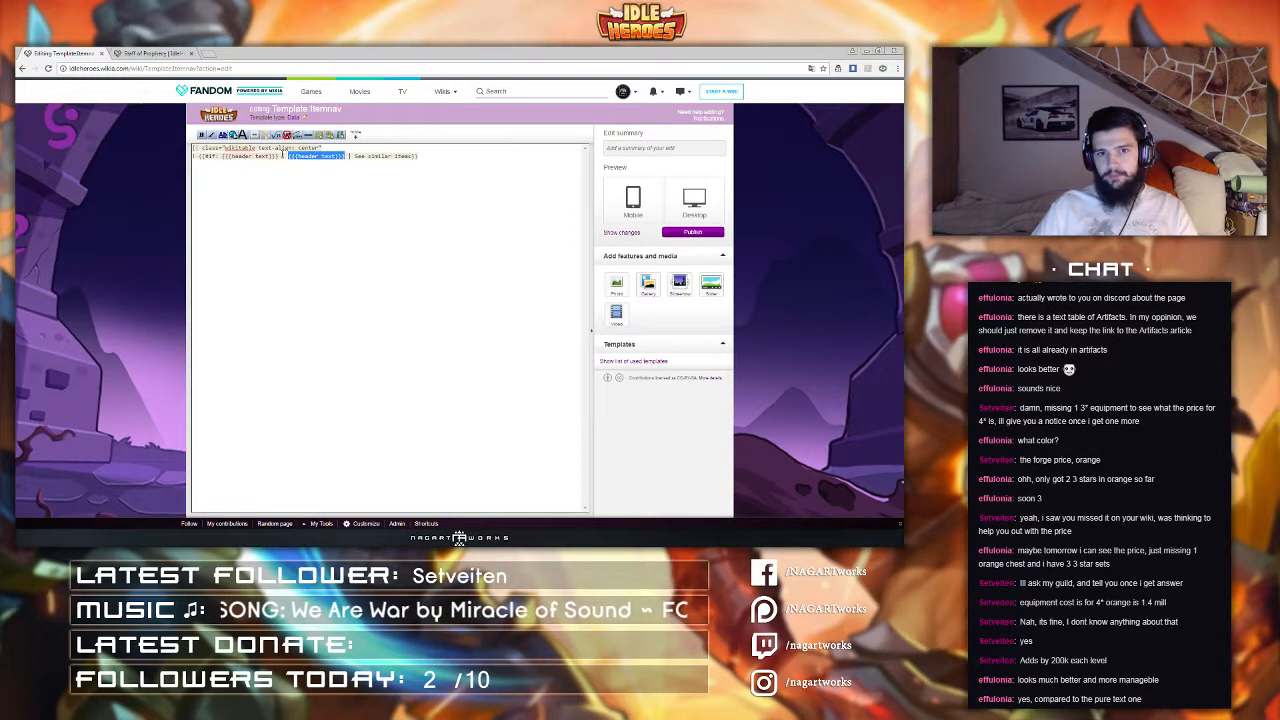
drag(354, 156, 419, 155)
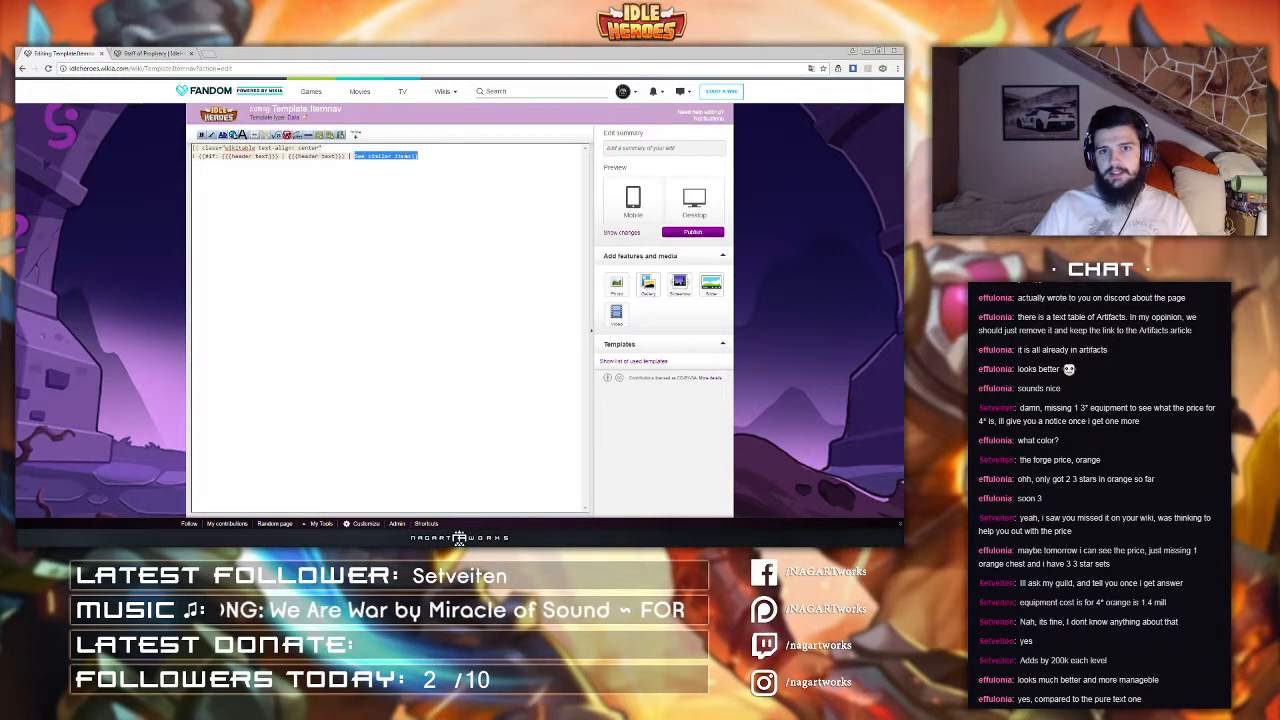
click(412, 157)
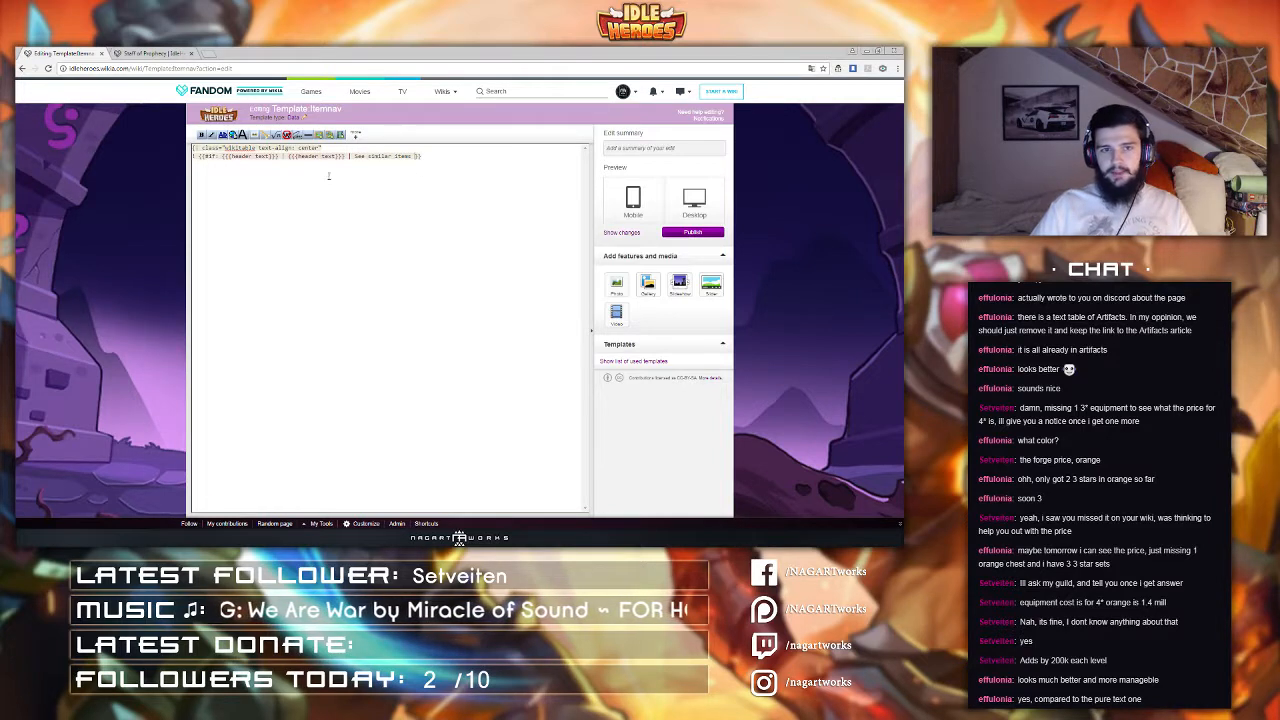
drag(357, 156, 422, 156)
click(434, 159)
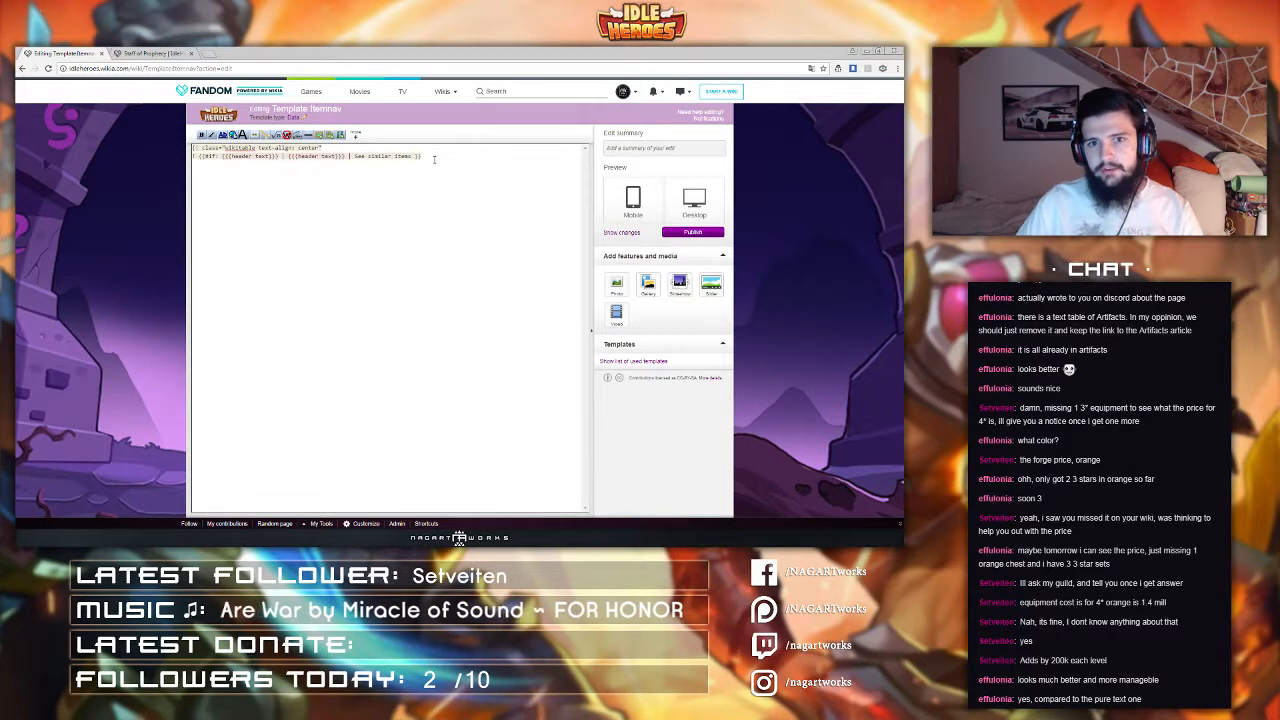
key(Return)
text(|-)
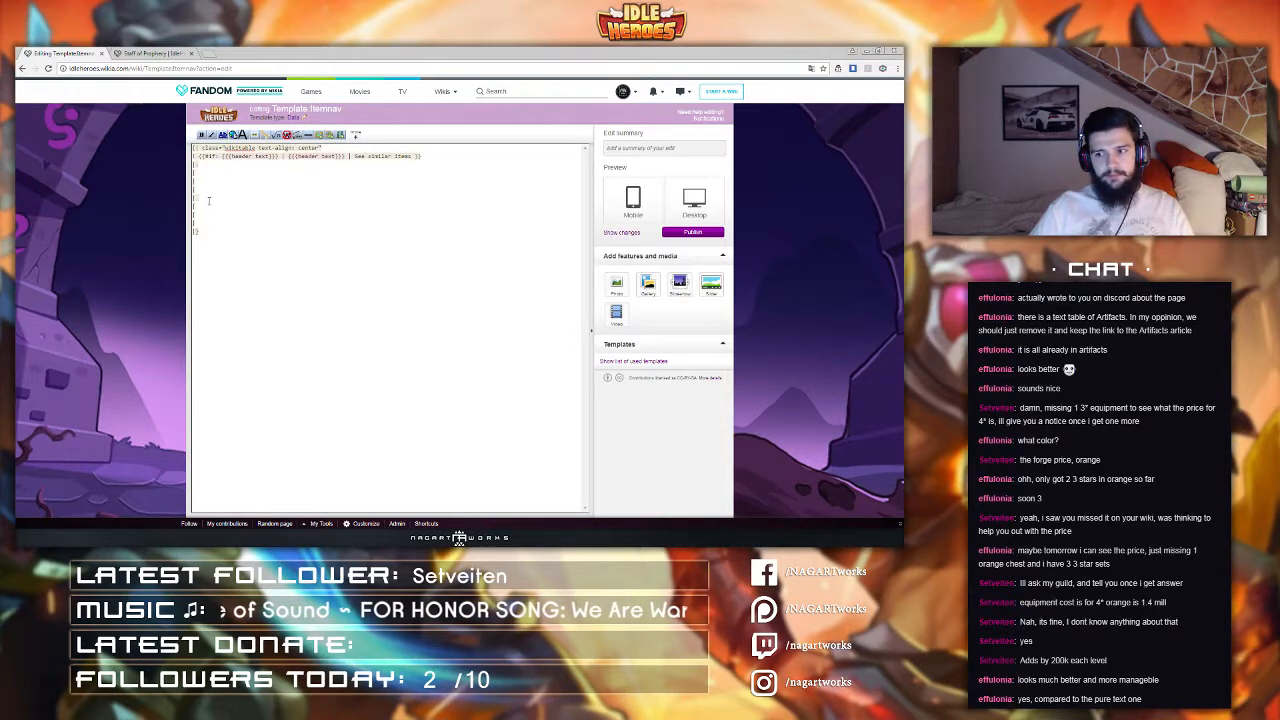
Step: Insert an image link to {{PAGENAME}}-Icon.png sized 60px on the first item line
text({{)
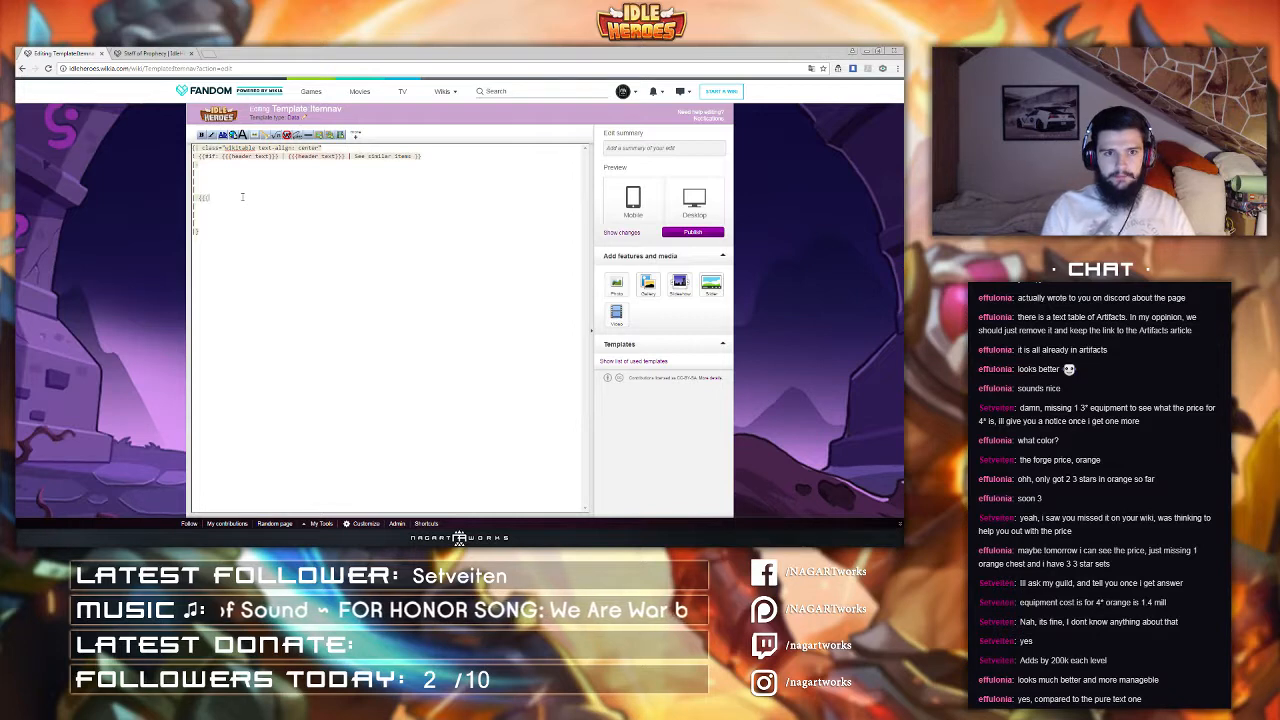
text(PAGENA)
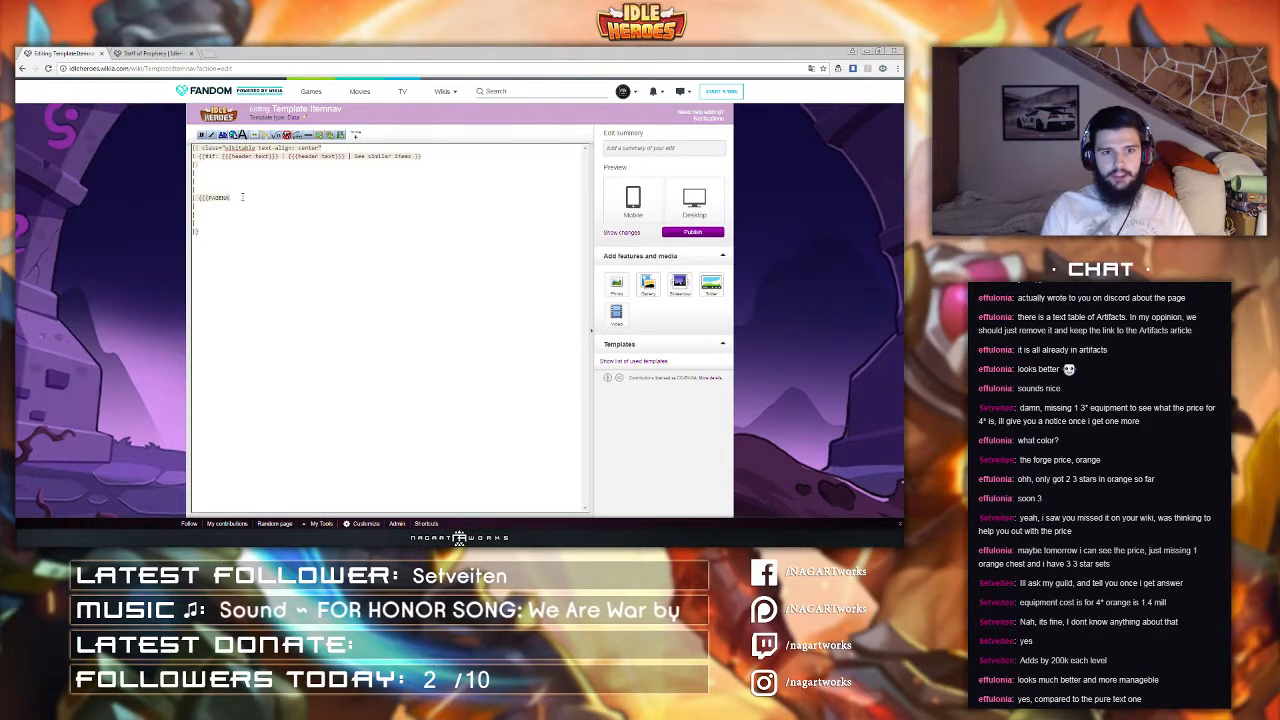
text(ME}}})
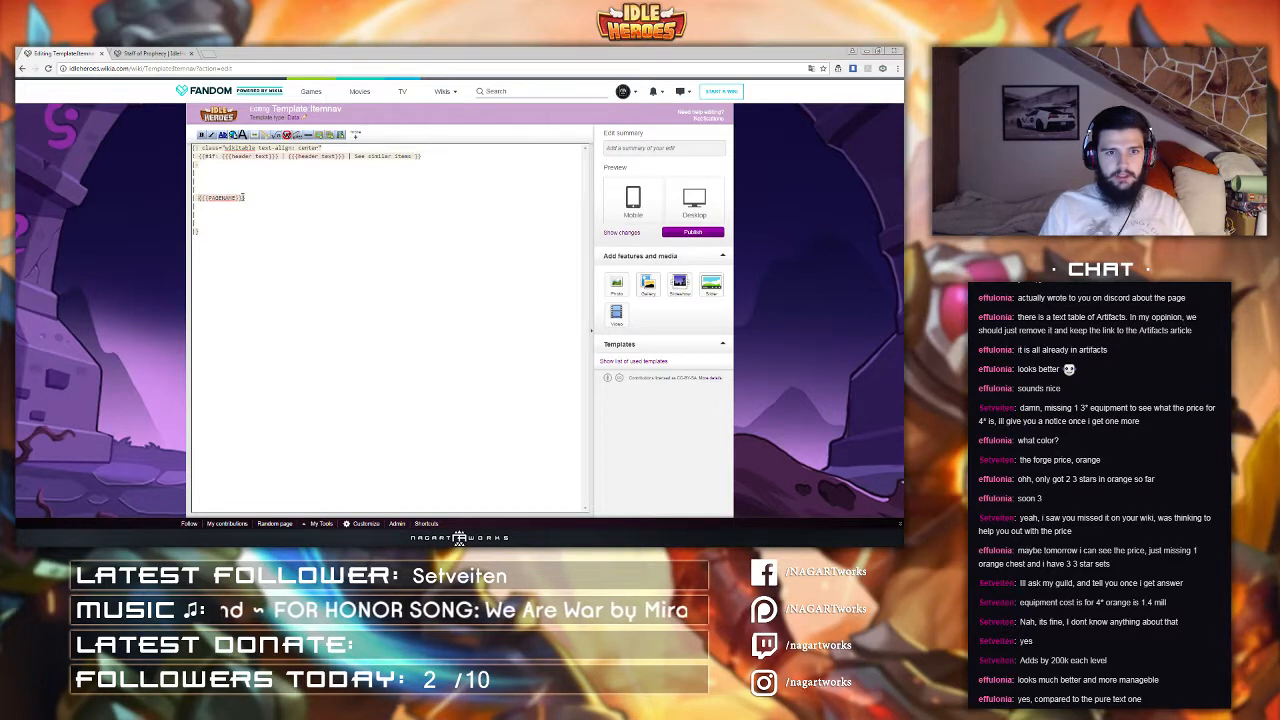
text([[File:)
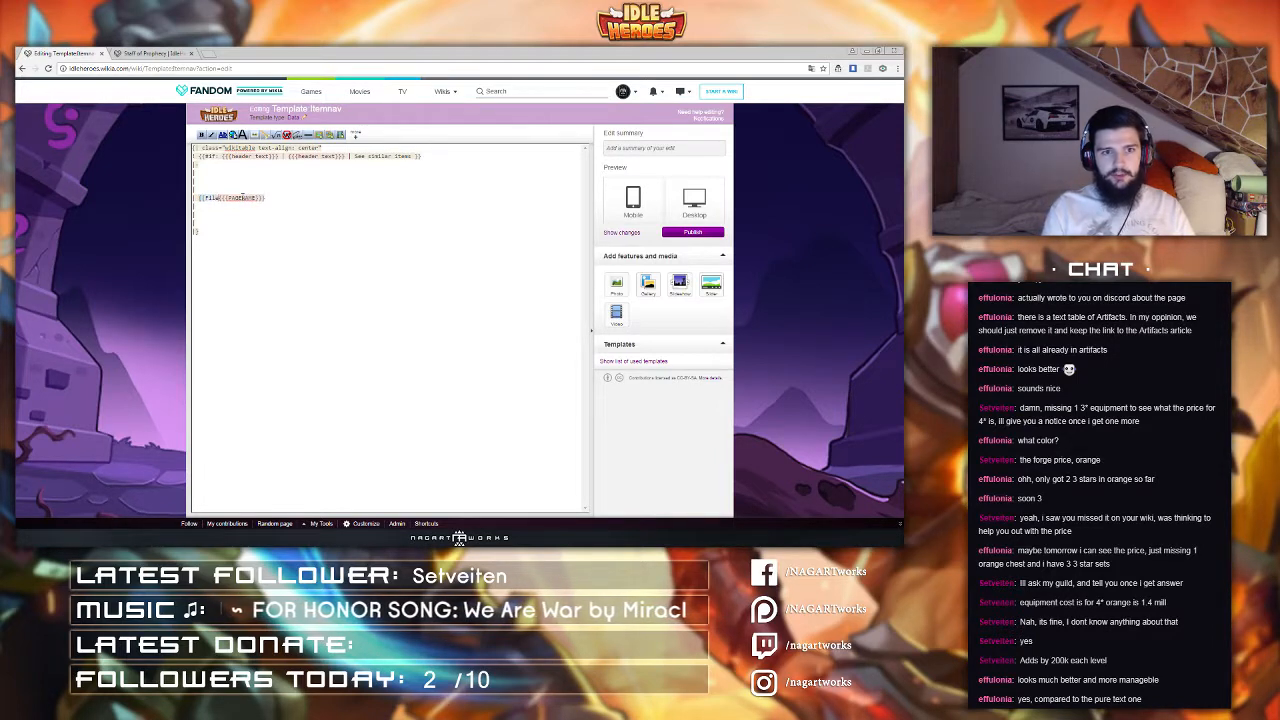
text(:)
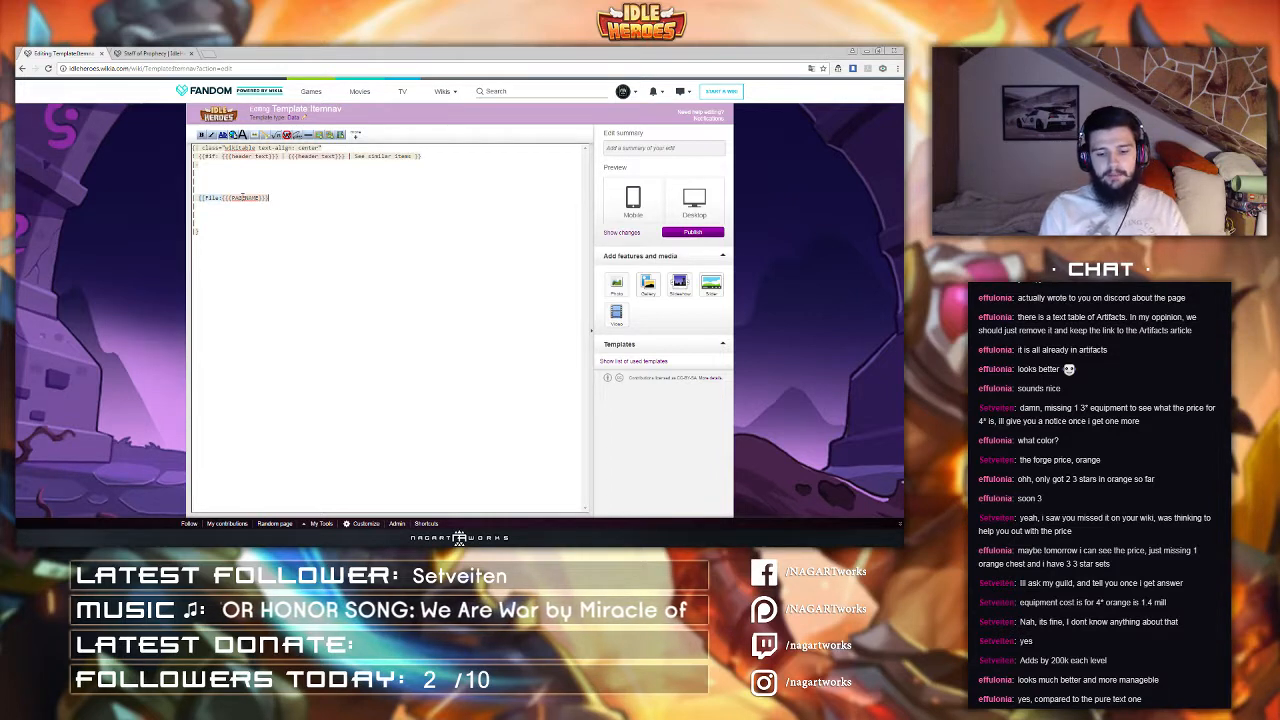
text(con.pn)
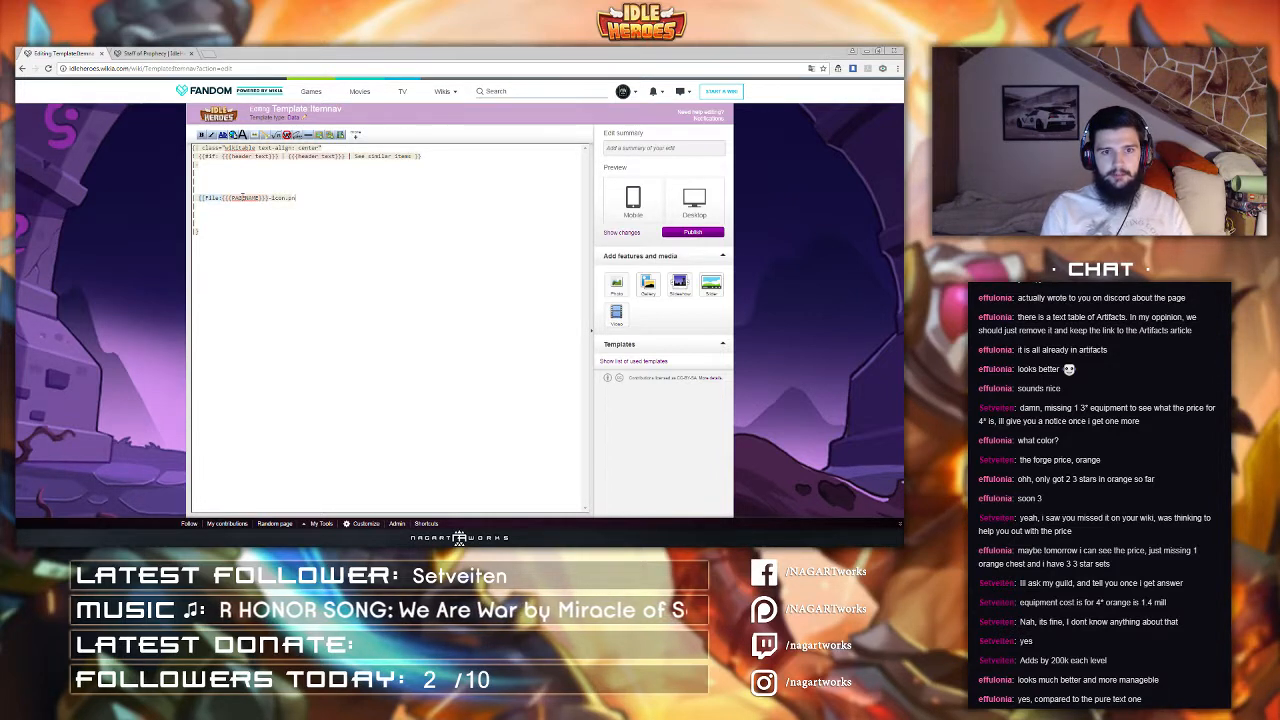
text(g|)
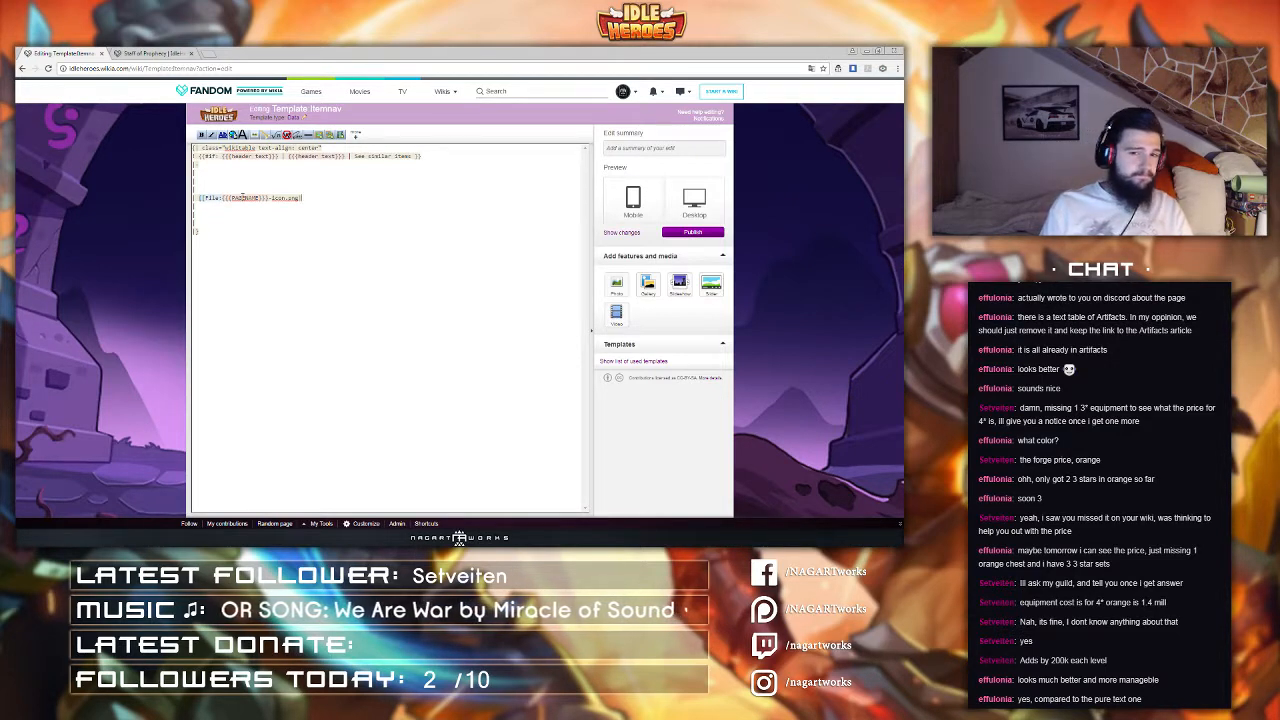
text(60px)
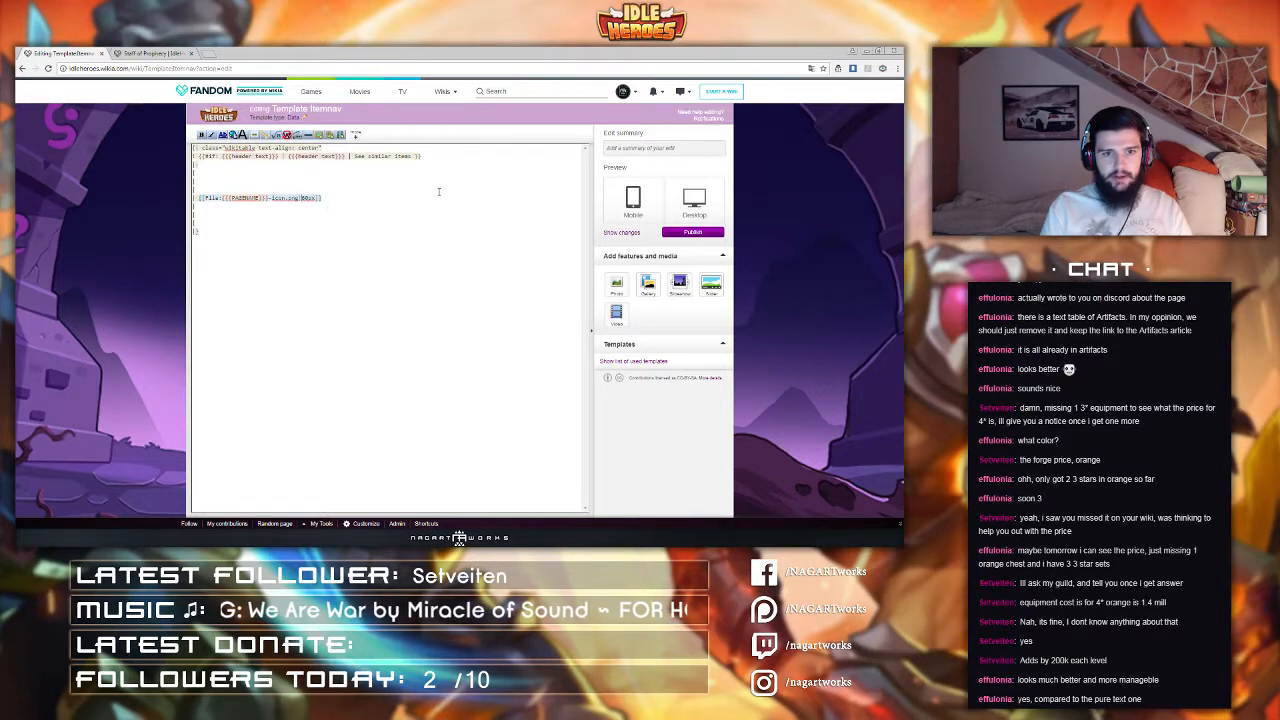
Step: Add {{PAGENAME}} as the image caption and remove the extra stray braces
text({{PA)
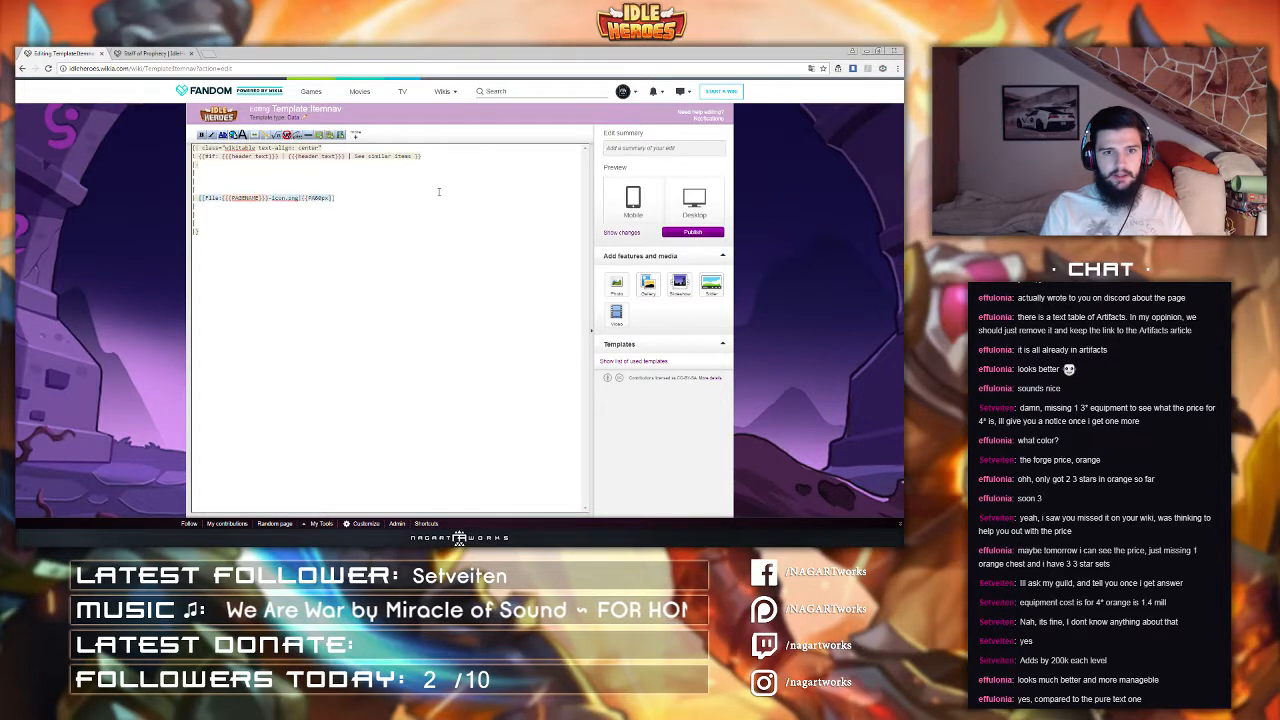
text(GENAME}})
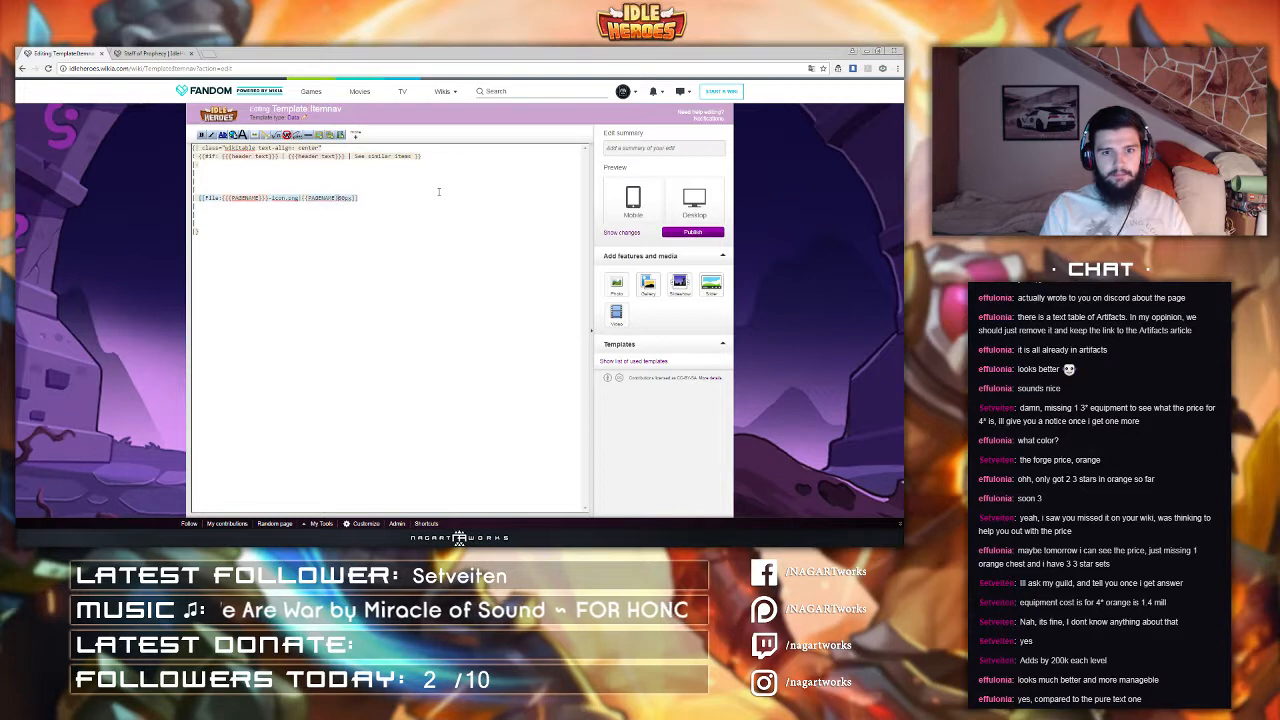
text(})
click(267, 198)
key(BackSpace)
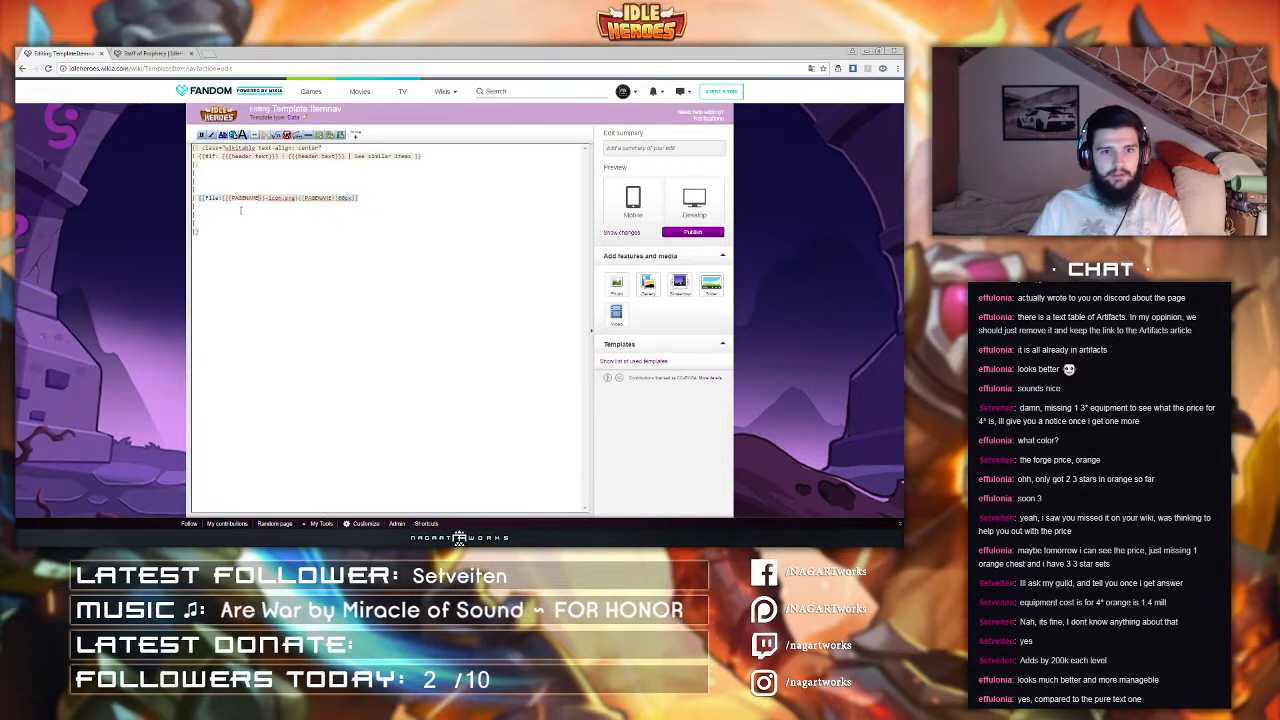
click(230, 198)
key(BackSpace)
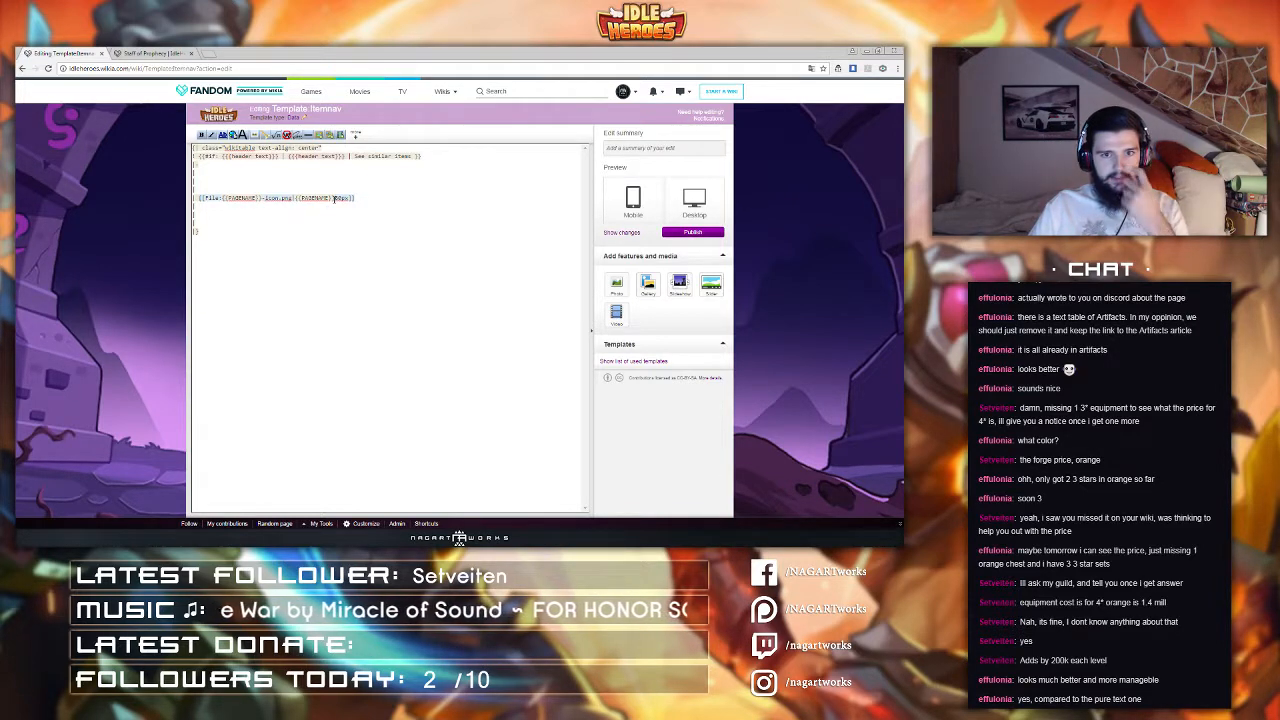
Step: Add a link={{PAGENAME}} parameter to the image link
click(334, 198)
text(|)
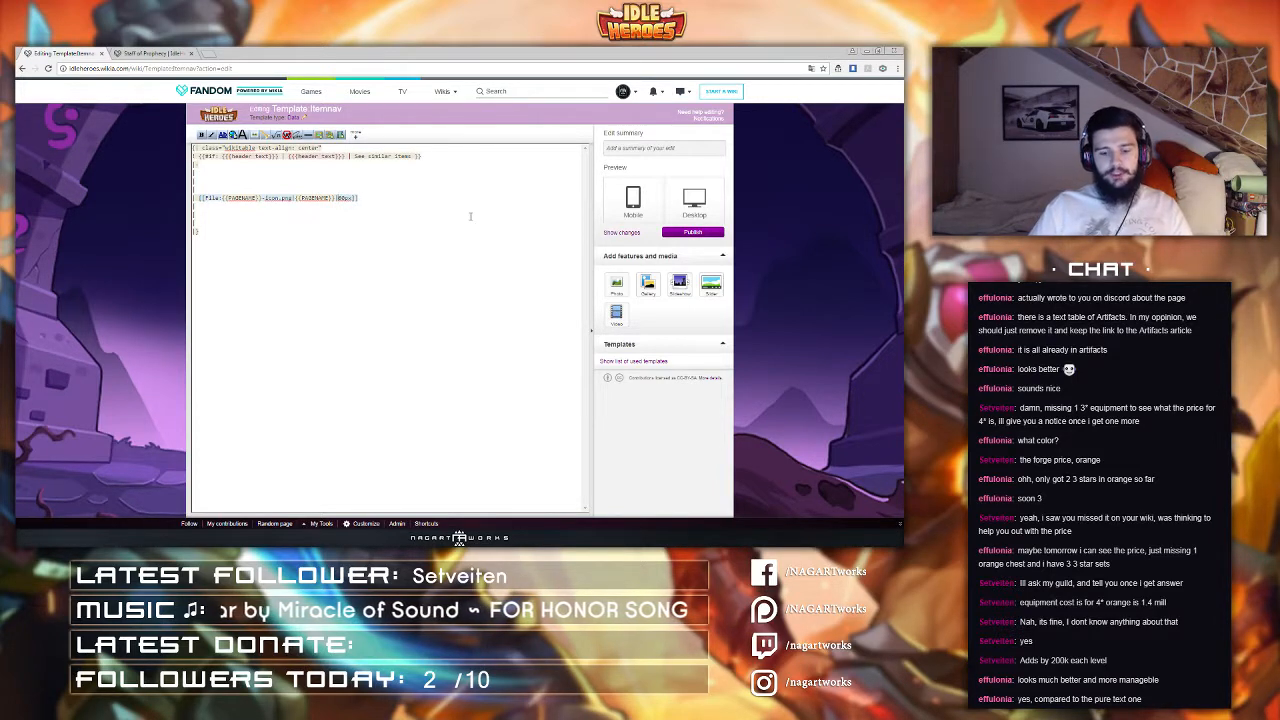
text(link={{PA)
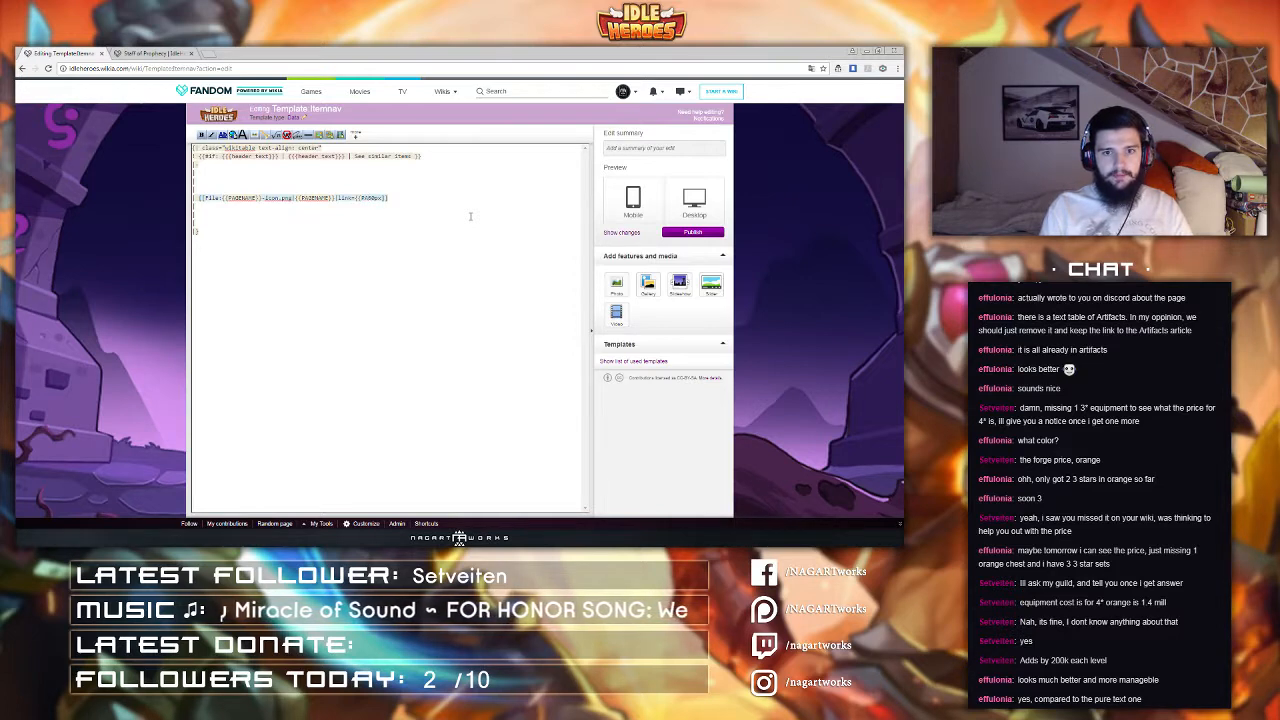
text(GENAME}}|)
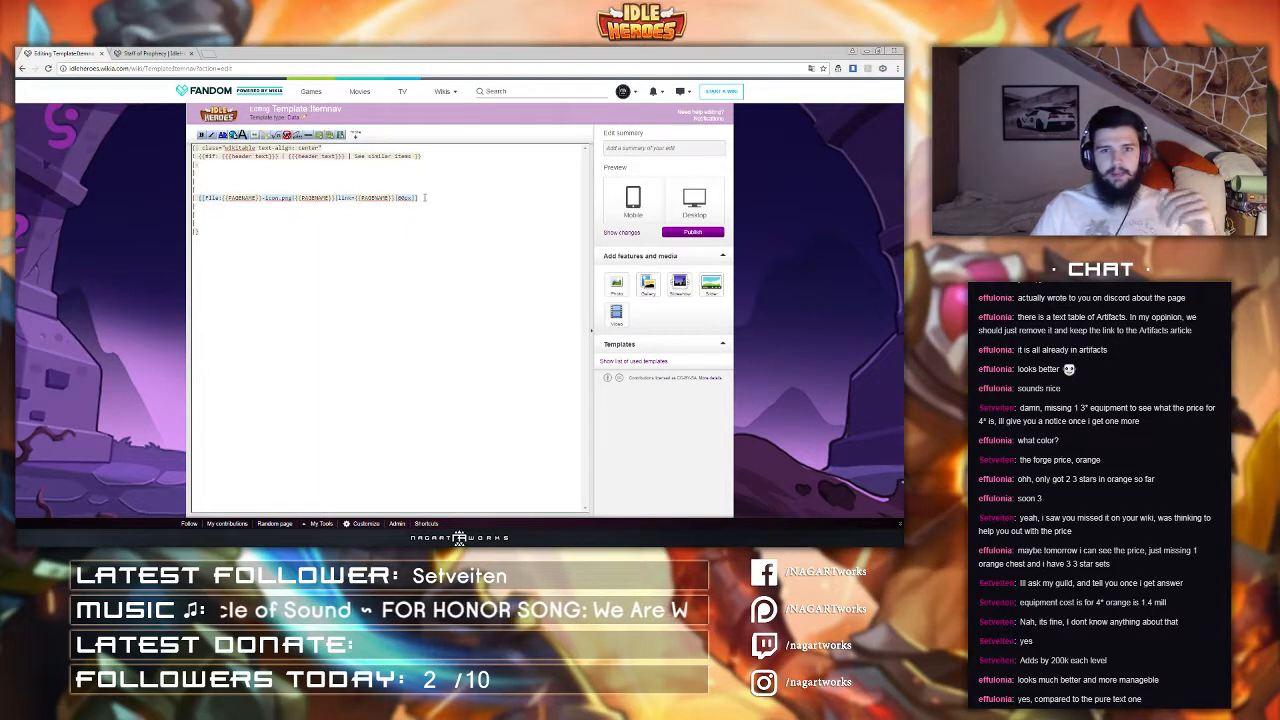
Step: Copy the finished image line and duplicate it into three item lines, undoing a misplaced paste
drag(418, 198, 201, 196)
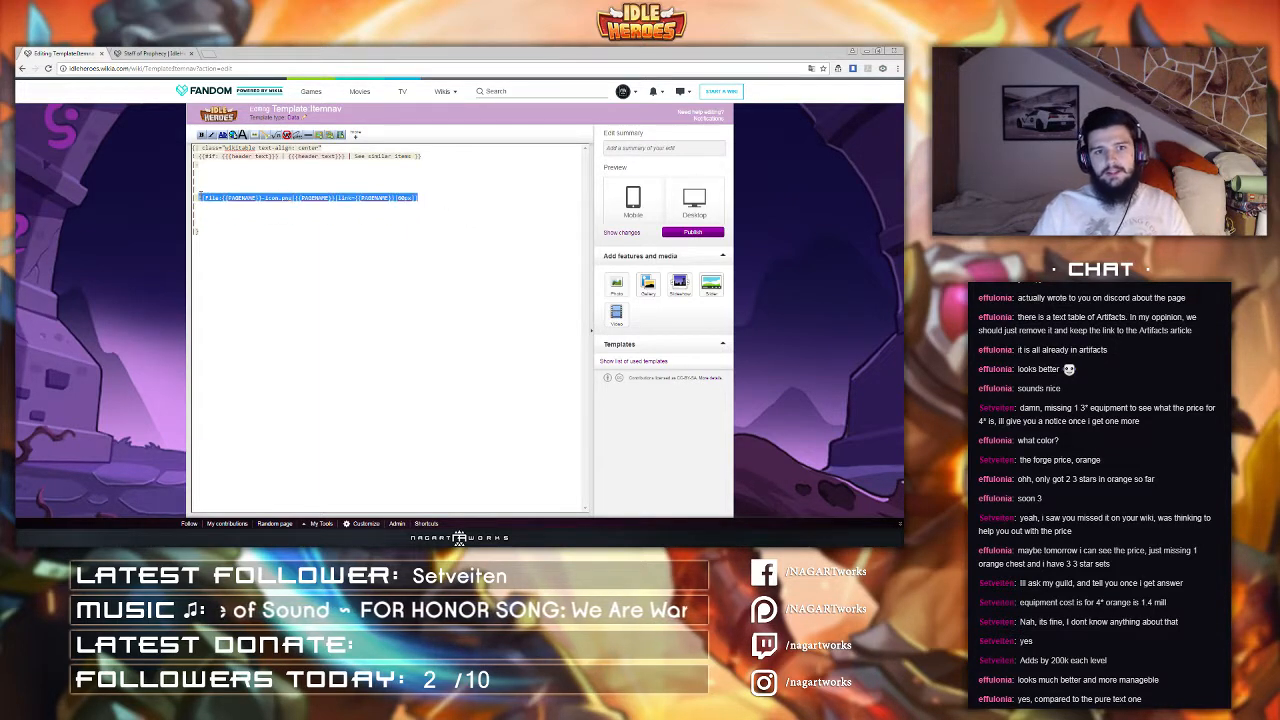
key(ctrl+c)
click(203, 189)
key(ctrl+v)
click(208, 181)
key(ctrl+v)
click(210, 181)
key(ctrl+v)
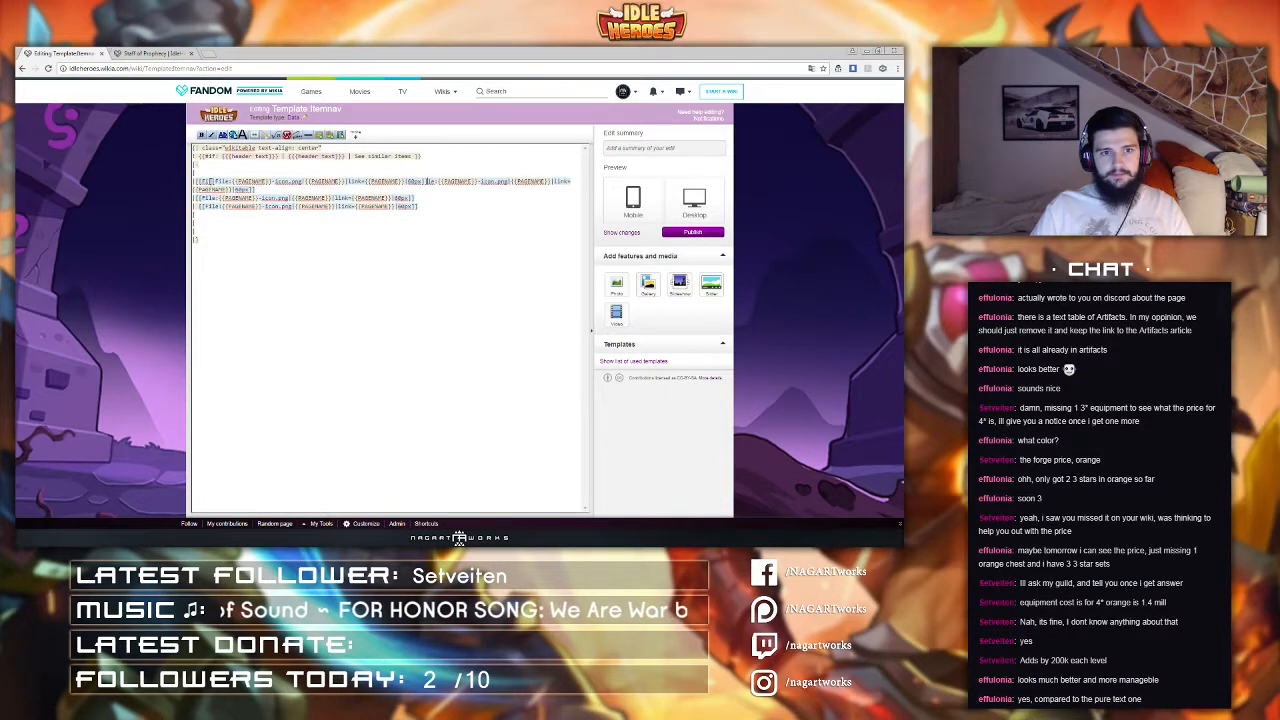
key(ctrl+z)
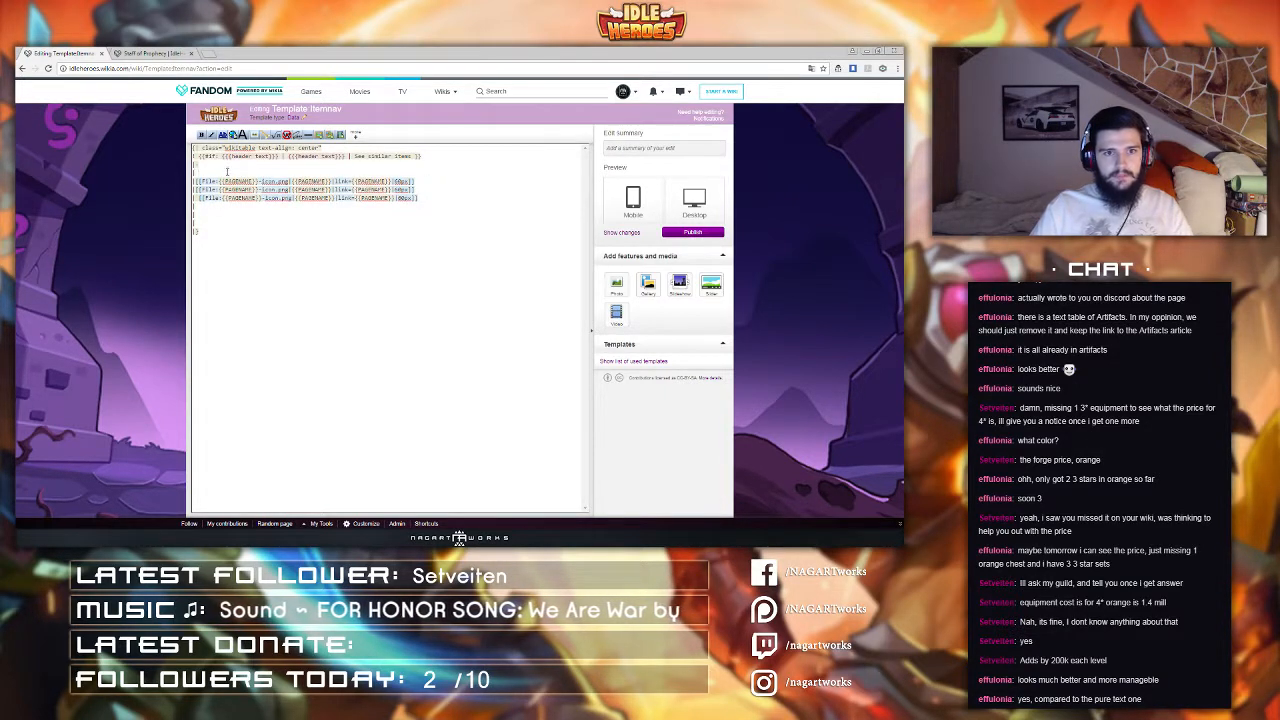
Step: Paste further copies of the image line to make seven item lines in total
click(227, 172)
key(ctrl+v)
click(198, 182)
click(198, 189)
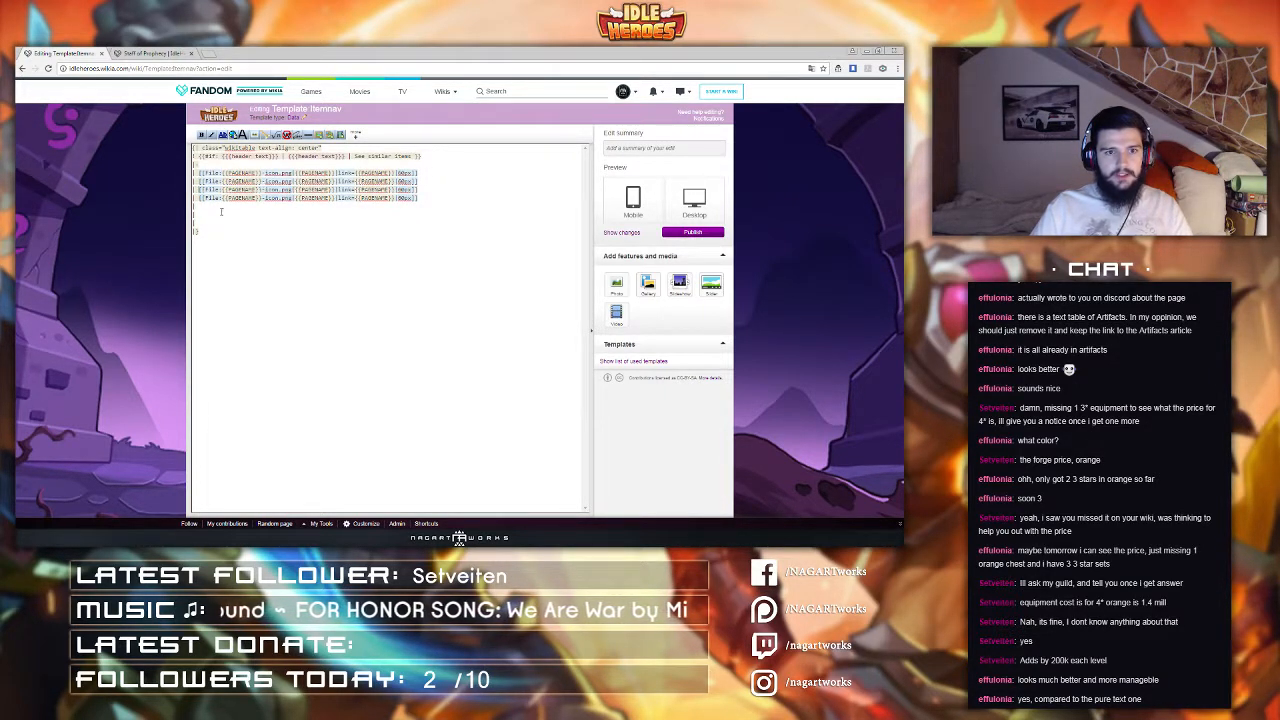
key(ctrl+v)
key(ctrl+v)
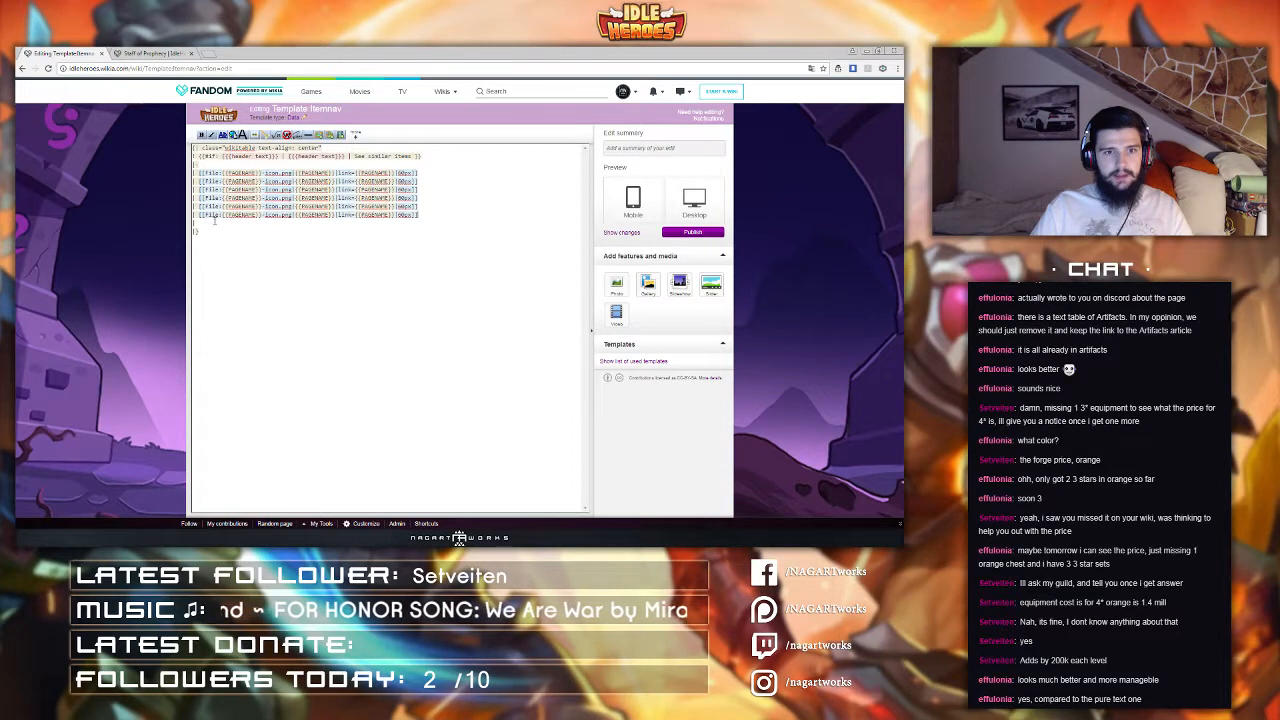
key(ctrl+v)
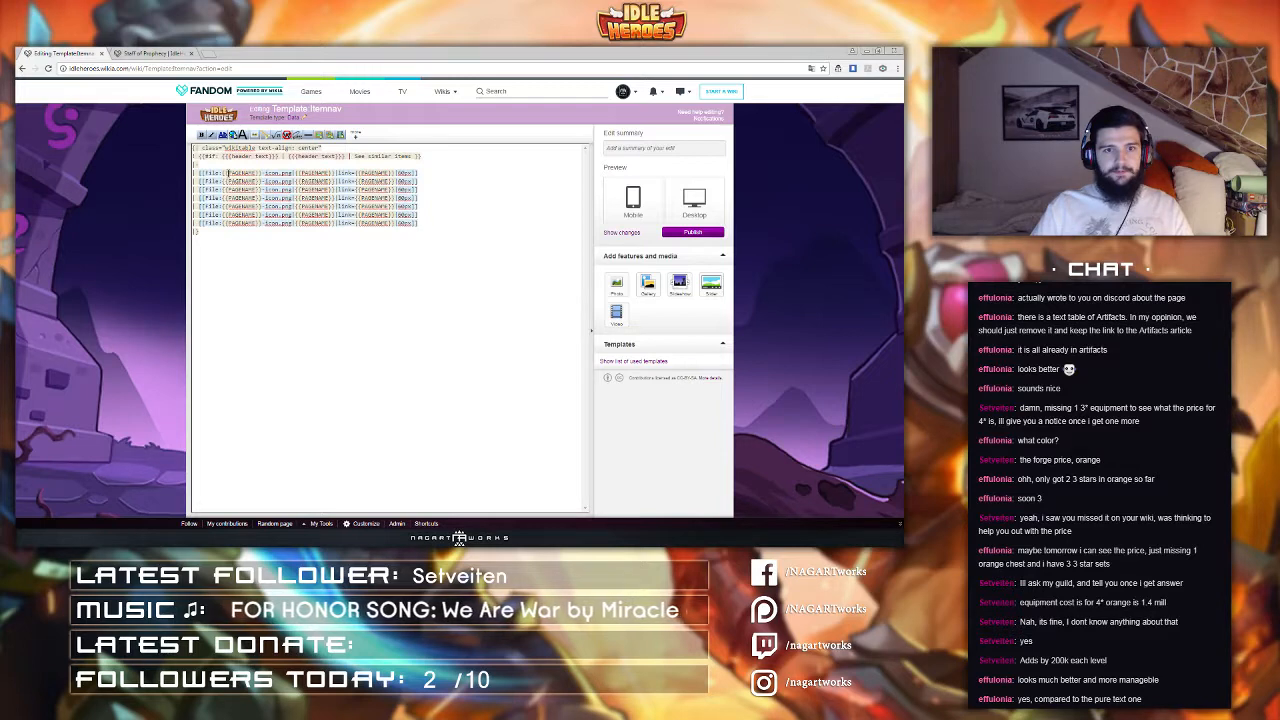
Step: Wrap the first item line in an {{#if:}} parser function with the image as its result
drag(228, 173, 258, 173)
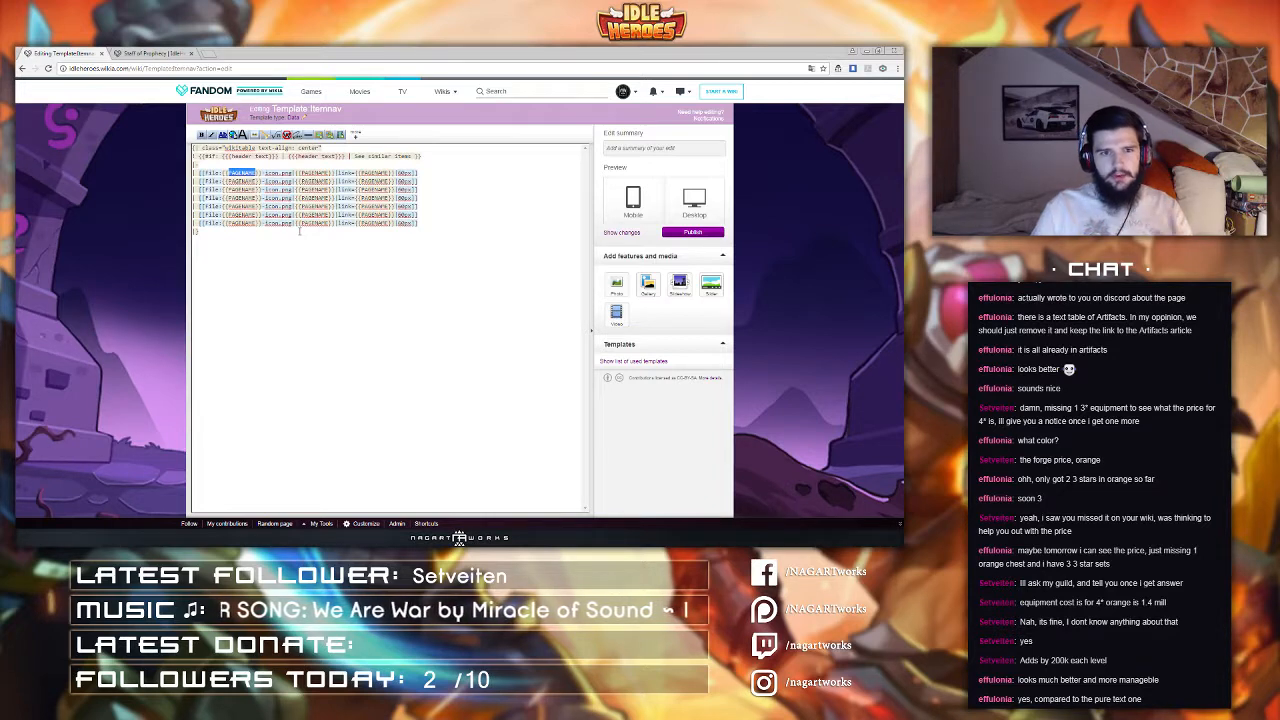
drag(194, 156, 222, 156)
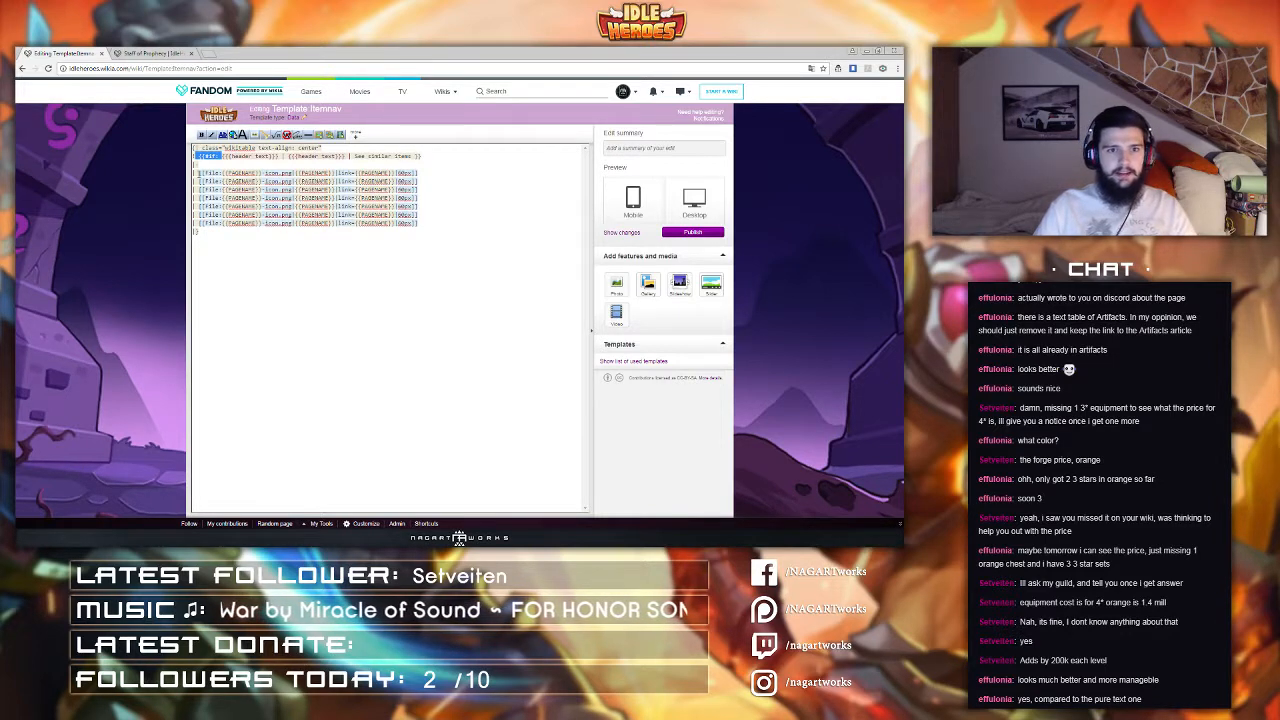
click(200, 172)
key(ctrl+v)
click(202, 173)
key(BackSpace)
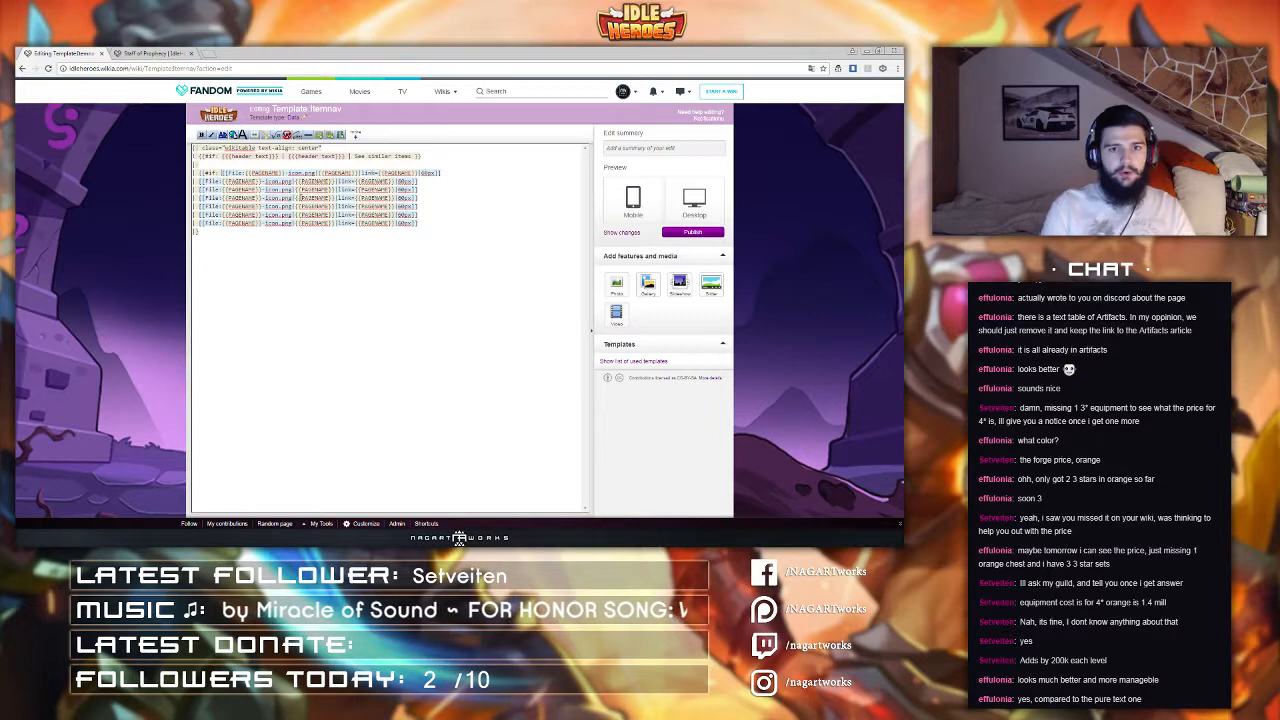
text(|)
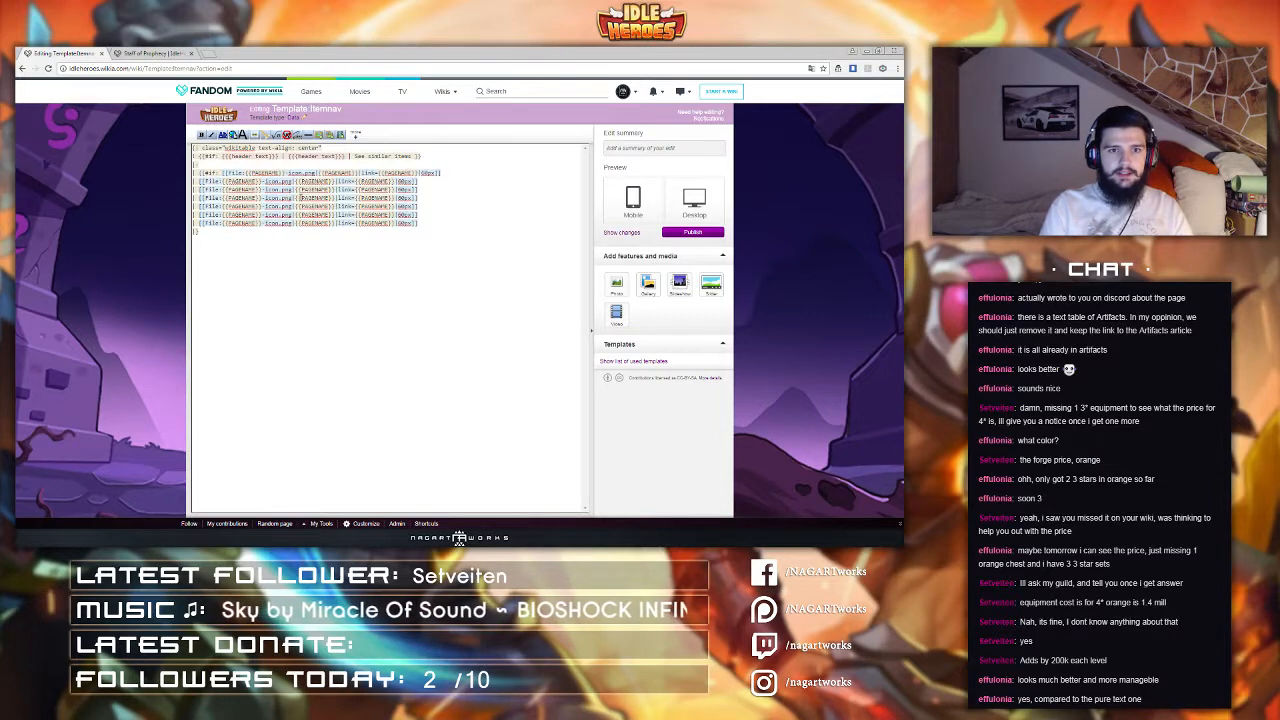
click(467, 172)
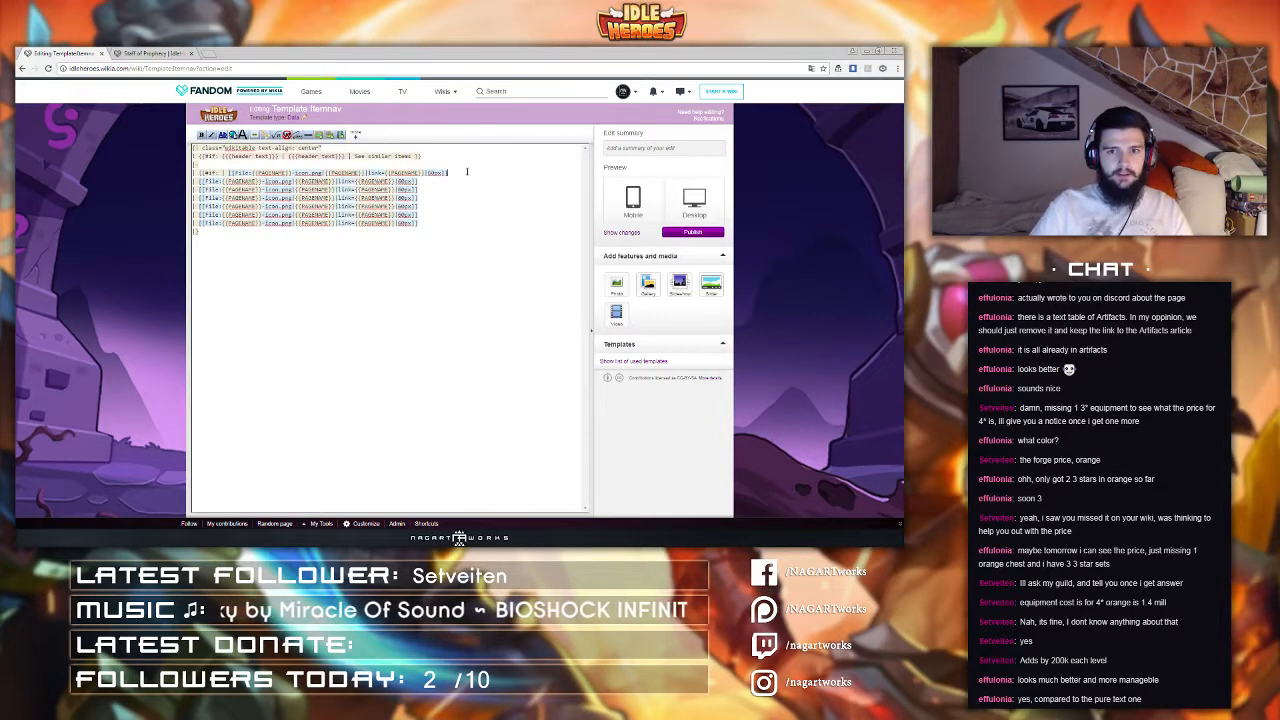
text(| }})
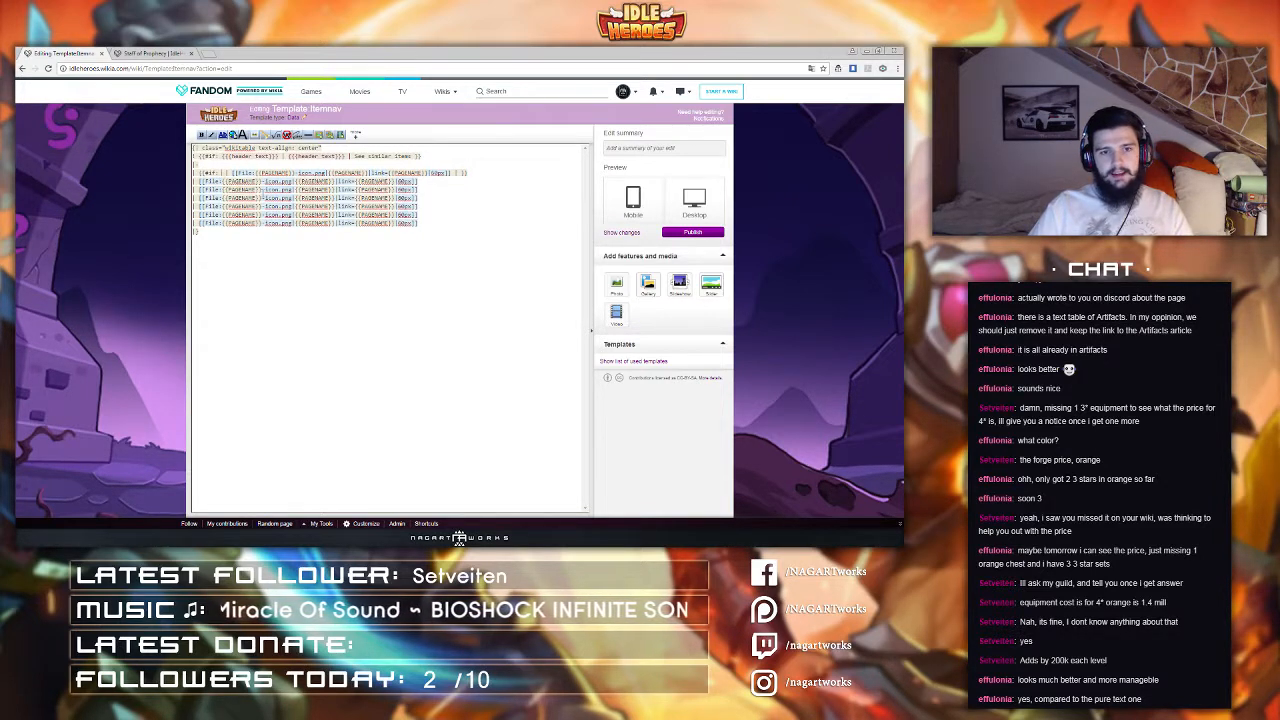
Step: Set the first item line's #if condition to the {{{lowerby3star}}} parameter
drag(194, 197, 437, 195)
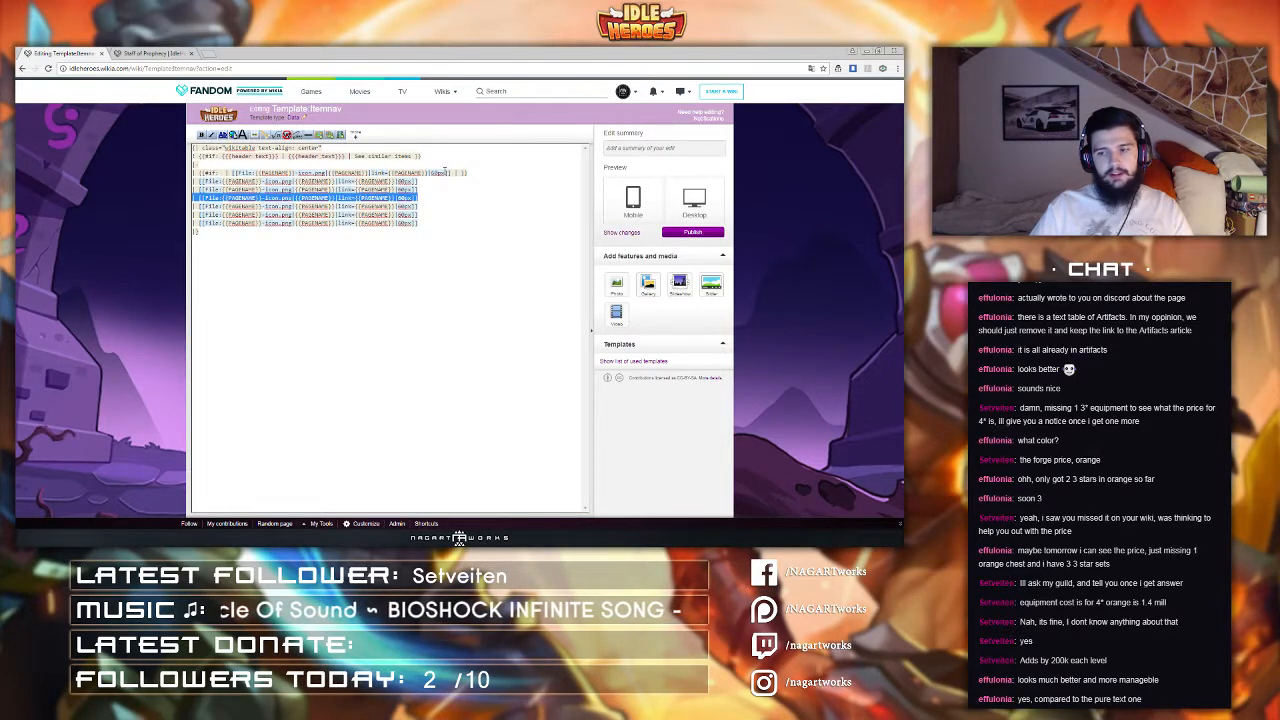
click(224, 174)
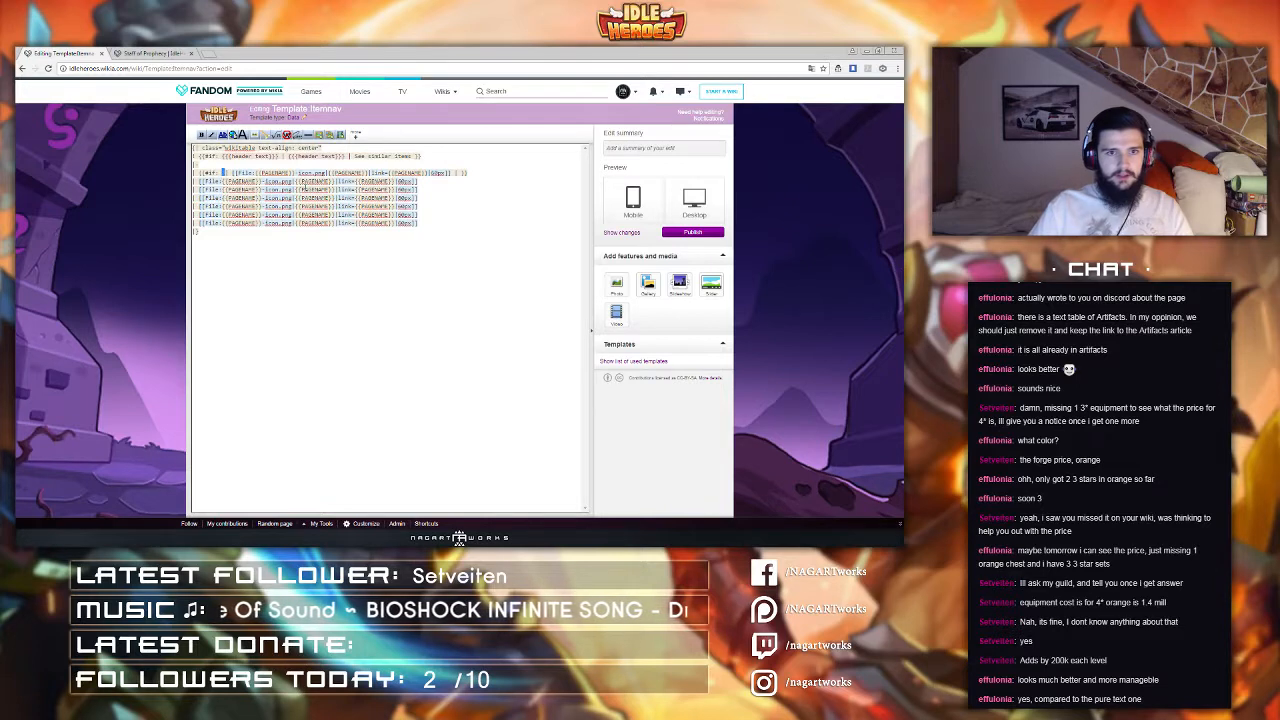
text({{{)
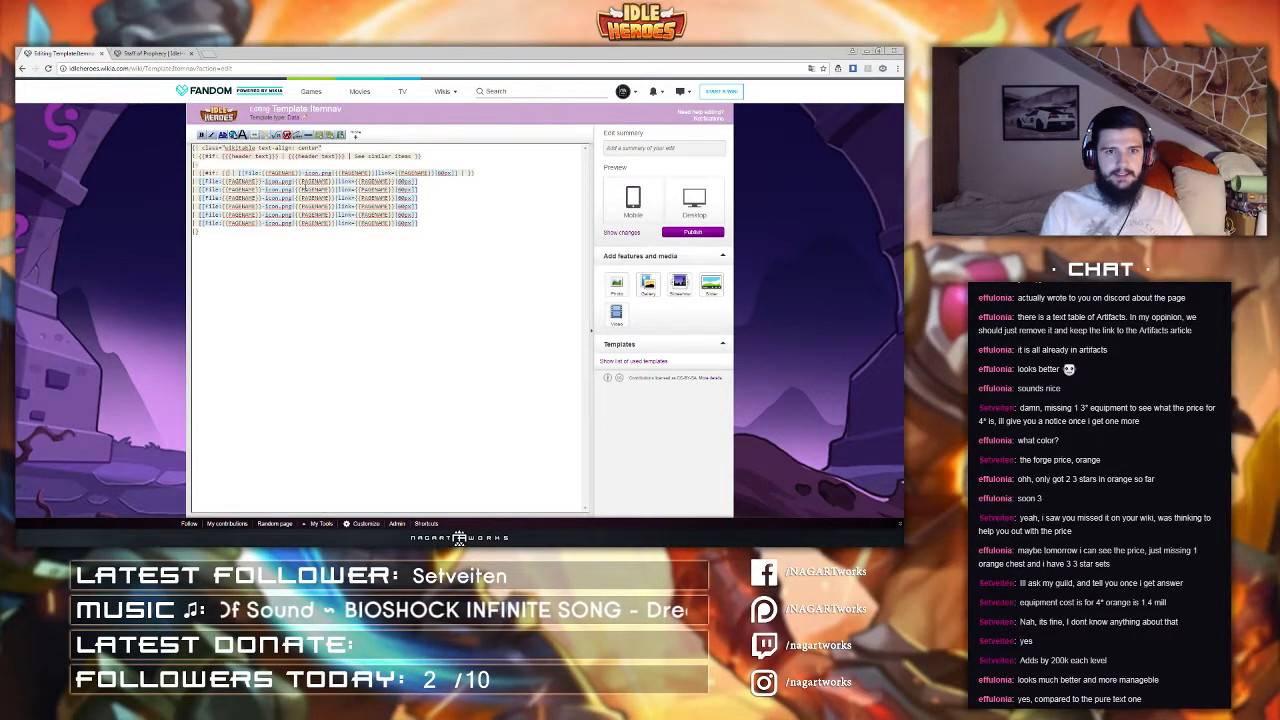
text(1|)
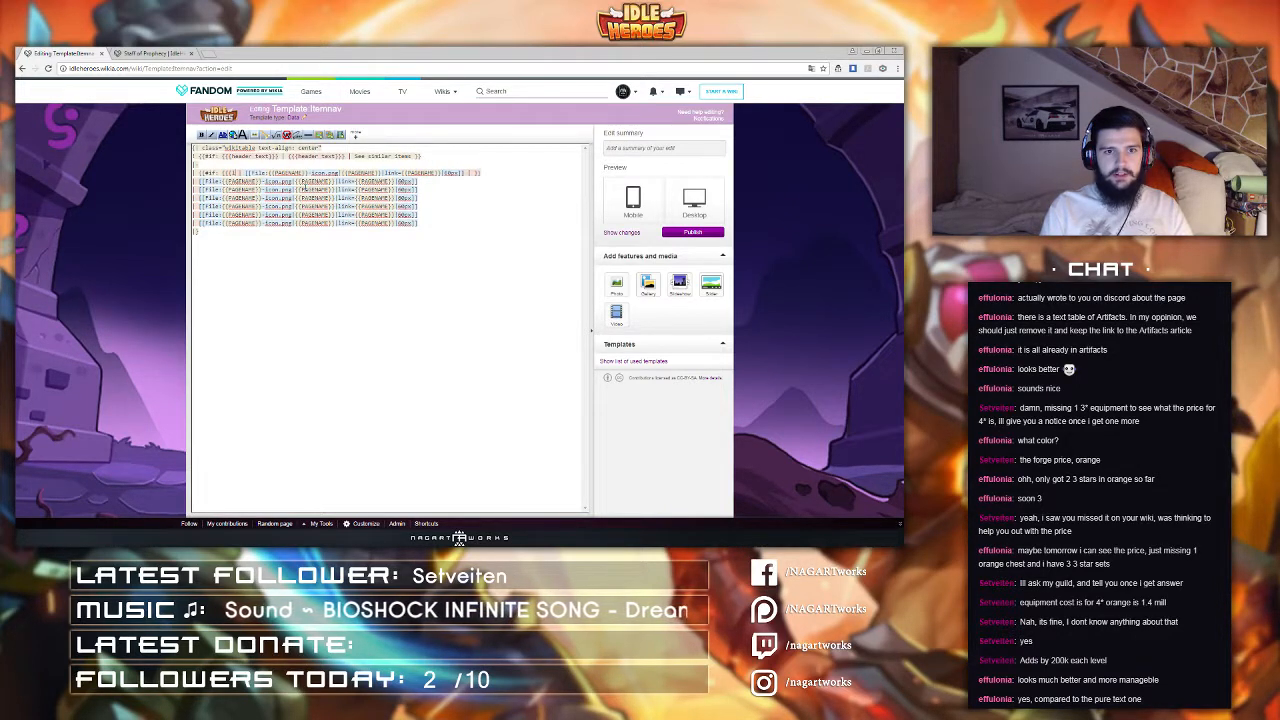
text(owerby3t)
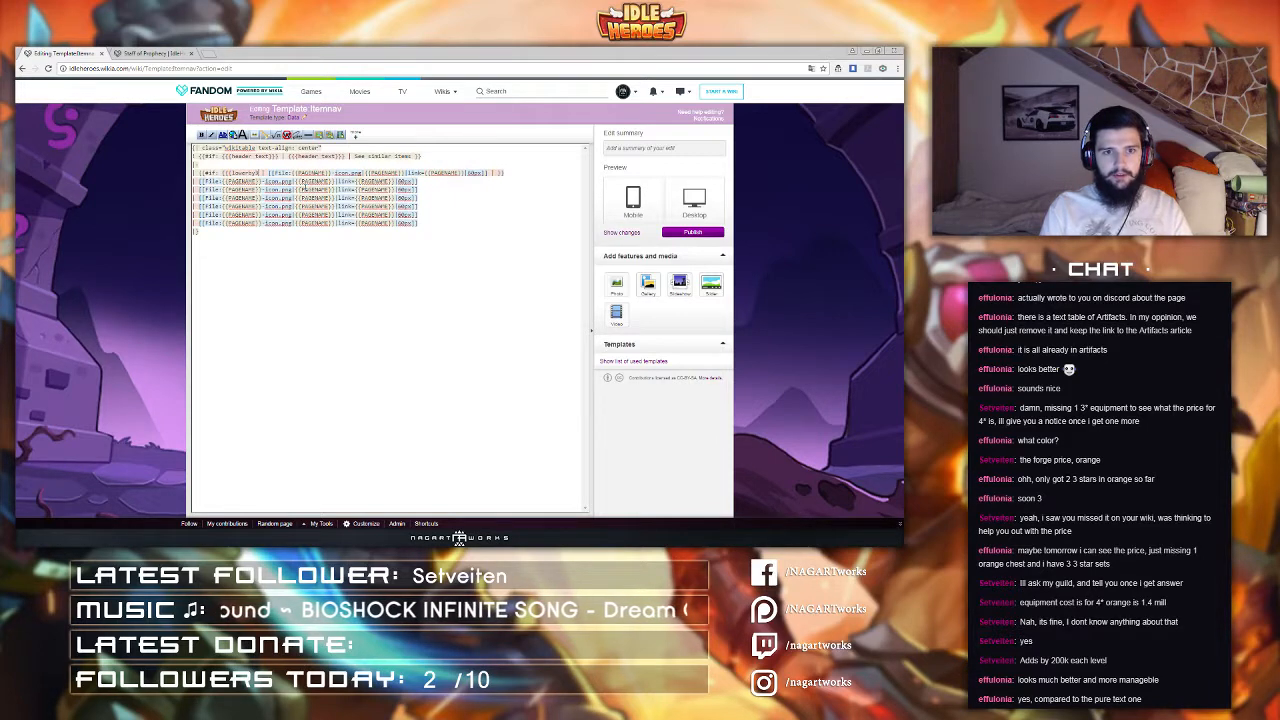
text(ar}}})
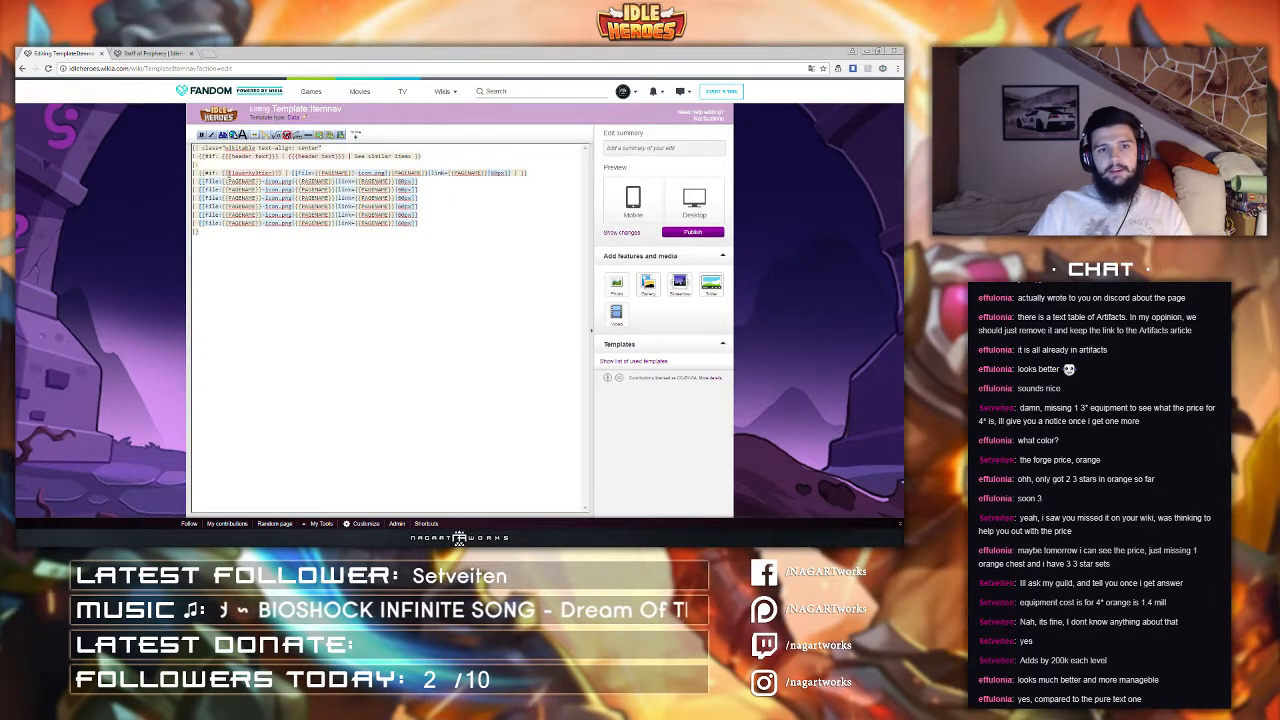
Step: Replace {{PAGENAME}} in the first line's file name, caption and link with {{{lowerby3star}}}
drag(231, 173, 349, 173)
click(287, 172)
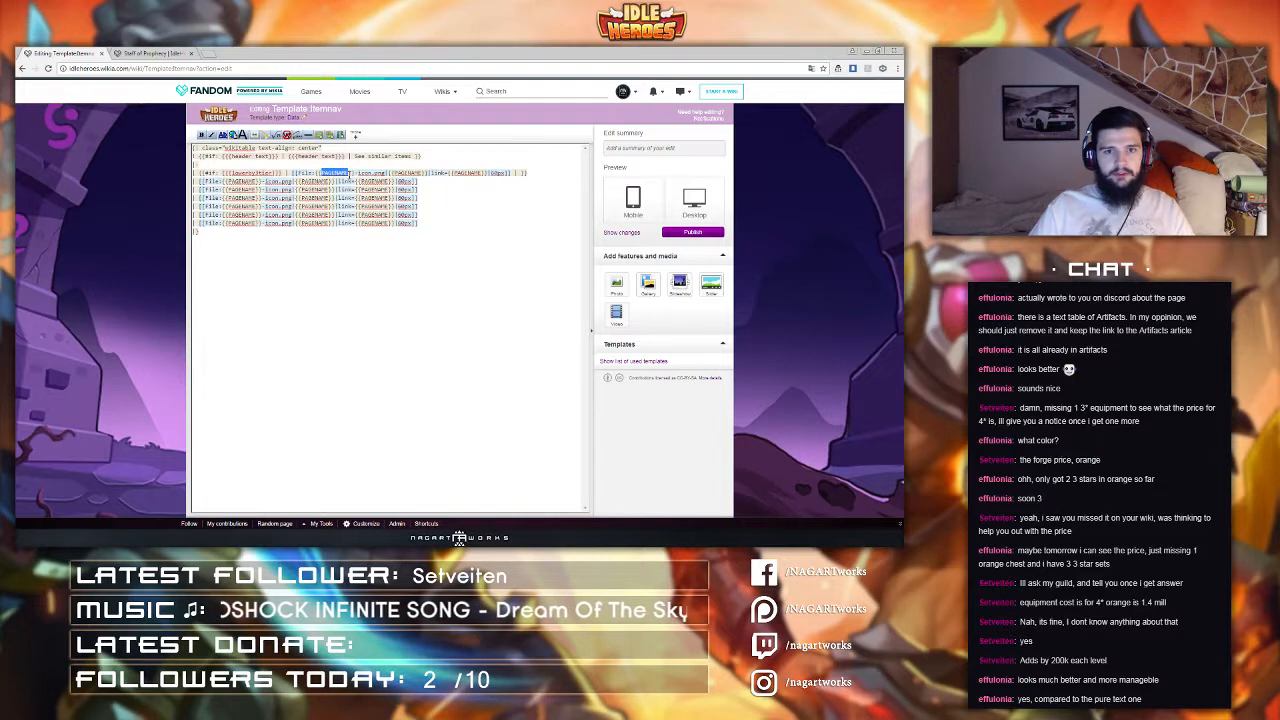
text(lowerby3star)
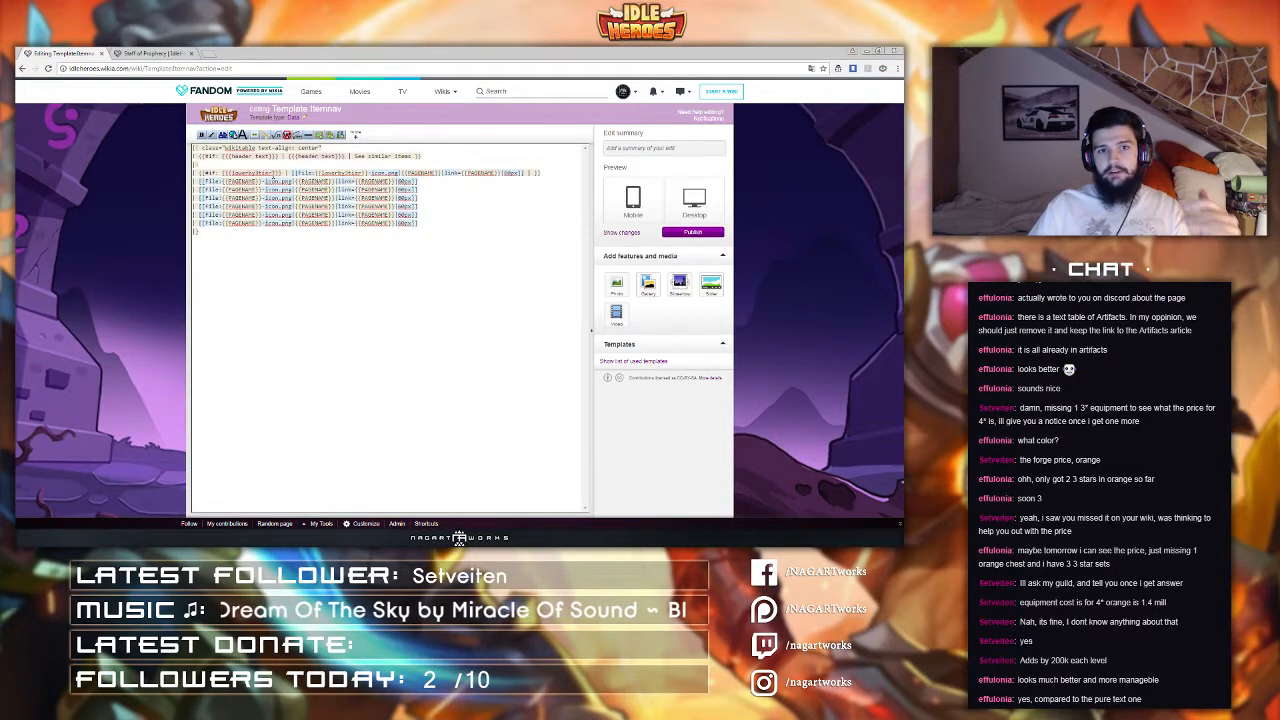
drag(293, 173, 317, 173)
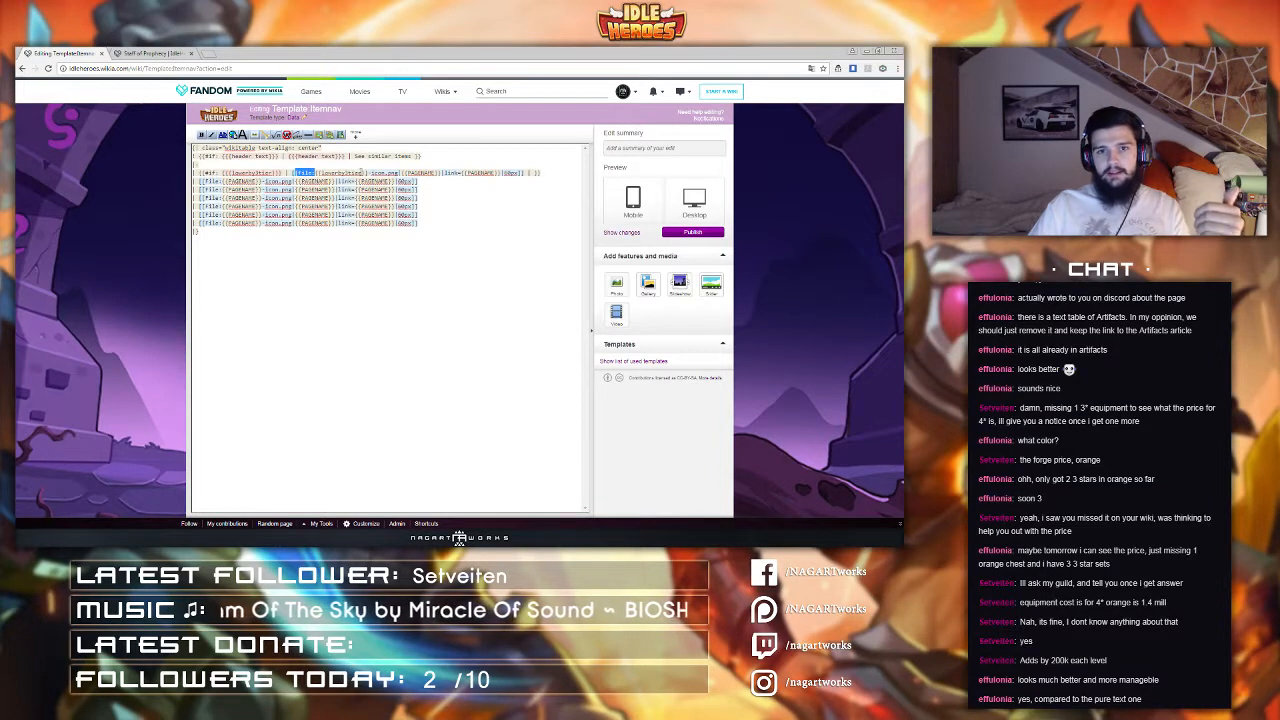
click(409, 174)
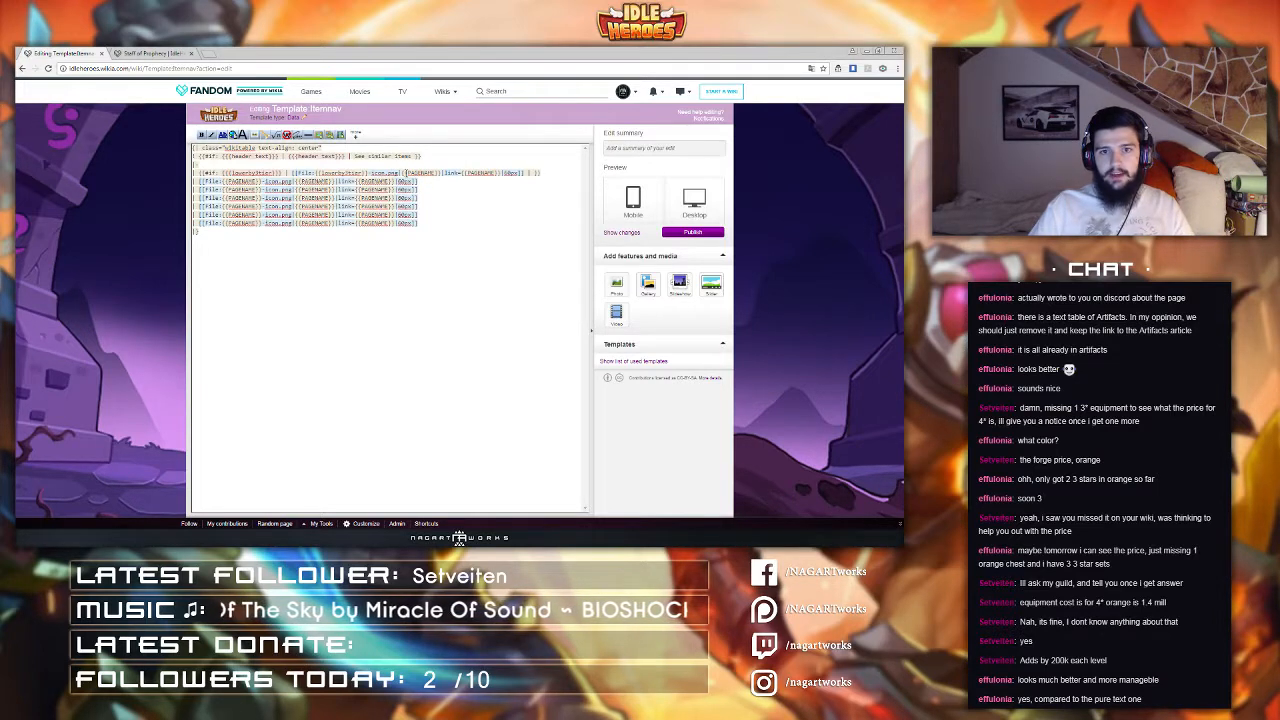
mouse_move(405, 174)
mouse_down()
mouse_move(434, 174)
mouse_move(409, 174)
mouse_up()
text(lowerby3tier)
text({l)
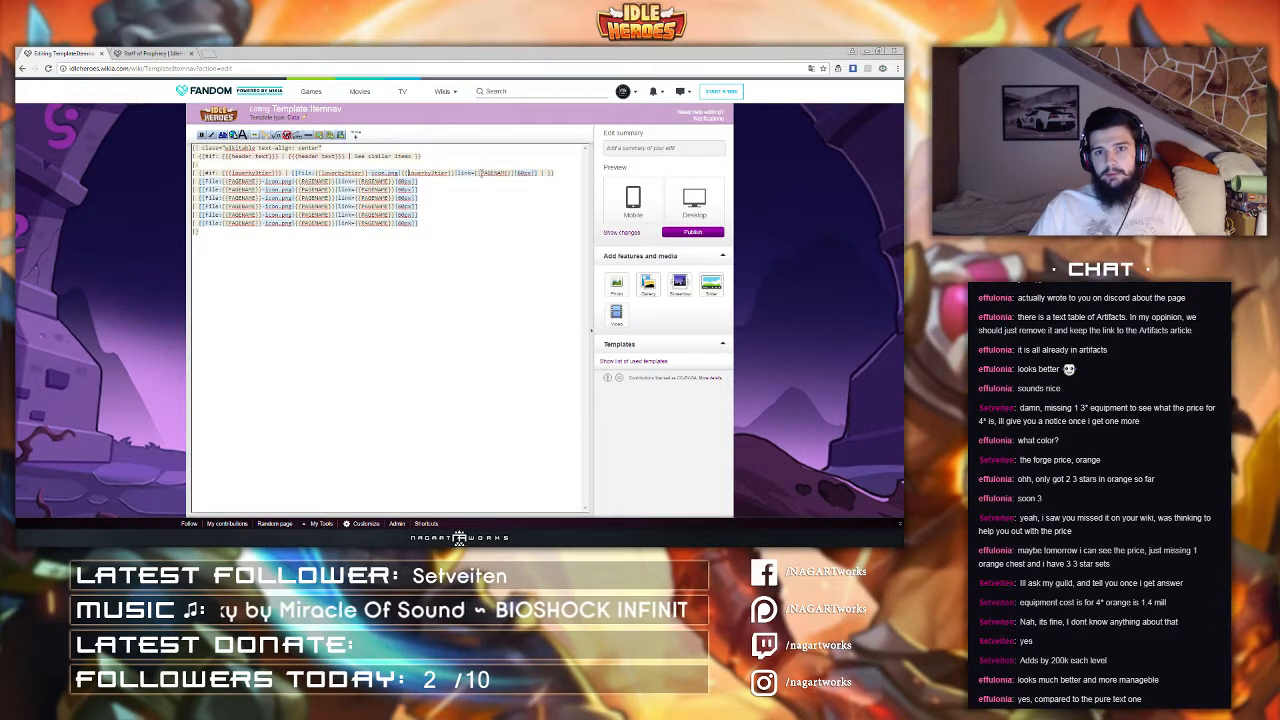
drag(481, 173, 511, 174)
text(lowerbytier)
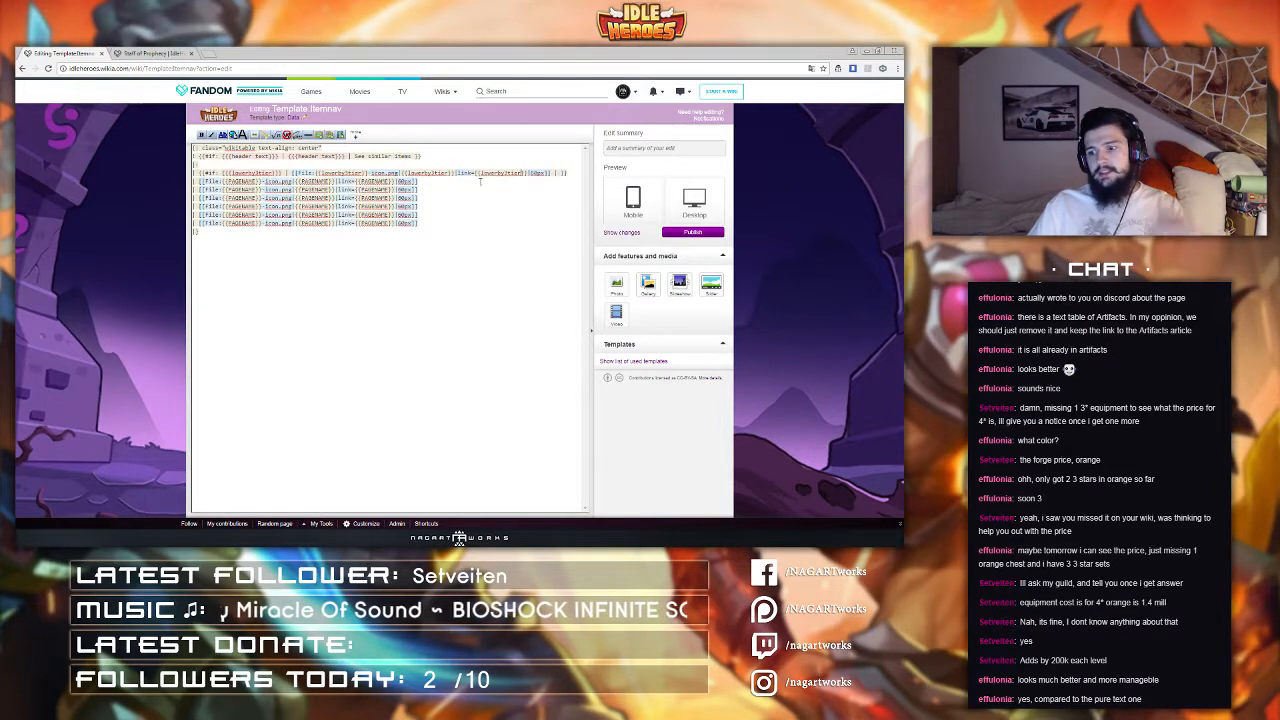
double_click(538, 173)
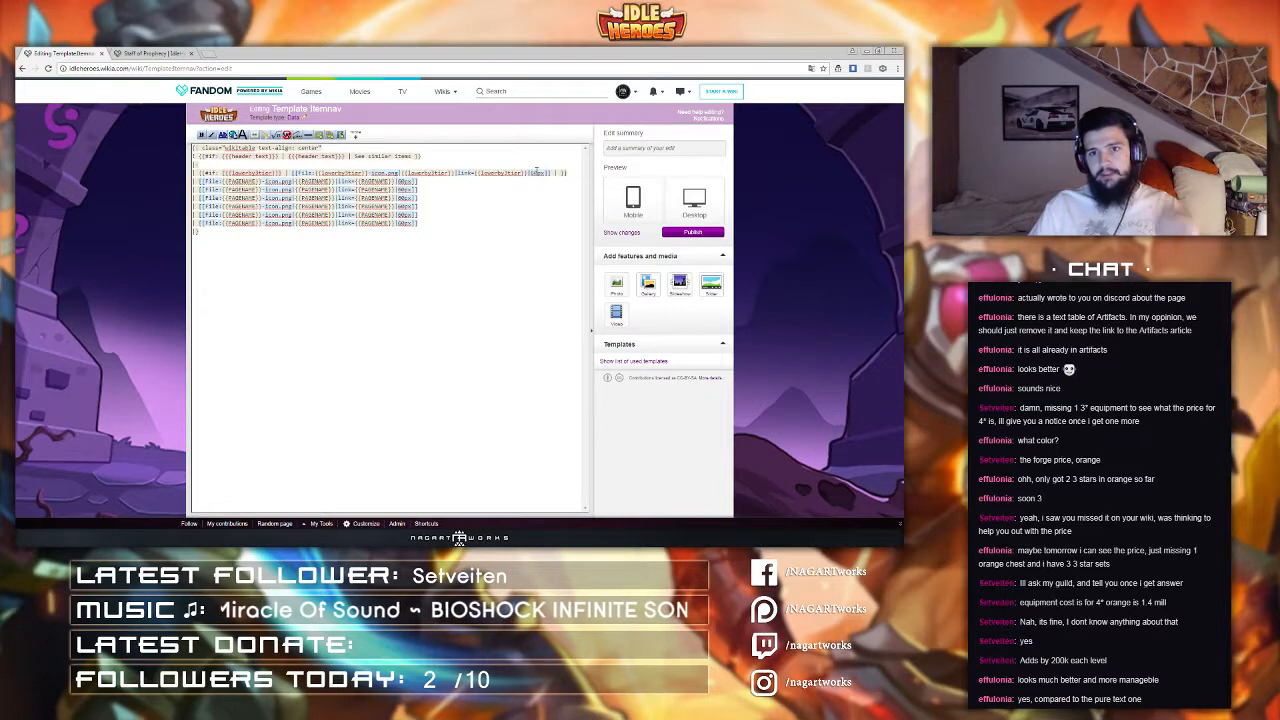
key(BackSpace)
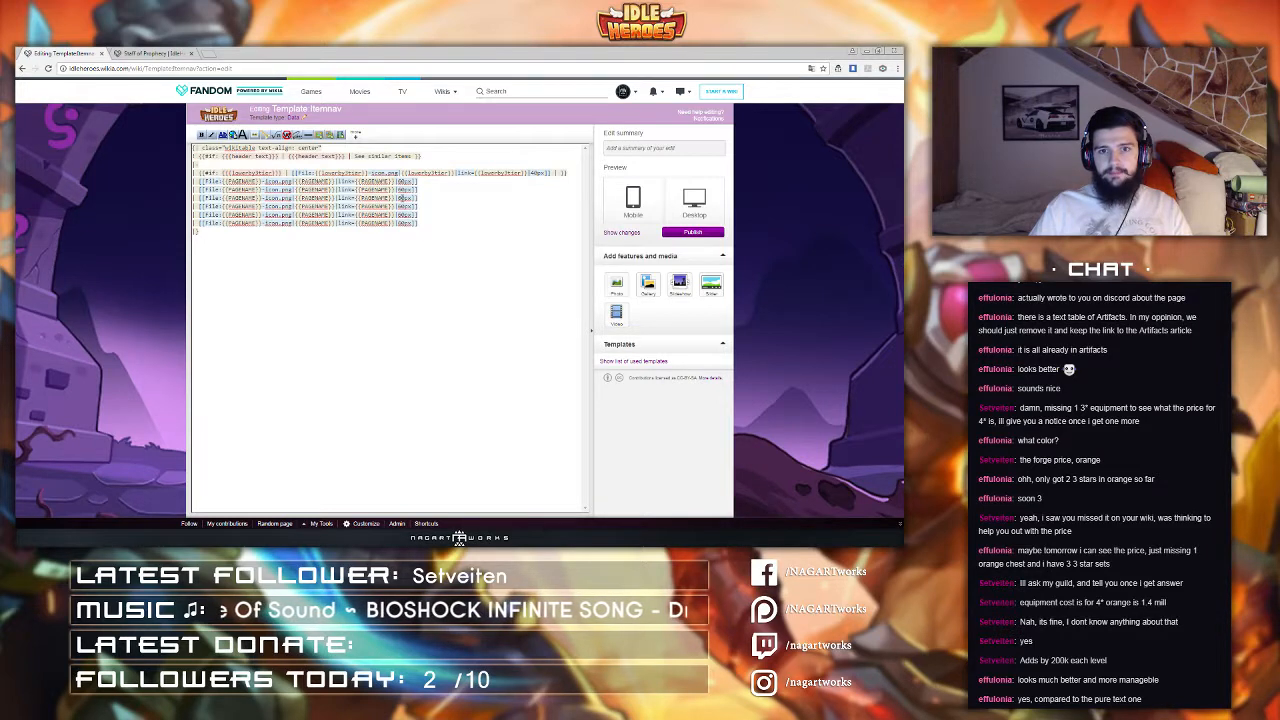
Step: Add colspan="3" to the header cell of the navigation table
drag(420, 198, 173, 202)
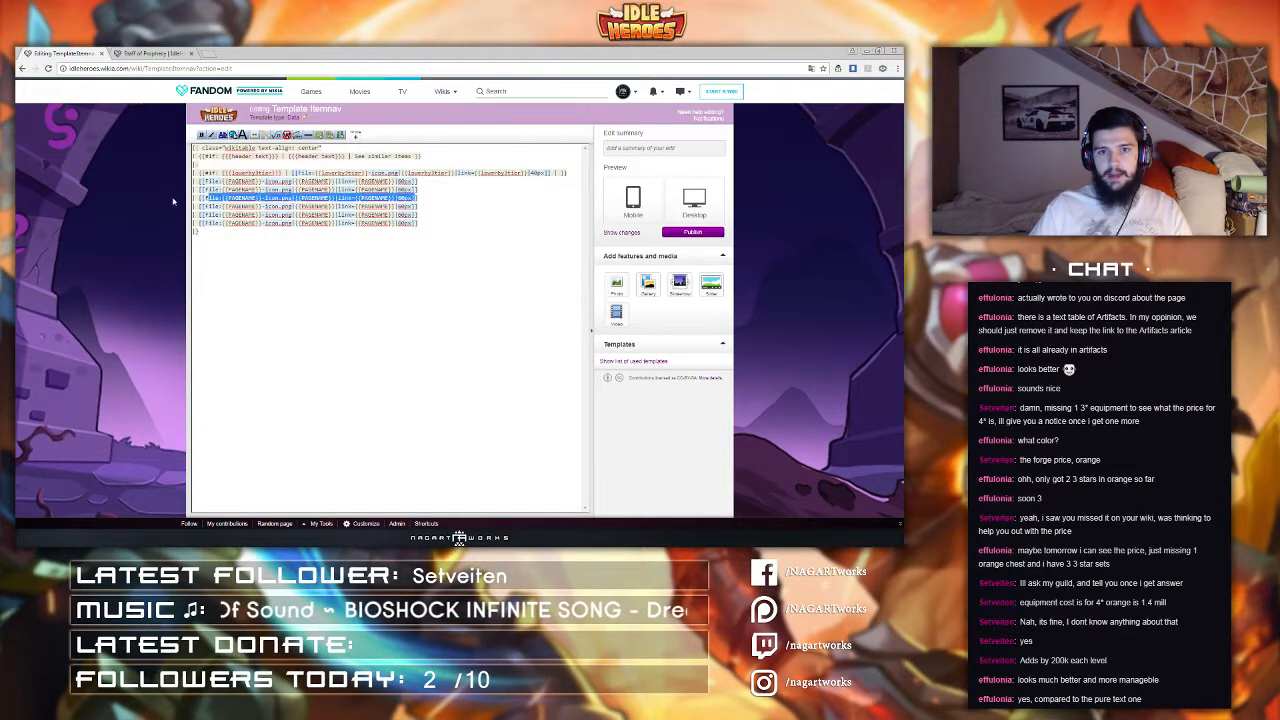
click(557, 173)
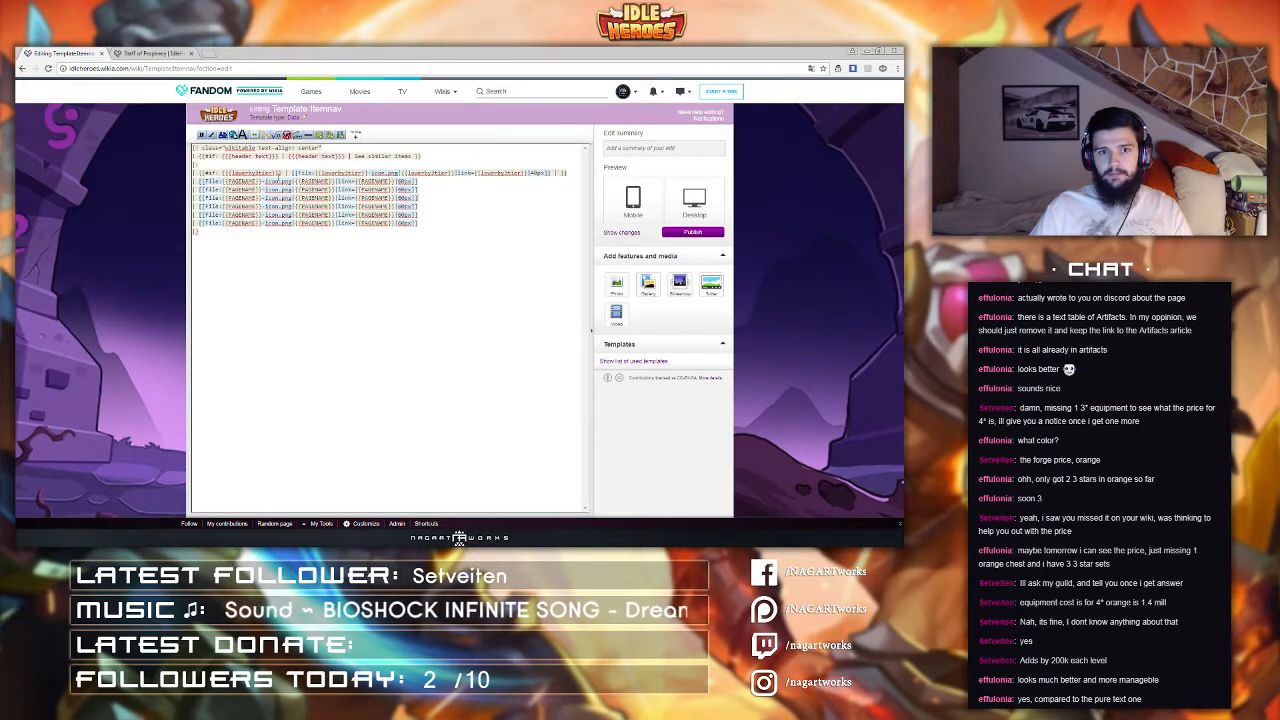
drag(205, 173, 273, 174)
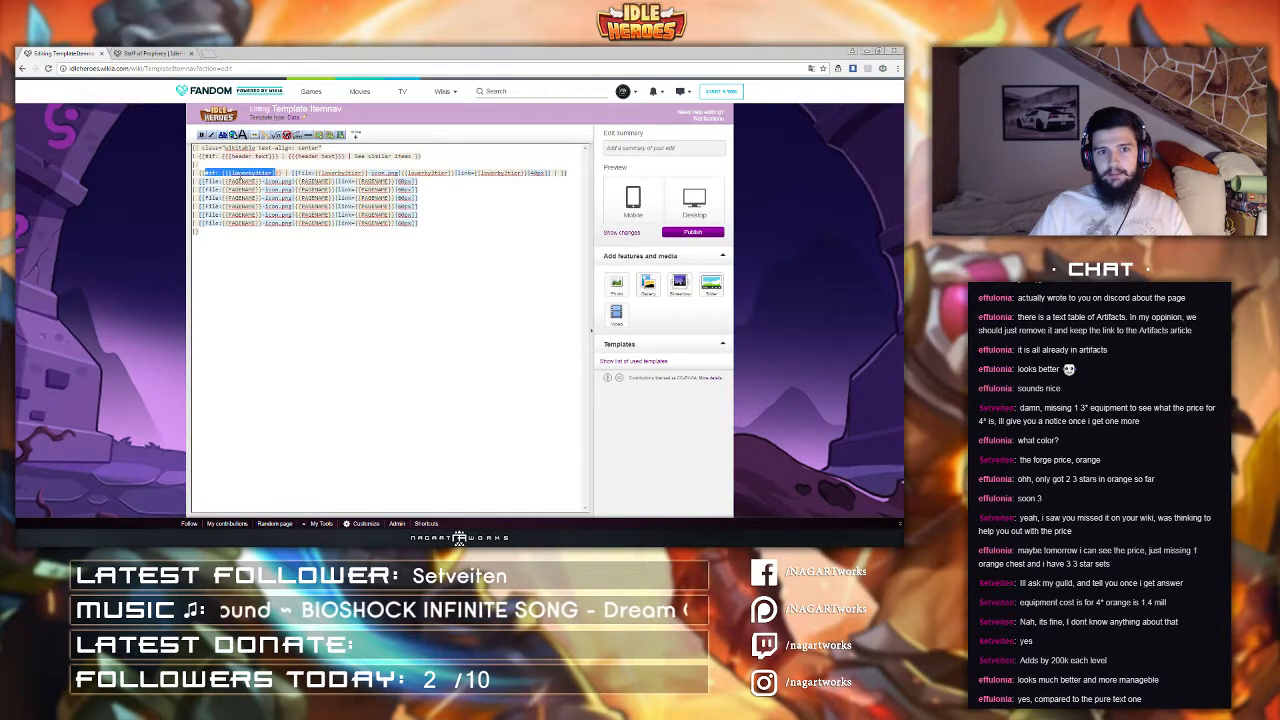
click(232, 173)
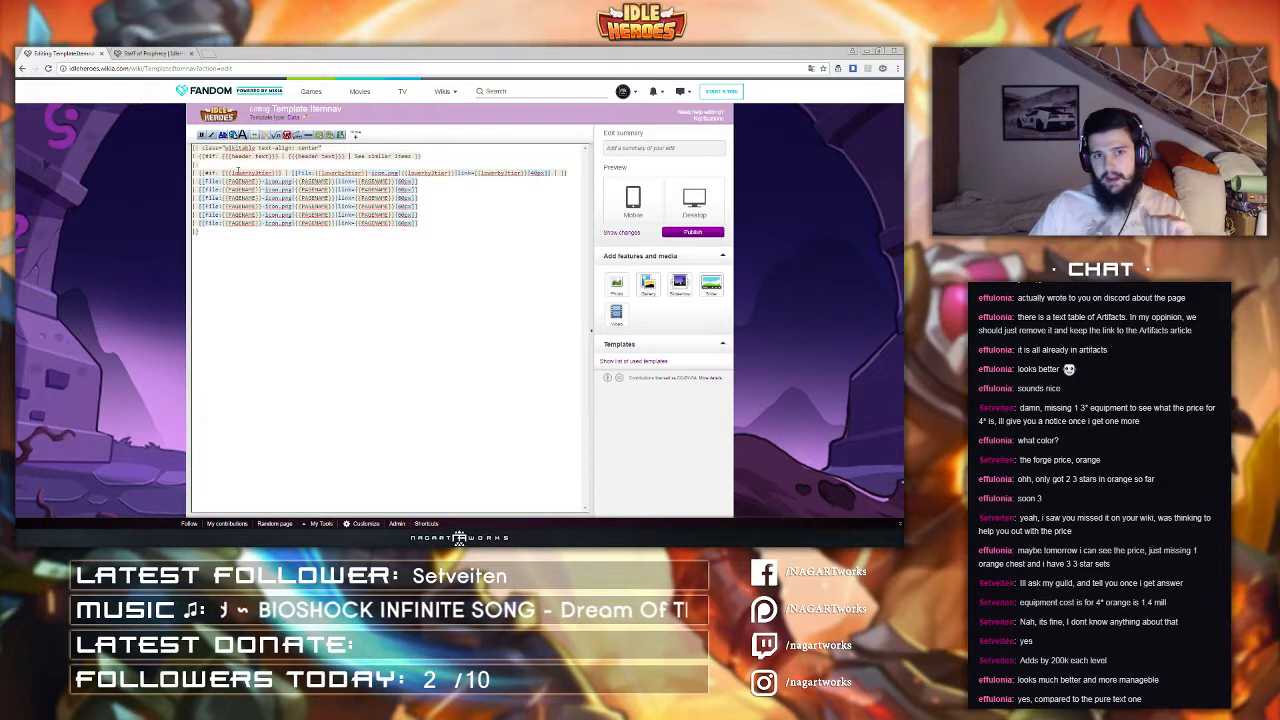
drag(296, 173, 552, 174)
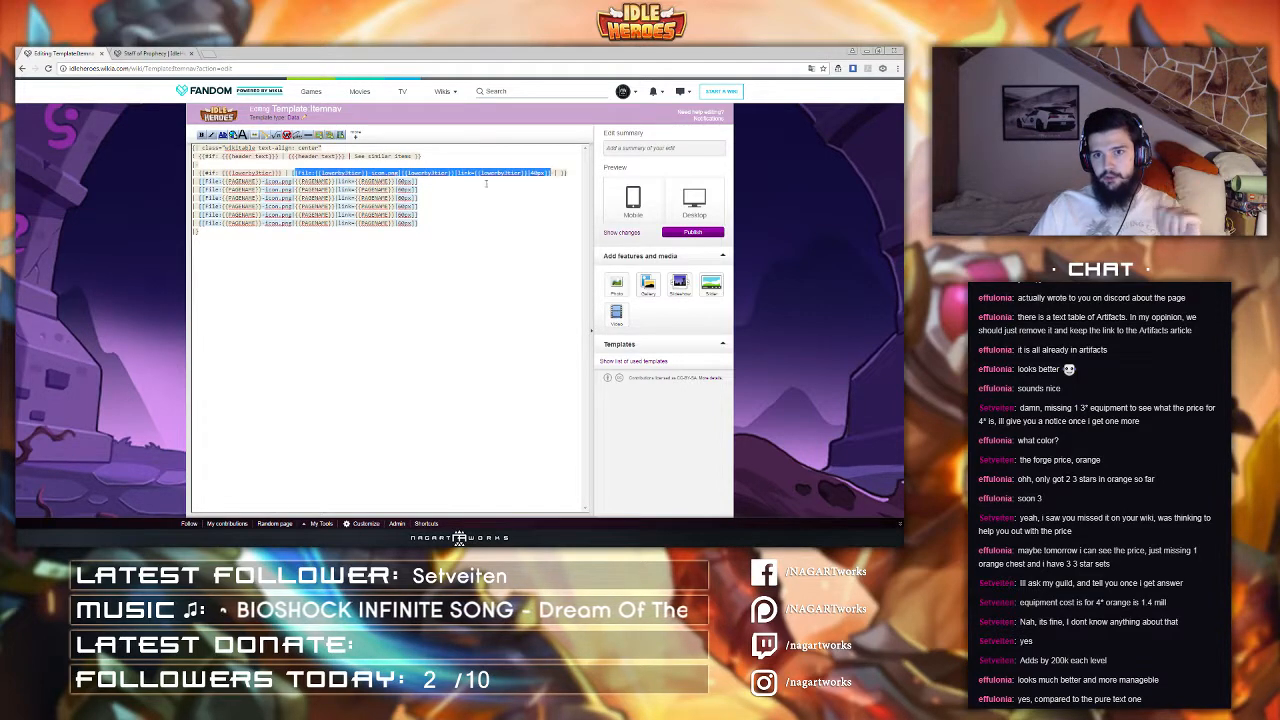
click(486, 183)
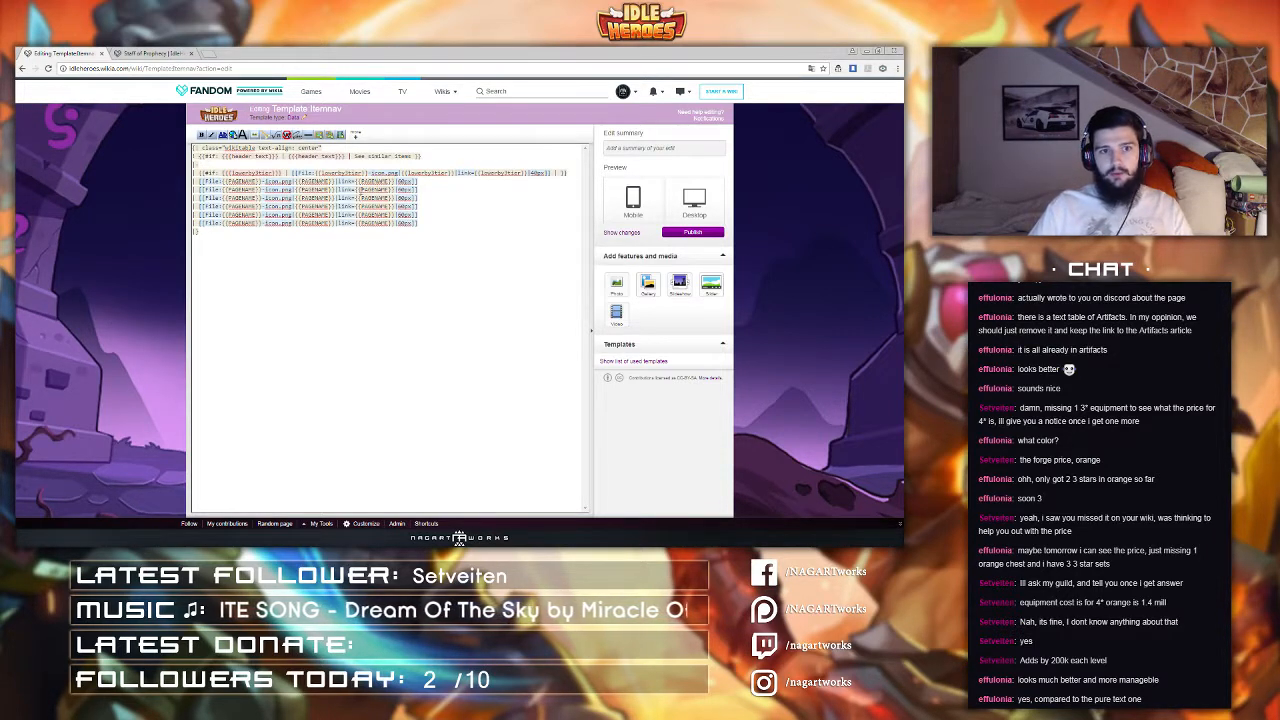
text(colspan)
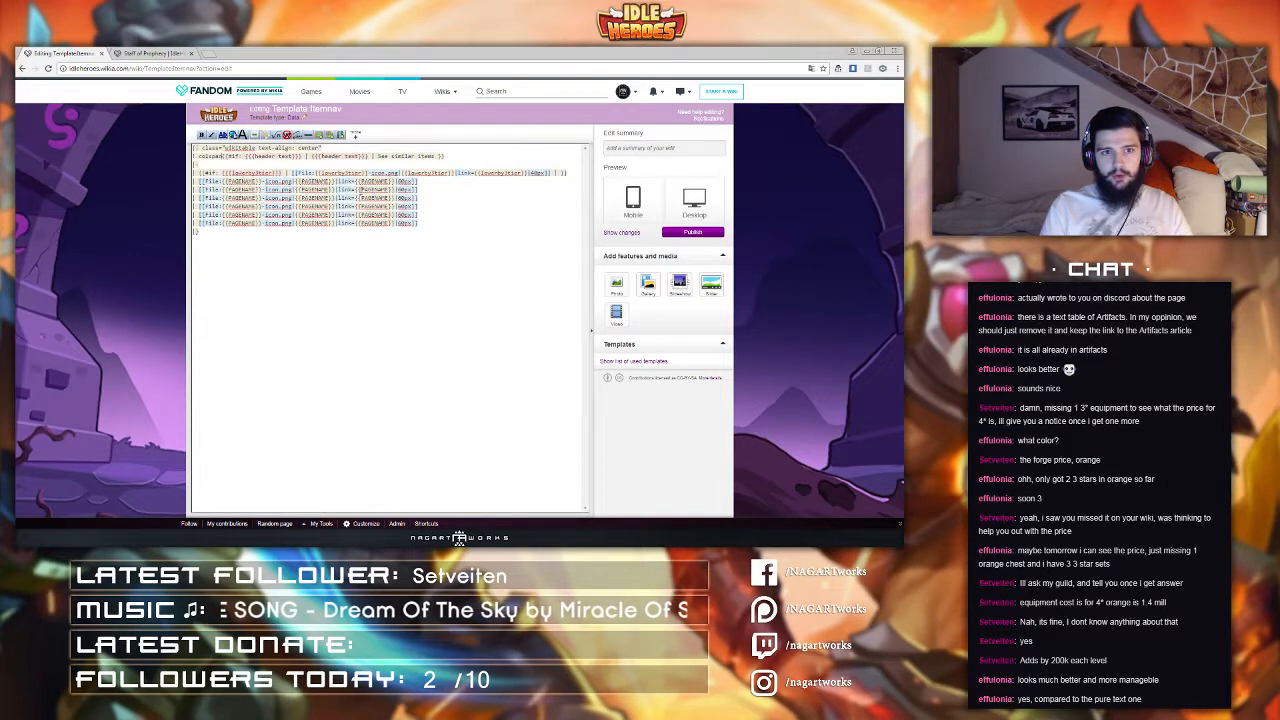
text(="2" |)
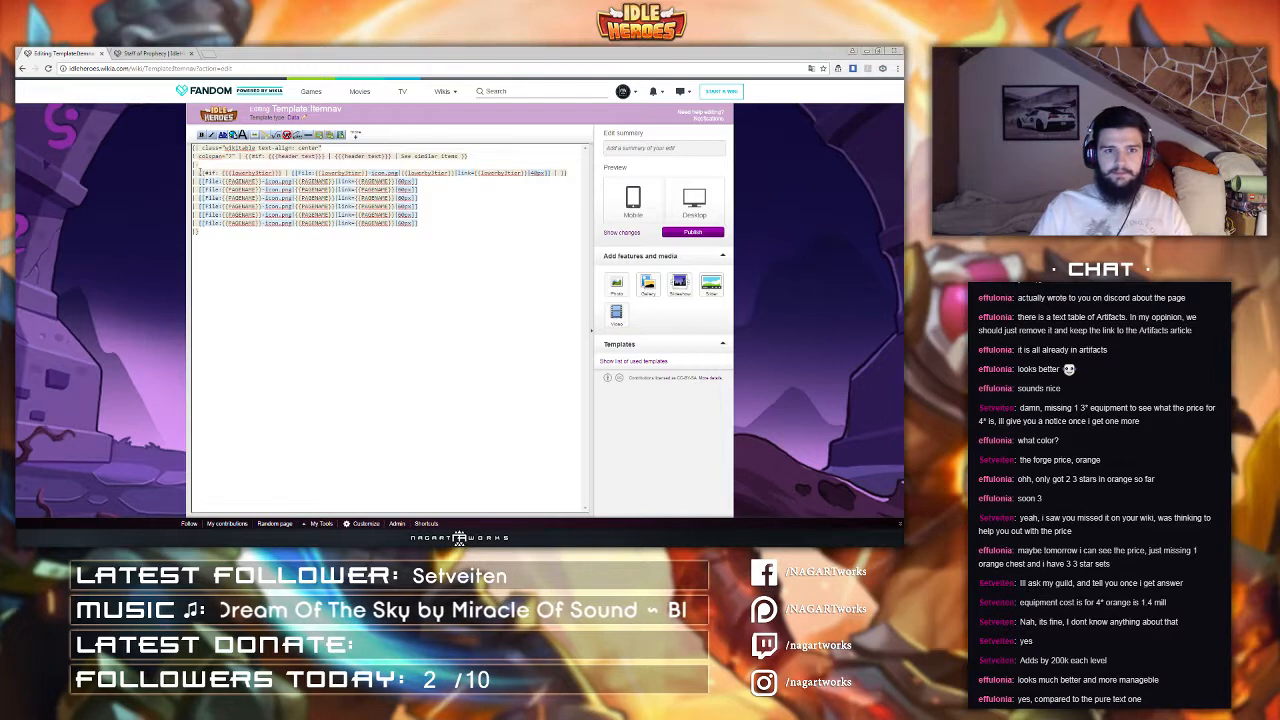
Step: Copy the finished #if item line over the other item lines
drag(199, 172, 574, 172)
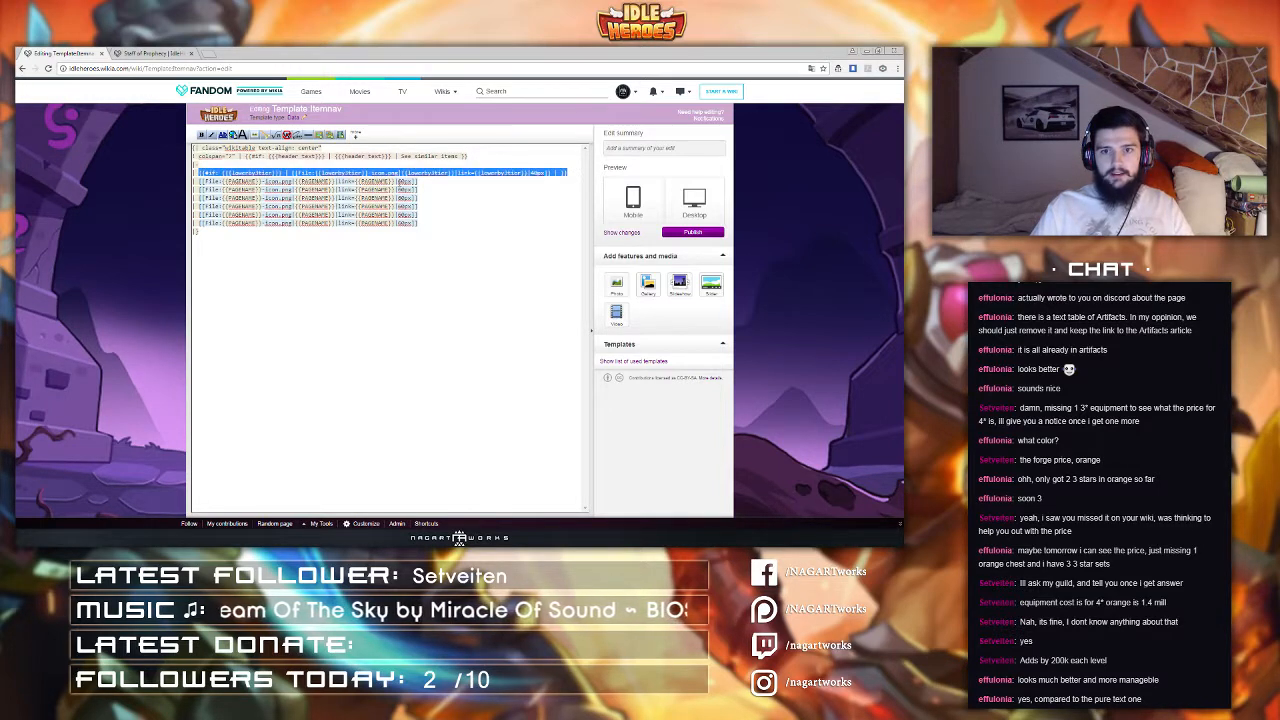
key(ctrl+c)
key(Right)
key(ctrl+v)
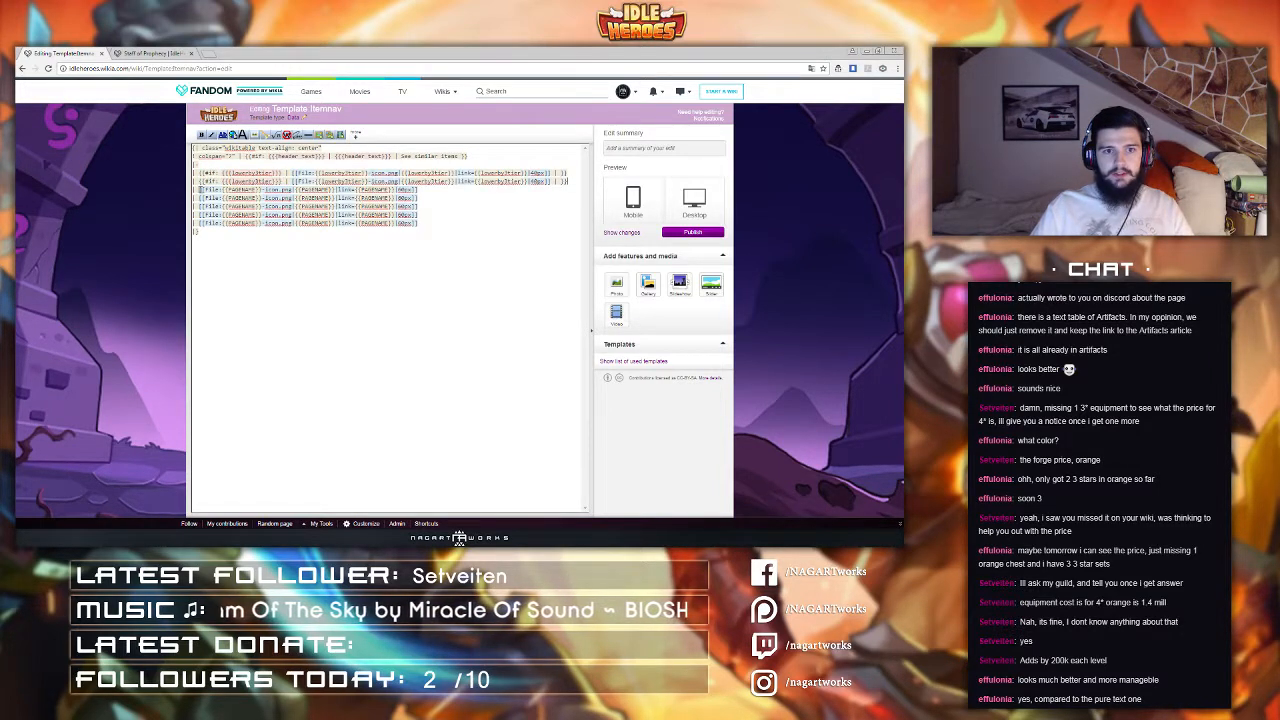
drag(199, 189, 199, 225)
key(ctrl+v)
key(ctrl+v)
key(ctrl+v)
key(ctrl+v)
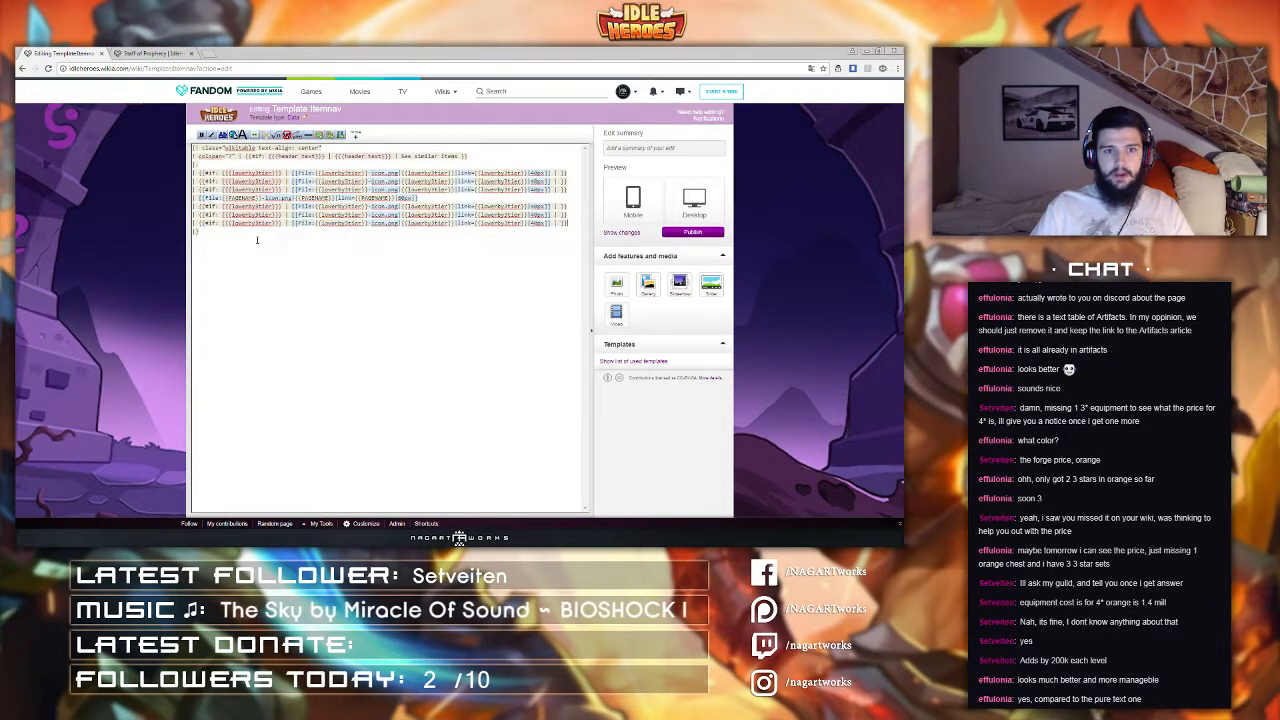
Step: Set the #if parameter to {{{lowerby2tier}}} on the second item line and to {{{higherby1tier}}} on the line after the page's own entry
drag(260, 182, 256, 182)
text(2)
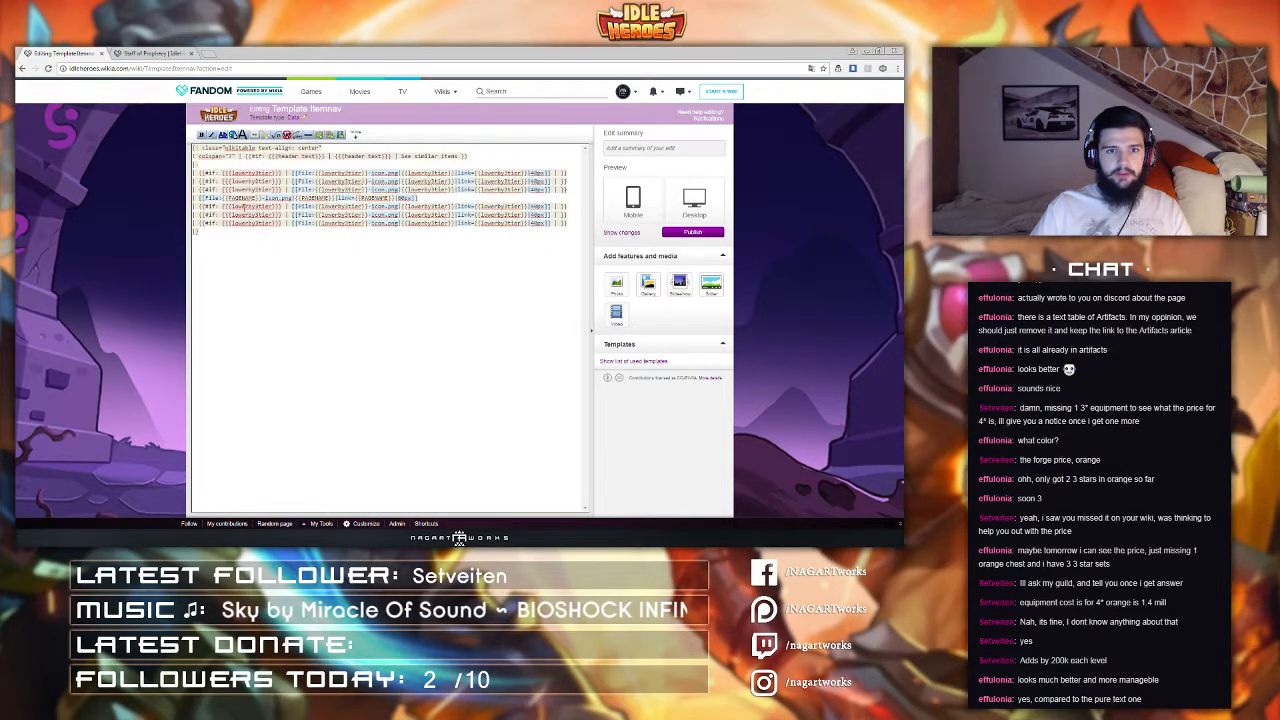
double_click(244, 206)
click(235, 209)
drag(232, 207, 248, 208)
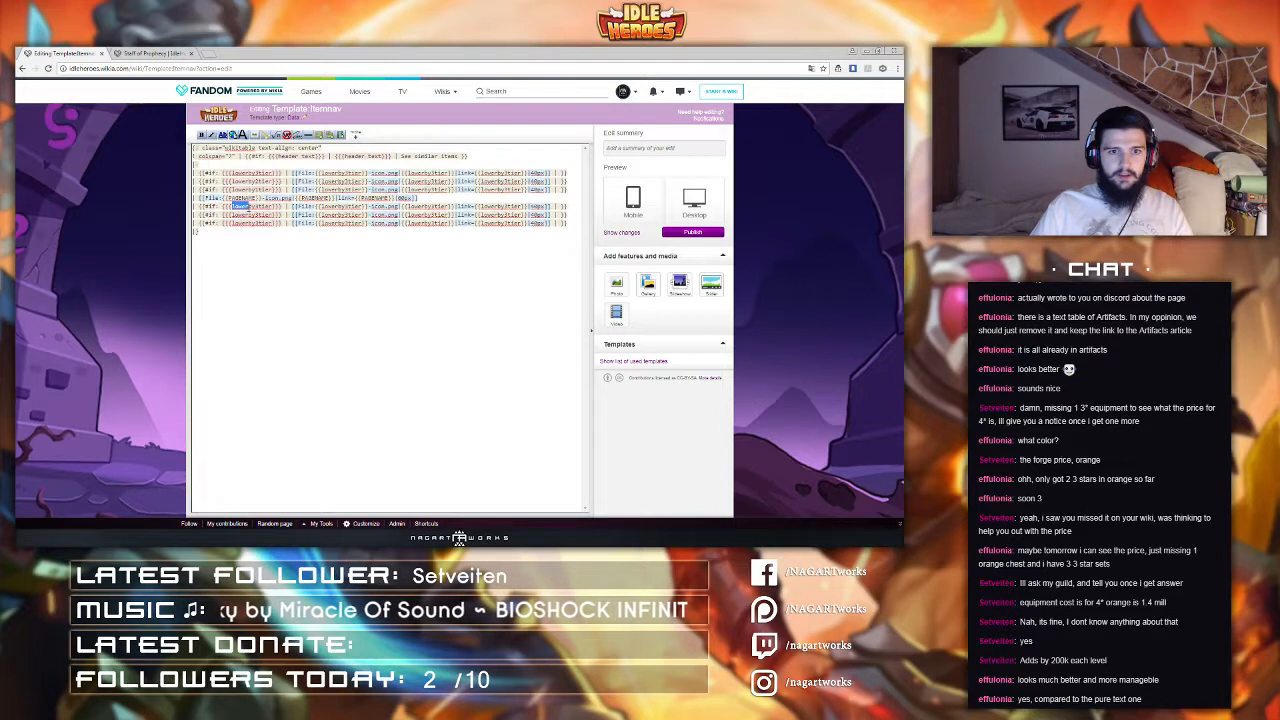
text(higher)
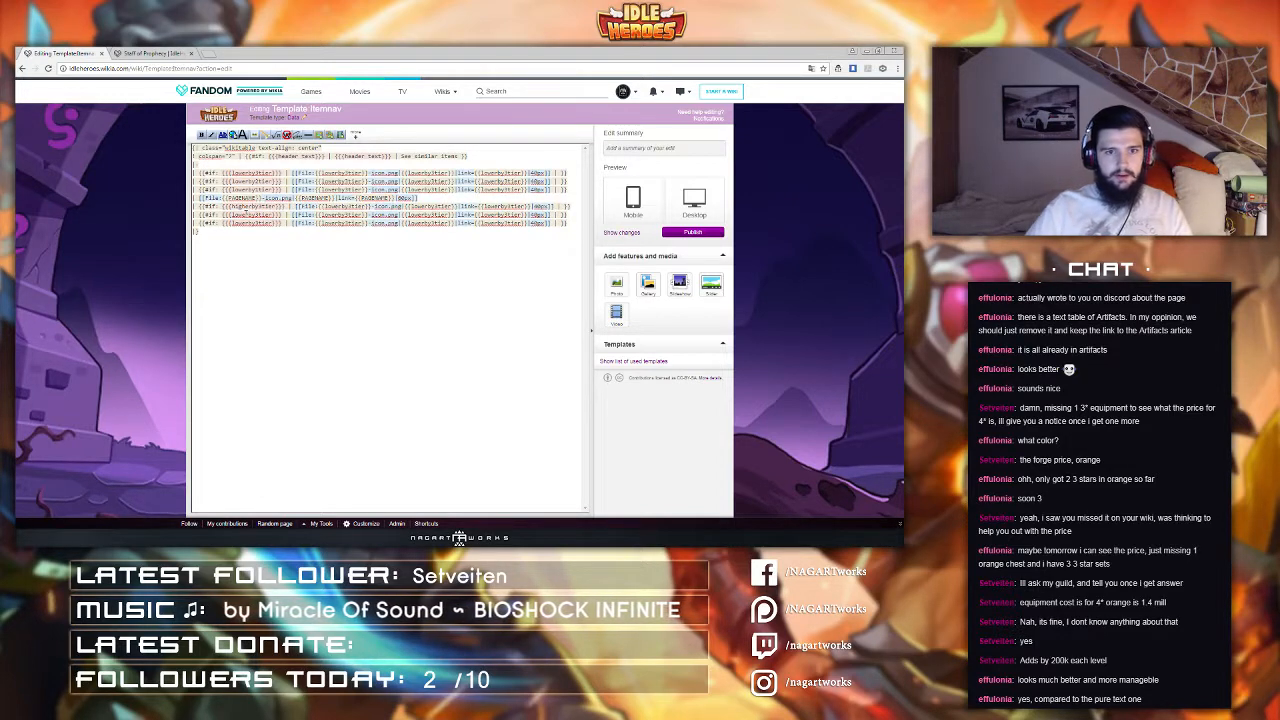
text(1)
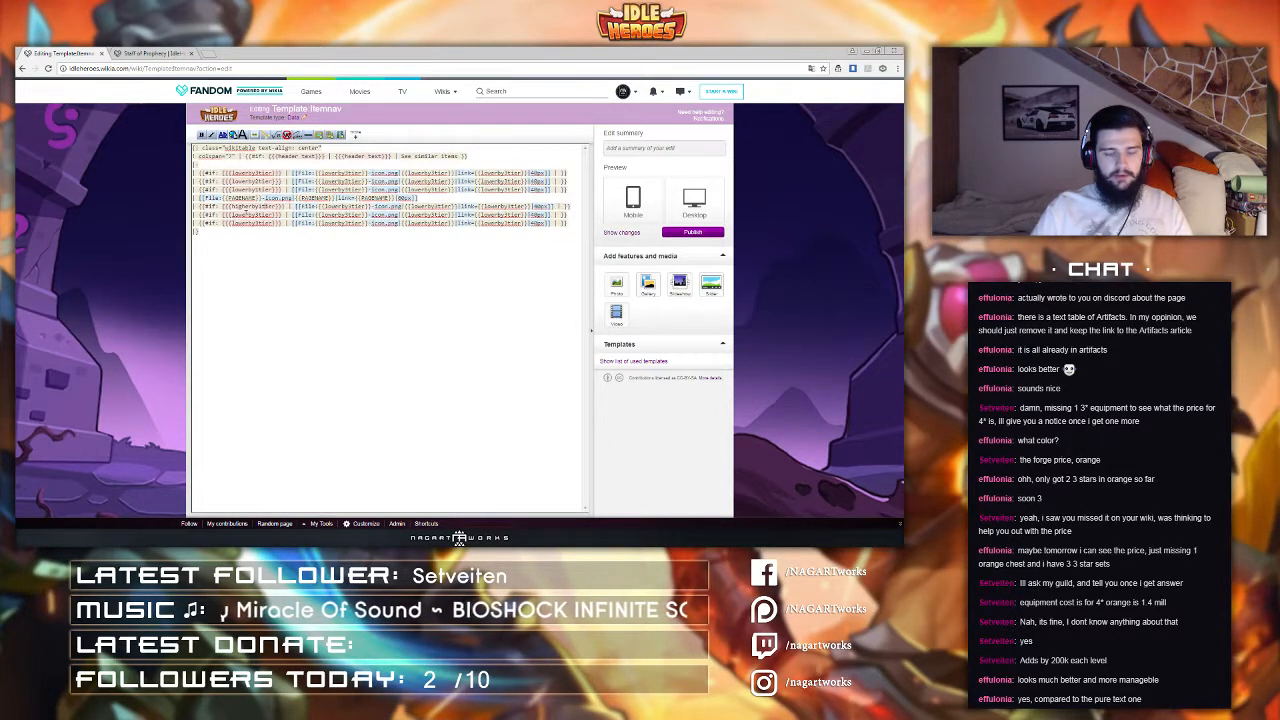
Step: Paste the edited higherby line over the two item lines below it
drag(199, 206, 573, 212)
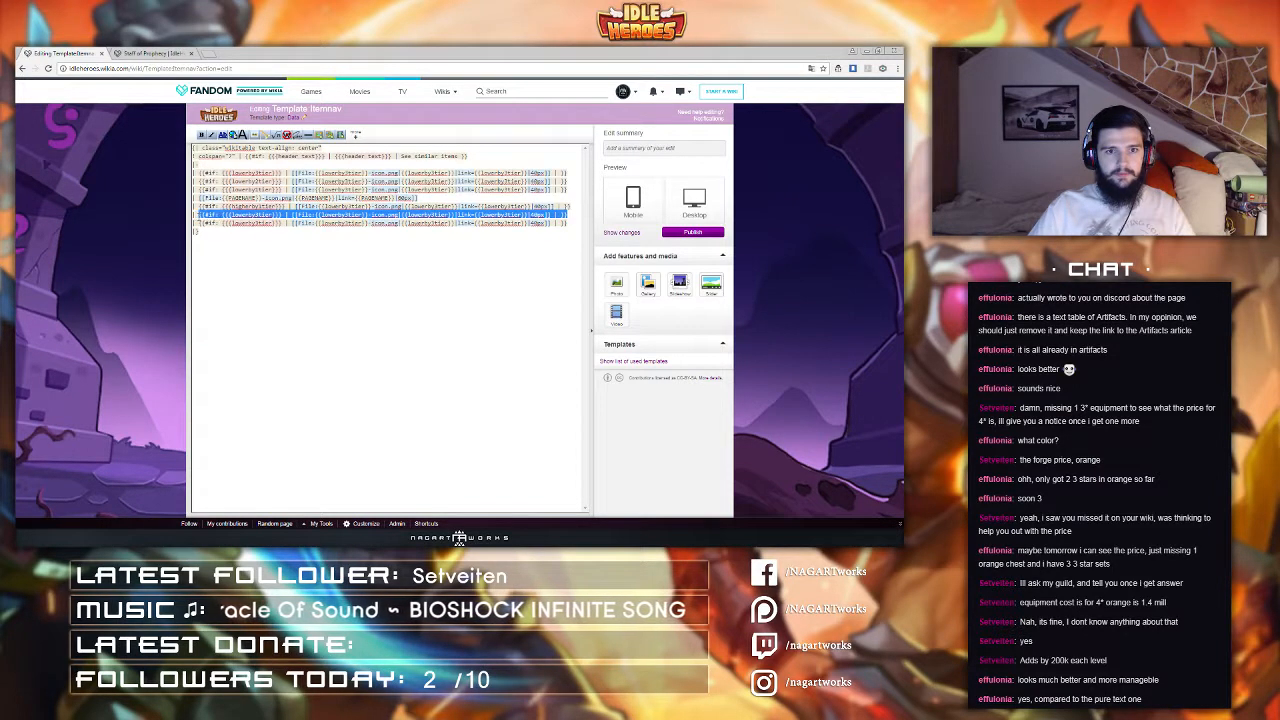
key(ctrl+v)
drag(199, 224, 570, 223)
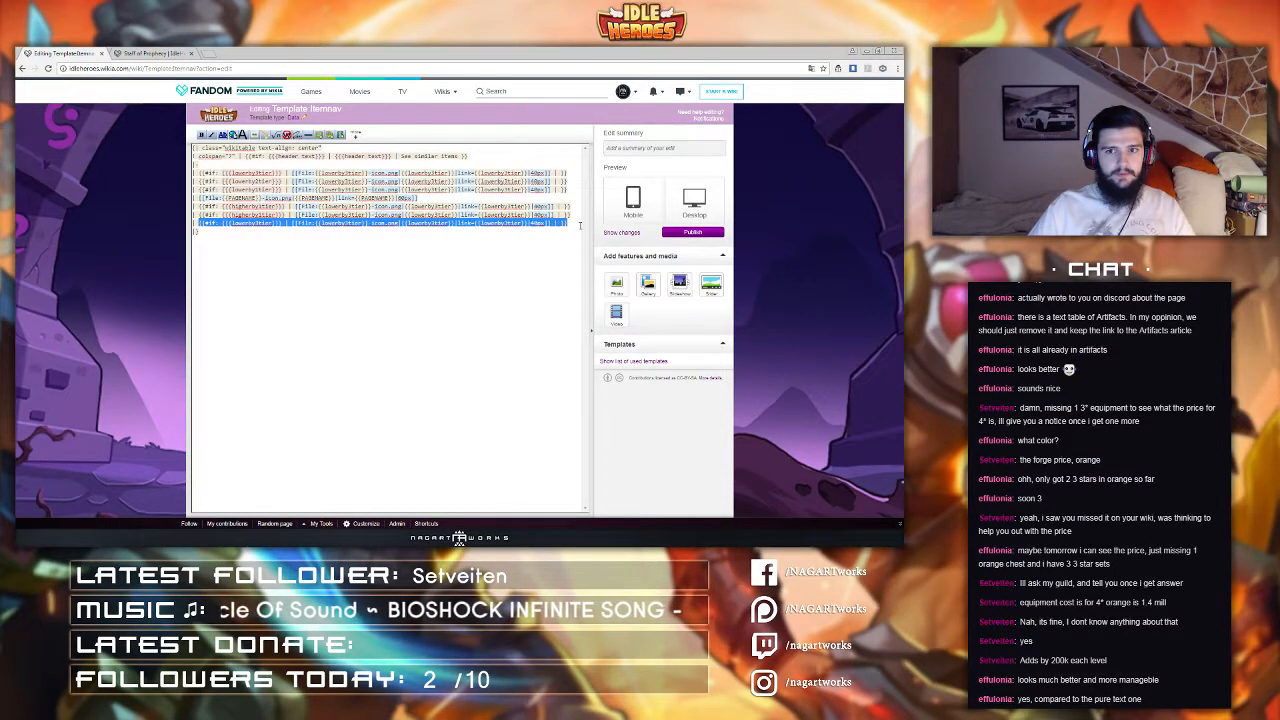
key(ctrl+v)
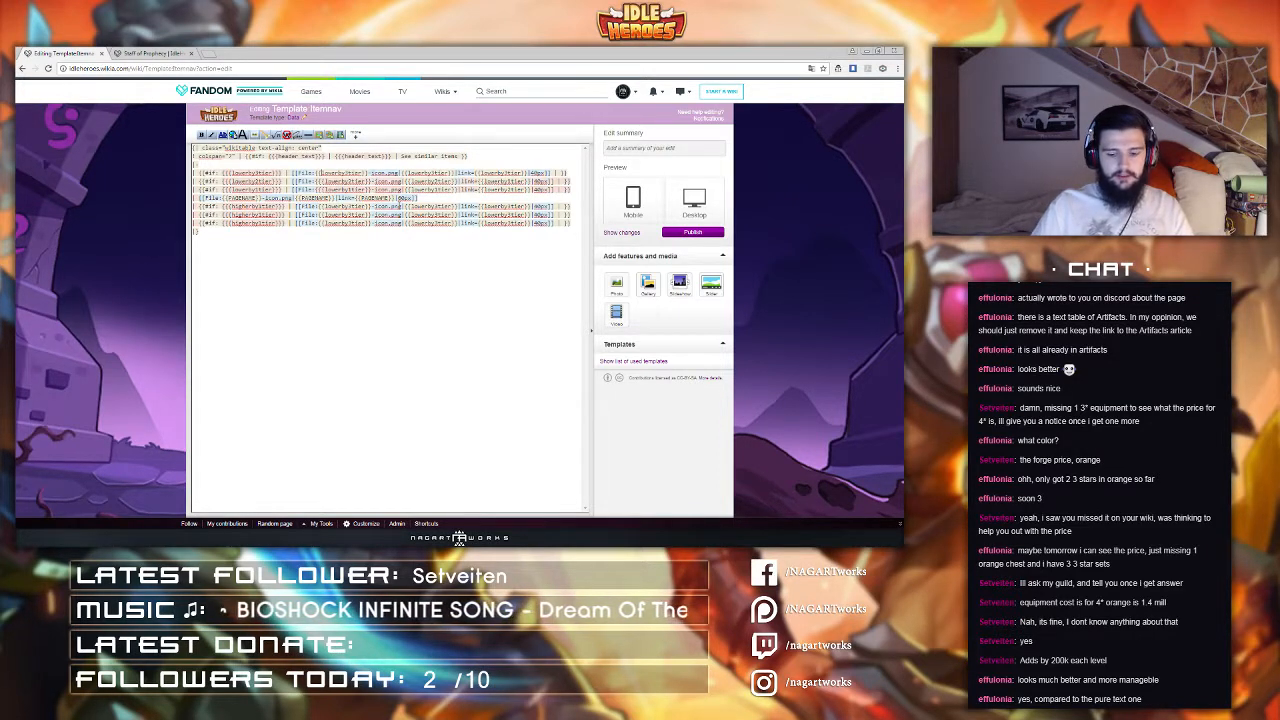
Step: Add extra curly braces around the tier parameters in the file names, captions and links of the three lower item lines
text({)
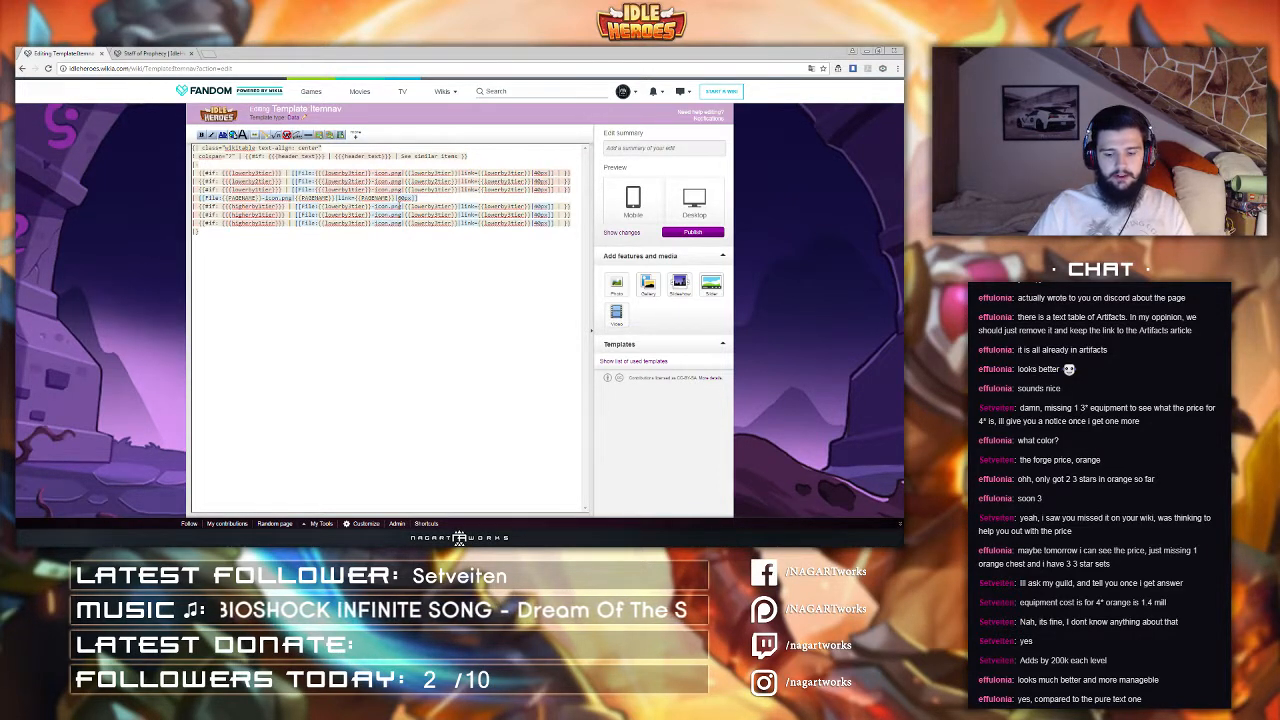
key(super)
key(super)
text(})
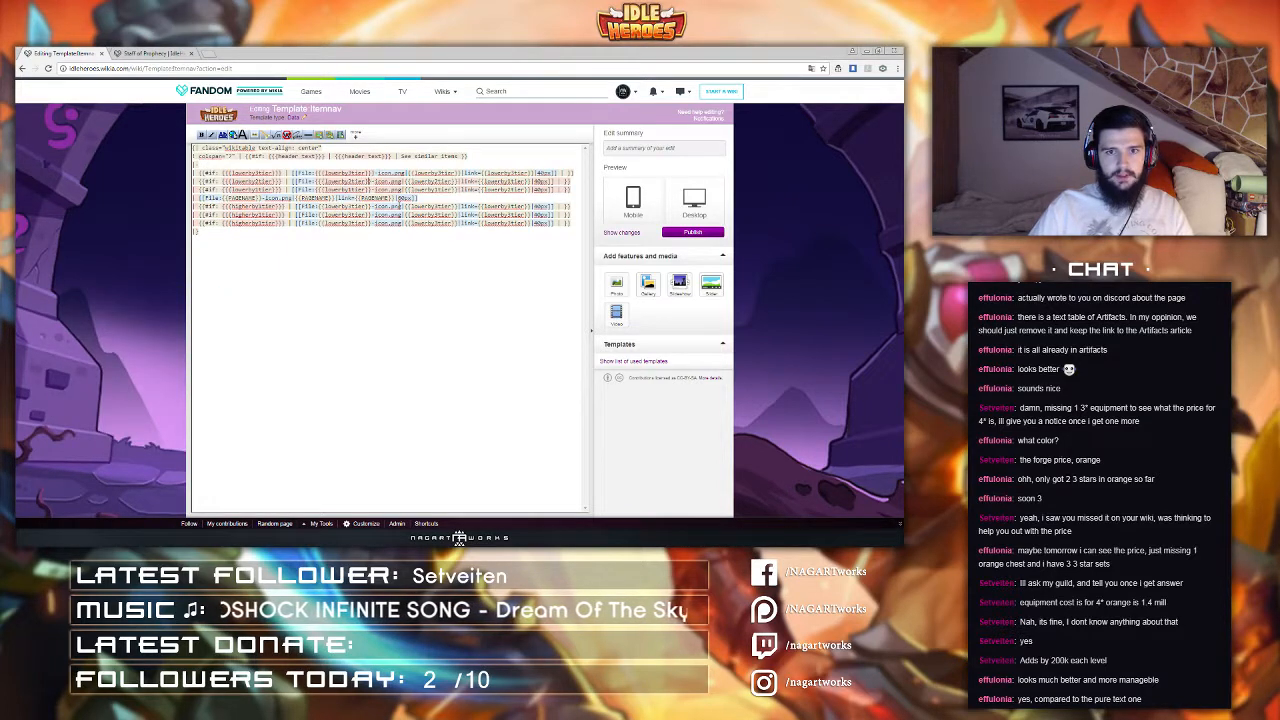
text(})
key(Down)
key(Left)
text(})
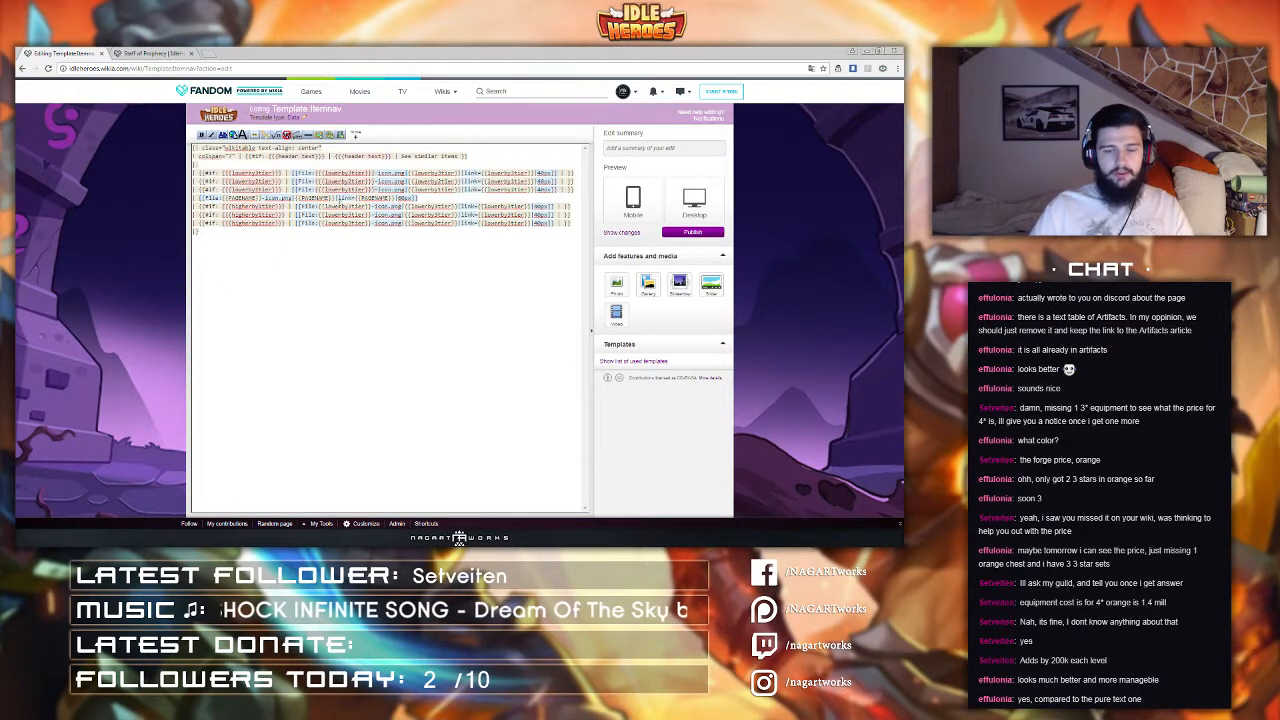
drag(314, 173, 325, 173)
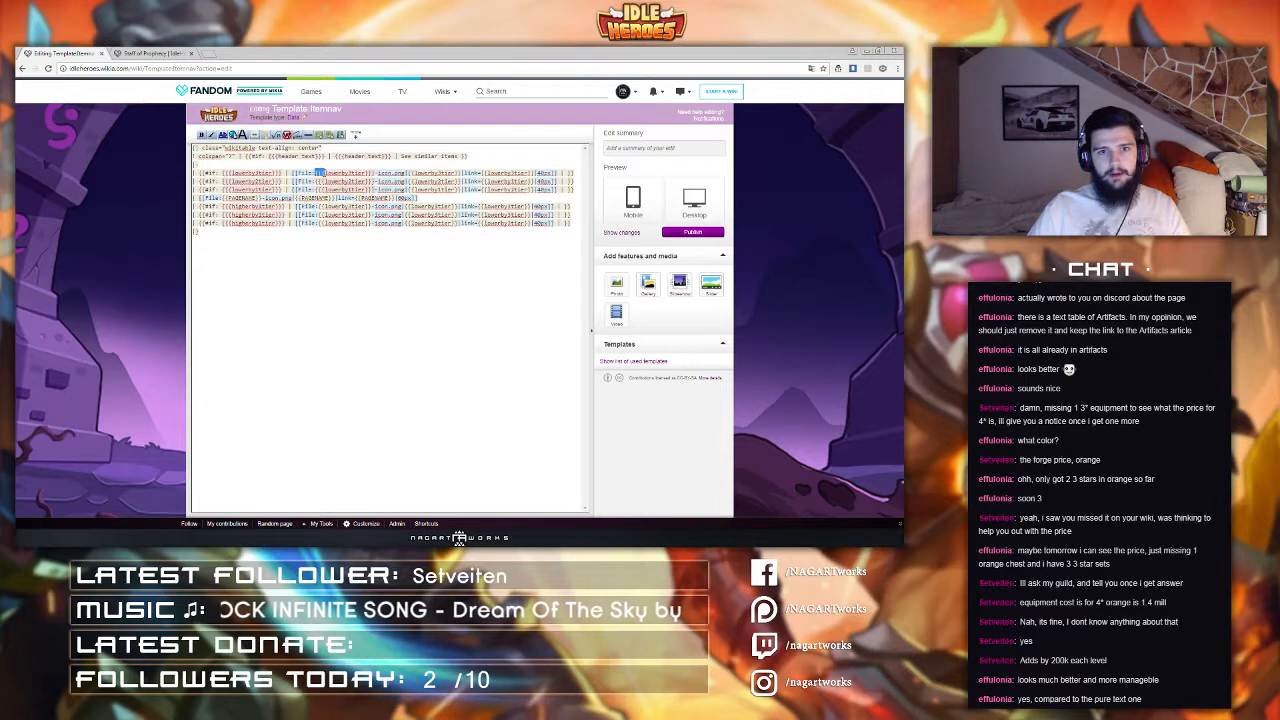
click(411, 173)
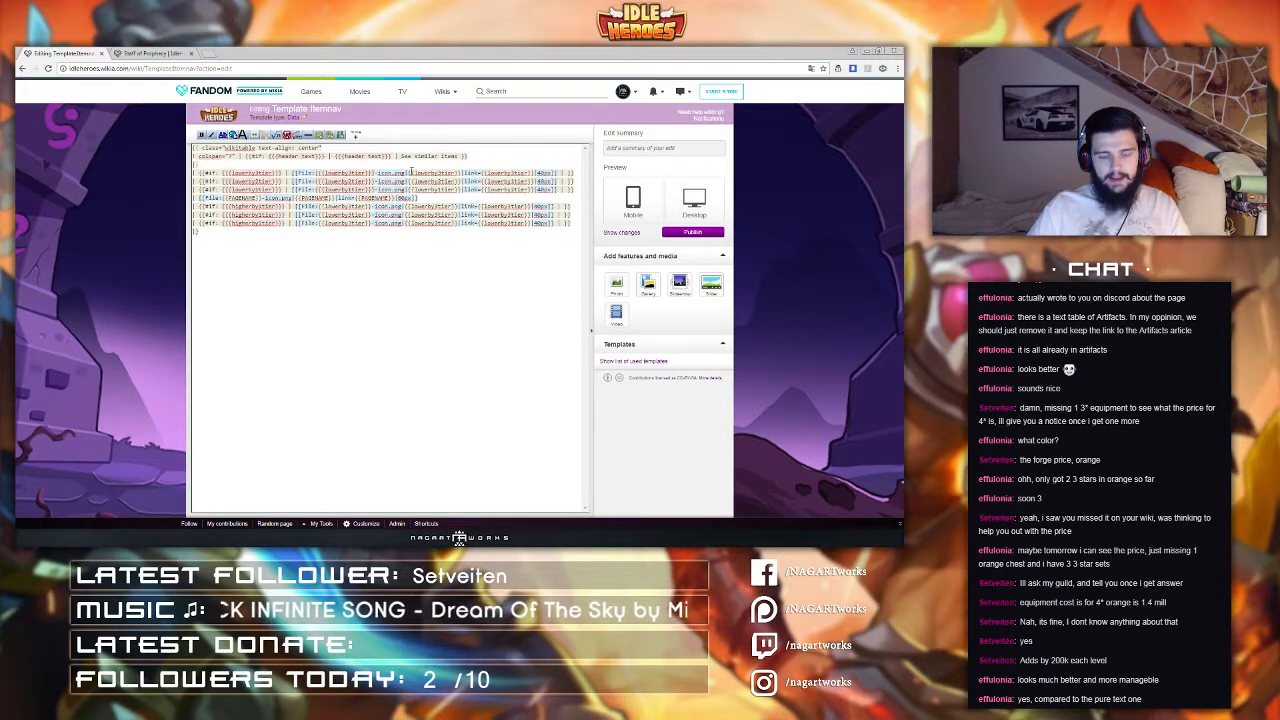
text({)
click(412, 182)
text({)
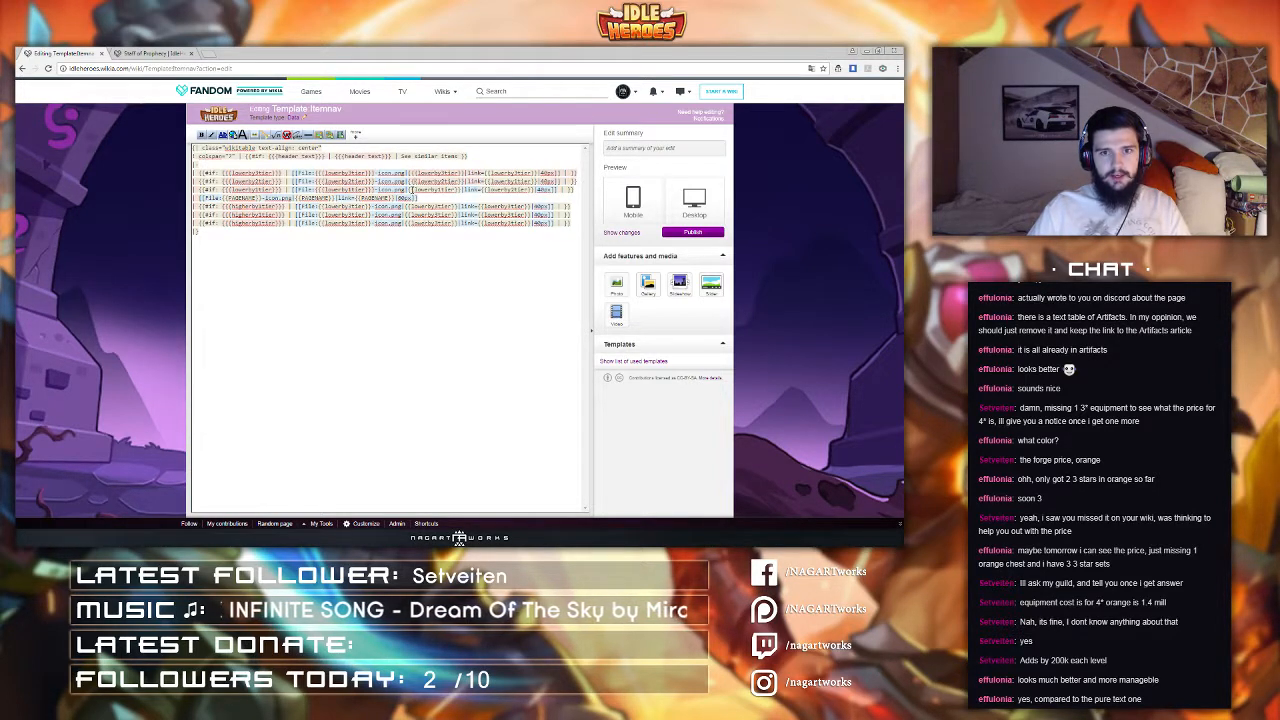
click(411, 190)
text({)
click(465, 190)
text(})
click(465, 182)
text(})
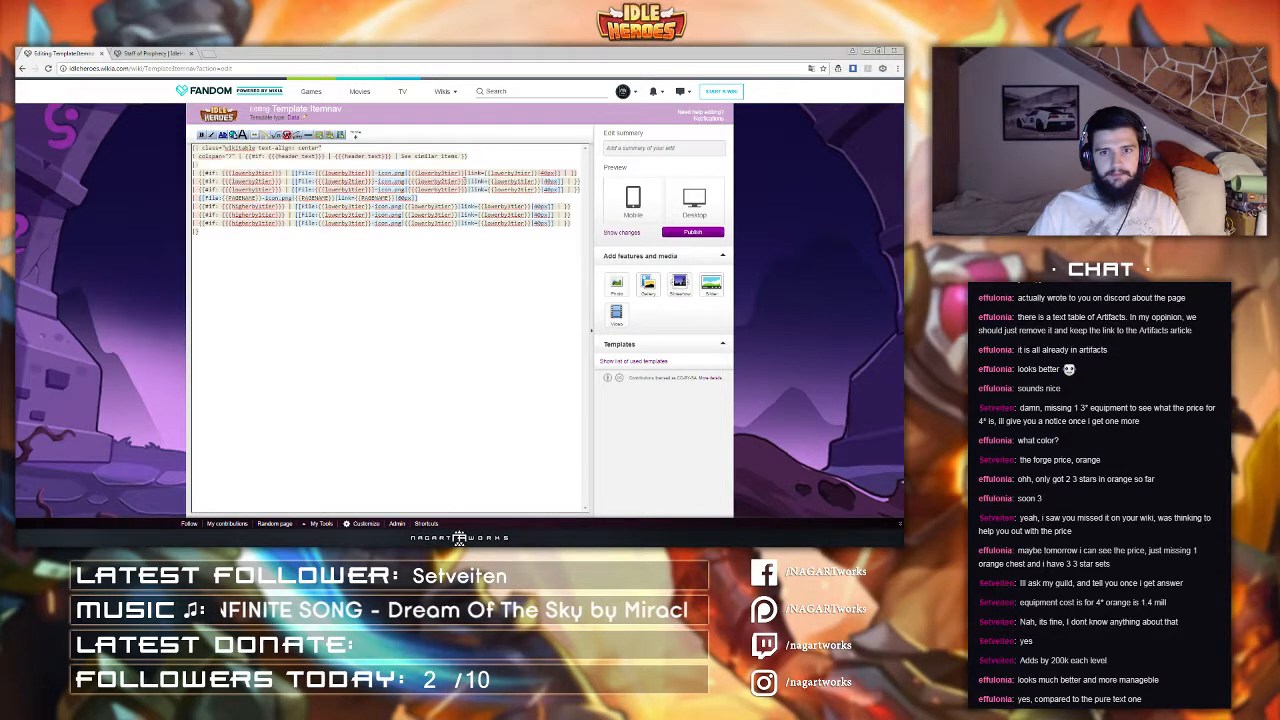
click(465, 173)
text(})
click(537, 173)
text(})
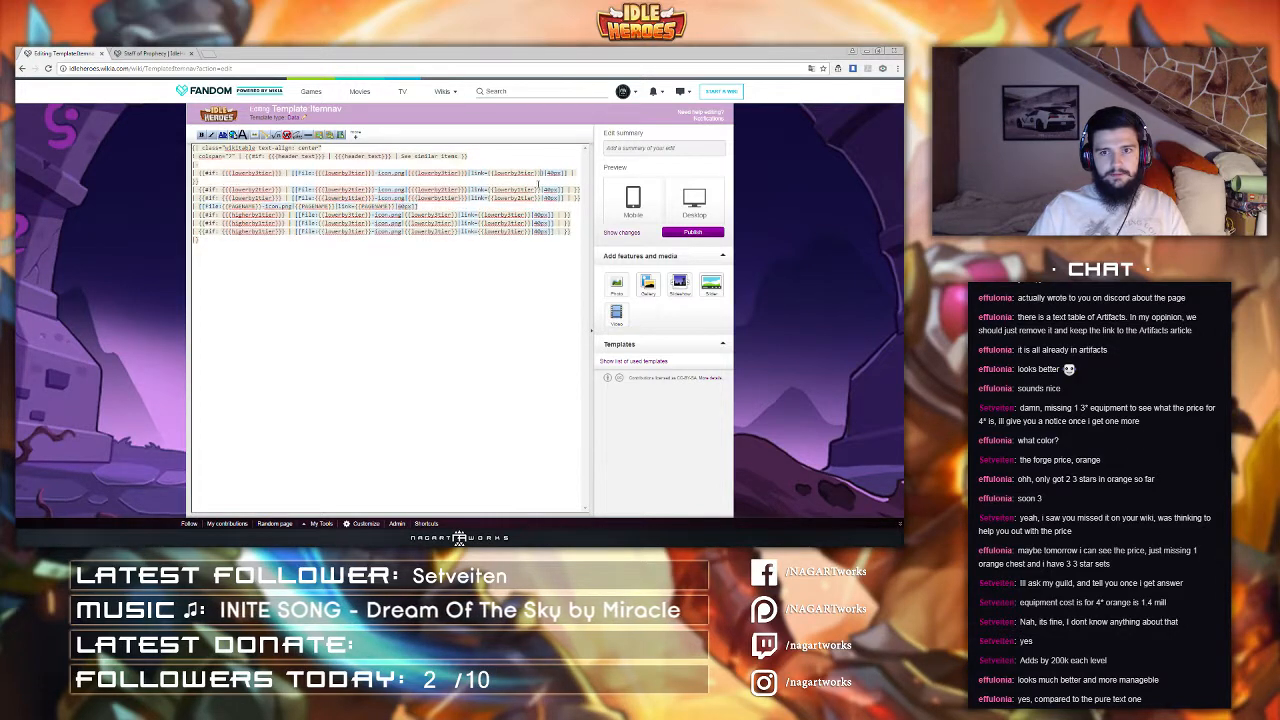
click(537, 189)
text(})
click(537, 206)
text(})
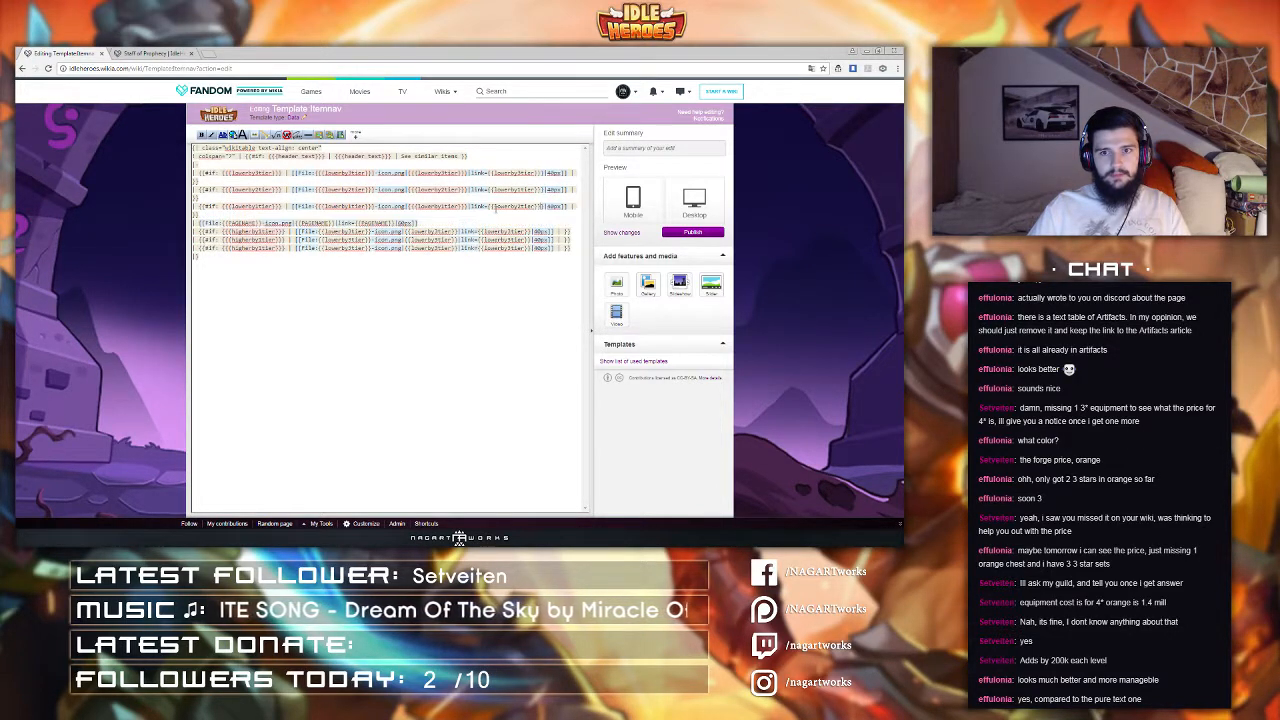
text({)
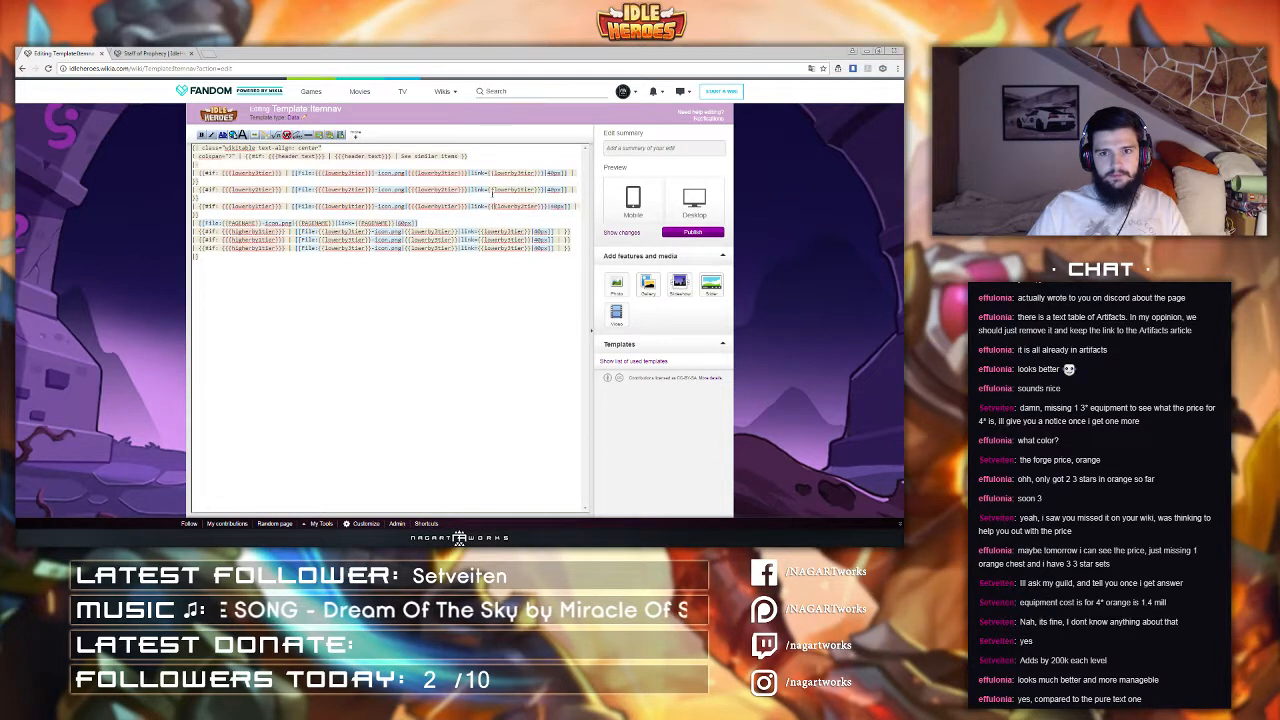
click(492, 190)
text({)
click(492, 173)
text({)
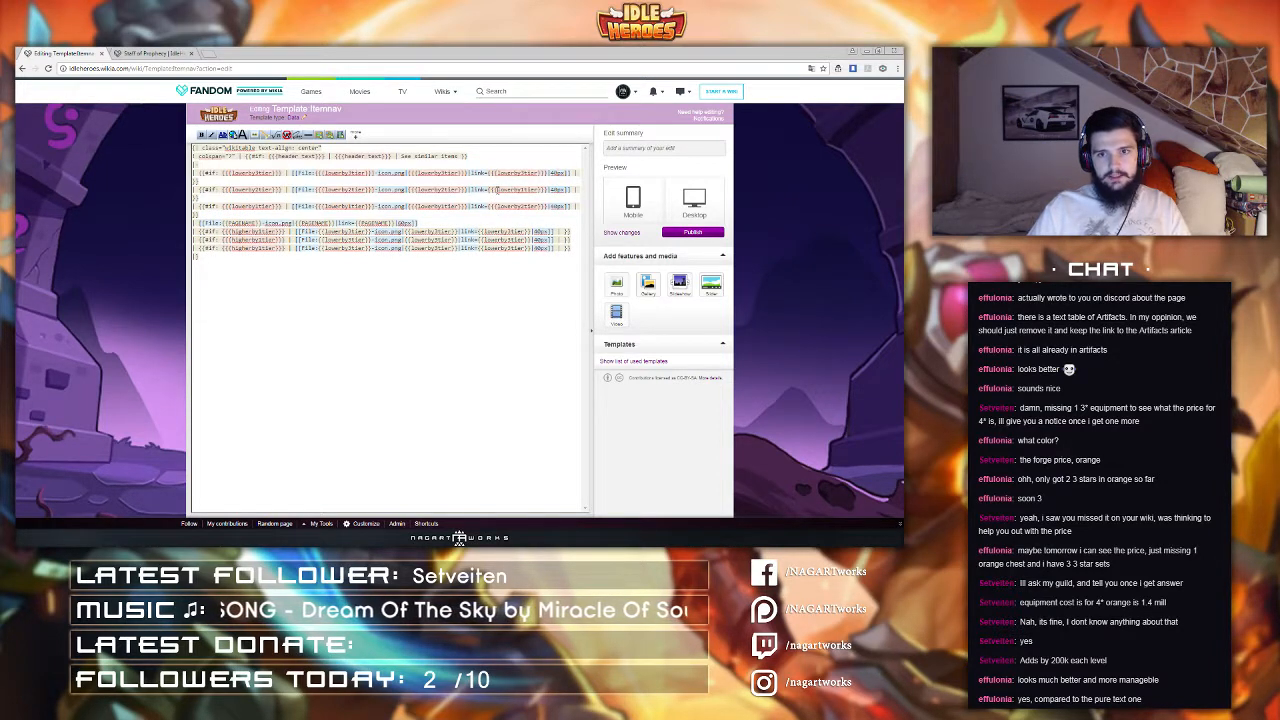
text({)
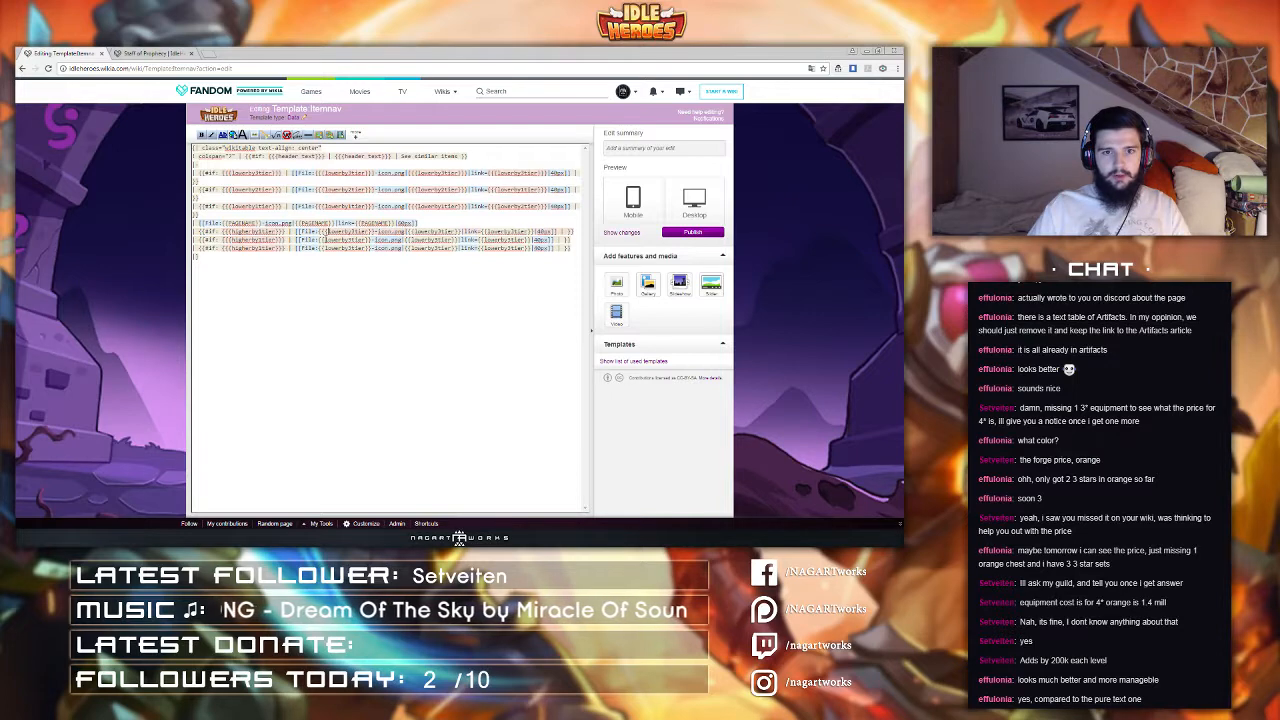
Step: Add extra curly braces around the tier parameters in the file names, captions and links of the three higher item lines
click(325, 240)
text({)
click(325, 248)
text({)
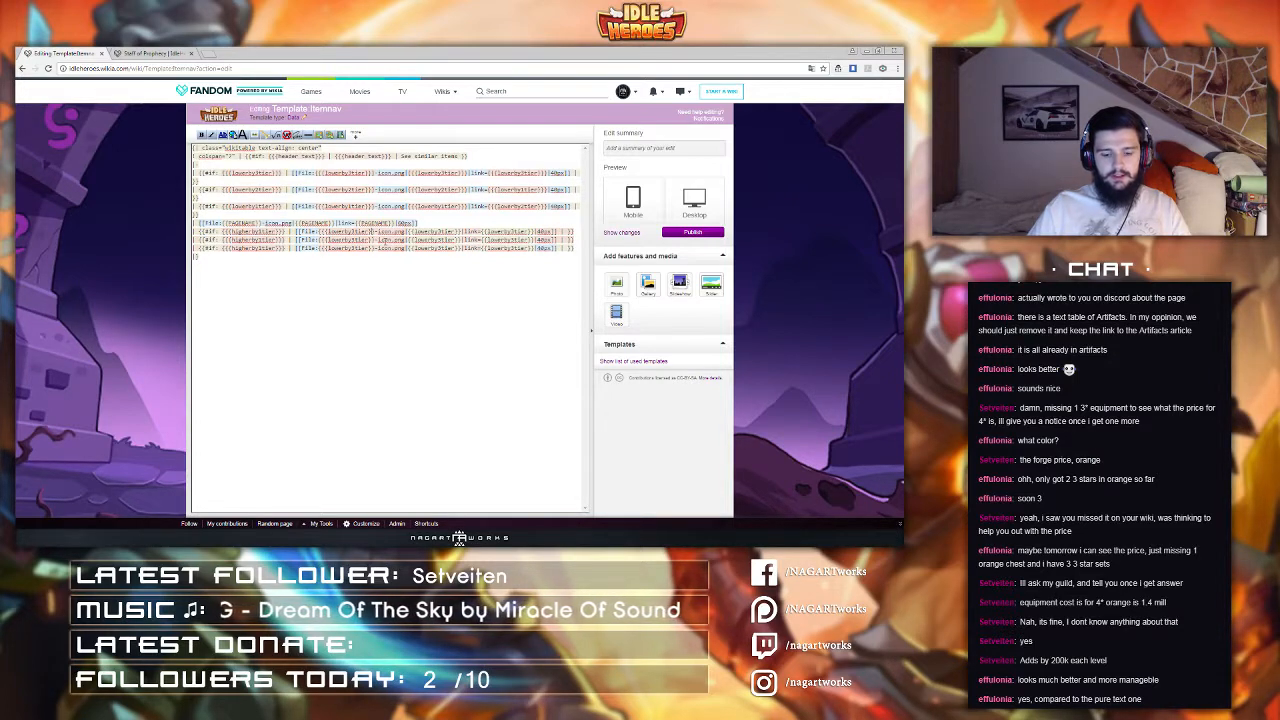
text(})
click(373, 240)
text(})
click(372, 248)
text(})
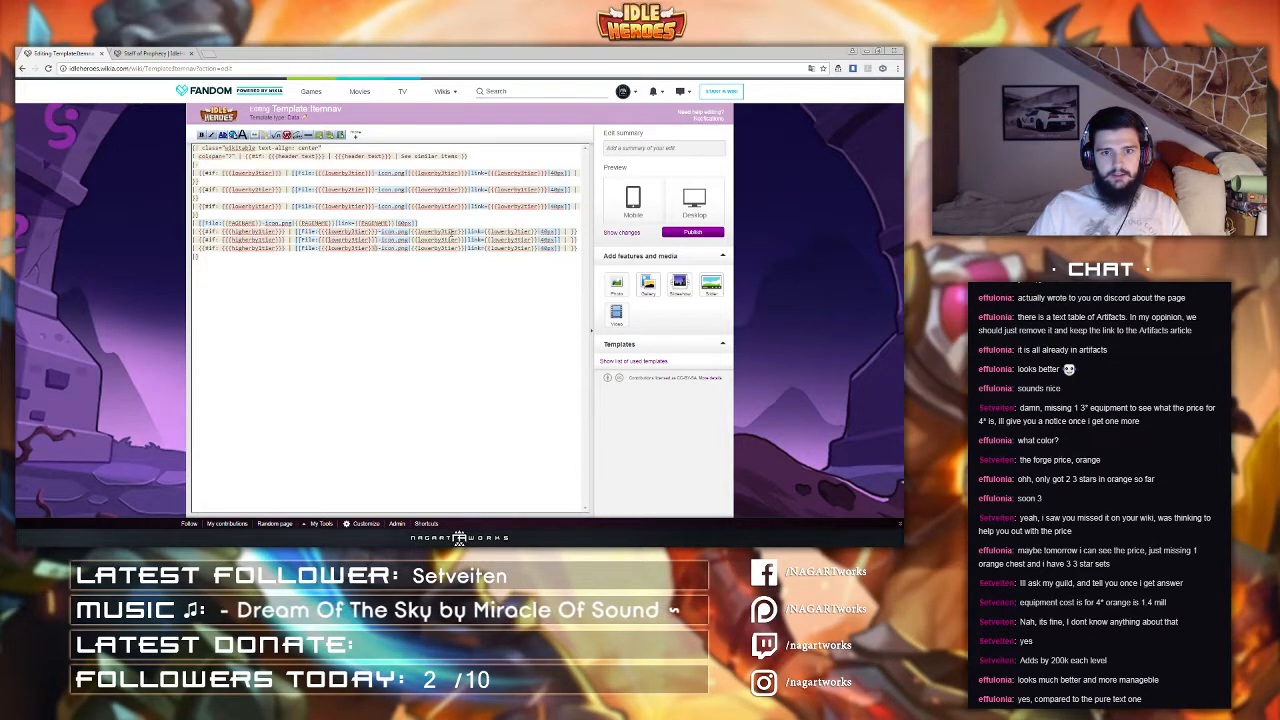
click(463, 232)
text(})
click(463, 240)
text(})
click(463, 248)
text(})
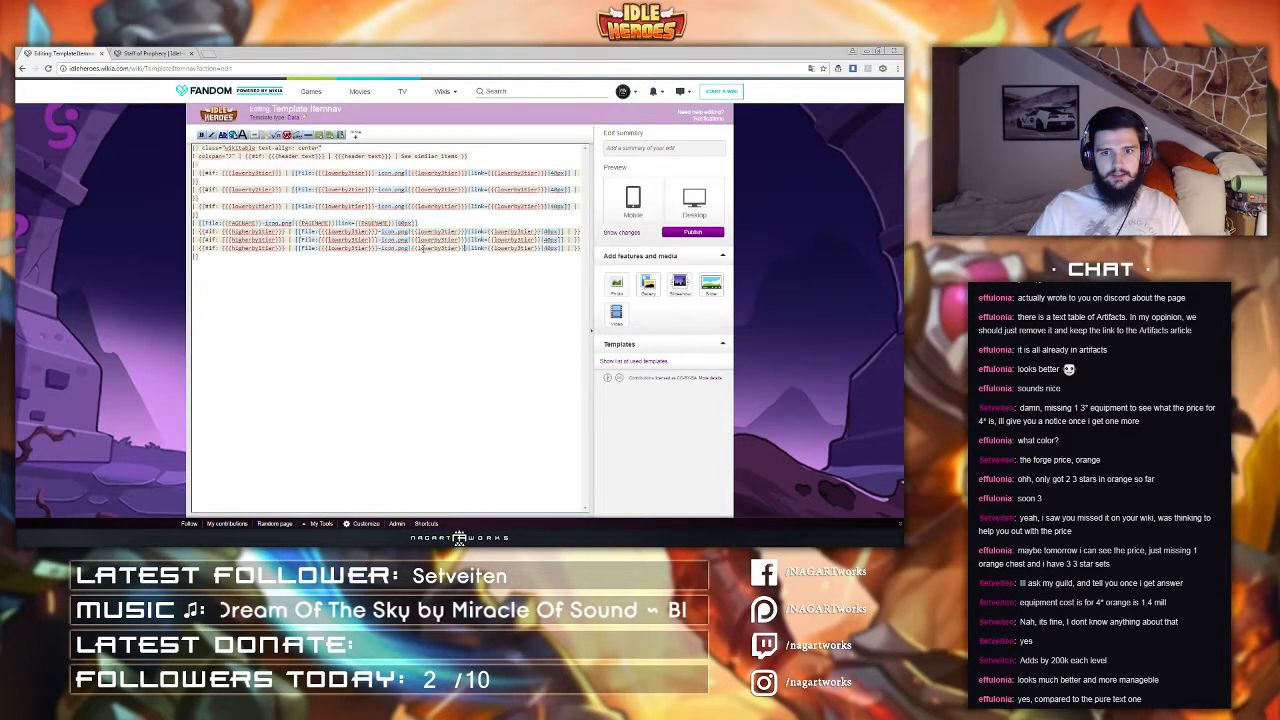
text({)
key(BackSpace)
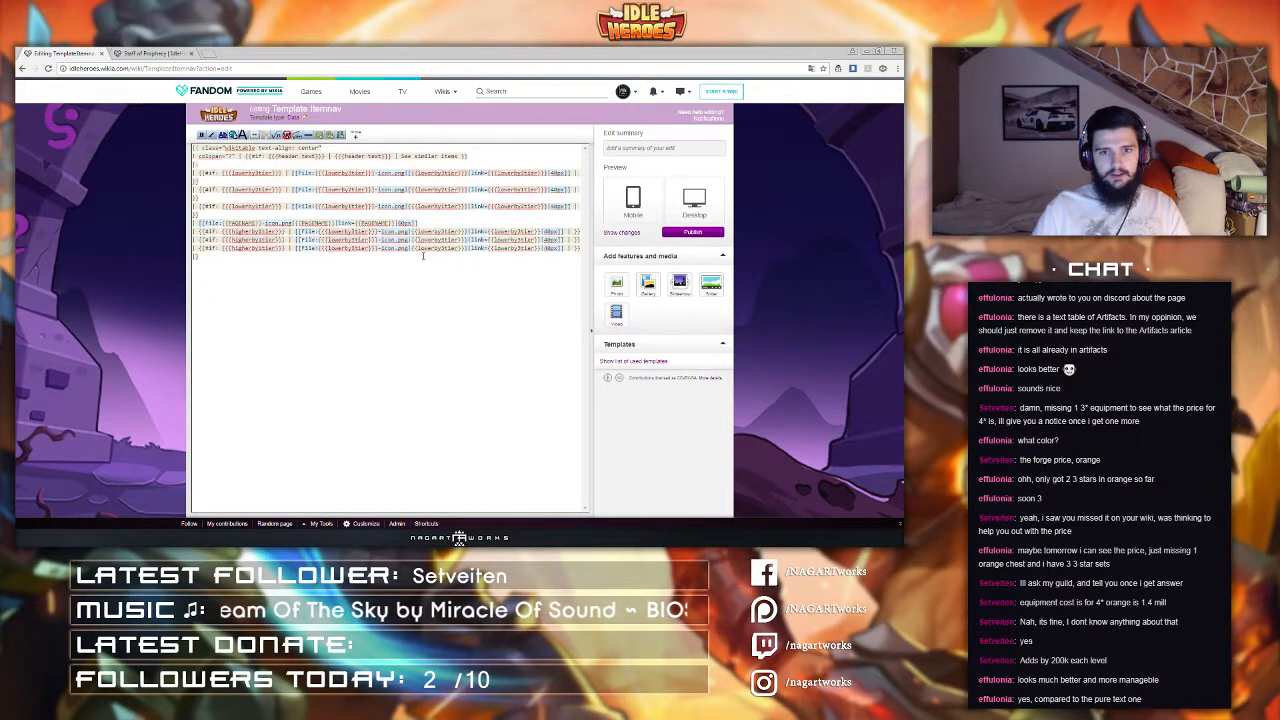
text({)
click(416, 265)
text({)
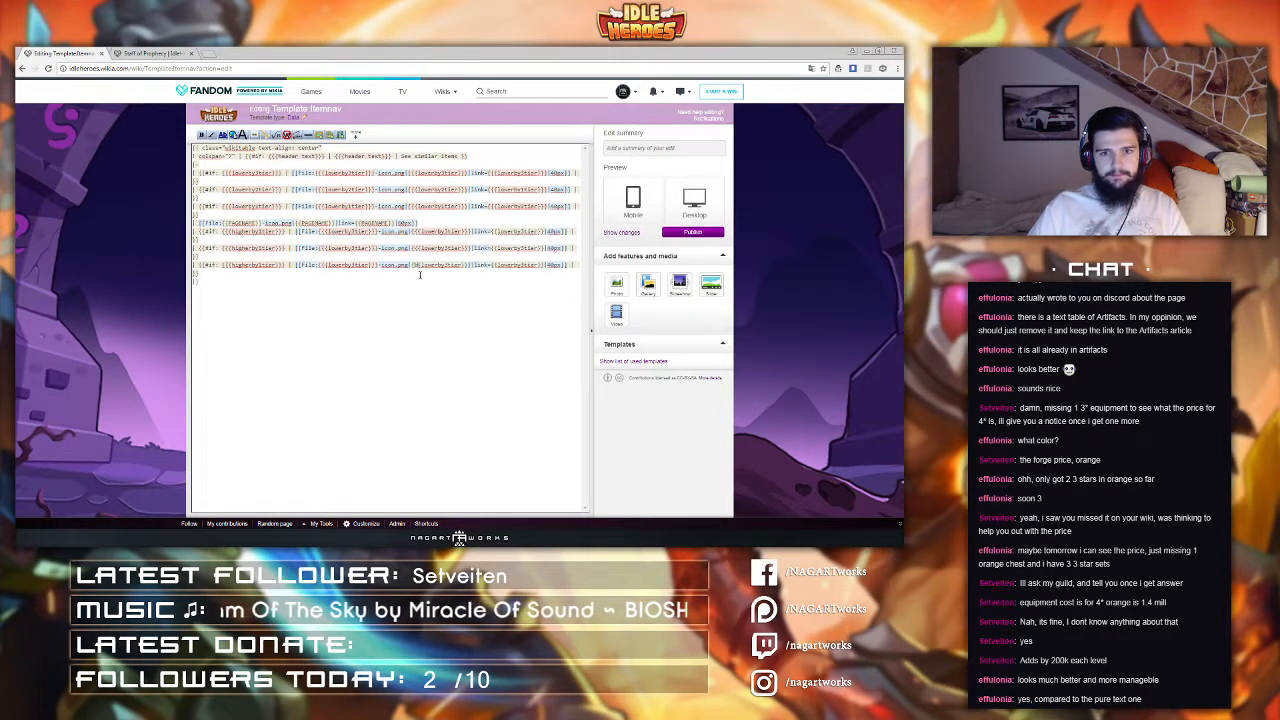
click(494, 232)
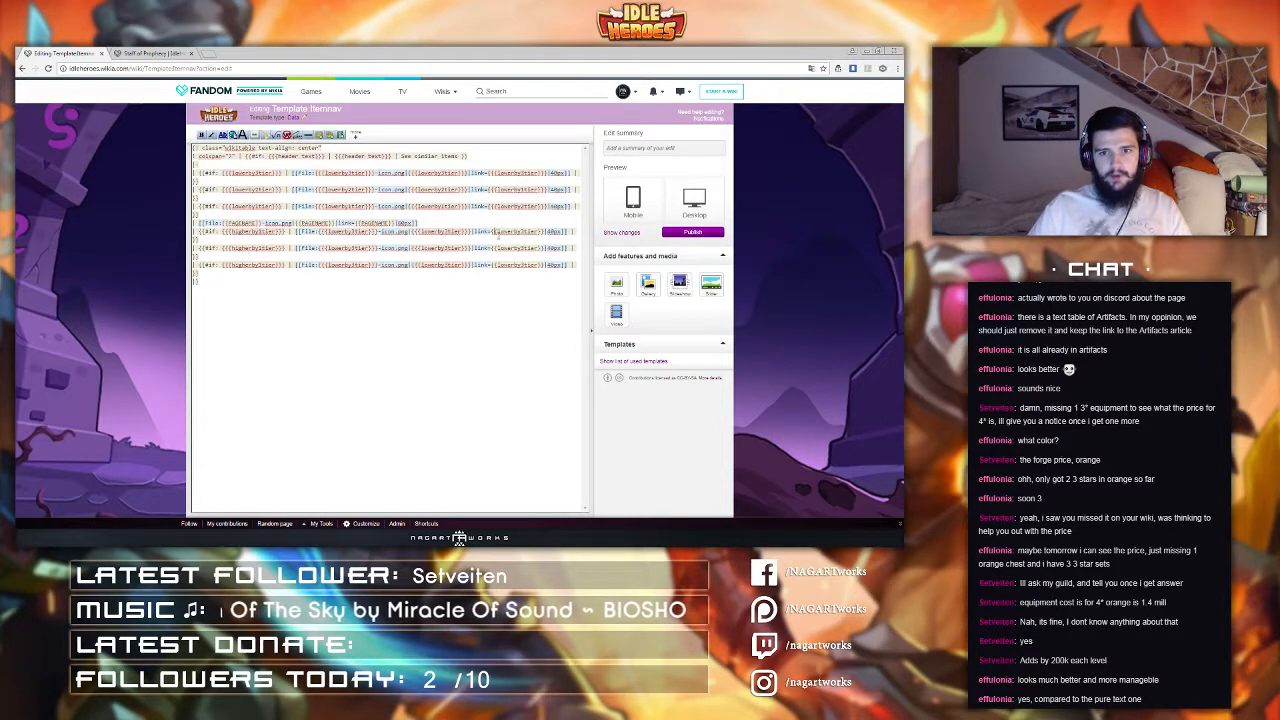
text({)
click(497, 249)
text({)
click(497, 266)
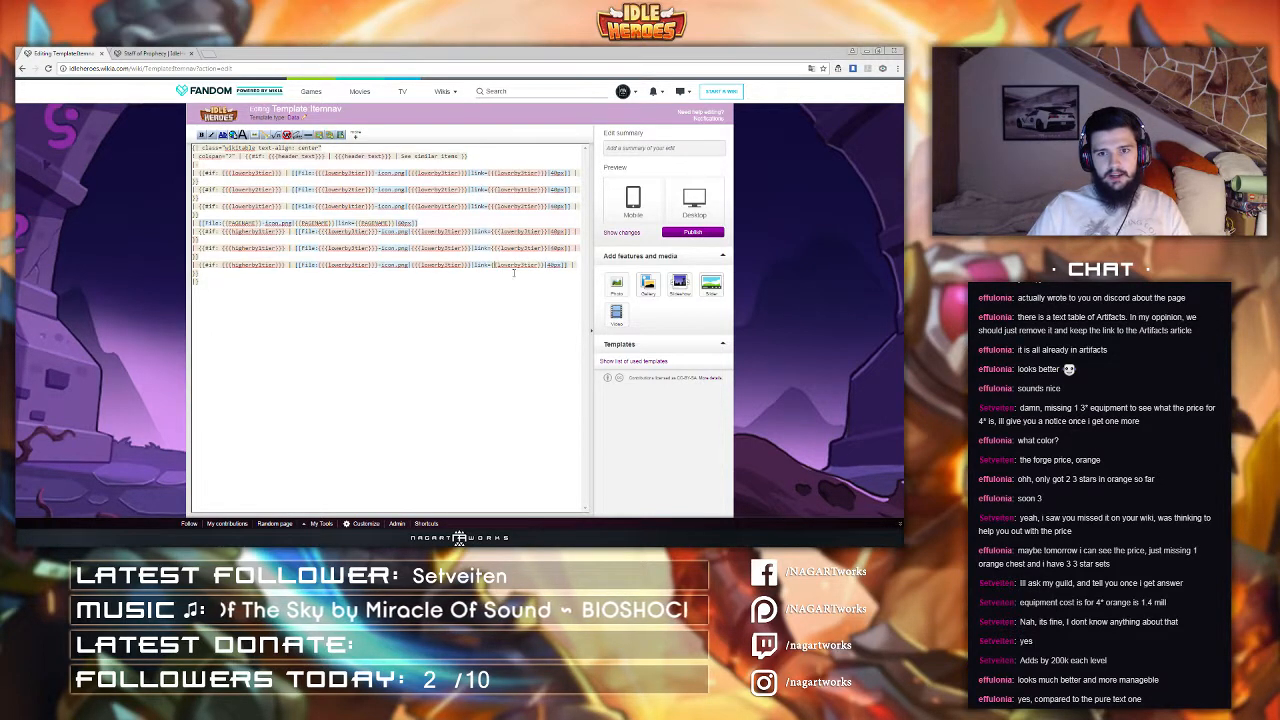
text({)
click(547, 265)
text(})
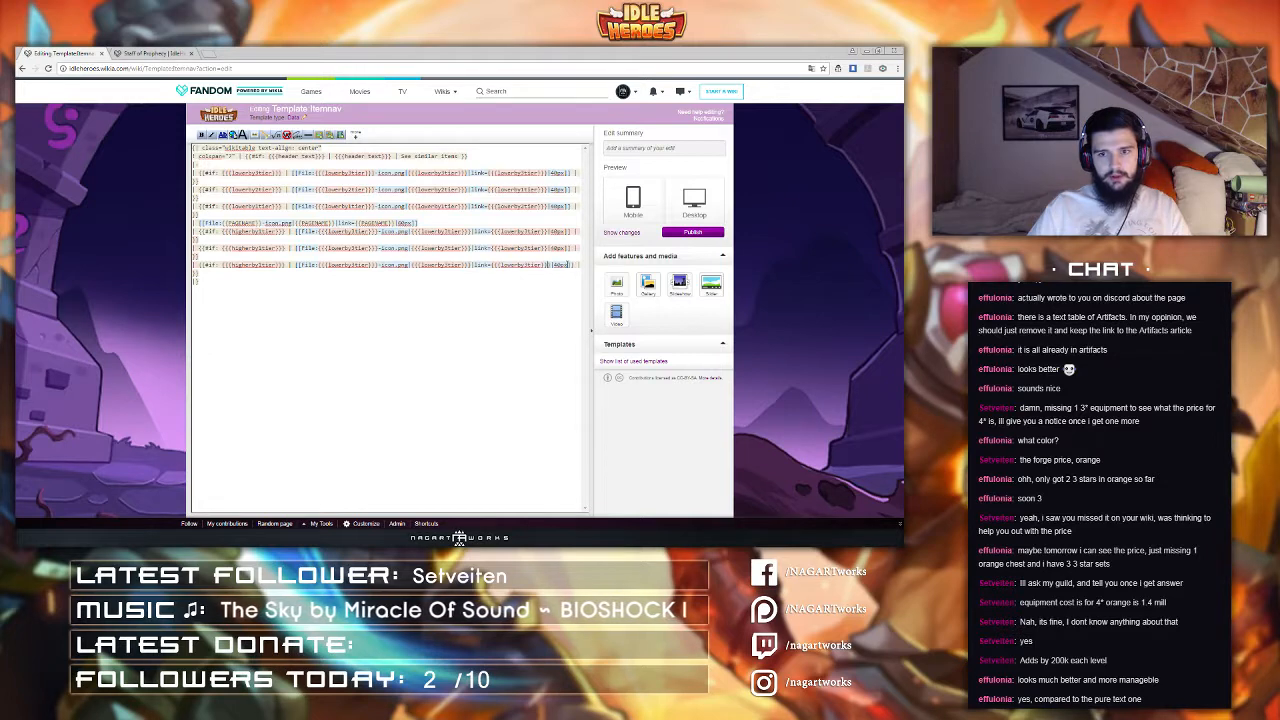
click(547, 249)
text(})
click(546, 232)
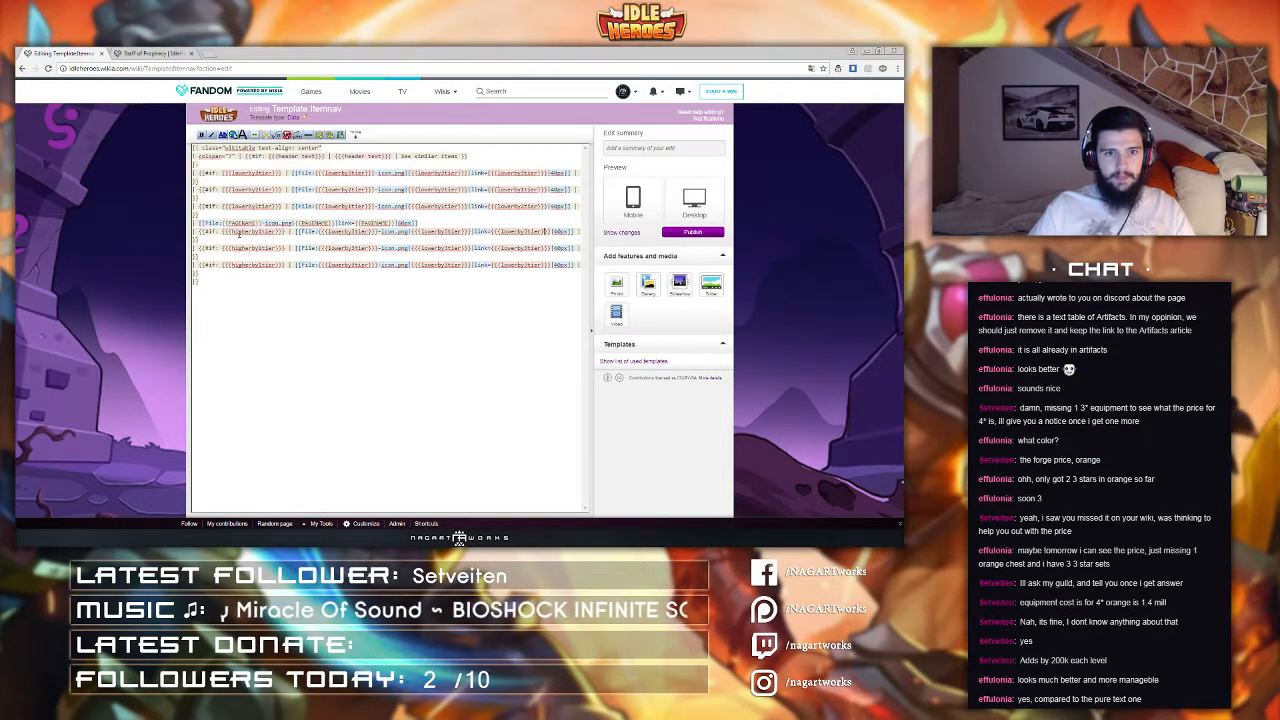
Step: Replace the lowerby parameters in the higher item lines' file names, captions and links with the matching higherby parameters
drag(231, 231, 278, 232)
key(ctrl+c)
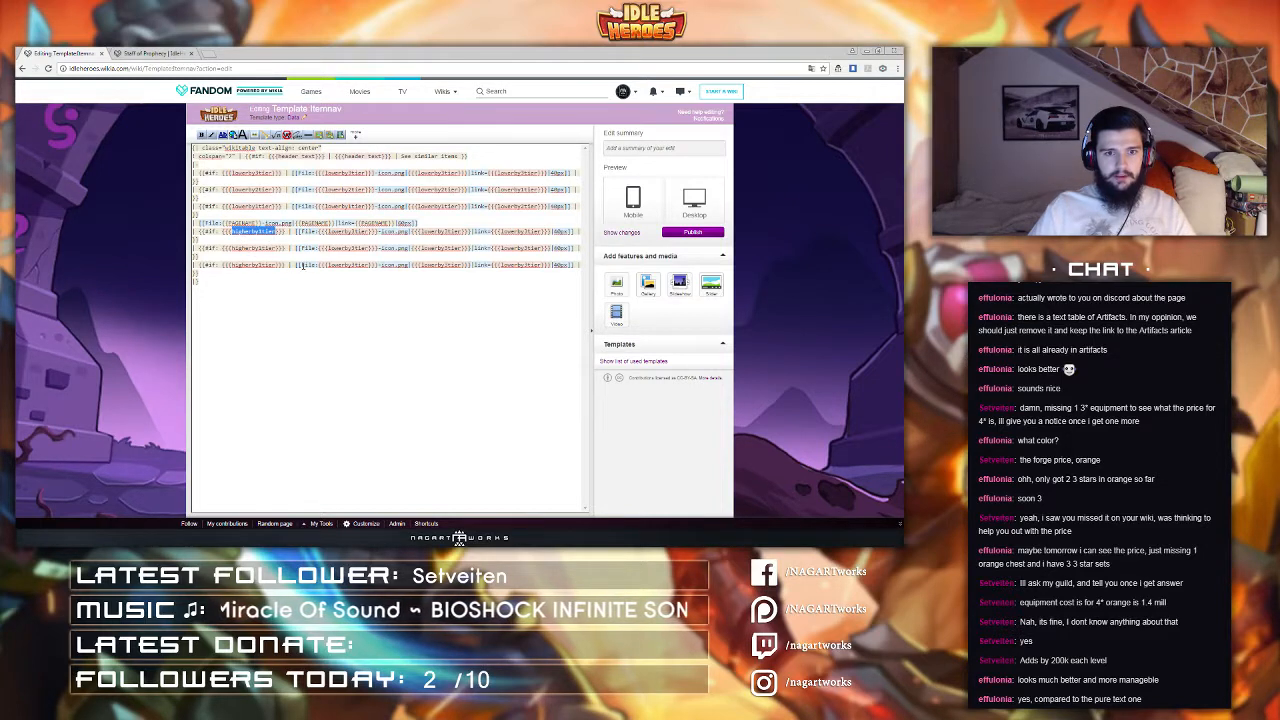
drag(330, 265, 550, 231)
key(ctrl+v)
key(ctrl+v)
key(ctrl+v)
key(ctrl+v)
key(ctrl+v)
key(ctrl+v)
key(ctrl+v)
key(ctrl+v)
key(ctrl+v)
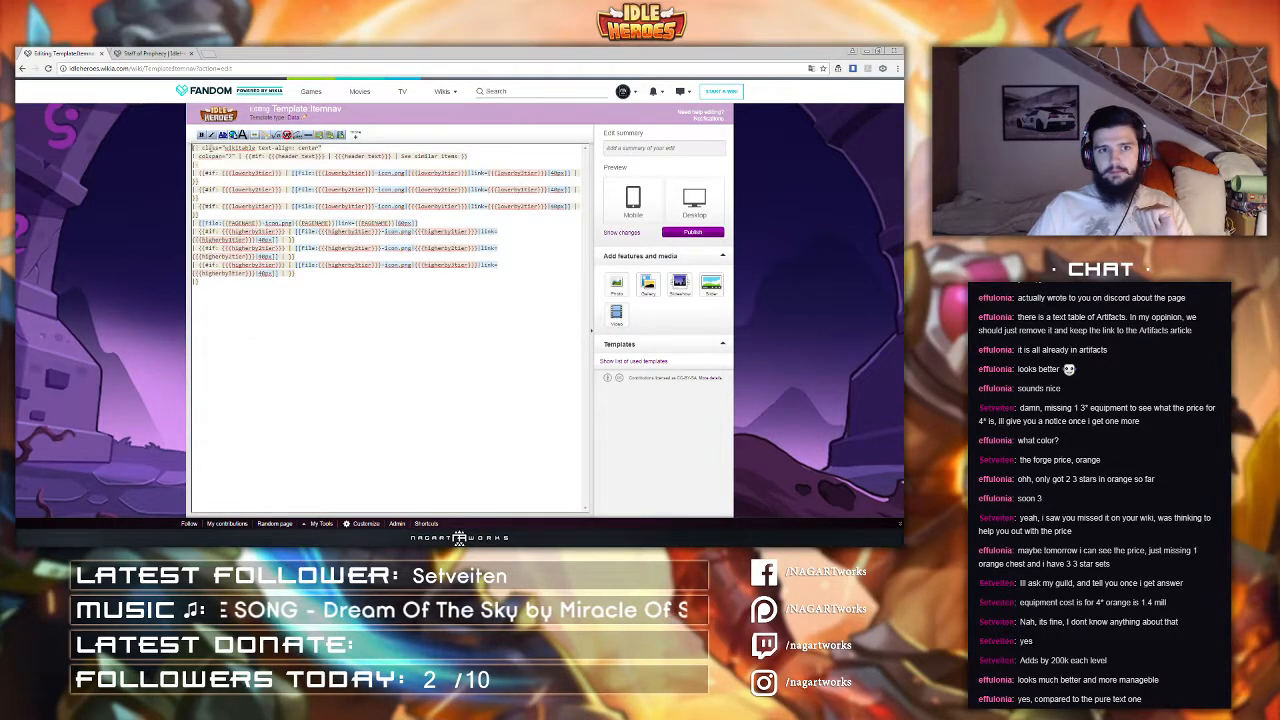
Step: Open a new browser tab and go to the editor's user page on idleheroes.wikia.com
scroll(272, 164, up, 1)
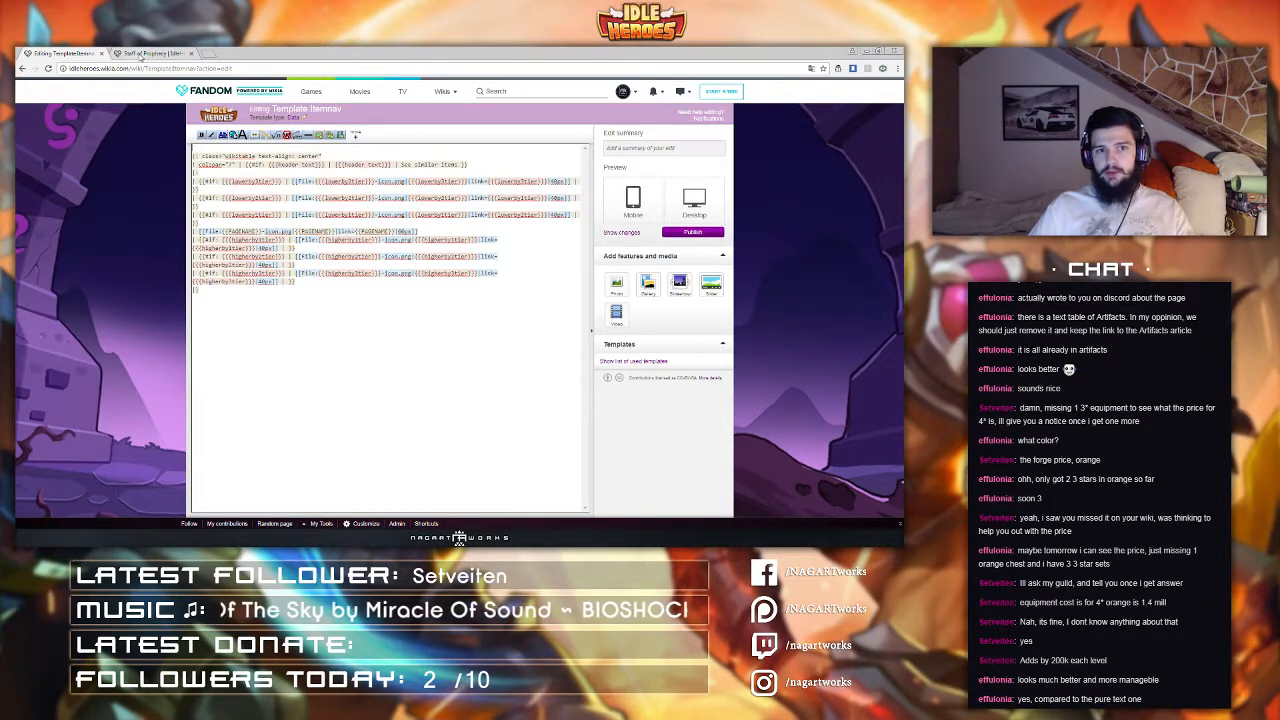
click(199, 53)
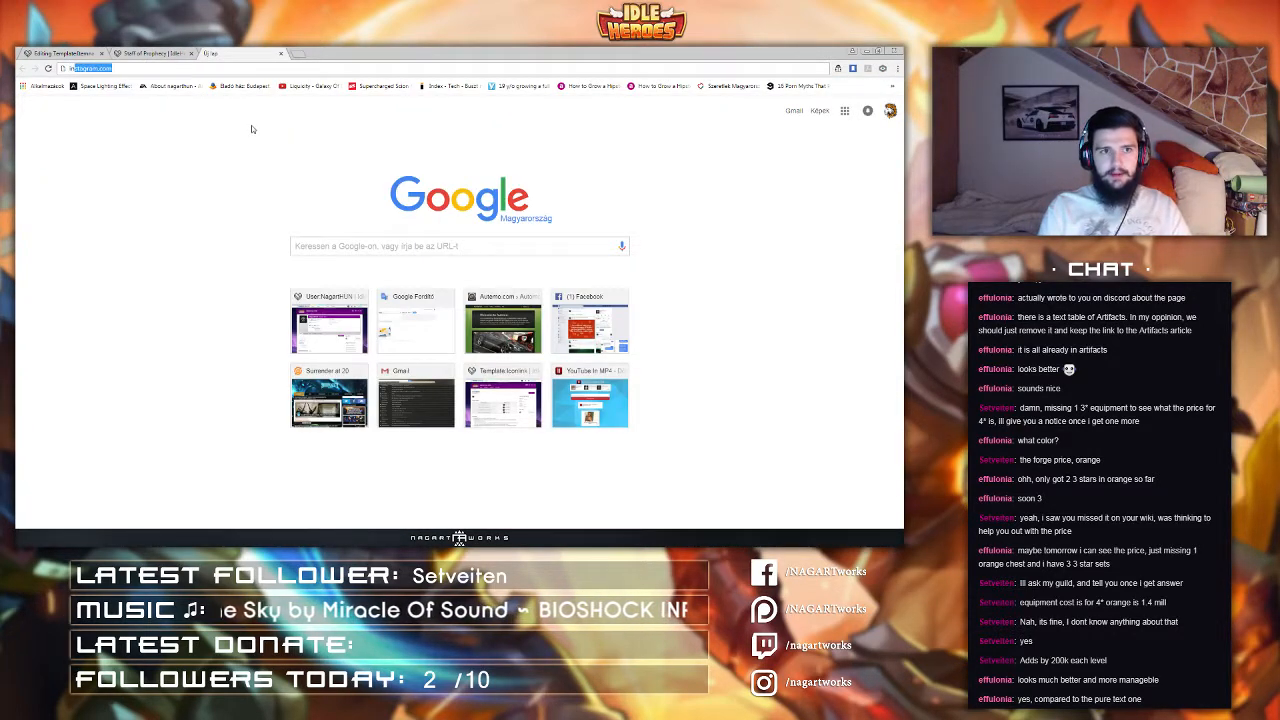
text(idleheroes.wikia.com/wiki/User:NagartHUN)
key(Return)
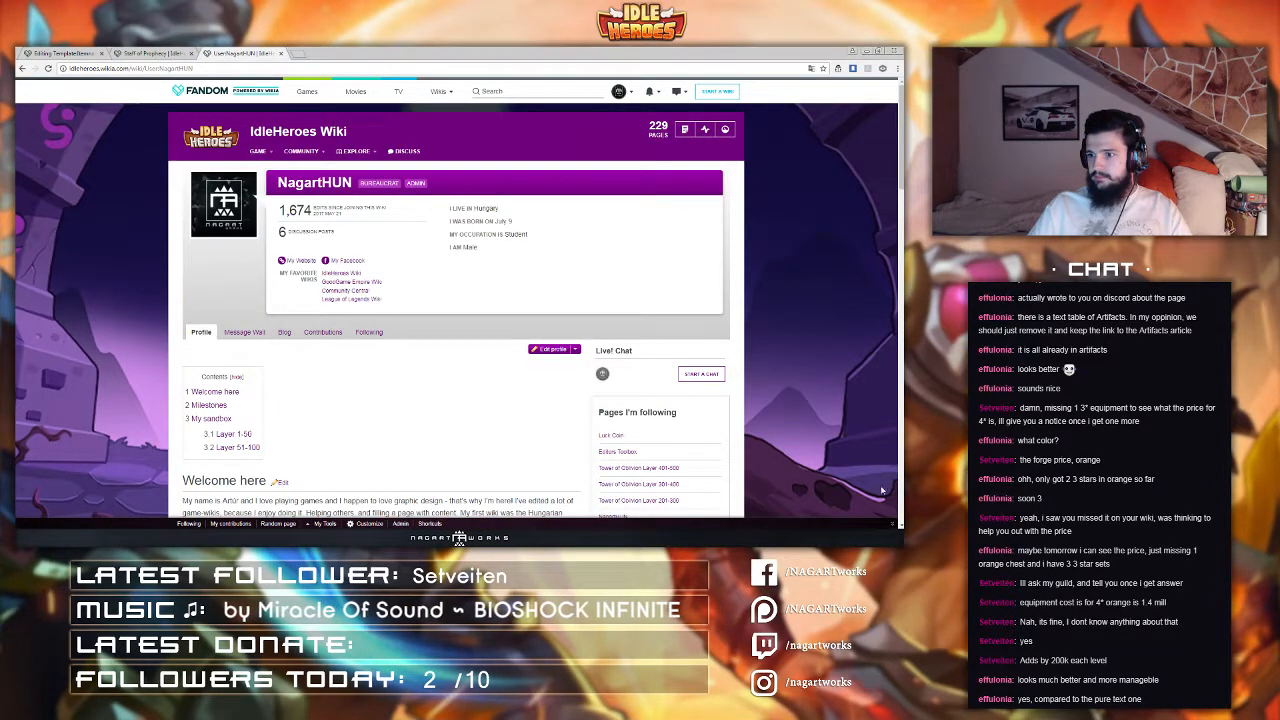
Step: Navigate from the user page to the IdleHeroes Wiki home page
scroll(446, 391, down, 2)
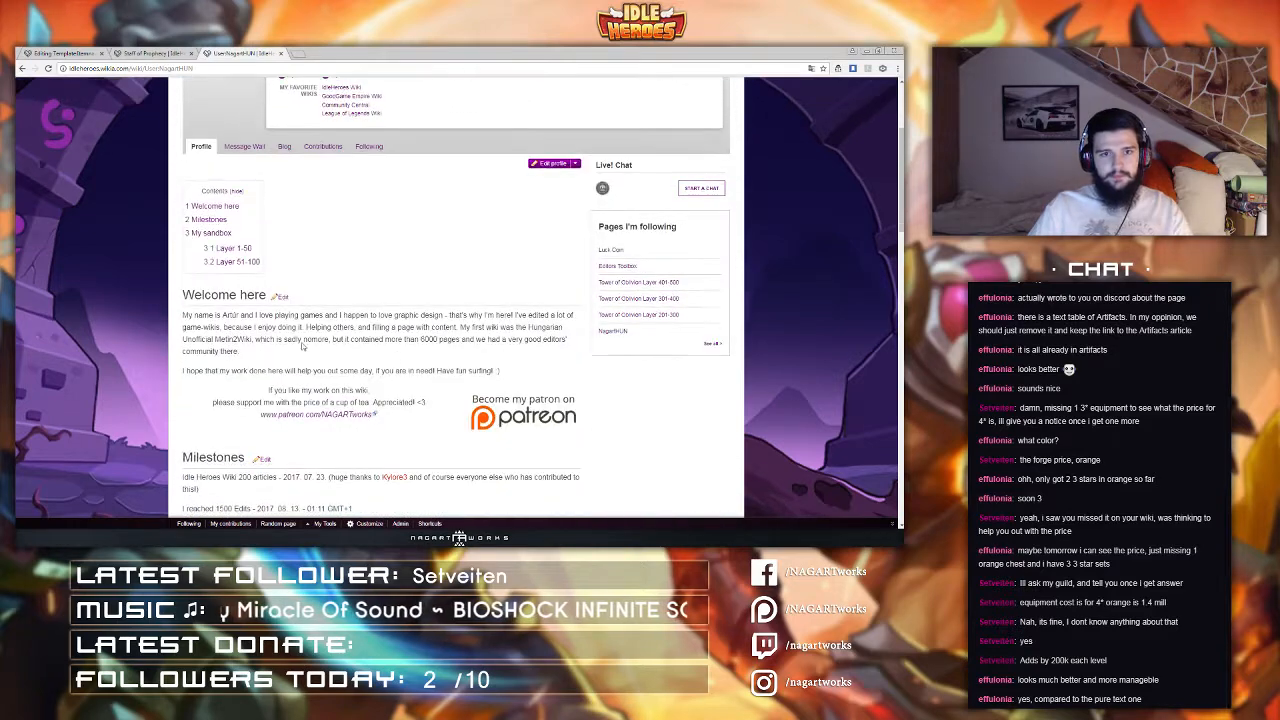
scroll(446, 391, up, 2)
click(210, 154)
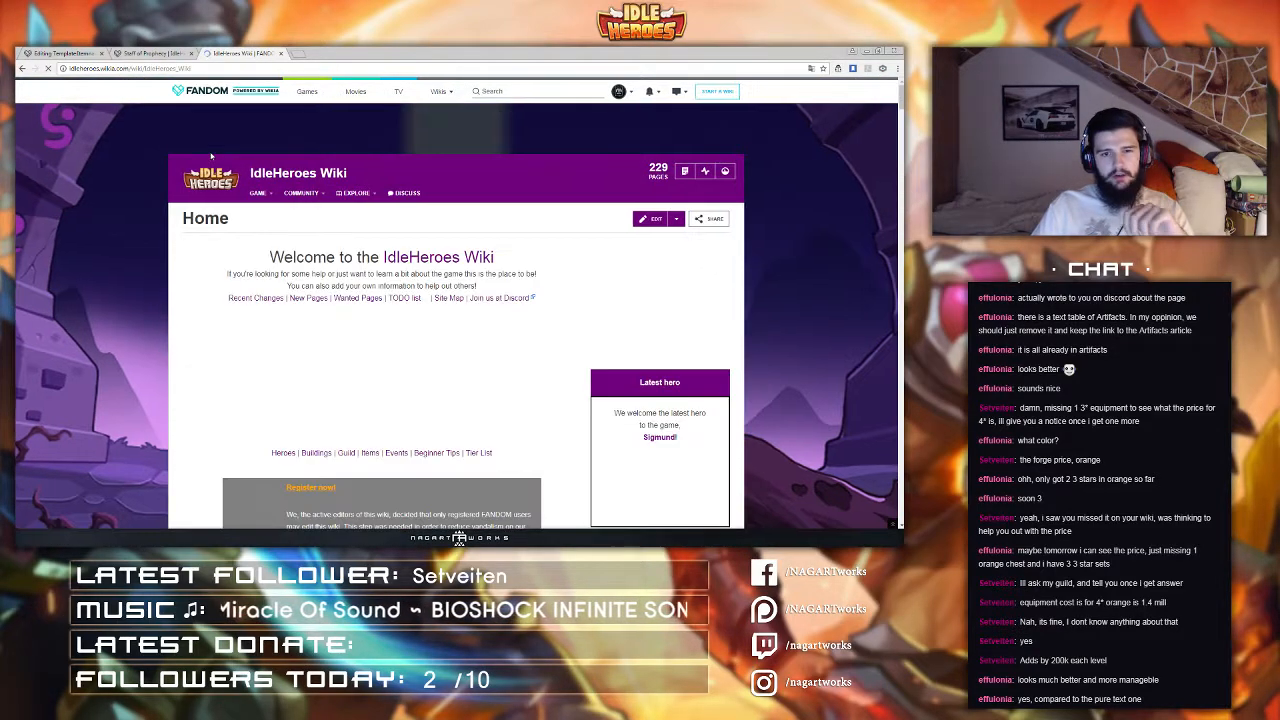
Step: Open the Items page, then the Equipment page, and browse its equipment lists
scroll(366, 393, down, 1)
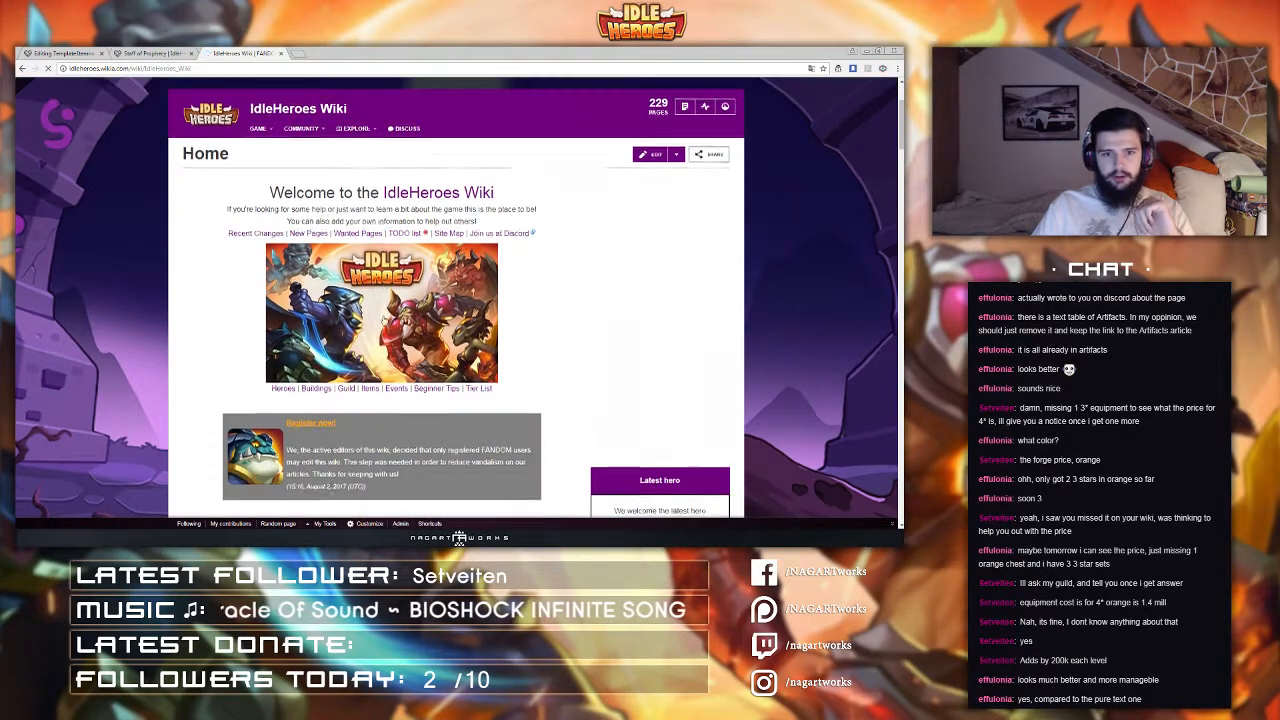
click(367, 390)
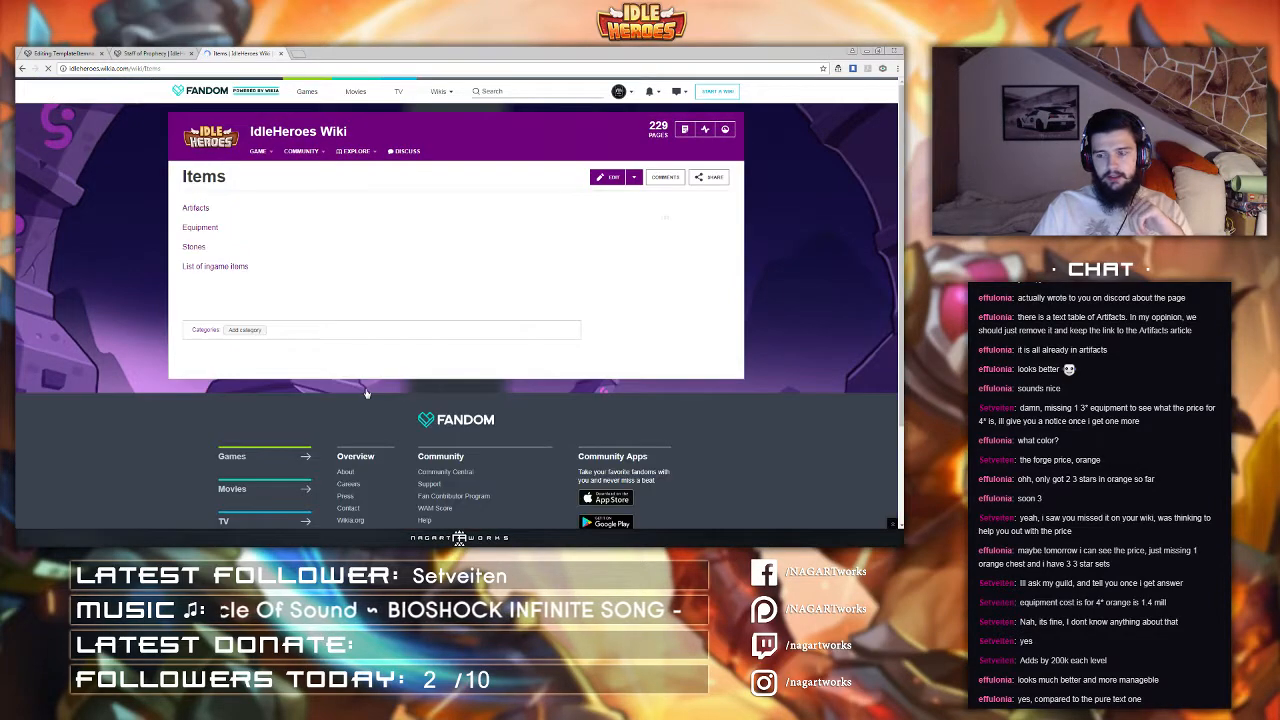
click(208, 228)
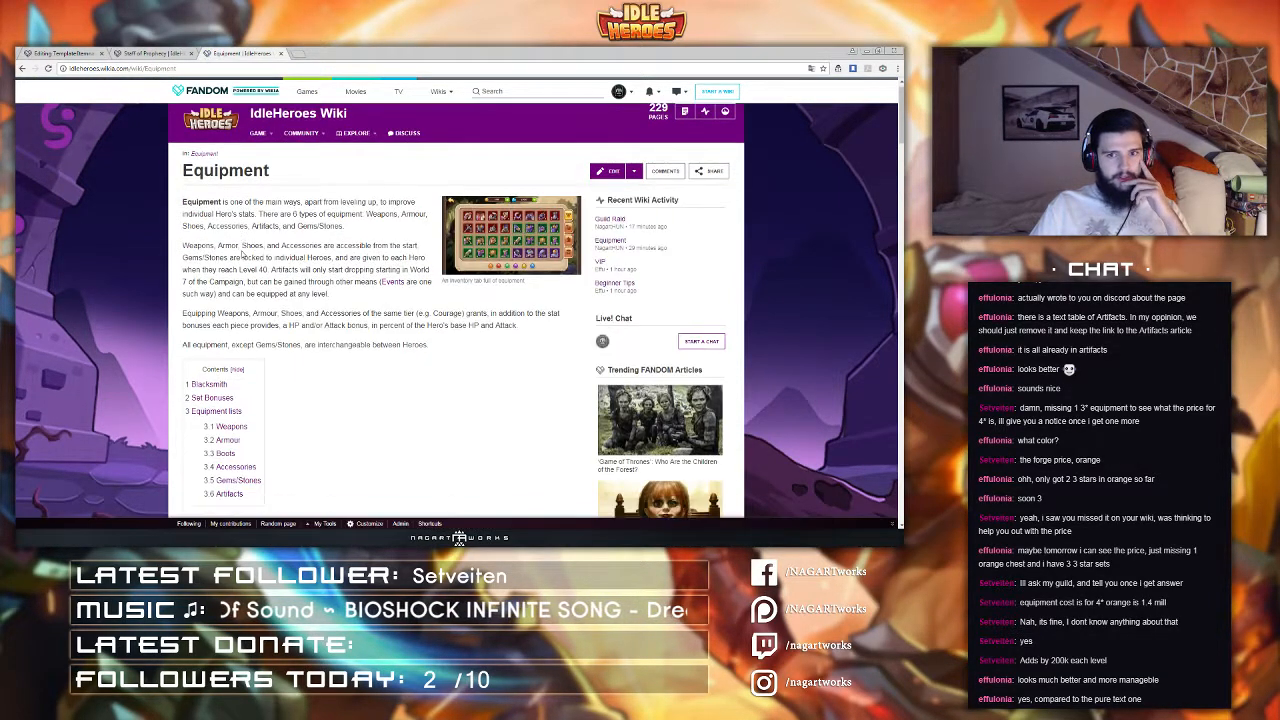
scroll(241, 254, down, 15)
scroll(241, 252, down, 15)
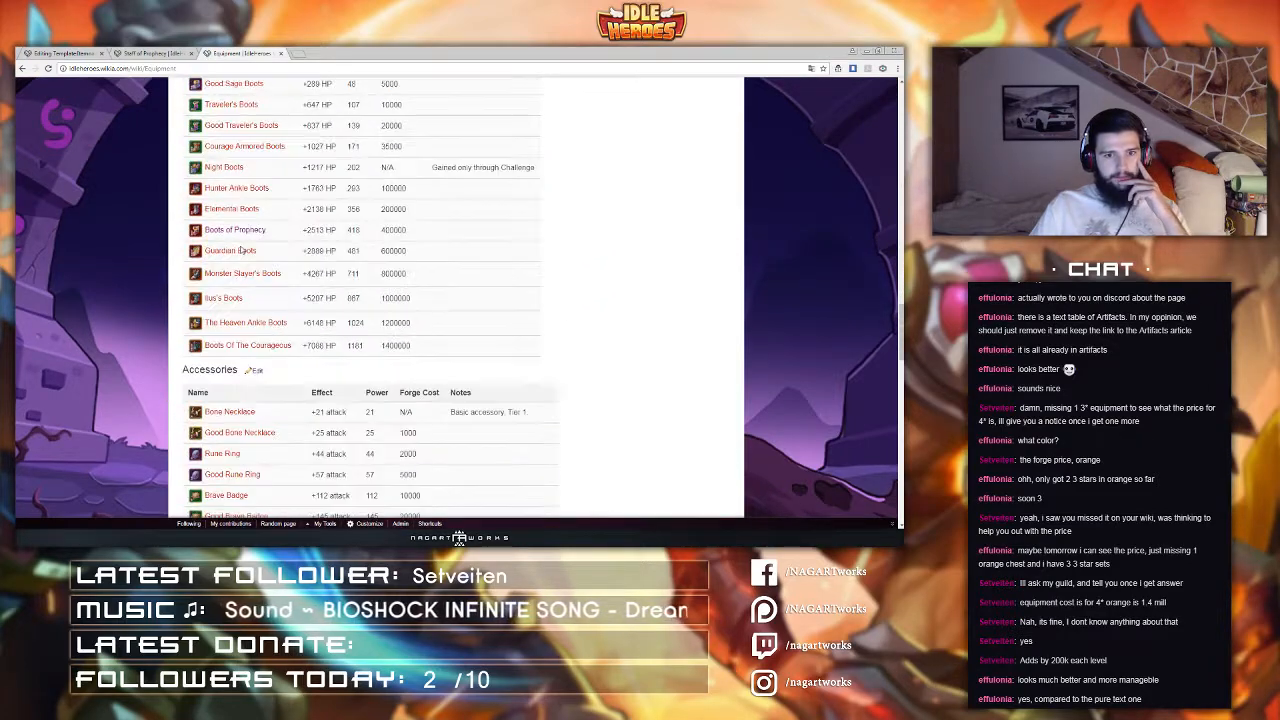
scroll(240, 245, up, 20)
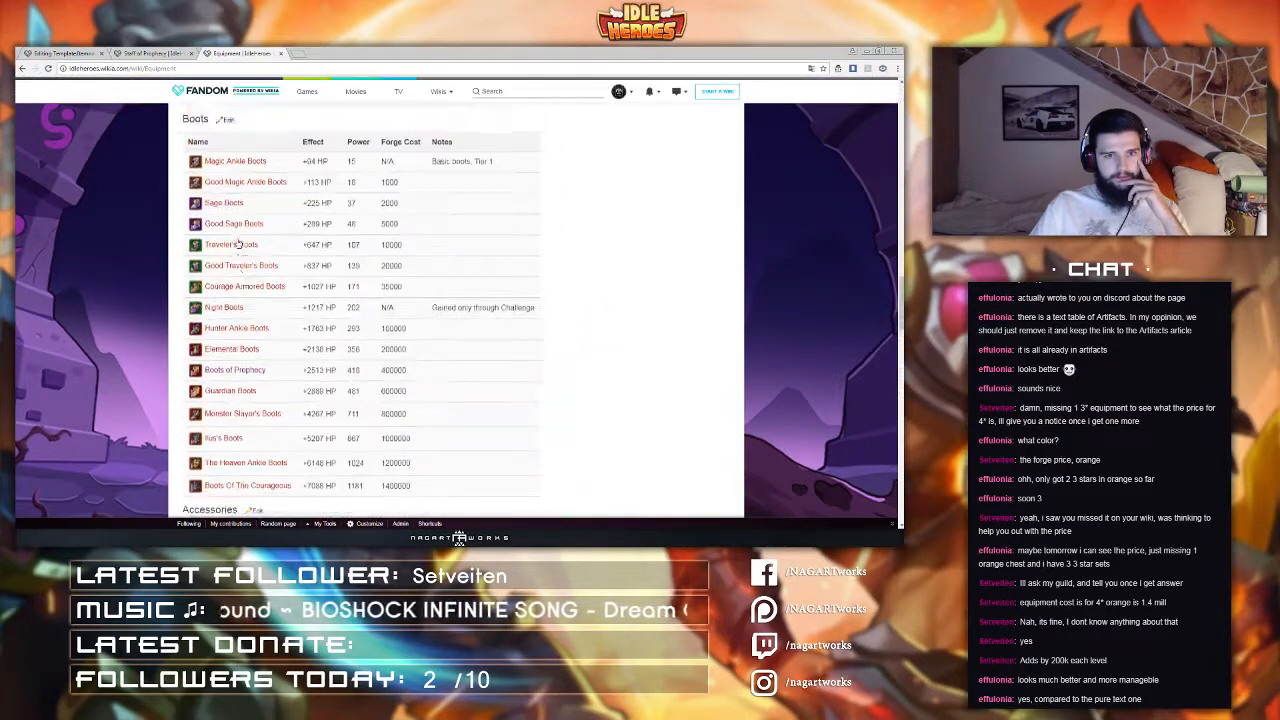
scroll(237, 237, up, 4)
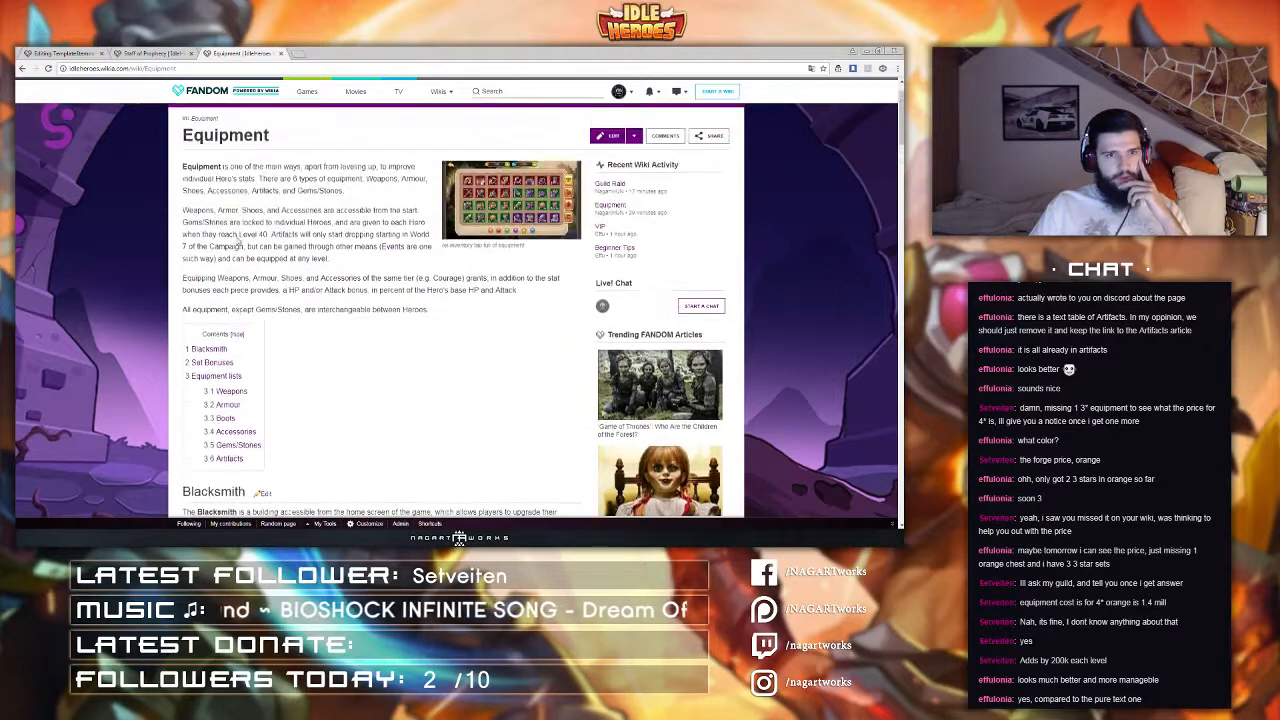
Step: Open the Equipment category page to view its listed pages, then return to the Equipment article
click(218, 67)
text(Category:)
key(Return)
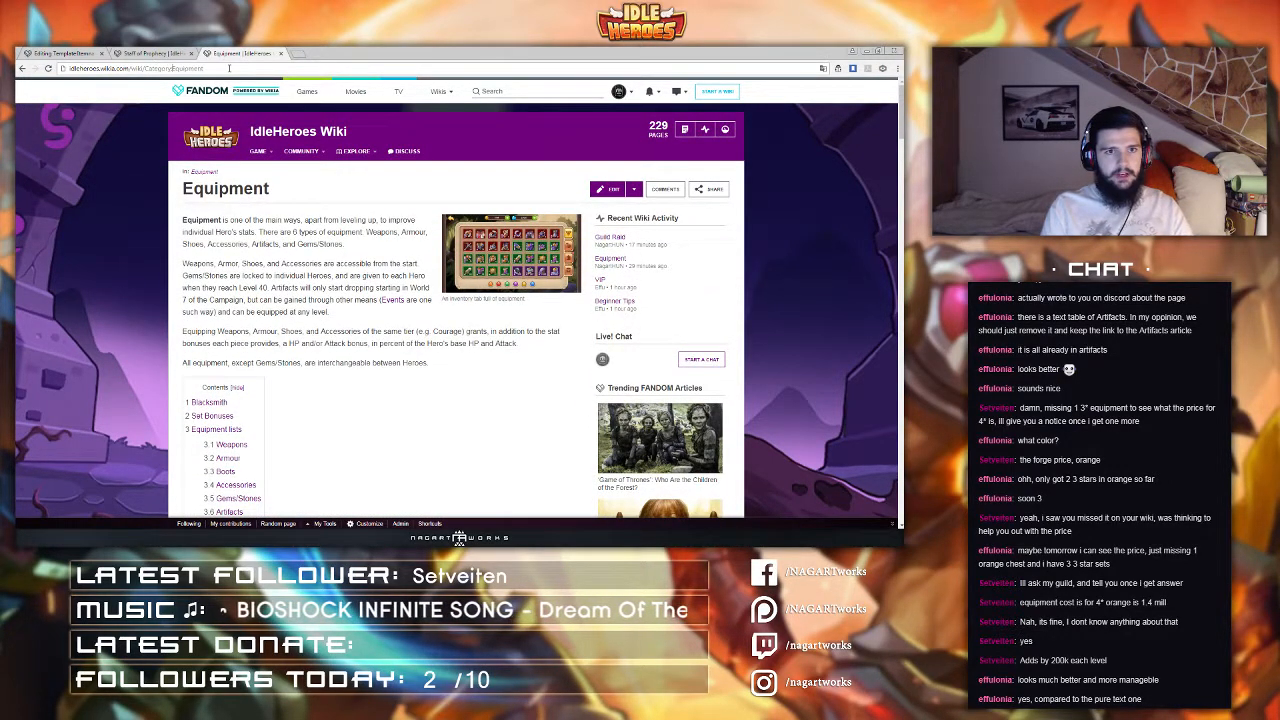
scroll(405, 293, down, 4)
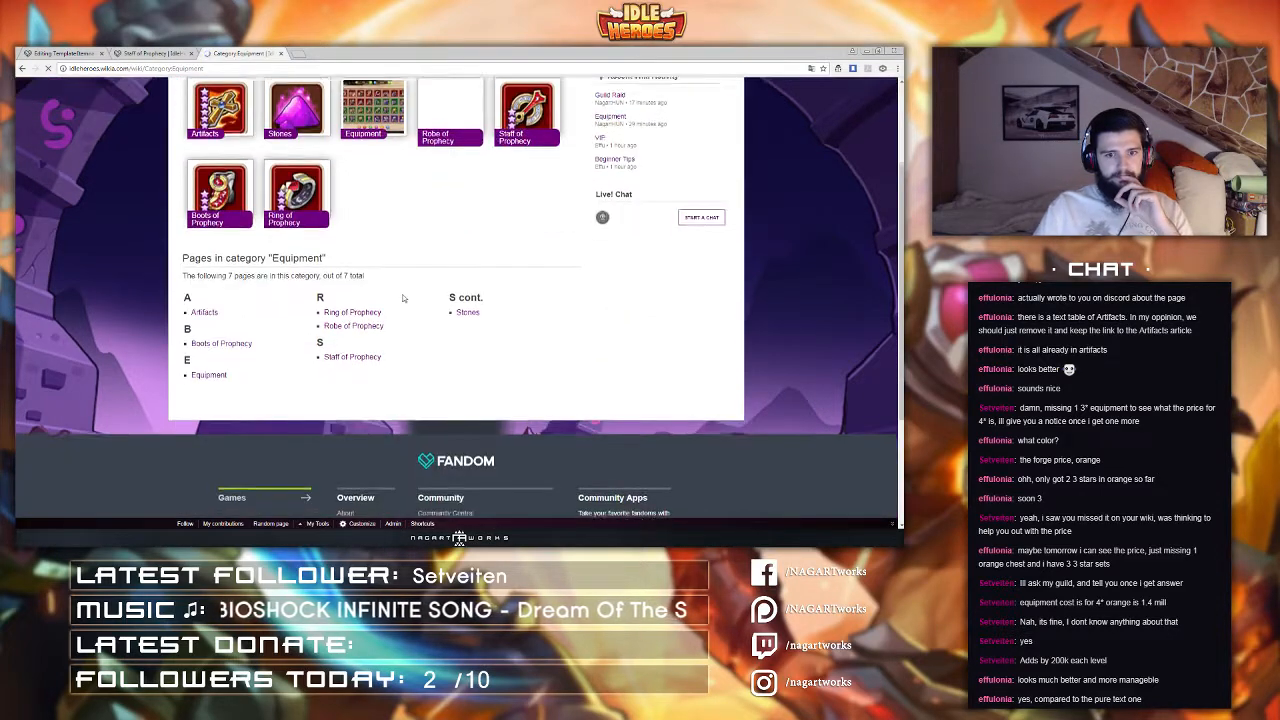
scroll(408, 285, up, 3)
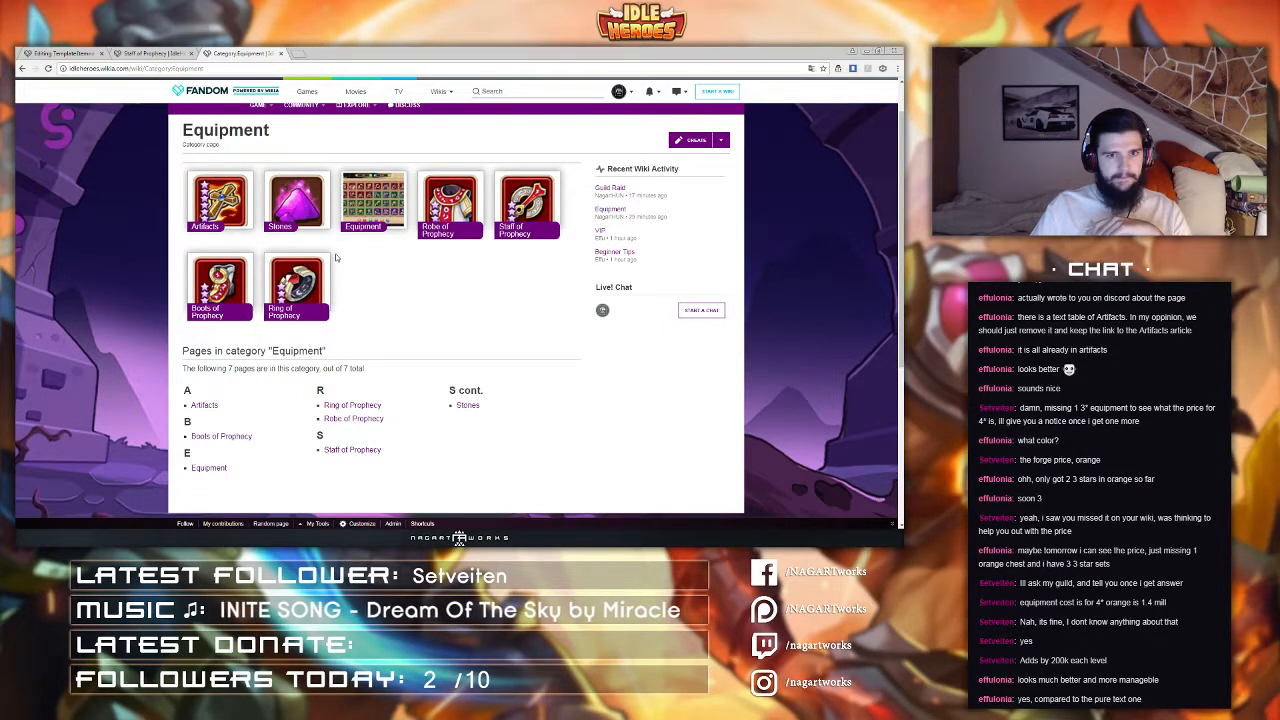
key(alt+Left)
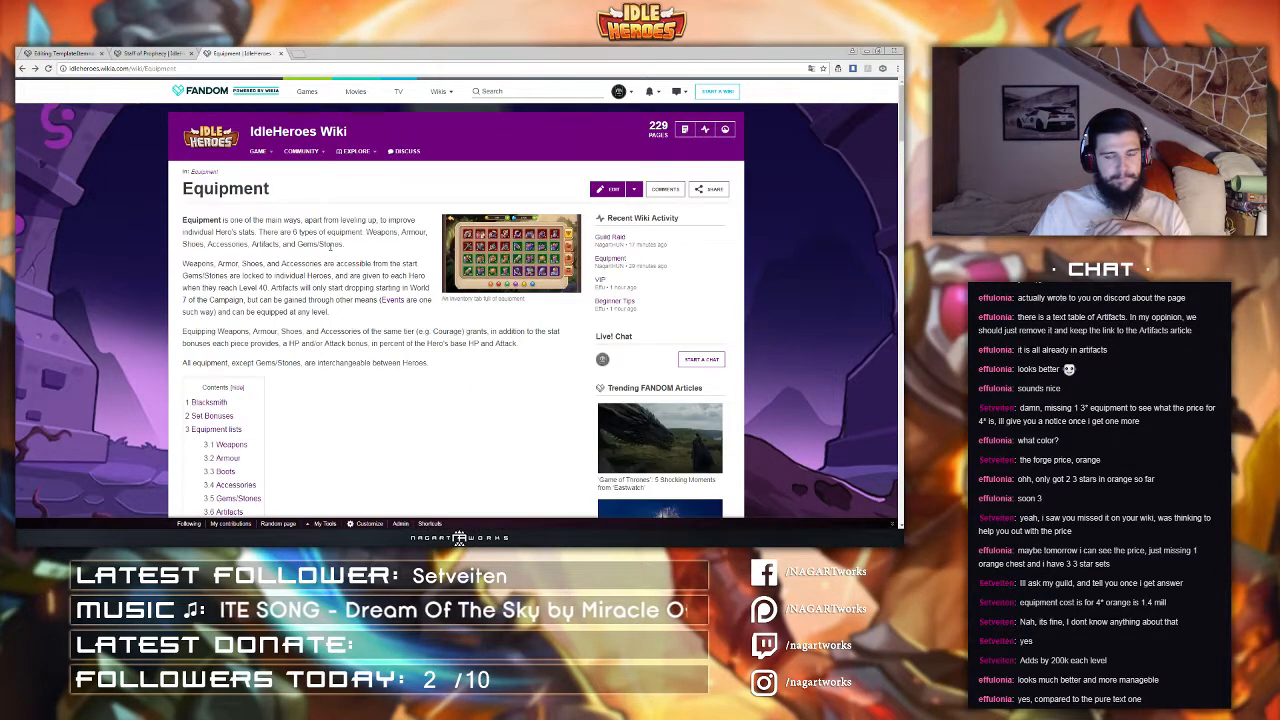
Step: Review the Equipment article and the Staff of Prophecy item page across the open tabs
scroll(327, 246, down, 4)
scroll(327, 246, down, 4)
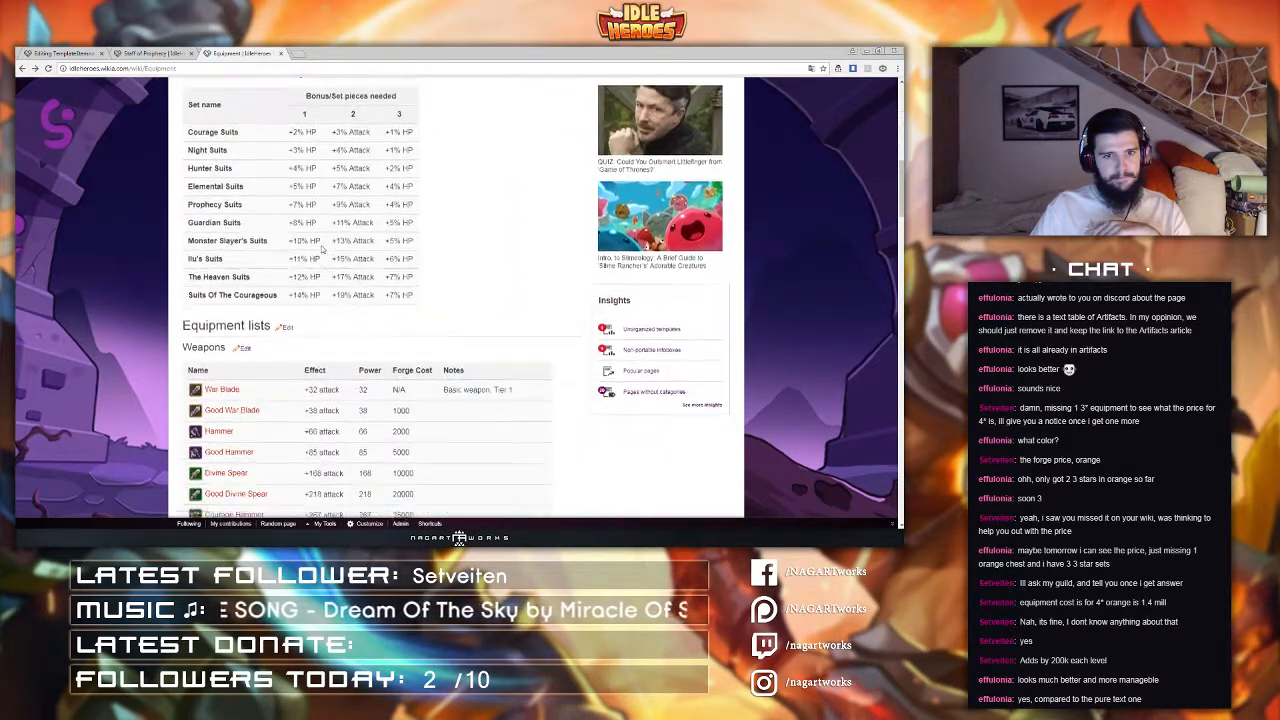
scroll(327, 246, up, 2)
click(133, 52)
click(232, 53)
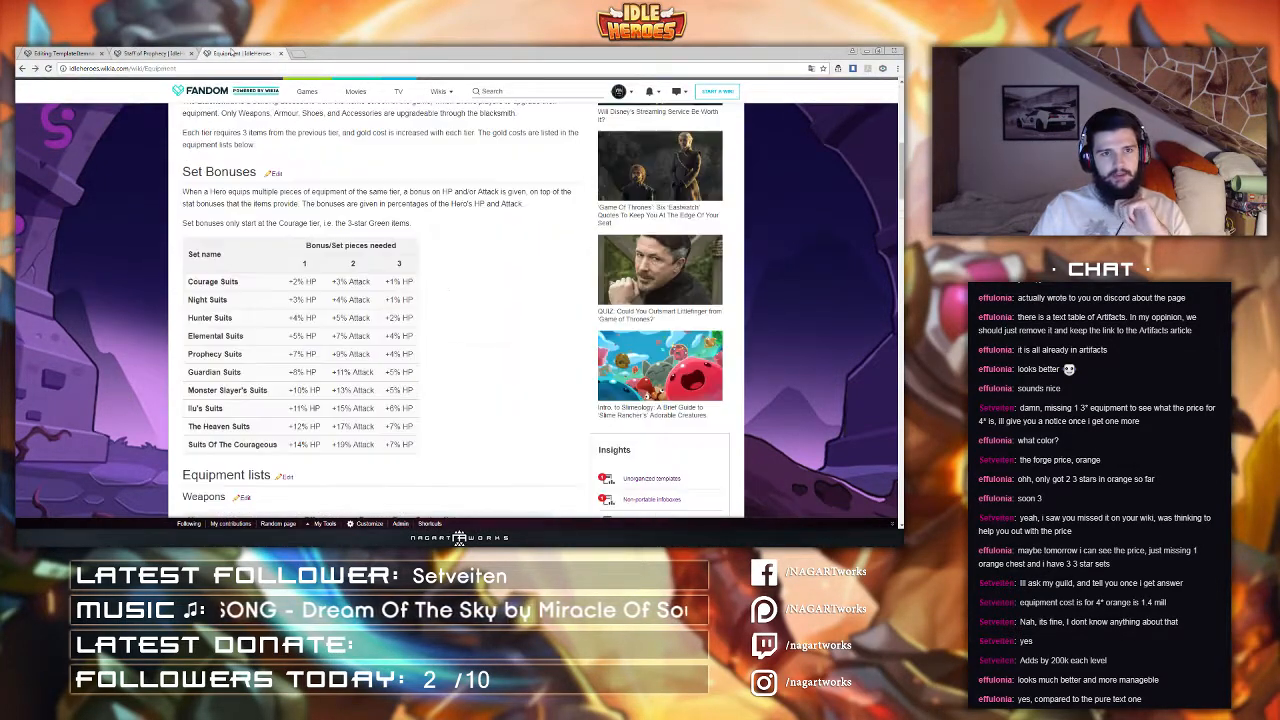
click(160, 54)
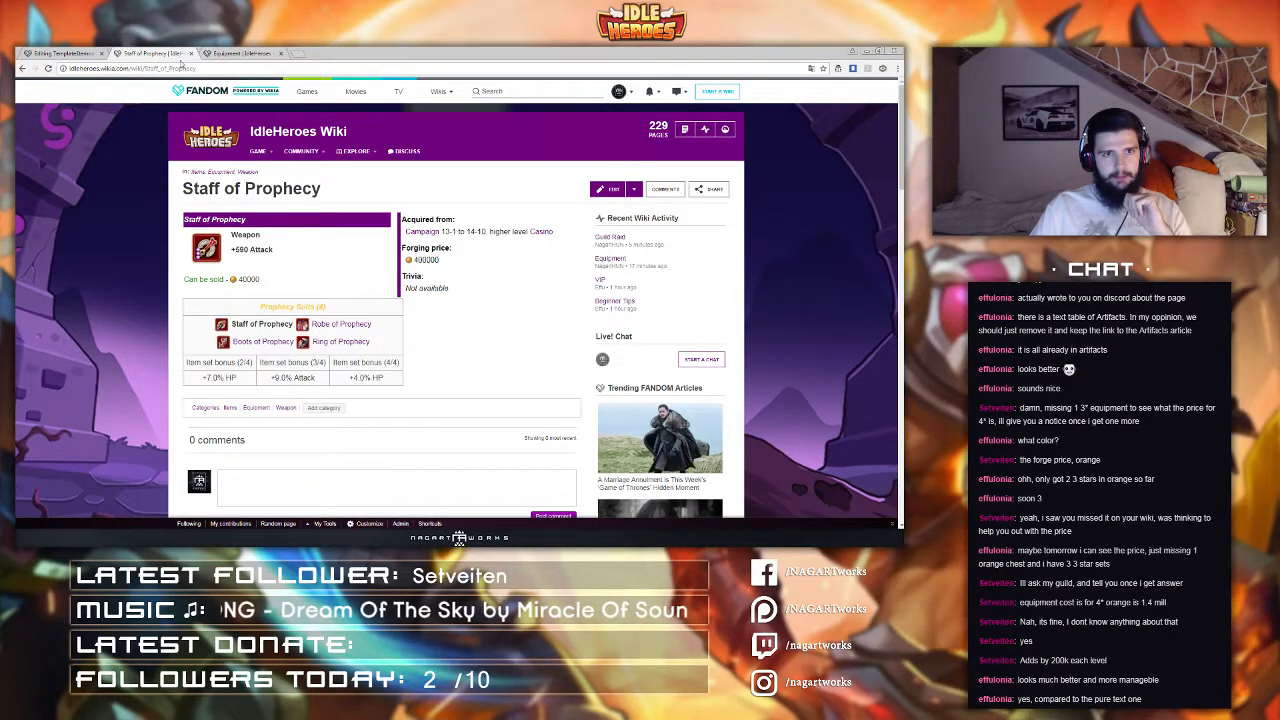
key(ctrl+Tab)
click(186, 53)
scroll(239, 211, down, 1)
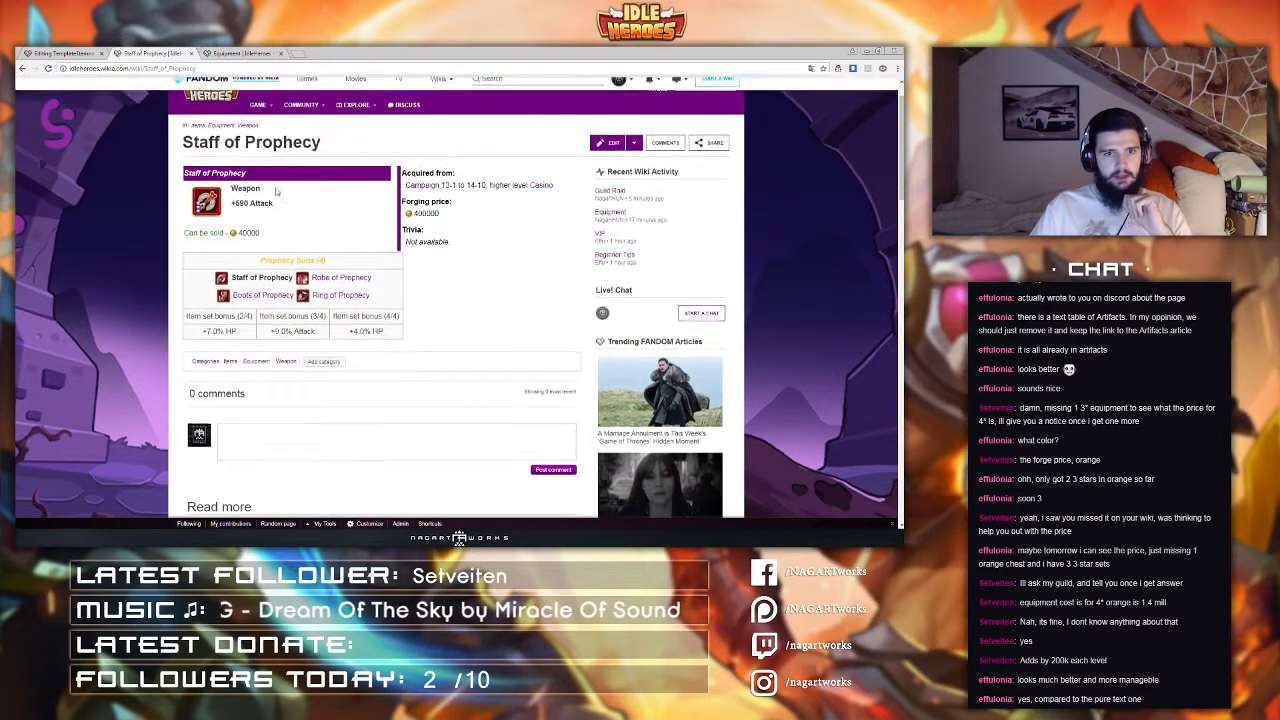
Step: Open the Staff of Prophecy's Items and Weapon categories in new tabs and browse the Items category list
middle_click(230, 362)
middle_click(286, 362)
click(213, 52)
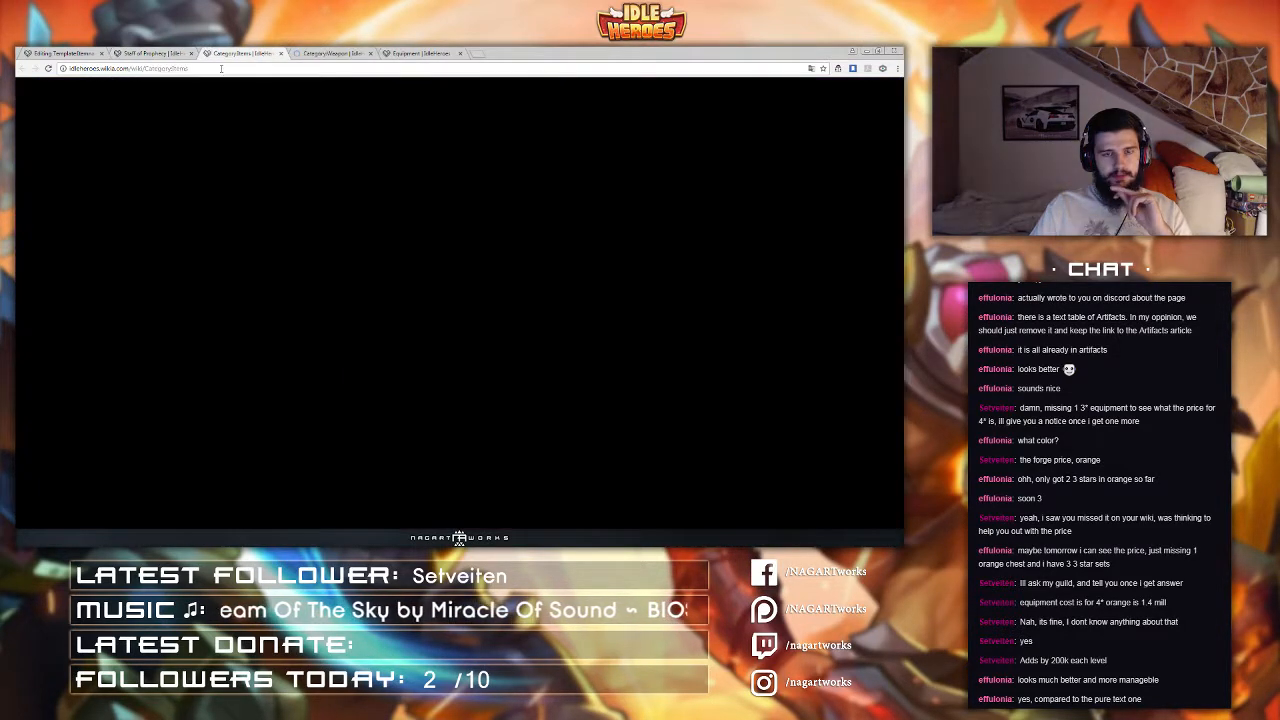
scroll(198, 149, down, 3)
scroll(198, 149, down, 5)
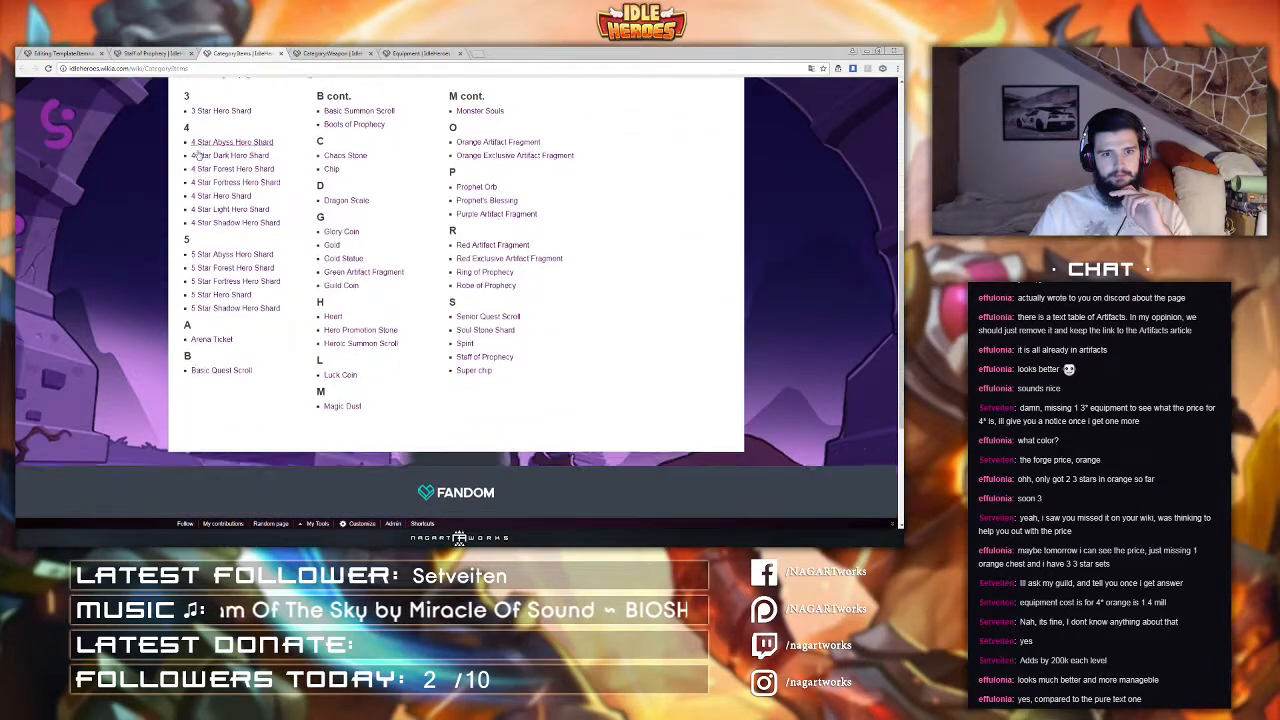
scroll(198, 150, up, 5)
scroll(198, 151, up, 3)
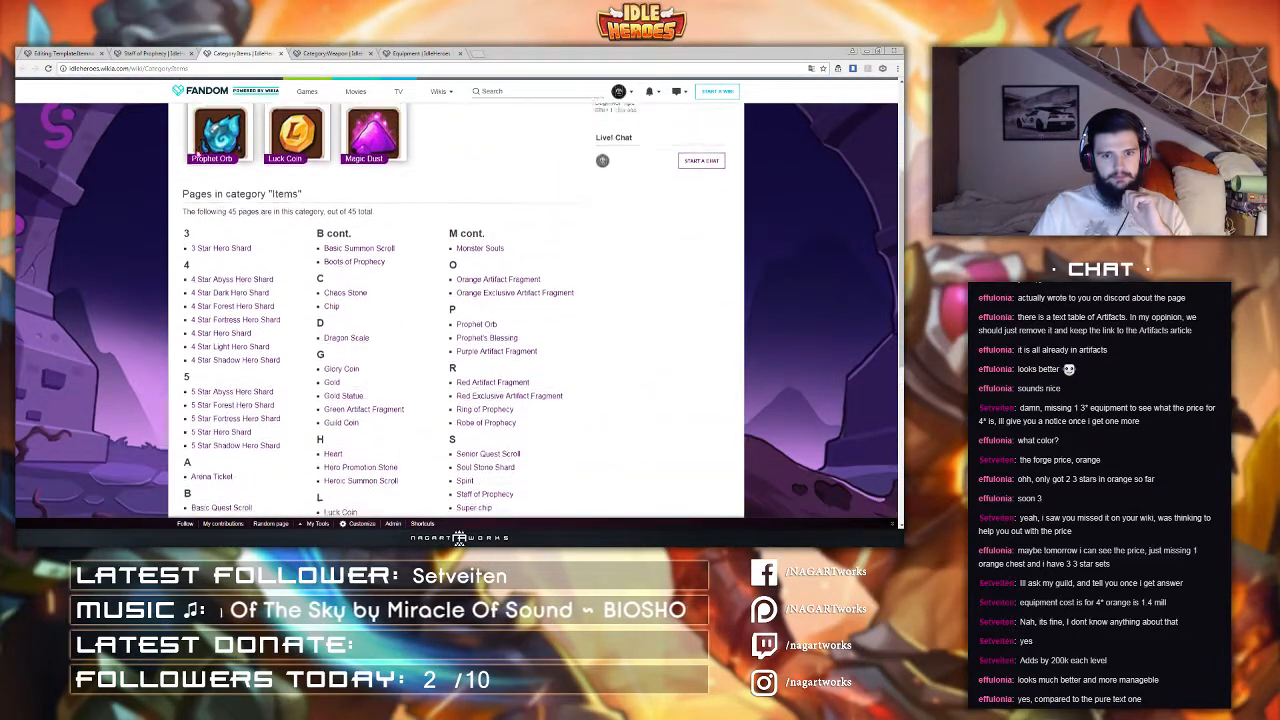
Step: Review the Weapon category page and the Set Bonuses section of the Equipment article
click(332, 52)
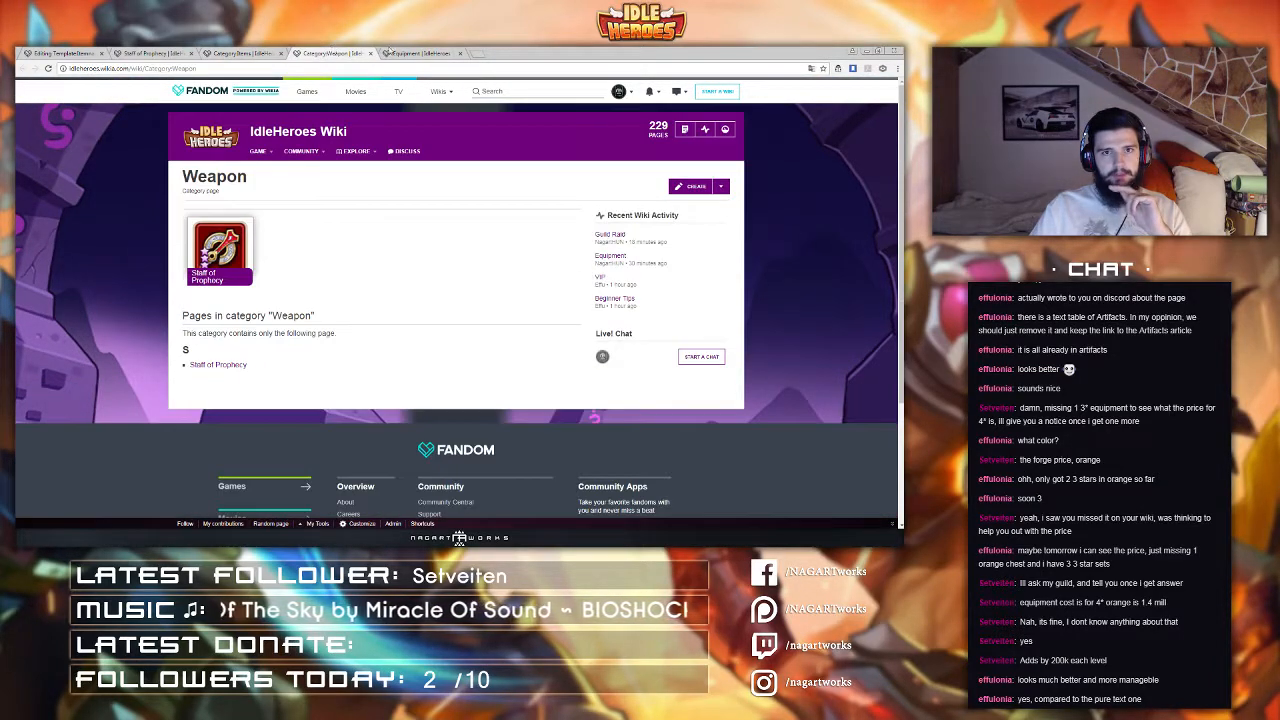
click(405, 52)
click(332, 52)
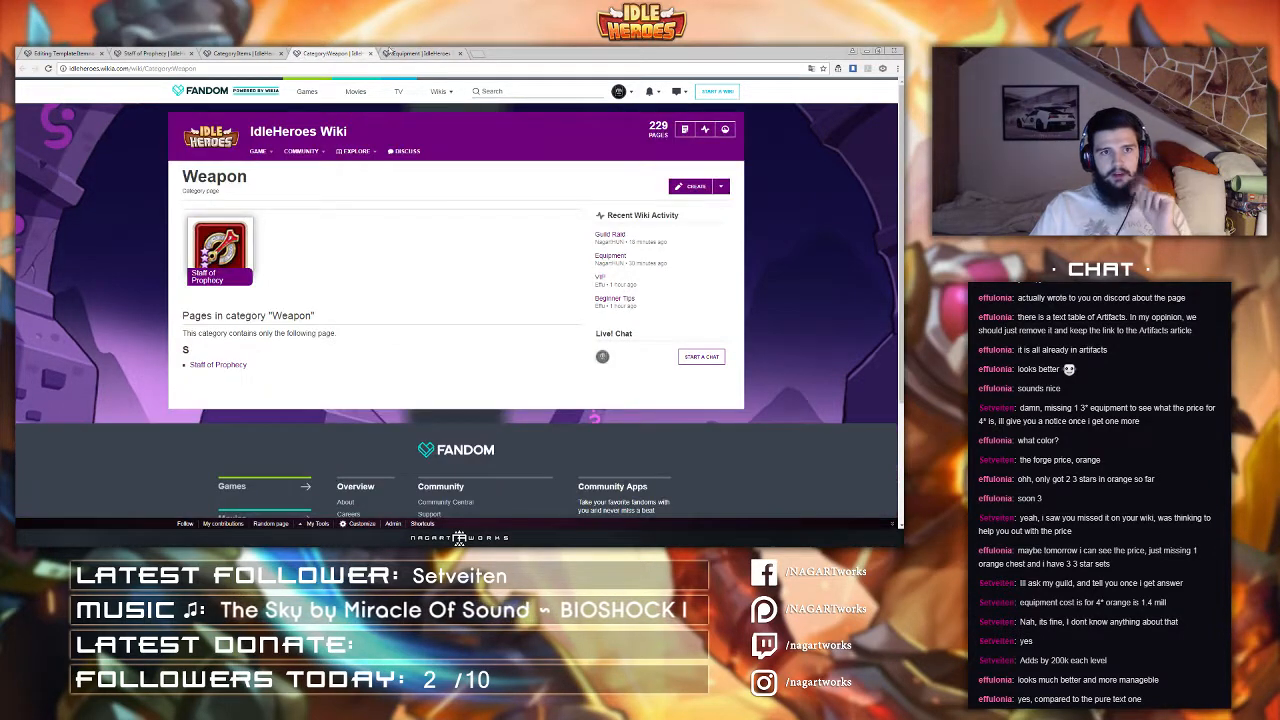
click(405, 52)
click(332, 52)
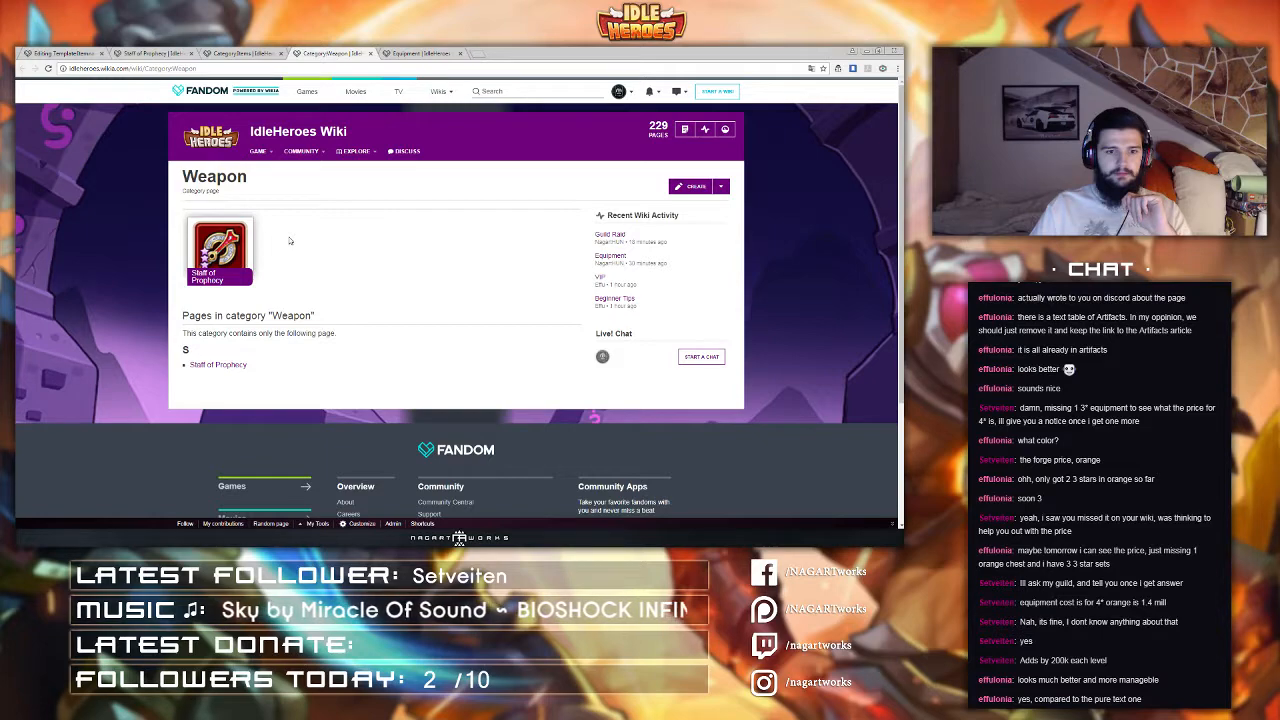
click(424, 52)
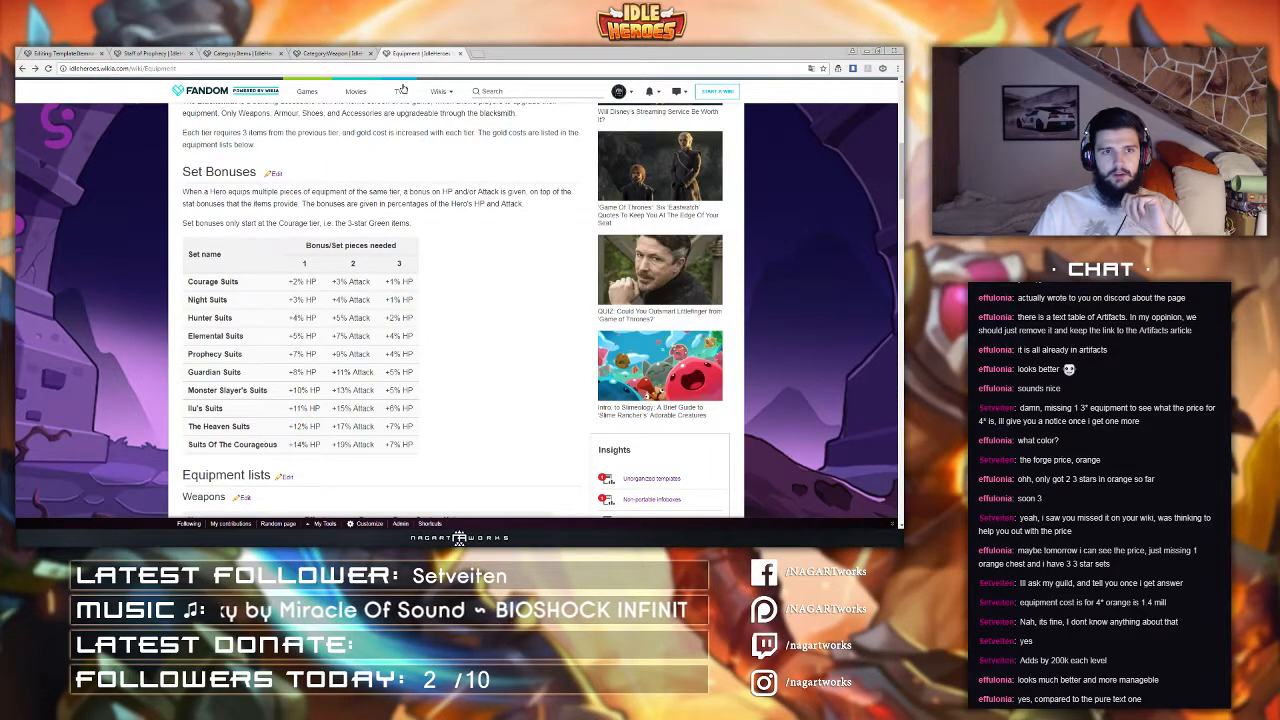
scroll(408, 210, down, 4)
scroll(408, 203, up, 2)
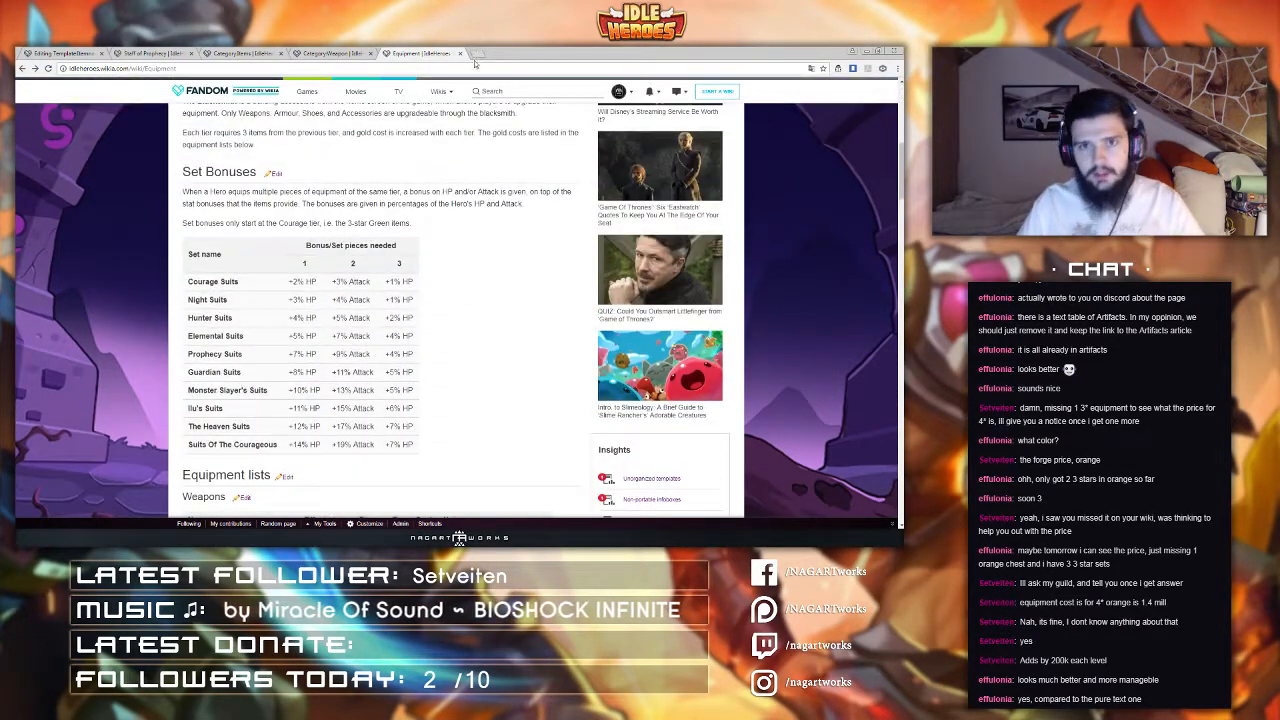
click(476, 54)
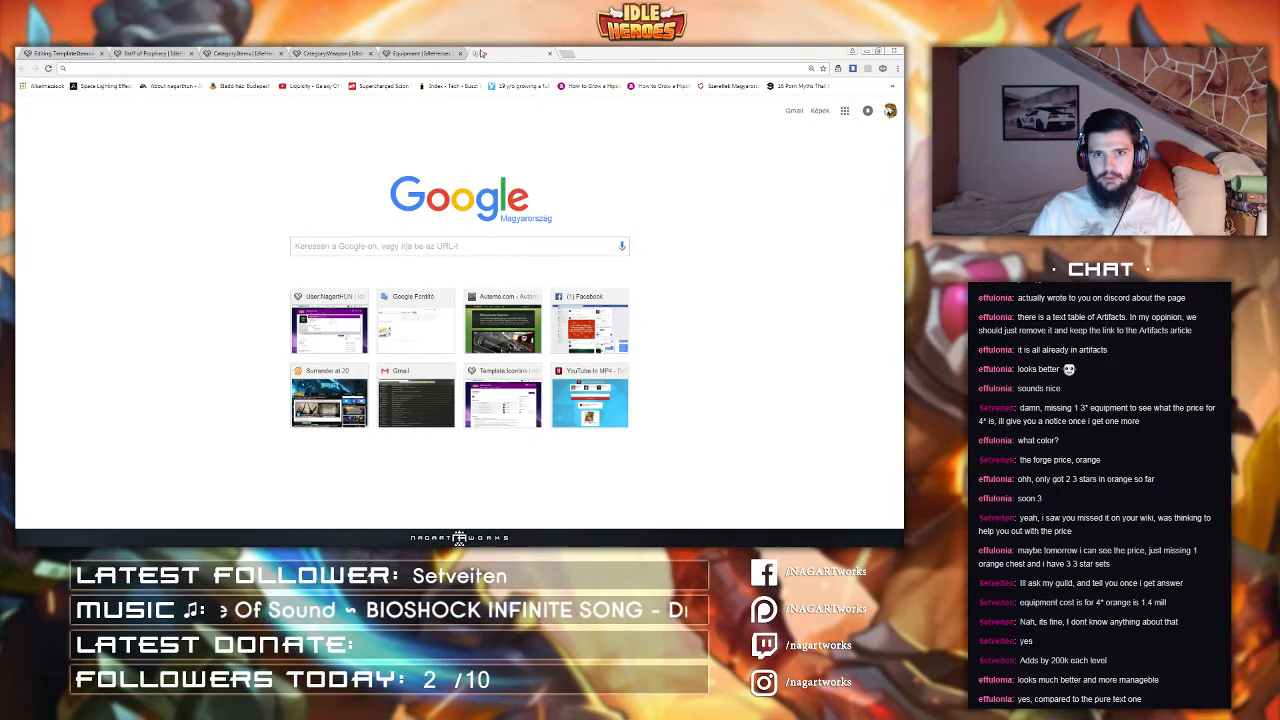
click(420, 53)
click(333, 53)
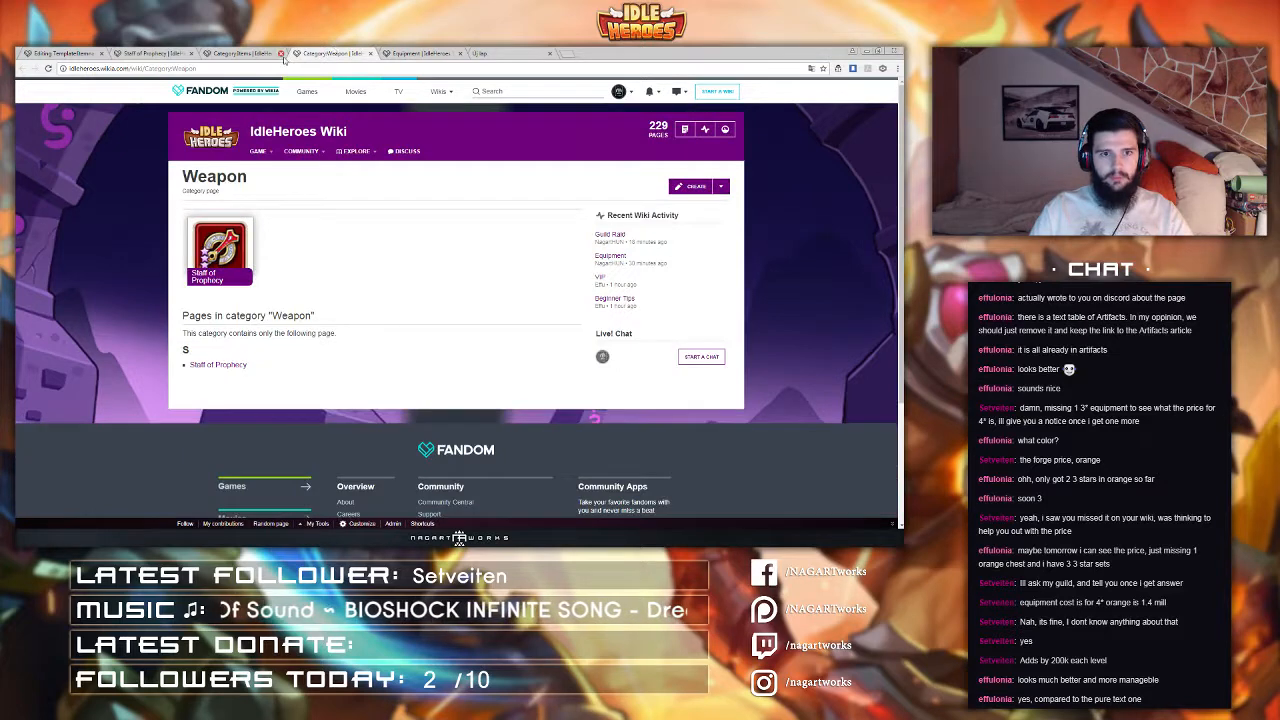
click(244, 53)
click(150, 53)
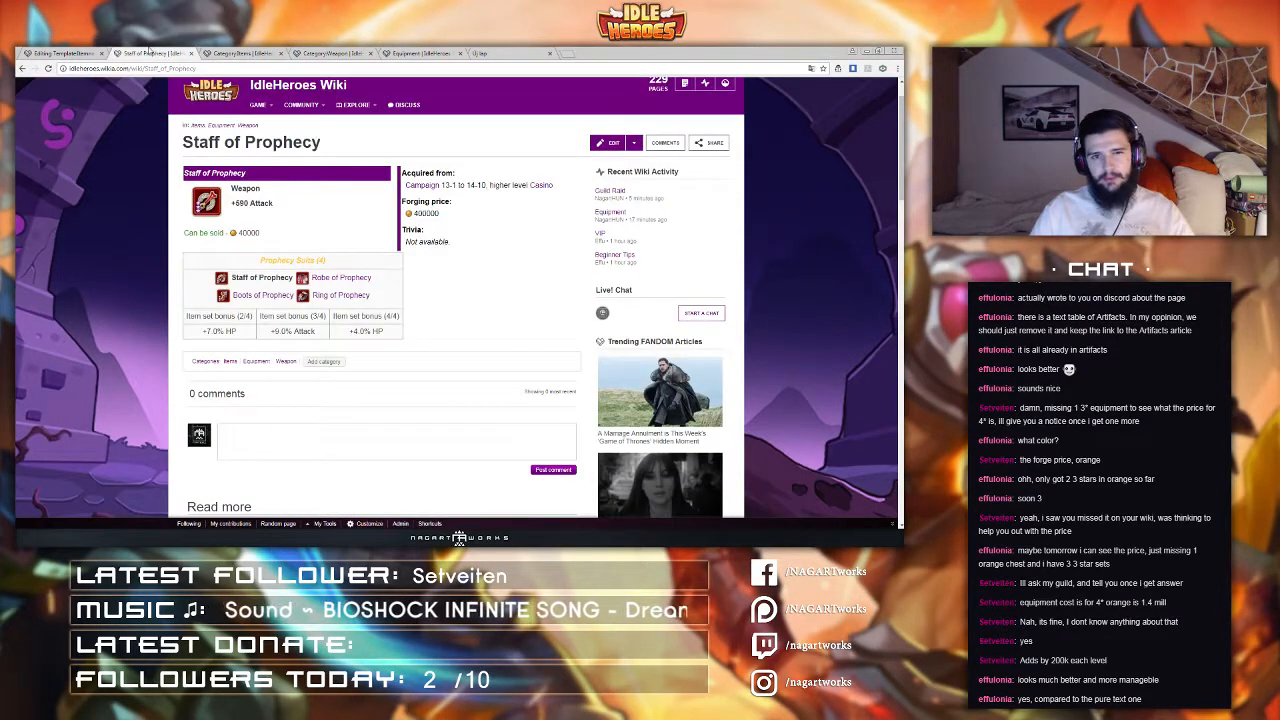
Step: Add an empty <right></right> tag pair at the top of the Itemnav template code
click(66, 53)
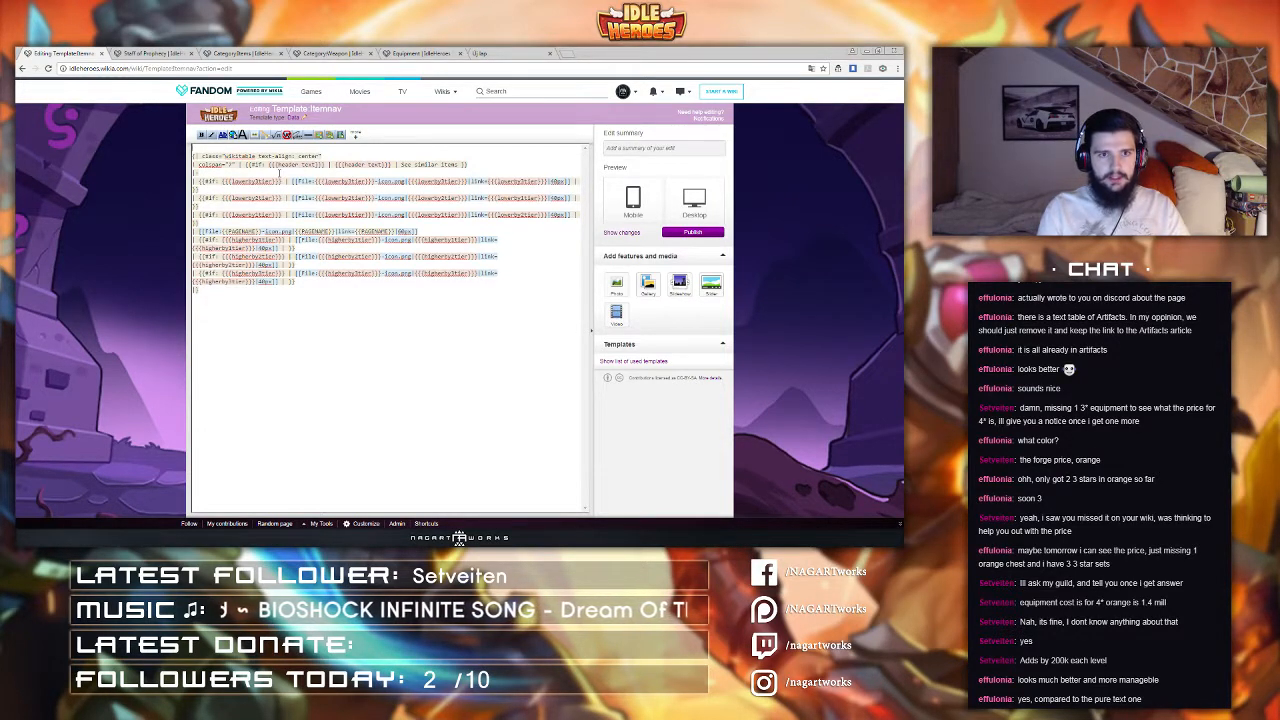
text(<right>)
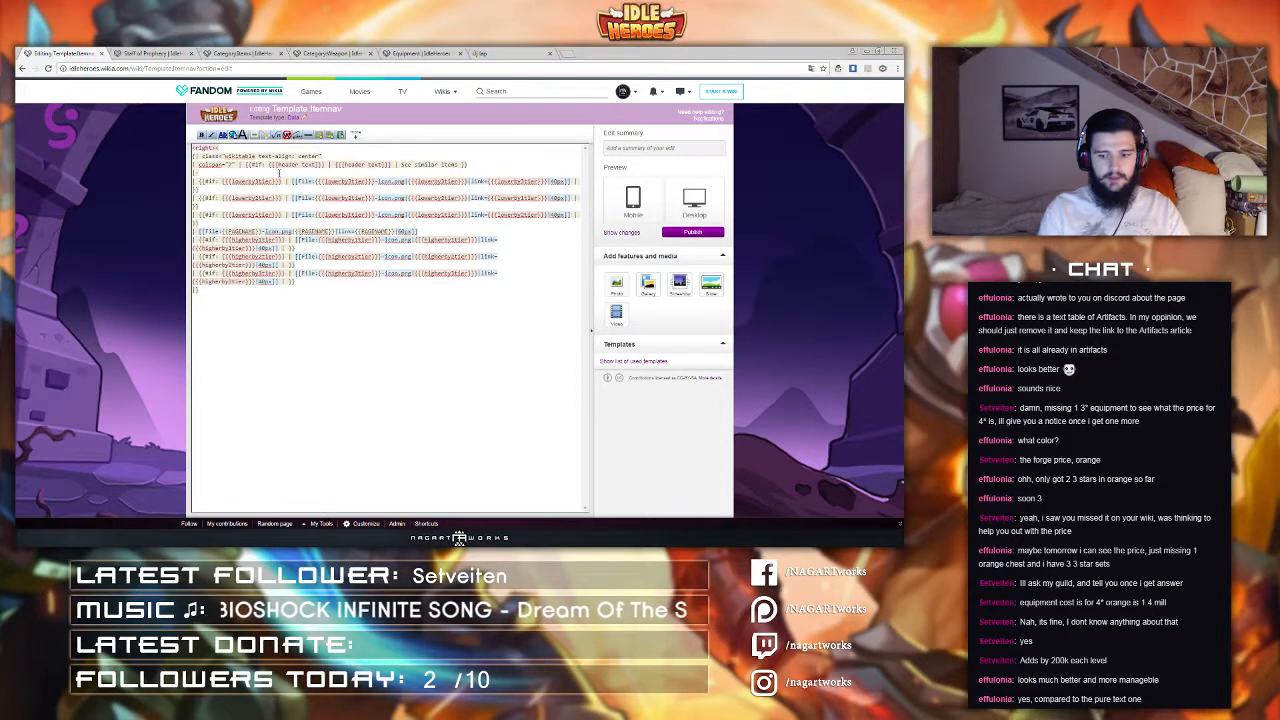
text(</right>)
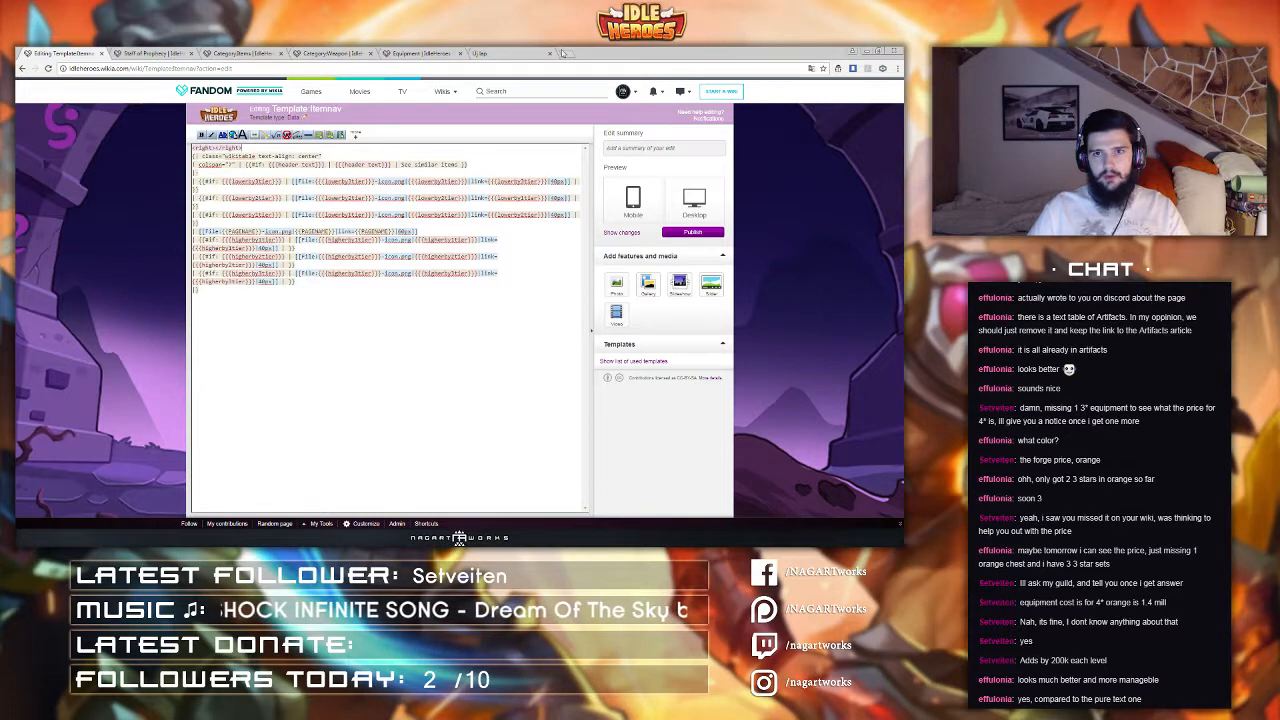
Step: Open the Tower of Oblivion Layer 1-100 page in a new tab, inspect its centered header in the source editor, then close it
click(478, 53)
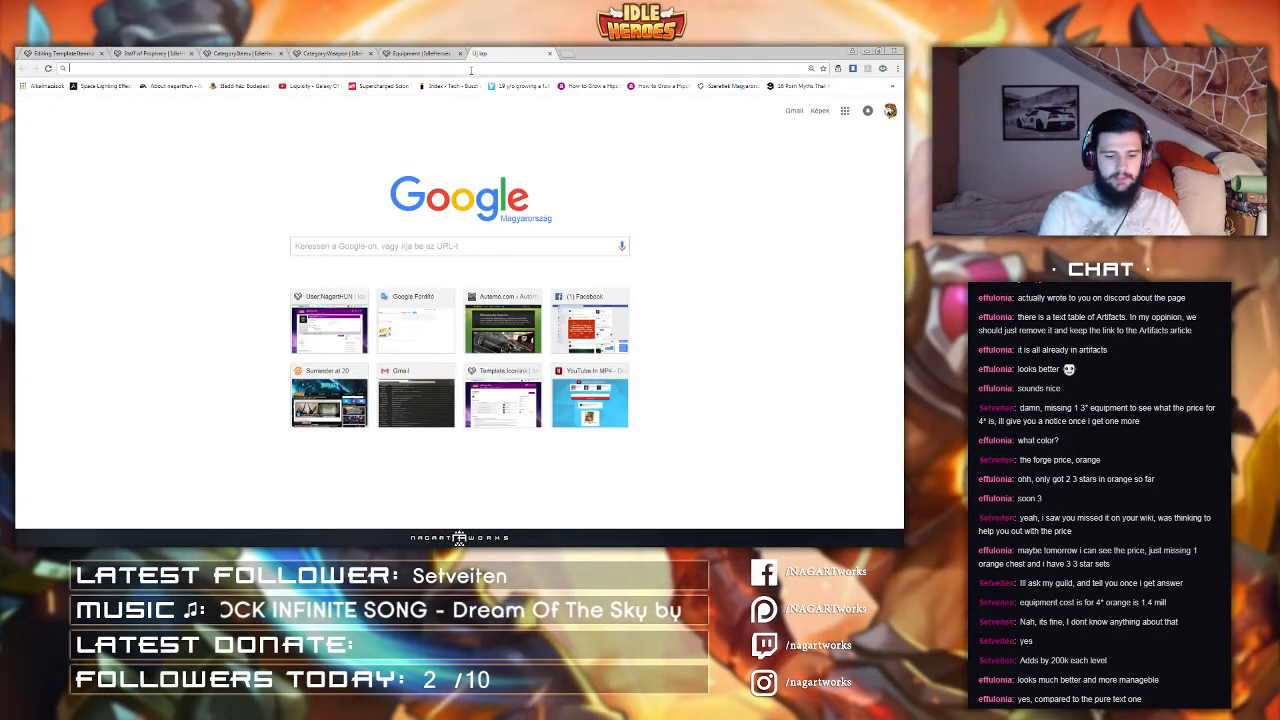
text(idleheroes.wikia.com/wiki/)
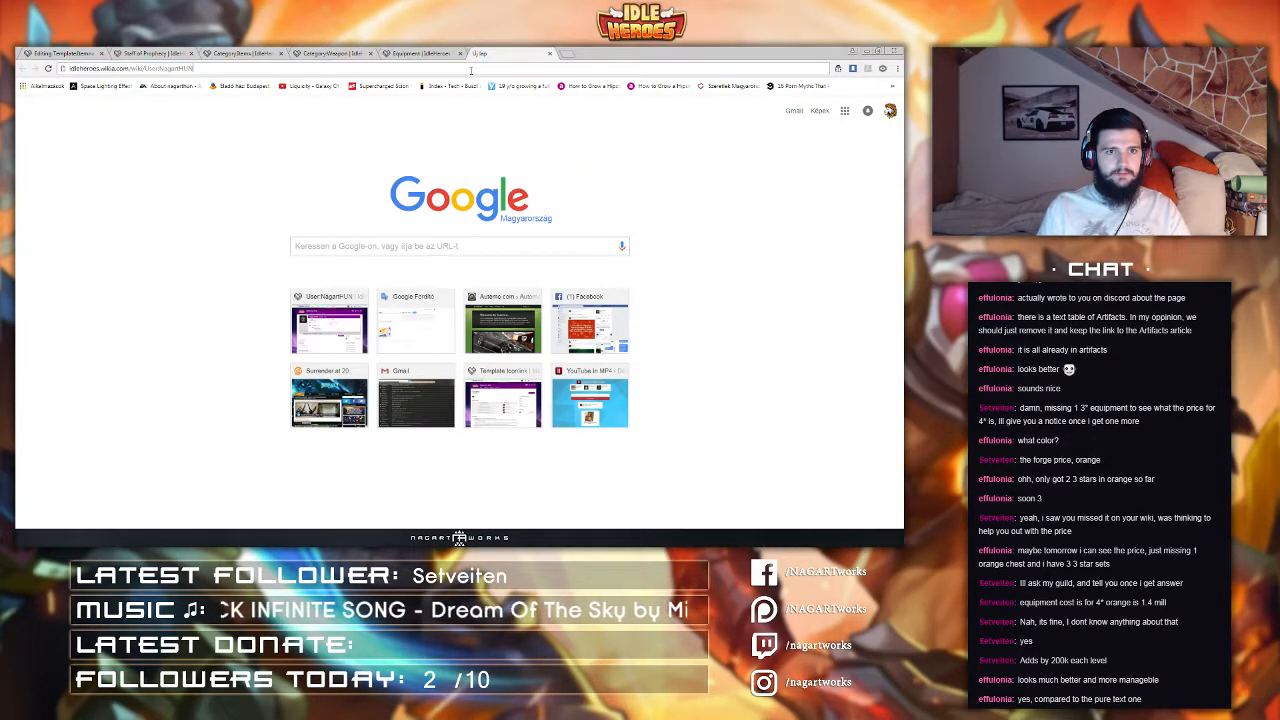
text(Tower_of_Oblivion_Layer_1-100)
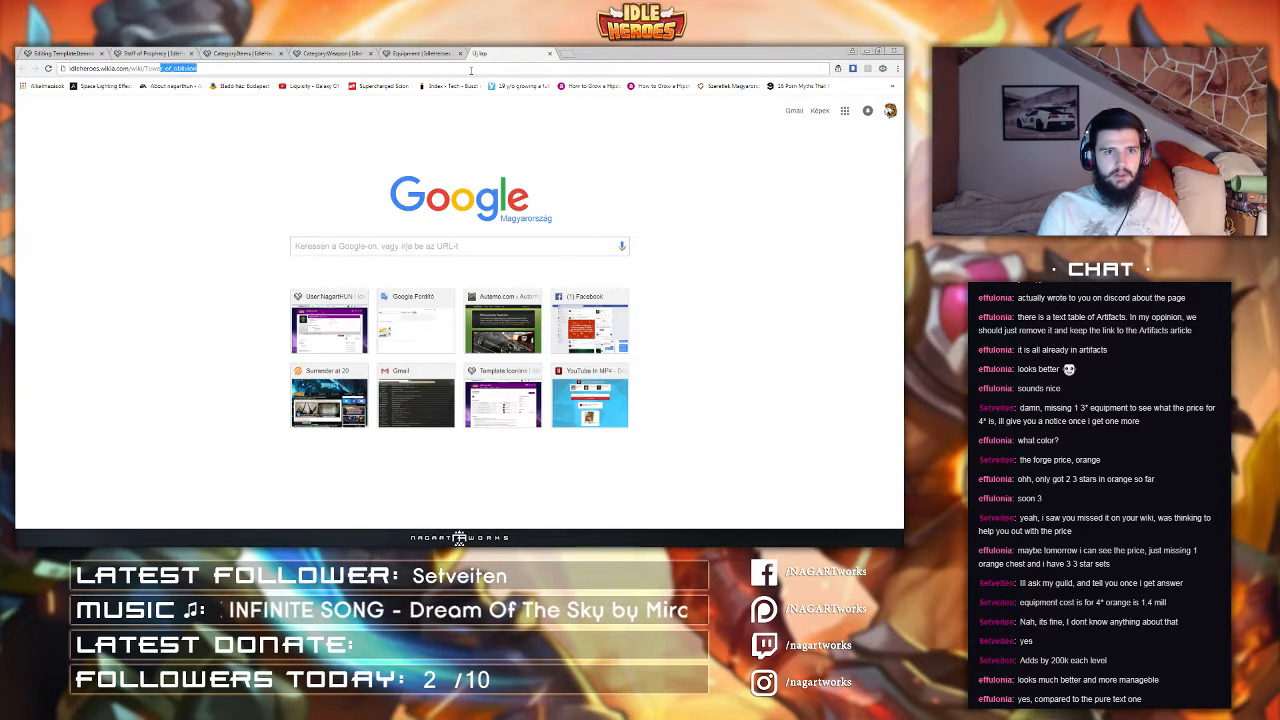
key(Return)
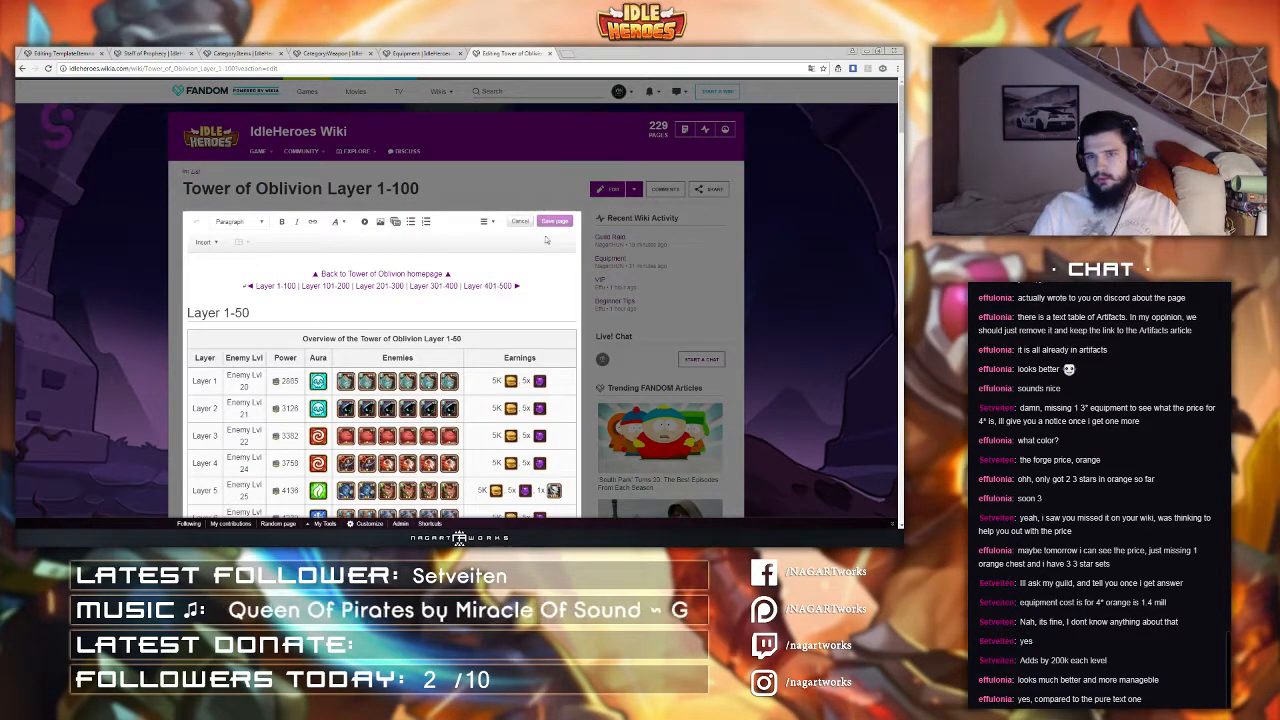
click(492, 222)
click(512, 301)
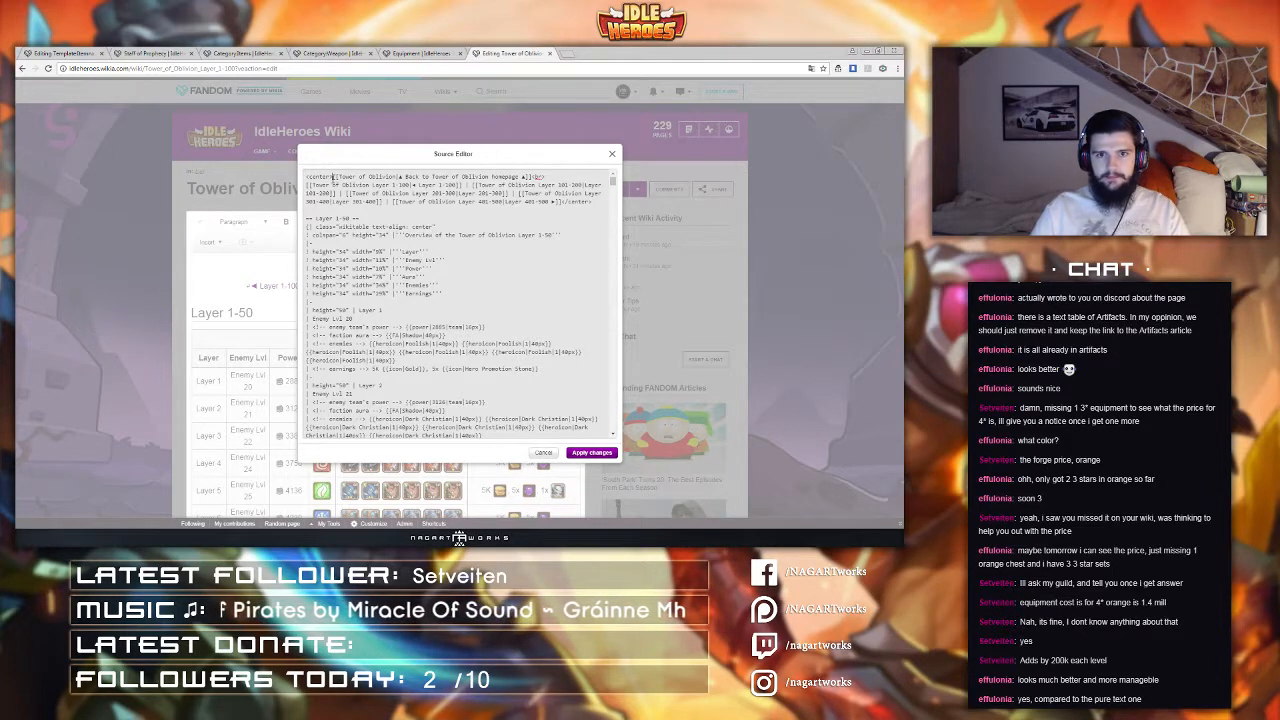
drag(333, 176, 531, 176)
key(ctrl+c)
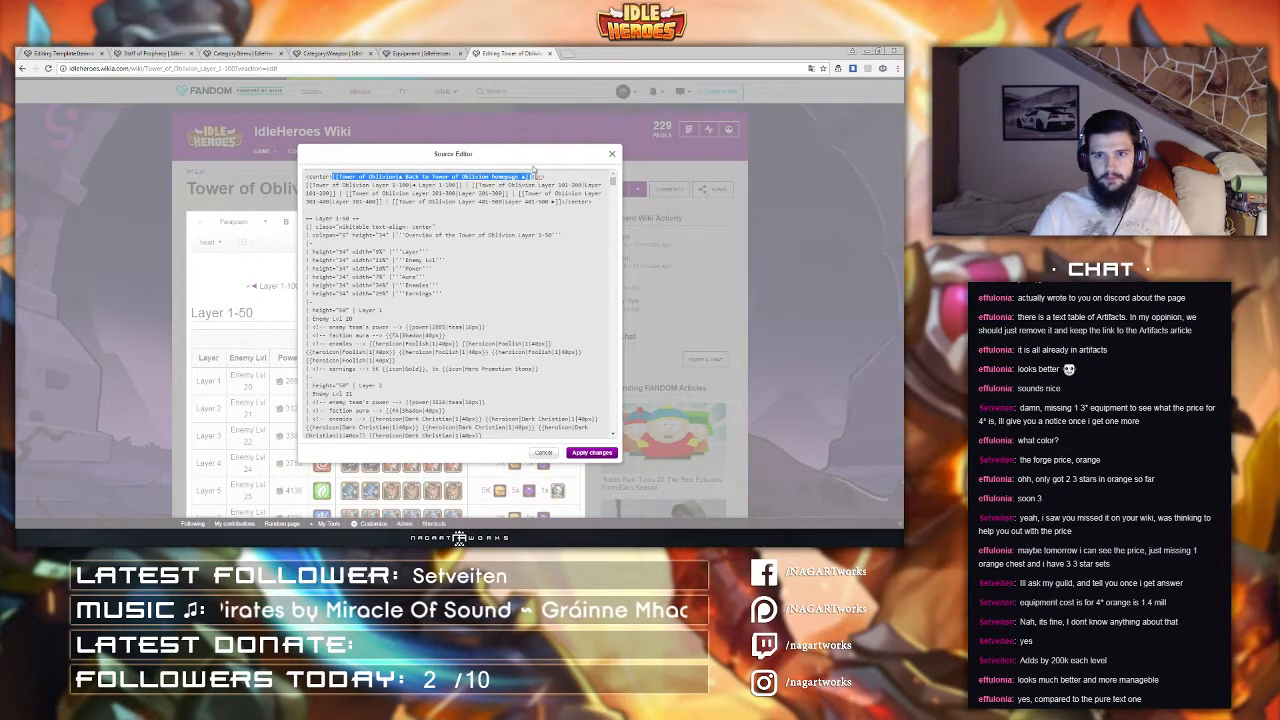
click(545, 453)
key(ctrl+w)
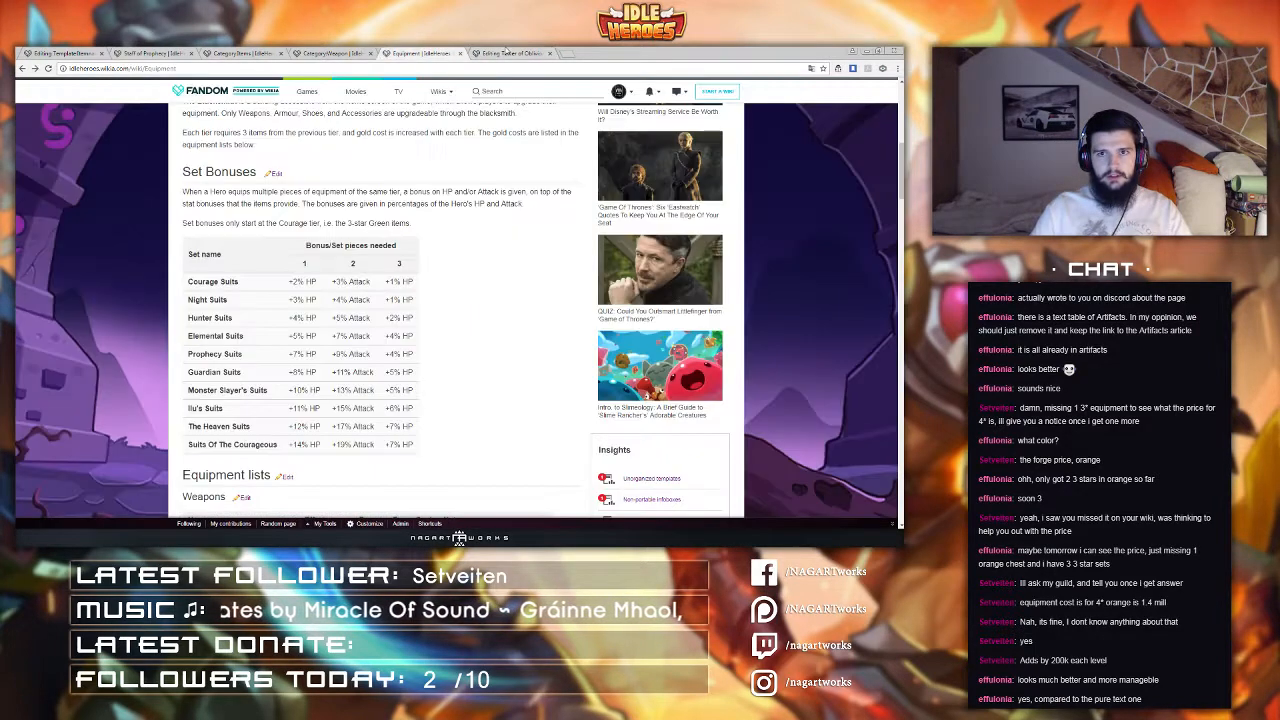
Step: Paste a back link into the template's <right> tag and change it to [[Category:Items|▲ Back to Items ▲]]
click(170, 52)
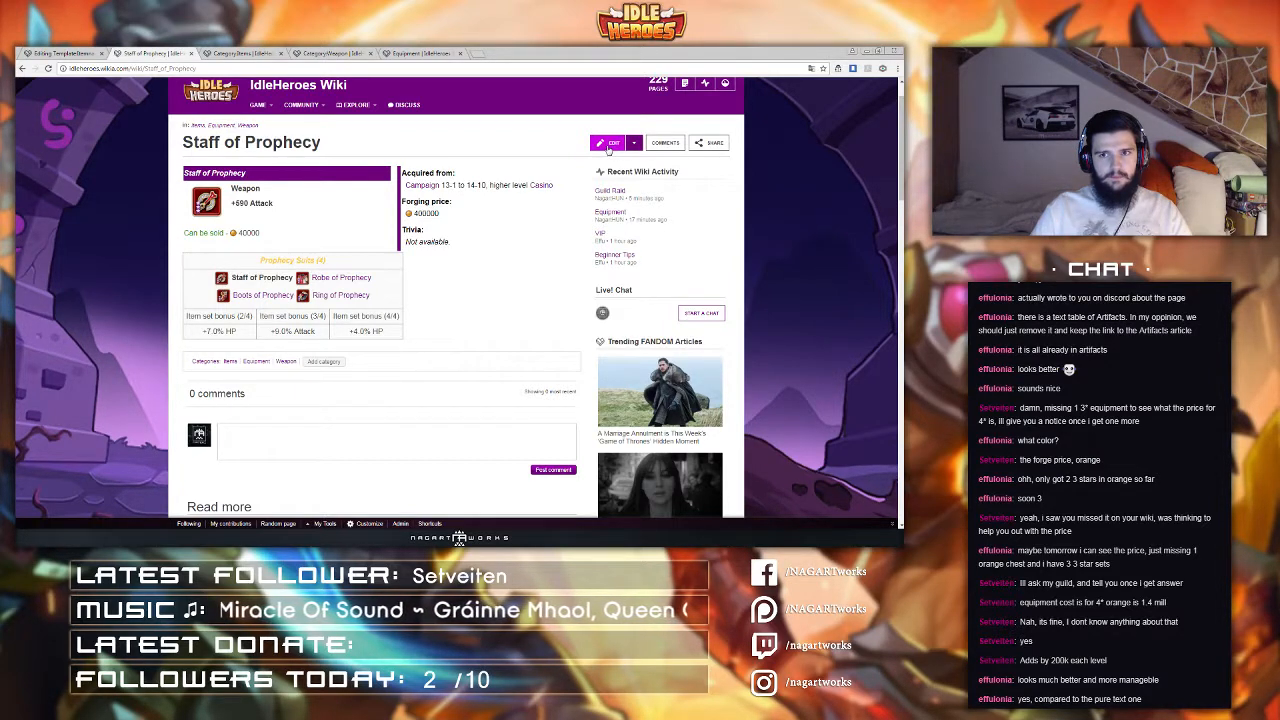
click(40, 52)
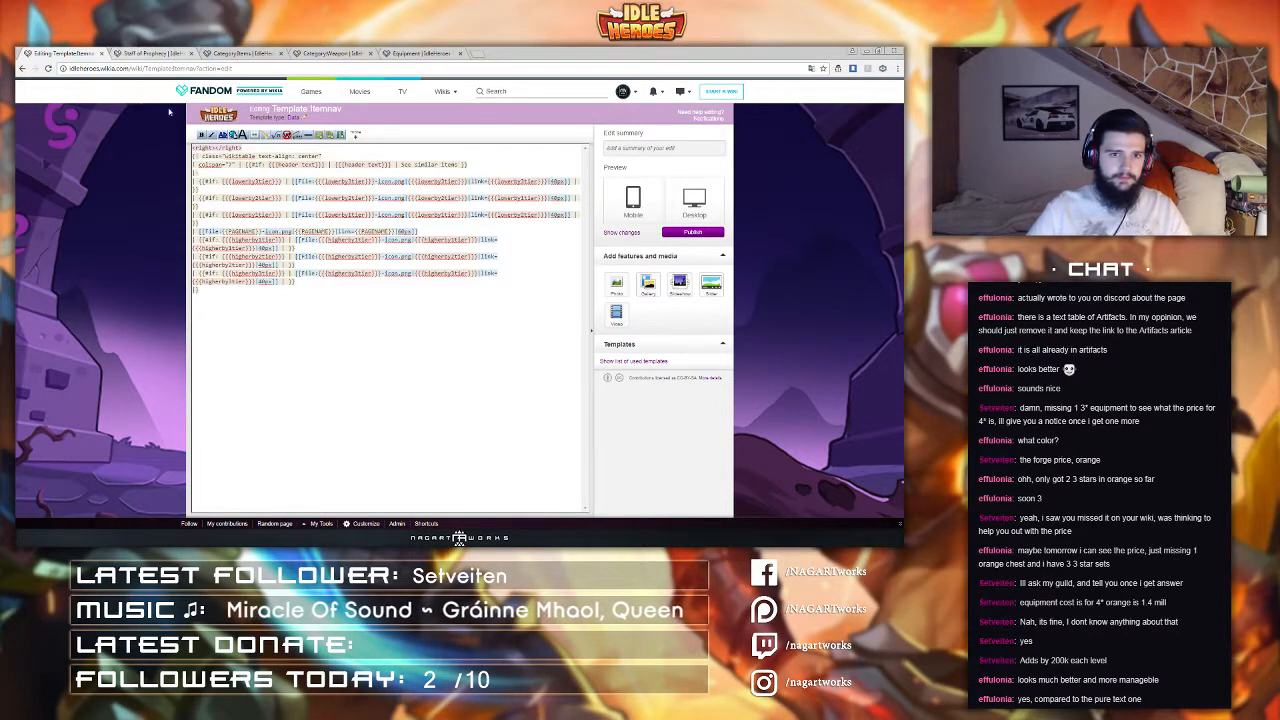
click(217, 147)
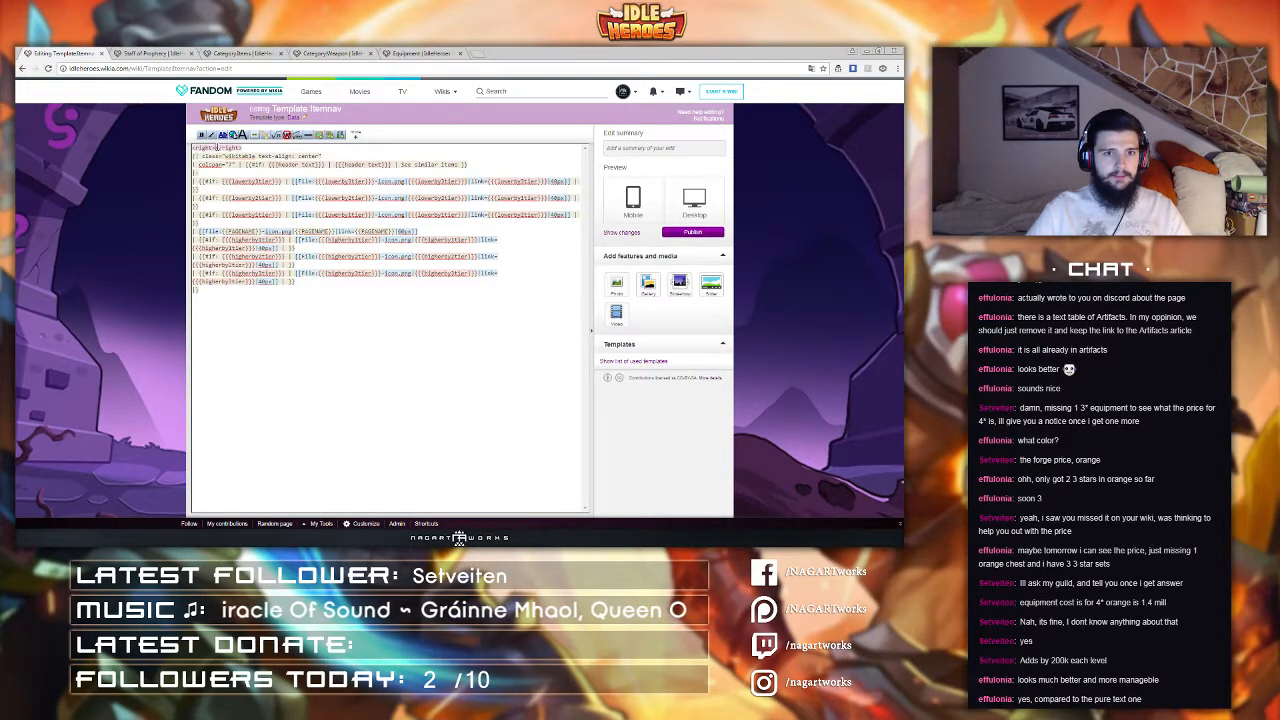
key(ctrl+v)
drag(221, 148, 283, 148)
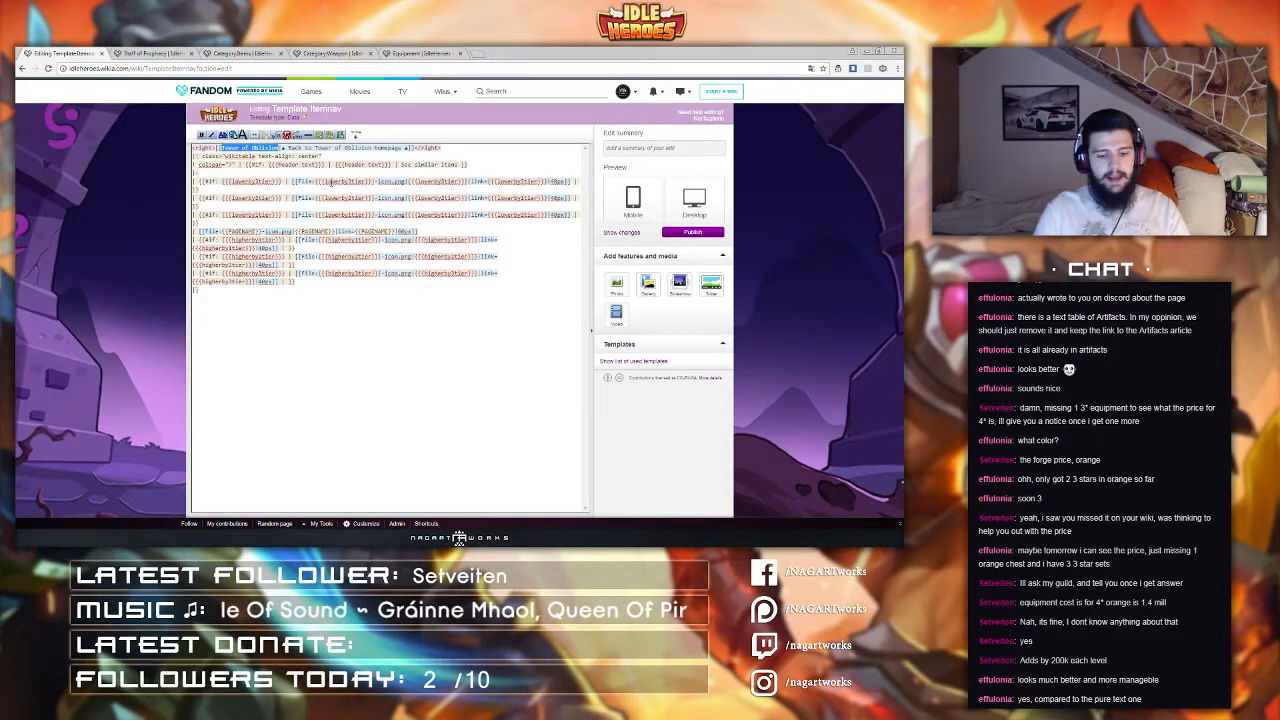
text(Category:)
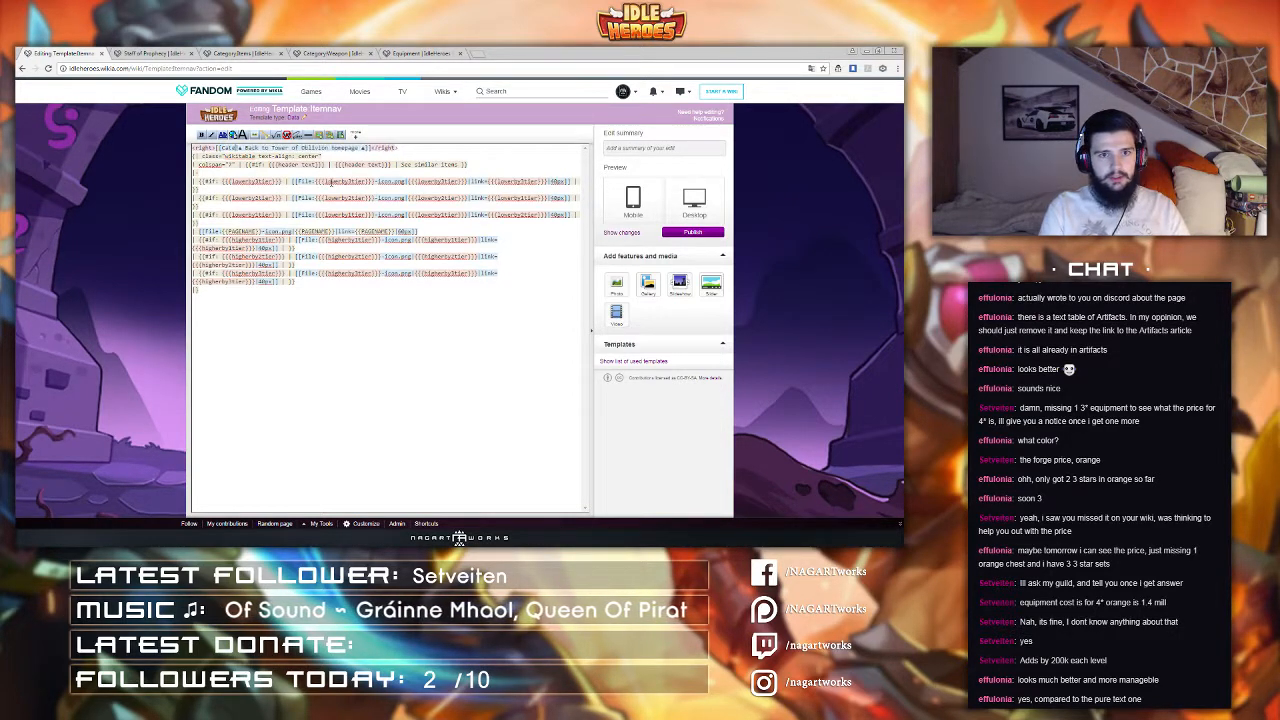
text(Items)
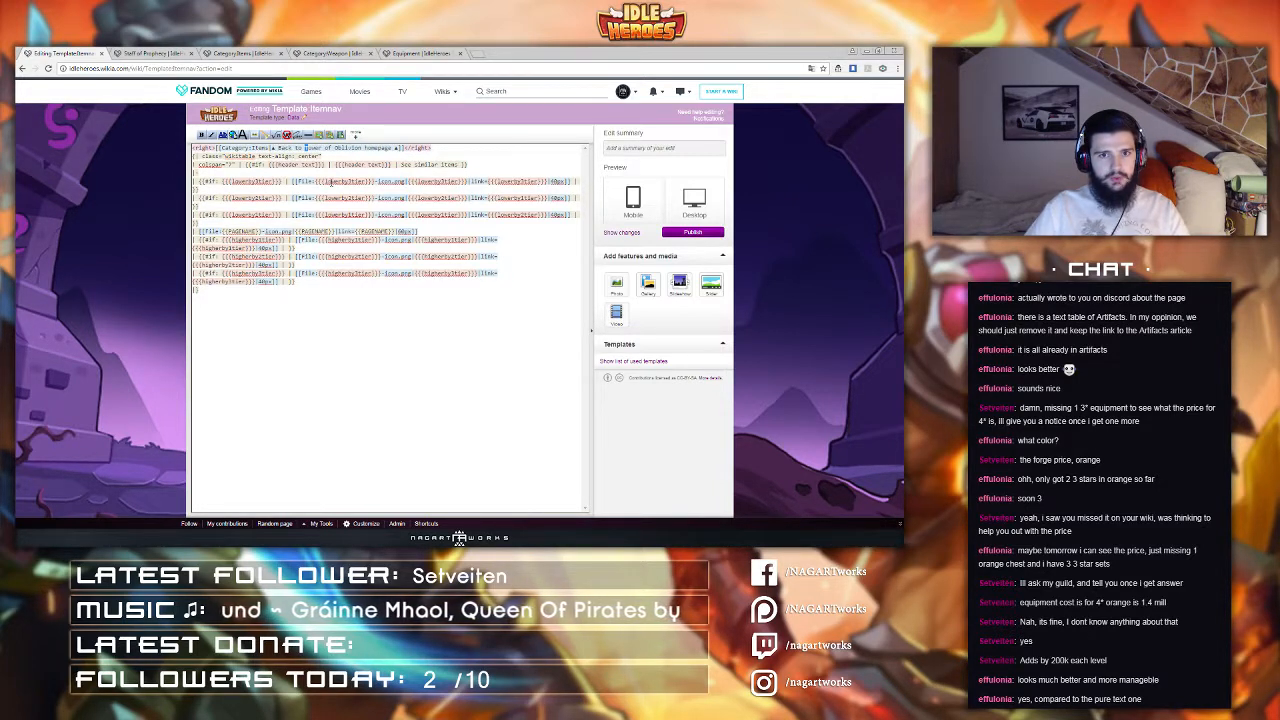
key(shift+Right)
key(shift+Right)
key(shift+Right)
key(shift+Right)
key(shift+Right)
key(shift+Right)
key(shift+Right)
key(shift+Right)
key(shift+Right)
key(shift+Right)
key(shift+Right)
key(shift+Right)
key(shift+Right)
key(shift+Right)
key(shift+Right)
key(shift+Right)
key(shift+Right)
key(shift+Right)
key(shift+Right)
key(shift+Right)
text(Items)
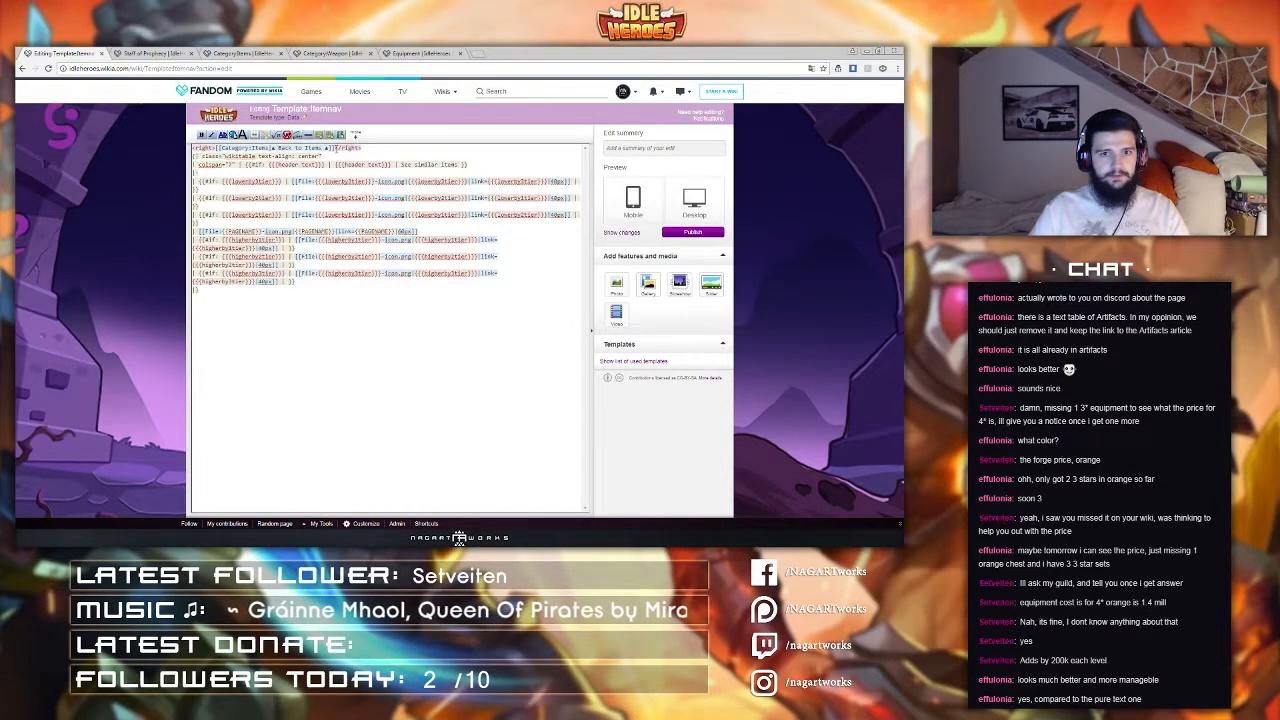
Step: Add a | separator after the Items back link and paste a second copy of the link
drag(334, 148, 216, 146)
click(335, 148)
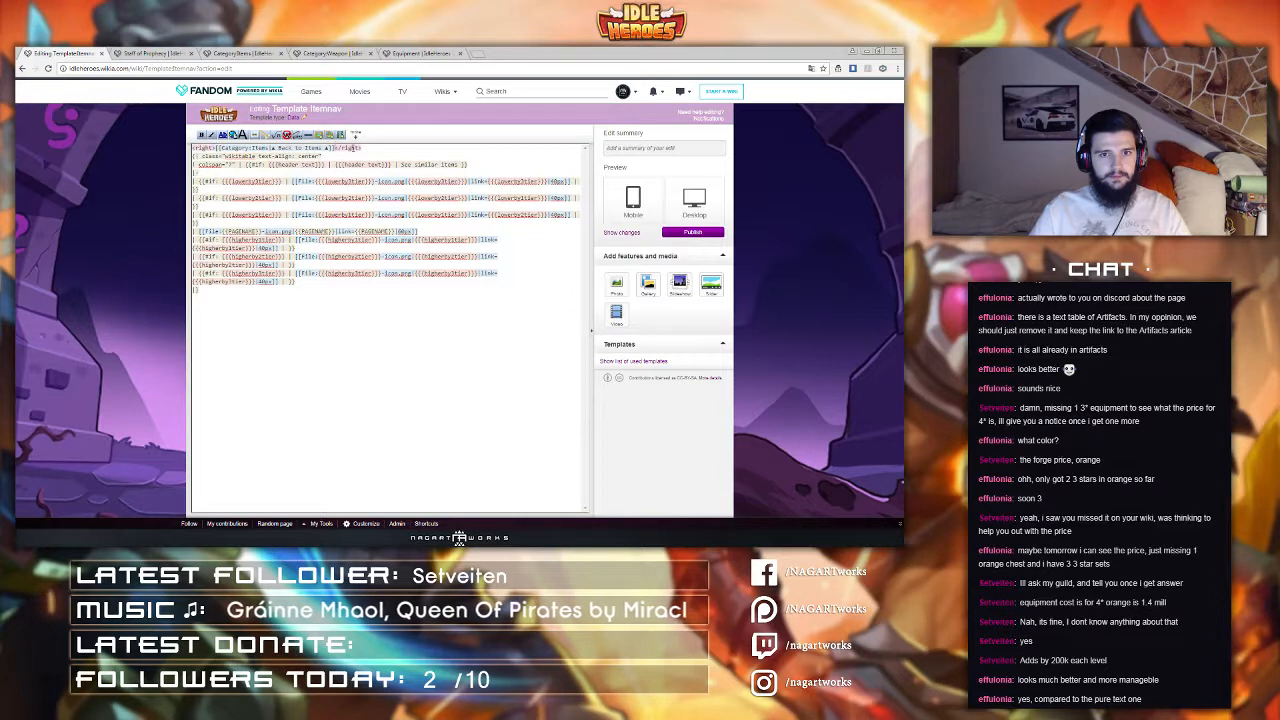
text(|)
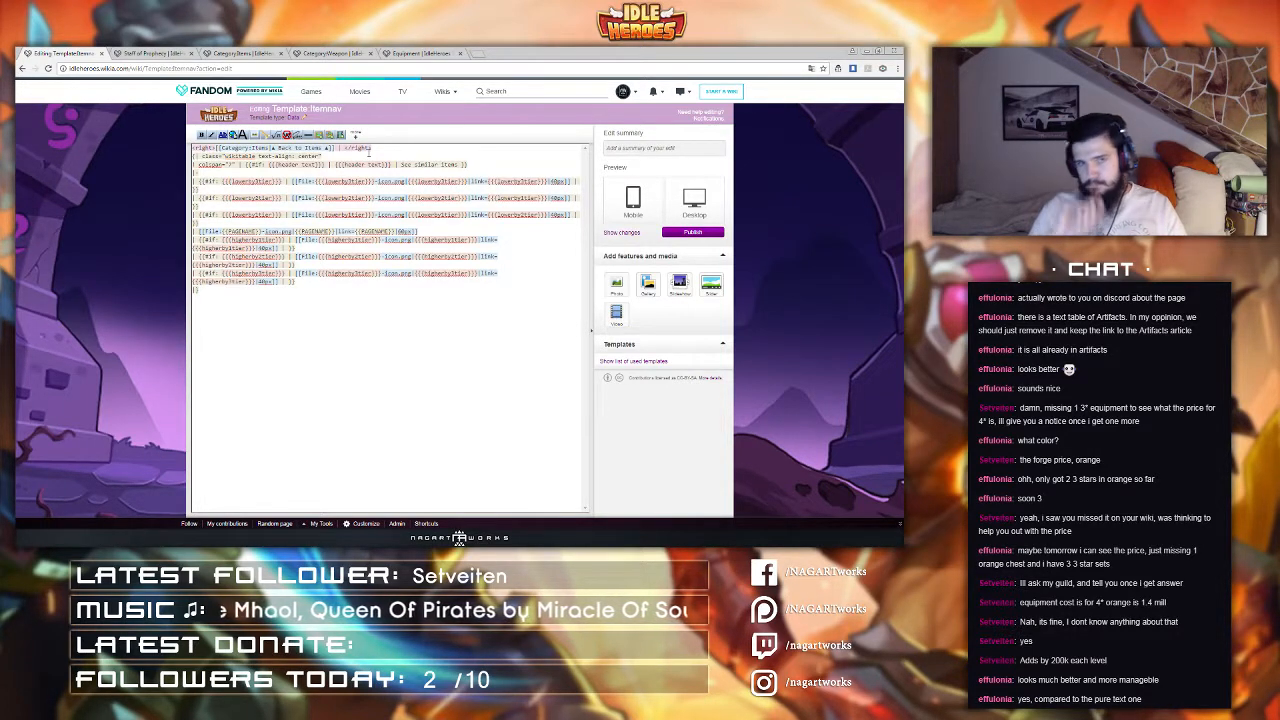
text([[Category:Items|▲ Back to Items ▲]])
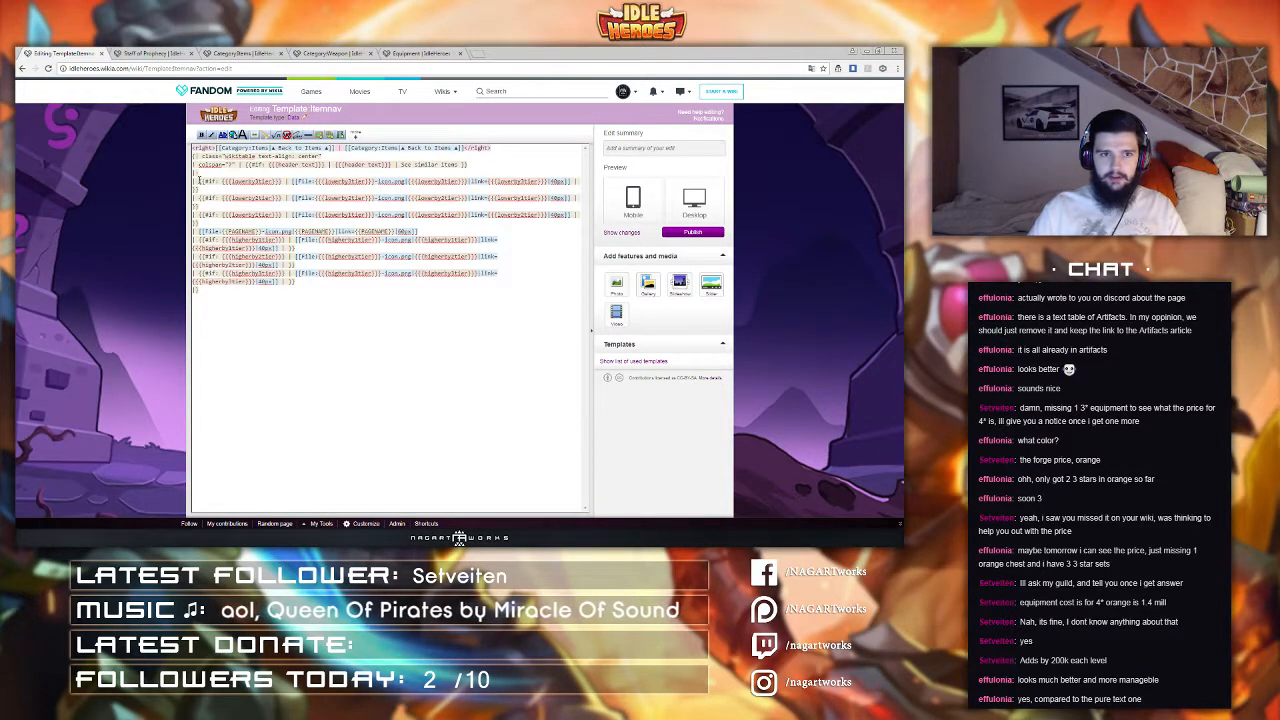
Step: Copy a {{#if: ...}} line from the table into the header and trim it down to an empty conditional
drag(199, 181, 216, 187)
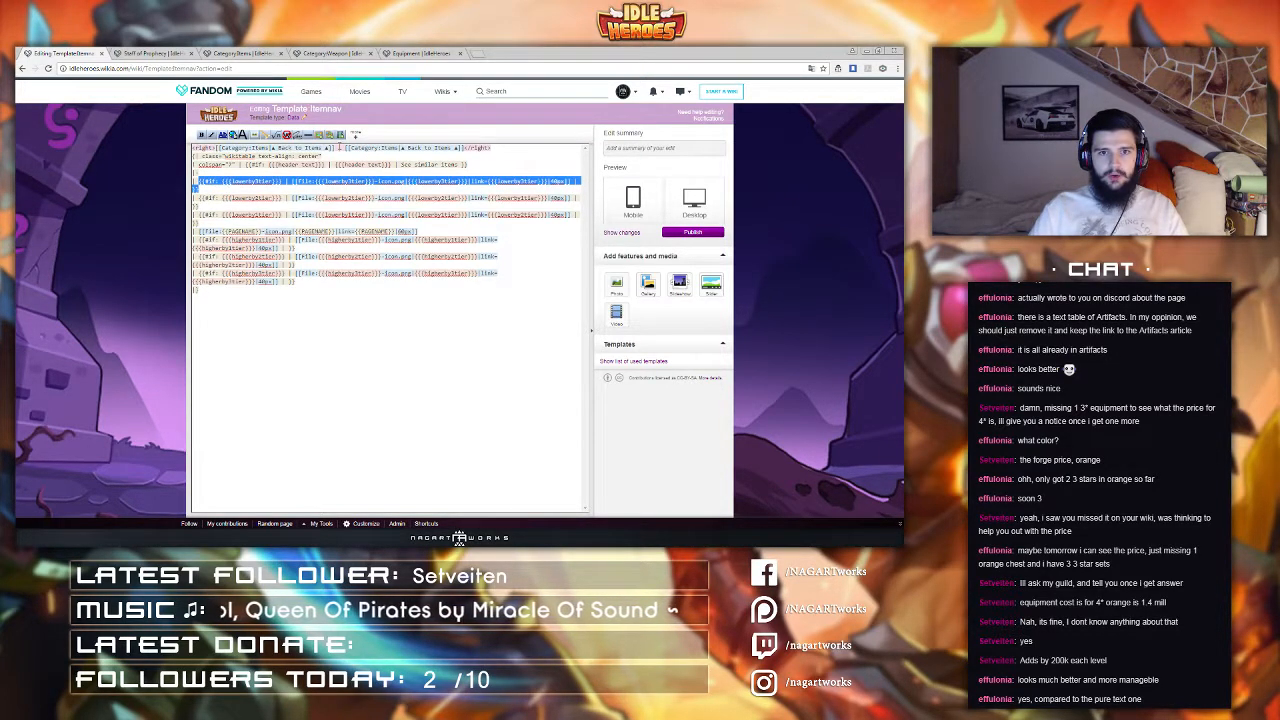
click(337, 147)
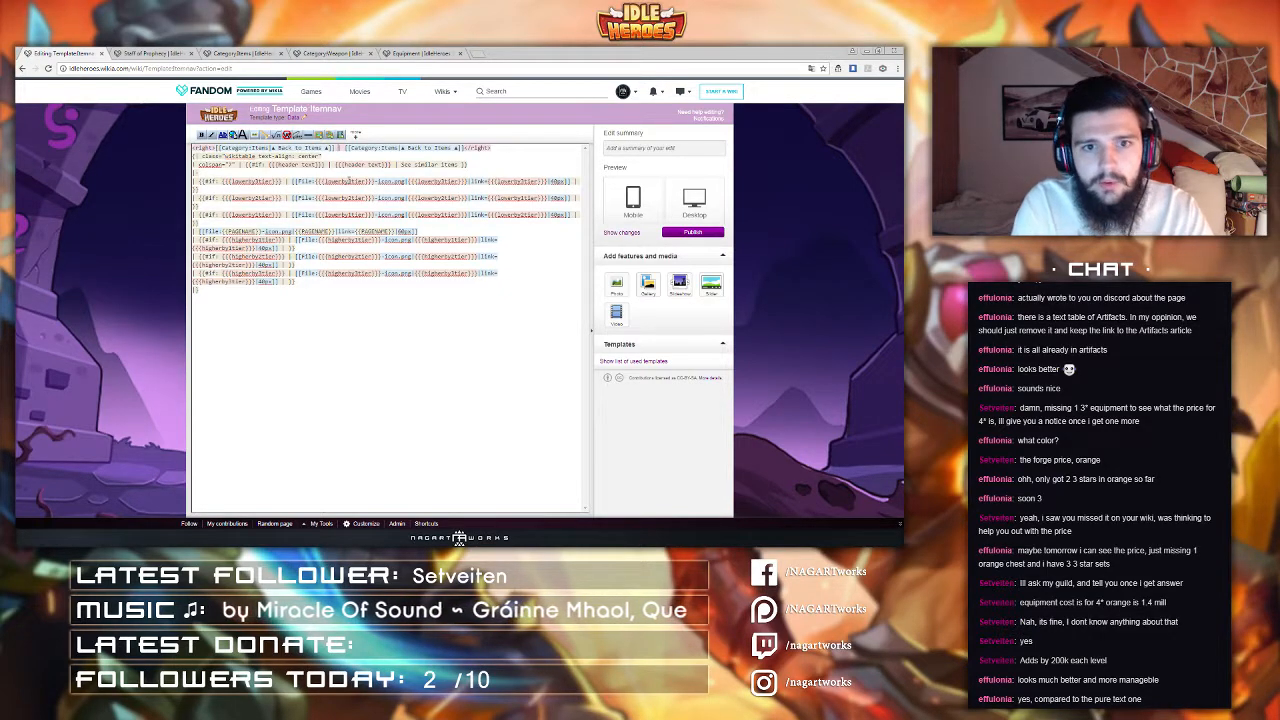
text({{#if: {{{lowerby1tier}}} | [[File:{{{lowerby1tier}}}-icon.png|{{{lowerby1tier}}}|link={{{lowerby1tier}}}|40px]] | }})
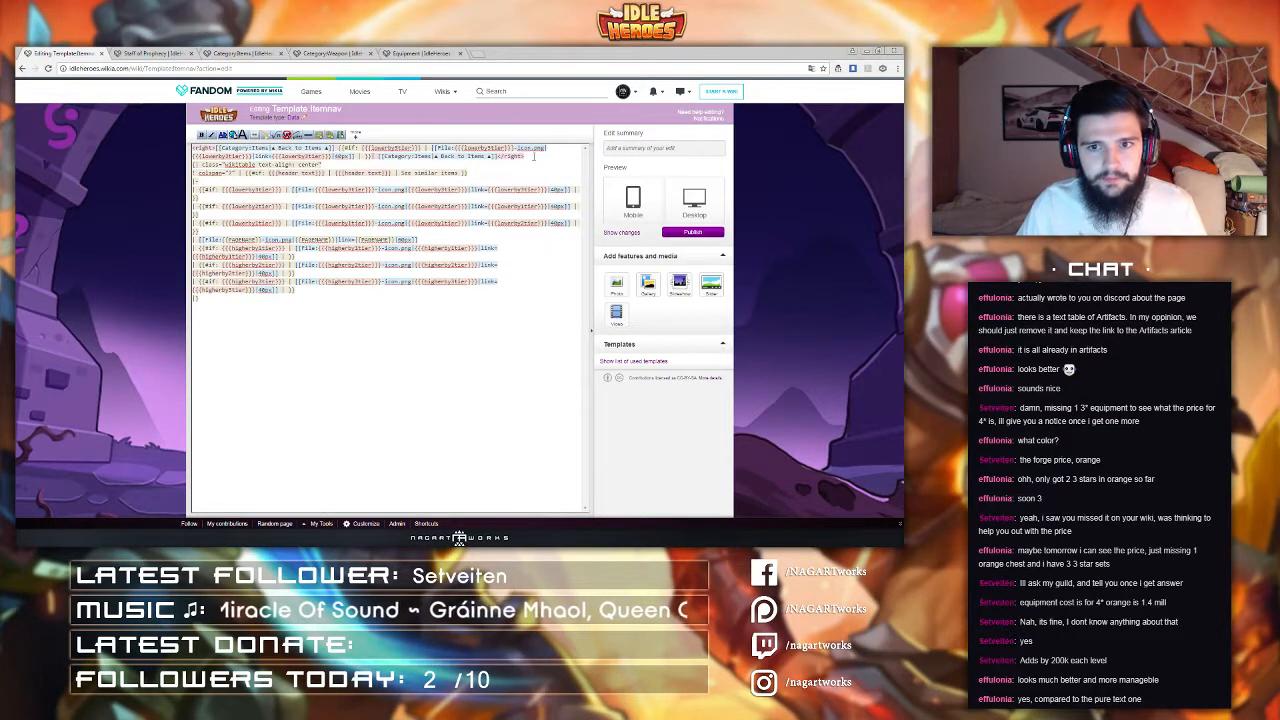
drag(371, 156, 498, 156)
key(BackSpace)
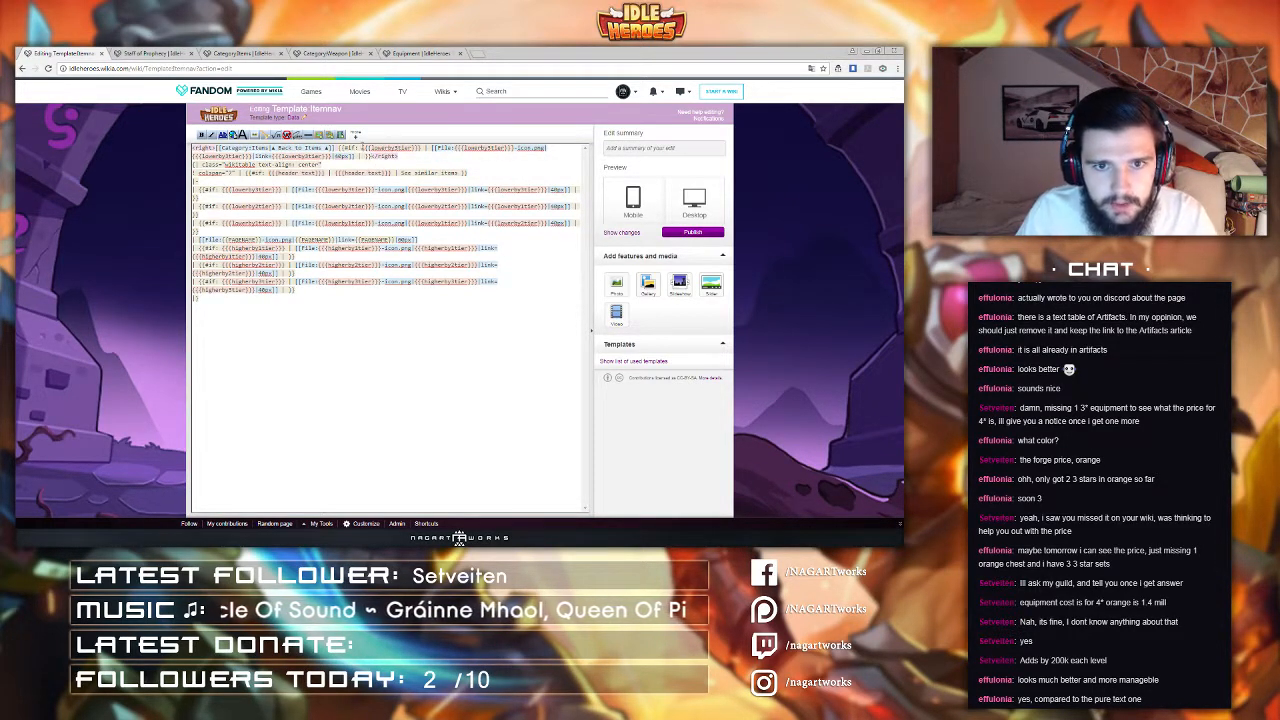
drag(363, 148, 568, 148)
key(BackSpace)
key(BackSpace)
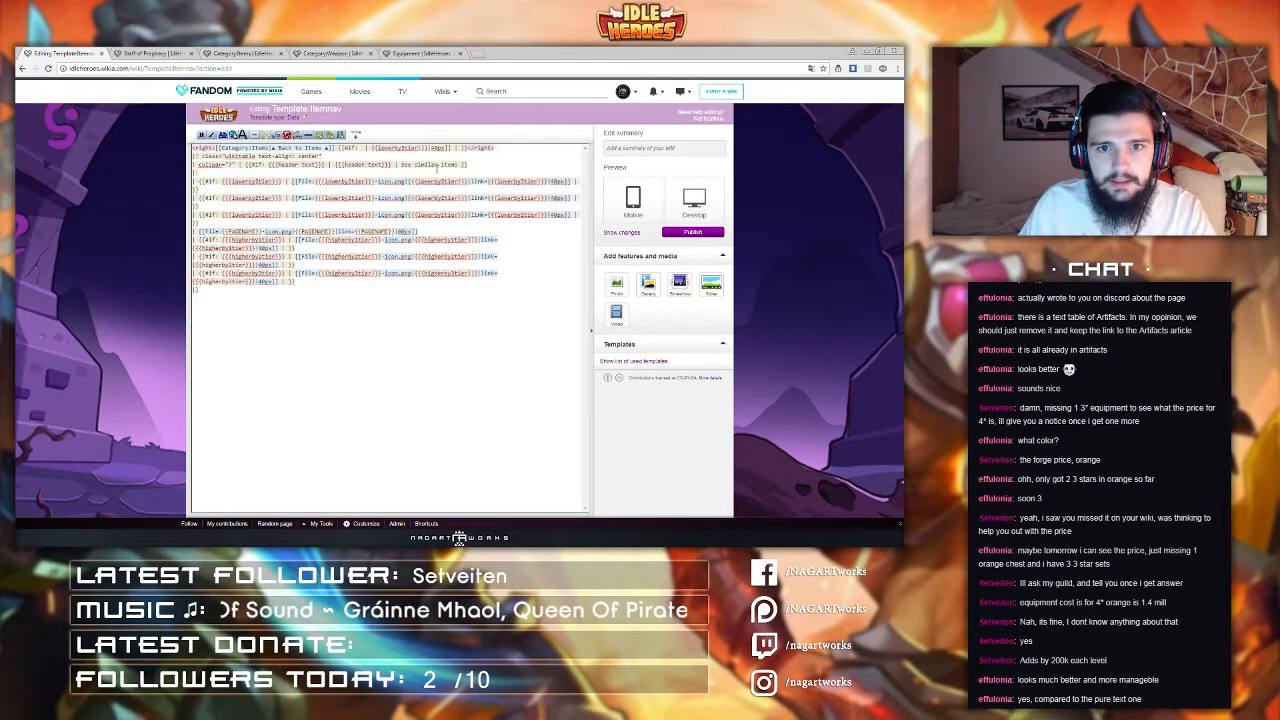
drag(470, 148, 369, 148)
key(BackSpace)
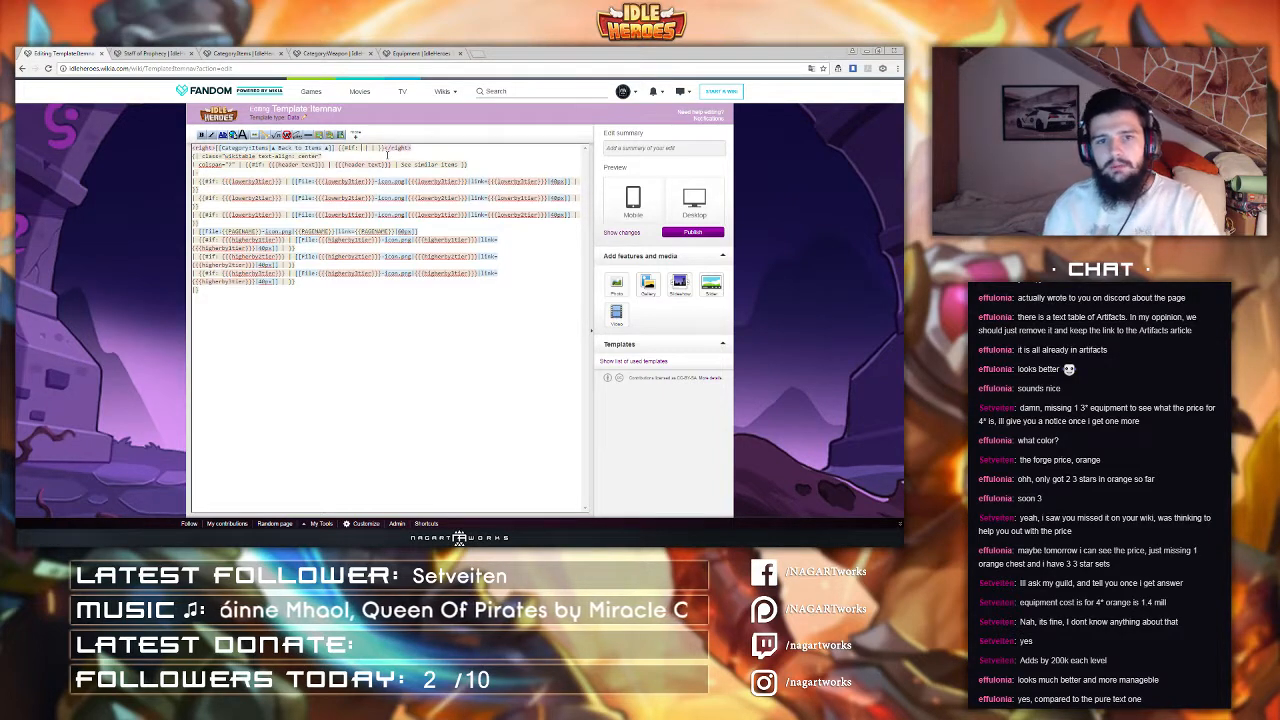
Step: Make the conditional test {{{equipment}}} and output a {{!}} separator
text({{ )
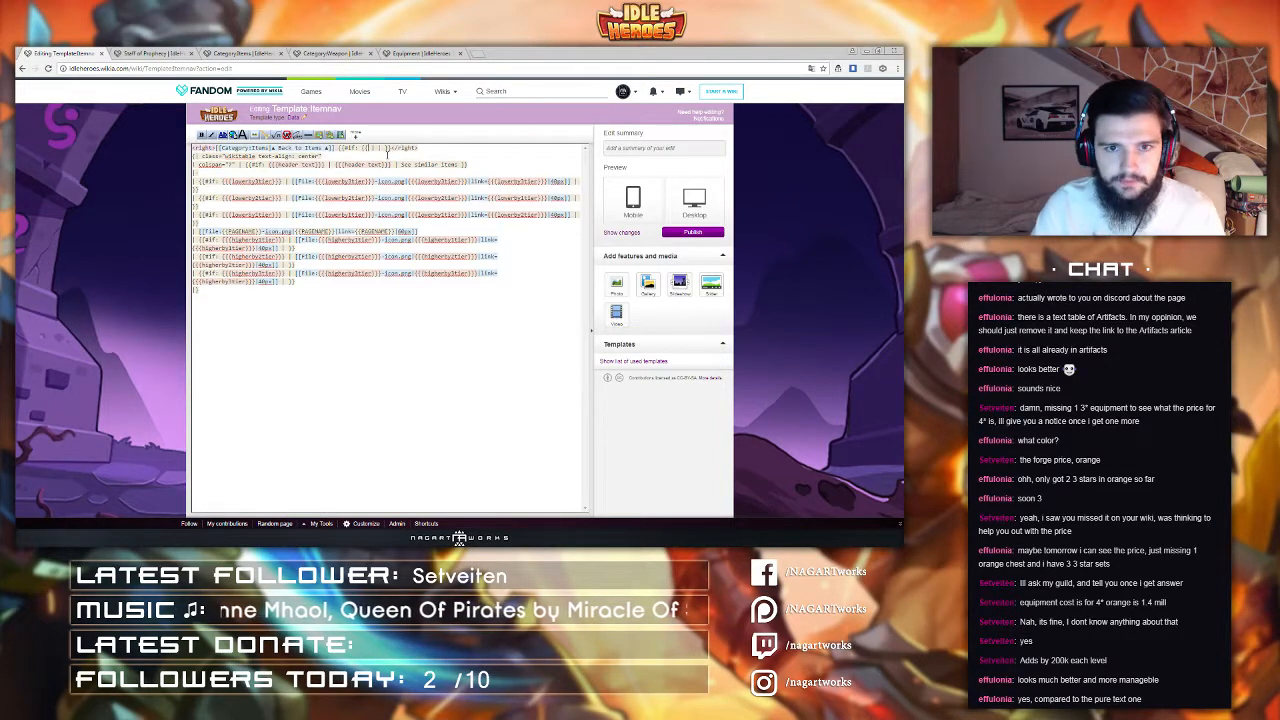
text({a)
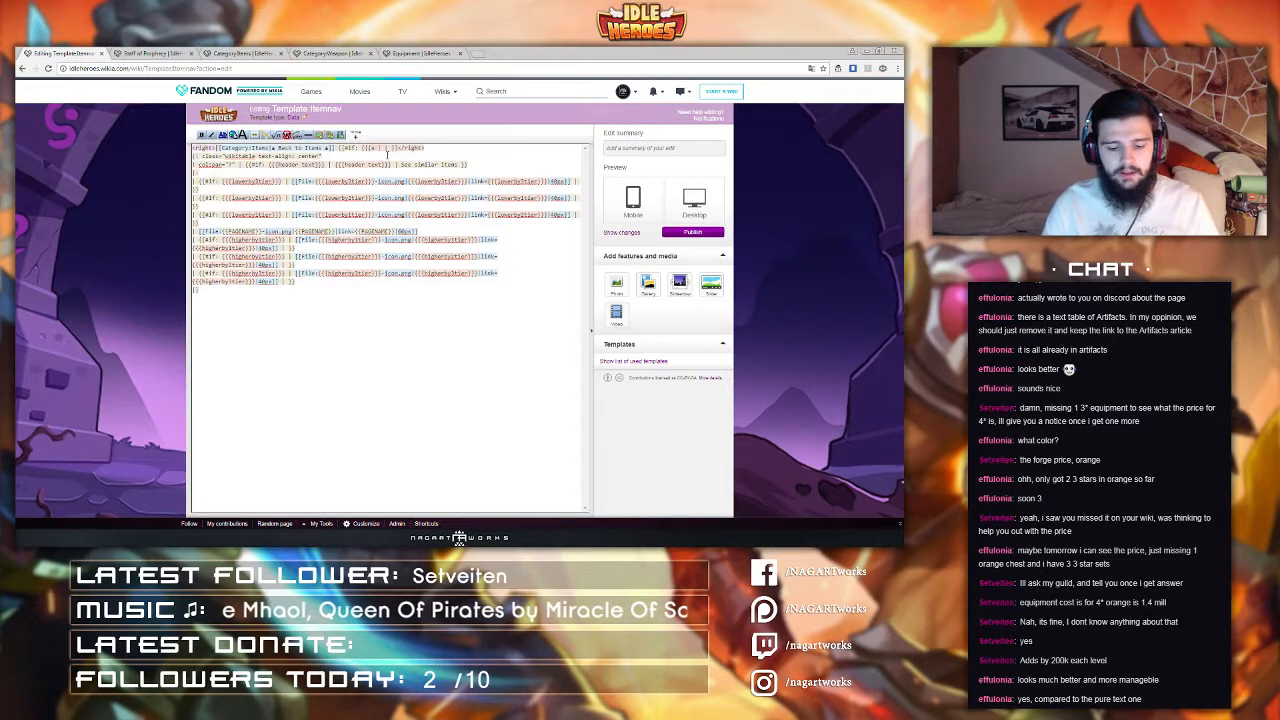
text(quipment}})
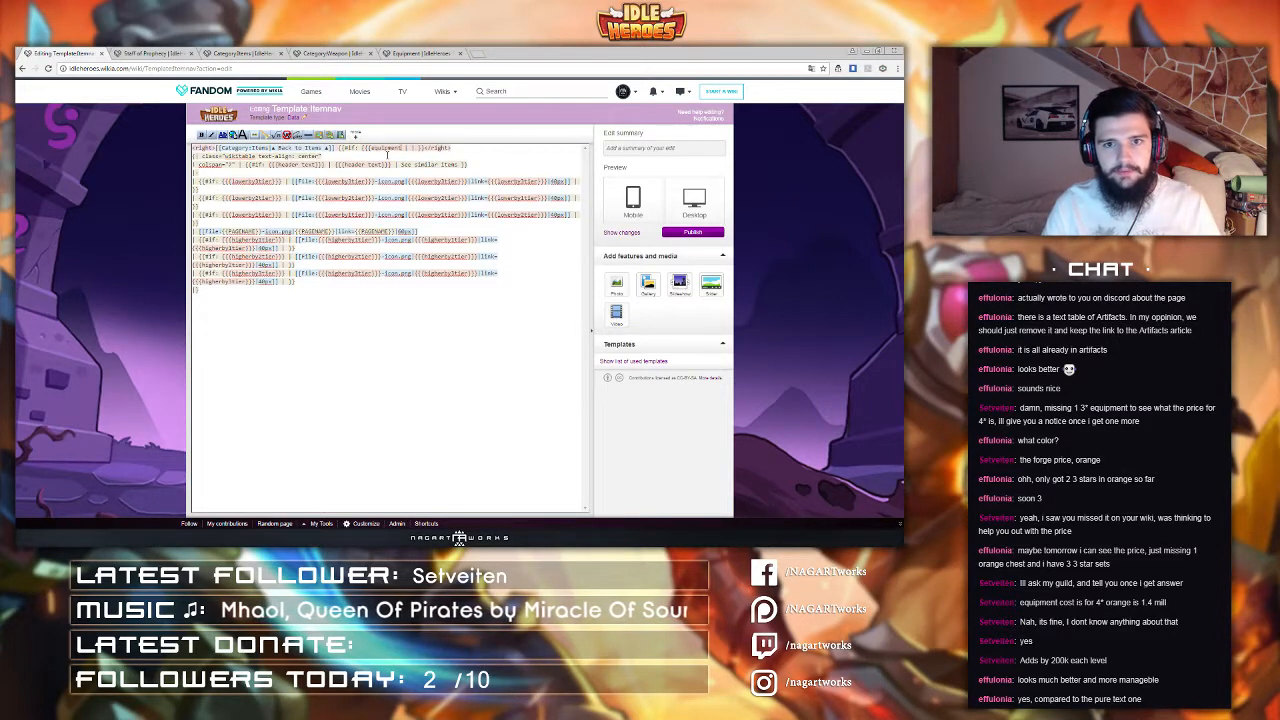
text(})
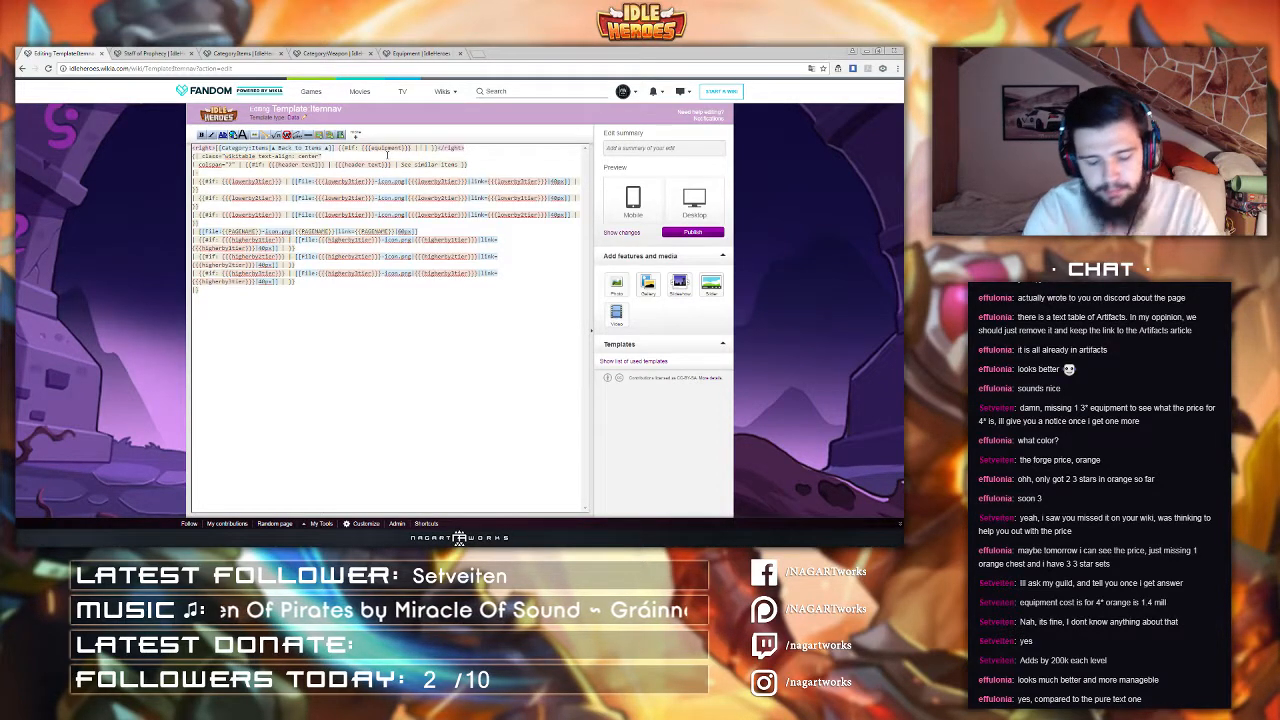
text({{{)
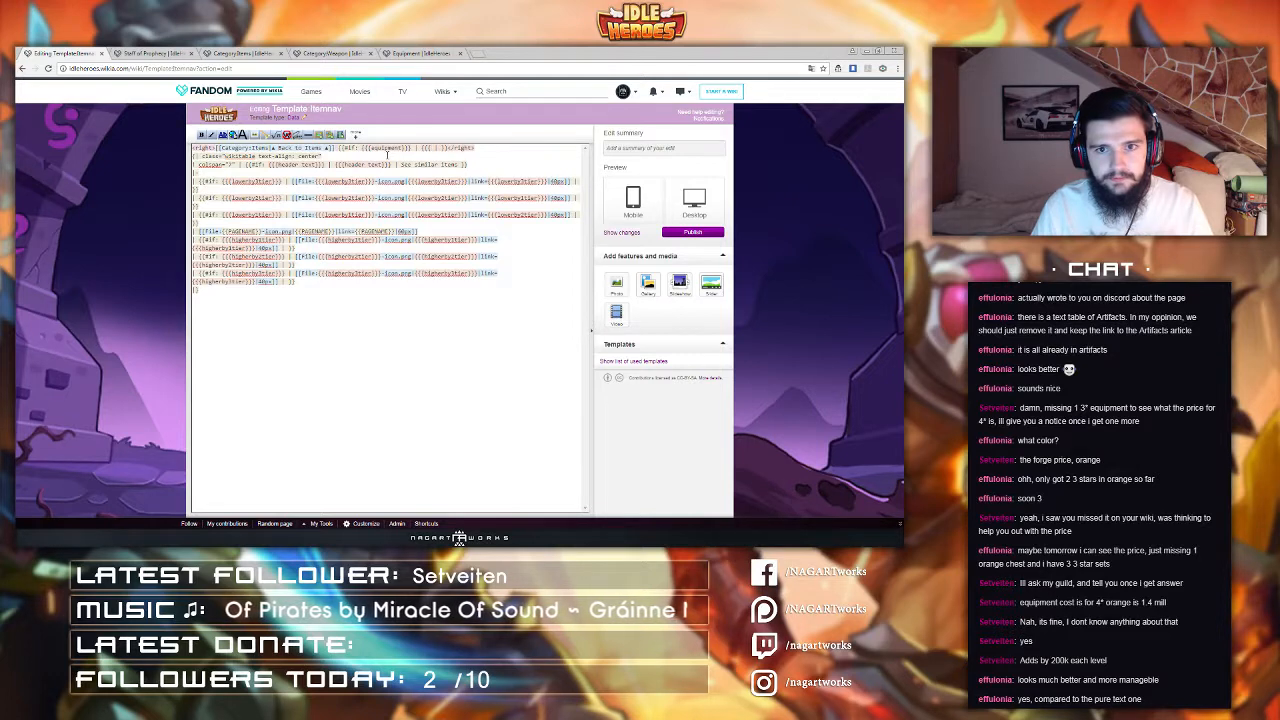
key(BackSpace)
text(!}}})
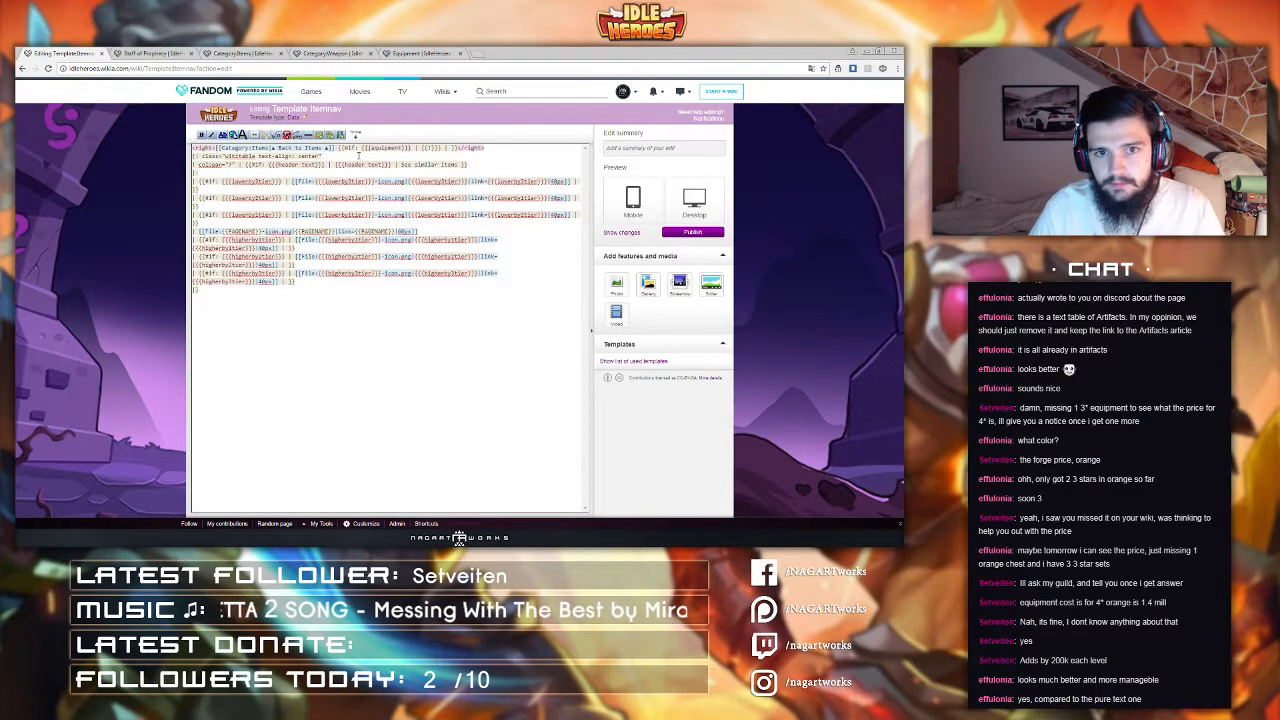
Step: Copy the Items back link and paste it into the conditional after the {{!}} separator
drag(337, 148, 217, 148)
key(ctrl+c)
click(447, 147)
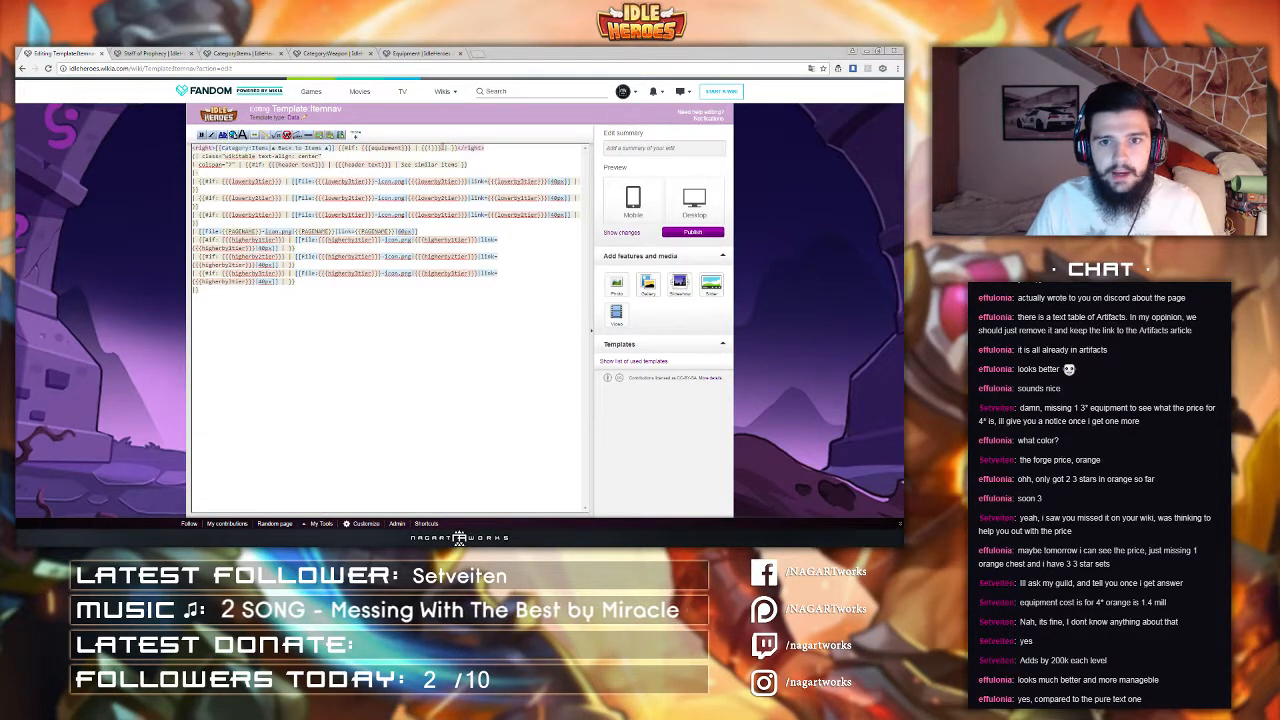
key(ctrl+v)
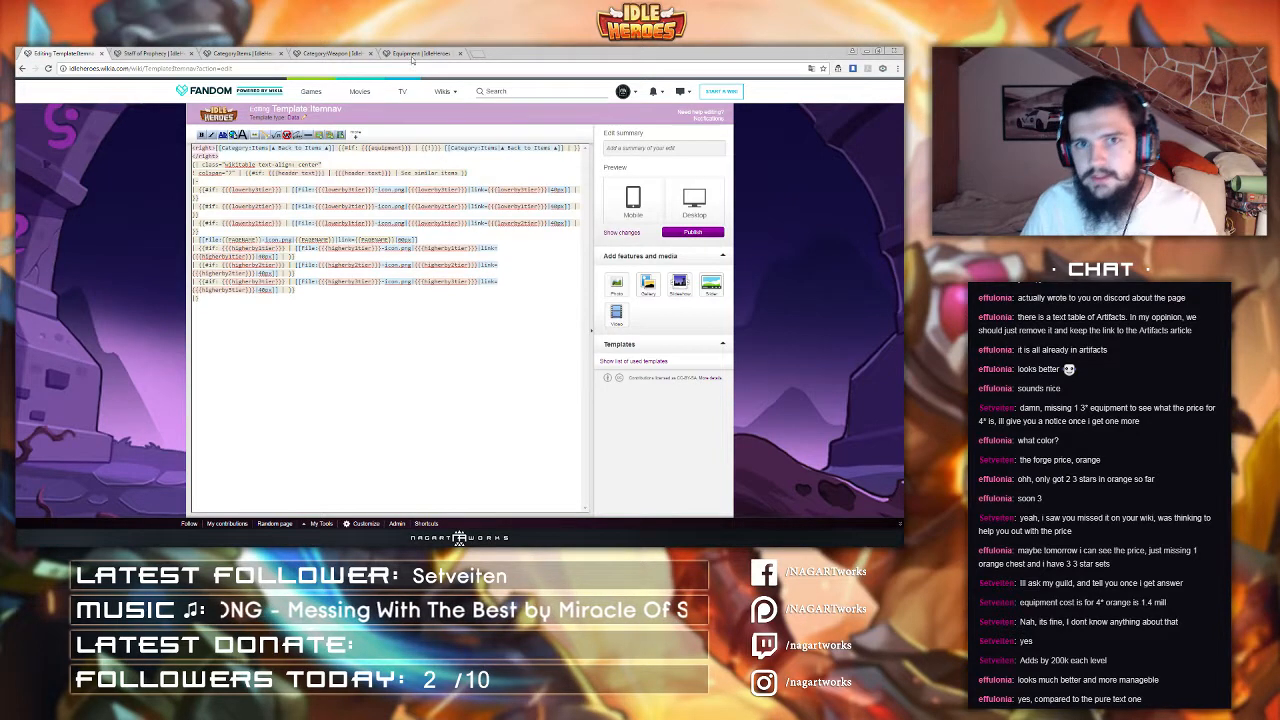
Step: Reopen the Tower of Oblivion Layer 1-100 page in a new tab and return to the template editor
key(ctrl+shift+t)
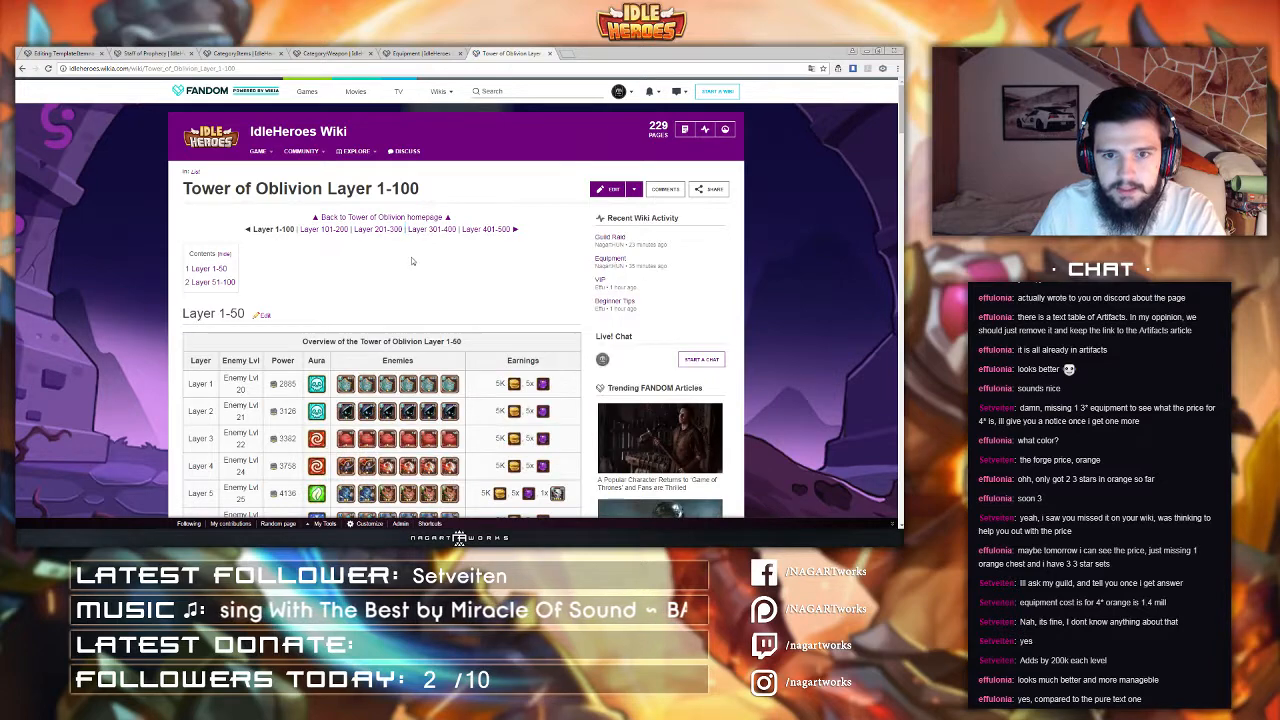
click(422, 54)
click(63, 53)
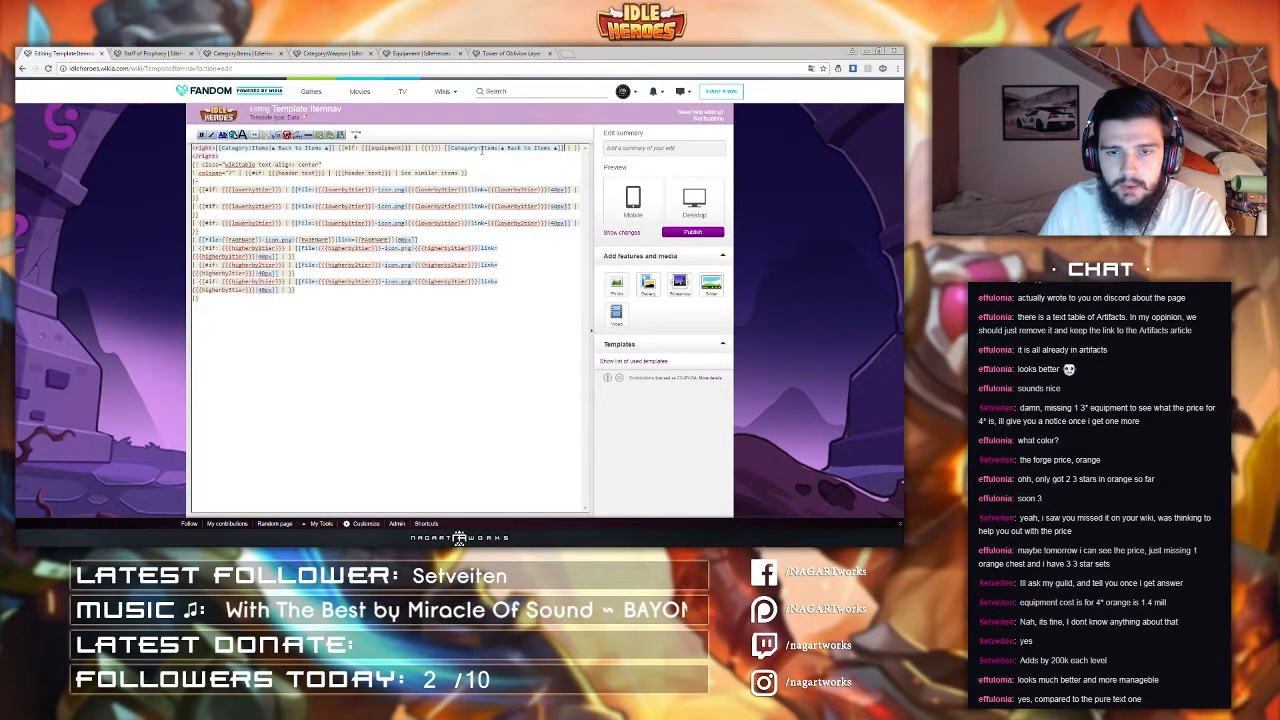
Step: Change the pasted link inside the conditional to [[Category:Equipment|▲ Back to Equipment ▲]]
drag(481, 148, 496, 149)
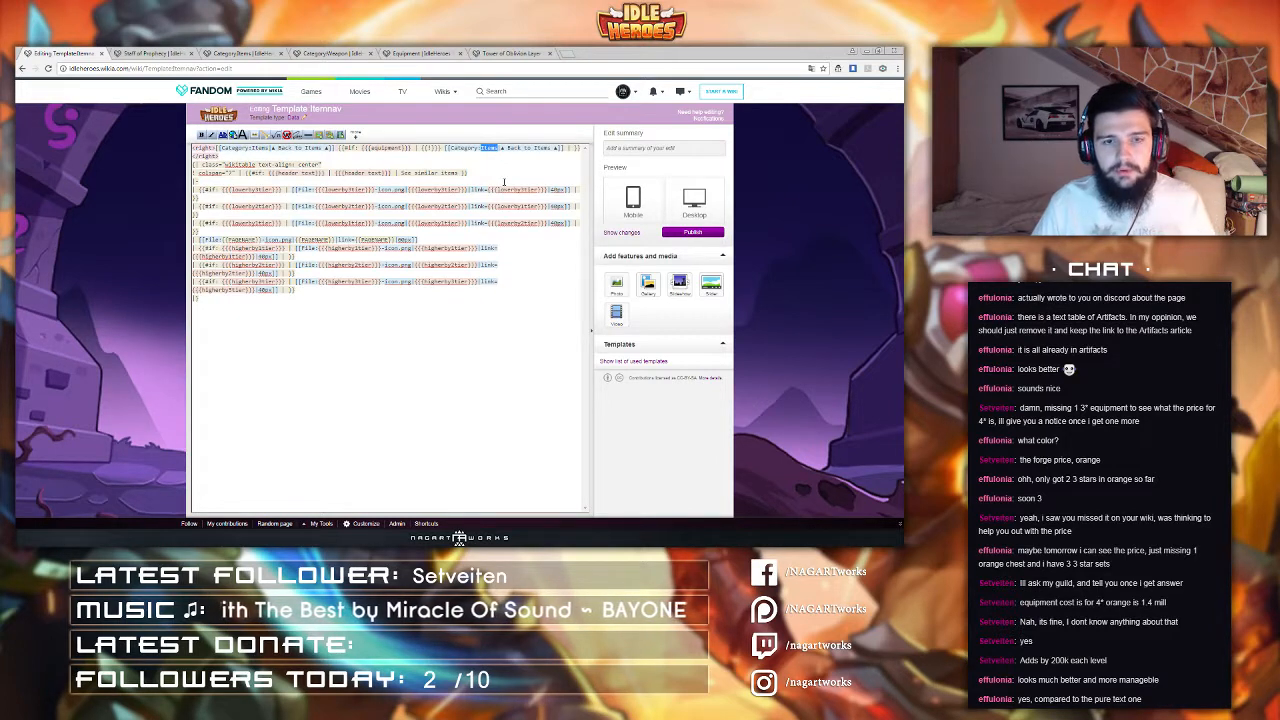
text(Equ)
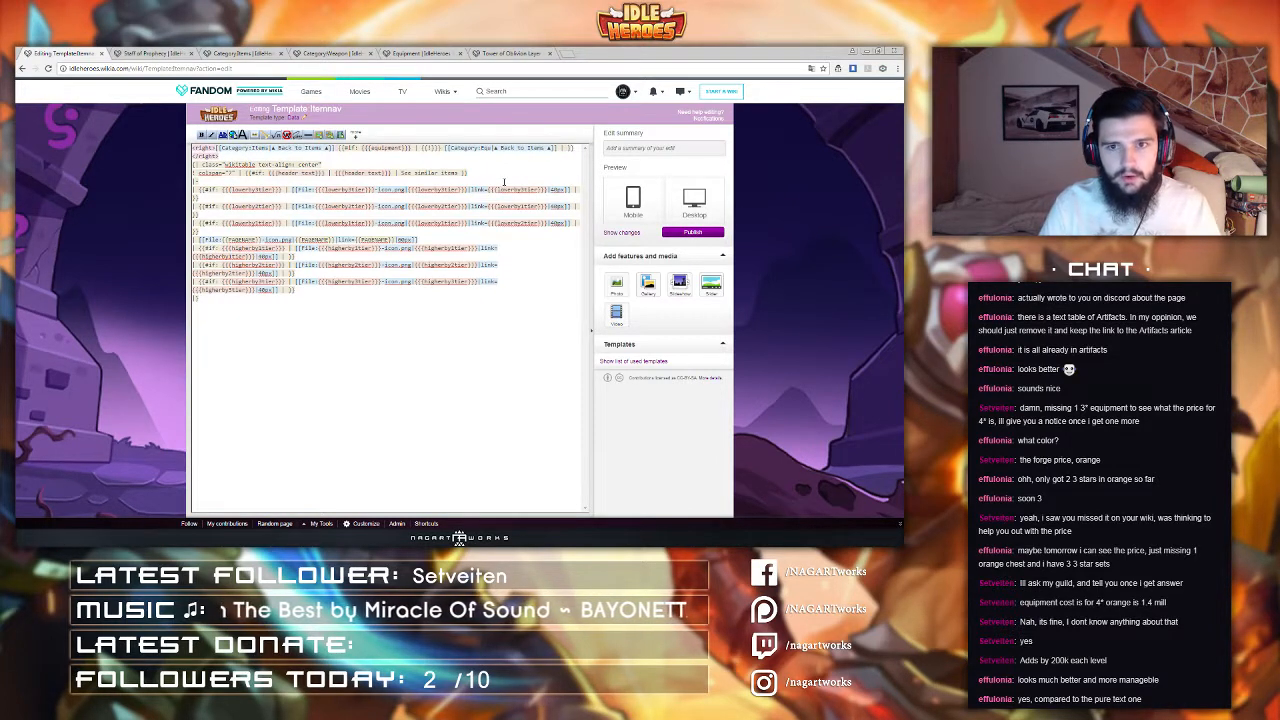
text(ipment)
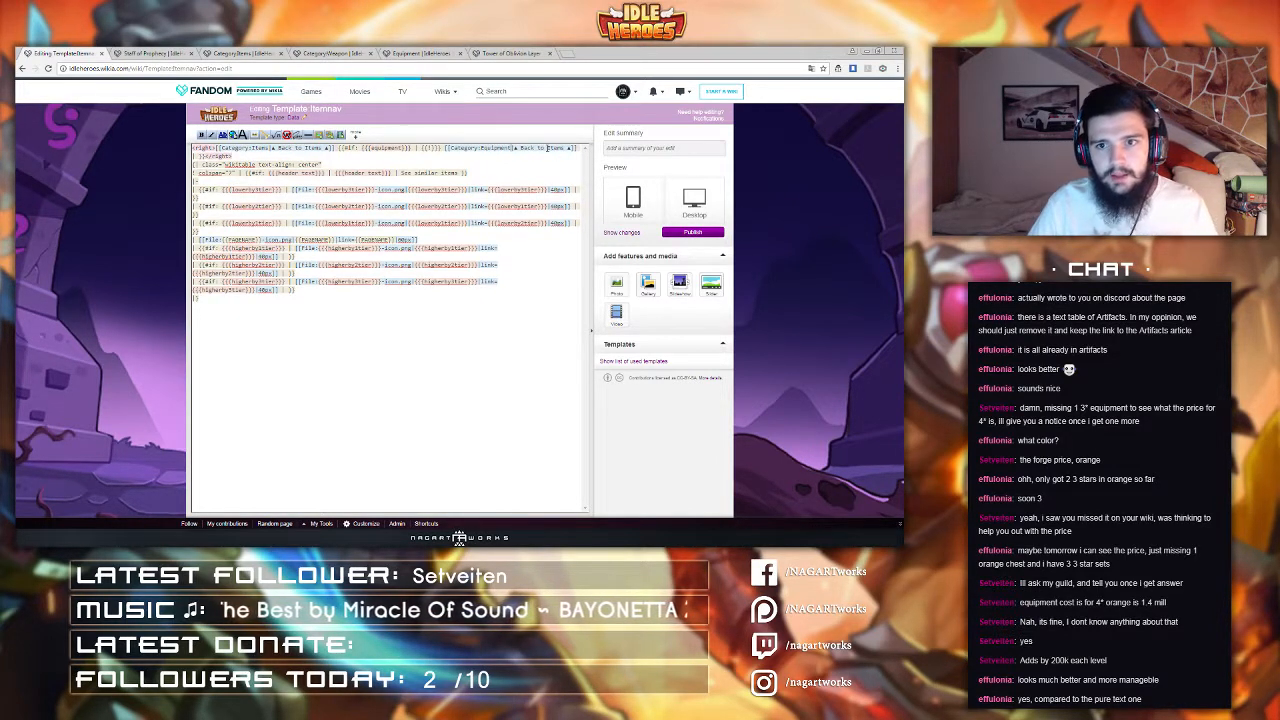
drag(547, 148, 569, 148)
text(Equ)
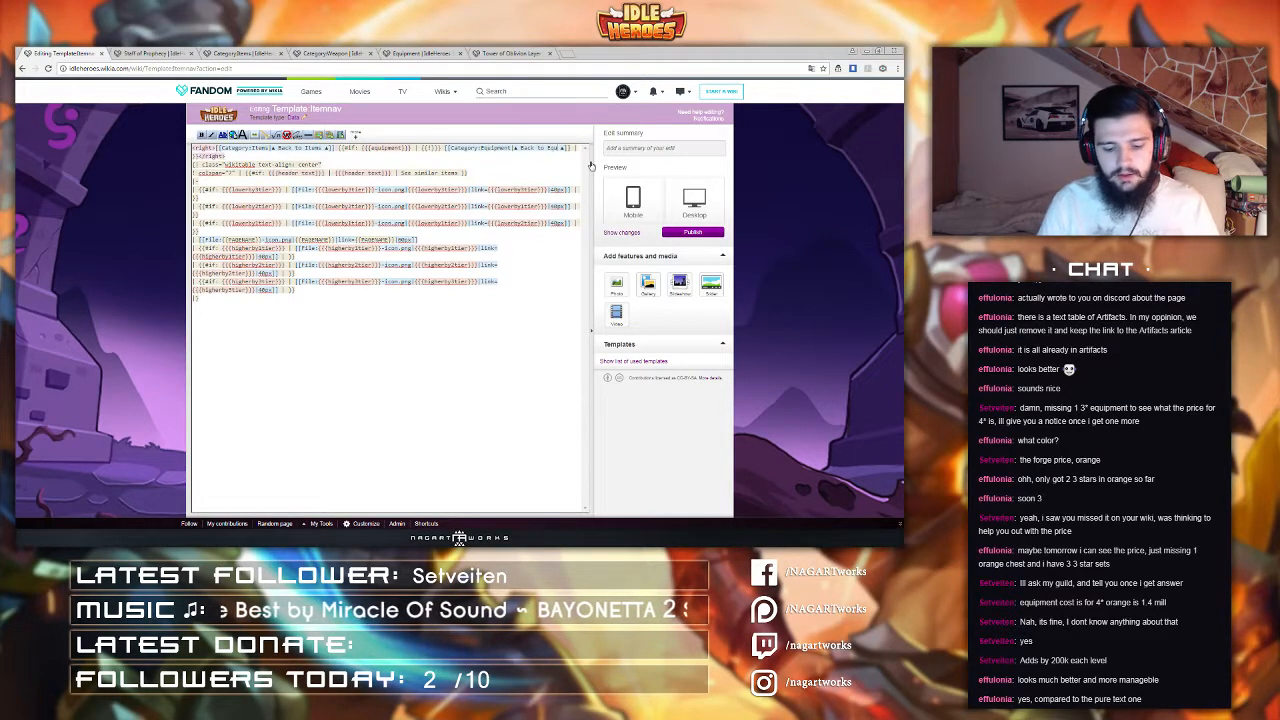
text(ipment)
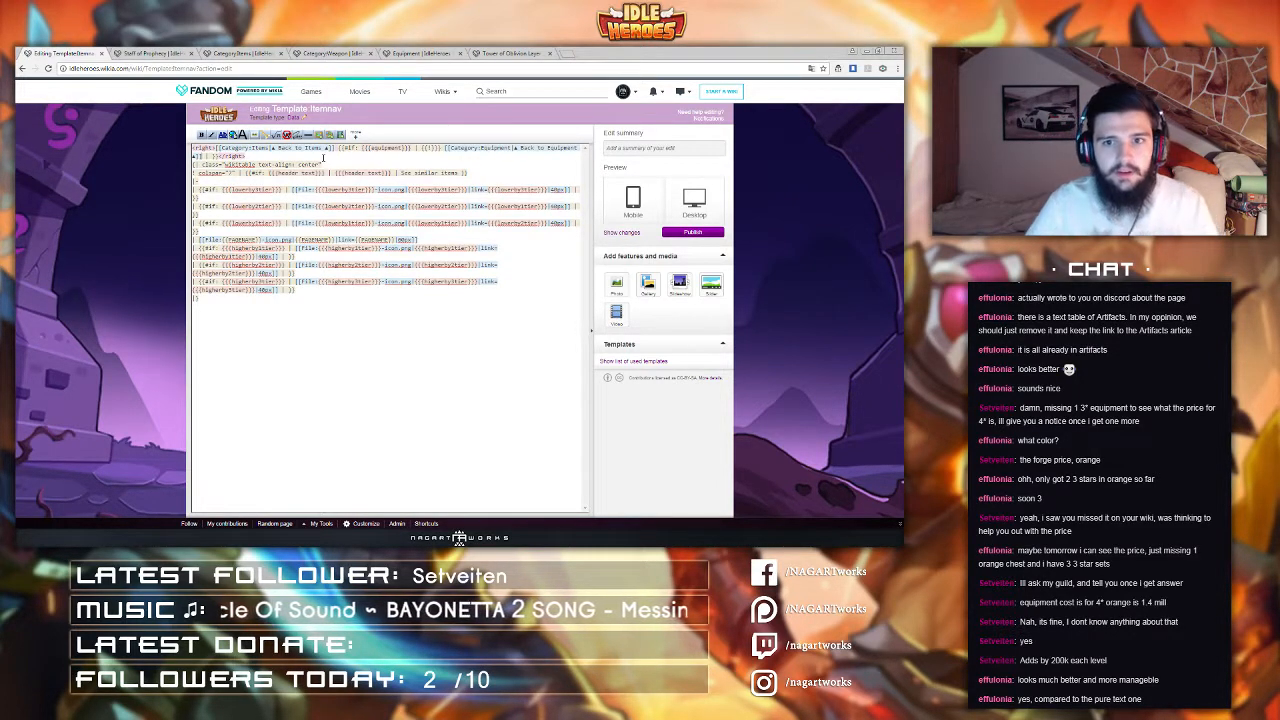
Step: Add a {{!}} separator after the Equipment link and paste another copy of the Equipment link after it
text({{!)
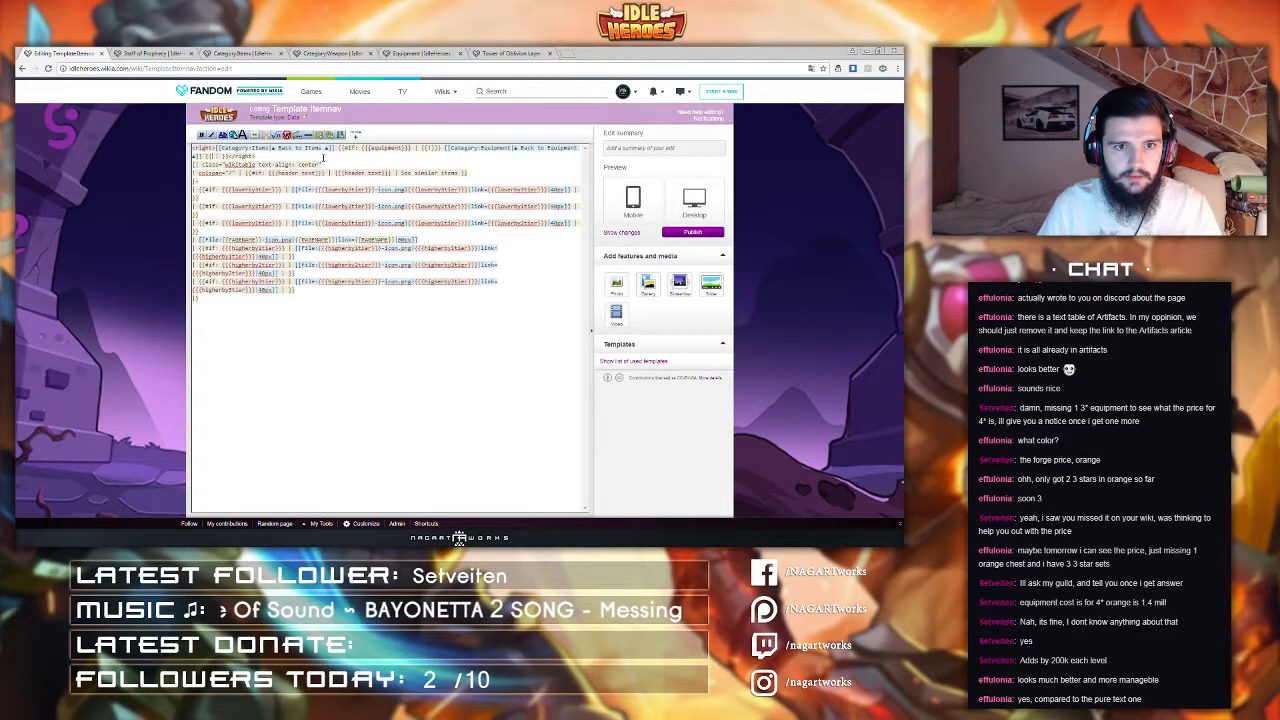
text(}})
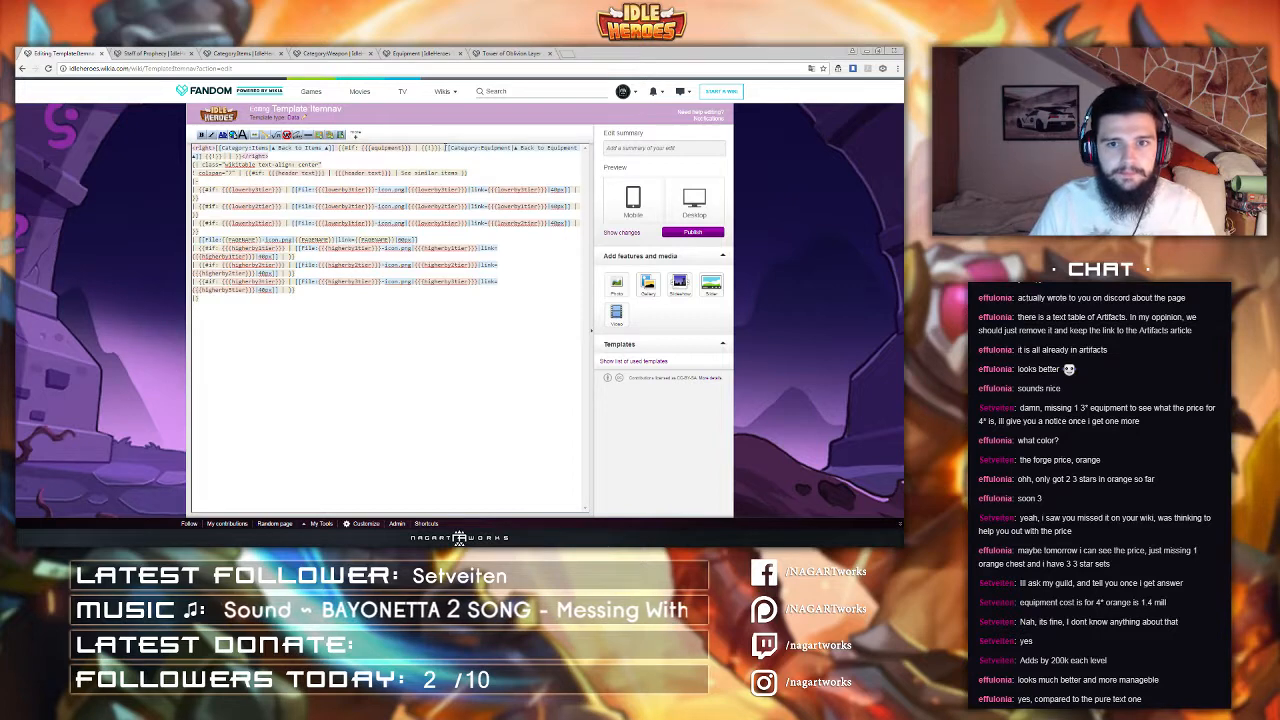
drag(445, 148, 203, 157)
click(227, 156)
key(ctrl+v)
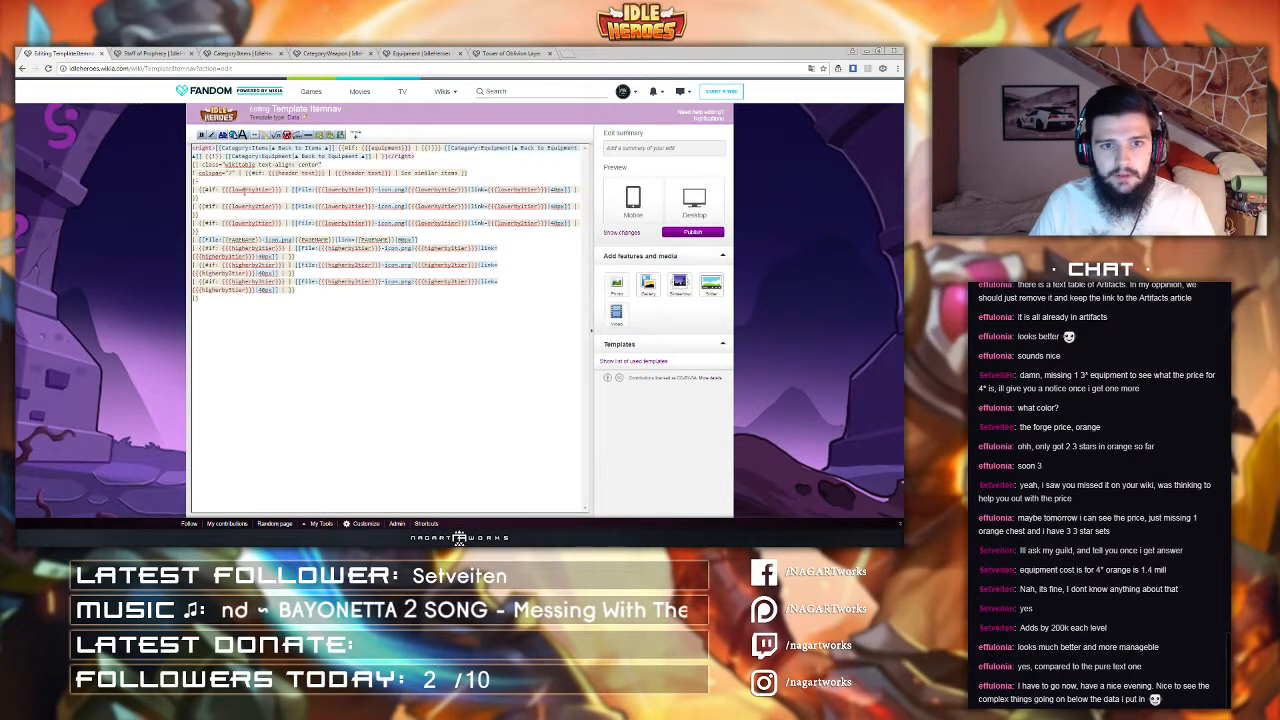
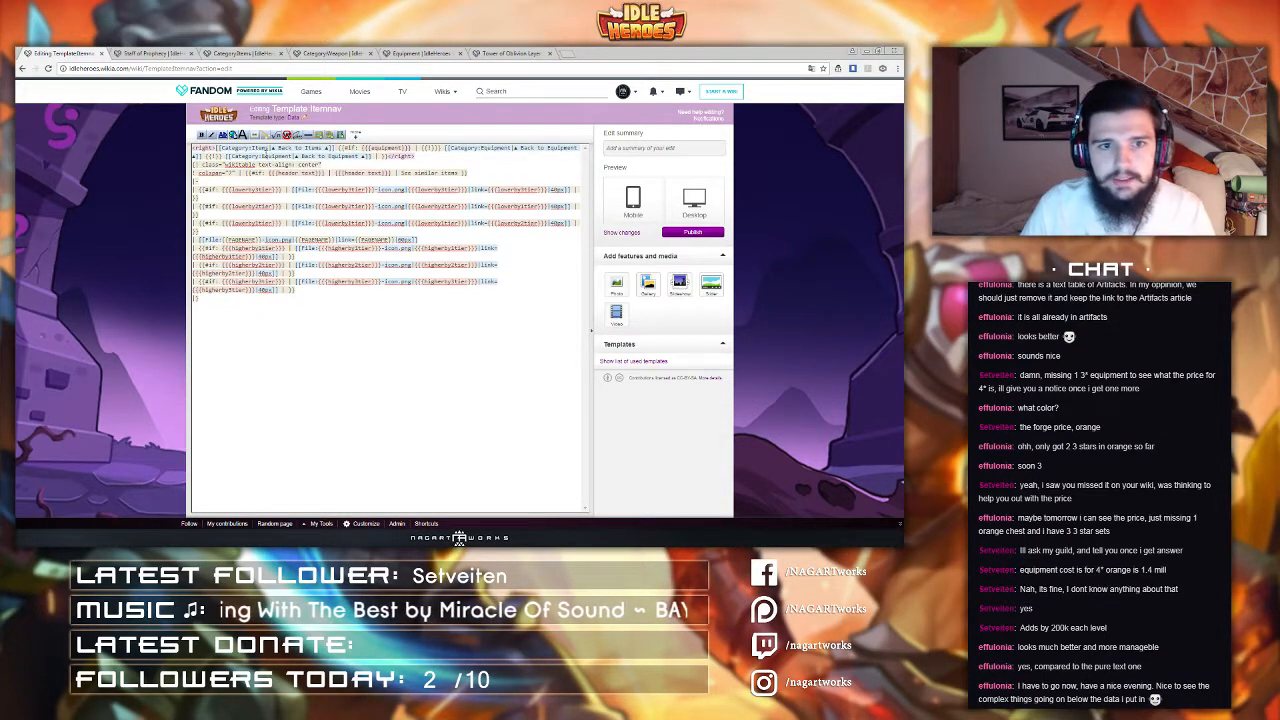
Step: Replace the category name in the conditional's Equipment link with the {{{type}}} parameter
drag(262, 156, 290, 157)
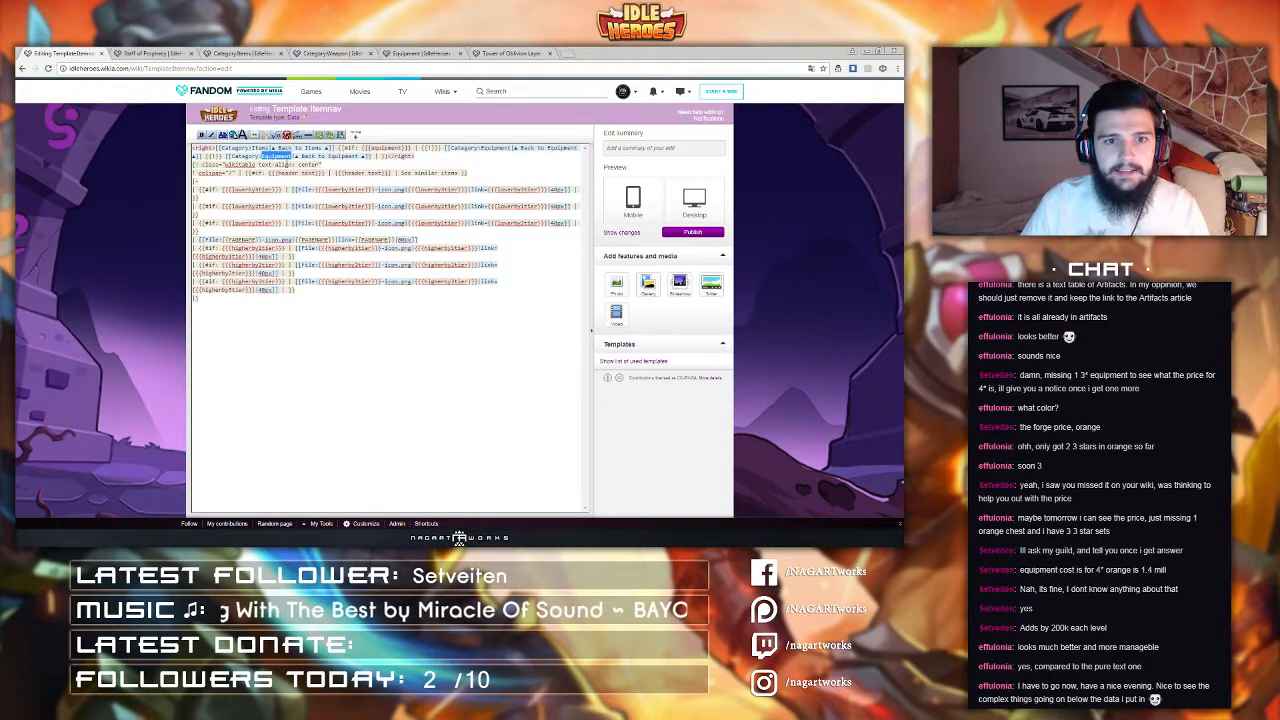
key(BackSpace)
text({{{type}}})
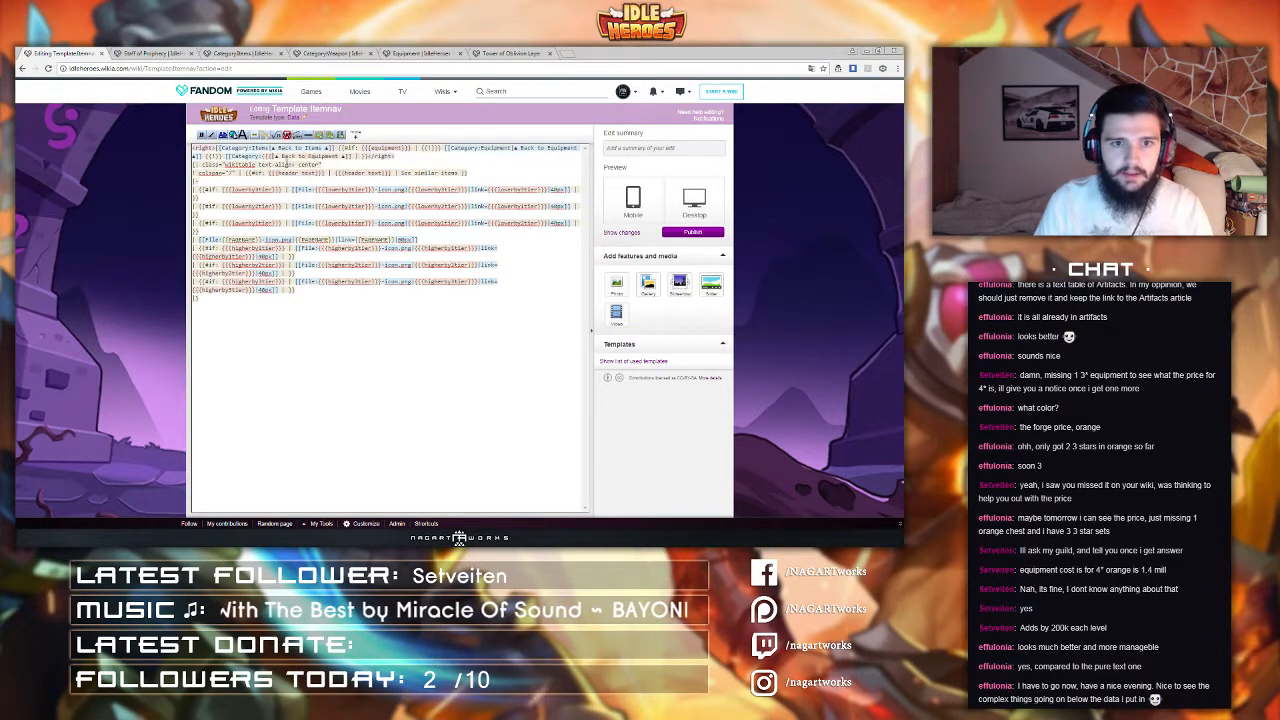
key(super+d)
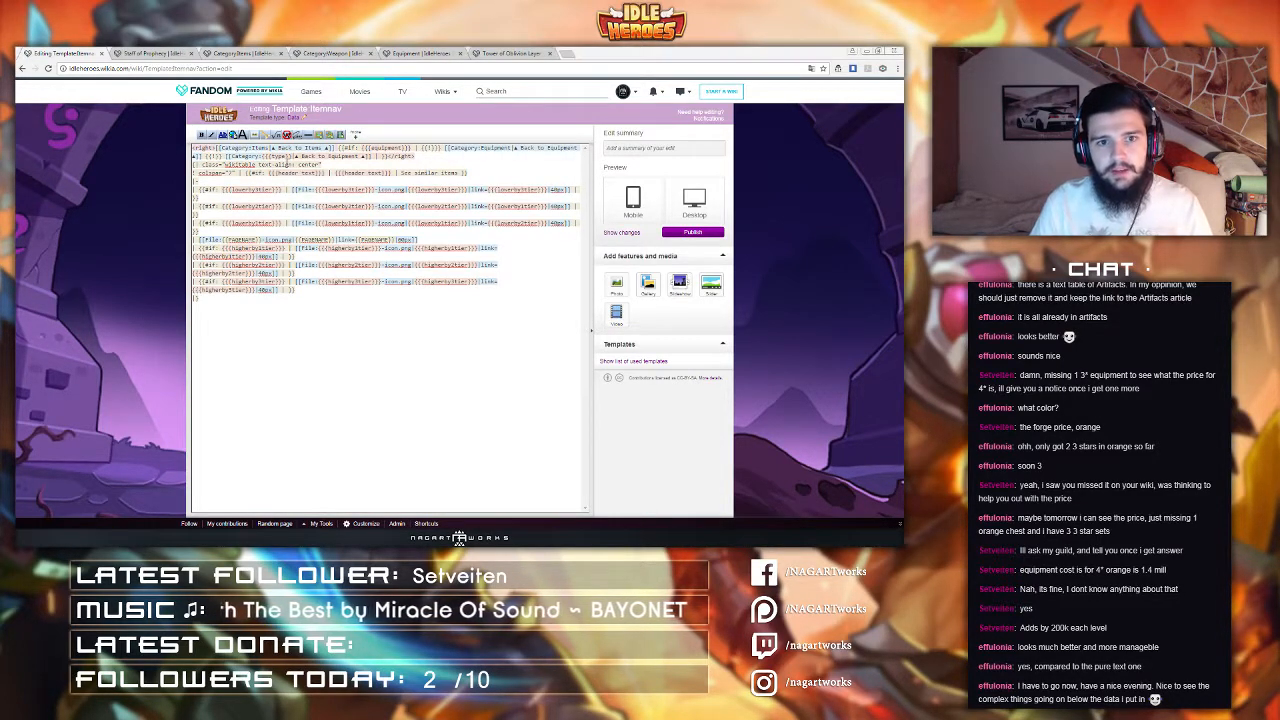
key(super)
key(super)
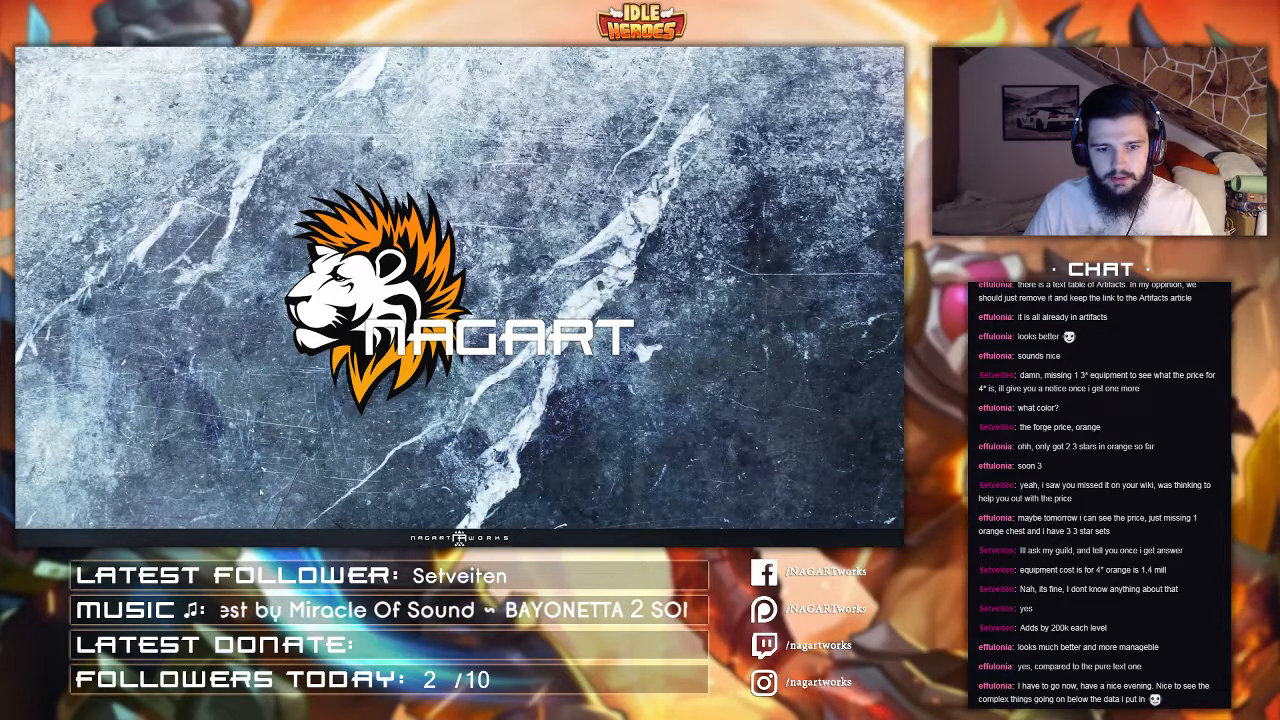
click(292, 537)
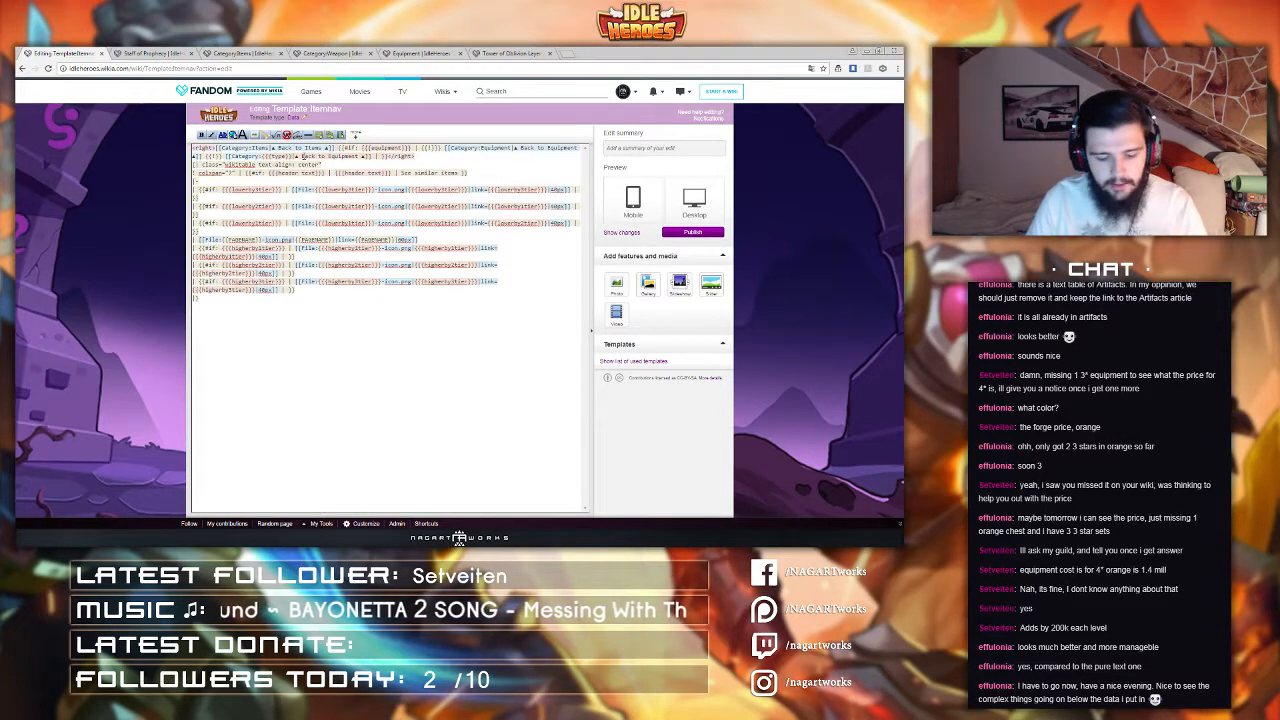
Step: Fix the closing braces and replace Equipment in the link's label with {{{type}}}, giving ▲ Back to {{{type}}} ▲
text(})
key(BackSpace)
text({)
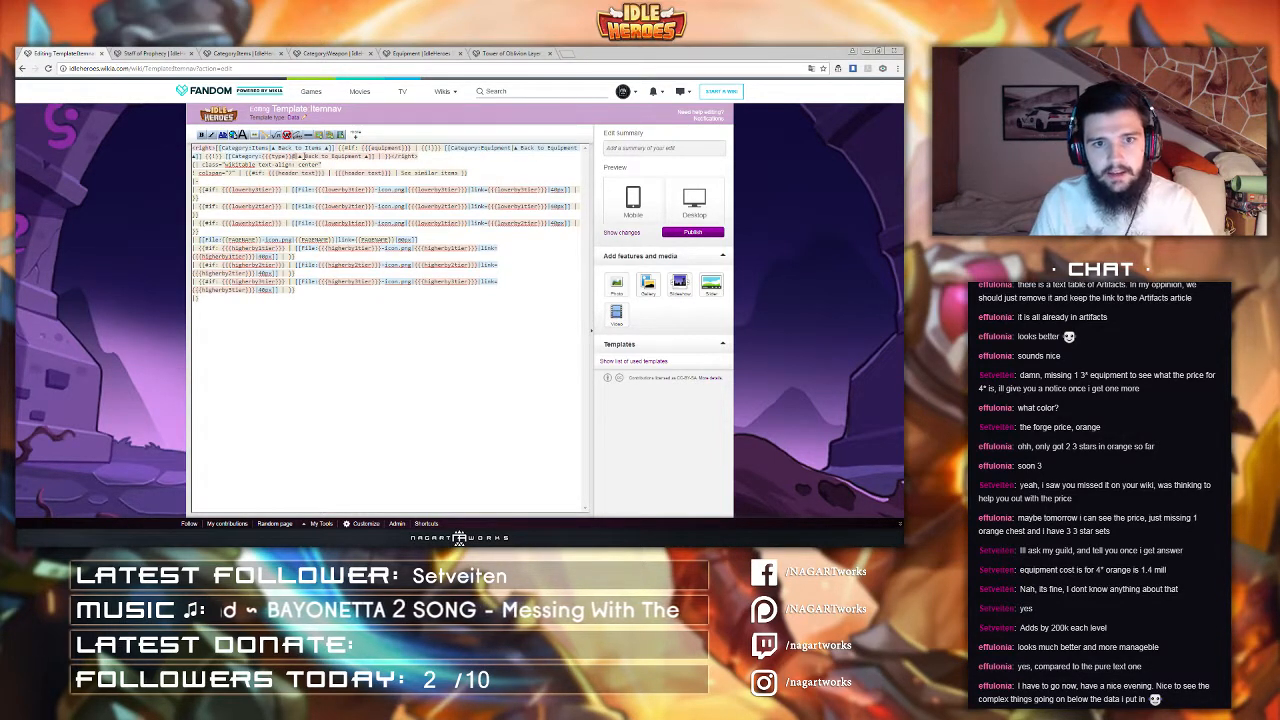
key(BackSpace)
text(})
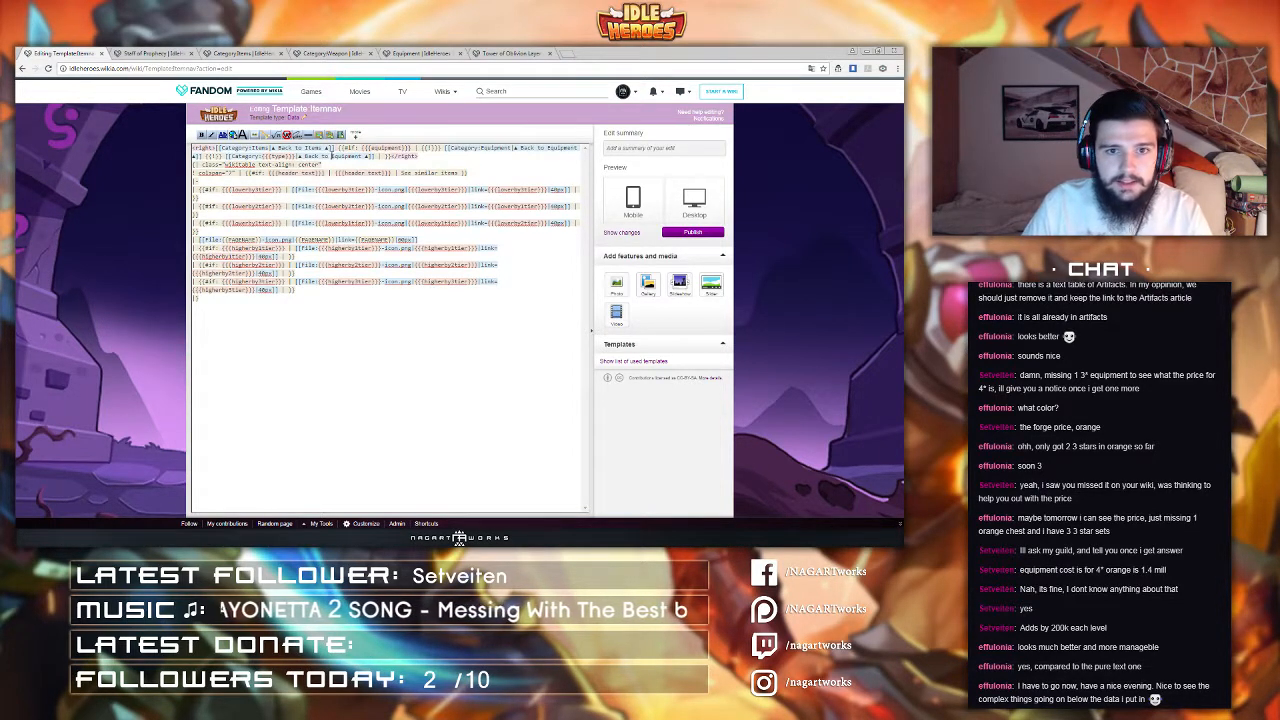
double_click(347, 156)
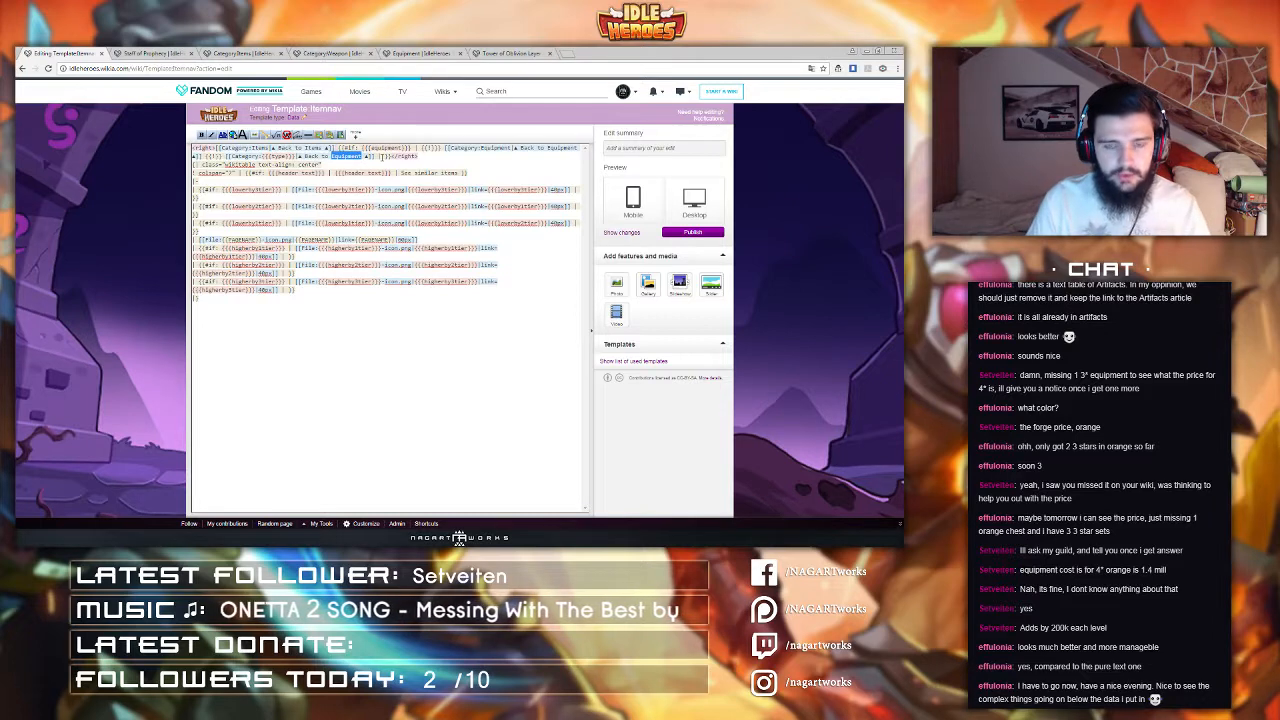
text({{{t)
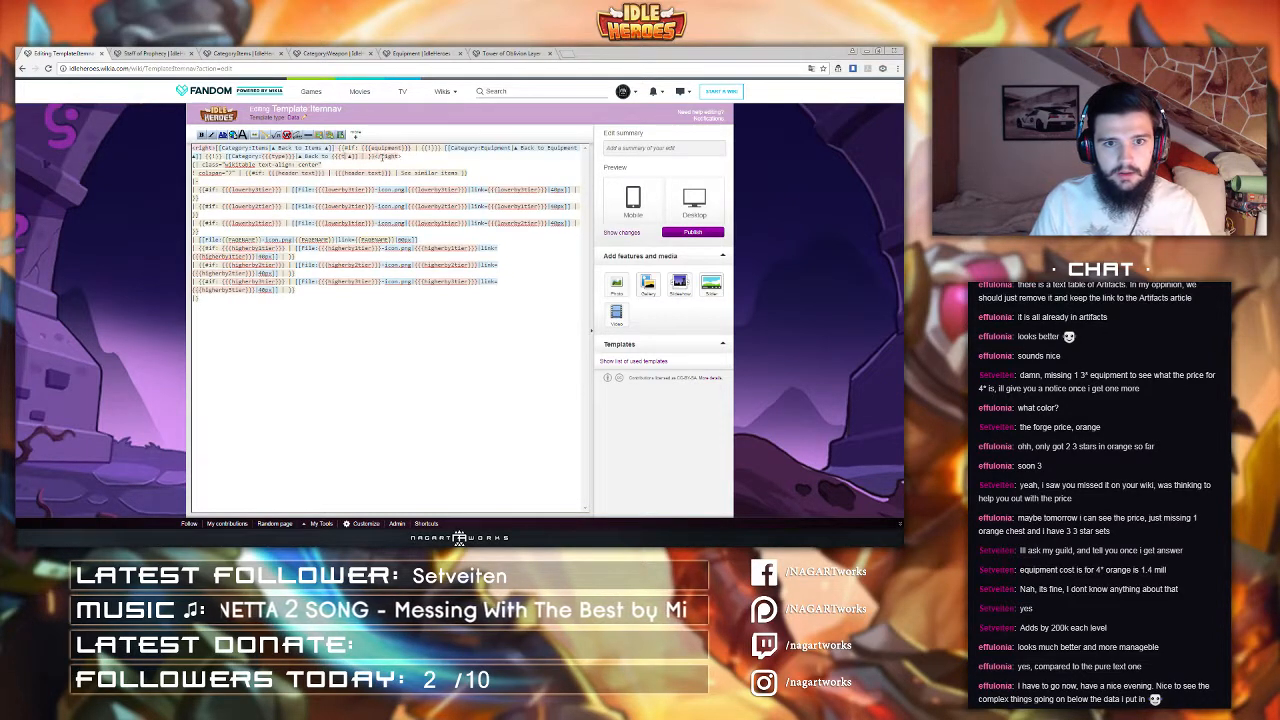
text(ype}}})
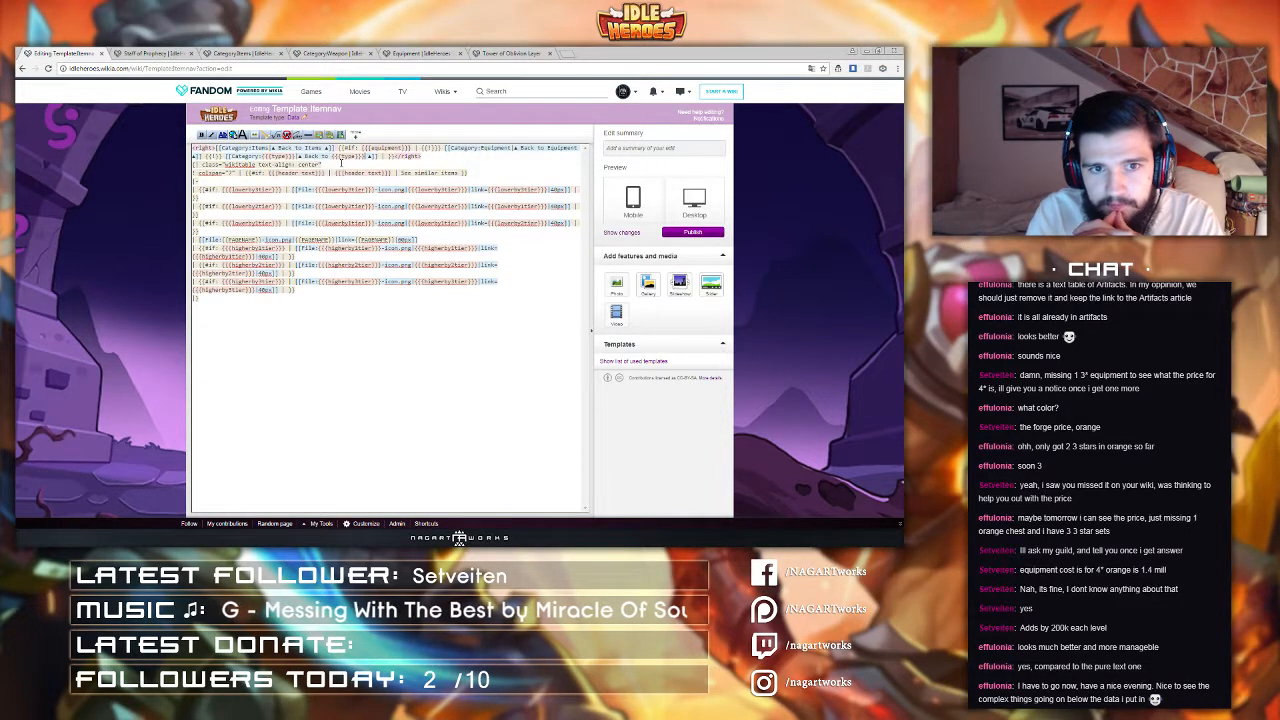
Step: Preview the template and review the open item and category pages in the other tabs
click(692, 212)
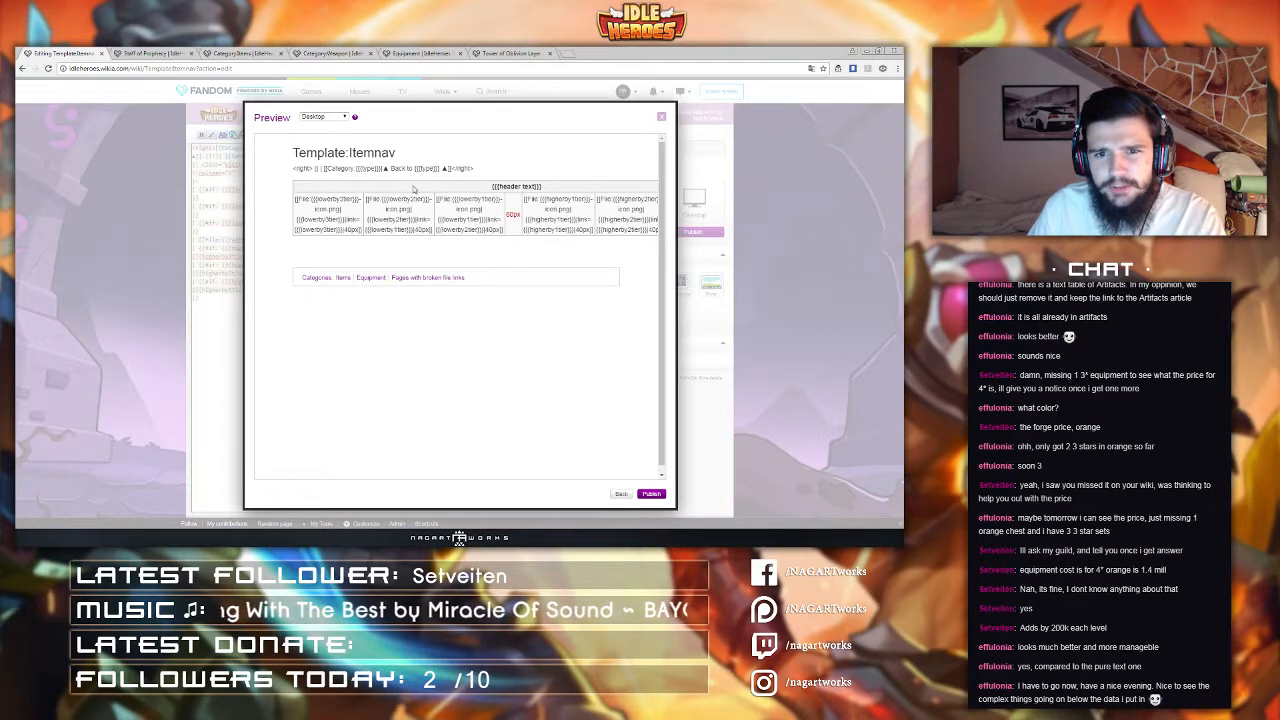
click(202, 185)
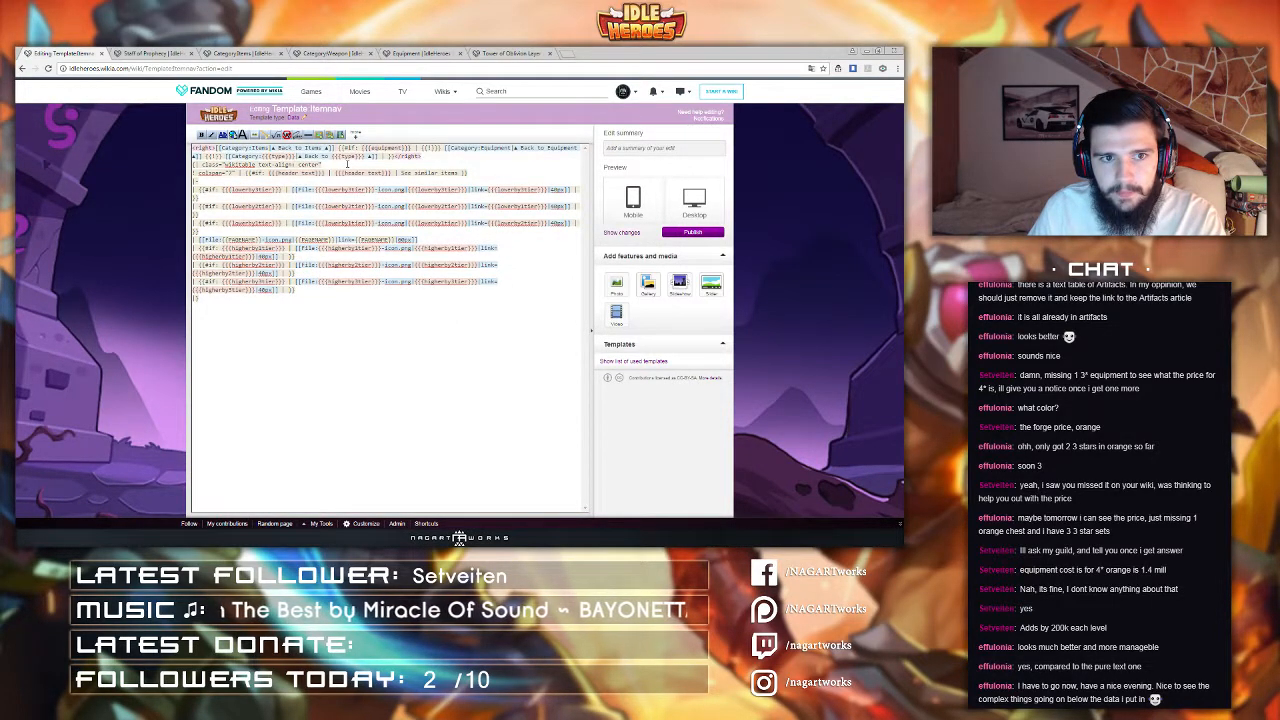
click(505, 53)
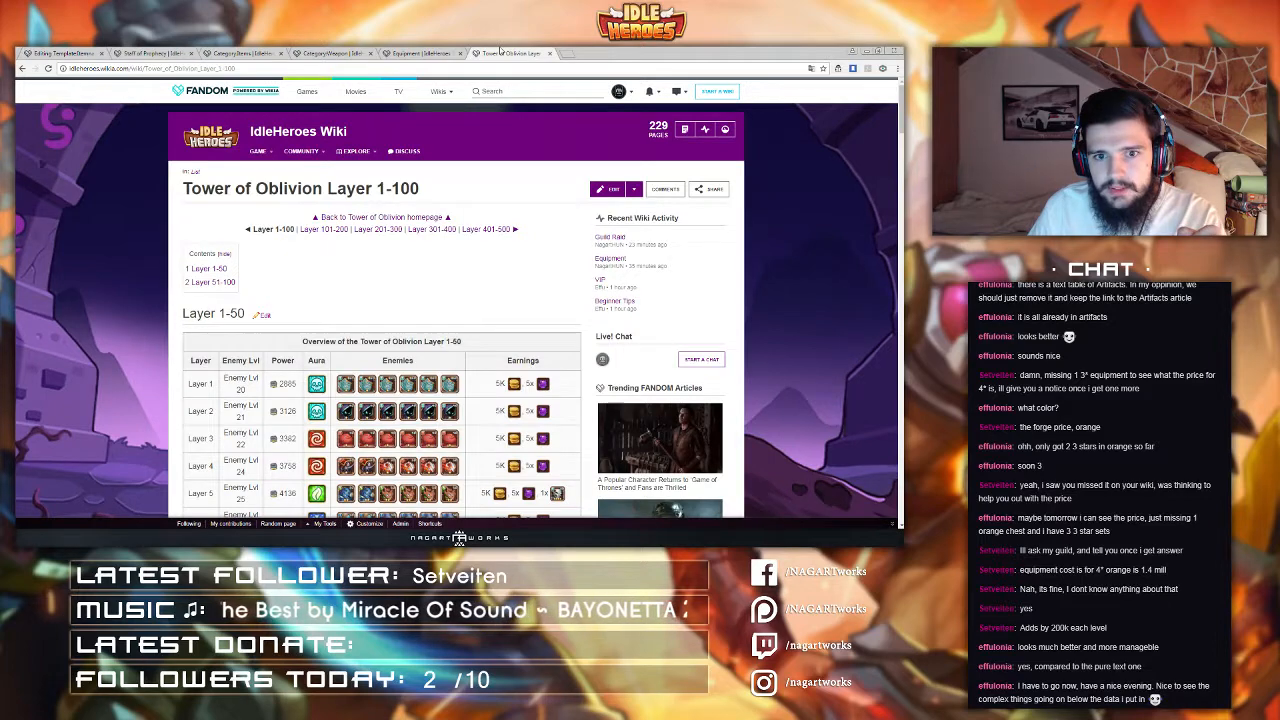
click(436, 50)
click(505, 53)
click(250, 53)
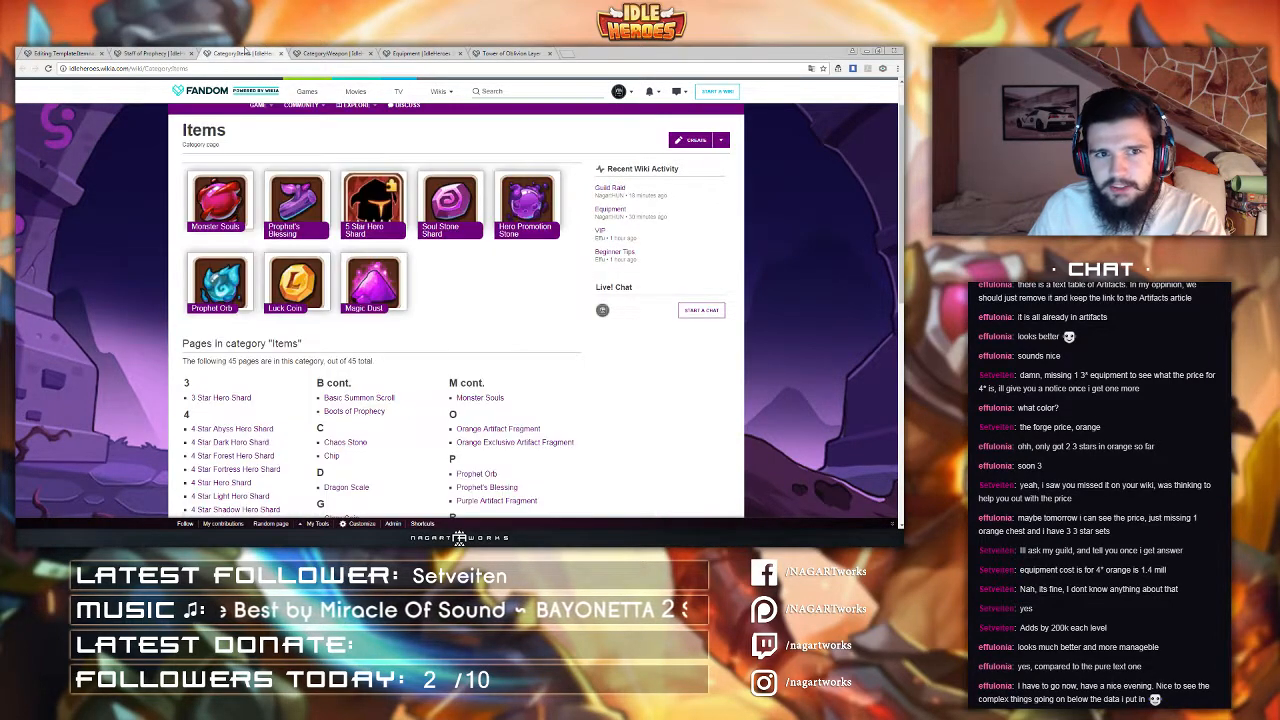
click(315, 53)
click(150, 53)
click(315, 53)
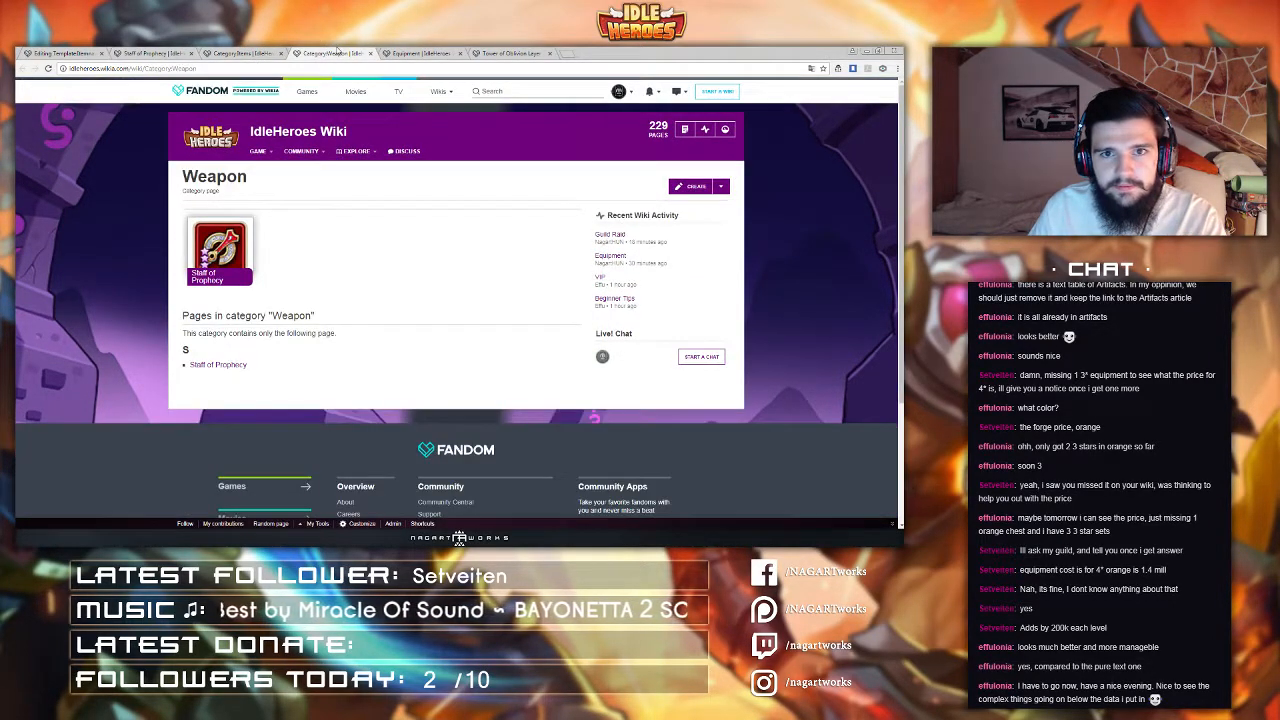
click(65, 53)
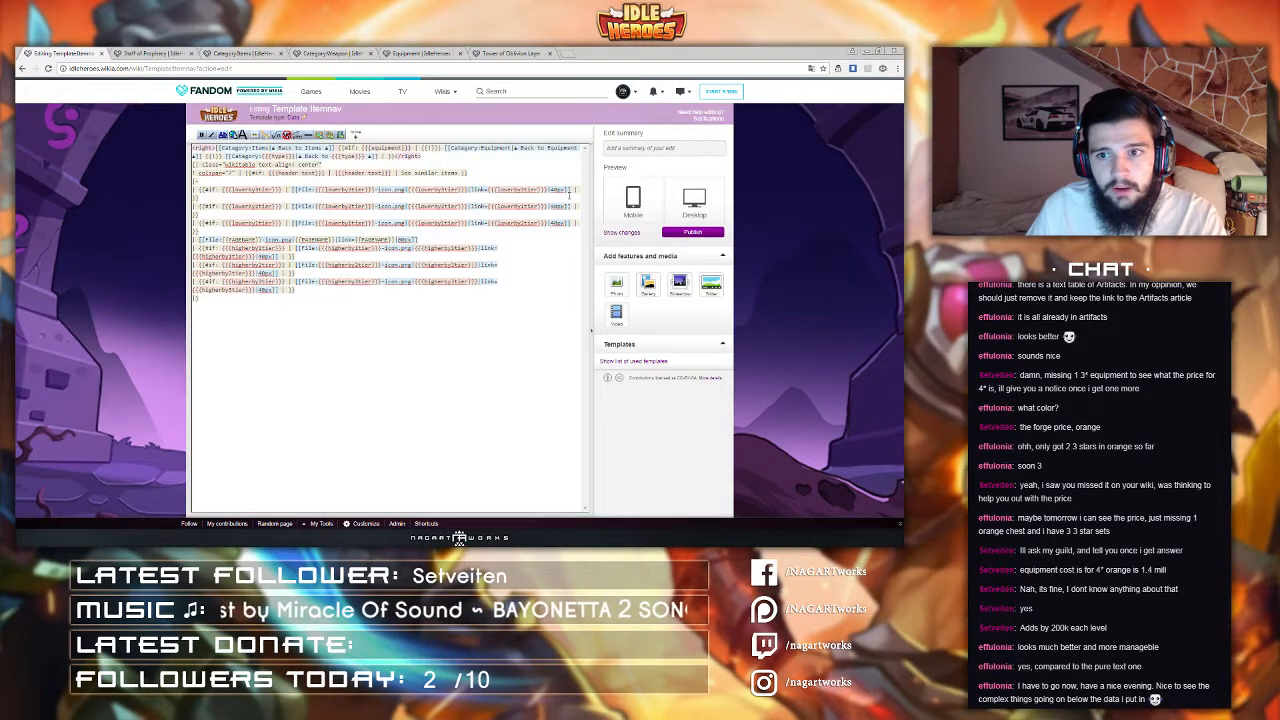
Step: Publish the template with the edit summary "test"
click(632, 148)
text(test)
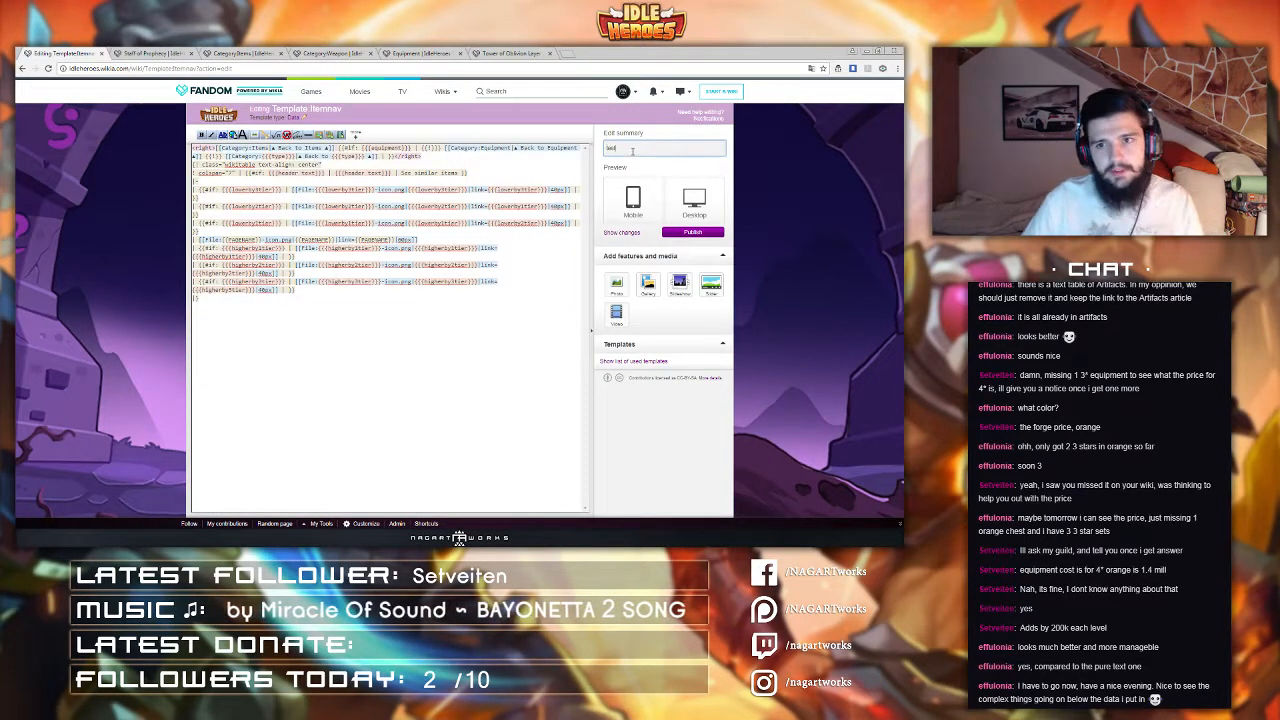
click(695, 232)
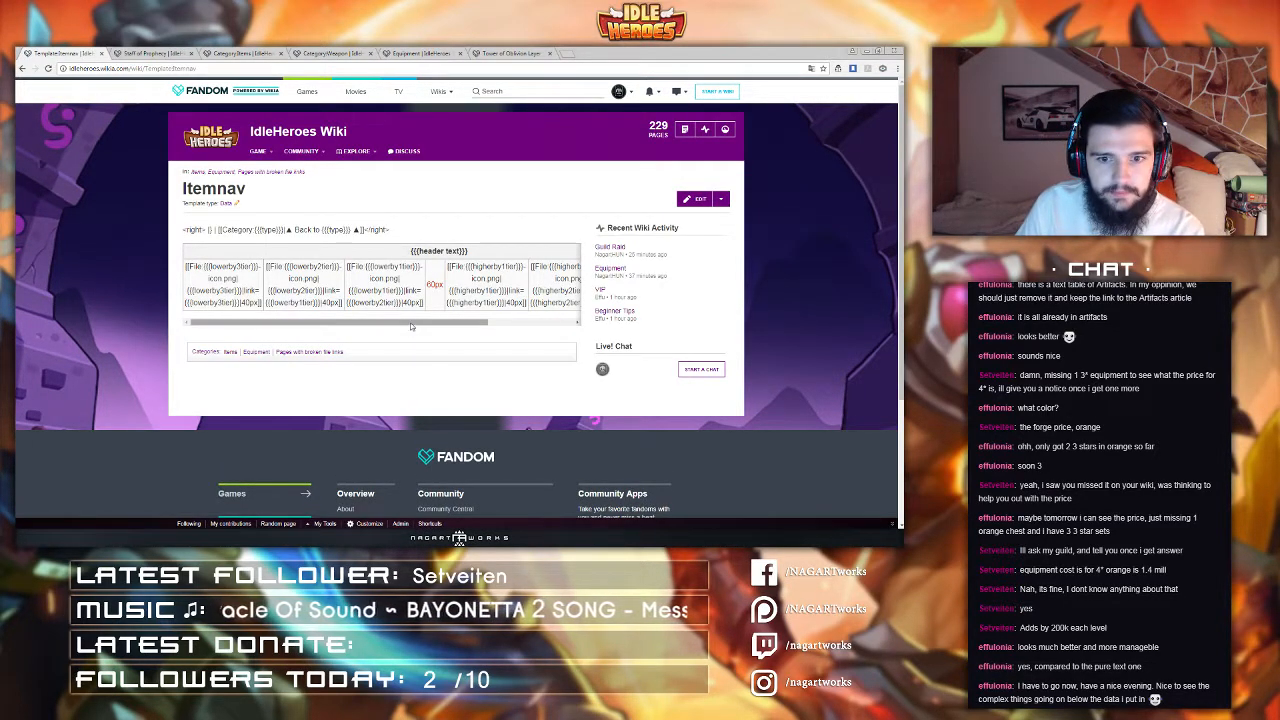
Step: Open the Staff of Prophecy page in the source editor and add an {{Itemnav transclusion below the infobox
click(150, 52)
click(72, 52)
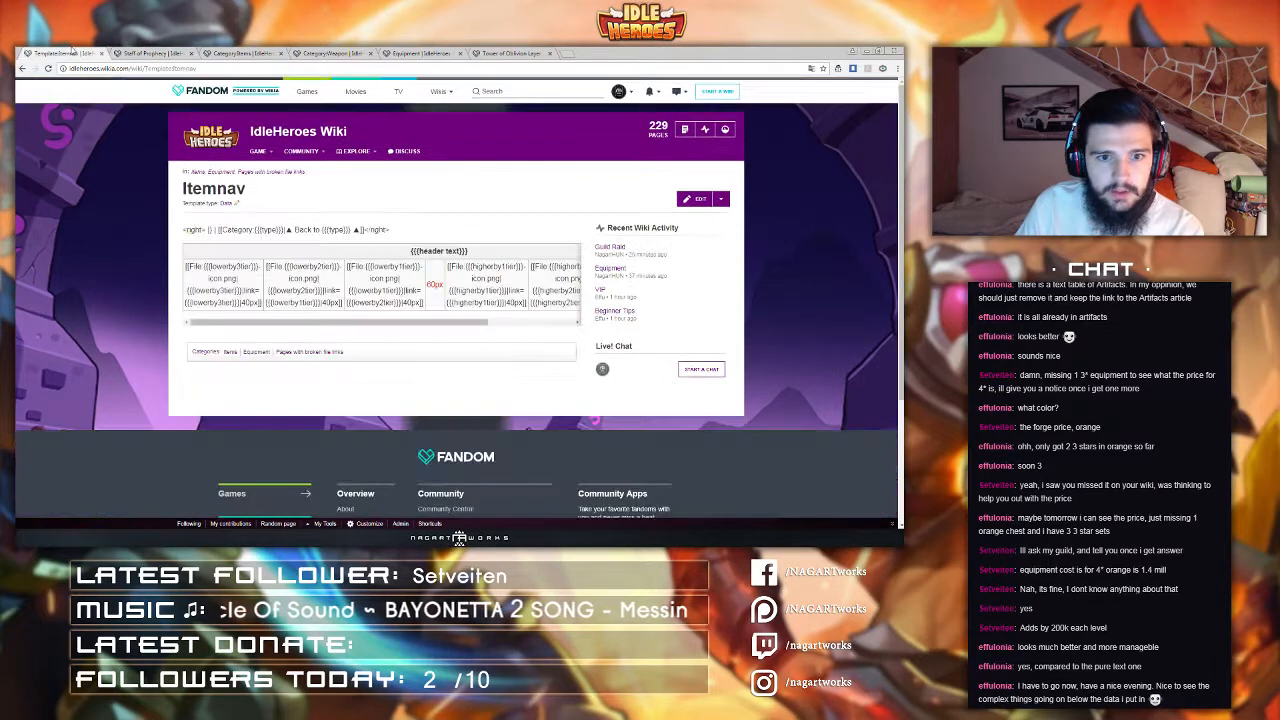
click(160, 52)
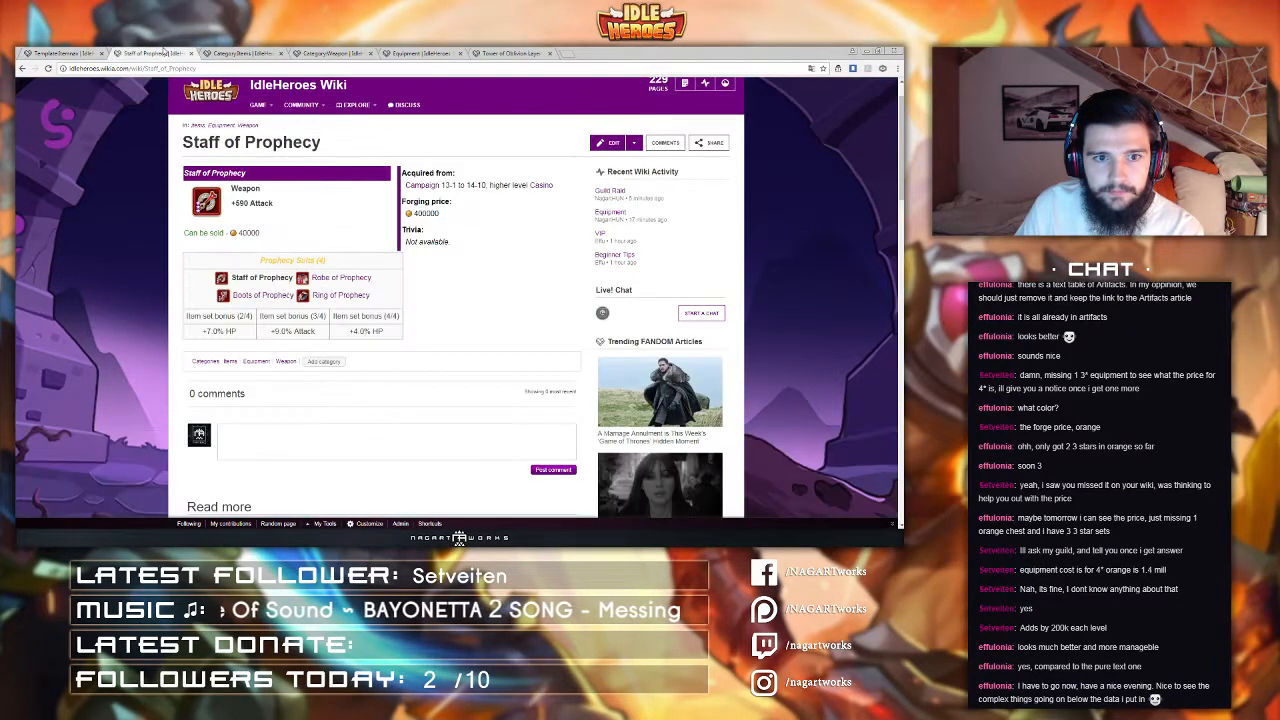
click(608, 142)
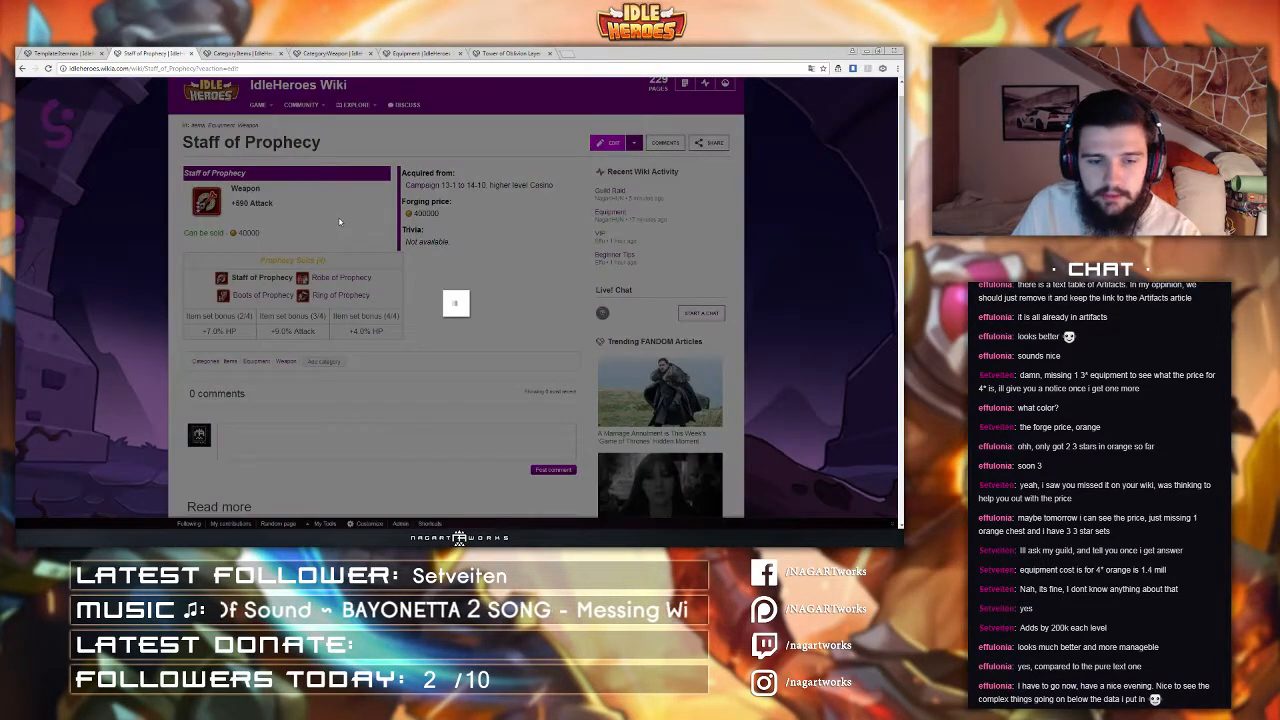
click(484, 174)
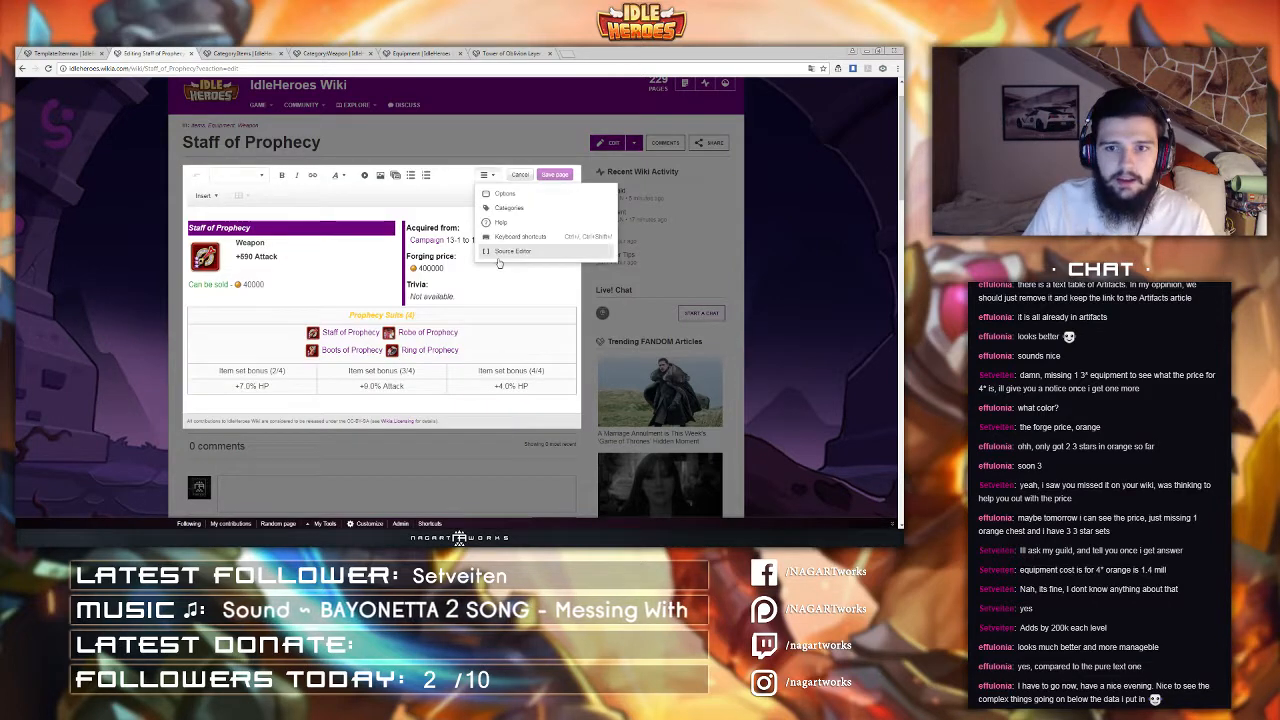
scroll(352, 398, down, 5)
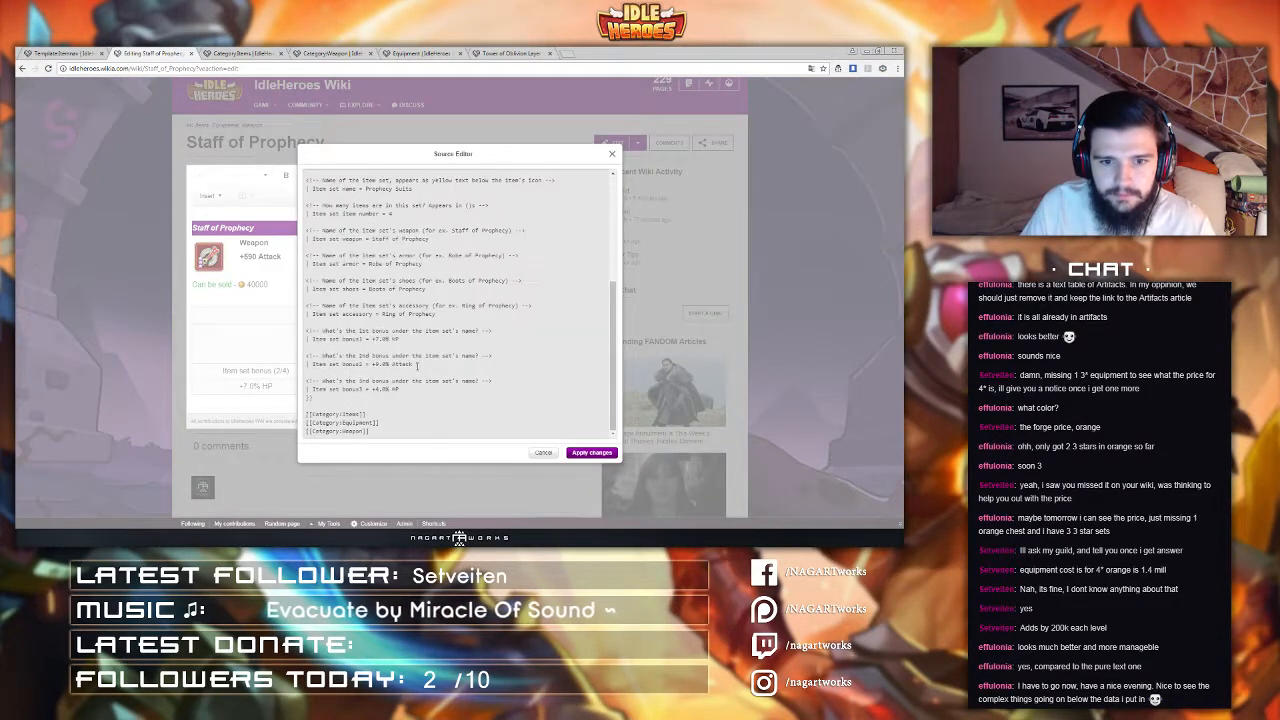
click(326, 403)
key(Return)
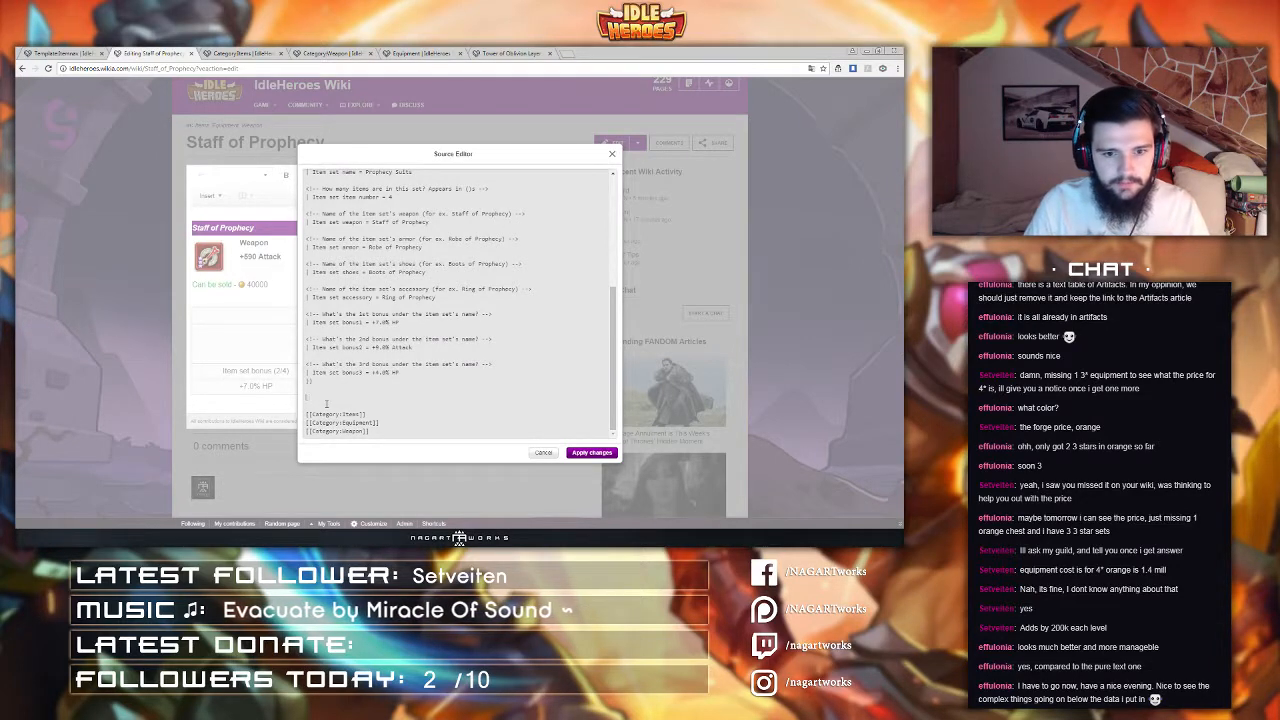
text({{I)
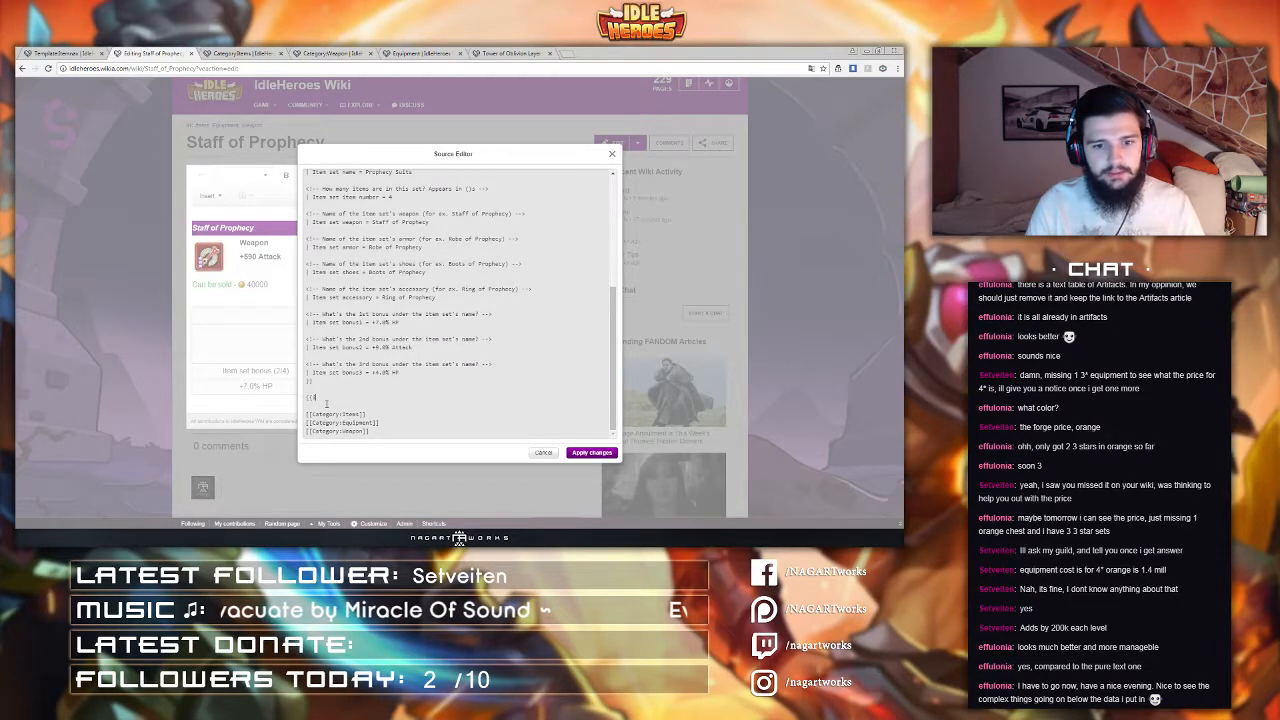
text(temnav)
key(Return)
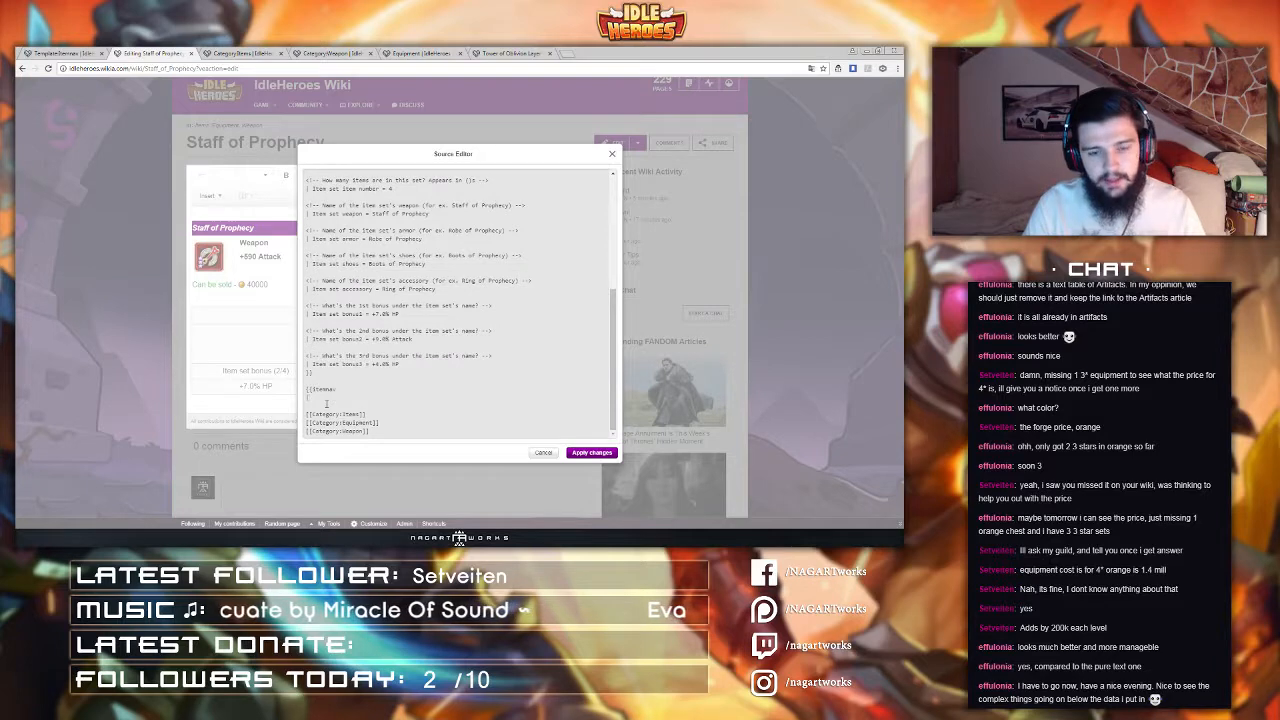
Step: Add a type = Weapon parameter to the Itemnav call on the Staff of Prophecy page
click(57, 53)
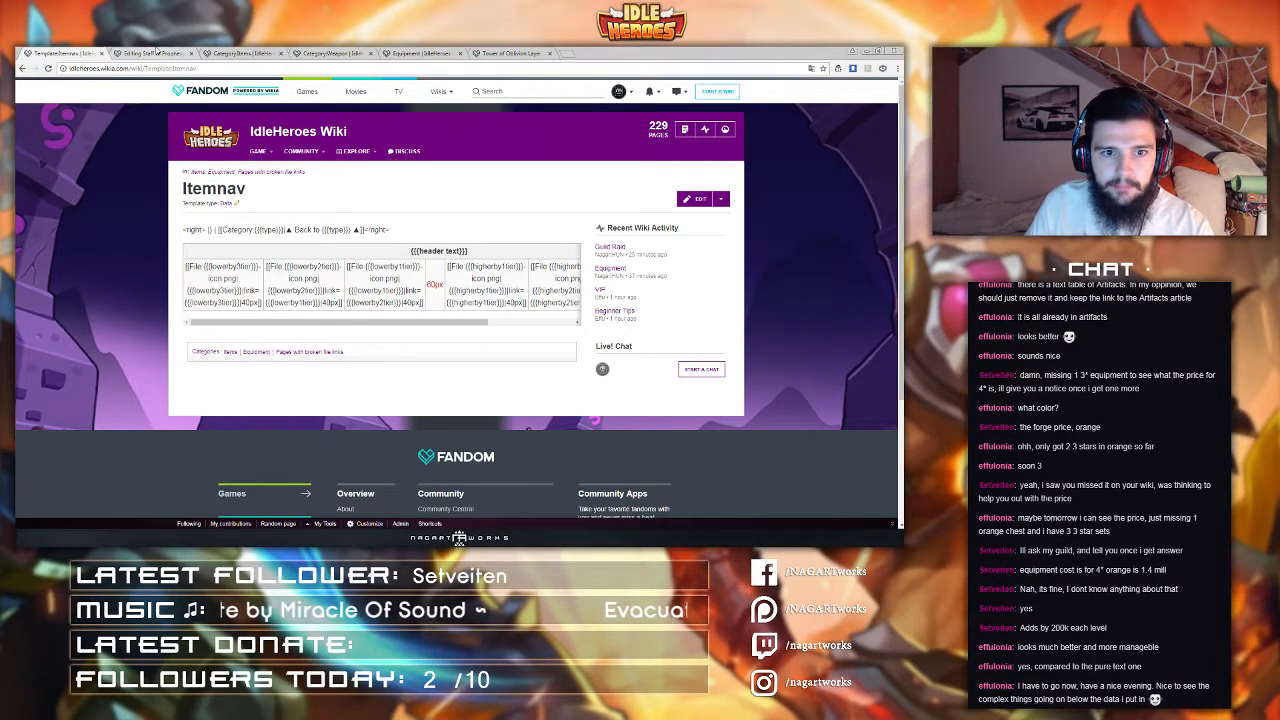
click(155, 53)
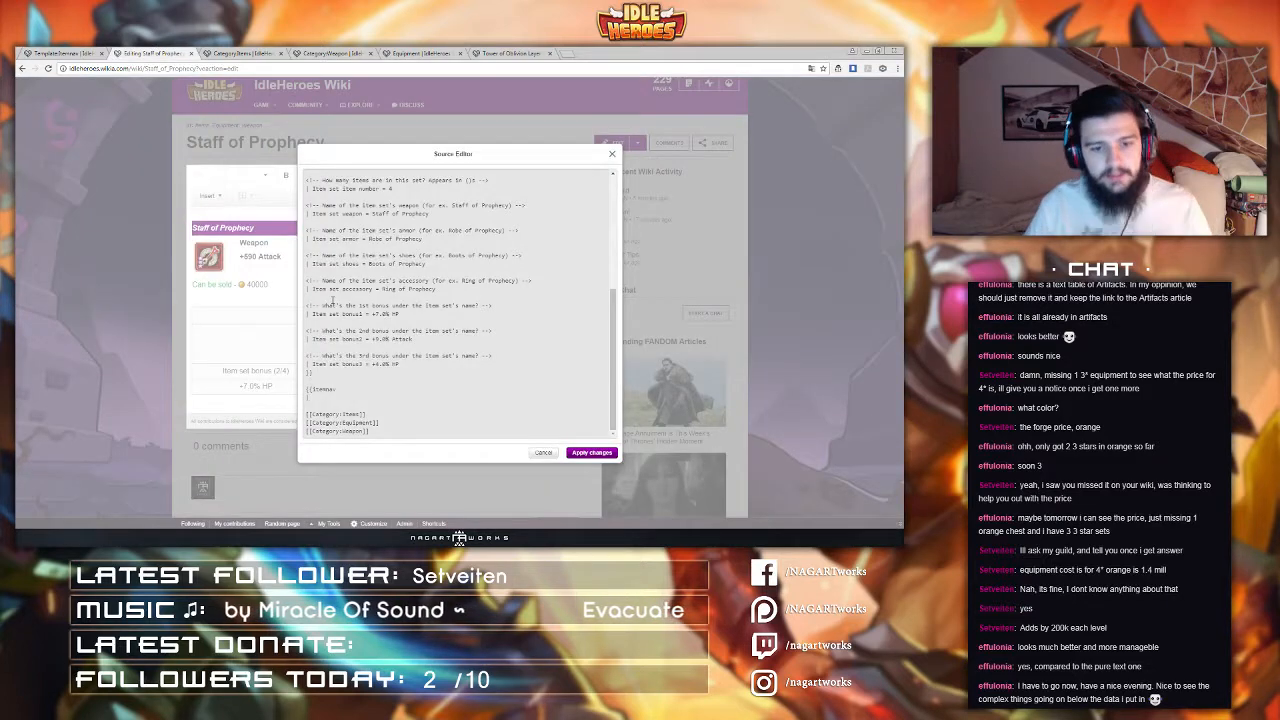
text(type = Weapon)
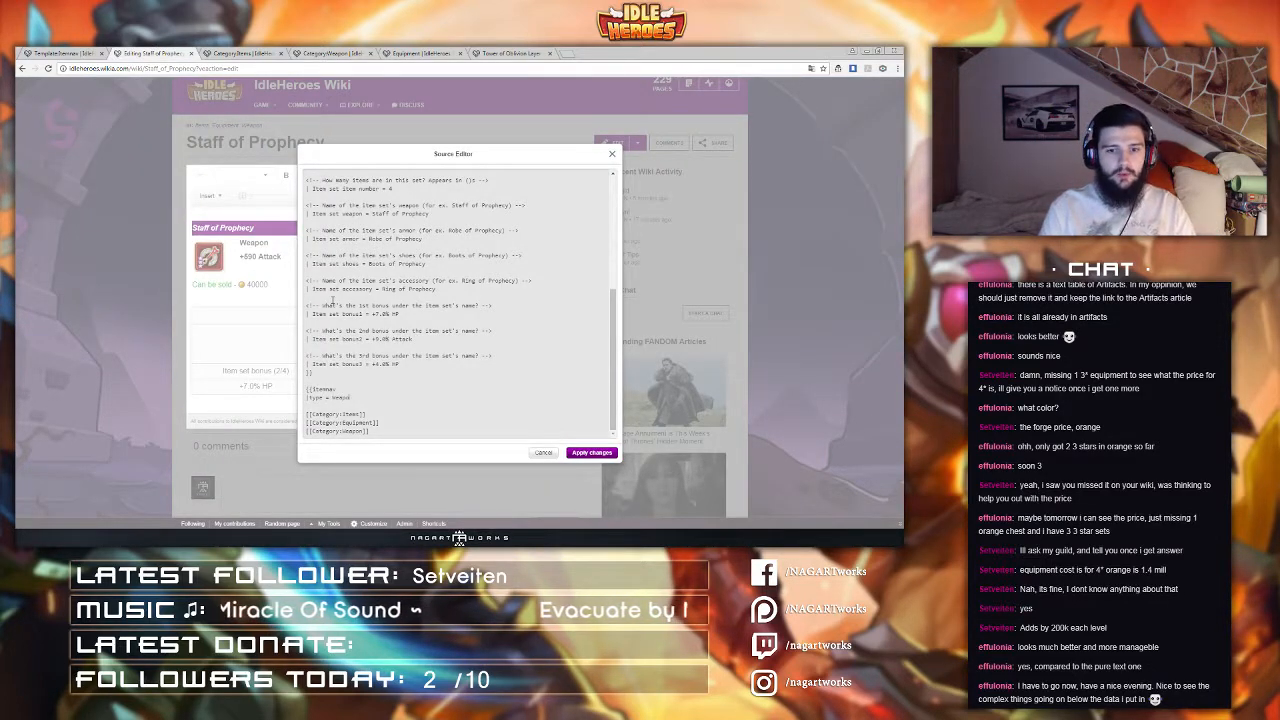
key(Return)
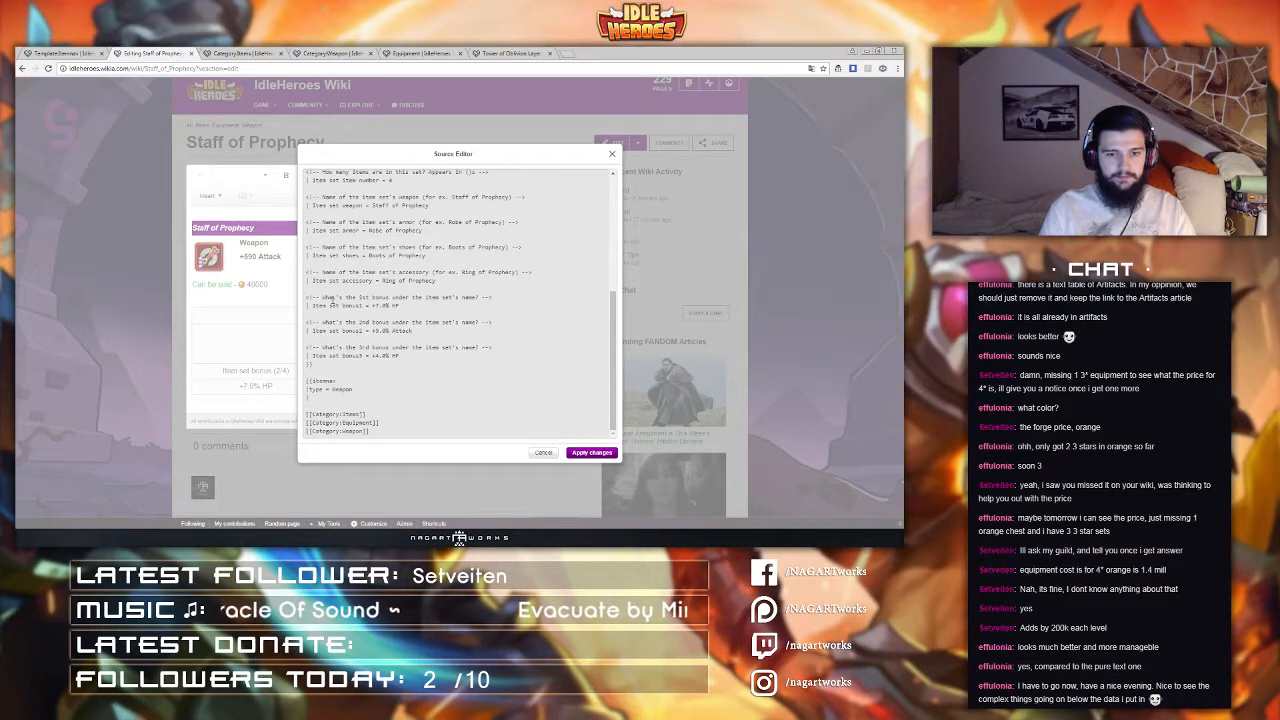
Step: Reopen the Itemnav template for editing and return to the Staff of Prophecy source editor
click(71, 52)
click(696, 200)
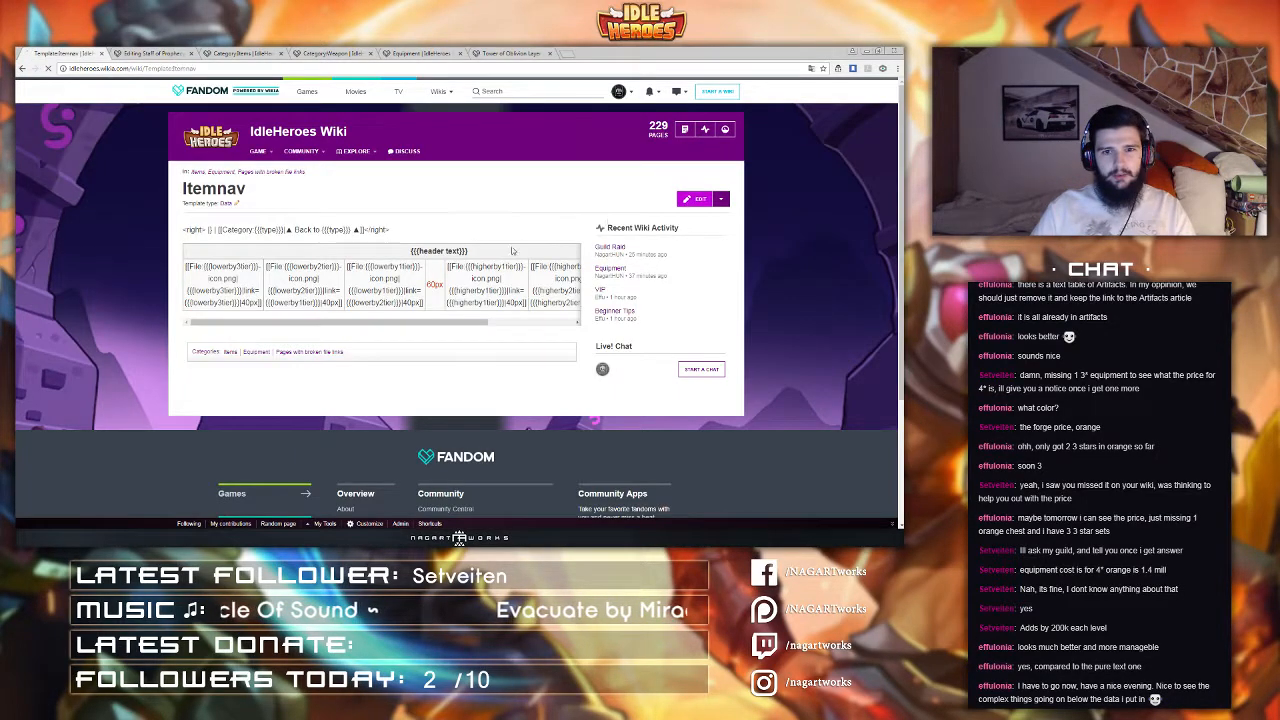
click(157, 53)
Step: Add an |Equipment = yes parameter to the Itemnav call and capitalize the type parameter to Type
click(360, 381)
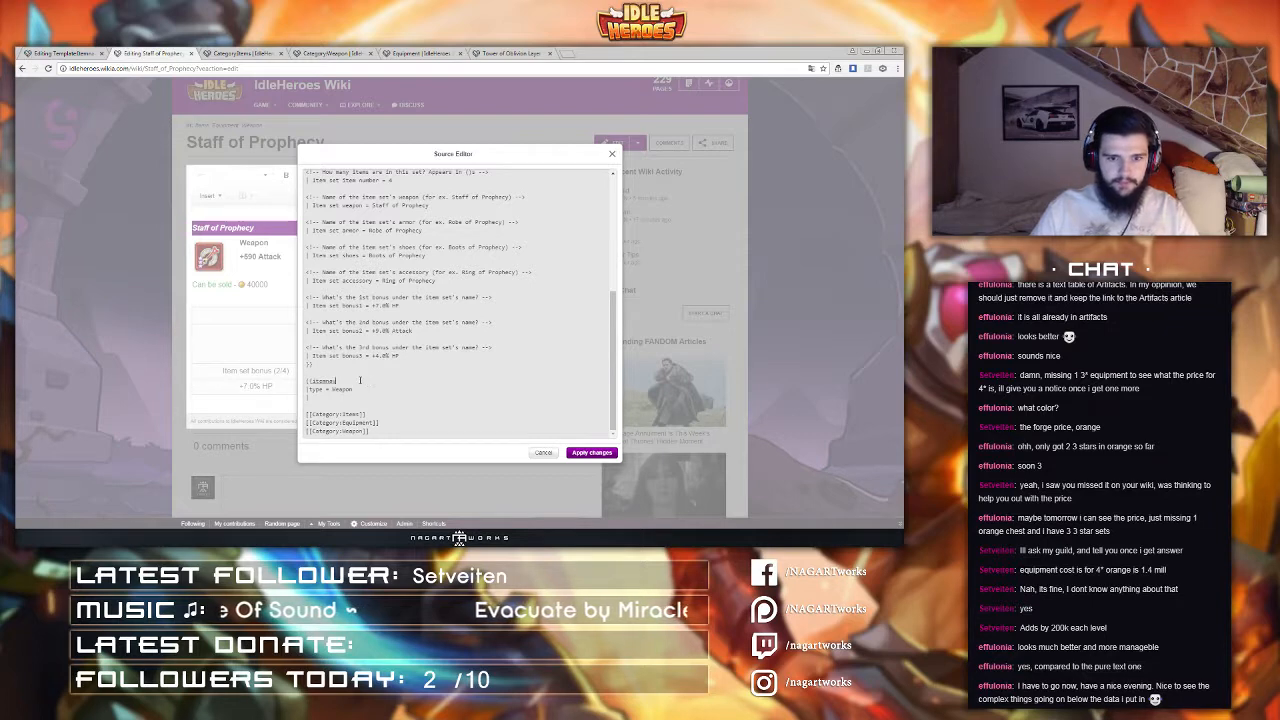
key(Return)
text(|E)
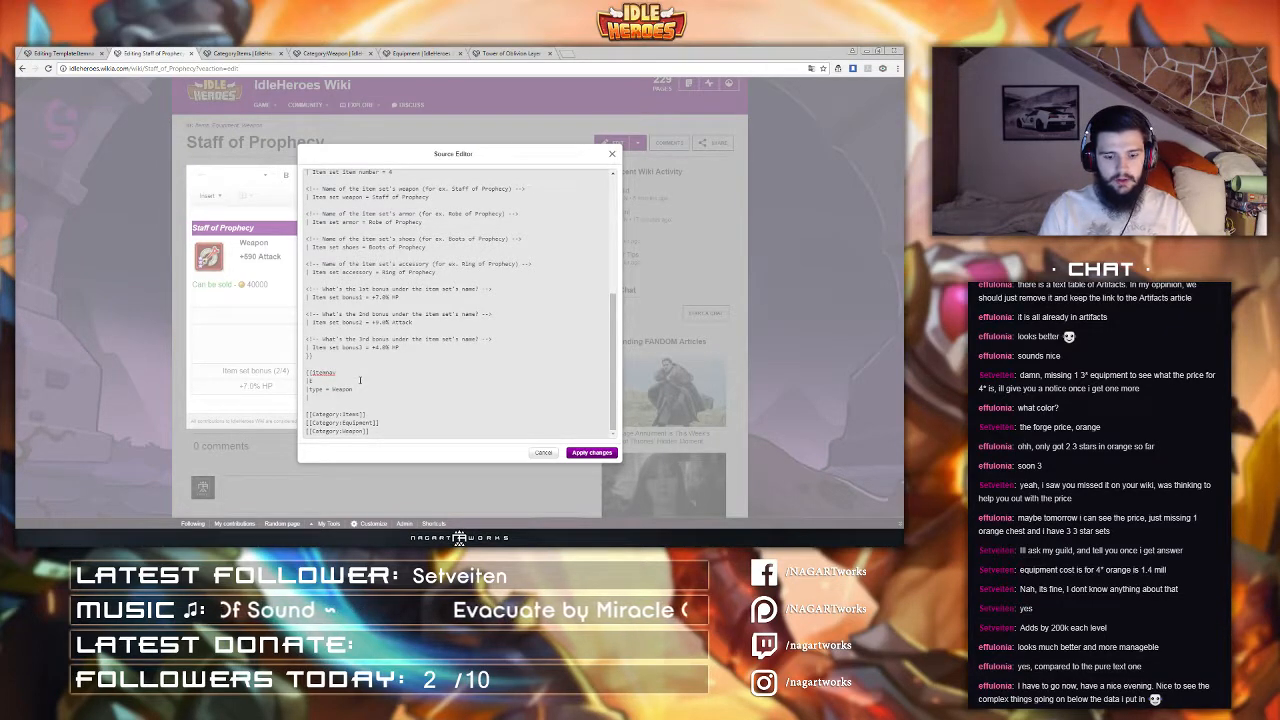
text(quipment = yes)
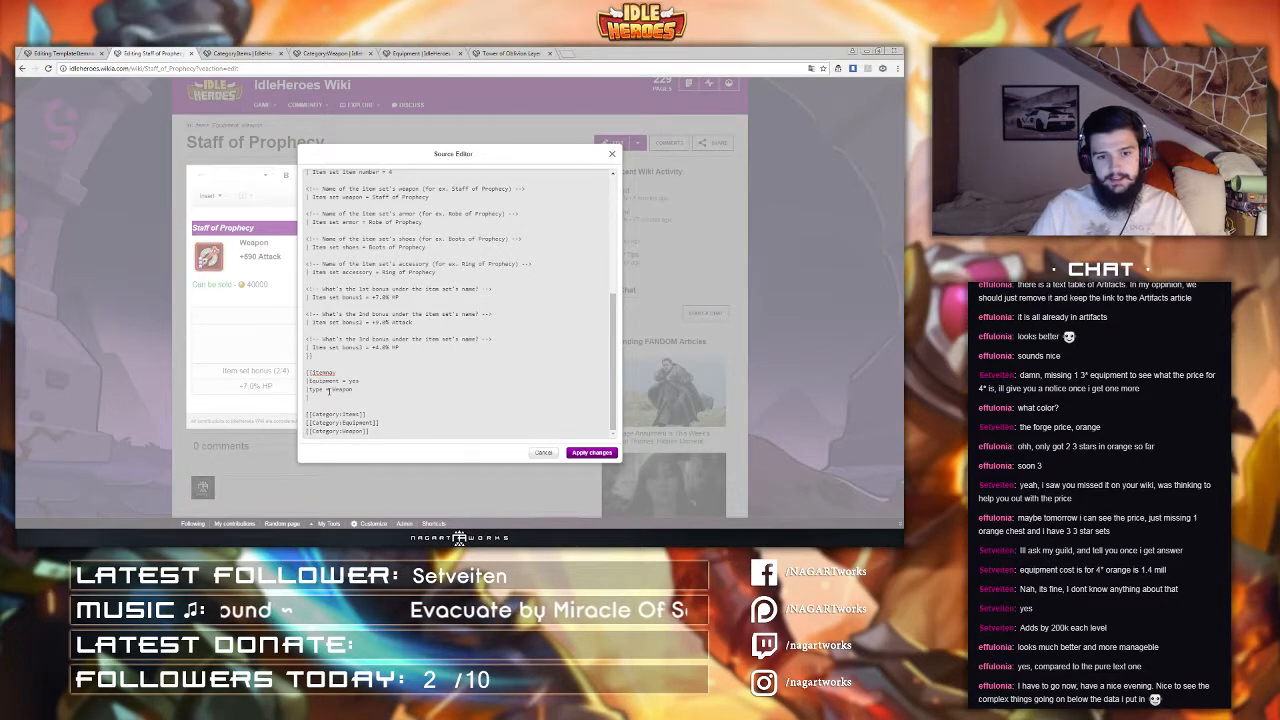
drag(313, 389, 360, 381)
text(T)
click(320, 396)
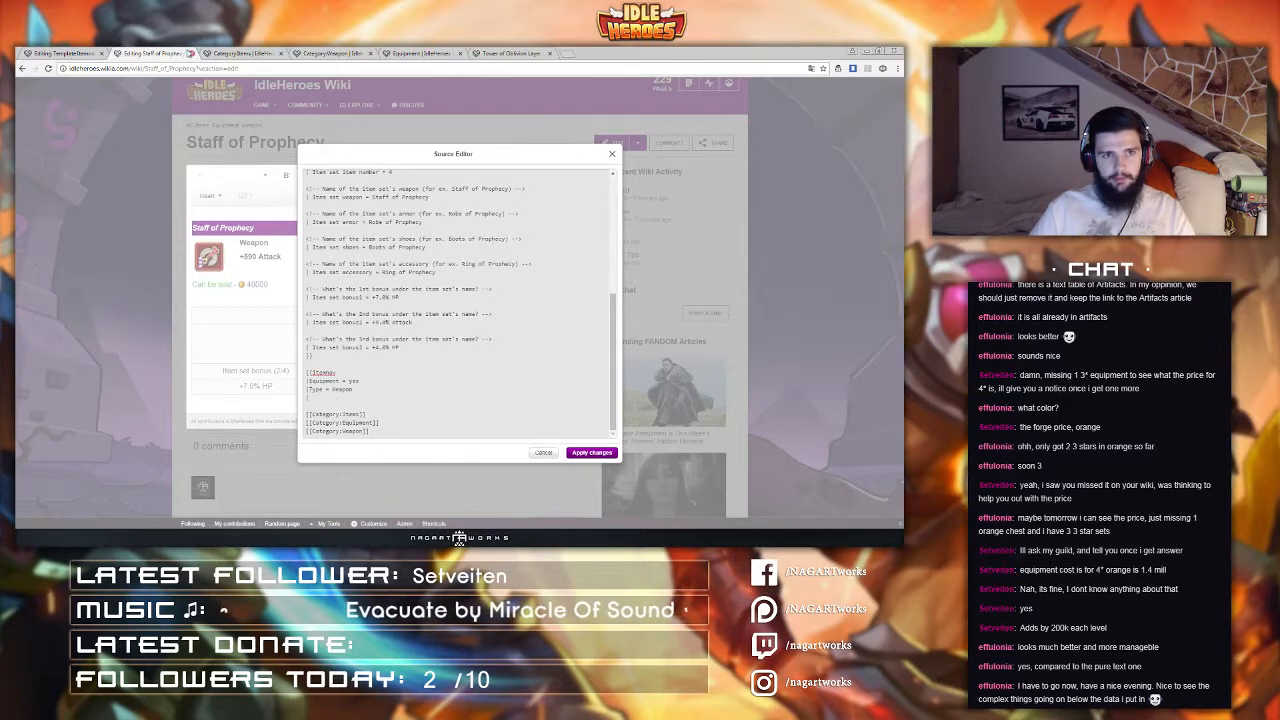
Step: Copy the header text parameter name from the Itemnav template and add a |header text = line to the Staff of Prophecy call
click(84, 53)
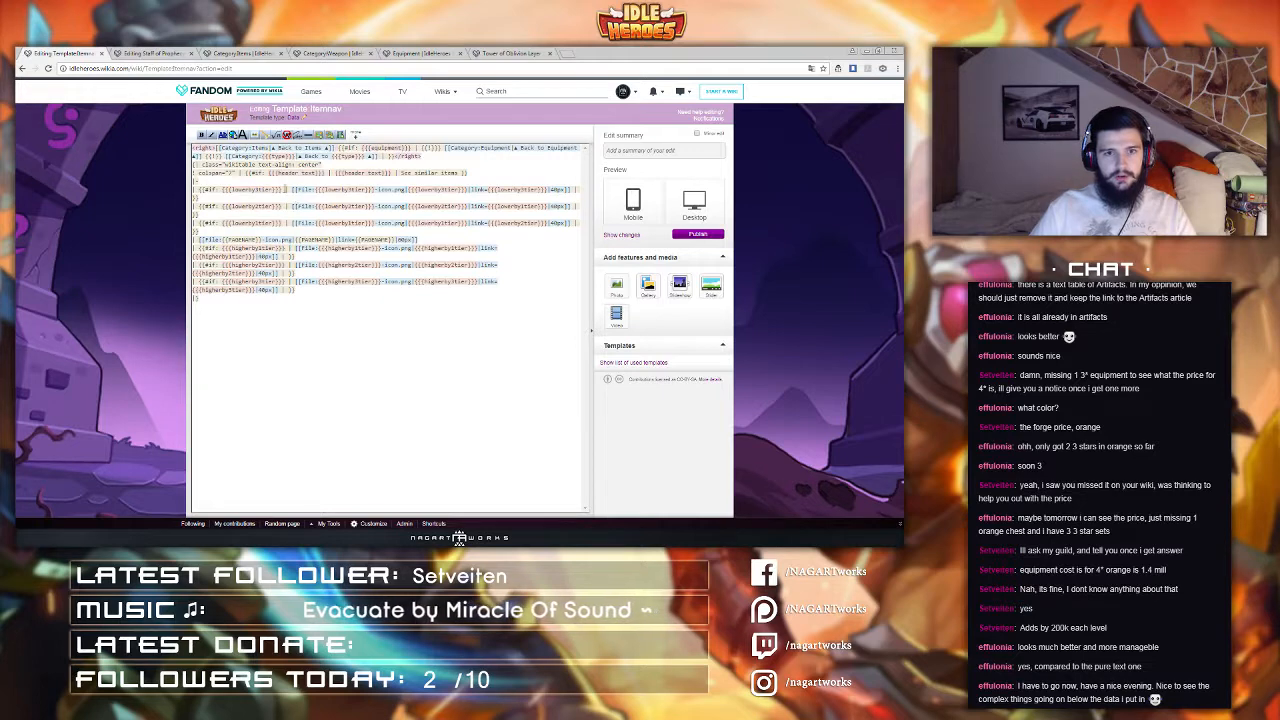
drag(277, 173, 319, 173)
key(ctrl+c)
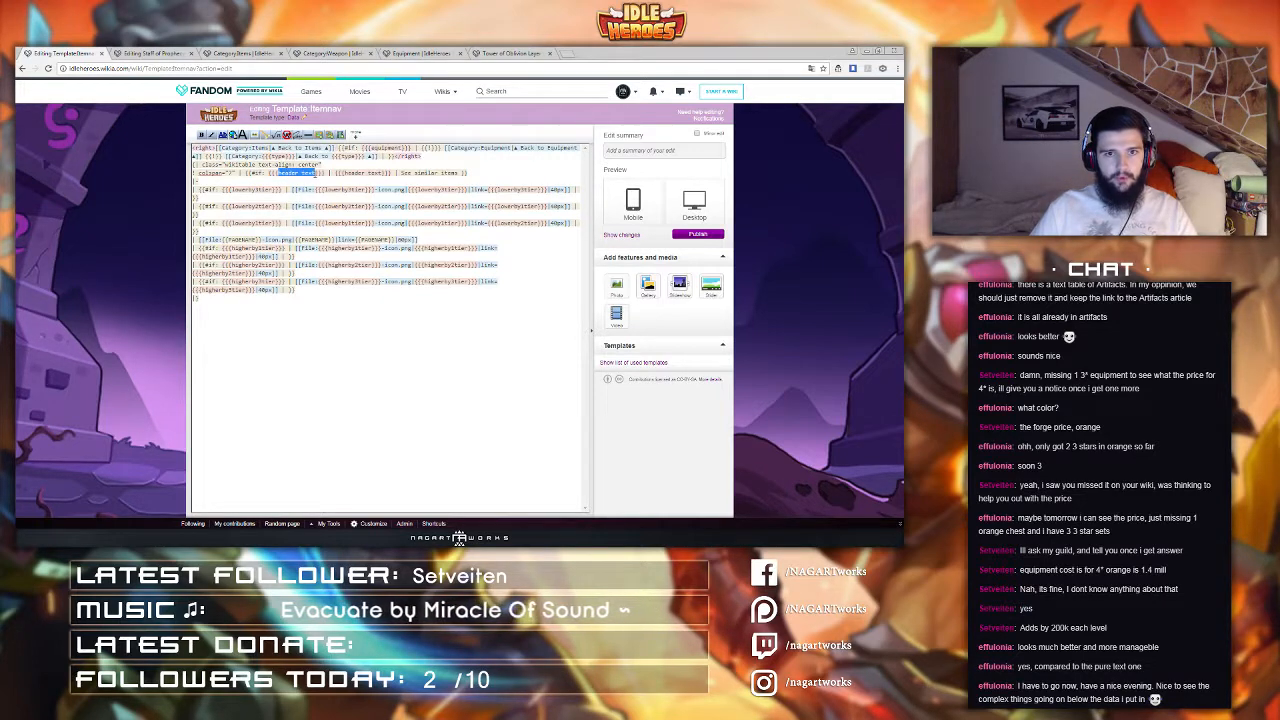
click(160, 53)
key(ctrl+v)
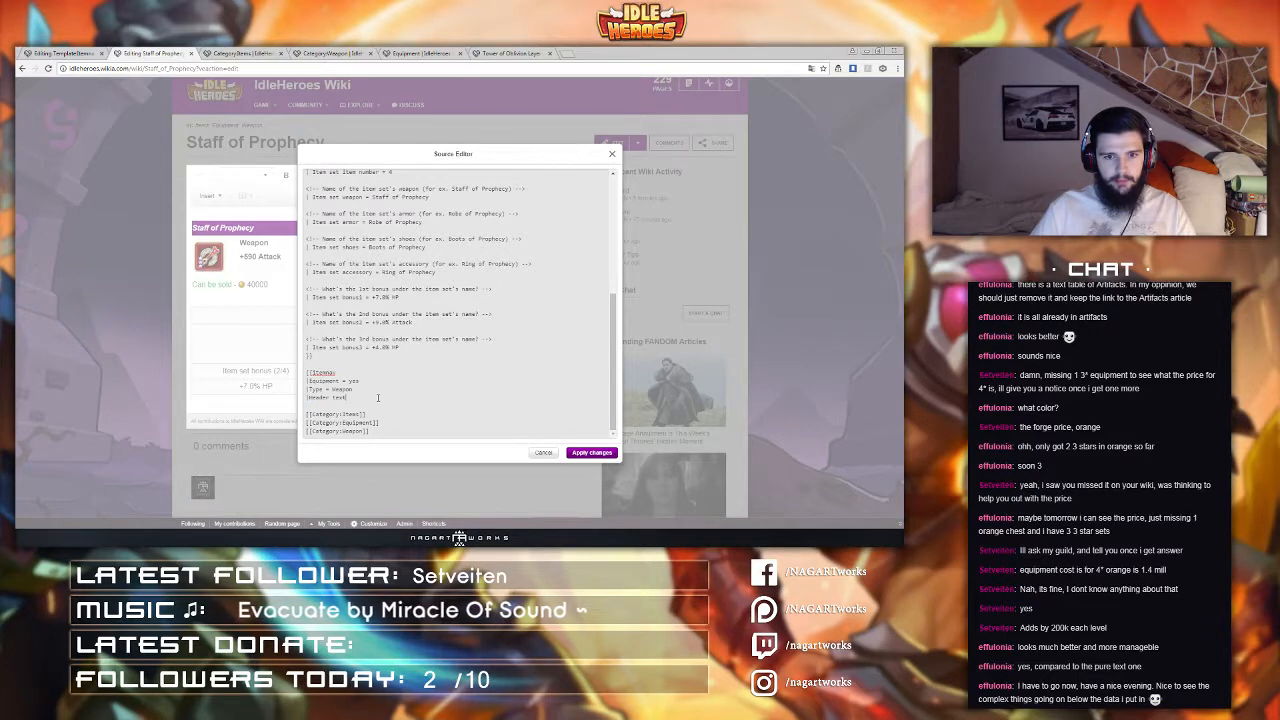
text(=)
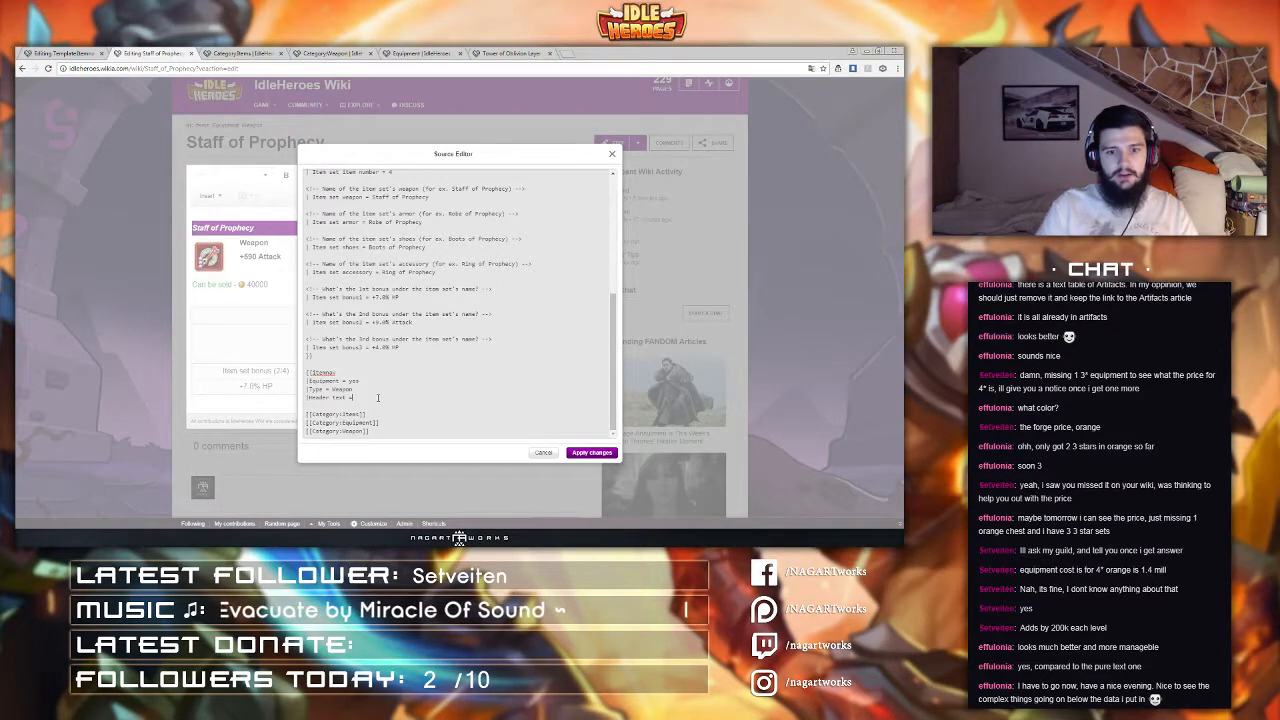
key(Return)
text(|)
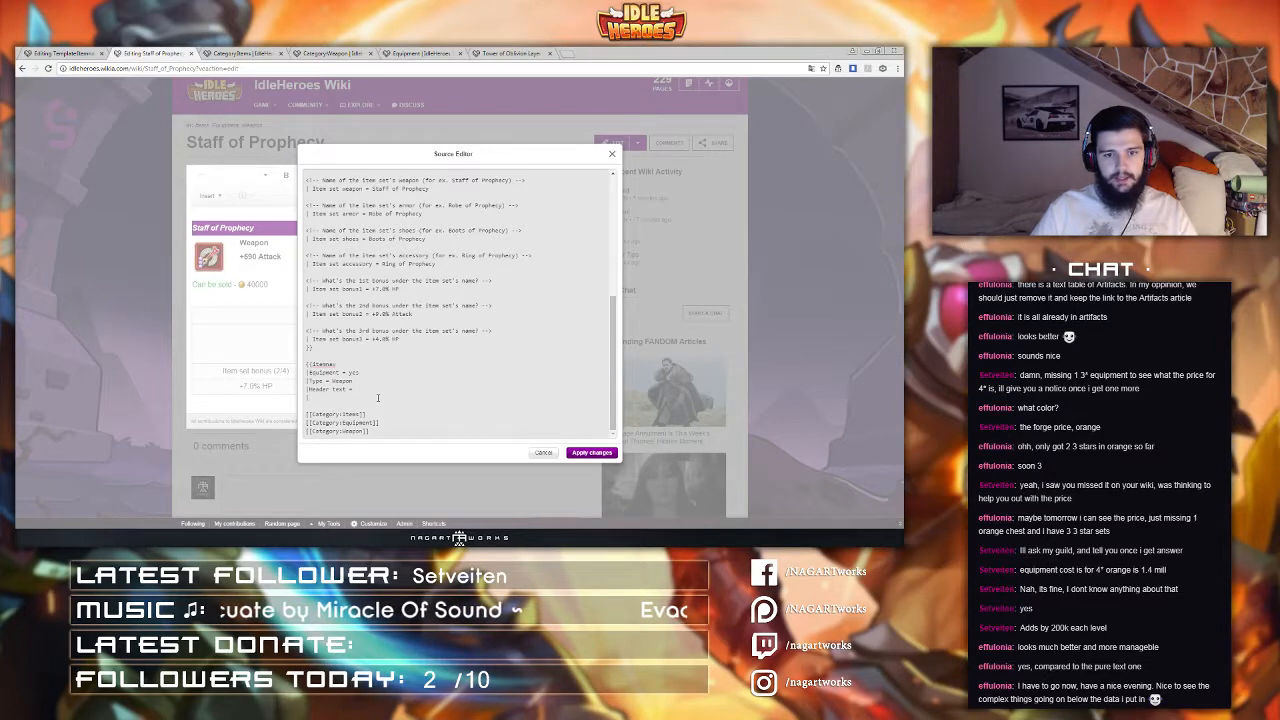
Step: Copy the lowerBy1tier parameter name from the template and add three |lowerBy1tier lines to the Itemnav call
click(216, 53)
click(150, 53)
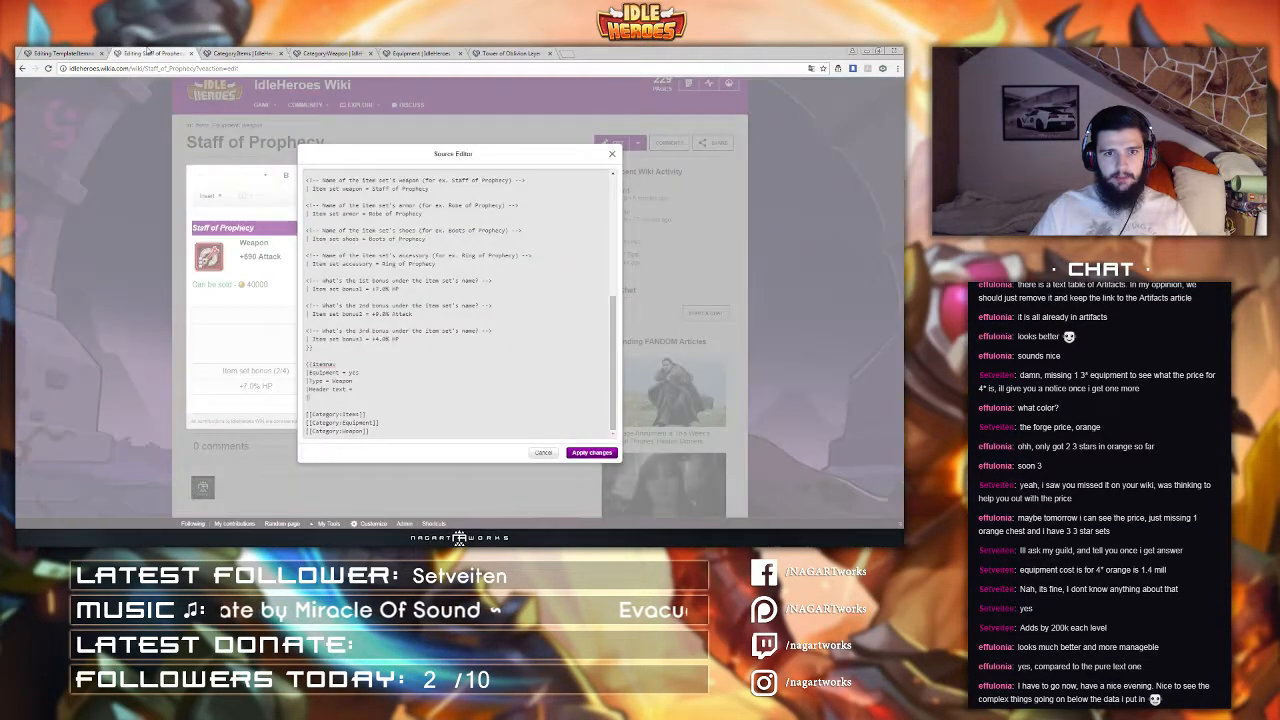
click(86, 53)
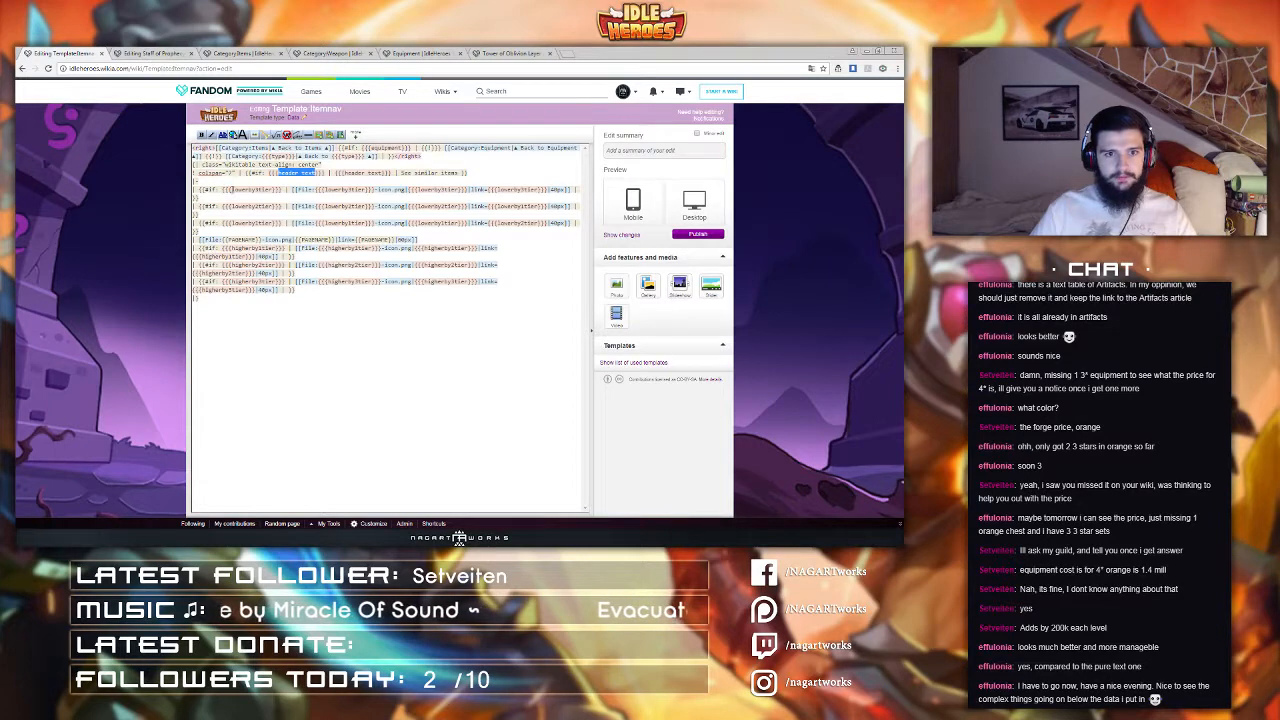
drag(232, 189, 272, 189)
key(ctrl+c)
click(180, 52)
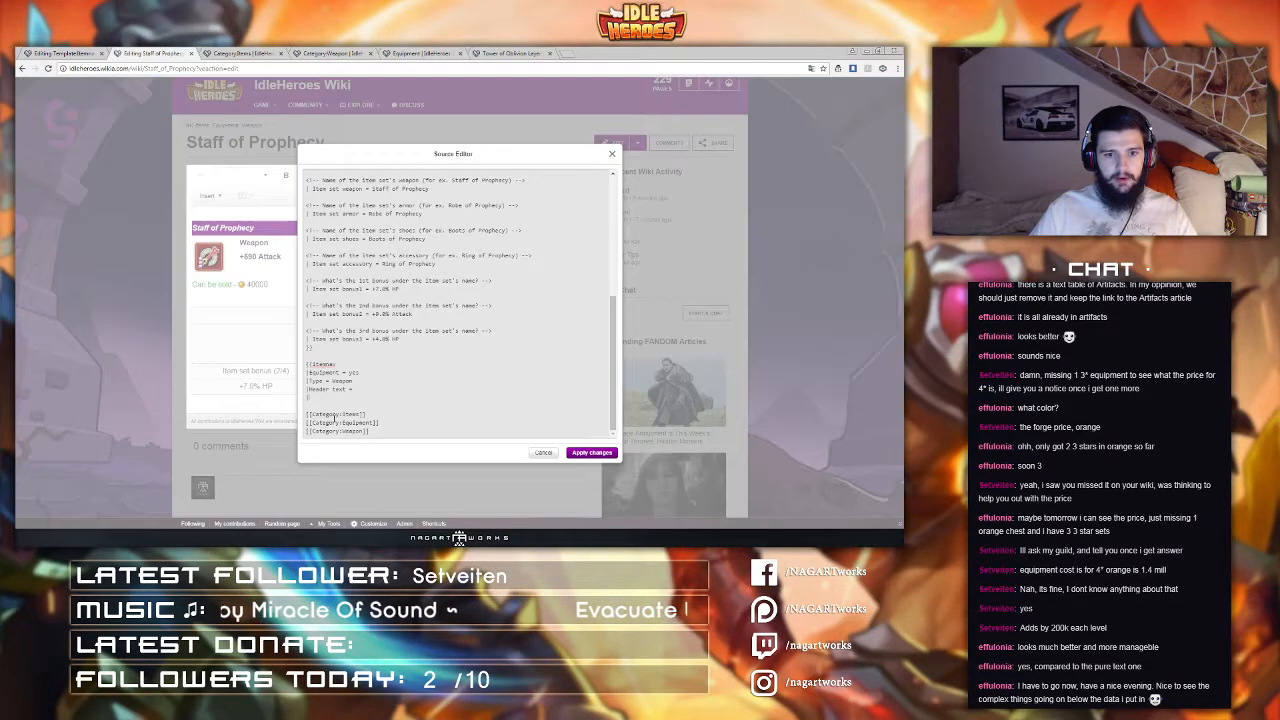
key(ctrl+v)
key(Return)
text(|)
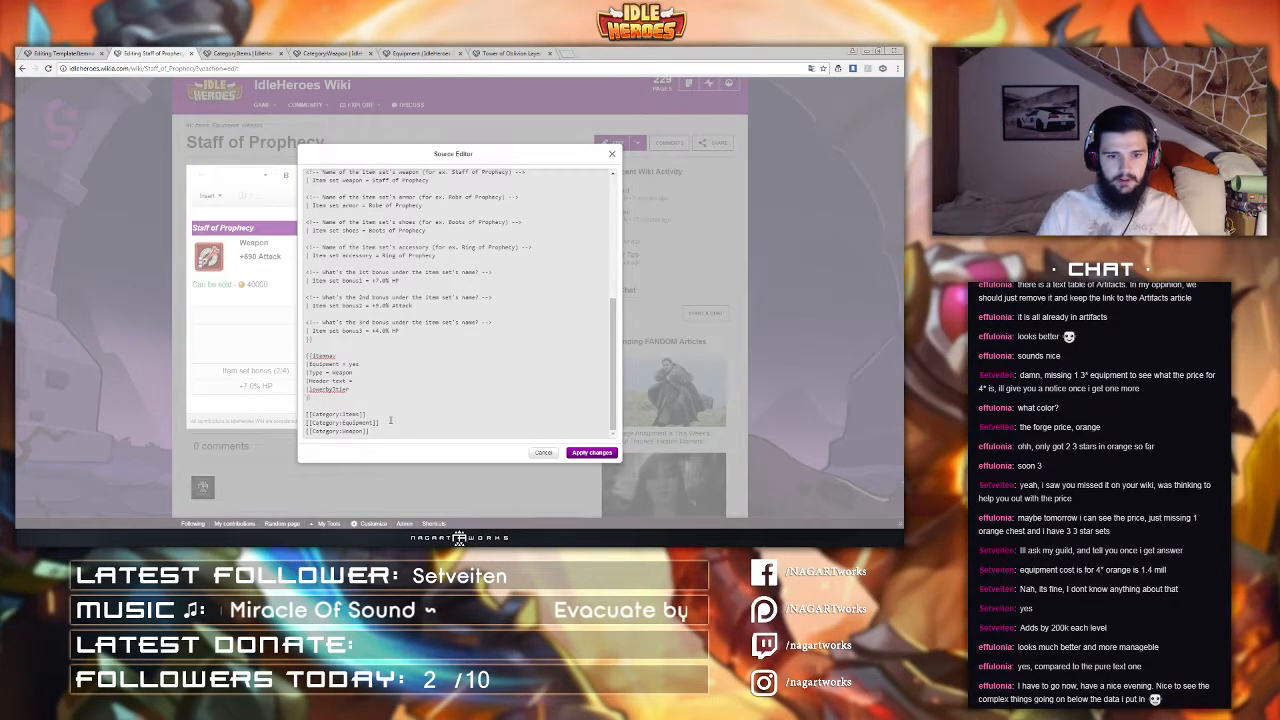
key(ctrl+v)
key(Return)
text(|)
key(ctrl+v)
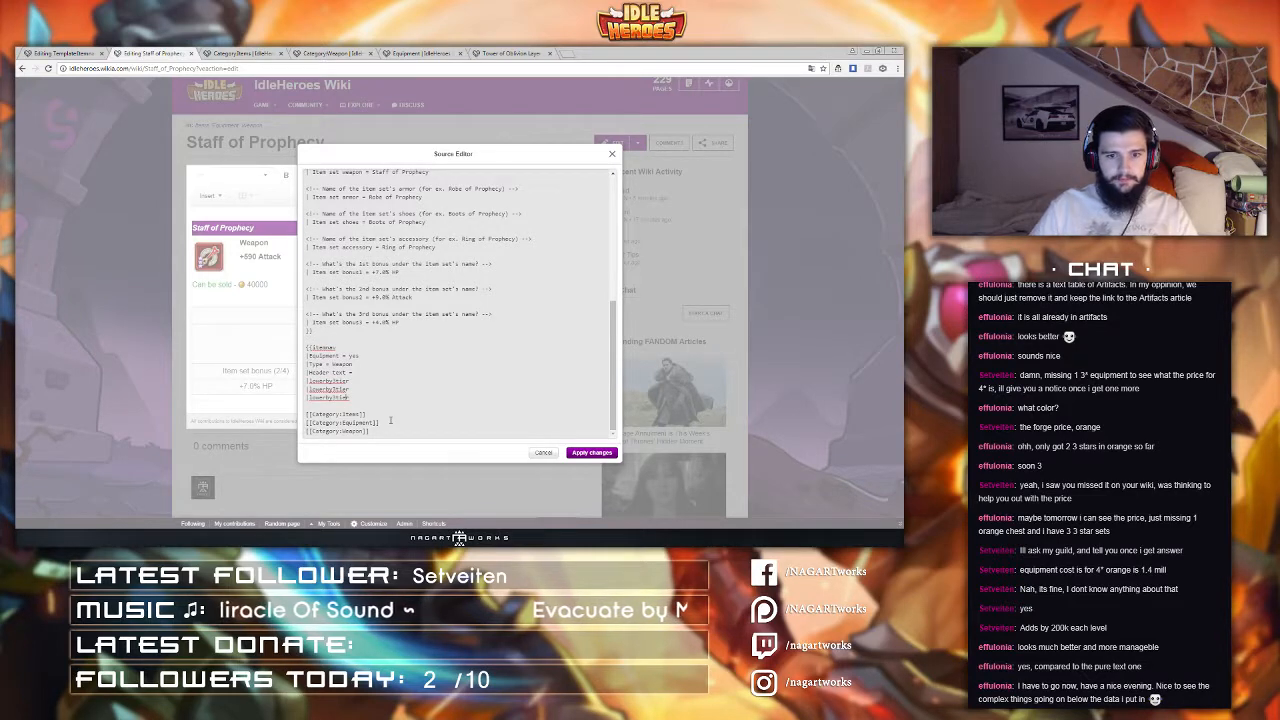
Step: Number the tier parameters as lowerBy3tier, lowerBy2tier, lowerBy1tier and add higherBy1tier, higherBy2tier, higherBy3tier lines, each with =
key(Up)
key(Up)
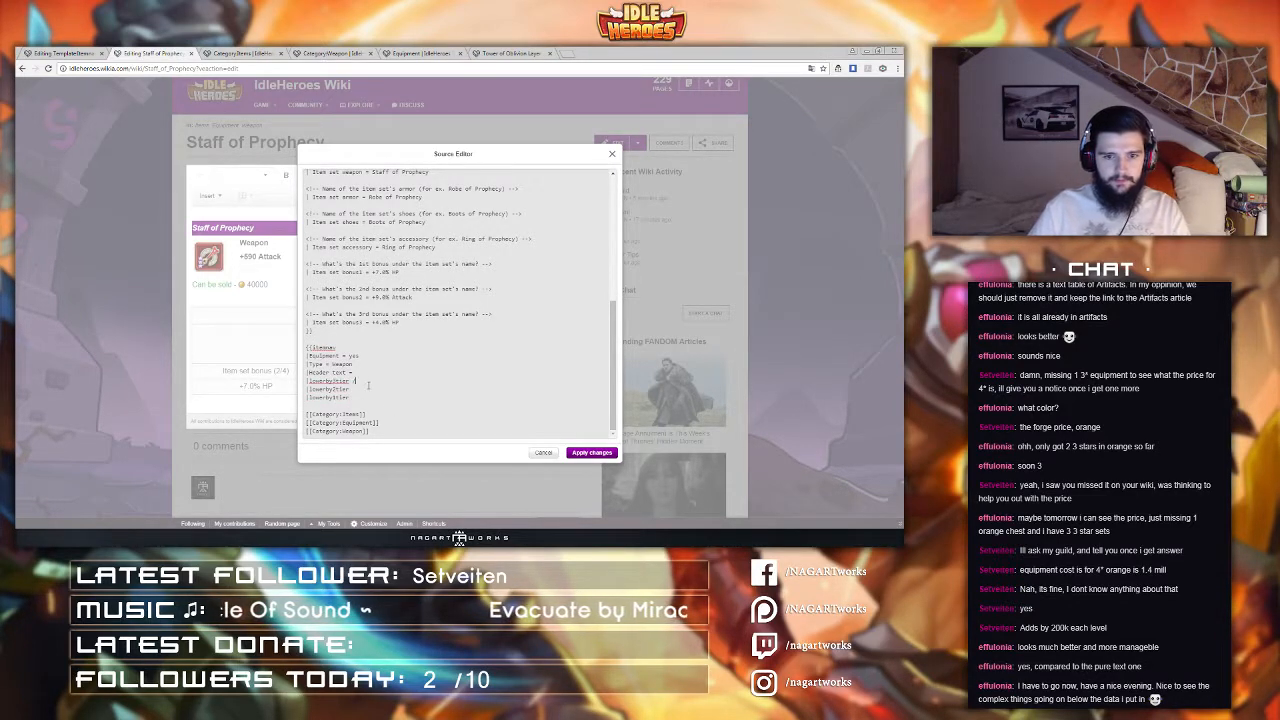
text(=)
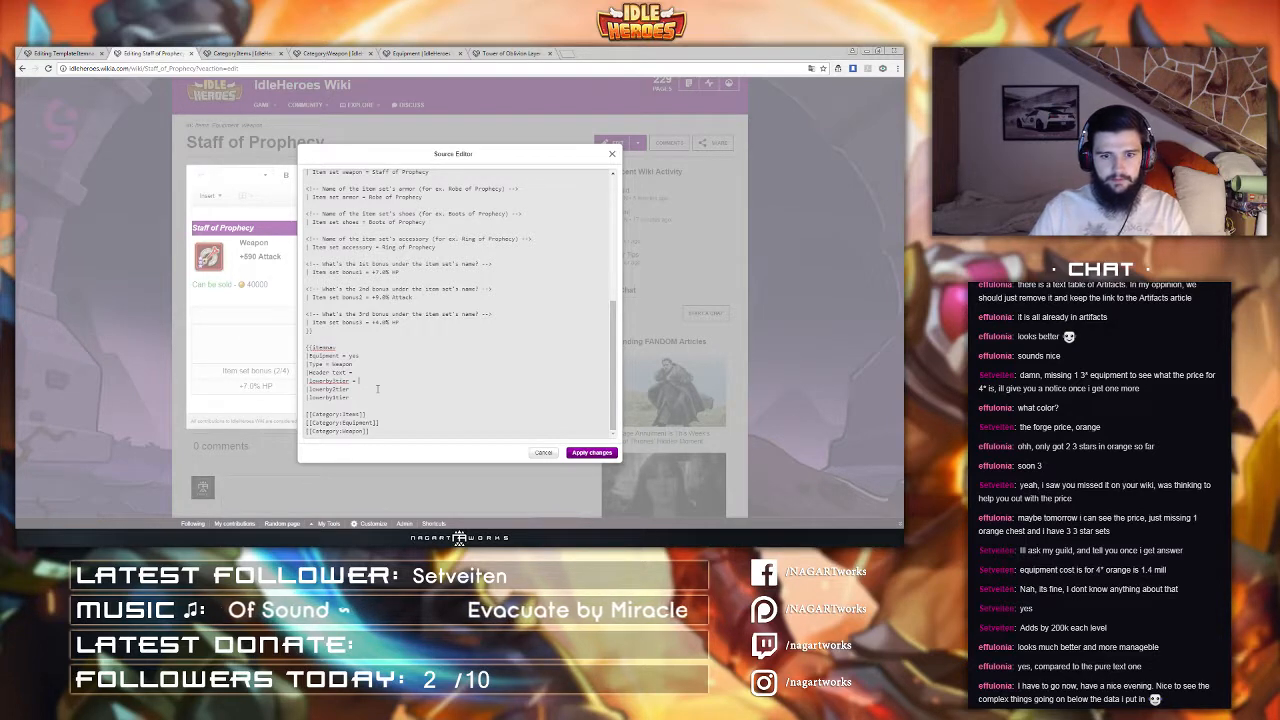
drag(376, 381, 371, 373)
click(372, 380)
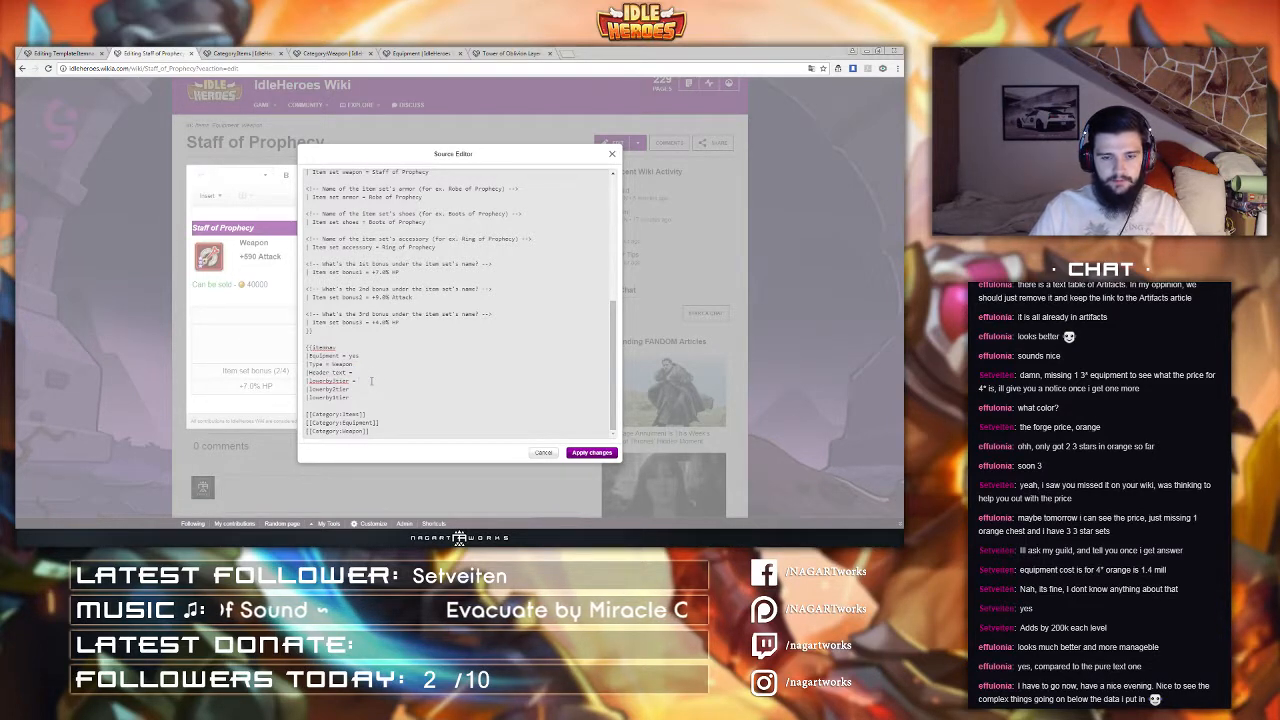
key(shift+Down)
key(shift+Down)
key(BackSpace)
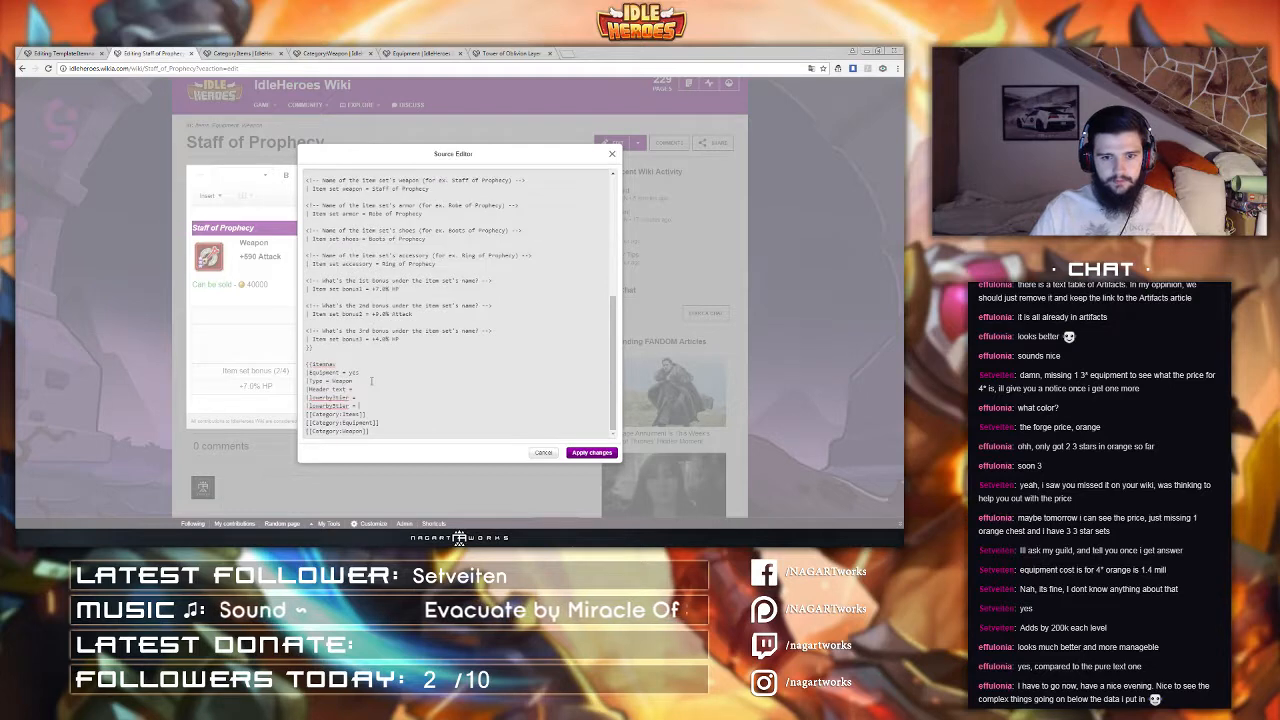
key(ctrl+v)
key(ctrl+v)
key(Return)
key(ctrl+v)
key(ctrl+v)
key(ctrl+v)
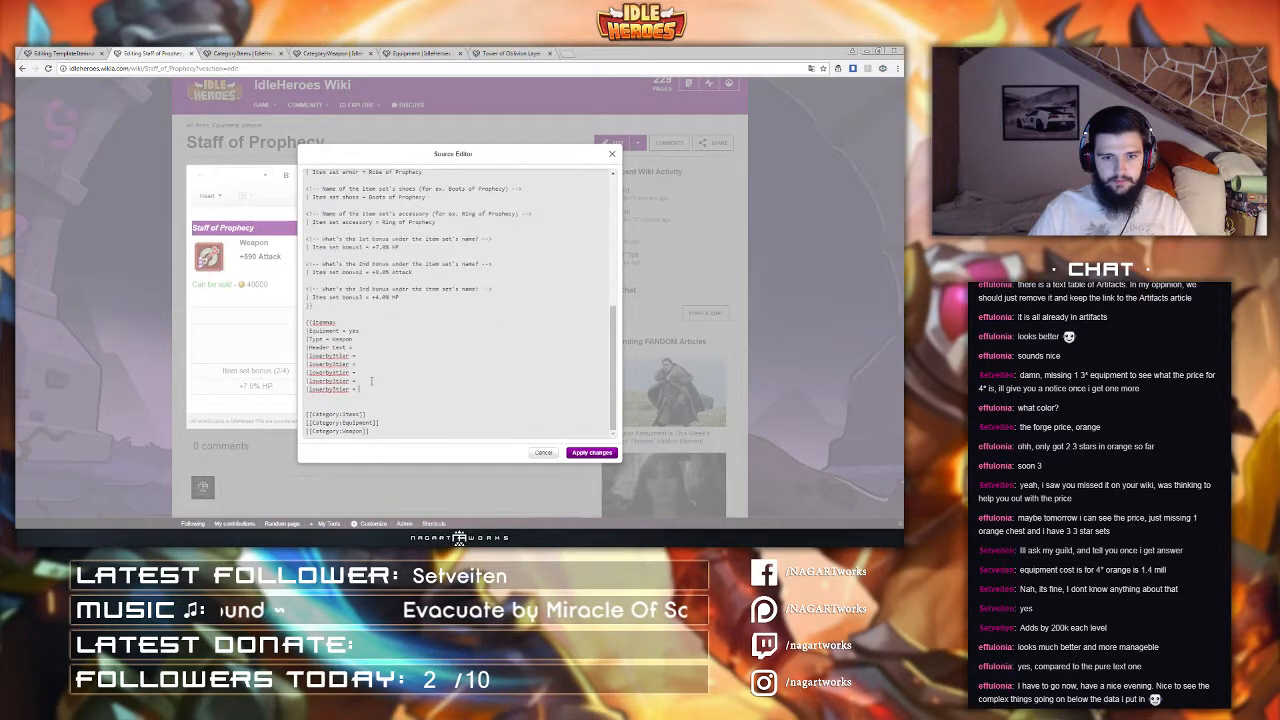
text(2)
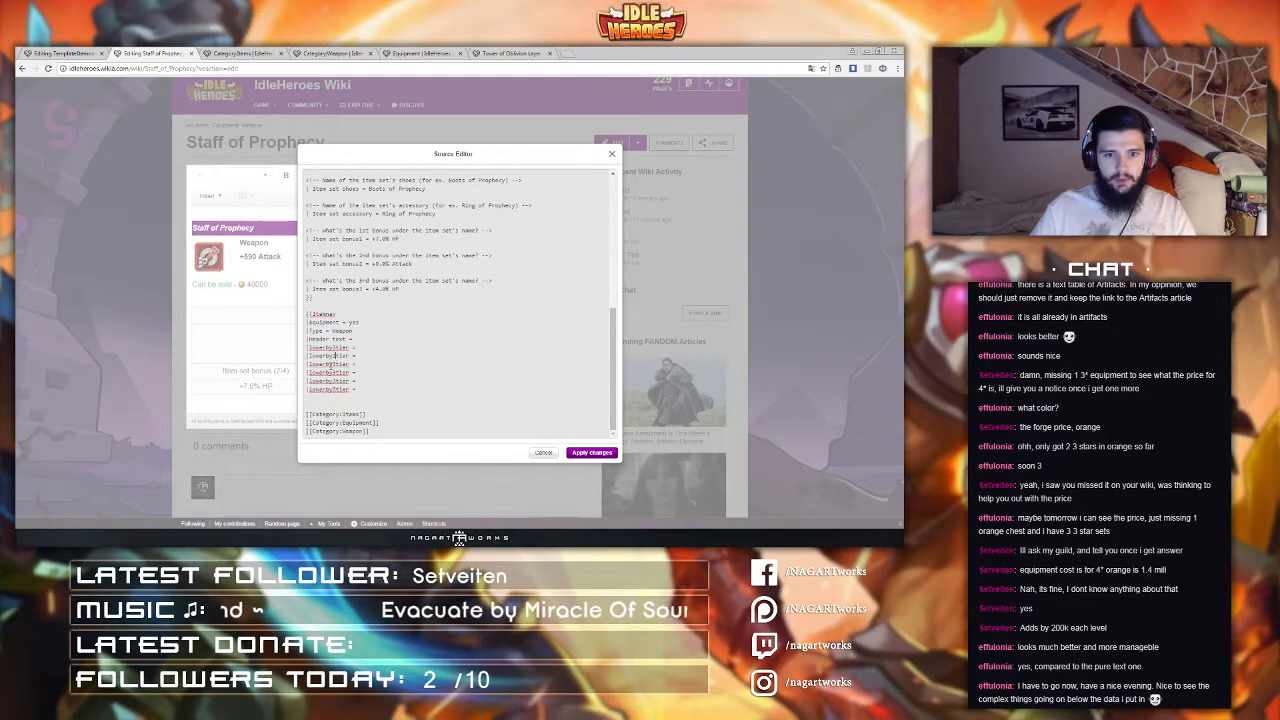
drag(332, 364, 328, 372)
text(1)
text(higher)
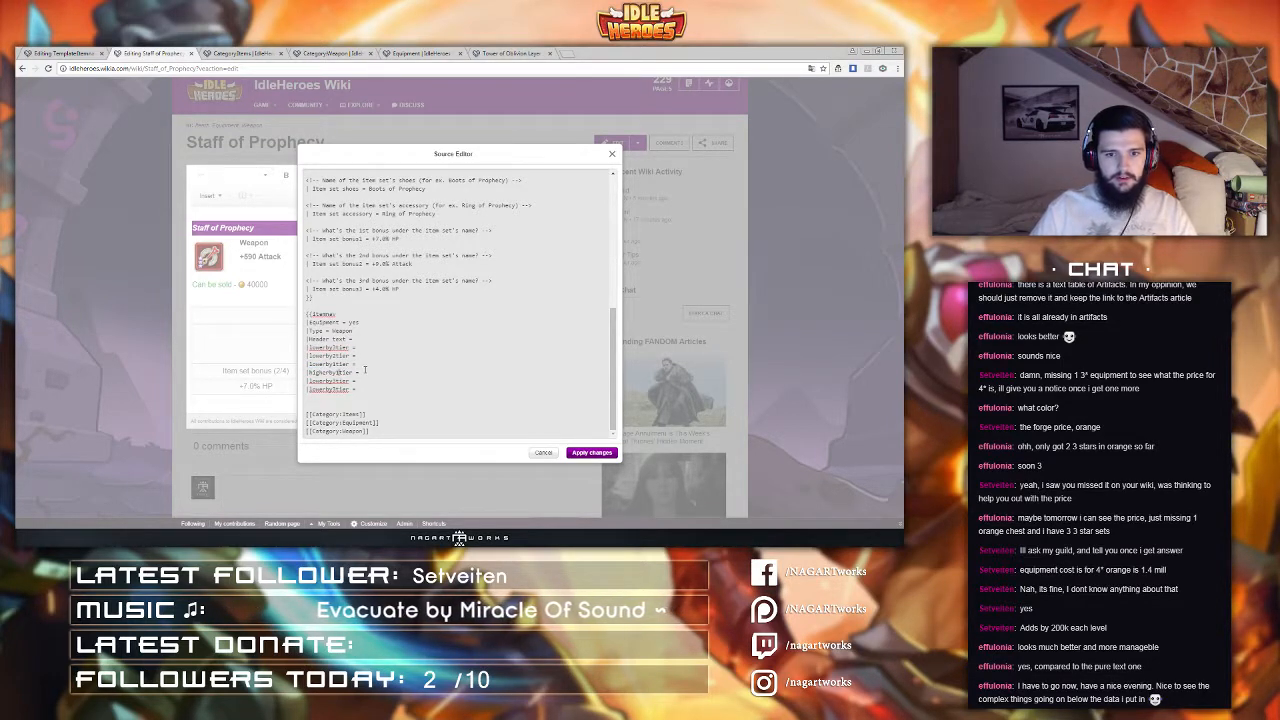
drag(365, 372, 341, 390)
key(ctrl+c)
key(ctrl+v)
key(ctrl+v)
text(2)
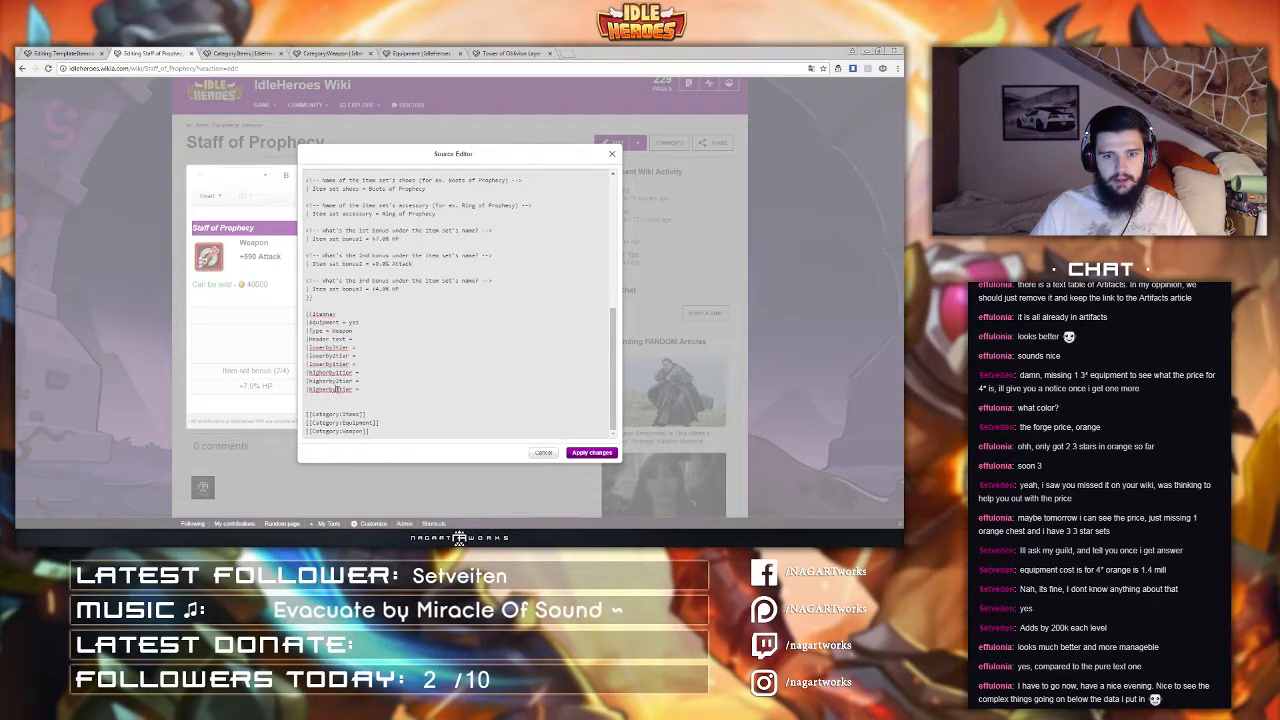
text(3)
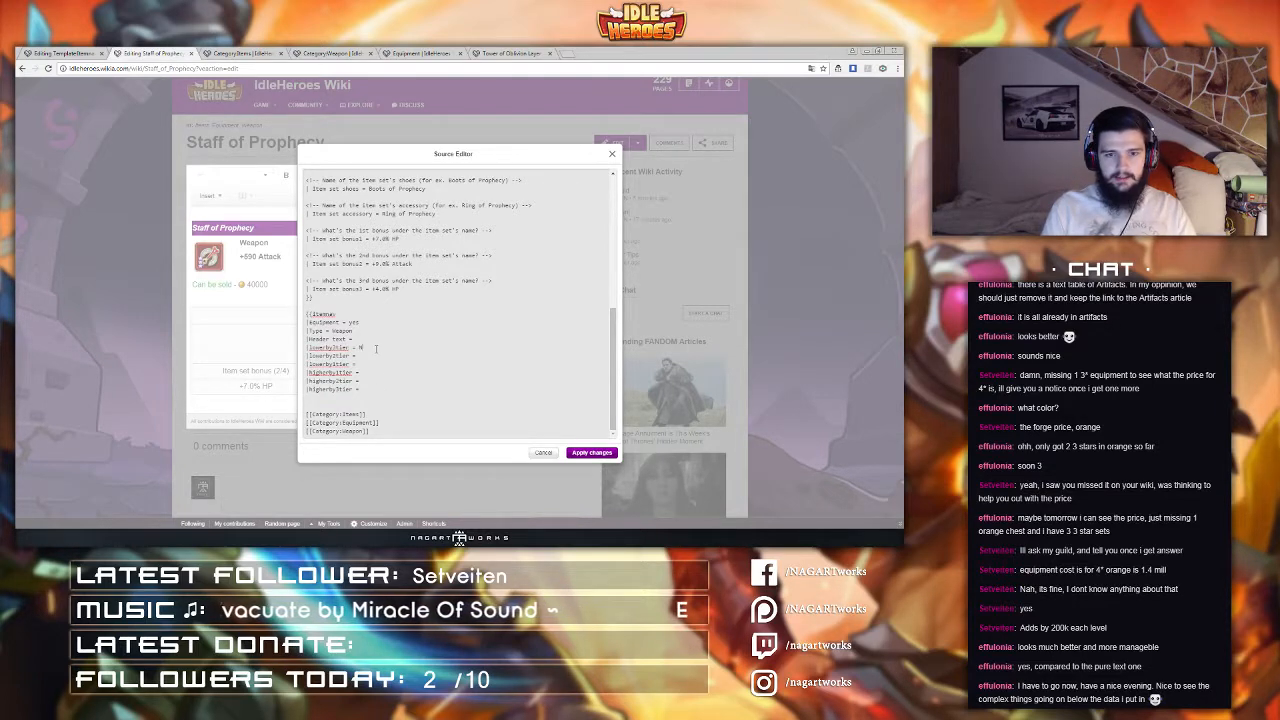
Step: Set lowerBy3tier to Night Blade, lowerBy2tier to Hunter's Bow and lowerBy1tier to Elemental Wand
text(de)
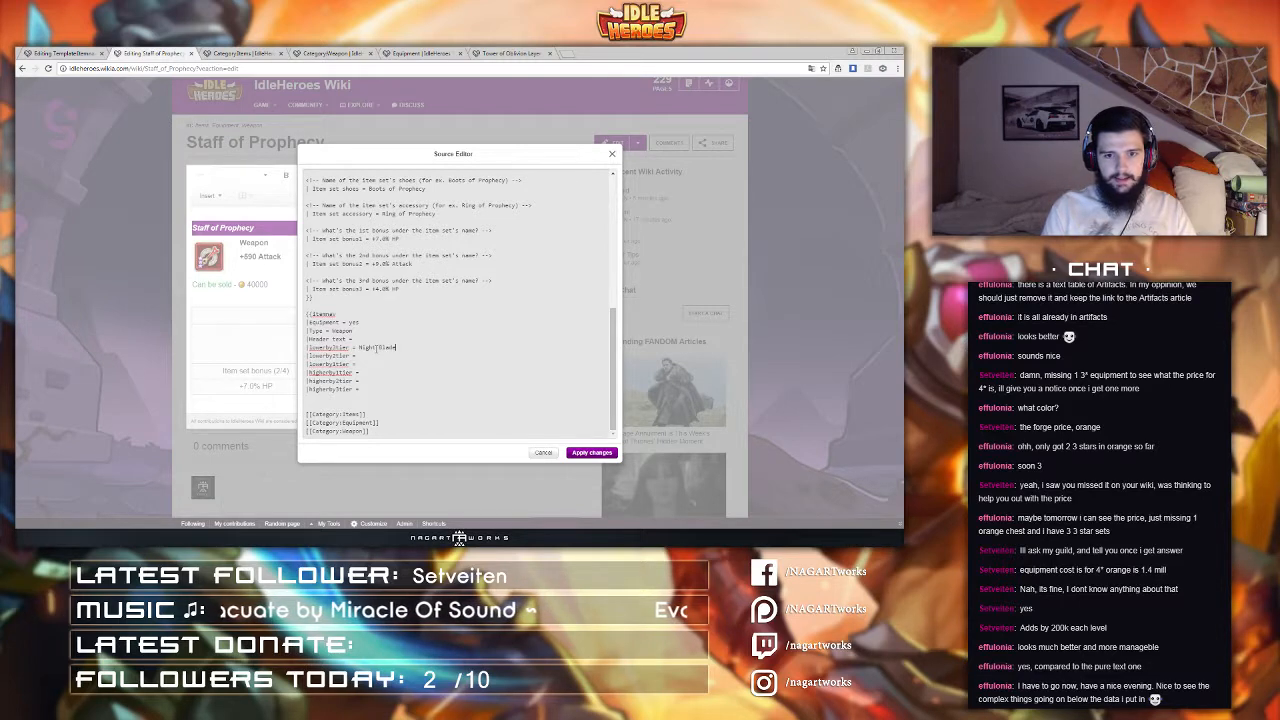
key(Down)
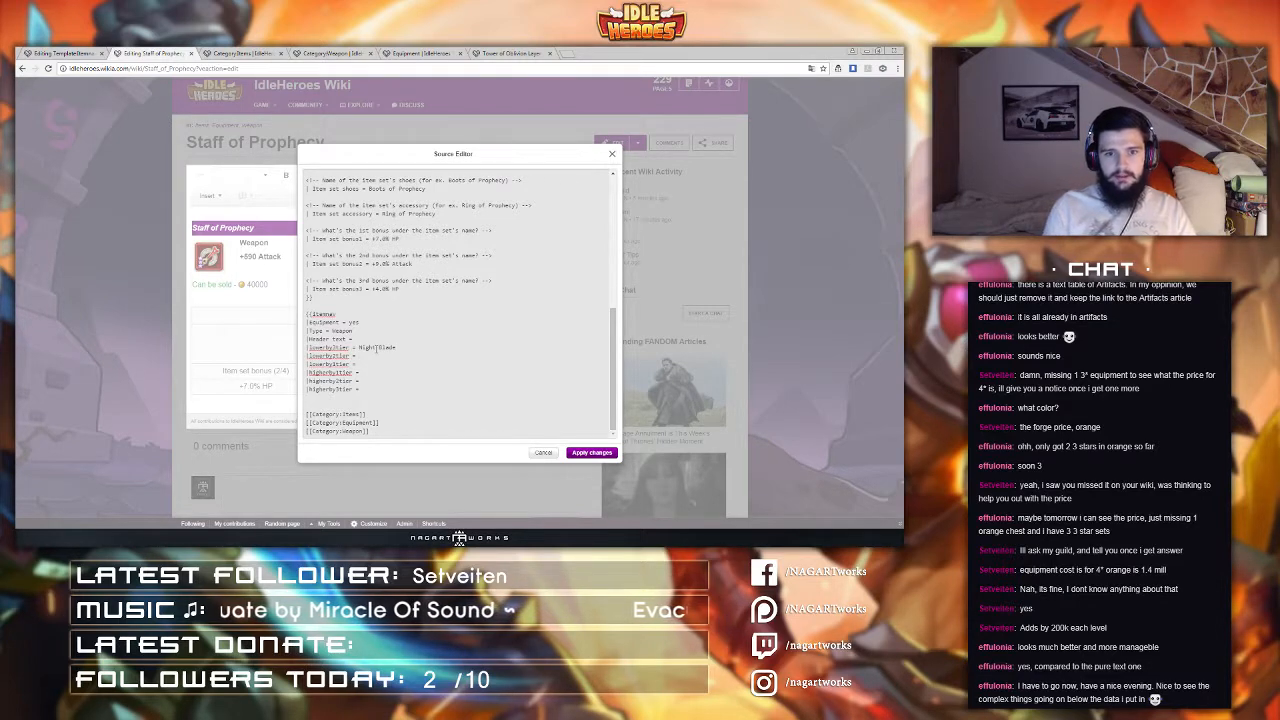
text(Hunte)
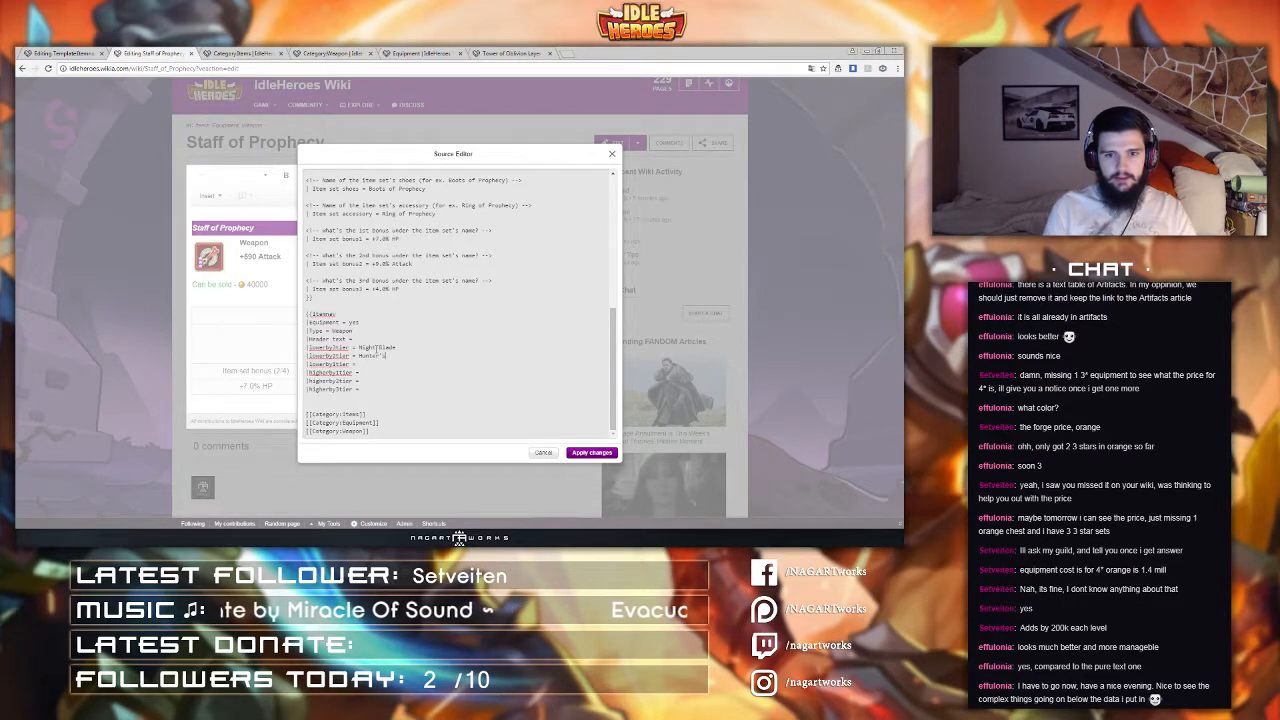
text(r's Bow)
key(Down)
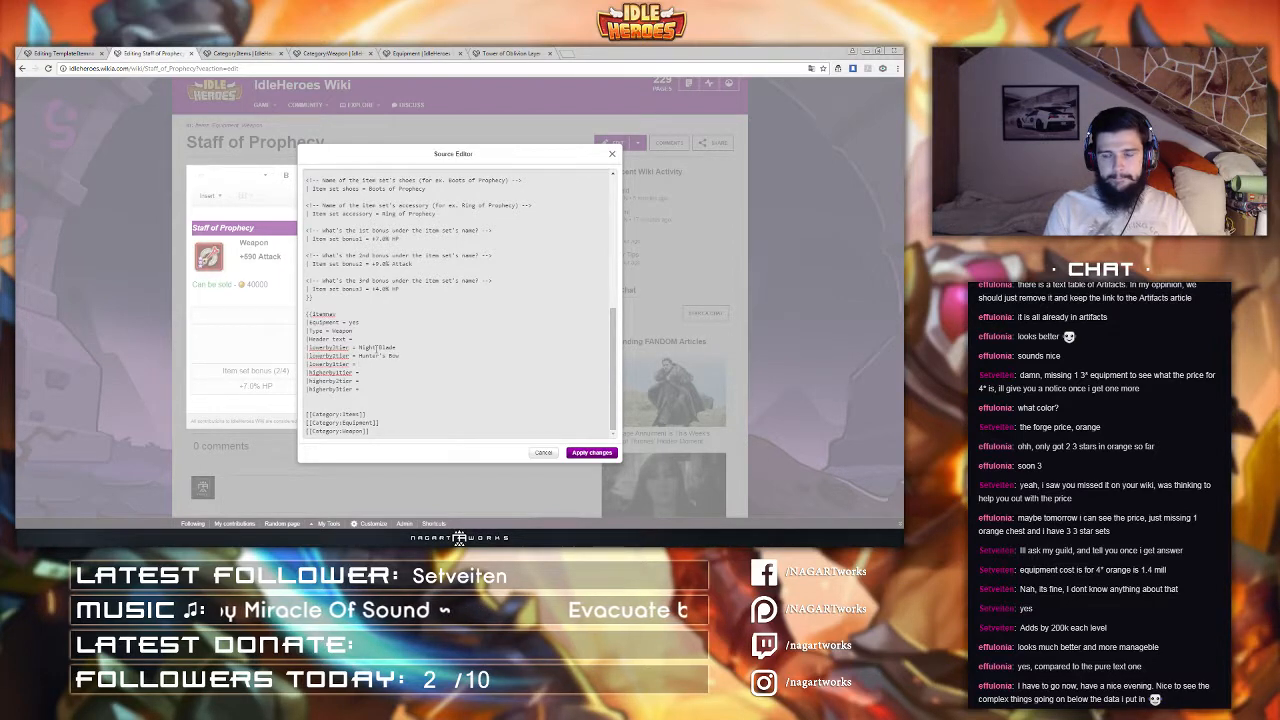
text(E)
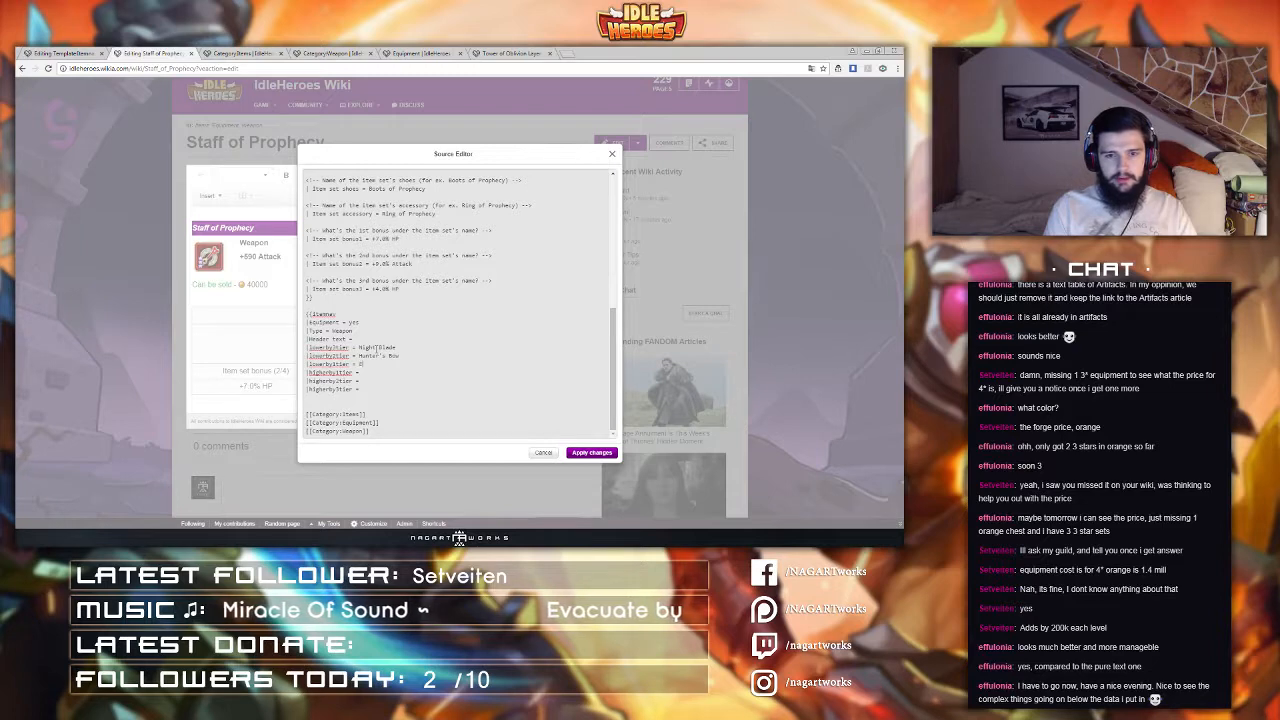
text(lemental Wand)
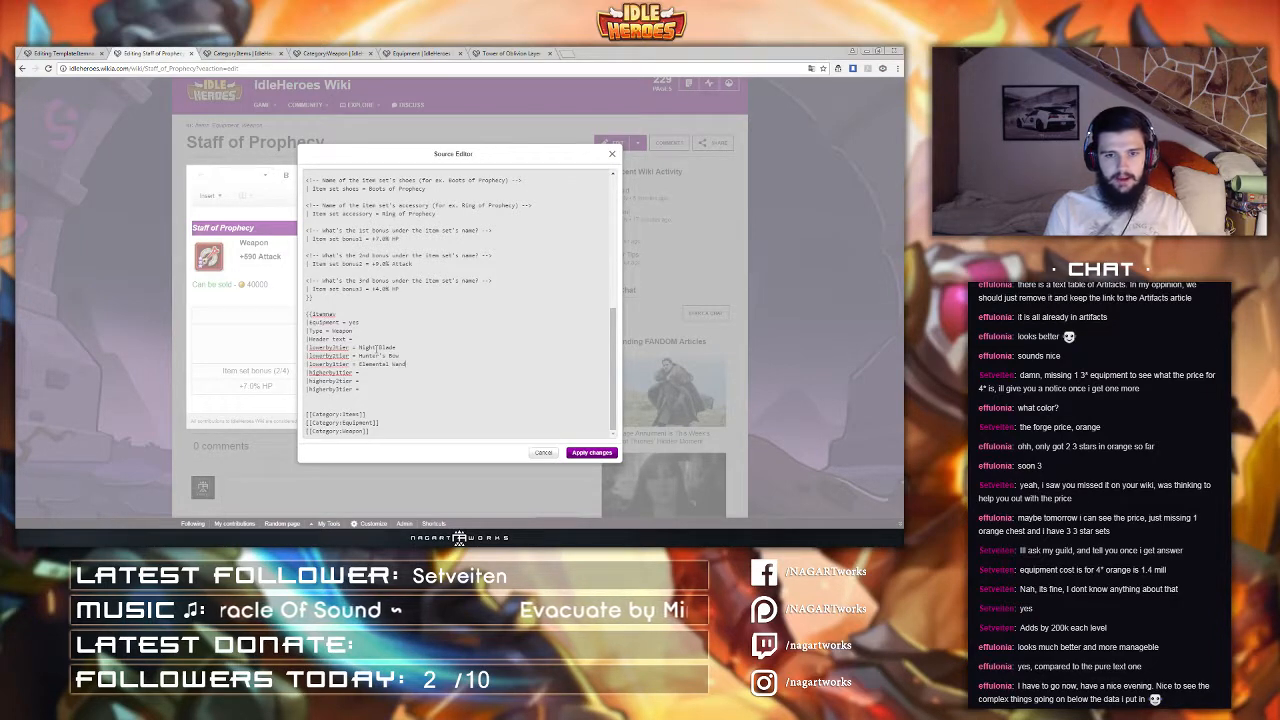
key(Down)
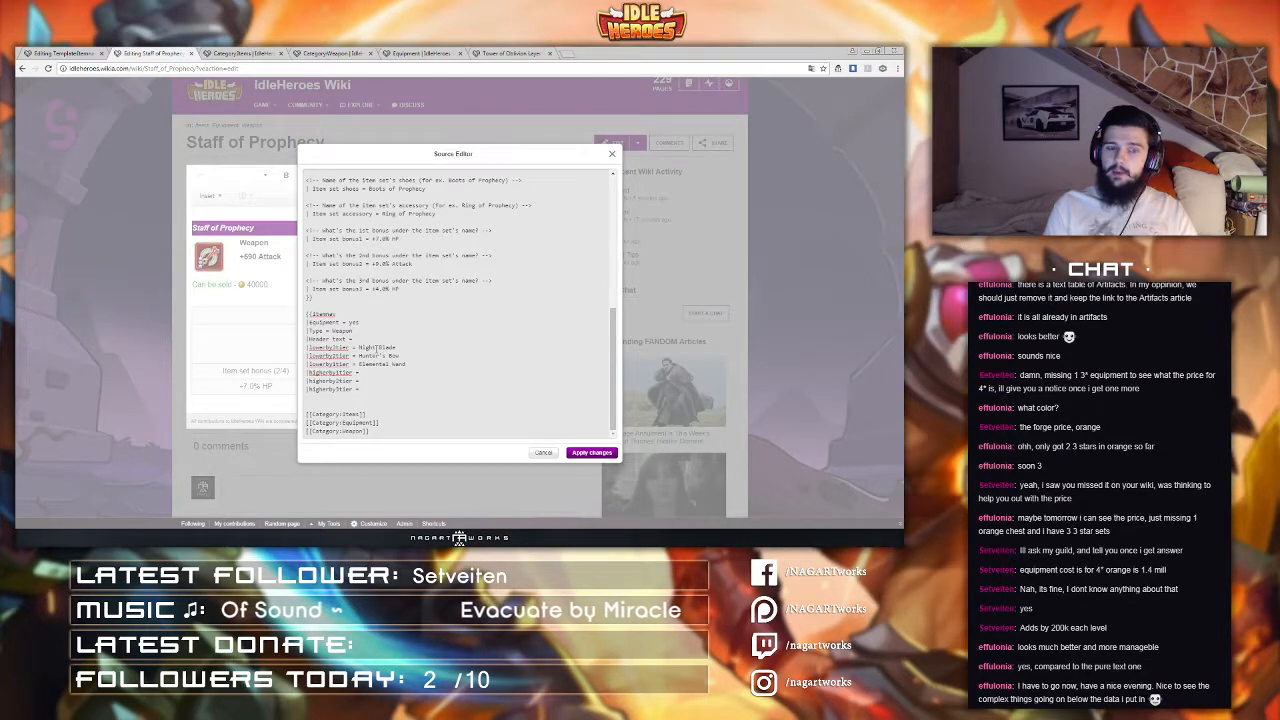
Step: Set higherBy1tier to Guardian Blessing Dagger, higherBy2tier to Monster Slayer's Bow and higherBy3tier to Thor's Staff
text(Monster S)
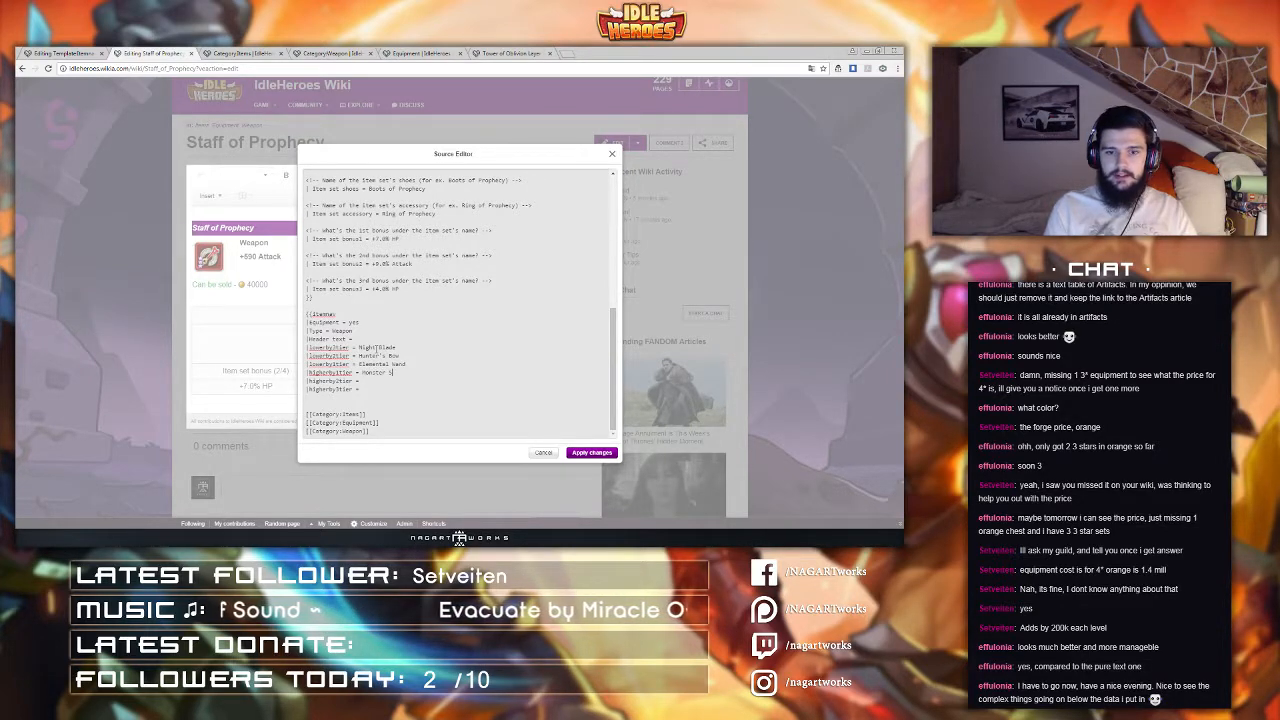
text(layer's Bow)
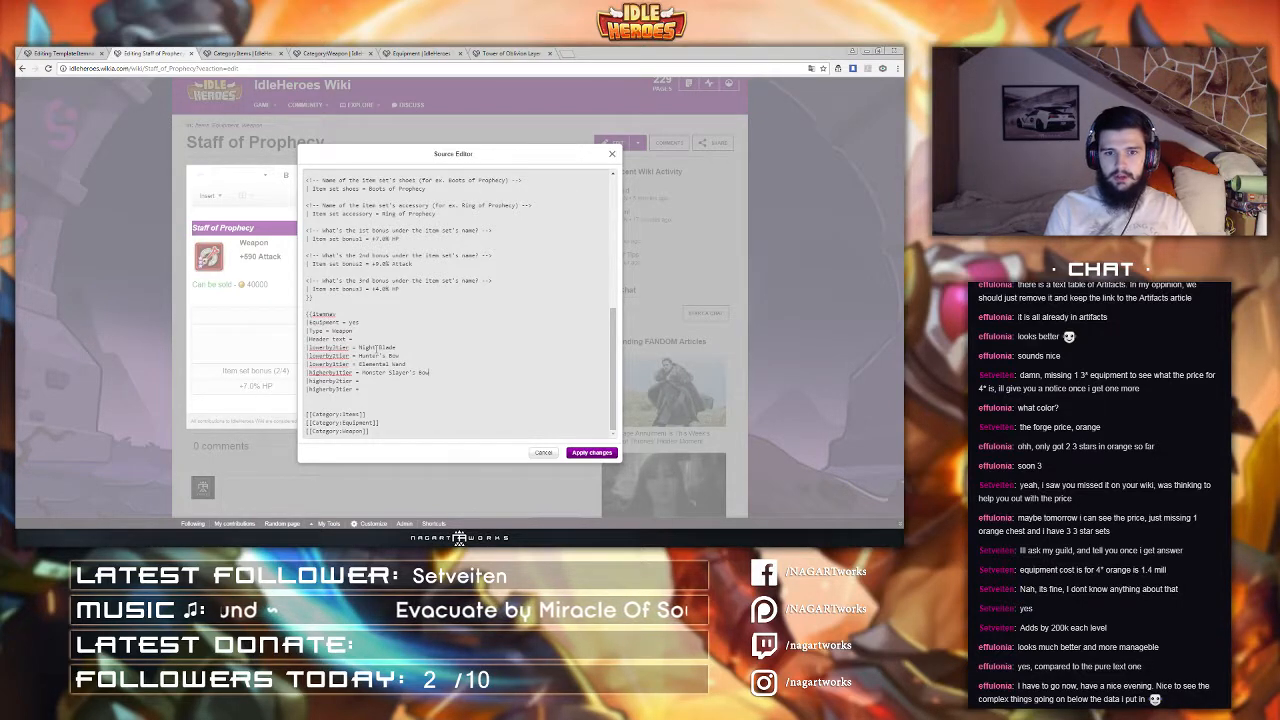
mouse_move(363, 372)
mouse_down()
mouse_move(430, 372)
mouse_move(364, 381)
mouse_up()
click(376, 373)
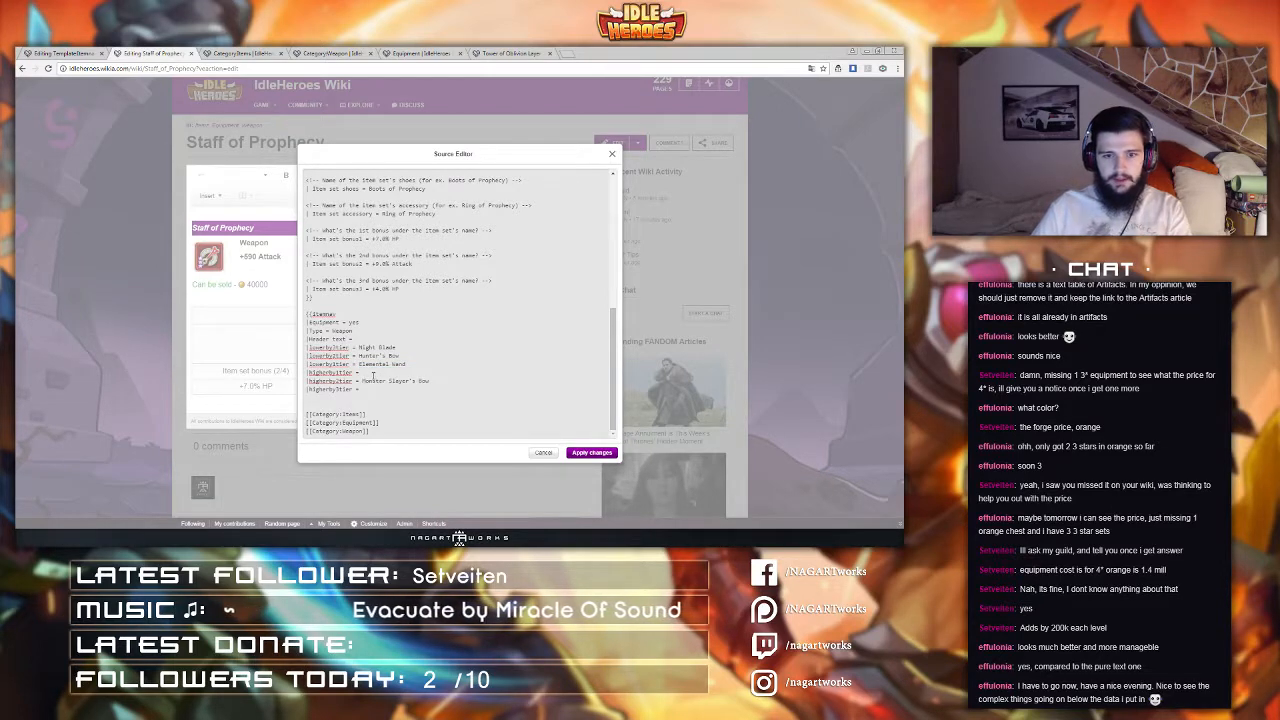
text(Guar)
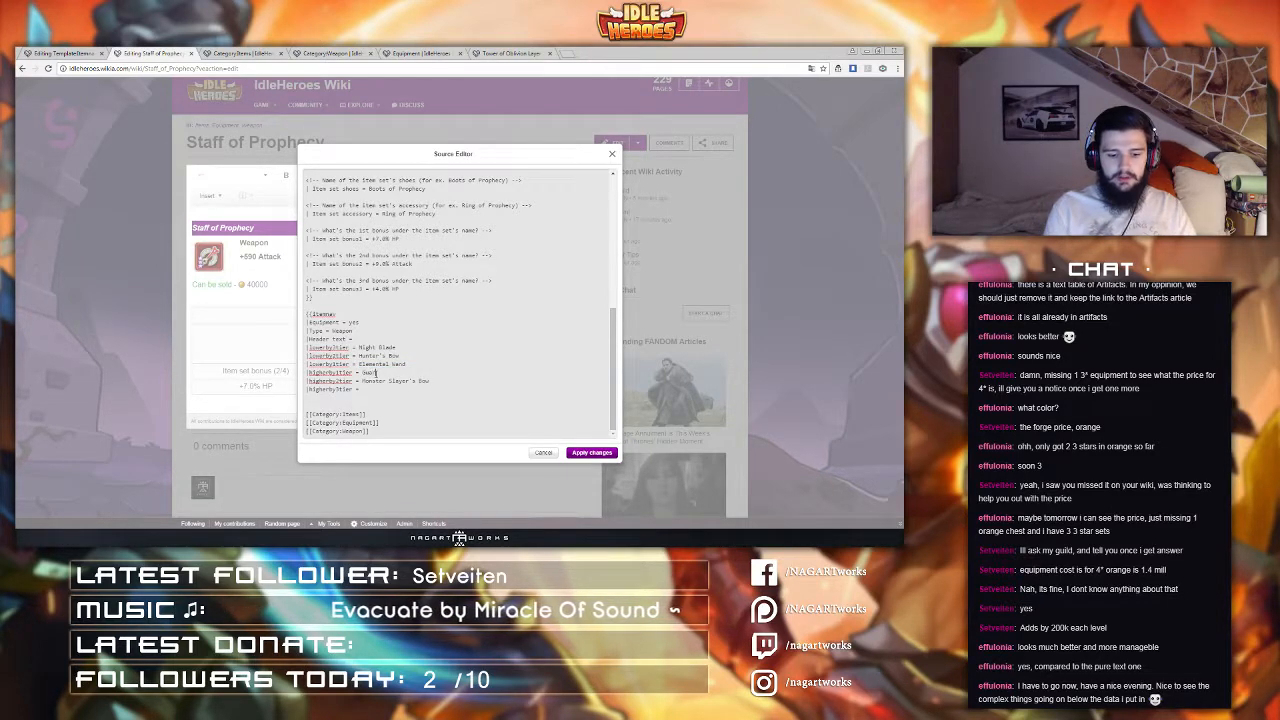
text(dian Bless)
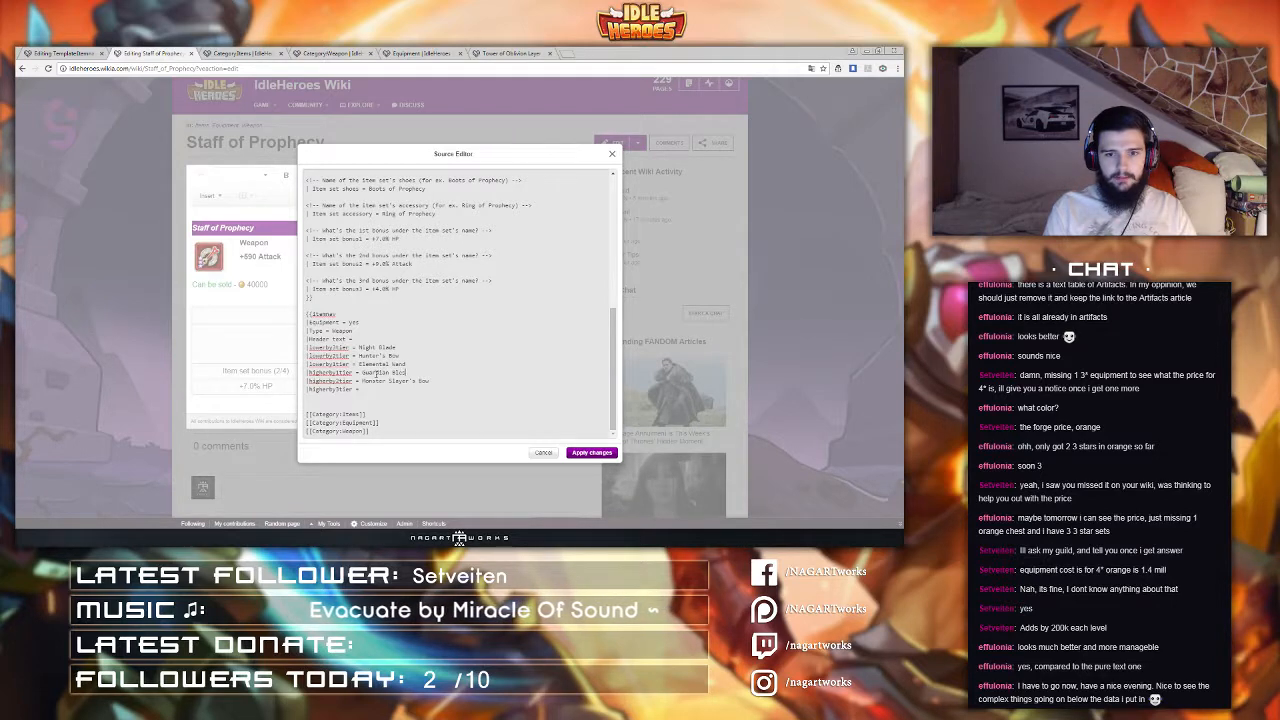
text(ing Dagger)
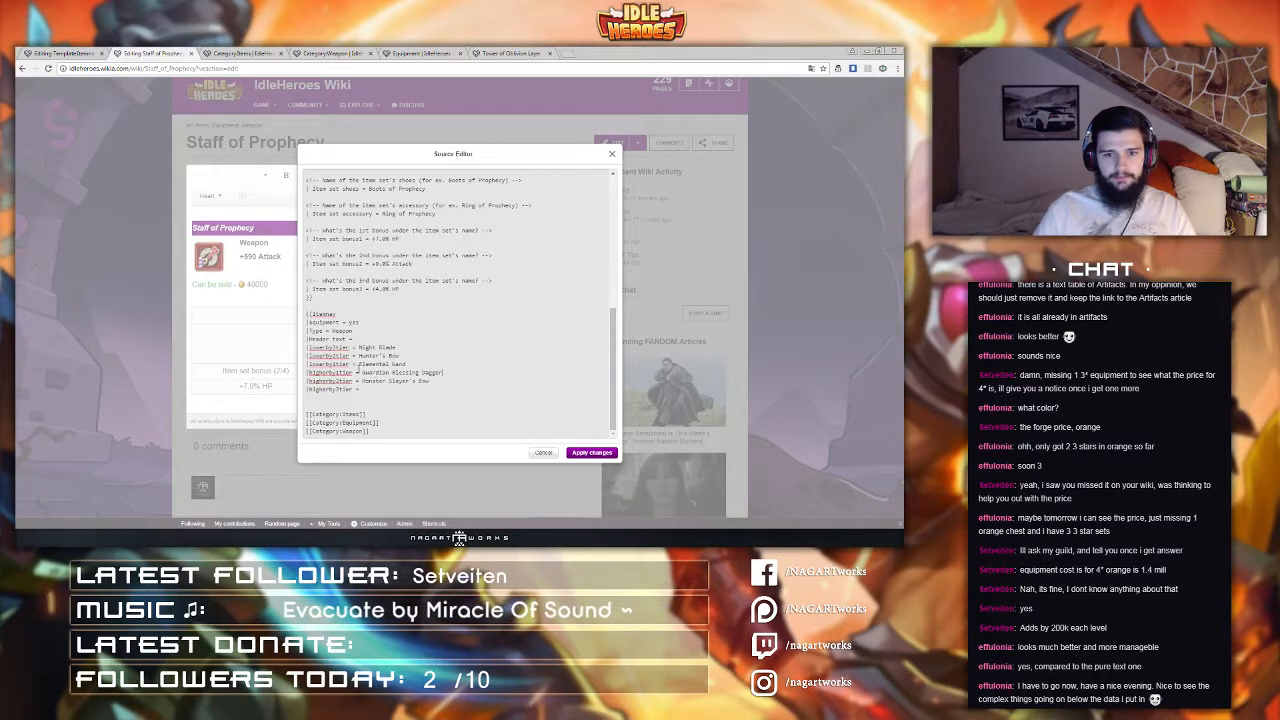
click(380, 389)
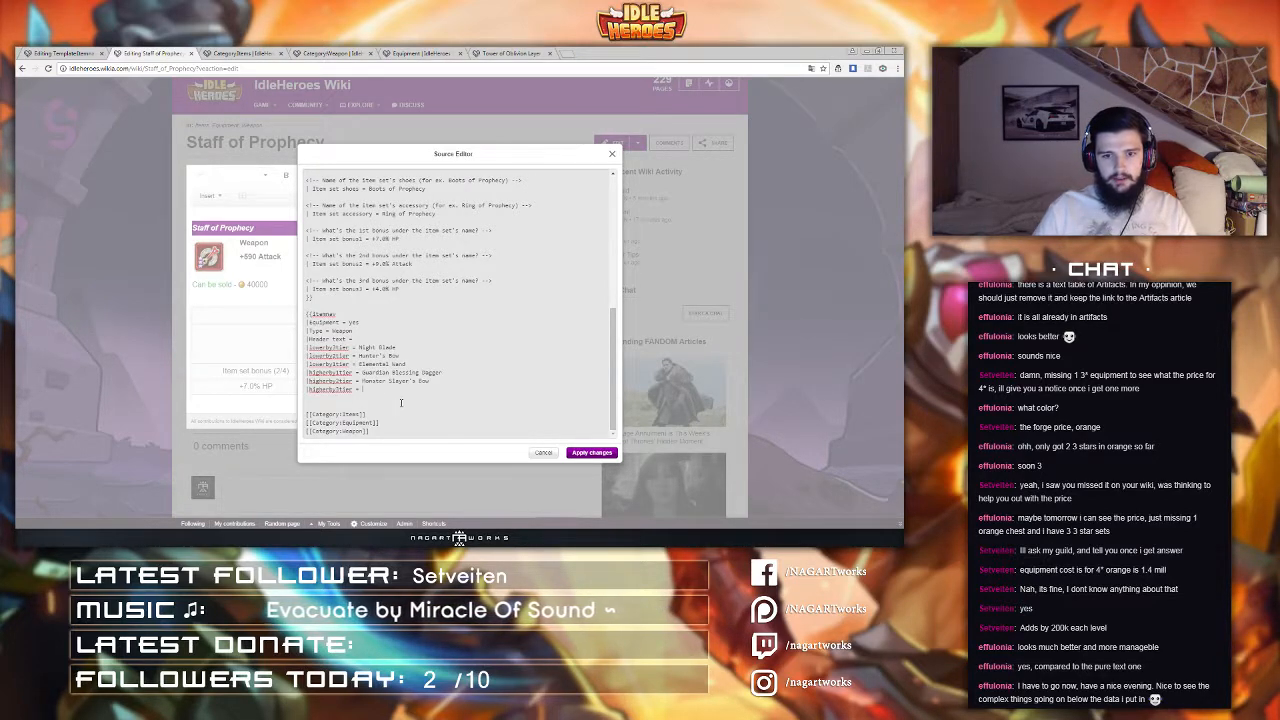
text(The)
text(r)
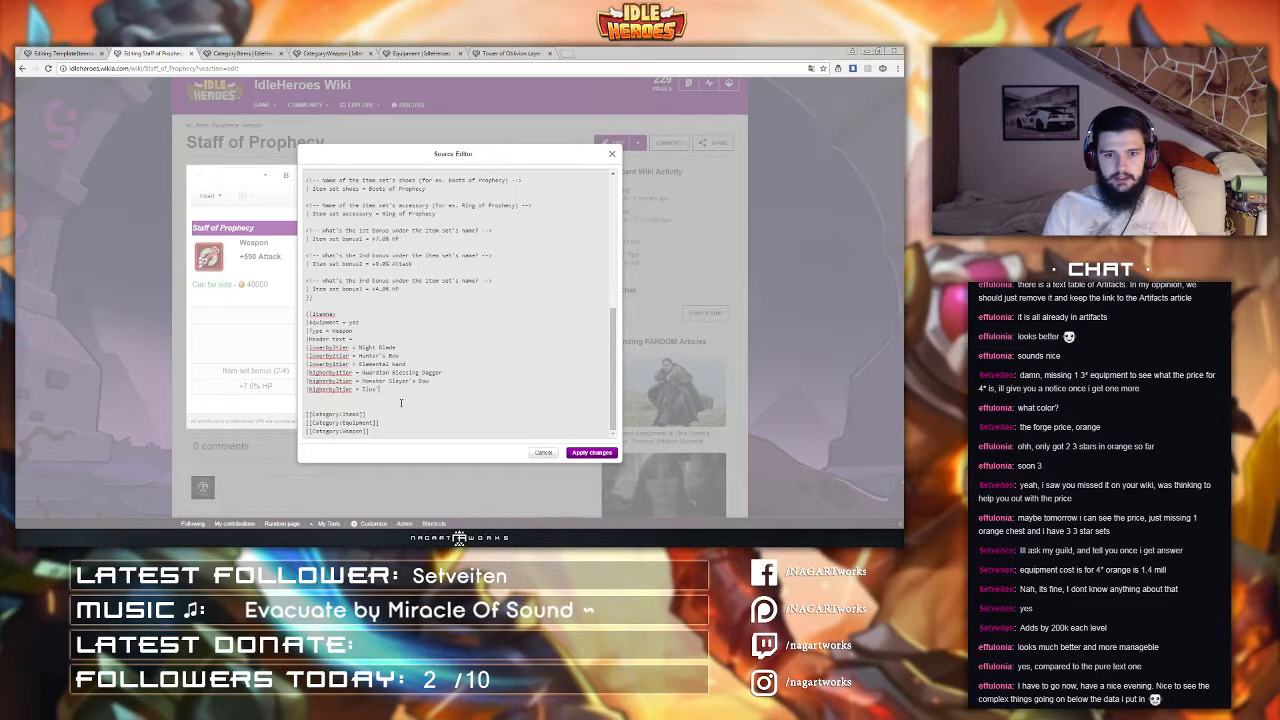
text('s Staff)
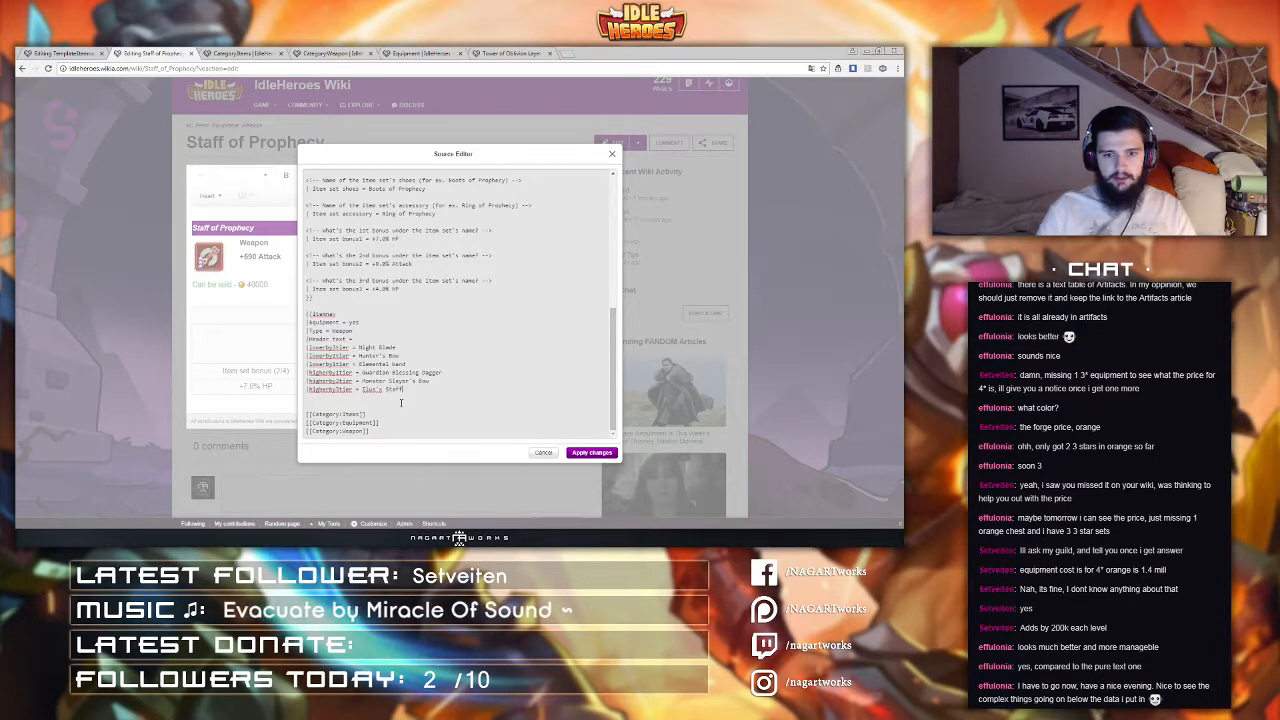
Step: Put the closing braces of the Itemnav call on their own line and apply the source changes
key(Return)
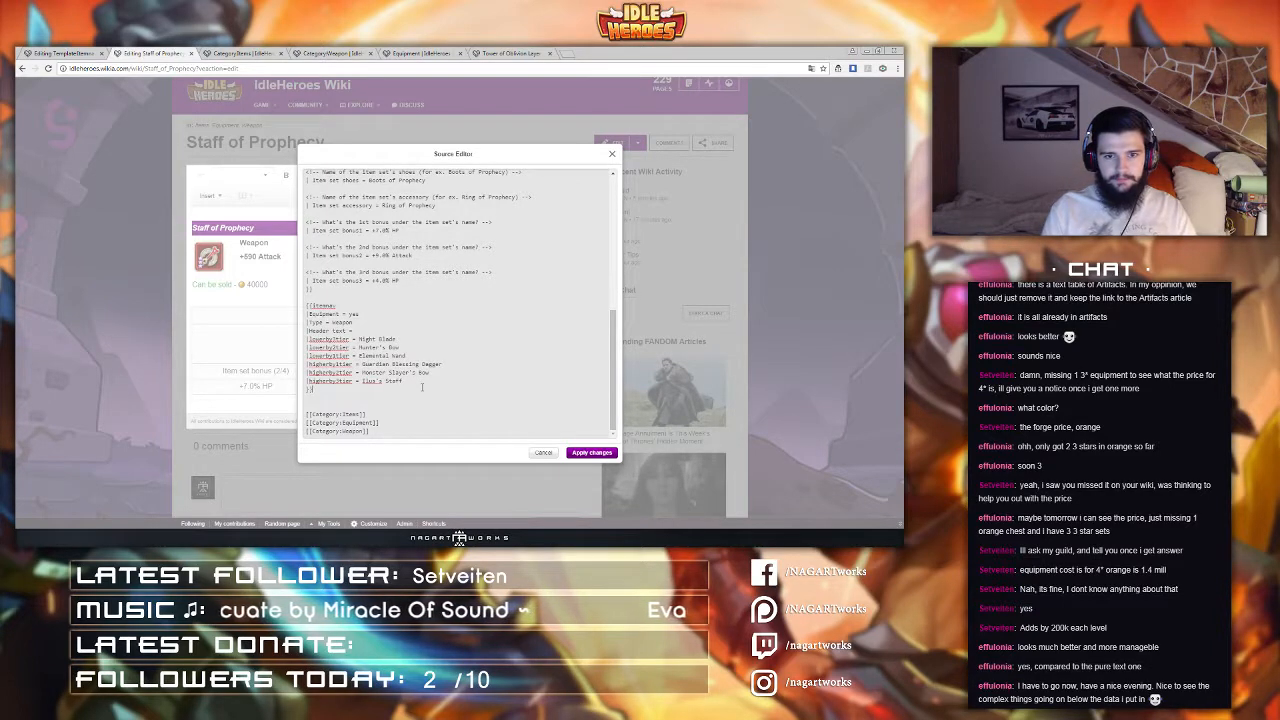
click(586, 455)
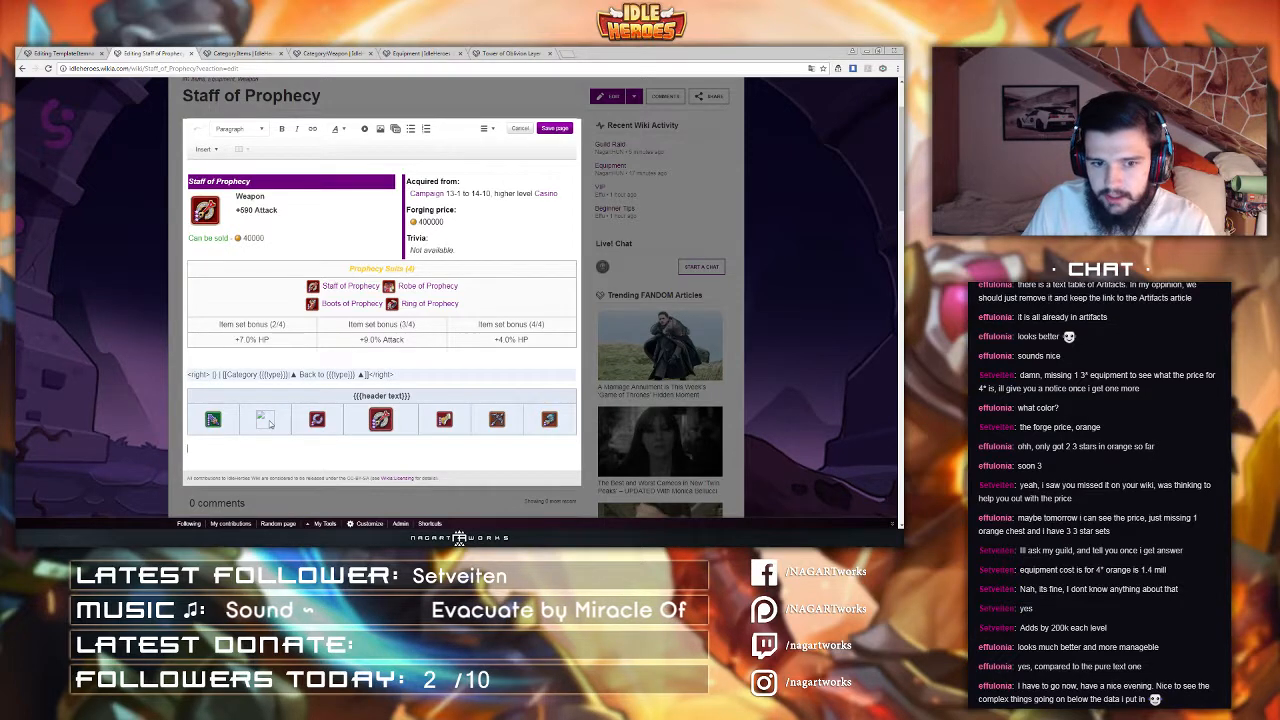
Step: Reopen the page source and correct the lowerBy2tier value to Hunter's Crossbow, then apply the changes
click(484, 128)
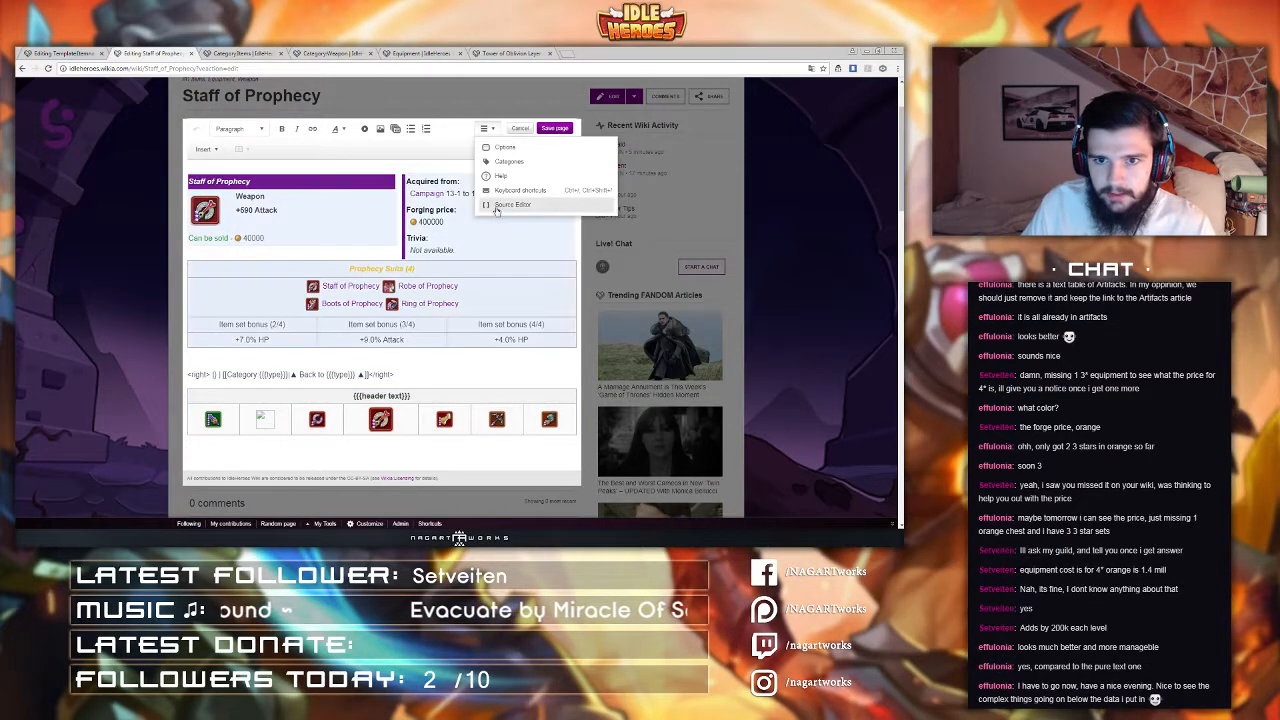
click(497, 205)
scroll(440, 380, down, 10)
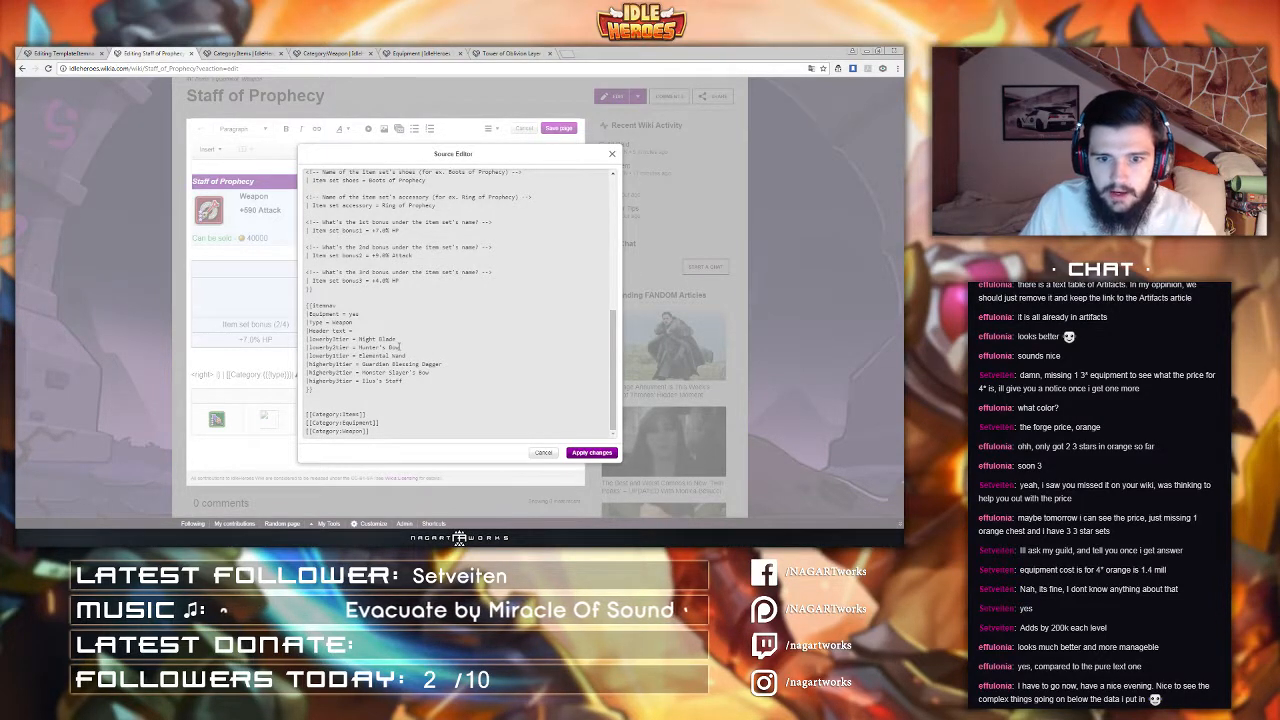
click(391, 347)
text(Crossb)
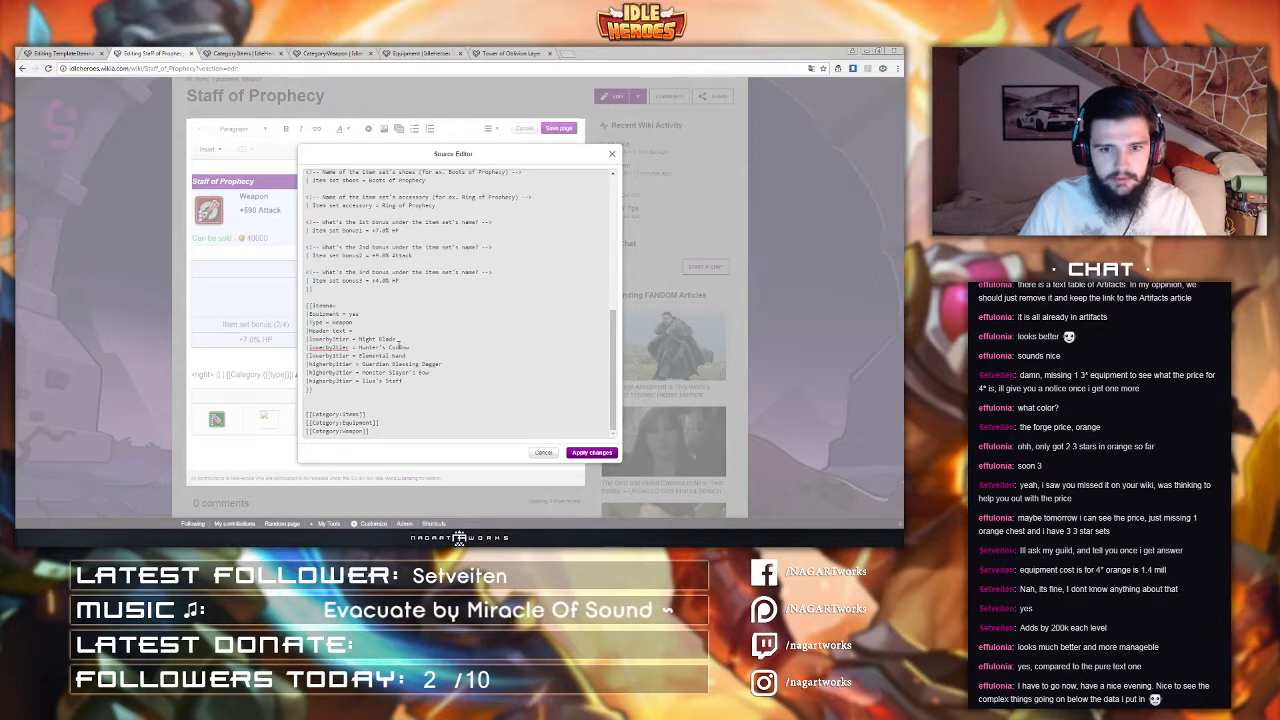
click(591, 452)
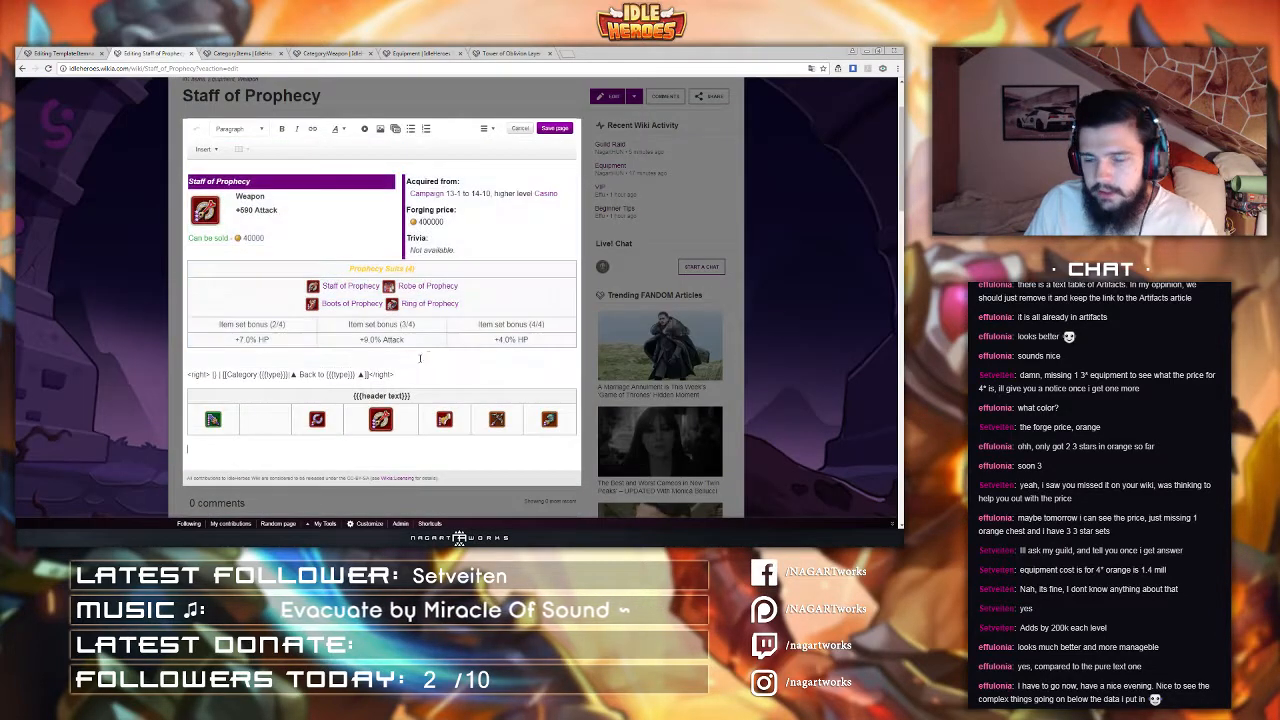
Step: Check the weapon list on the wiki's Equipment page in a new tab, then close that tab
click(566, 56)
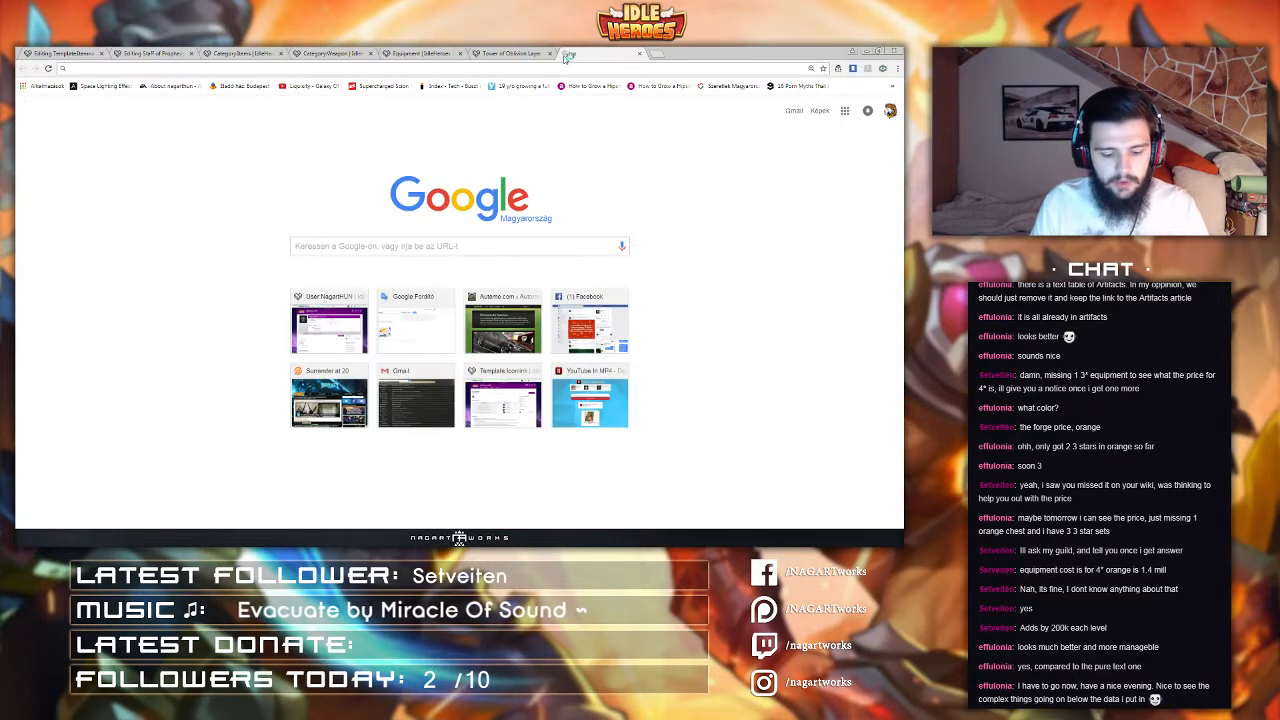
text(idleheroes.wikia.com/wiki/User:NagartHUN)
key(Return)
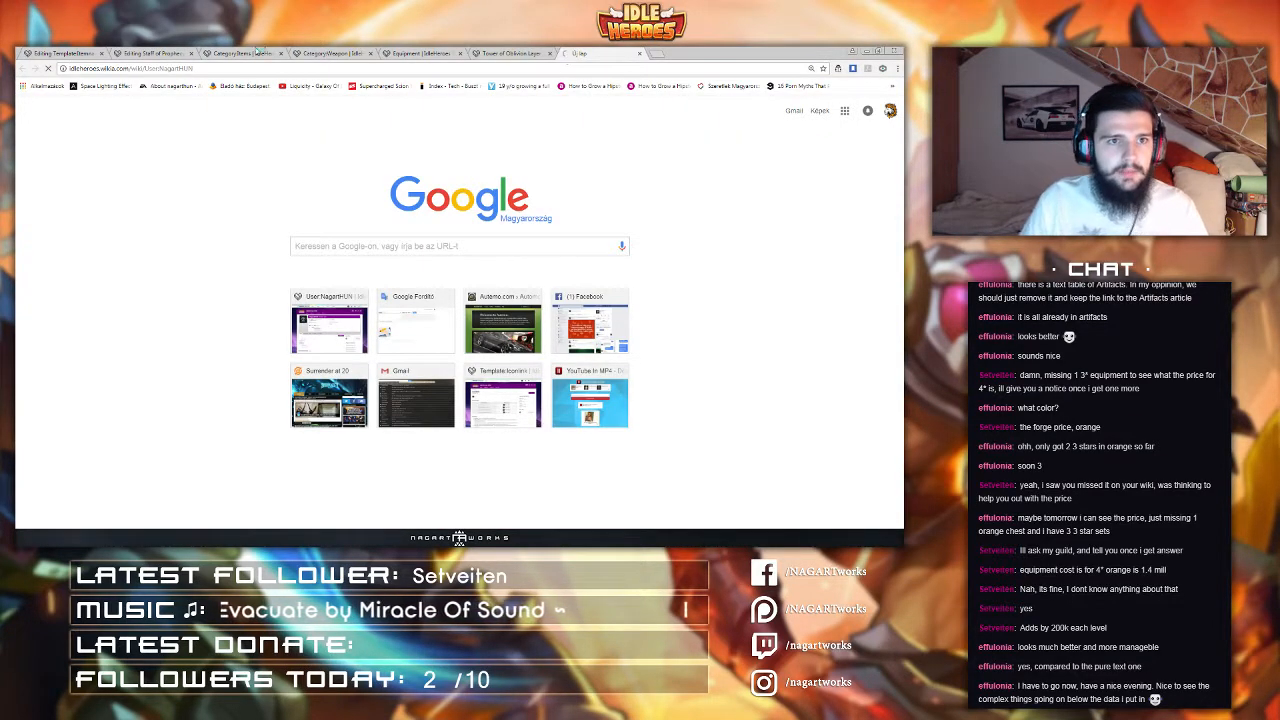
click(160, 71)
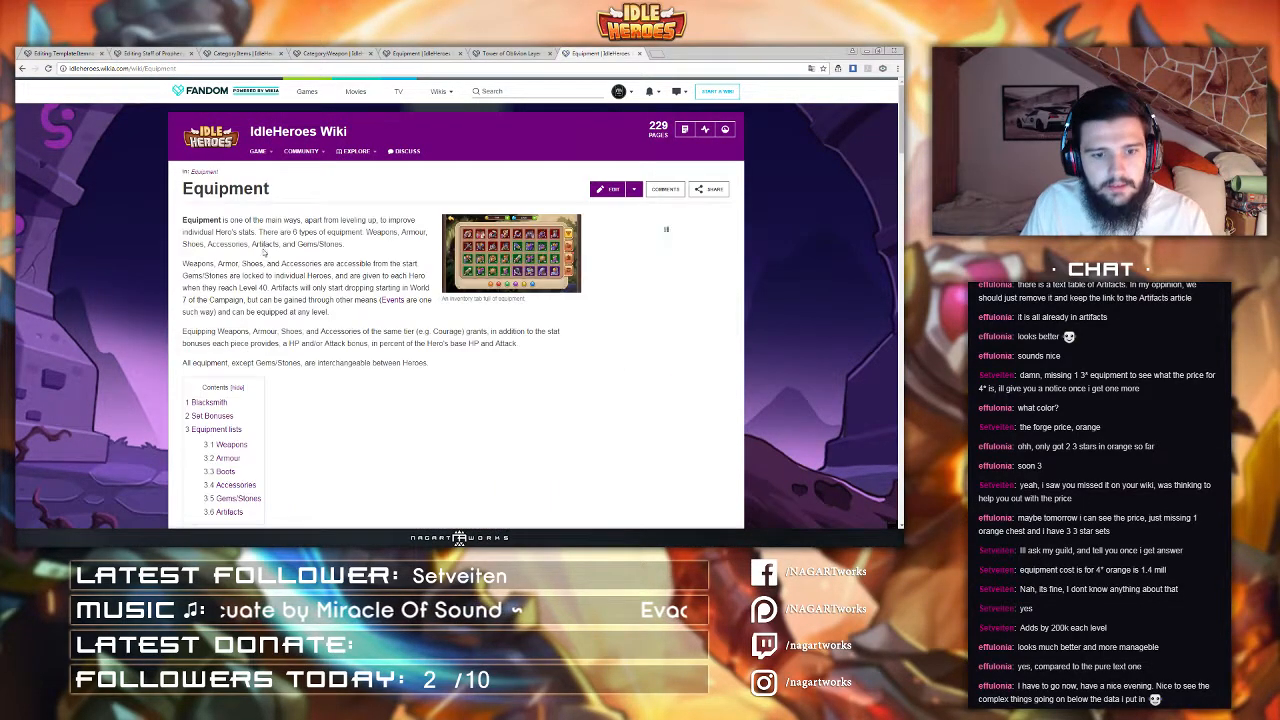
scroll(262, 250, down, 10)
scroll(262, 255, down, 1)
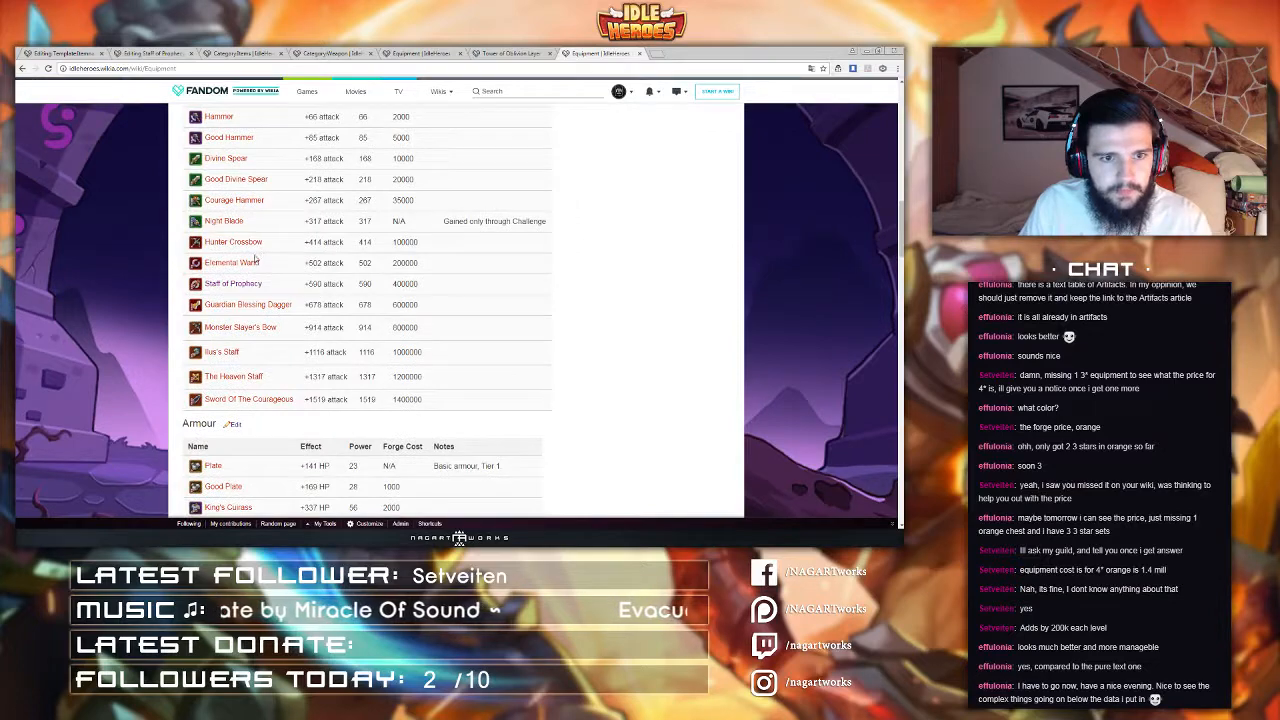
click(640, 53)
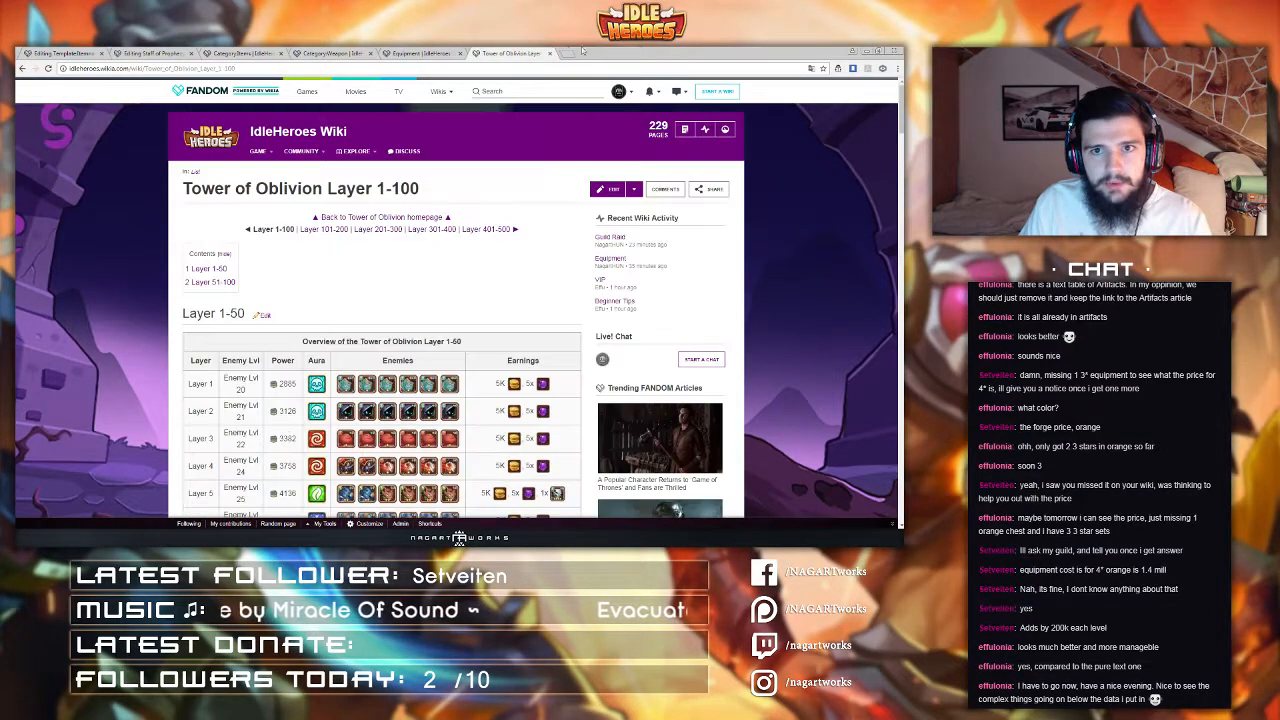
click(77, 52)
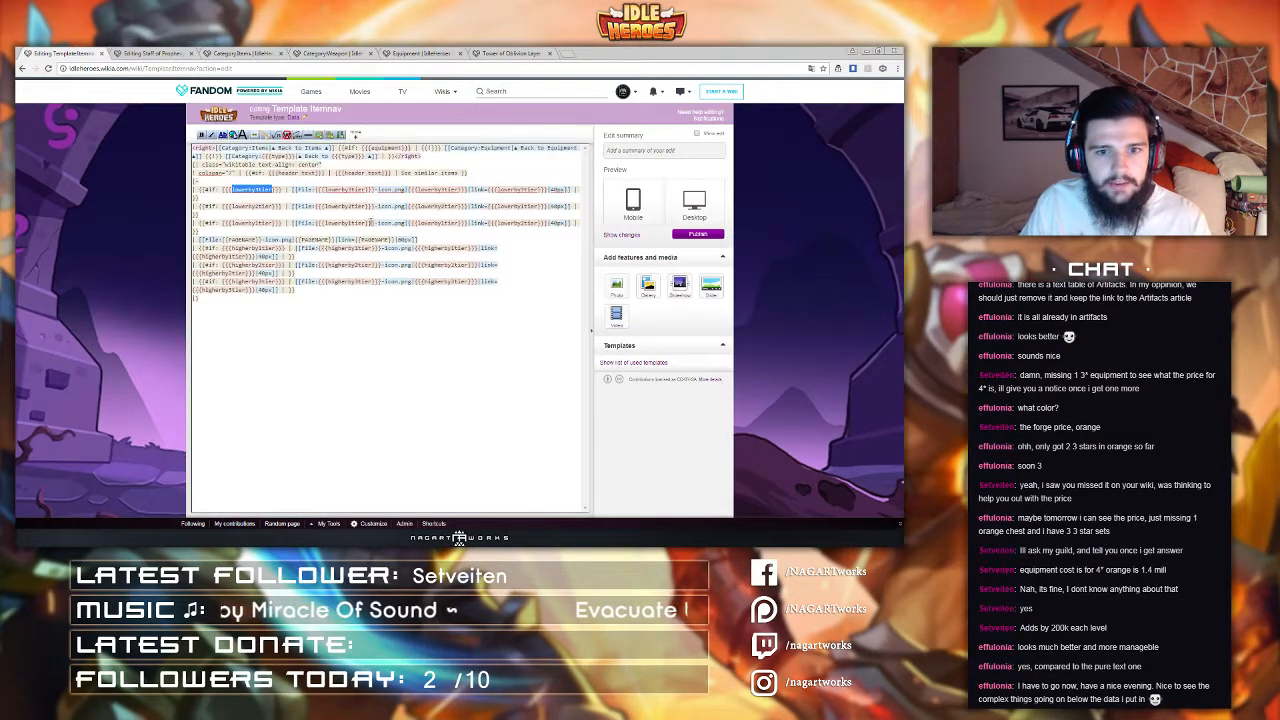
click(160, 52)
Step: Reopen the page source twice and reapply it to refresh the Itemnav preview
click(486, 128)
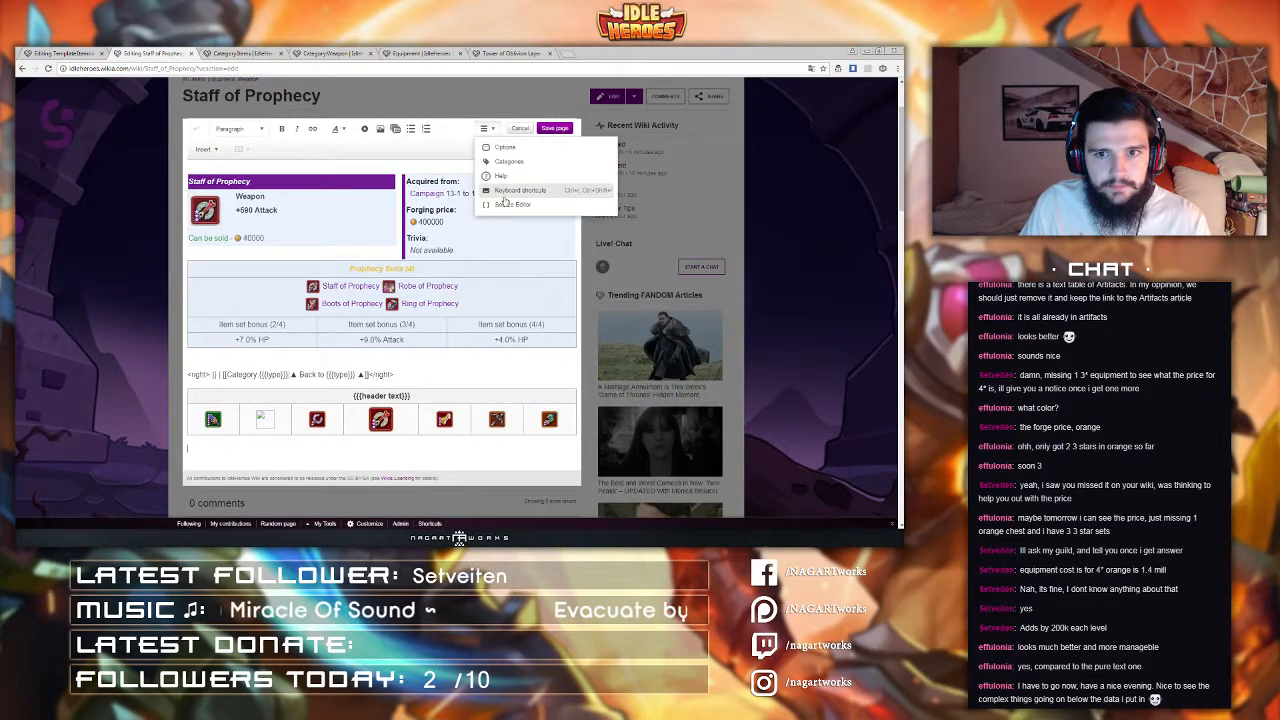
click(508, 204)
scroll(380, 366, down, 5)
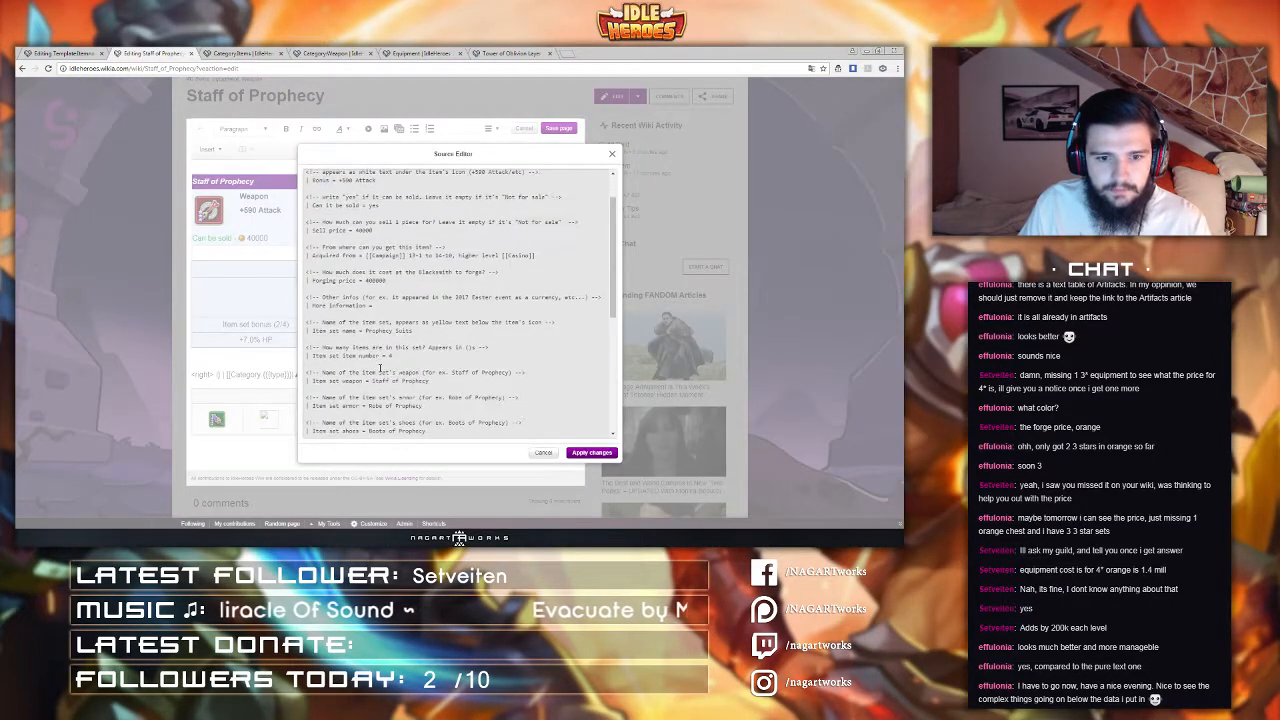
scroll(378, 369, down, 2)
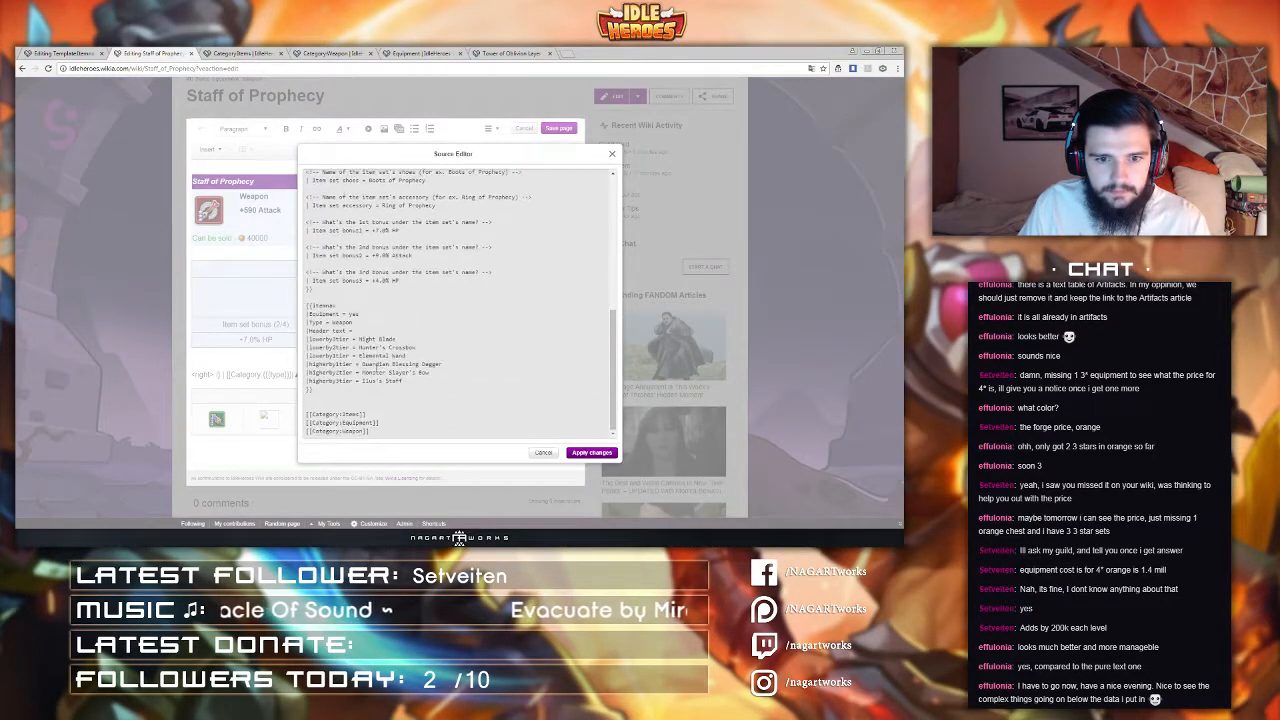
click(585, 452)
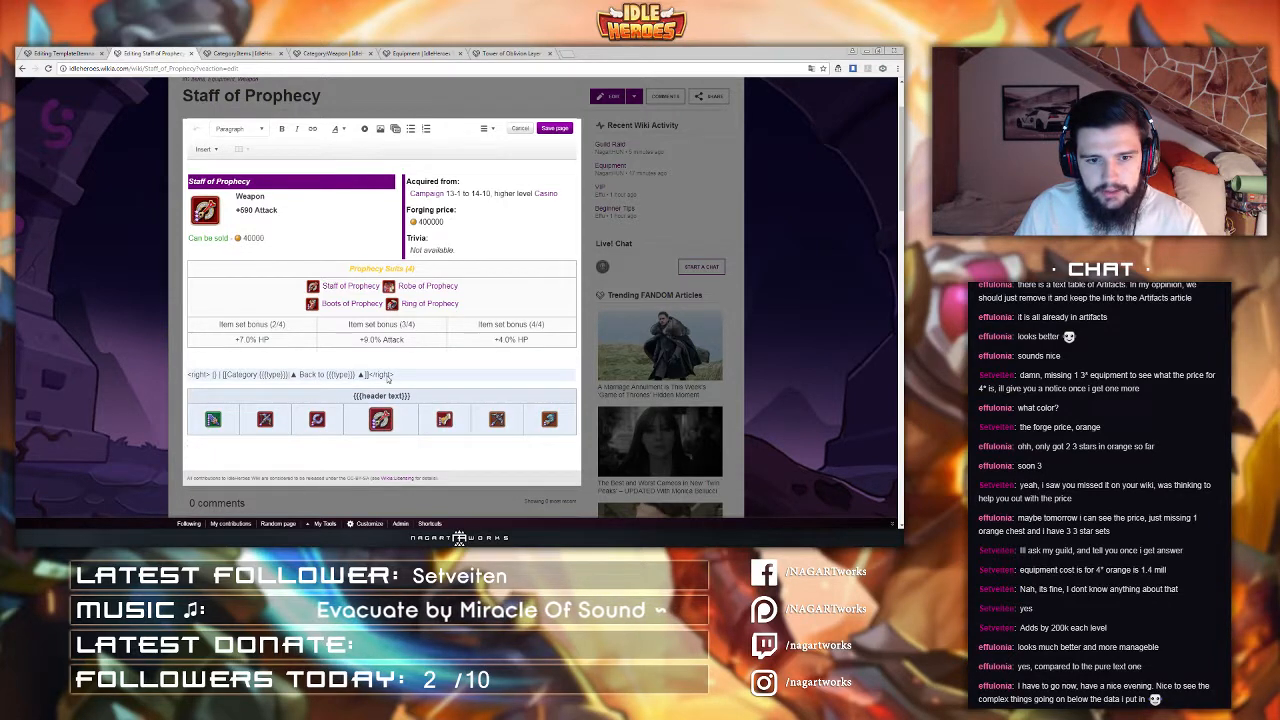
click(490, 130)
click(510, 205)
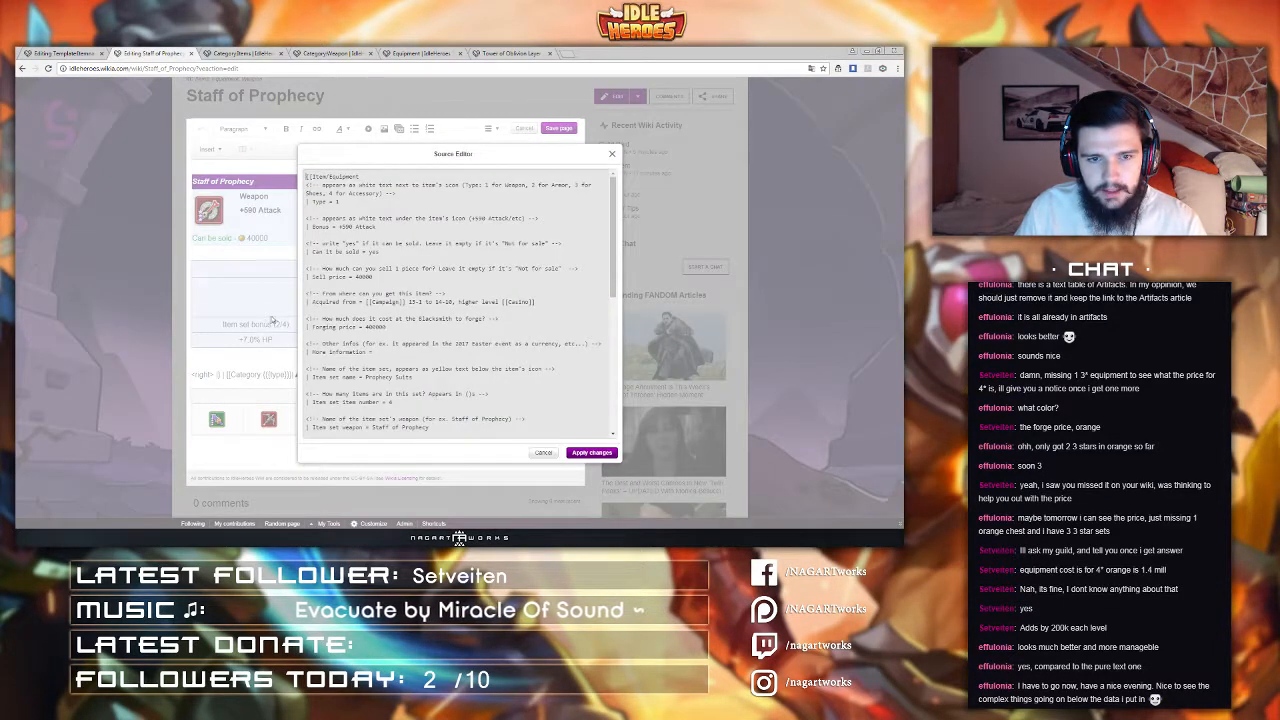
scroll(322, 259, down, 6)
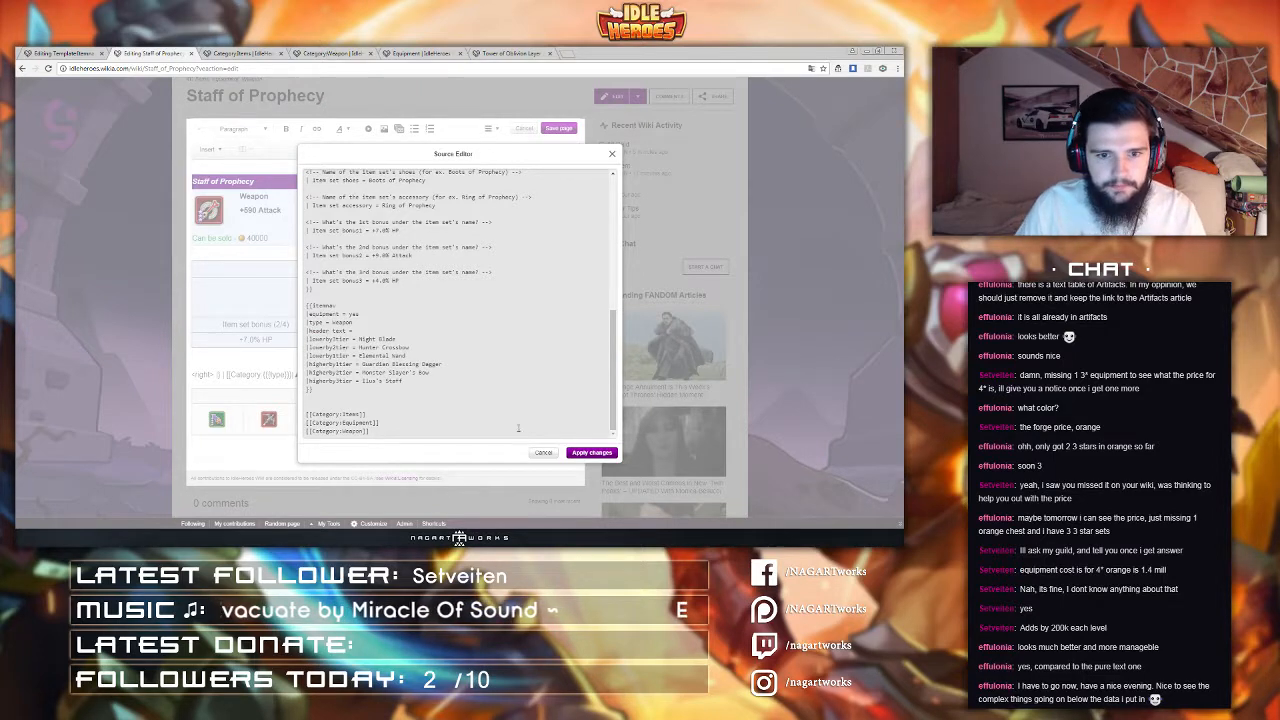
click(580, 453)
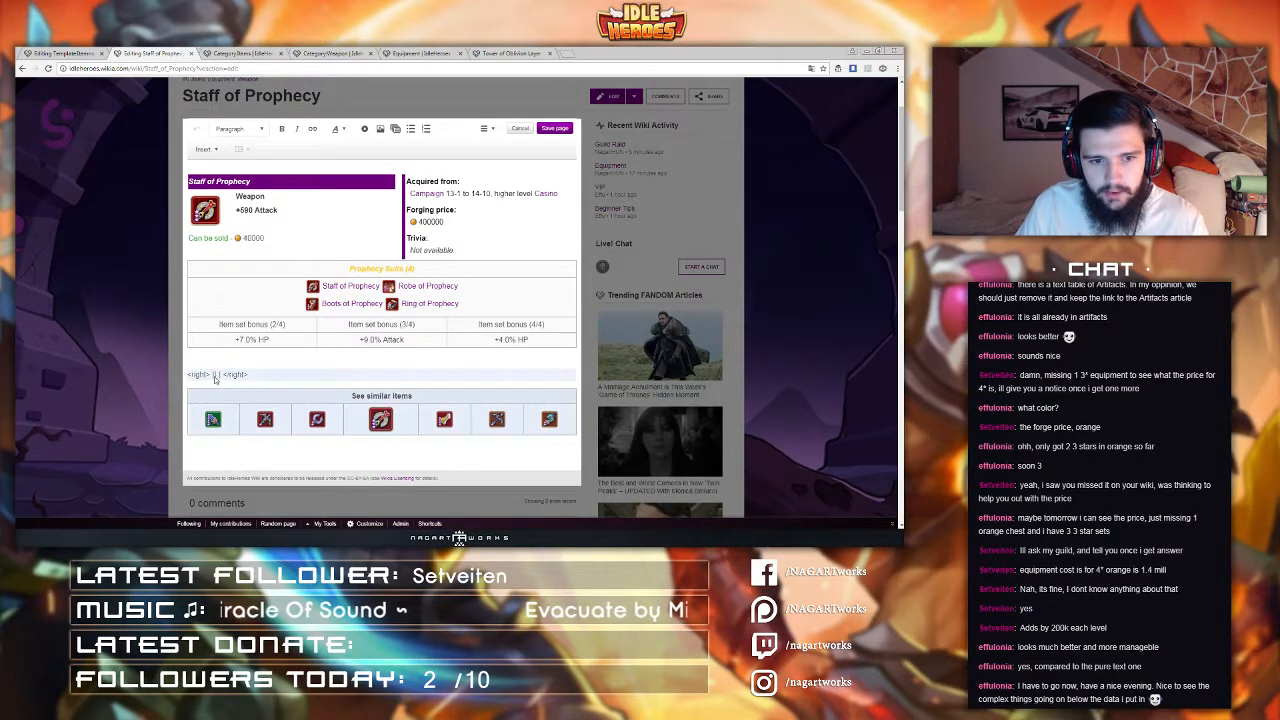
click(246, 53)
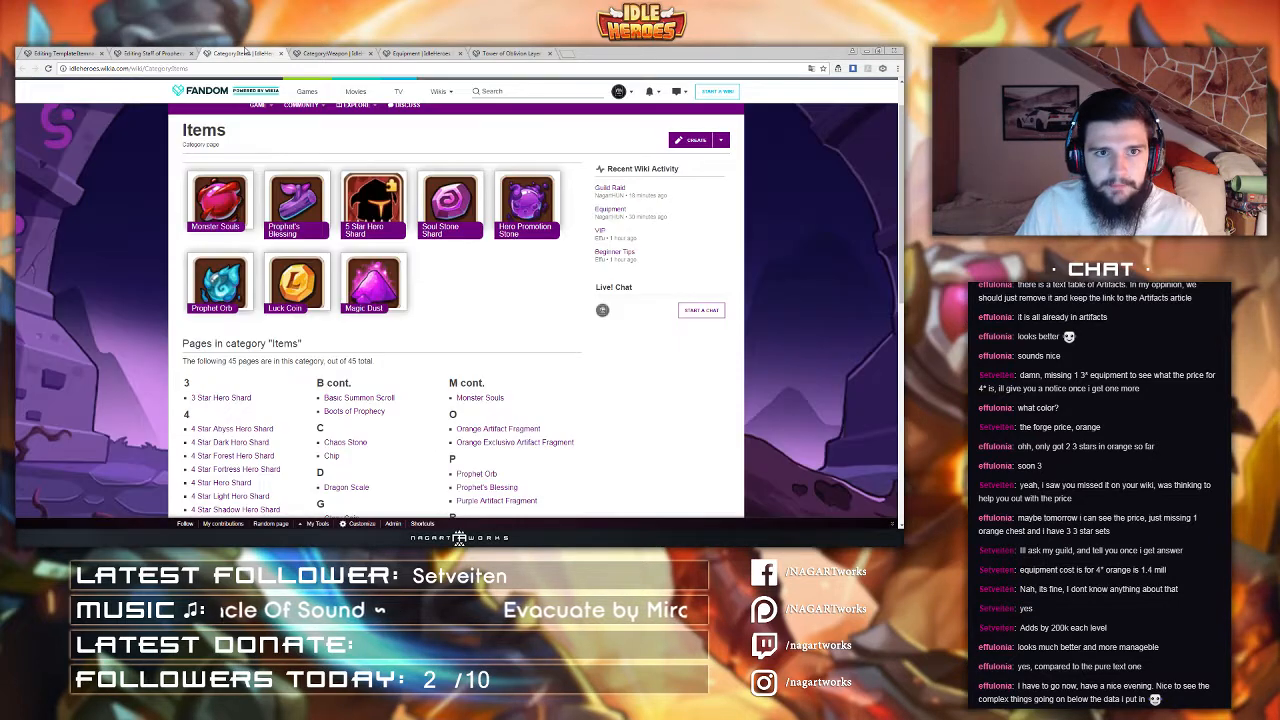
click(168, 53)
click(70, 53)
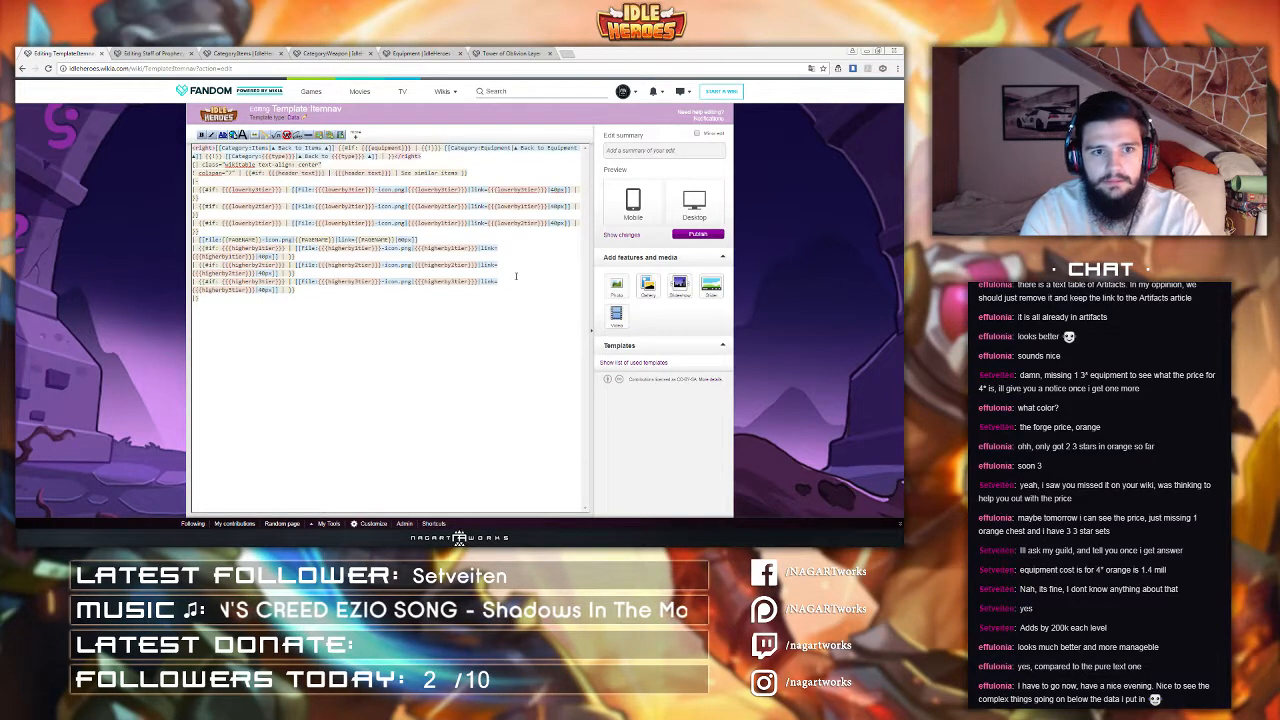
click(143, 54)
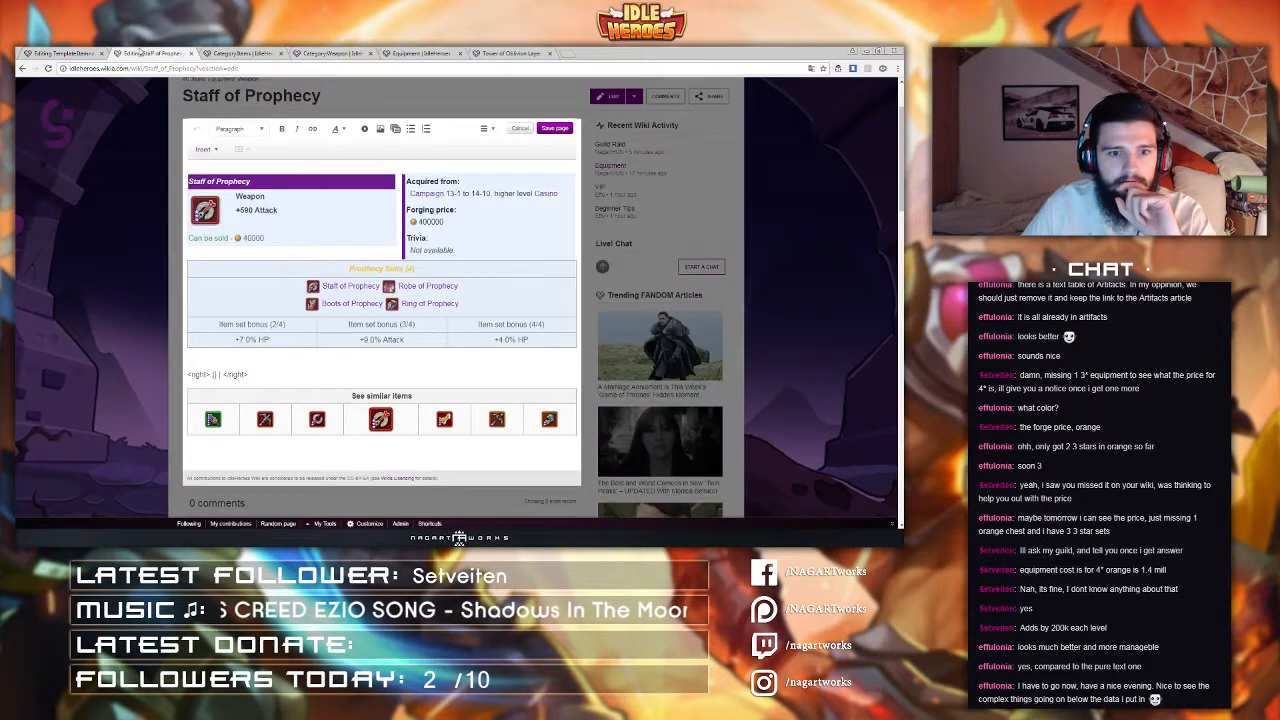
click(64, 54)
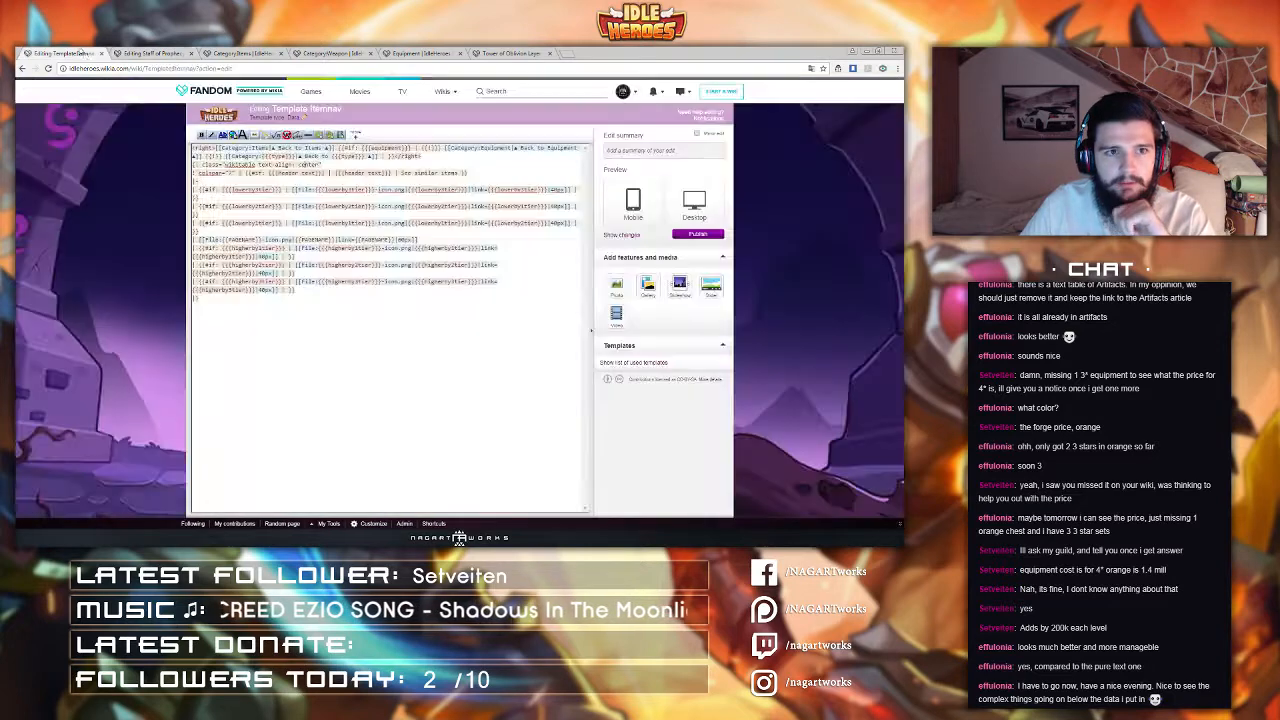
Step: Remove the <right> tags around the category back links in the Itemnav template and publish it
drag(214, 148, 338, 148)
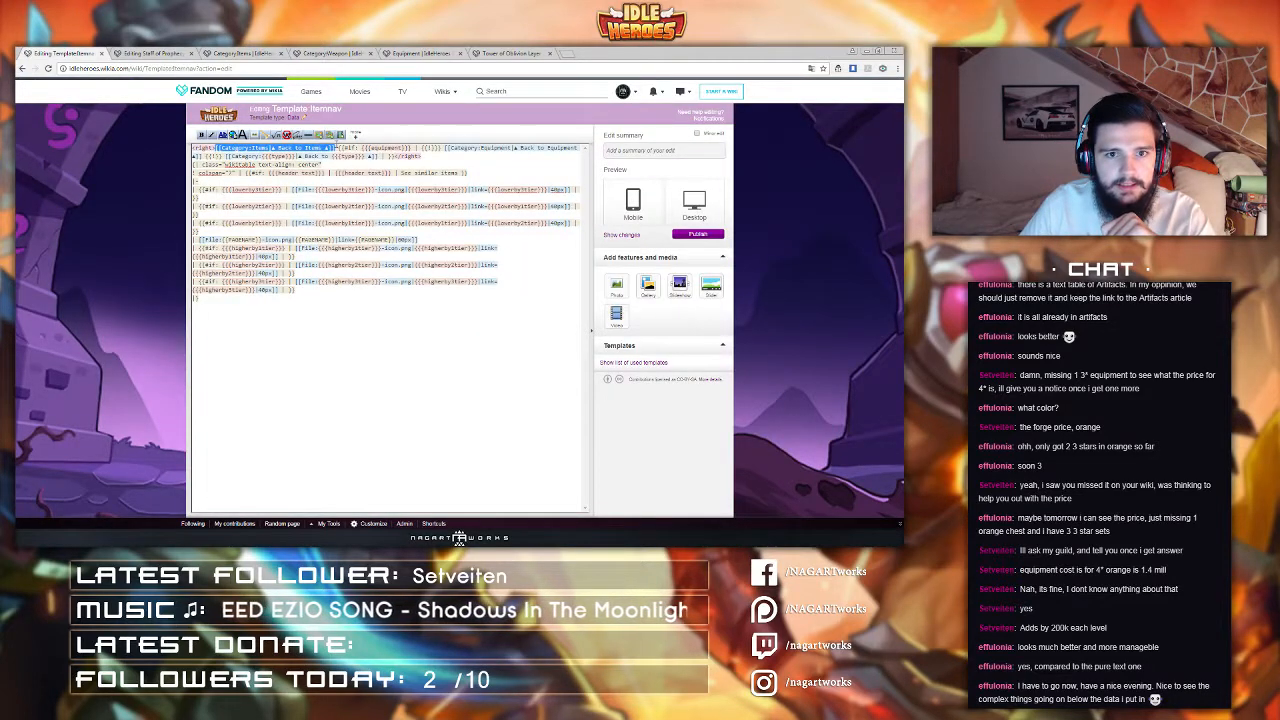
click(317, 172)
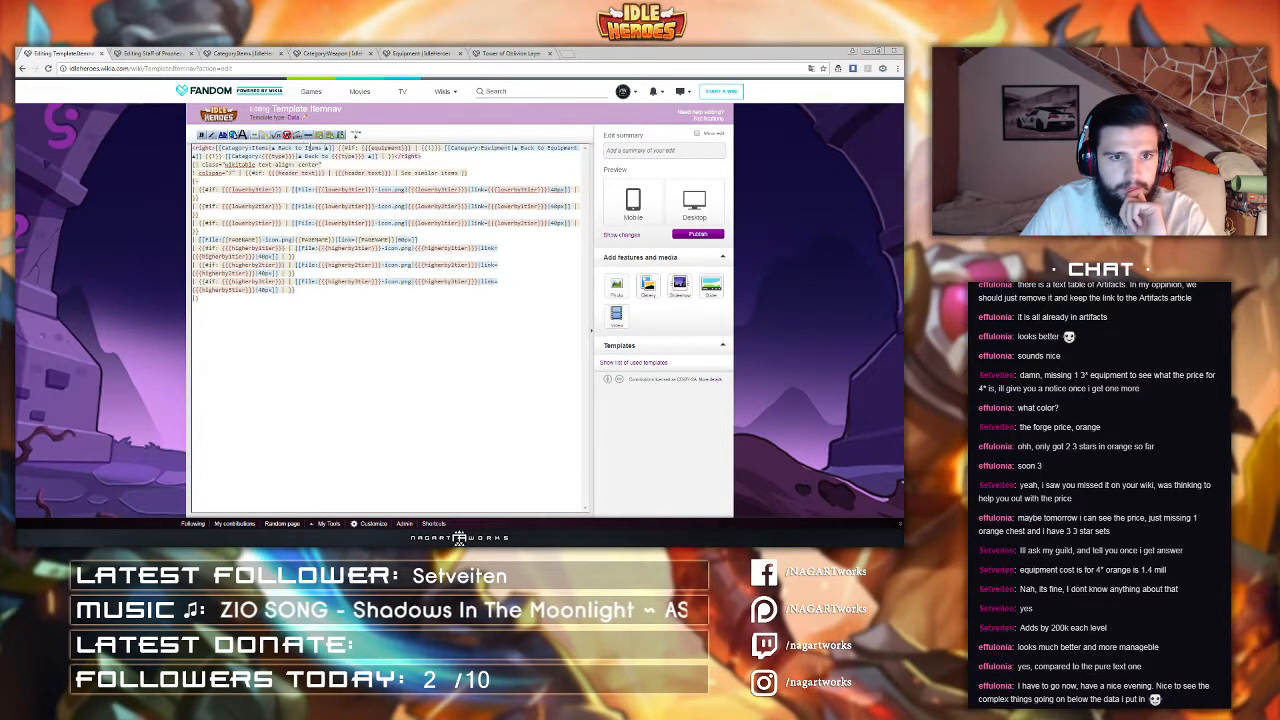
drag(214, 148, 170, 160)
key(BackSpace)
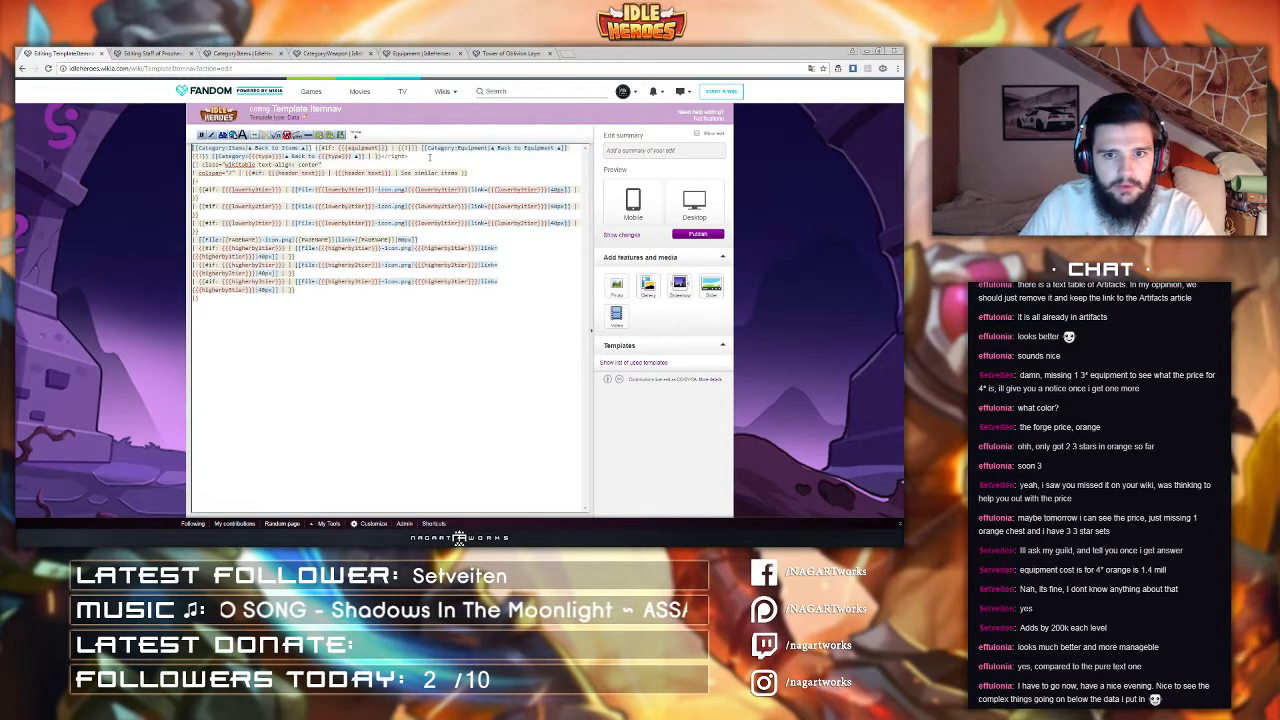
drag(410, 157, 381, 157)
key(BackSpace)
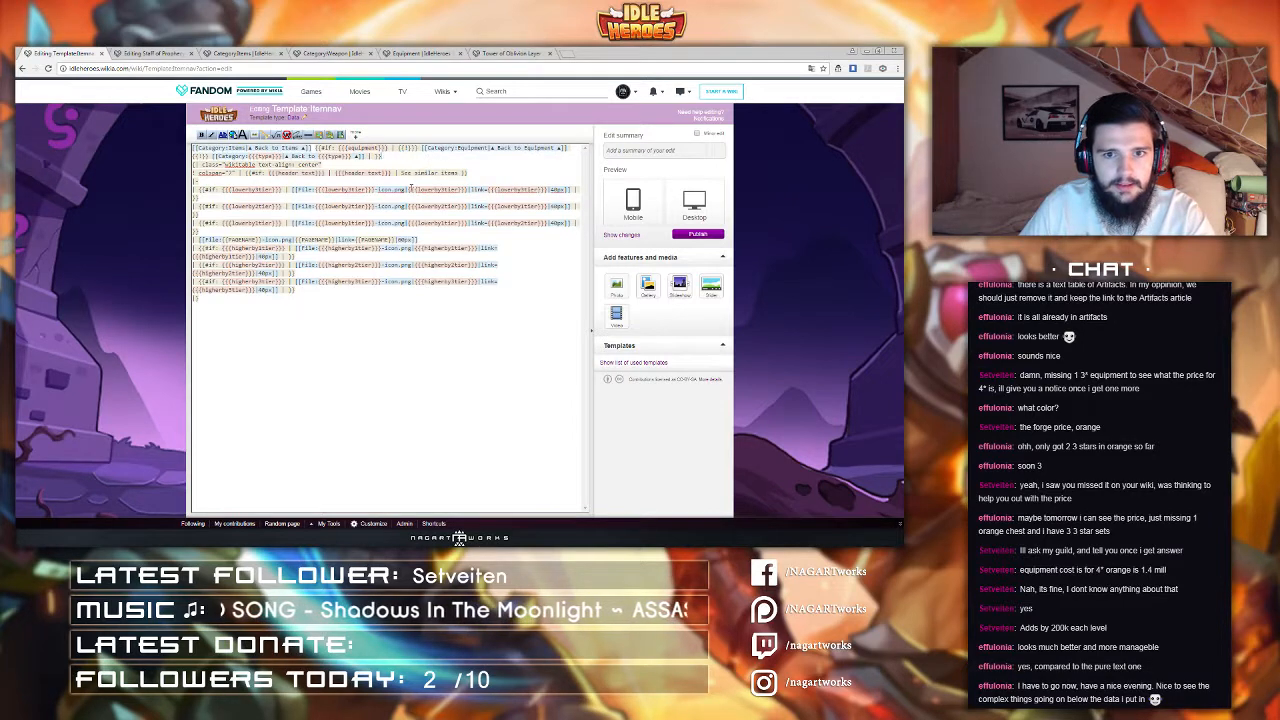
click(691, 236)
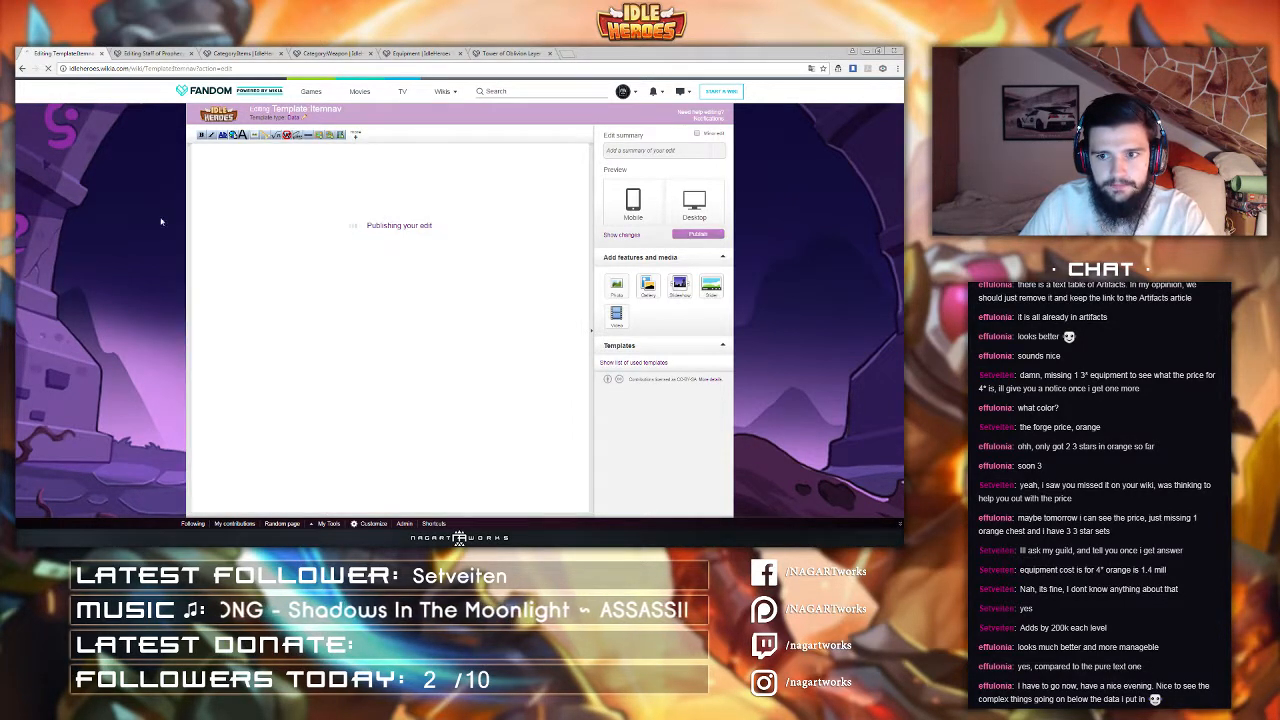
Step: Save the Staff of Prophecy page with the summary "test itemnav"
key(ctrl+Tab)
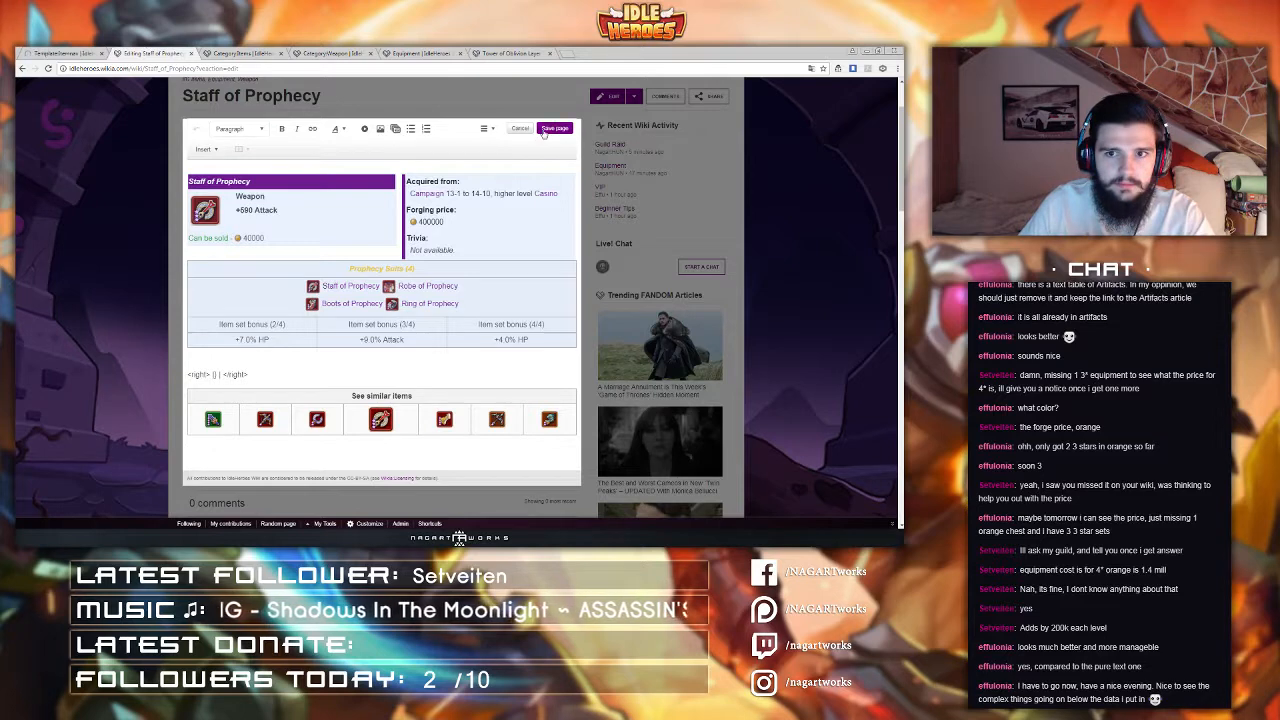
click(546, 130)
text(test ite)
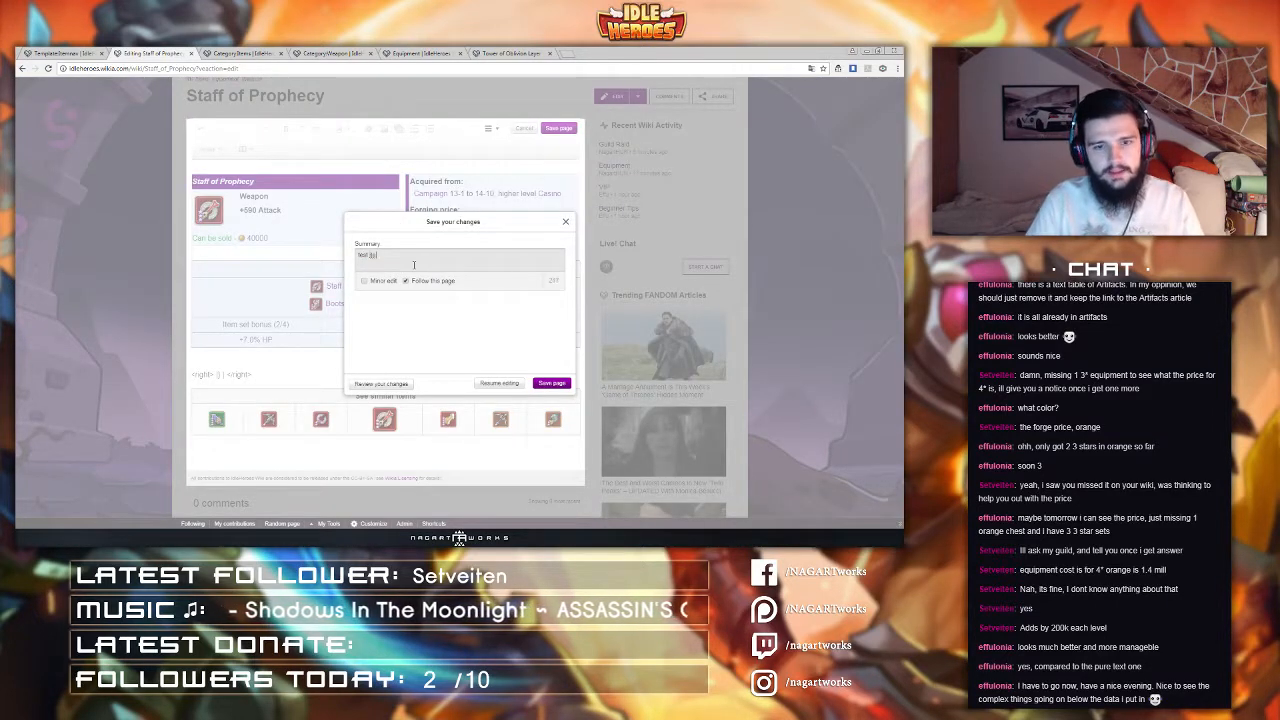
text(mnav)
click(554, 384)
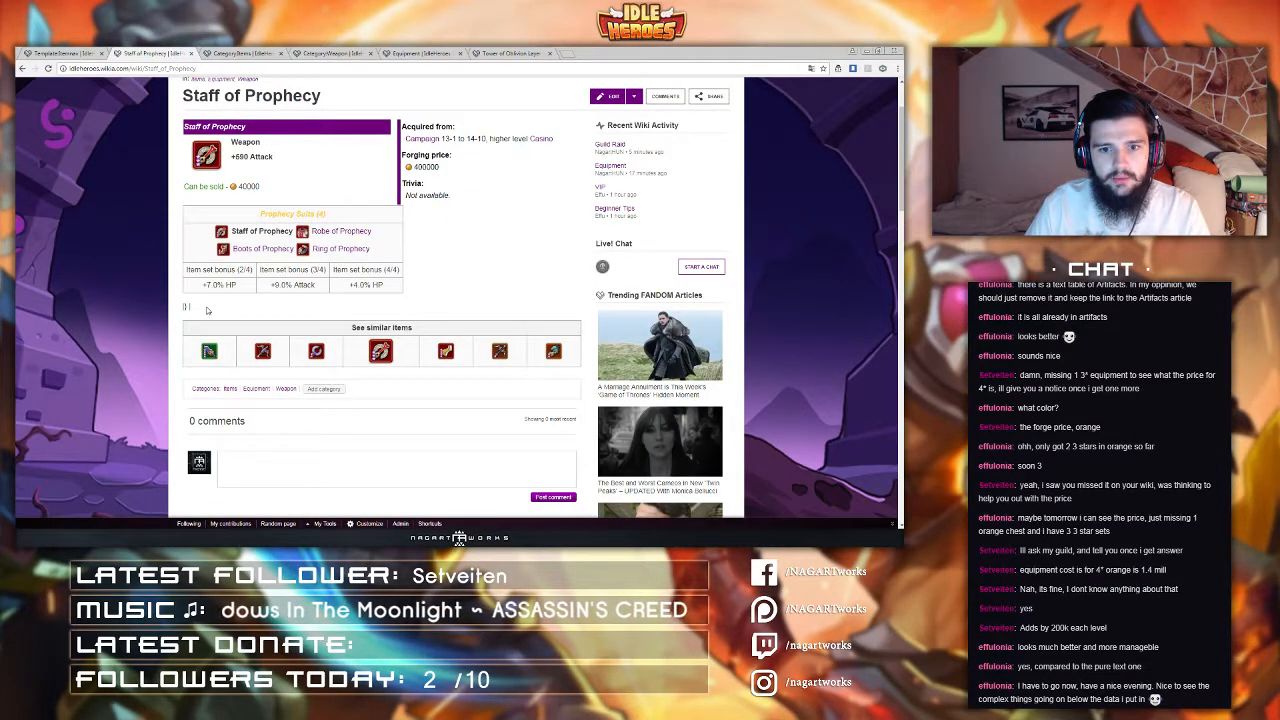
Step: Open the Itemnav template's source for editing and examine its Items category back-link line
click(86, 50)
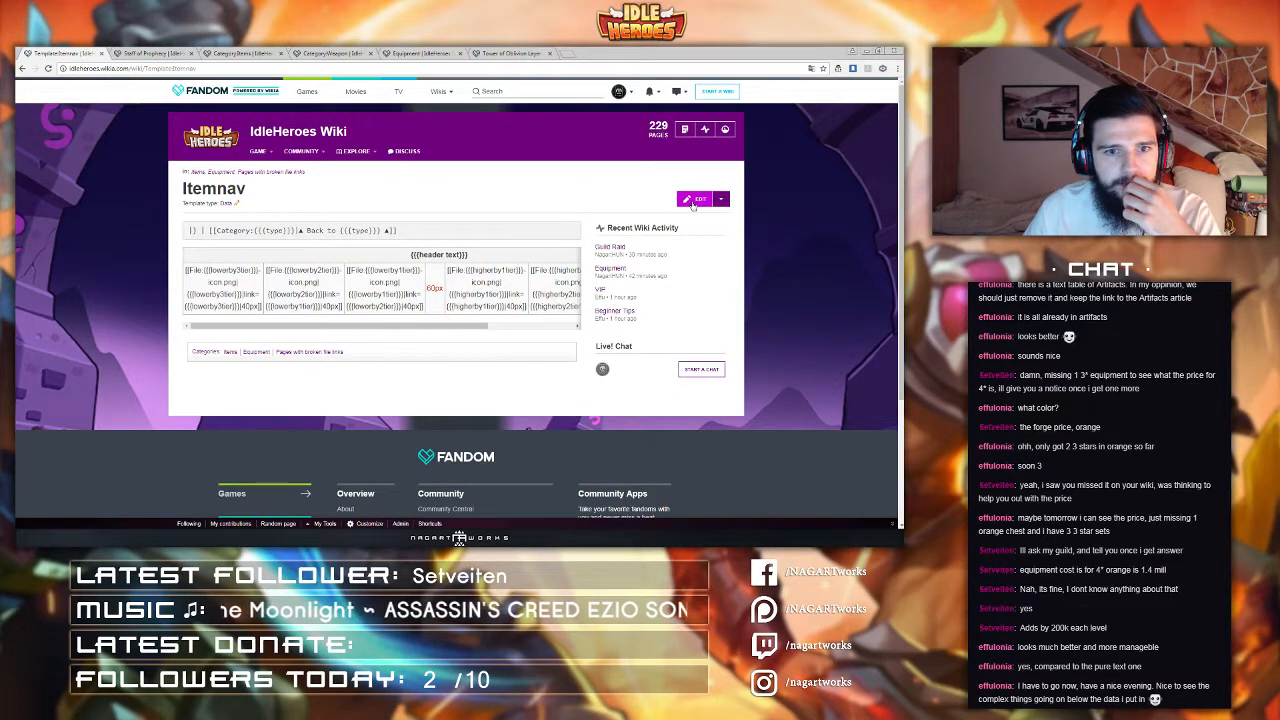
drag(440, 229, 182, 230)
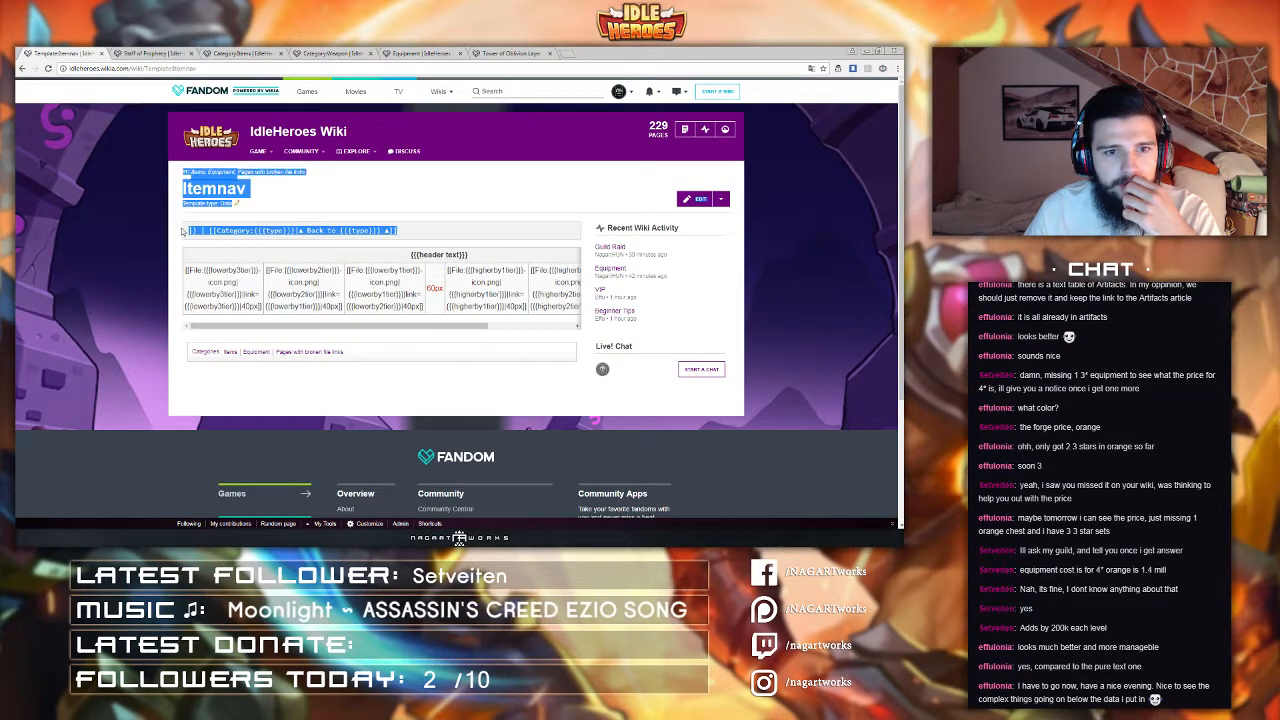
click(209, 249)
click(695, 198)
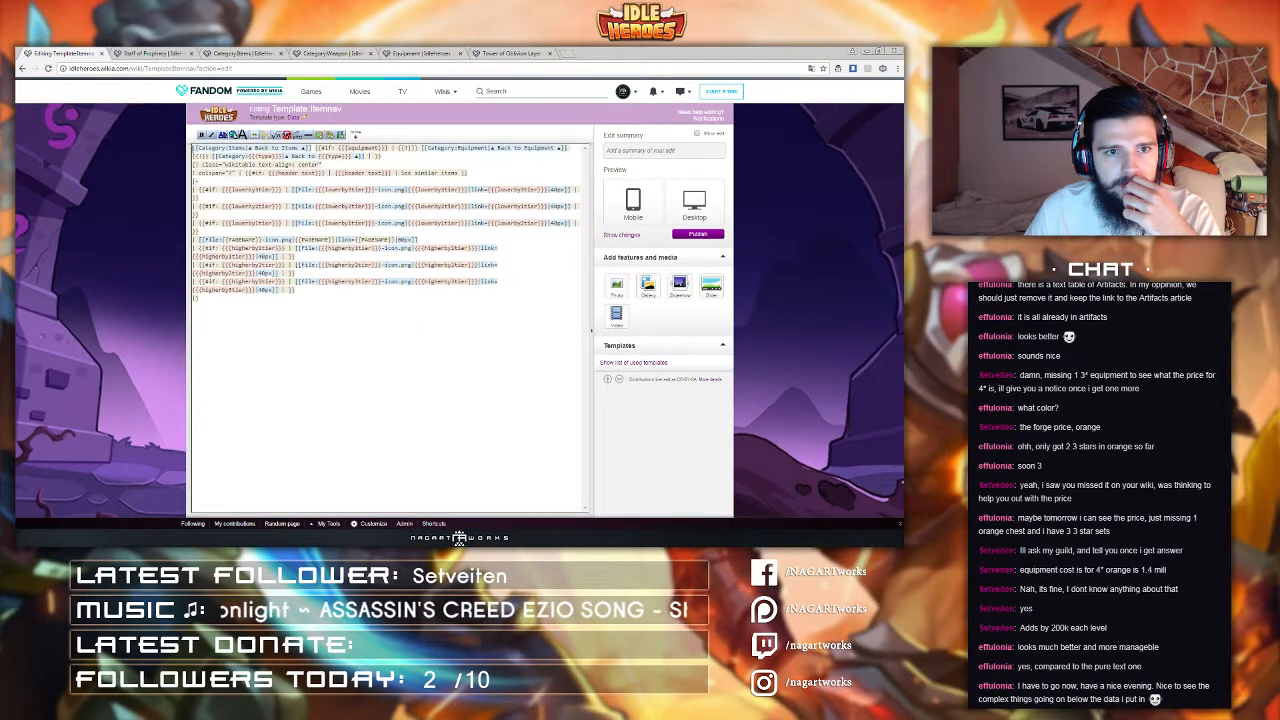
drag(196, 148, 250, 148)
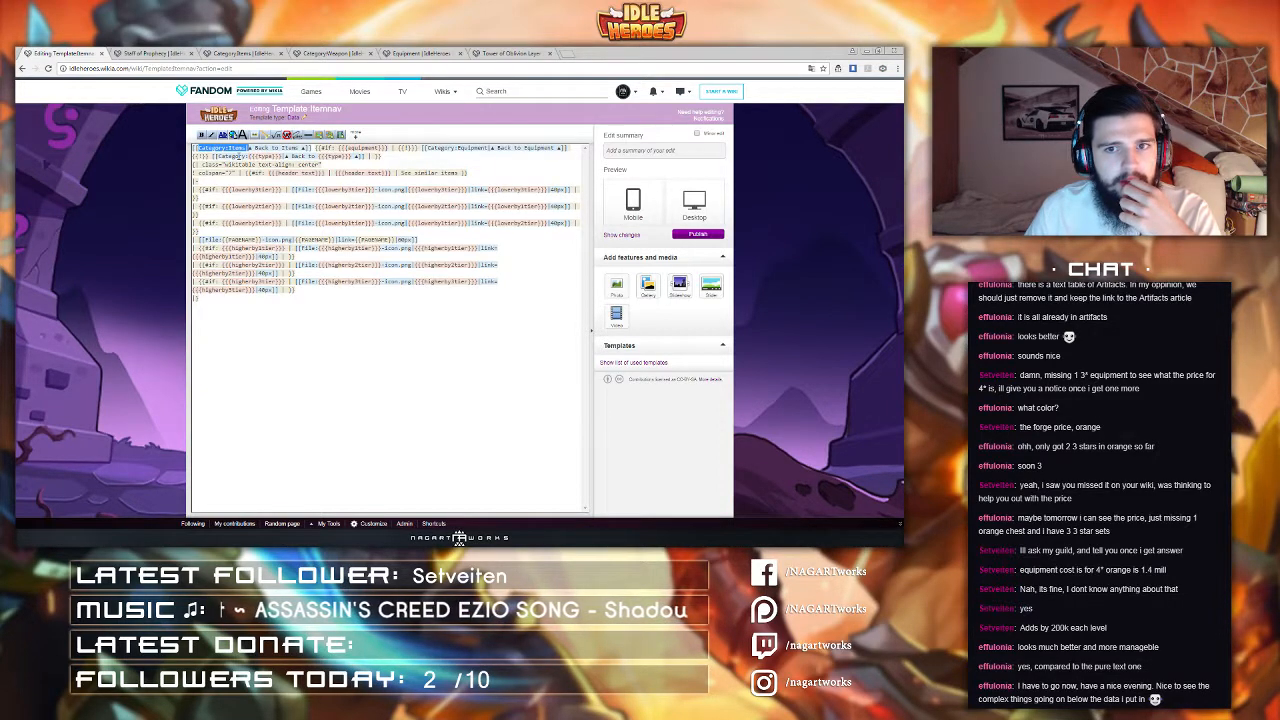
Step: Open the Tower of Oblivion Layer 1-100 page's source editor to examine how its back link is written
click(515, 53)
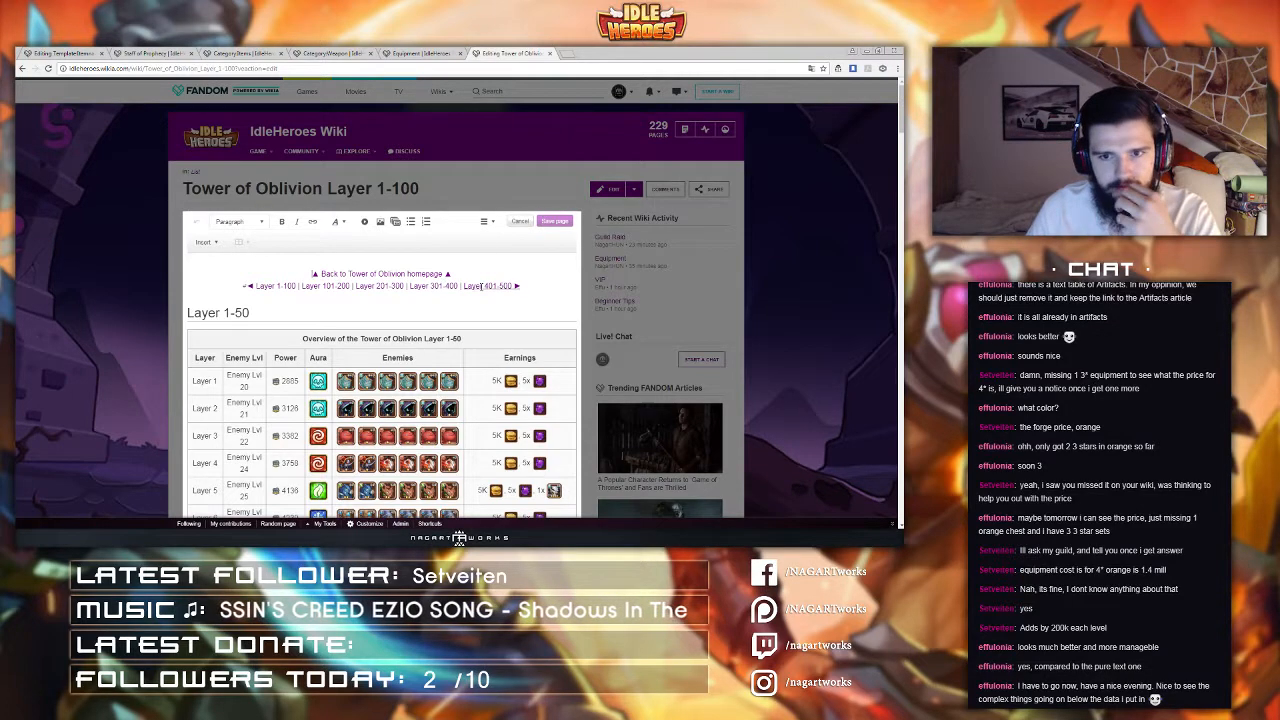
click(487, 223)
click(492, 300)
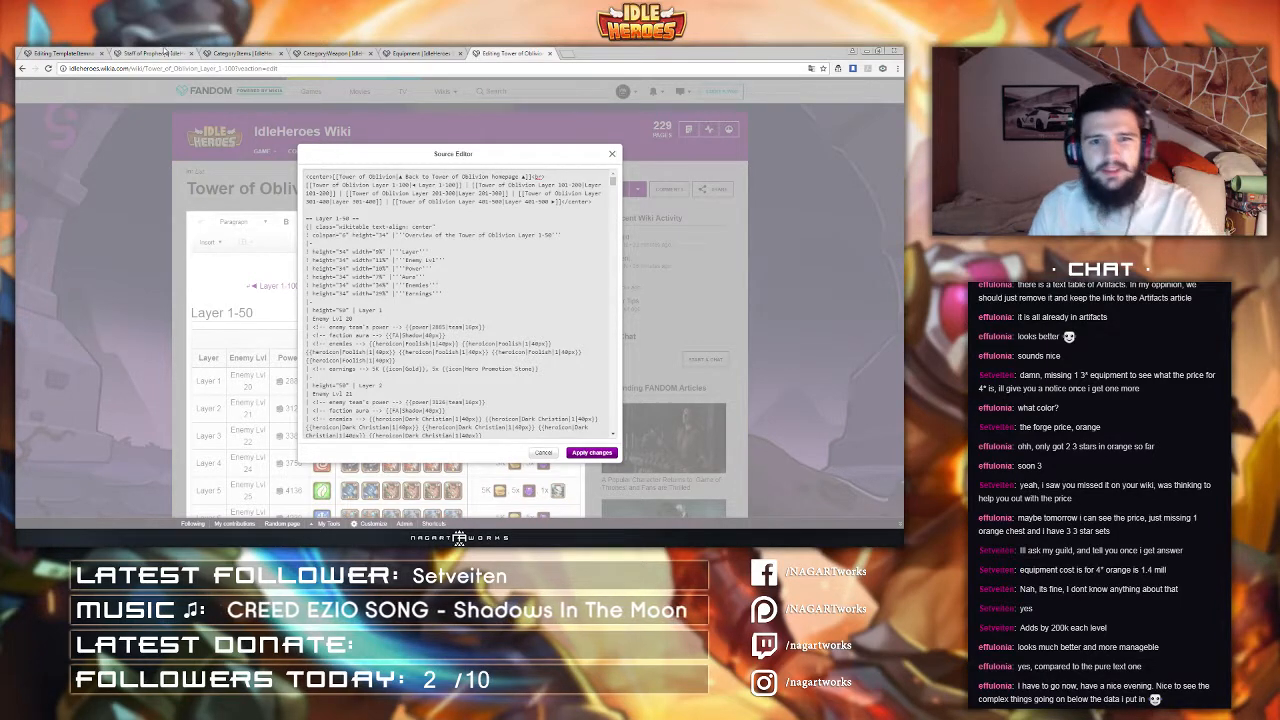
Step: Review the Weapon category and Equipment pages, then open Staff of Prophecy from the Weapon category
click(420, 53)
click(333, 53)
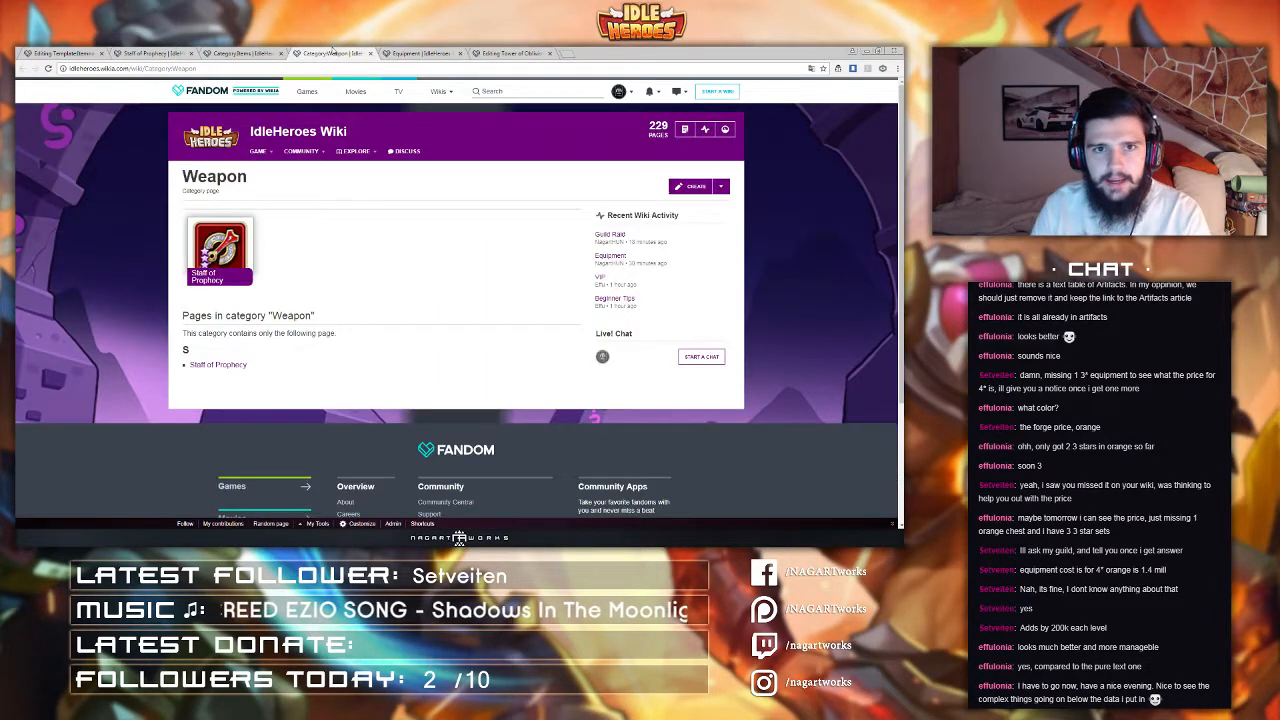
mouse_move(258, 151)
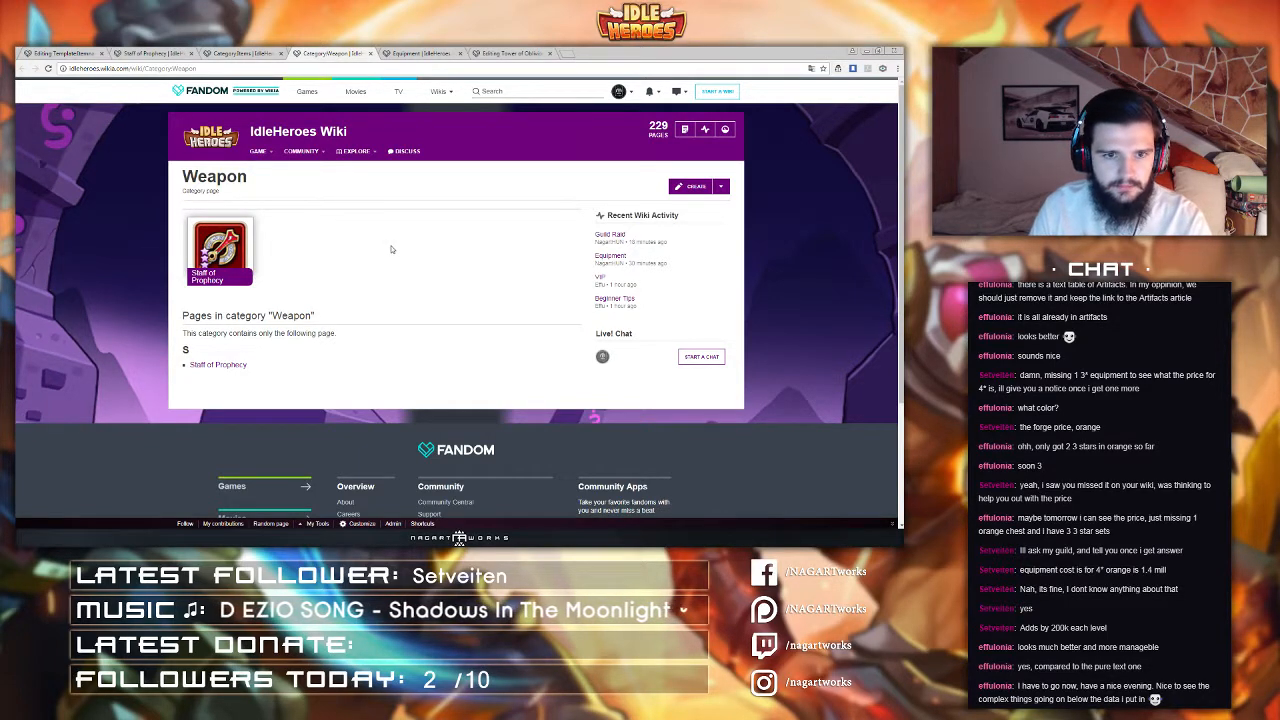
click(415, 53)
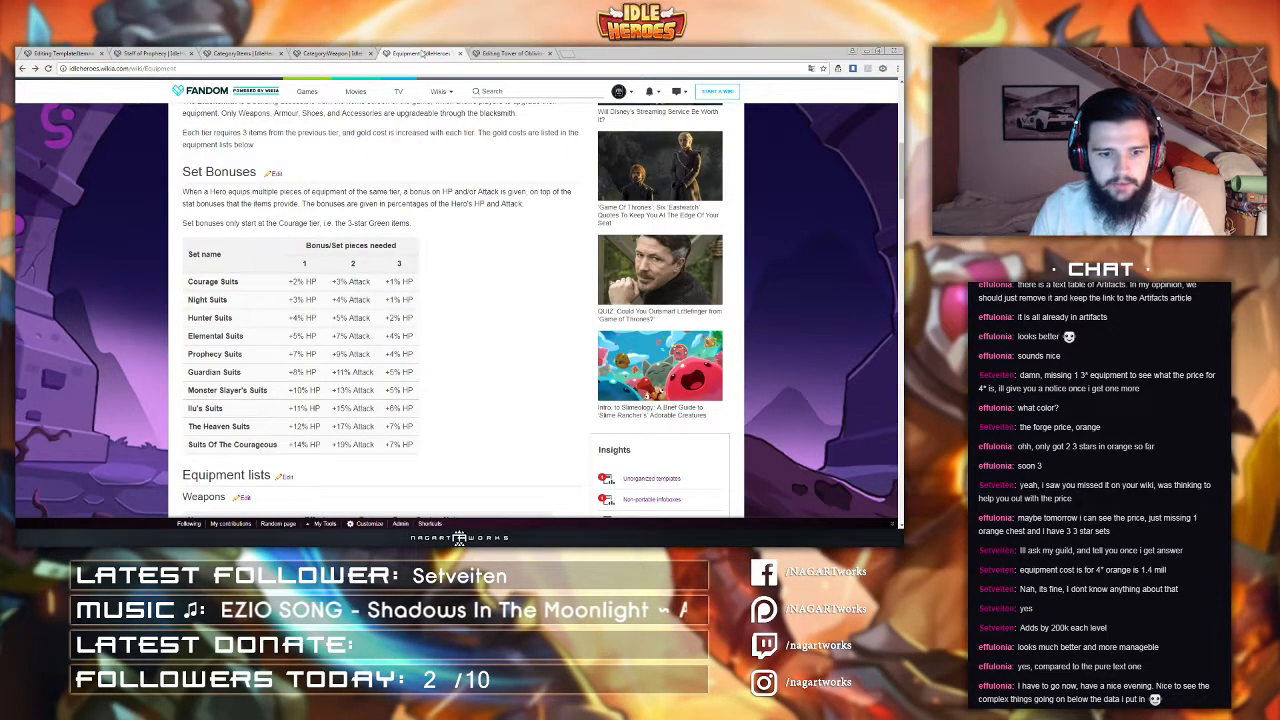
scroll(418, 258, down, 3)
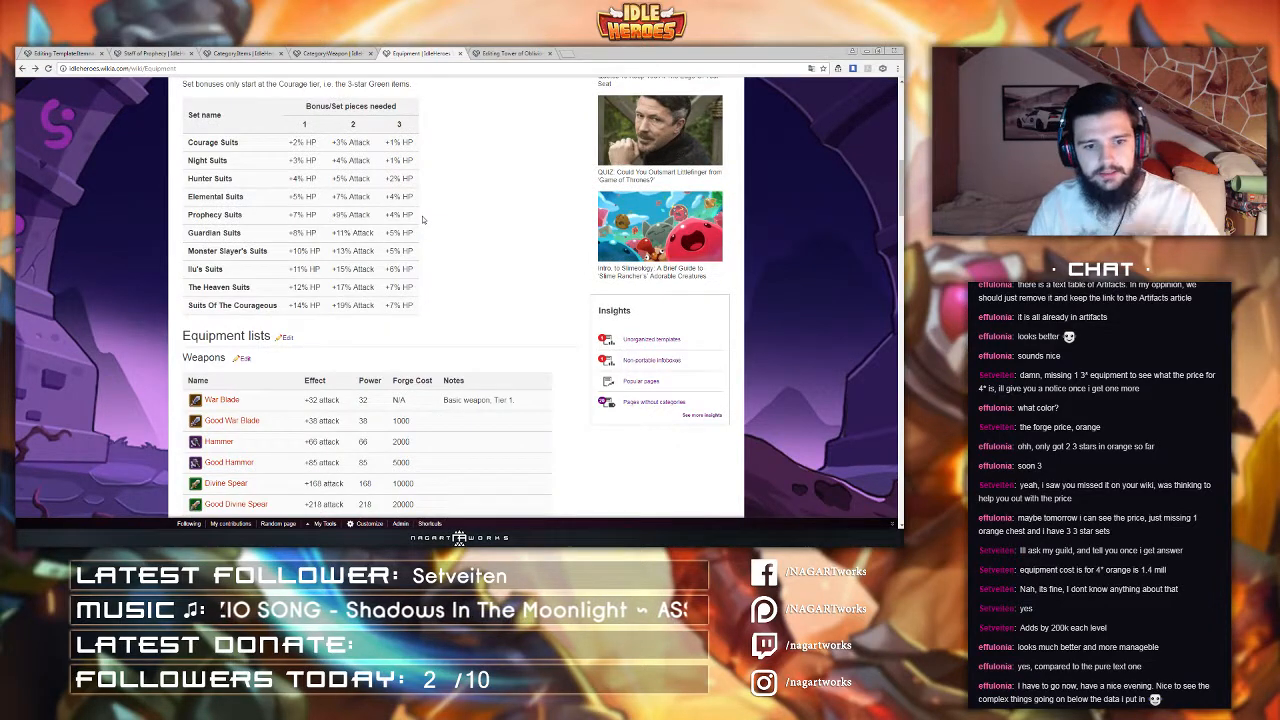
click(505, 53)
click(330, 53)
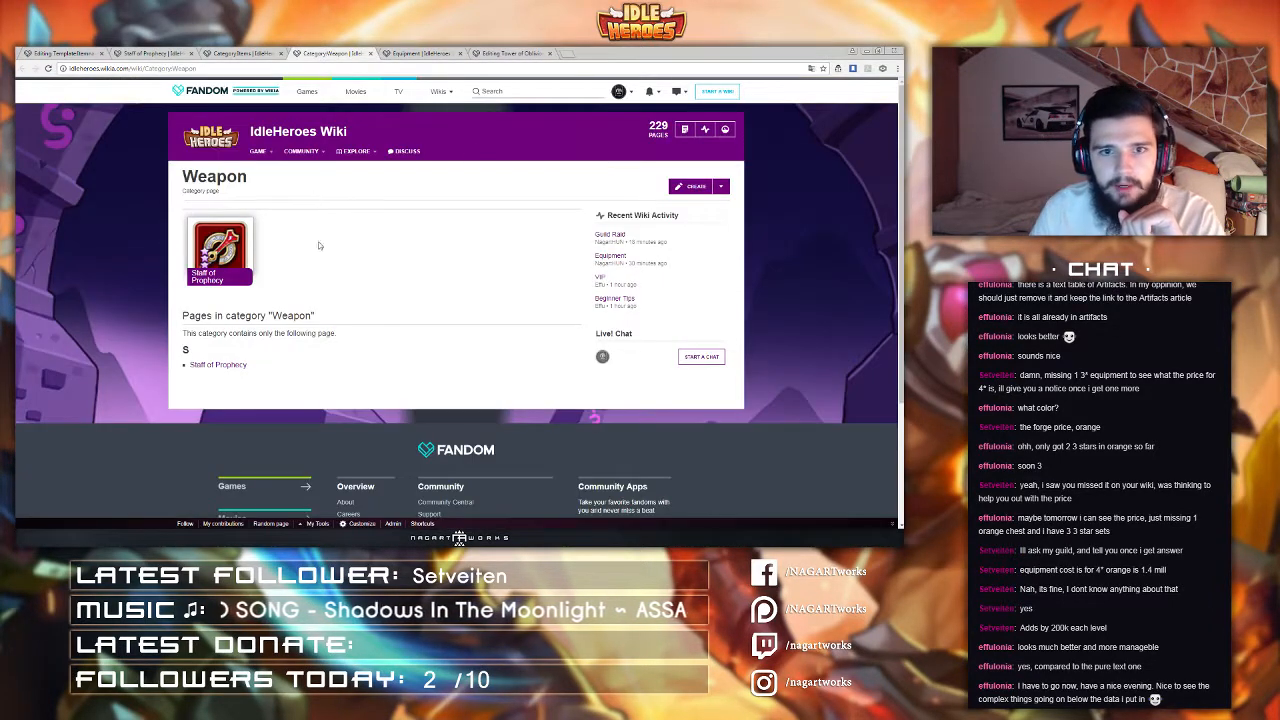
click(218, 244)
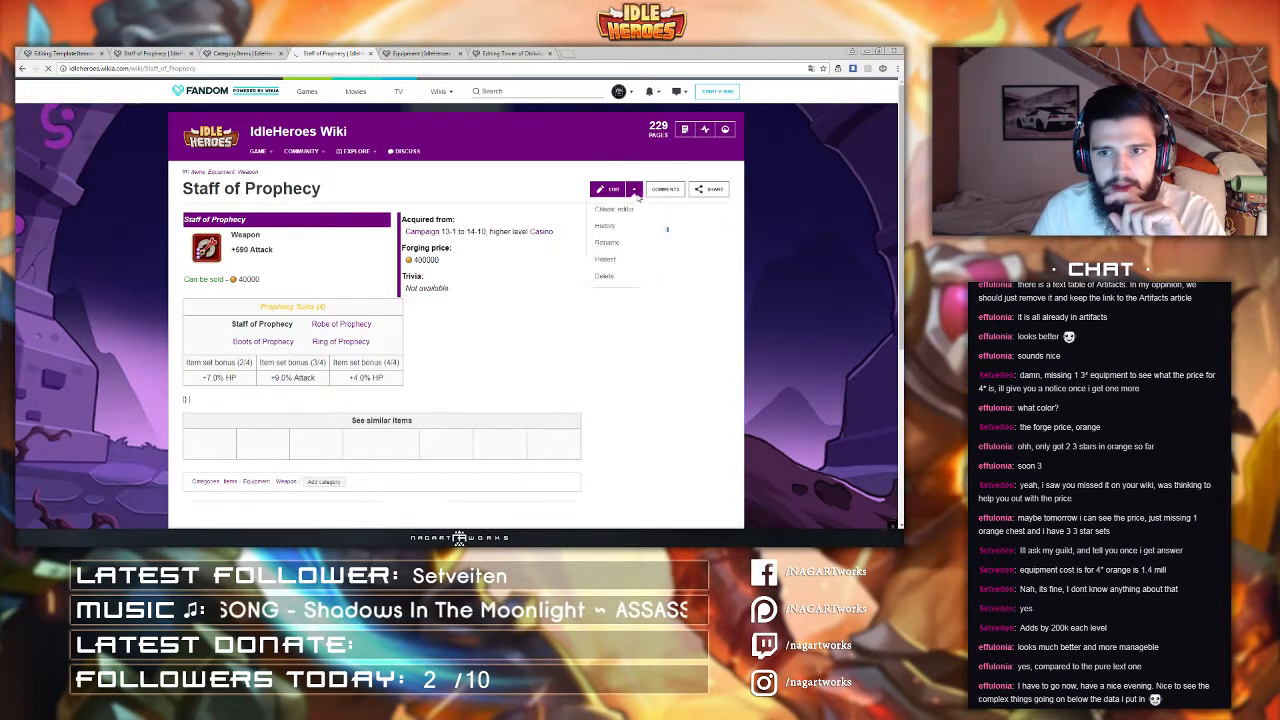
Step: Open Staff of Prophecy's source to review its Itemnav parameters and categories, then close that editing tab
click(606, 190)
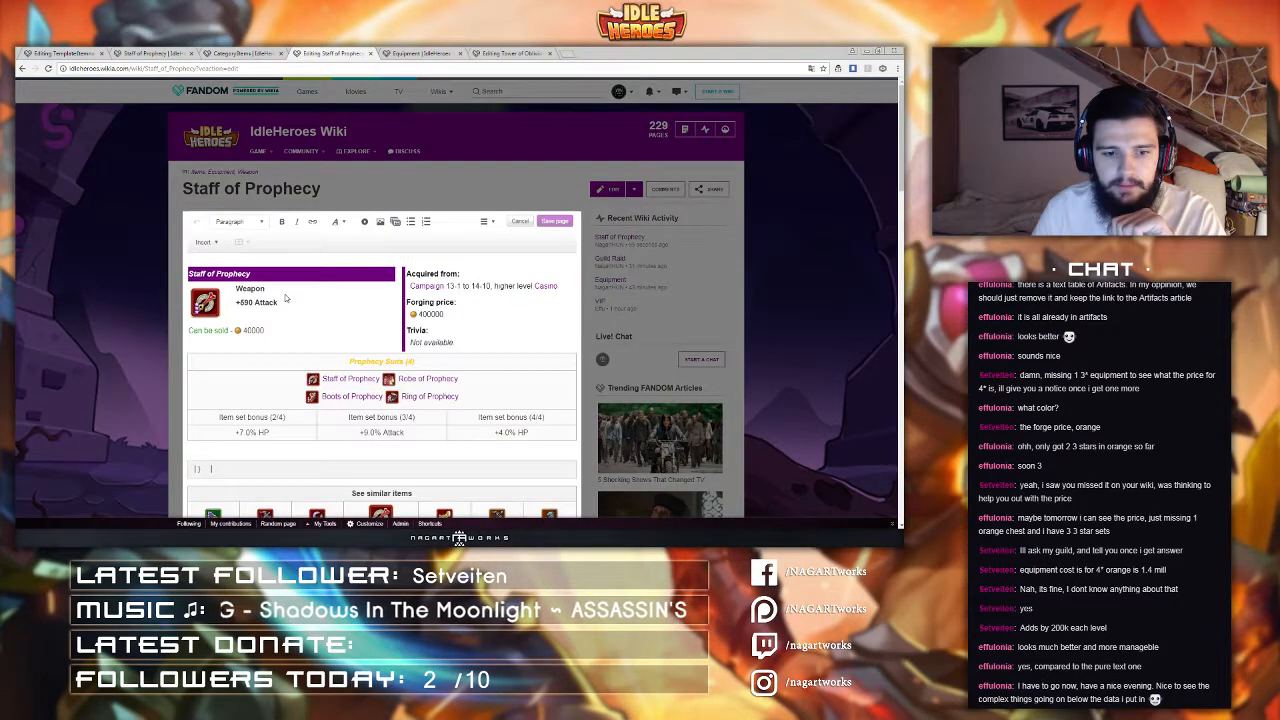
scroll(459, 194, down, 4)
scroll(459, 194, down, 2)
scroll(461, 188, up, 3)
click(489, 88)
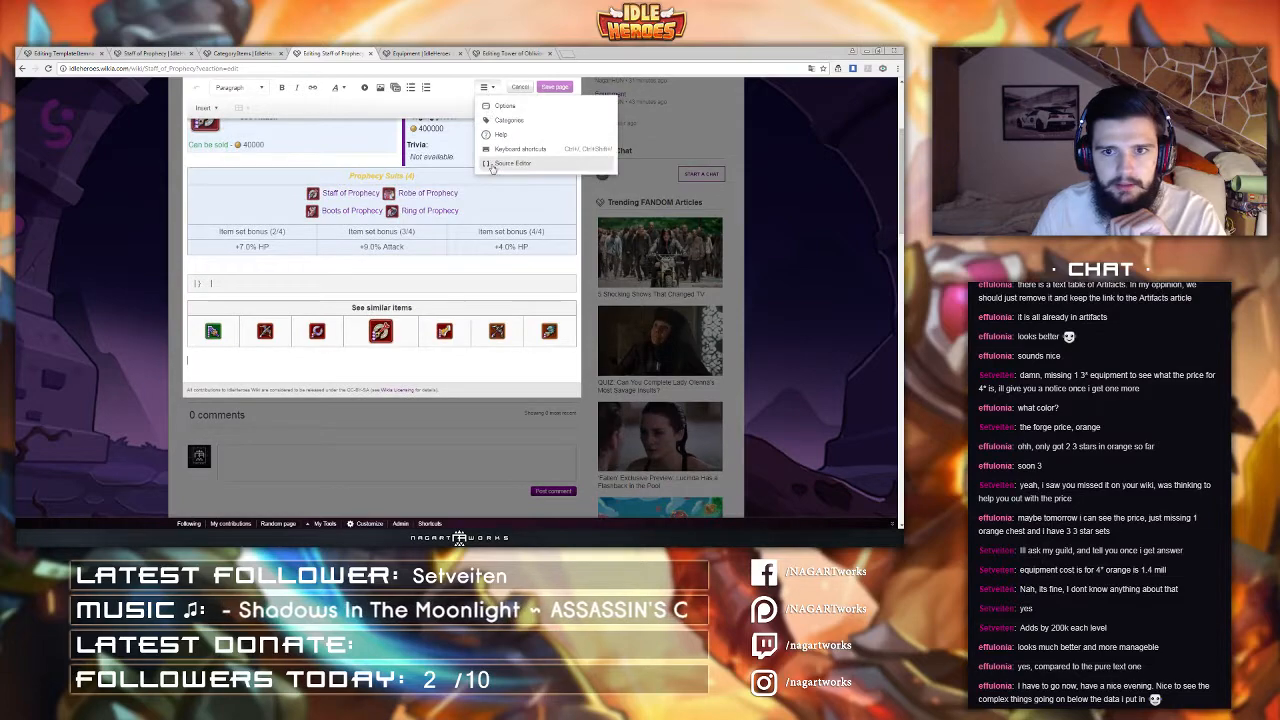
click(492, 165)
scroll(364, 414, down, 10)
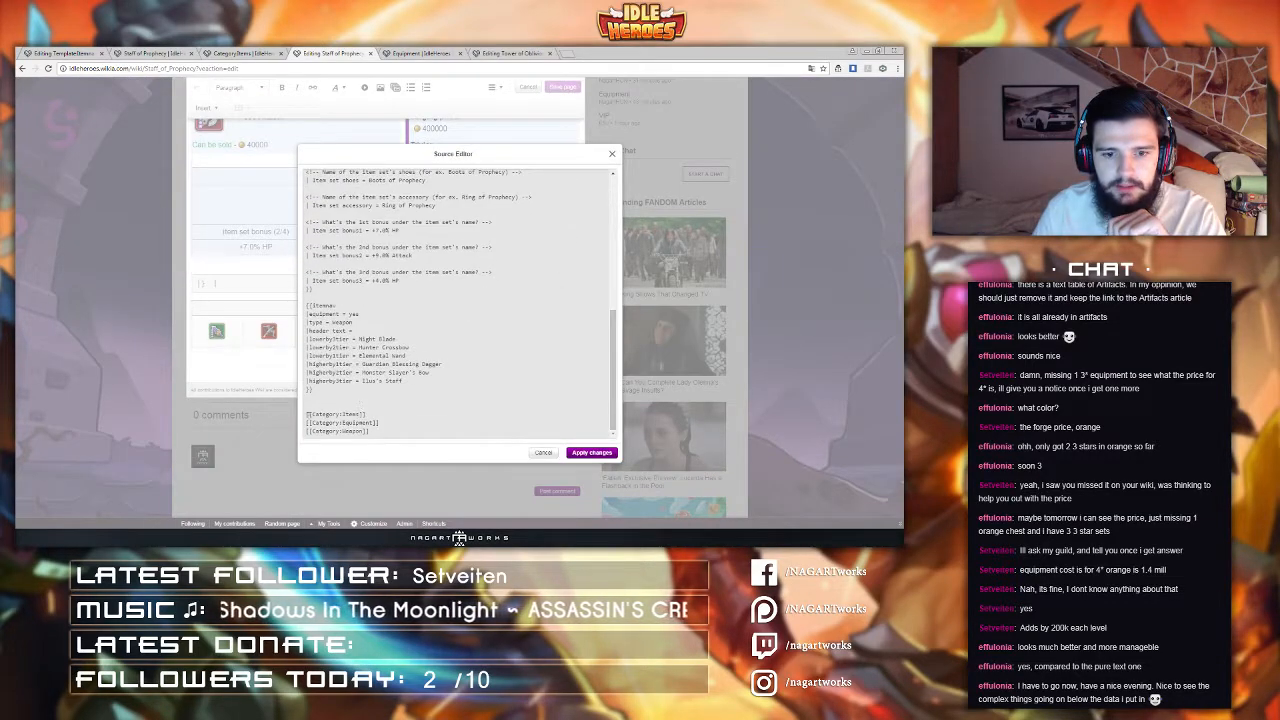
scroll(364, 414, up, 4)
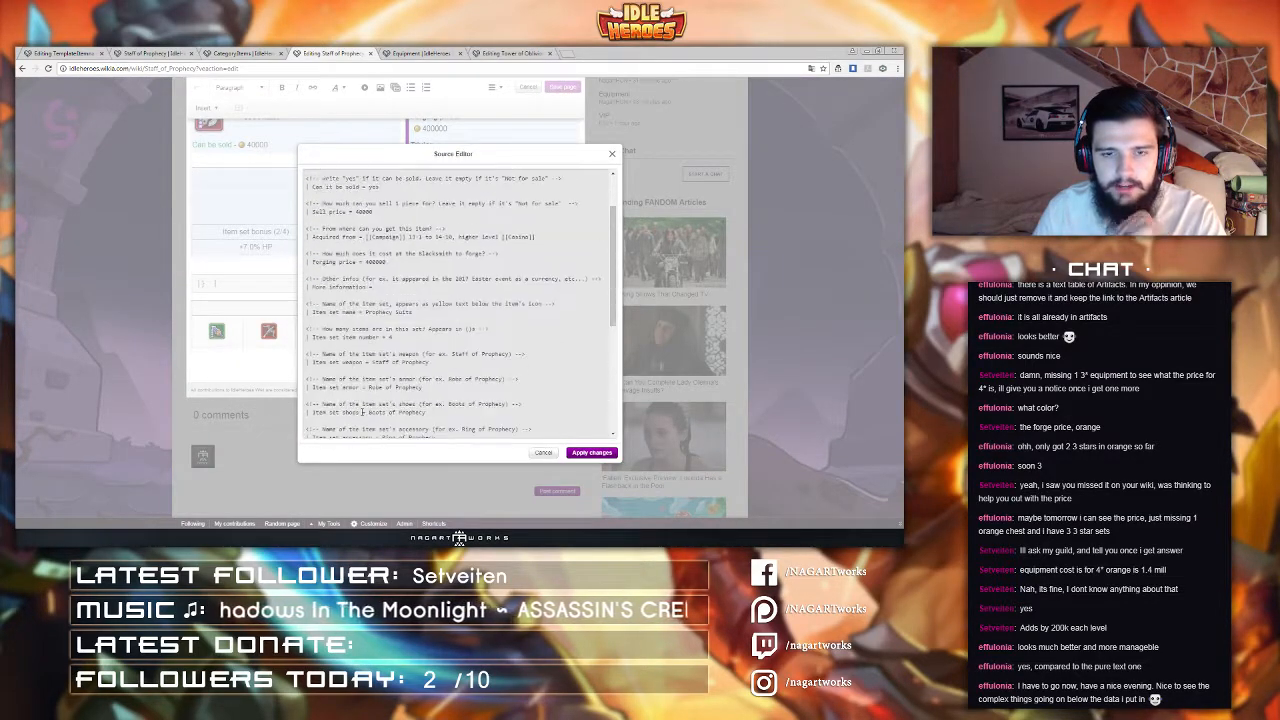
middle_click(308, 54)
Step: Start editing the Staff of Prophecy page again and open the editor's source view
click(231, 53)
click(140, 53)
click(60, 53)
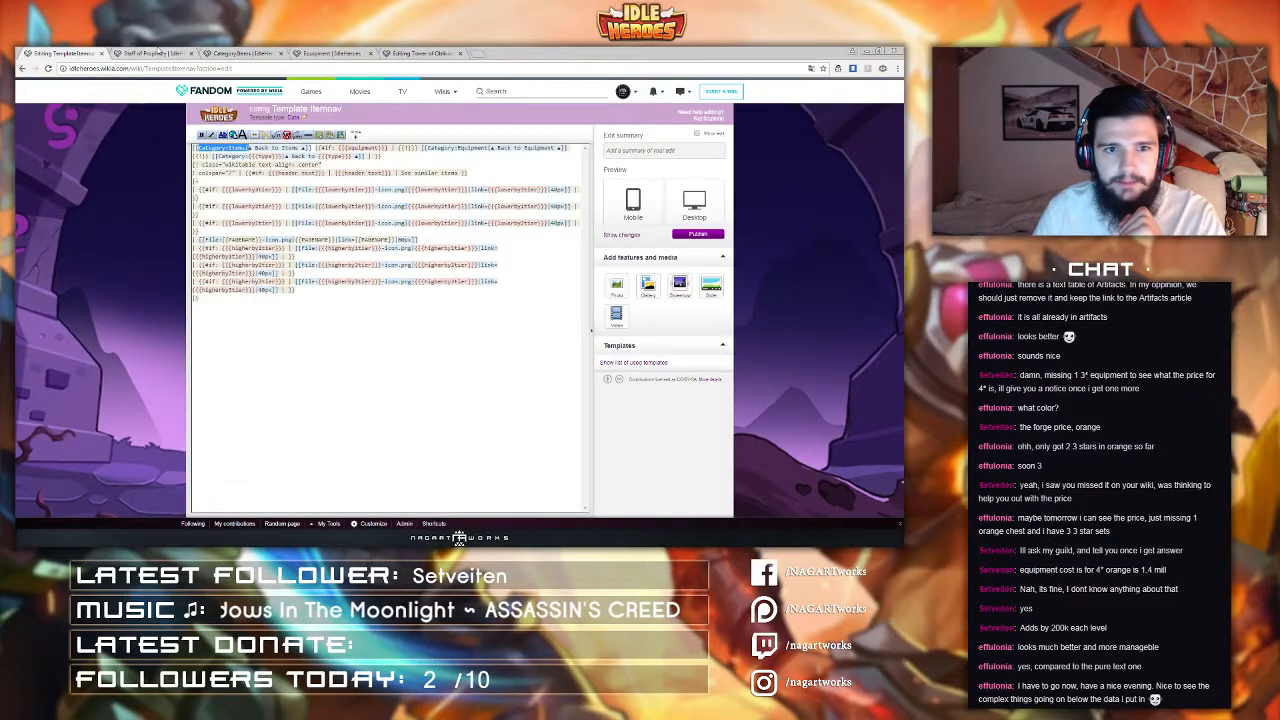
click(150, 53)
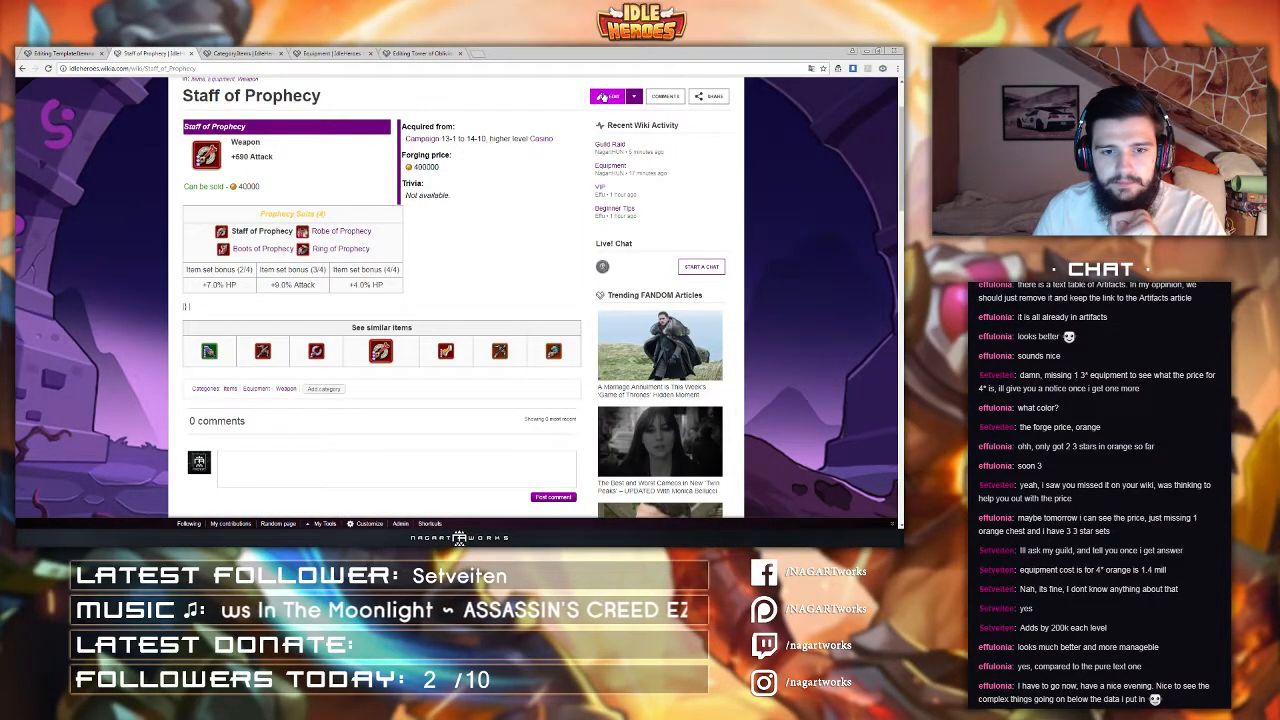
click(602, 96)
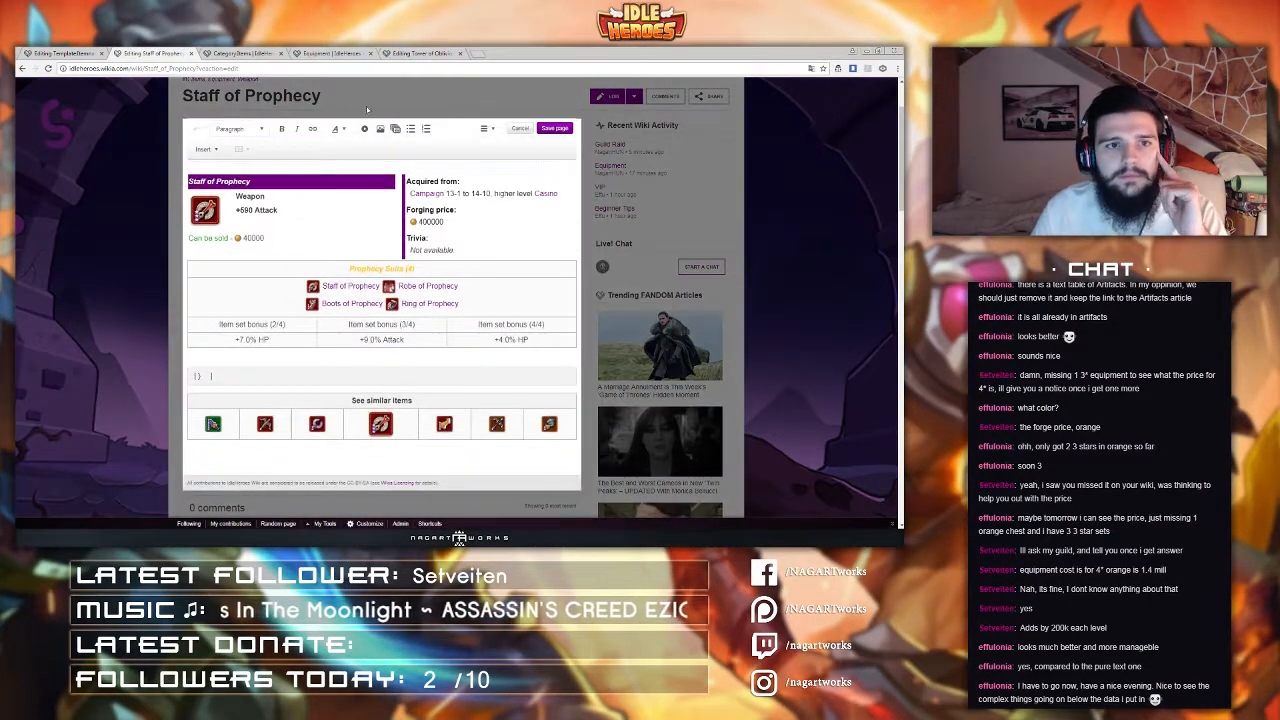
click(484, 130)
Step: Copy the [[Category:Items|◄ Back to Items ▲]] link from the Itemnav template source
click(54, 52)
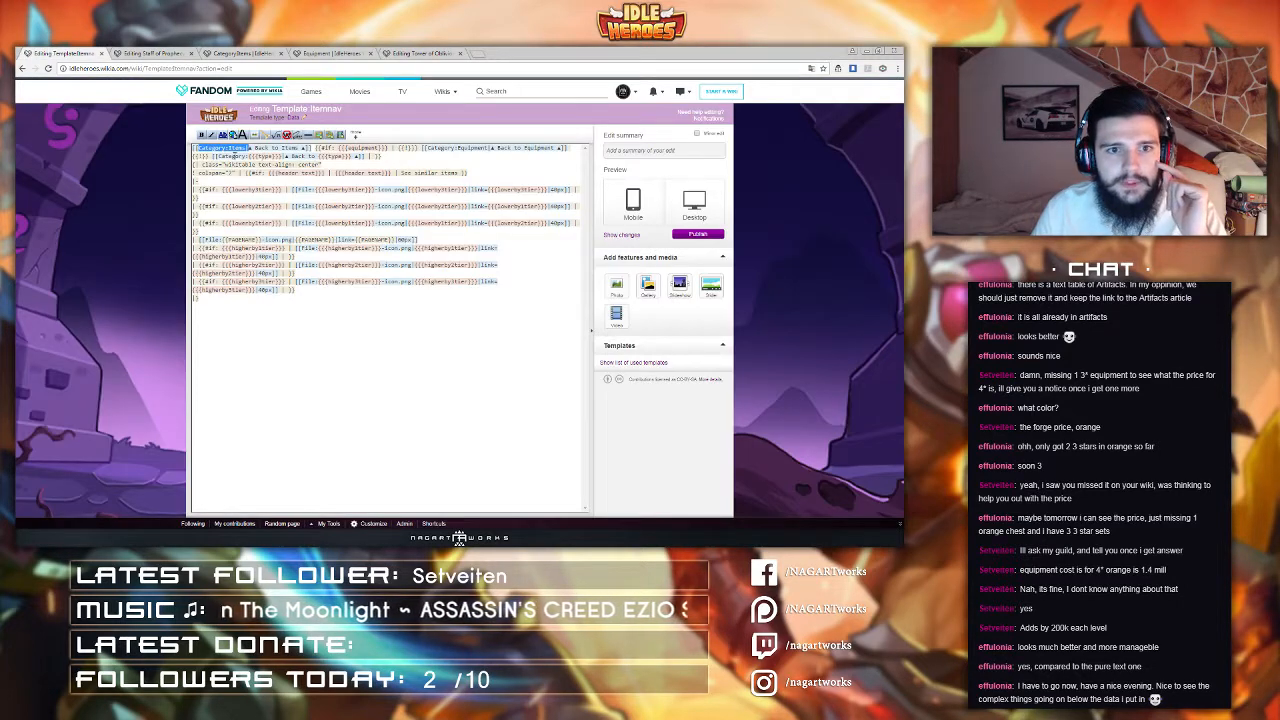
click(233, 155)
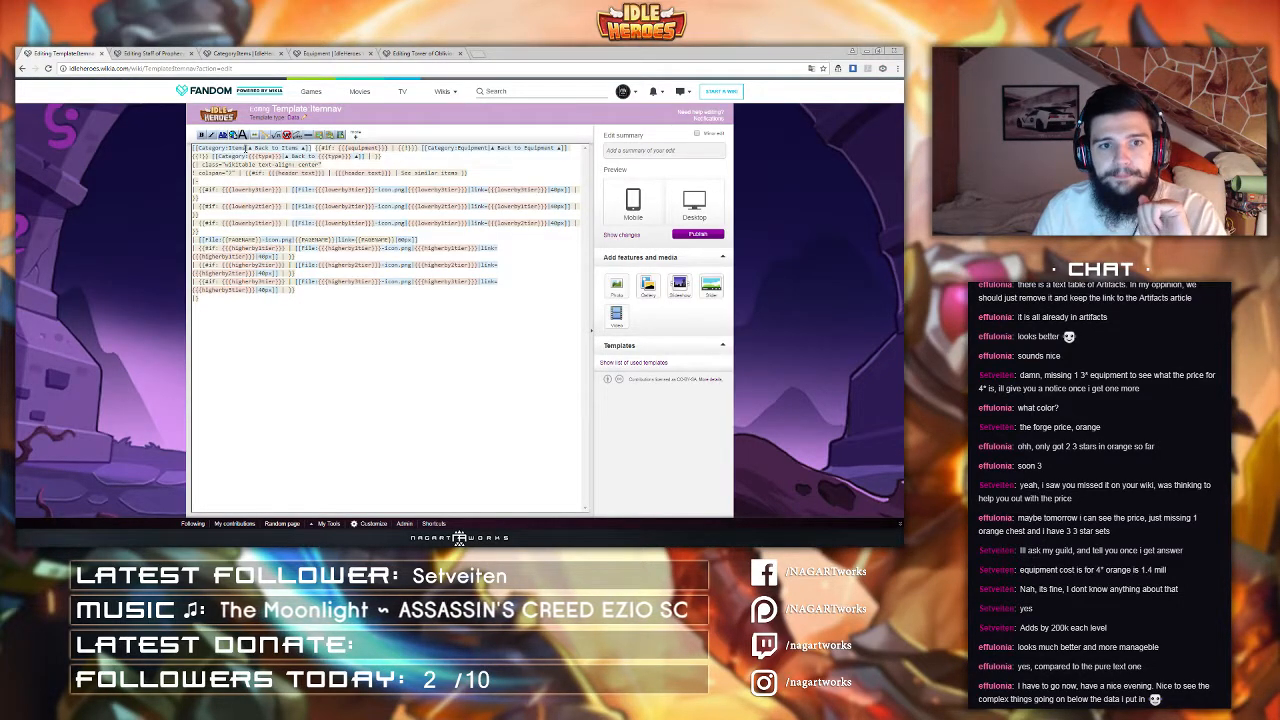
drag(245, 148, 318, 148)
click(289, 148)
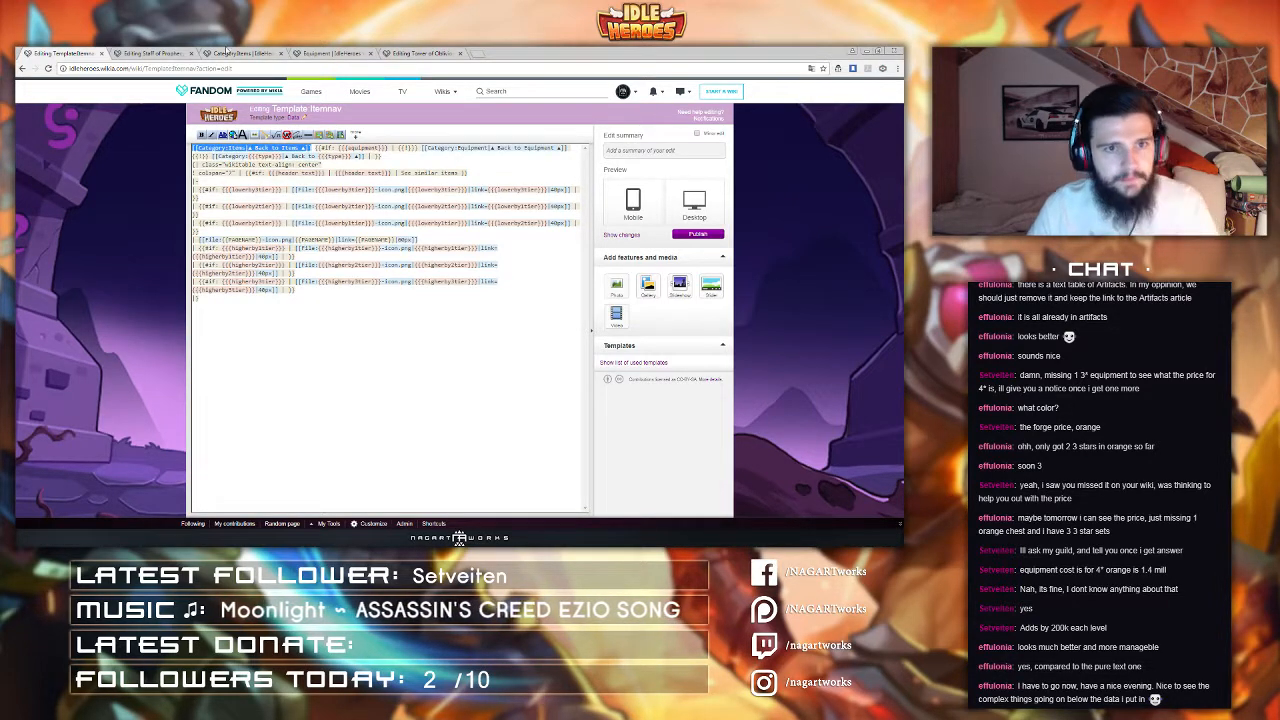
Step: Paste the Items back link on a new first line of the Staff of Prophecy source and apply the changes
click(150, 53)
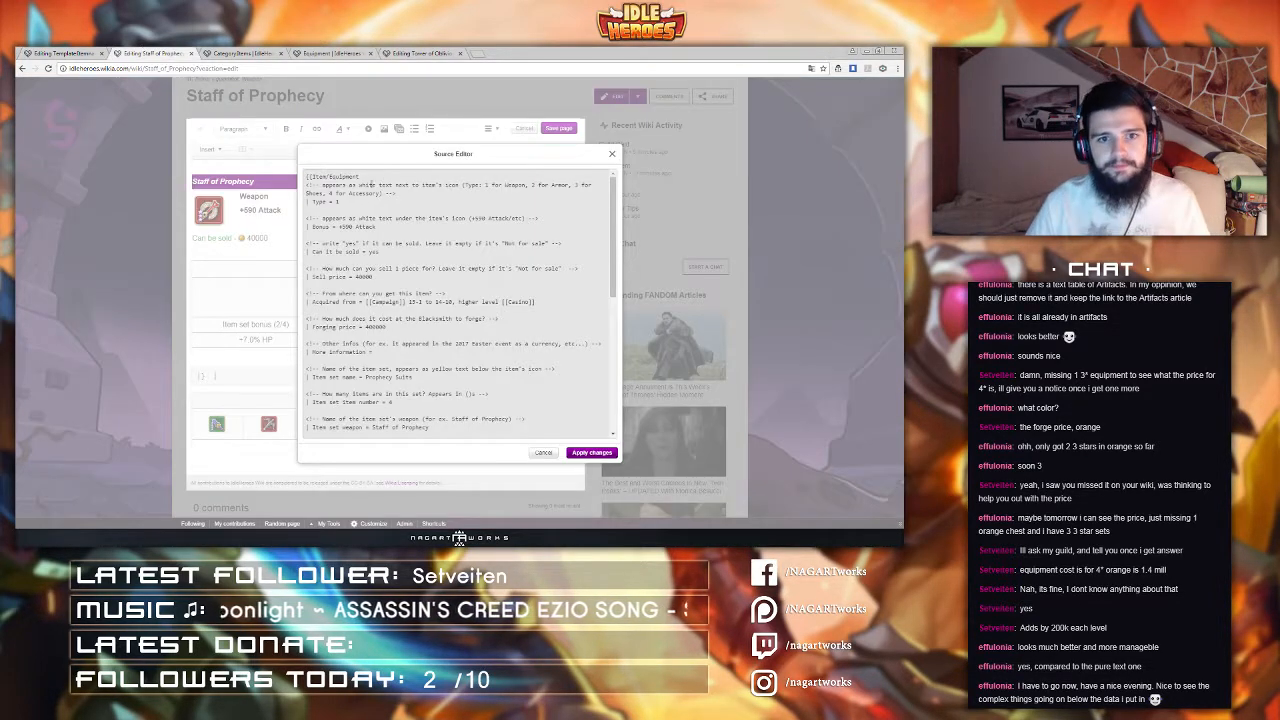
click(307, 177)
key(Return)
key(Up)
text({{Template:Itemnav|▲ Back to Items ▲}})
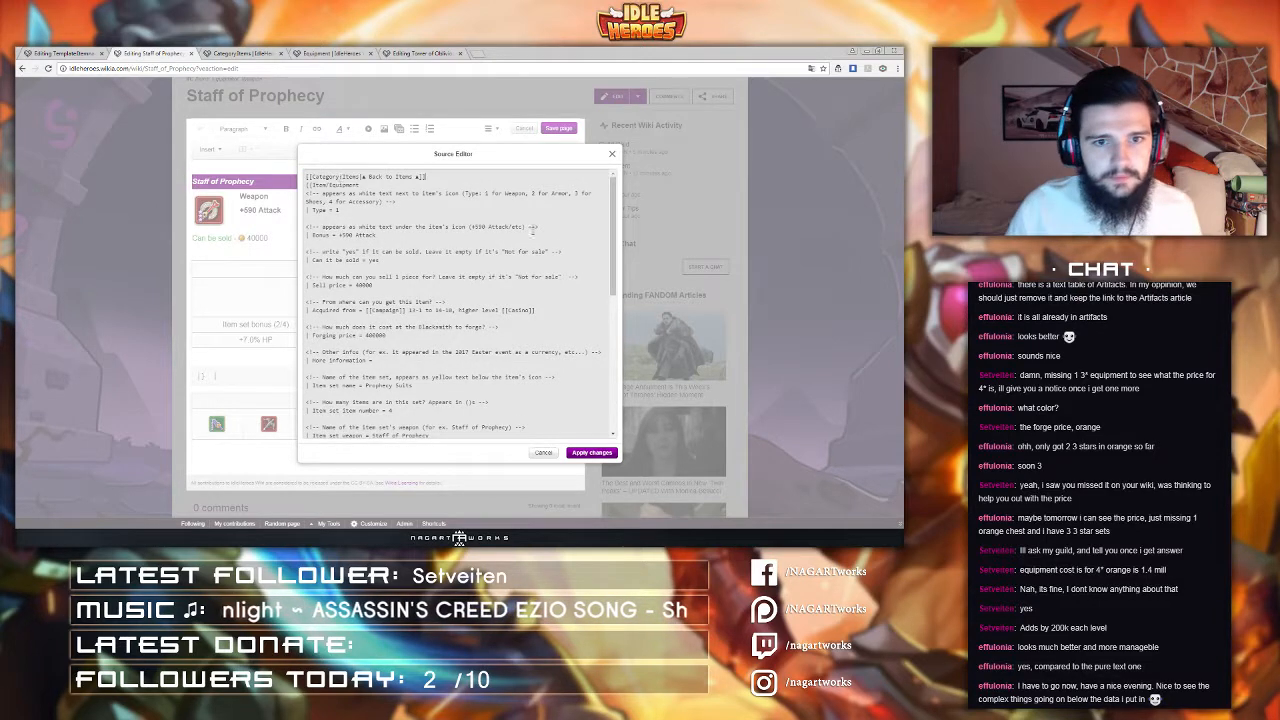
click(591, 452)
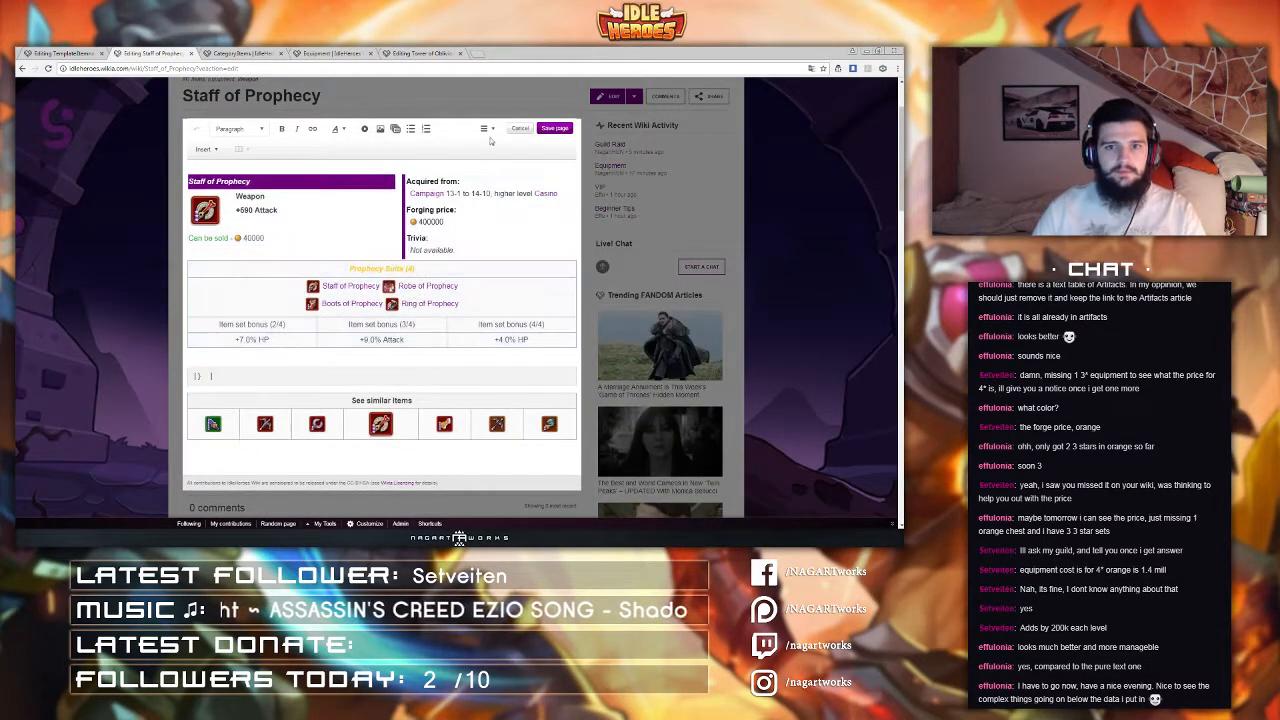
Step: Reopen the Staff of Prophecy source twice to check the pasted back link
click(488, 131)
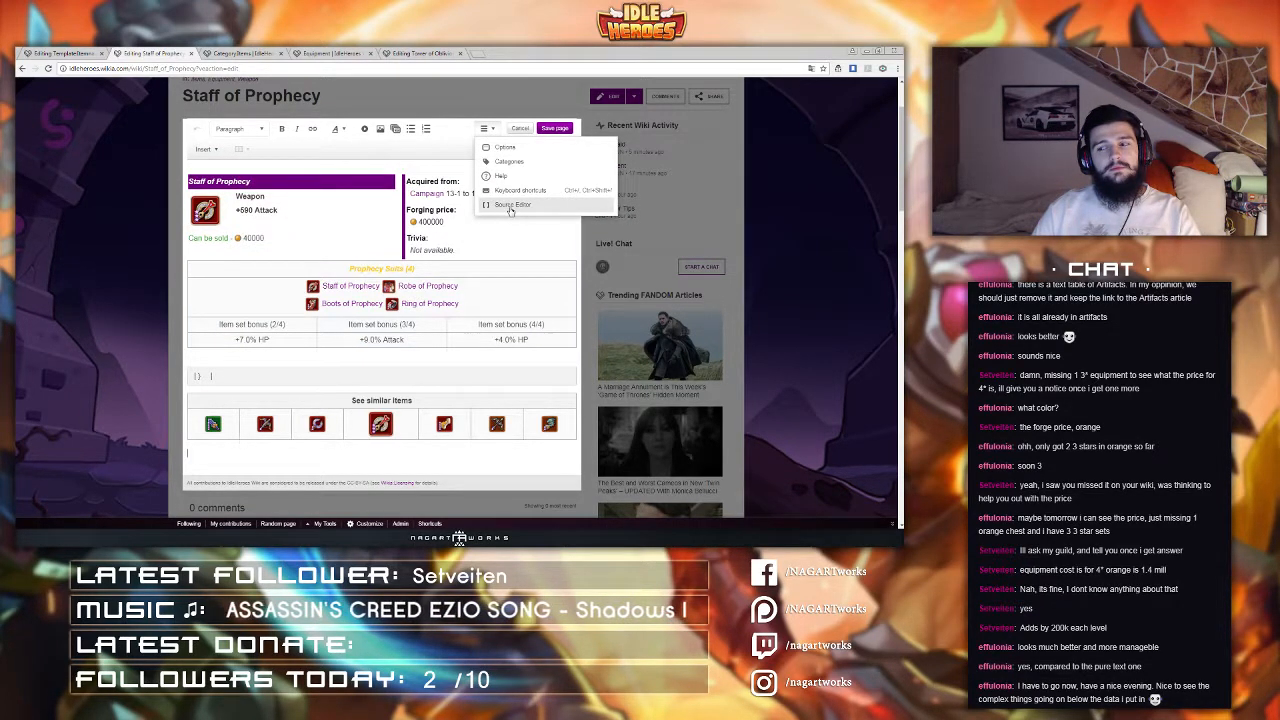
click(510, 206)
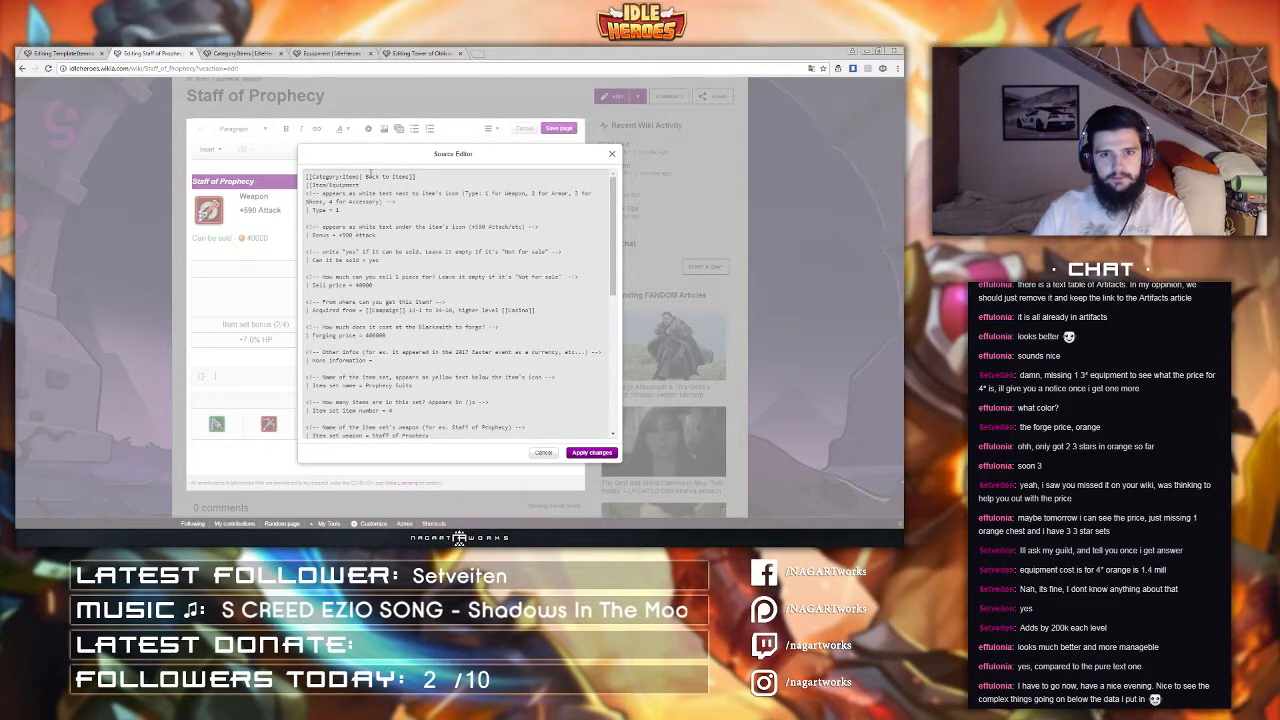
click(600, 453)
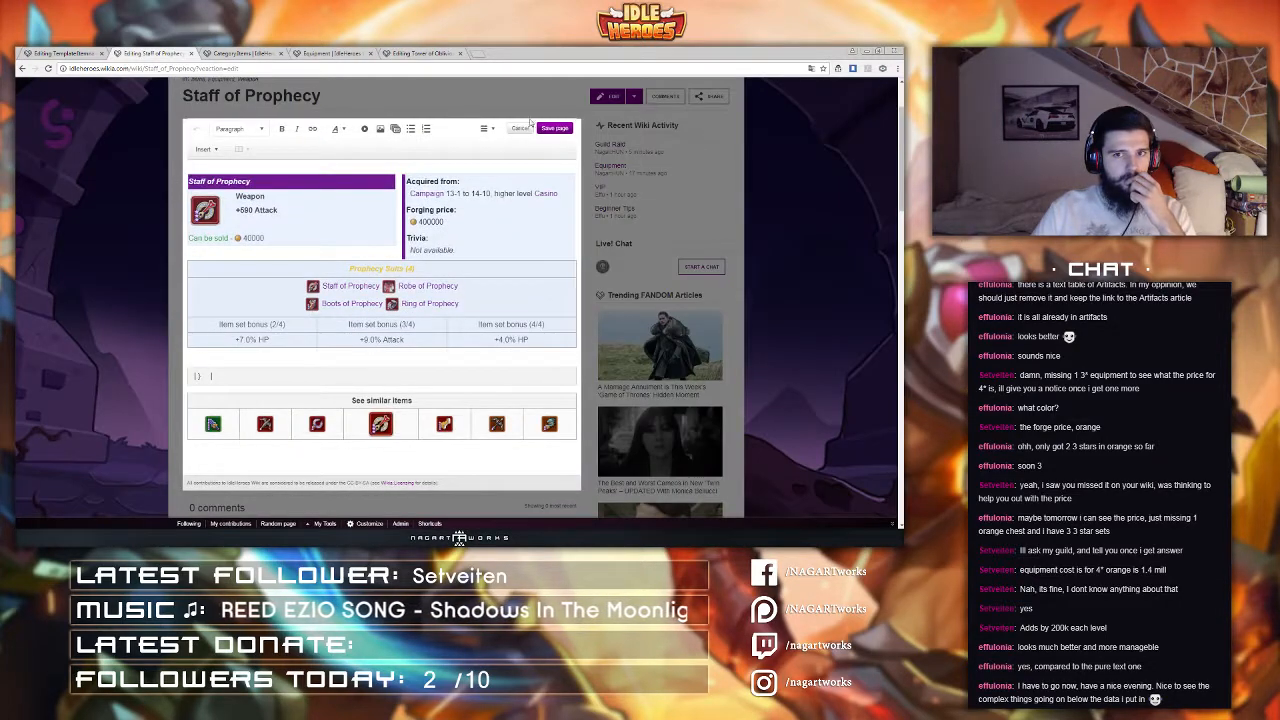
click(486, 128)
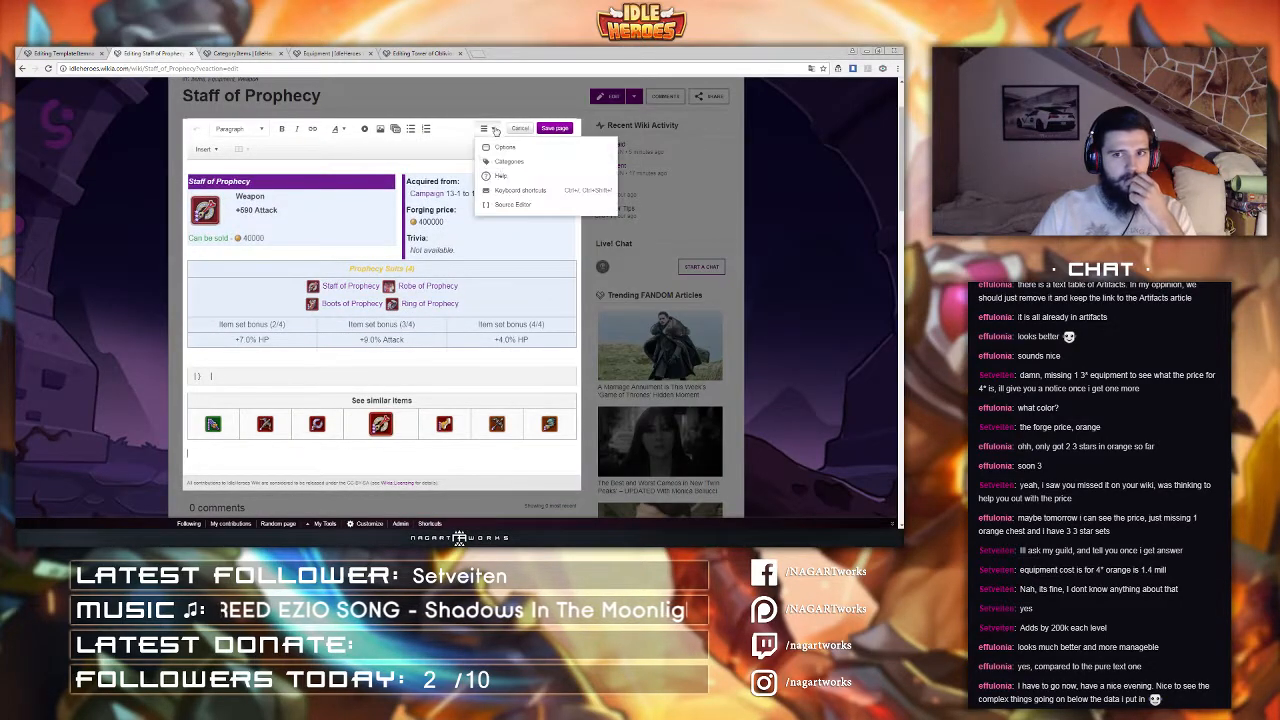
click(510, 205)
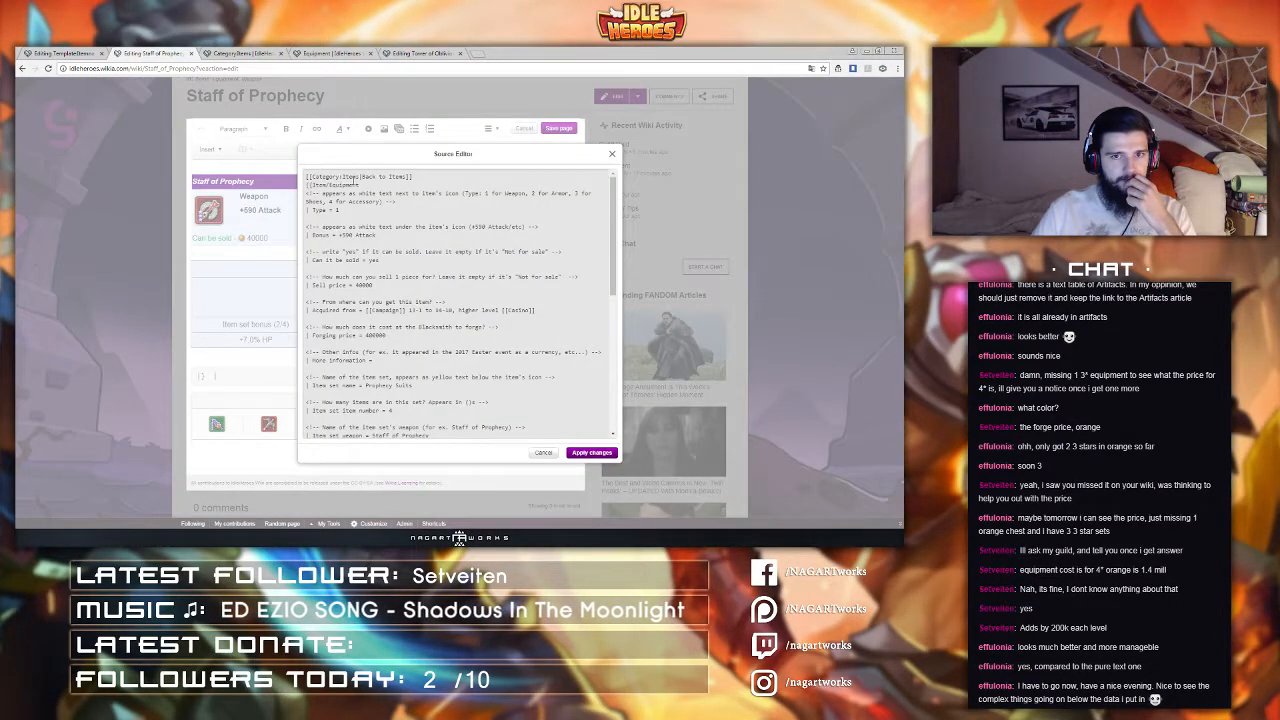
Step: Open the wiki's own user profile page in a new tab by its address
click(476, 54)
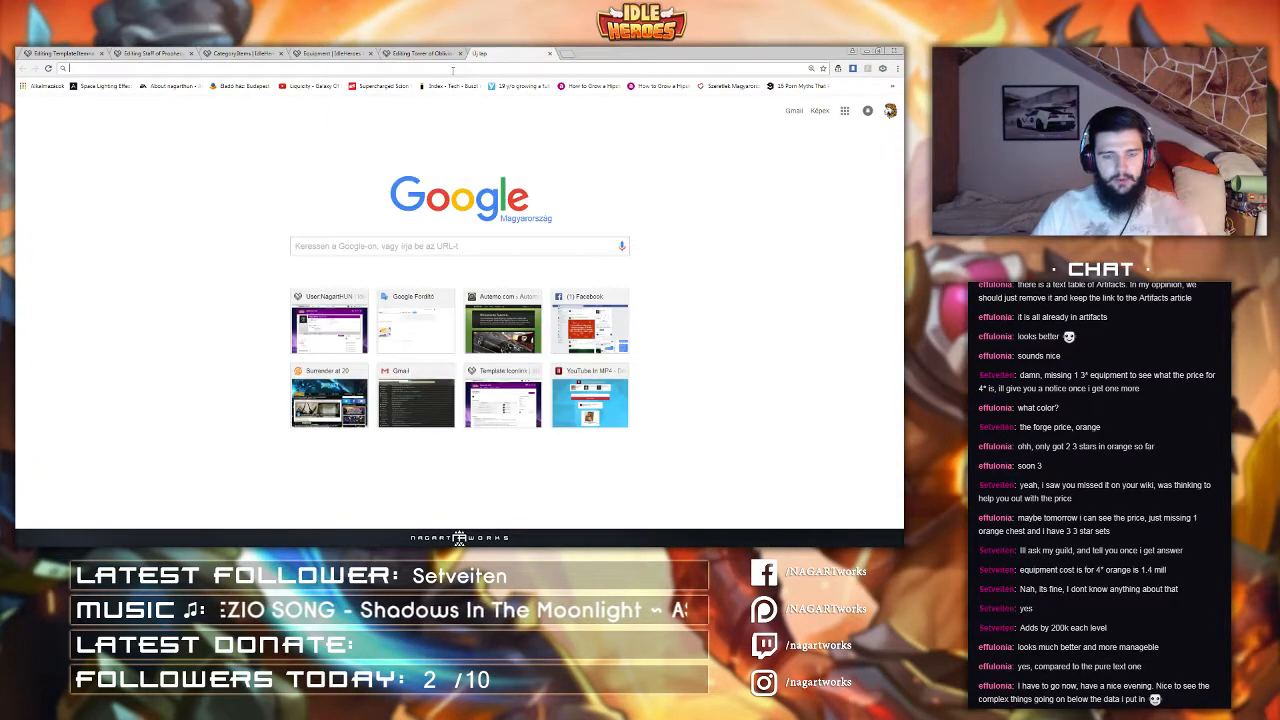
text(idleheroes.wikia.com/wiki/User:NagartHUN)
key(Return)
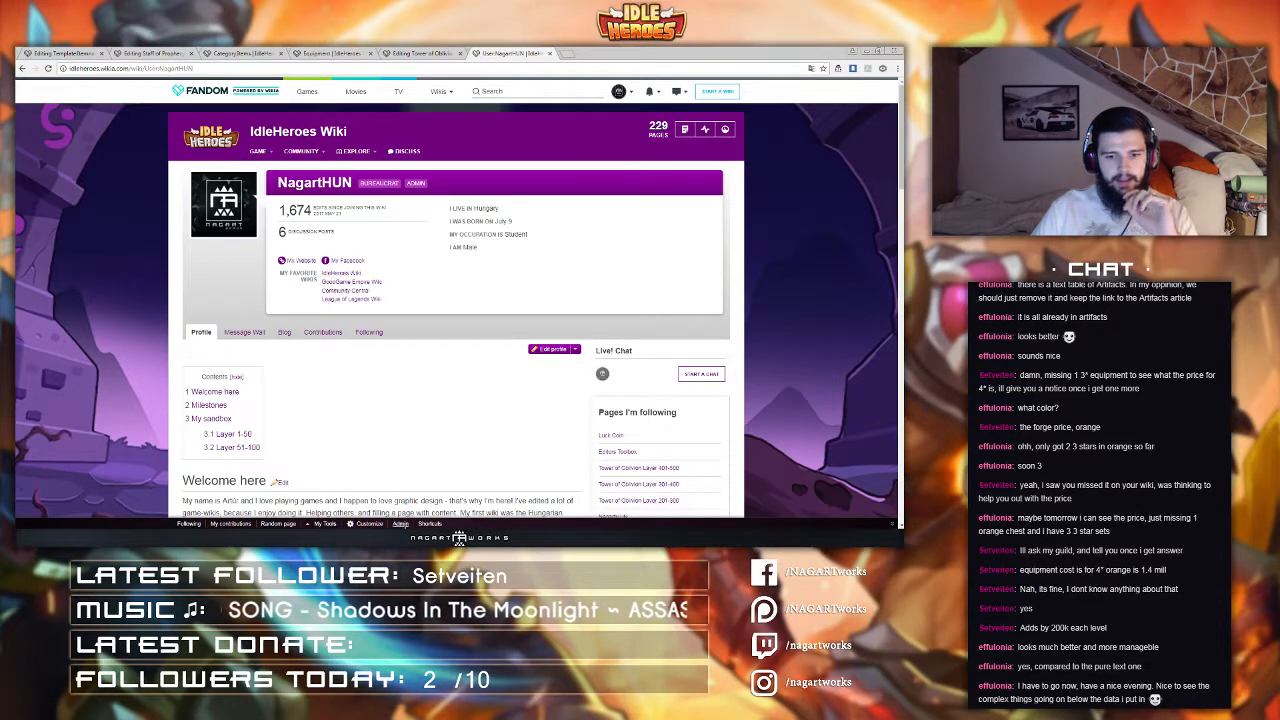
Step: Open the Admin Dashboard's Top Navigation source and select its Items category link entry
click(400, 523)
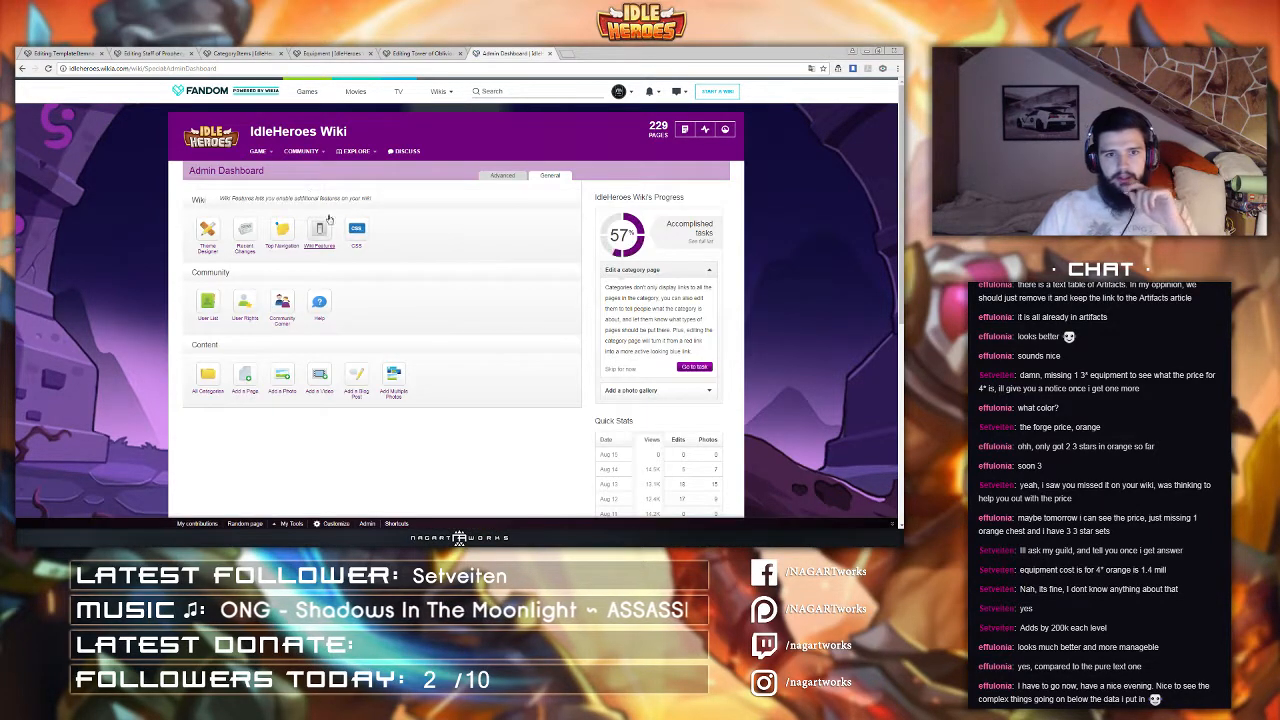
click(282, 230)
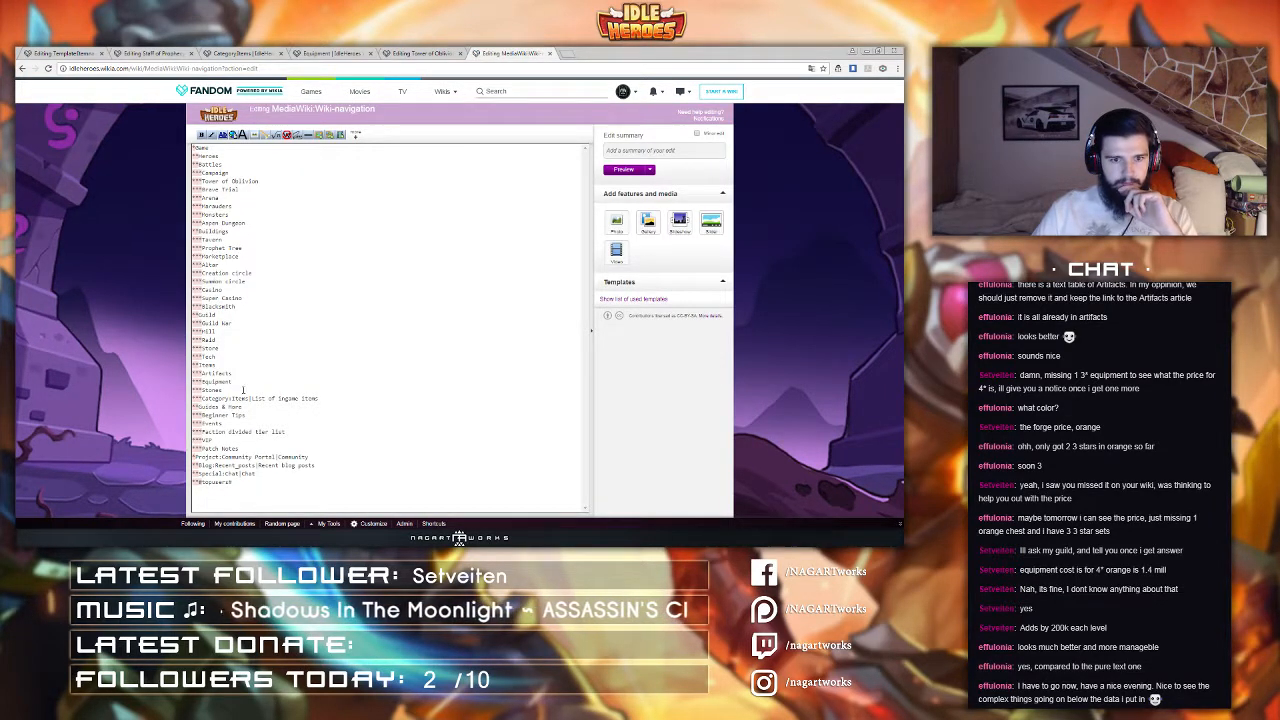
drag(251, 398, 315, 398)
click(336, 398)
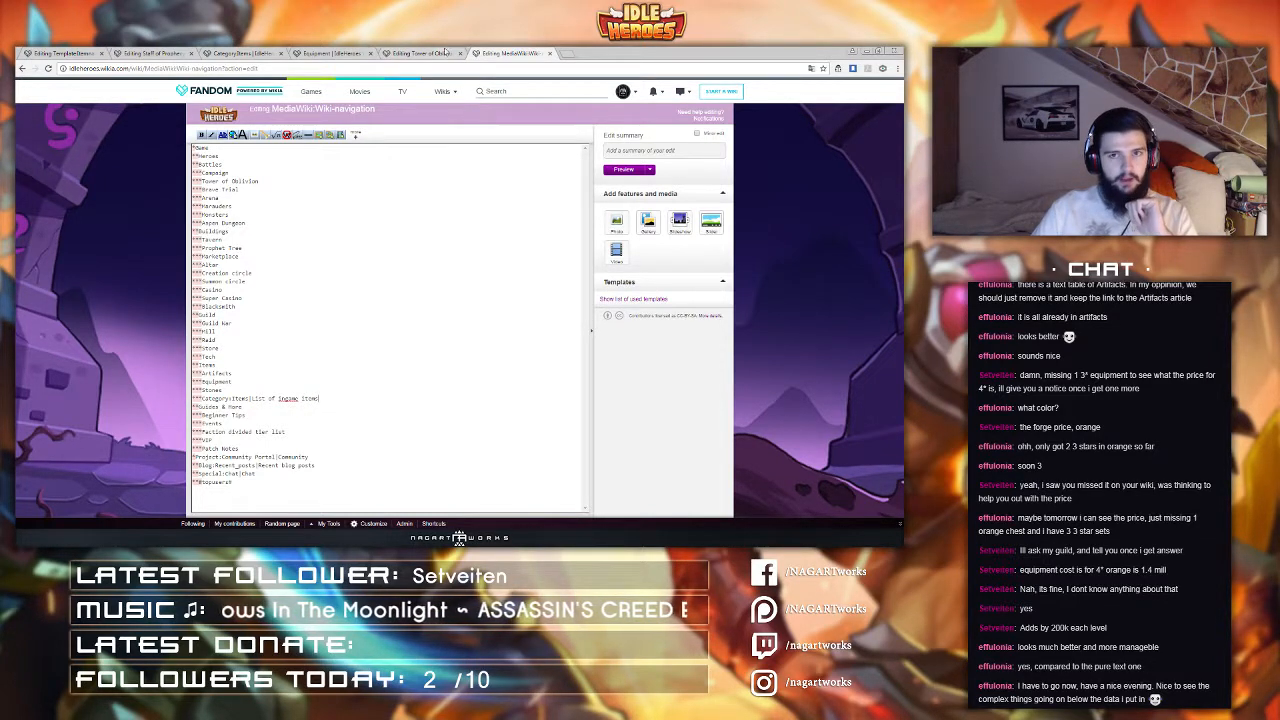
Step: Remove the 'Back to Items' label from the Items category link on the first line of the Staff of Prophecy source and apply the changes
middle_click(497, 52)
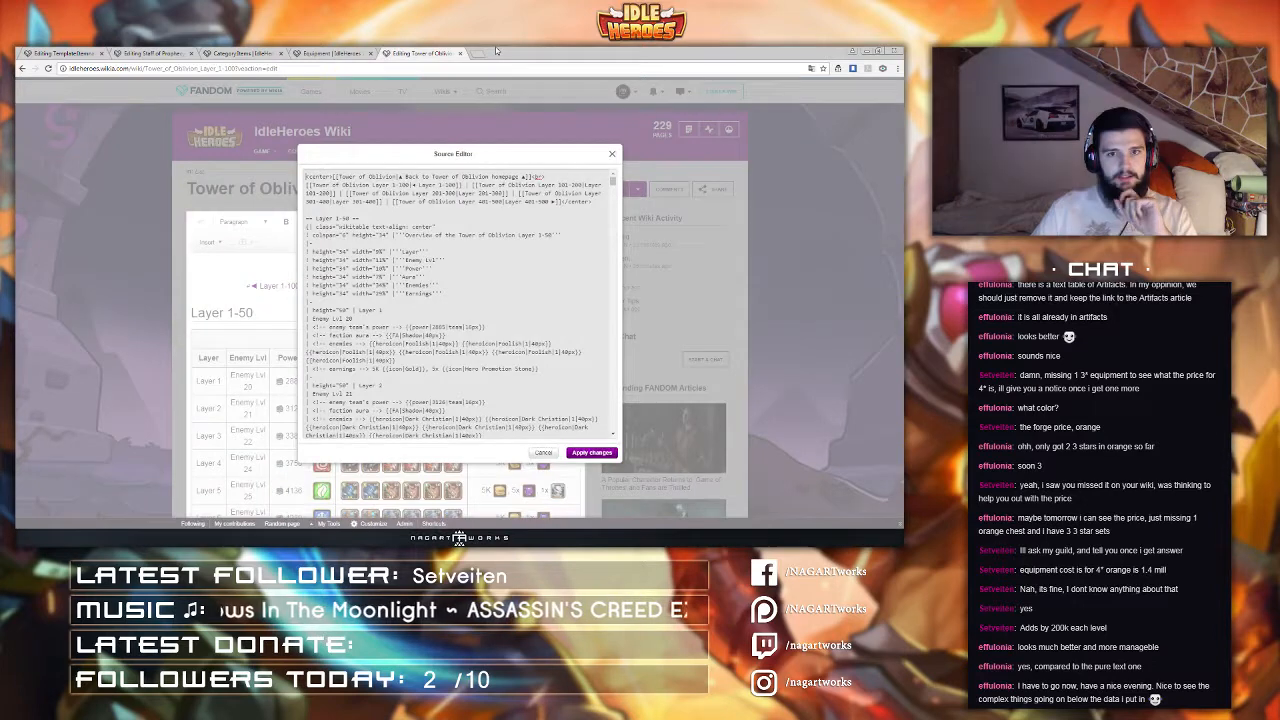
click(326, 52)
click(240, 52)
click(117, 52)
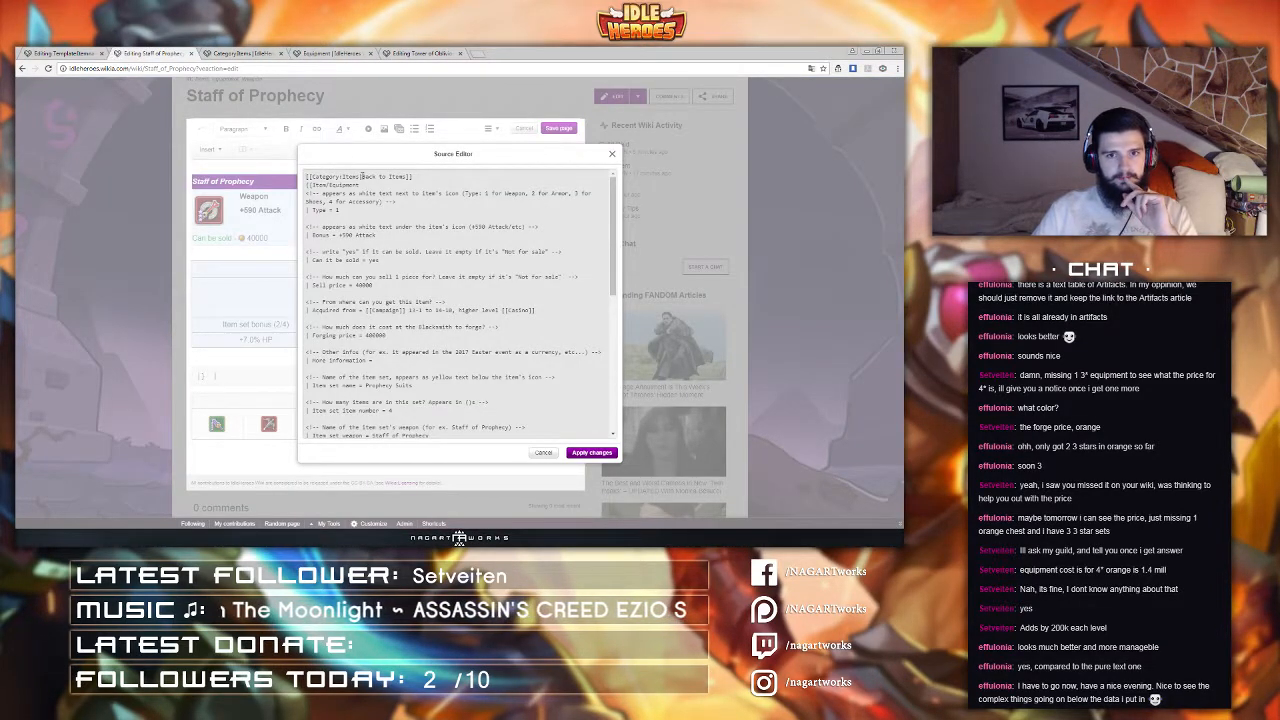
drag(358, 176, 406, 177)
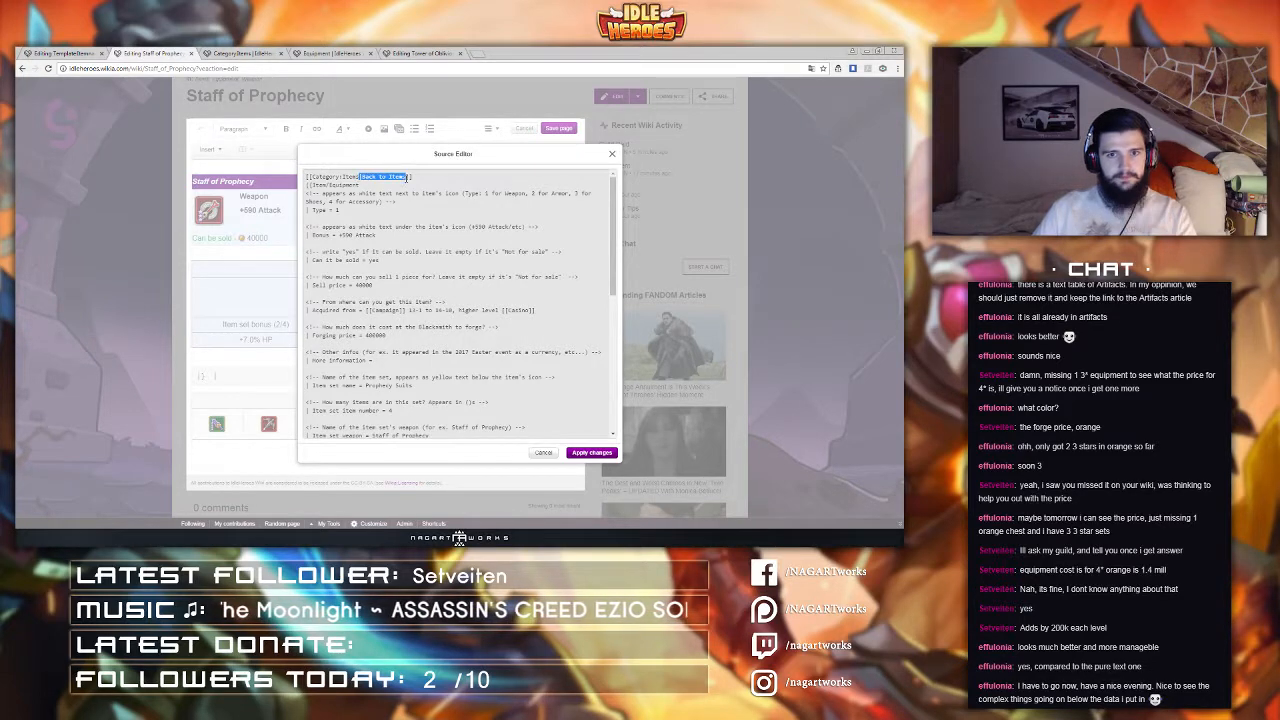
key(BackSpace)
click(599, 455)
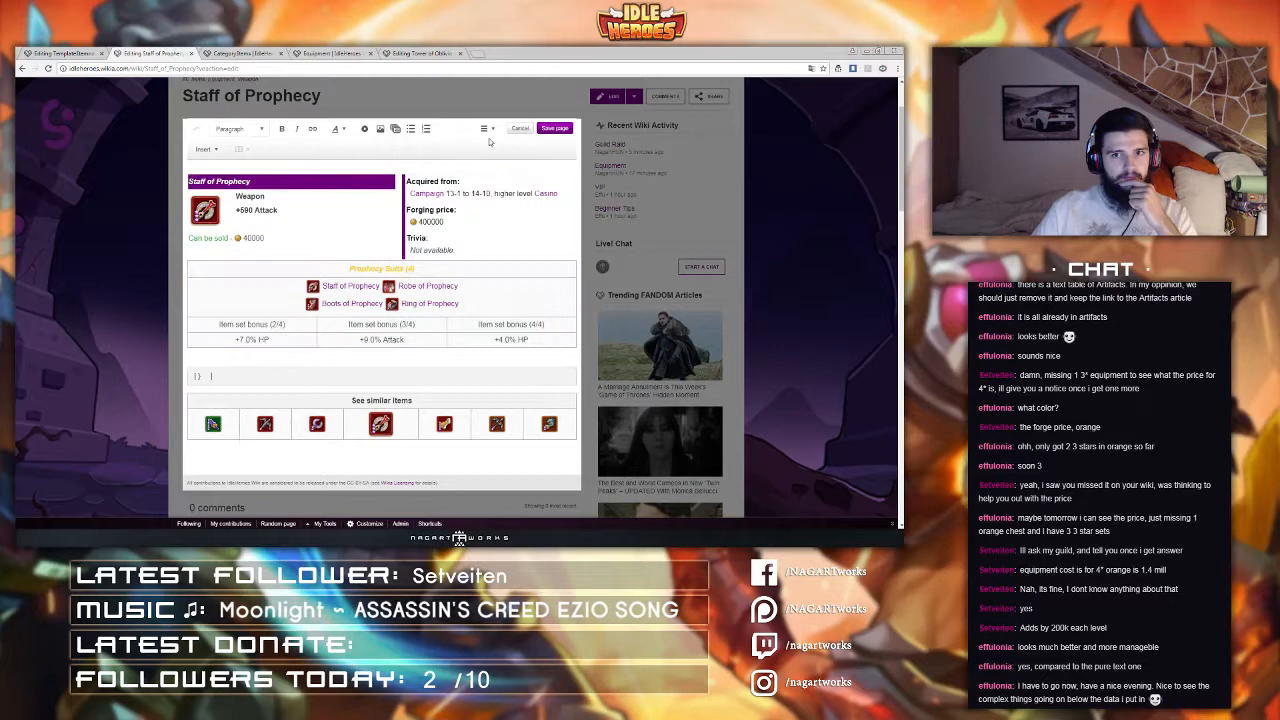
Step: Reopen the Staff of Prophecy source, replace the first-line category link target with Choose, and apply the changes
click(488, 130)
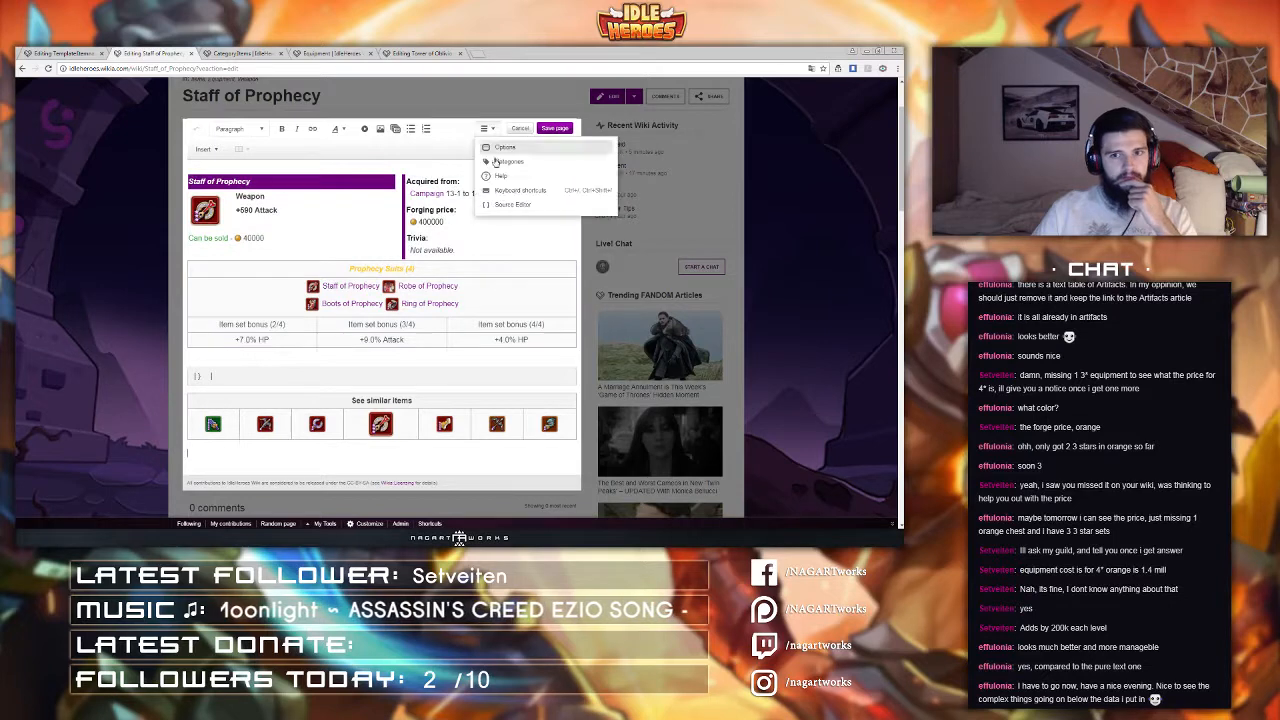
click(512, 212)
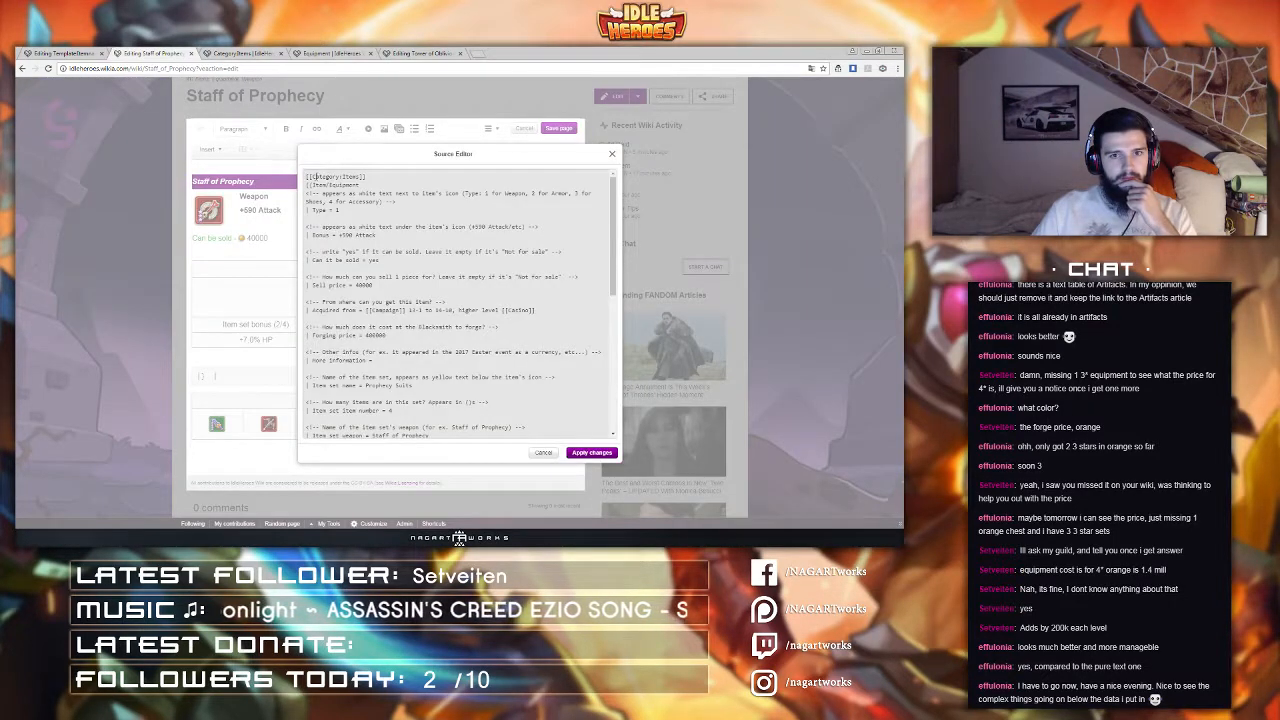
drag(308, 177, 366, 177)
text(Choose)
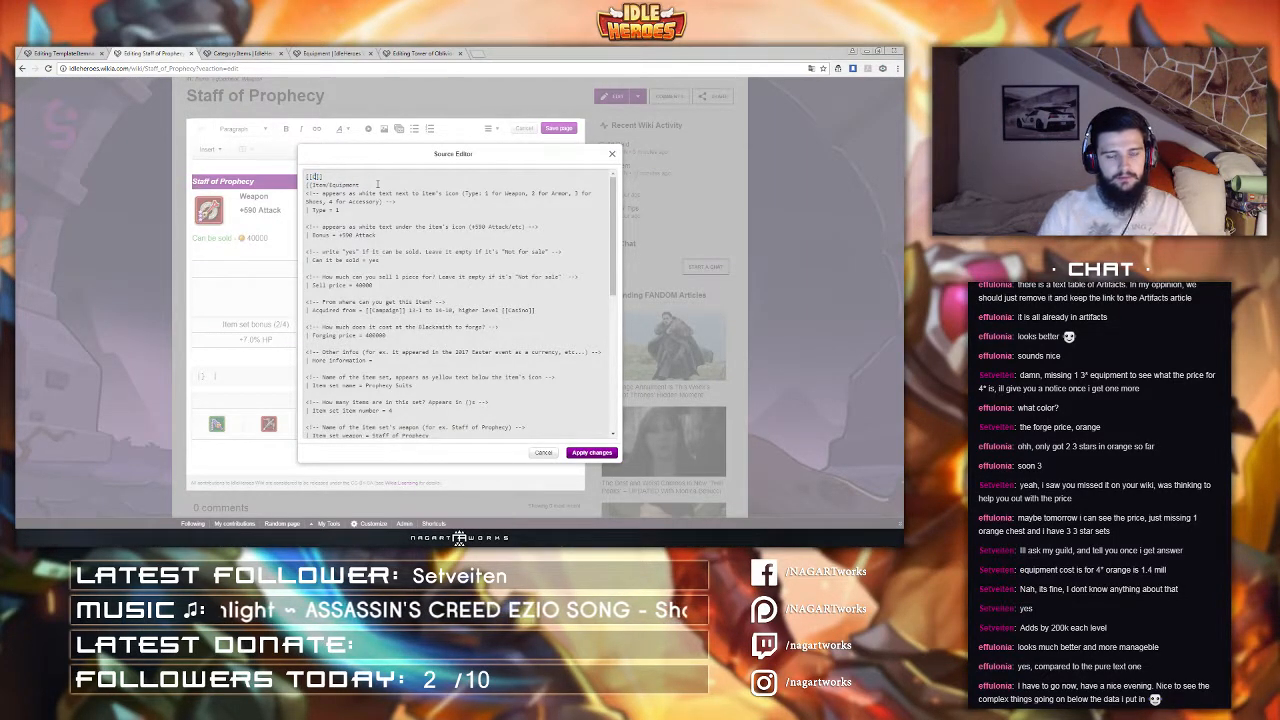
click(588, 455)
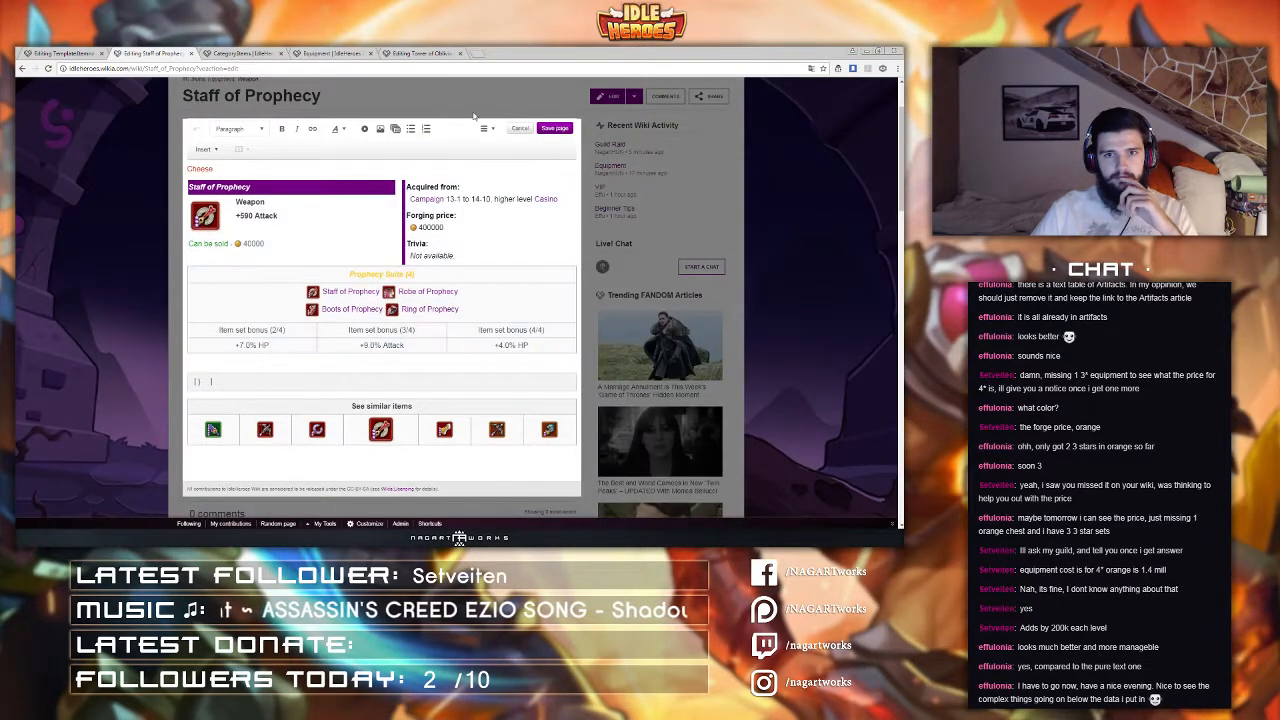
Step: Reopen the source and add the Category: prefix inside the Choose link, then apply the changes
click(488, 129)
click(510, 205)
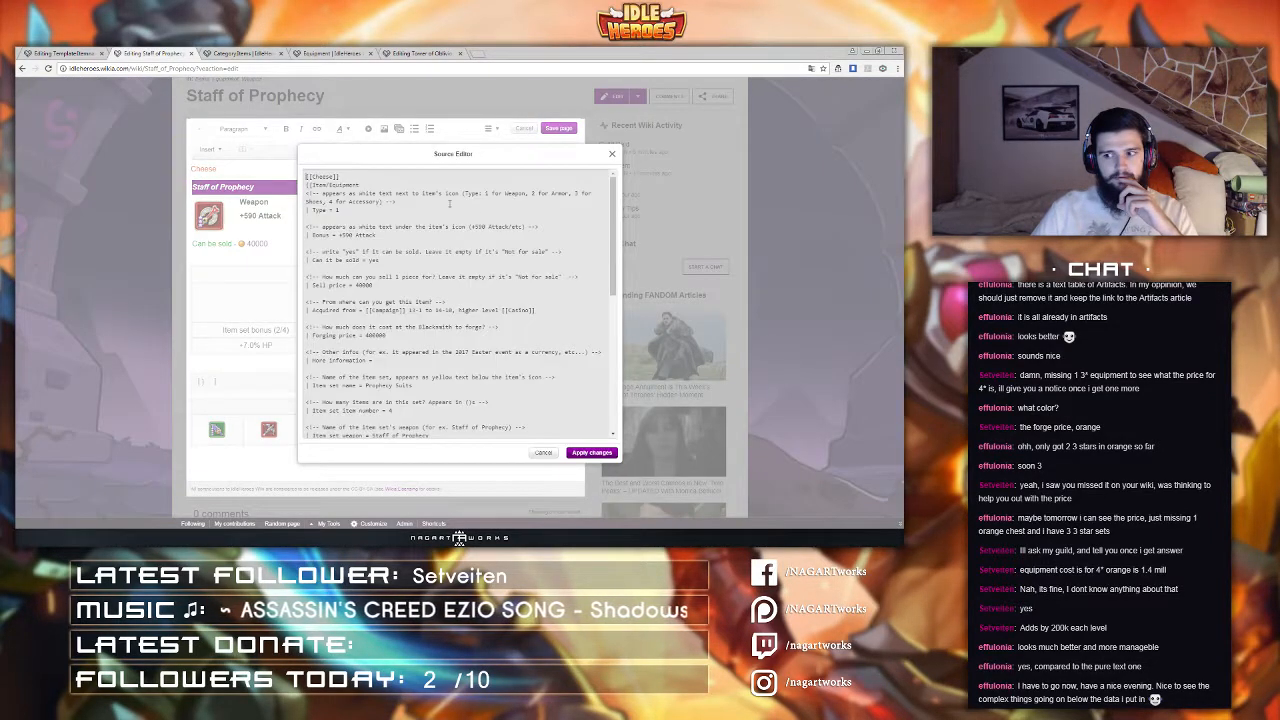
click(312, 178)
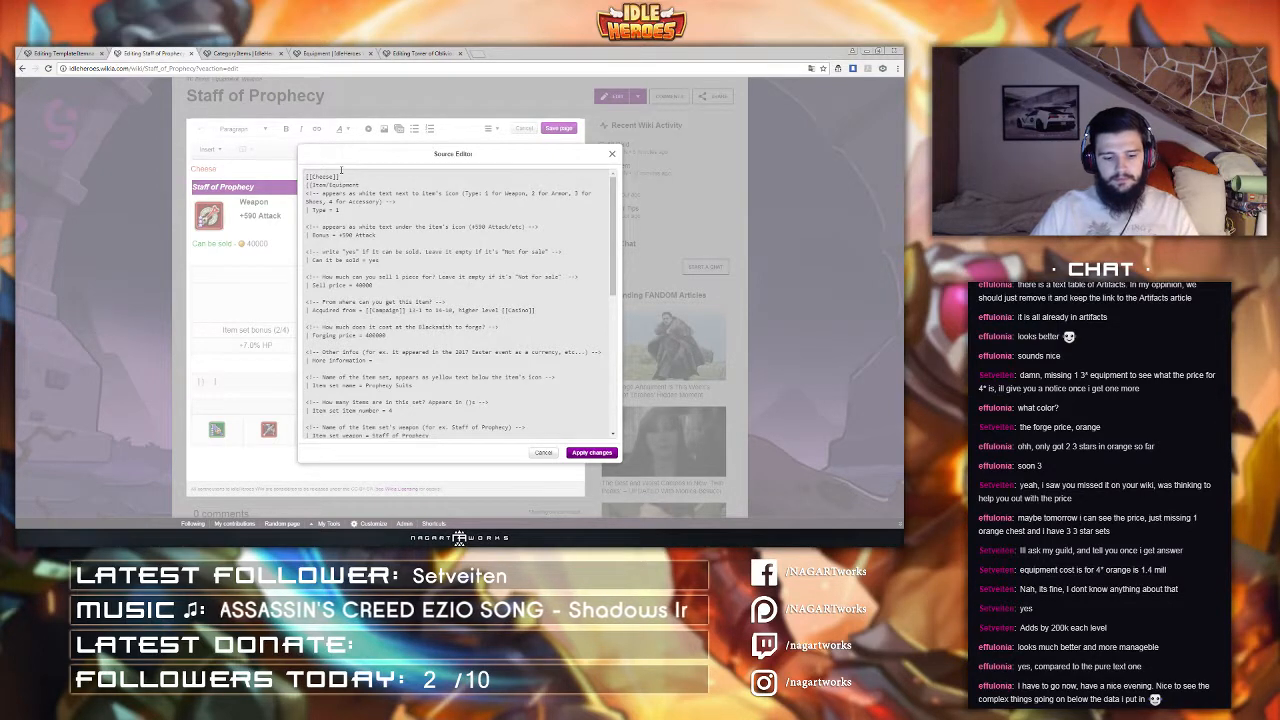
text(Category:)
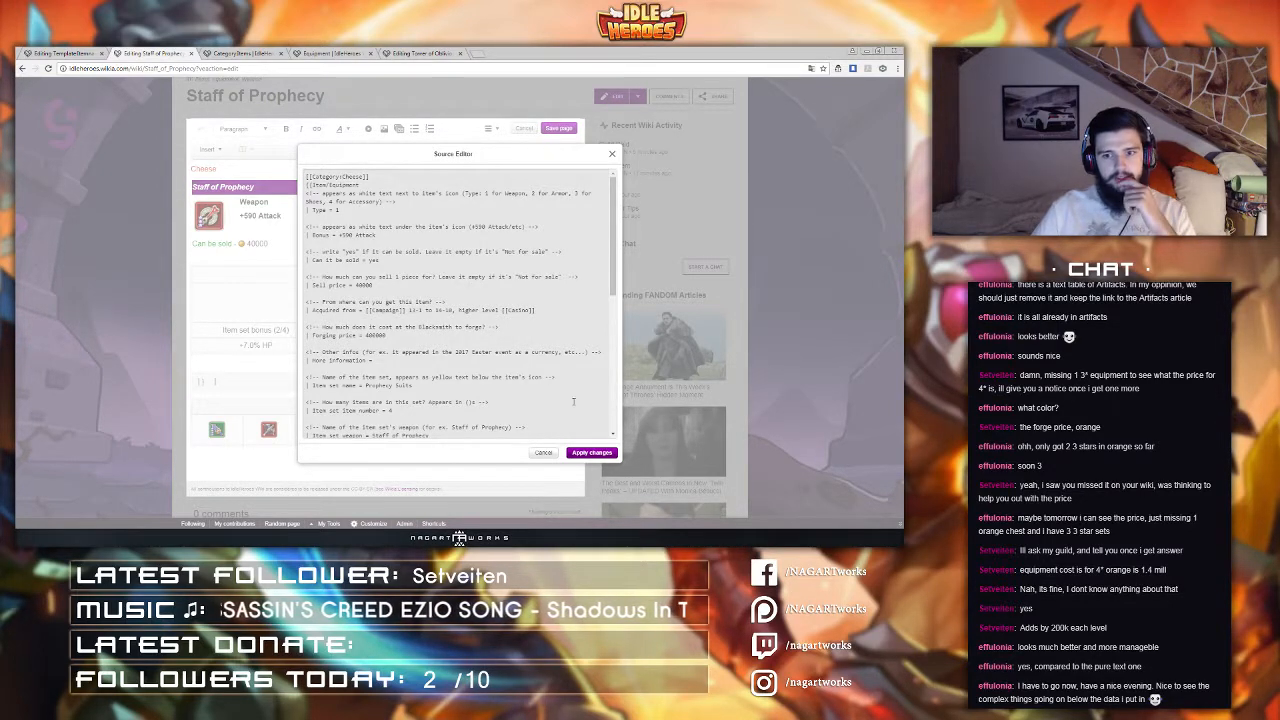
click(590, 453)
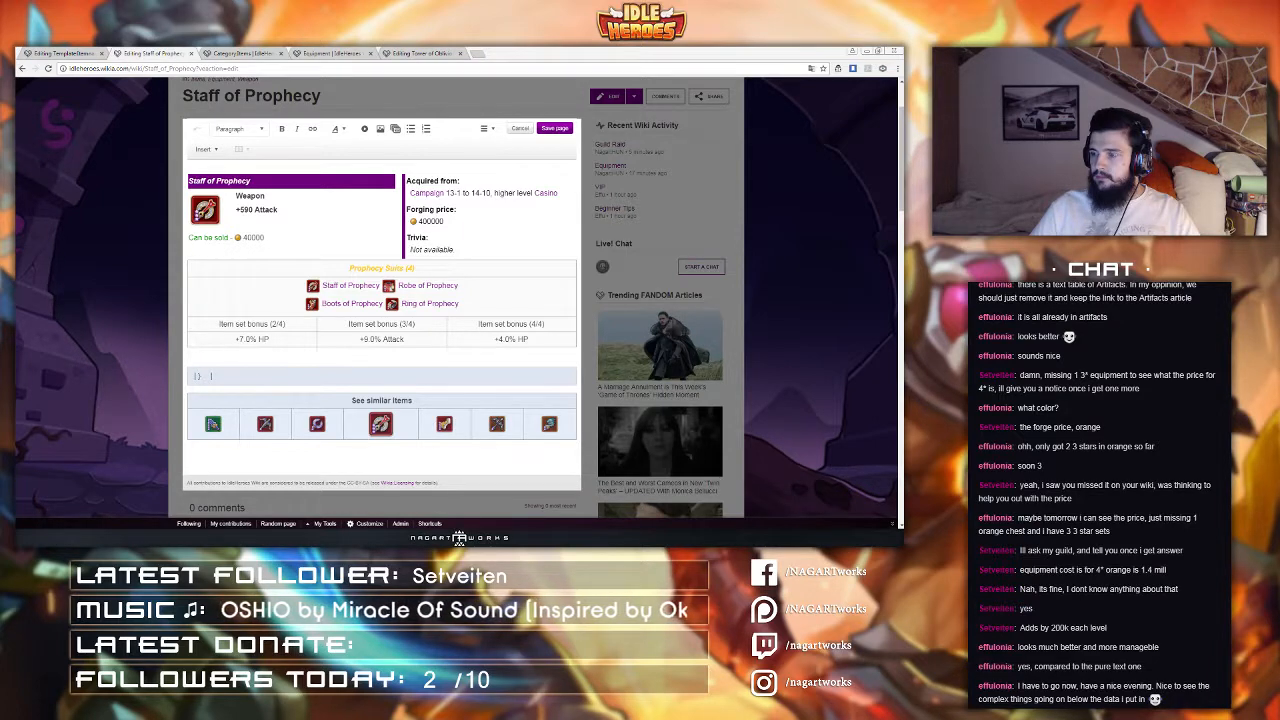
Step: Reopen the source, append the label |Cheese to the Category:Choose link, and apply the changes
click(489, 129)
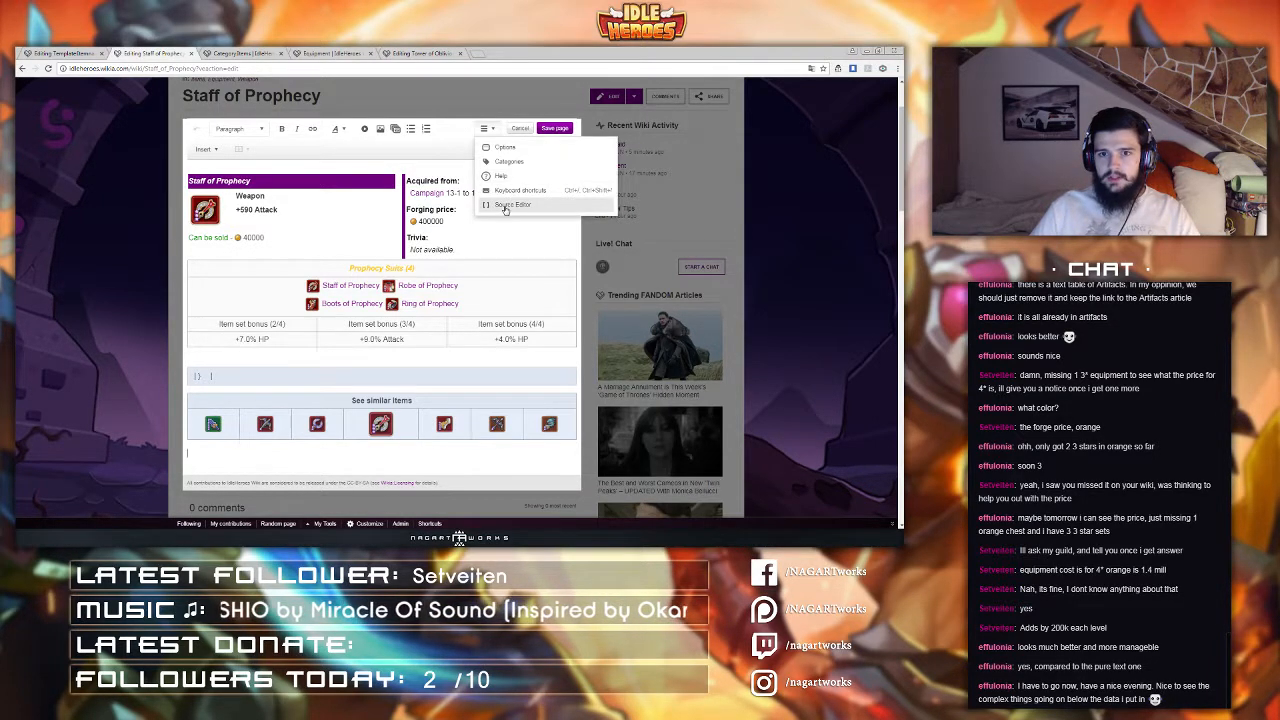
click(522, 202)
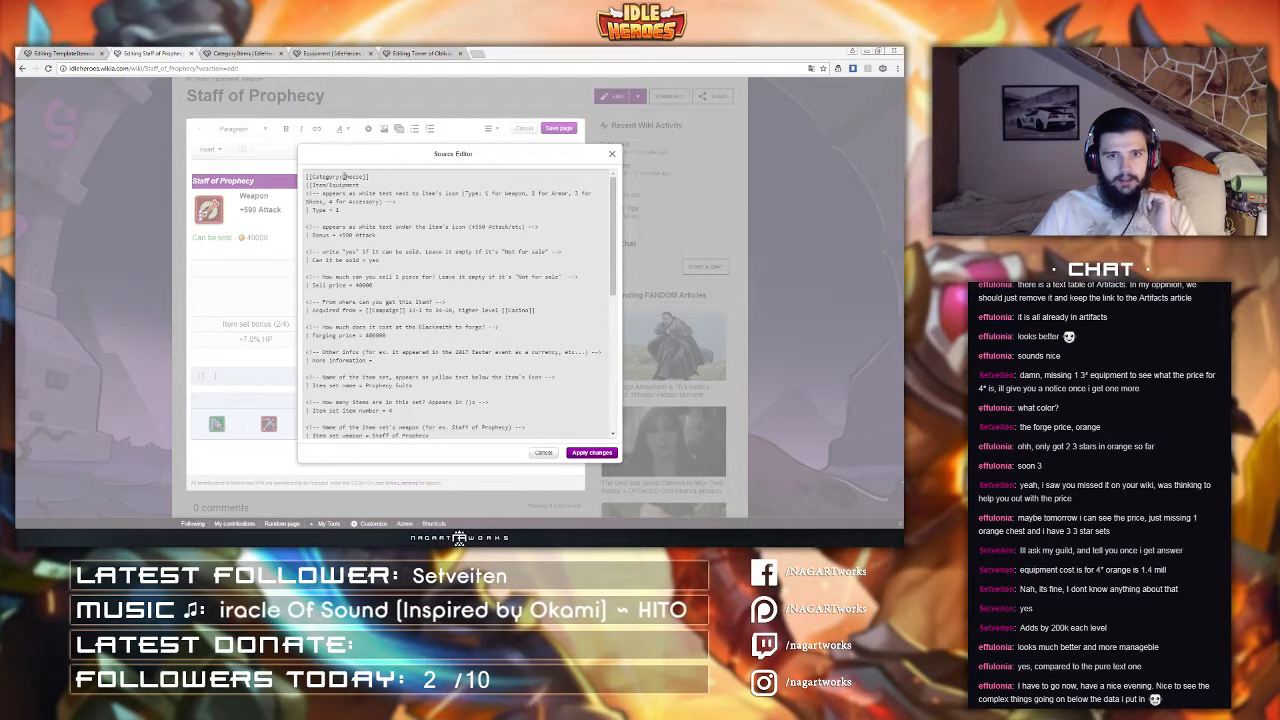
click(365, 177)
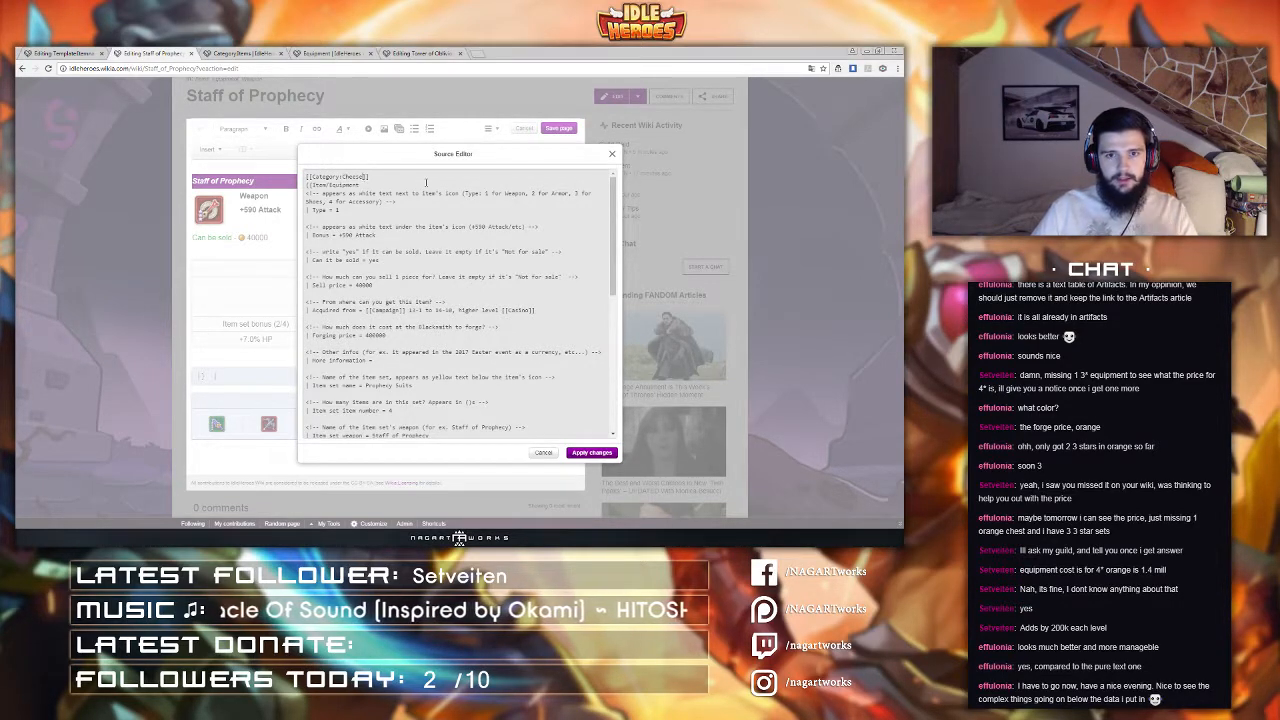
text(|Cheese)
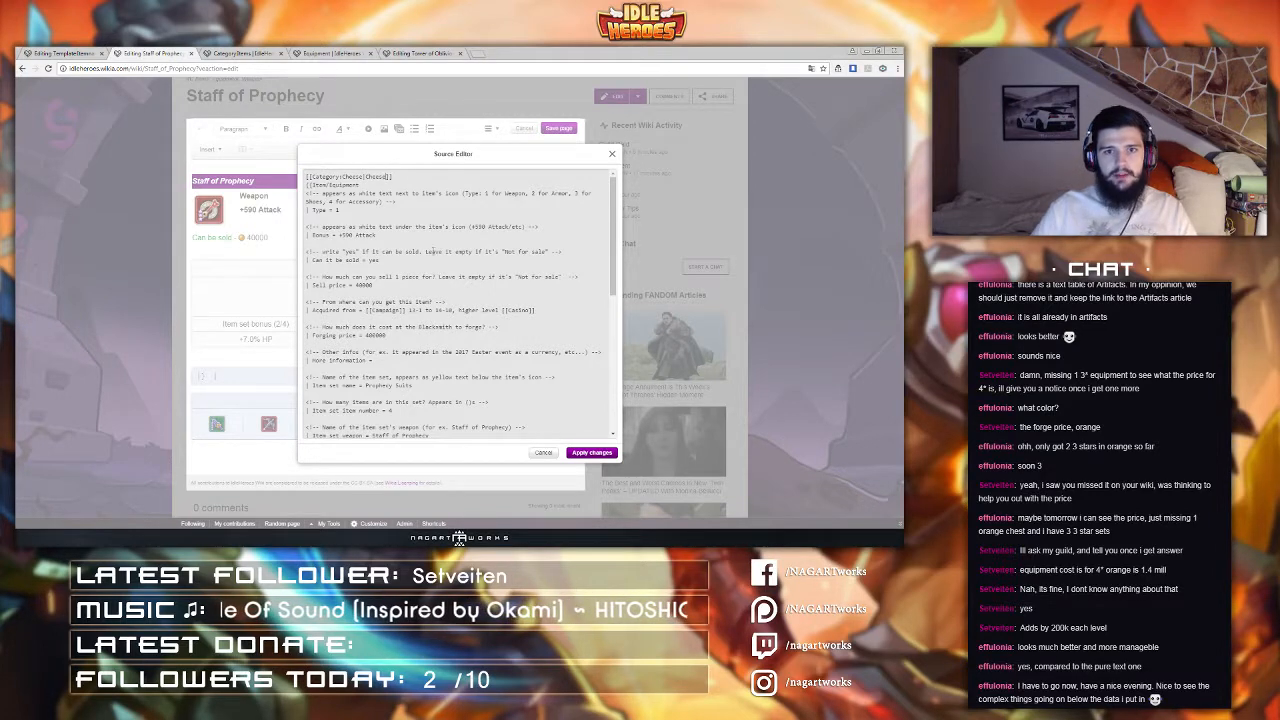
click(592, 453)
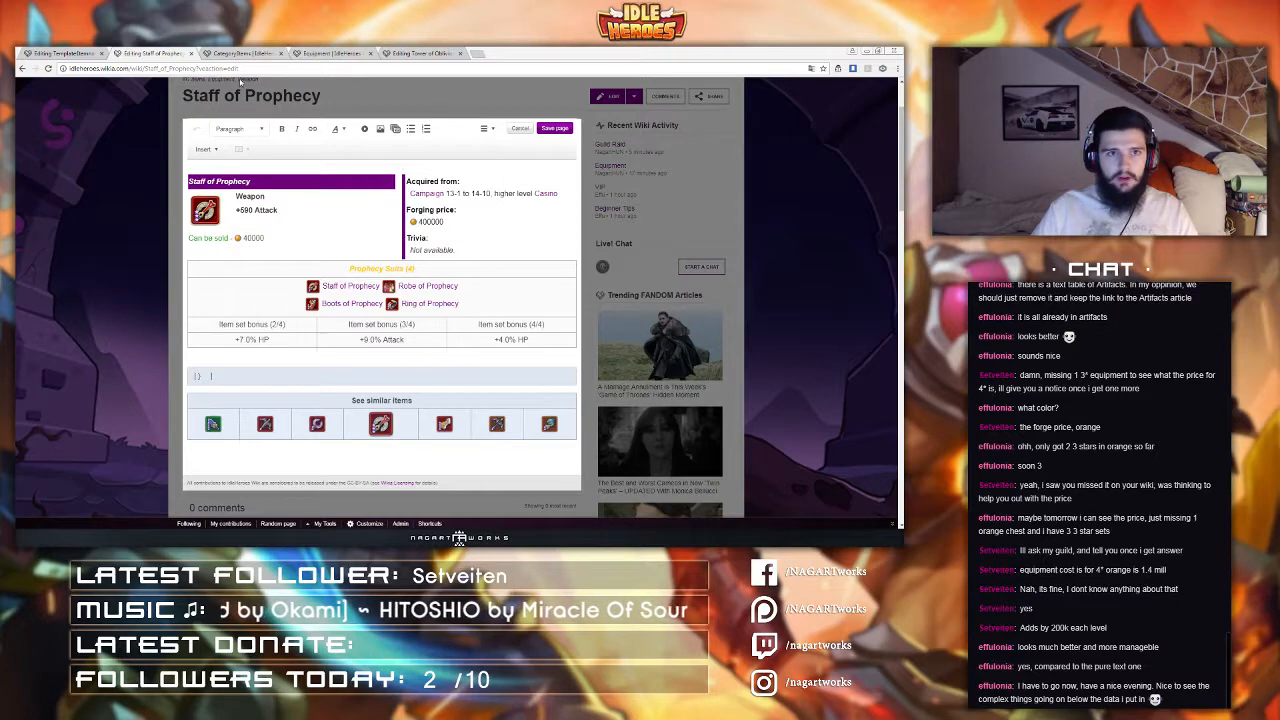
Step: Open the wiki's home page in a new tab from the Itemnav template editor and close the duplicate tab
click(65, 53)
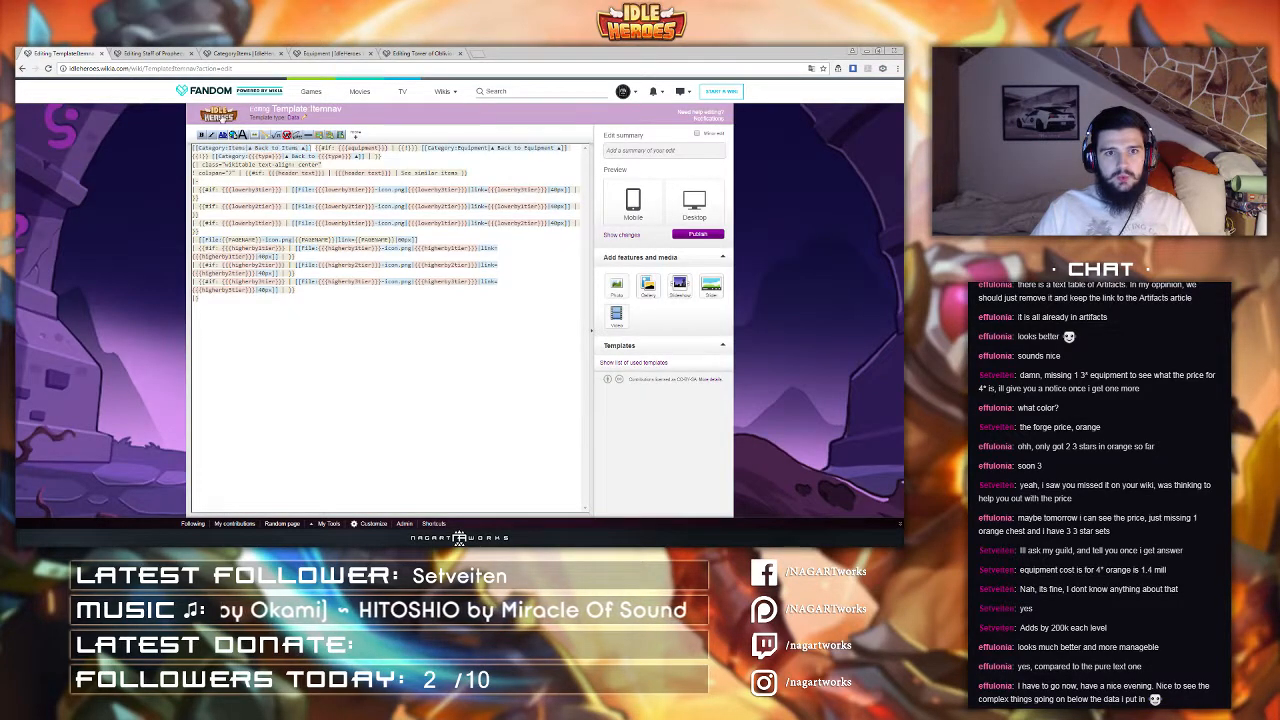
middle_click(222, 118)
middle_click(222, 118)
drag(156, 53, 70, 53)
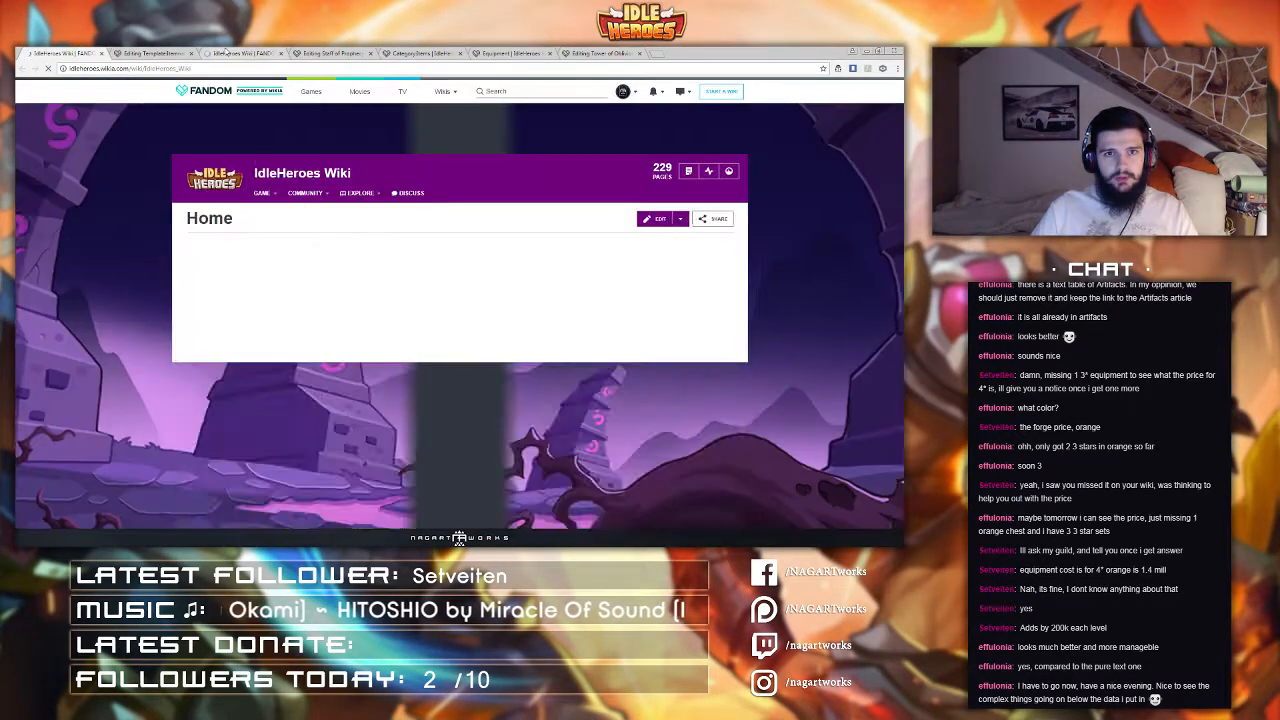
middle_click(226, 52)
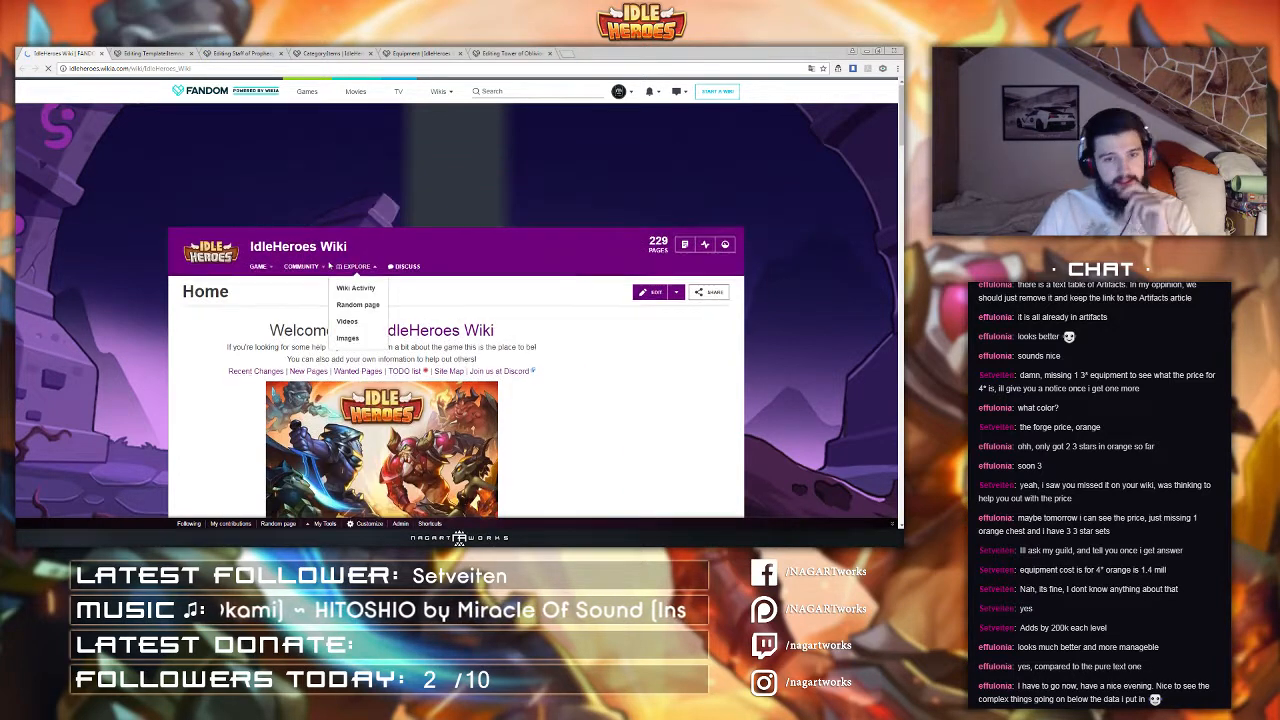
scroll(186, 322, down, 2)
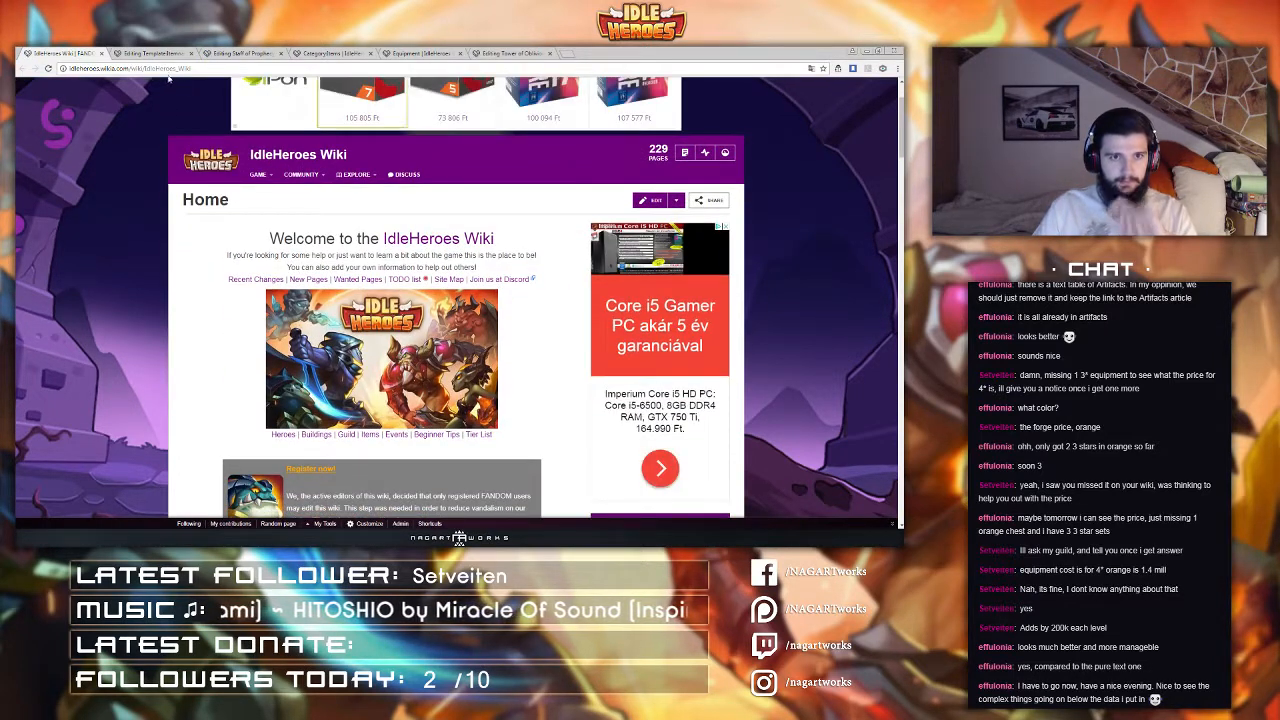
Step: Try opening the wiki's Category page by editing the address, then go back to the home page
drag(146, 70, 257, 69)
text(Category:)
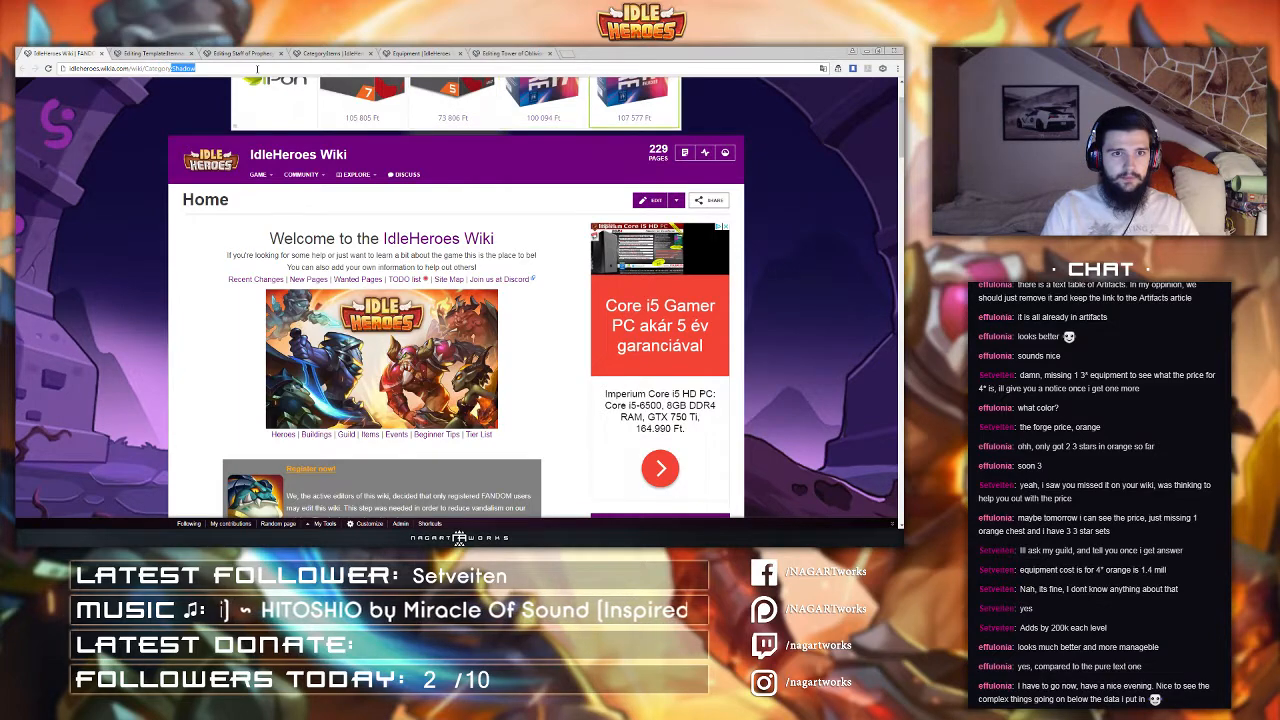
key(Delete)
key(Return)
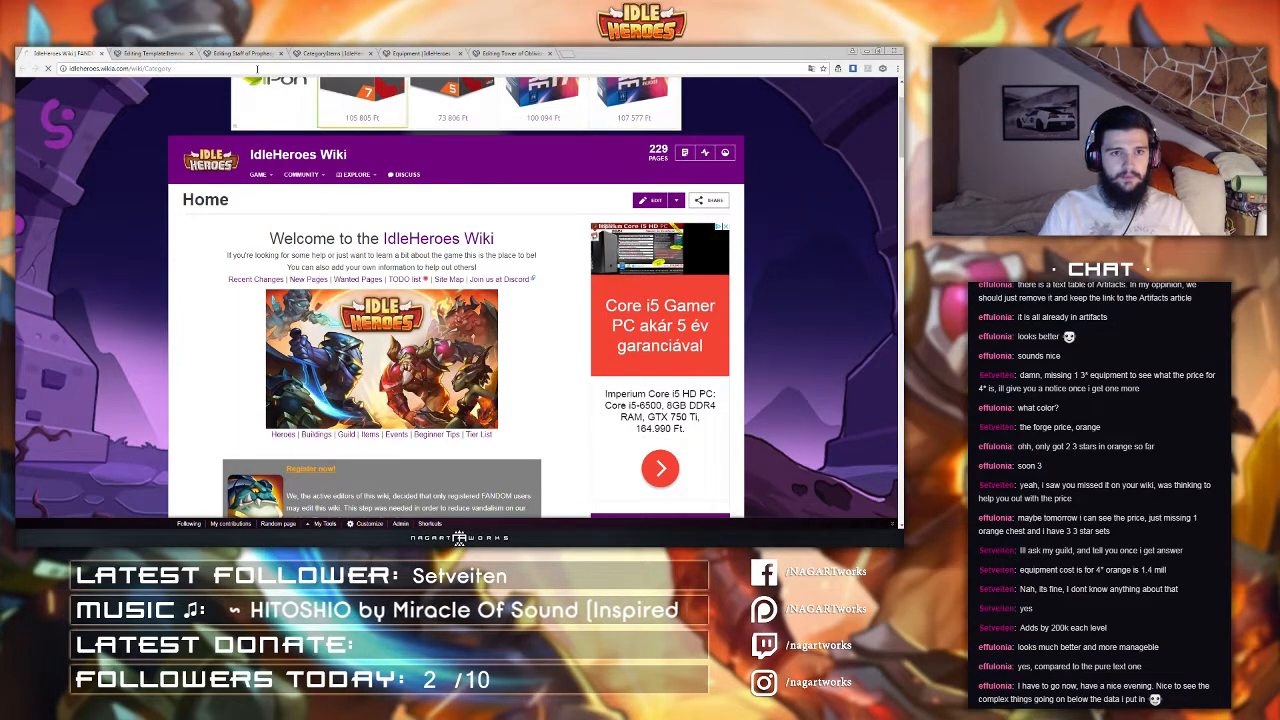
key(alt+Left)
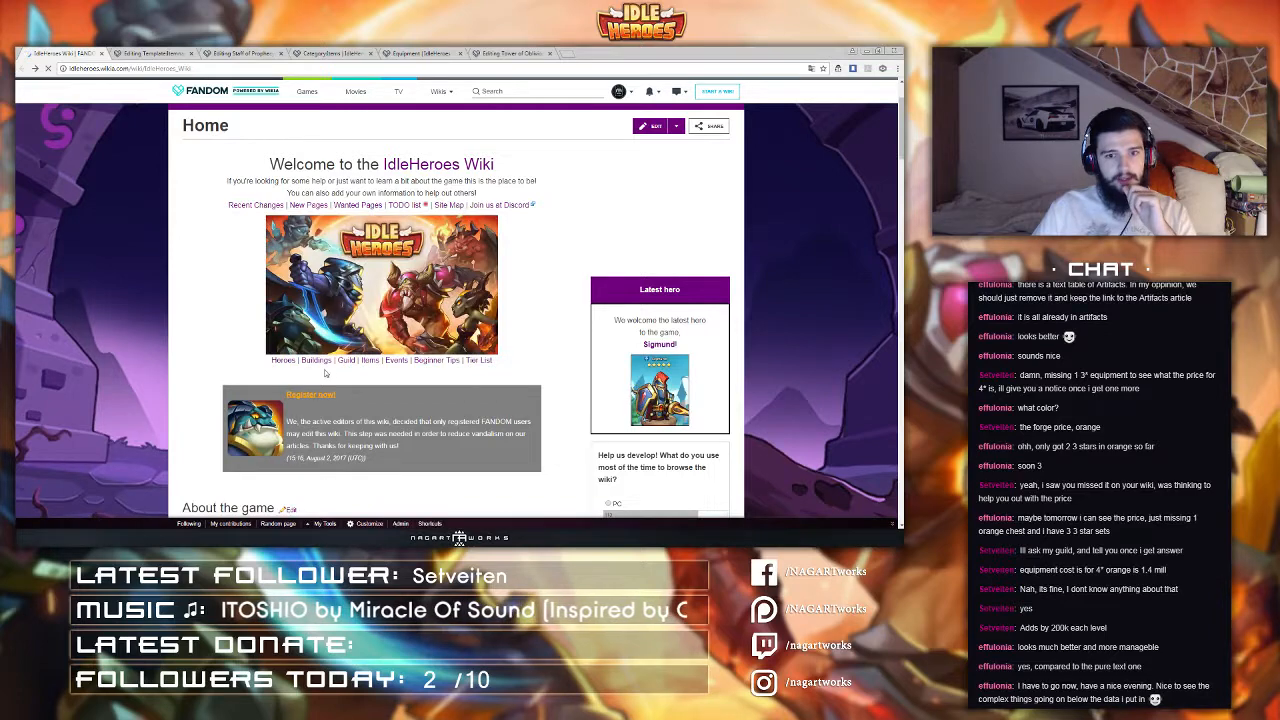
Step: Open the Aidan hero page from the Heroes list and inspect its source for category links, then cancel
click(283, 360)
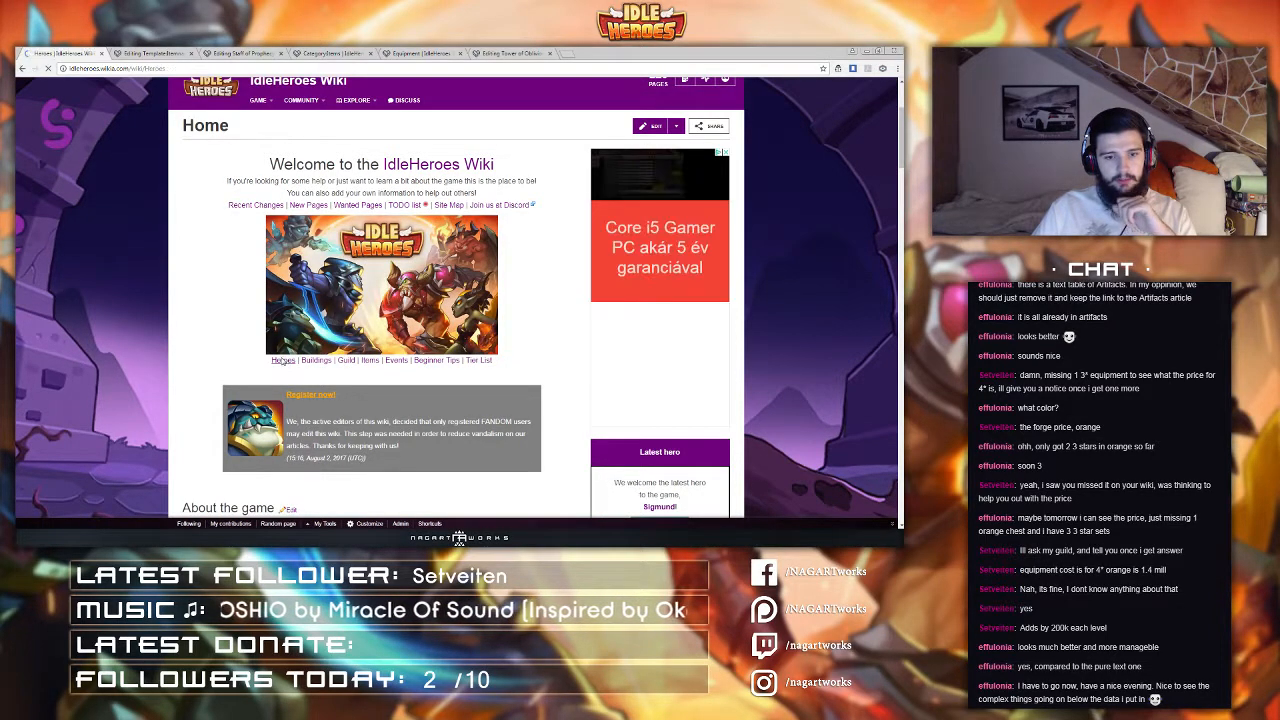
click(224, 326)
scroll(262, 302, up, 12)
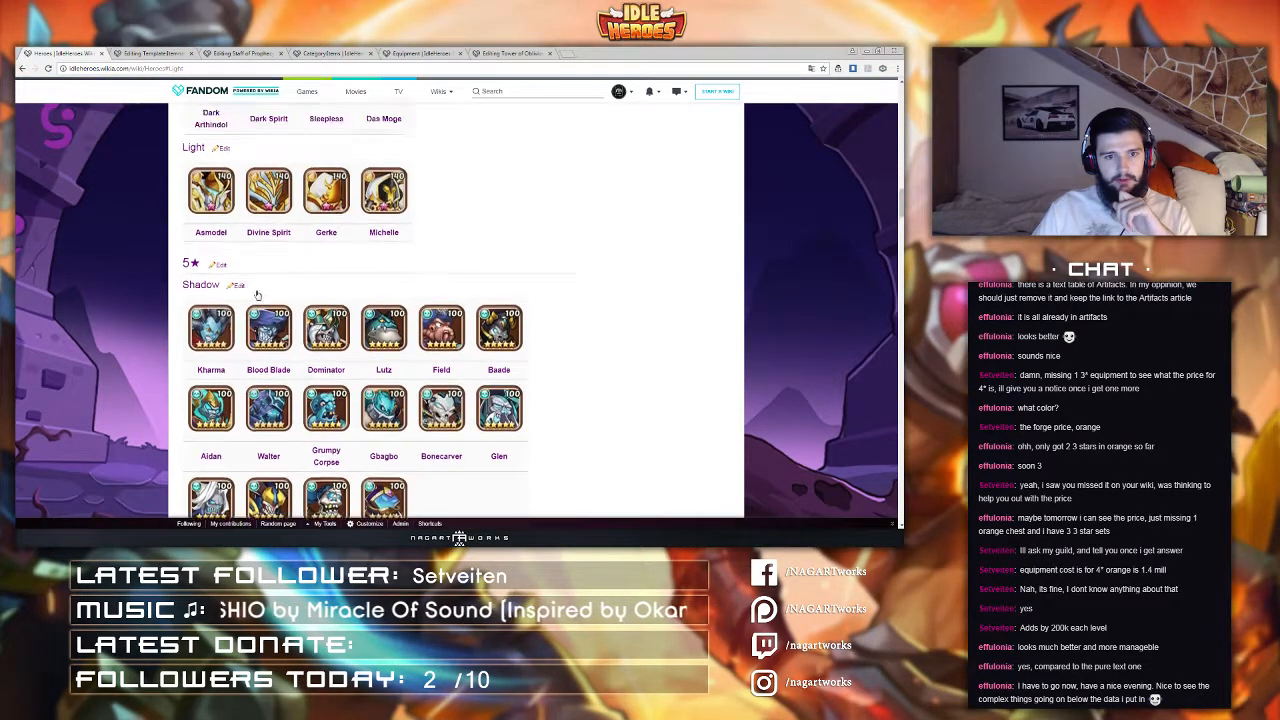
scroll(255, 285, up, 5)
click(204, 334)
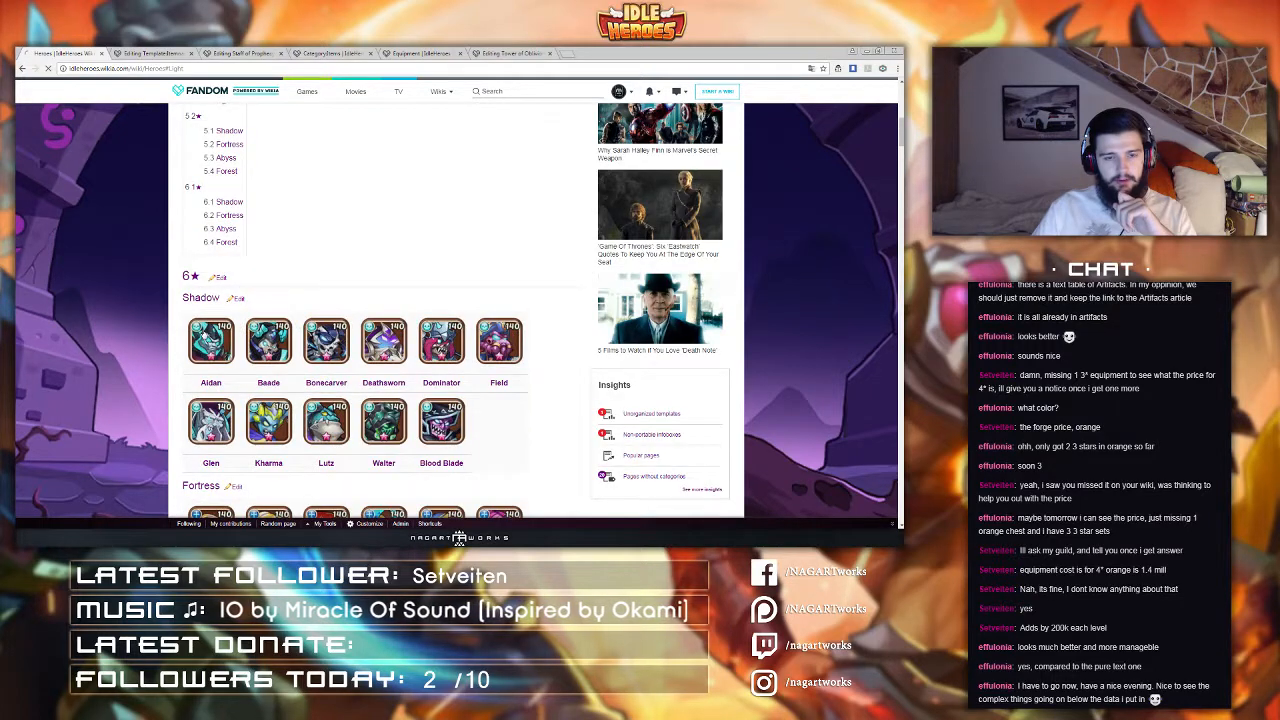
click(608, 189)
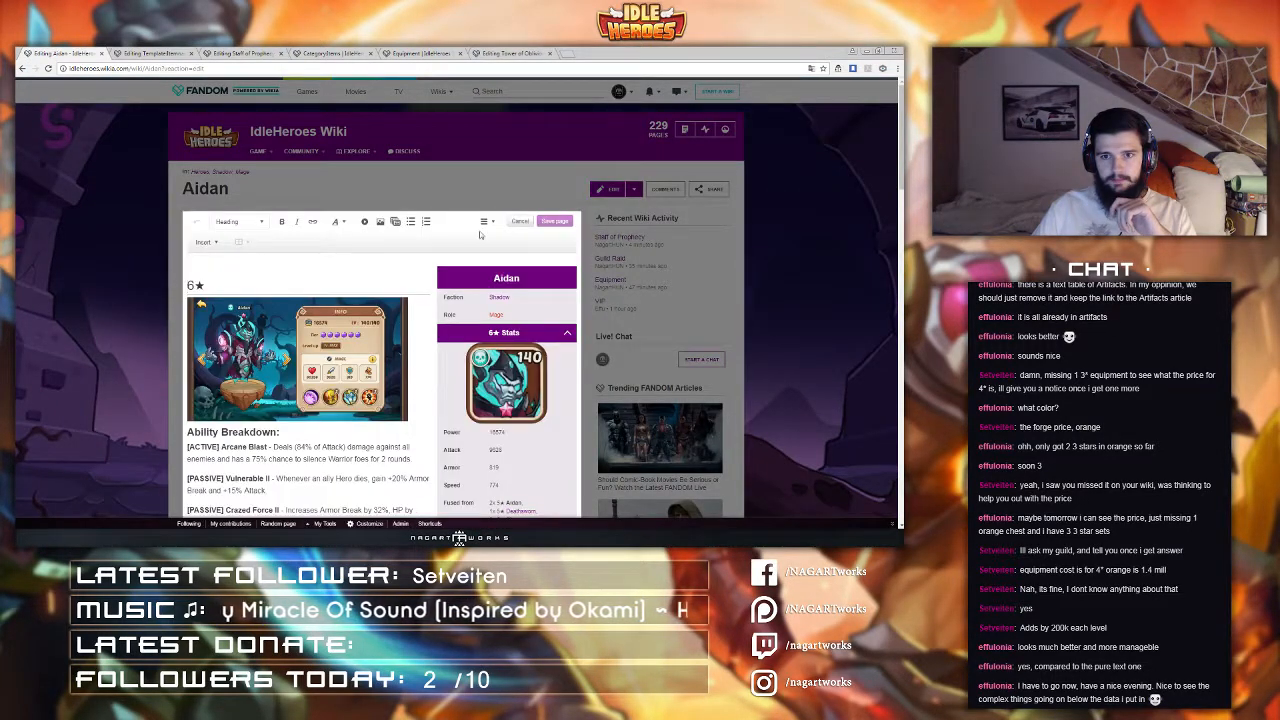
click(485, 221)
click(500, 298)
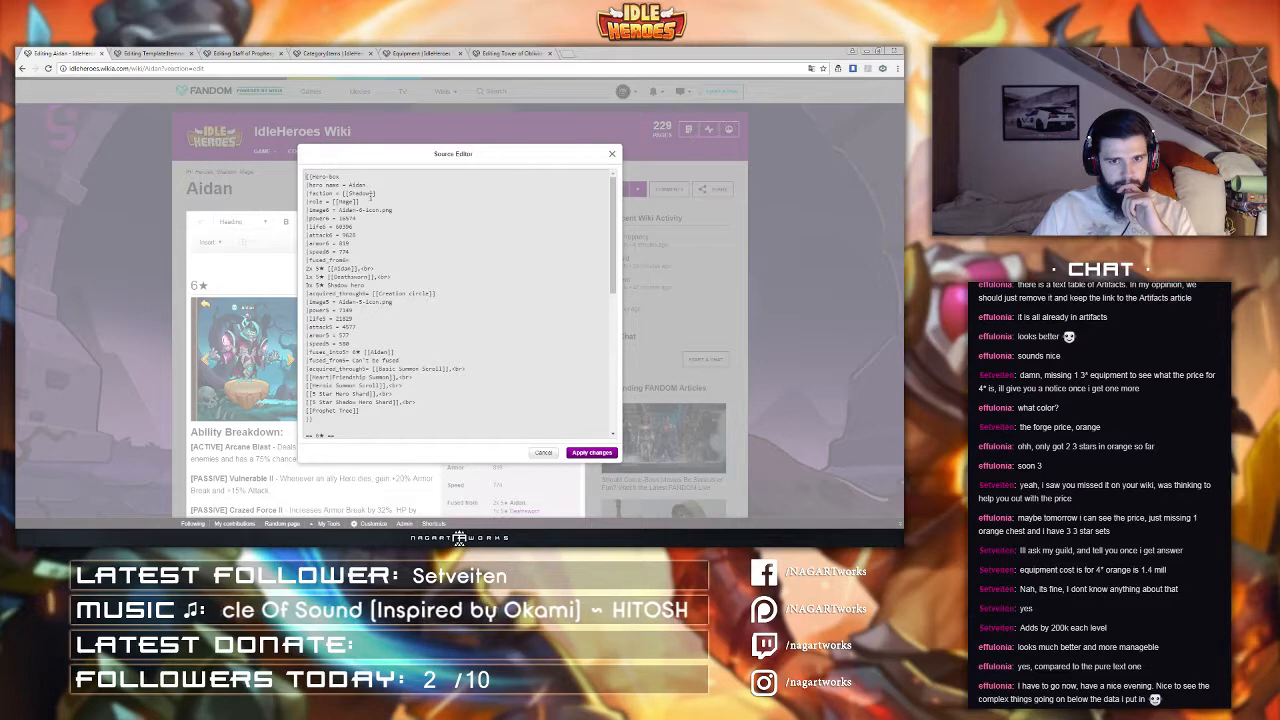
scroll(370, 198, down, 15)
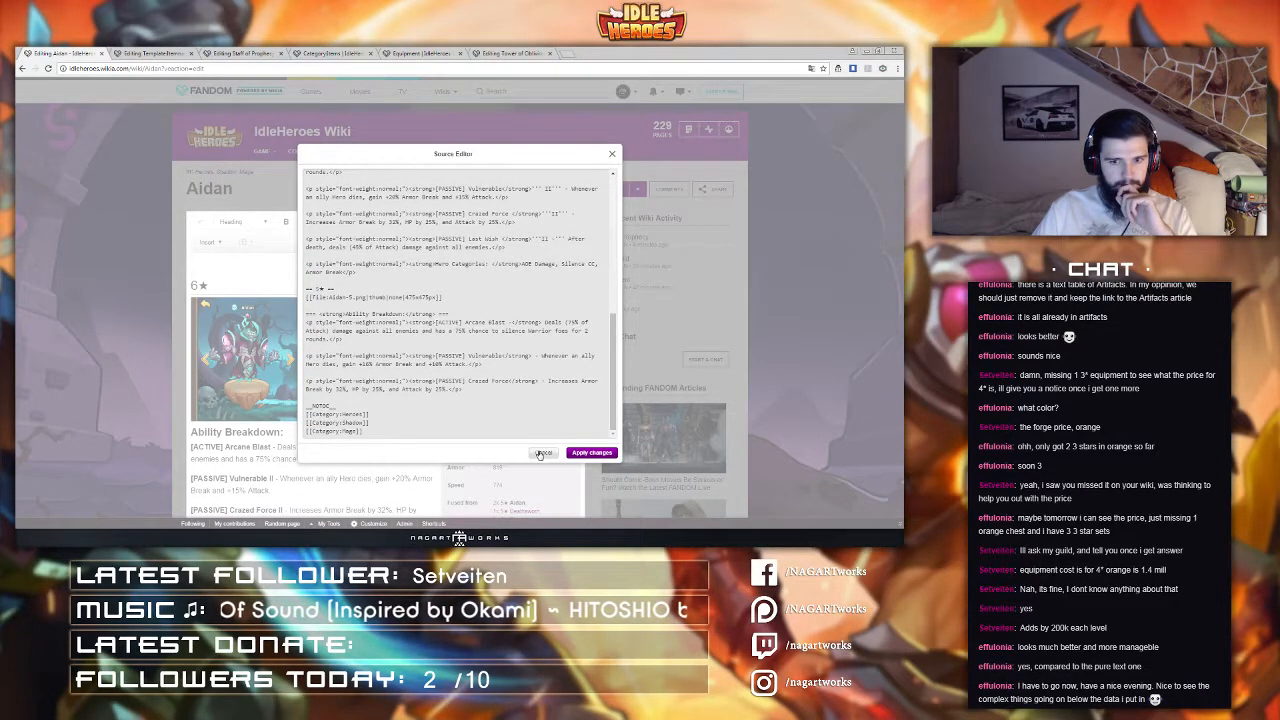
click(540, 454)
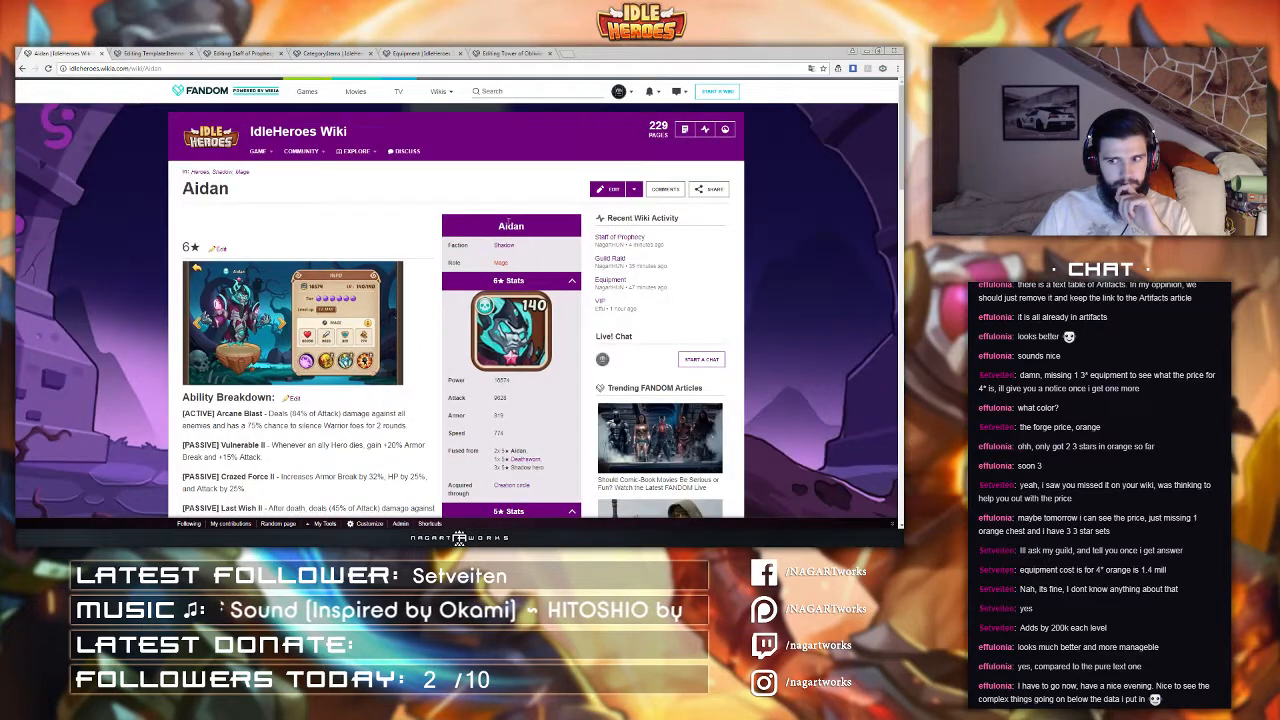
Step: Return to the wiki's home page and scroll through its content
mouse_move(301, 151)
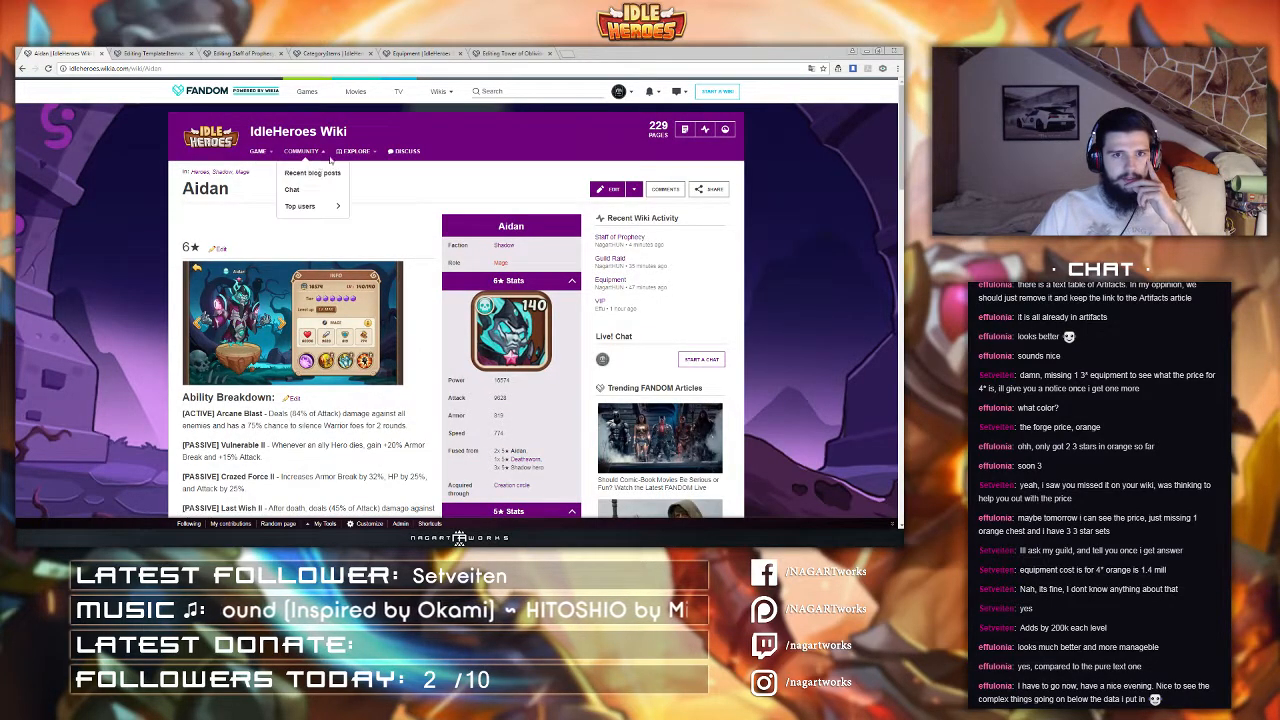
mouse_move(310, 206)
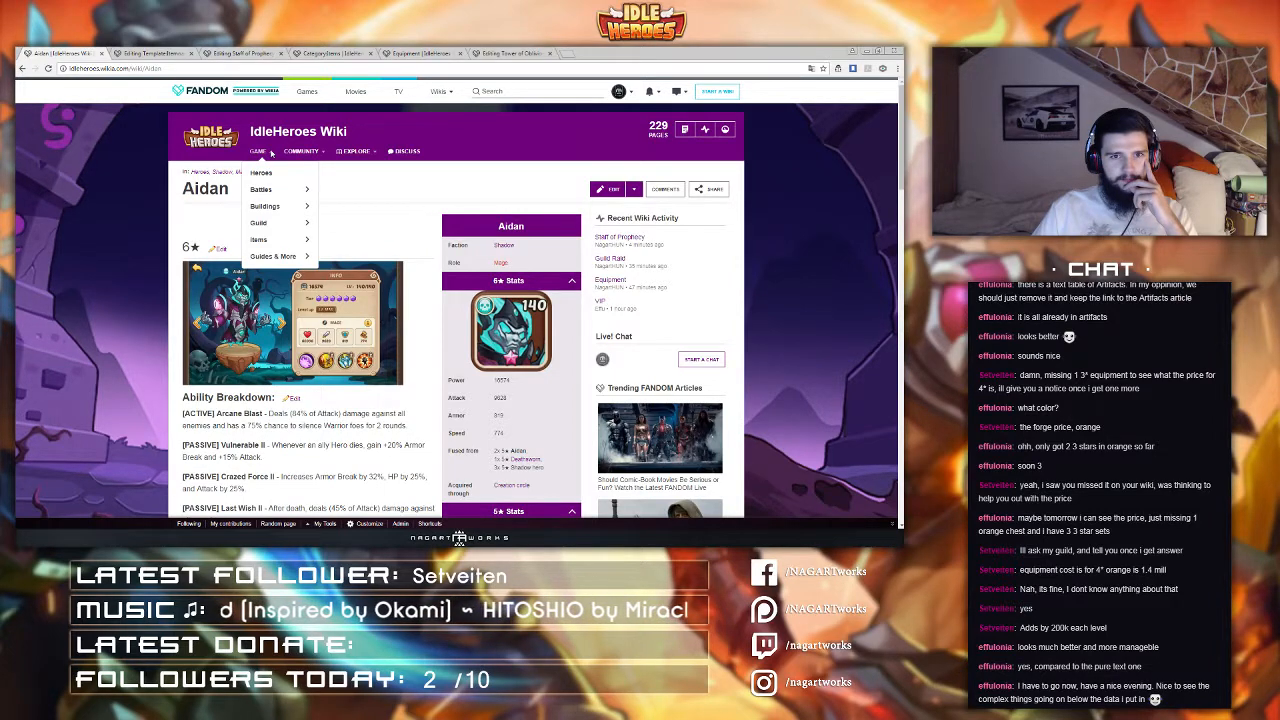
click(229, 139)
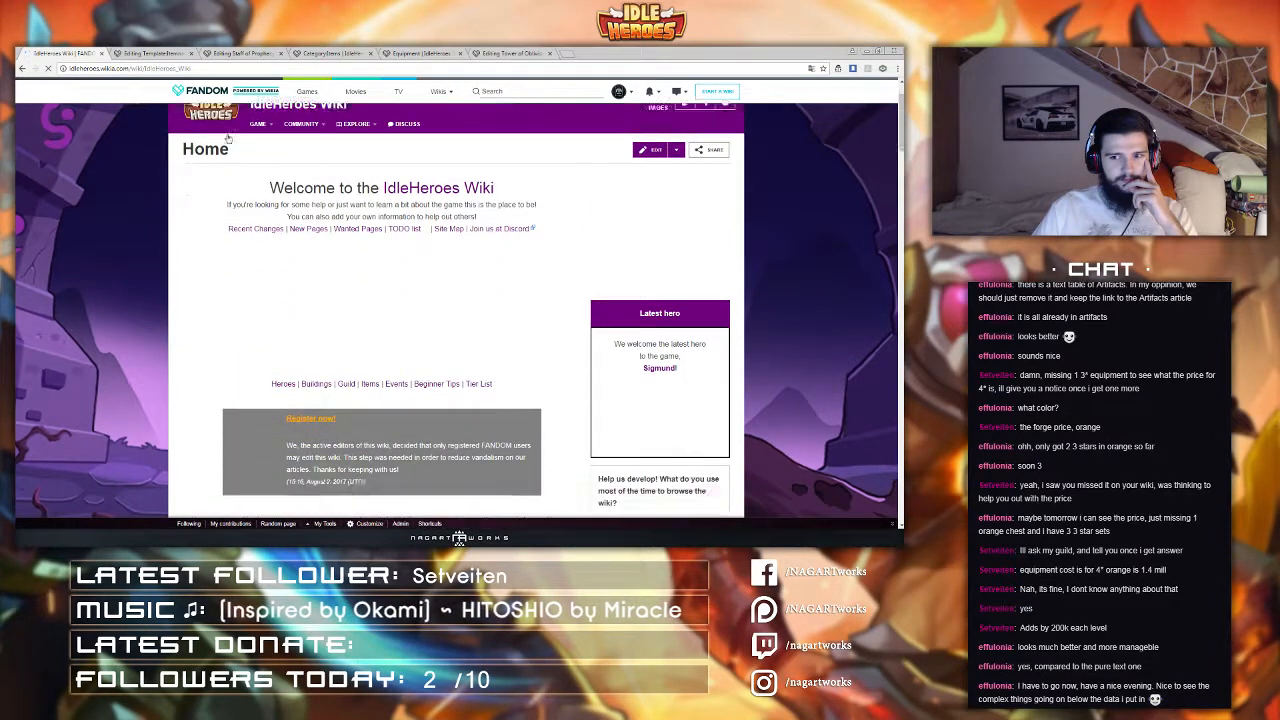
scroll(229, 139, down, 8)
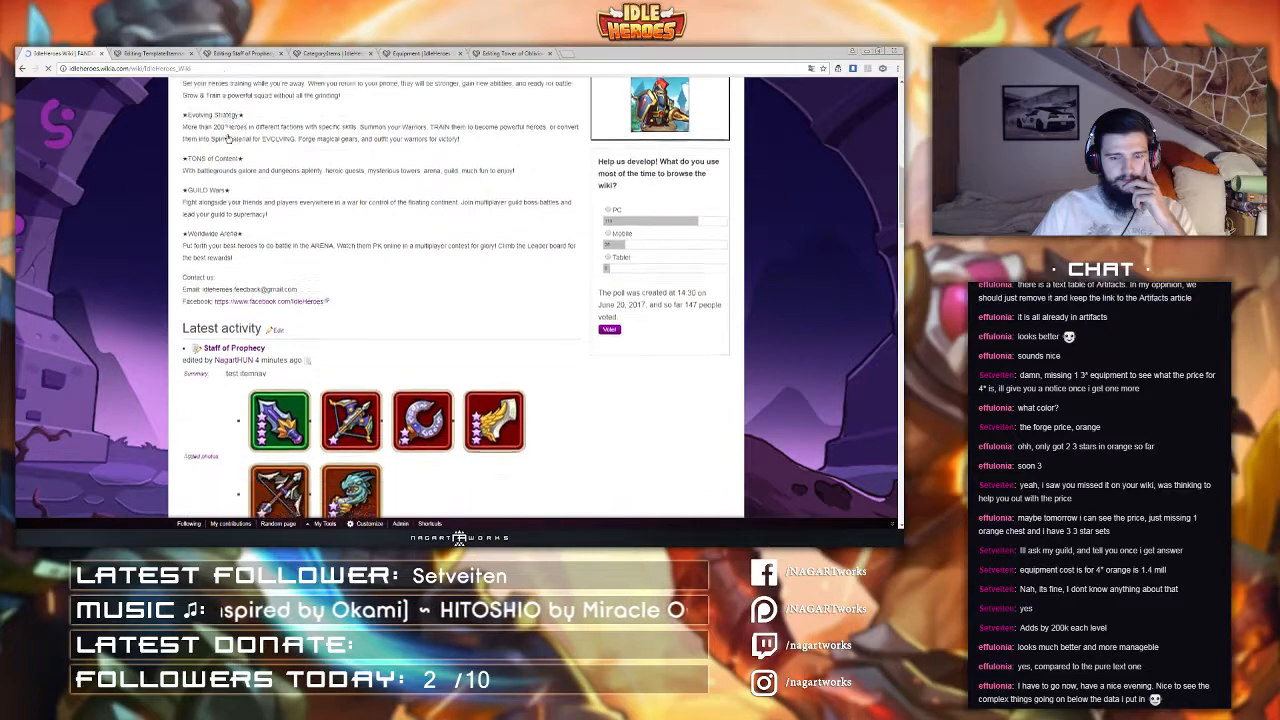
Step: Open your user profile for editing and add a [[Category:Items]] line at the top of its source
scroll(229, 139, down, 1)
scroll(404, 210, down, 1)
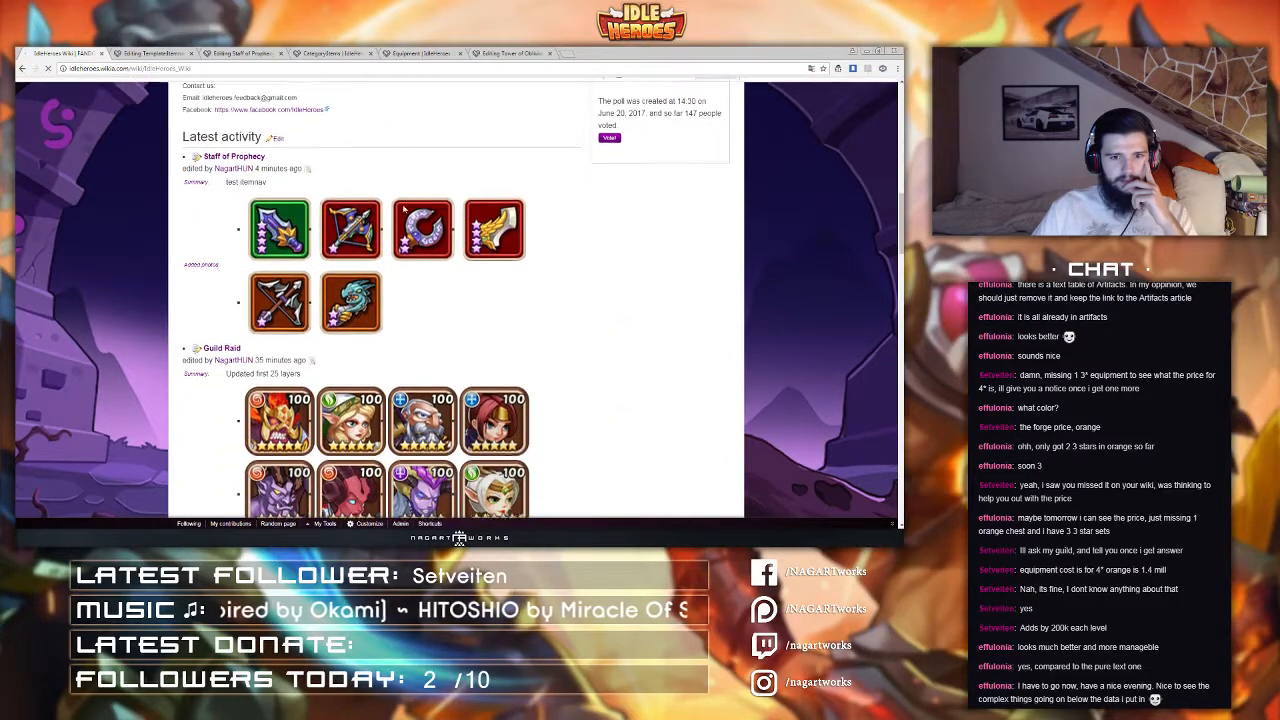
scroll(404, 210, up, 5)
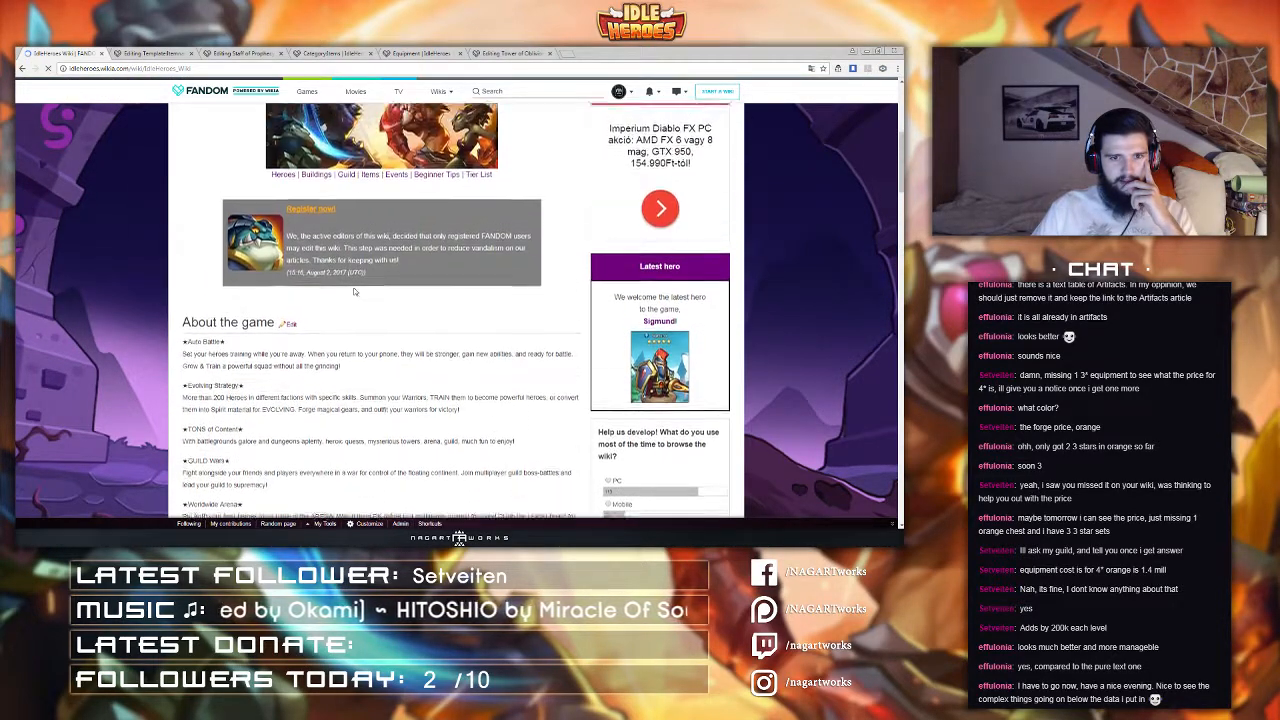
scroll(353, 291, up, 1)
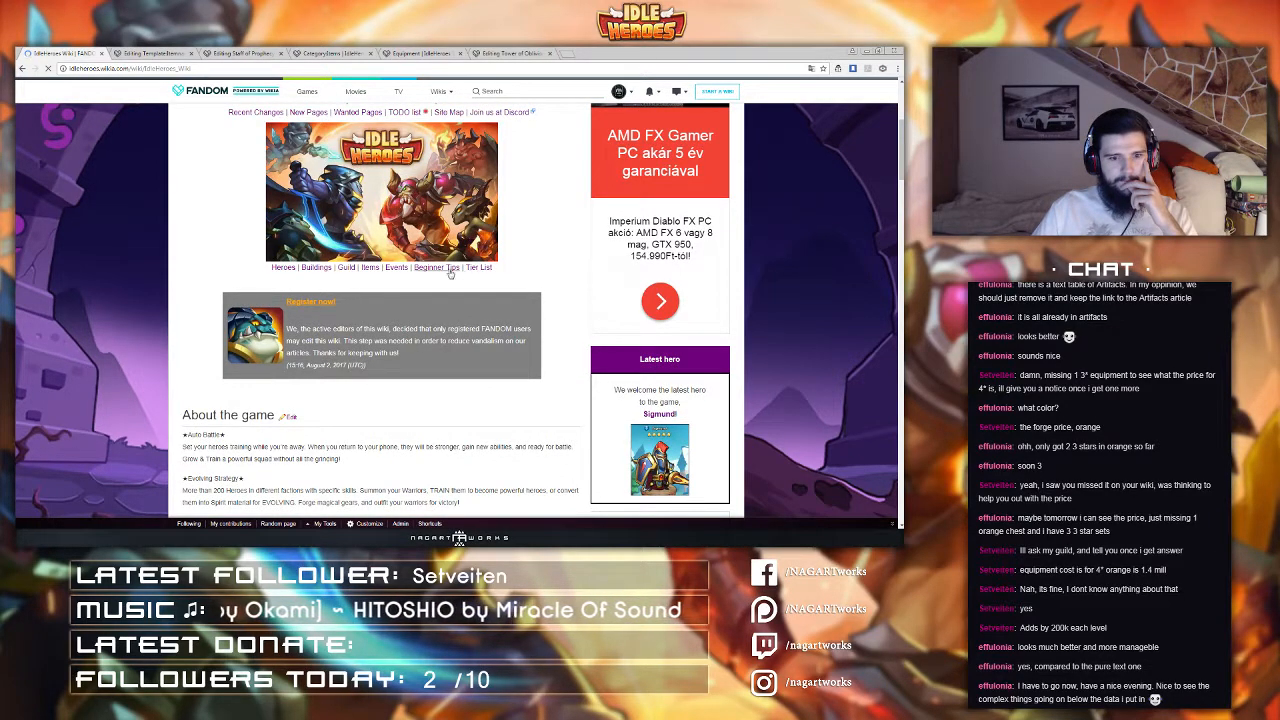
scroll(485, 285, up, 2)
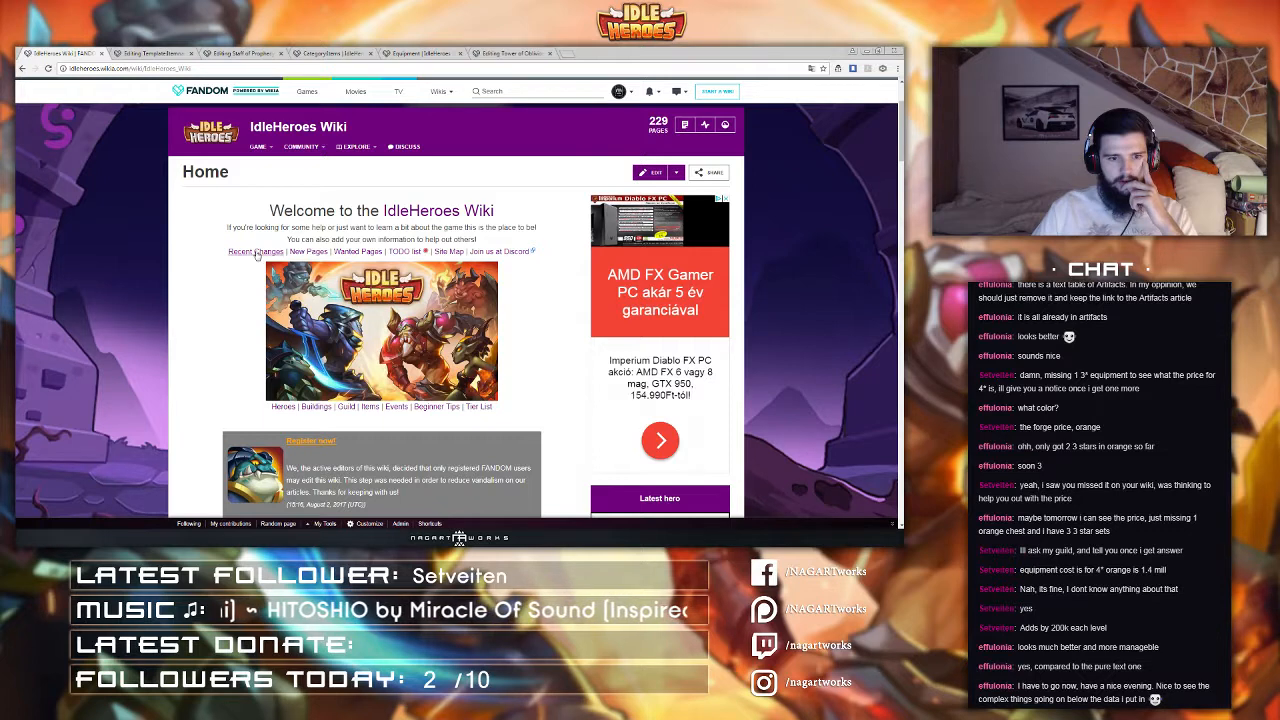
mouse_move(268, 147)
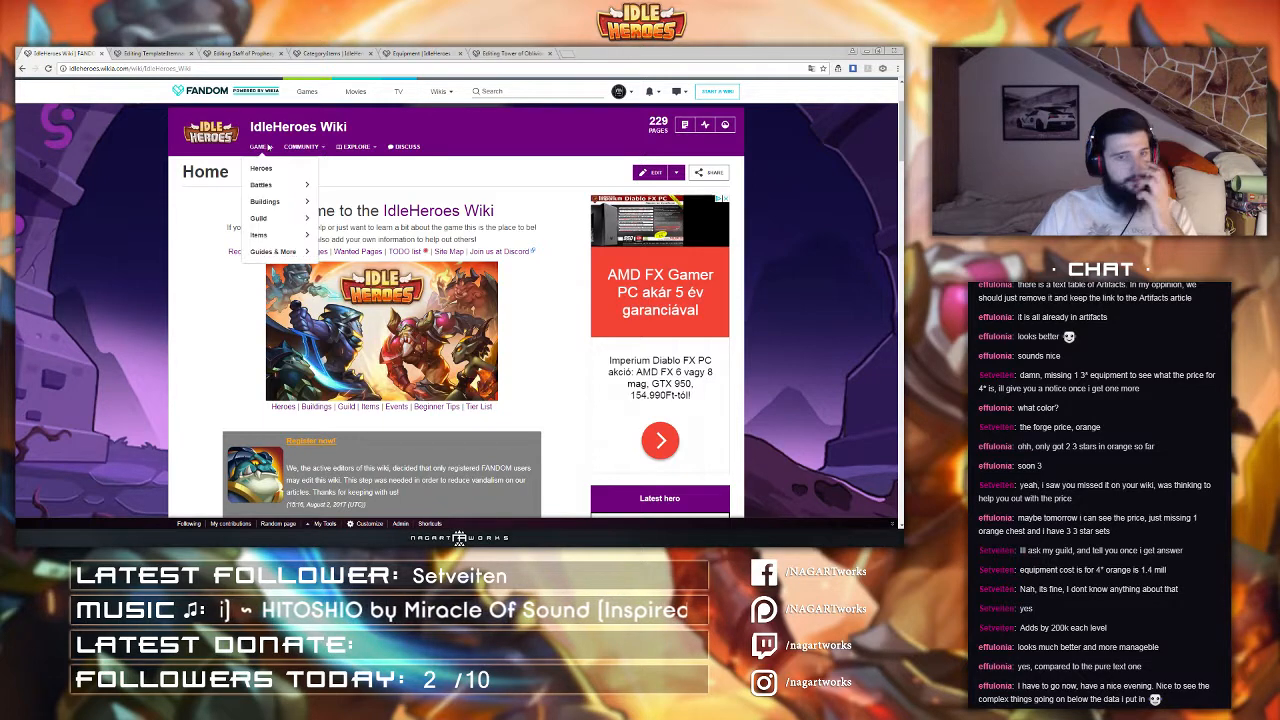
mouse_move(620, 93)
click(619, 116)
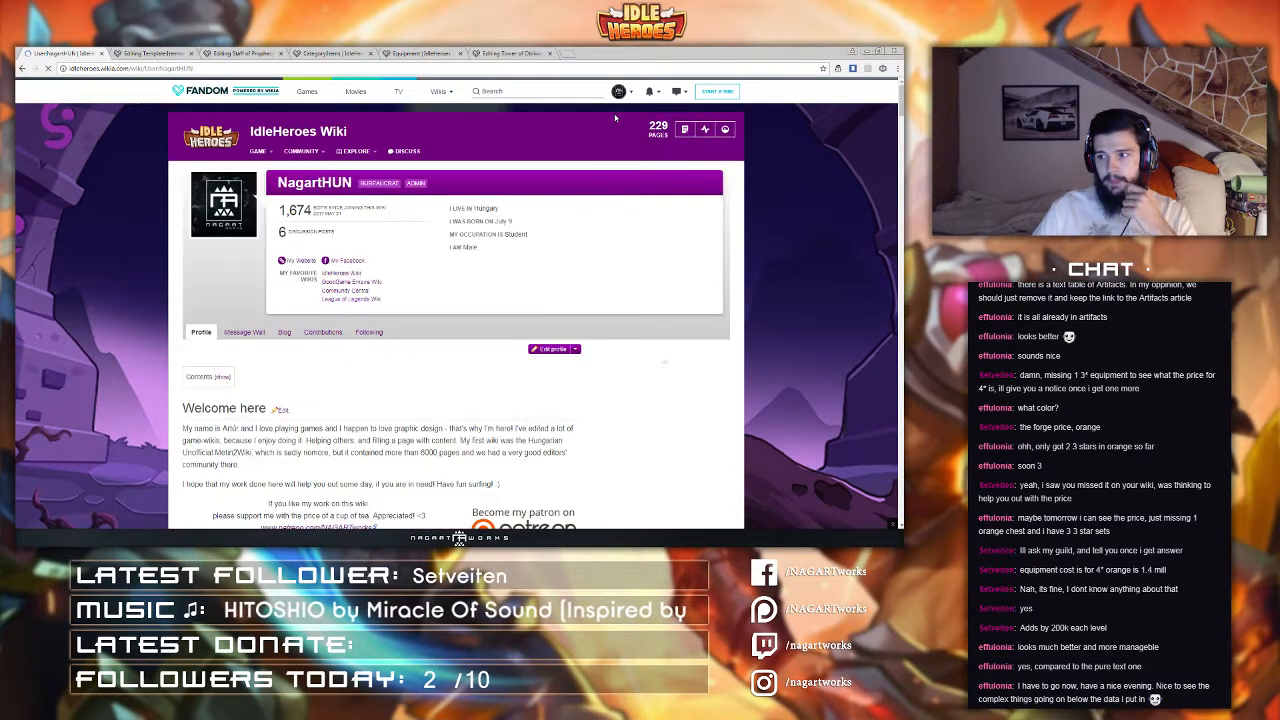
click(553, 349)
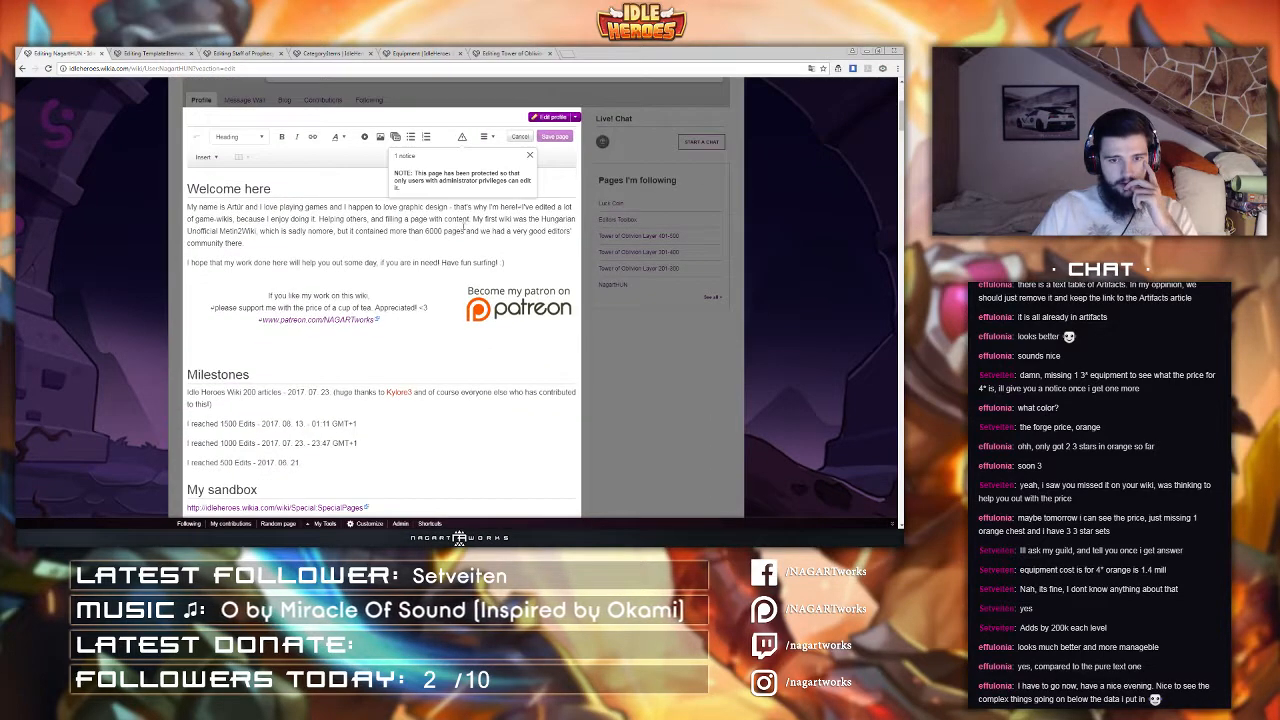
click(485, 137)
click(502, 213)
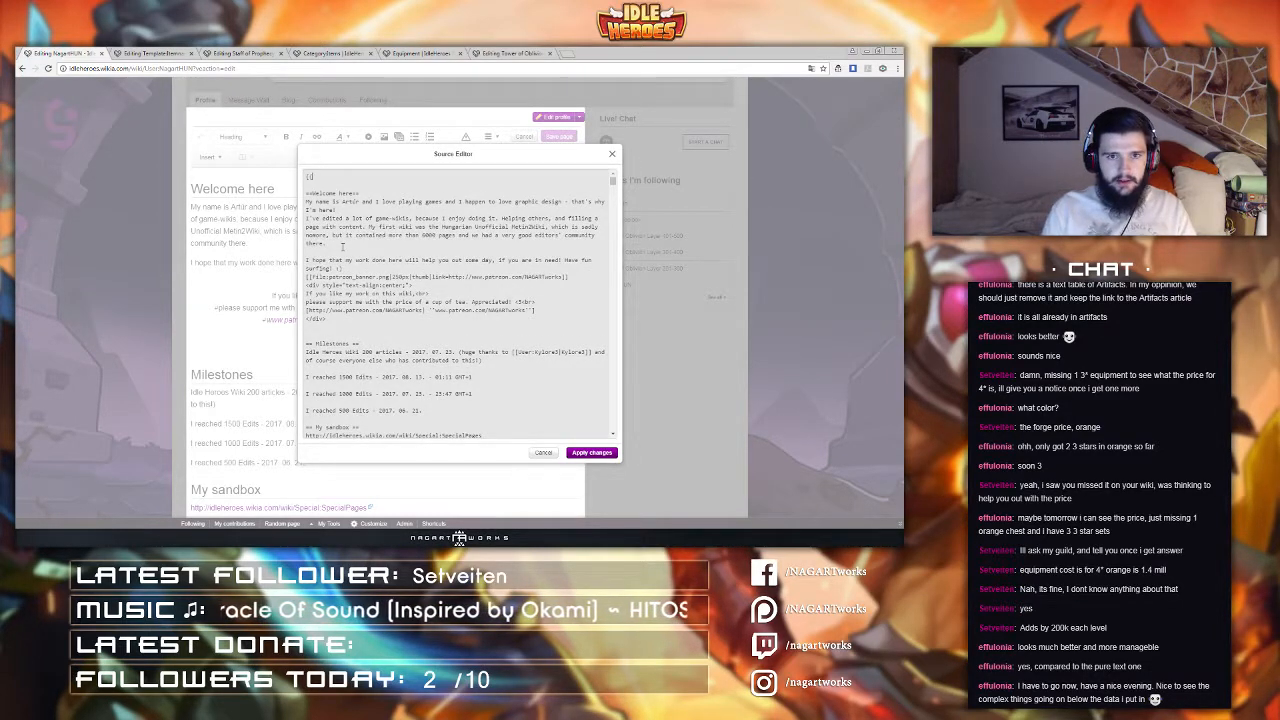
text(ategory:Items)
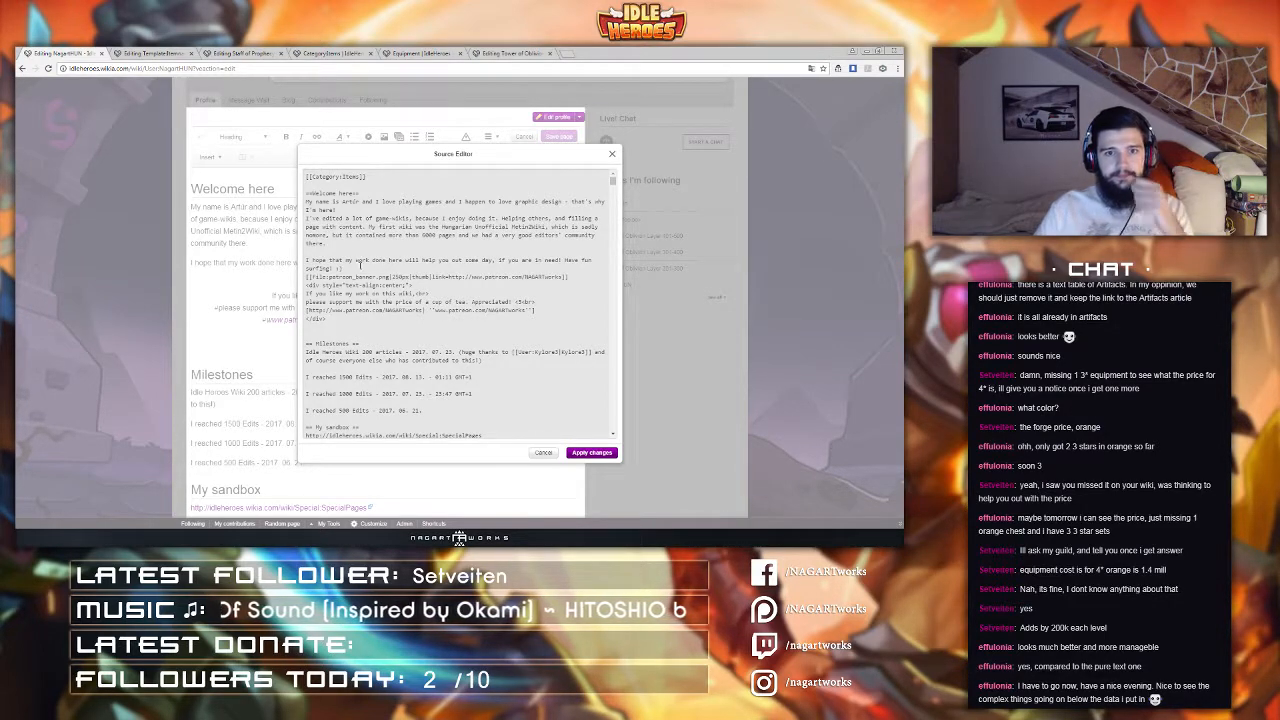
click(603, 453)
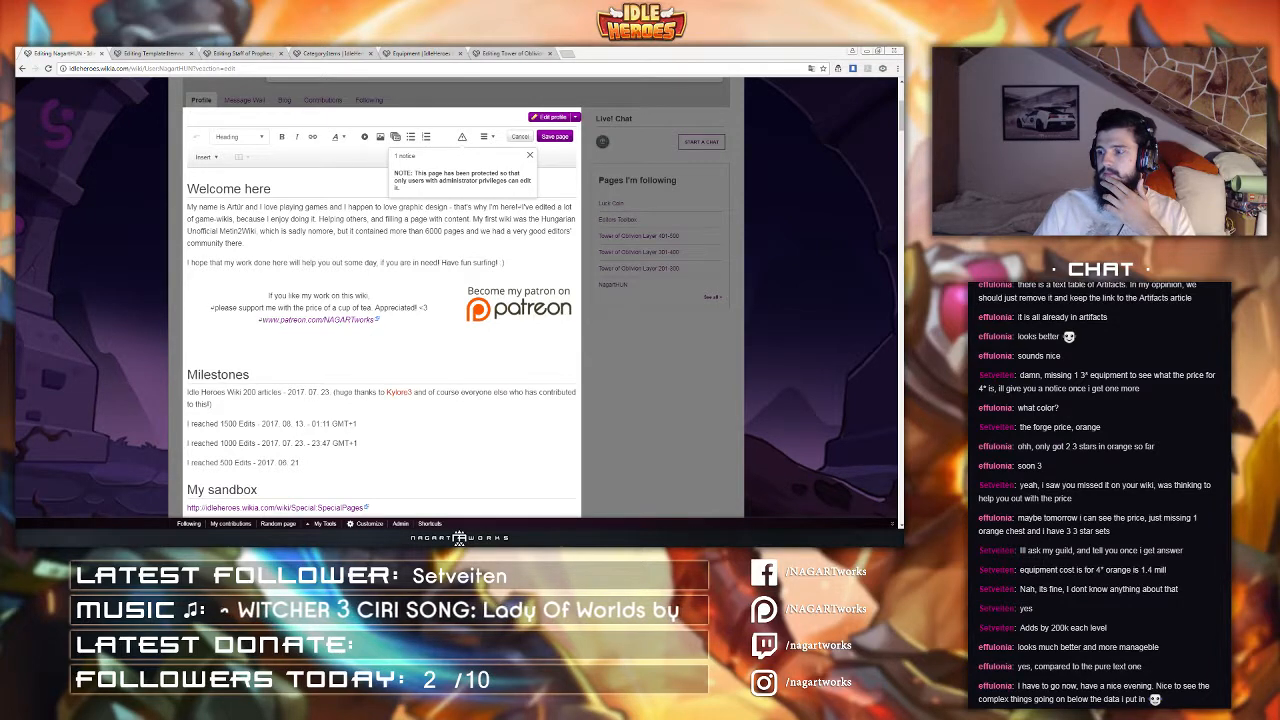
Step: Check the profile's source again in the source editor and apply it
click(176, 54)
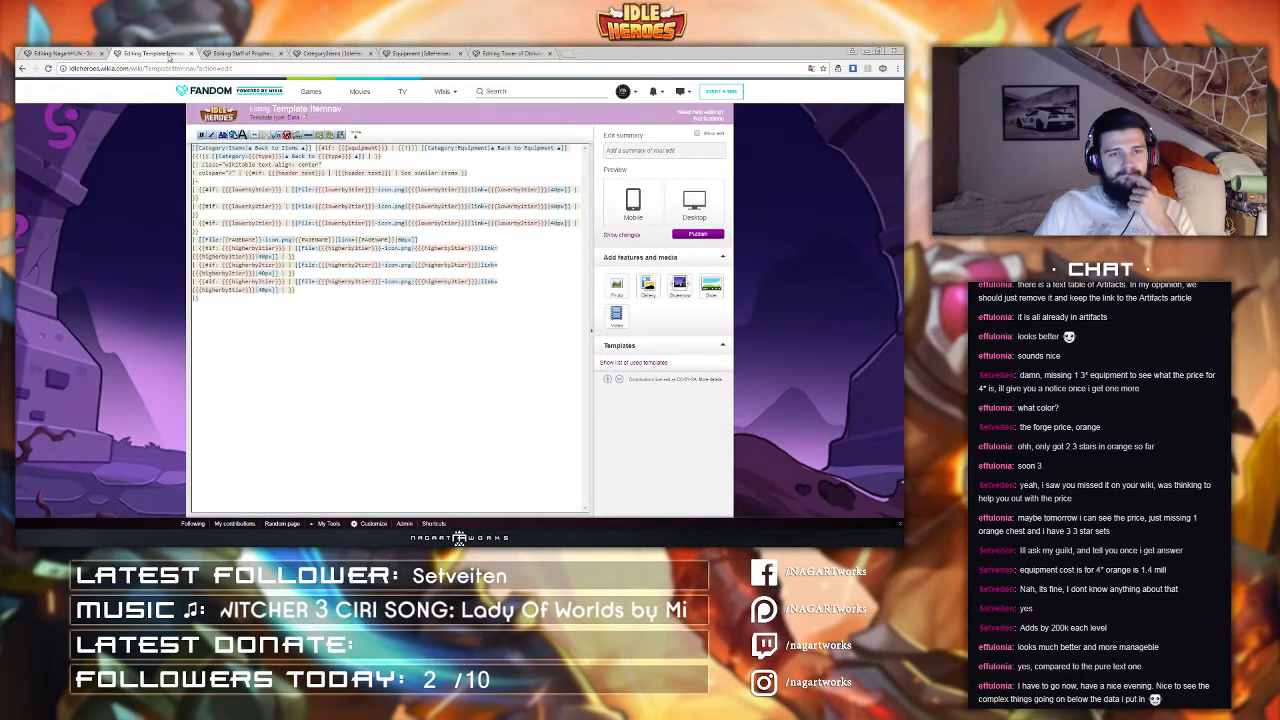
click(60, 53)
click(486, 137)
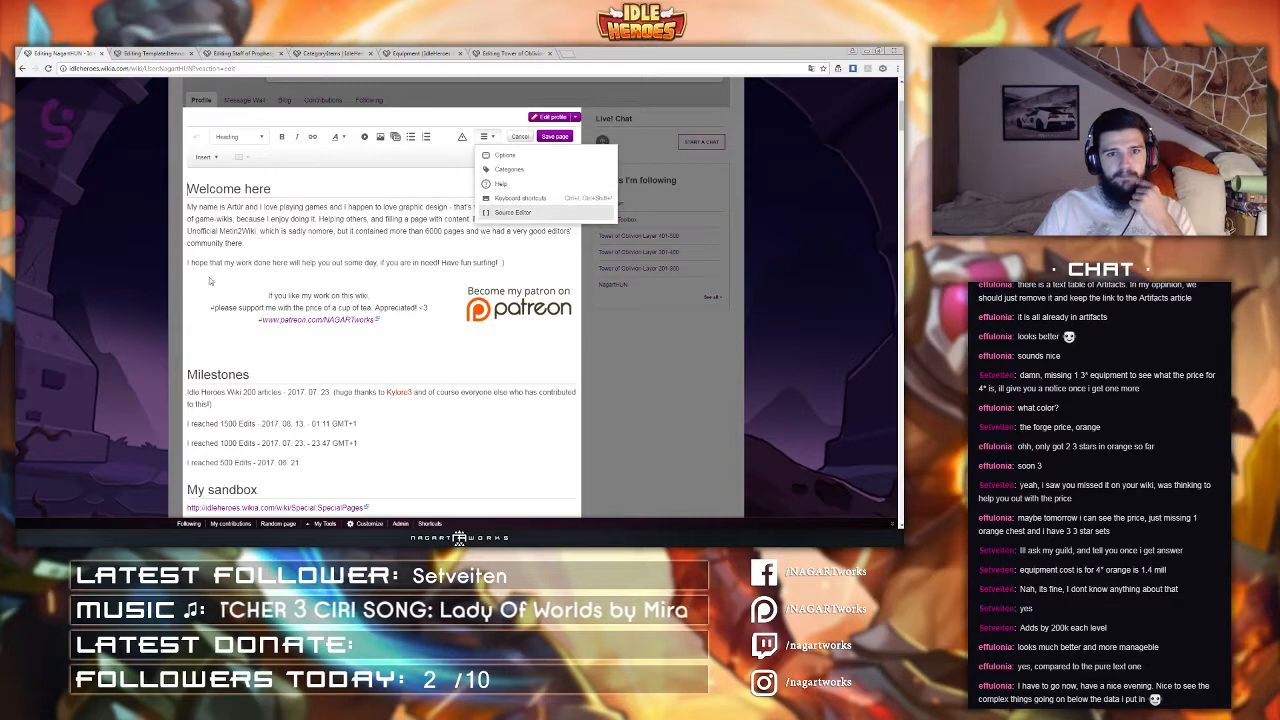
click(512, 212)
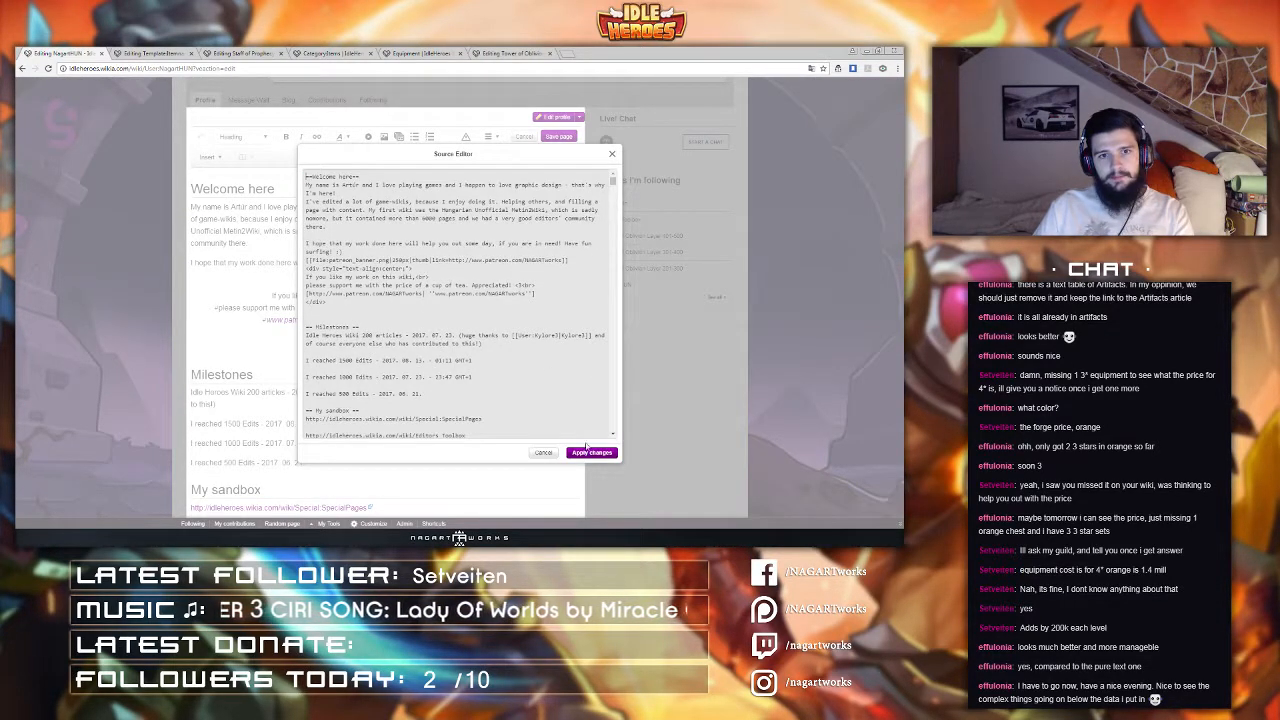
click(591, 452)
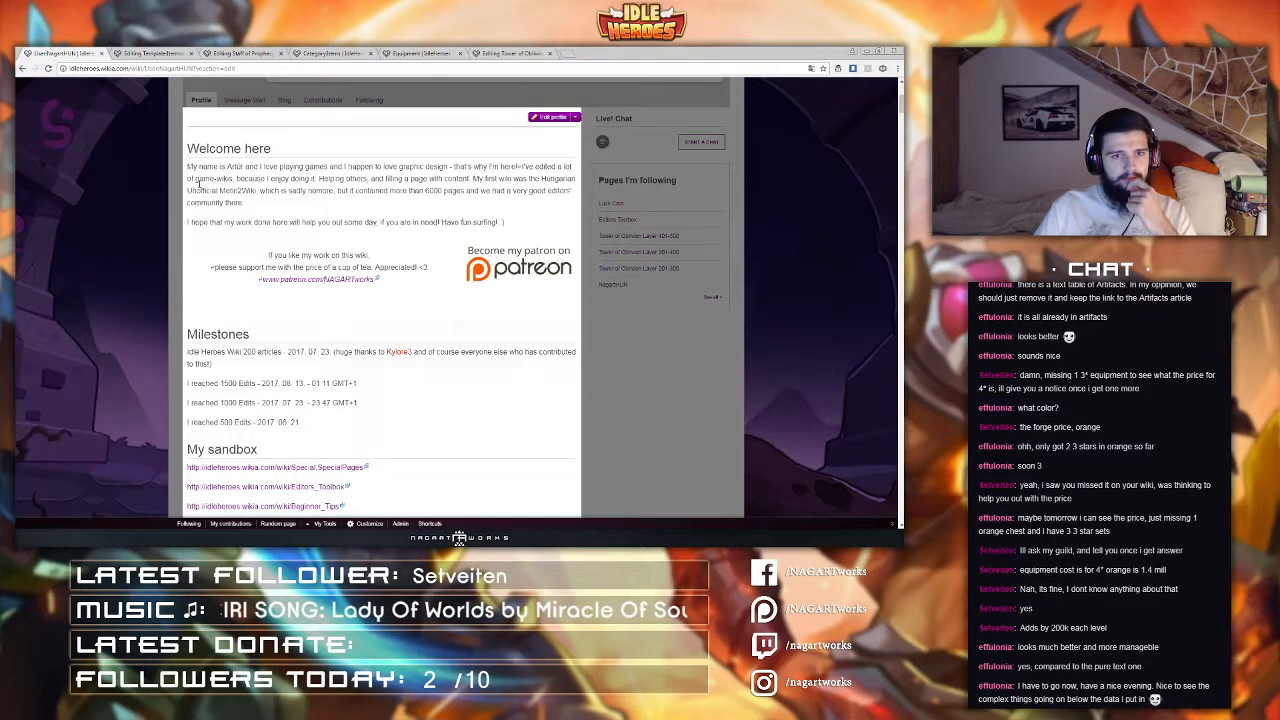
Step: Try inserting a link to Category:Items at the top of the profile, then cancel and discard the profile edits
key(Return)
click(192, 189)
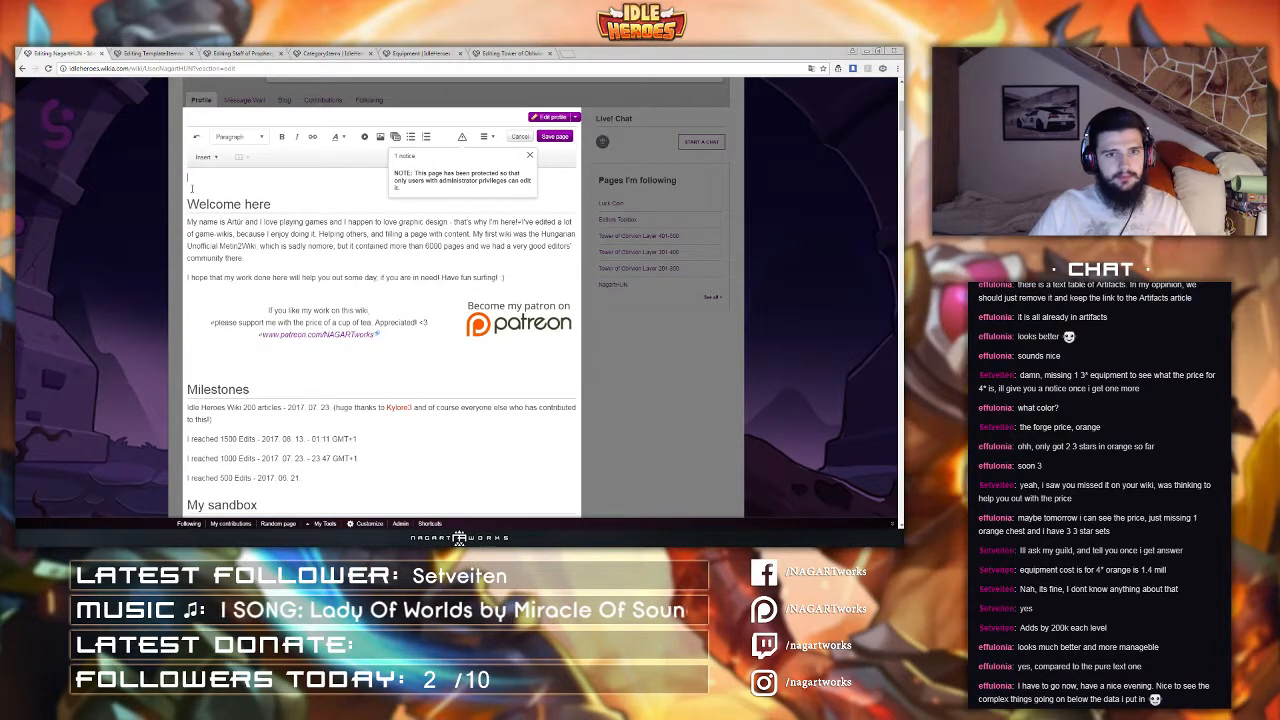
key(ctrl+k)
text(Category:)
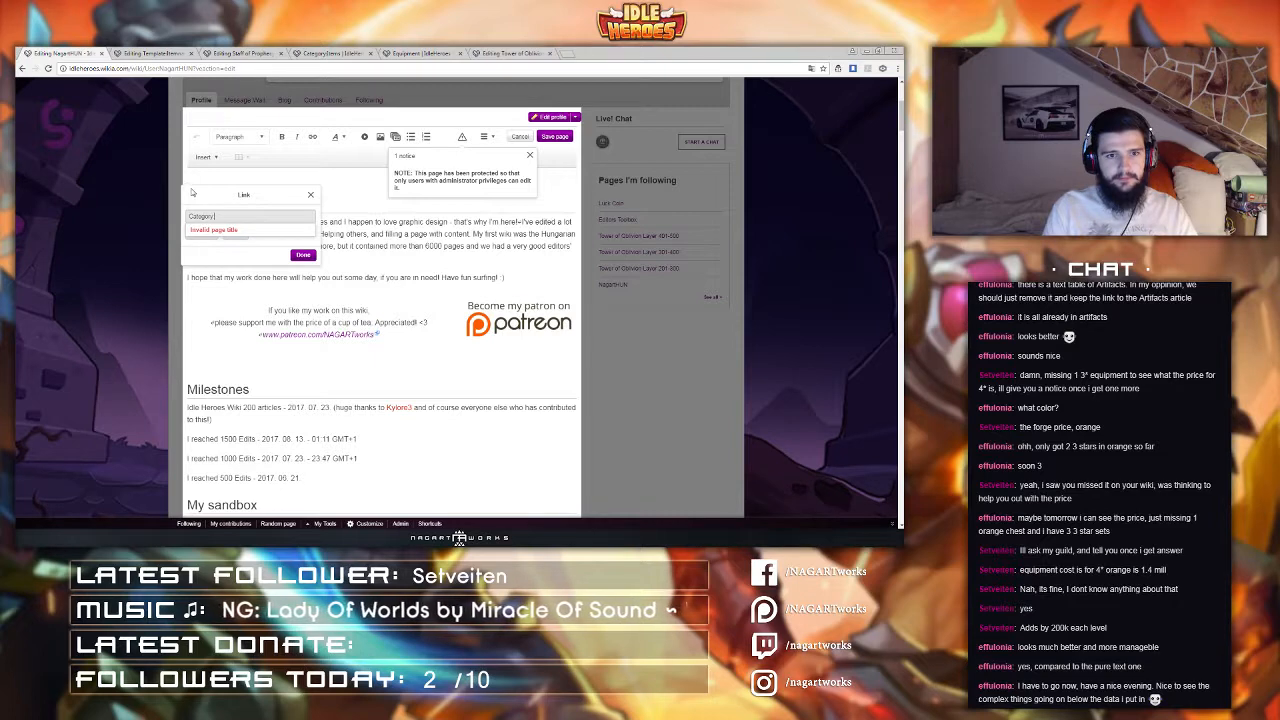
text(Items)
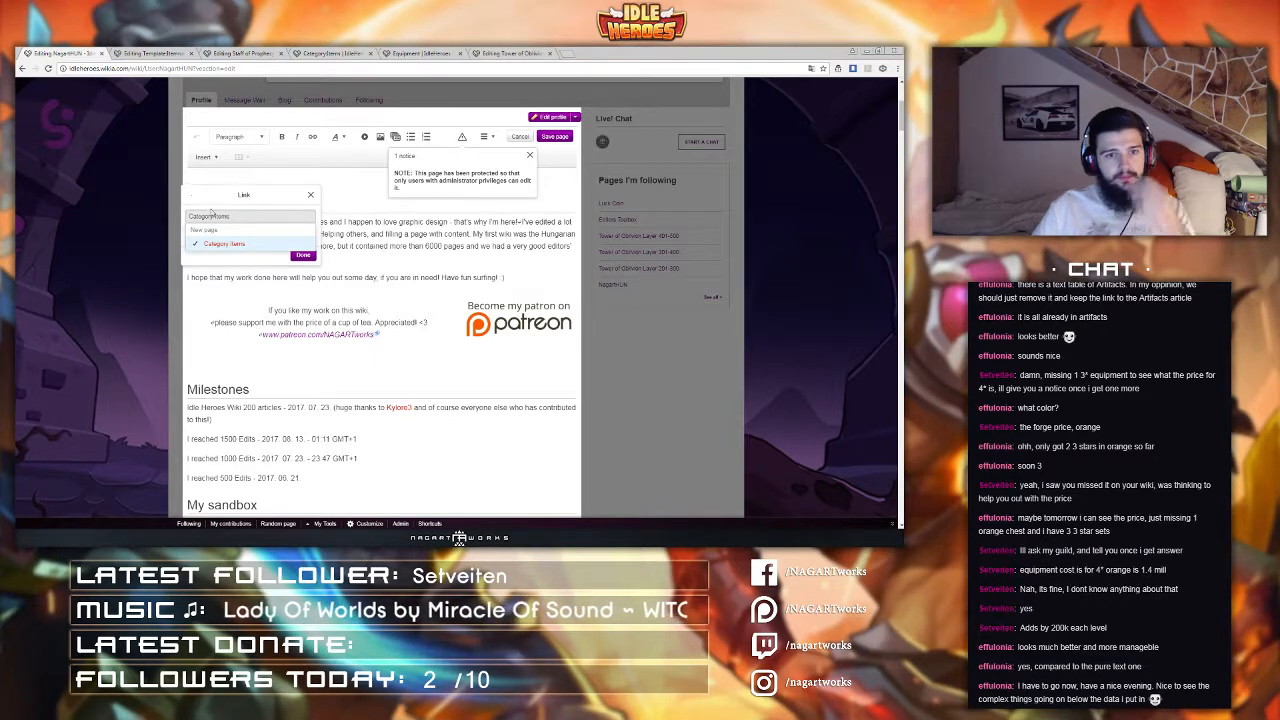
click(224, 244)
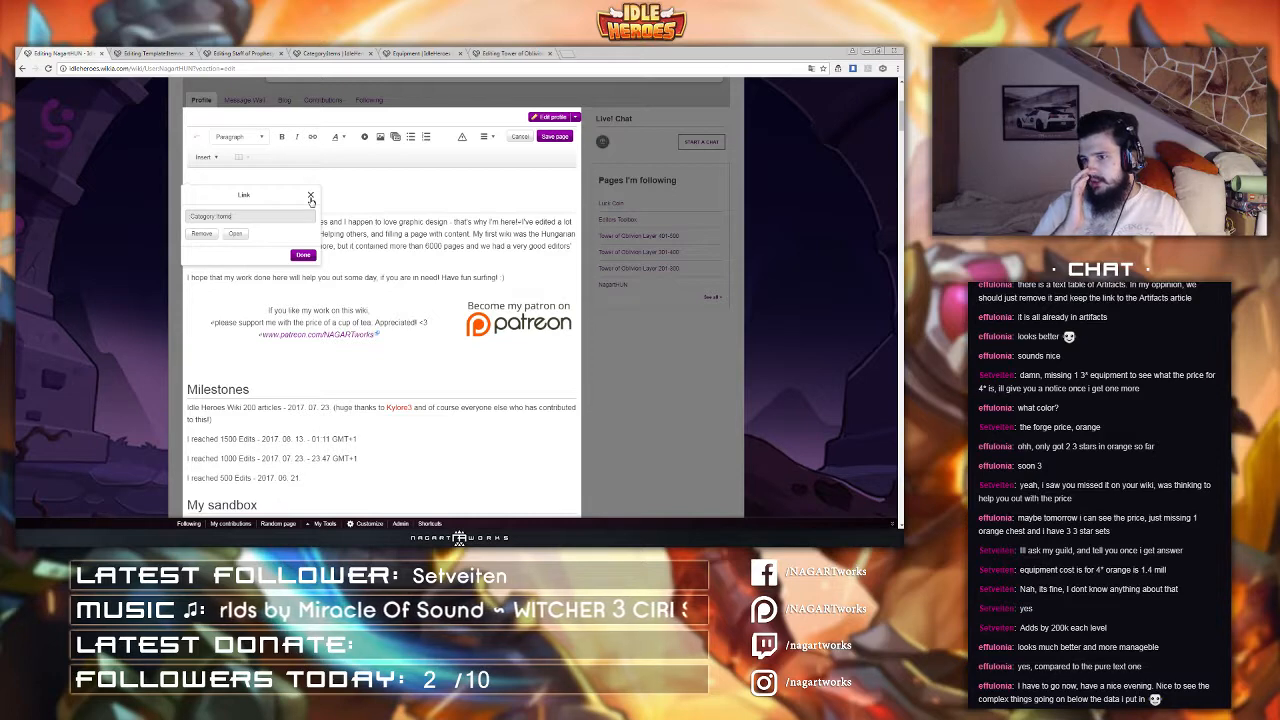
click(235, 215)
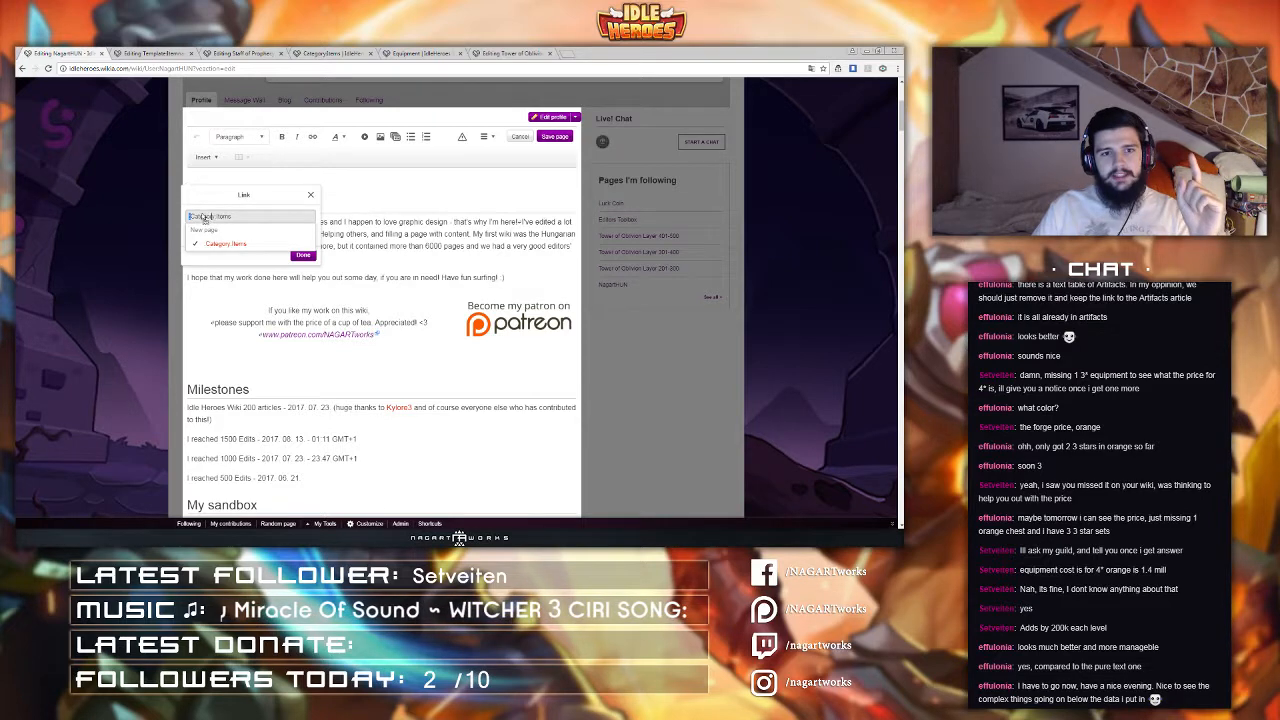
click(308, 193)
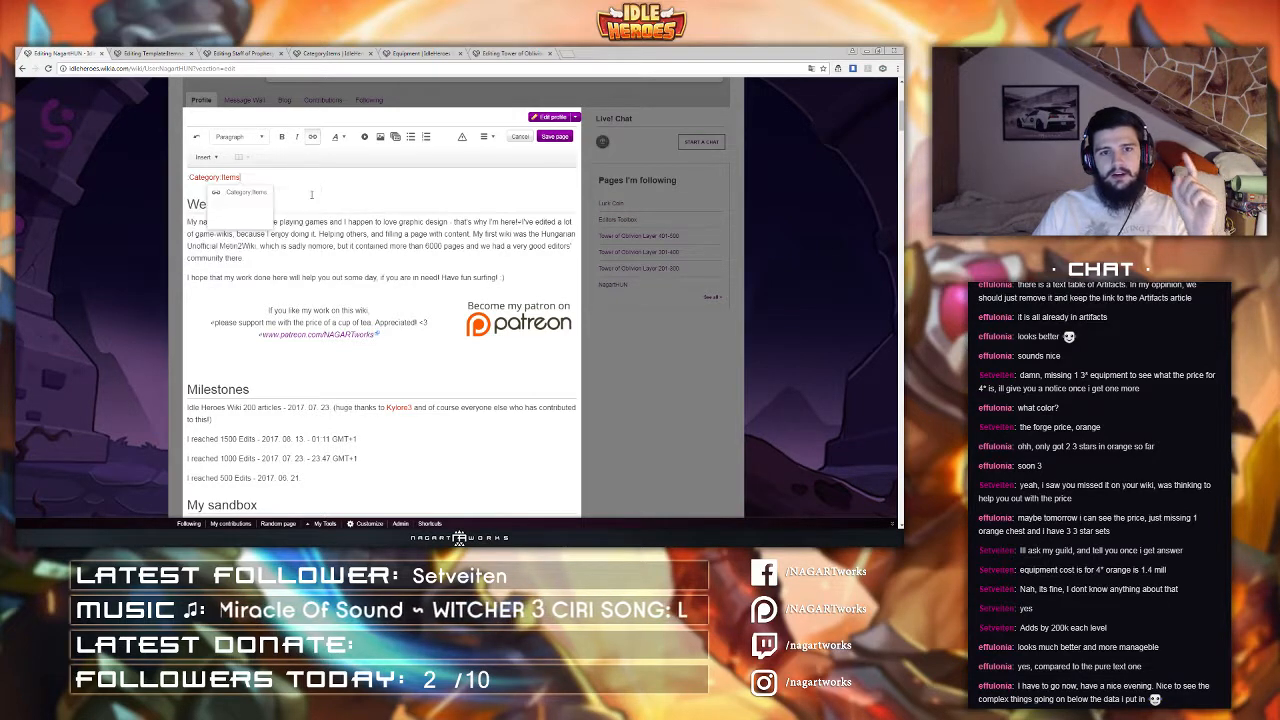
click(520, 140)
click(496, 332)
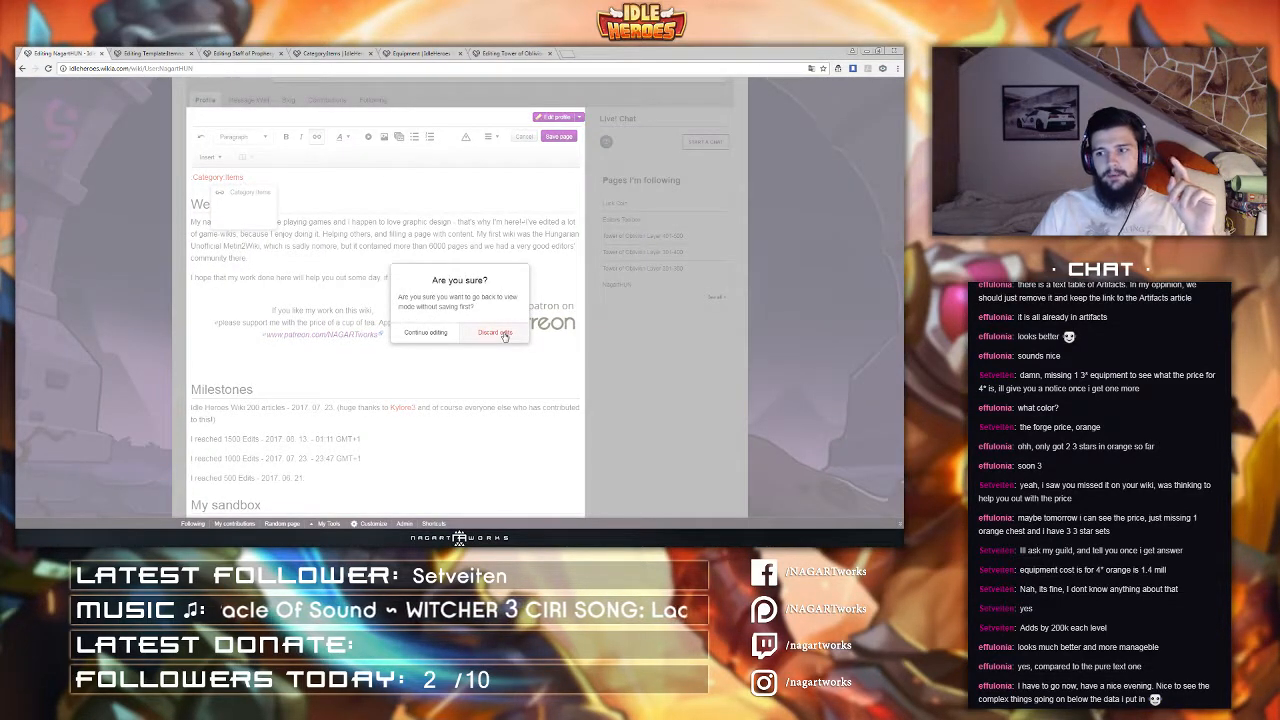
Step: Review the Staff of Prophecy editor and the Items category page in the open tabs
click(130, 52)
click(256, 51)
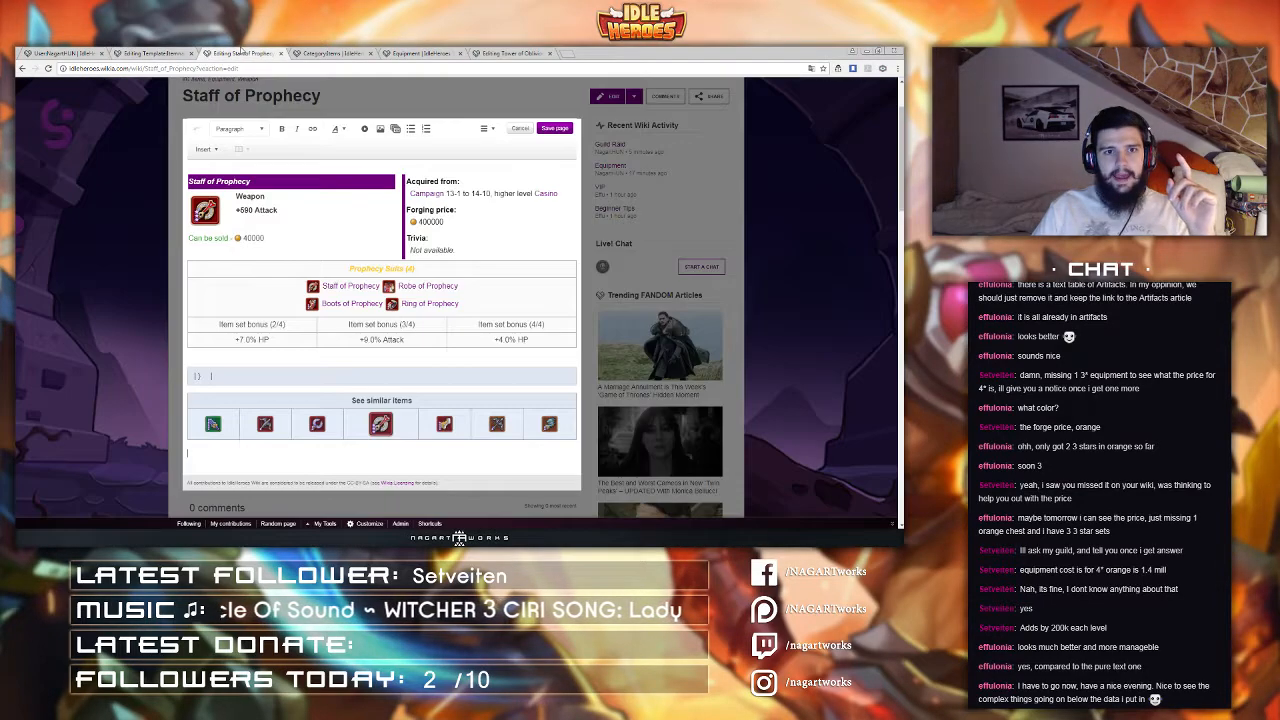
click(330, 52)
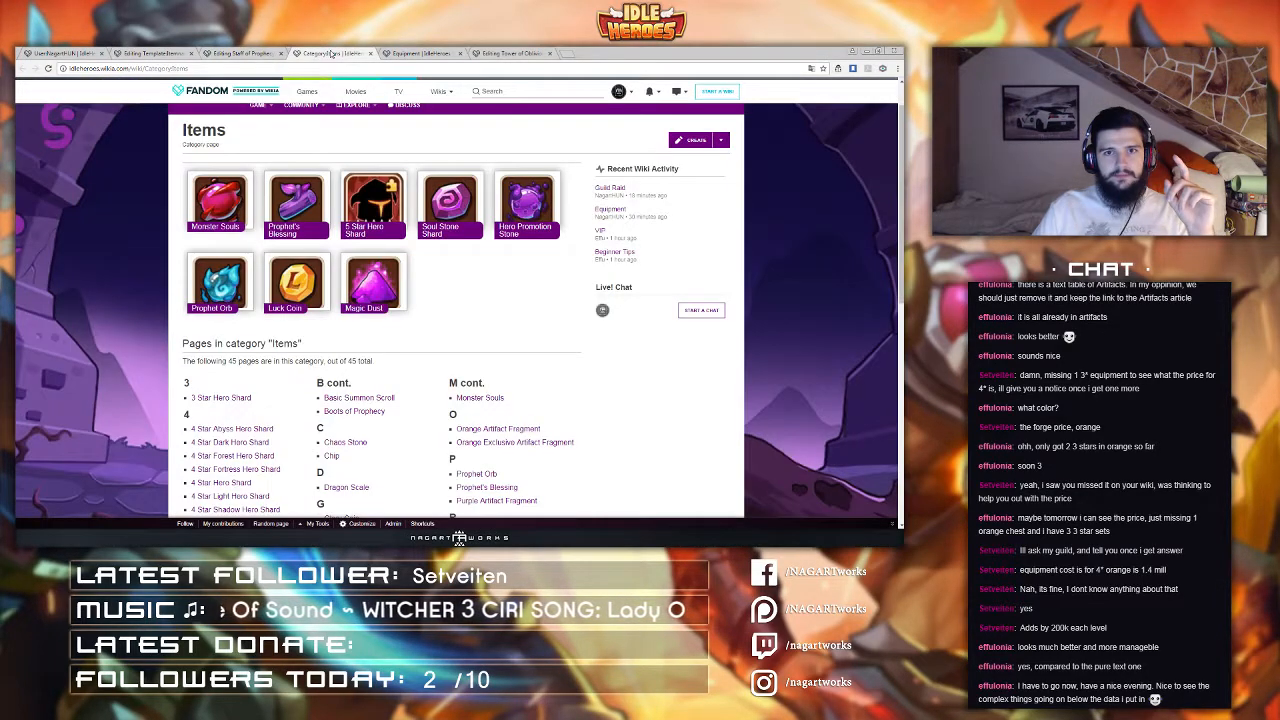
click(253, 49)
scroll(152, 254, down, 3)
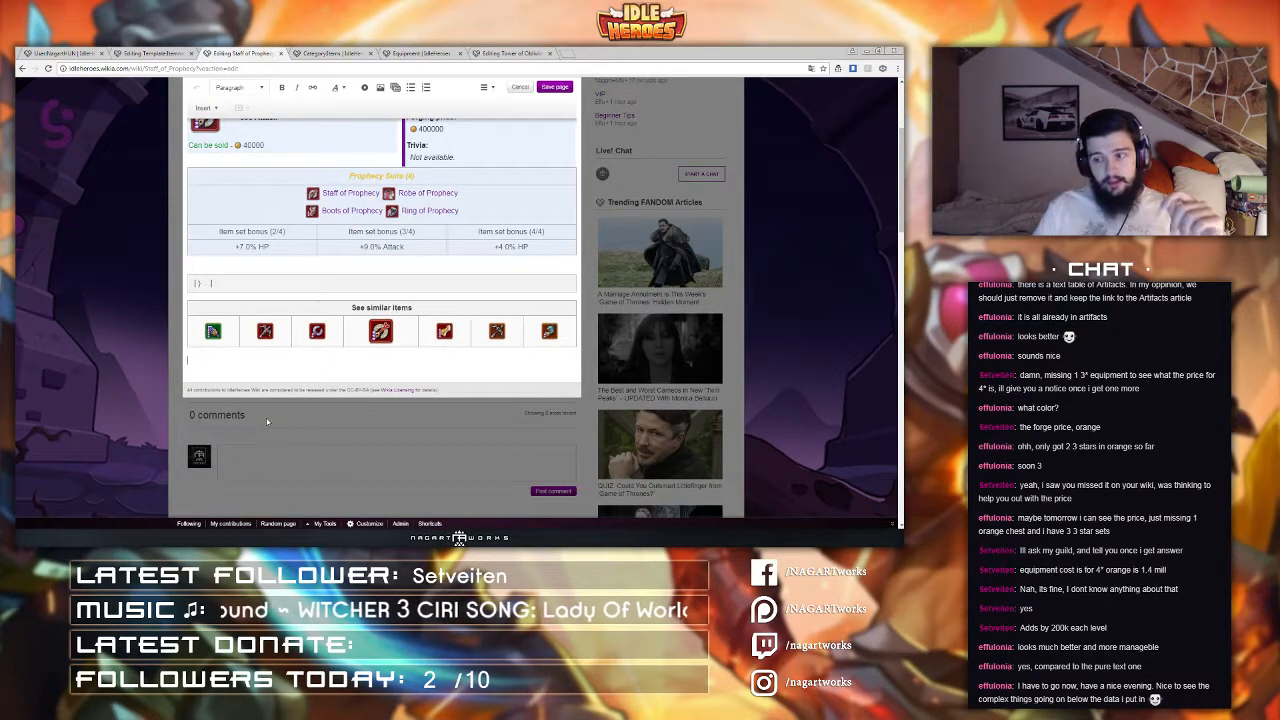
scroll(267, 421, up, 10)
click(150, 52)
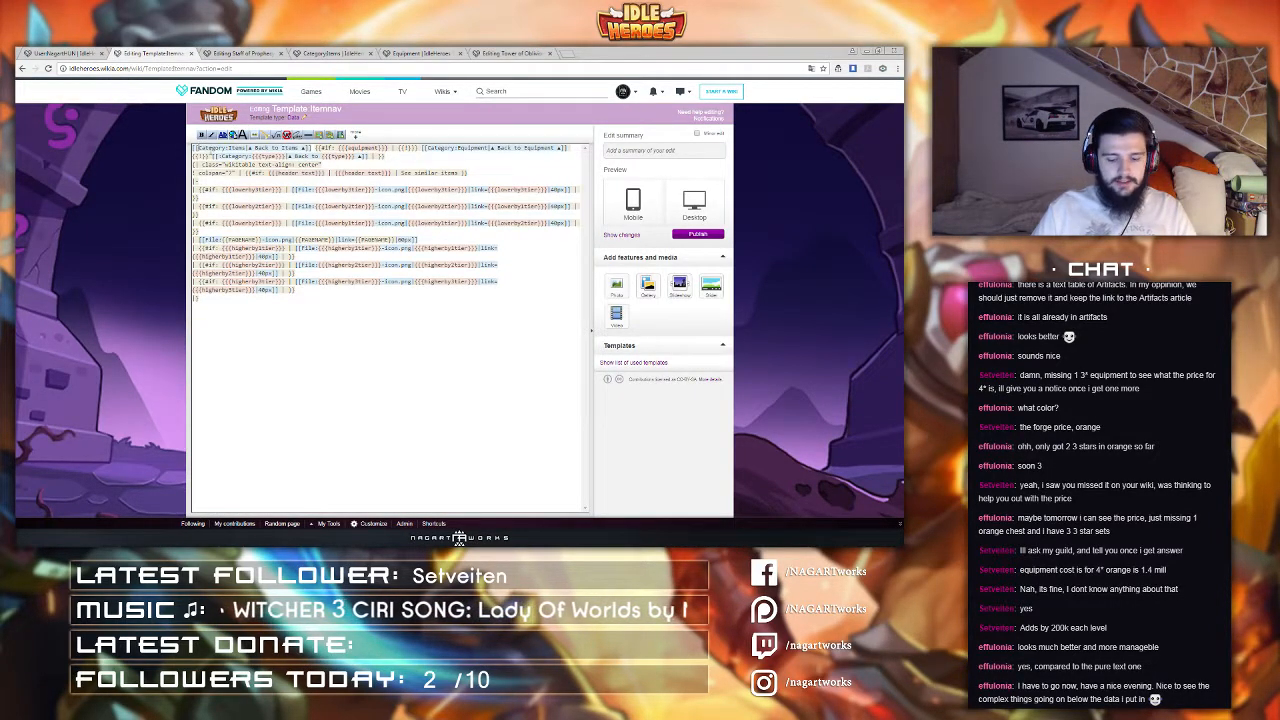
Step: Add a leading colon to the Itemnav template's Category:Items and Category:Equipment links and publish with summary "fx"
text(:)
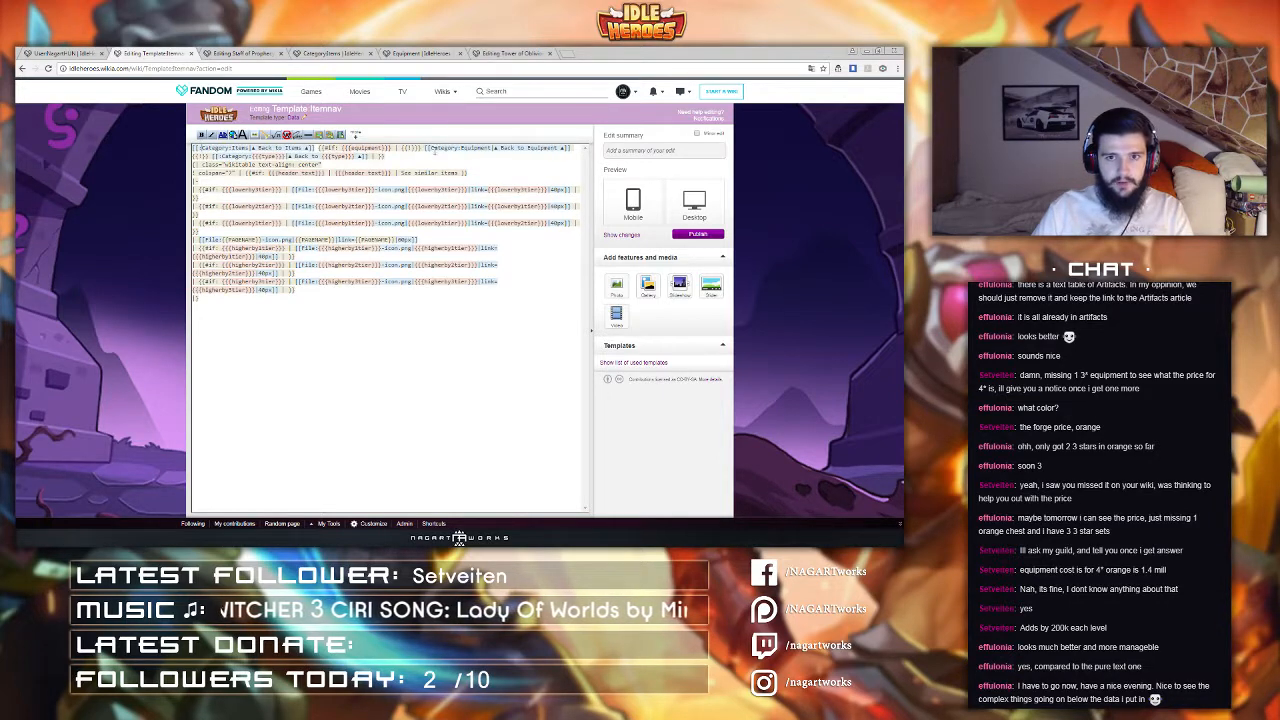
click(431, 148)
text(:)
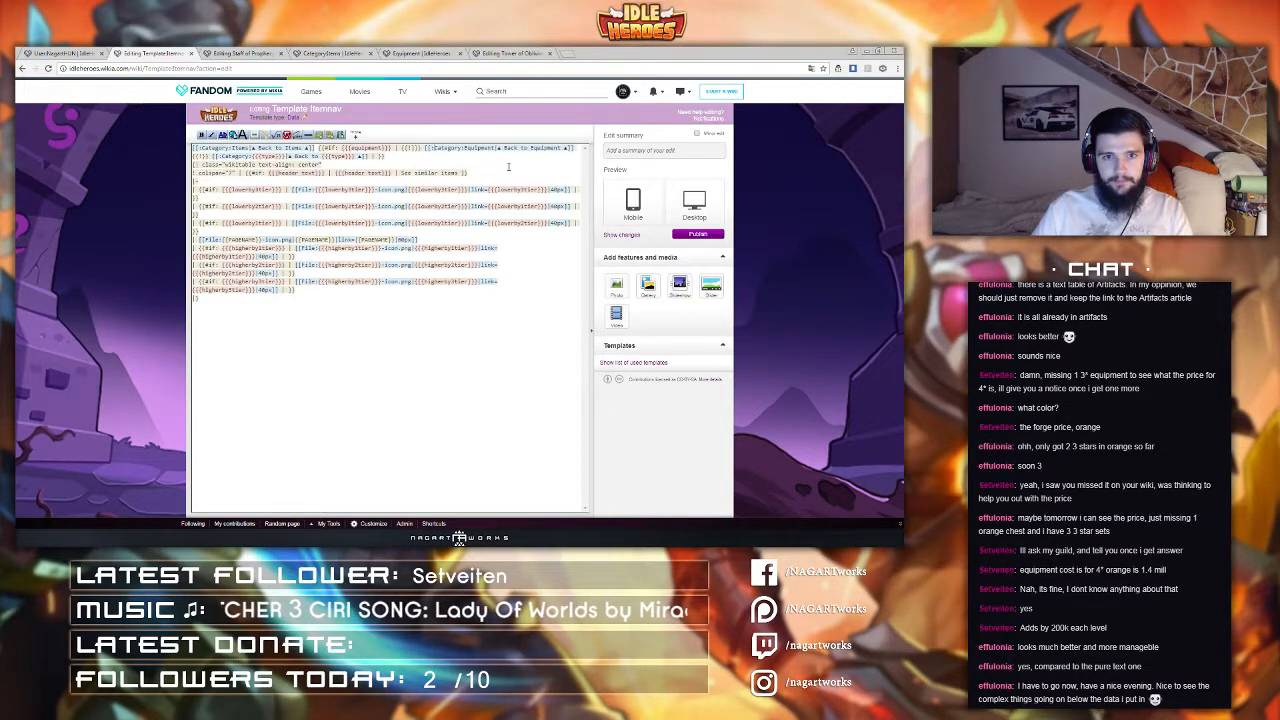
click(642, 152)
text(fx)
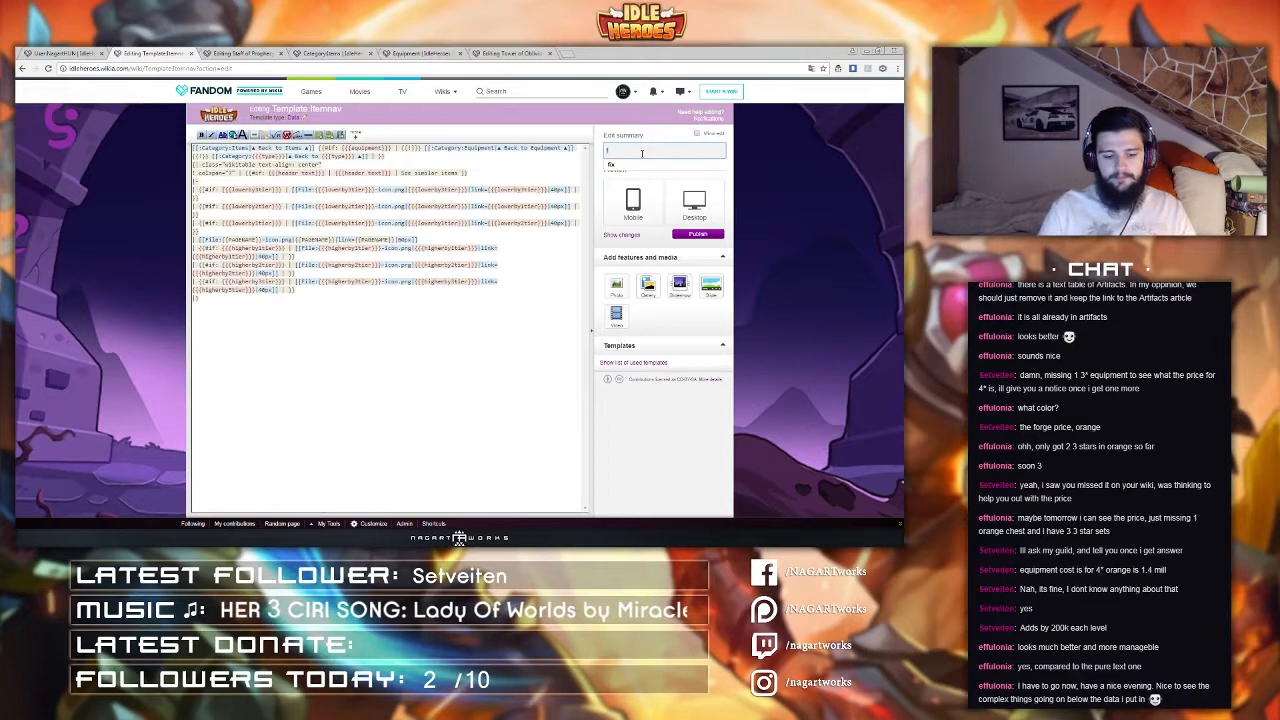
click(697, 234)
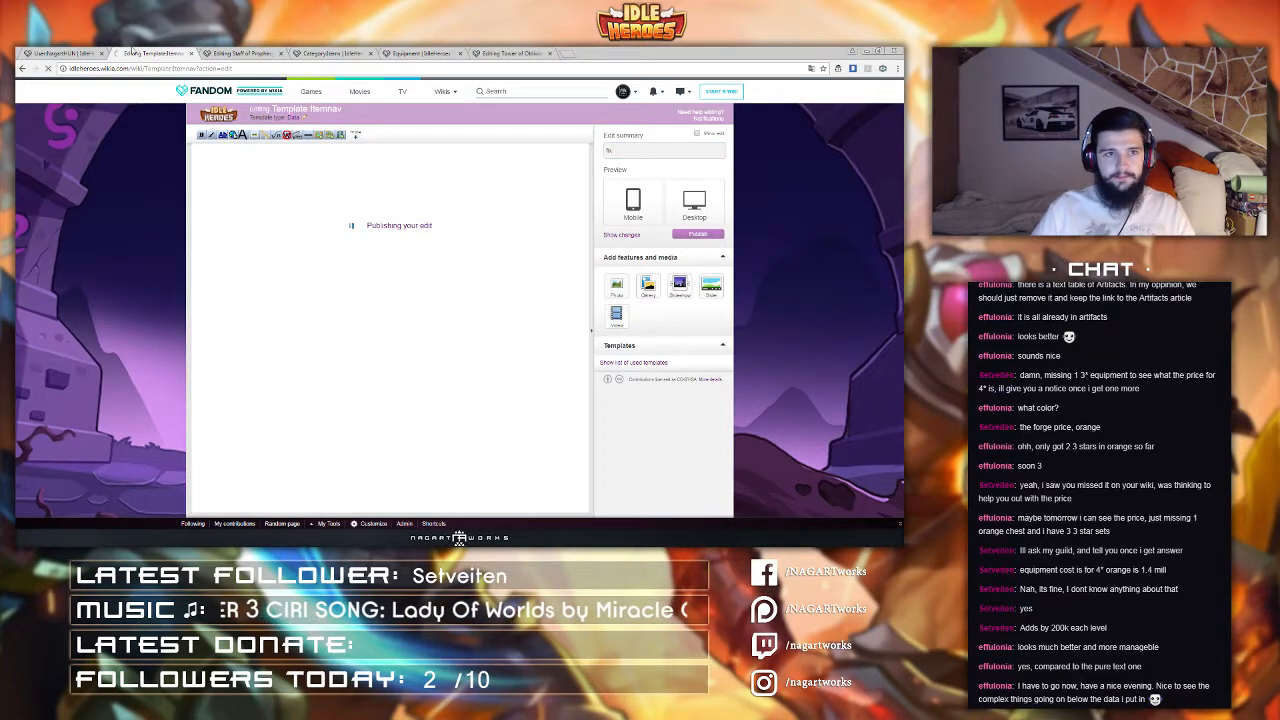
Step: Delete the category line at the top of the Staff of Prophecy page source, apply, and reopen the source to check it
key(ctrl+Tab)
click(488, 175)
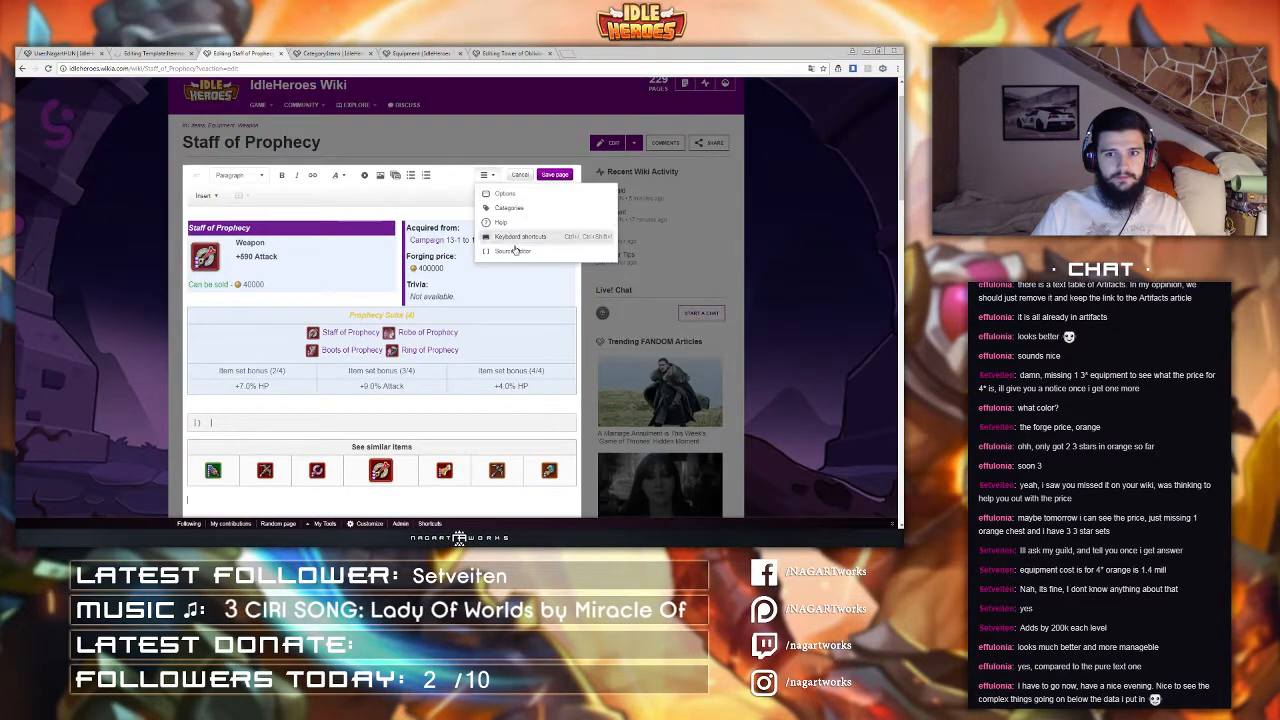
click(500, 245)
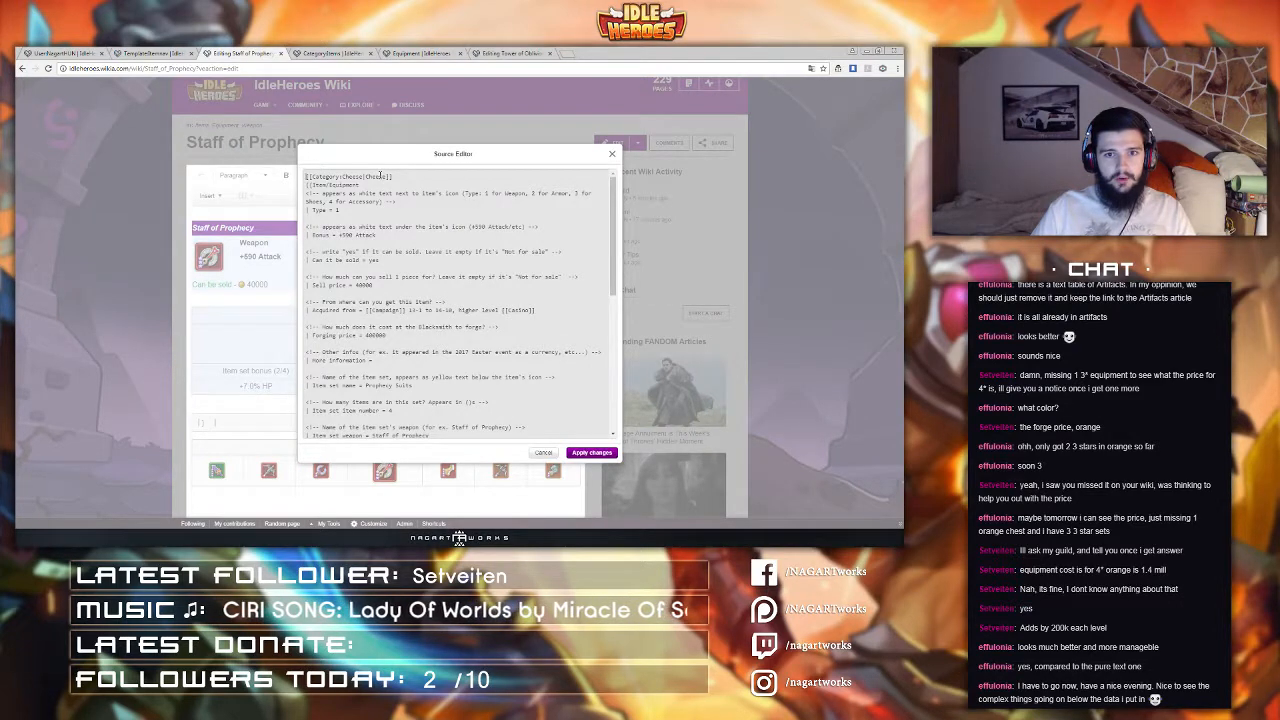
key(shift+Home)
key(Delete)
key(Delete)
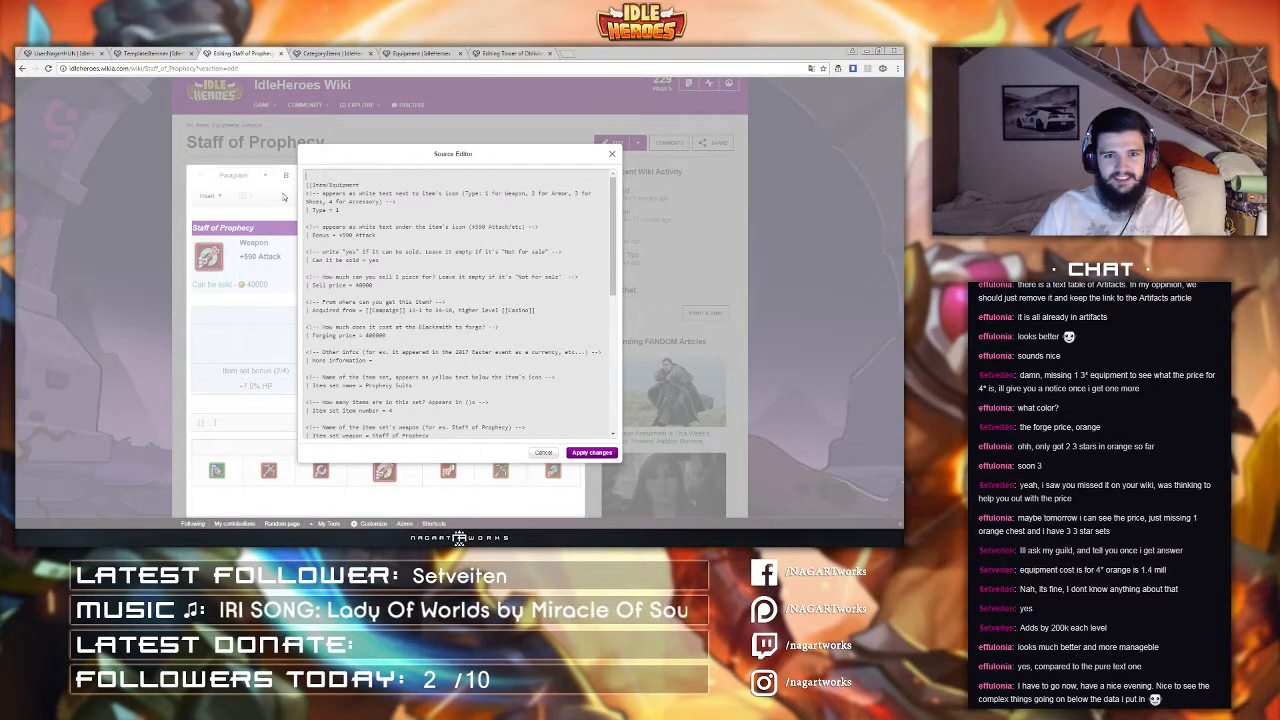
click(597, 454)
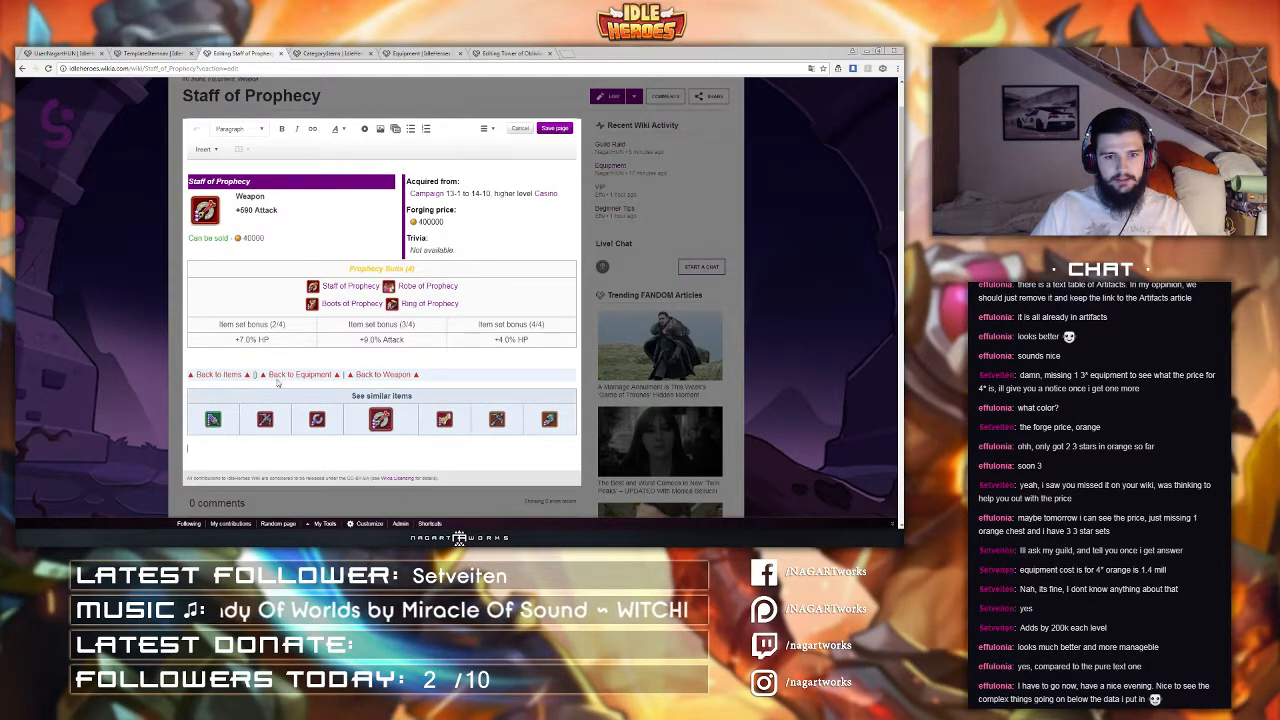
click(488, 129)
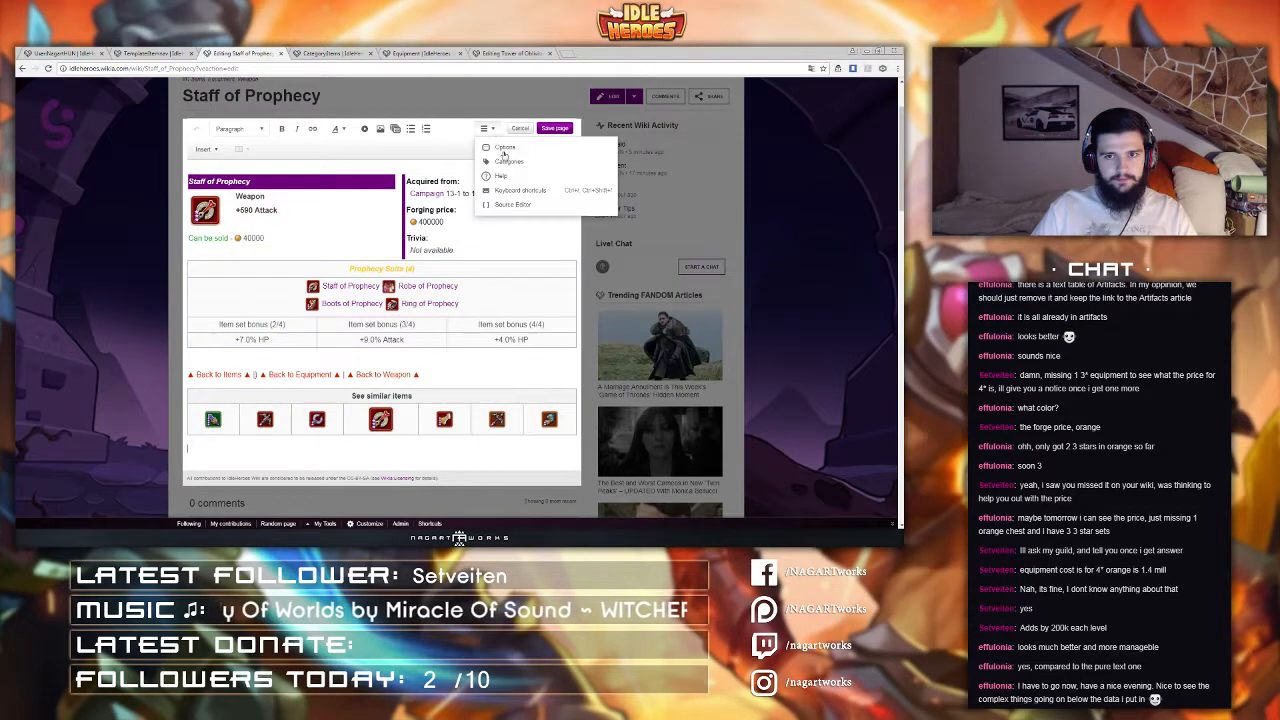
click(511, 205)
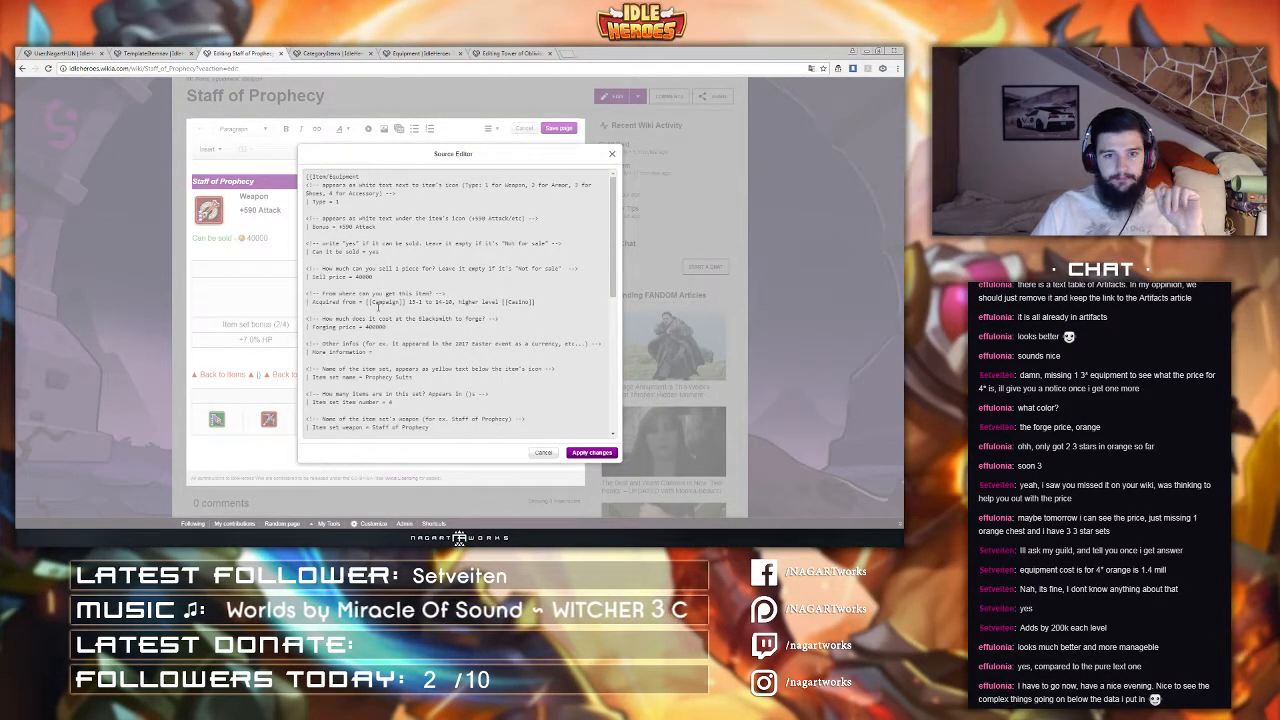
Step: Open the Itemnav template for editing and publish it
click(543, 452)
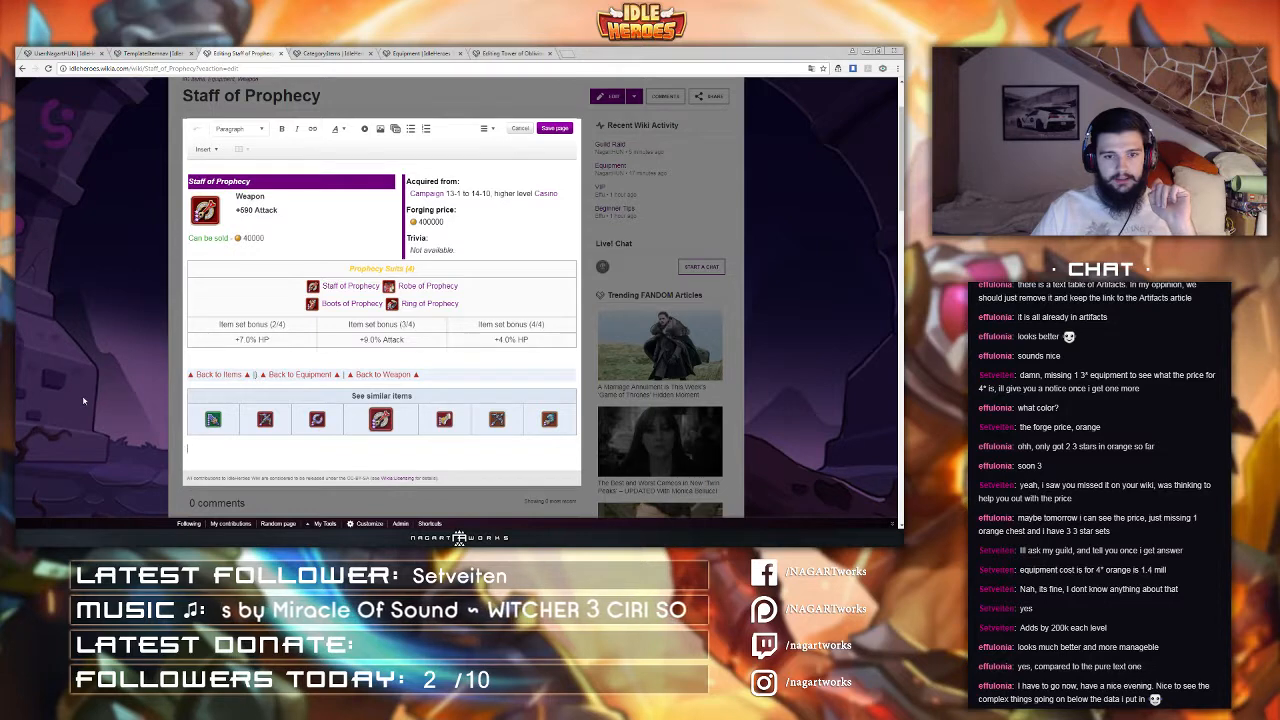
click(70, 51)
click(144, 51)
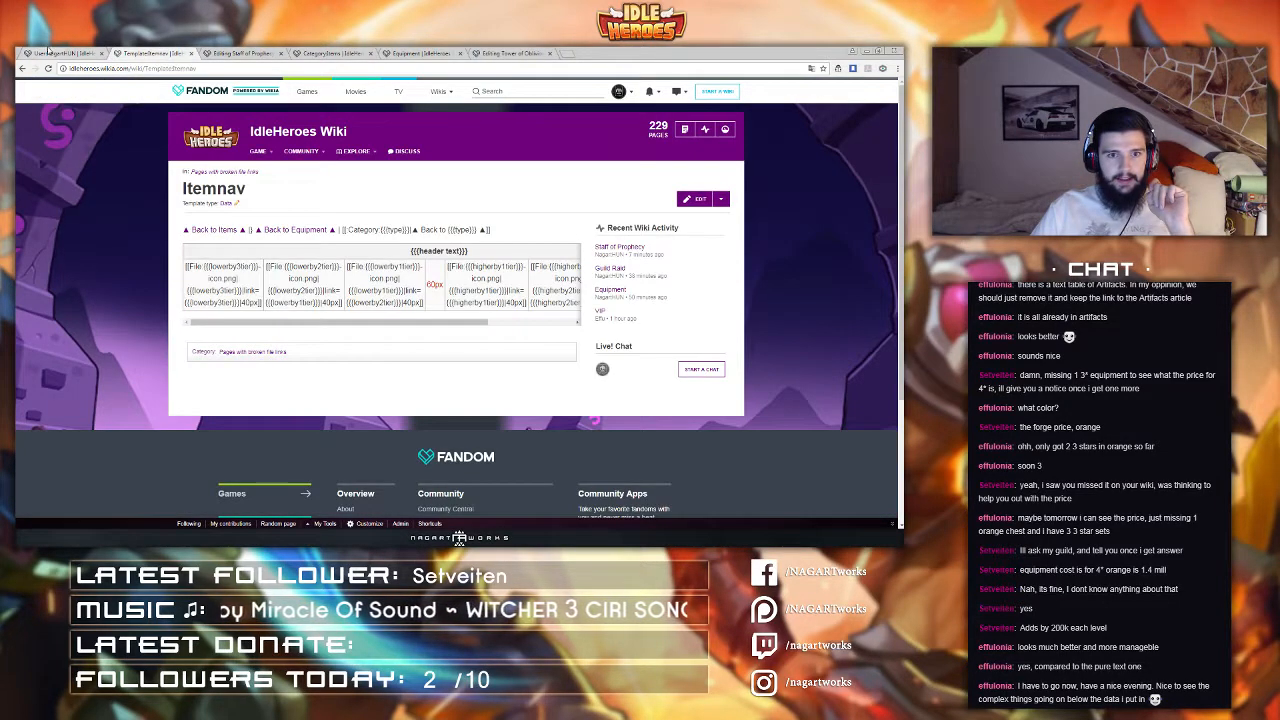
click(698, 200)
middle_click(64, 53)
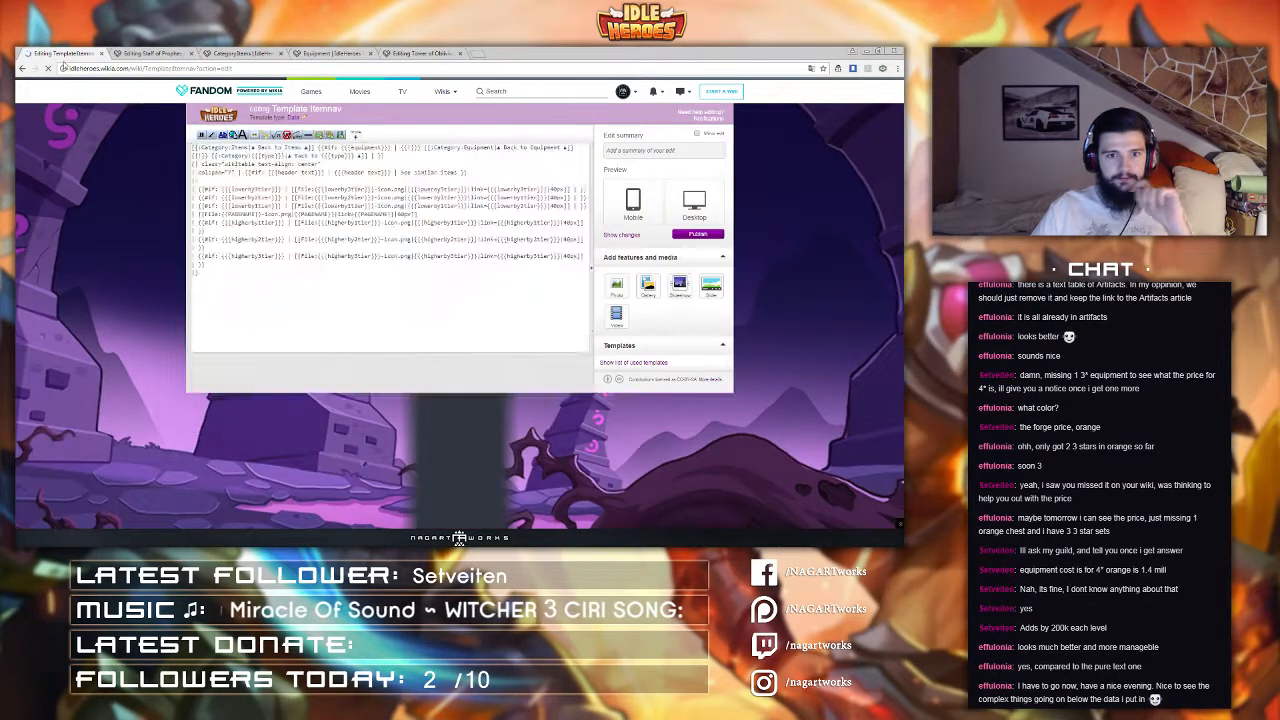
click(163, 52)
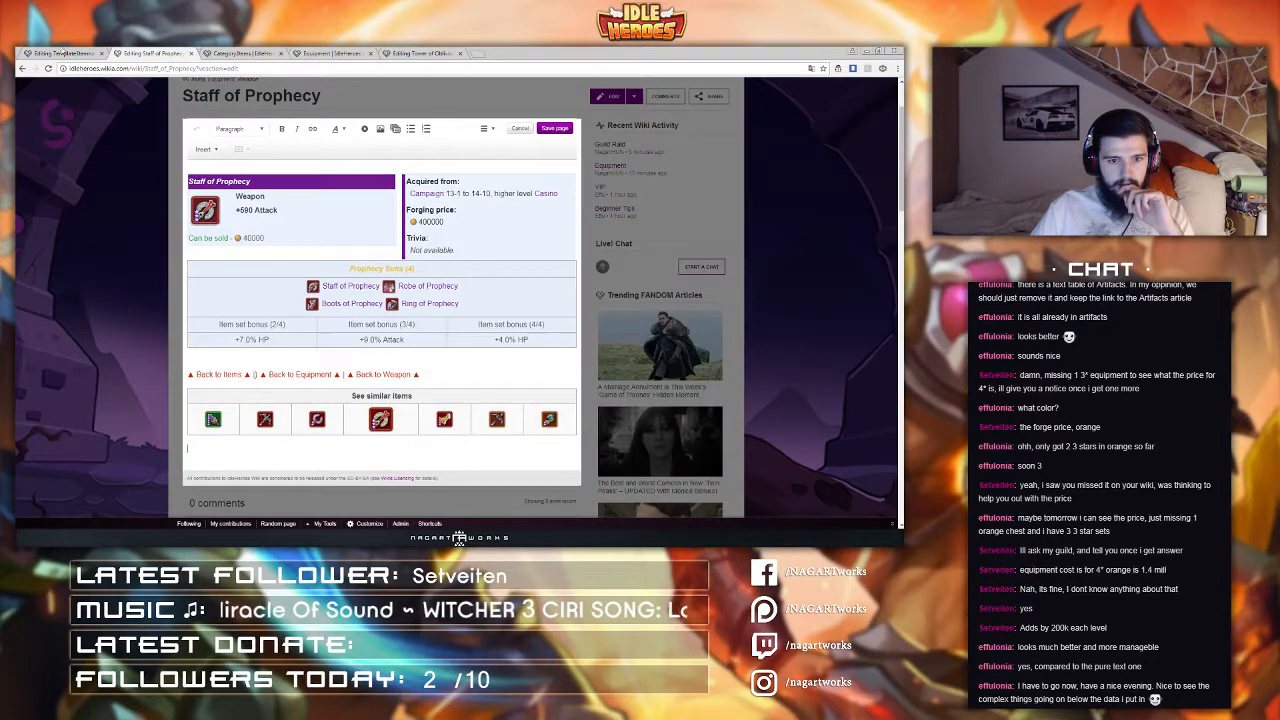
click(62, 52)
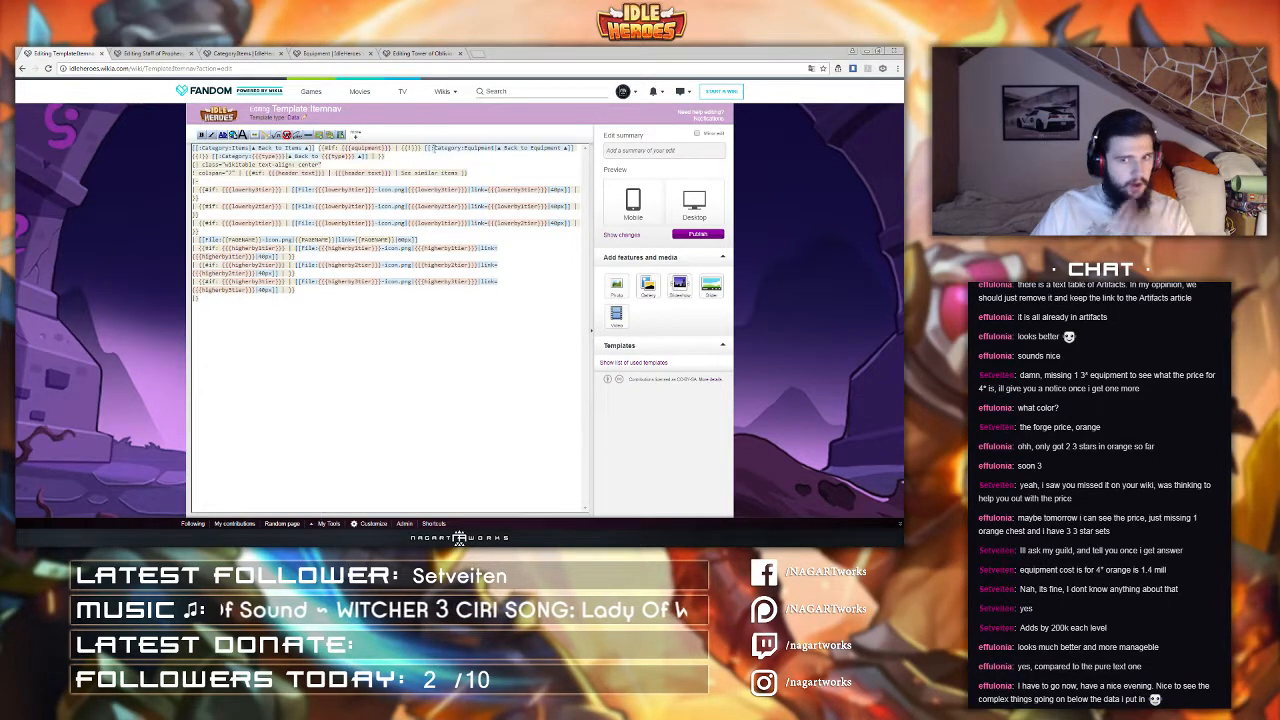
click(697, 235)
Step: Save the edited Staff of Prophecy page without a summary
key(ctrl+Tab)
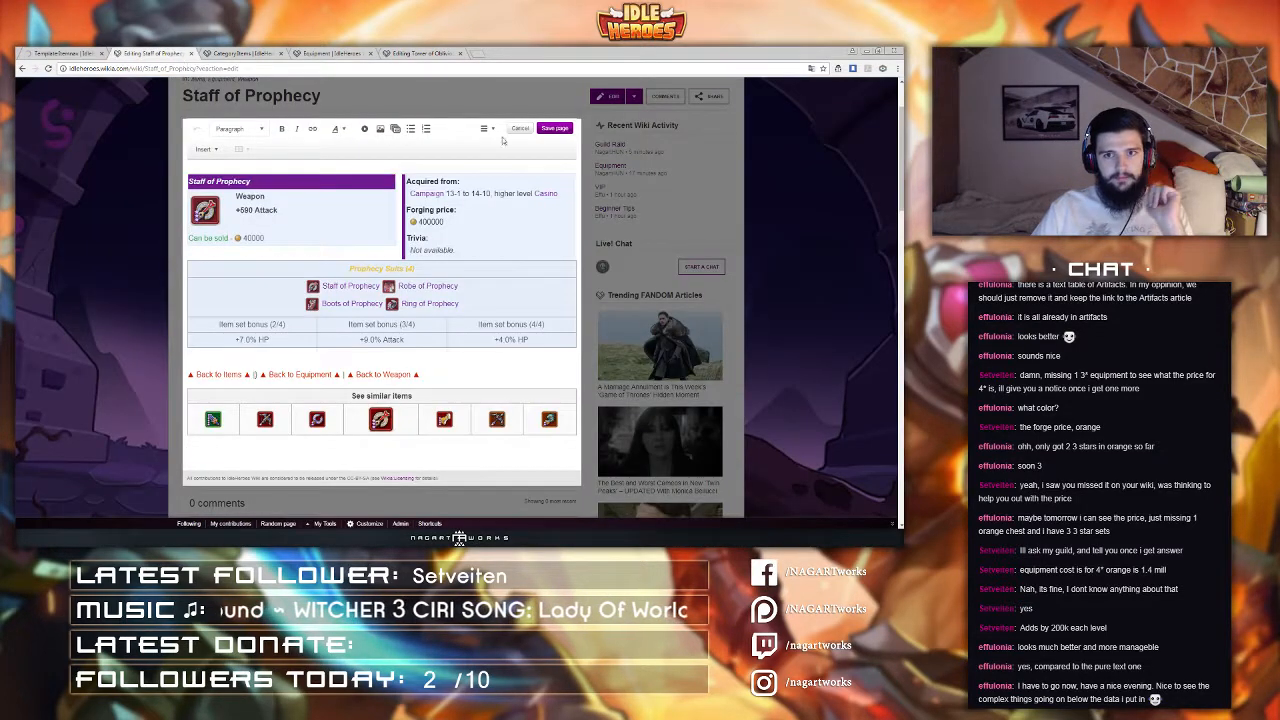
click(556, 129)
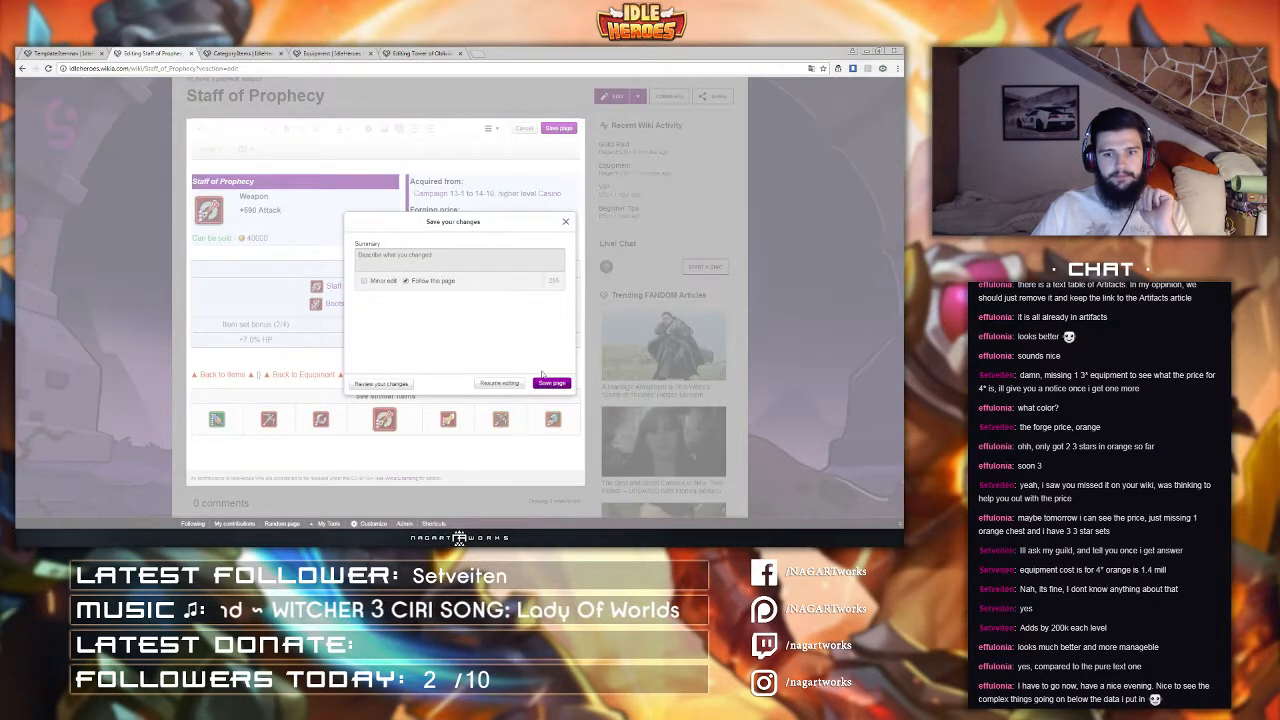
click(550, 384)
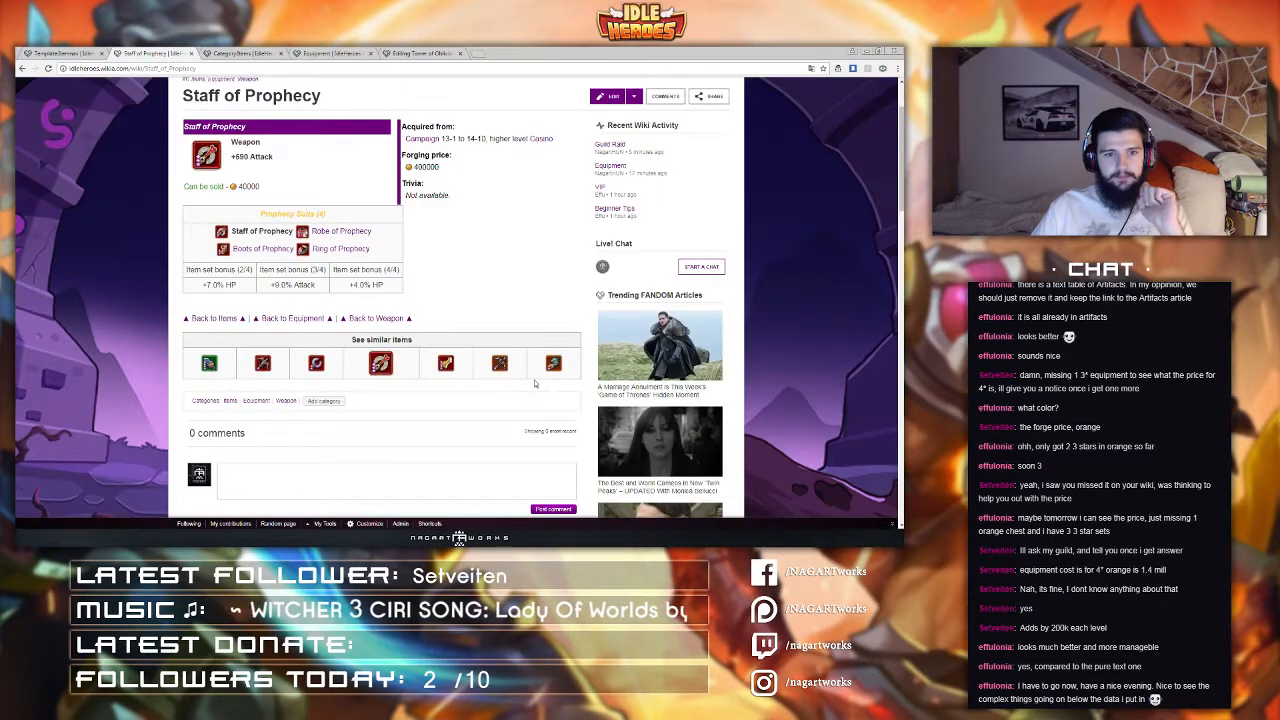
Step: Open the page's Items, Equipment and Weapon back links in new tabs and review the linked category pages
middle_click(214, 318)
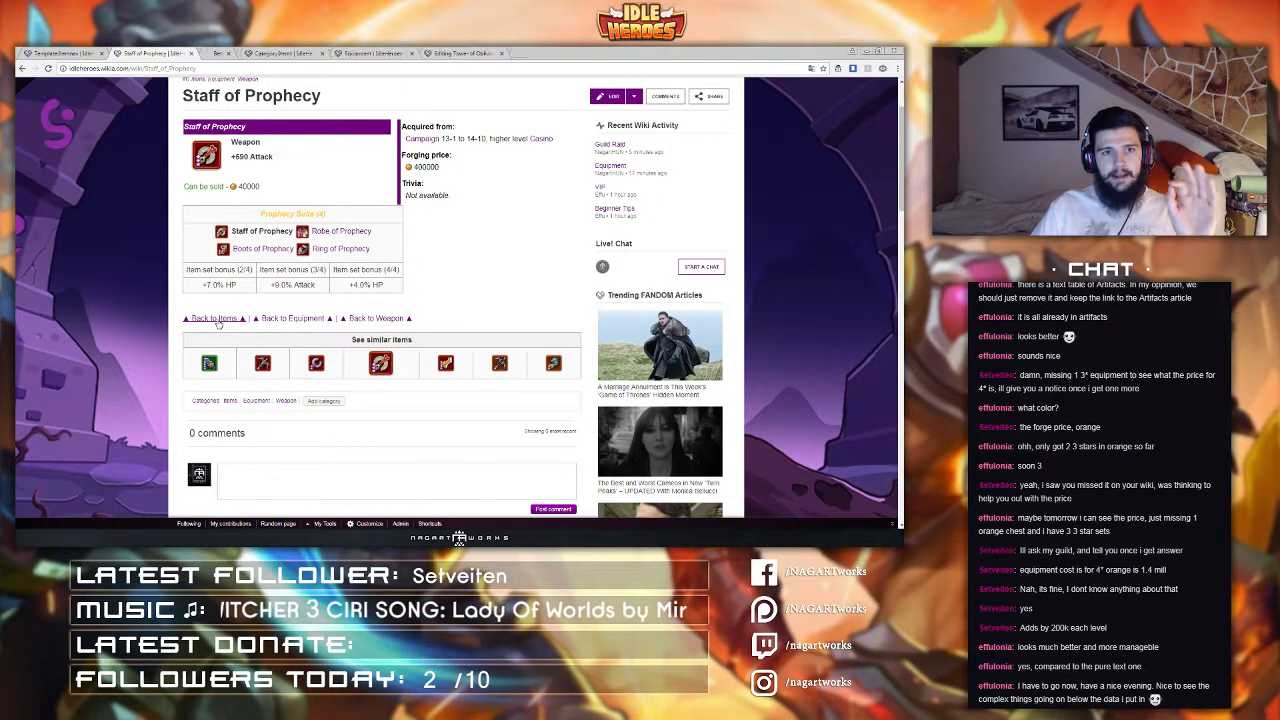
middle_click(292, 318)
middle_click(386, 320)
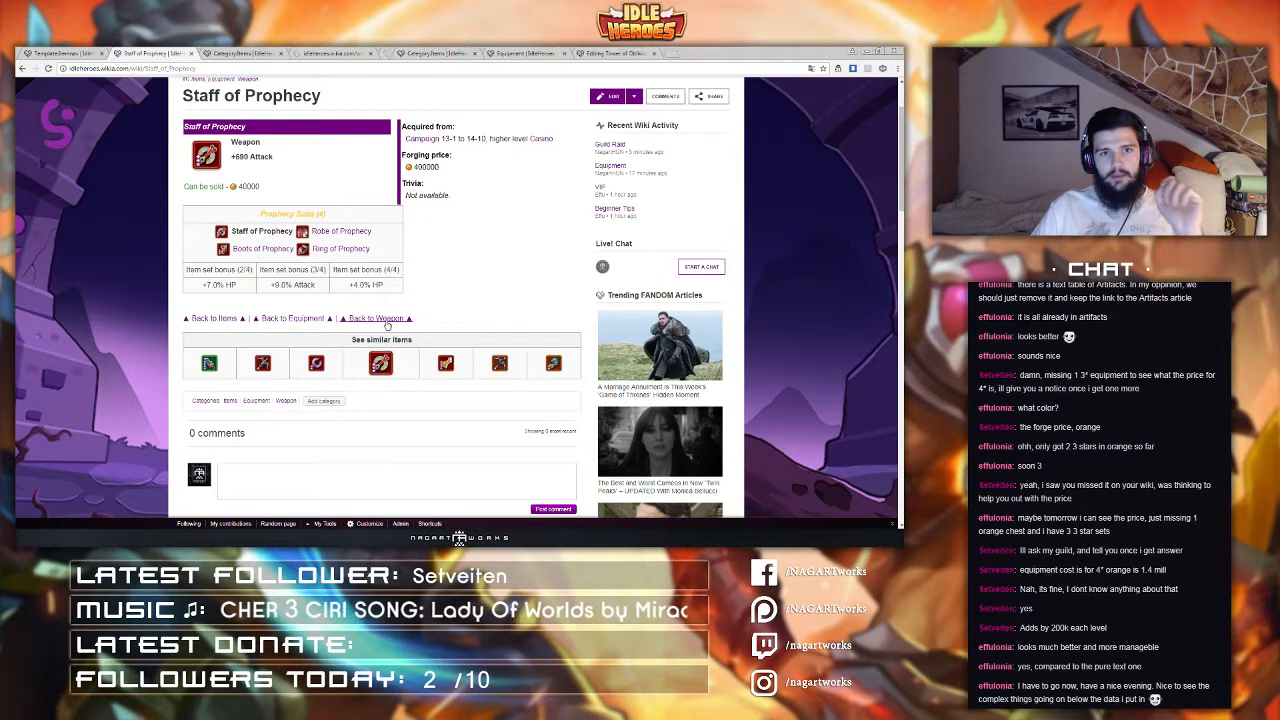
click(230, 53)
click(282, 53)
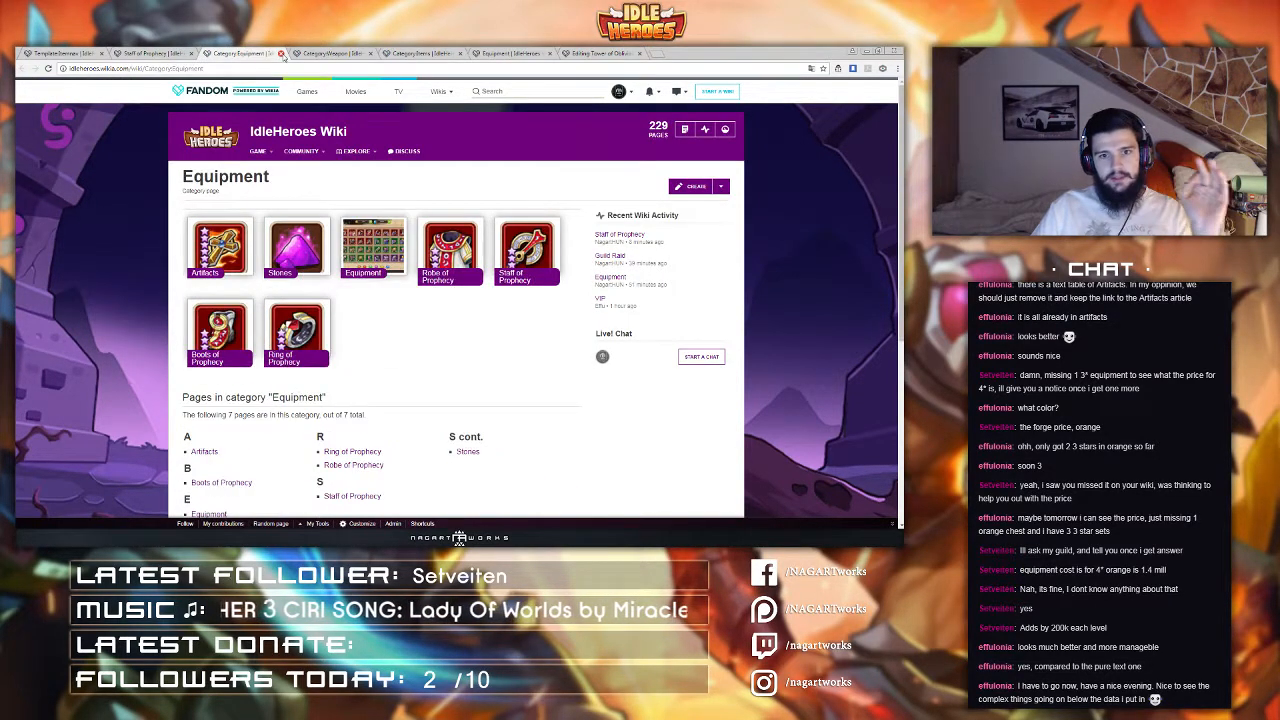
click(282, 53)
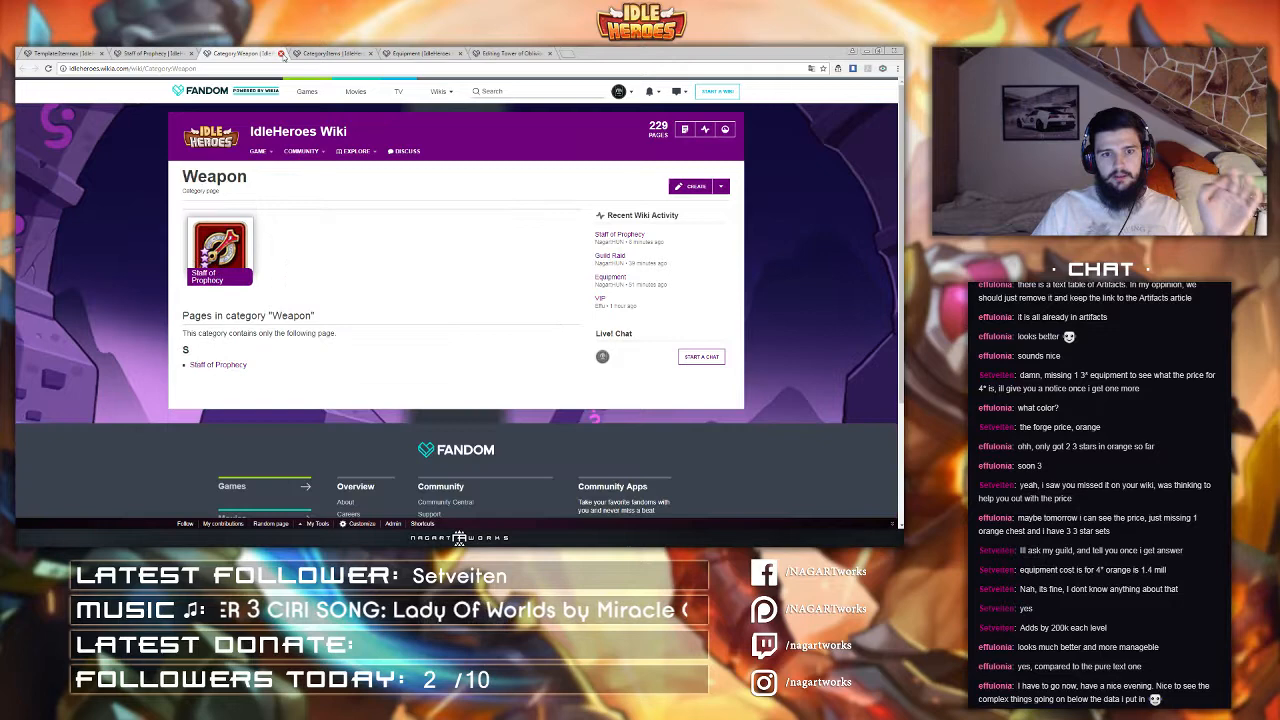
click(282, 53)
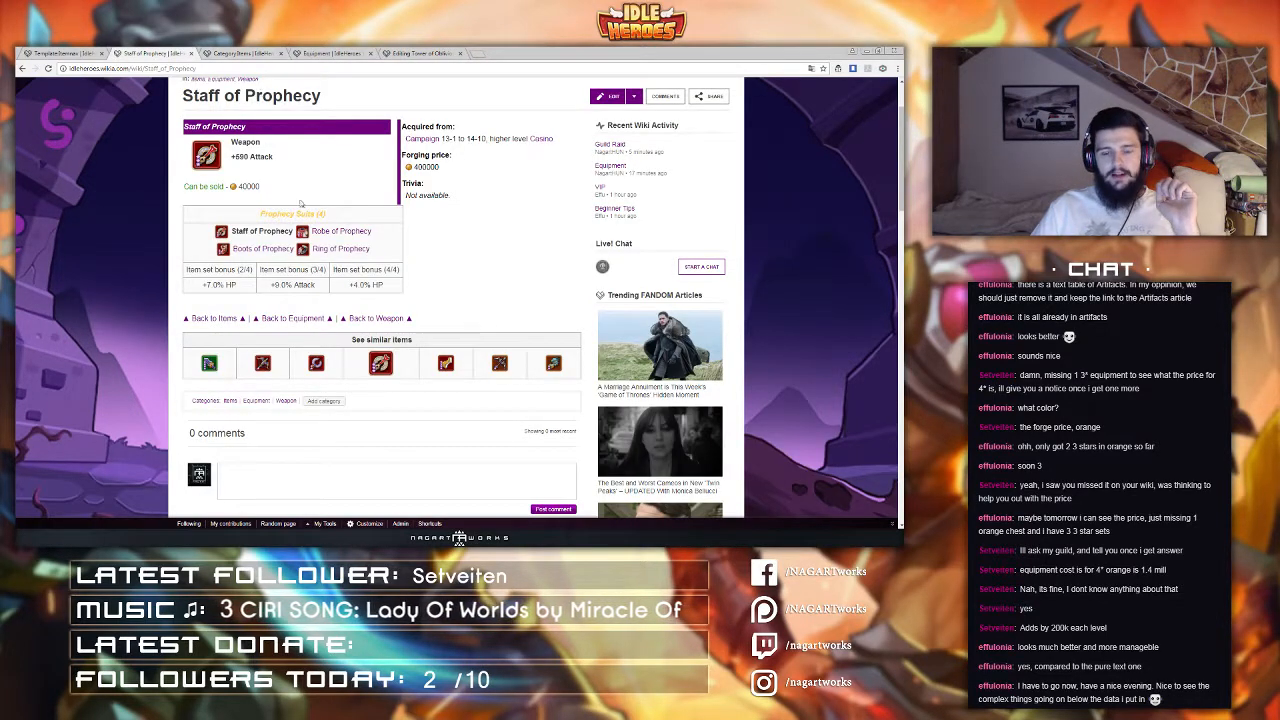
Step: Wrap the Itemnav template's back-link line in <right> and </right> tags and publish the template
scroll(532, 257, up, 2)
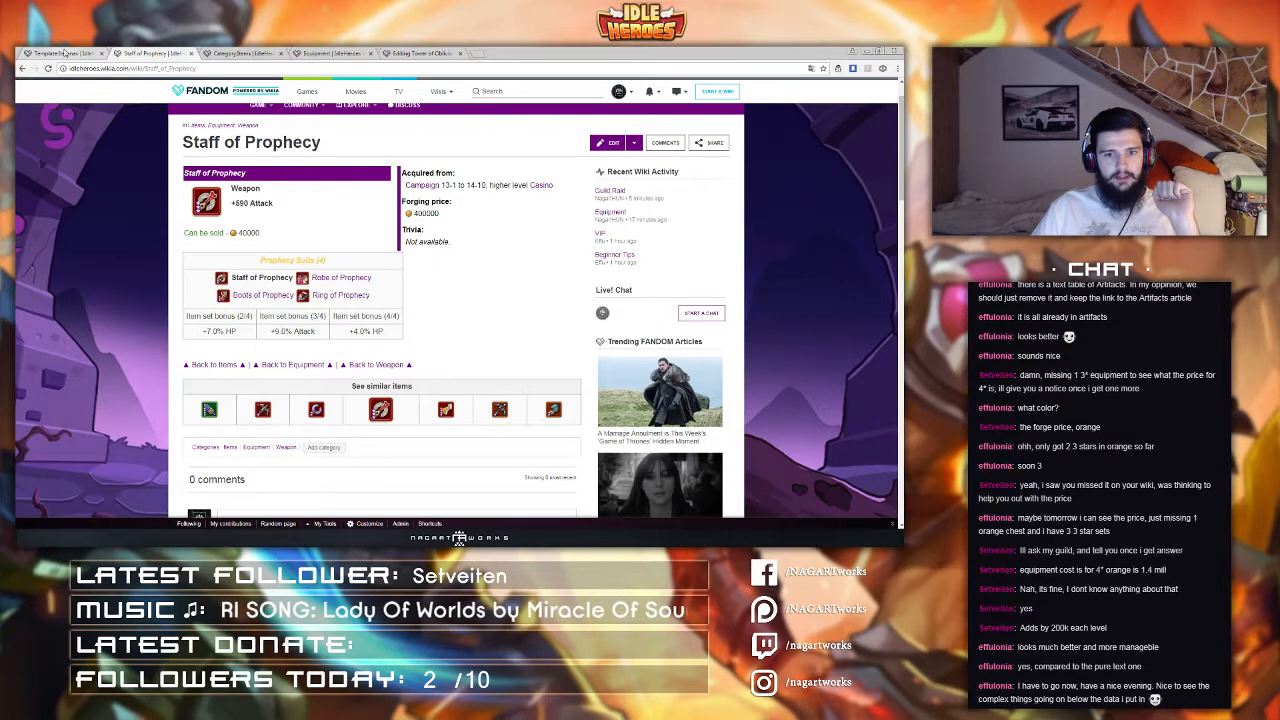
click(64, 52)
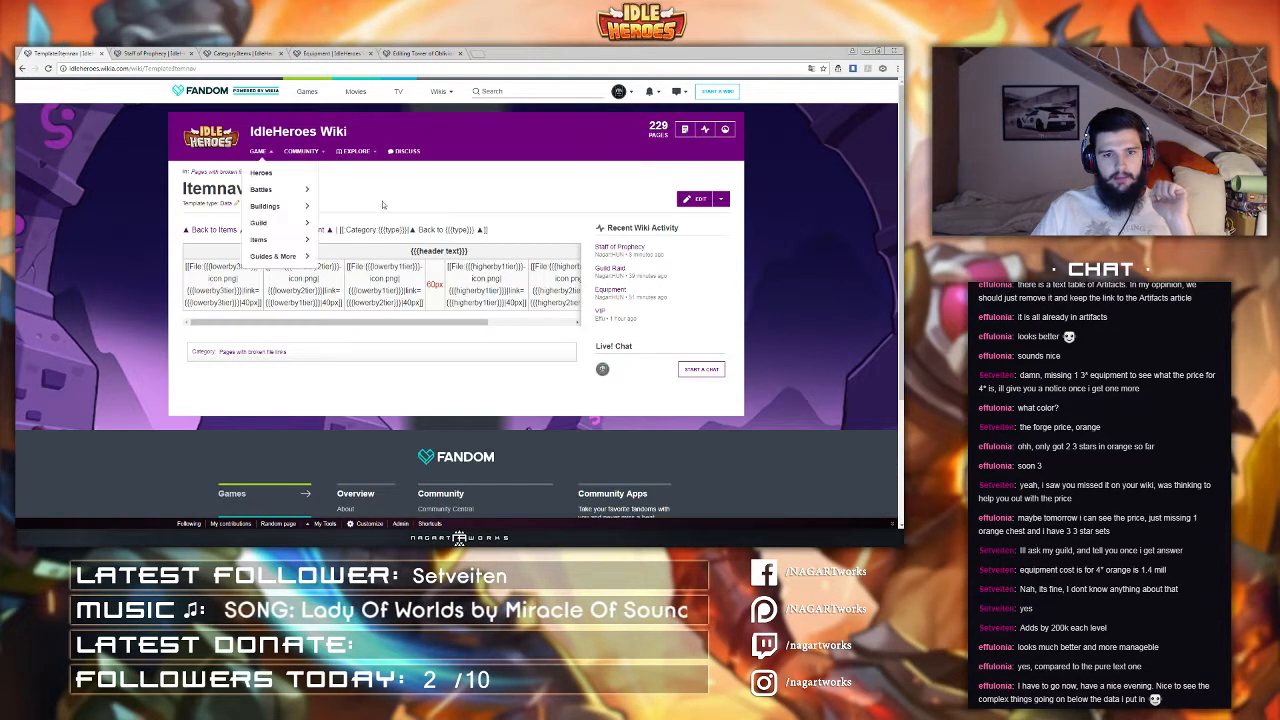
click(170, 52)
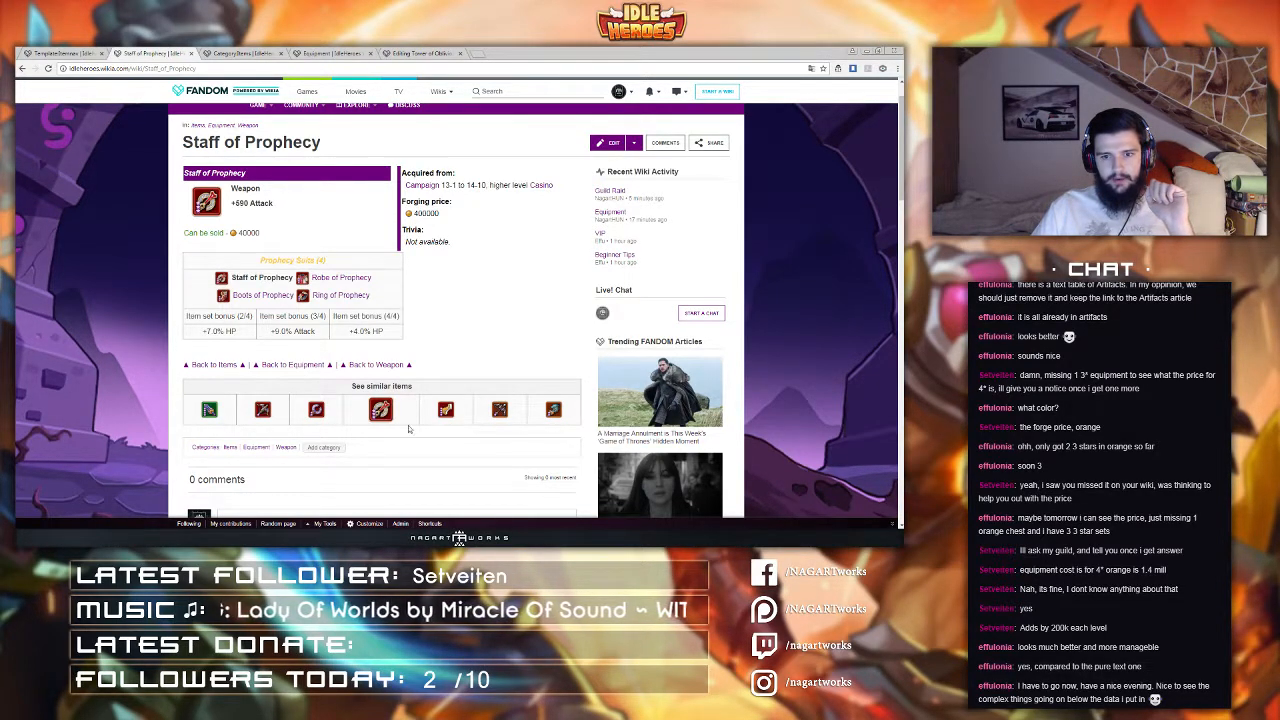
click(72, 52)
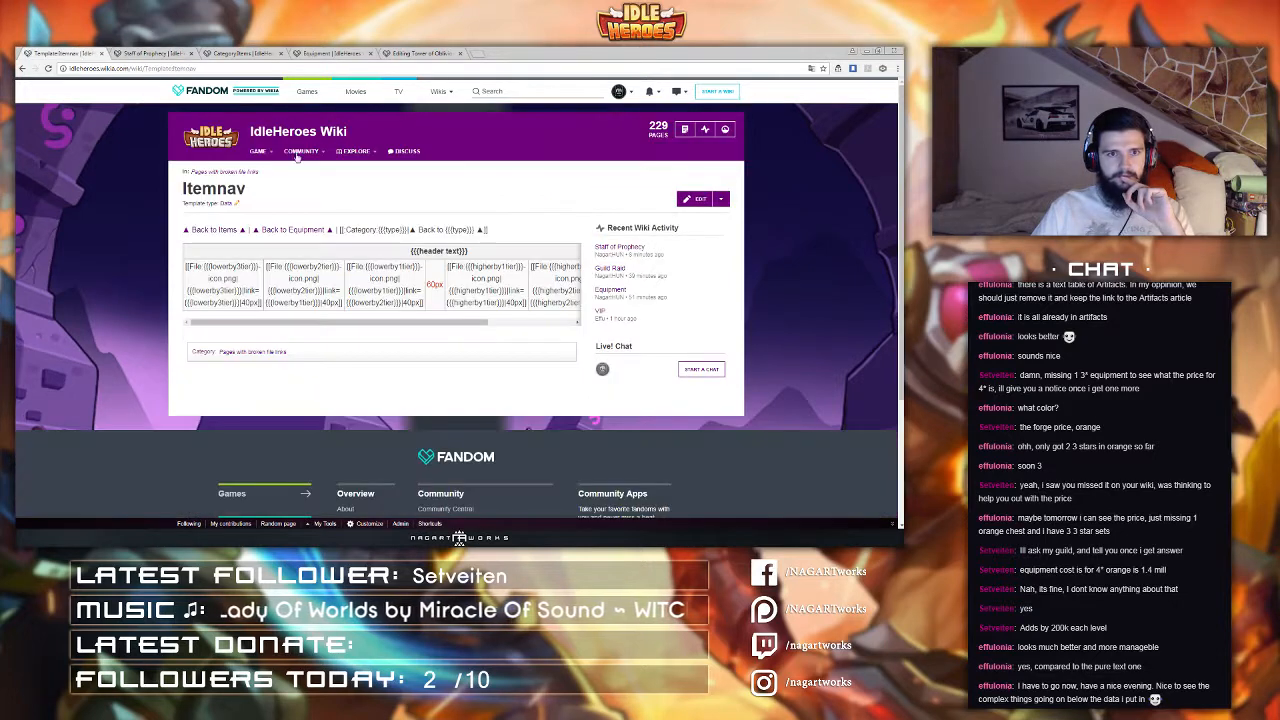
click(690, 199)
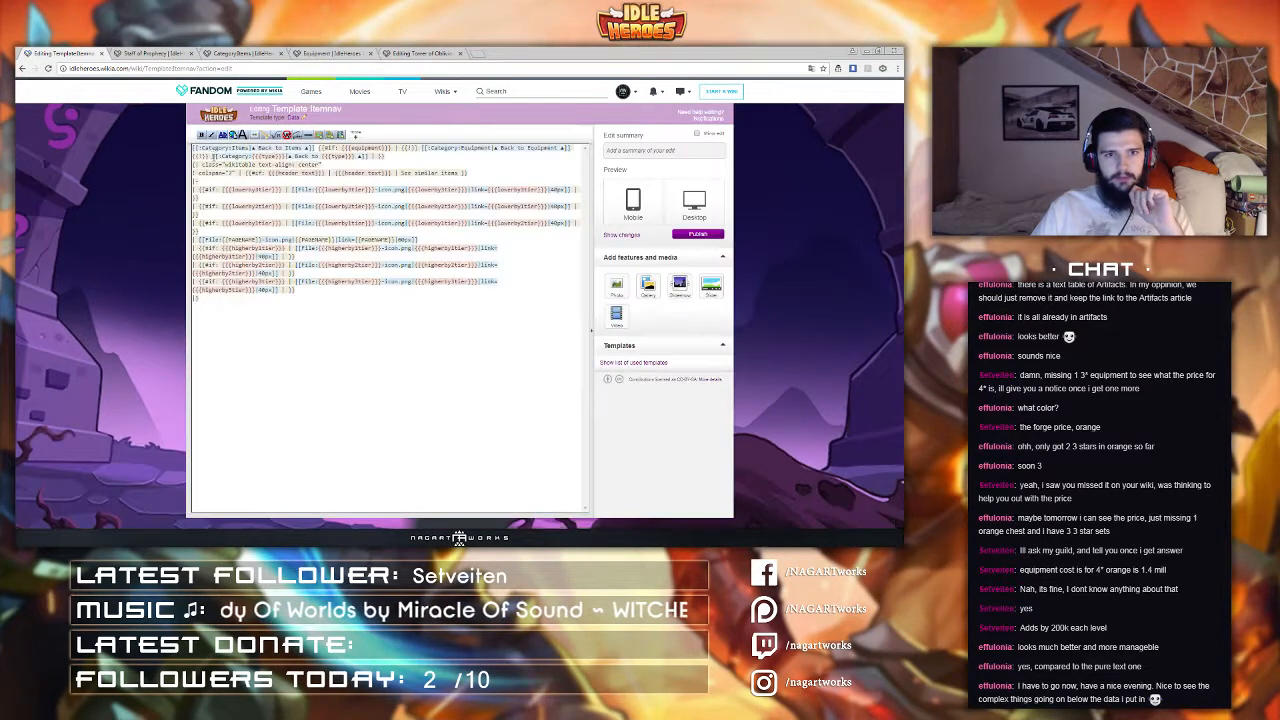
text(<right>)
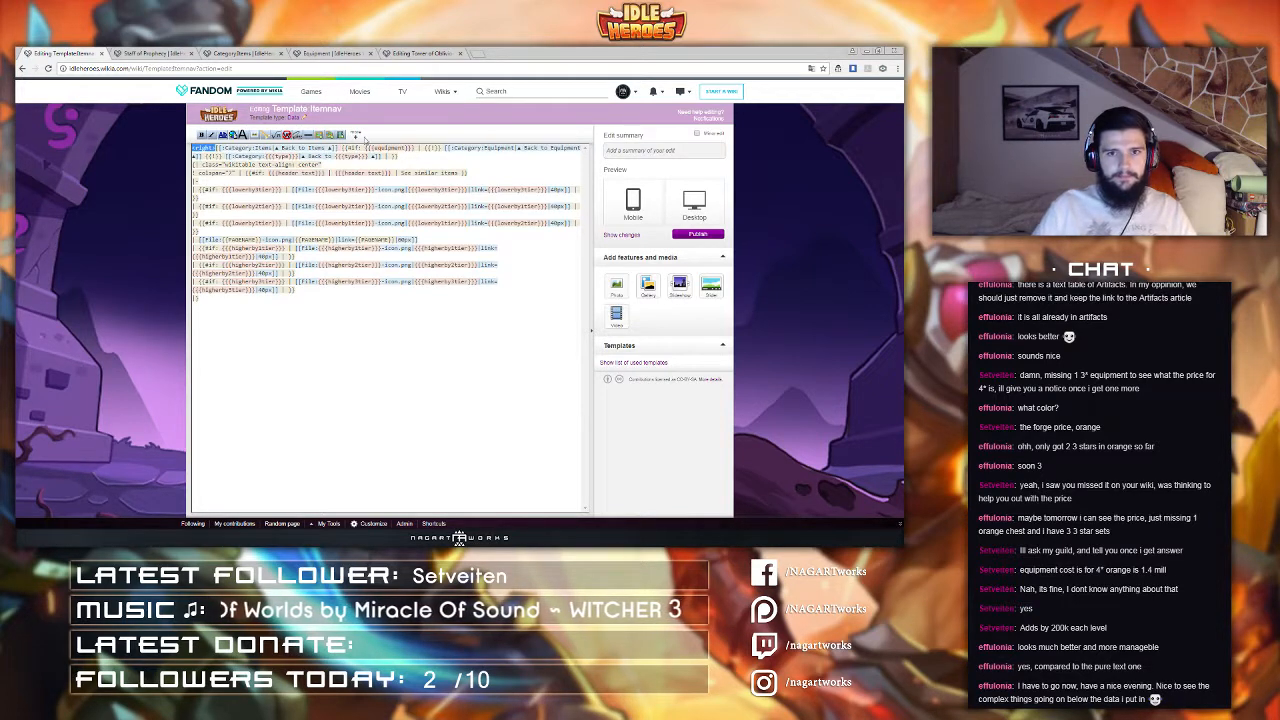
click(420, 156)
text(</right>)
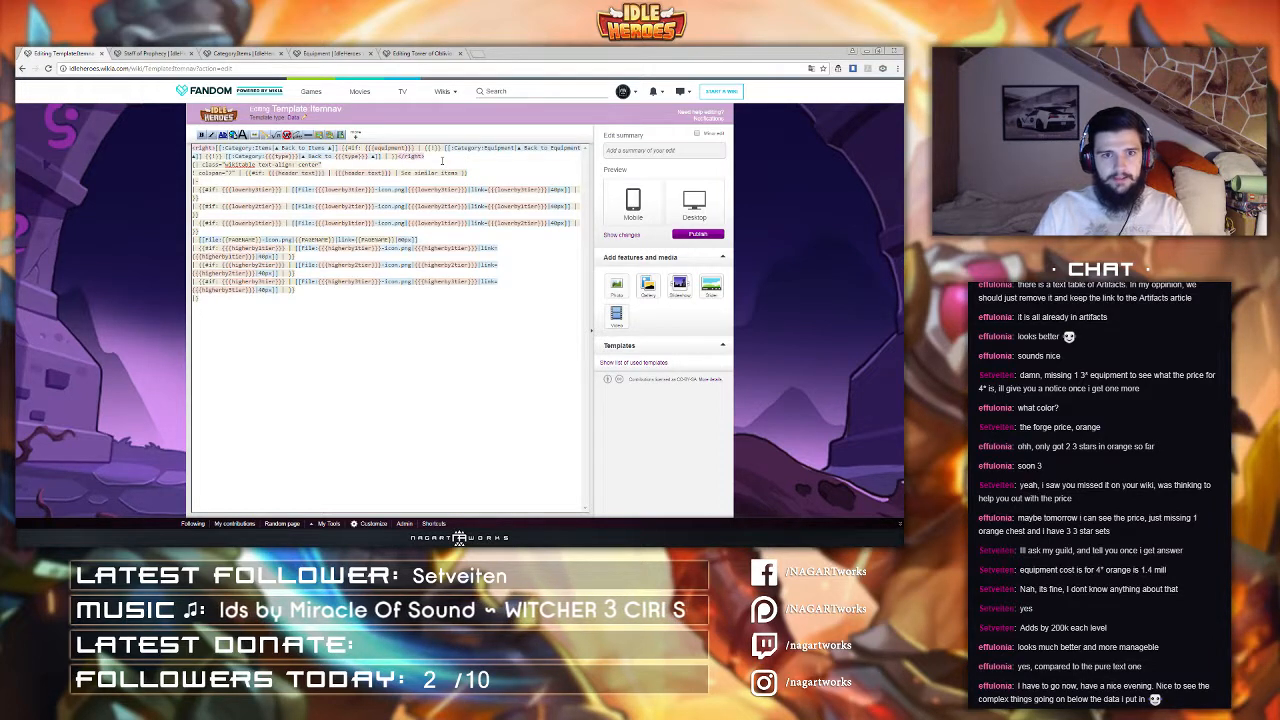
click(682, 236)
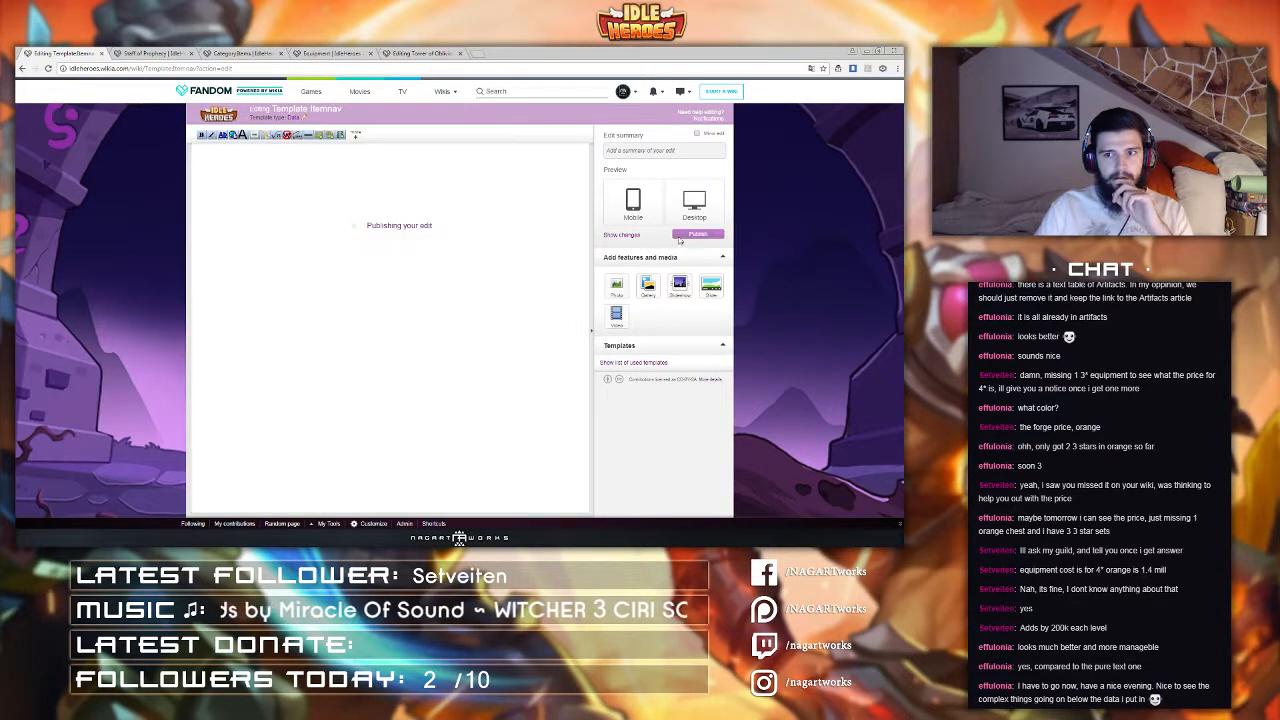
Step: Reload the Staff of Prophecy page to check the template's back-link line, and switch to the Tower of Oblivion editor
click(148, 53)
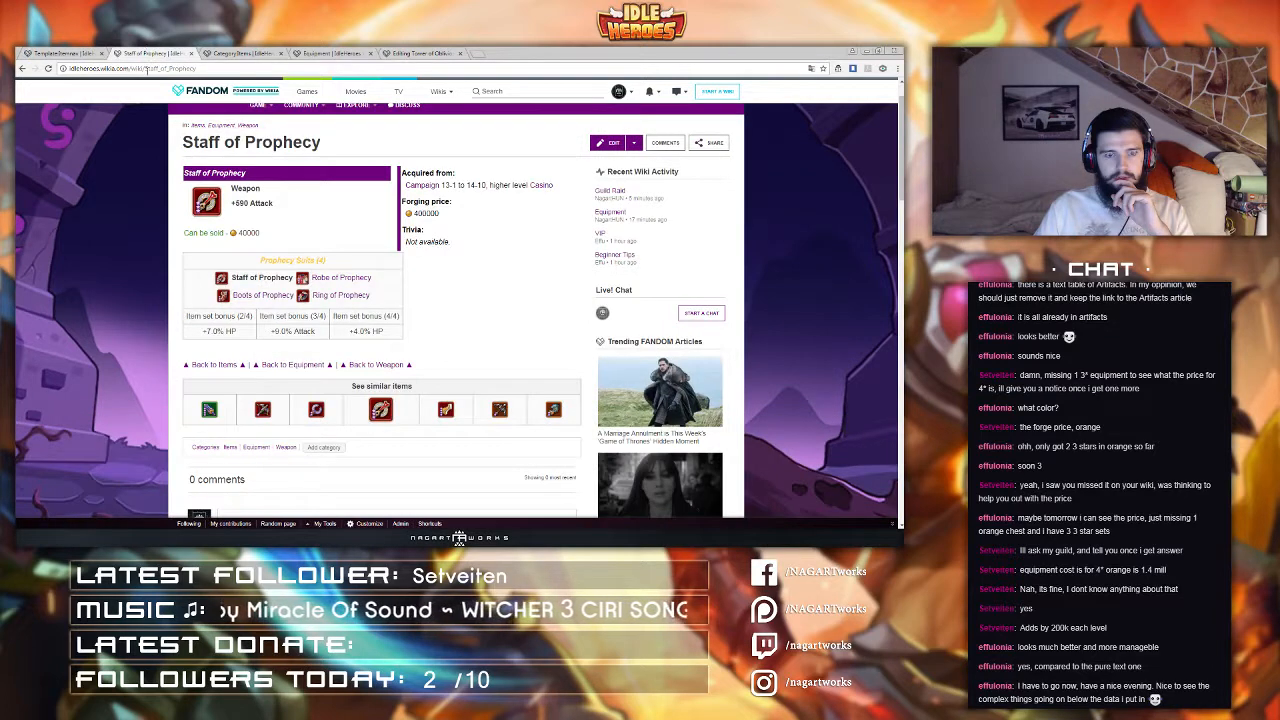
click(146, 69)
key(Return)
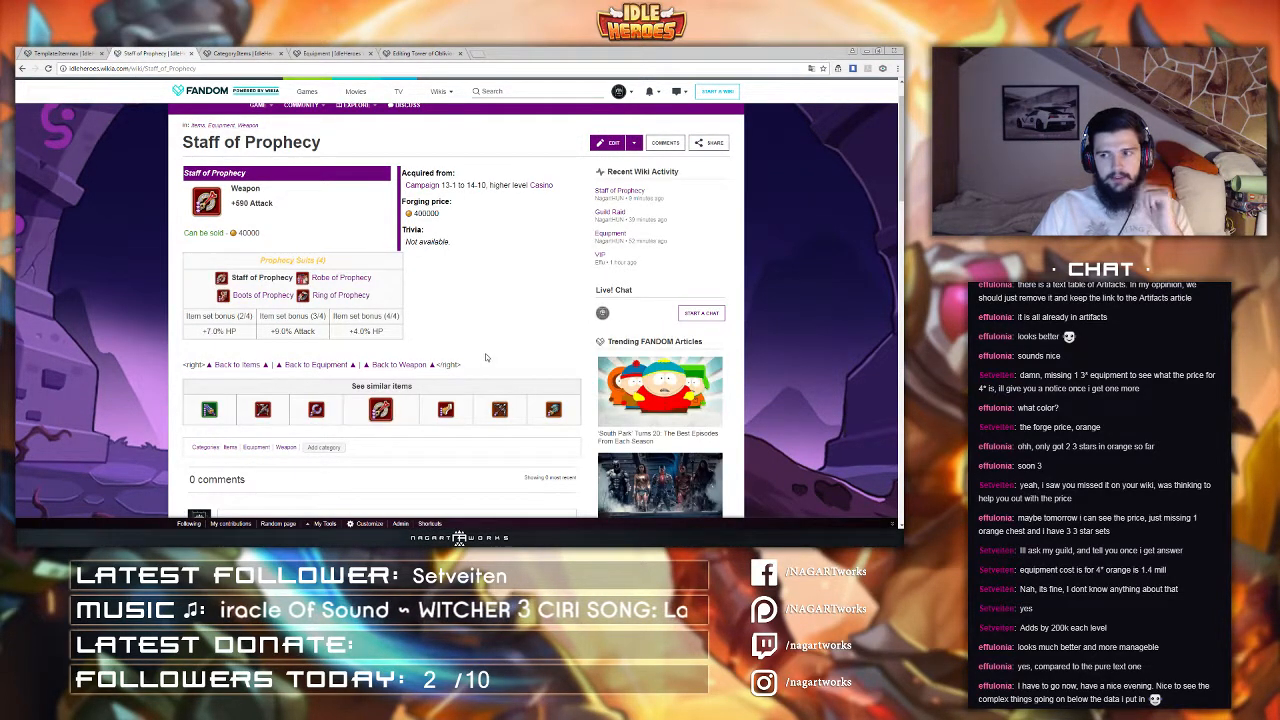
click(418, 54)
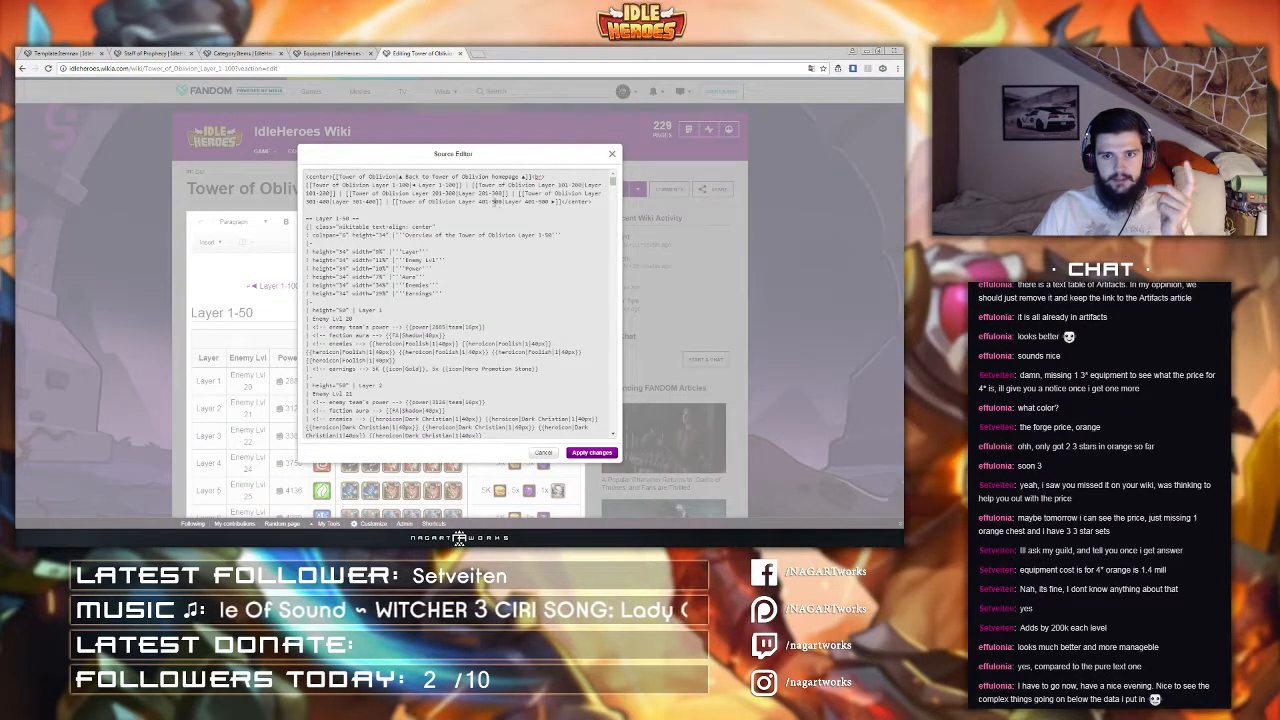
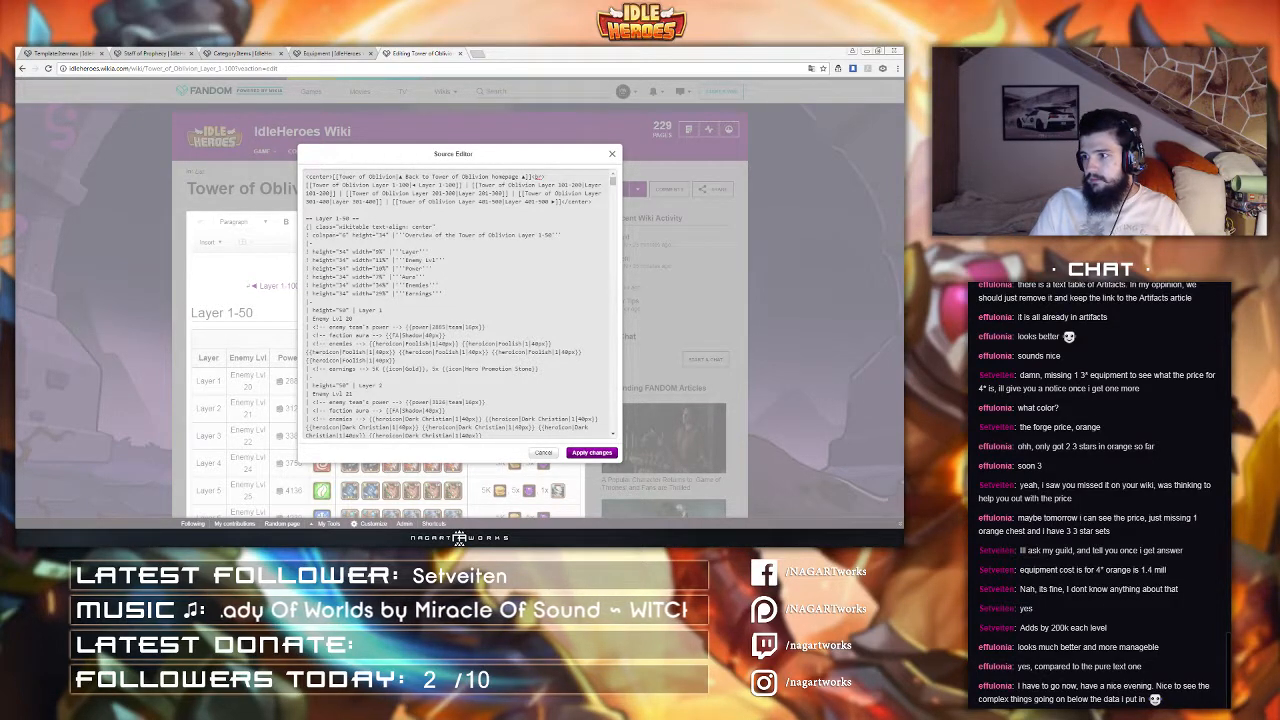
Step: Replace the back-link line's <right> tags with <div align="right"> and </div> in the Itemnav template and publish it
click(66, 52)
click(687, 199)
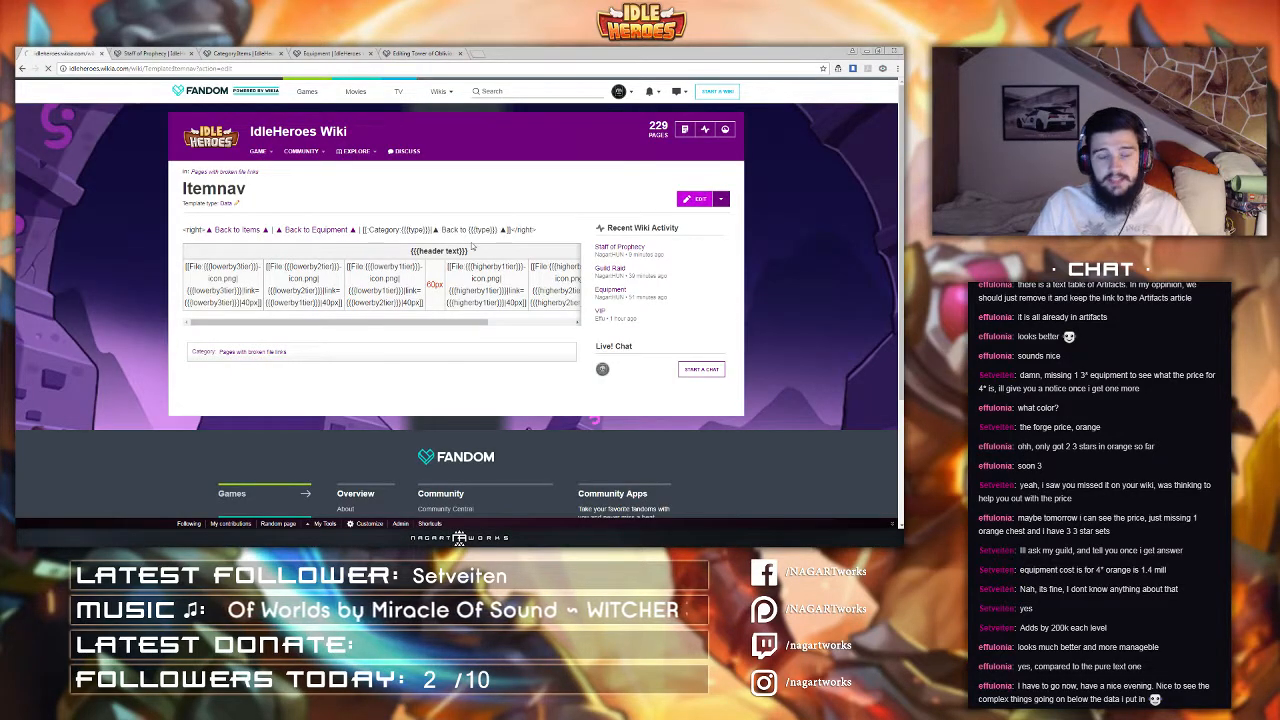
drag(214, 148, 167, 147)
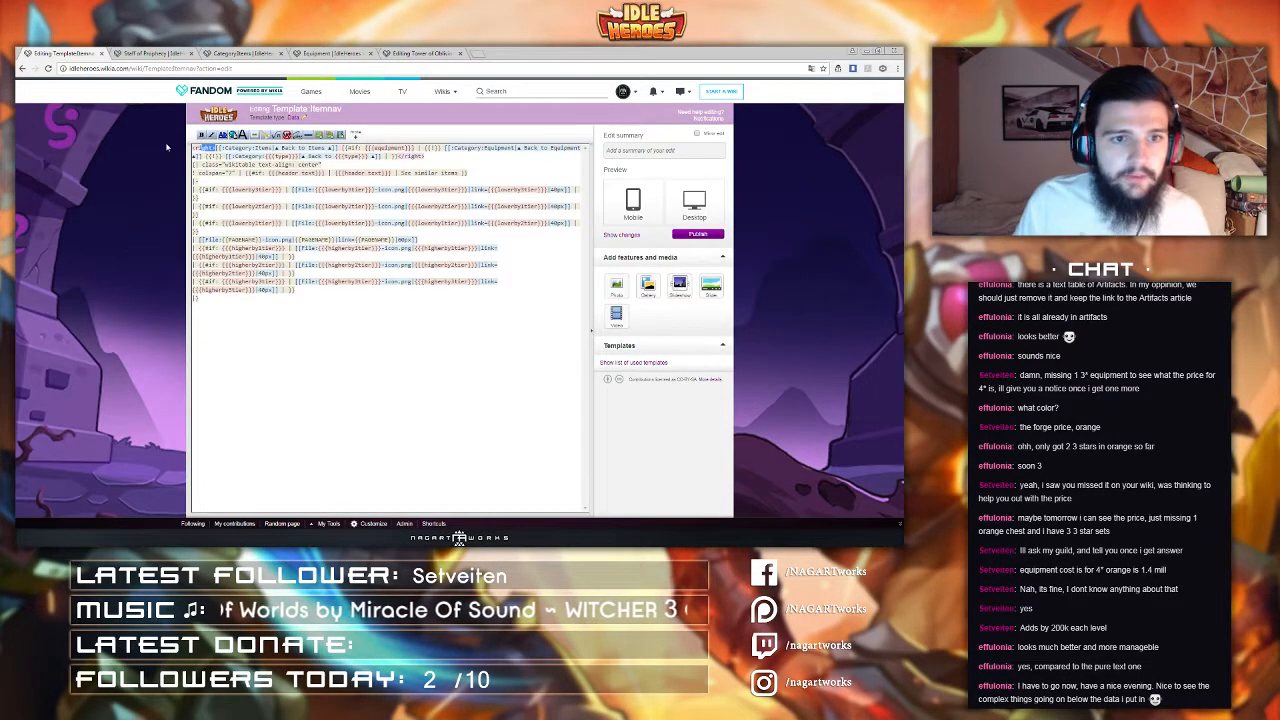
key(shift+Left)
key(shift+Left)
key(shift+Left)
text(<div align="right">)
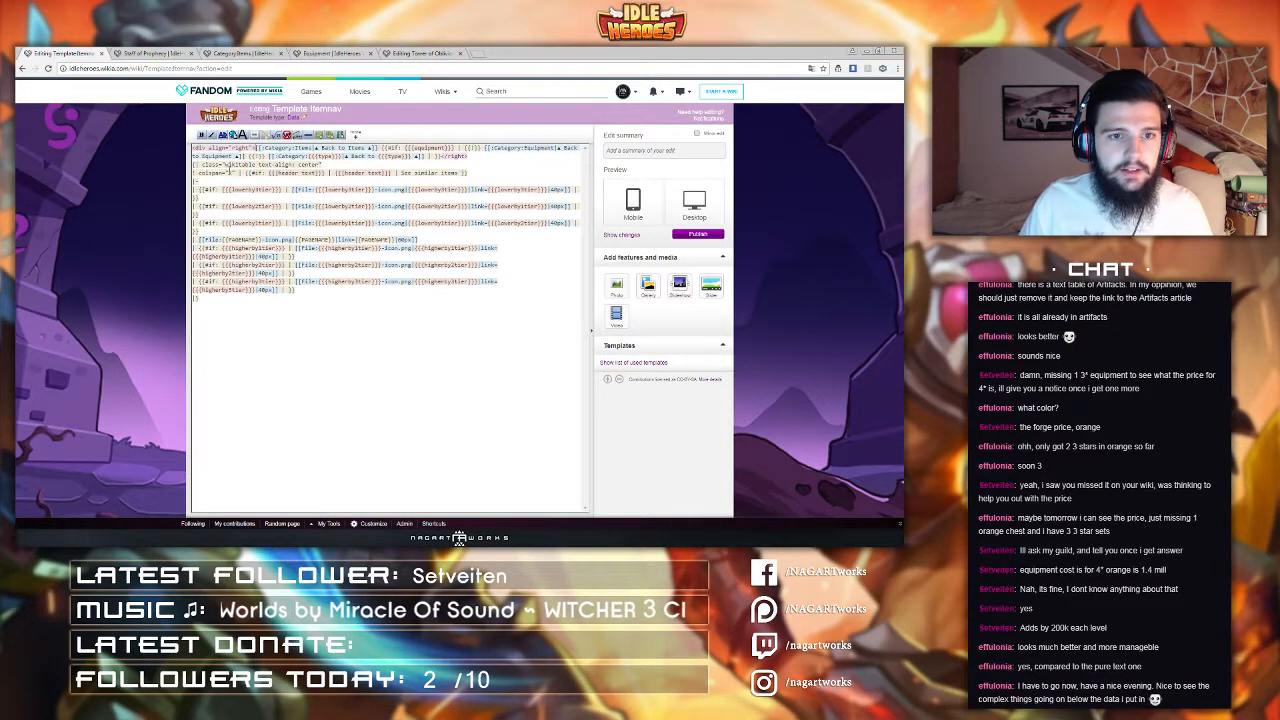
drag(448, 157, 463, 160)
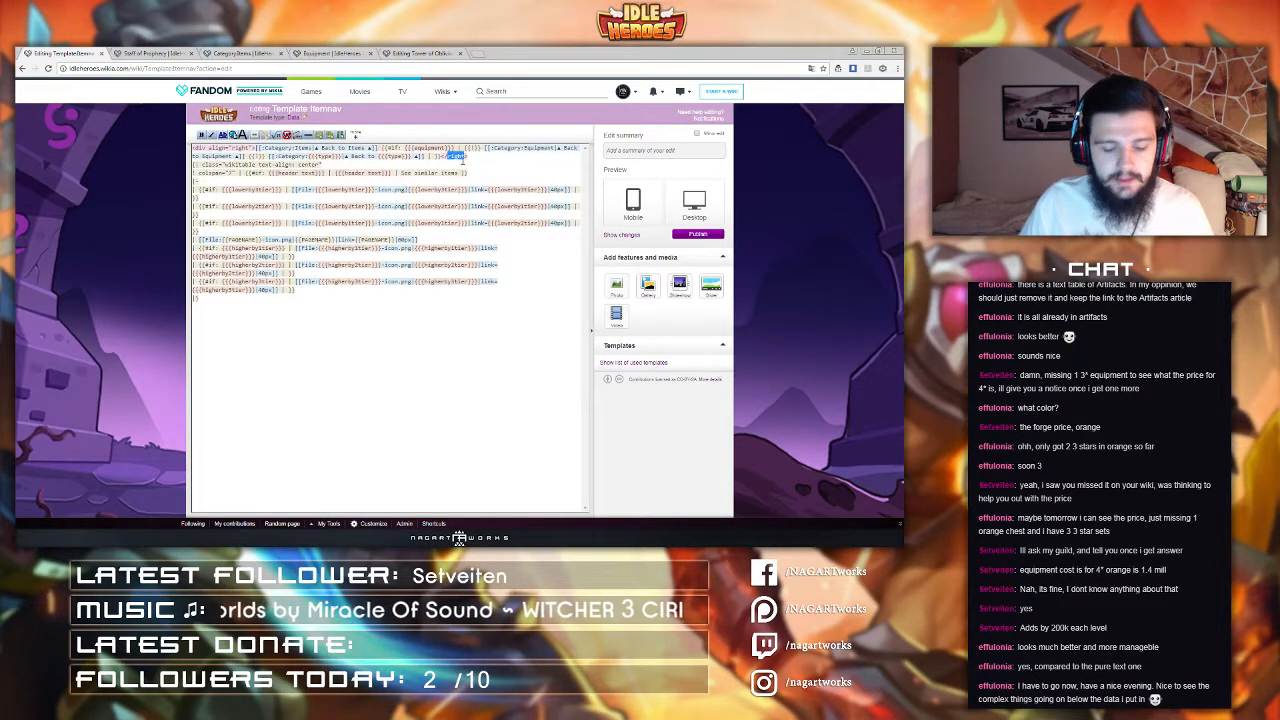
text(div)
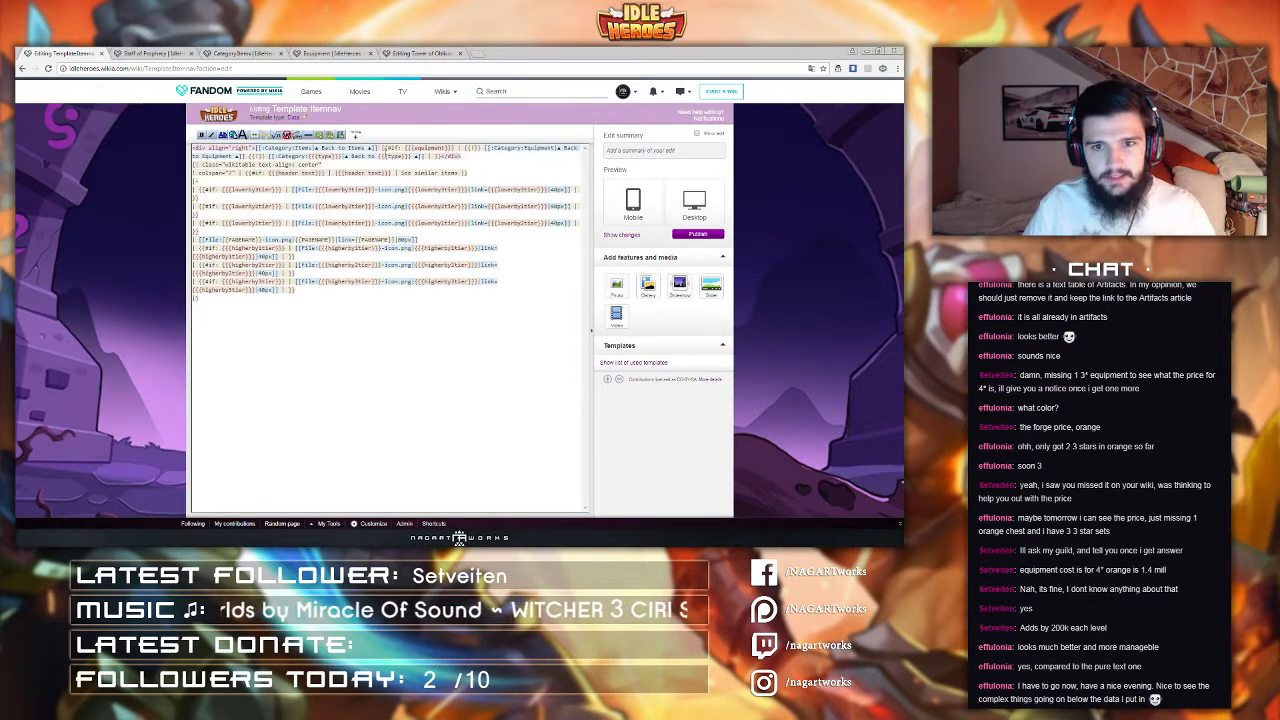
click(705, 234)
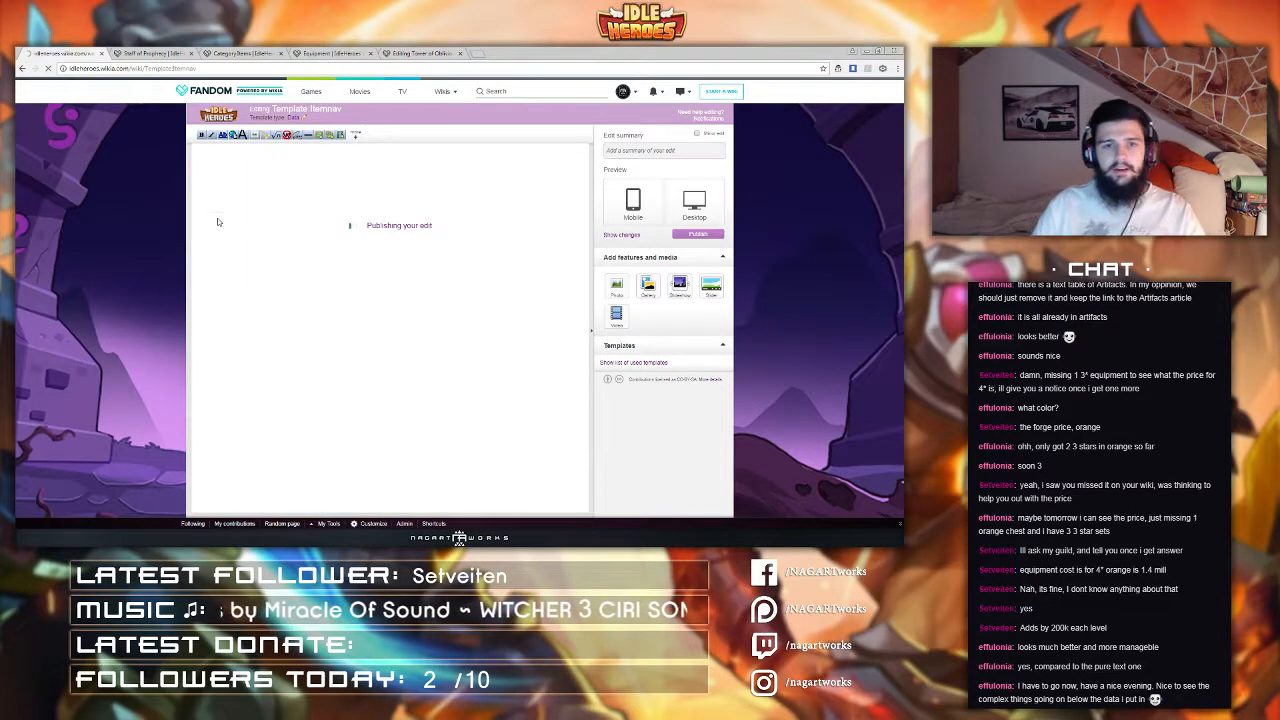
Step: Reload the Staff of Prophecy page to check the back-link alignment
click(148, 52)
click(197, 72)
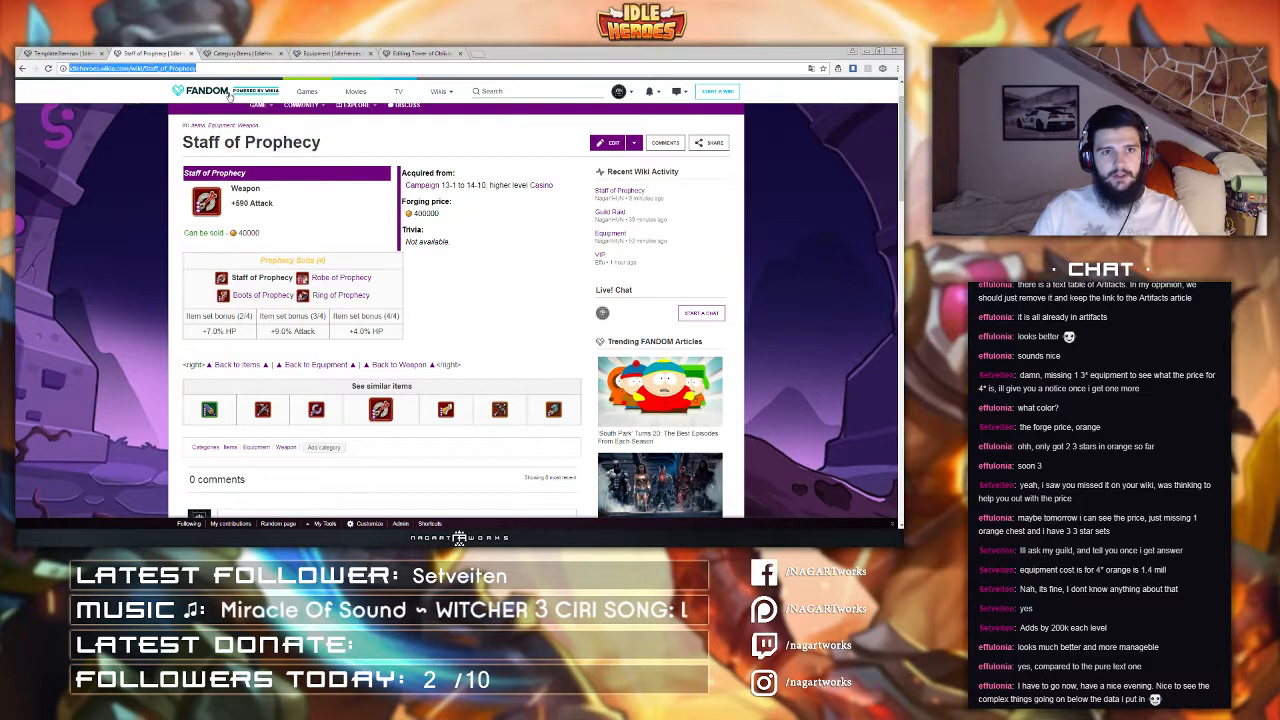
key(Return)
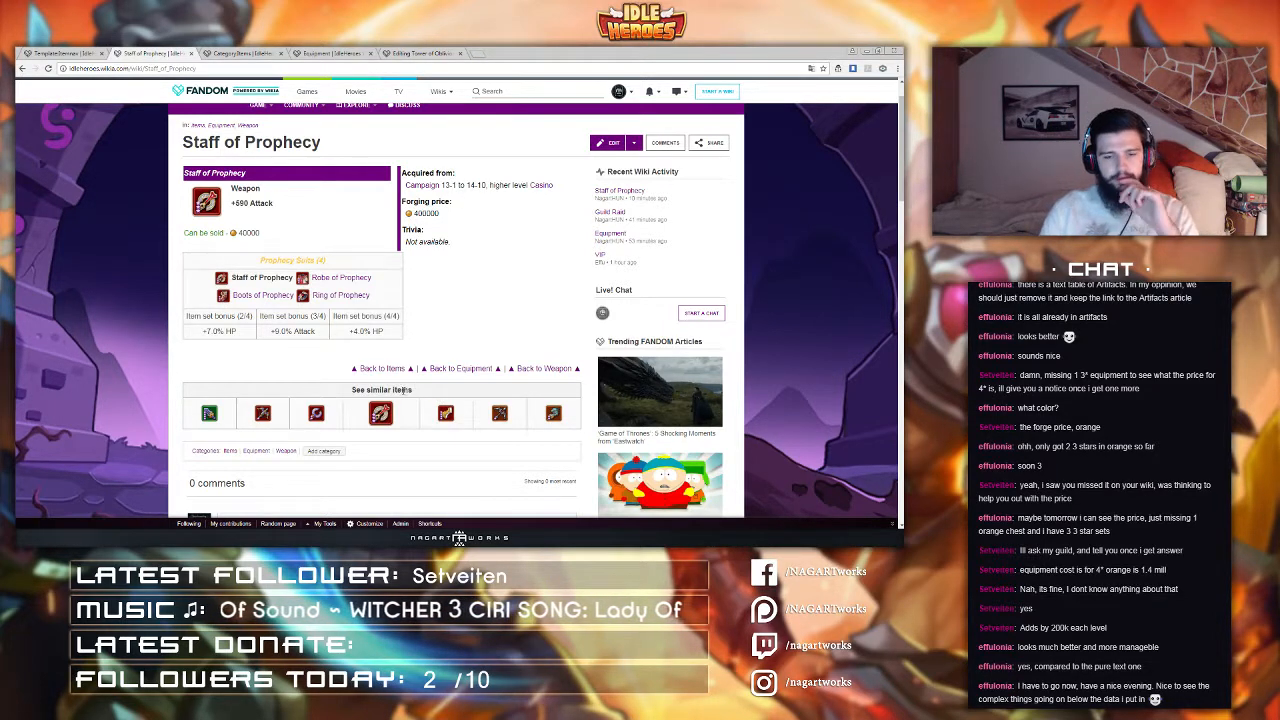
Step: Open the Calculator and move its window off to the side
key(super)
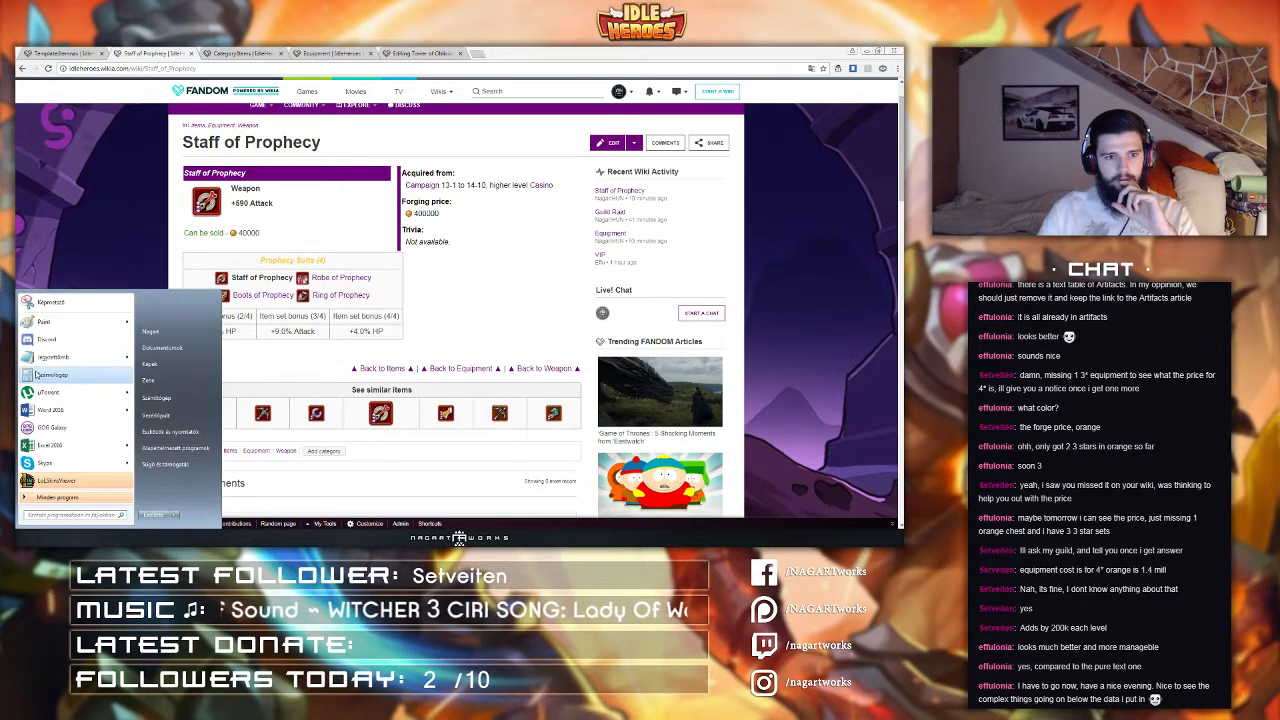
click(35, 377)
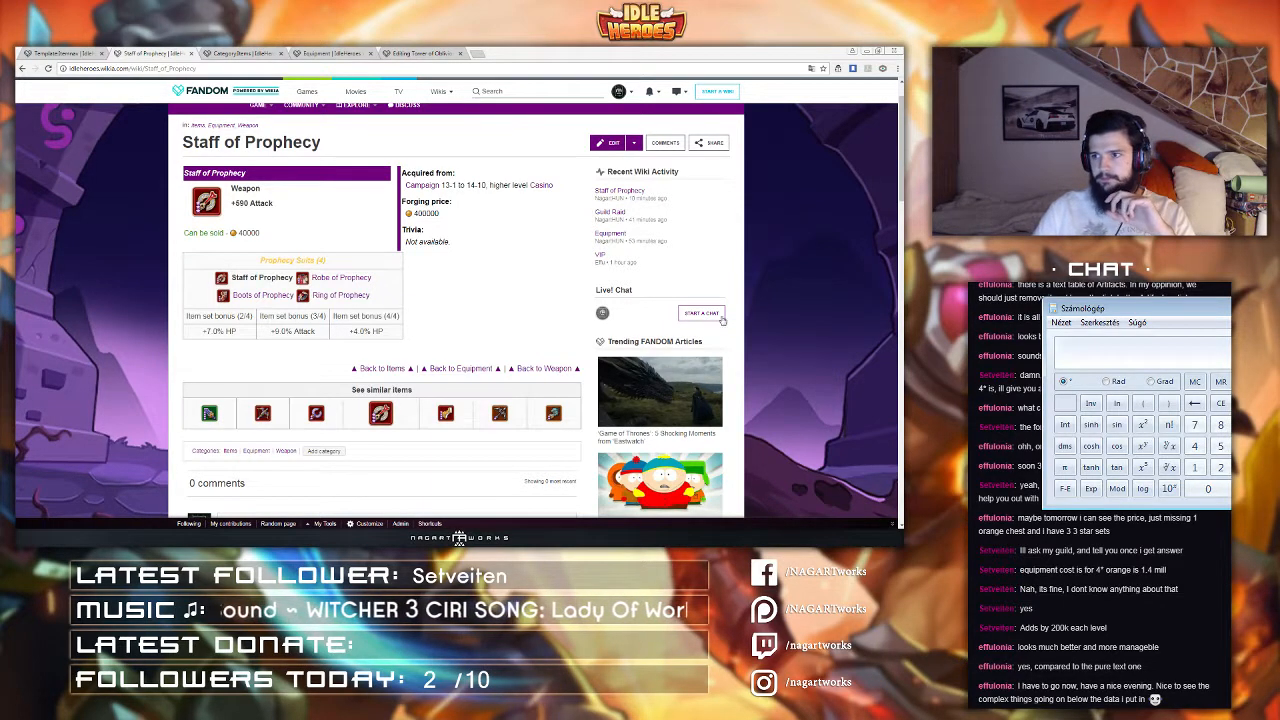
drag(1140, 308, 1270, 345)
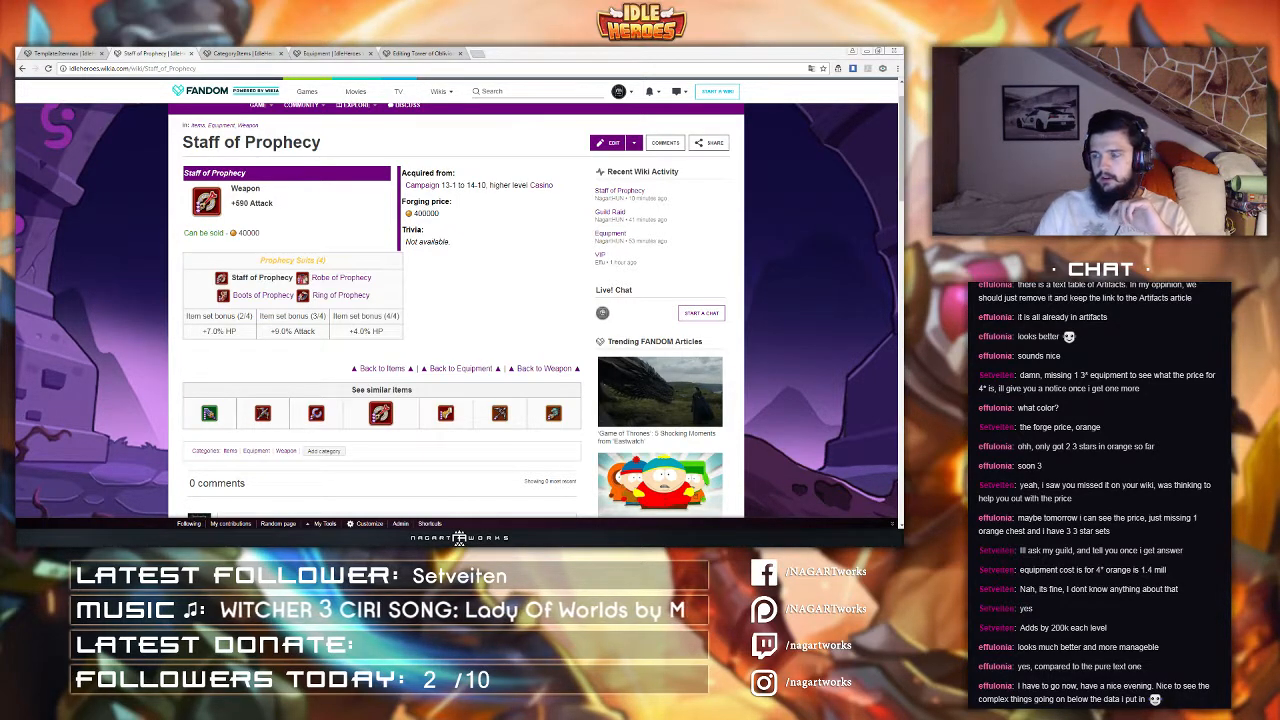
Step: Select across the See similar items row on Staff of Prophecy to inspect its layout
click(493, 316)
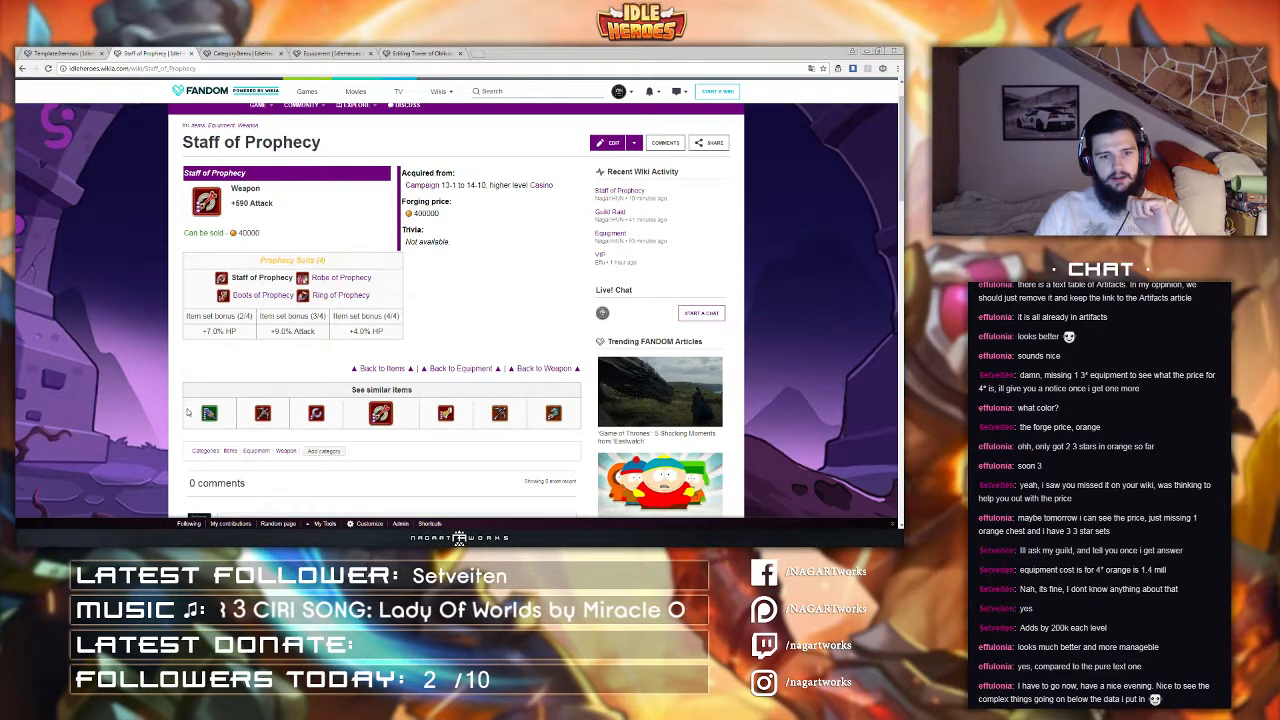
drag(190, 416, 528, 428)
click(530, 425)
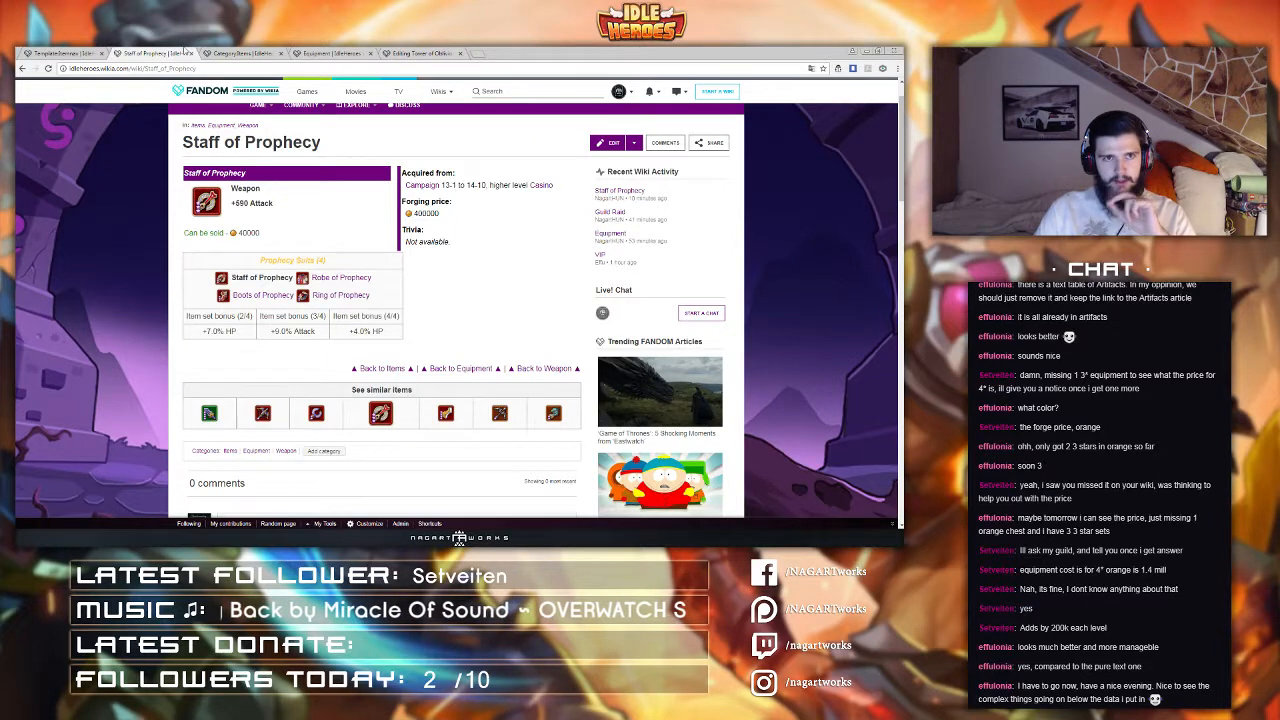
Step: Move the back-link line in the Itemnav template from above the table to below it
click(90, 52)
click(697, 199)
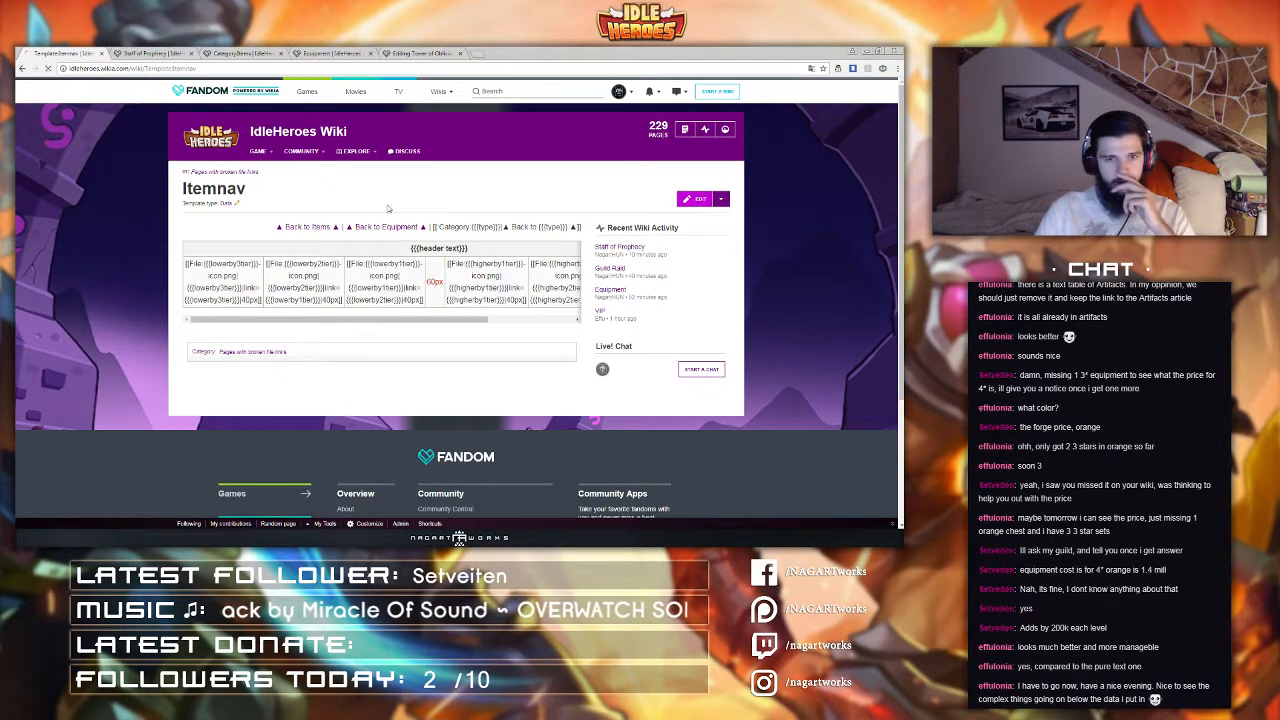
drag(465, 157, 191, 143)
key(ctrl+x)
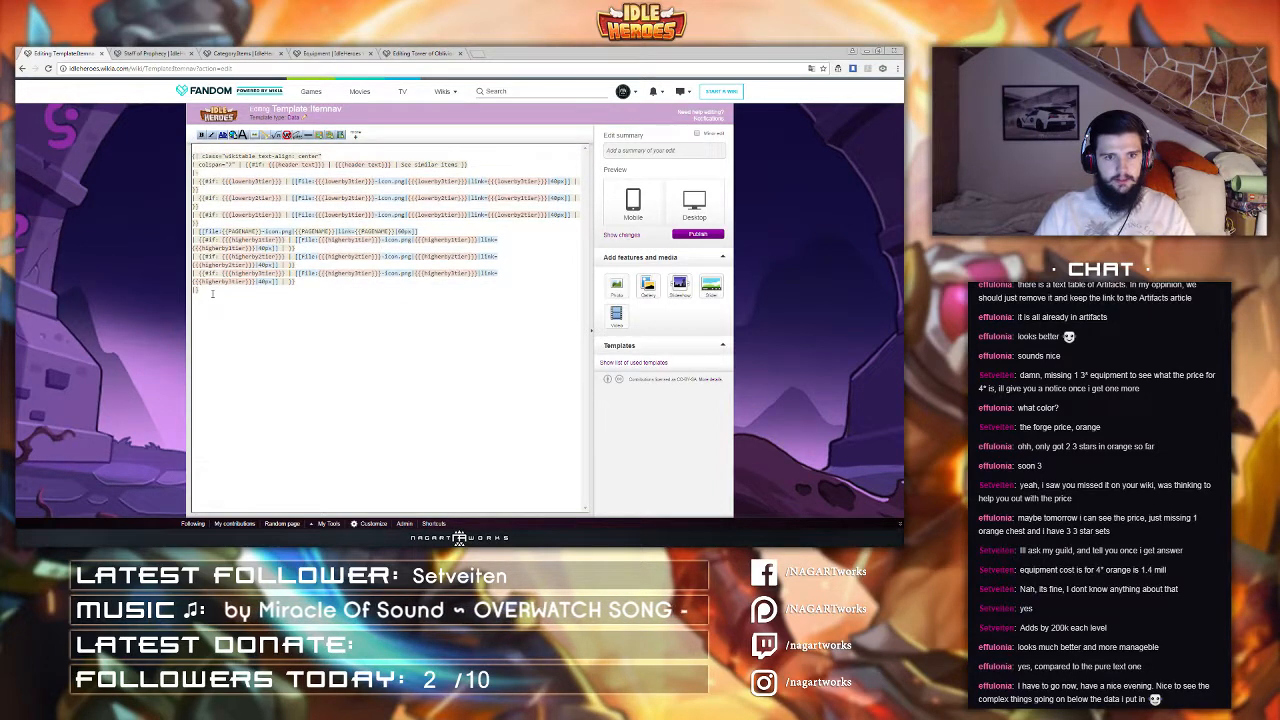
click(212, 290)
key(ctrl+v)
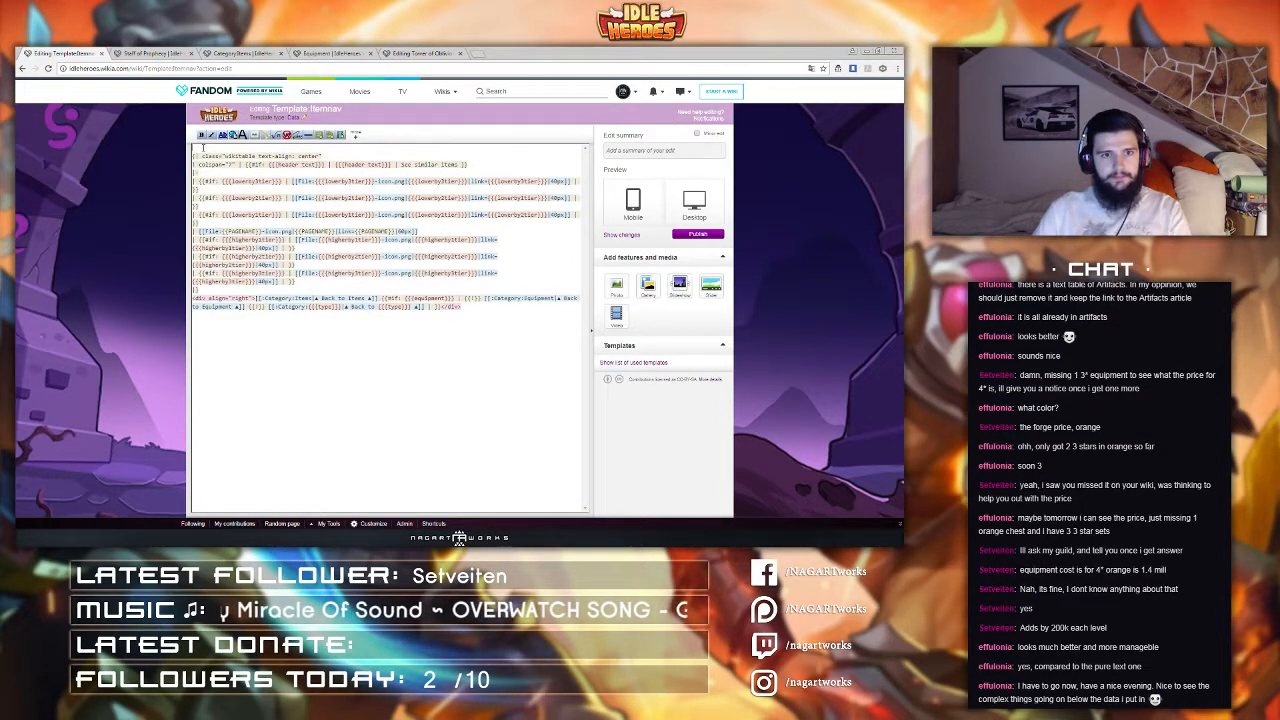
click(203, 151)
key(Delete)
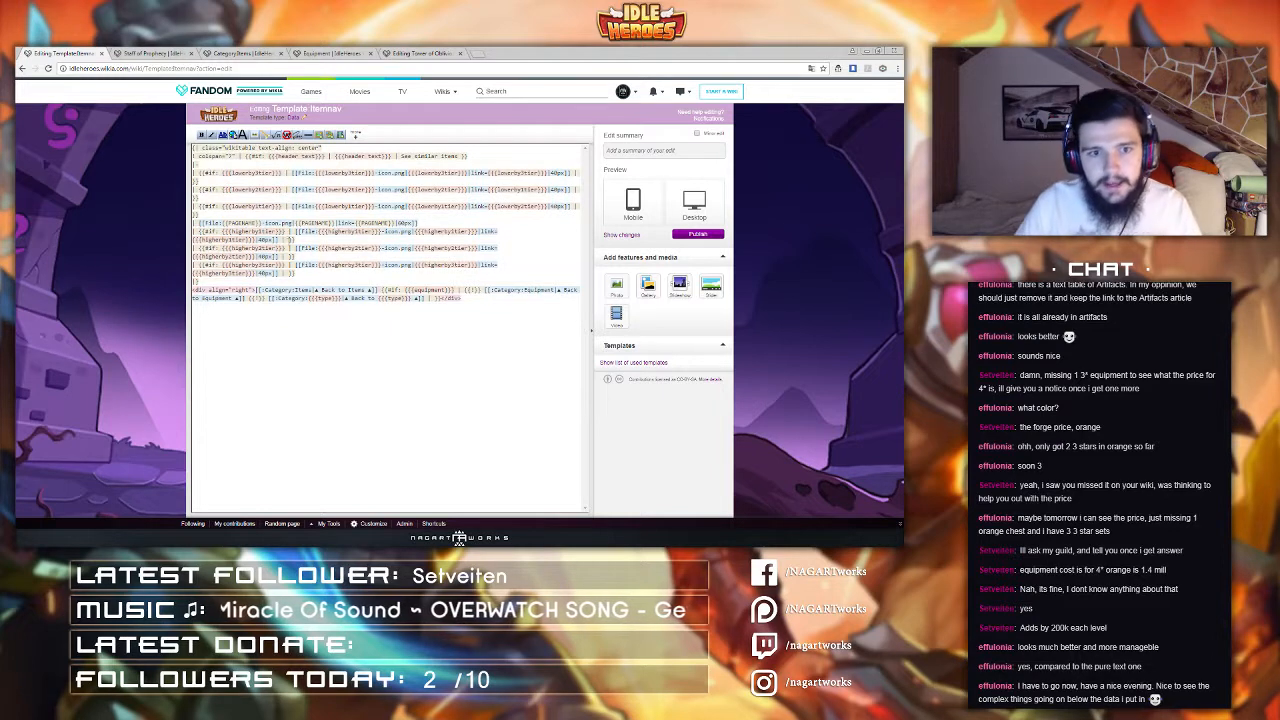
Step: Add <br>[[{{{lowerby3tier}}}]] after the first lower-tier icon so the item name shows as a link below it
drag(222, 231, 283, 231)
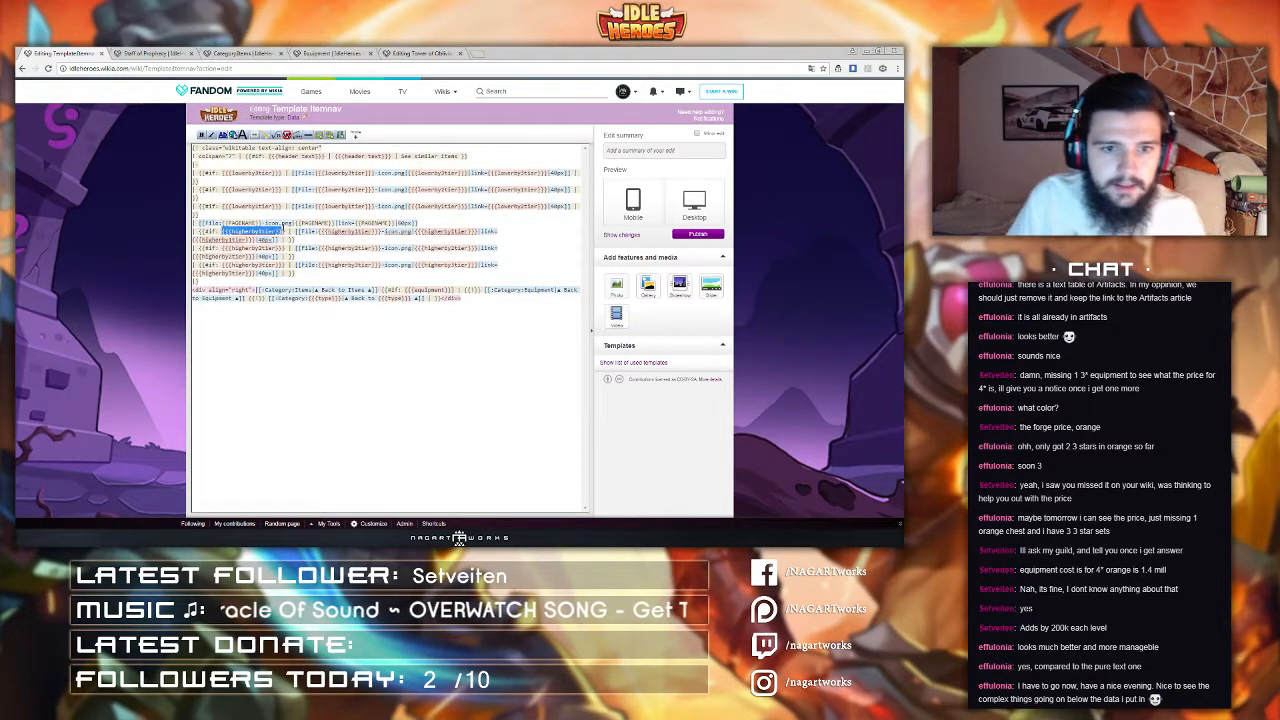
click(222, 172)
drag(282, 174, 222, 174)
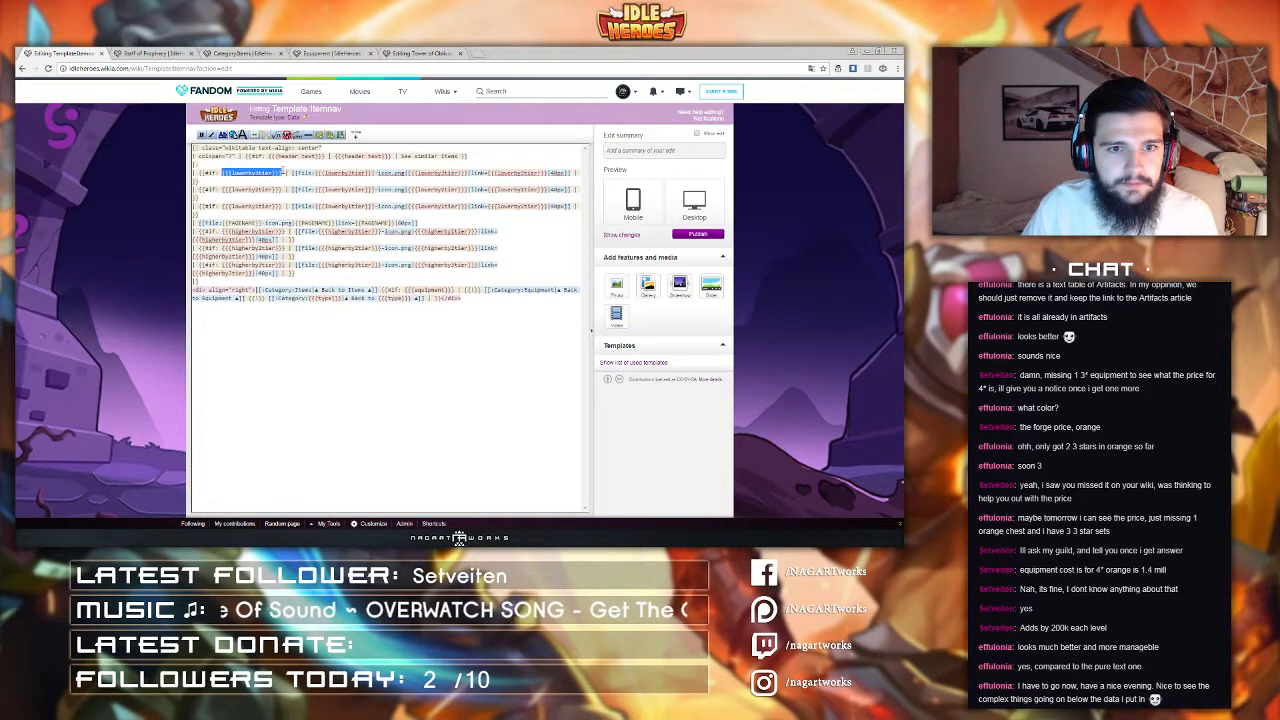
click(204, 181)
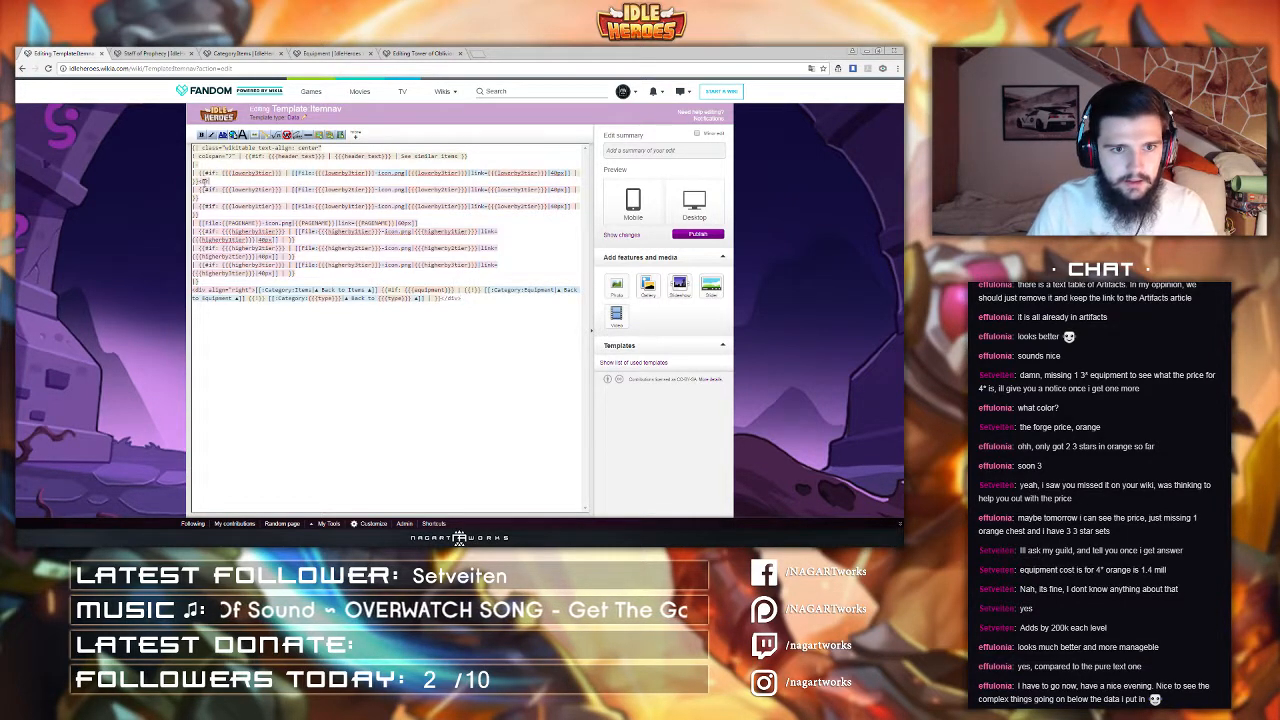
key(ctrl+v)
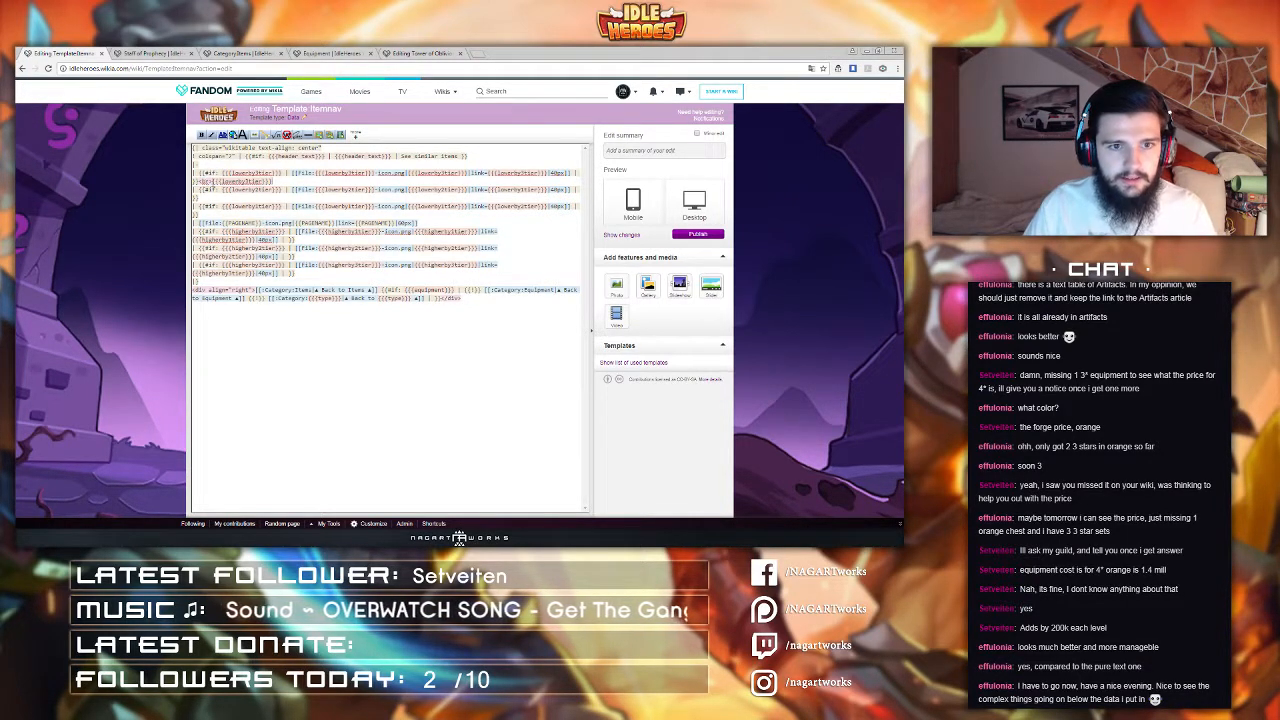
text([[)
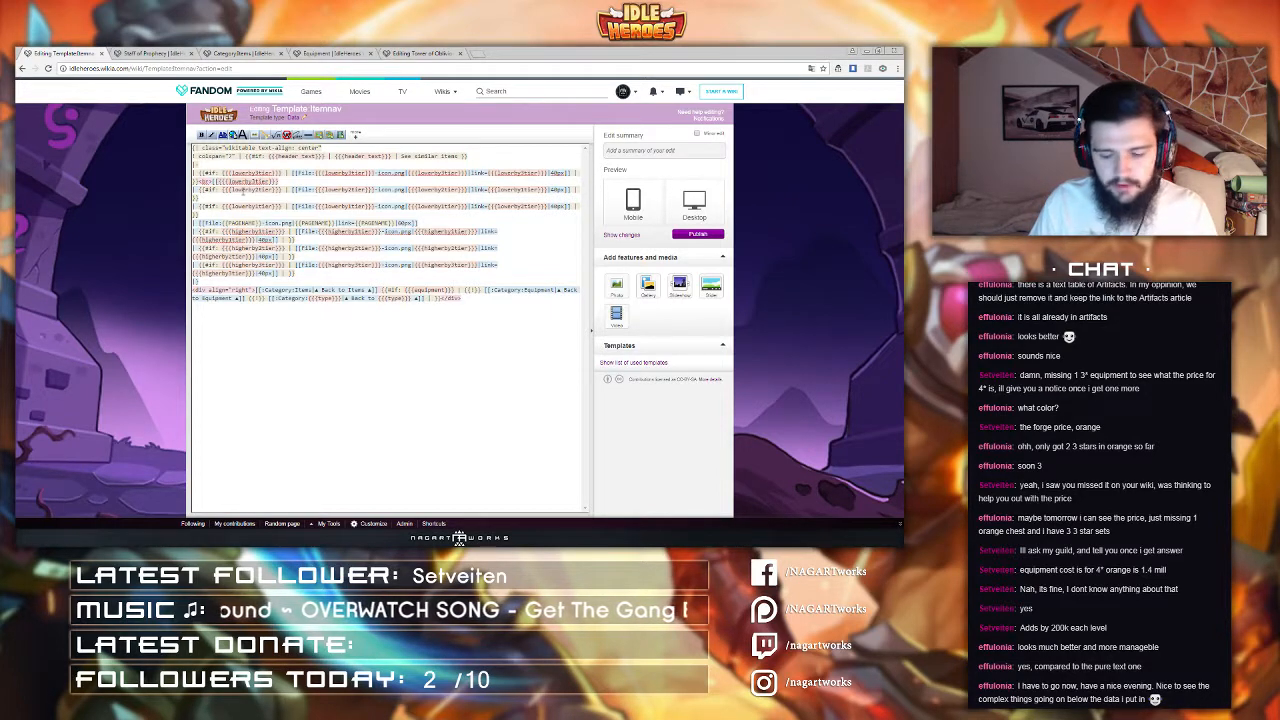
key(End)
text(]])
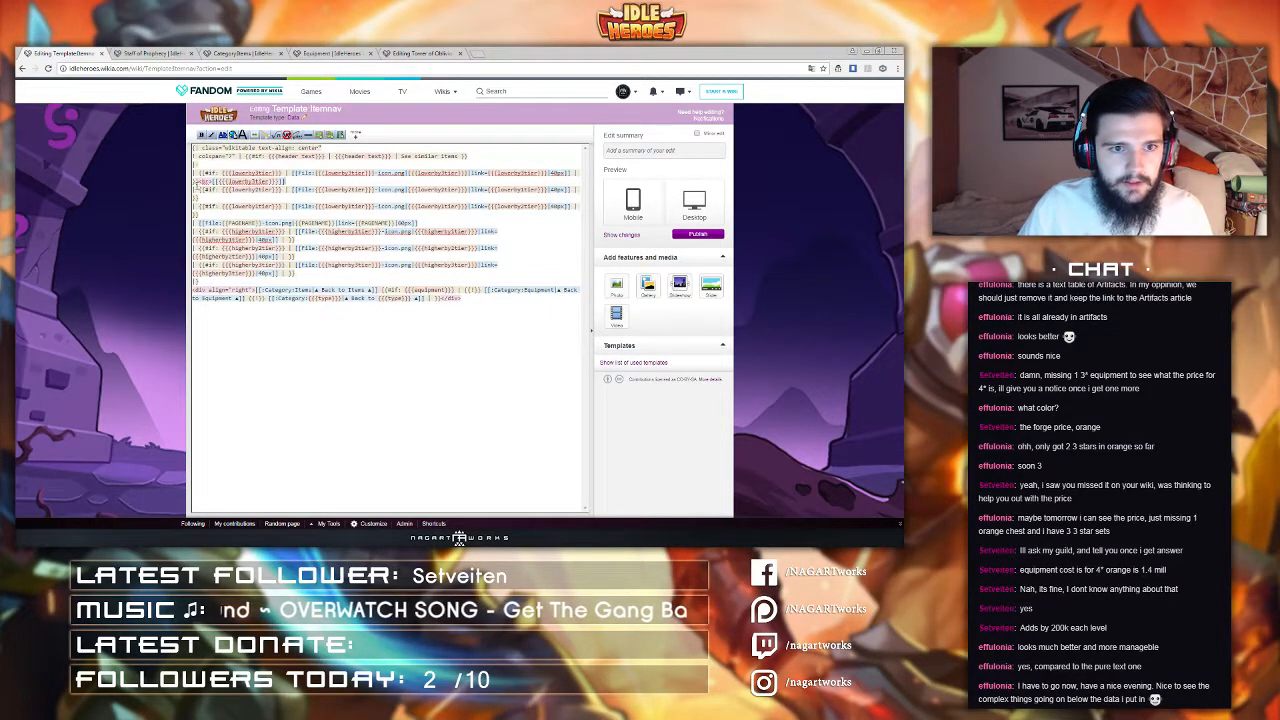
Step: Copy the name link into the other two lower-tier icon cells
click(199, 181)
key(shift+End)
key(ctrl+c)
click(204, 198)
key(ctrl+v)
click(207, 214)
key(ctrl+v)
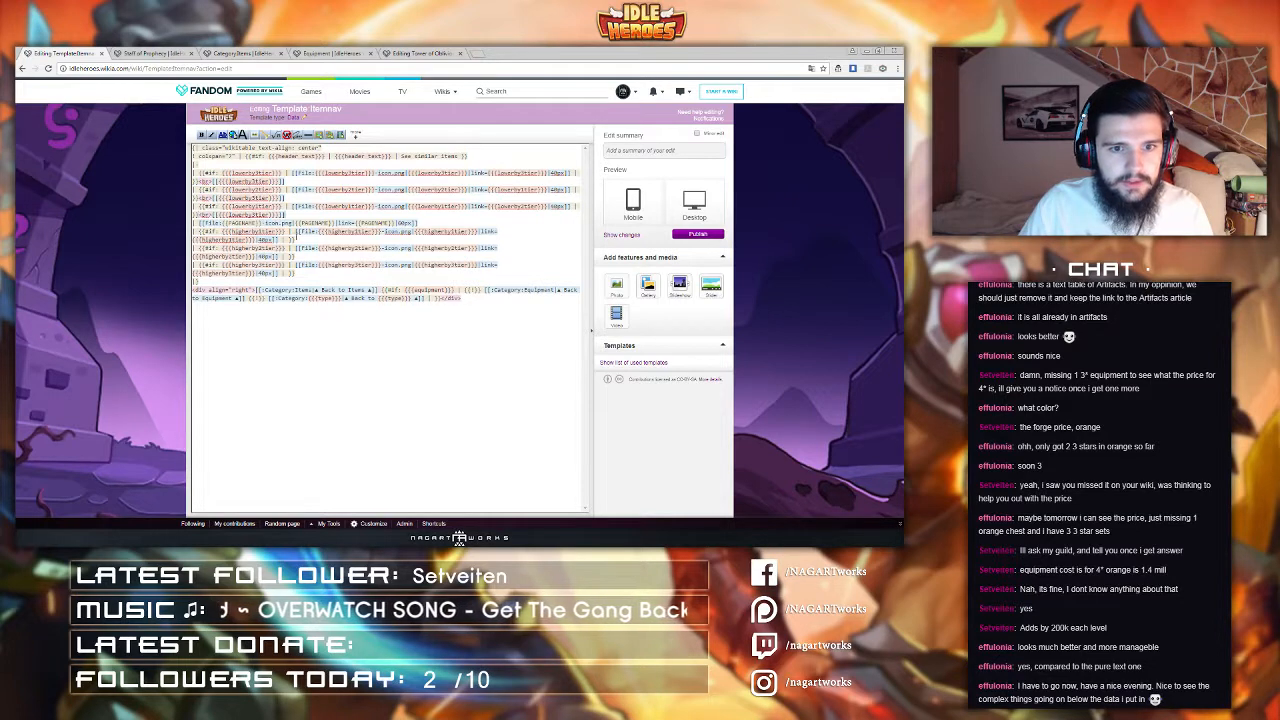
Step: Paste the name link into the three higher-tier icon cells
click(295, 240)
key(ctrl+v)
click(295, 256)
key(ctrl+v)
click(295, 273)
key(ctrl+v)
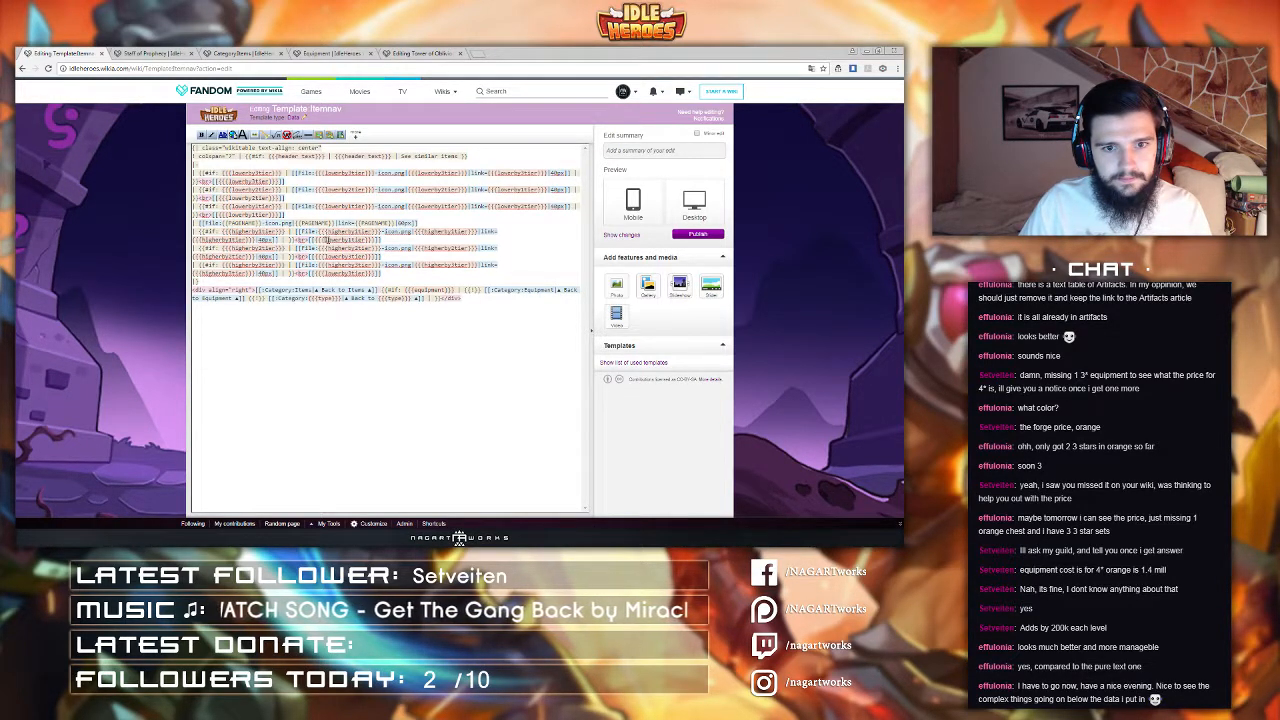
Step: Change the links in the higher-tier cells to use the higherby tier parameters and publish the template
drag(326, 240, 343, 240)
text(higher)
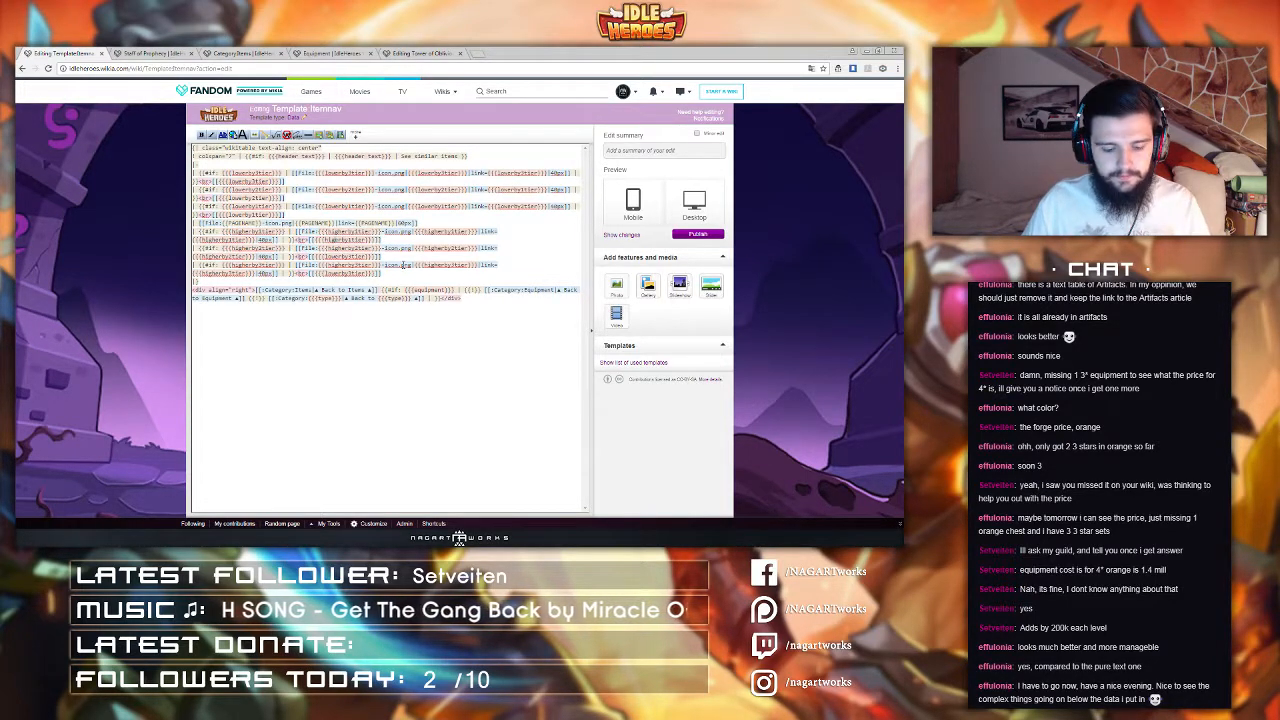
drag(384, 240, 297, 237)
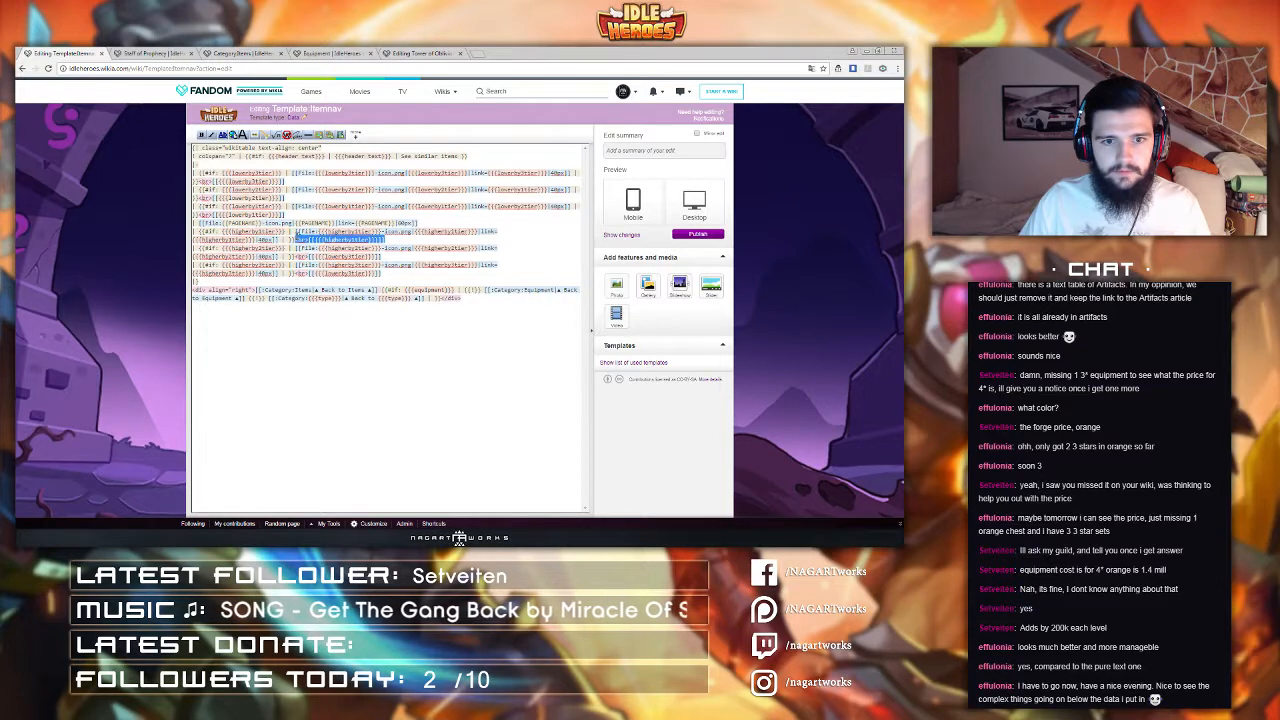
drag(383, 258, 297, 257)
key(ctrl+v)
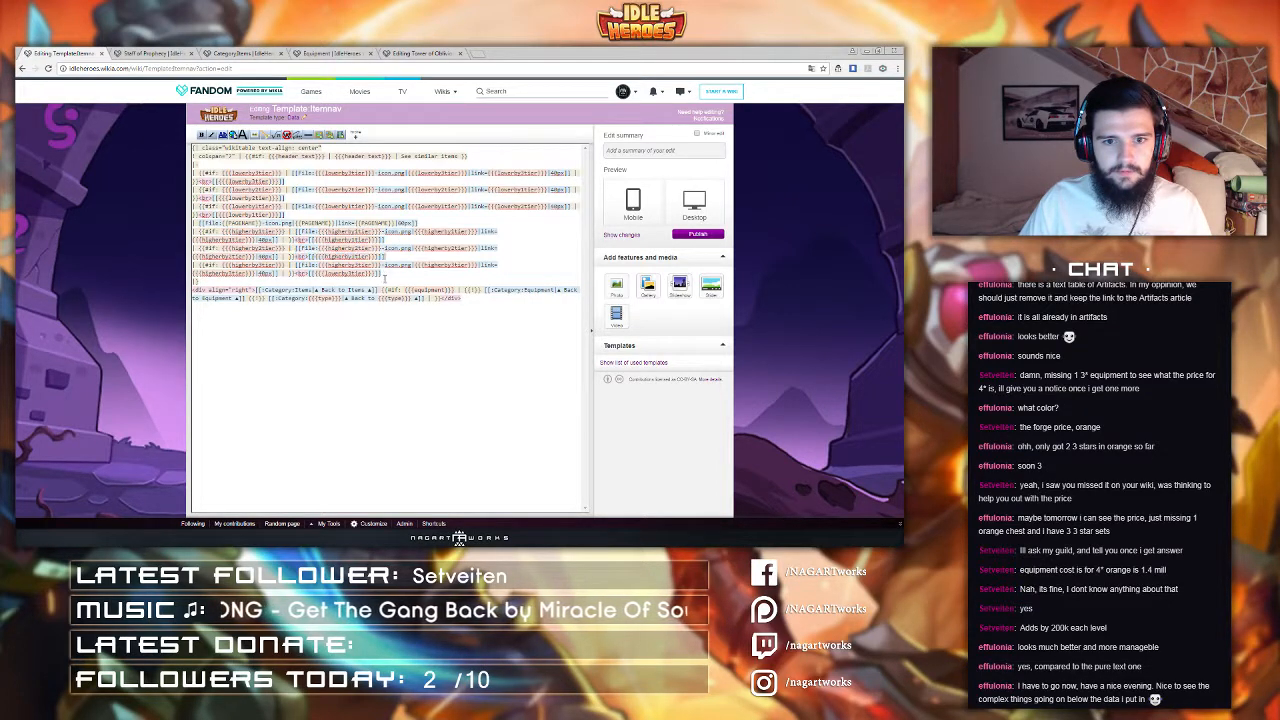
drag(382, 273, 297, 273)
key(ctrl+v)
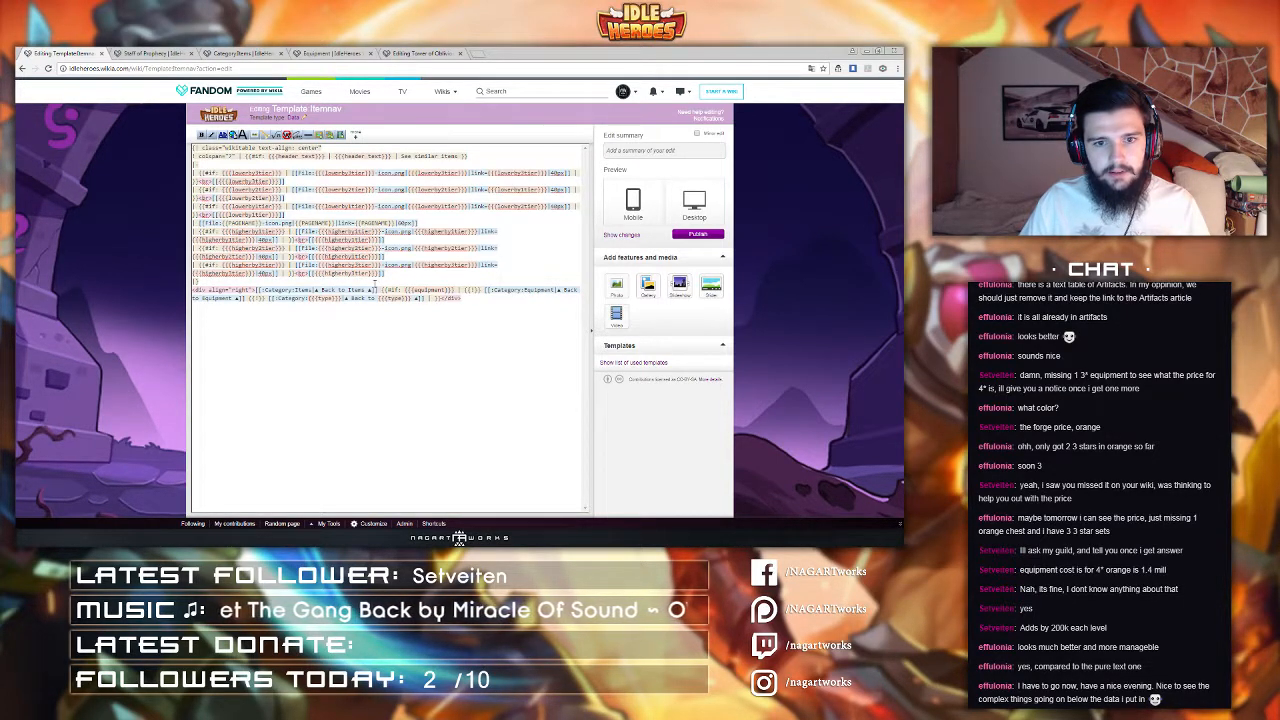
click(697, 234)
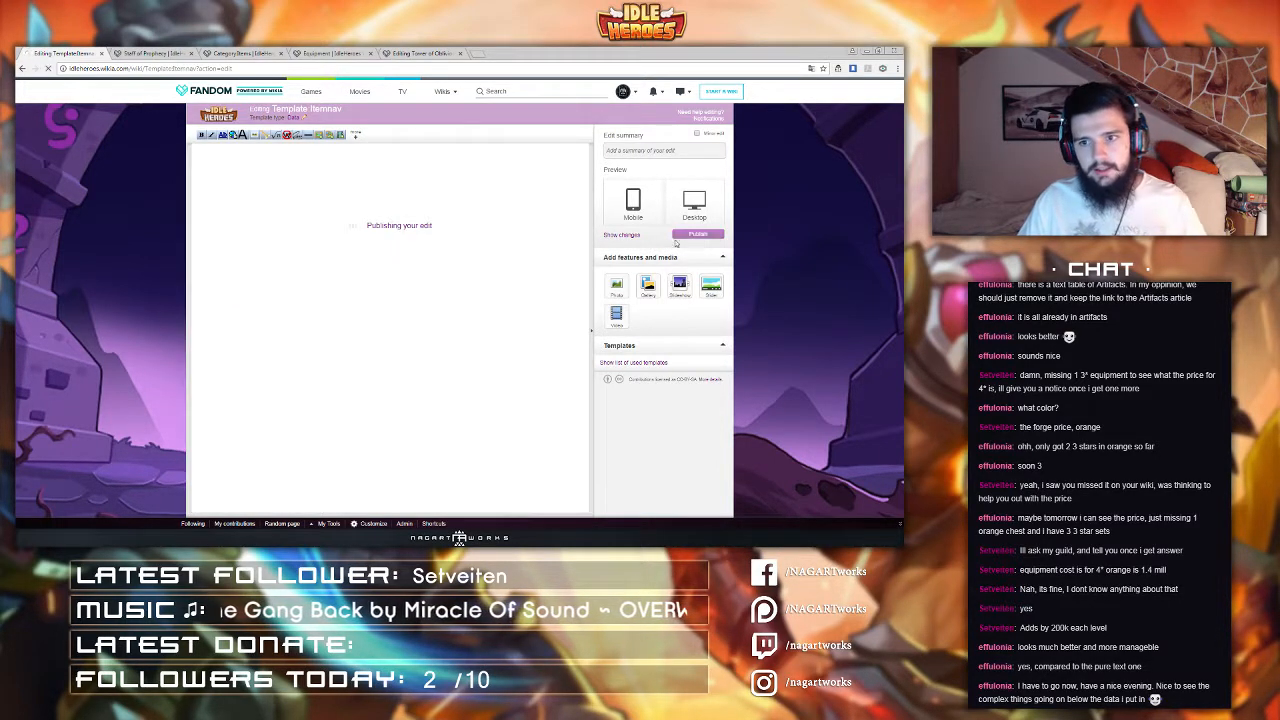
Step: Reload Staff of Prophecy to compare it with the Itemnav template page, and reopen the template editor
click(145, 52)
click(150, 68)
key(Return)
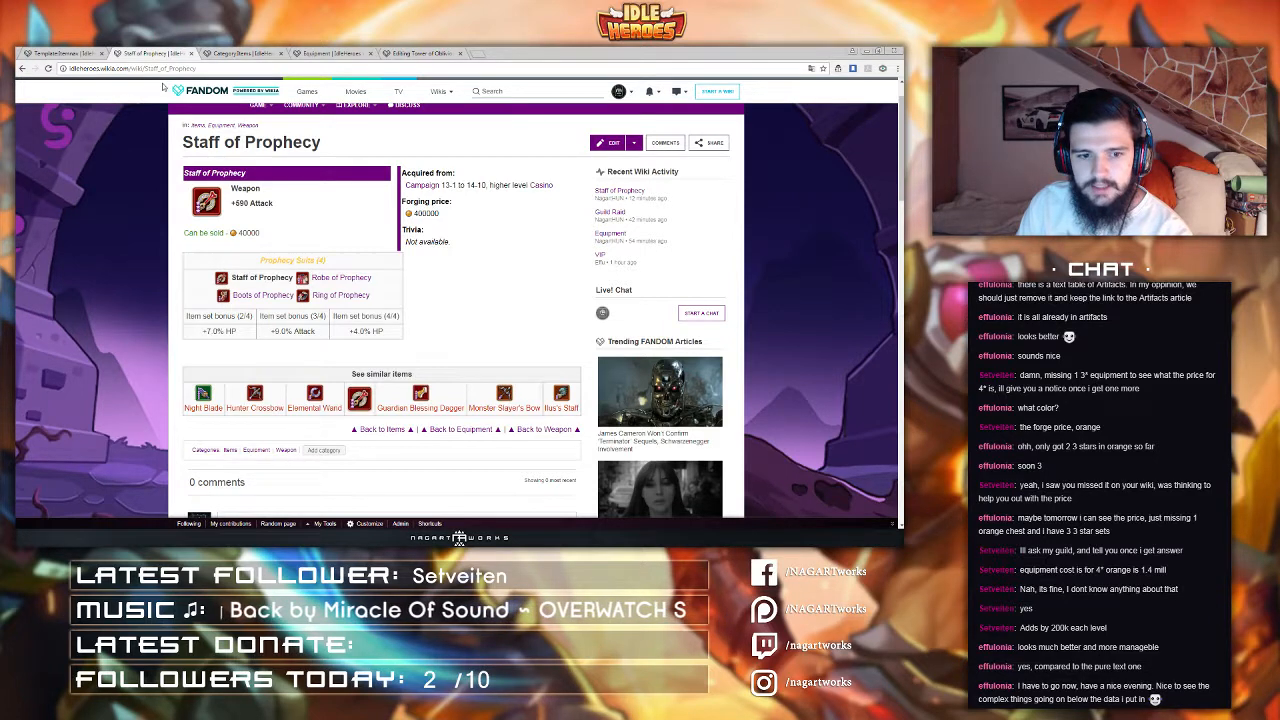
click(104, 52)
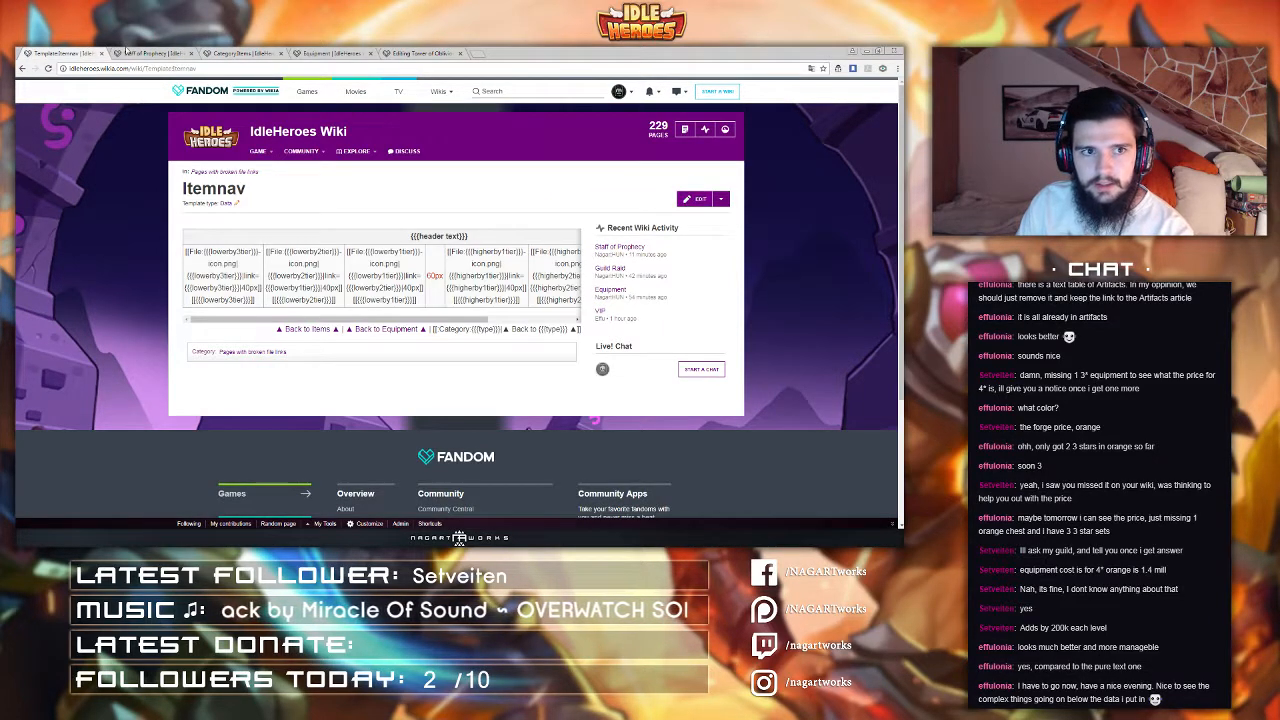
click(126, 51)
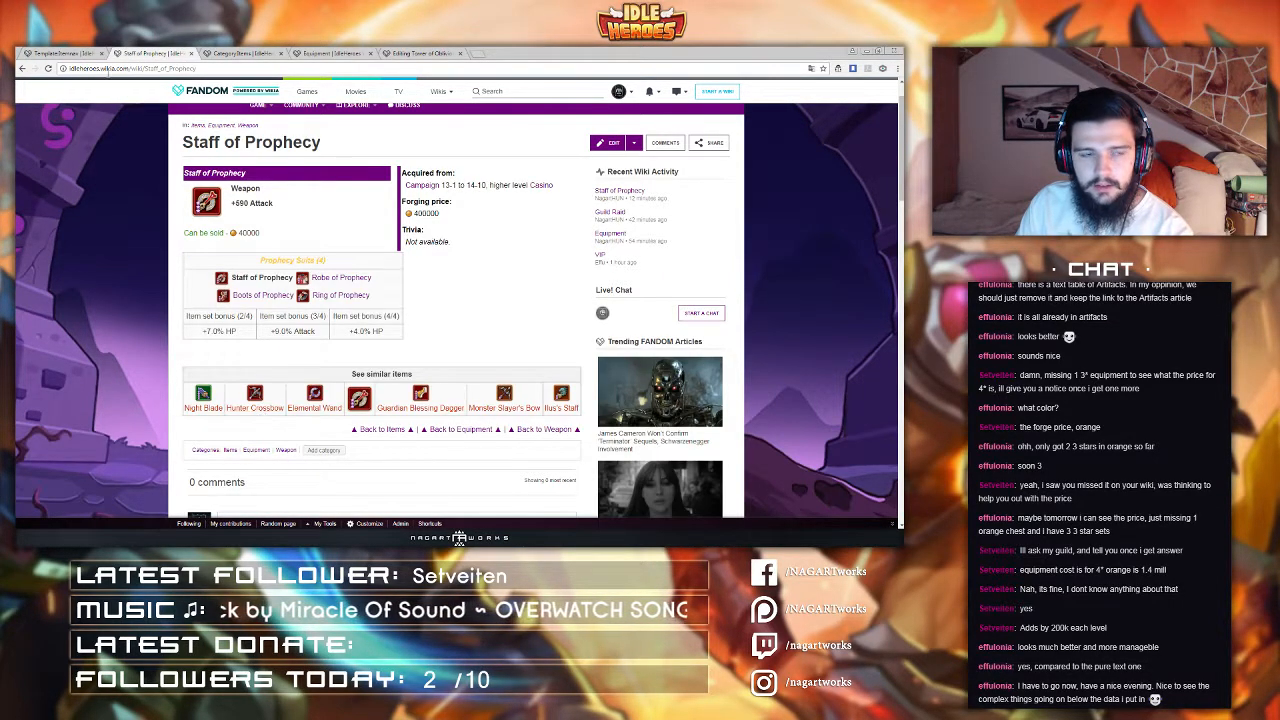
click(80, 53)
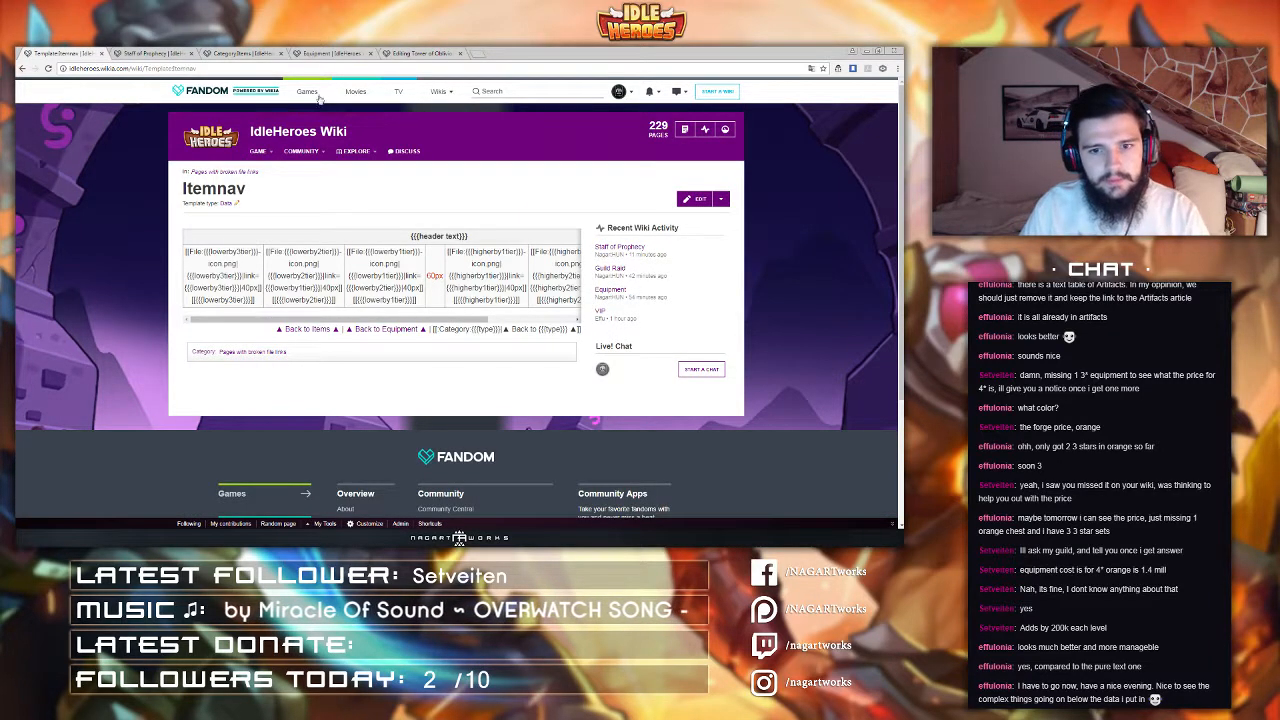
click(684, 203)
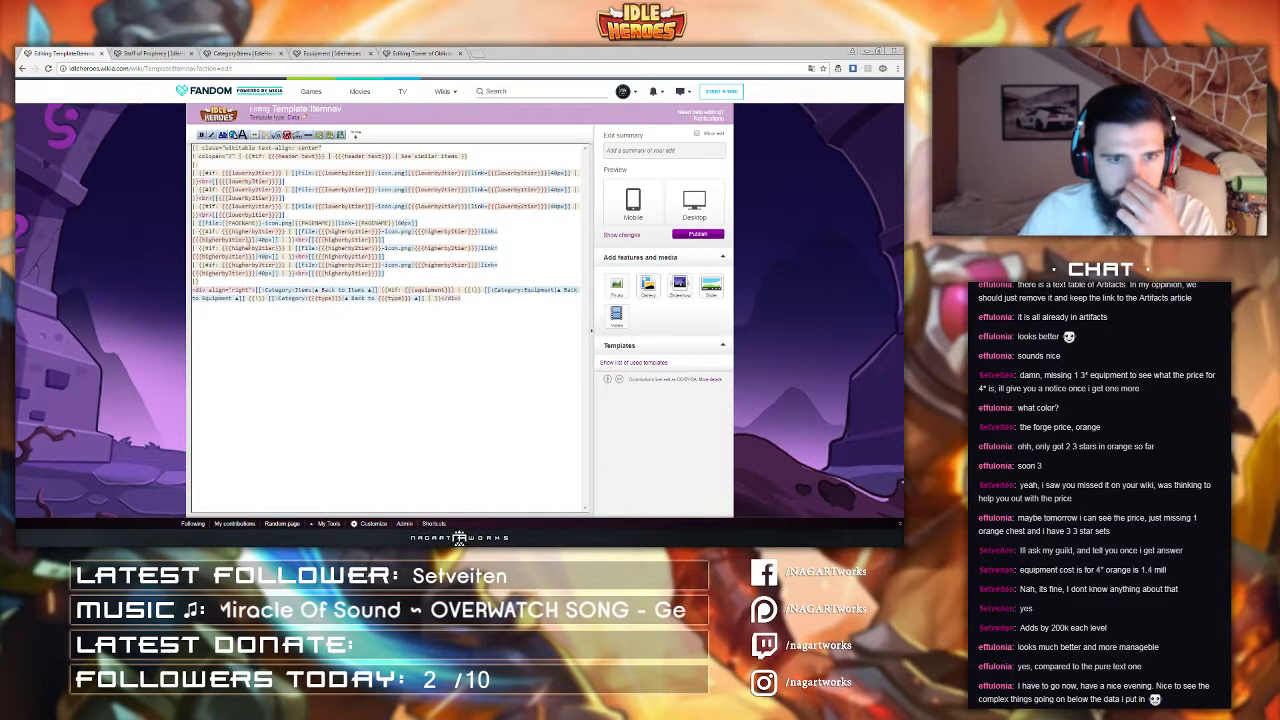
Step: Add a line break and the page name link below the icon in the middle, current-item cell
drag(222, 223, 260, 223)
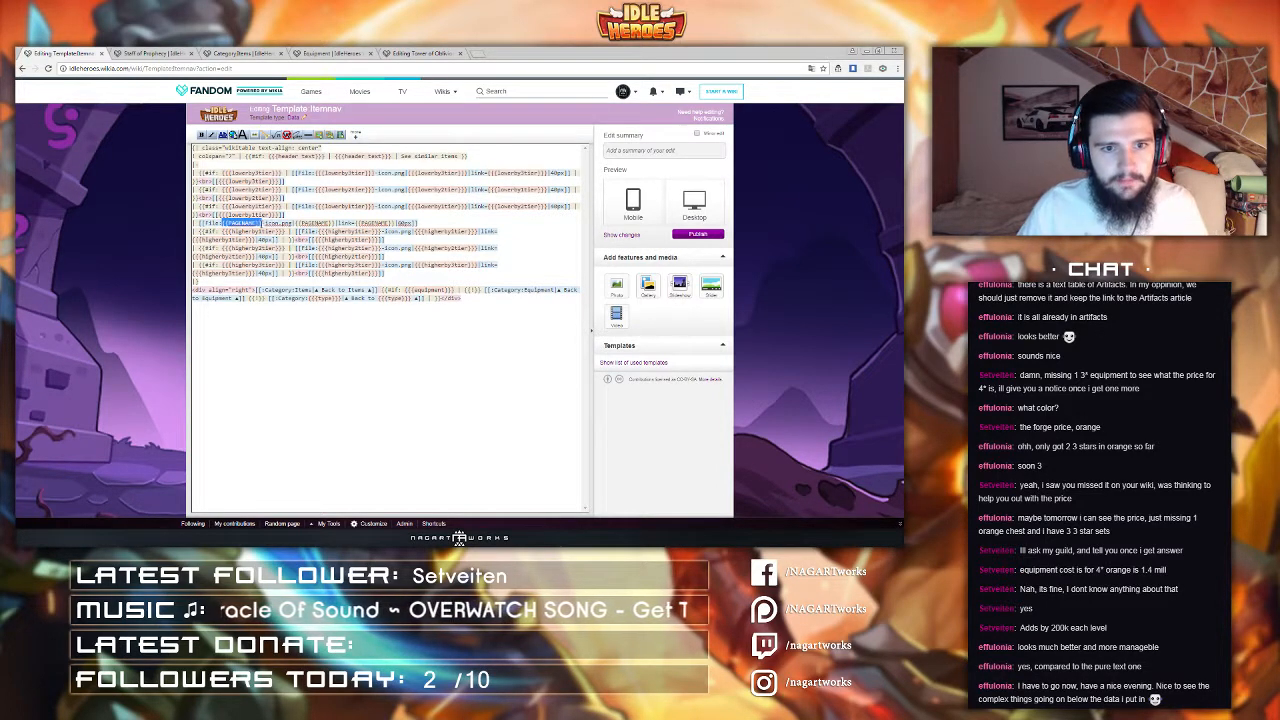
click(438, 222)
text(<br>)
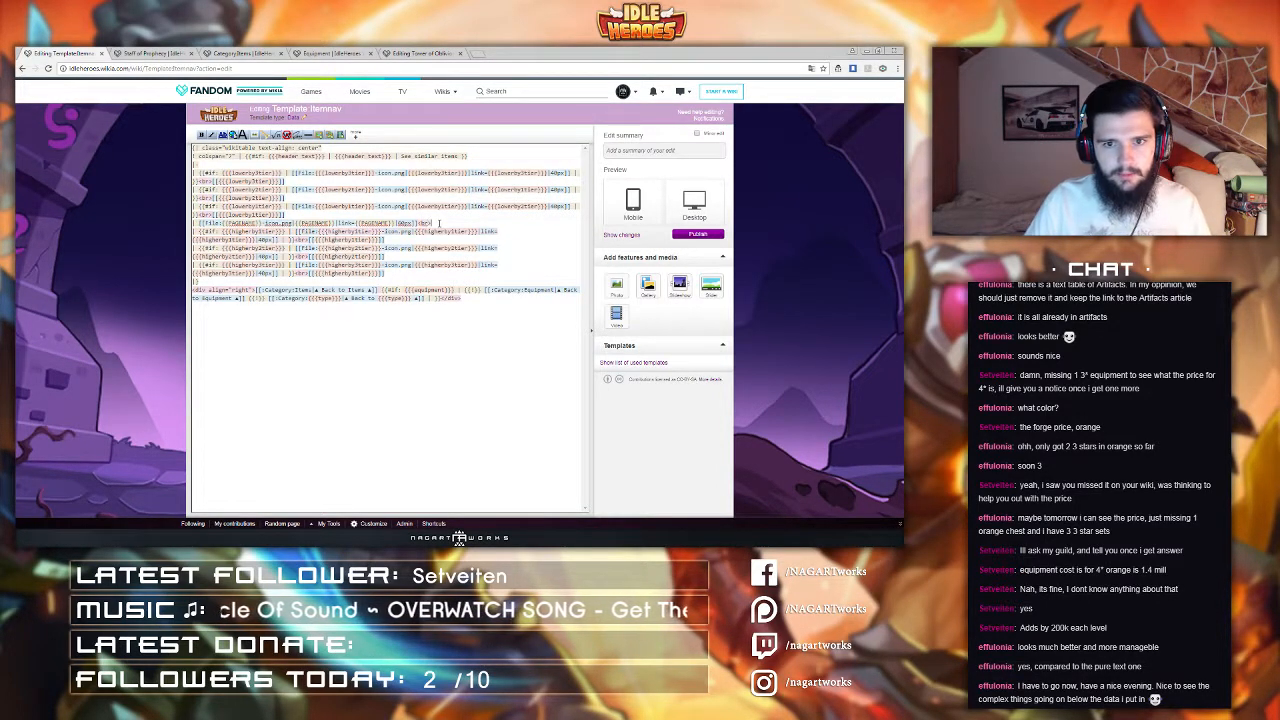
key(ctrl+v)
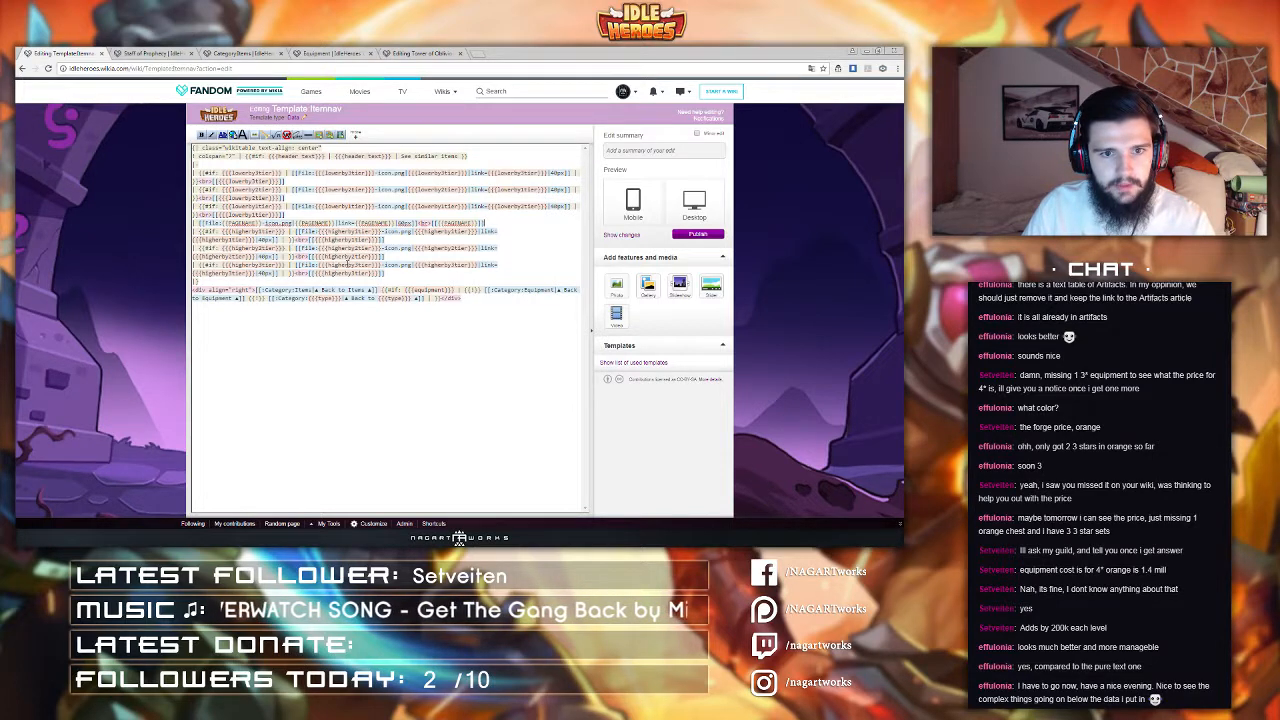
Step: Compare with Staff of Prophecy, then set the first lower-tier cell's width to 14% using a calculator
click(150, 53)
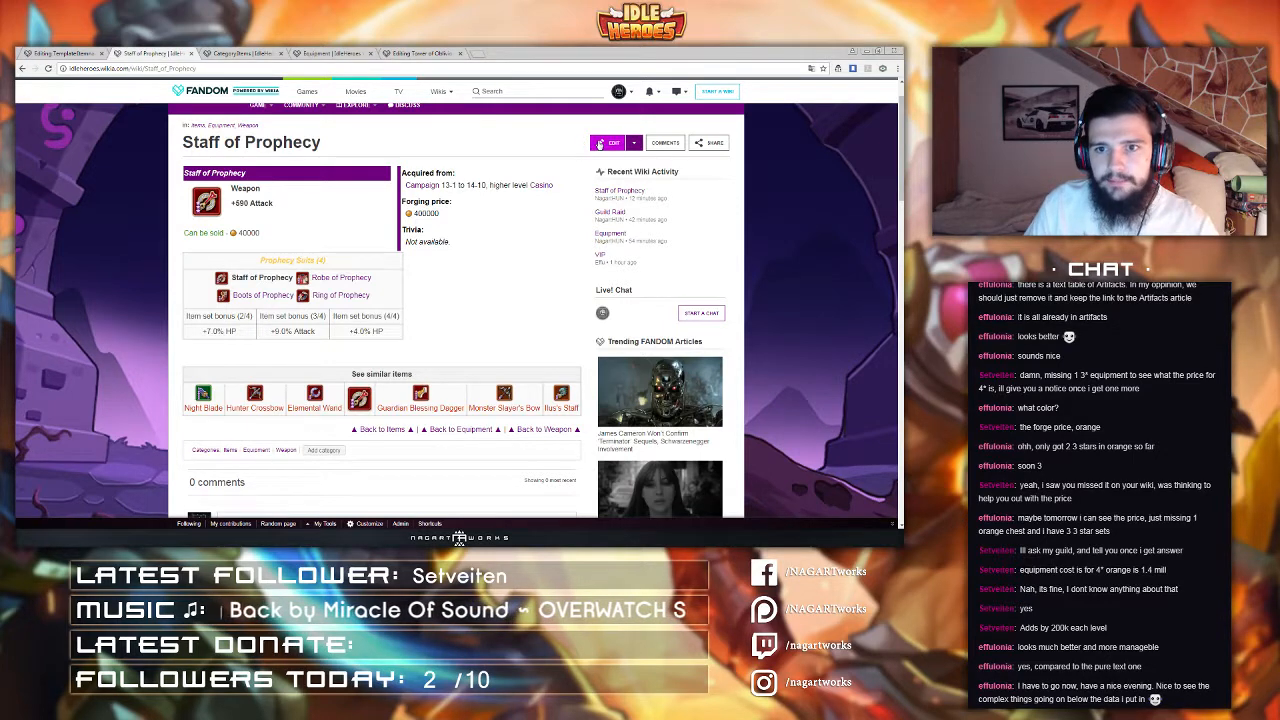
key(ctrl+shift+Tab)
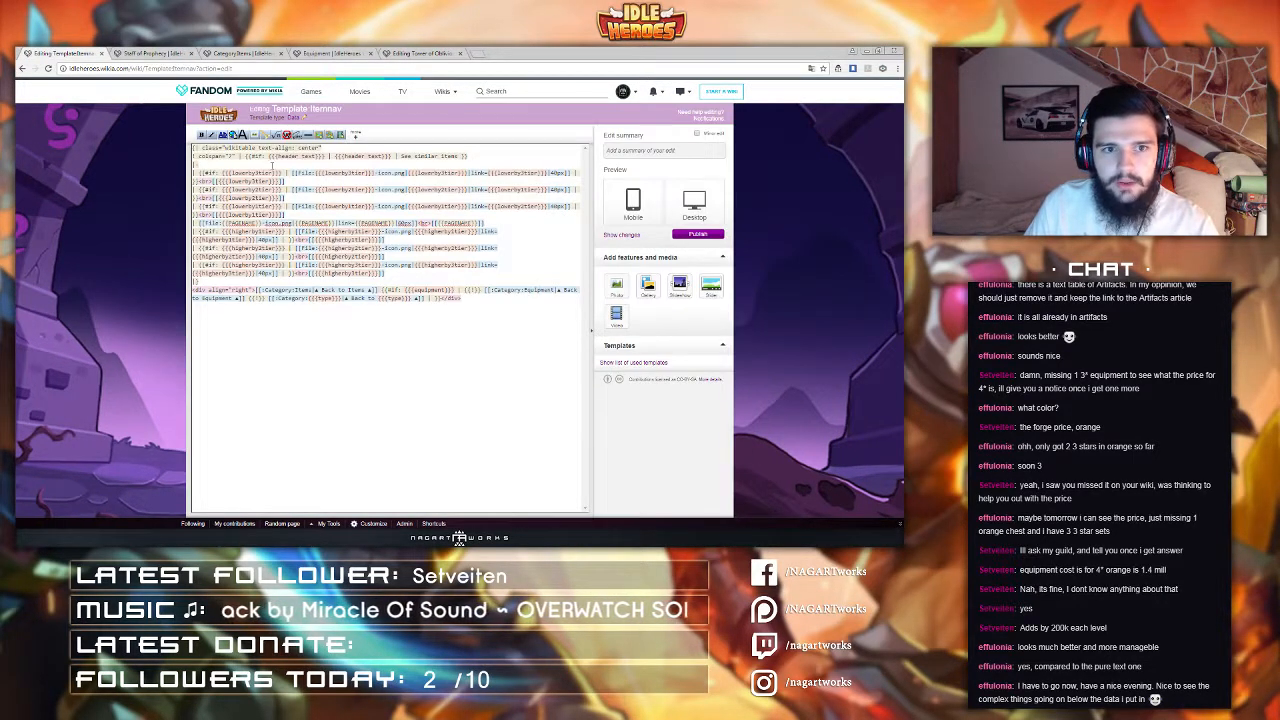
click(199, 175)
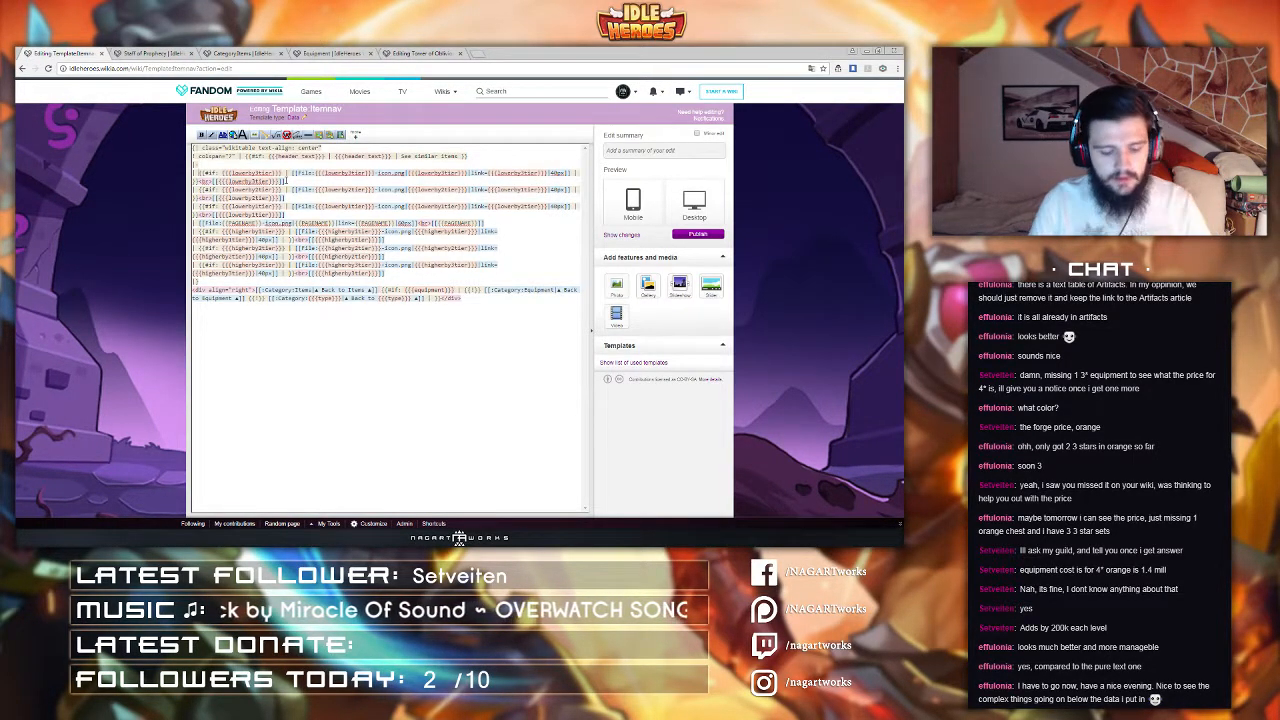
text(widht)
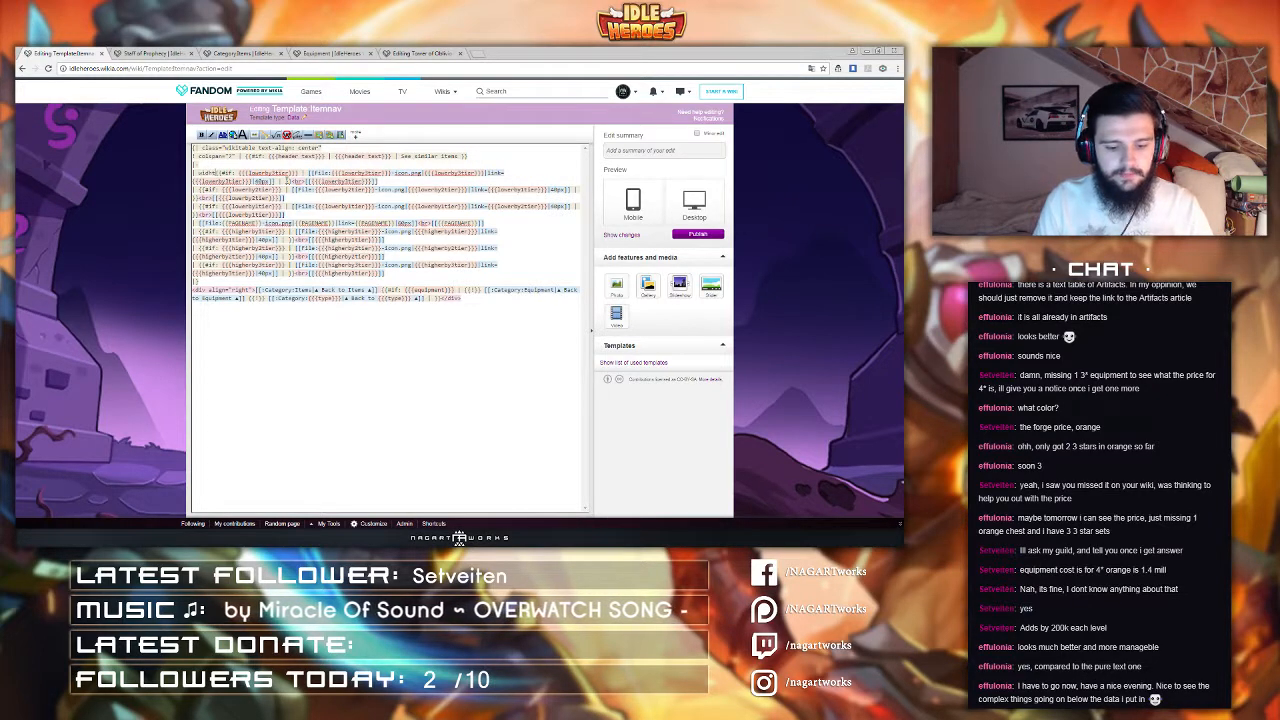
text(=)
click(215, 173)
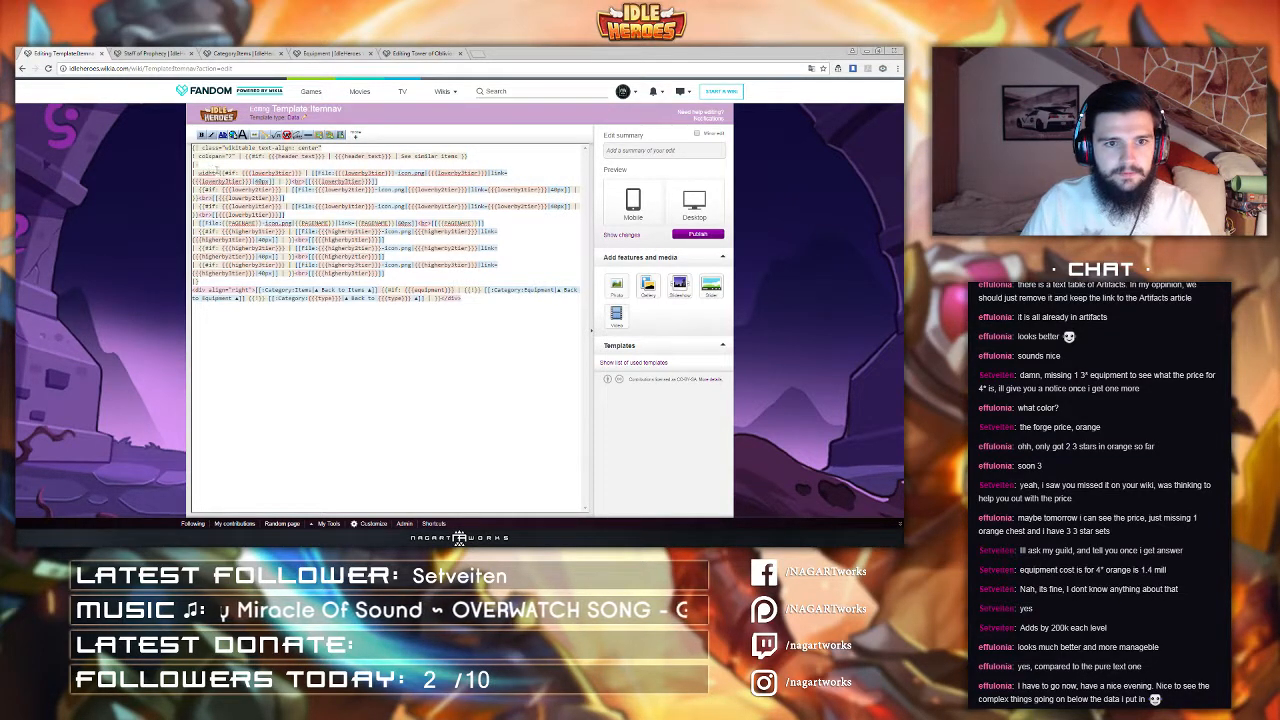
key(BackSpace)
key(BackSpace)
text(th)
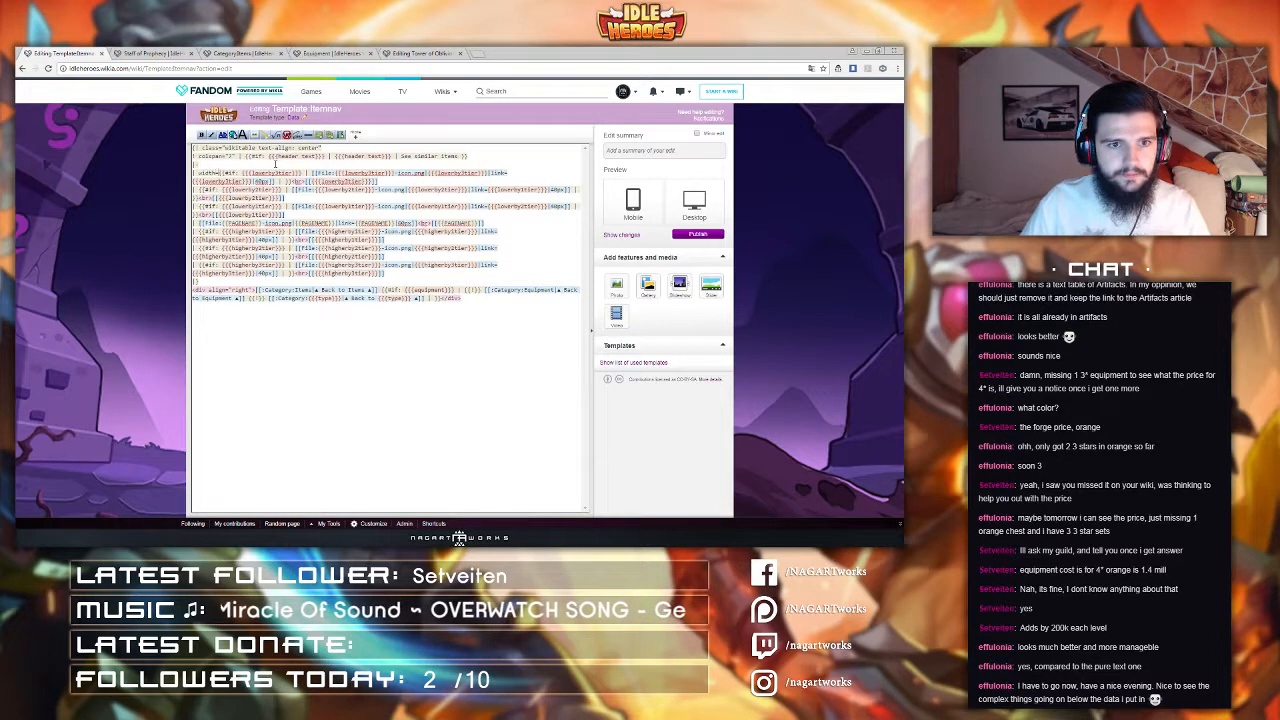
click(27, 538)
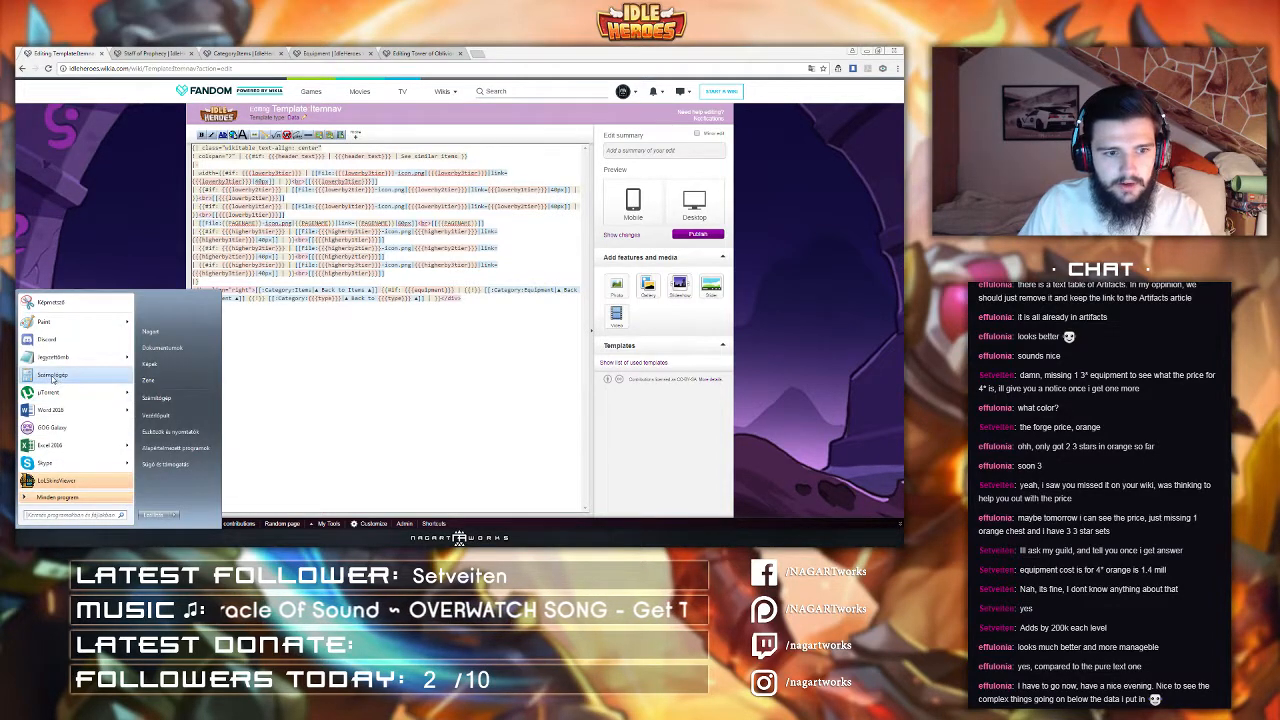
click(54, 379)
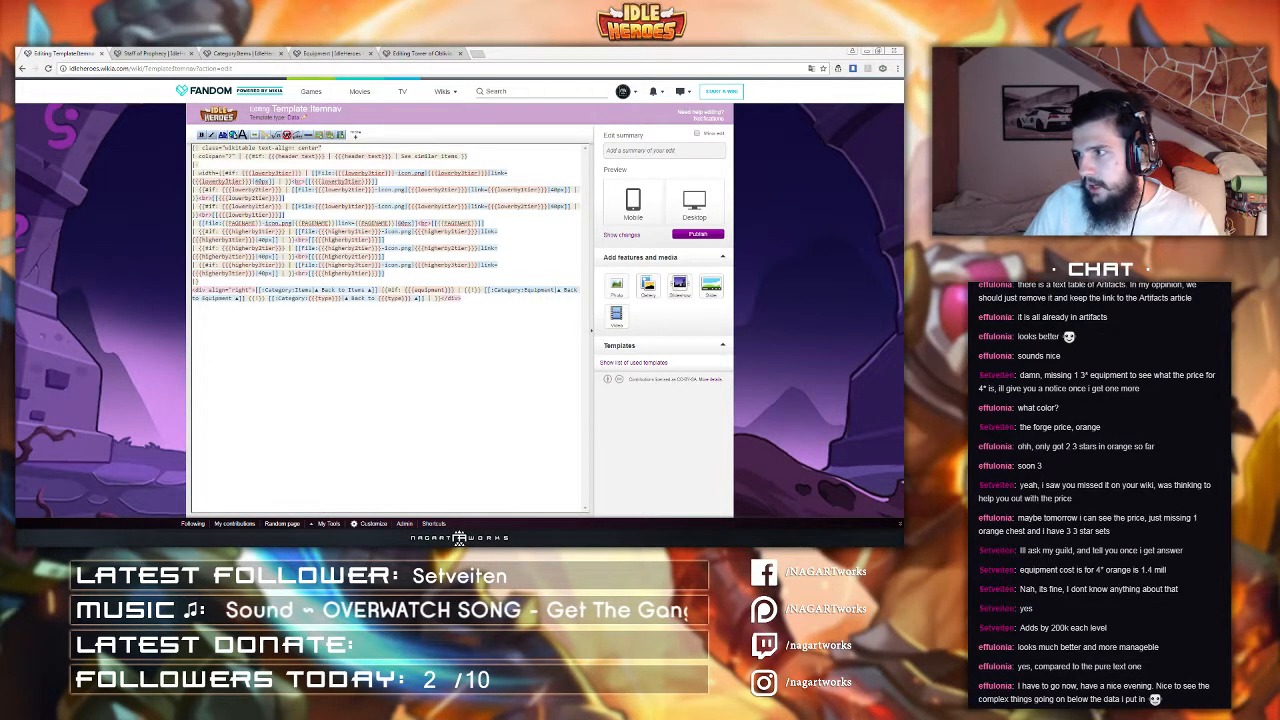
text(14)
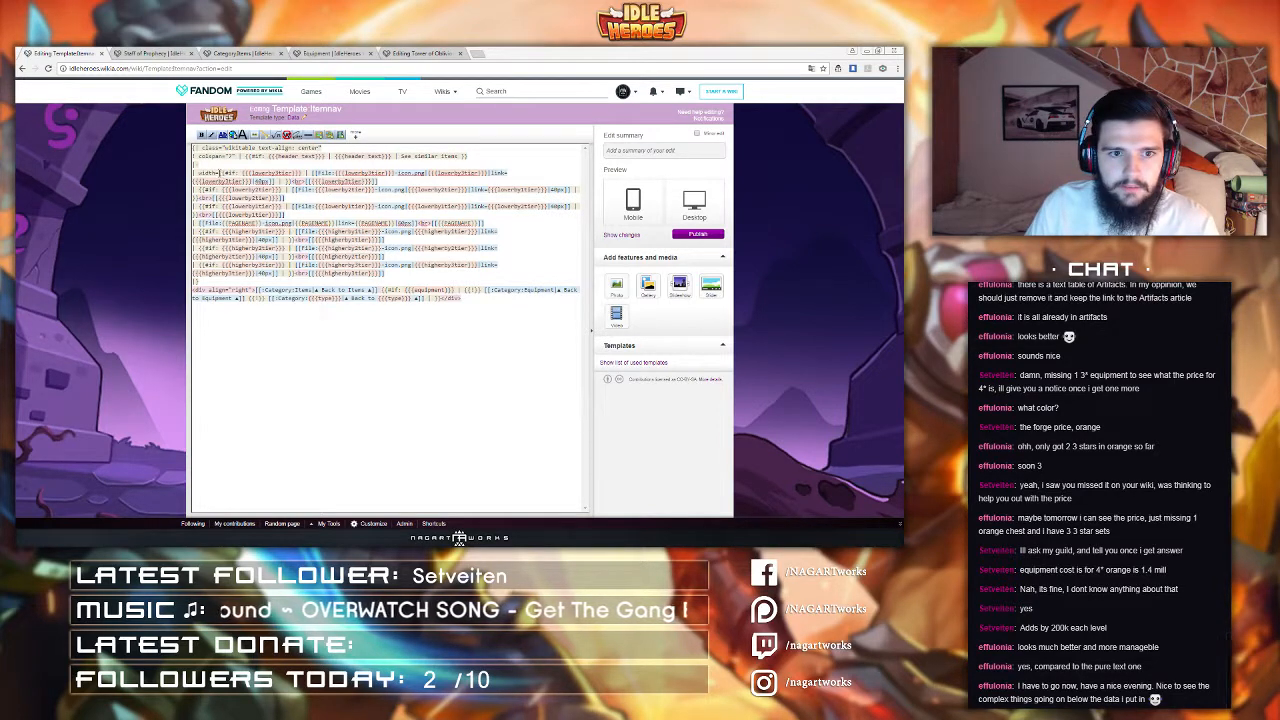
text(0)
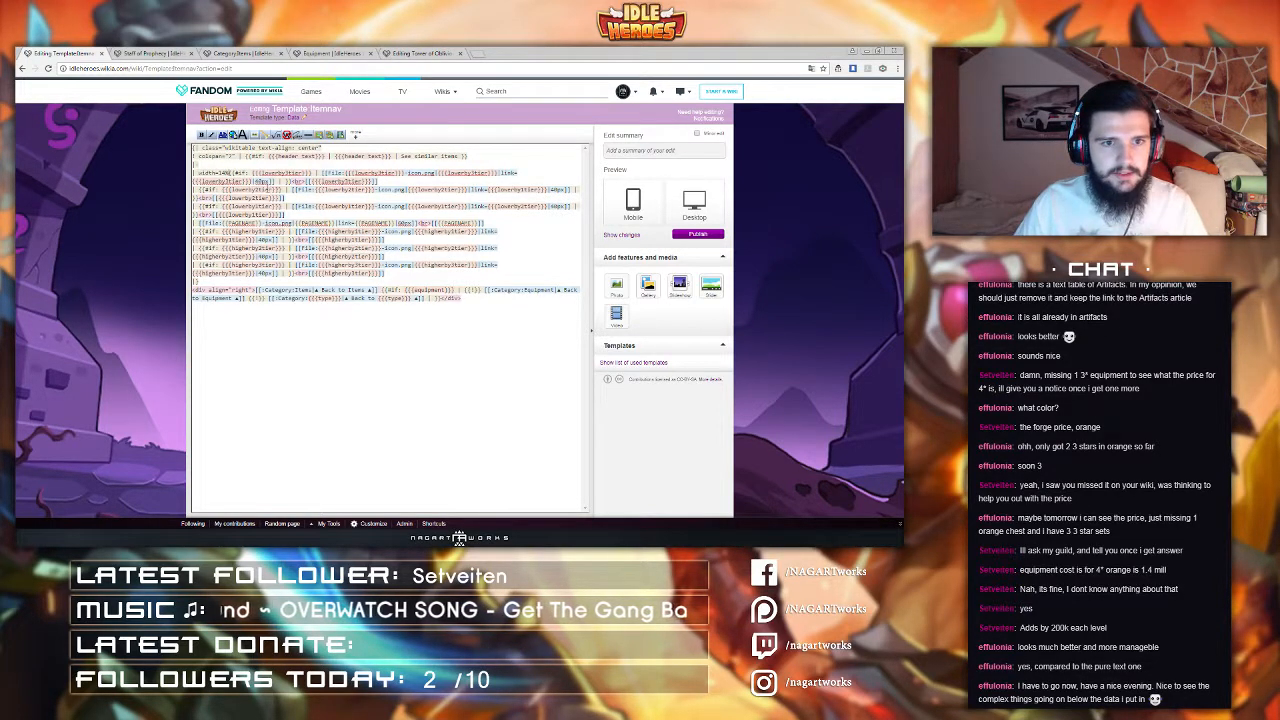
text( |)
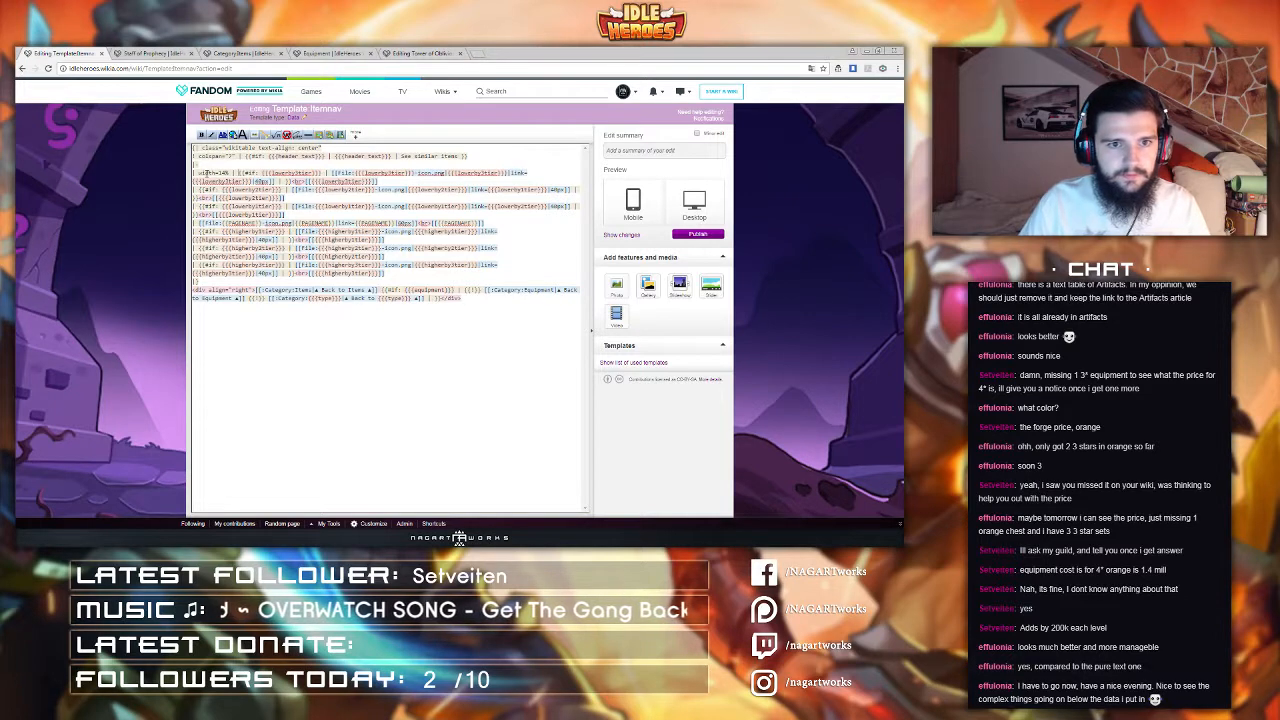
Step: Copy the width=14% attribute into every other icon cell, including the middle one, and publish the template
drag(197, 173, 234, 173)
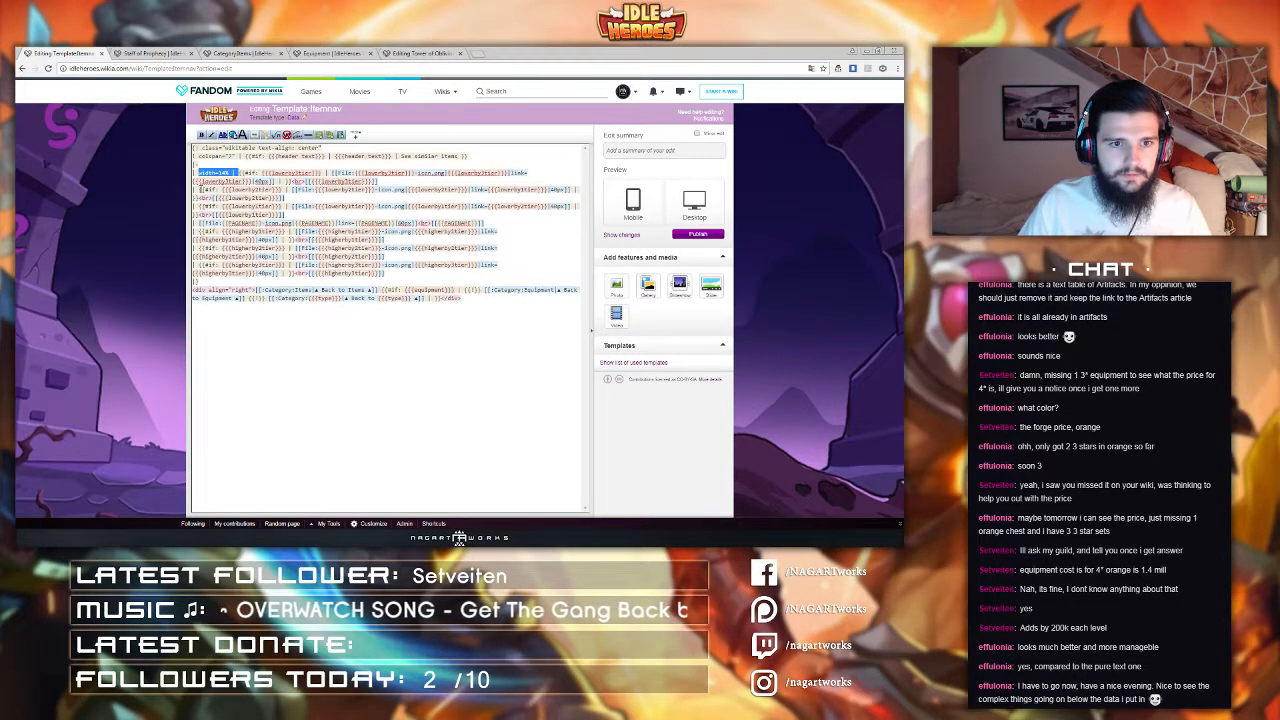
click(199, 190)
text(width=14% |)
click(199, 206)
text(width=14% |)
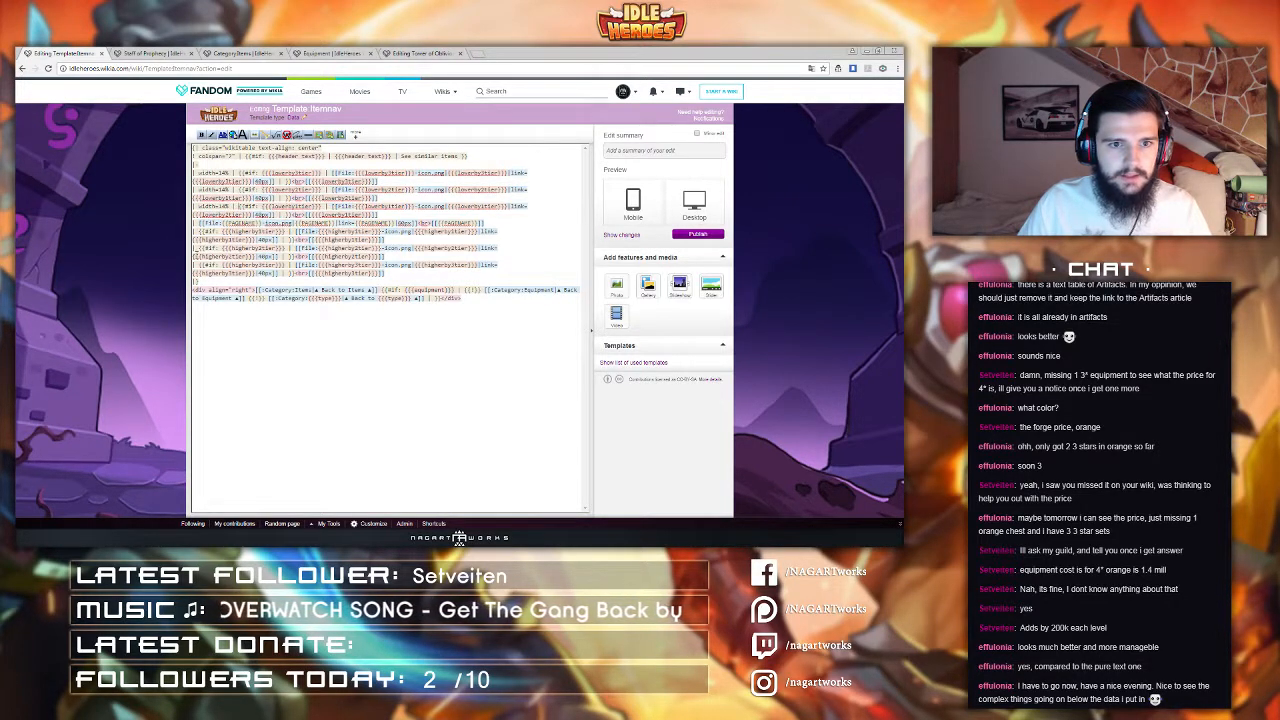
click(199, 247)
text(width=14% |)
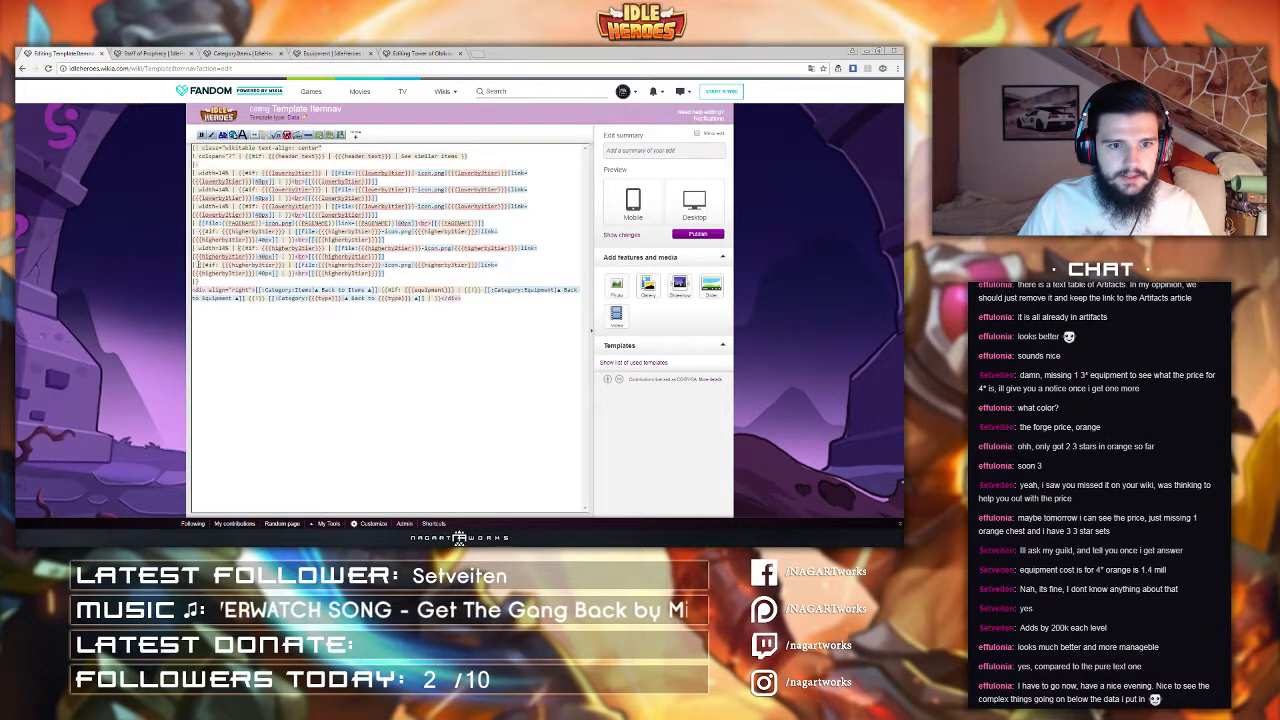
click(199, 264)
text(width=14% |)
click(199, 231)
text(width=14% |)
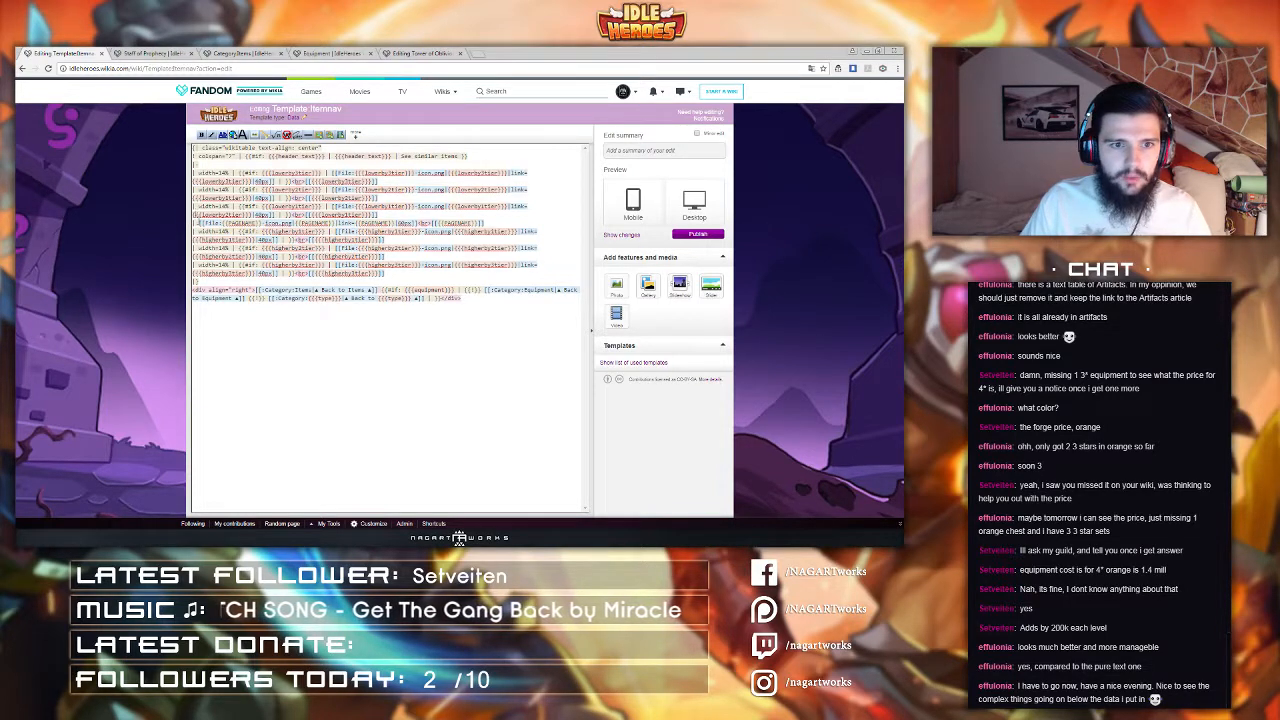
click(200, 222)
text(width=14% |)
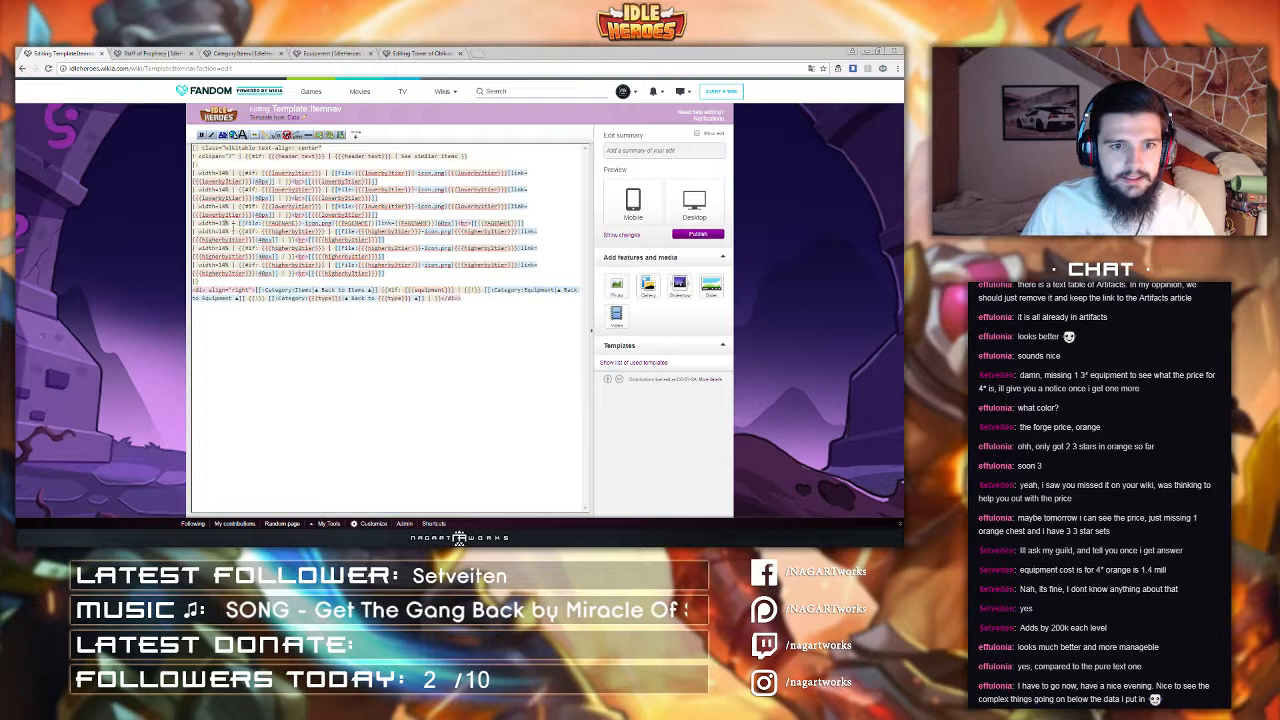
click(700, 236)
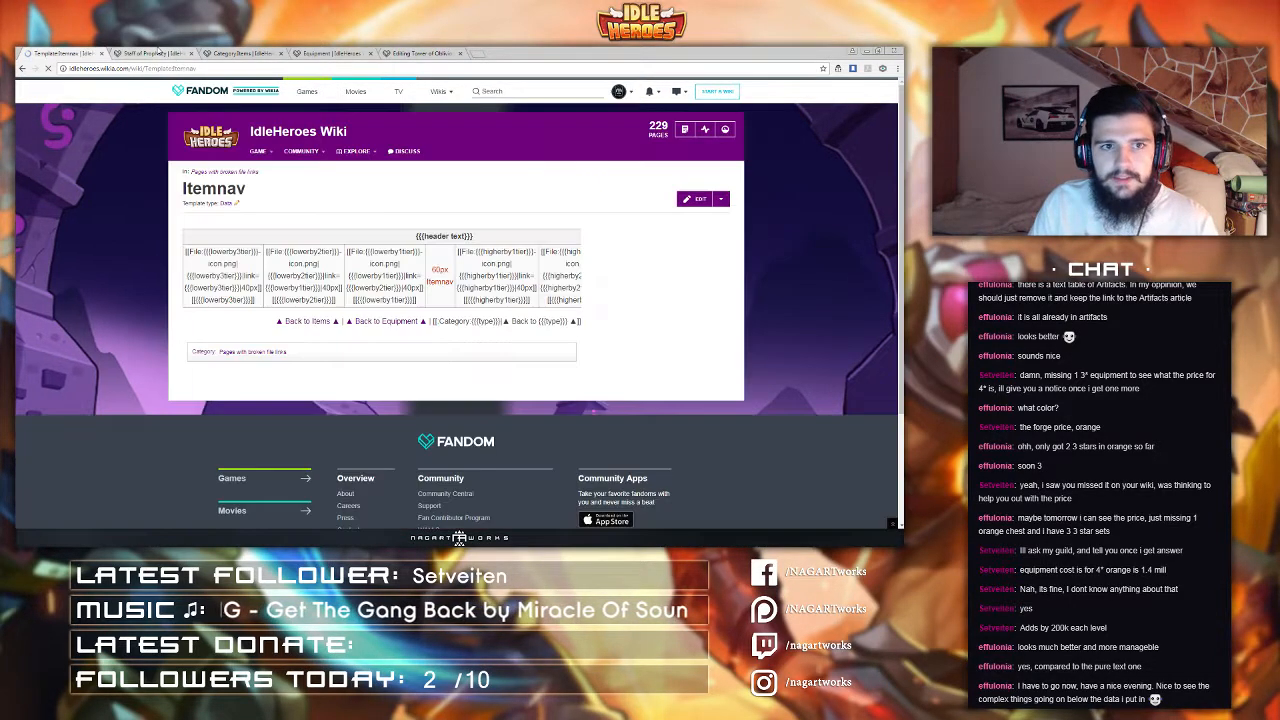
Step: Refresh Staff of Prophecy to check the cell widths, then reopen the Itemnav template editor
click(155, 52)
click(157, 68)
key(Return)
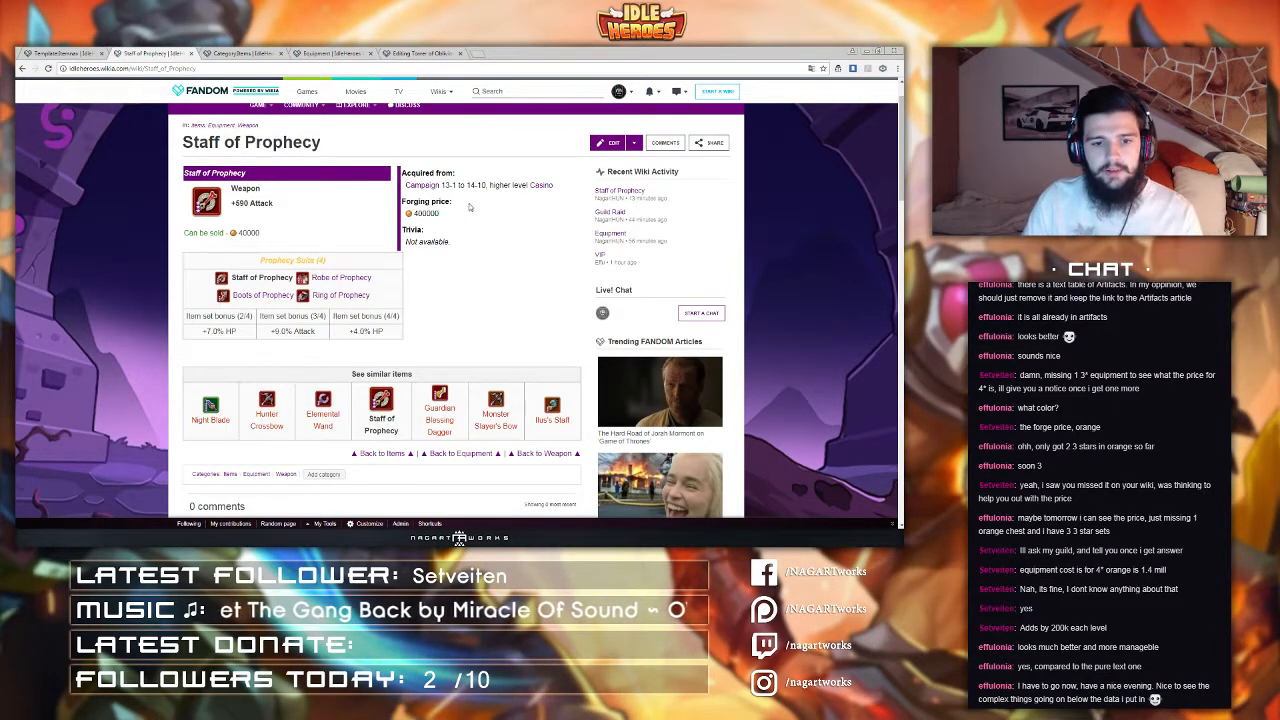
scroll(470, 208, down, 2)
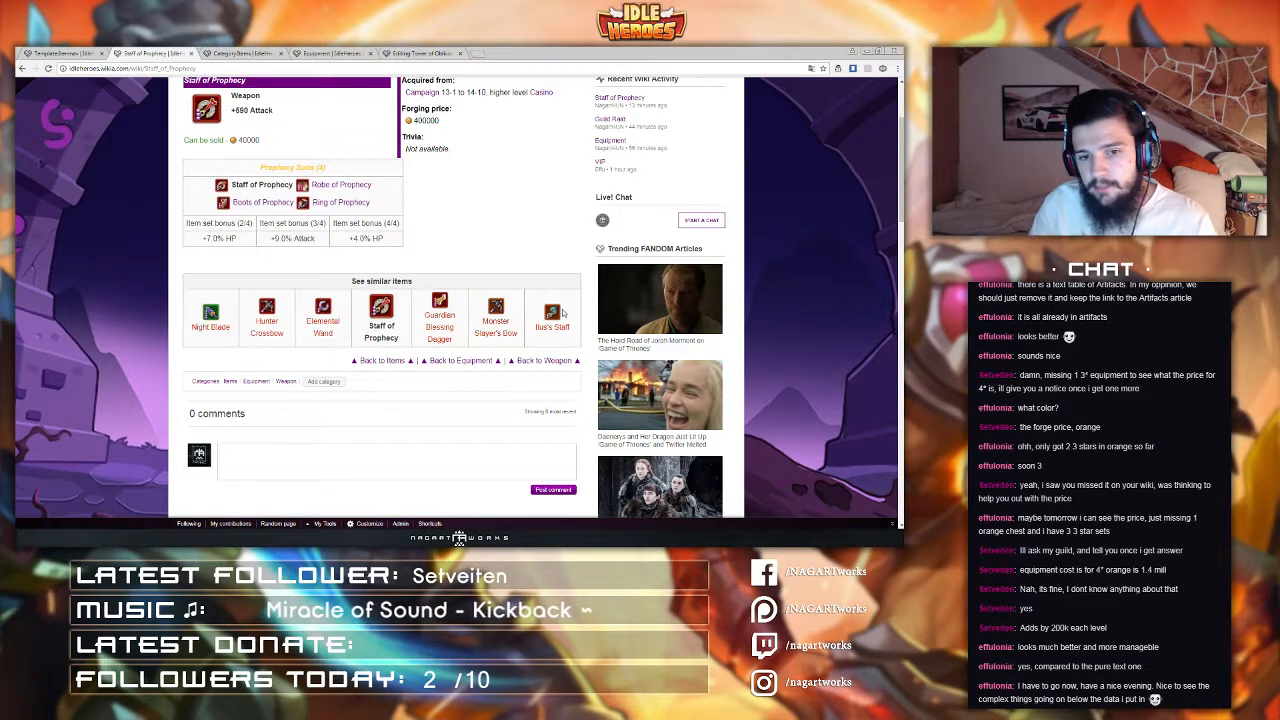
click(58, 51)
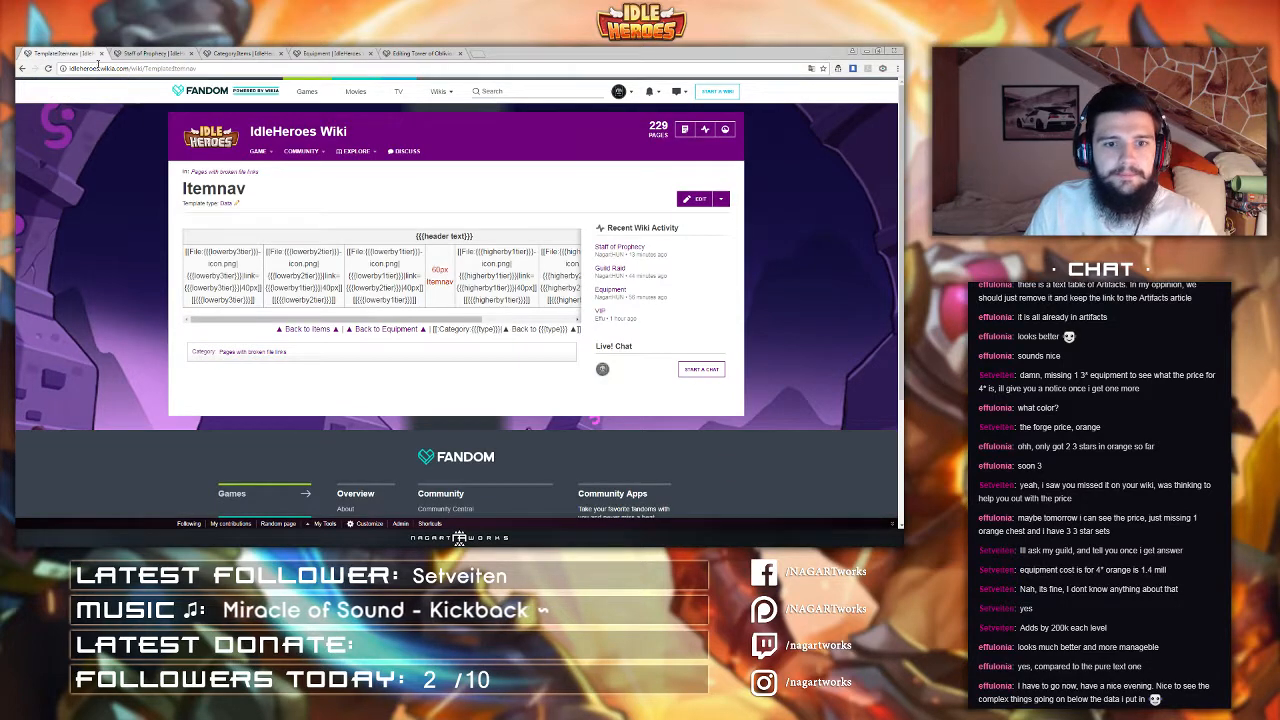
click(694, 198)
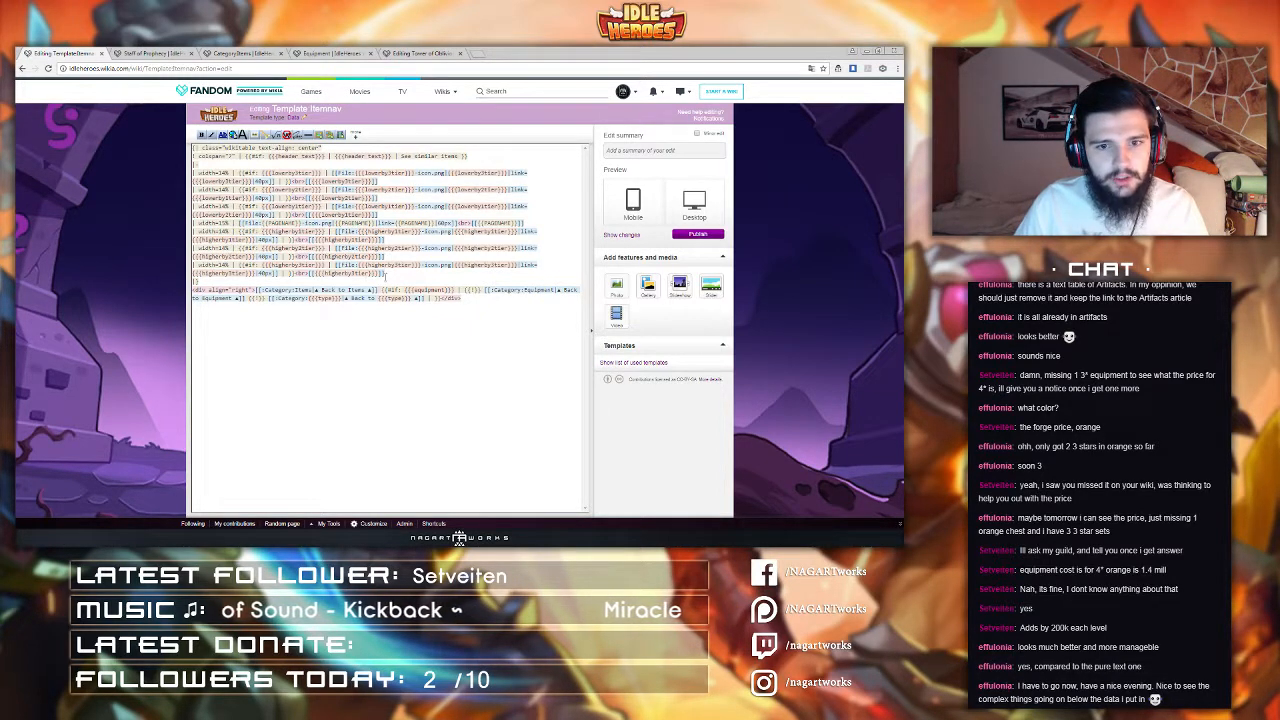
Step: Start a new table row beneath the icon row, leaving several blank lines for its cells
click(391, 273)
key(Return)
text(|-)
key(Return)
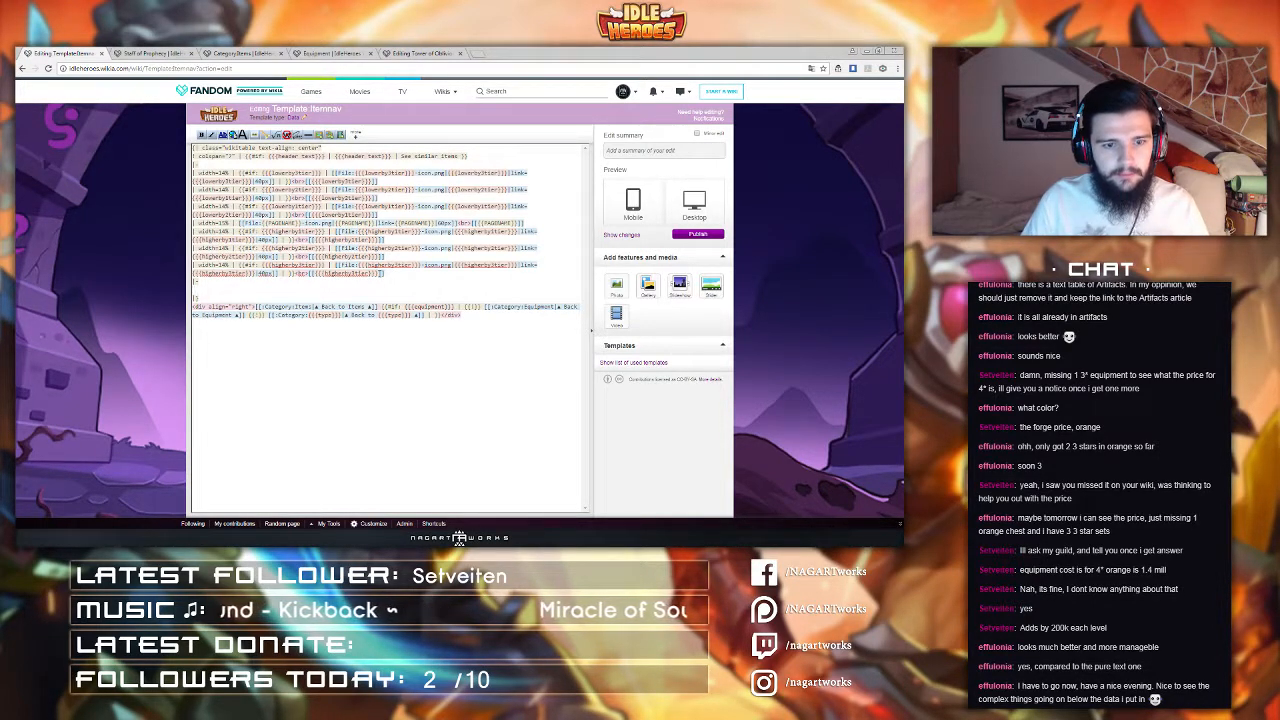
key(Return)
key(Return)
key(Return)
key(Return)
key(Return)
key(Return)
key(Return)
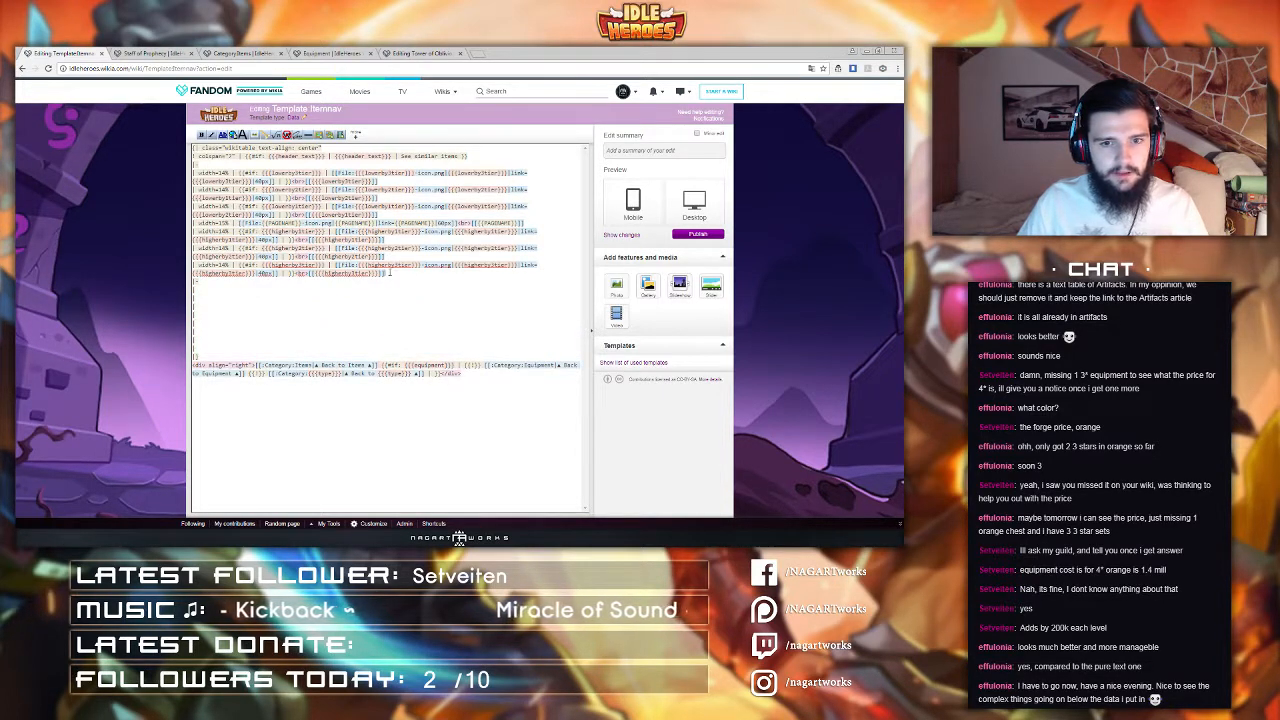
Step: Move the higherby3tier and higherby2tier name links out of their icon cells into cells of the new row
drag(390, 273, 293, 273)
key(ctrl+x)
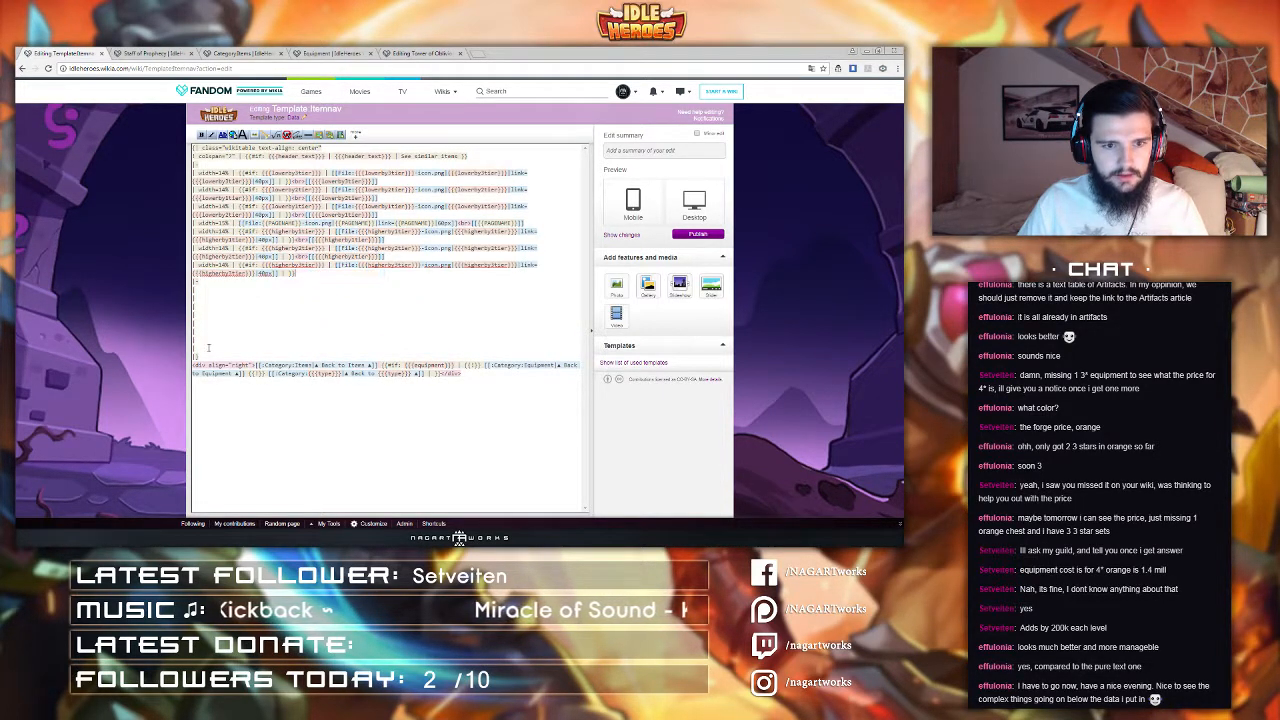
click(194, 348)
key(ctrl+v)
click(208, 348)
key(BackSpace)
key(BackSpace)
key(BackSpace)
key(BackSpace)
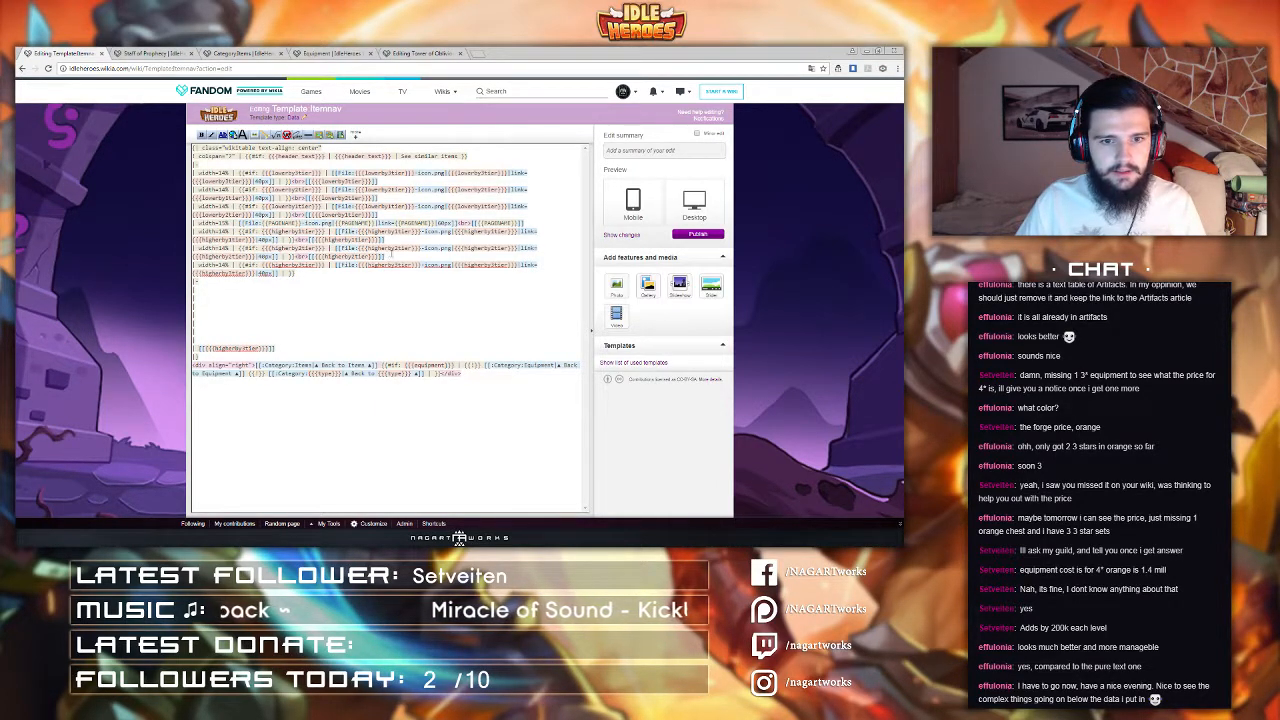
drag(392, 256, 293, 256)
key(ctrl+x)
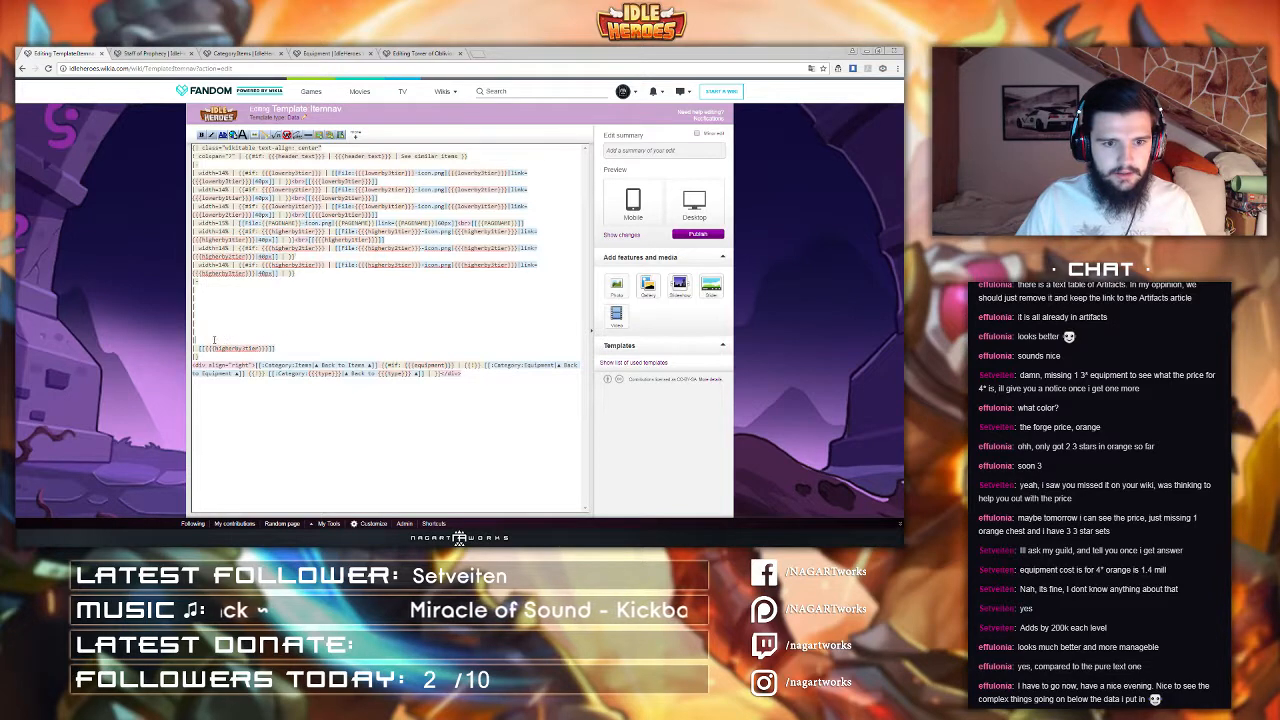
click(214, 340)
key(ctrl+v)
click(211, 340)
key(BackSpace)
key(BackSpace)
key(BackSpace)
key(BackSpace)
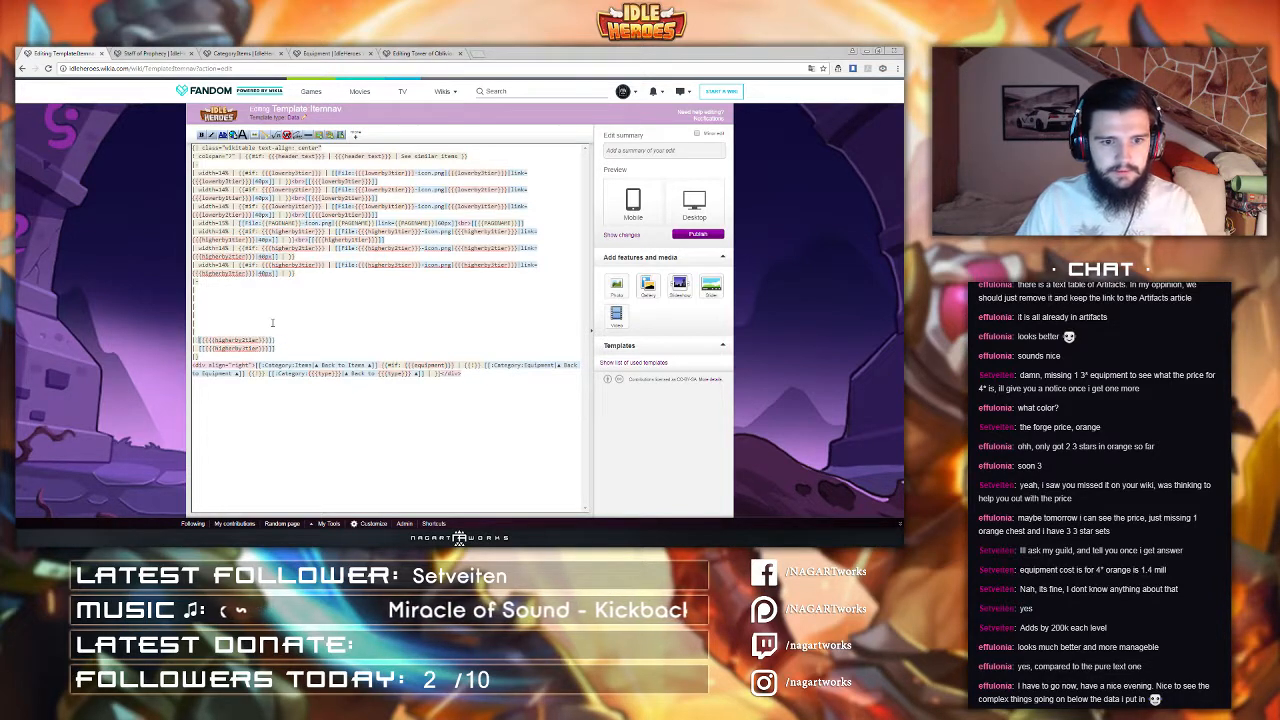
Step: Move the higherby1tier and lowerby1tier name links into the new row the same way
drag(395, 241, 294, 242)
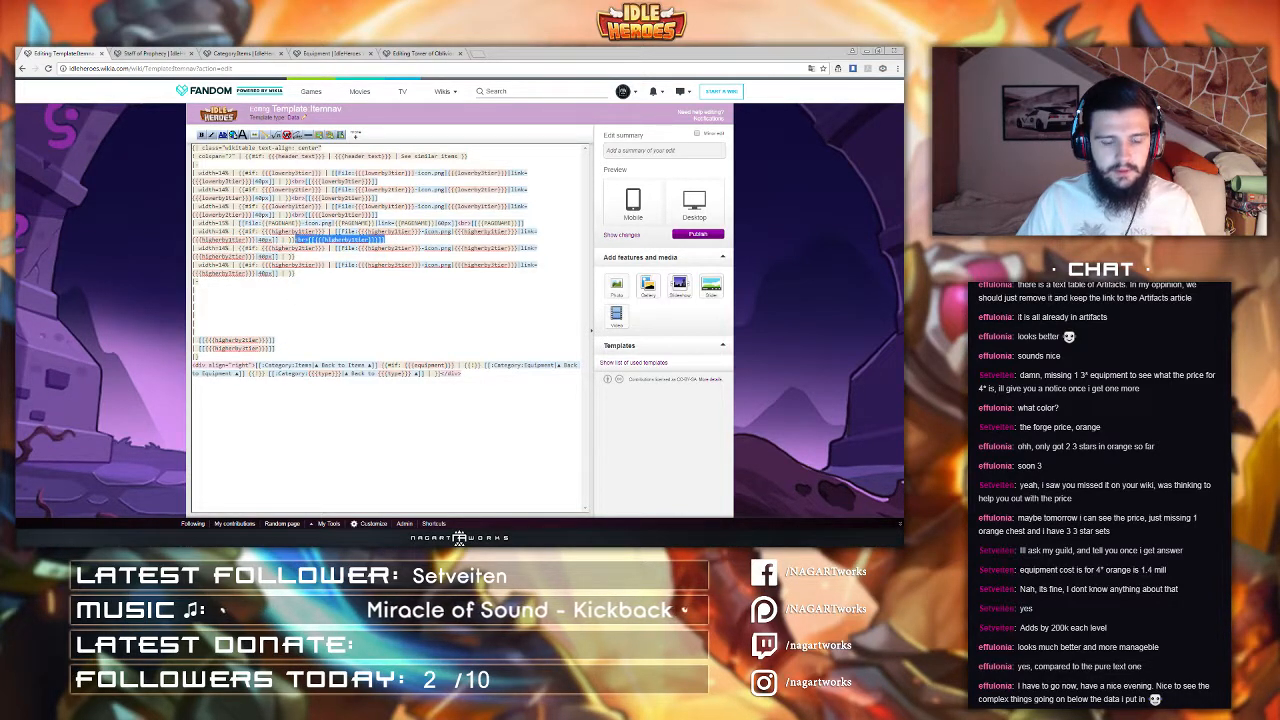
key(ctrl+x)
click(202, 333)
key(ctrl+v)
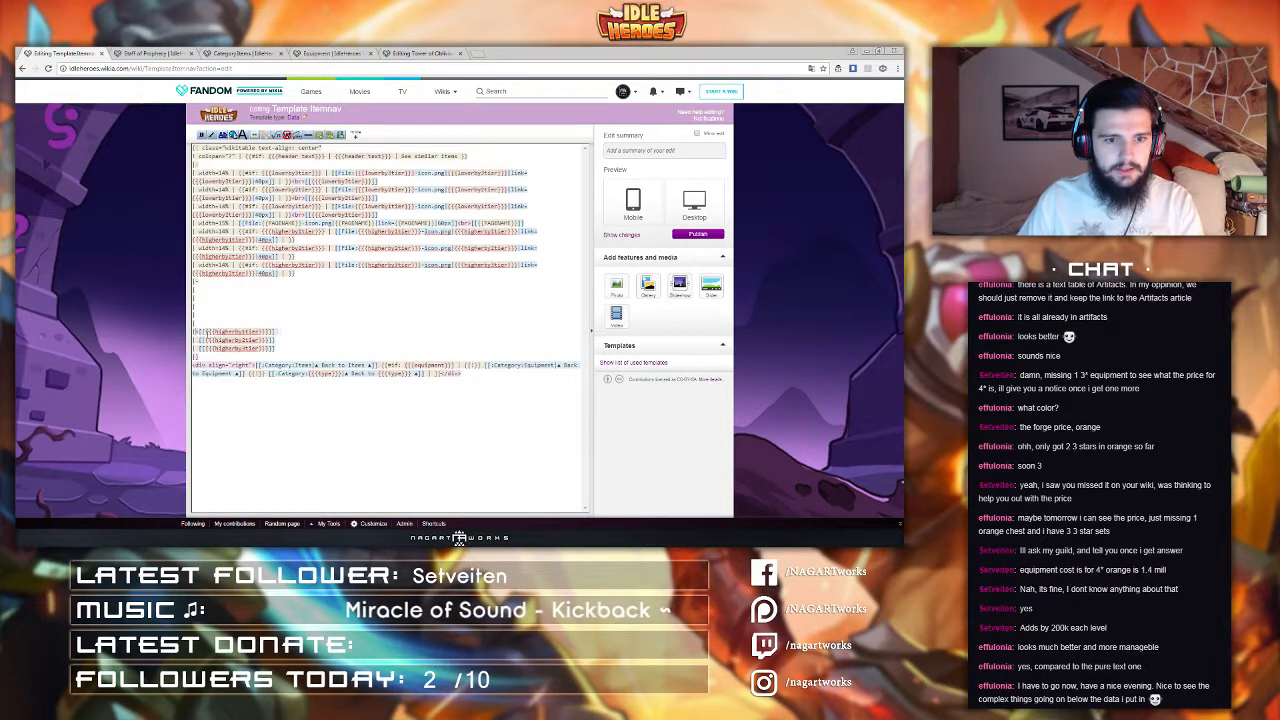
click(211, 332)
key(BackSpace)
key(BackSpace)
key(BackSpace)
key(BackSpace)
drag(396, 218, 290, 215)
key(ctrl+x)
click(198, 316)
key(ctrl+v)
click(211, 316)
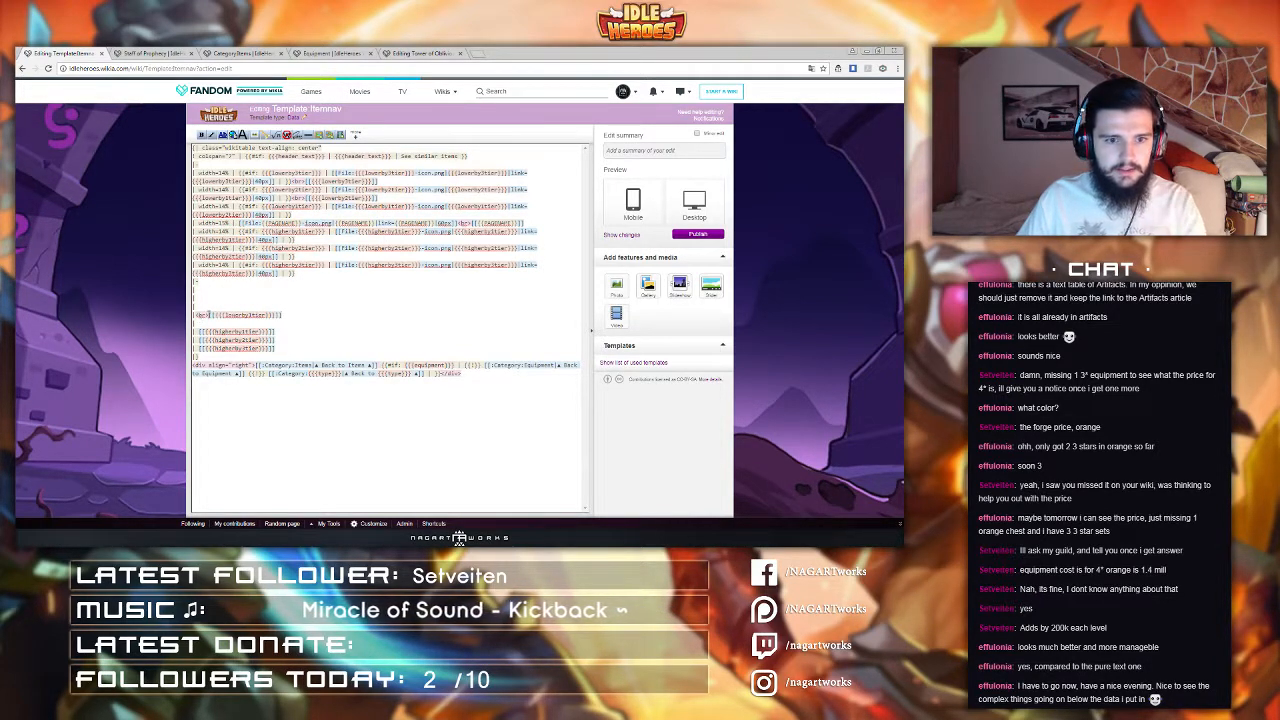
key(BackSpace)
key(BackSpace)
key(BackSpace)
key(BackSpace)
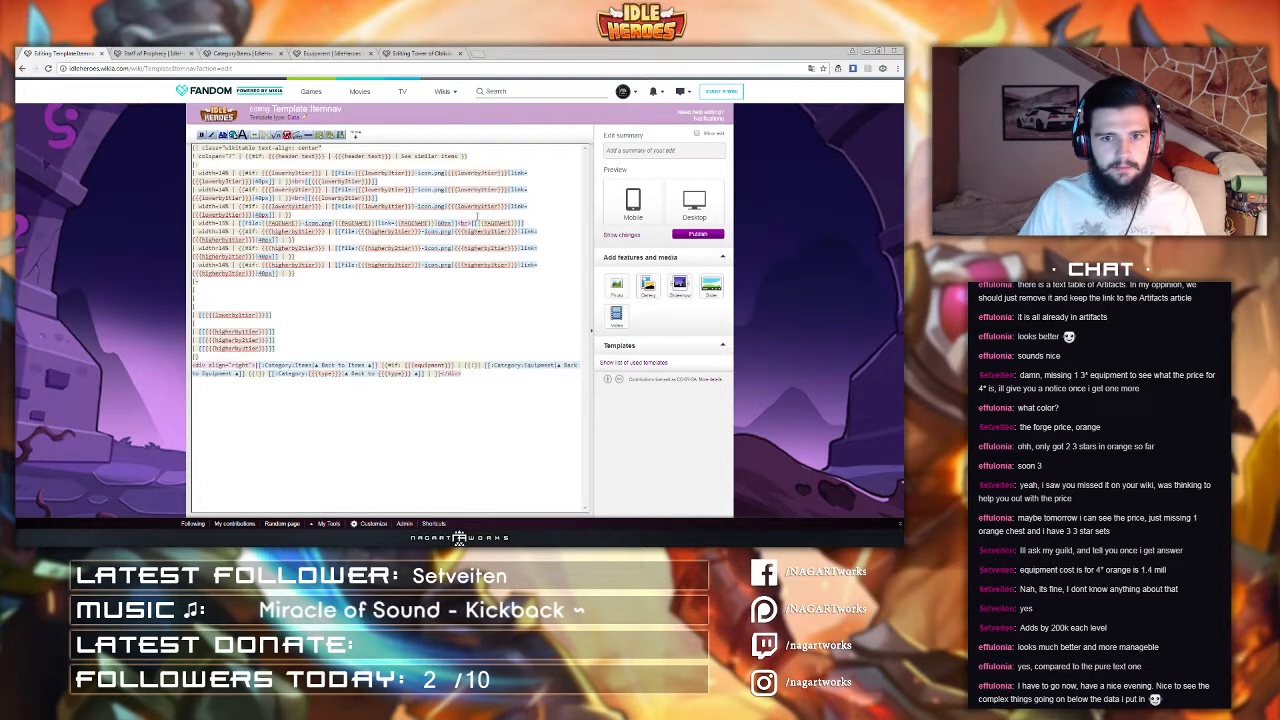
Step: Move the current page's name link out of its icon cell into the middle cell of the new row
drag(530, 223, 456, 222)
key(ctrl+x)
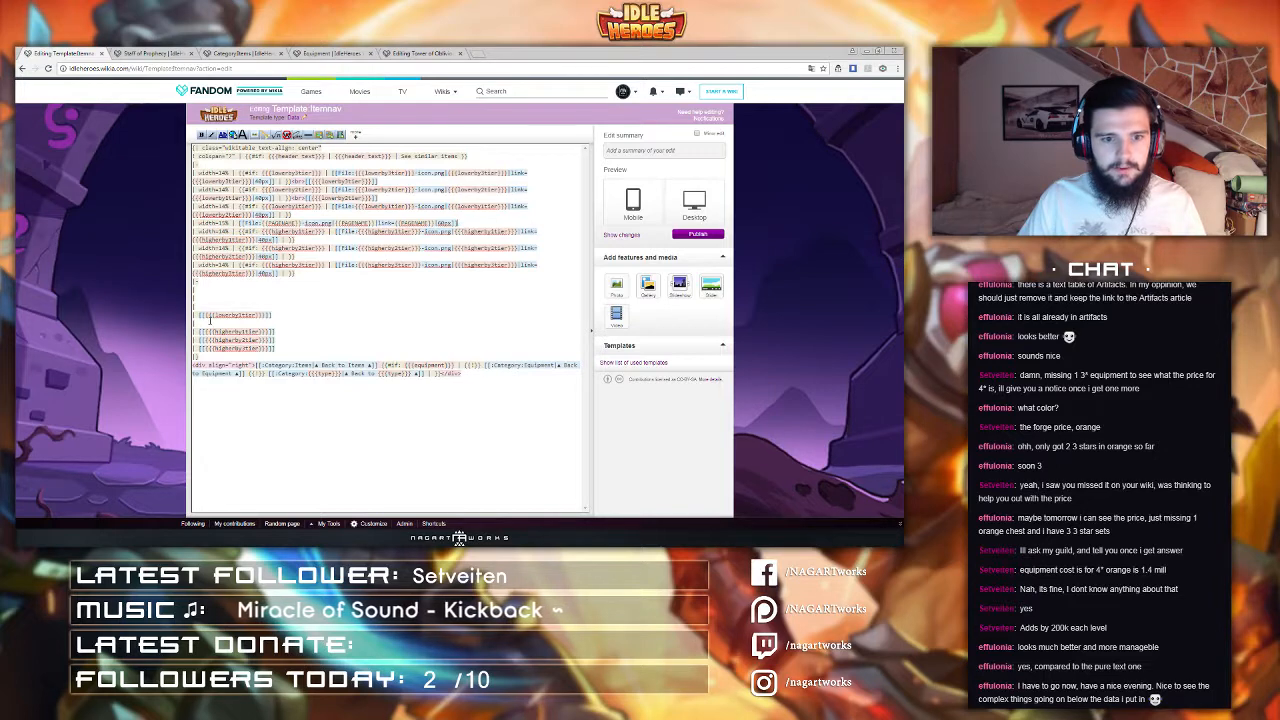
click(200, 324)
key(ctrl+v)
drag(197, 325, 209, 326)
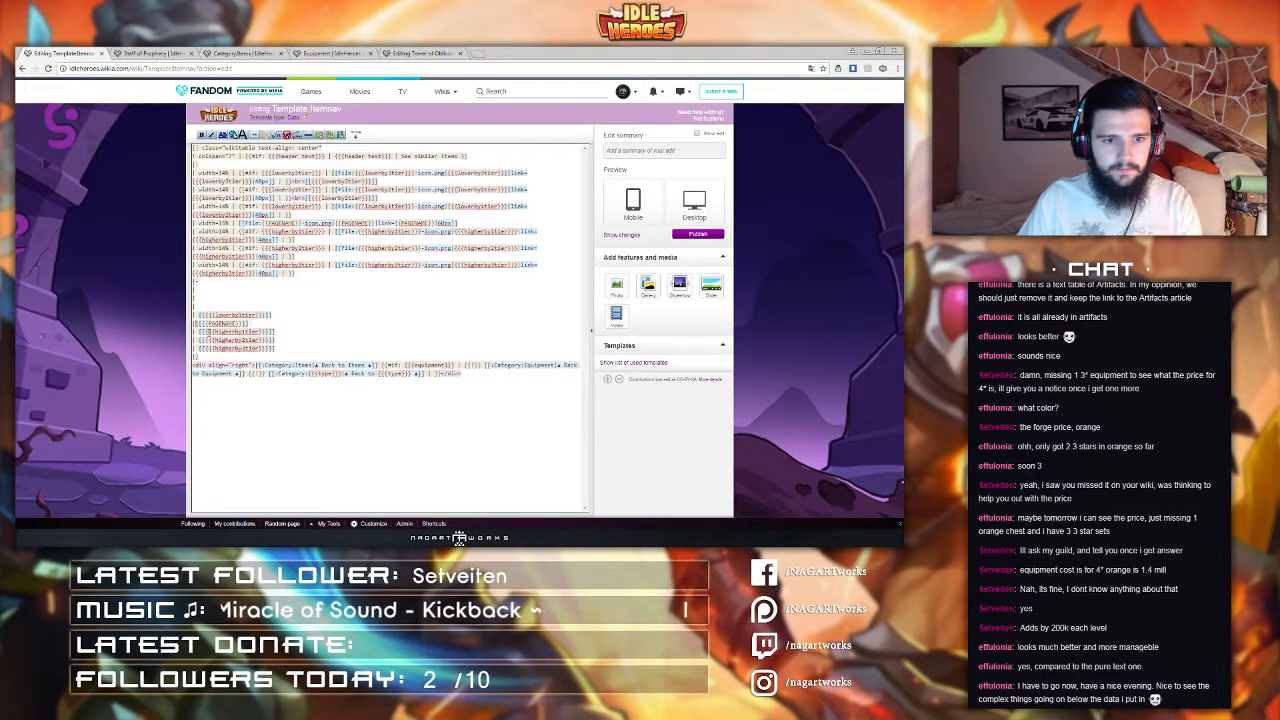
Step: Move the lowerby2tier and lowerby3tier name links into the new row, remove the leftover blank lines, and publish the template
drag(377, 198, 290, 198)
key(ctrl+x)
click(206, 306)
key(ctrl+v)
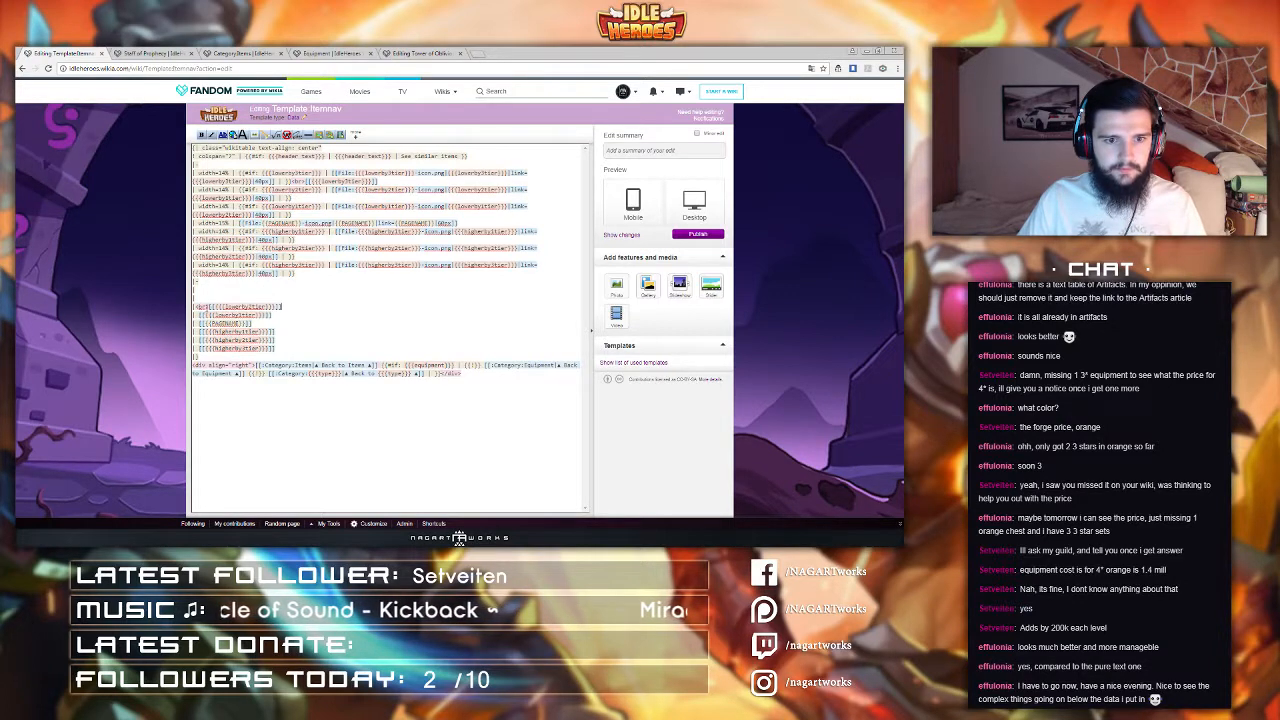
drag(197, 308, 210, 309)
key(BackSpace)
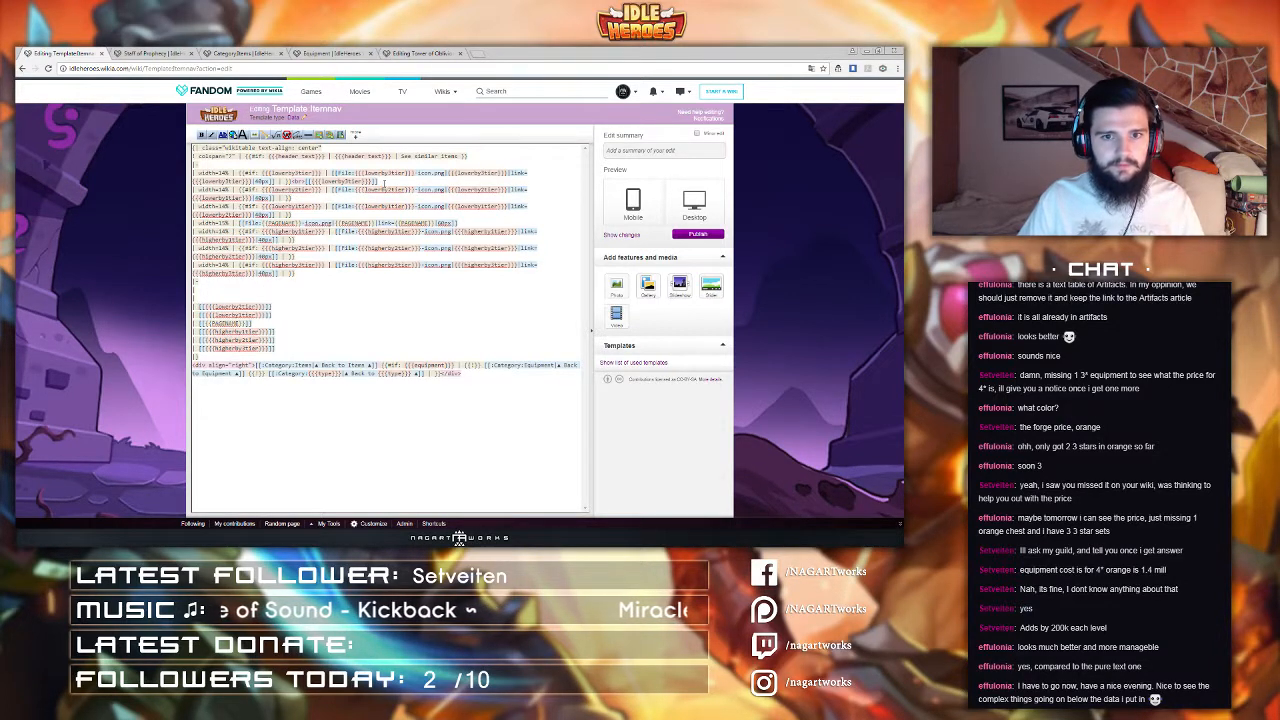
drag(384, 181, 290, 181)
key(ctrl+x)
click(198, 298)
key(ctrl+v)
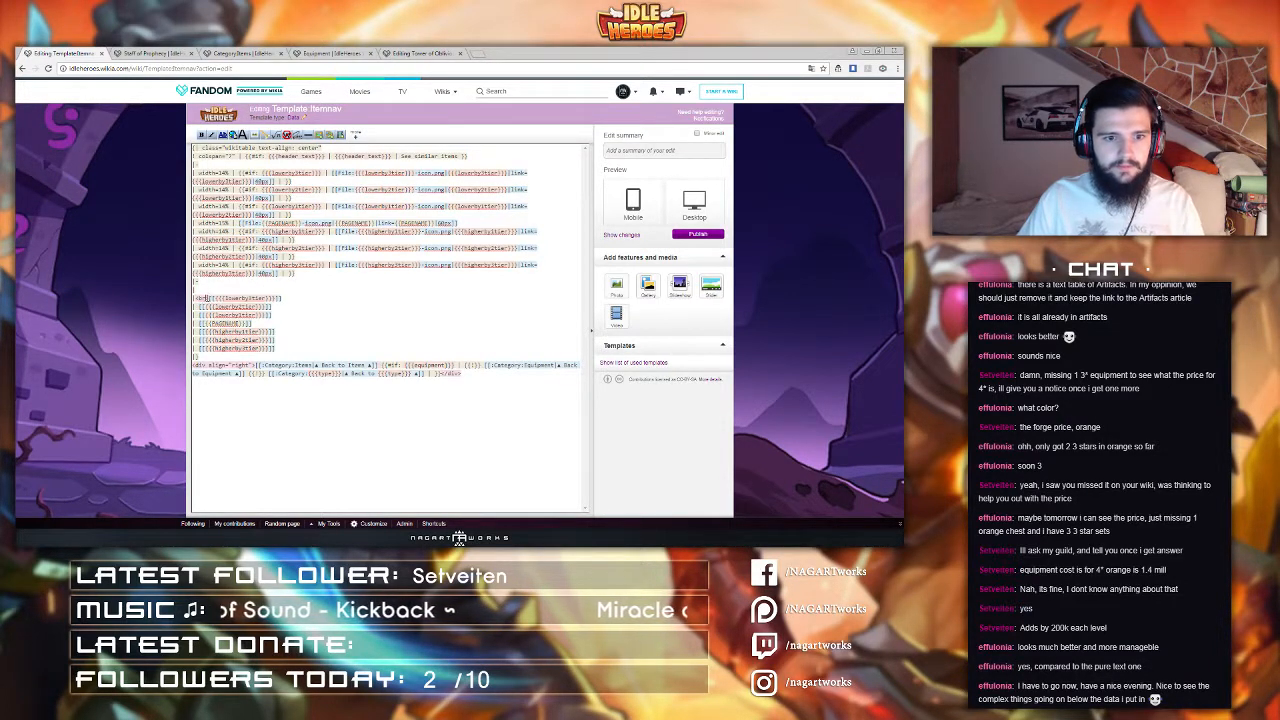
drag(206, 298, 210, 299)
key(BackSpace)
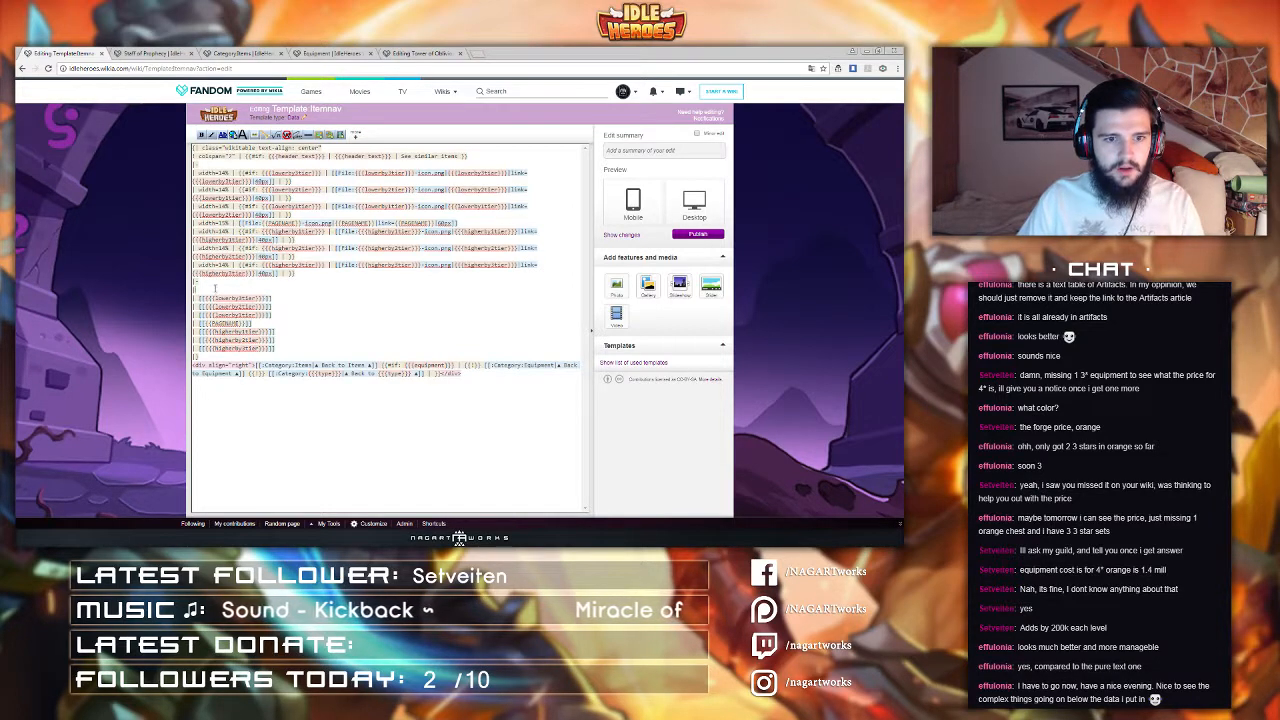
key(BackSpace)
key(BackSpace)
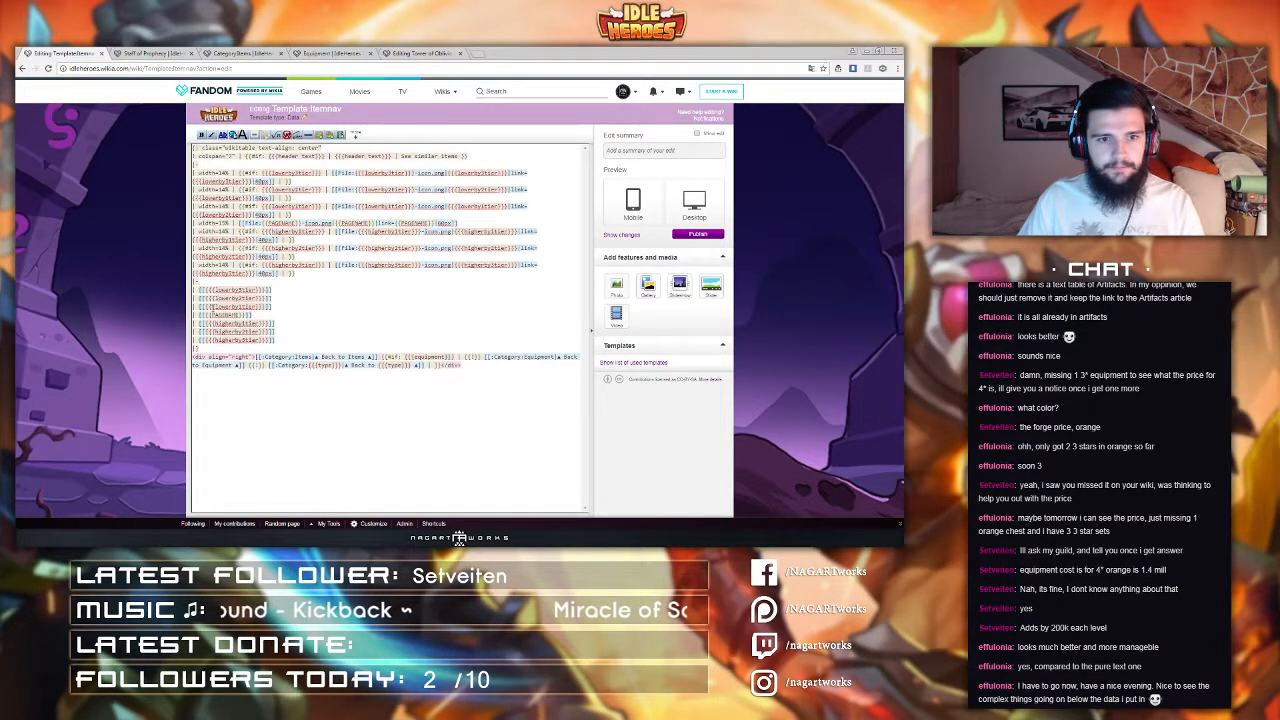
click(689, 236)
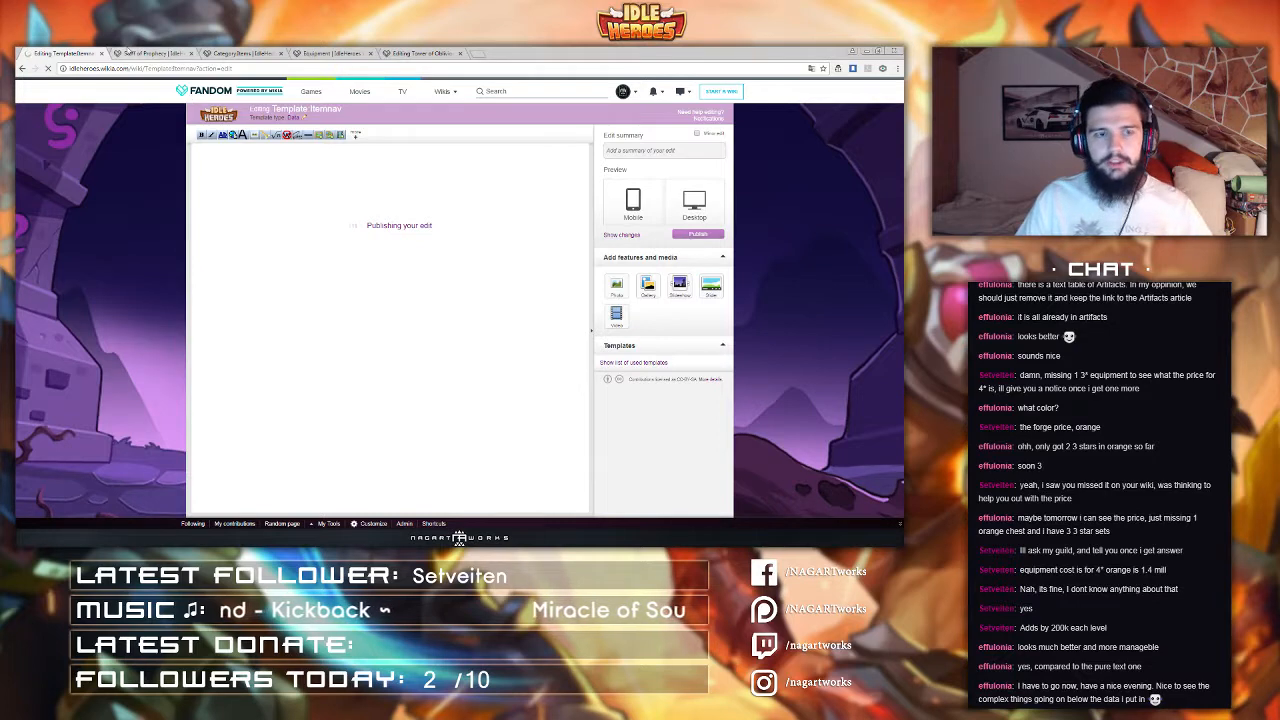
Step: Reopen the template editor, change the table class to wiki-article, and publish the template
click(140, 52)
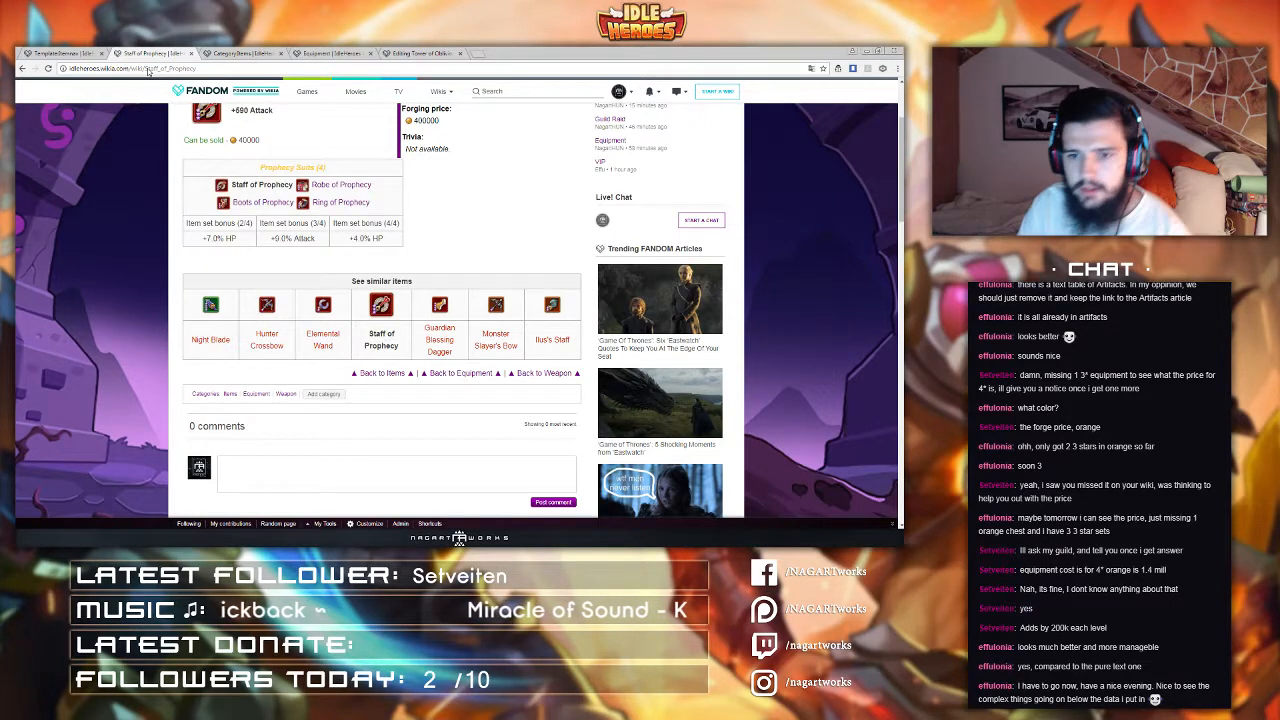
click(60, 50)
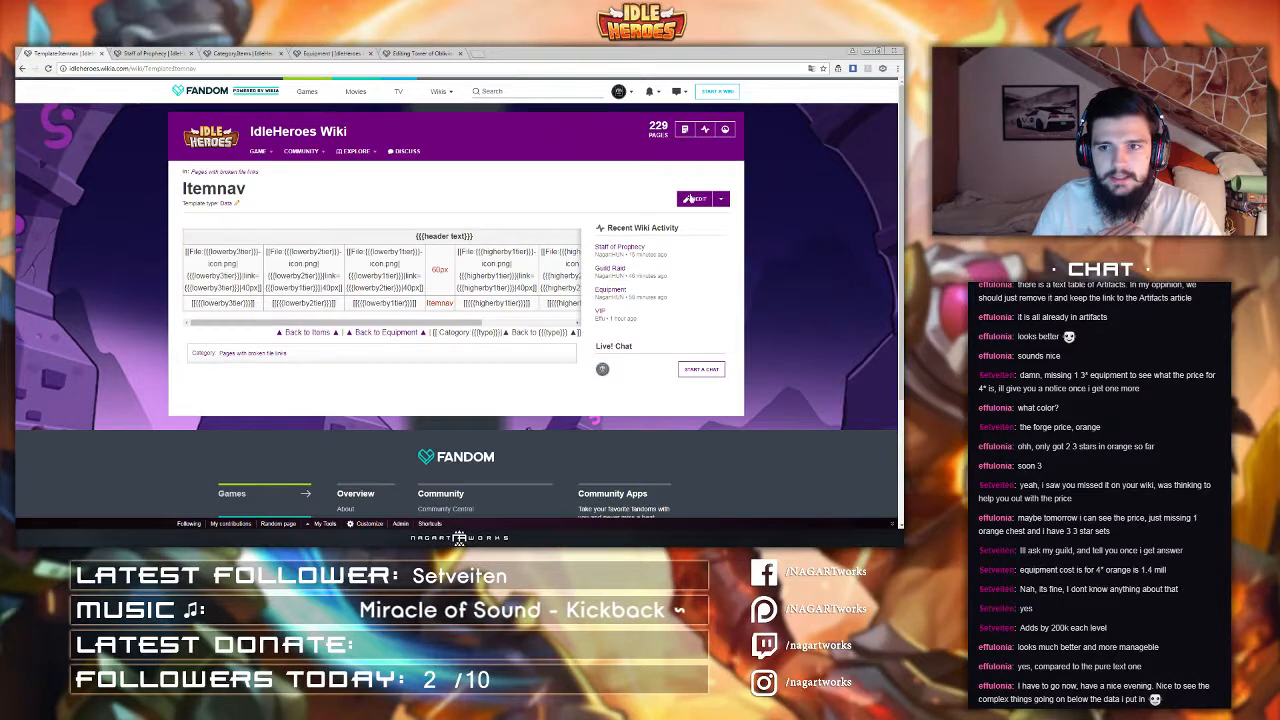
click(693, 199)
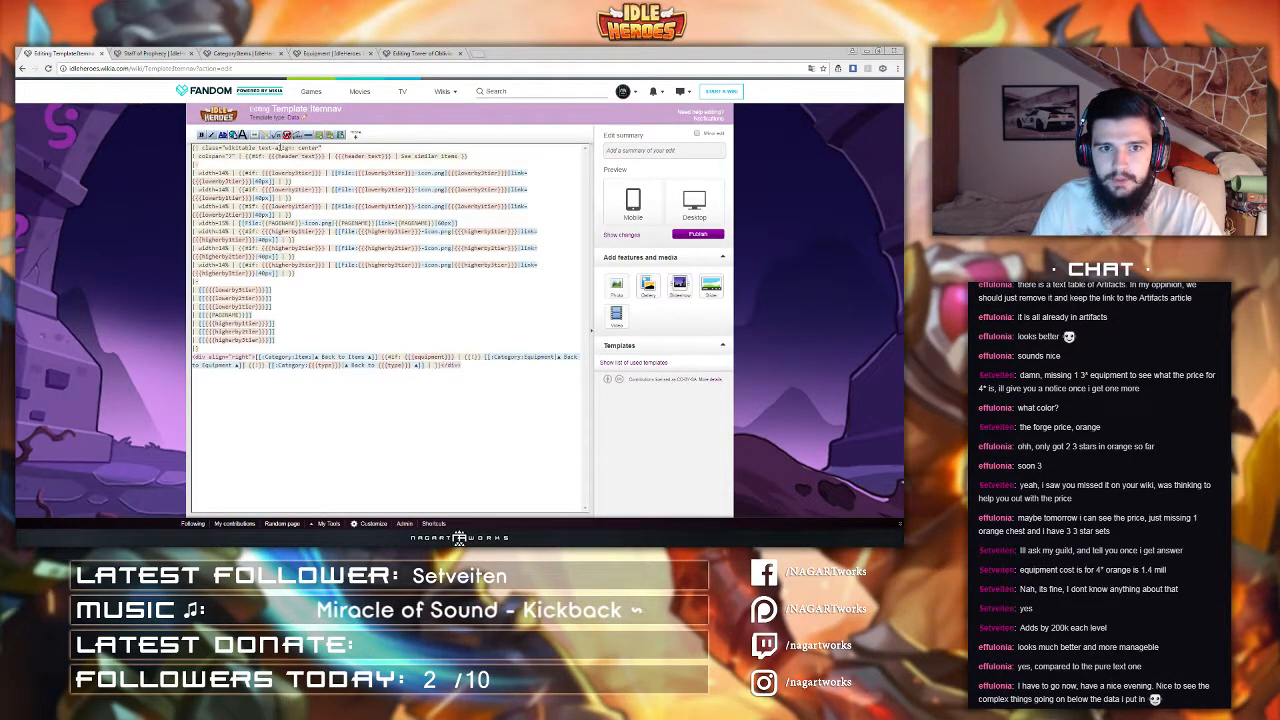
drag(226, 148, 256, 148)
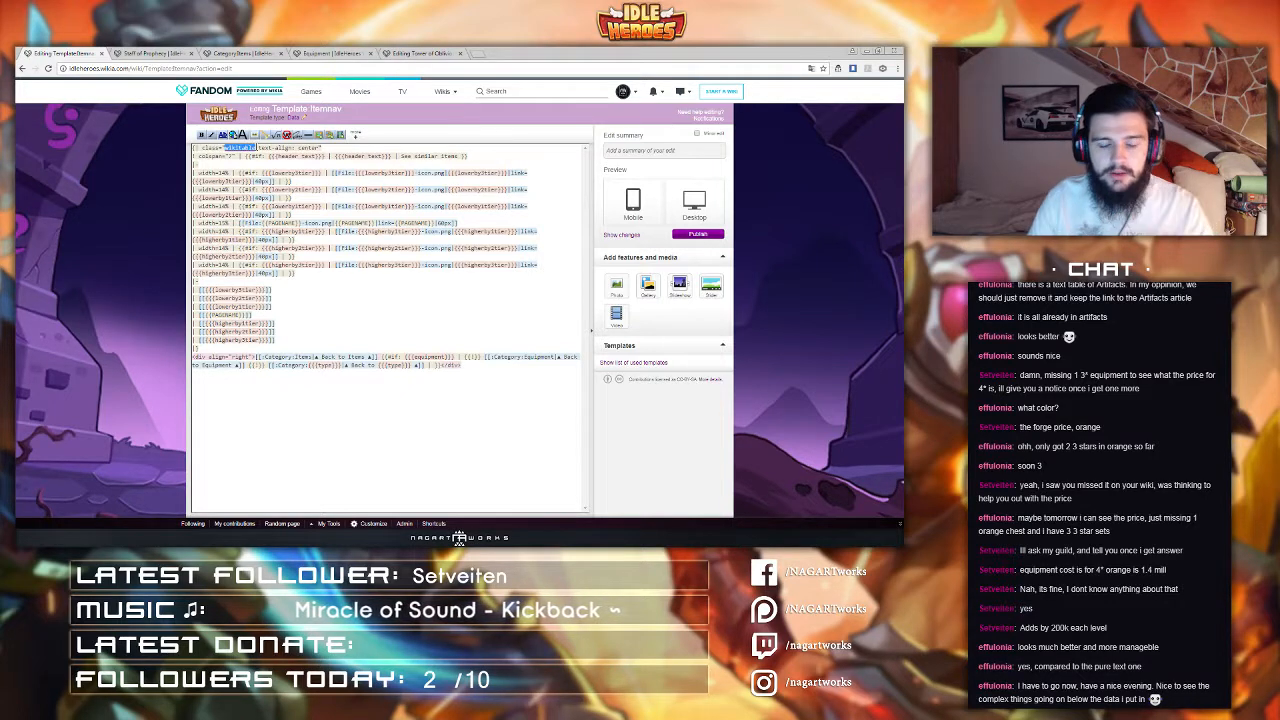
text(wiki-article)
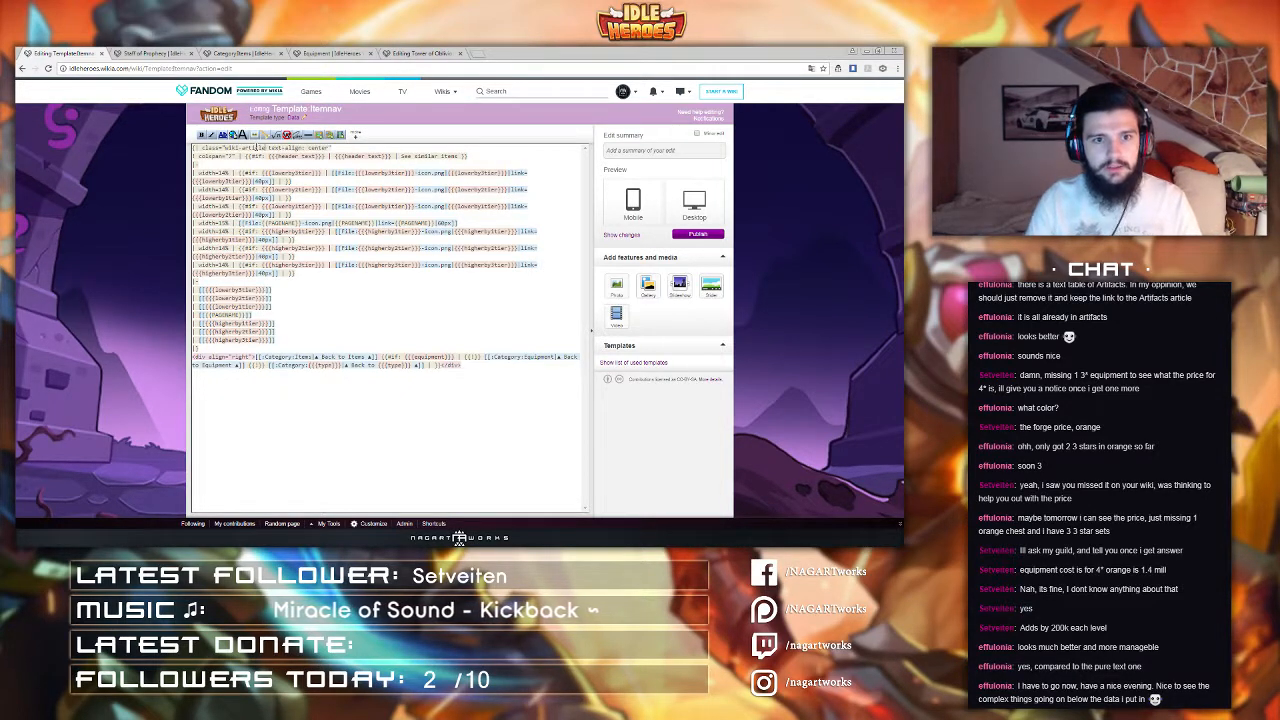
click(700, 236)
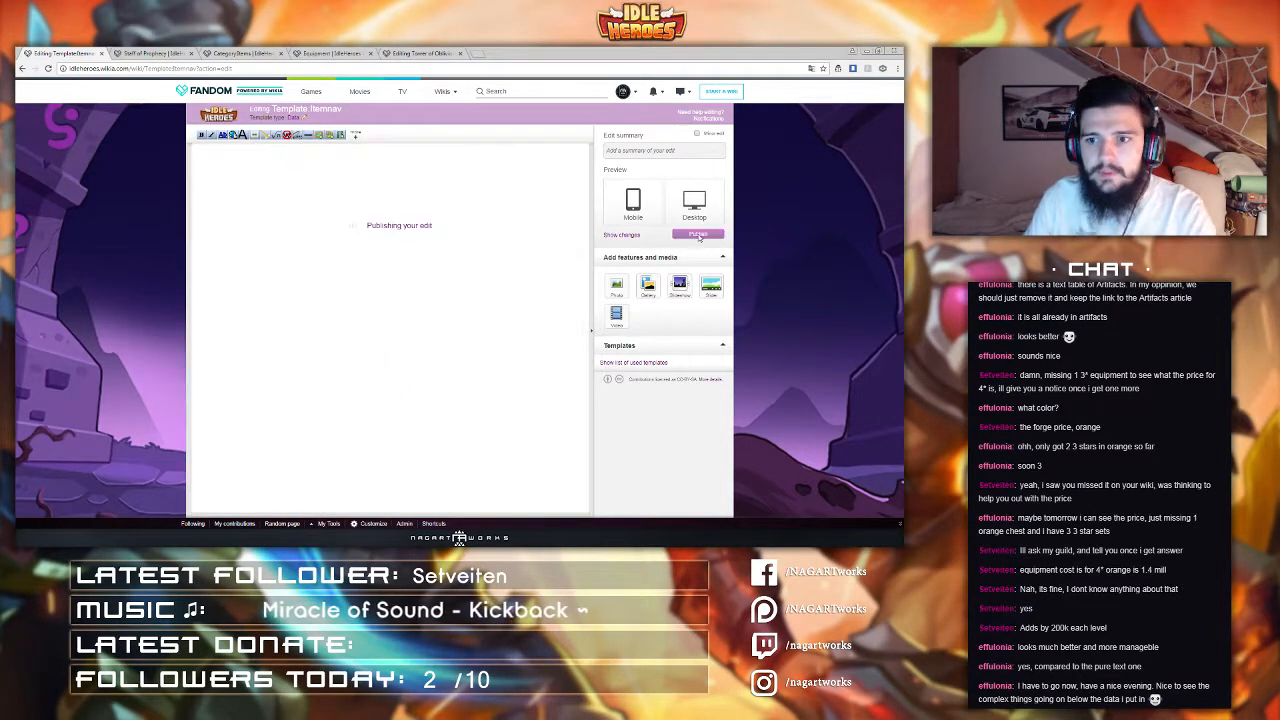
Step: Reload the Staff of Prophecy page to check the navigation table's styling
click(141, 56)
click(130, 68)
key(Return)
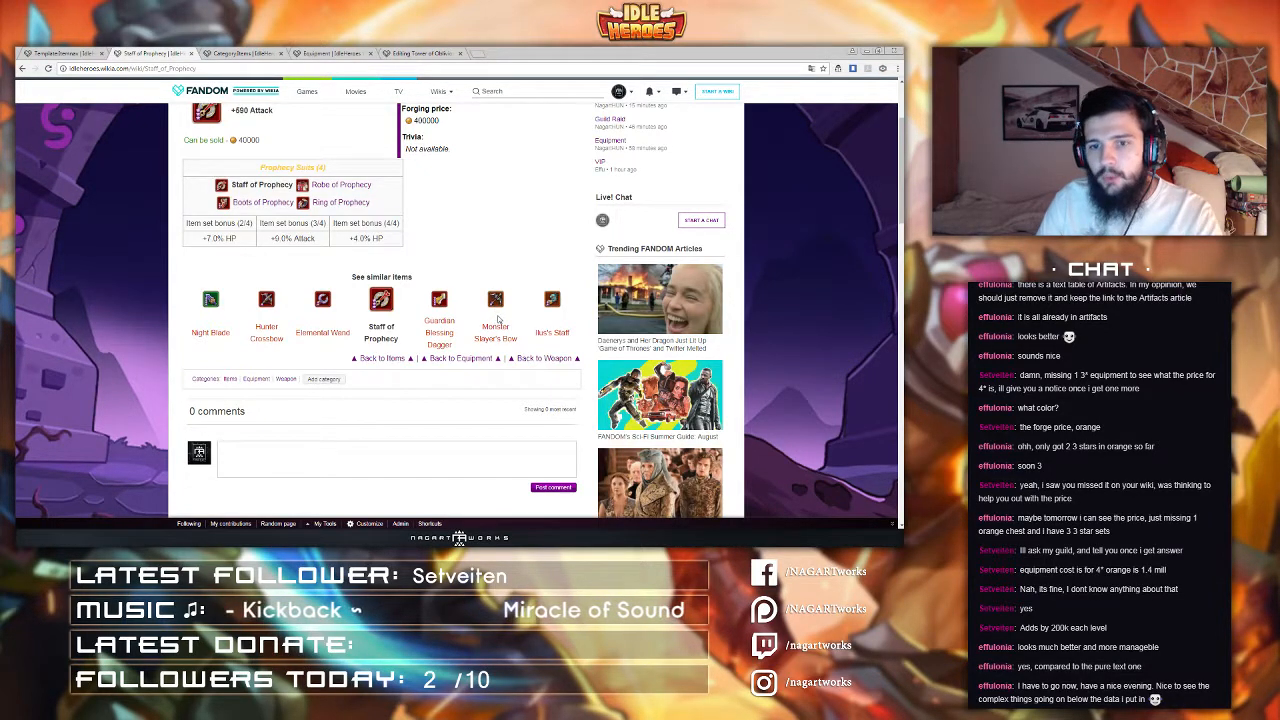
Step: Change the table class to article-table and publish the template
click(88, 53)
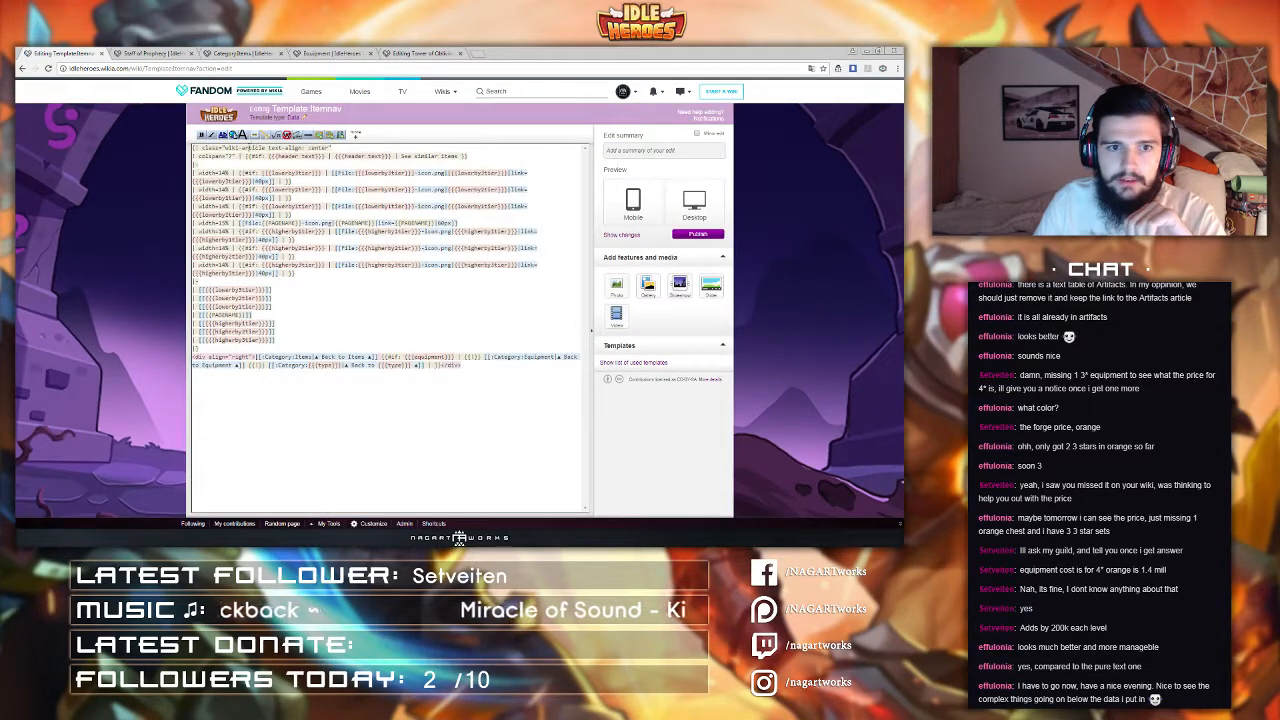
drag(225, 148, 244, 149)
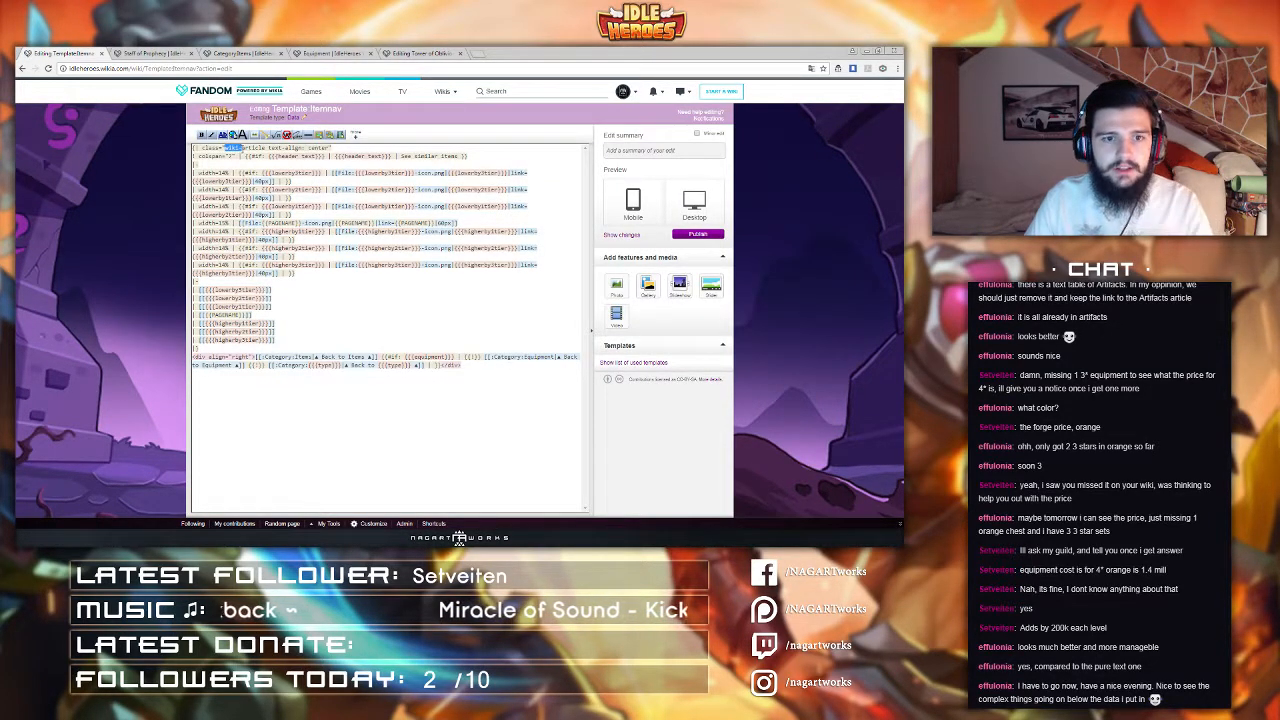
key(BackSpace)
text(-table)
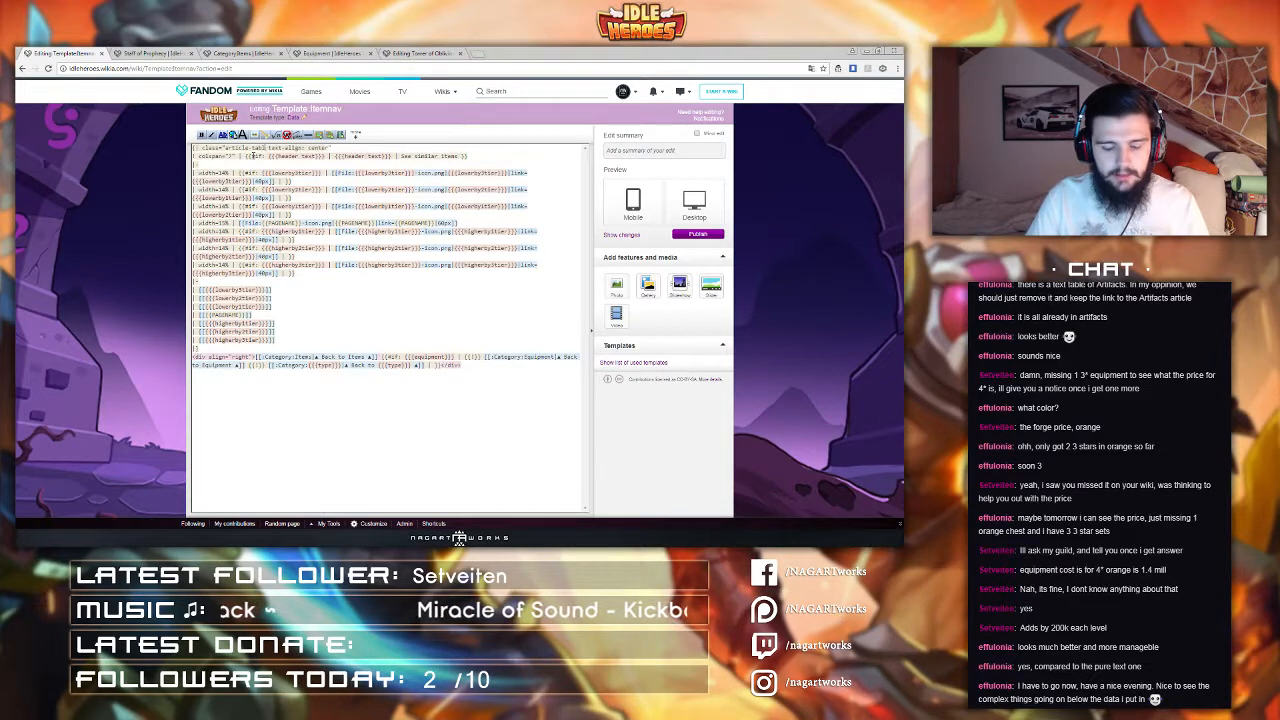
click(698, 234)
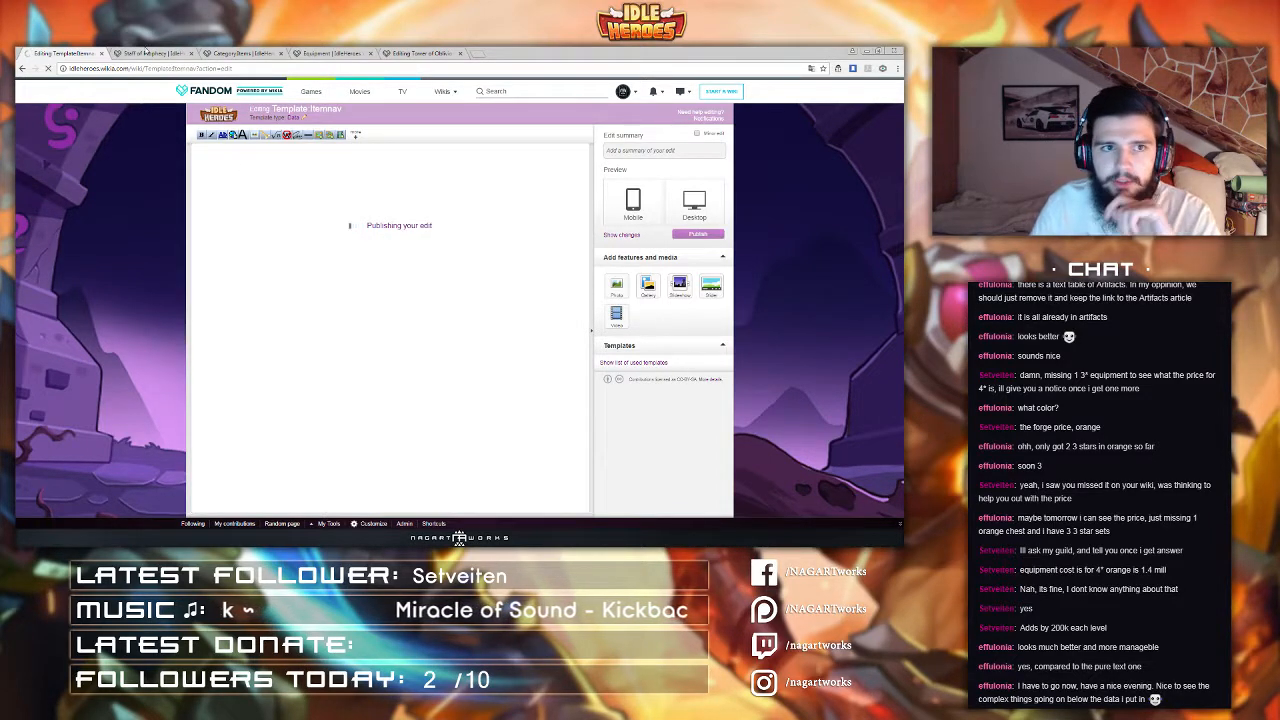
Step: Reload Staff of Prophecy and examine the See similar items table header and cells
click(150, 52)
click(150, 68)
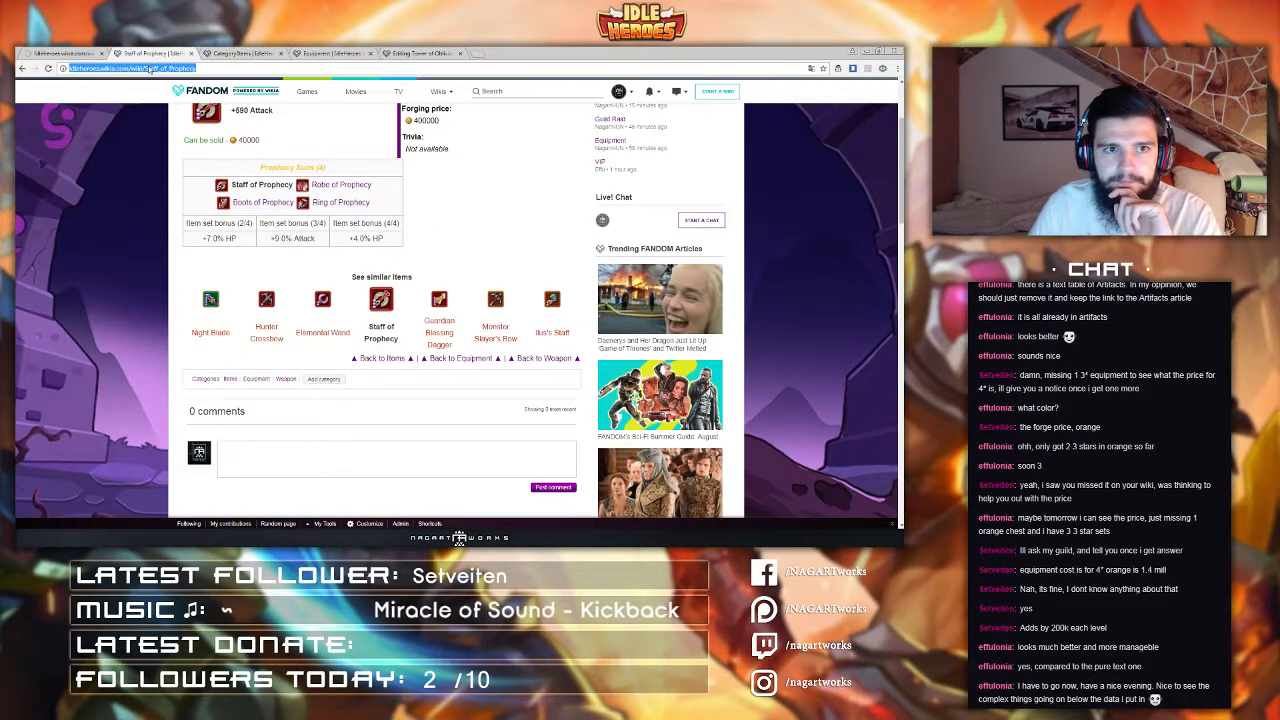
key(Return)
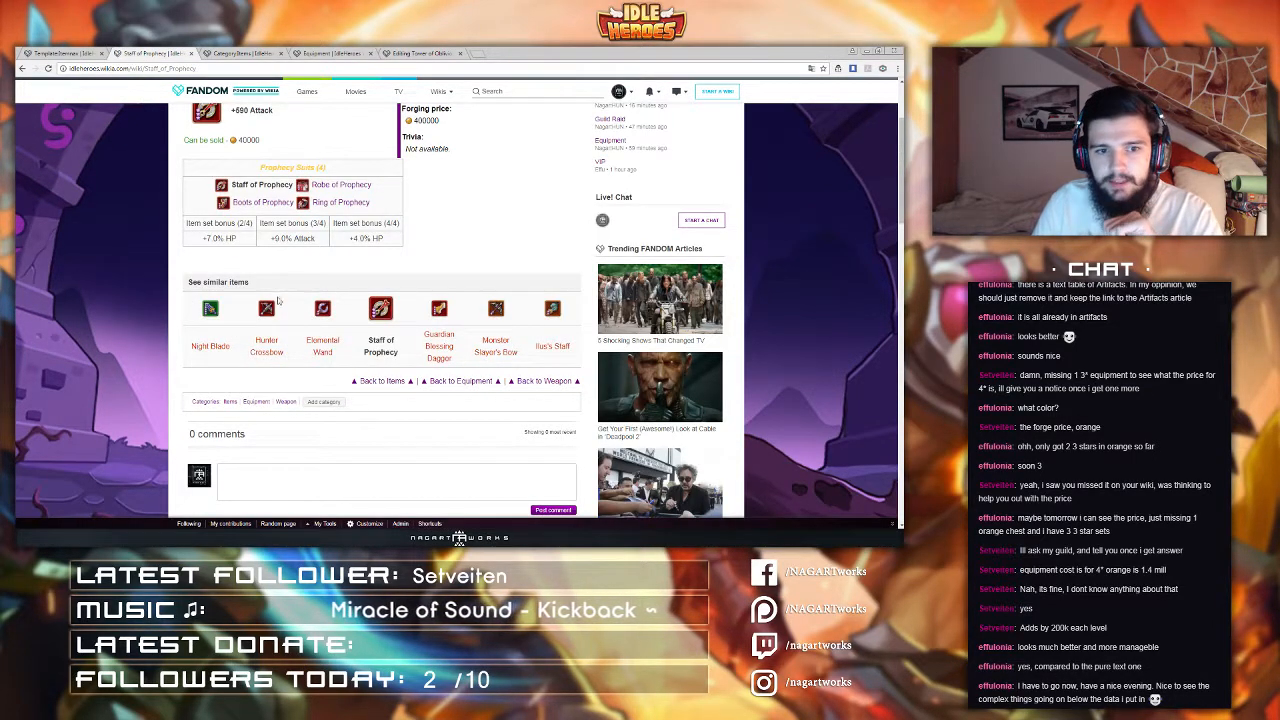
drag(265, 285, 191, 283)
click(234, 286)
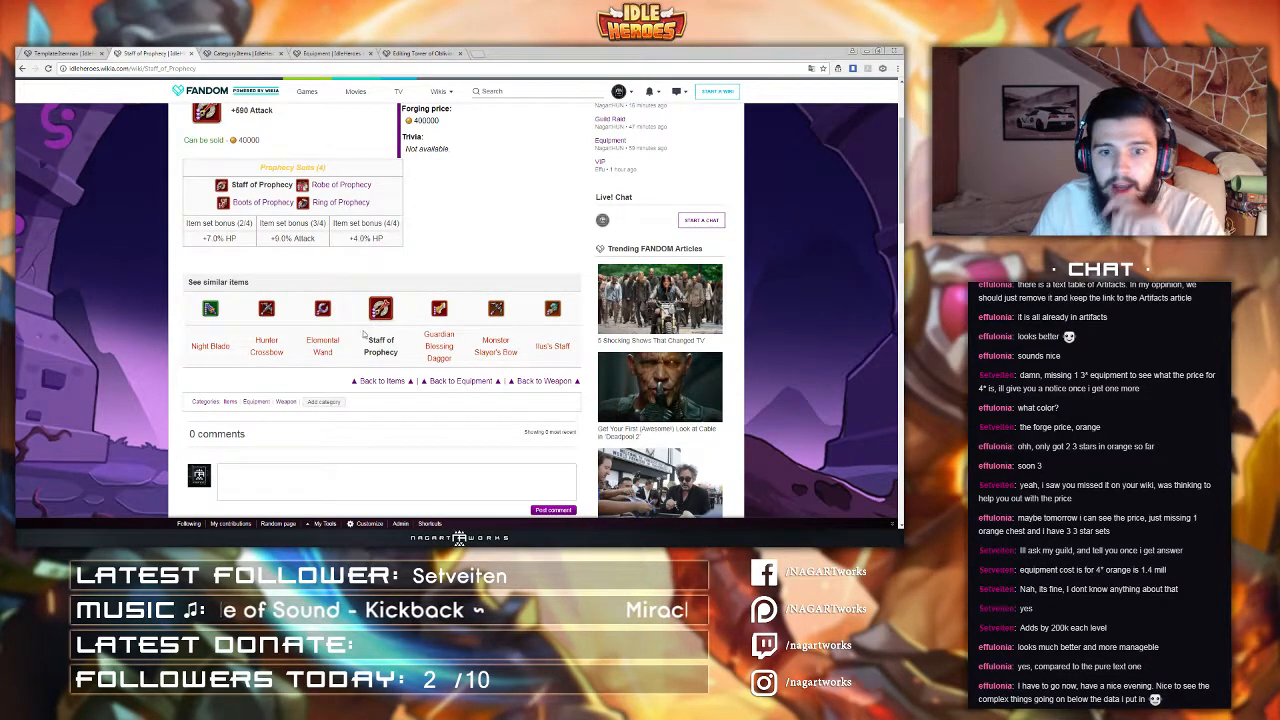
scroll(350, 210, up, 2)
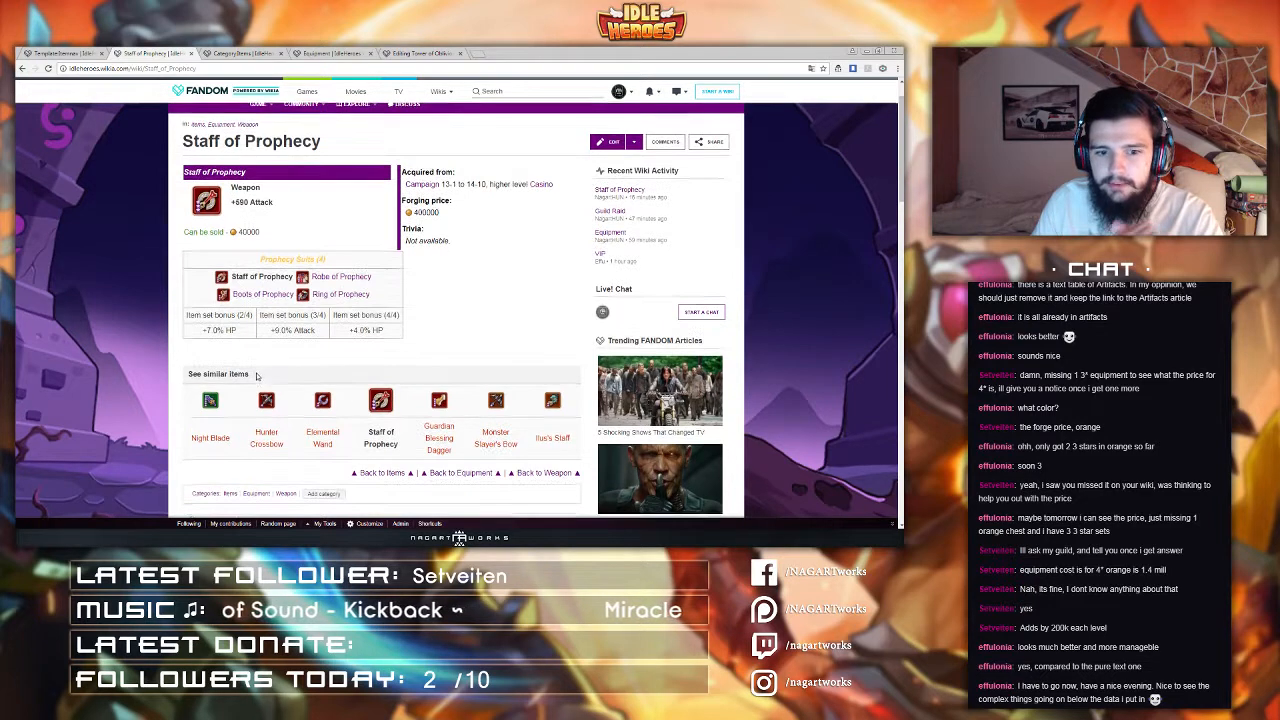
scroll(283, 372, down, 1)
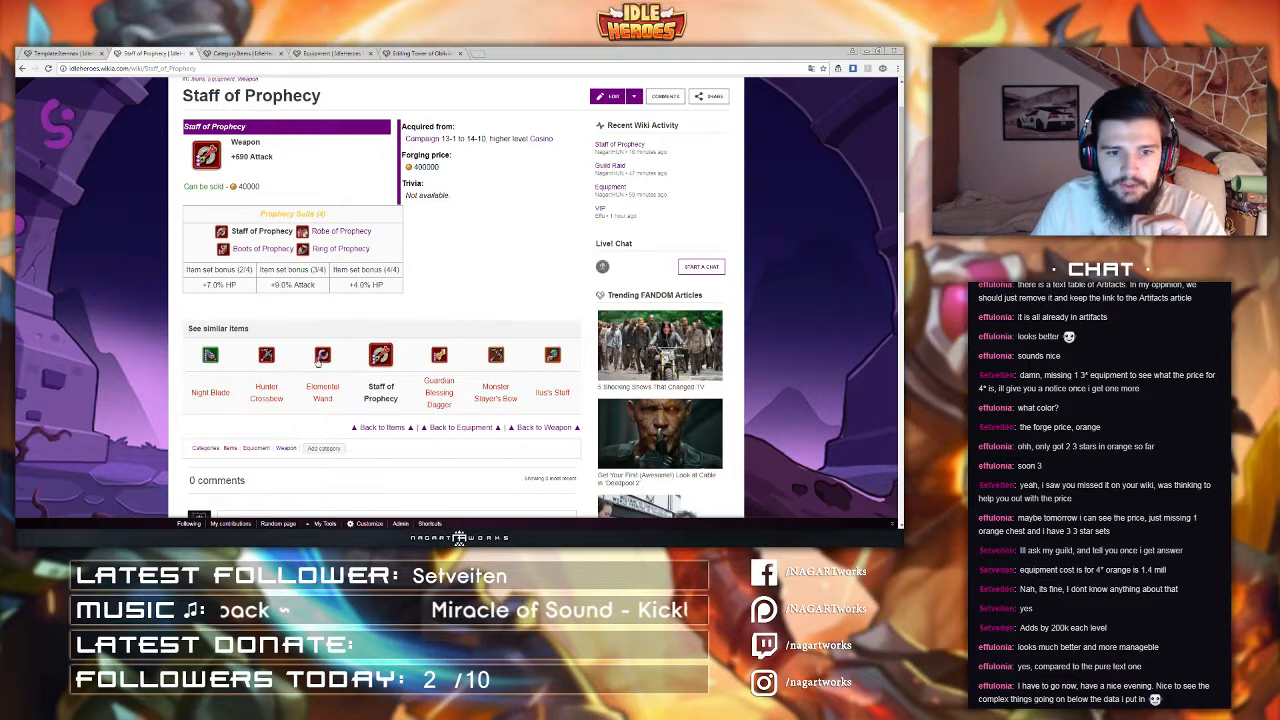
mouse_move(252, 332)
mouse_down()
mouse_move(187, 330)
mouse_move(268, 334)
mouse_up()
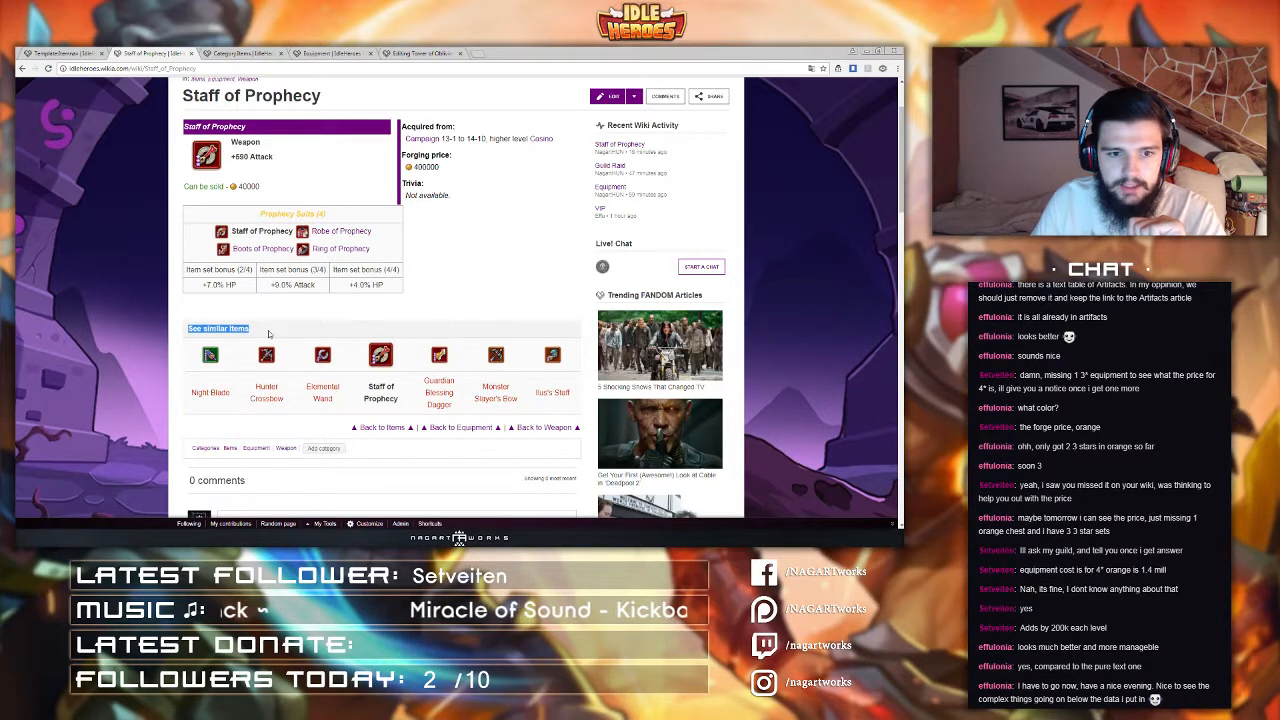
click(273, 337)
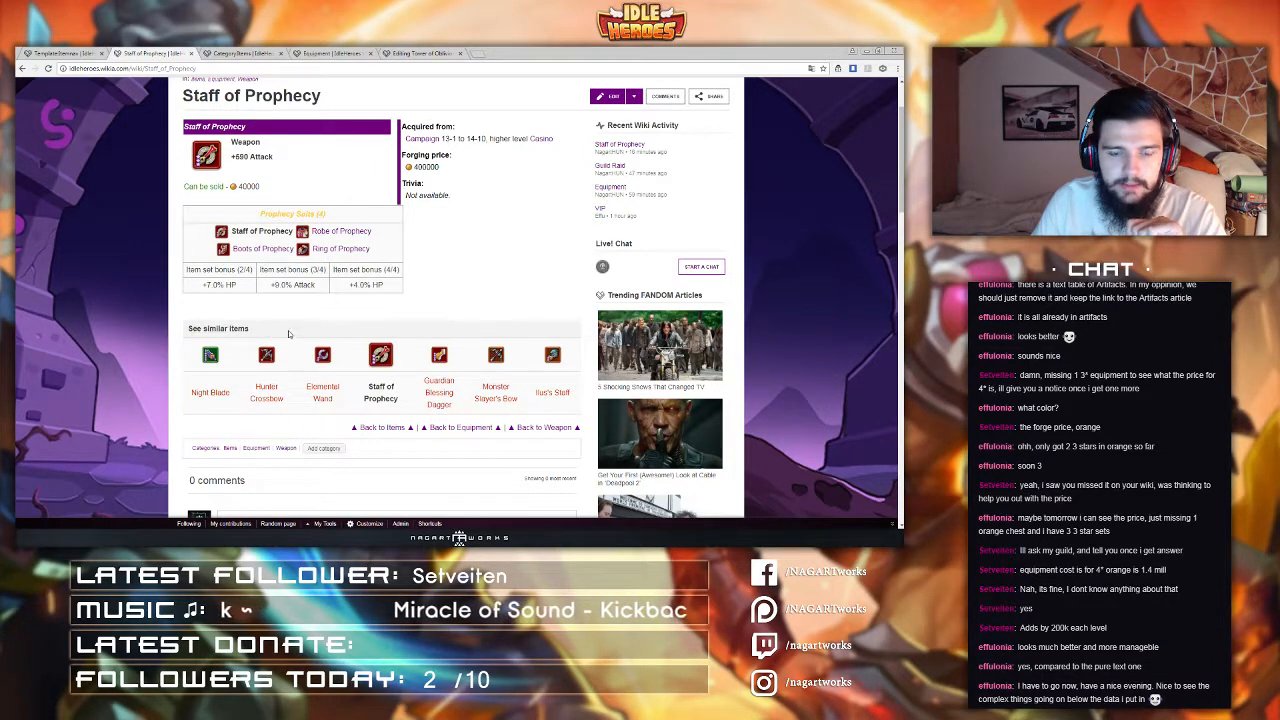
click(90, 54)
click(697, 199)
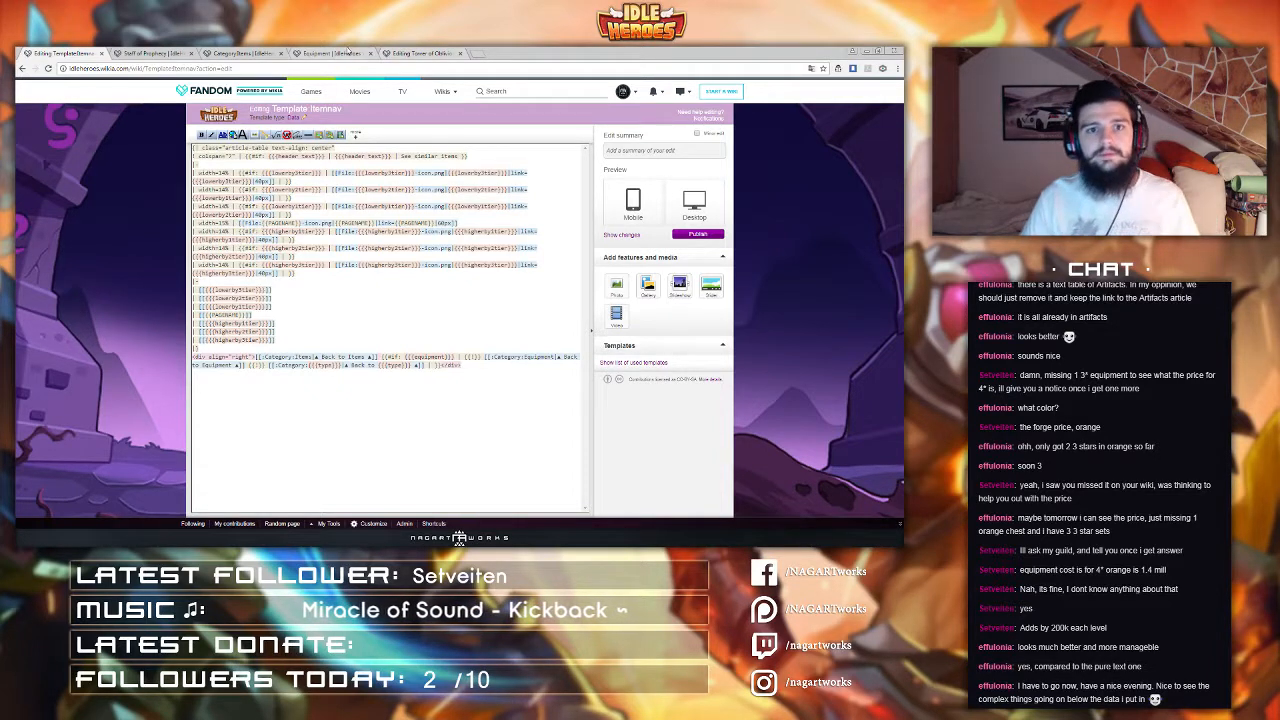
click(155, 53)
click(232, 53)
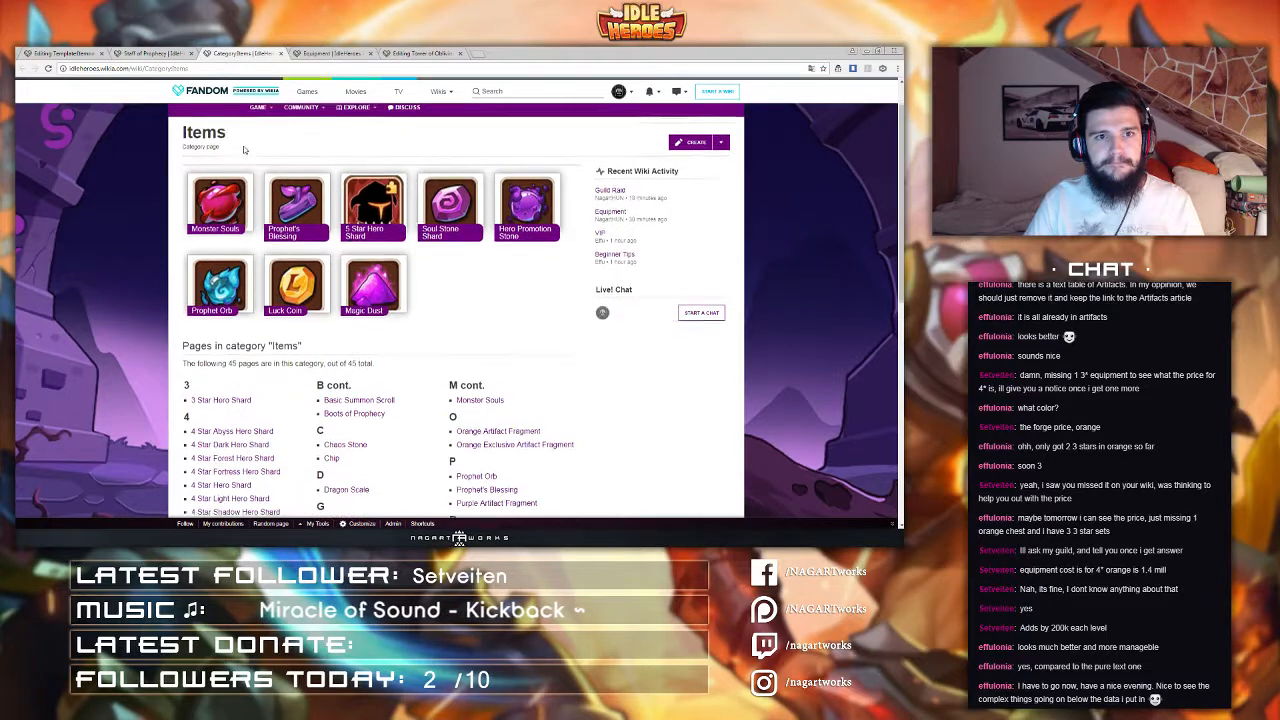
Step: Open the Casino page in a new tab from the wiki's Buildings menu
scroll(257, 150, up, 1)
mouse_move(257, 152)
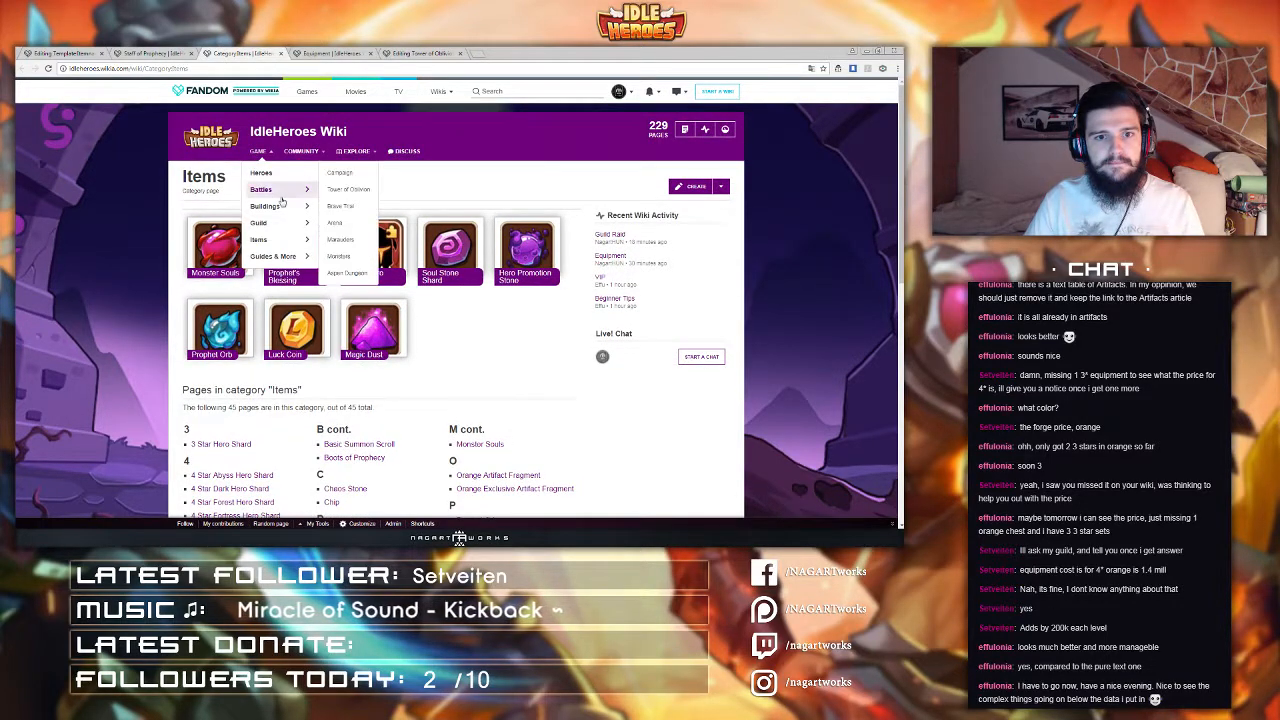
mouse_move(281, 212)
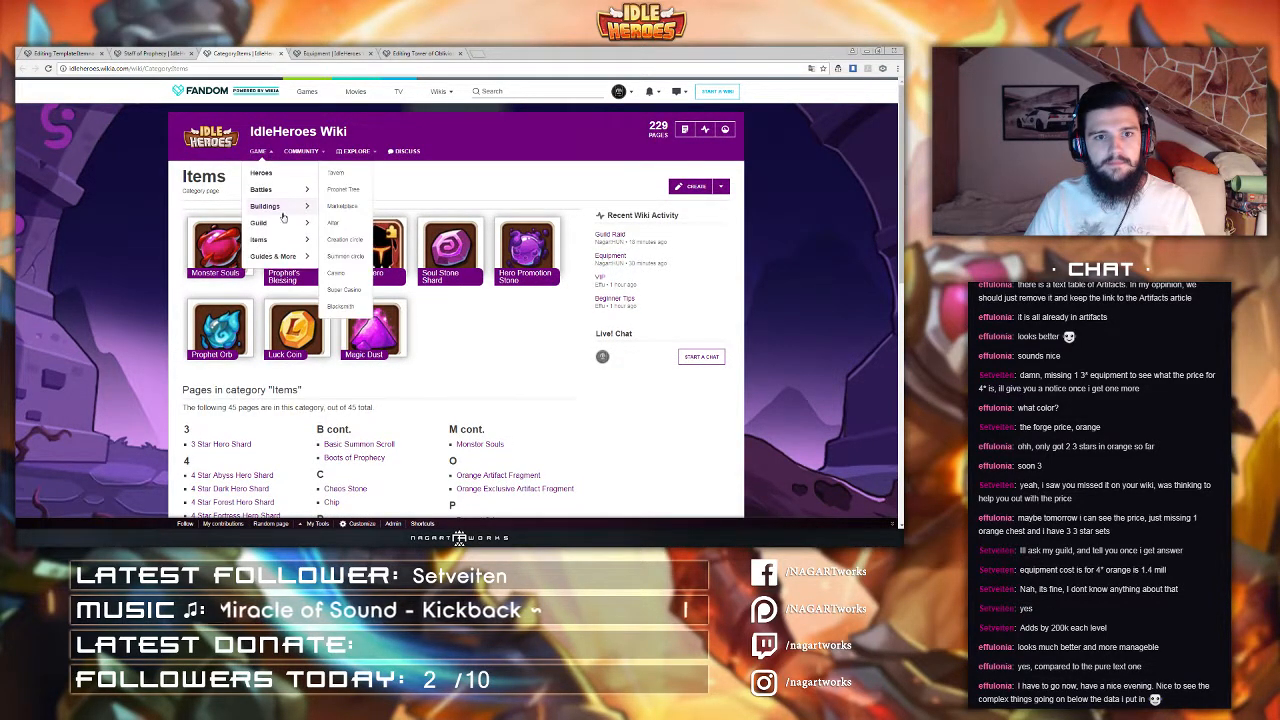
middle_click(346, 275)
scroll(452, 276, down, 2)
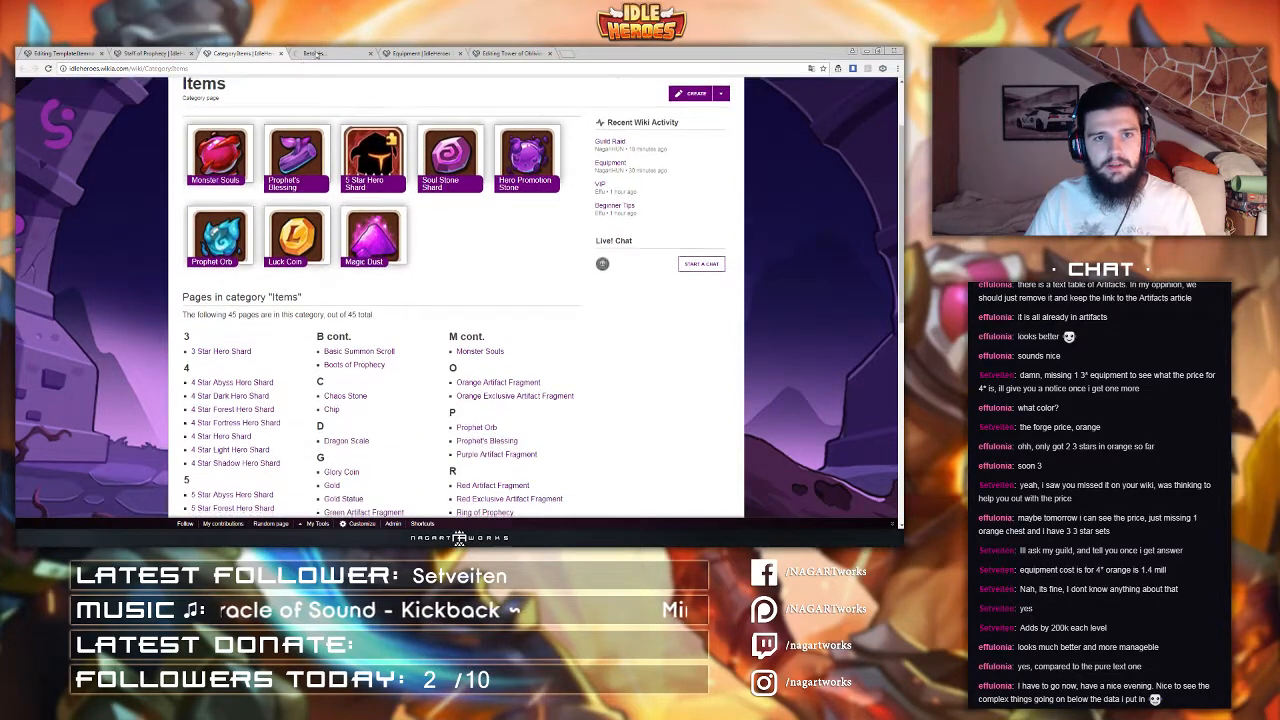
click(332, 54)
click(598, 190)
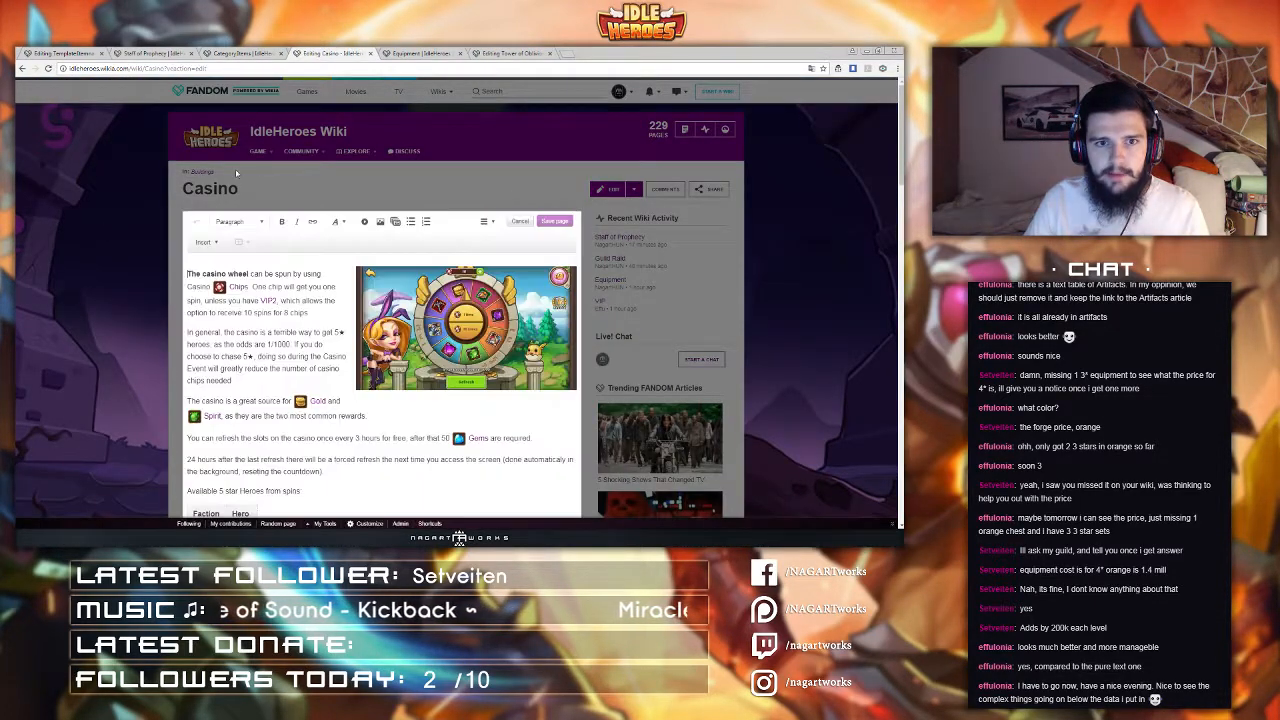
click(519, 221)
Step: Open the Tavern page's table source and copy its style="text-align:center" attribute, closing the Tavern tab afterwards
mouse_move(259, 152)
mouse_move(266, 208)
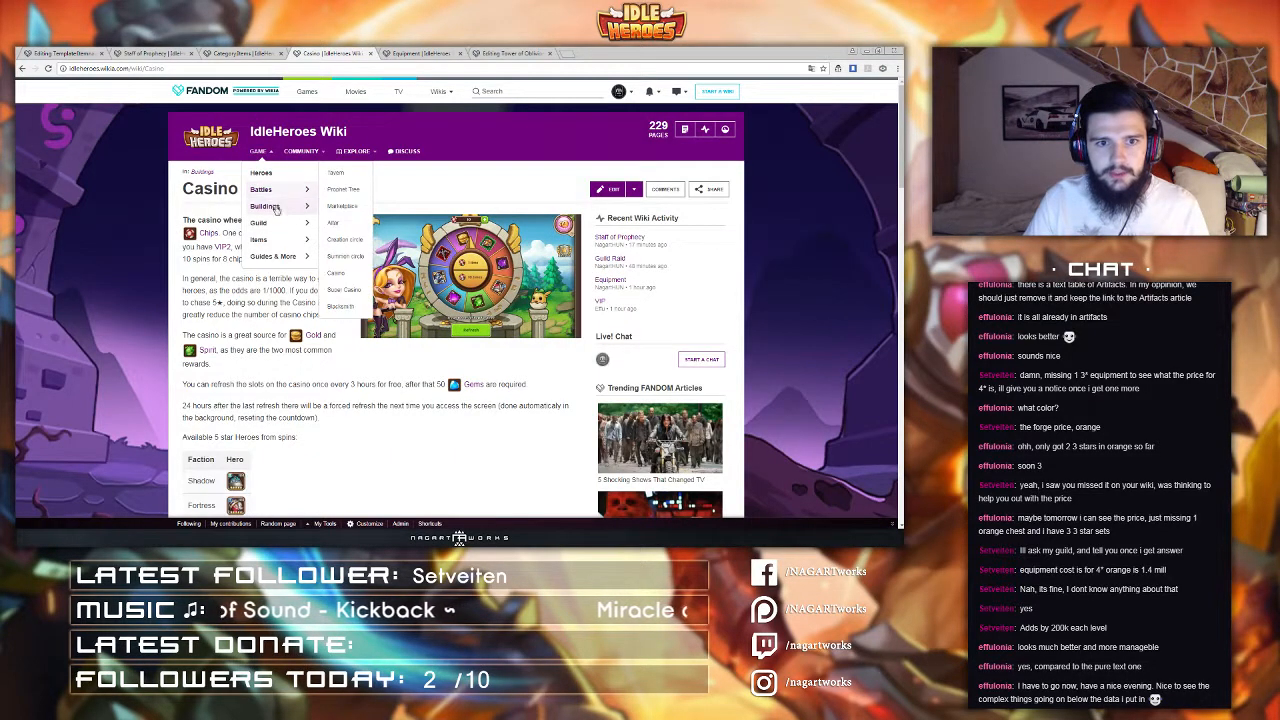
click(337, 175)
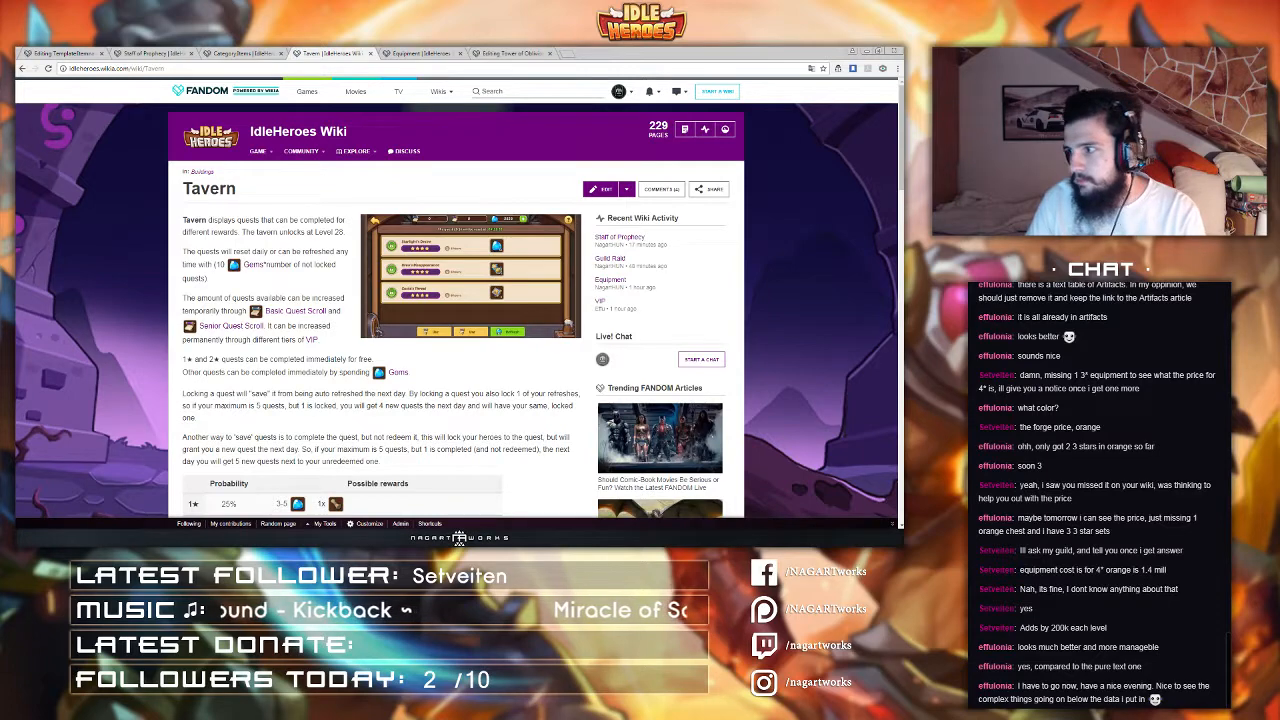
click(601, 189)
scroll(207, 396, down, 3)
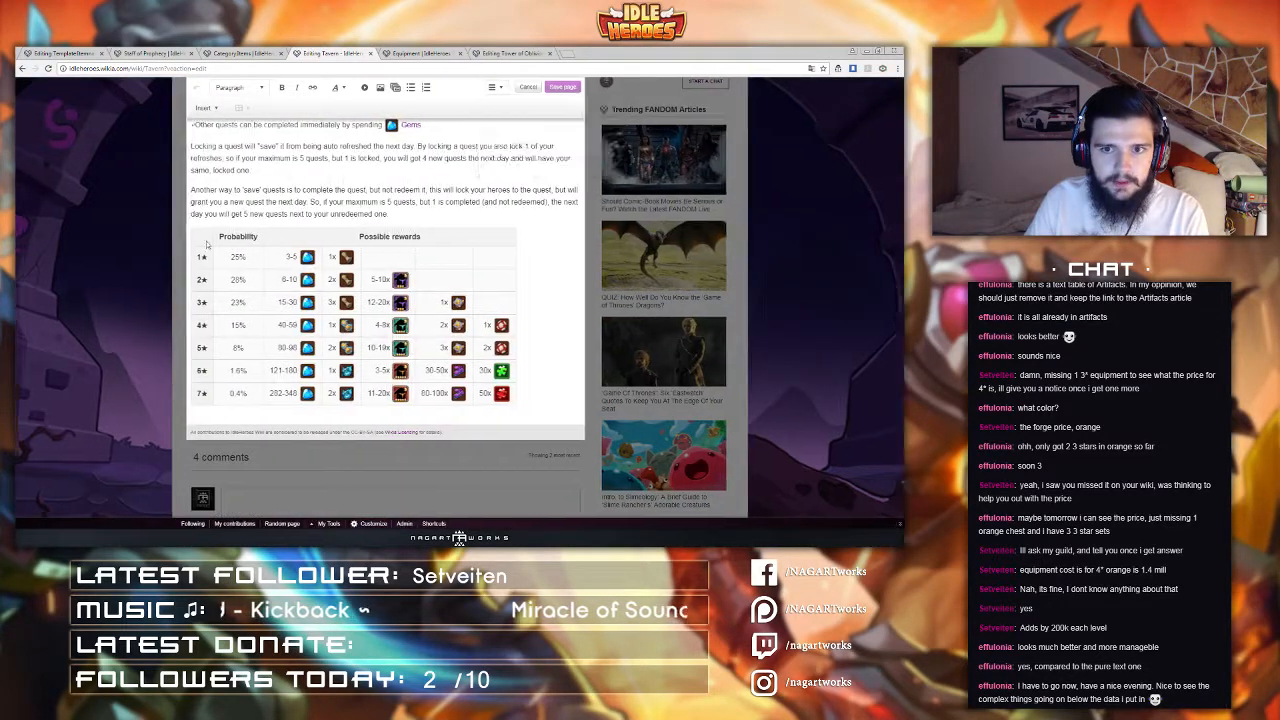
scroll(350, 308, down, 3)
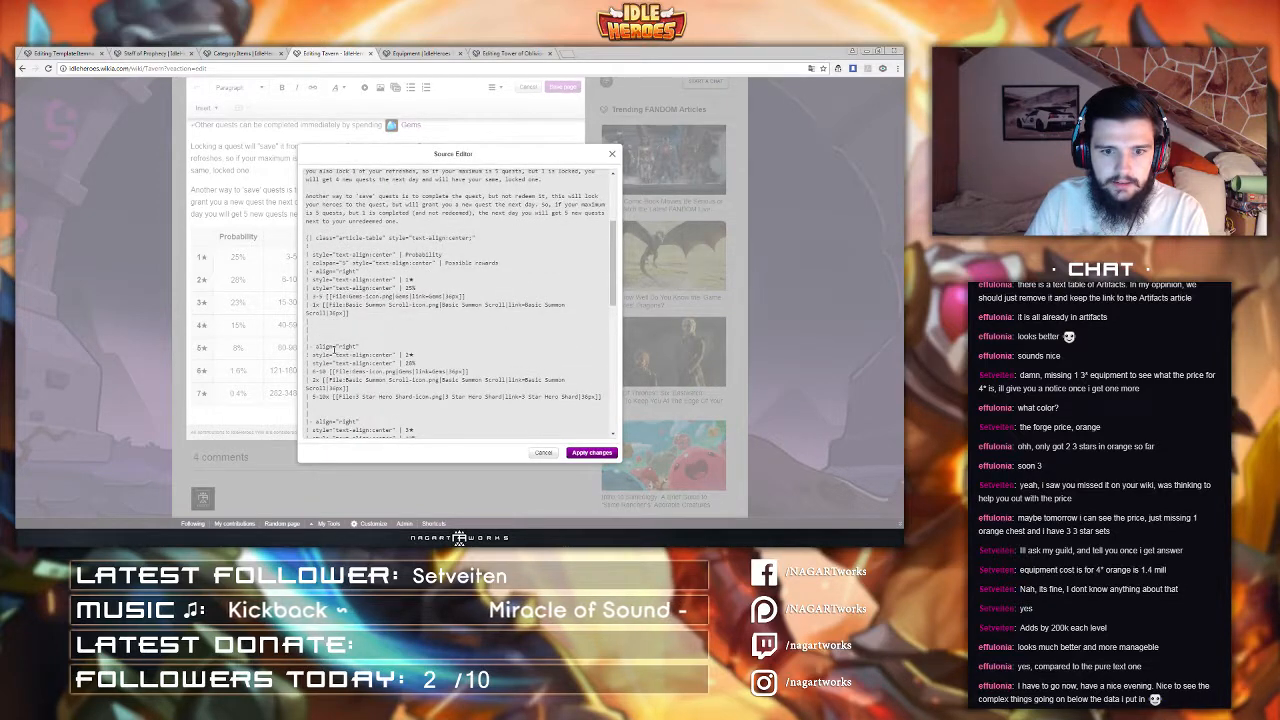
drag(314, 281, 405, 281)
key(ctrl+c)
middle_click(340, 56)
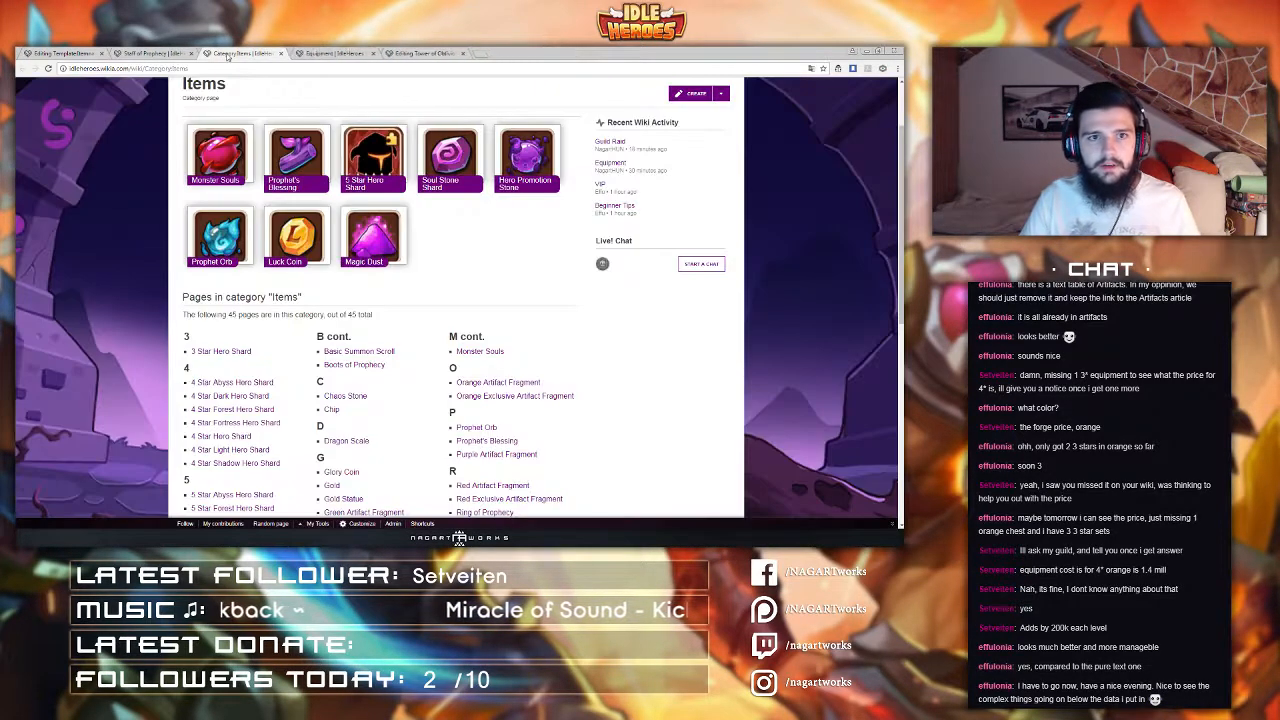
Step: Paste style="text-align:center" into the Itemnav template's header cell, tidy the leftover characters, and publish
click(145, 54)
click(65, 52)
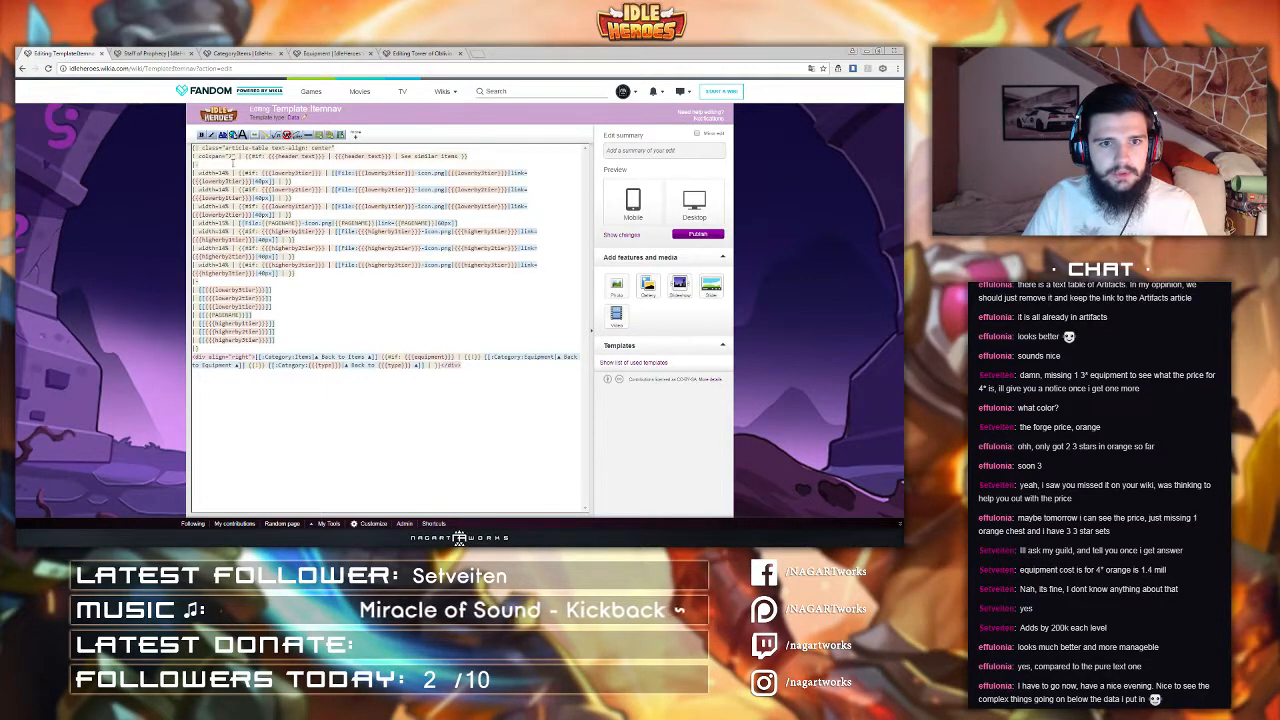
key(ctrl+v)
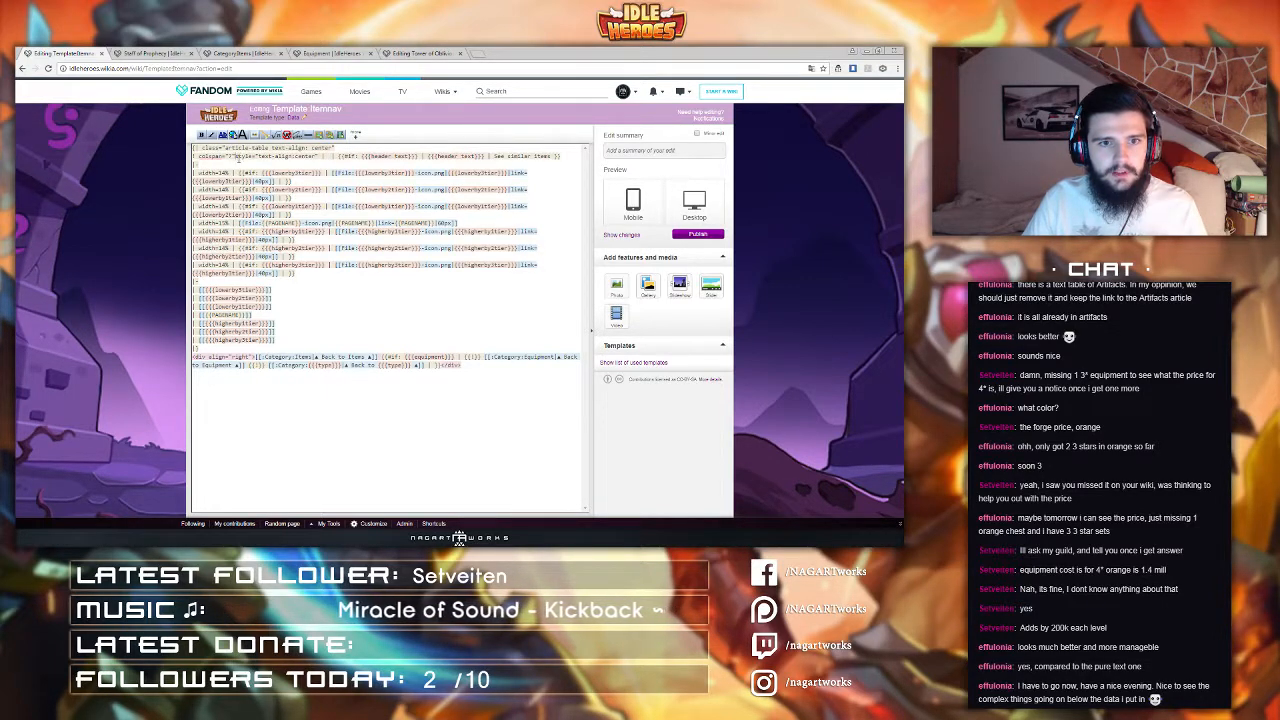
click(331, 157)
key(BackSpace)
key(BackSpace)
key(BackSpace)
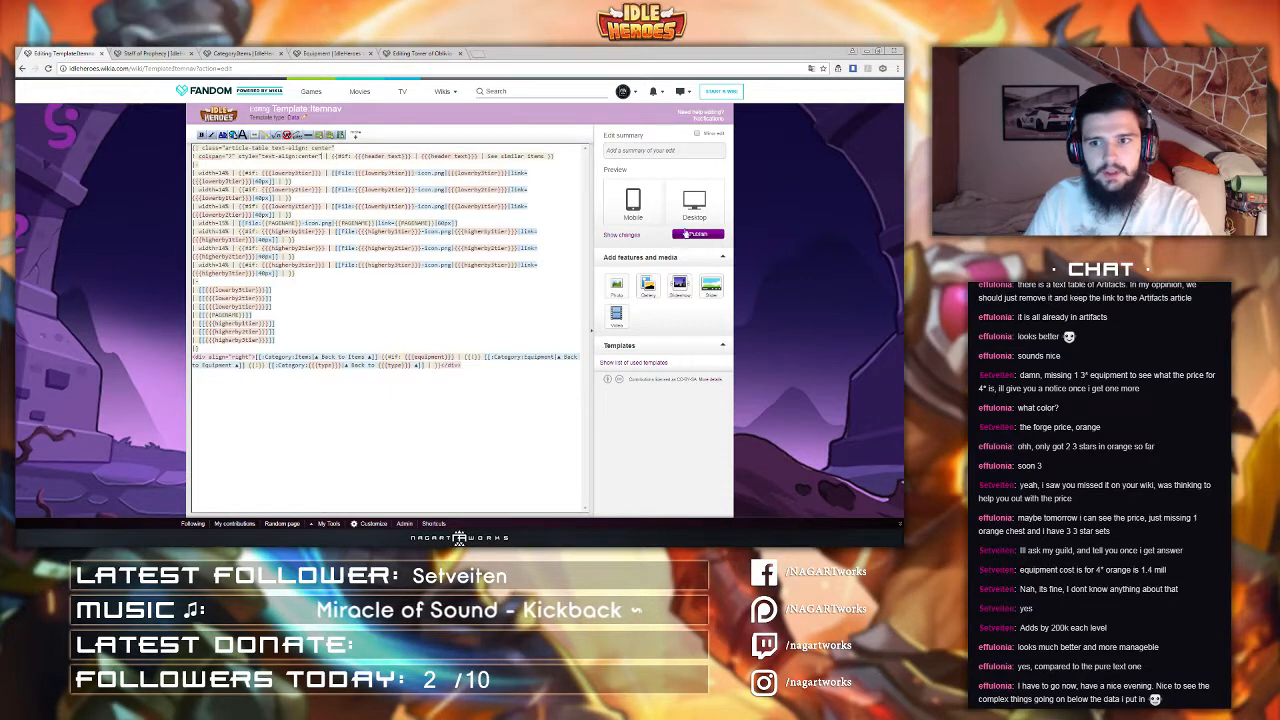
click(686, 234)
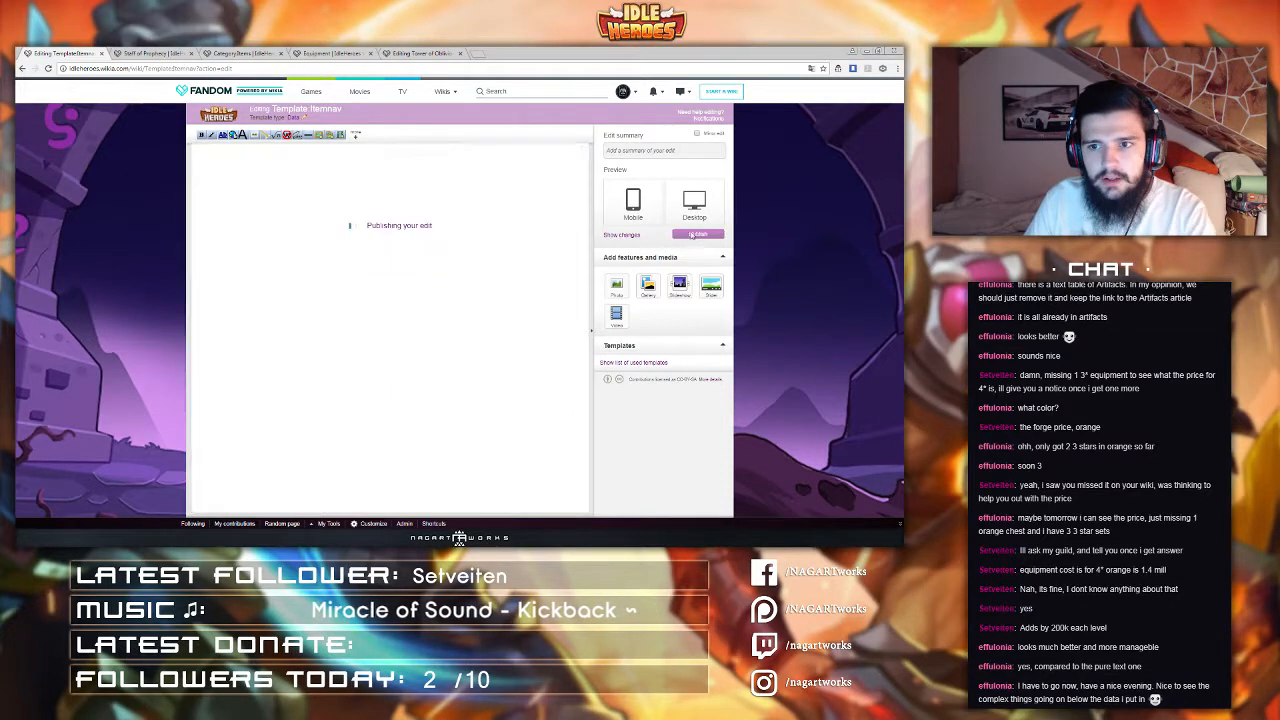
Step: Reload Staff of Prophecy and inspect the centred See similar items header
click(165, 55)
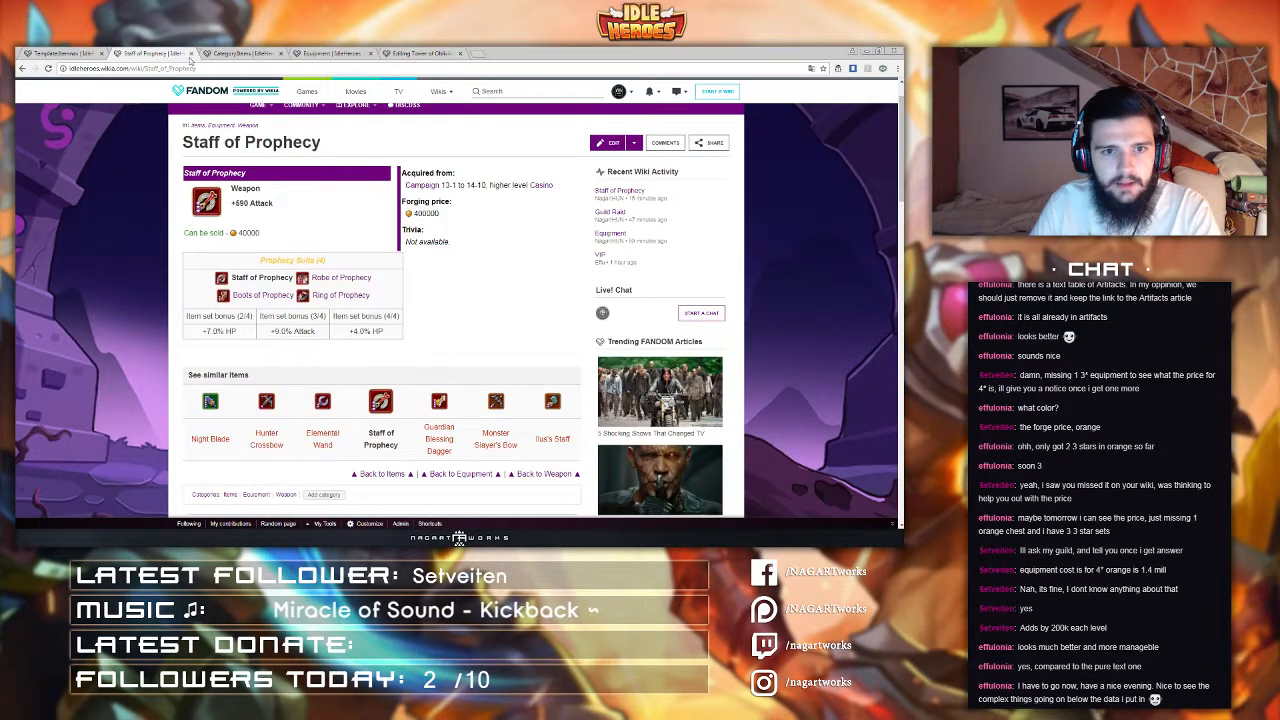
click(208, 70)
key(Return)
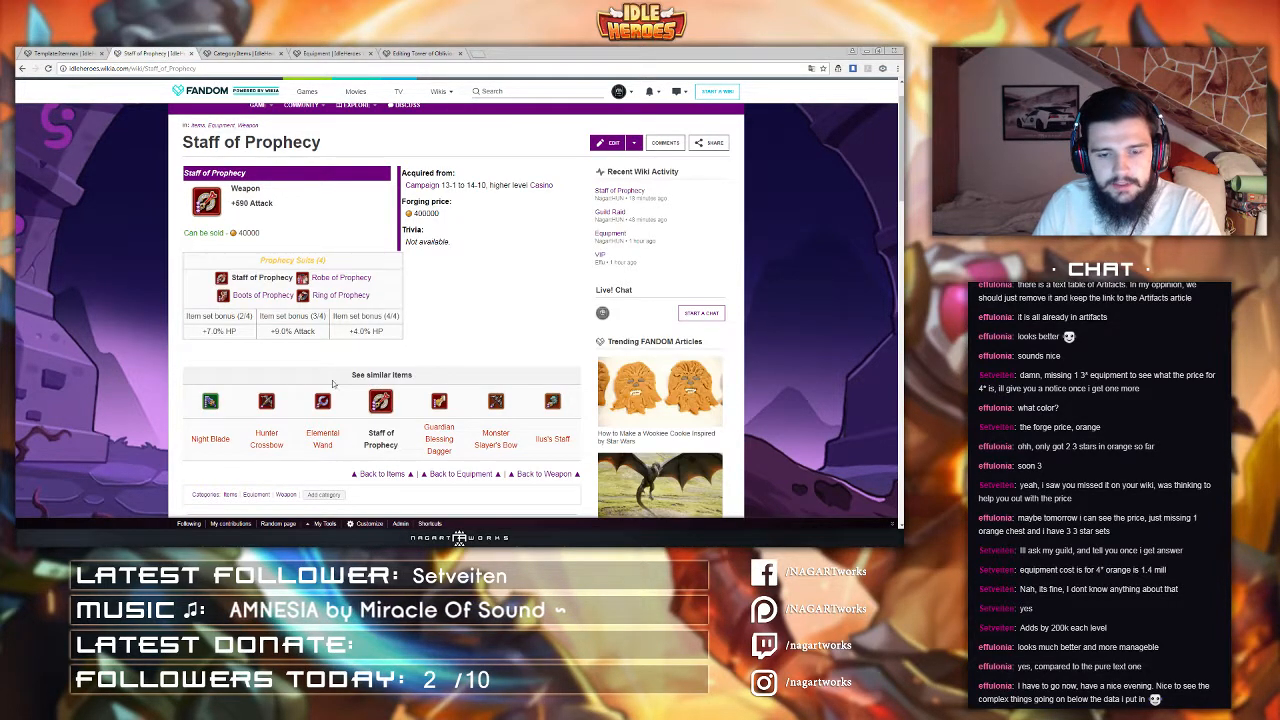
scroll(381, 352, down, 2)
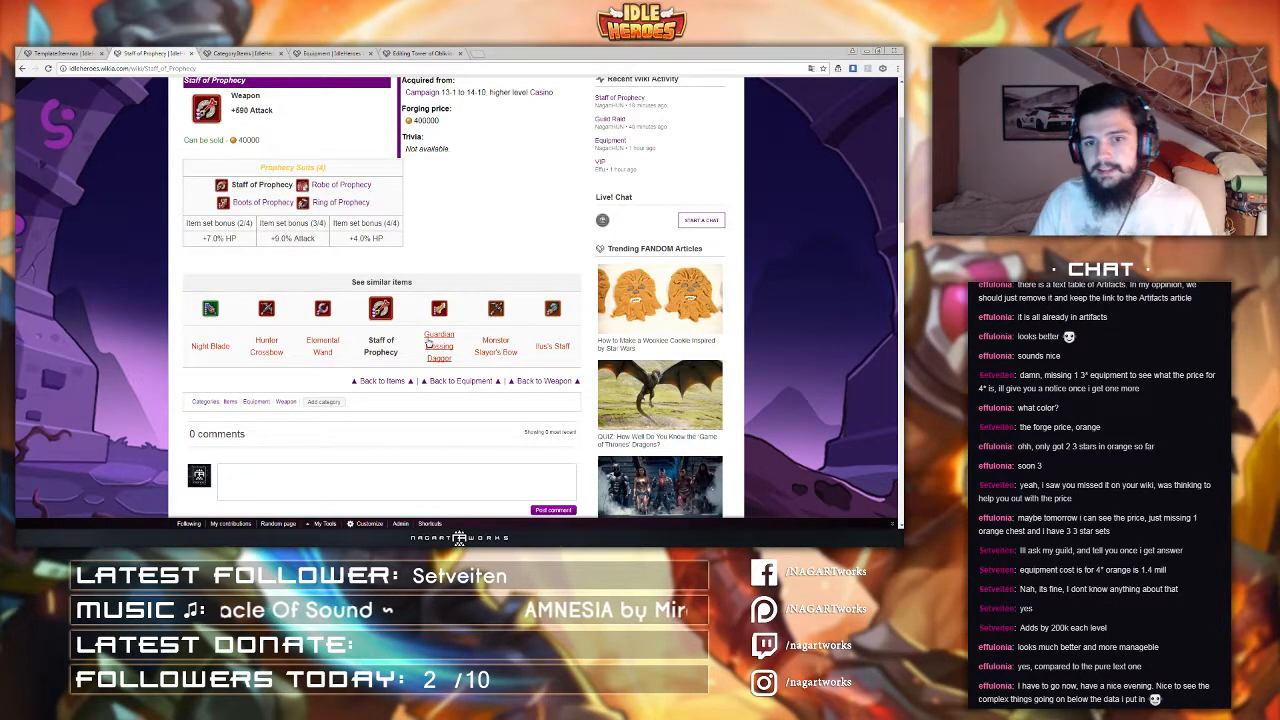
scroll(430, 343, up, 1)
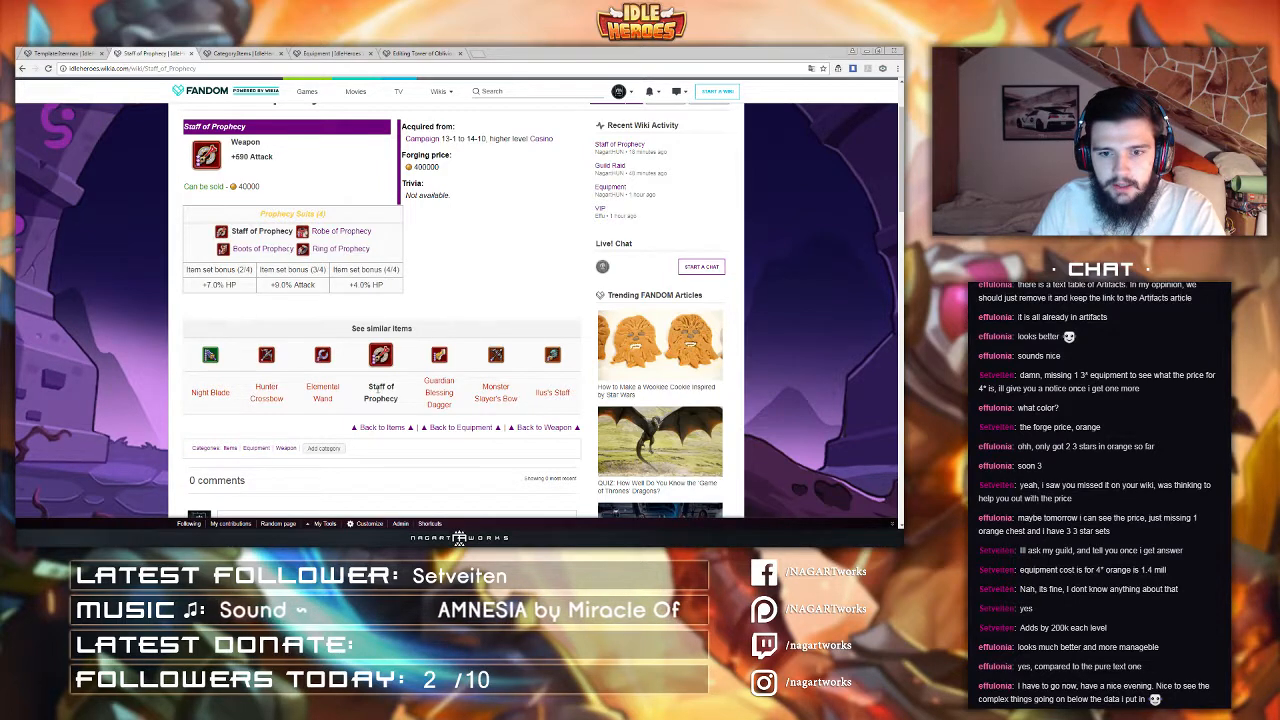
Step: Open the Guild Raid page in a new tab from the wiki's Guild menu
click(75, 51)
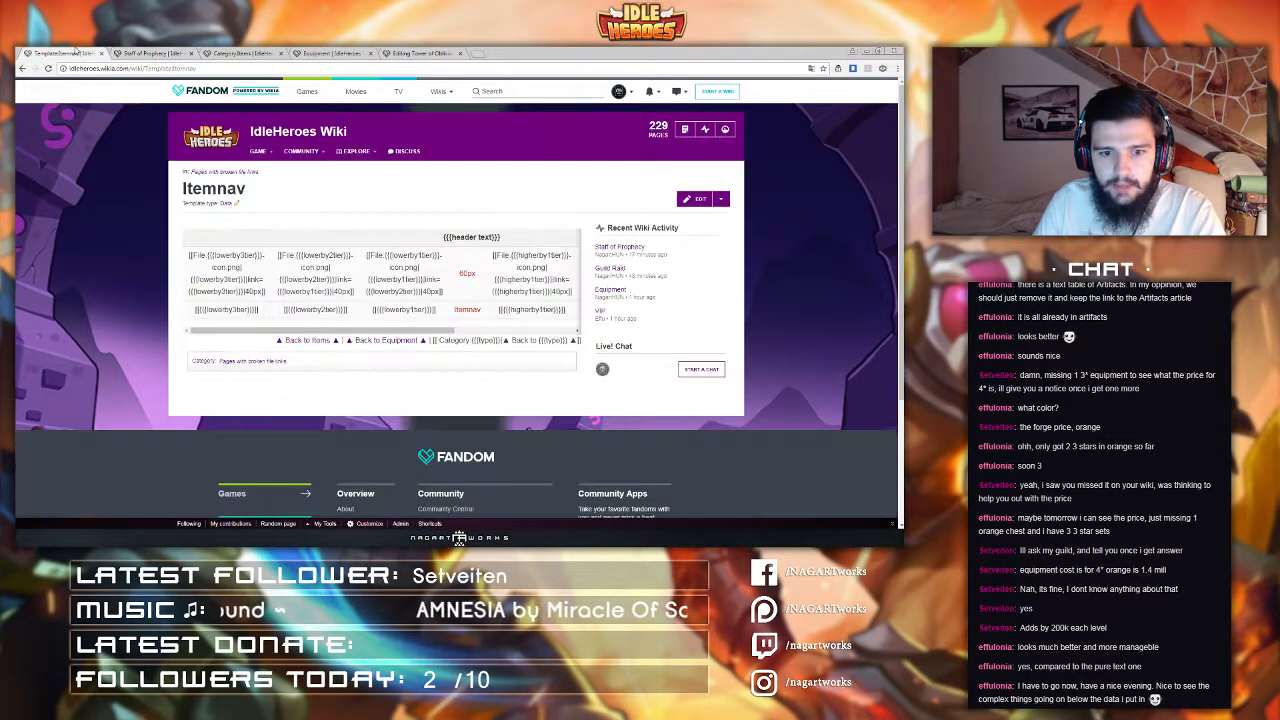
click(143, 52)
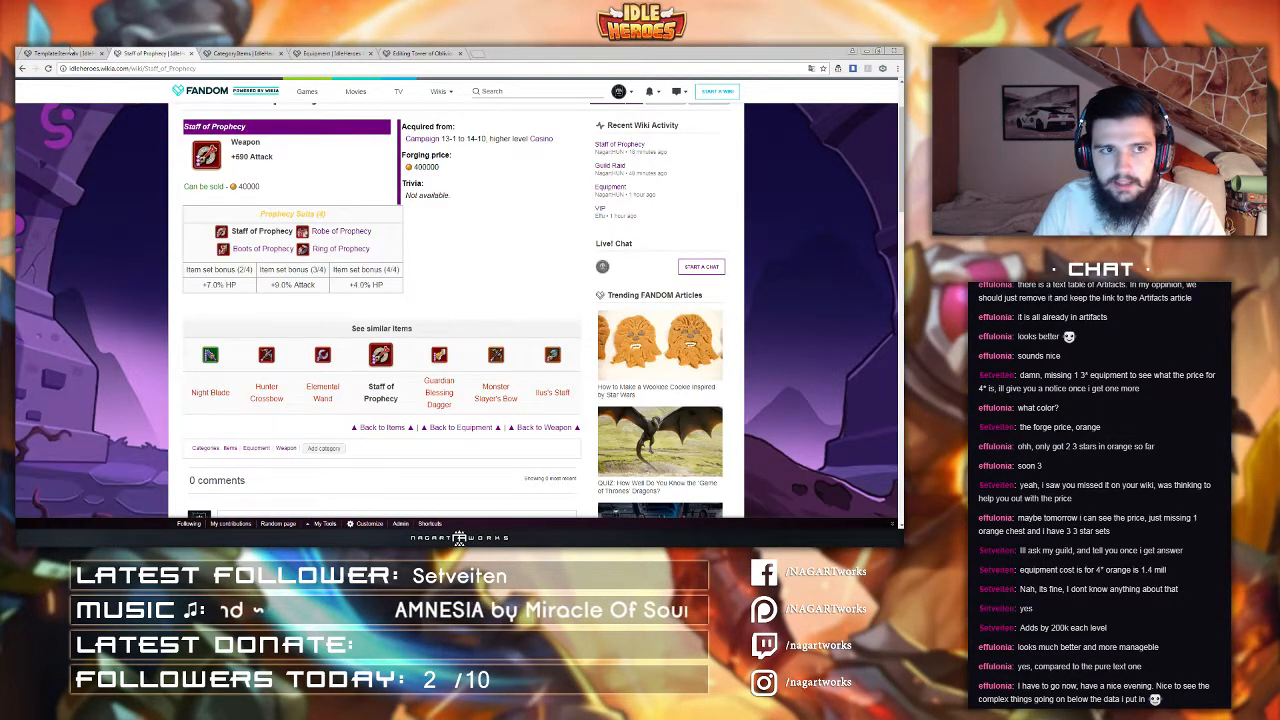
click(70, 51)
mouse_move(266, 155)
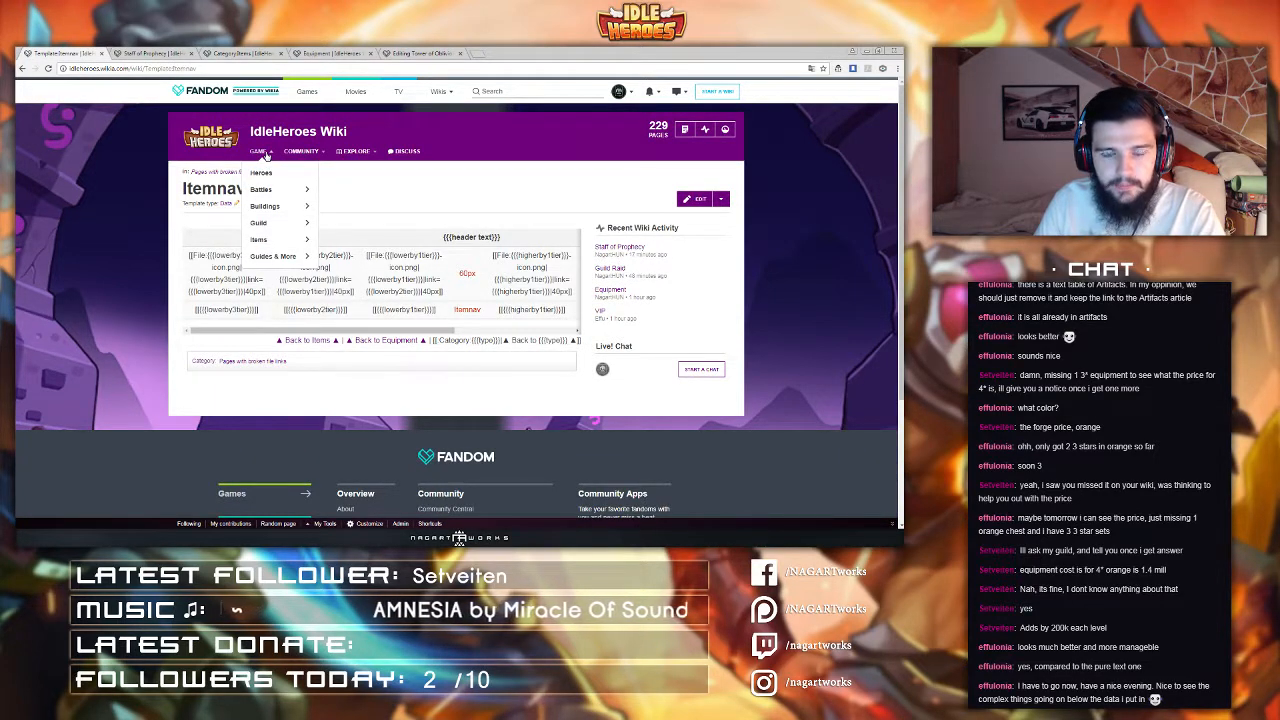
mouse_move(280, 226)
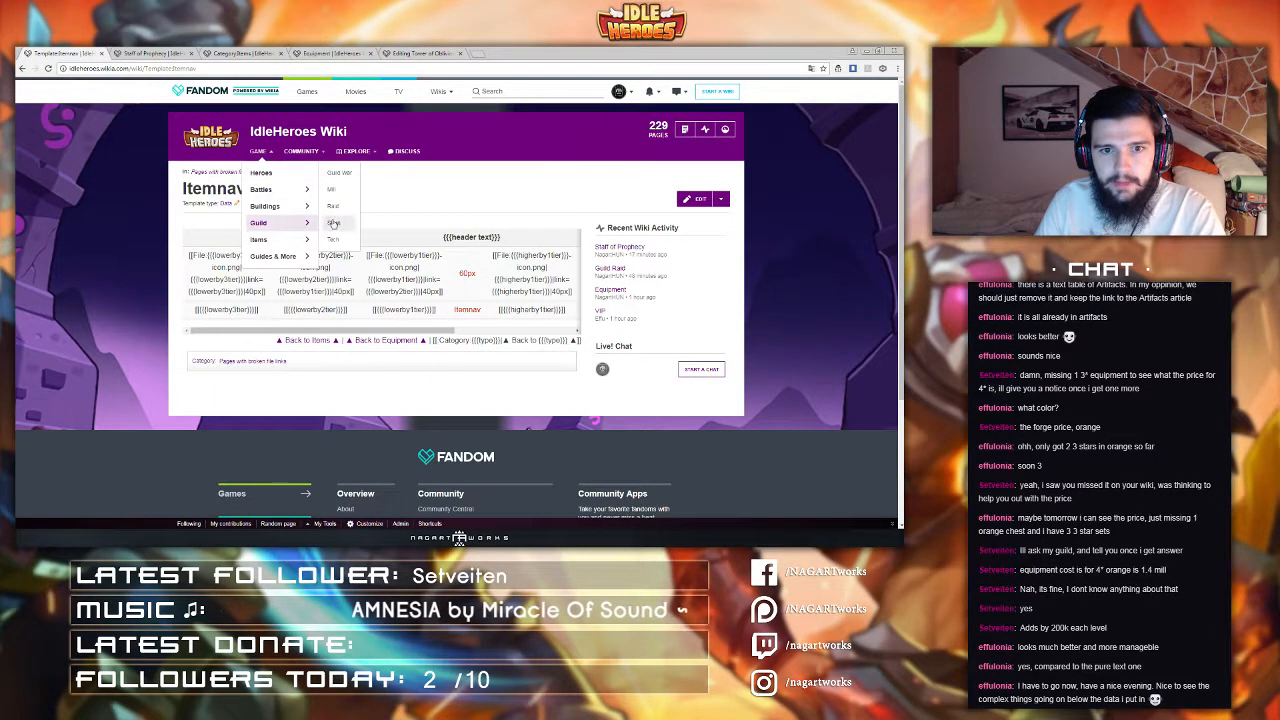
middle_click(338, 209)
click(166, 52)
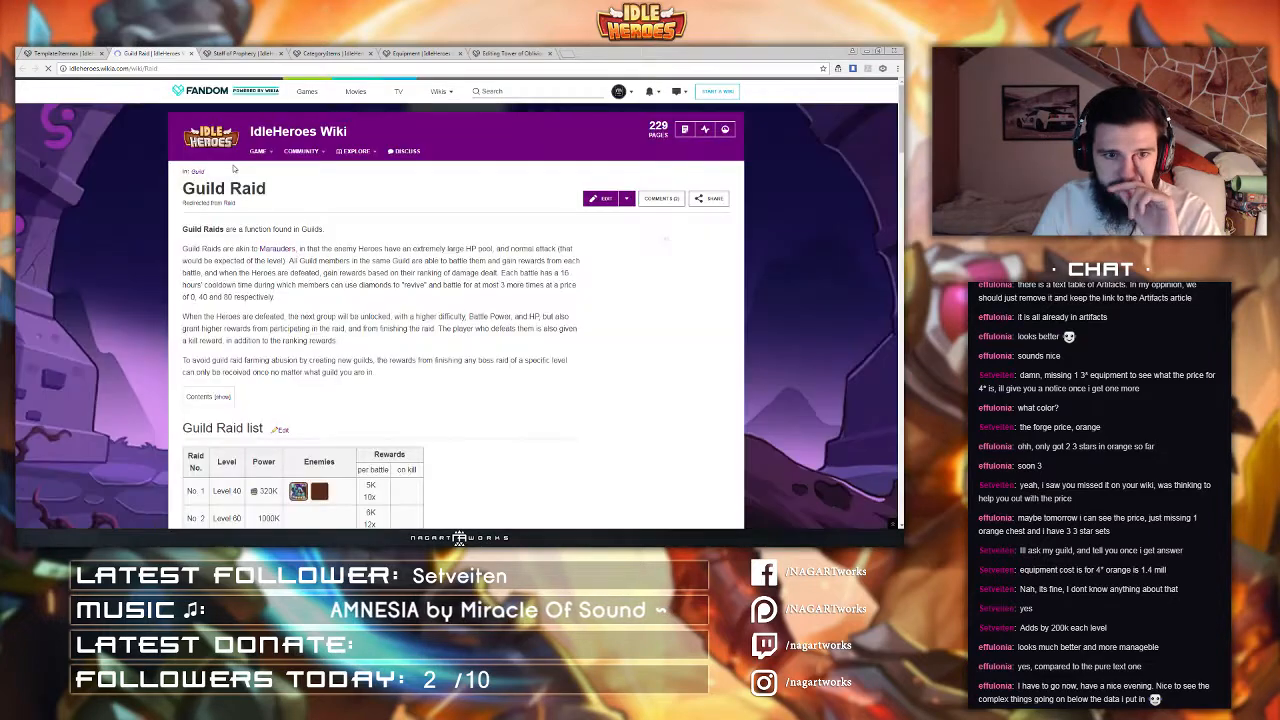
Step: In the Guild Raid table source, write a valign="top" row attribute, cut it, and cancel the edit
click(600, 198)
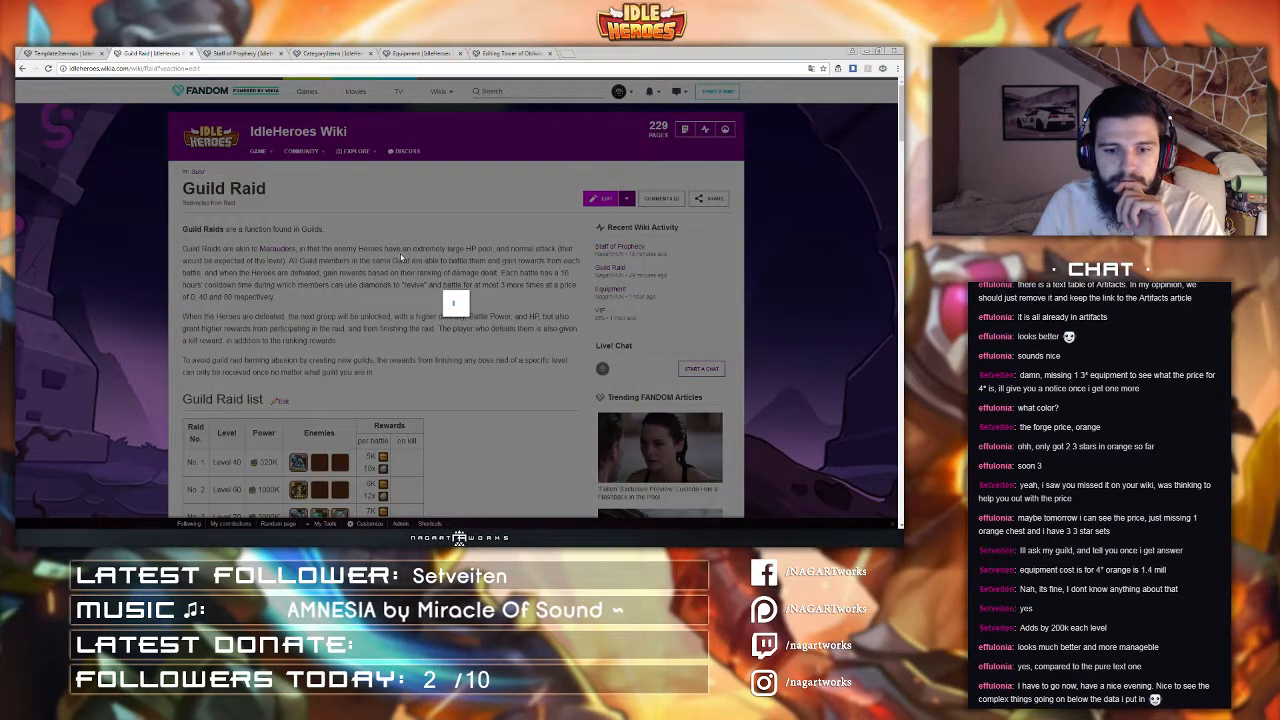
click(487, 231)
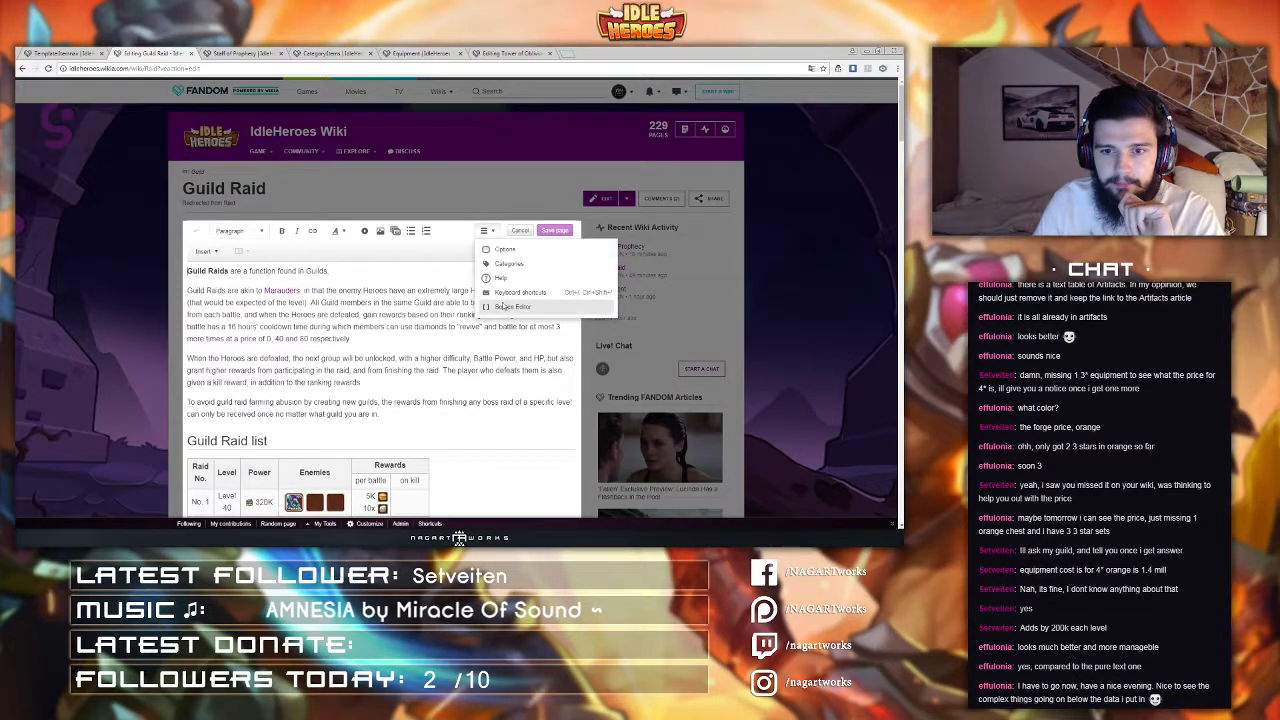
click(503, 306)
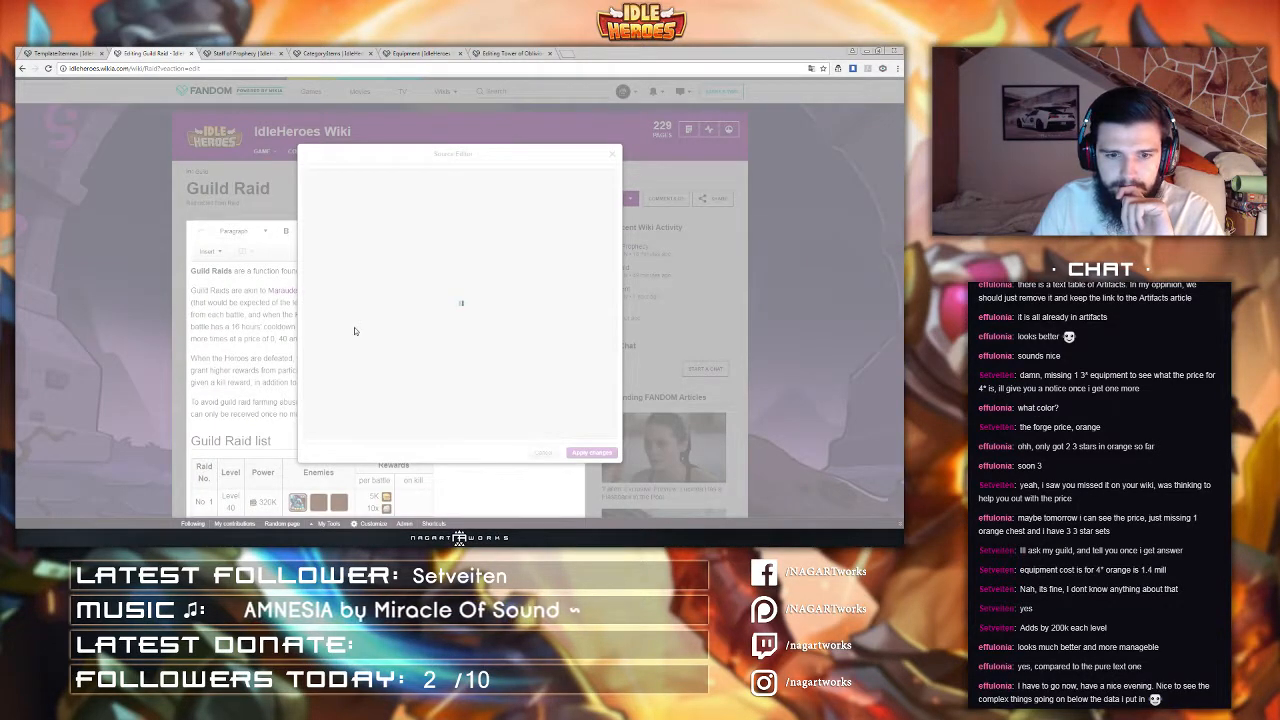
scroll(354, 331, down, 5)
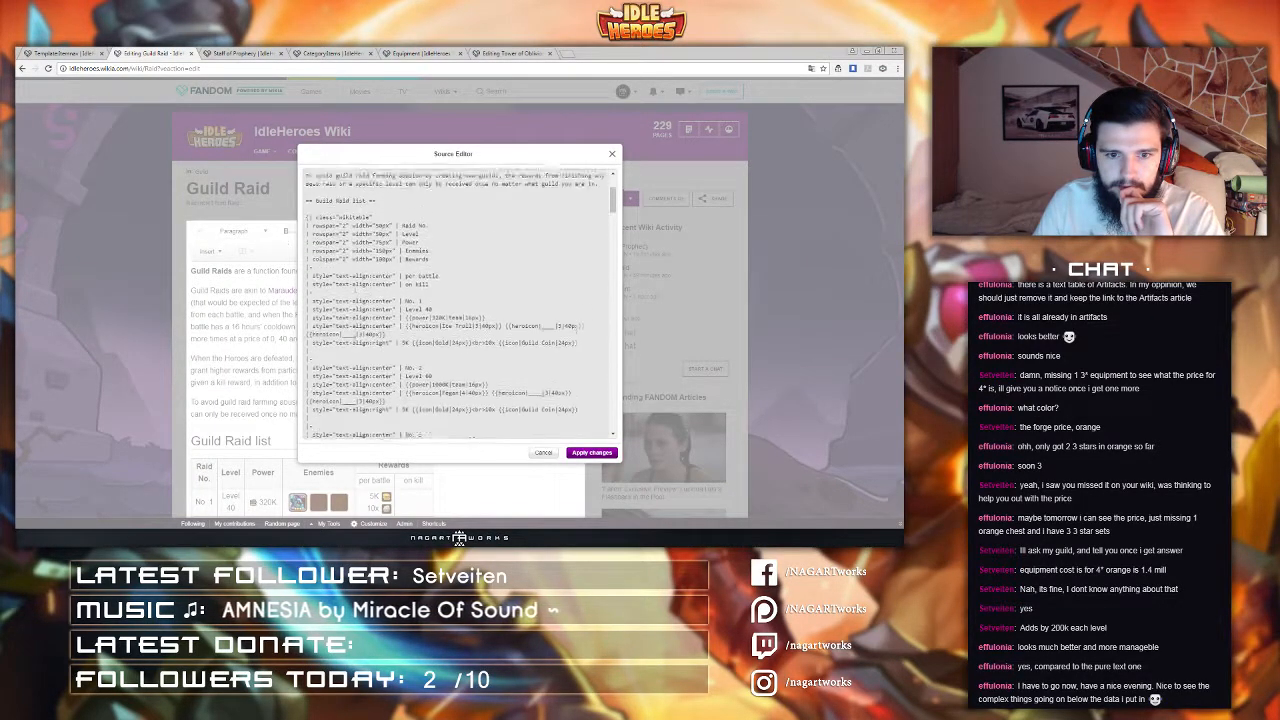
scroll(335, 332, down, 1)
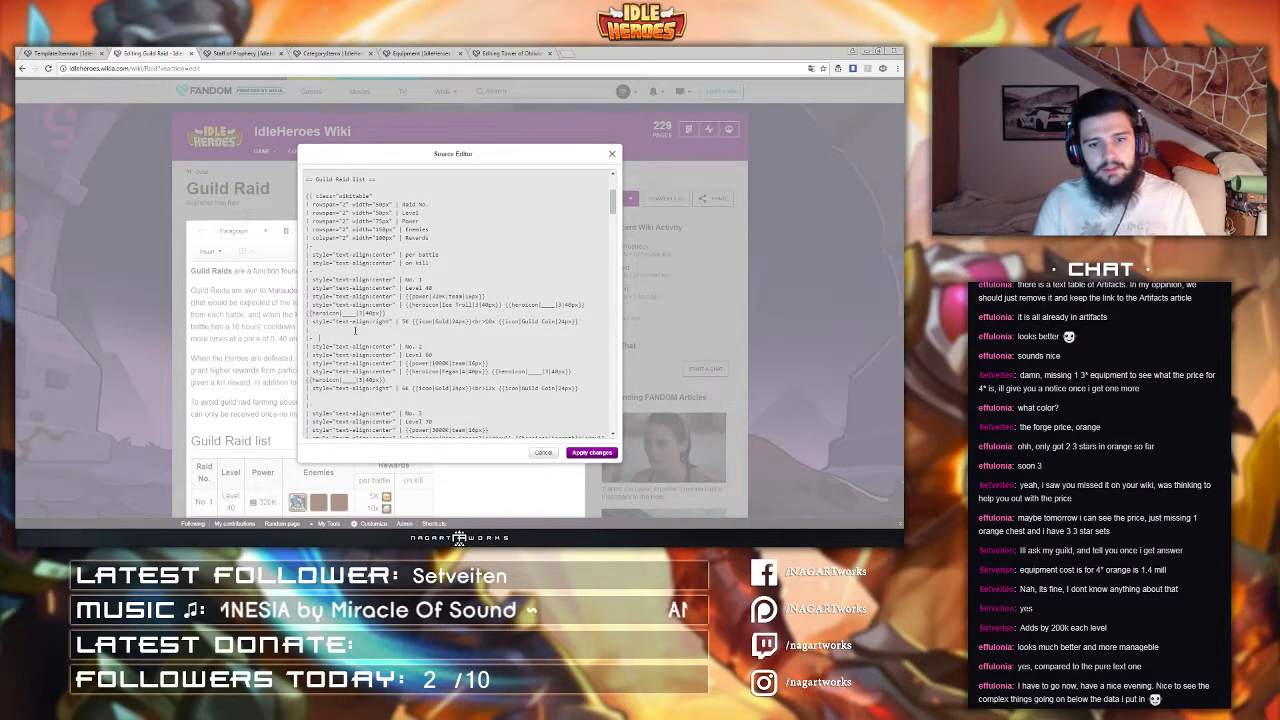
text(ign="top")
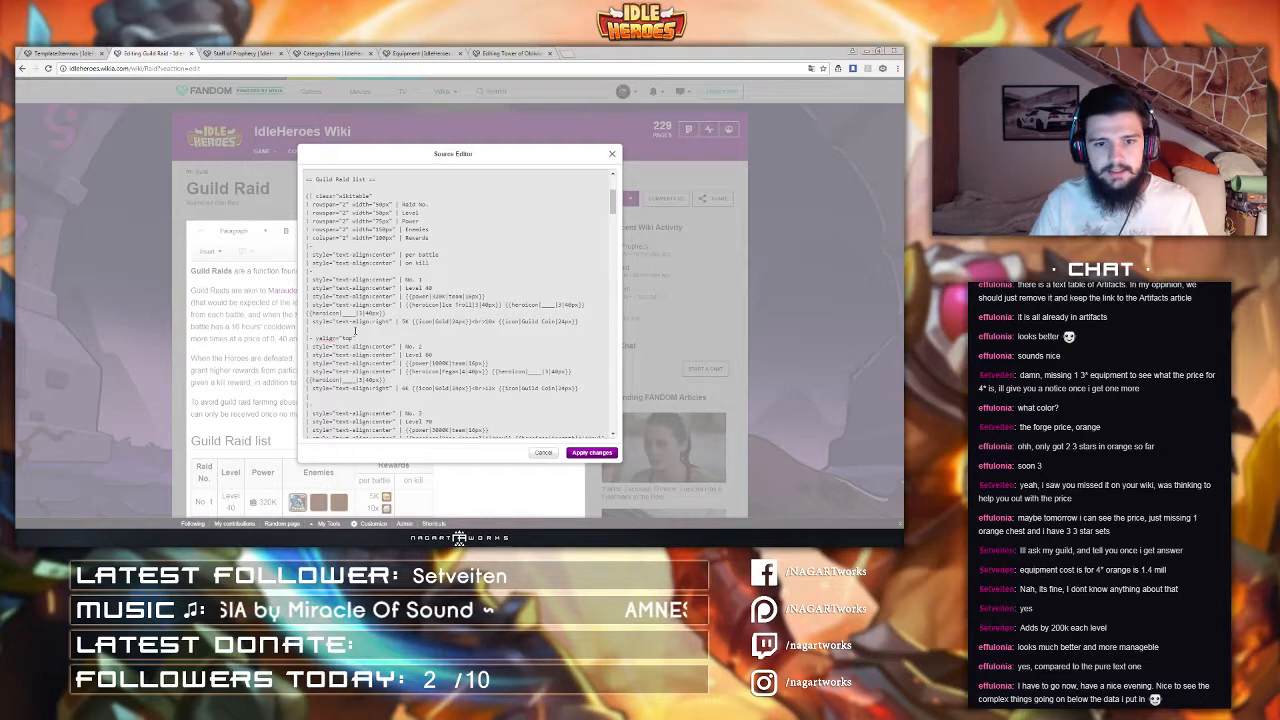
drag(354, 338, 321, 338)
key(ctrl+c)
key(BackSpace)
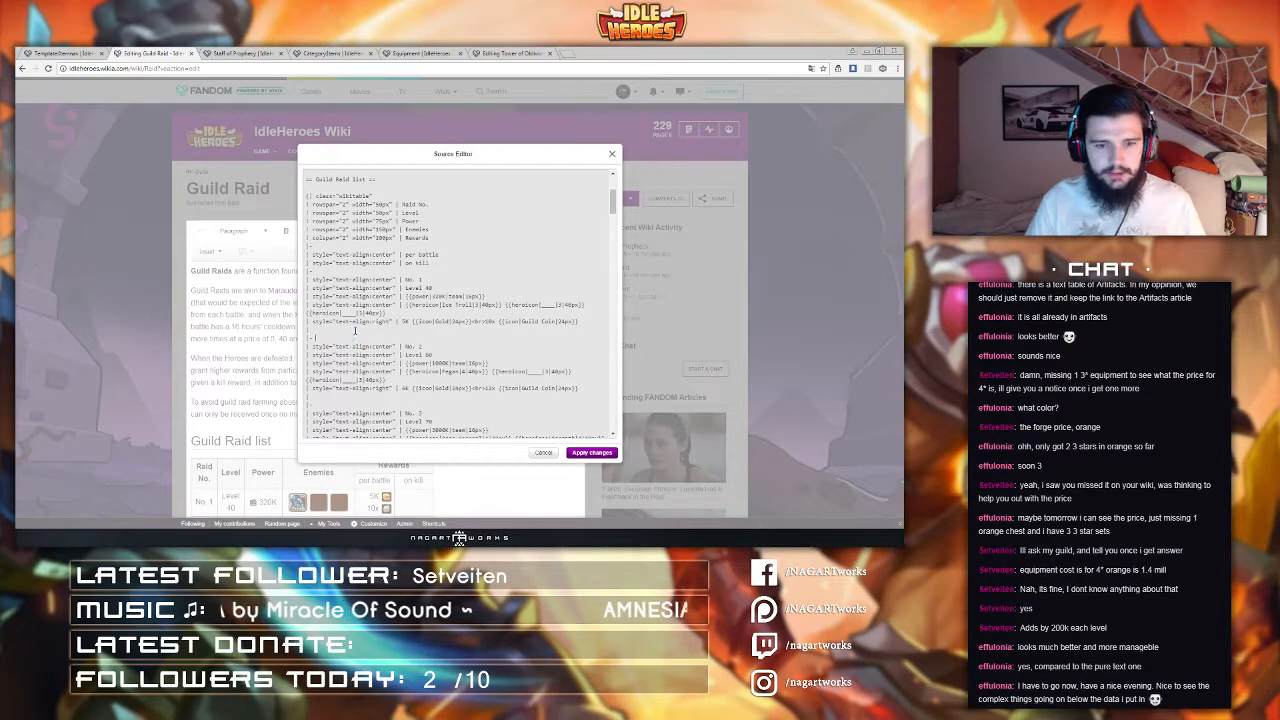
click(543, 452)
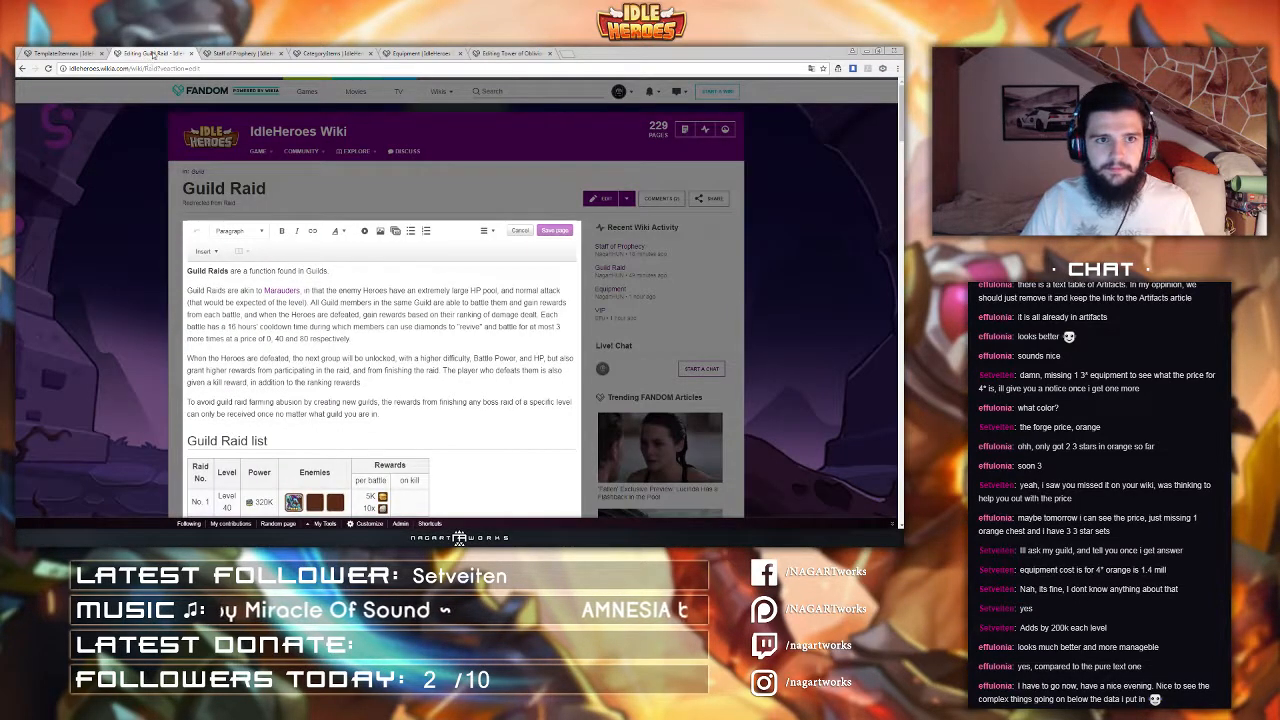
Step: Add valign="top" to the Itemnav template's name-link row and publish the template
click(181, 53)
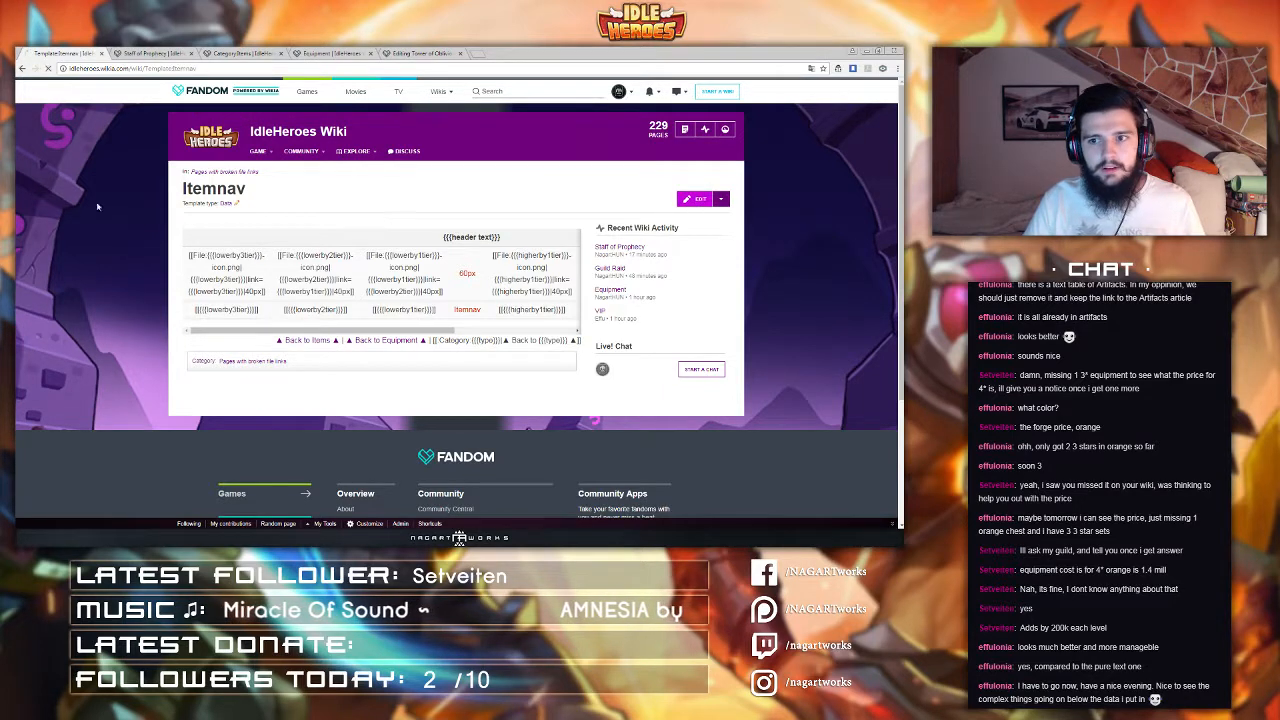
click(696, 199)
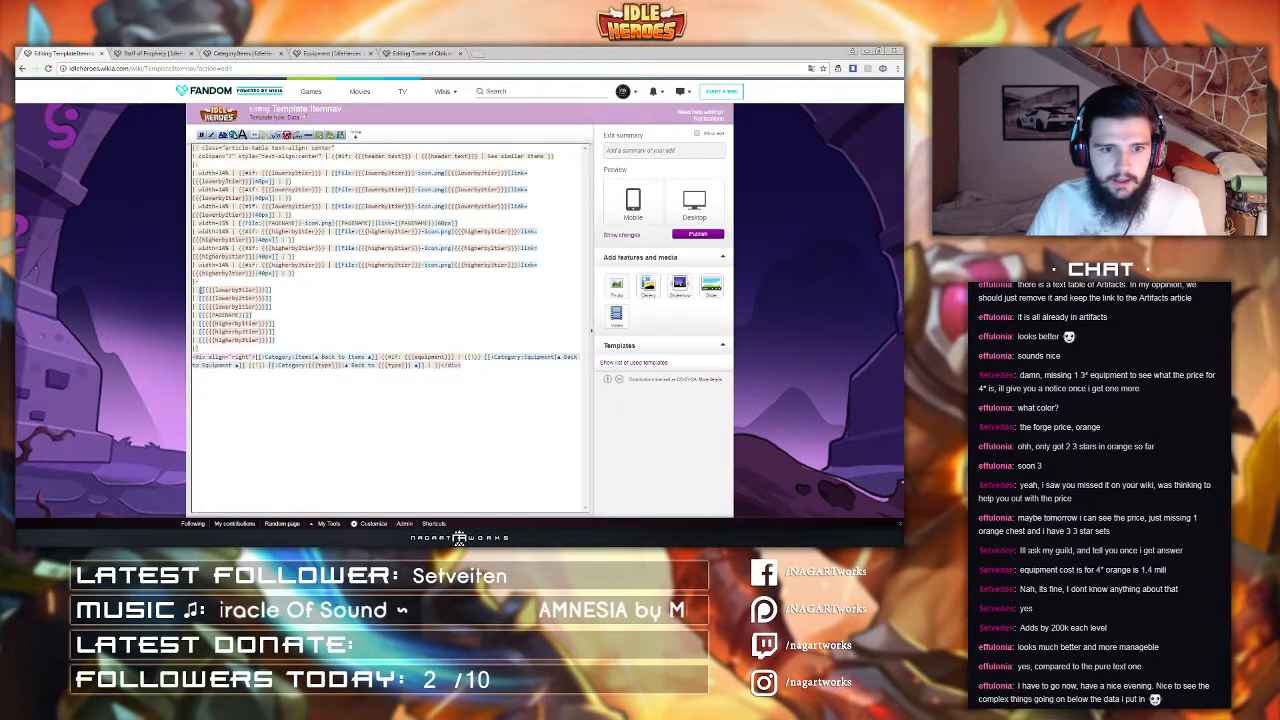
key(ctrl+v)
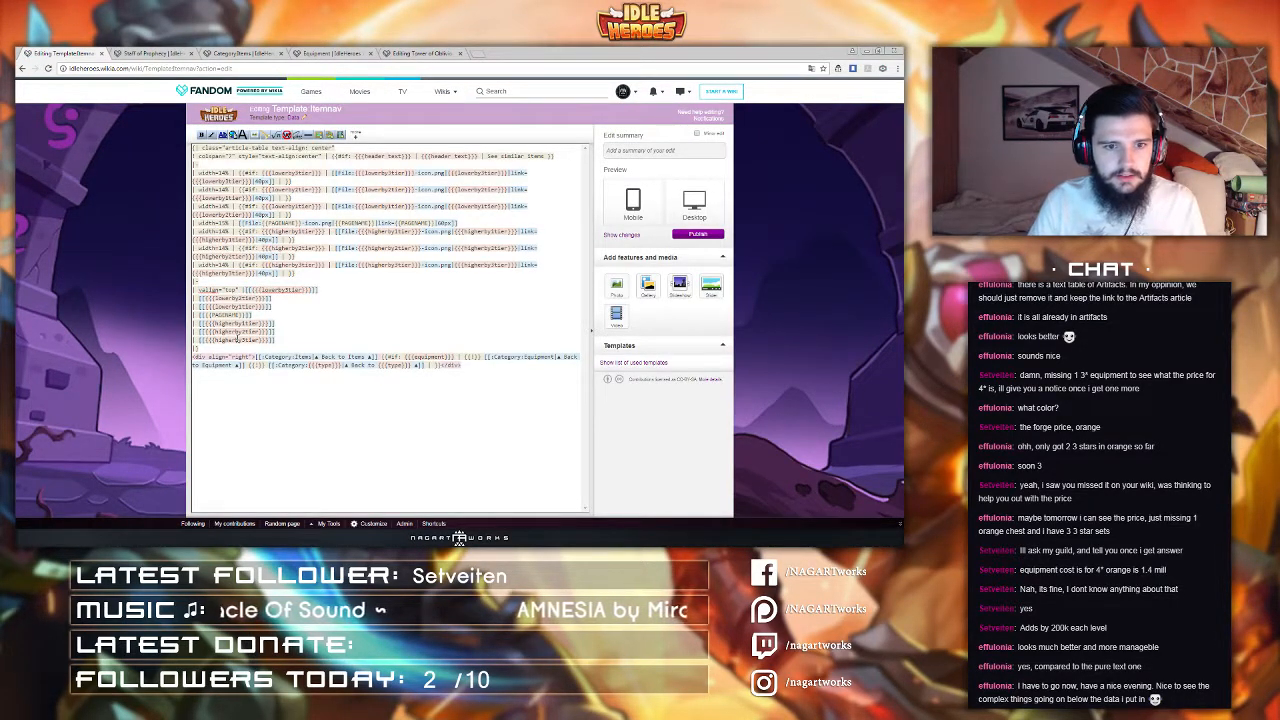
key(BackSpace)
key(BackSpace)
key(BackSpace)
key(BackSpace)
key(BackSpace)
key(BackSpace)
key(BackSpace)
key(BackSpace)
key(BackSpace)
key(BackSpace)
key(BackSpace)
key(BackSpace)
key(BackSpace)
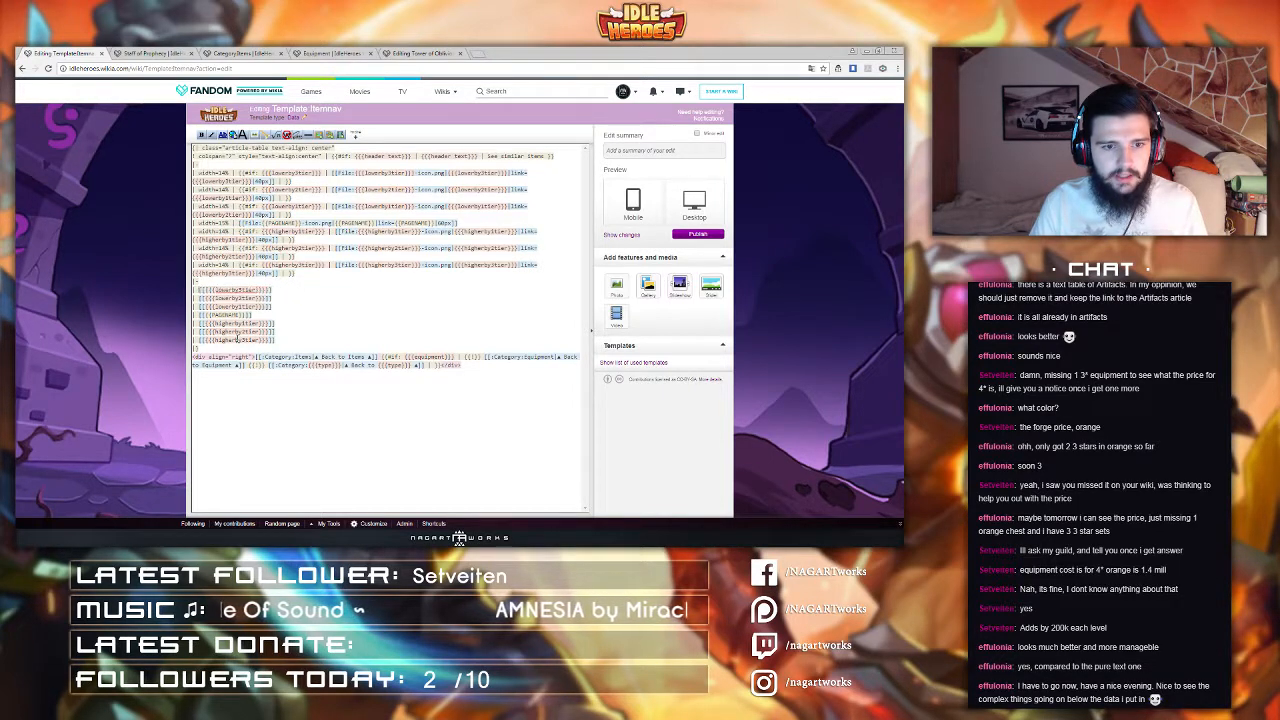
key(ctrl+v)
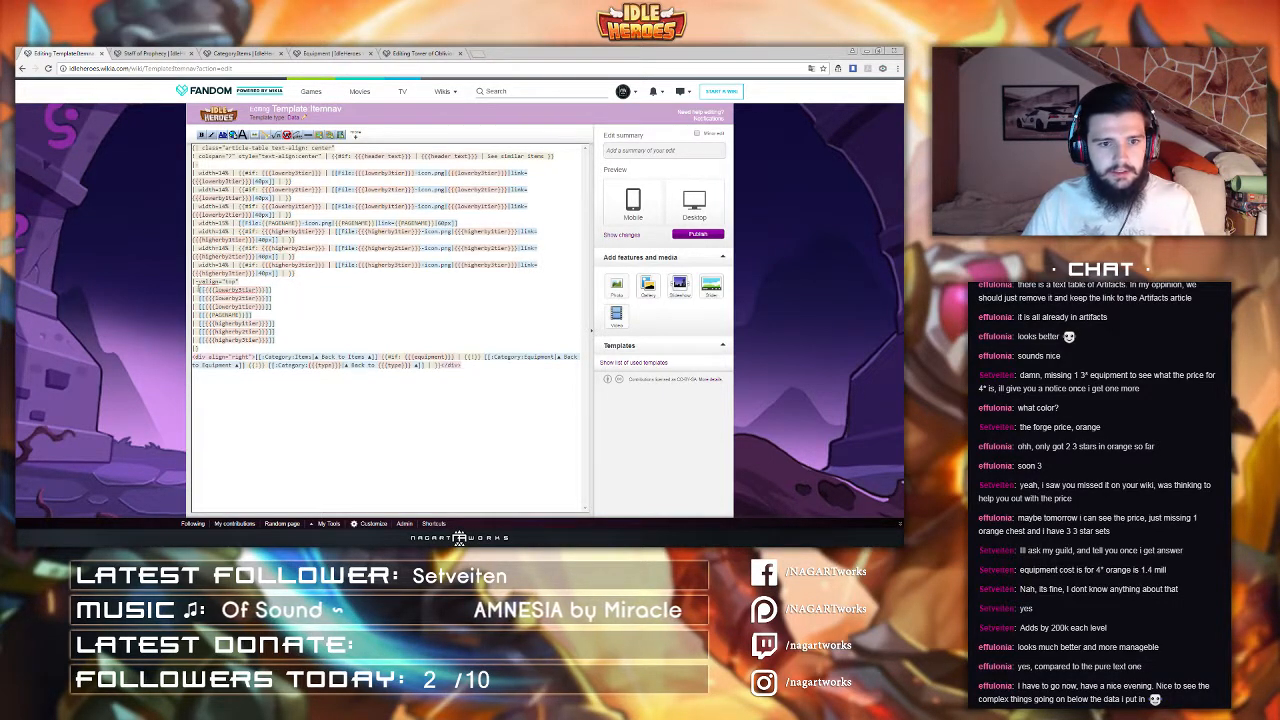
click(709, 236)
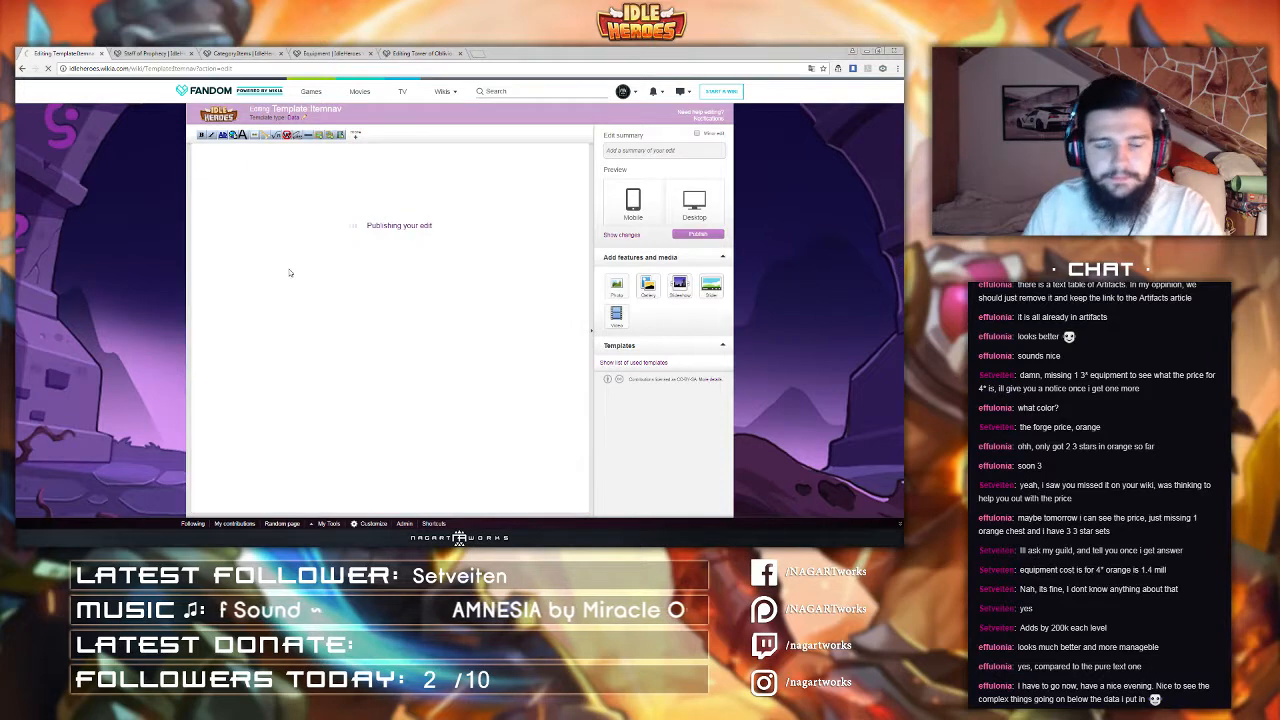
Step: Examine the See similar items table on the Staff of Prophecy page
click(141, 52)
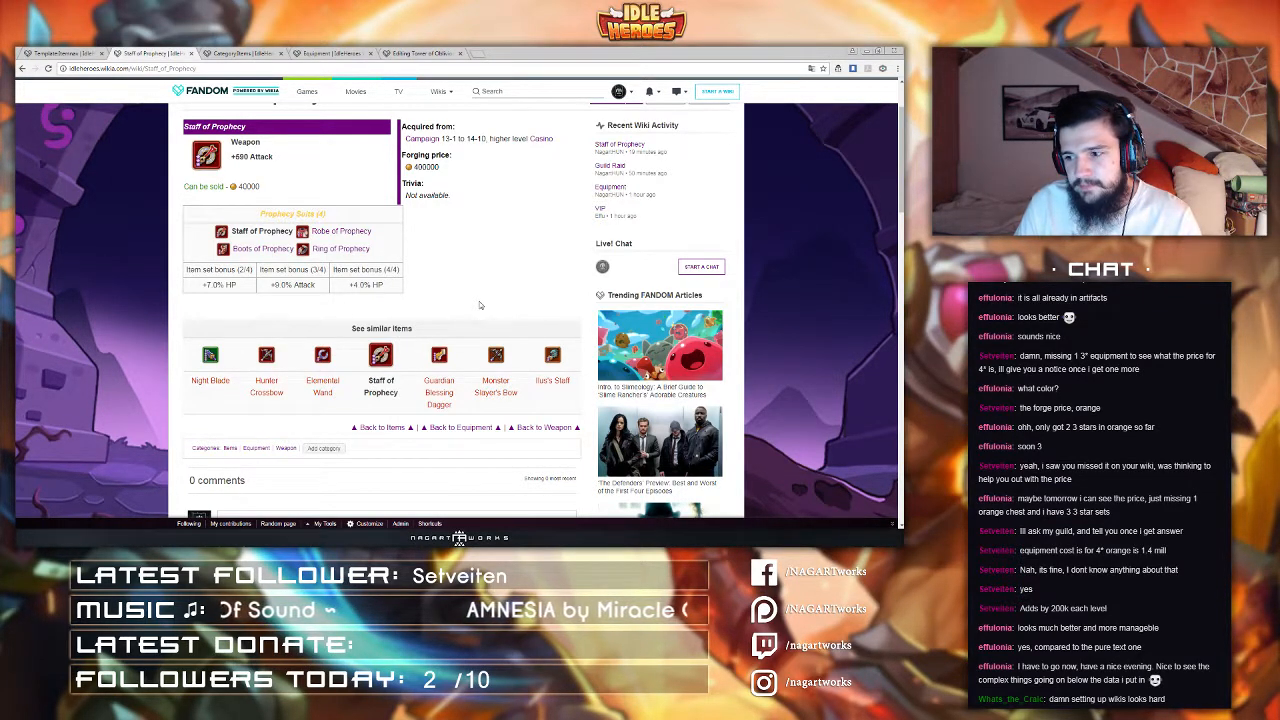
scroll(479, 305, up, 1)
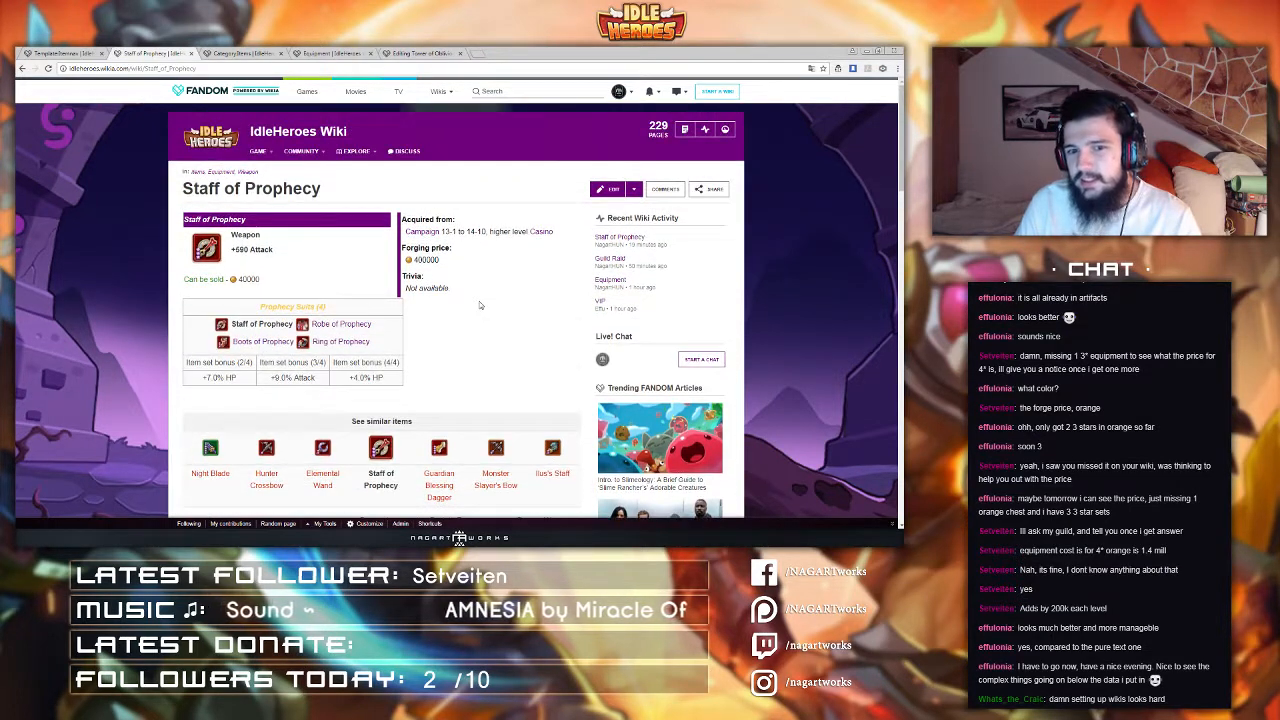
scroll(479, 305, down, 1)
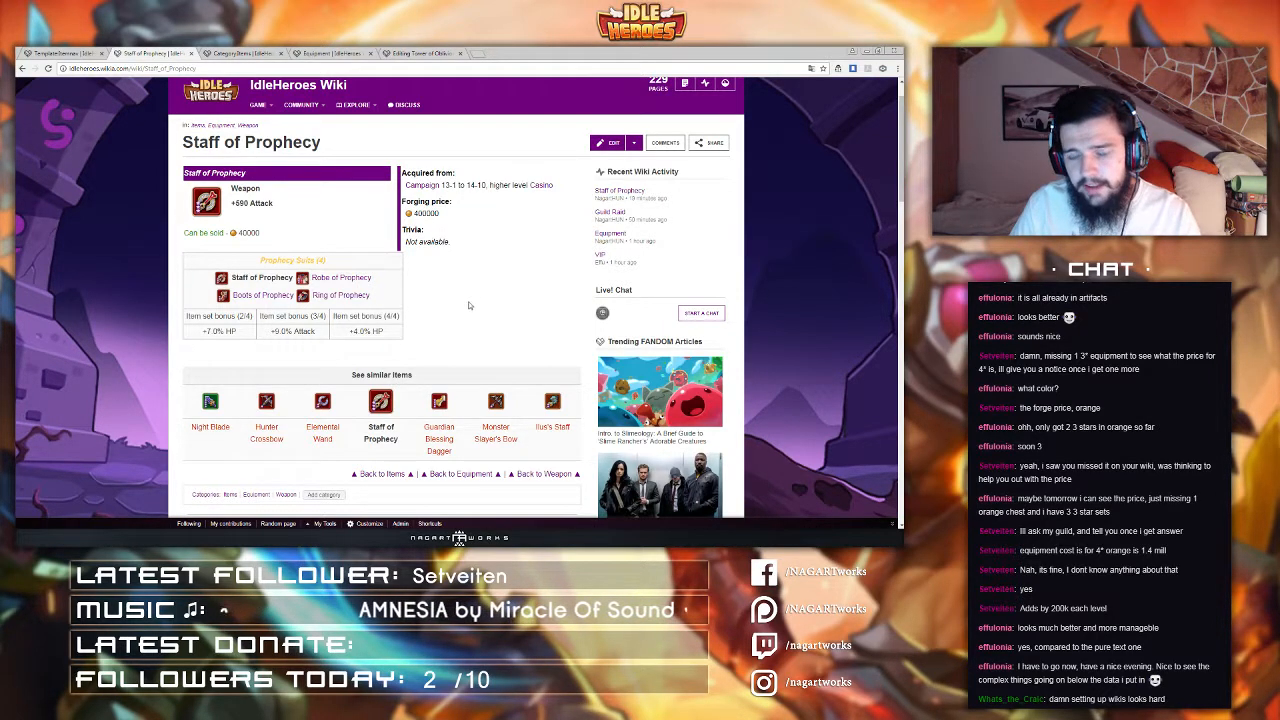
Step: Open the Staff of Prophecy page's source editor, review its item fields such as the sell price, and cancel
scroll(470, 304, down, 1)
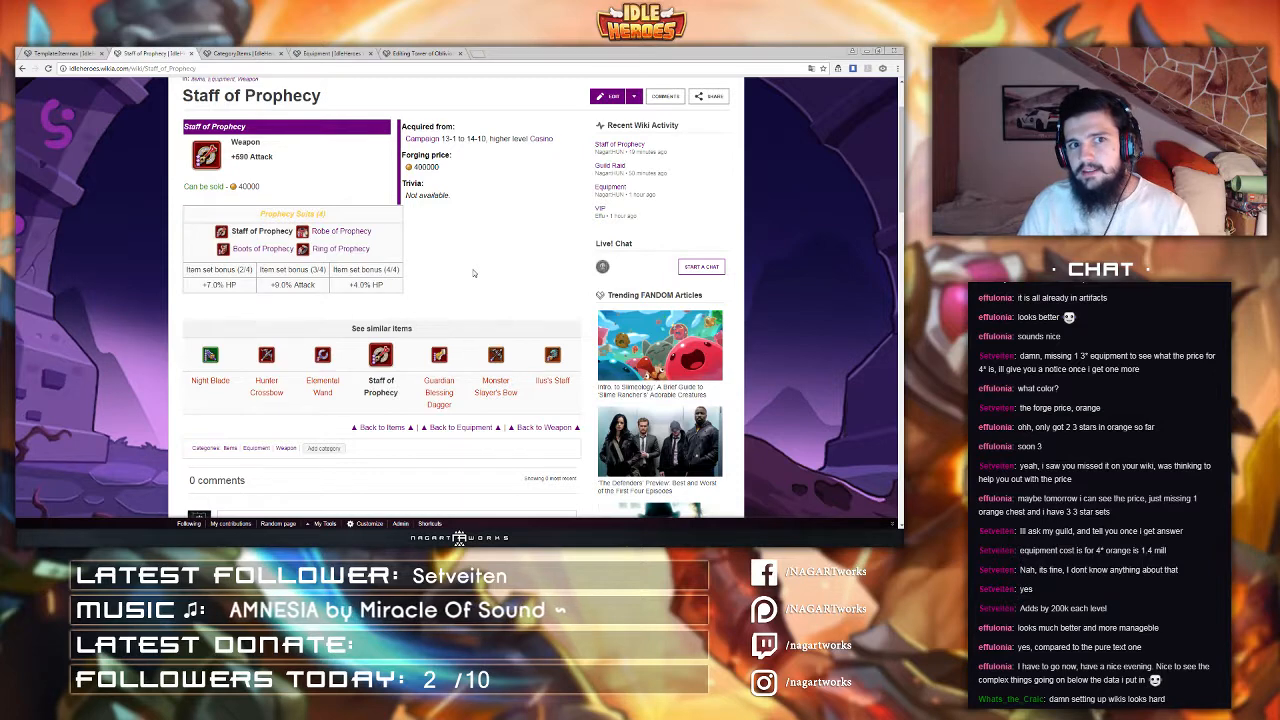
click(608, 97)
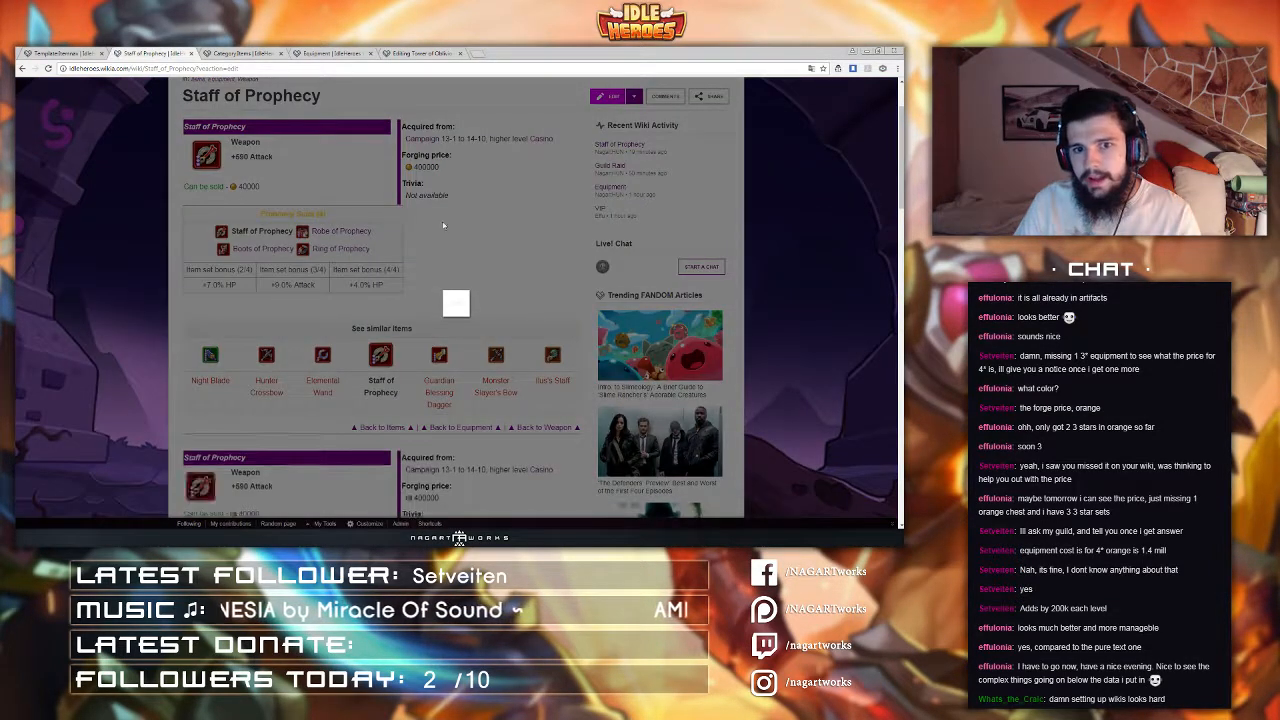
click(486, 128)
click(512, 204)
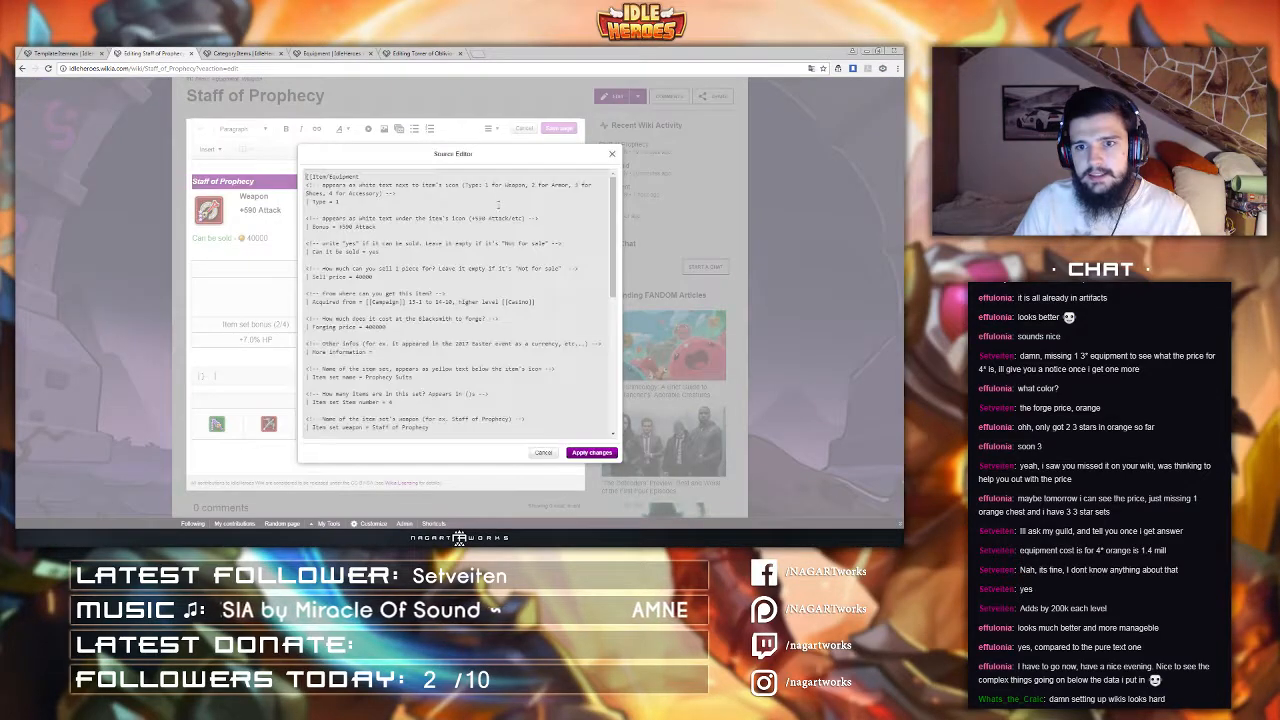
mouse_move(612, 228)
mouse_down()
mouse_move(603, 383)
mouse_move(604, 207)
mouse_move(604, 368)
mouse_move(603, 242)
mouse_up()
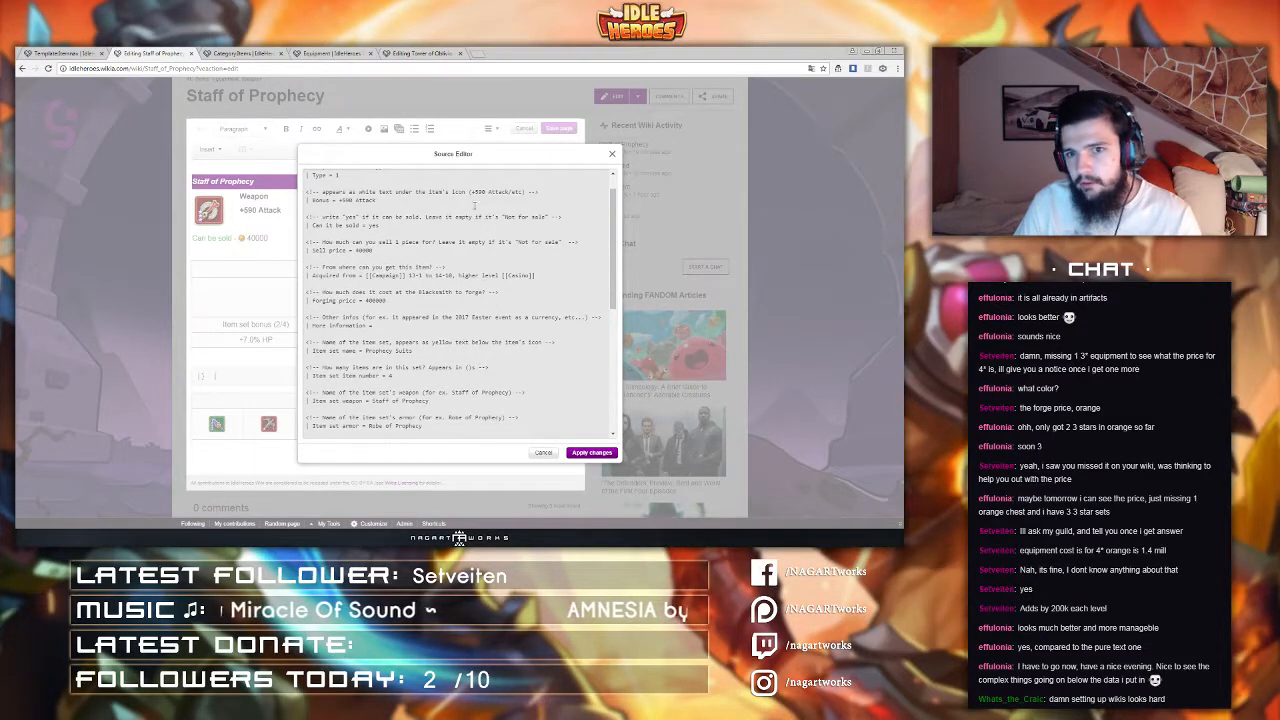
scroll(475, 198, up, 1)
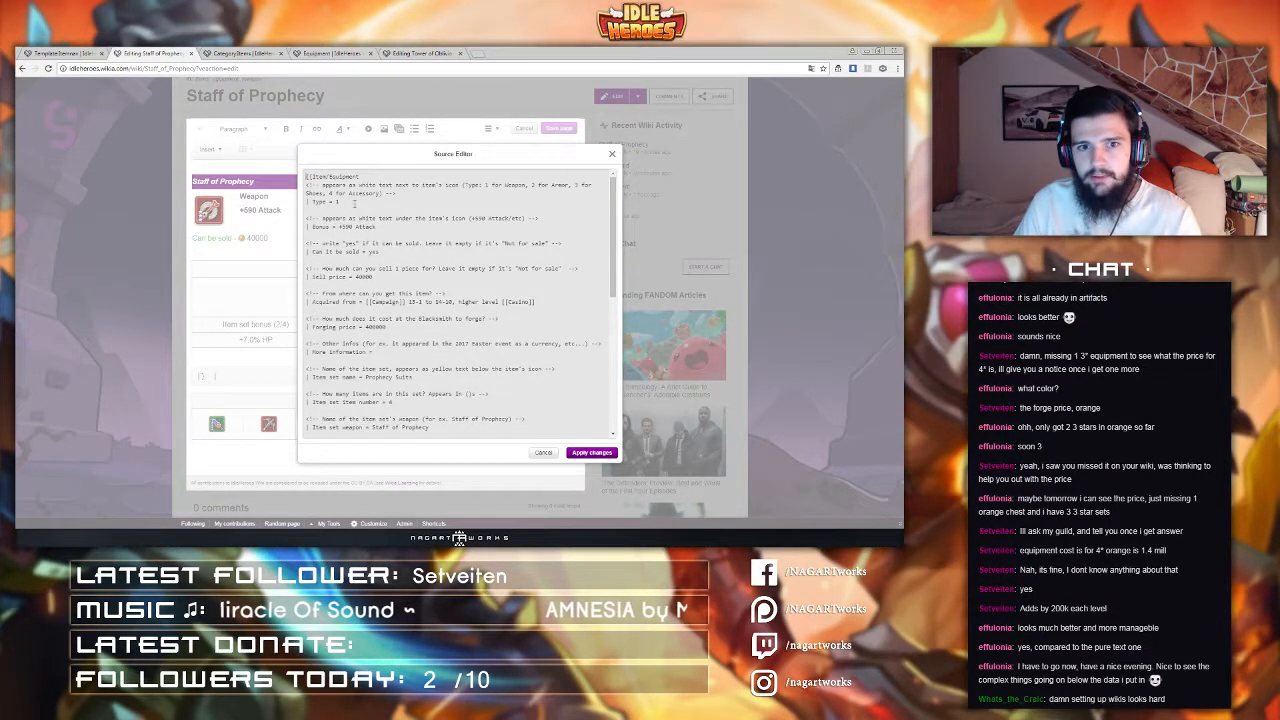
double_click(344, 202)
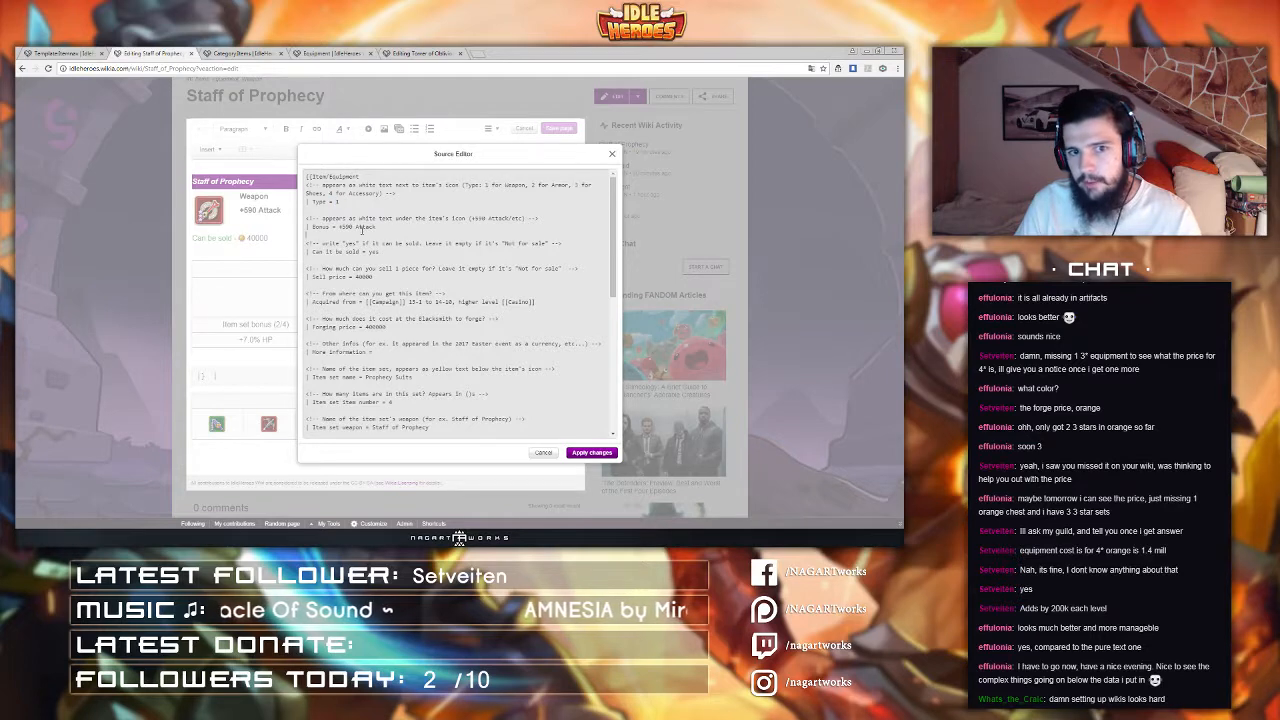
drag(339, 227, 387, 229)
scroll(384, 252, down, 1)
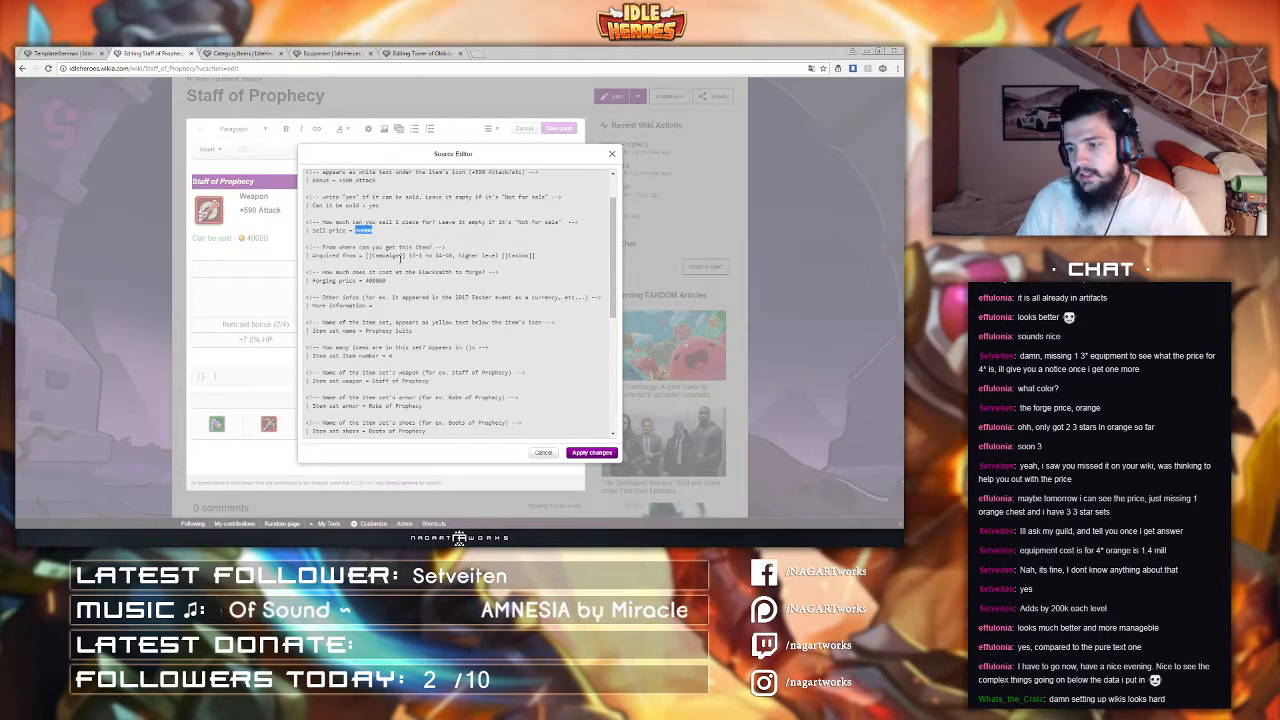
scroll(417, 264, down, 2)
scroll(417, 264, down, 2)
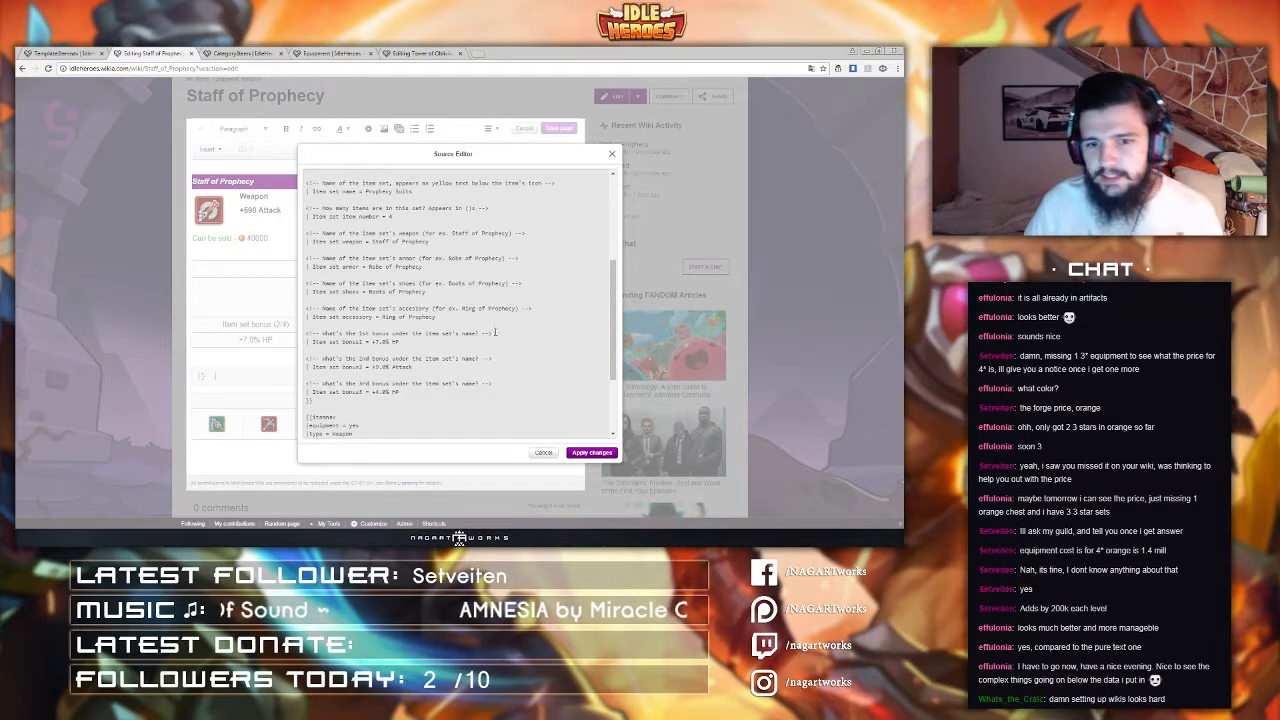
click(543, 453)
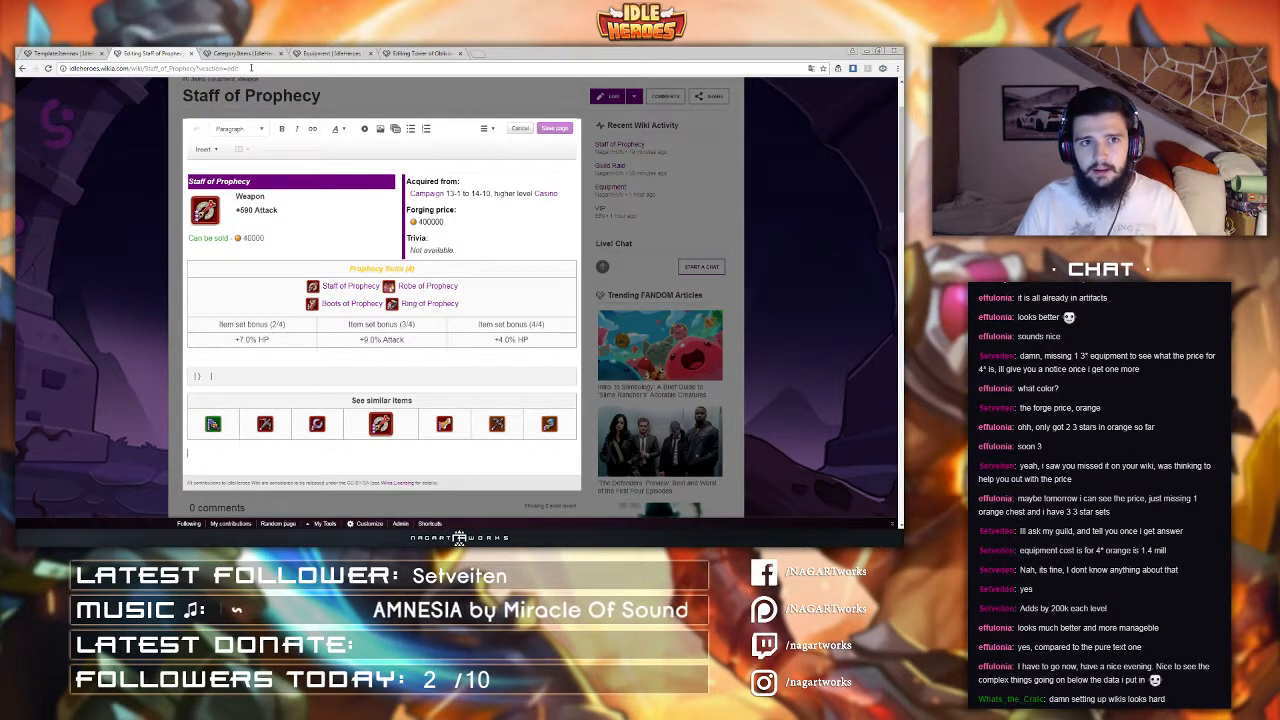
Step: Open the Staff of Prophecy page address in a new tab and move that tab next to the first tab
drag(196, 68, 27, 77)
key(ctrl+c)
key(ctrl+t)
key(ctrl+v)
key(Return)
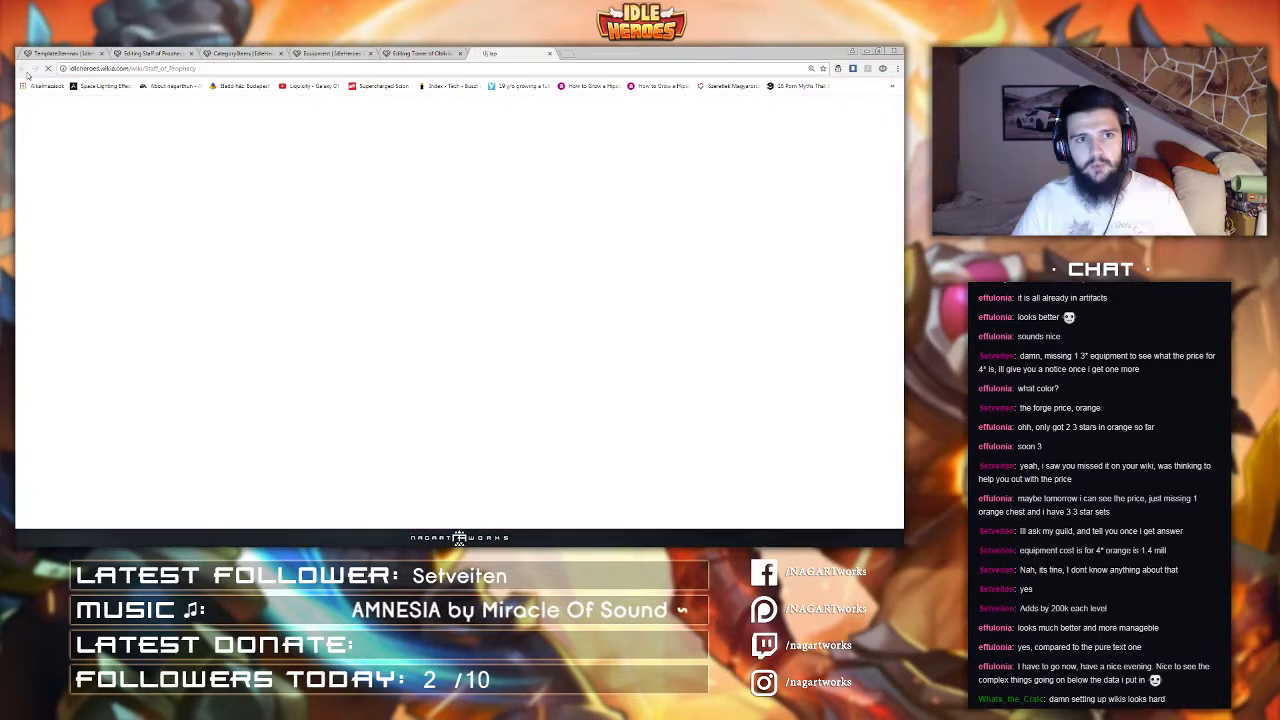
scroll(351, 312, down, 3)
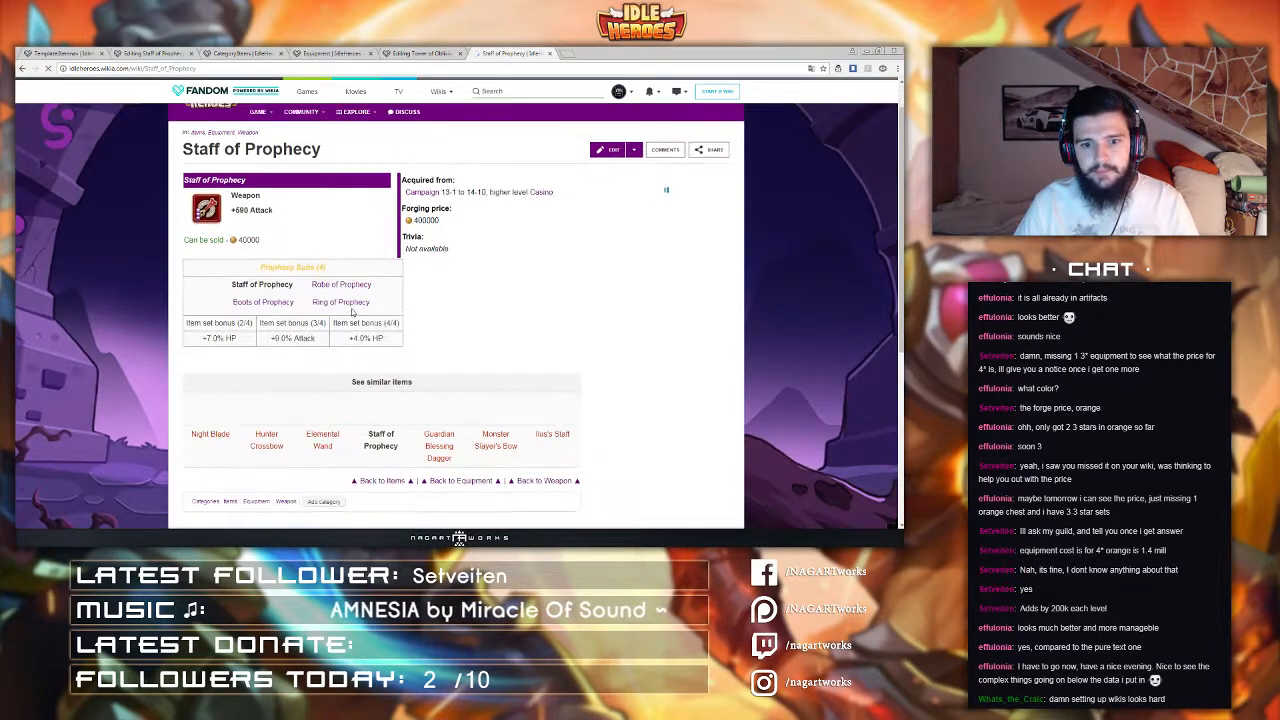
click(190, 54)
drag(406, 52, 130, 53)
scroll(495, 204, up, 1)
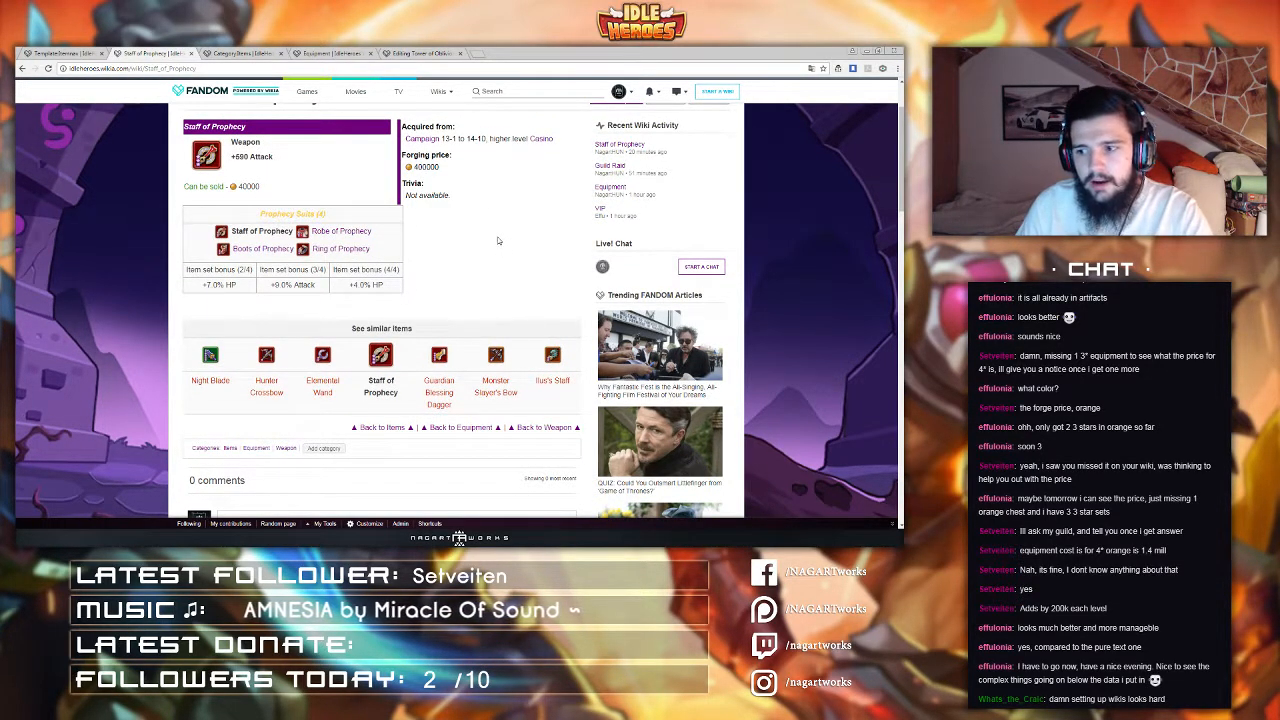
scroll(487, 252, up, 1)
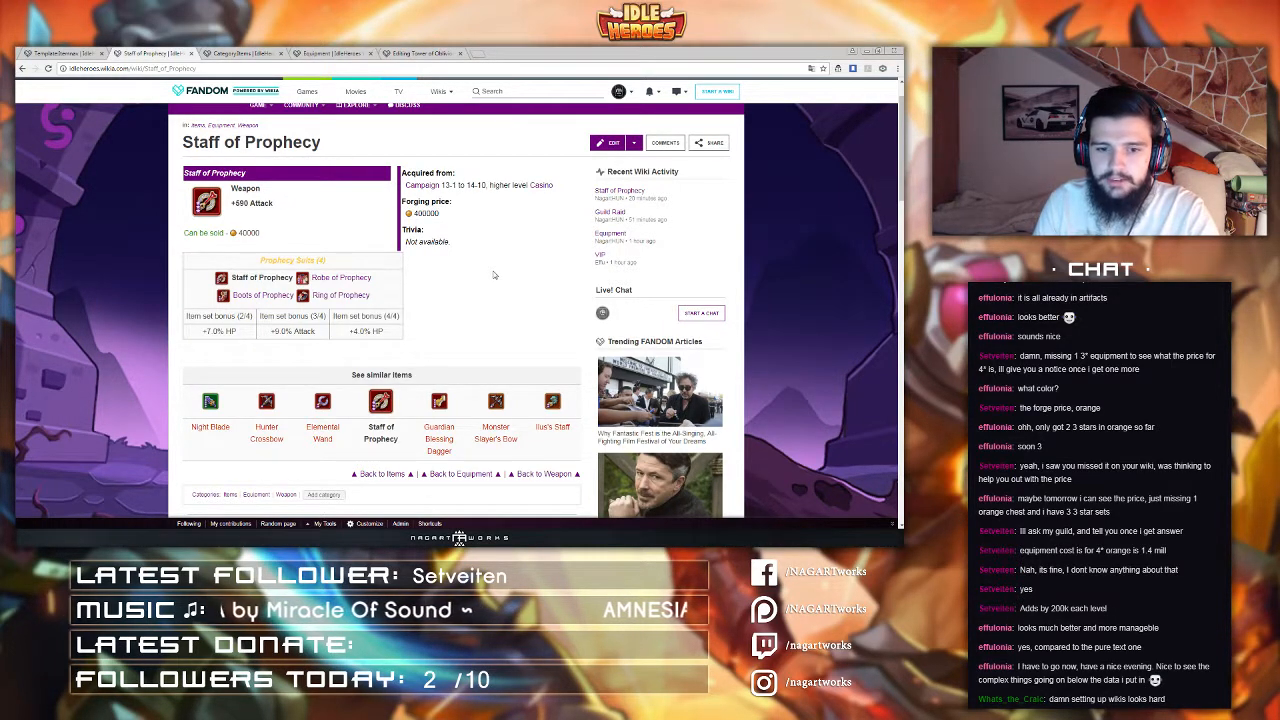
scroll(493, 275, down, 1)
scroll(492, 274, up, 1)
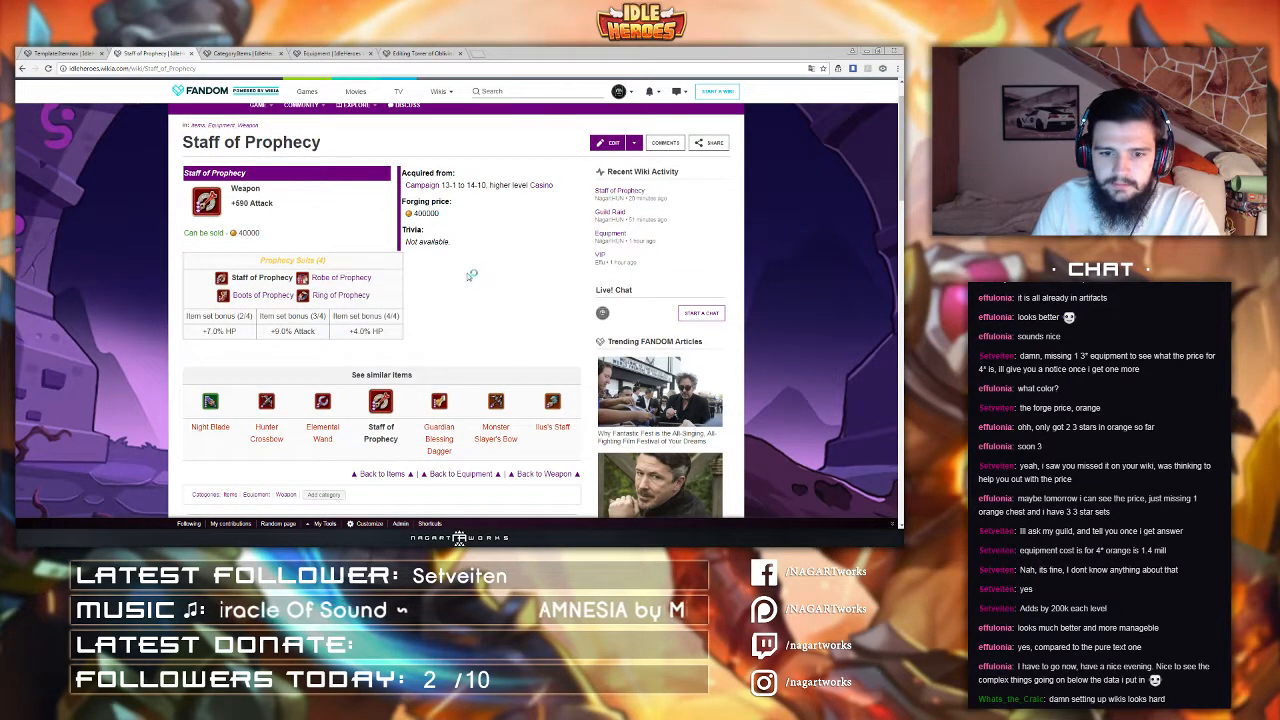
Step: Go to the Spirit item page by editing the address and open it in the editor
click(149, 69)
click(149, 69)
drag(146, 69, 268, 80)
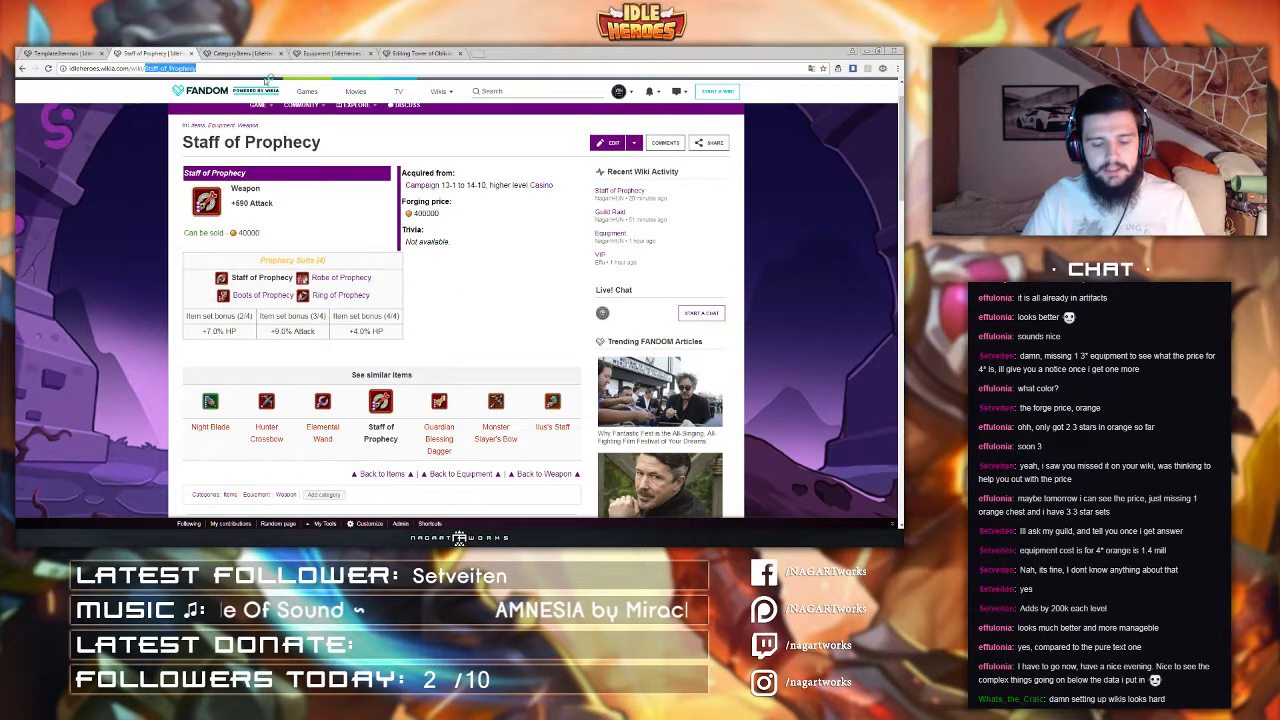
text(Spirit)
key(Return)
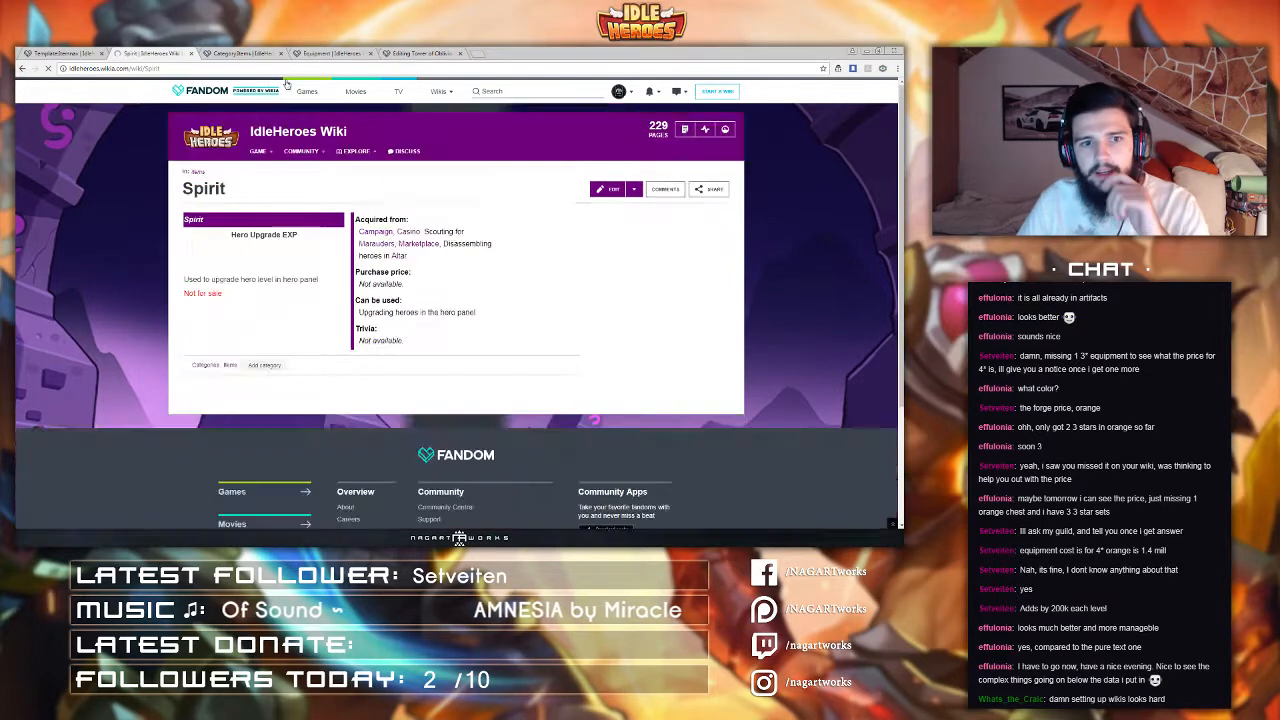
click(607, 189)
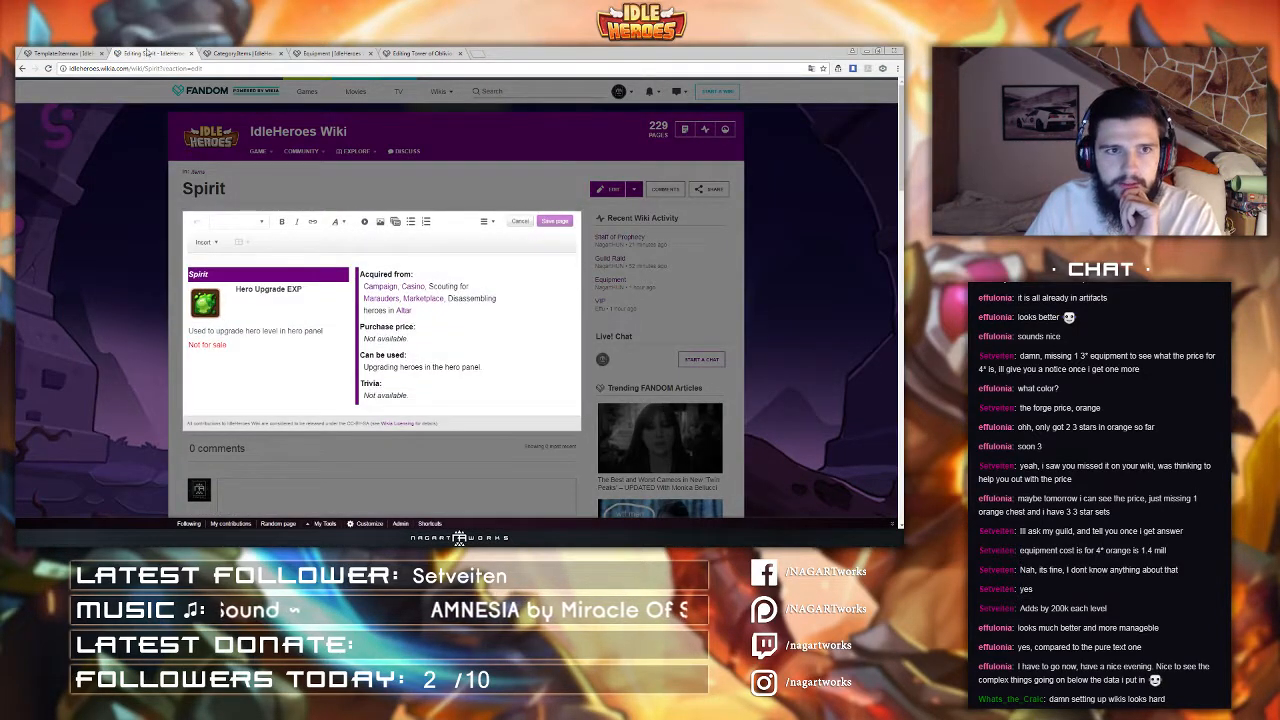
Step: In a new tab, open the Staff_of_Prophecy wiki page by entering its address
click(60, 53)
click(150, 53)
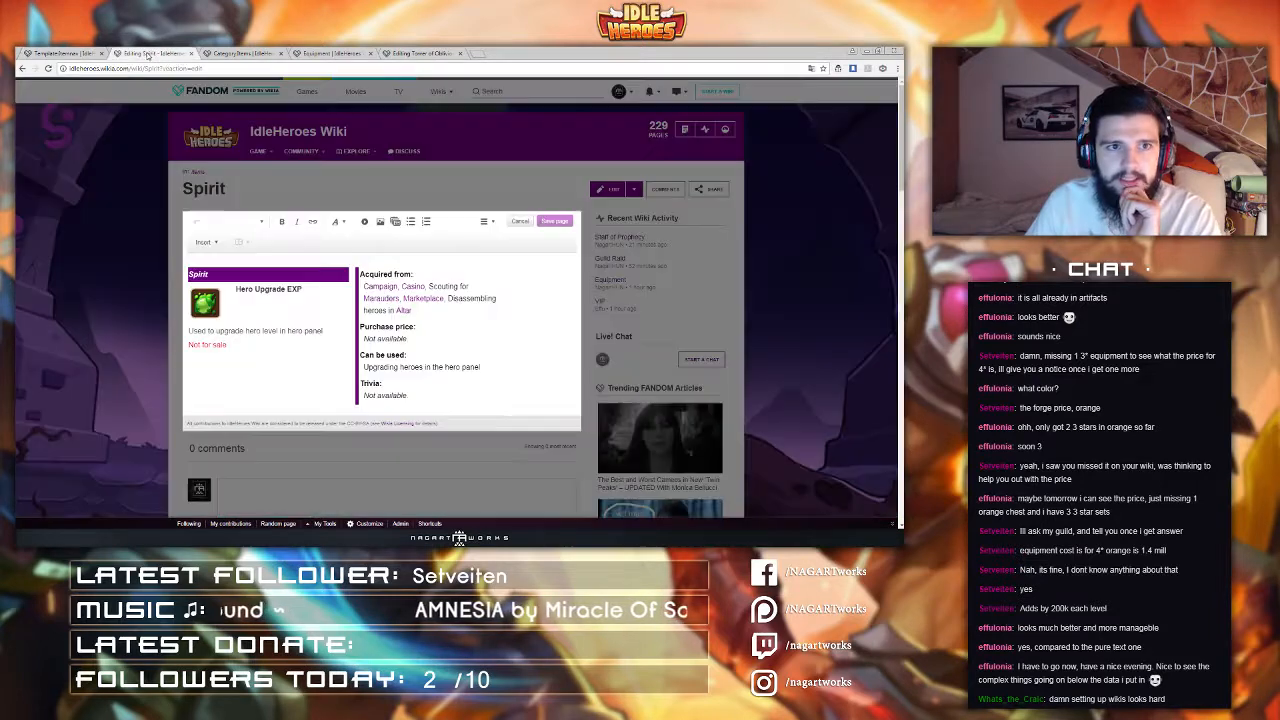
click(478, 54)
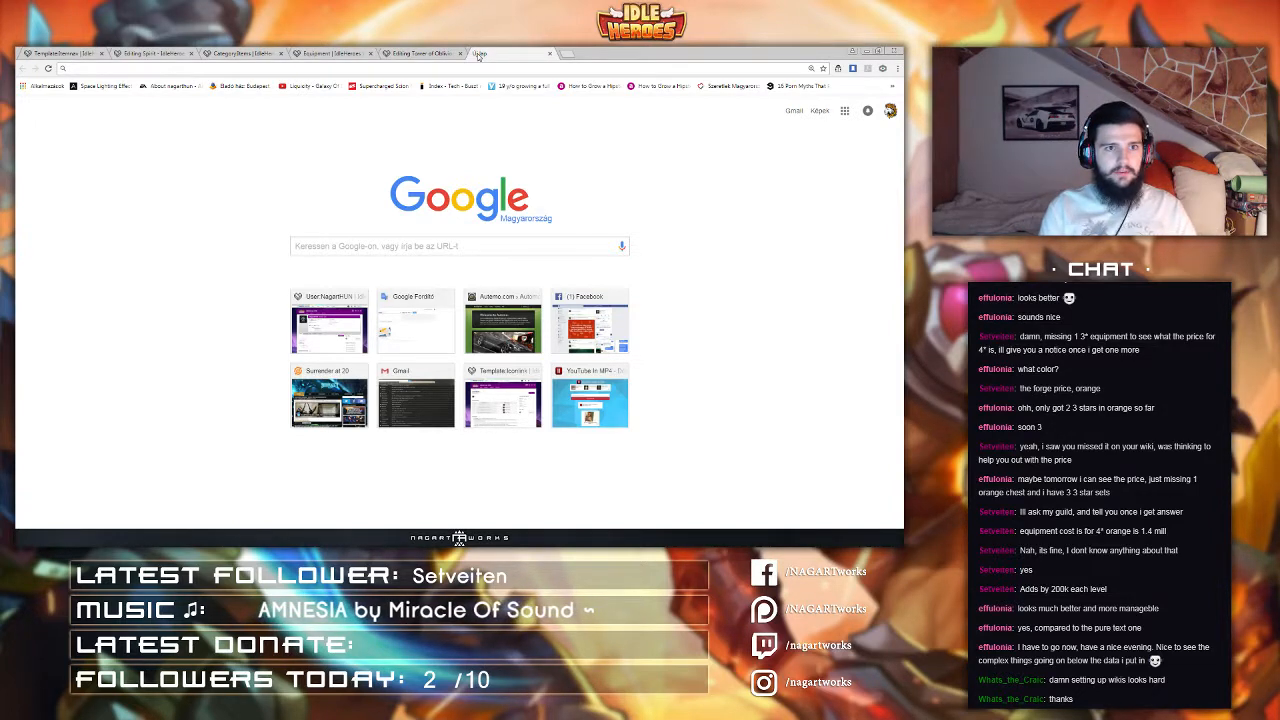
text(i)
key(Right)
key(shift+Left)
key(shift+Left)
key(shift+Left)
key(shift+Left)
key(shift+Left)
key(shift+Left)
key(shift+Left)
key(shift+Left)
key(shift+Left)
key(shift+Left)
key(shift+Left)
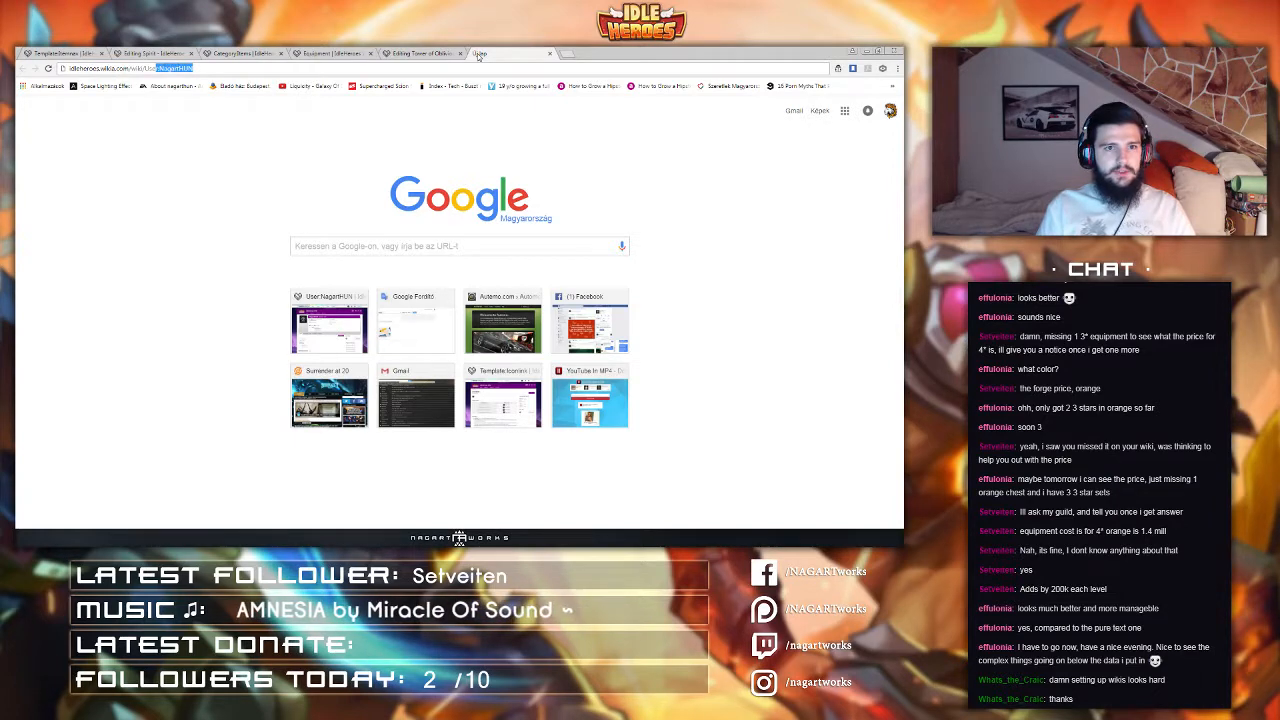
key(shift+Left)
key(shift+Left)
key(shift+Left)
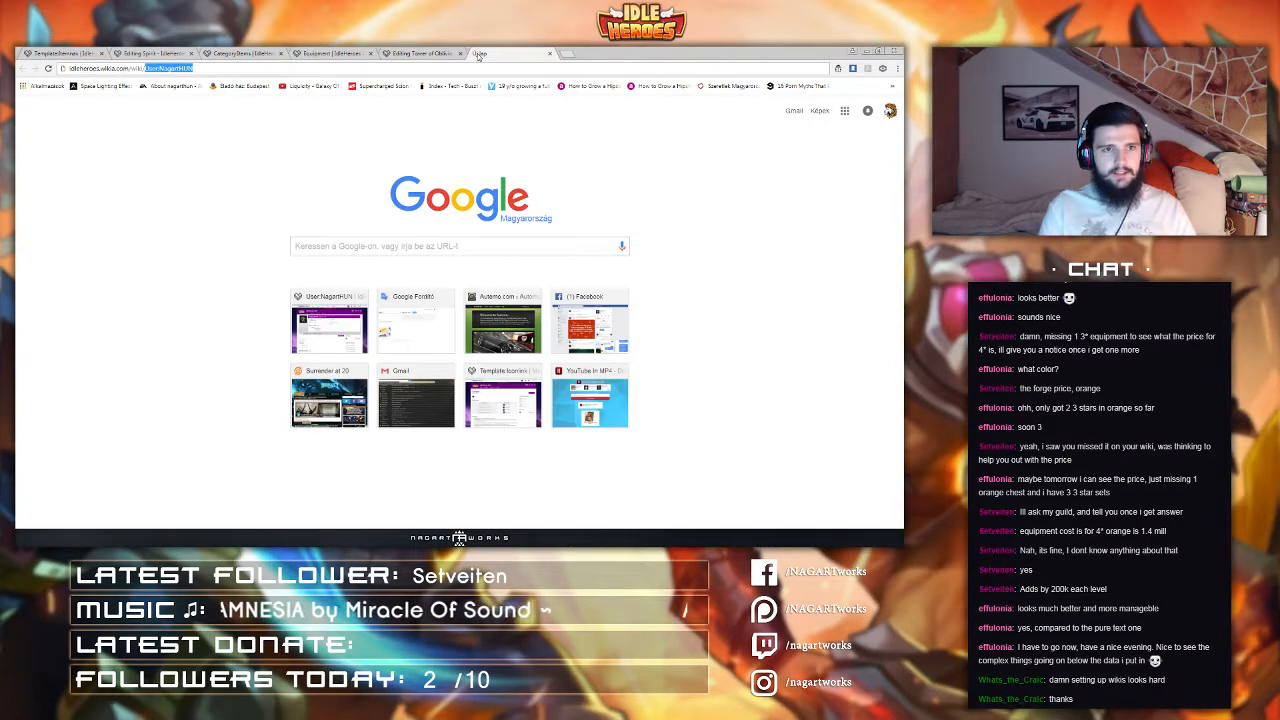
text(Staff_of_Prophecy)
key(Return)
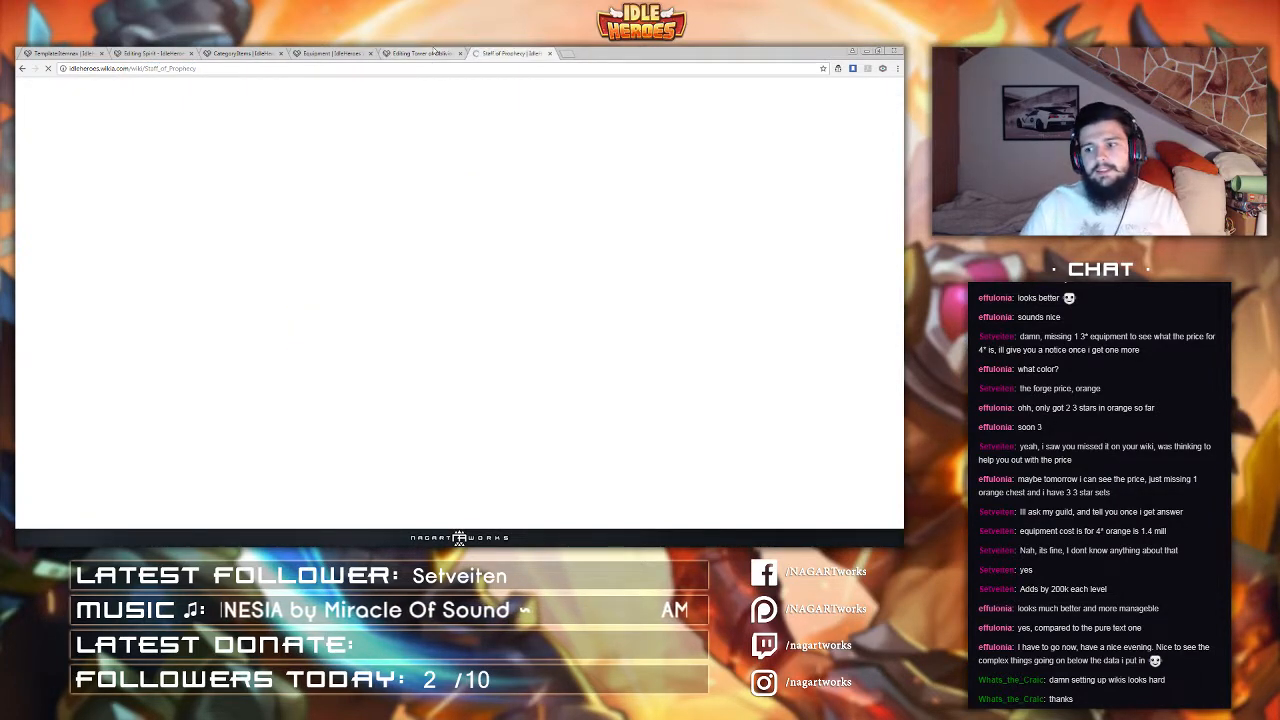
Step: Open the page's source editor, select the Itemnav template block, and cancel the source editor
click(603, 189)
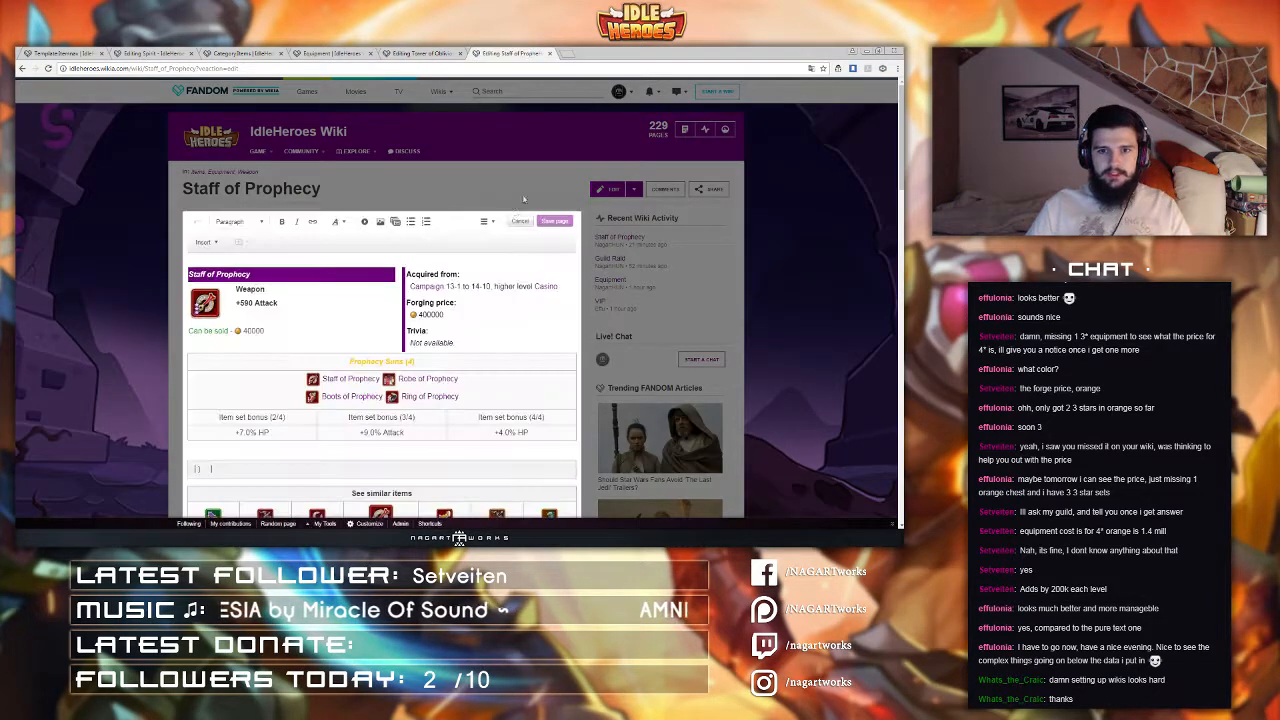
click(484, 221)
click(500, 288)
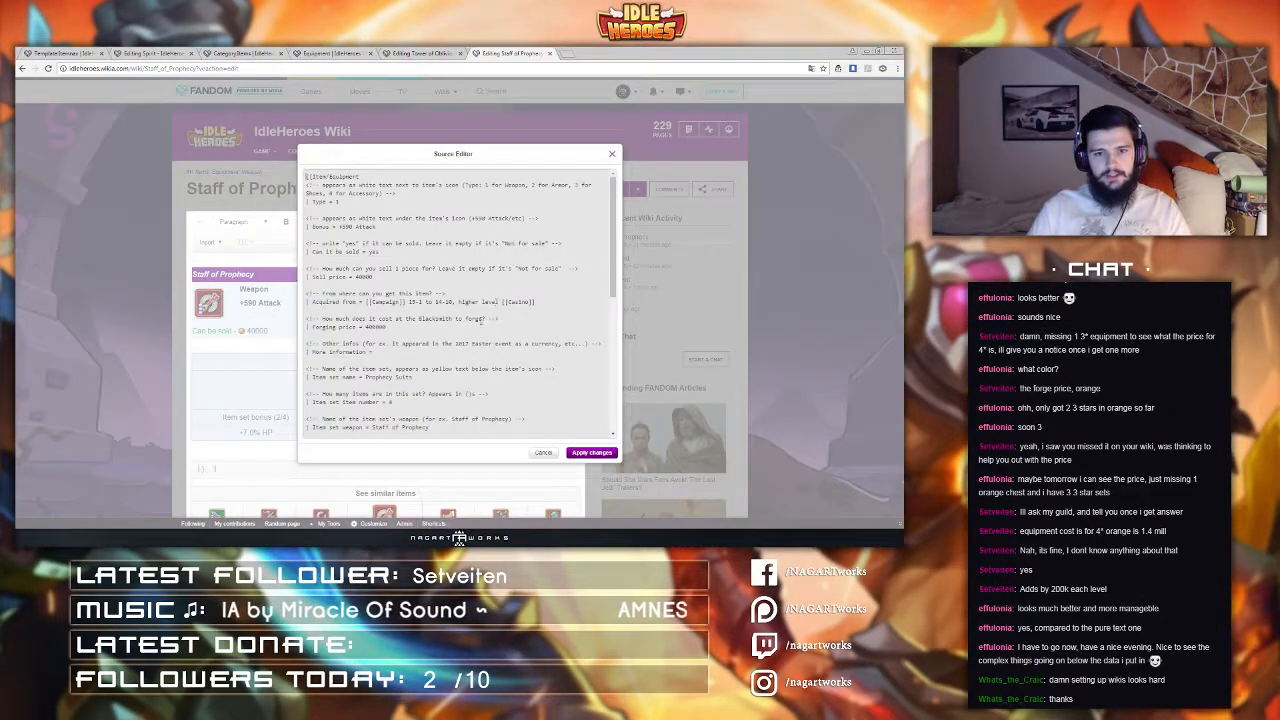
scroll(482, 320, down, 10)
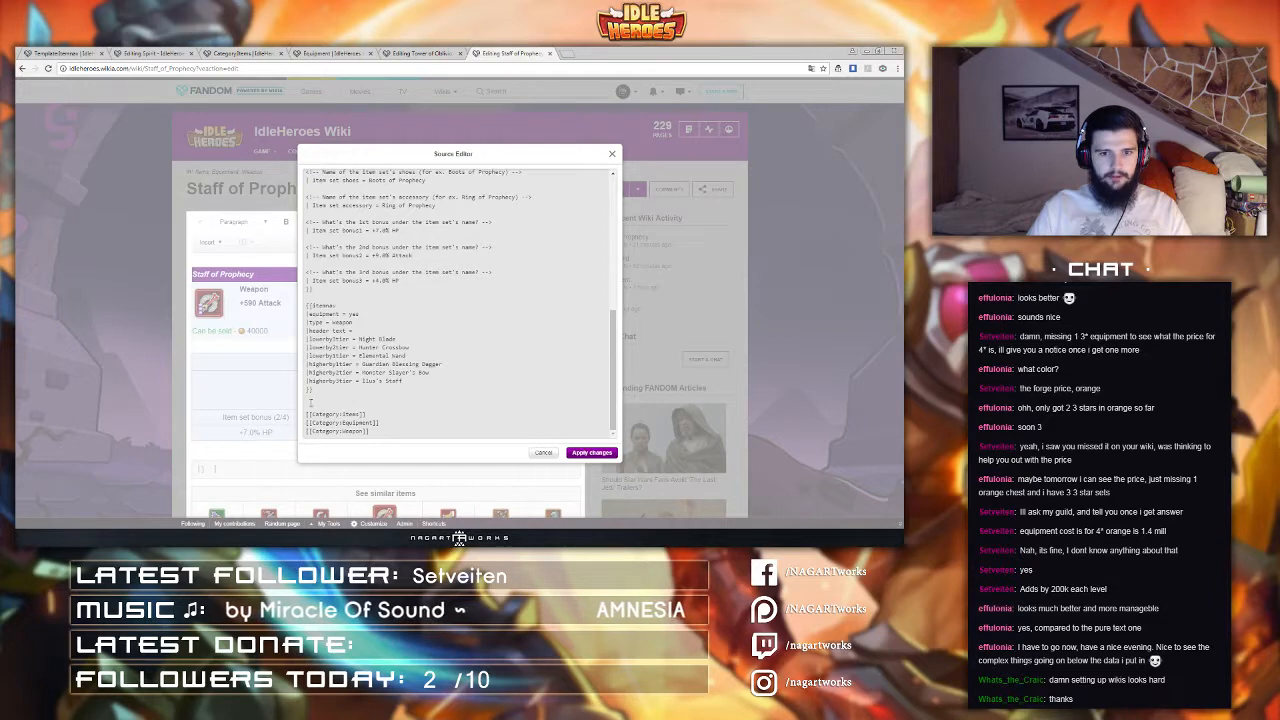
drag(310, 402, 419, 308)
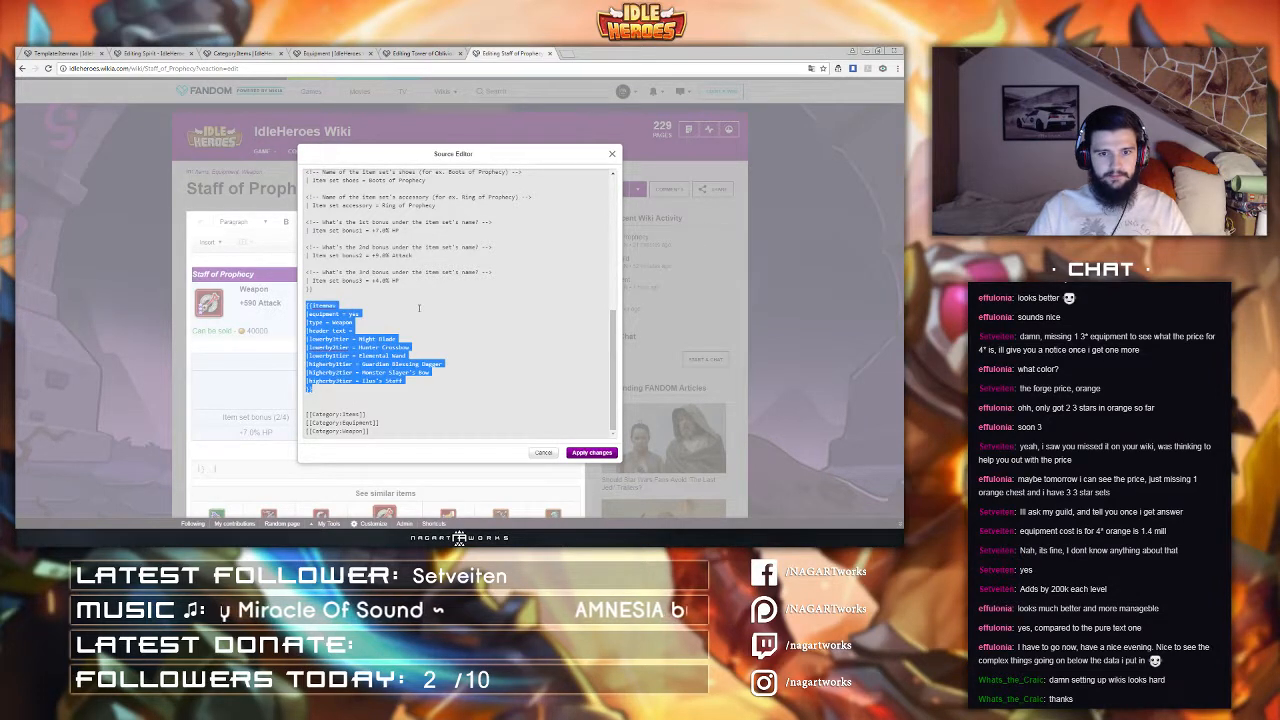
click(543, 452)
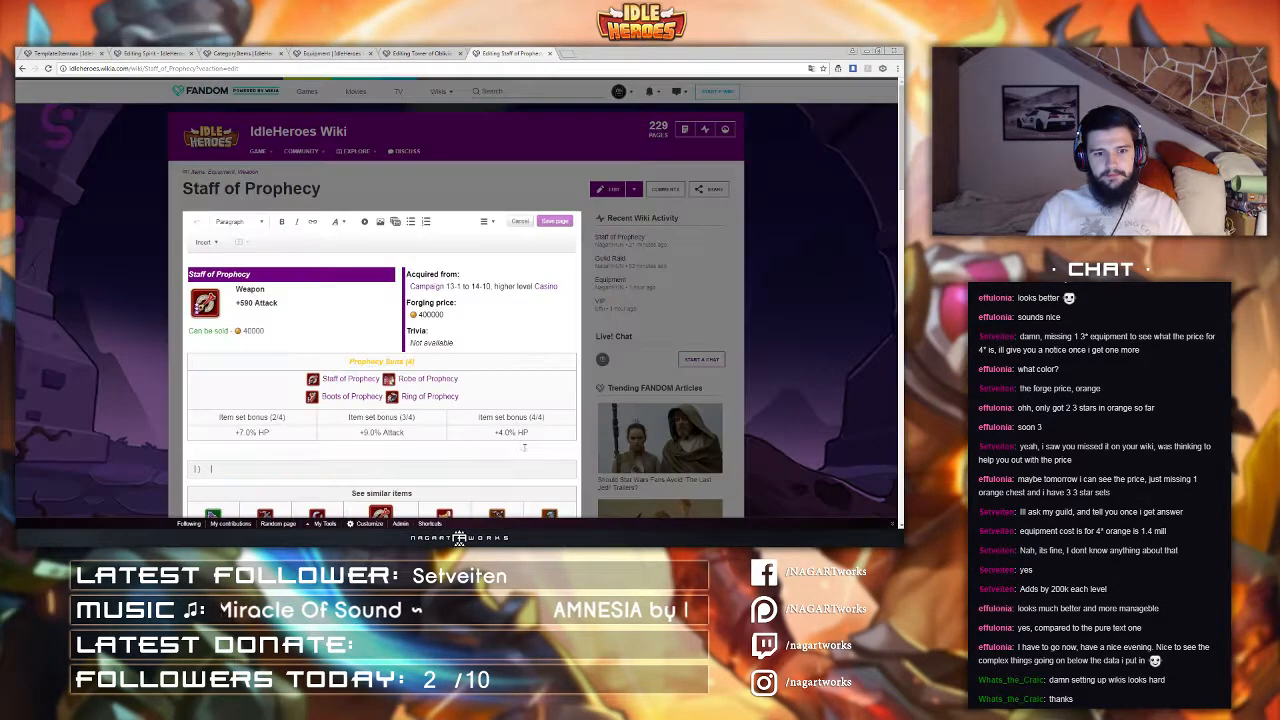
Step: Leave the editor and reload the Staff of Prophecy page in view mode by removing the edit parameter from the address
scroll(399, 403, down, 3)
scroll(398, 400, up, 2)
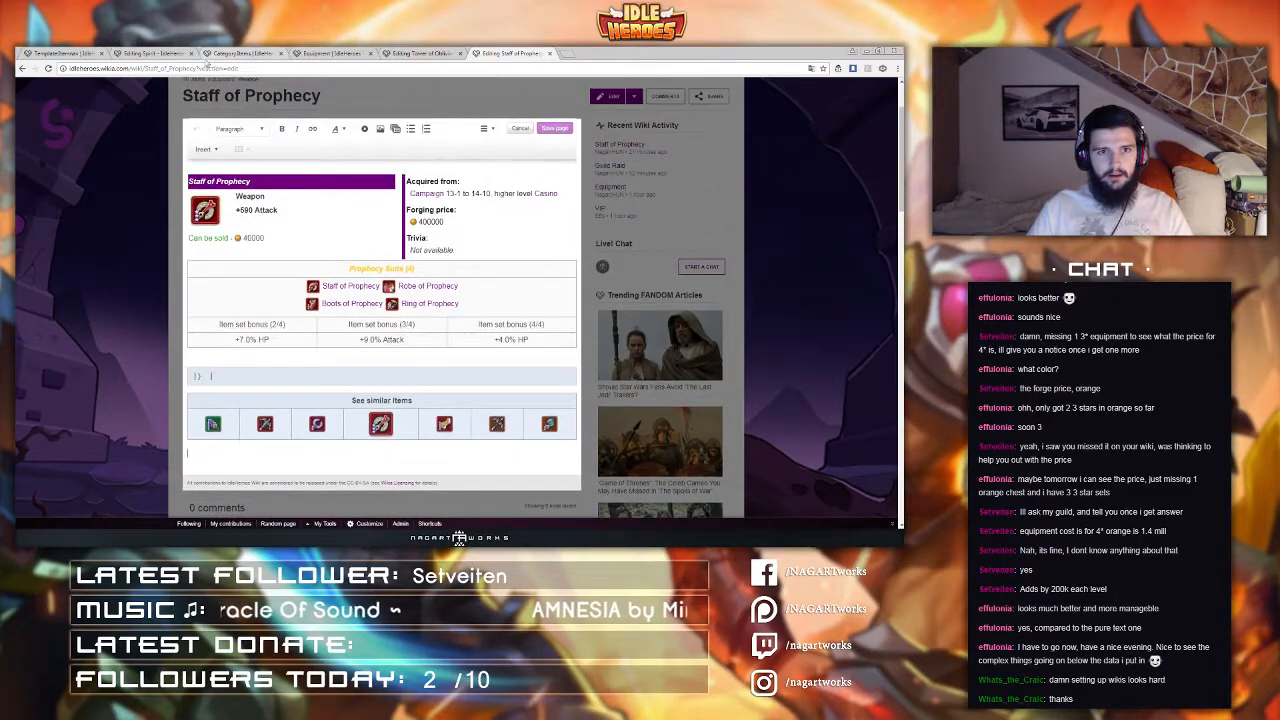
key(Return)
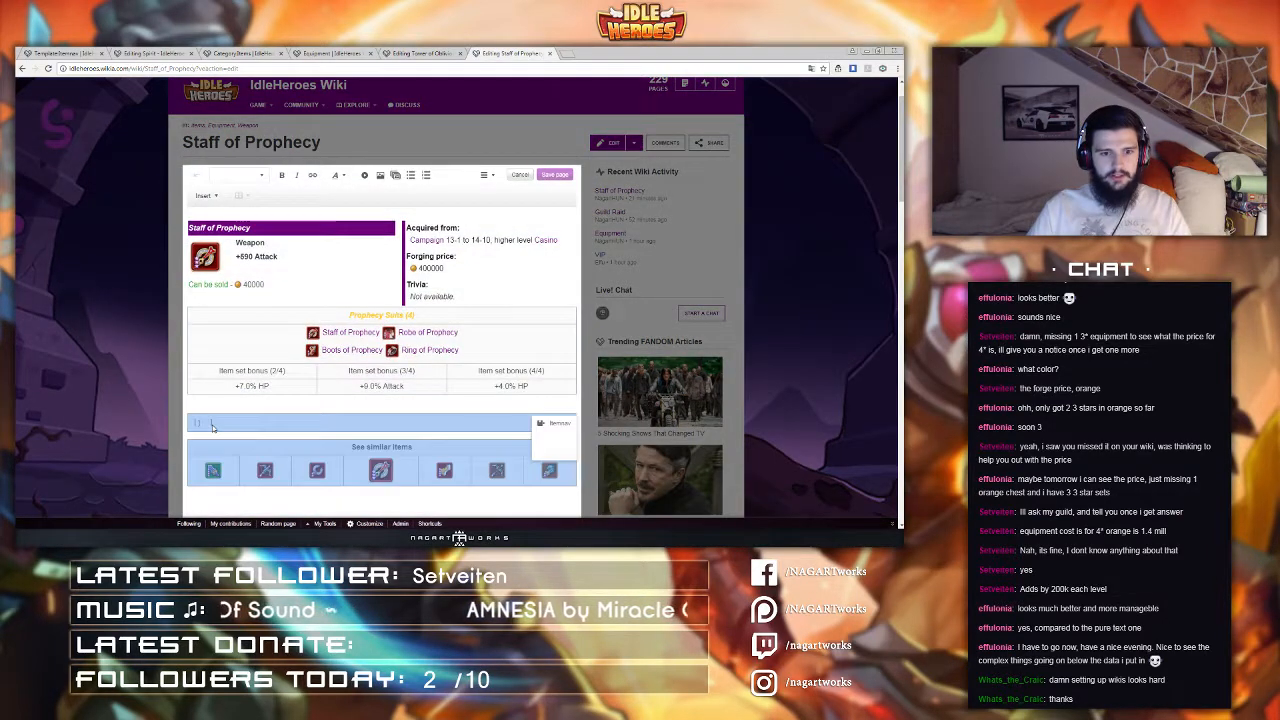
scroll(262, 416, down, 1)
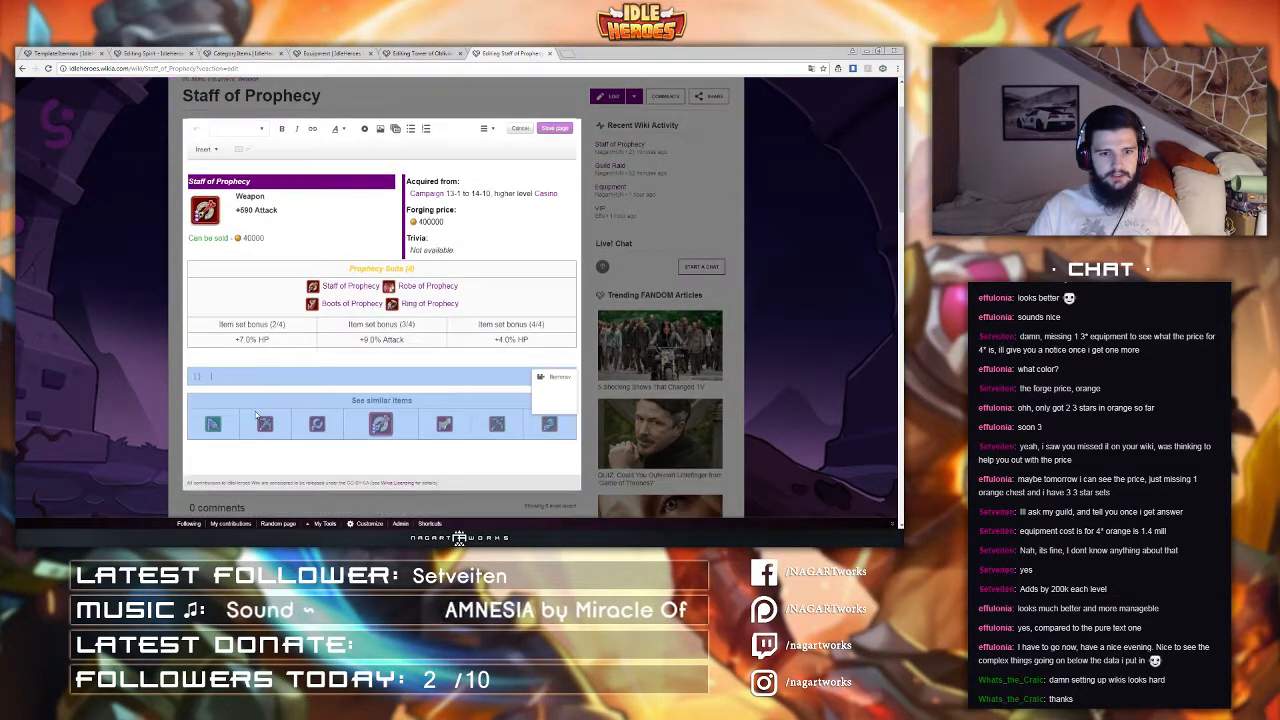
click(487, 128)
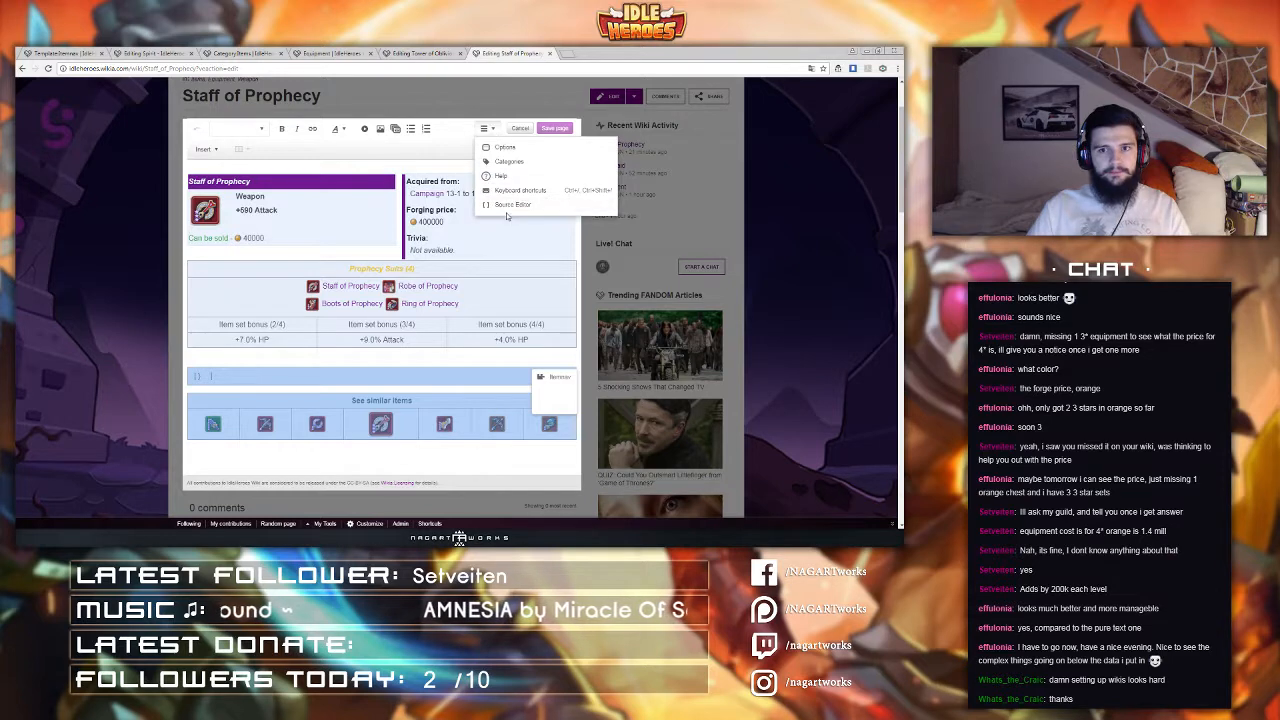
click(197, 69)
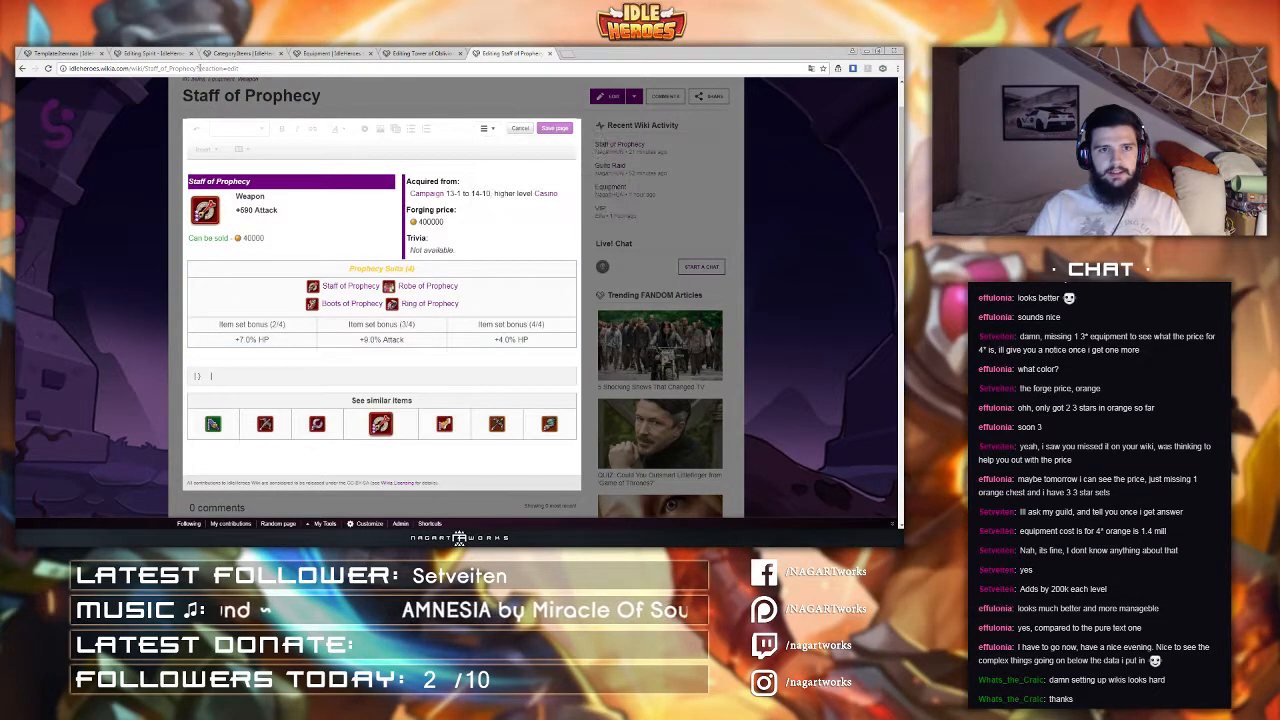
drag(196, 69, 199, 71)
key(BackSpace)
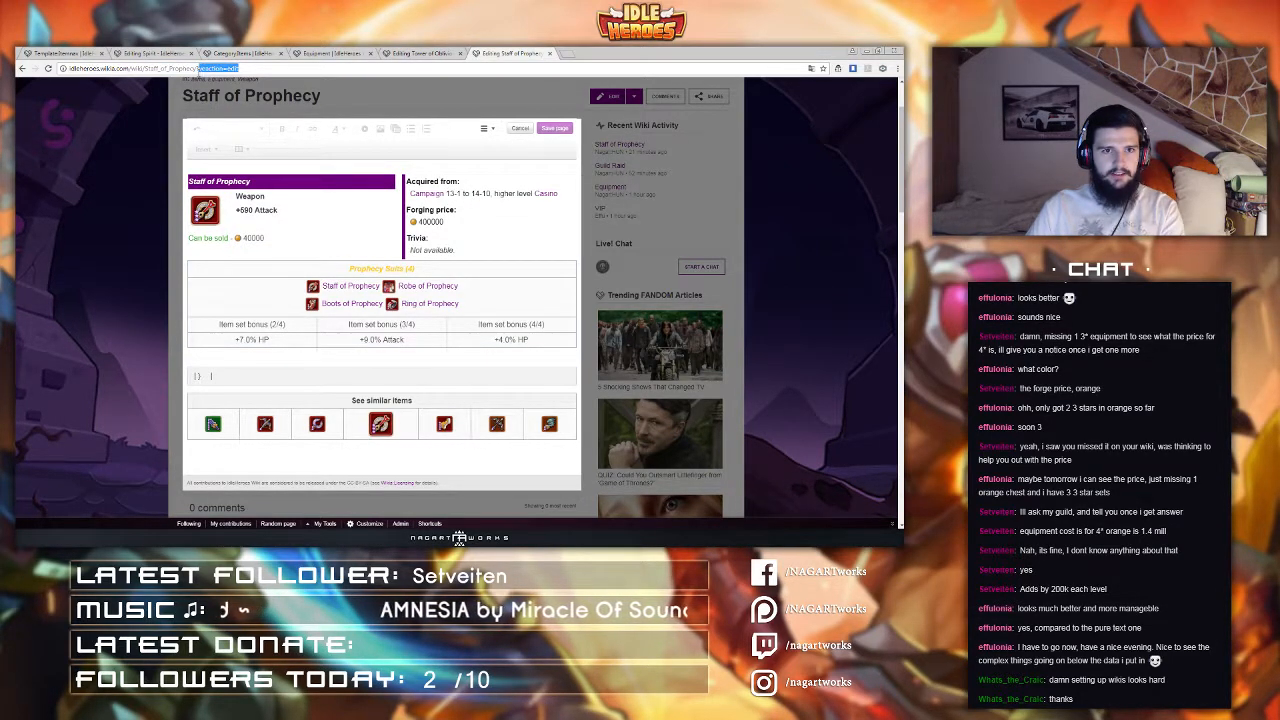
key(Return)
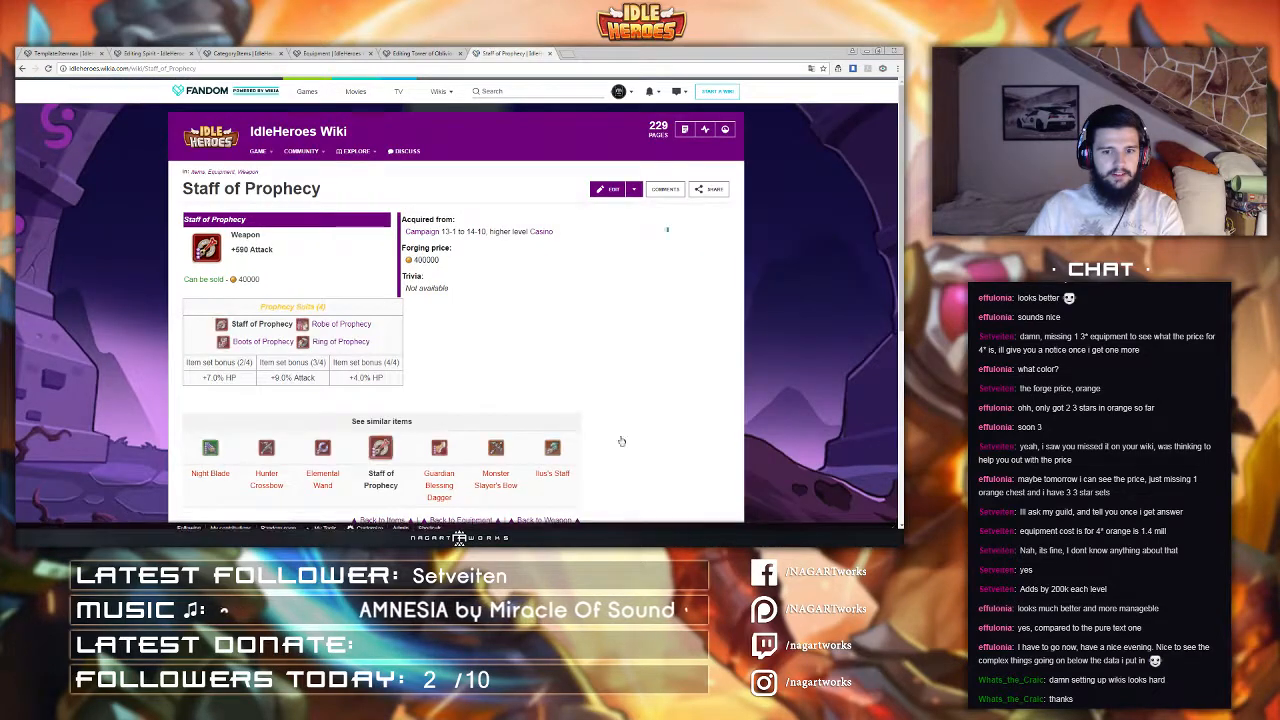
Step: Open the Staff of Prophecy page in the editor and switch to its source editor
scroll(622, 440, down, 2)
click(604, 98)
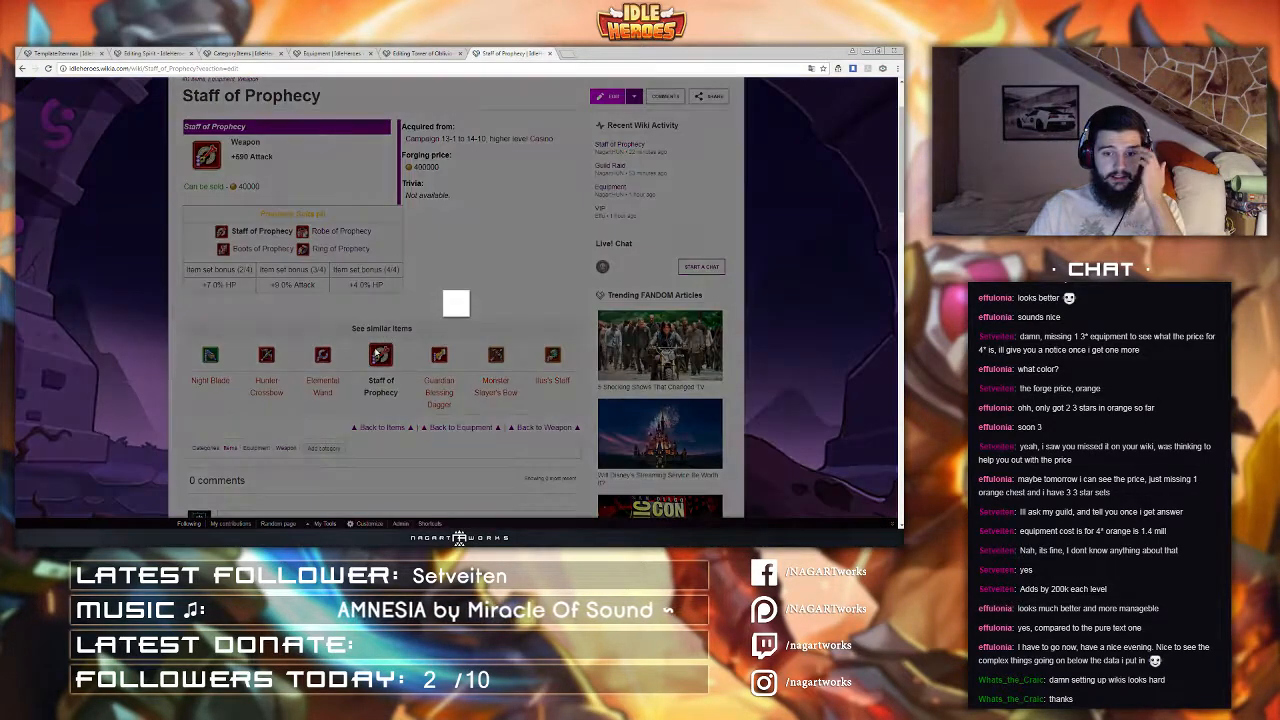
click(485, 128)
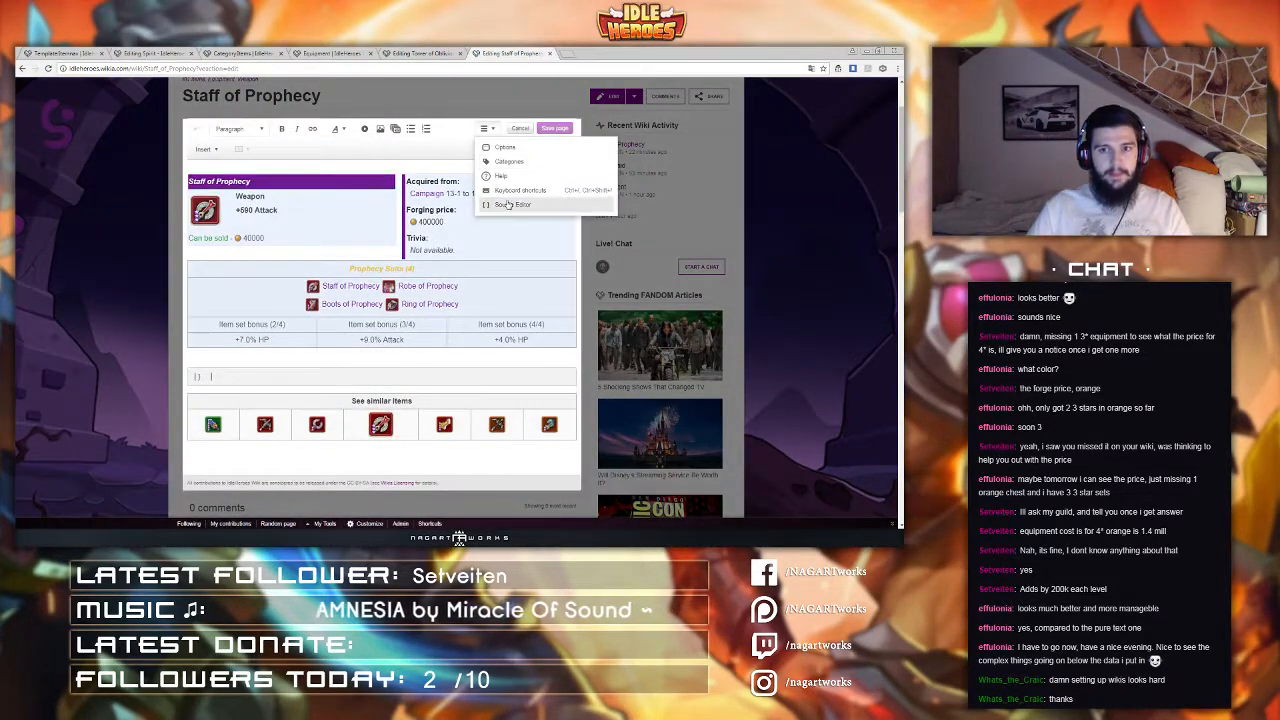
click(505, 203)
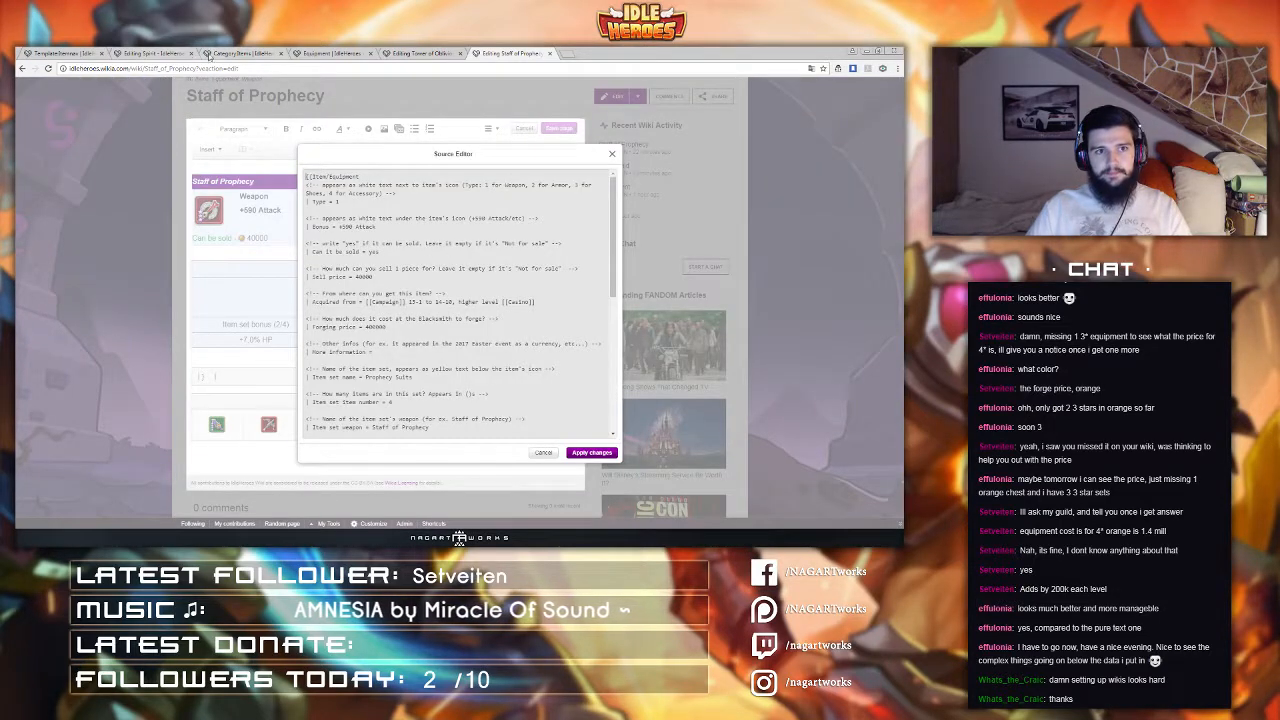
Step: Paste the copied Itemnav template text into a search in a new browser tab
click(567, 54)
text({{Itemnav |equipment = yes |type = Weapon |header text = |lowerby3tier = Night Blade |lowerby2tier = Hunter Crossbow |lowerby1tier = Elemental Wand |higherby1tier = Guardian Blessing Dagger |higherby2tier = Monster Slayer's Bow |higherby3tier = Lust Staff }})
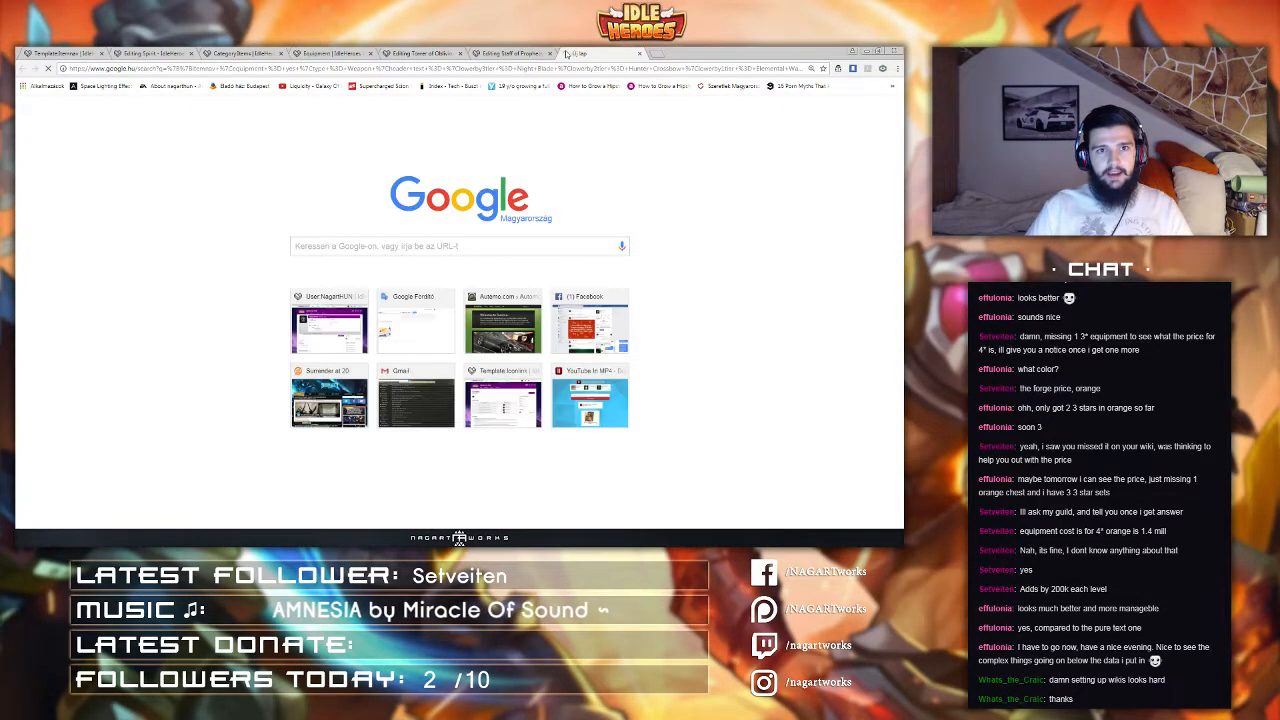
key(Return)
Step: Cancel the source editor and the page editor, and select the See similar items box on the page
click(515, 53)
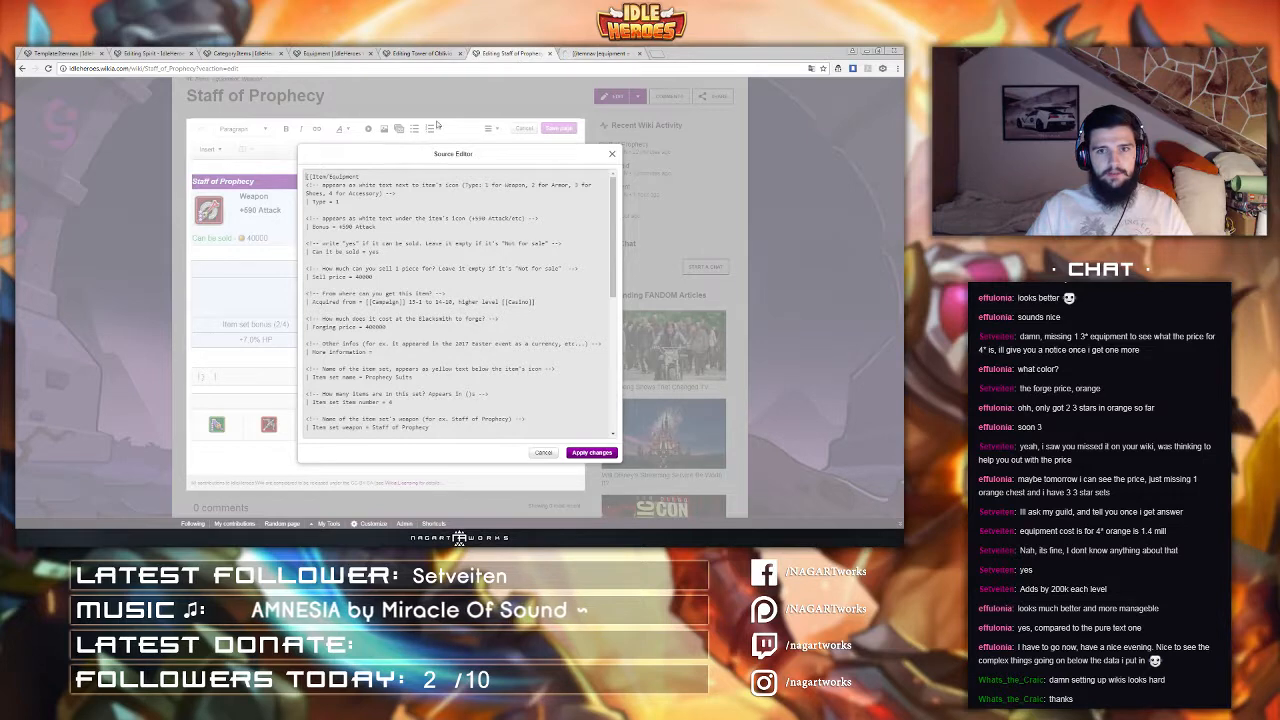
click(540, 452)
click(520, 130)
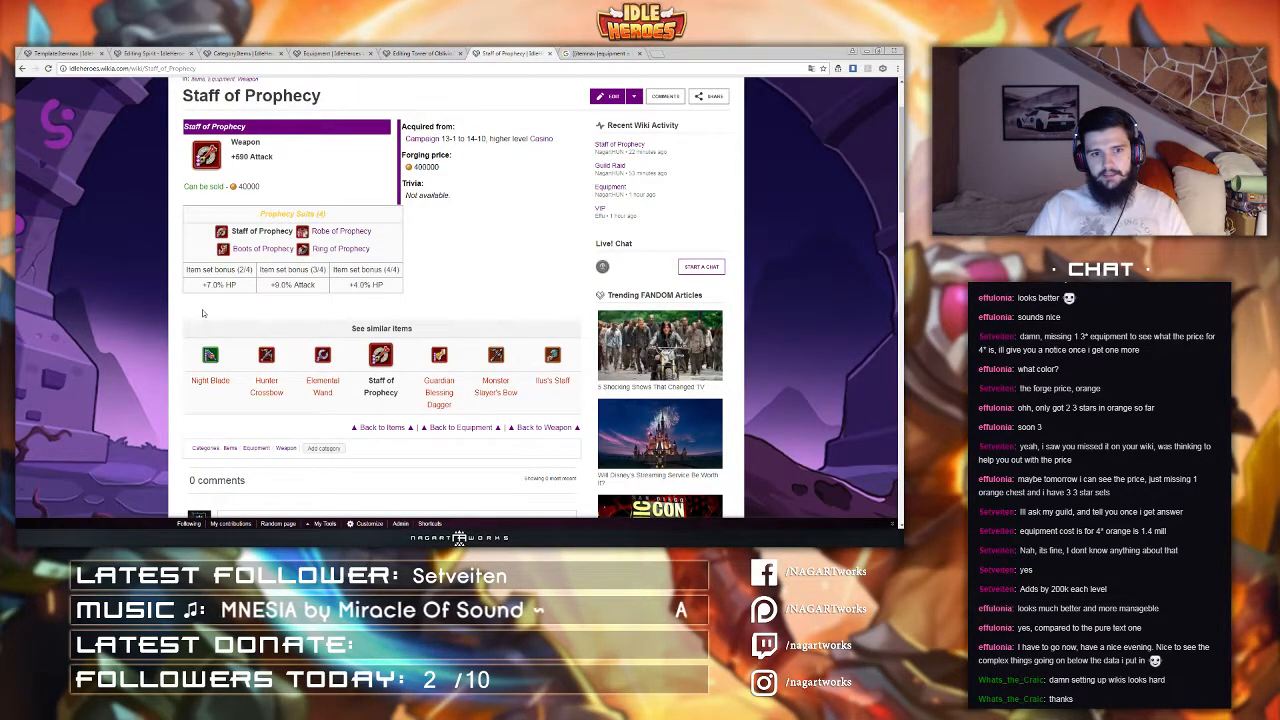
drag(195, 328, 577, 428)
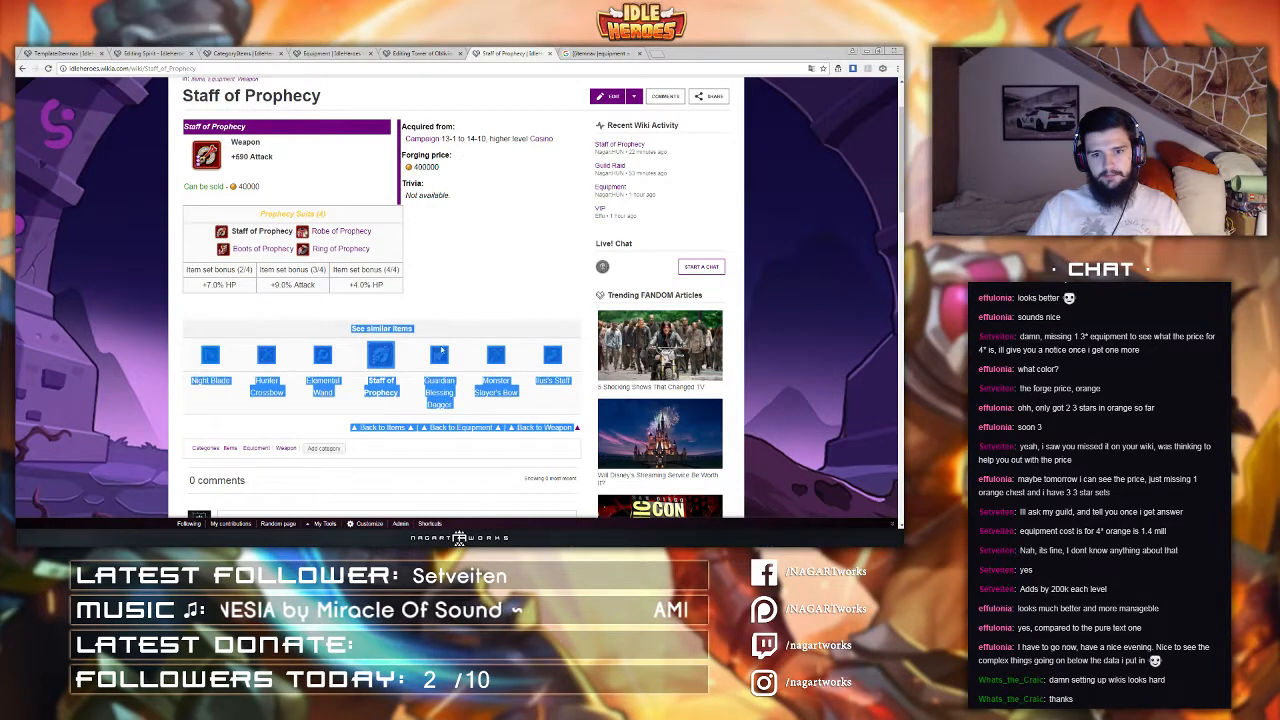
click(258, 418)
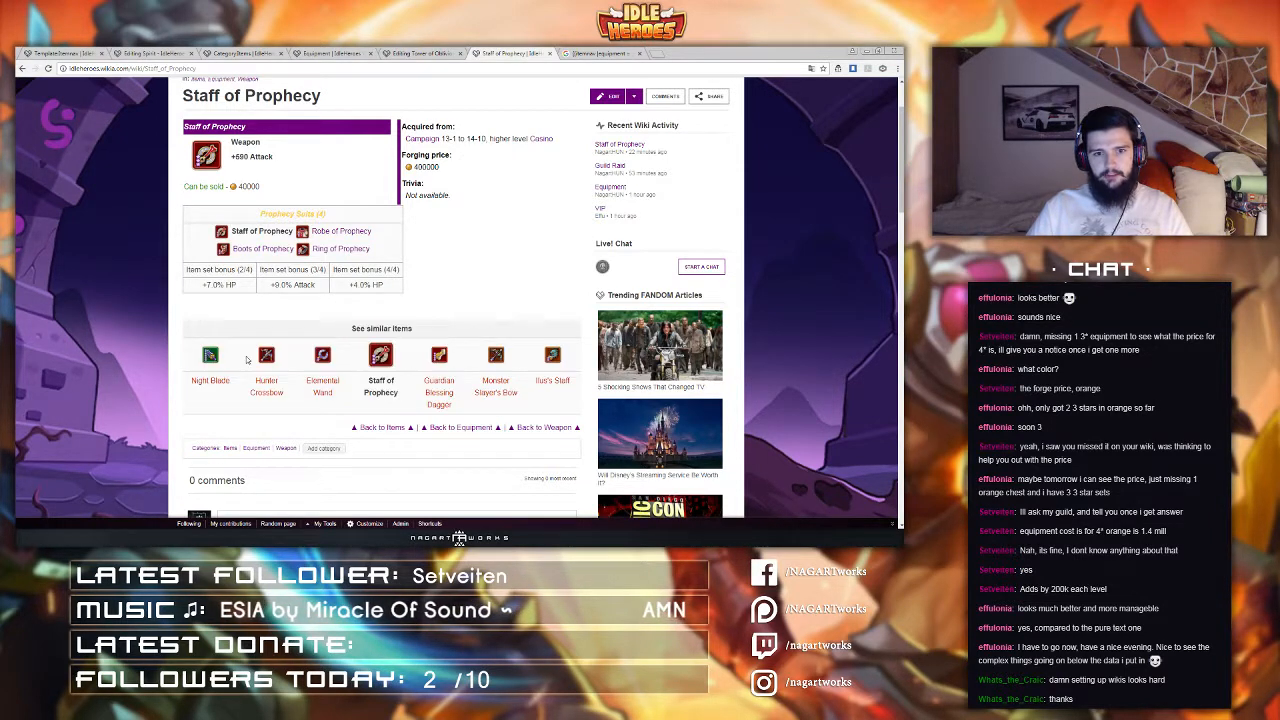
Step: Reopen the Staff of Prophecy source editor and select the whole Itemnav template block
click(609, 96)
click(487, 128)
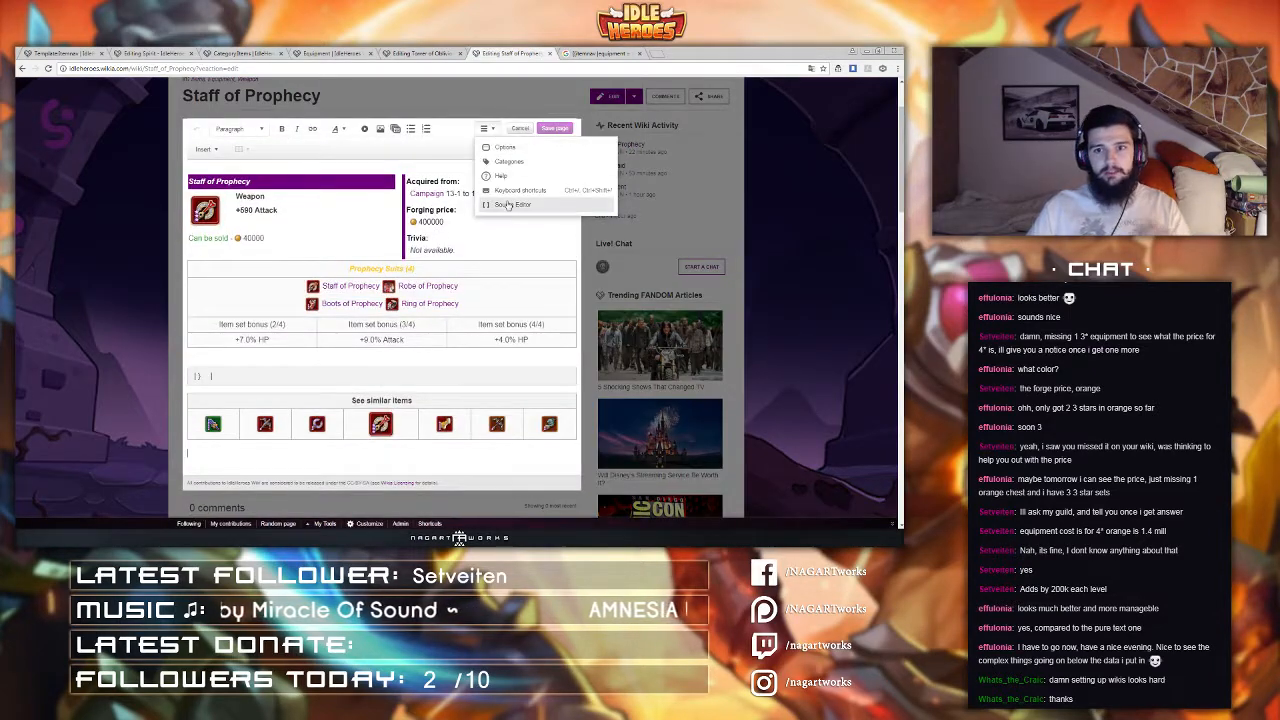
click(508, 205)
scroll(433, 275, down, 5)
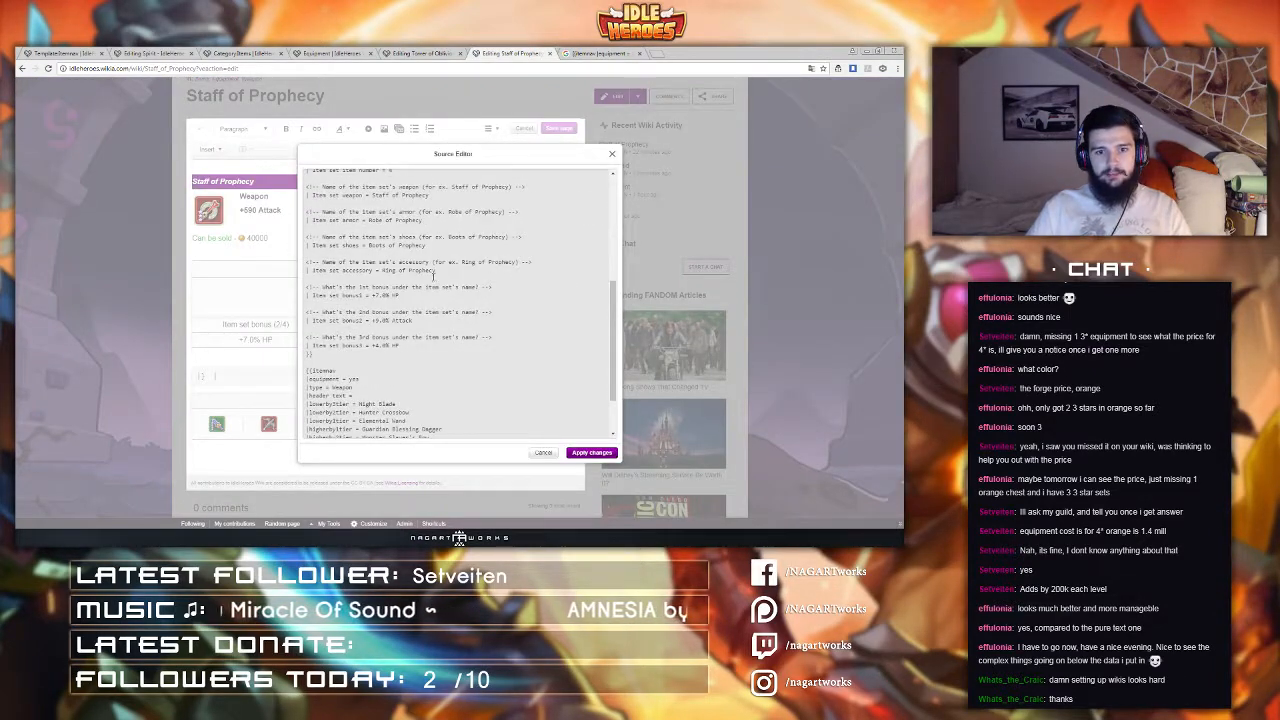
scroll(433, 276, down, 3)
drag(332, 386, 296, 308)
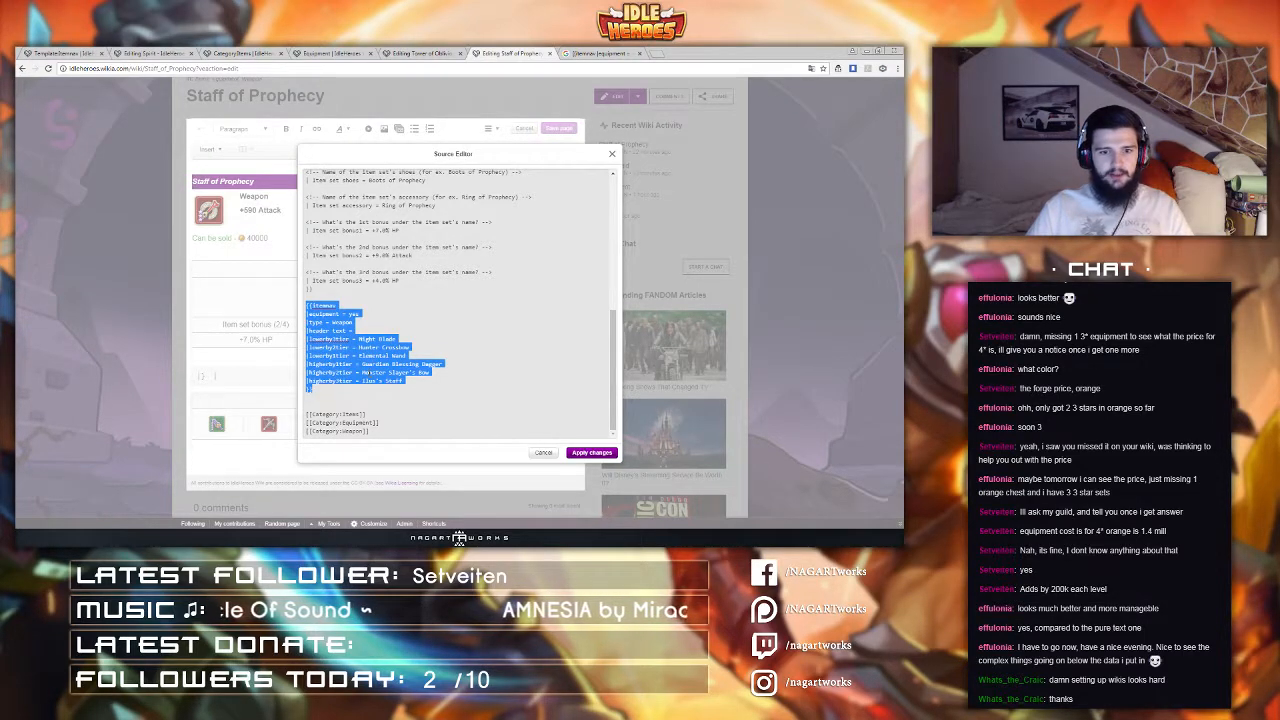
Step: Check the search tab, close it, and cancel both the source editor and the page editor
click(612, 52)
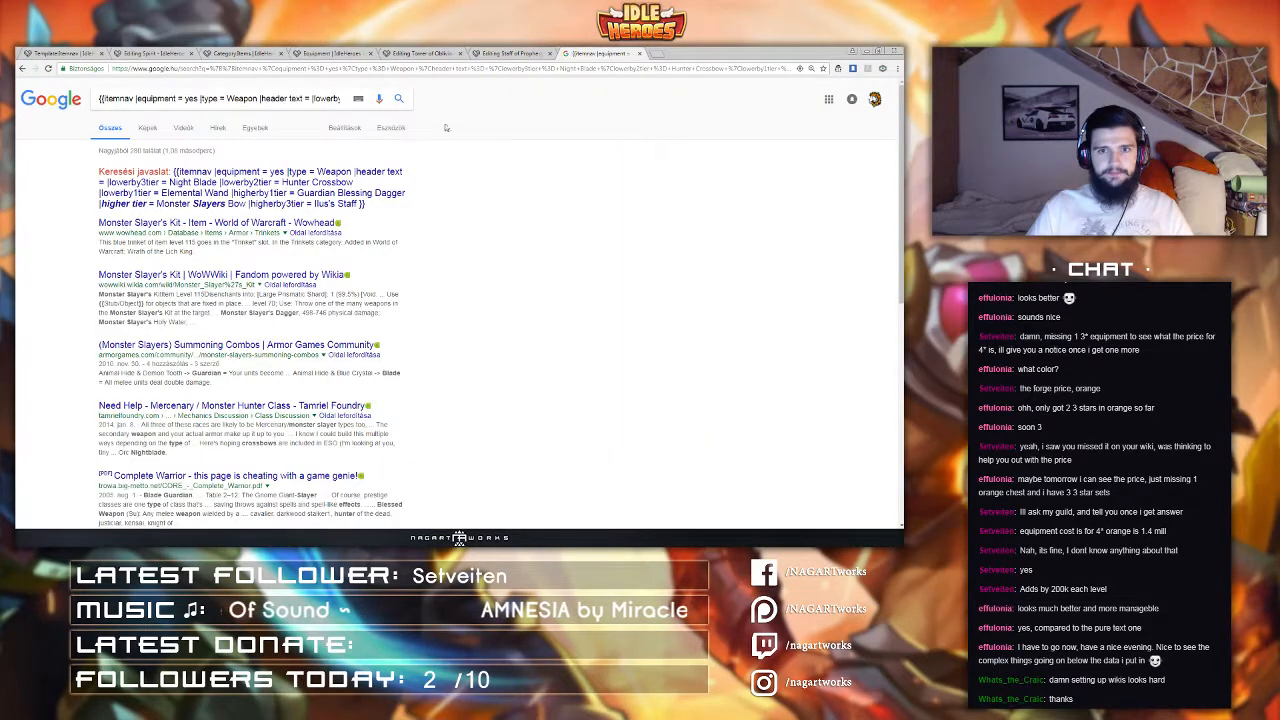
click(639, 52)
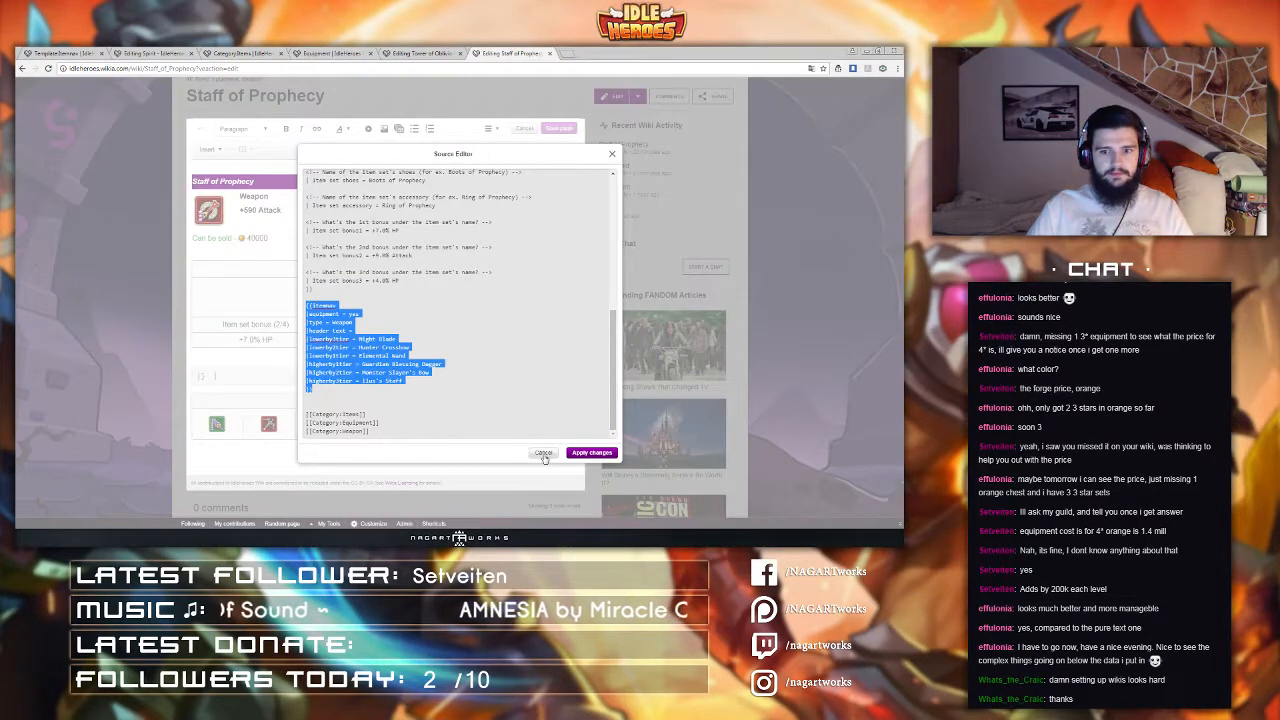
click(543, 455)
click(515, 130)
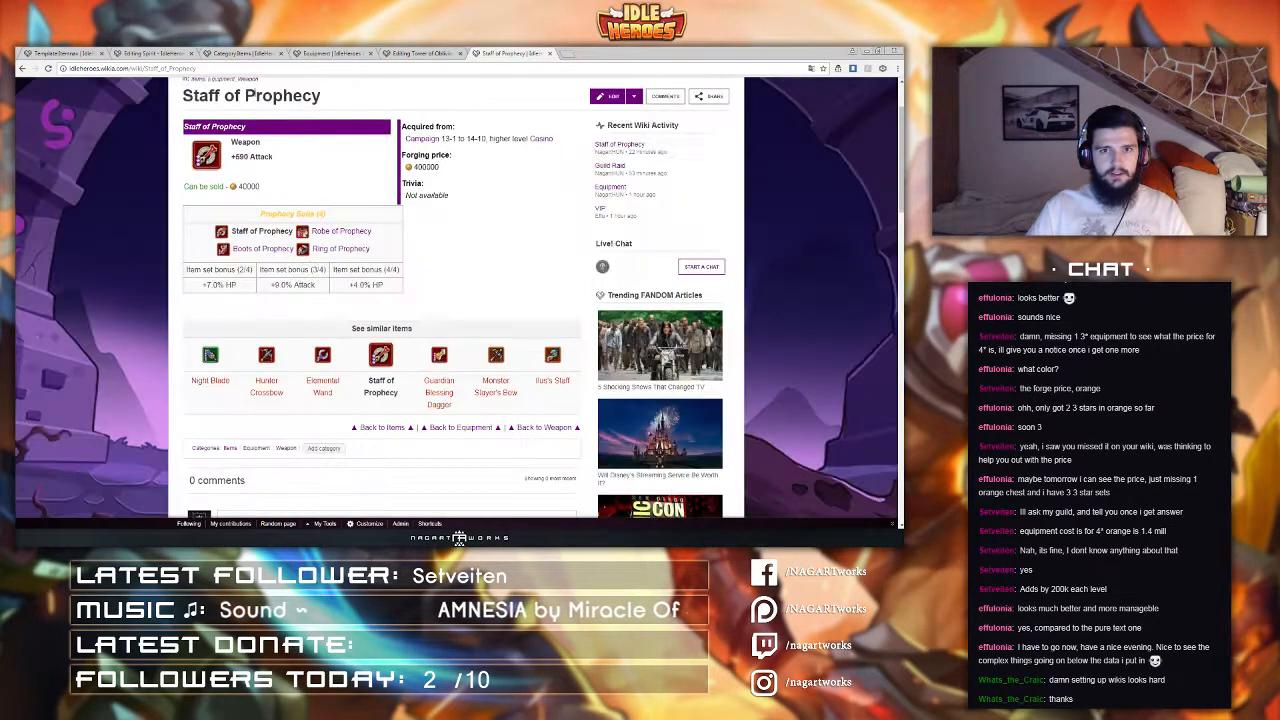
Step: On the Spirit page, open the source editor and paste the Itemnav block below the item template
click(150, 52)
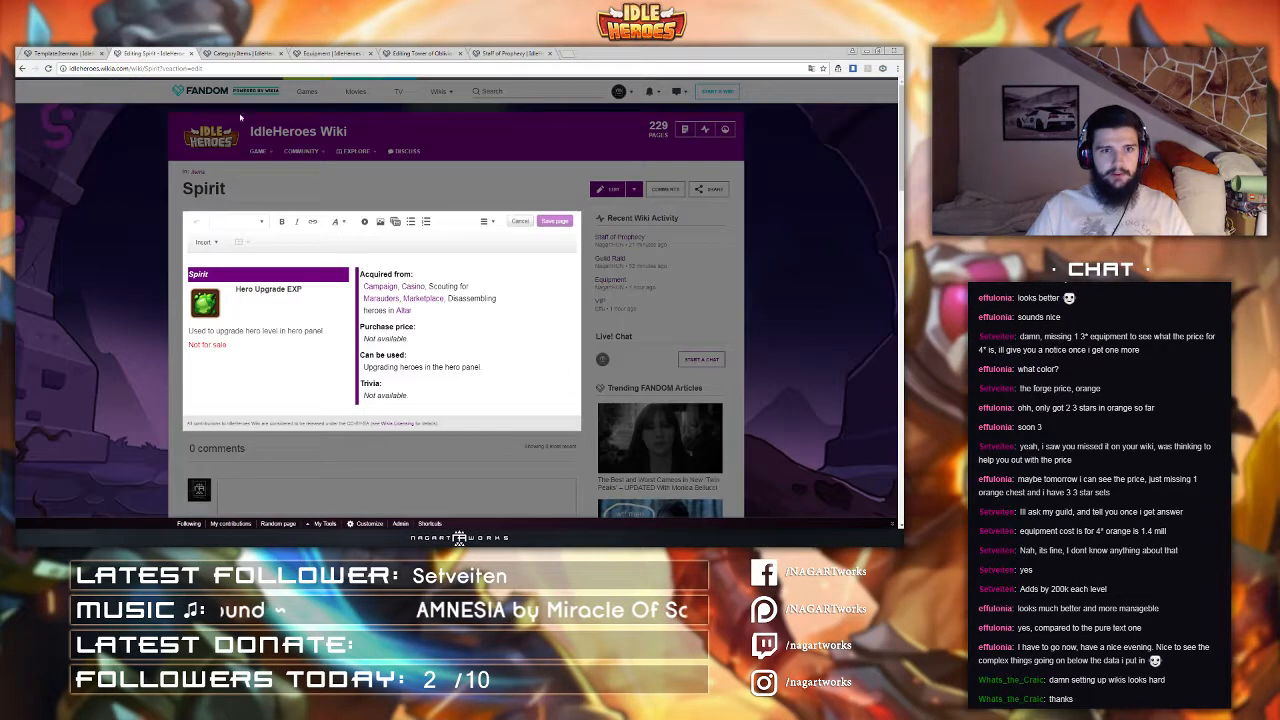
click(486, 222)
click(512, 299)
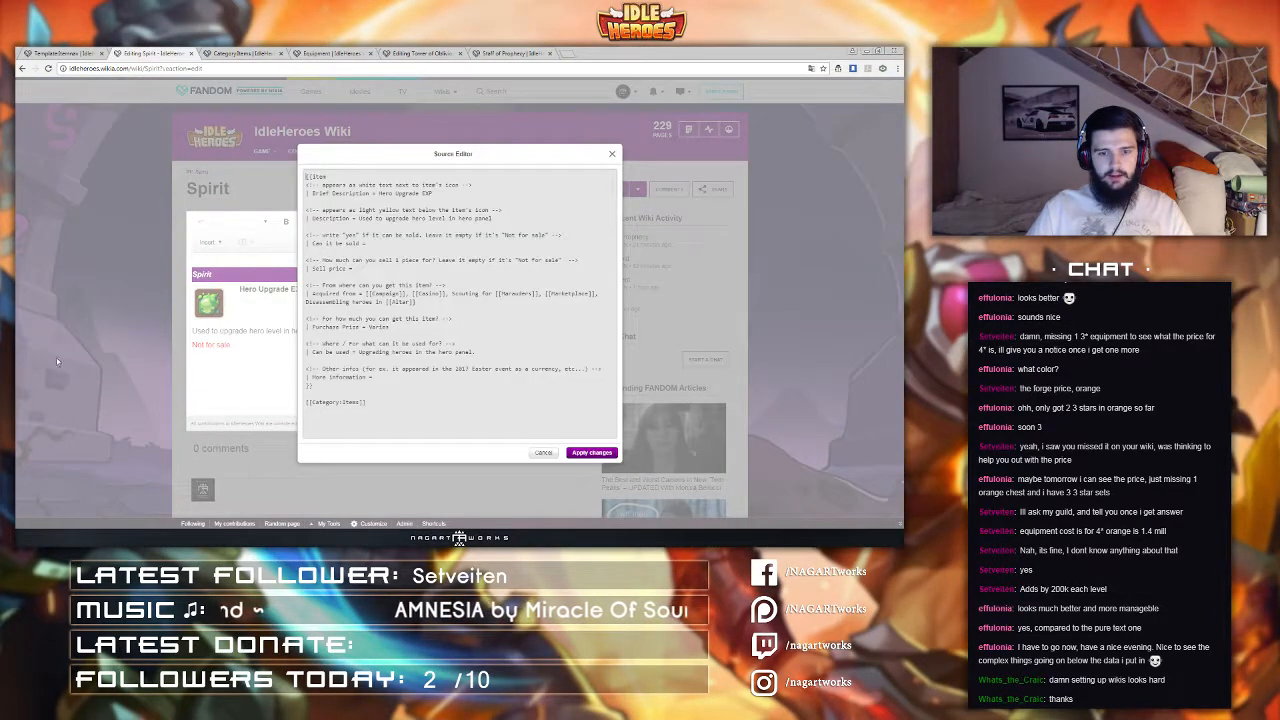
click(384, 397)
key(Return)
key(Return)
key(ctrl+v)
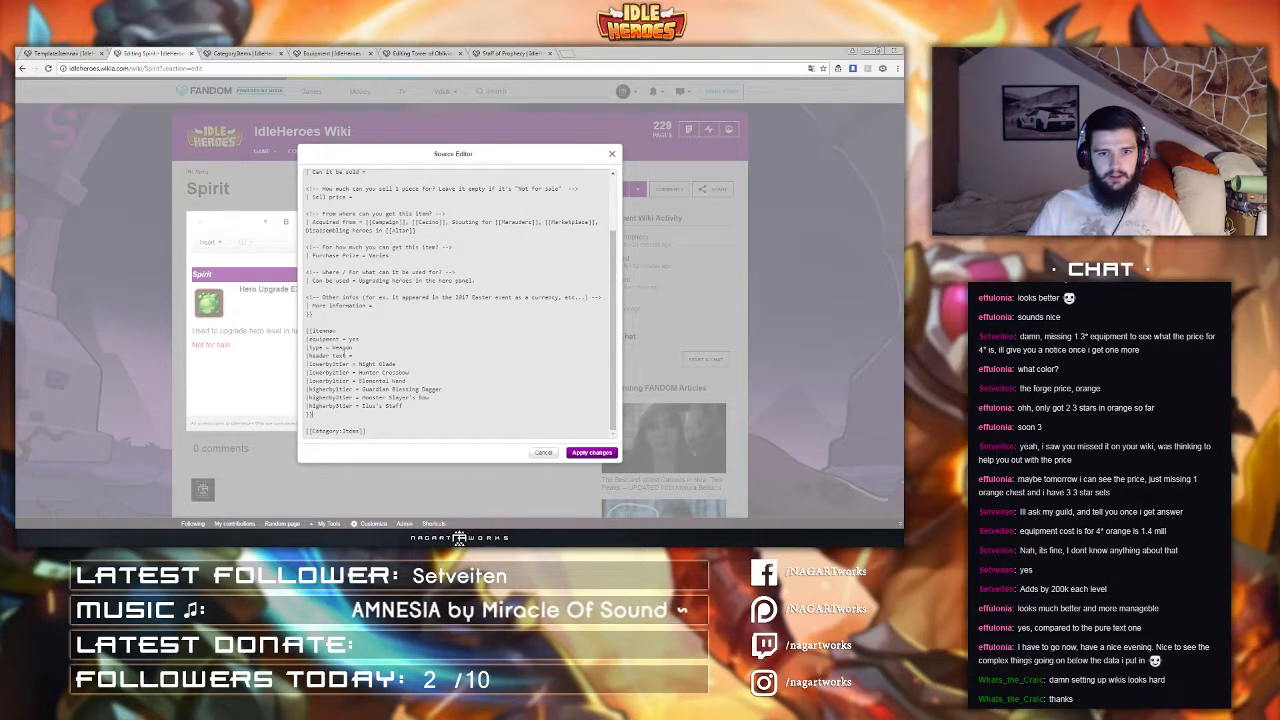
Step: Clear the equipment, type and first two lowerbytier values in the pasted Itemnav block
drag(360, 340, 332, 347)
key(BackSpace)
key(BackSpace)
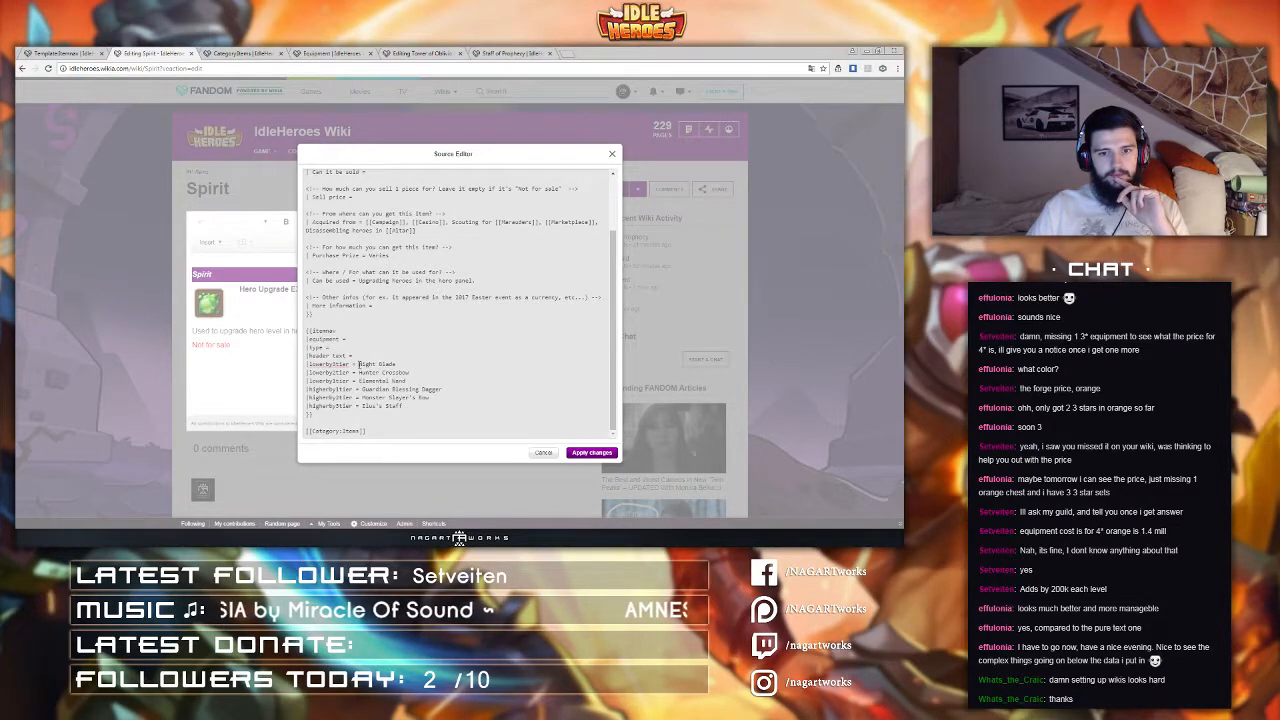
drag(358, 364, 399, 364)
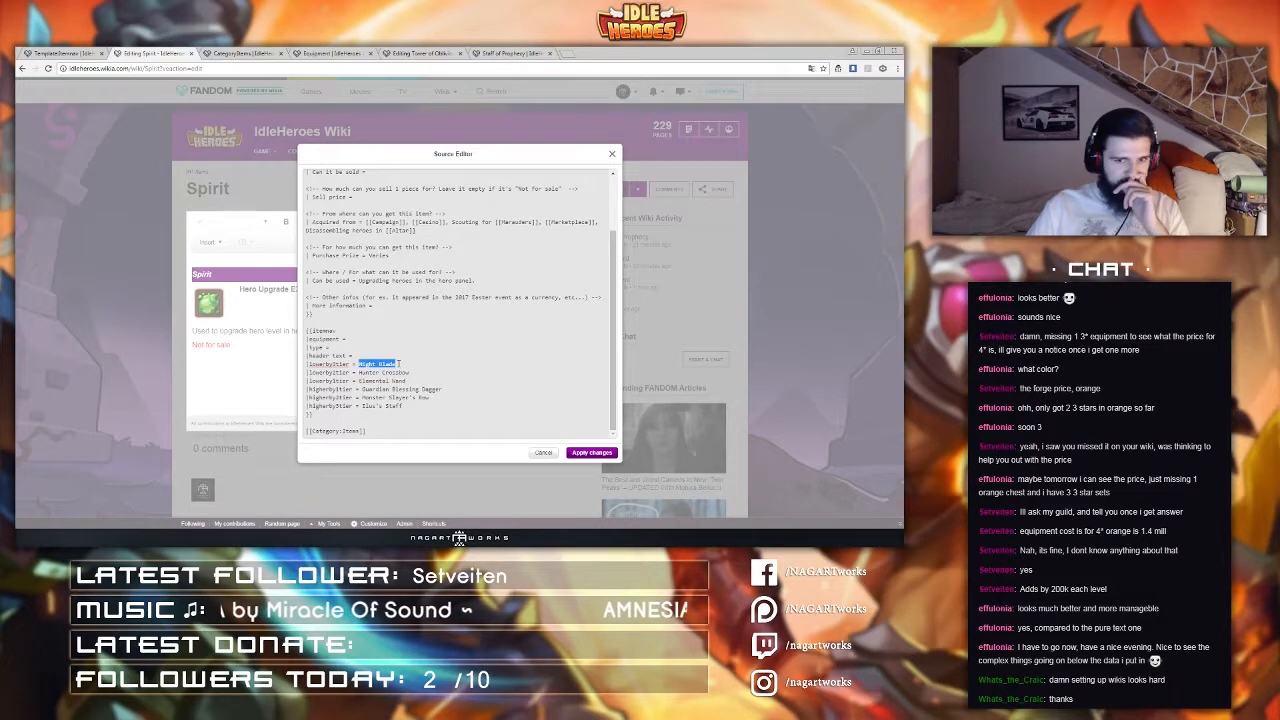
click(410, 372)
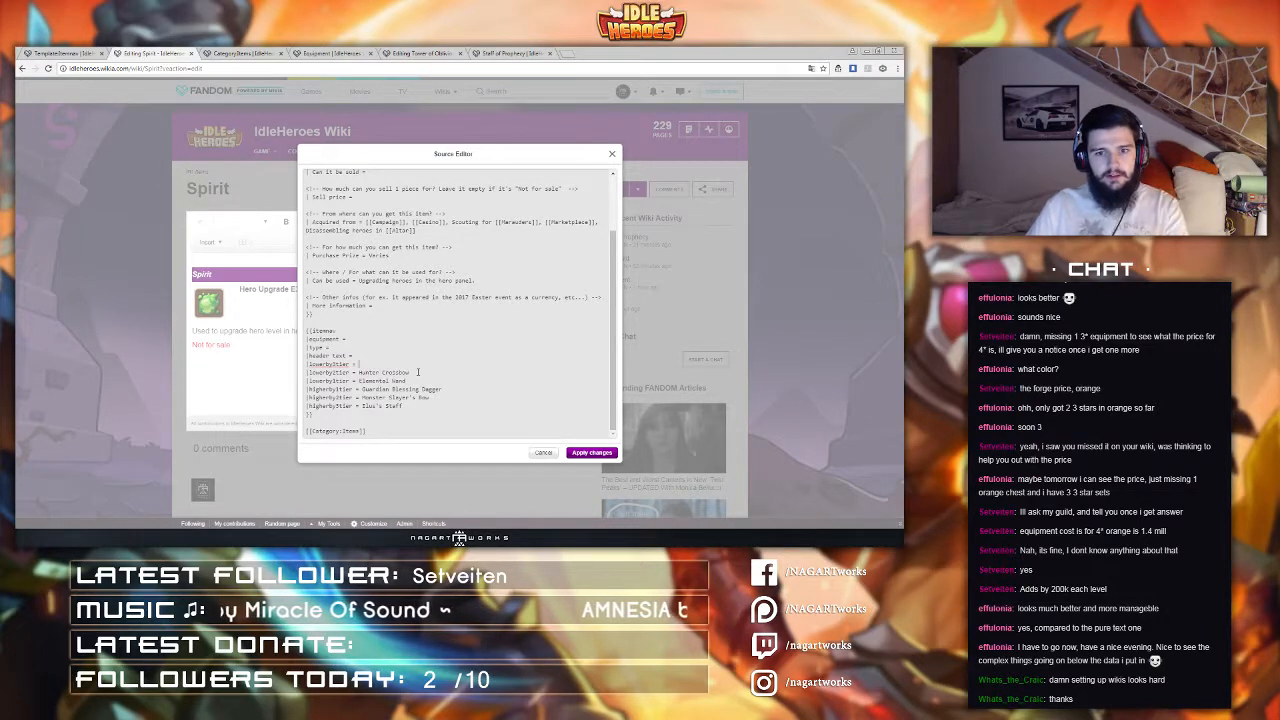
drag(410, 372, 361, 381)
key(BackSpace)
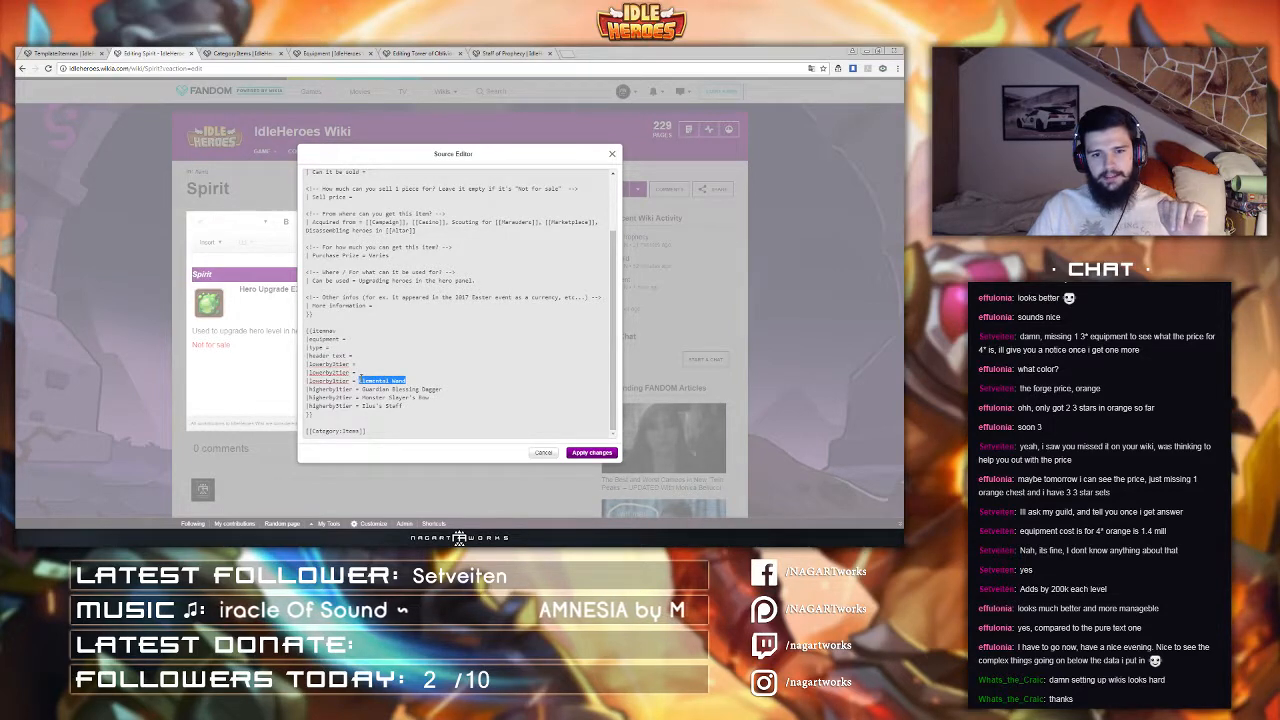
key(super)
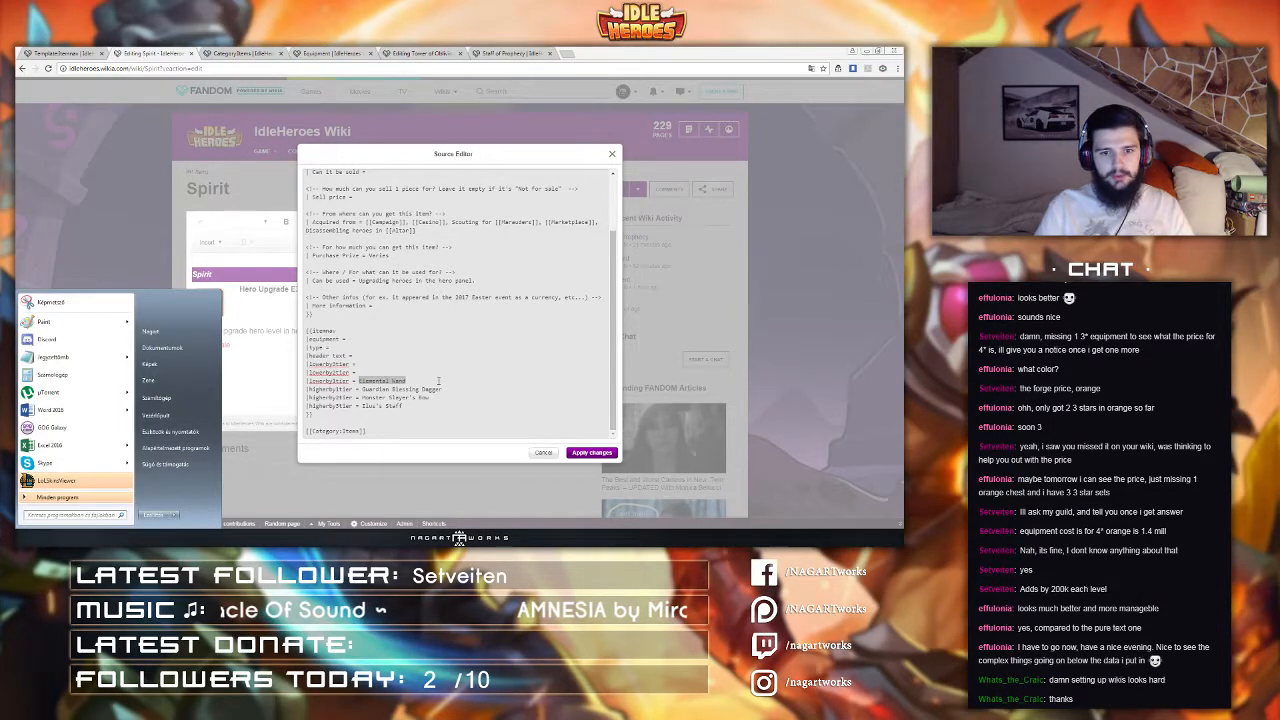
click(433, 380)
Step: Set the third lowerbytier to Gold and the first higherbytier to Hero Promotion Stone
mouse_move(362, 381)
mouse_down()
mouse_move(432, 389)
mouse_move(362, 390)
mouse_up()
text(Gold)
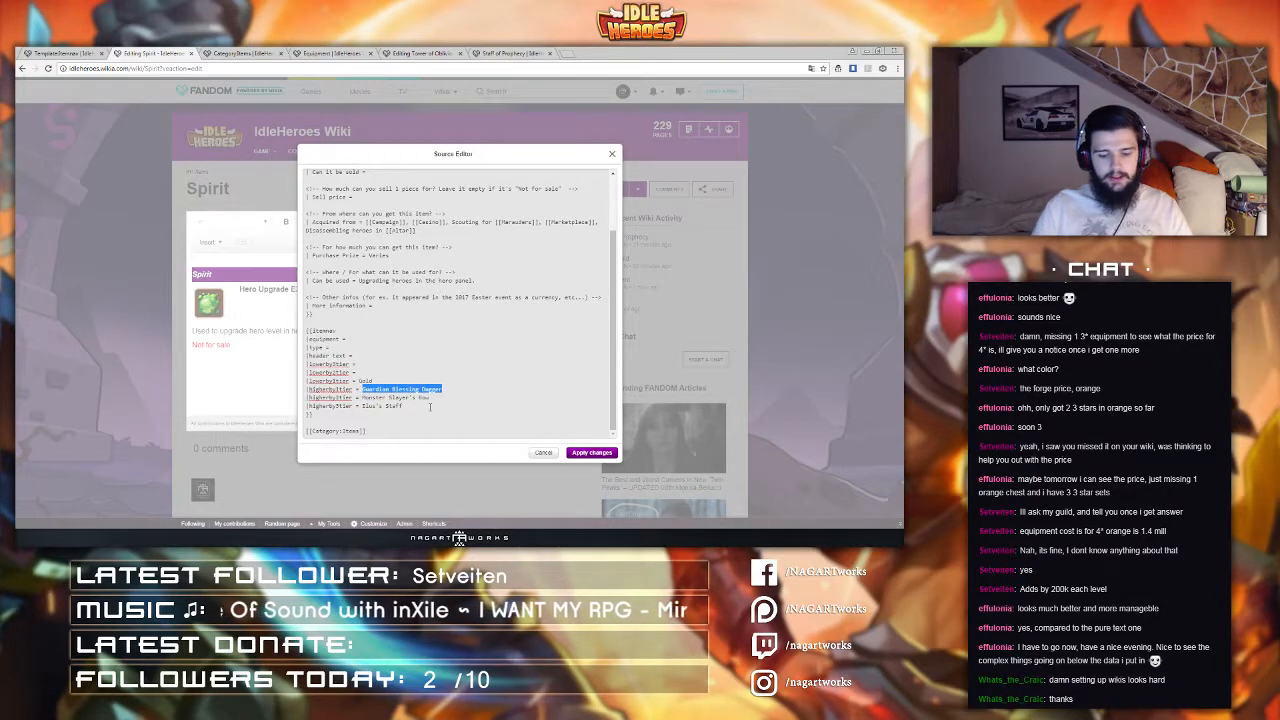
text(Hero Promotio)
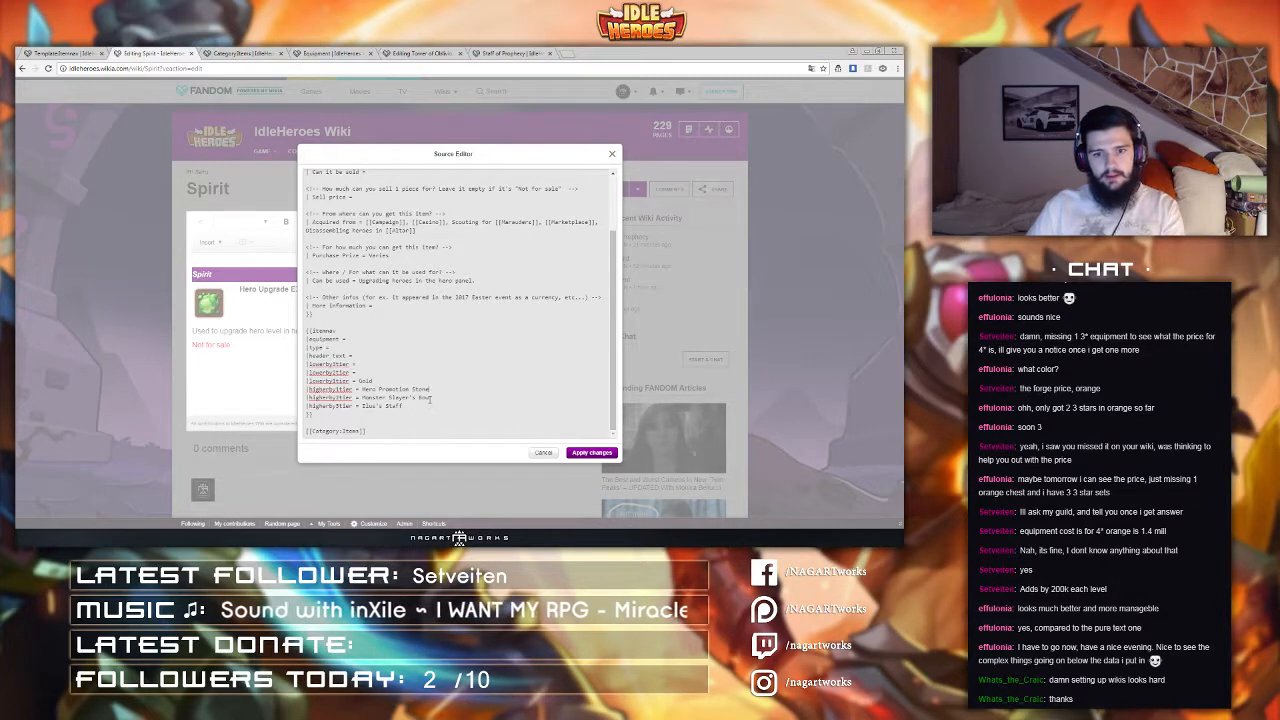
Step: Clear the remaining two higherbytier values and apply the source changes
drag(430, 398, 362, 406)
key(BackSpace)
key(BackSpace)
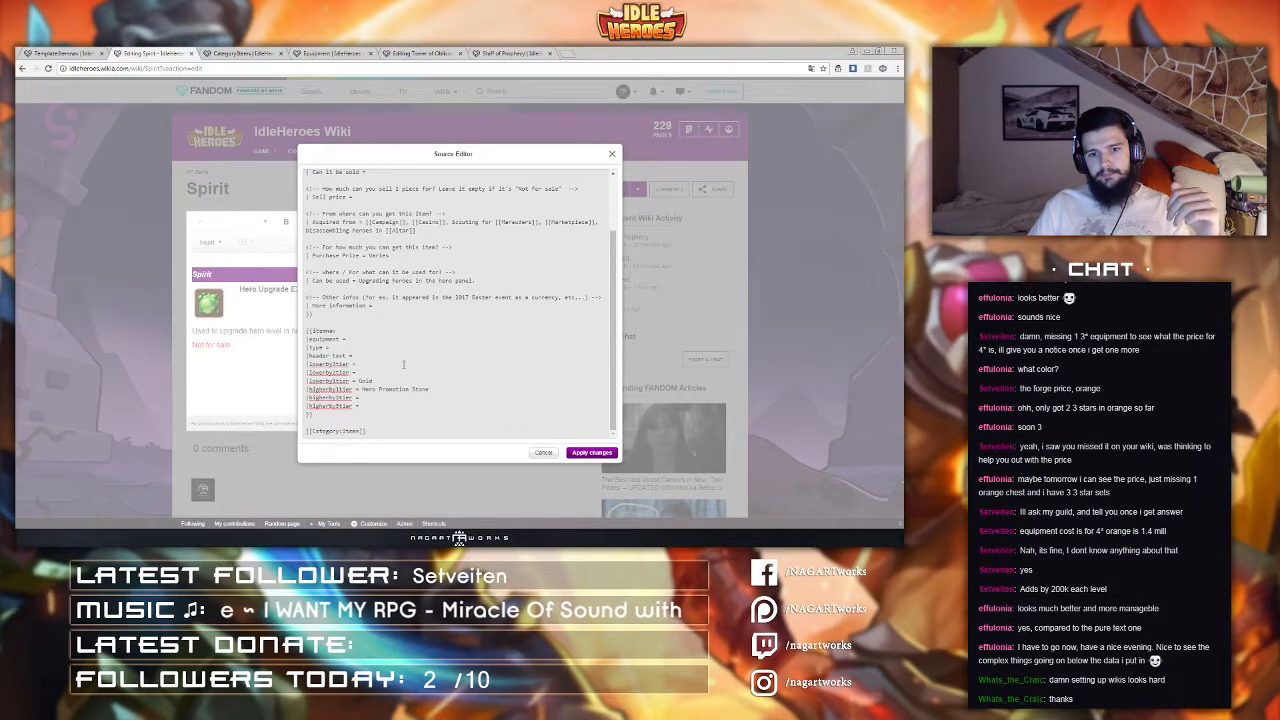
click(589, 453)
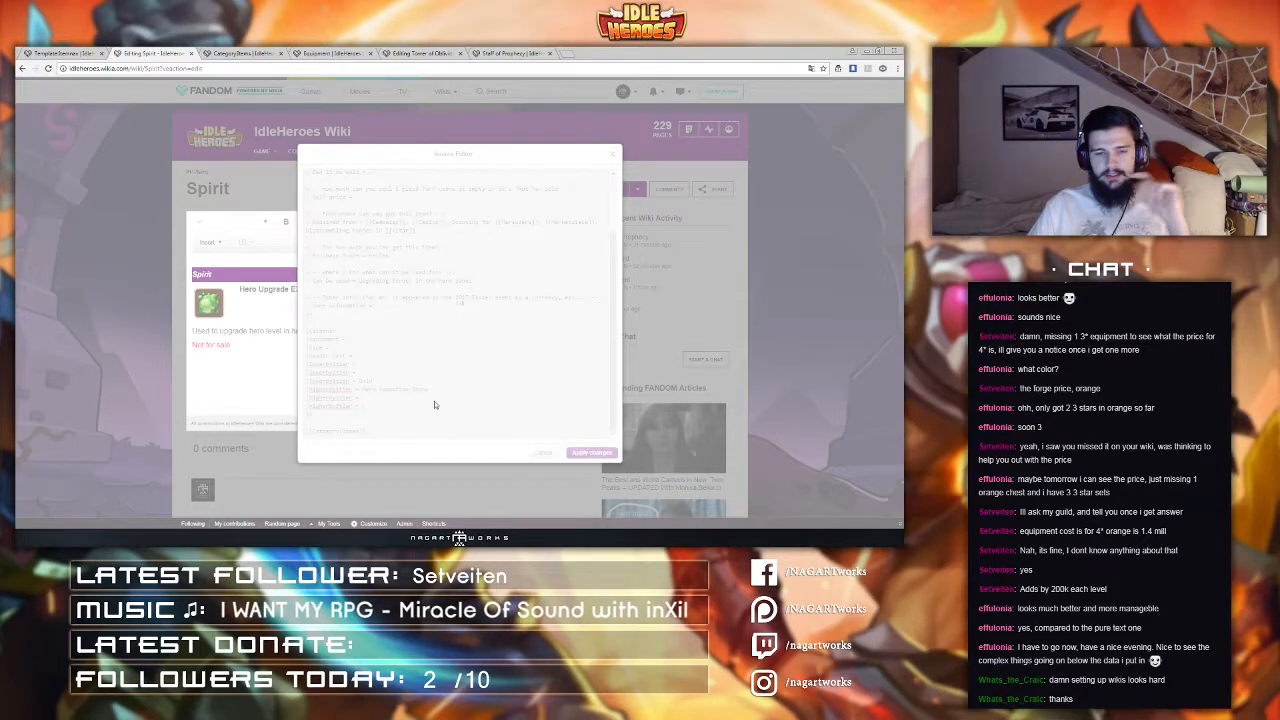
scroll(241, 380, down, 2)
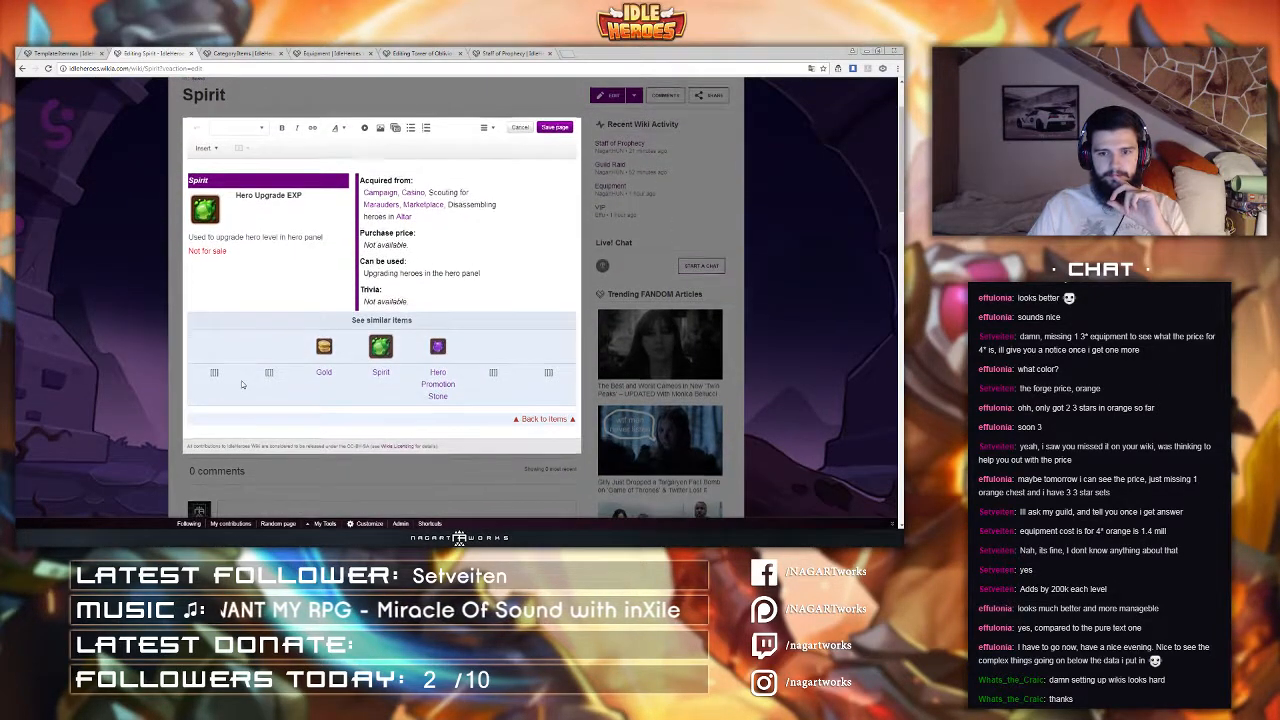
scroll(240, 384, up, 1)
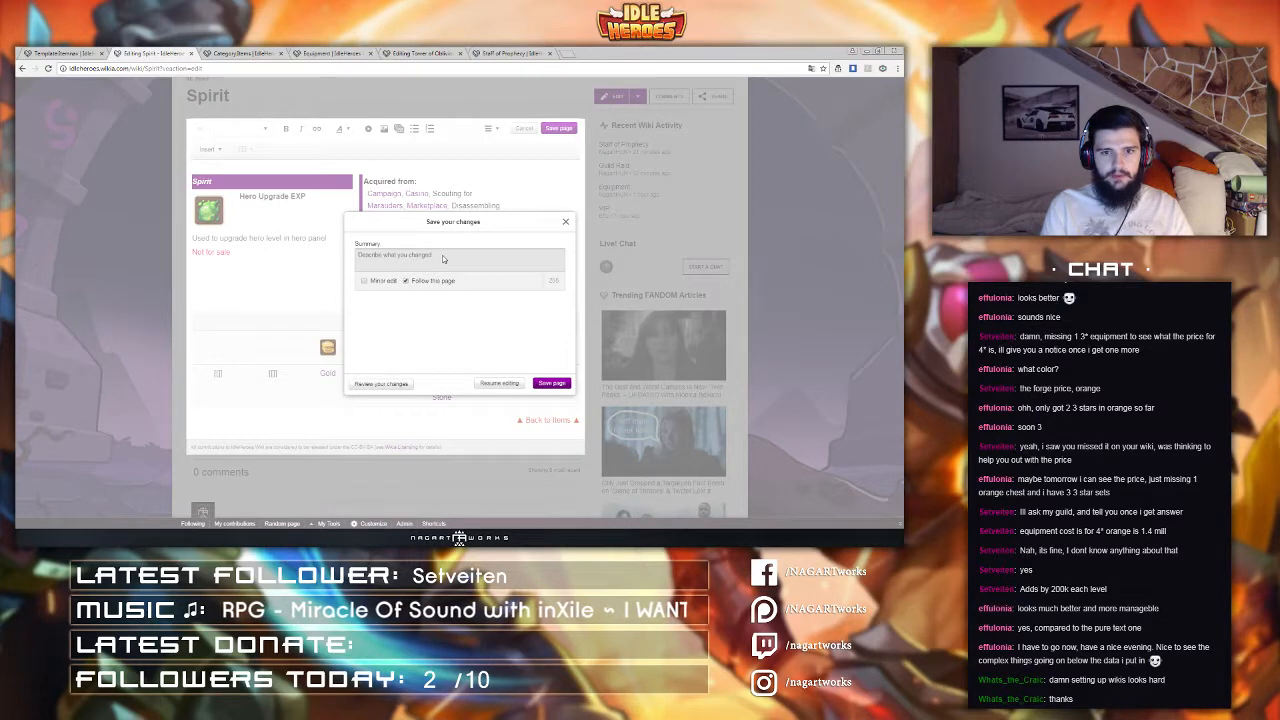
Step: Save the Spirit page with the edit summary "test itemnav"
click(443, 256)
text(test)
key(BackSpace)
key(BackSpace)
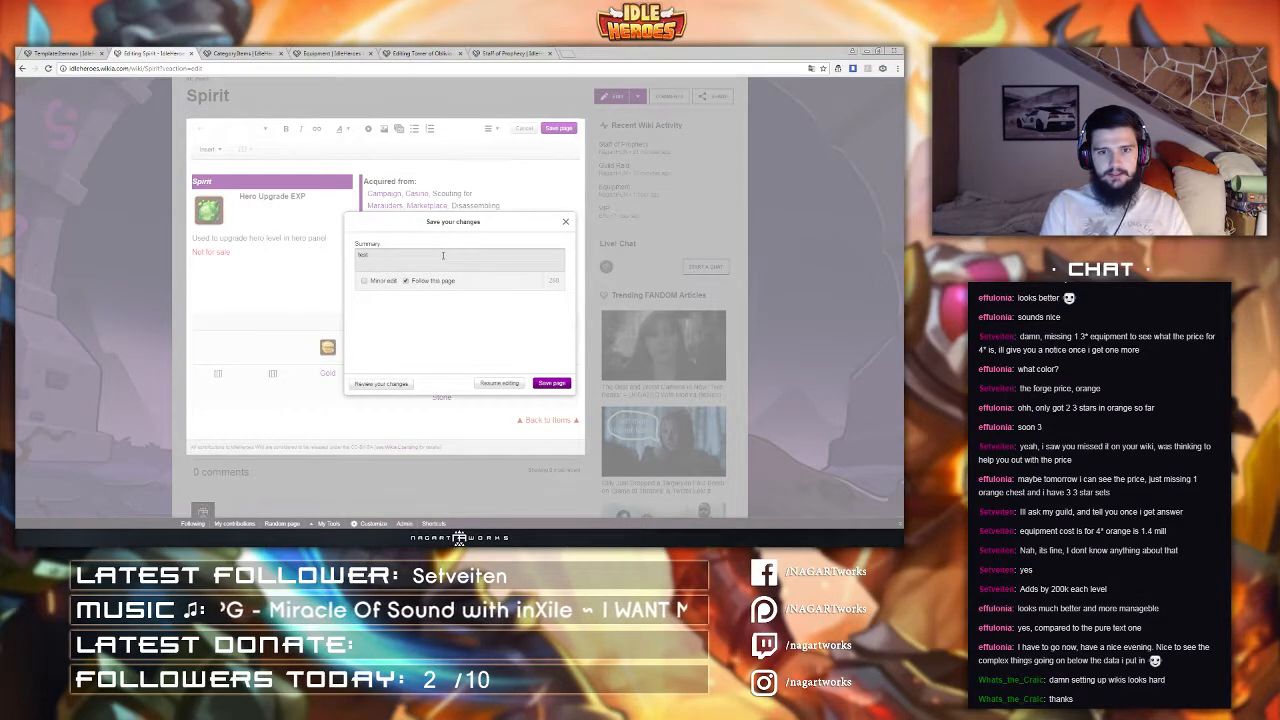
text(itemnav)
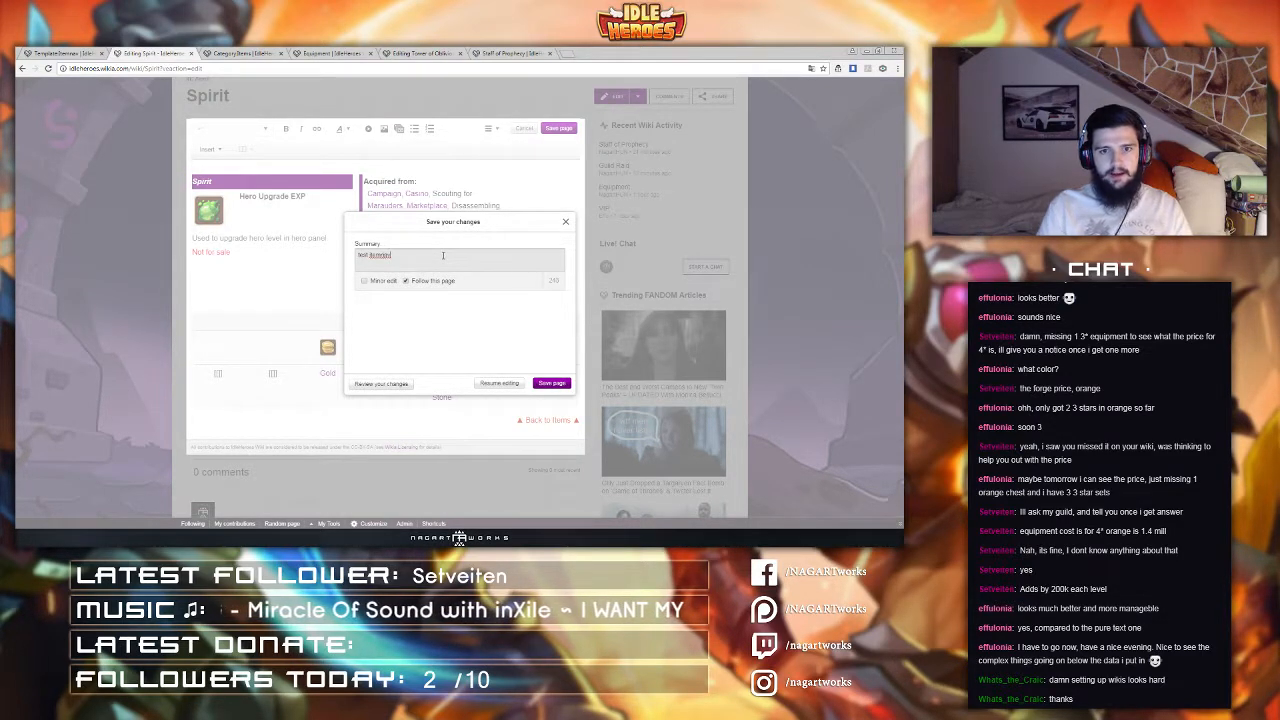
click(554, 385)
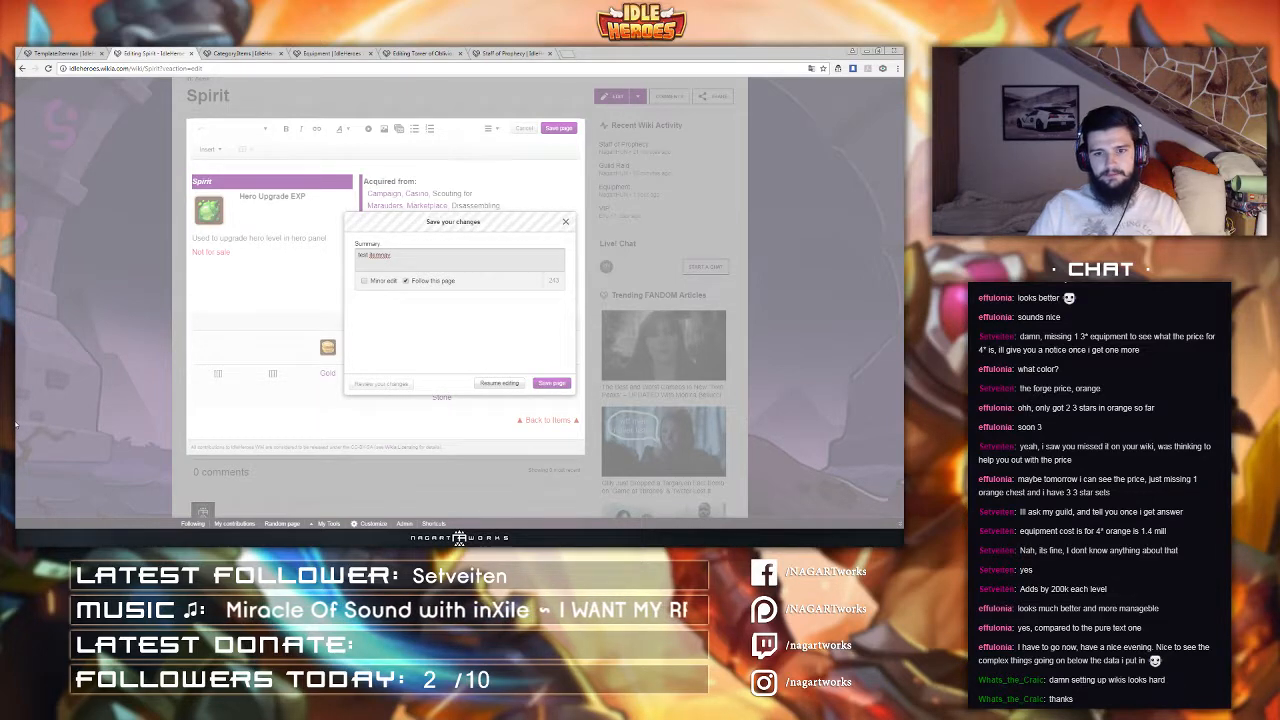
Step: In the Itemnav template source, wrap the first item-name row in an #if conditional on lowerby3tier
scroll(18, 395, up, 1)
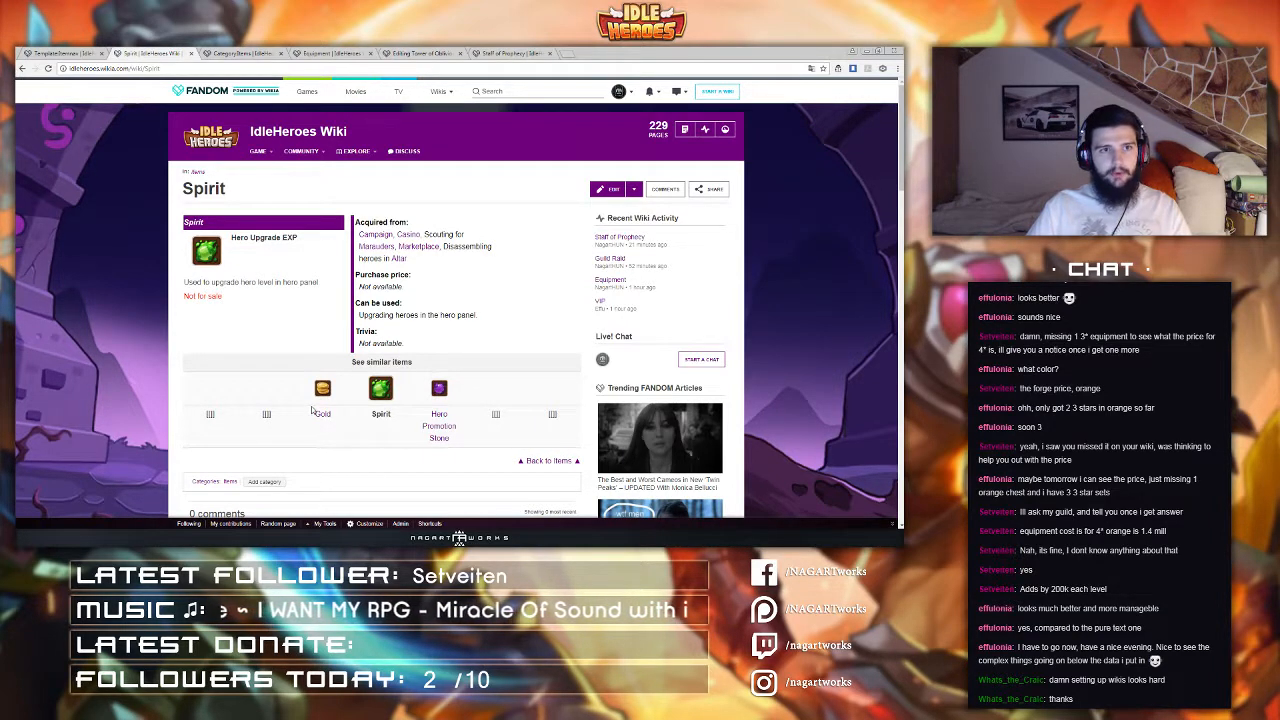
click(62, 52)
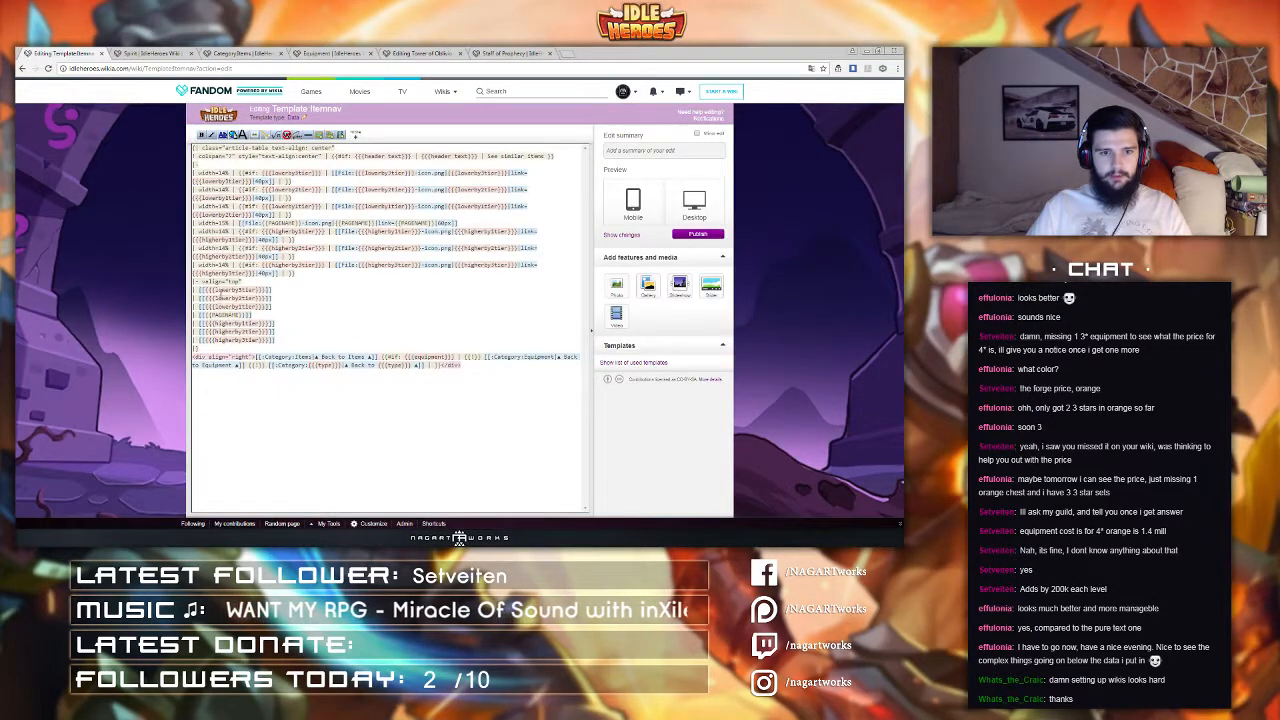
drag(198, 289, 270, 297)
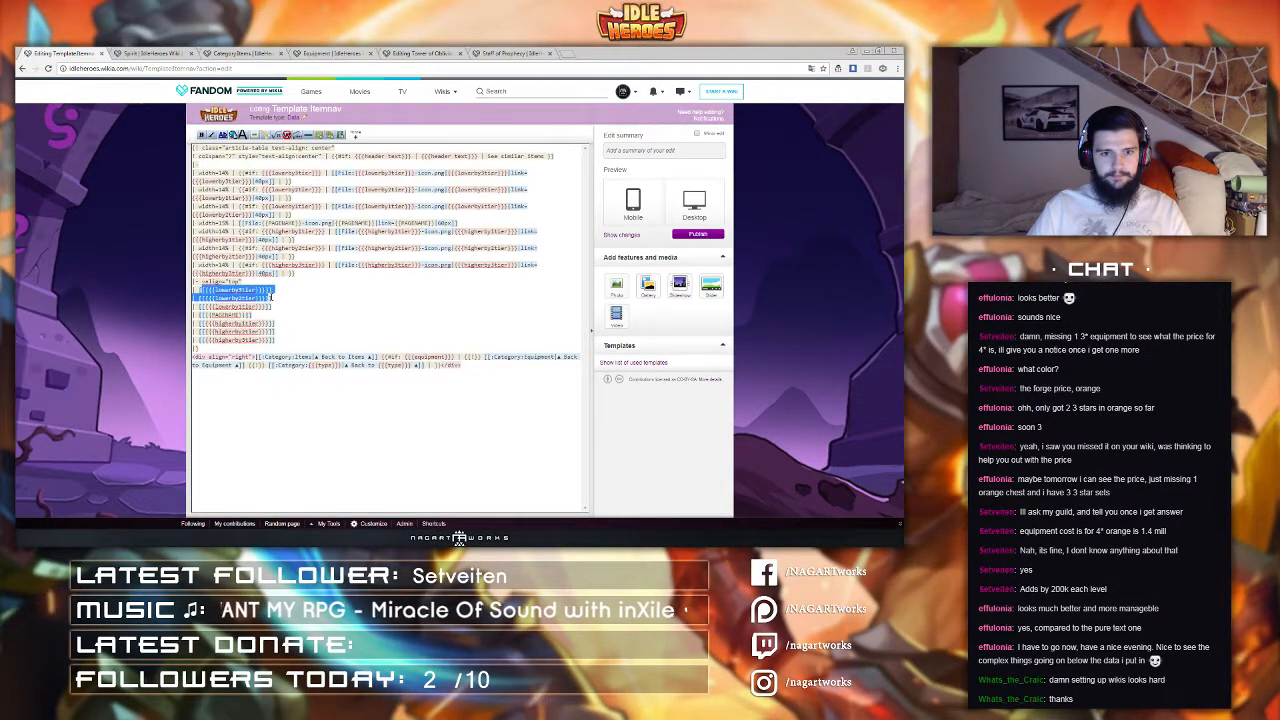
click(270, 297)
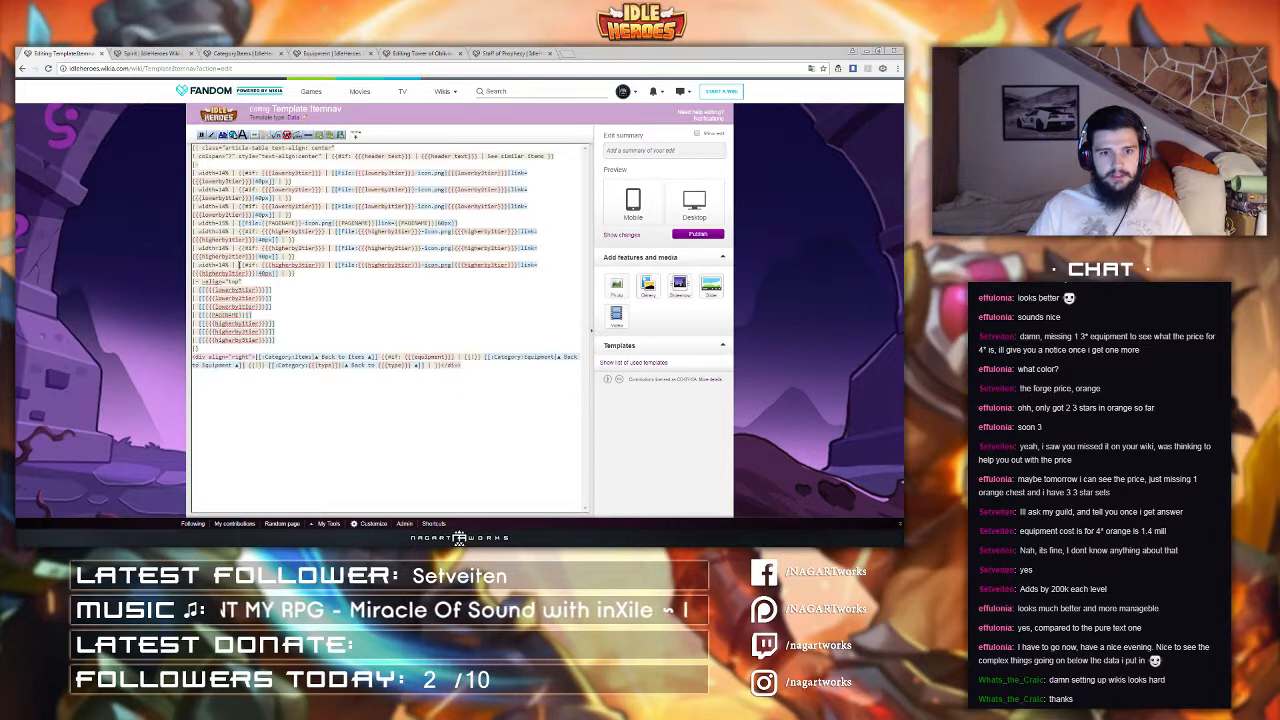
drag(241, 265, 259, 270)
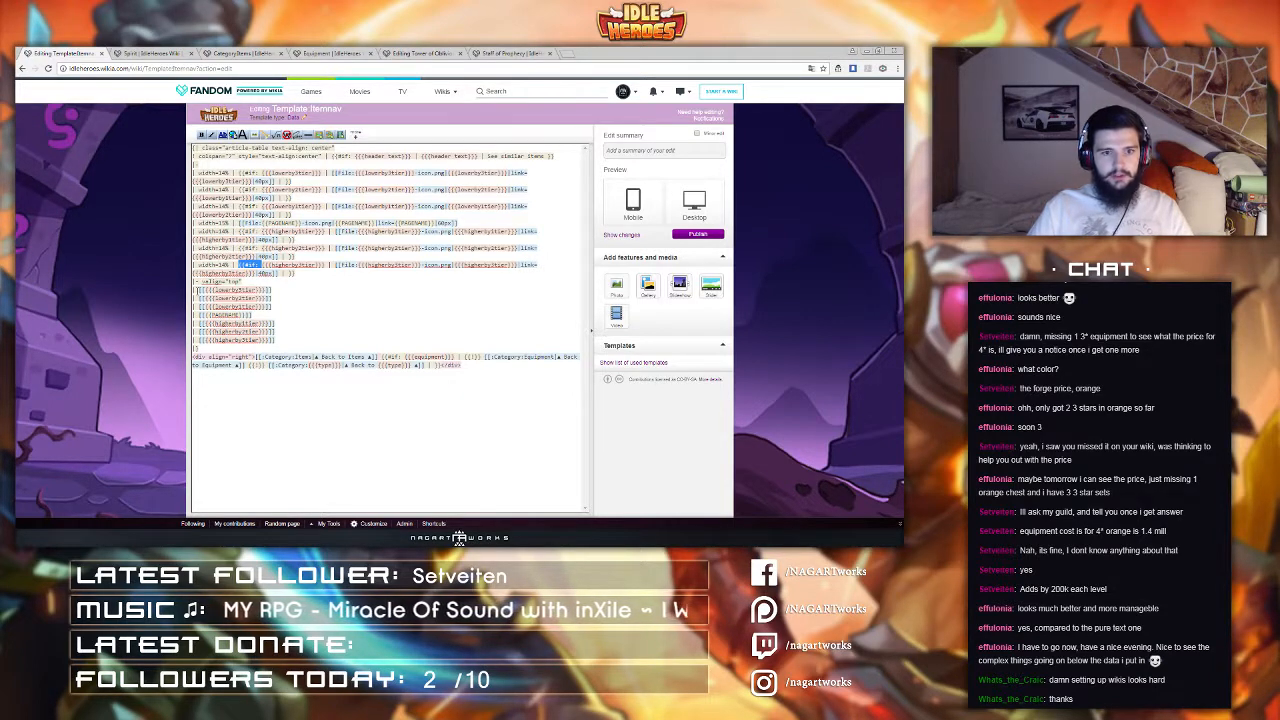
key(ctrl+c)
click(198, 290)
key(ctrl+v)
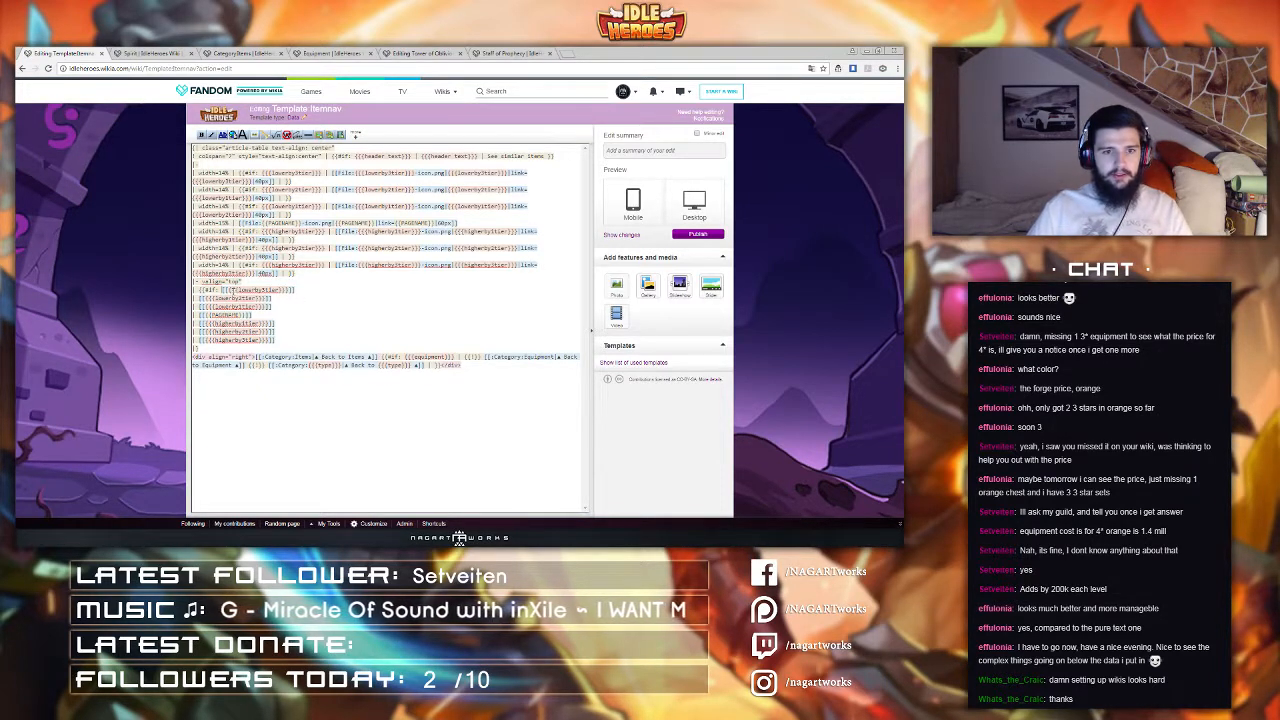
drag(227, 290, 292, 290)
click(222, 290)
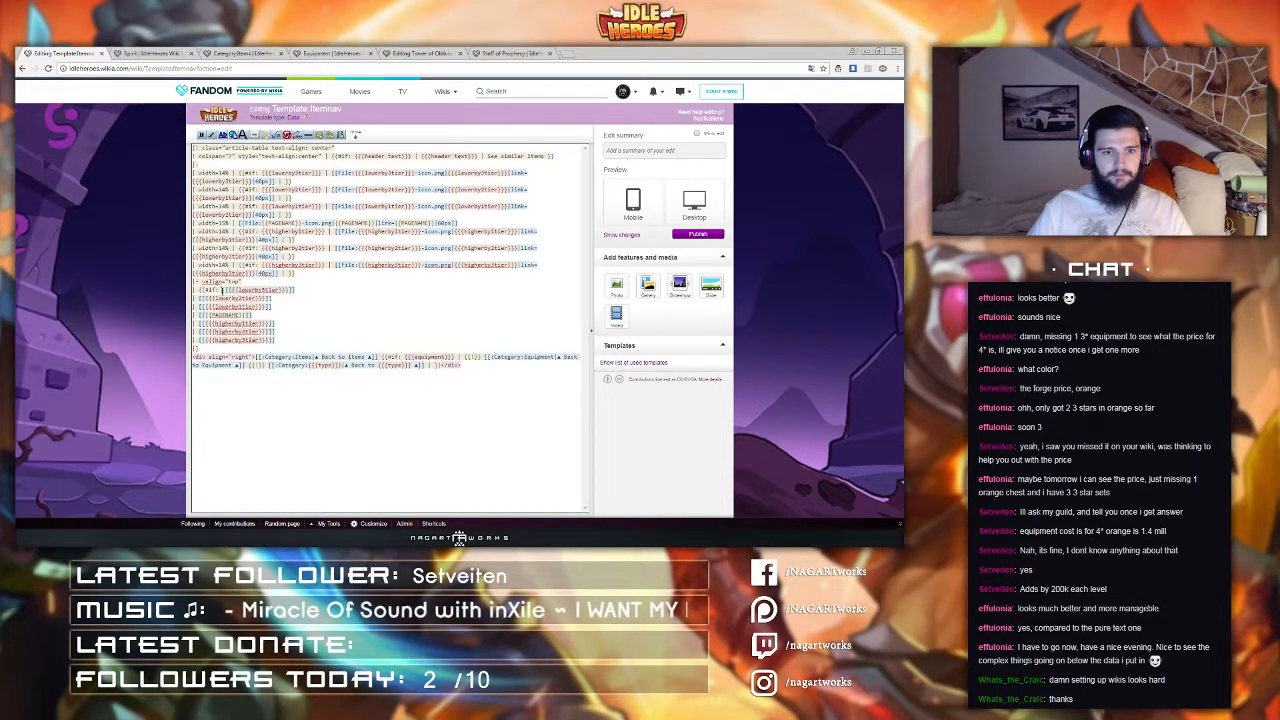
key(ctrl+v)
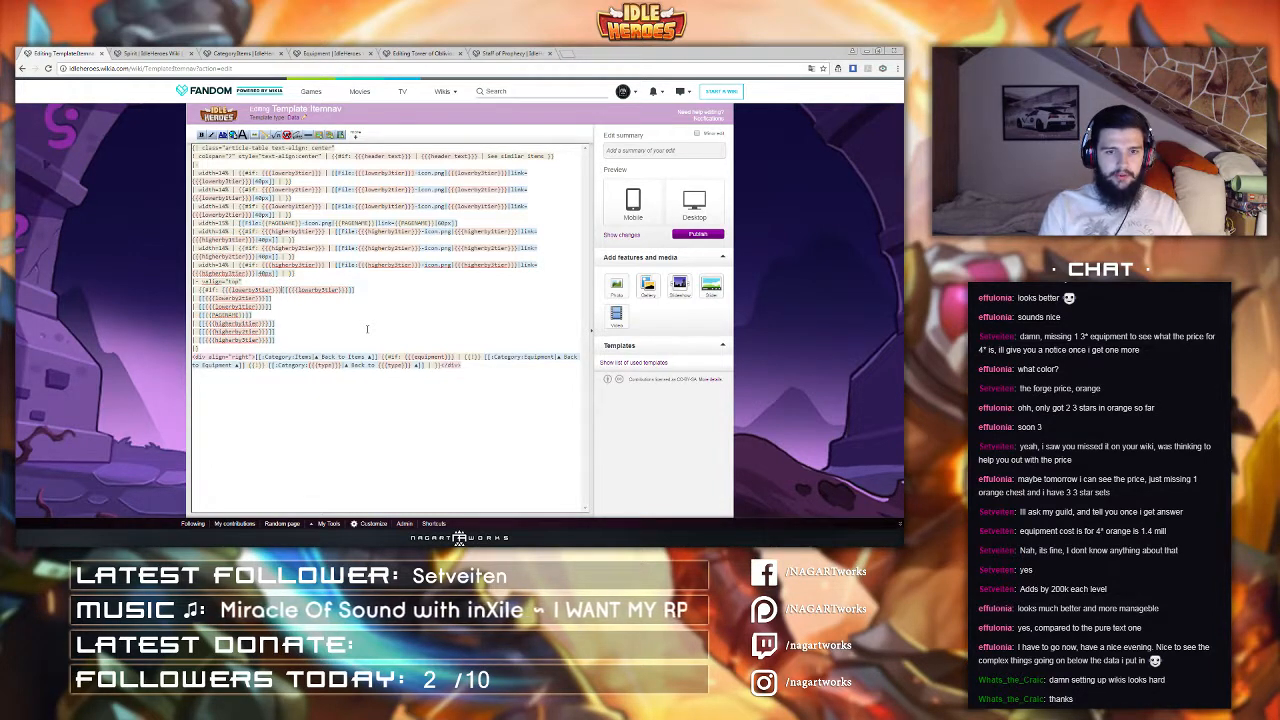
text(|)
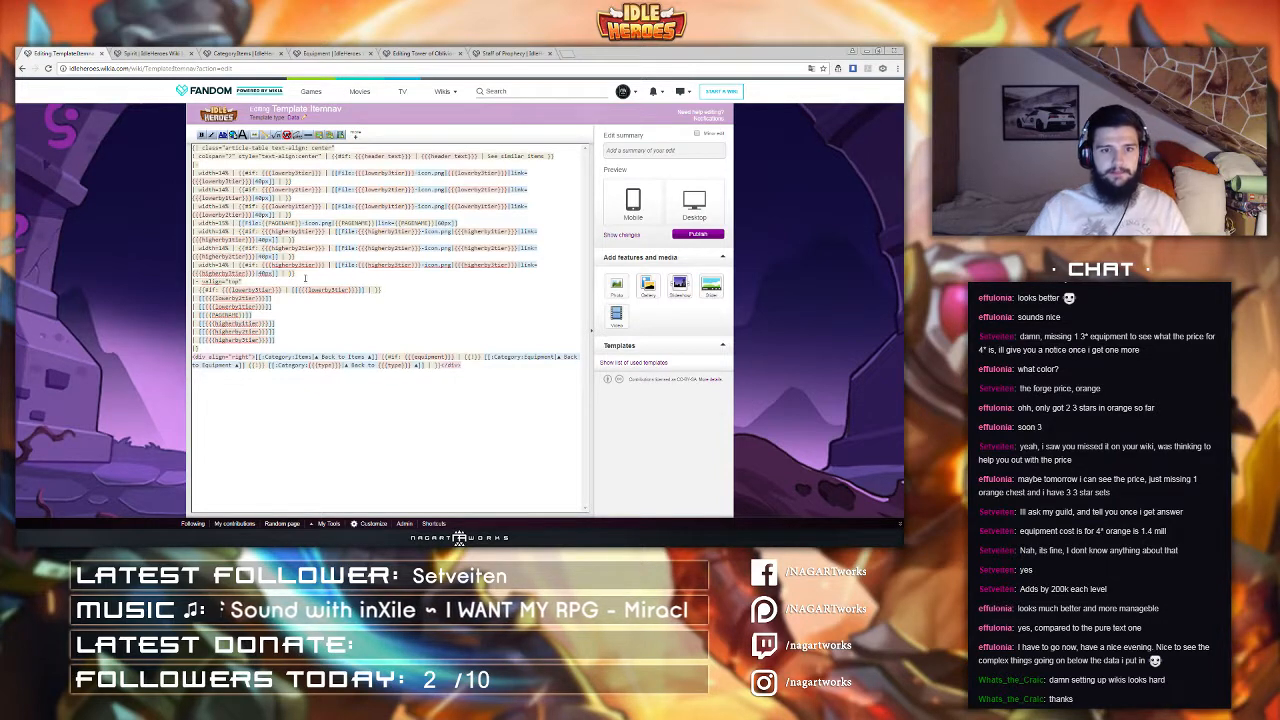
Step: Copy the conditional item-name row over the remaining name rows below the image row
drag(196, 289, 381, 290)
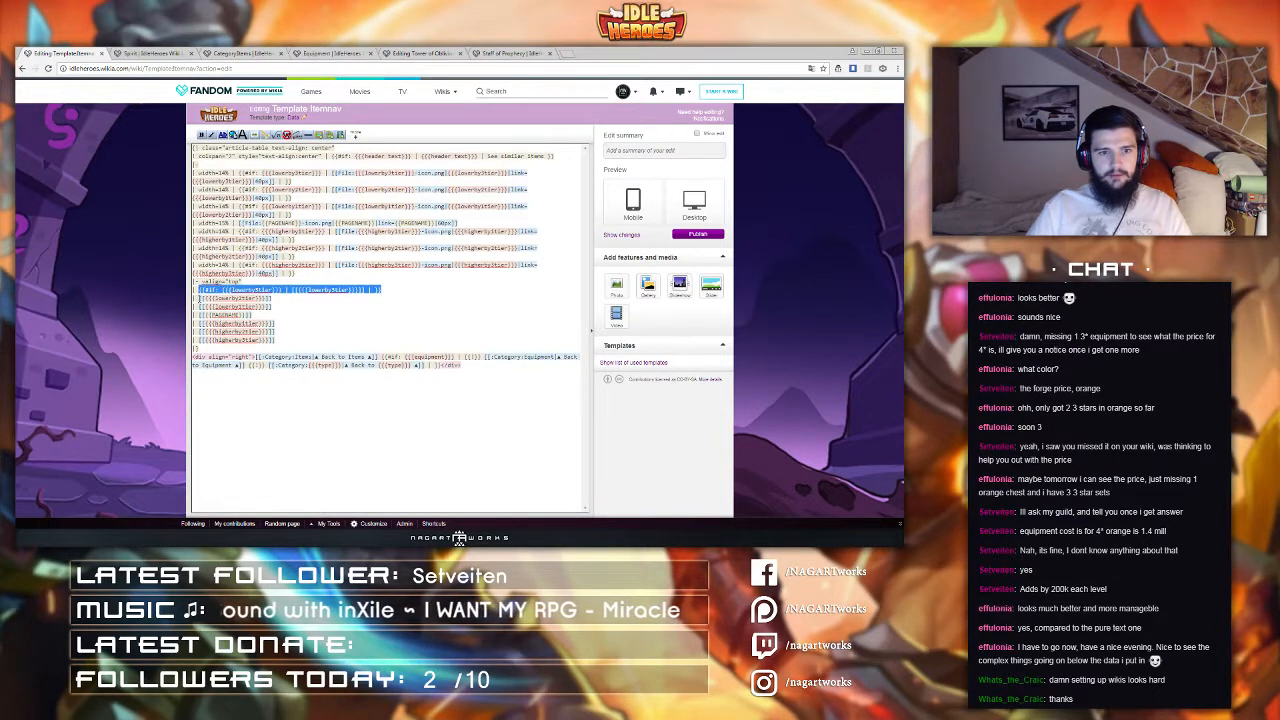
mouse_move(199, 299)
mouse_down()
mouse_move(283, 298)
mouse_move(201, 303)
mouse_up()
key(ctrl+v)
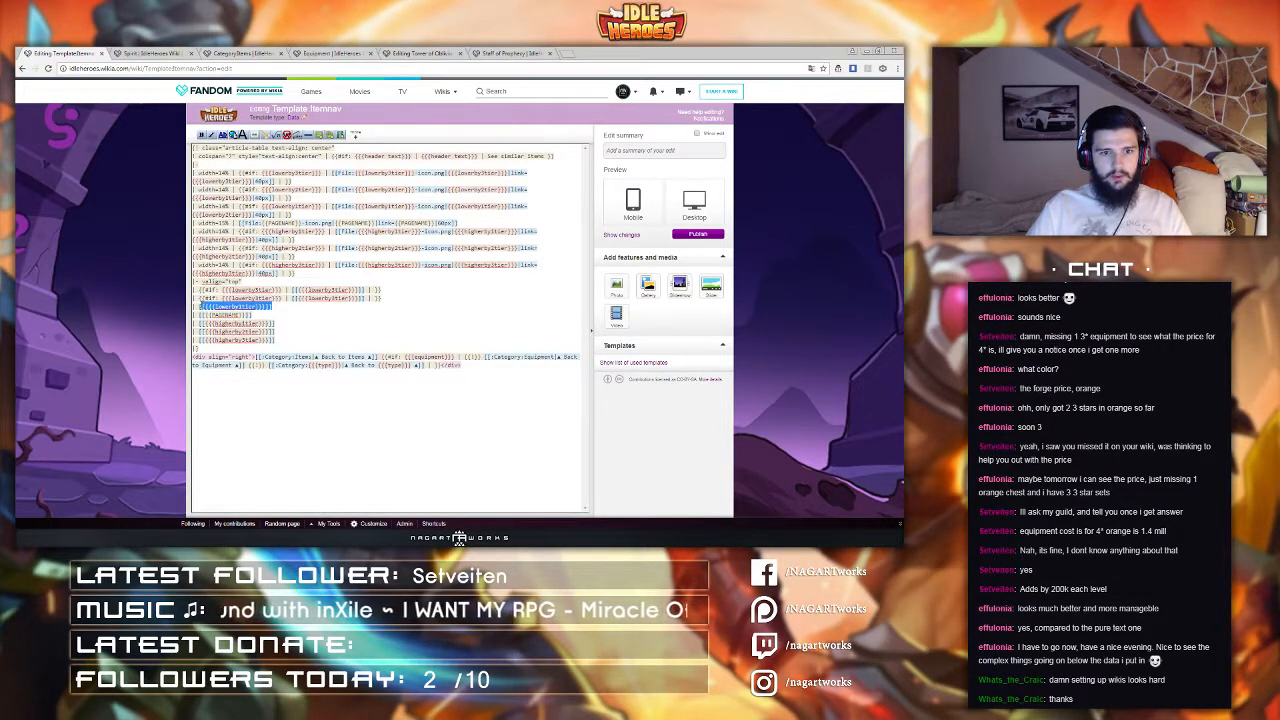
key(ctrl+v)
drag(276, 323, 200, 323)
key(ctrl+v)
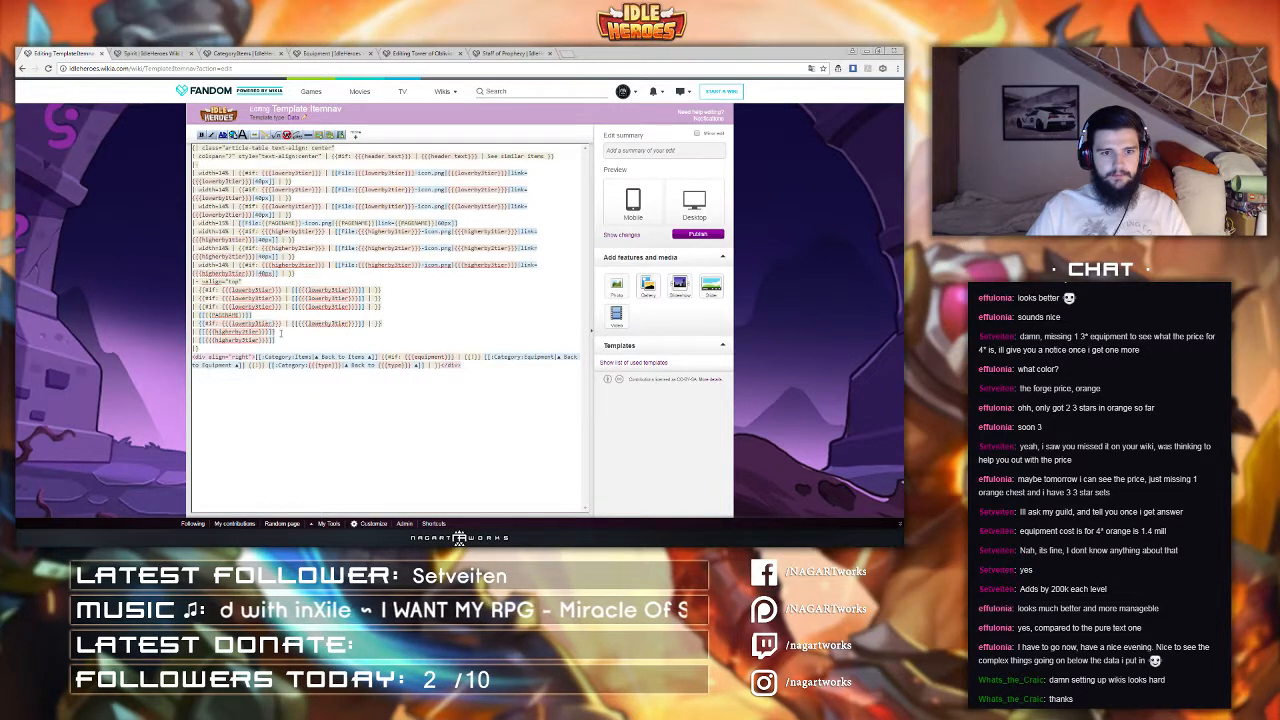
drag(278, 331, 199, 331)
key(ctrl+v)
drag(289, 340, 200, 340)
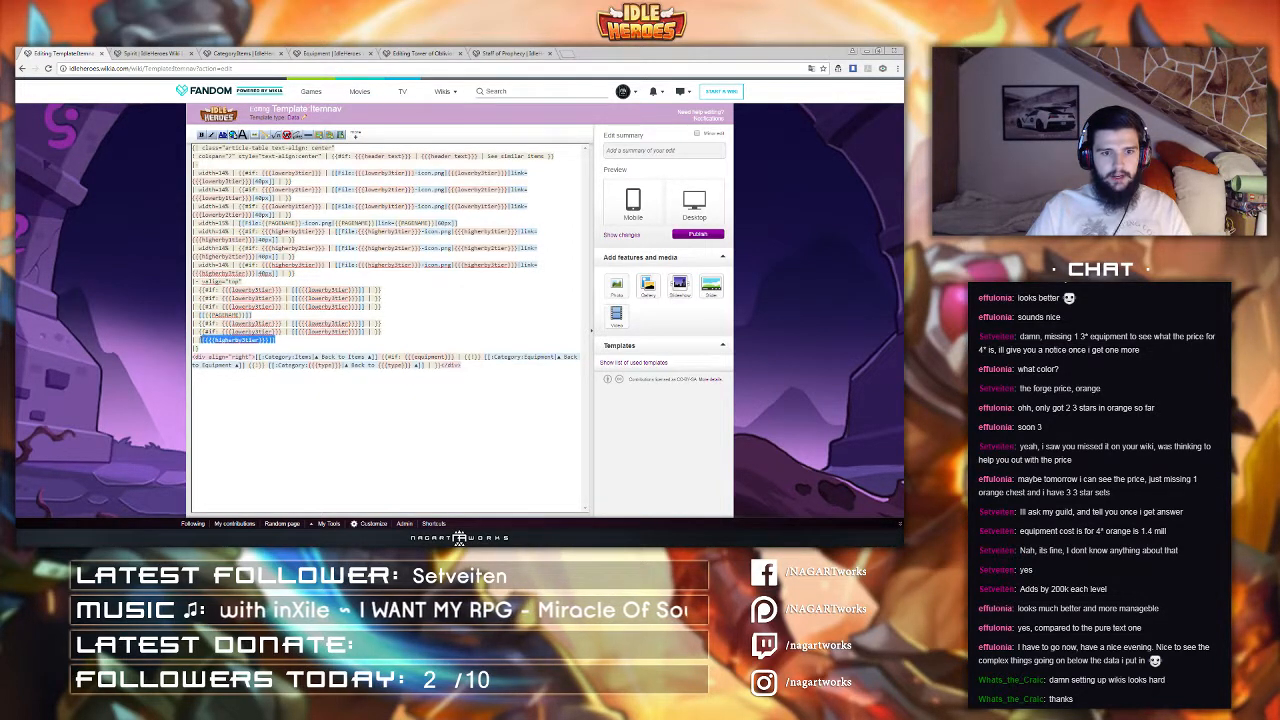
key(ctrl+v)
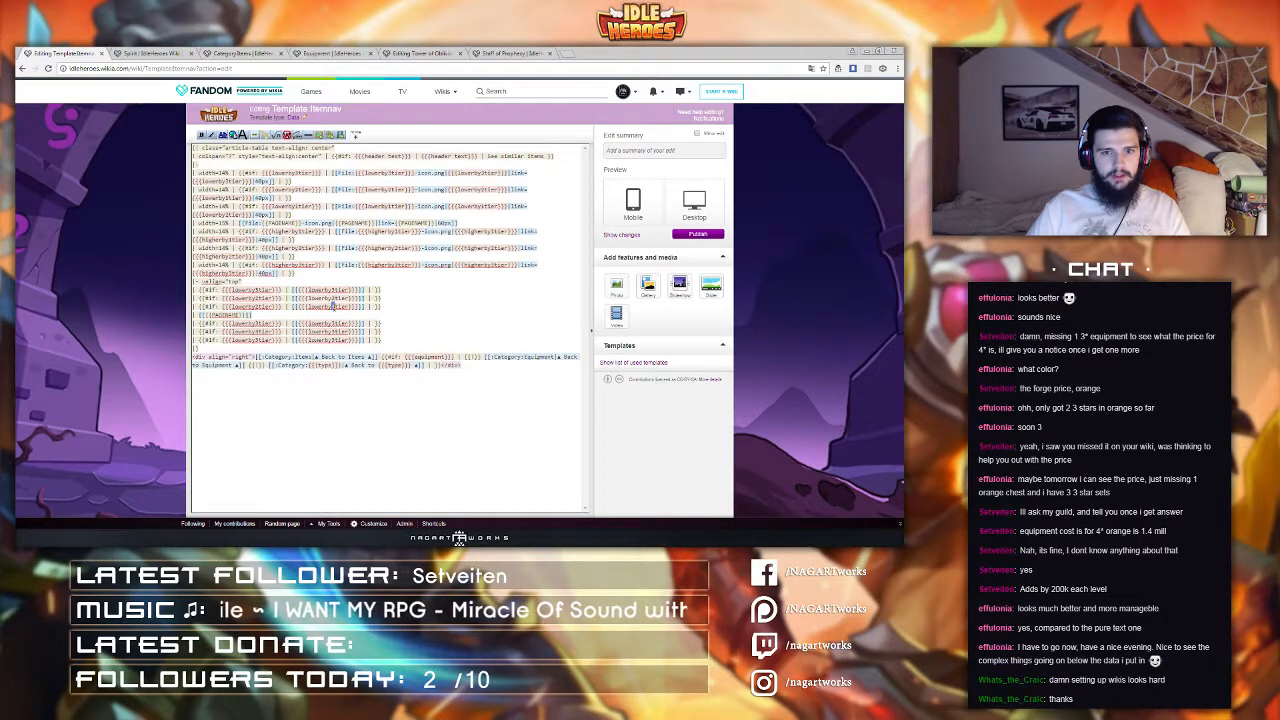
Step: Switch the higher-tier name rows to use the higherby1tier parameter in both the condition and link
drag(232, 323, 259, 325)
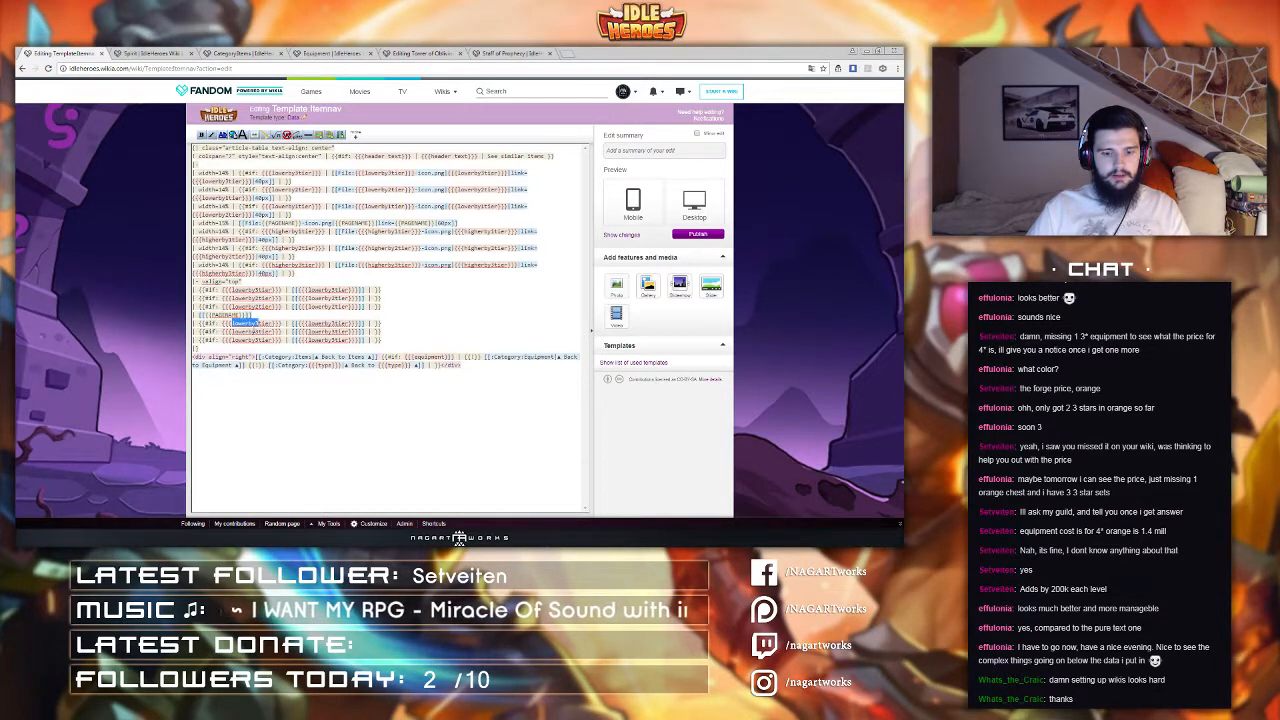
text(higherby1)
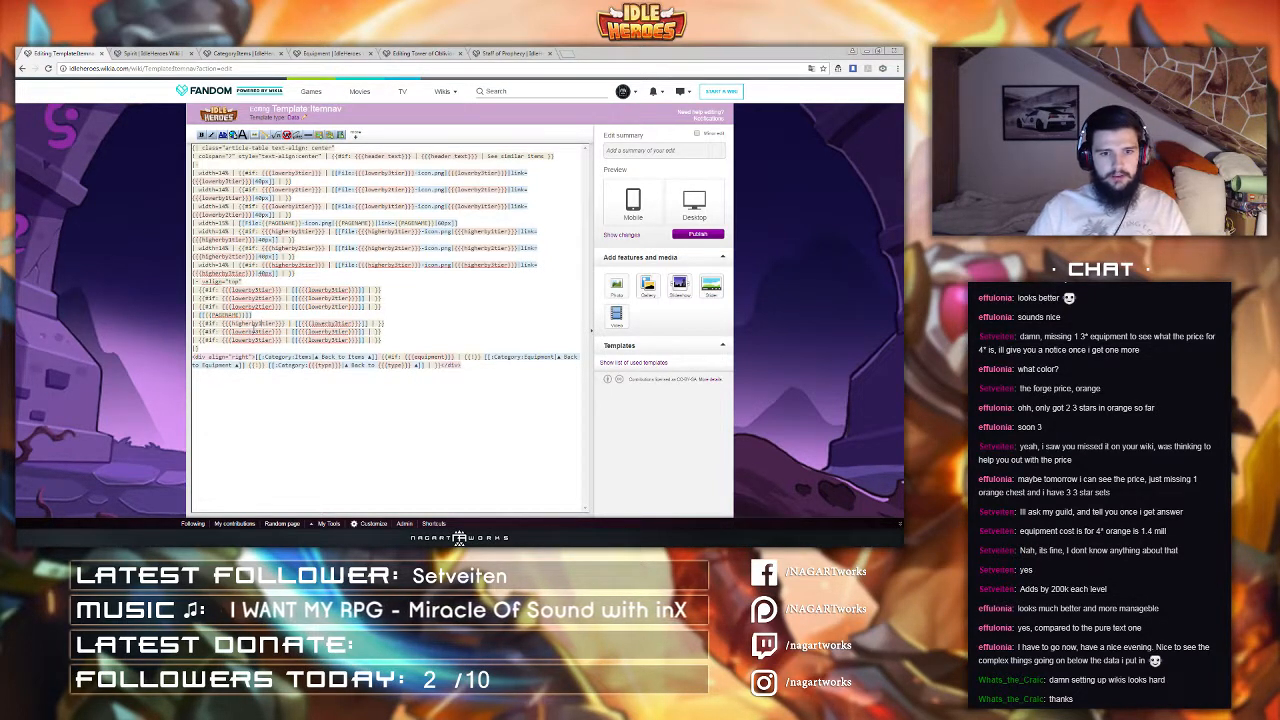
drag(311, 323, 338, 324)
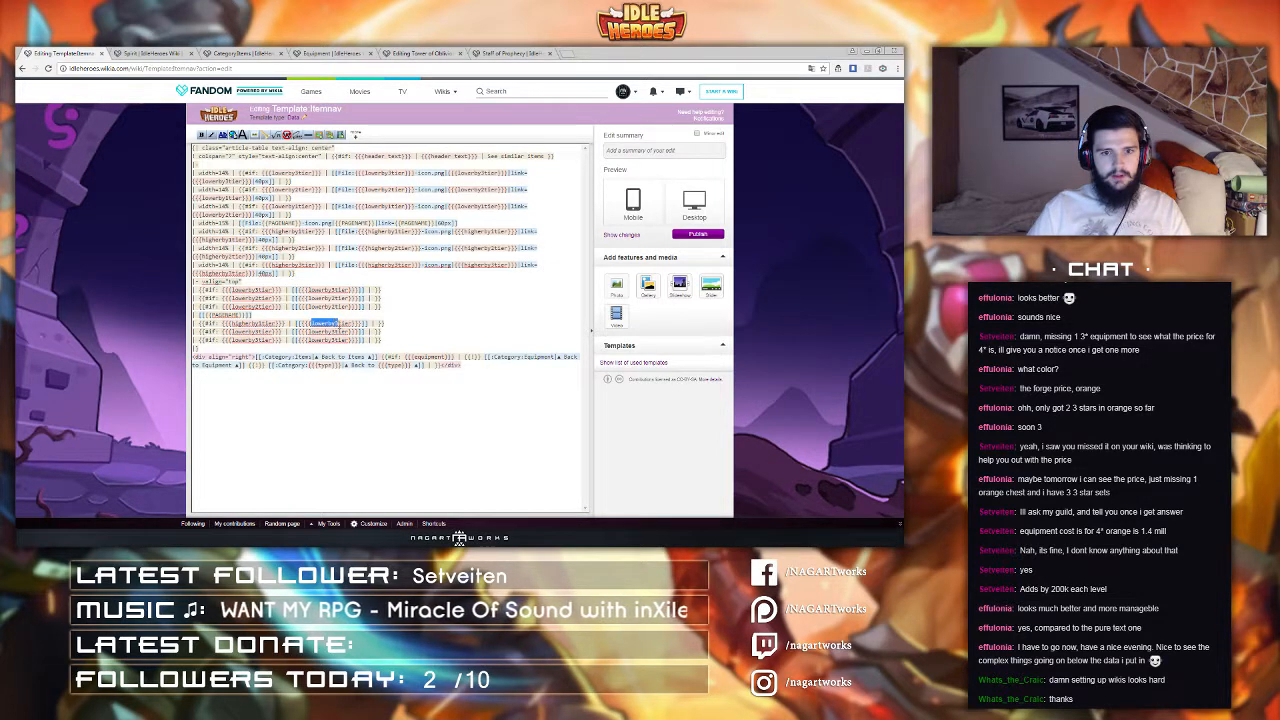
text(higherby)
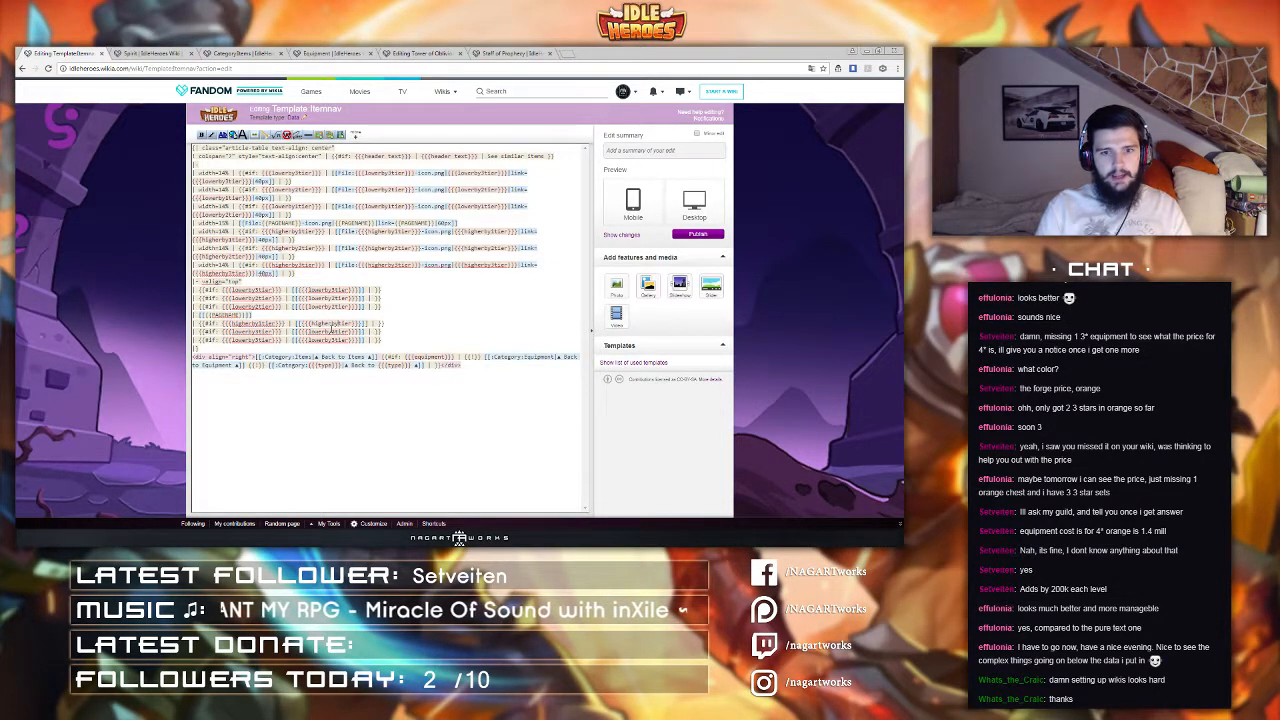
drag(396, 324, 199, 324)
key(ctrl+c)
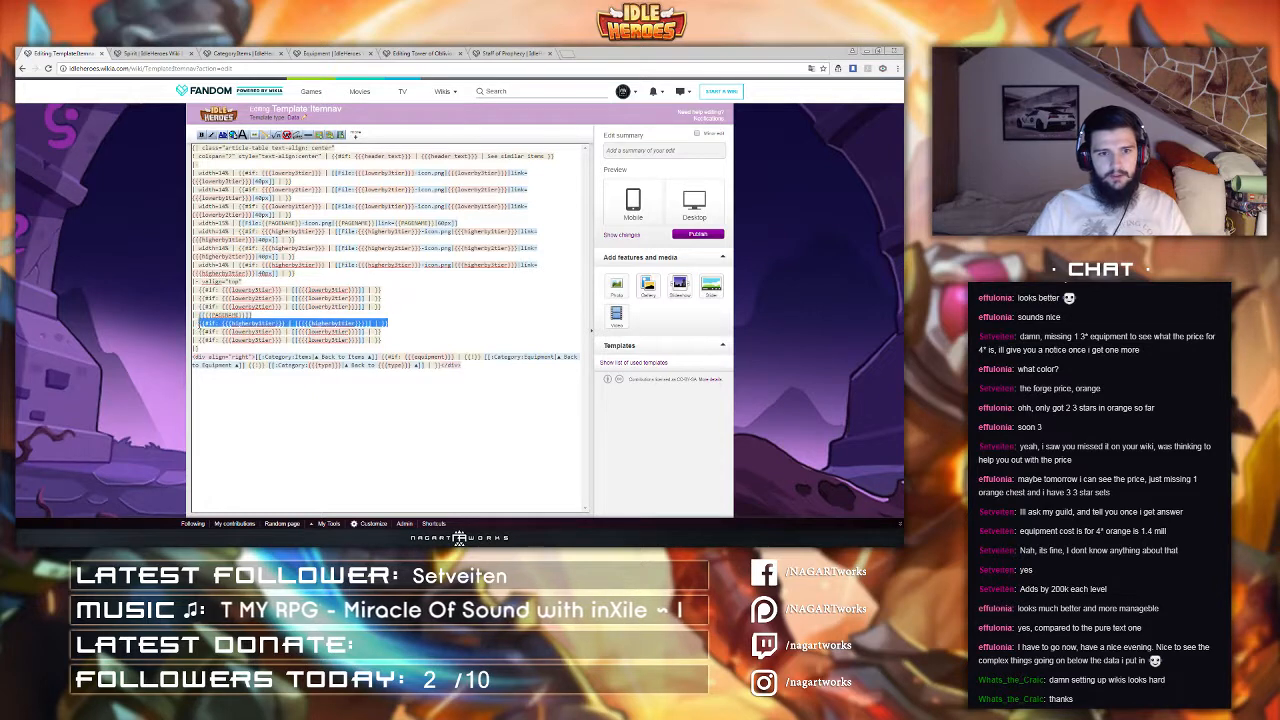
drag(392, 332, 199, 332)
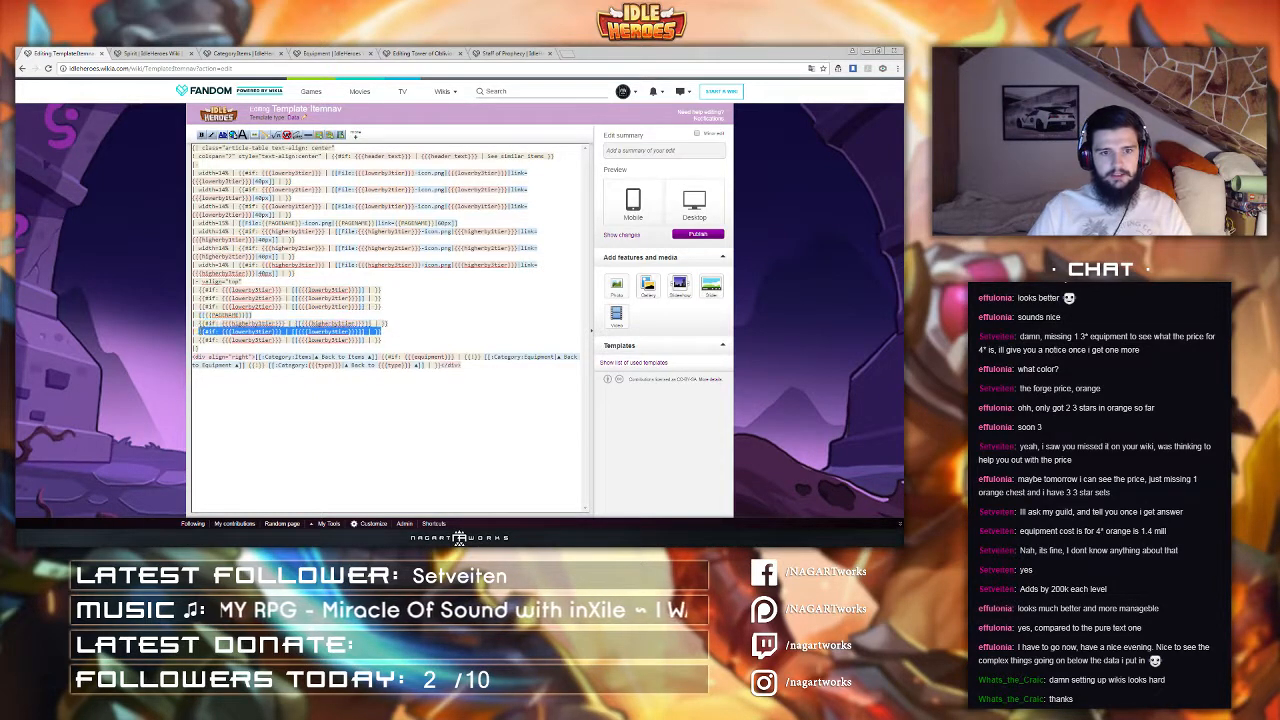
key(ctrl+v)
drag(384, 338, 199, 340)
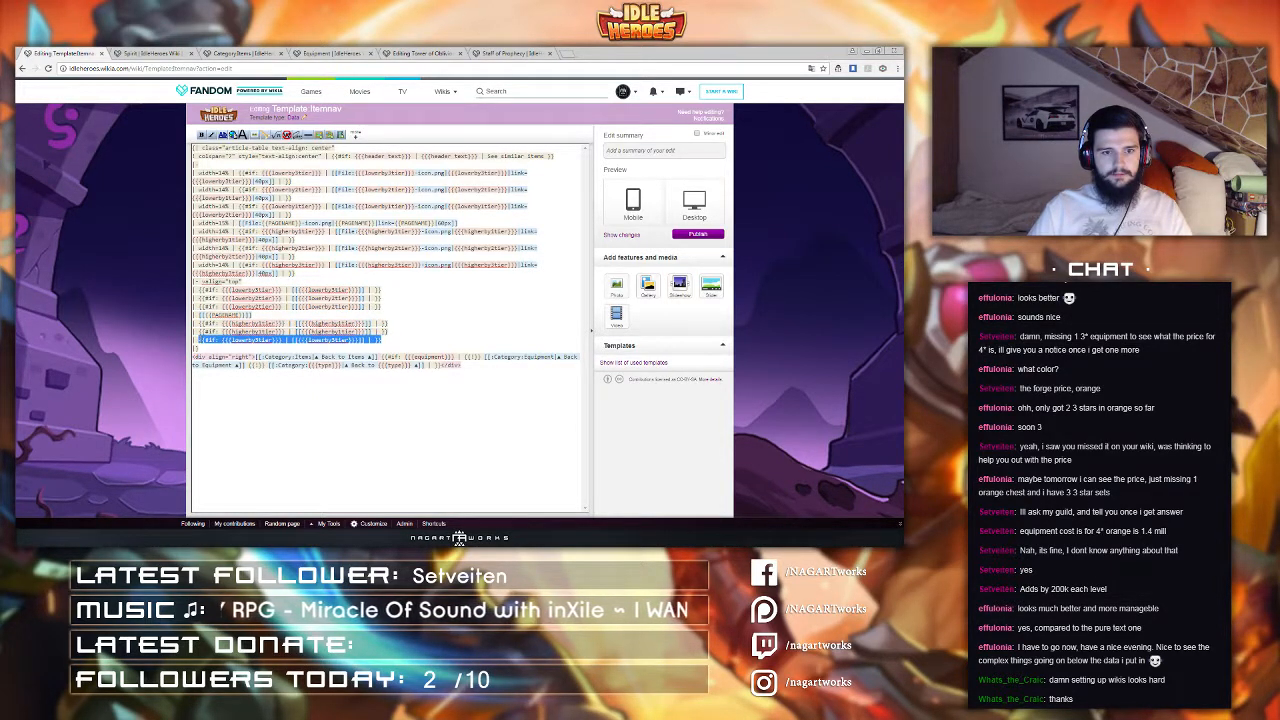
key(ctrl+v)
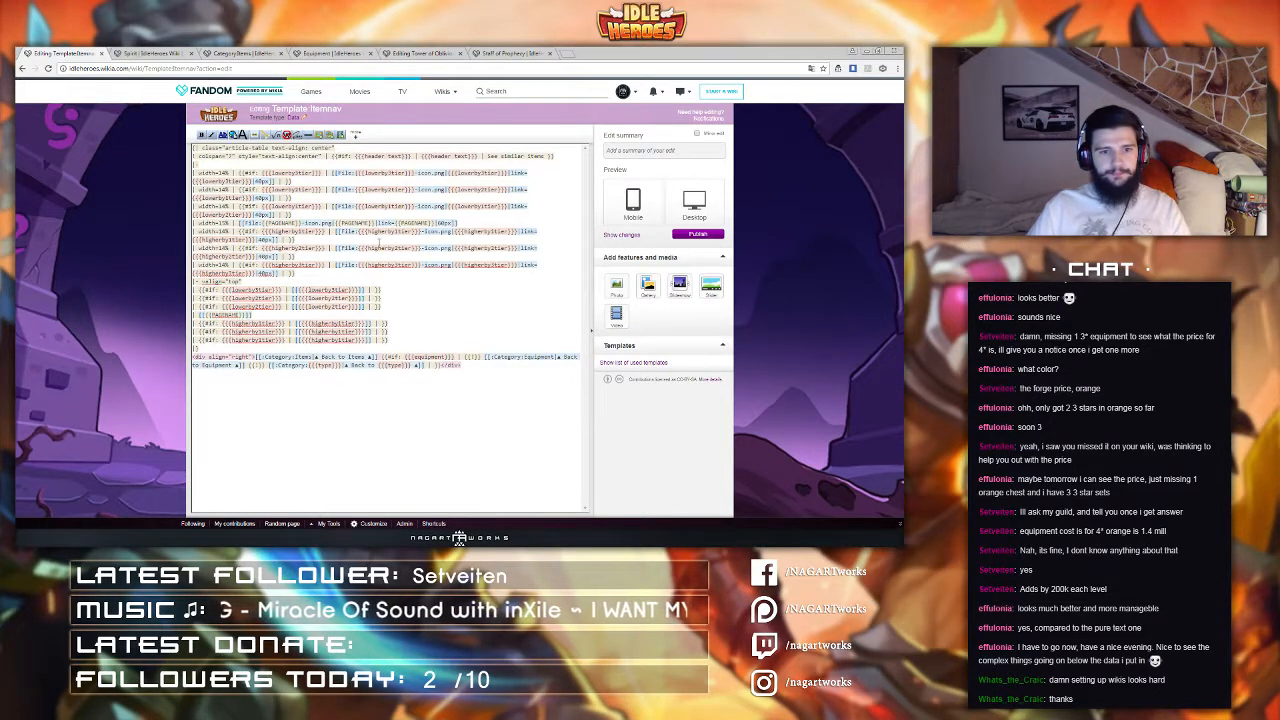
Step: Publish the Itemnav template and reload the Spirit page to check the navigation row
click(699, 235)
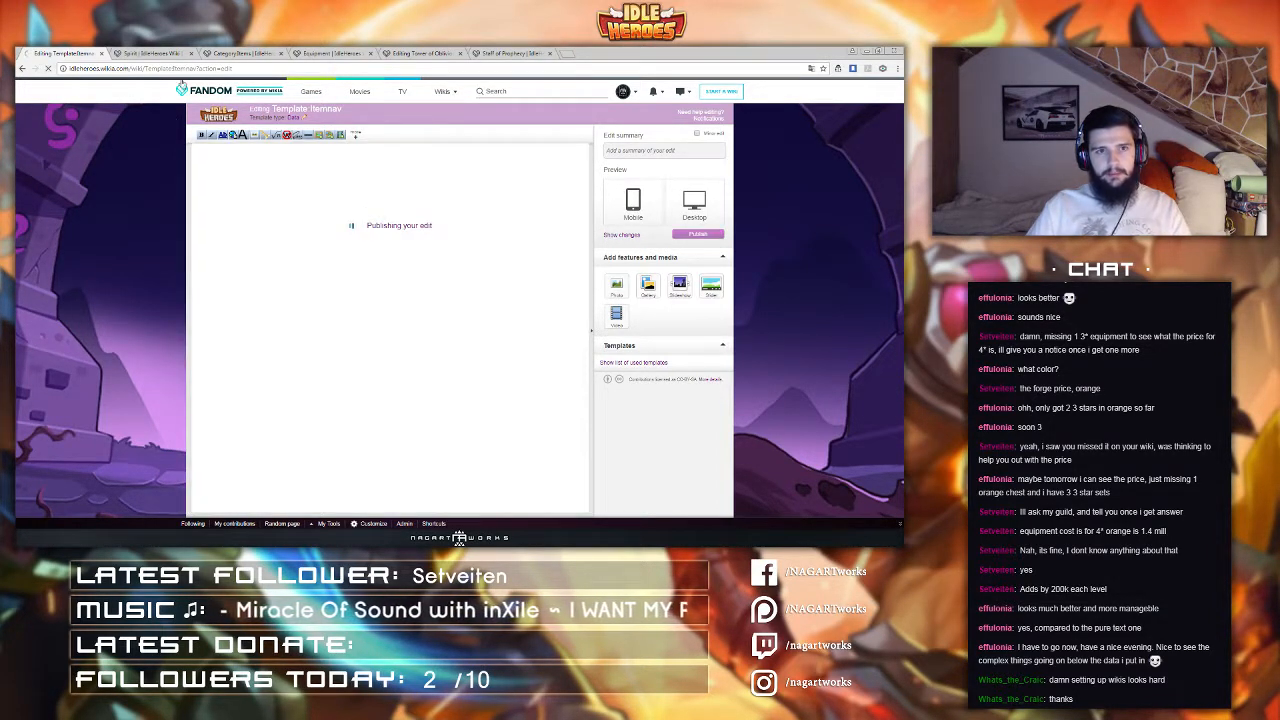
click(148, 52)
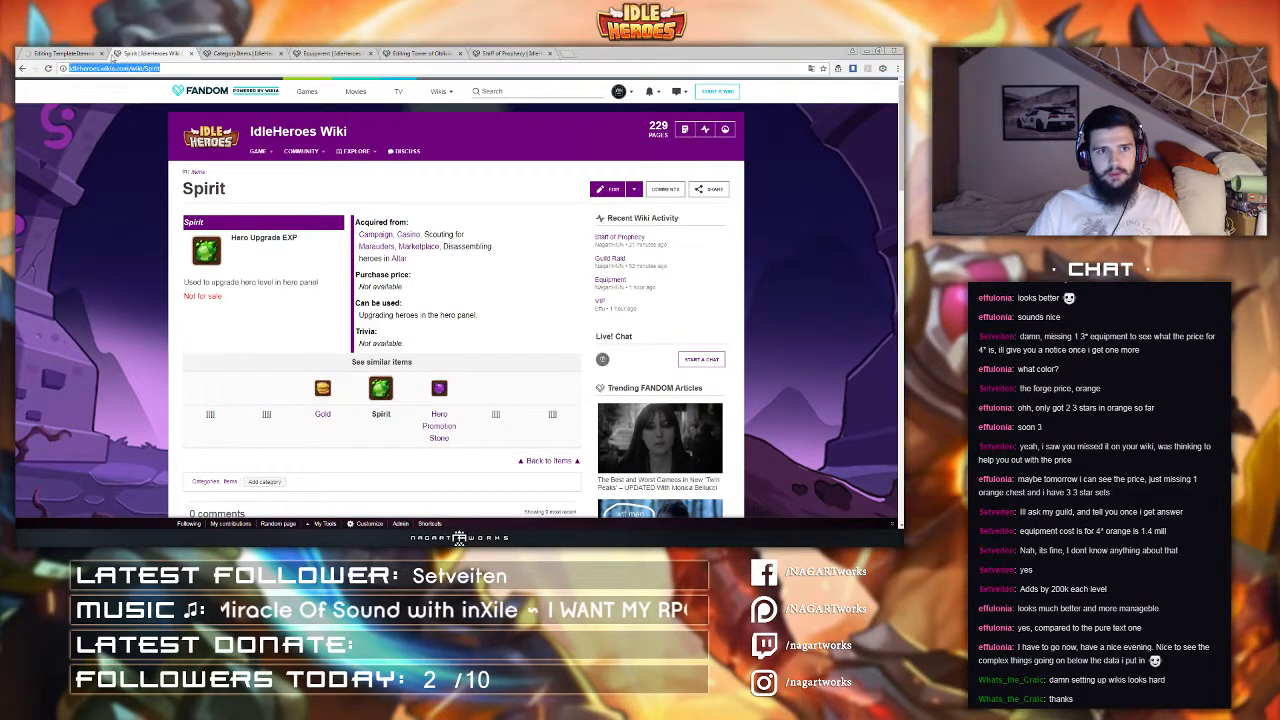
click(100, 52)
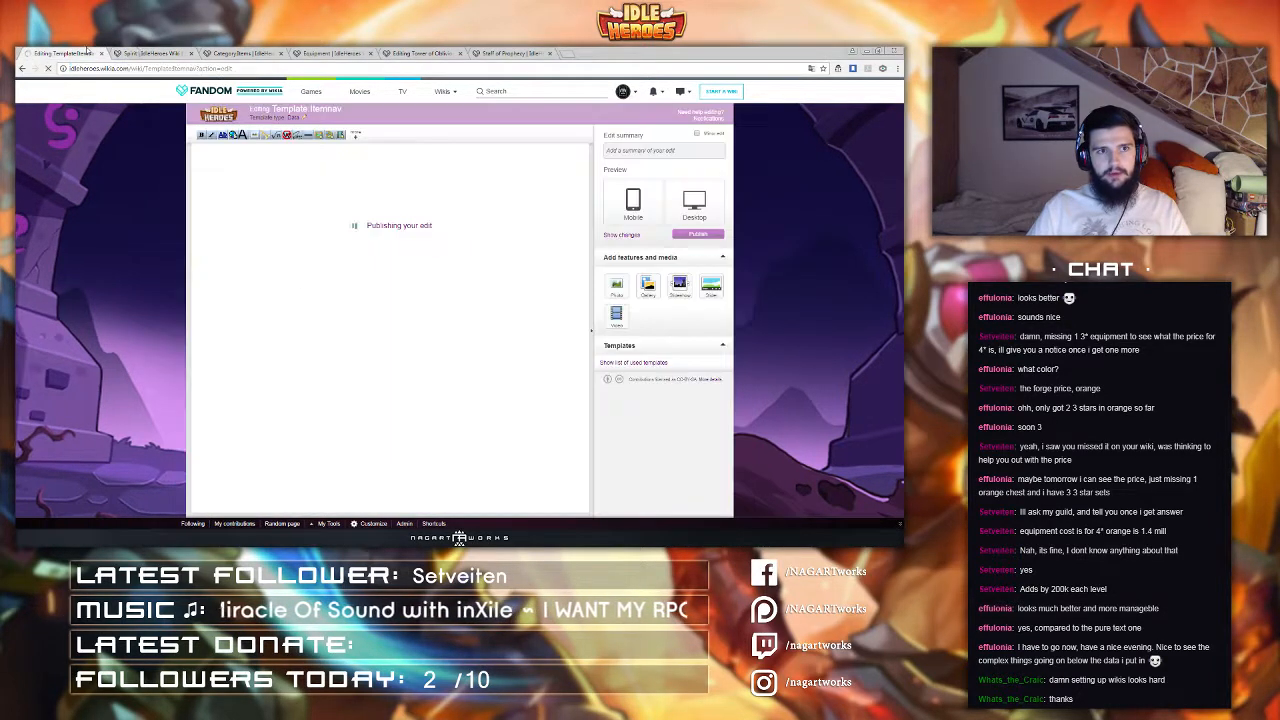
click(139, 54)
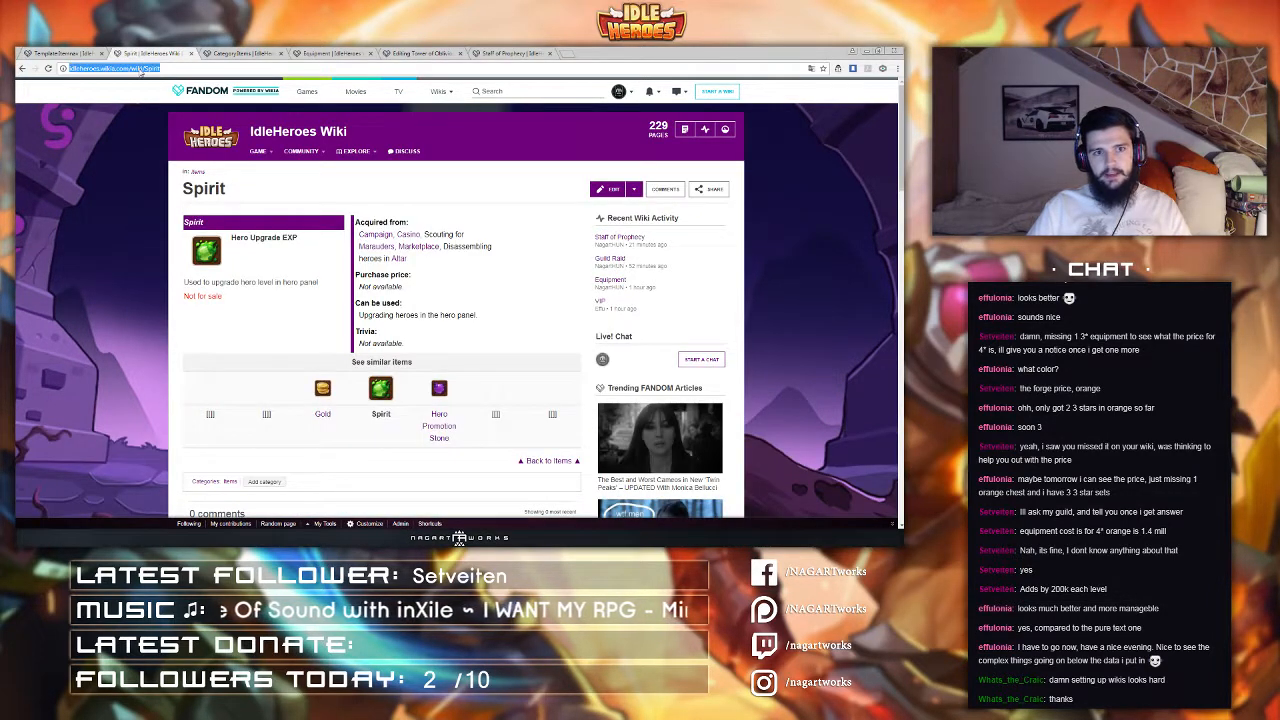
key(Return)
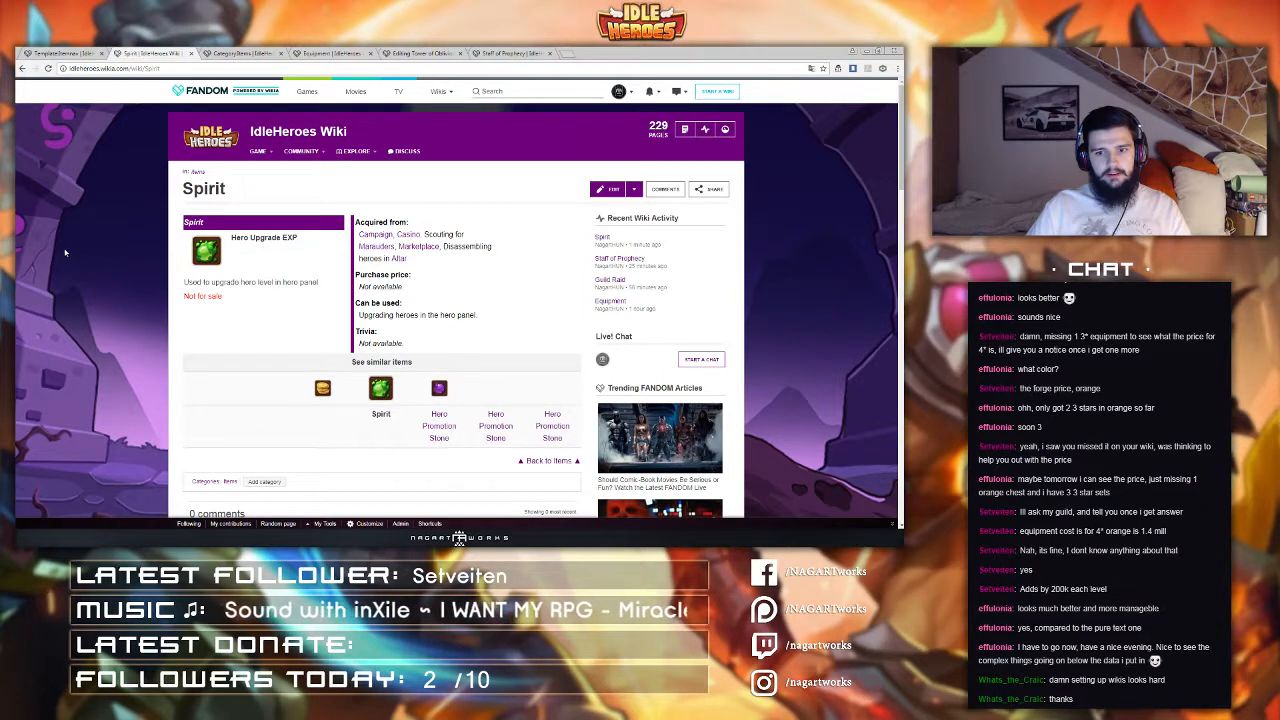
Step: Reopen the template source and renumber the second and third higher-tier name rows to higherby2tier and higherby3tier
click(55, 50)
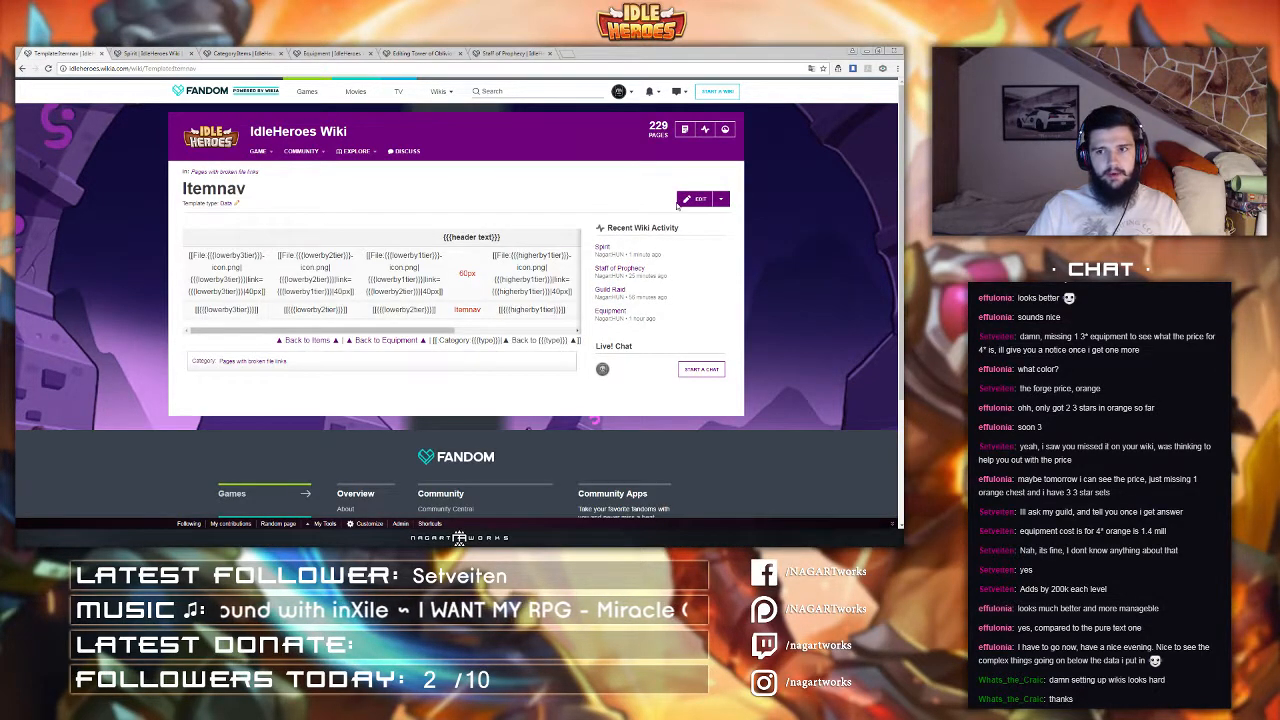
click(683, 201)
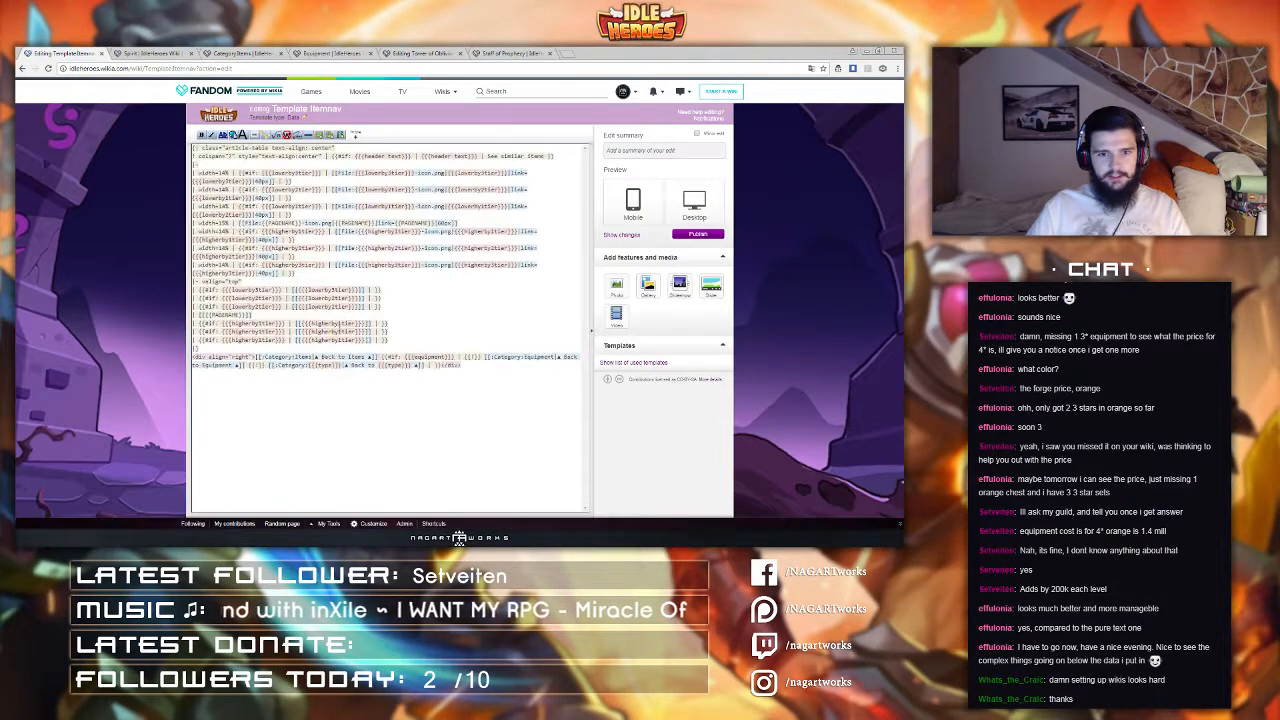
click(264, 333)
key(BackSpace)
text(2)
key(Down)
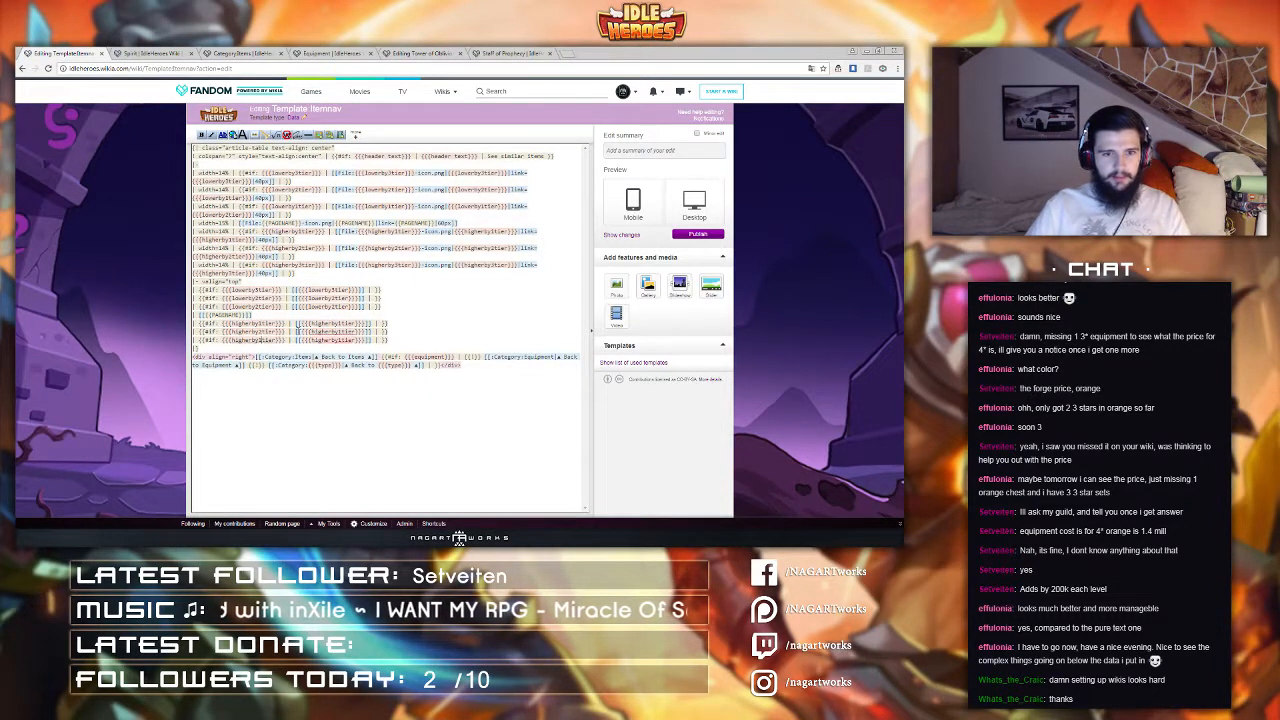
key(BackSpace)
text(3)
click(342, 340)
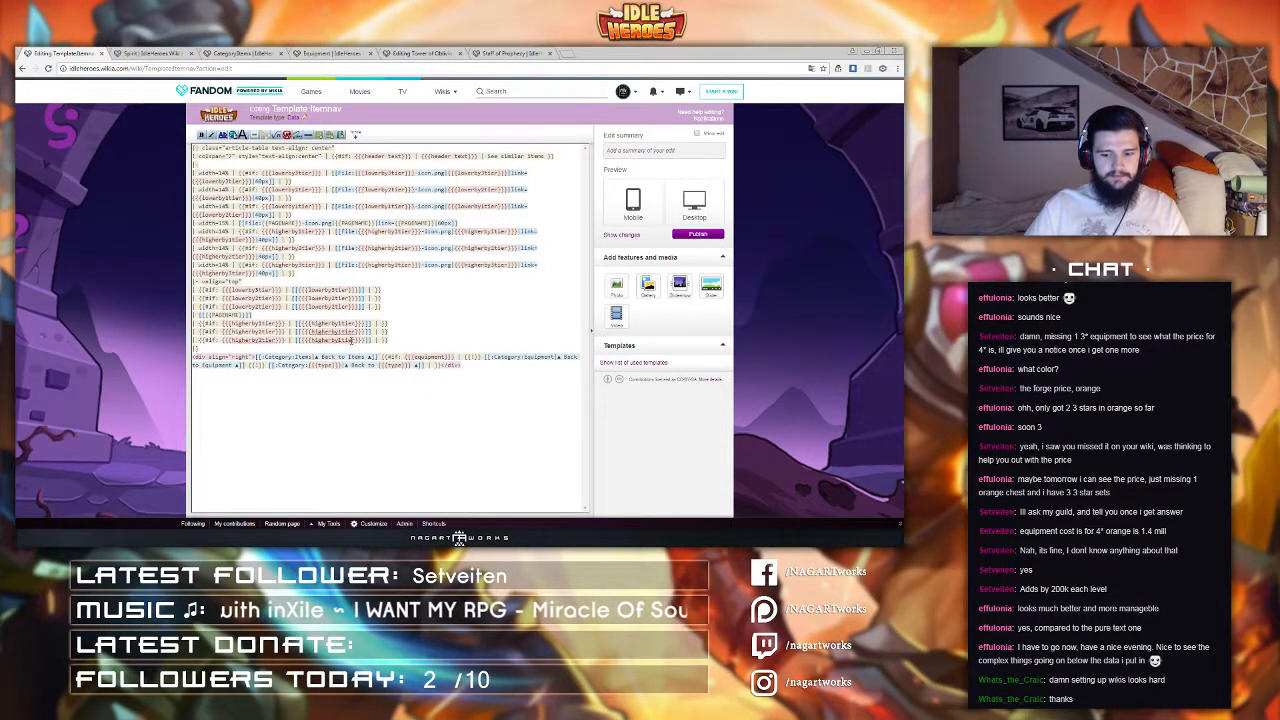
key(BackSpace)
text(3)
click(152, 52)
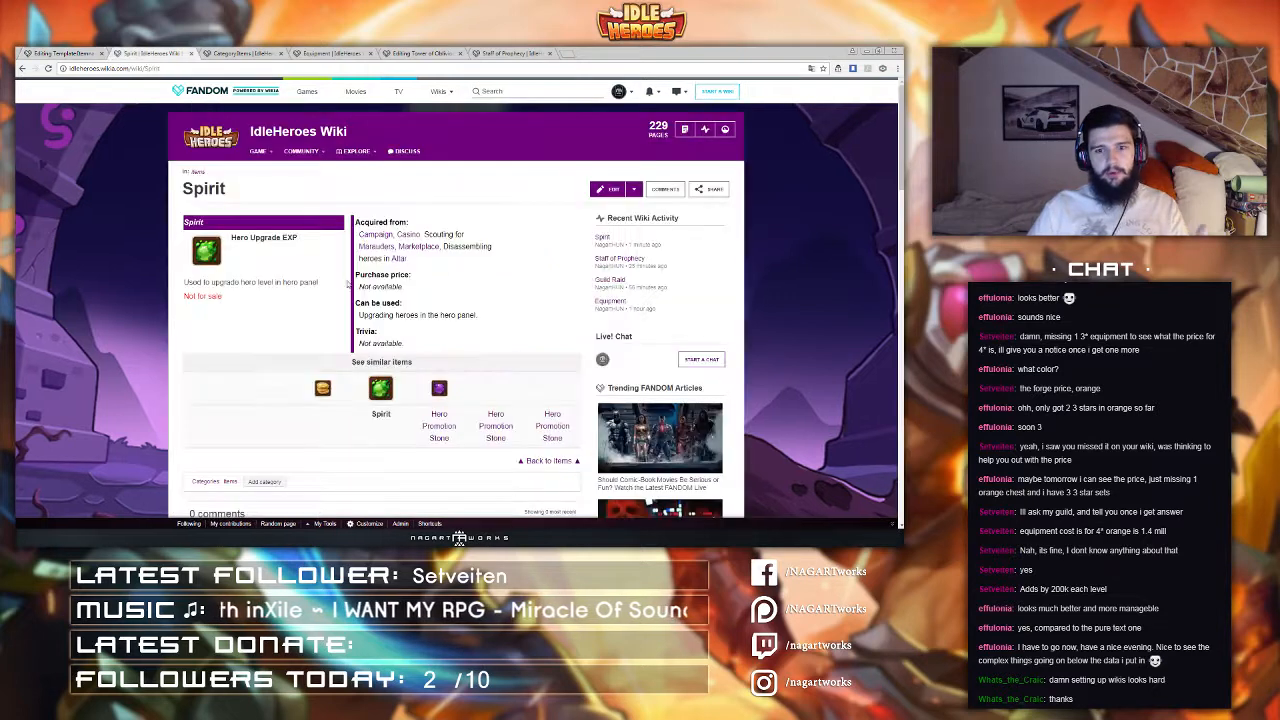
Step: Publish the updated Itemnav template from its editor
click(98, 53)
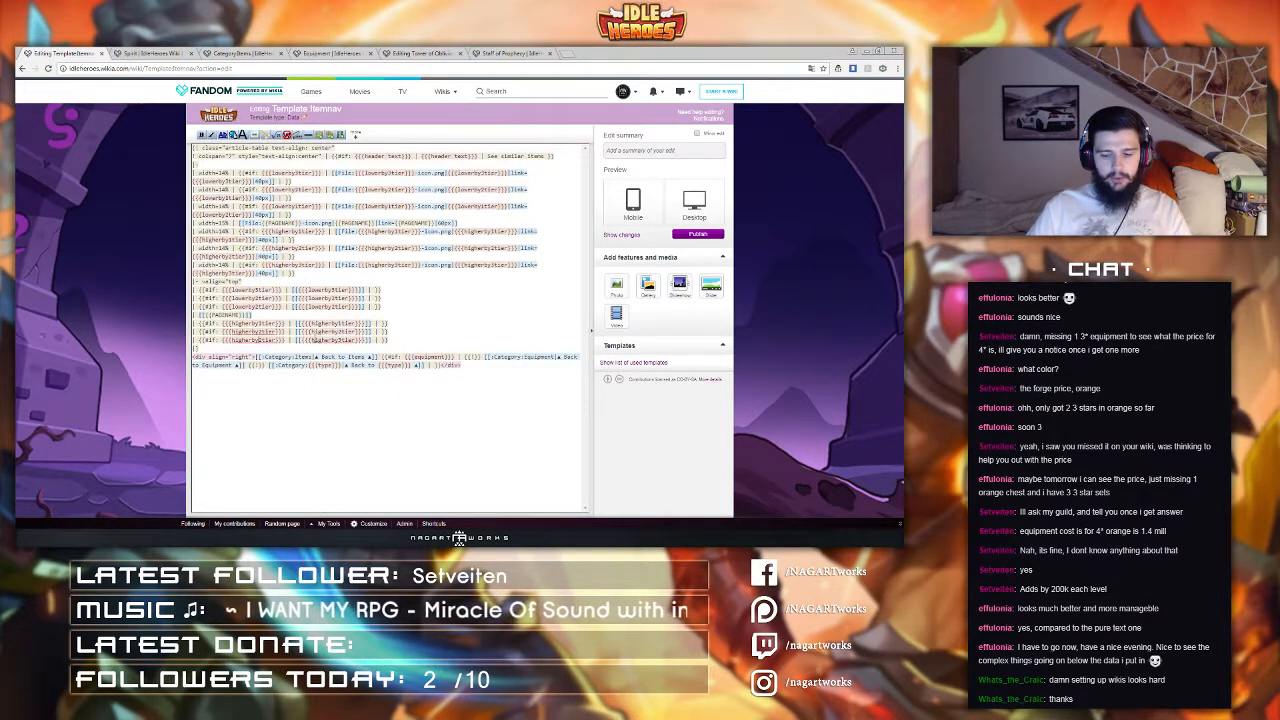
click(259, 307)
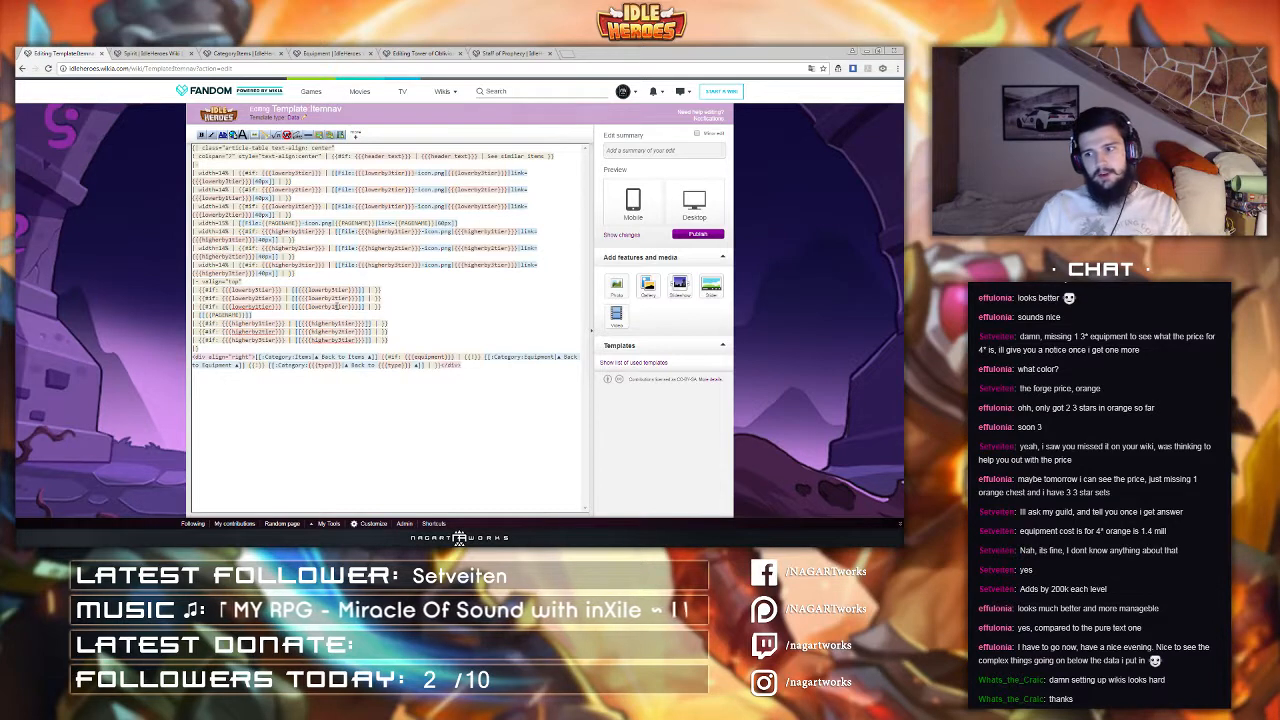
click(698, 234)
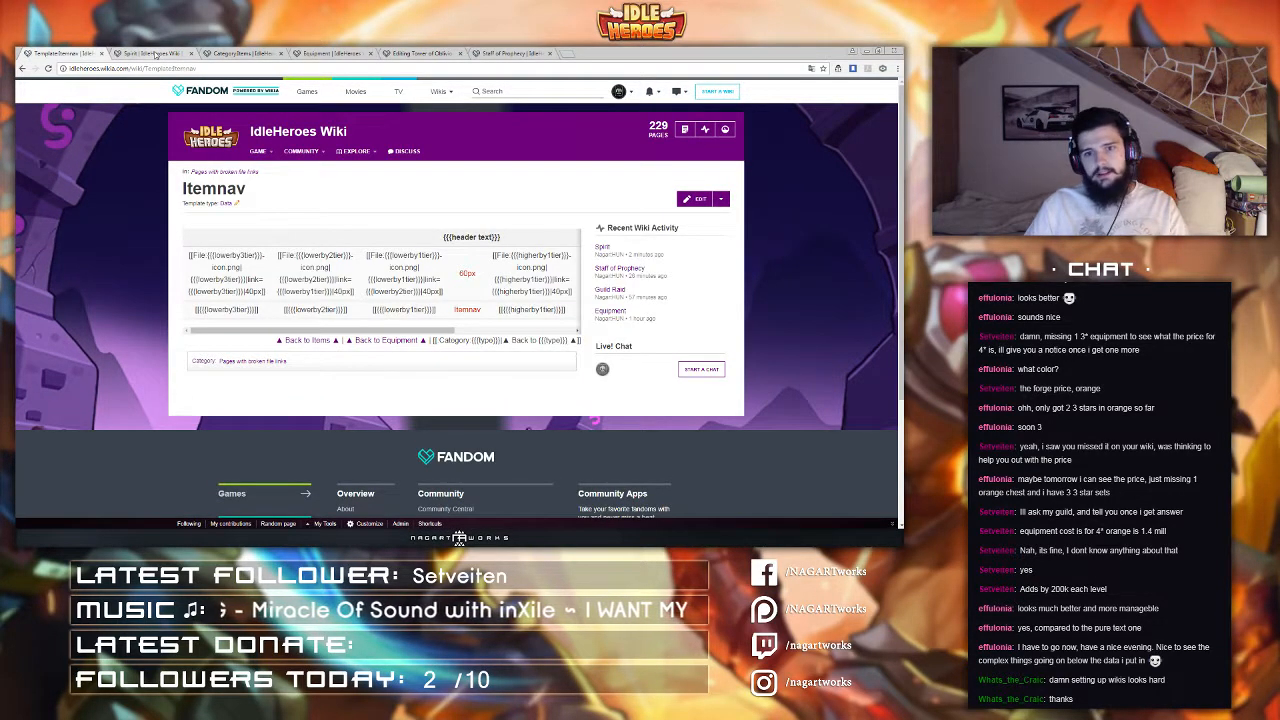
Step: Reload the Spirit page and check its see-similar-items navigation row
click(155, 53)
click(150, 68)
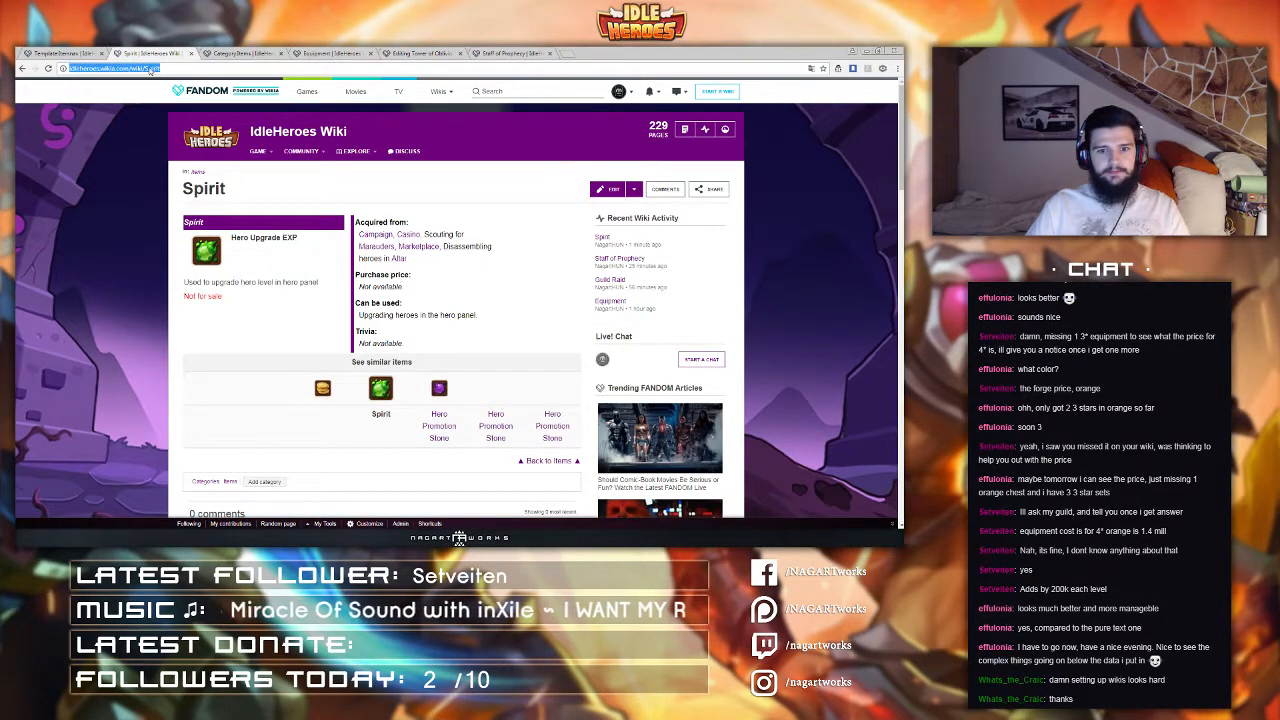
key(Return)
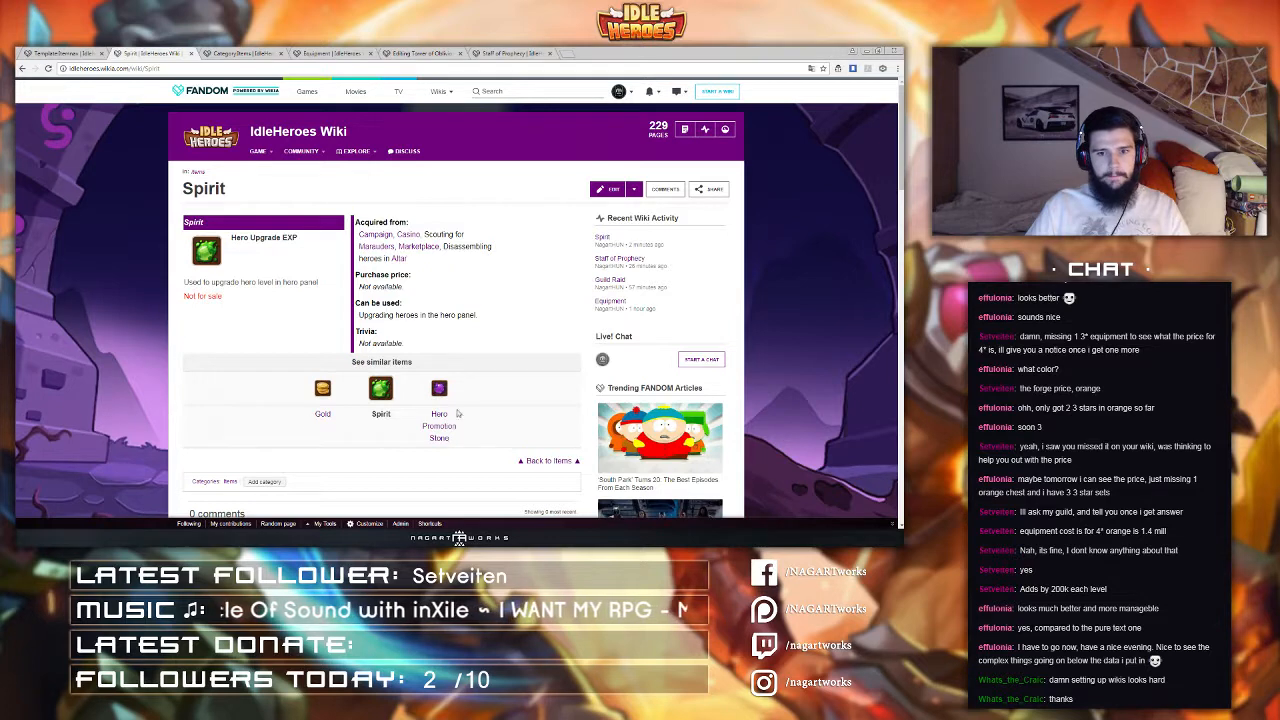
scroll(303, 355, down, 1)
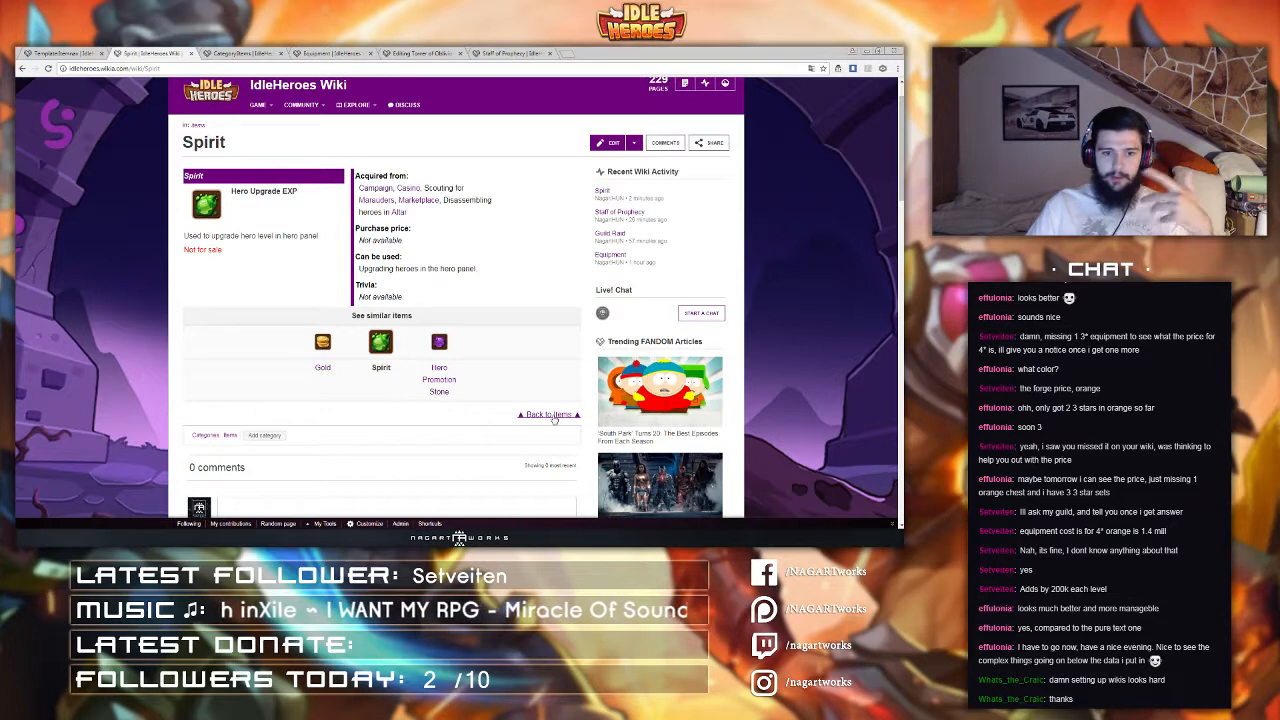
Step: Compare the navigation rows on the Spirit and Staff of Prophecy pages
drag(502, 54, 245, 54)
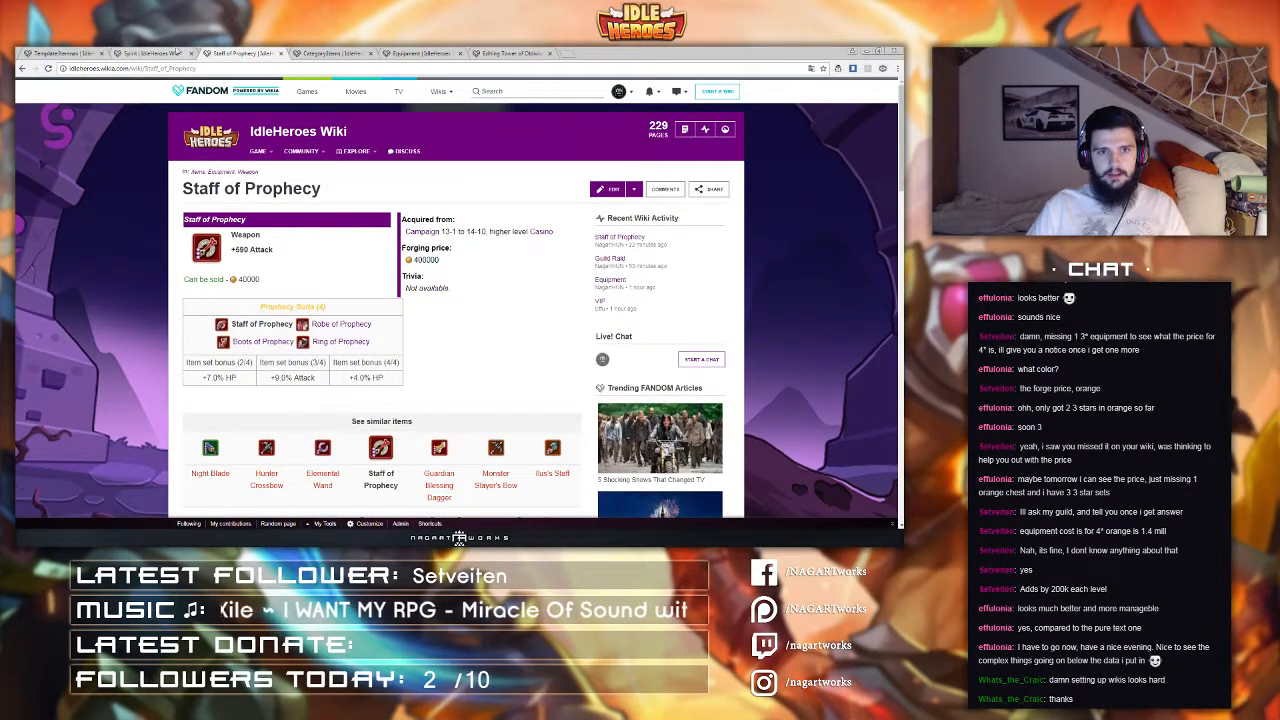
click(180, 53)
click(233, 52)
click(175, 53)
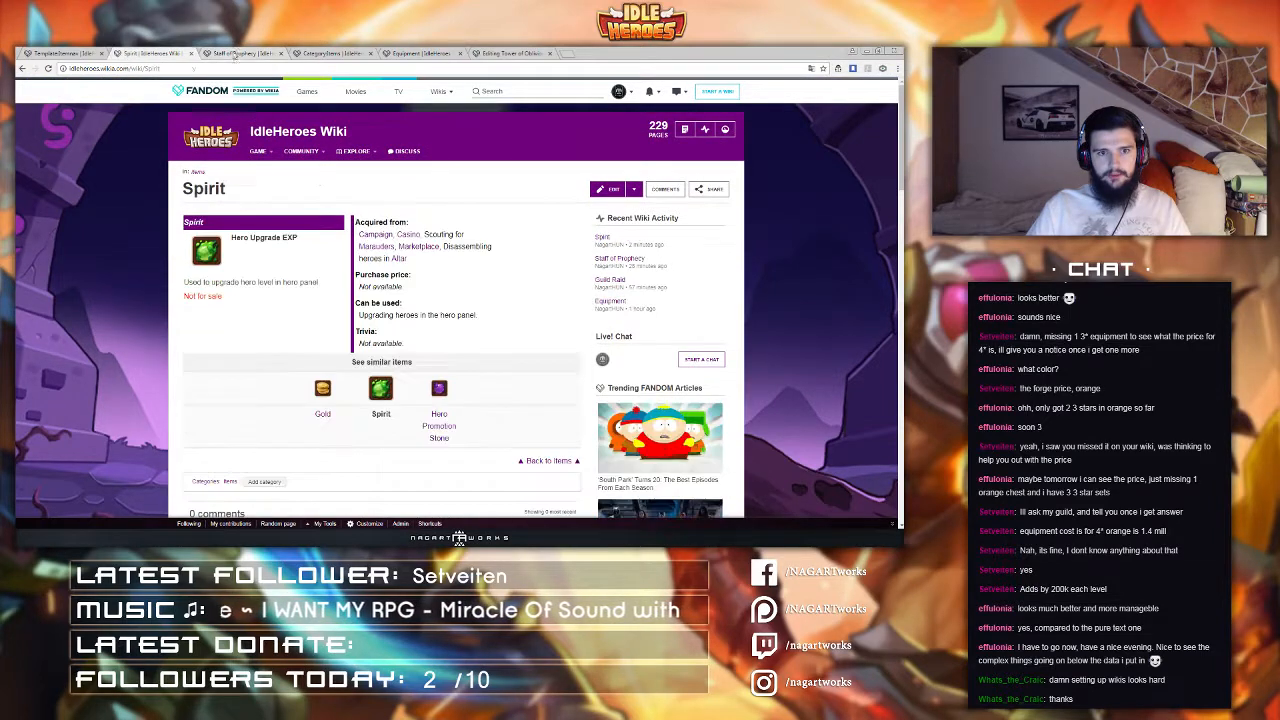
click(238, 53)
scroll(461, 355, down, 1)
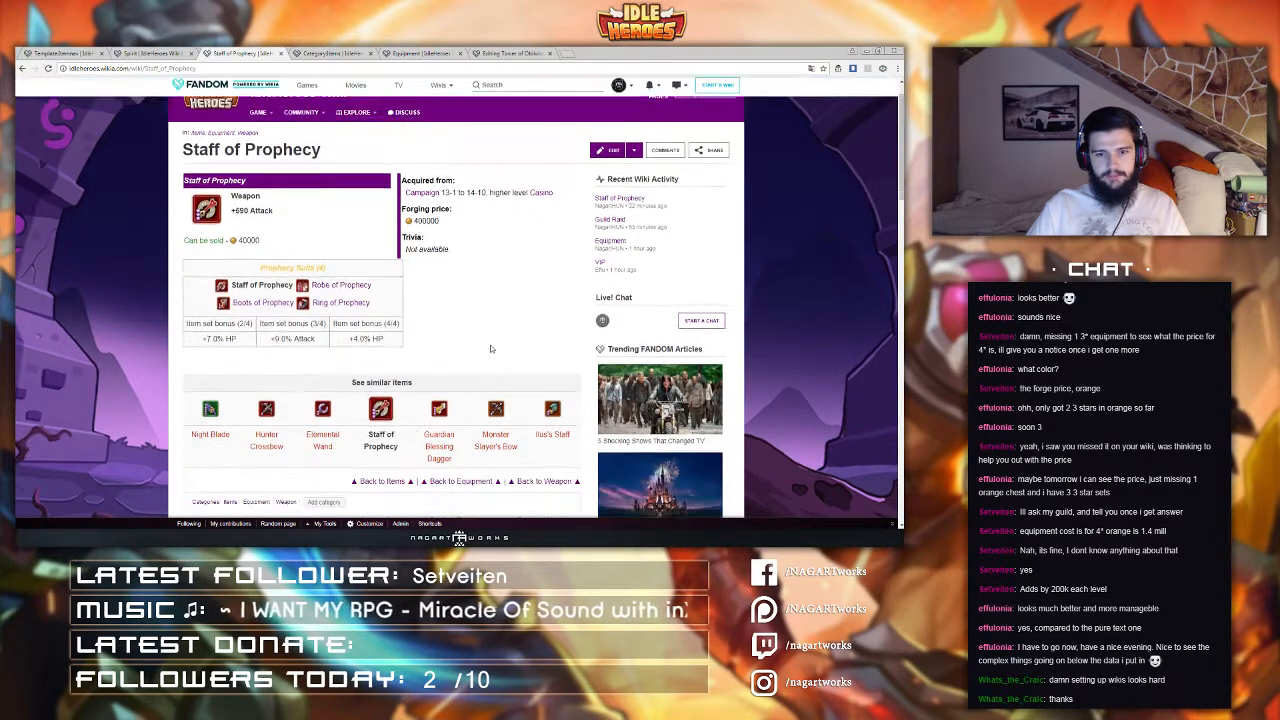
key(ctrl+shift+Tab)
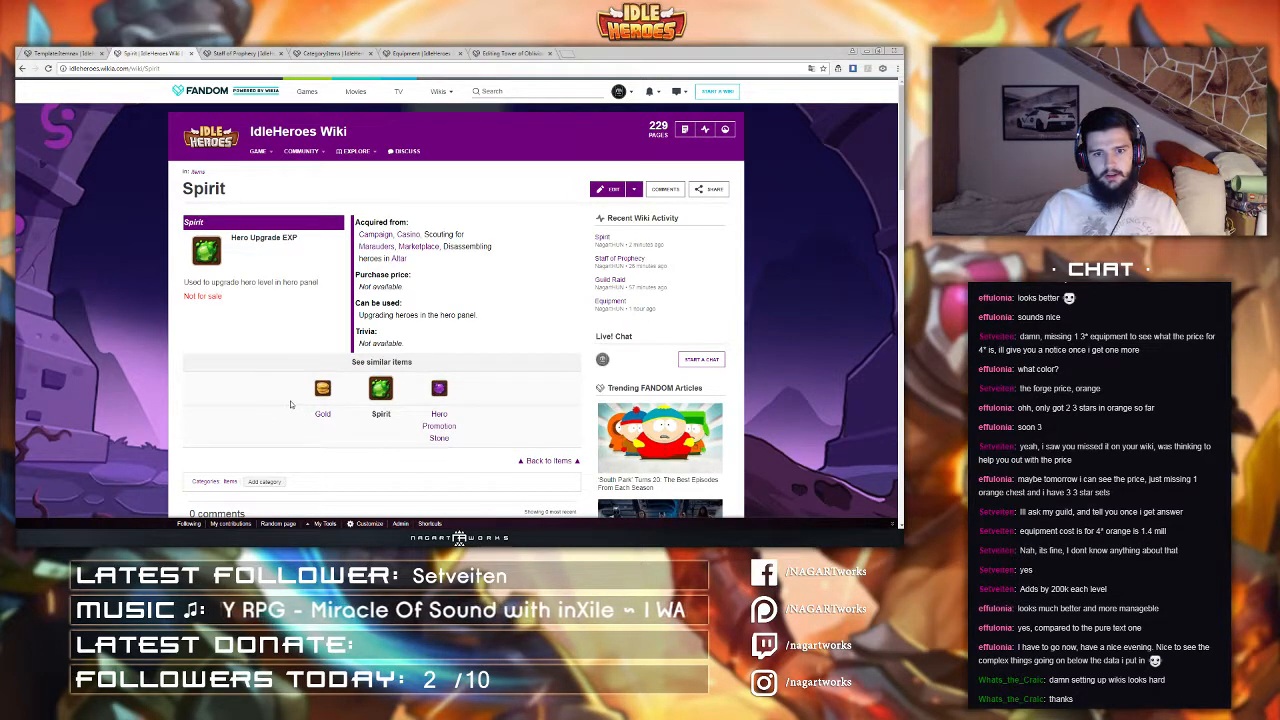
key(ctrl+Tab)
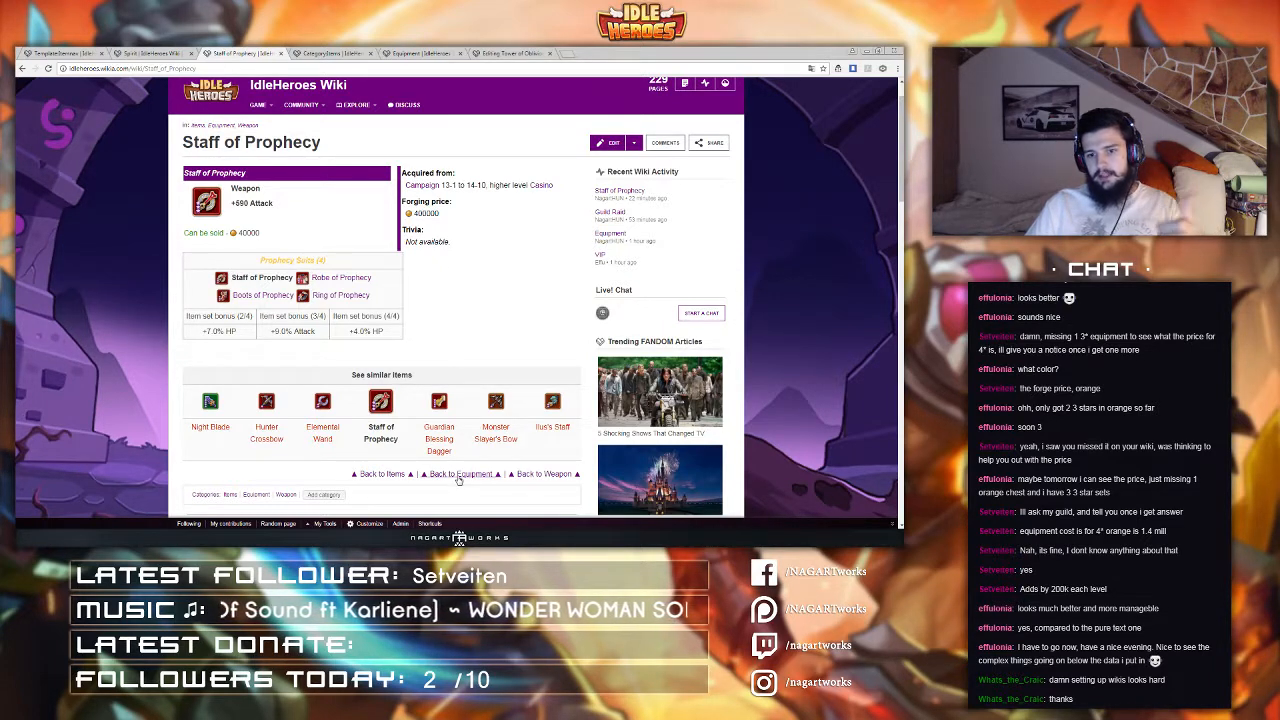
Step: Open the Weapon category from the Staff of Prophecy back link in a new tab, then close it
middle_click(559, 476)
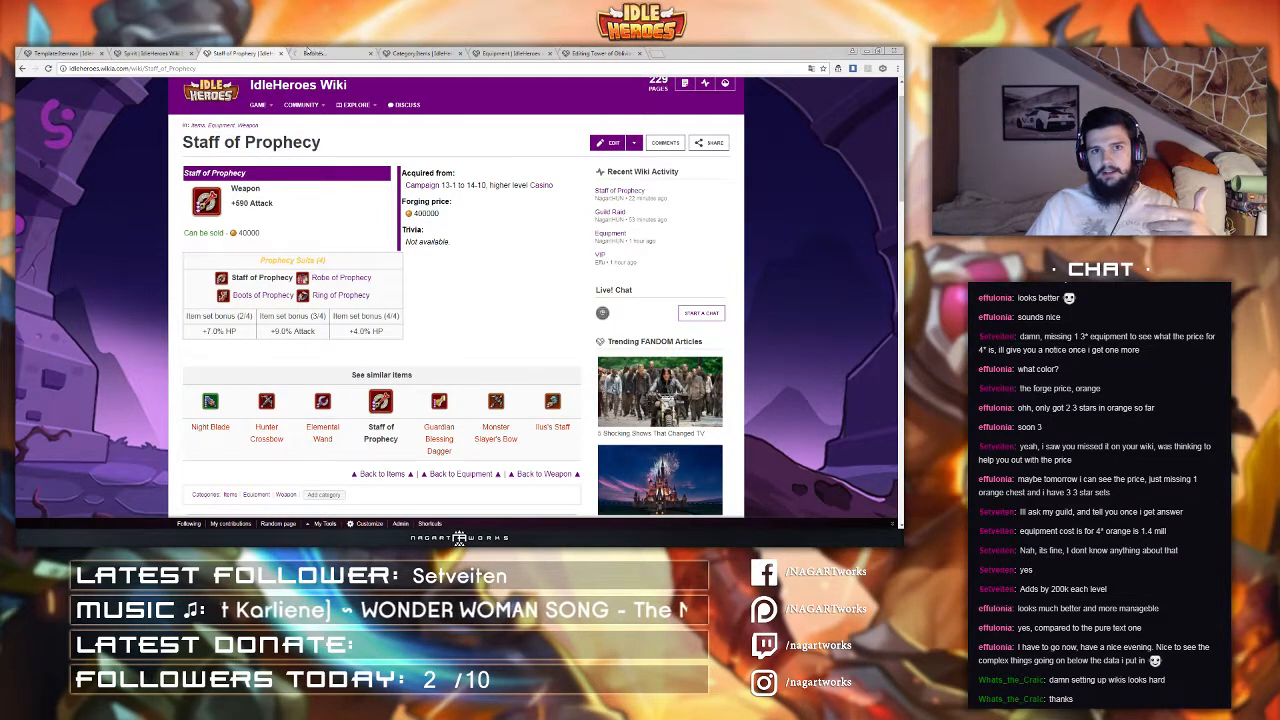
click(330, 53)
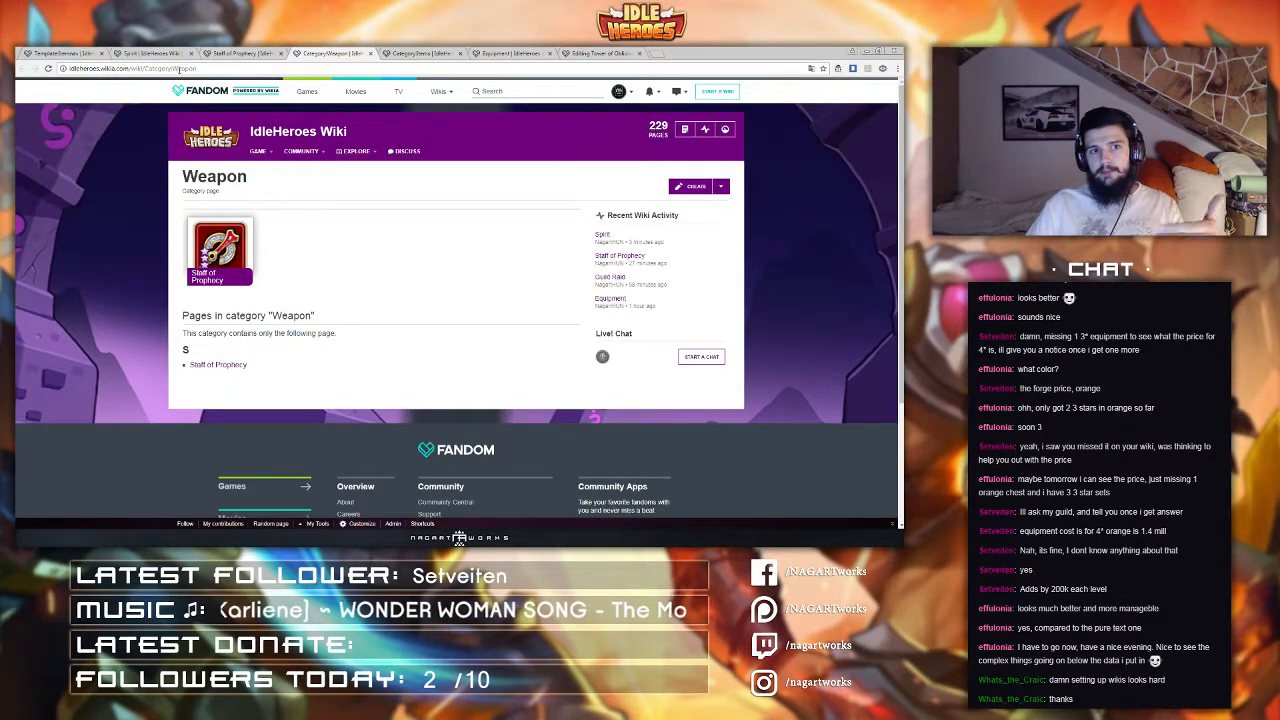
middle_click(314, 52)
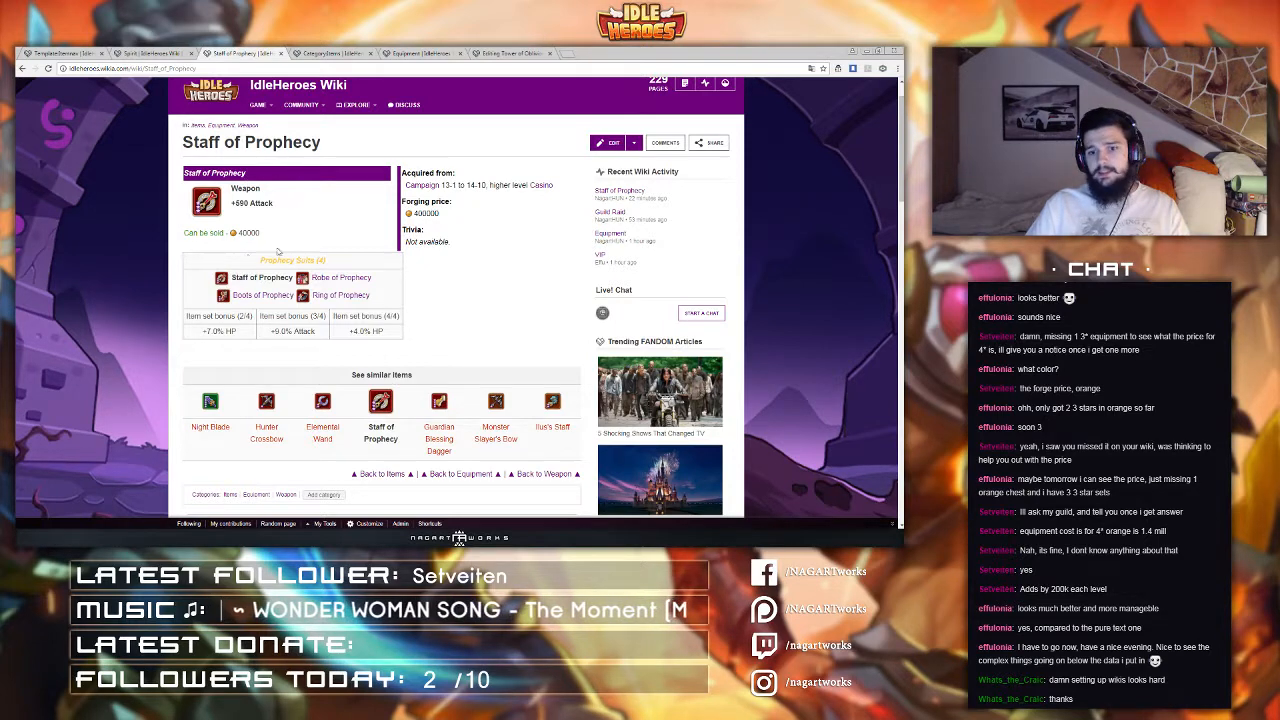
Step: Open the Staff of Prophecy page's source editor to inspect its Itemnav parameters, then cancel
click(606, 143)
click(486, 176)
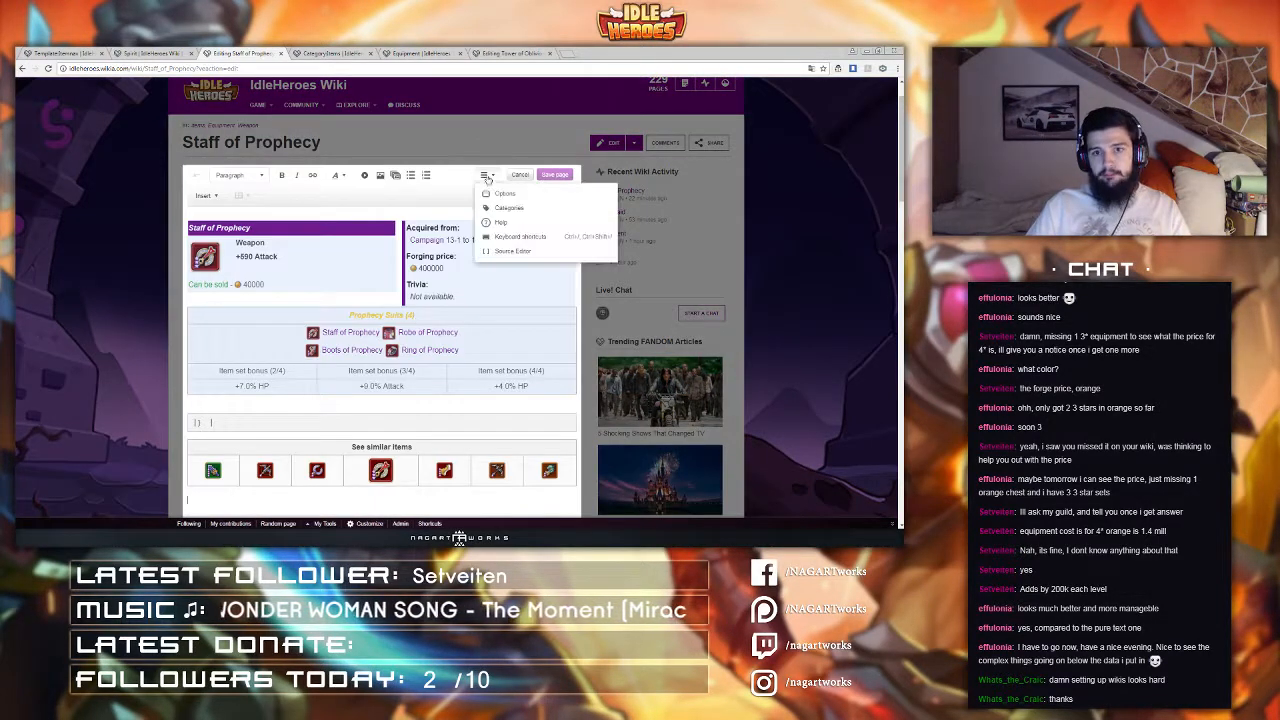
click(511, 251)
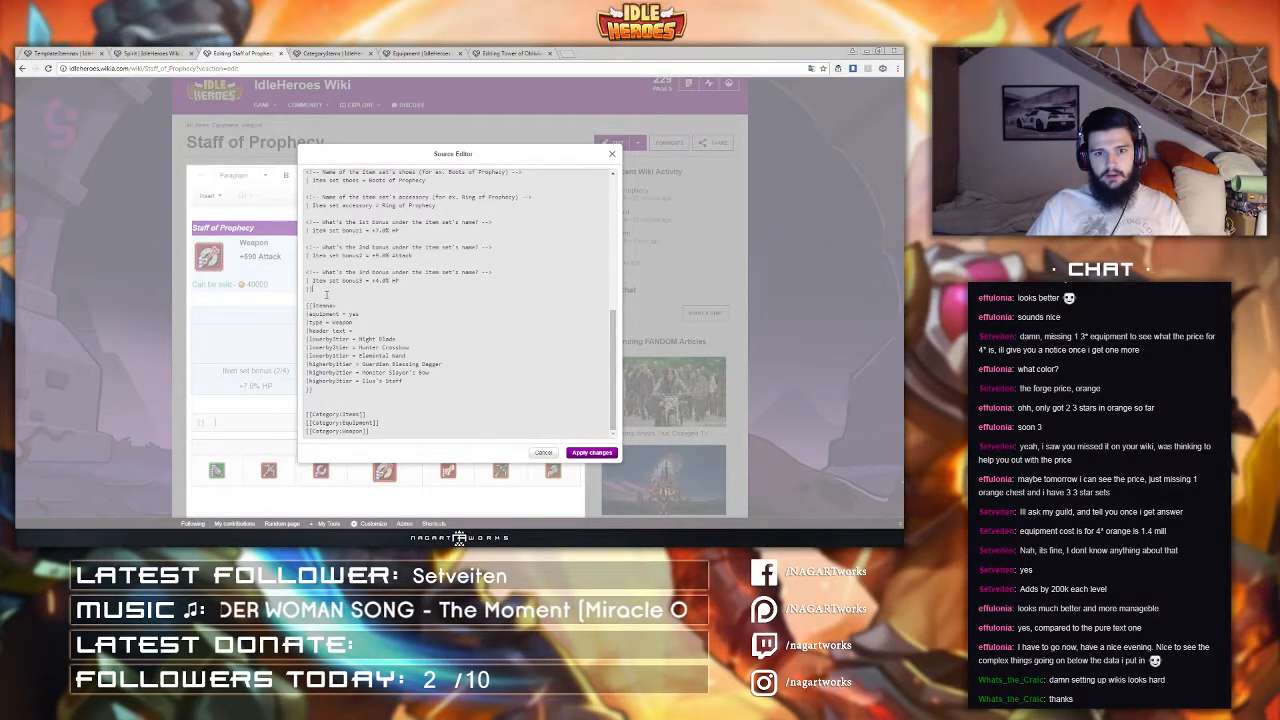
click(541, 455)
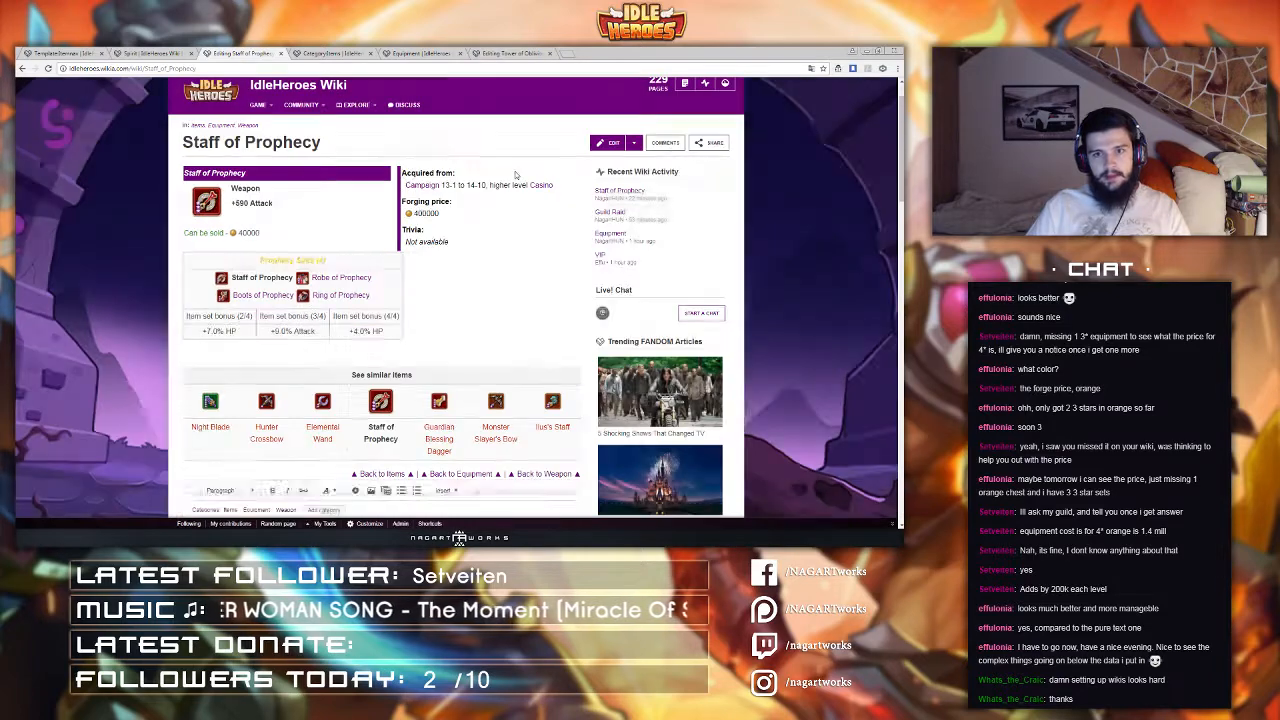
Step: Insert a <br> line between the infobox and the Itemnav call in the Spirit page source and save the page
click(305, 52)
click(256, 52)
click(180, 52)
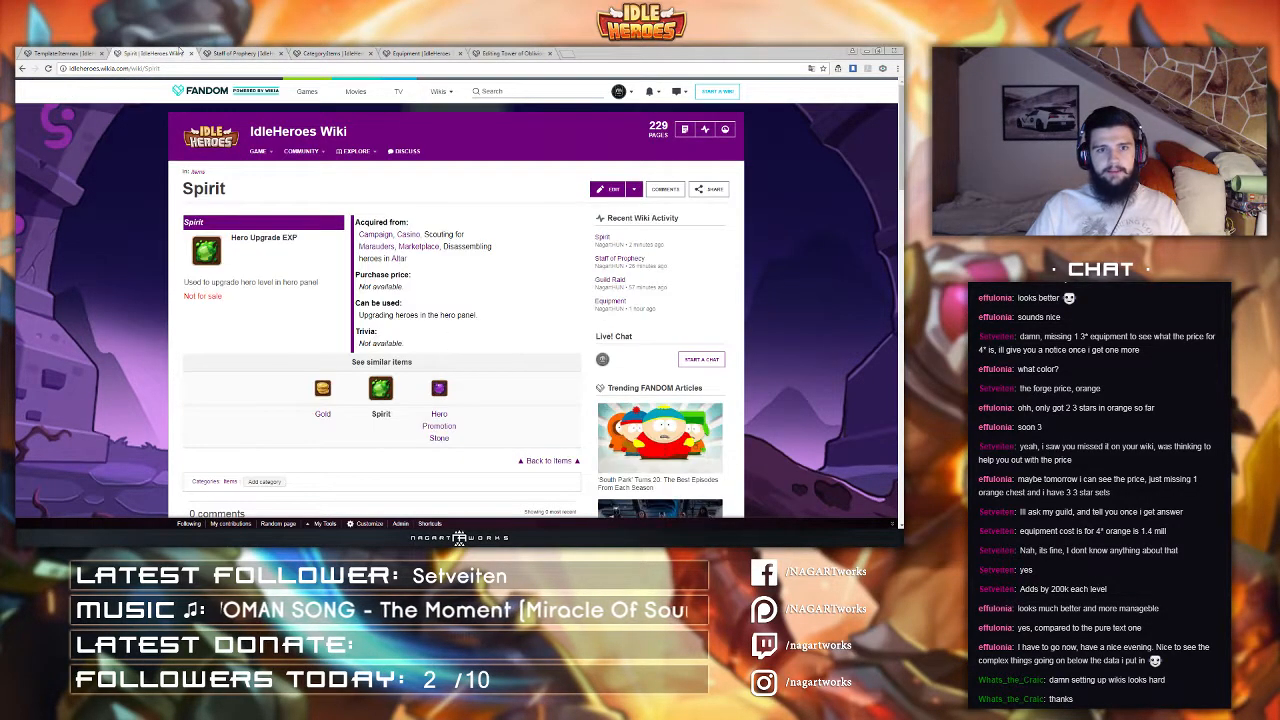
click(603, 189)
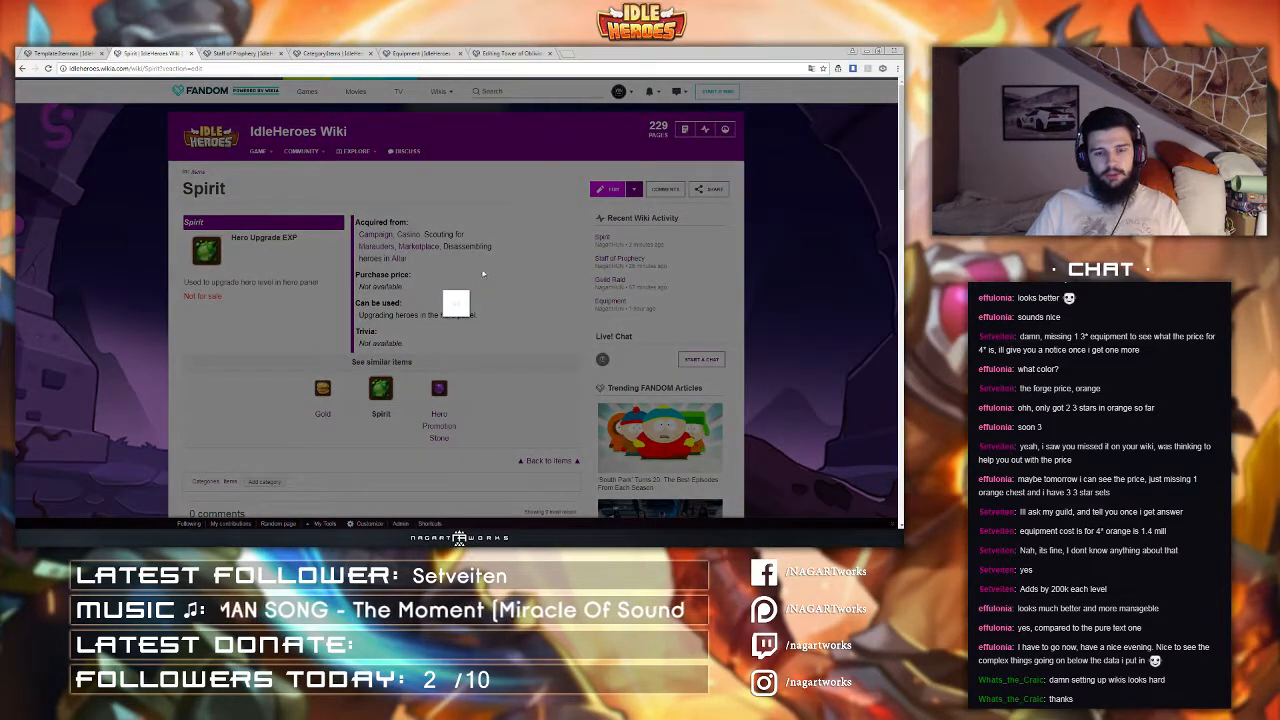
click(486, 221)
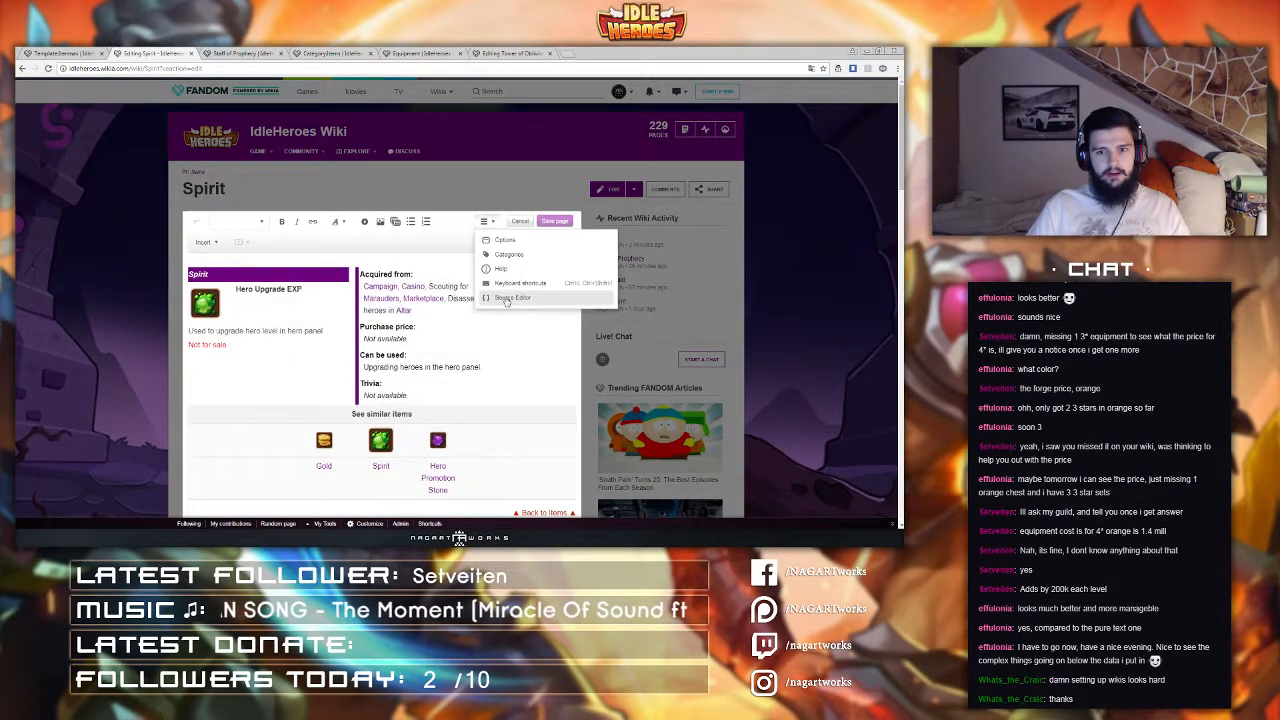
click(507, 298)
scroll(341, 318, down, 3)
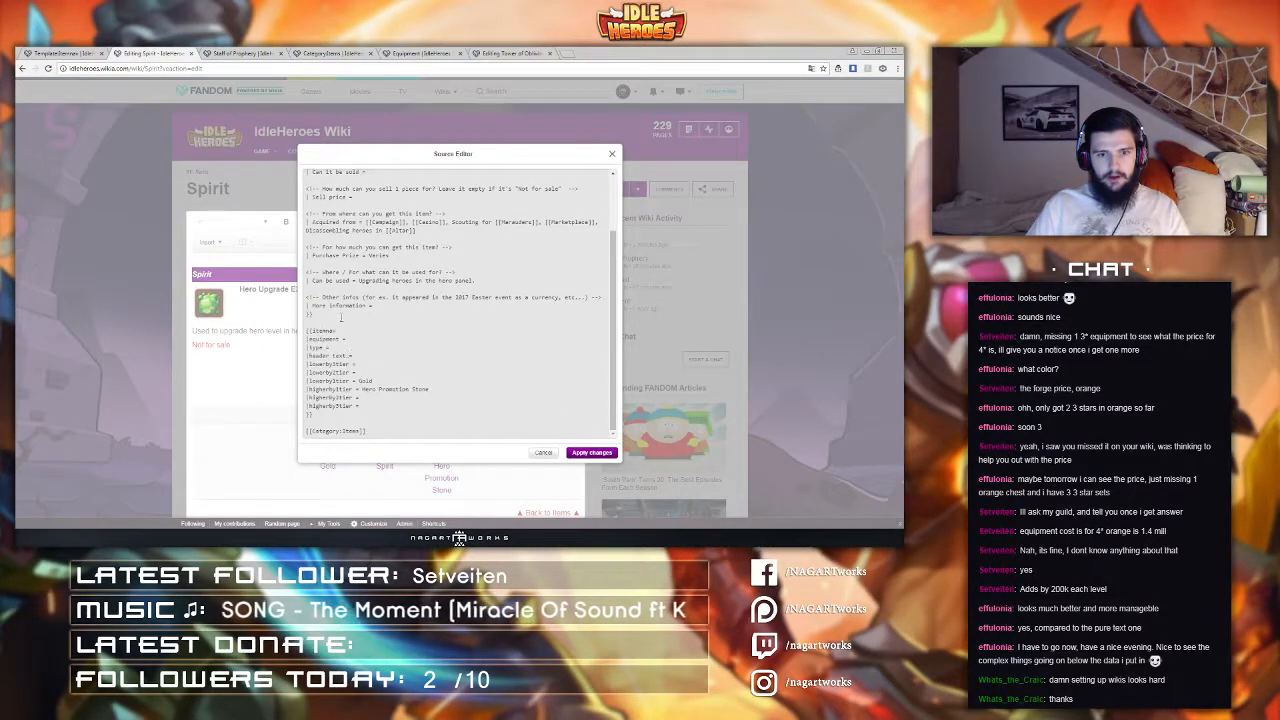
click(341, 323)
text(<br)
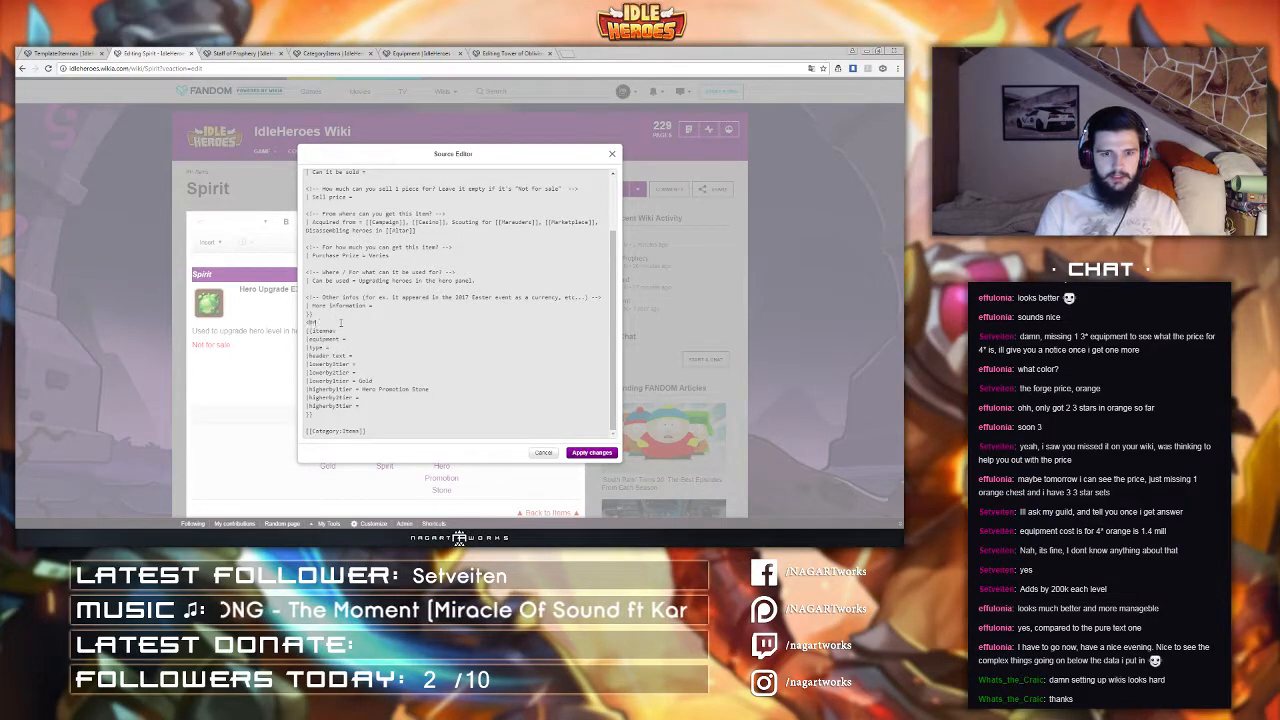
text(>)
key(Return)
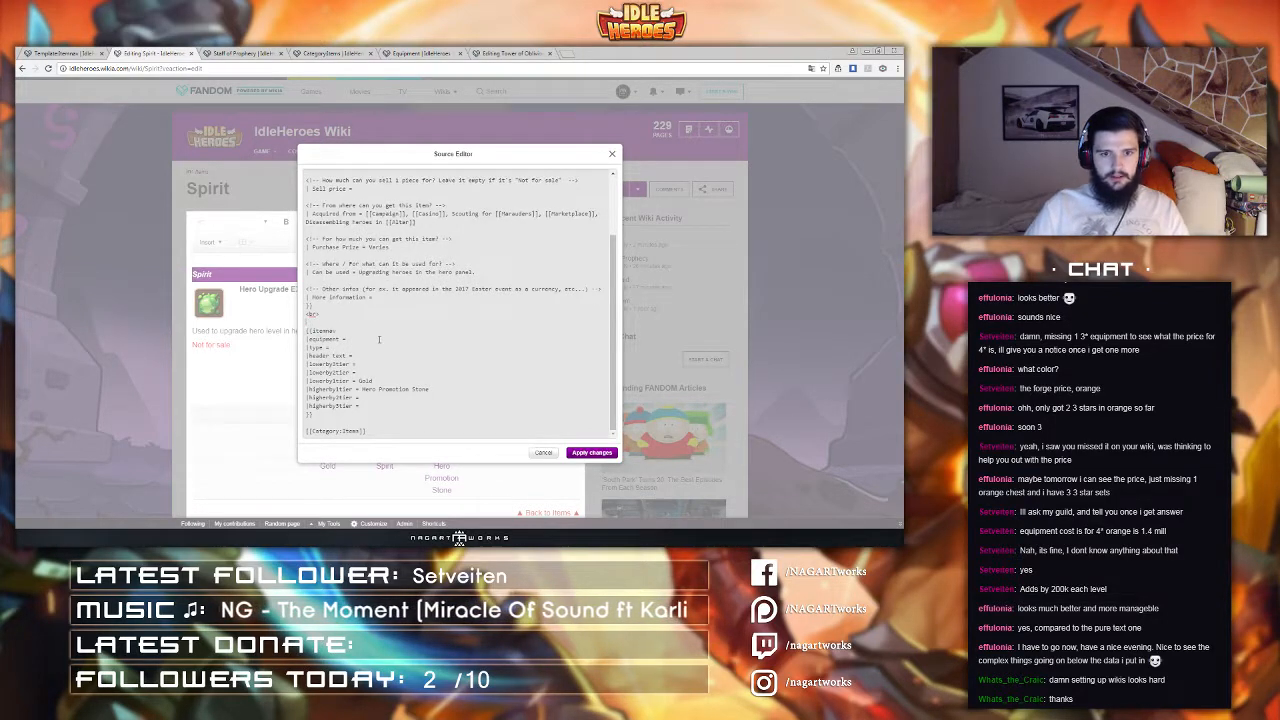
click(590, 453)
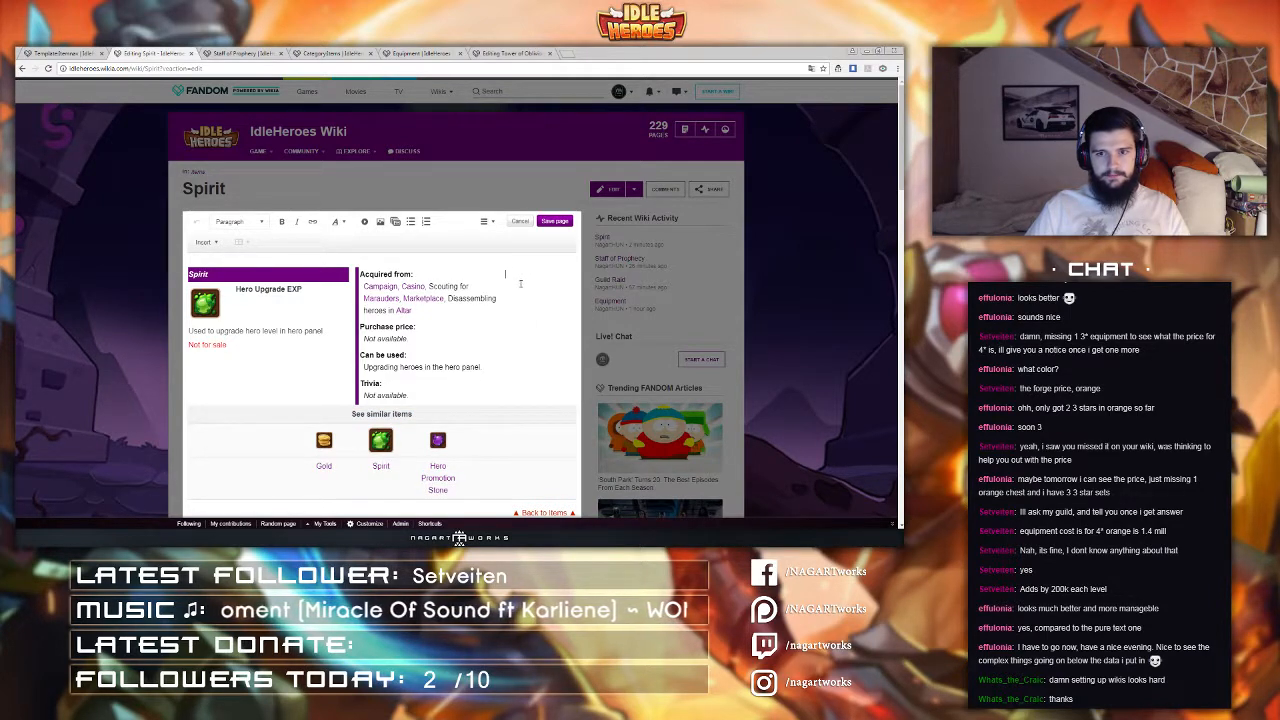
click(487, 222)
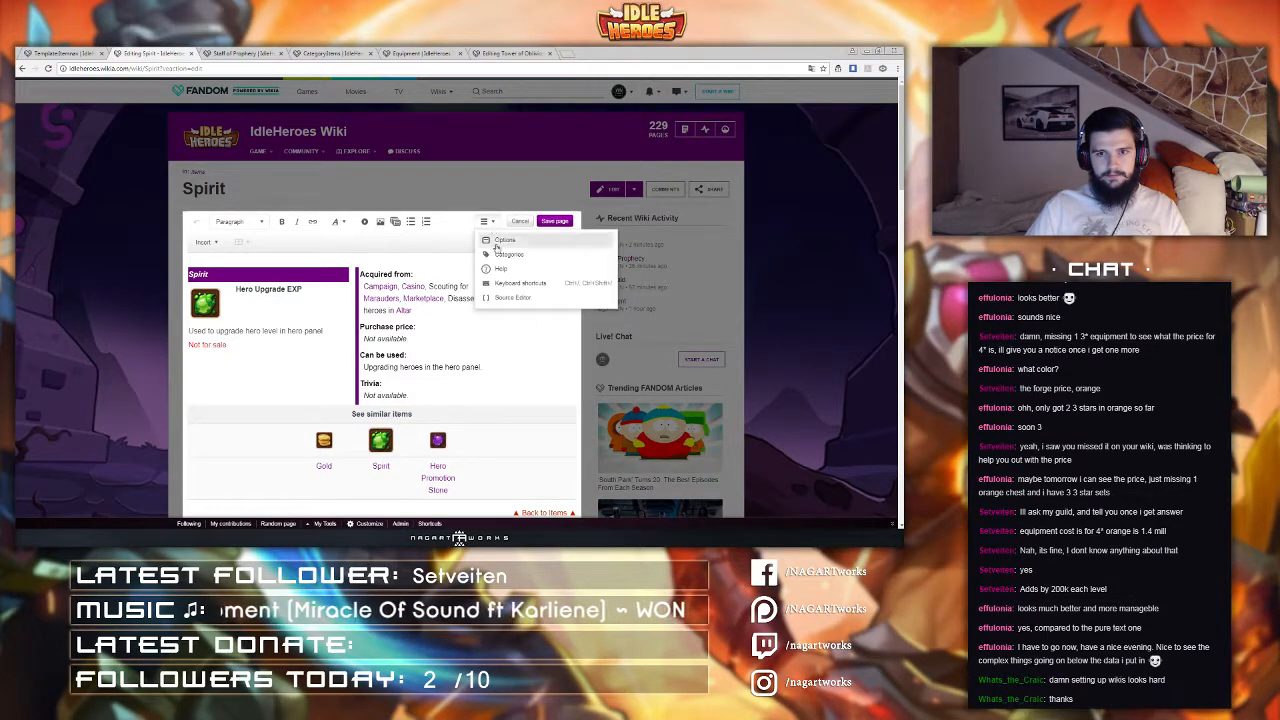
click(555, 221)
click(550, 386)
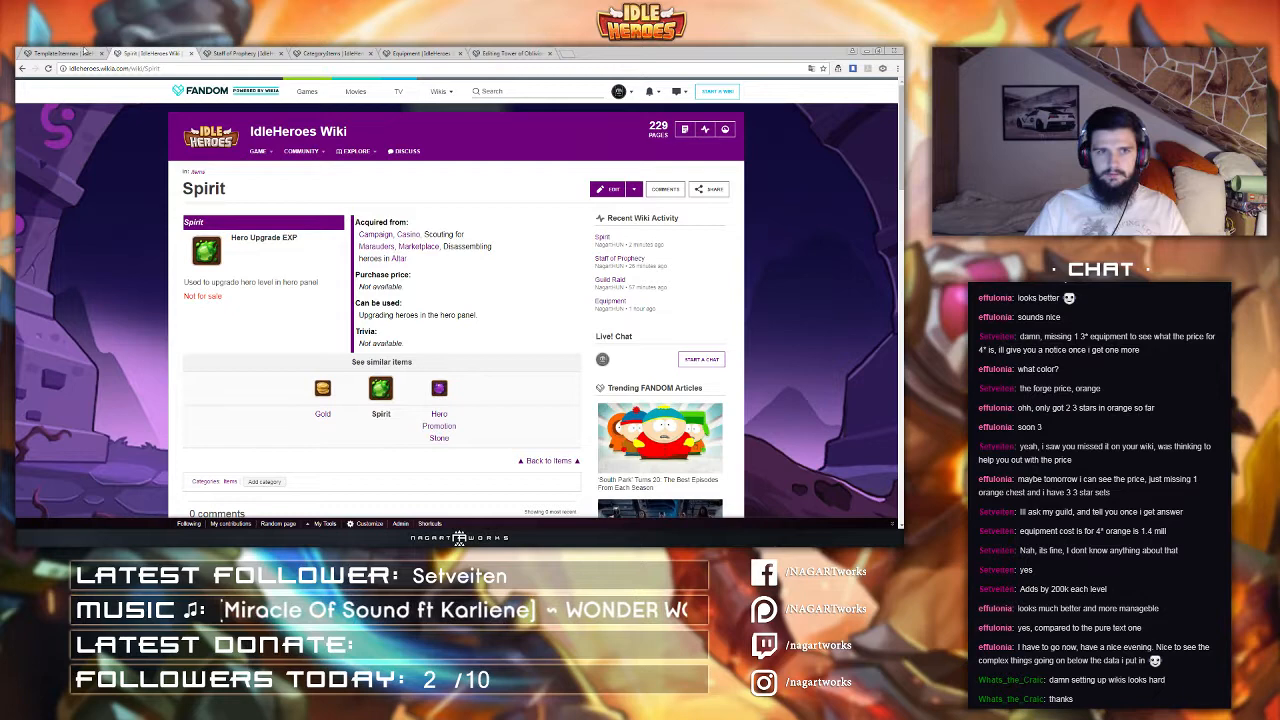
Step: Remove the <br> line from the Spirit page source and save the page again
click(86, 52)
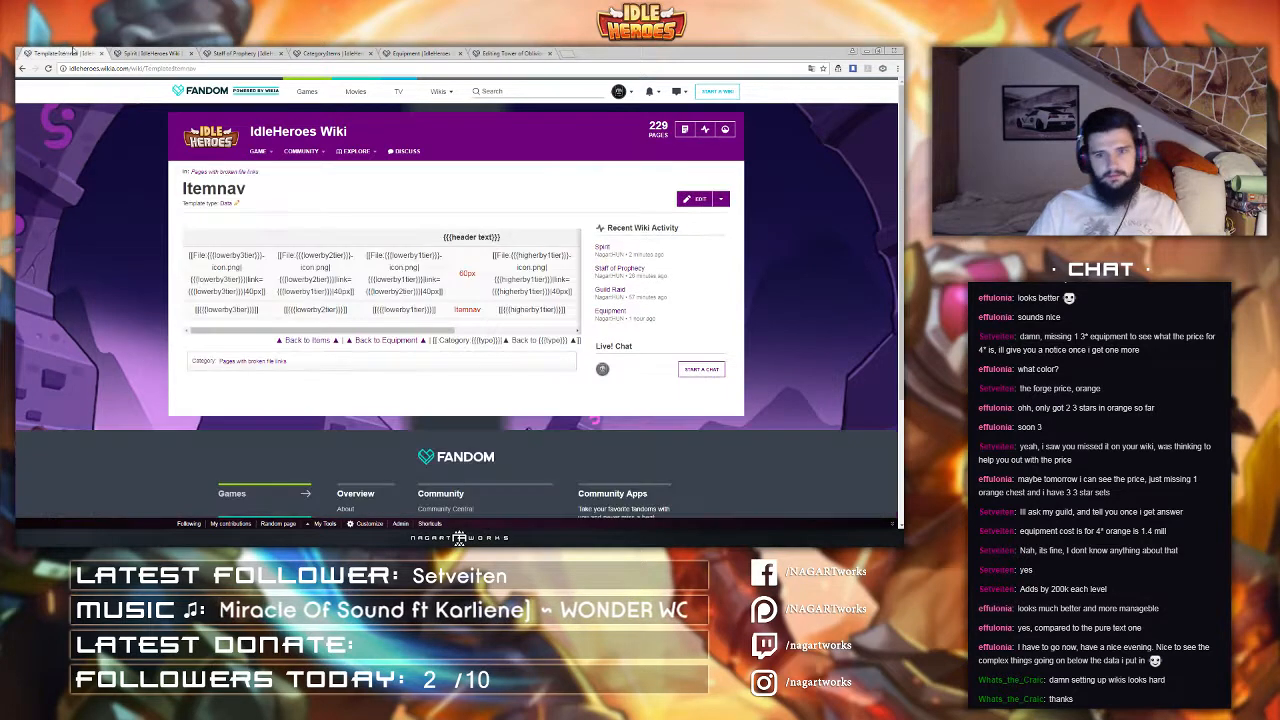
click(150, 53)
click(236, 54)
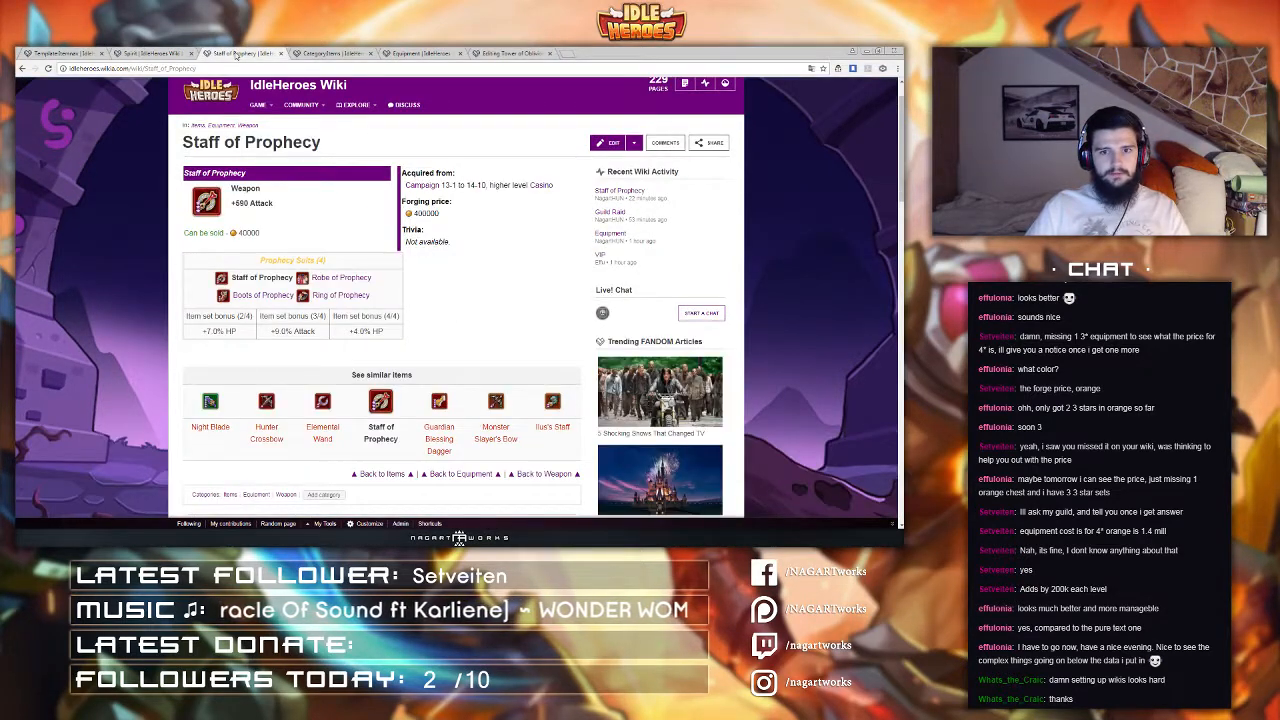
click(150, 53)
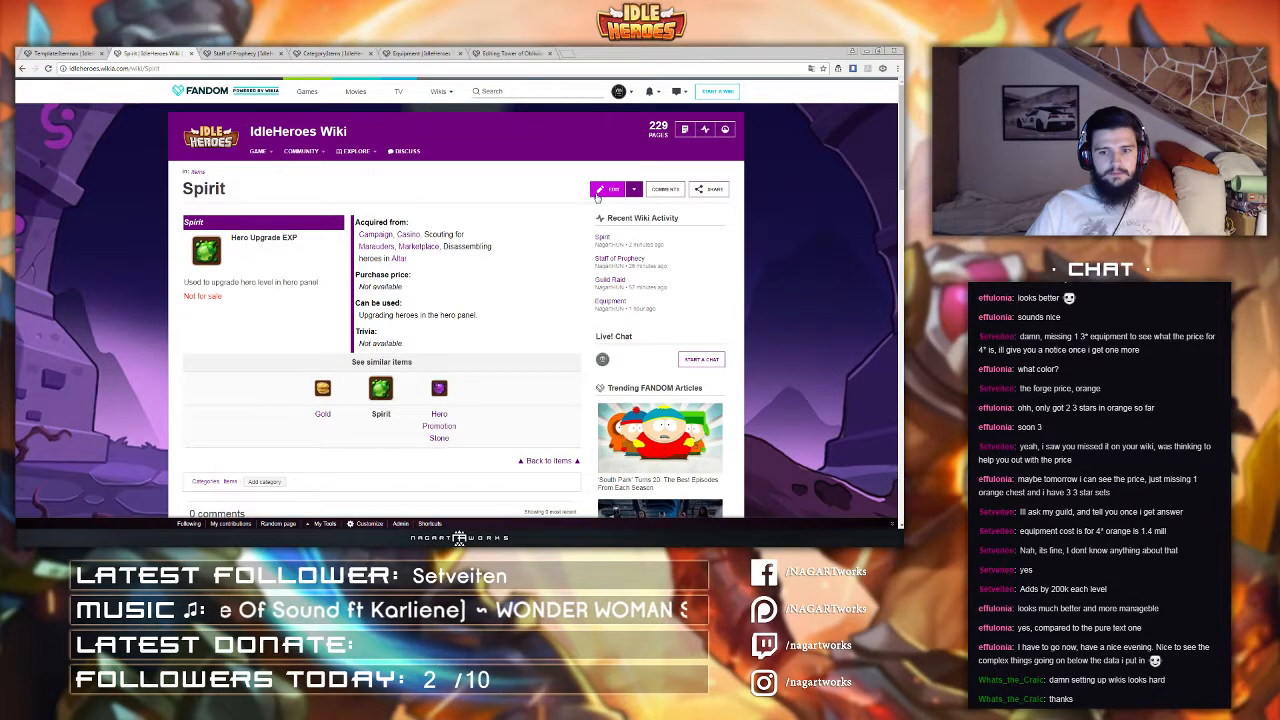
click(597, 196)
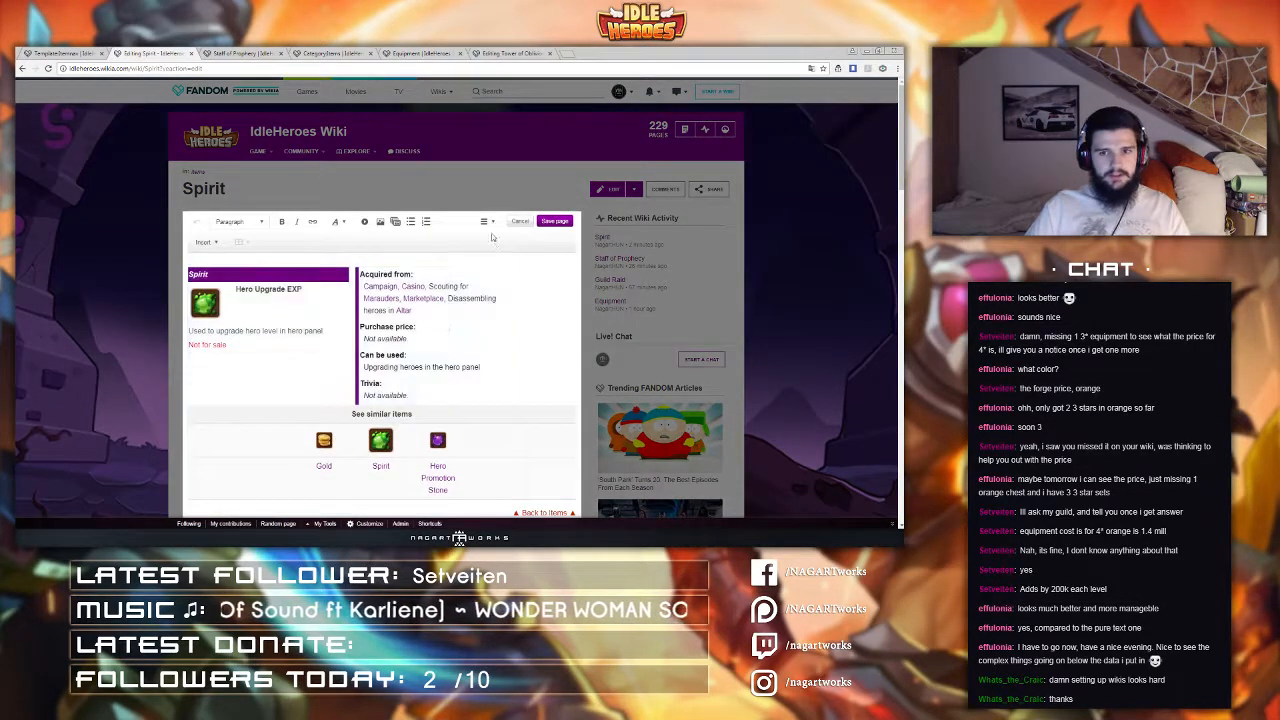
click(486, 222)
click(510, 283)
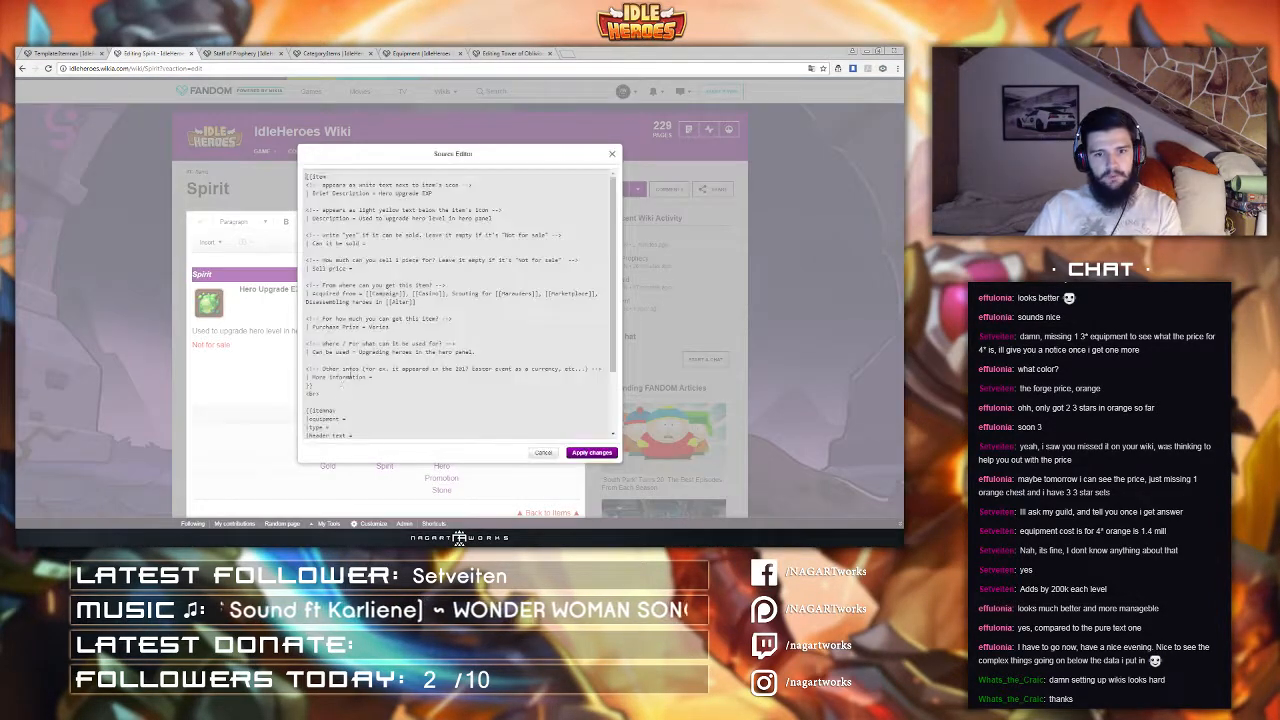
click(332, 391)
key(BackSpace)
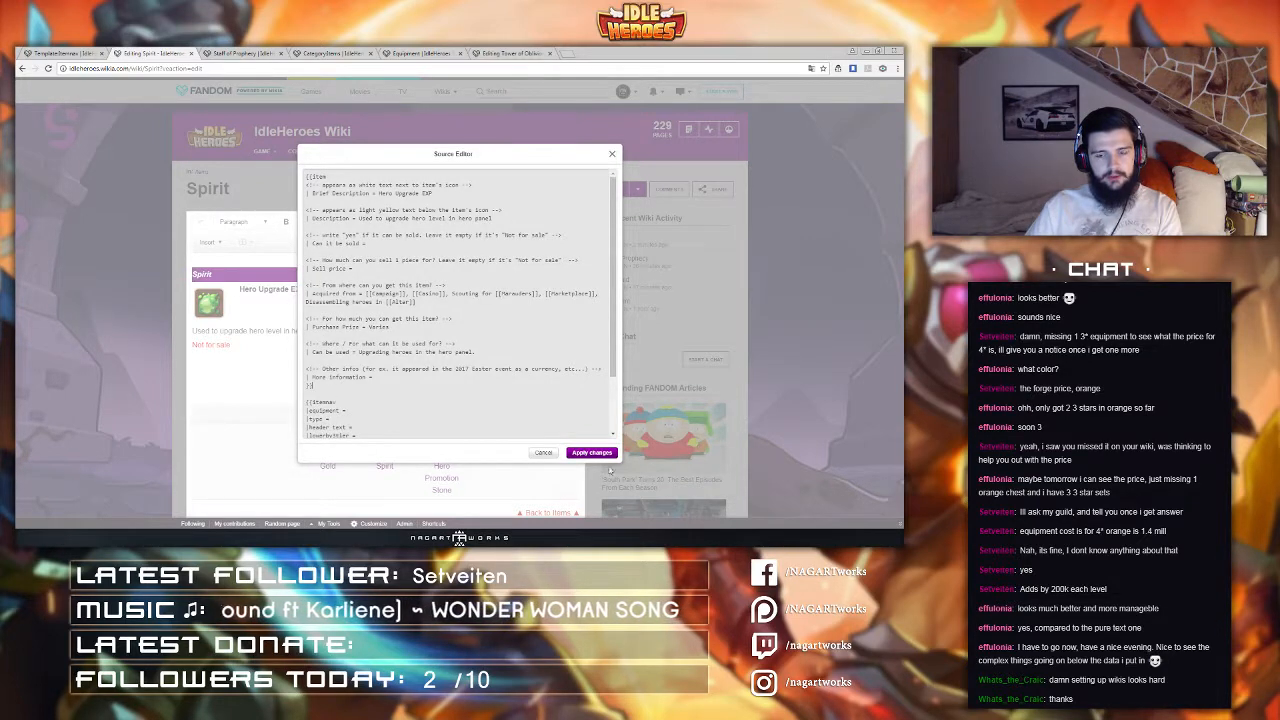
click(591, 452)
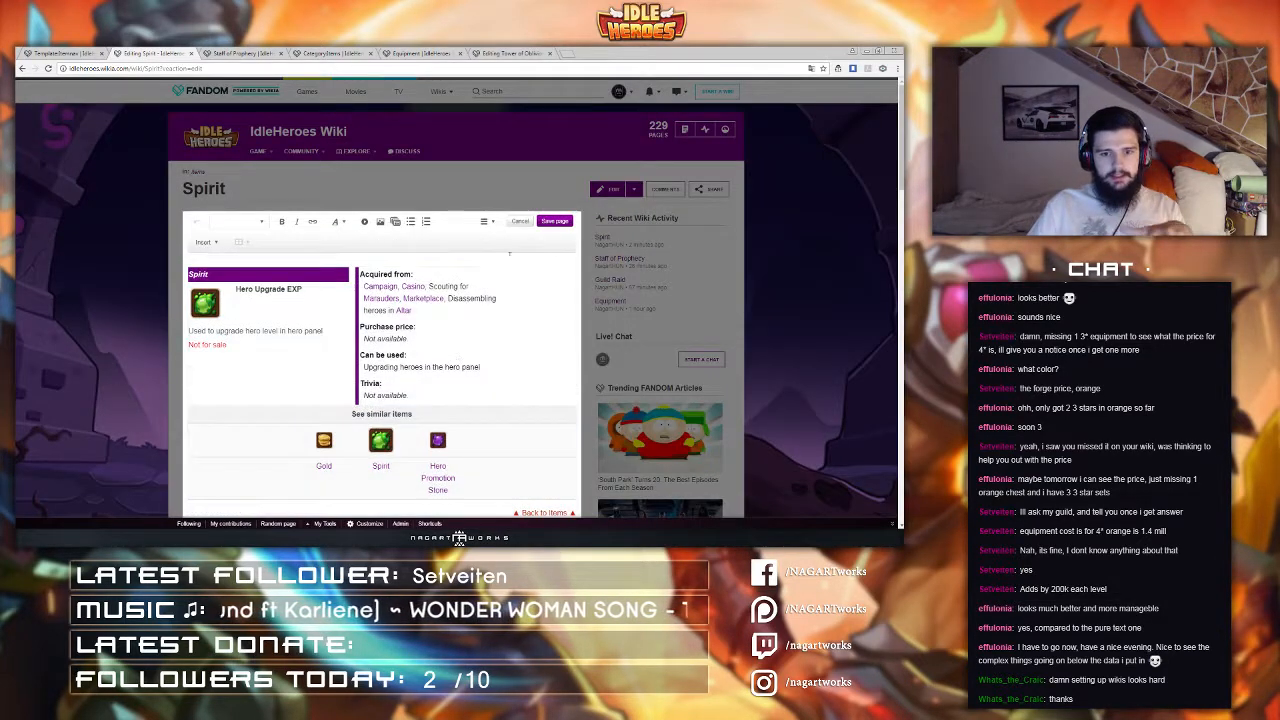
click(554, 221)
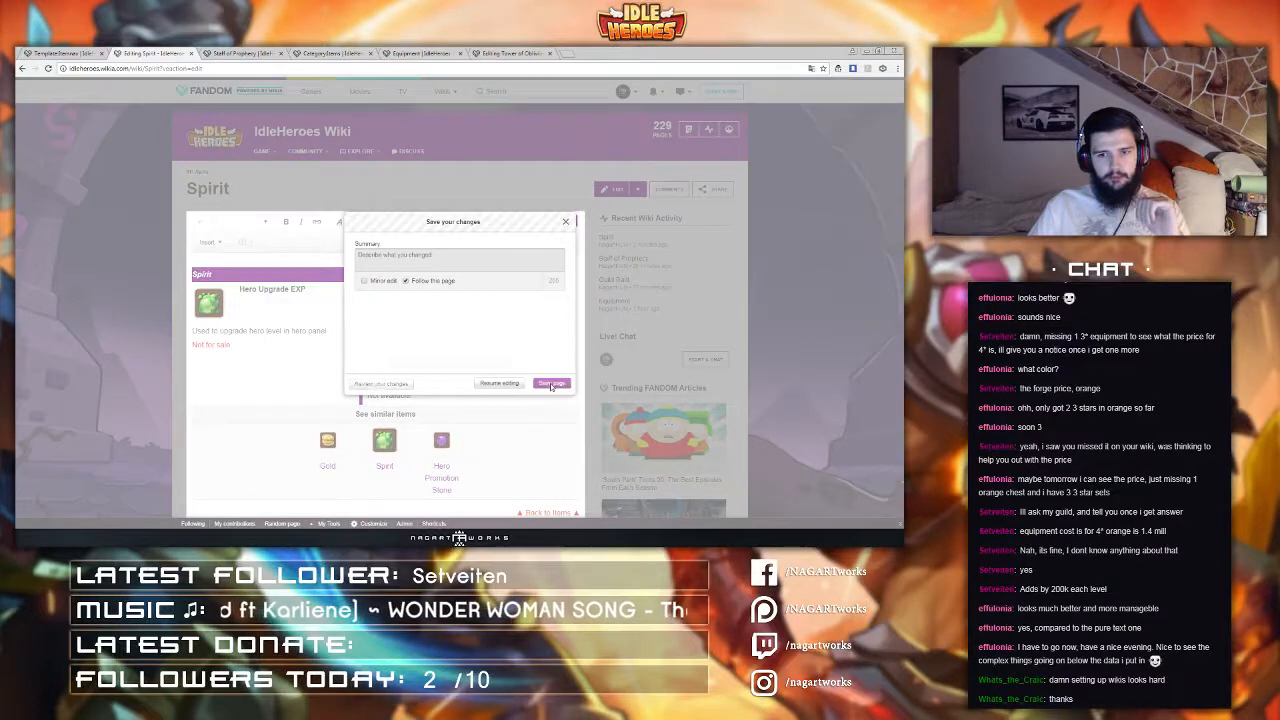
click(551, 384)
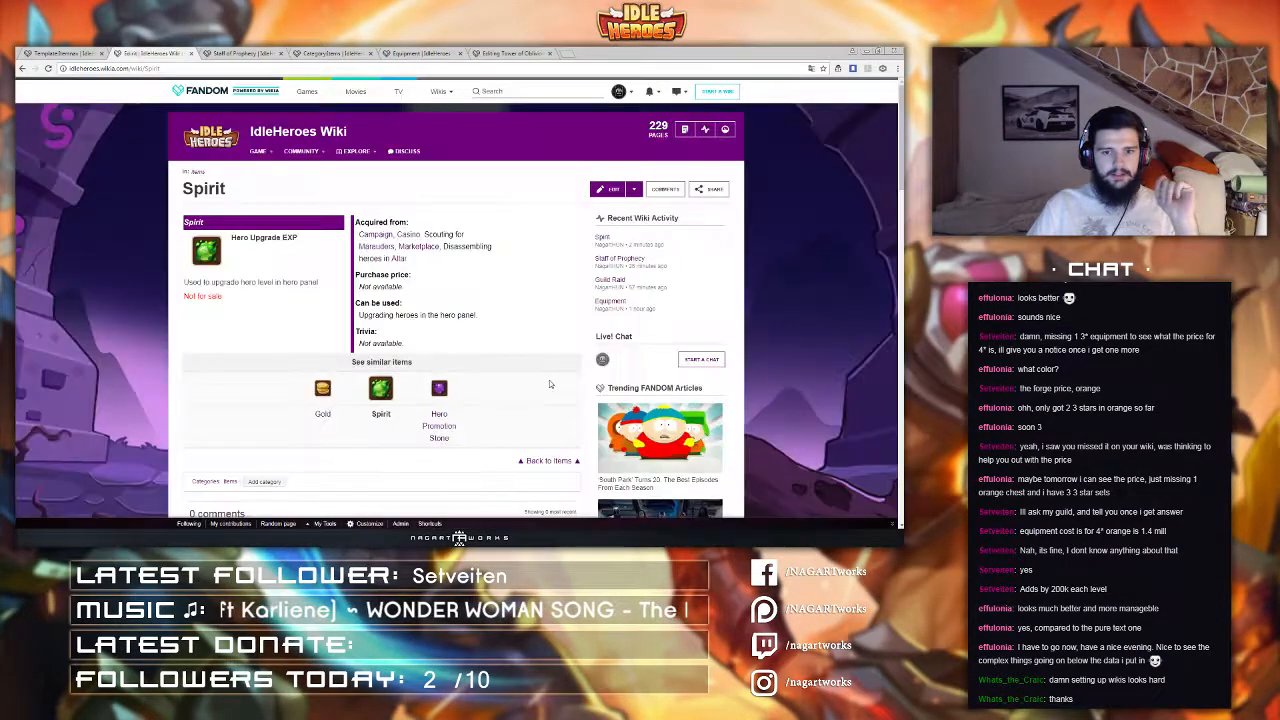
Step: Review the saved Spirit page and its navigation row
scroll(549, 380, down, 1)
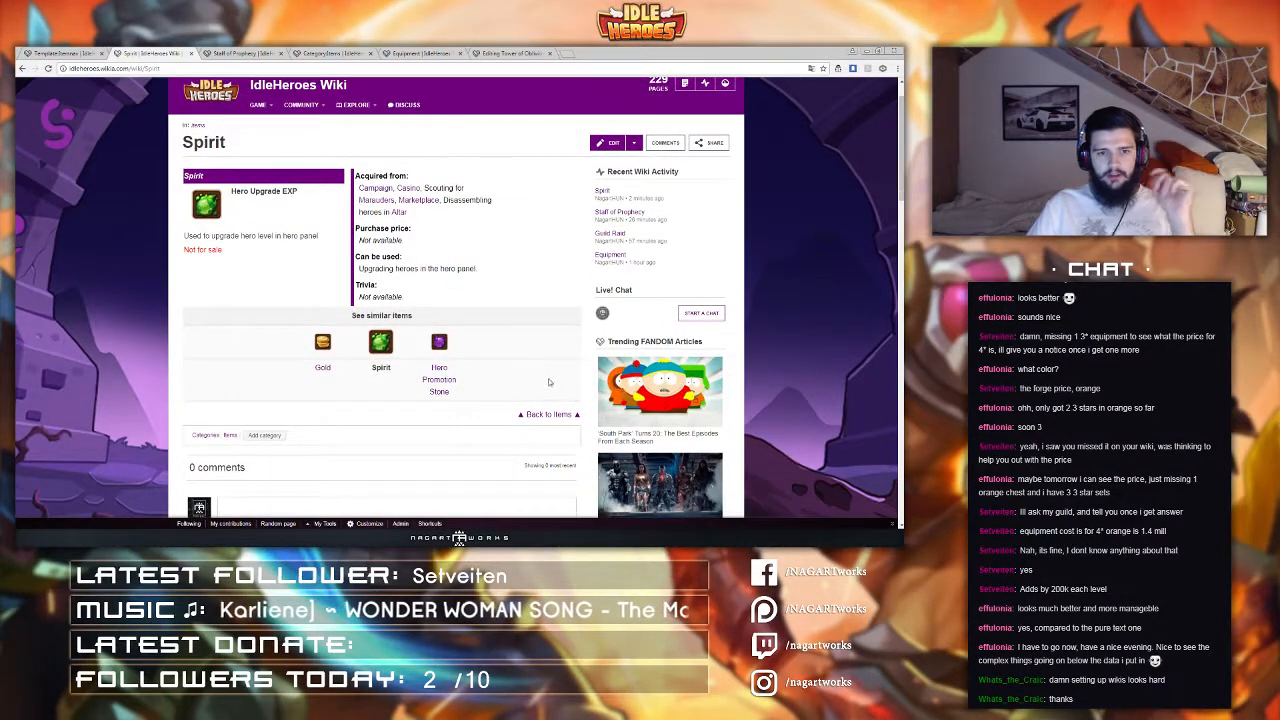
scroll(527, 358, up, 1)
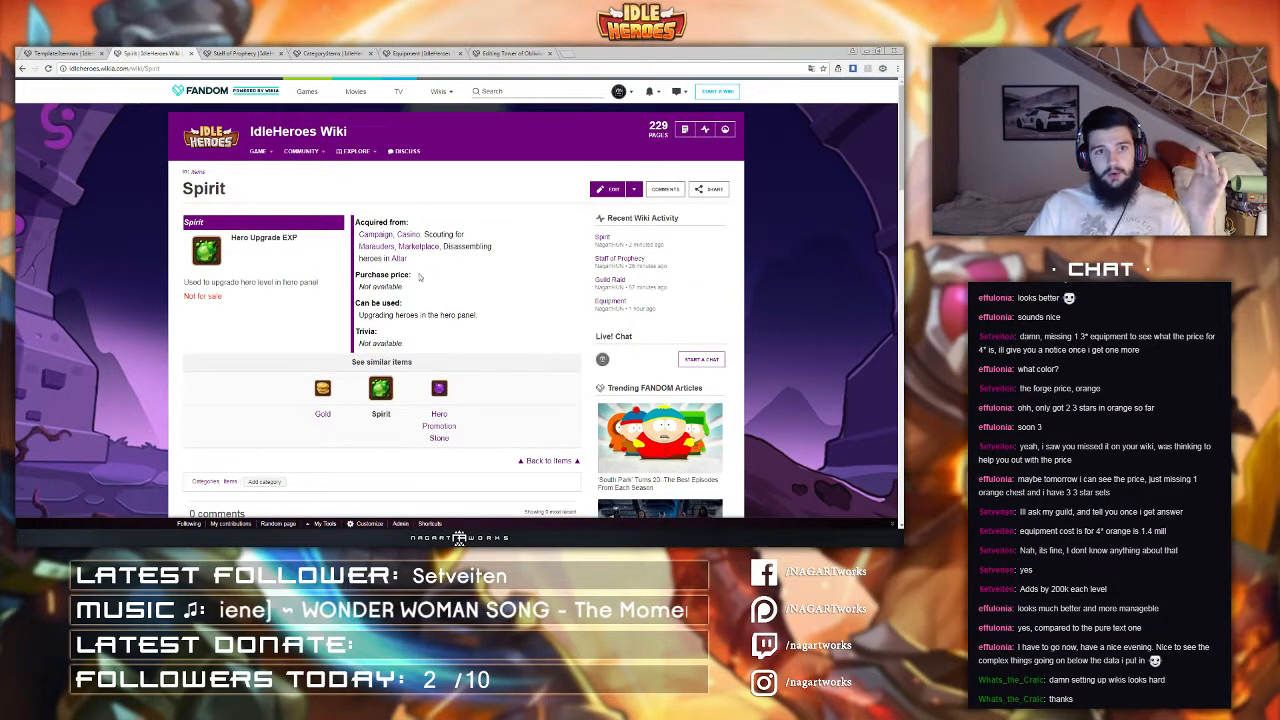
click(73, 48)
click(152, 52)
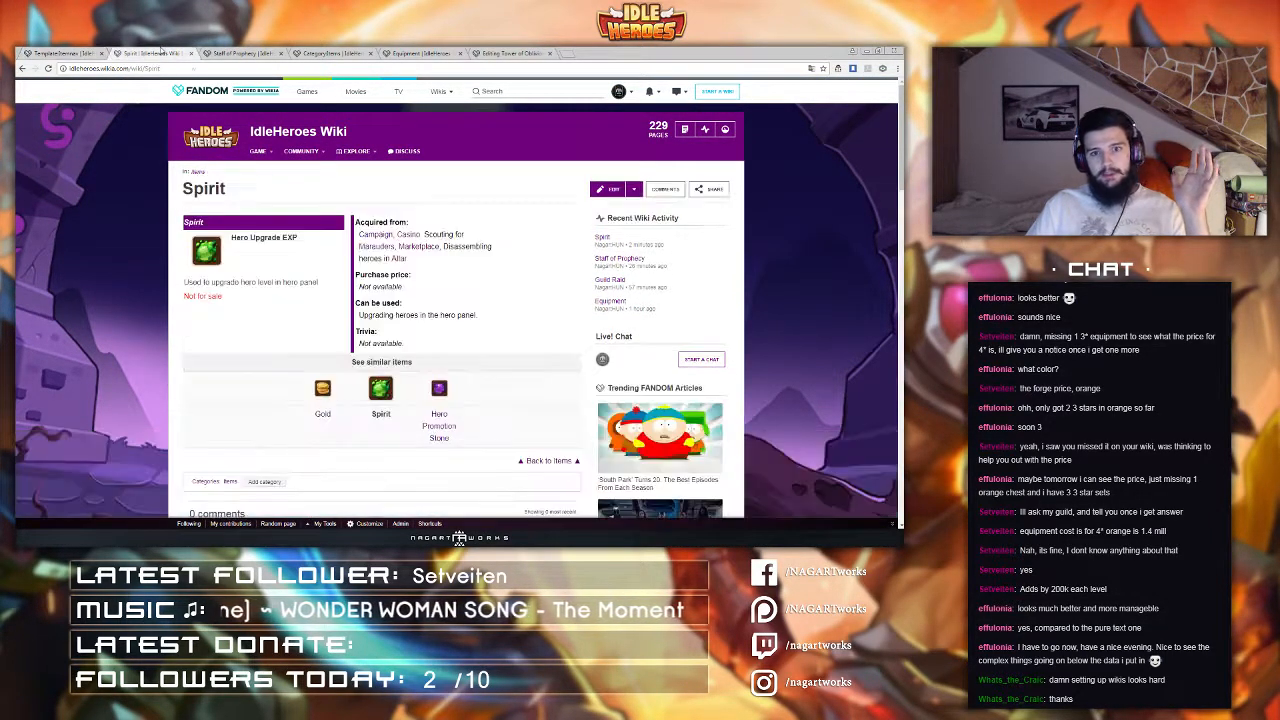